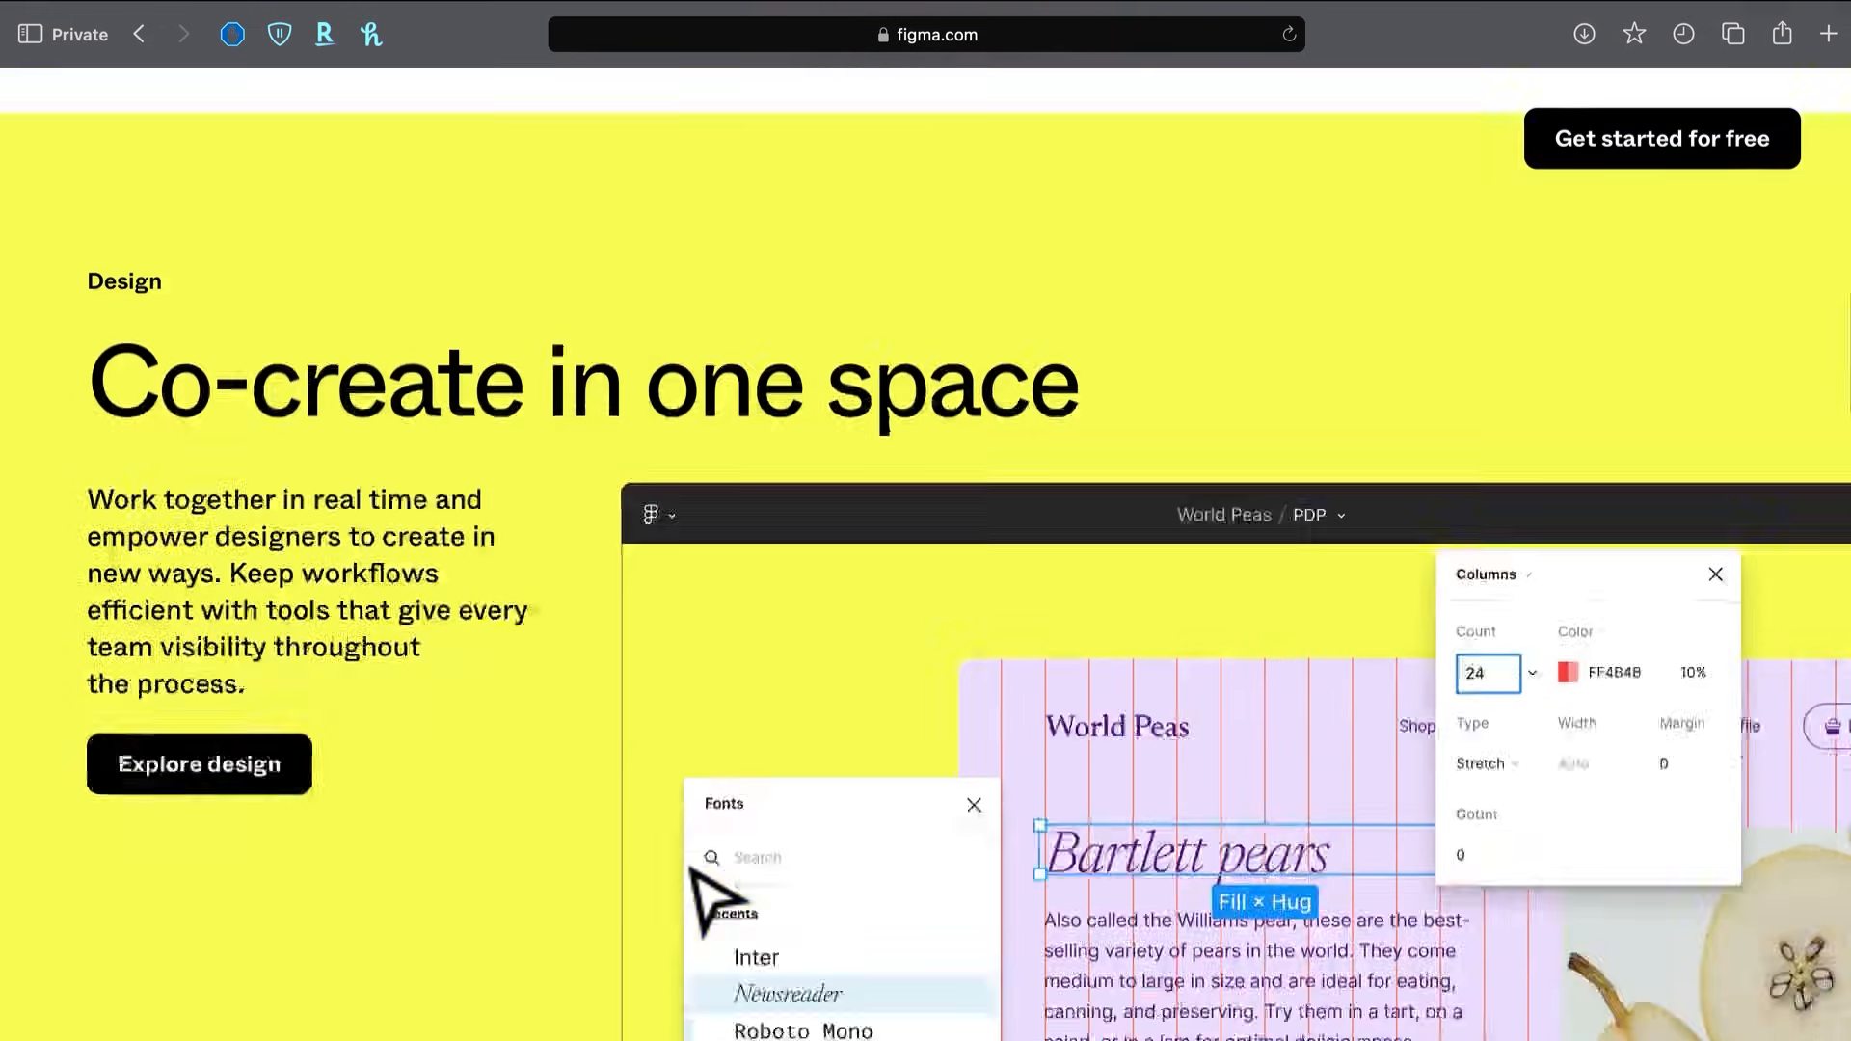
# Look through the Design, Prototype, Dev Mode and Design systems sections of the Figma homepage and start the free sign-up
pyautogui.scroll(-10, 718, 897)
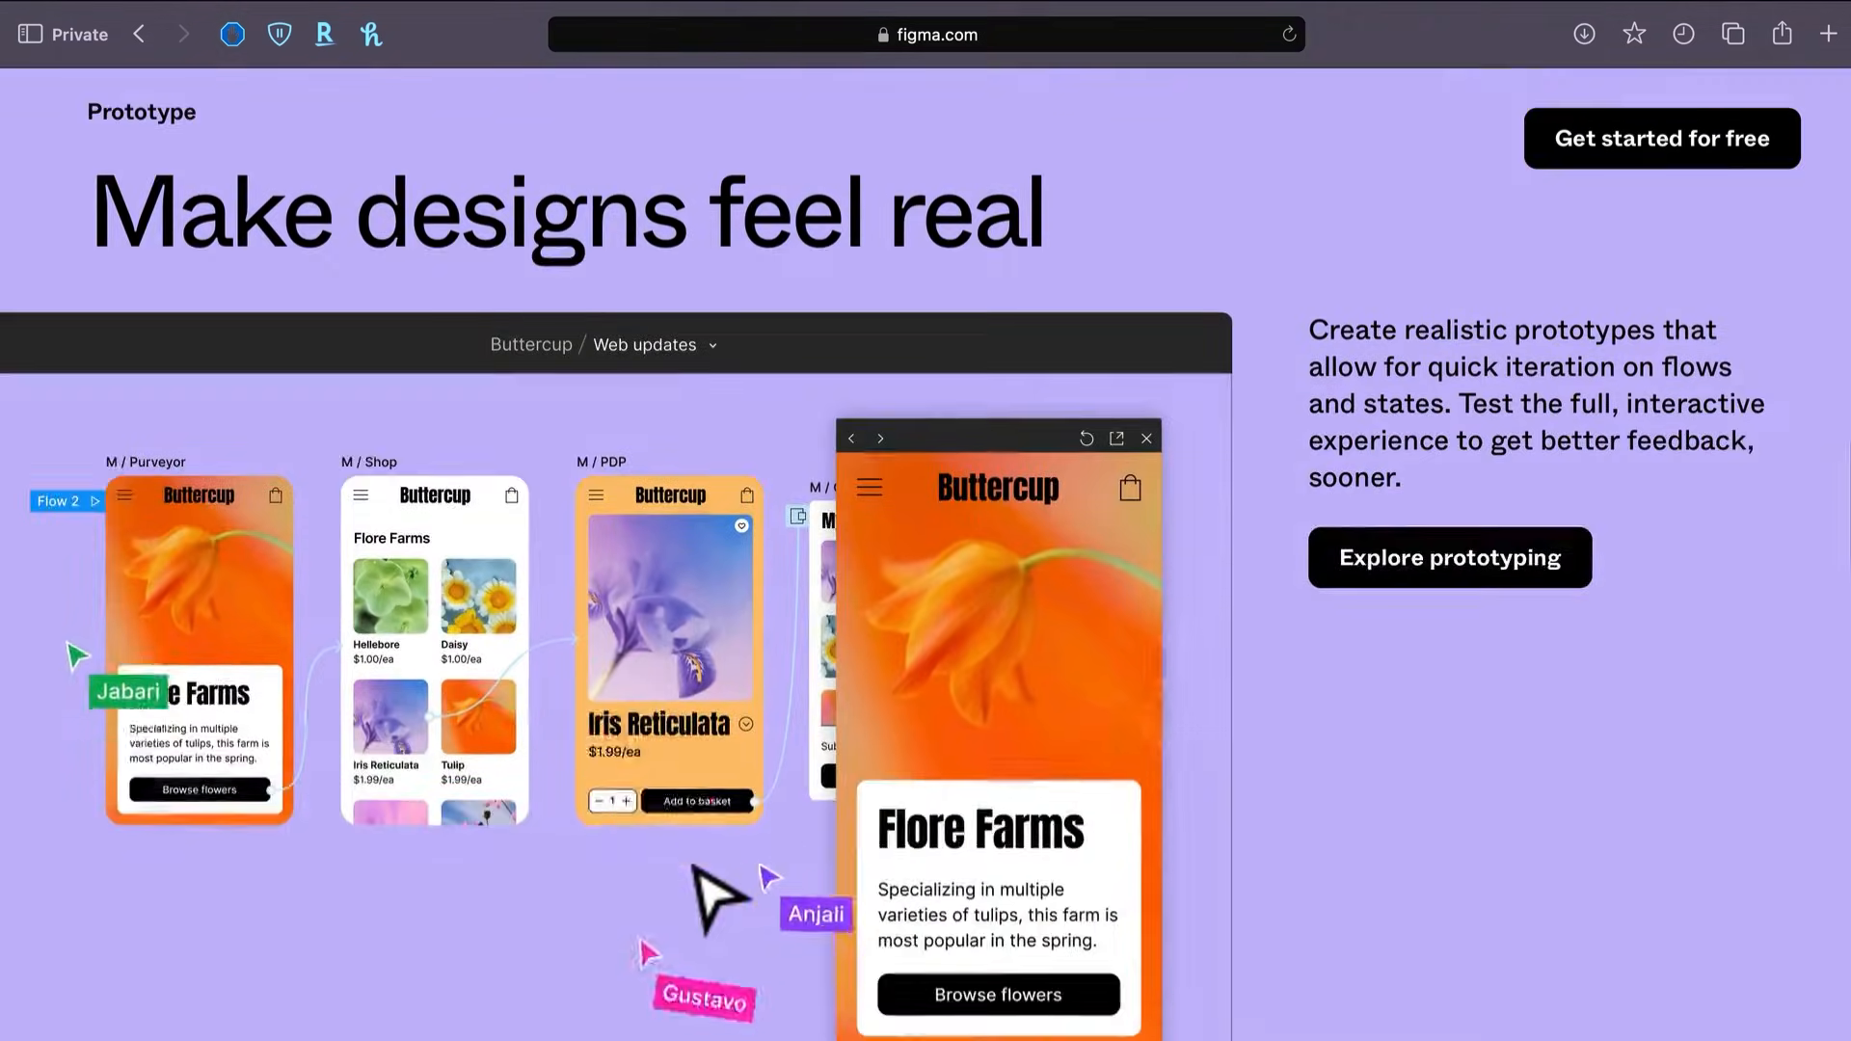
pyautogui.scroll(-1, 708, 926)
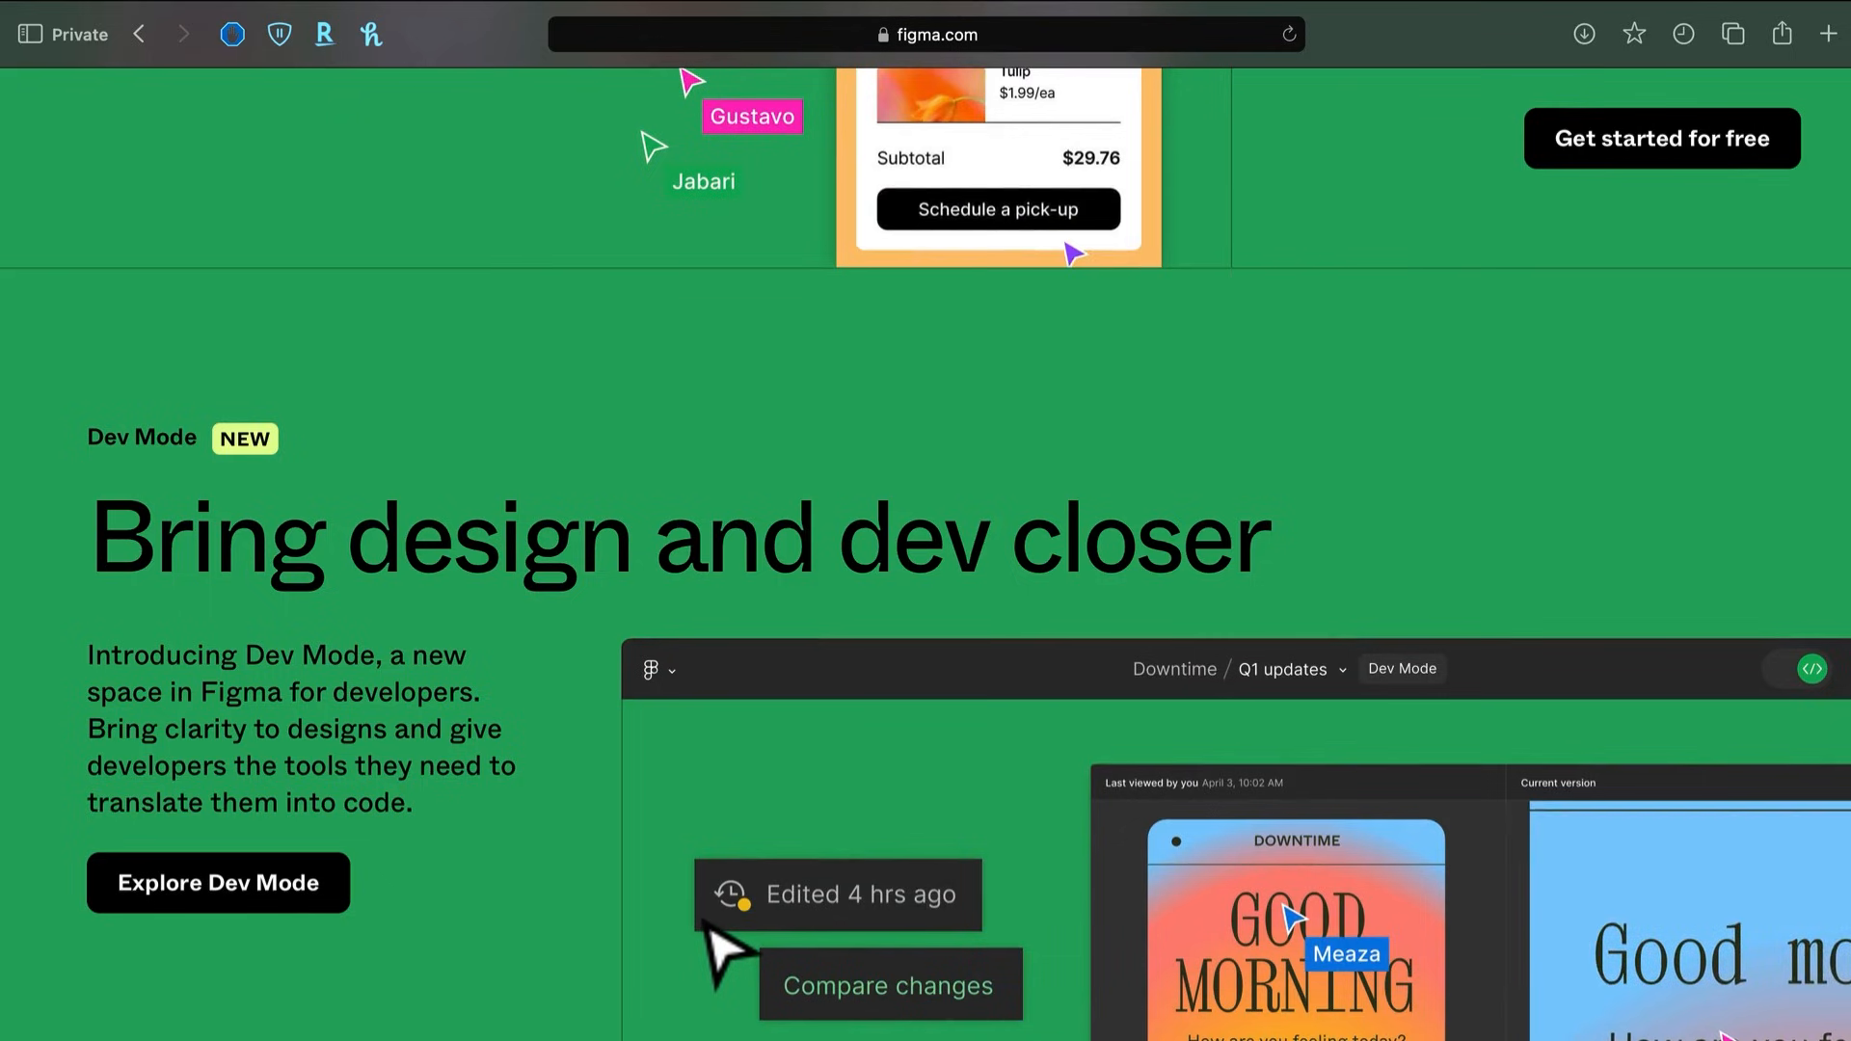
pyautogui.scroll(-6, 718, 955)
pyautogui.scroll(-6, 728, 950)
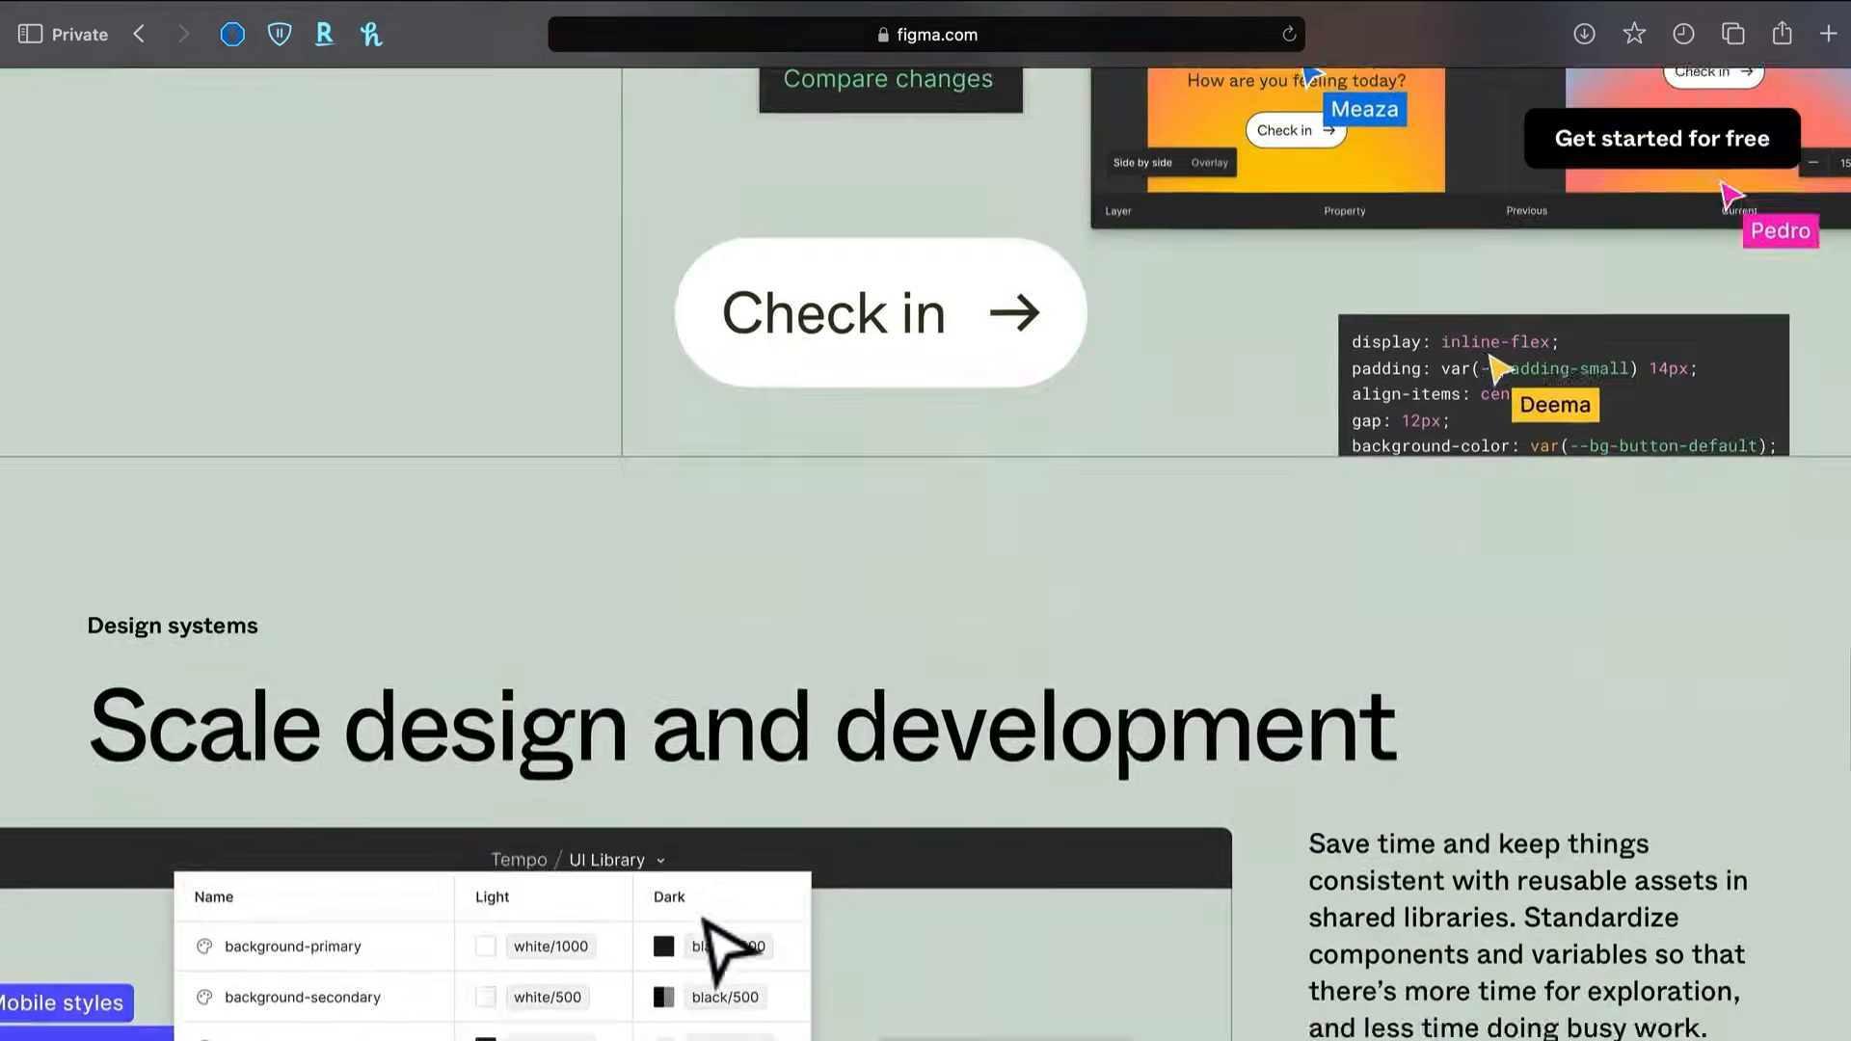
pyautogui.scroll(15, 711, 936)
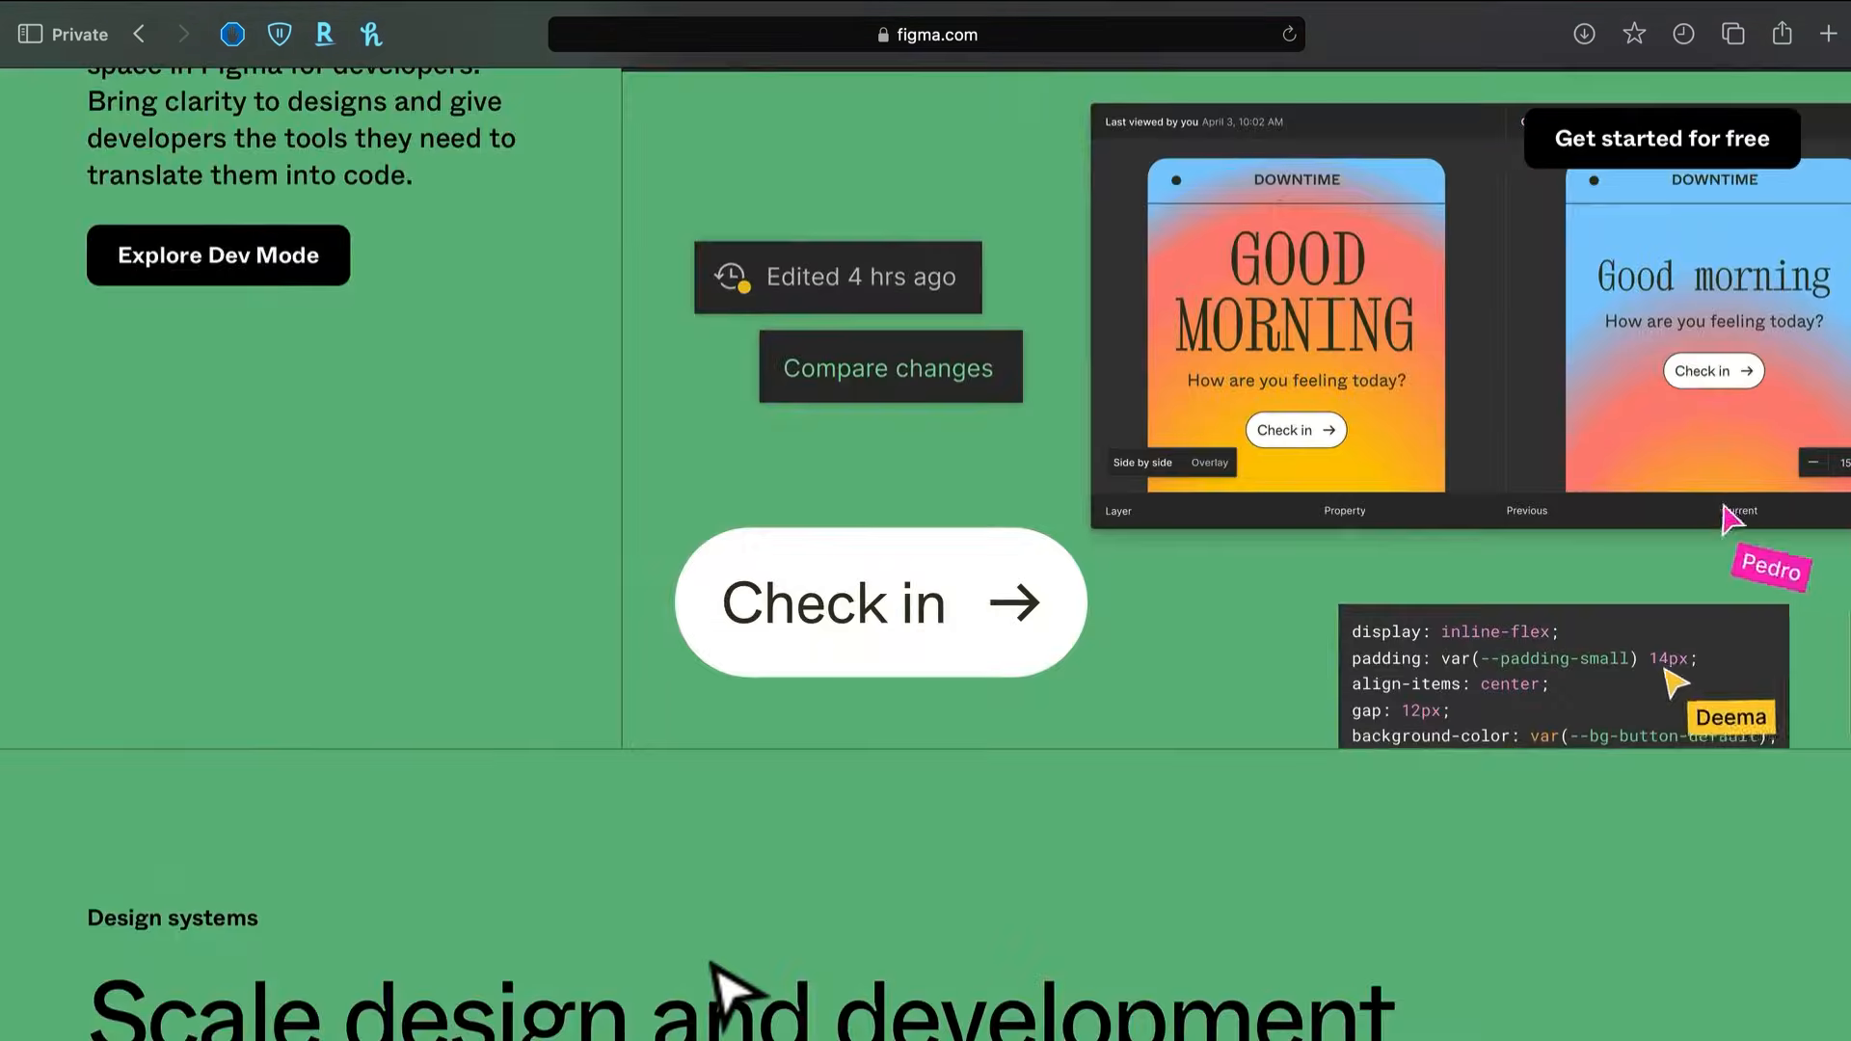
pyautogui.scroll(20, 713, 962)
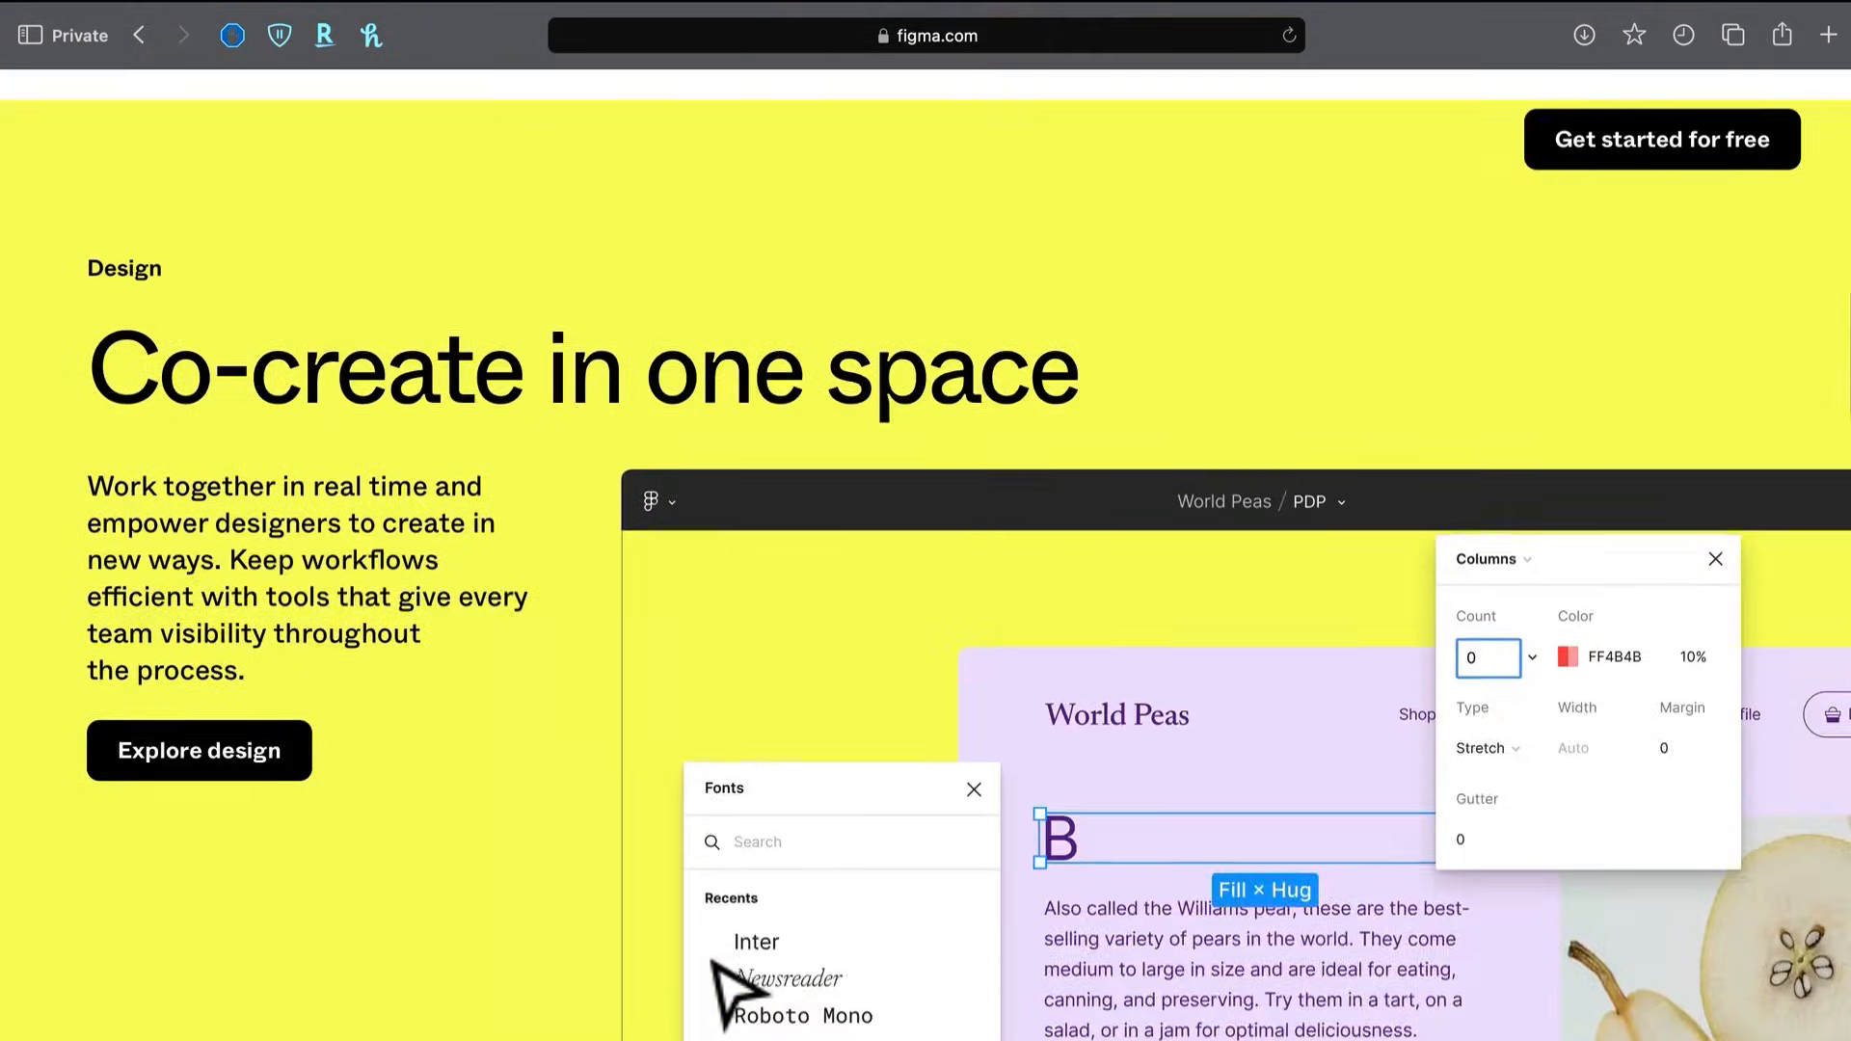
pyautogui.scroll(3, 715, 965)
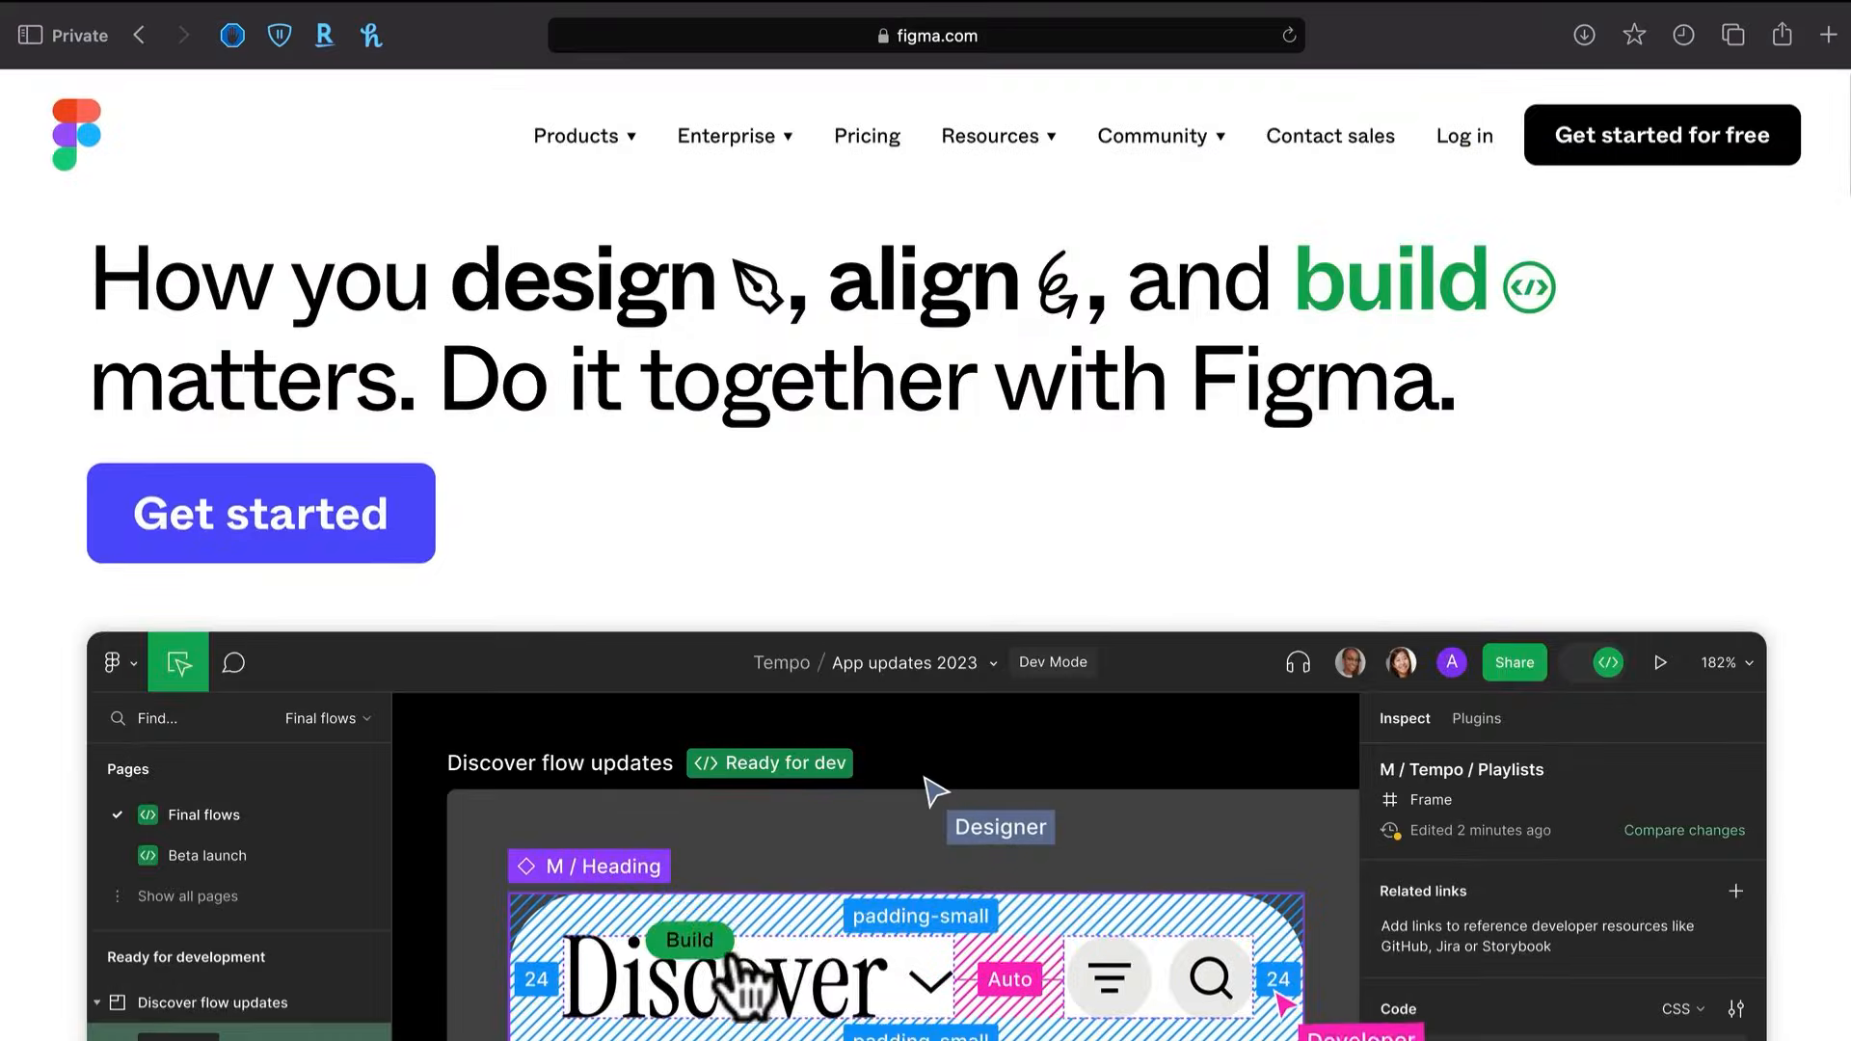
pyautogui.click(1706, 188)
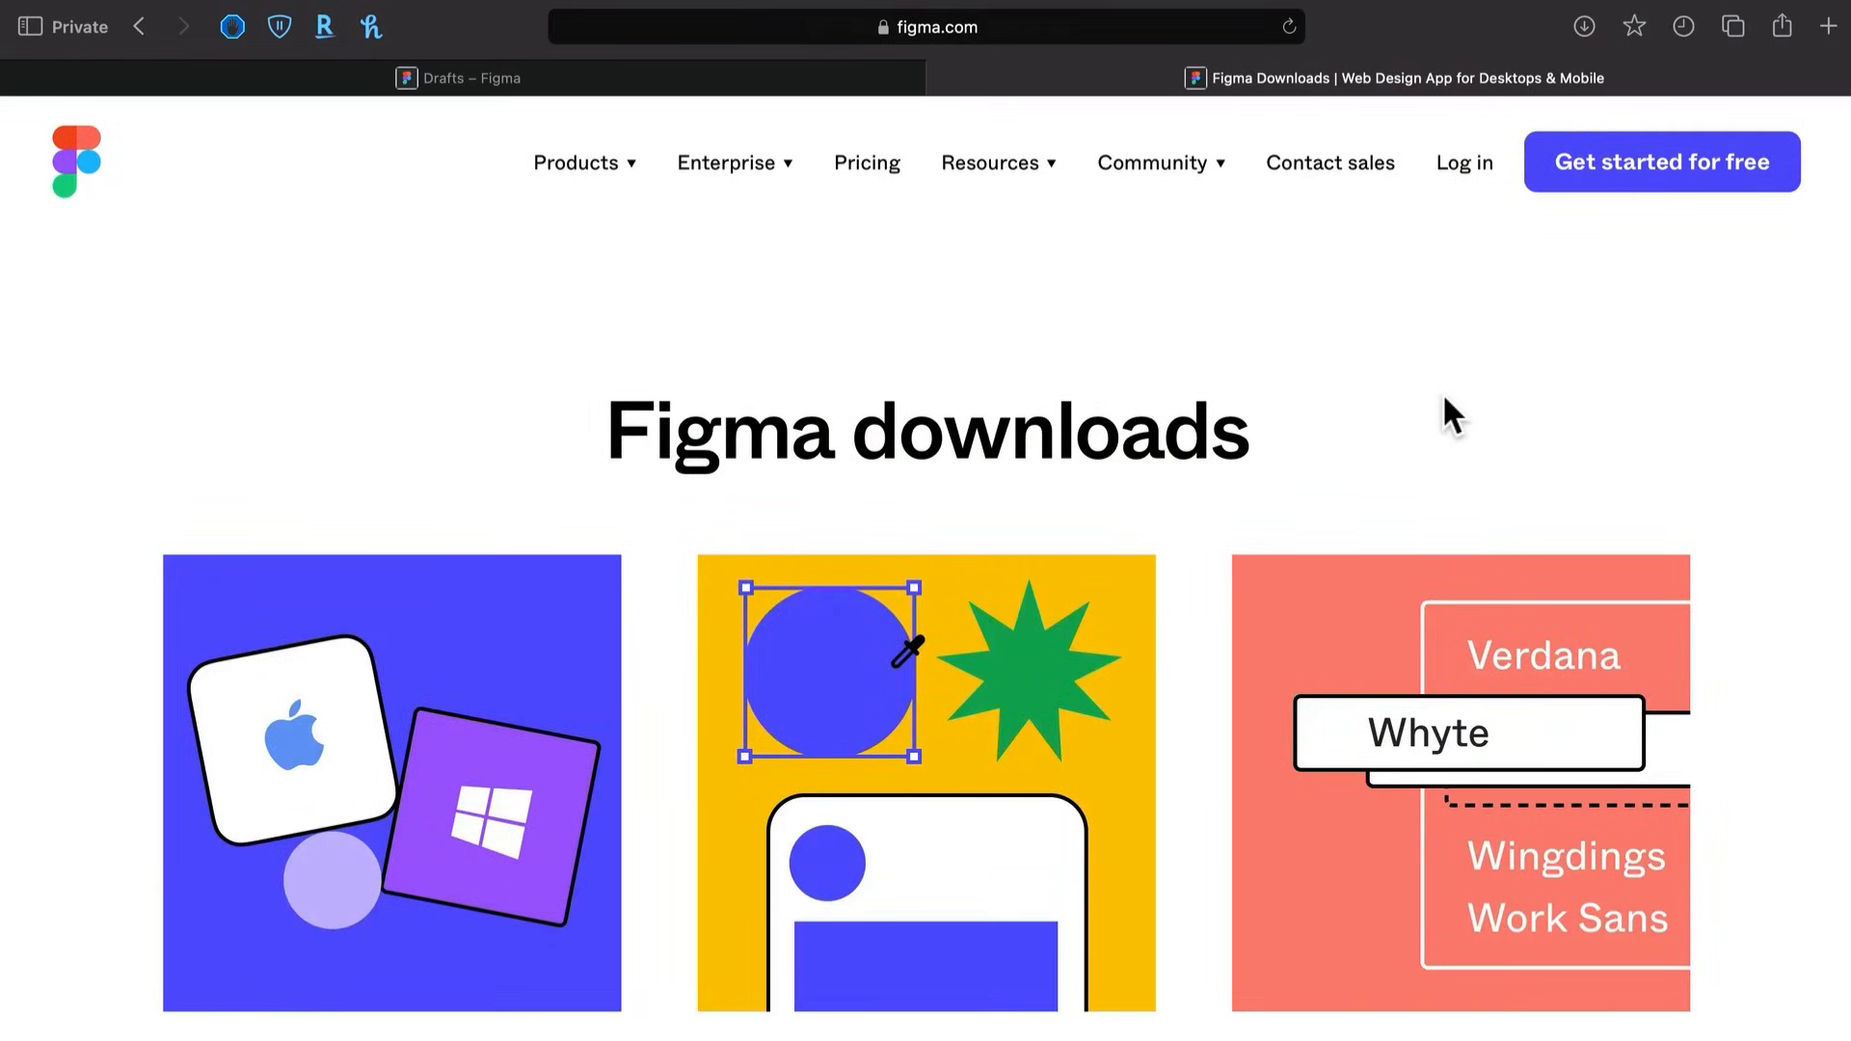
# Check the desktop and mobile app options on the Figma downloads page and return to the Drafts page
pyautogui.scroll(-5, 443, 459)
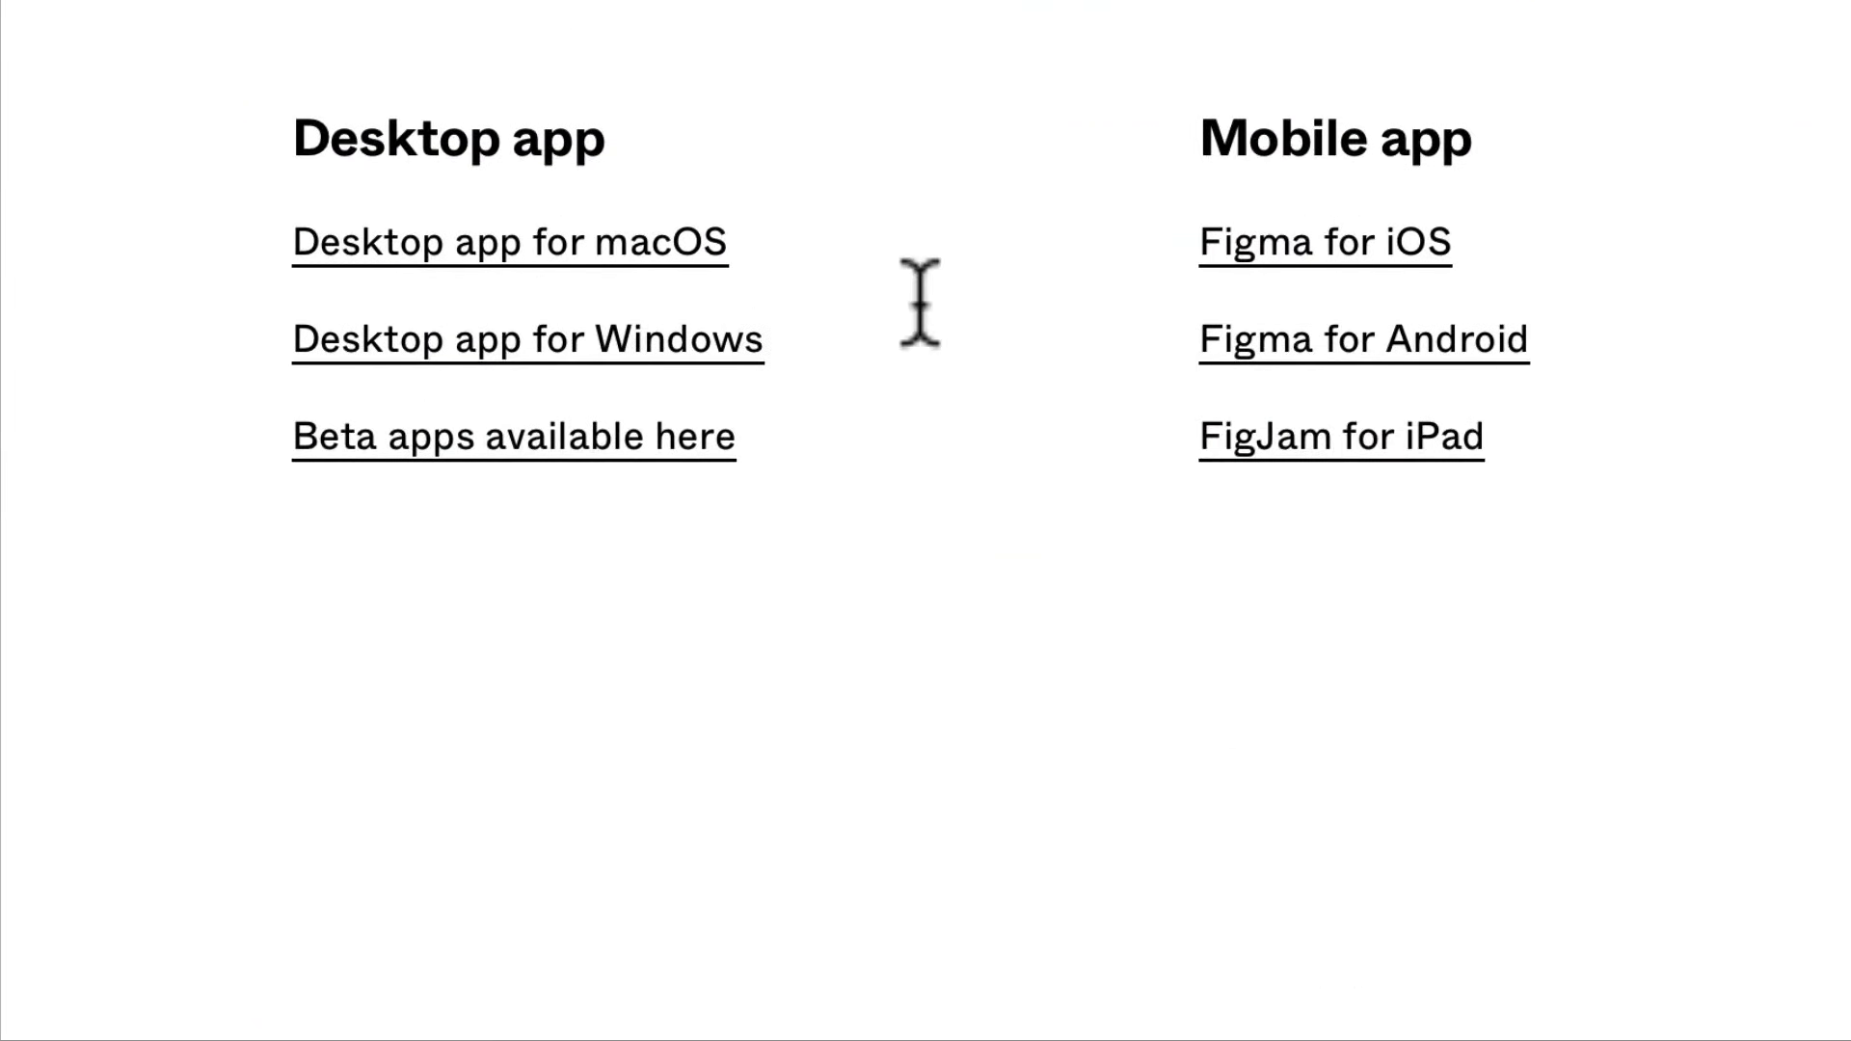
pyautogui.scroll(3, 920, 301)
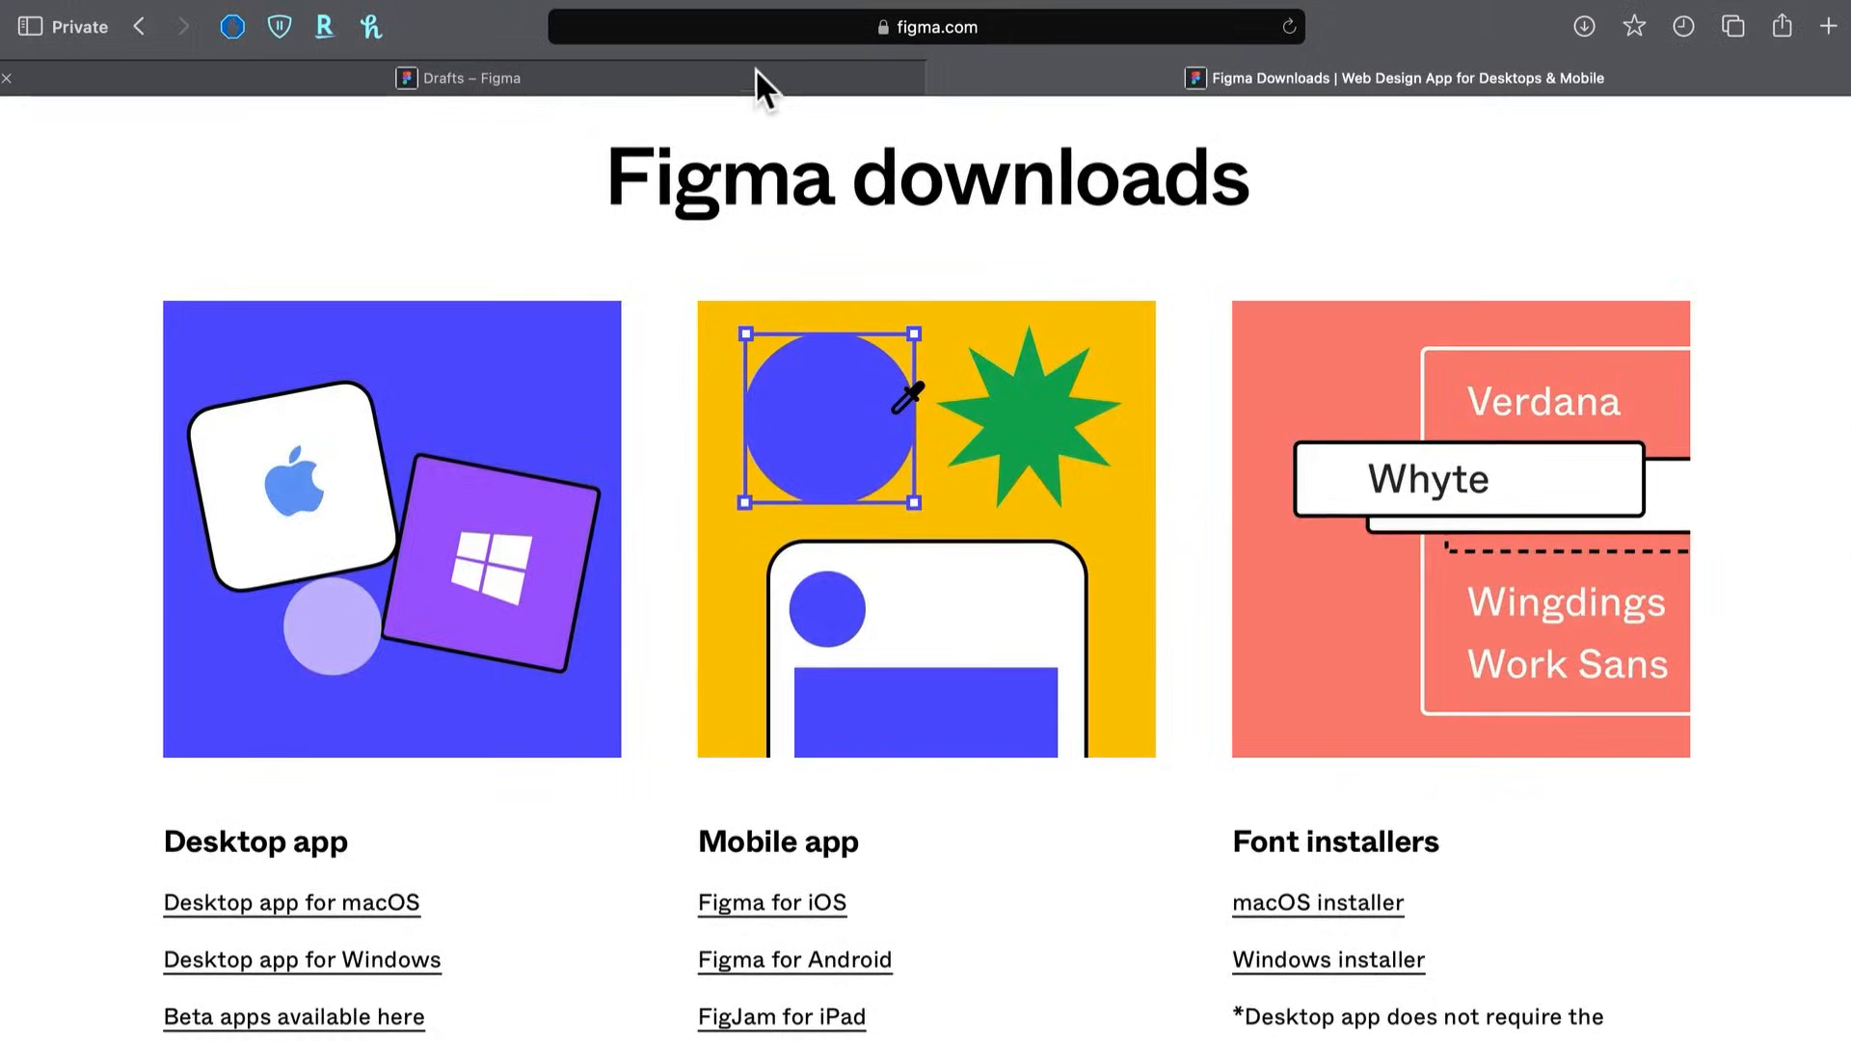
pyautogui.click(758, 78)
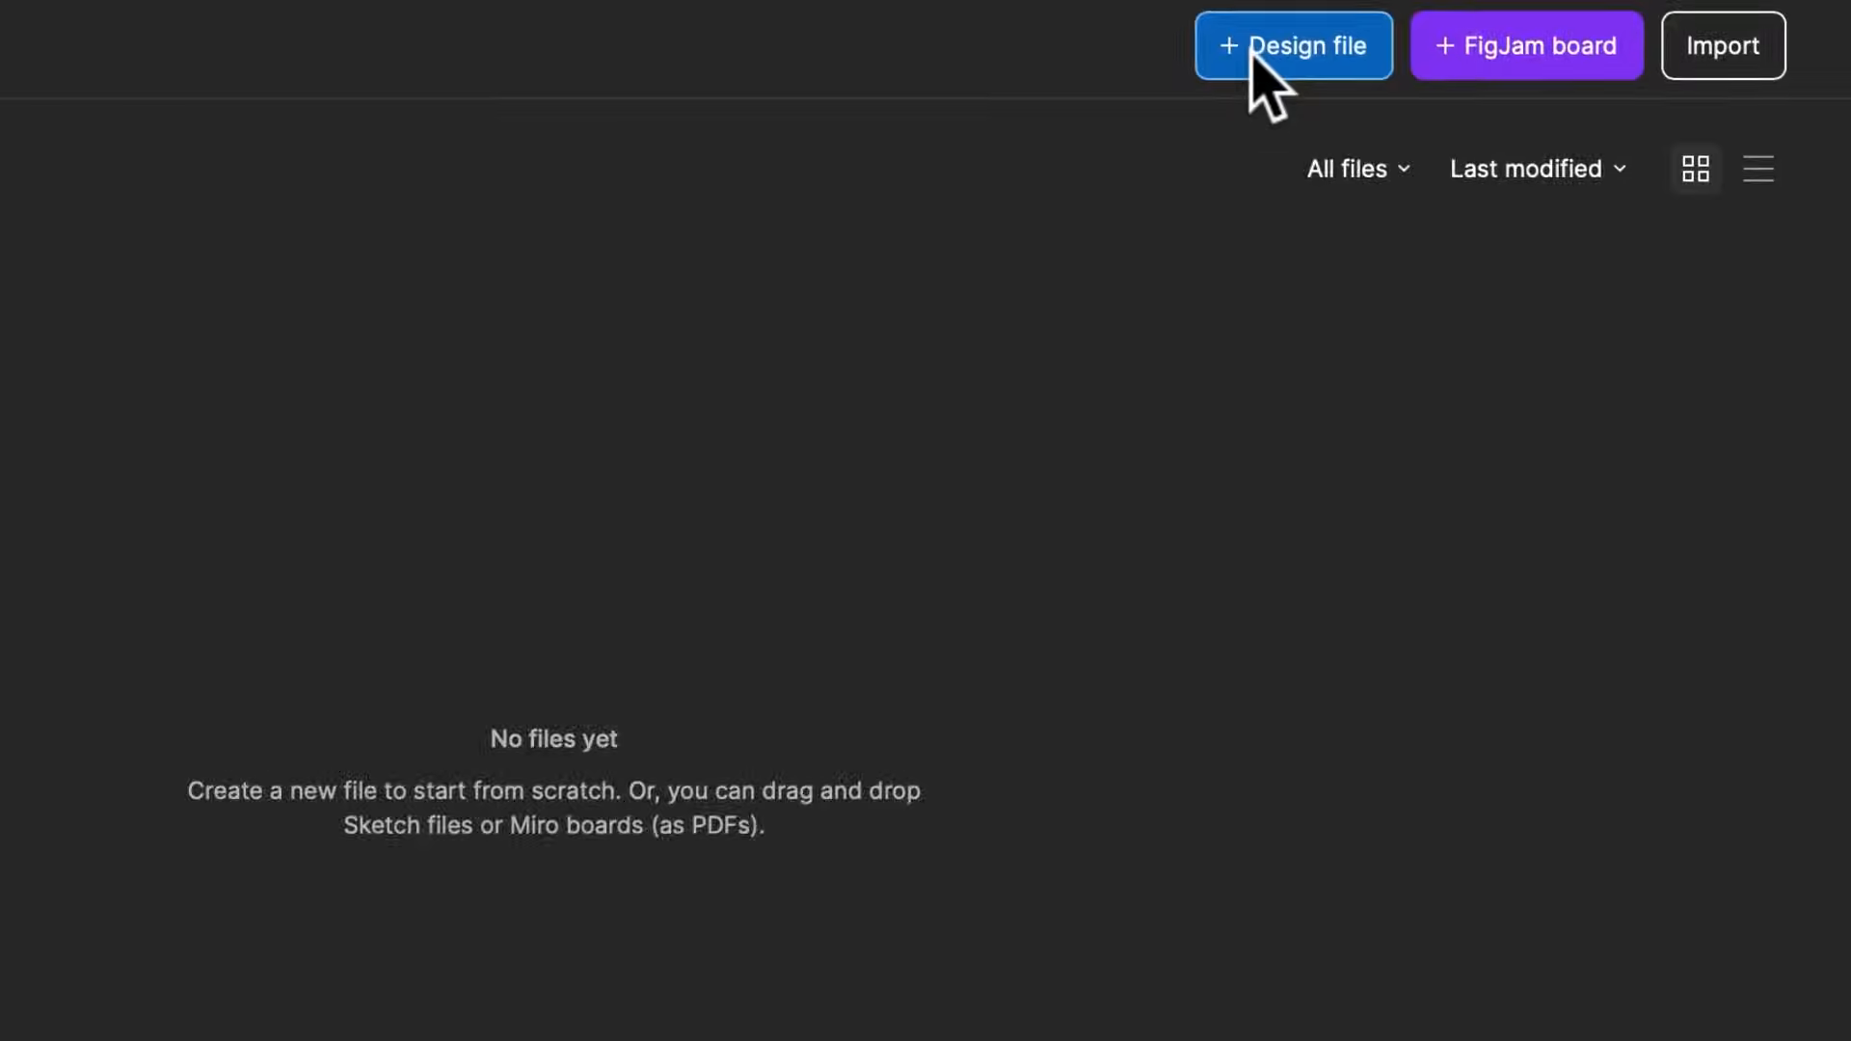
# Create a blank design file and go back to the drafts overview
pyautogui.click(1253, 50)
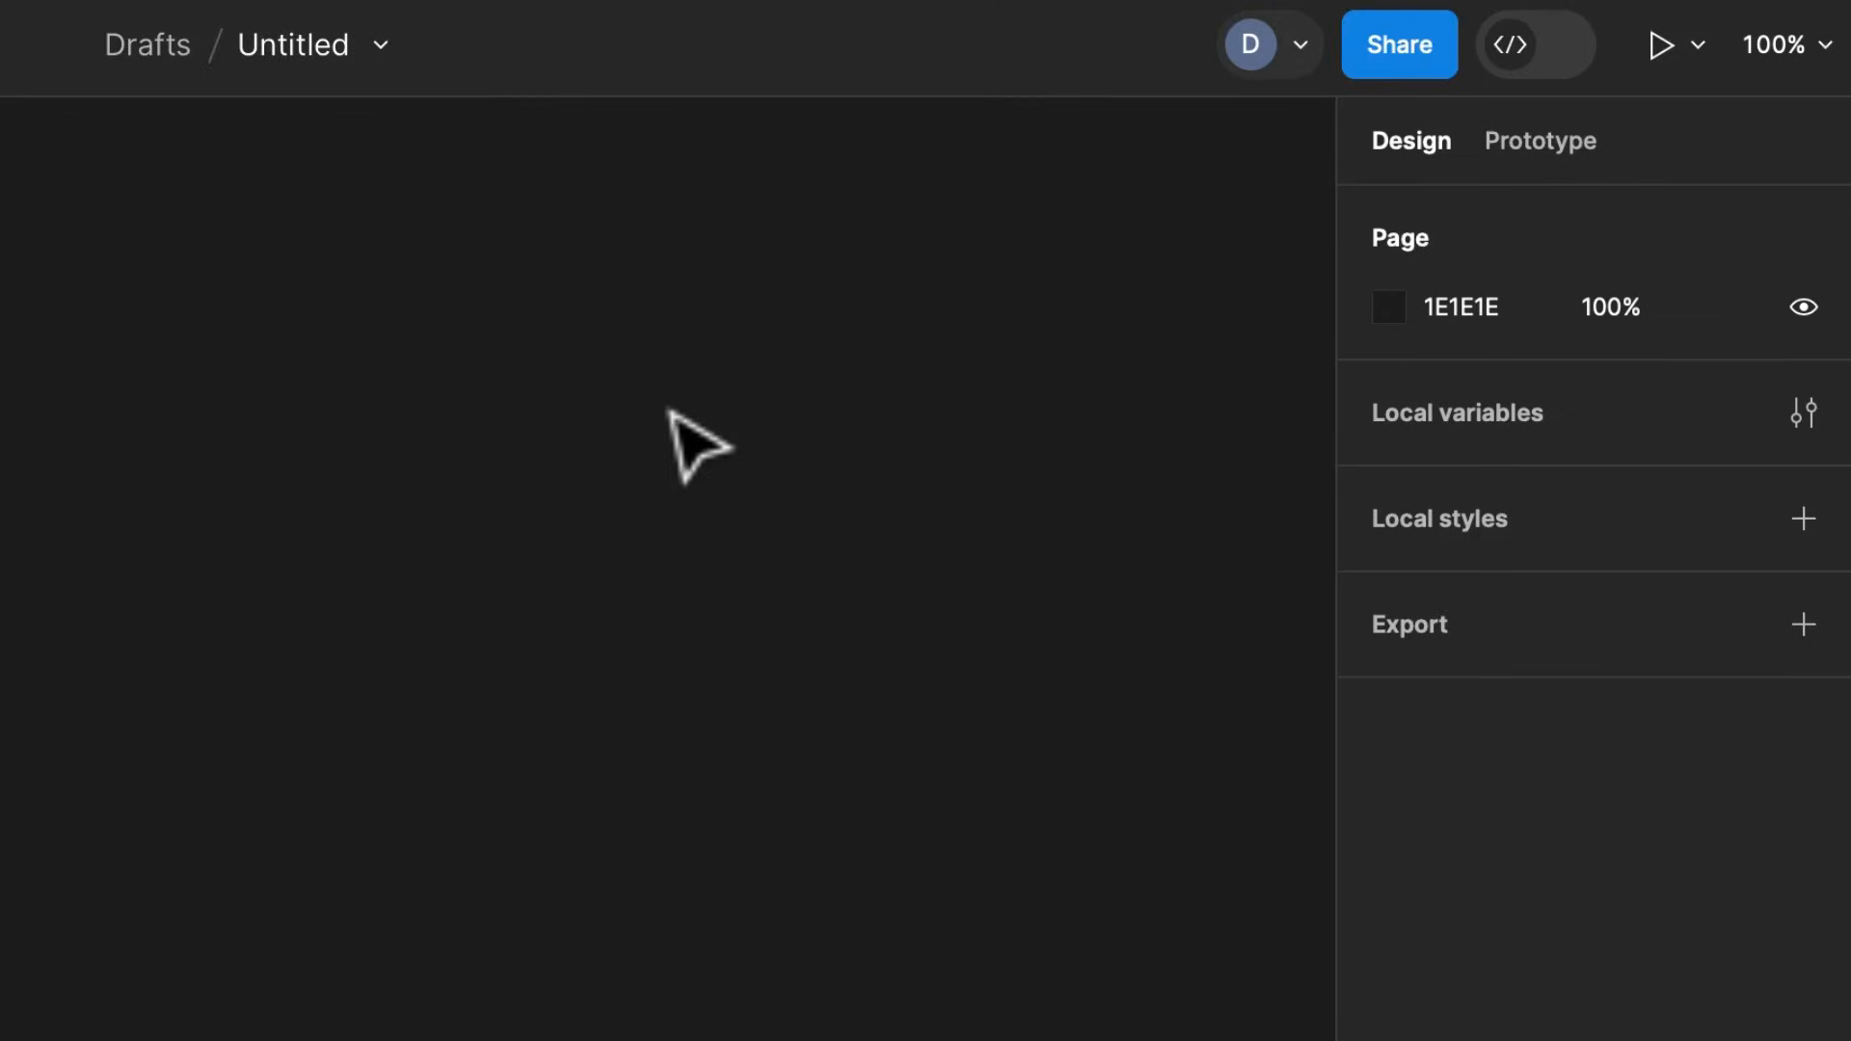
pyautogui.click(141, 26)
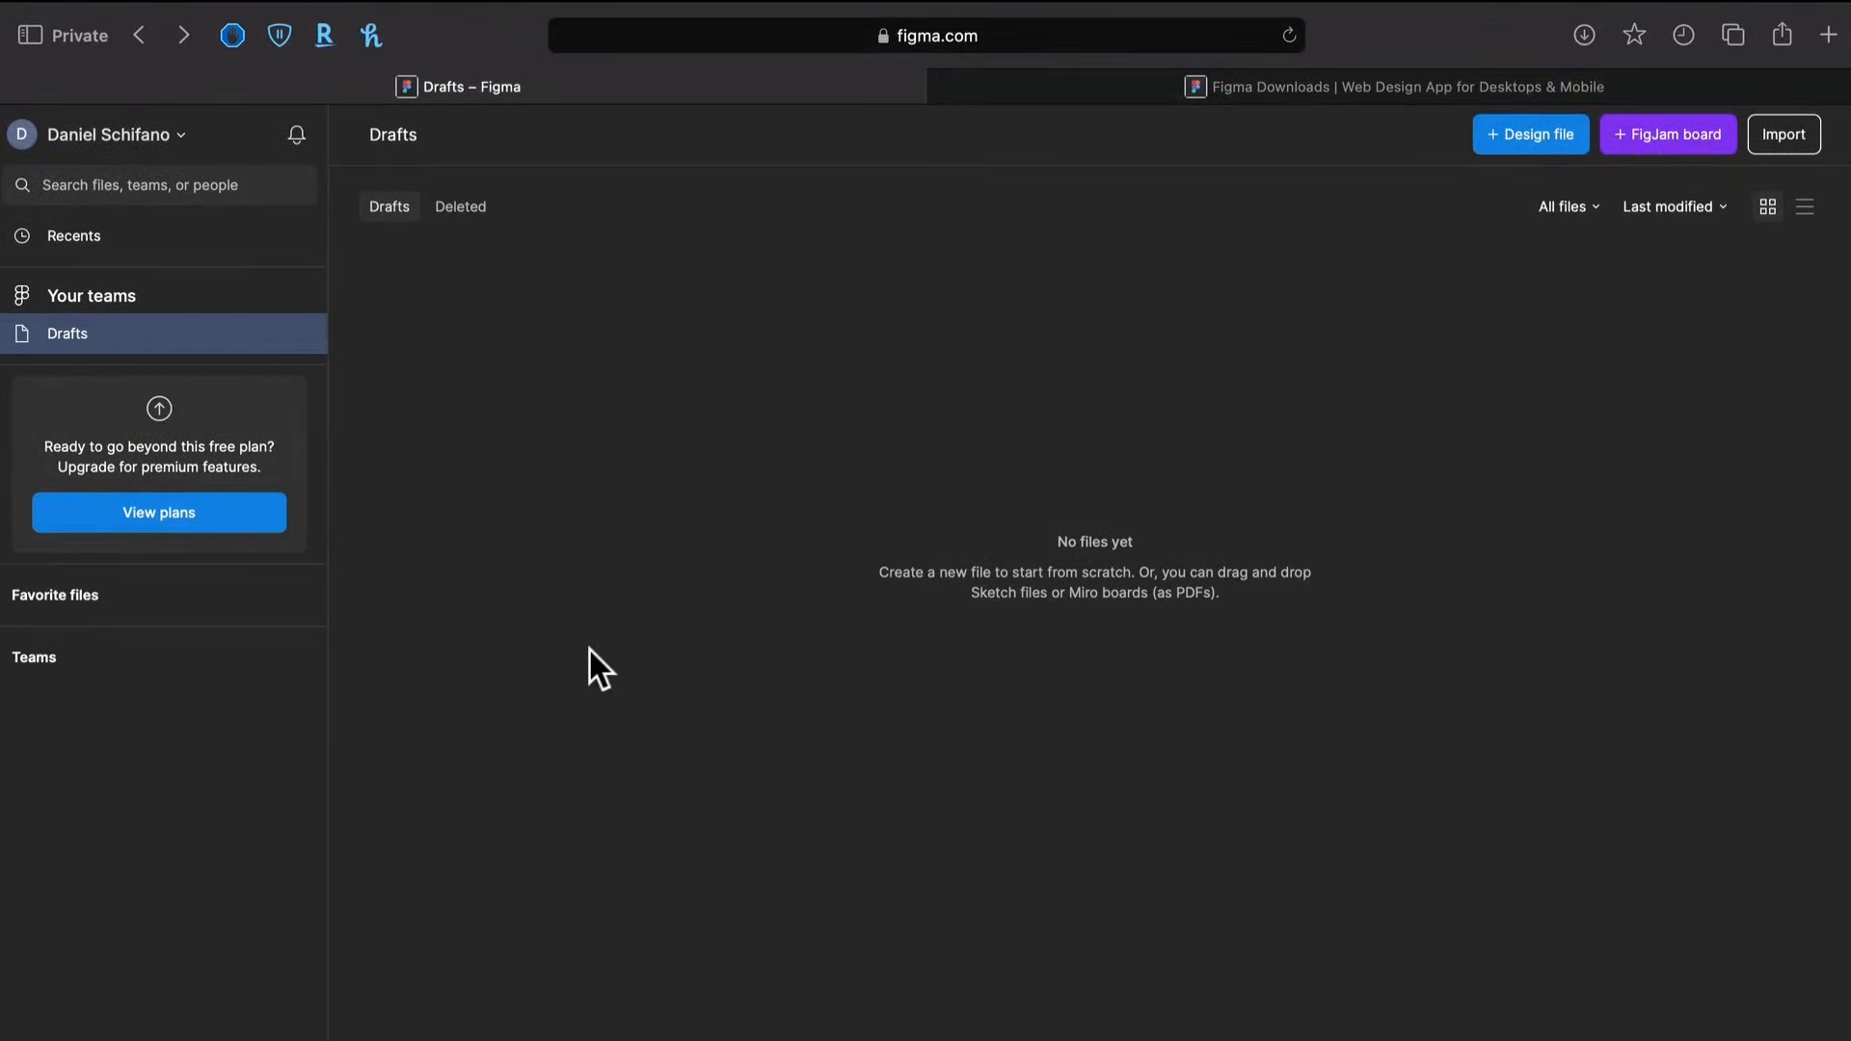
# Close the Figma Downloads page and view the account options, including the Light, Dark and System theme choices
pyautogui.click(941, 87)
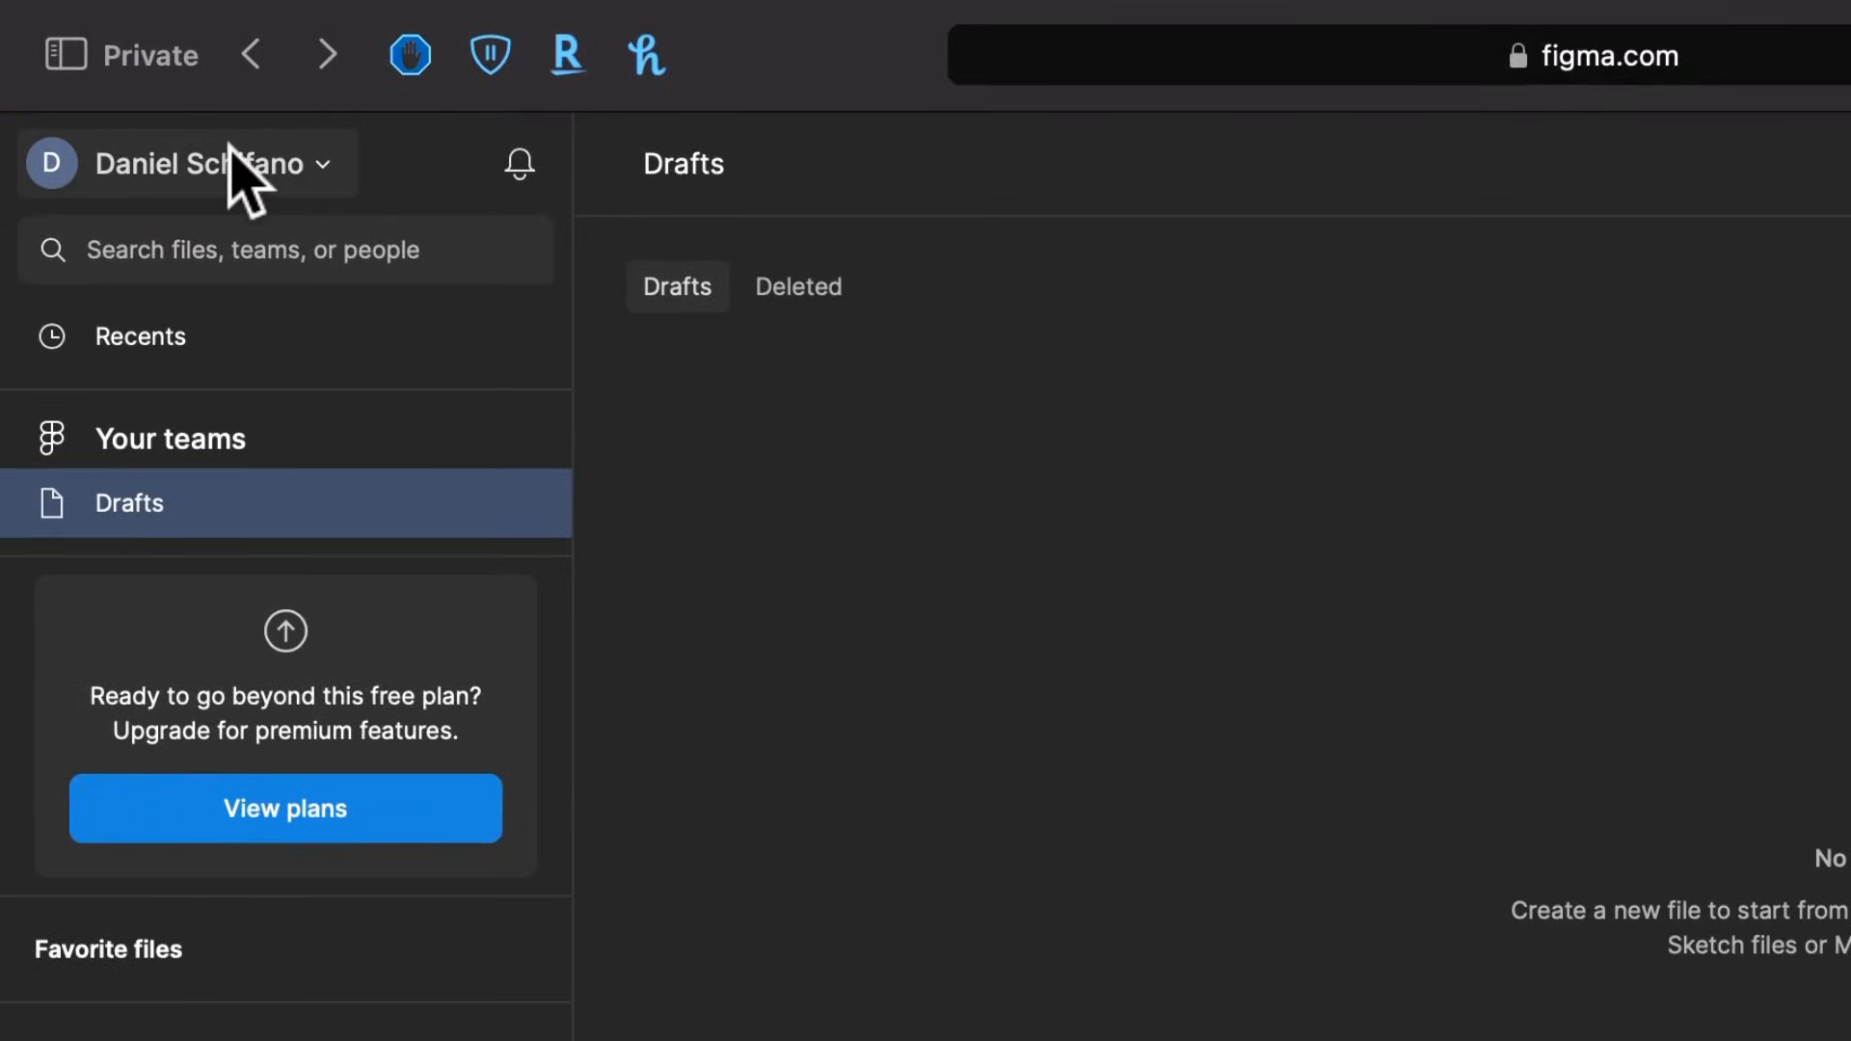
pyautogui.click(229, 146)
pyautogui.moveTo(197, 521)
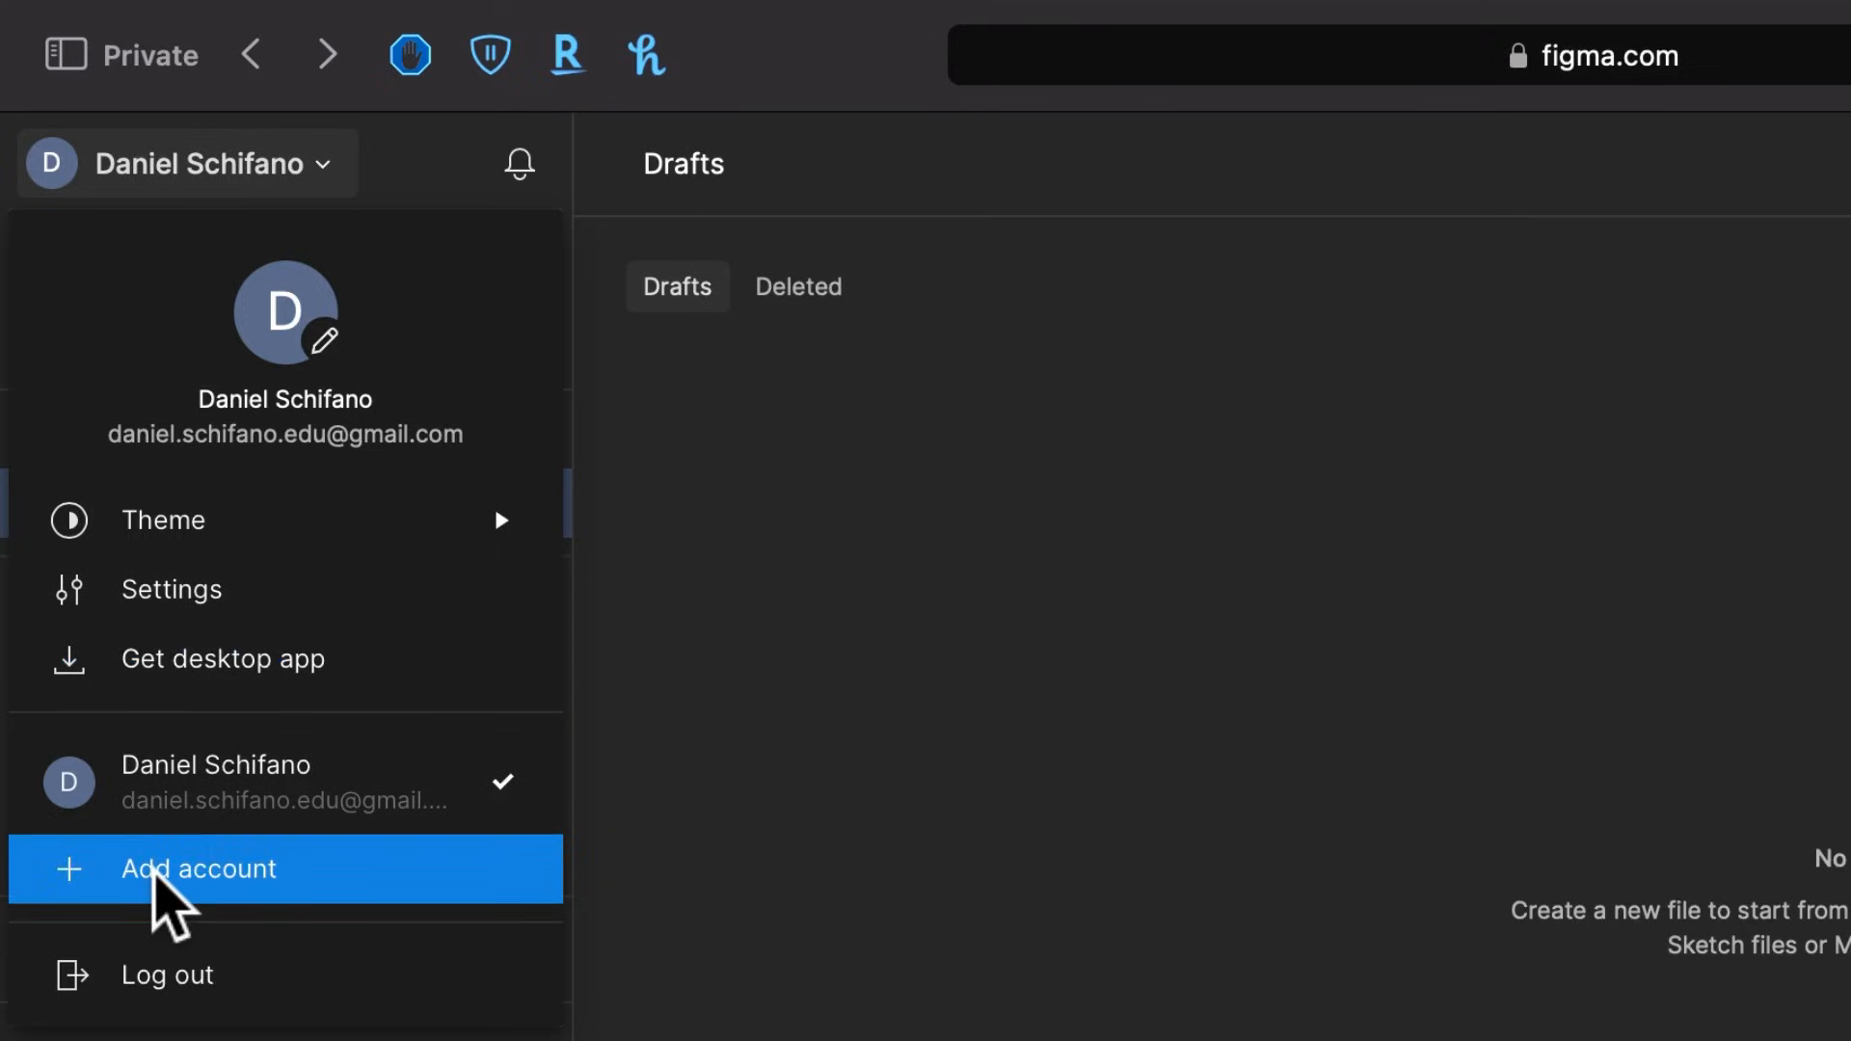
pyautogui.moveTo(487, 535)
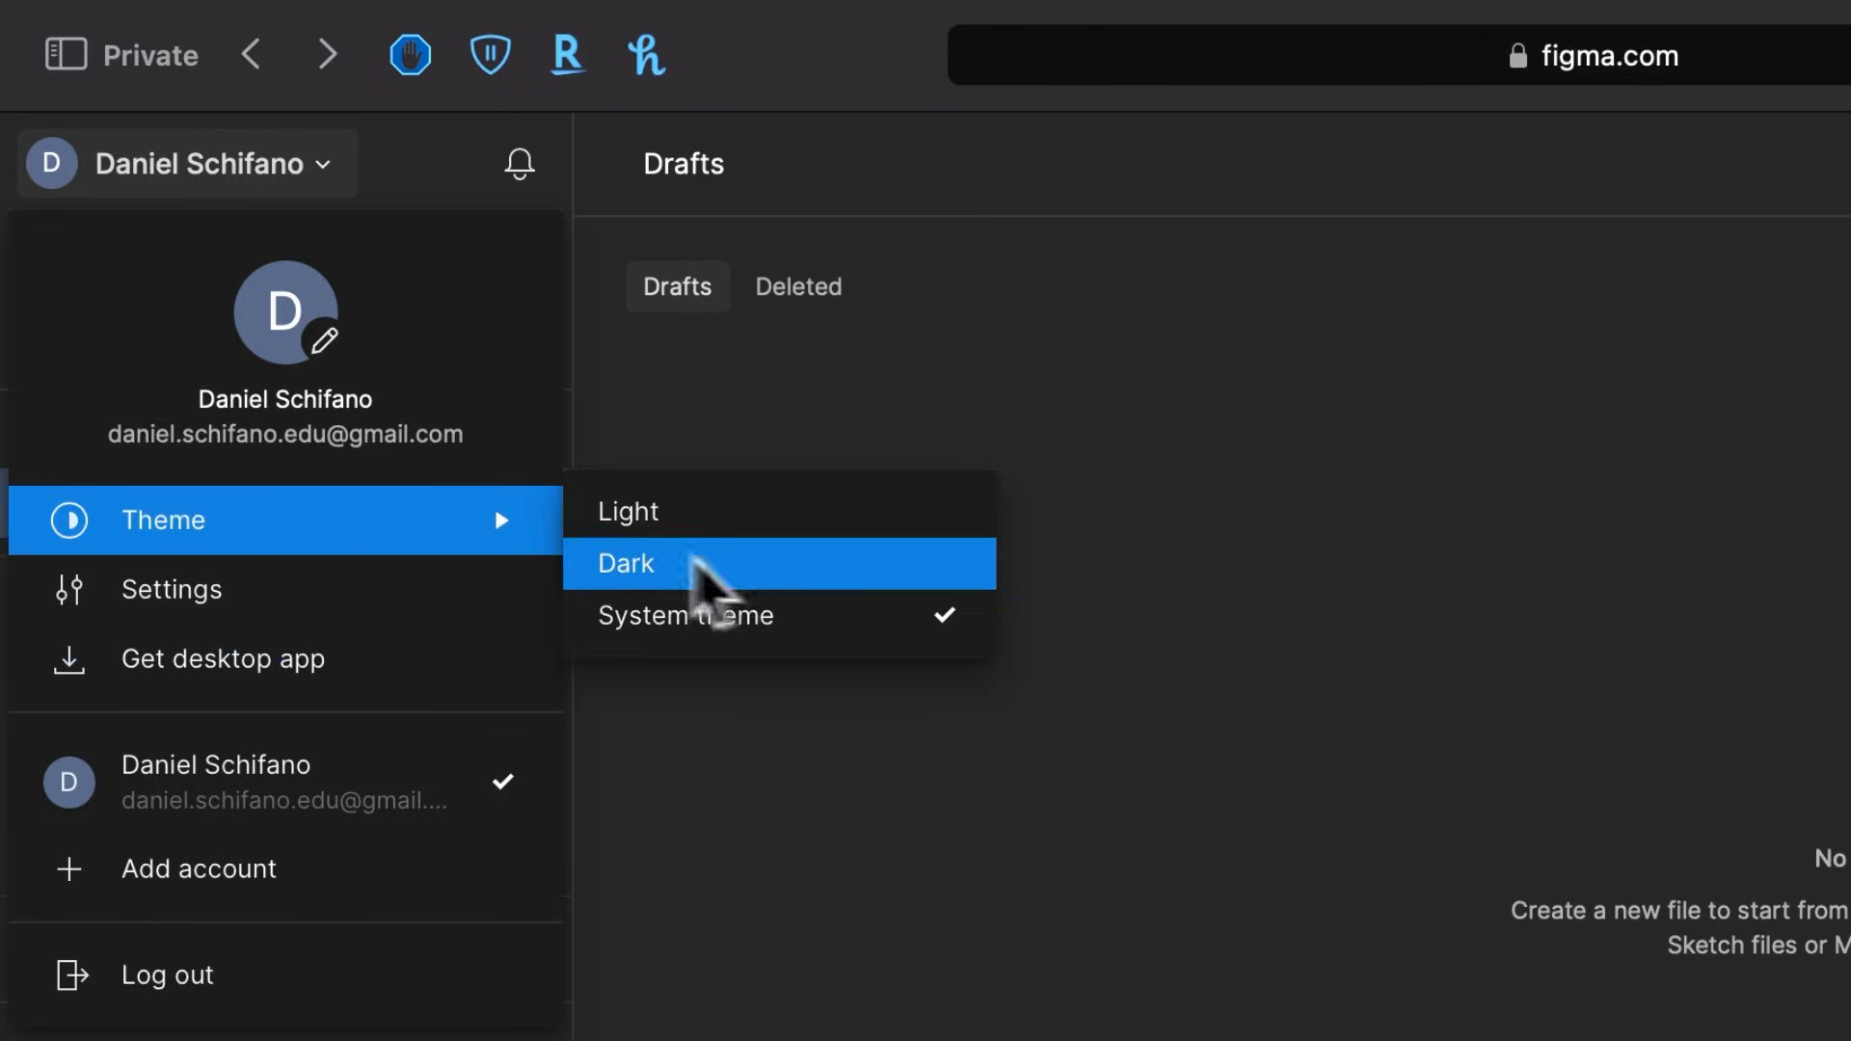
pyautogui.click(1488, 546)
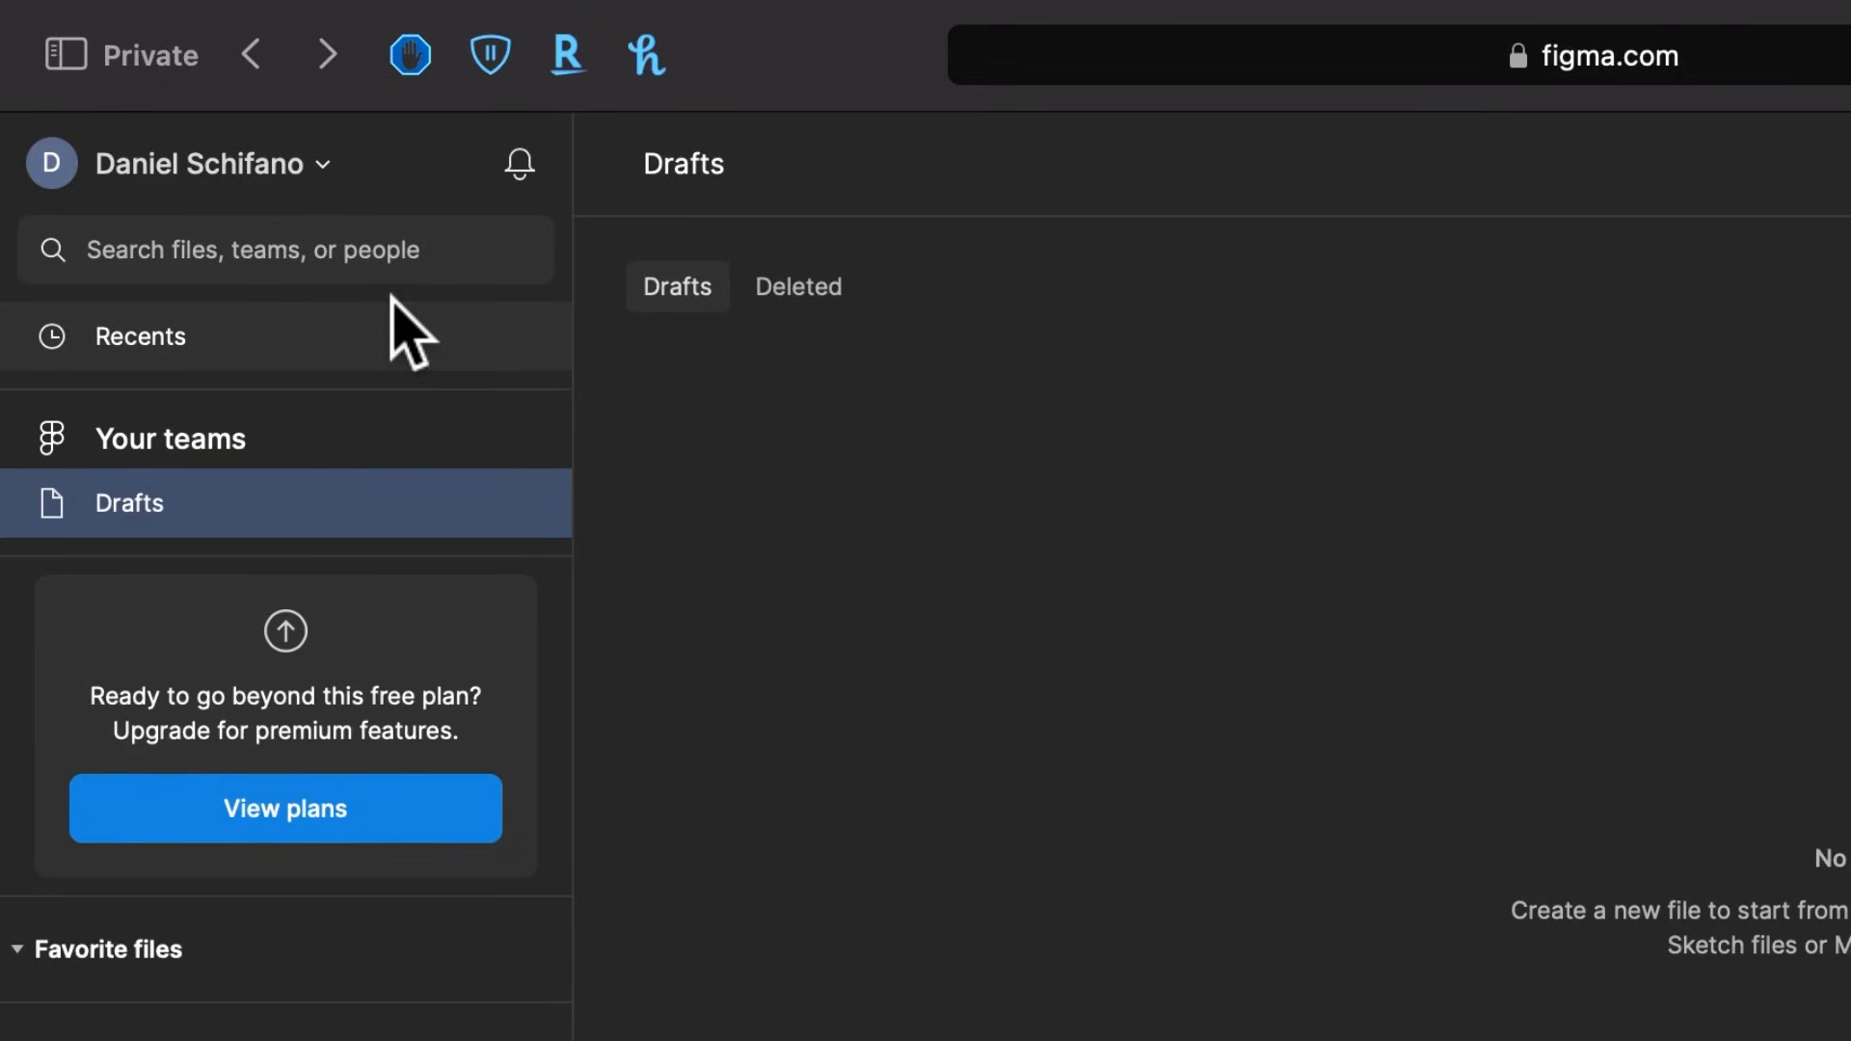
# Open the Recents list and look through the recently viewed project and exercise files
pyautogui.click(166, 339)
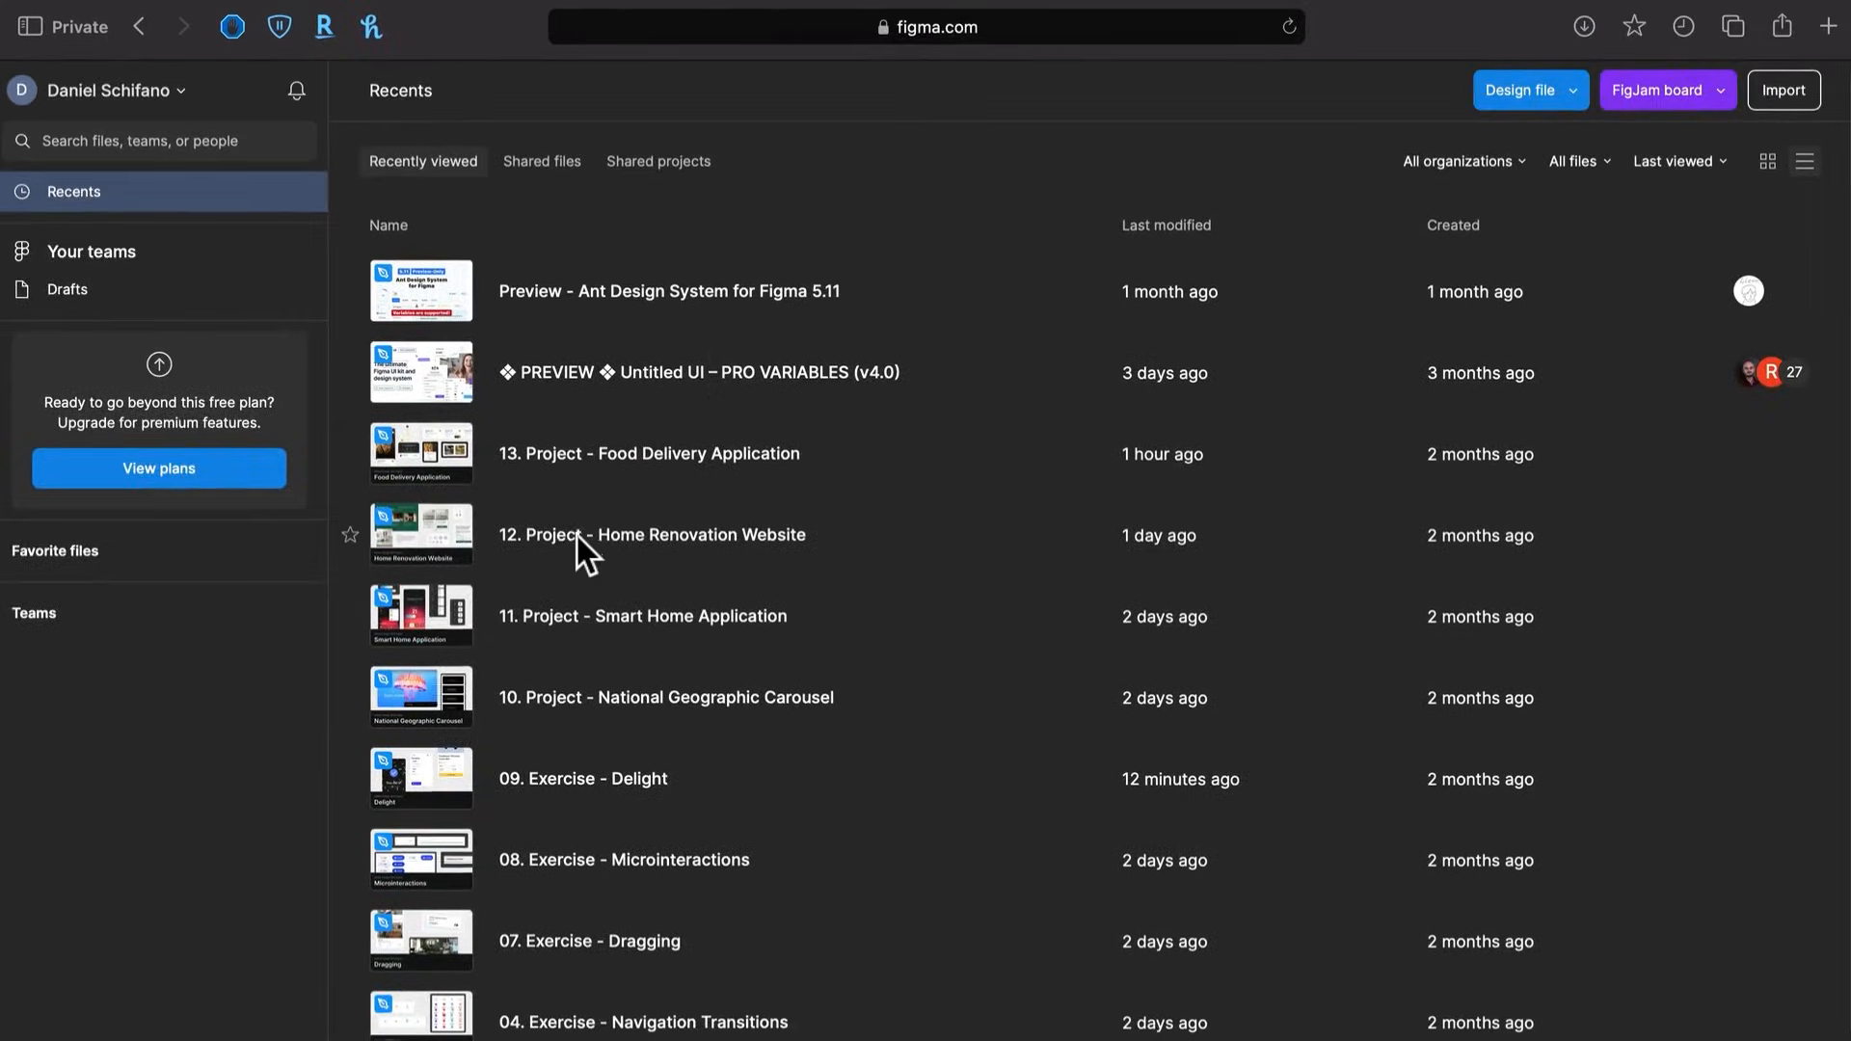
pyautogui.scroll(-1, 577, 536)
pyautogui.scroll(-2, 577, 536)
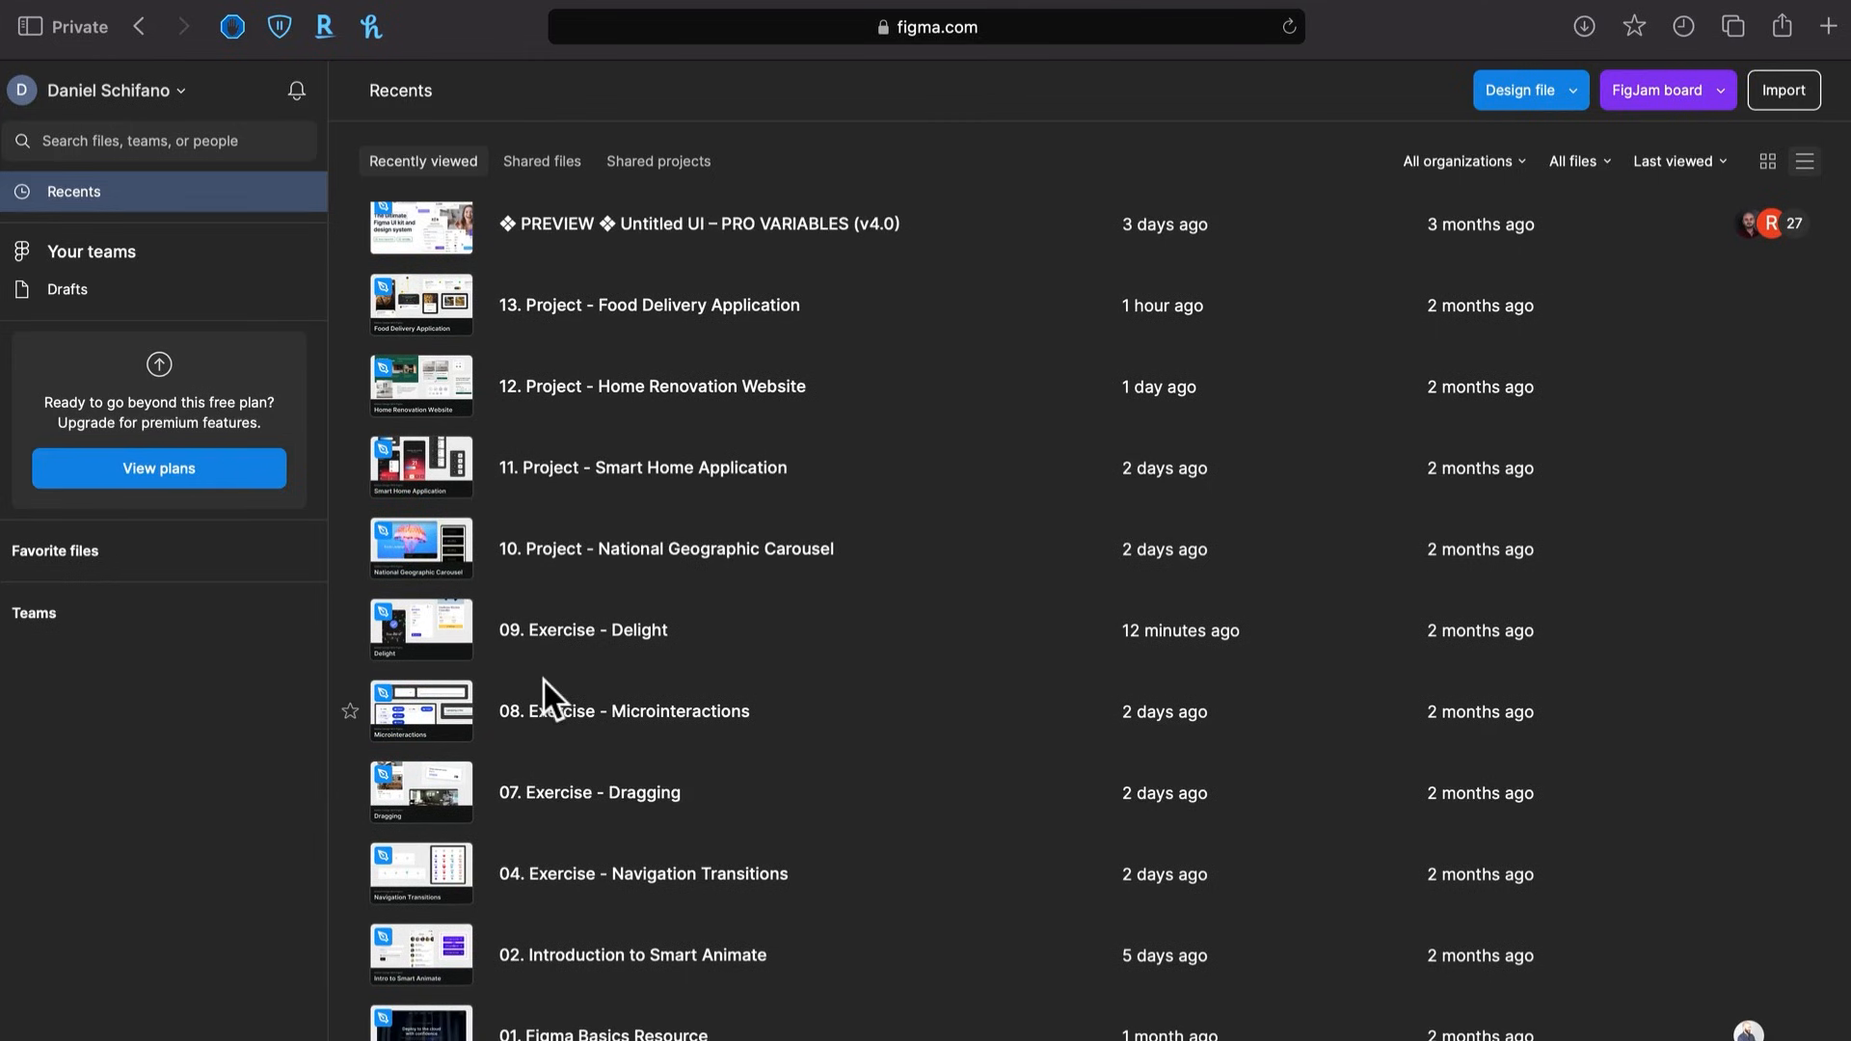
pyautogui.scroll(3, 544, 681)
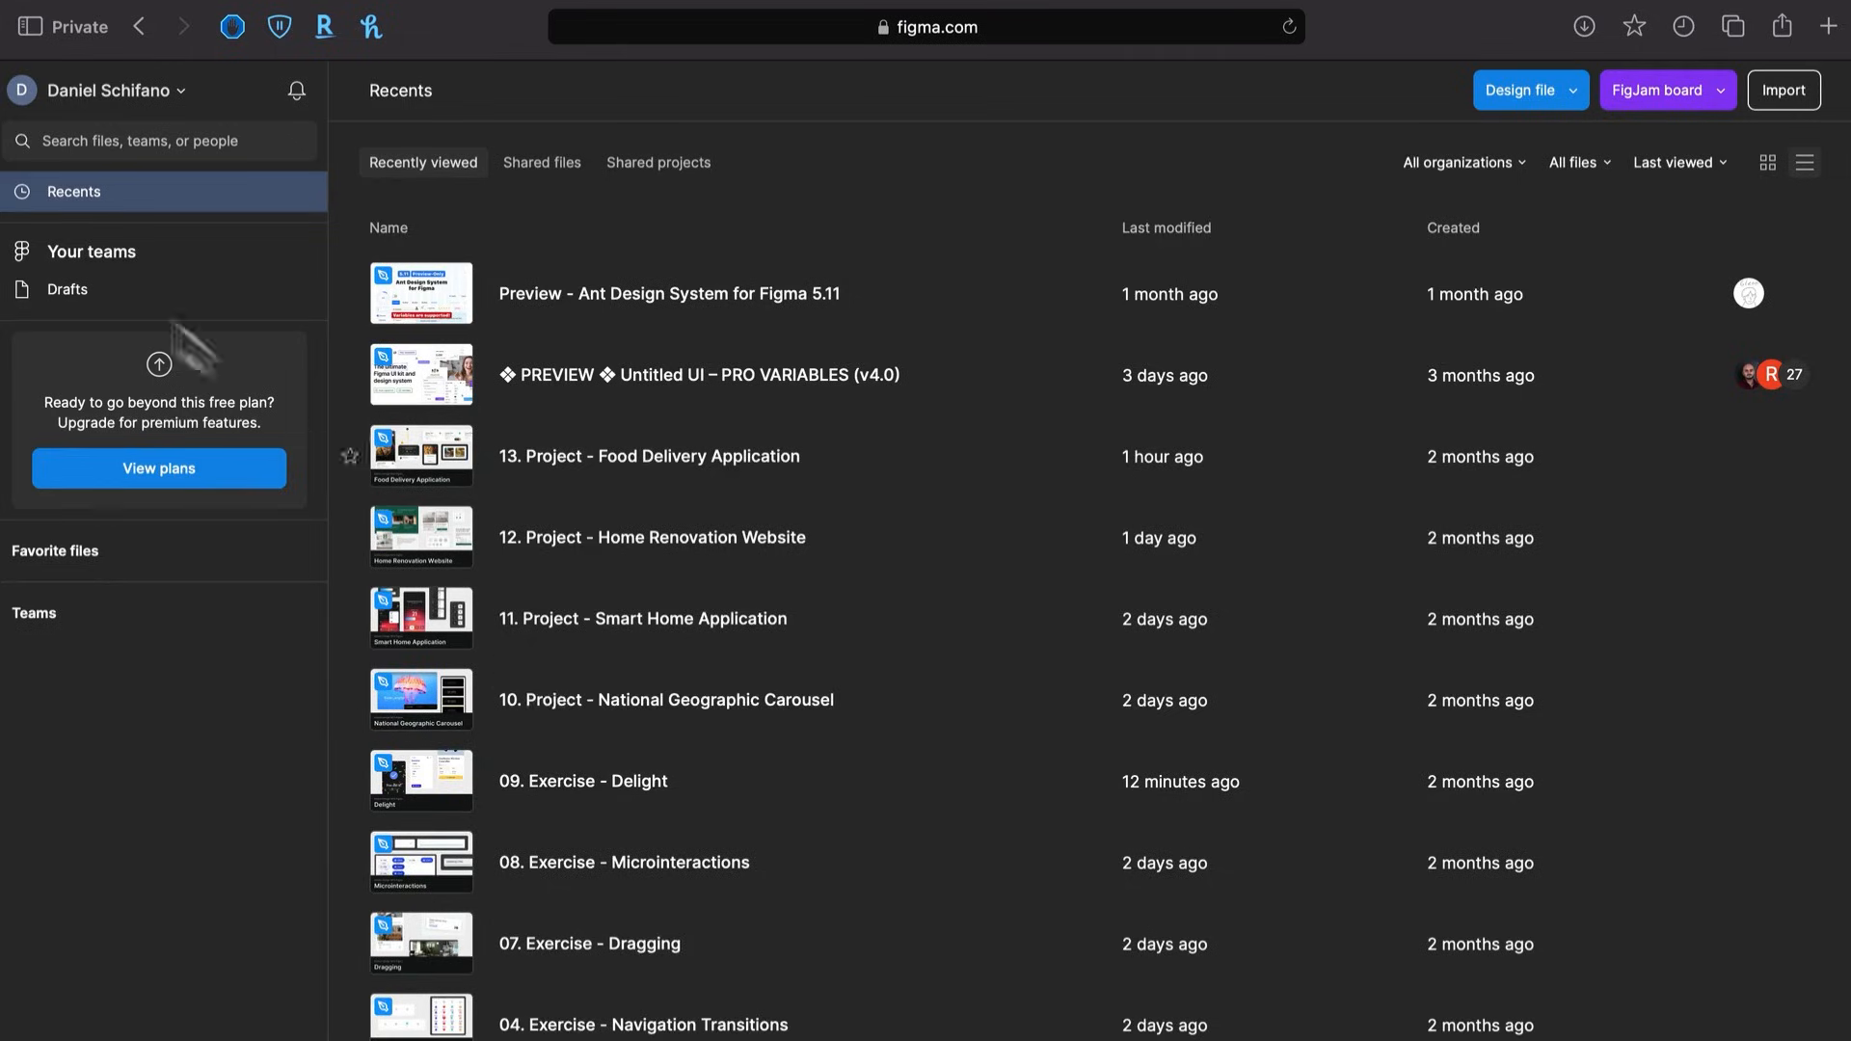
# Create a new design file in Drafts and return to the drafts overview
pyautogui.click(52, 290)
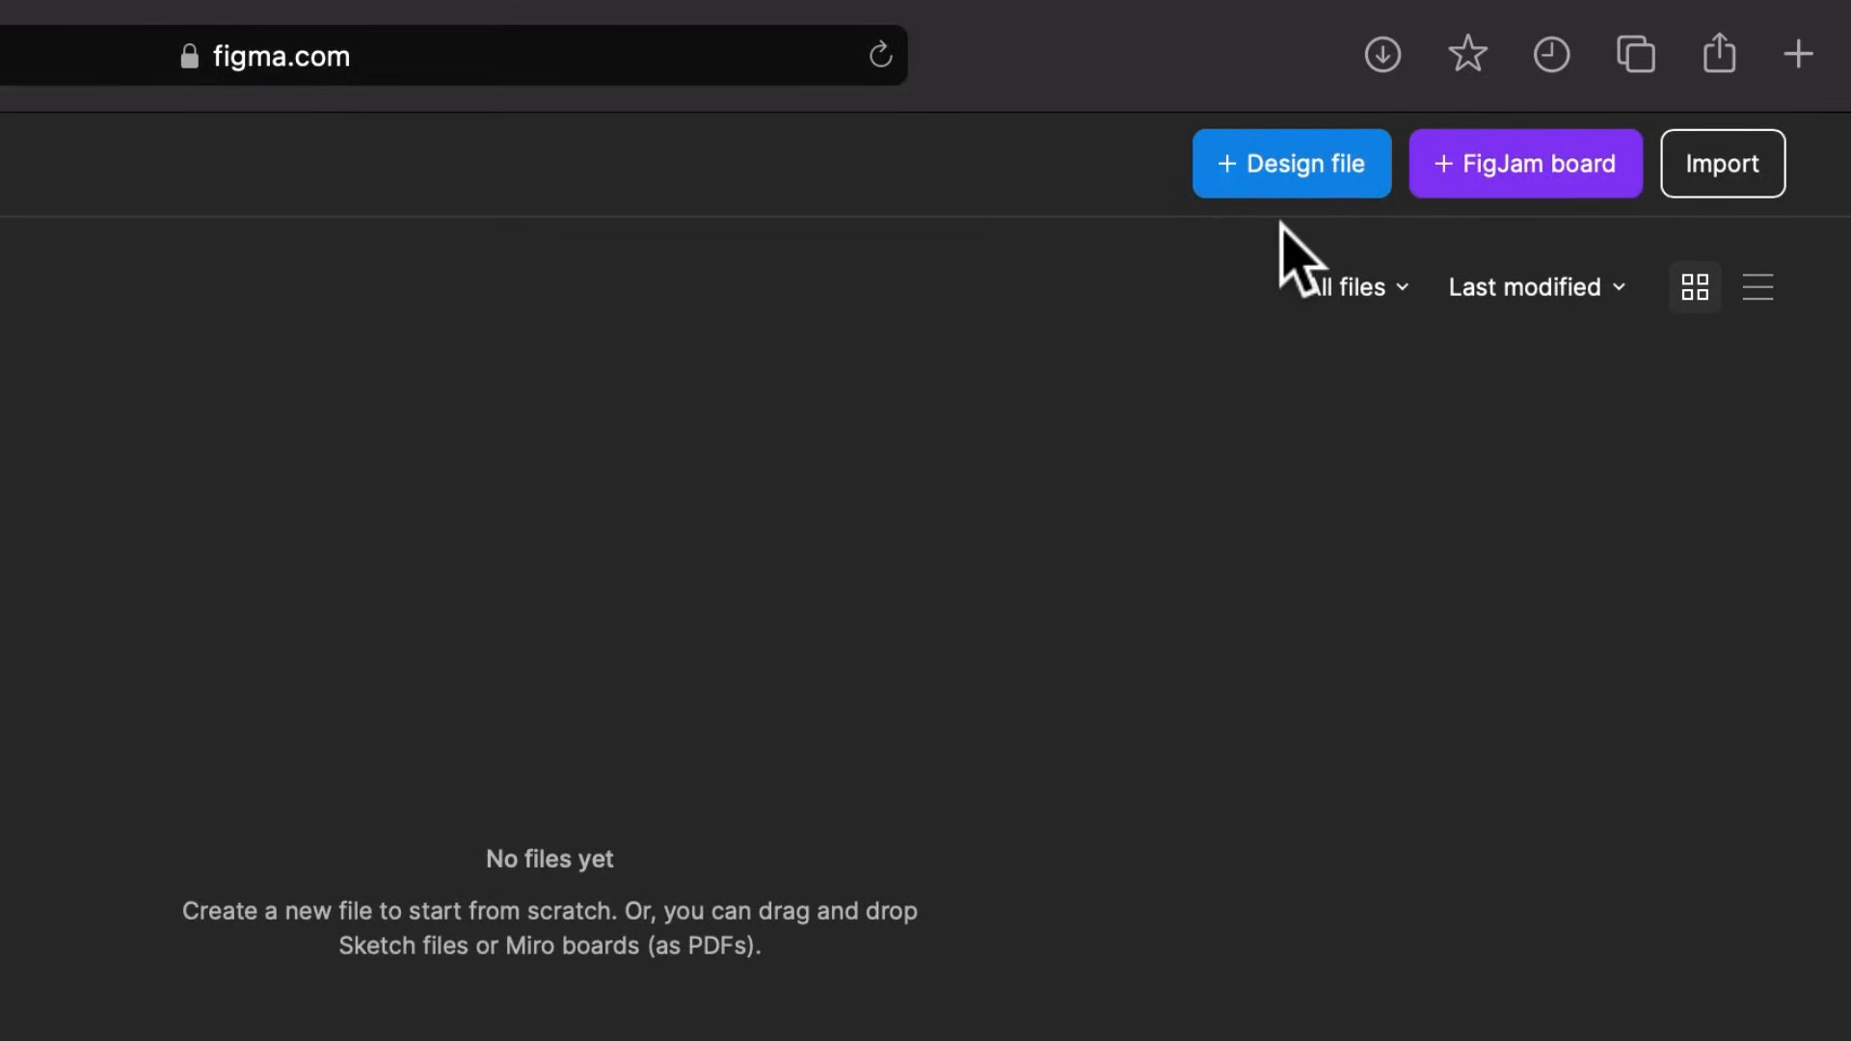
pyautogui.click(1289, 171)
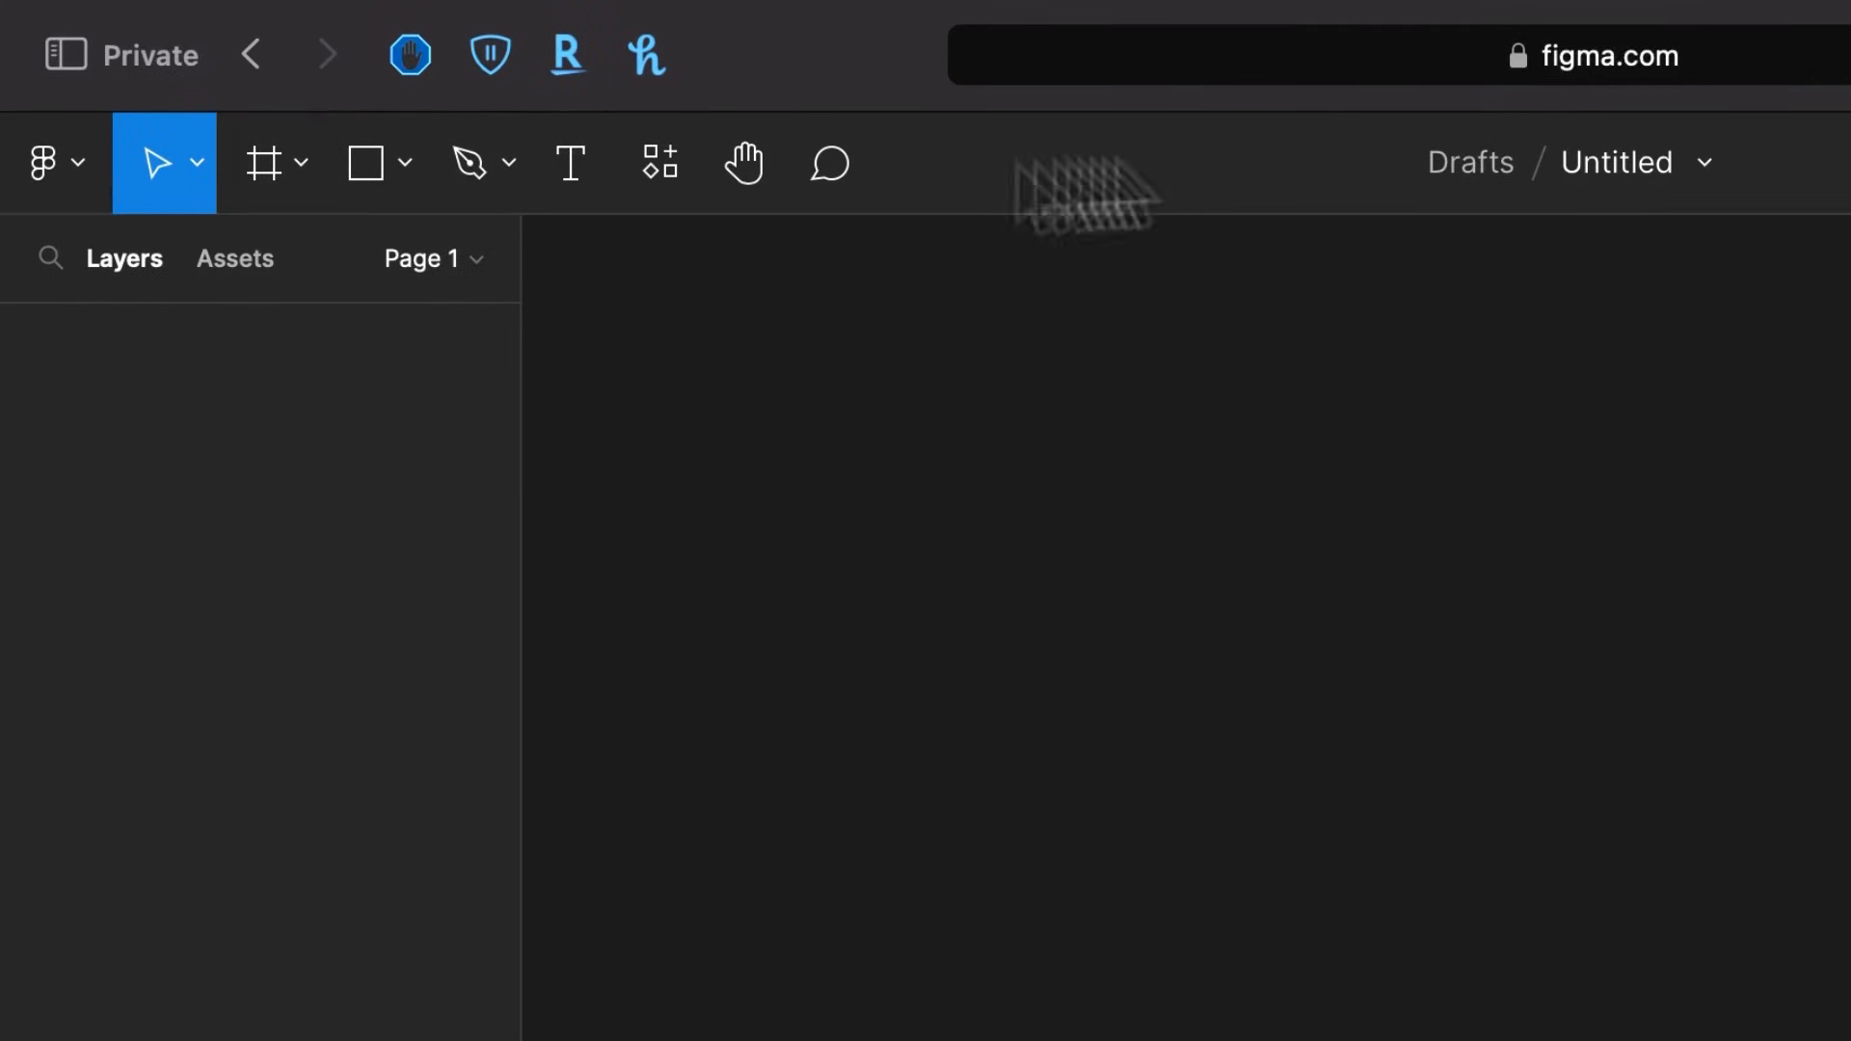
pyautogui.click(255, 56)
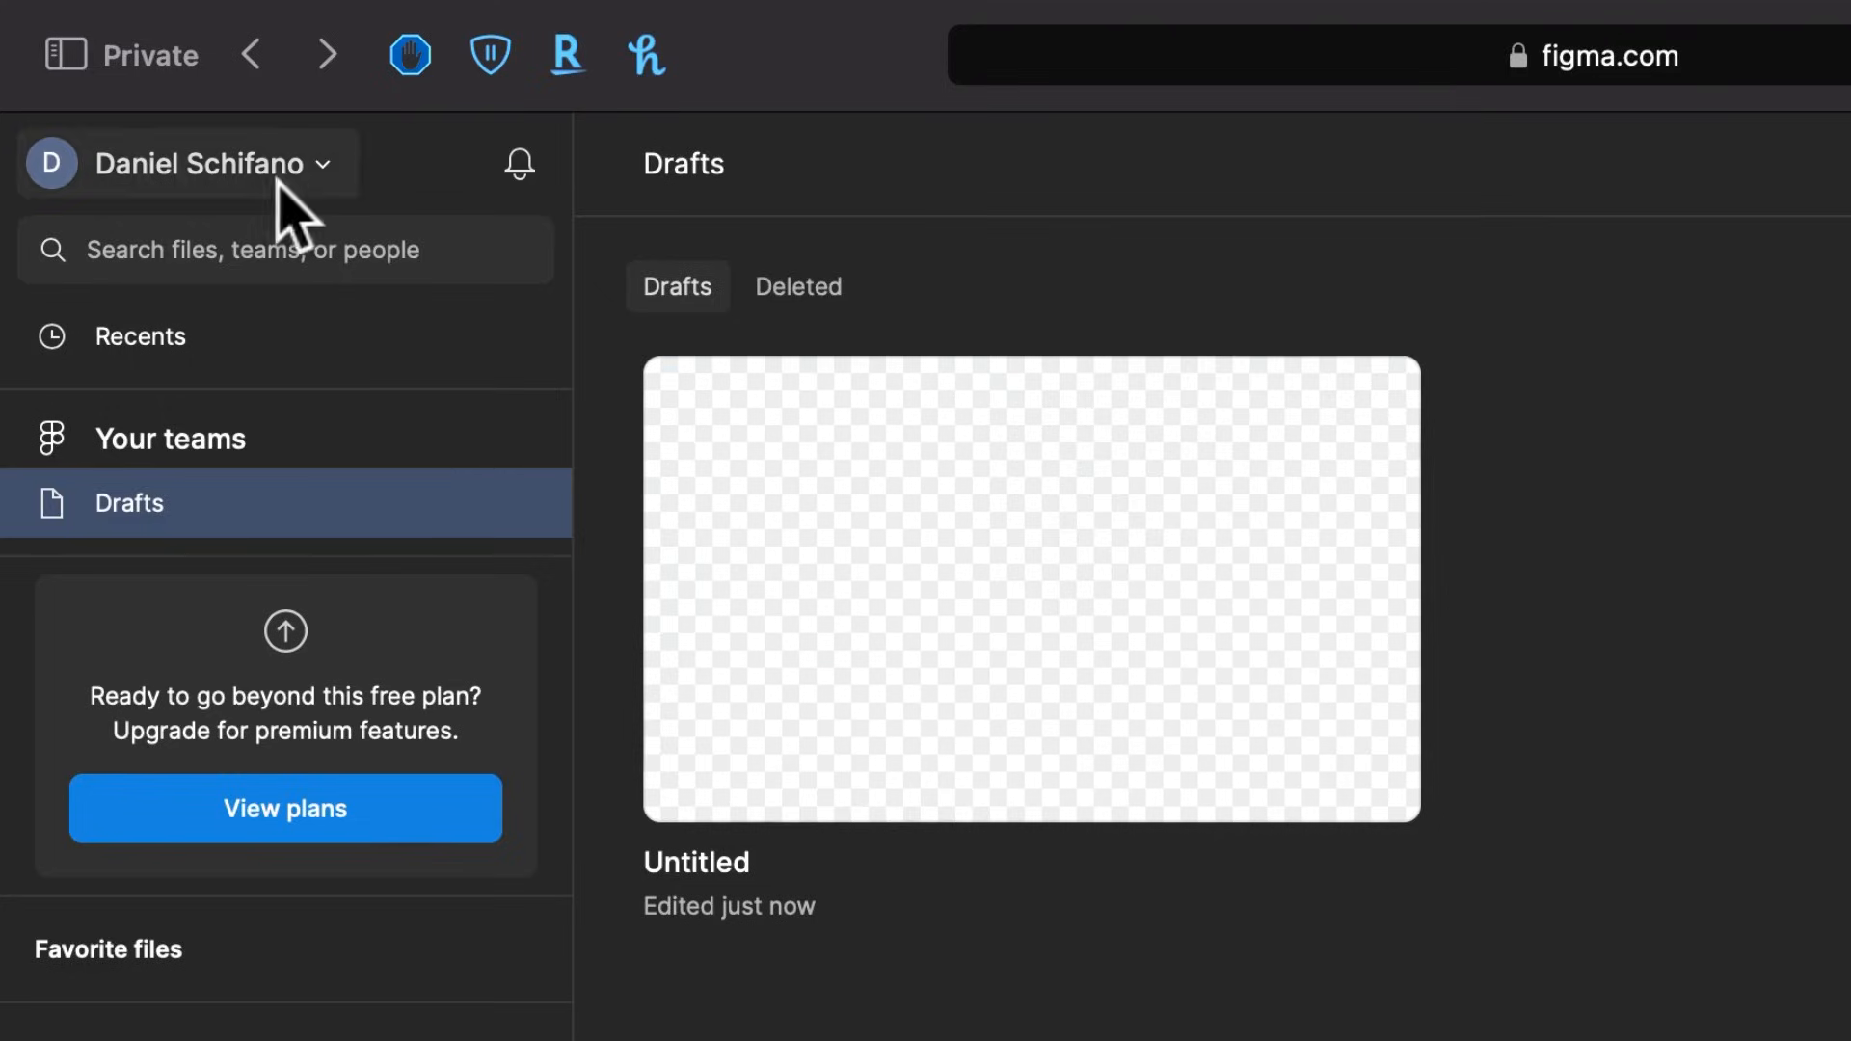
# Check the account notifications and add the Untitled draft to the favorite files
pyautogui.click(519, 174)
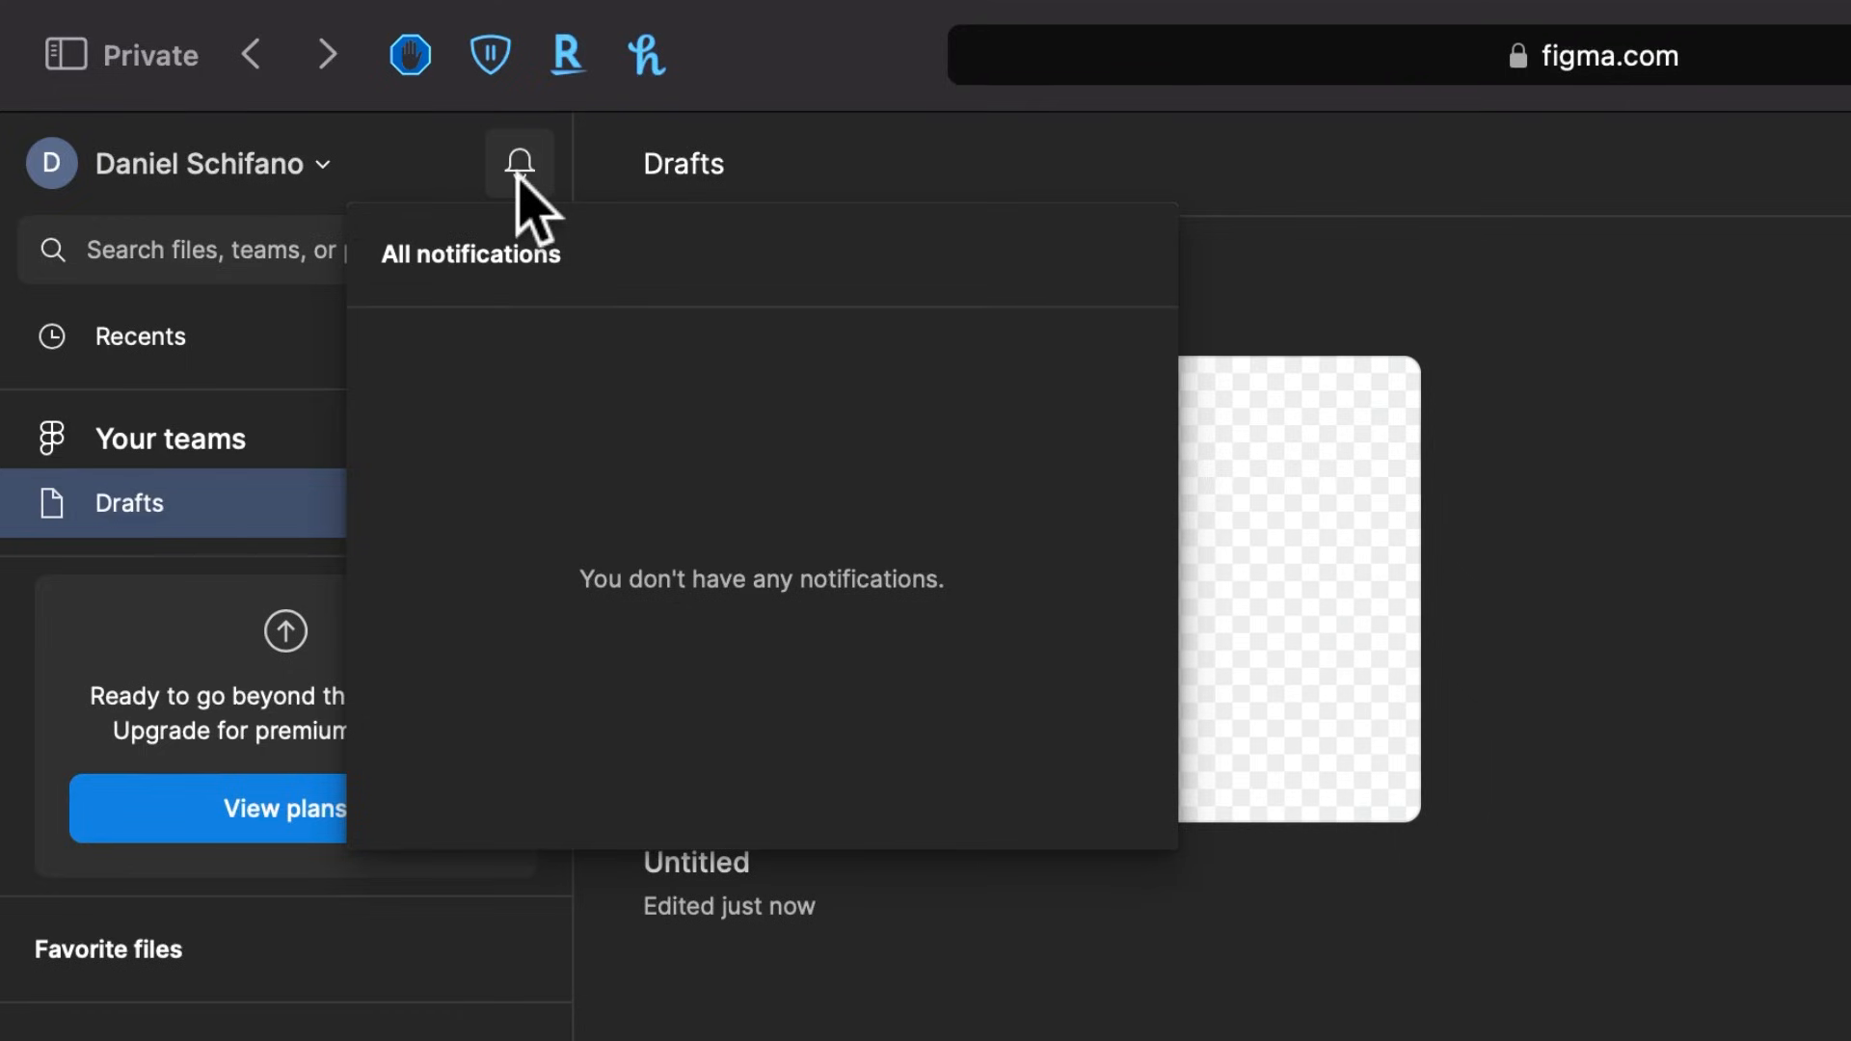
pyautogui.click(1364, 764)
pyautogui.click(1383, 398)
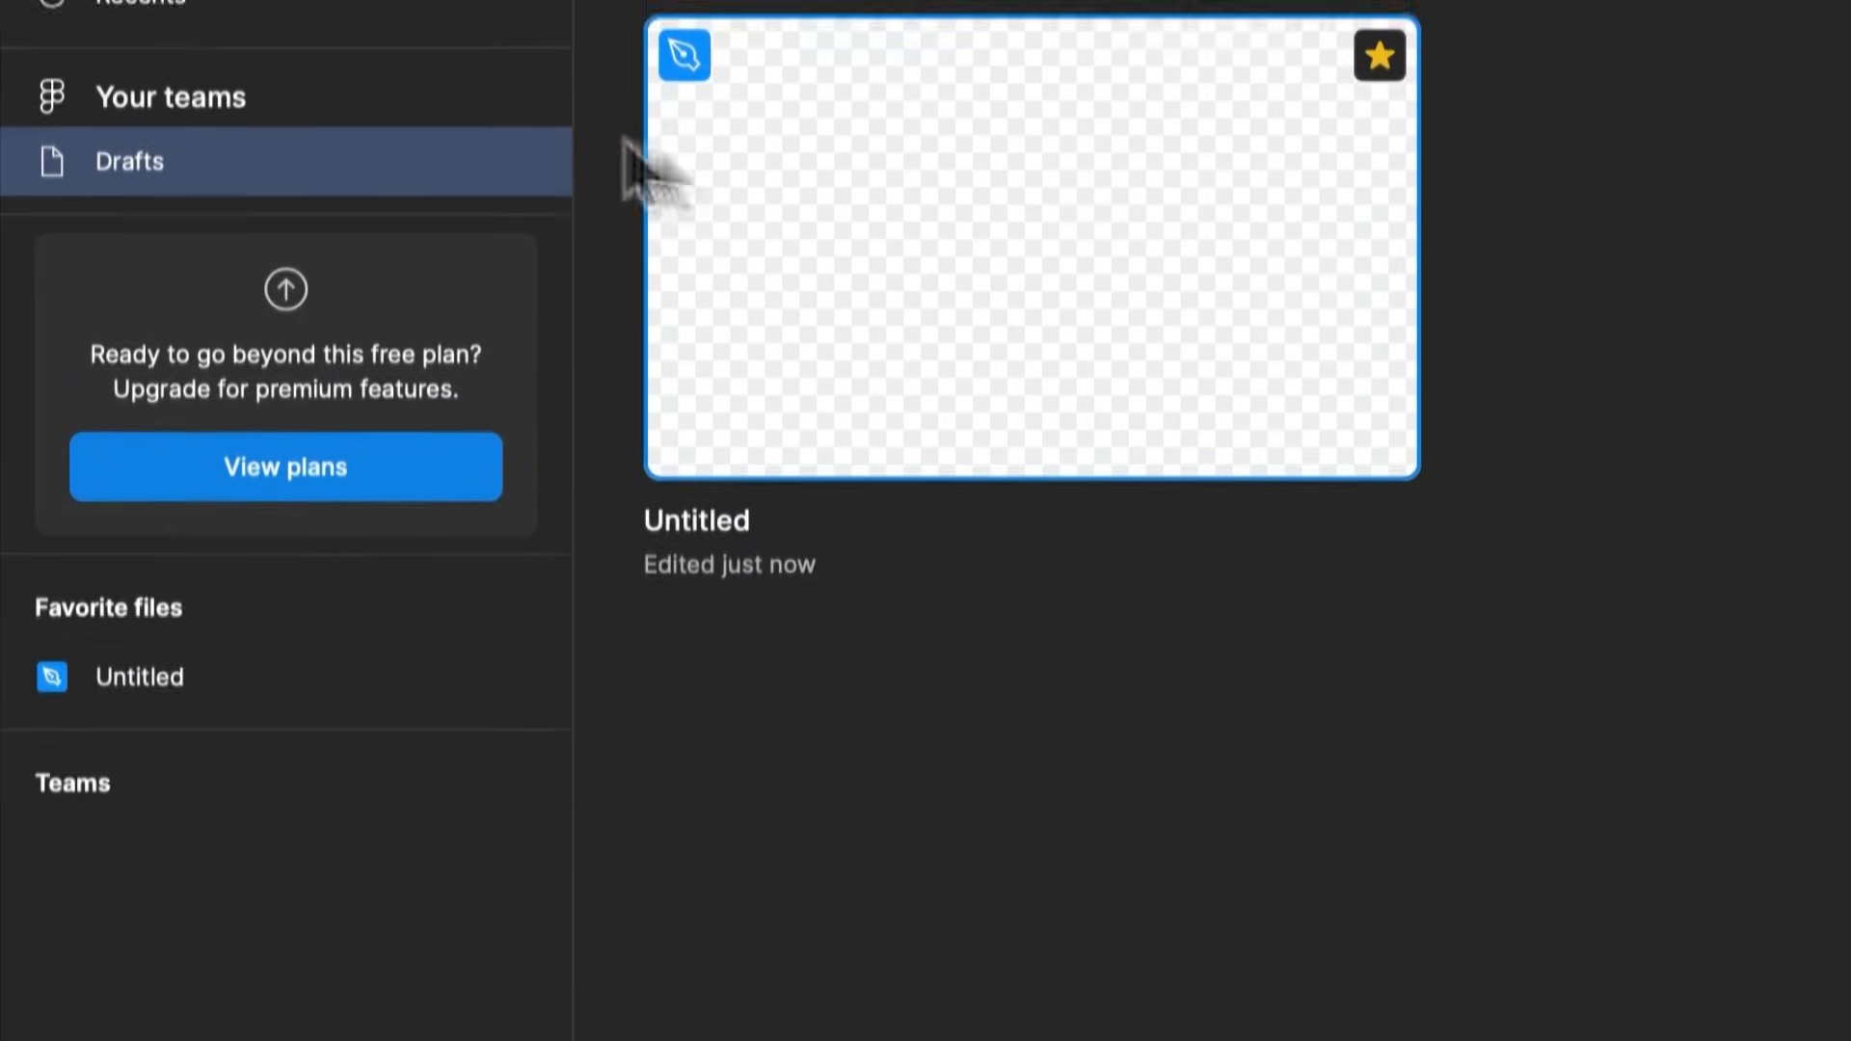
pyautogui.moveTo(125, 667)
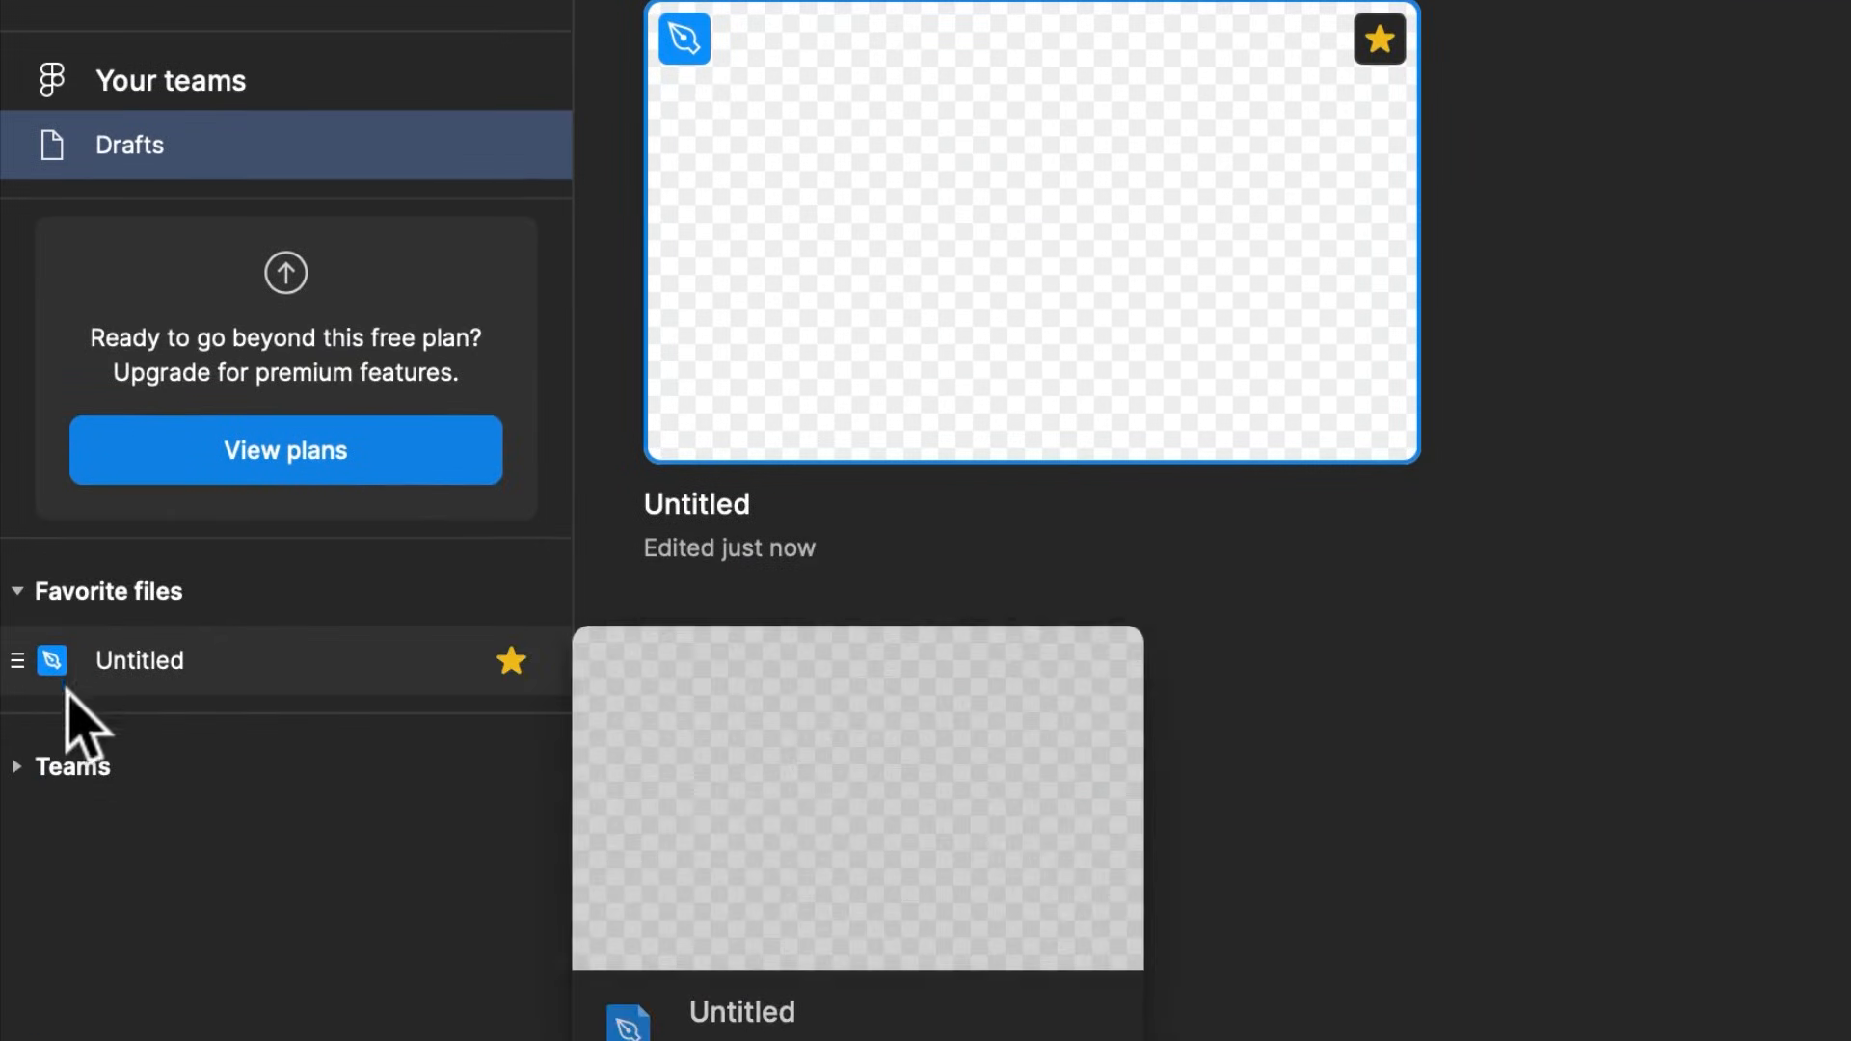
# Expand the teams list, open Team project and add its team library file to the favorites
pyautogui.click(18, 769)
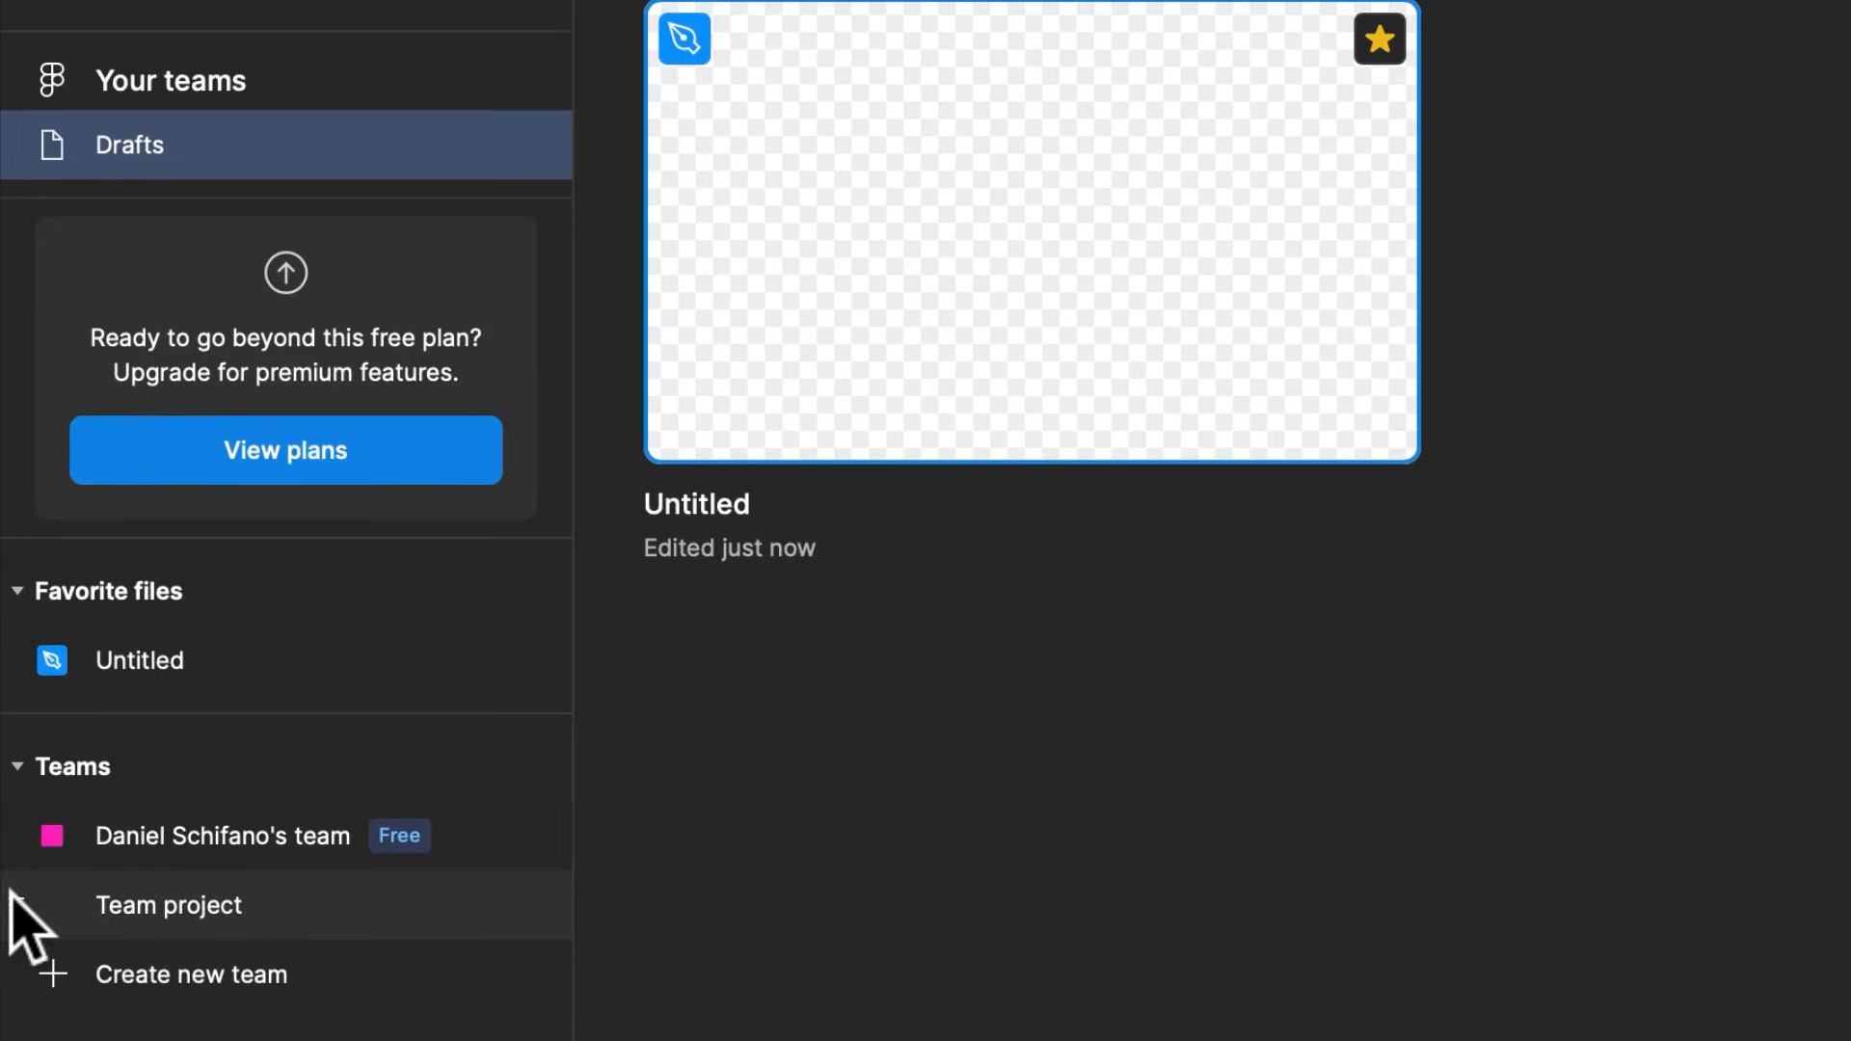
pyautogui.click(193, 893)
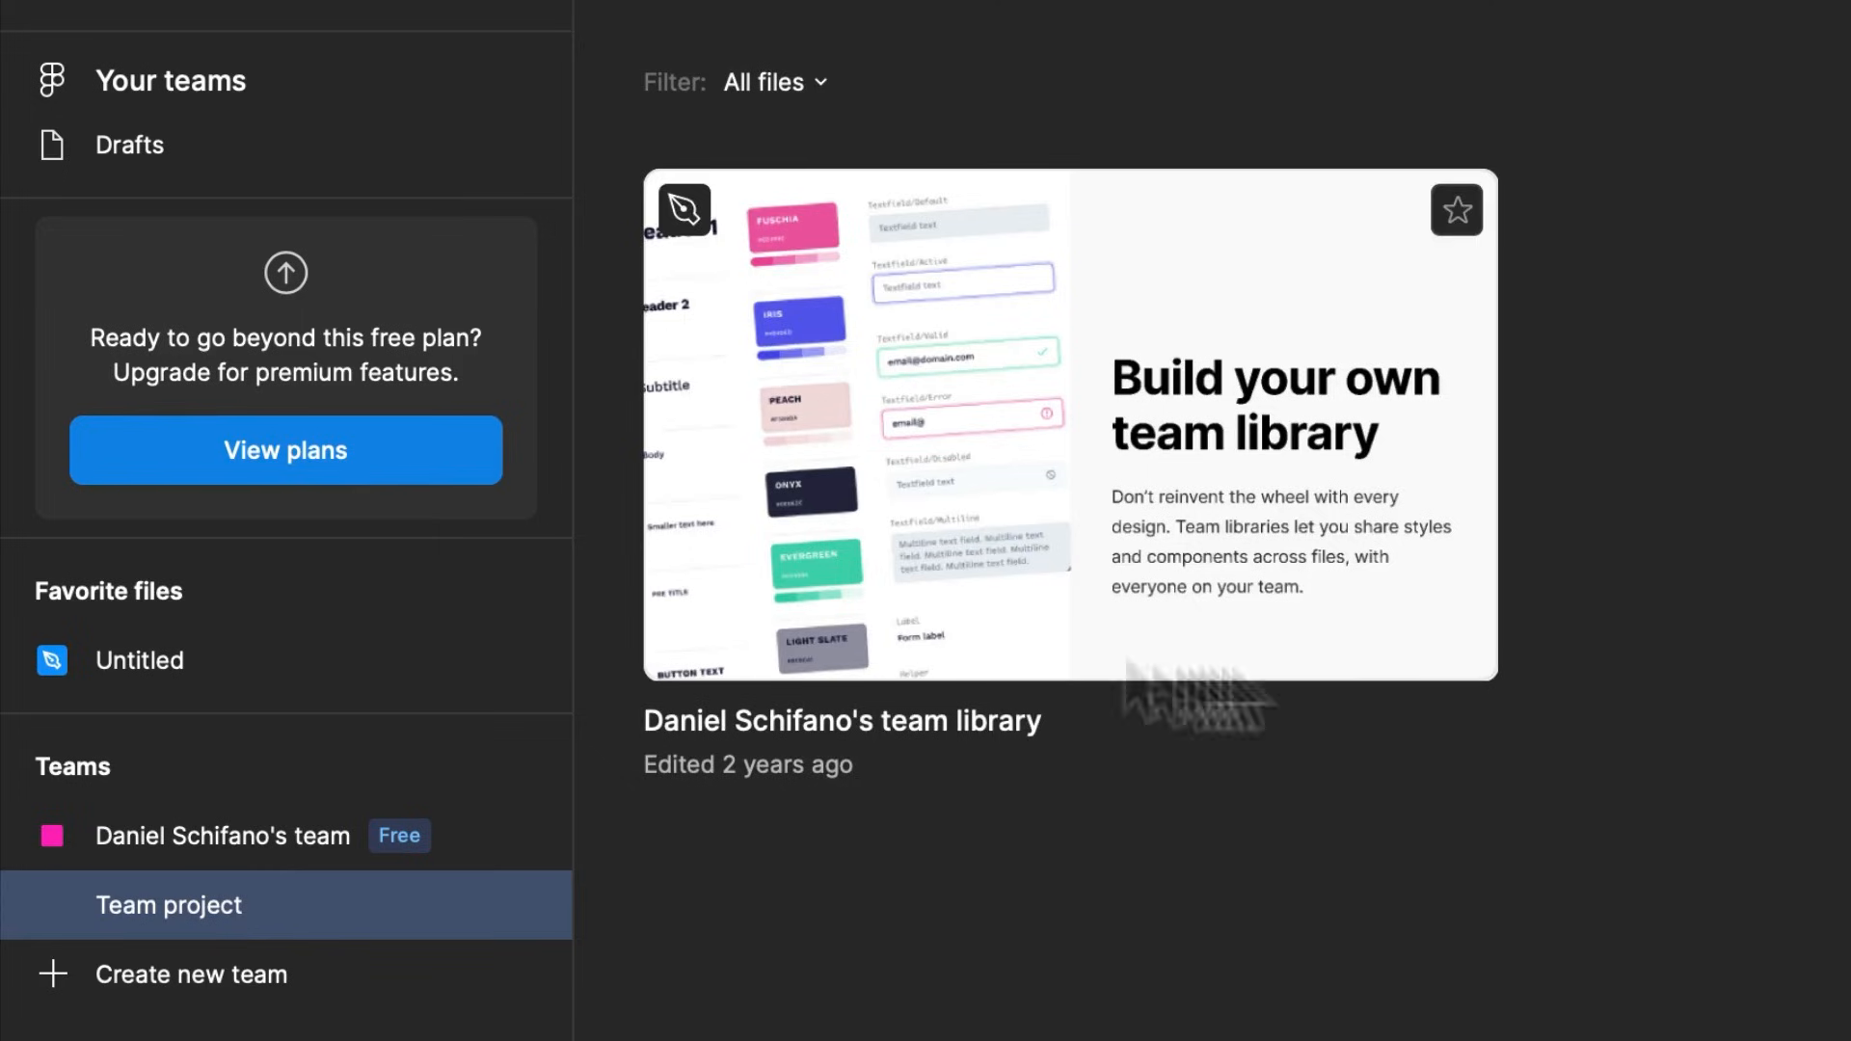
pyautogui.click(1469, 208)
pyautogui.click(1471, 216)
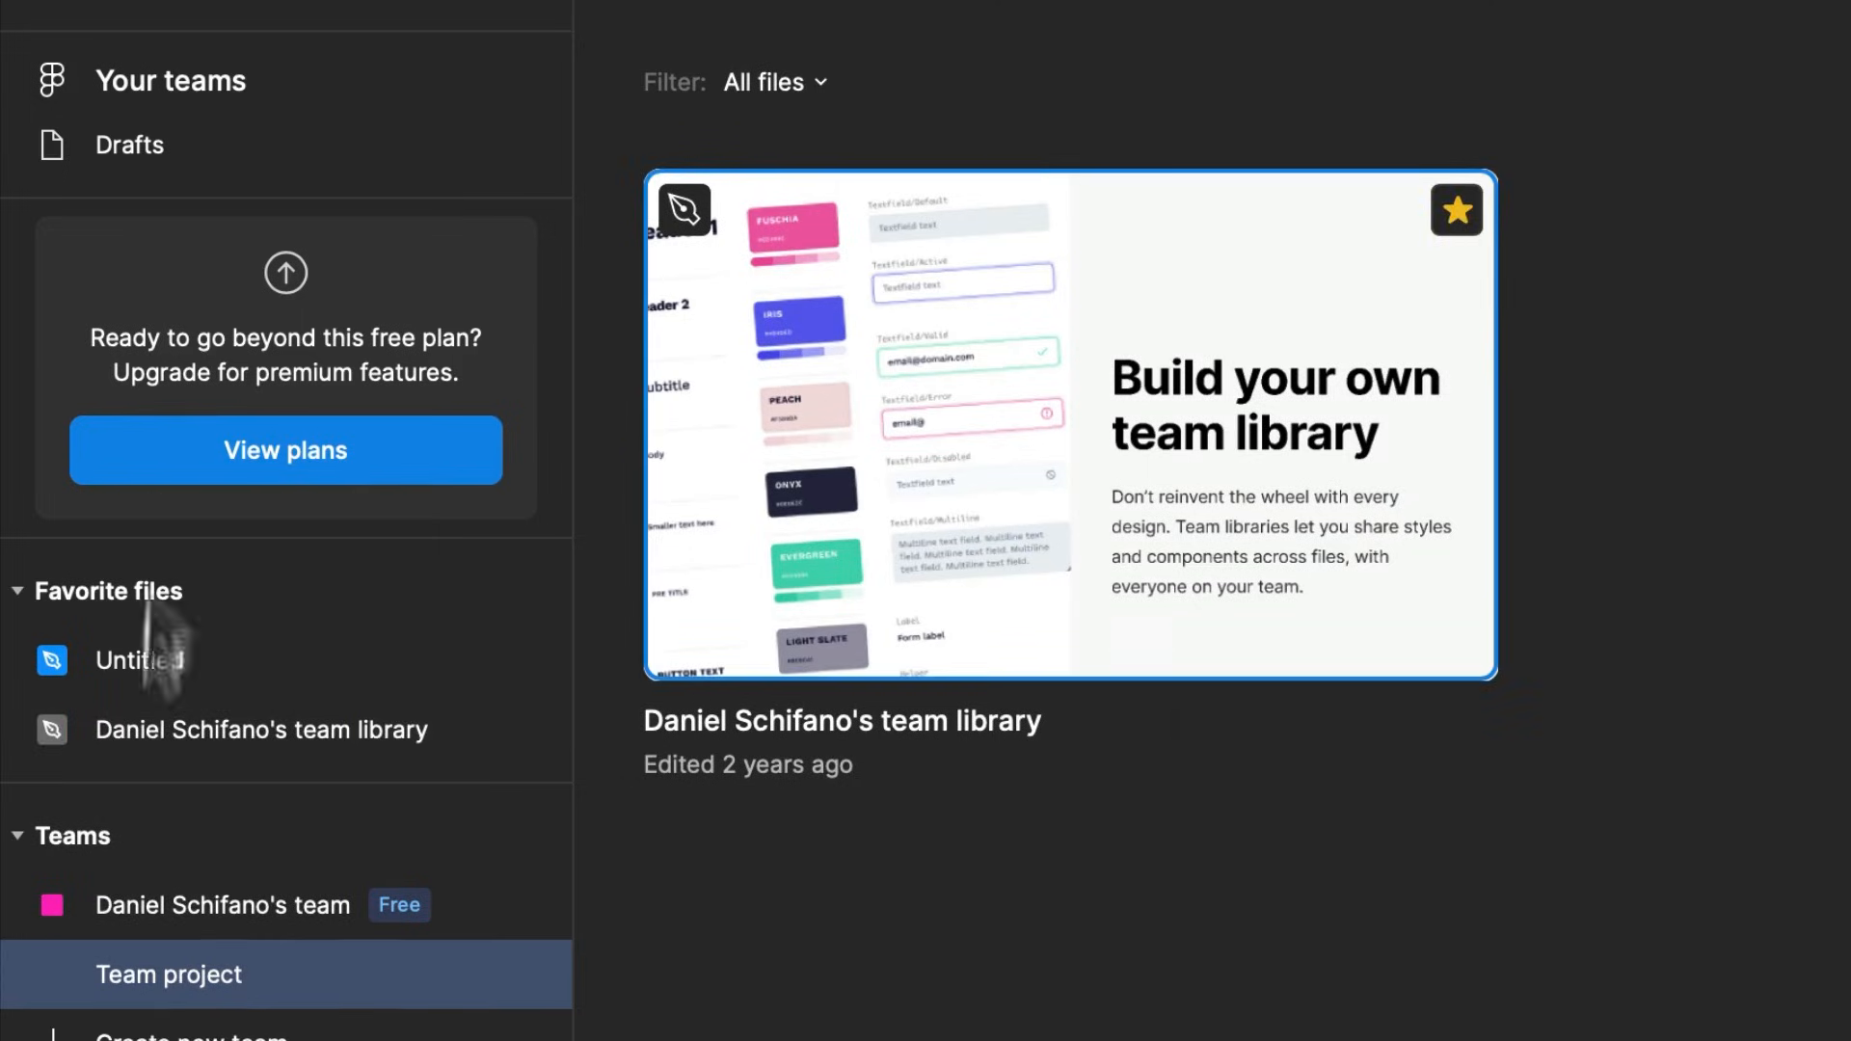
# Try to reorder the Untitled file within the favorite files list
pyautogui.moveTo(20, 734)
pyautogui.moveTo(33, 648); pyautogui.dragTo(30, 638)
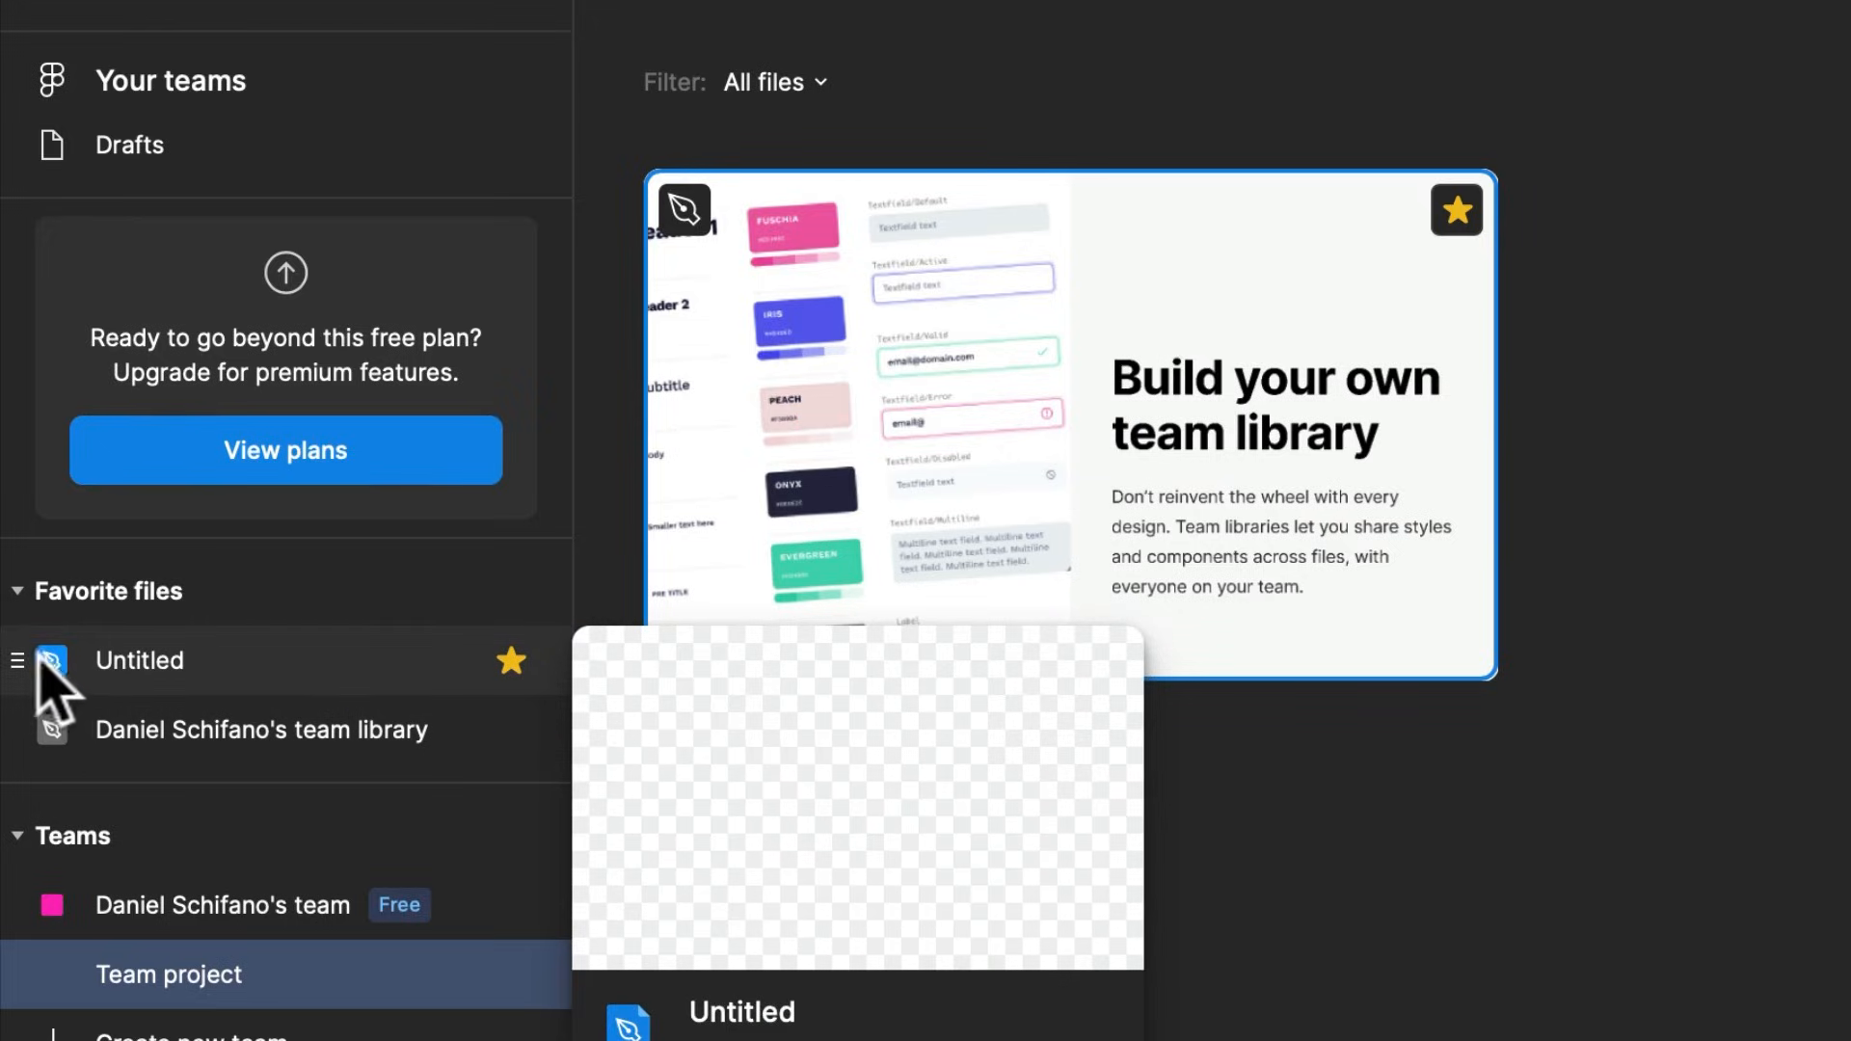
pyautogui.moveTo(19, 663); pyautogui.dragTo(577, 617)
pyautogui.click(41, 42)
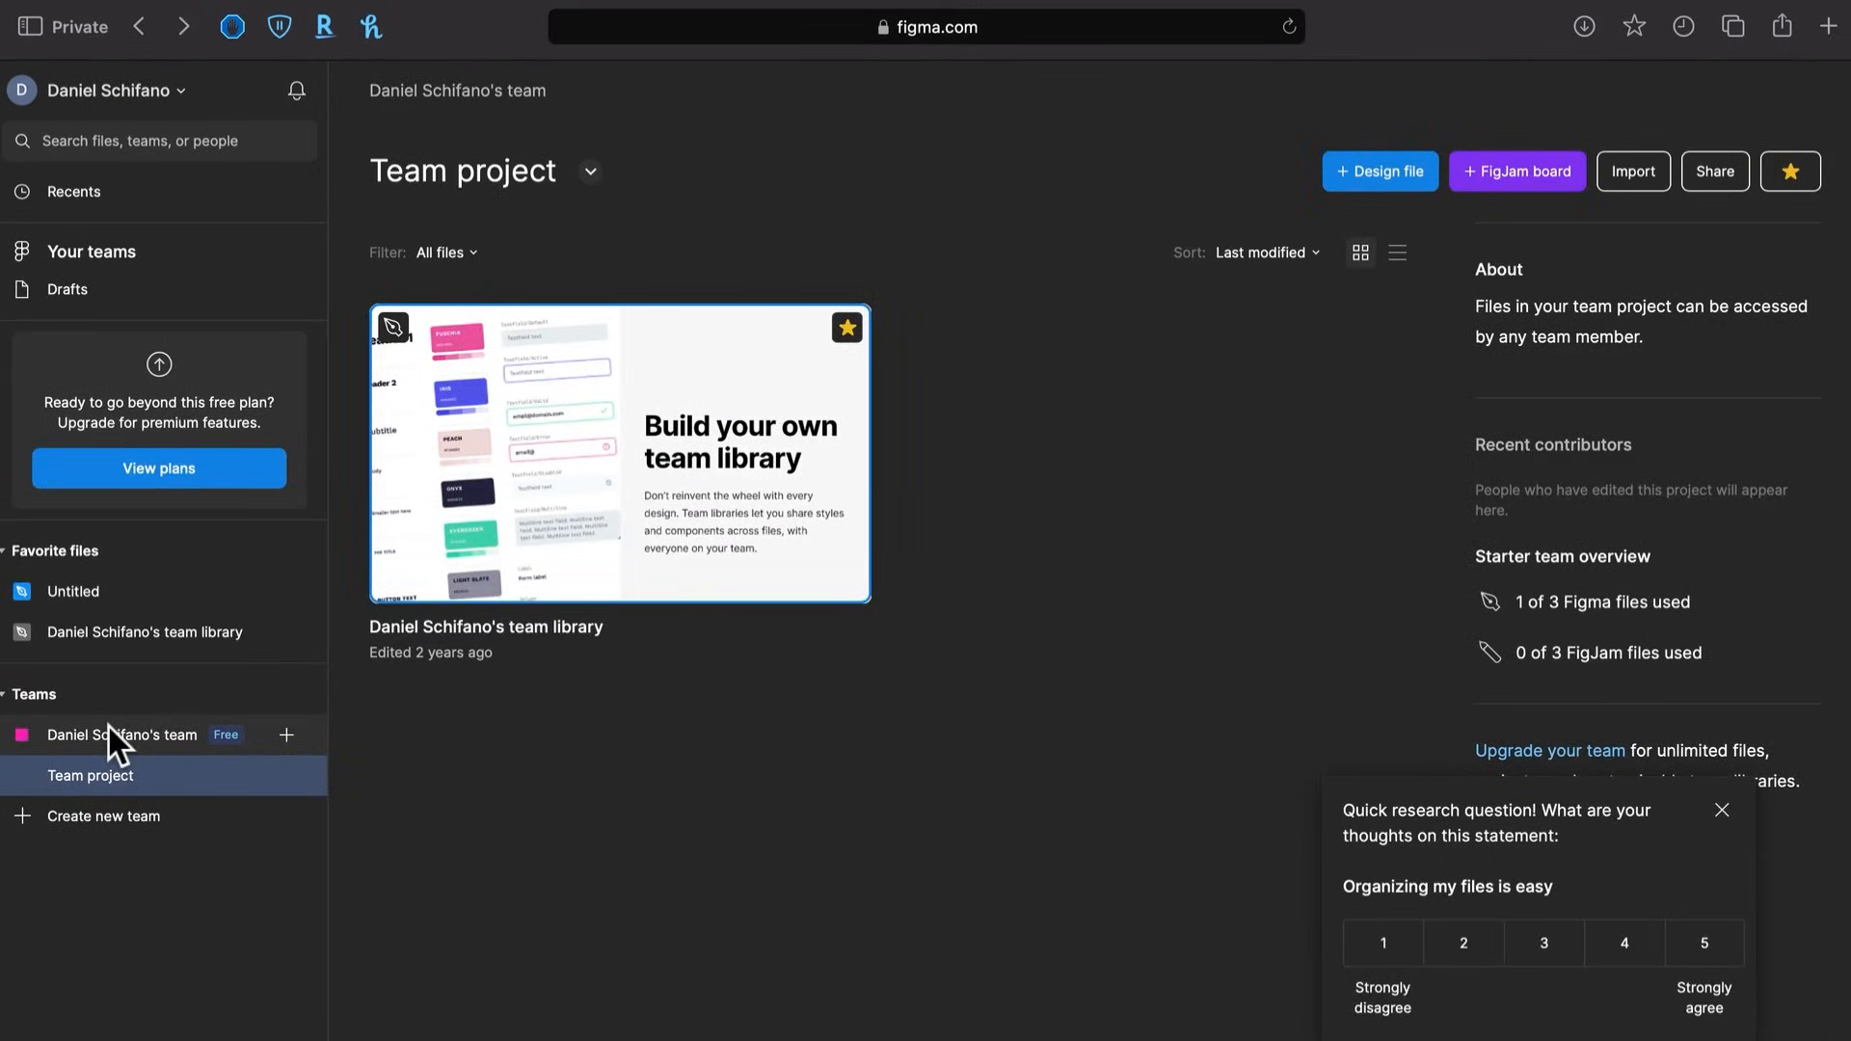
# Dismiss the research question about organizing files and open the Untitled file from Drafts
pyautogui.click(1719, 804)
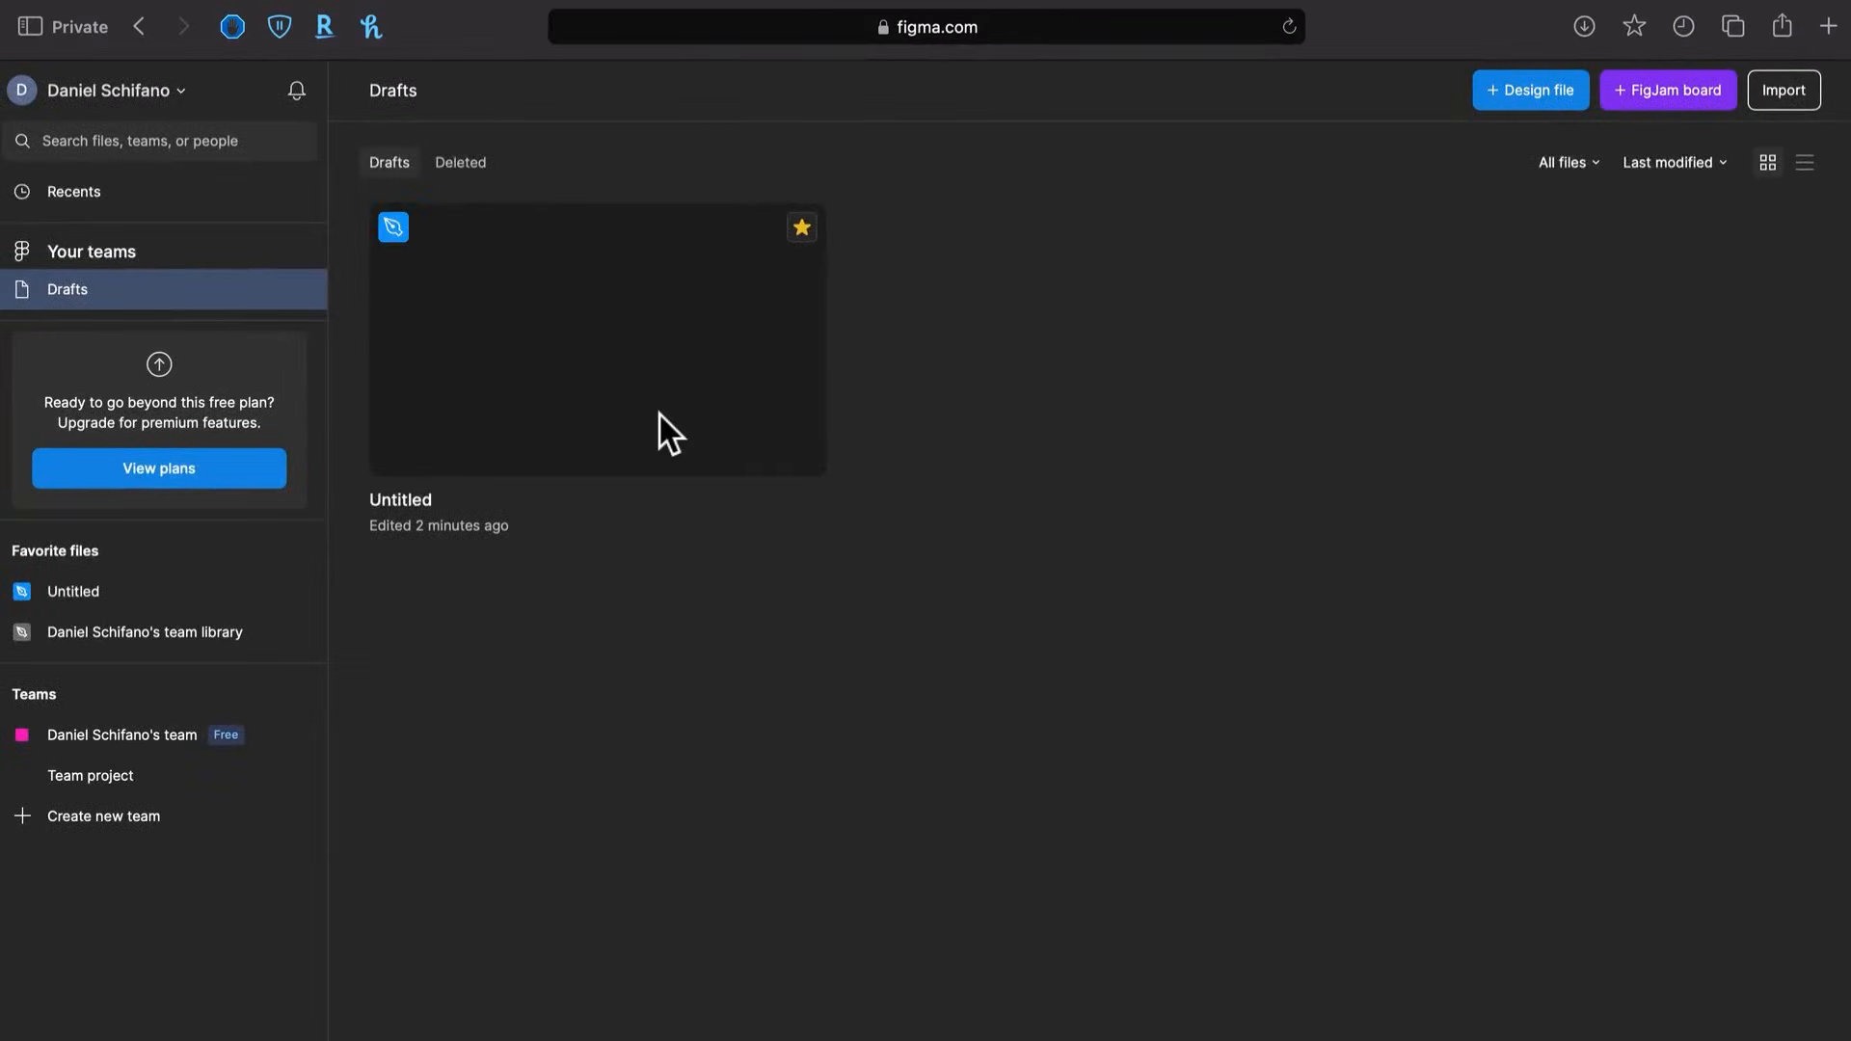
pyautogui.doubleClick(656, 403)
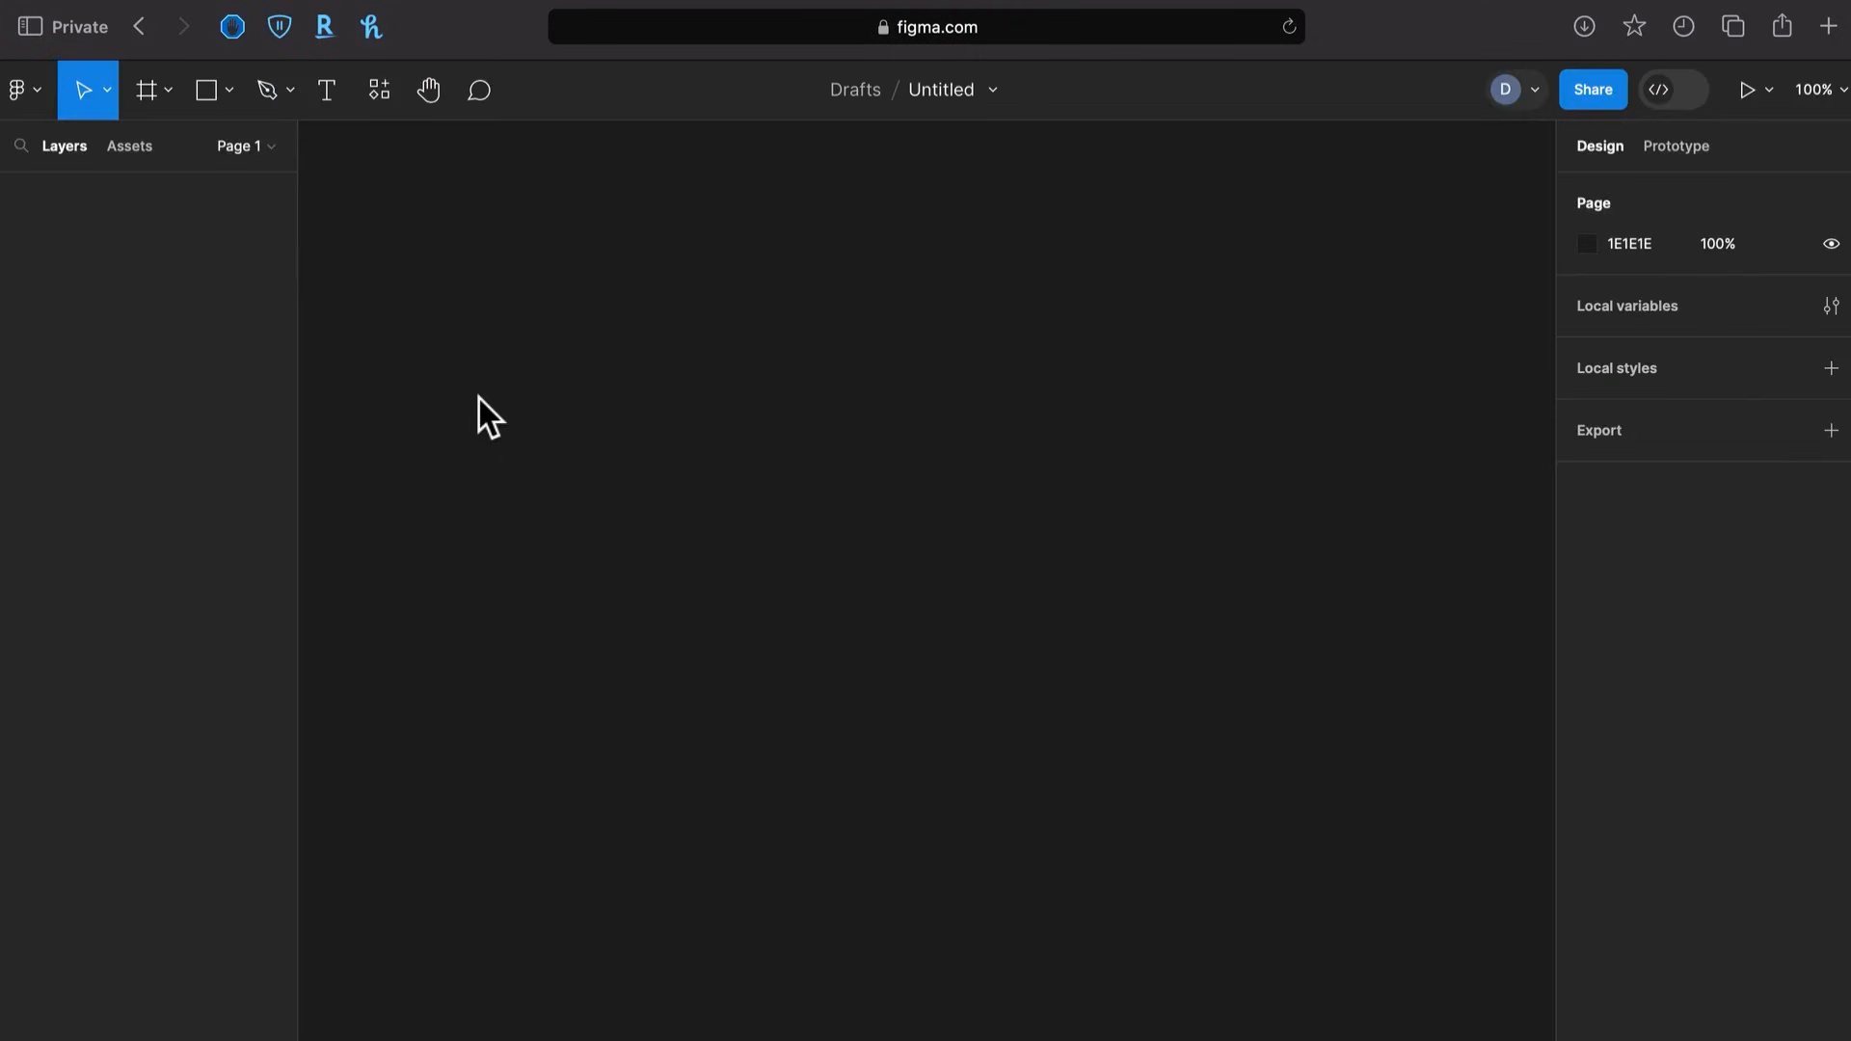
# Rename the open Untitled design file as Test
pyautogui.click(994, 90)
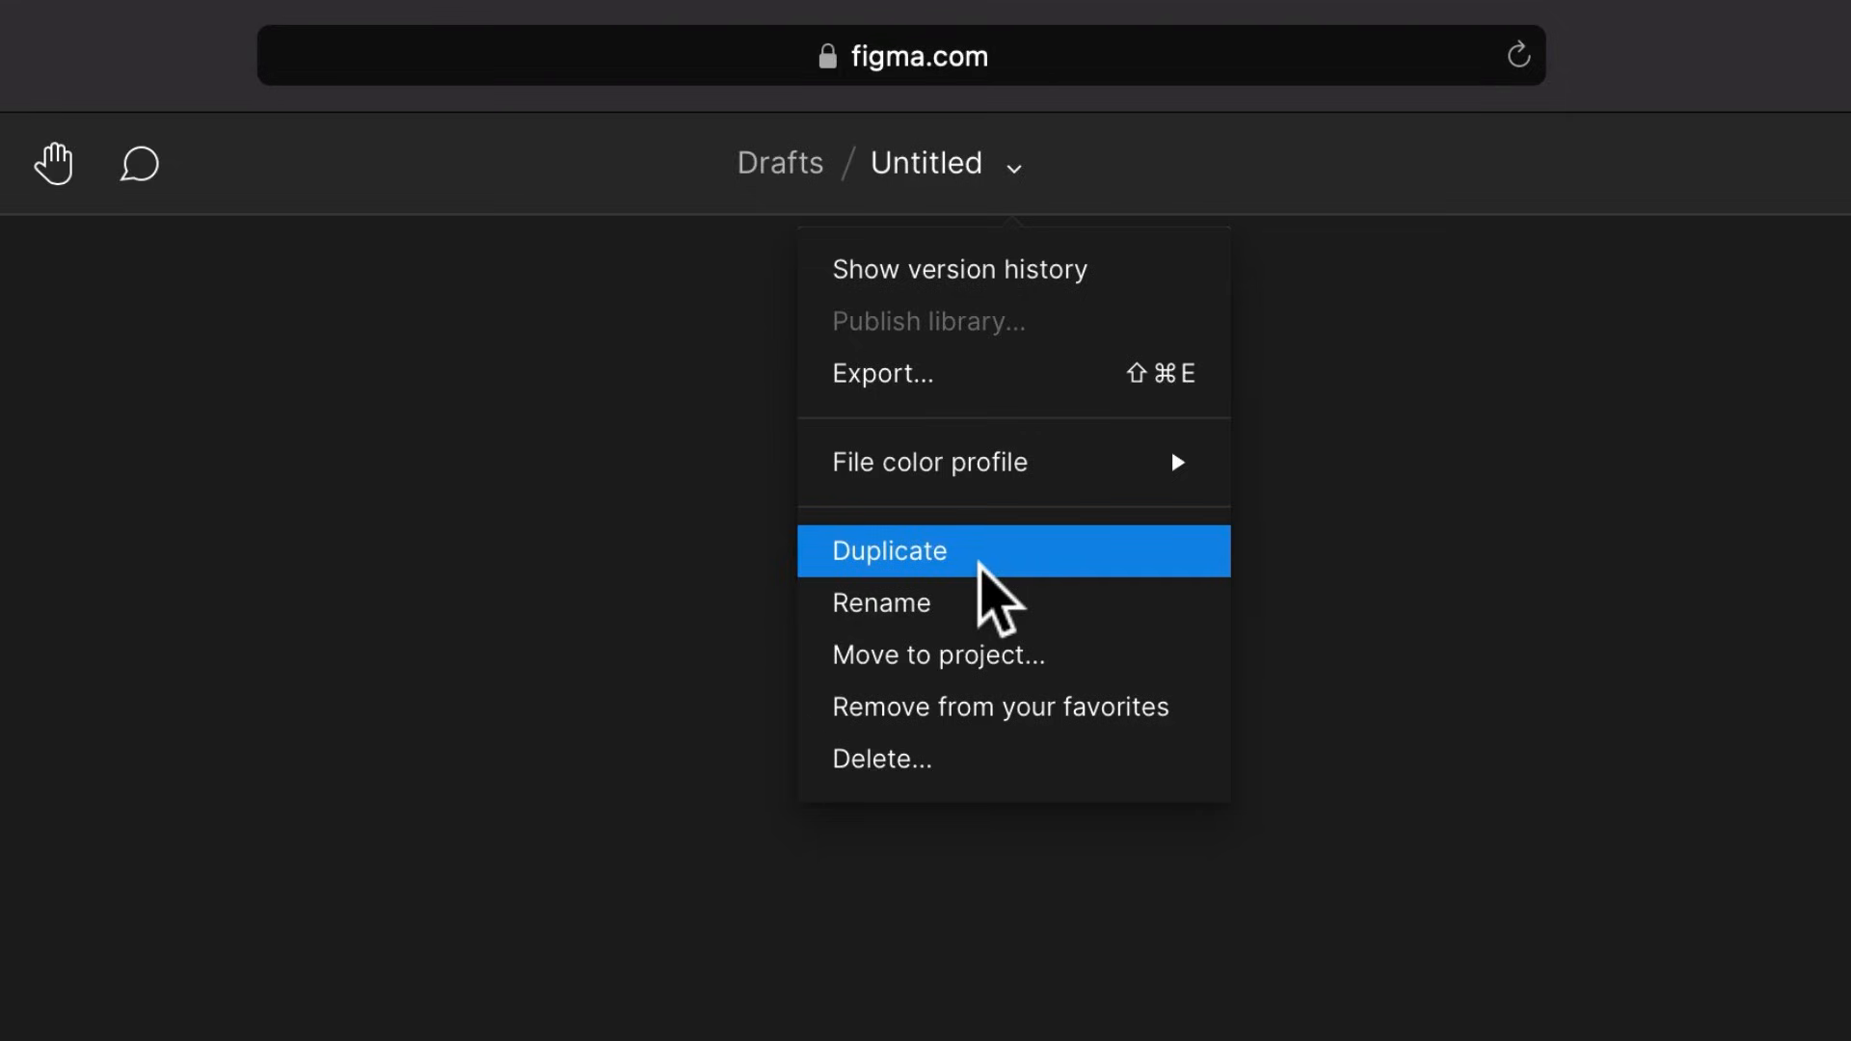
pyautogui.click(947, 617)
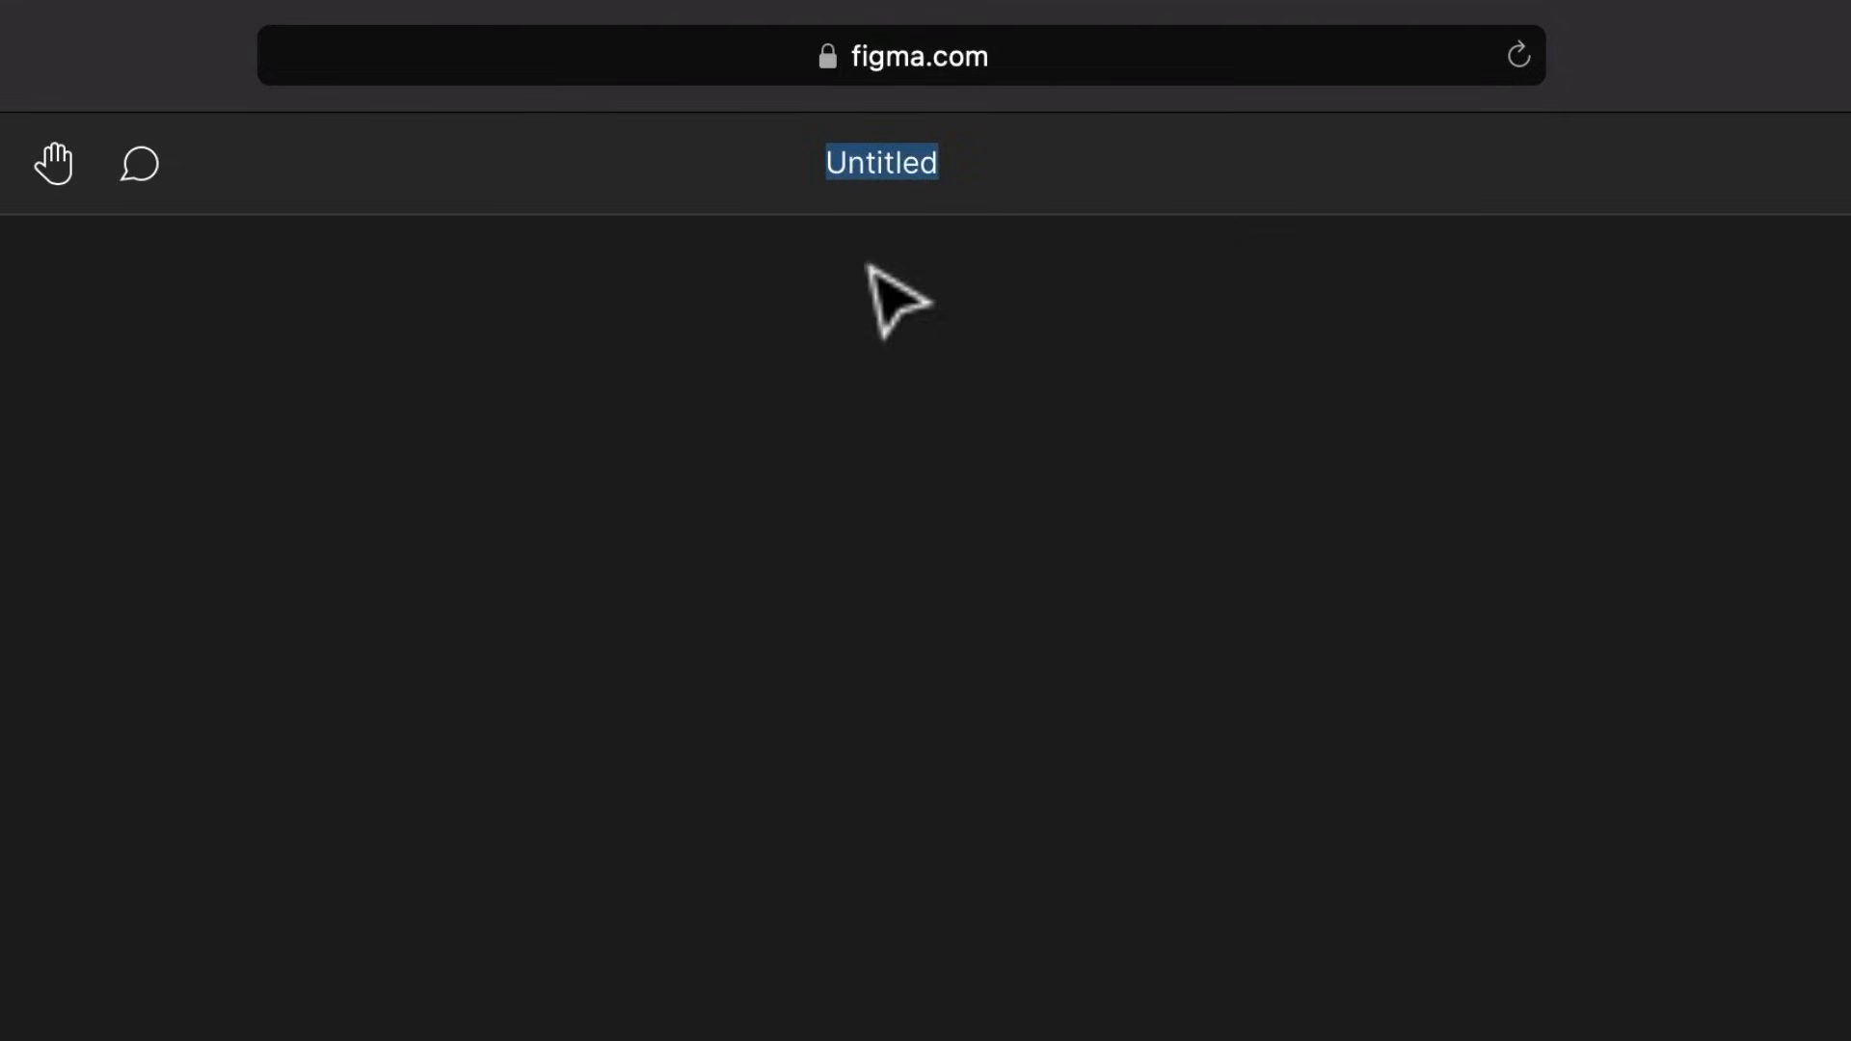
pyautogui.write('Test')
pyautogui.press('Return')
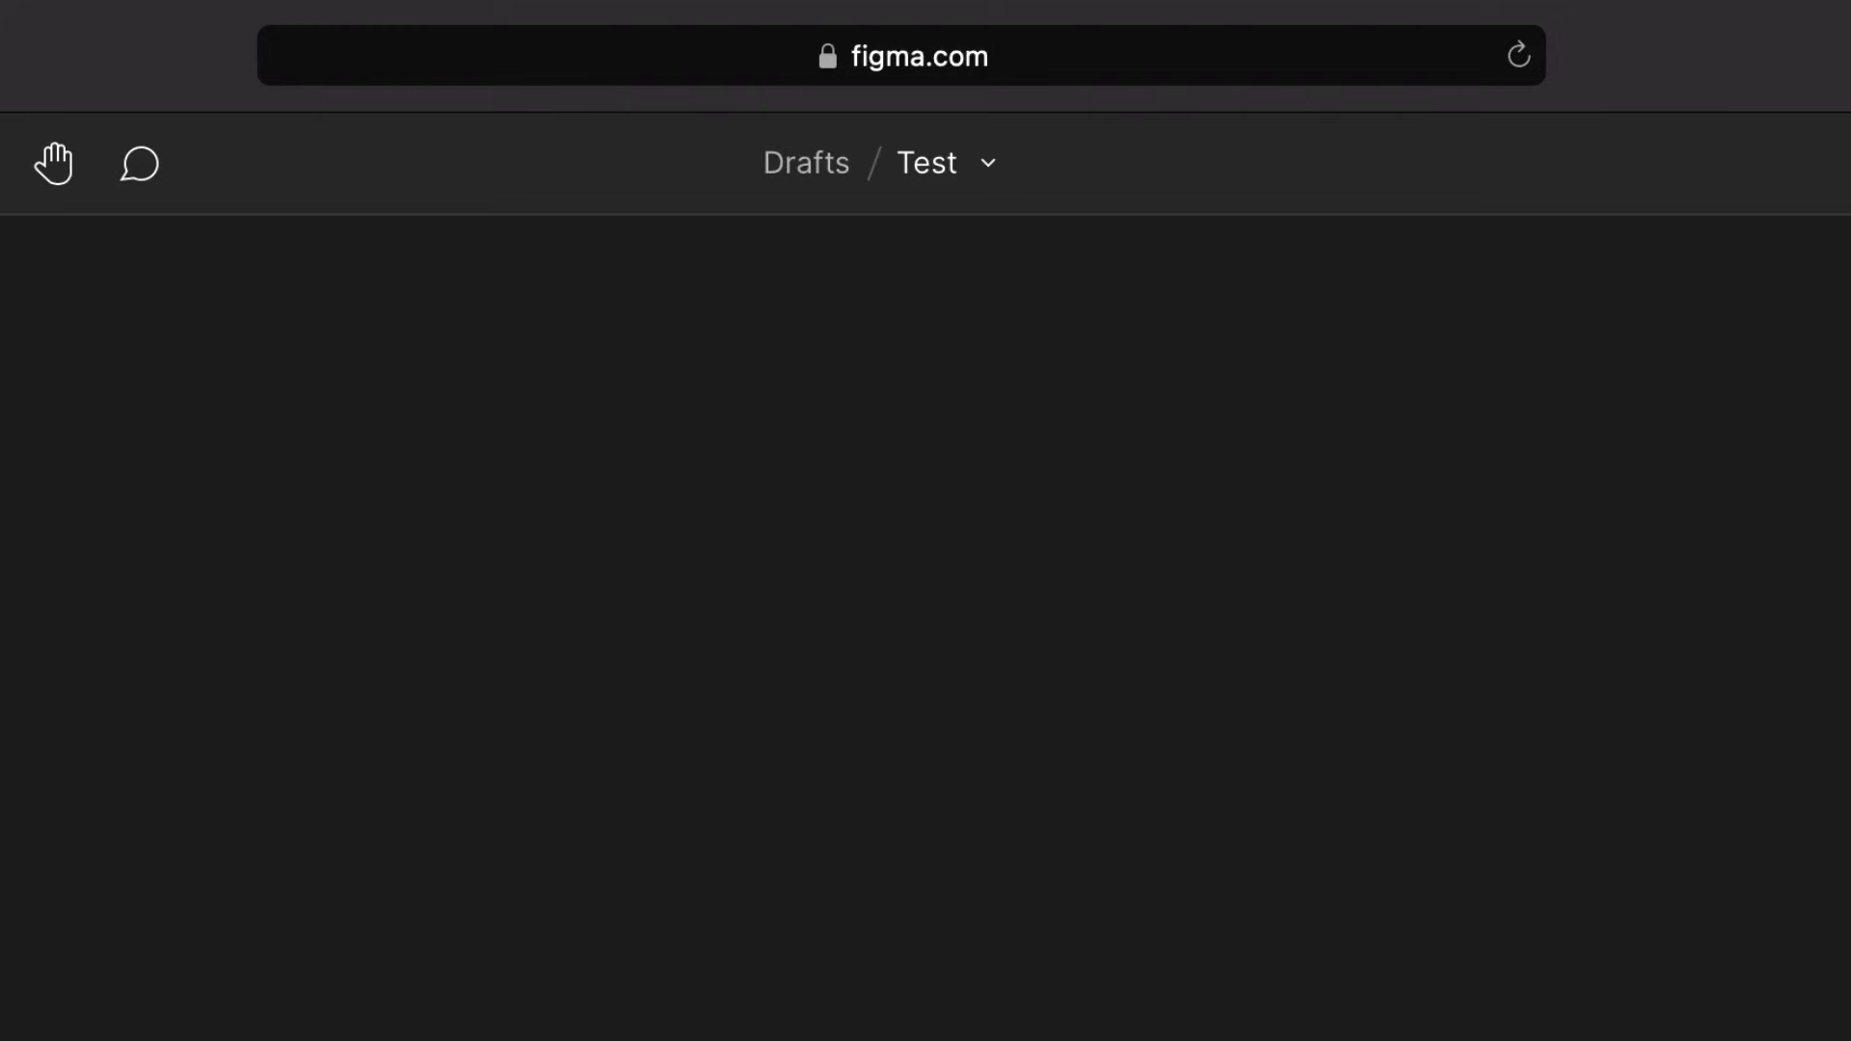
# Duplicate the Test file and return from the copy to the file browser
pyautogui.click(1001, 178)
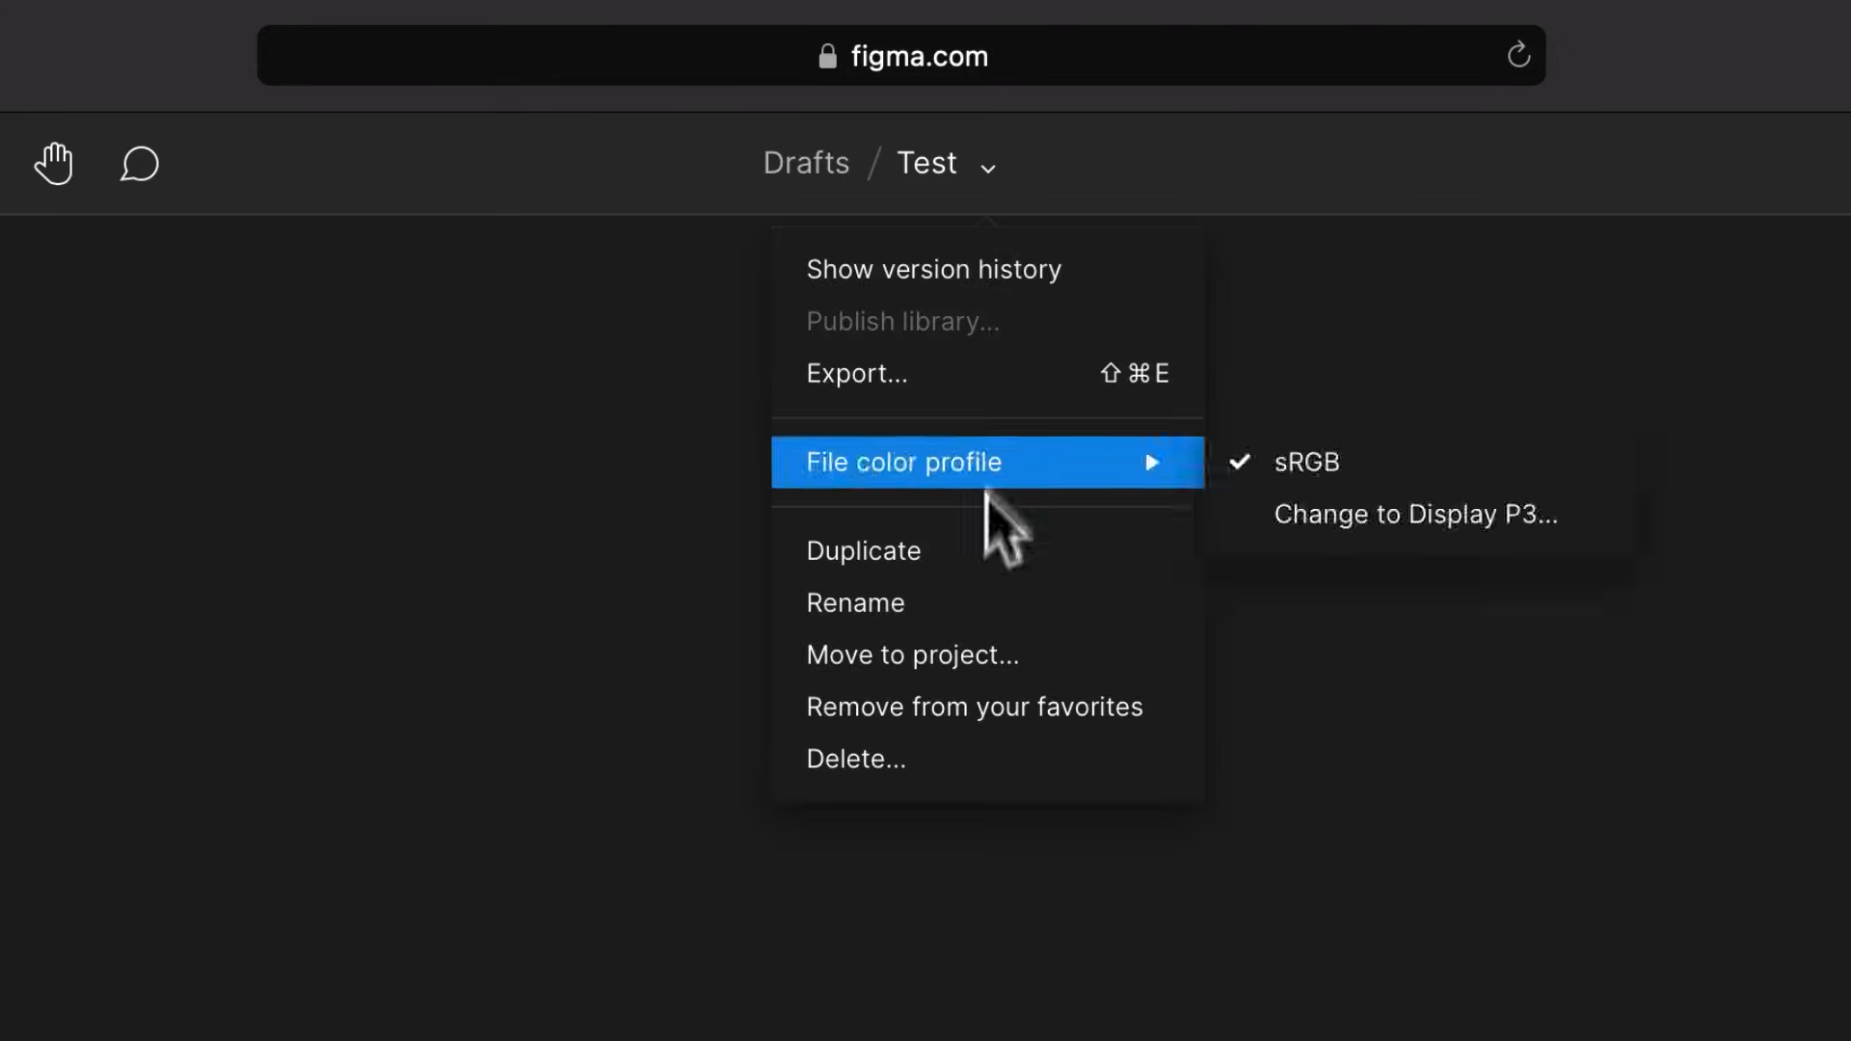
pyautogui.click(975, 551)
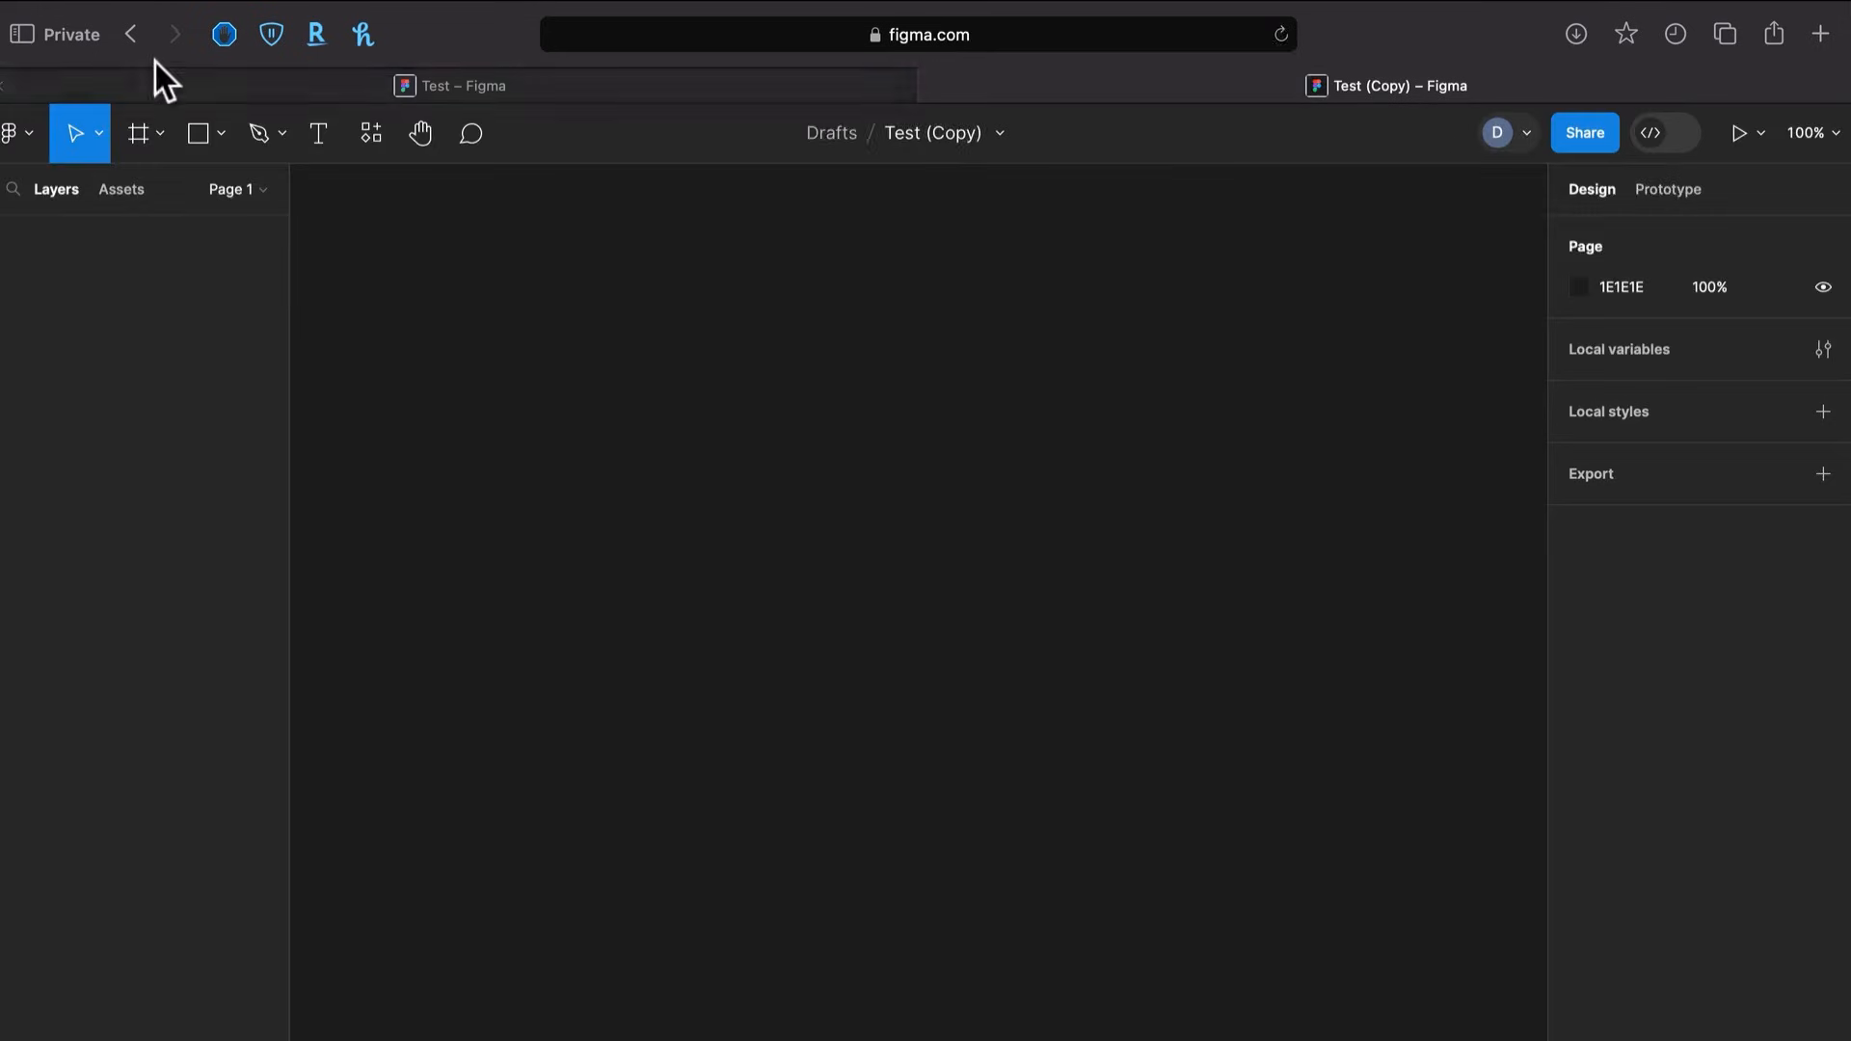
pyautogui.click(12, 133)
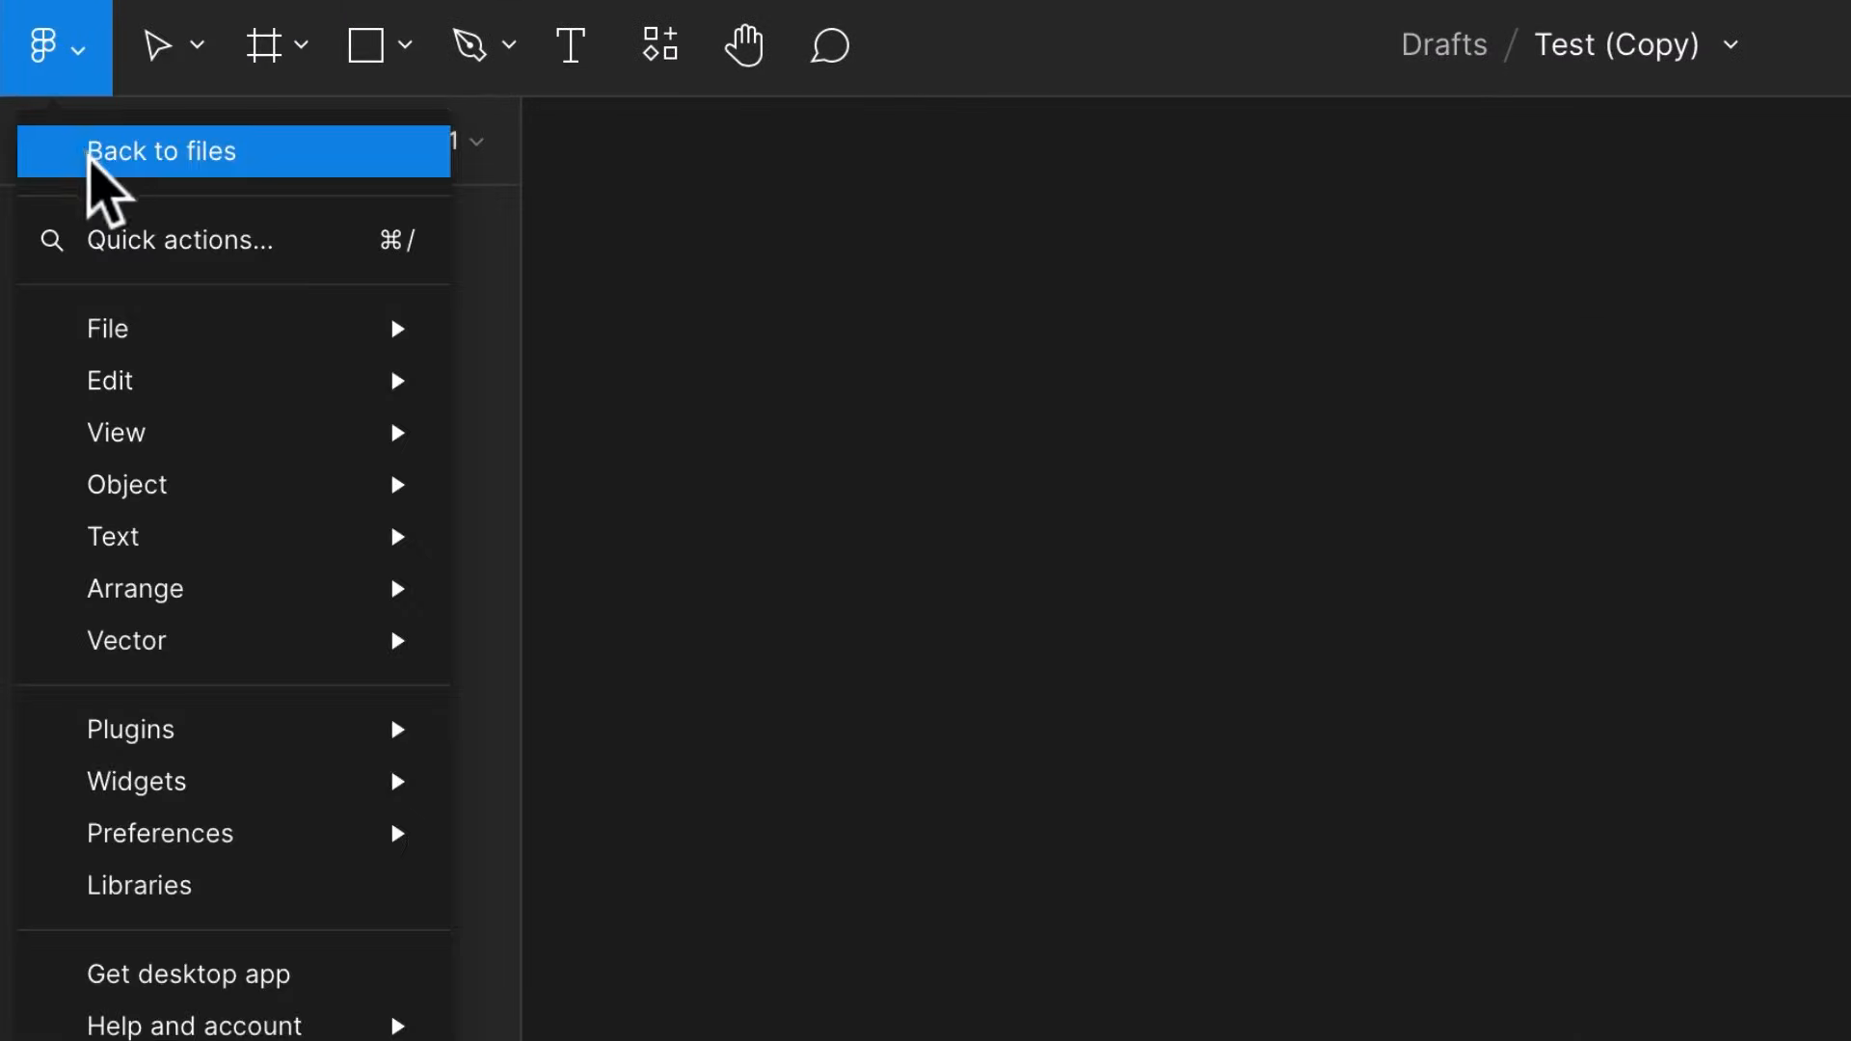
pyautogui.click(89, 162)
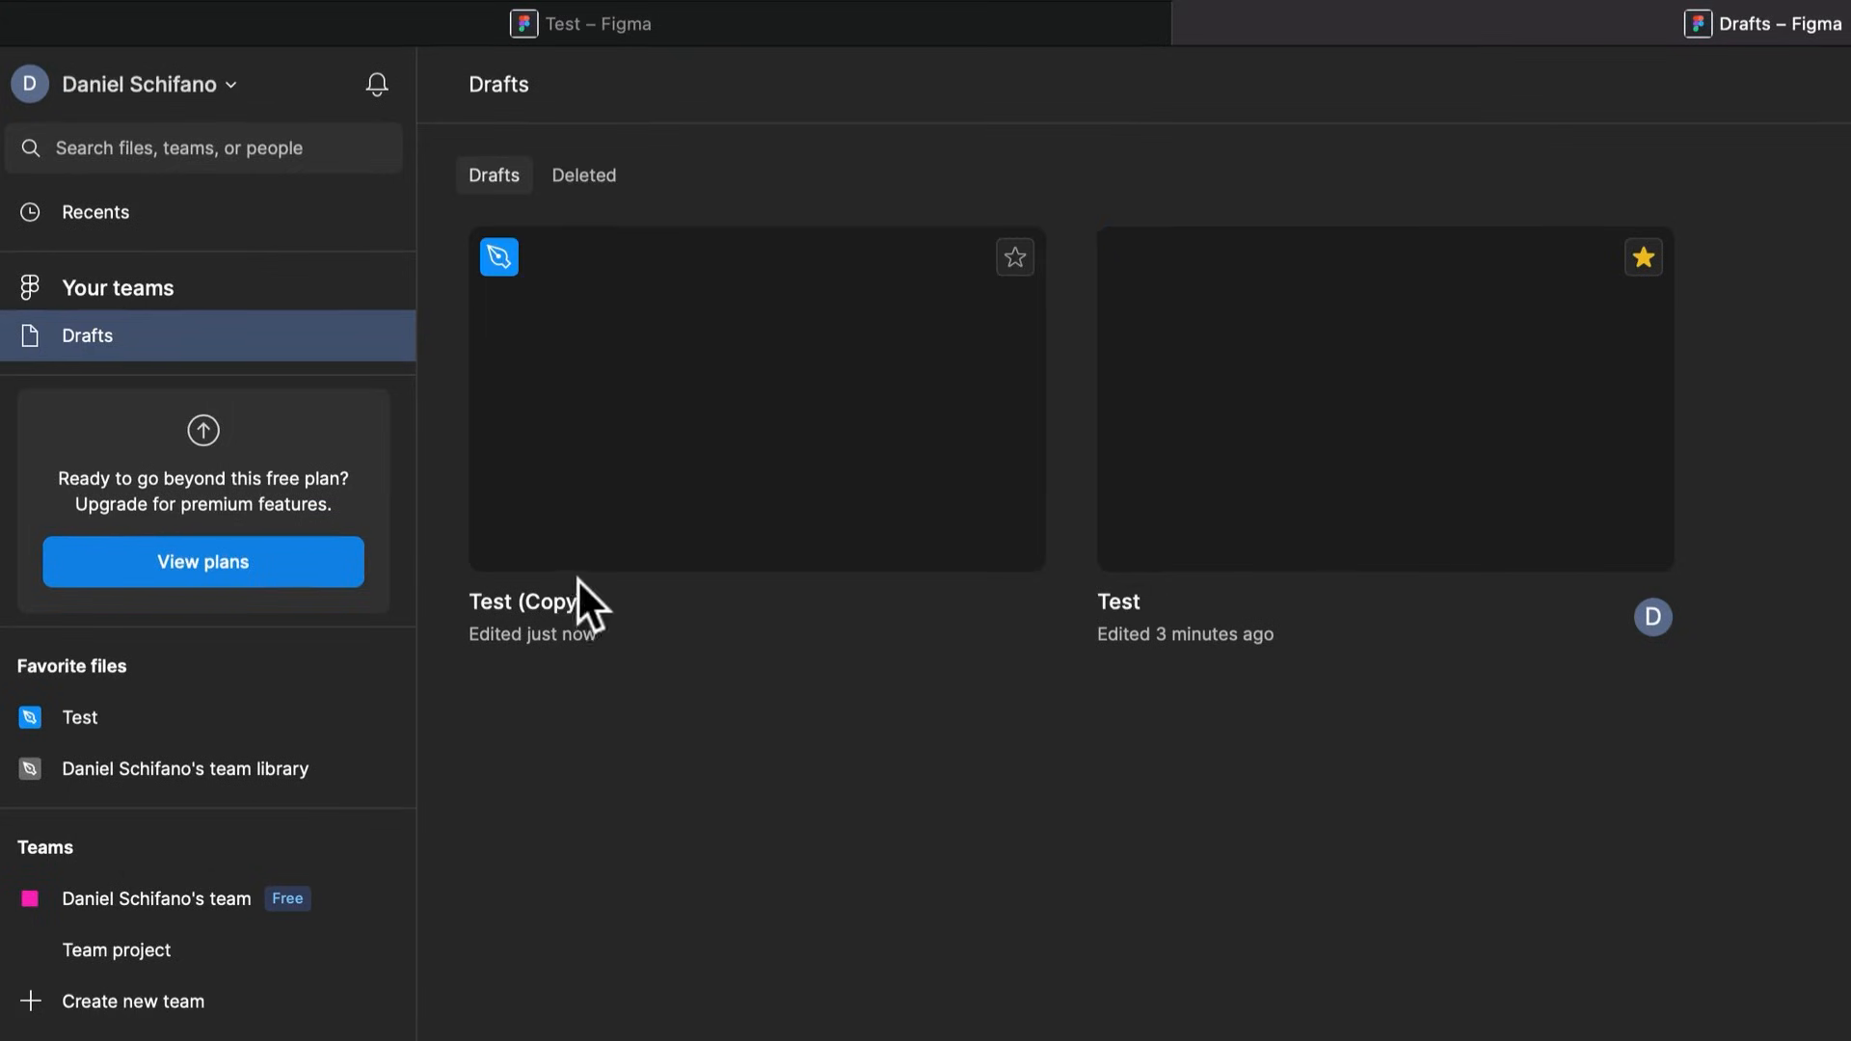
# Delete the Test (Copy) file from Drafts and reopen the Test file
pyautogui.click(853, 519)
pyautogui.rightClick(853, 519)
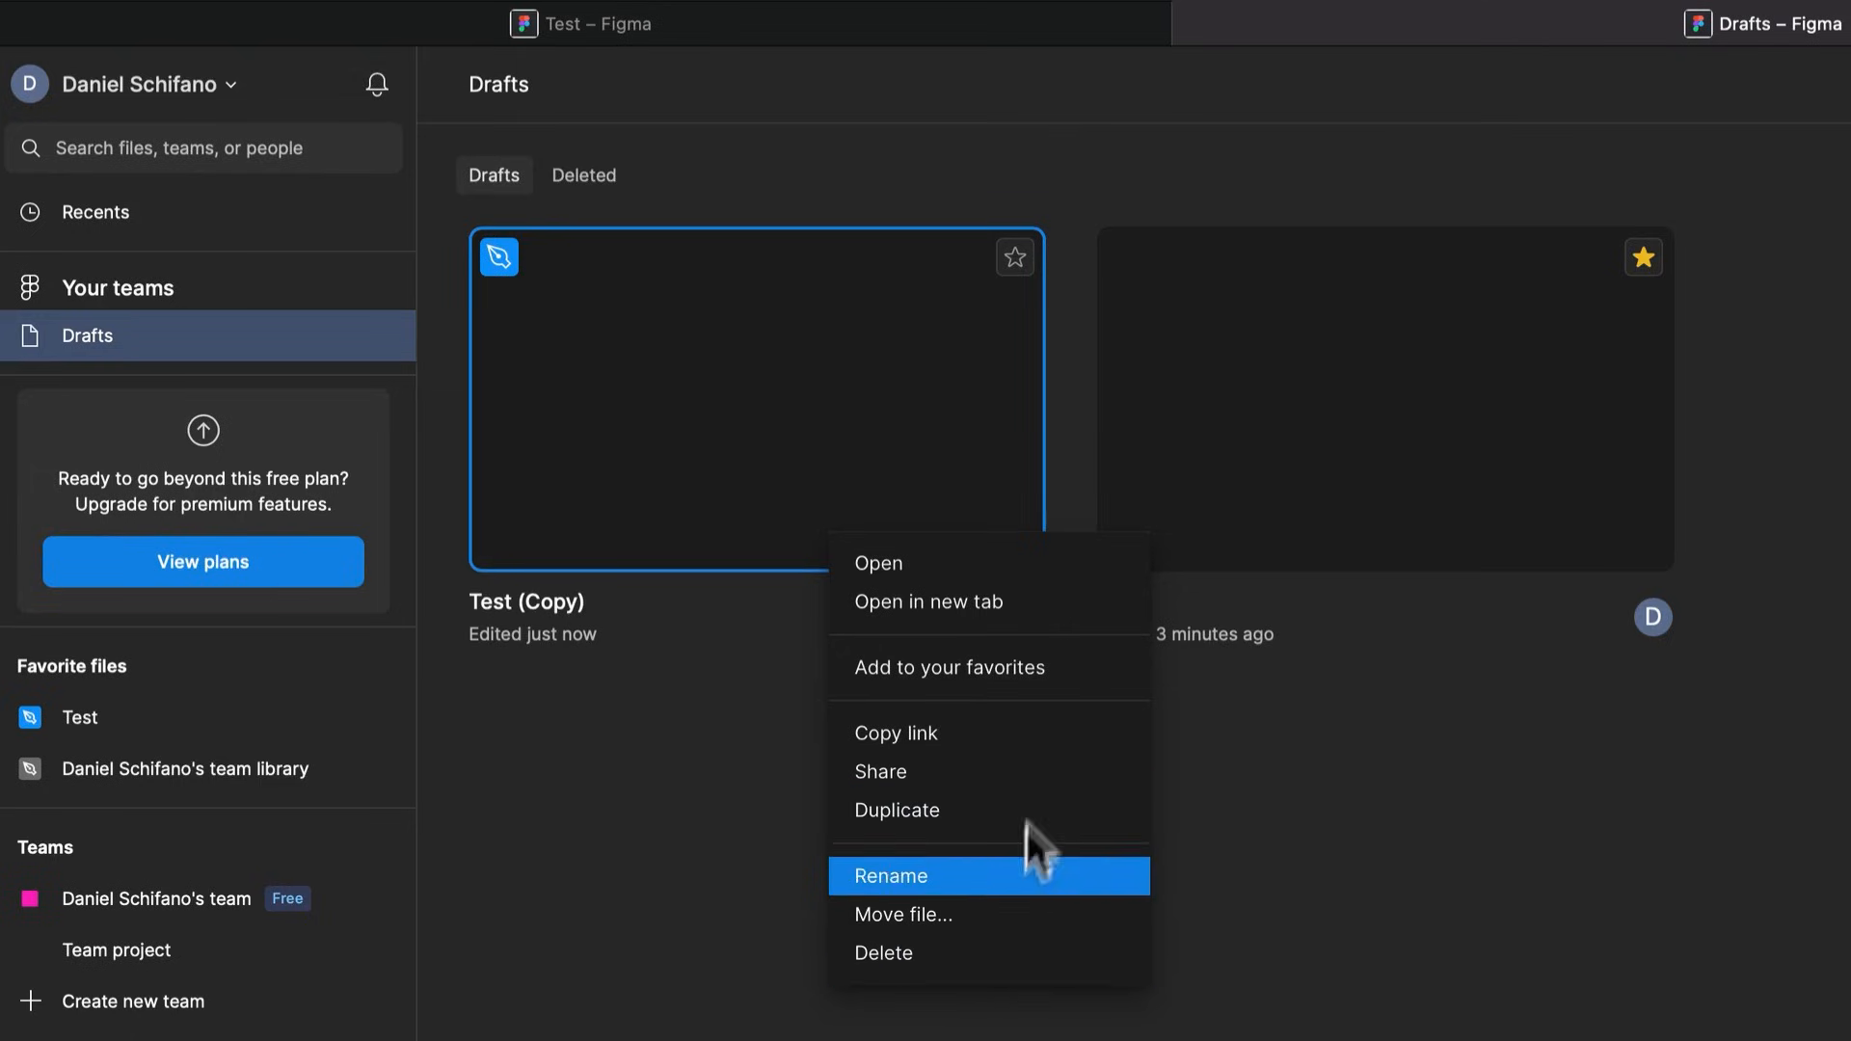
pyautogui.click(1274, 422)
pyautogui.rightClick(1275, 423)
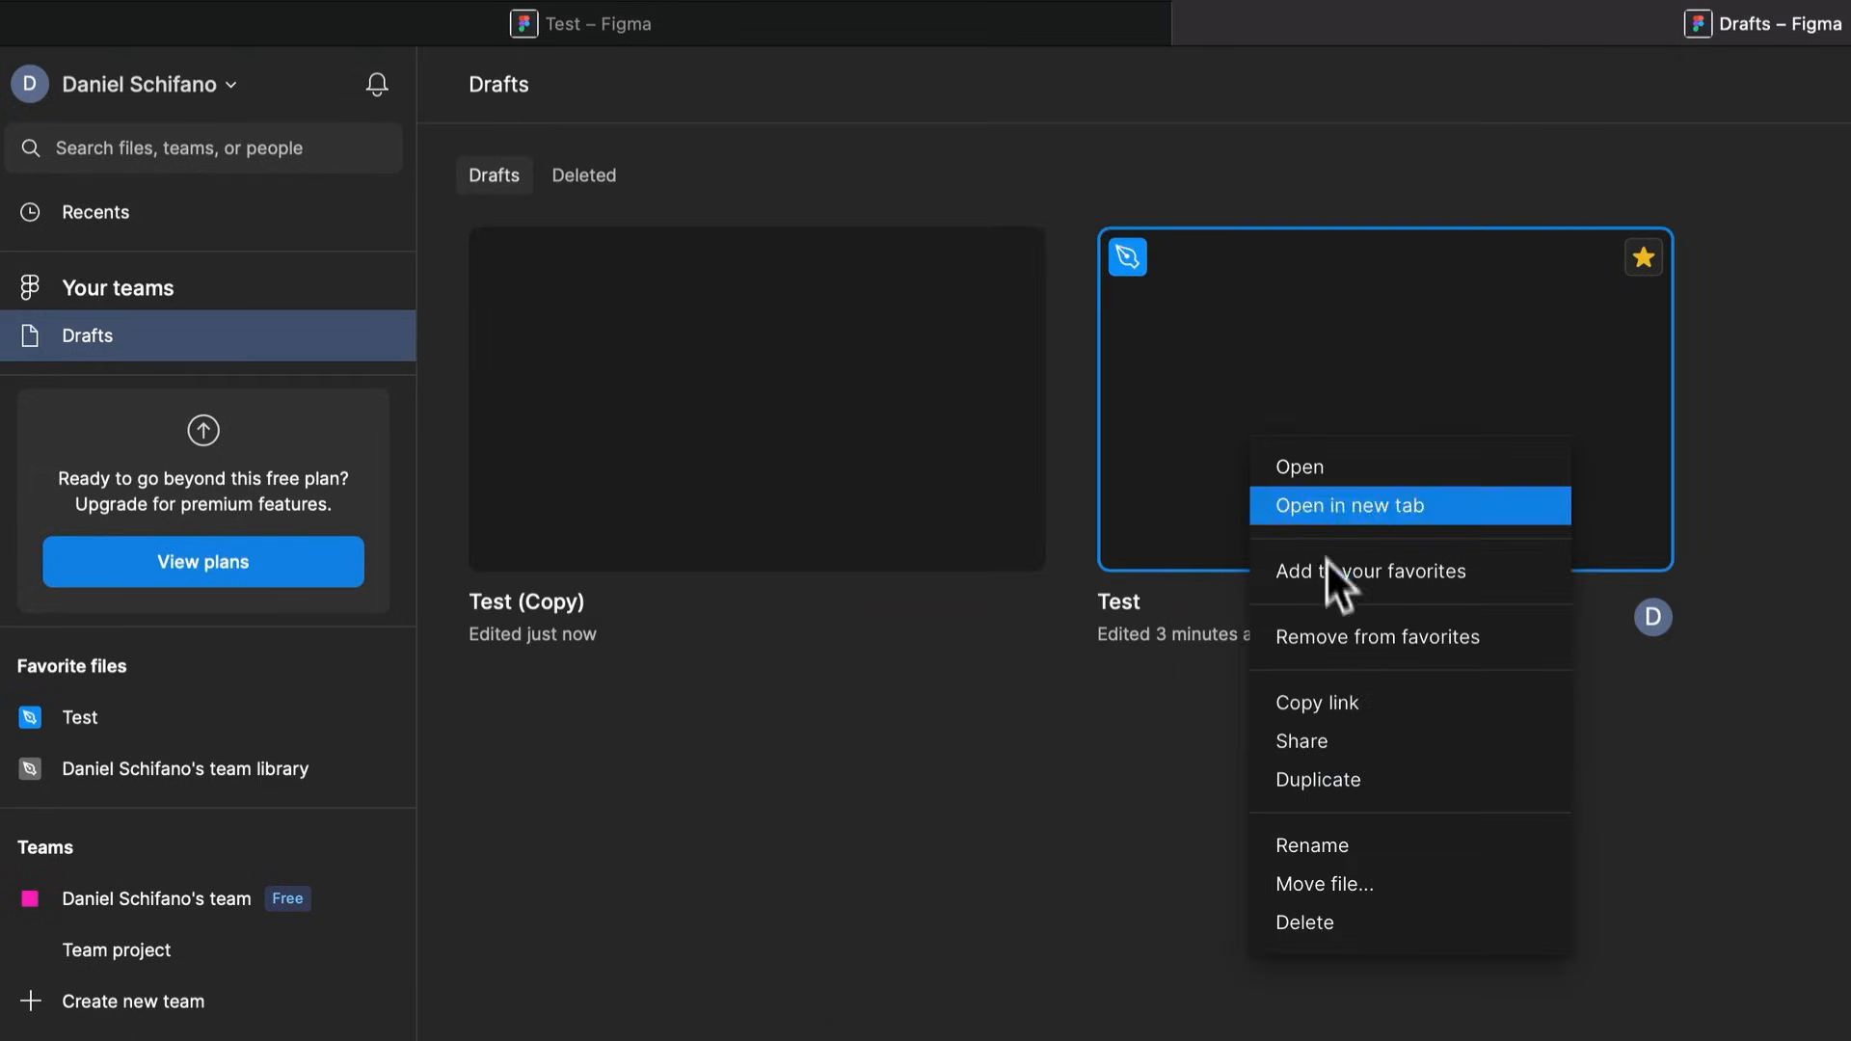
pyautogui.click(893, 490)
pyautogui.rightClick(785, 461)
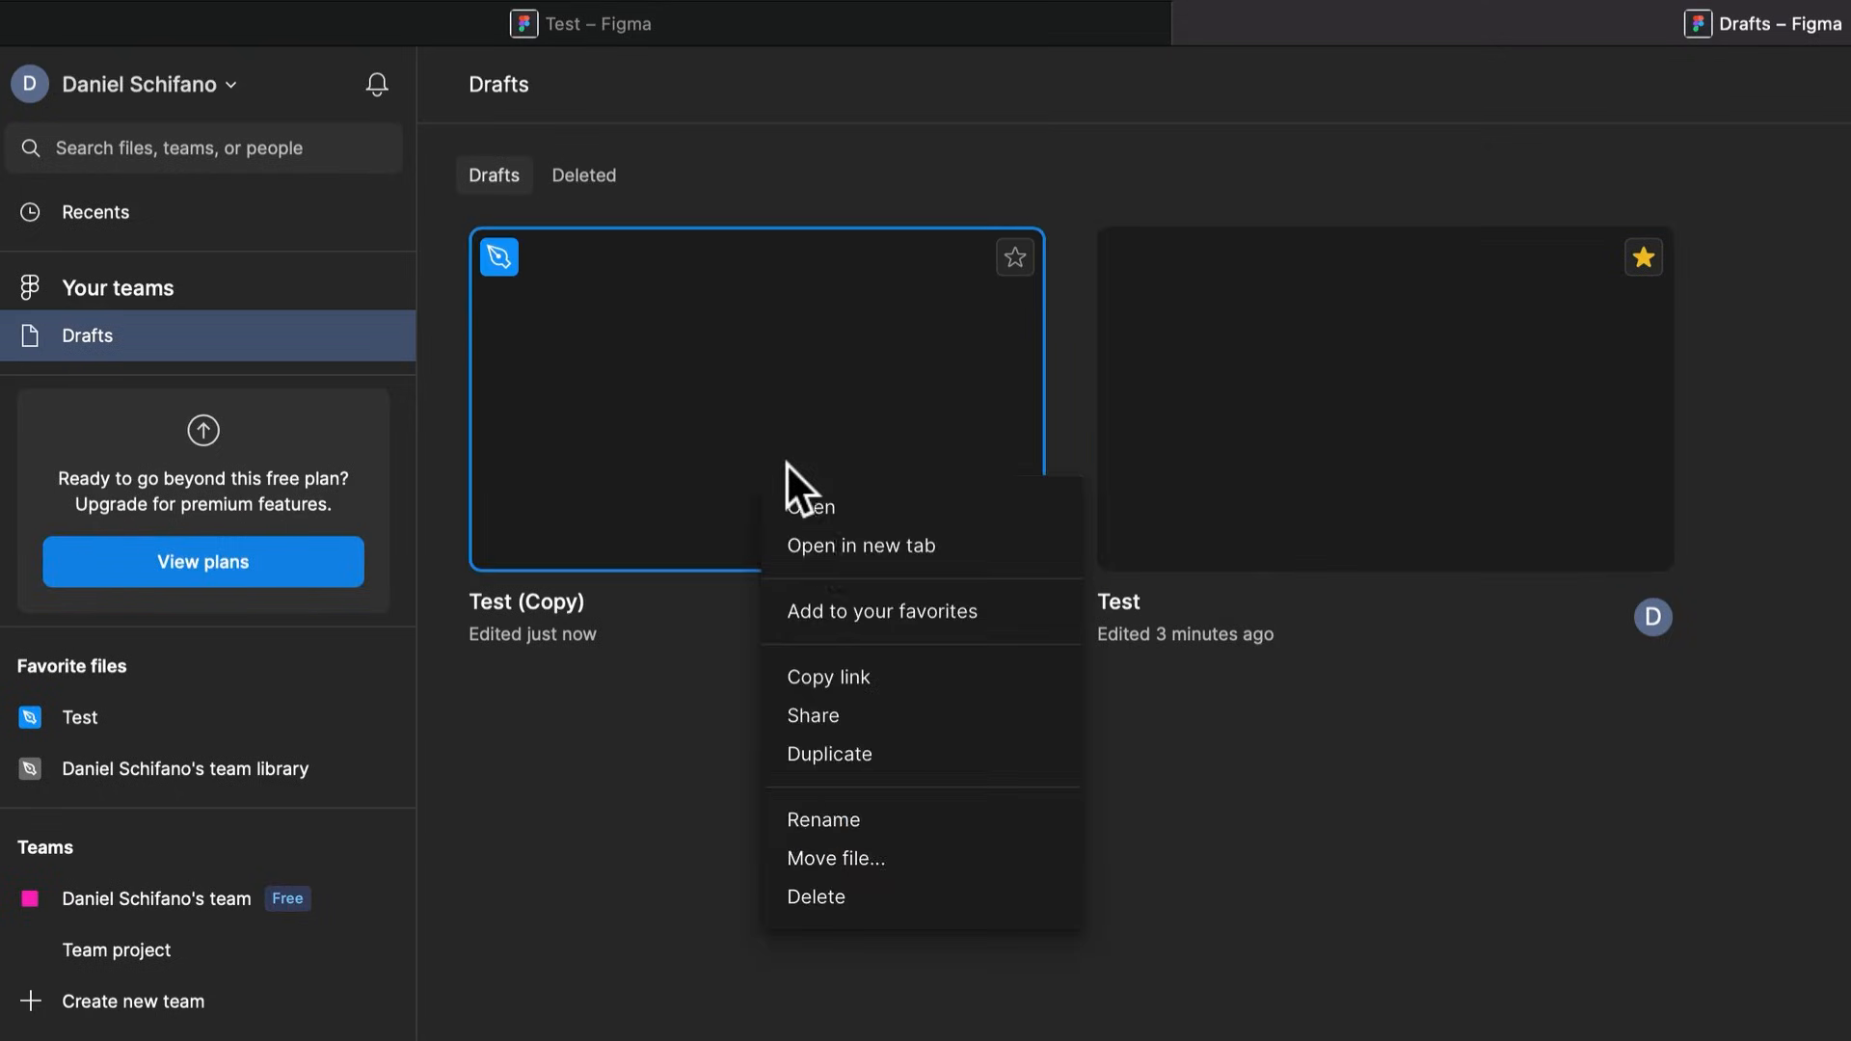
pyautogui.click(841, 899)
pyautogui.click(1384, 822)
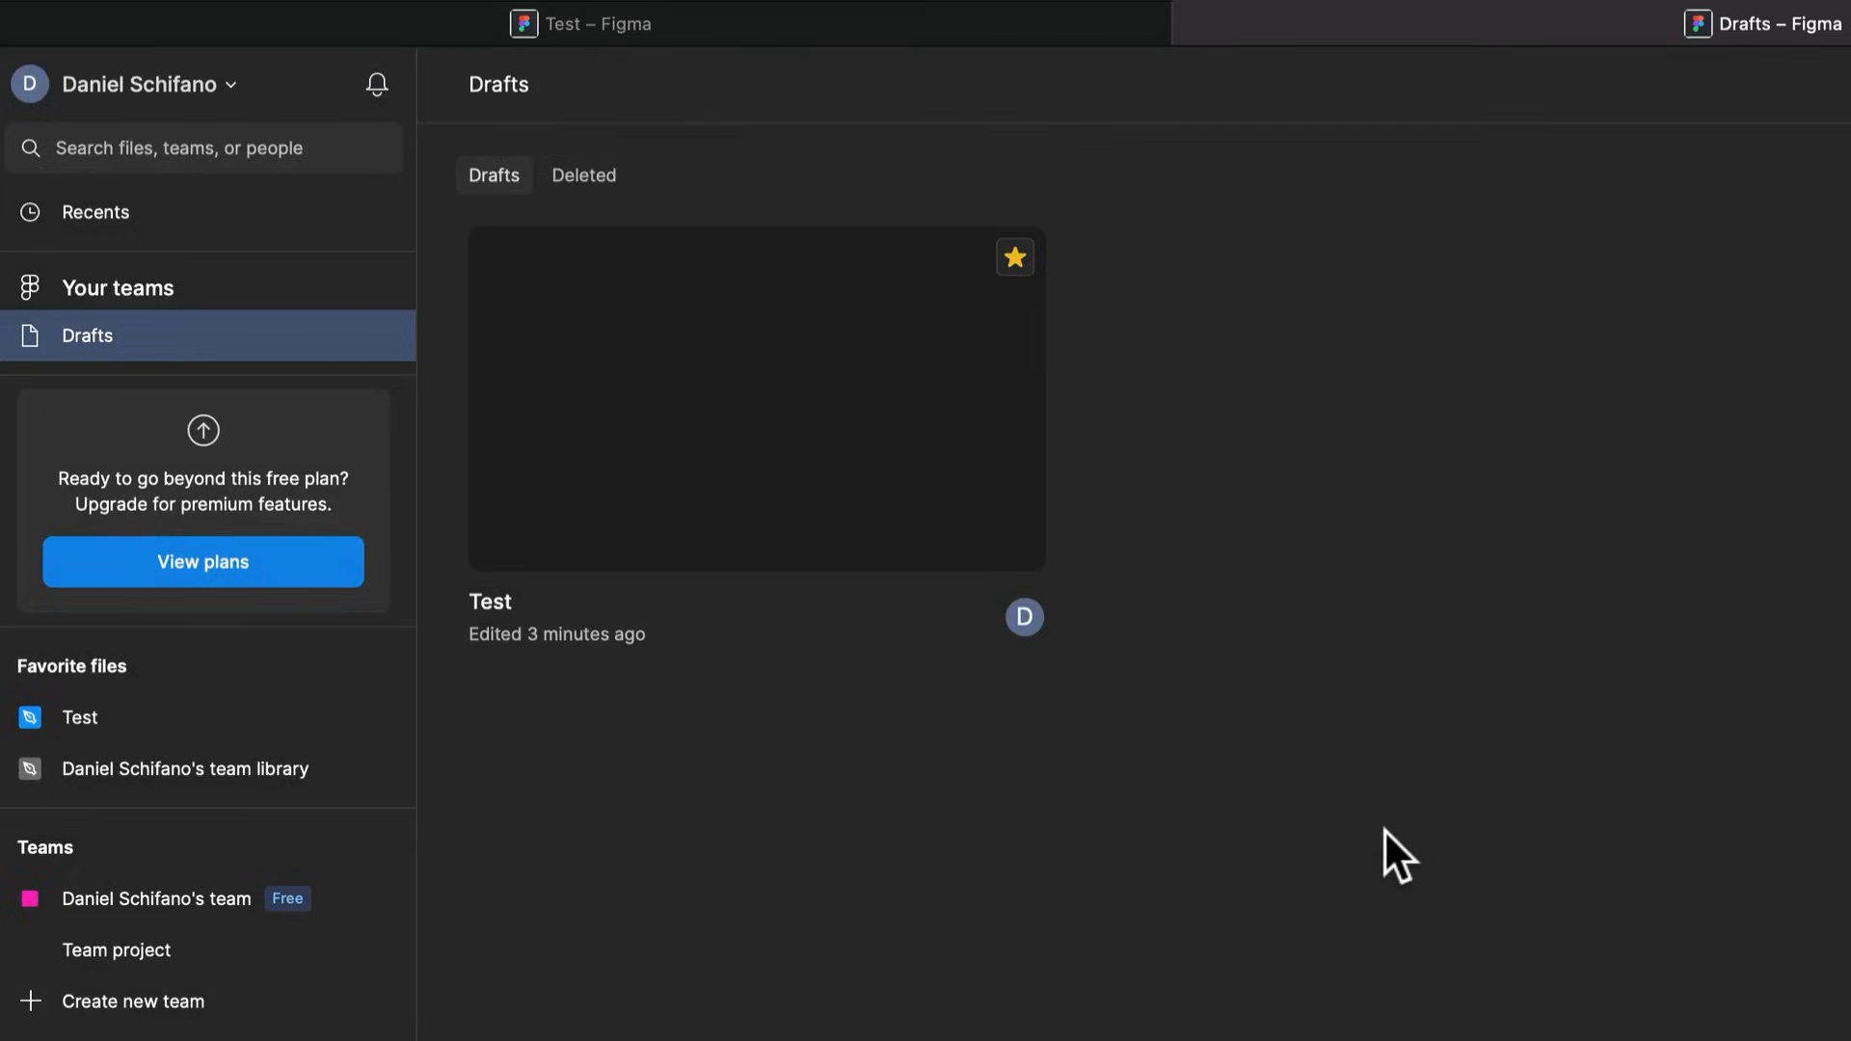
pyautogui.click(839, 454)
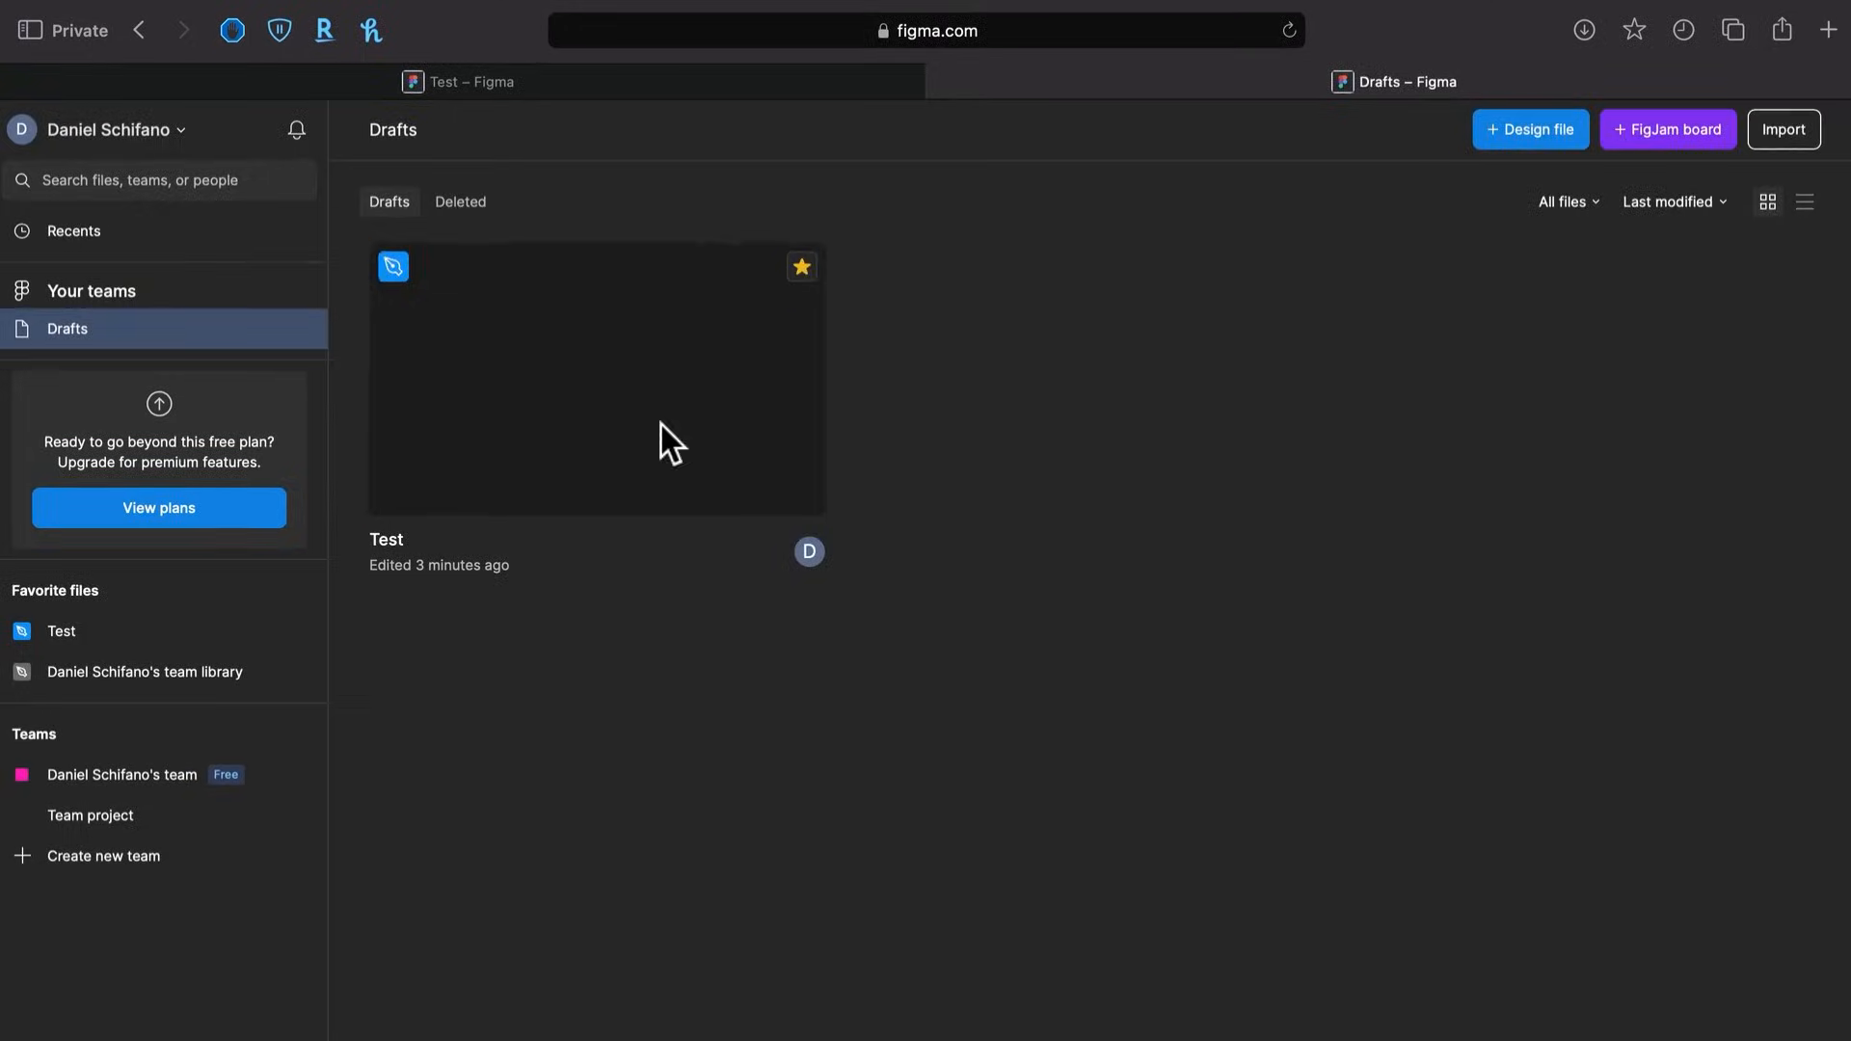
pyautogui.doubleClick(696, 389)
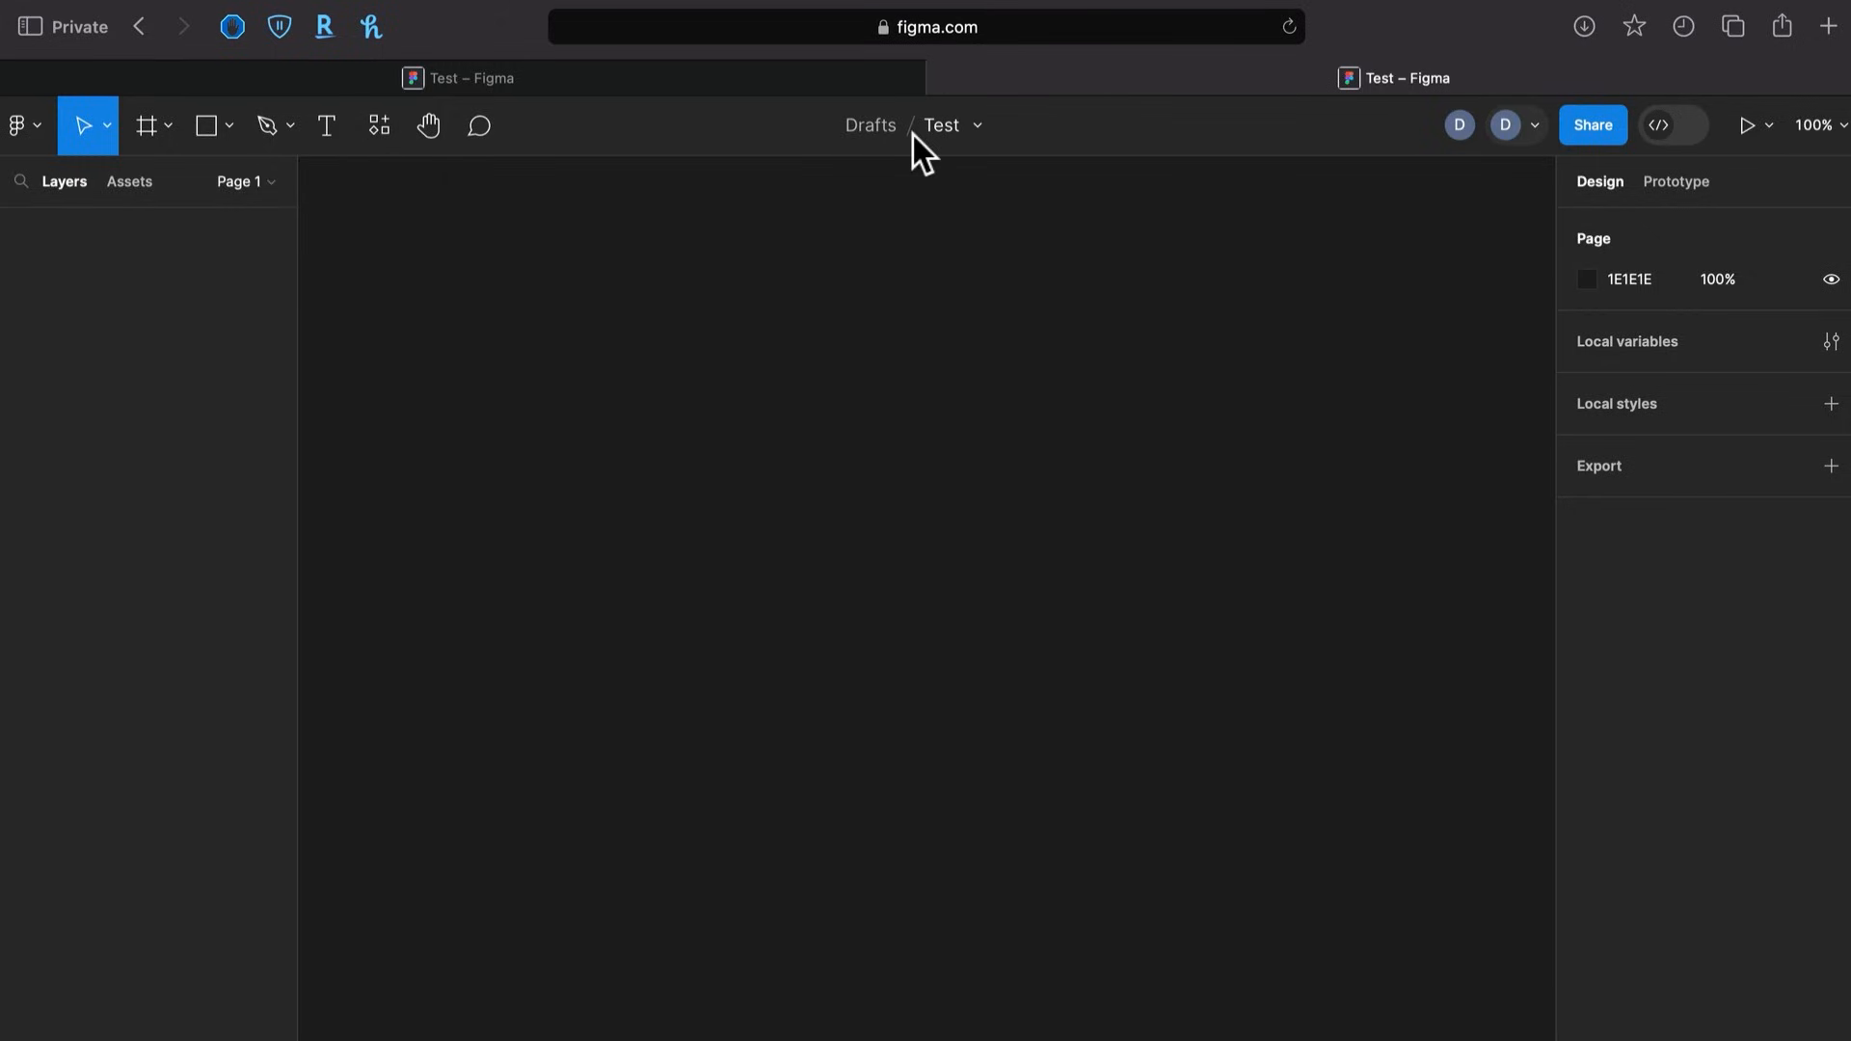
# Examine the main menu's entries and submenus, including File, View, Object, Text, Arrange, Vector, Widgets and Preferences
pyautogui.click(3, 75)
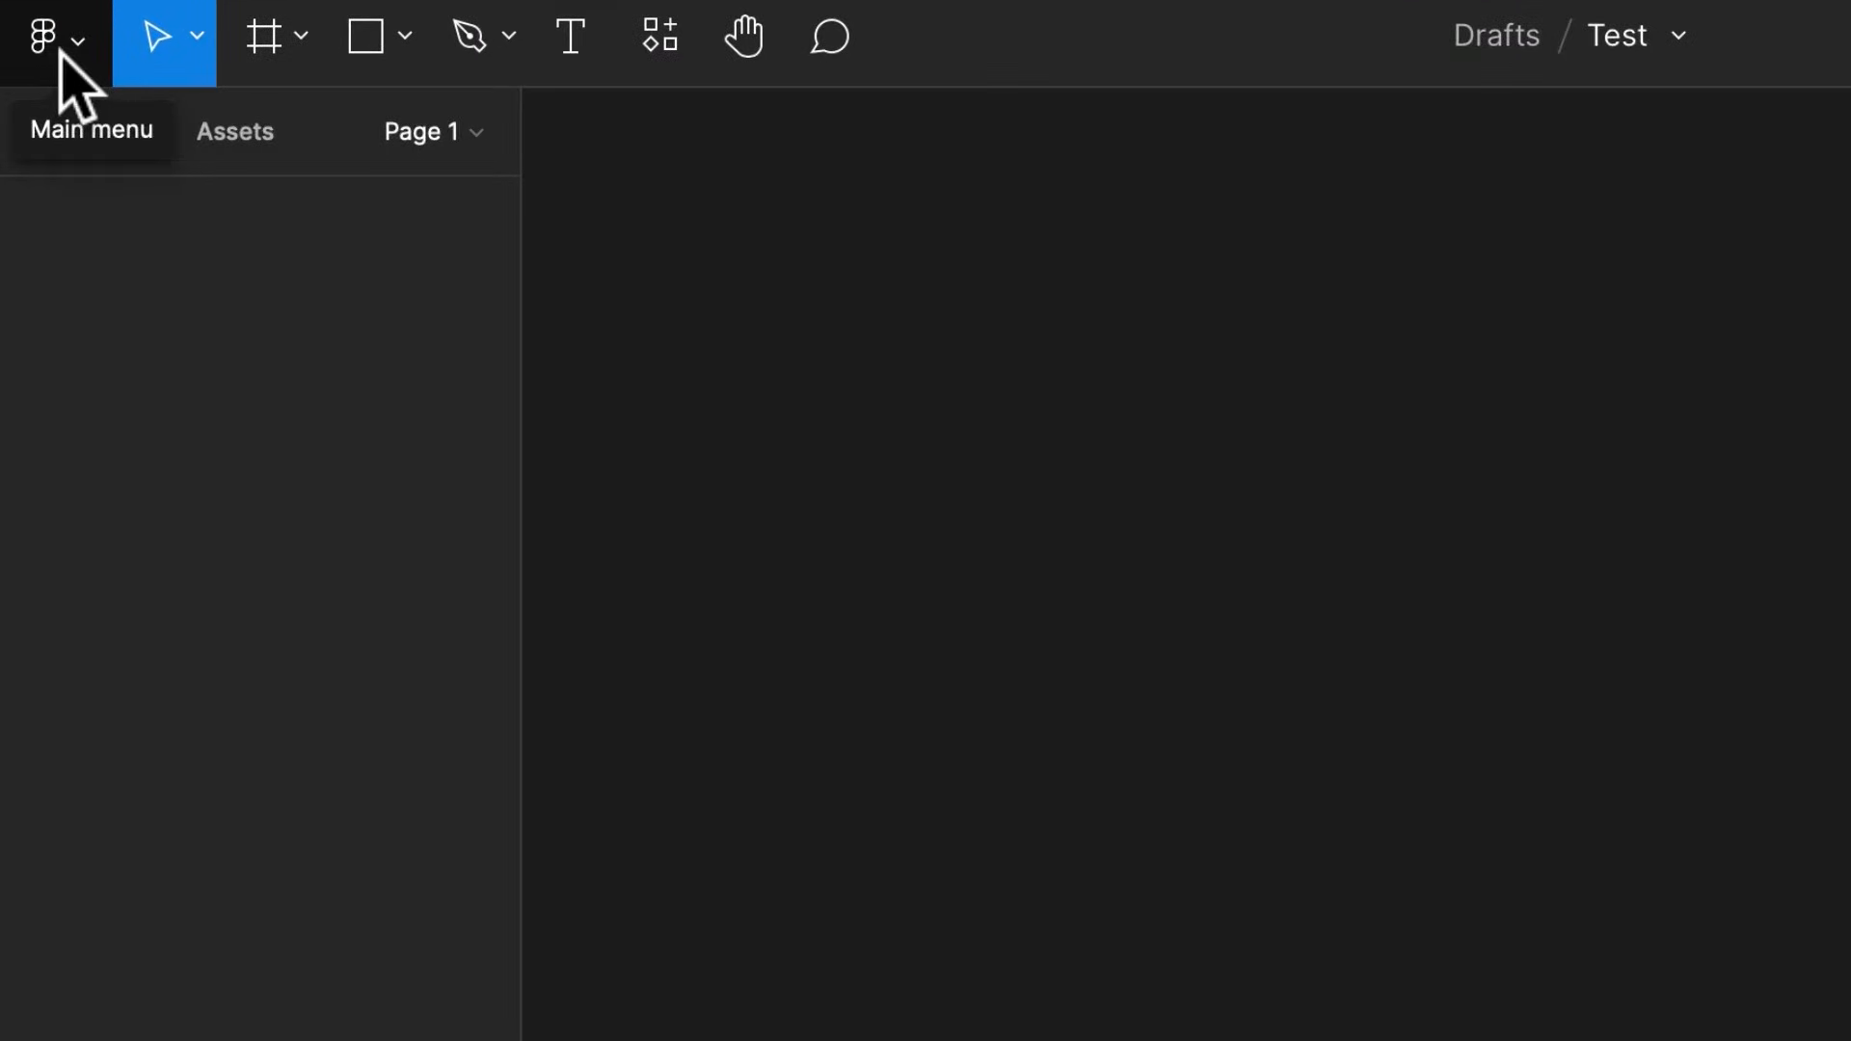
pyautogui.click(82, 34)
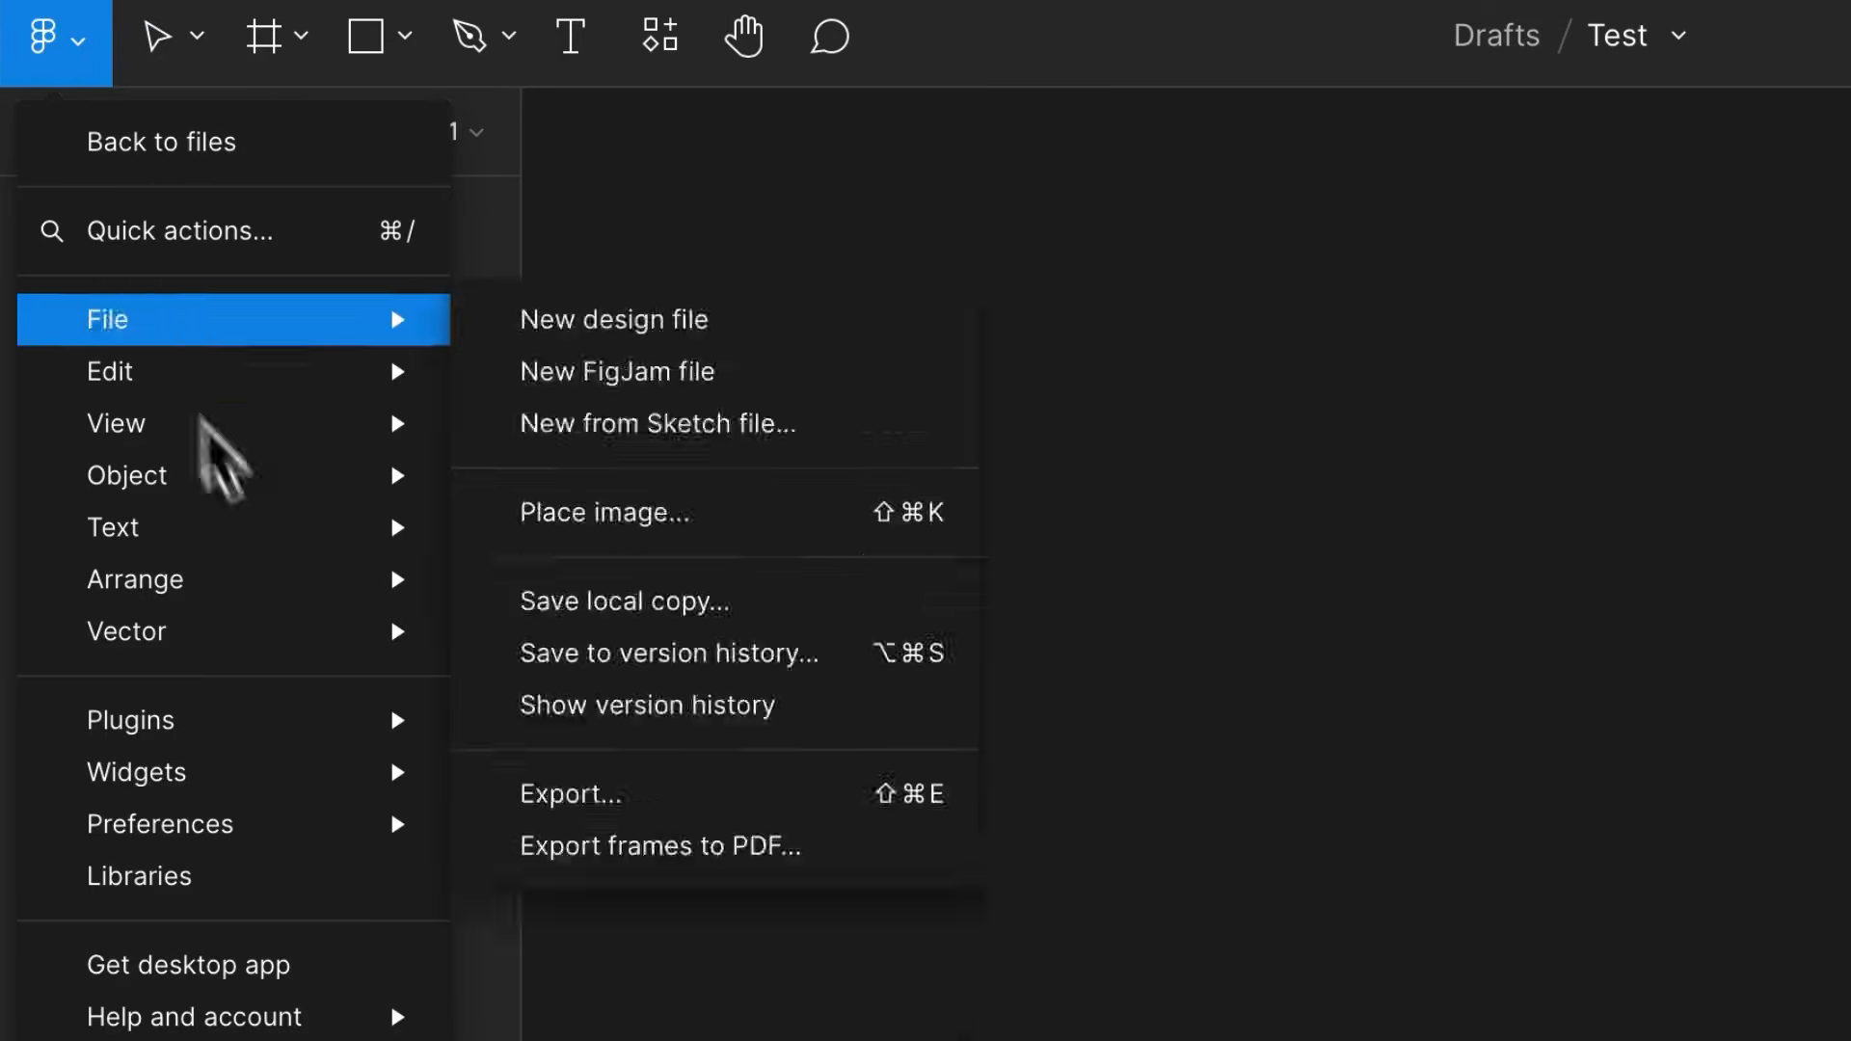
pyautogui.moveTo(218, 449)
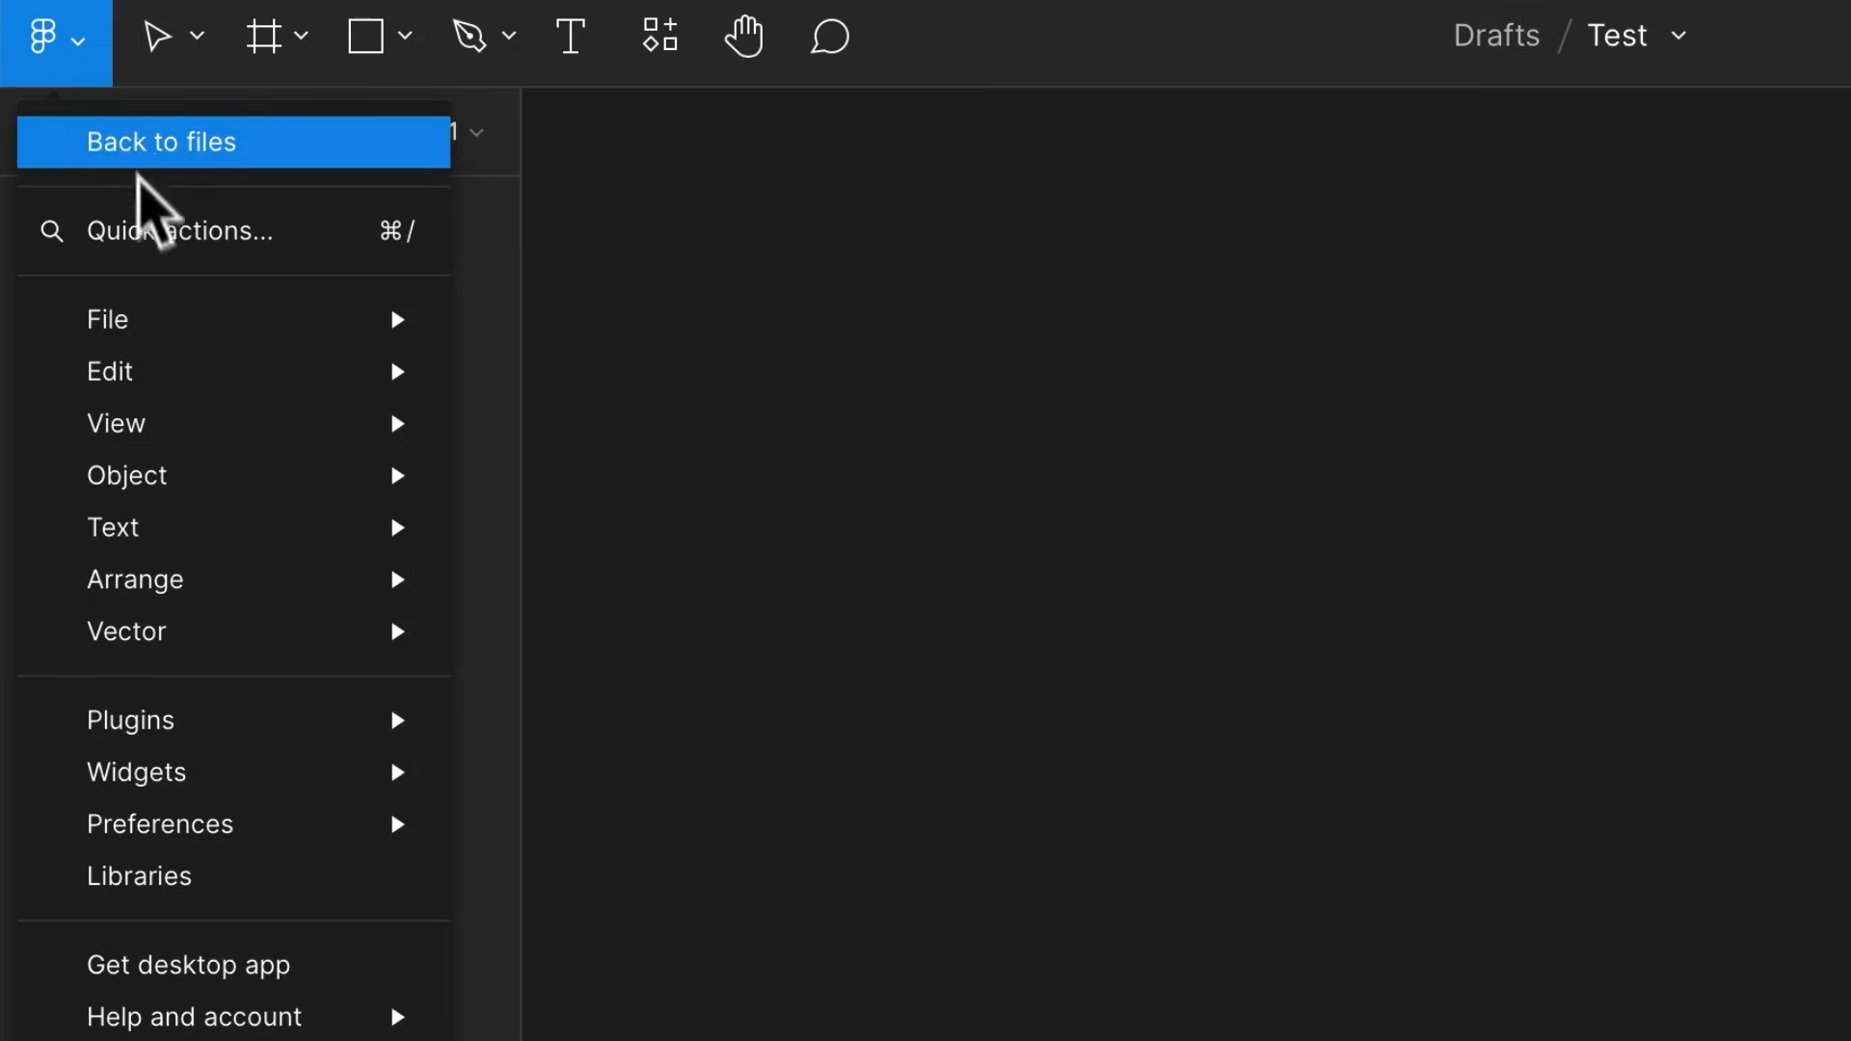
pyautogui.moveTo(160, 311)
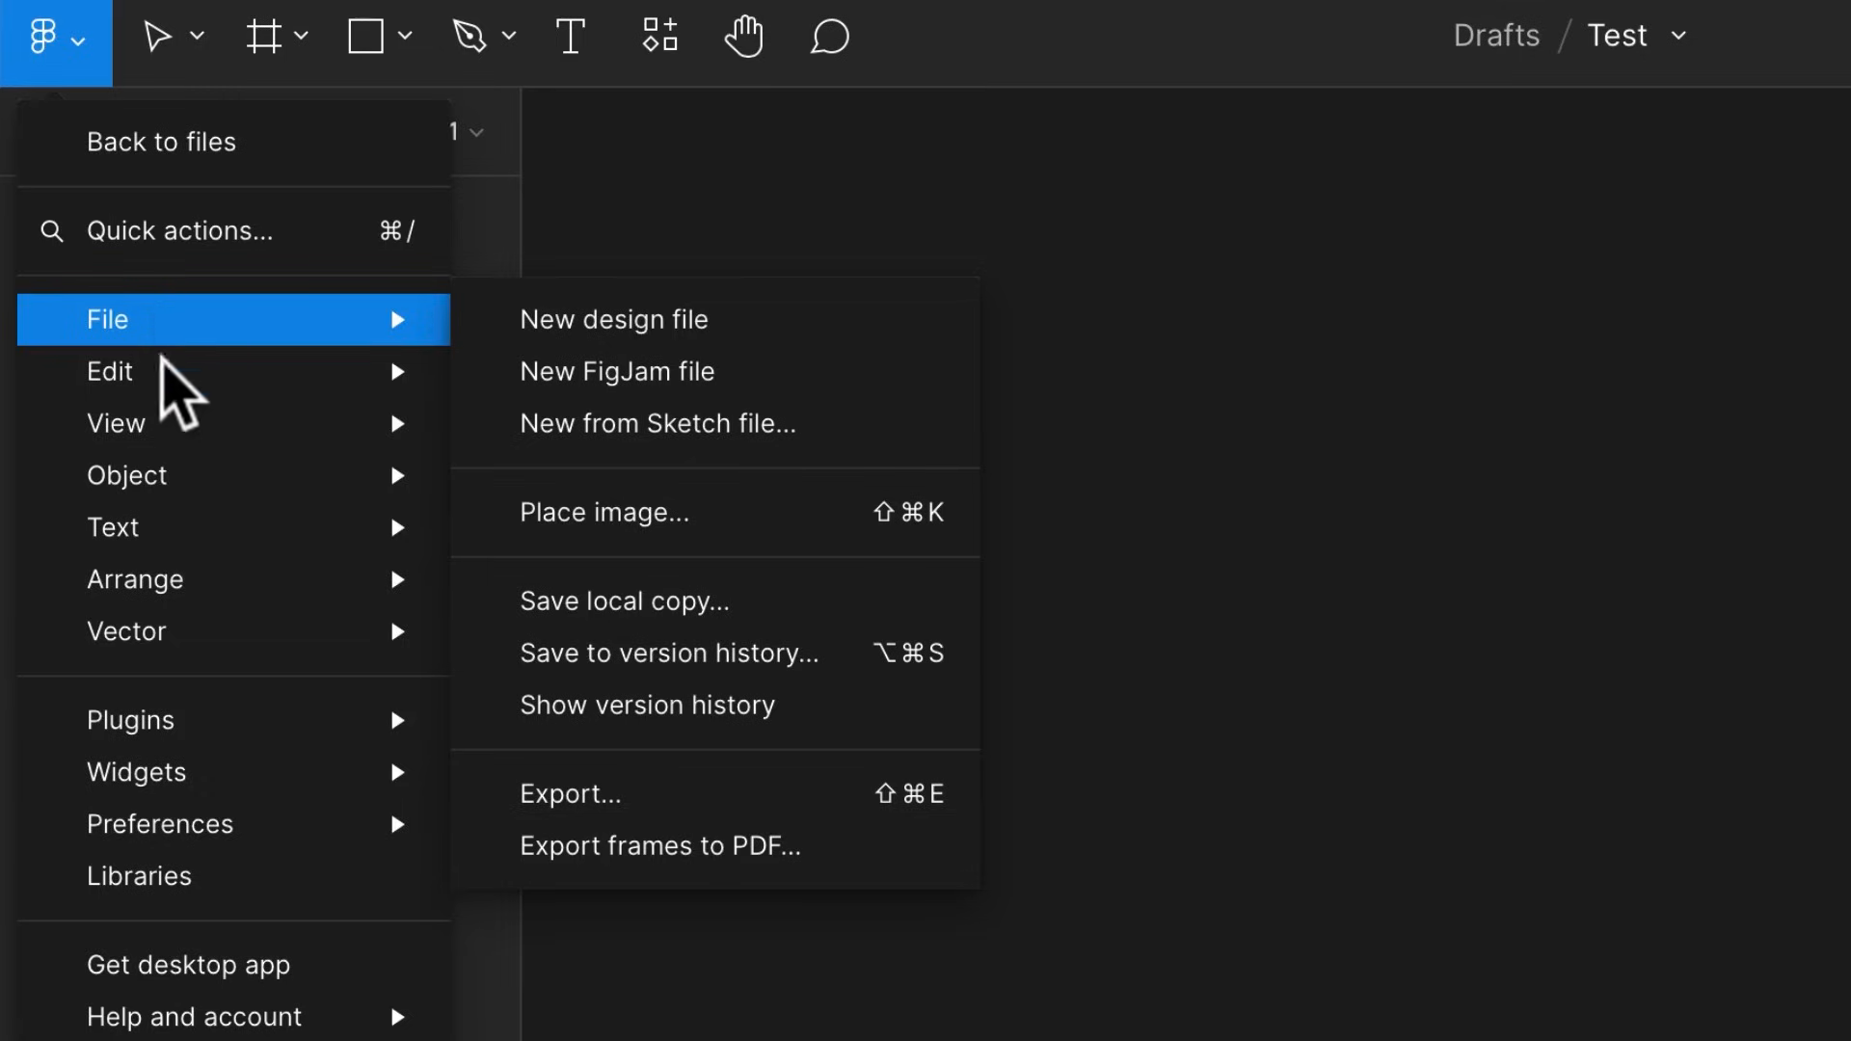
pyautogui.moveTo(169, 379)
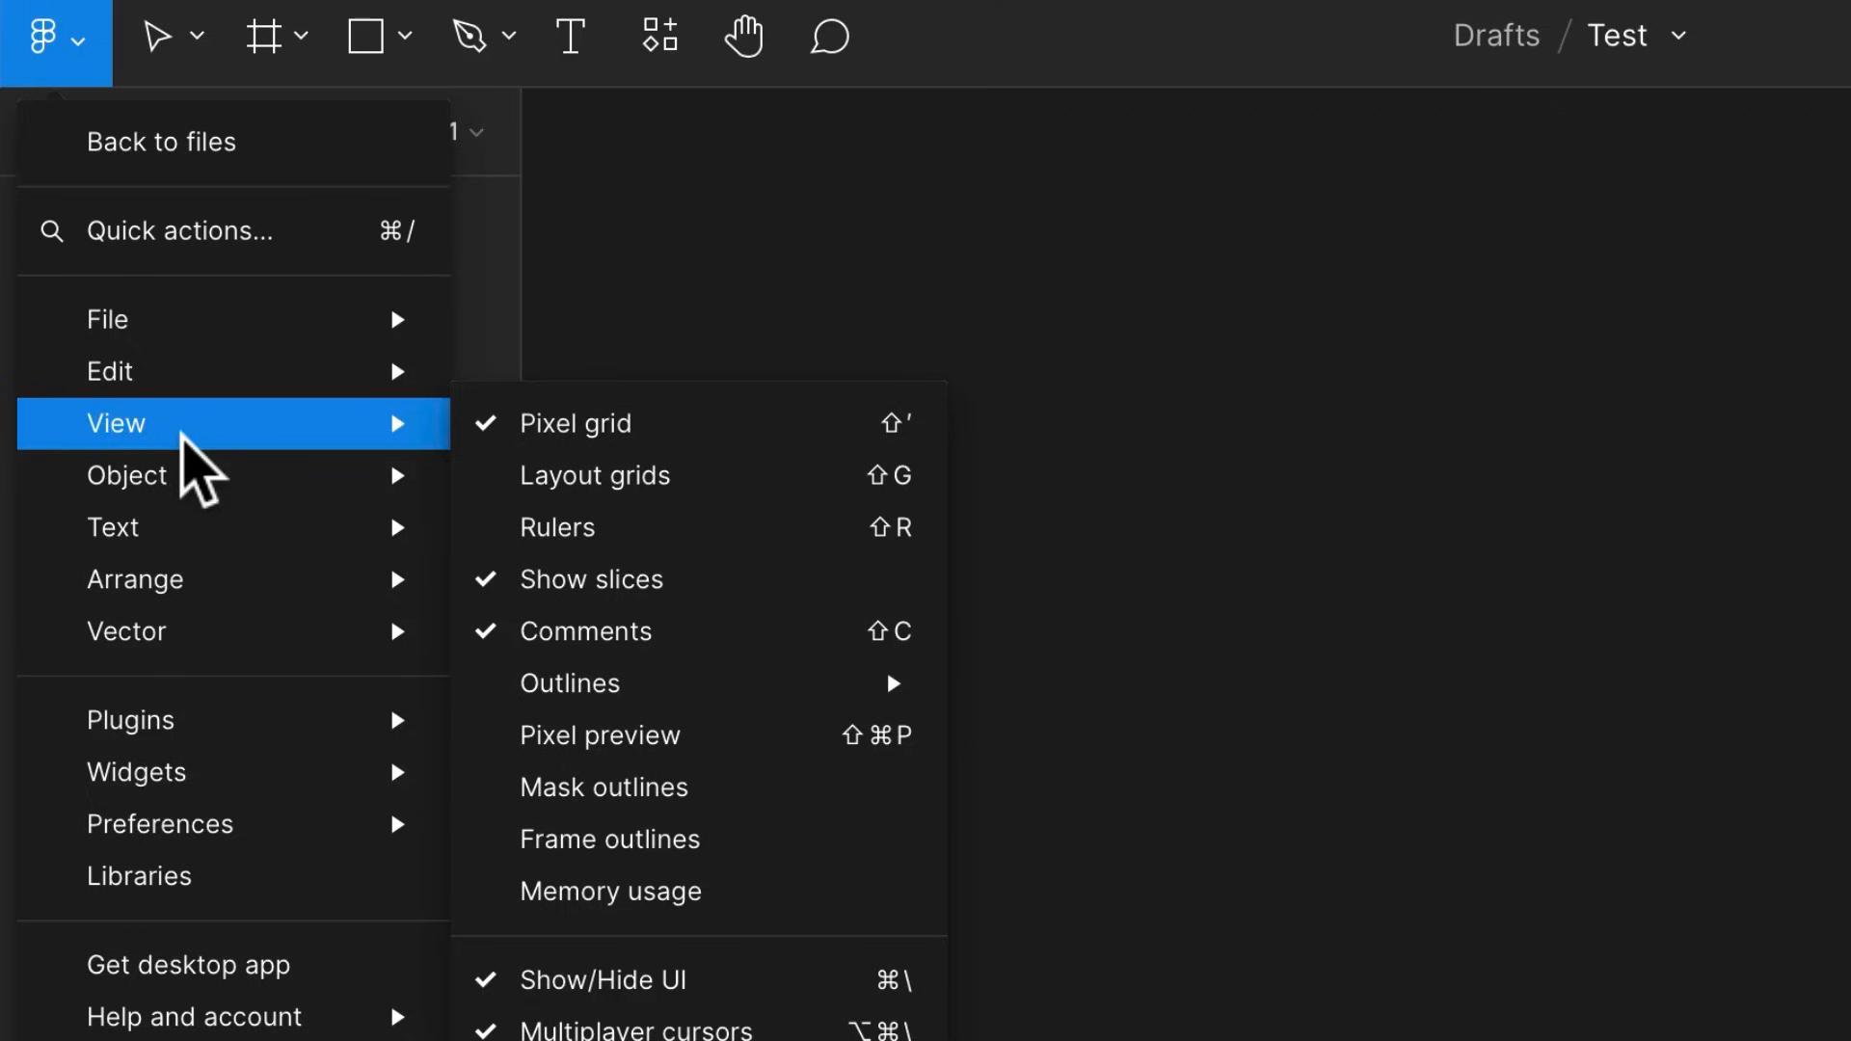
pyautogui.moveTo(196, 487)
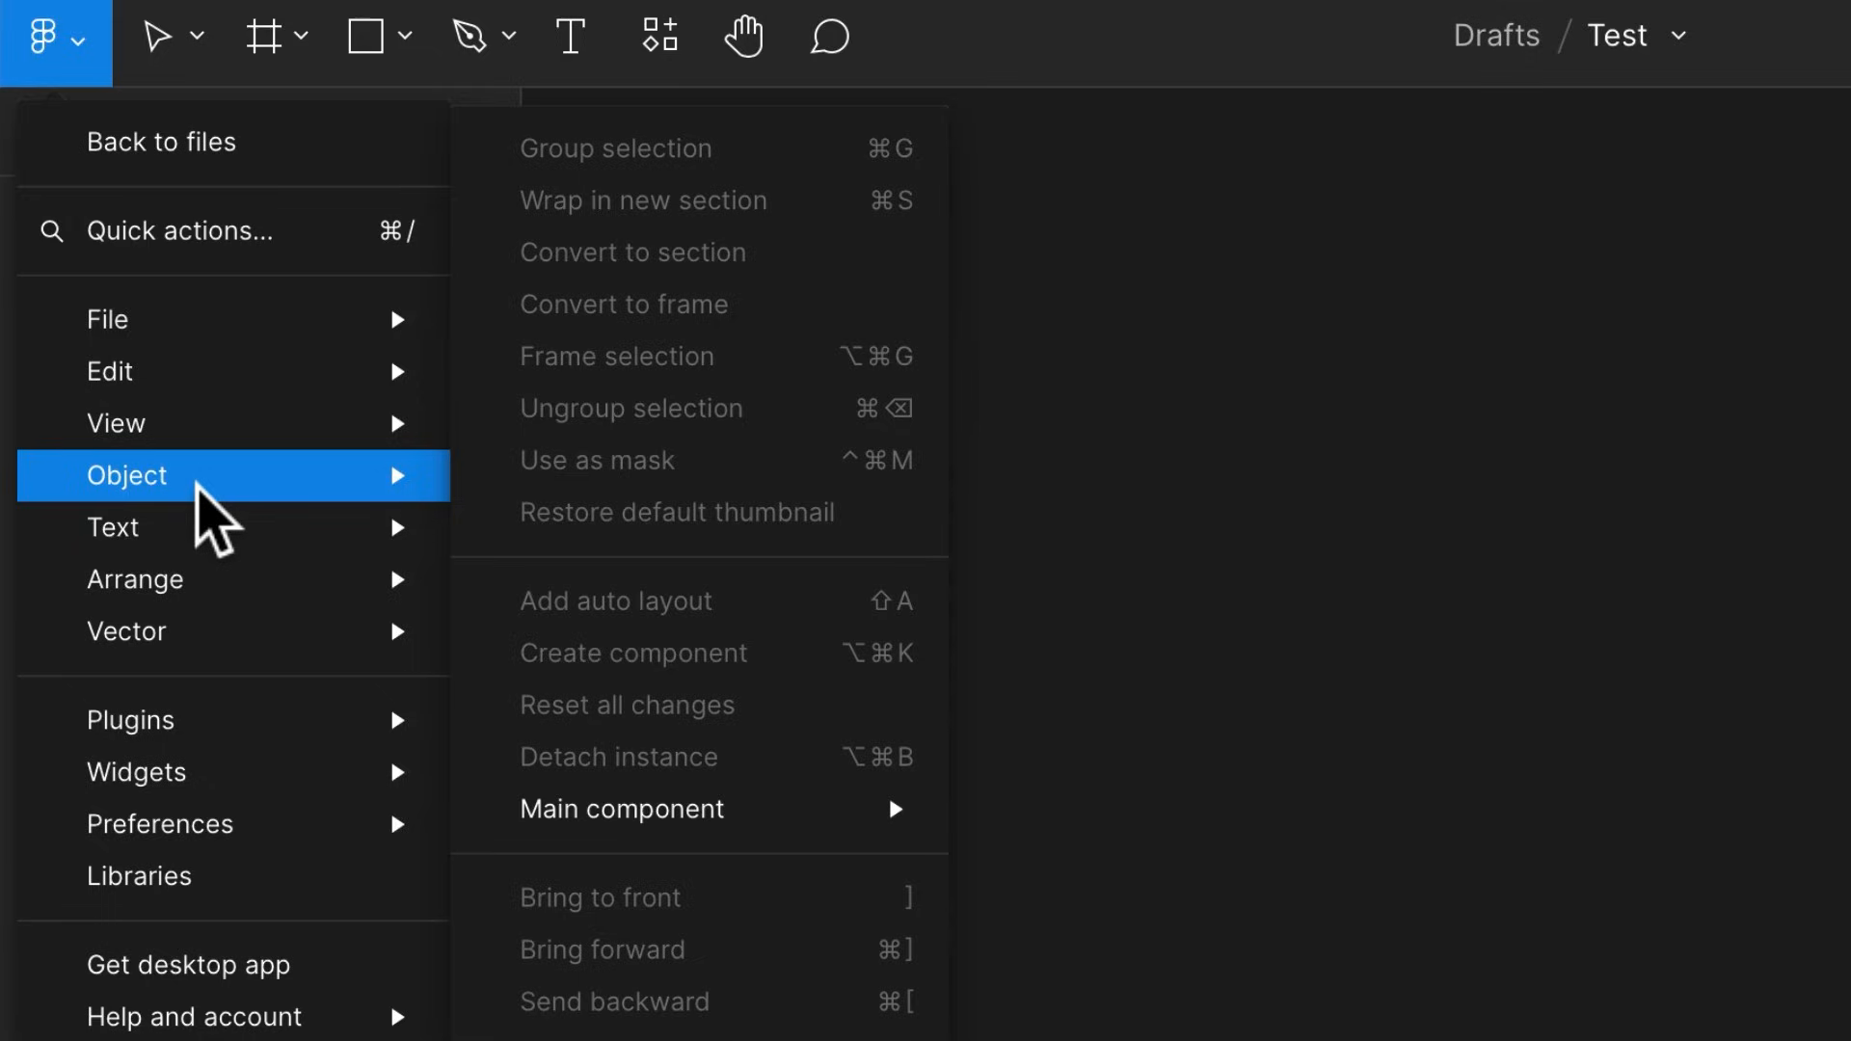
pyautogui.moveTo(199, 532)
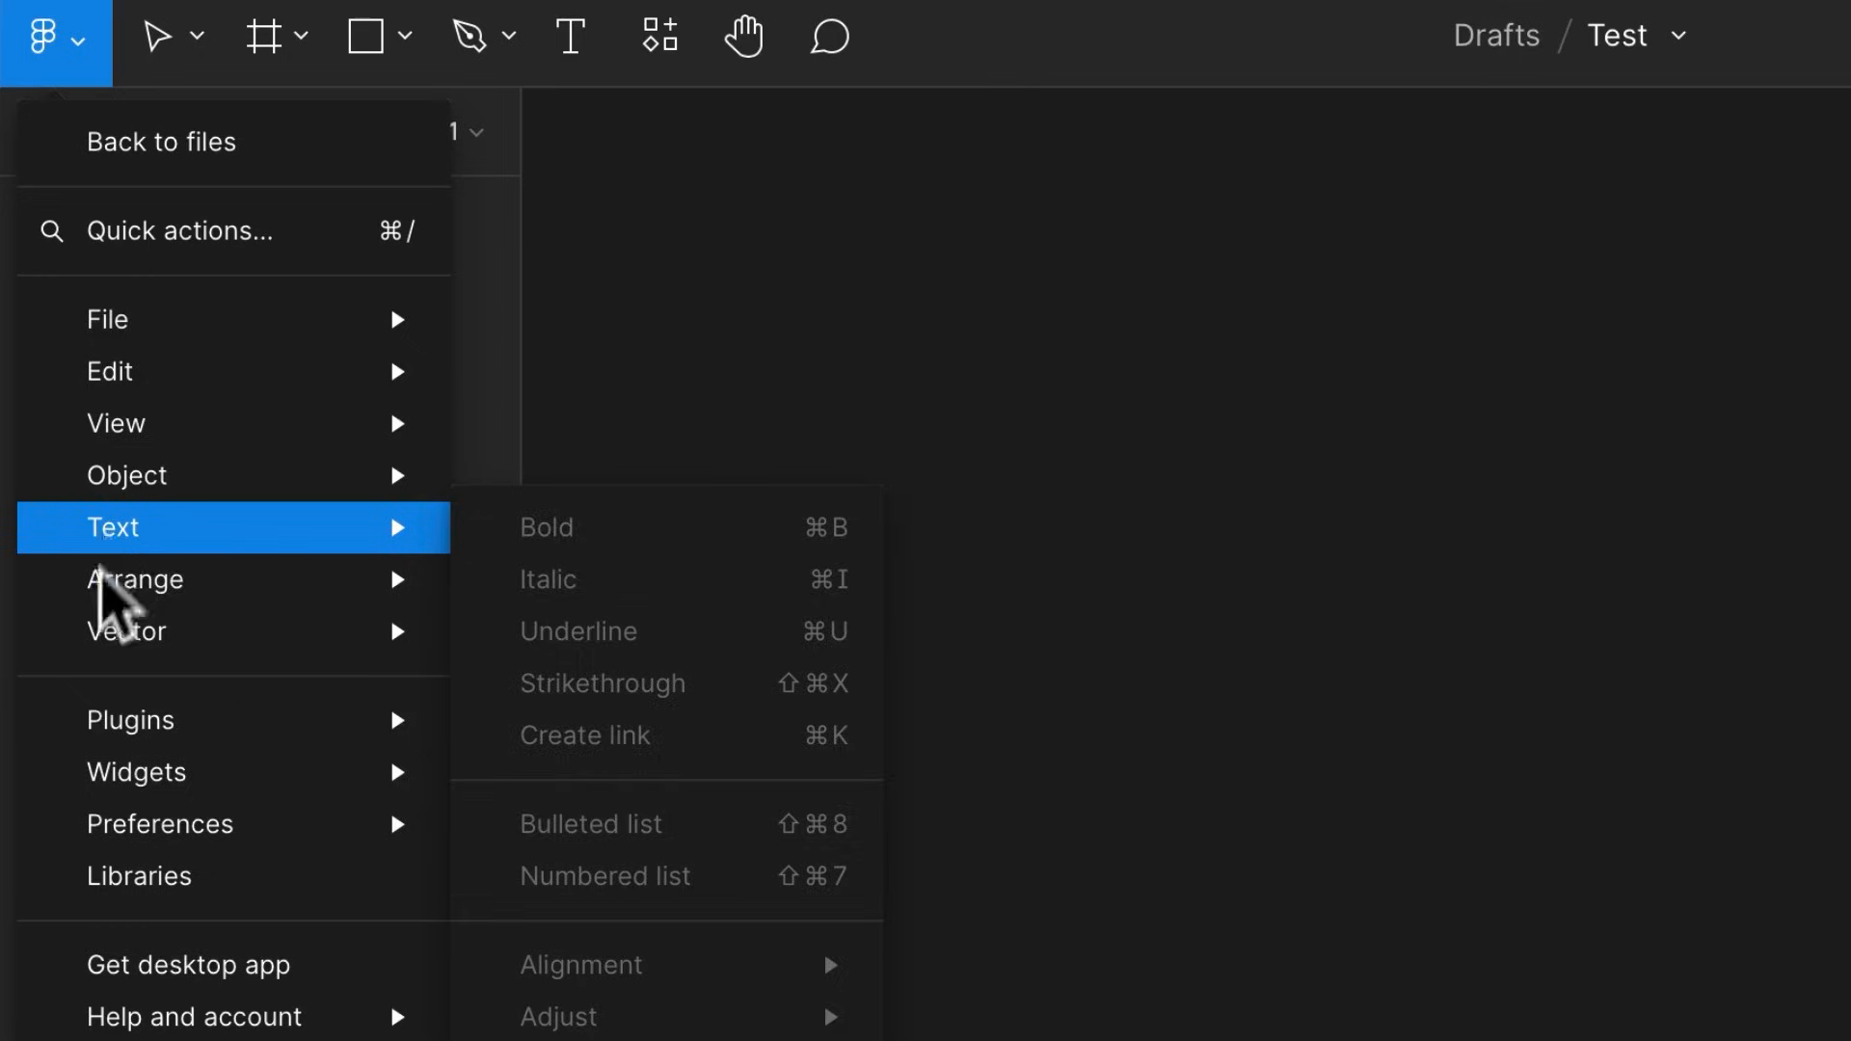
pyautogui.moveTo(101, 592)
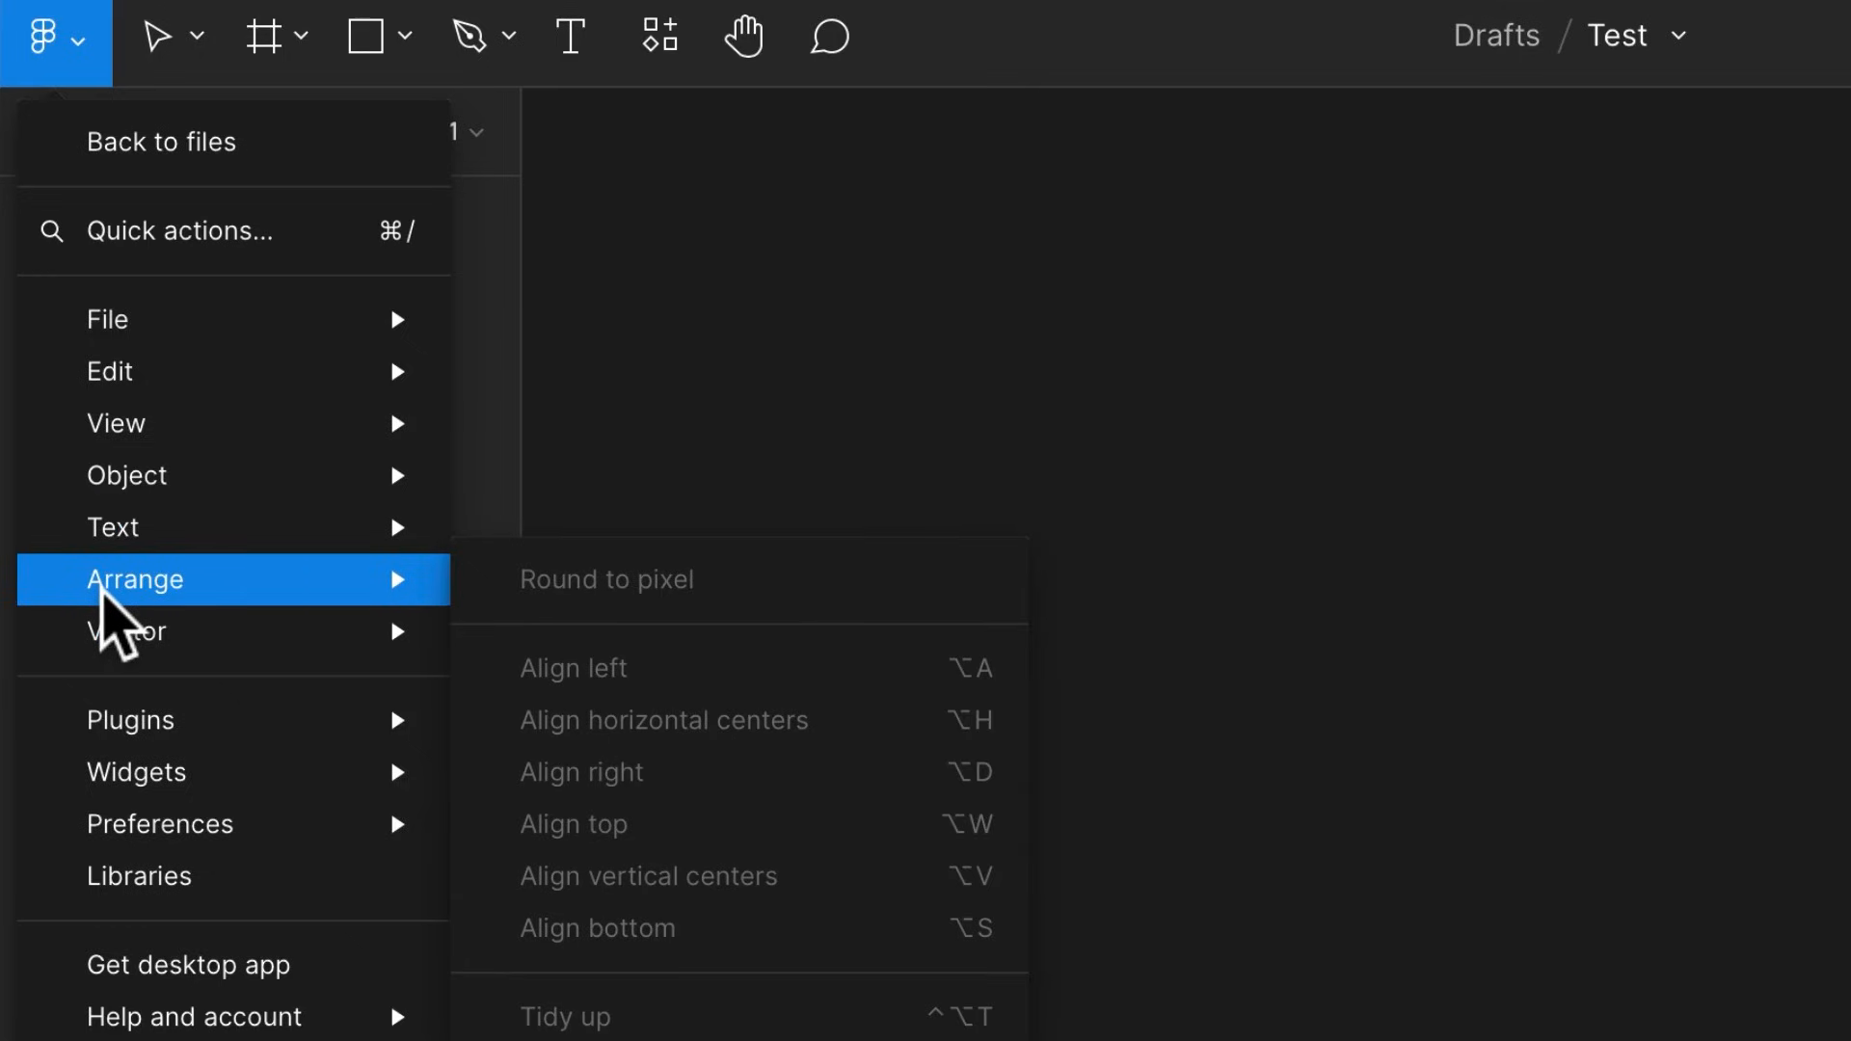
pyautogui.moveTo(106, 632)
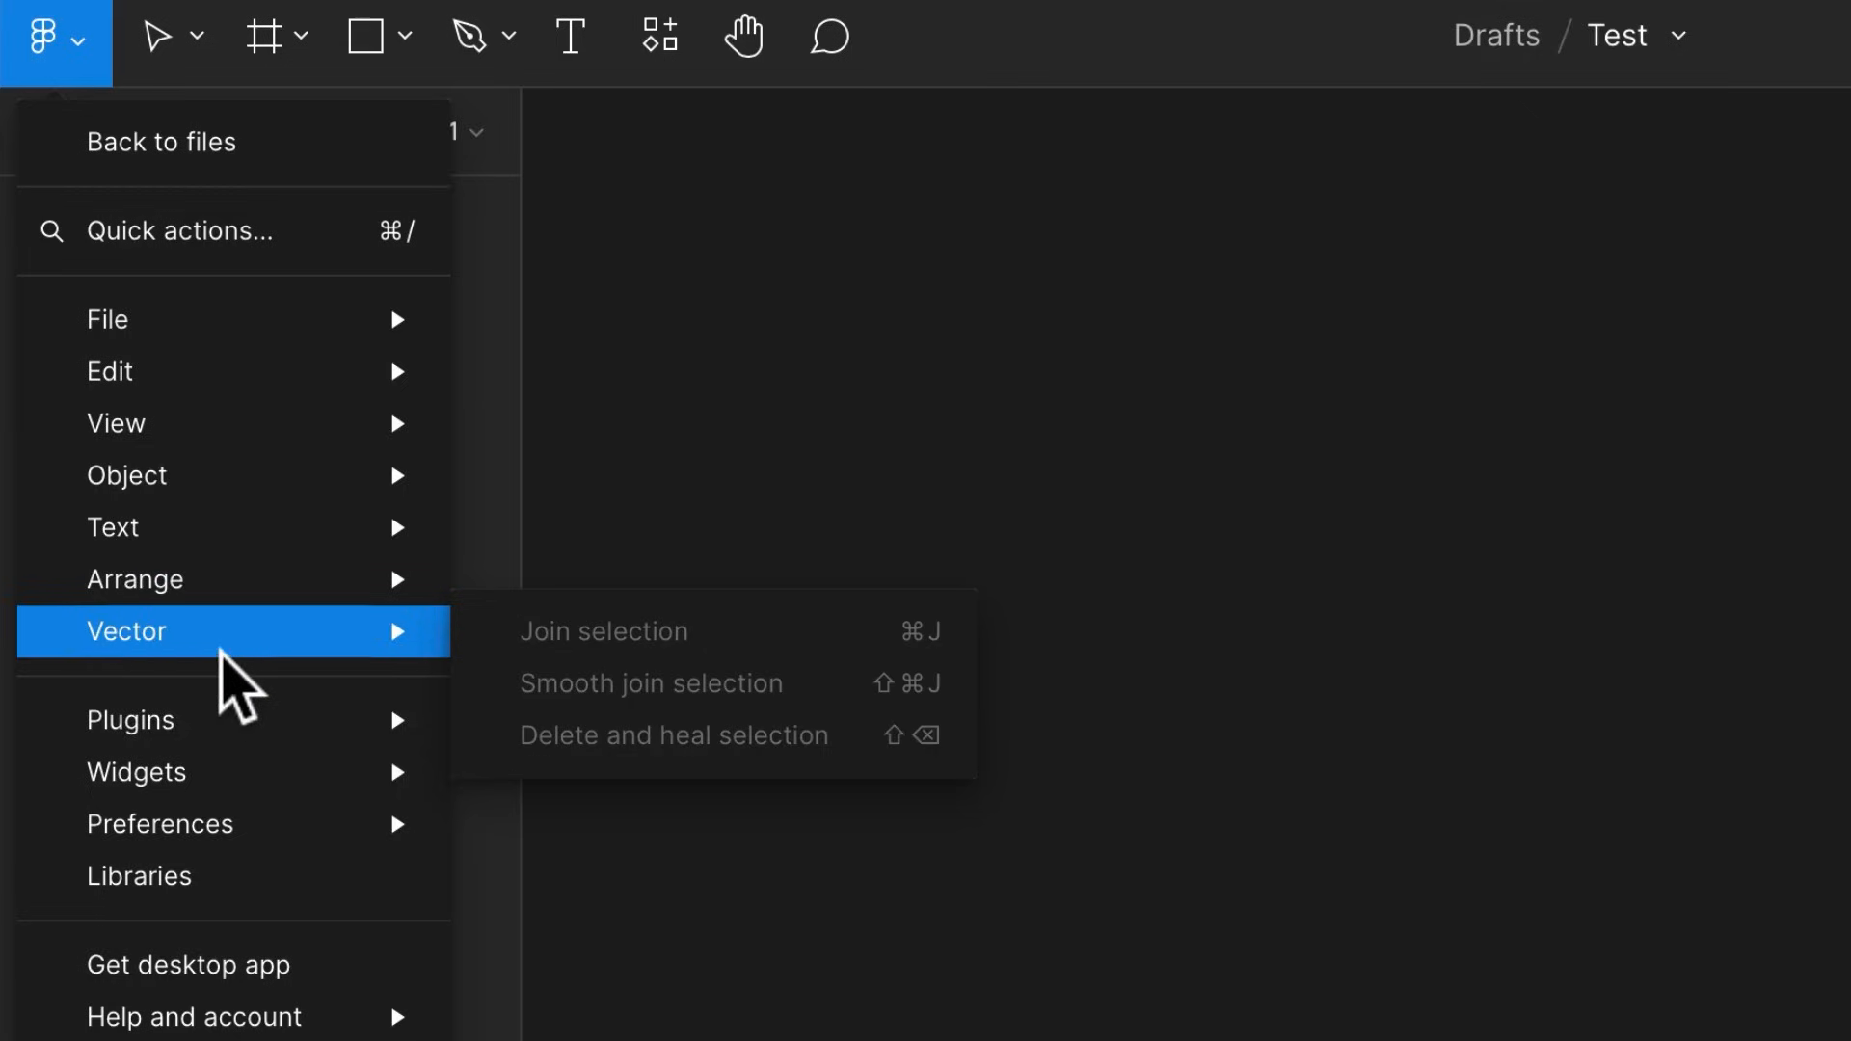
pyautogui.moveTo(207, 738)
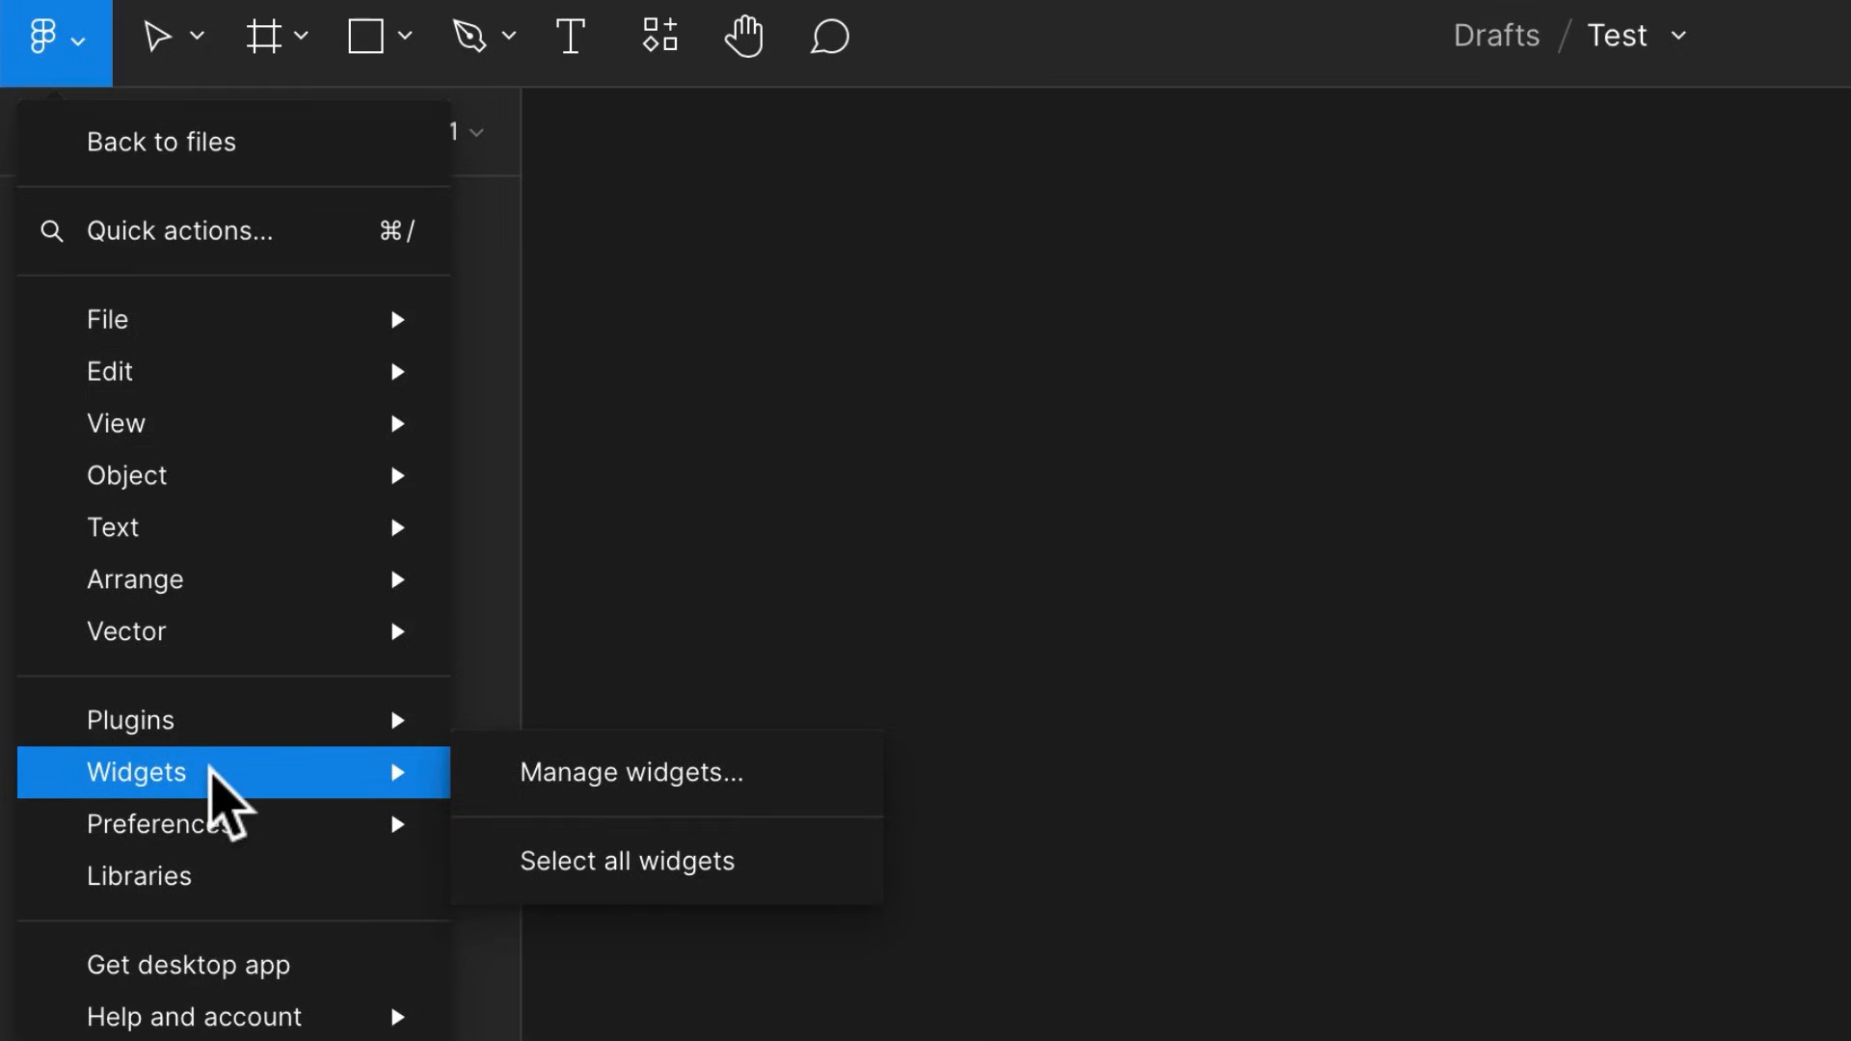
pyautogui.moveTo(223, 815)
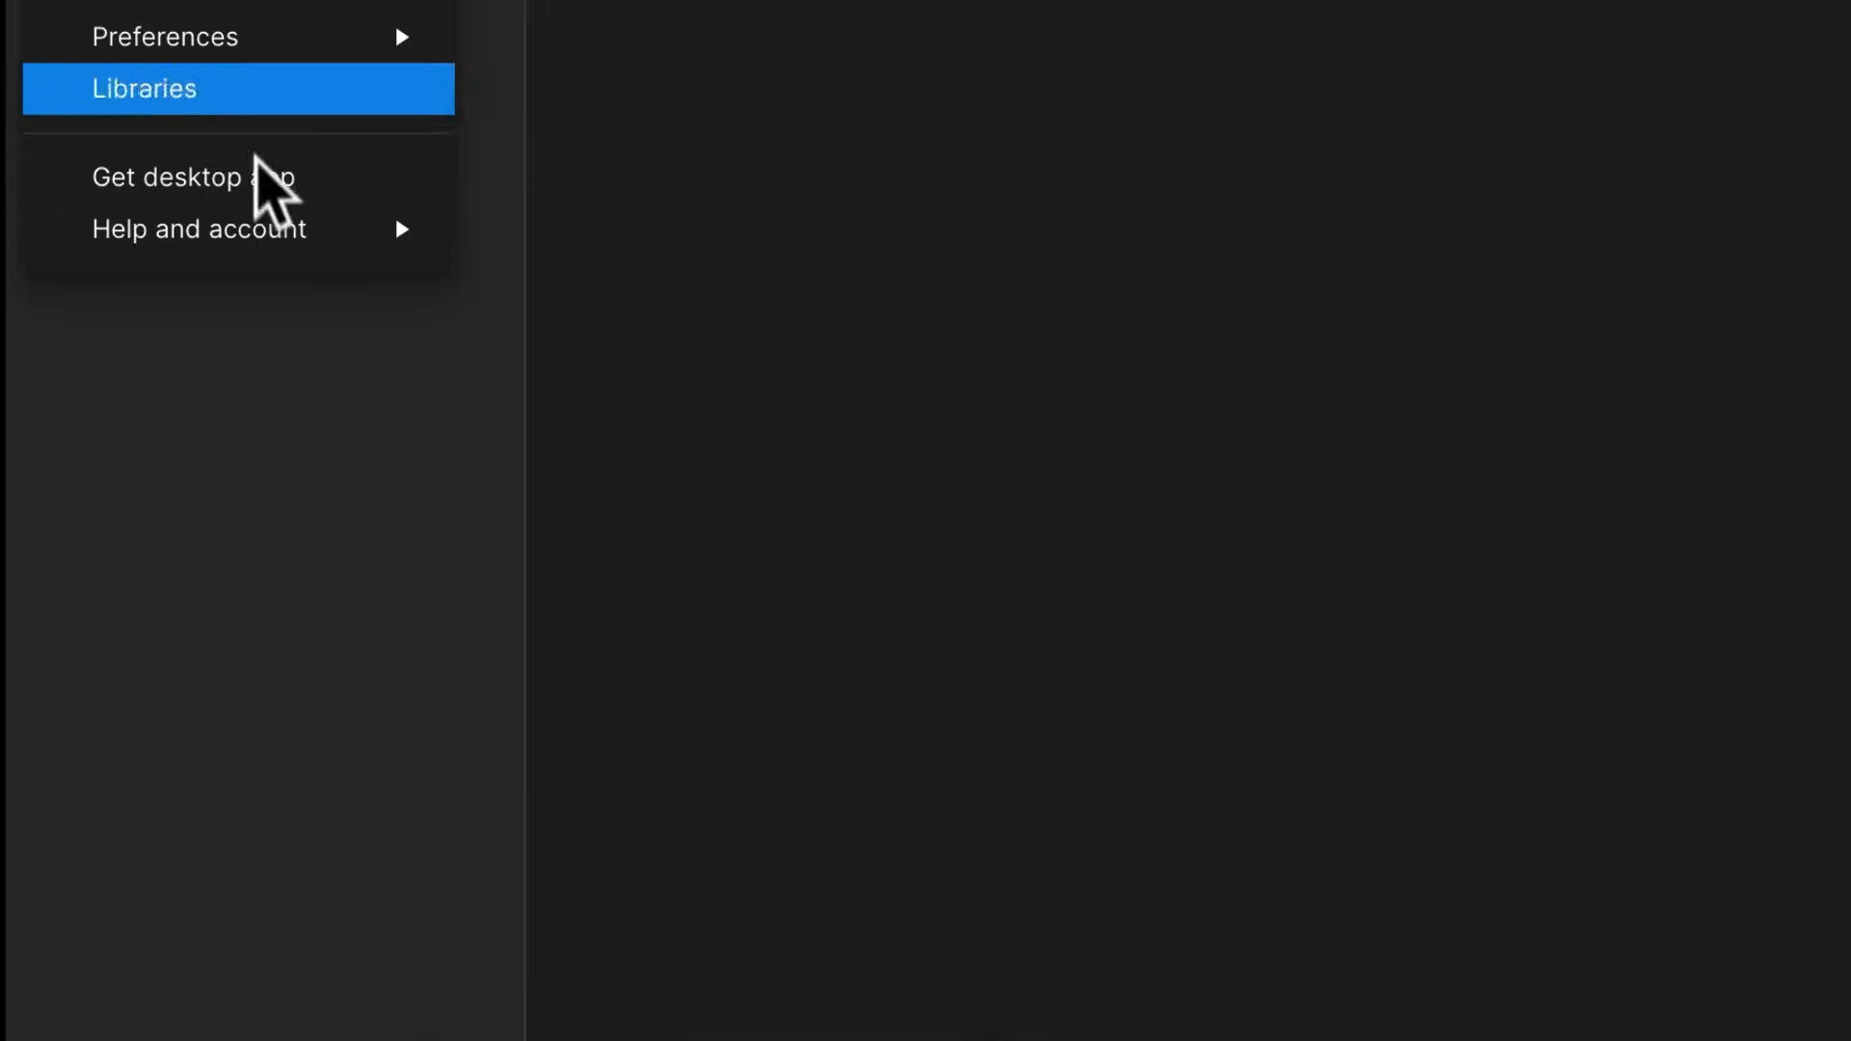
# Show the keyboard shortcuts, look through categories such as Tools, View, Text, Selection, Transform and Shape, and close the overview
pyautogui.moveTo(263, 224)
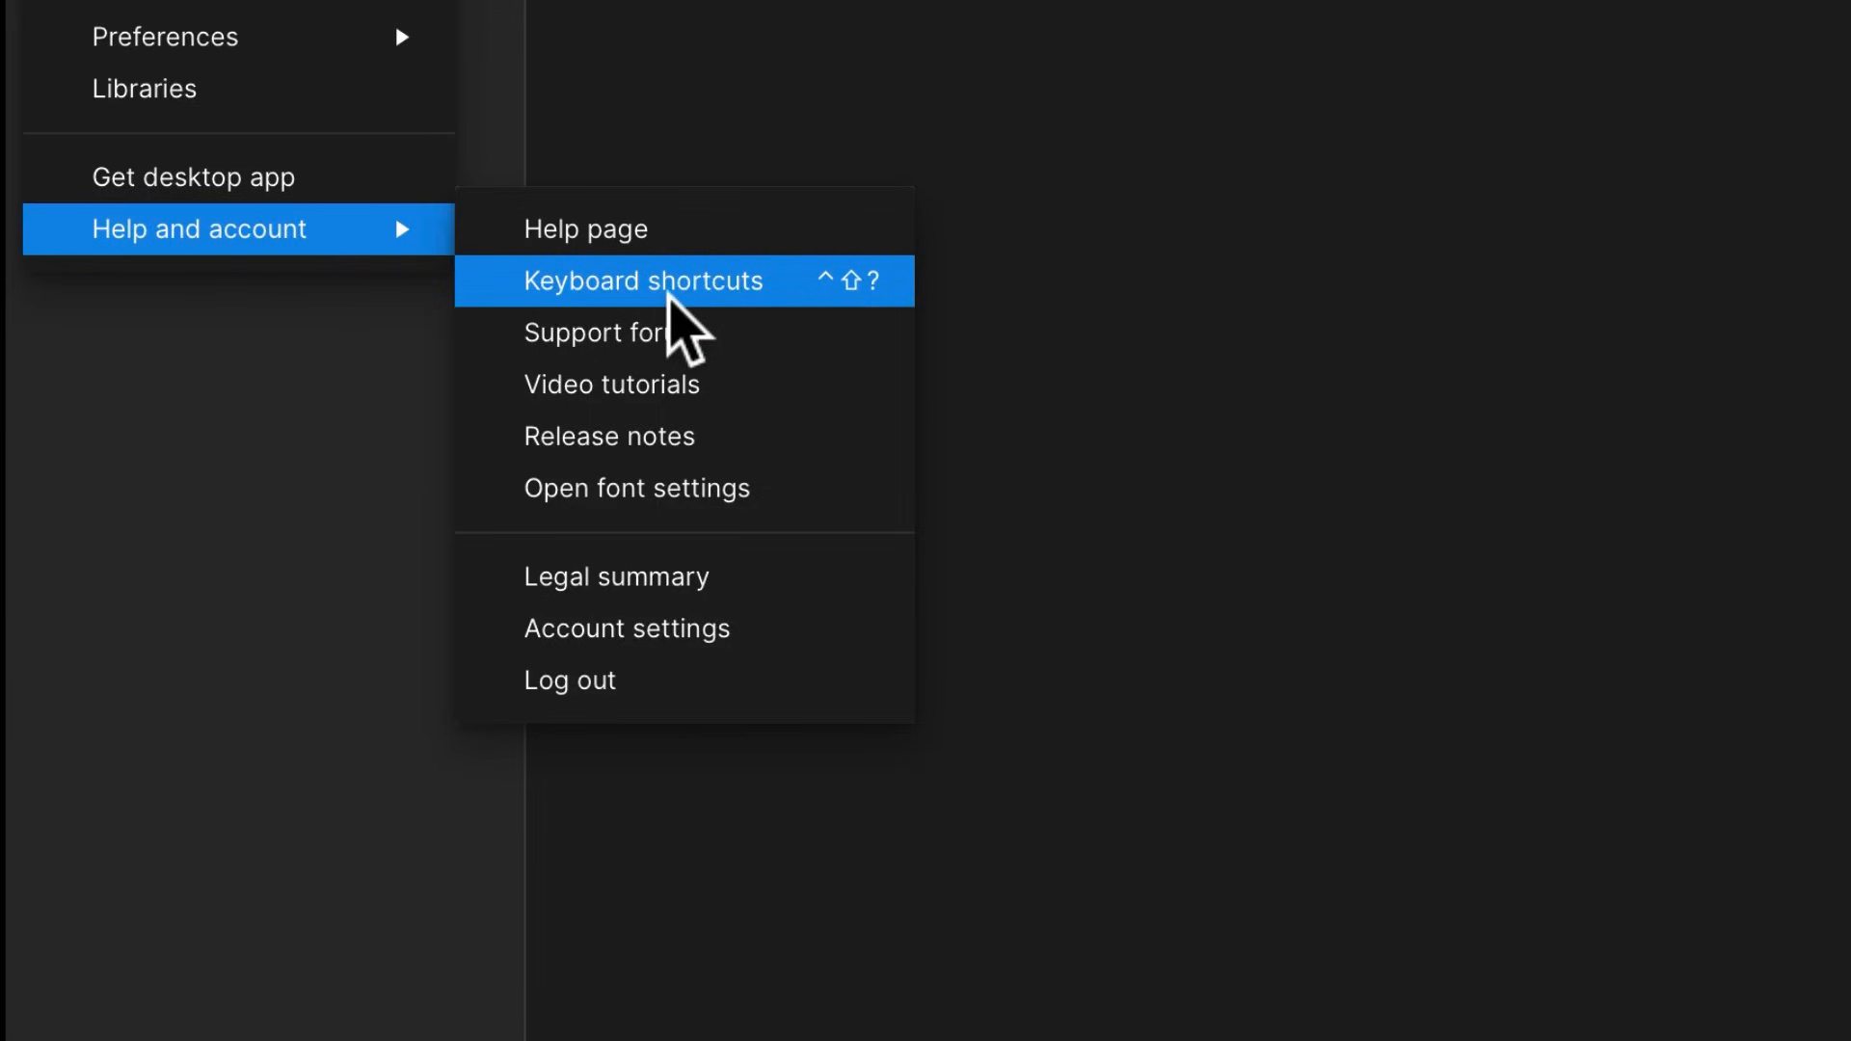
pyautogui.click(672, 301)
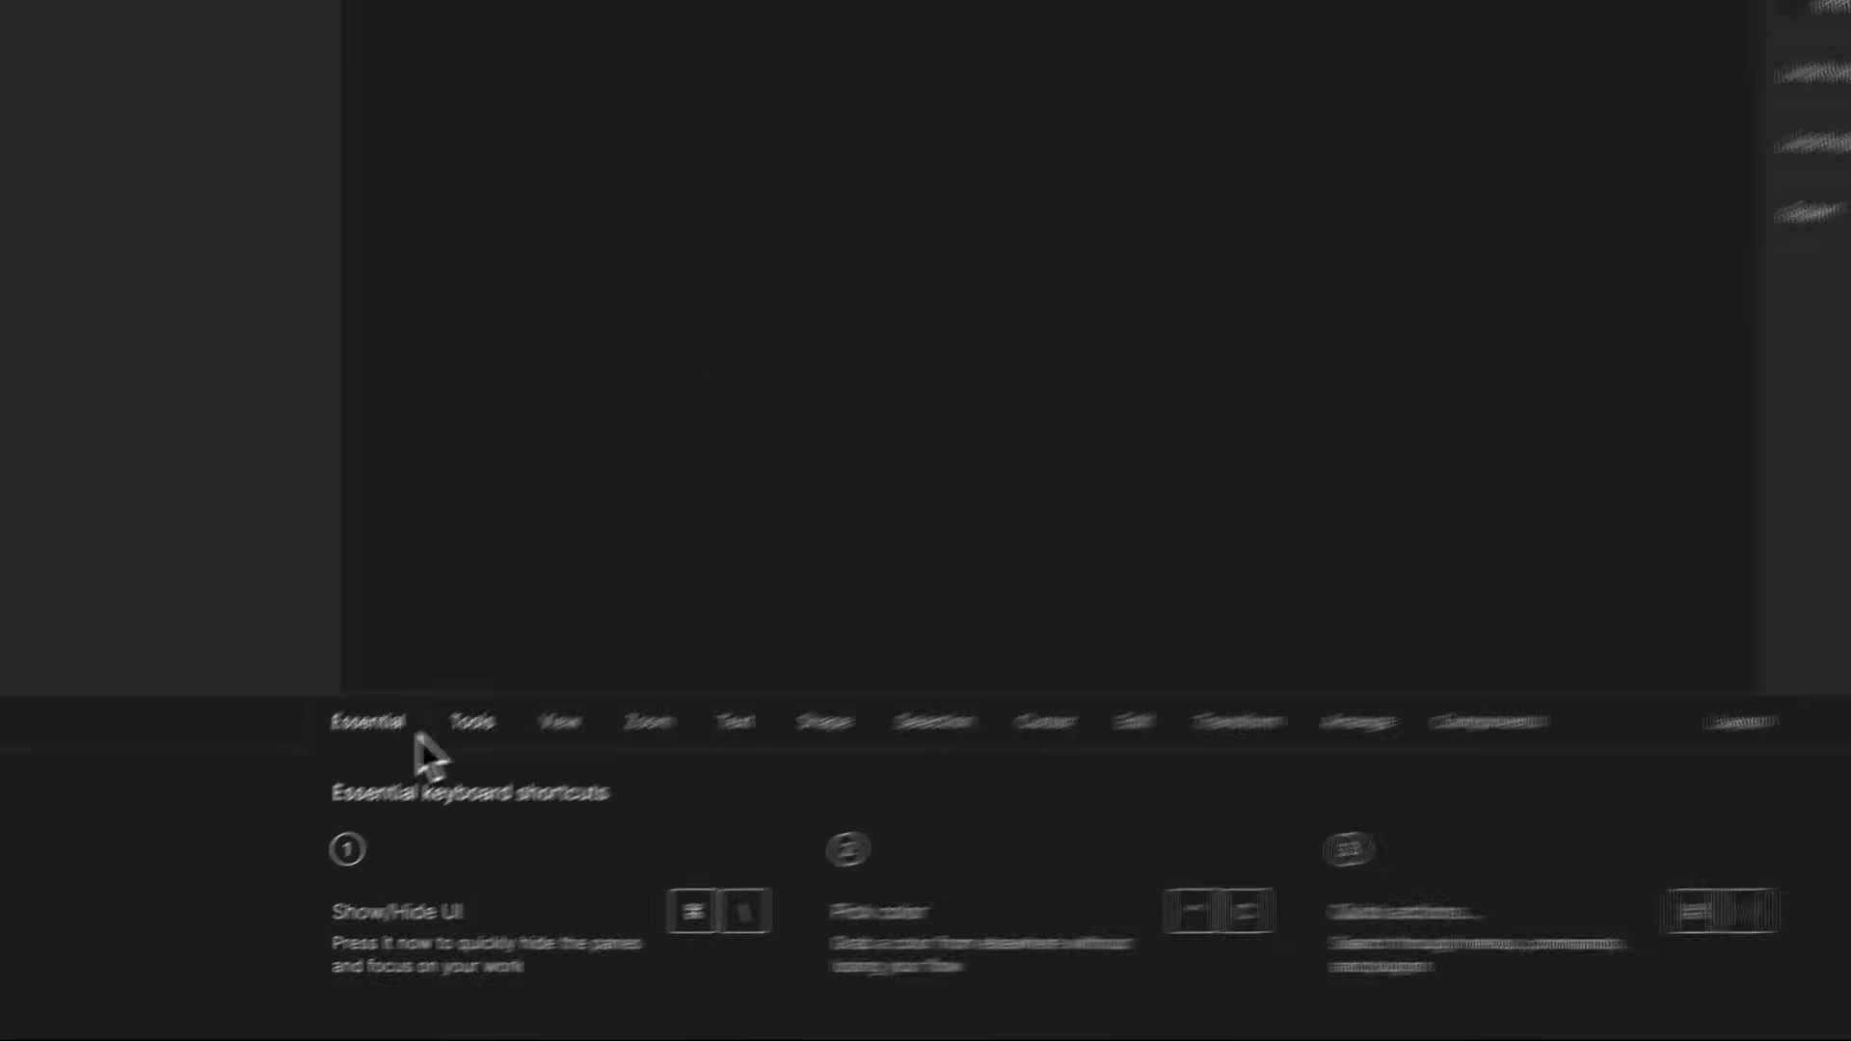
pyautogui.click(471, 723)
pyautogui.click(560, 723)
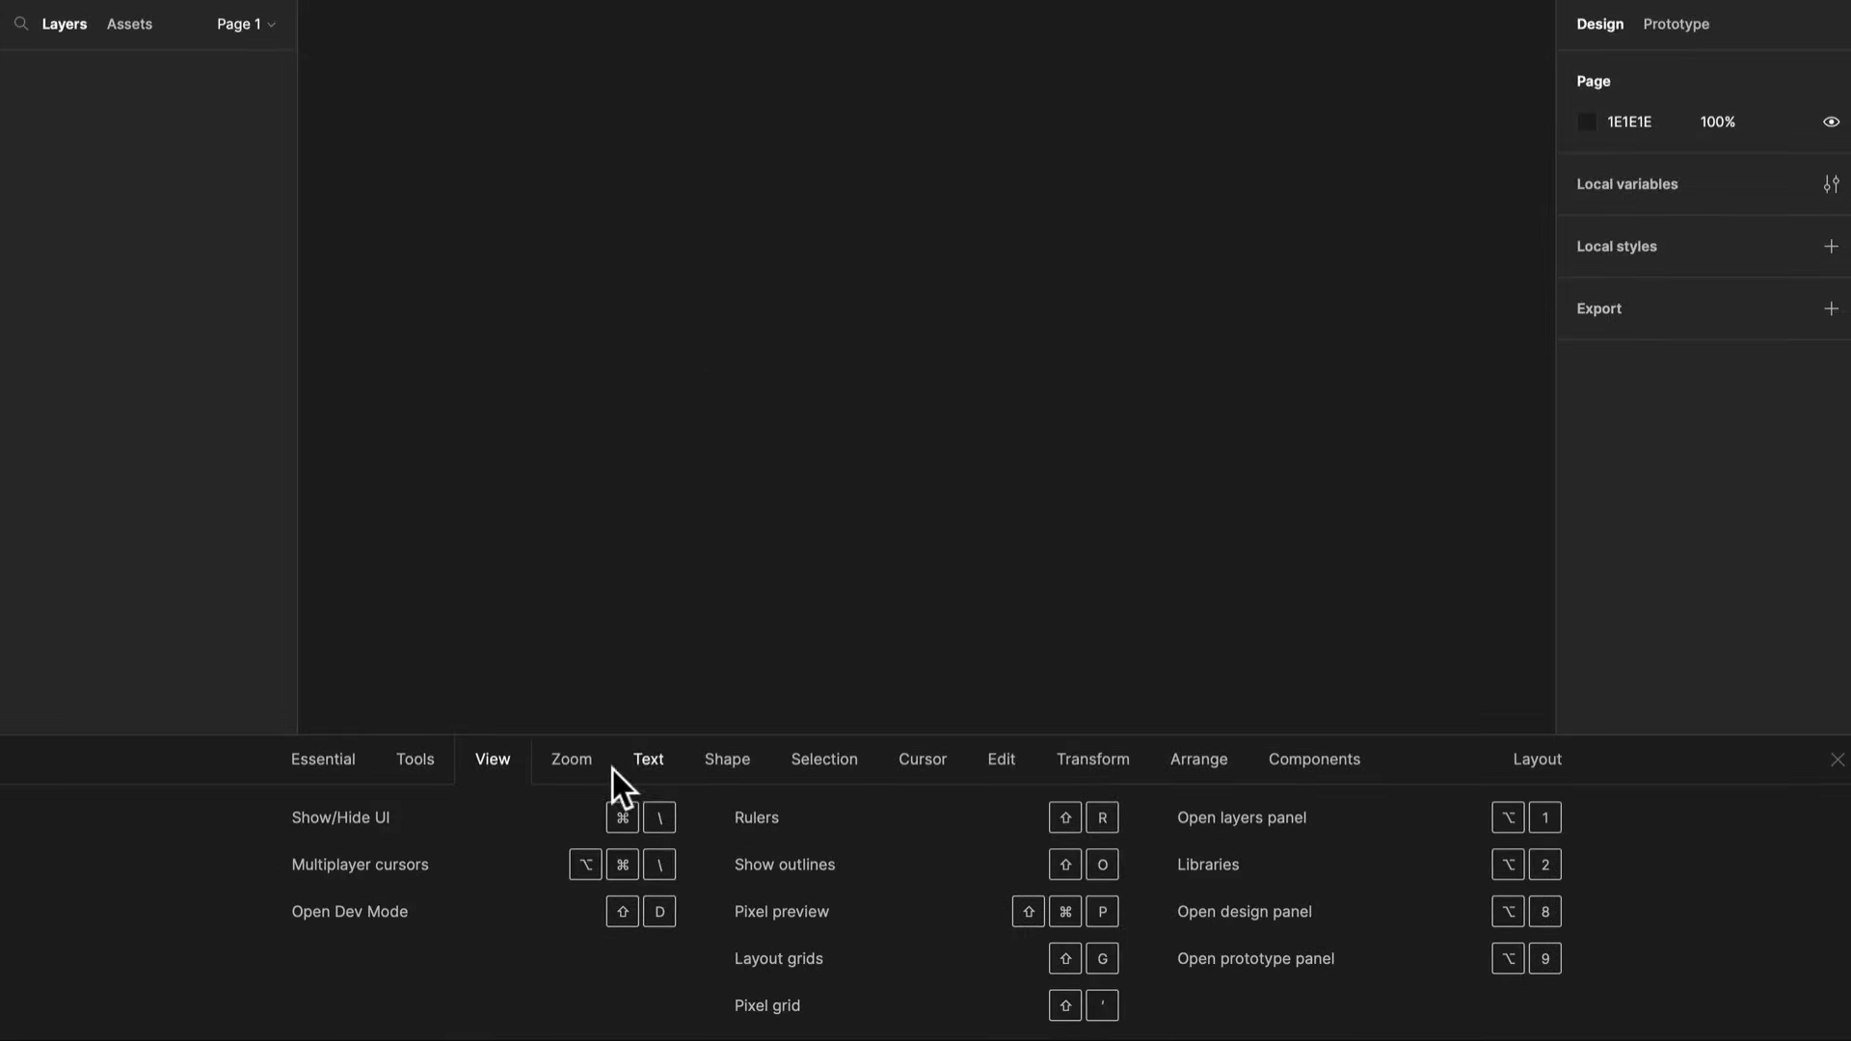
pyautogui.click(615, 771)
pyautogui.click(710, 772)
pyautogui.click(831, 770)
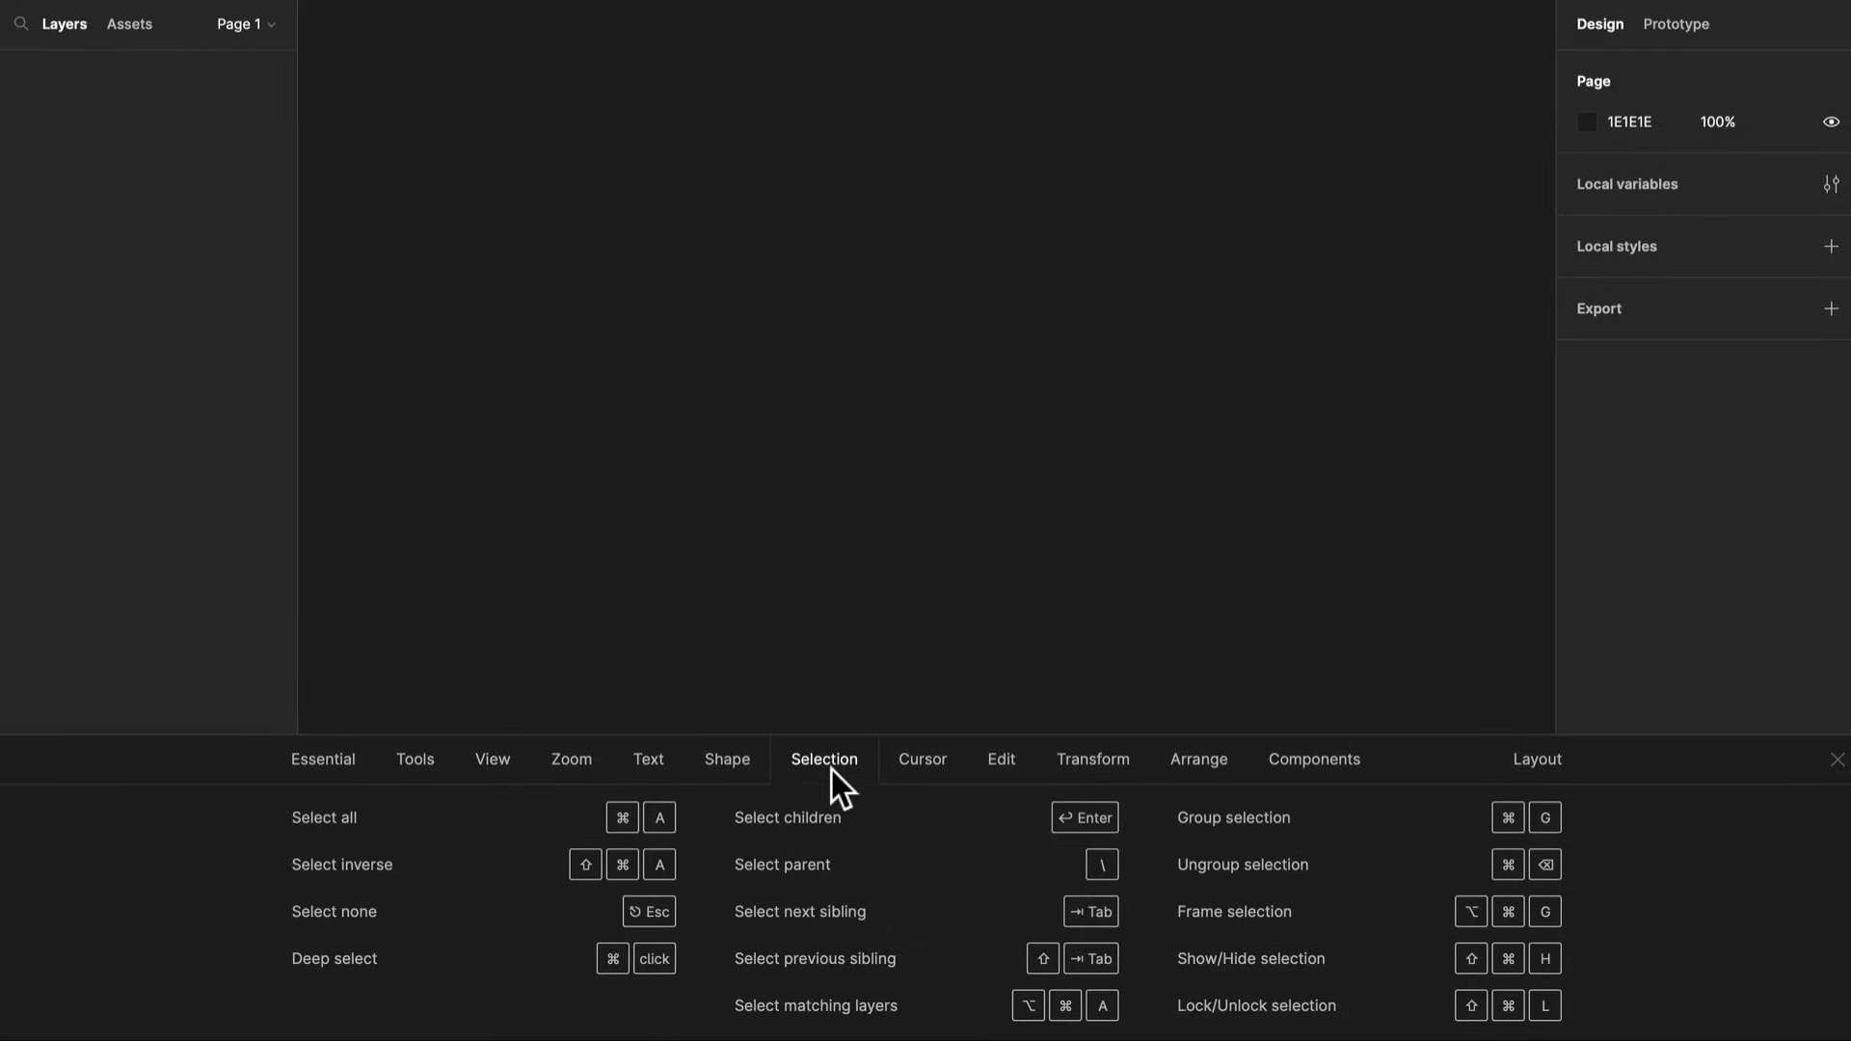
pyautogui.click(1092, 759)
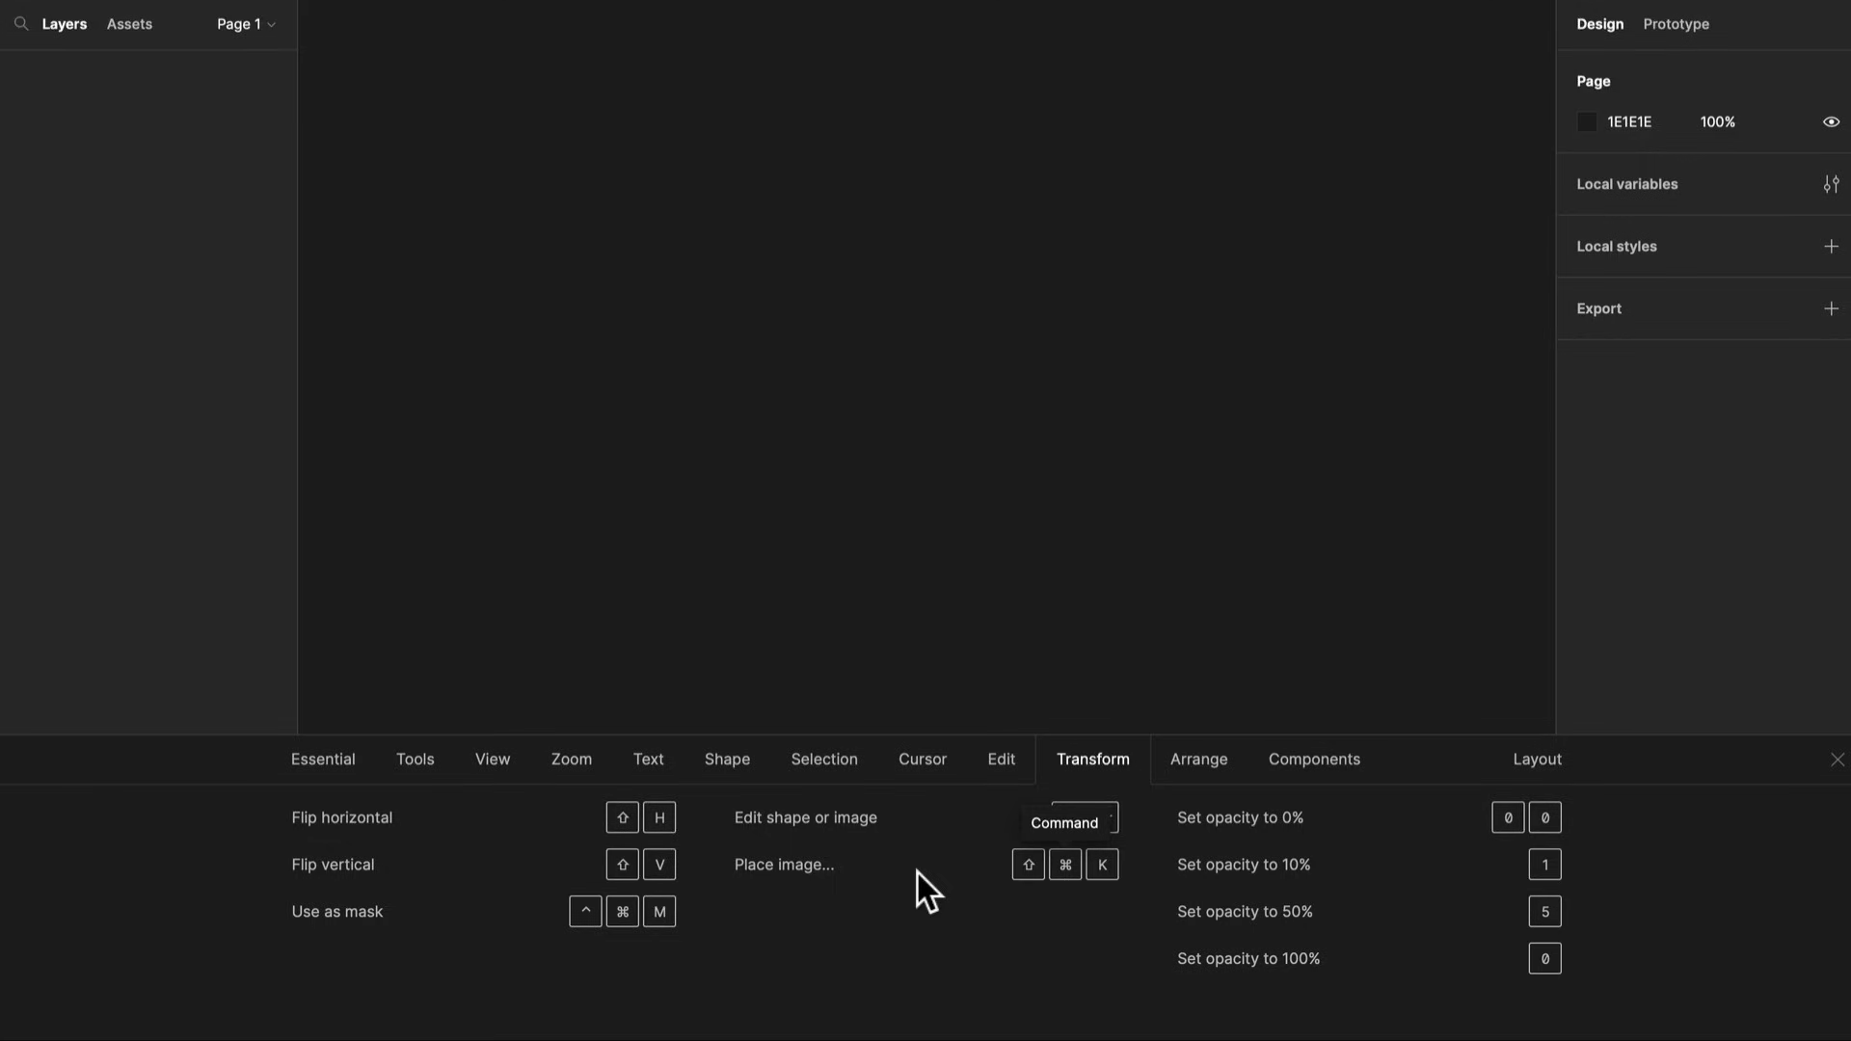
pyautogui.click(800, 767)
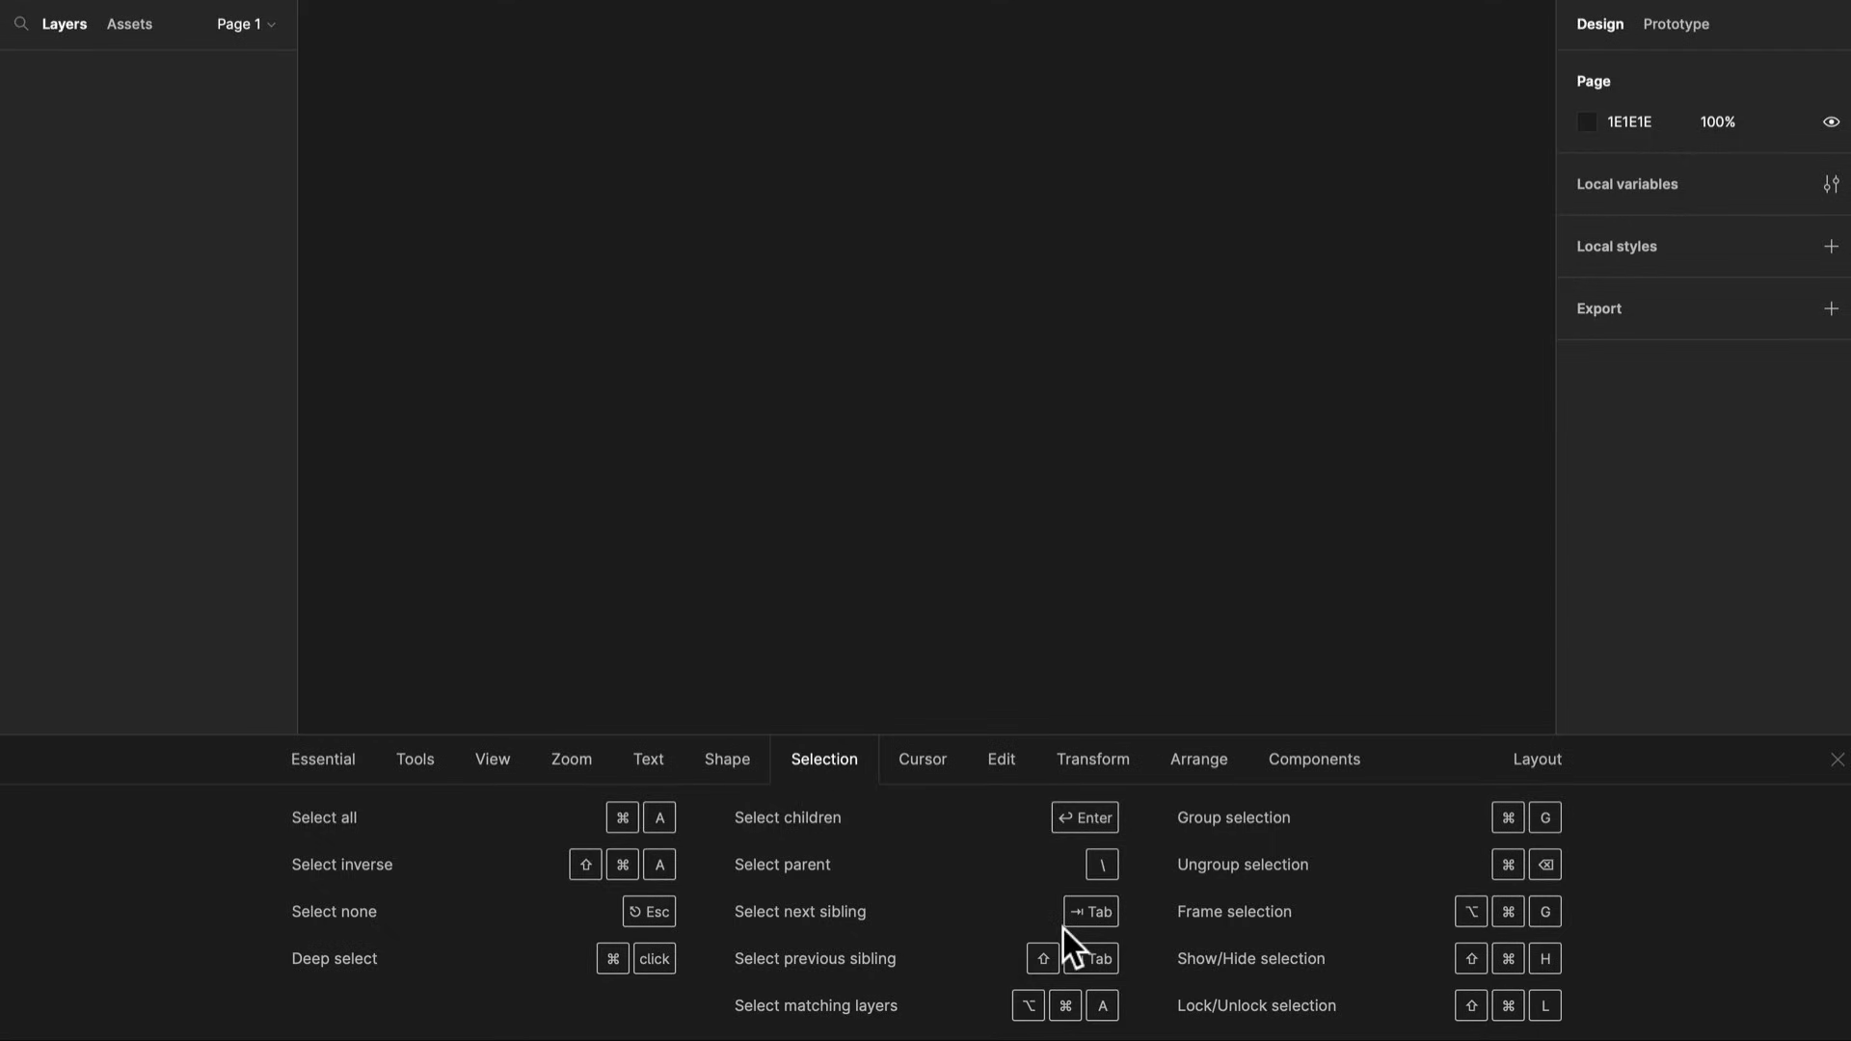
pyautogui.click(733, 769)
pyautogui.click(1835, 760)
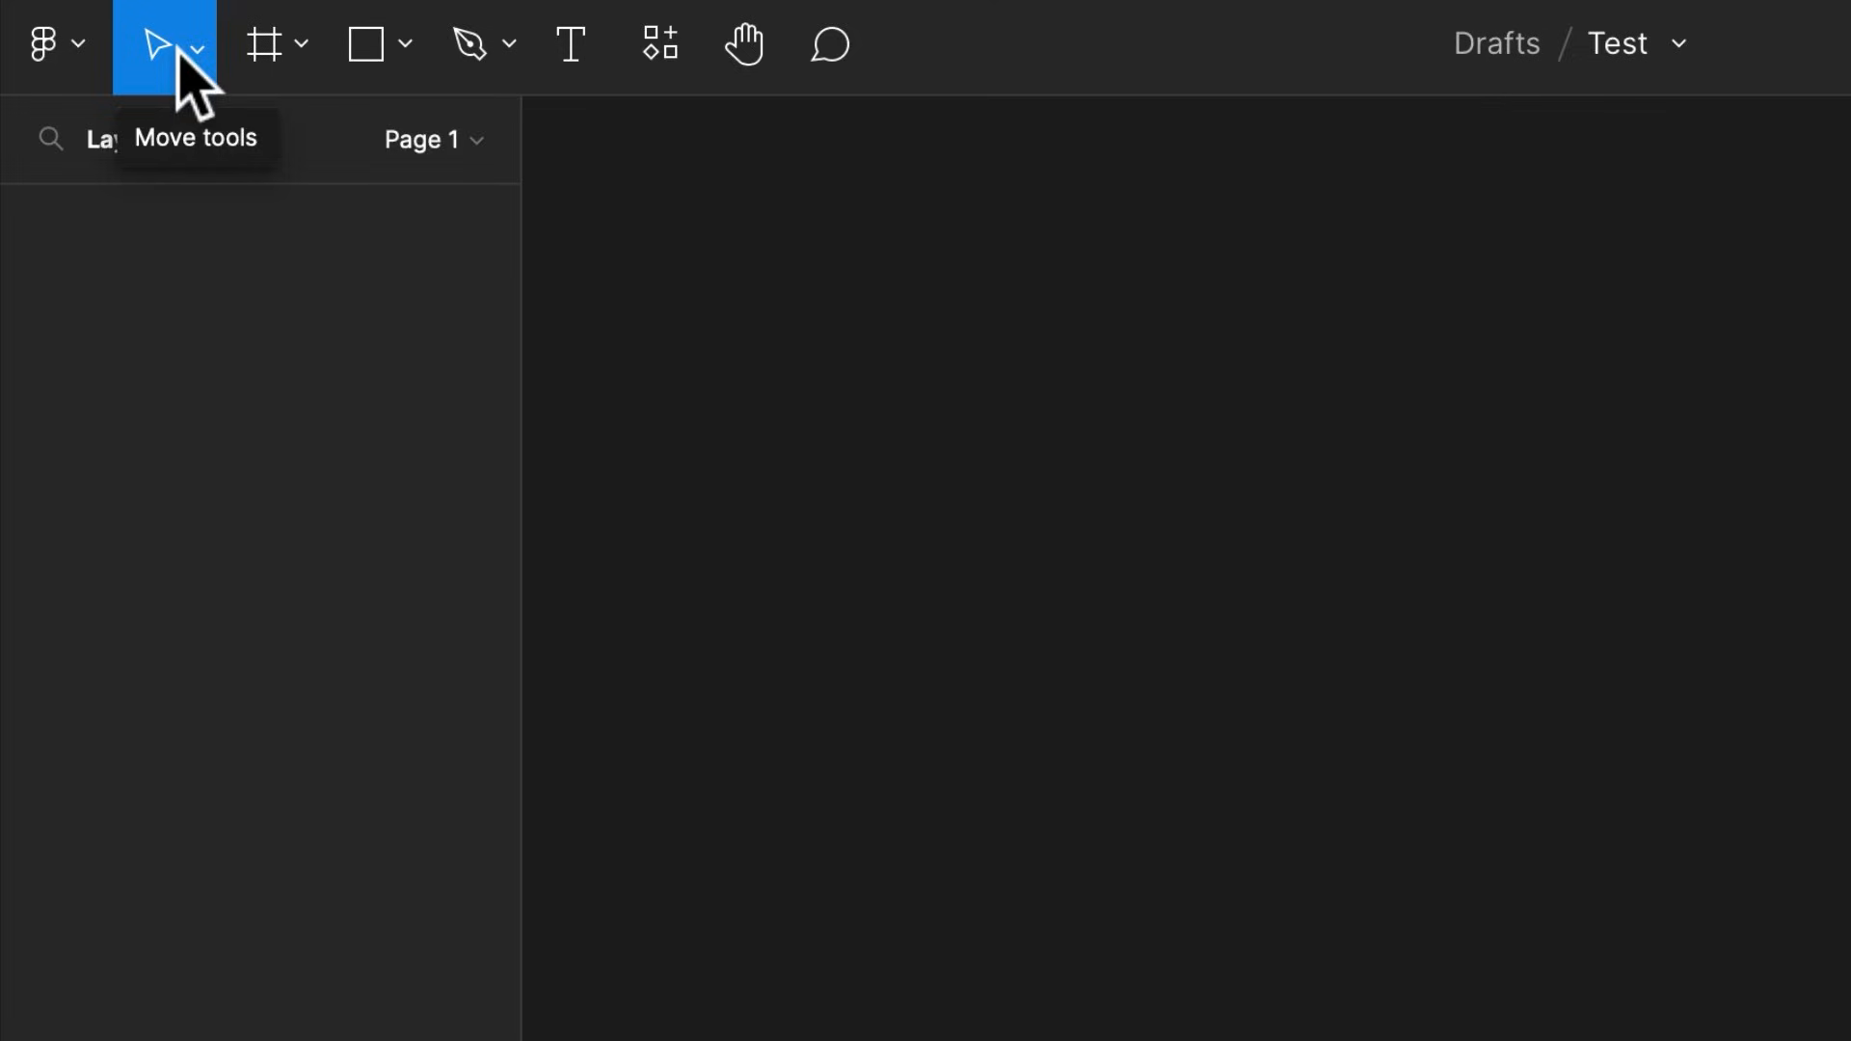
# Examine the available move, frame and shape tools and activate the Pen tool
pyautogui.click(196, 48)
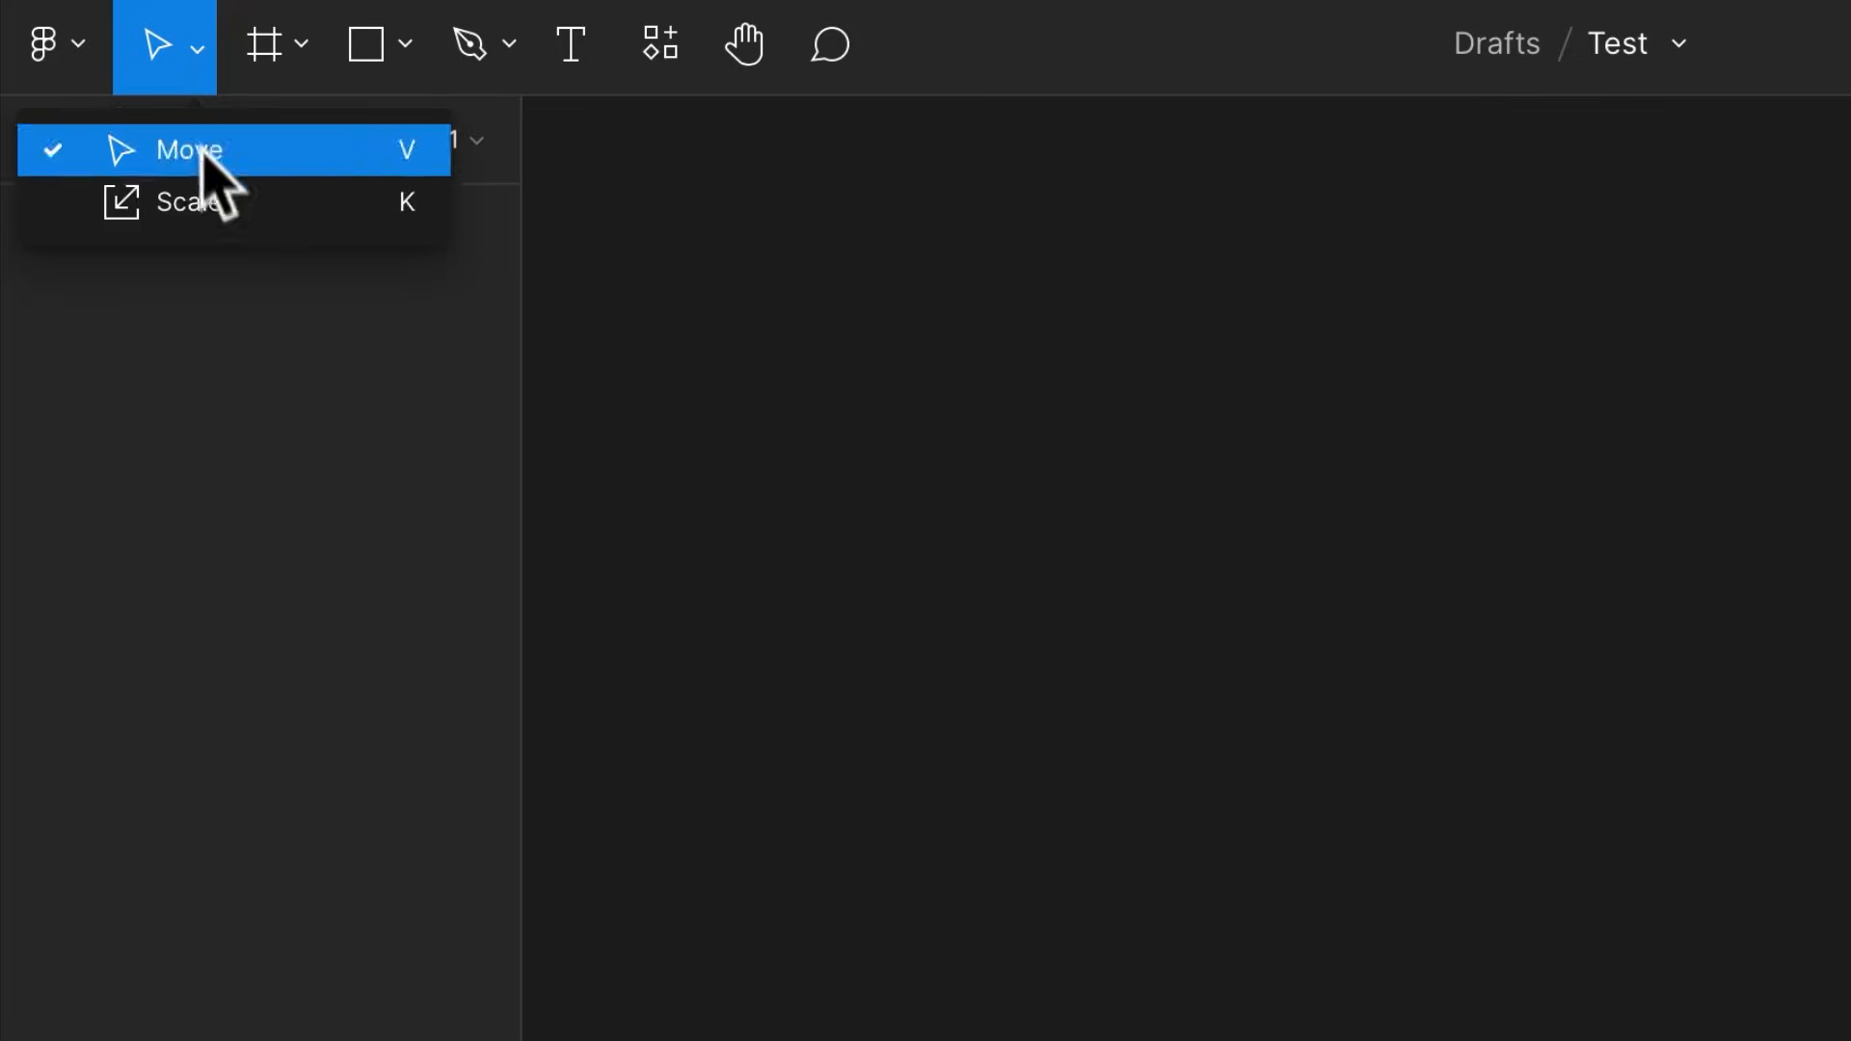
pyautogui.click(271, 70)
pyautogui.click(299, 53)
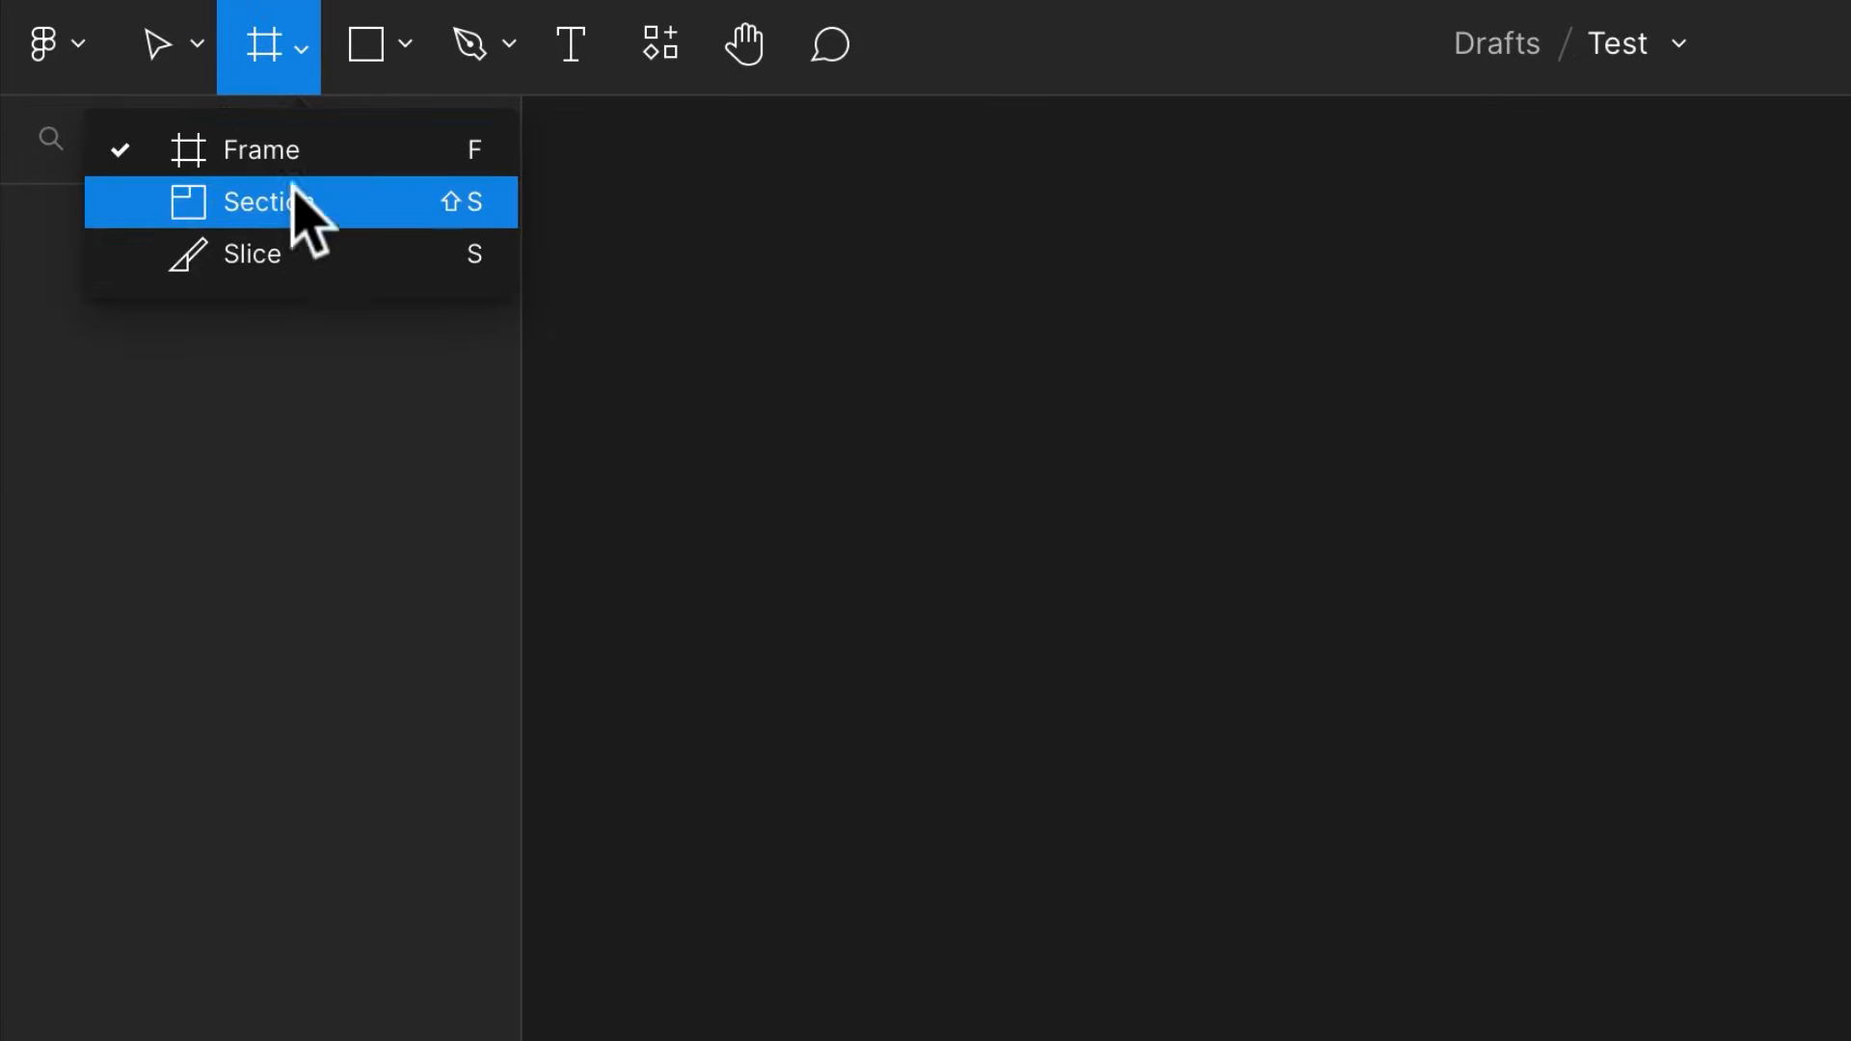
pyautogui.click(384, 58)
pyautogui.click(394, 50)
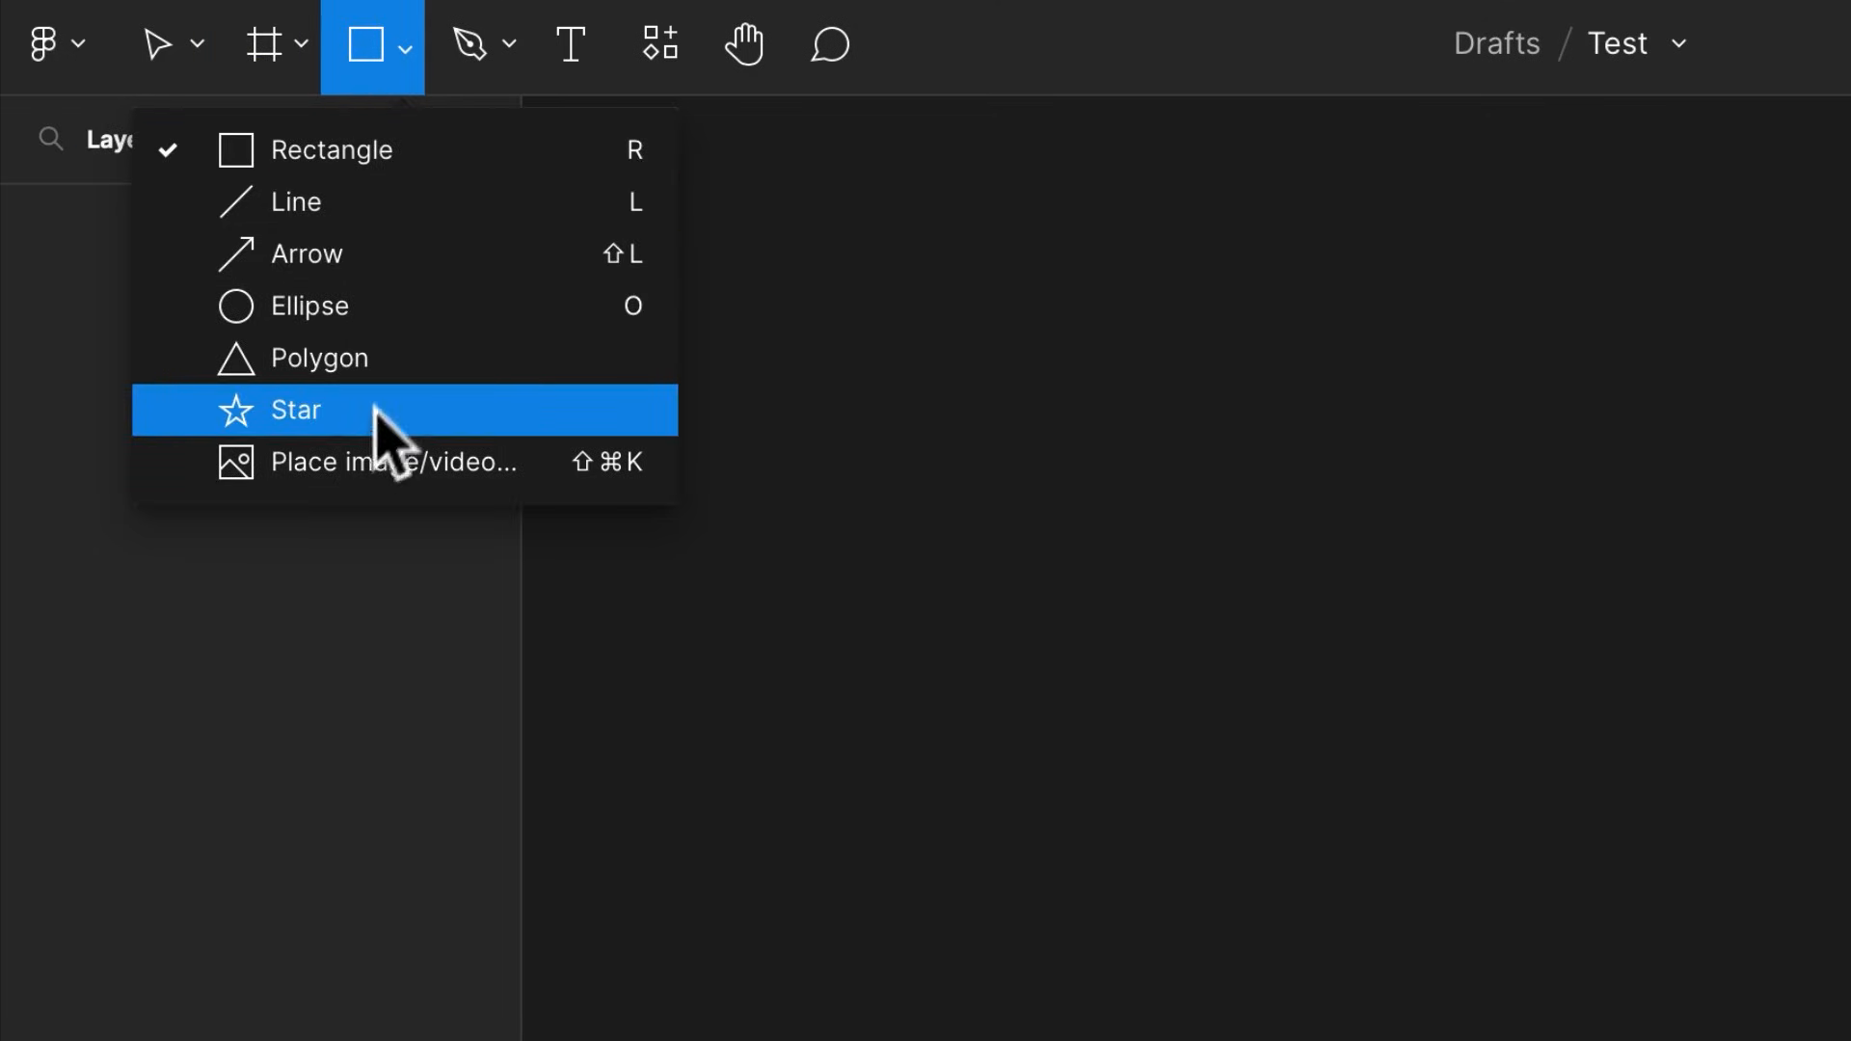
pyautogui.click(460, 38)
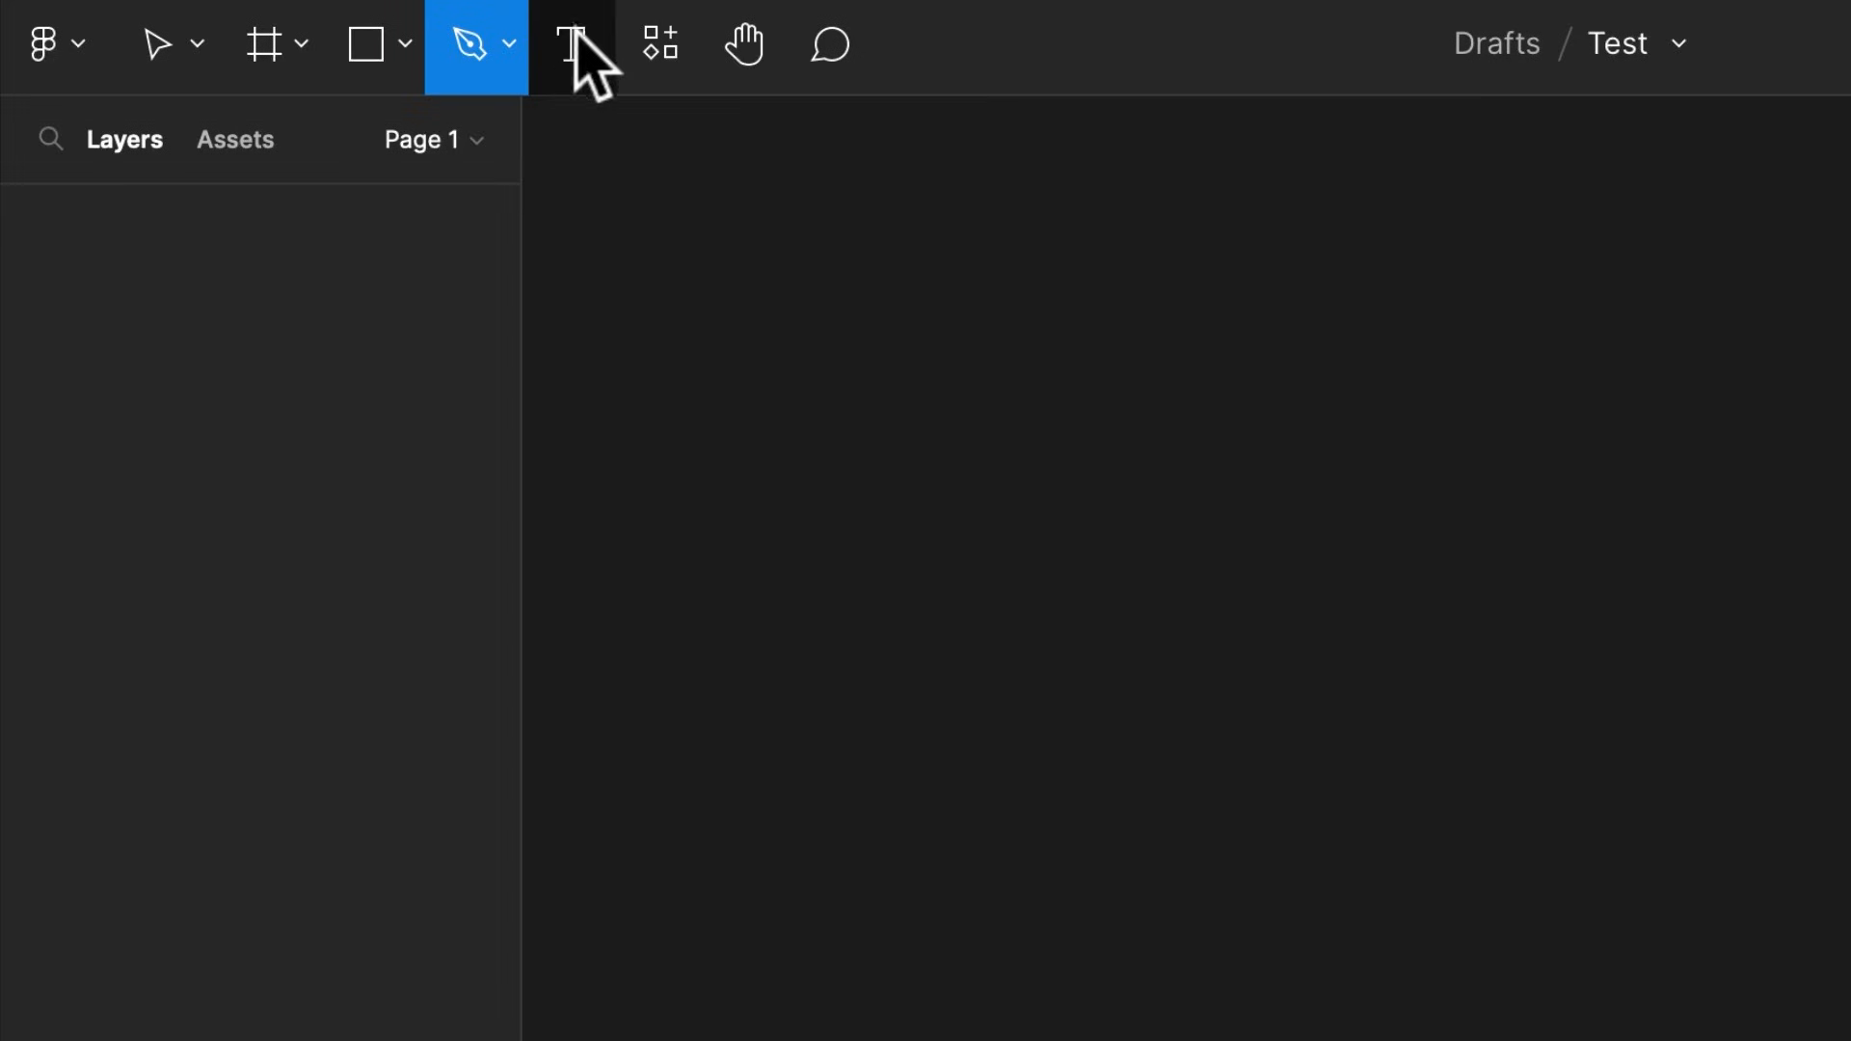
# Place a text layer reading "sddfsd" on the empty canvas and delete it
pyautogui.click(576, 43)
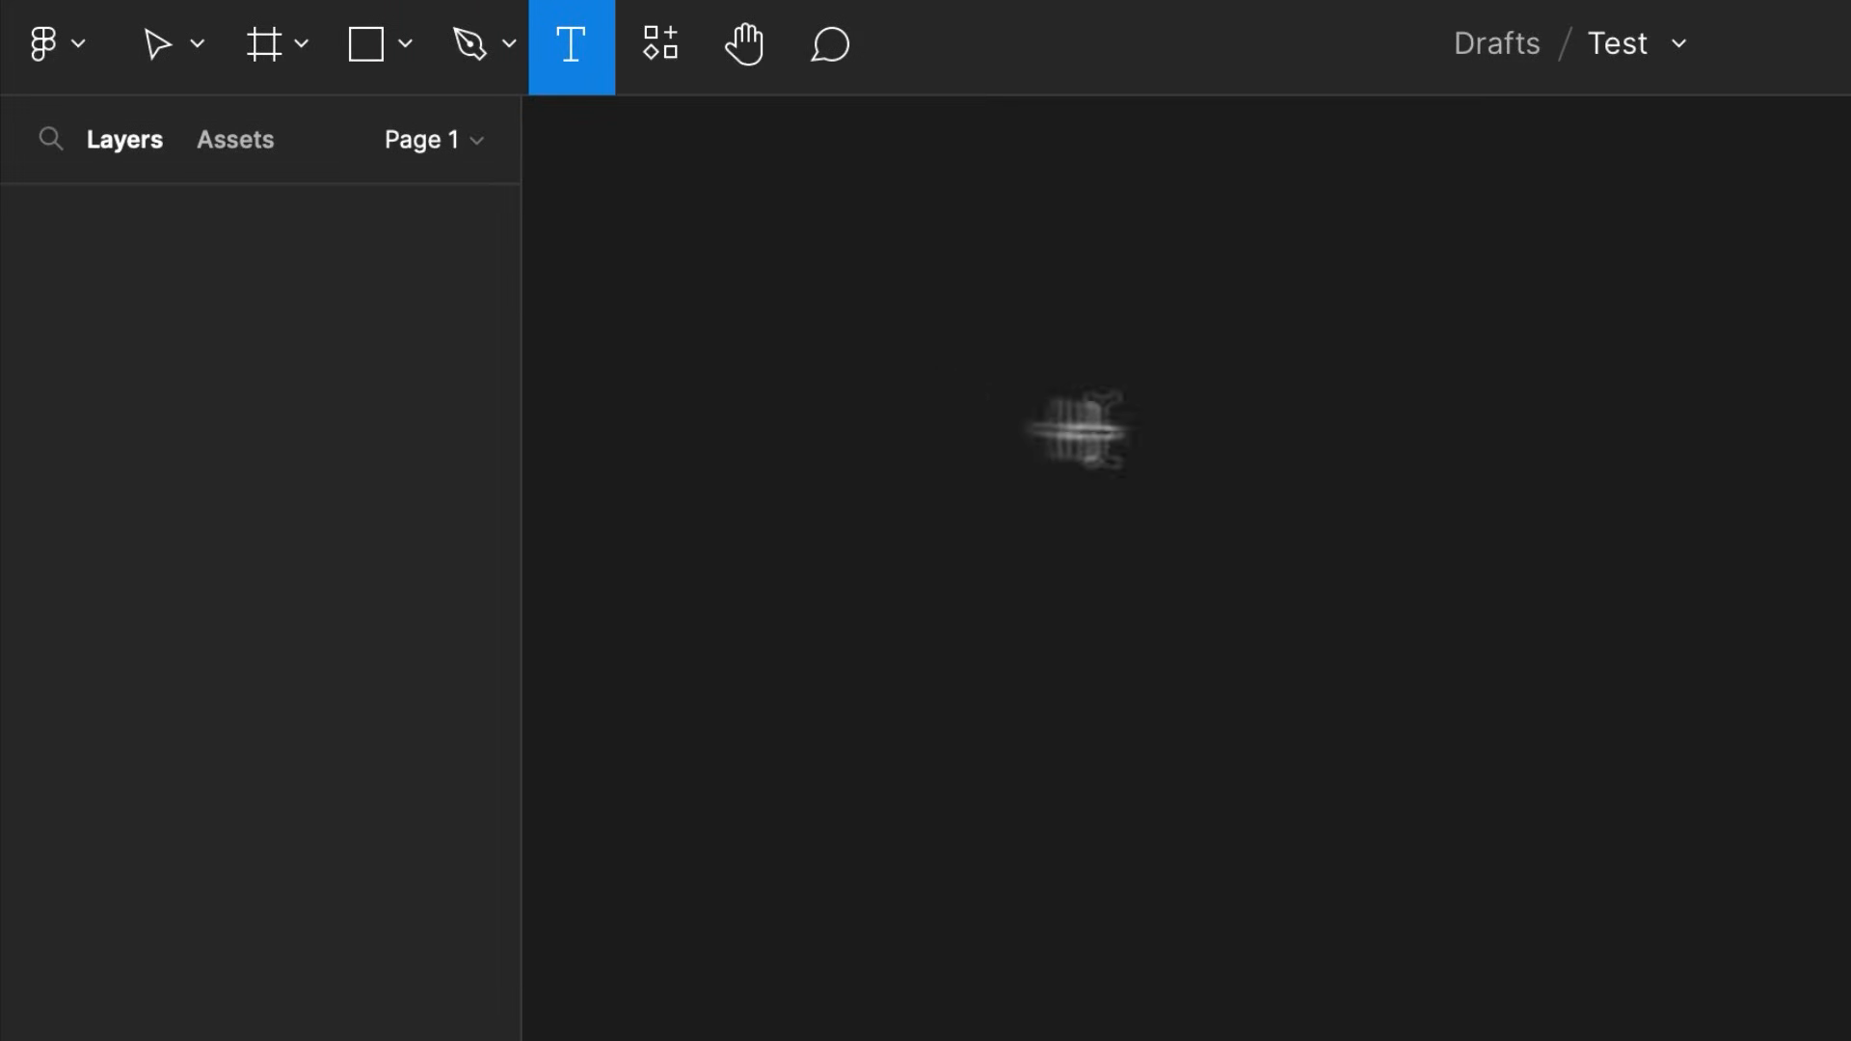
pyautogui.click(827, 405)
pyautogui.write('sddfsd')
pyautogui.press('Escape')
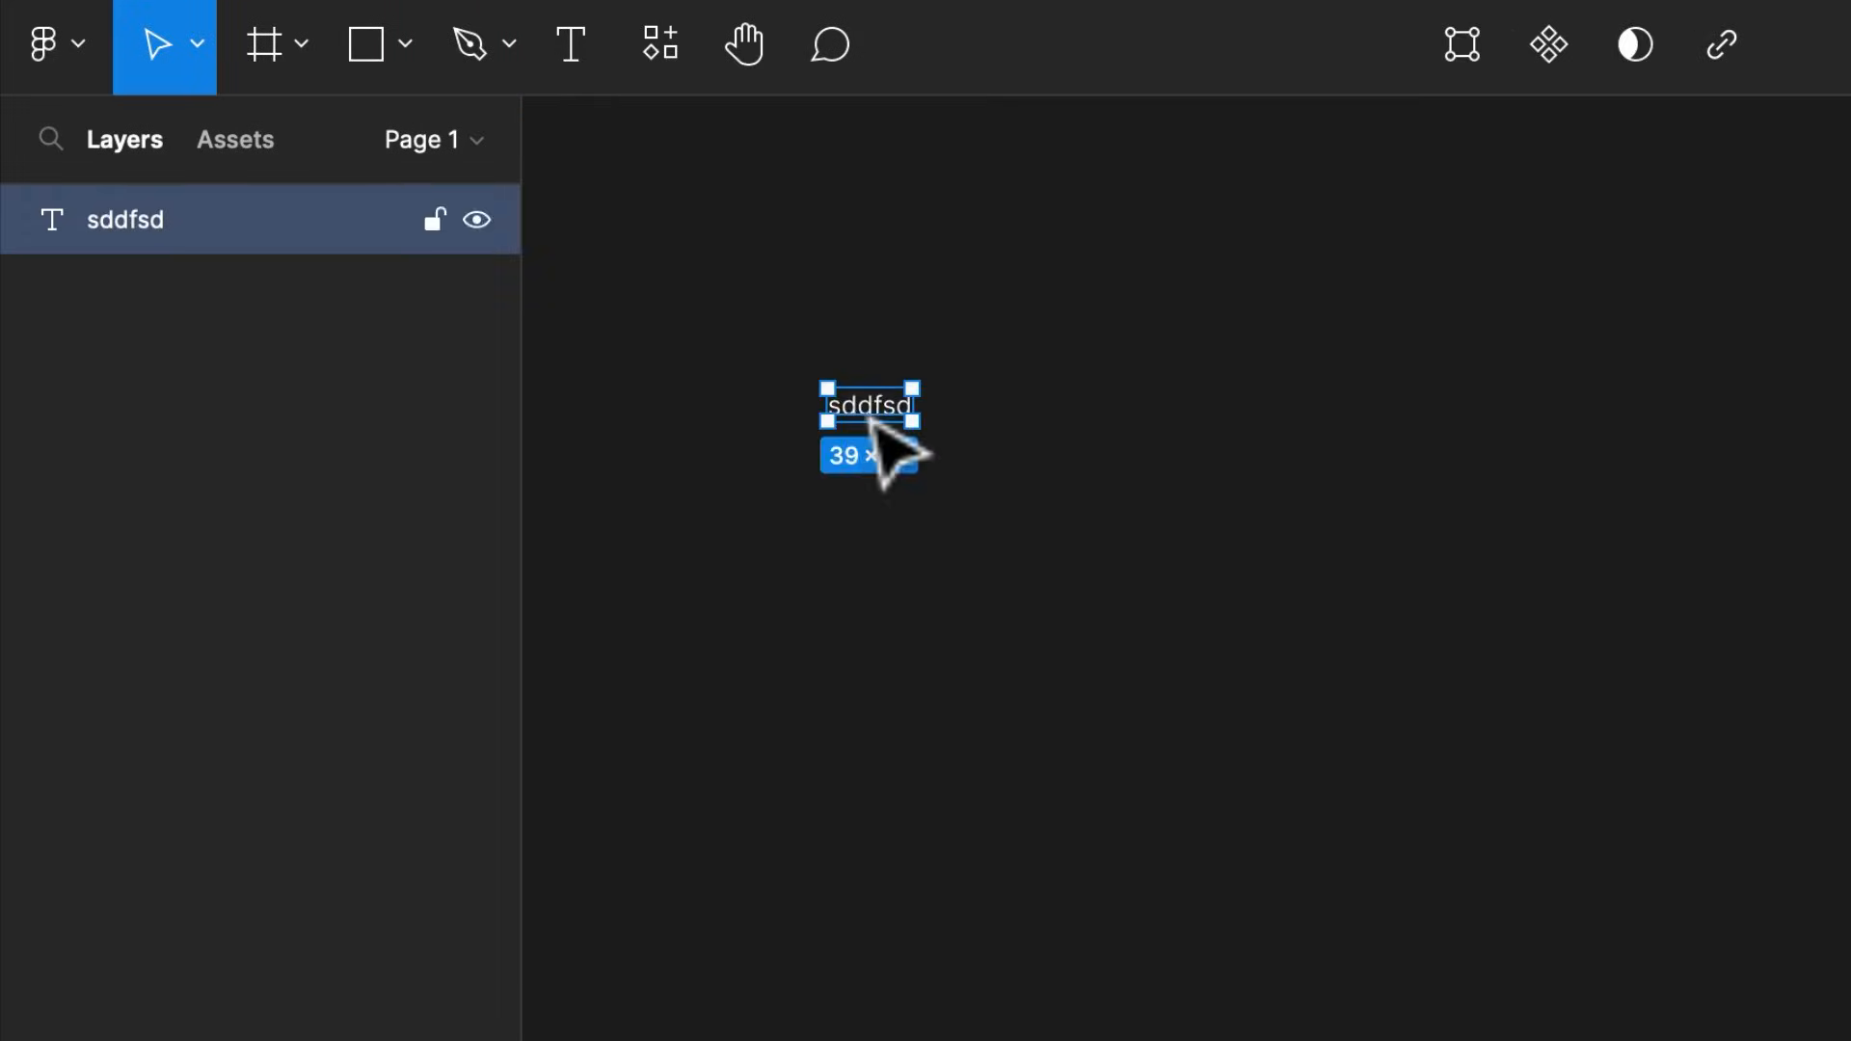
pyautogui.press('Delete')
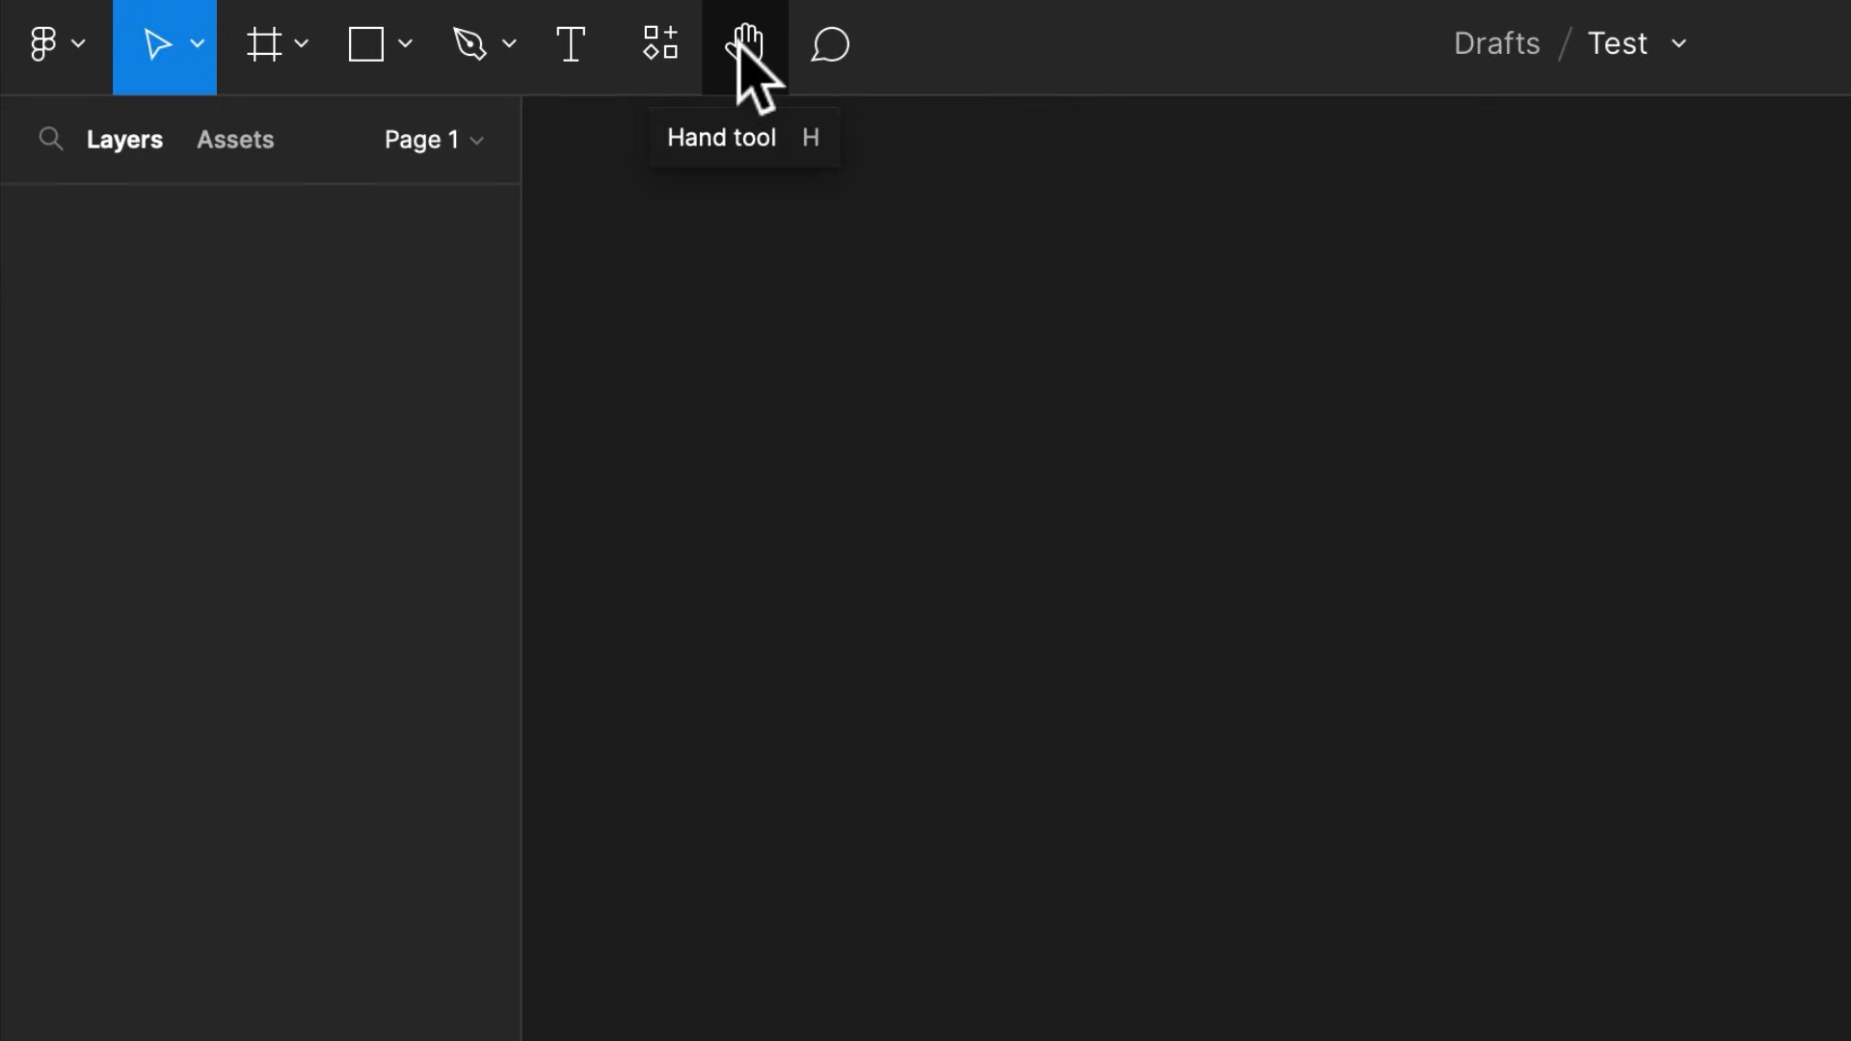
# Look through the Plugins and Widgets sections of the resources browser and close it
pyautogui.click(651, 55)
pyautogui.click(868, 144)
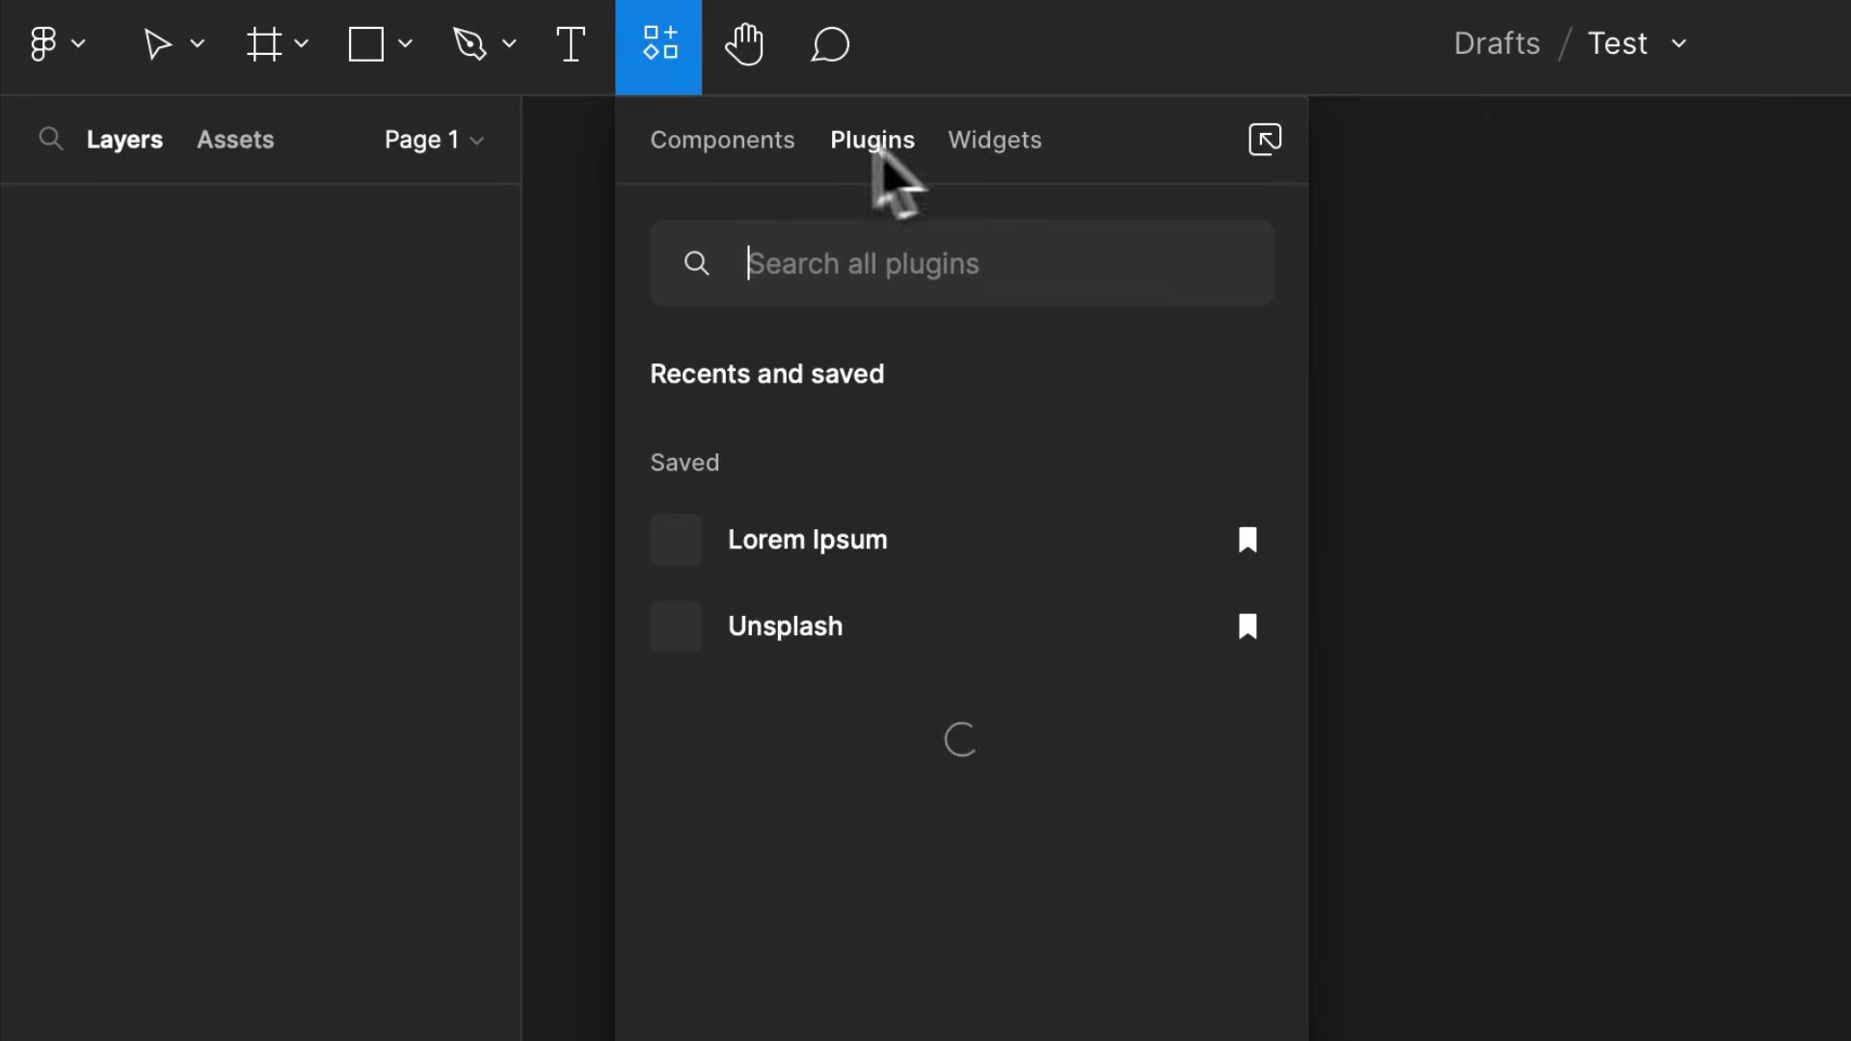
pyautogui.click(1032, 142)
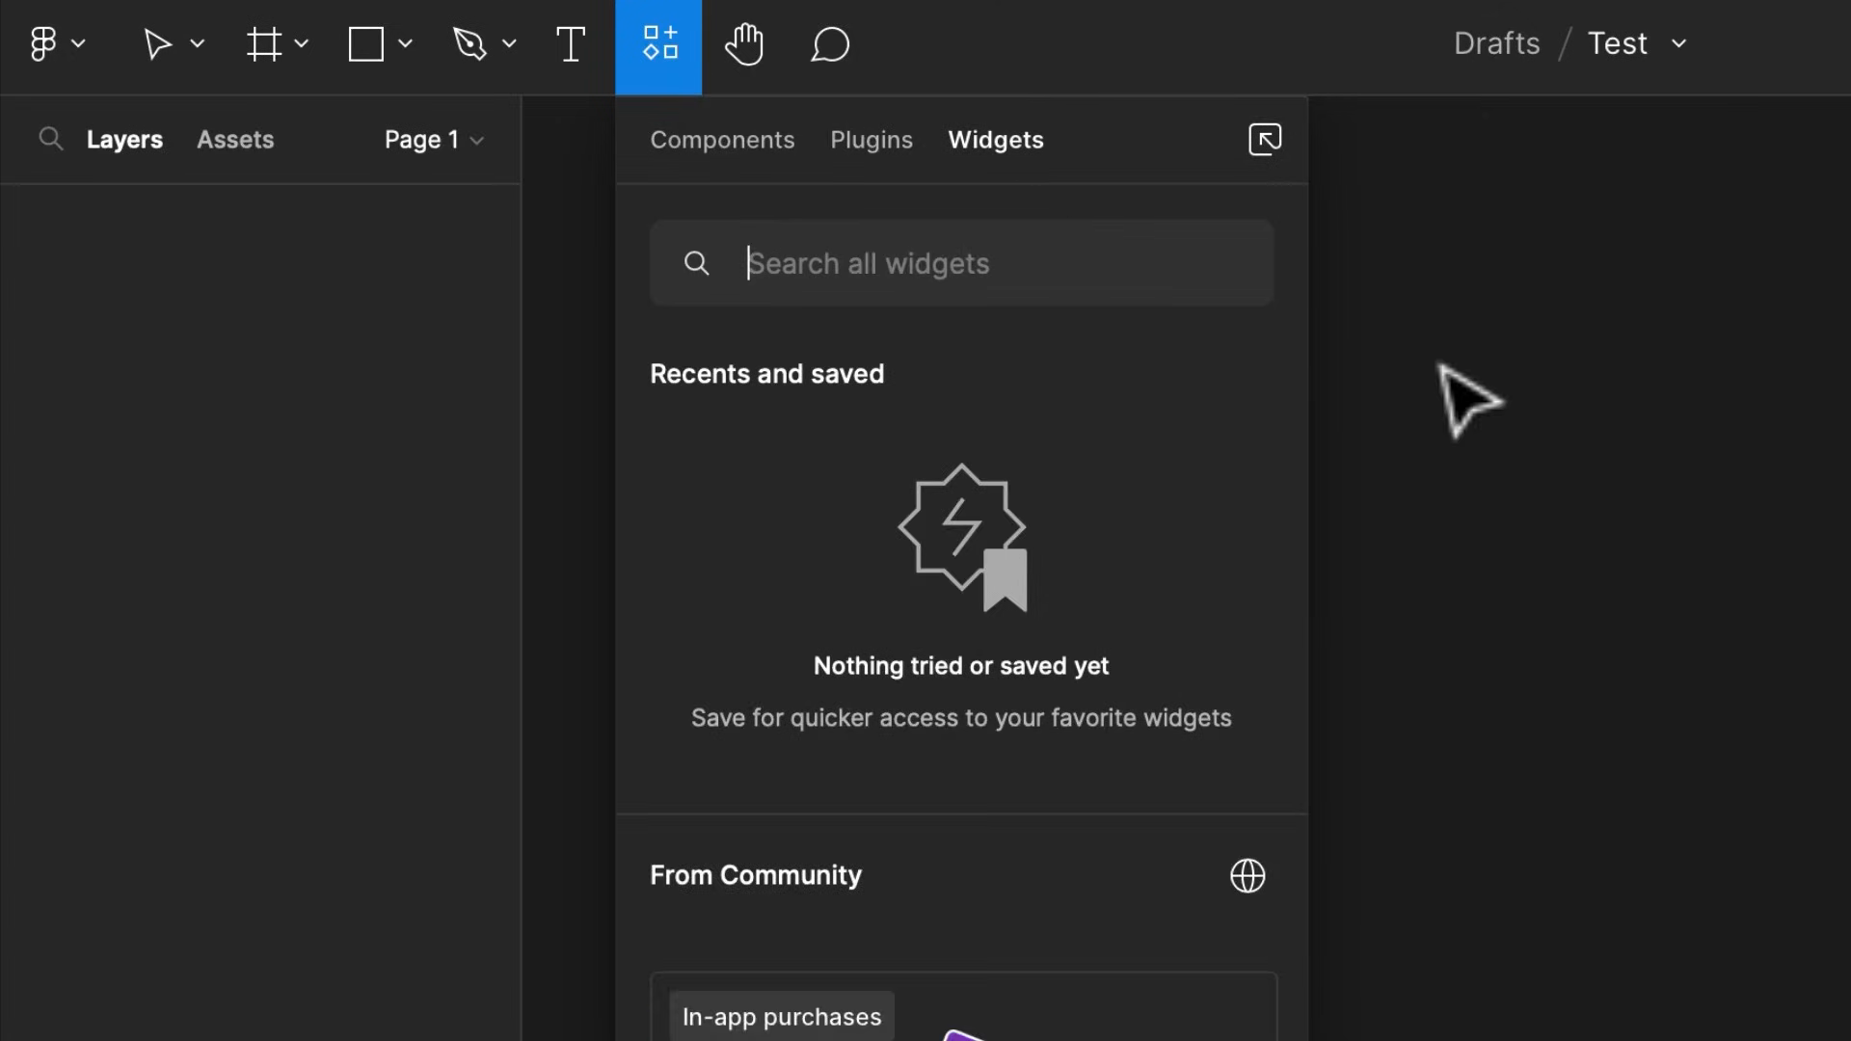
pyautogui.click(1441, 366)
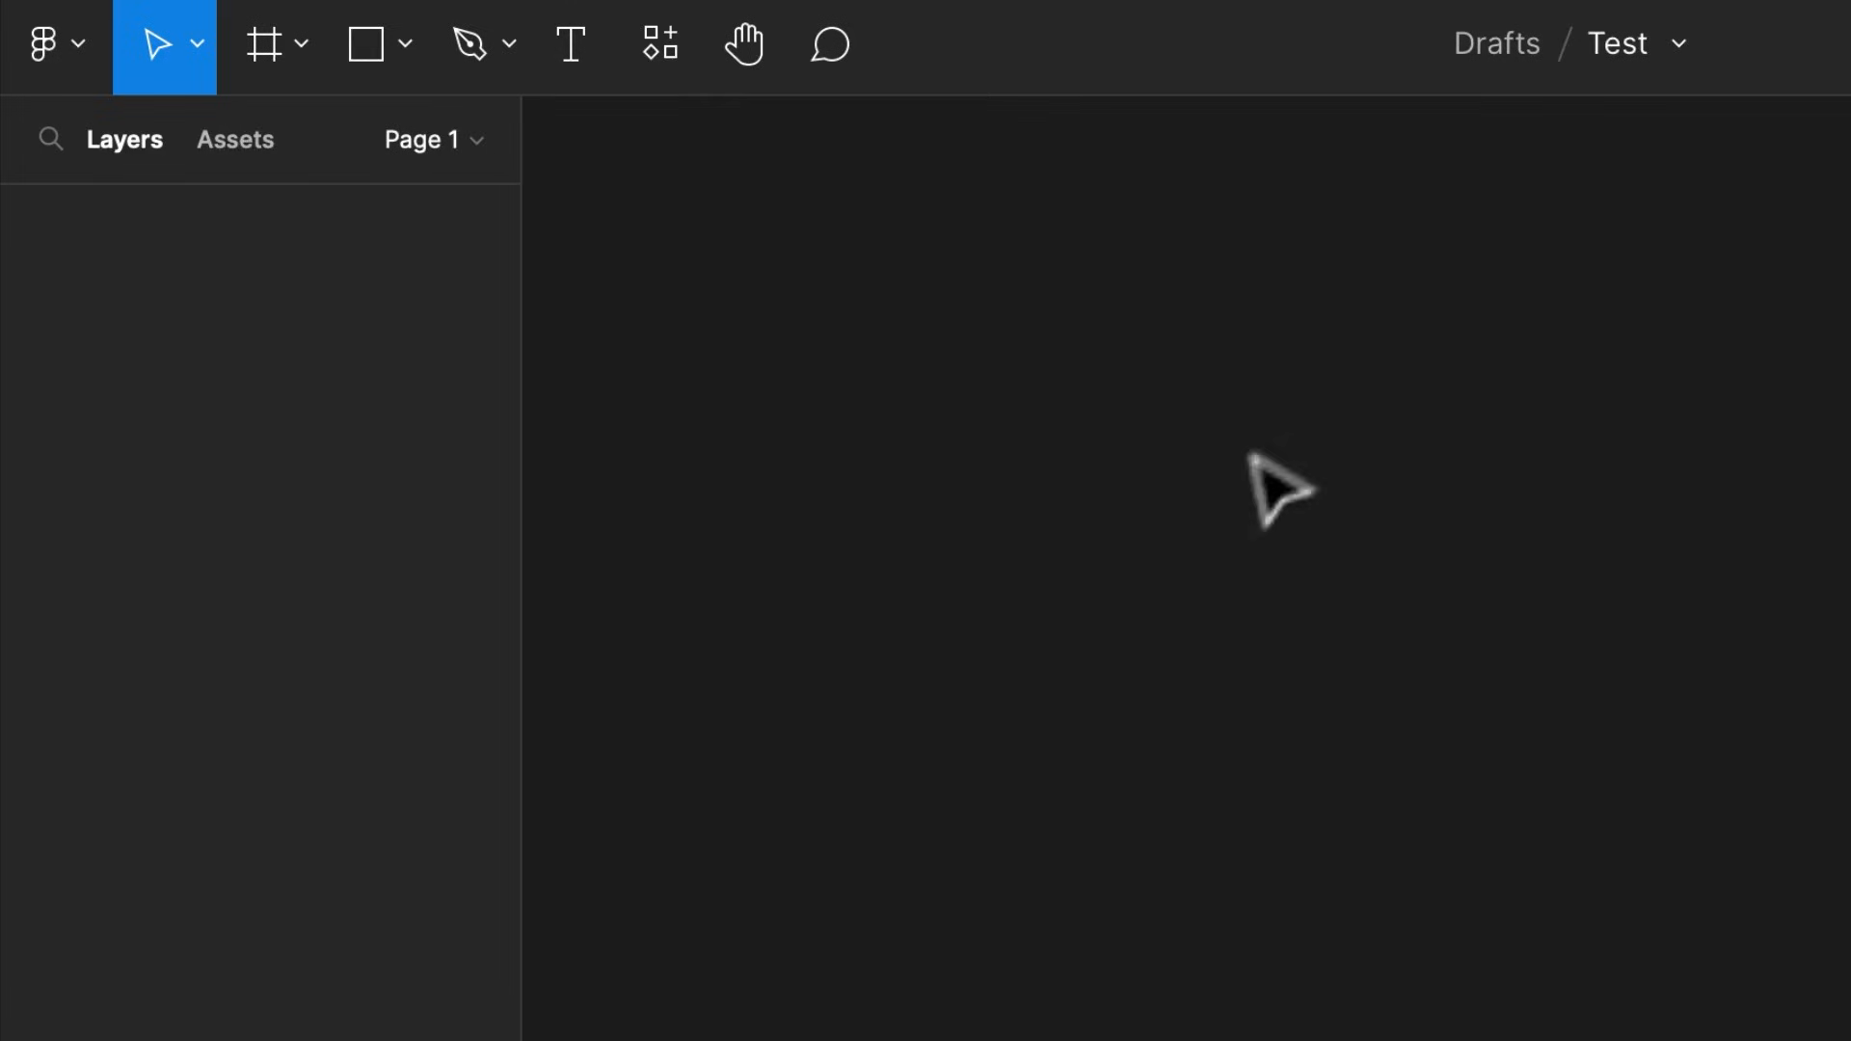
# Draw a rectangle about 208 × 160 on the canvas, duplicate it diagonally so the copies overlap, and select both
pyautogui.press('r')
pyautogui.moveTo(1048, 364); pyautogui.dragTo(1499, 711)
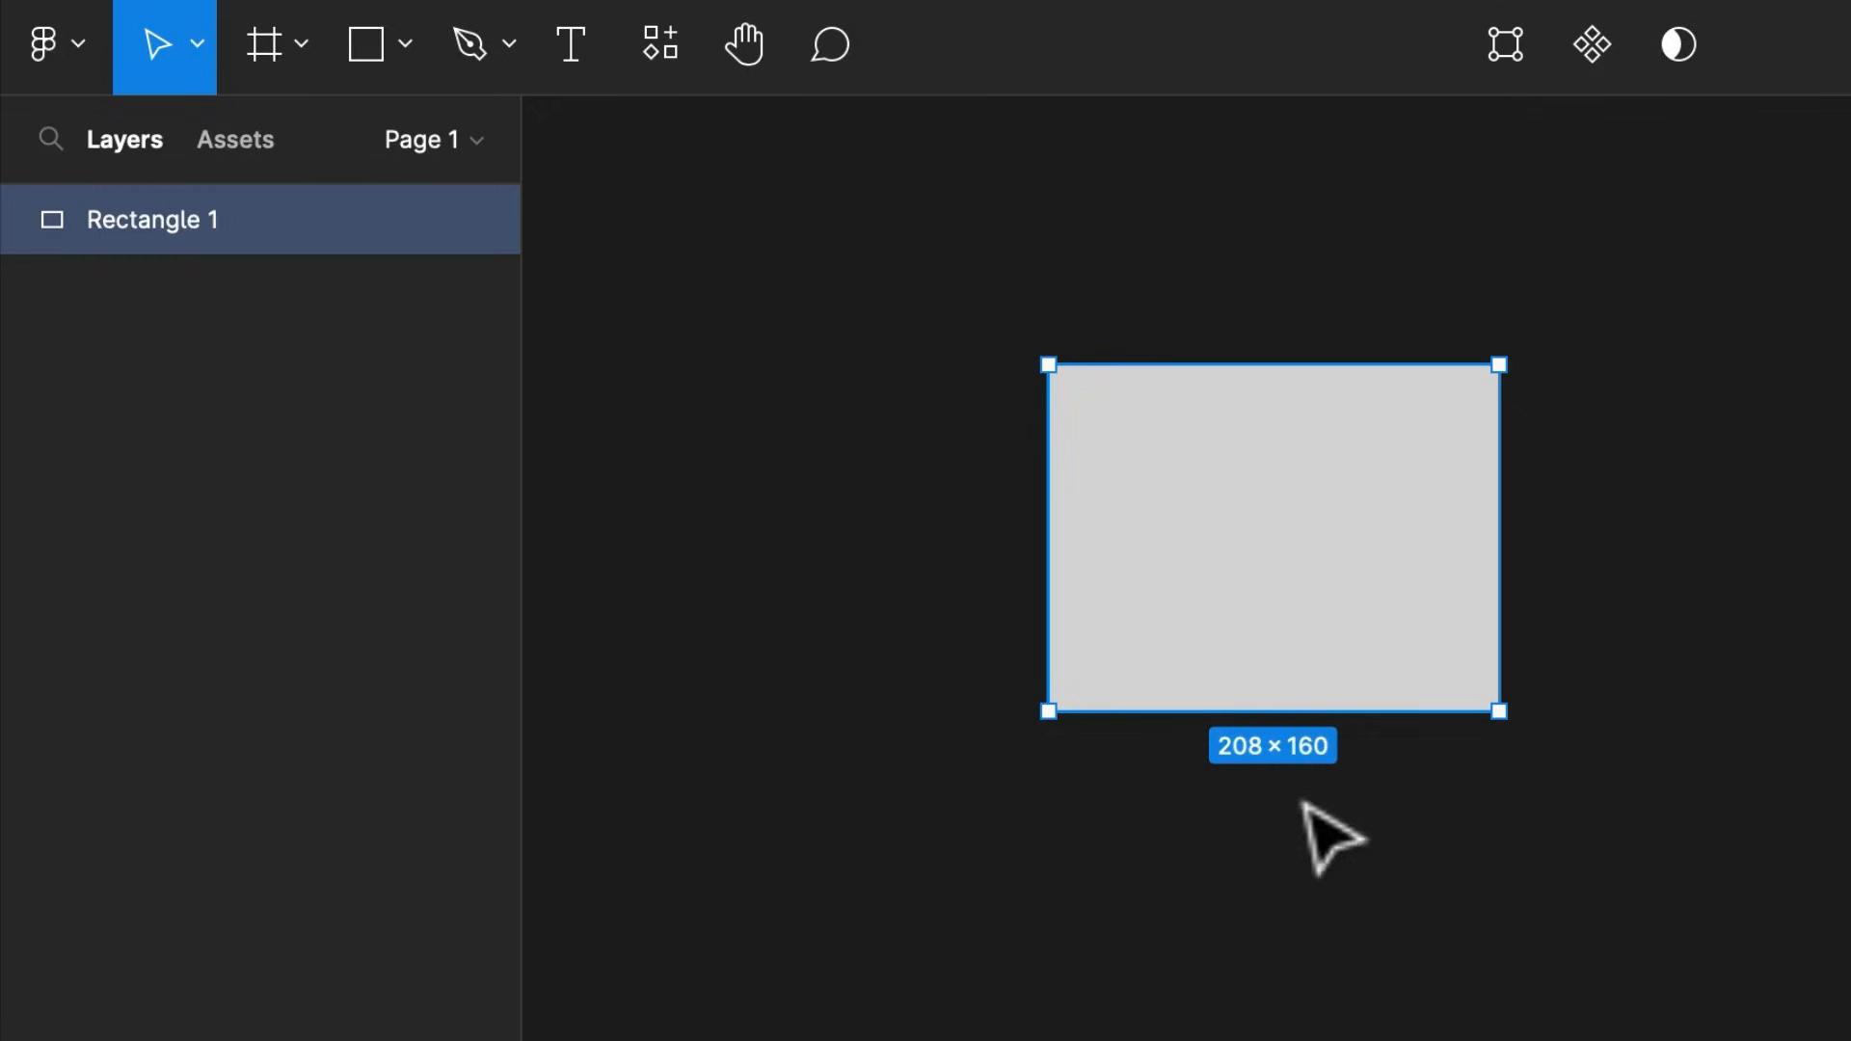
pyautogui.moveTo(1297, 564); pyautogui.dragTo(1591, 718)
pyautogui.moveTo(1706, 873); pyautogui.dragTo(1234, 502)
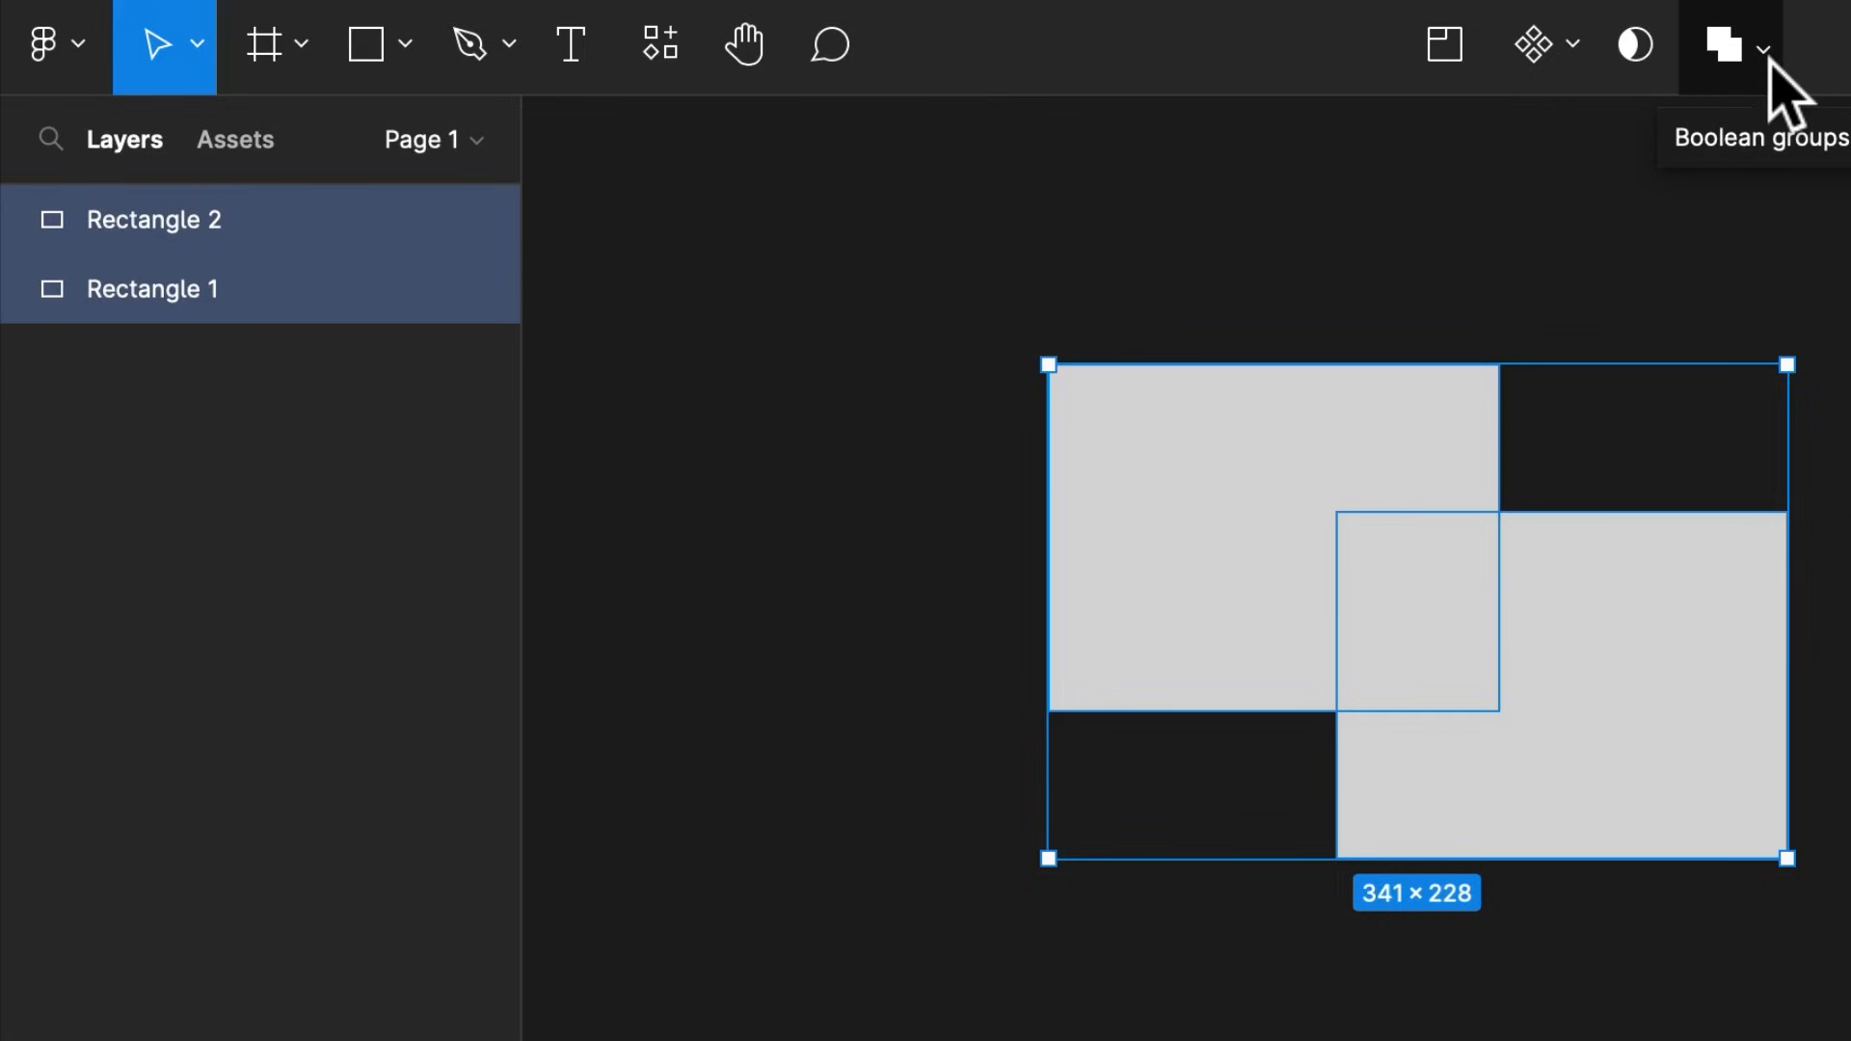
# Subtract the front rectangle from the back one, undo it, and look over the other boolean operations
pyautogui.click(1771, 58)
pyautogui.click(1782, 200)
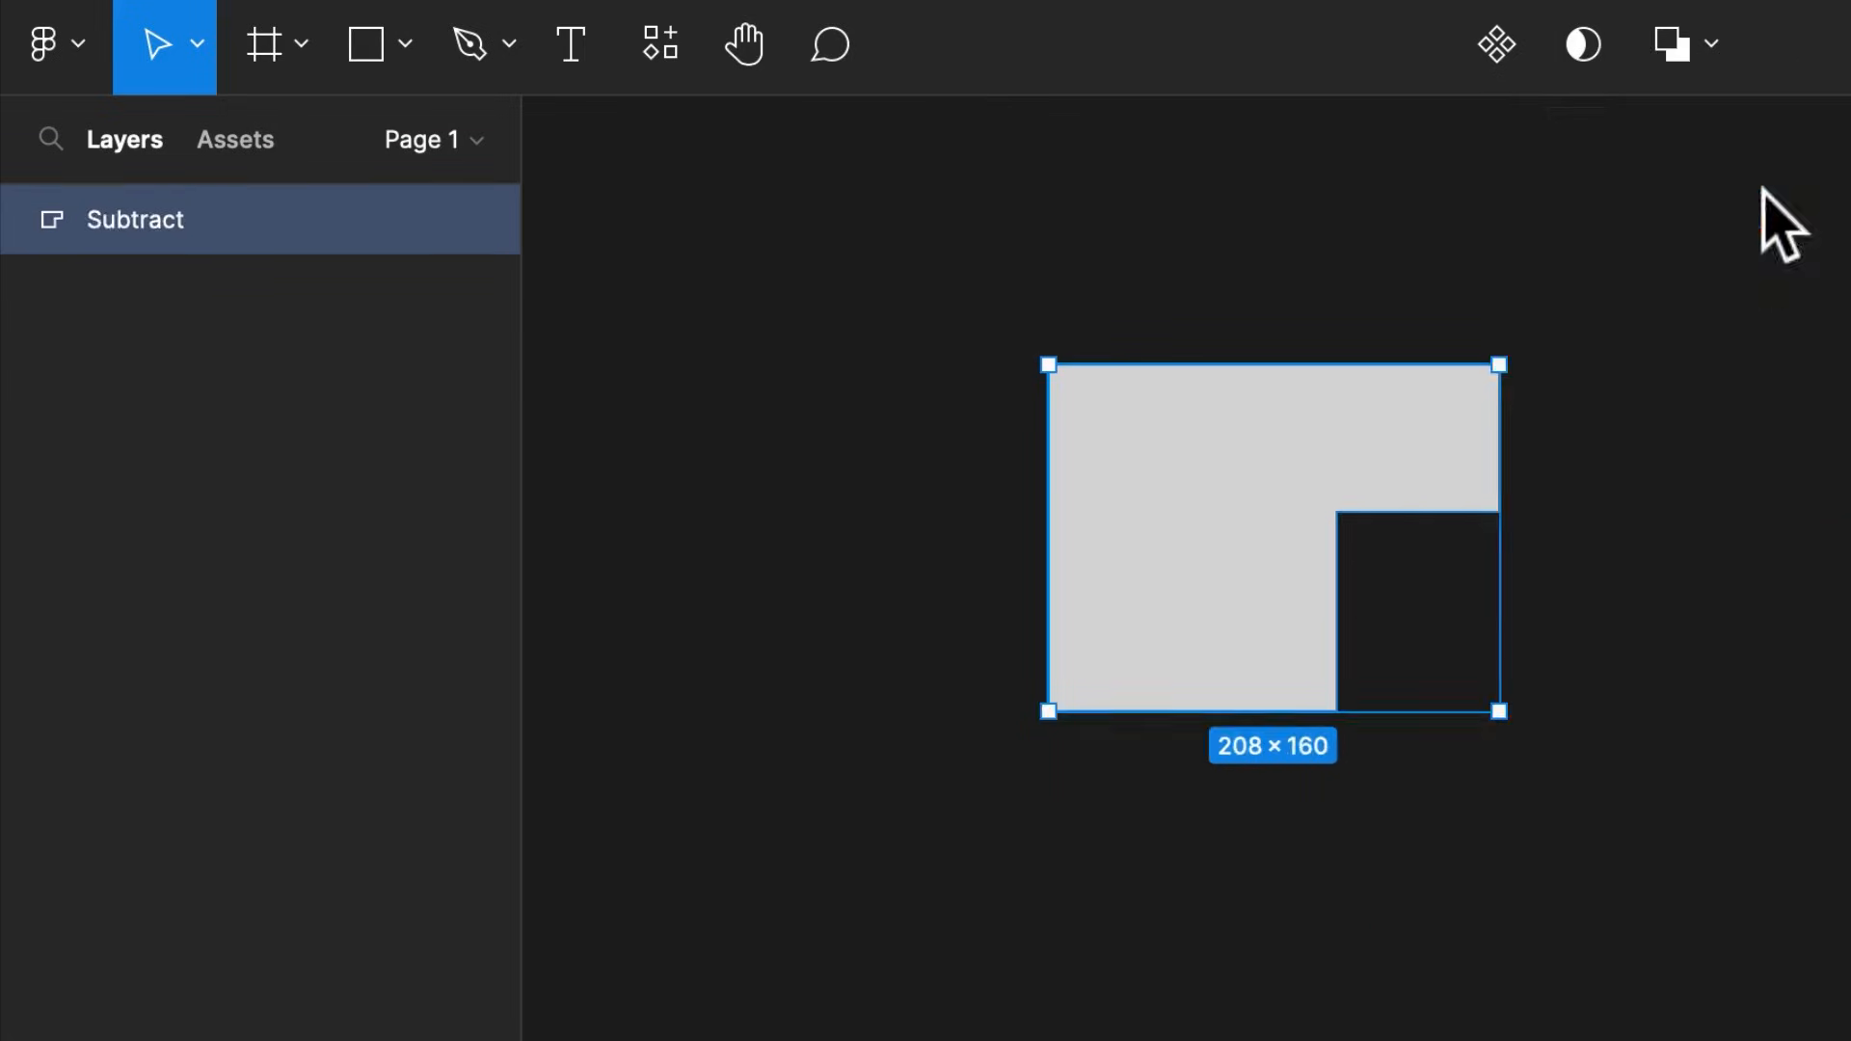
pyautogui.hotkey('ctrl', 'z')
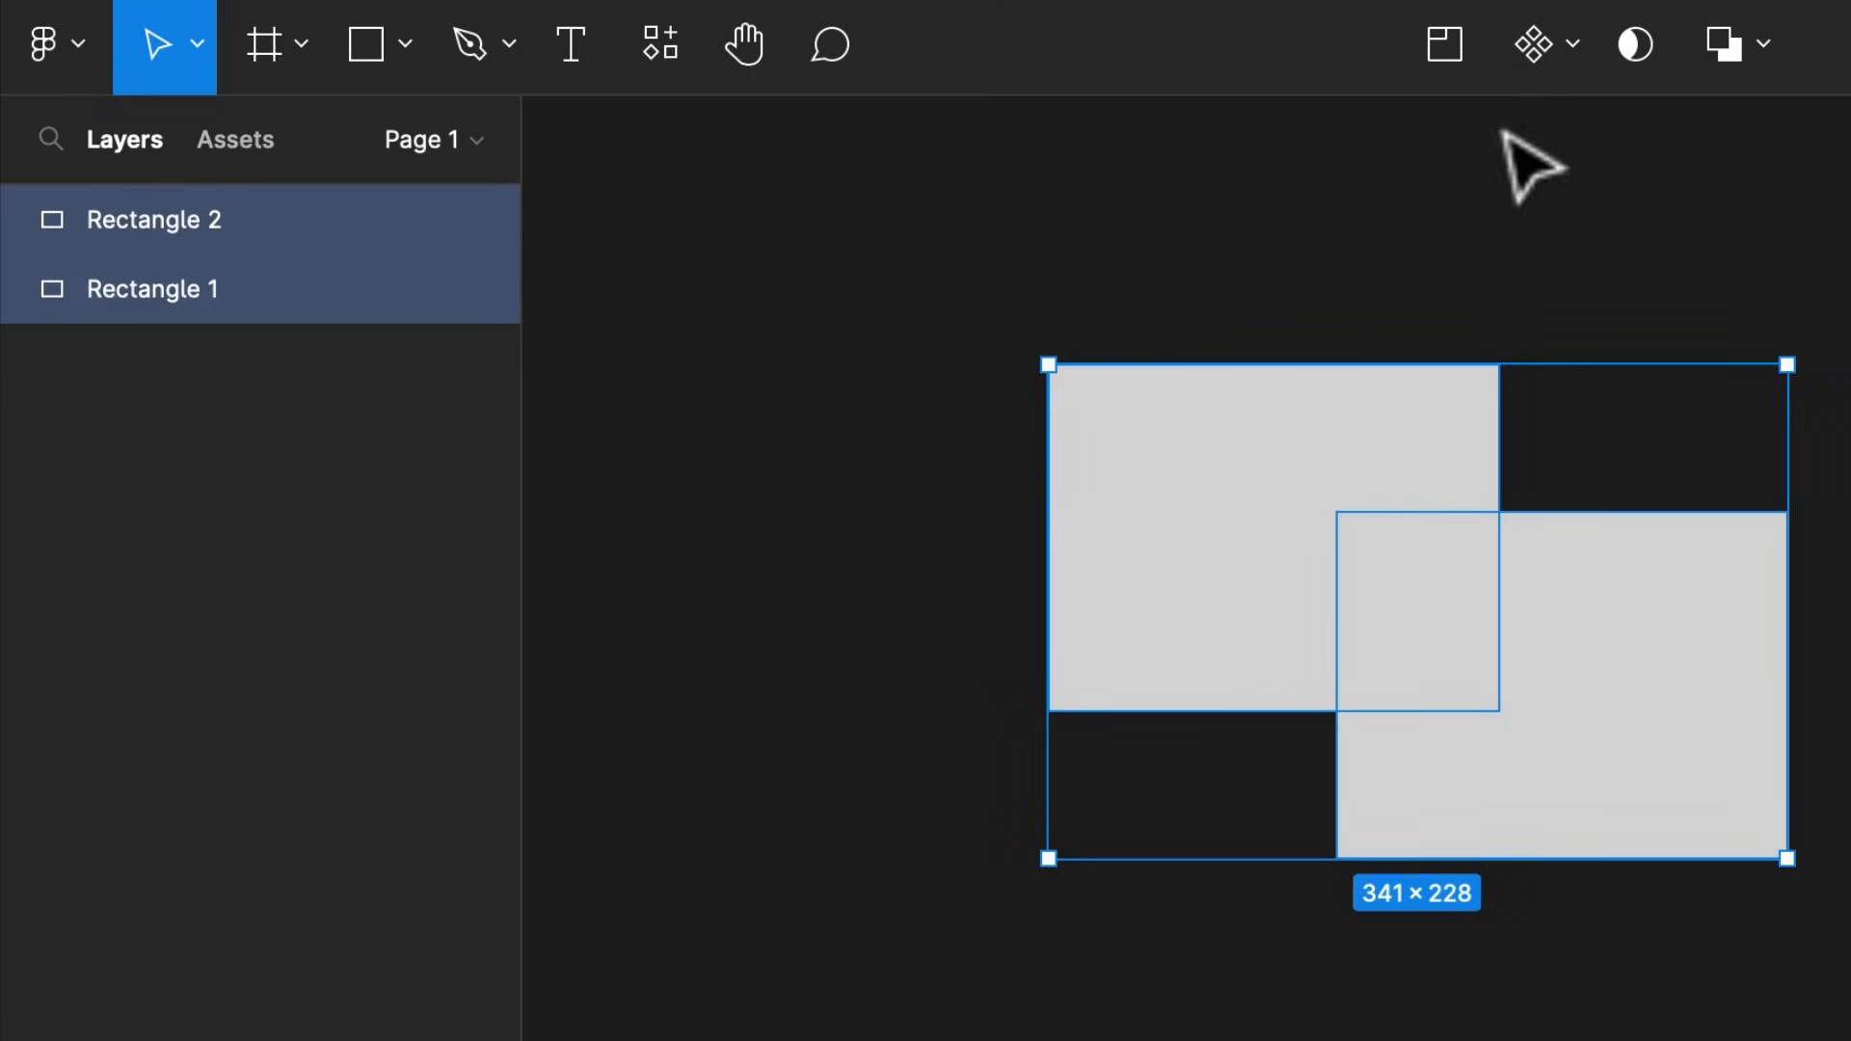
pyautogui.click(1765, 89)
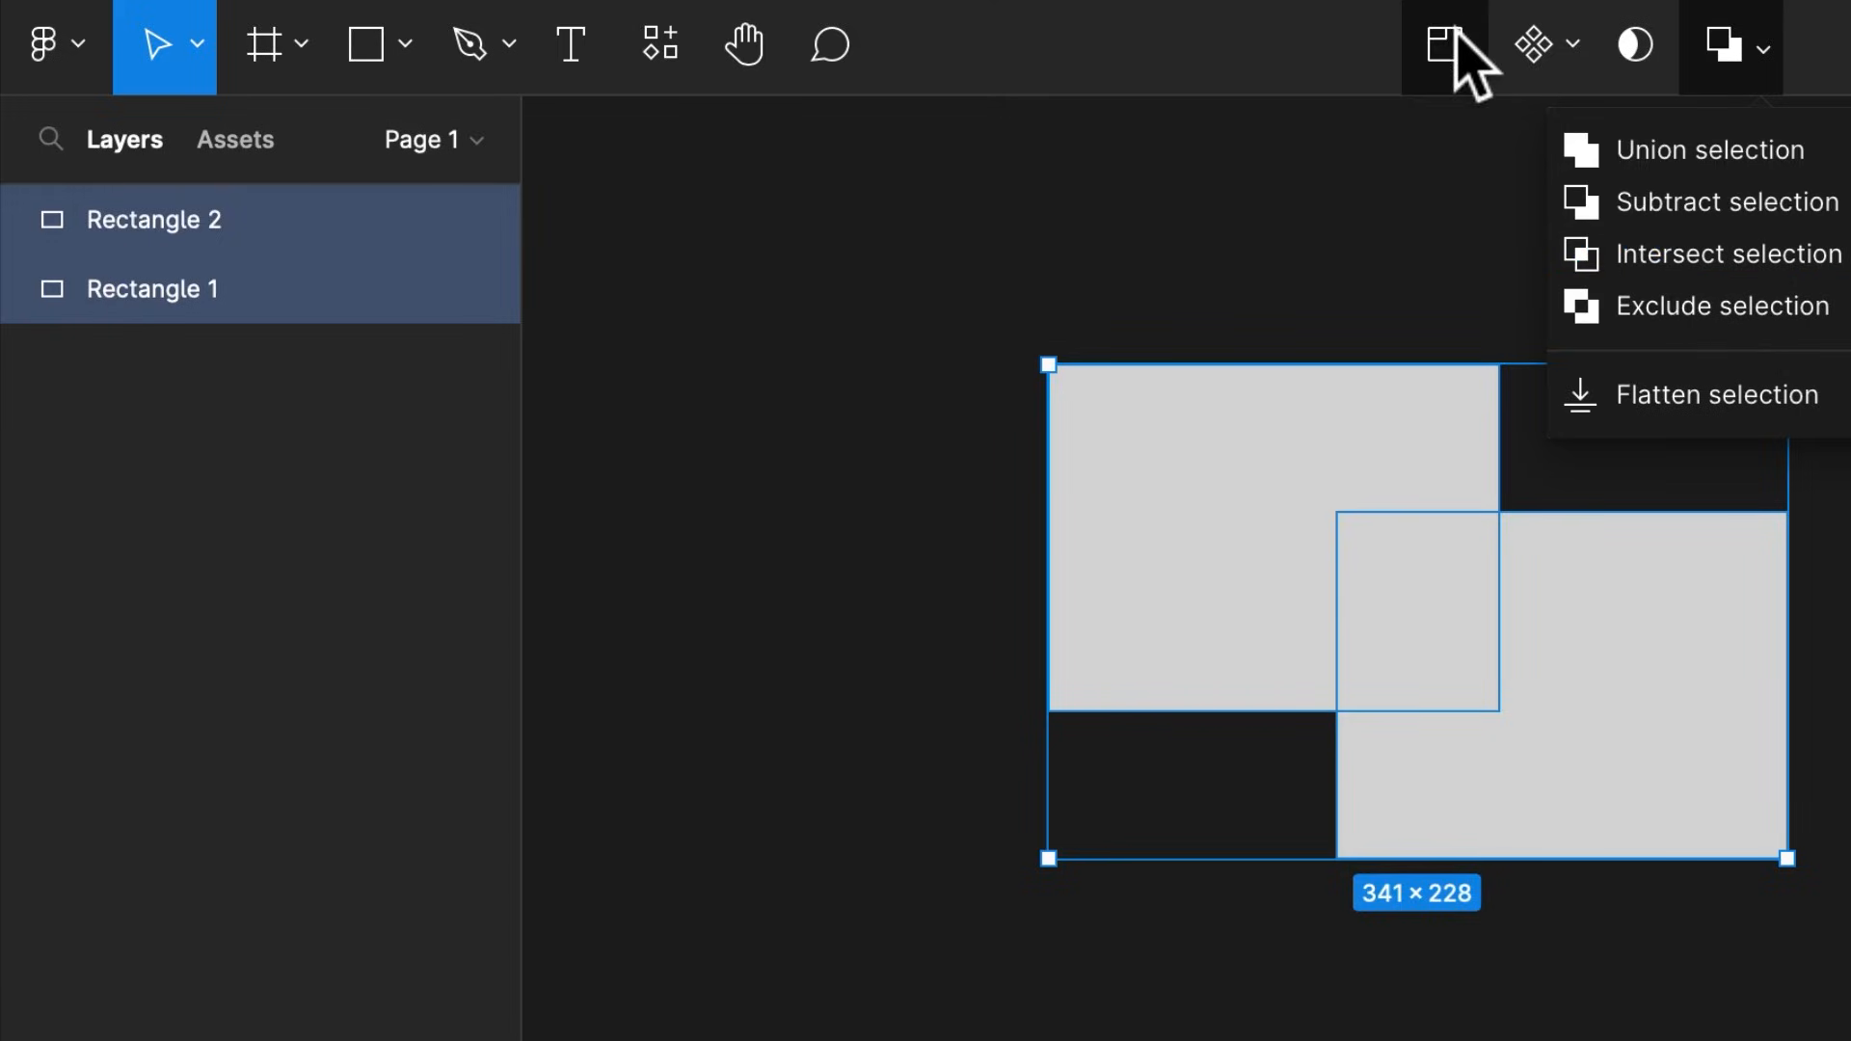
pyautogui.click(1416, 133)
# Wrap both rectangles in a new section, undo the wrapping, and delete the two rectangles
pyautogui.moveTo(1073, 244); pyautogui.dragTo(1639, 636)
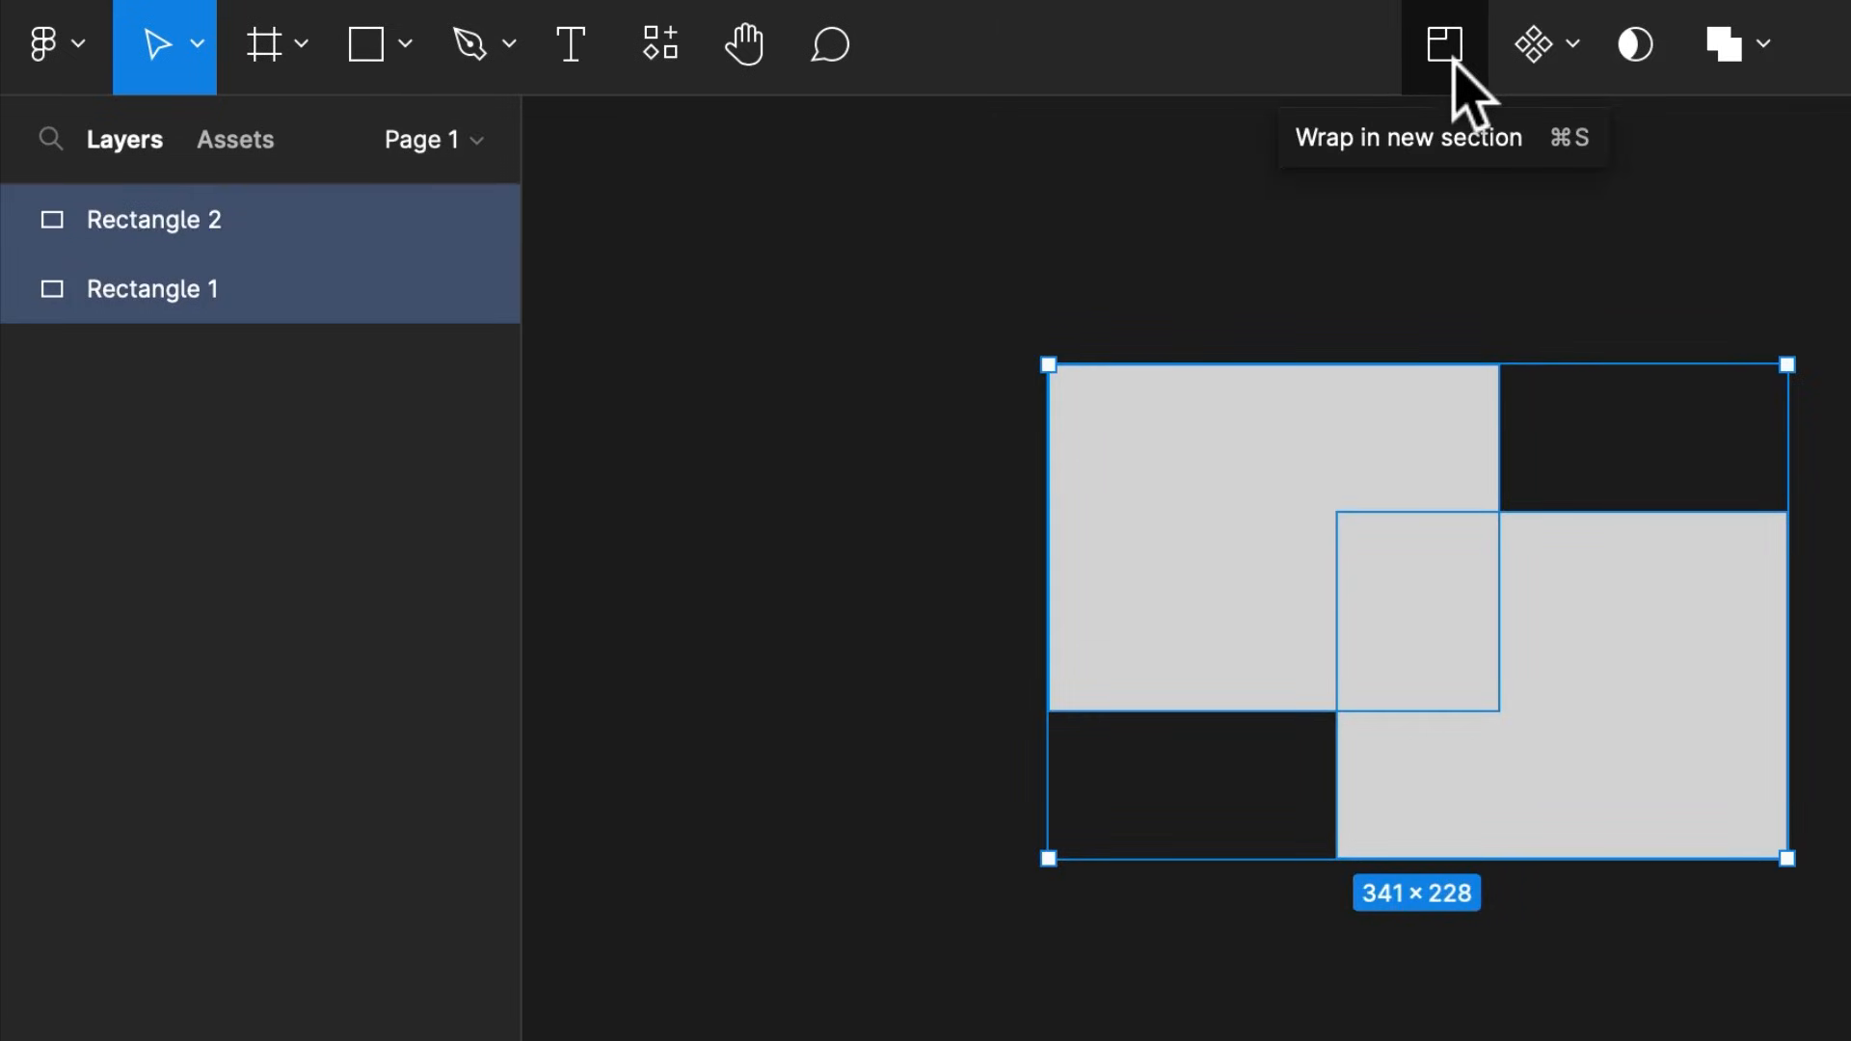
pyautogui.click(1454, 59)
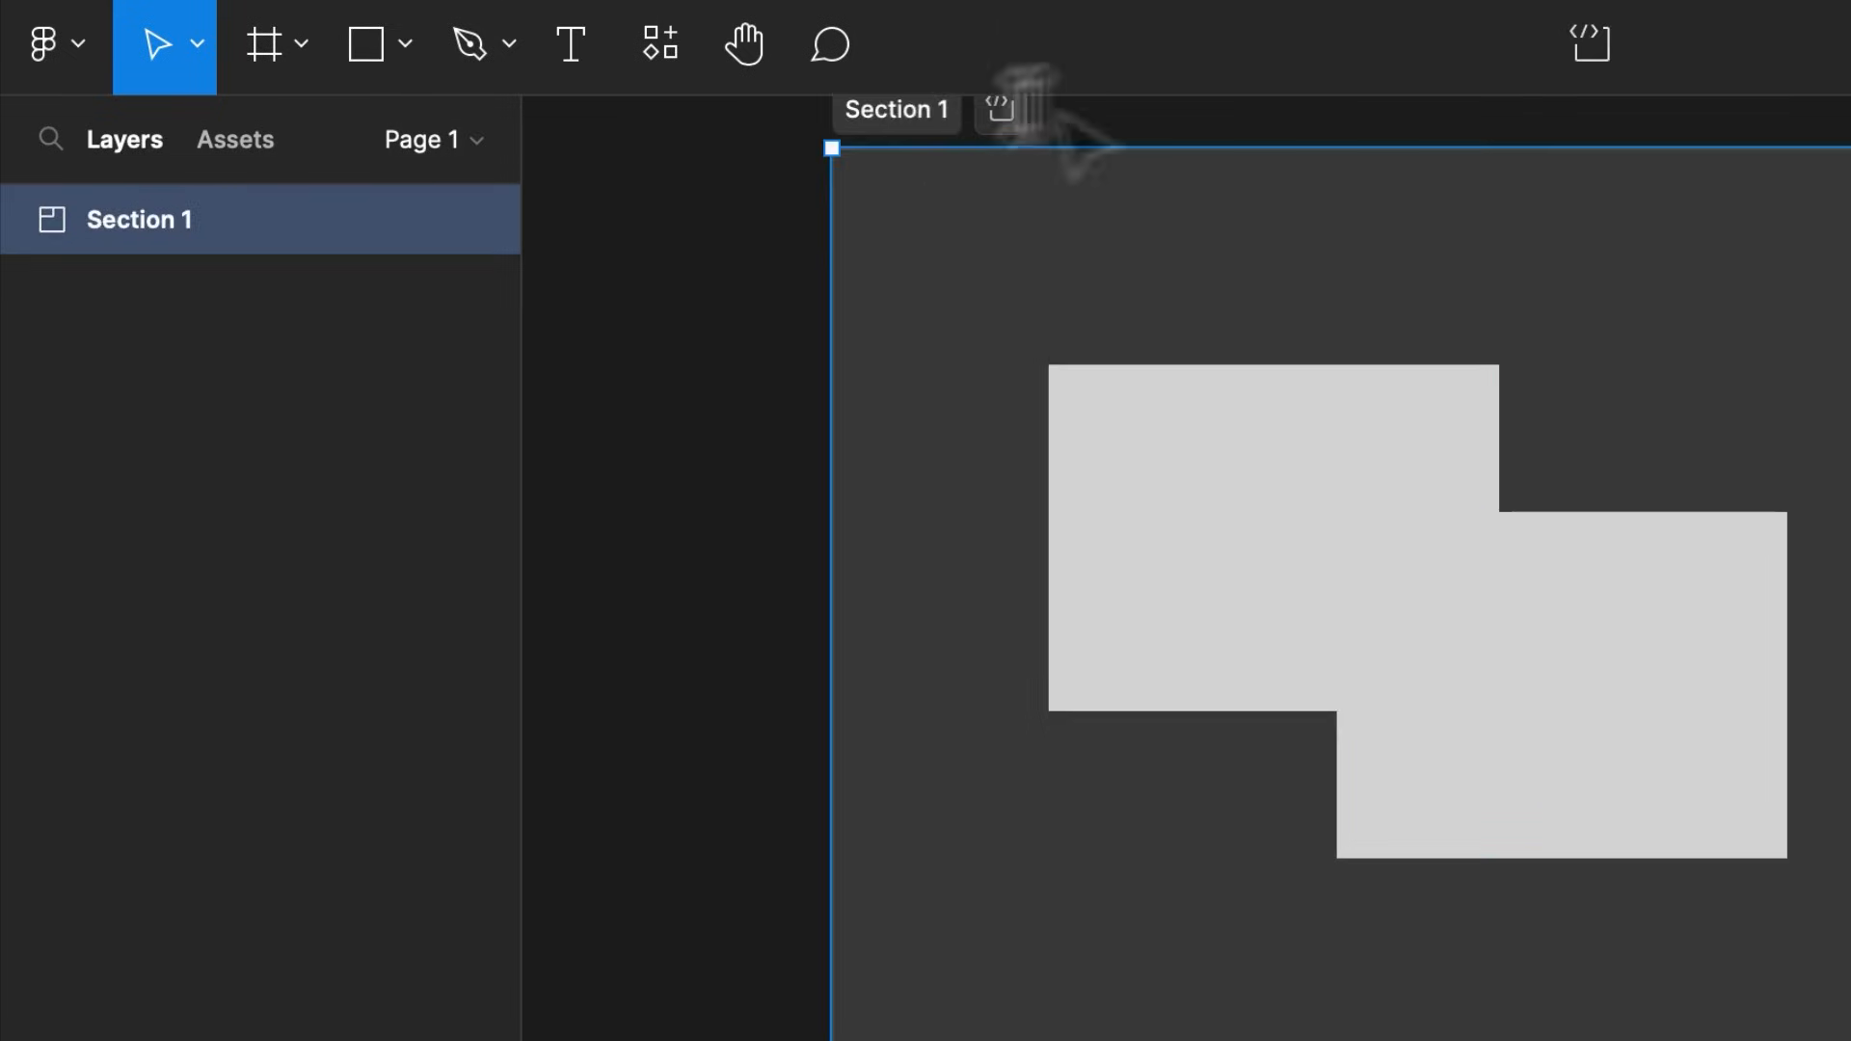
pyautogui.press('super+z')
pyautogui.moveTo(1846, 1036); pyautogui.dragTo(904, 360)
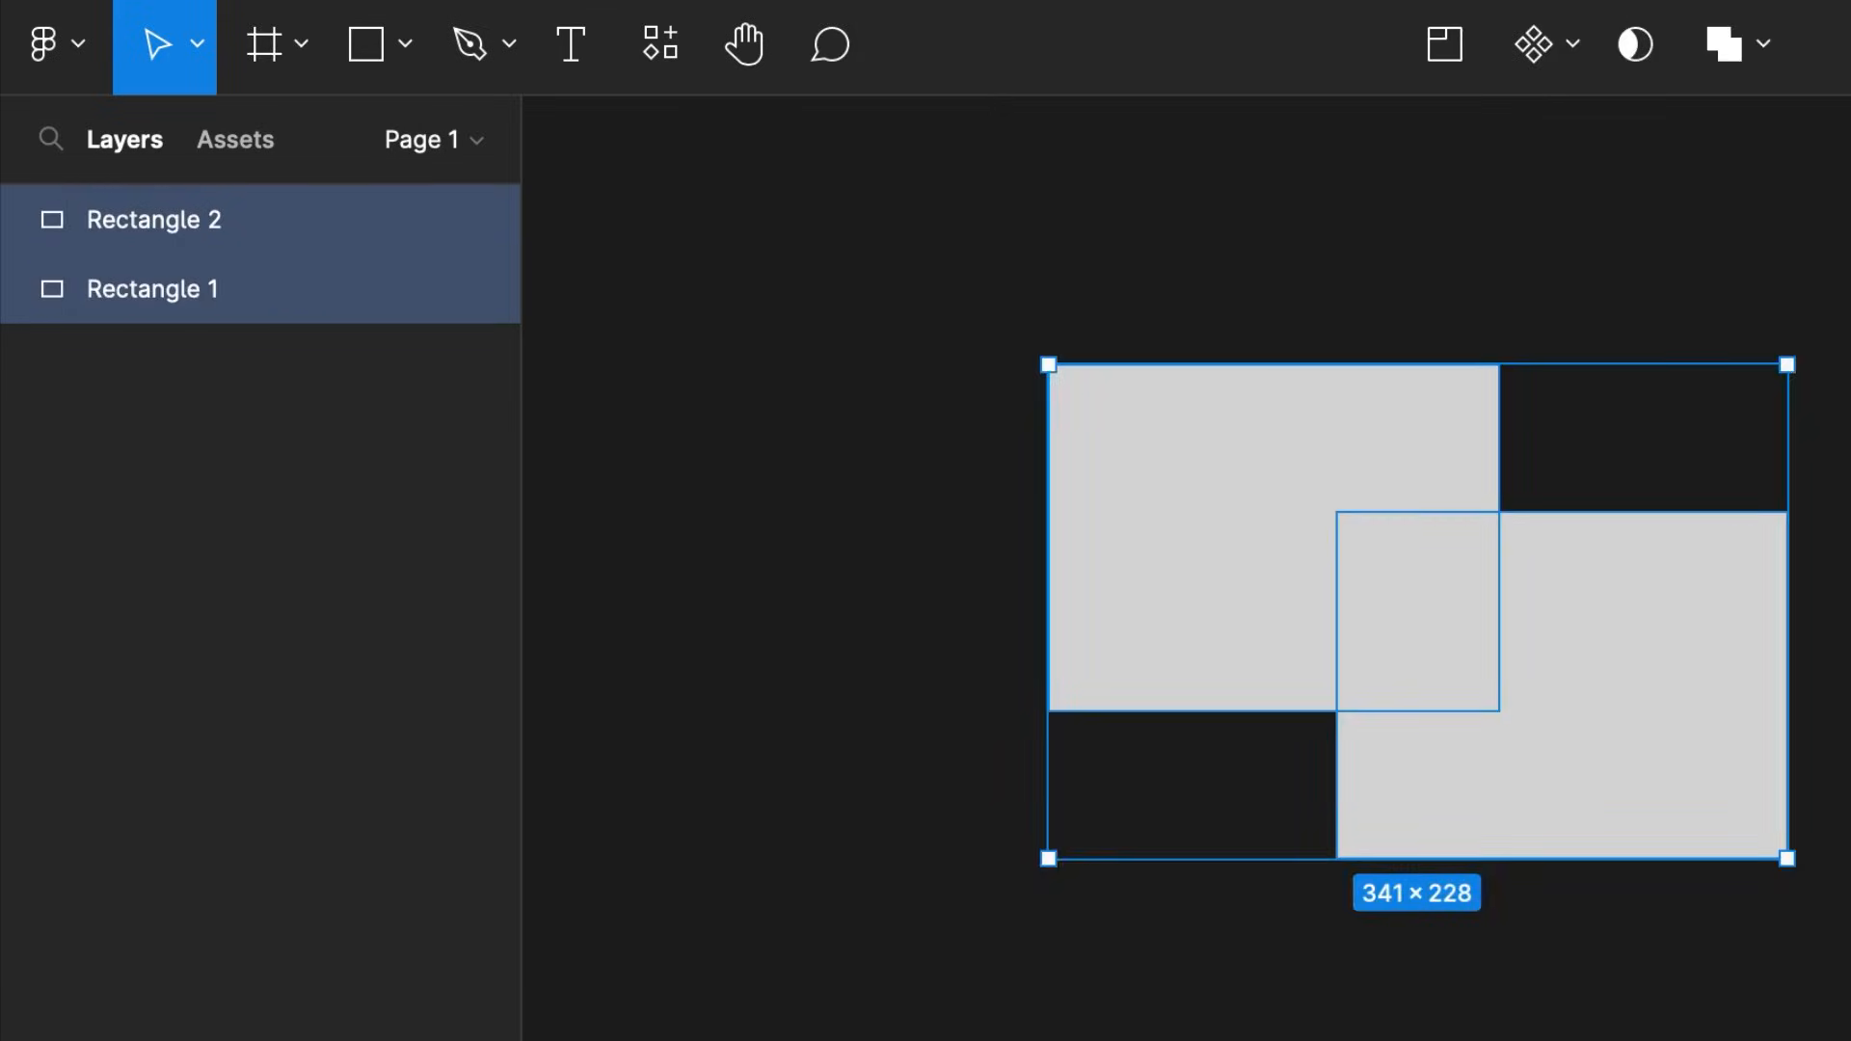
pyautogui.press('Delete')
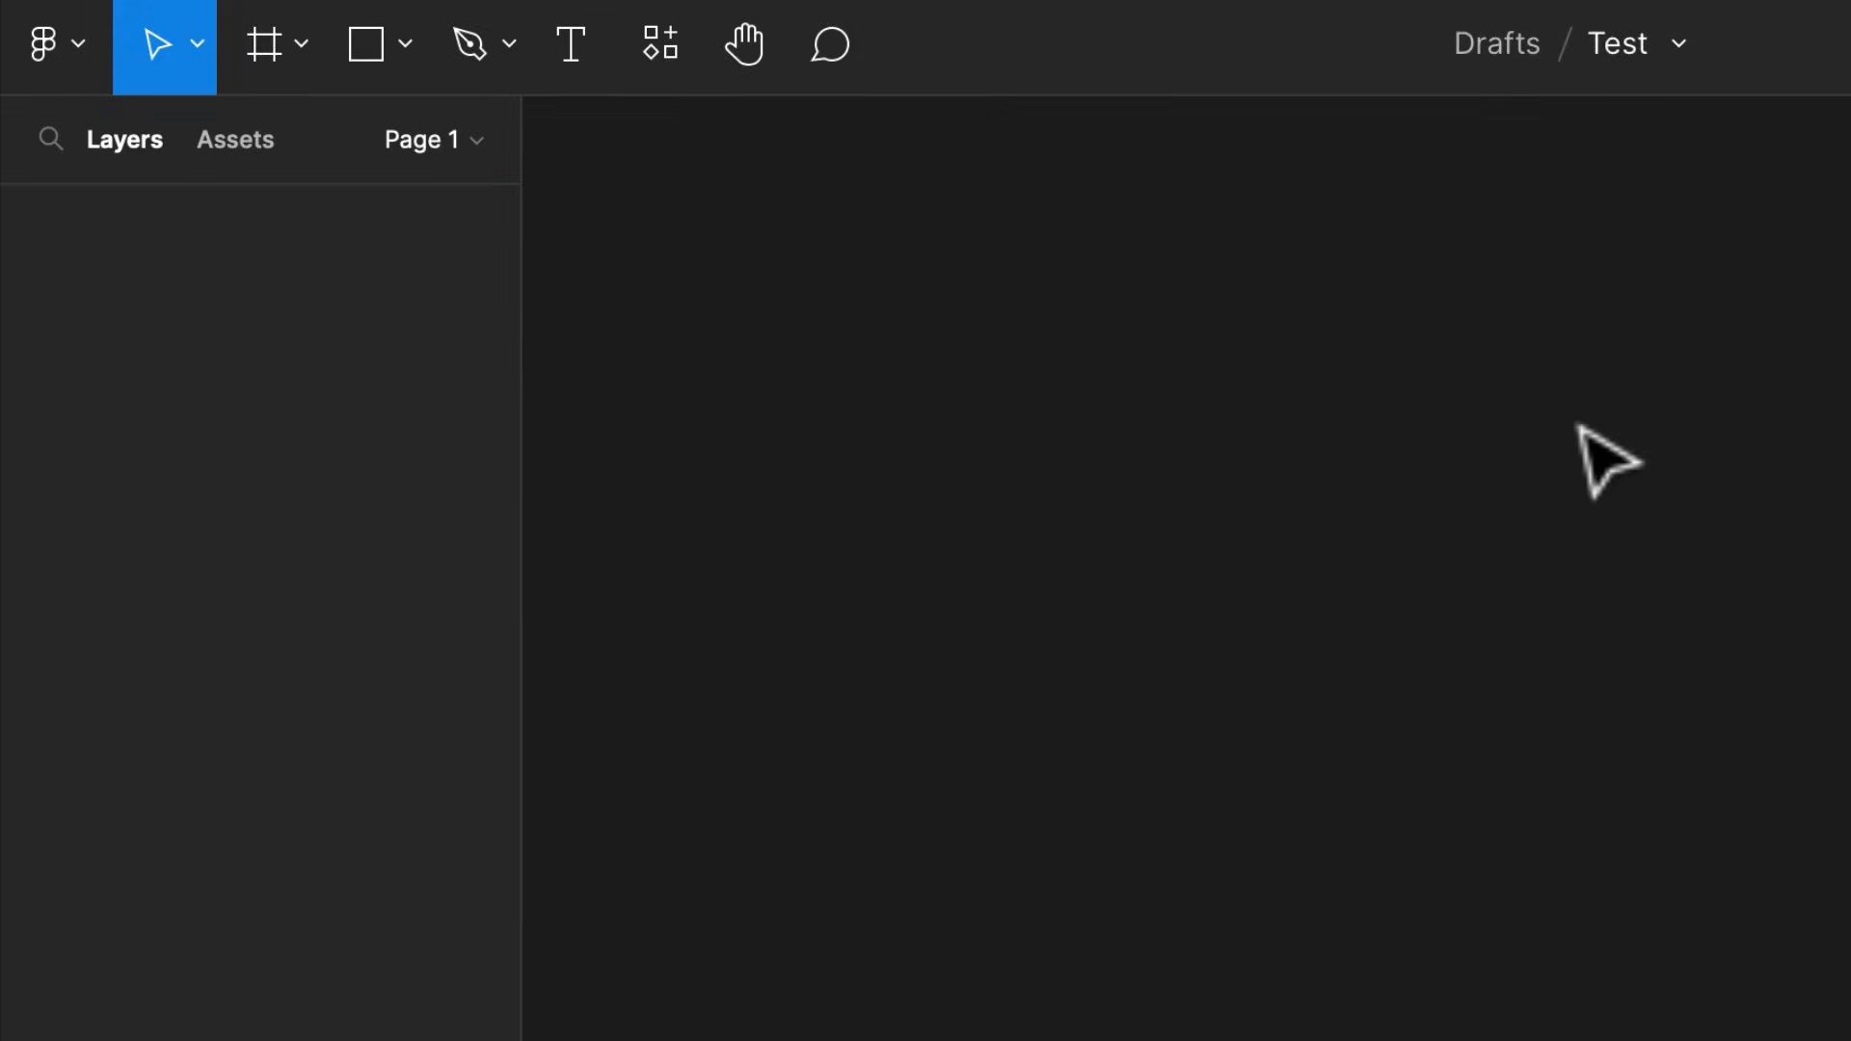
# Examine the Test file's actions, visit the Drafts overview and return to the Test file
pyautogui.click(1678, 44)
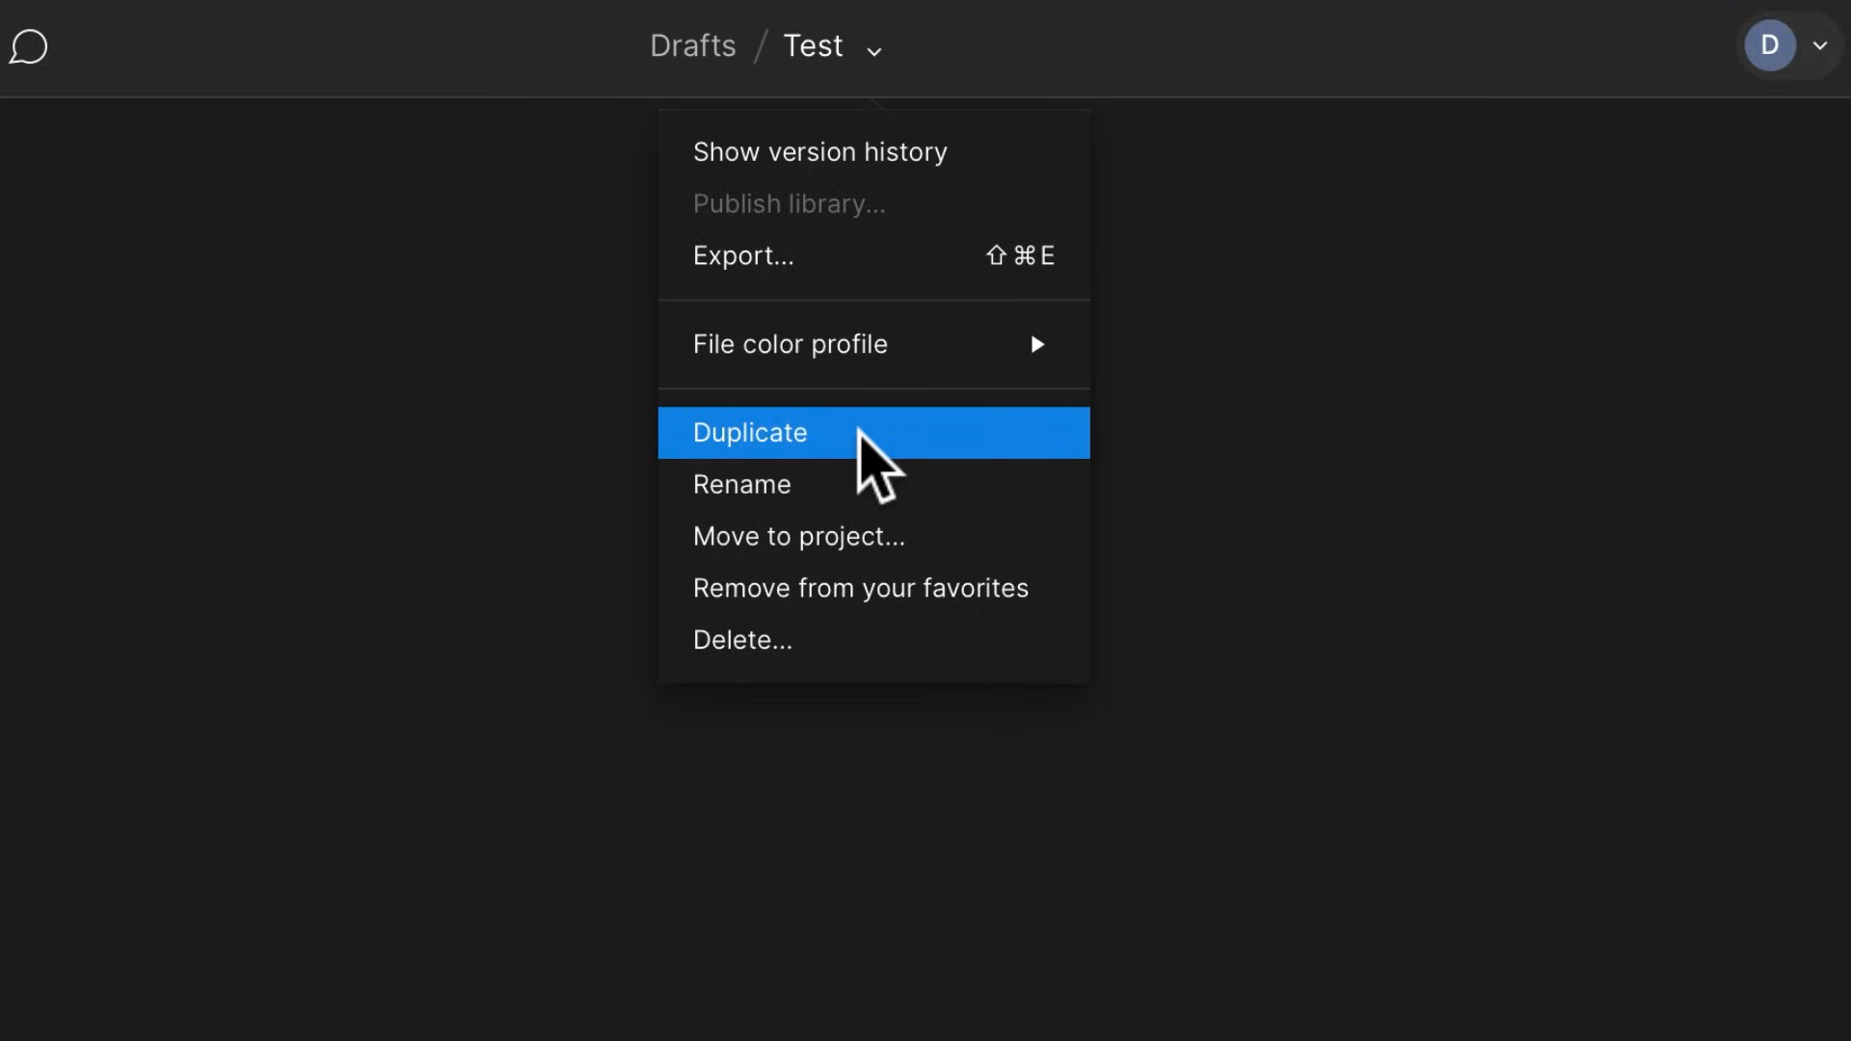
pyautogui.click(706, 52)
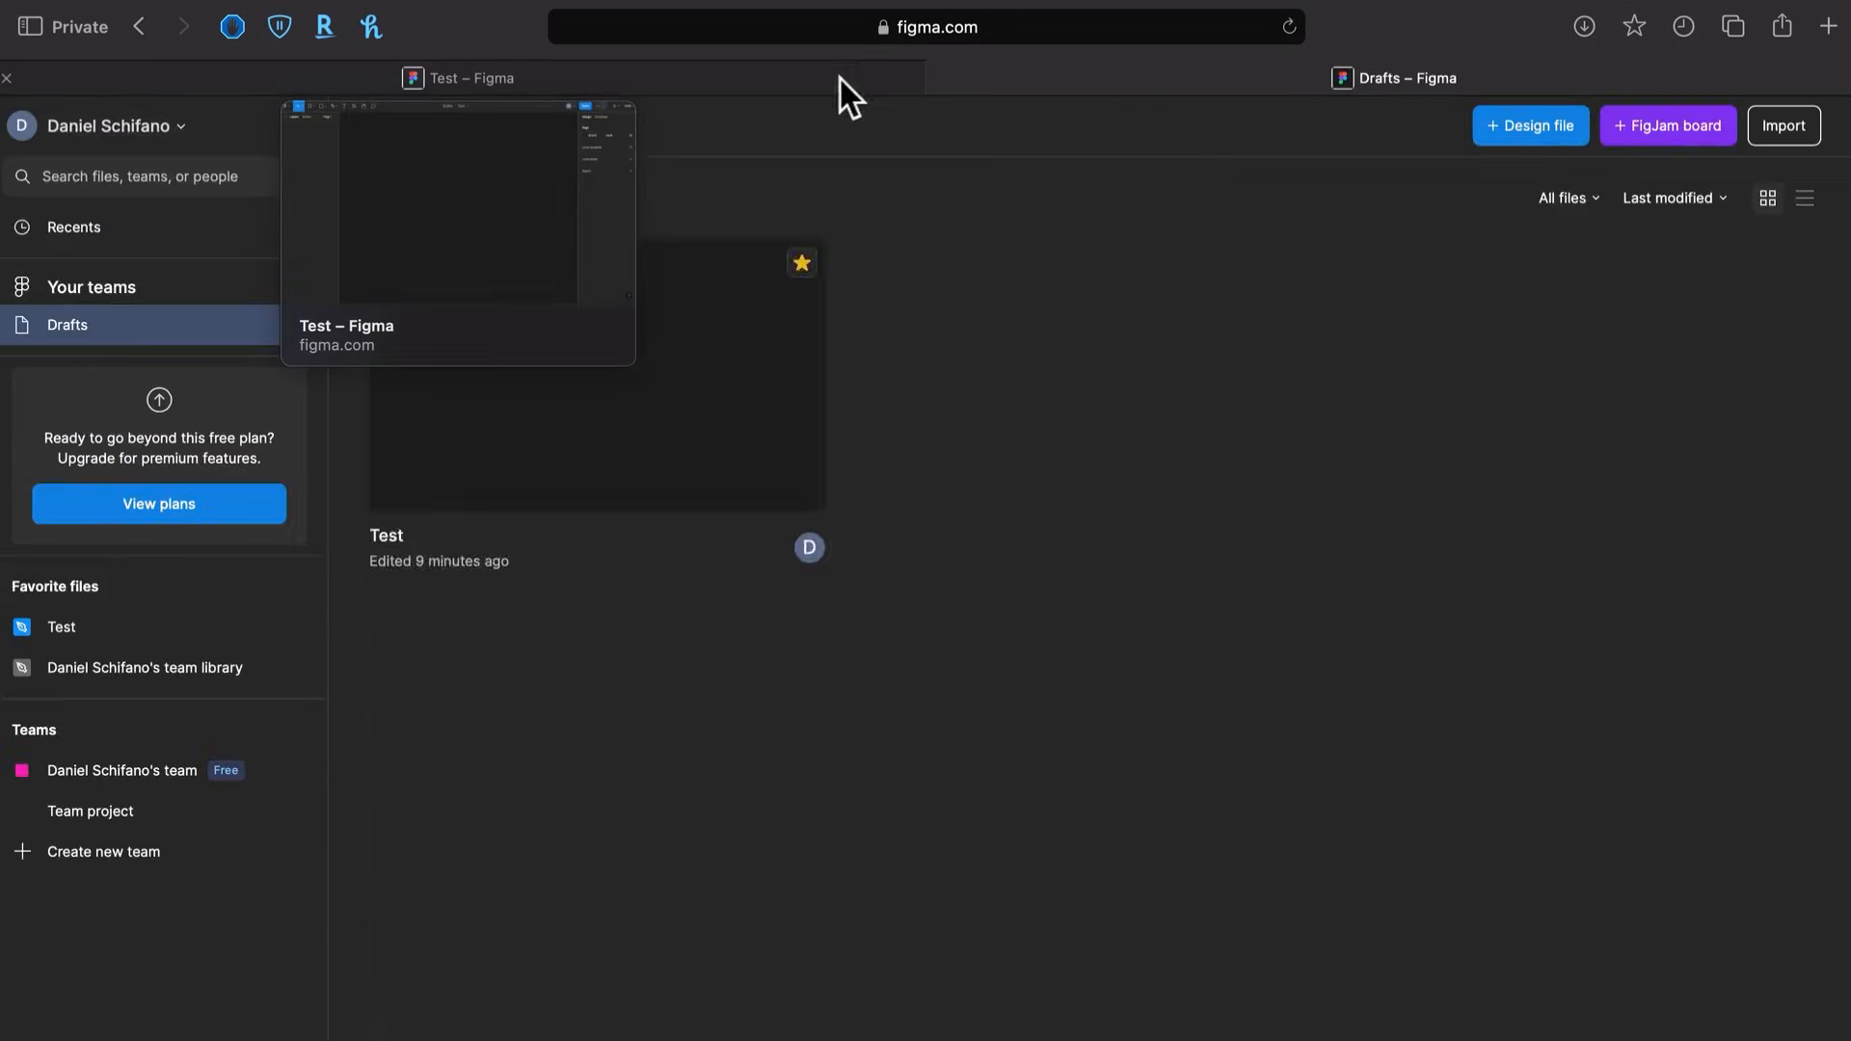
pyautogui.click(845, 82)
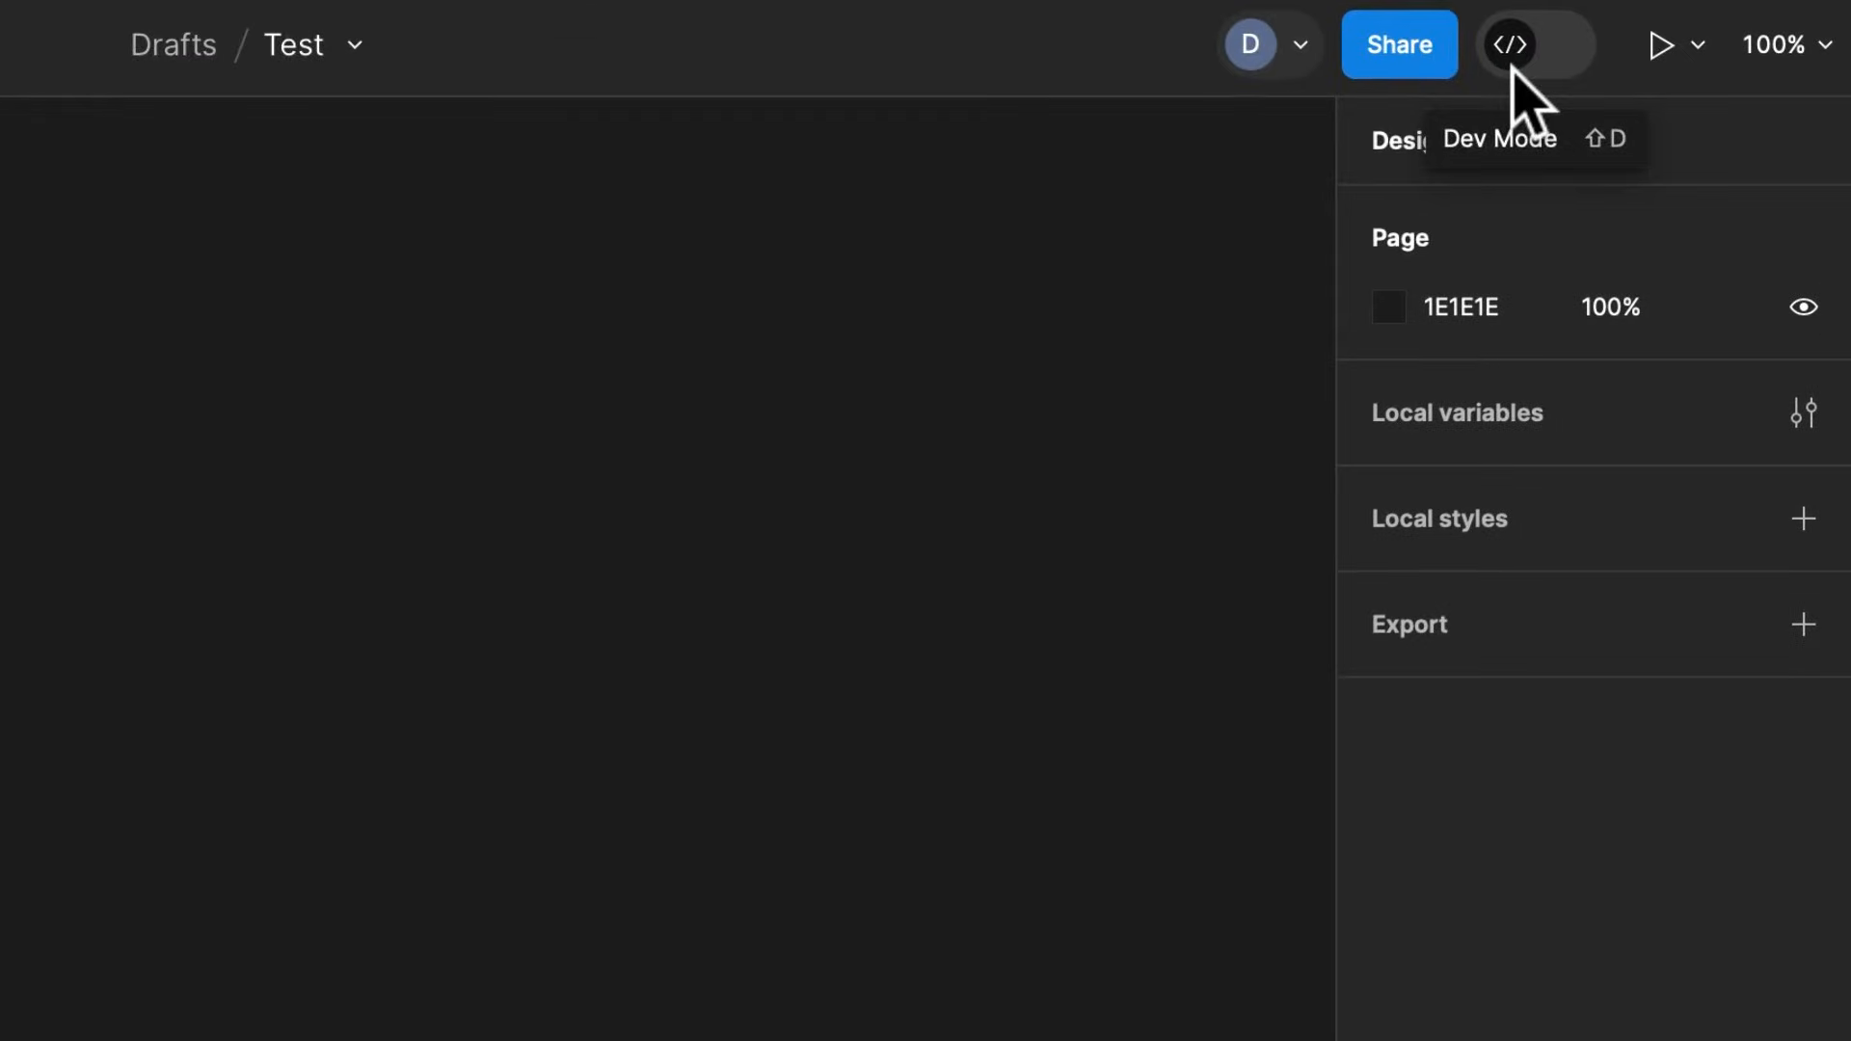
# Start a spotlight of your own view for followers and cancel it
pyautogui.click(1298, 50)
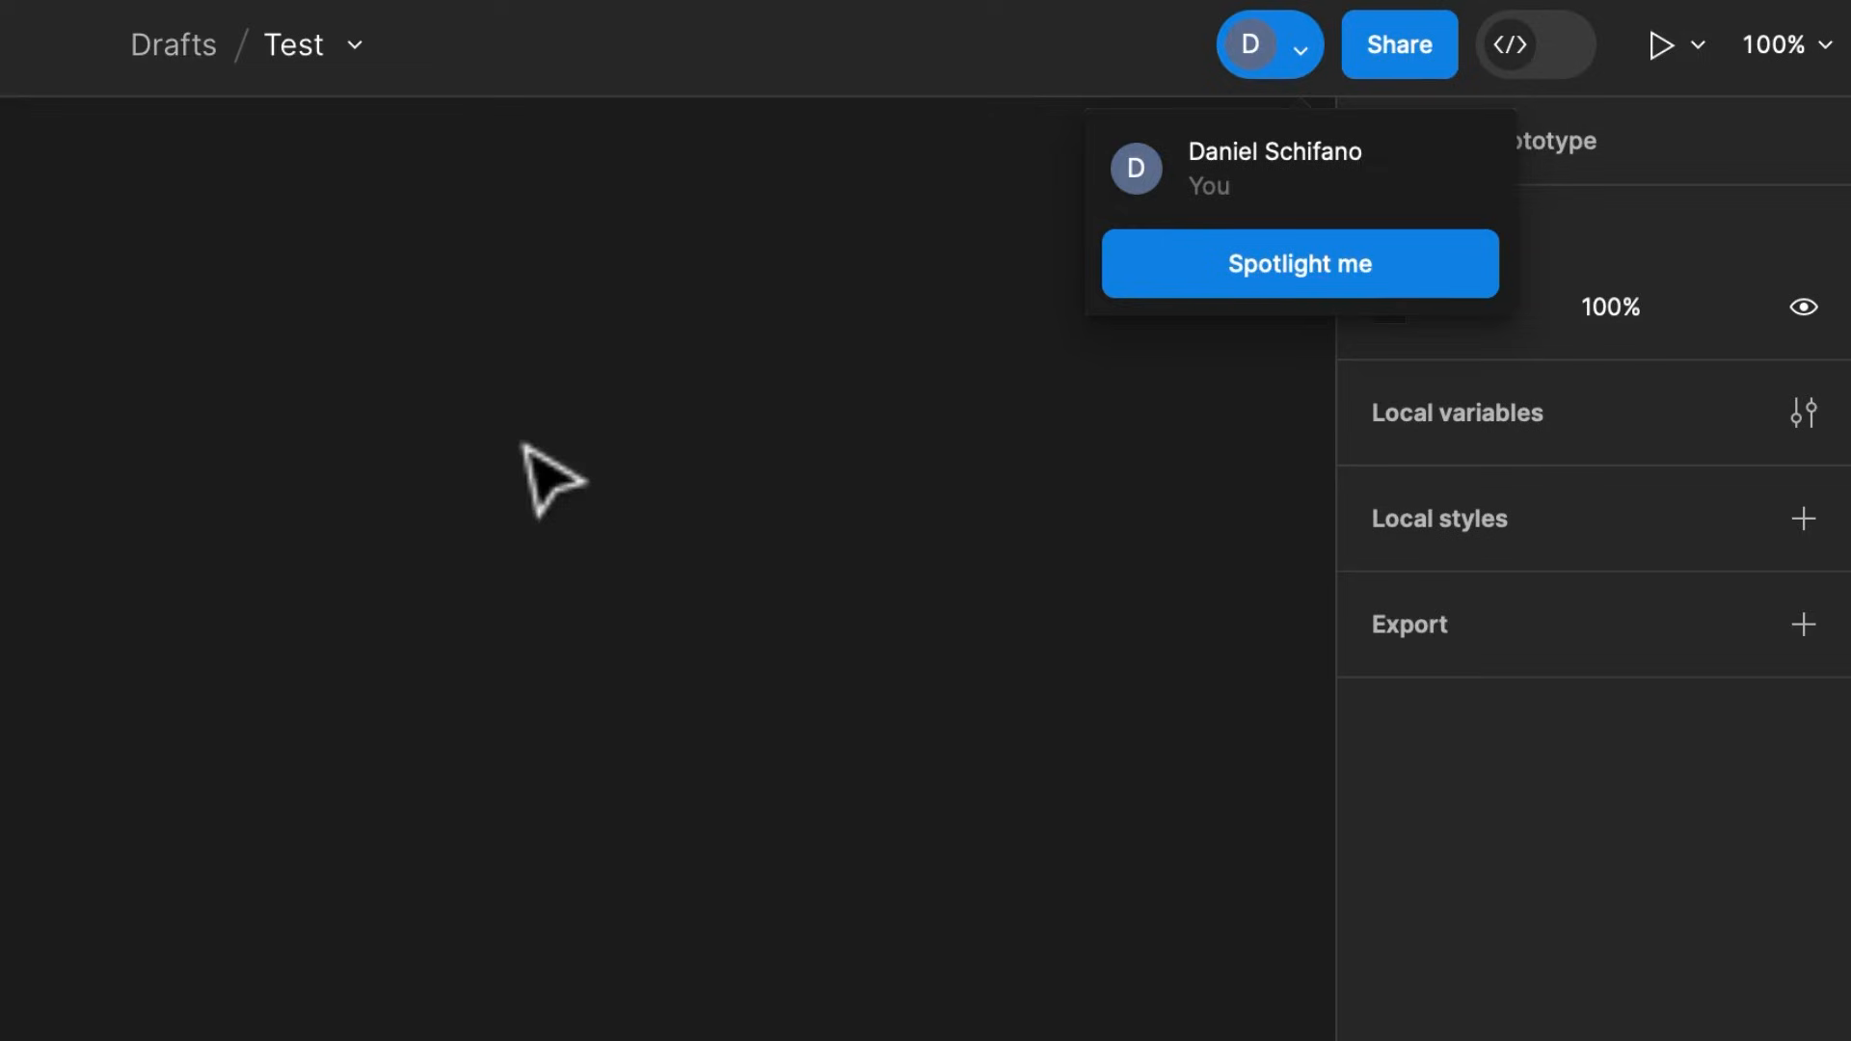
pyautogui.click(1376, 269)
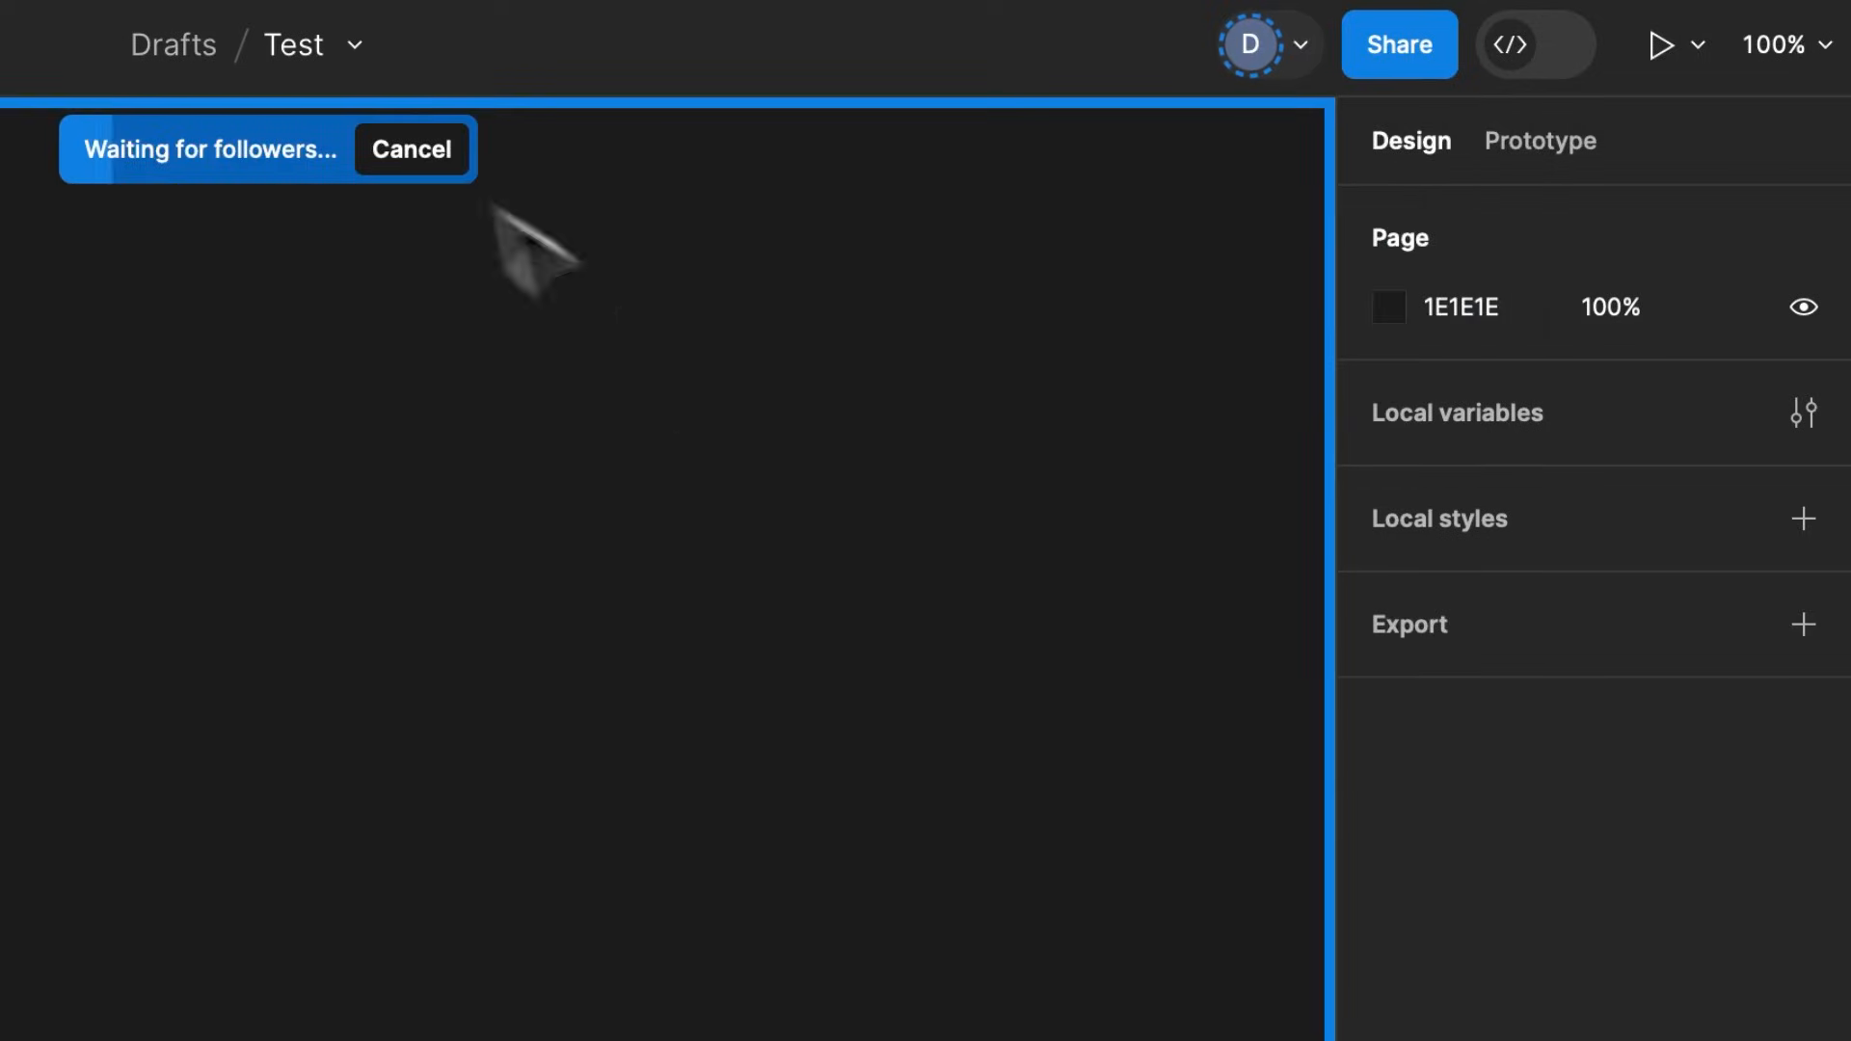
pyautogui.click(417, 154)
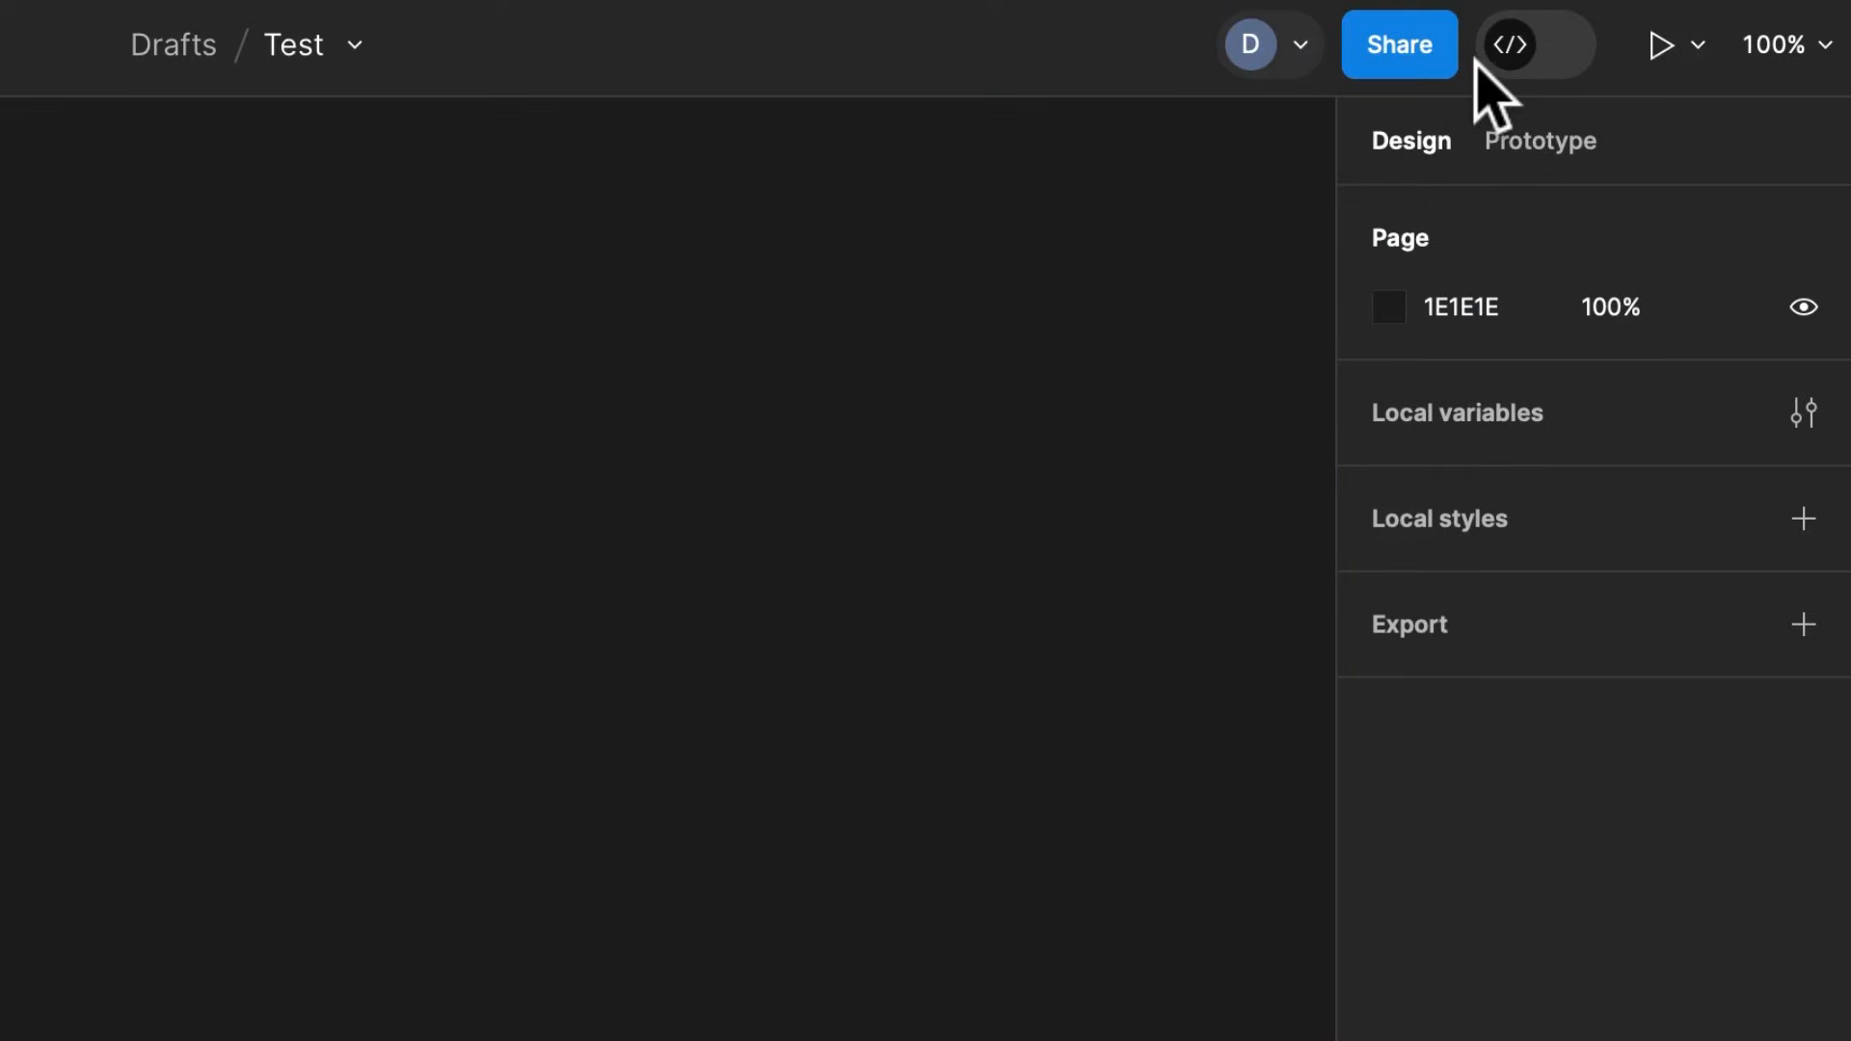
# Examine the Invite and Publish options for sharing the file and close the sharing dialog
pyautogui.click(1404, 52)
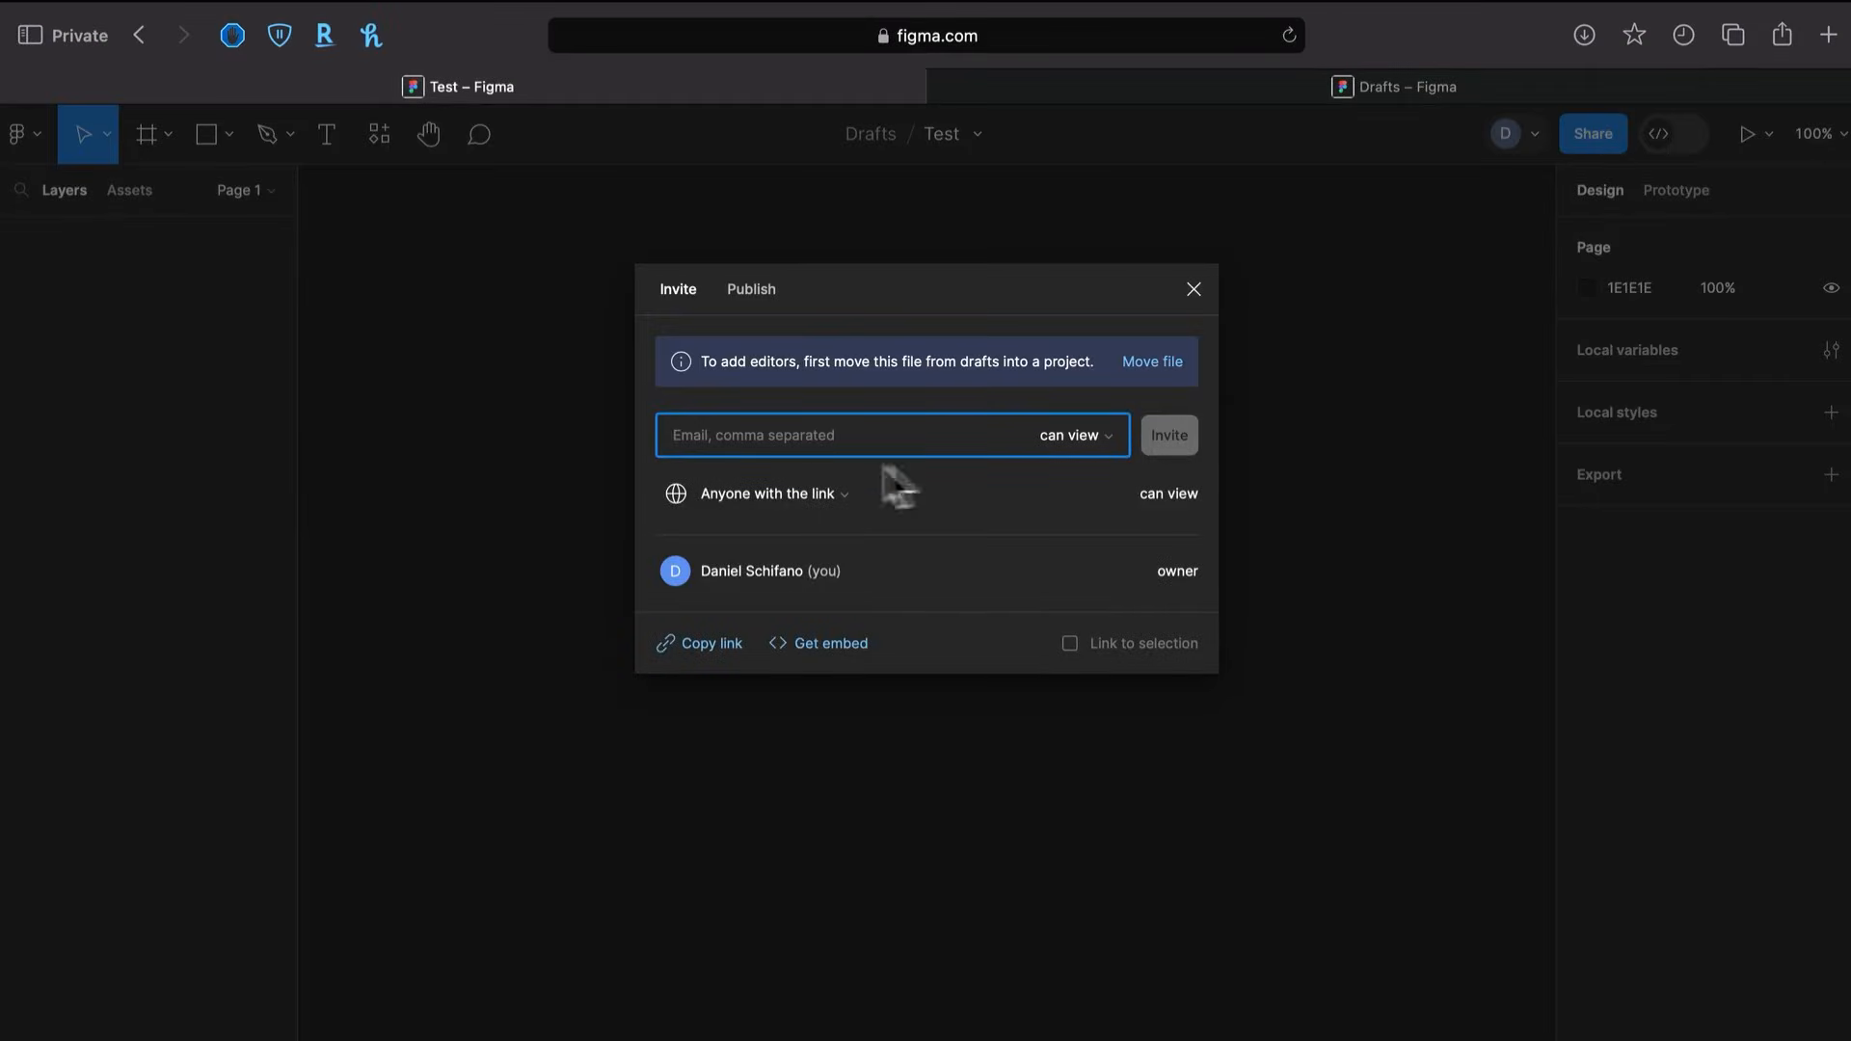
pyautogui.click(725, 293)
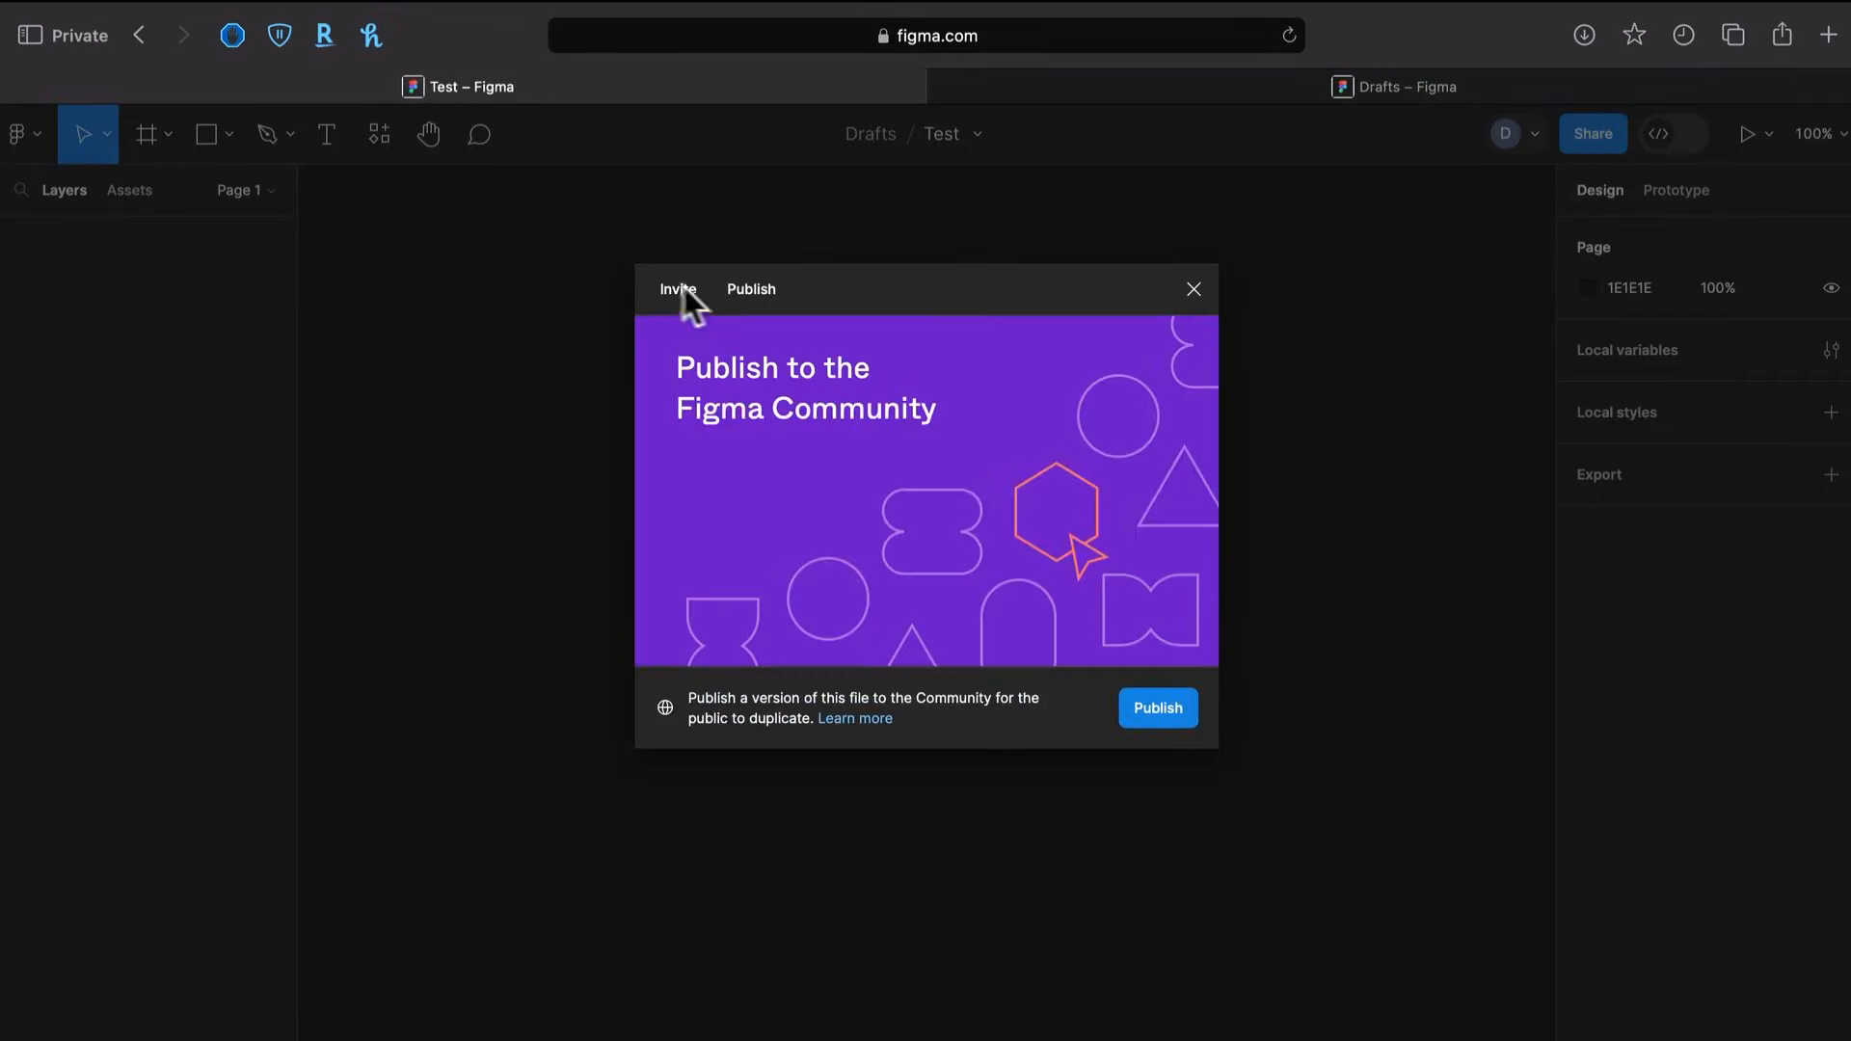
pyautogui.click(676, 289)
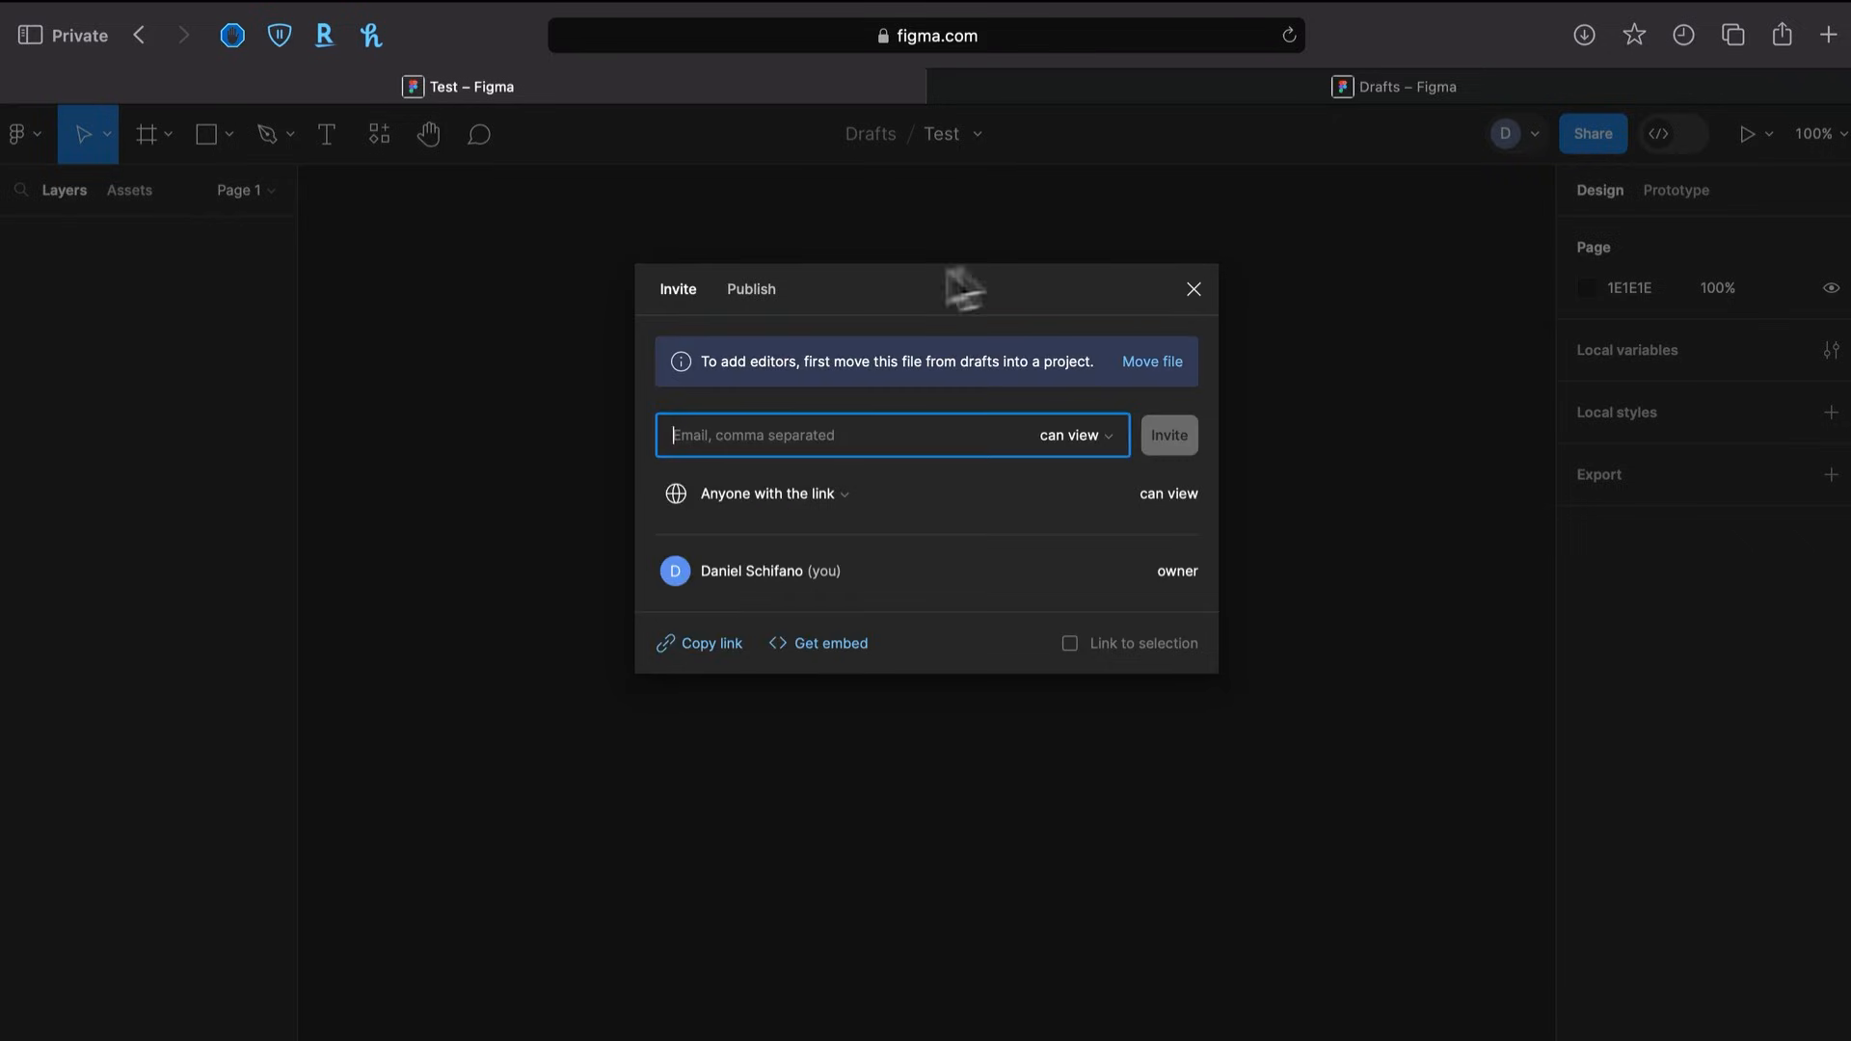
pyautogui.click(1193, 288)
# Switch to Dev Mode to view its welcome screen and return to Design Mode
pyautogui.click(1660, 135)
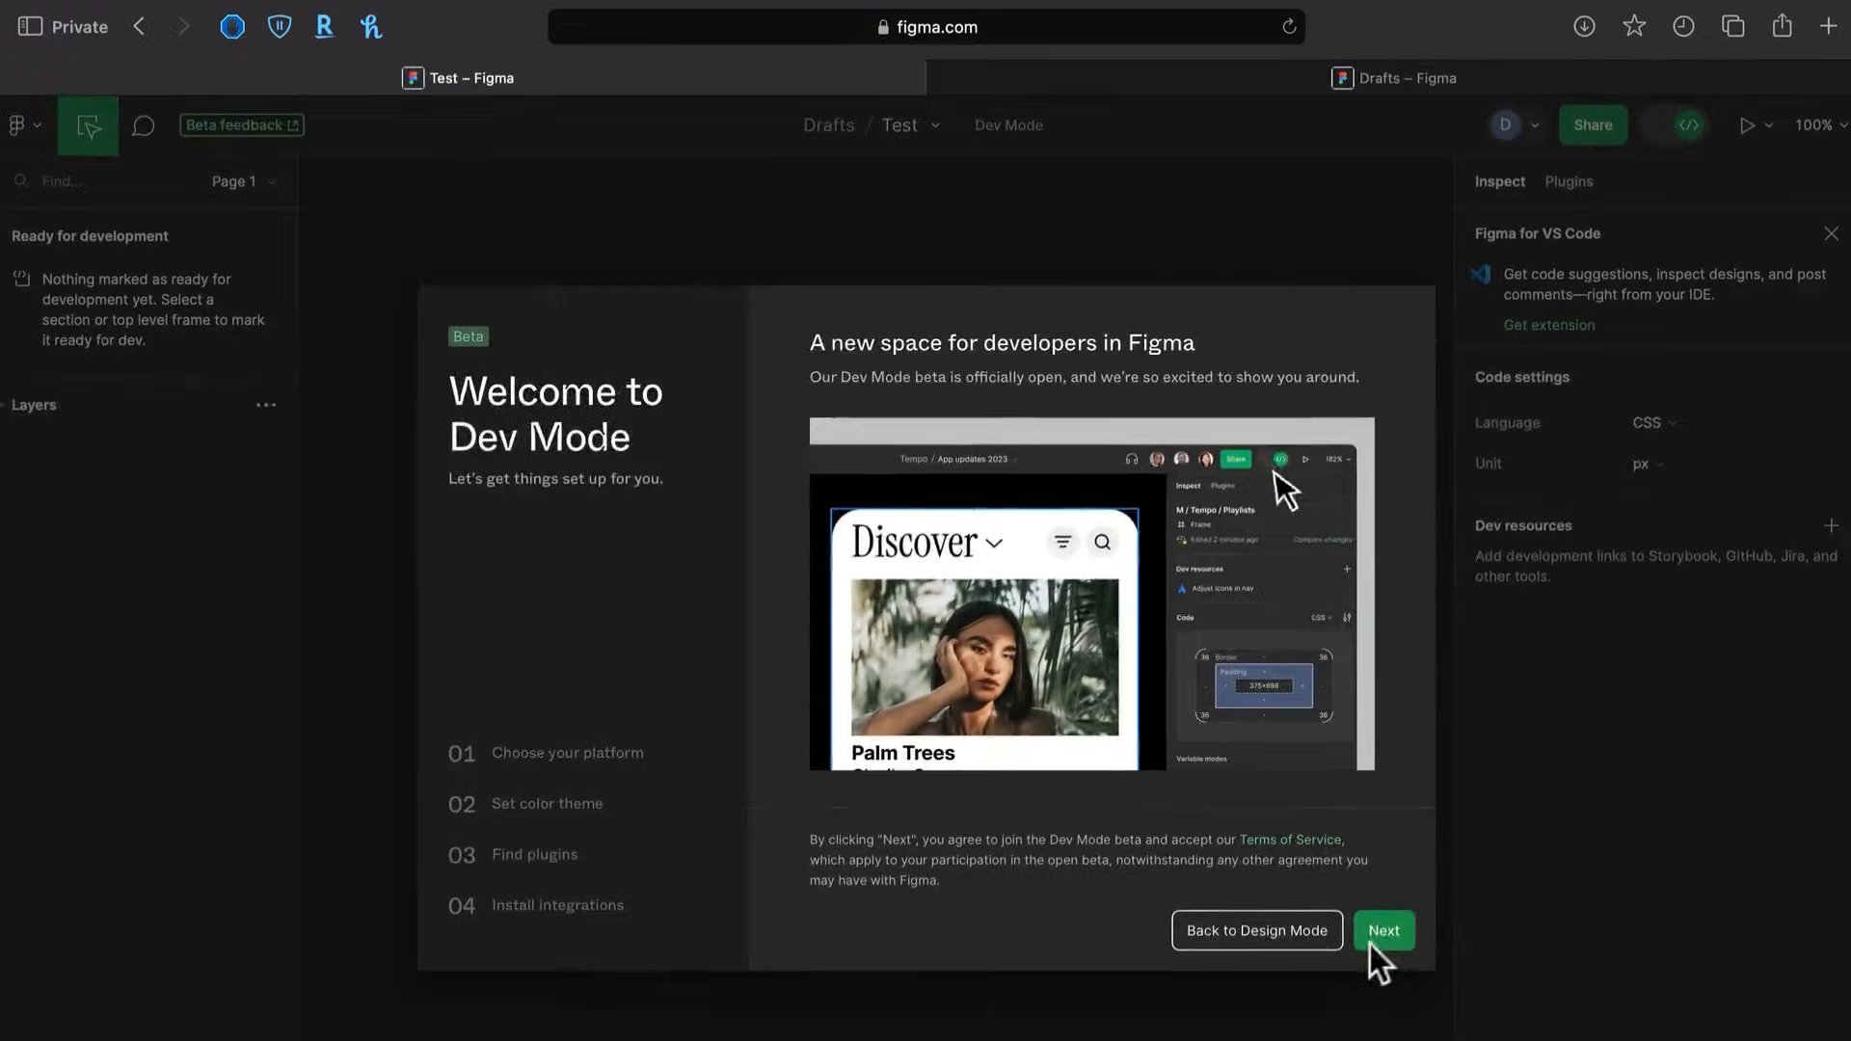
pyautogui.click(1286, 941)
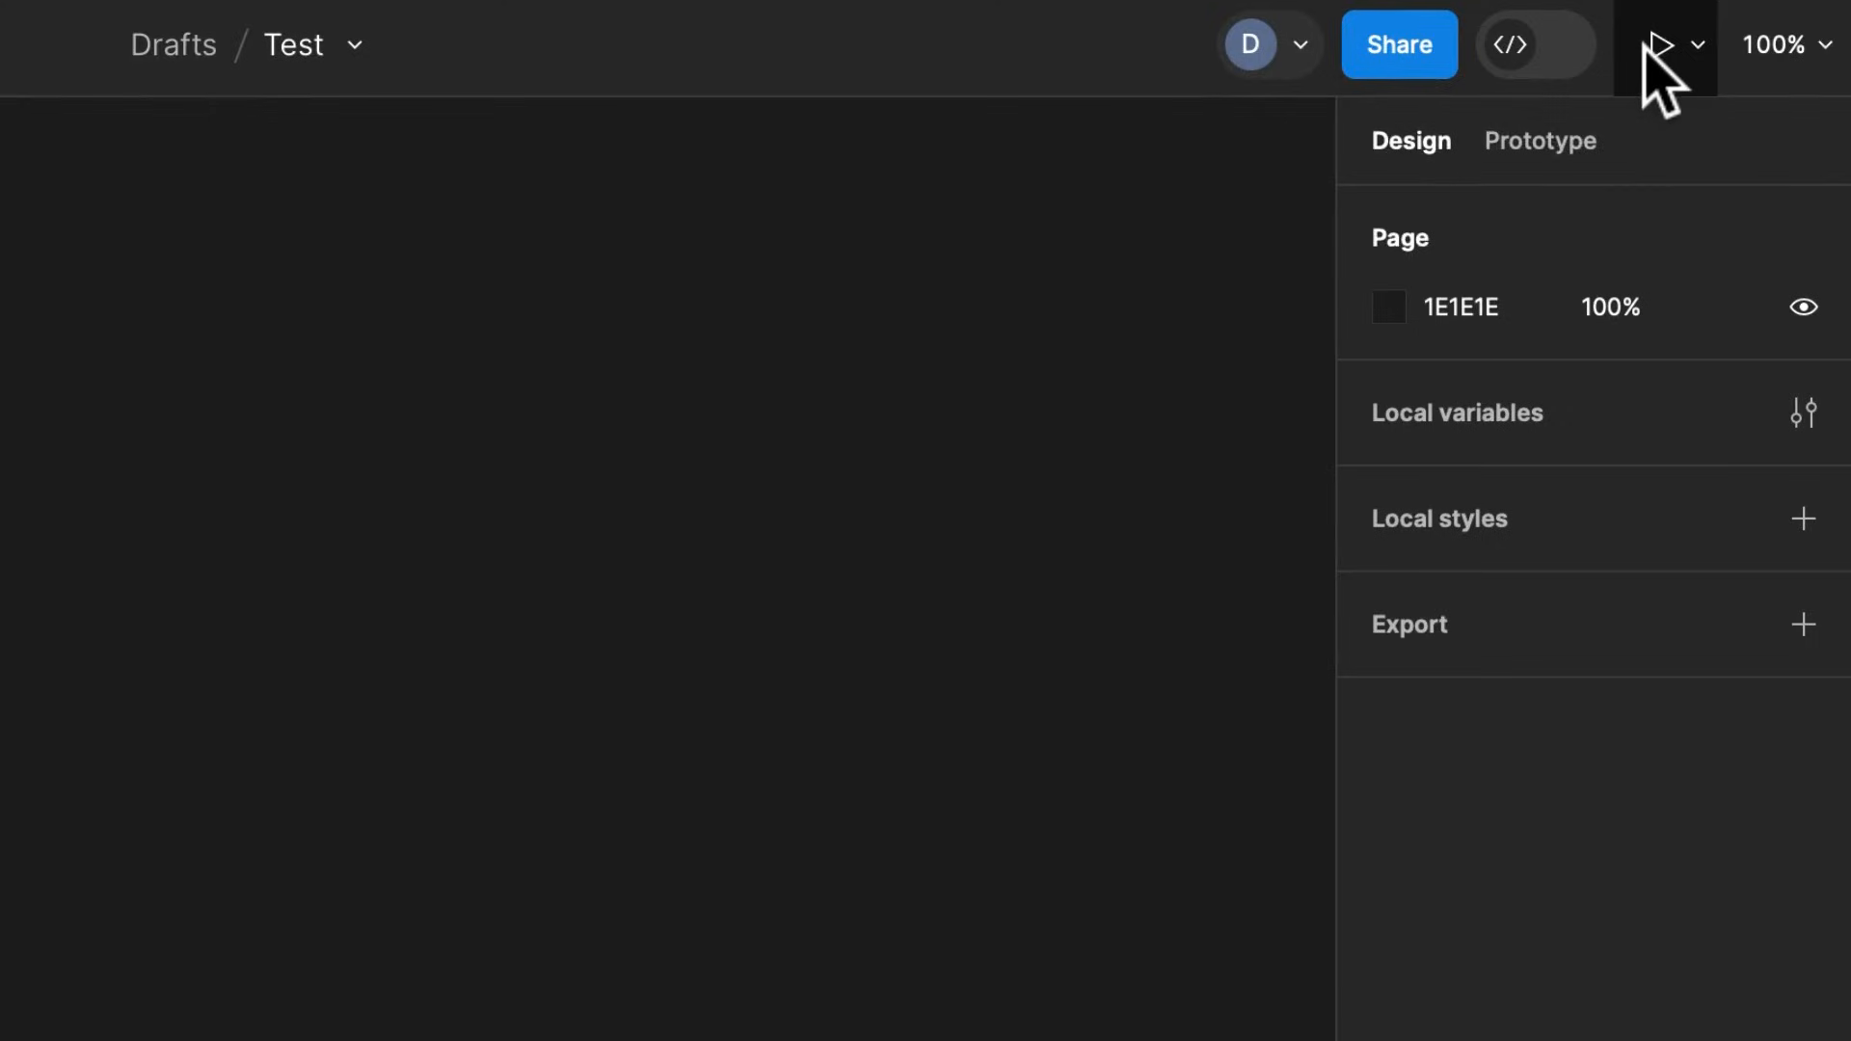
# Draw a frame about 334 × 206 on the empty canvas and present it as a prototype
pyautogui.press('f')
pyautogui.moveTo(624, 650); pyautogui.dragTo(1049, 911)
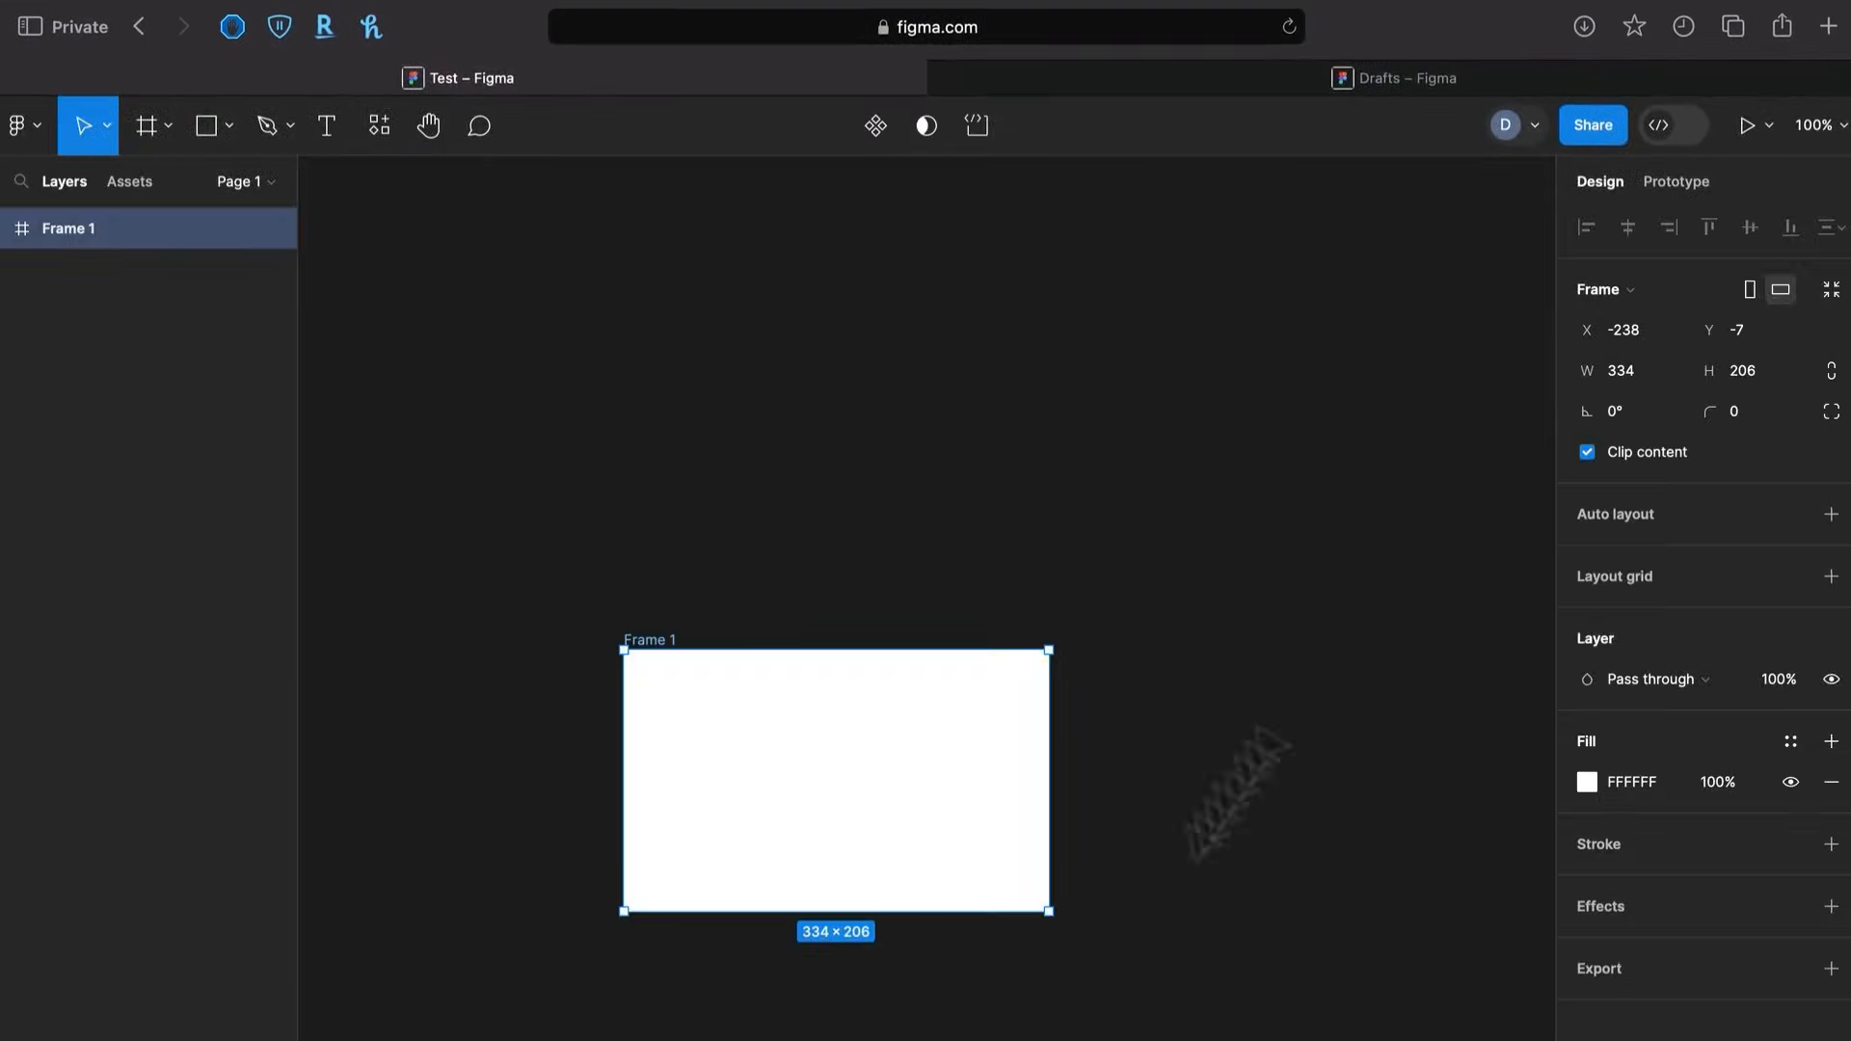
pyautogui.click(1741, 124)
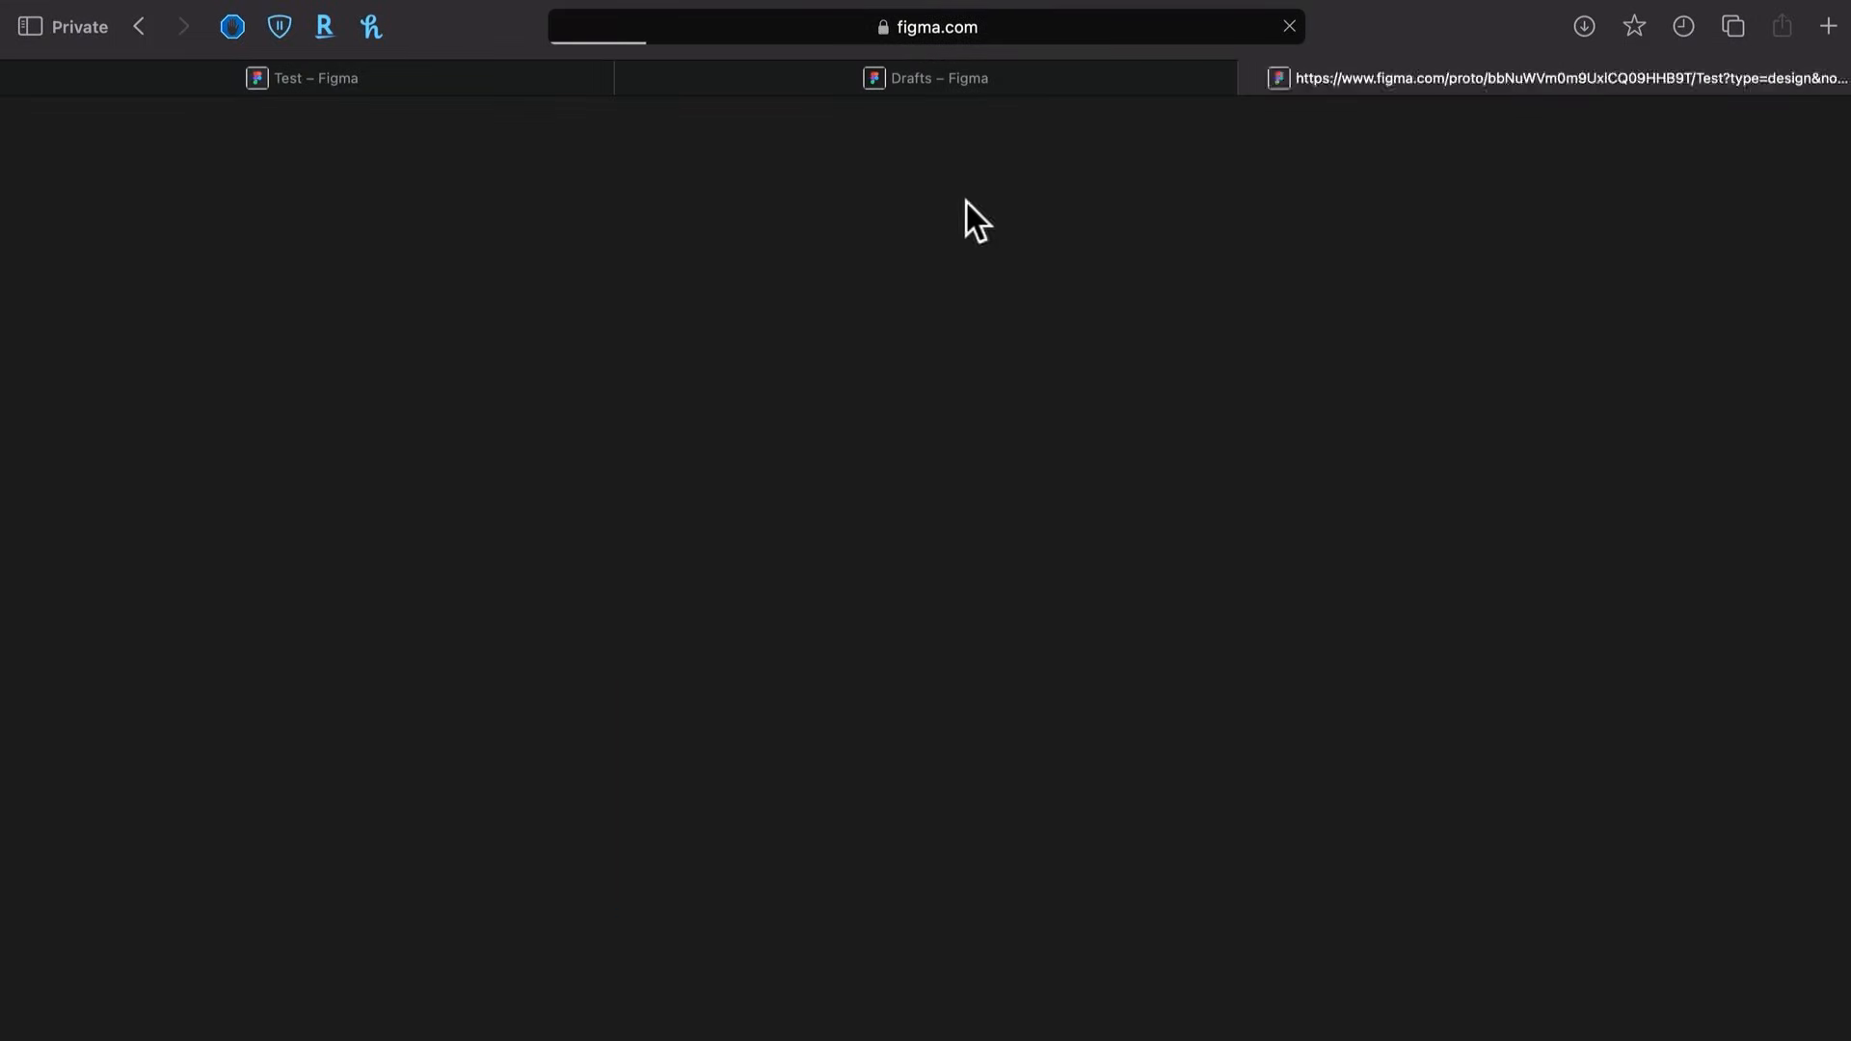
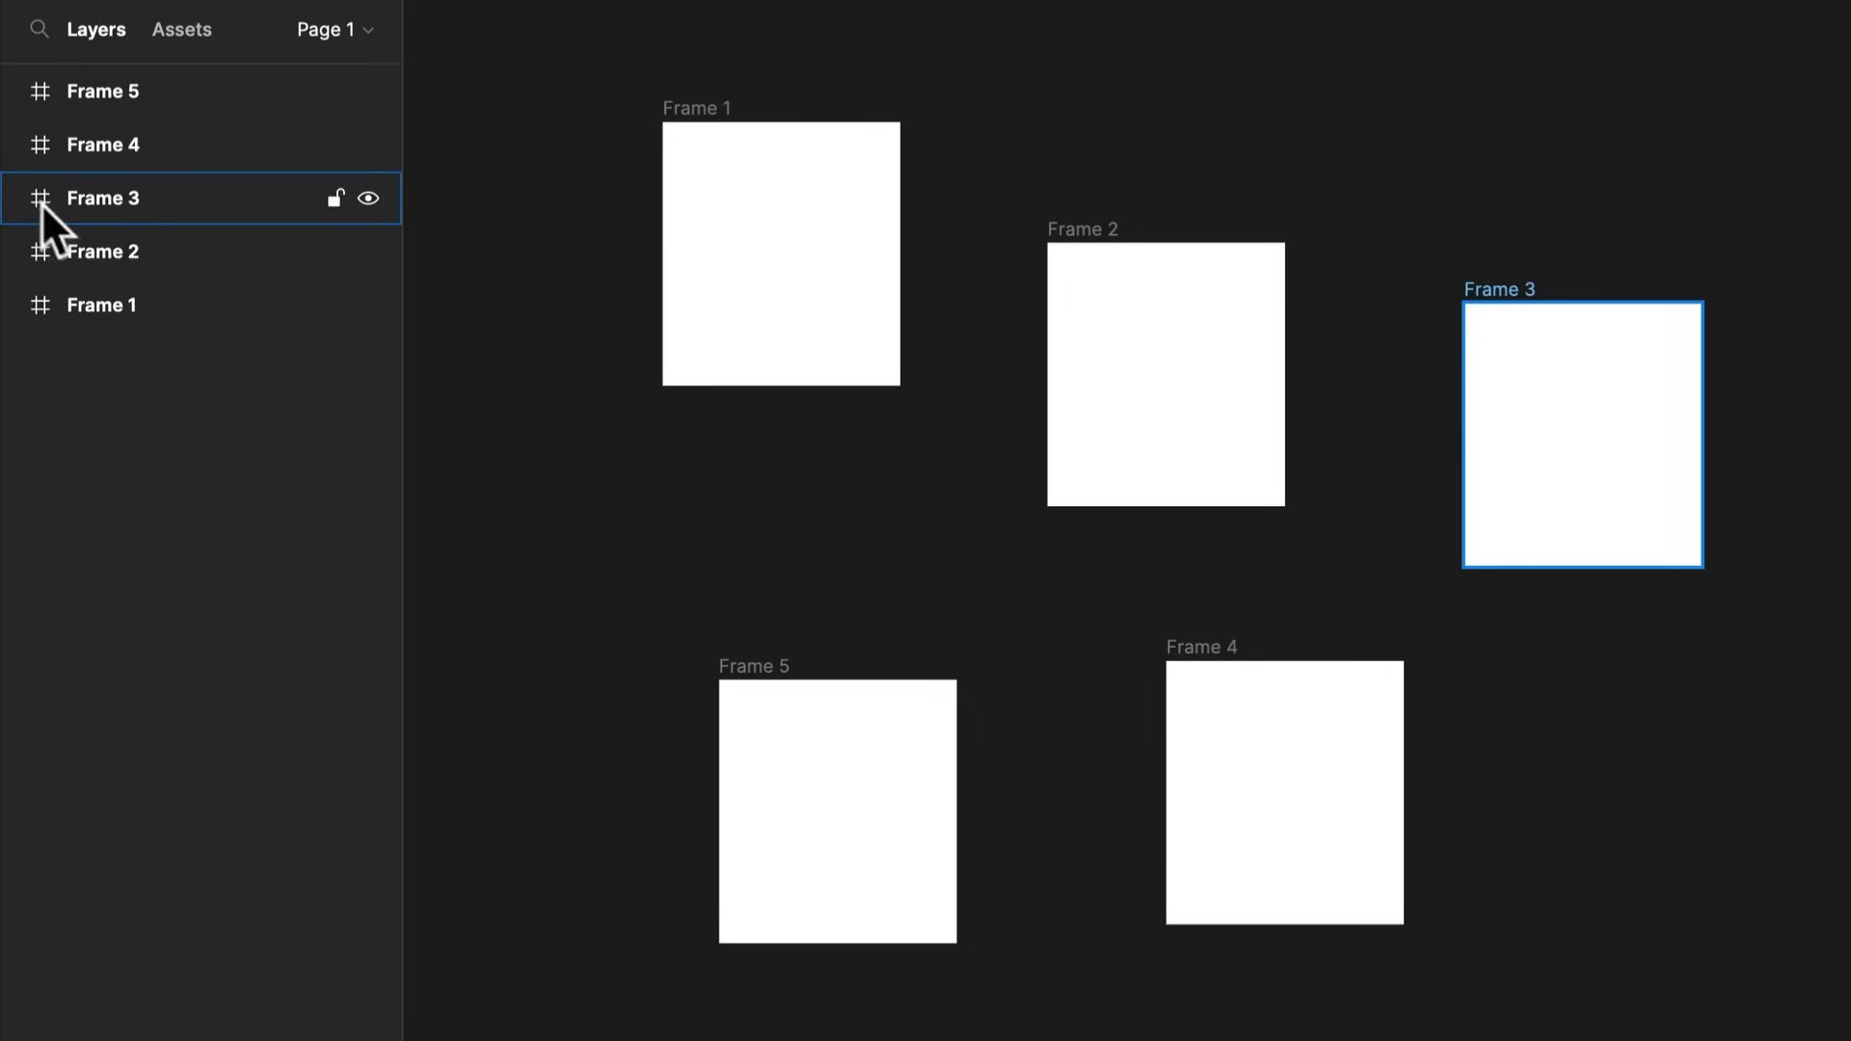
# Try moving Frame 1 downward, undo the move, and add auto layout to the frame
pyautogui.click(825, 270)
pyautogui.moveTo(813, 229); pyautogui.dragTo(818, 526)
pyautogui.hotkey('ctrl', 'z')
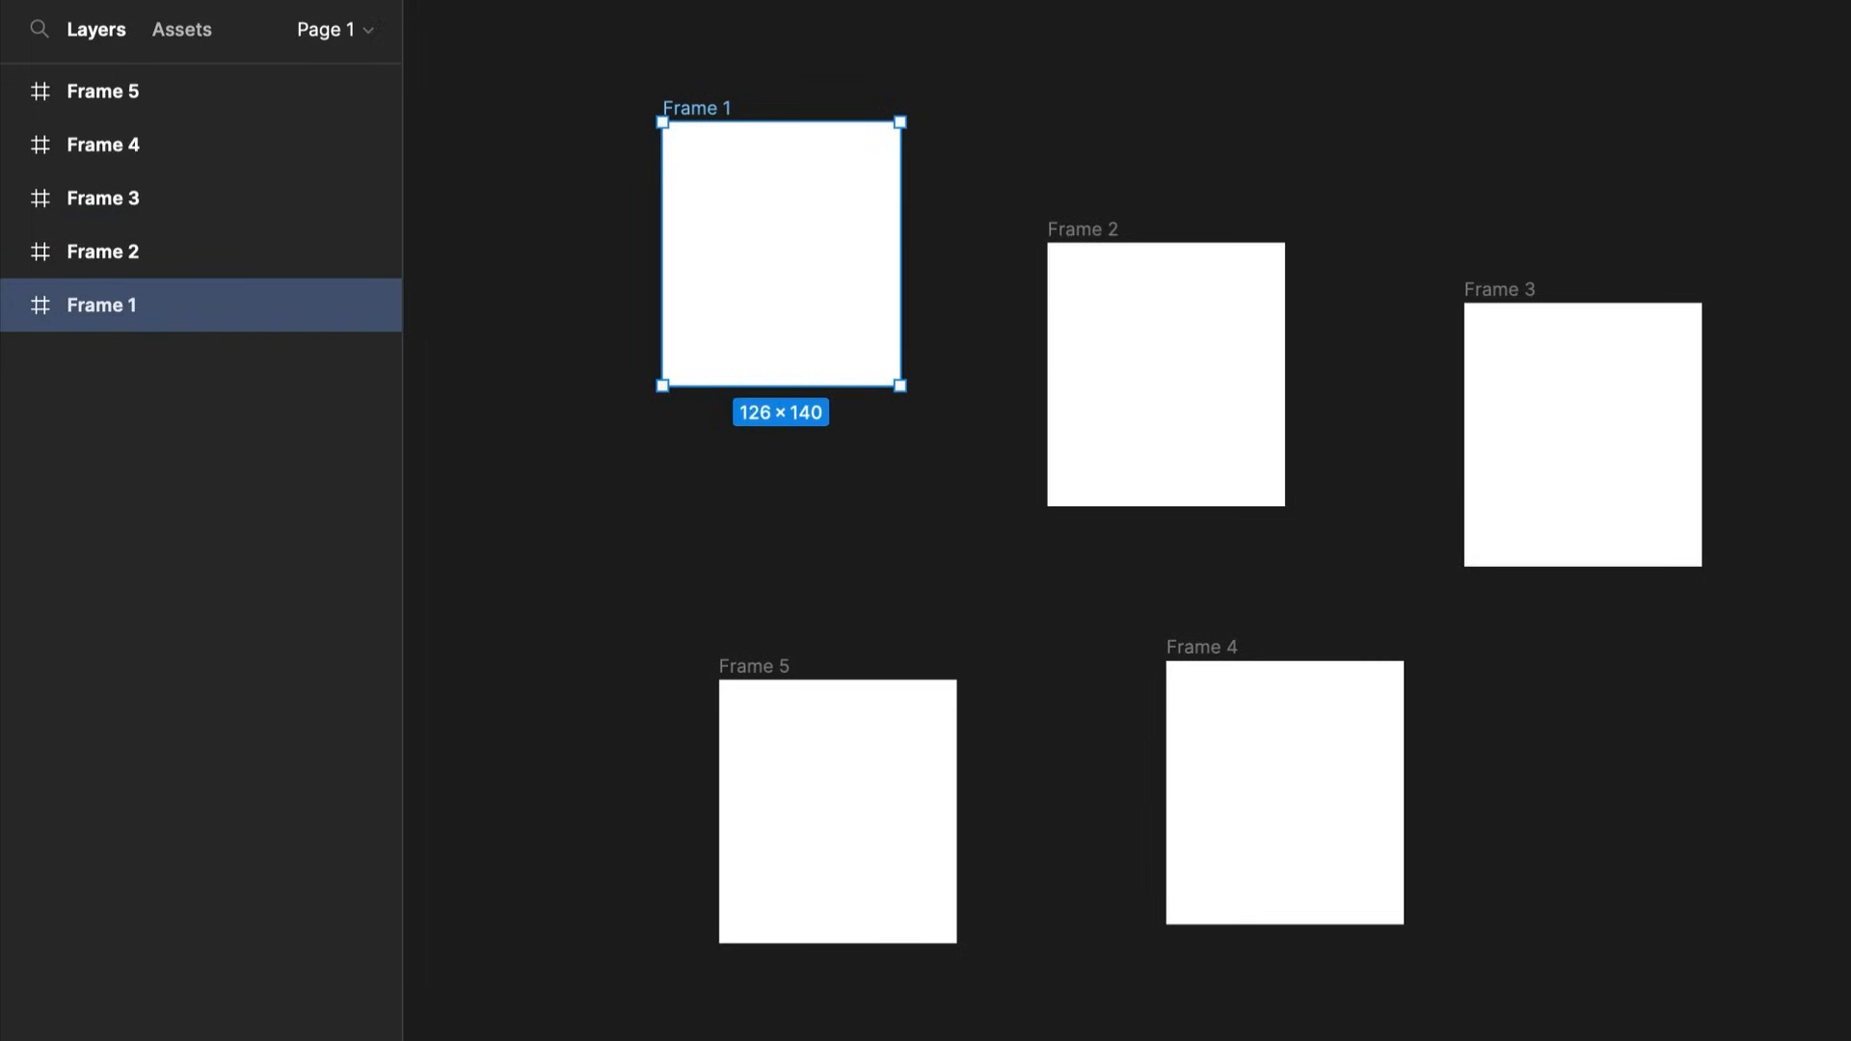
pyautogui.hotkey('shift', 'a')
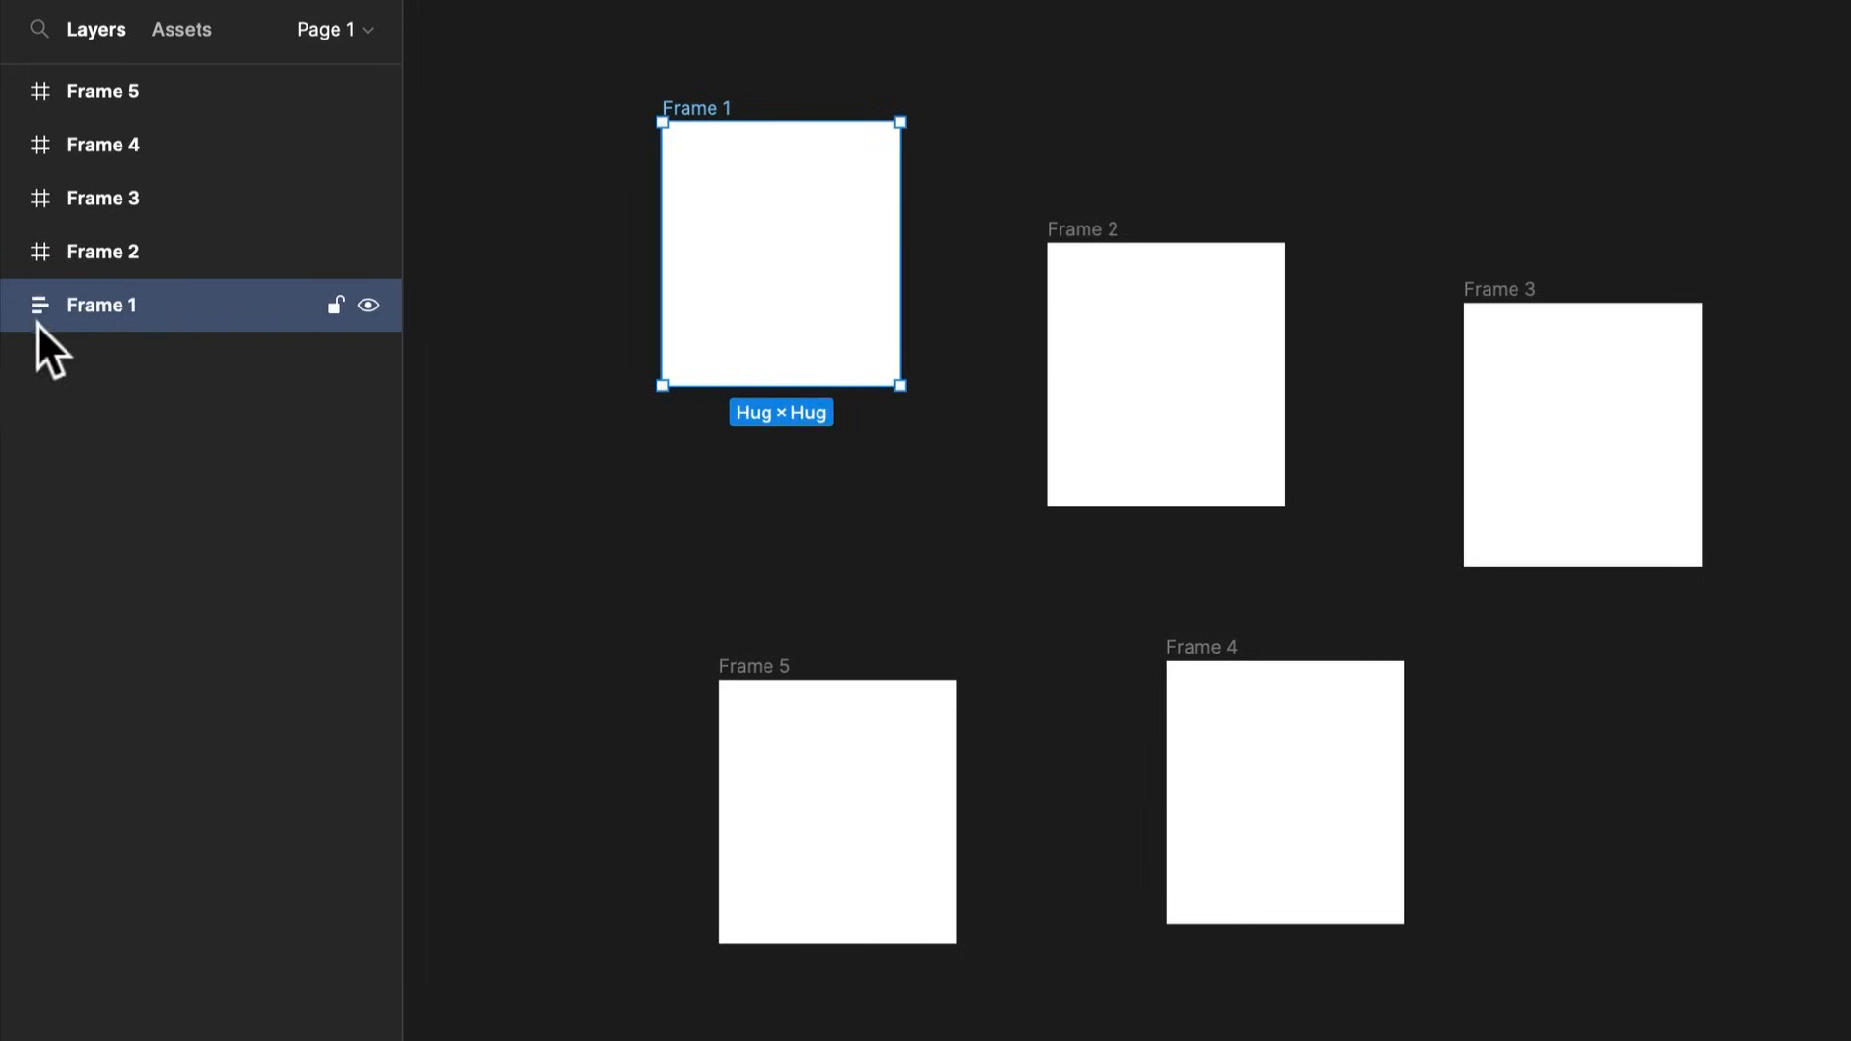
# Draw a rectangle about 91 × 91 below Frame 1 and an ellipse about 67 × 67 beside it
pyautogui.click(577, 497)
pyautogui.moveTo(566, 464); pyautogui.dragTo(739, 634)
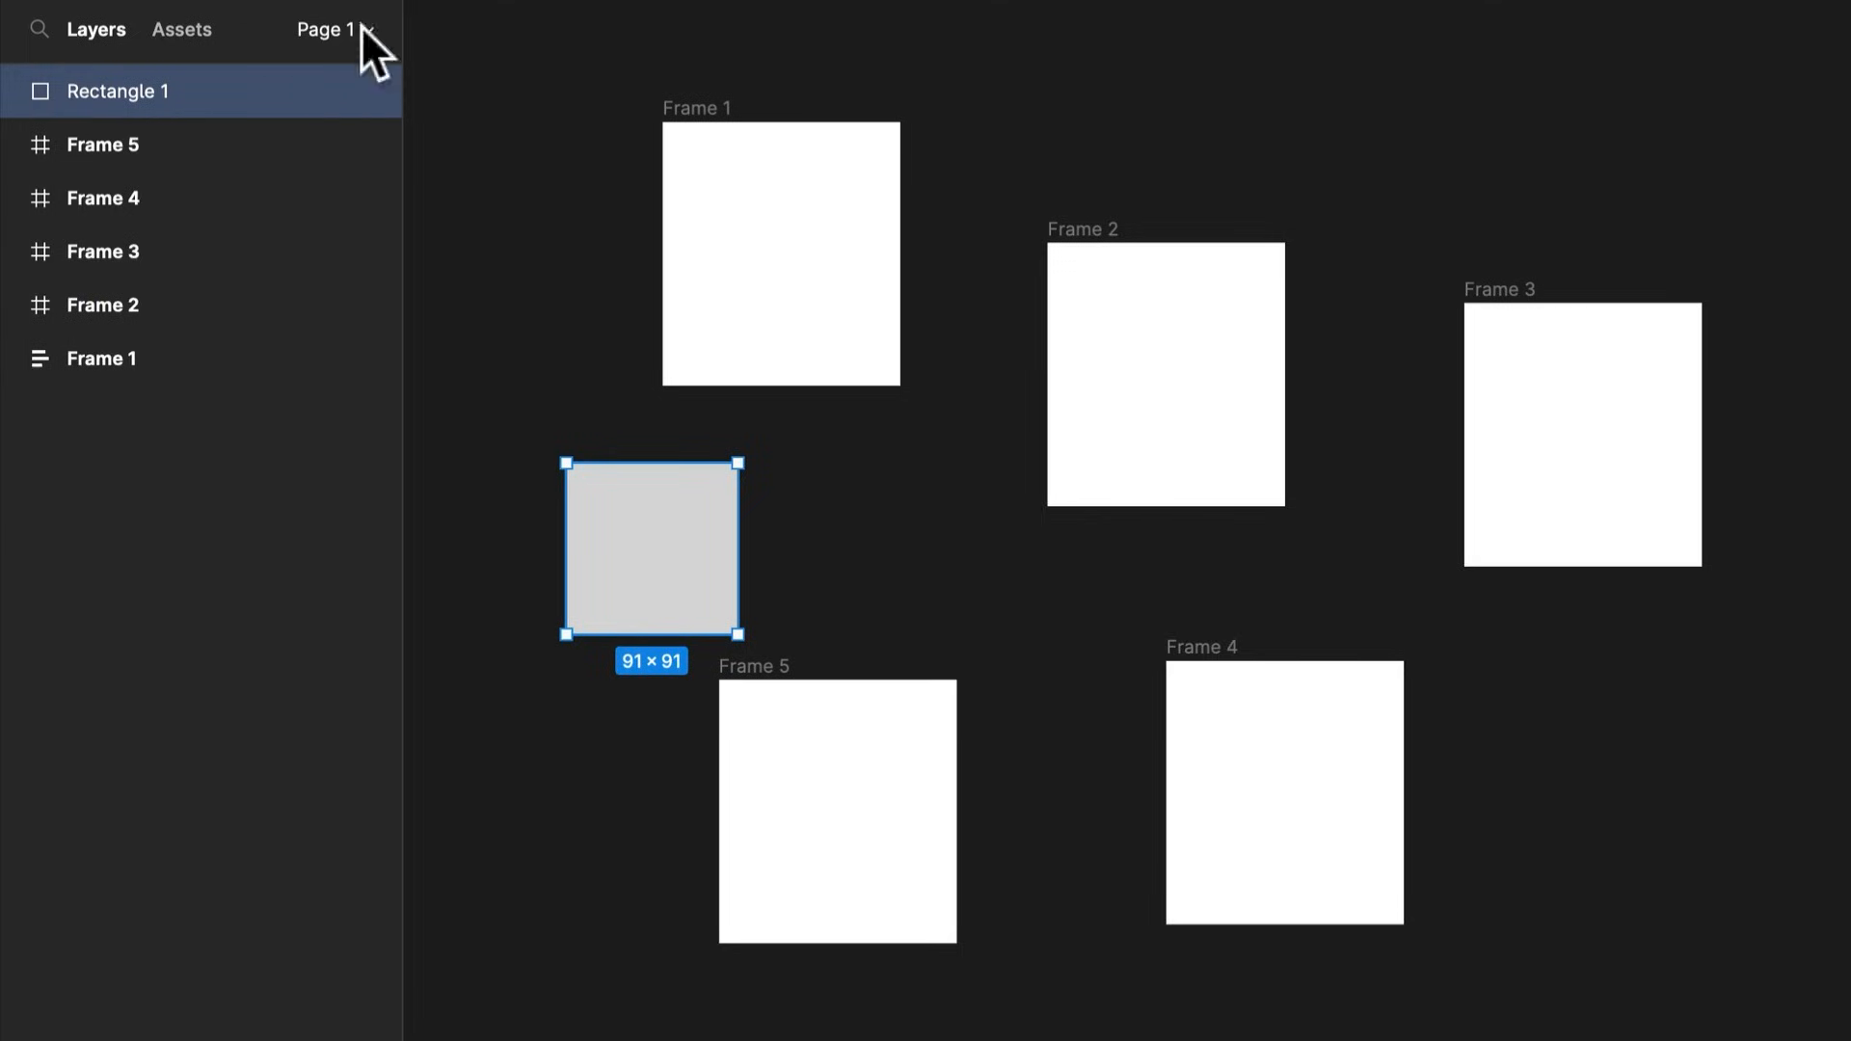
pyautogui.press('o')
pyautogui.moveTo(901, 506); pyautogui.dragTo(1022, 622)
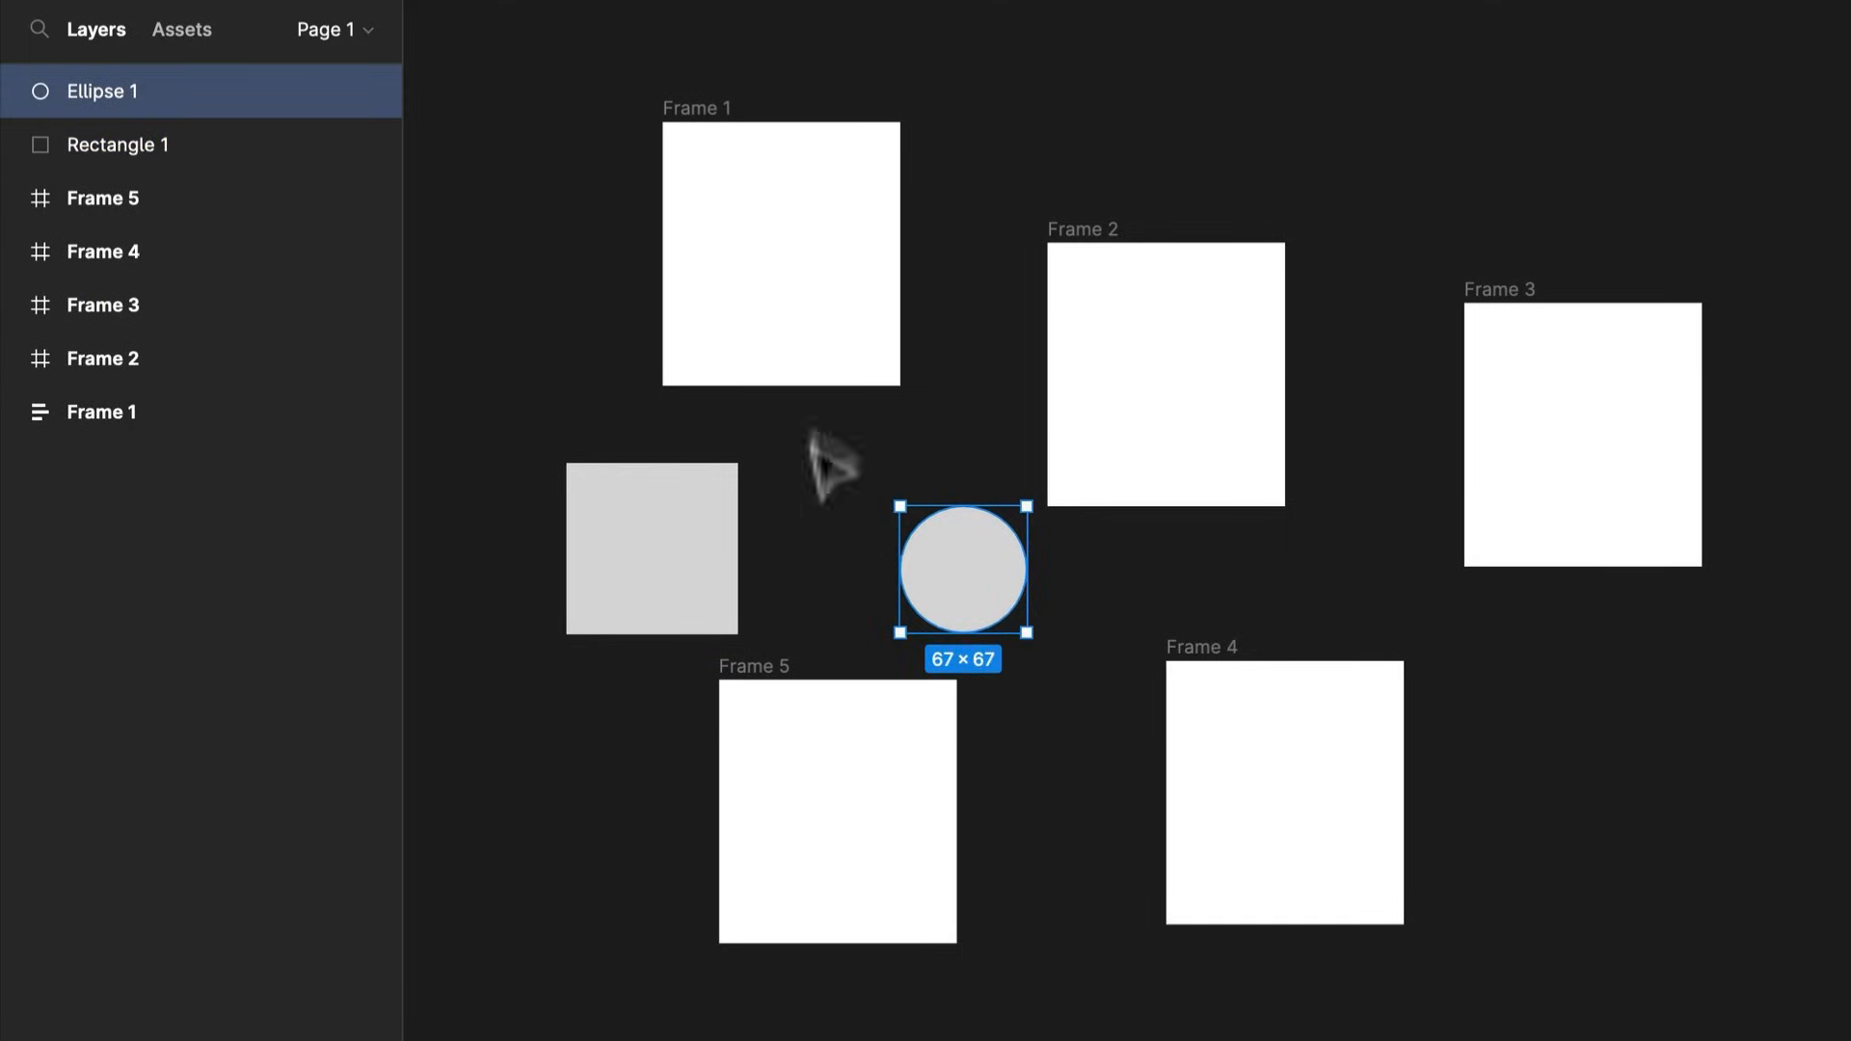
# Move the ellipse closer to the rectangle, just below Frame 1, and clear the selection
pyautogui.click(826, 458)
pyautogui.moveTo(978, 577); pyautogui.dragTo(857, 494)
pyautogui.click(1030, 620)
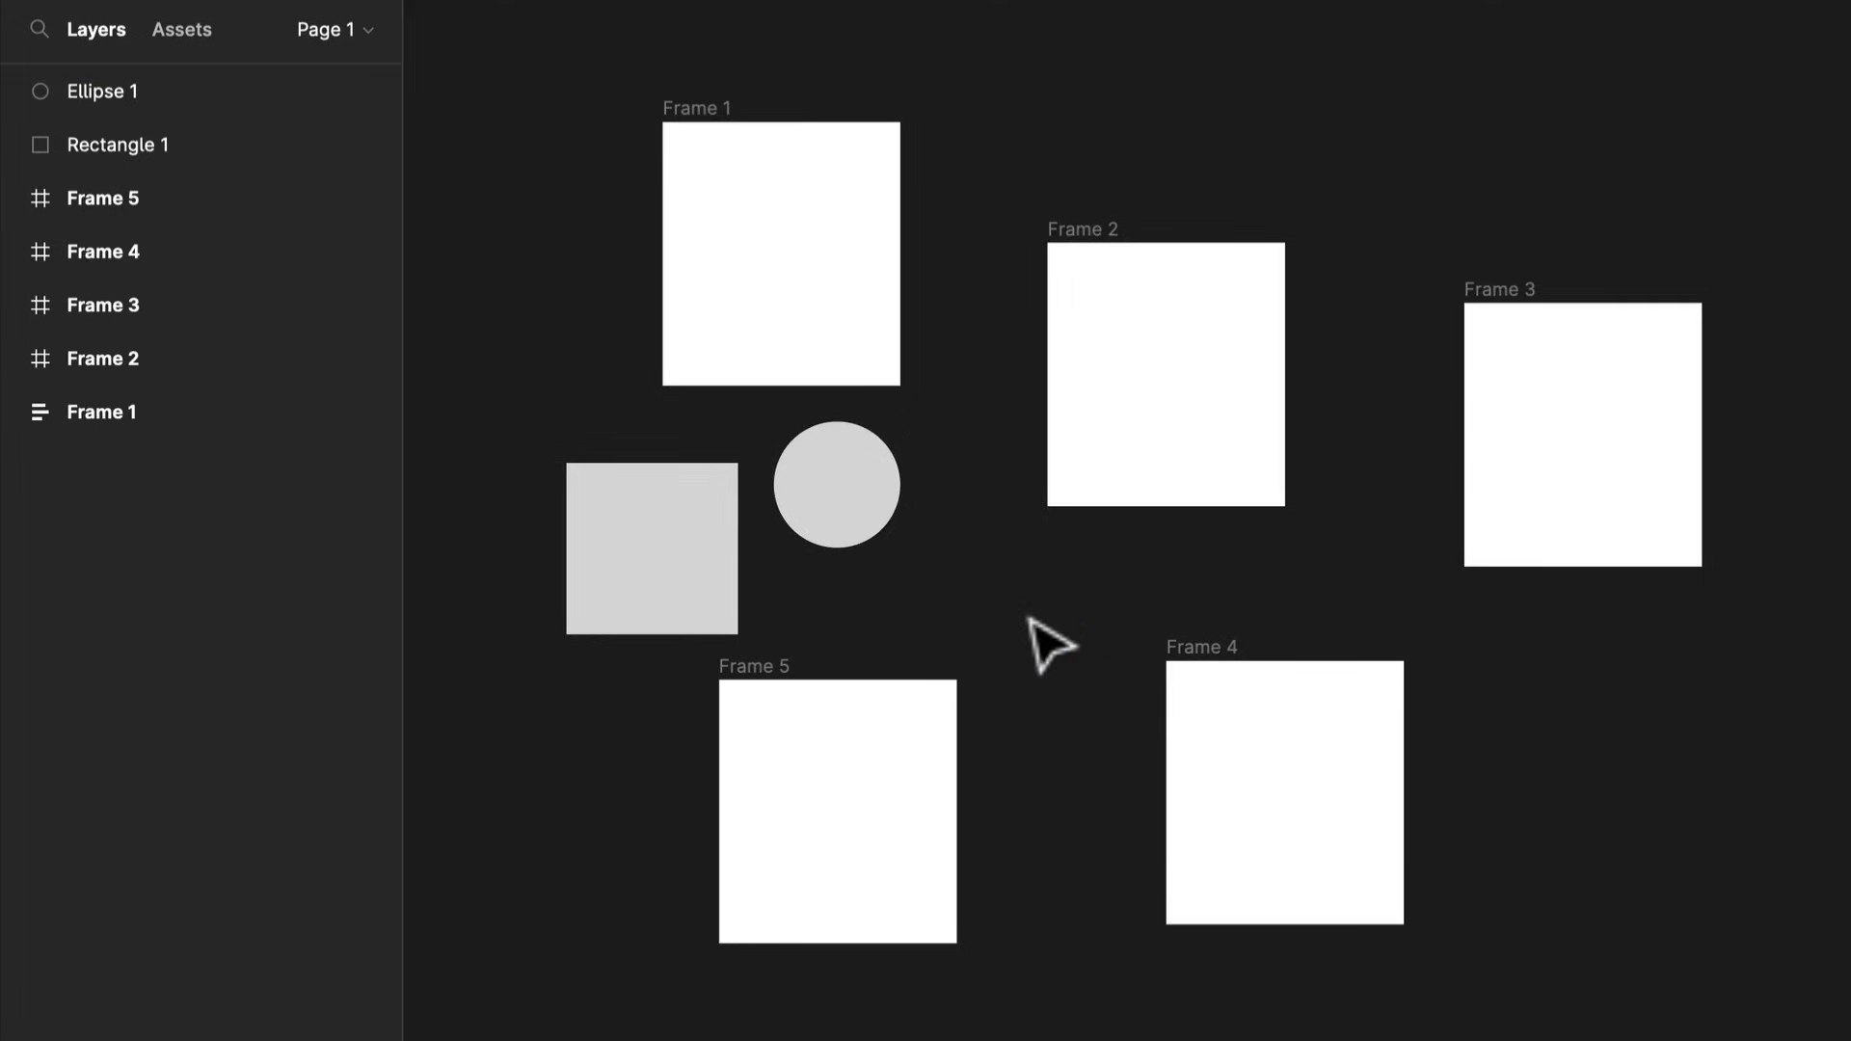
# Add a text layer reading "sddasdasda" on the empty canvas between Frame 2 and Frame 5
pyautogui.click(1006, 595)
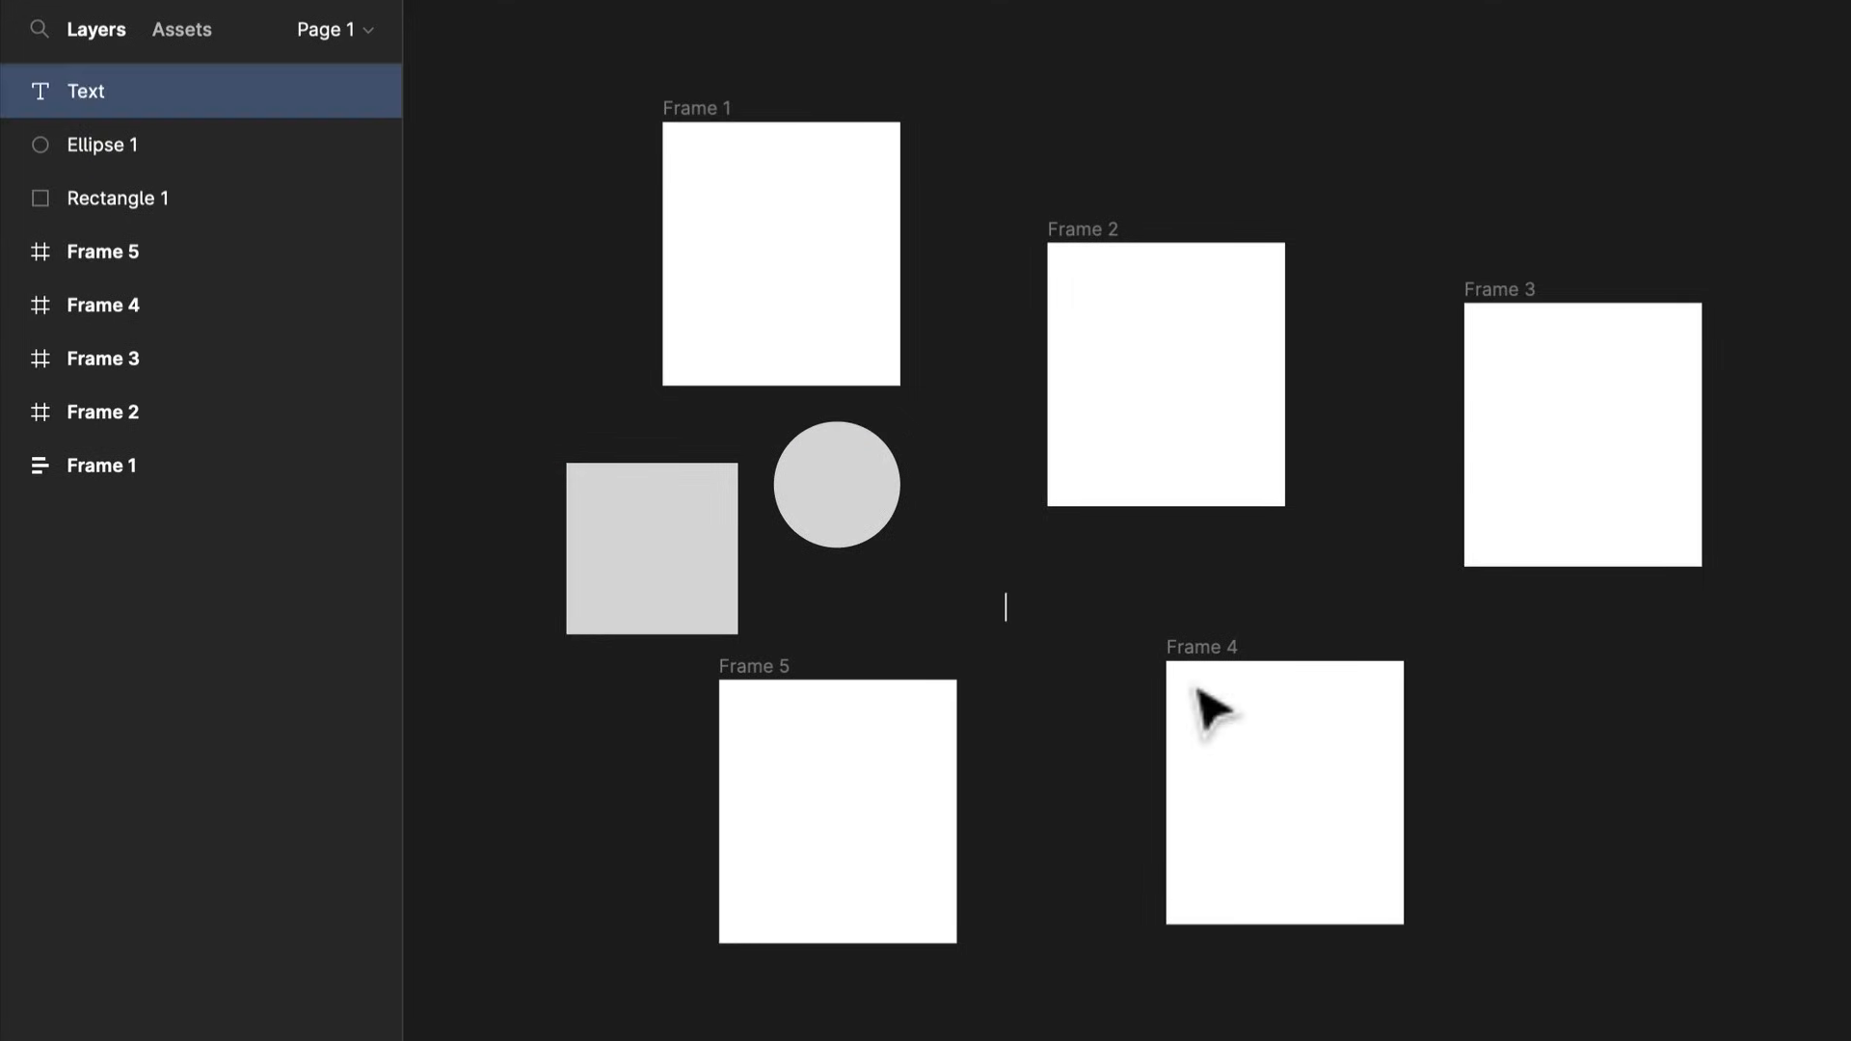
pyautogui.write('sddasdasda')
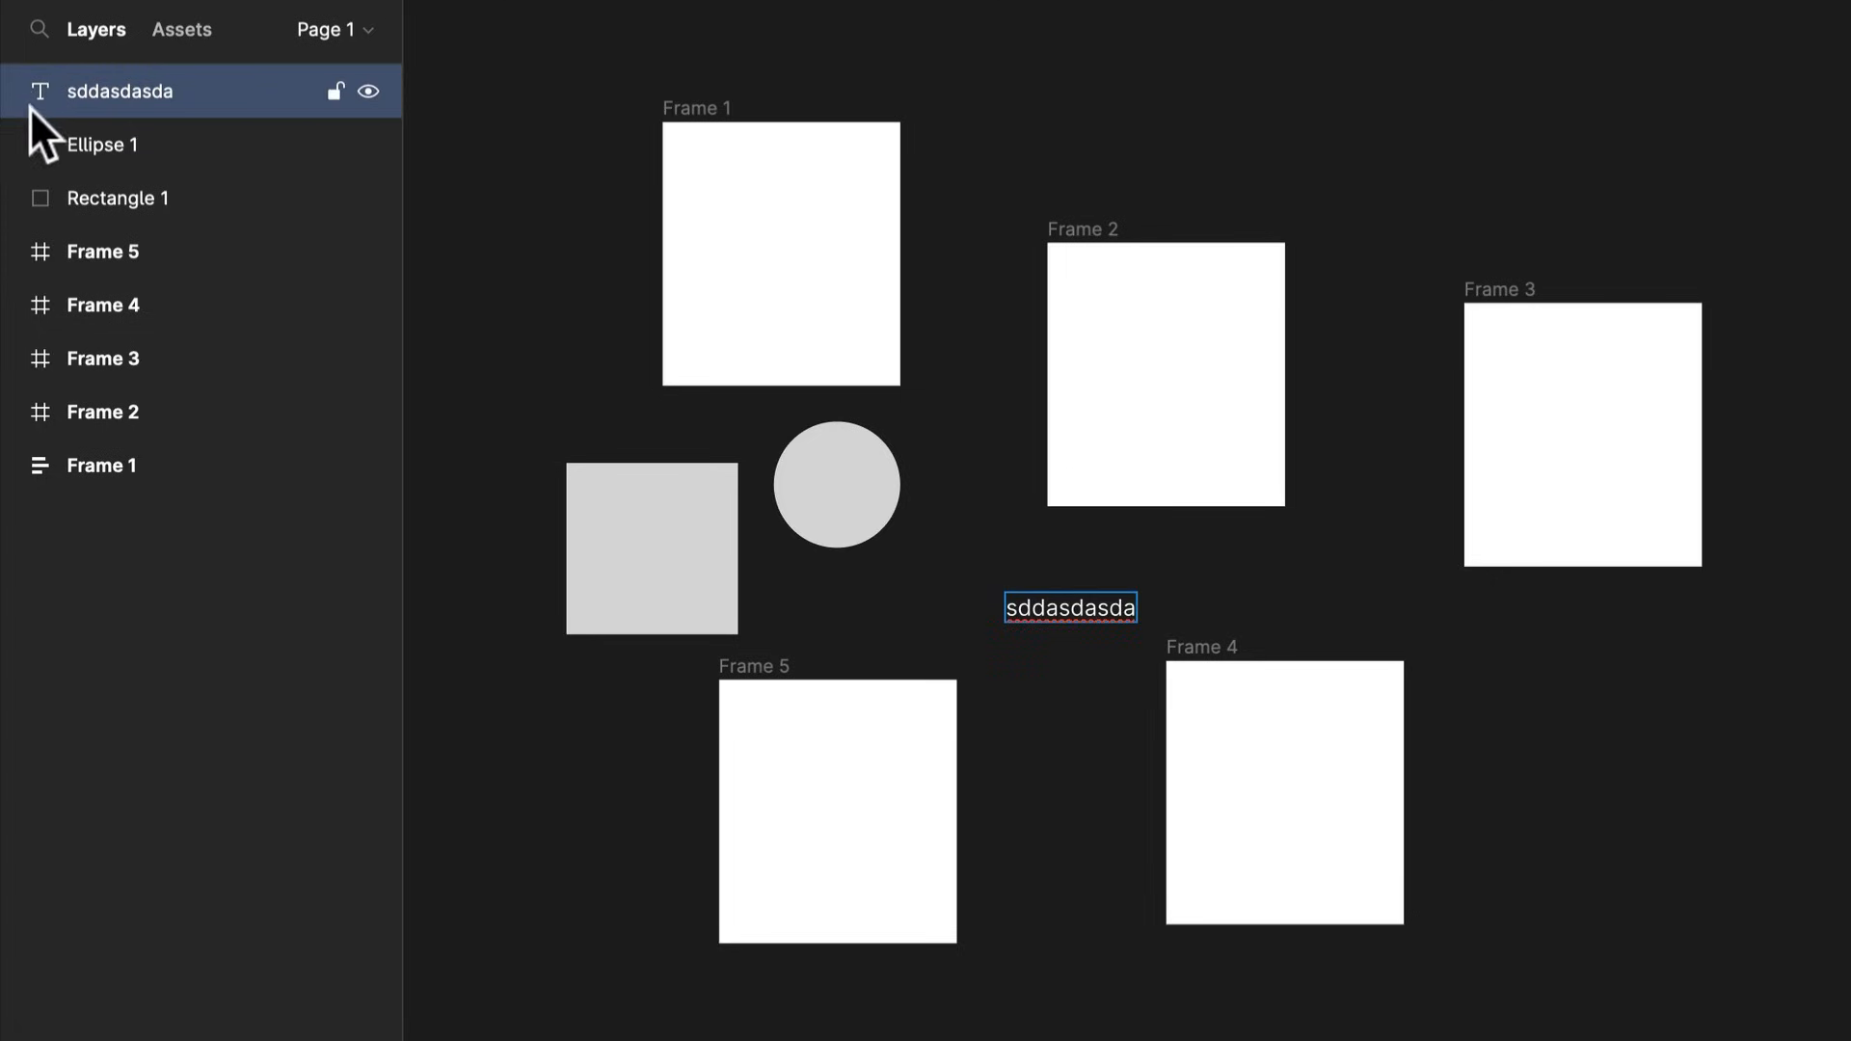
pyautogui.press('Escape')
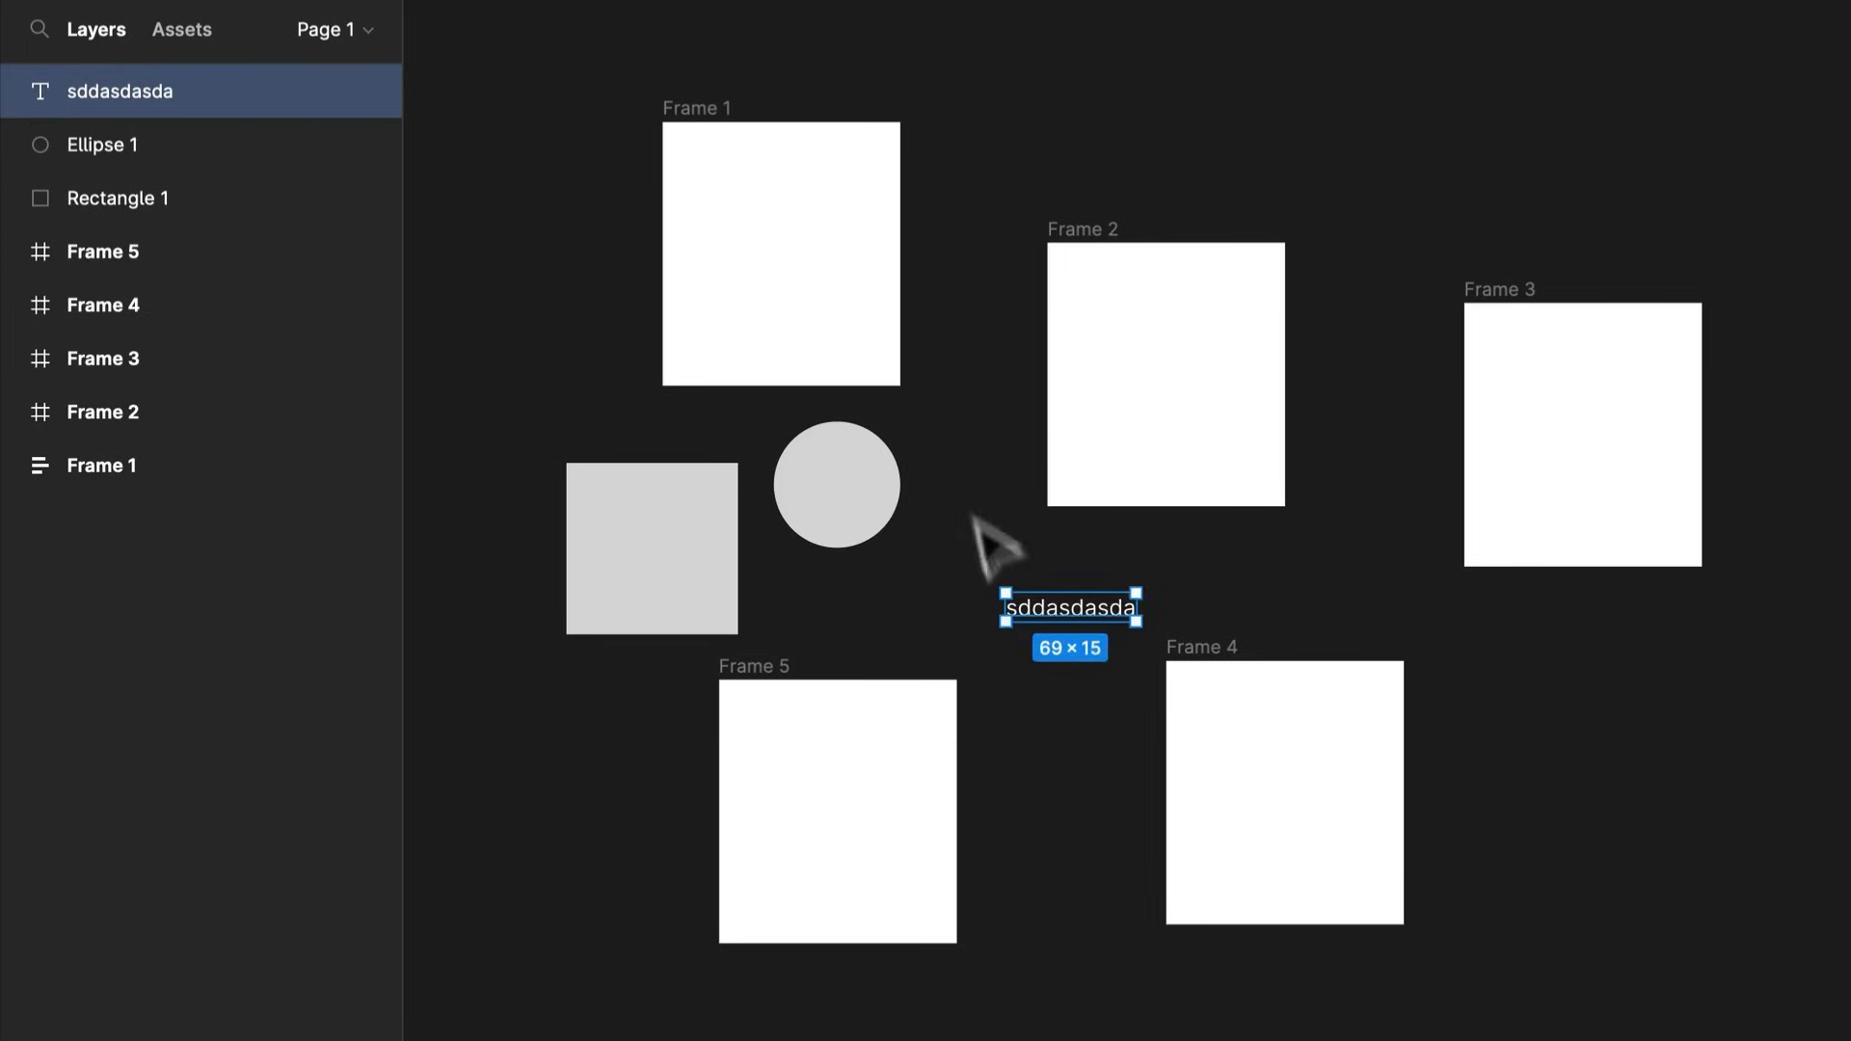
# Move the ellipse into the auto layout Frame 1
pyautogui.moveTo(859, 529); pyautogui.dragTo(774, 277)
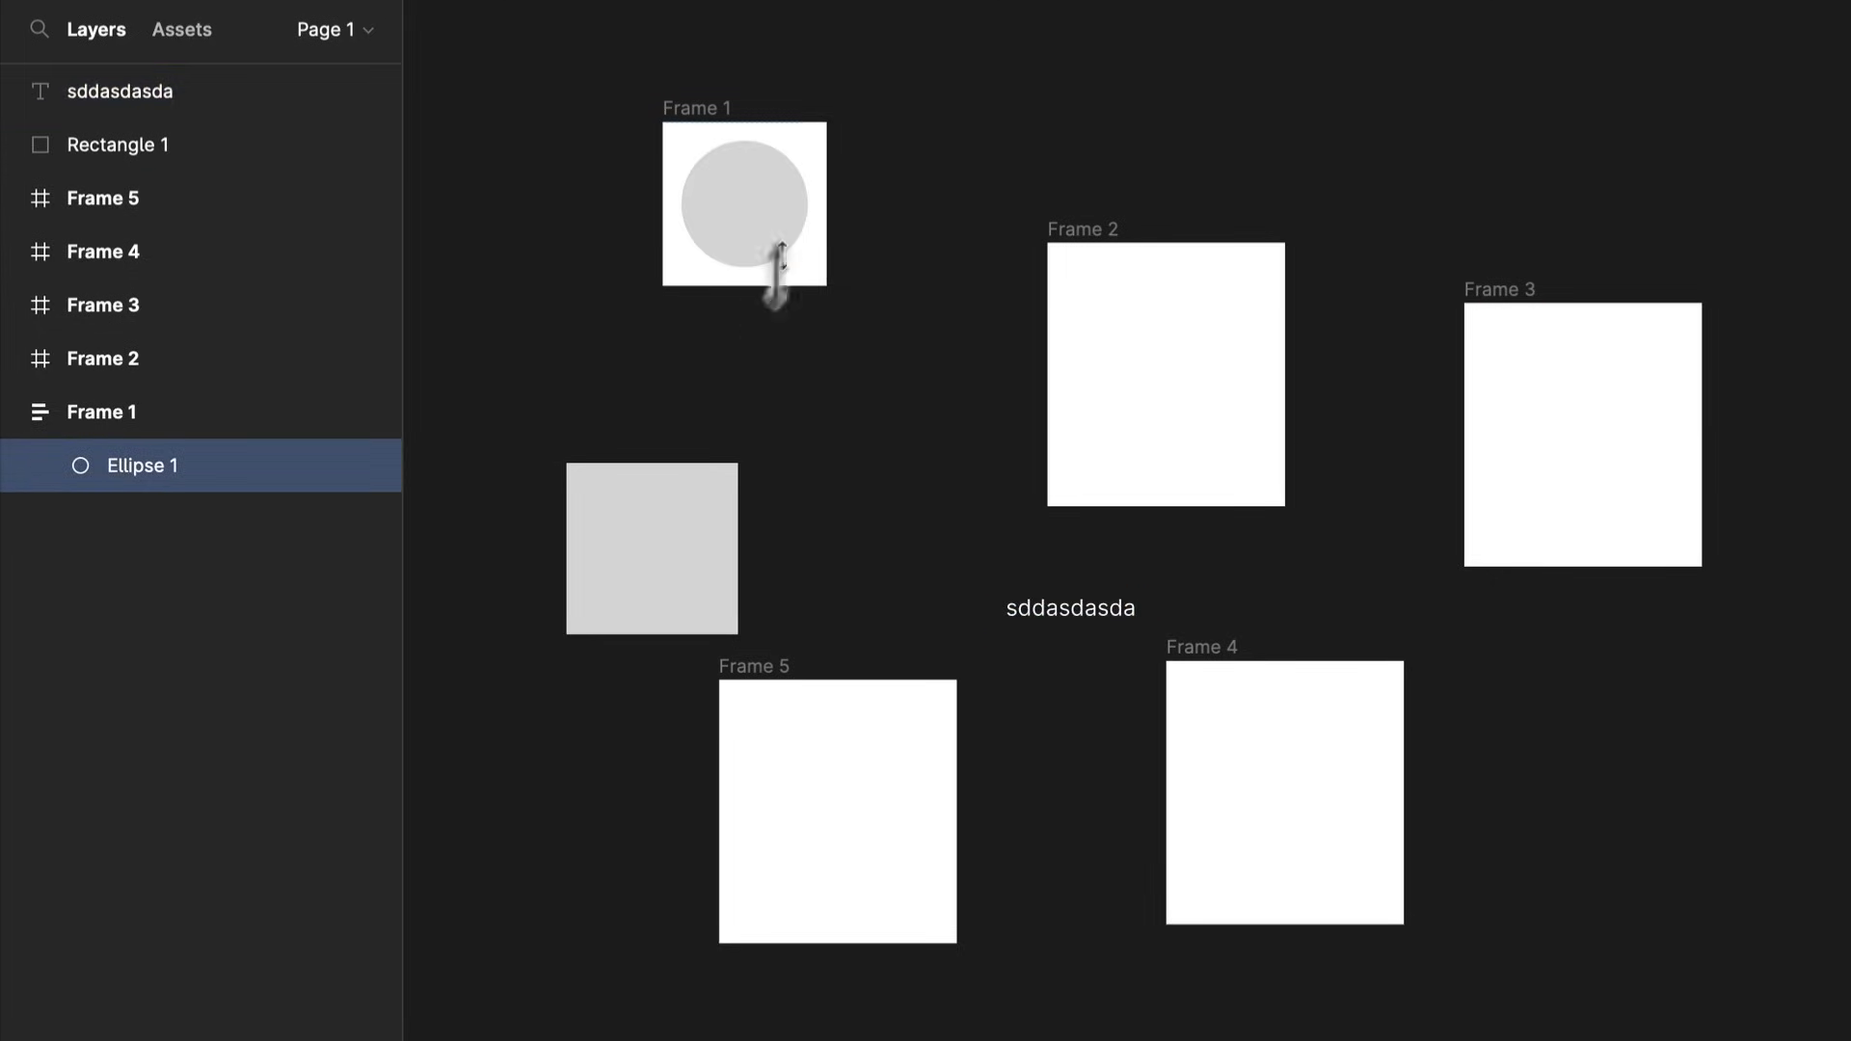
# Move the "sddasdasda" text into the auto layout Frame 1 beneath the ellipse, and select the Ellipse 1 layer
pyautogui.click(1066, 605)
pyautogui.moveTo(800, 429); pyautogui.dragTo(661, 289)
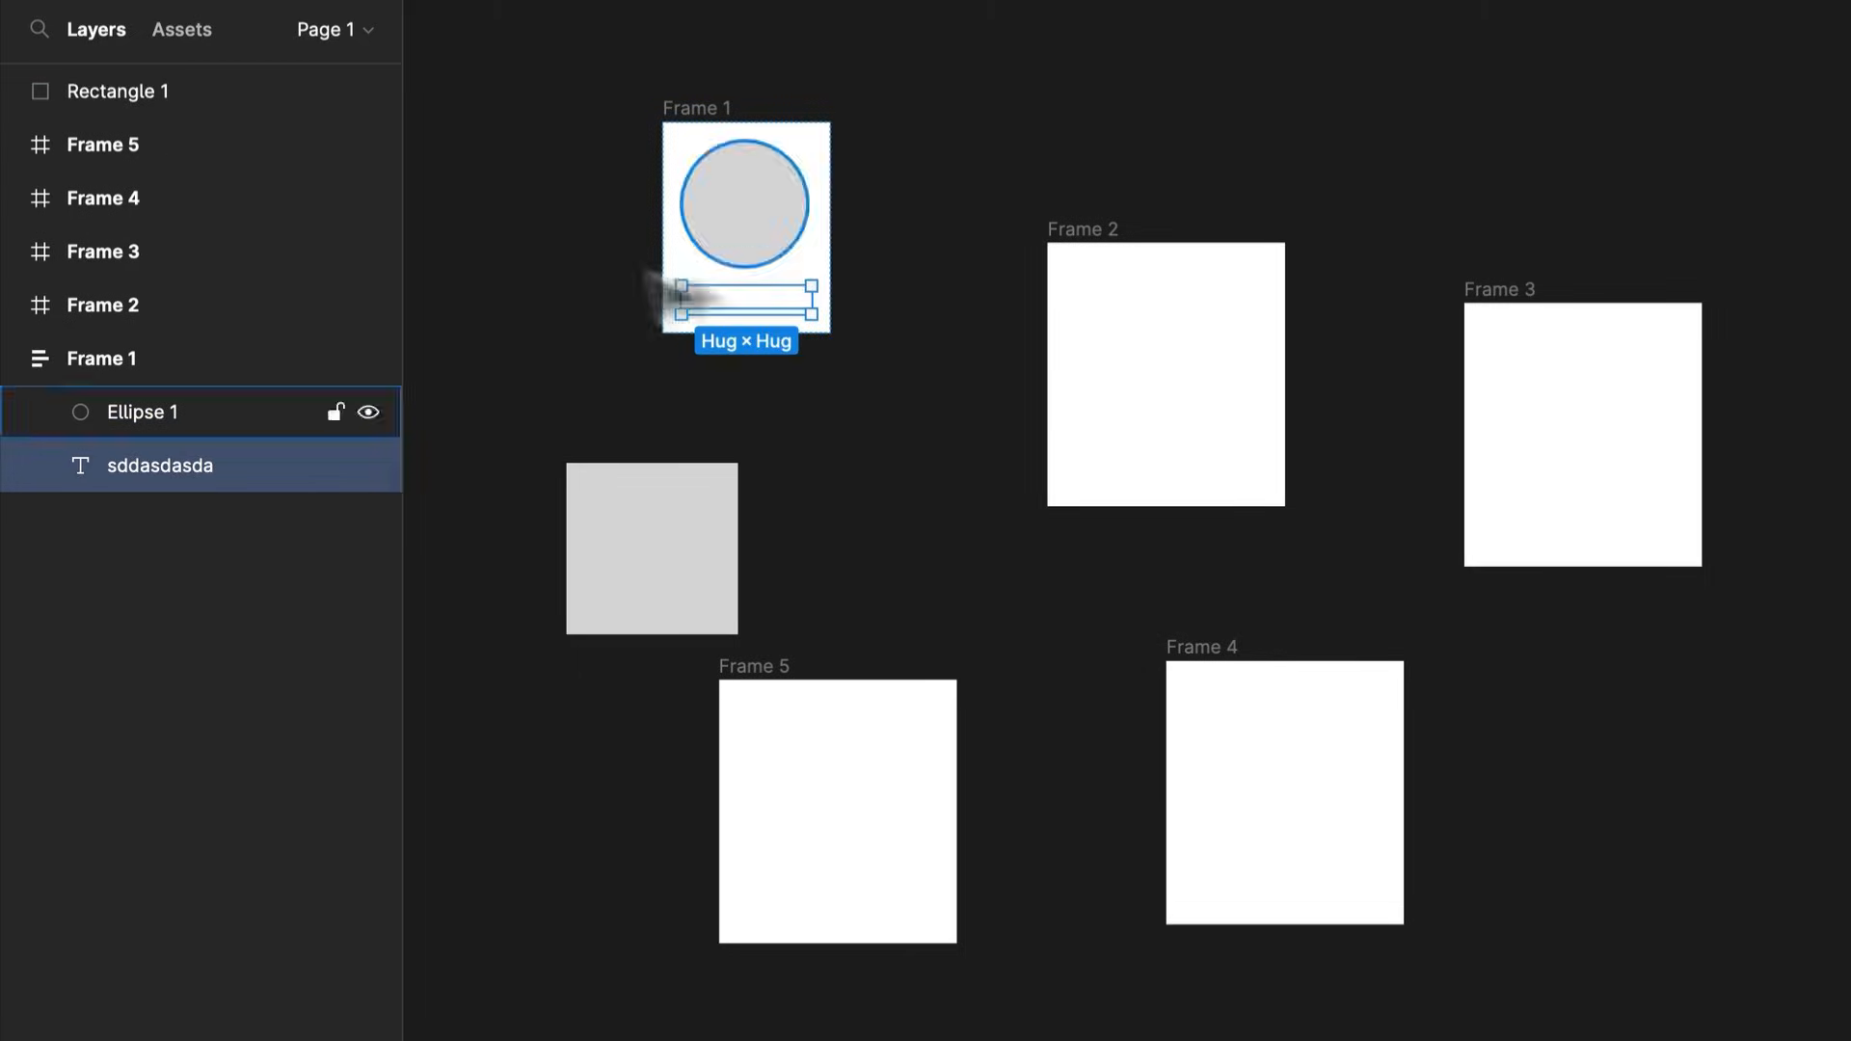
pyautogui.click(126, 374)
pyautogui.click(125, 401)
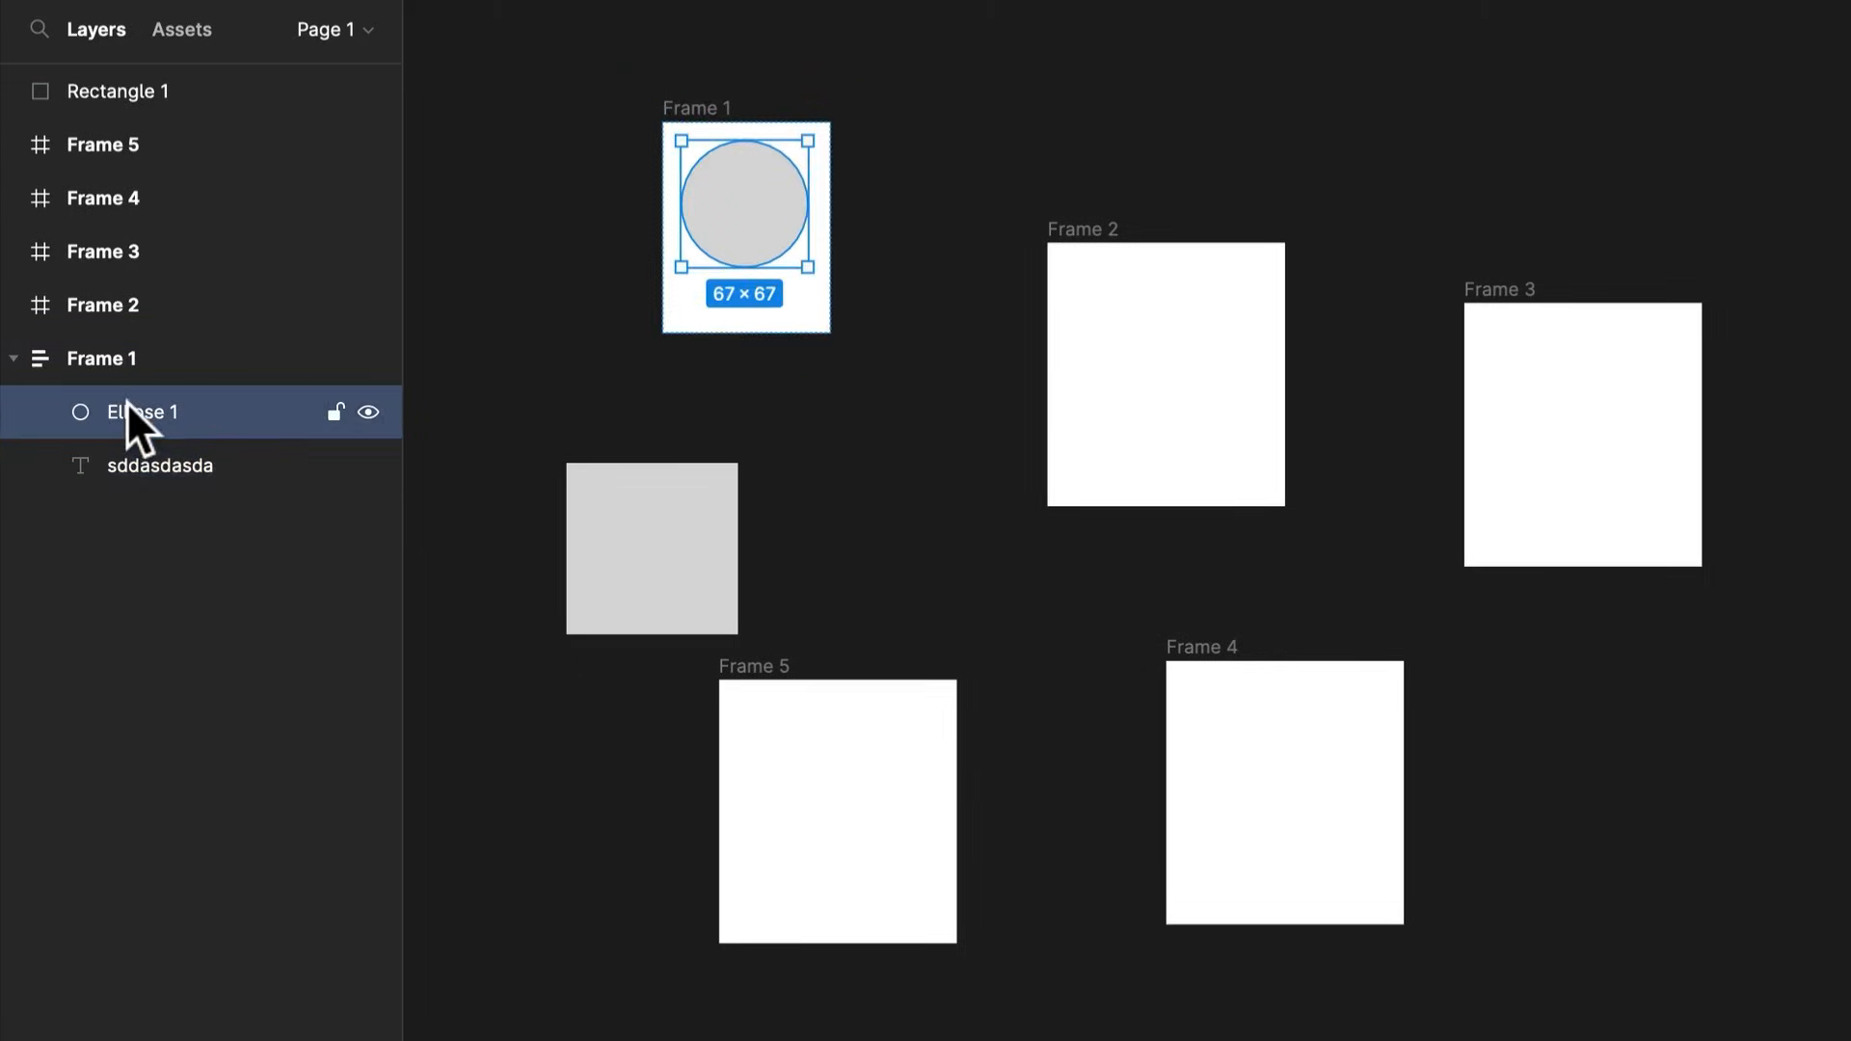
# Turn the "sddasdasda" text layer in Frame 1 into a component and expand its group among the local components
pyautogui.click(170, 467)
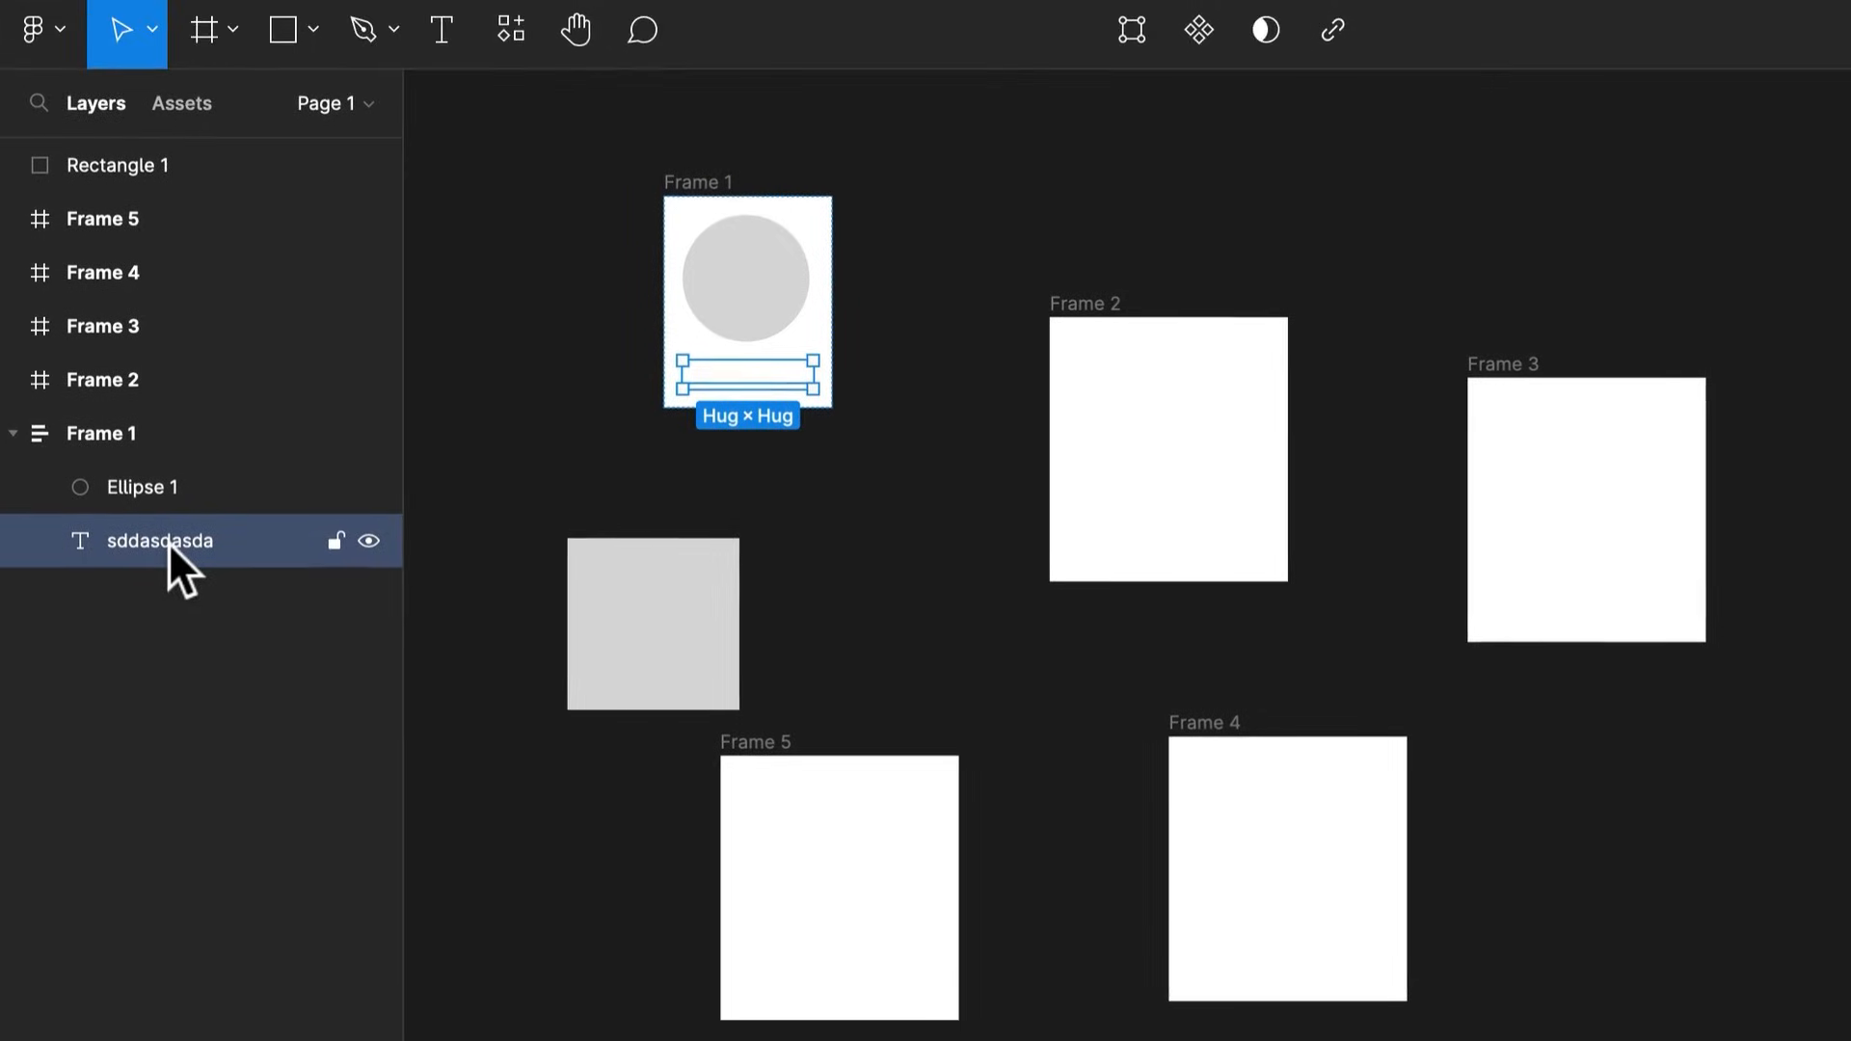
pyautogui.click(1200, 30)
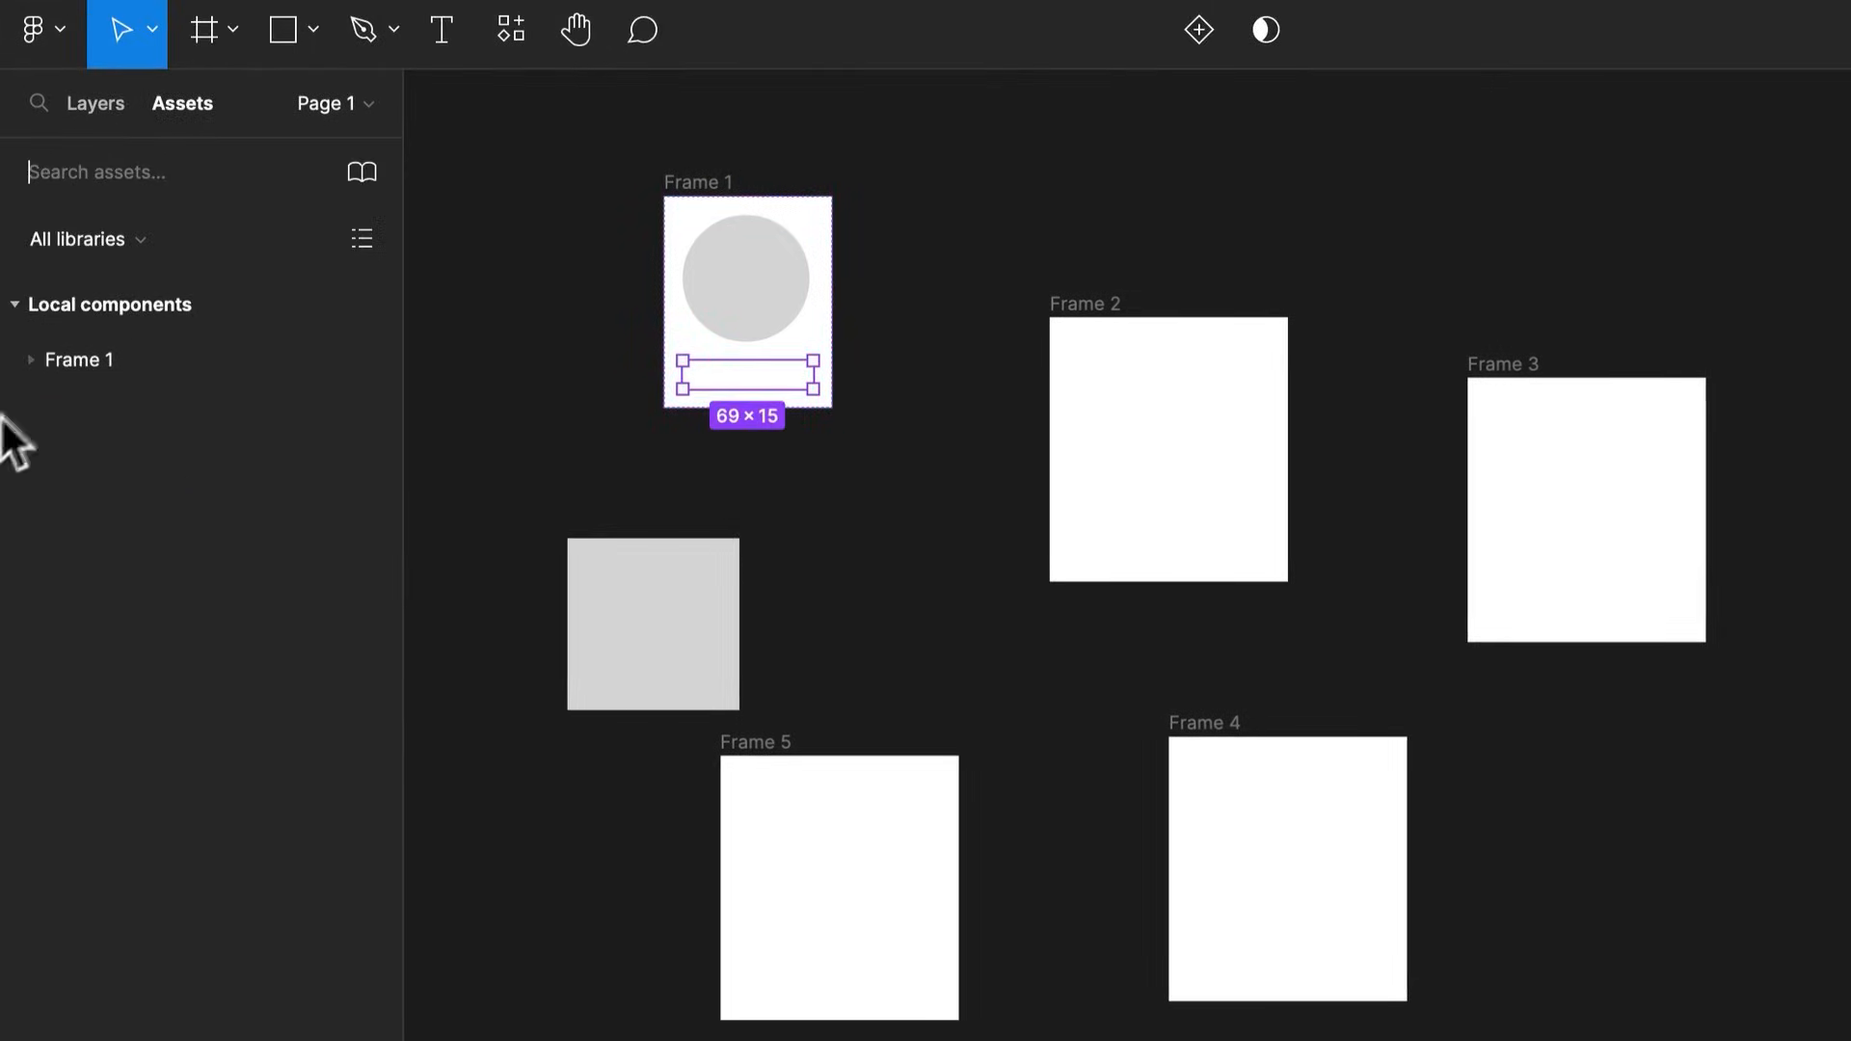
pyautogui.click(32, 360)
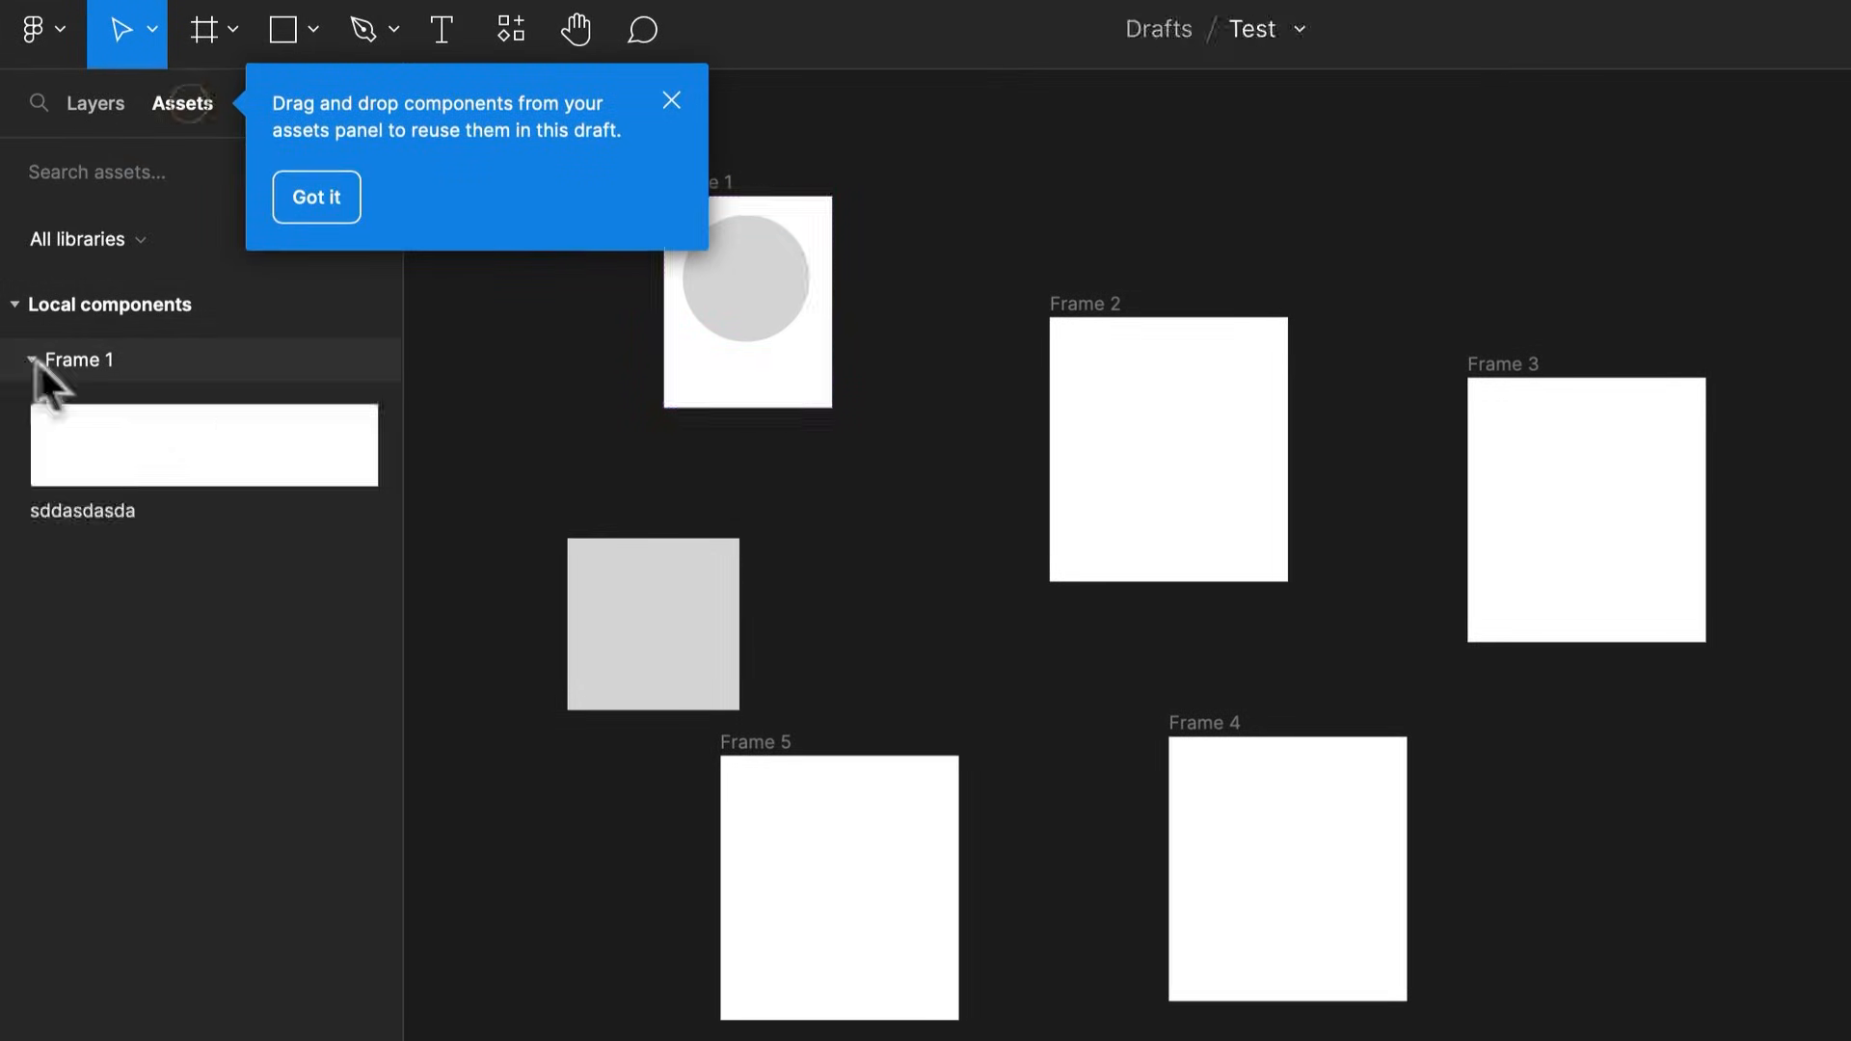
# Move the main "sddasdasda" component out to the canvas beside Frame 1's upper left, with an instance in its place inside Frame 1
pyautogui.moveTo(805, 397)
pyautogui.mouseDown()
pyautogui.moveTo(909, 537)
pyautogui.moveTo(768, 363)
pyautogui.moveTo(785, 366)
pyautogui.mouseUp()
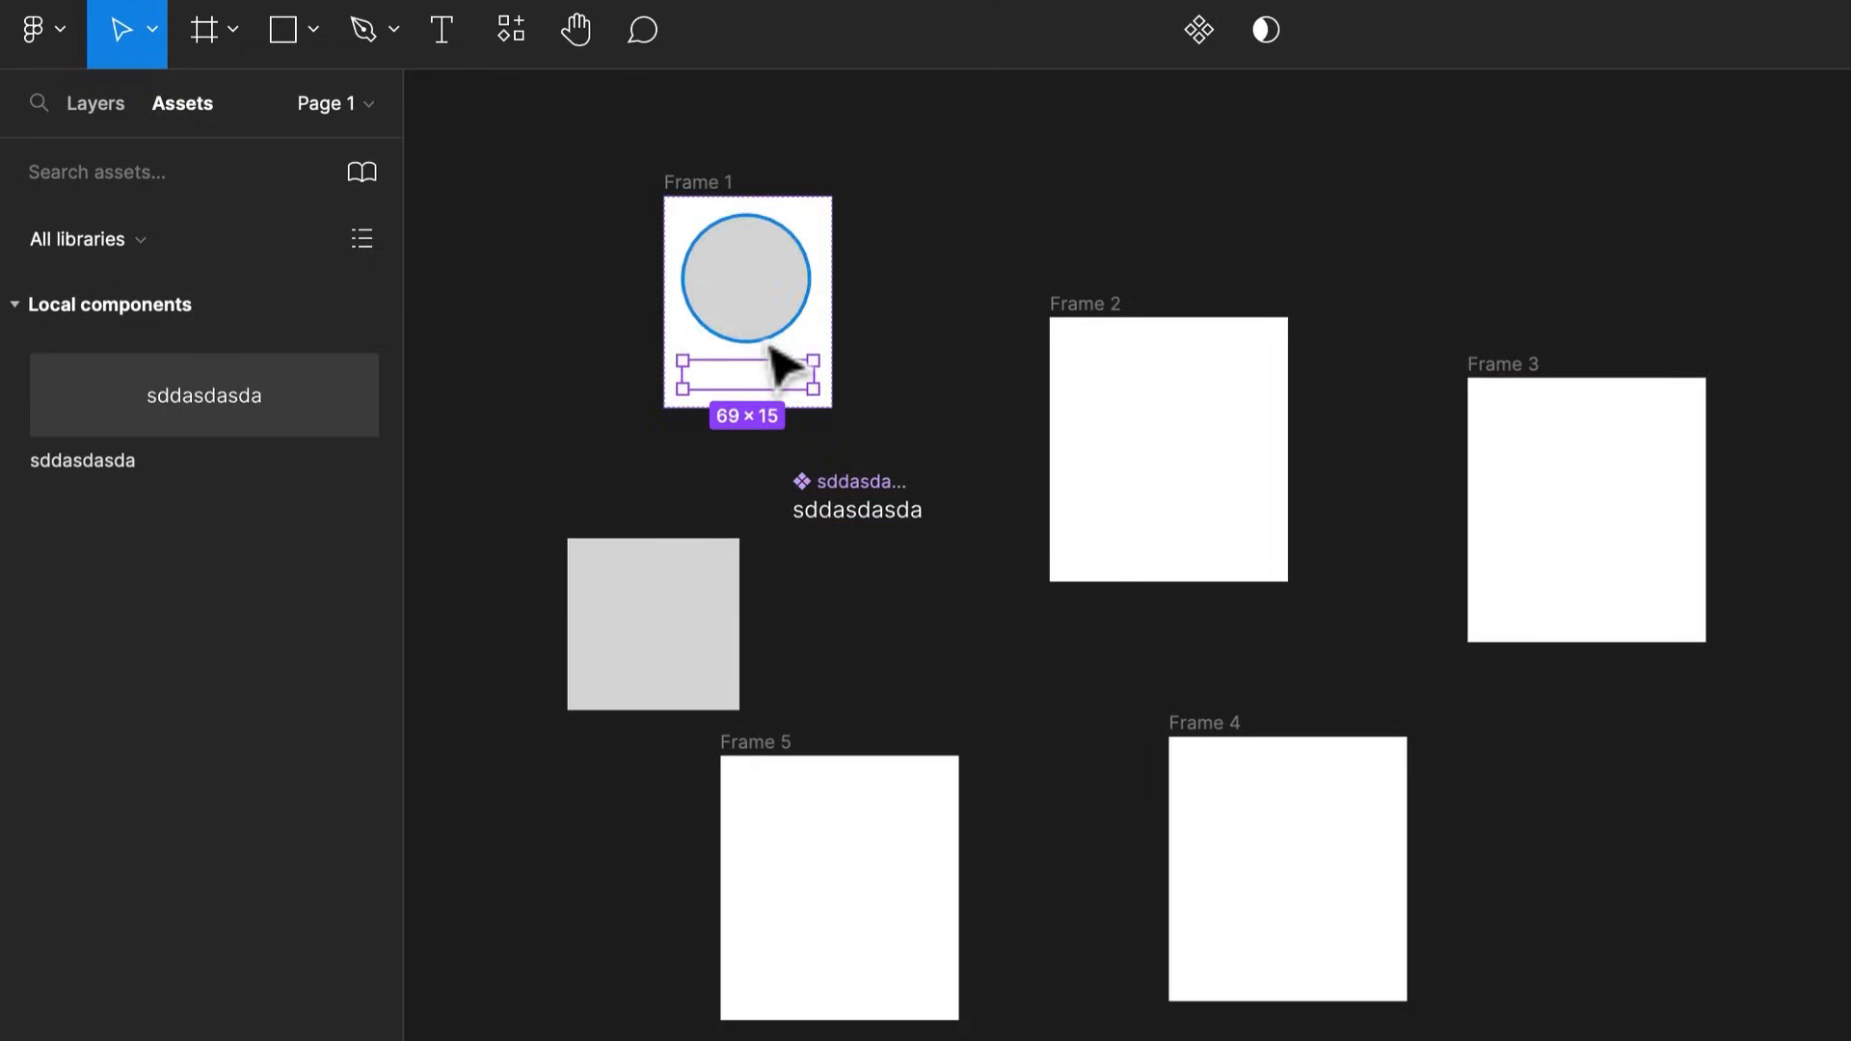
pyautogui.click(70, 102)
pyautogui.click(106, 433)
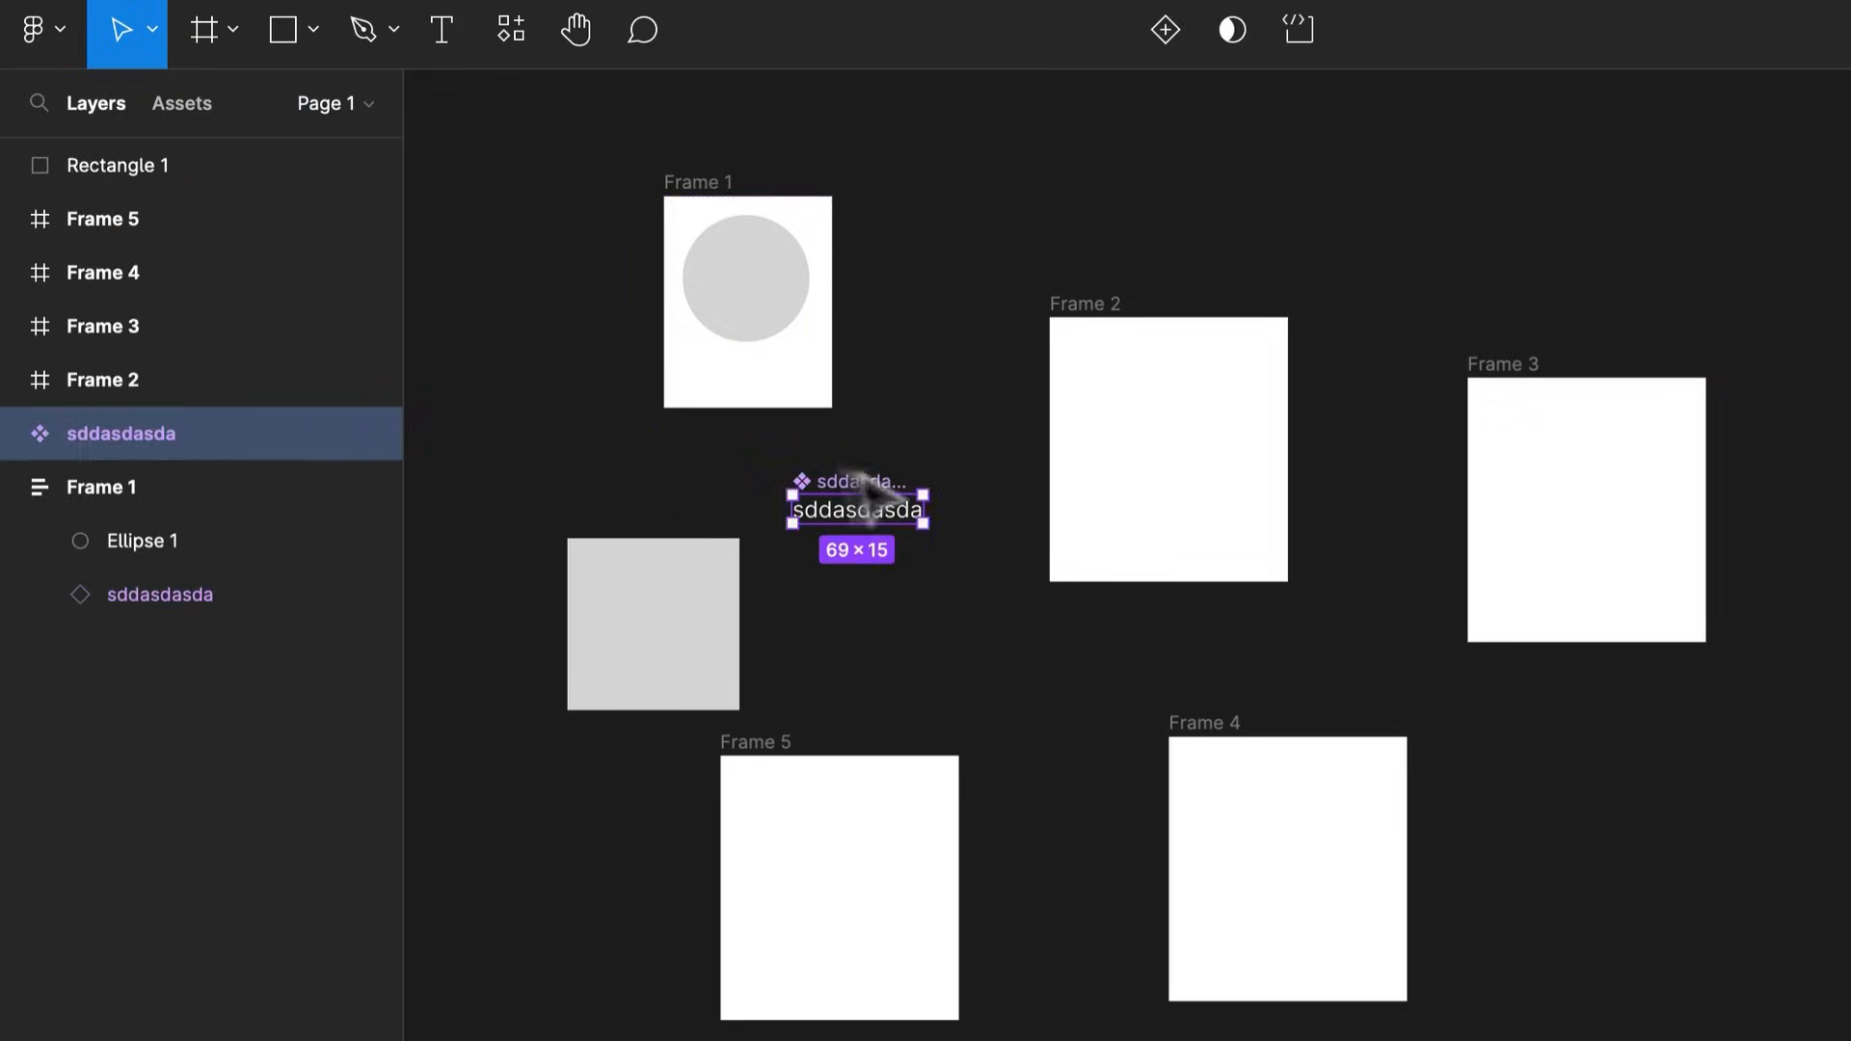
pyautogui.moveTo(845, 475); pyautogui.dragTo(510, 176)
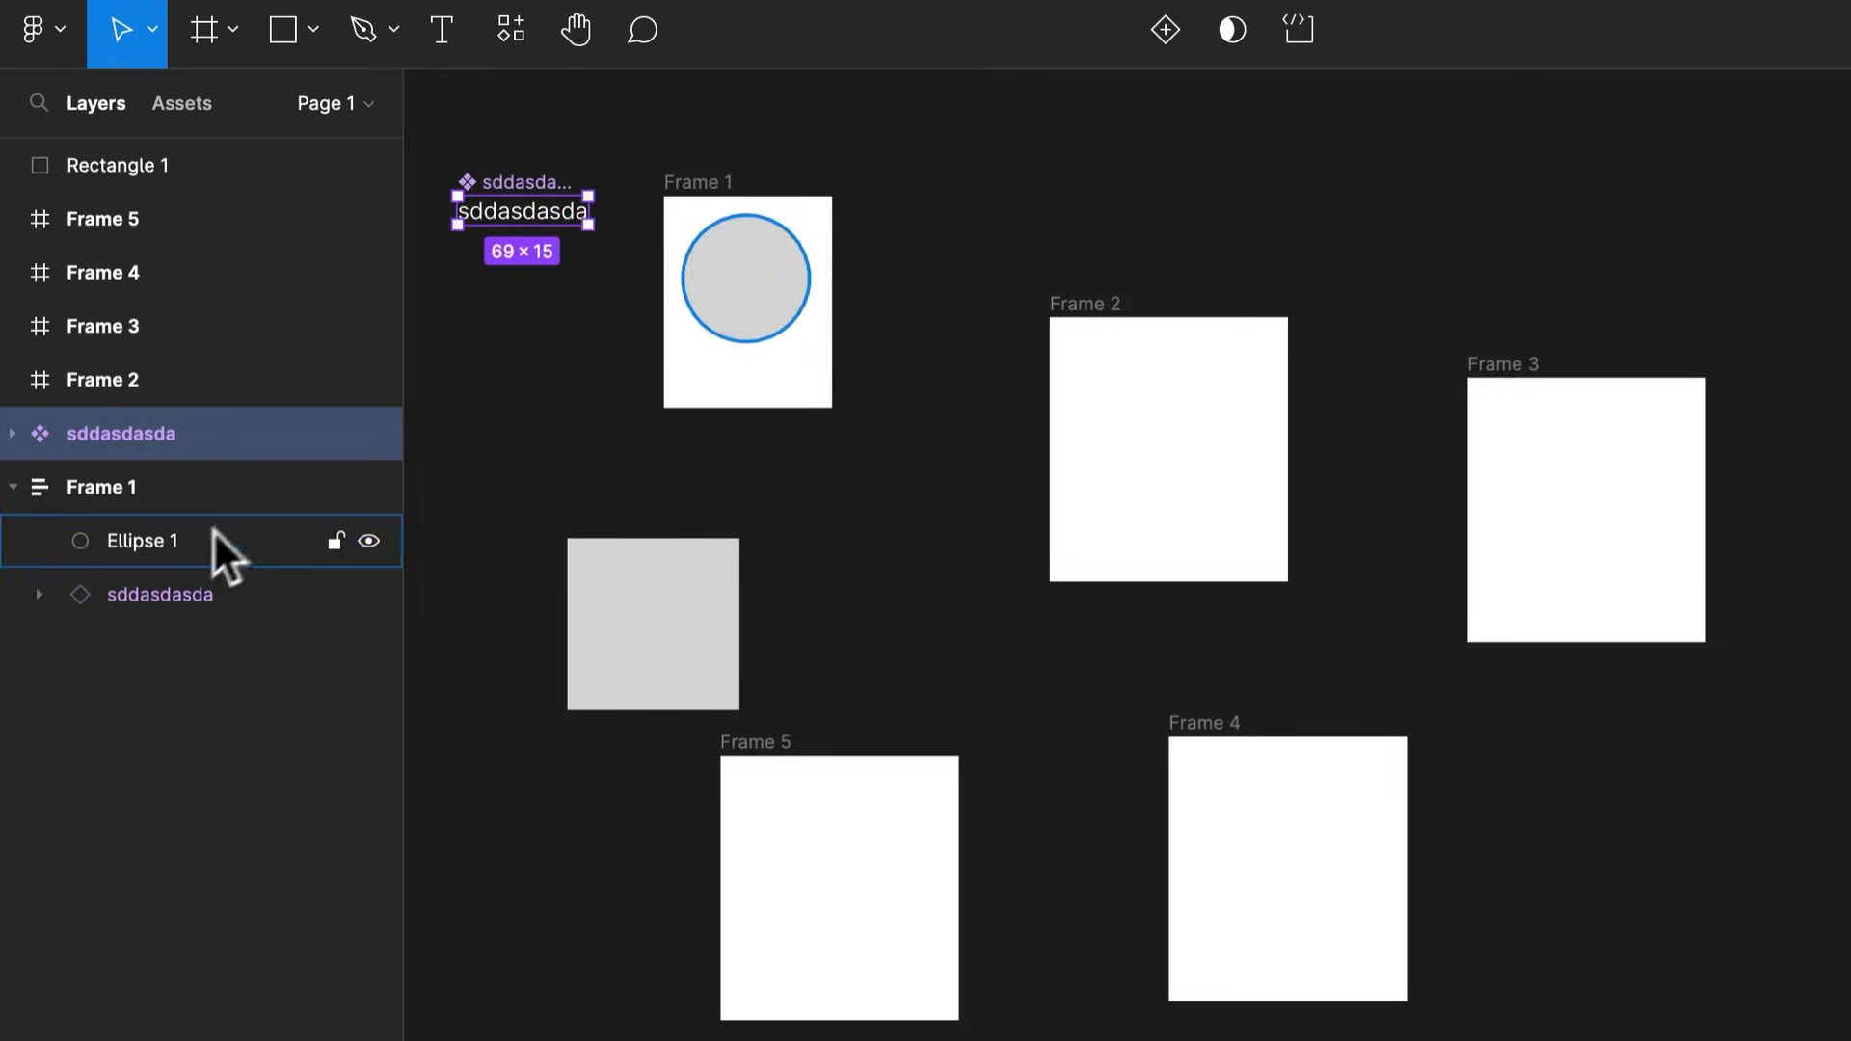
# Set the fill of the main component's text to red FF0202 and clear the selection
pyautogui.click(178, 583)
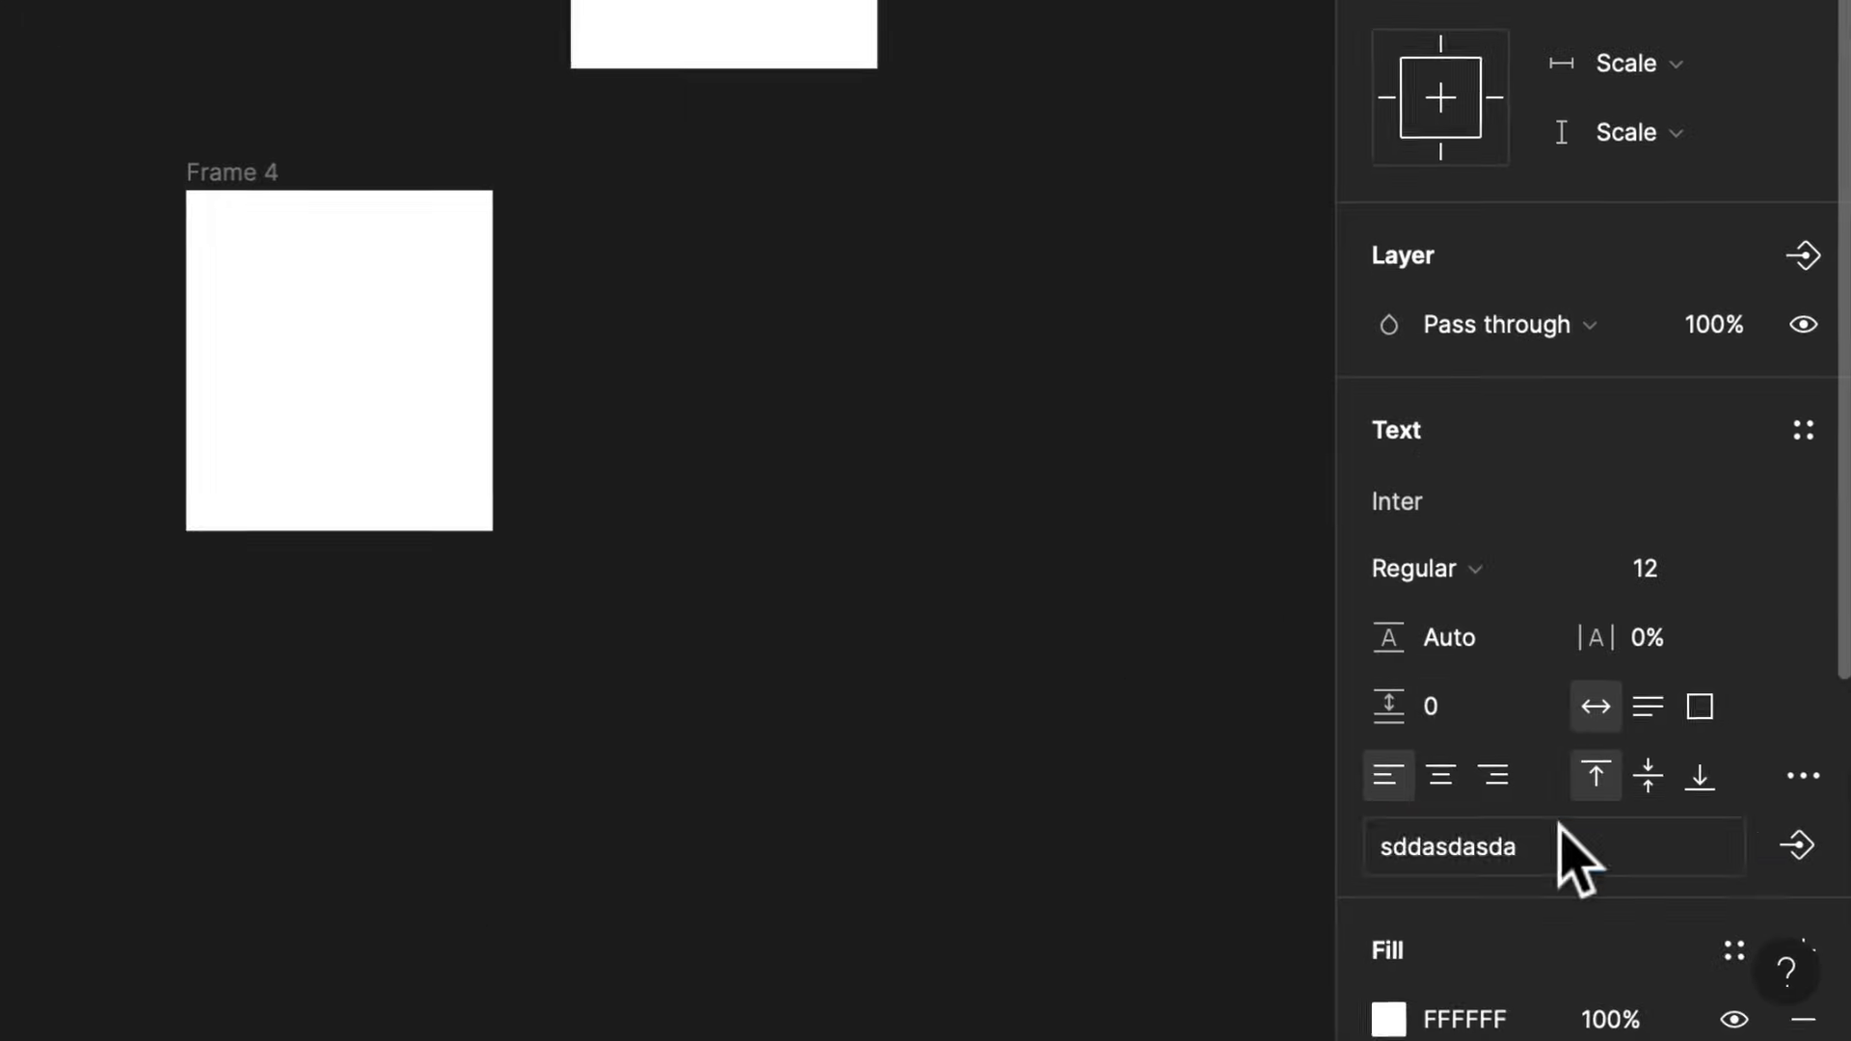
pyautogui.click(1560, 849)
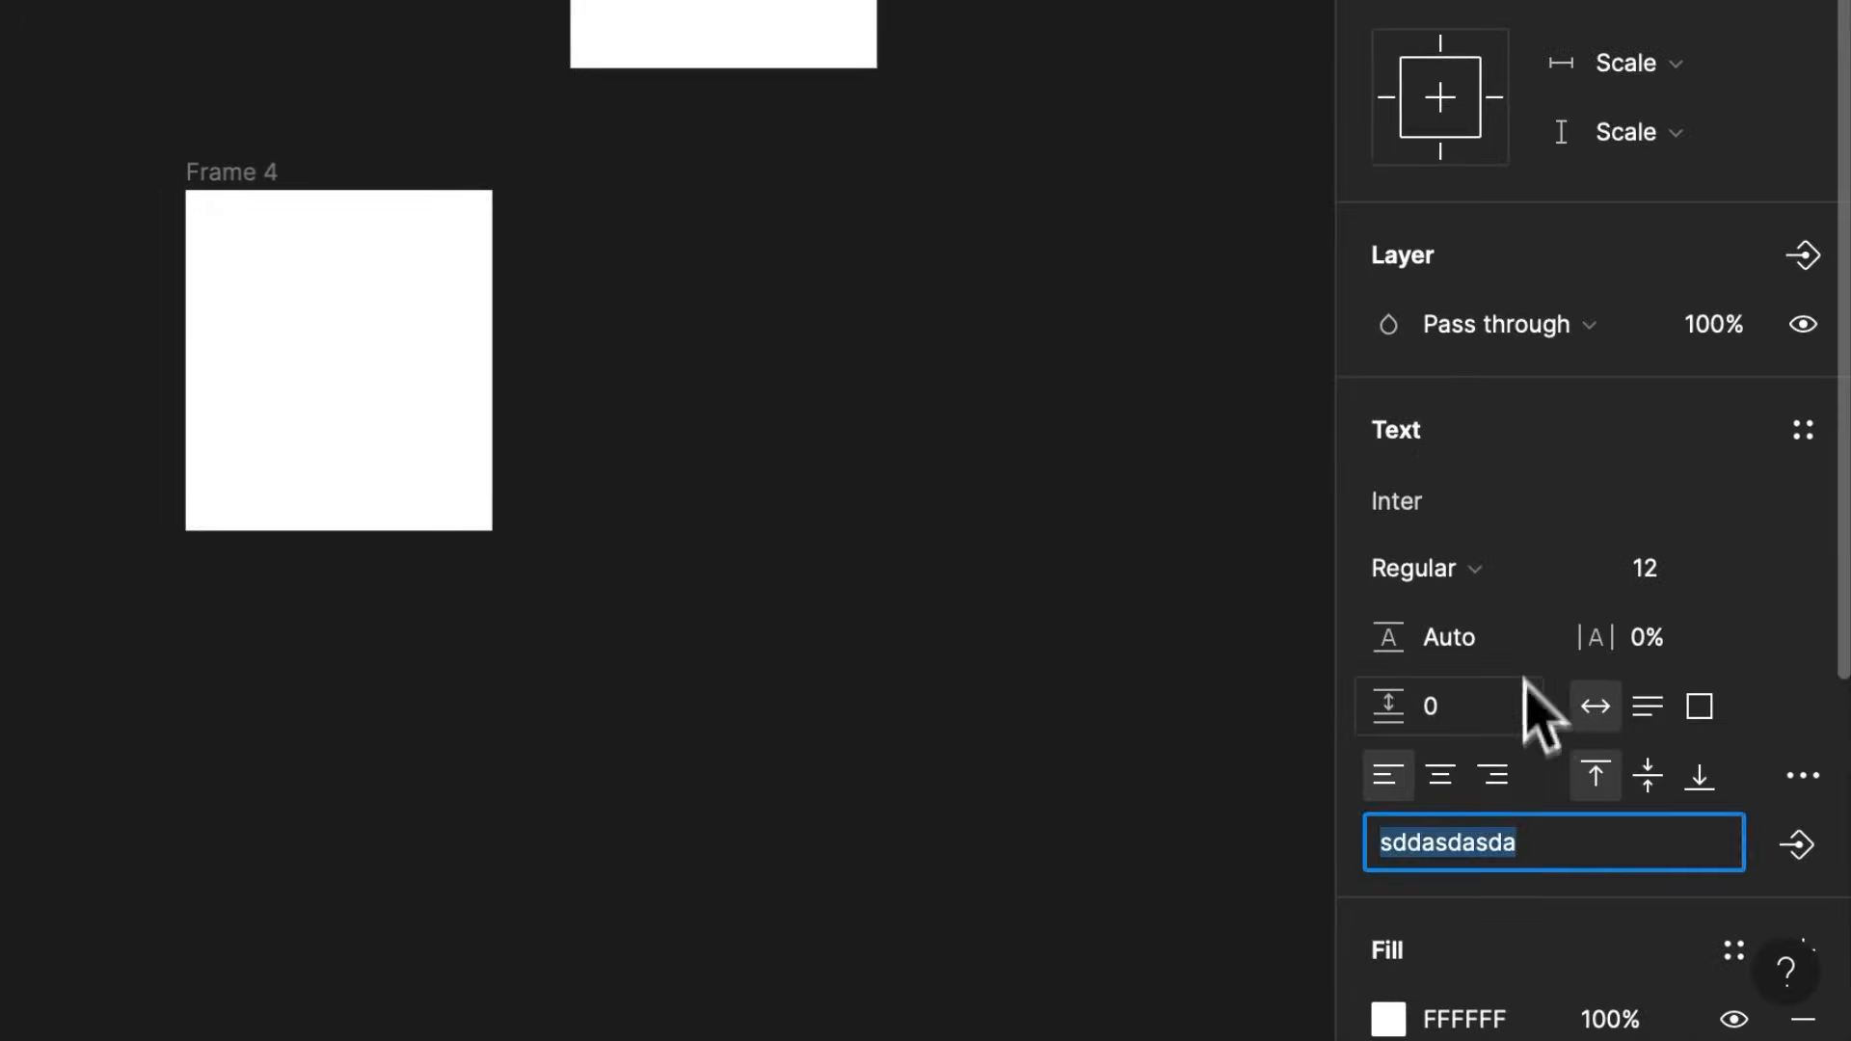
pyautogui.scroll(-4, 1524, 772)
pyautogui.click(1519, 950)
pyautogui.scroll(-1, 1500, 916)
pyautogui.click(1389, 561)
pyautogui.moveTo(1119, 360); pyautogui.dragTo(1784, 322)
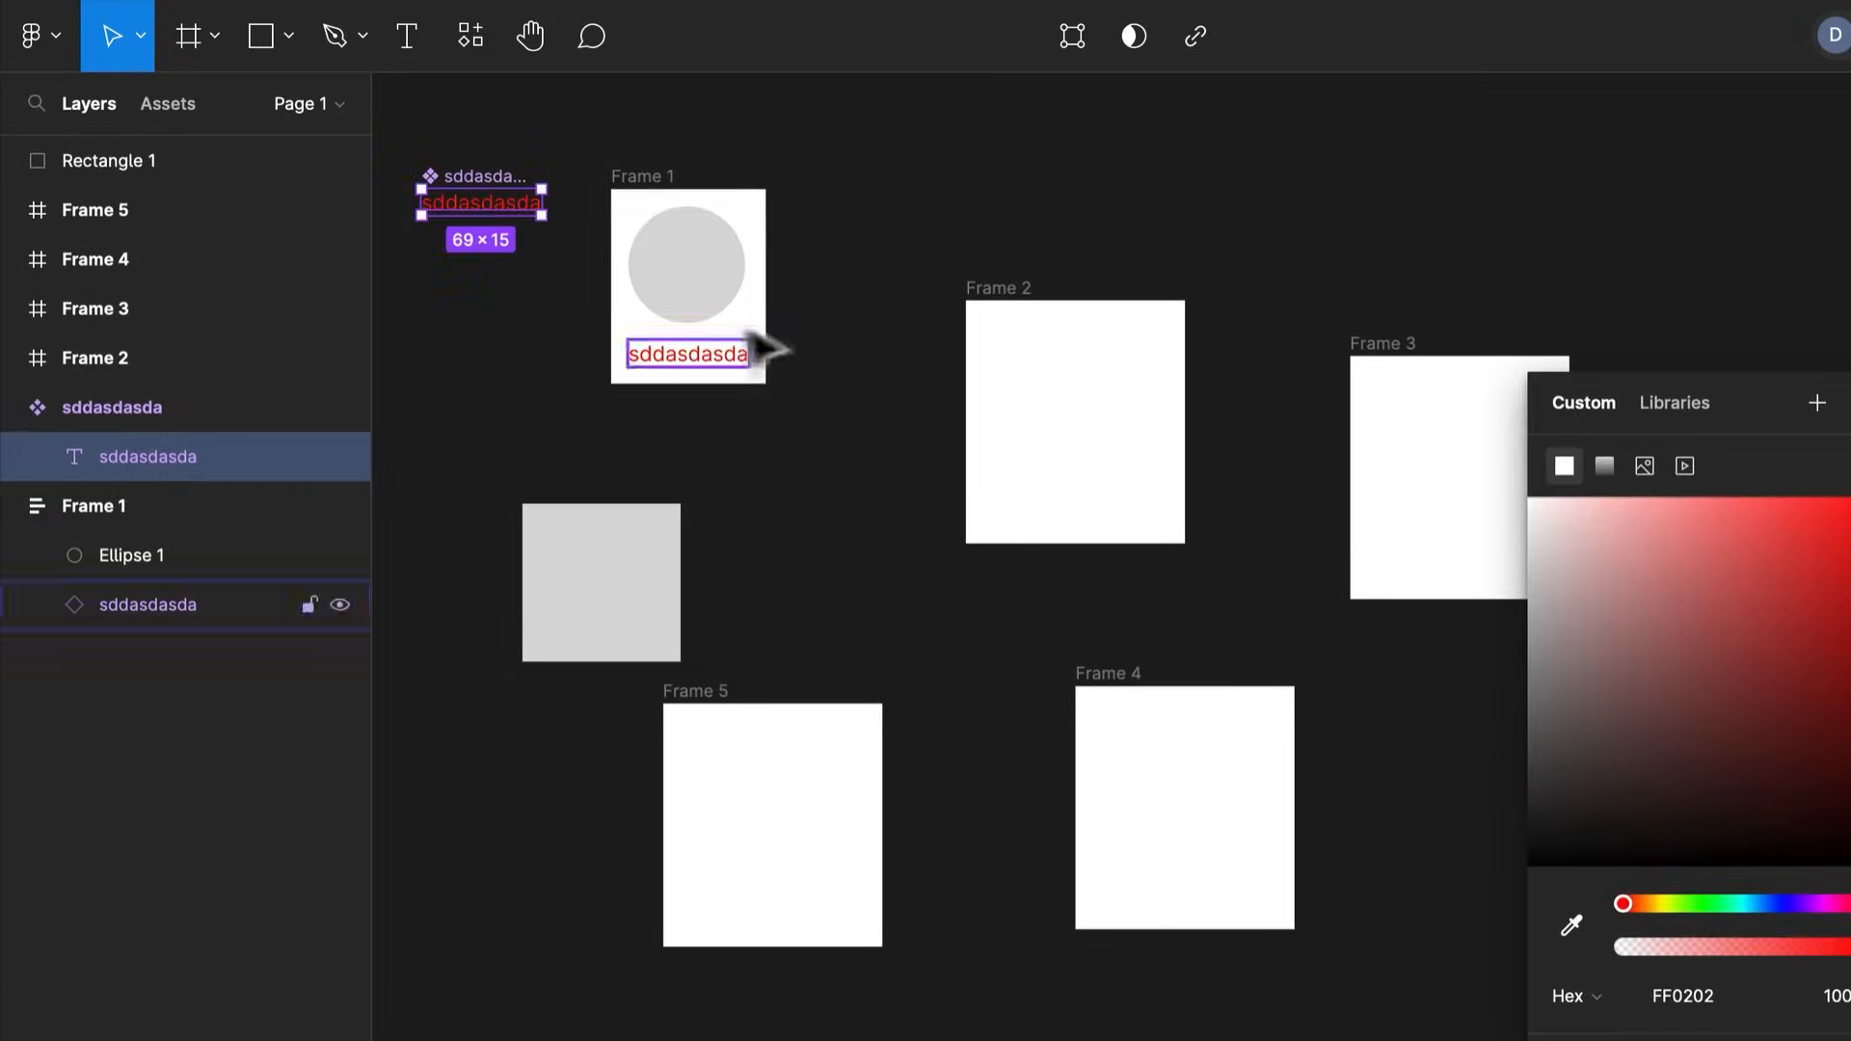
pyautogui.click(754, 387)
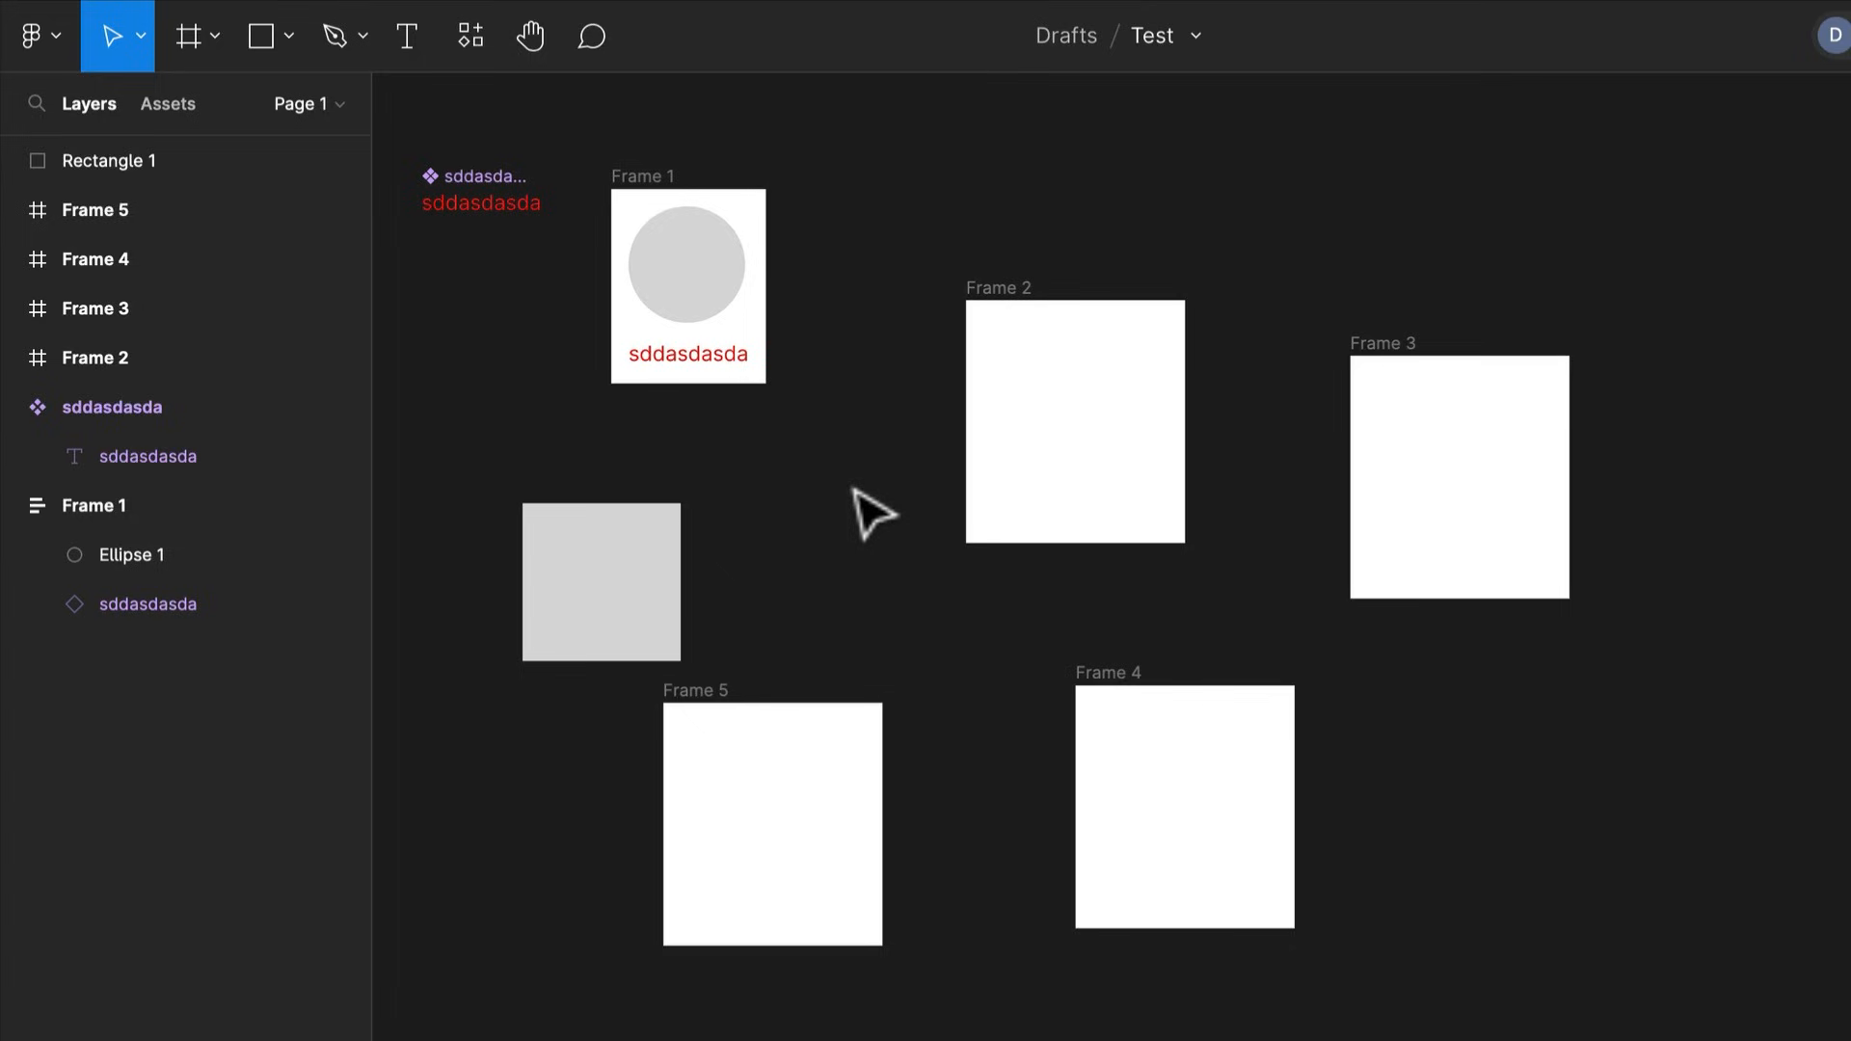
# Delete Rectangle 1 and Frames 2 to 5 from the canvas, keeping the component and Frame 1
pyautogui.moveTo(1697, 1032); pyautogui.dragTo(872, 492)
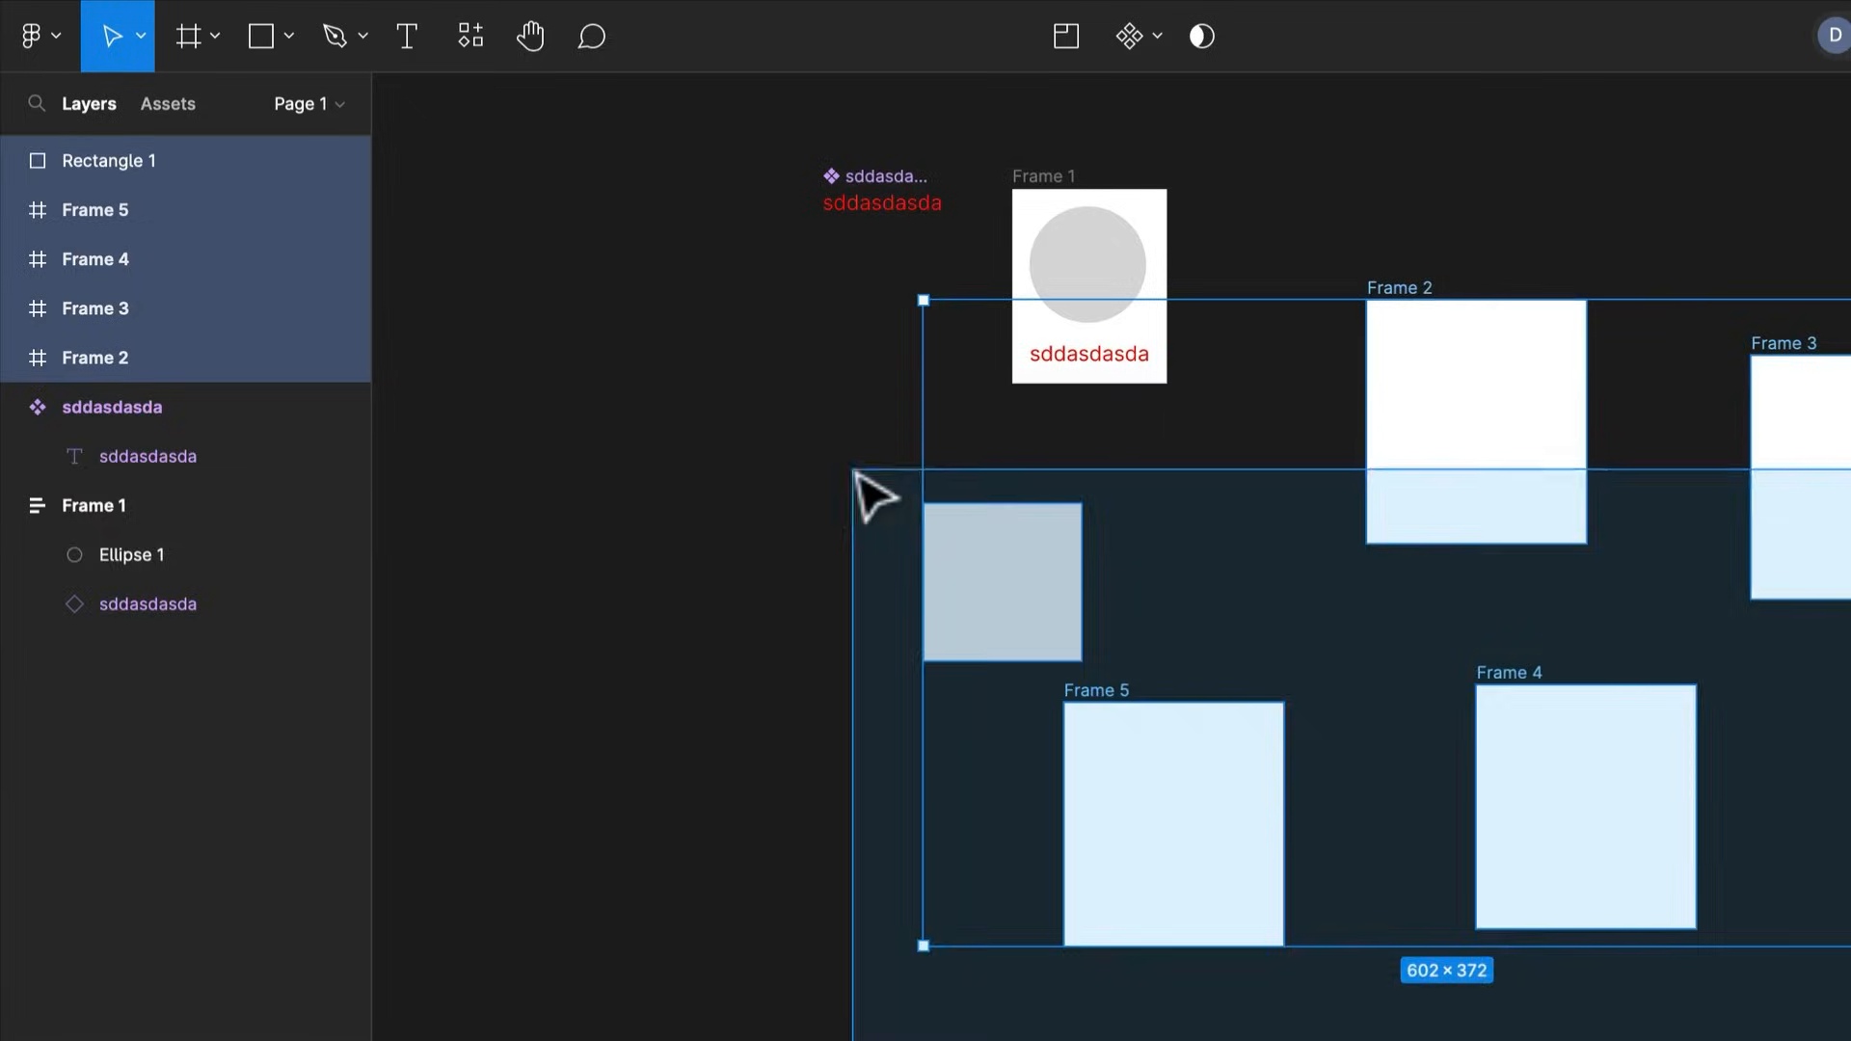
pyautogui.press('Delete')
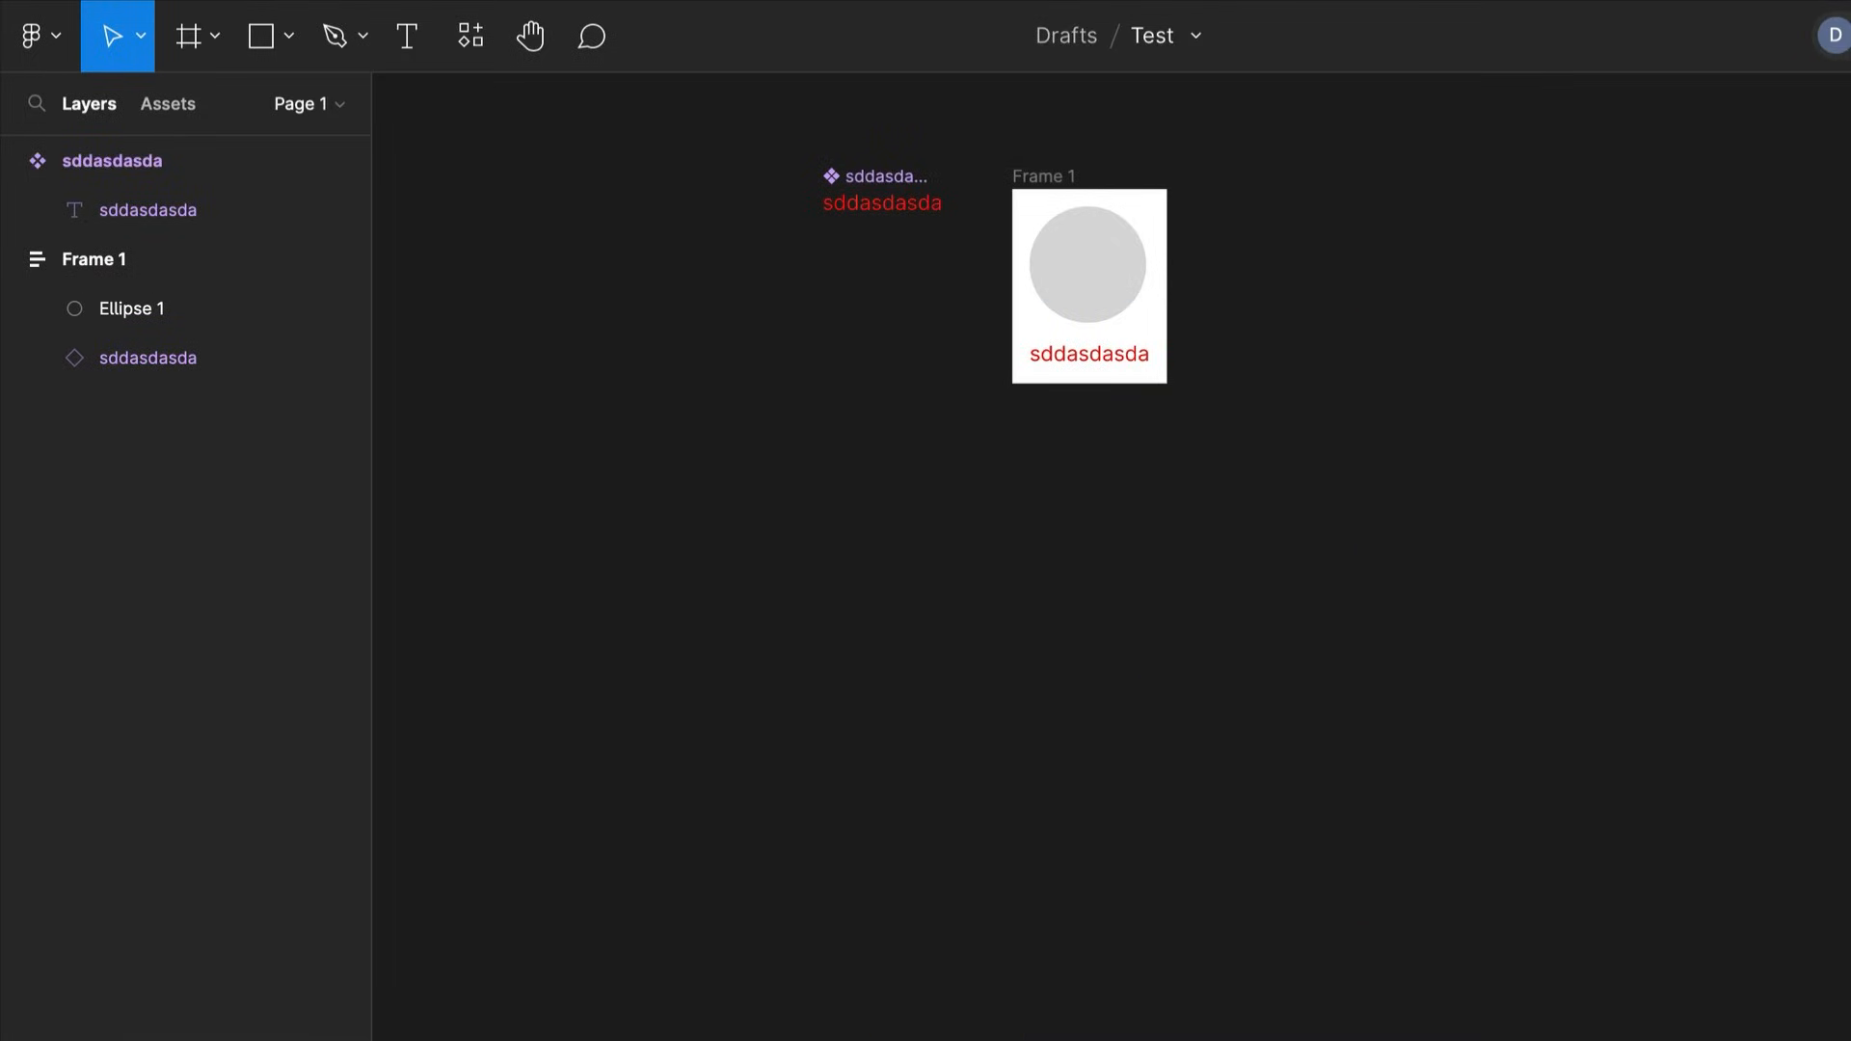
pyautogui.moveTo(947, 503); pyautogui.dragTo(755, 667)
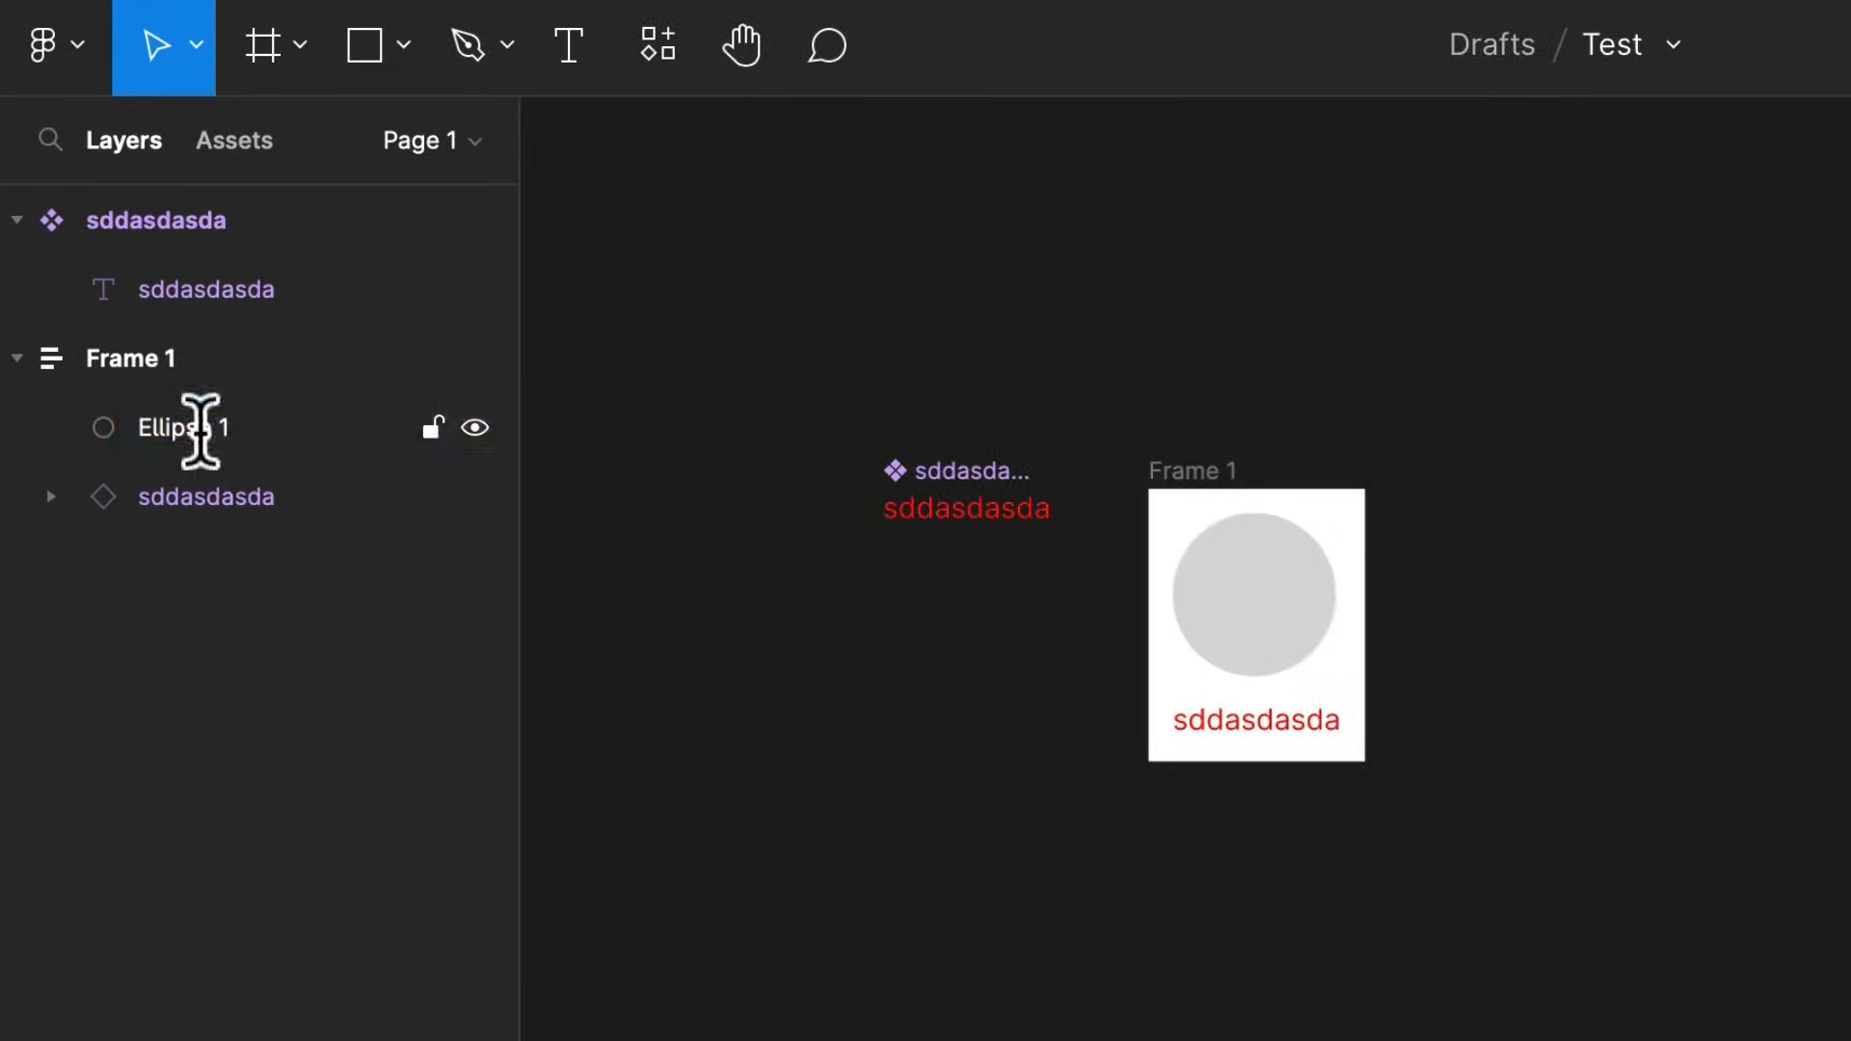
# Rename the Ellipse 1 layer in Frame 1 as "Circle"
pyautogui.doubleClick(201, 431)
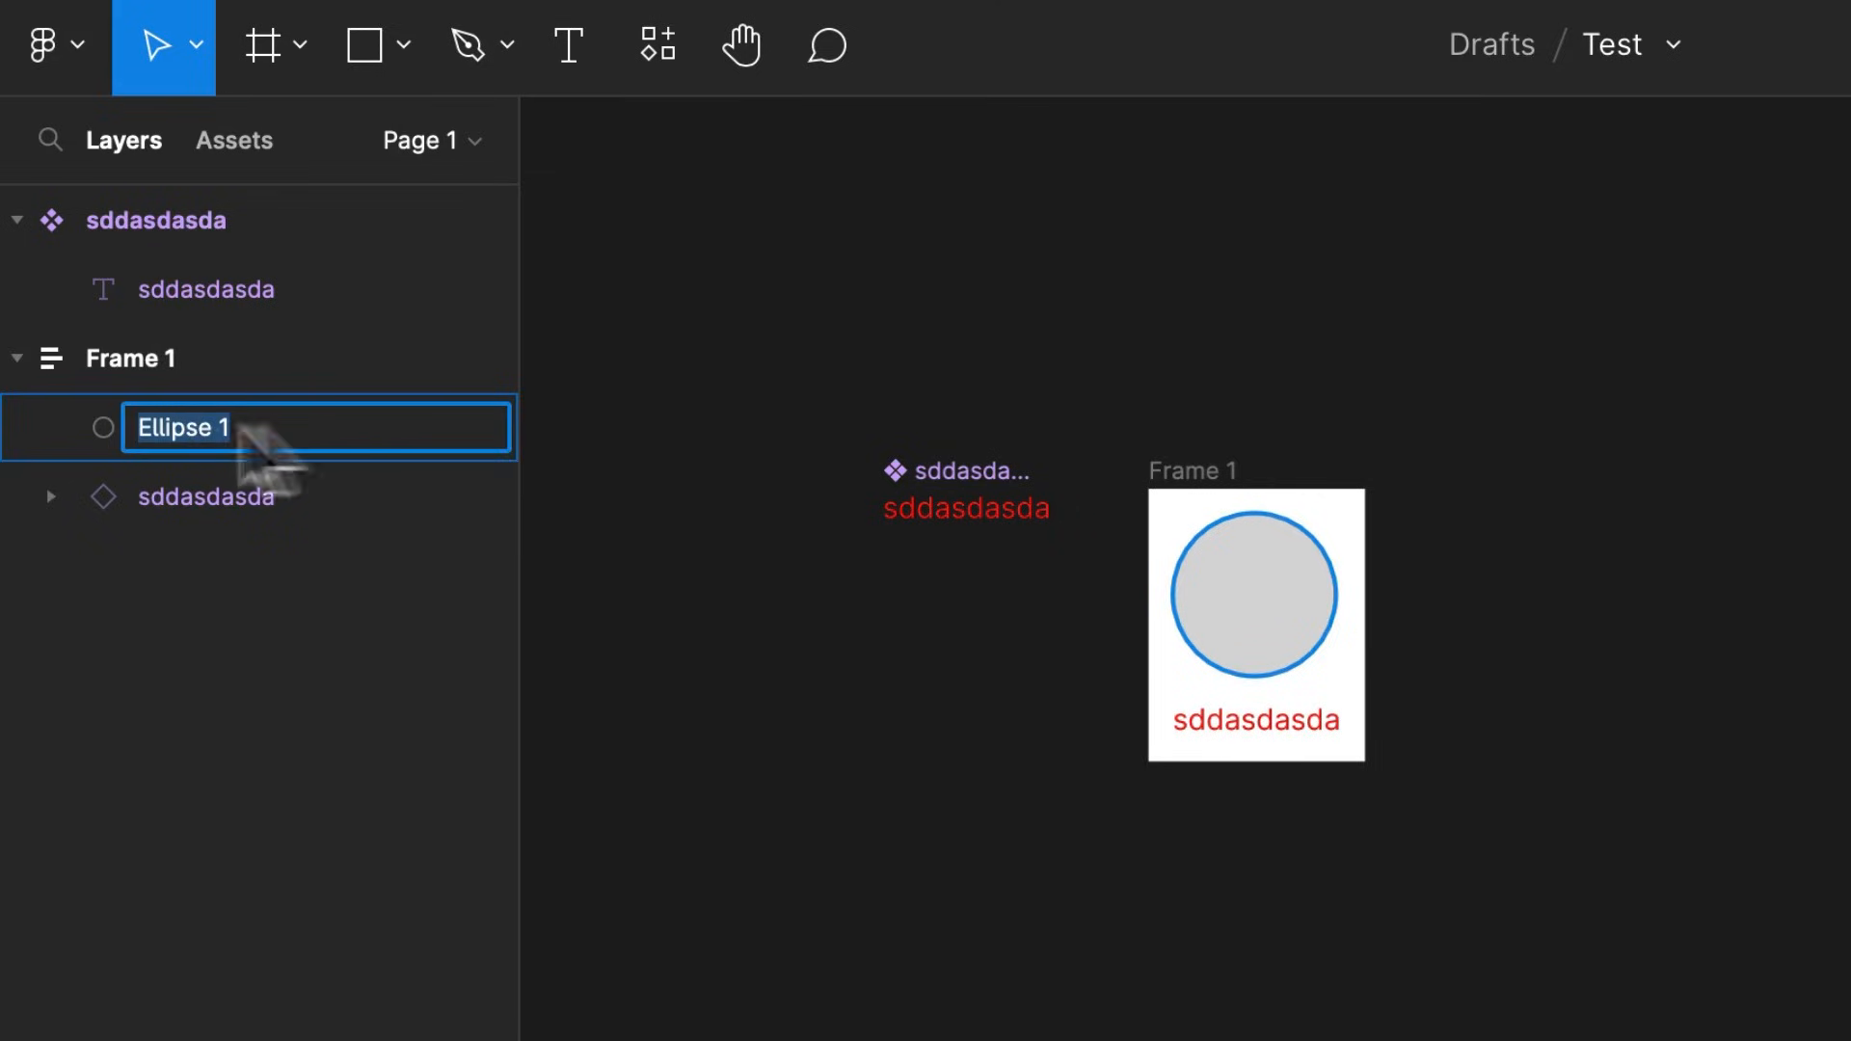
pyautogui.write('Circle')
pyautogui.press('Return')
# Rename the main "sddasdasda" component as "Text"
pyautogui.doubleClick(238, 507)
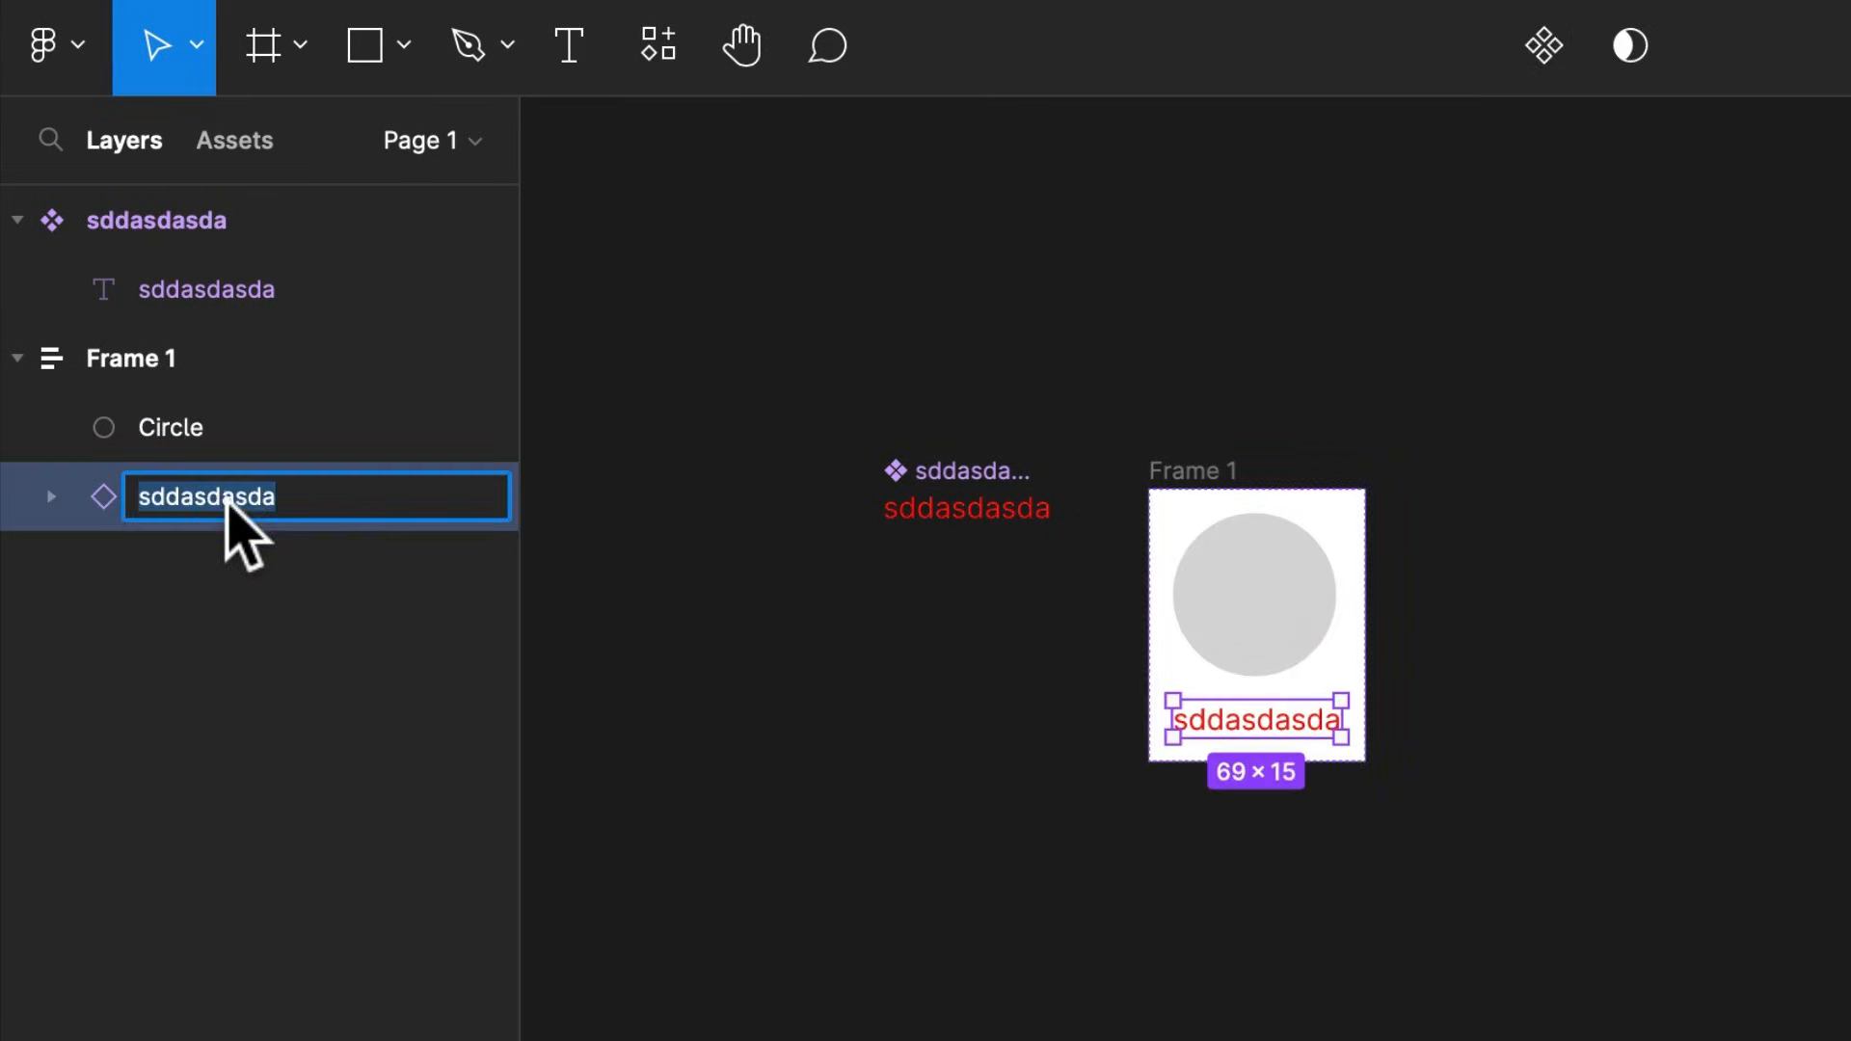
pyautogui.click(221, 291)
pyautogui.doubleClick(154, 202)
pyautogui.write('Text')
pyautogui.press('Return')
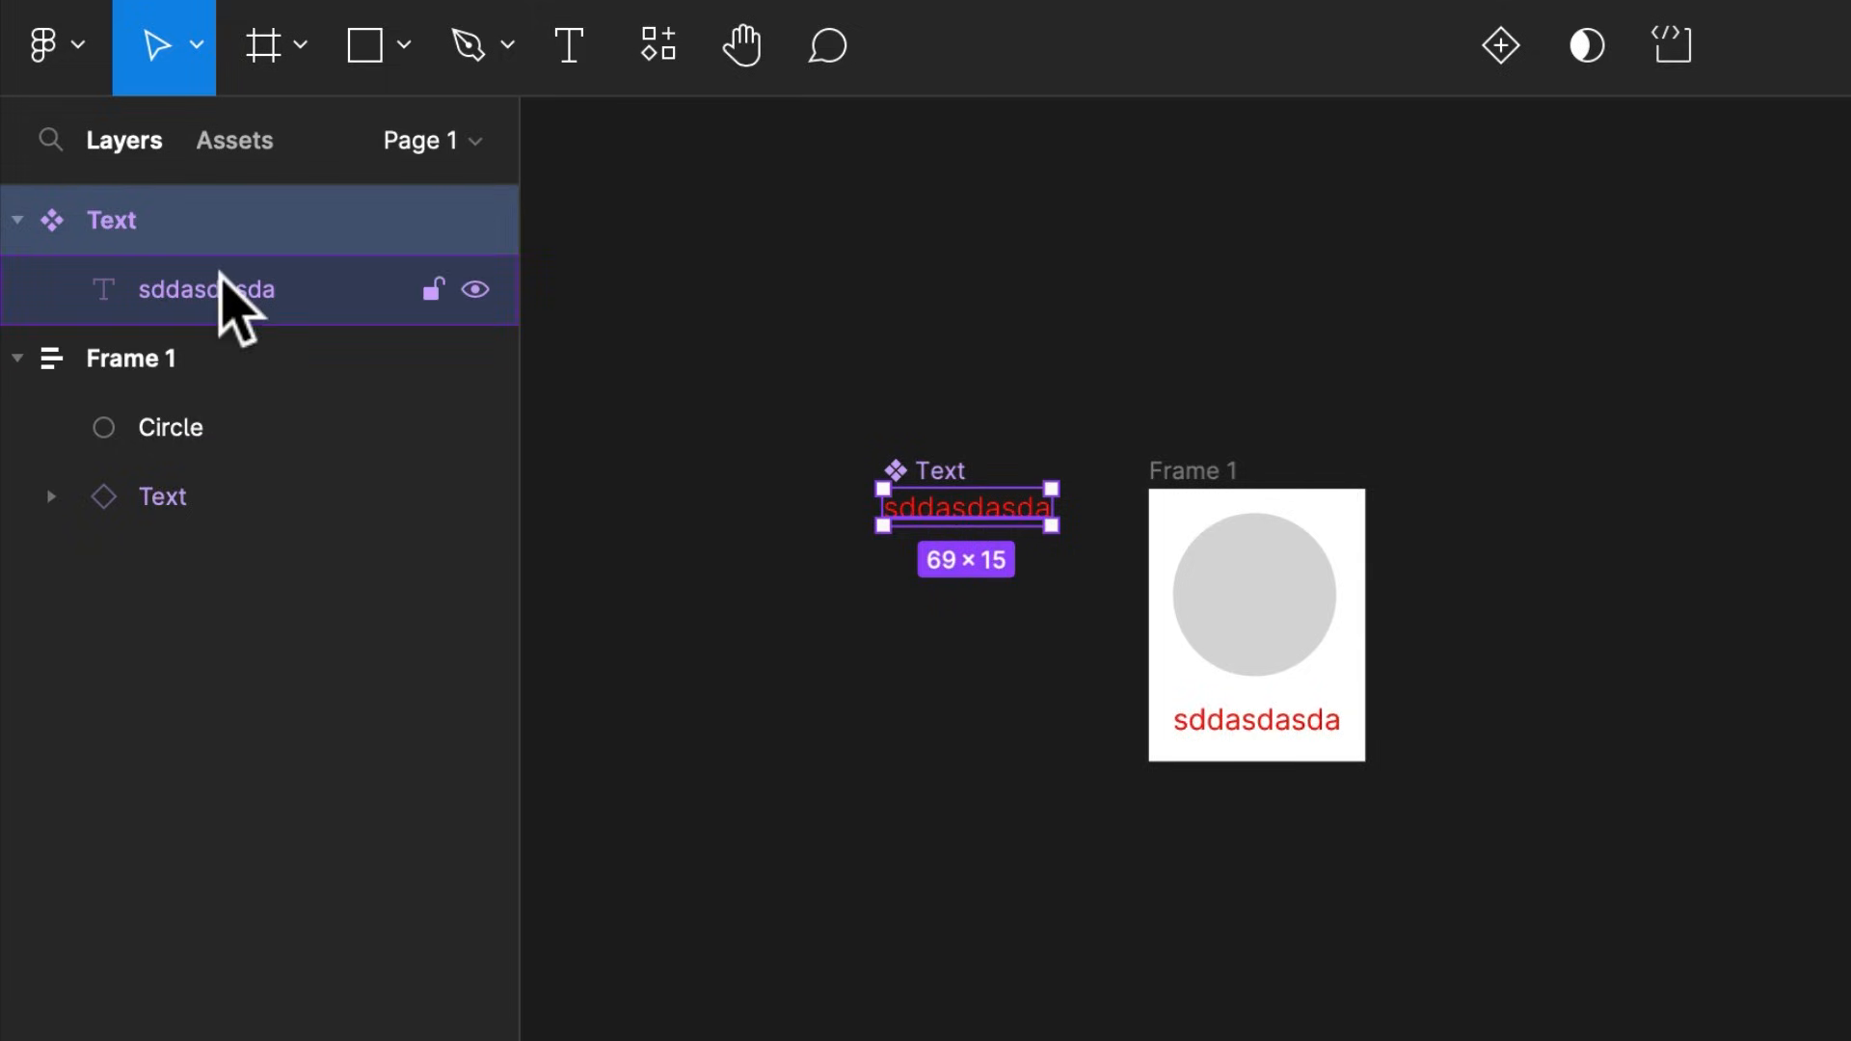
# Rename Frame 1 as "Container" and lock the Circle layer inside it
pyautogui.doubleClick(166, 365)
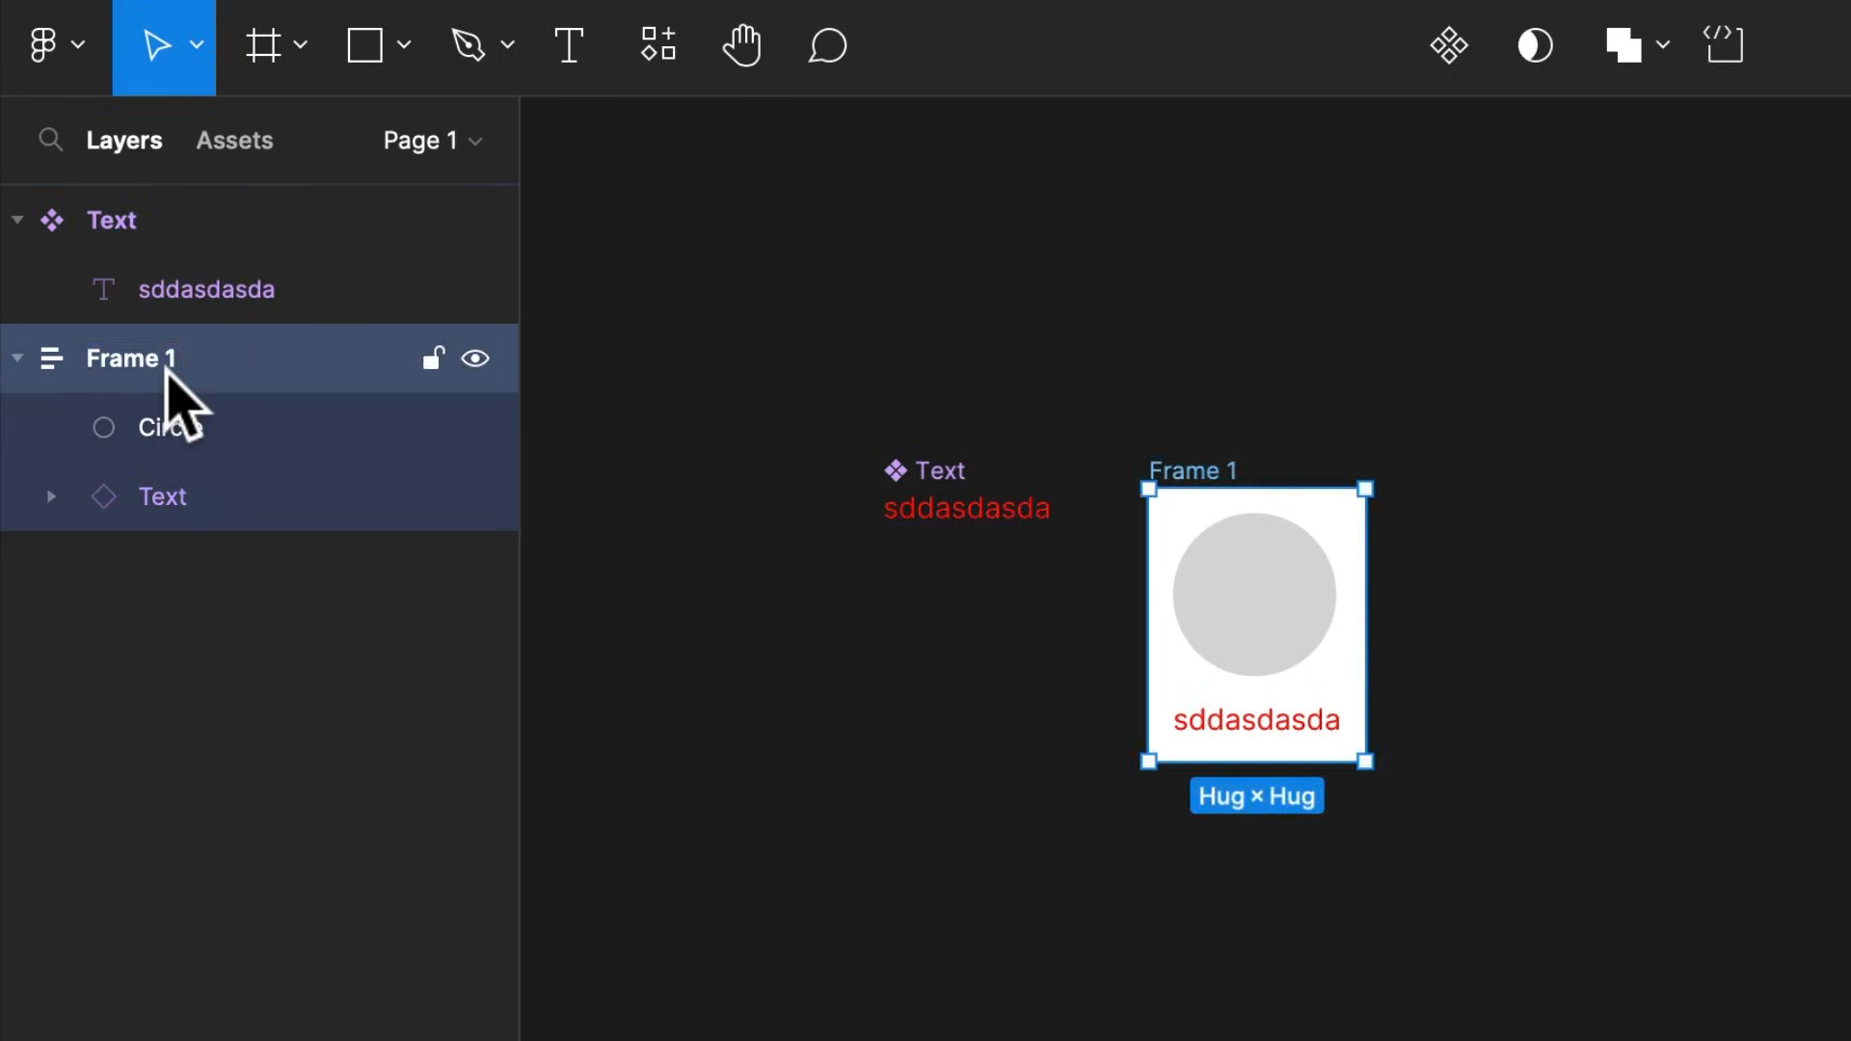
pyautogui.write('Container')
pyautogui.press('Return')
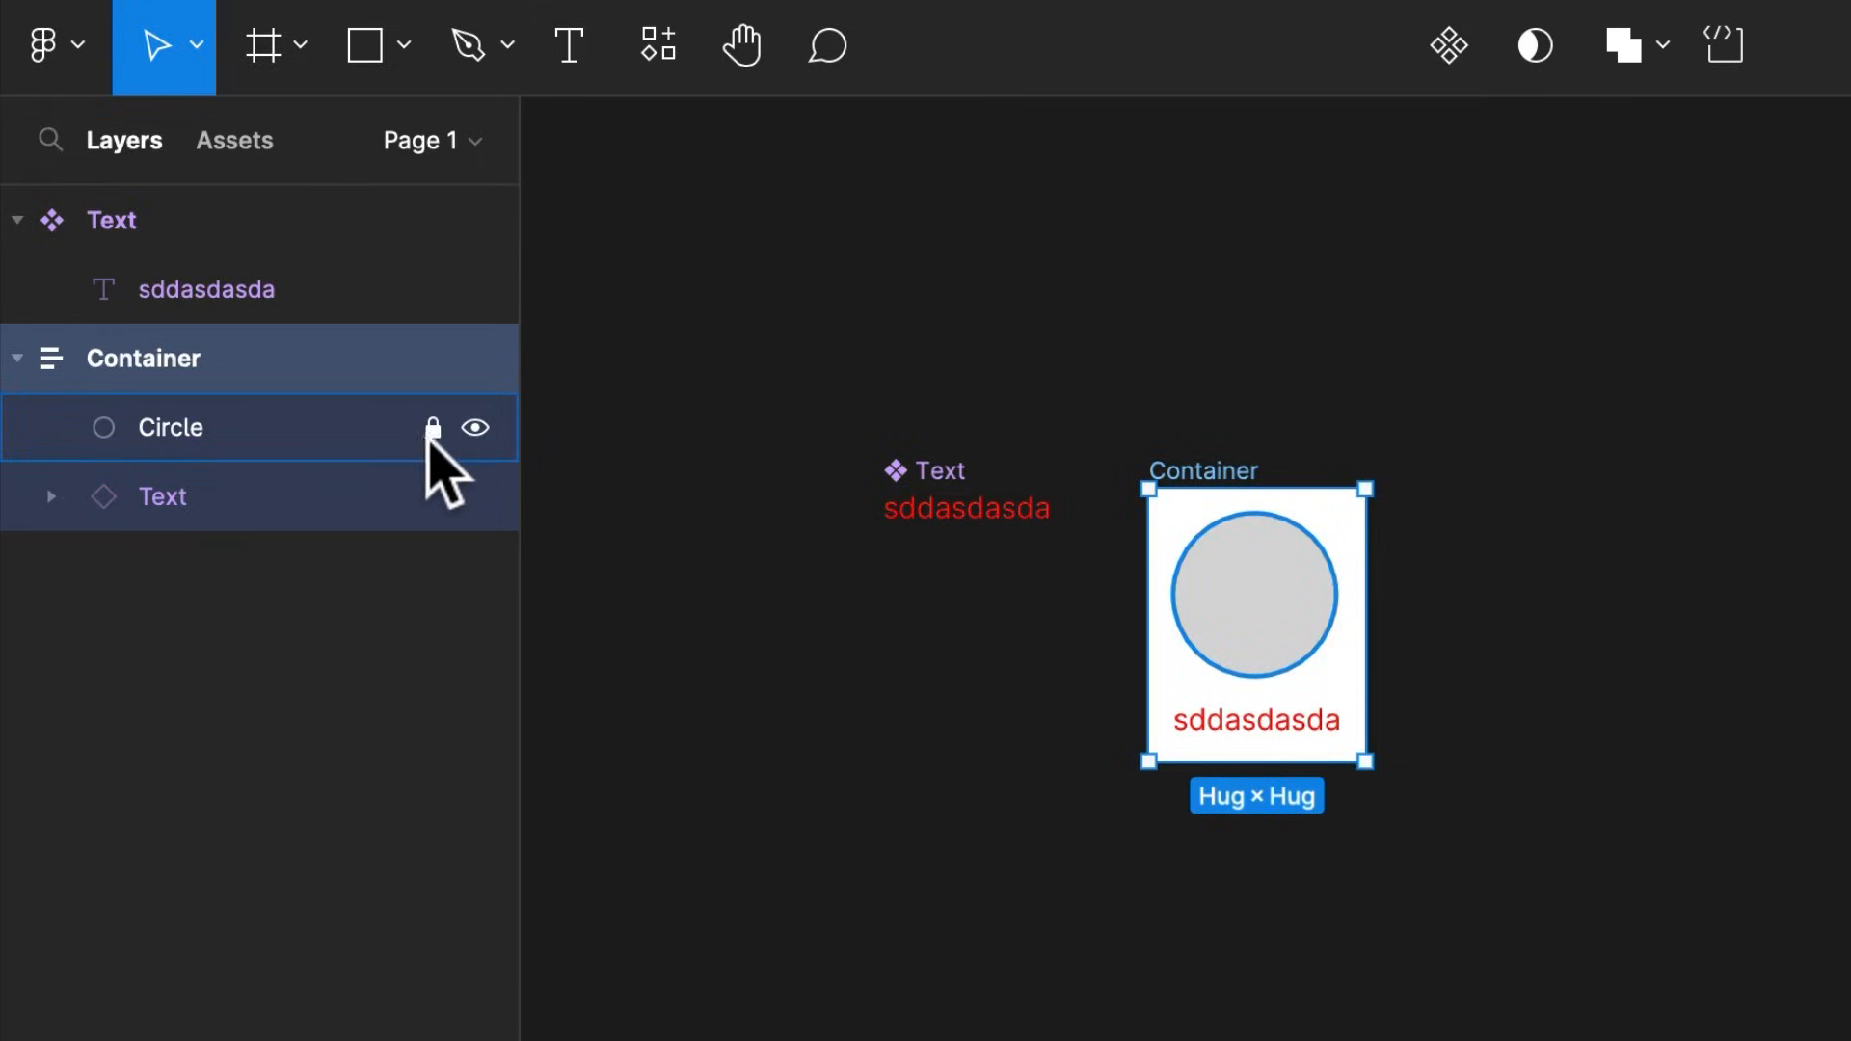
# Widen the Container frame slightly and move its Text instance above the Circle in the layer order
pyautogui.moveTo(1365, 597); pyautogui.dragTo(1410, 608)
pyautogui.scroll(5, 1195, 620)
pyautogui.scroll(1, 1350, 598)
pyautogui.moveTo(133, 496); pyautogui.dragTo(171, 397)
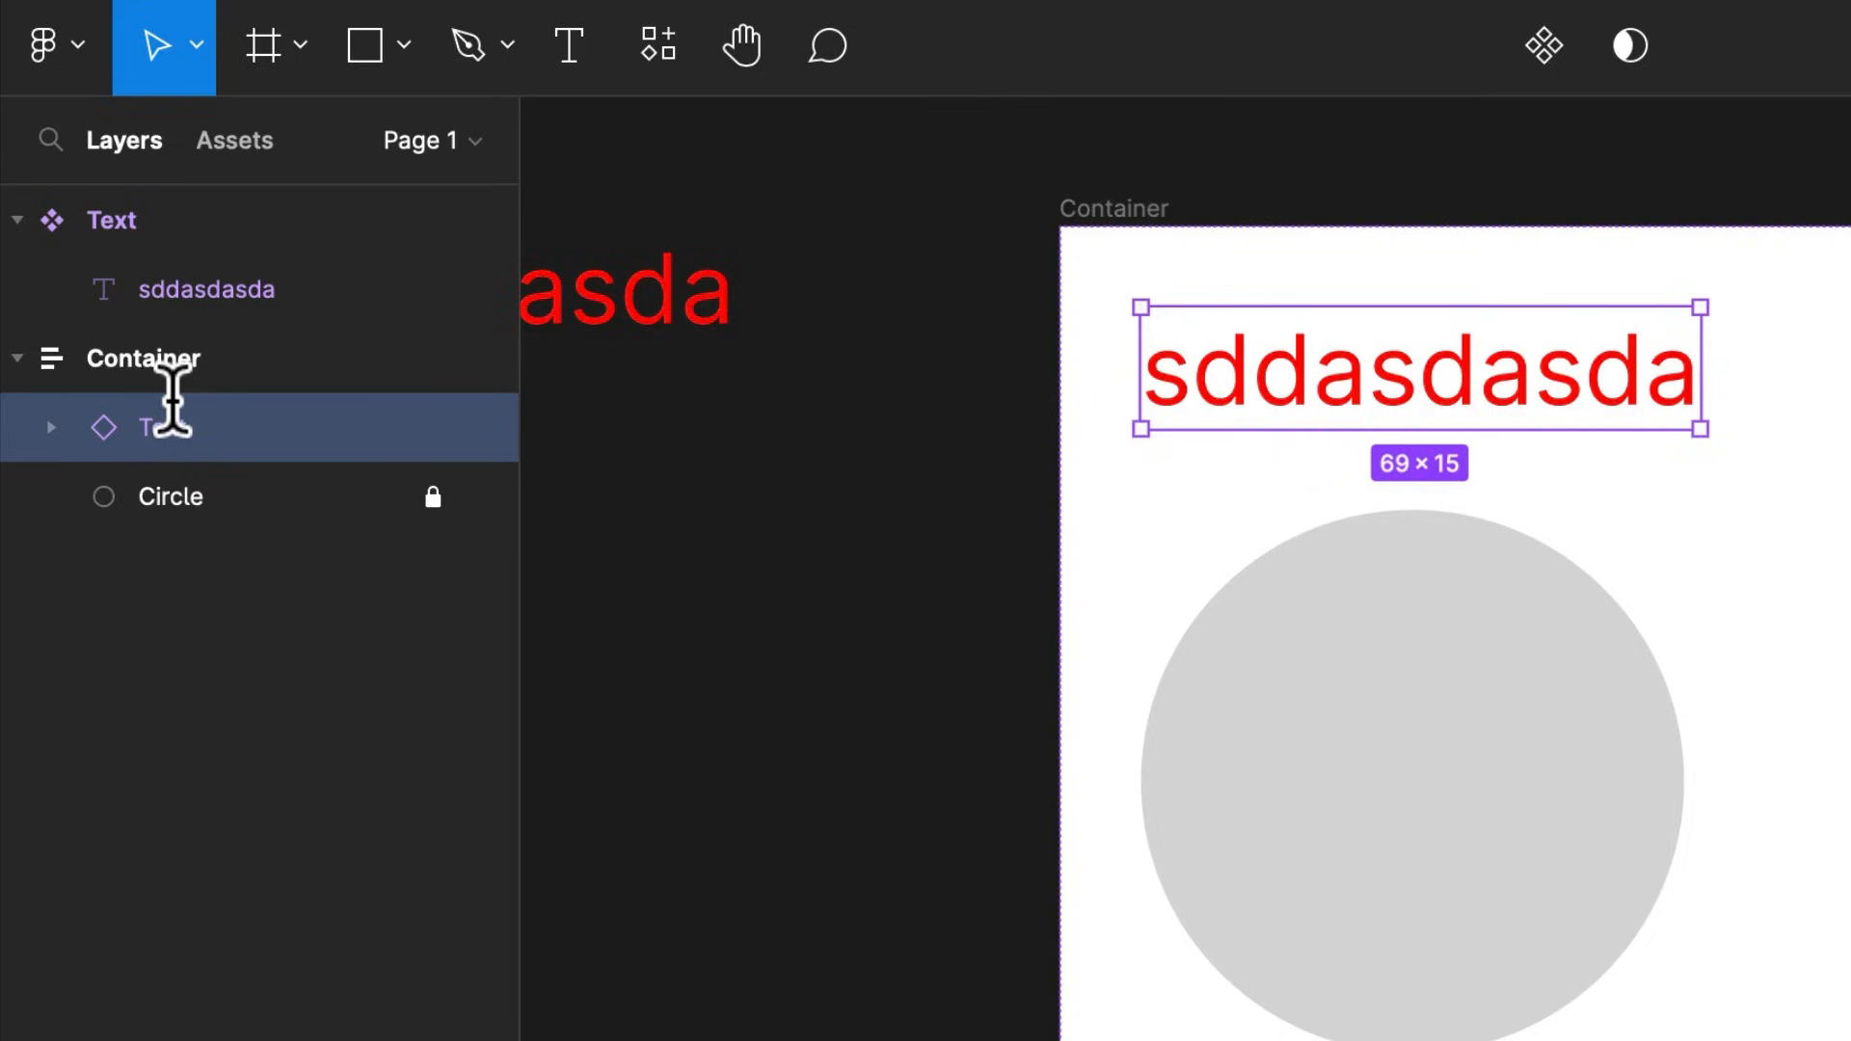
# Unlock the Circle layer, toggle its visibility off and on several times, leaving it visible, and clear the selection
pyautogui.click(433, 497)
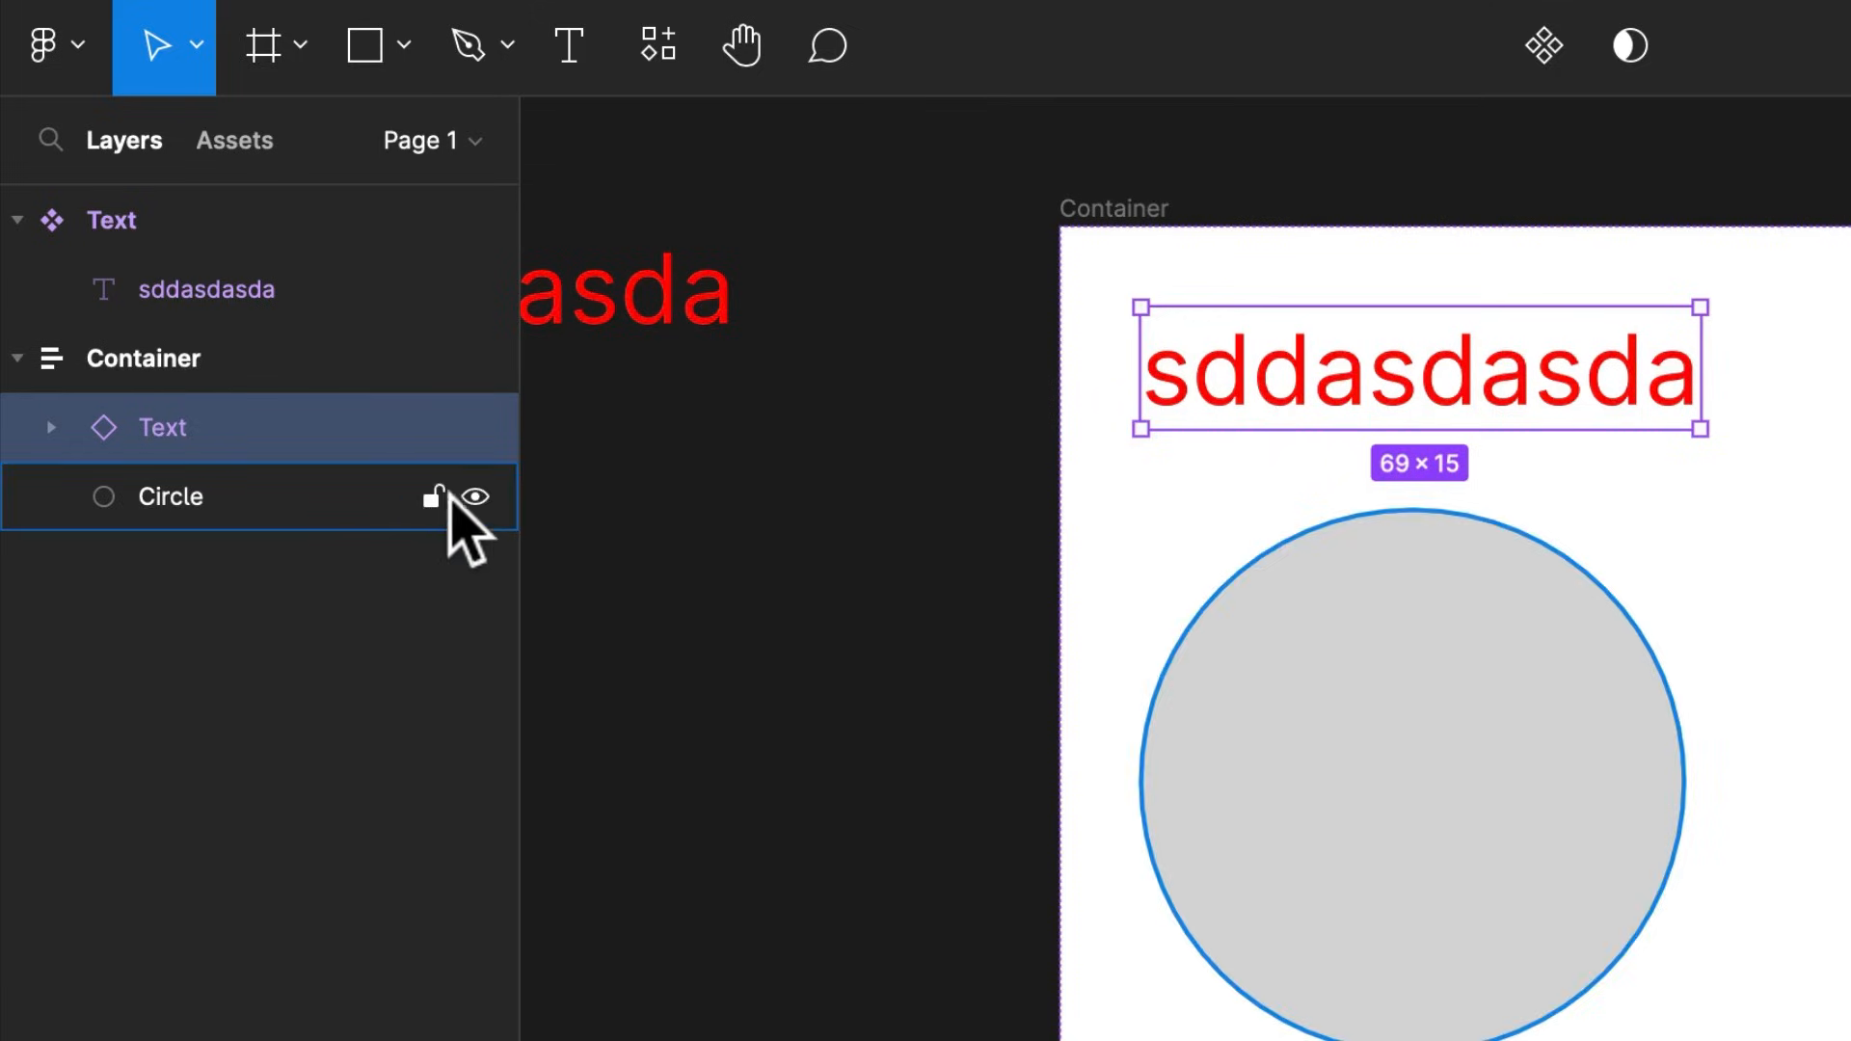
pyautogui.click(476, 498)
pyautogui.click(475, 498)
pyautogui.click(475, 497)
pyautogui.click(476, 497)
pyautogui.click(476, 498)
pyautogui.click(475, 498)
pyautogui.click(784, 537)
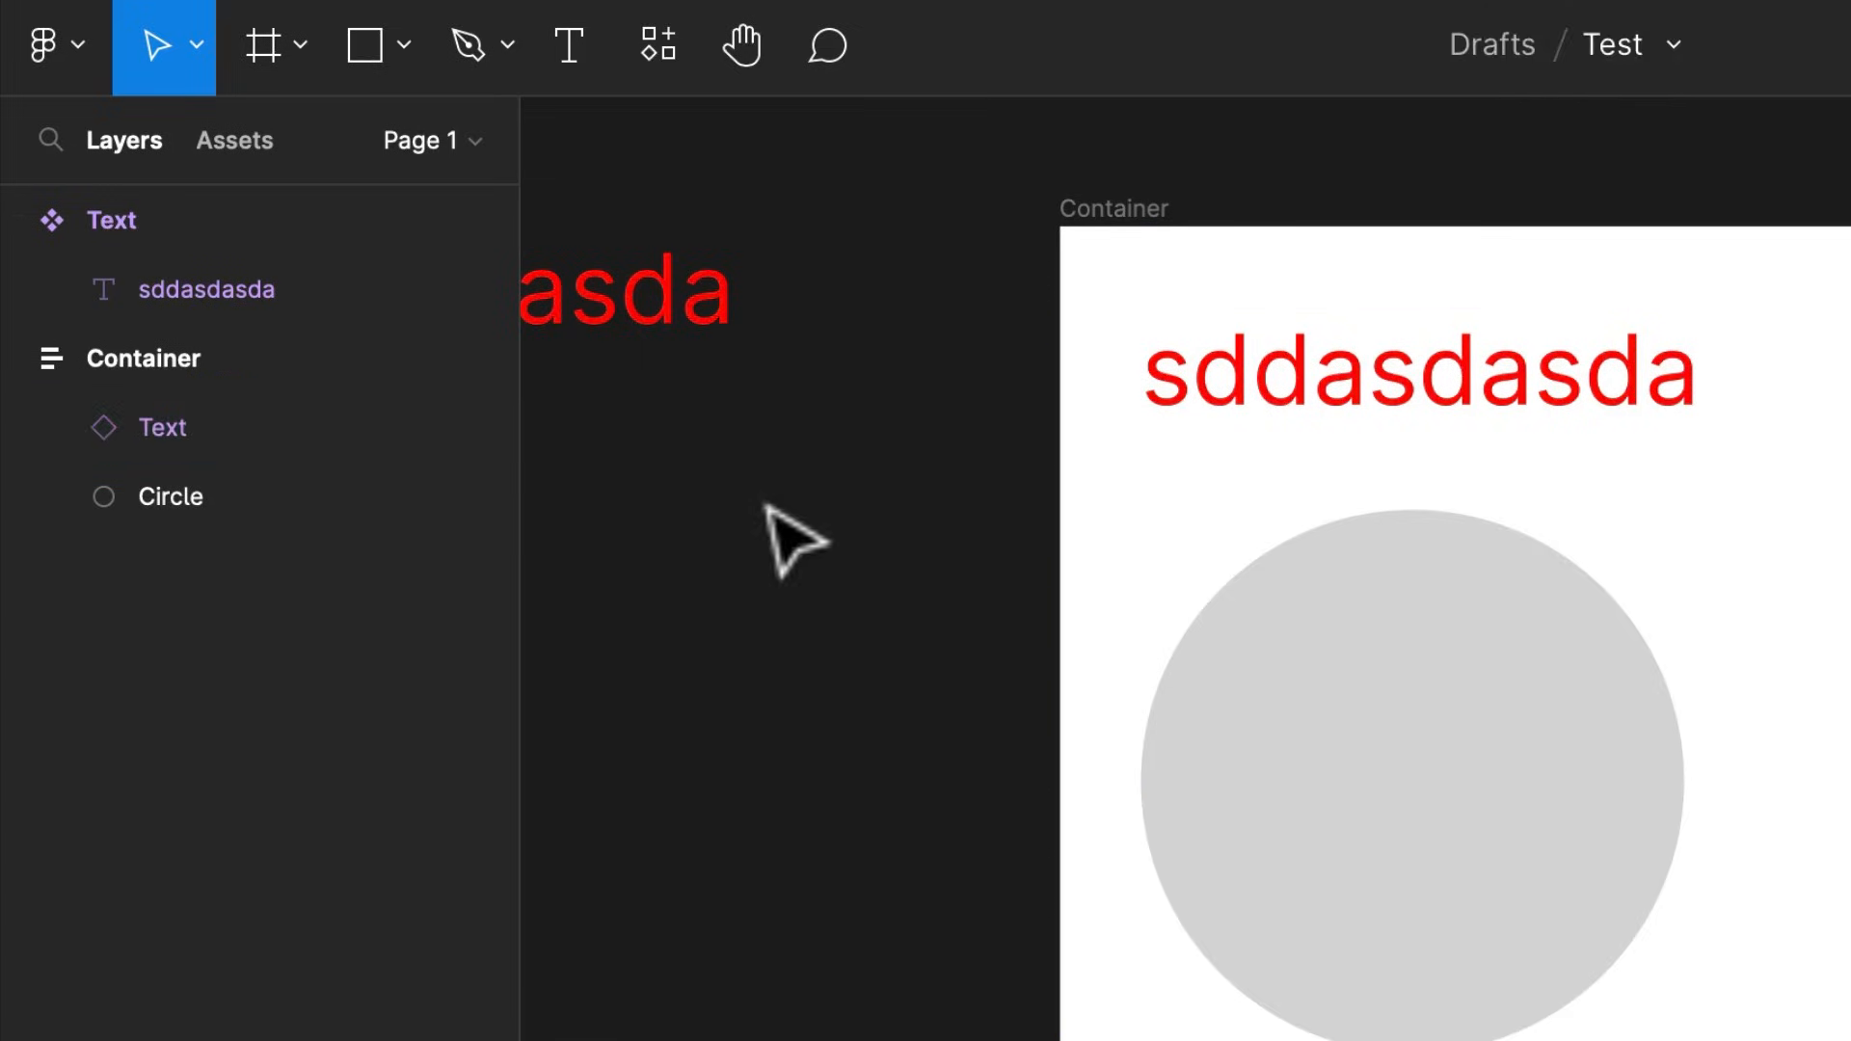
# Show the local components and turn the Circle into a component, with its main component beside the Container frame and an instance inside
pyautogui.click(257, 150)
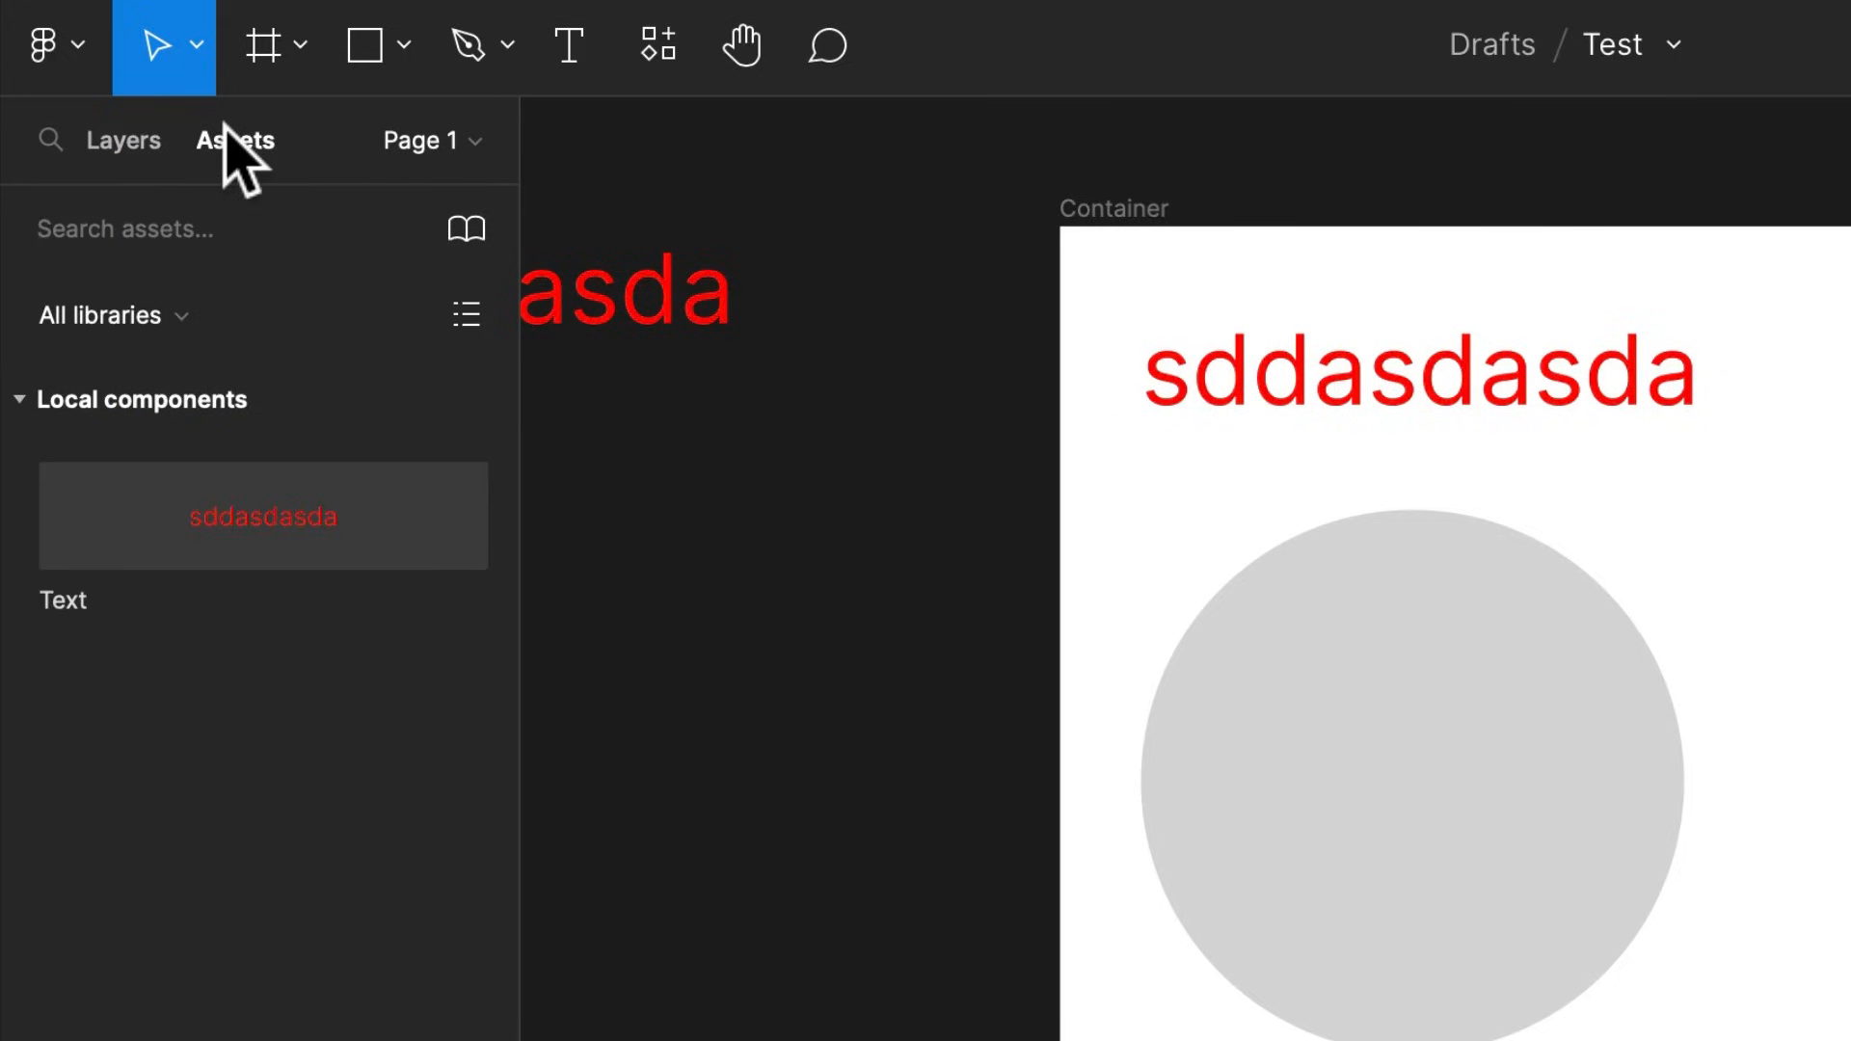
pyautogui.moveTo(1488, 773); pyautogui.dragTo(772, 700)
pyautogui.click(1587, 45)
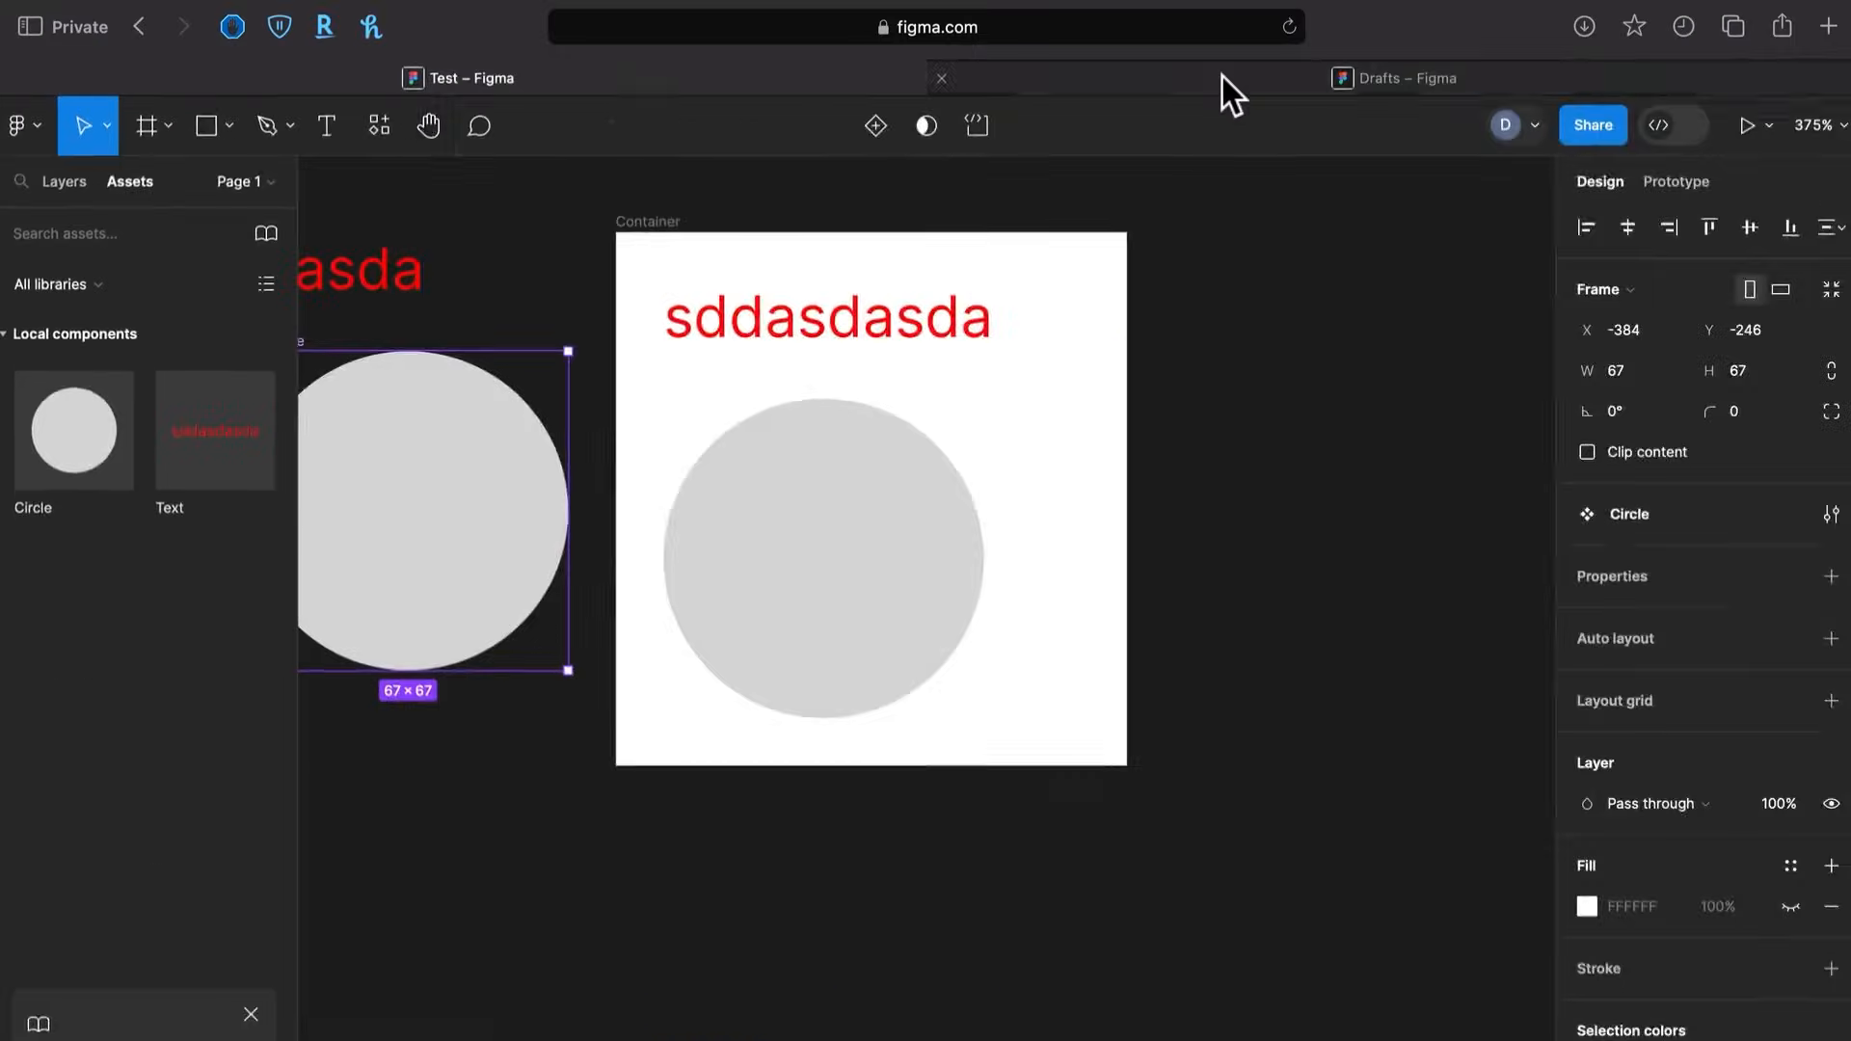
# Switch to the file browser and look through the recent files for the course's project and exercise files
pyautogui.click(1222, 76)
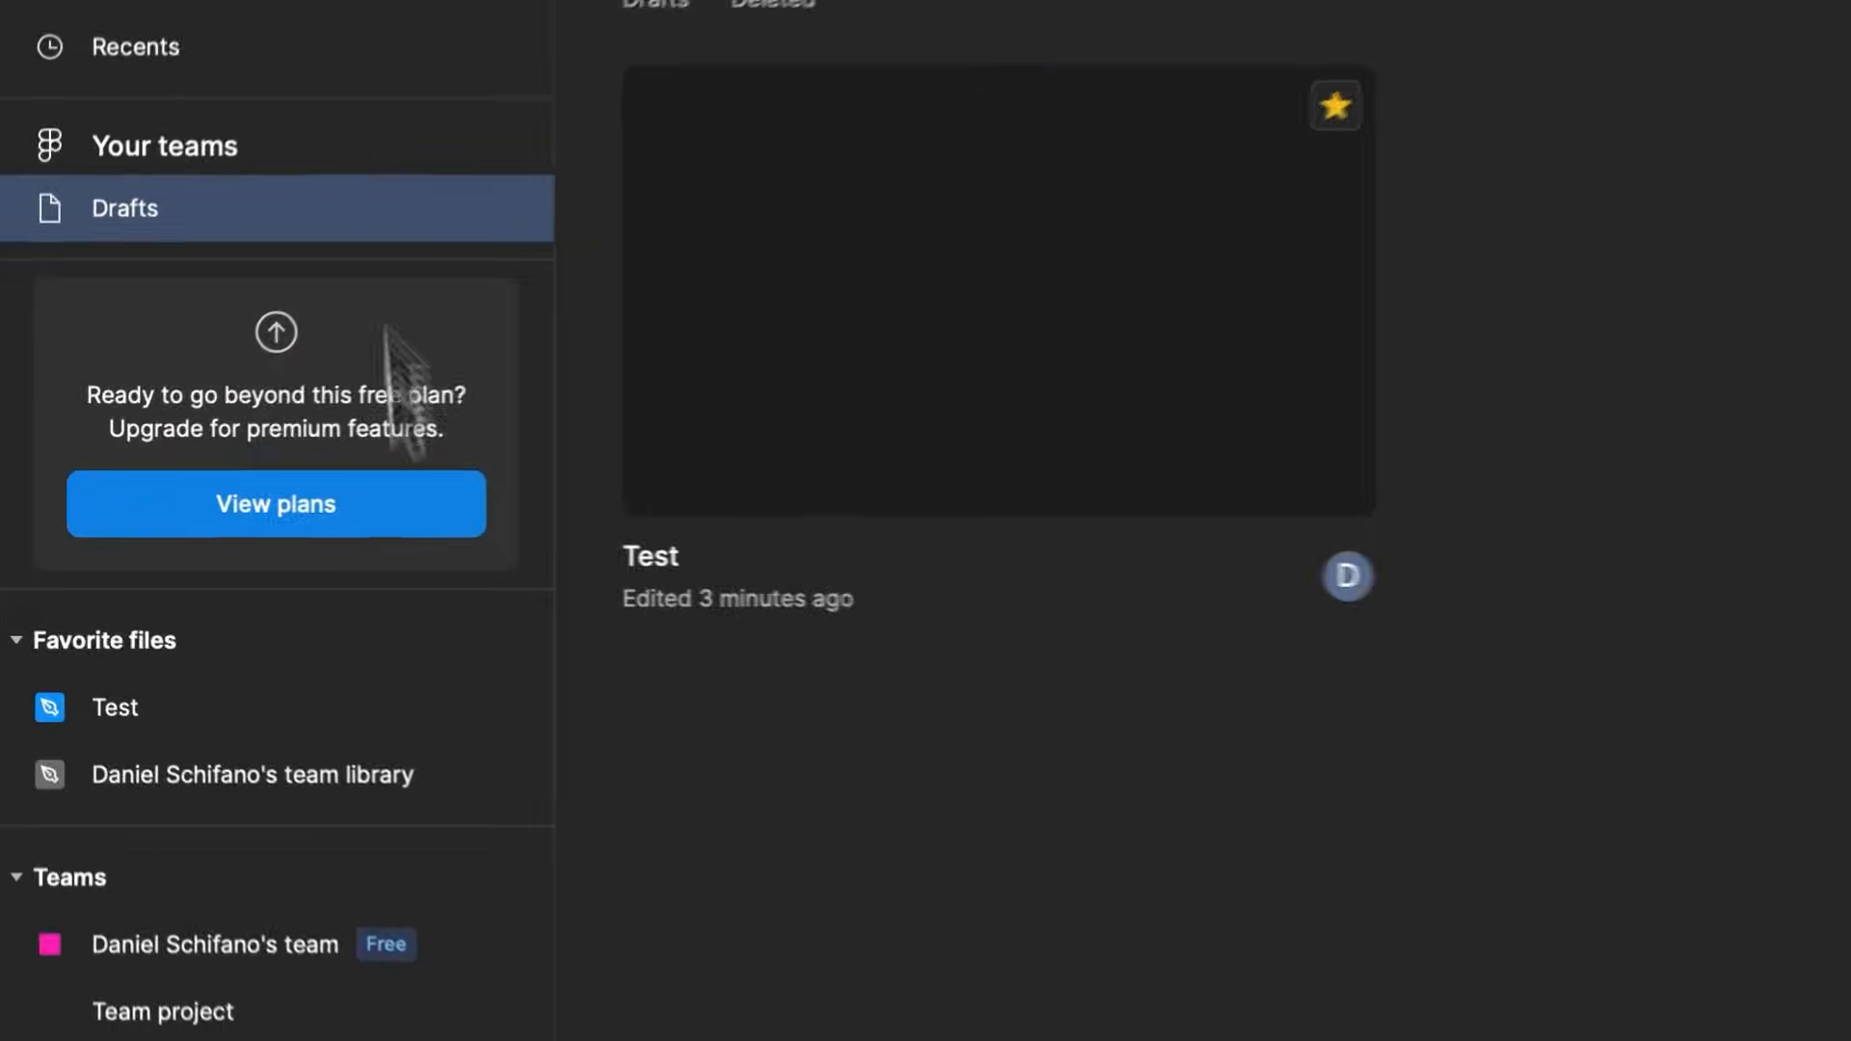
pyautogui.click(188, 207)
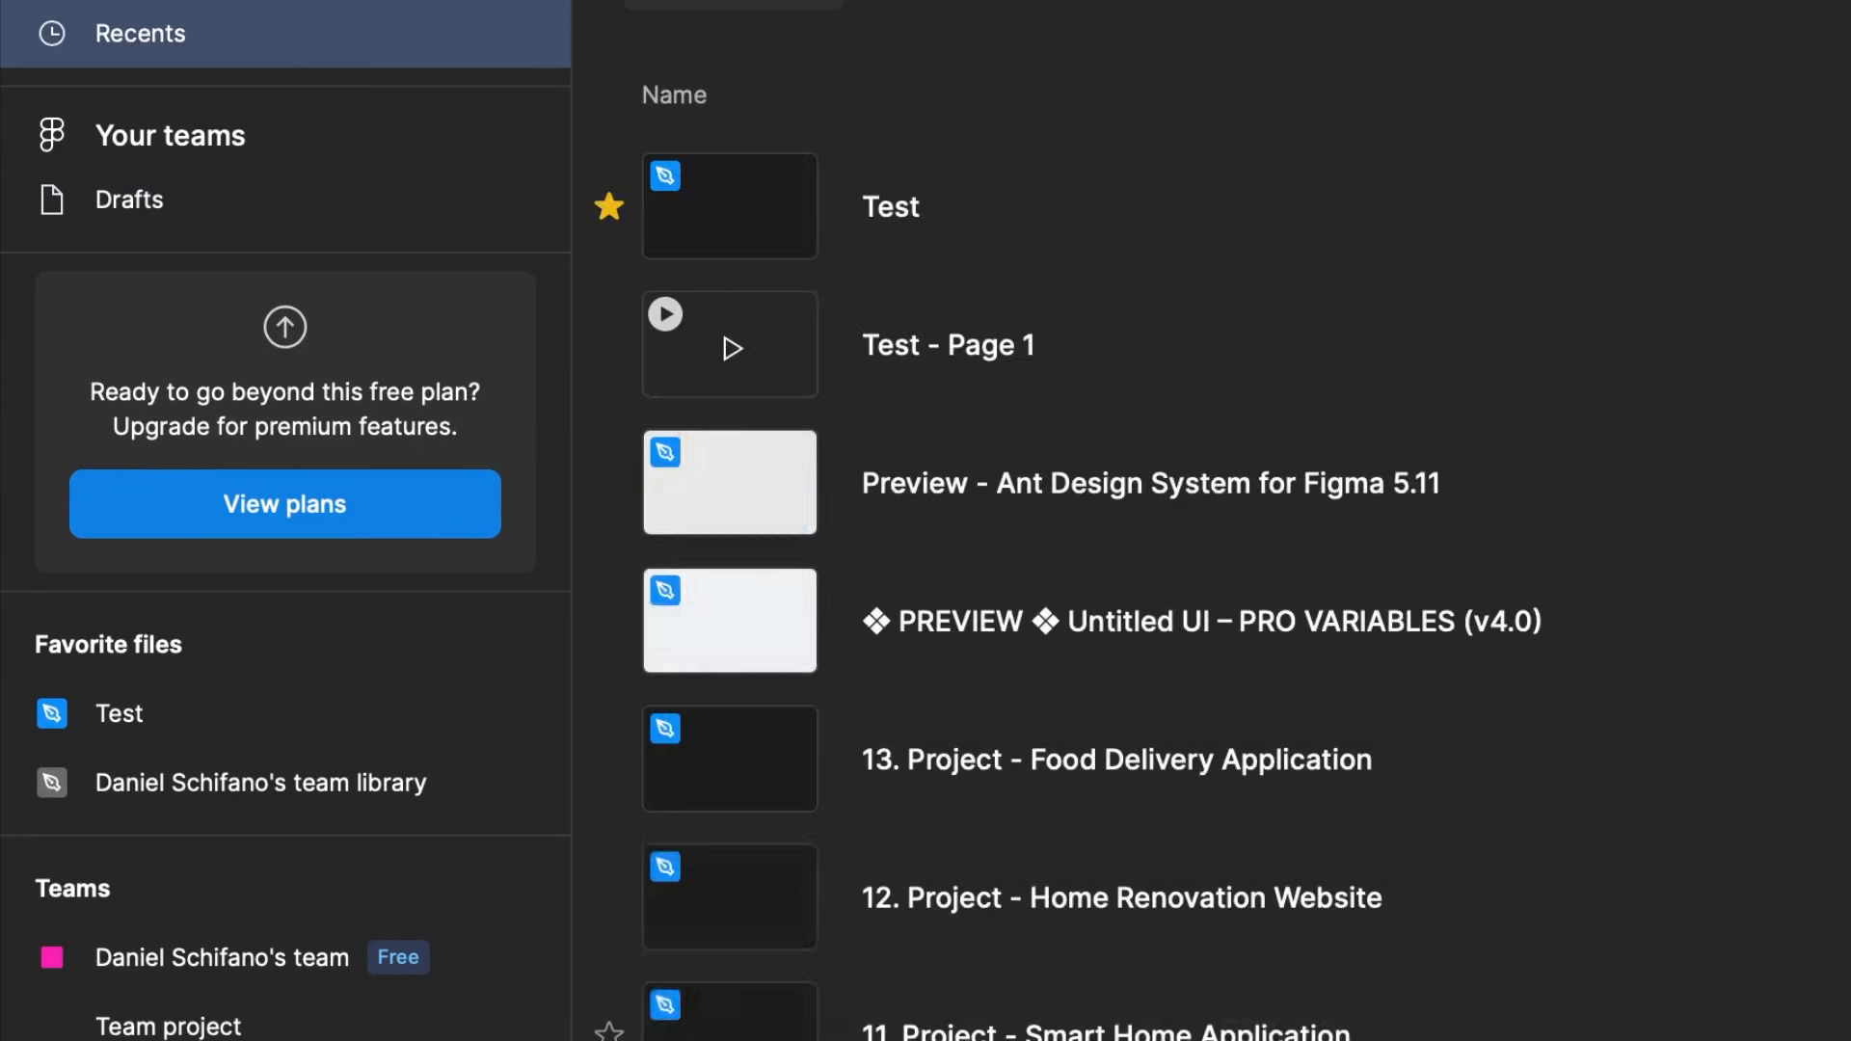
pyautogui.scroll(-8, 1116, 992)
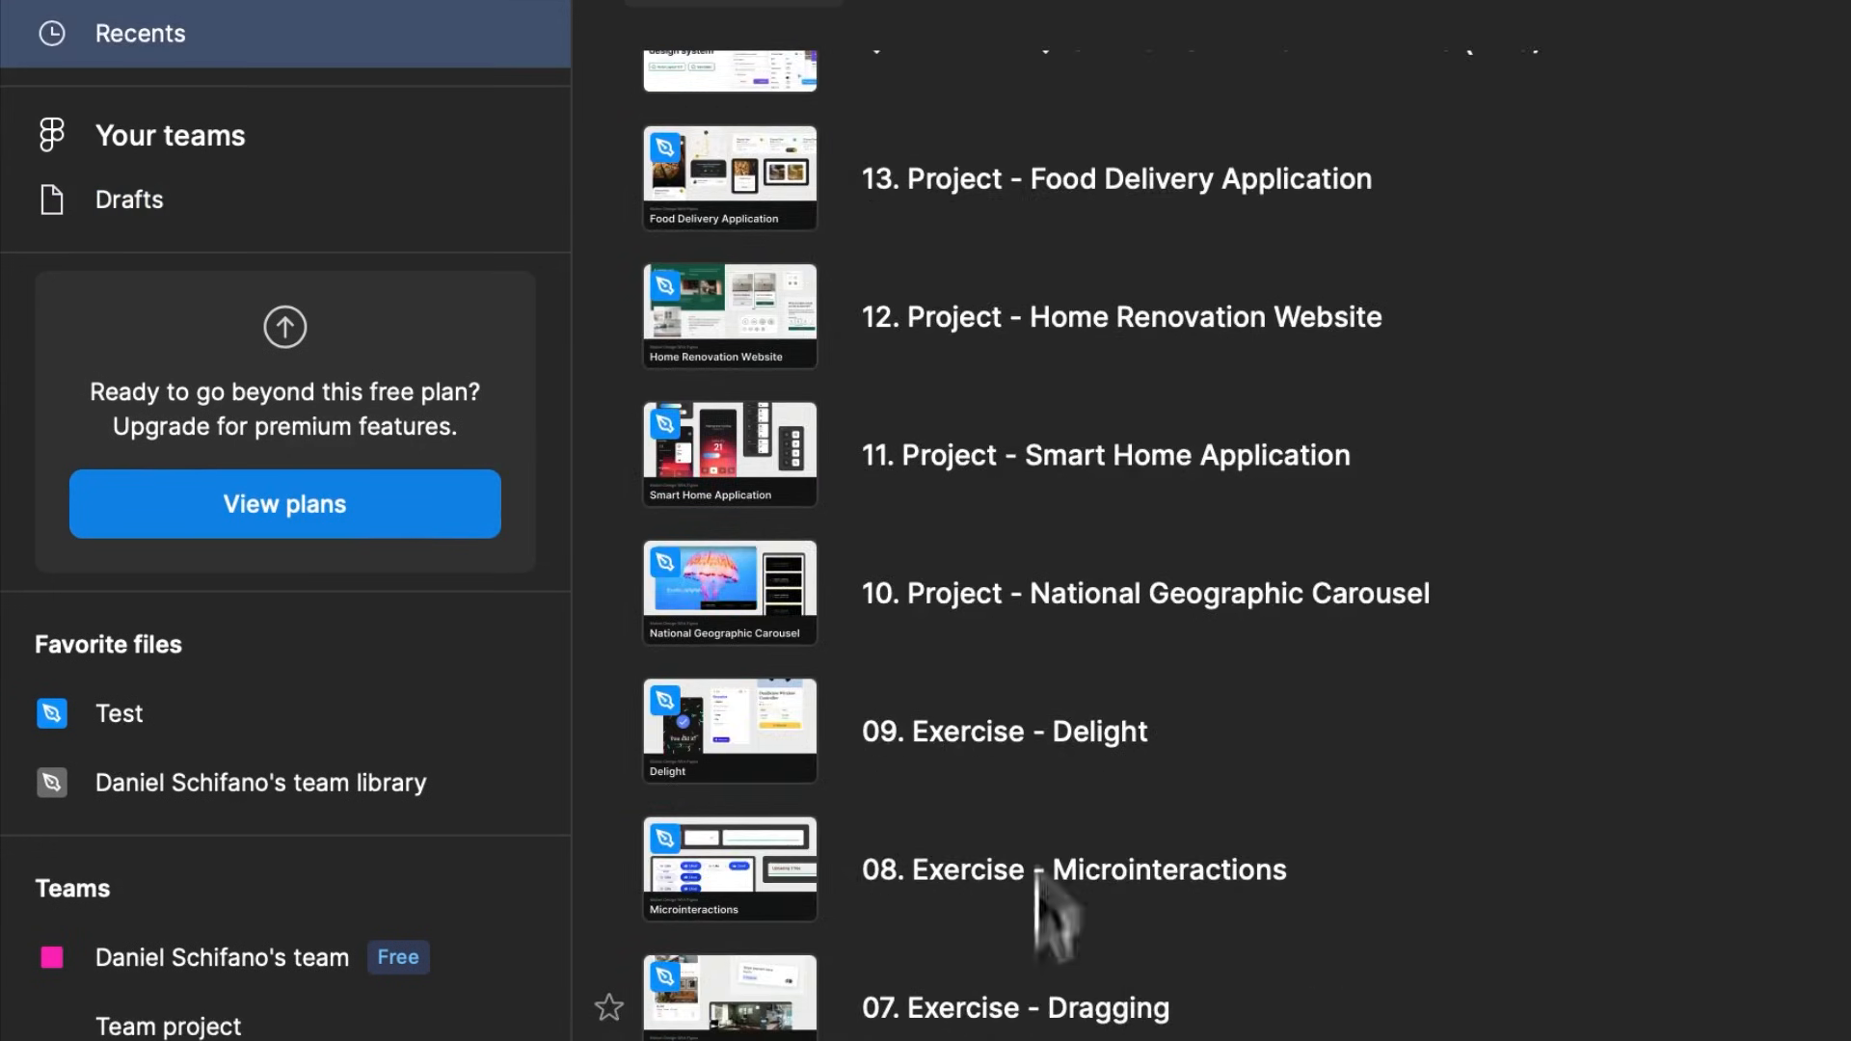
pyautogui.click(1195, 860)
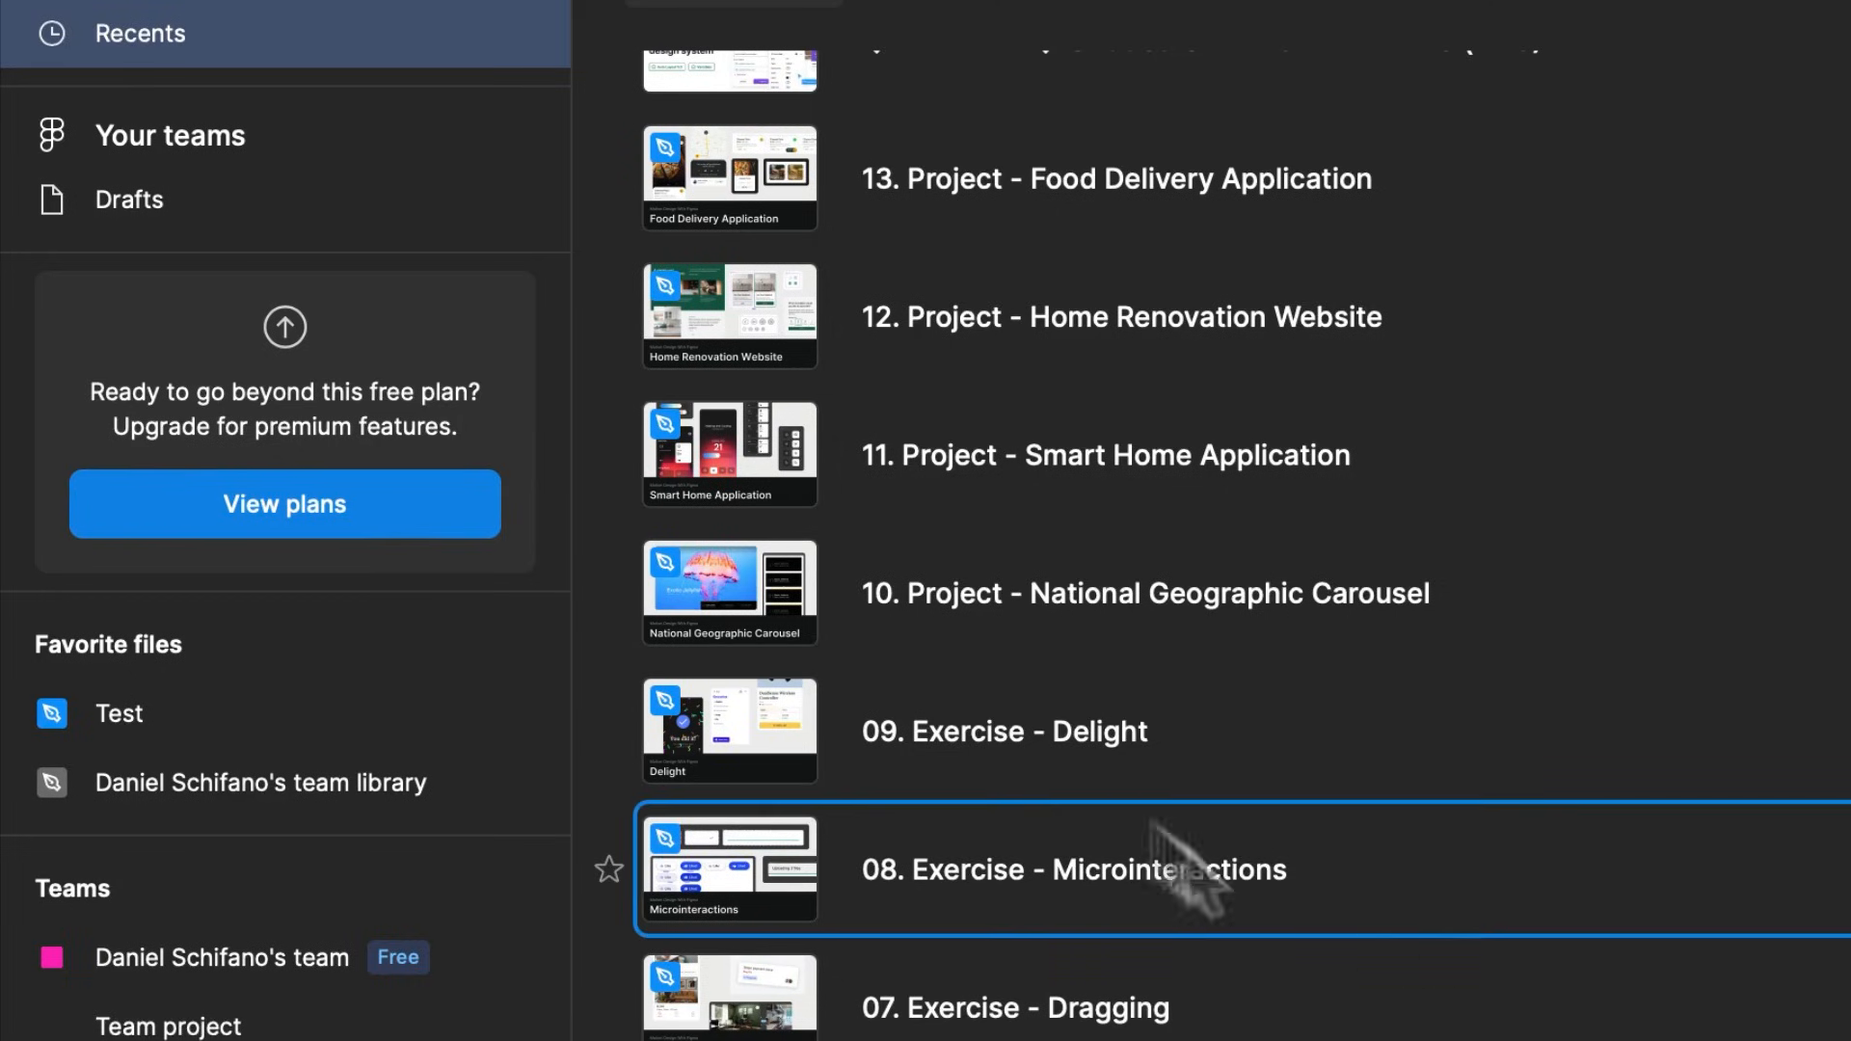
pyautogui.click(1186, 450)
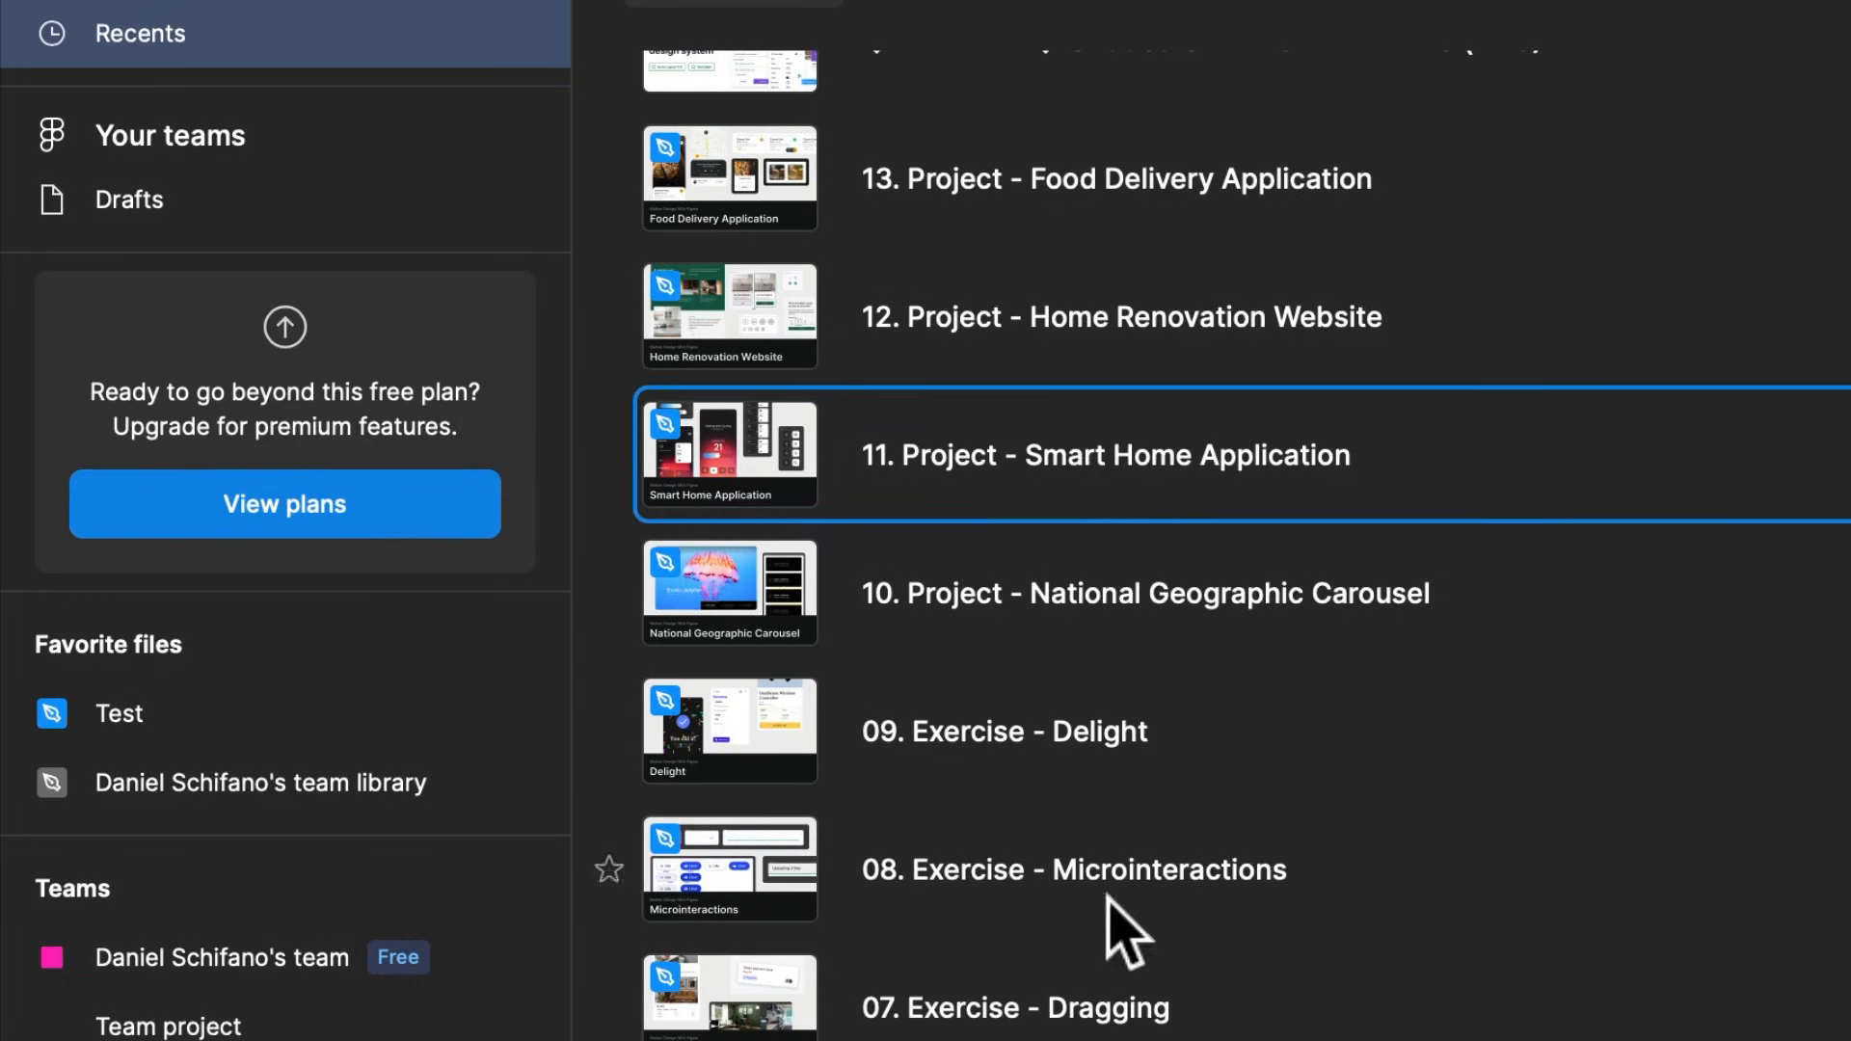
pyautogui.scroll(-1, 1126, 933)
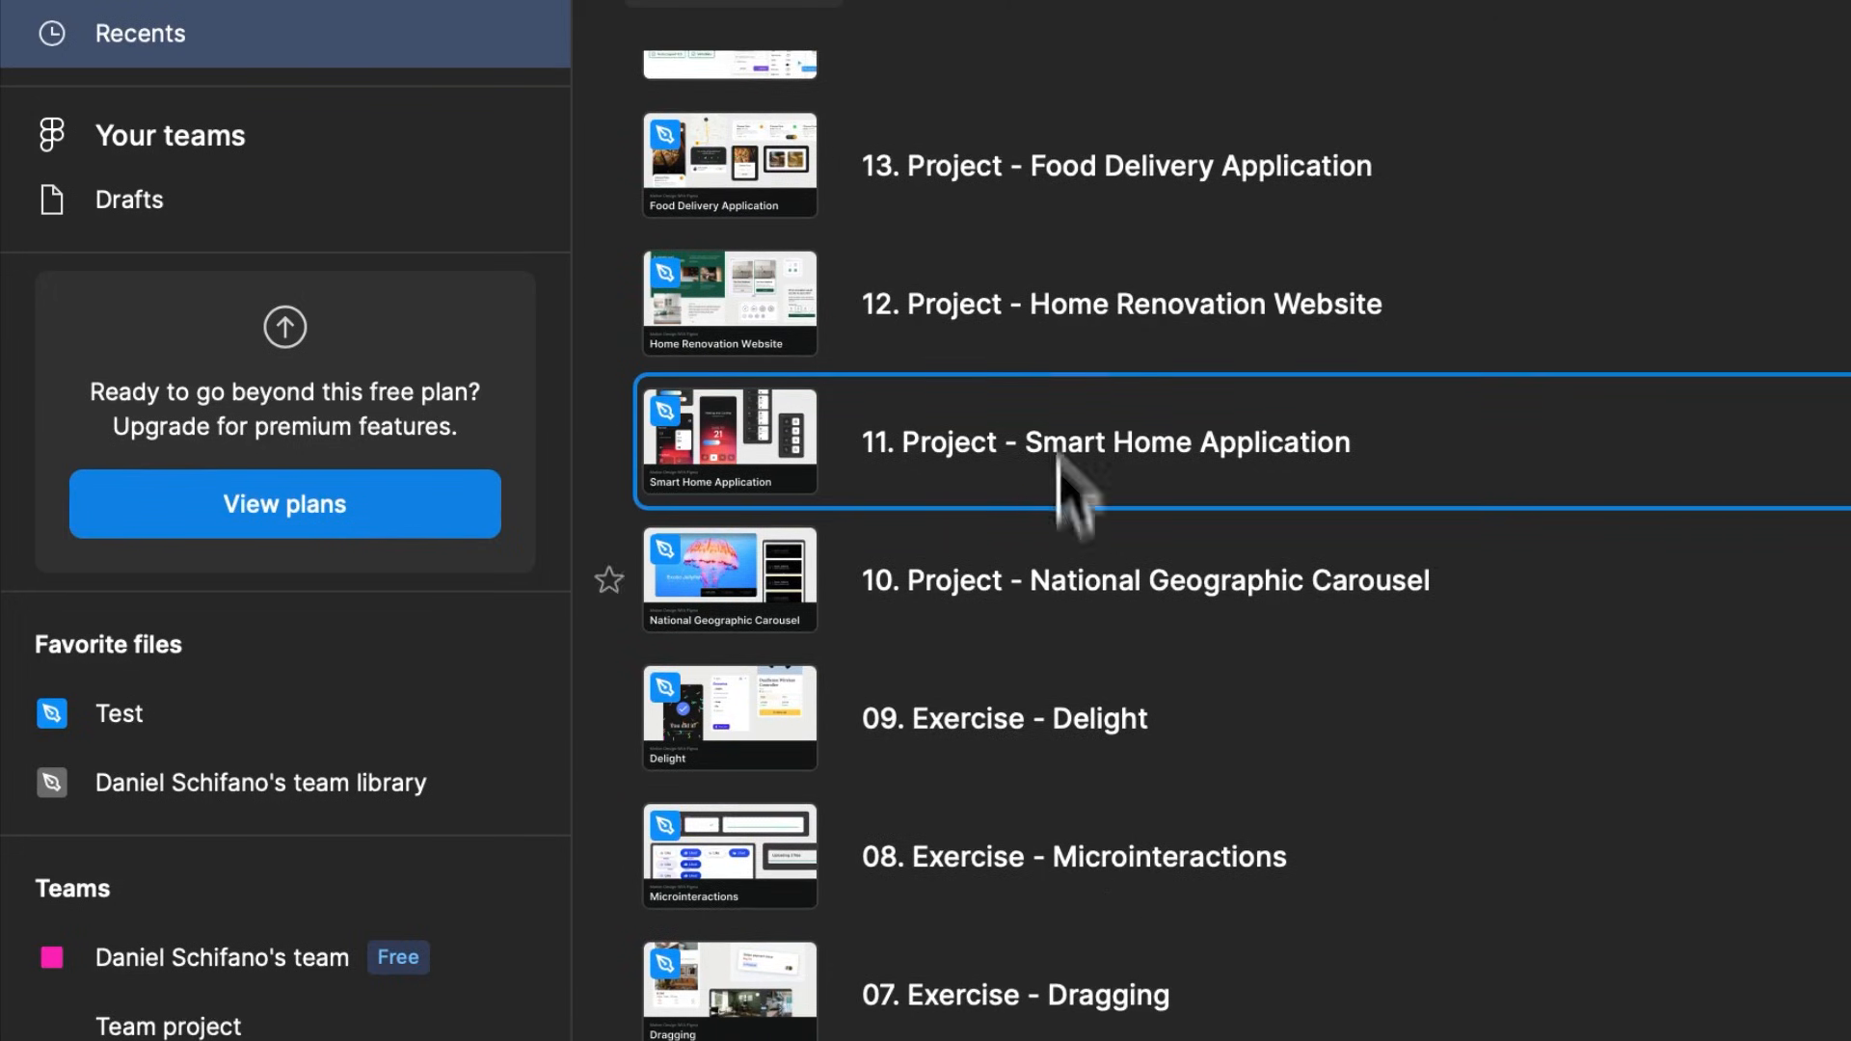
pyautogui.scroll(3, 1061, 684)
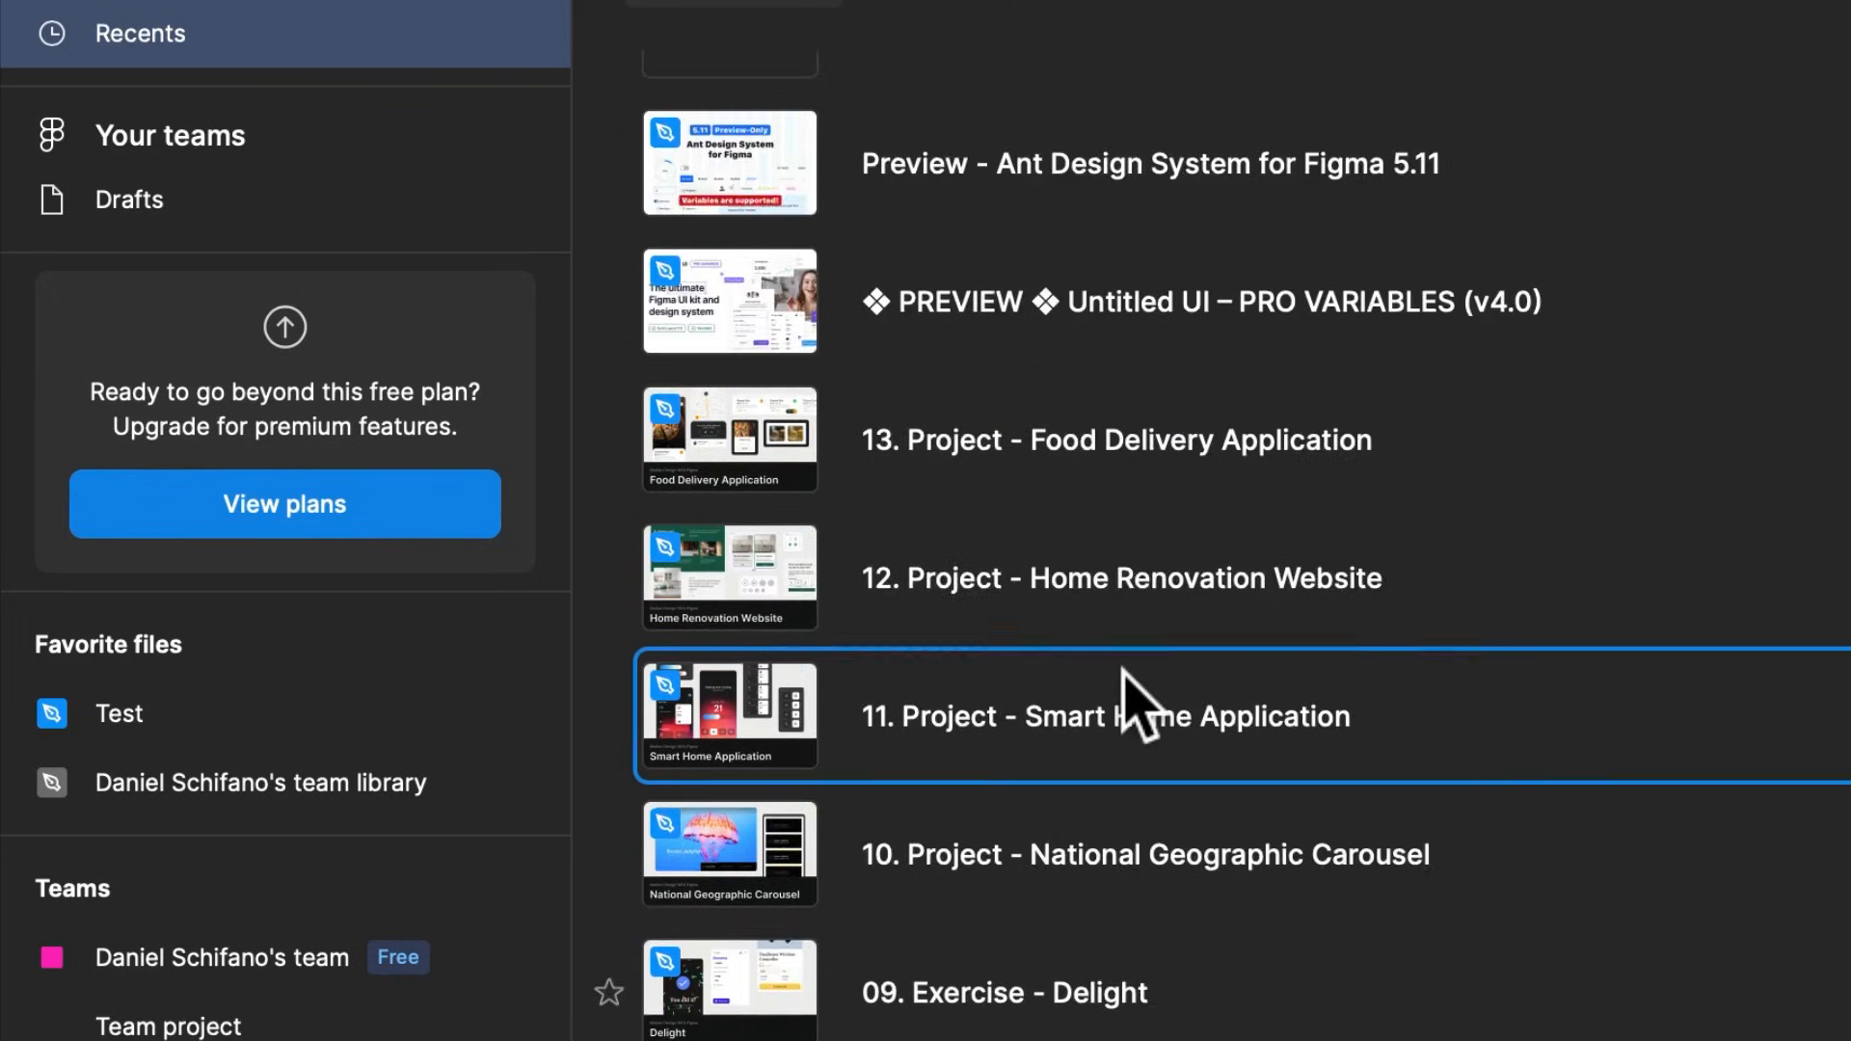
pyautogui.scroll(-2, 1123, 670)
# Open the file "13. Project - Food Delivery Application" and duplicate it to the drafts
pyautogui.doubleClick(1080, 425)
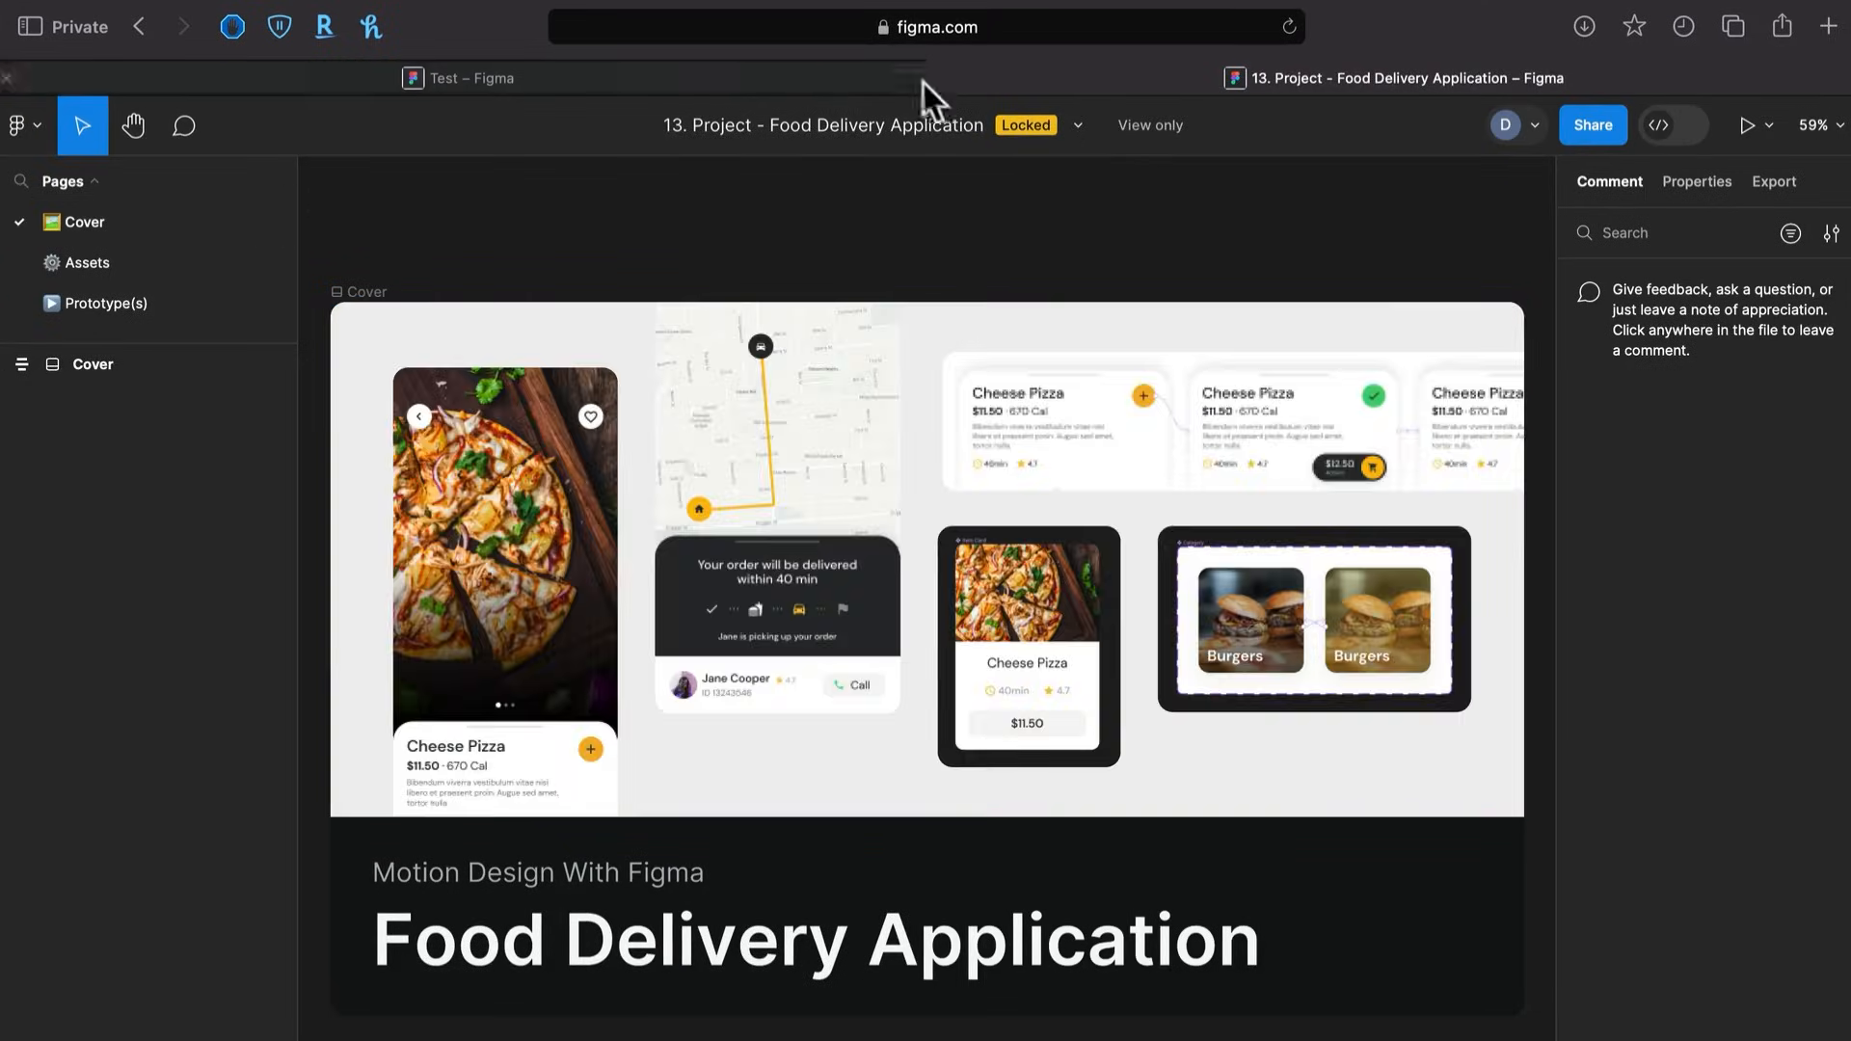
pyautogui.click(1072, 126)
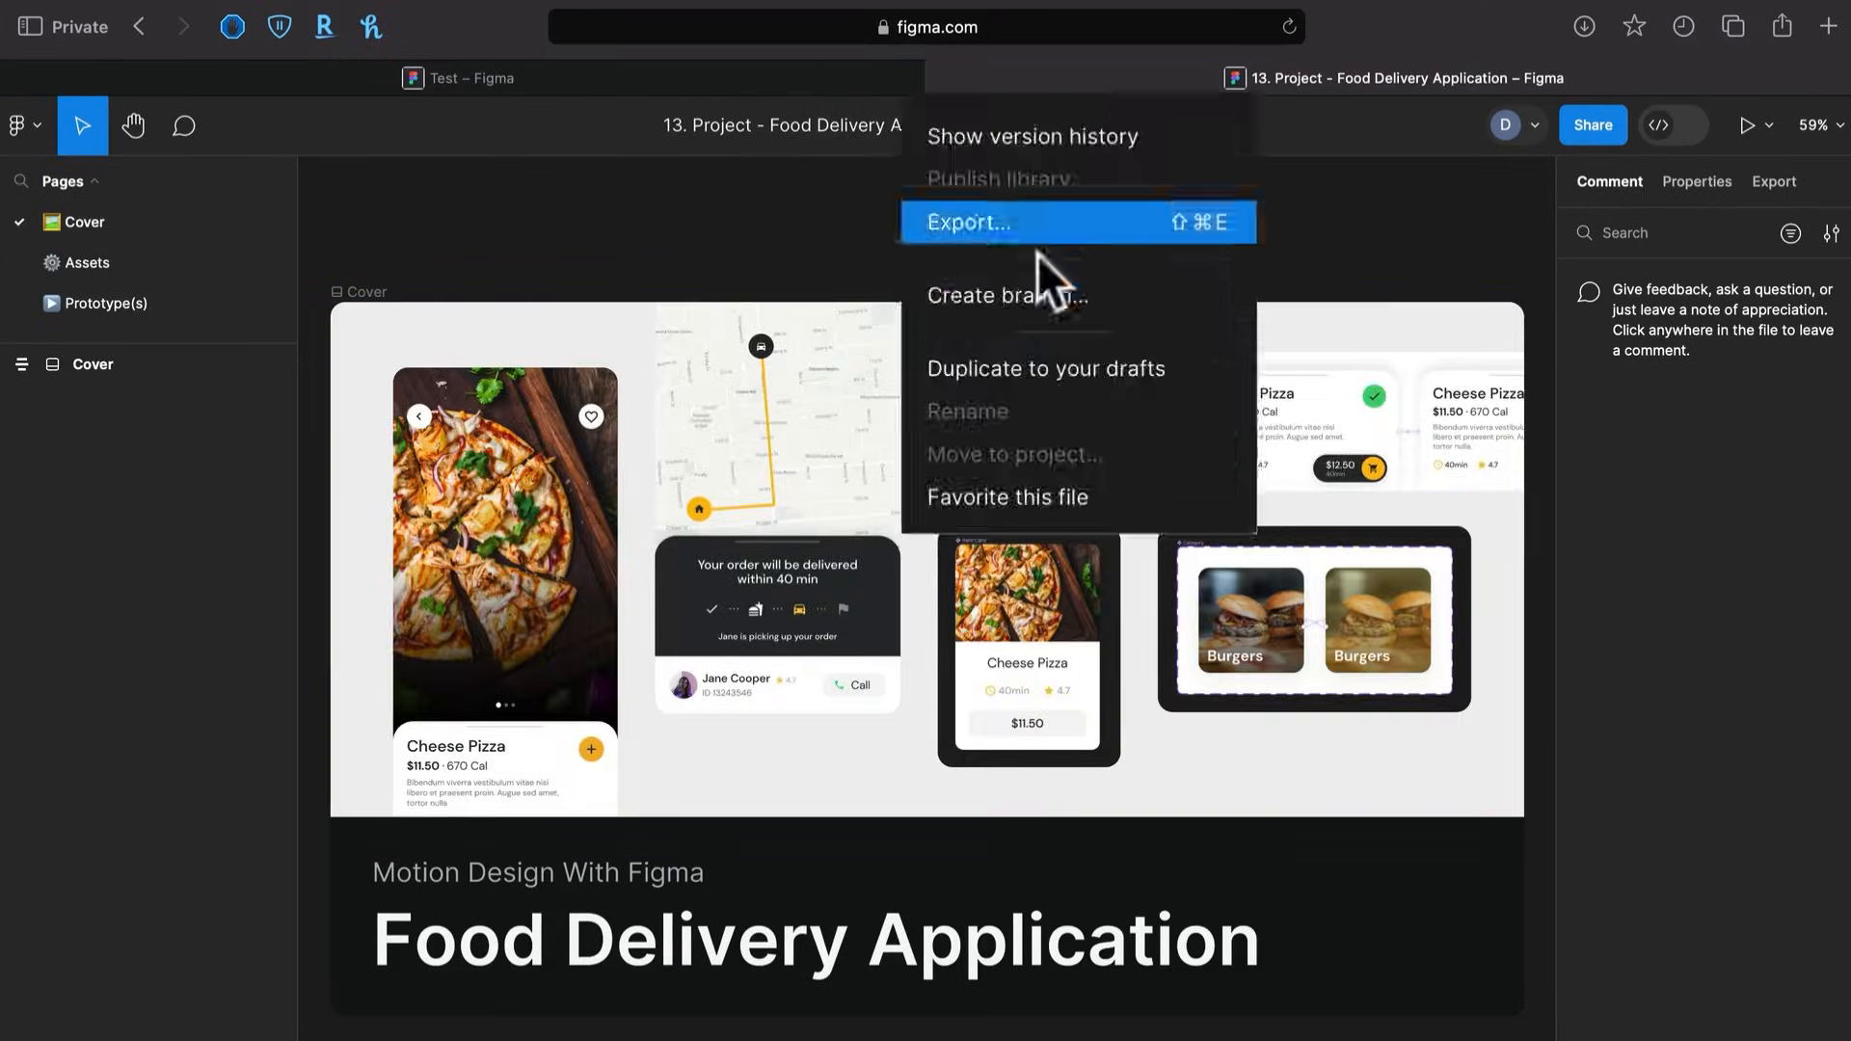
pyautogui.click(1046, 369)
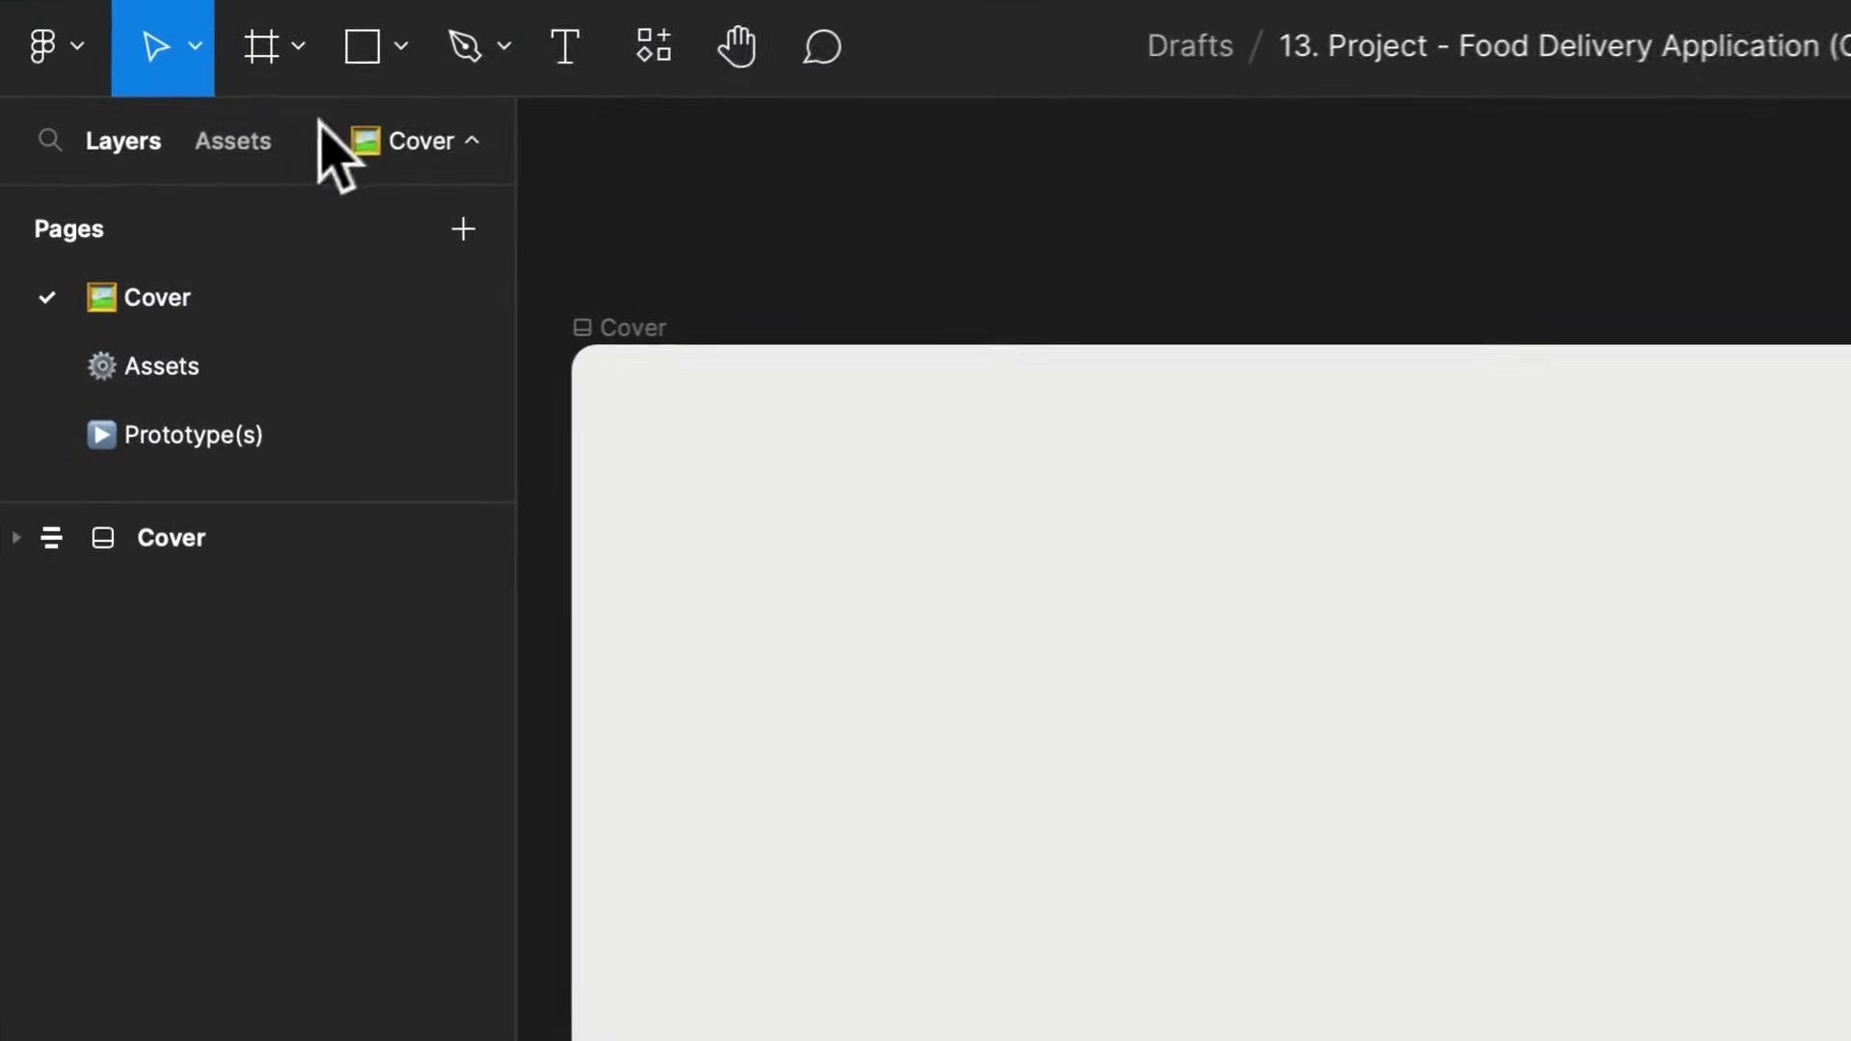
# Browse the local components, place a Category instance above the Cover frame, and delete it
pyautogui.click(118, 185)
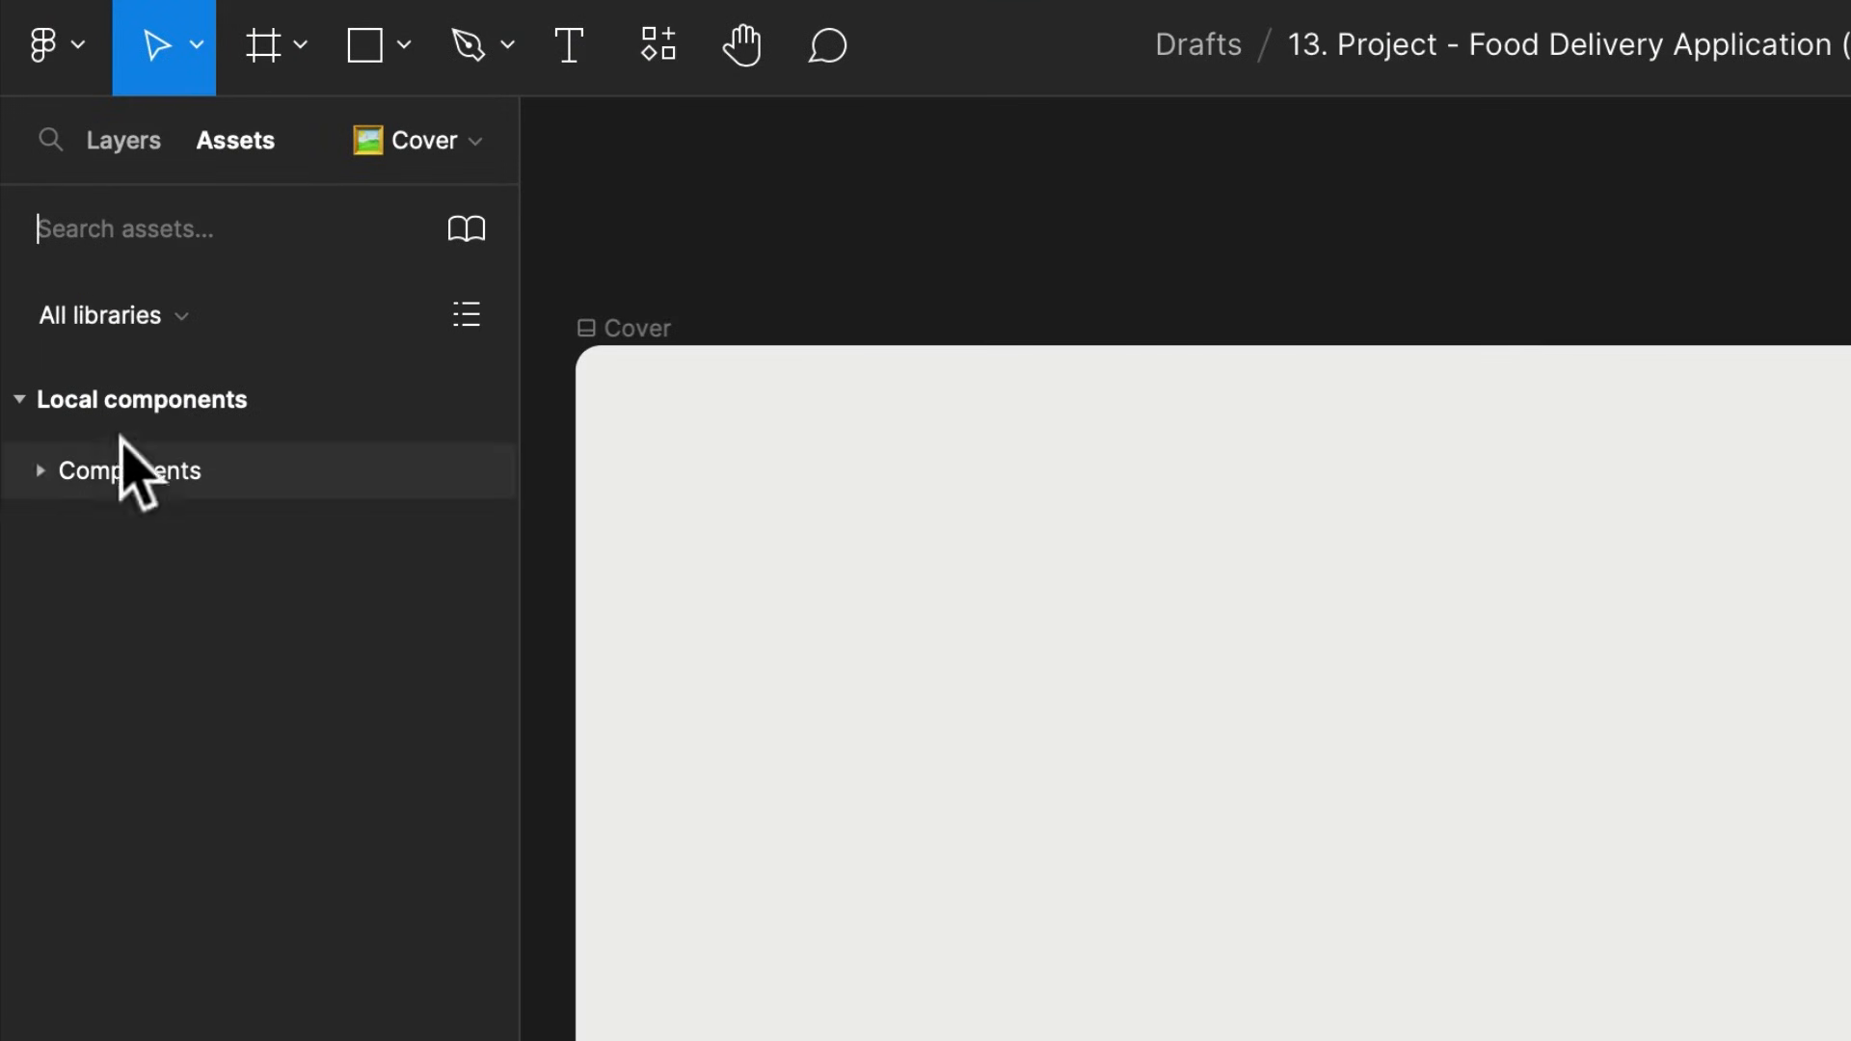
pyautogui.click(41, 470)
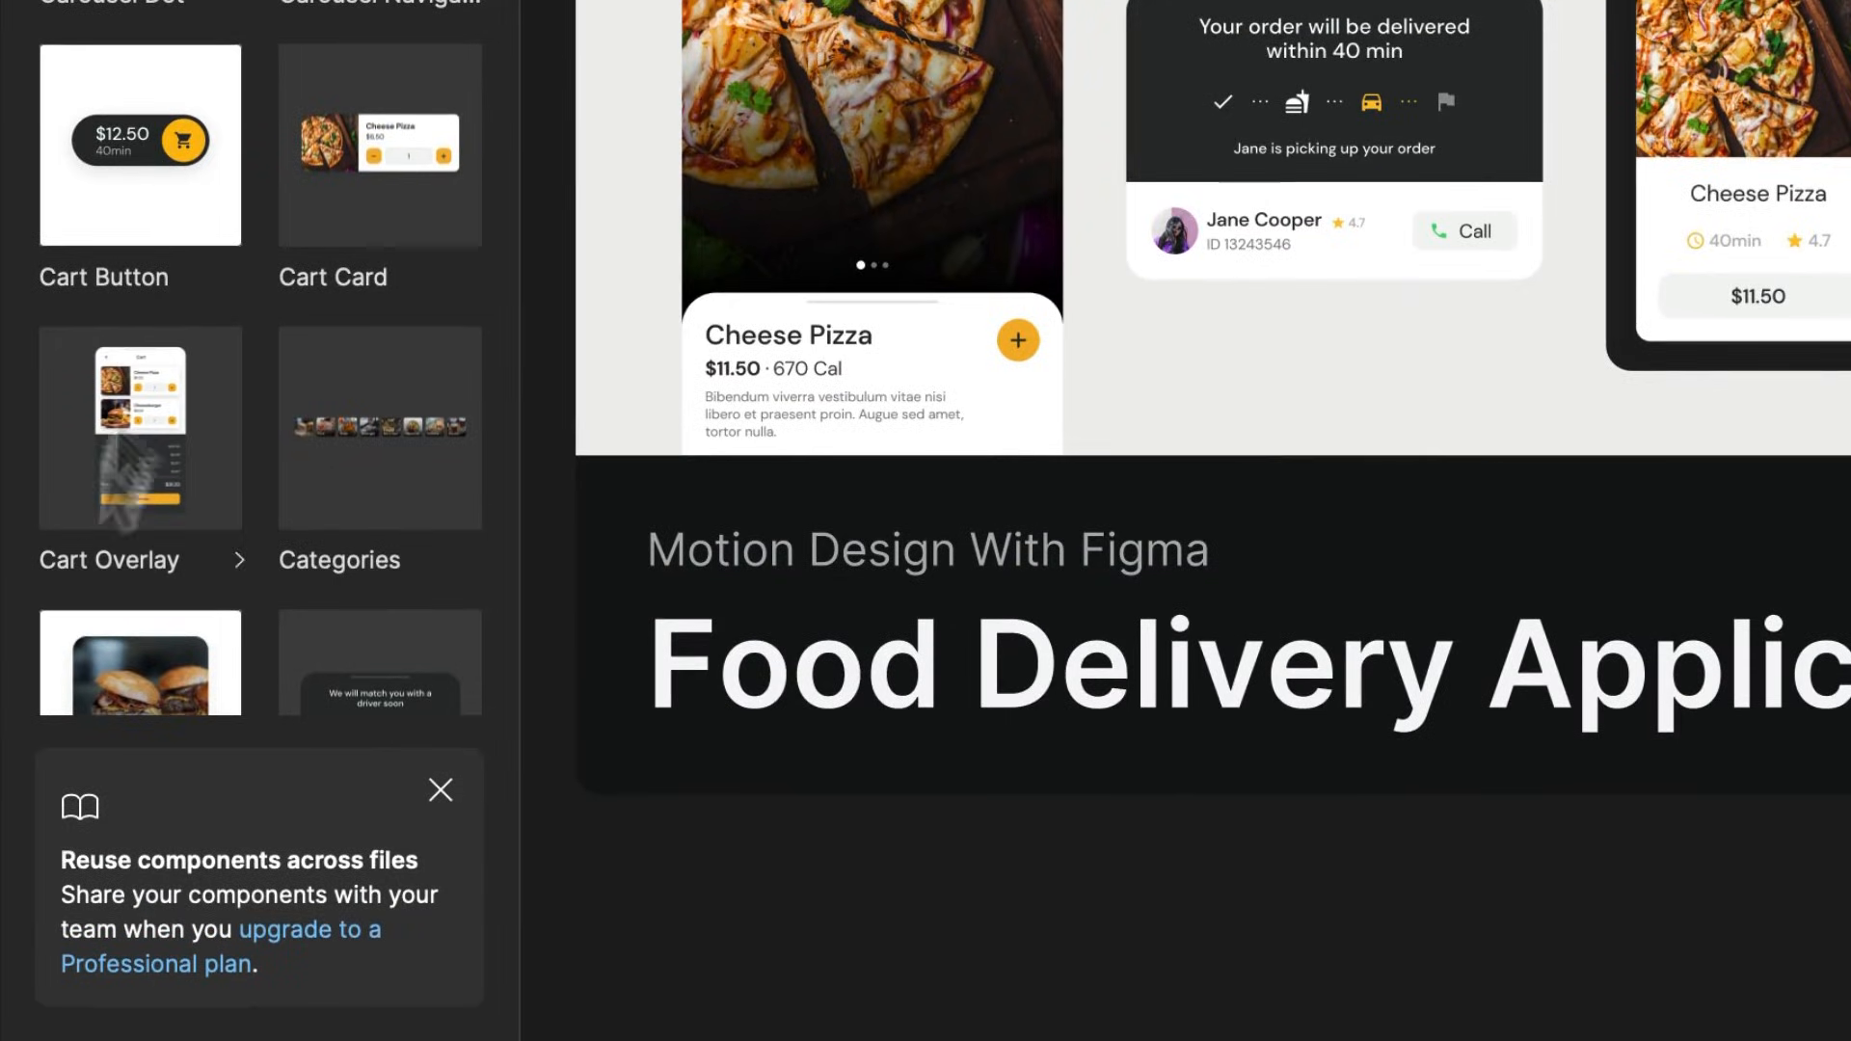
pyautogui.scroll(-2, 122, 531)
pyautogui.scroll(-4, 135, 550)
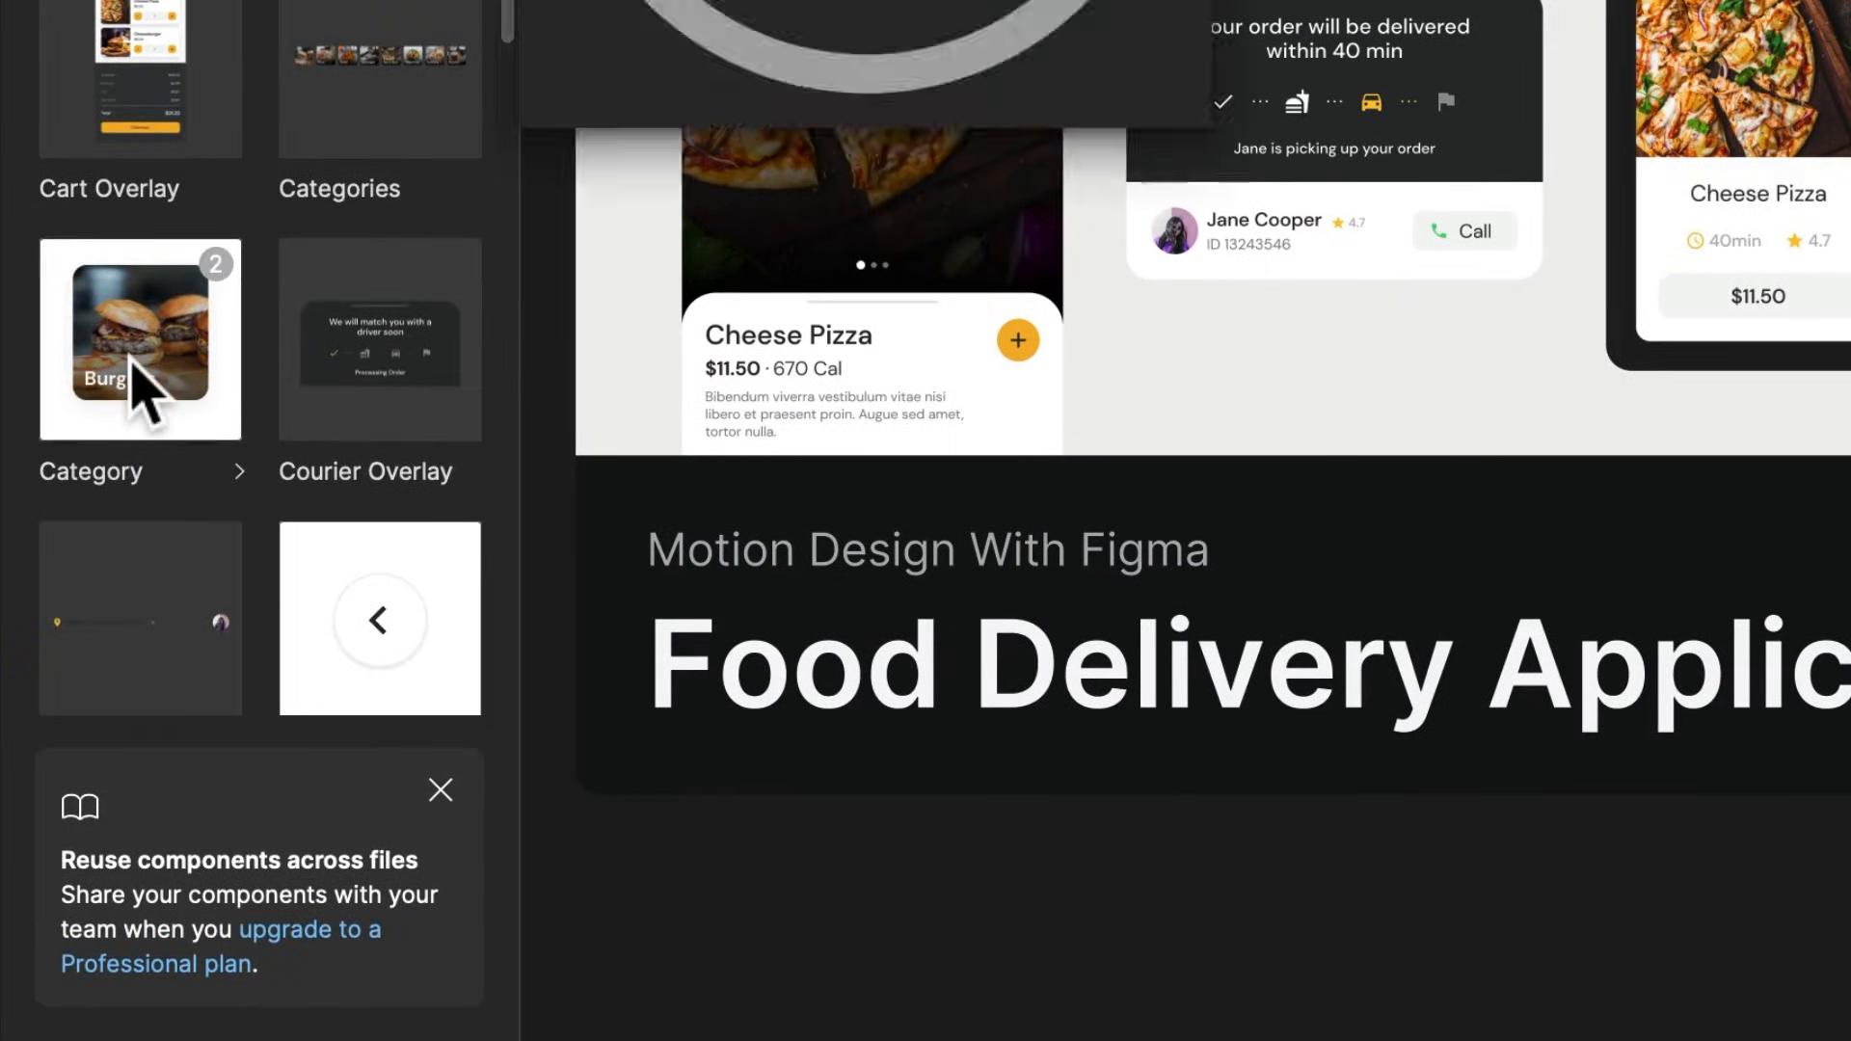
pyautogui.moveTo(136, 391); pyautogui.dragTo(1022, 262)
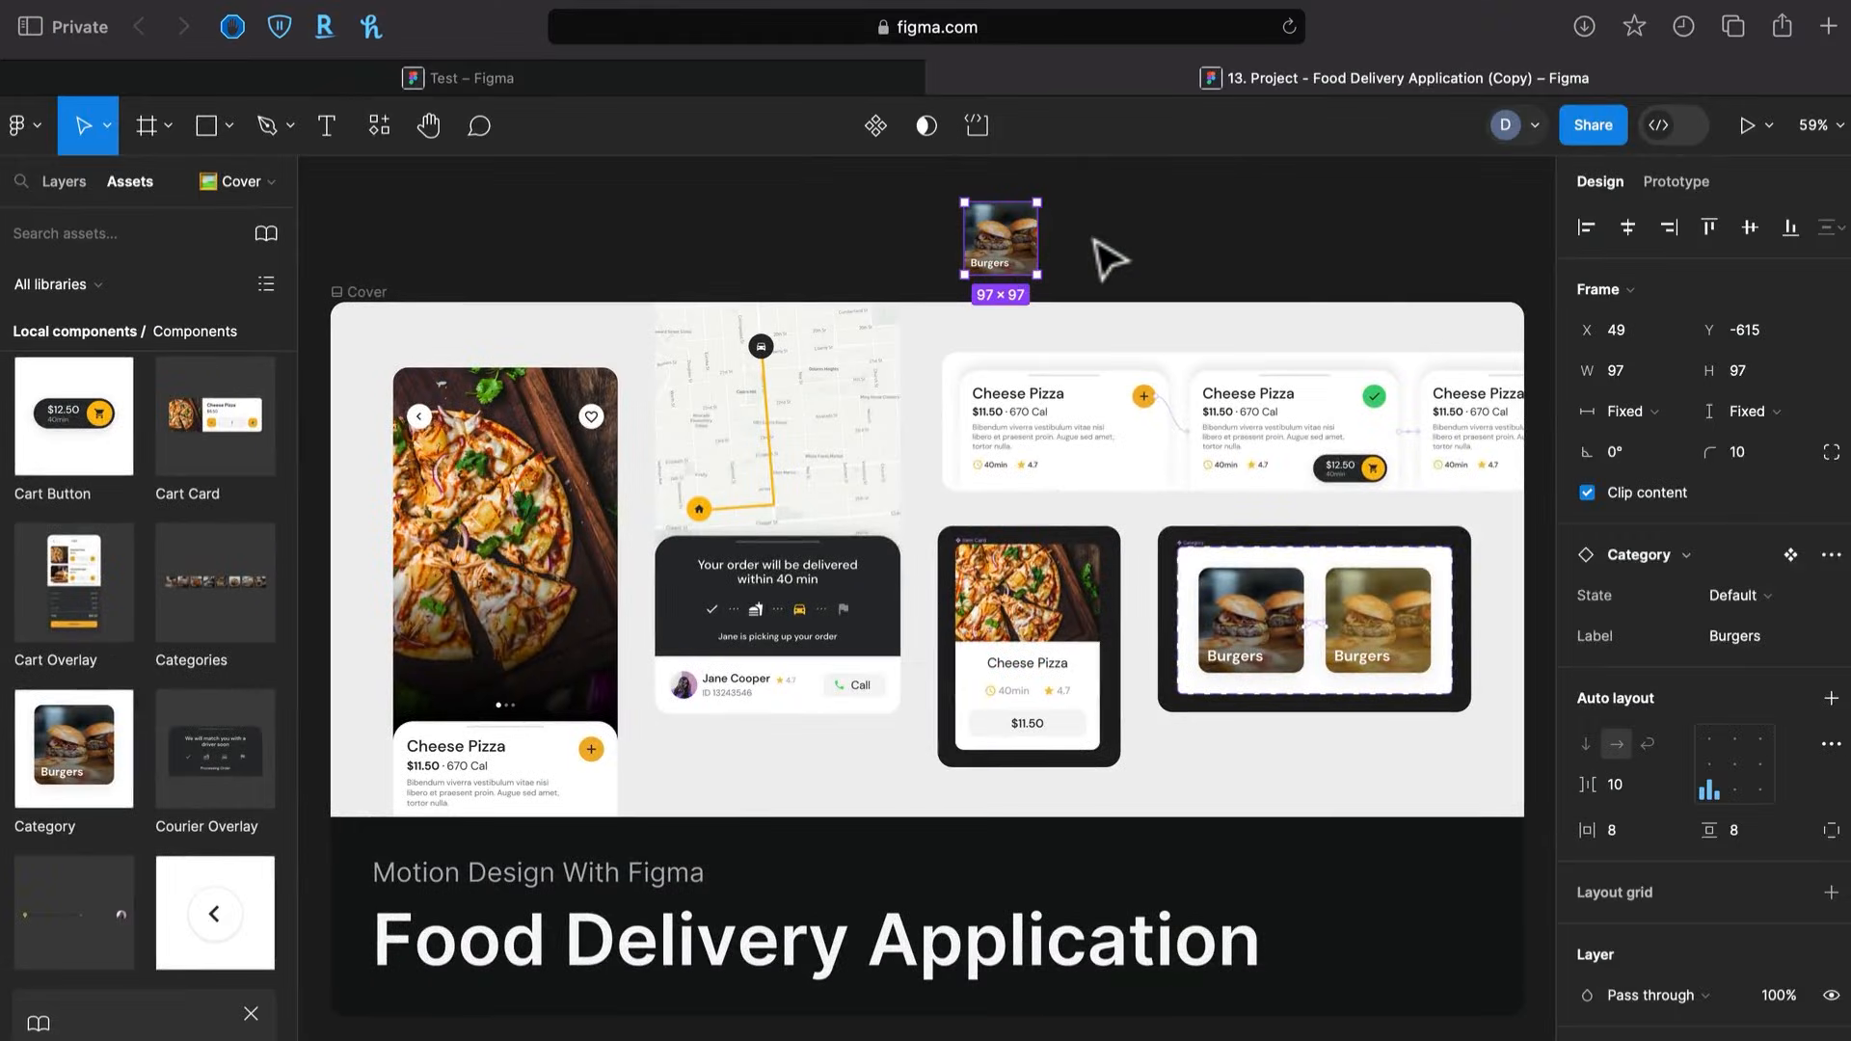
pyautogui.press('Delete')
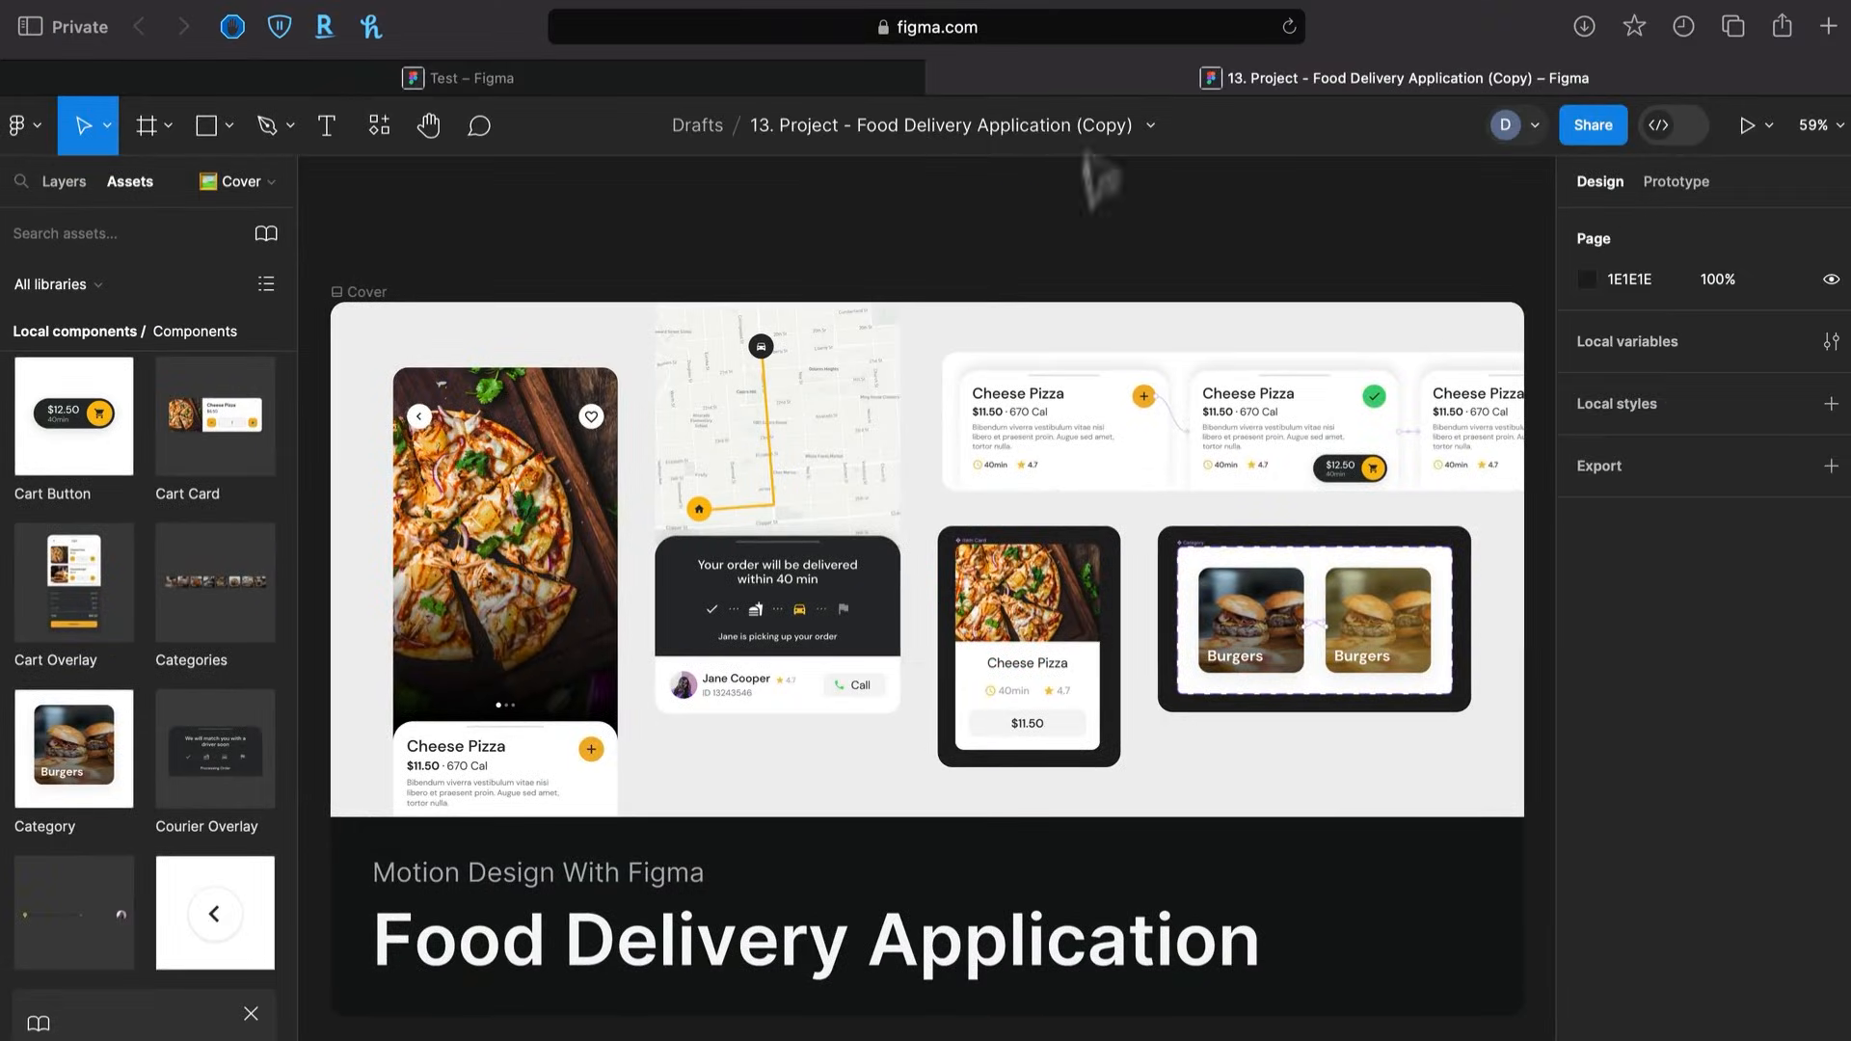
# Switch to the Test file, look at the available libraries, and return to the layer list
pyautogui.click(825, 83)
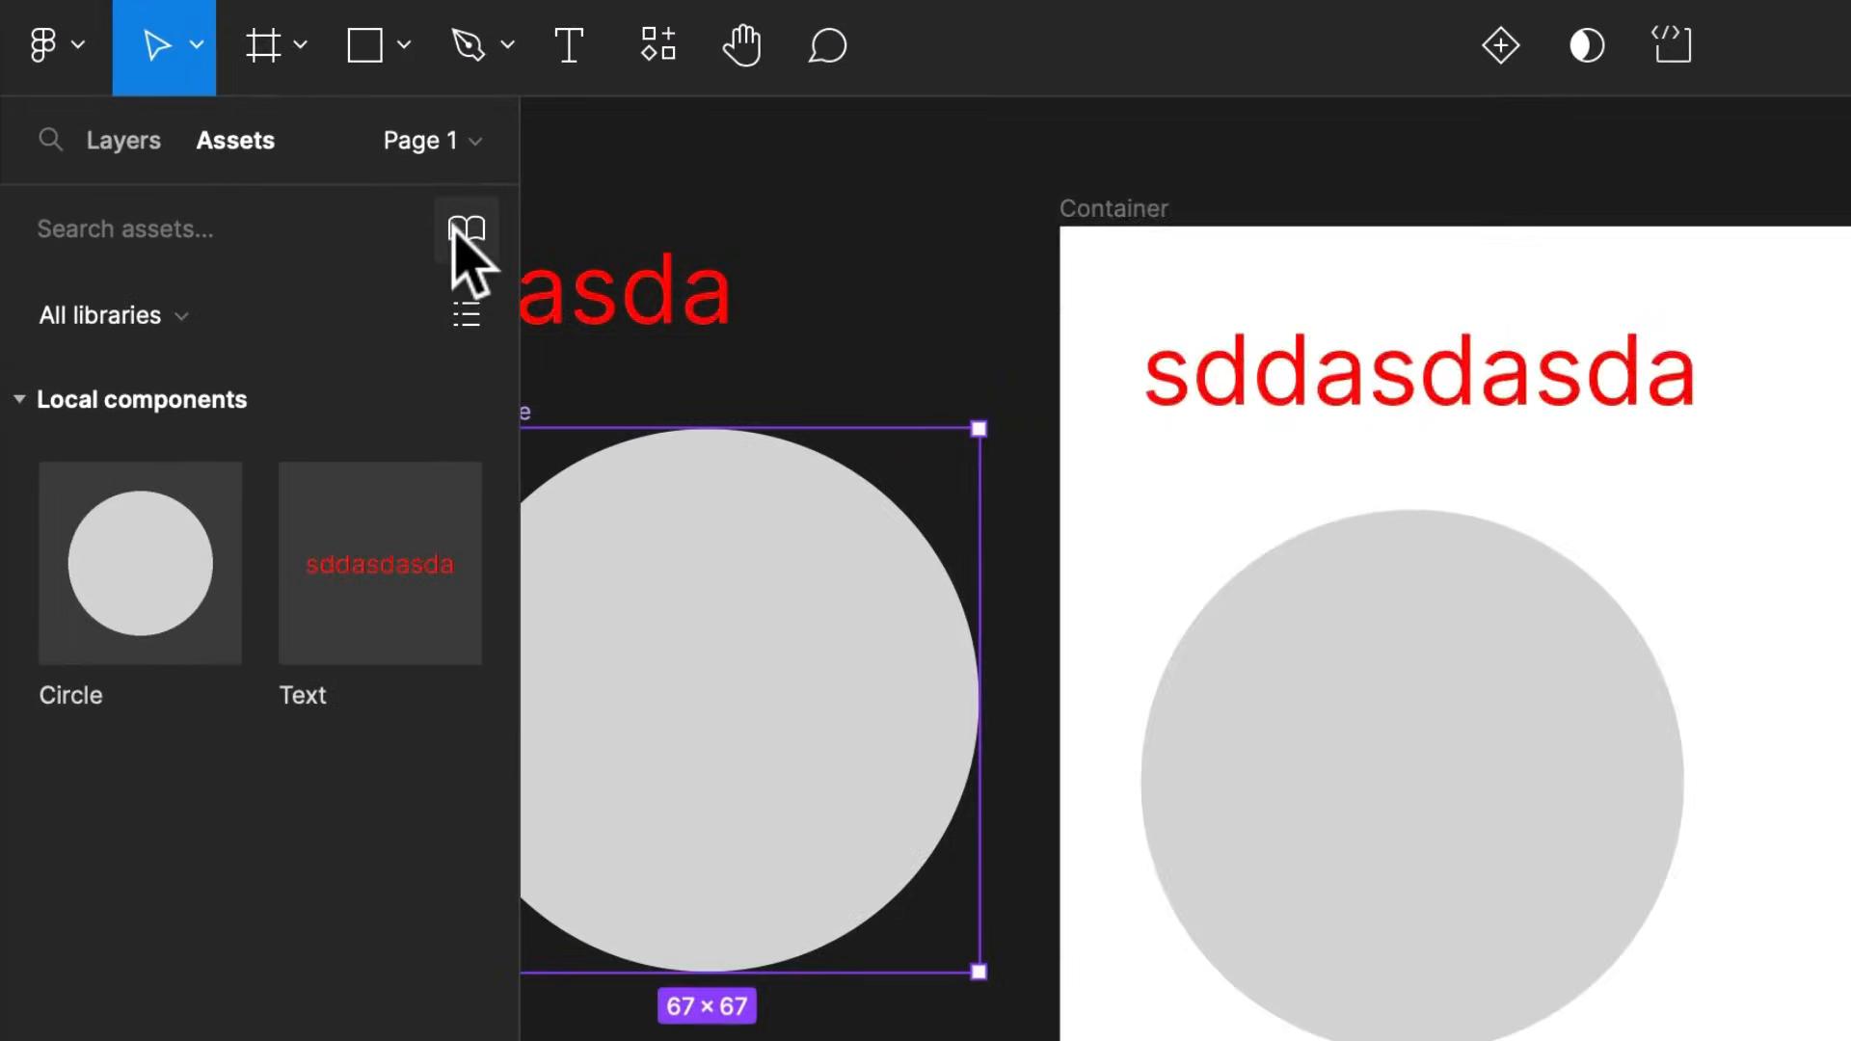
pyautogui.click(370, 230)
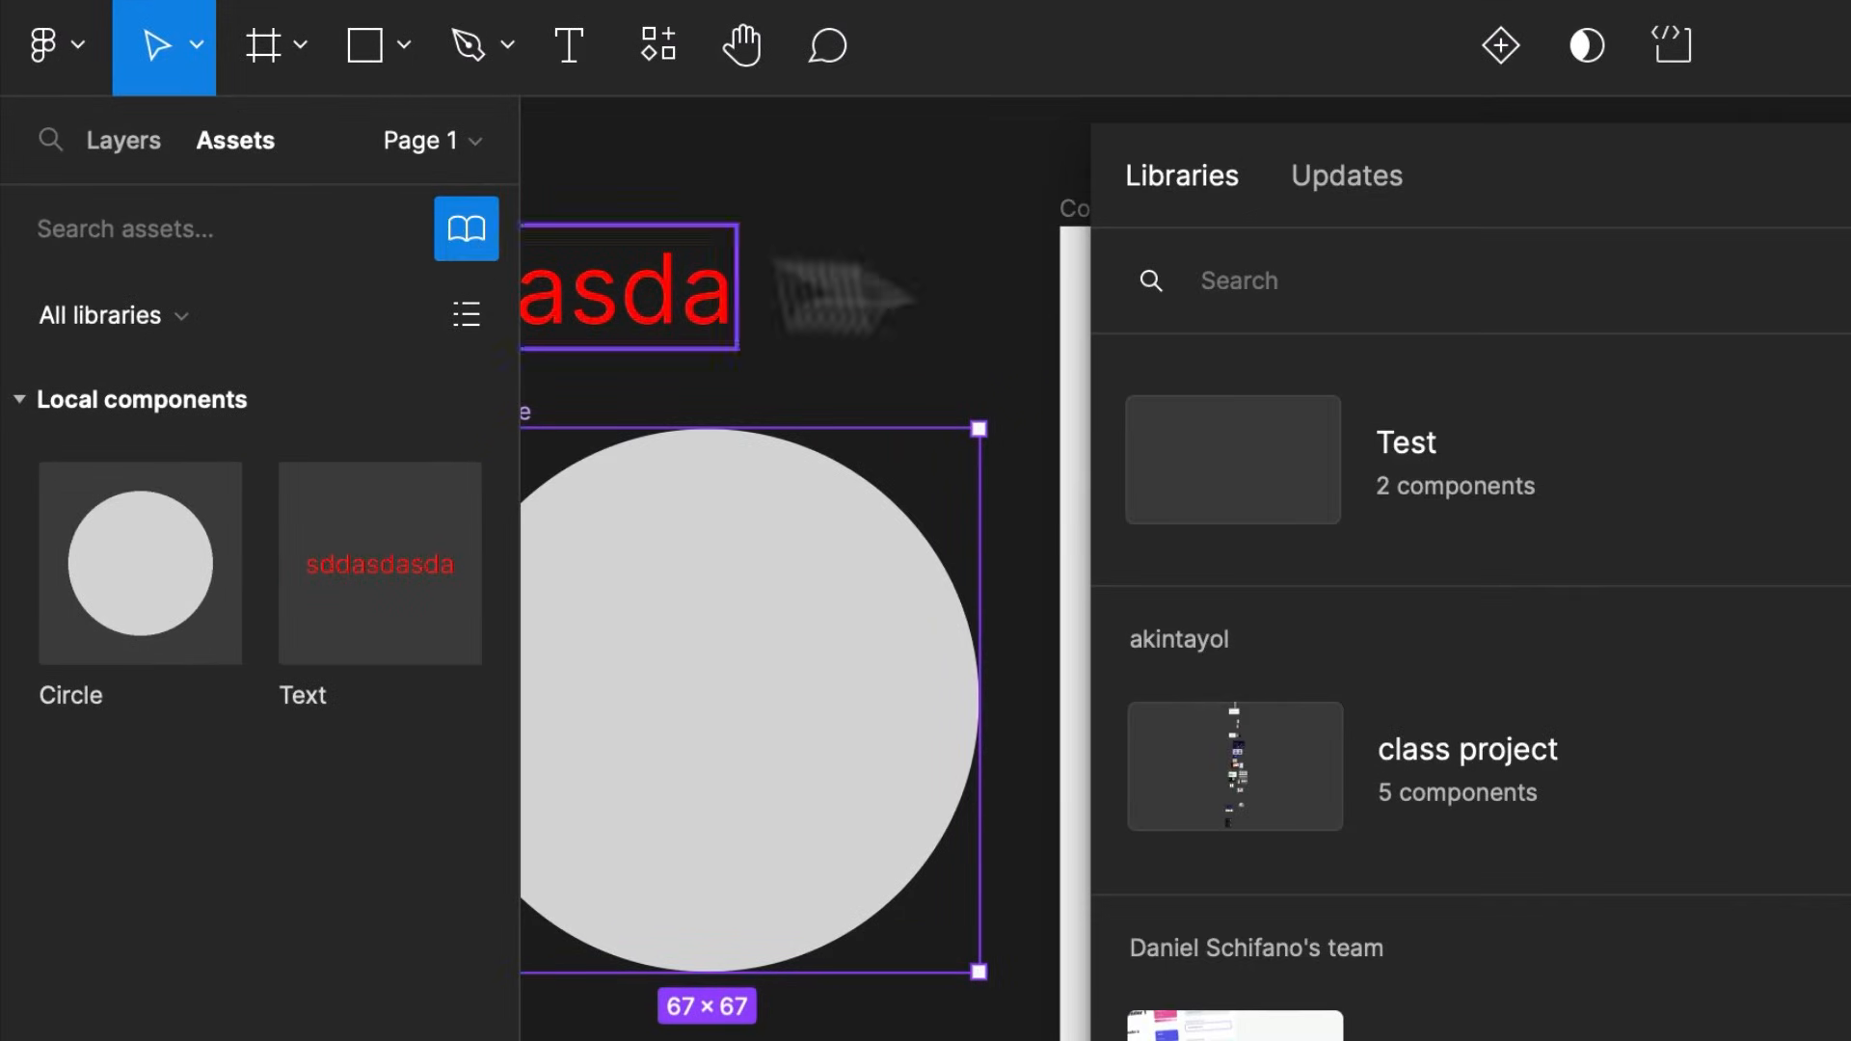
pyautogui.press('Escape')
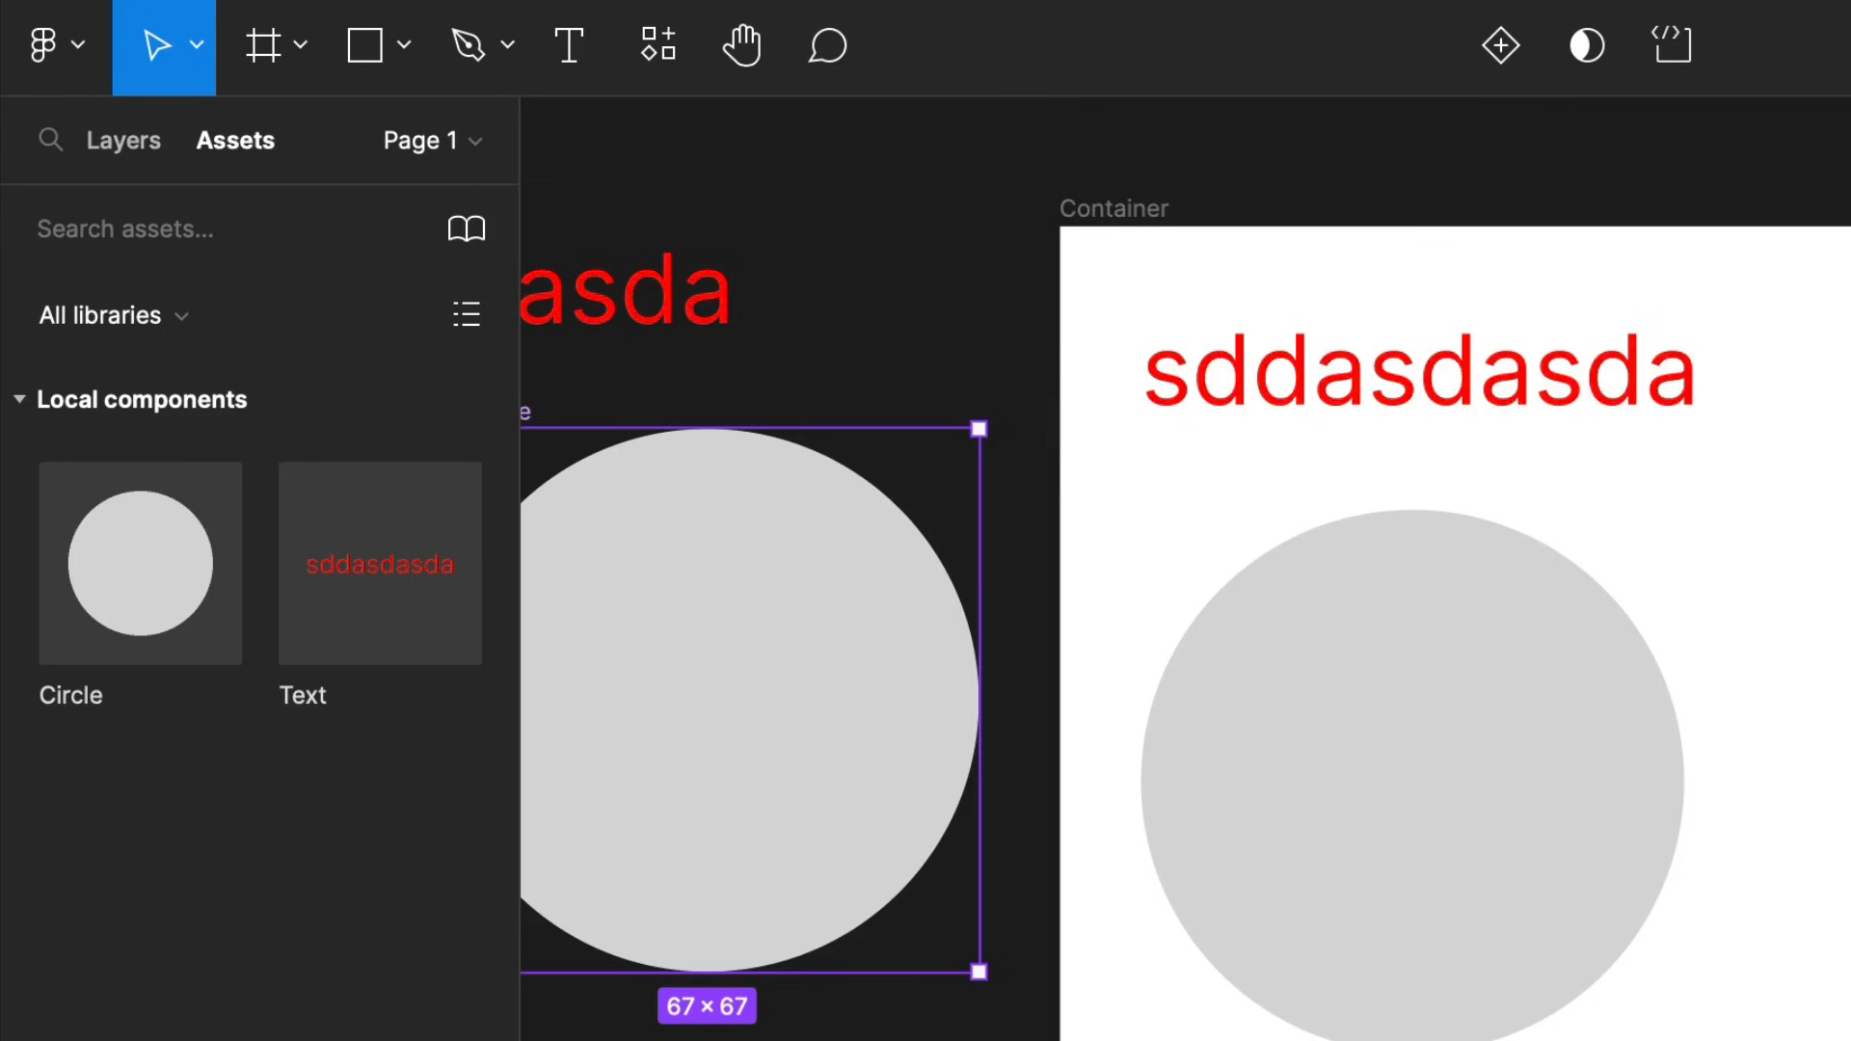
pyautogui.click(147, 147)
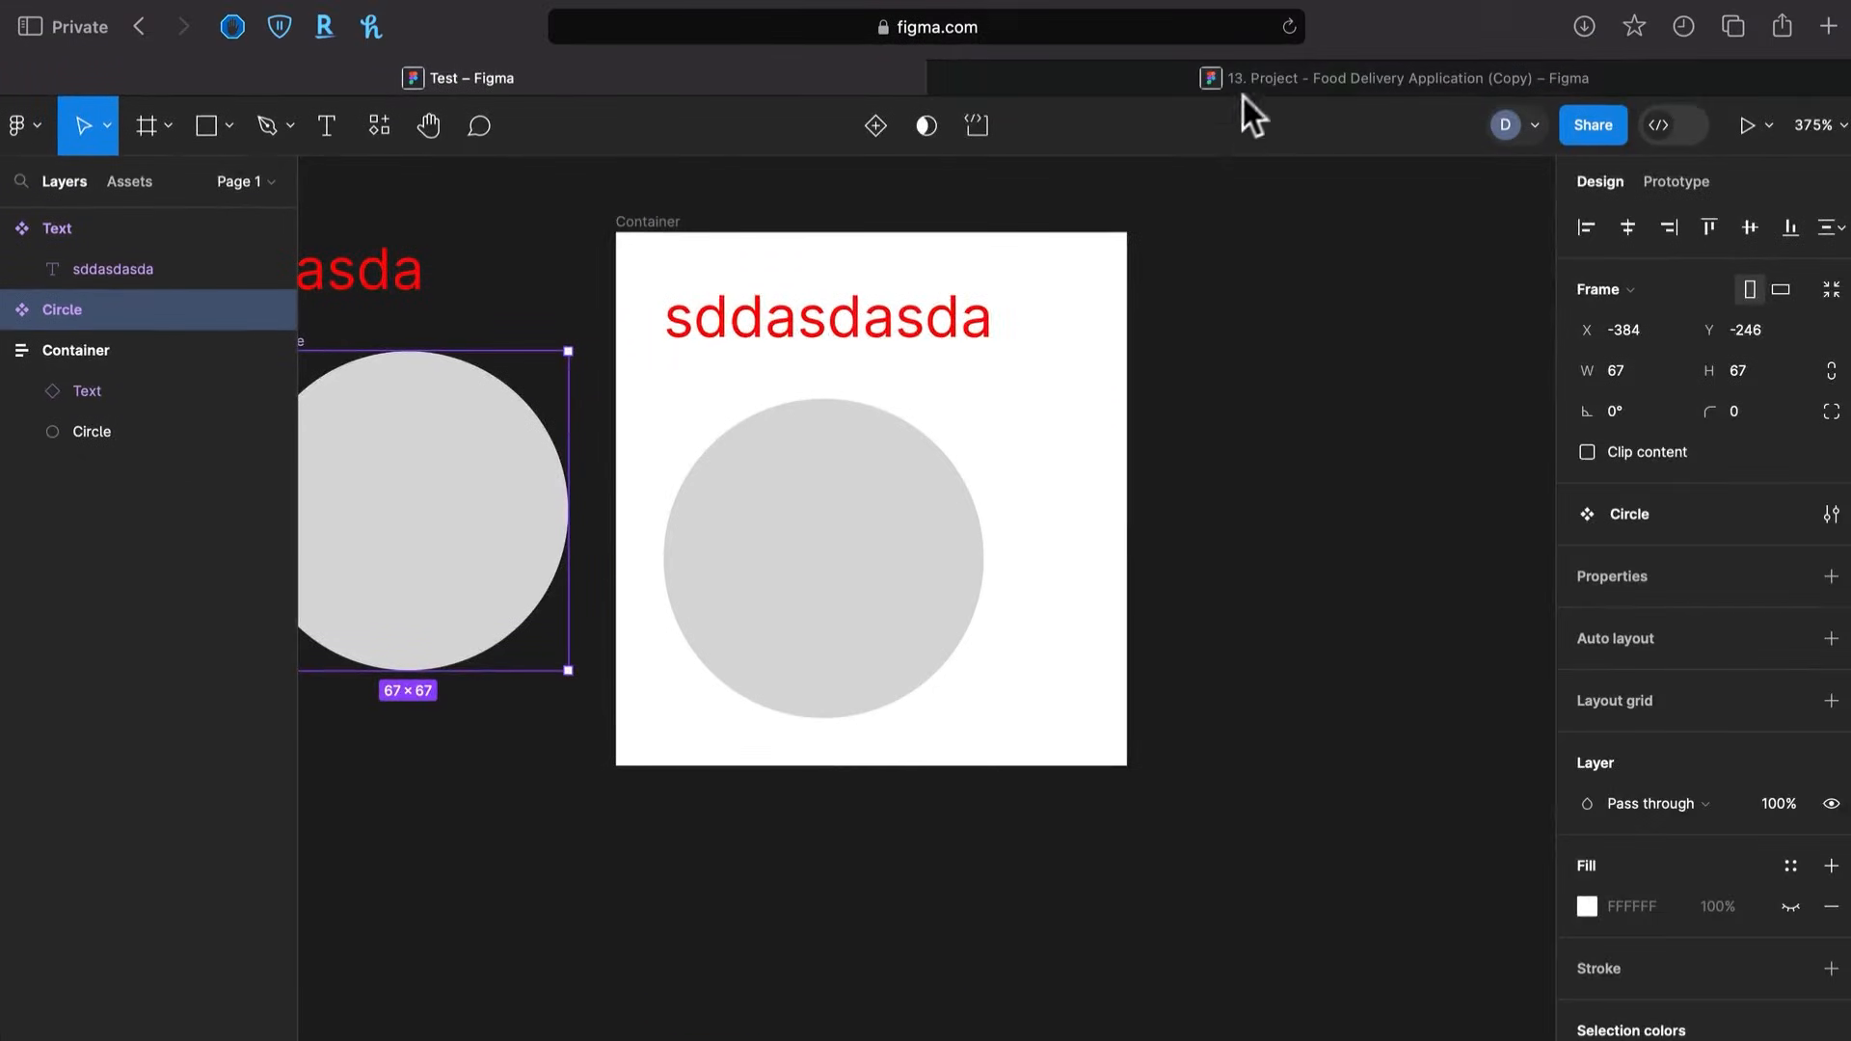
# Switch to the food delivery project copy and view its Assets and Prototype(s) pages
pyautogui.click(1252, 83)
pyautogui.click(85, 181)
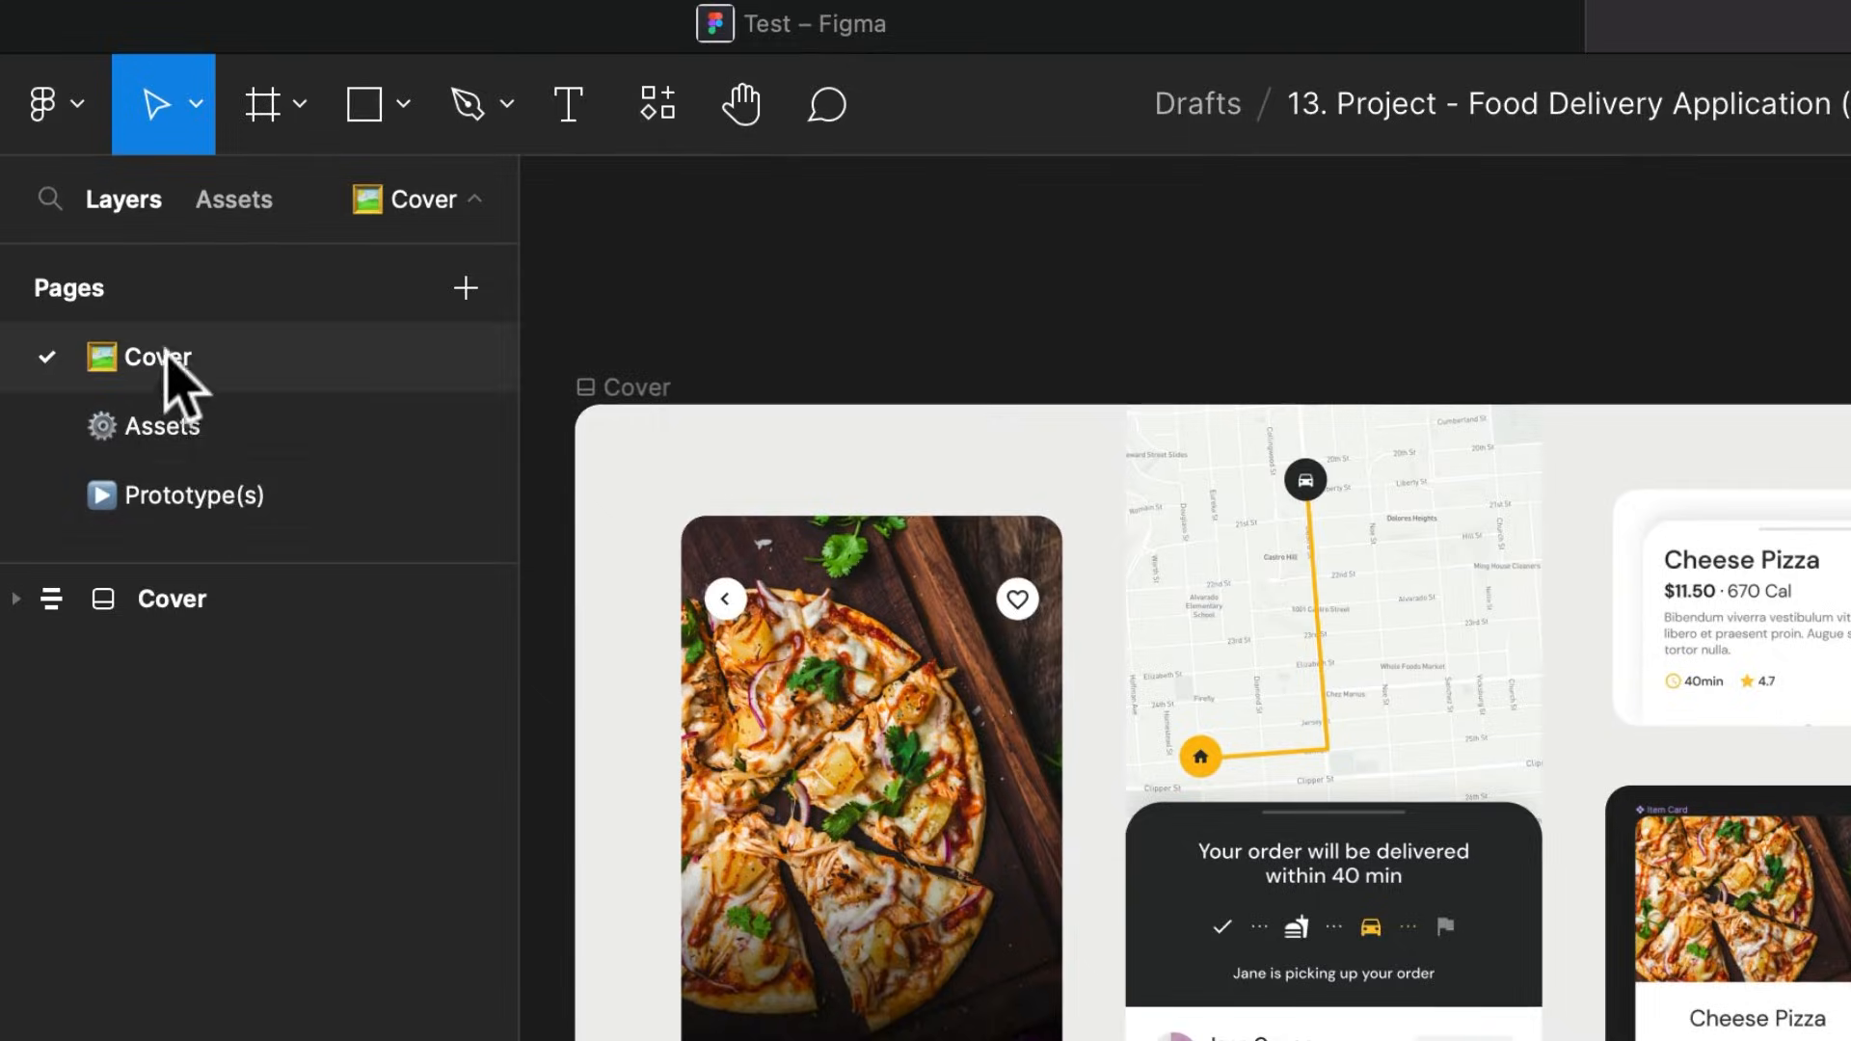
pyautogui.click(194, 432)
pyautogui.click(190, 482)
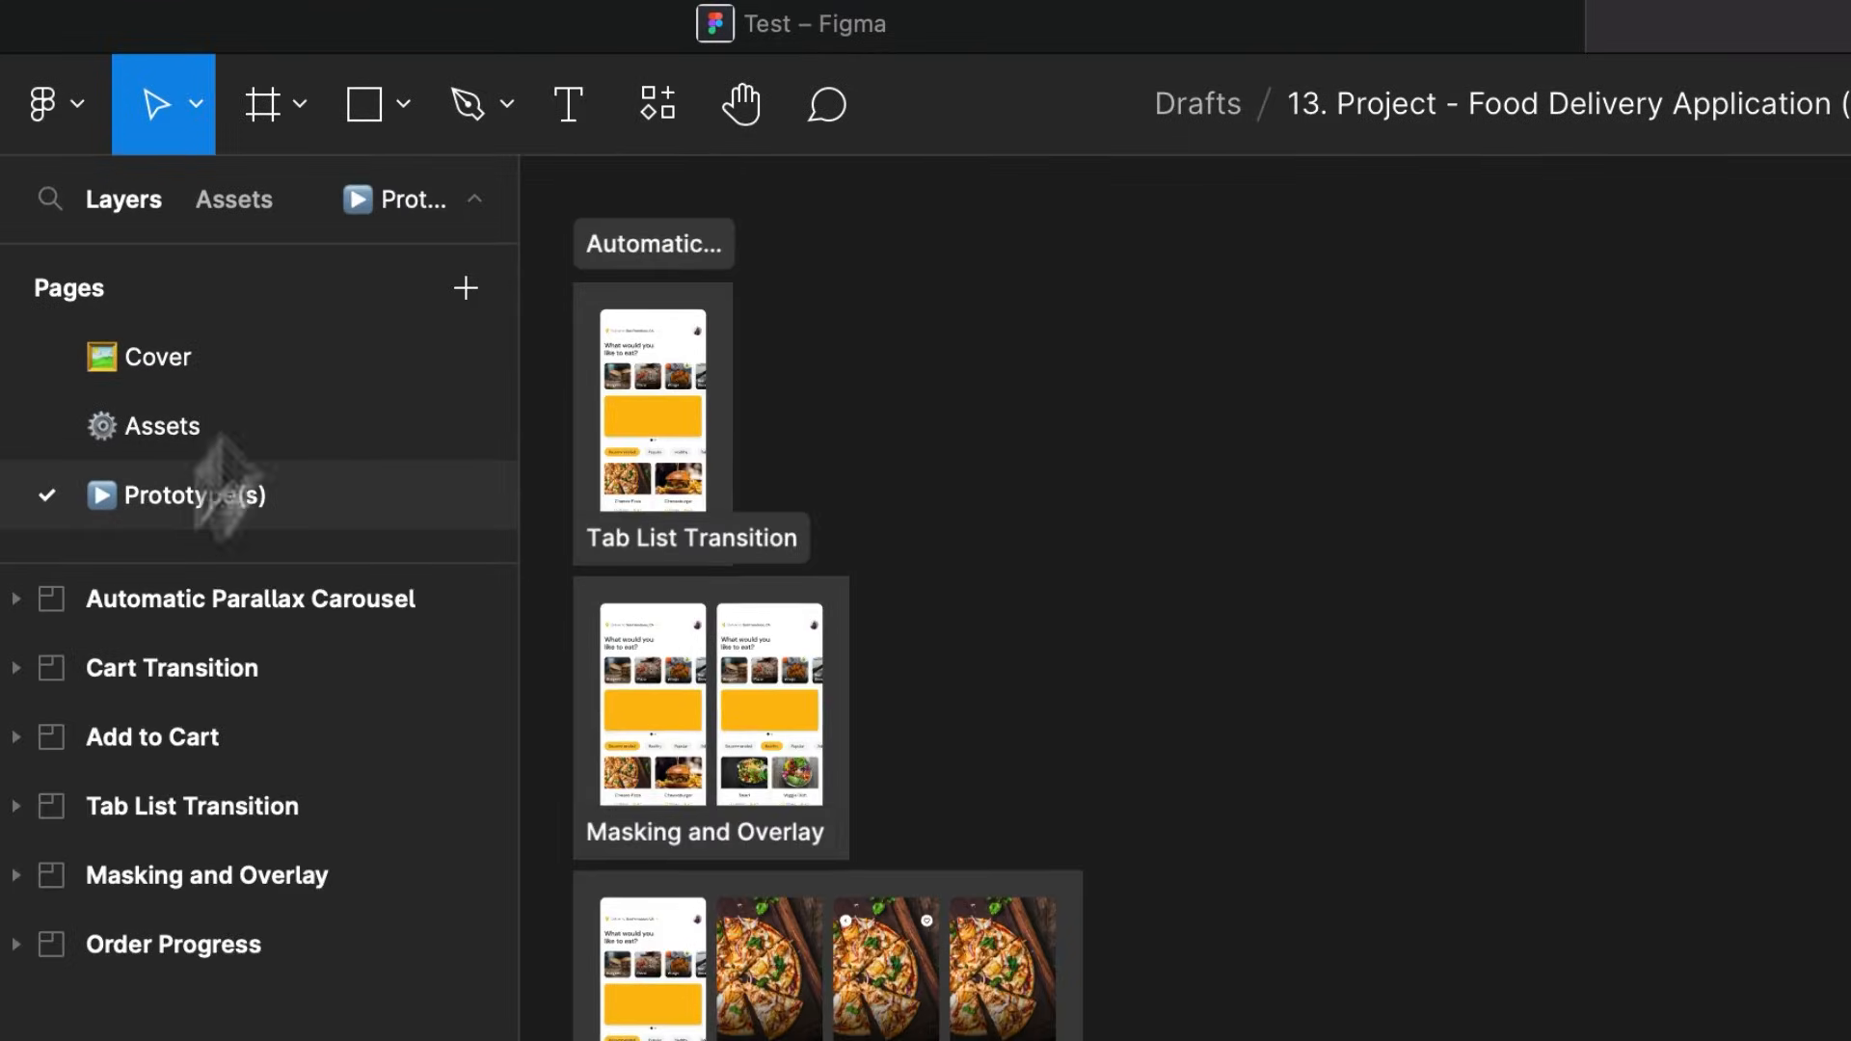
# Return to the Test file, show its pages, add a new page, and switch between the two pages
pyautogui.click(786, 29)
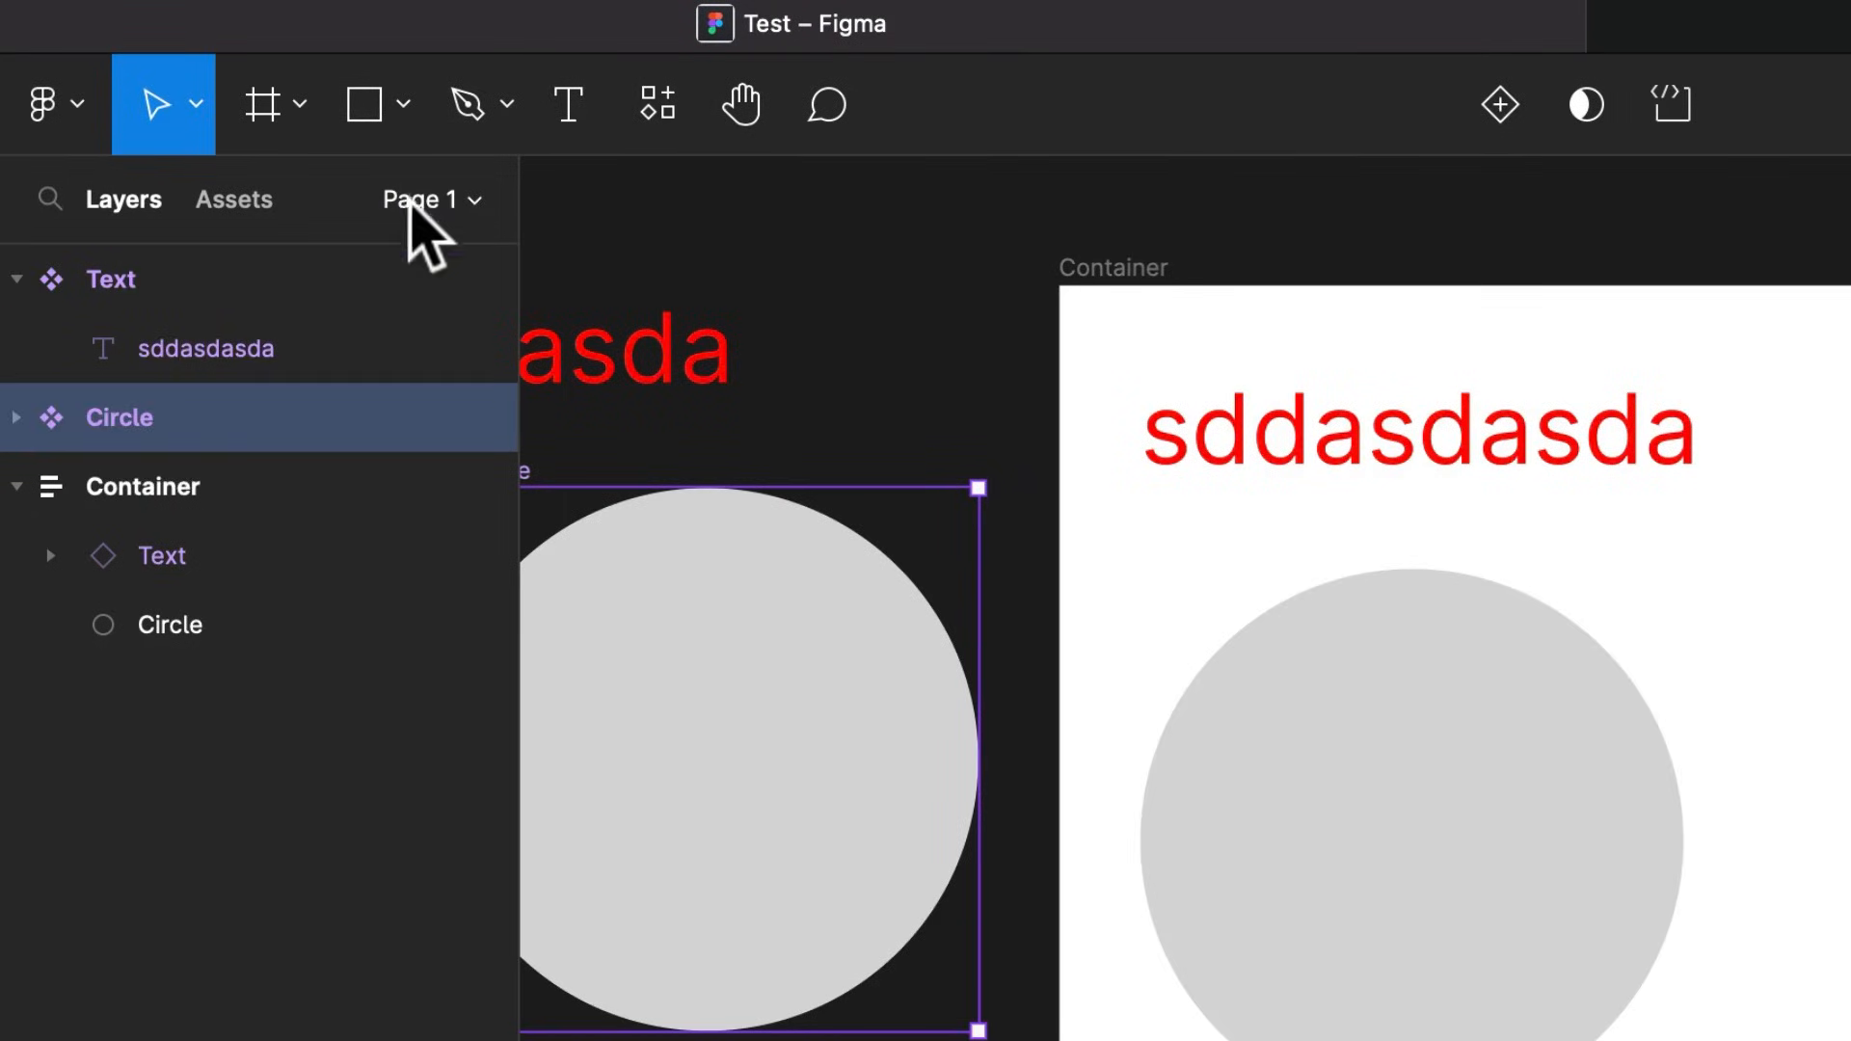
pyautogui.click(424, 203)
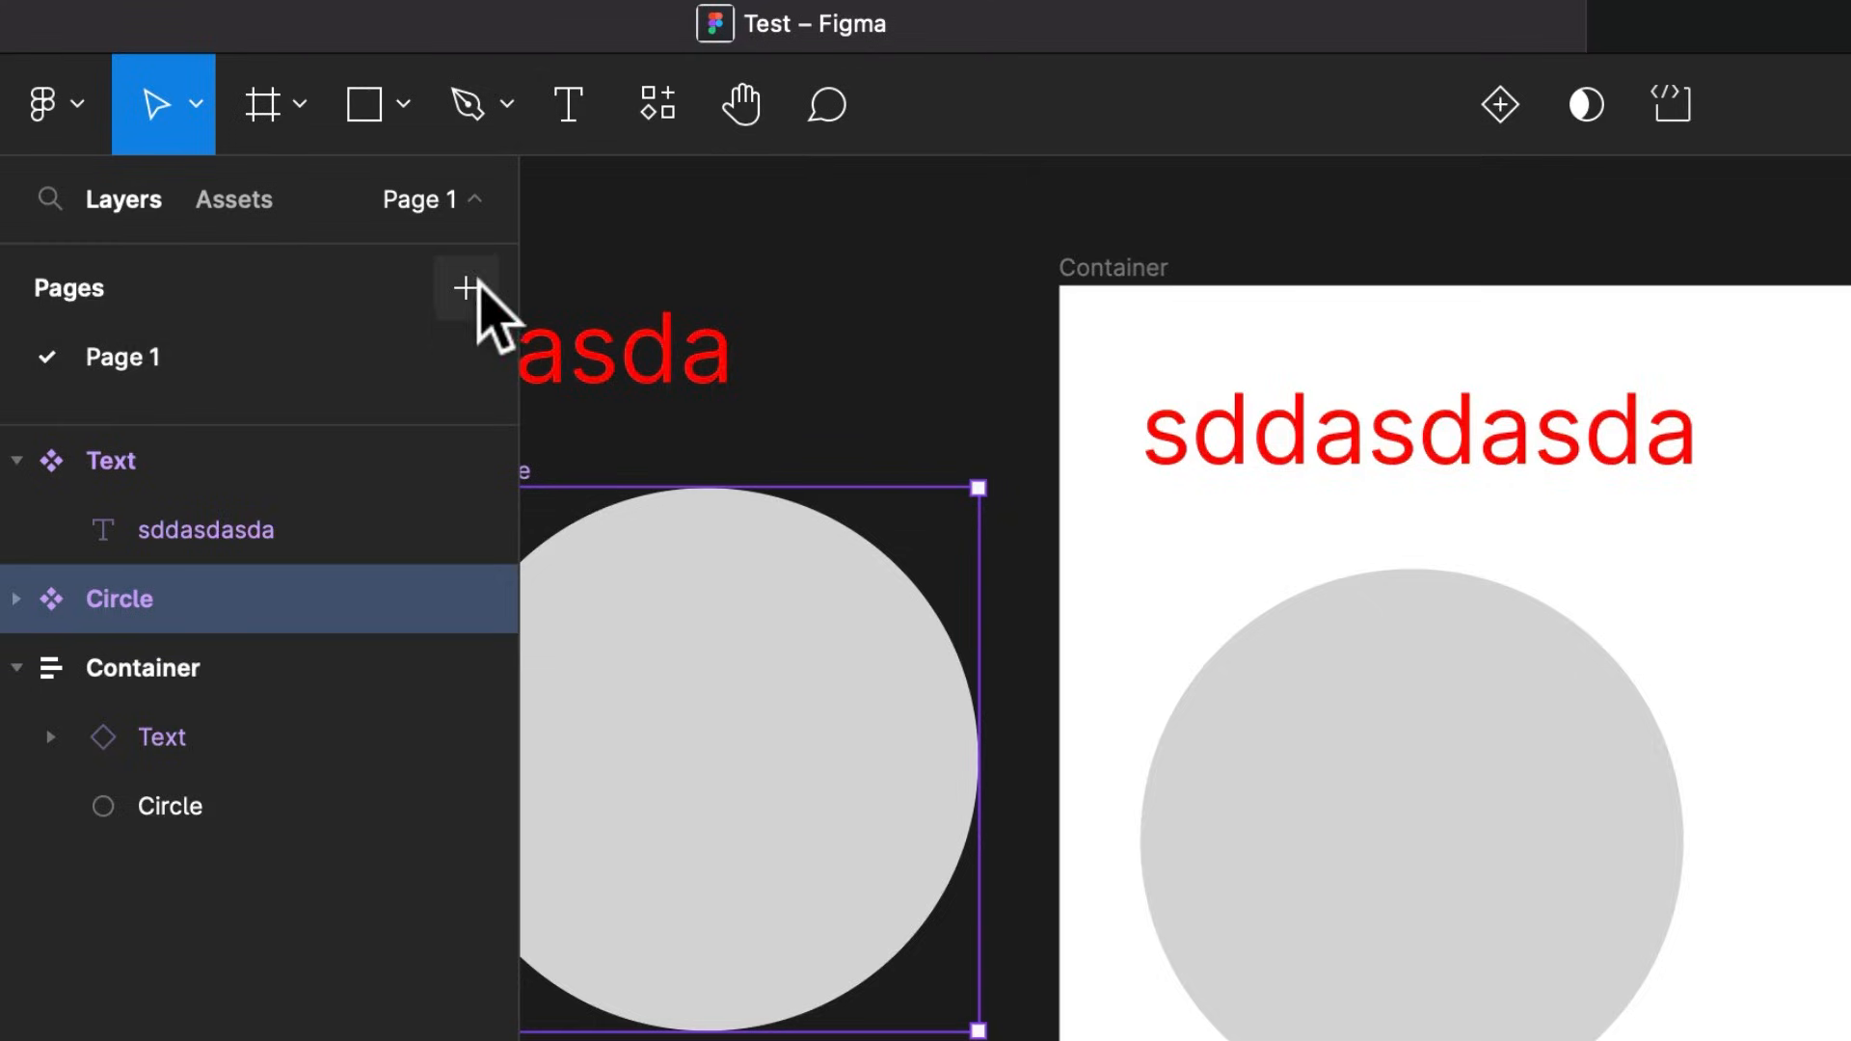
pyautogui.click(465, 287)
pyautogui.press('Return')
pyautogui.click(182, 386)
pyautogui.click(177, 439)
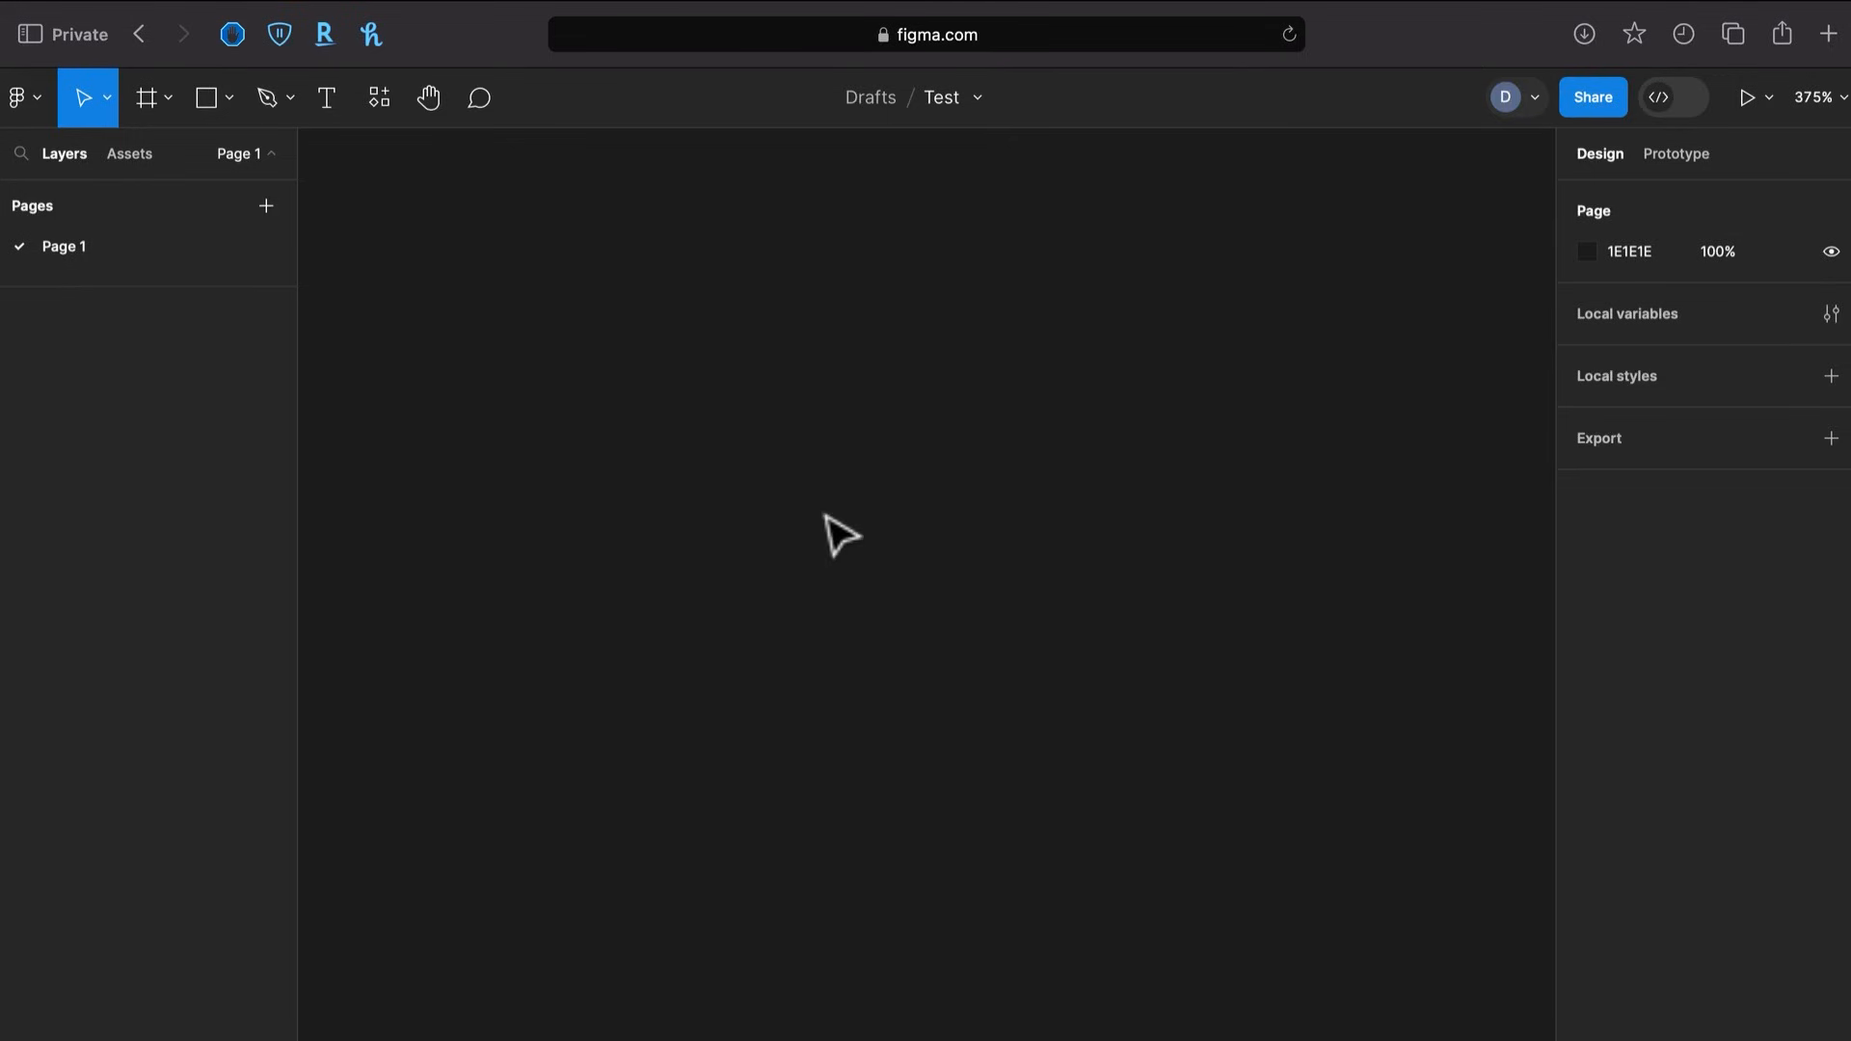
# Draw a frame about 58 × 52 on the empty Page 1 and select it
pyautogui.press('f')
pyautogui.moveTo(754, 276); pyautogui.dragTo(1032, 523)
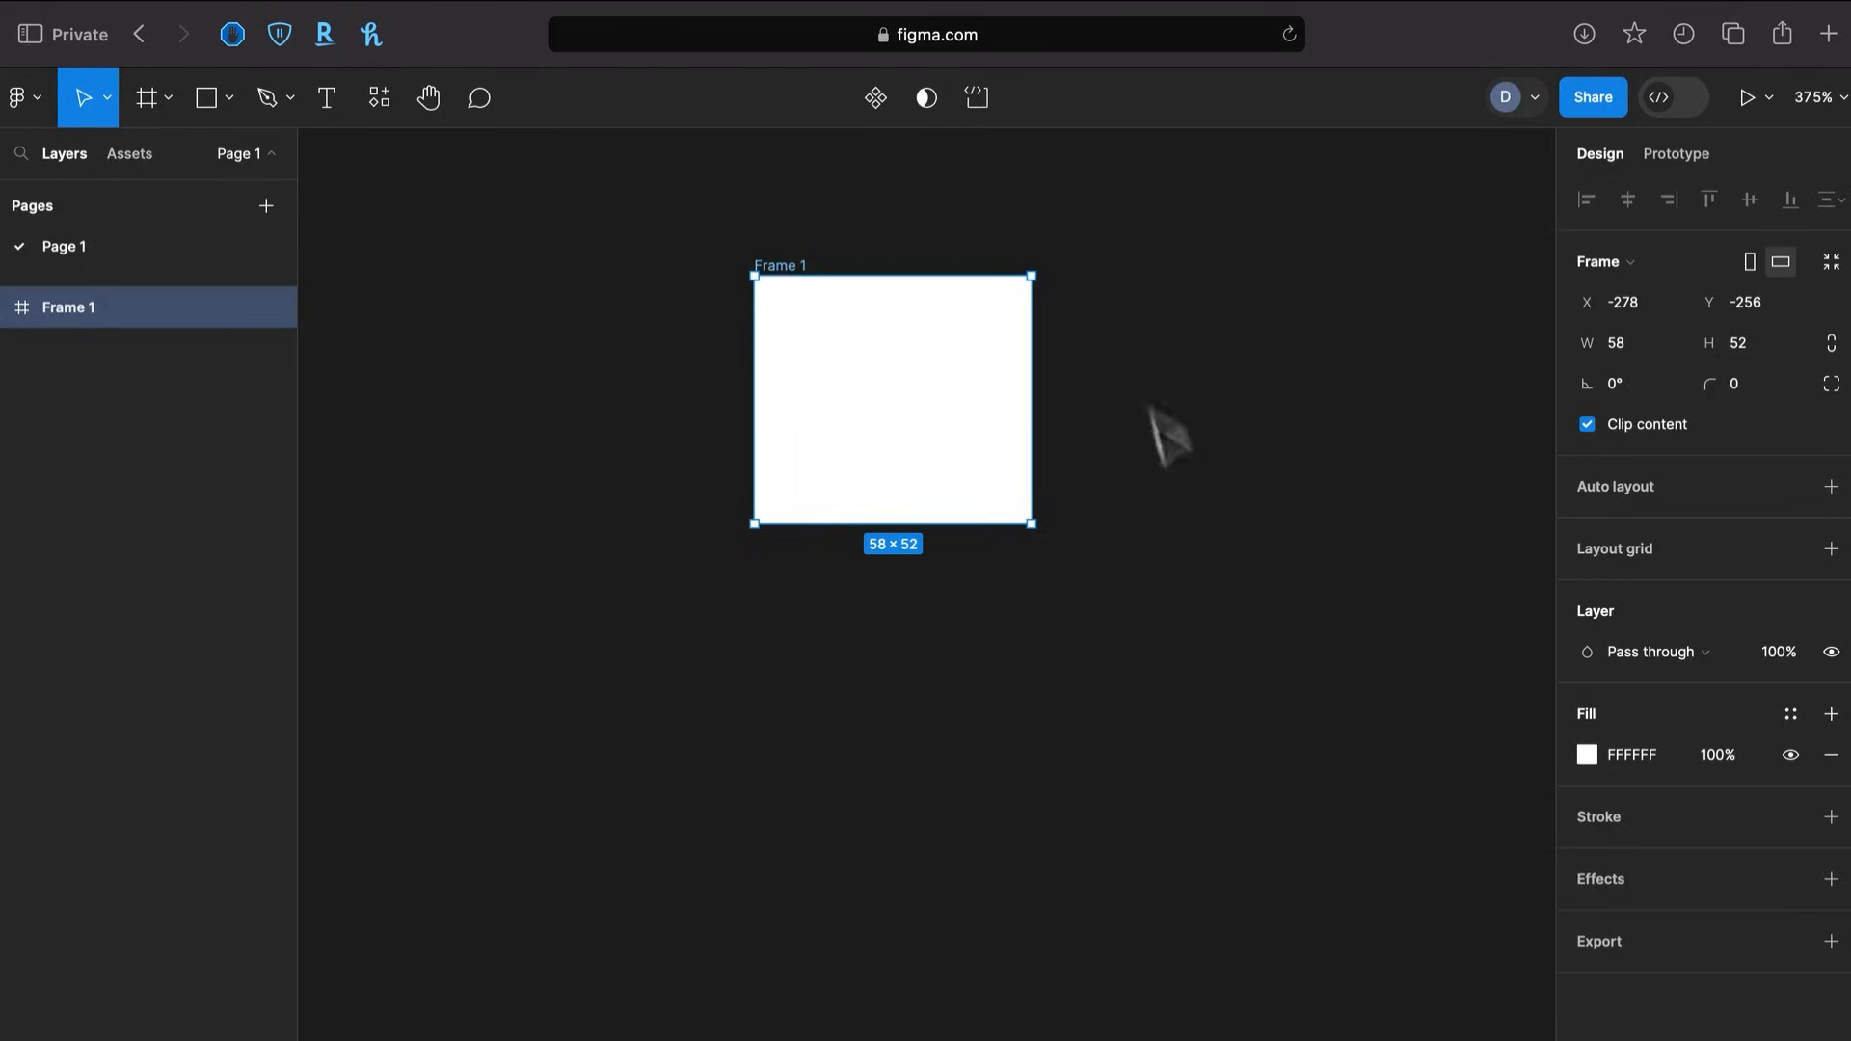
pyautogui.click(1104, 523)
pyautogui.click(827, 401)
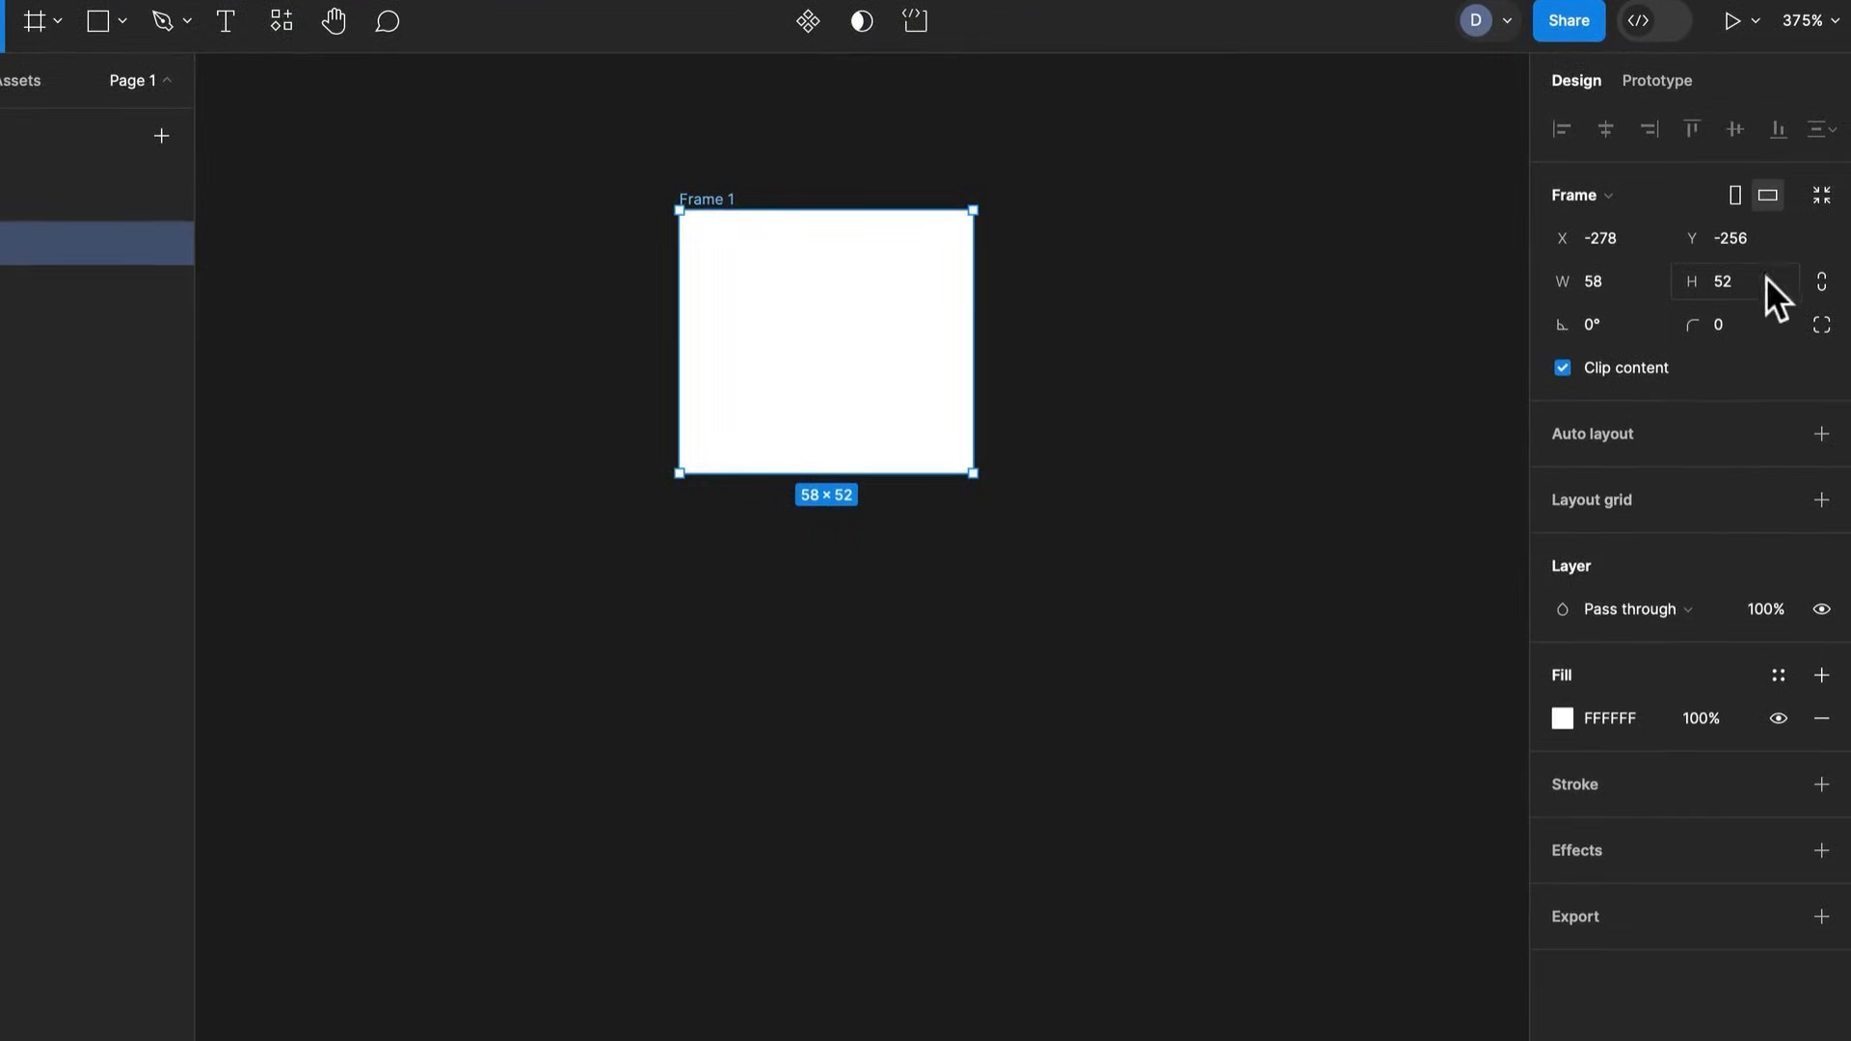
# Duplicate Frame 1 to its lower right and align both frames by their vertical centers and by their horizontal centers
pyautogui.keyDown('alt'); pyautogui.moveTo(887, 424); pyautogui.dragTo(1292, 574); pyautogui.keyUp('alt')
pyautogui.keyDown('shift'); pyautogui.click(855, 409); pyautogui.keyUp('shift')
pyautogui.keyDown('shift'); pyautogui.click(910, 363); pyautogui.keyUp('shift')
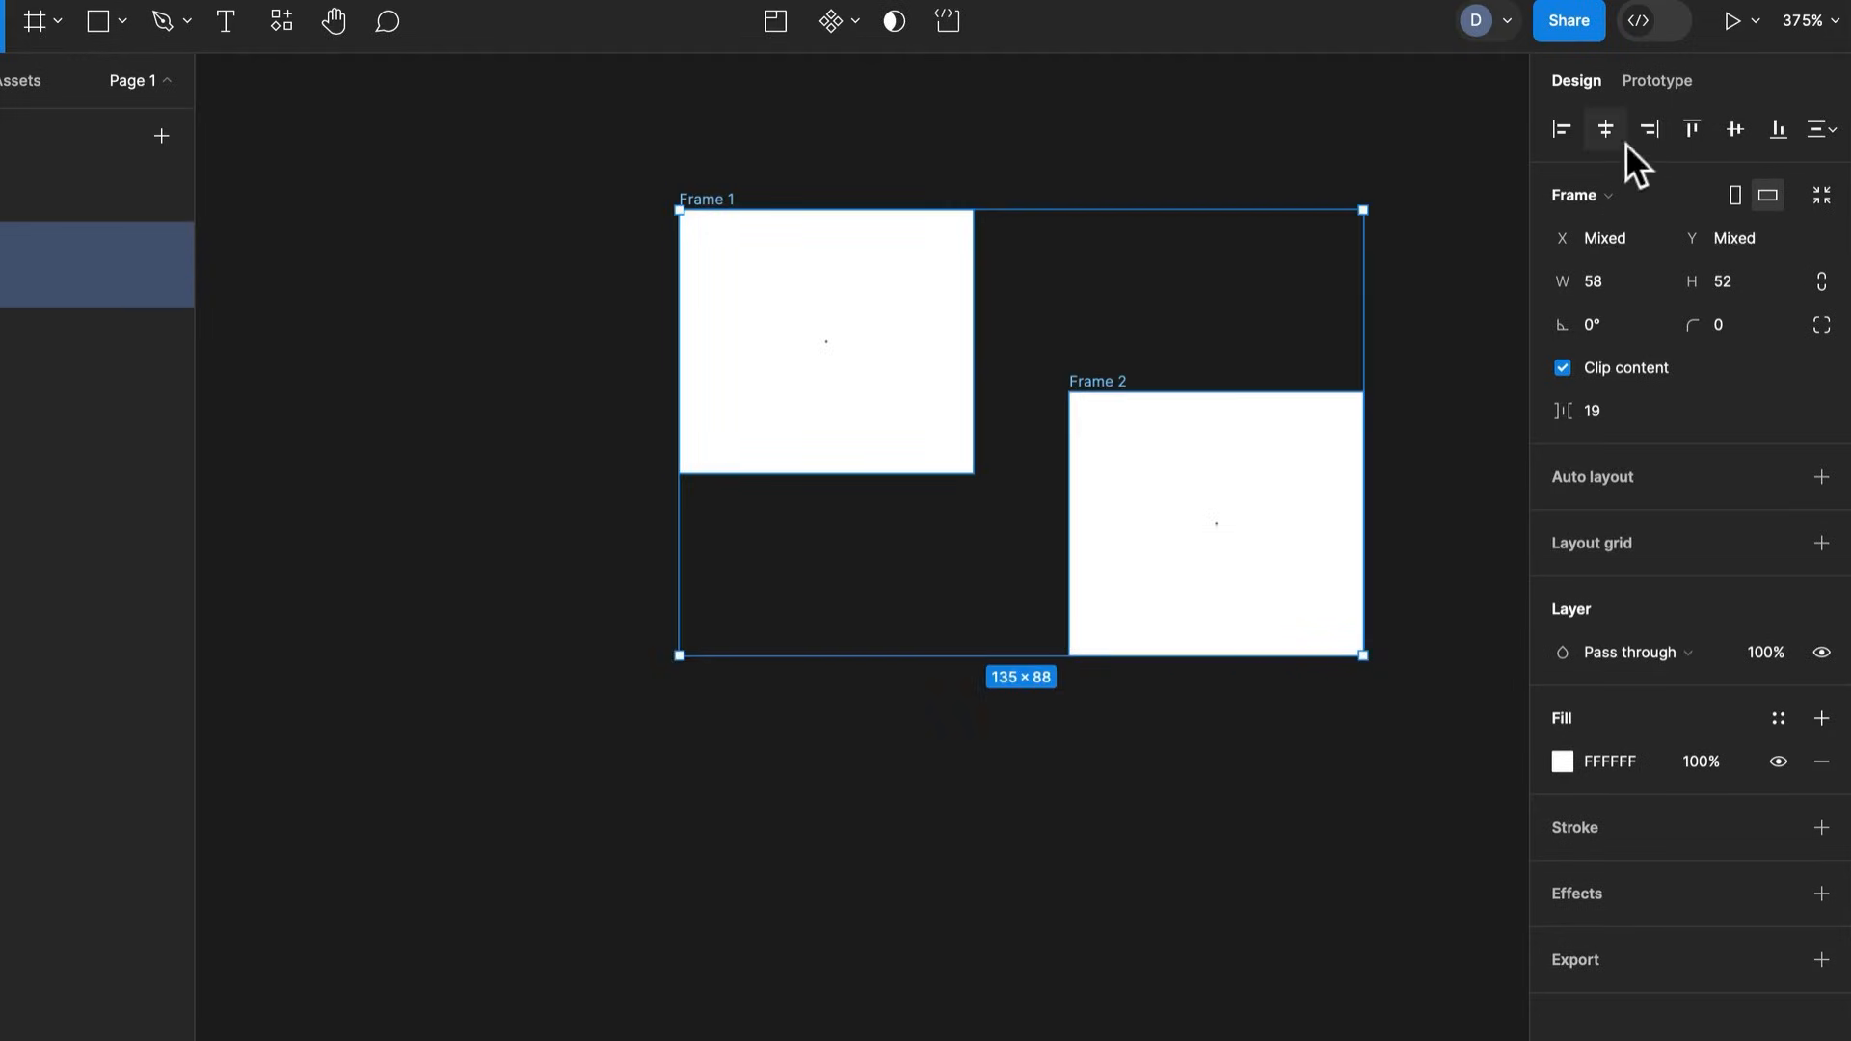
pyautogui.click(1734, 129)
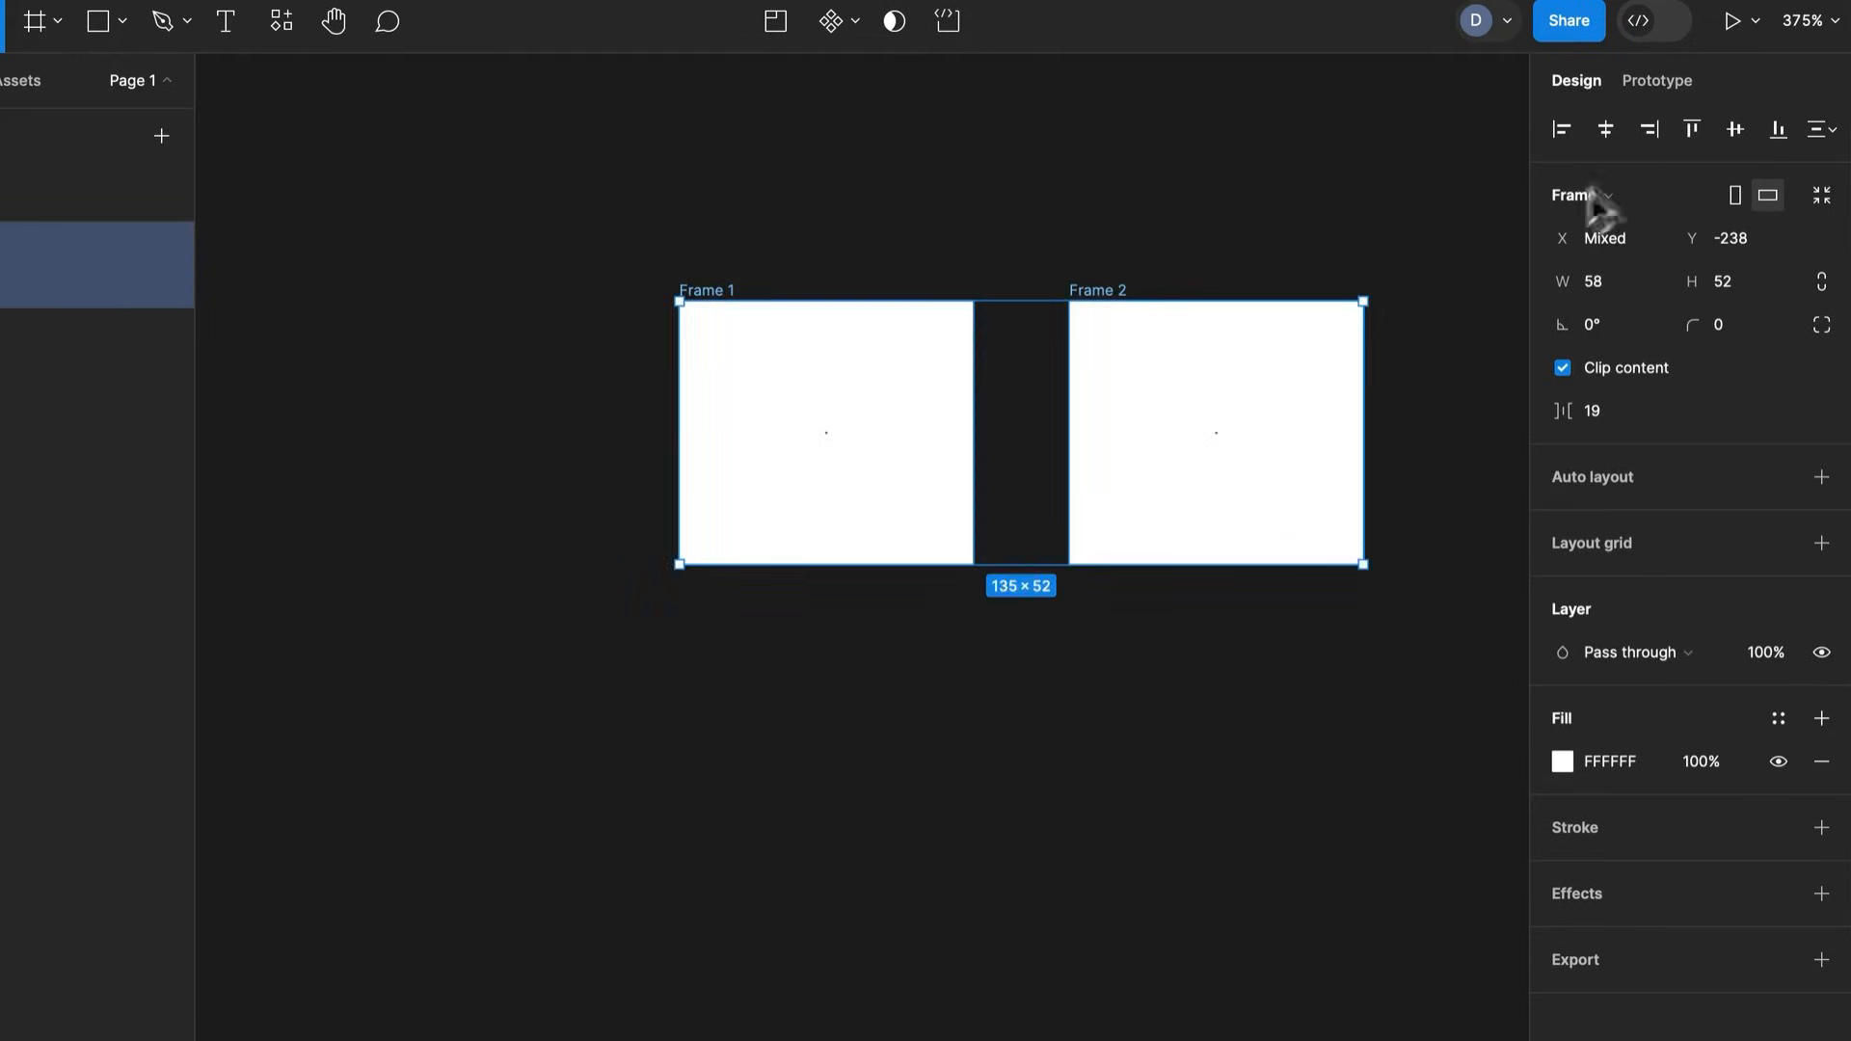
pyautogui.click(1605, 129)
# Move Frame 2 well below Frame 1 and align the two frames by their horizontal centers
pyautogui.moveTo(1094, 454); pyautogui.dragTo(1343, 880)
pyautogui.keyDown('shift'); pyautogui.click(1152, 320); pyautogui.keyUp('shift')
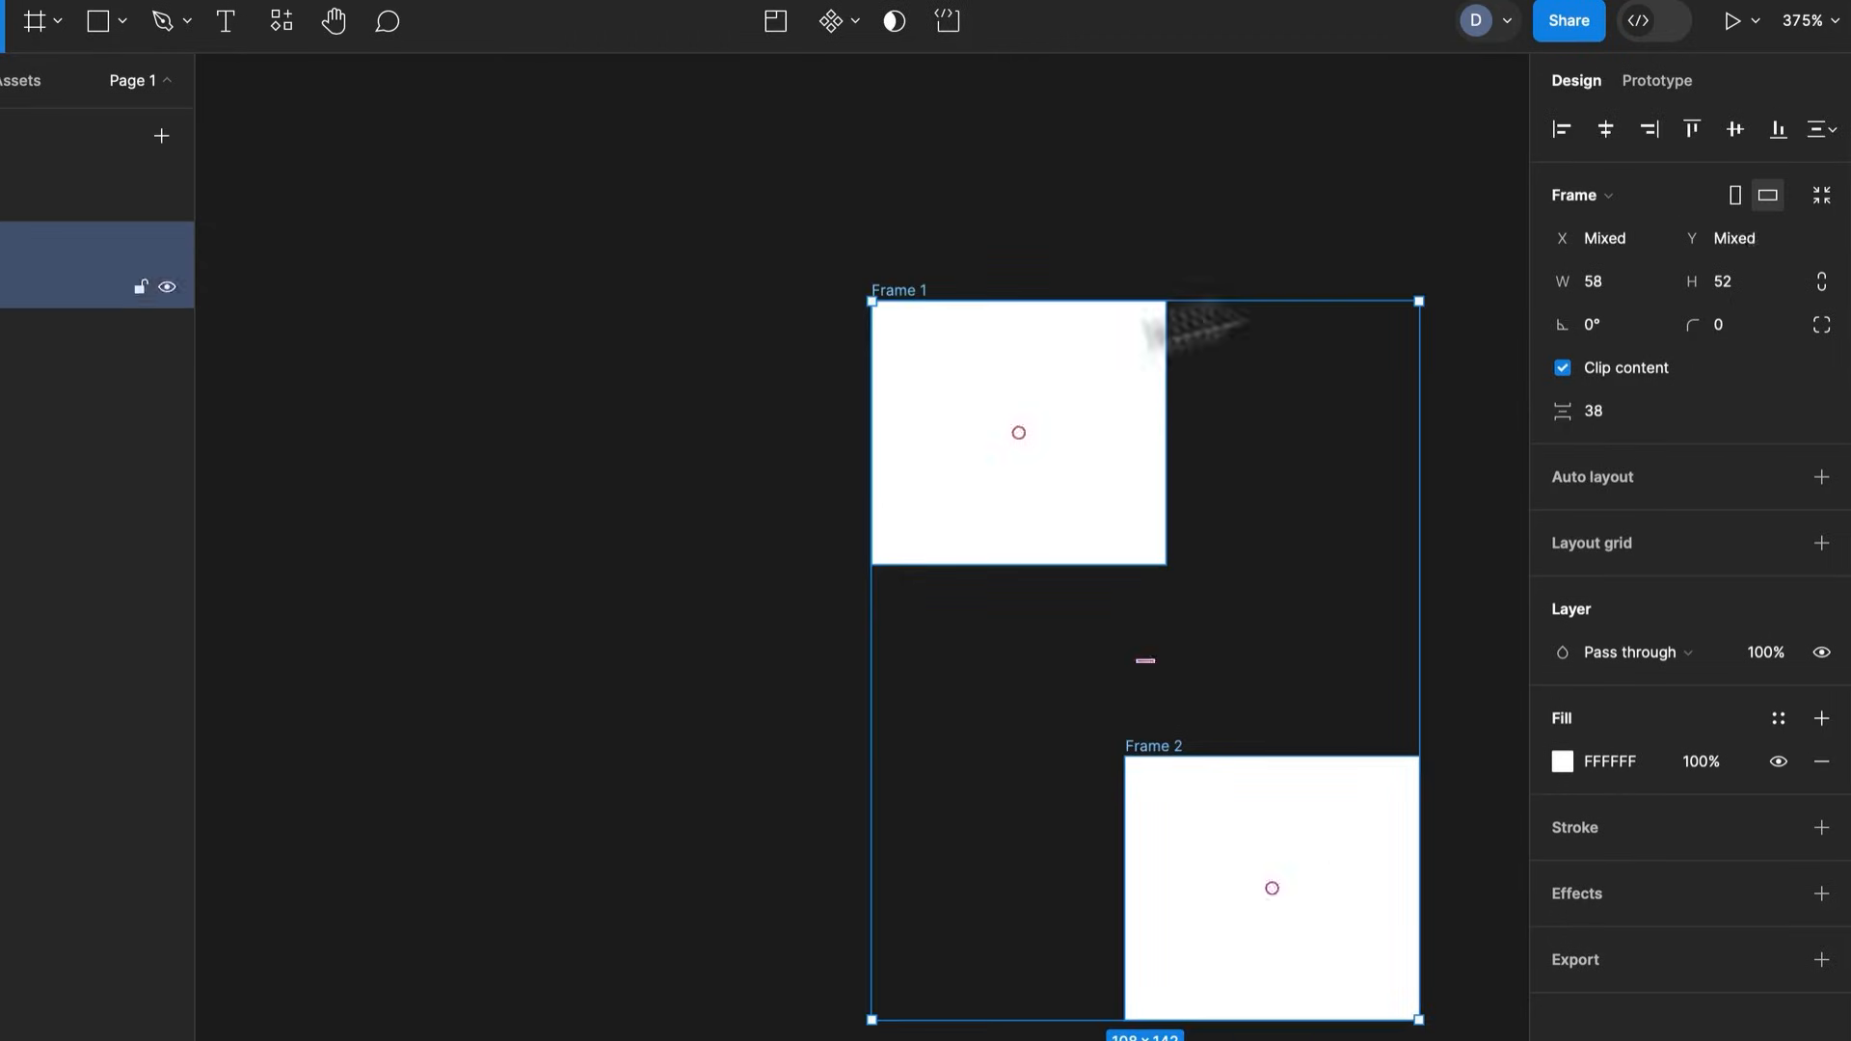
pyautogui.click(1602, 127)
pyautogui.click(1225, 879)
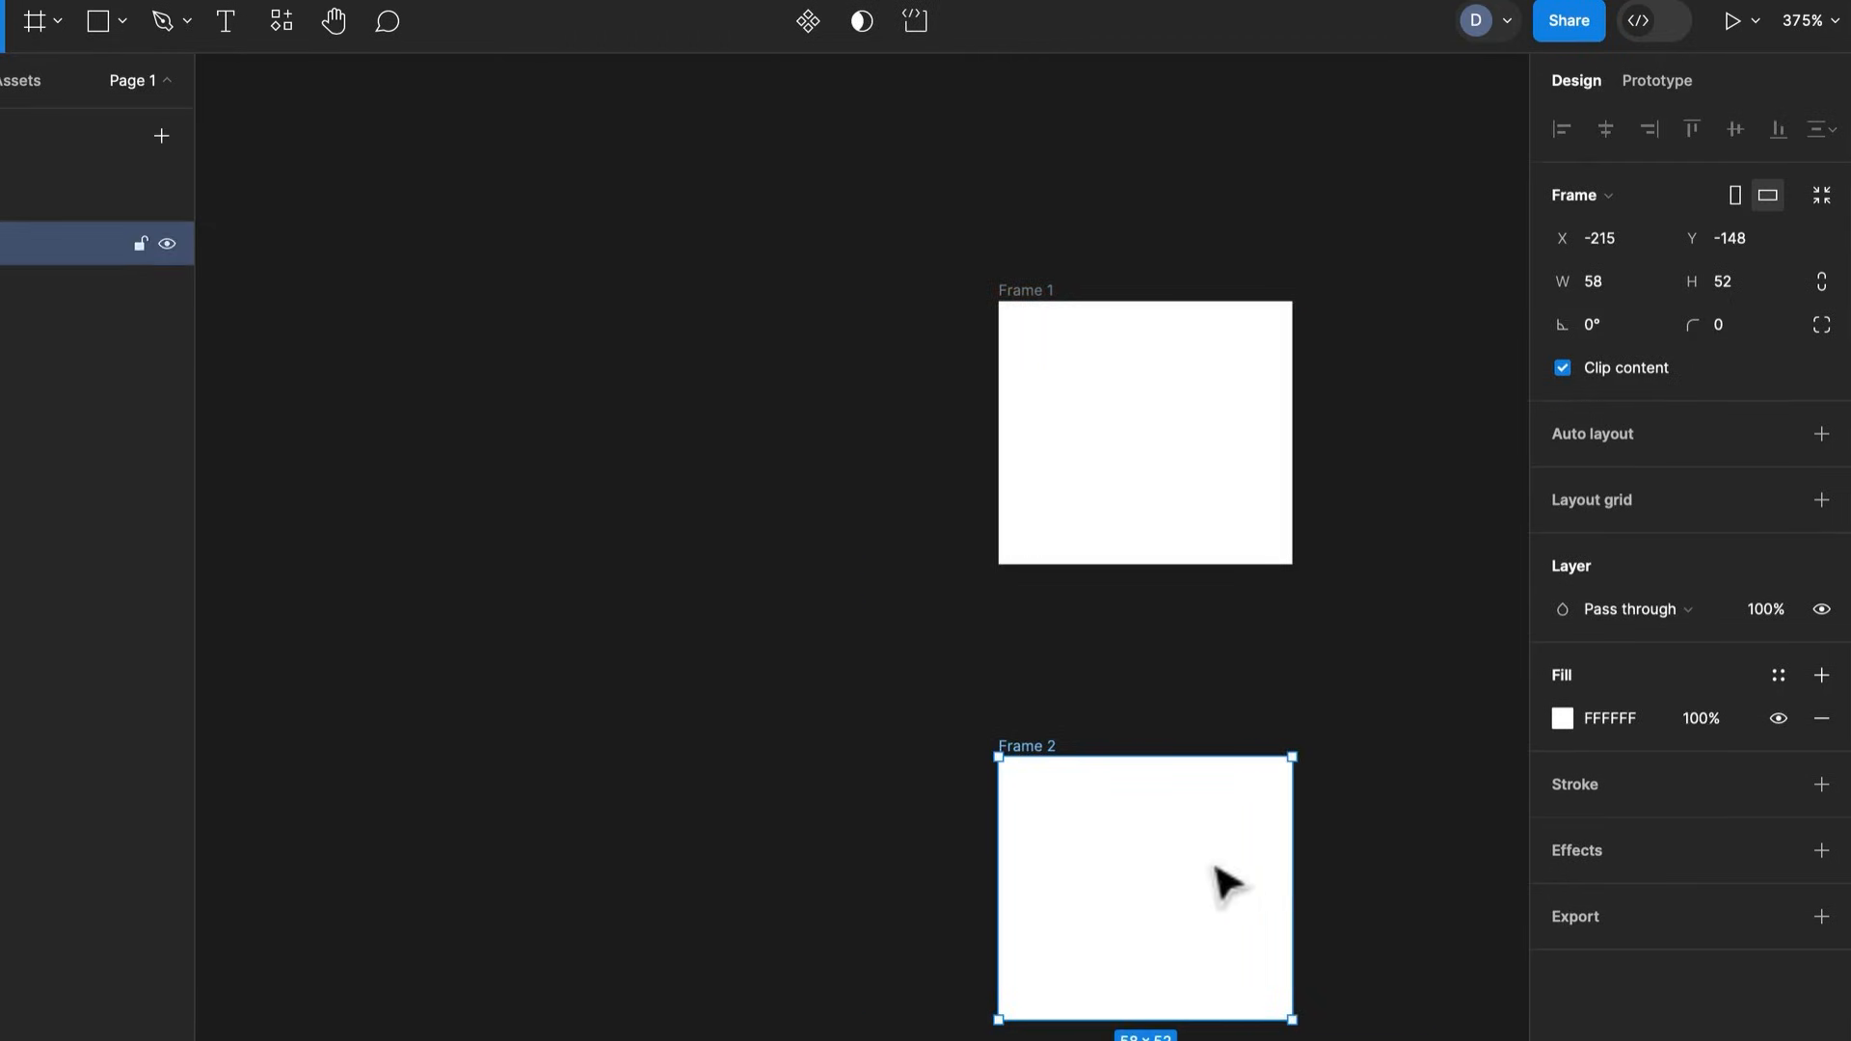
# Widen Frame 2 to about 141 and align the right edges of both frames
pyautogui.moveTo(1304, 889); pyautogui.dragTo(1522, 892)
pyautogui.keyDown('shift'); pyautogui.click(1030, 533); pyautogui.keyUp('shift')
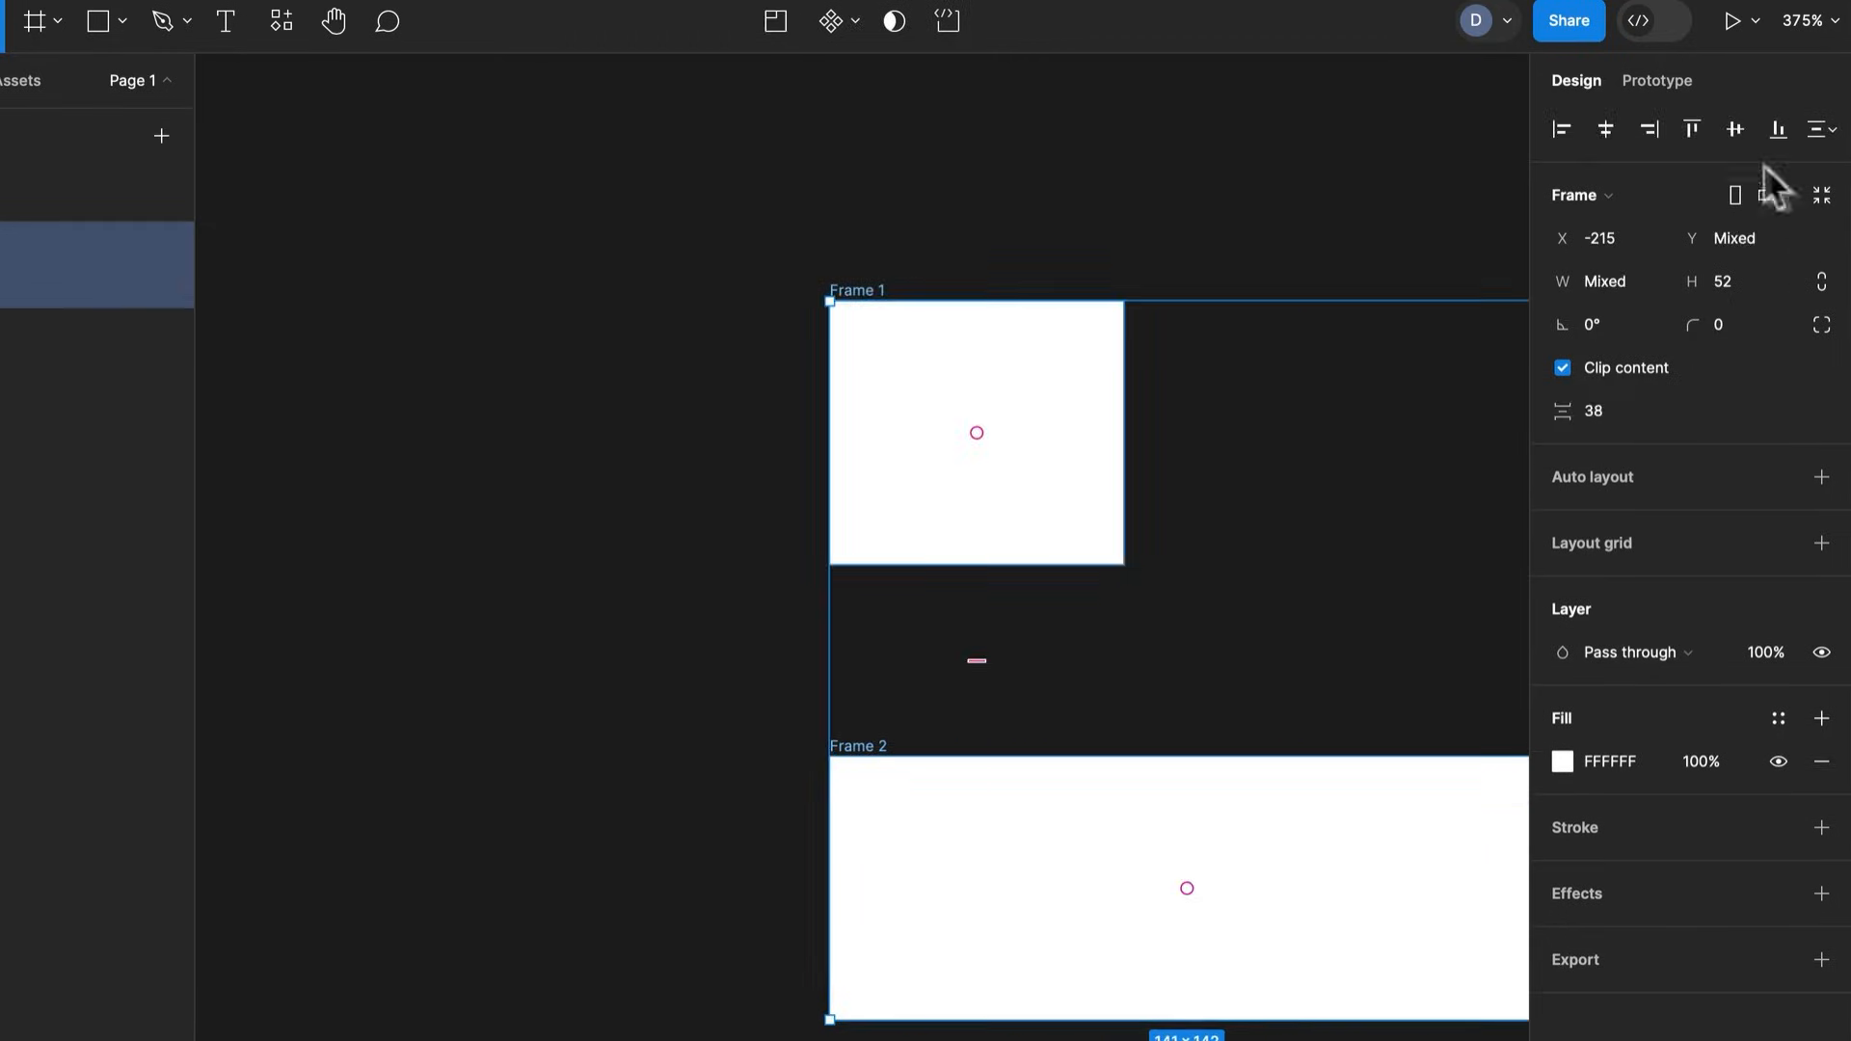
pyautogui.click(1650, 128)
pyautogui.moveTo(1266, 488); pyautogui.dragTo(911, 472)
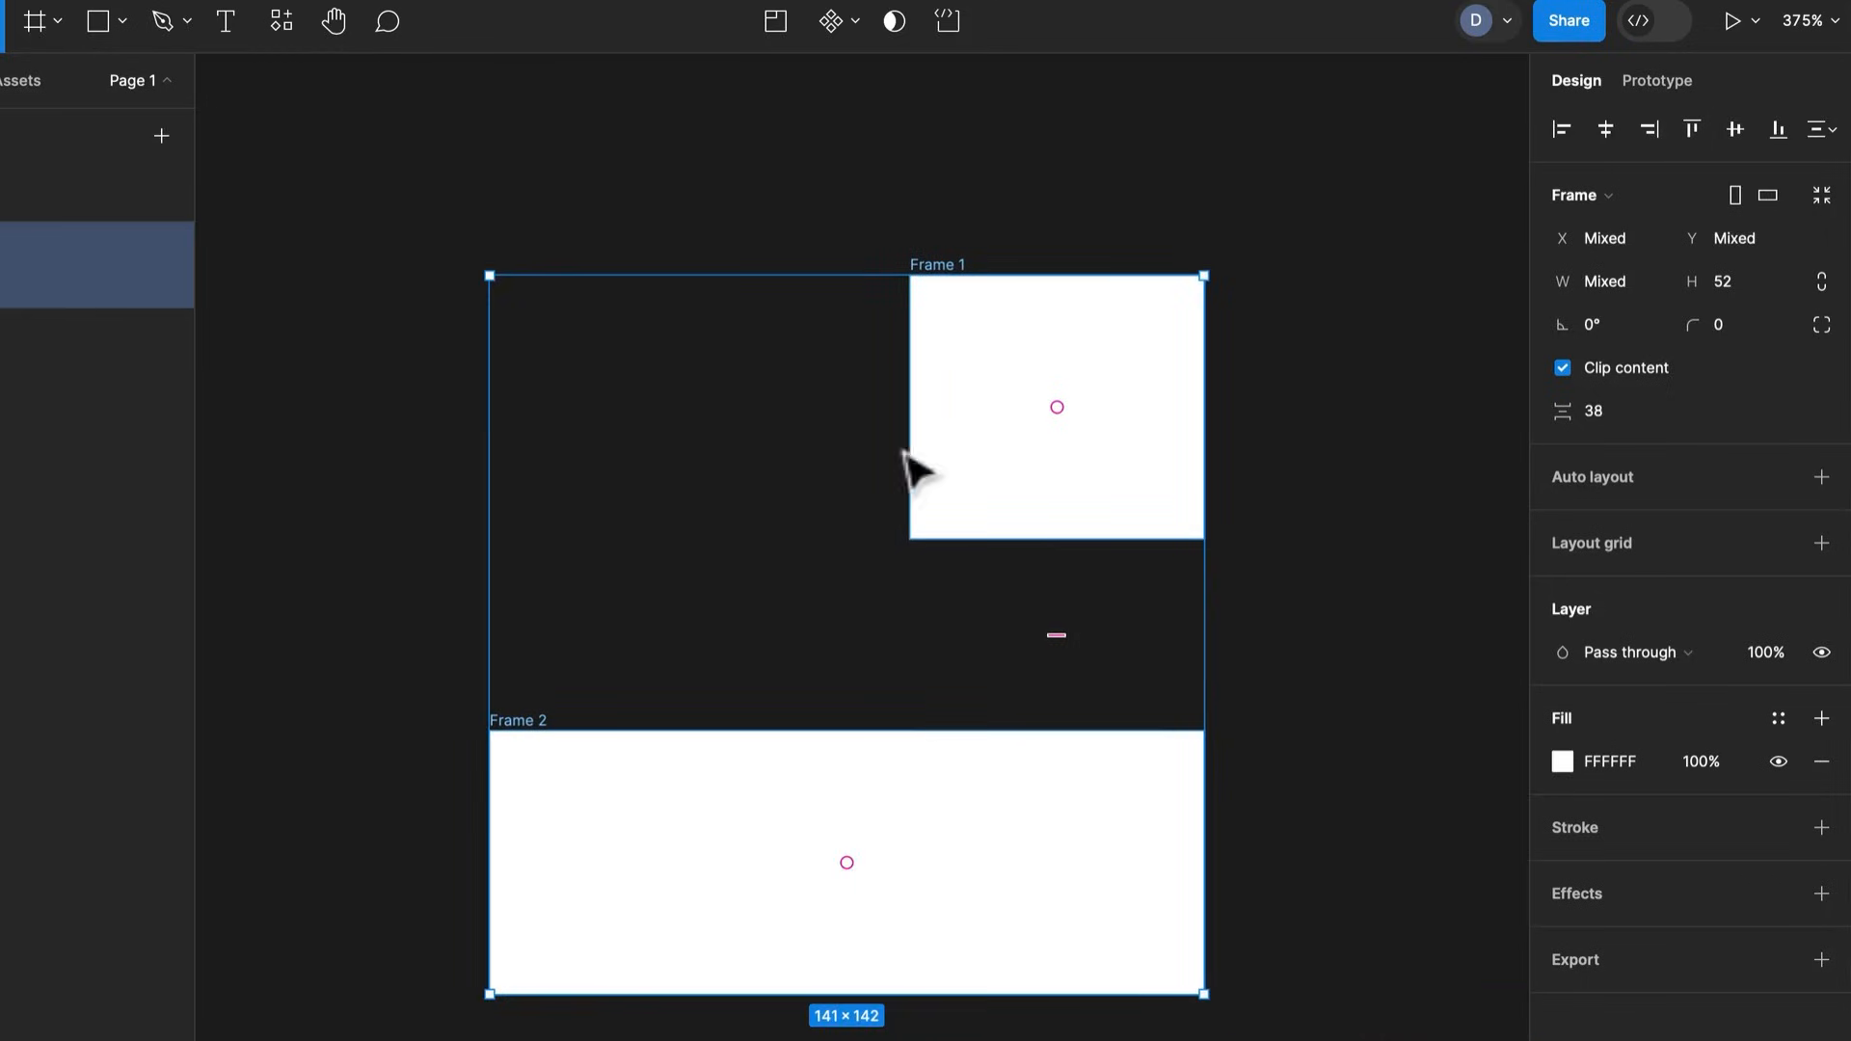
# Set Frame 1 to X -120, Y -246 and size 85 × 50, and try out its rotation and corner radius
pyautogui.click(1281, 421)
pyautogui.click(1095, 483)
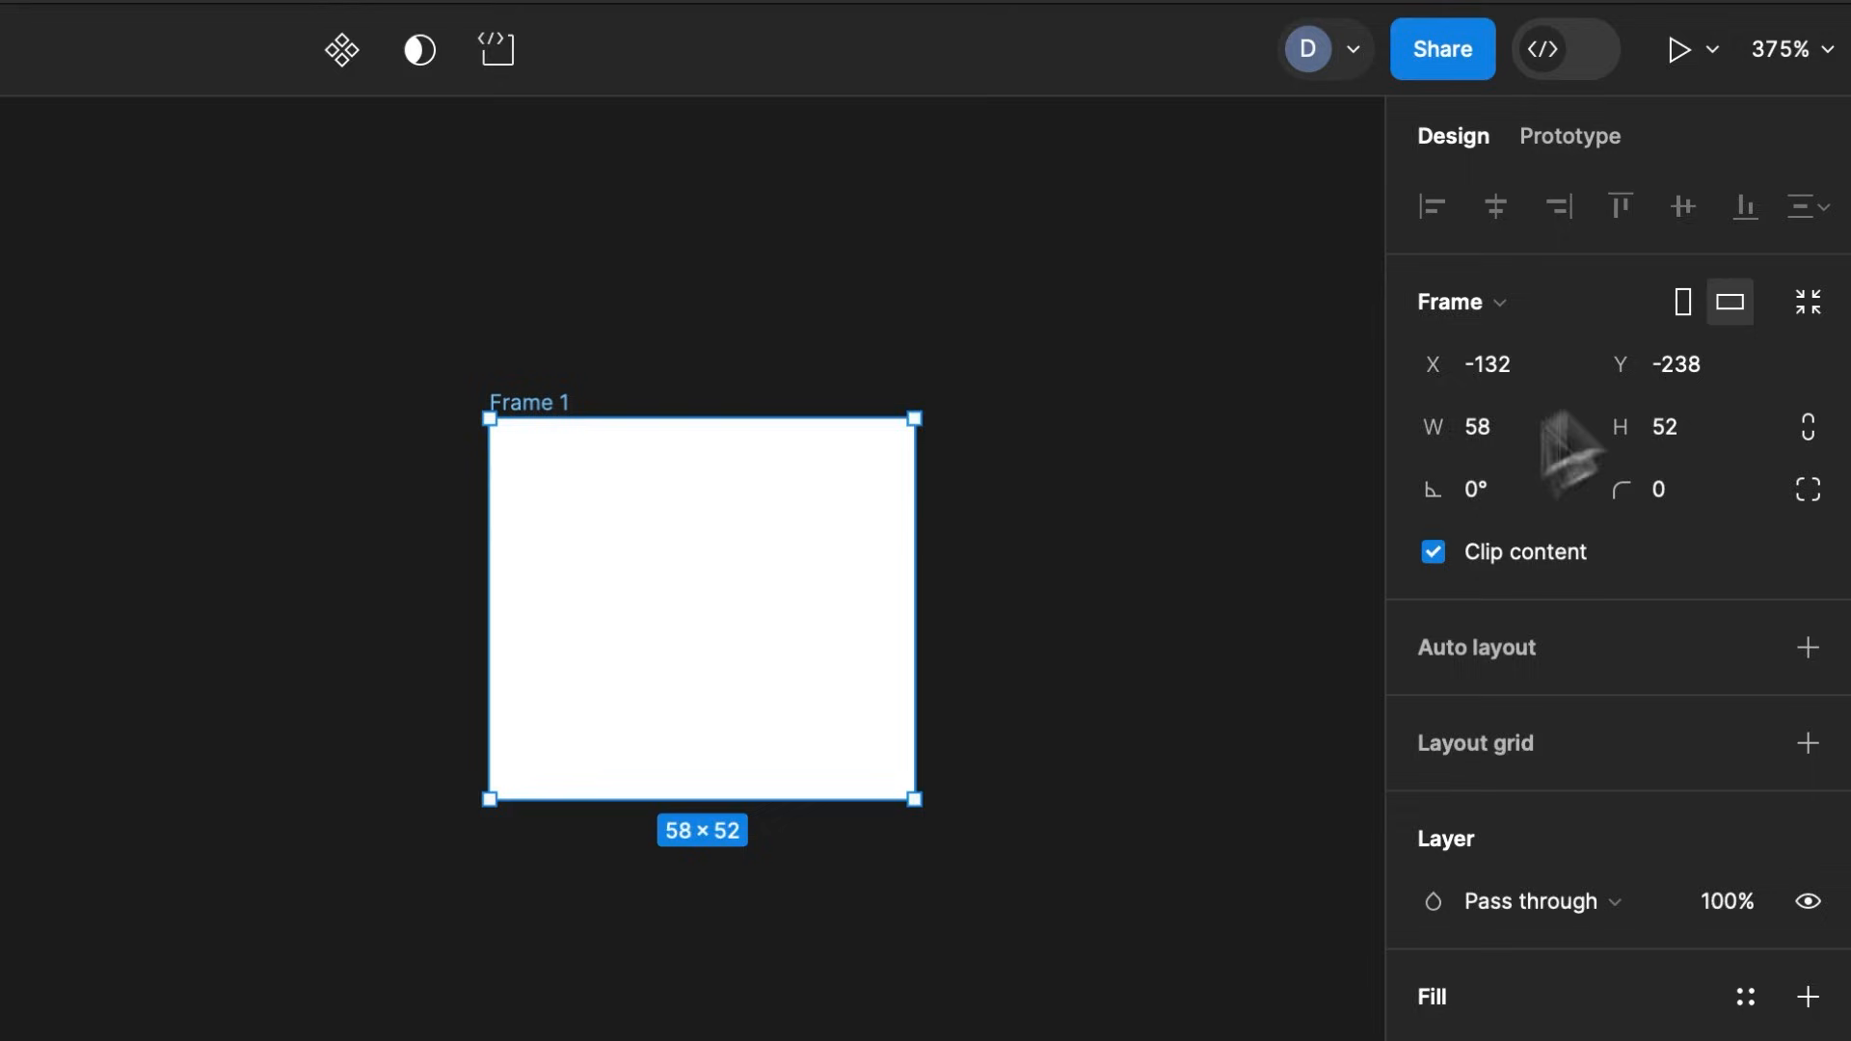
pyautogui.moveTo(1446, 371); pyautogui.dragTo(1495, 372)
pyautogui.moveTo(1640, 365); pyautogui.dragTo(1572, 365)
pyautogui.moveTo(1424, 432); pyautogui.dragTo(1596, 445)
pyautogui.moveTo(1446, 488); pyautogui.dragTo(1660, 508)
pyautogui.moveTo(1832, 511); pyautogui.dragTo(1331, 542)
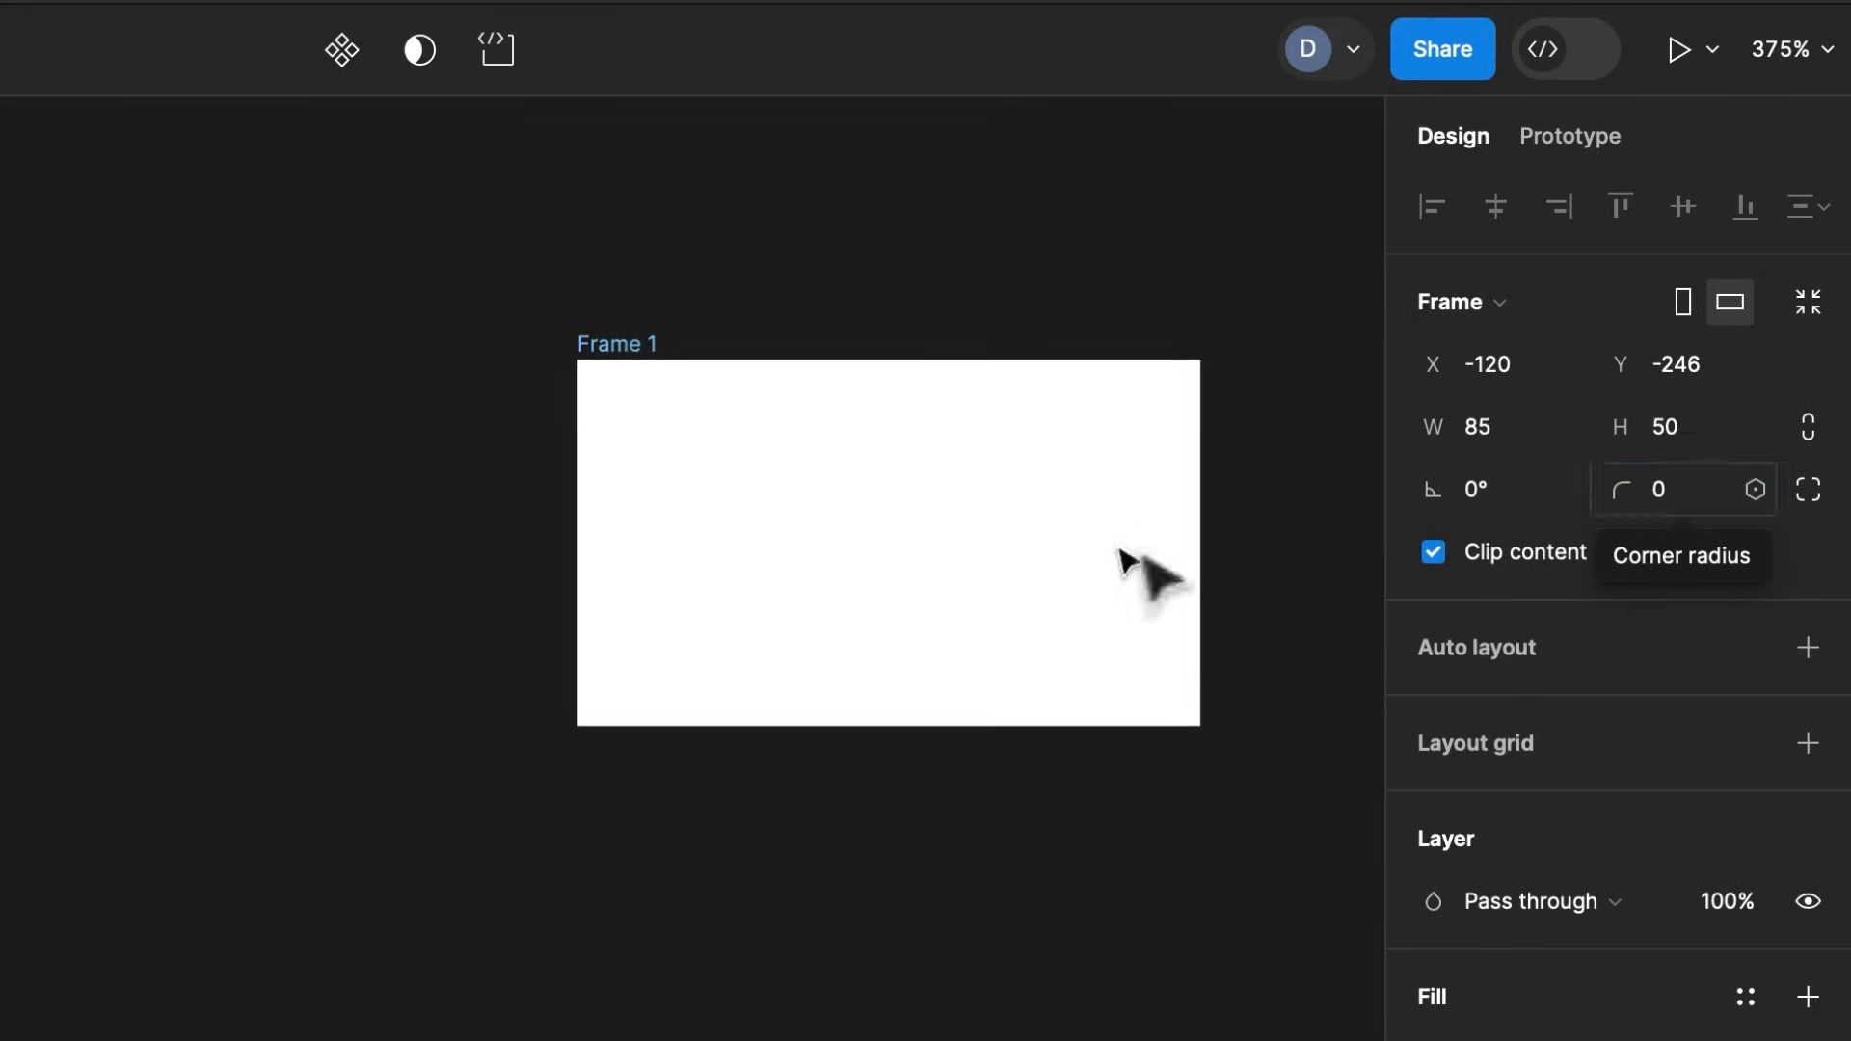
# Add a text layer reading "R" below Frame 1 and clear the selection
pyautogui.press('Escape')
pyautogui.press('t')
pyautogui.click(599, 960)
pyautogui.write('R')
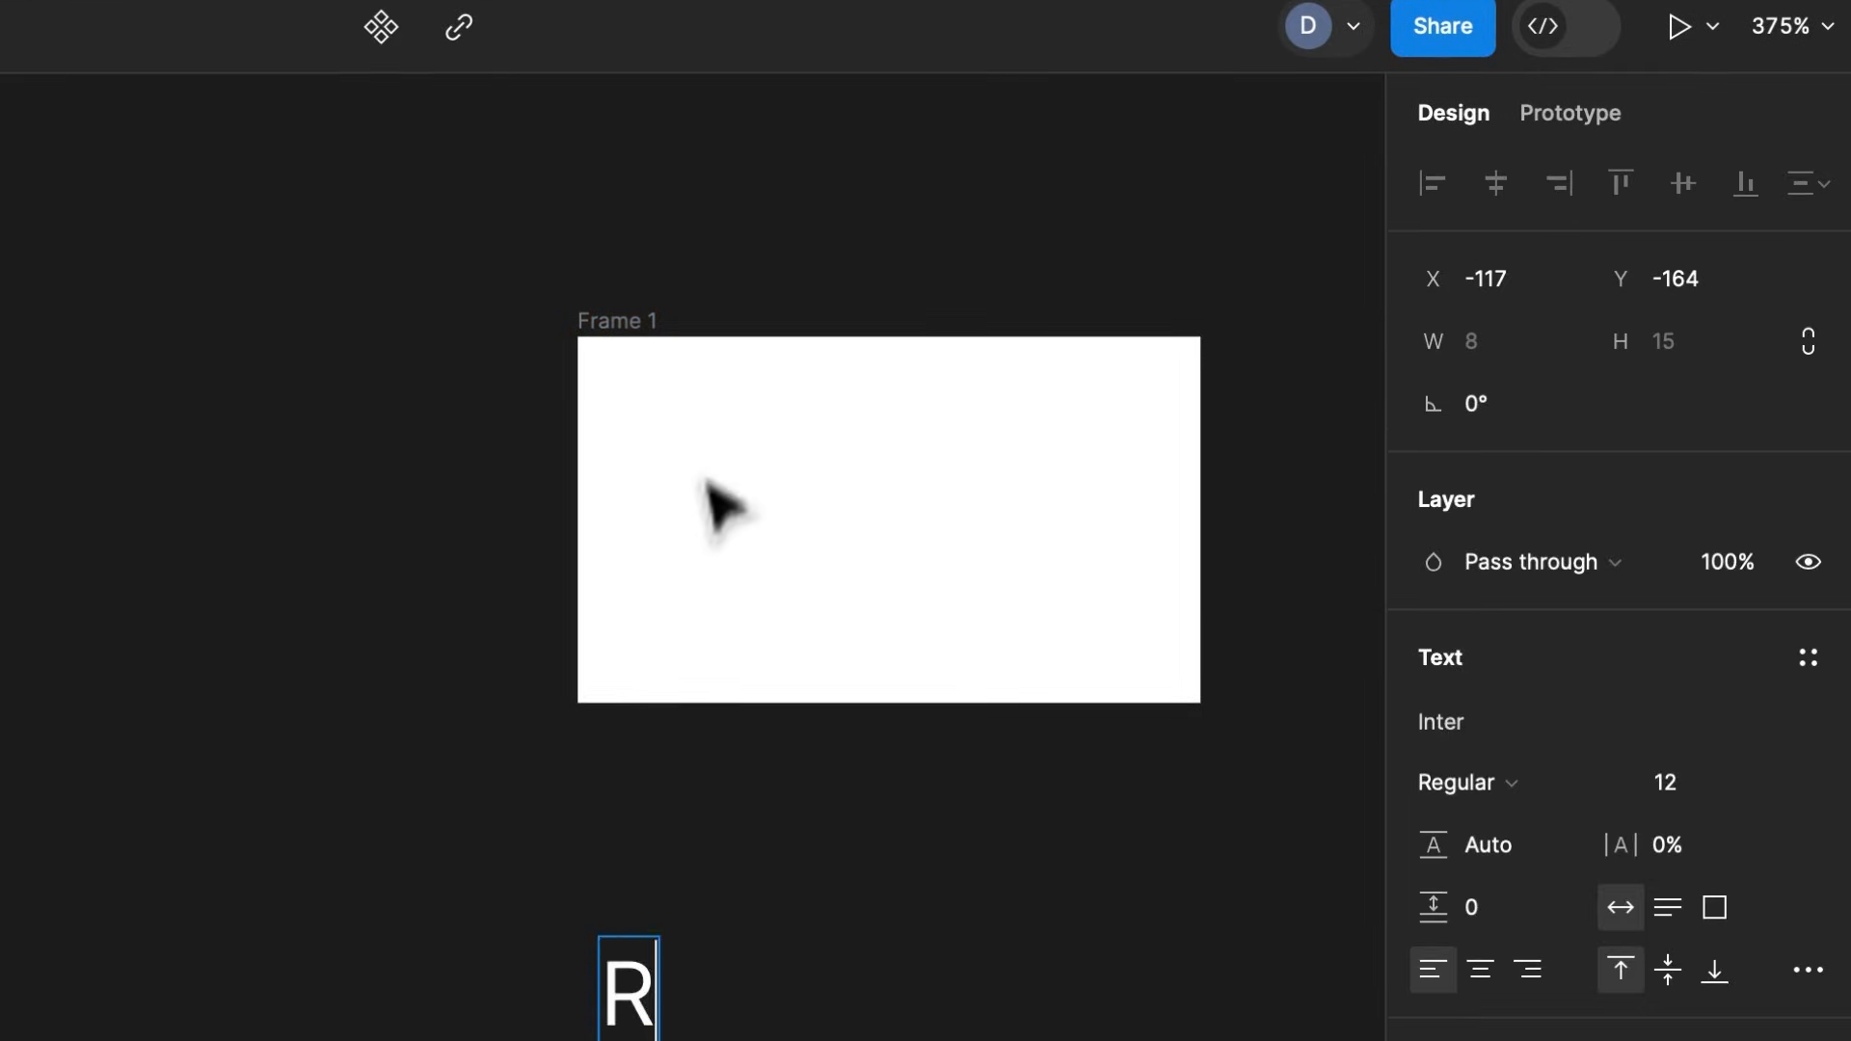
pyautogui.press('Escape')
pyautogui.click(909, 942)
# Draw a rectangle about 57 × 57 in Frame 1 and place it at X 19, Y 9, extending past the frame's lower edge
pyautogui.press('r')
pyautogui.moveTo(703, 374); pyautogui.dragTo(1121, 769)
pyautogui.click(1243, 914)
pyautogui.moveTo(948, 505)
pyautogui.mouseDown()
pyautogui.moveTo(963, 586)
pyautogui.moveTo(978, 552)
pyautogui.mouseUp()
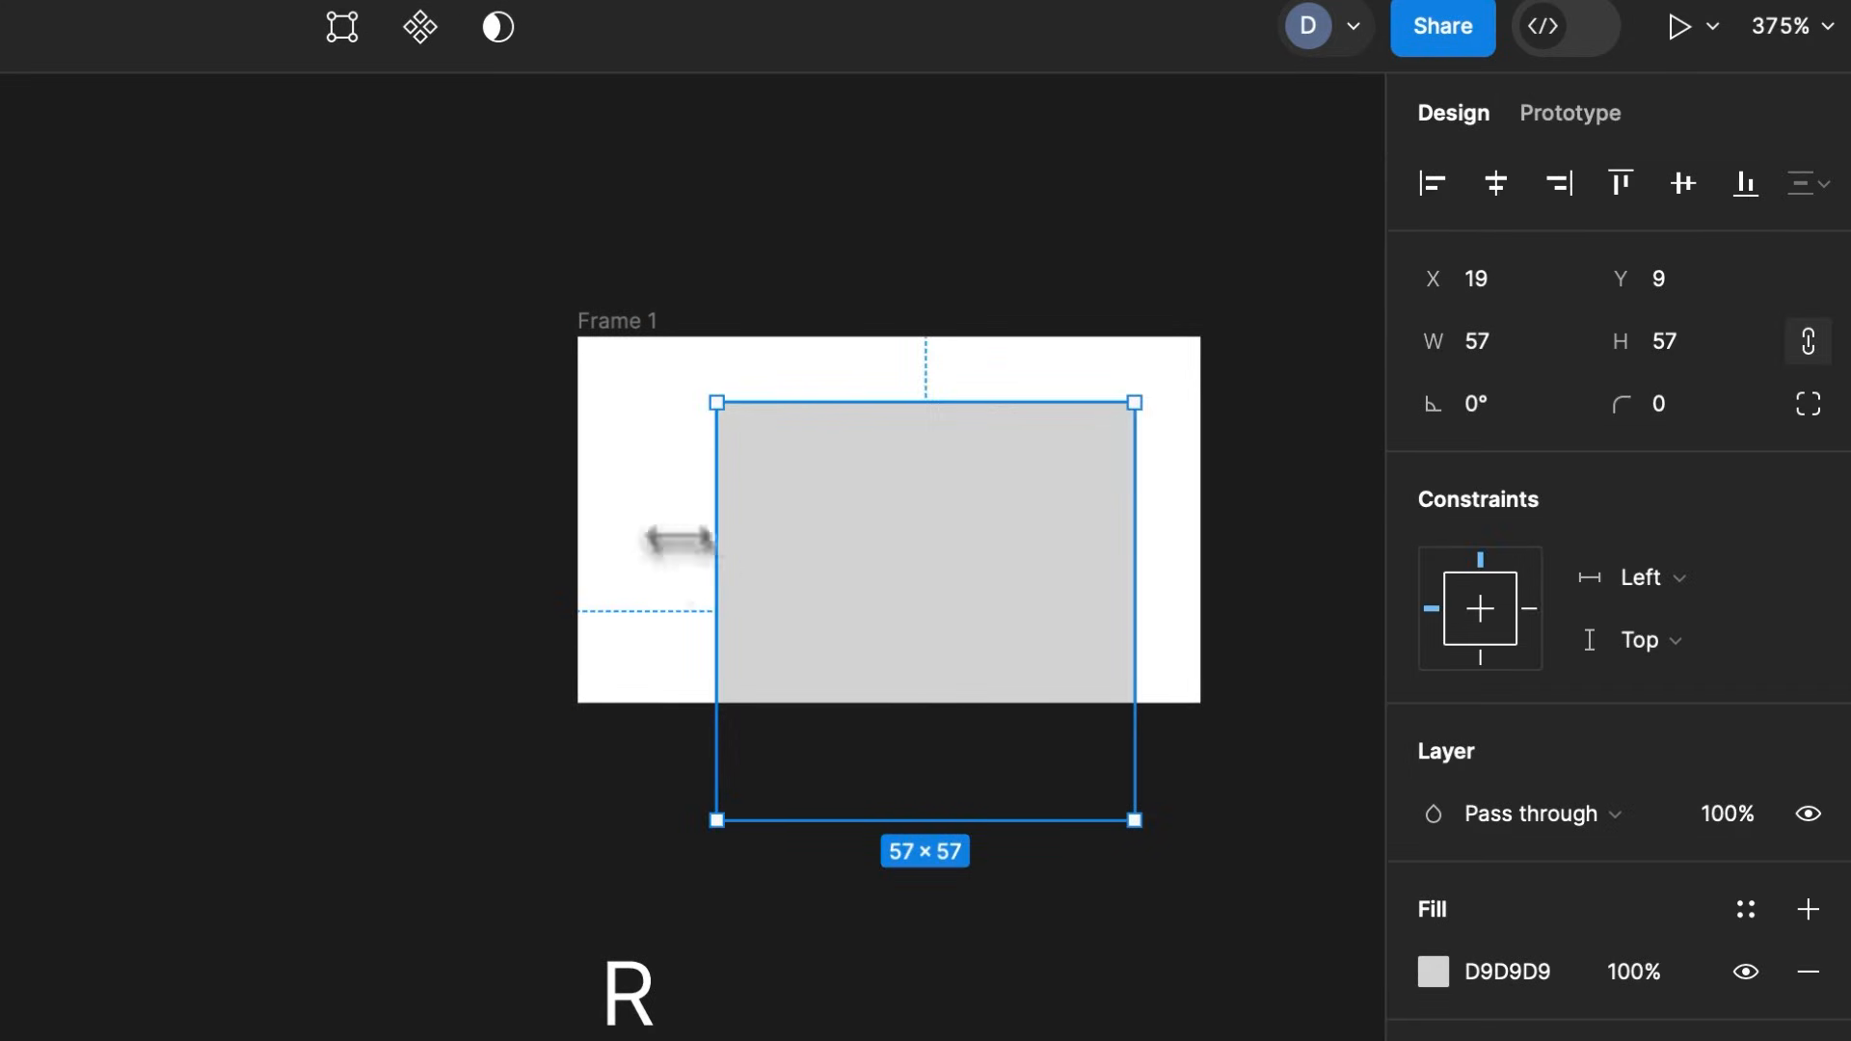
pyautogui.scroll(3, 1116, 561)
pyautogui.moveTo(1115, 561); pyautogui.dragTo(955, 566)
# Turn Frame 1's content clipping off and back on, and clear the selection
pyautogui.click(104, 147)
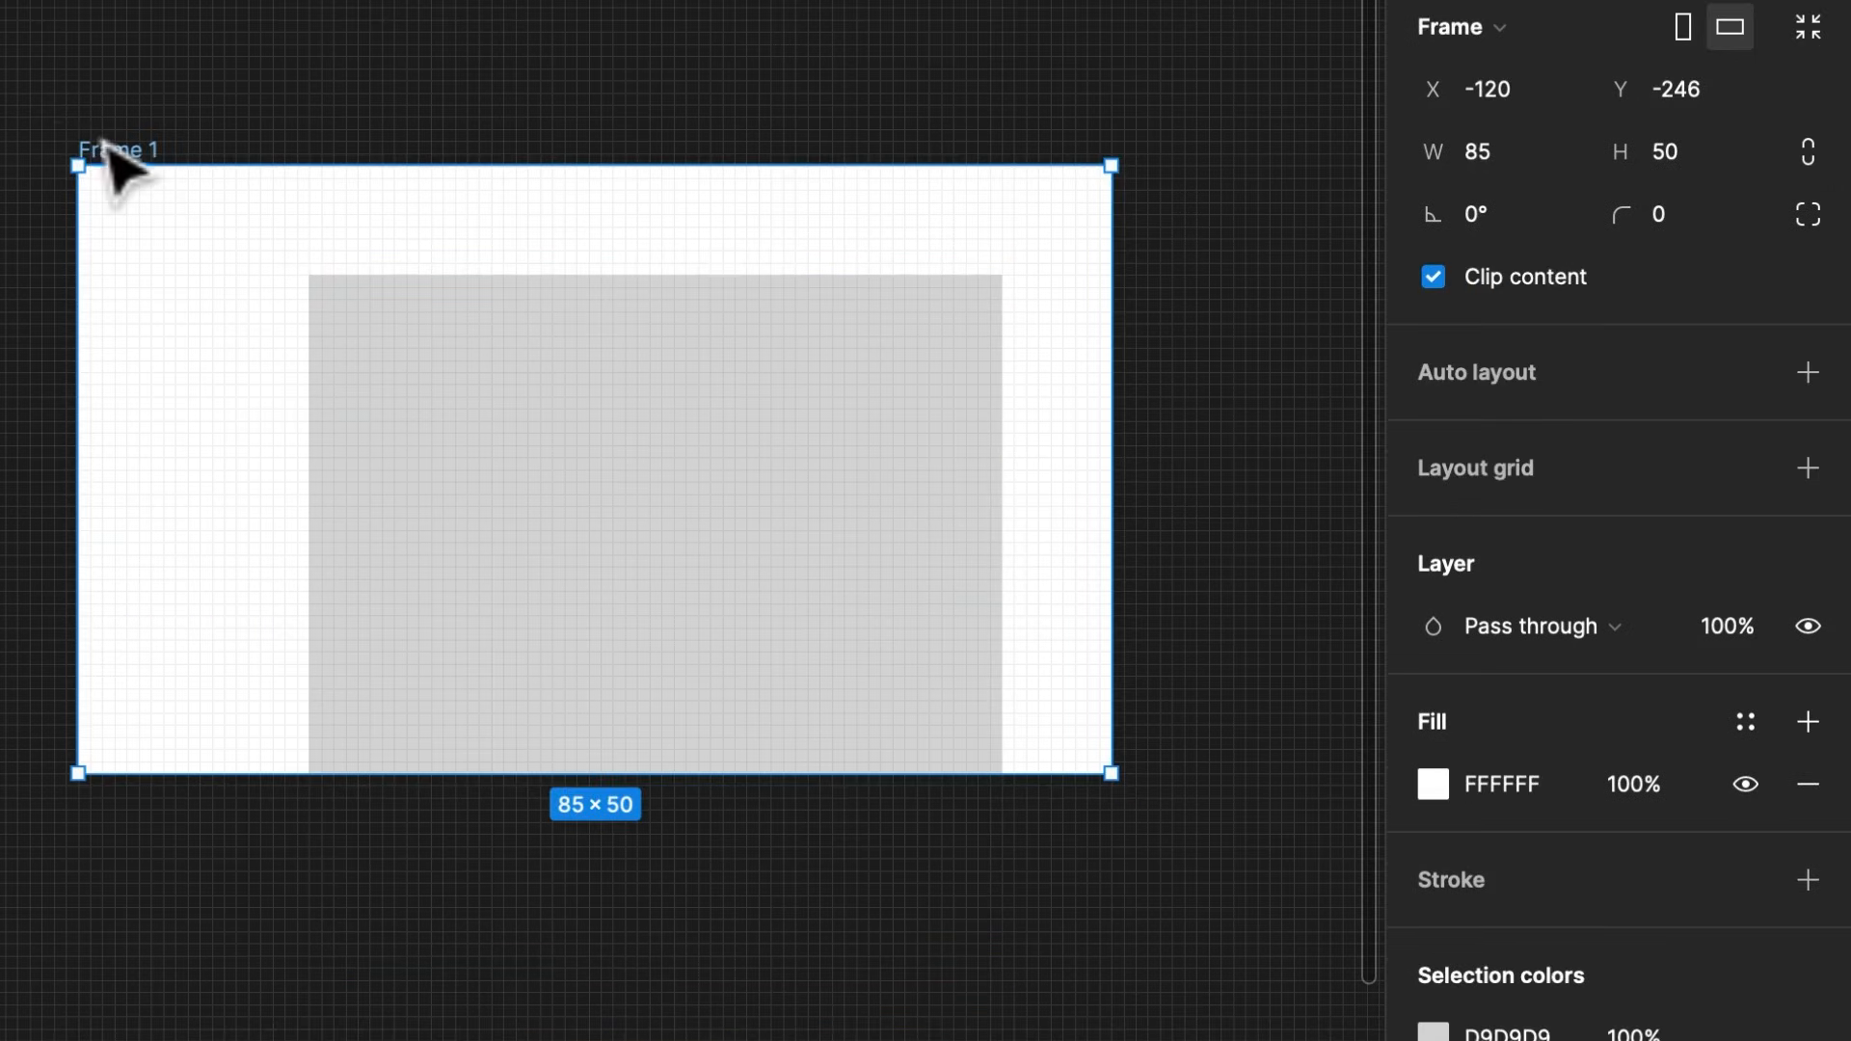
pyautogui.click(1431, 278)
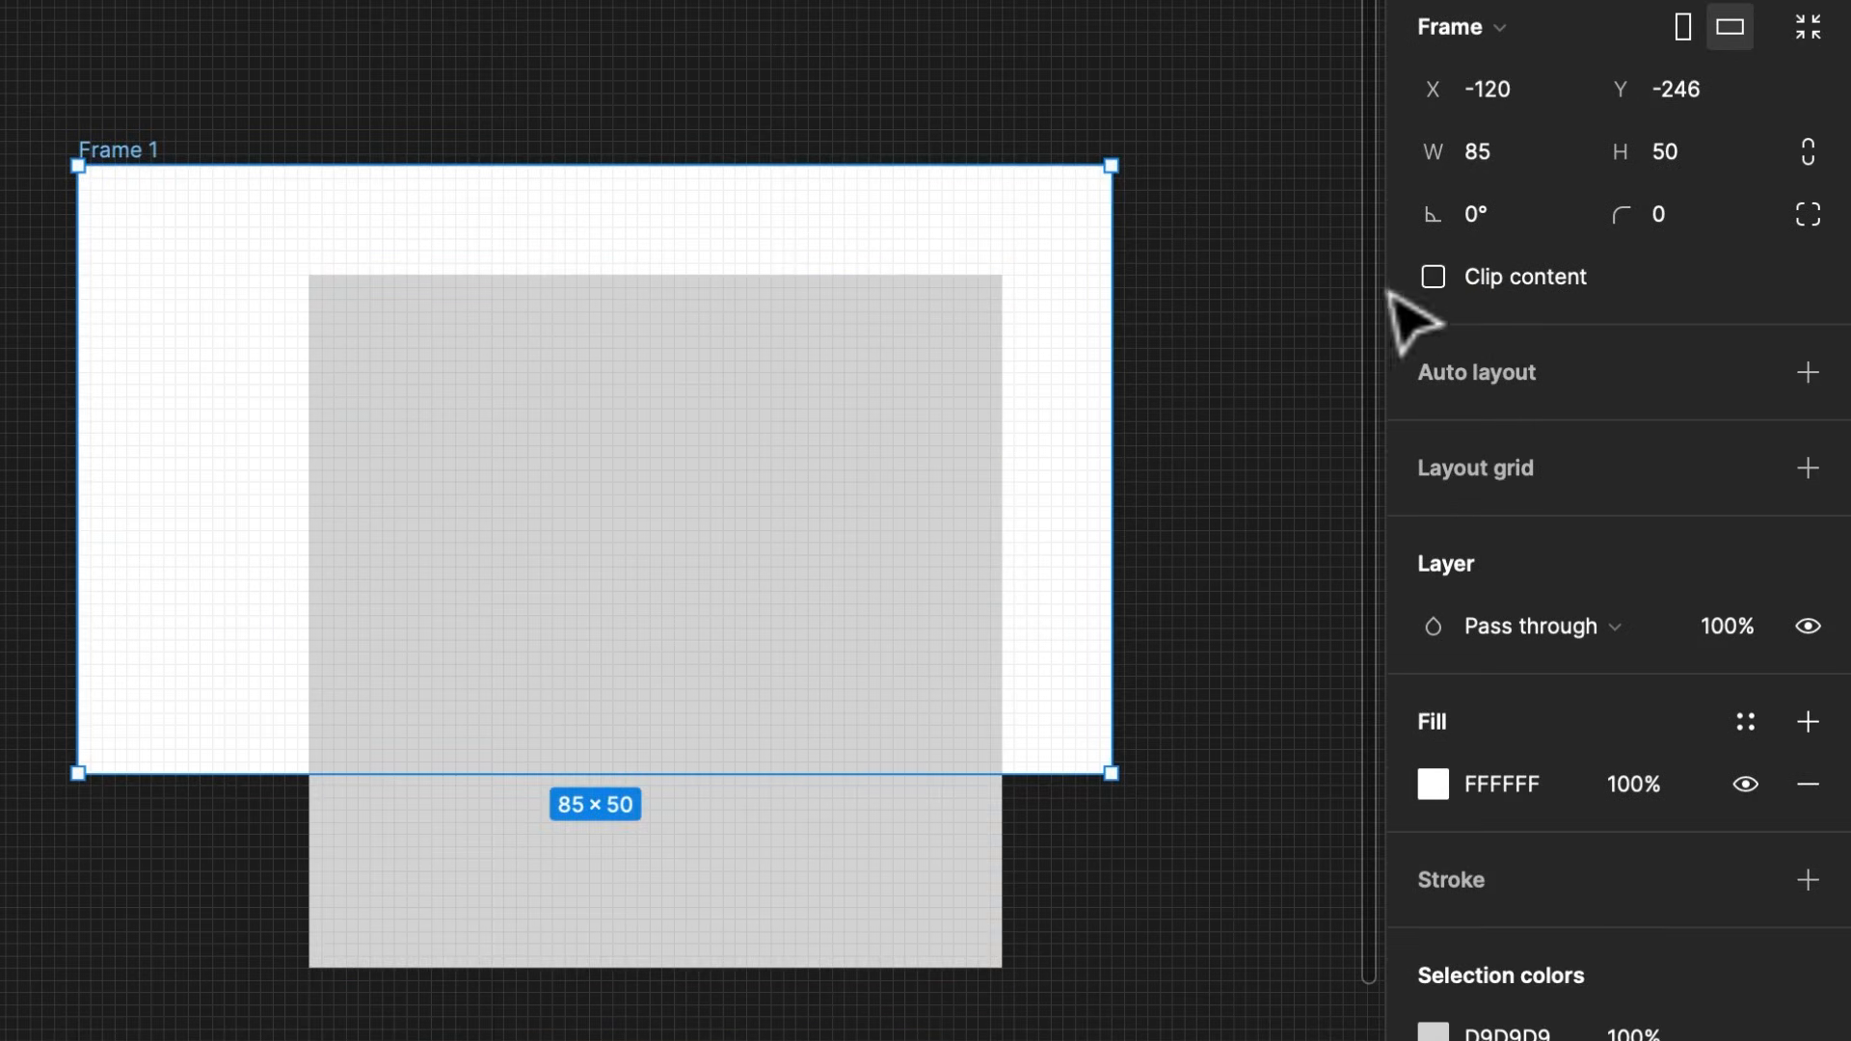
pyautogui.click(1434, 278)
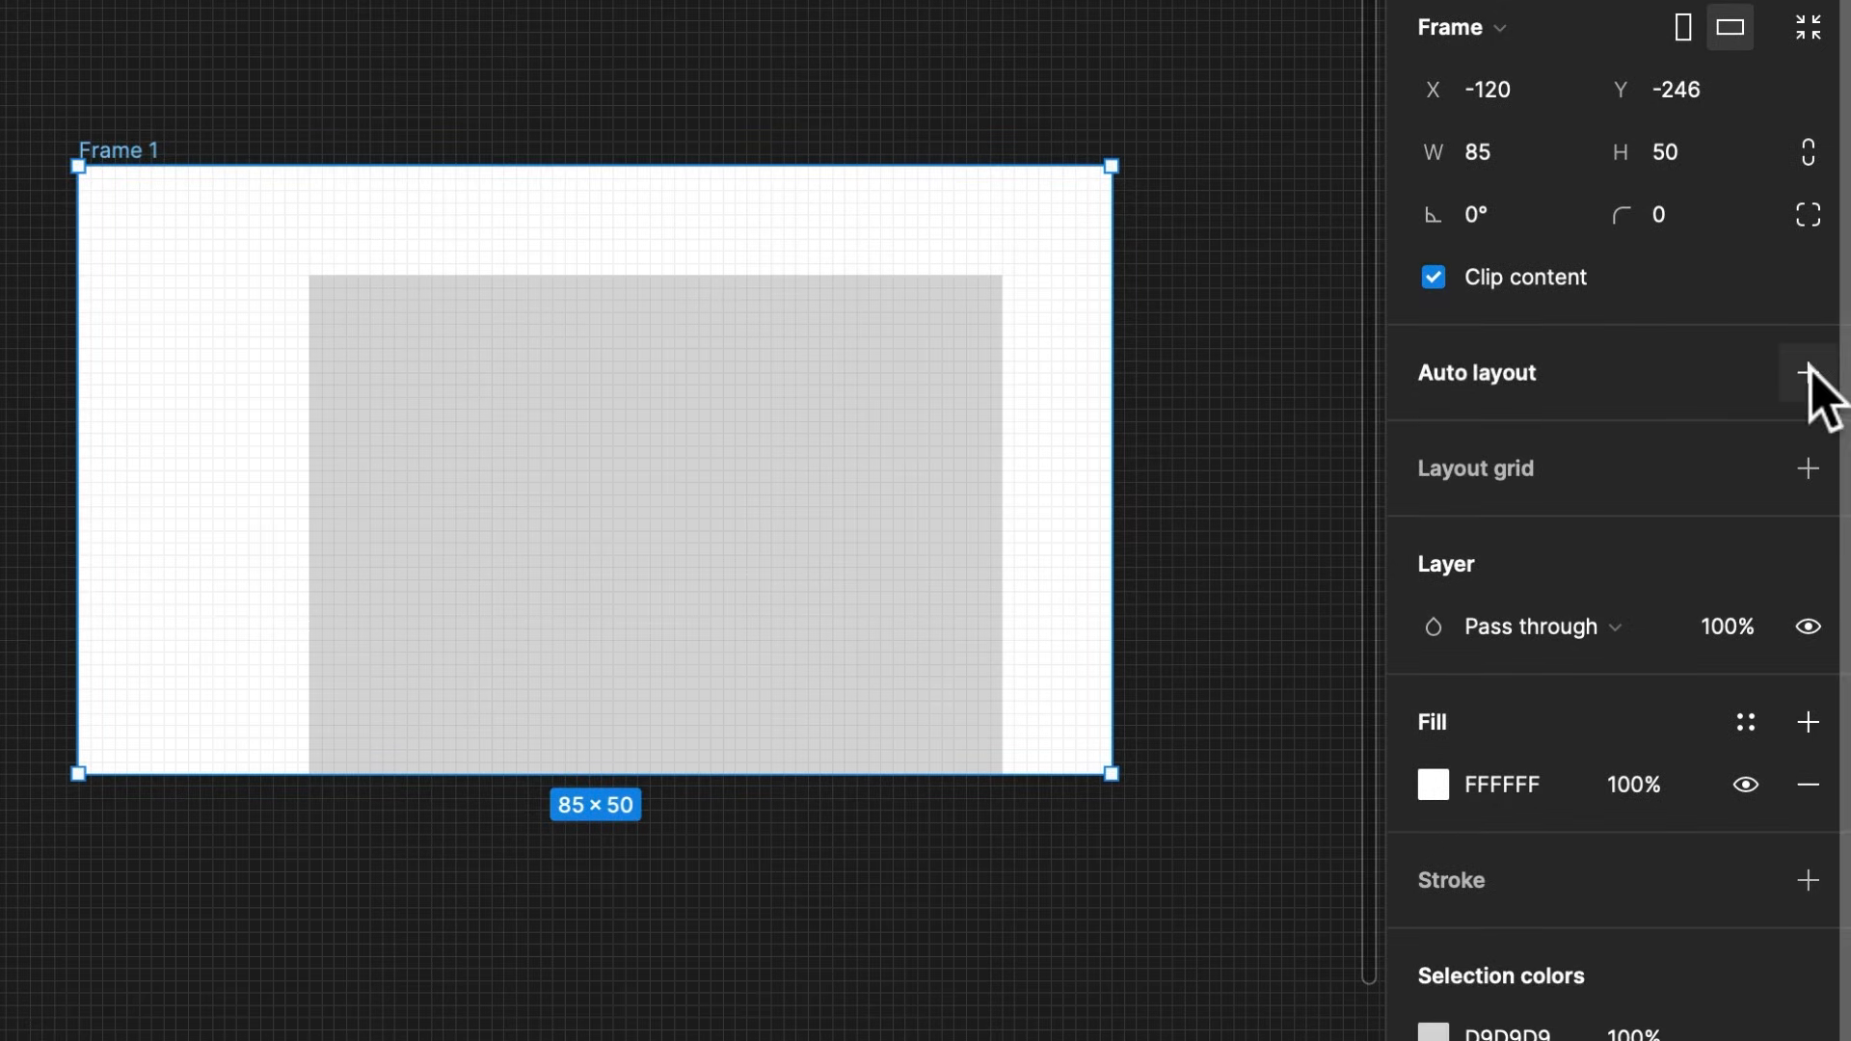
pyautogui.click(959, 959)
# Inspect the gray rectangle's constraints, add auto layout to Frame 1, and check the rectangle's properties inside it
pyautogui.click(917, 582)
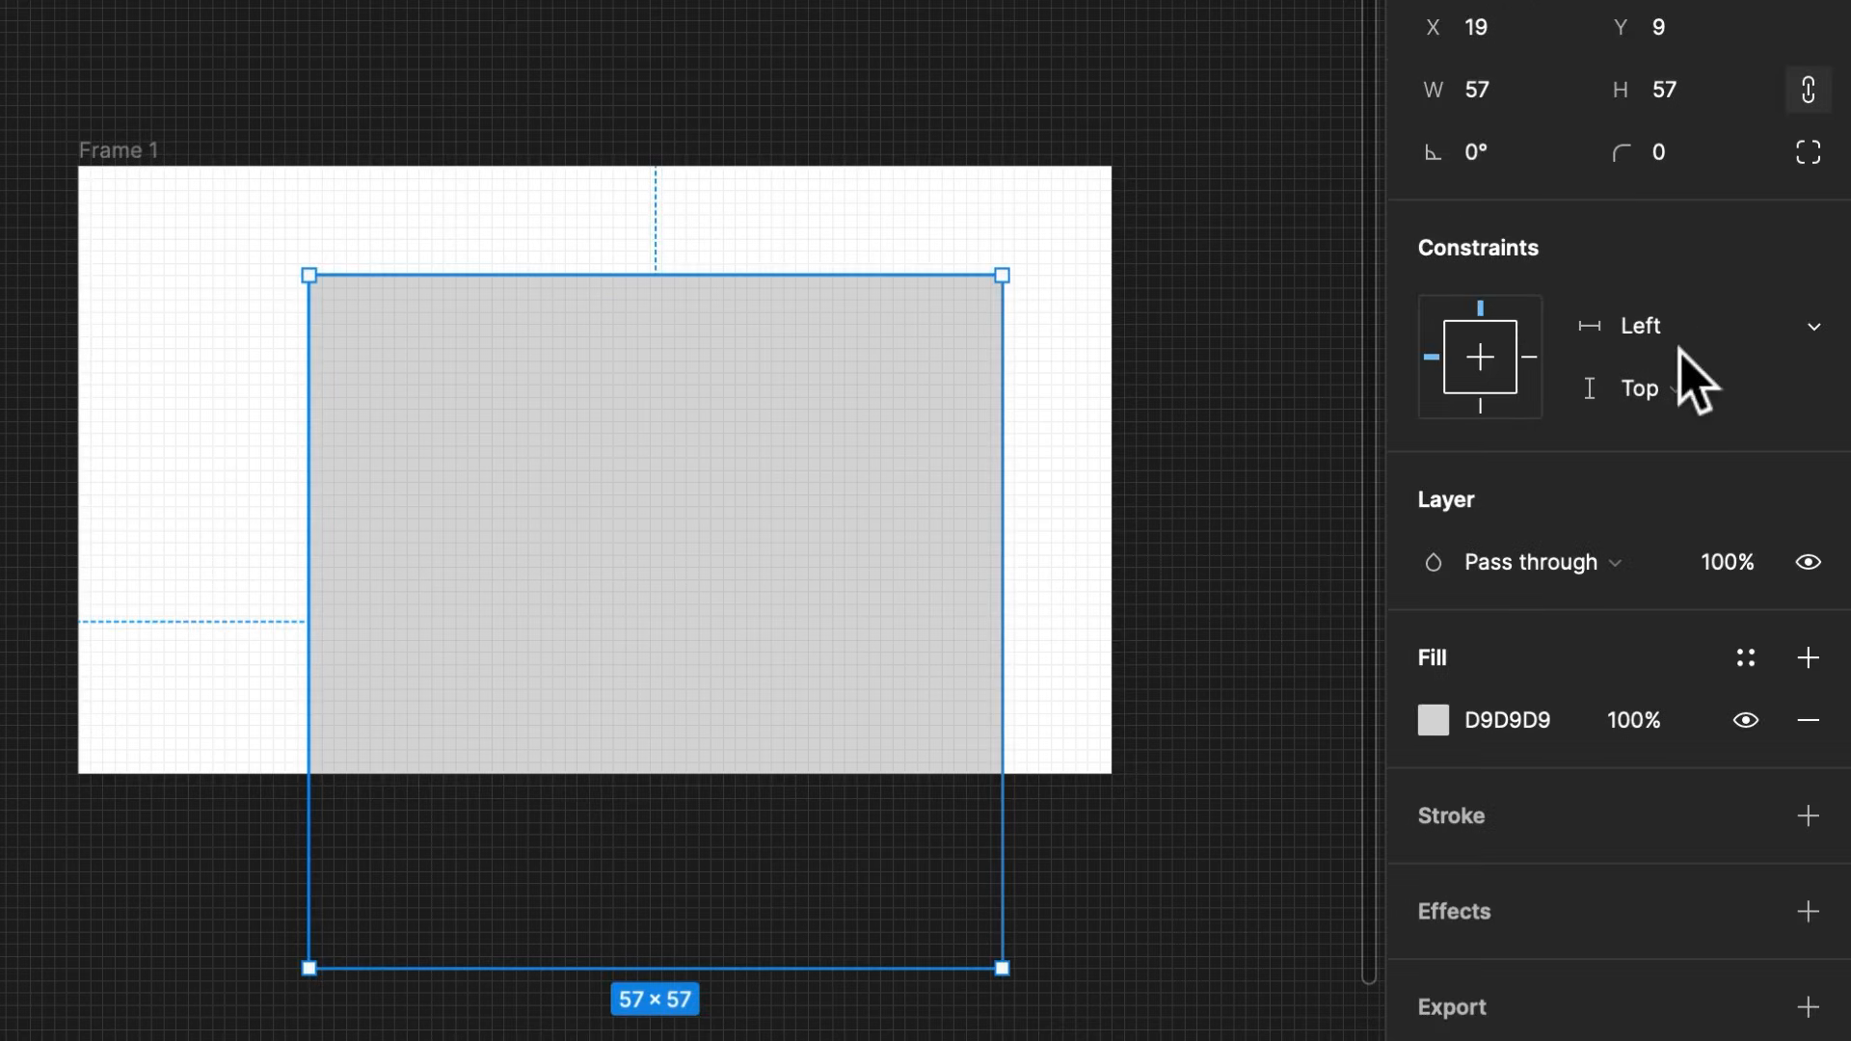
pyautogui.click(235, 257)
pyautogui.click(153, 146)
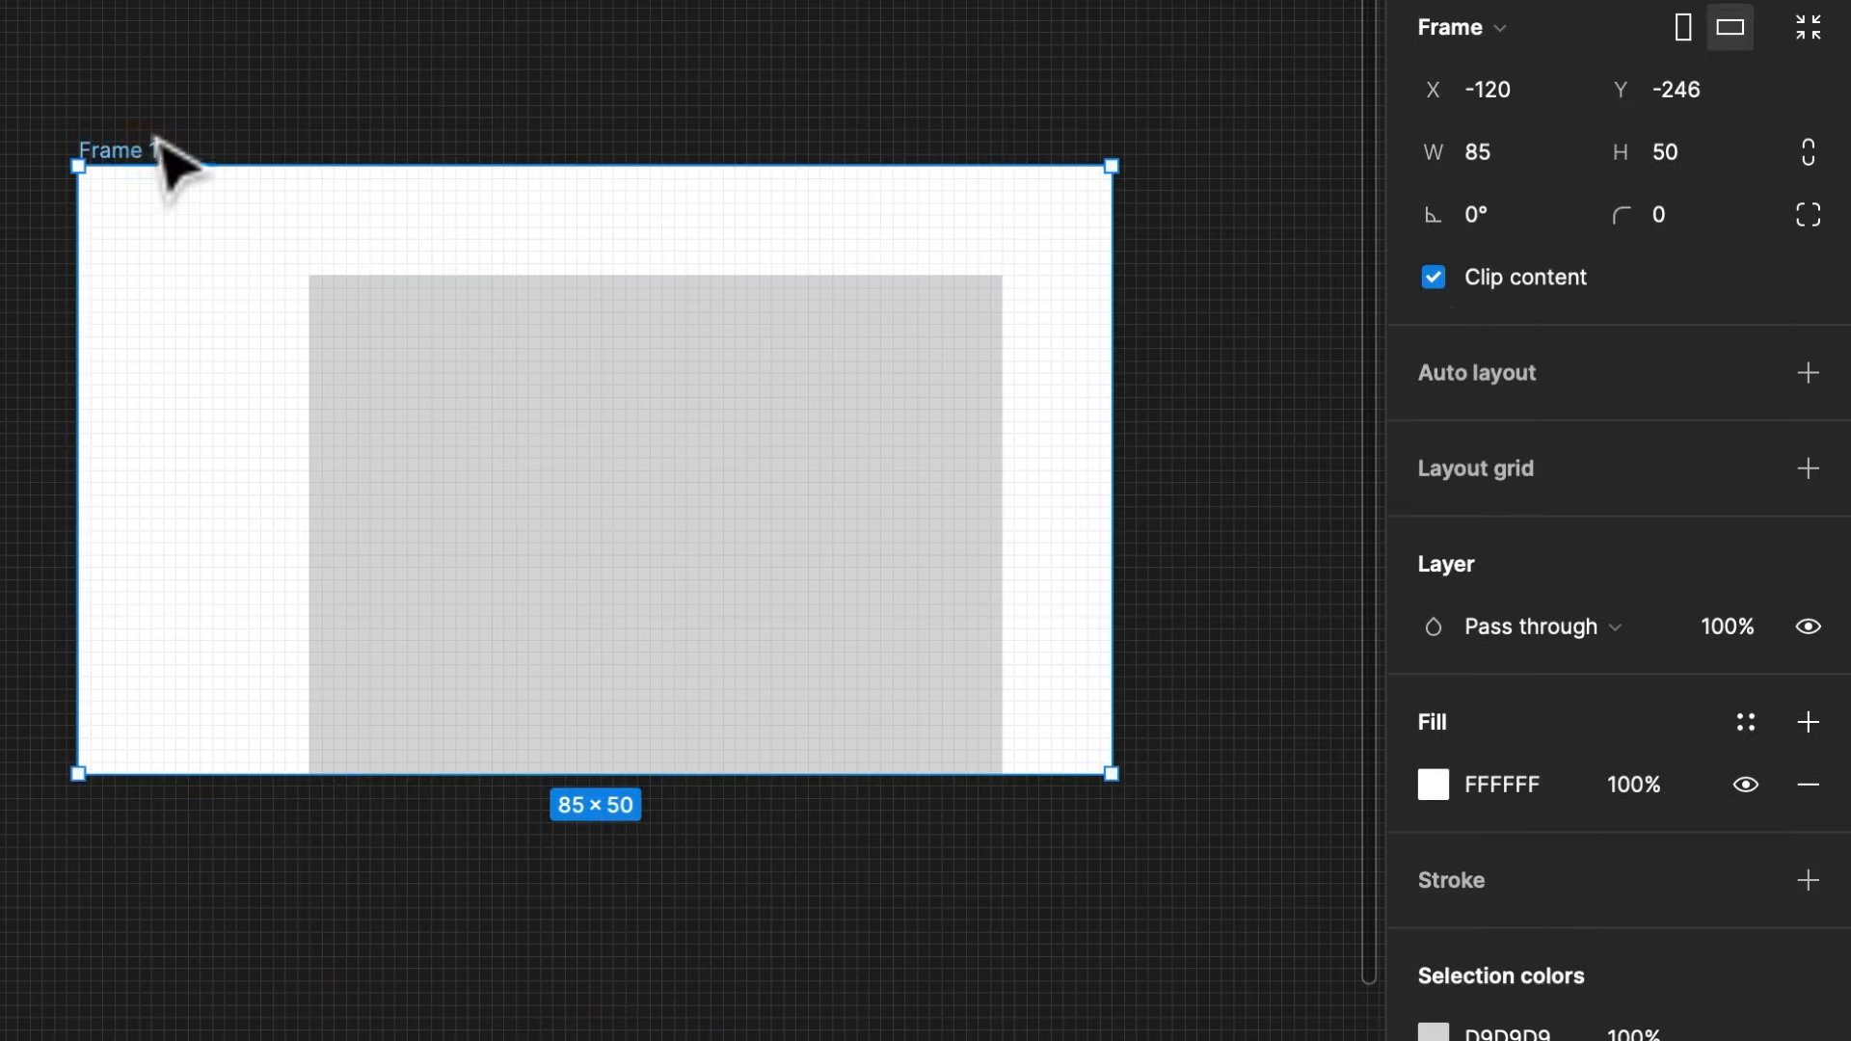
pyautogui.click(1806, 374)
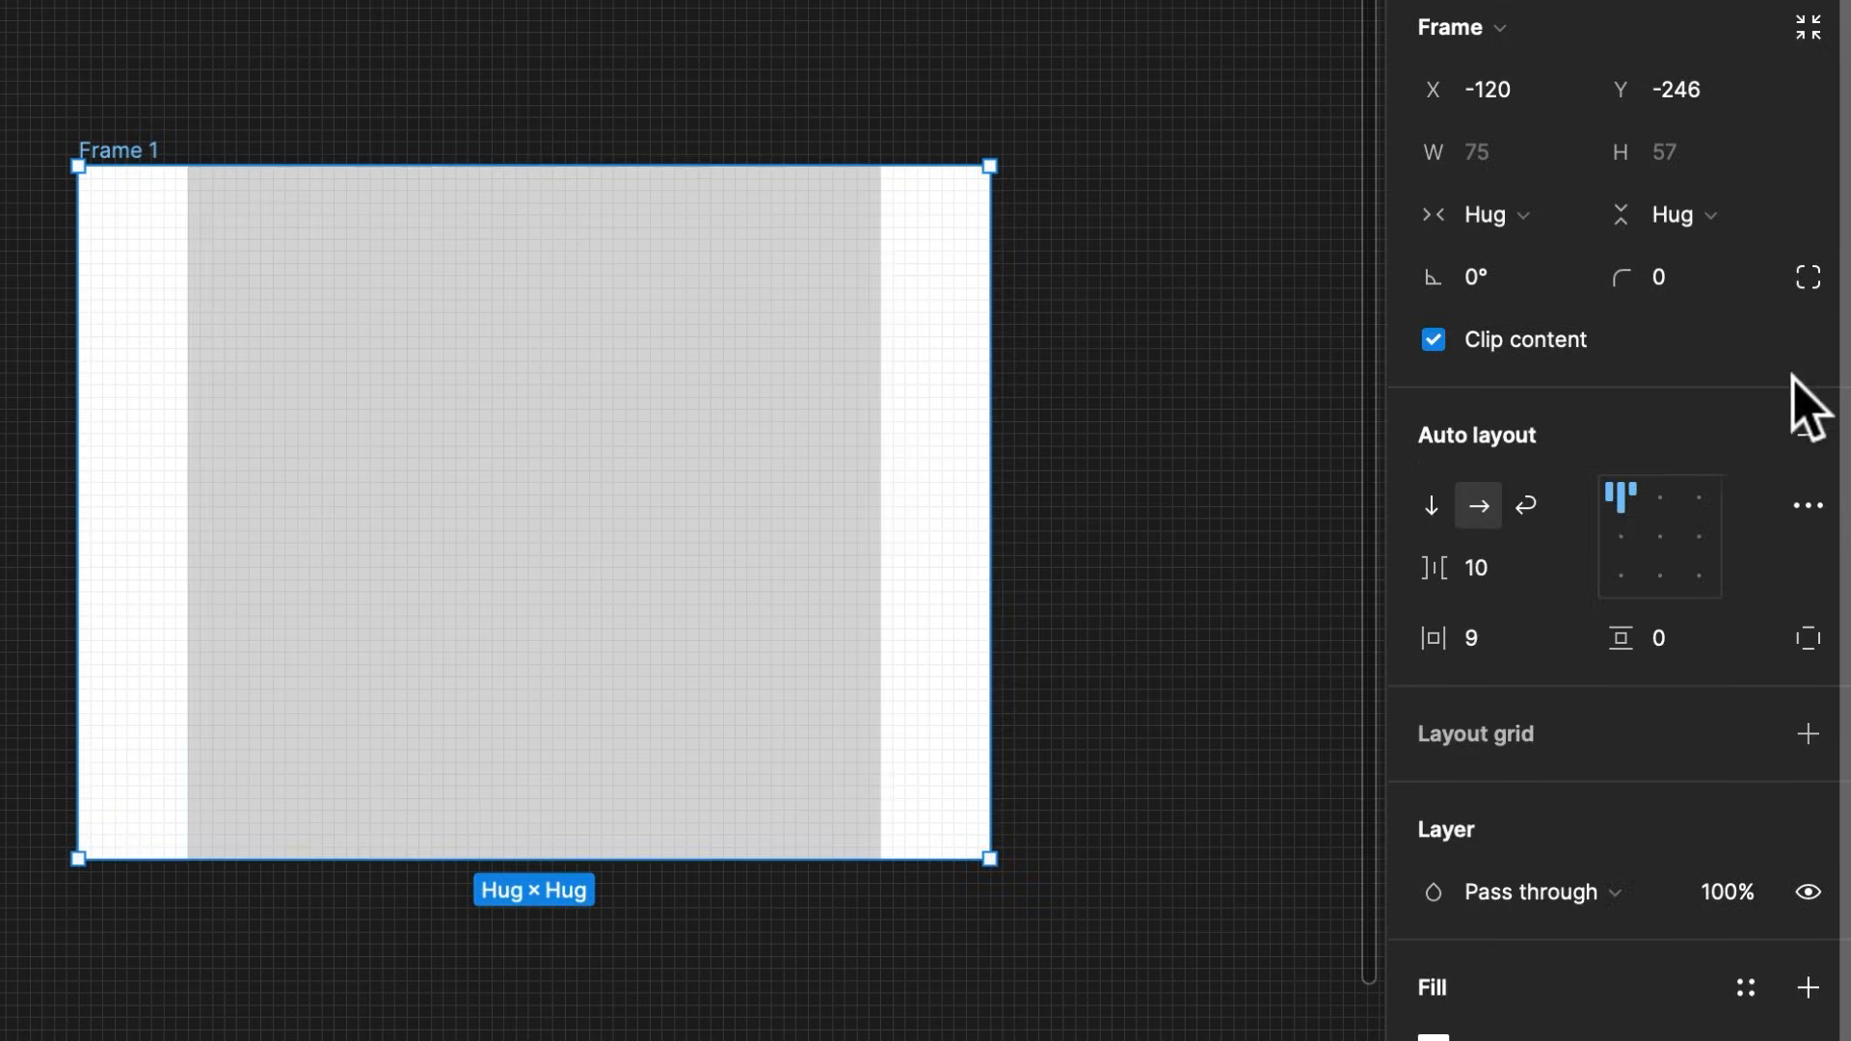
pyautogui.click(569, 506)
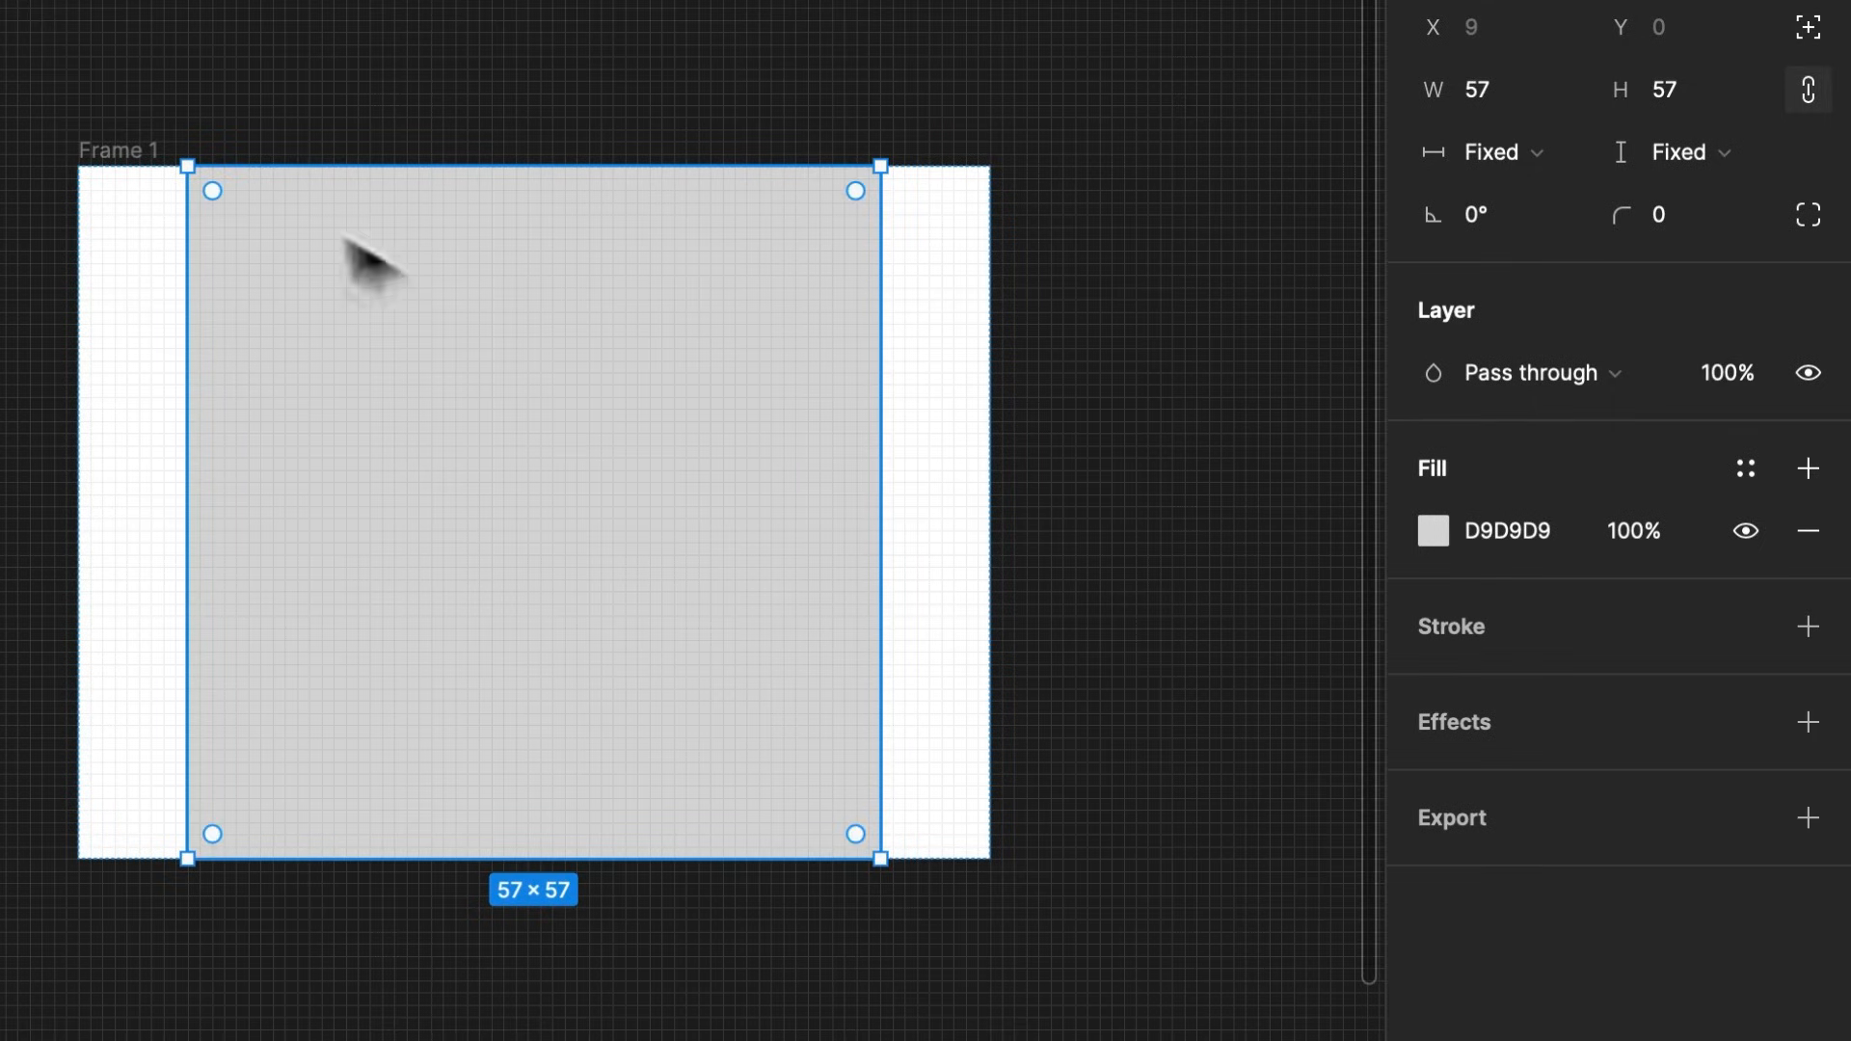
# Remove auto layout from Frame 1 and shrink the gray rectangle around its center to about 45 × 45
pyautogui.click(97, 153)
pyautogui.click(1808, 435)
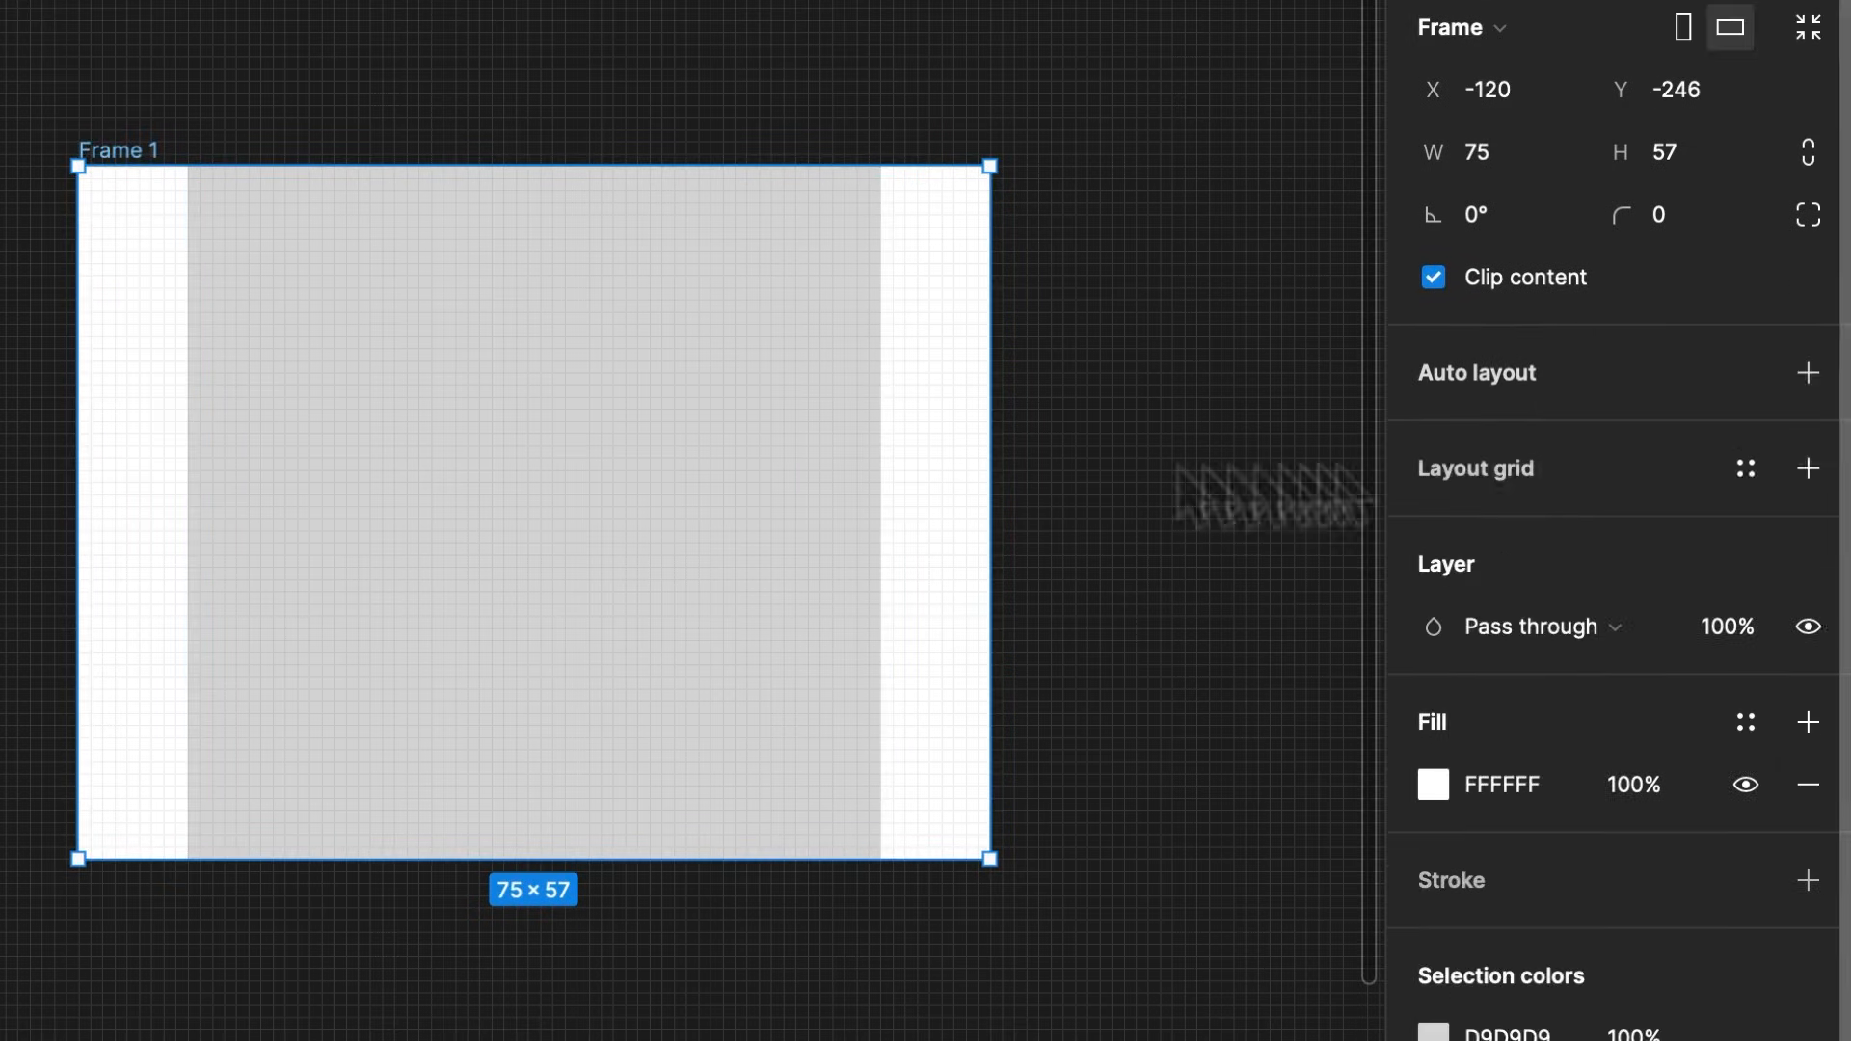
pyautogui.click(446, 490)
pyautogui.moveTo(882, 166); pyautogui.dragTo(813, 318)
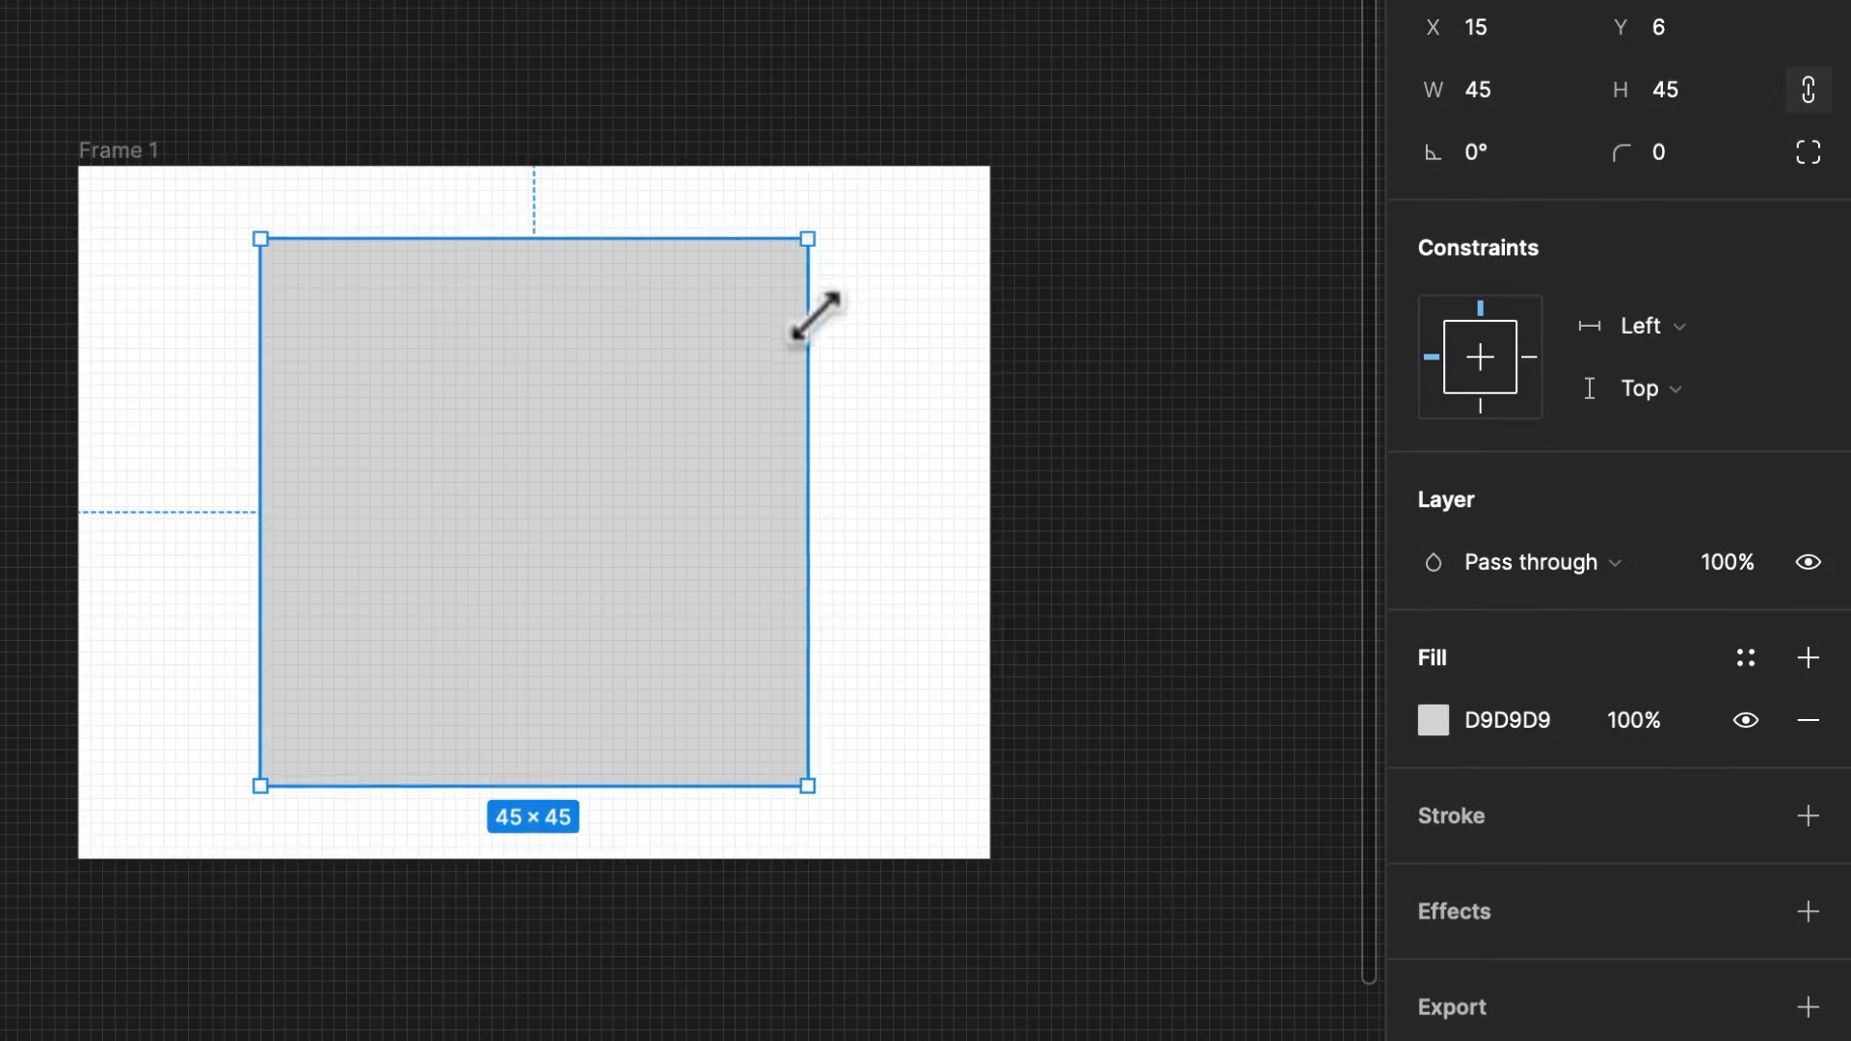
# Set the gray rectangle's constraints to Left and right horizontally and Top and bottom vertically
pyautogui.click(1647, 347)
pyautogui.click(1688, 424)
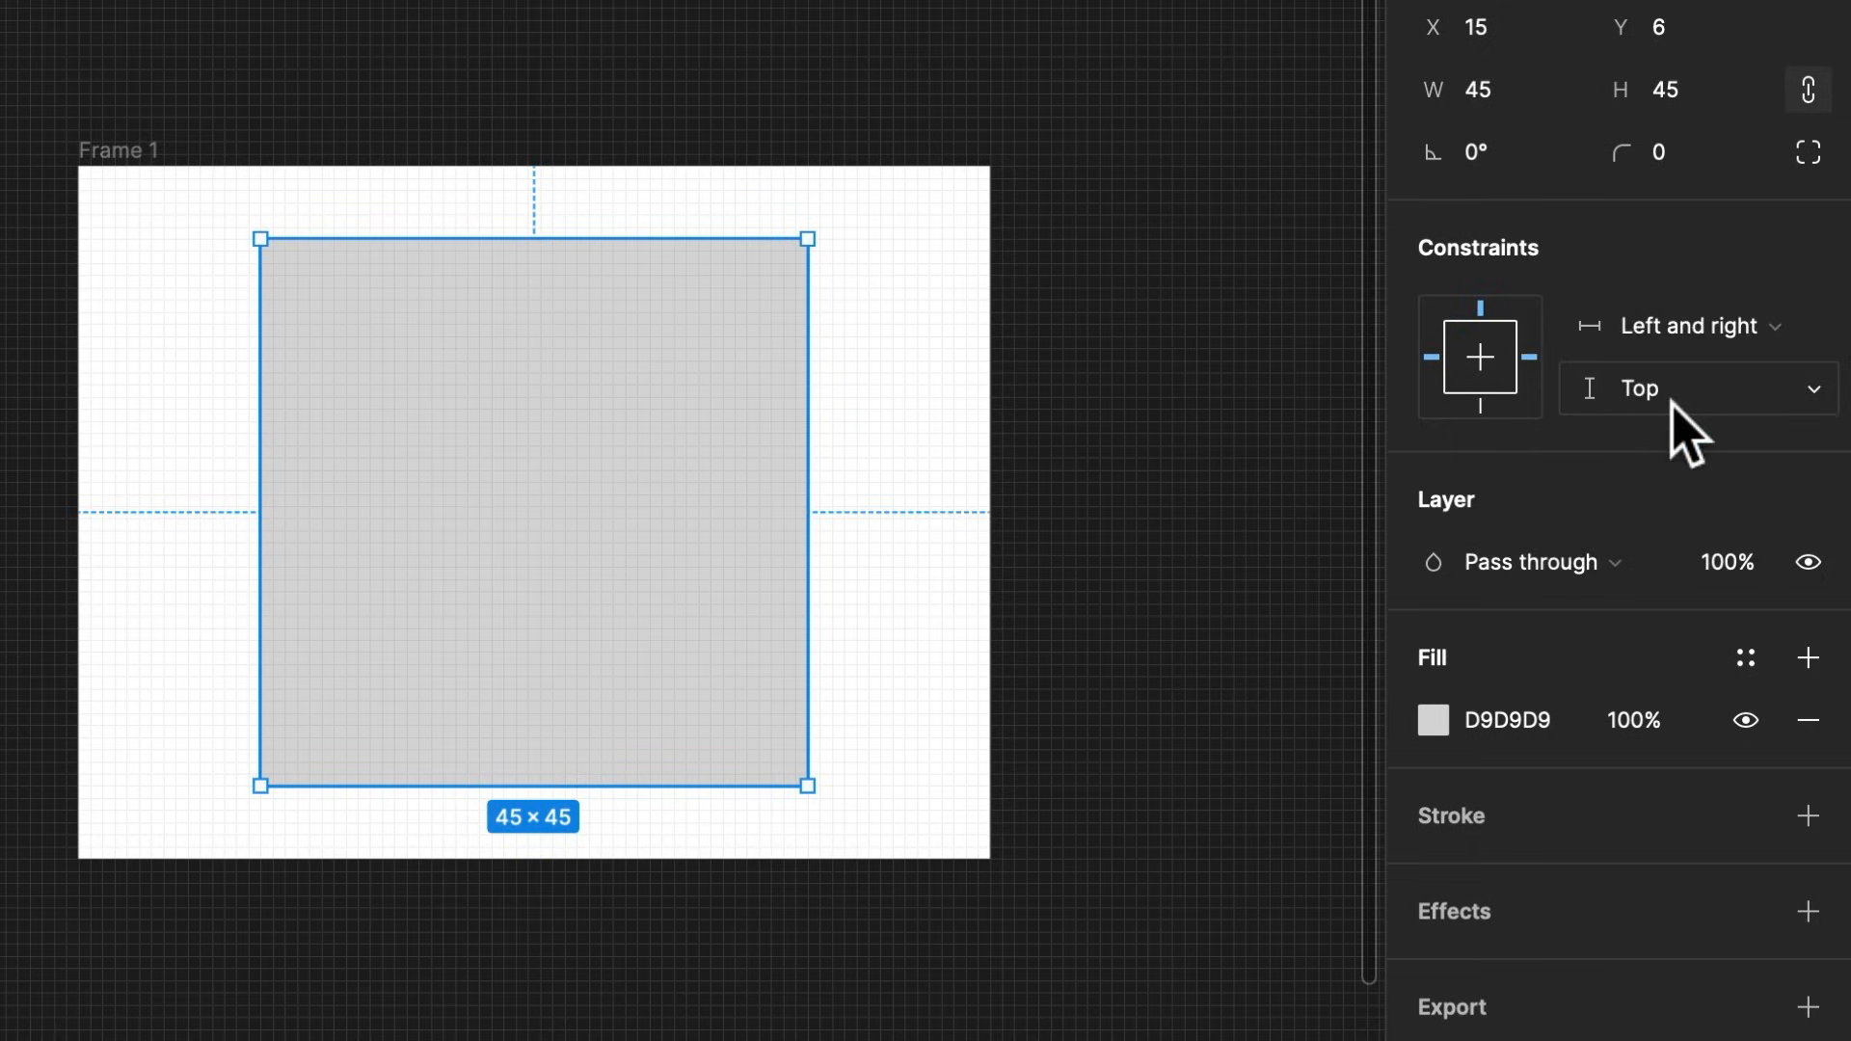
pyautogui.click(1688, 414)
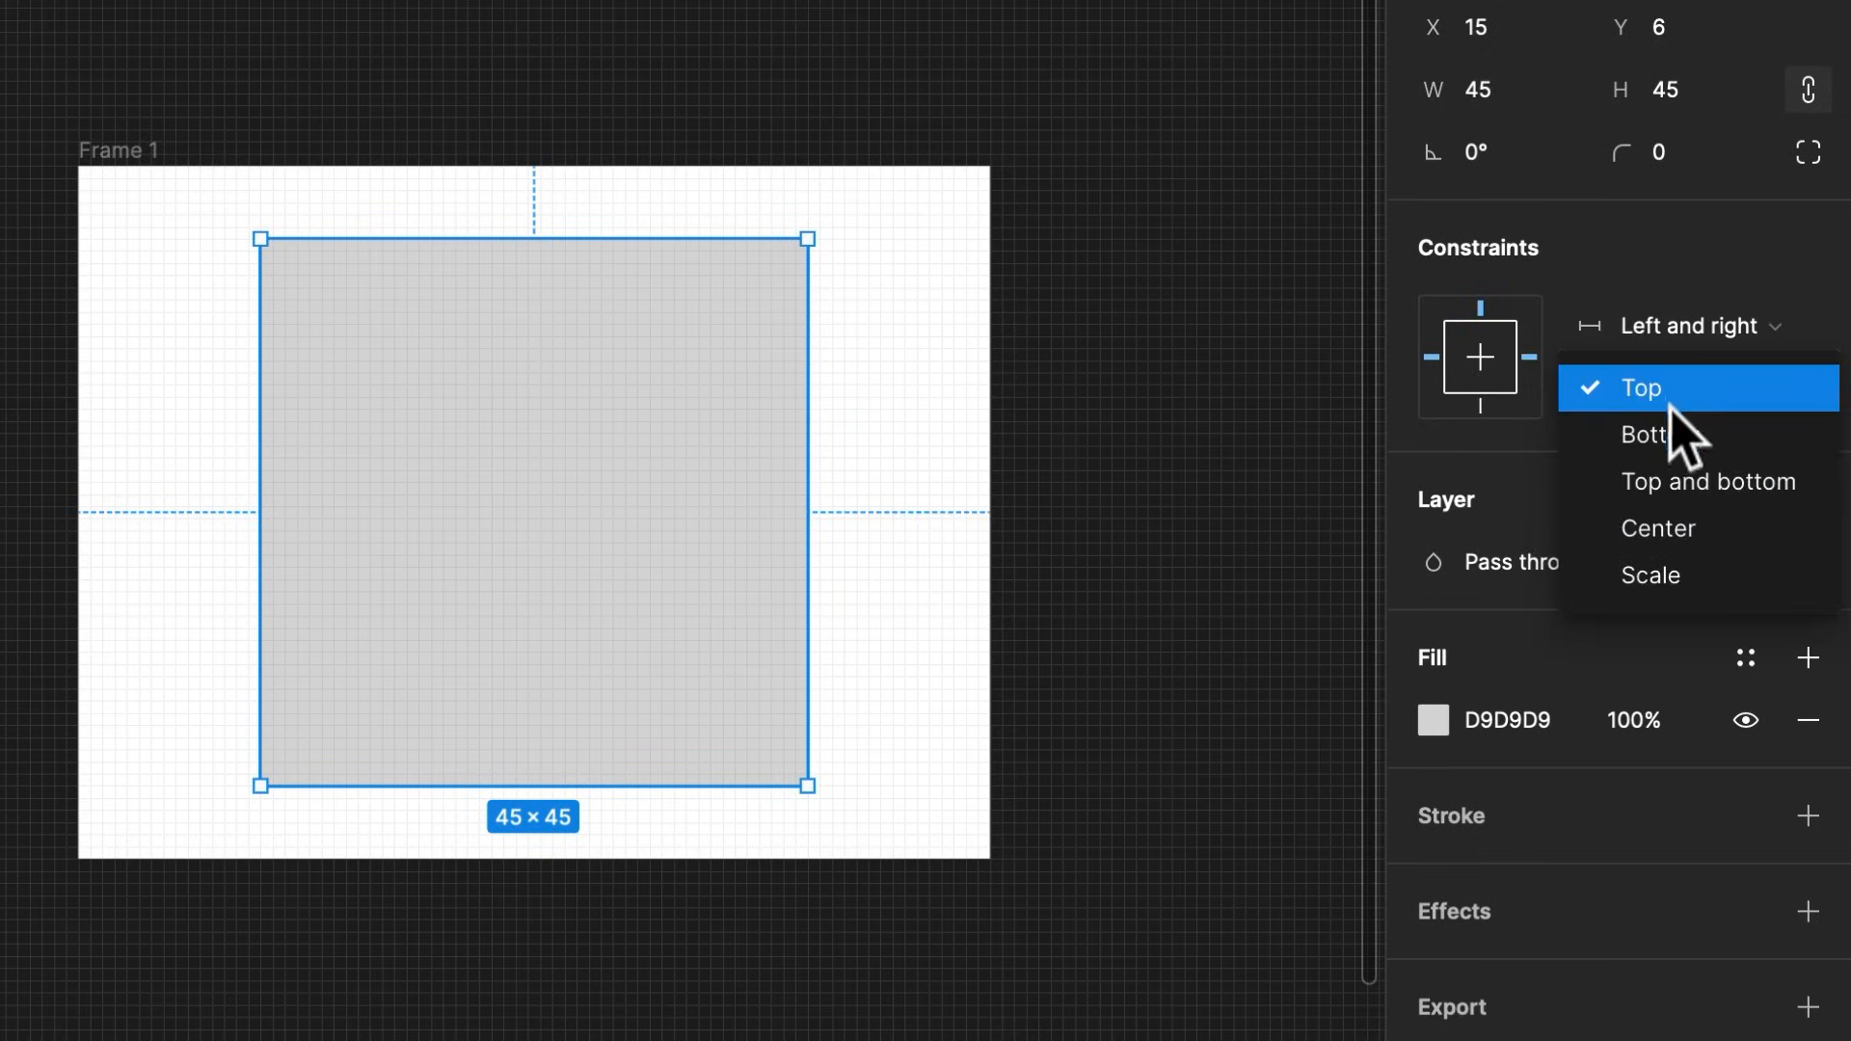
pyautogui.click(1683, 477)
# Make Frame 1 wider and reduce its height to about 48, and select the rectangle inside it
pyautogui.click(982, 986)
pyautogui.click(175, 170)
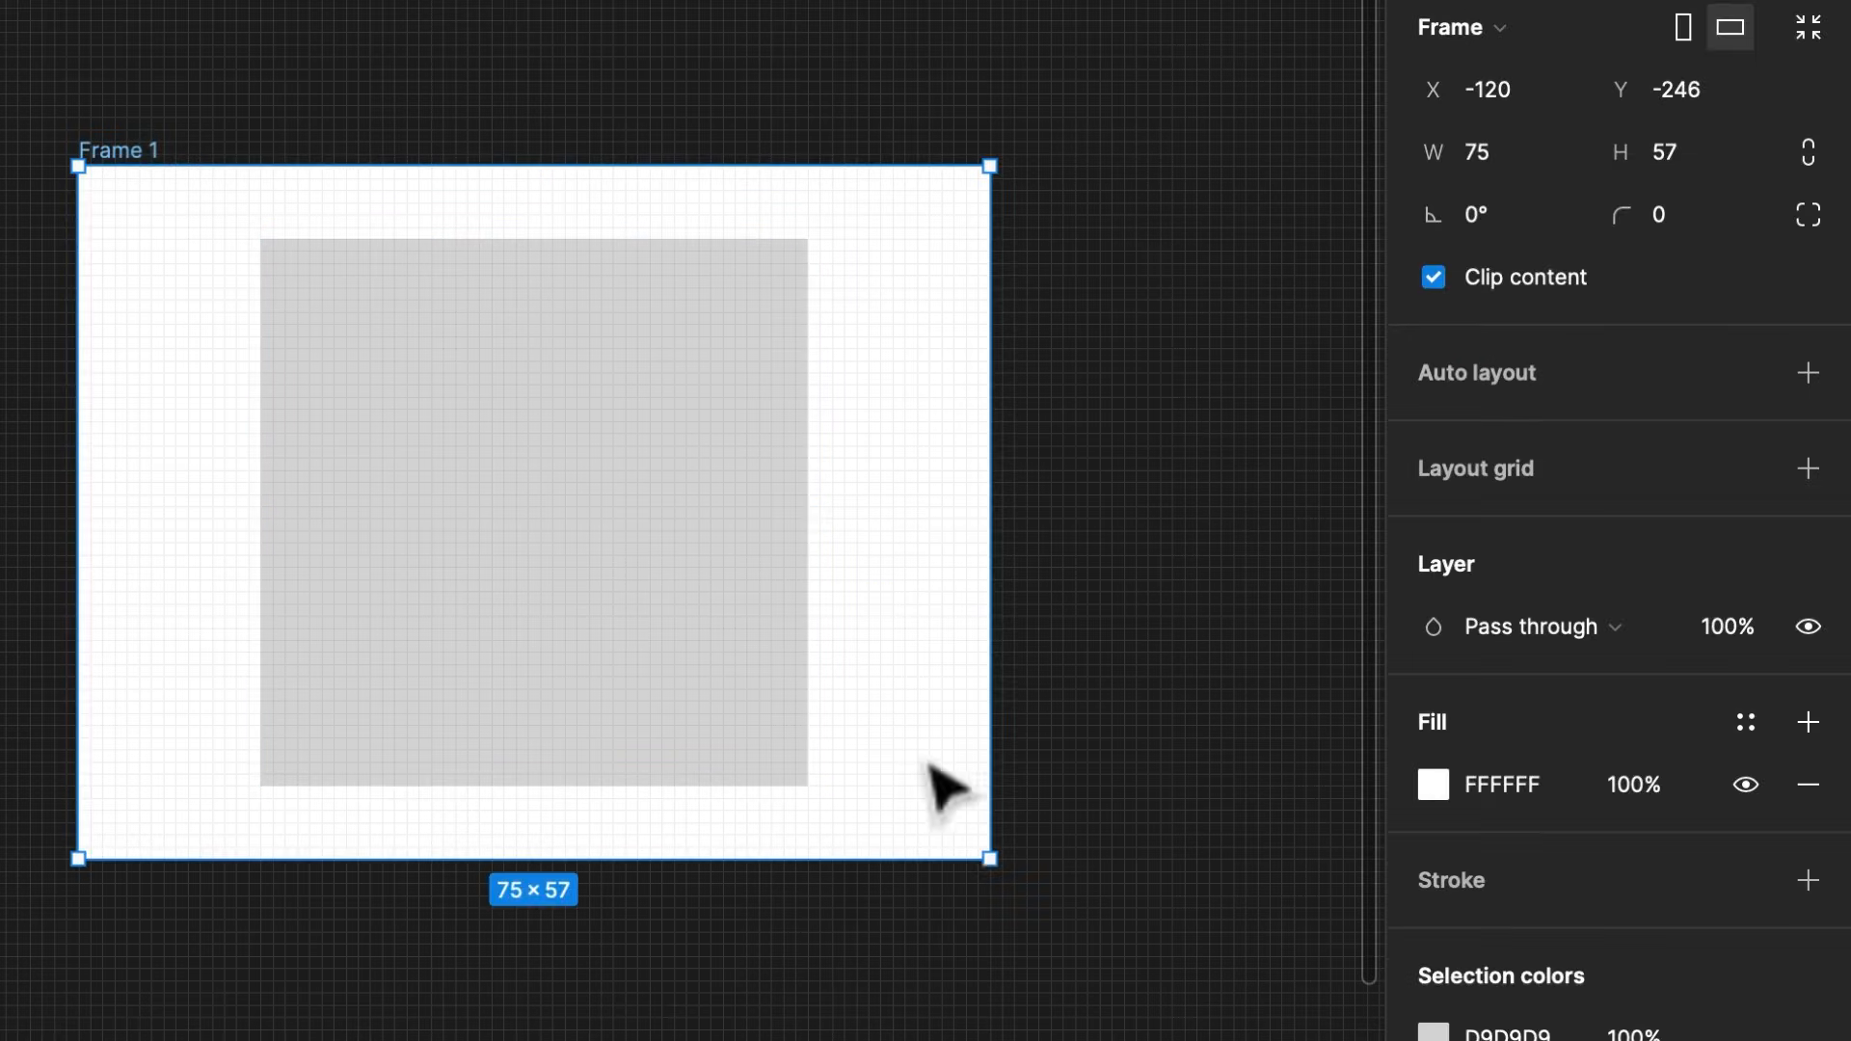
pyautogui.moveTo(901, 871); pyautogui.dragTo(847, 752)
pyautogui.moveTo(1003, 550)
pyautogui.mouseDown()
pyautogui.moveTo(971, 549)
pyautogui.moveTo(994, 545)
pyautogui.mouseUp()
pyautogui.press('Return')
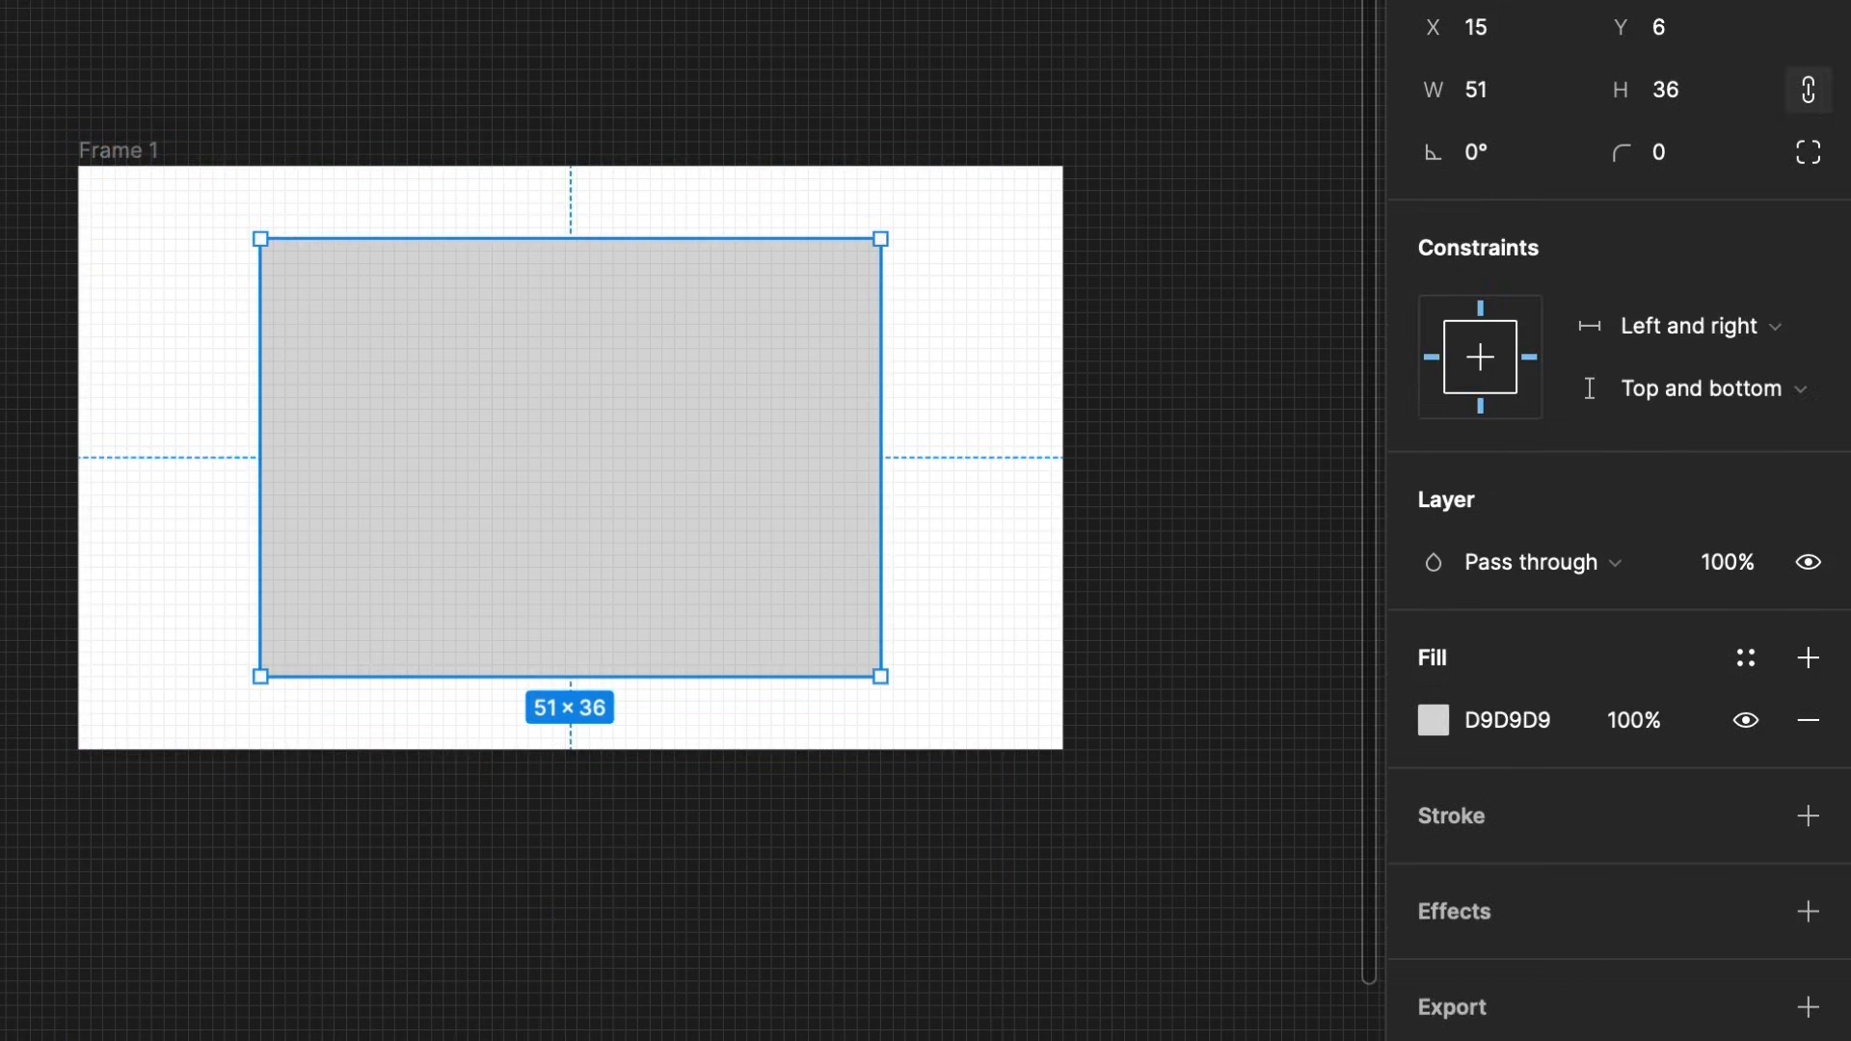
# Change the rectangle's horizontal constraint to Left and resize Frame 1 from both sides to about 78 × 48
pyautogui.click(1689, 334)
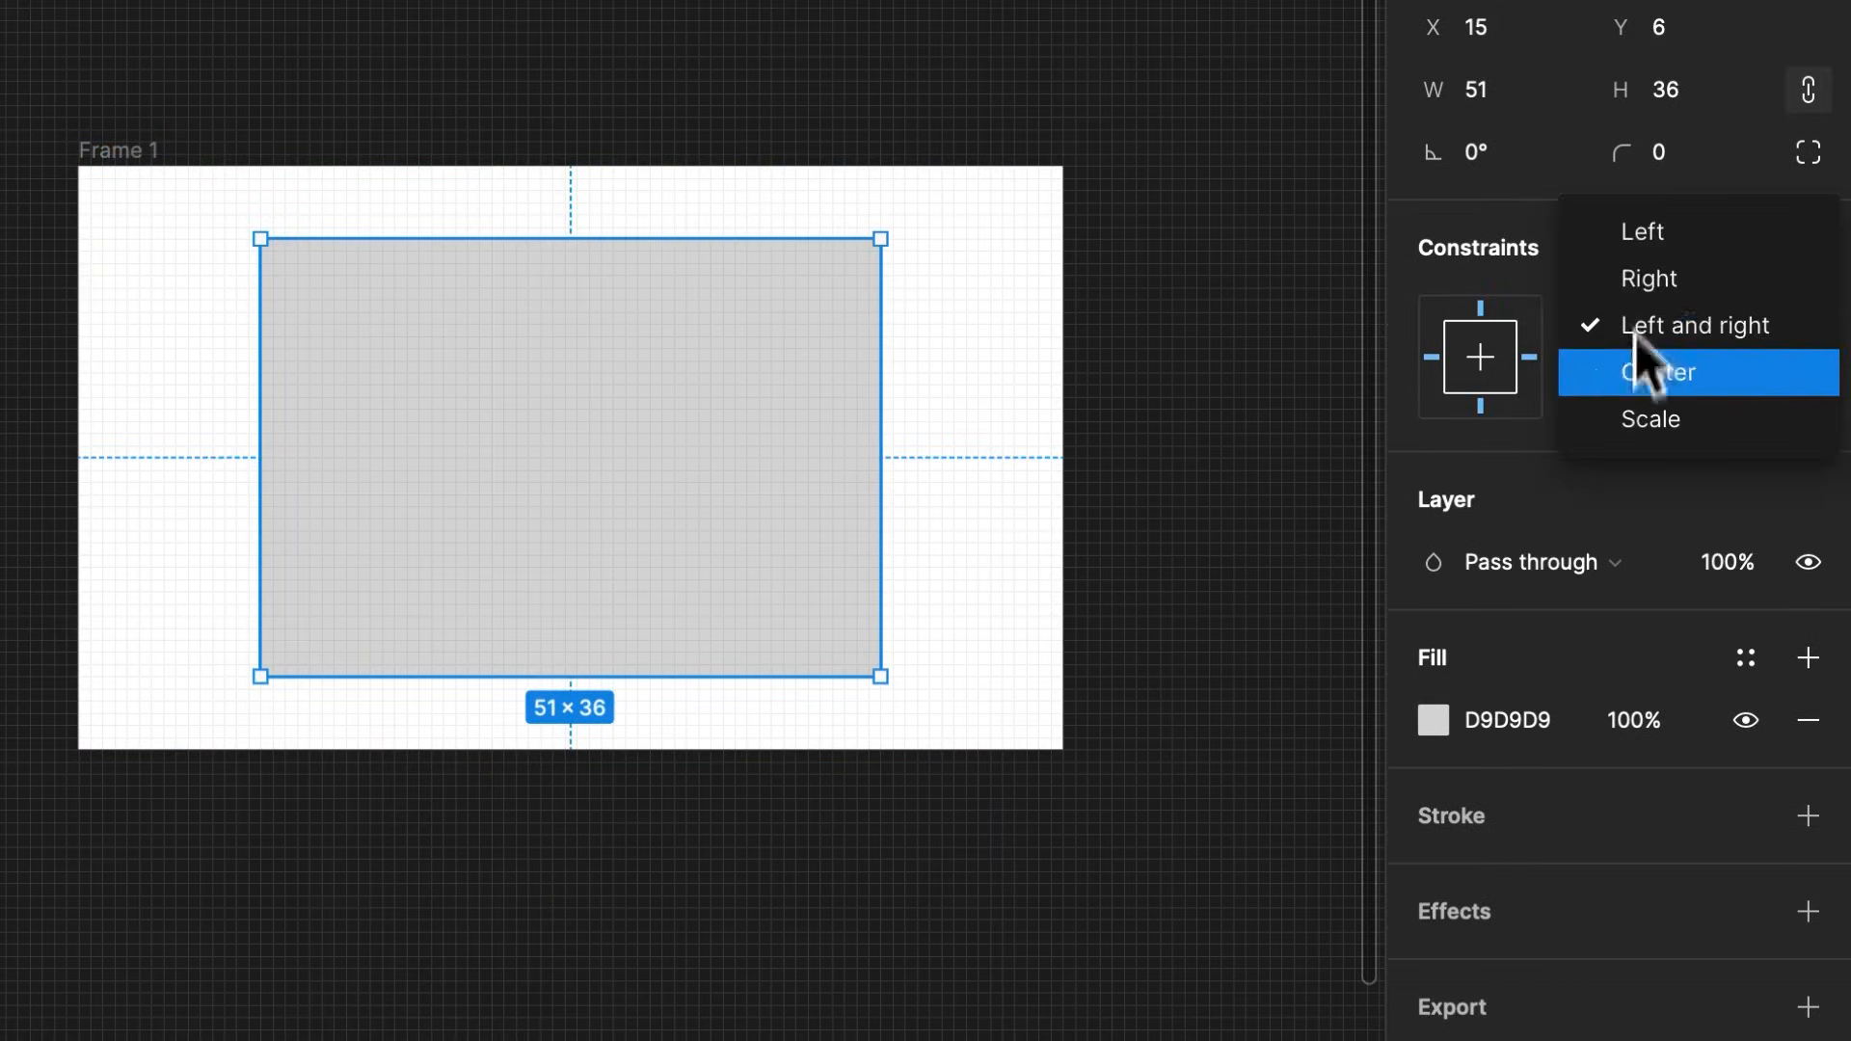
pyautogui.click(1686, 248)
pyautogui.click(1254, 453)
pyautogui.click(153, 154)
pyautogui.moveTo(1064, 401); pyautogui.dragTo(1161, 416)
pyautogui.moveTo(81, 463); pyautogui.dragTo(205, 450)
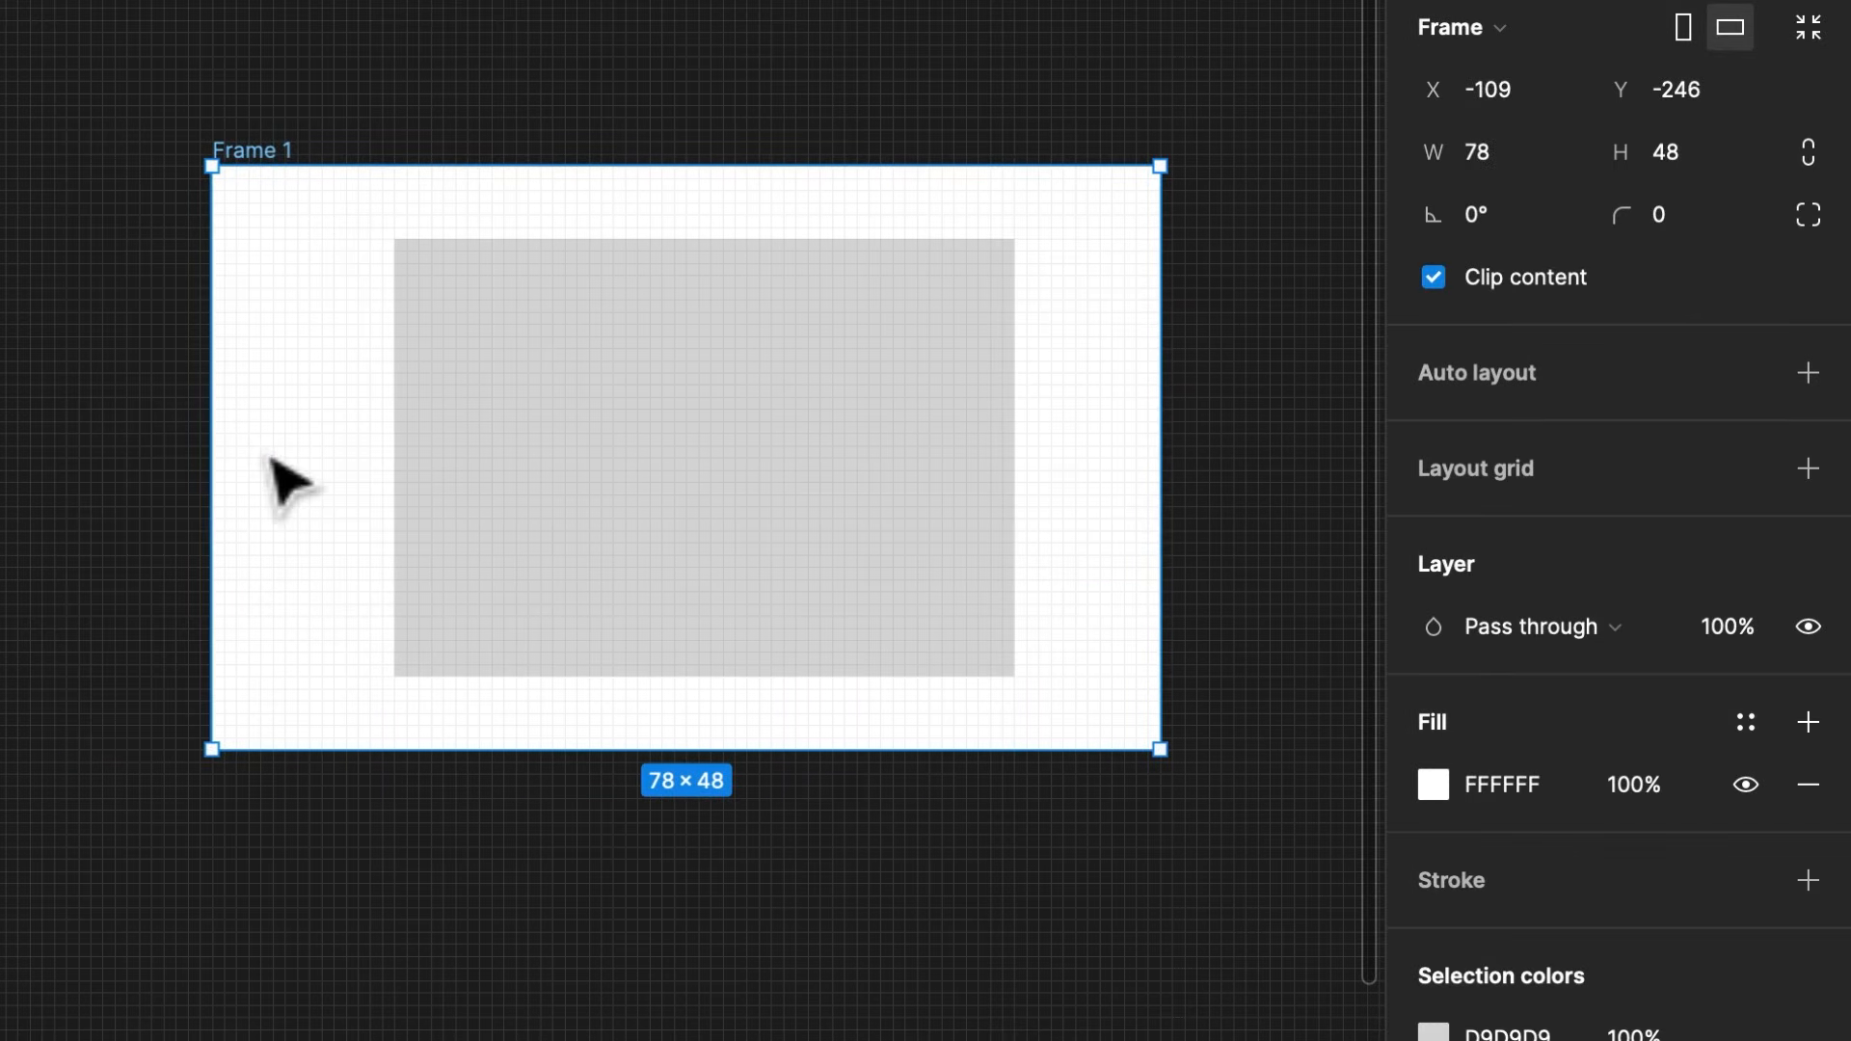
# Inspect the gray rectangle's available layer blend modes and its opacity setting
pyautogui.click(859, 558)
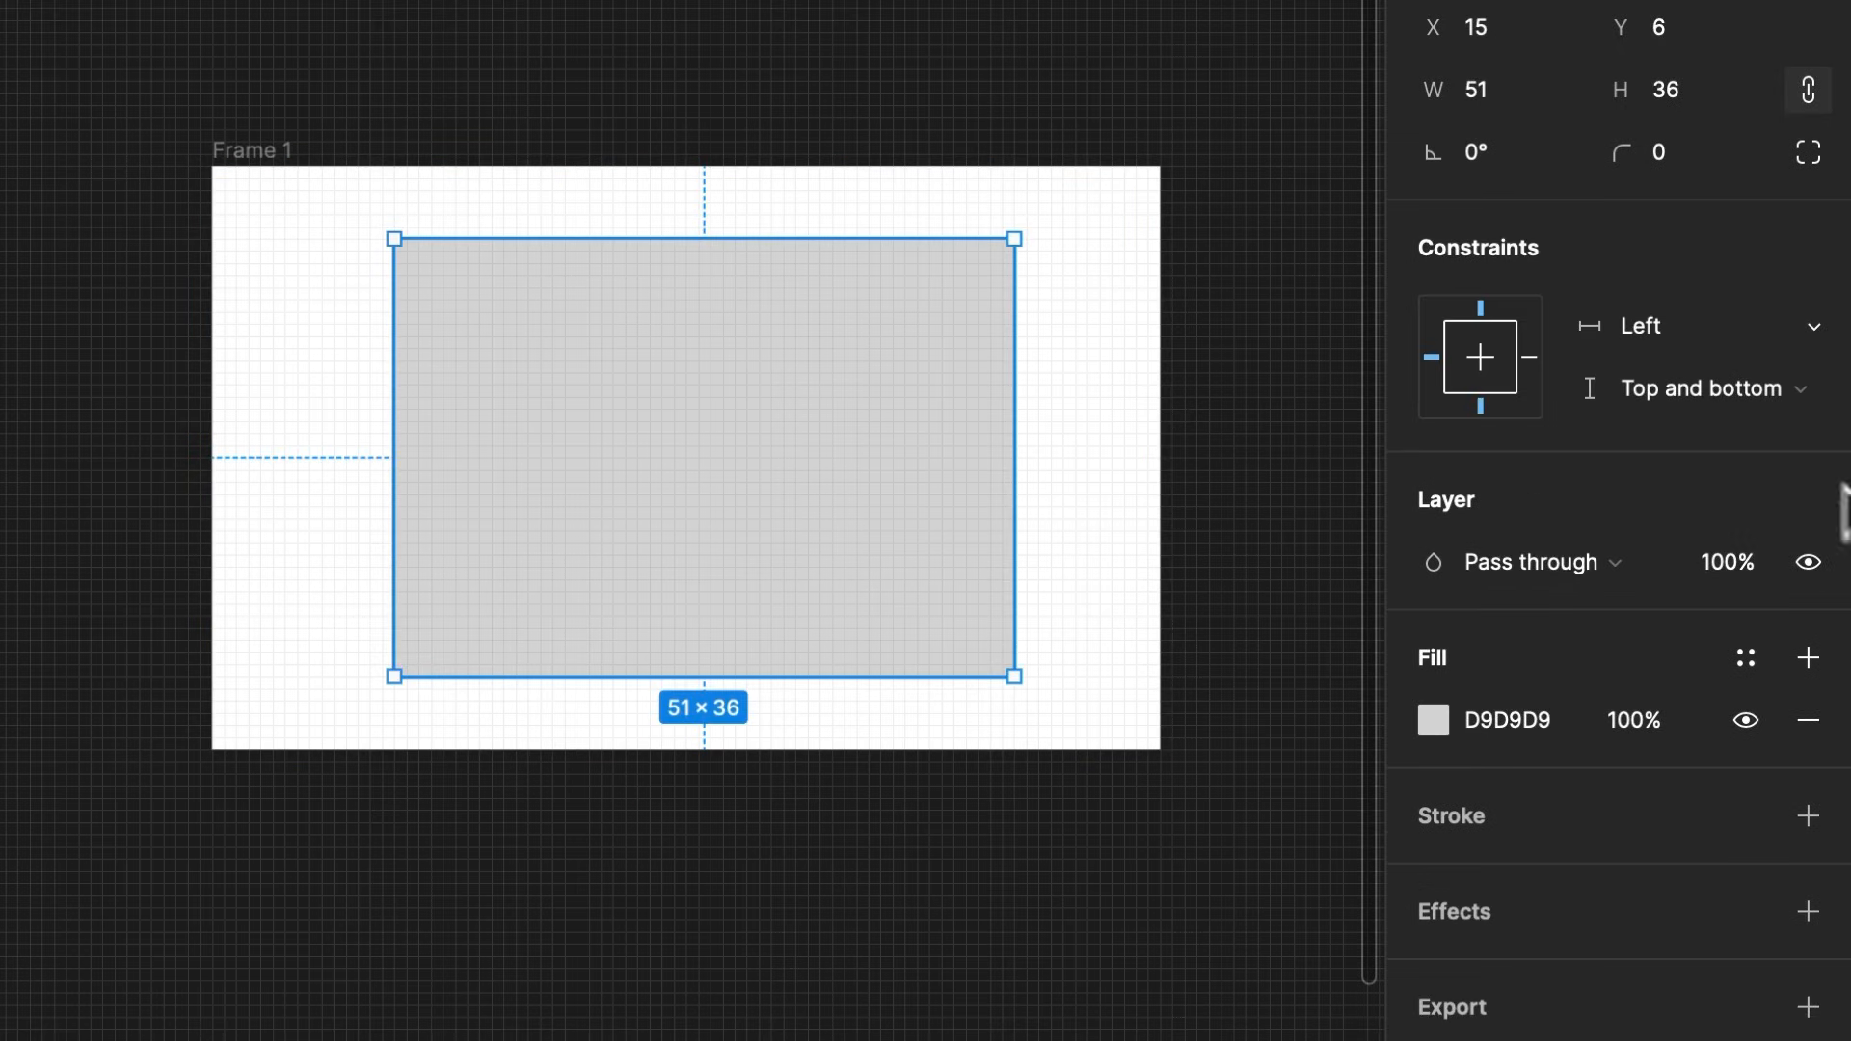
pyautogui.click(1589, 571)
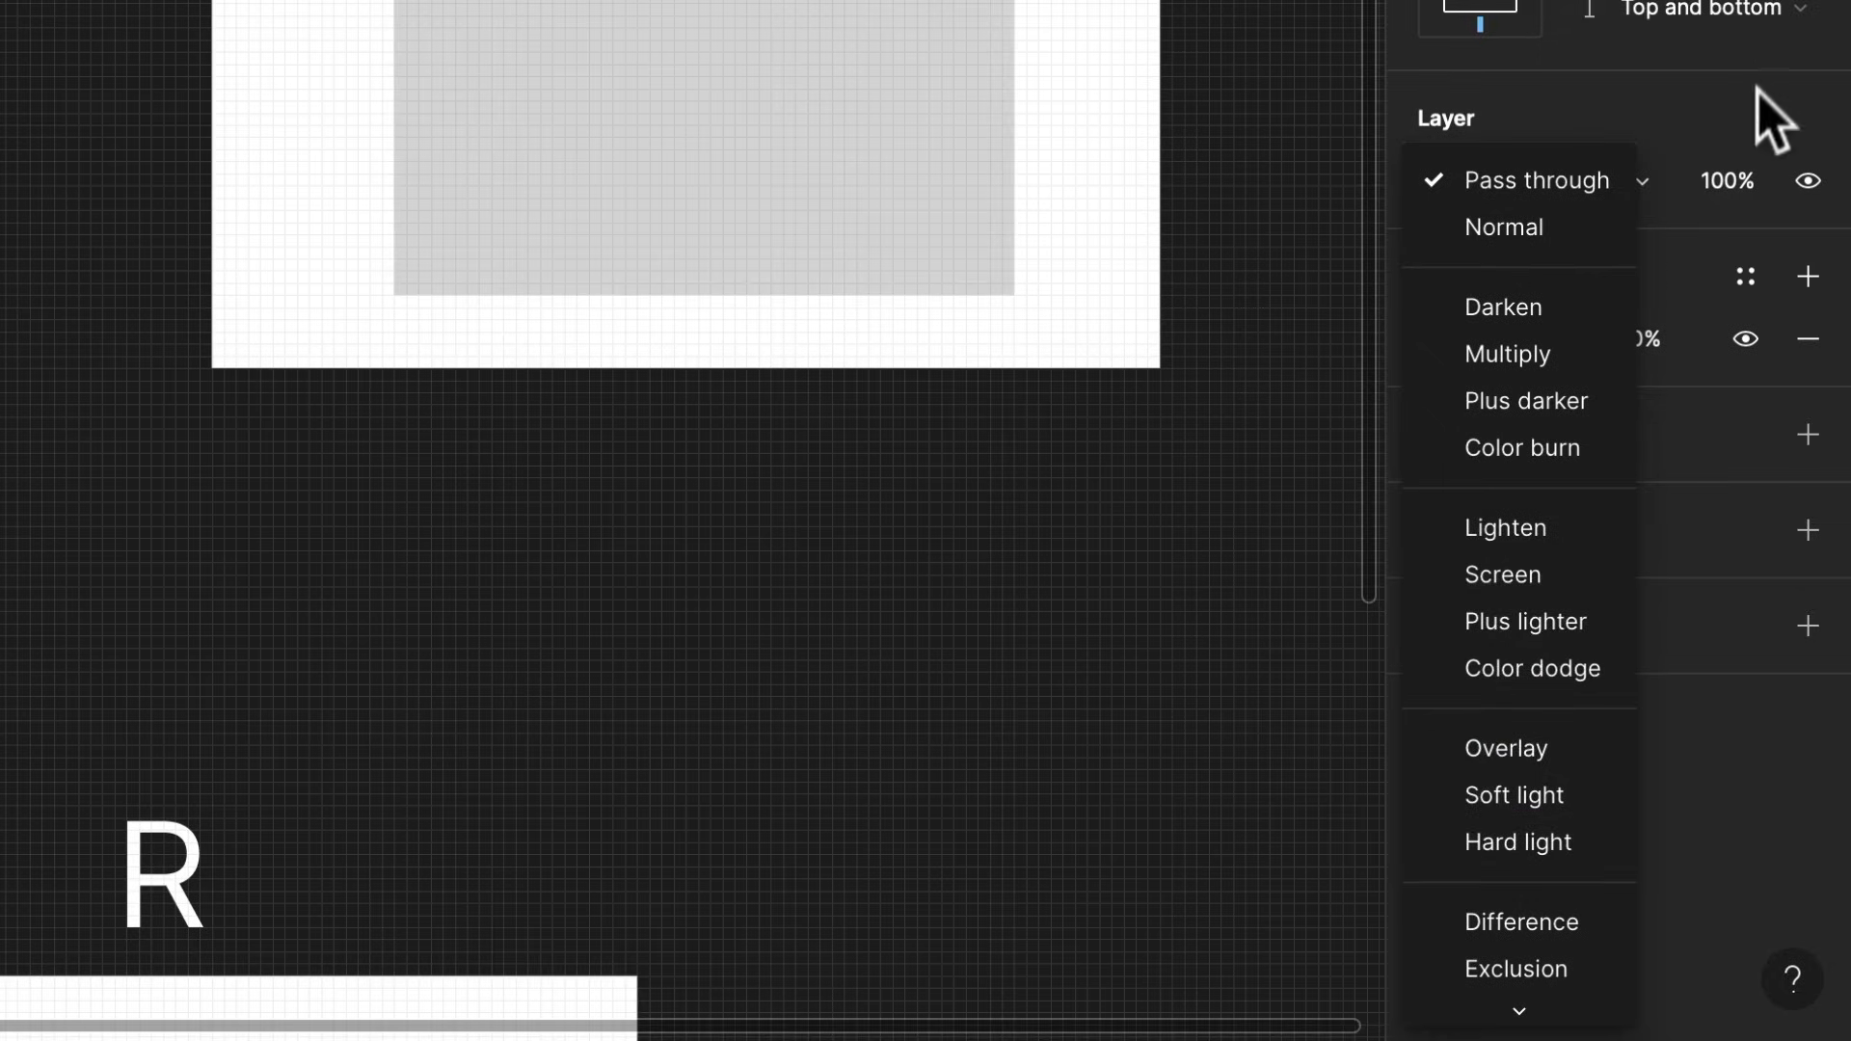
pyautogui.click(1756, 89)
pyautogui.moveTo(1692, 177); pyautogui.dragTo(1721, 214)
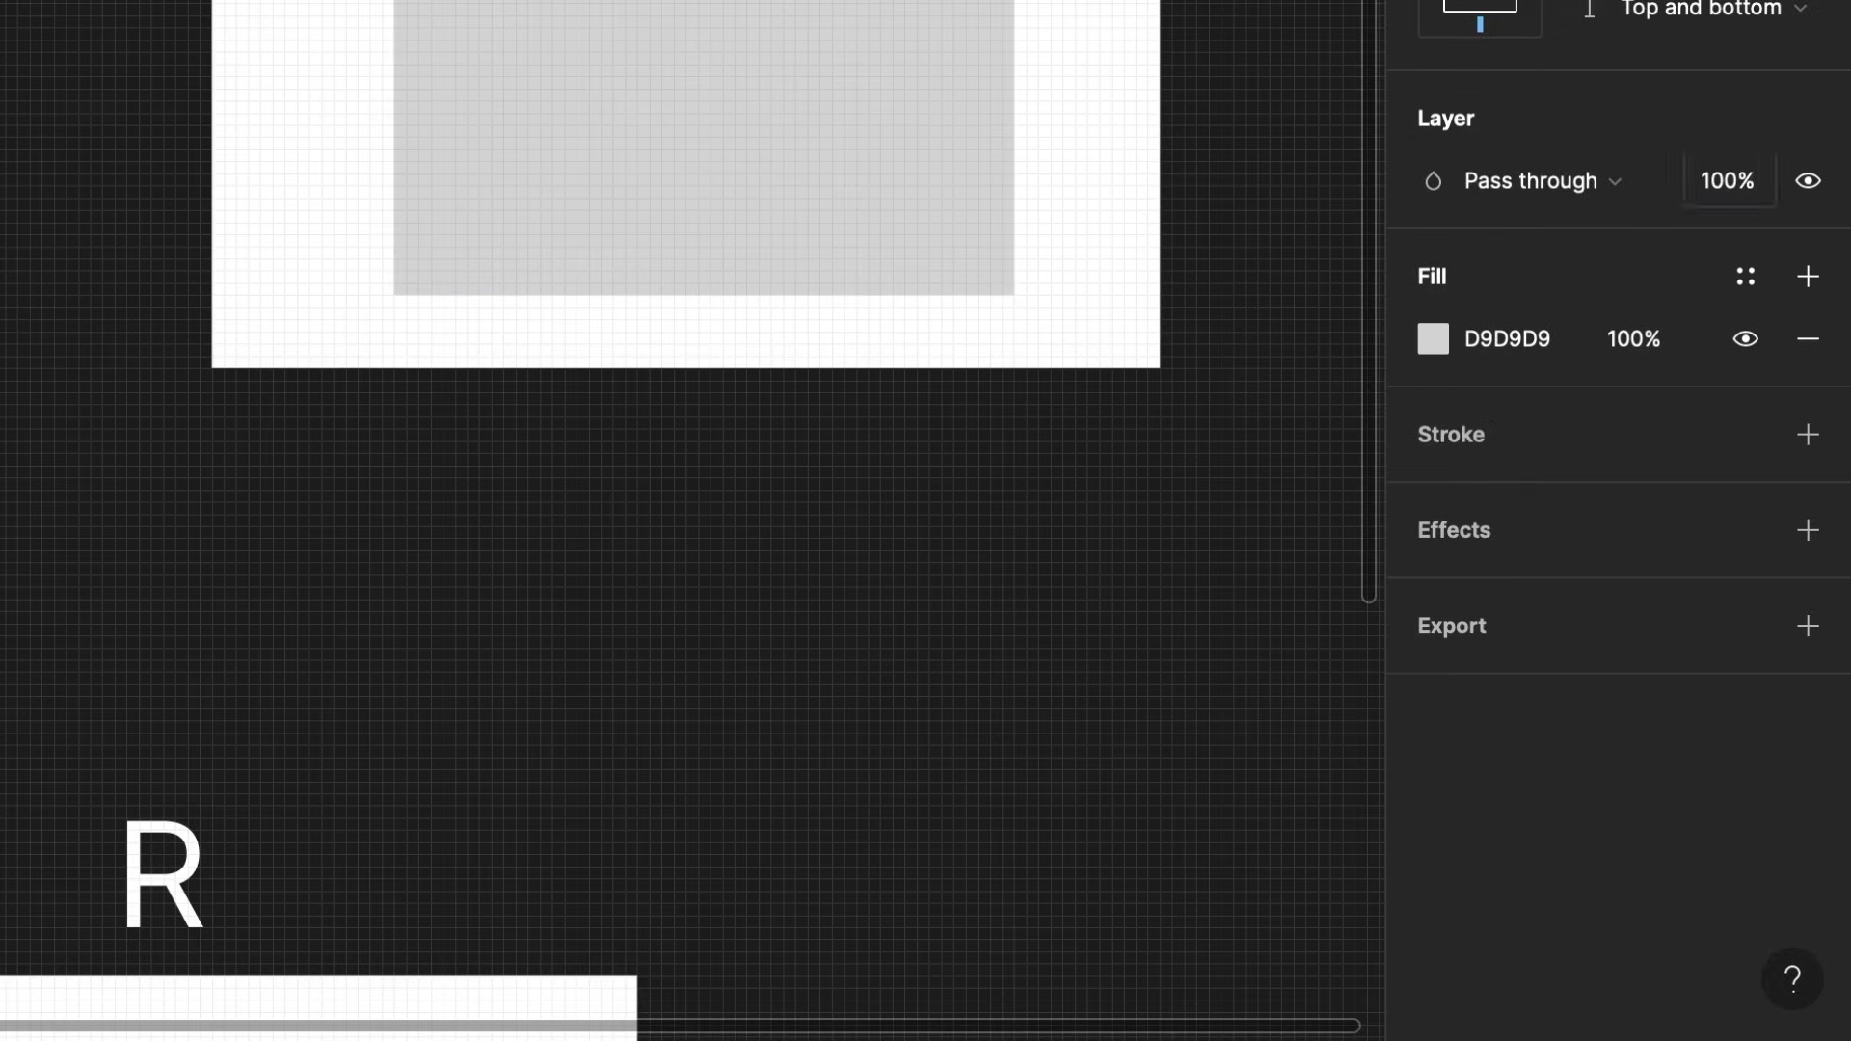
# Fill the rectangle with red CF2B2B and add a black inside stroke of weight 1
pyautogui.click(1429, 340)
pyautogui.moveTo(1070, 112); pyautogui.dragTo(1290, 120)
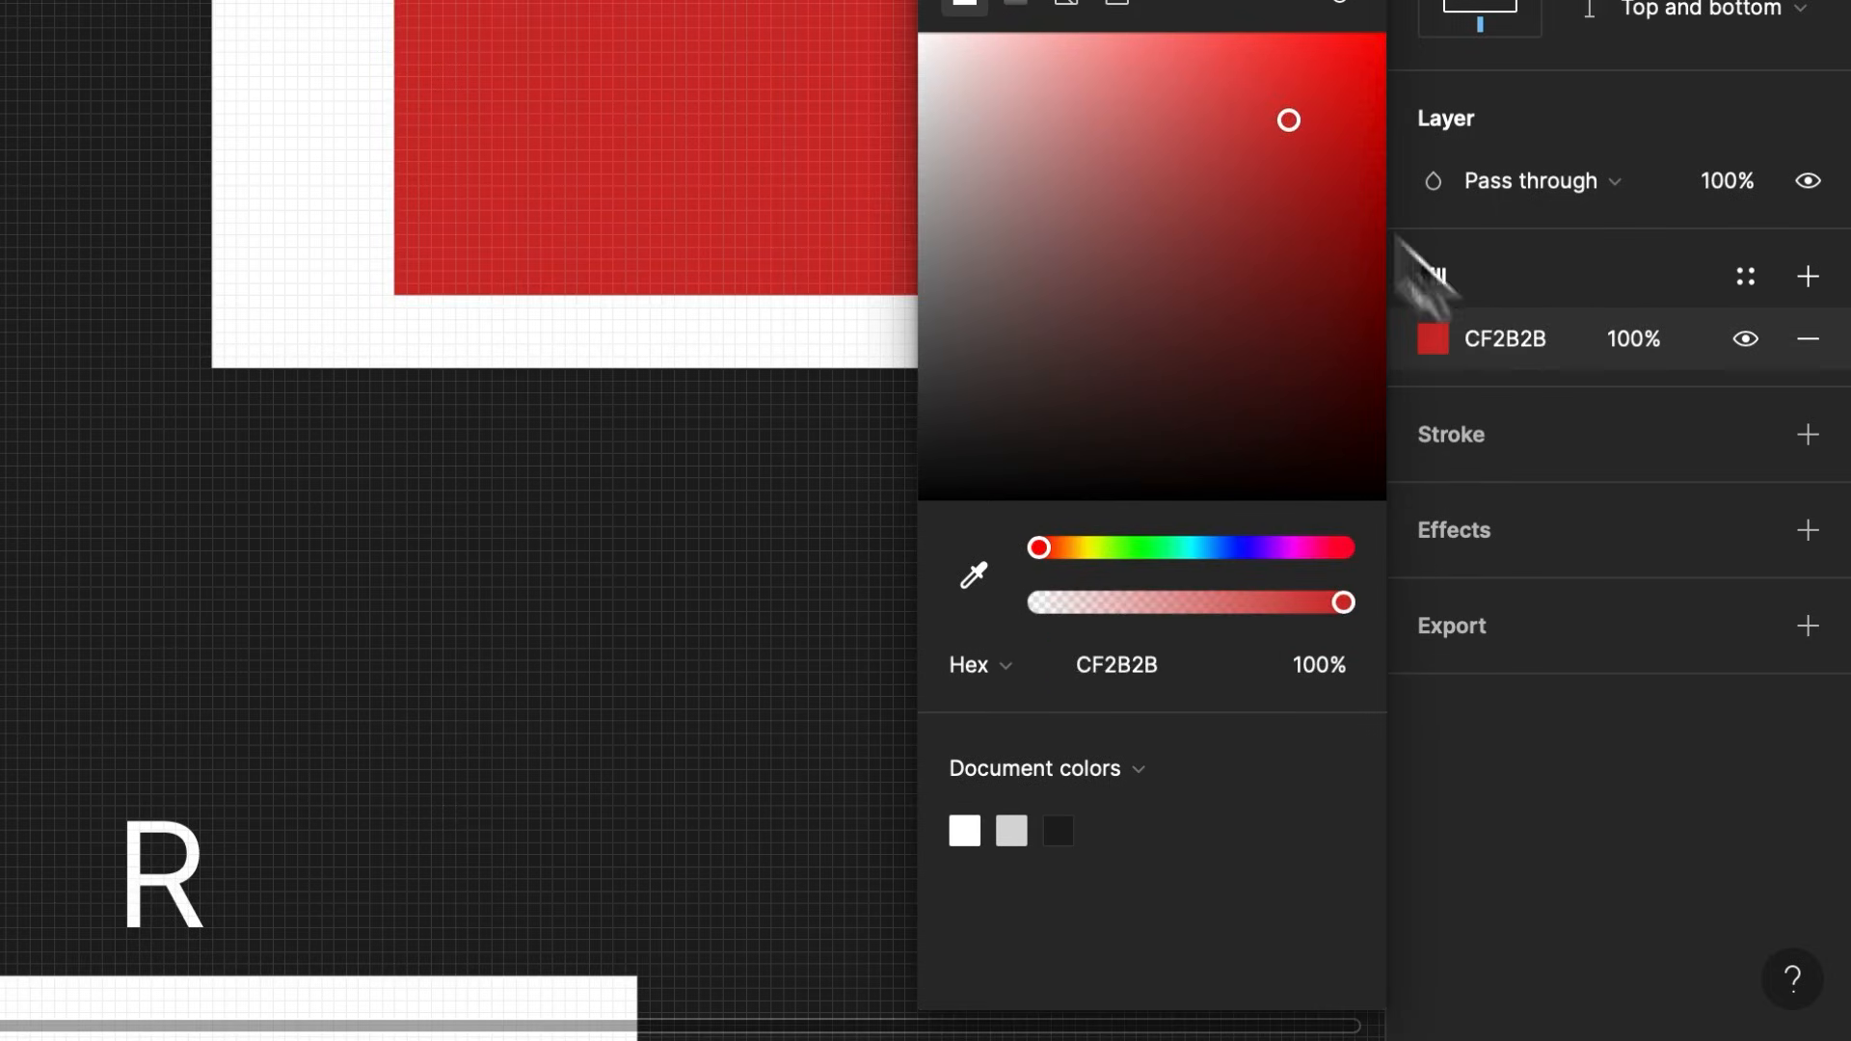
pyautogui.click(1808, 436)
# Add a drop shadow effect to the red rectangle and clear the selection
pyautogui.click(1801, 653)
pyautogui.click(1549, 718)
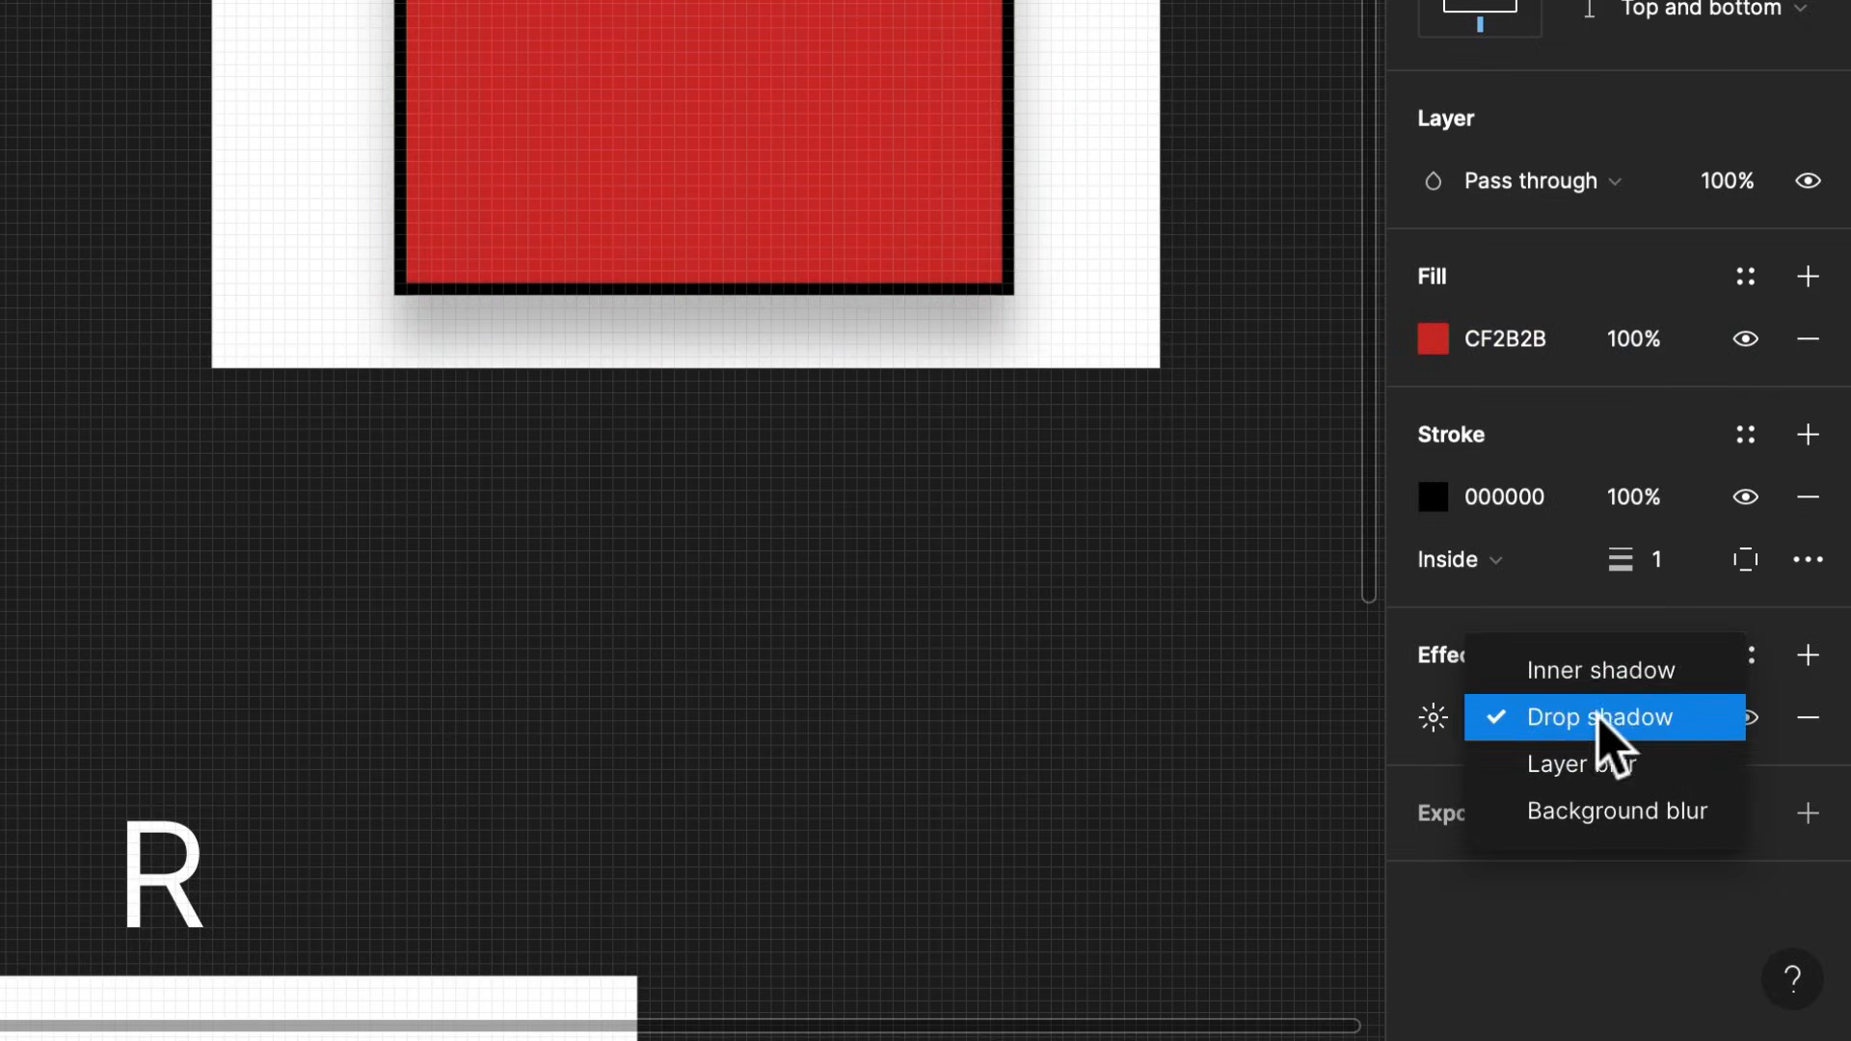
pyautogui.click(1597, 715)
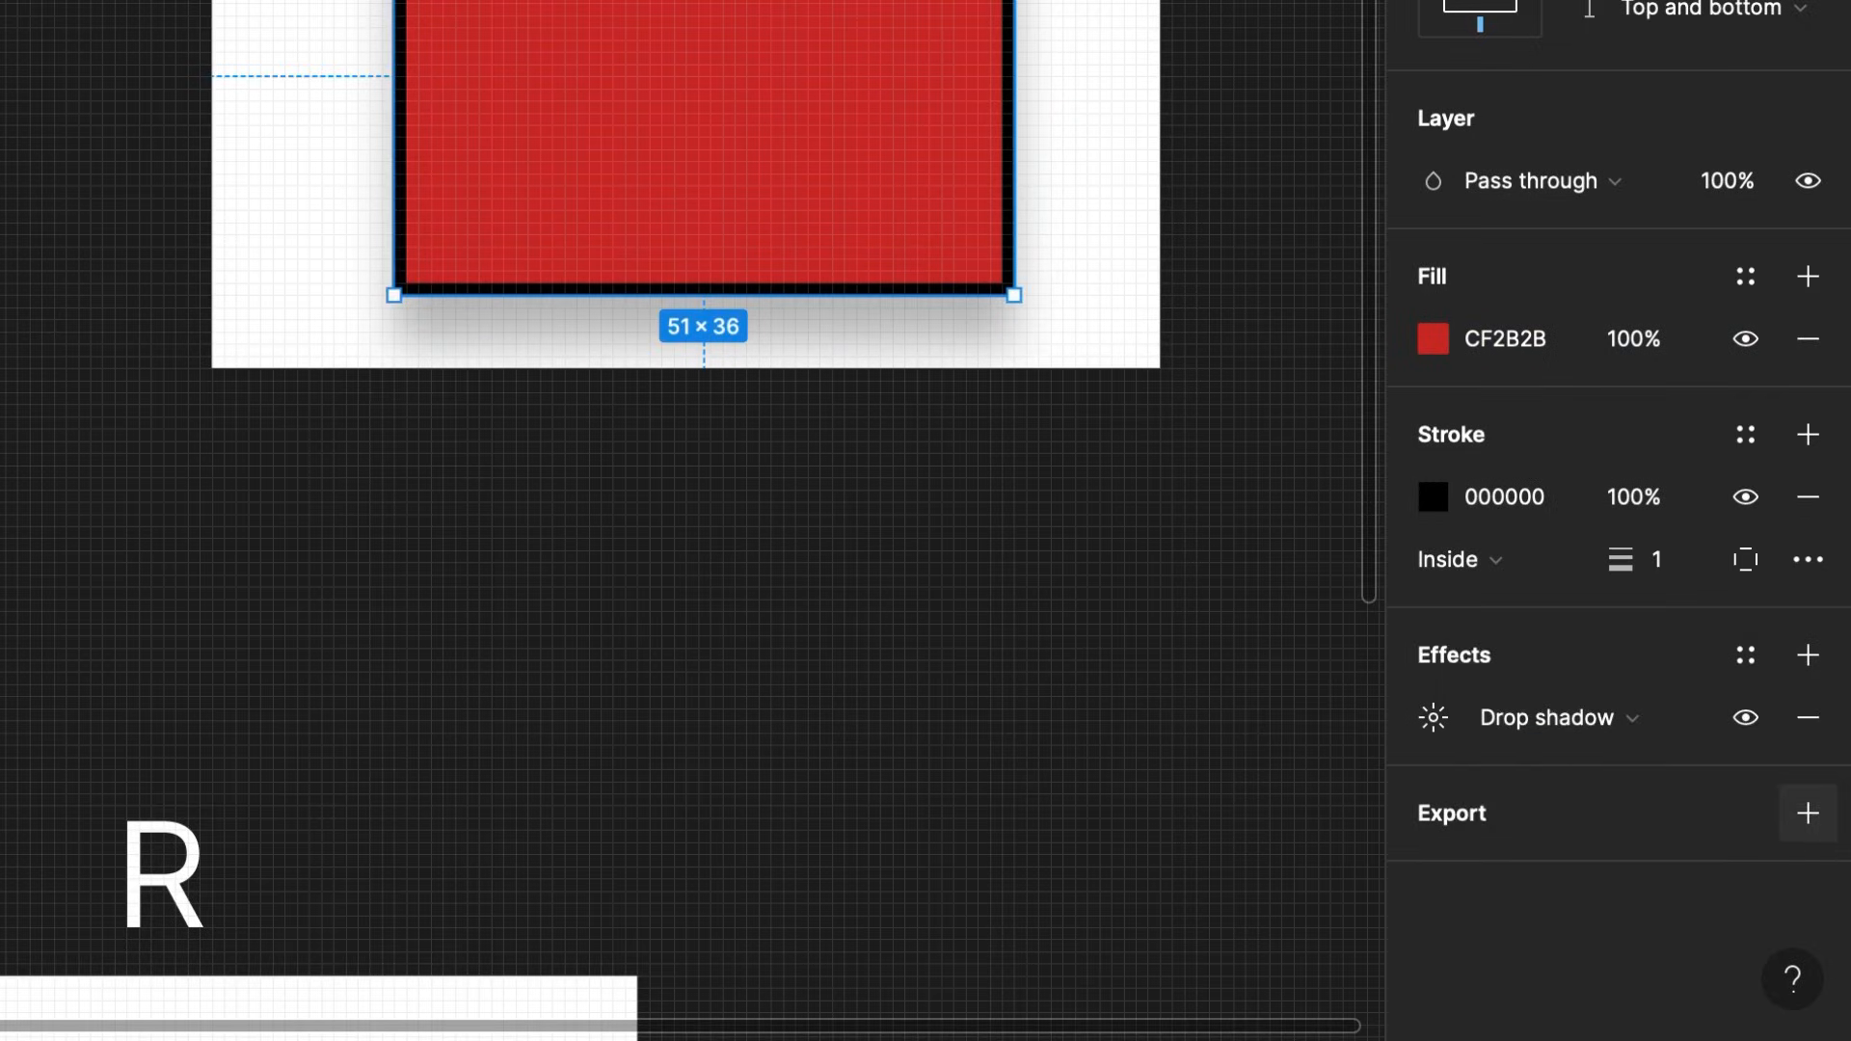
pyautogui.press('Escape')
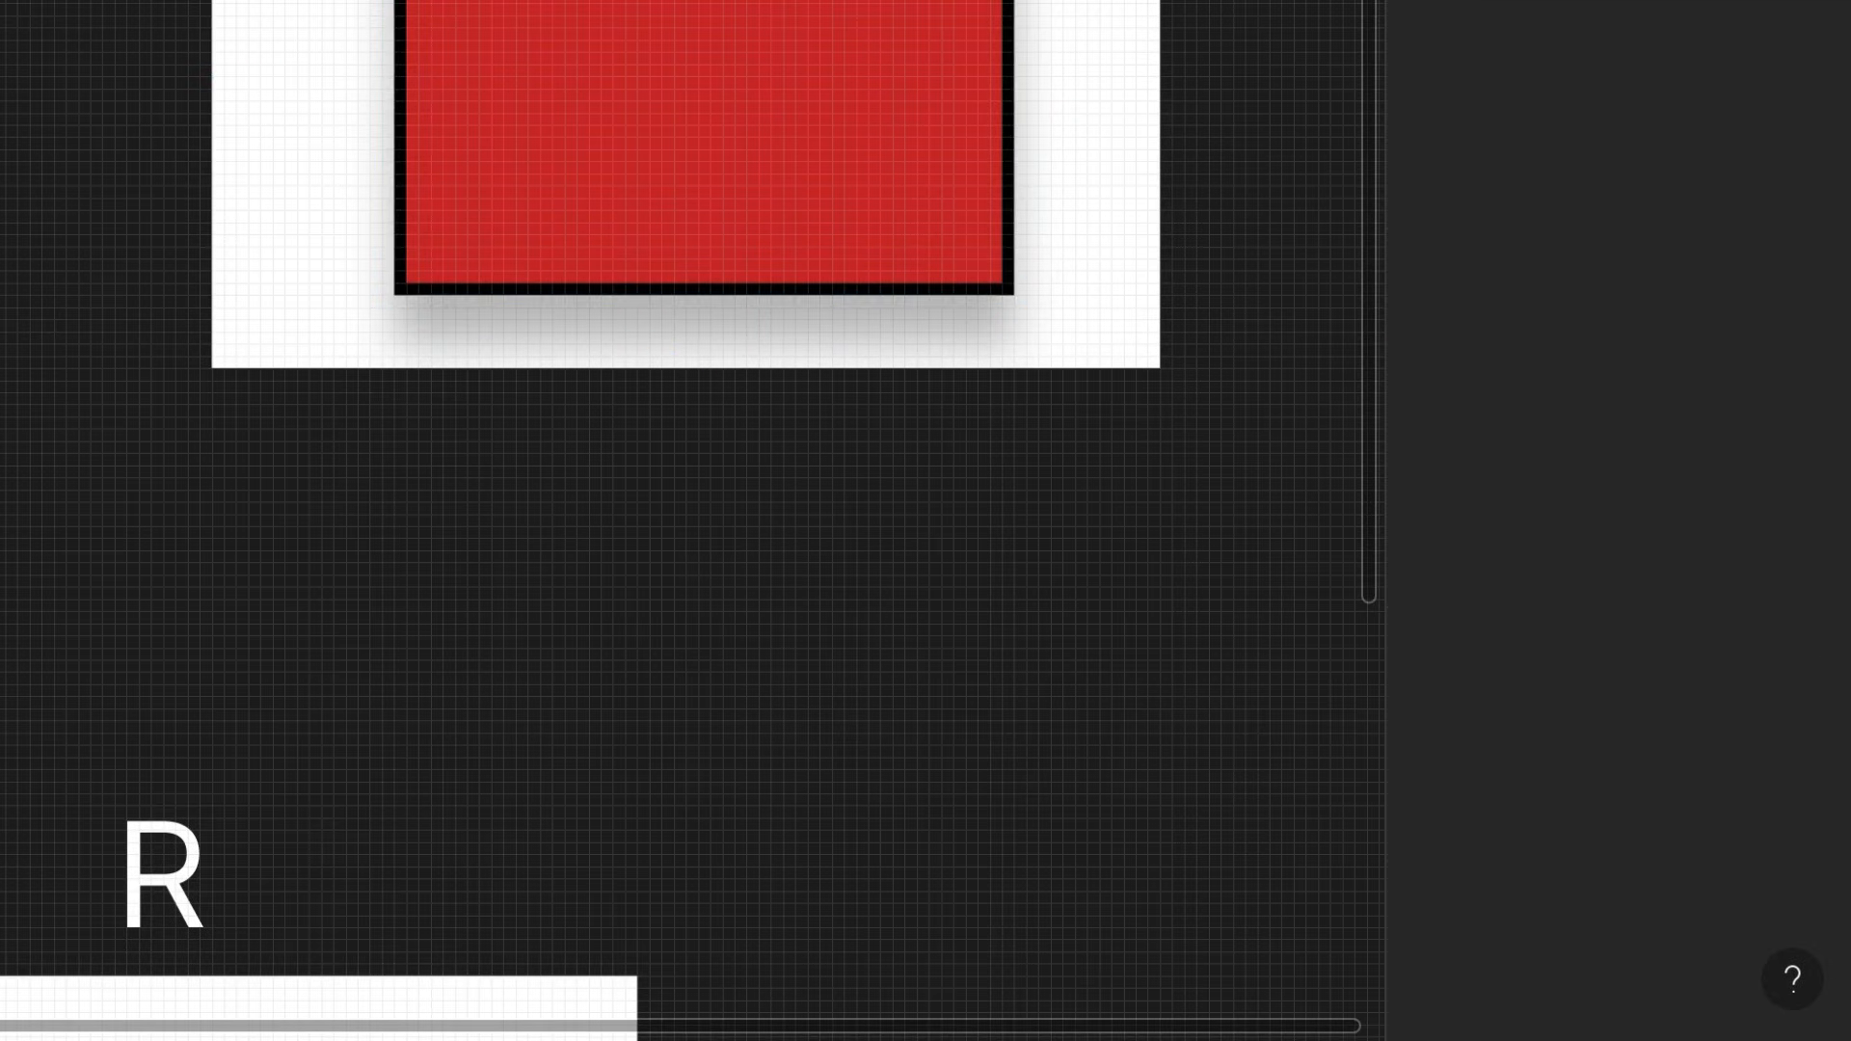
# Draw a text box about 37 × 20 below Frame 1 and enter "ASDA", "DAS" and "DQA" on three lines
pyautogui.moveTo(394, 452); pyautogui.dragTo(848, 694)
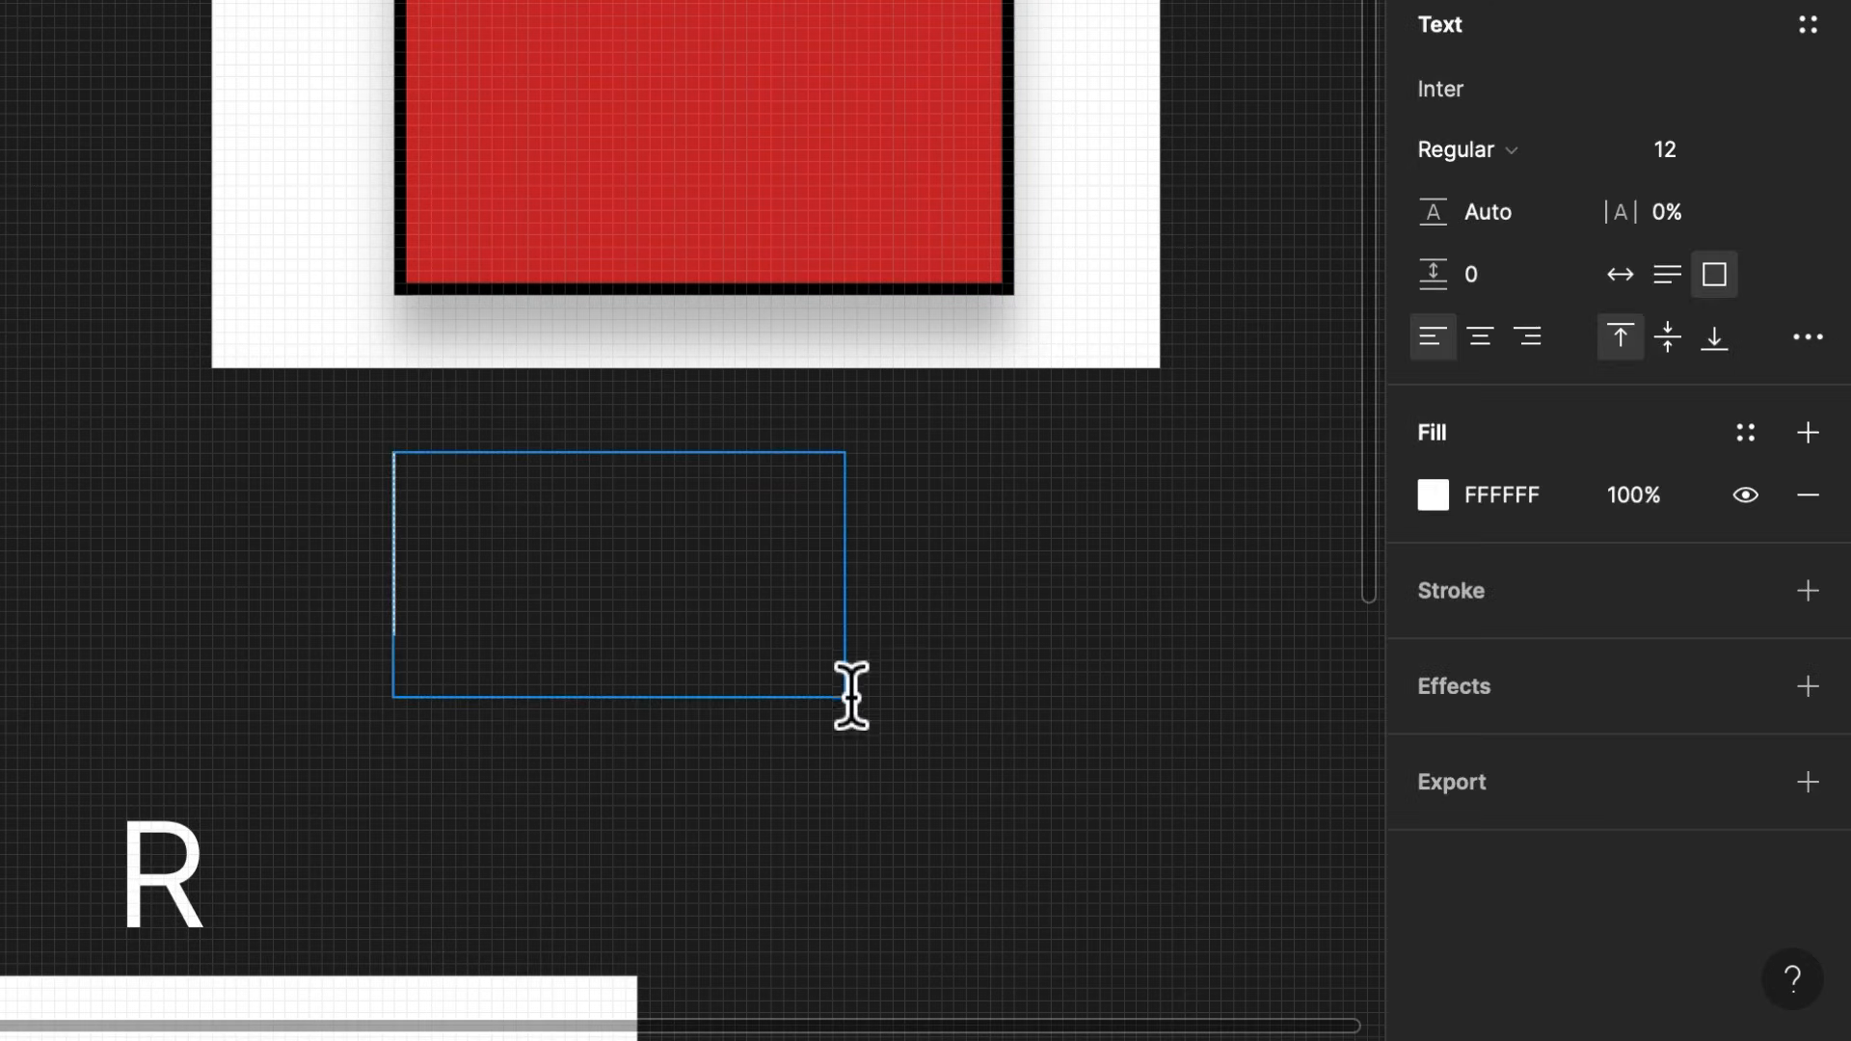
pyautogui.write('ASDA')
pyautogui.press('Return')
pyautogui.write('DAS')
pyautogui.press('Return')
pyautogui.write('DQA')
pyautogui.press('Escape')
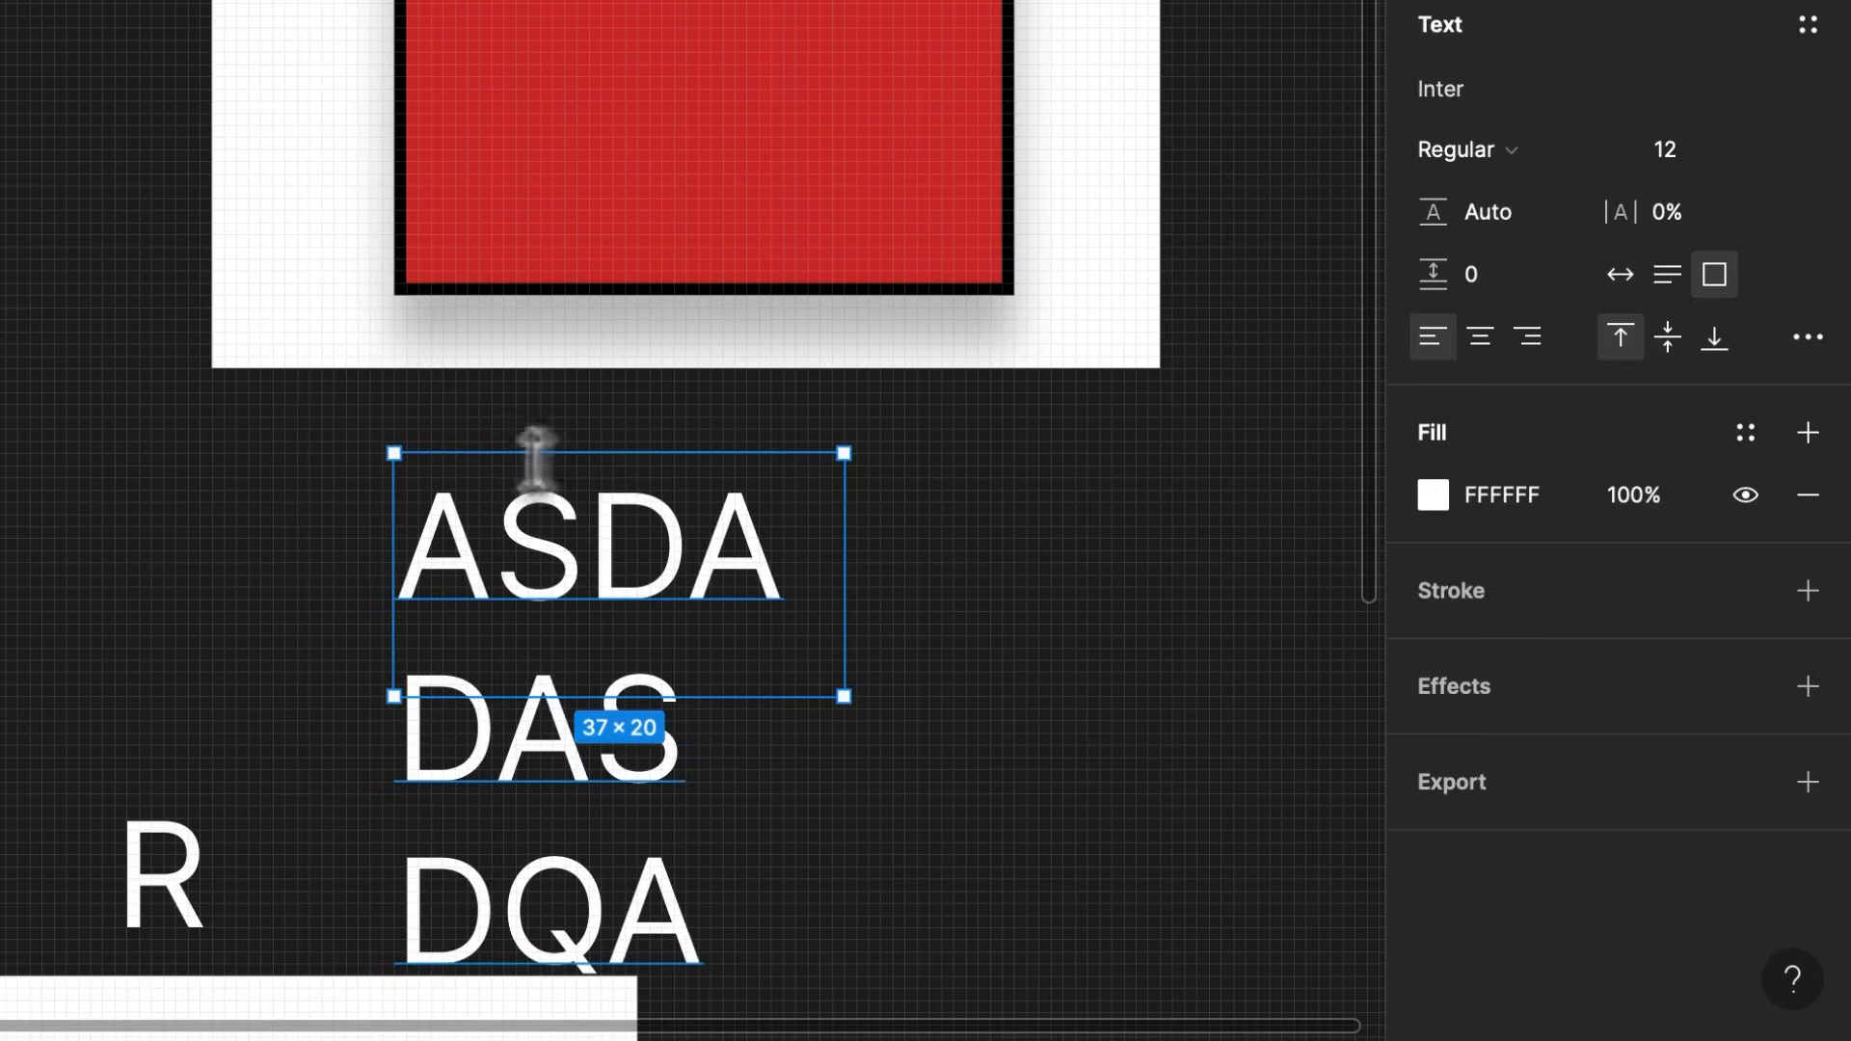
# Set the new text's font weight to Medium and its box resizing to auto height
pyautogui.click(1490, 99)
pyautogui.click(1489, 100)
pyautogui.click(1509, 151)
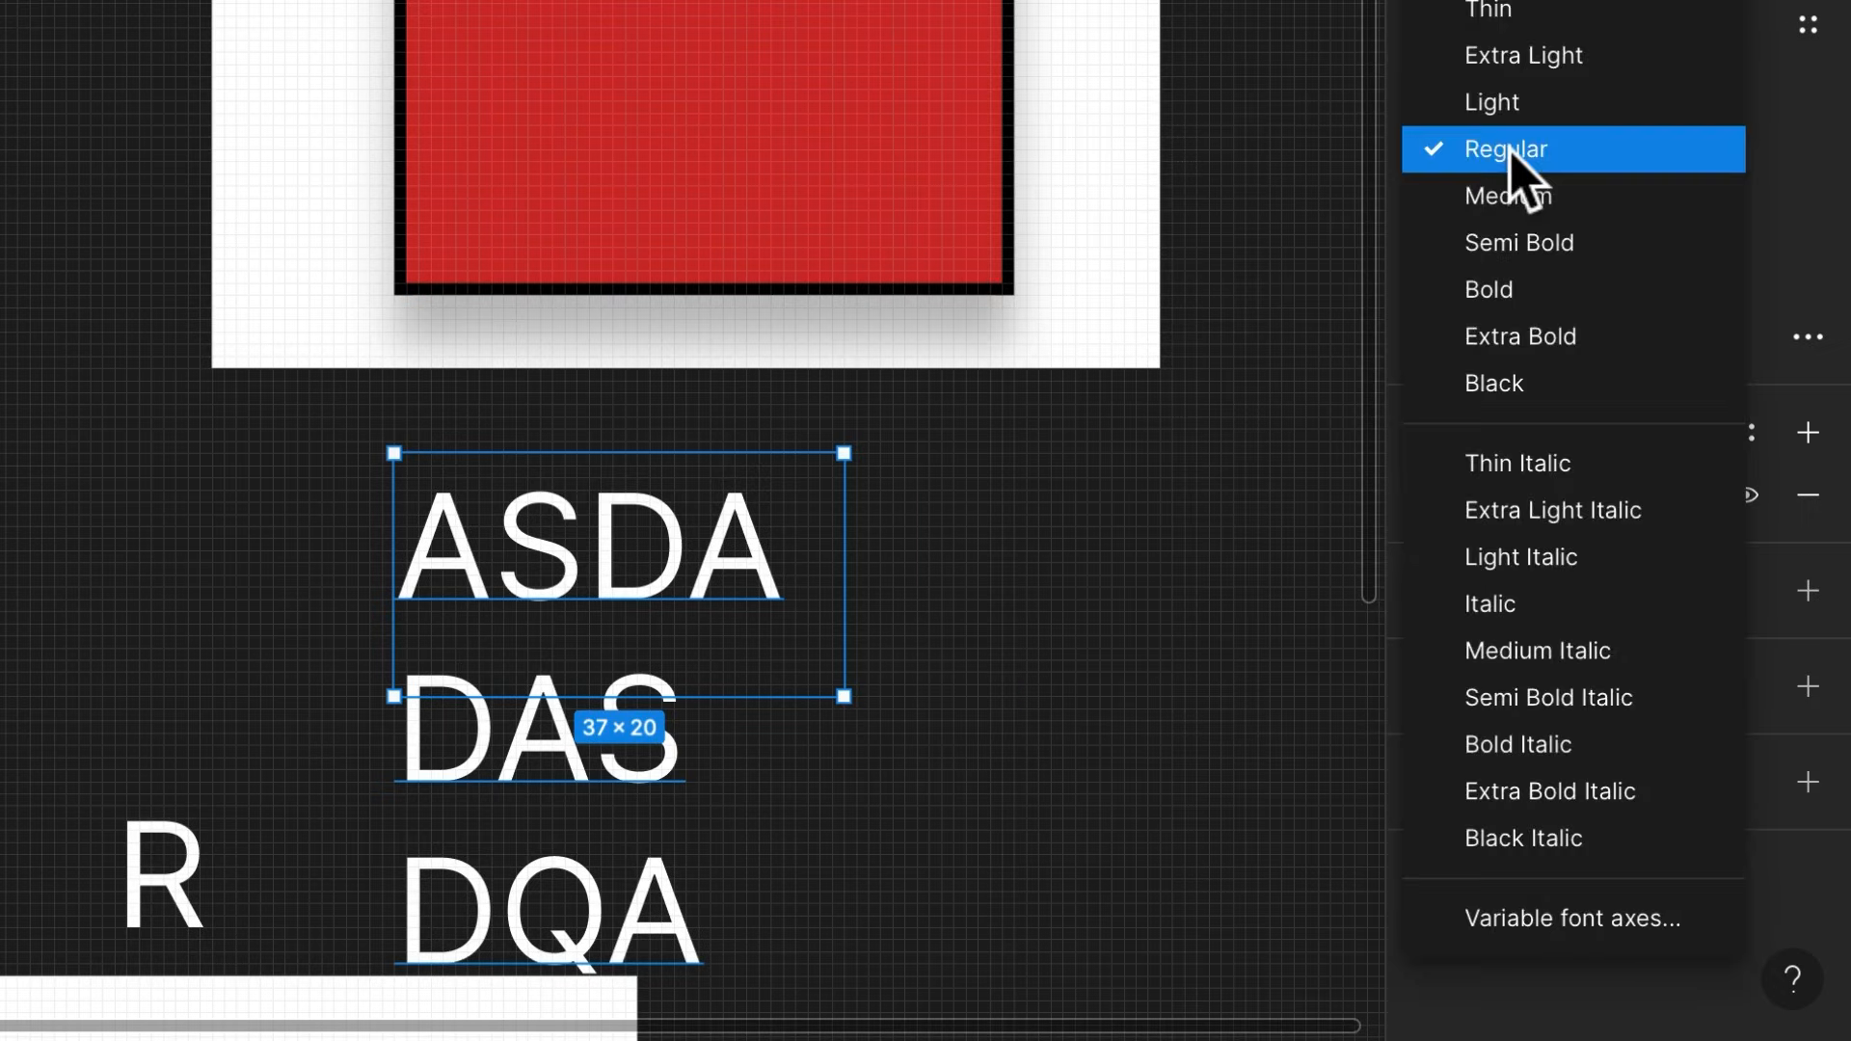
pyautogui.click(1511, 197)
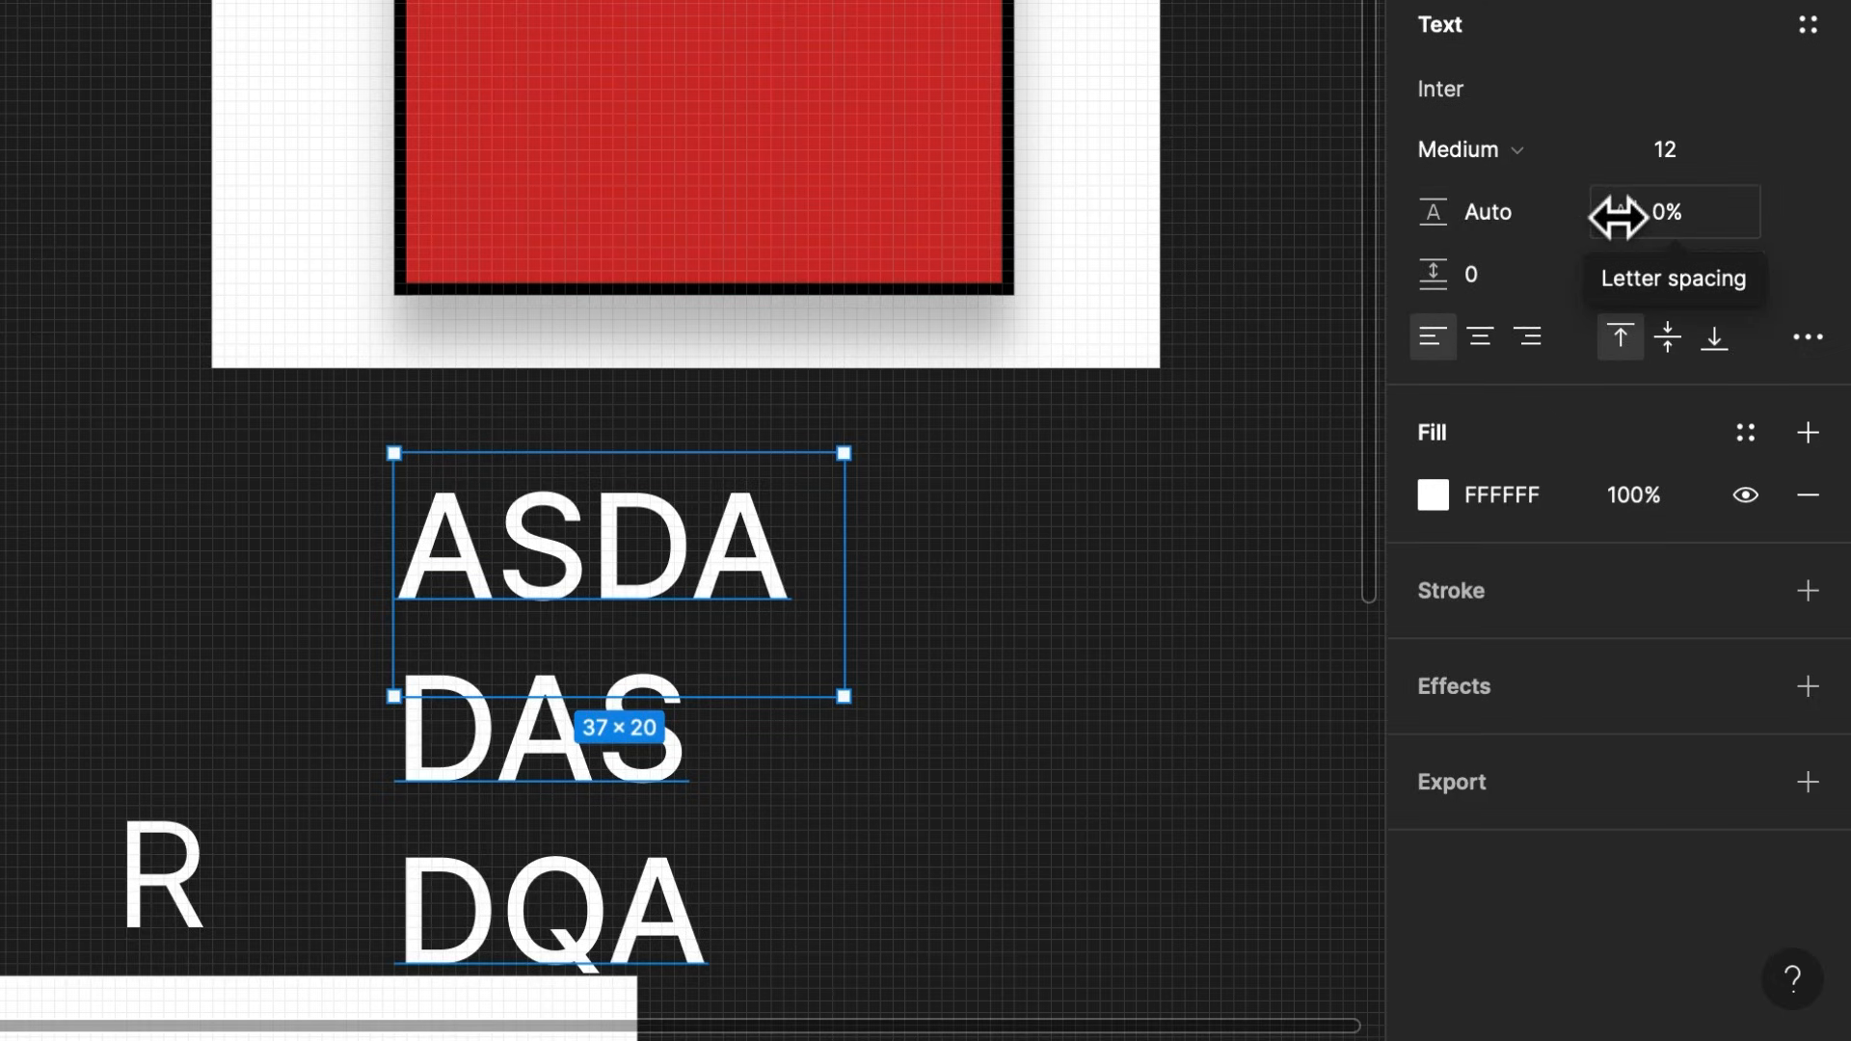
pyautogui.click(1674, 206)
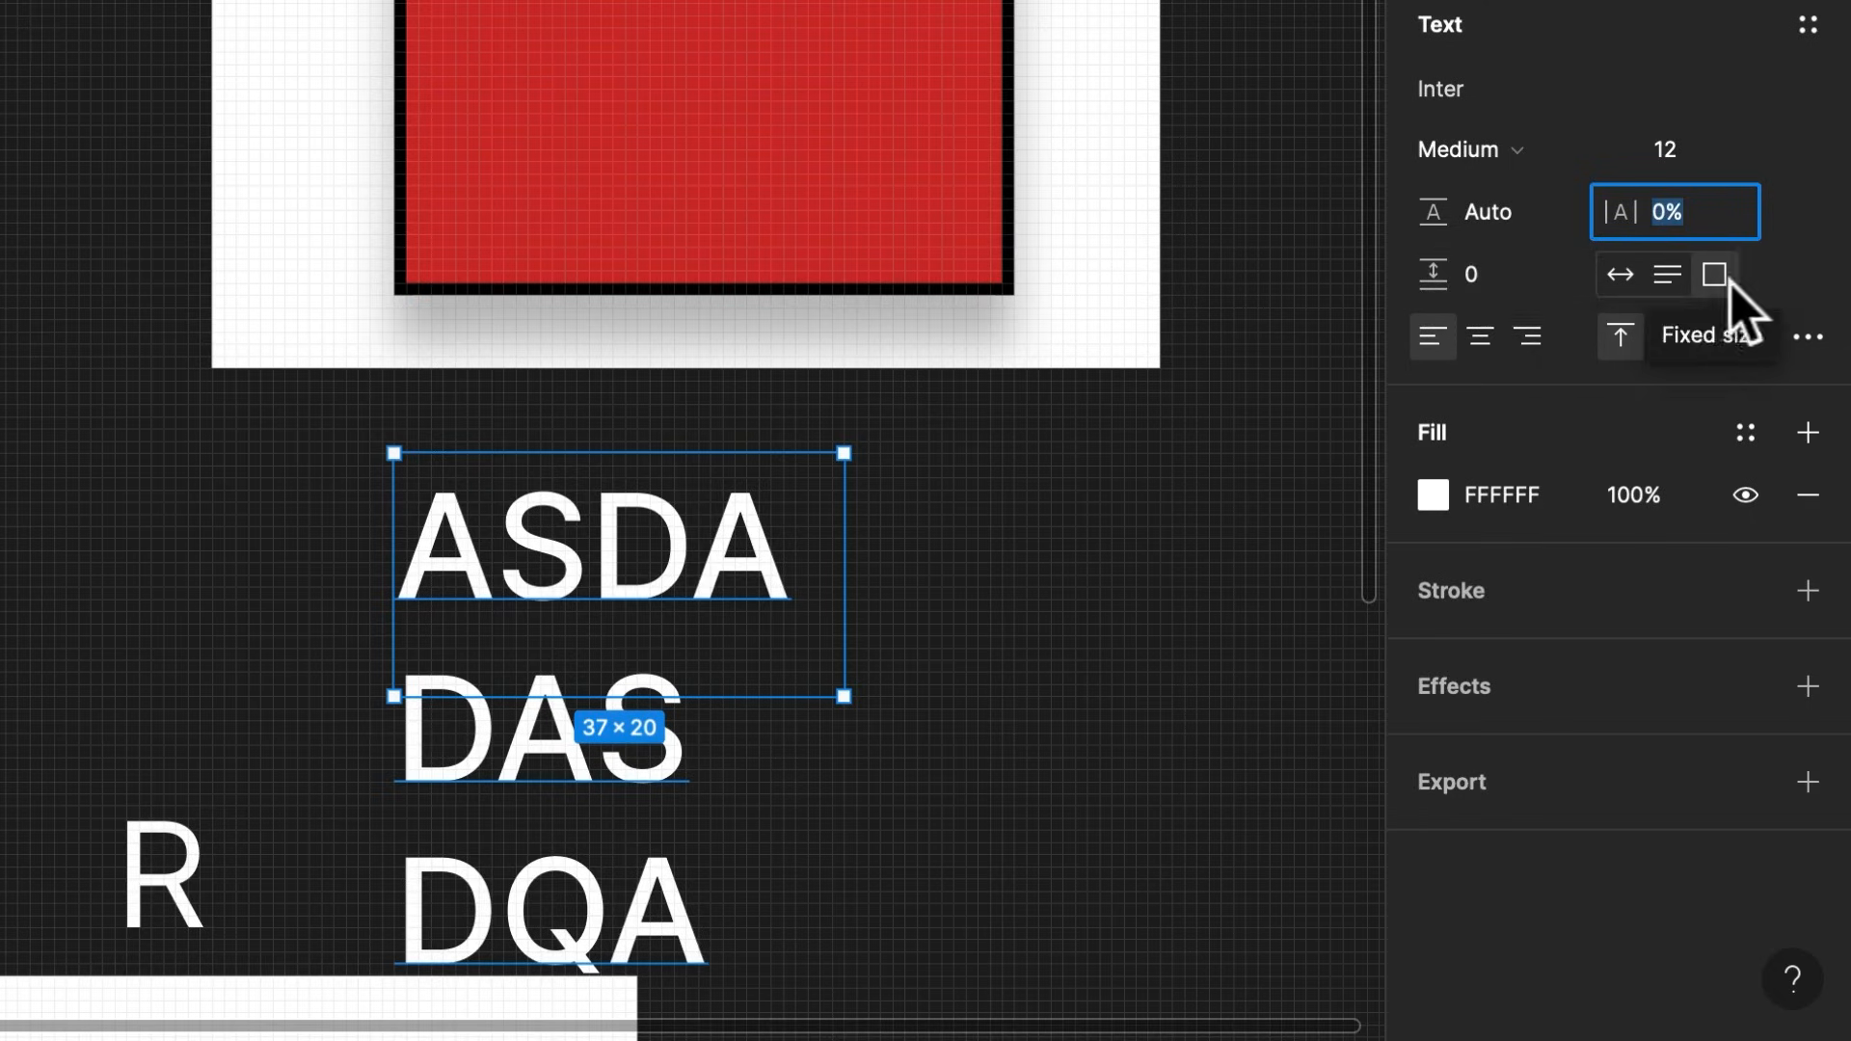
pyautogui.click(1667, 280)
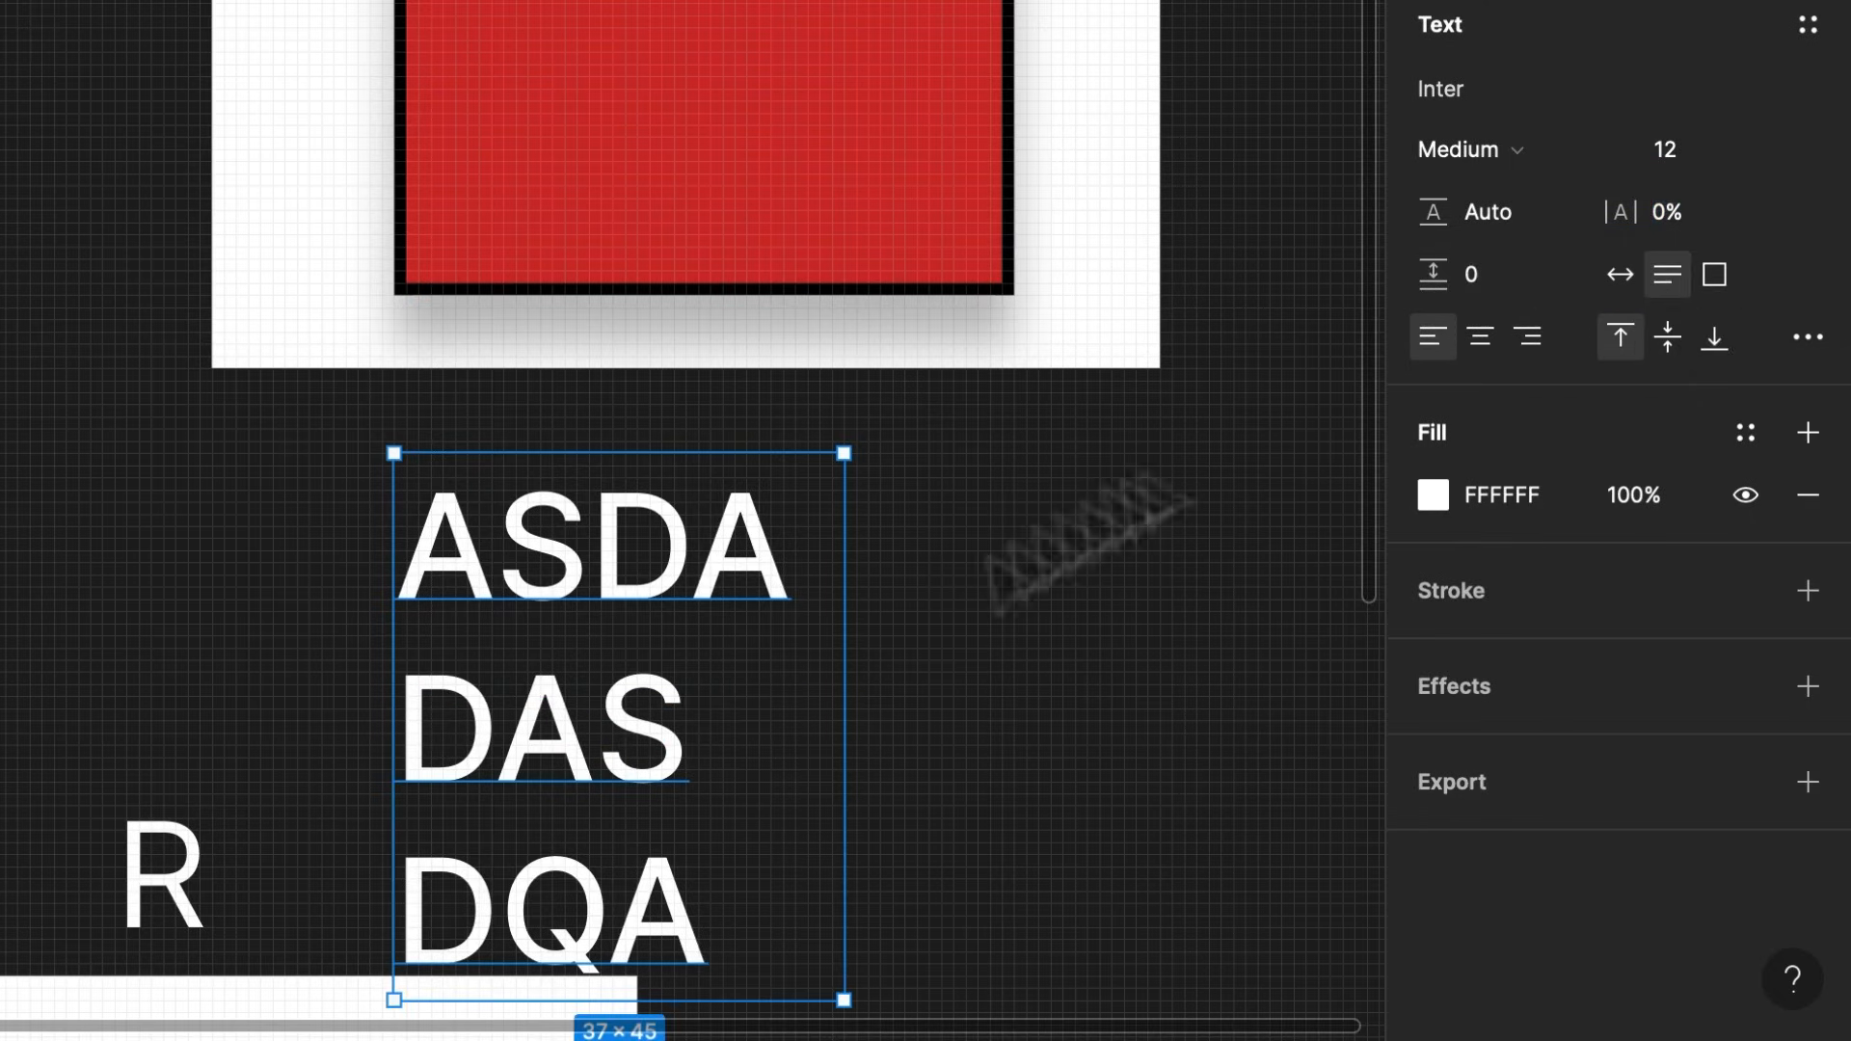
# Move the three-line text to the empty canvas just left of Frame 1 and clear the selection
pyautogui.moveTo(713, 627); pyautogui.dragTo(921, 535)
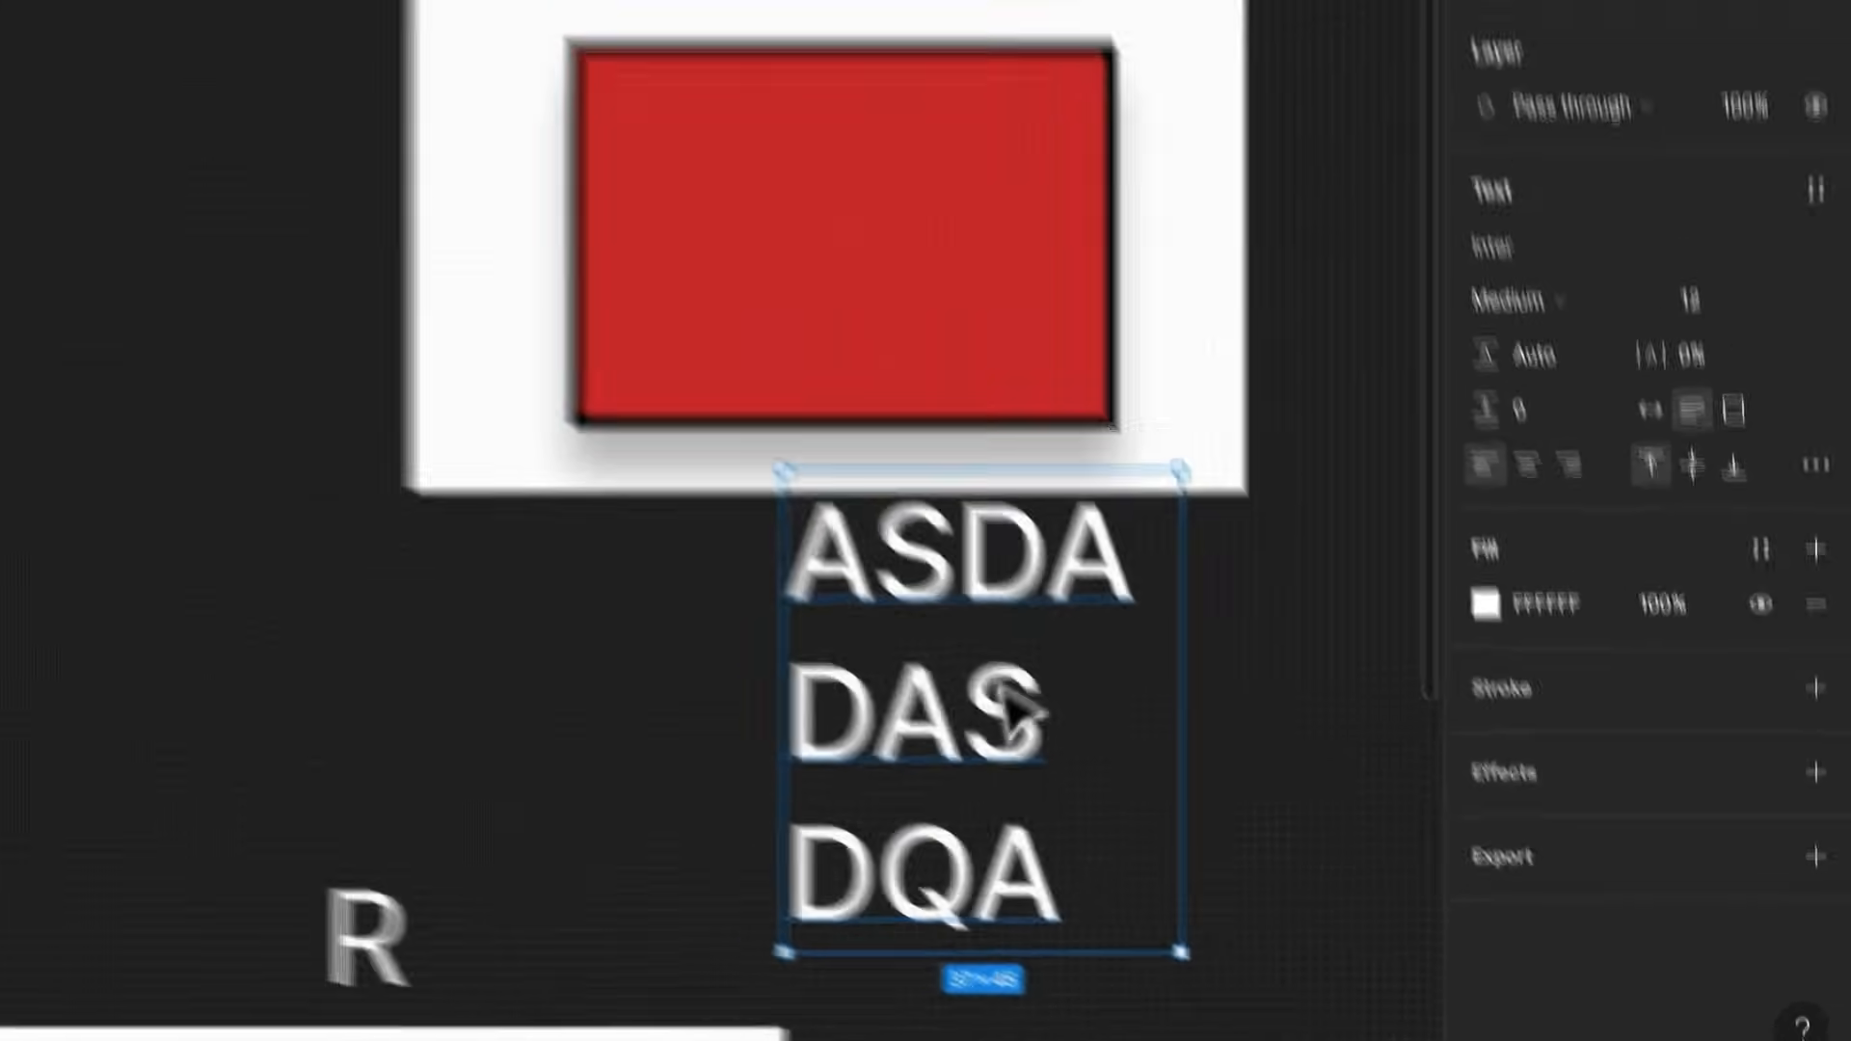
pyautogui.moveTo(1012, 708); pyautogui.dragTo(662, 546)
pyautogui.click(1008, 776)
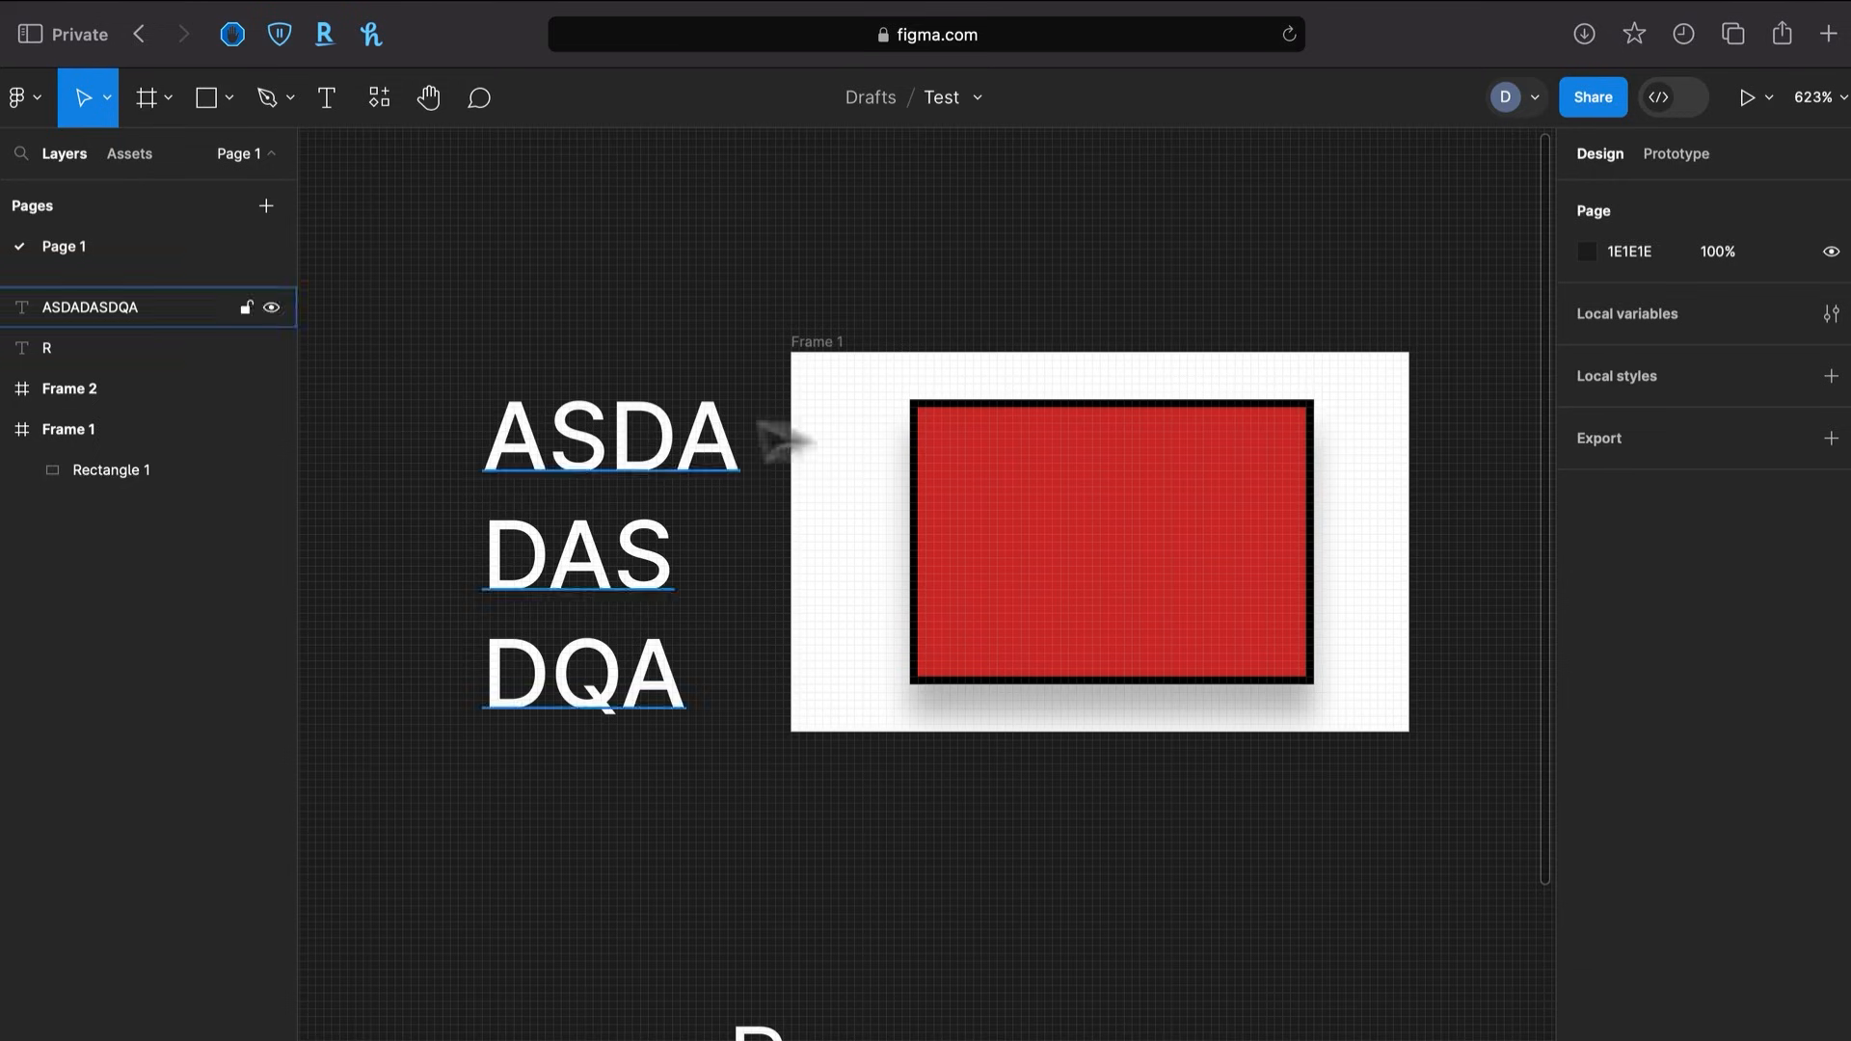
# Show the prototype settings, dismiss both help hints, and set the prototype device to iPhone 15 Plus
pyautogui.scroll(2, 1398, 414)
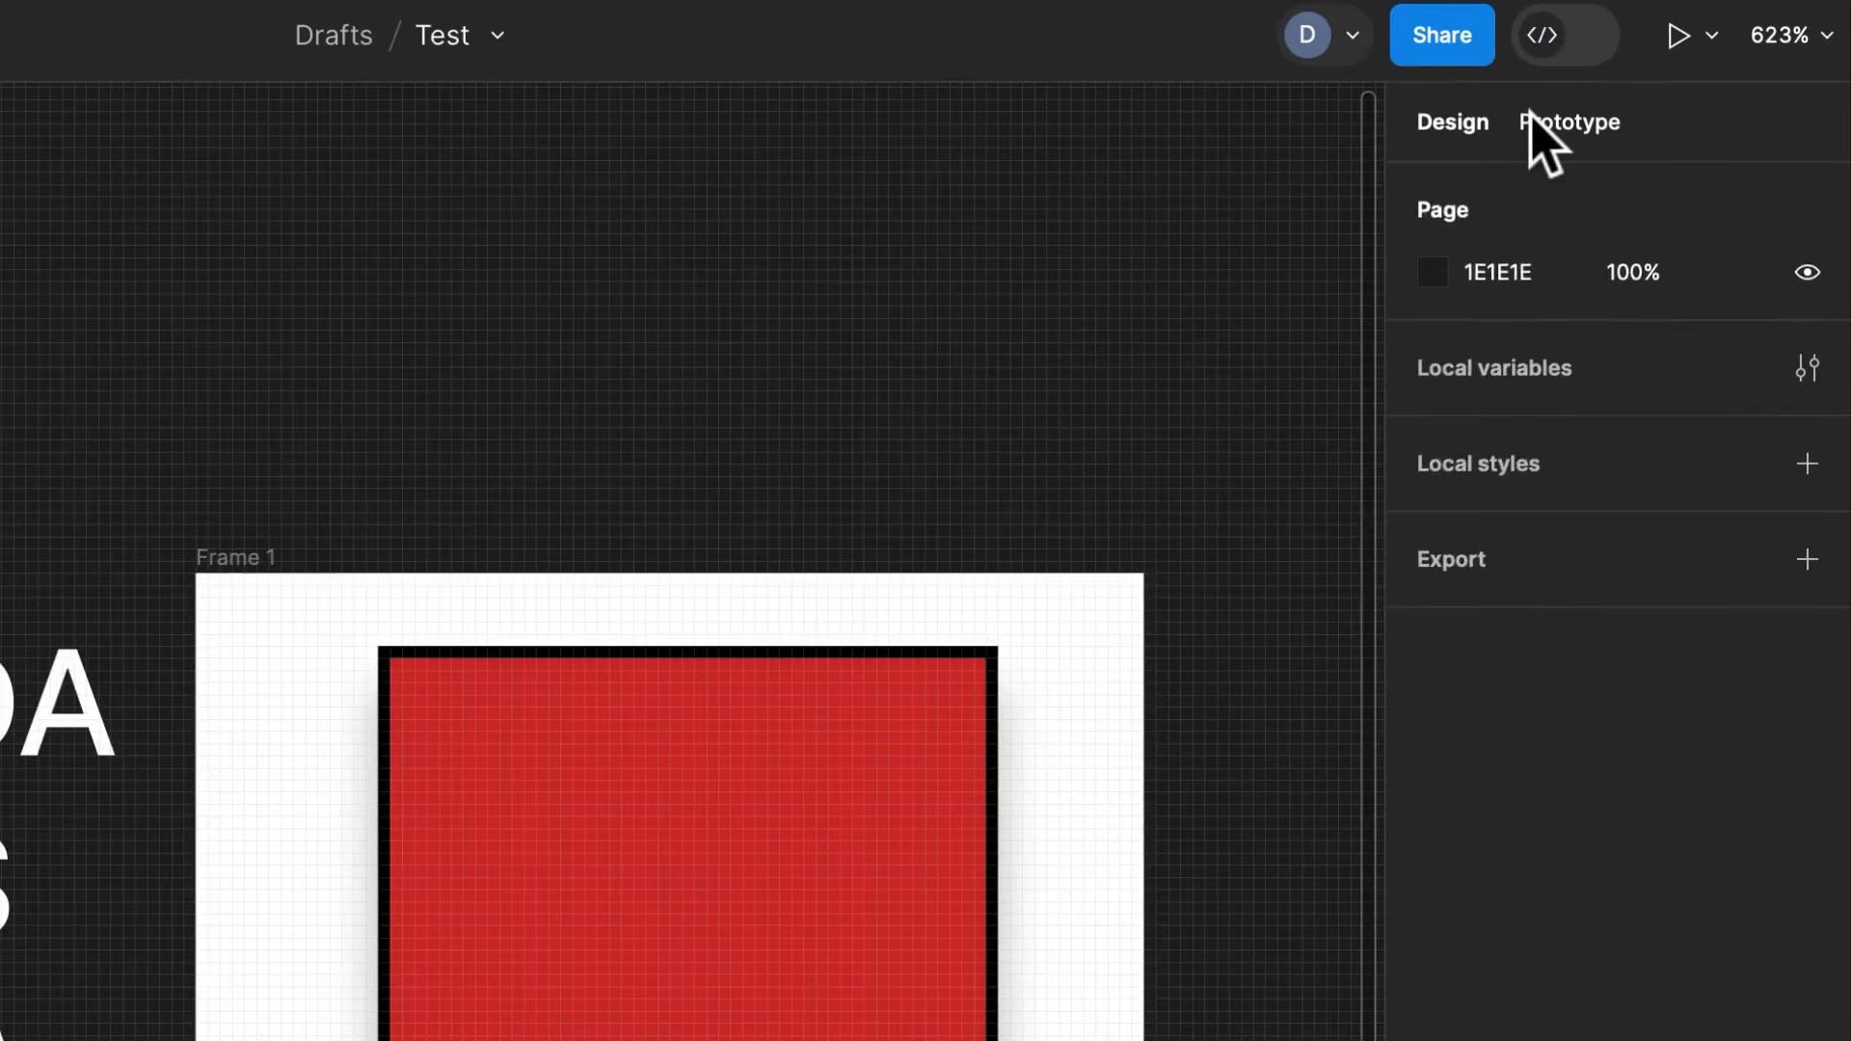
pyautogui.click(1675, 154)
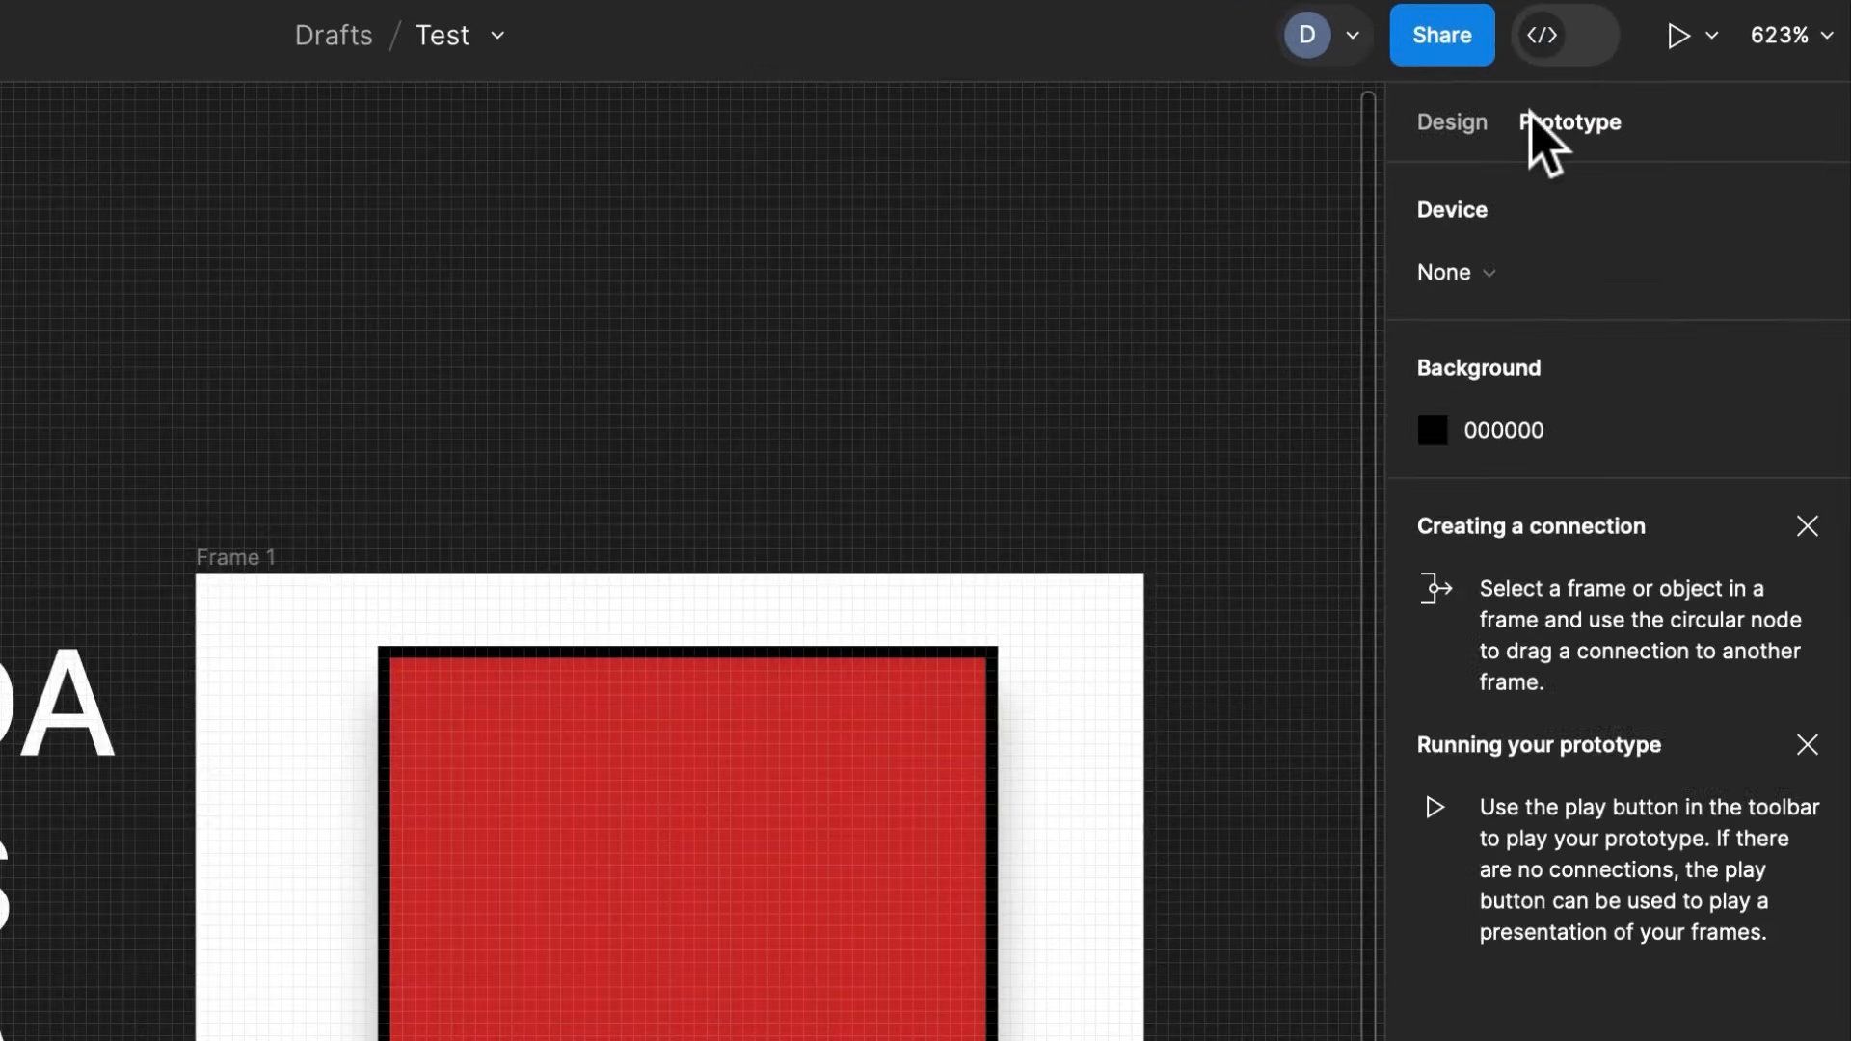
pyautogui.click(1807, 526)
pyautogui.click(1807, 527)
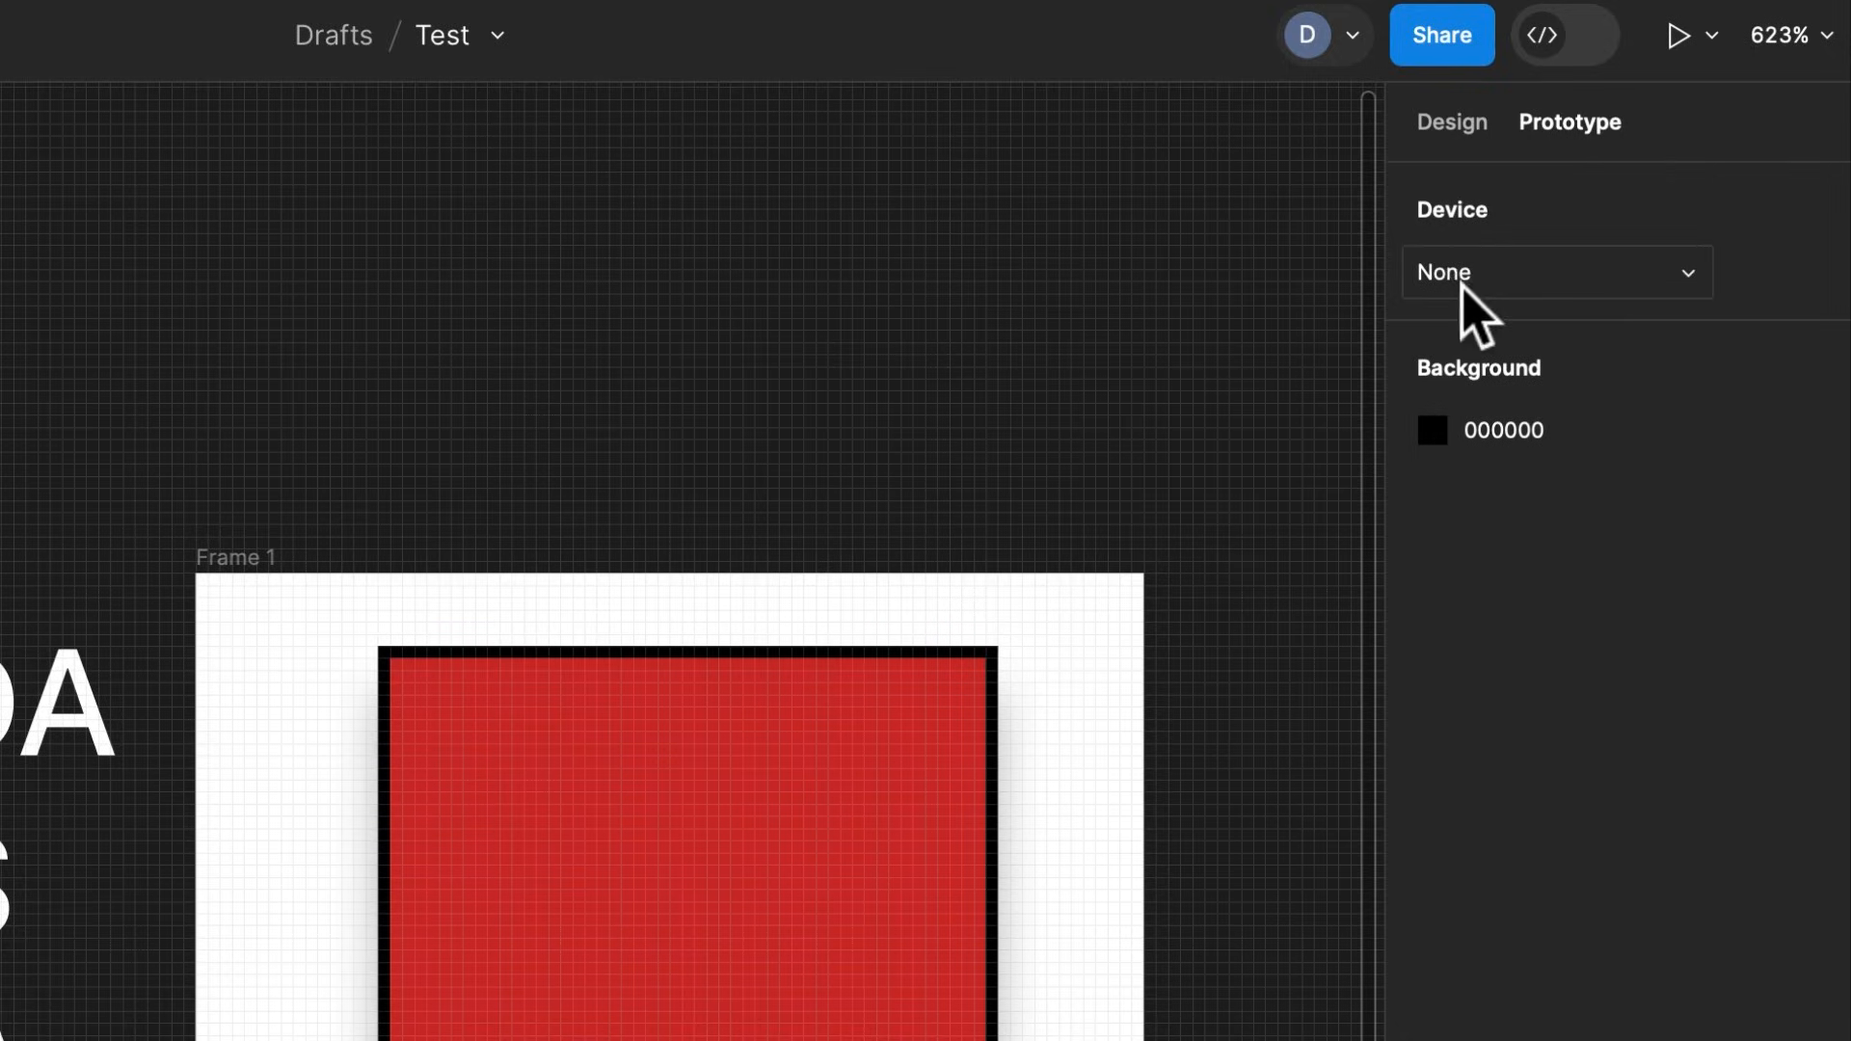
pyautogui.click(1639, 289)
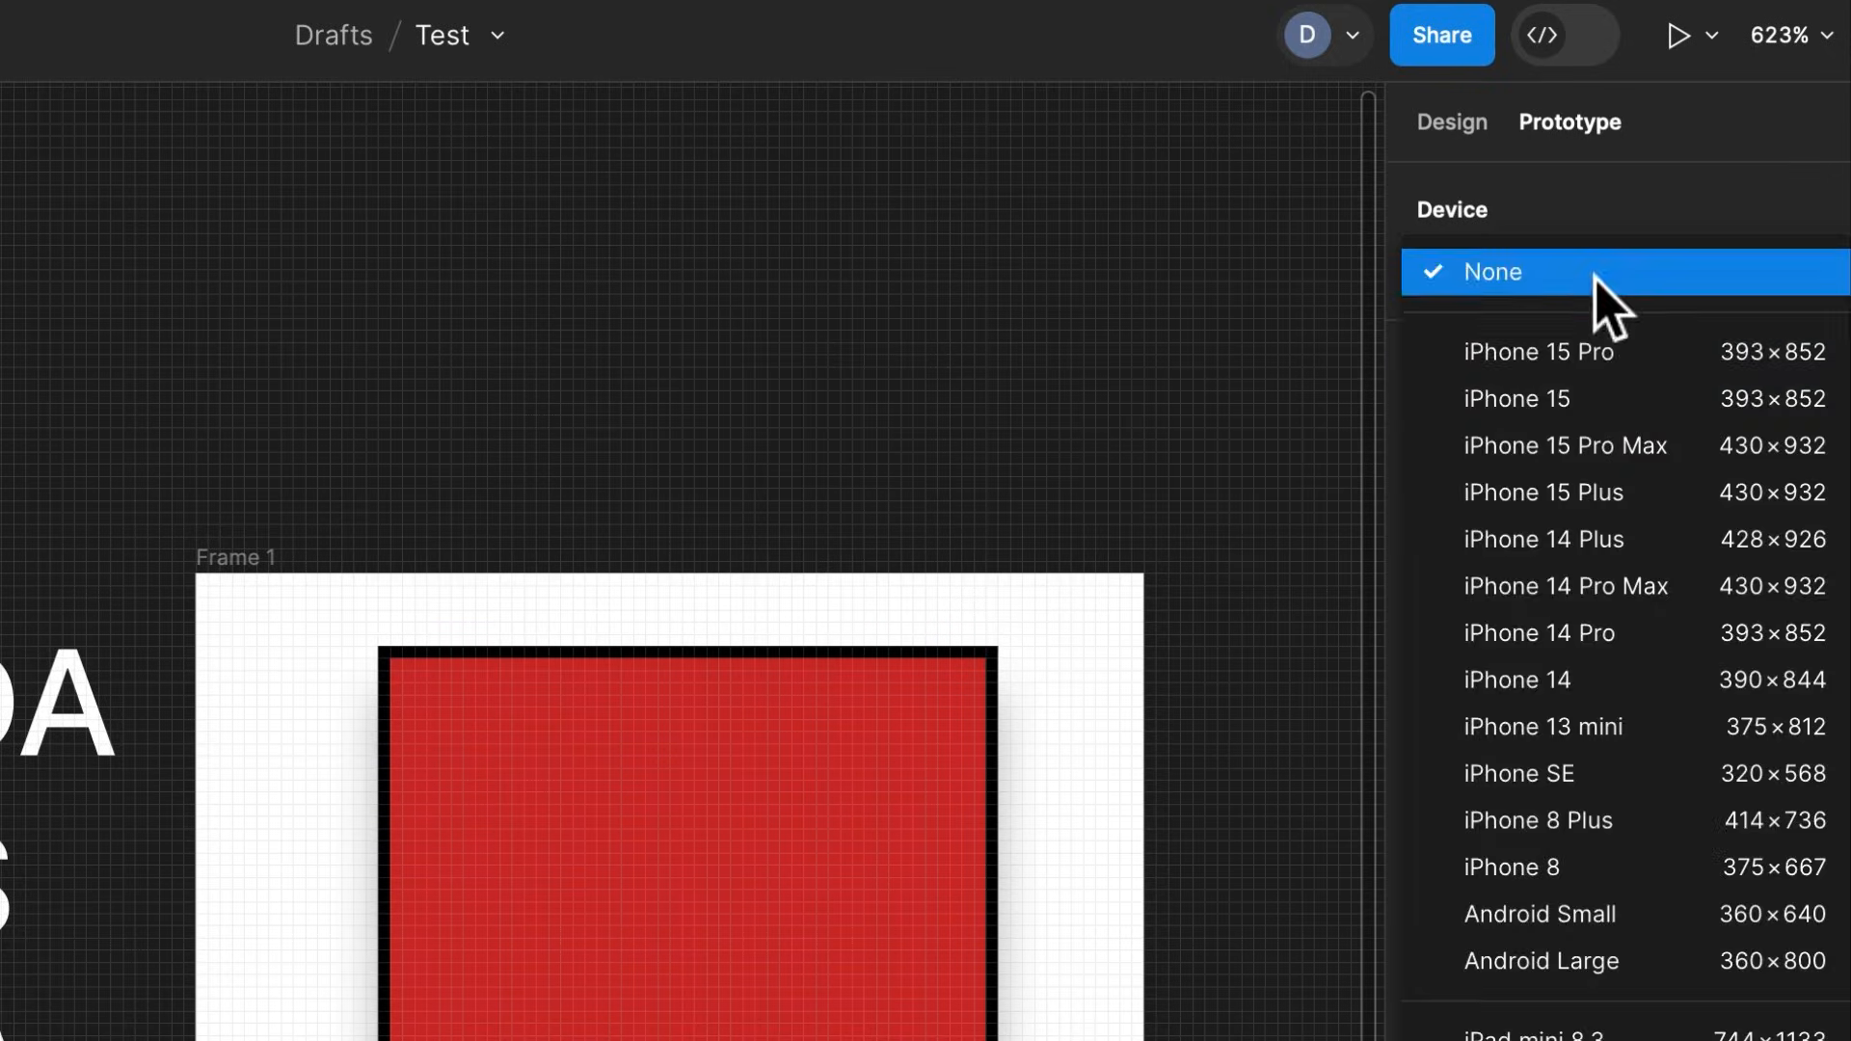
pyautogui.click(1613, 497)
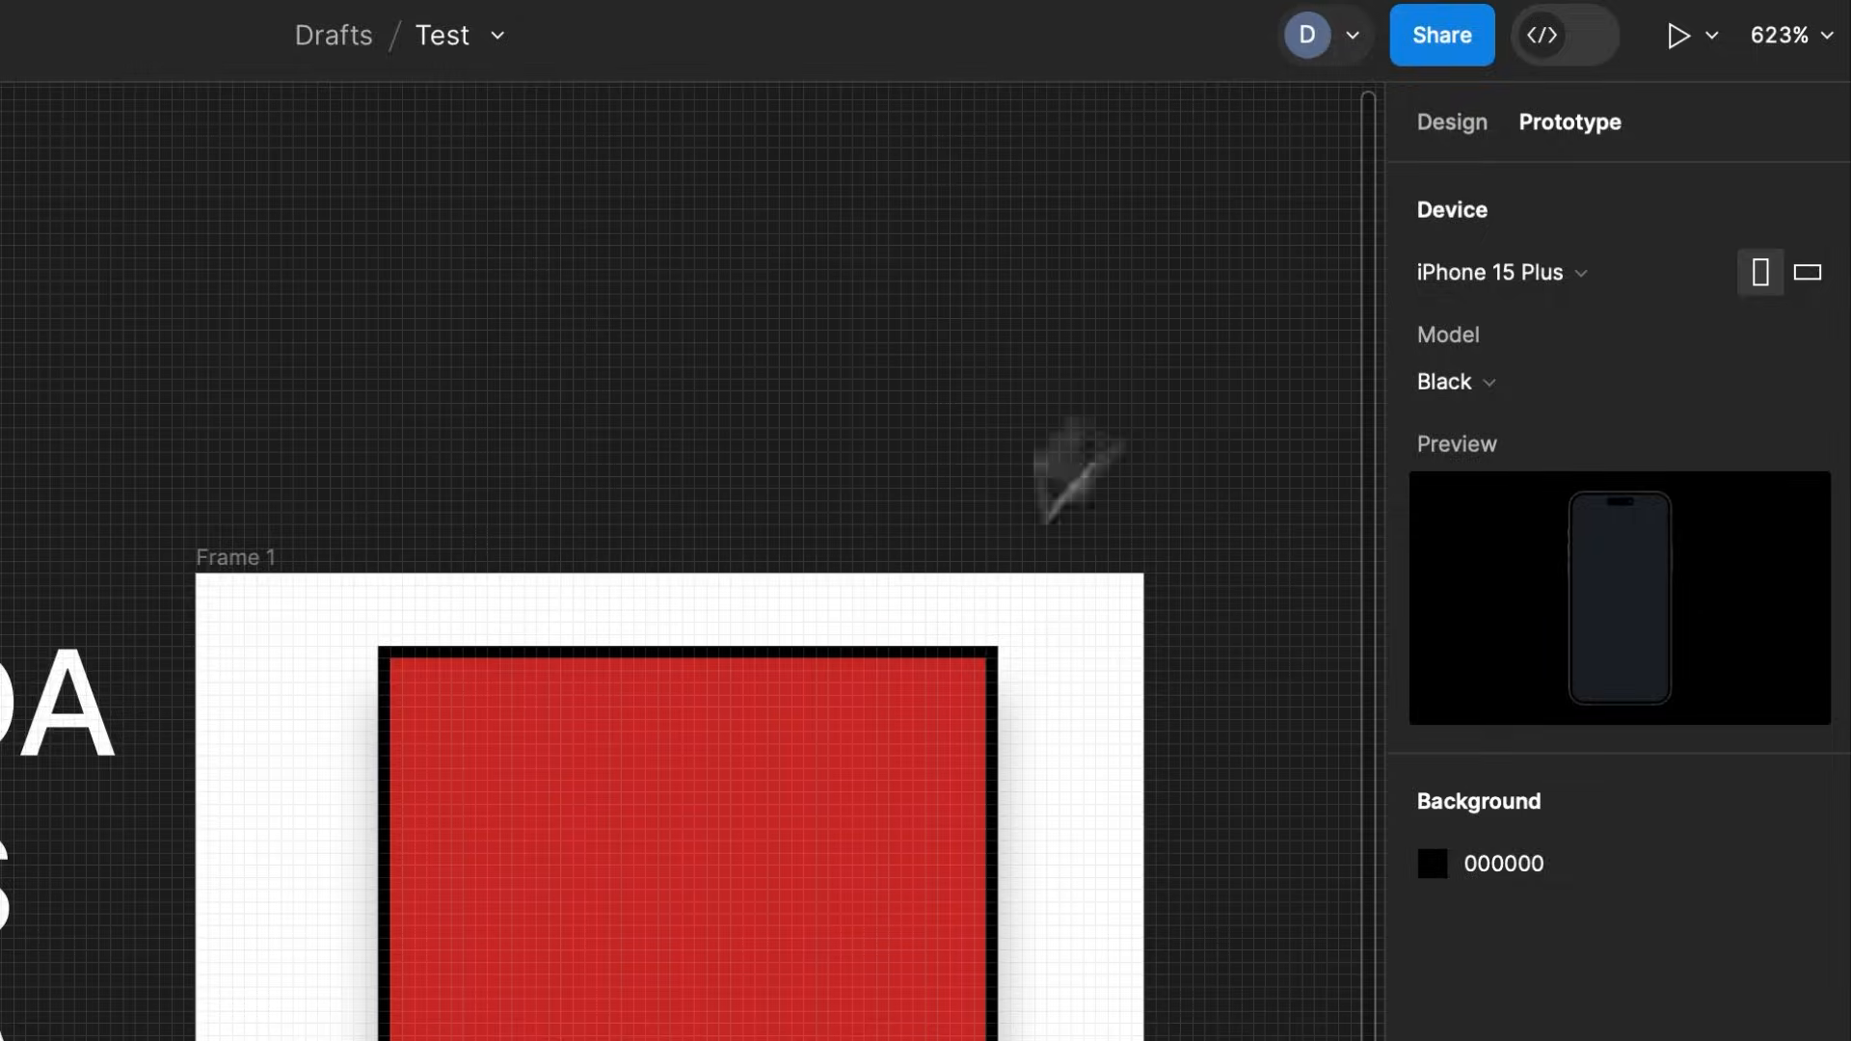
# Play the prototype to view Frame 1 on the phone, and return to the design file
pyautogui.click(1678, 34)
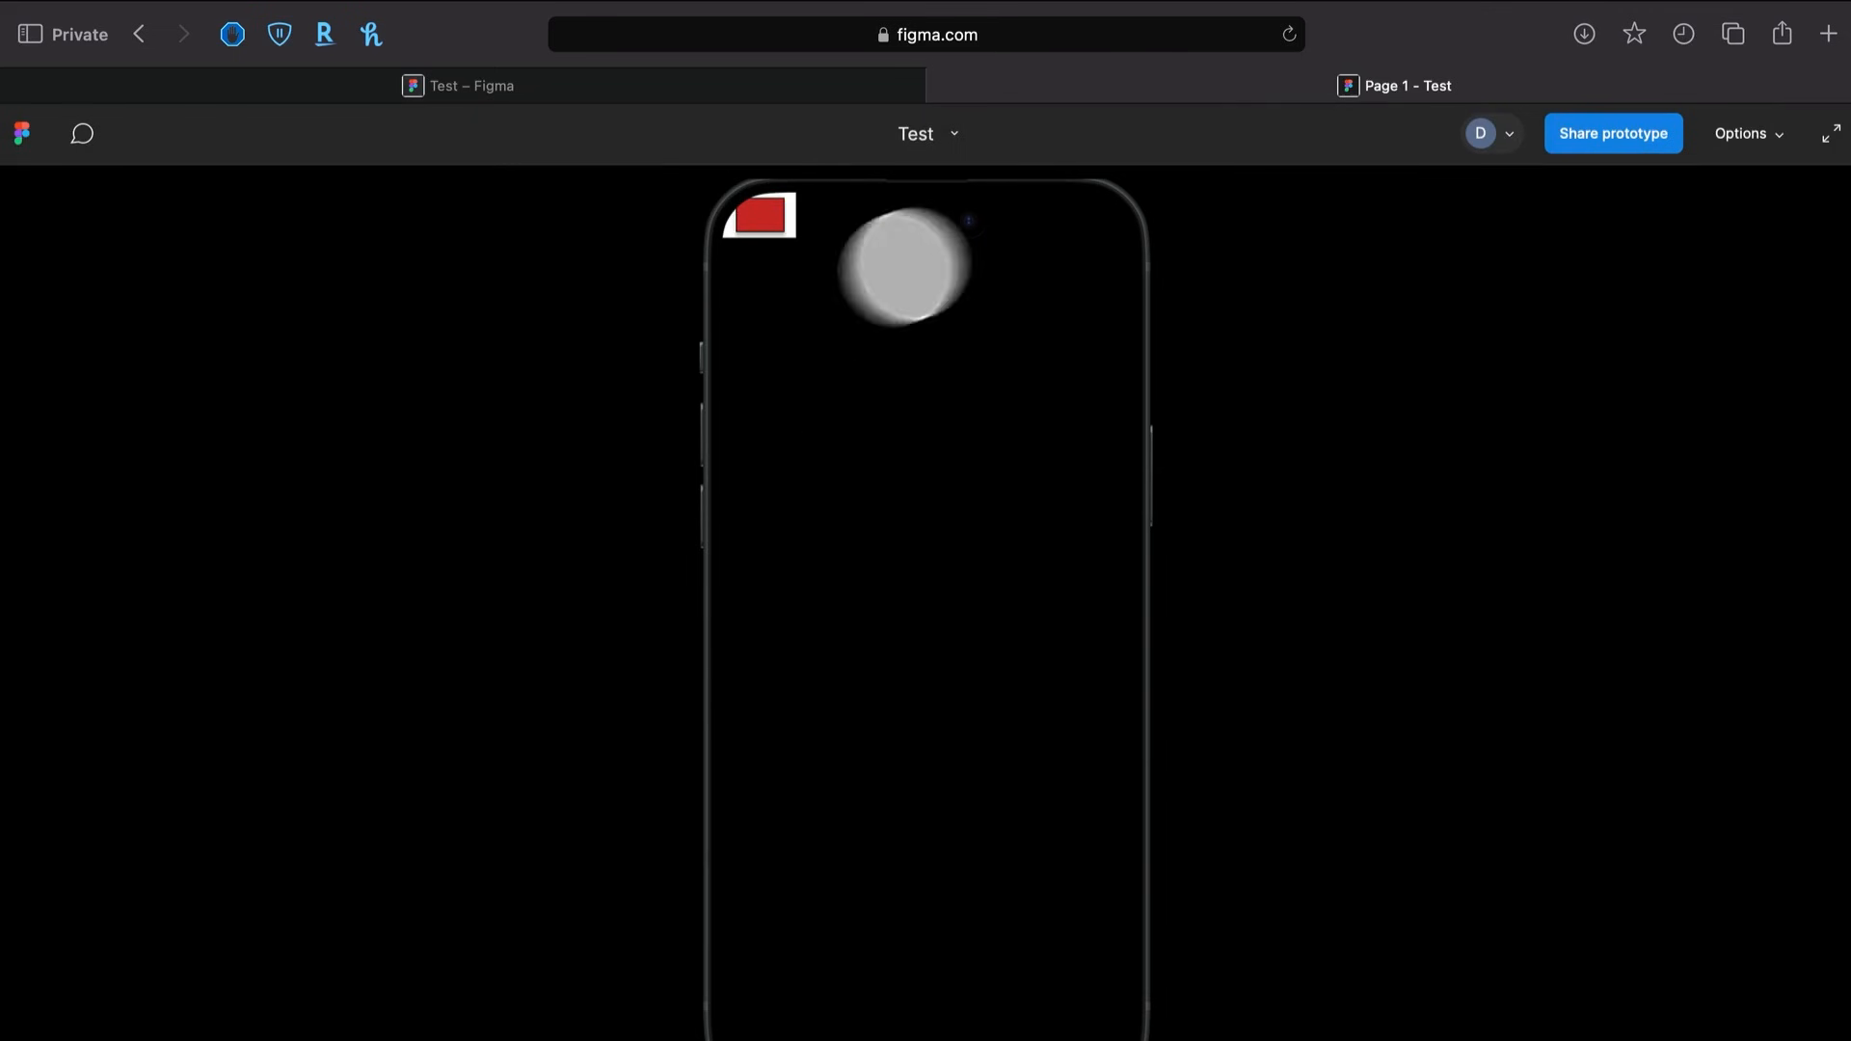
pyautogui.click(759, 86)
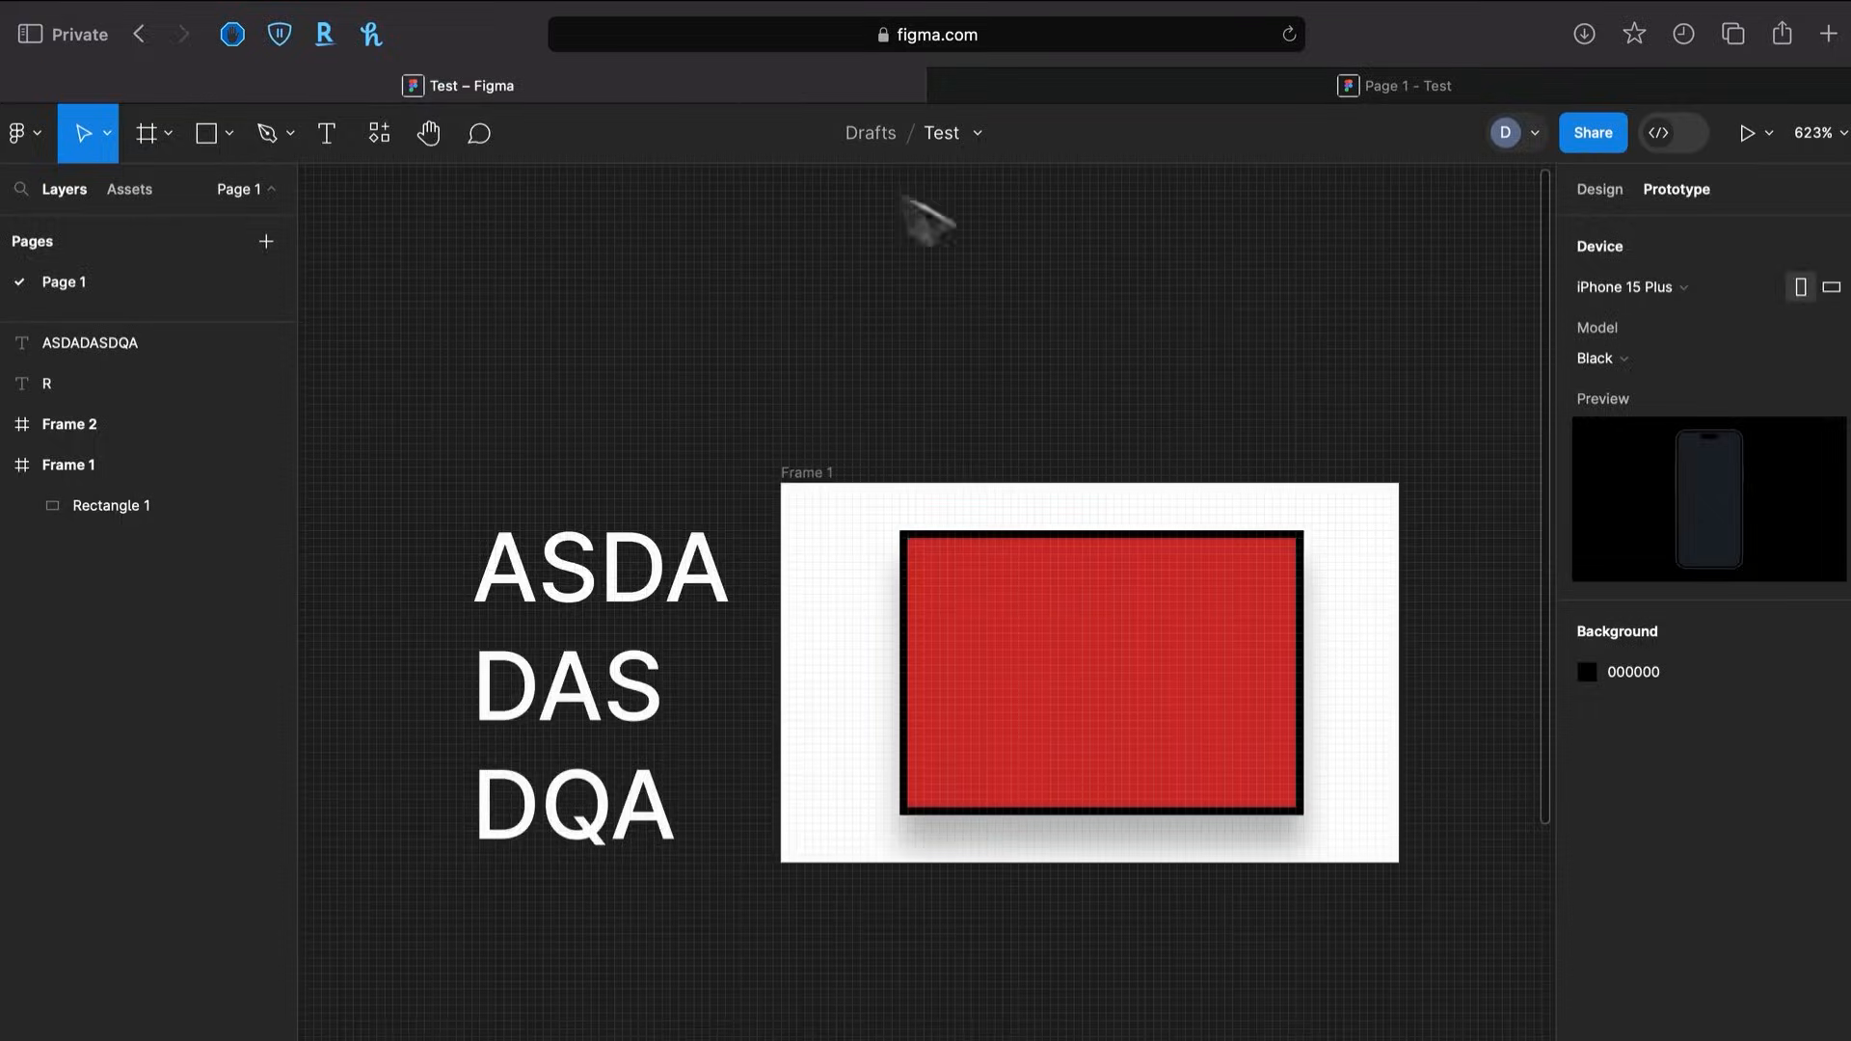
# Delete the three-line text and the red rectangle together, leaving Frame 1 in place
pyautogui.hscroll(5, 1058, 505)
pyautogui.hscroll(-1, 979, 463)
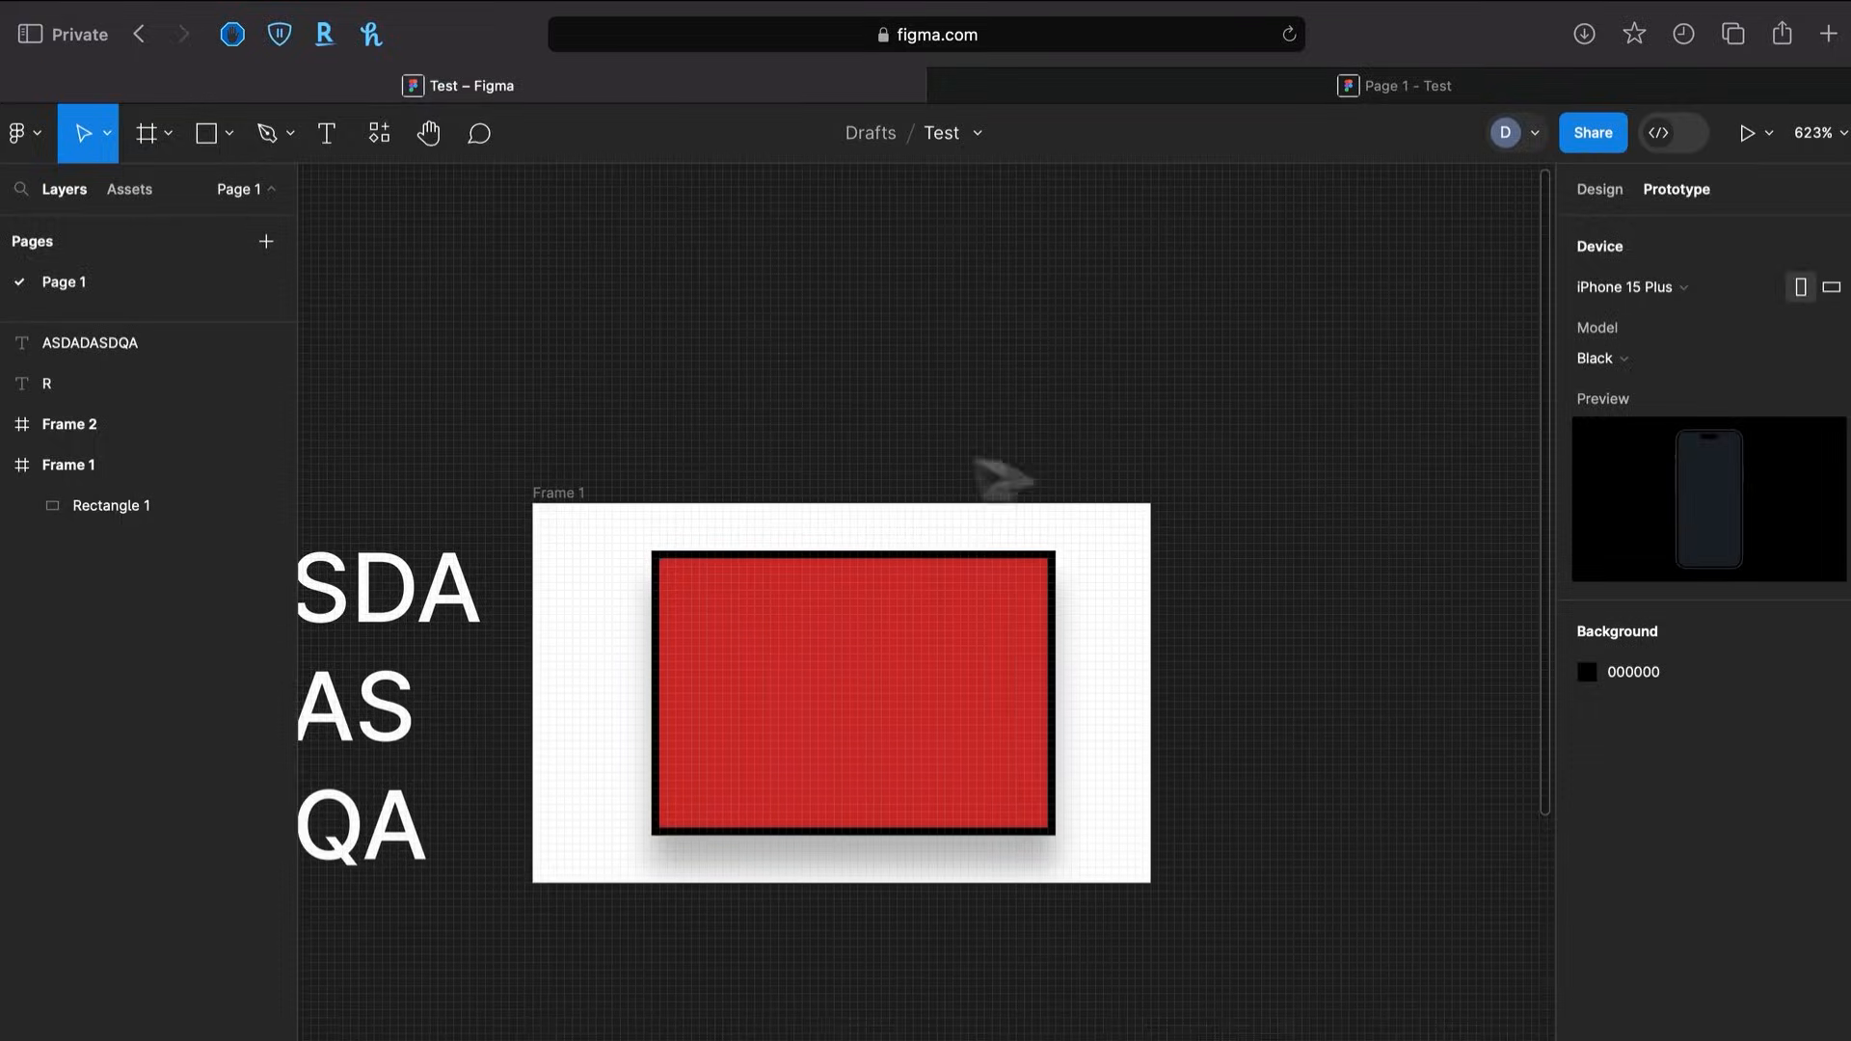
pyautogui.moveTo(1342, 859); pyautogui.dragTo(377, 417)
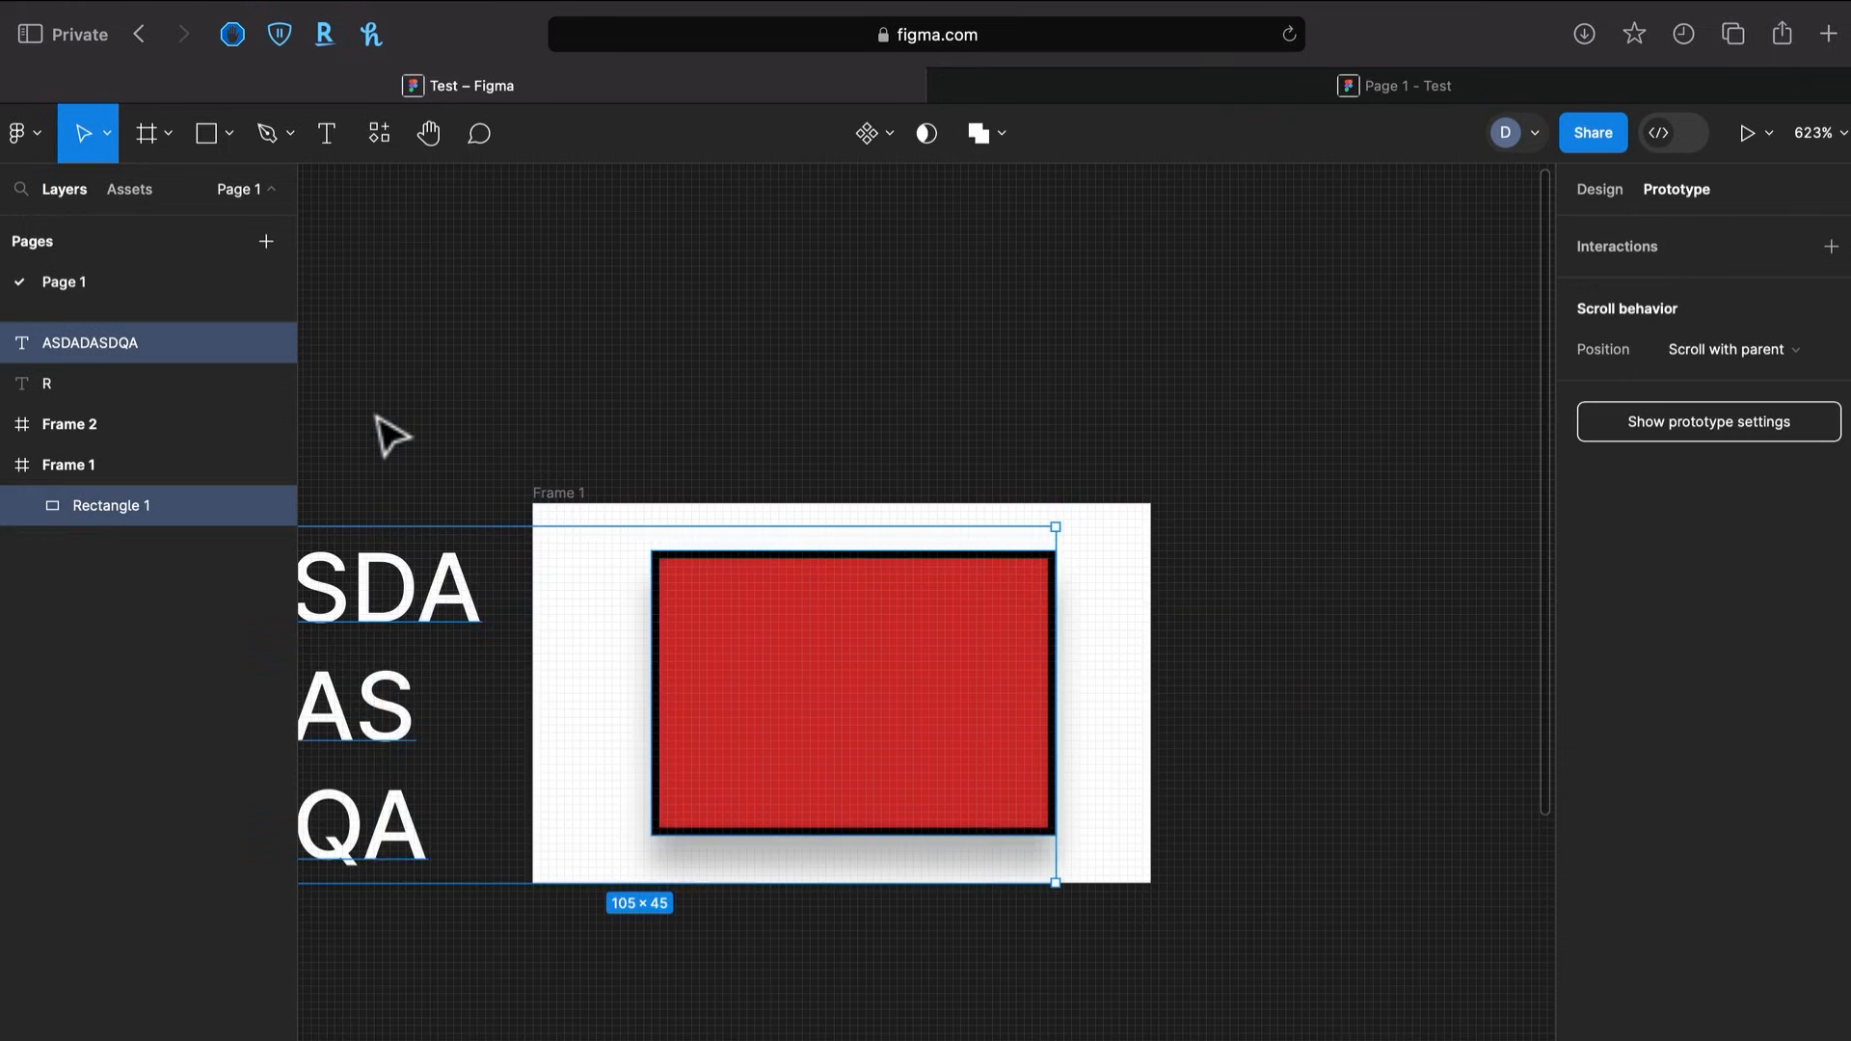
pyautogui.press('Delete')
# Make Frame 1 a flow starting point, keeping the suggested flow name
pyautogui.click(578, 529)
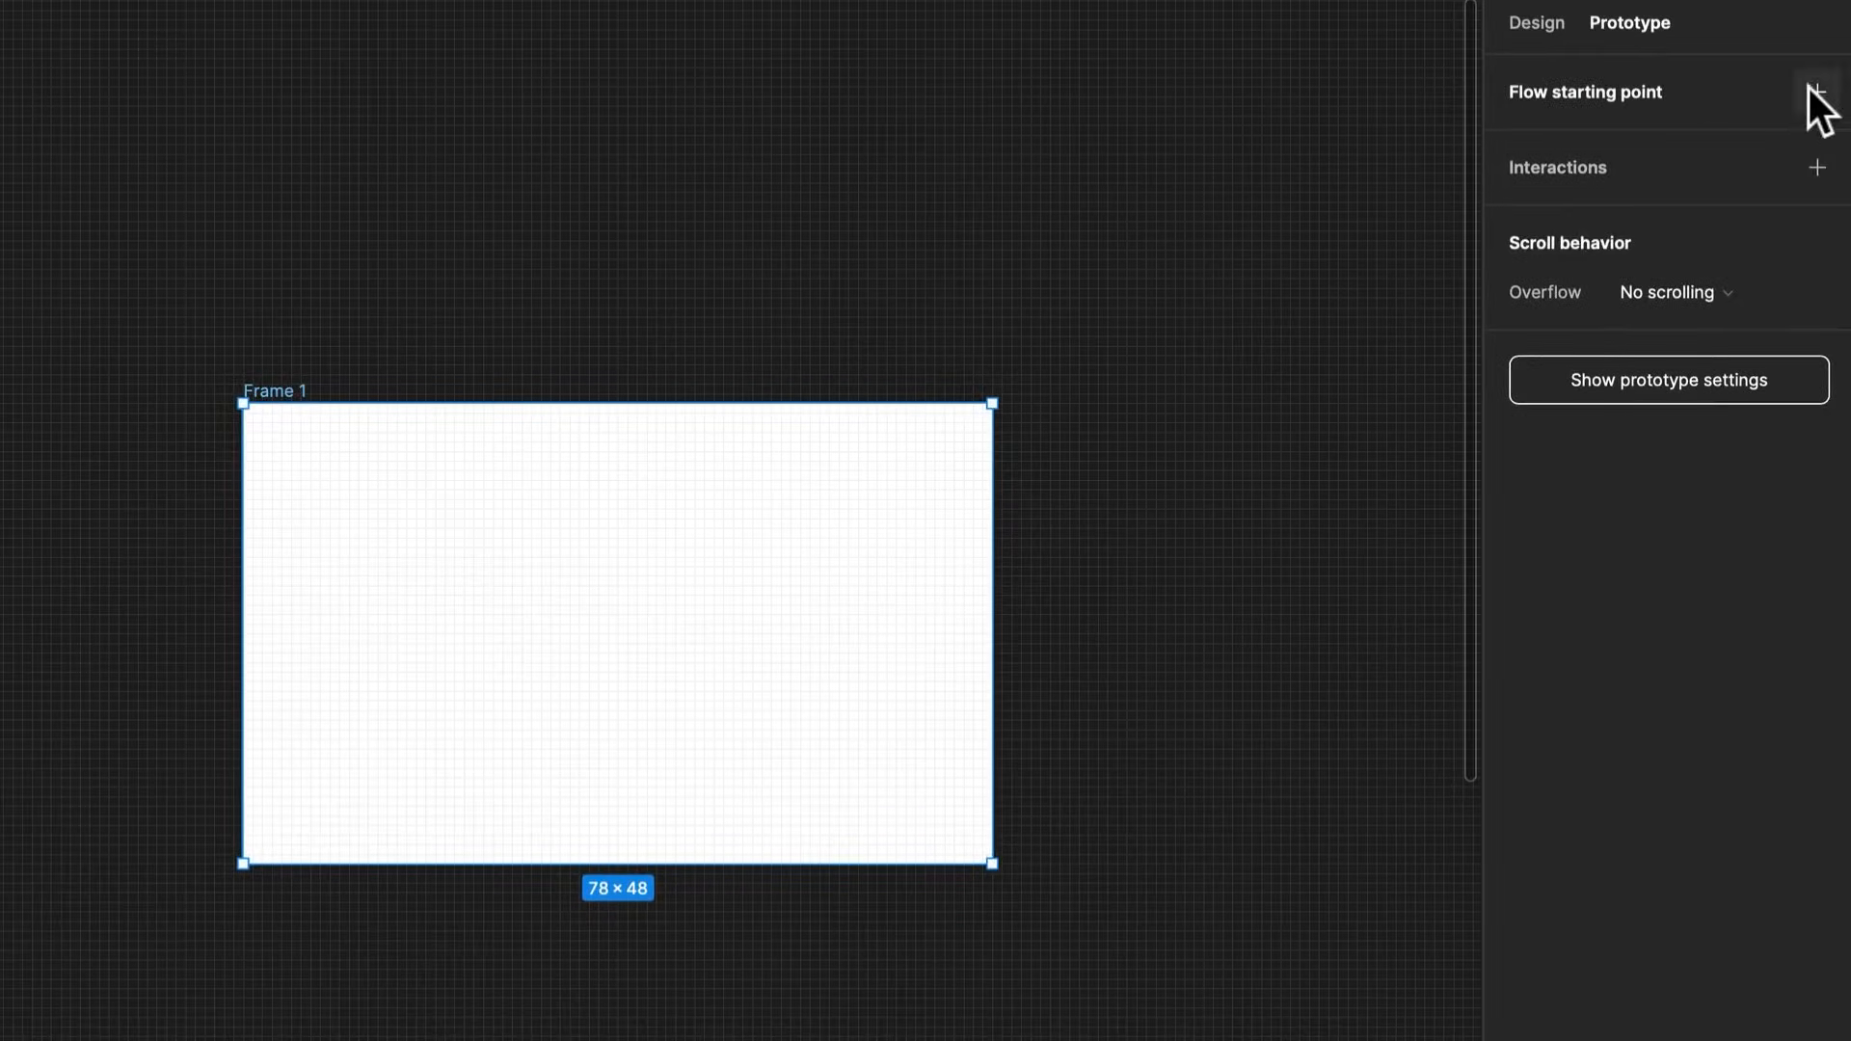
pyautogui.click(1814, 91)
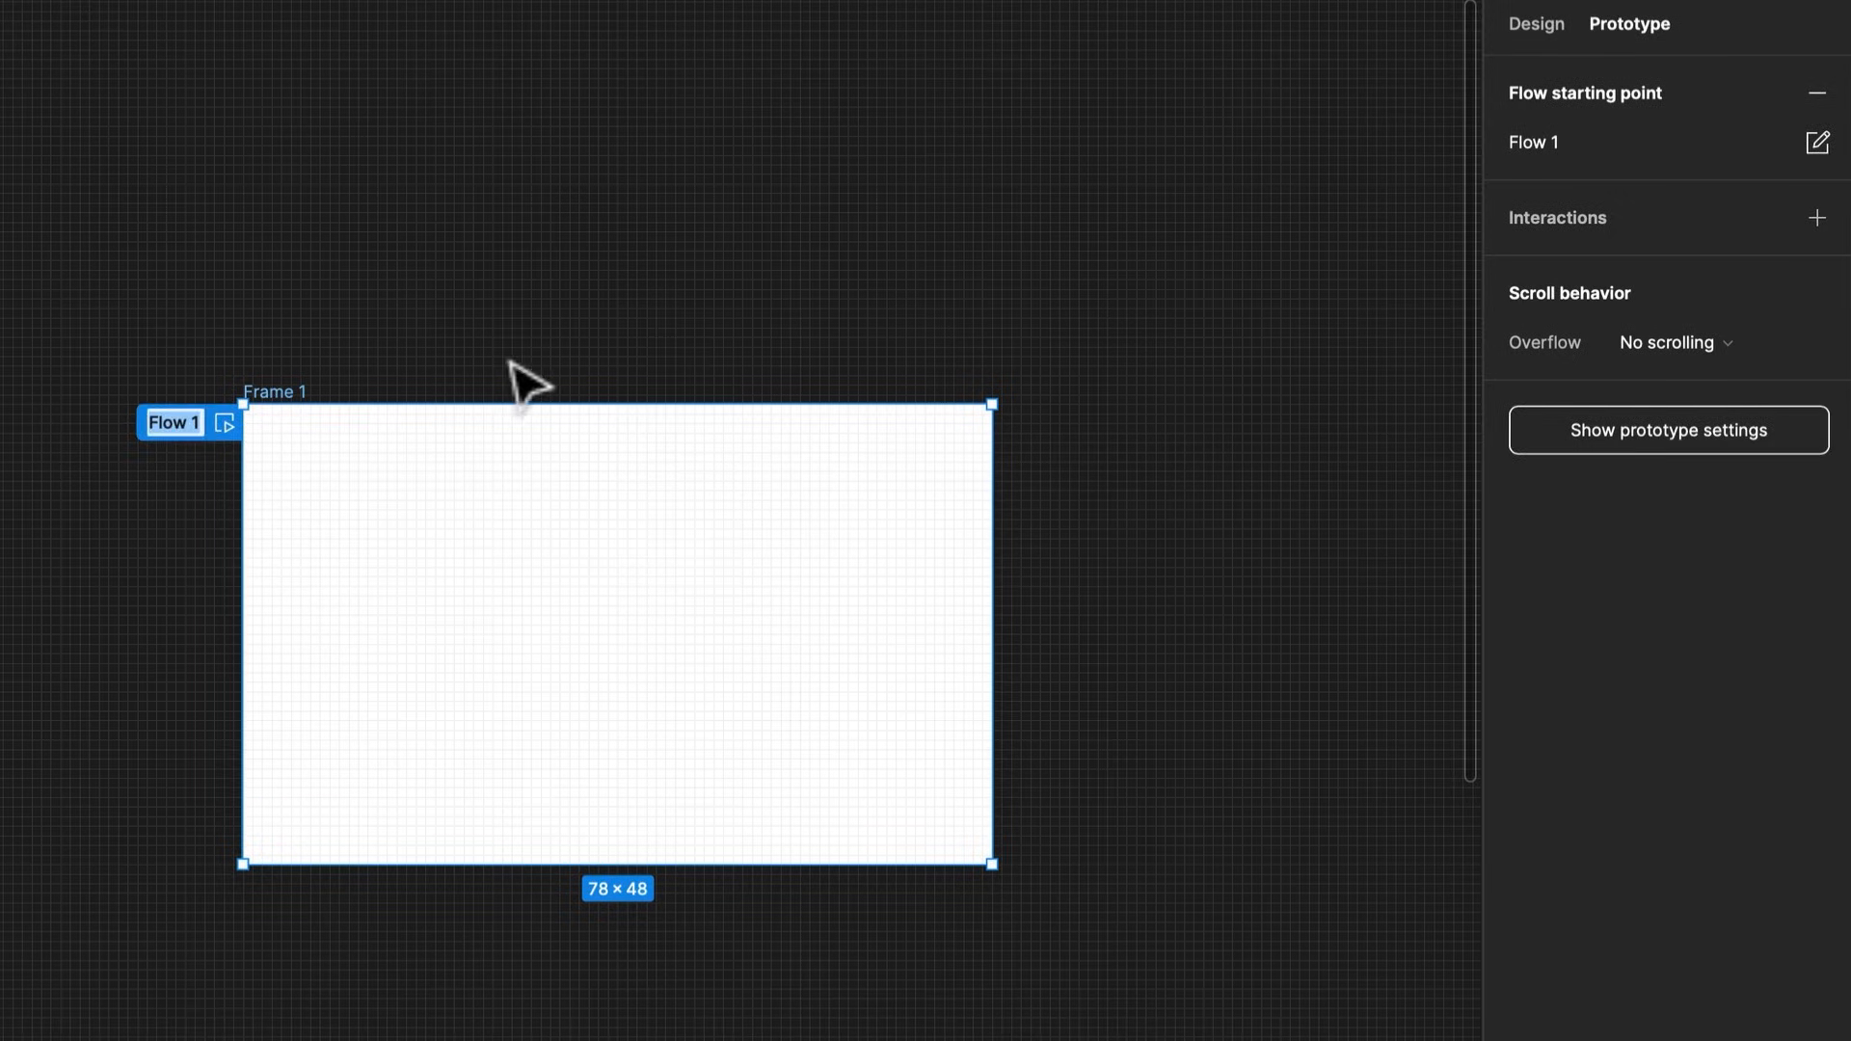
pyautogui.click(357, 328)
# Duplicate Frame 1 directly below itself with a gap of about 7 and make the copy a flow starting point
pyautogui.click(289, 401)
pyautogui.moveTo(289, 401); pyautogui.dragTo(331, 931)
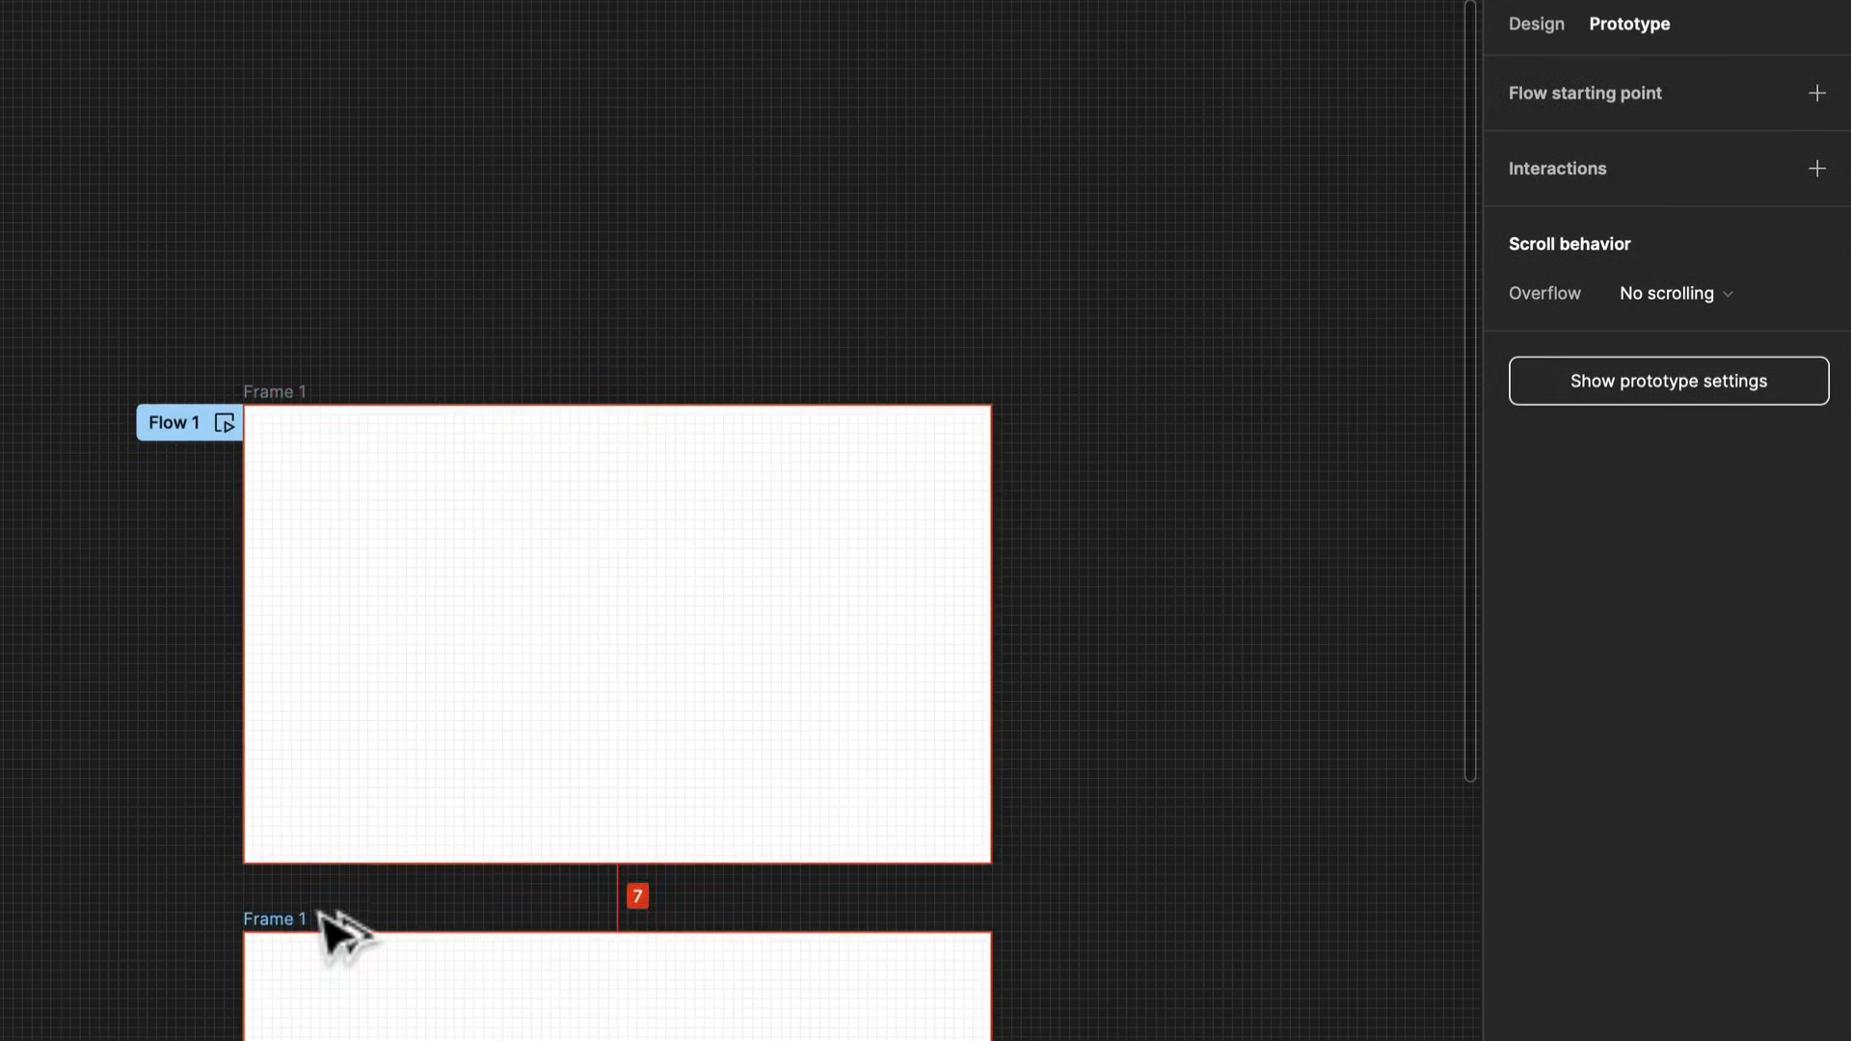
pyautogui.click(1817, 92)
# Delete the stray text "R" beside Frame 3
pyautogui.scroll(-2, 75, 960)
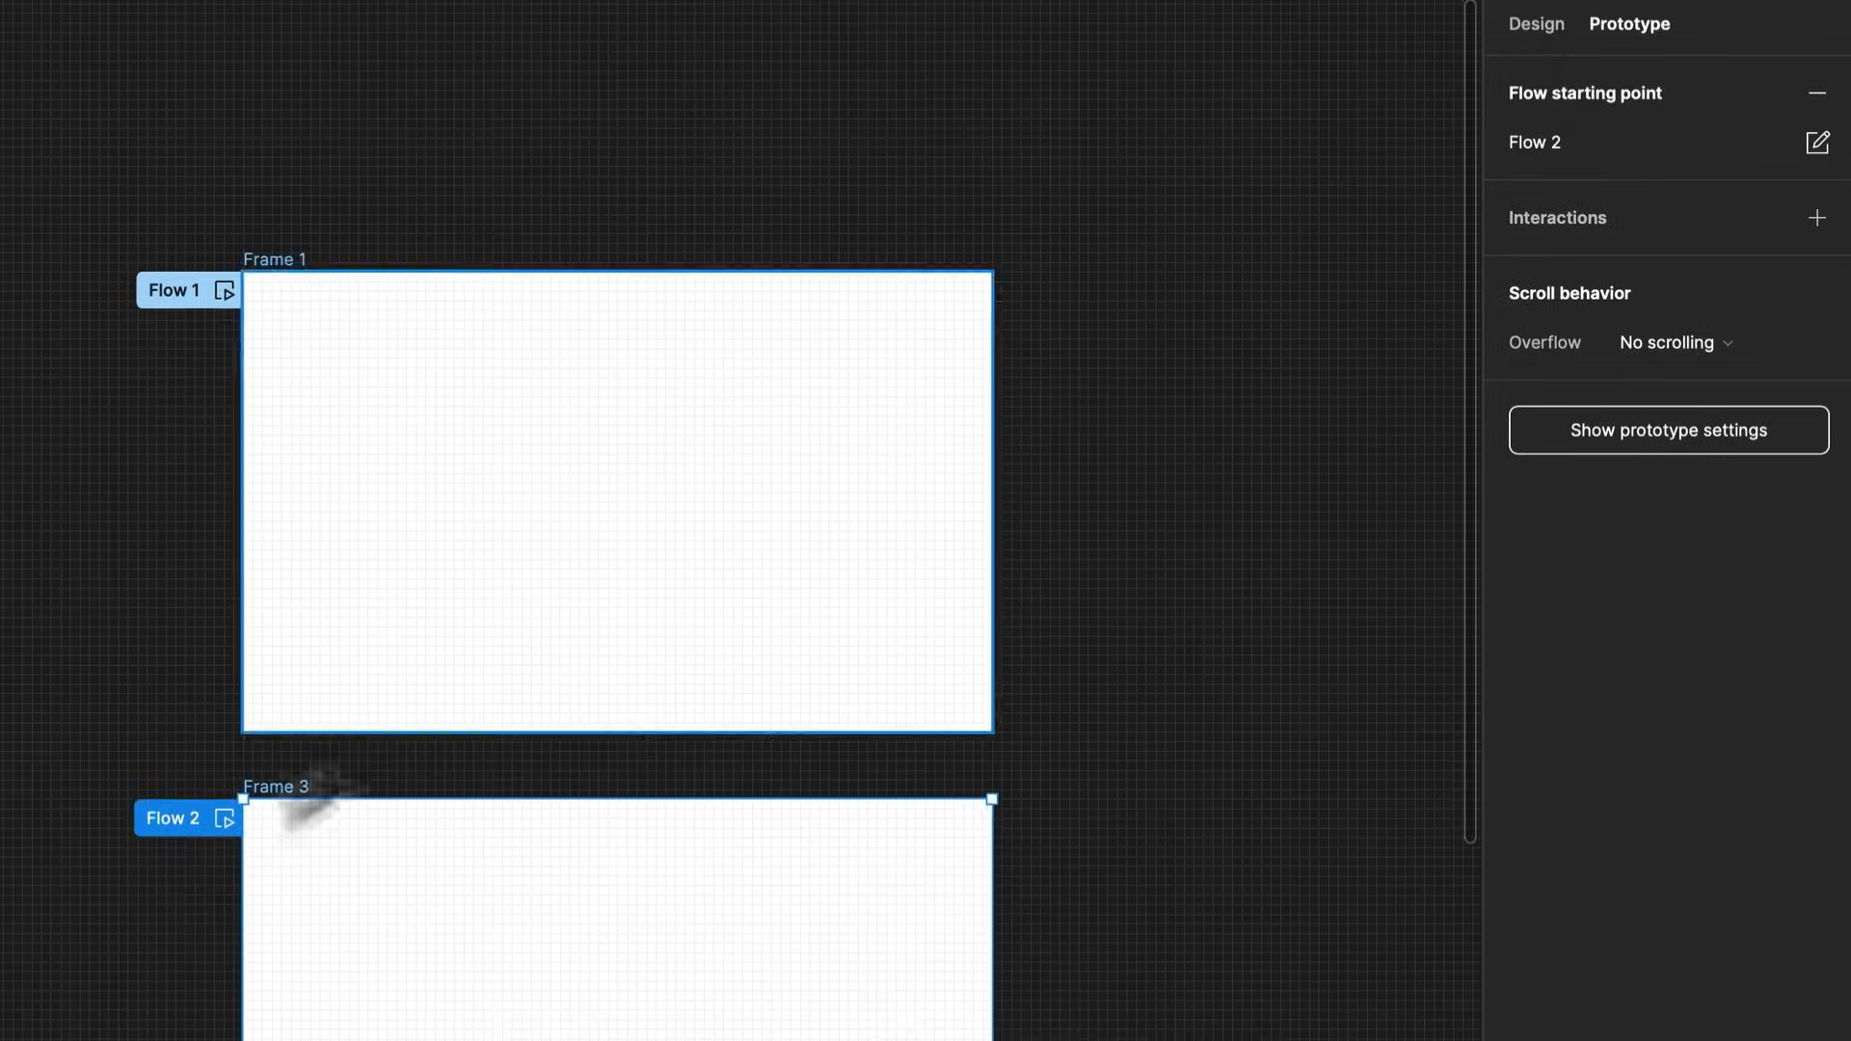
pyautogui.keyDown('ctrl'); pyautogui.scroll(-5, 200, 819); pyautogui.keyUp('ctrl')
pyautogui.scroll(-2, 199, 819)
pyautogui.hscroll(-4, 199, 819)
pyautogui.click(578, 785)
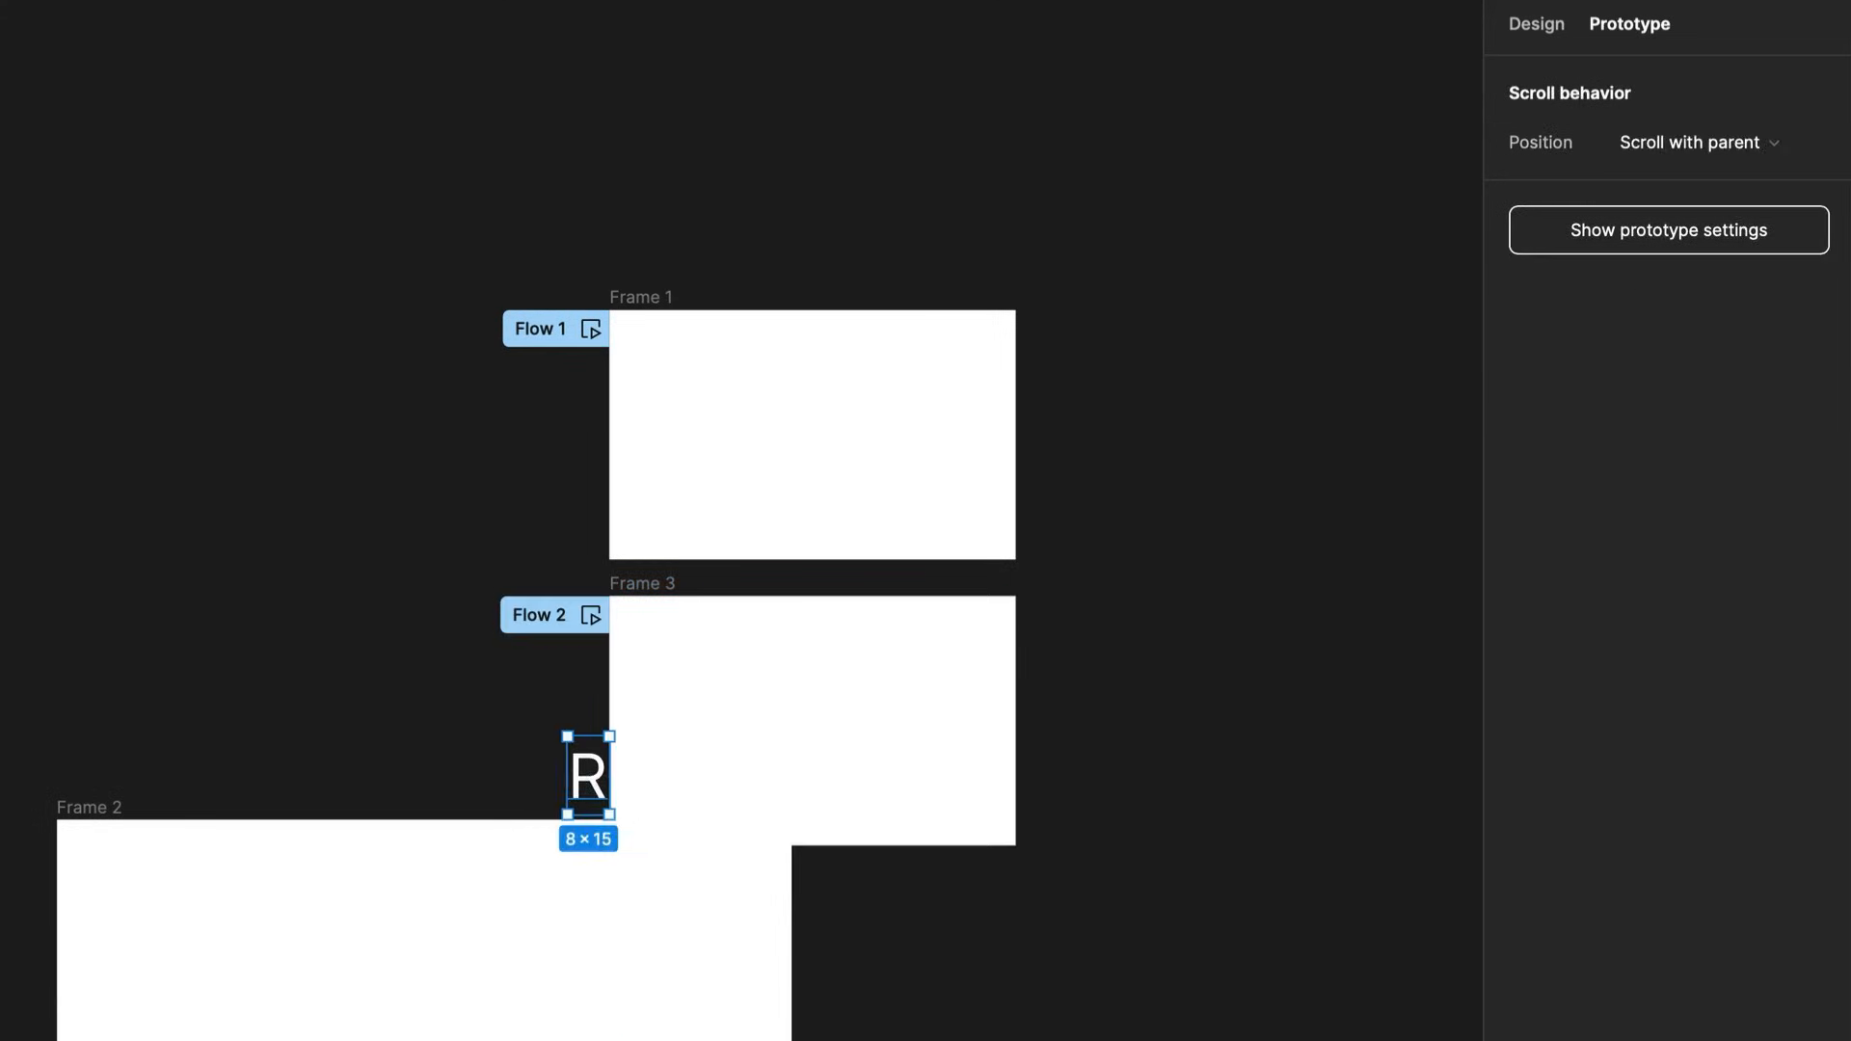
pyautogui.press('Delete')
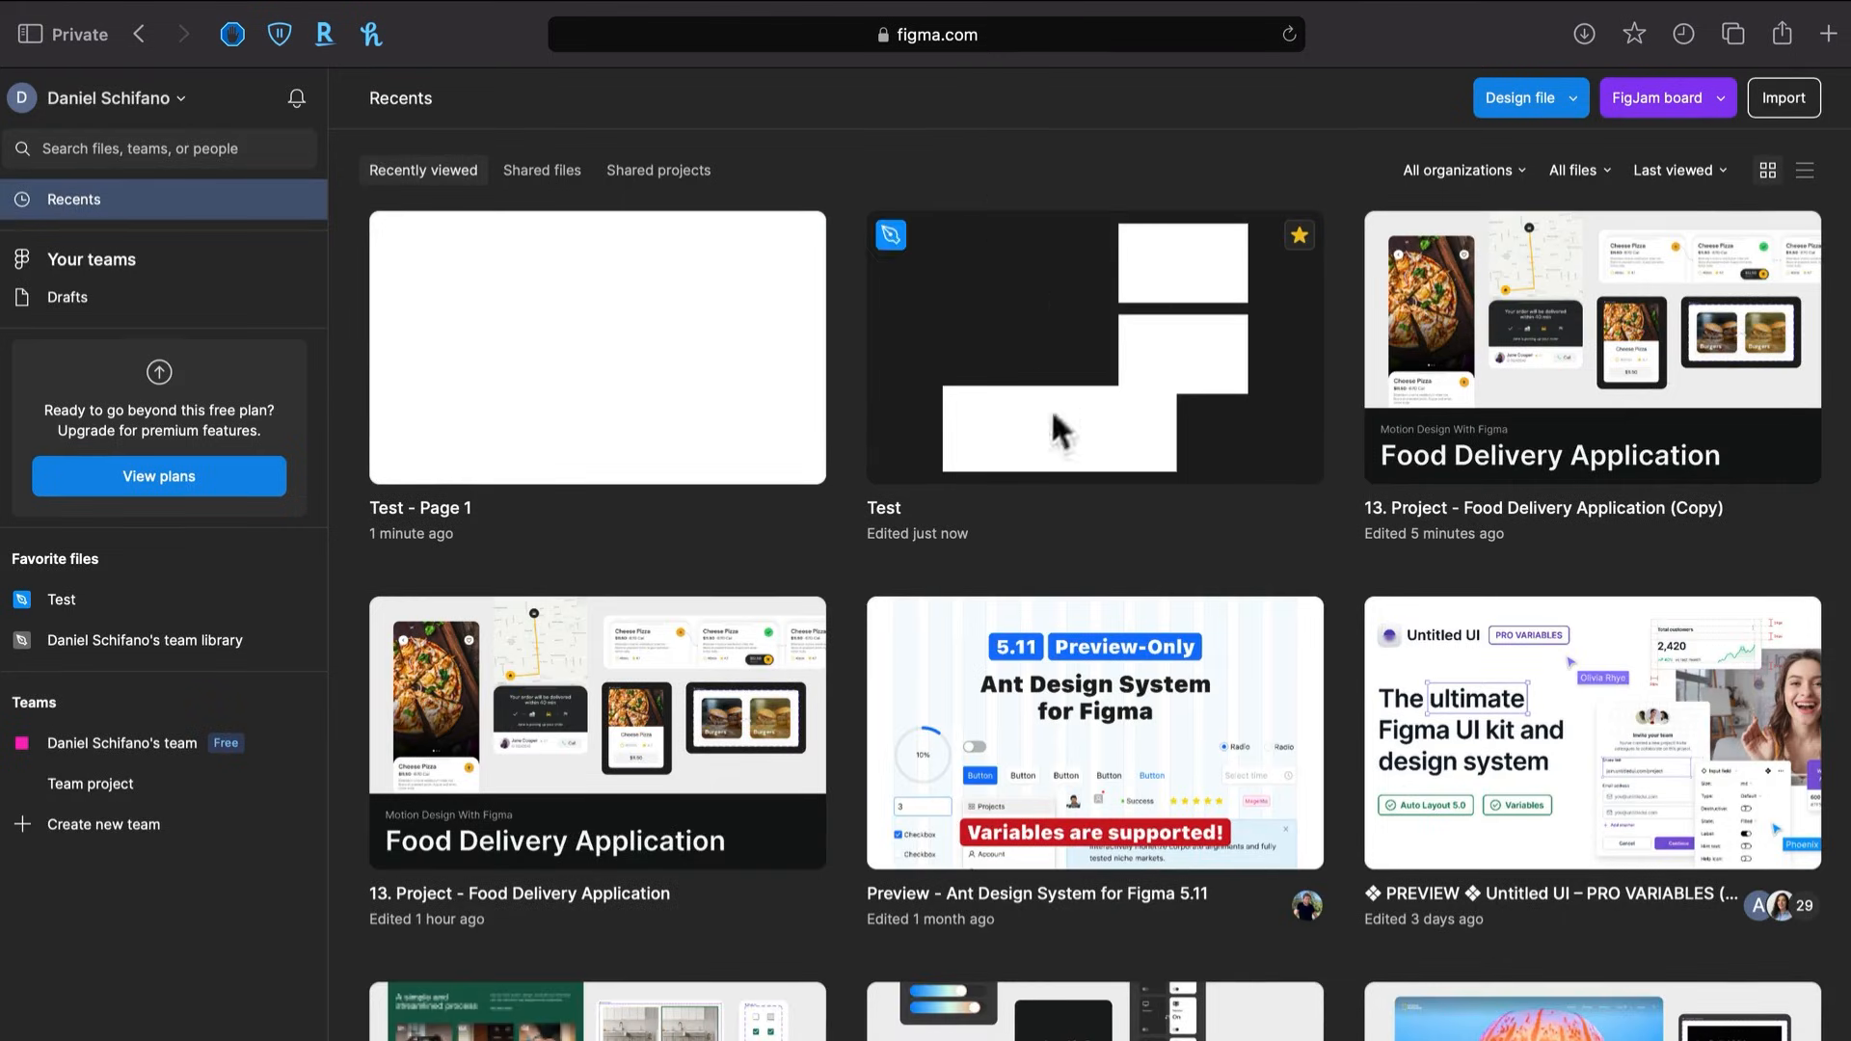
# Open the file "13. Project - Food Delivery Application (Copy)" from the recent files and view its Prototype(s) page
pyautogui.click(1560, 406)
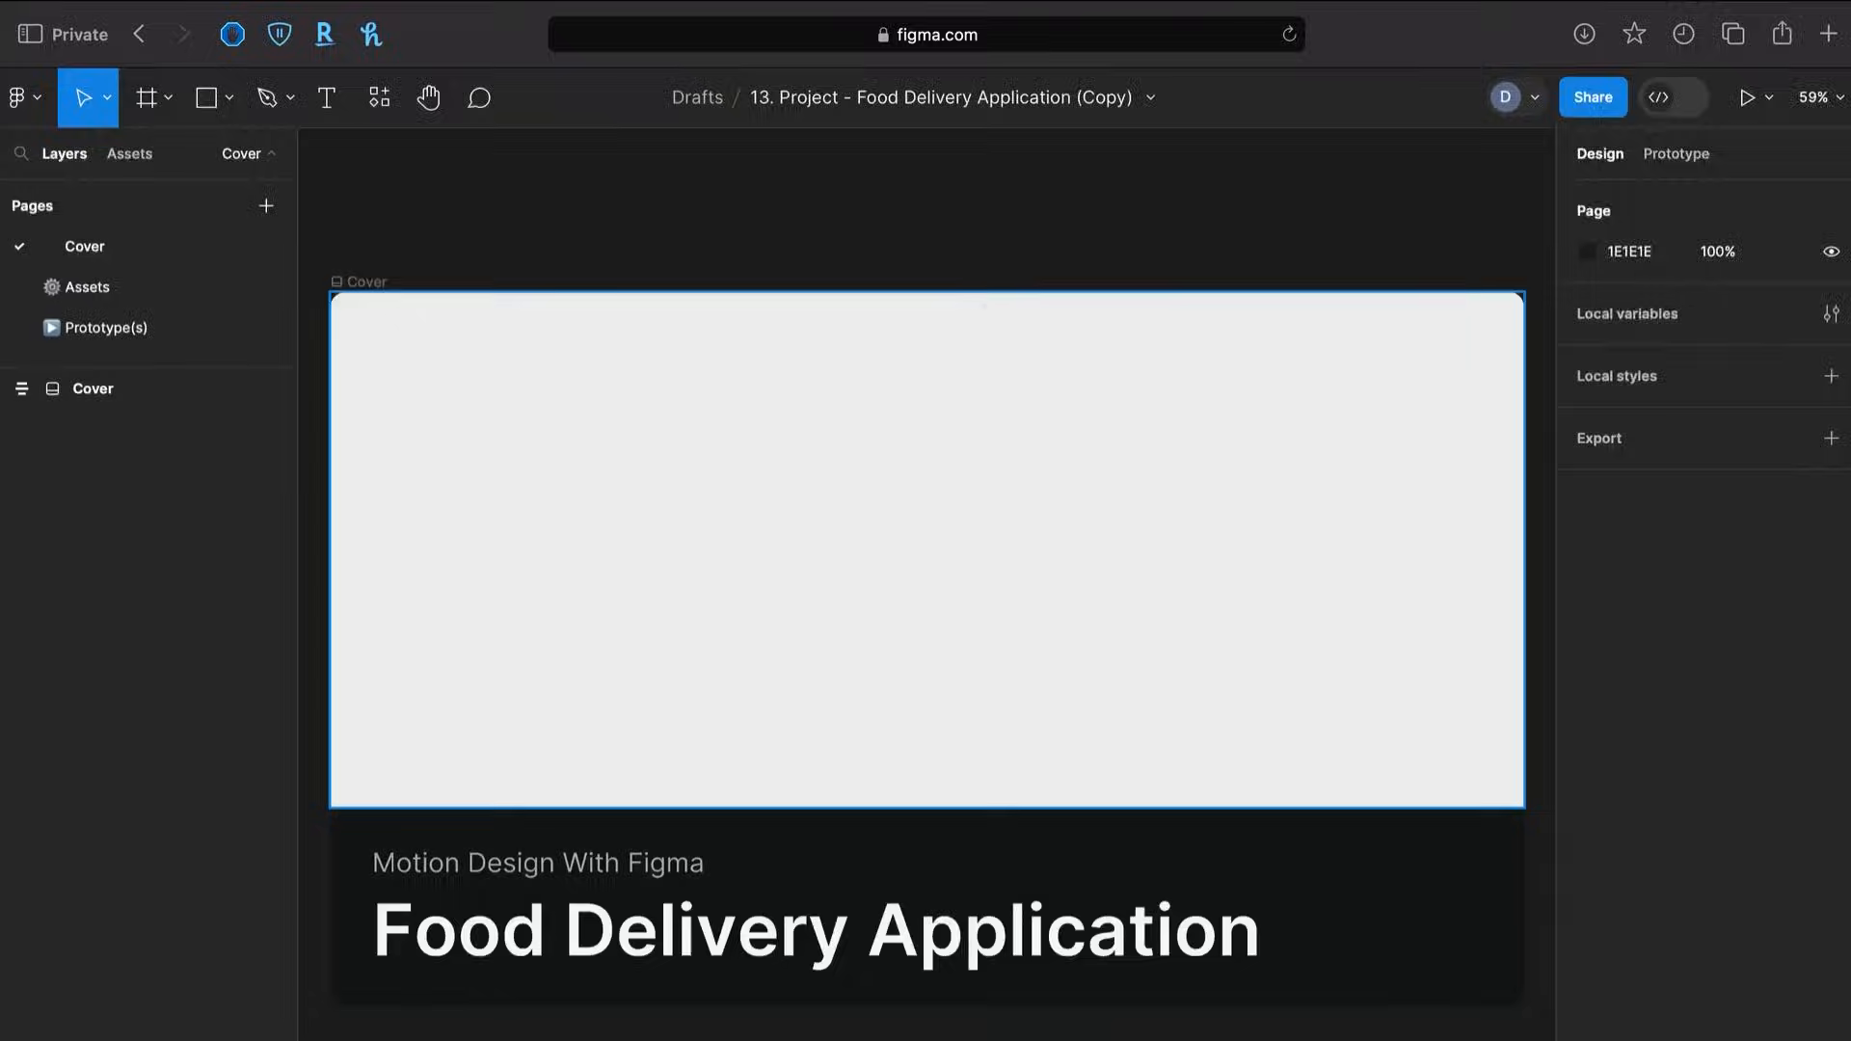
pyautogui.click(106, 328)
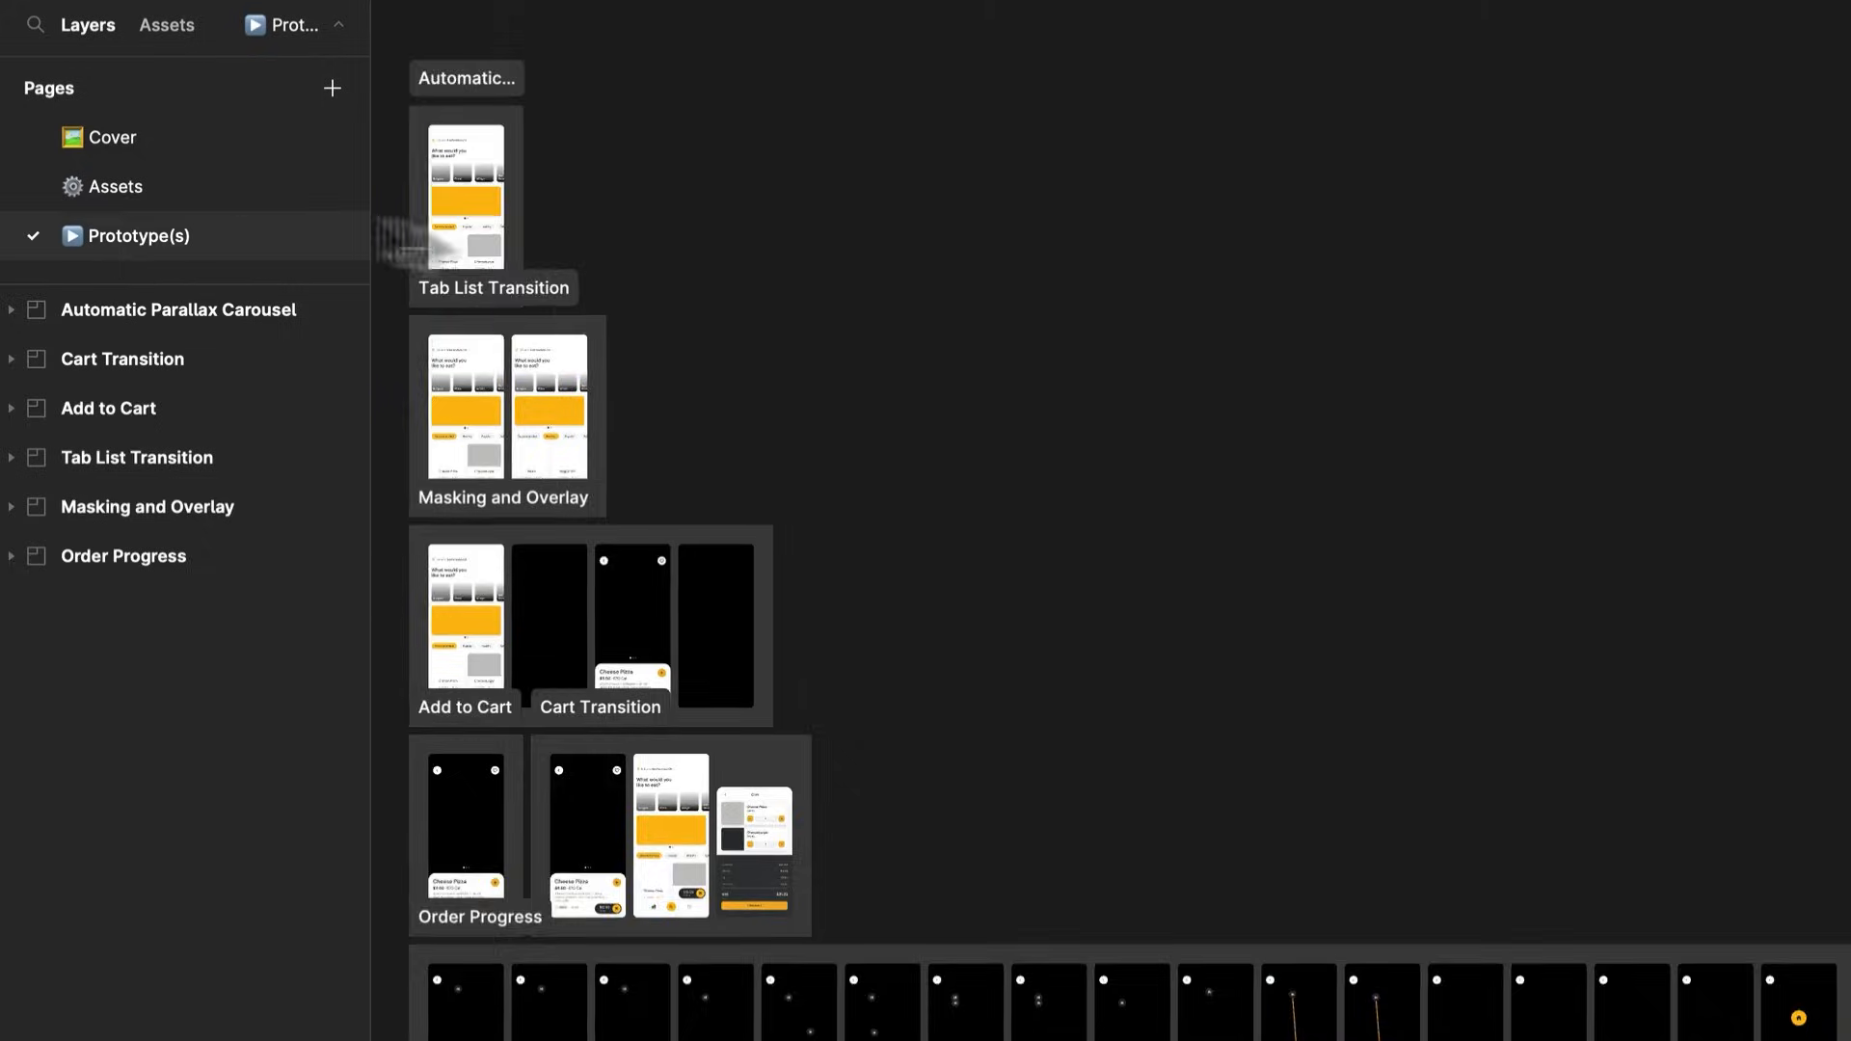
pyautogui.scroll(6, 542, 451)
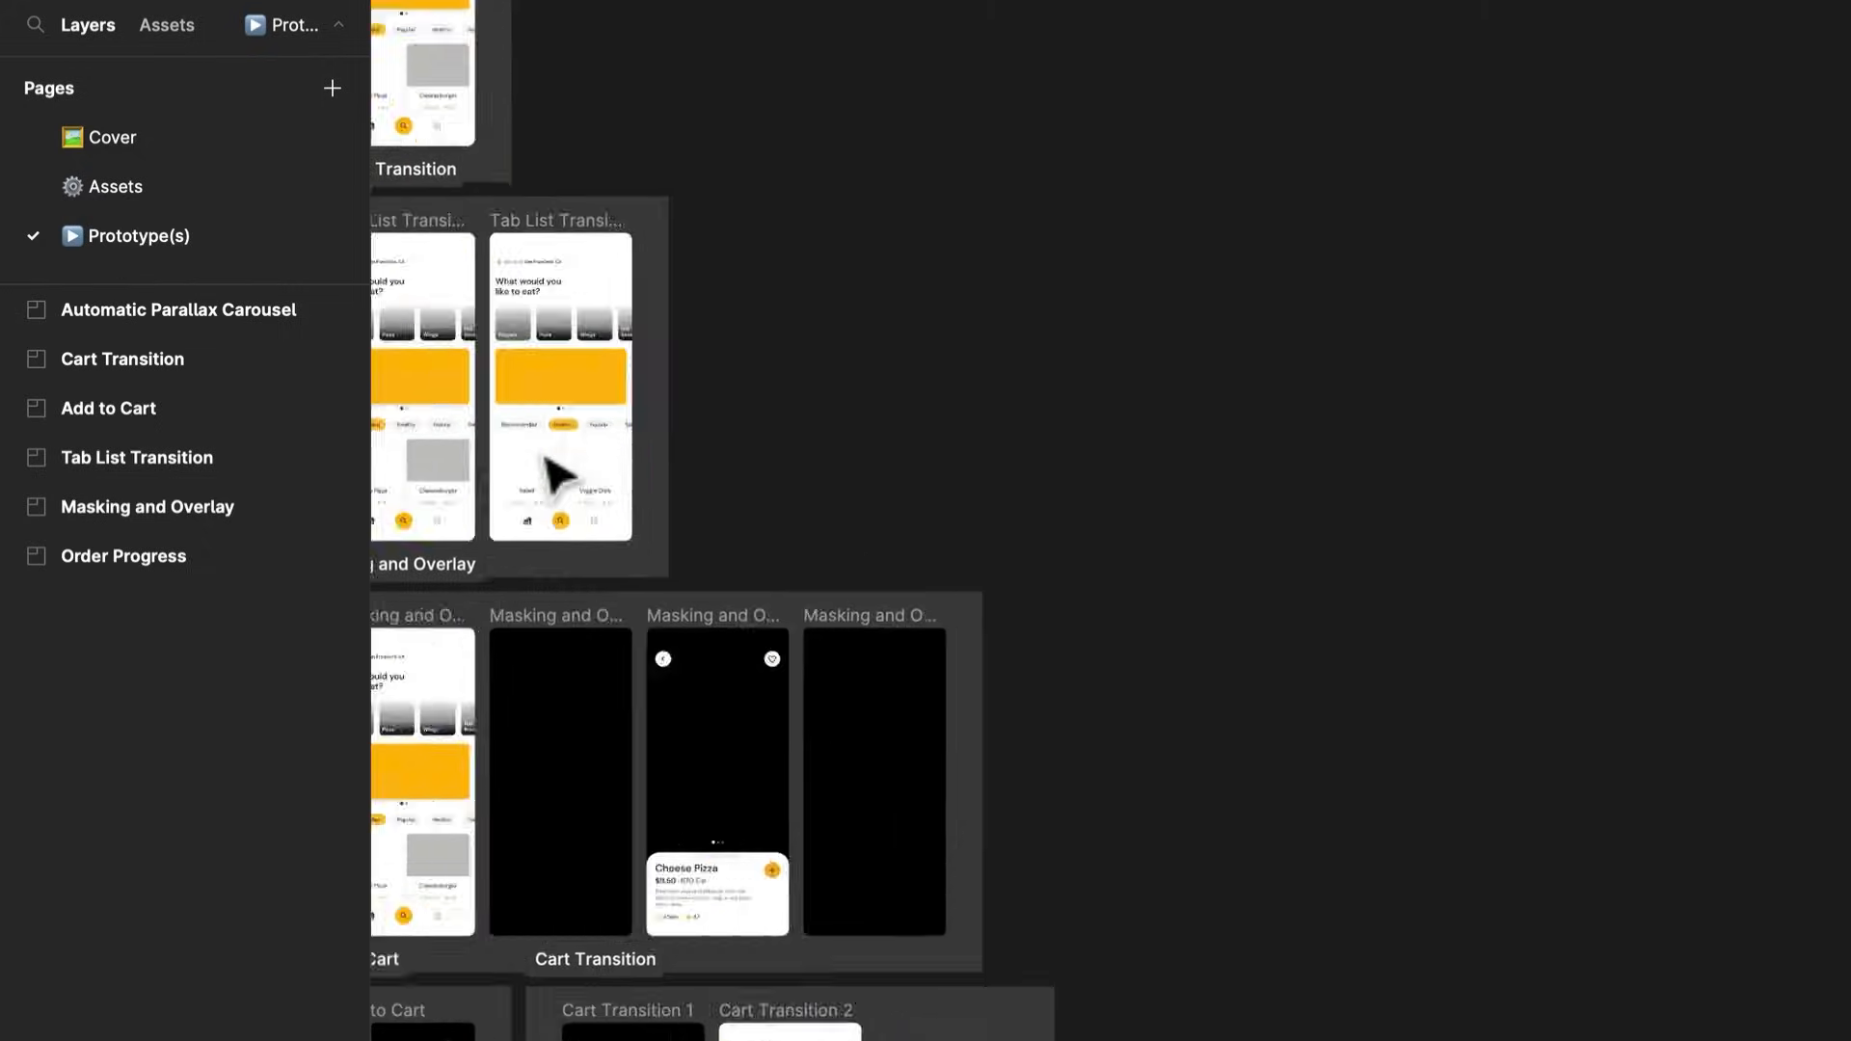
pyautogui.moveTo(544, 452); pyautogui.dragTo(1185, 593)
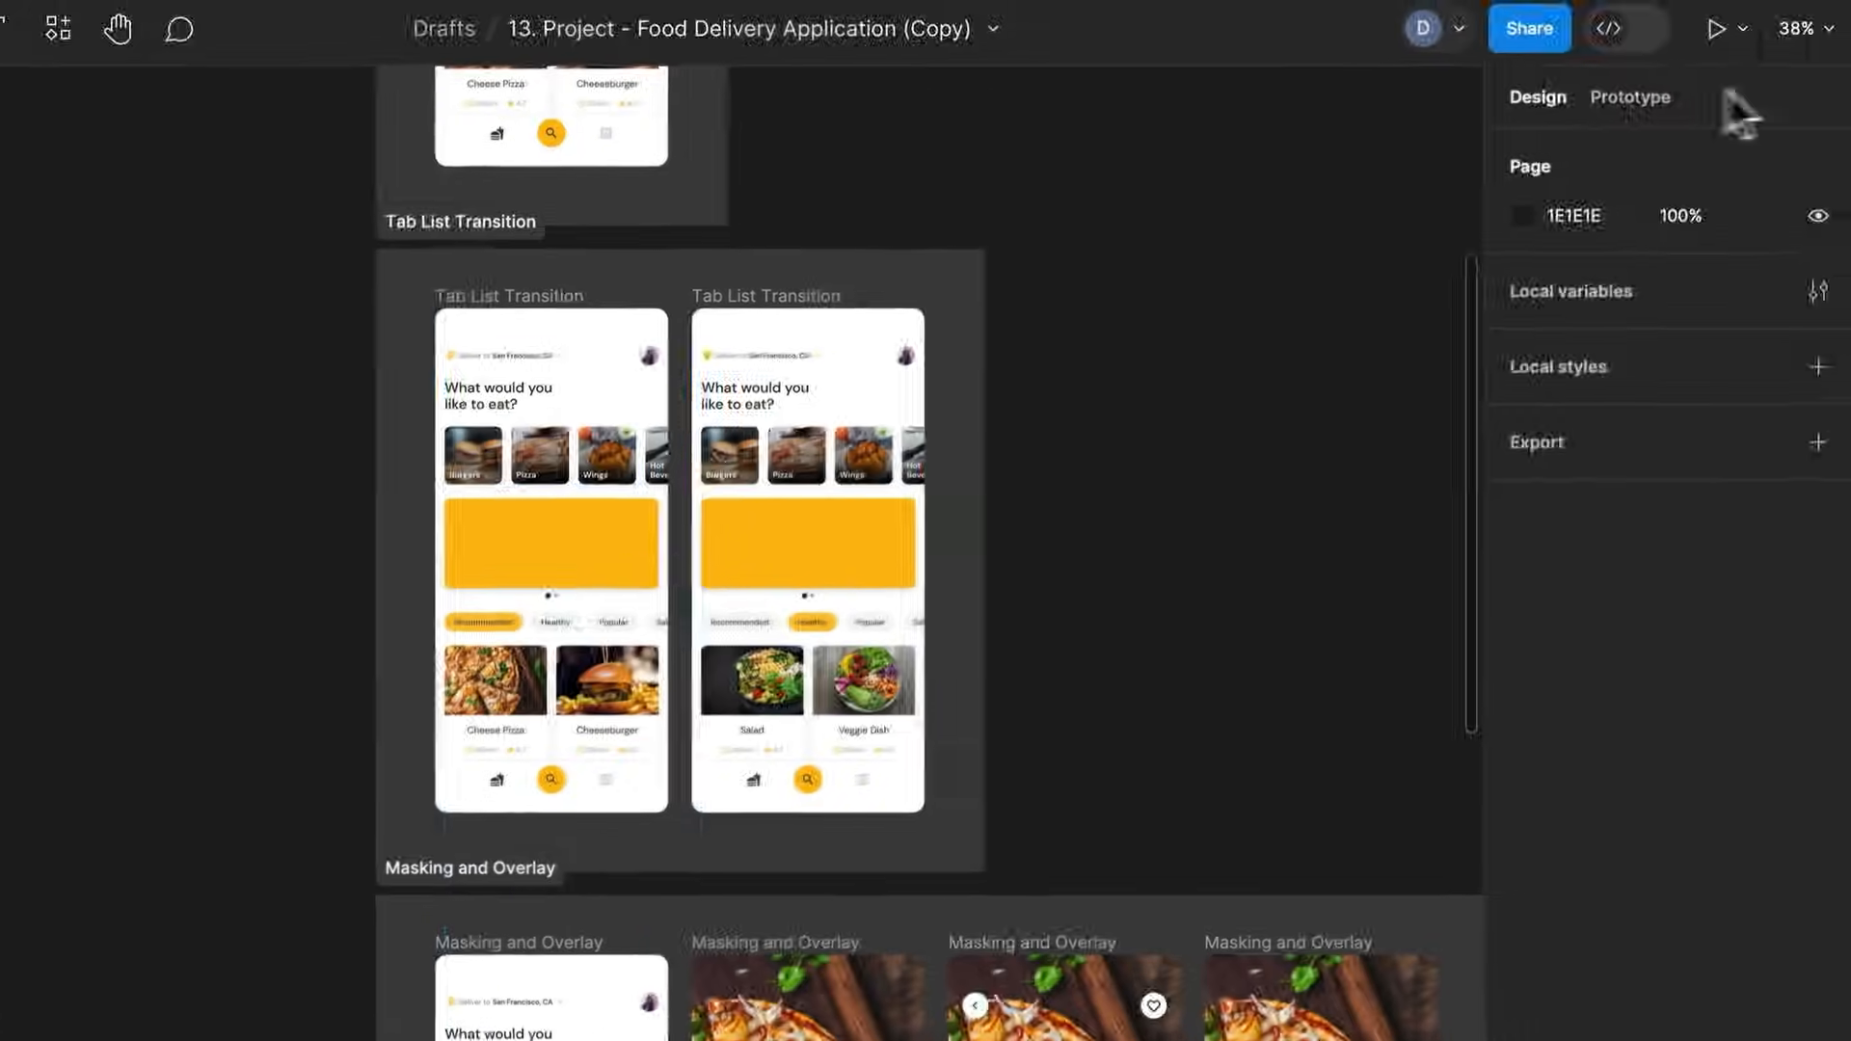
# Examine the page's flow starting points and connections, play the prototype to see its flow list, and return to the design file
pyautogui.click(1629, 98)
pyautogui.scroll(-6, 309, 549)
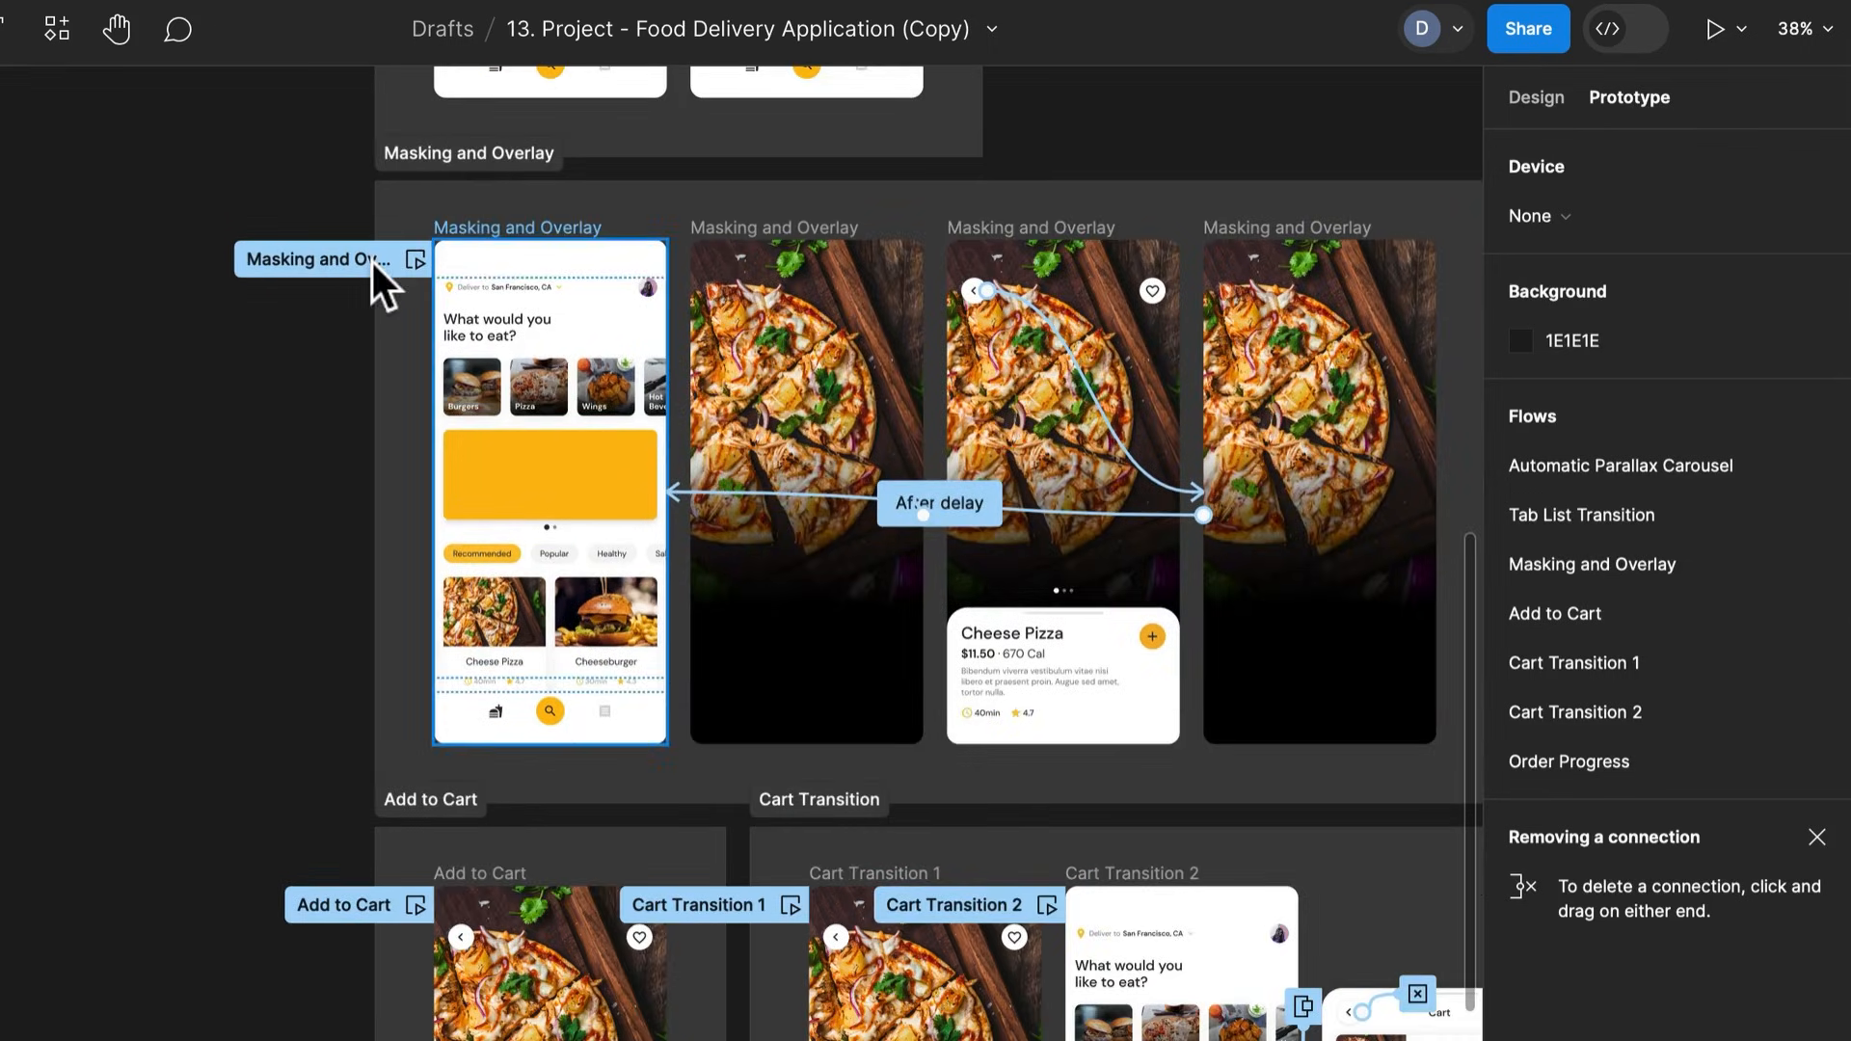
pyautogui.scroll(-3, 298, 897)
pyautogui.hscroll(2, 298, 896)
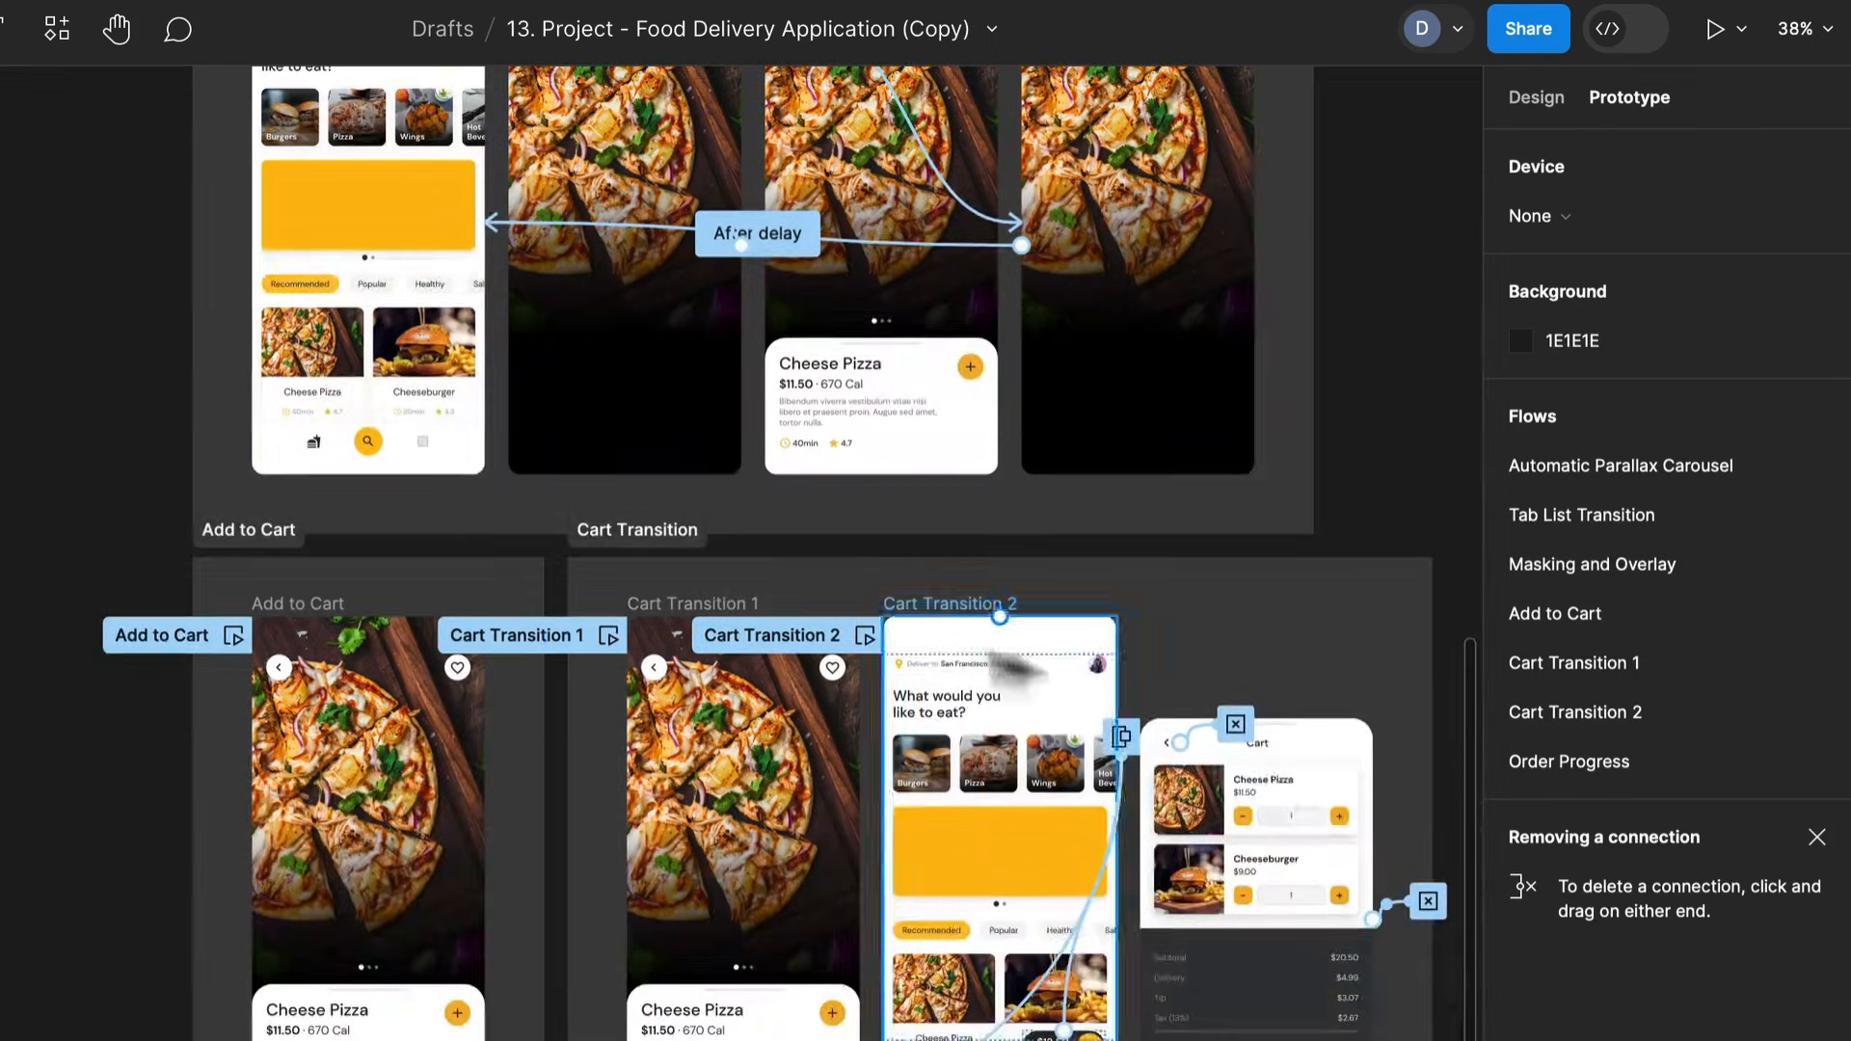
pyautogui.click(1717, 27)
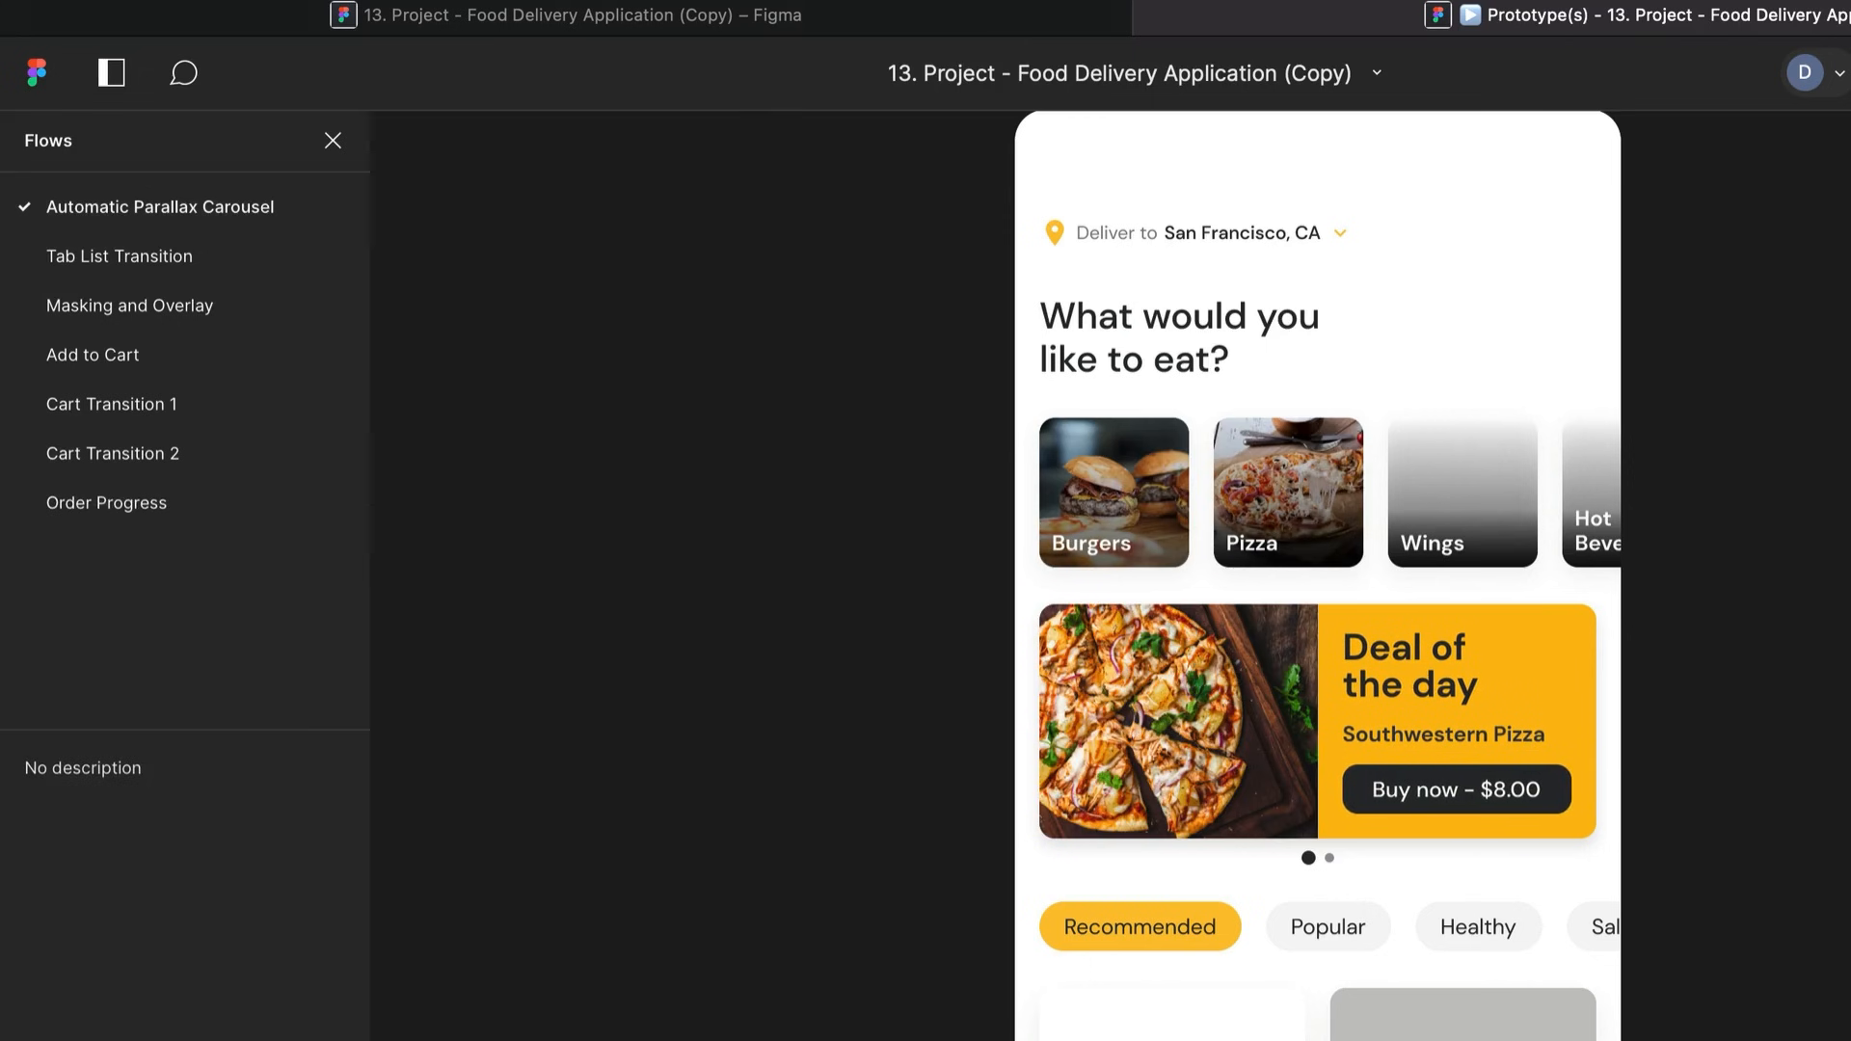
pyautogui.click(885, 16)
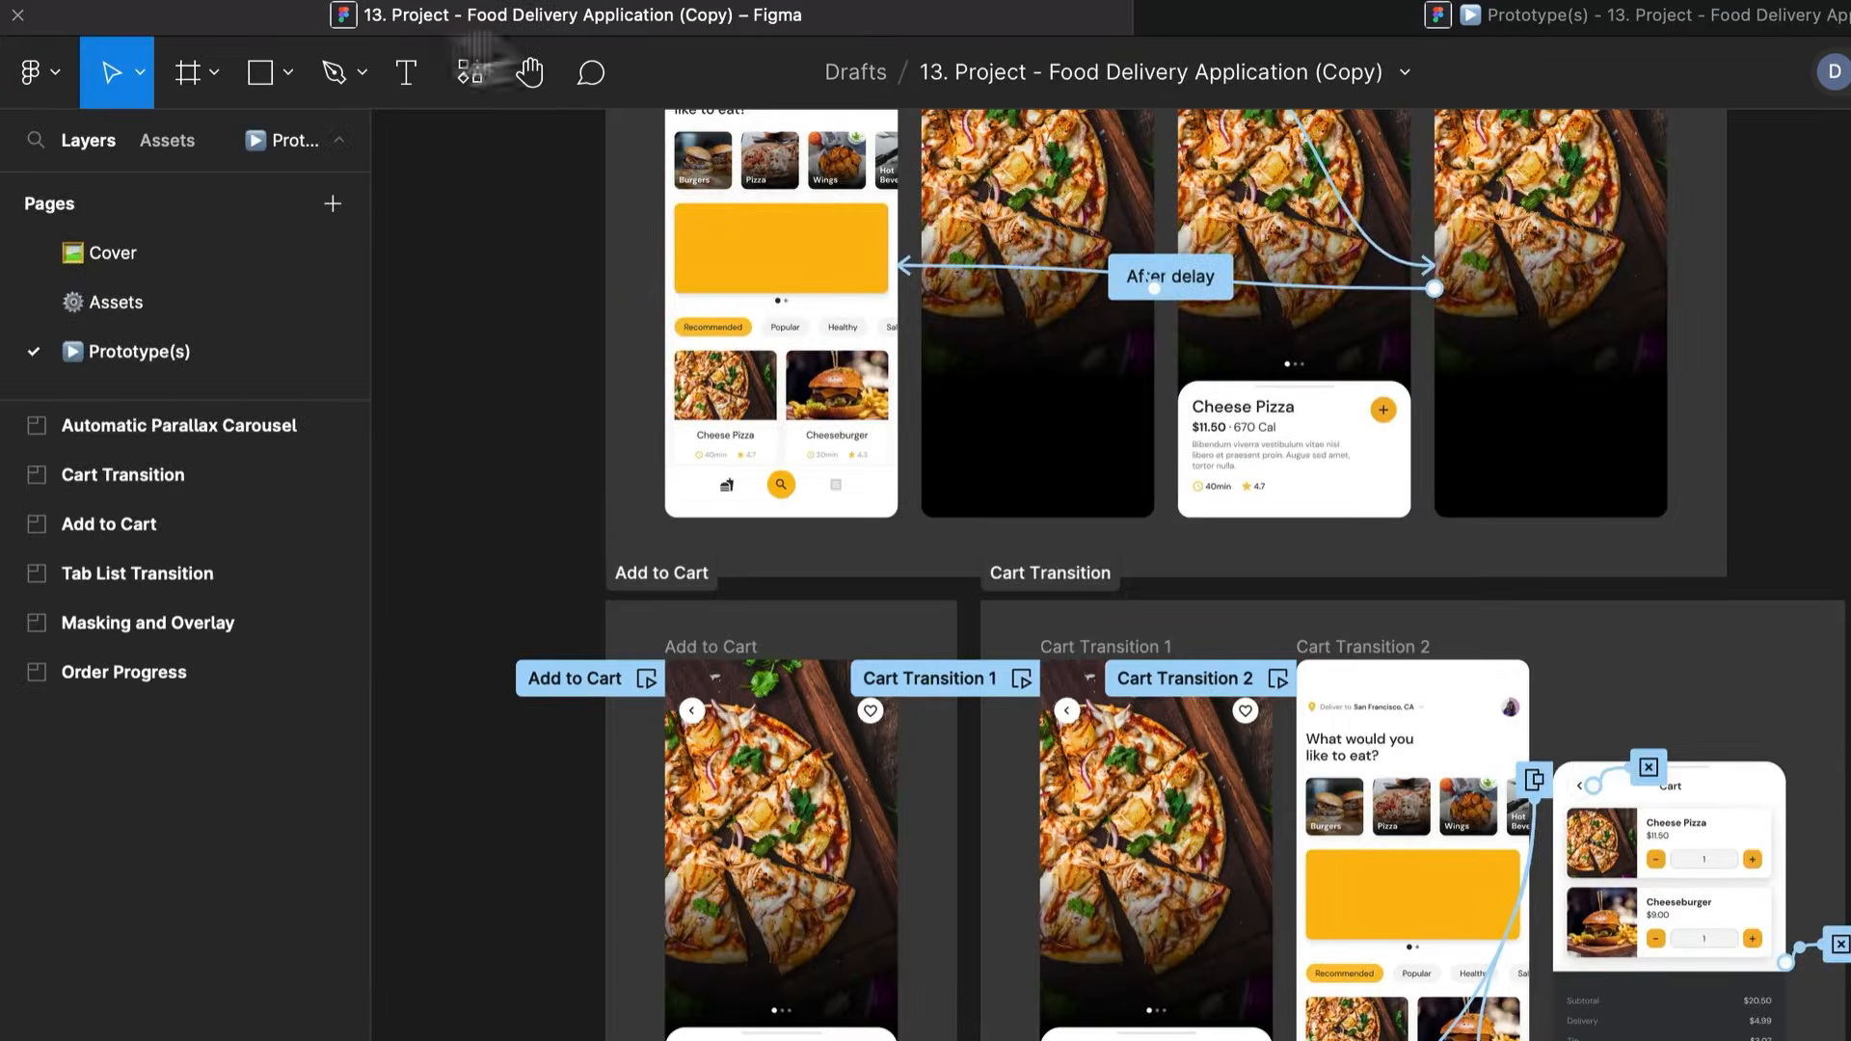
# Go back to the recent files and reopen the Test design file
pyautogui.click(29, 72)
pyautogui.click(79, 149)
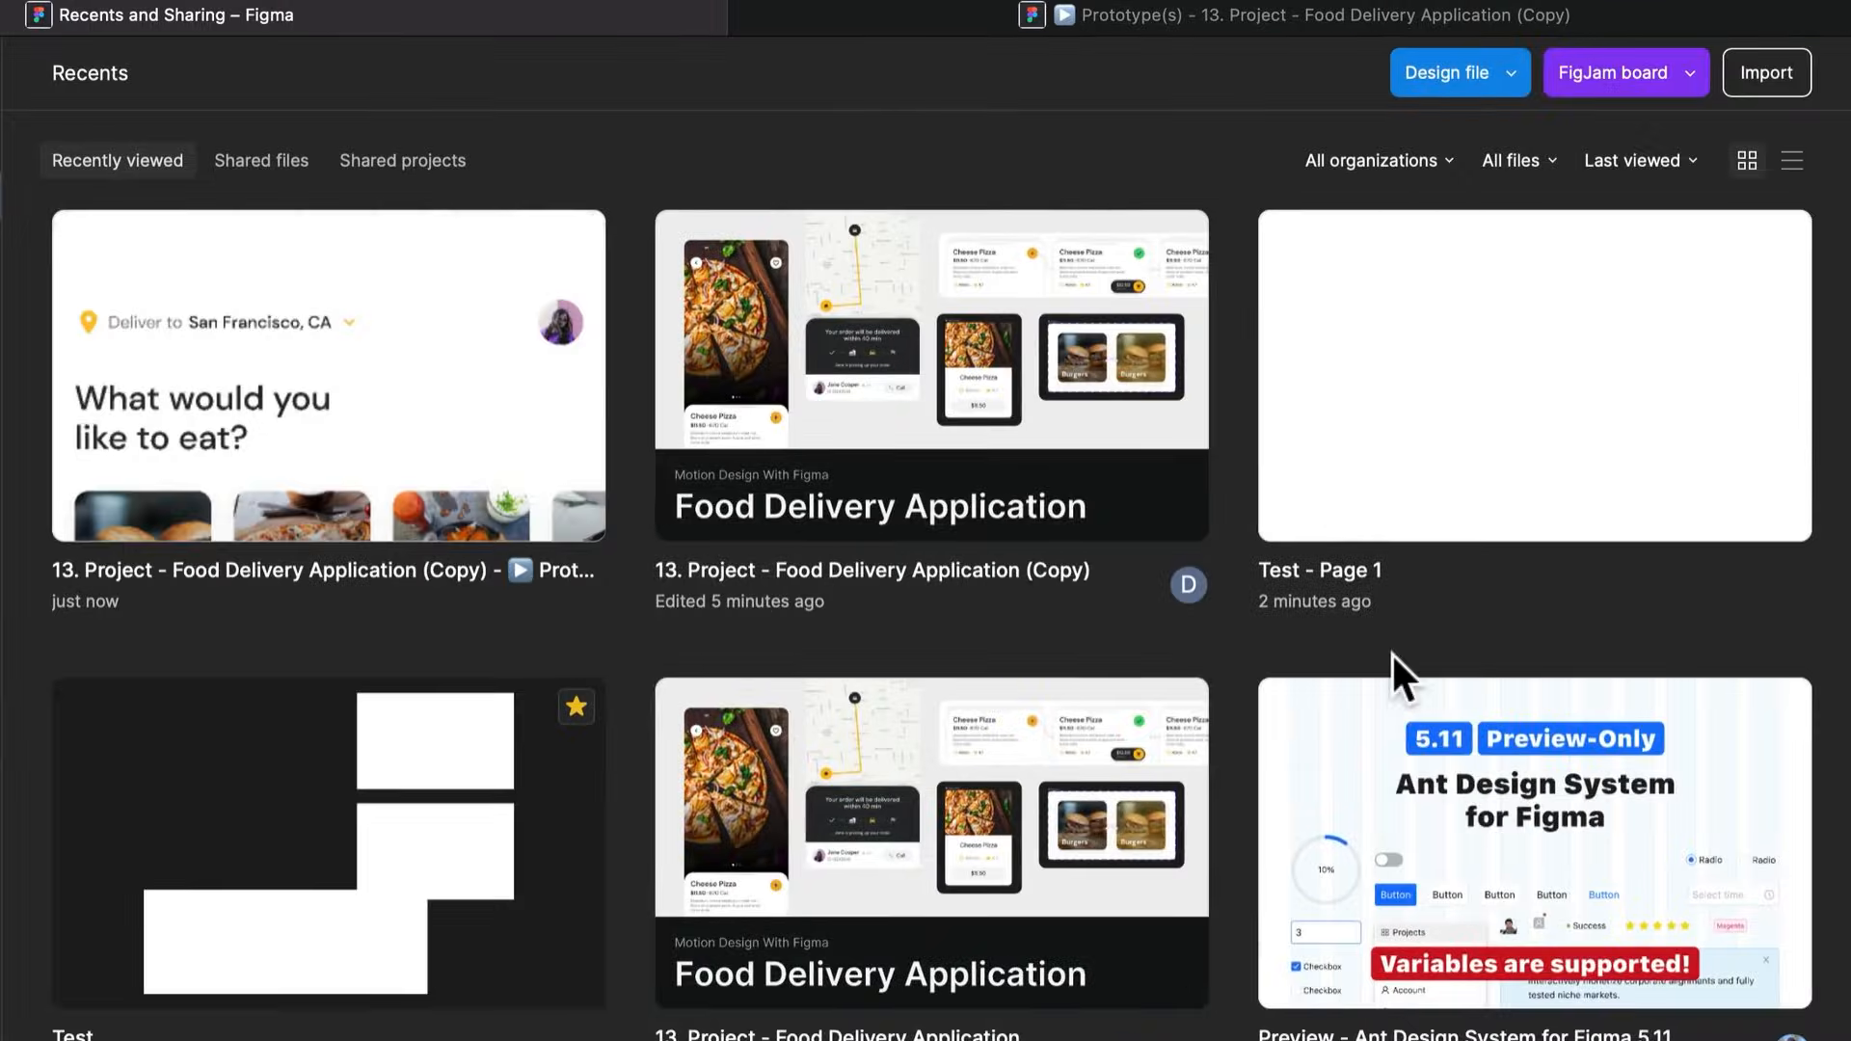
pyautogui.doubleClick(1680, 434)
pyautogui.scroll(-1, 537, 665)
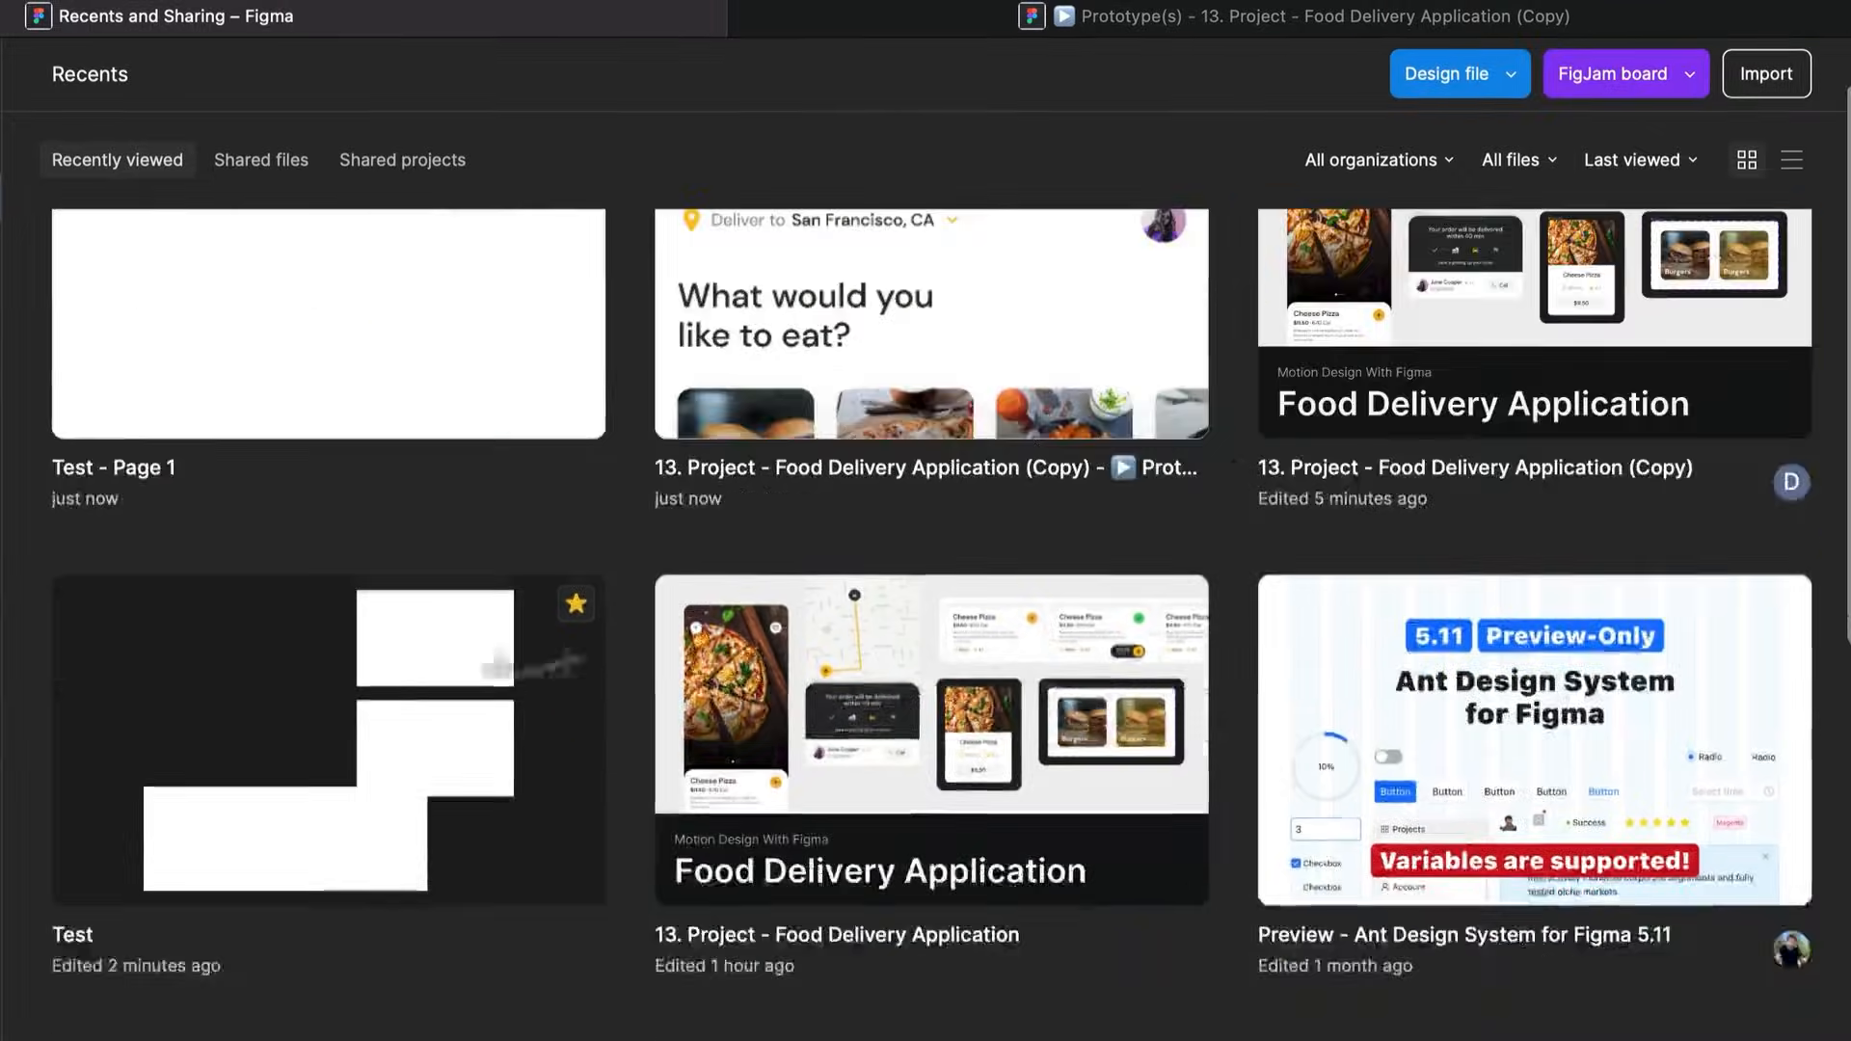
pyautogui.doubleClick(371, 677)
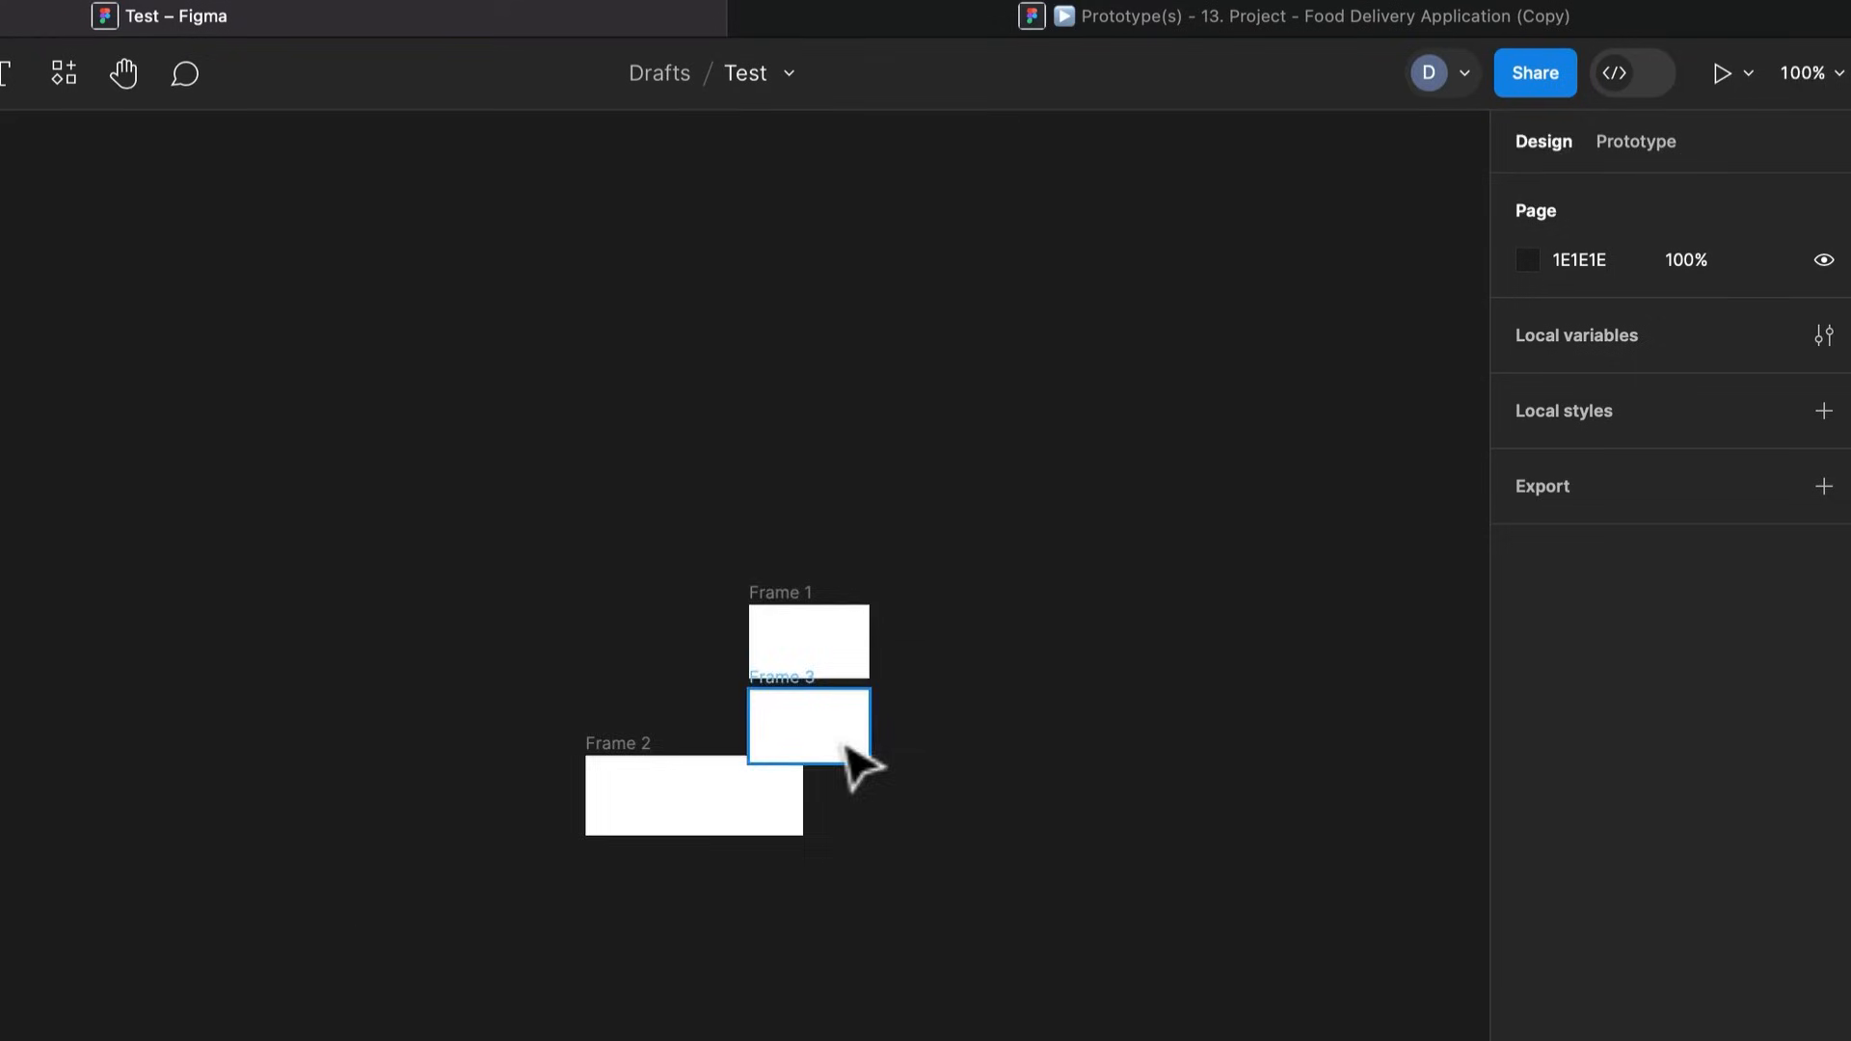
# Move Frame 2 directly below Frame 3, clear of the other frames, and show its prototype settings
pyautogui.scroll(5, 848, 756)
pyautogui.moveTo(529, 873); pyautogui.dragTo(849, 929)
pyautogui.click(1636, 145)
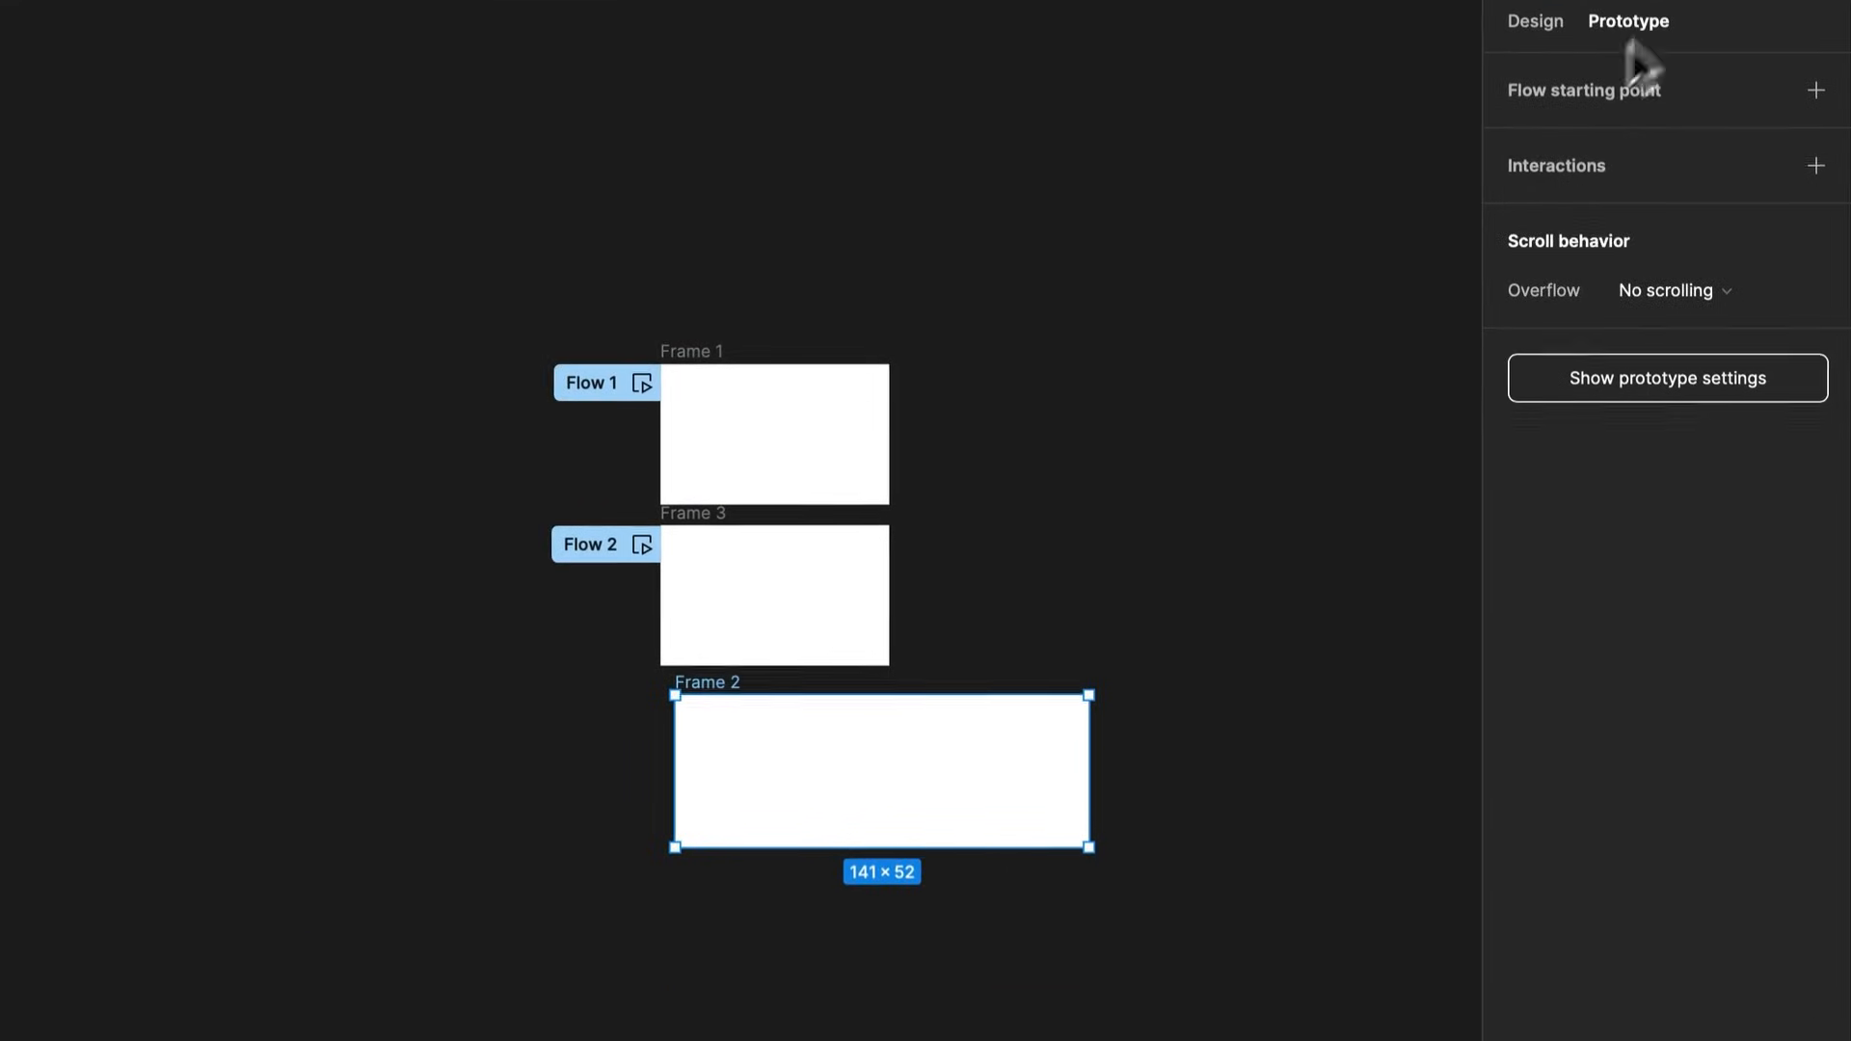
# Add an On tap interaction to Frame 1 that navigates to Frame 3
pyautogui.scroll(7, 741, 410)
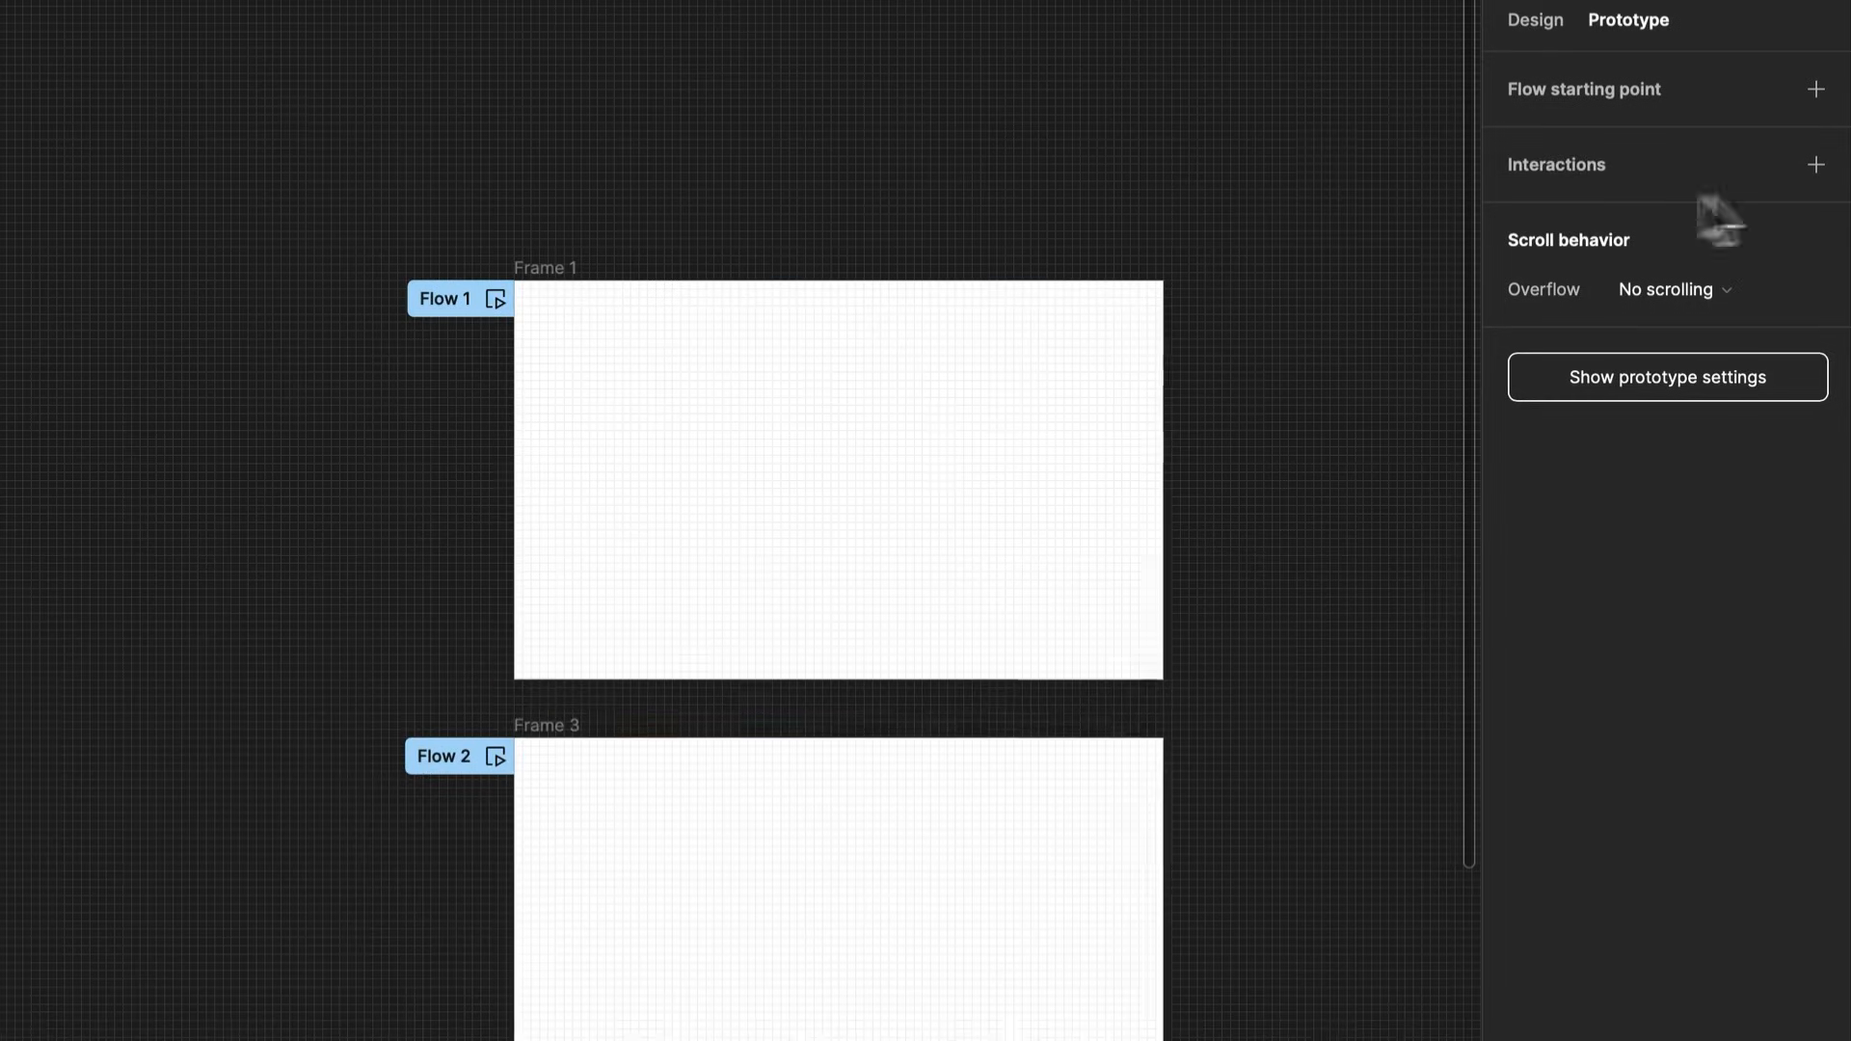
pyautogui.click(1817, 154)
pyautogui.click(710, 488)
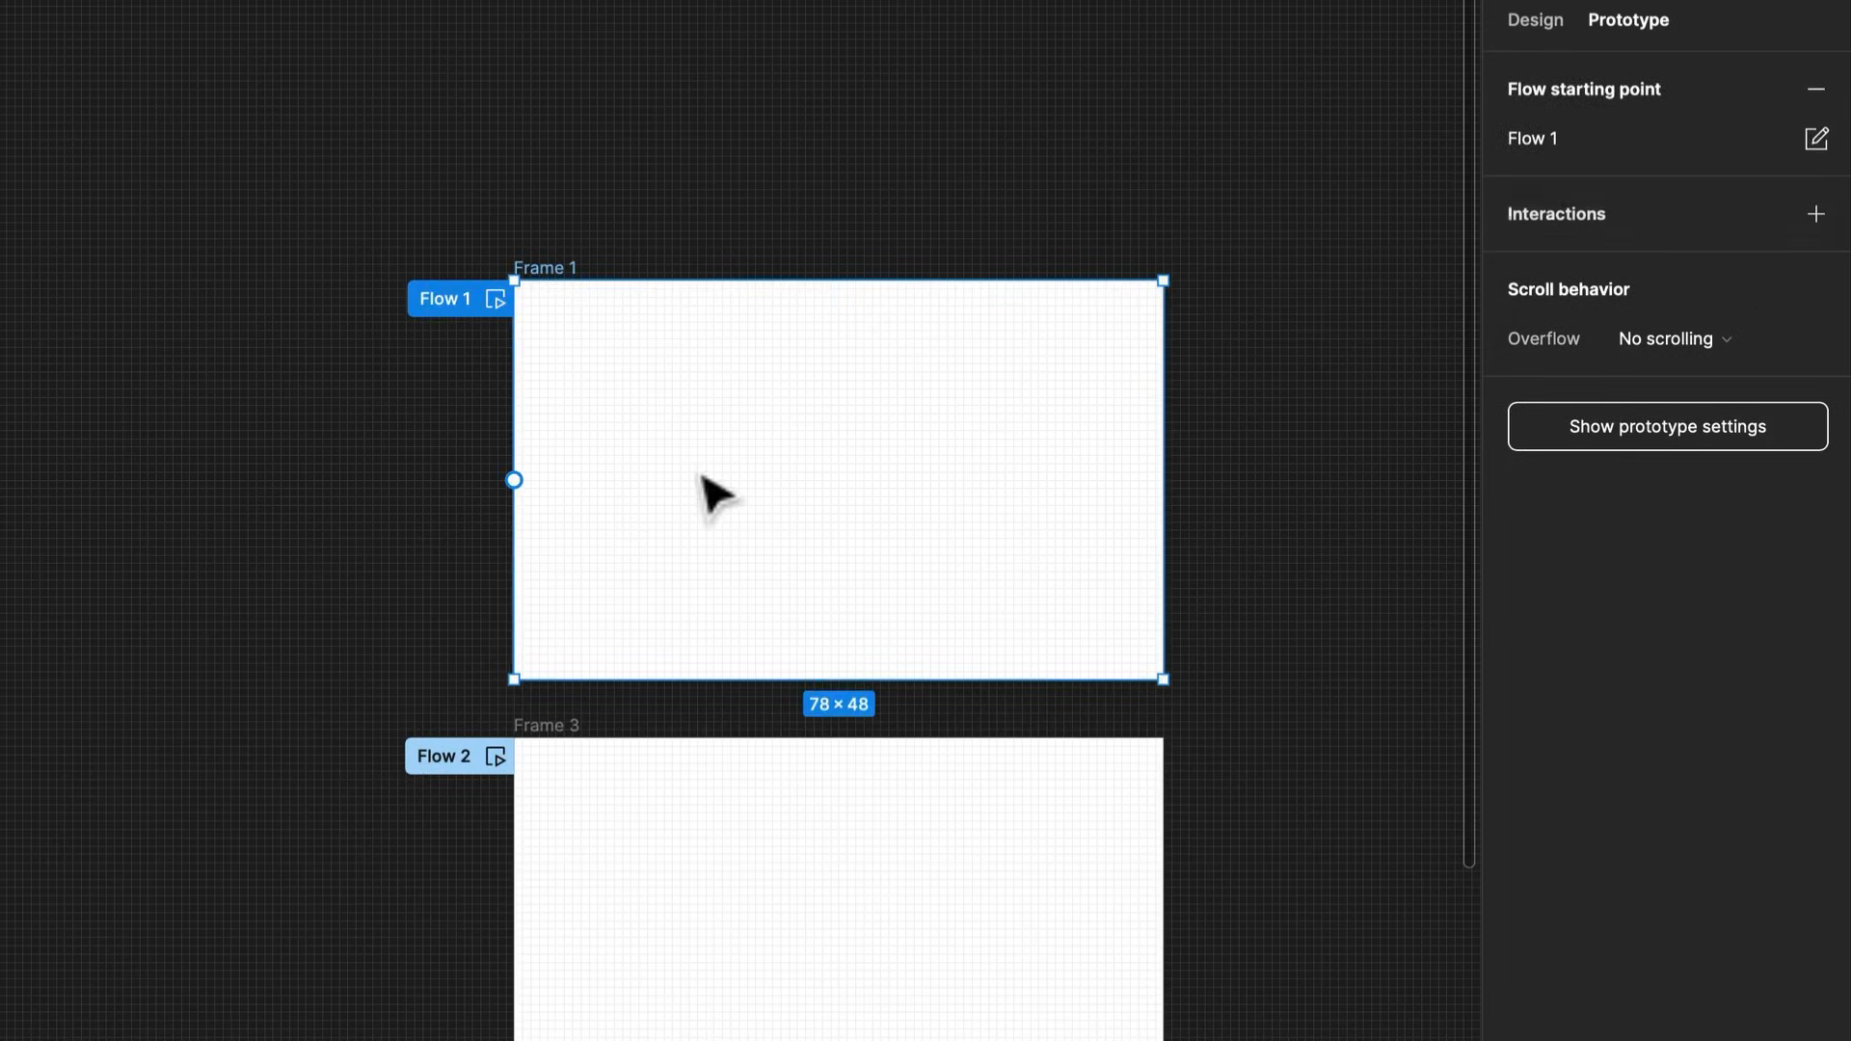
pyautogui.click(1816, 213)
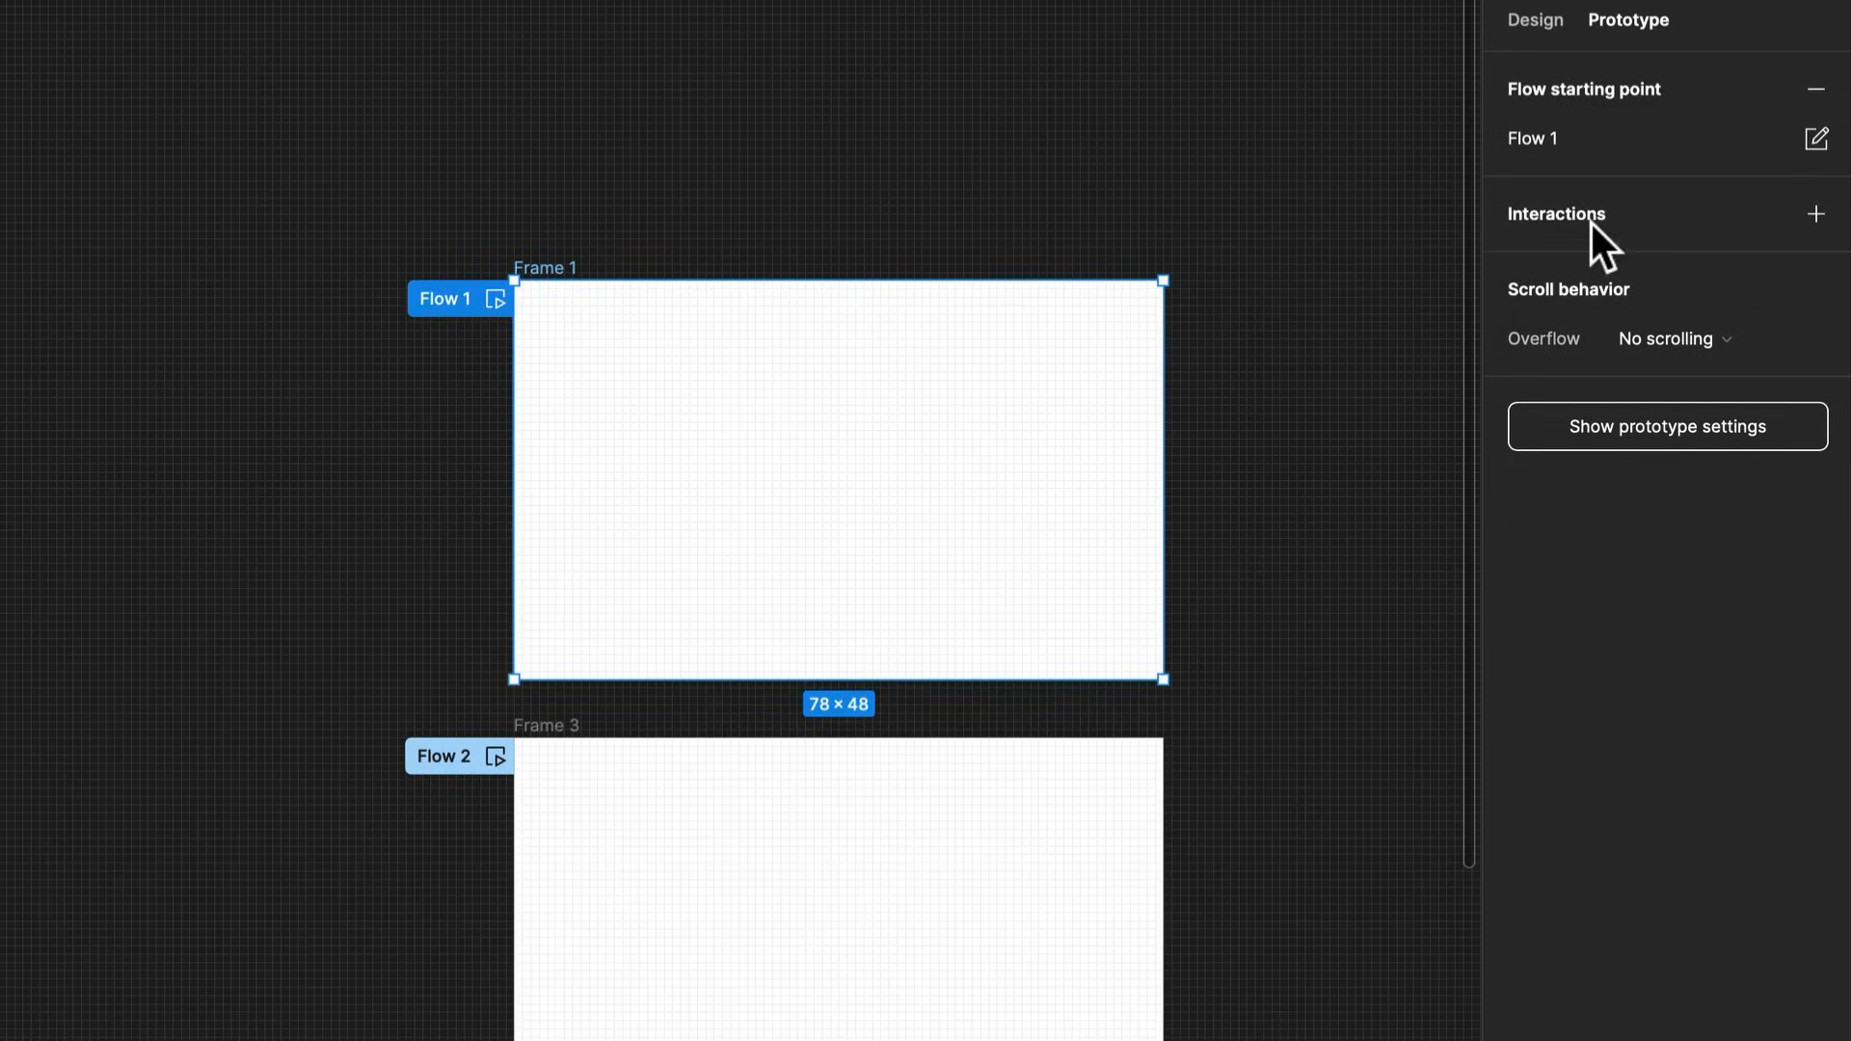
pyautogui.click(1217, 328)
pyautogui.click(1217, 393)
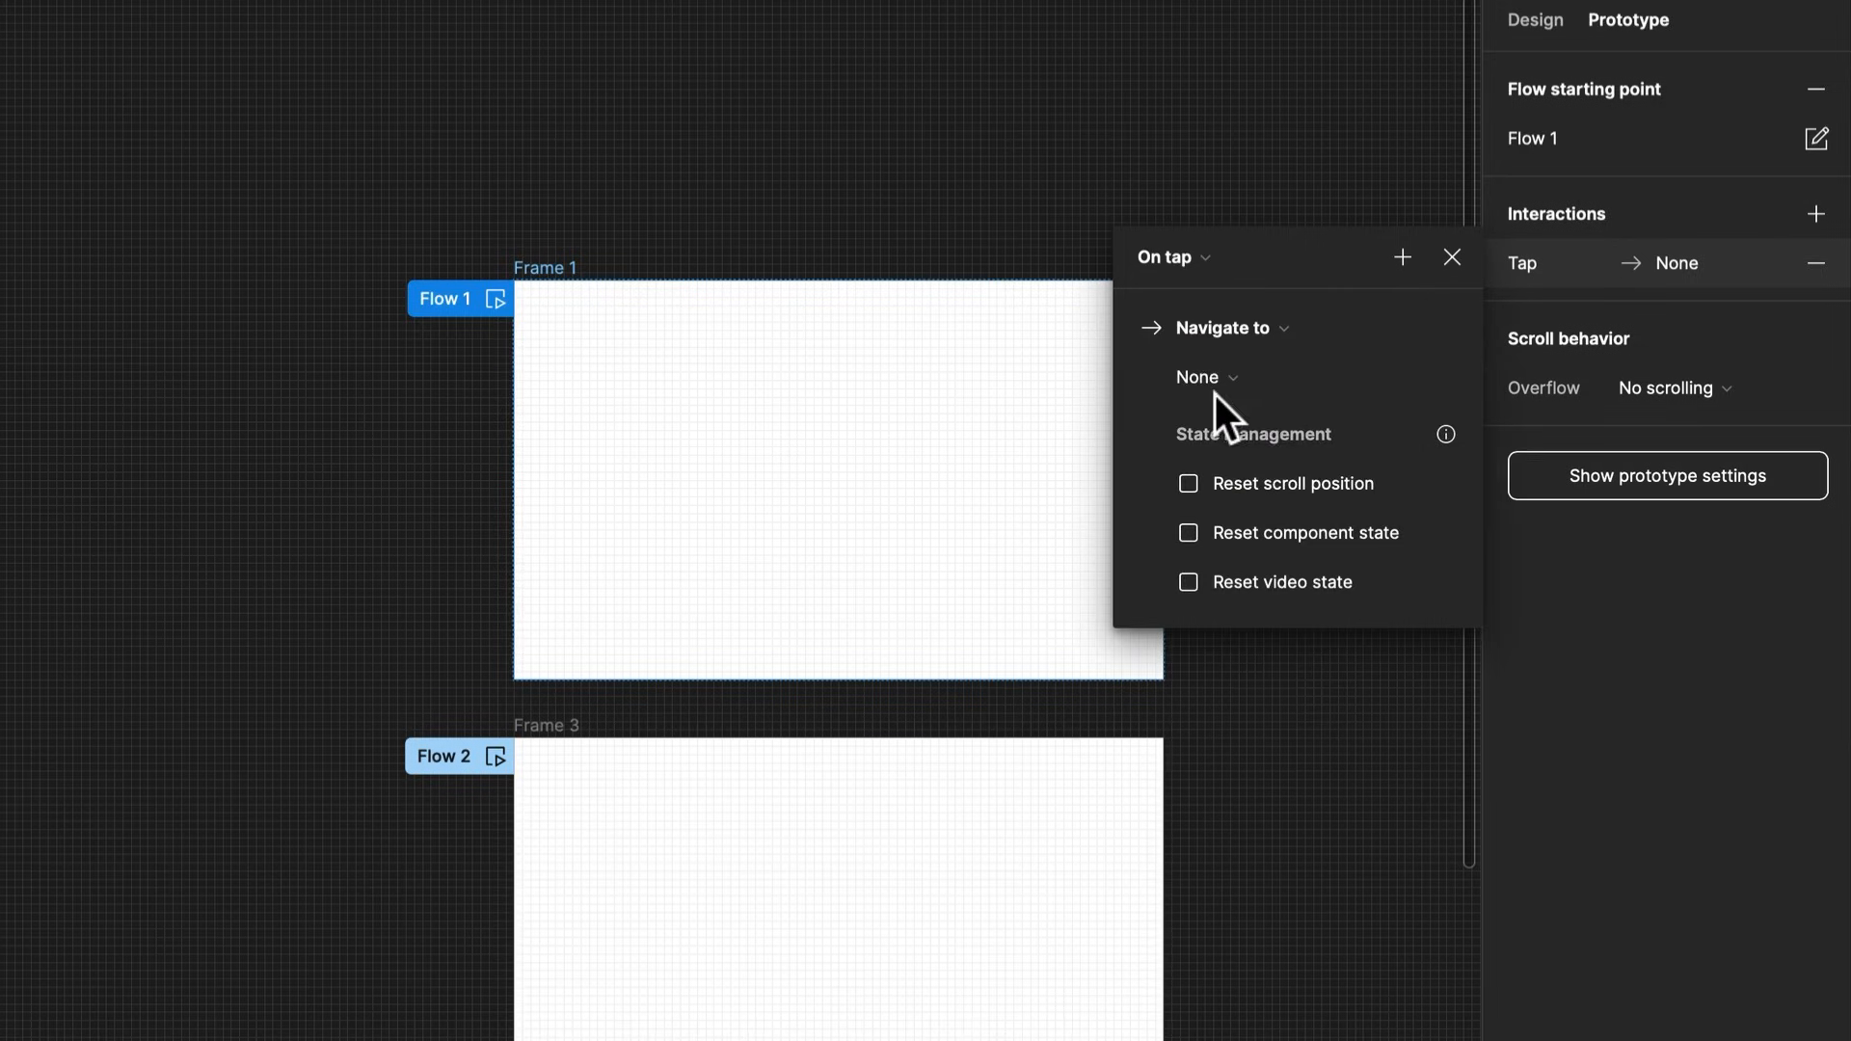
pyautogui.click(1258, 380)
pyautogui.click(1261, 399)
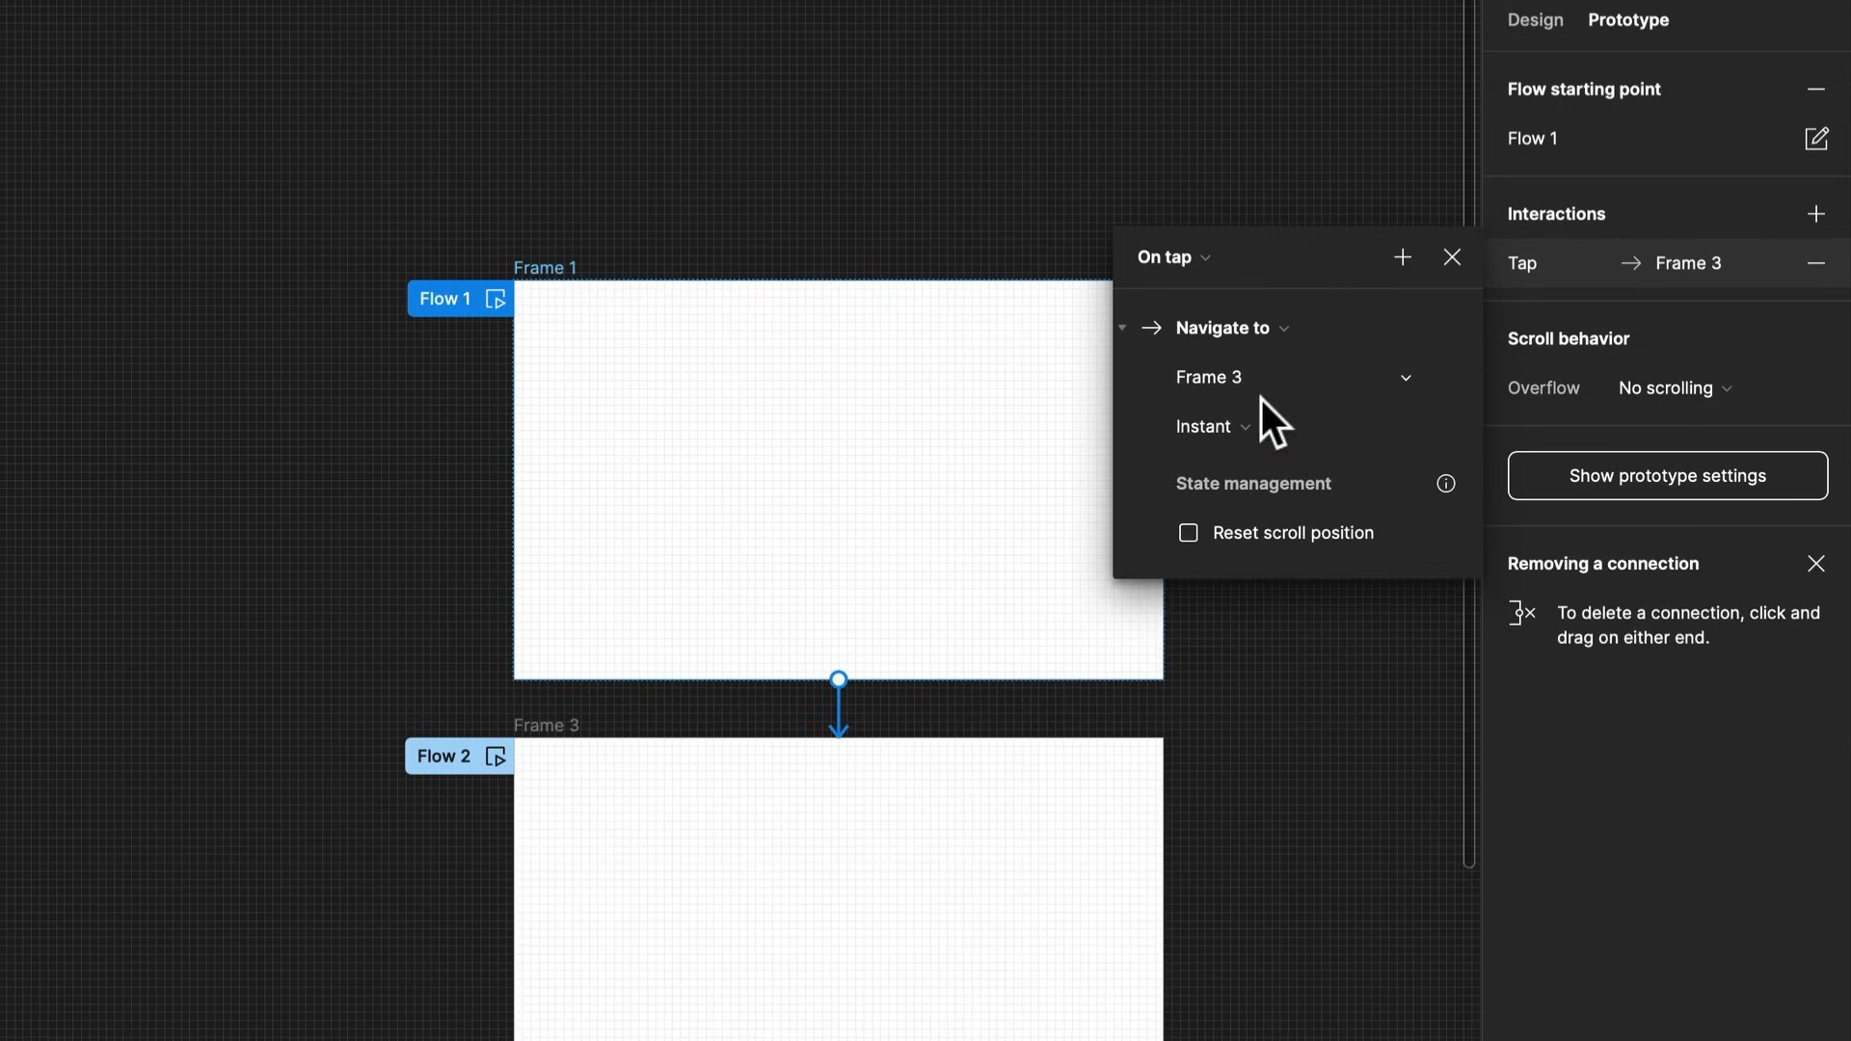
# Clear all existing frames from the page and draw a new frame of about 95 × 73 in the canvas's upper area
pyautogui.click(445, 754)
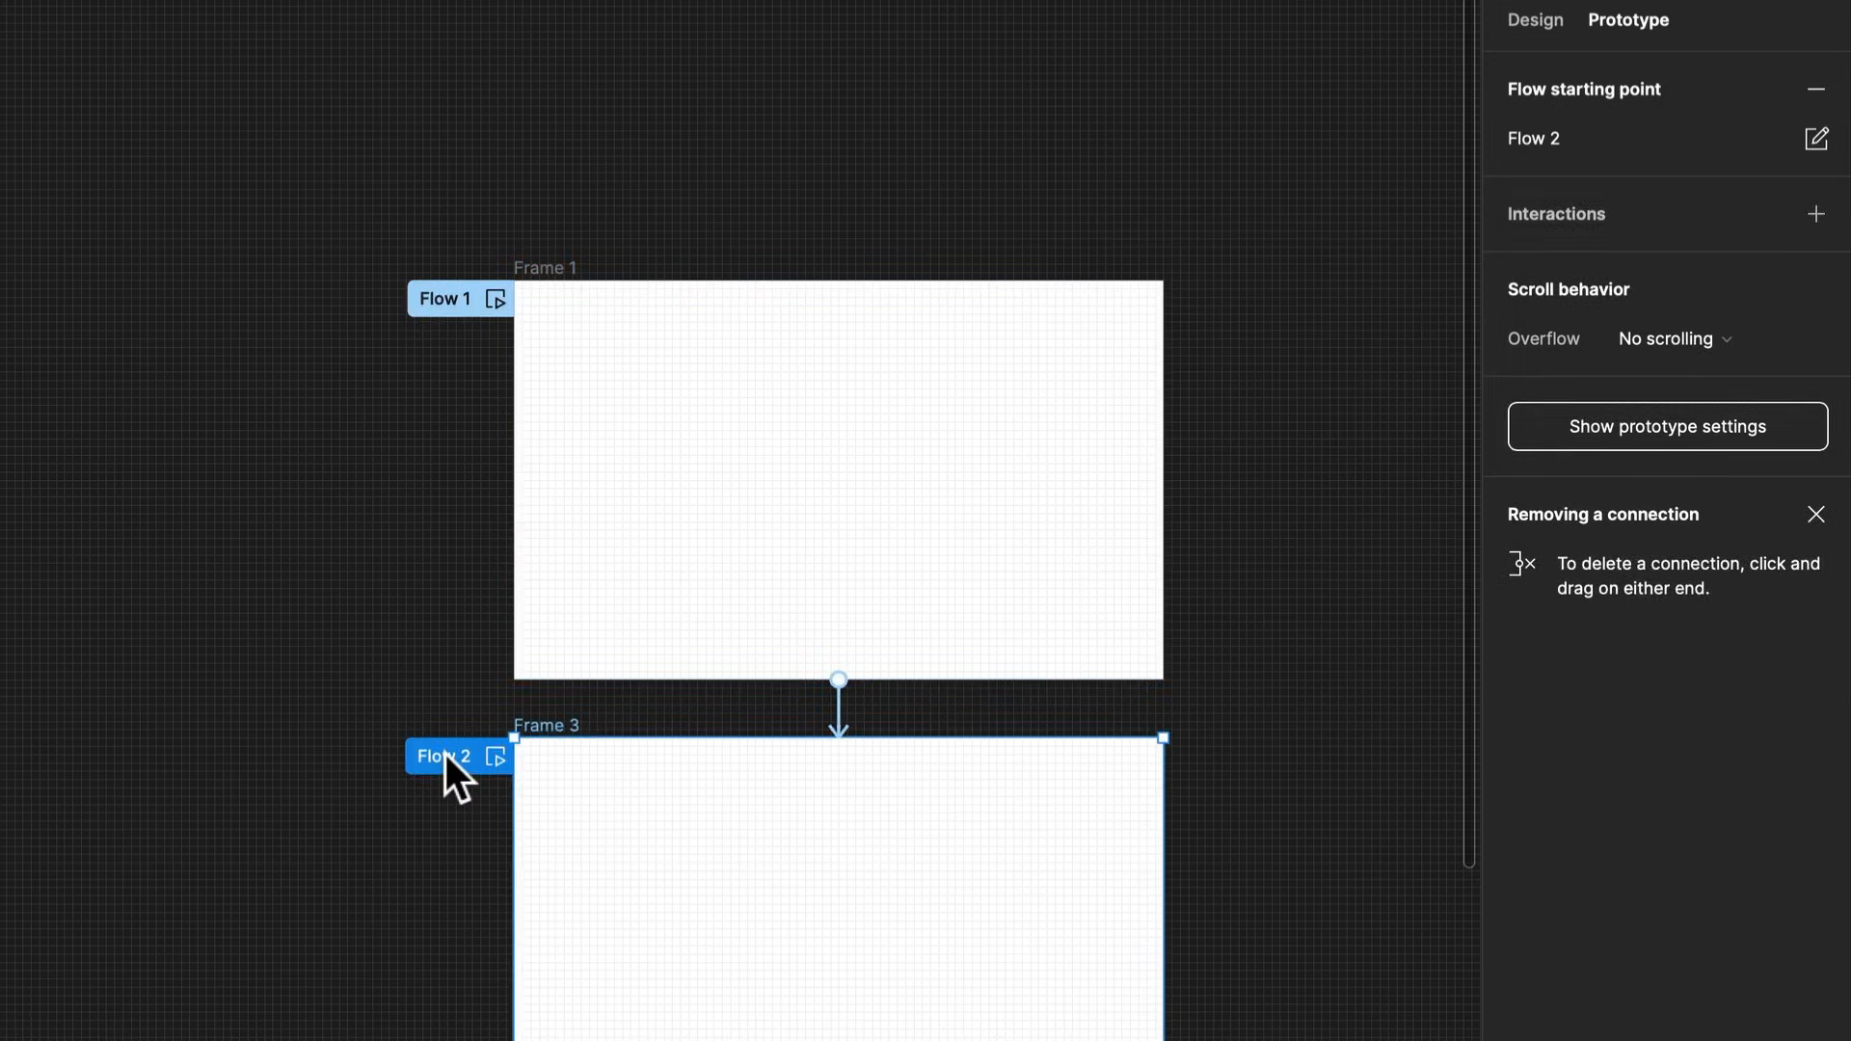
pyautogui.press('Delete')
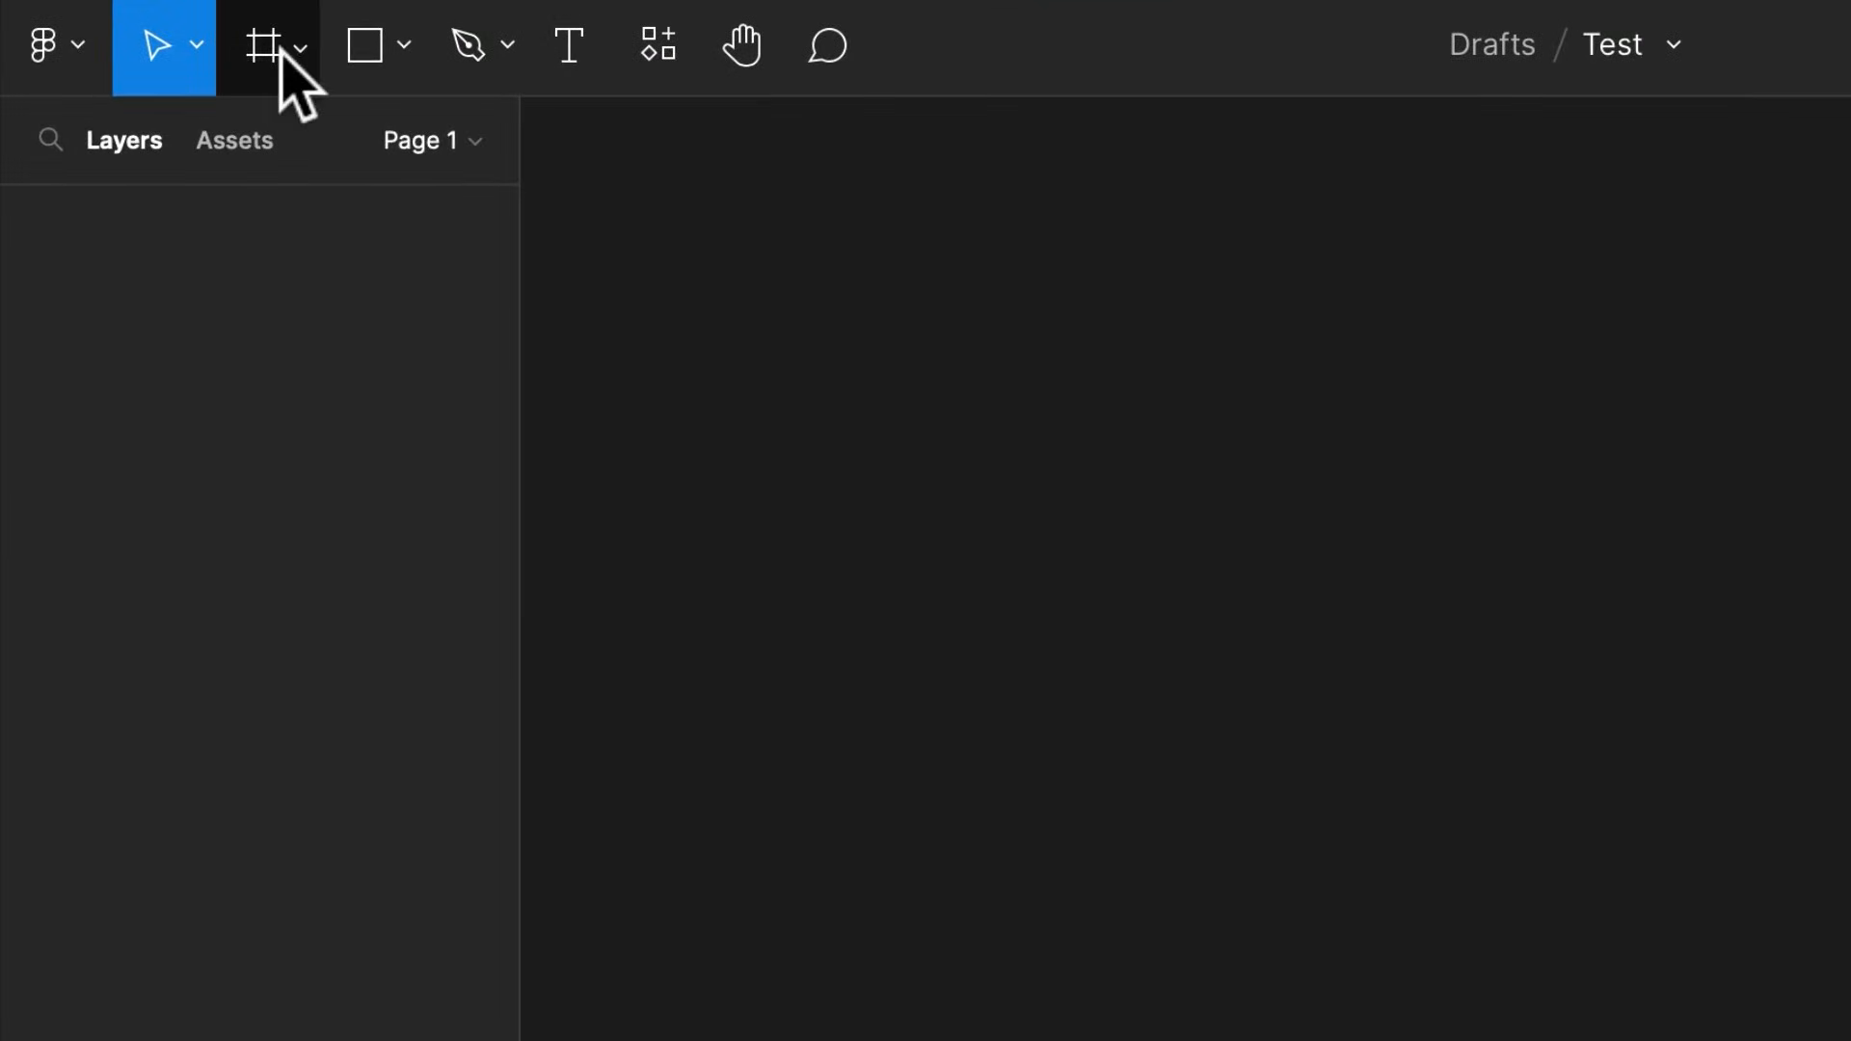
pyautogui.click(281, 56)
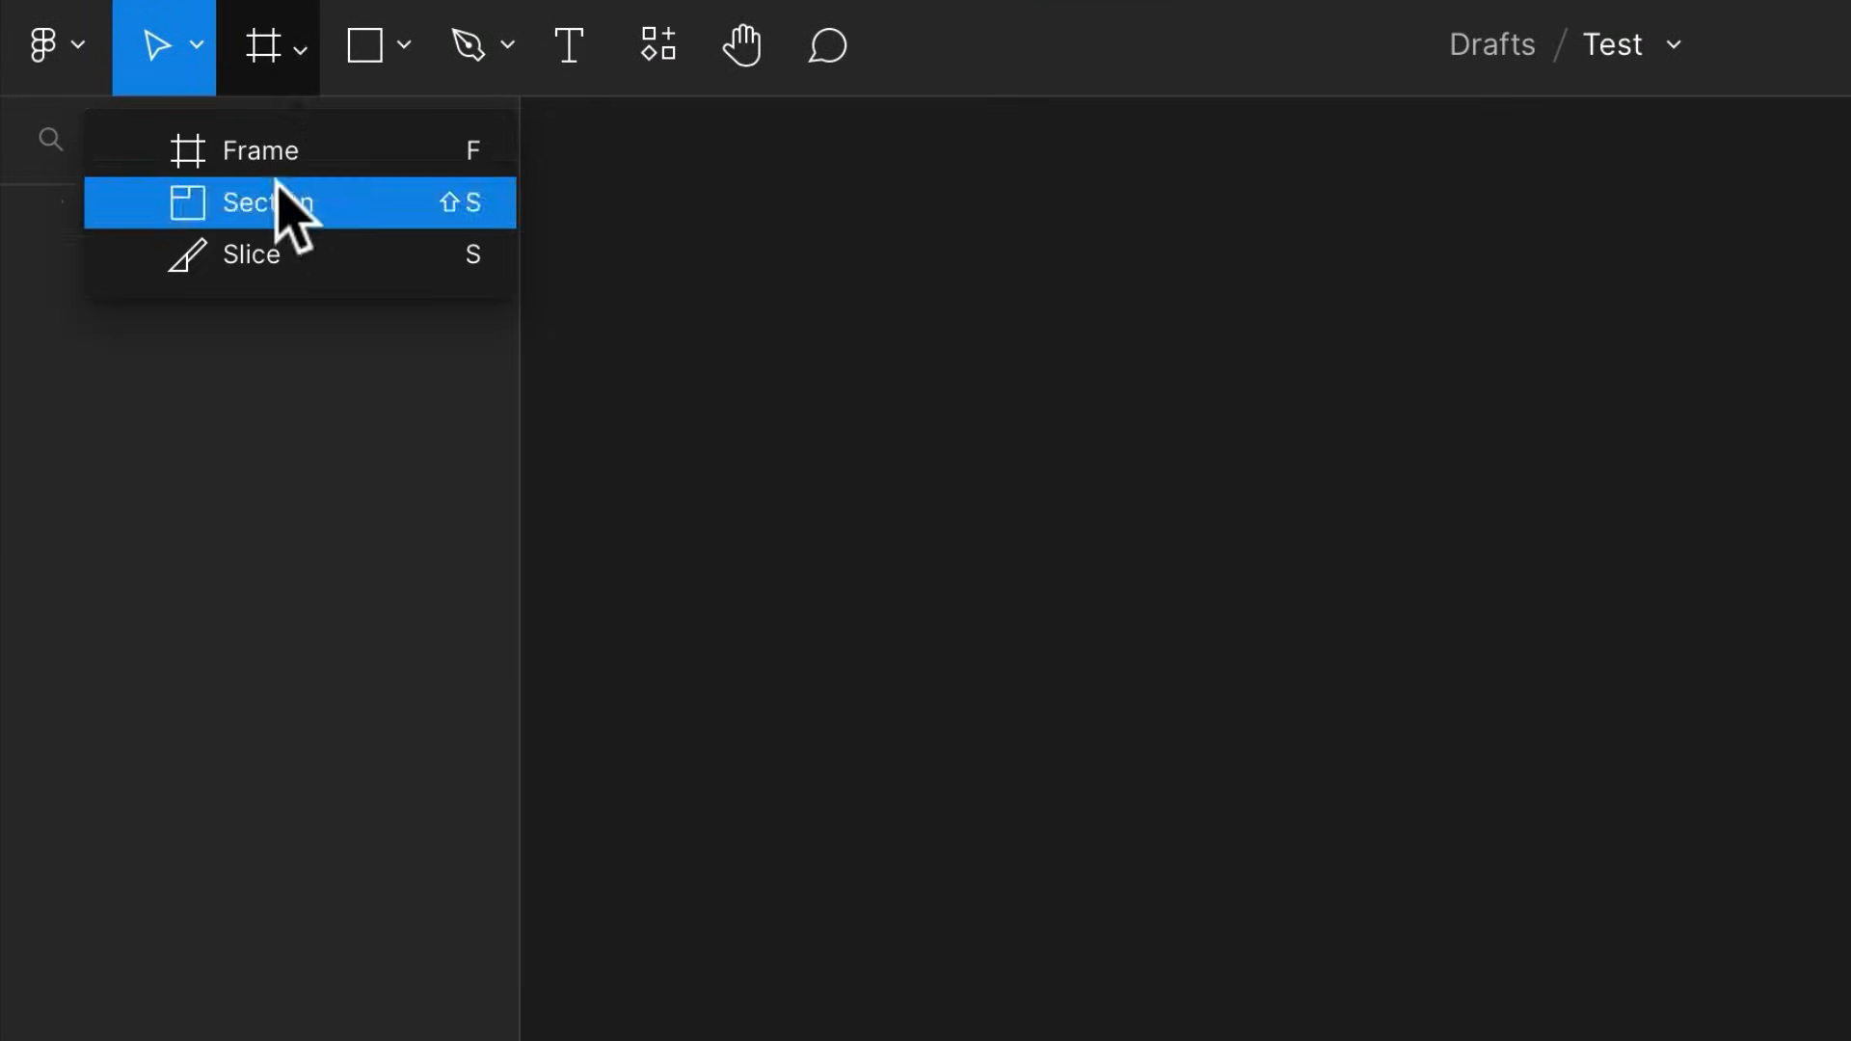
pyautogui.click(417, 153)
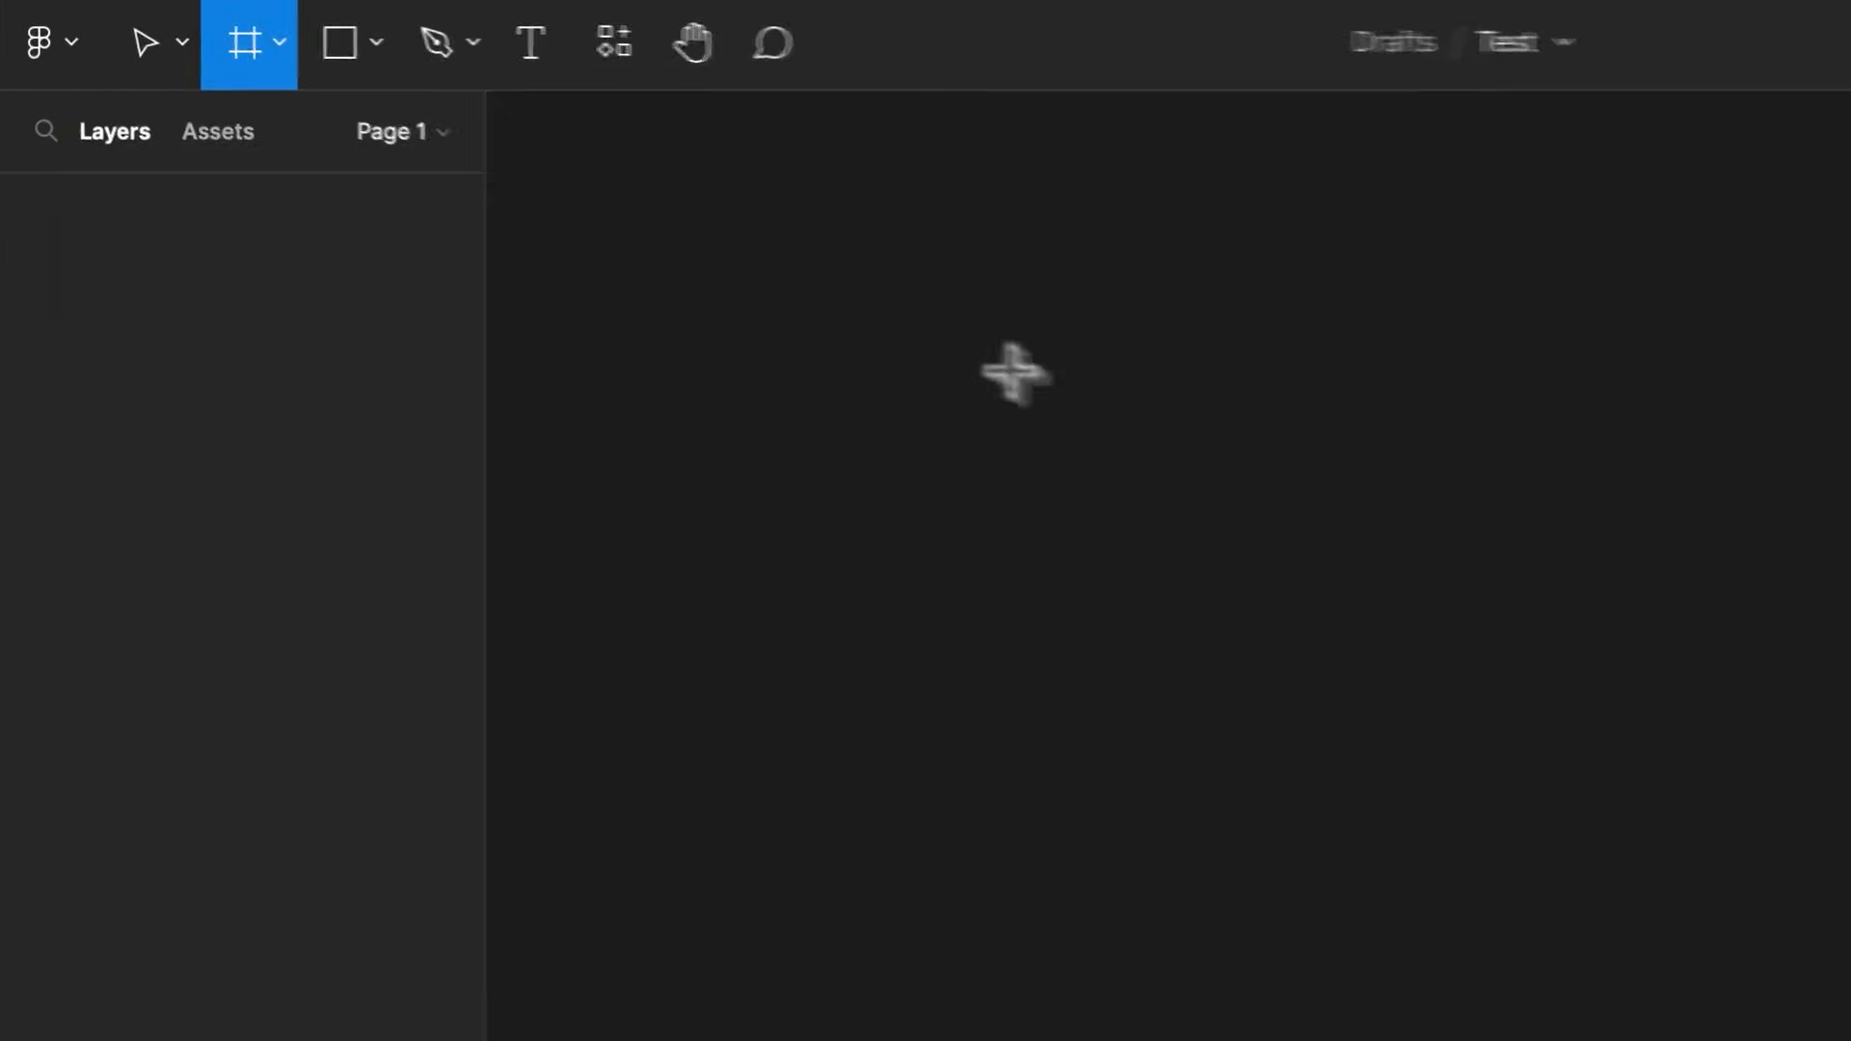
pyautogui.moveTo(1008, 365); pyautogui.dragTo(1570, 791)
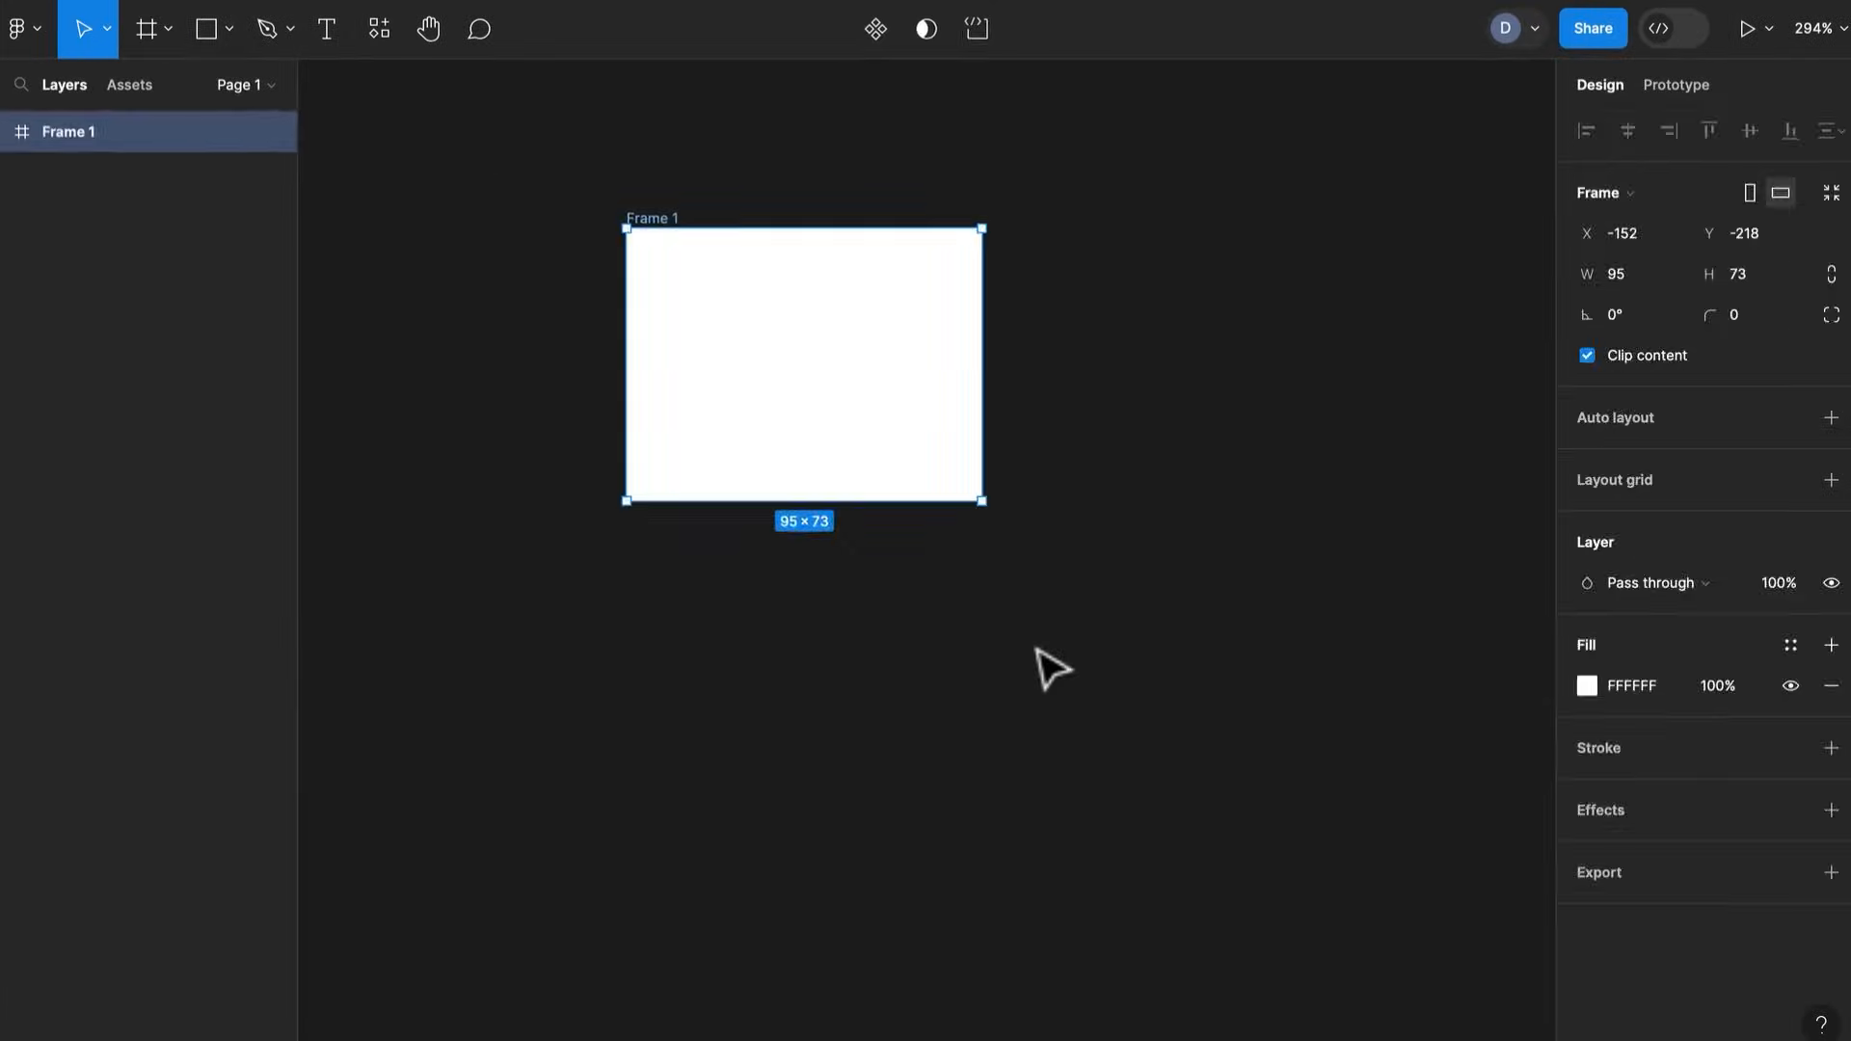
pyautogui.click(1045, 661)
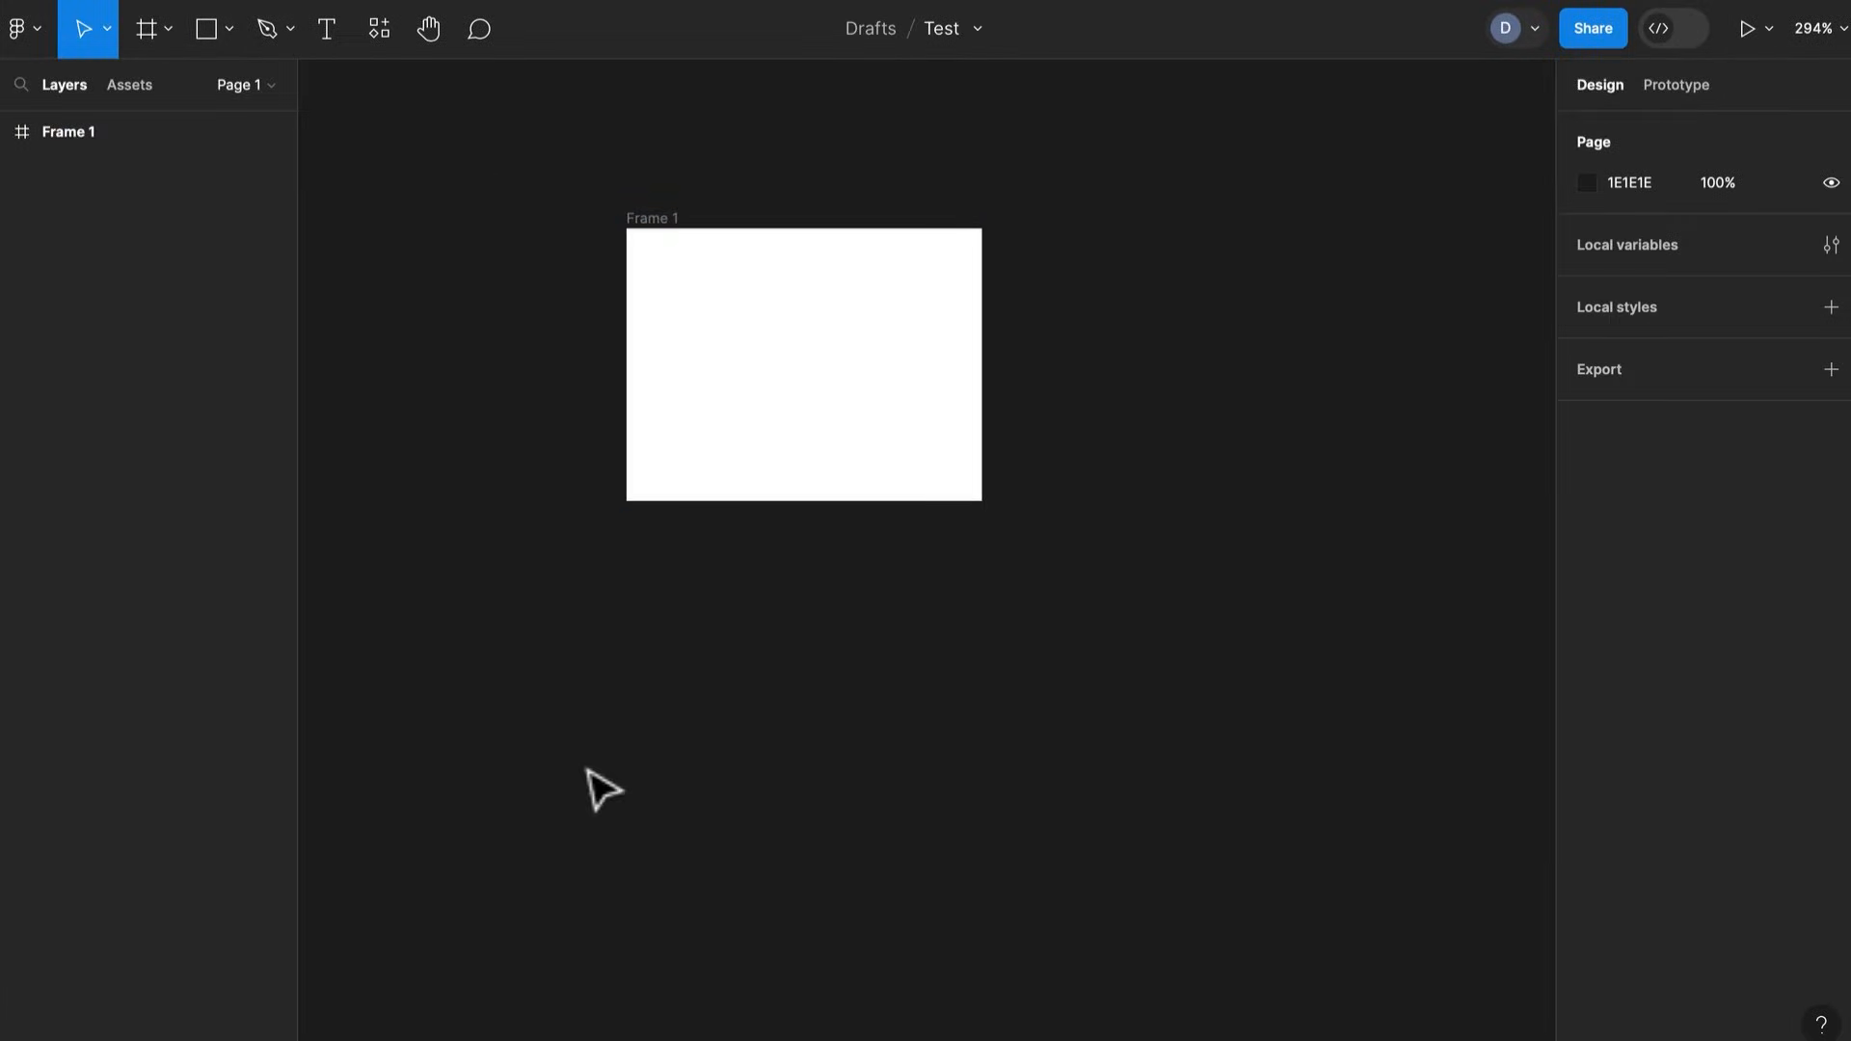
# Draw a row of three circles, each 43 × 43, below the frame
pyautogui.press('o')
pyautogui.moveTo(672, 700)
pyautogui.mouseDown()
pyautogui.moveTo(831, 858)
pyautogui.moveTo(1042, 819)
pyautogui.moveTo(1304, 831)
pyautogui.mouseUp()
# Group the three circles and move the group up closer to the frame
pyautogui.moveTo(1364, 940); pyautogui.dragTo(737, 750)
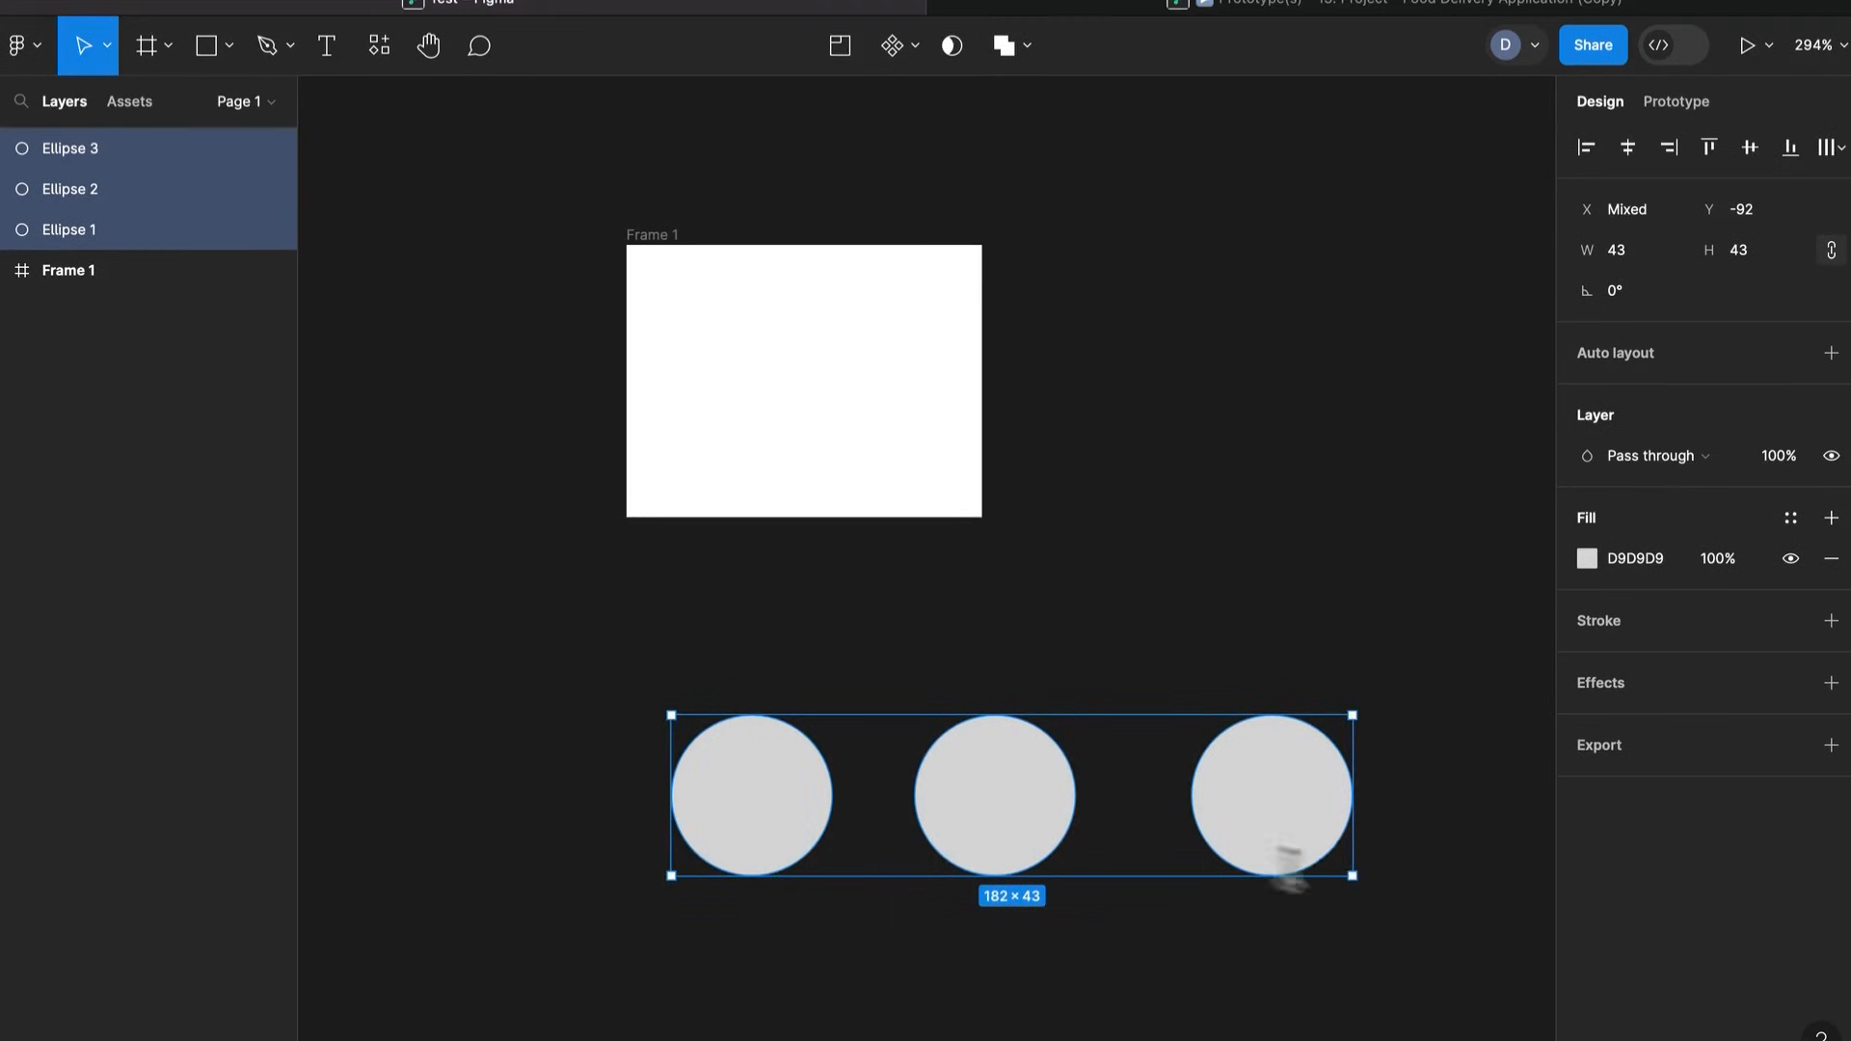
pyautogui.rightClick(1244, 834)
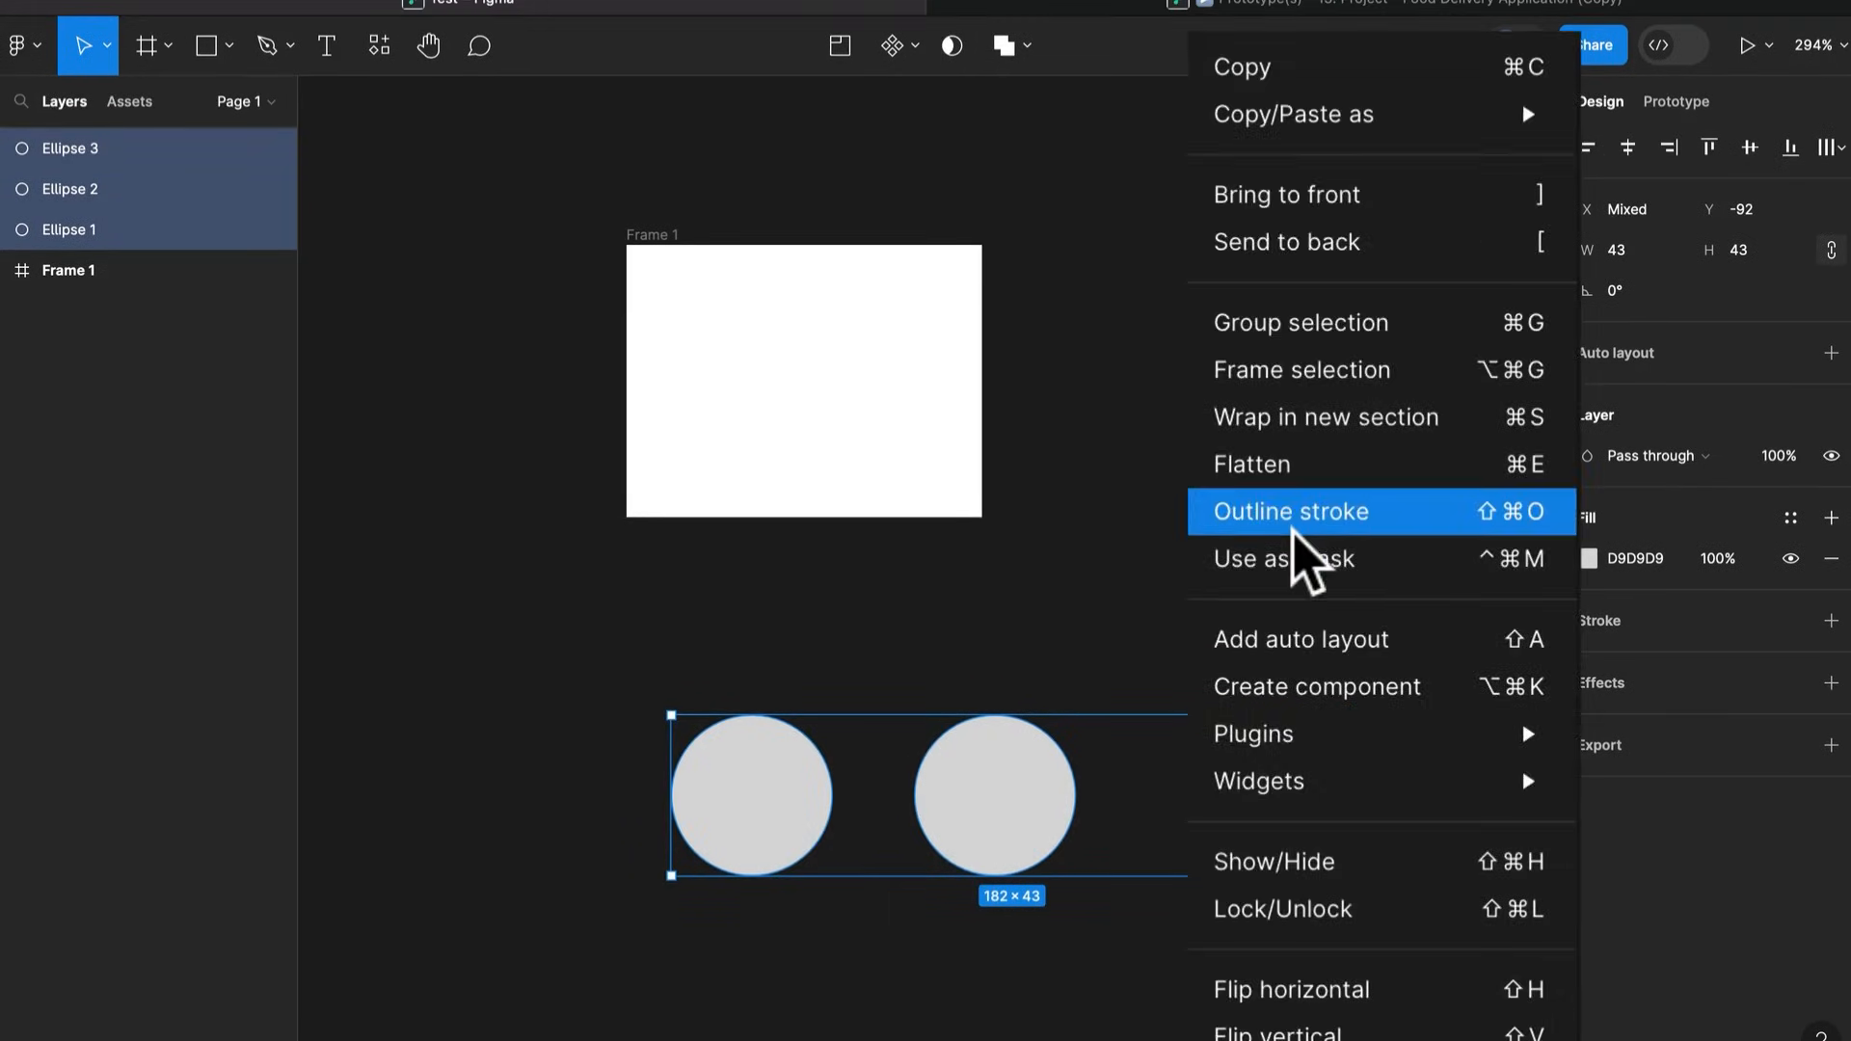
pyautogui.click(1244, 328)
pyautogui.moveTo(1263, 848); pyautogui.dragTo(1199, 744)
pyautogui.click(395, 333)
# Draw a section that encloses both the frame and the group of circles
pyautogui.moveTo(463, 178); pyautogui.dragTo(1459, 955)
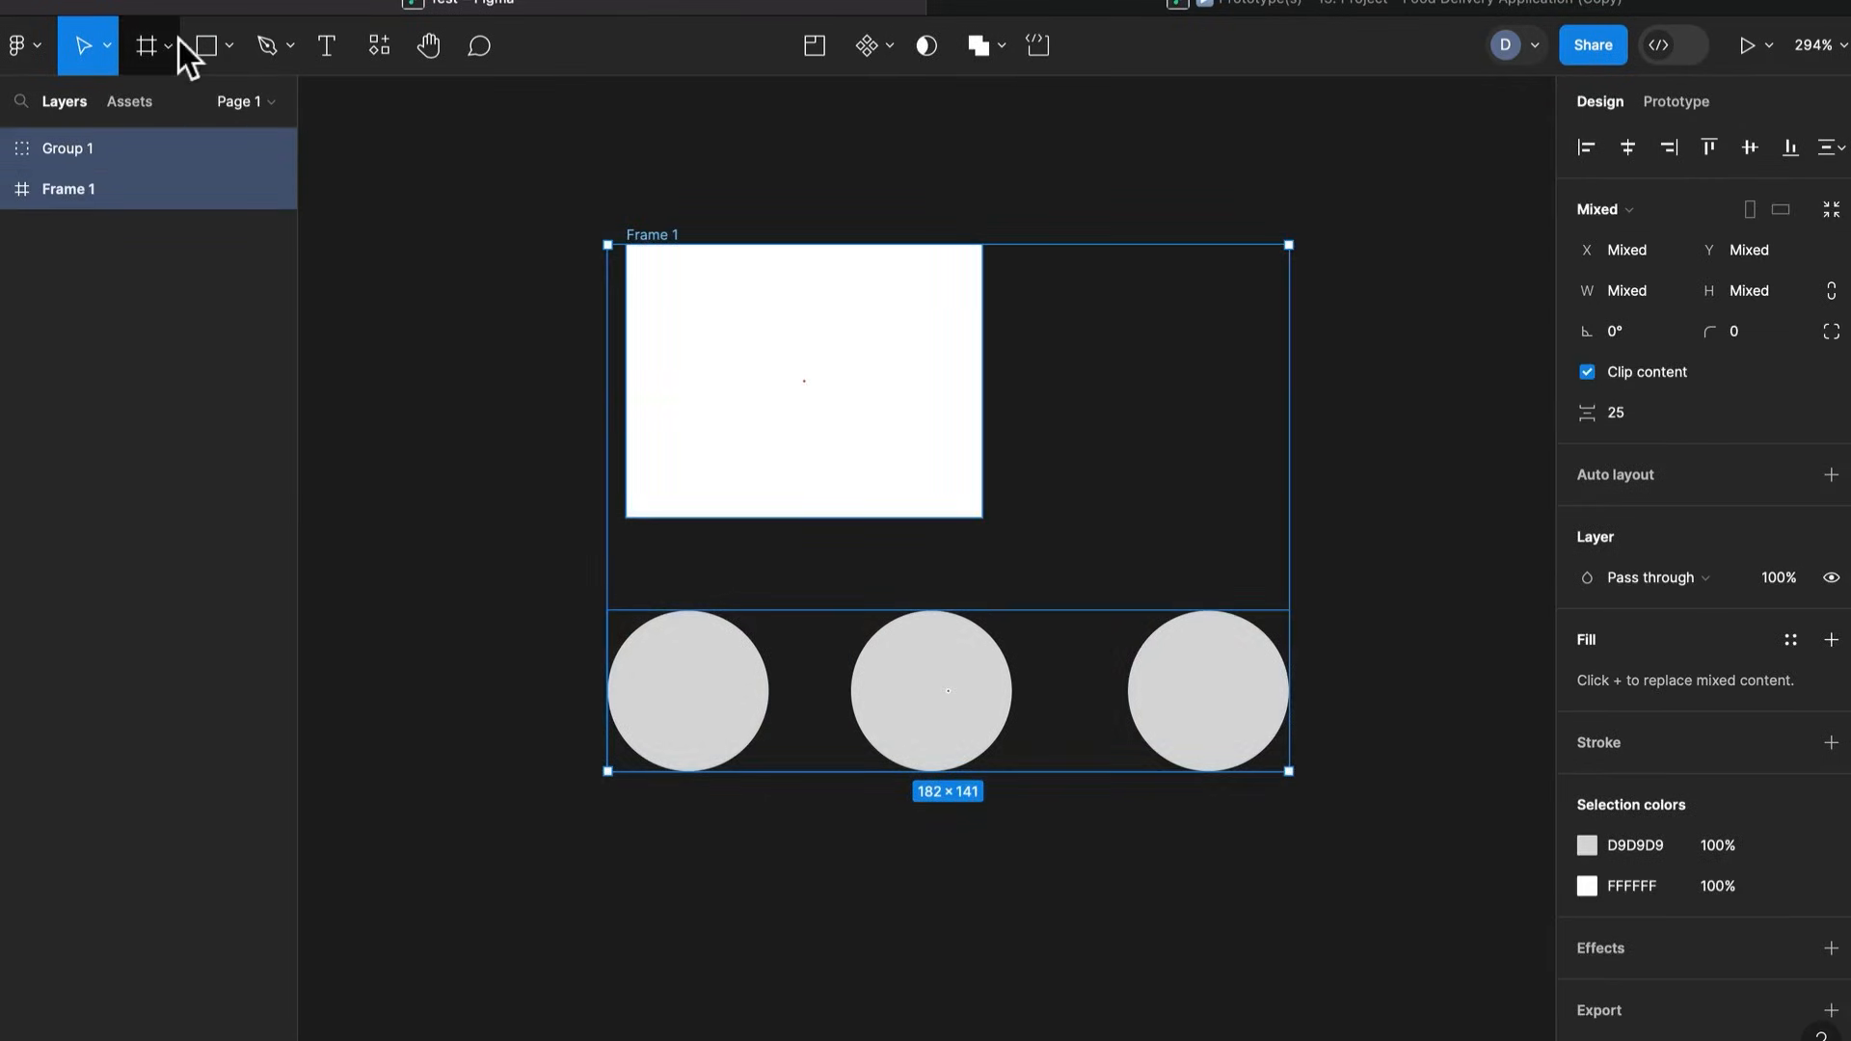
pyautogui.click(169, 45)
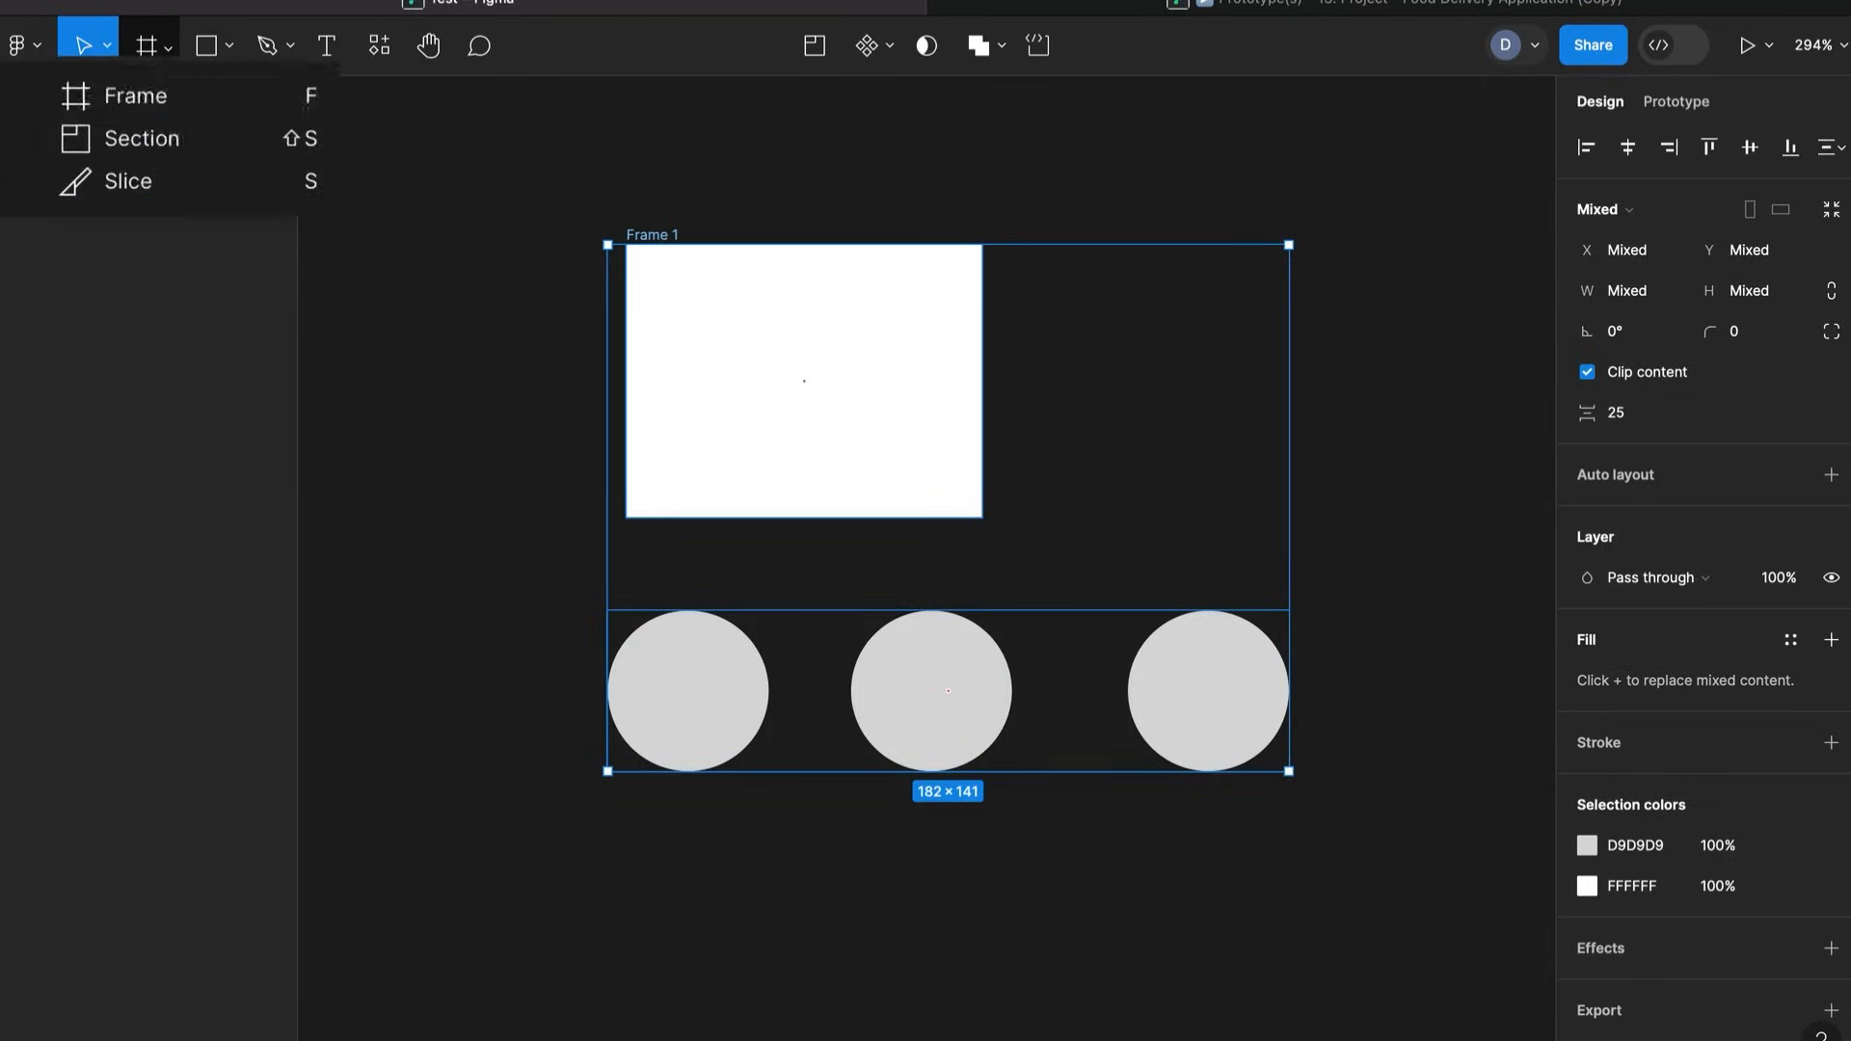
pyautogui.click(143, 139)
pyautogui.moveTo(546, 173)
pyautogui.mouseDown()
pyautogui.moveTo(685, 380)
pyautogui.moveTo(1363, 940)
pyautogui.moveTo(1385, 859)
pyautogui.mouseUp()
pyautogui.click(1250, 950)
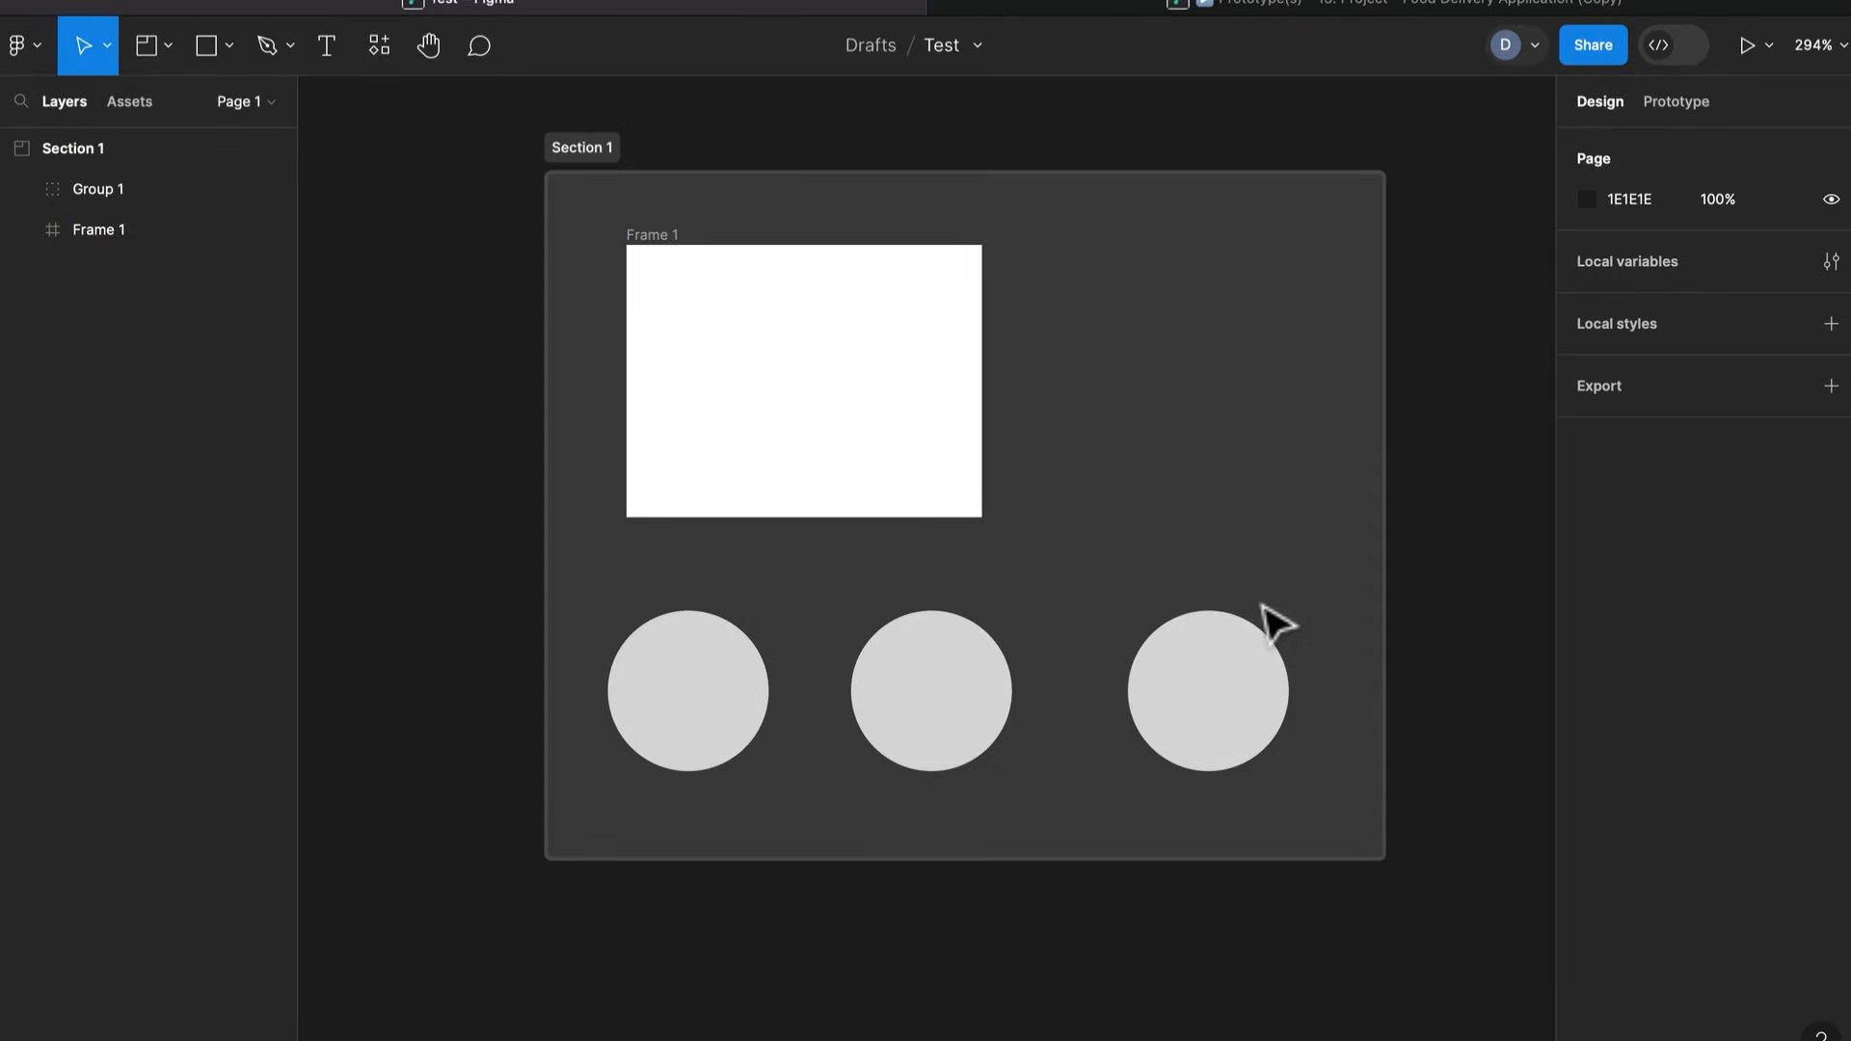
# Scale the circle group down proportionally to about 169.3 × 40 and move it to about X 14, Y 118
pyautogui.click(1211, 665)
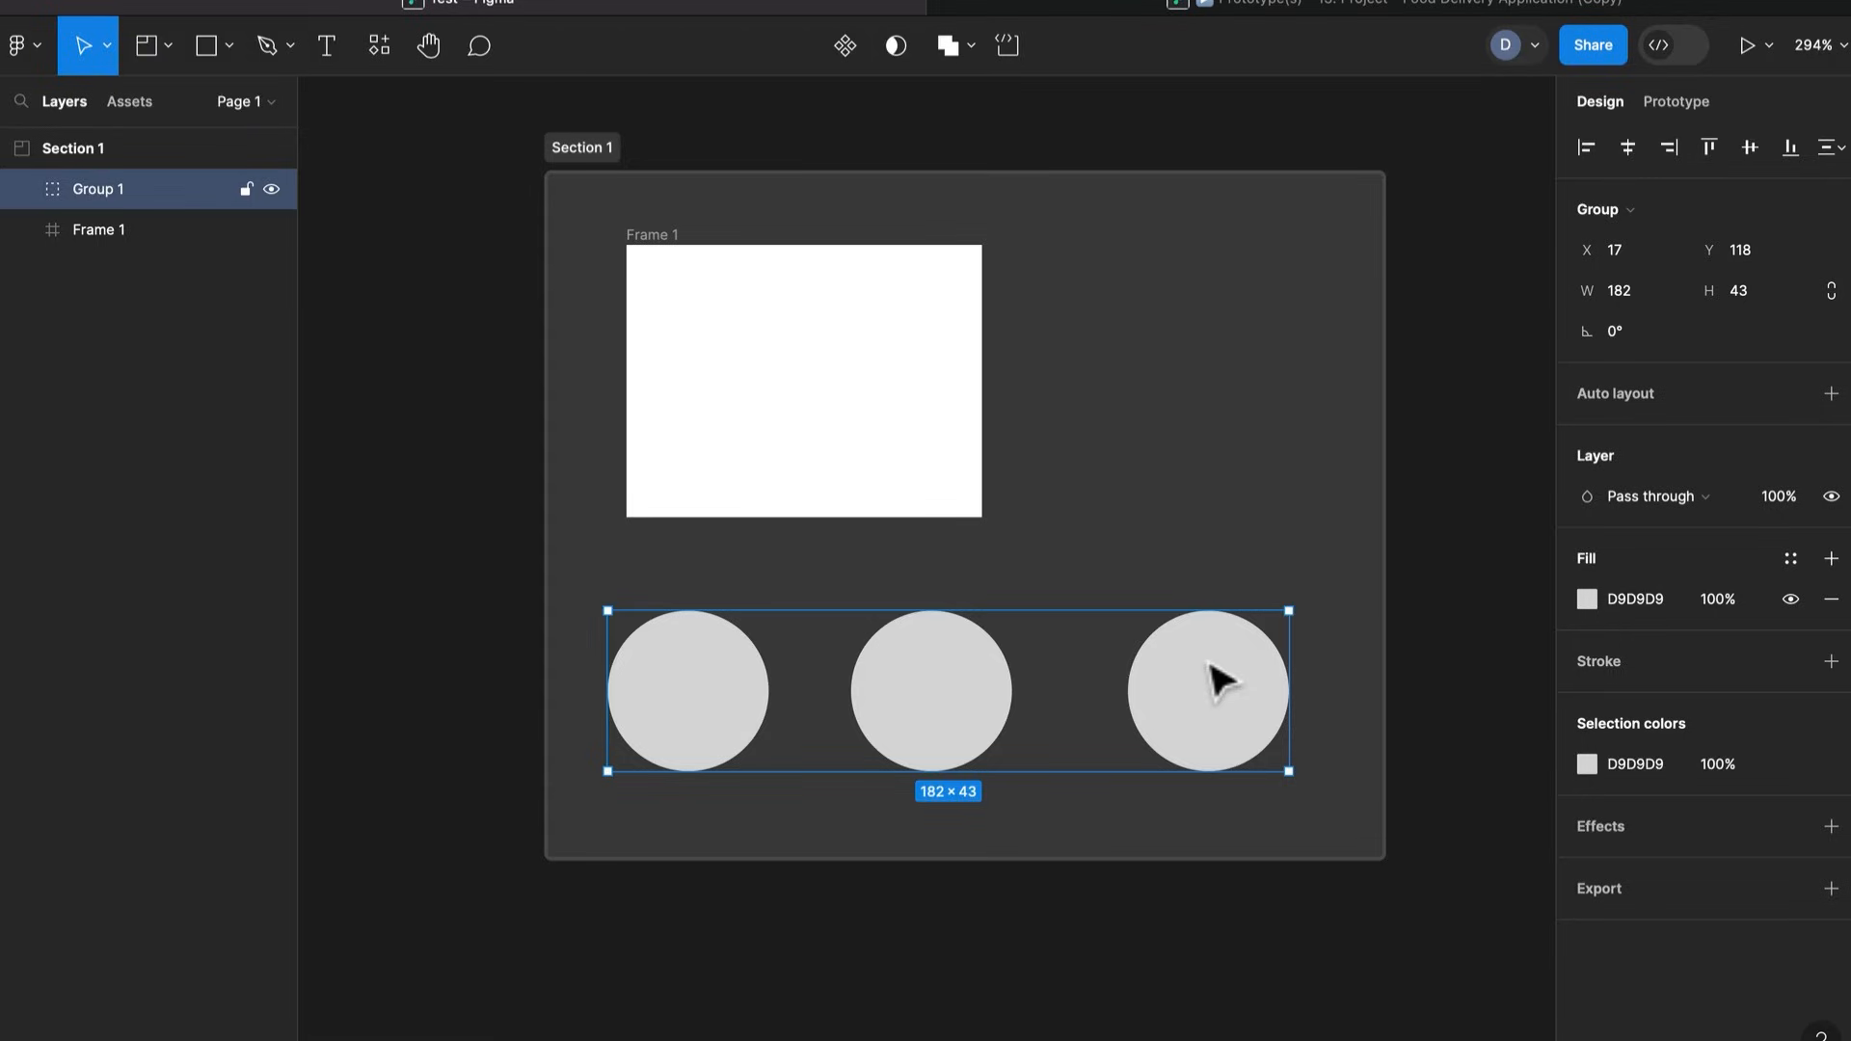
pyautogui.moveTo(1290, 608); pyautogui.dragTo(1162, 618)
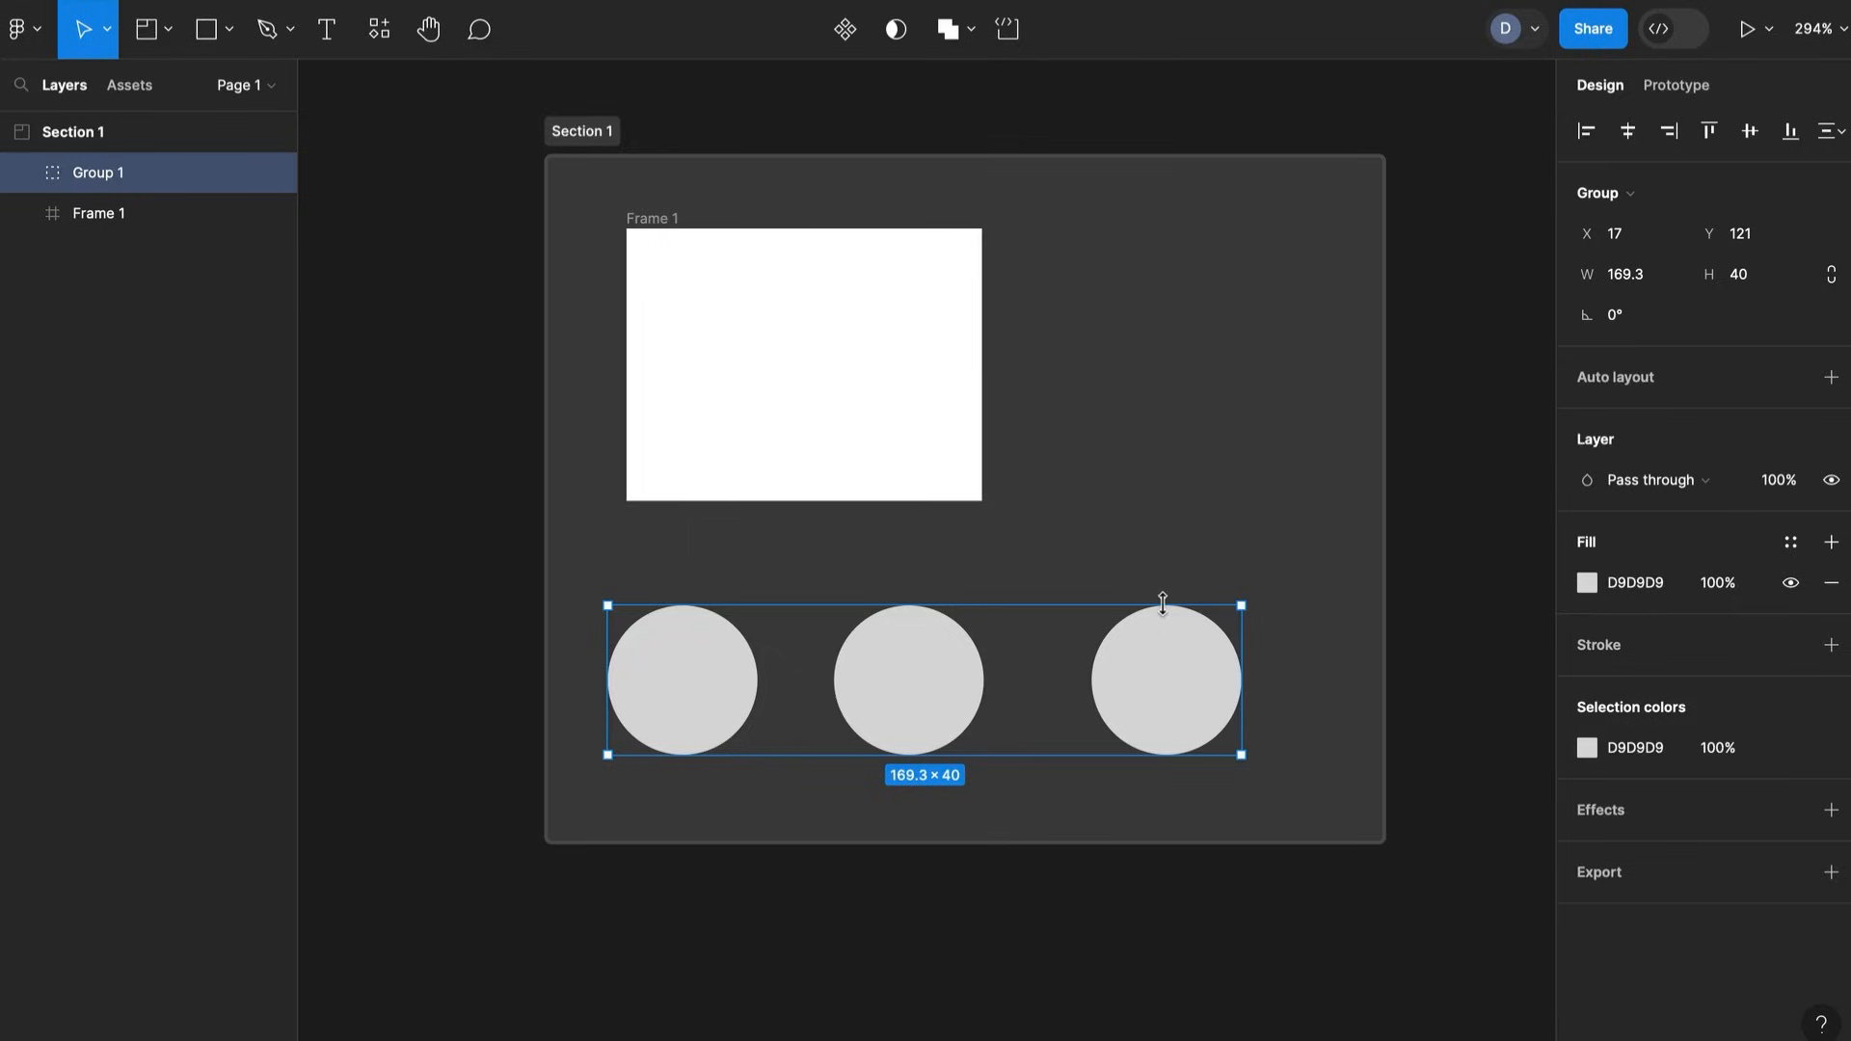
pyautogui.moveTo(1225, 627)
pyautogui.mouseDown()
pyautogui.moveTo(963, 698)
pyautogui.moveTo(1213, 615)
pyautogui.mouseUp()
pyautogui.moveTo(1263, 708); pyautogui.dragTo(1191, 632)
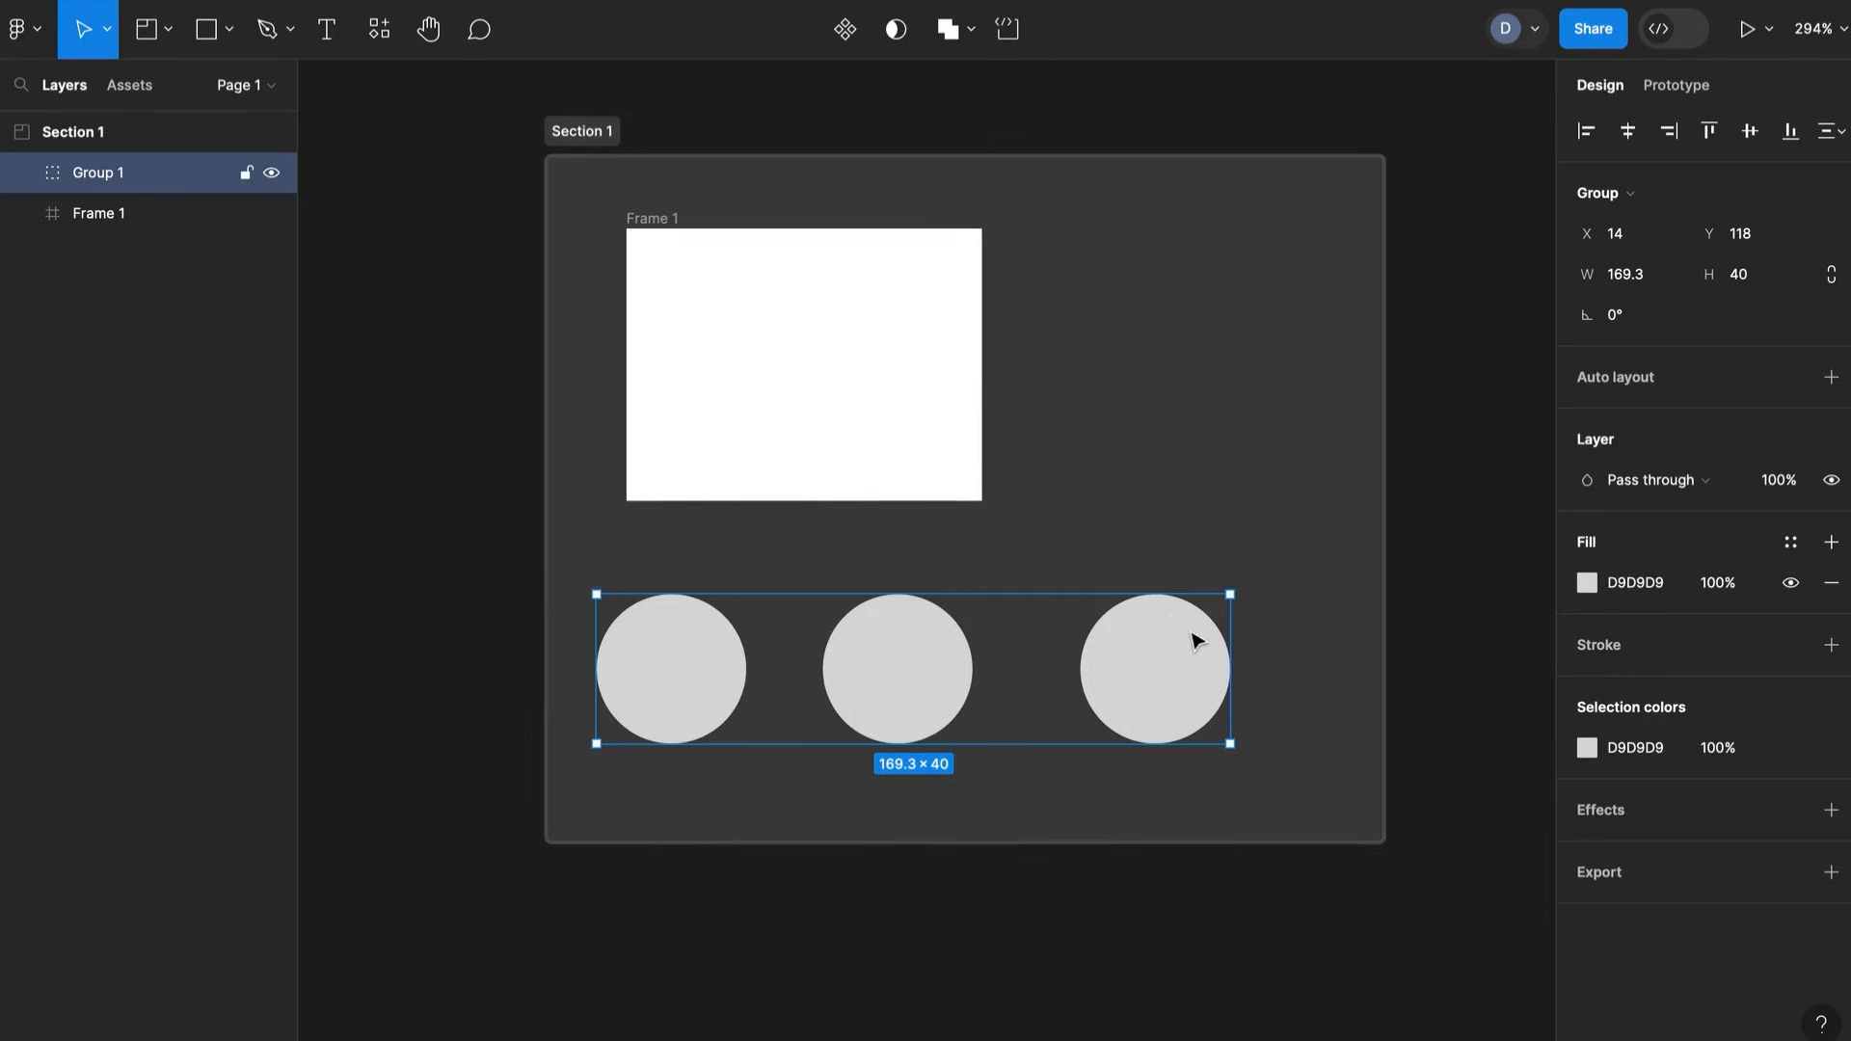
# Expand the circle group to show the ellipses nested inside it
pyautogui.click(20, 172)
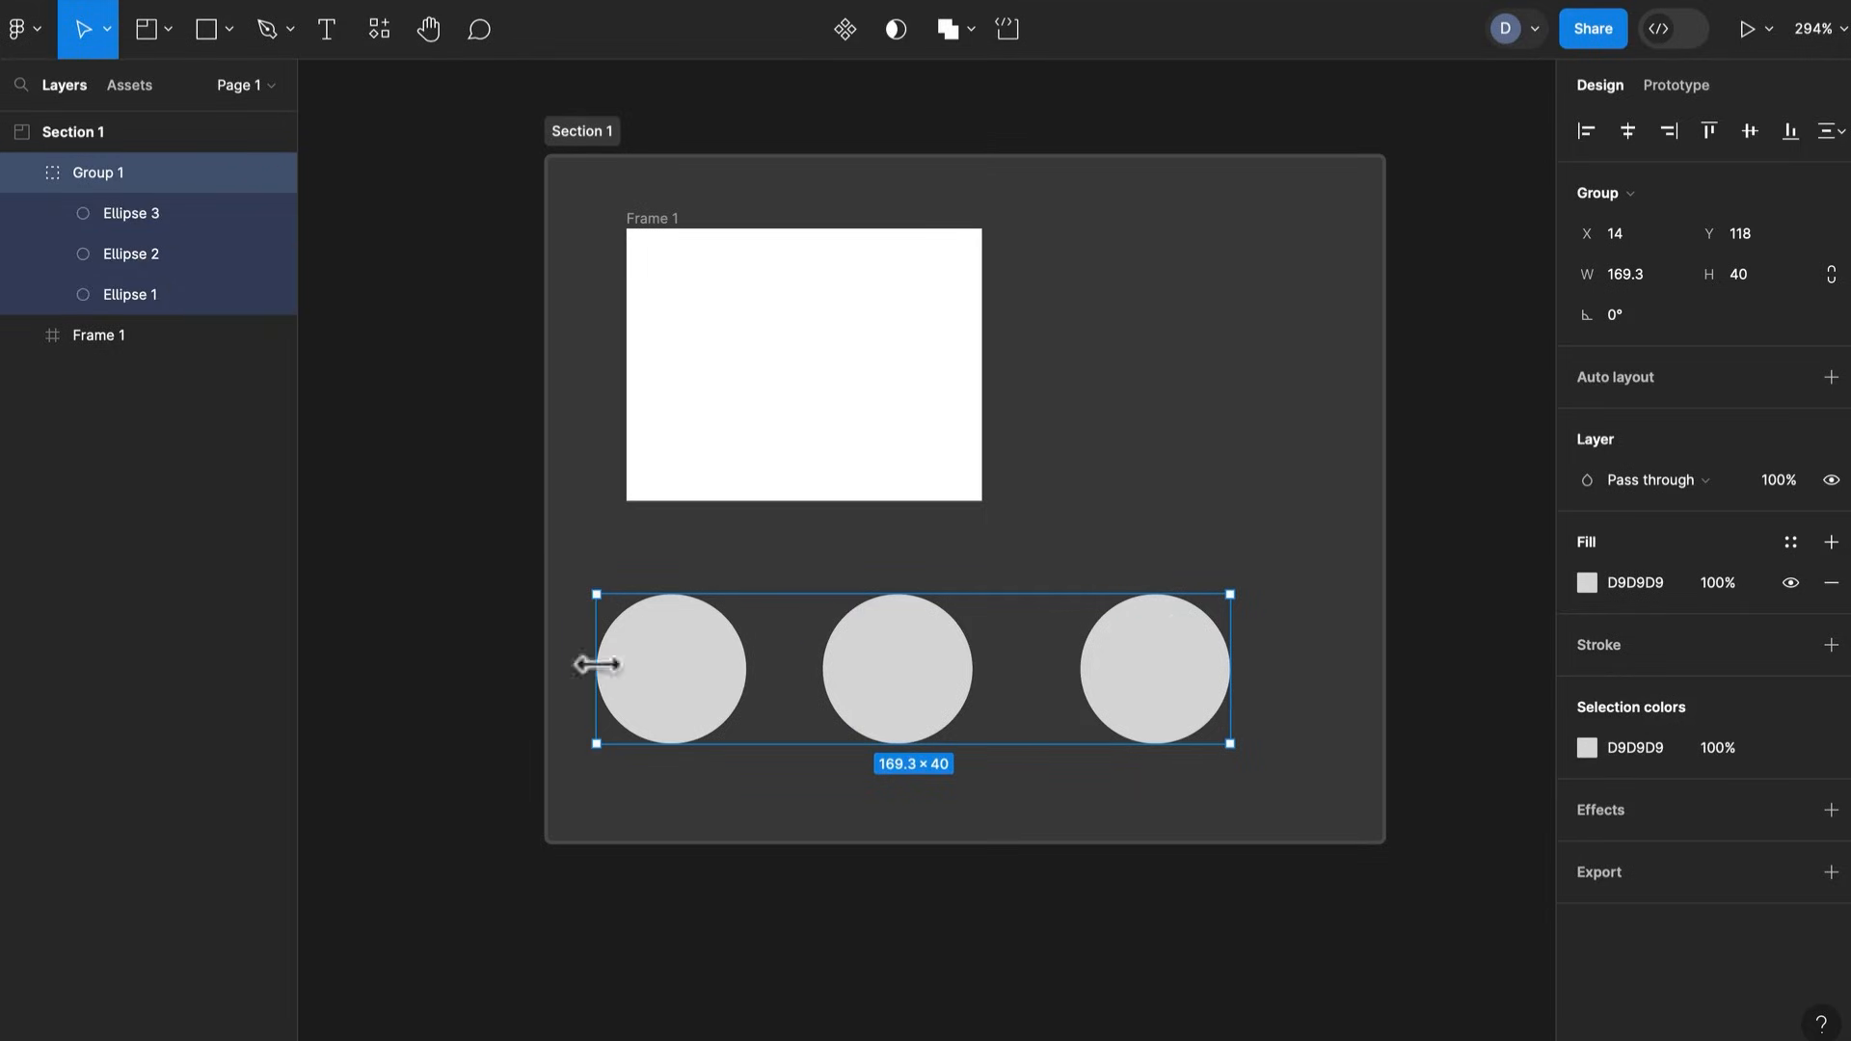
# Move the circle group within the section to X 22, Y 114
pyautogui.moveTo(694, 719)
pyautogui.mouseDown()
pyautogui.moveTo(732, 388)
pyautogui.moveTo(769, 417)
pyautogui.moveTo(785, 608)
pyautogui.moveTo(694, 649)
pyautogui.moveTo(719, 696)
pyautogui.mouseUp()
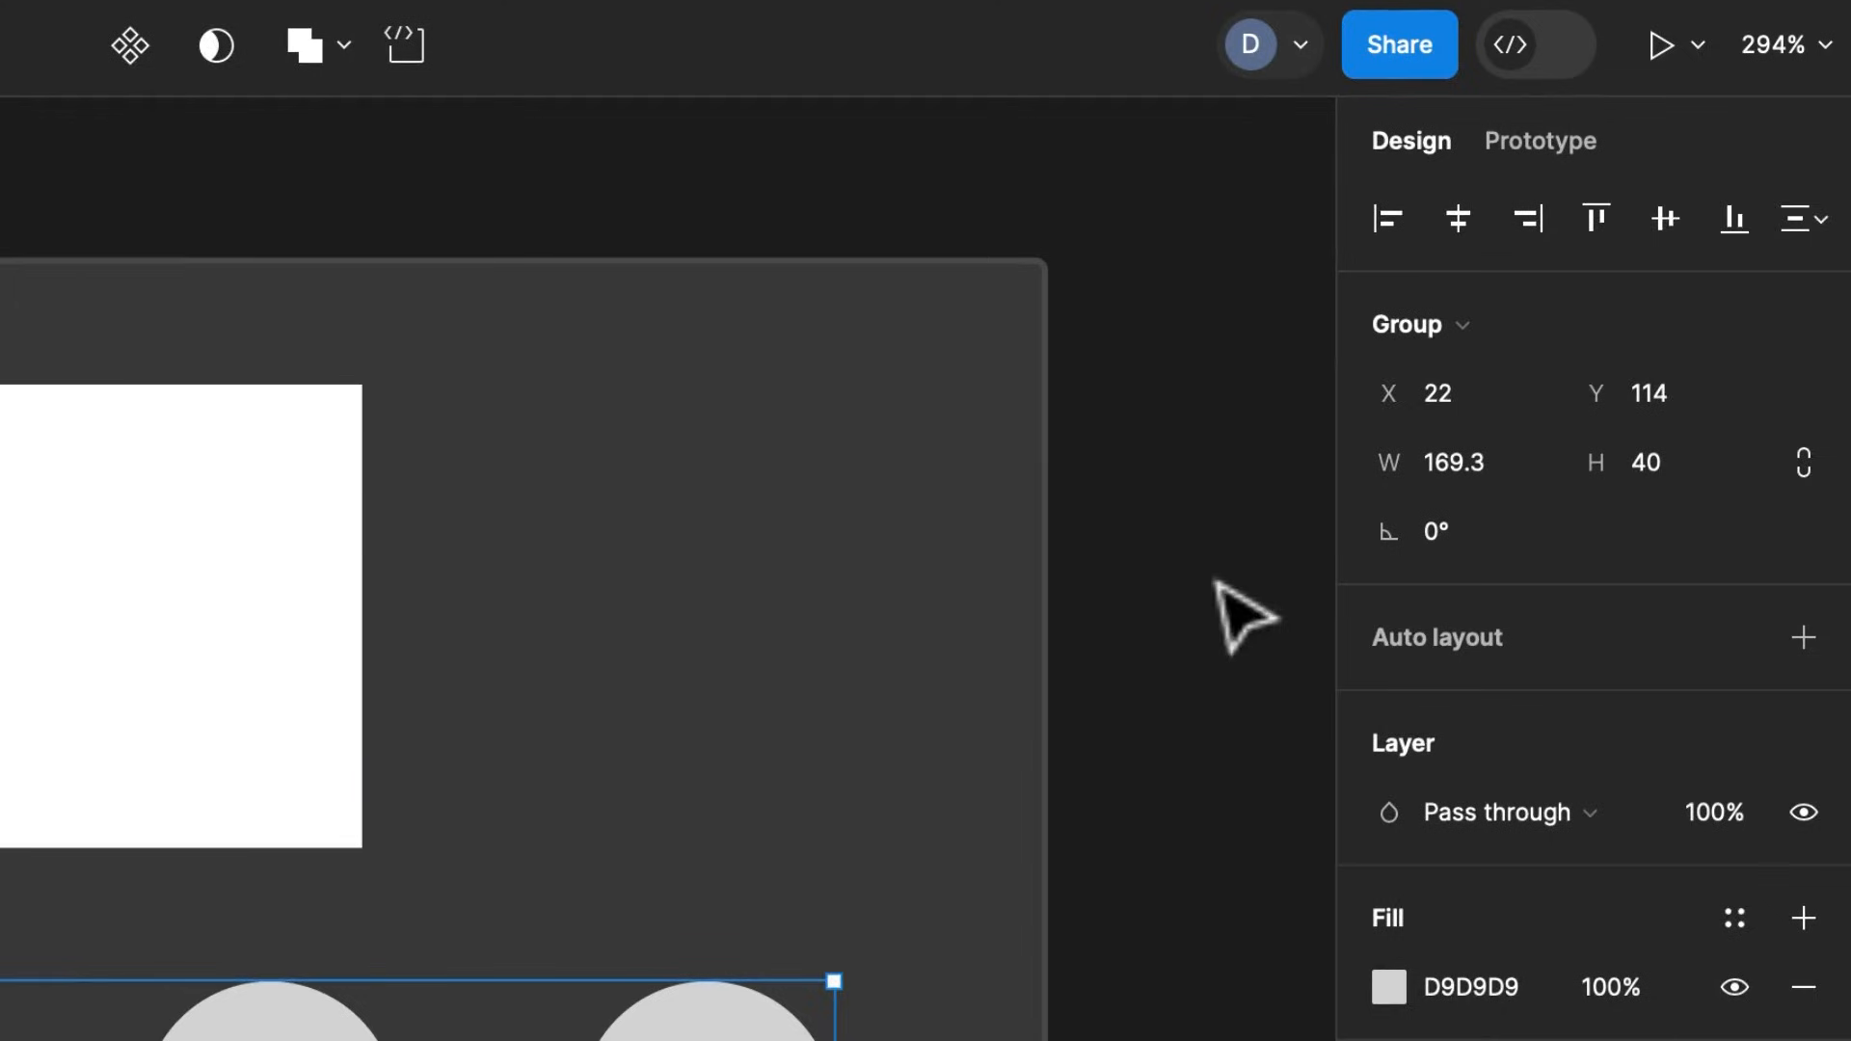
# Add an iPhone 14 & 15 Pro frame and move it beside the section to about X 99, Y -261
pyautogui.press('f')
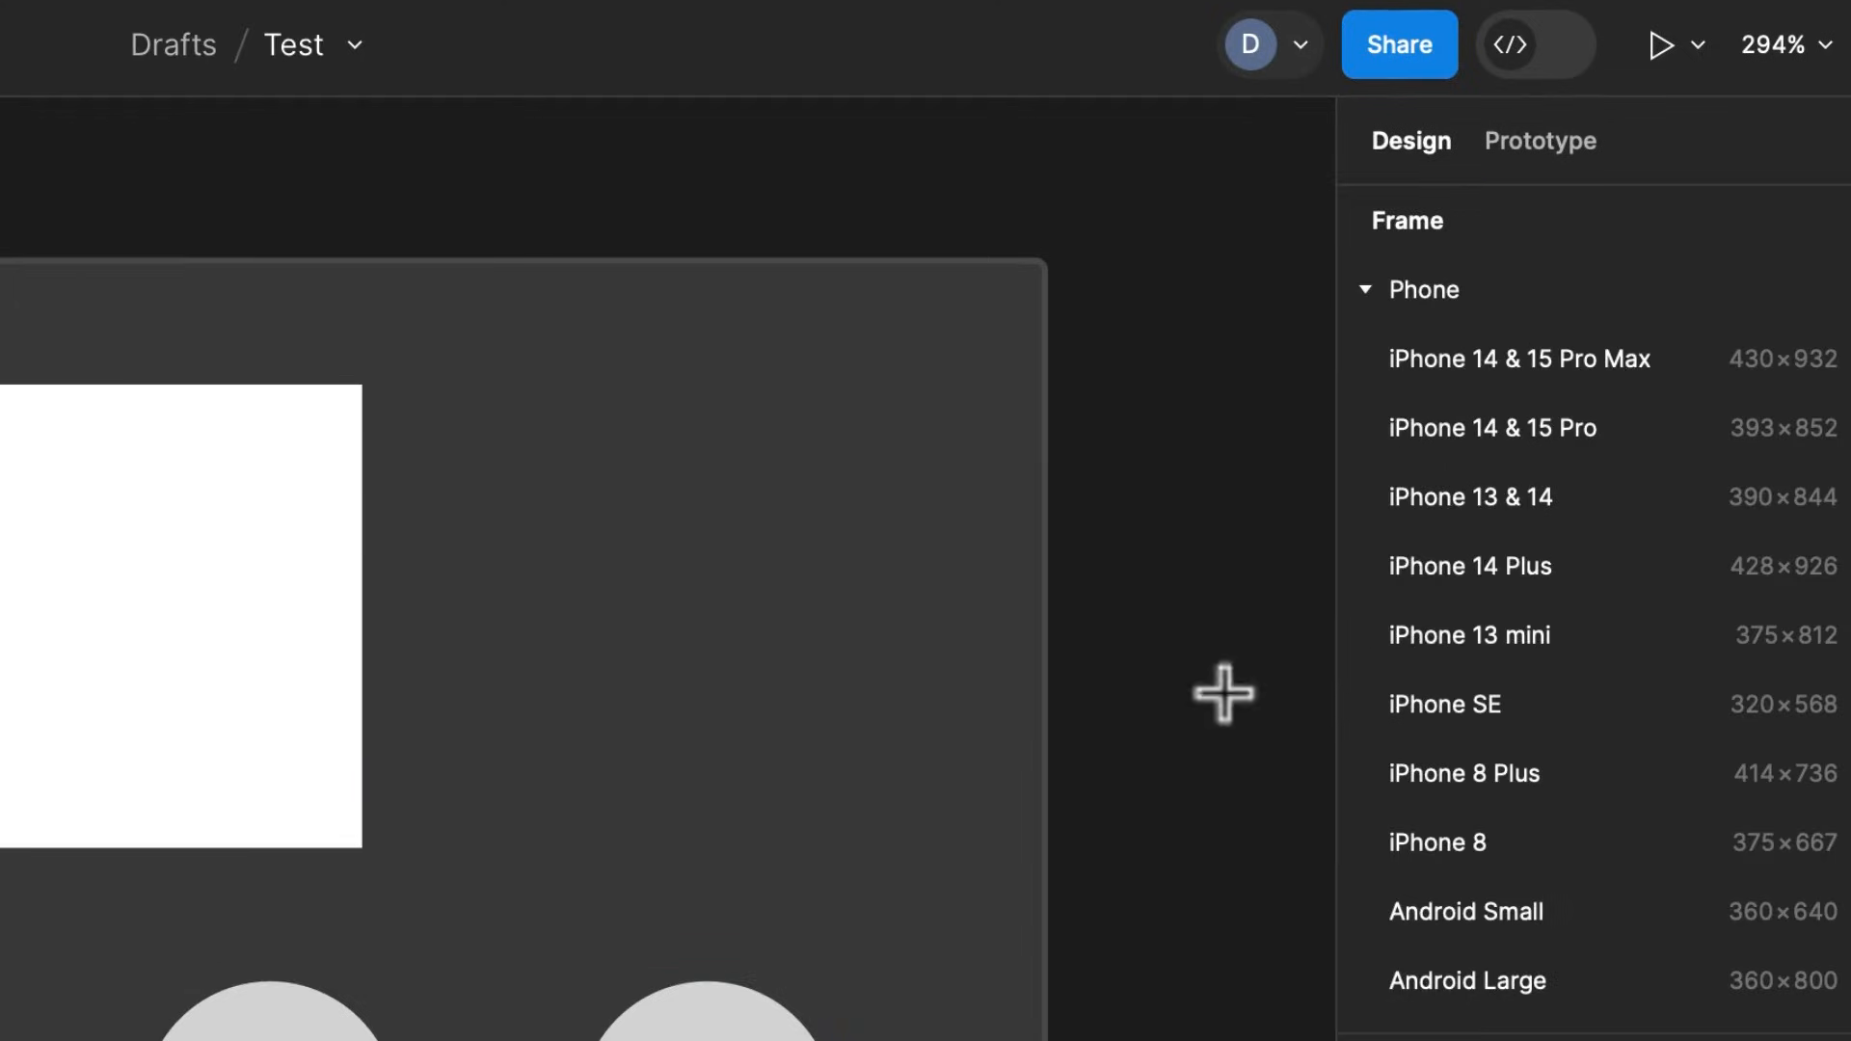
pyautogui.click(1509, 435)
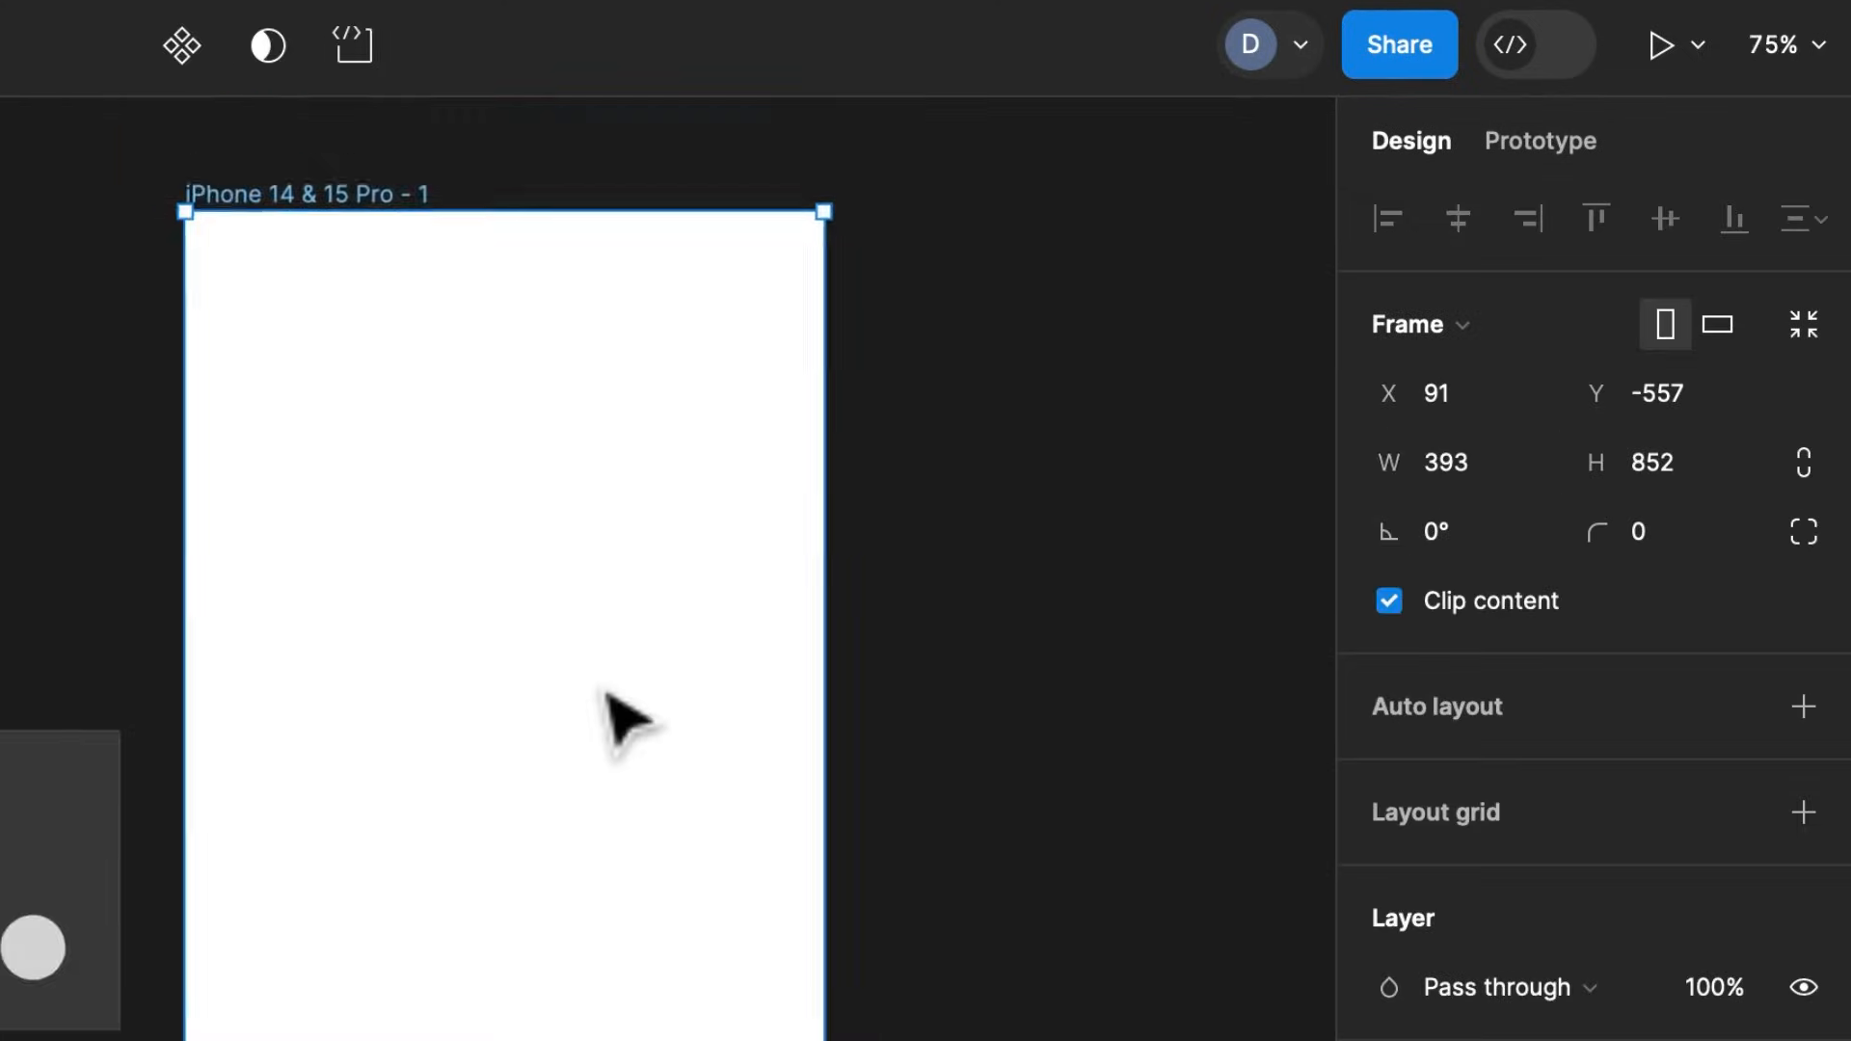
pyautogui.scroll(-1, 605, 692)
pyautogui.moveTo(606, 693); pyautogui.dragTo(1132, 667)
pyautogui.scroll(5, 966, 618)
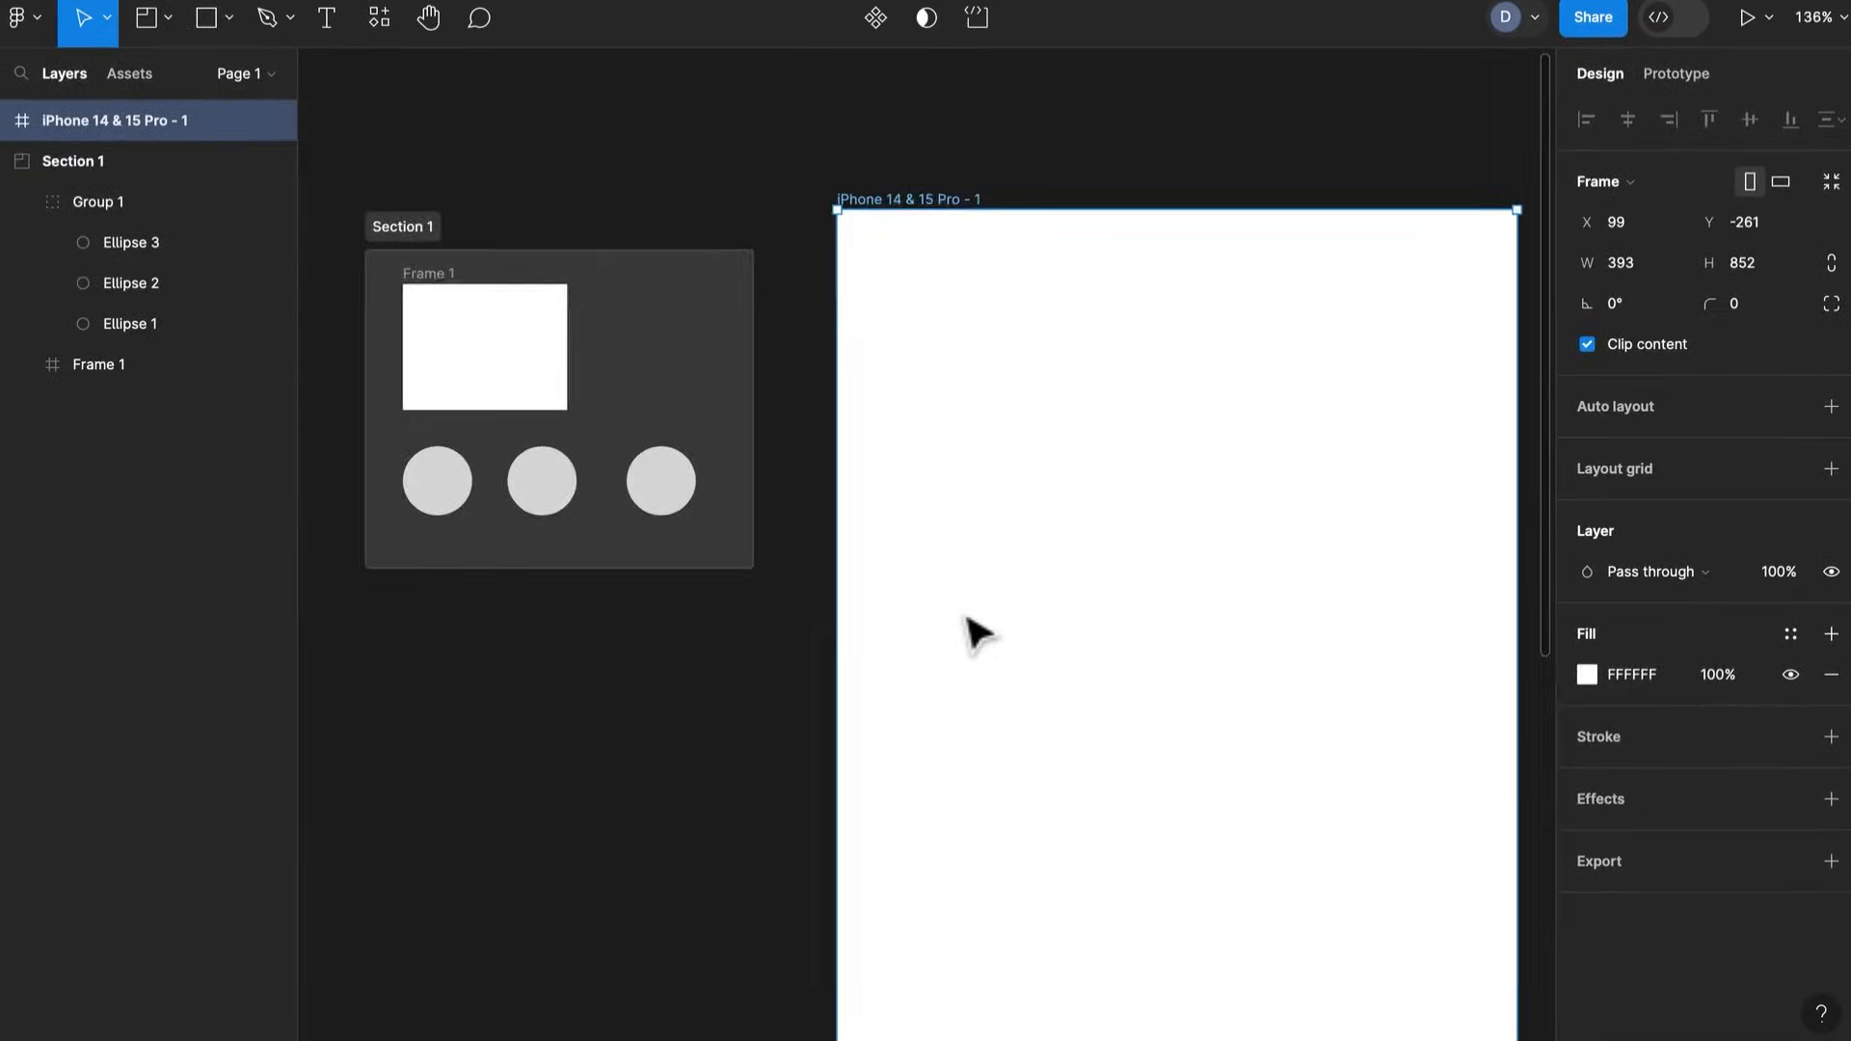
pyautogui.scroll(1, 974, 632)
pyautogui.click(723, 714)
pyautogui.click(1196, 332)
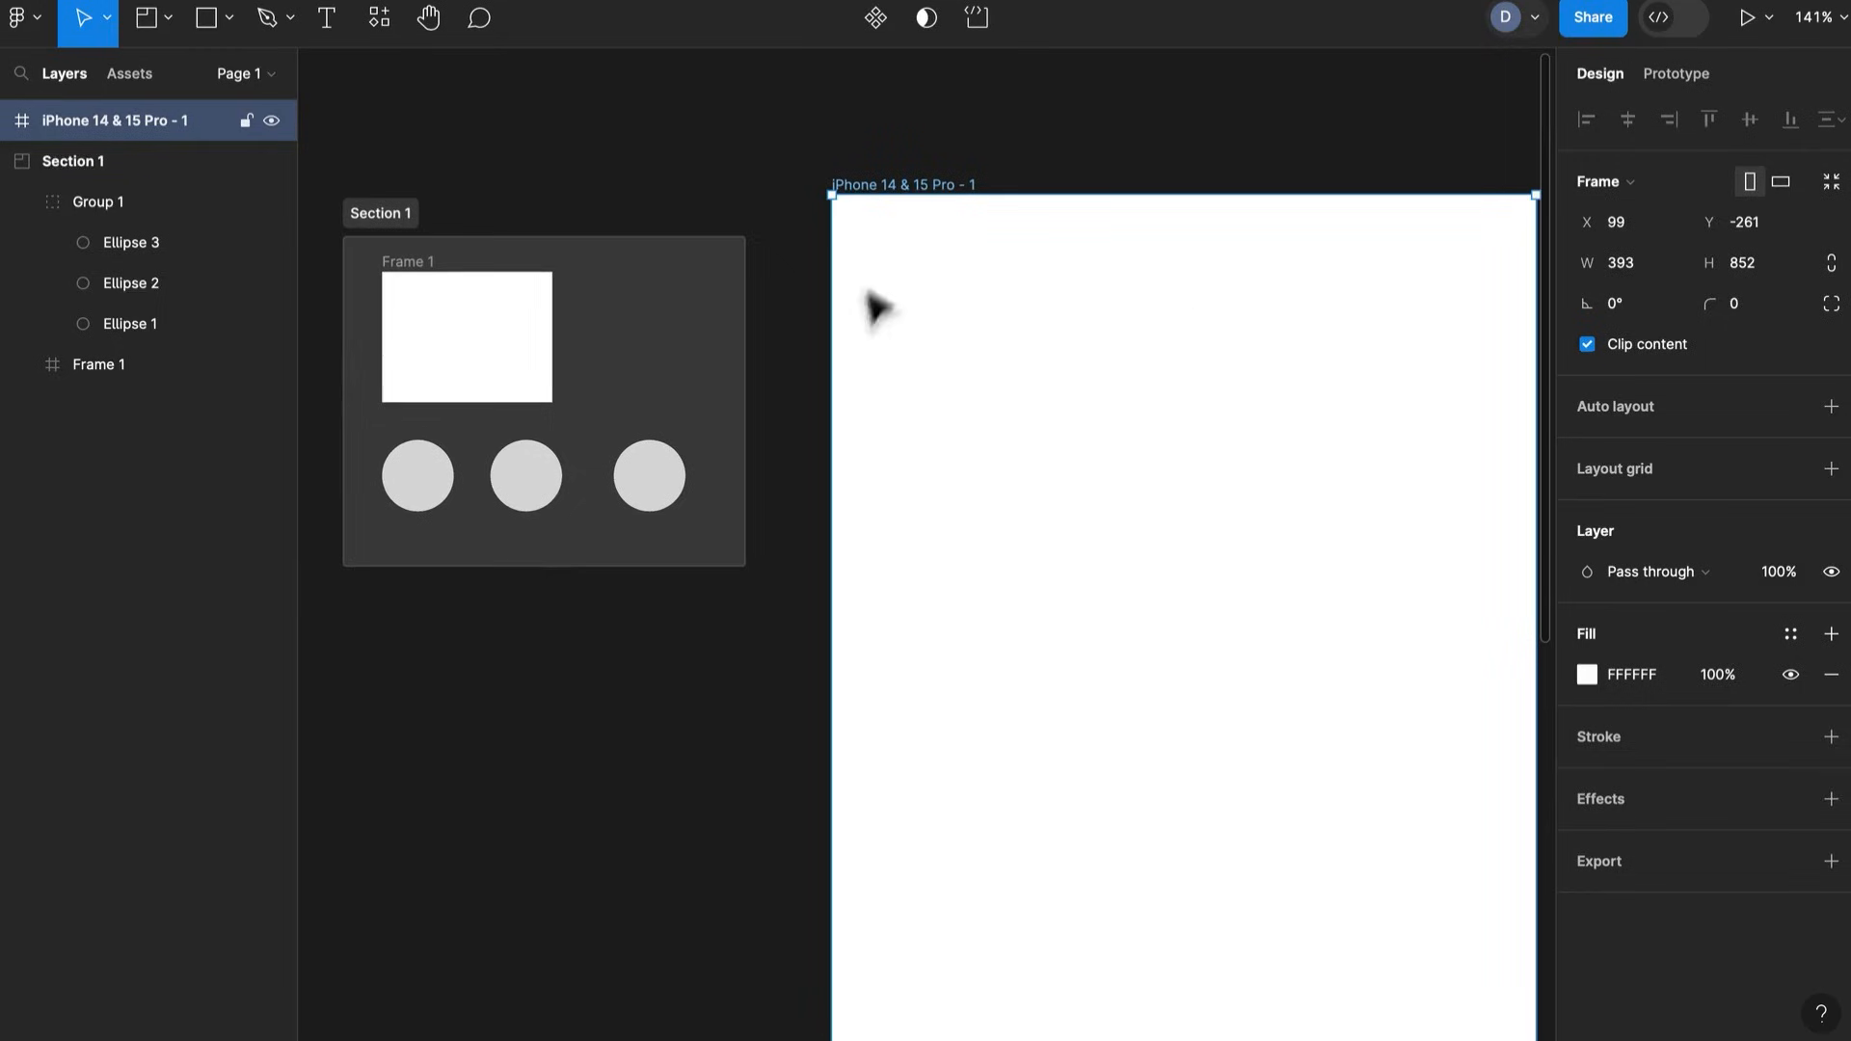
pyautogui.moveTo(649, 685); pyautogui.dragTo(958, 678)
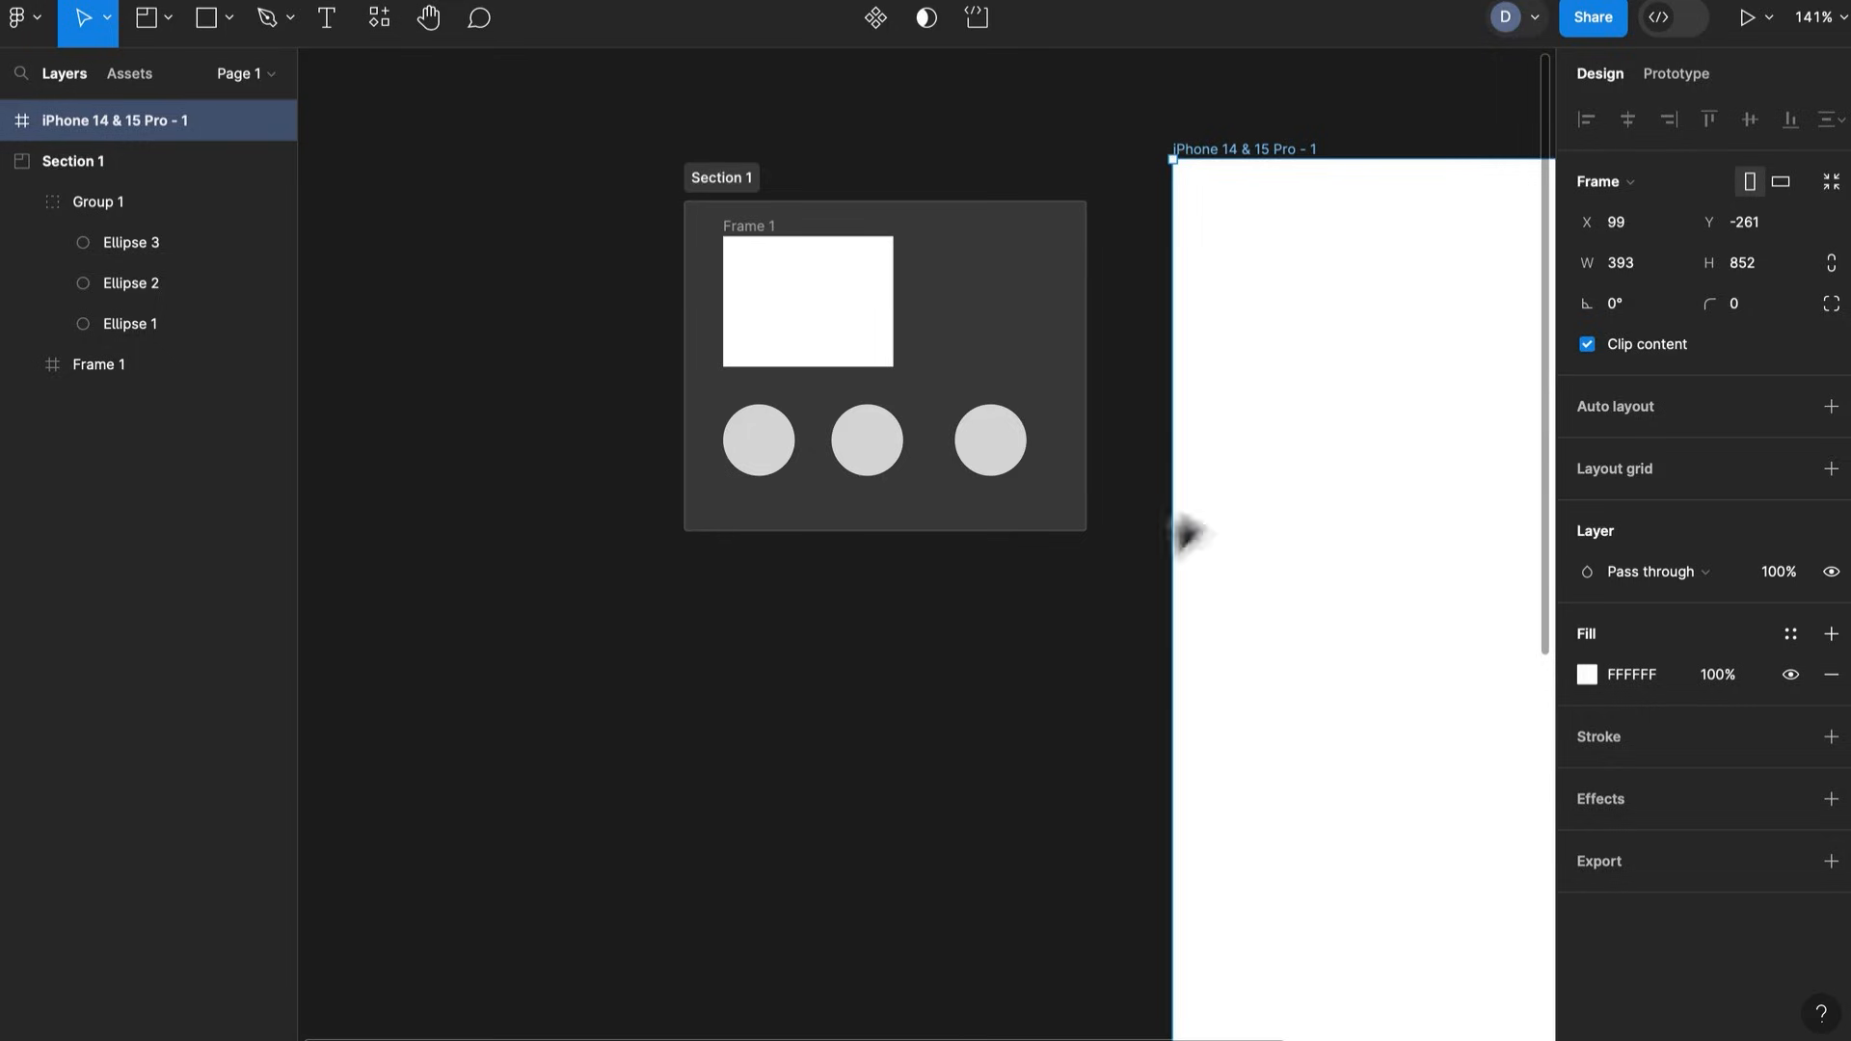
pyautogui.moveTo(1186, 527); pyautogui.dragTo(963, 479)
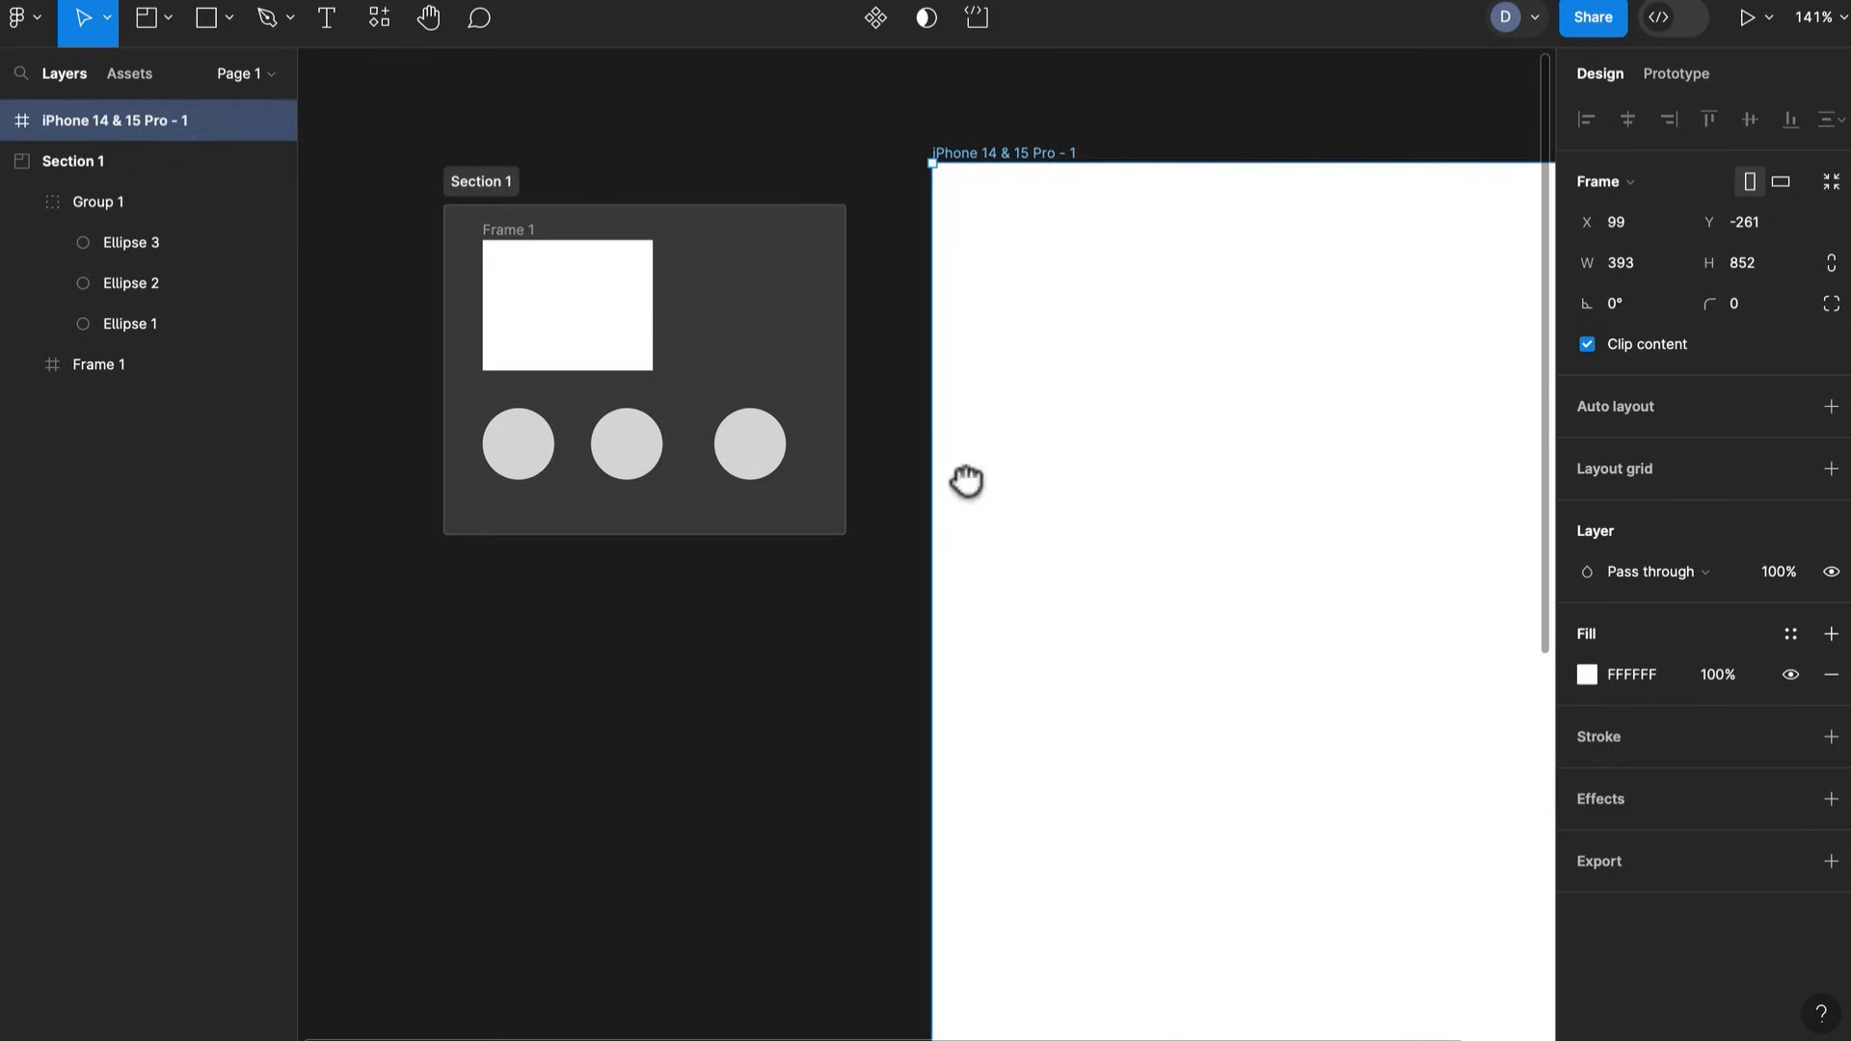
# Add a second fill of 000000 at 20% to the iPhone frame and change its base fill to E35757
pyautogui.click(1831, 634)
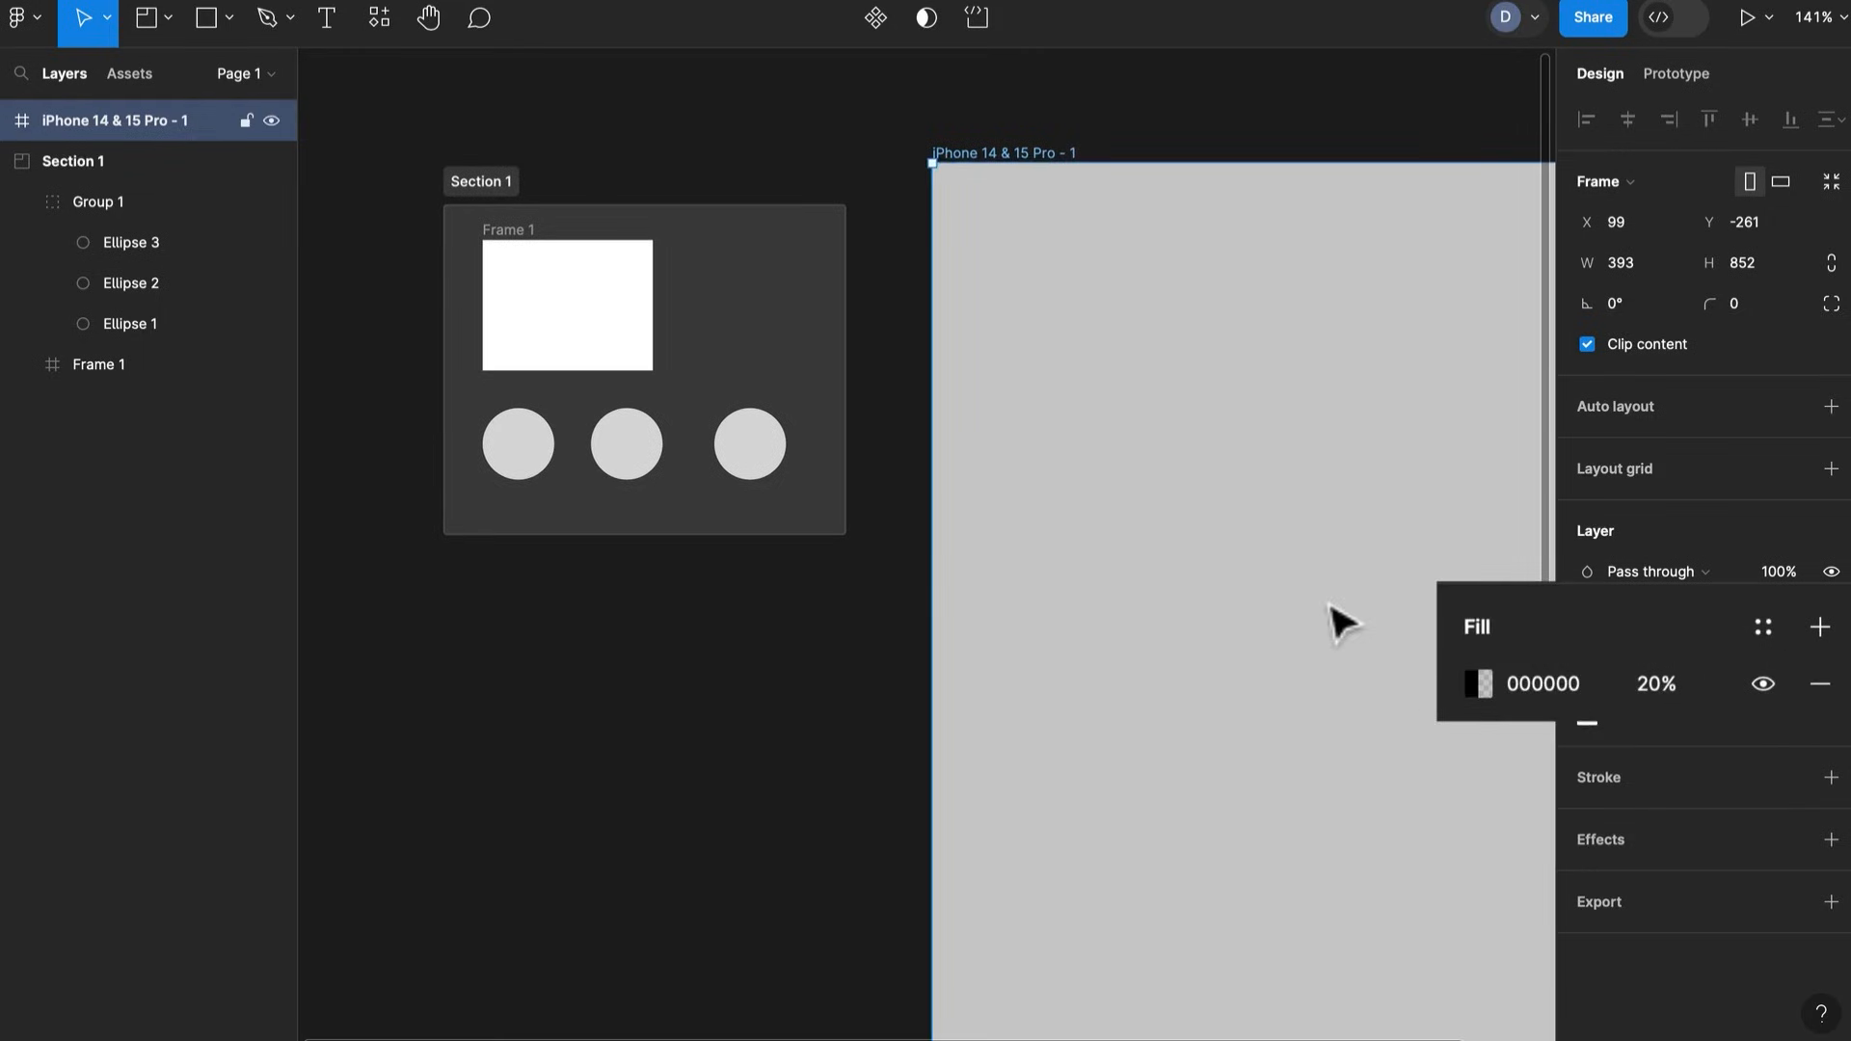
pyautogui.moveTo(1330, 605); pyautogui.dragTo(1177, 492)
pyautogui.click(1579, 720)
pyautogui.moveTo(1383, 522); pyautogui.dragTo(1438, 430)
# Set the circle group's fill to dark red 851B1B and give the circles a white stroke
pyautogui.moveTo(536, 352); pyautogui.dragTo(772, 426)
pyautogui.click(779, 375)
pyautogui.click(743, 390)
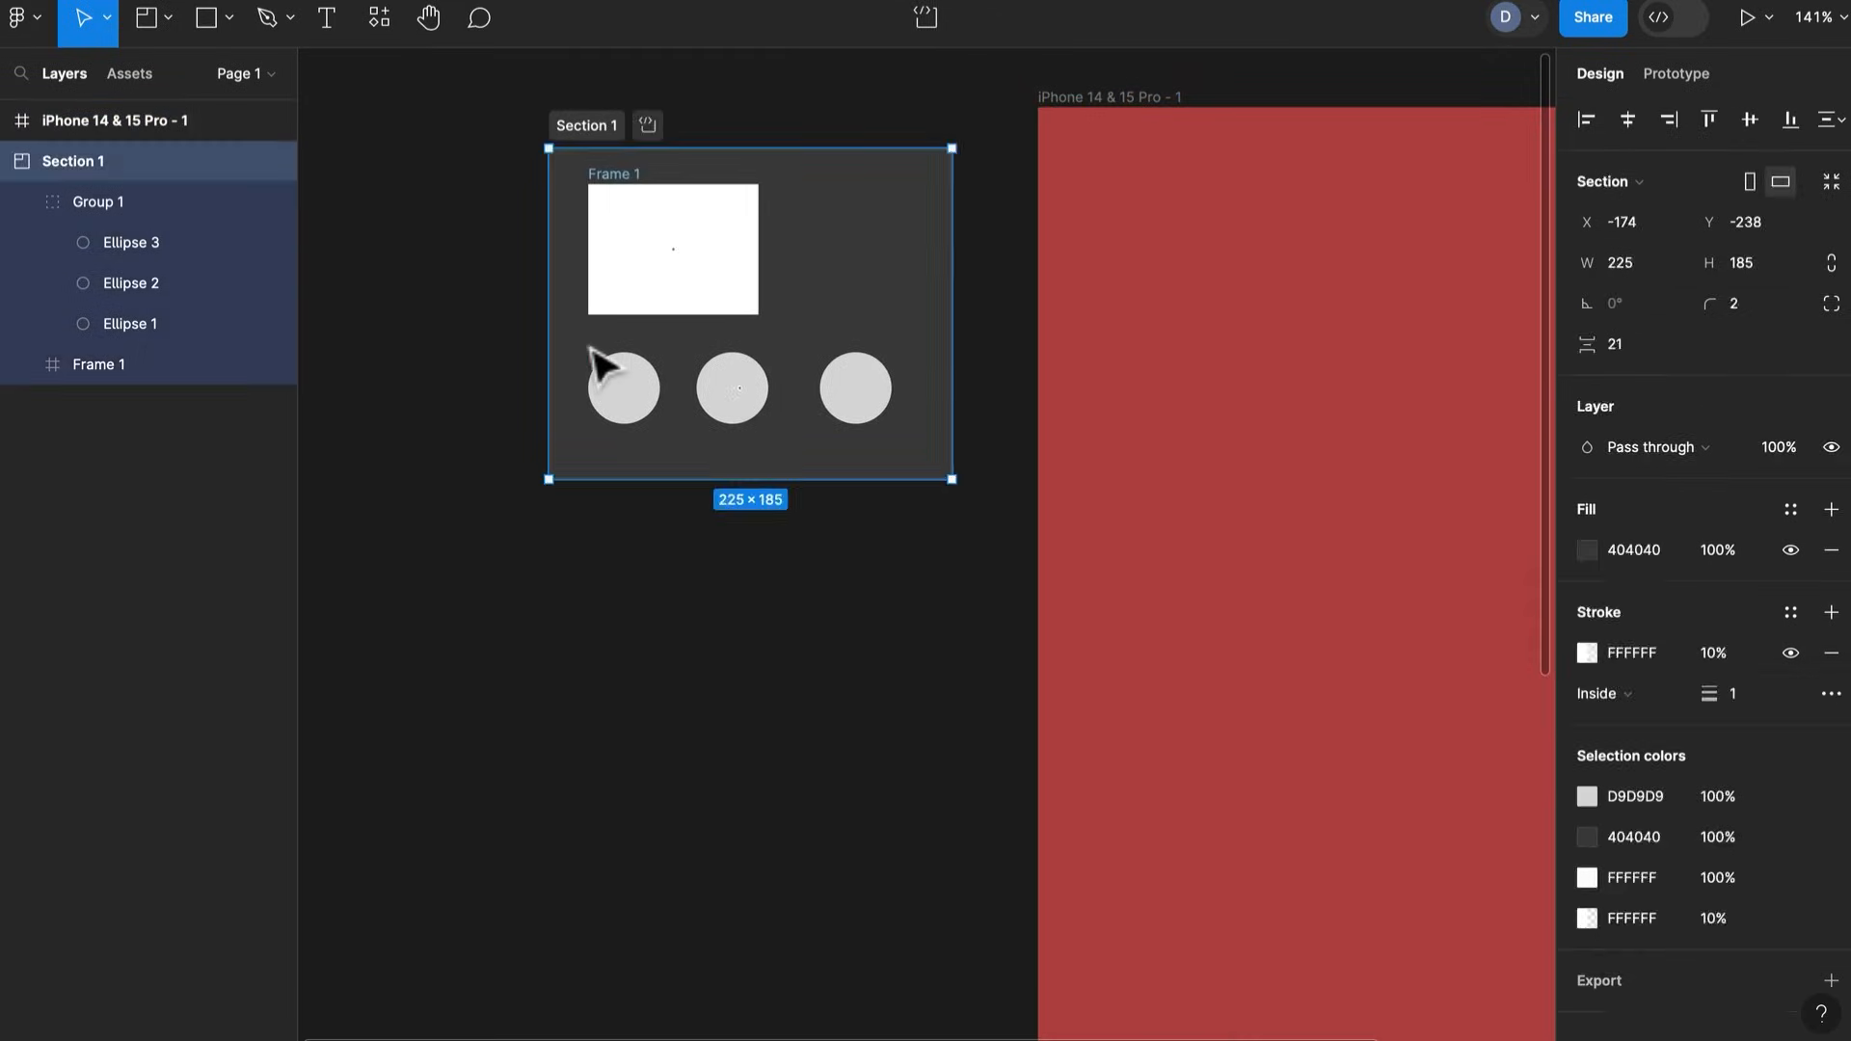
pyautogui.click(602, 371)
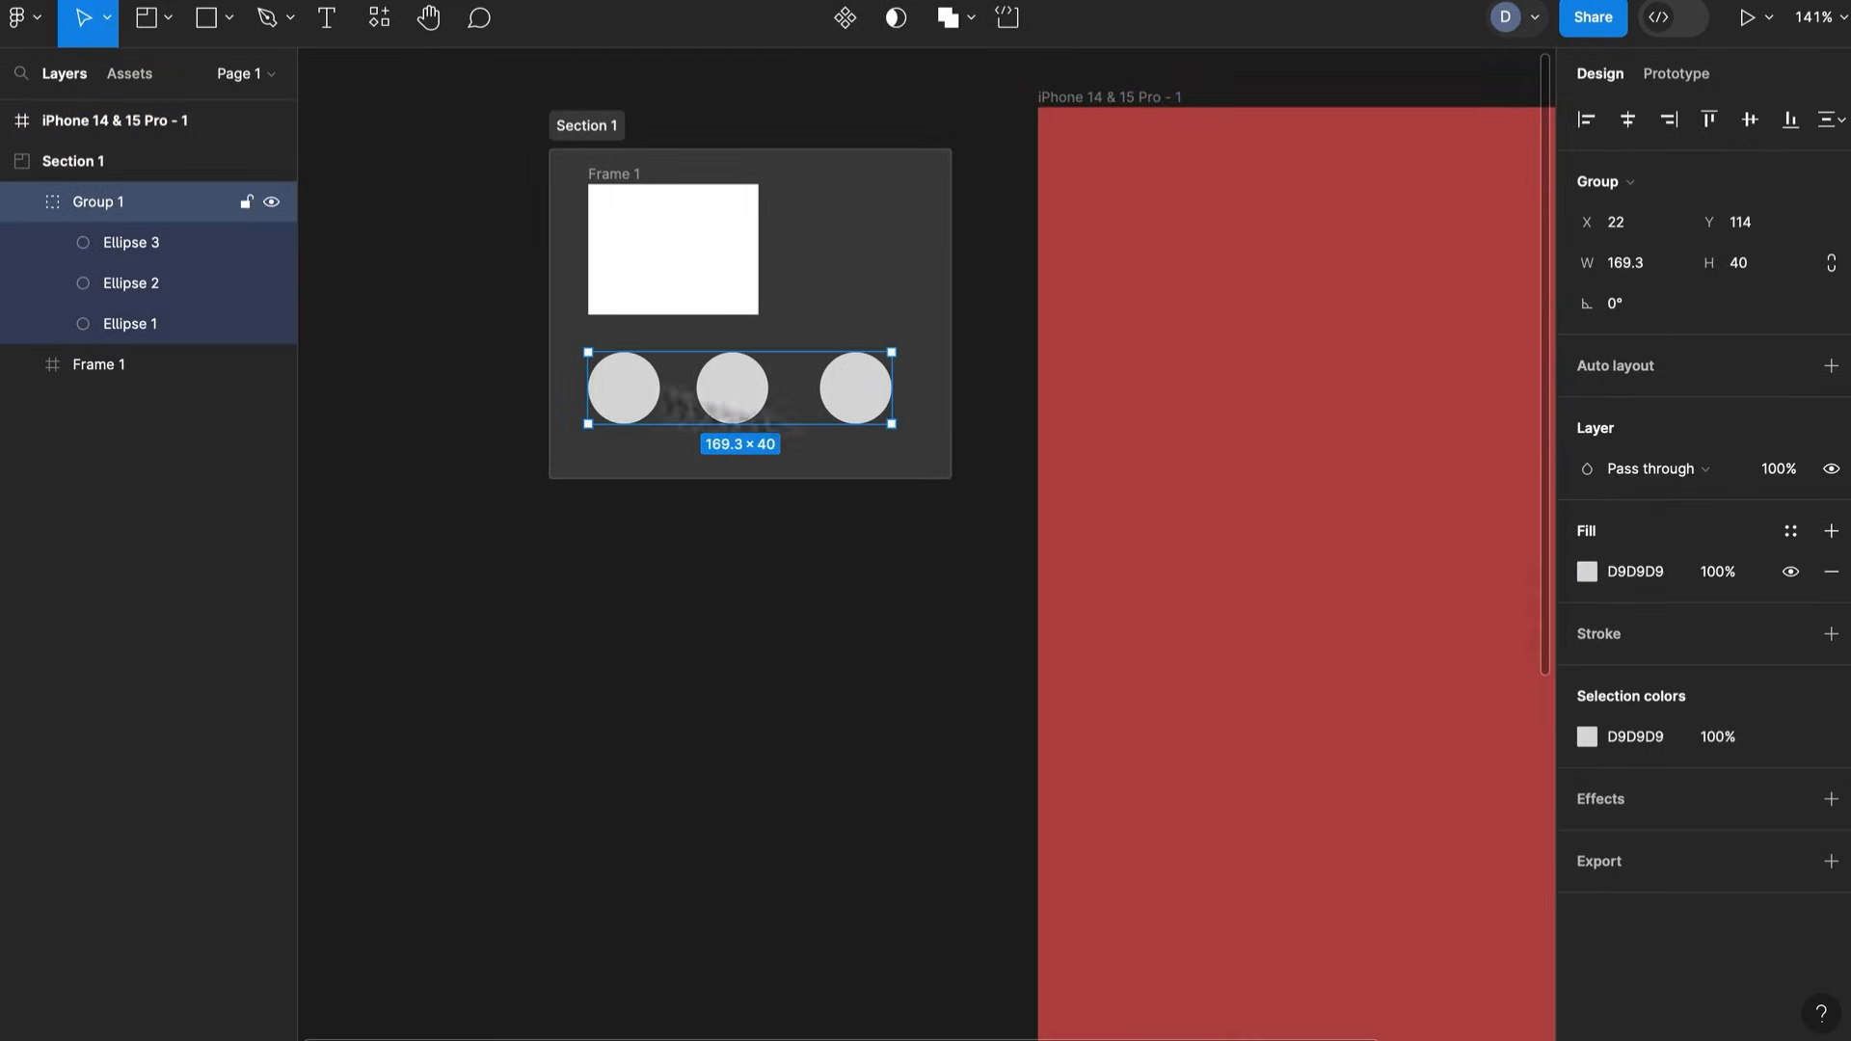
pyautogui.click(1587, 572)
pyautogui.moveTo(1388, 422)
pyautogui.mouseDown()
pyautogui.moveTo(1381, 606)
pyautogui.moveTo(1468, 486)
pyautogui.moveTo(1514, 482)
pyautogui.moveTo(1495, 543)
pyautogui.mouseUp()
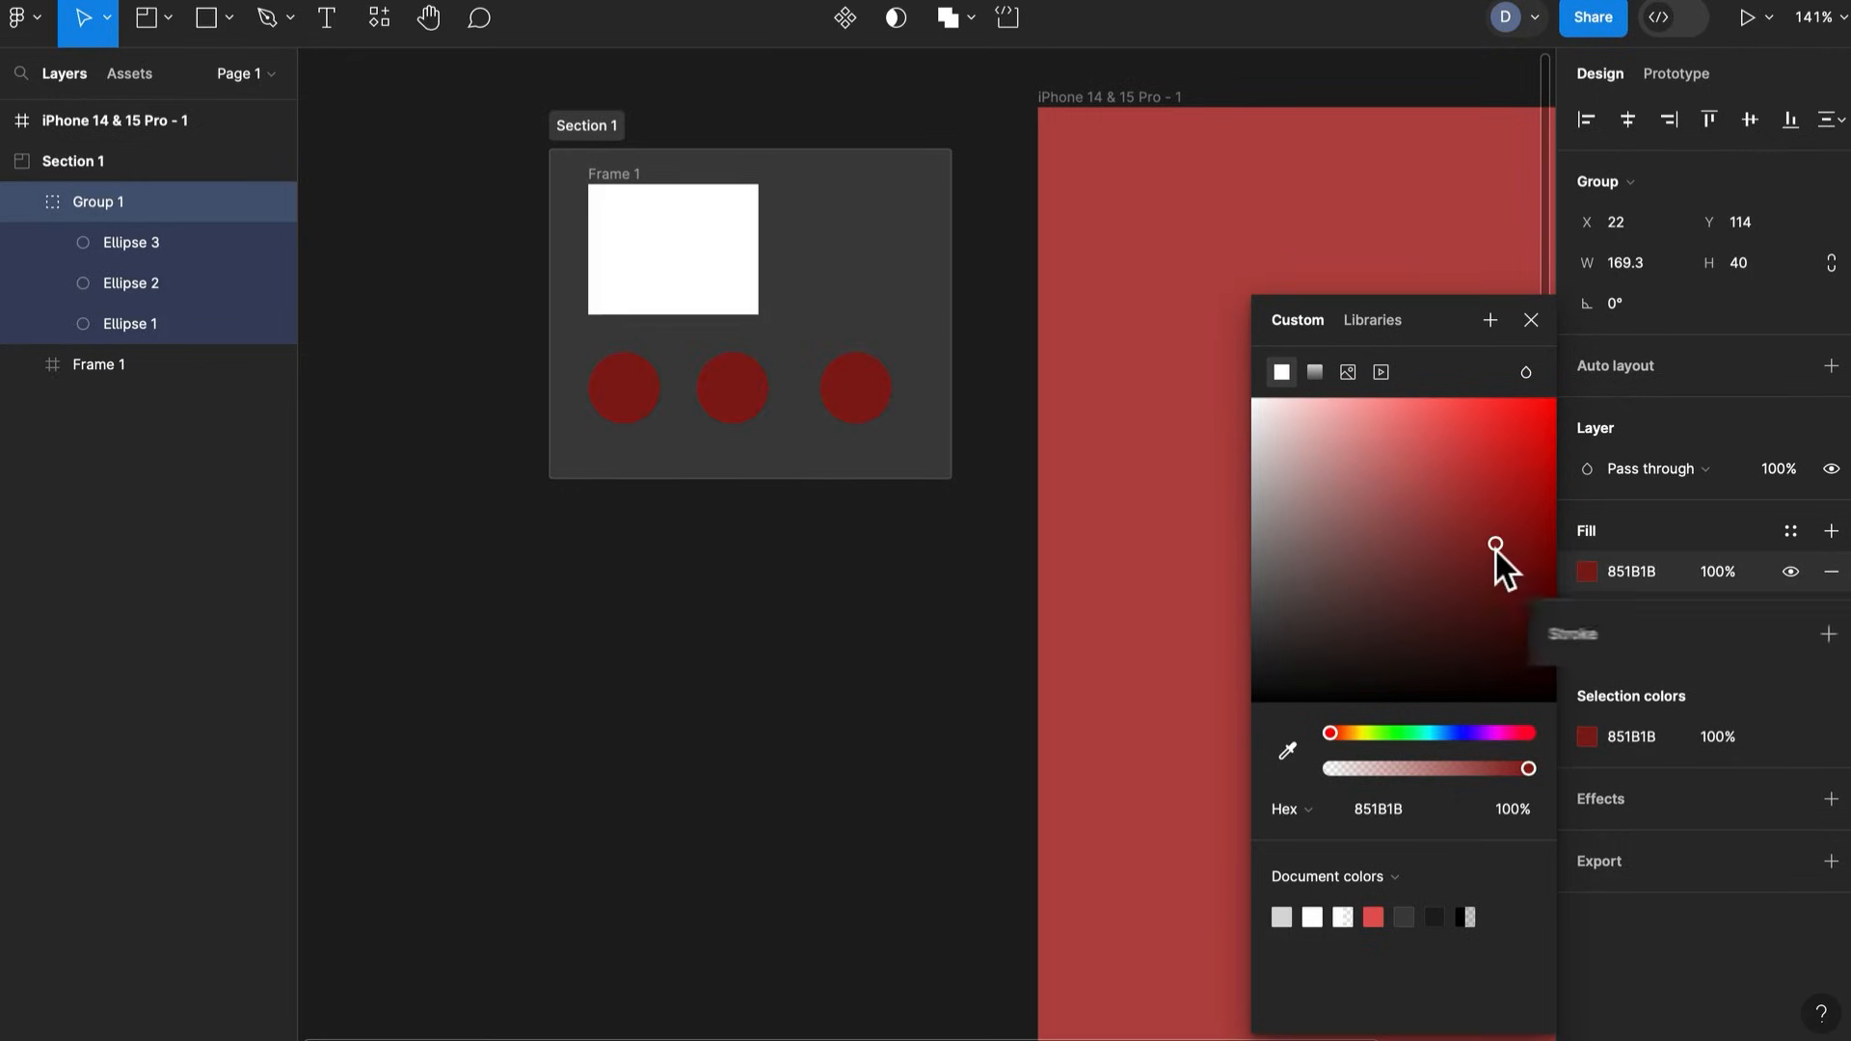
pyautogui.click(1820, 635)
pyautogui.click(1587, 675)
pyautogui.moveTo(1428, 633)
pyautogui.mouseDown()
pyautogui.moveTo(1302, 461)
pyautogui.moveTo(1363, 661)
pyautogui.moveTo(1246, 414)
pyautogui.mouseUp()
# Place a copy of the section's white frame inside the iPhone frame
pyautogui.click(1086, 590)
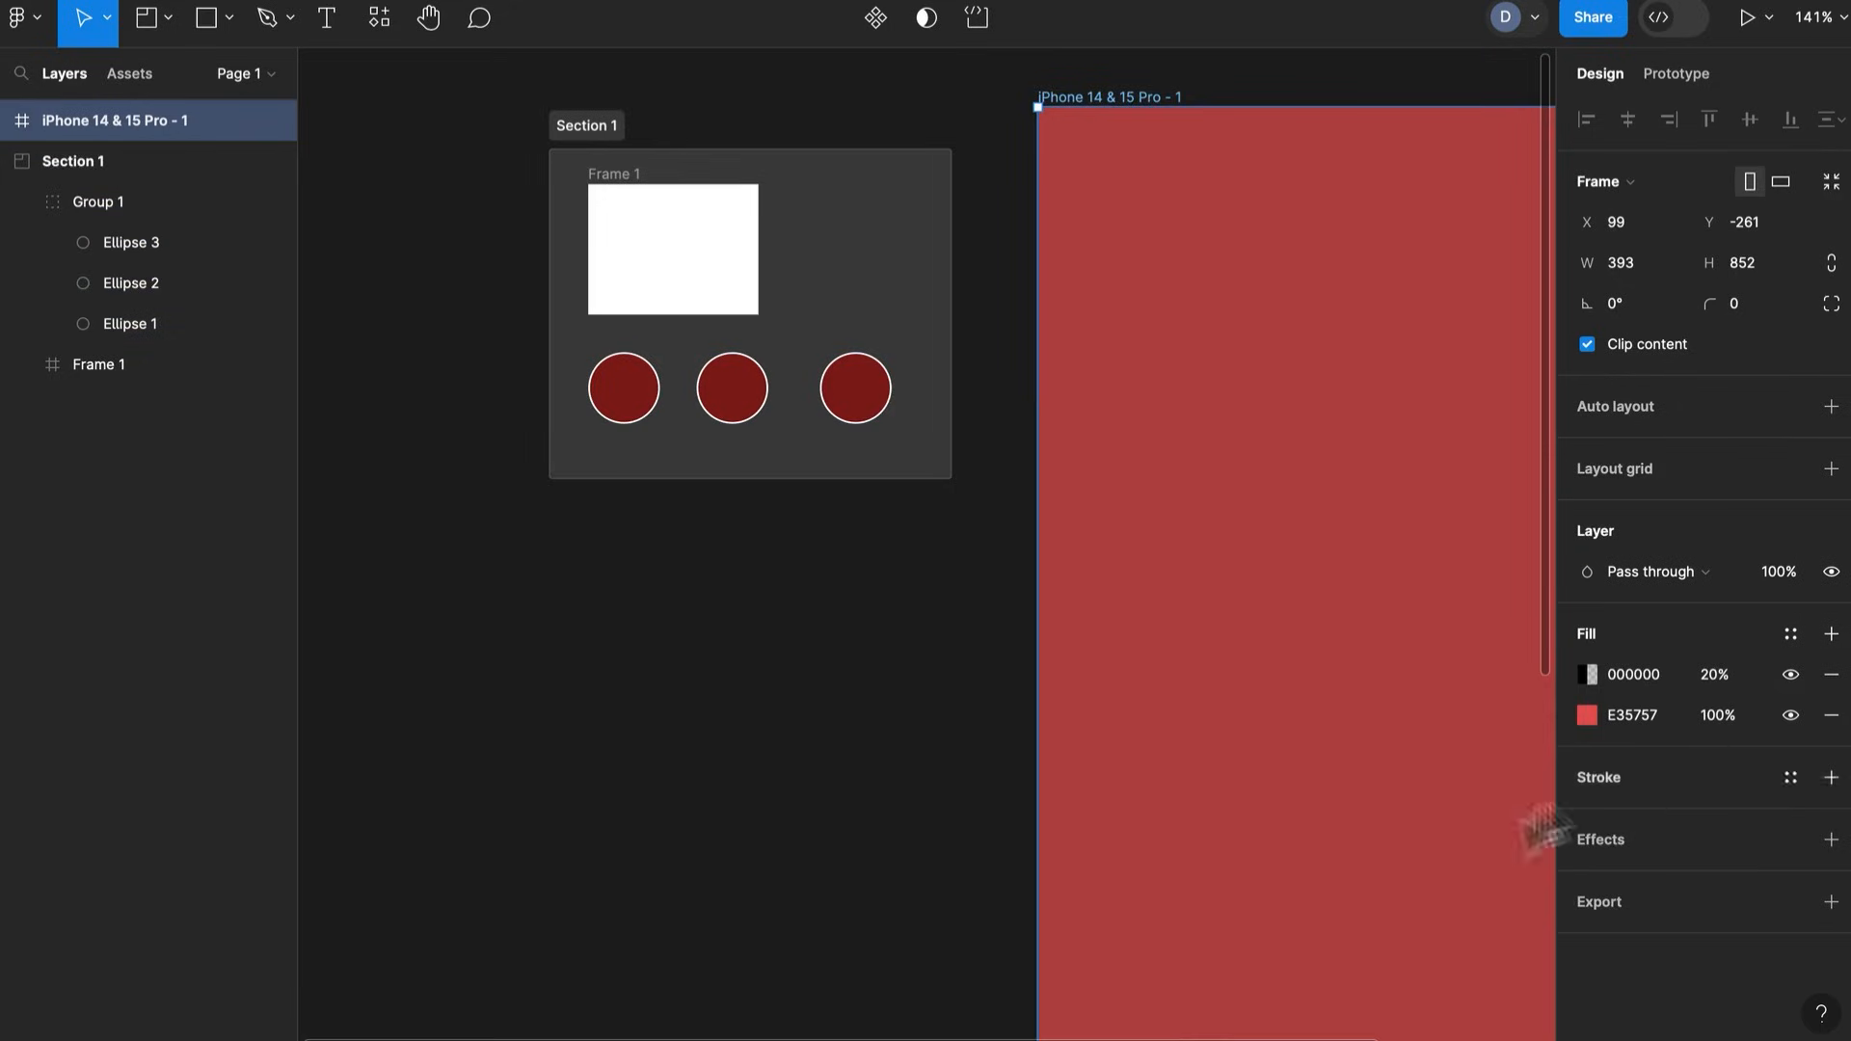
pyautogui.hscroll(3, 999, 483)
pyautogui.moveTo(529, 269); pyautogui.dragTo(1244, 383)
pyautogui.click(1029, 517)
pyautogui.rightClick(970, 496)
pyautogui.press('Escape')
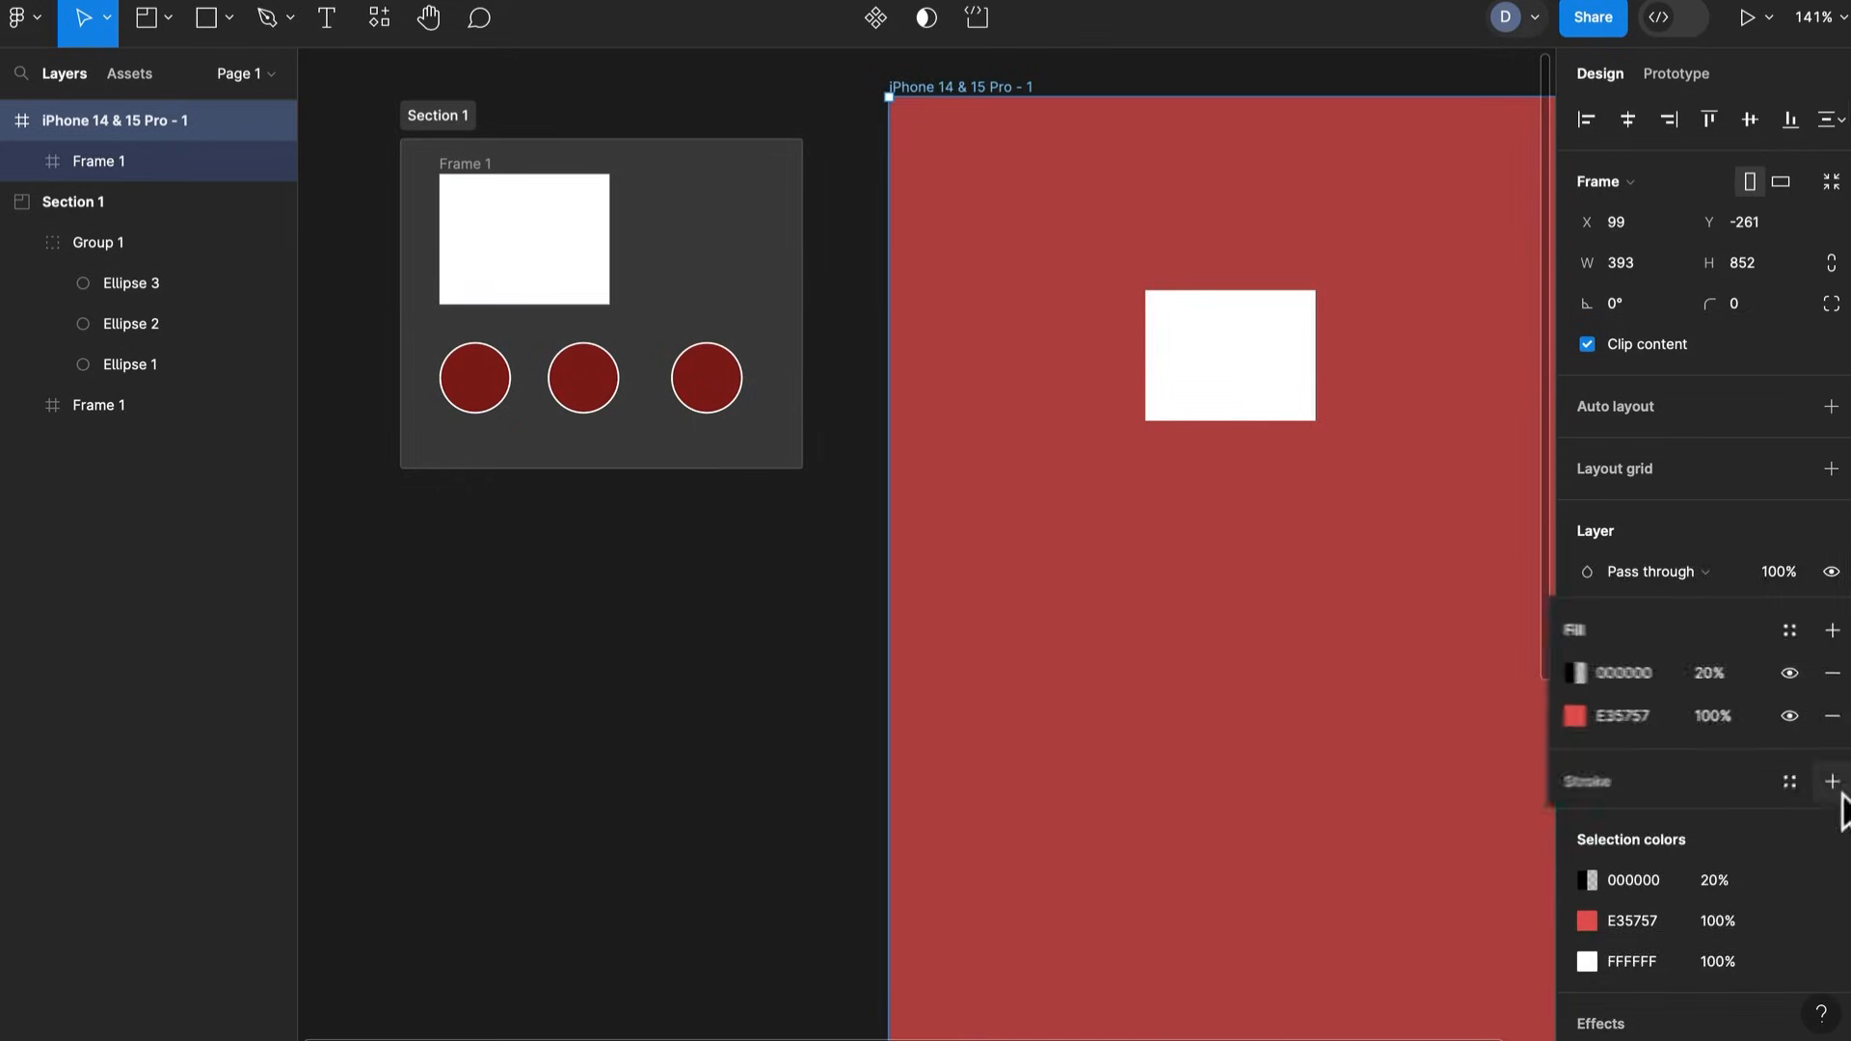
# Change the iPhone frame's base fill to dark purple 3A2258 and add a 000000 inside stroke of weight 1
pyautogui.click(1587, 715)
pyautogui.click(1398, 591)
pyautogui.moveTo(1338, 530); pyautogui.dragTo(1439, 597)
pyautogui.click(1478, 733)
pyautogui.hscroll(2, 982, 634)
# Move the white frame inside the iPhone frame to about X 130, Y 146
pyautogui.click(1087, 352)
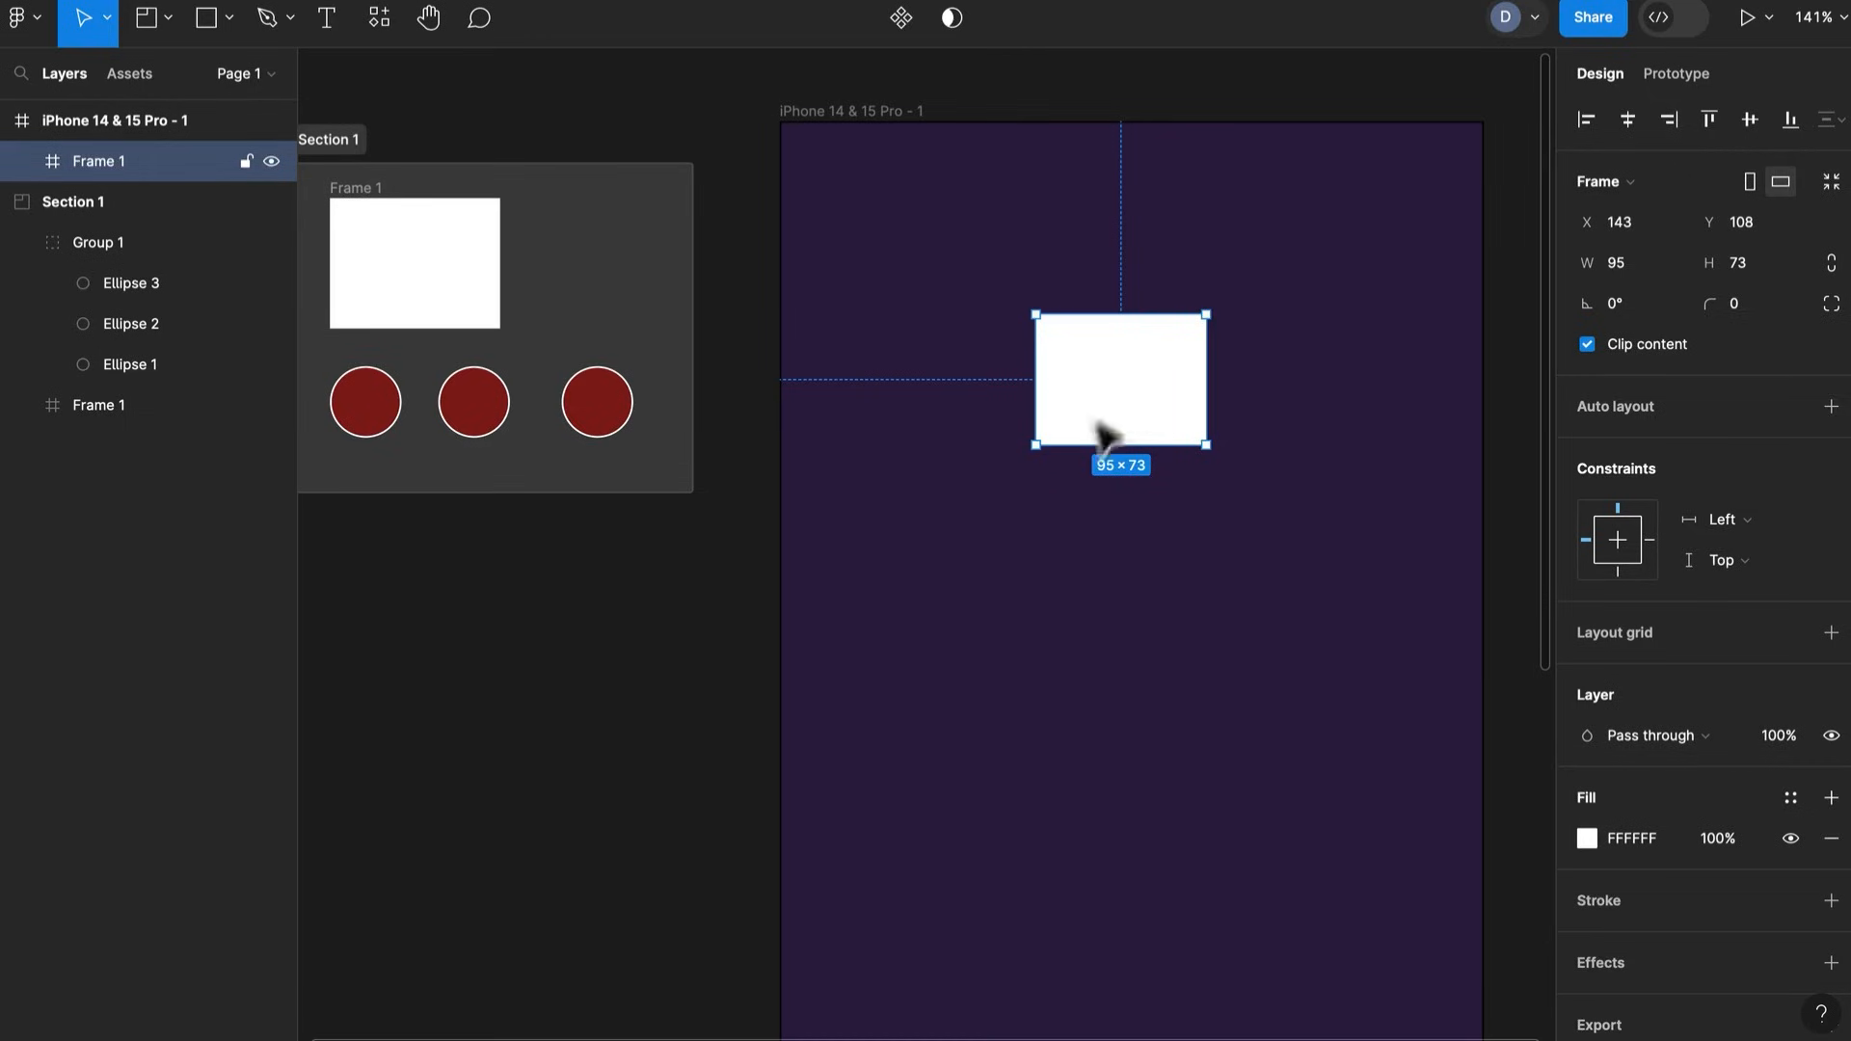
pyautogui.moveTo(1103, 422); pyautogui.dragTo(1080, 490)
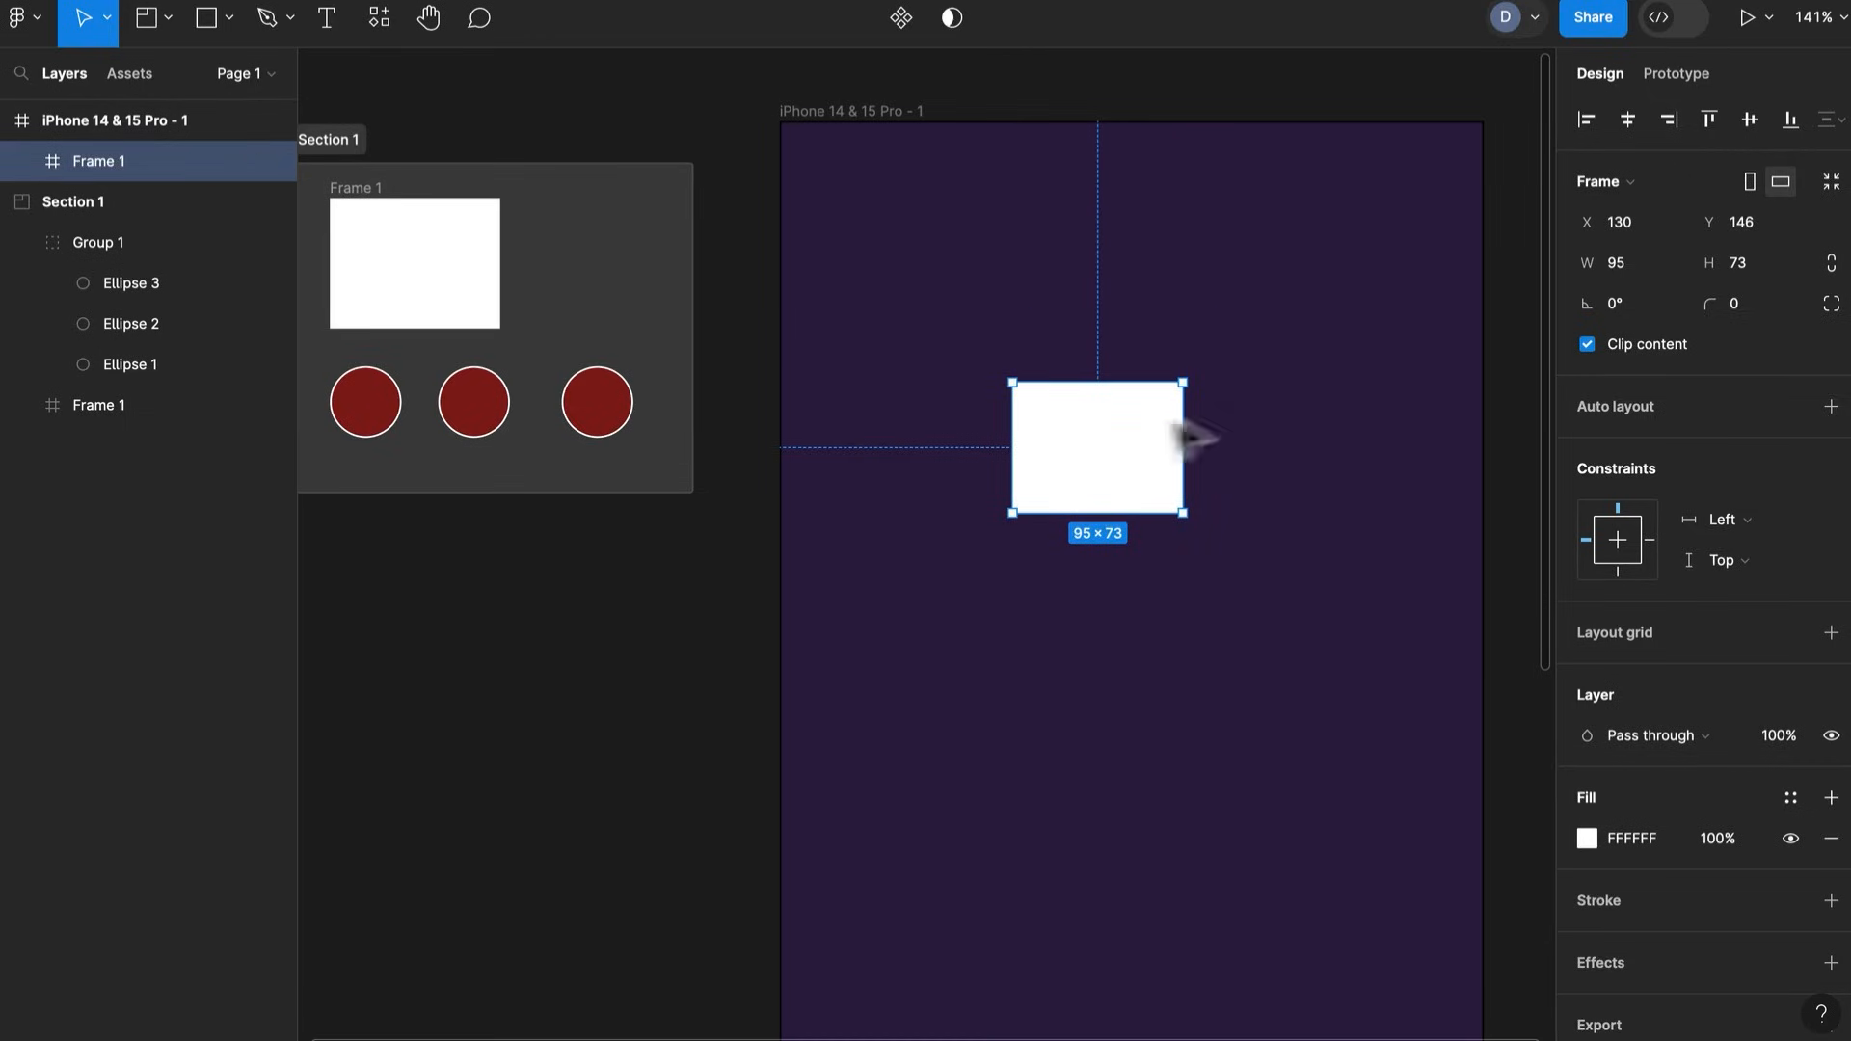
# Apply auto layout to the iPhone frame with horizontal and vertical padding of 20
pyautogui.click(822, 114)
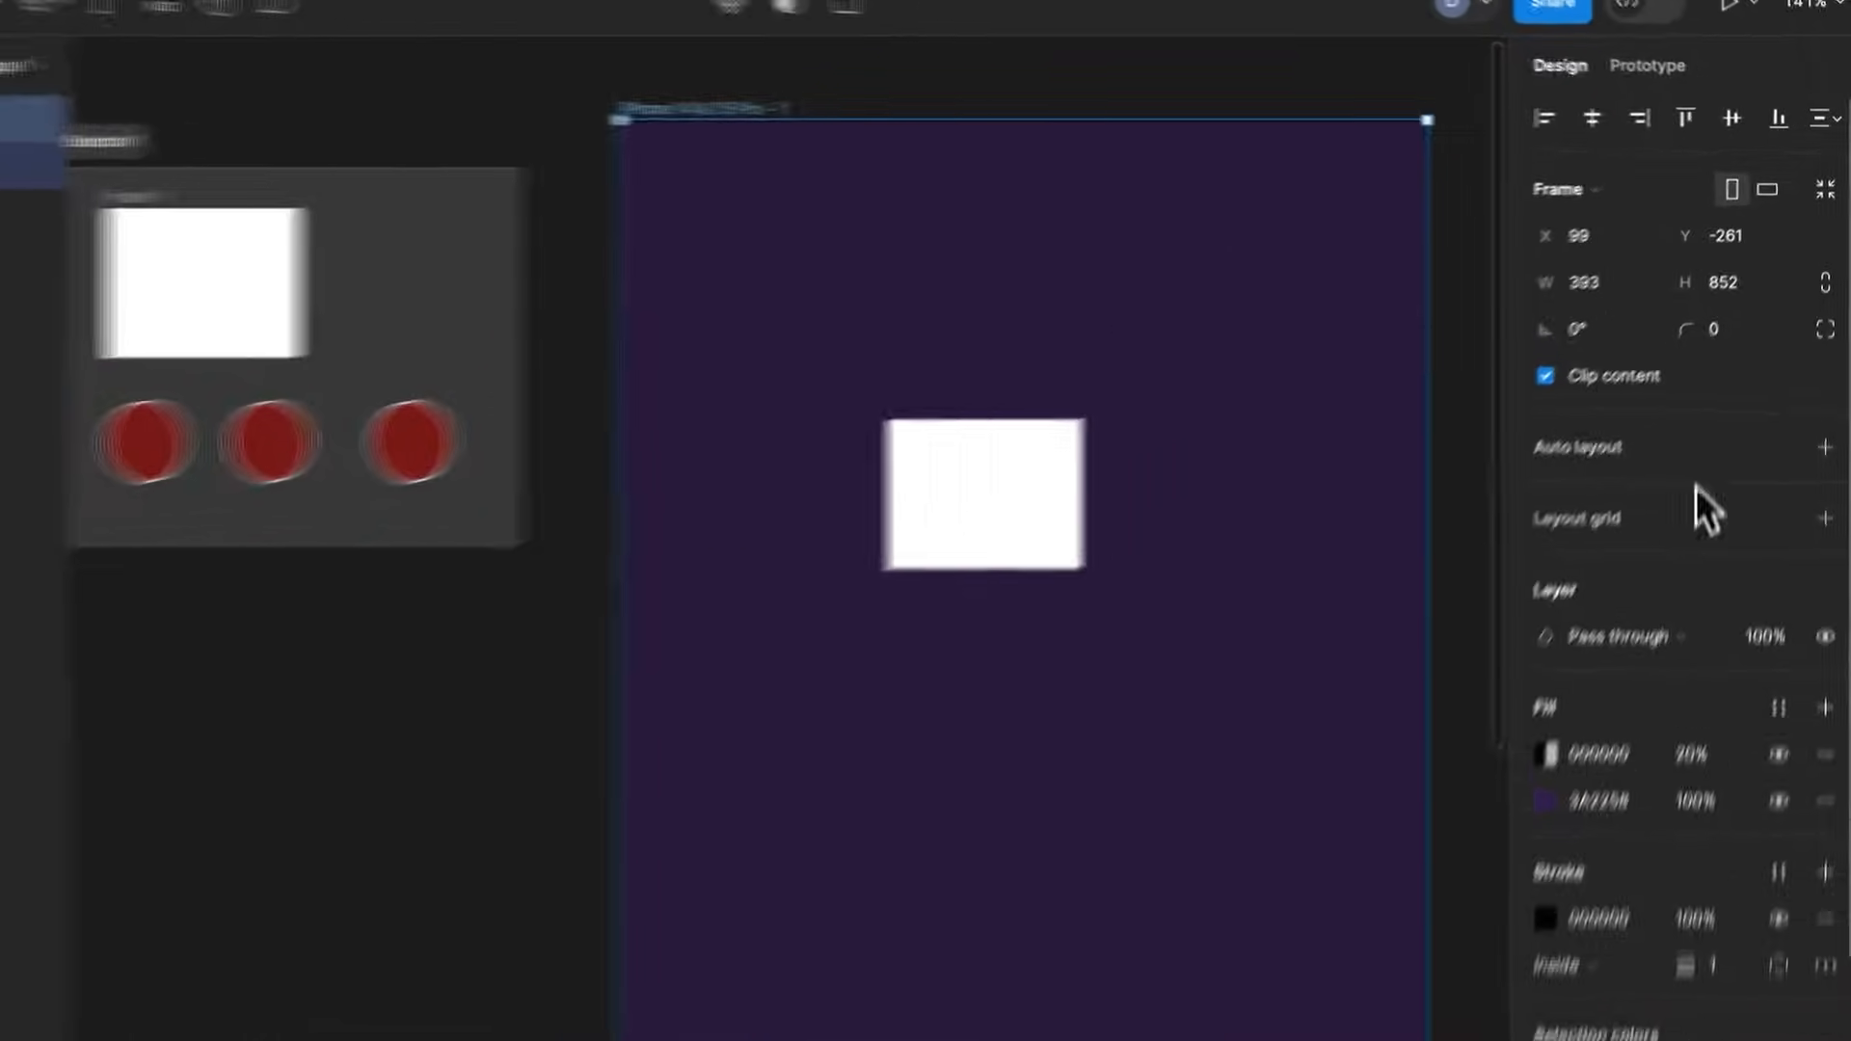
pyautogui.click(1831, 406)
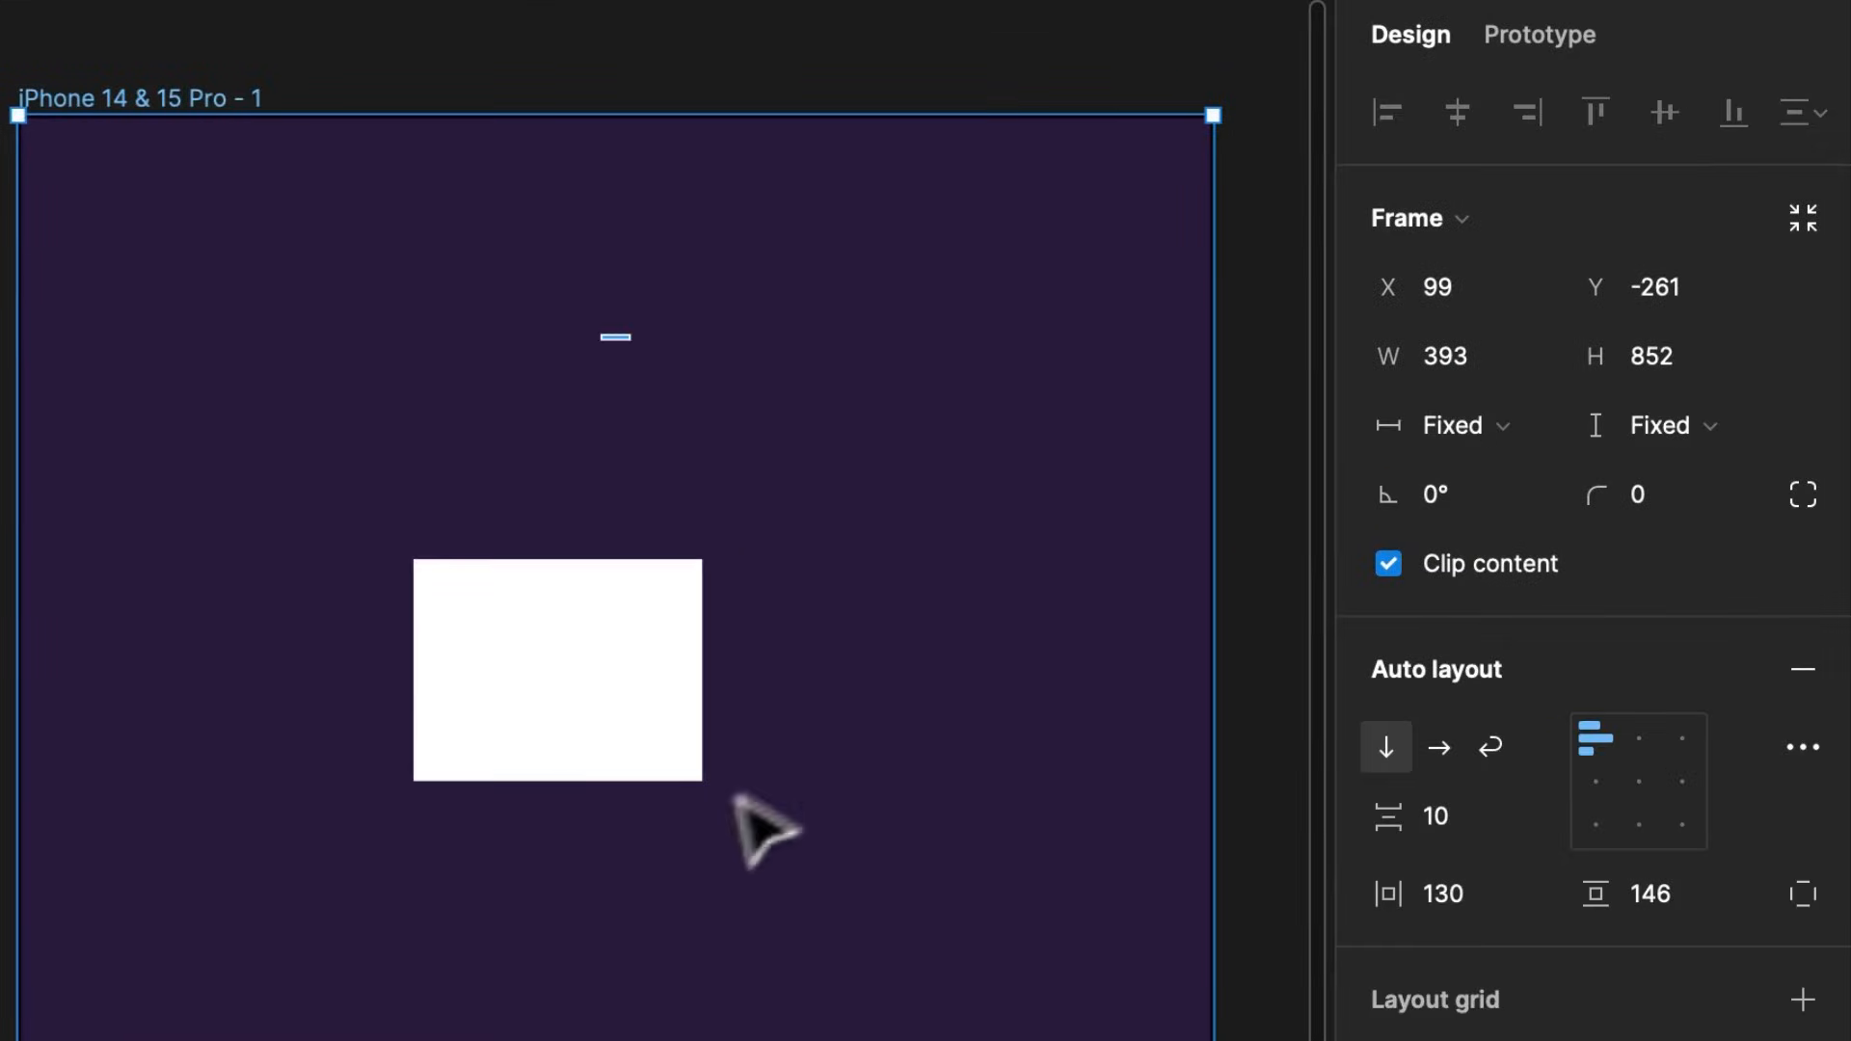
pyautogui.click(1501, 894)
pyautogui.write('20')
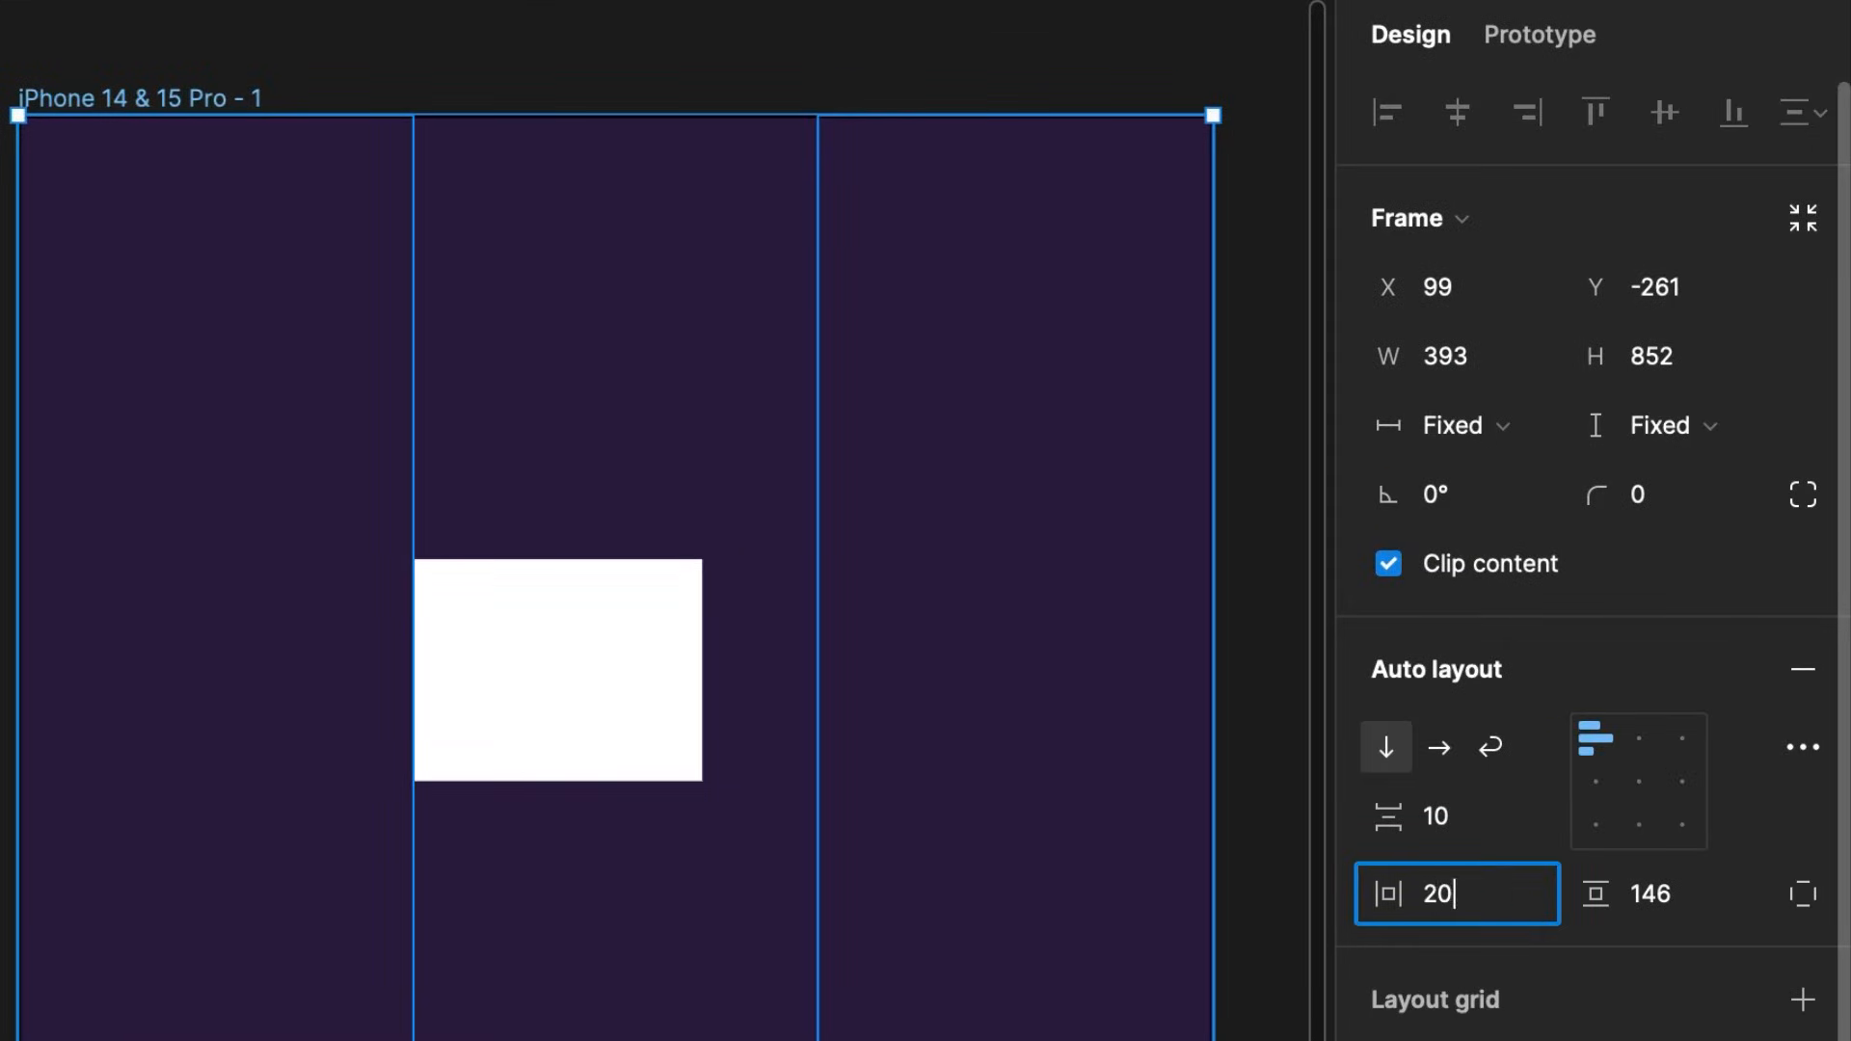
pyautogui.press('Tab')
pyautogui.write('20')
pyautogui.press('Return')
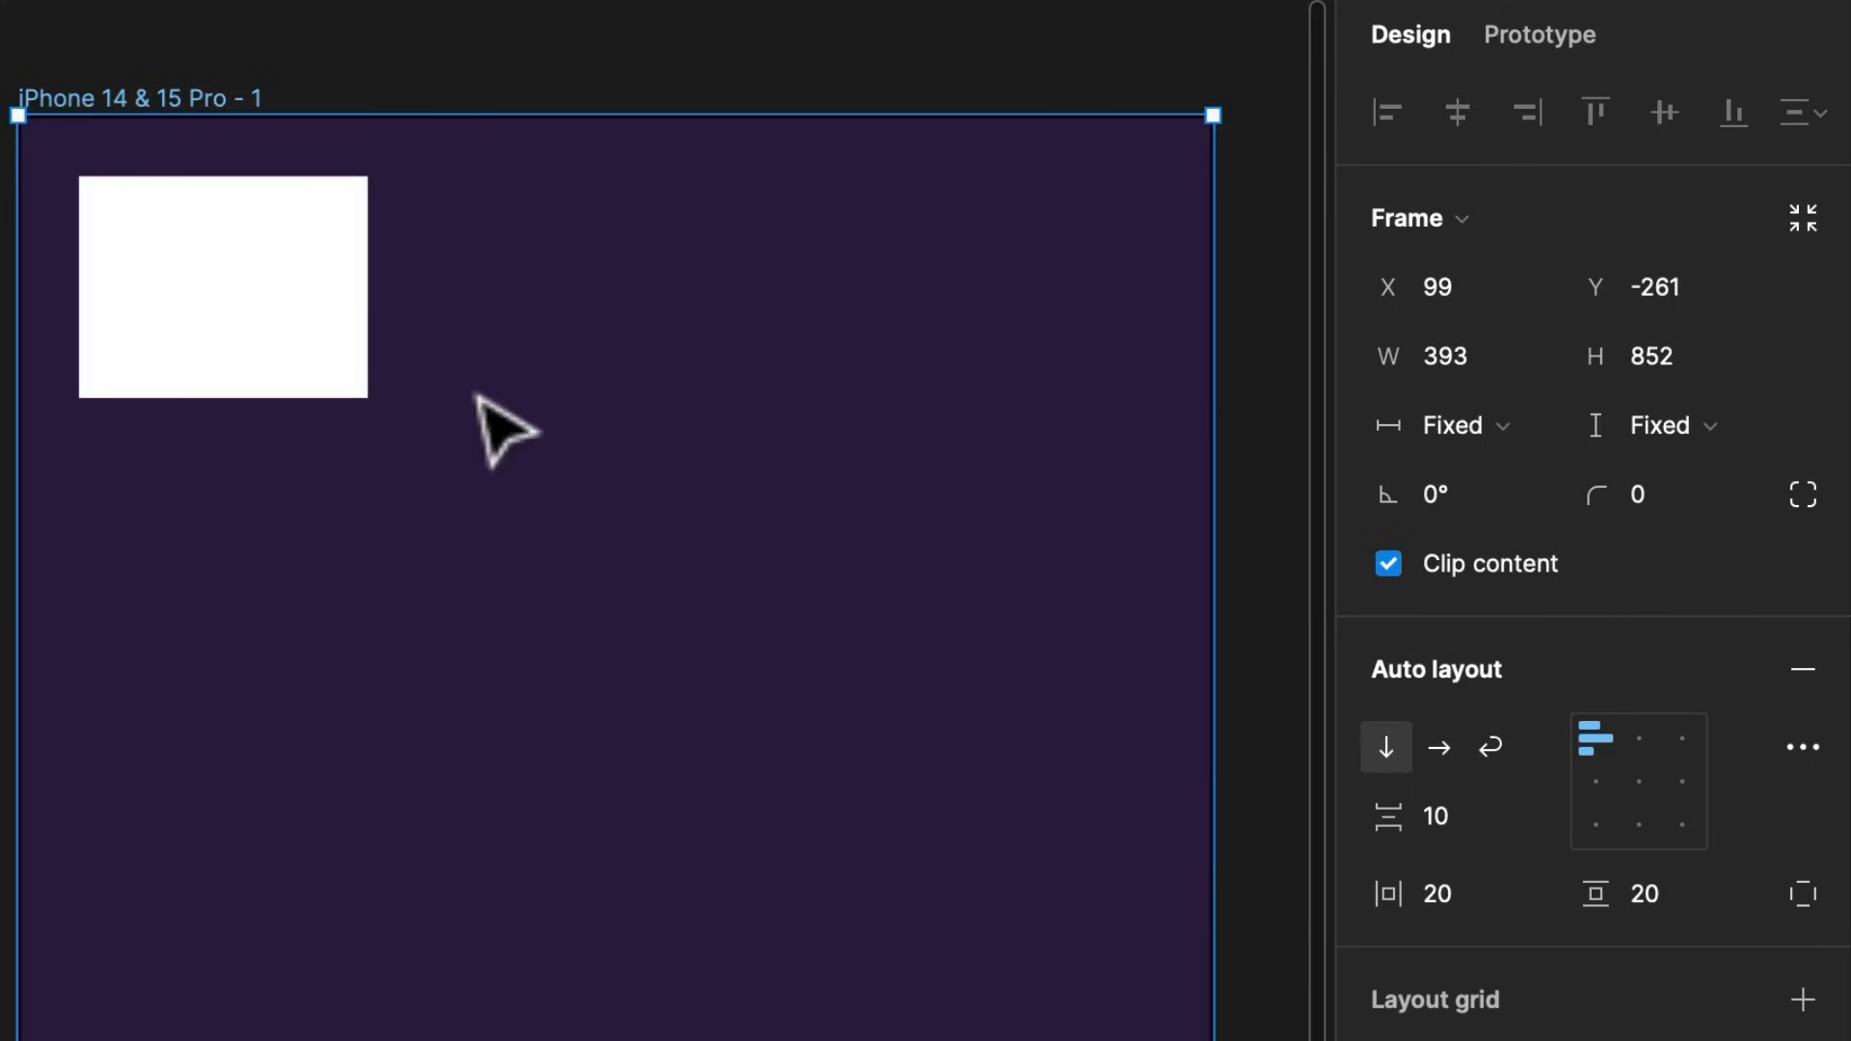
# Set both the width and height of the nested white frame to Fill container
pyautogui.click(324, 347)
pyautogui.click(1501, 429)
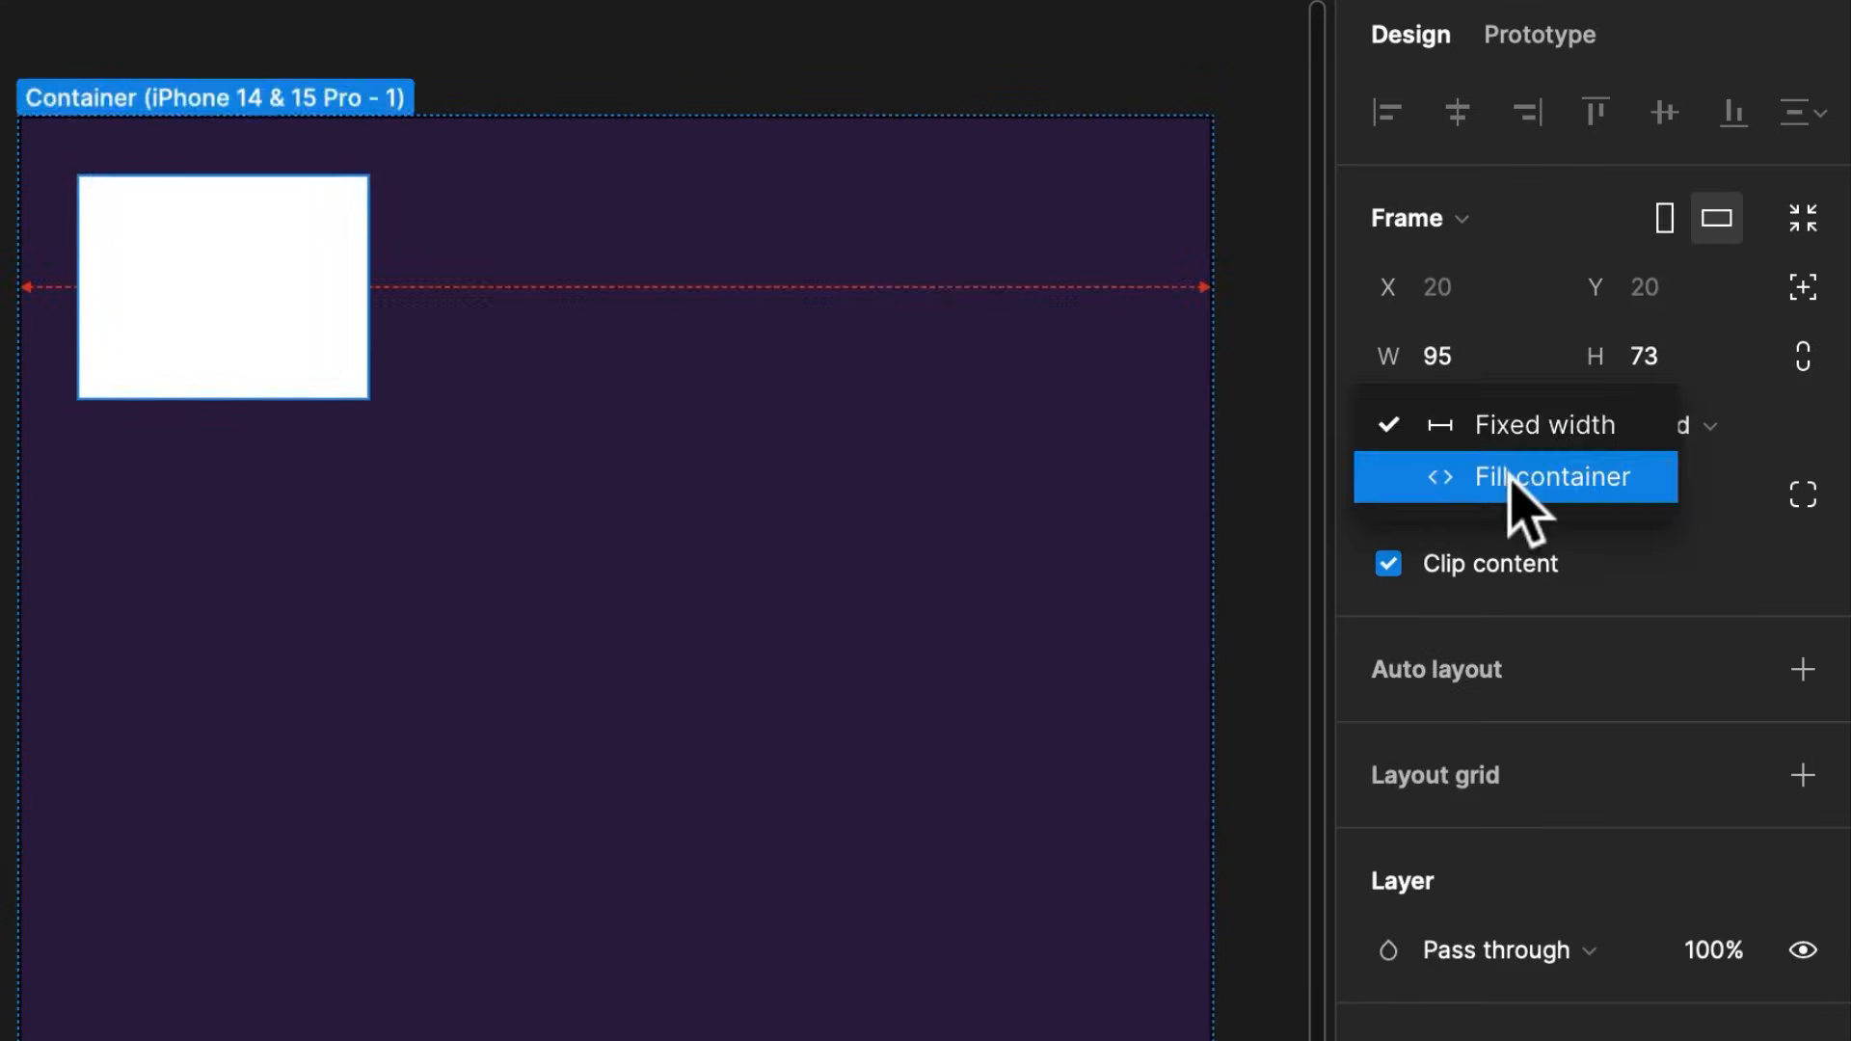
pyautogui.click(1511, 478)
pyautogui.click(1708, 427)
pyautogui.click(1657, 477)
# Shorten the iPhone frame from its lower edge to a height of about 200
pyautogui.click(44, 100)
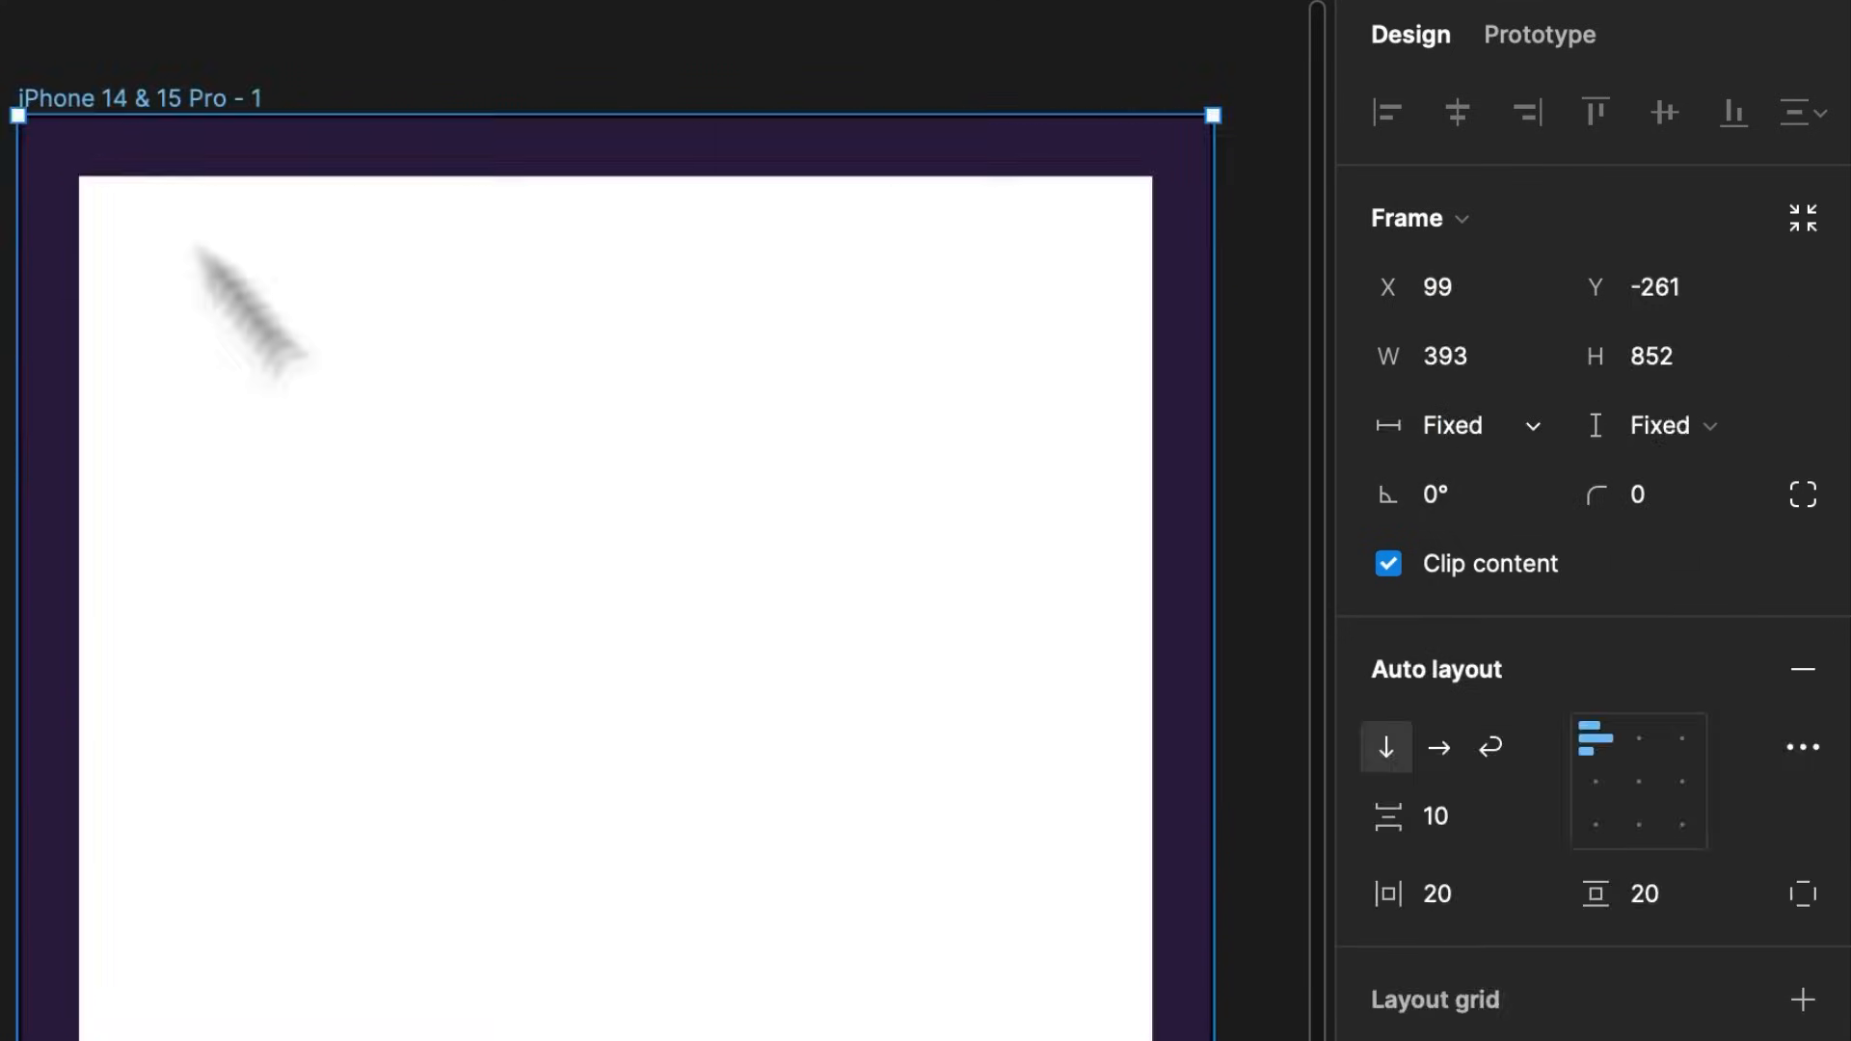
pyautogui.scroll(-5, 617, 766)
pyautogui.scroll(-4, 634, 795)
pyautogui.scroll(1, 1352, 930)
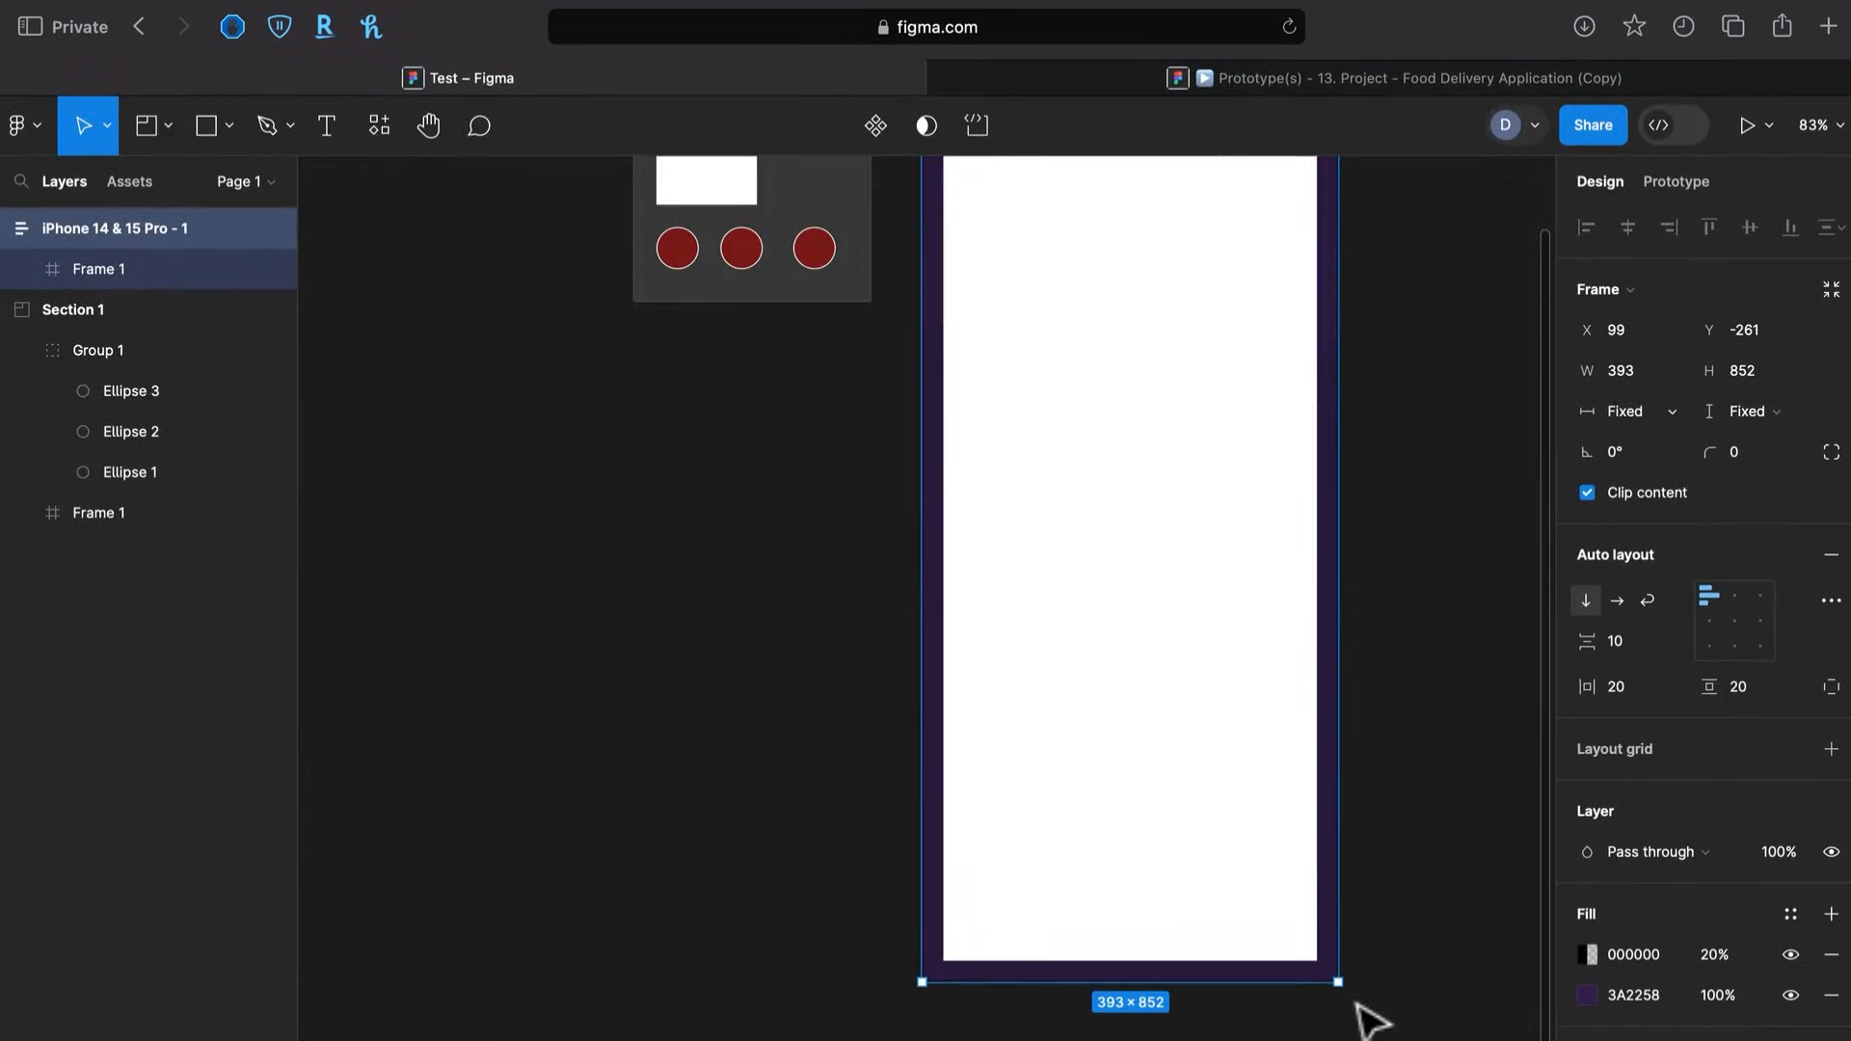
pyautogui.moveTo(1327, 982); pyautogui.dragTo(1257, 295)
pyautogui.scroll(6, 1234, 358)
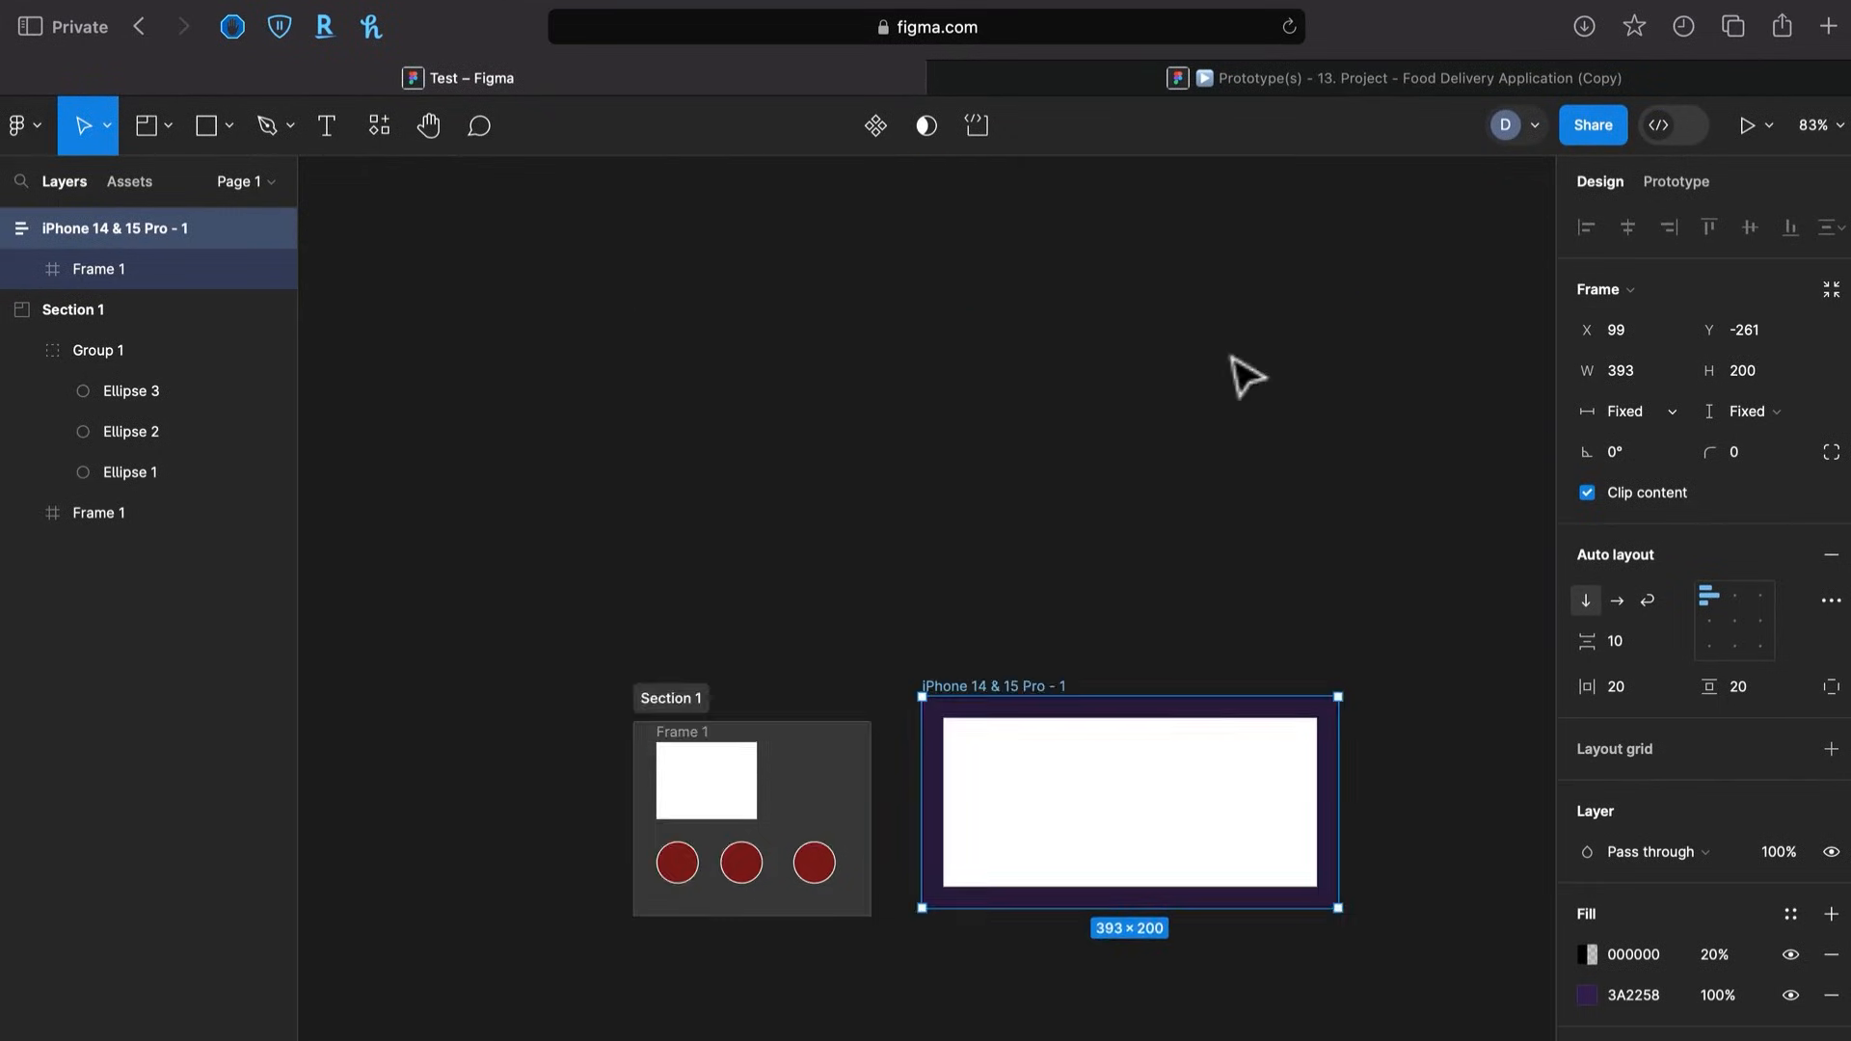
pyautogui.scroll(5, 1140, 947)
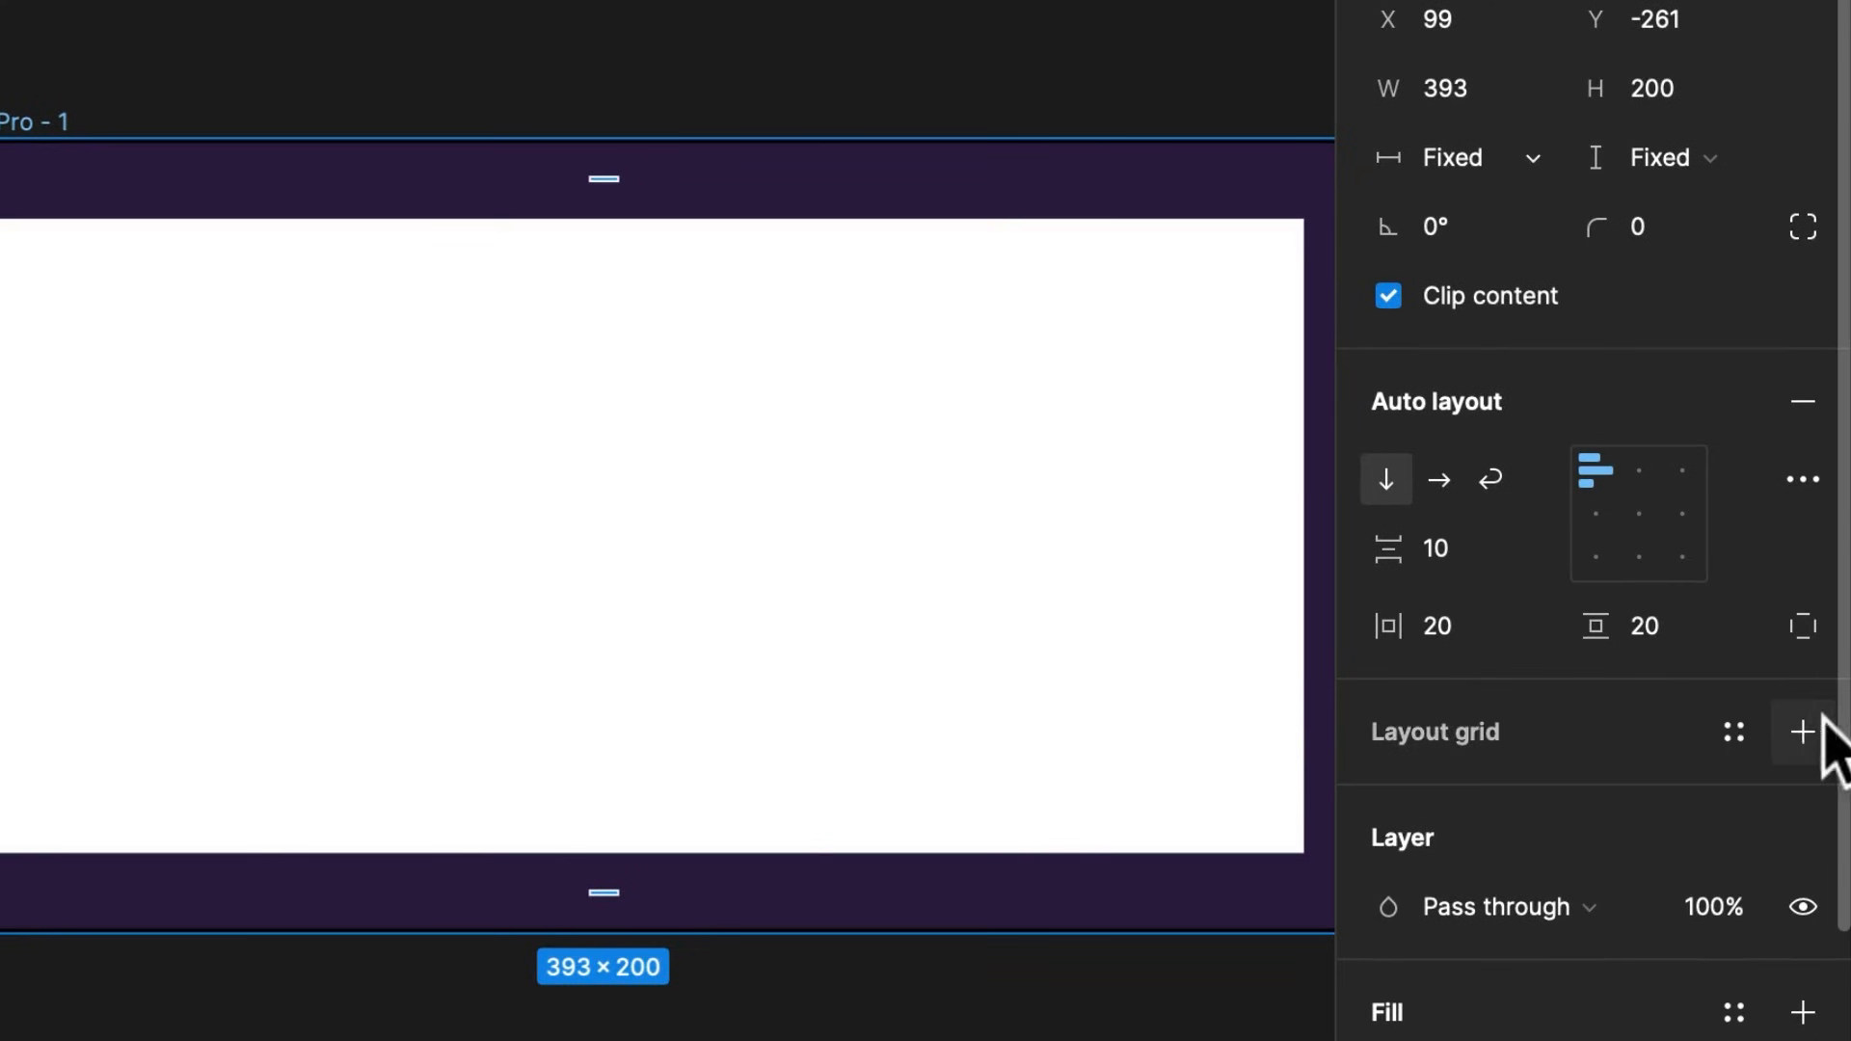
# Add a layout grid to the iPhone frame and change it to Columns with a count of 5
pyautogui.click(1802, 732)
pyautogui.click(4, 386)
pyautogui.click(6, 122)
pyautogui.click(1381, 810)
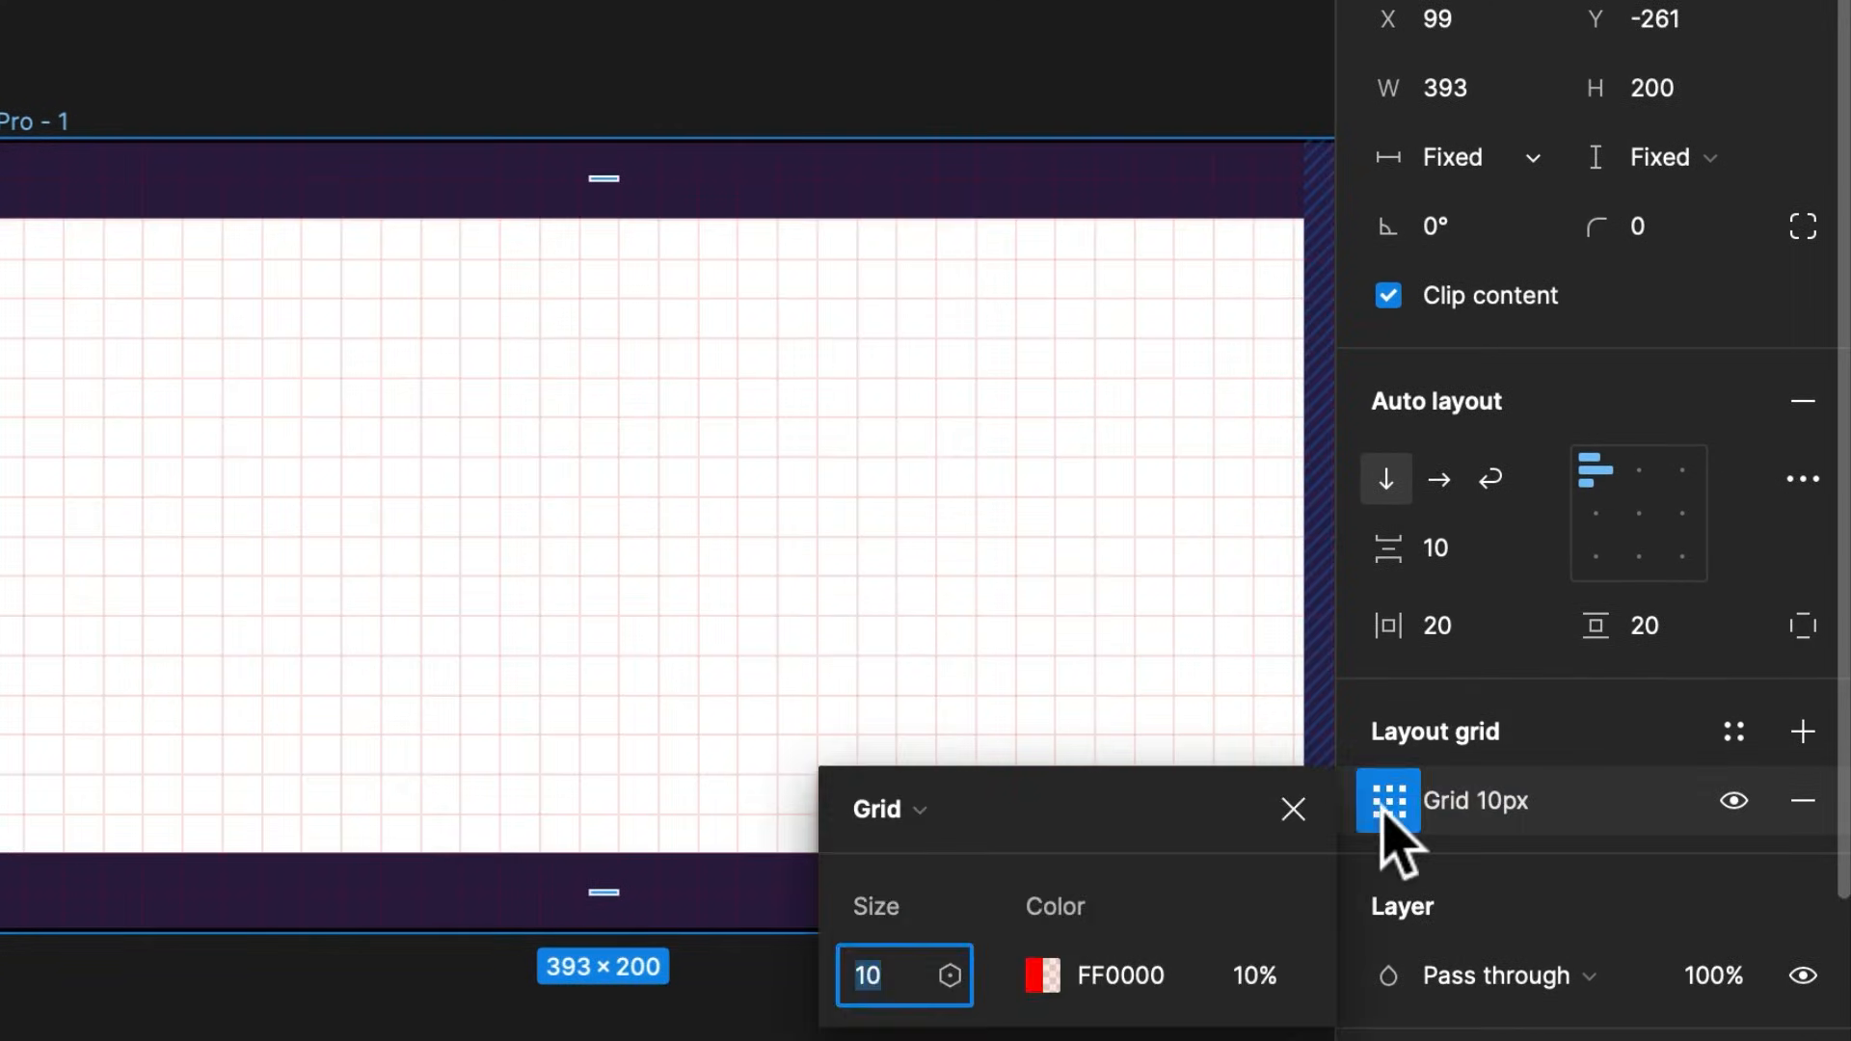
pyautogui.click(902, 822)
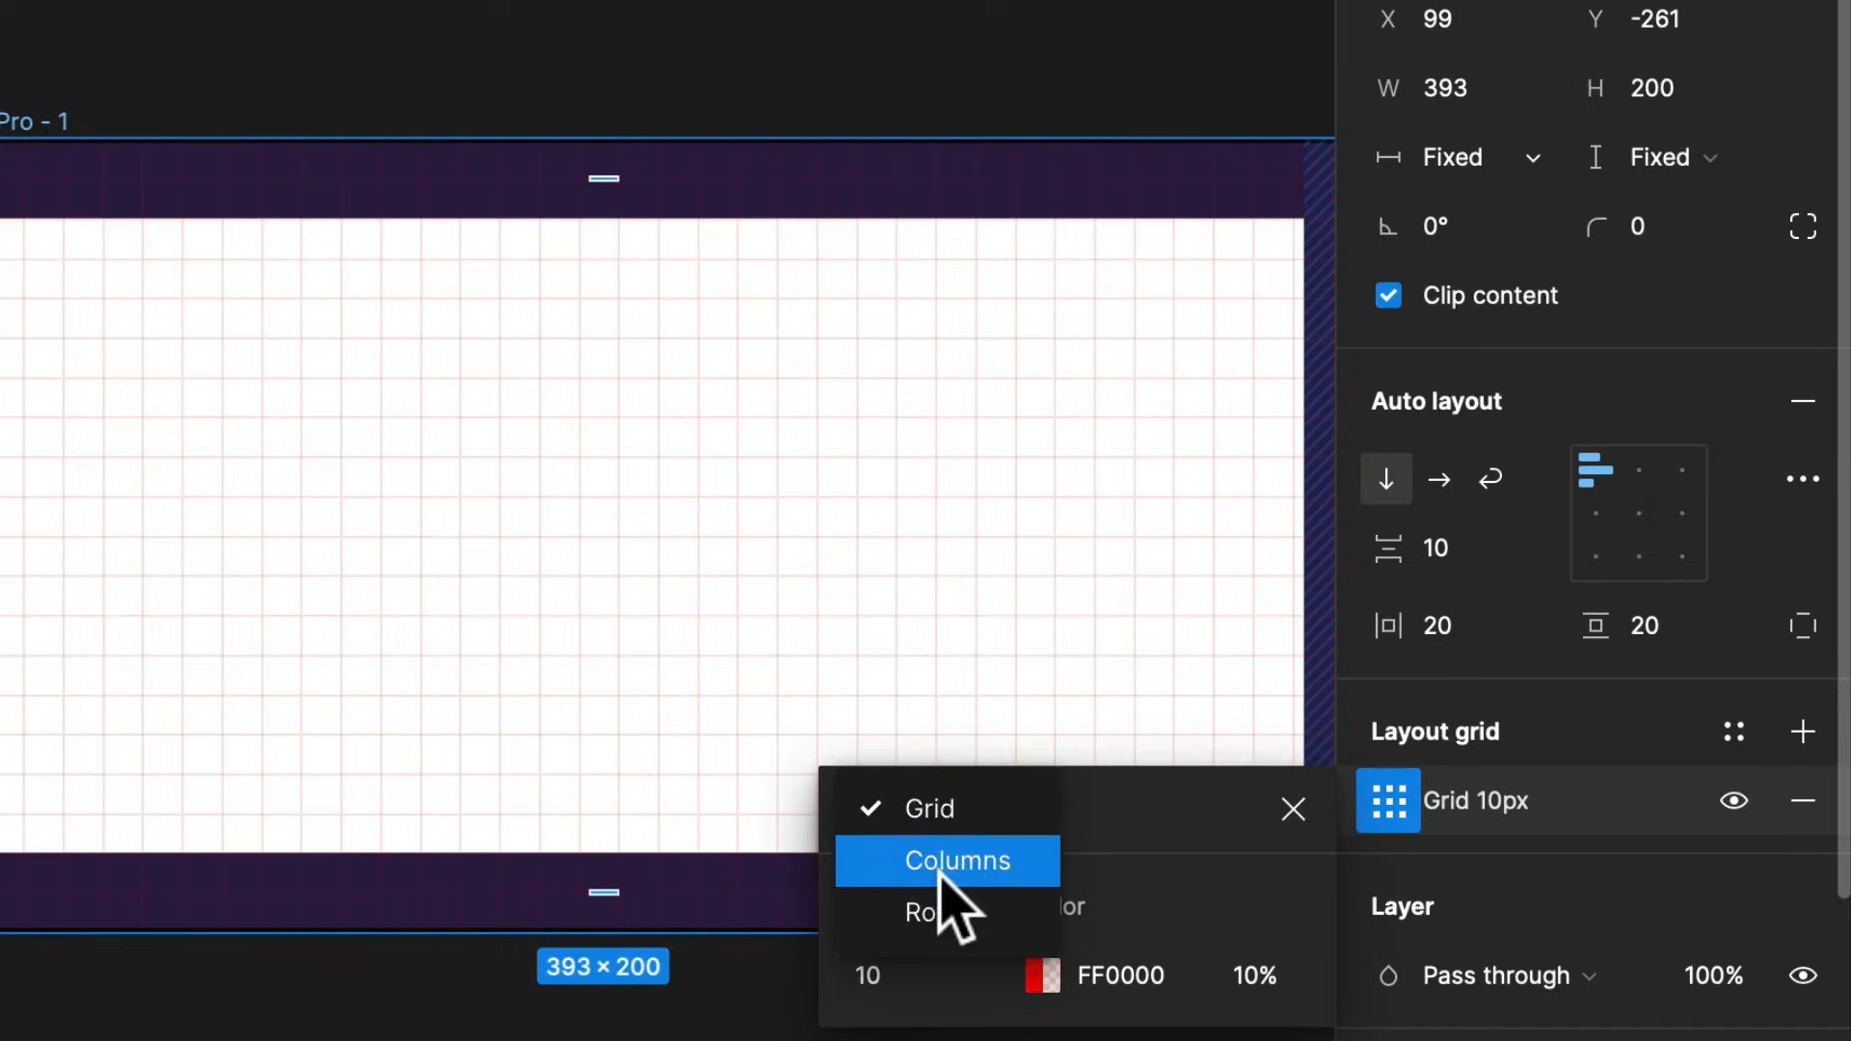
pyautogui.click(947, 861)
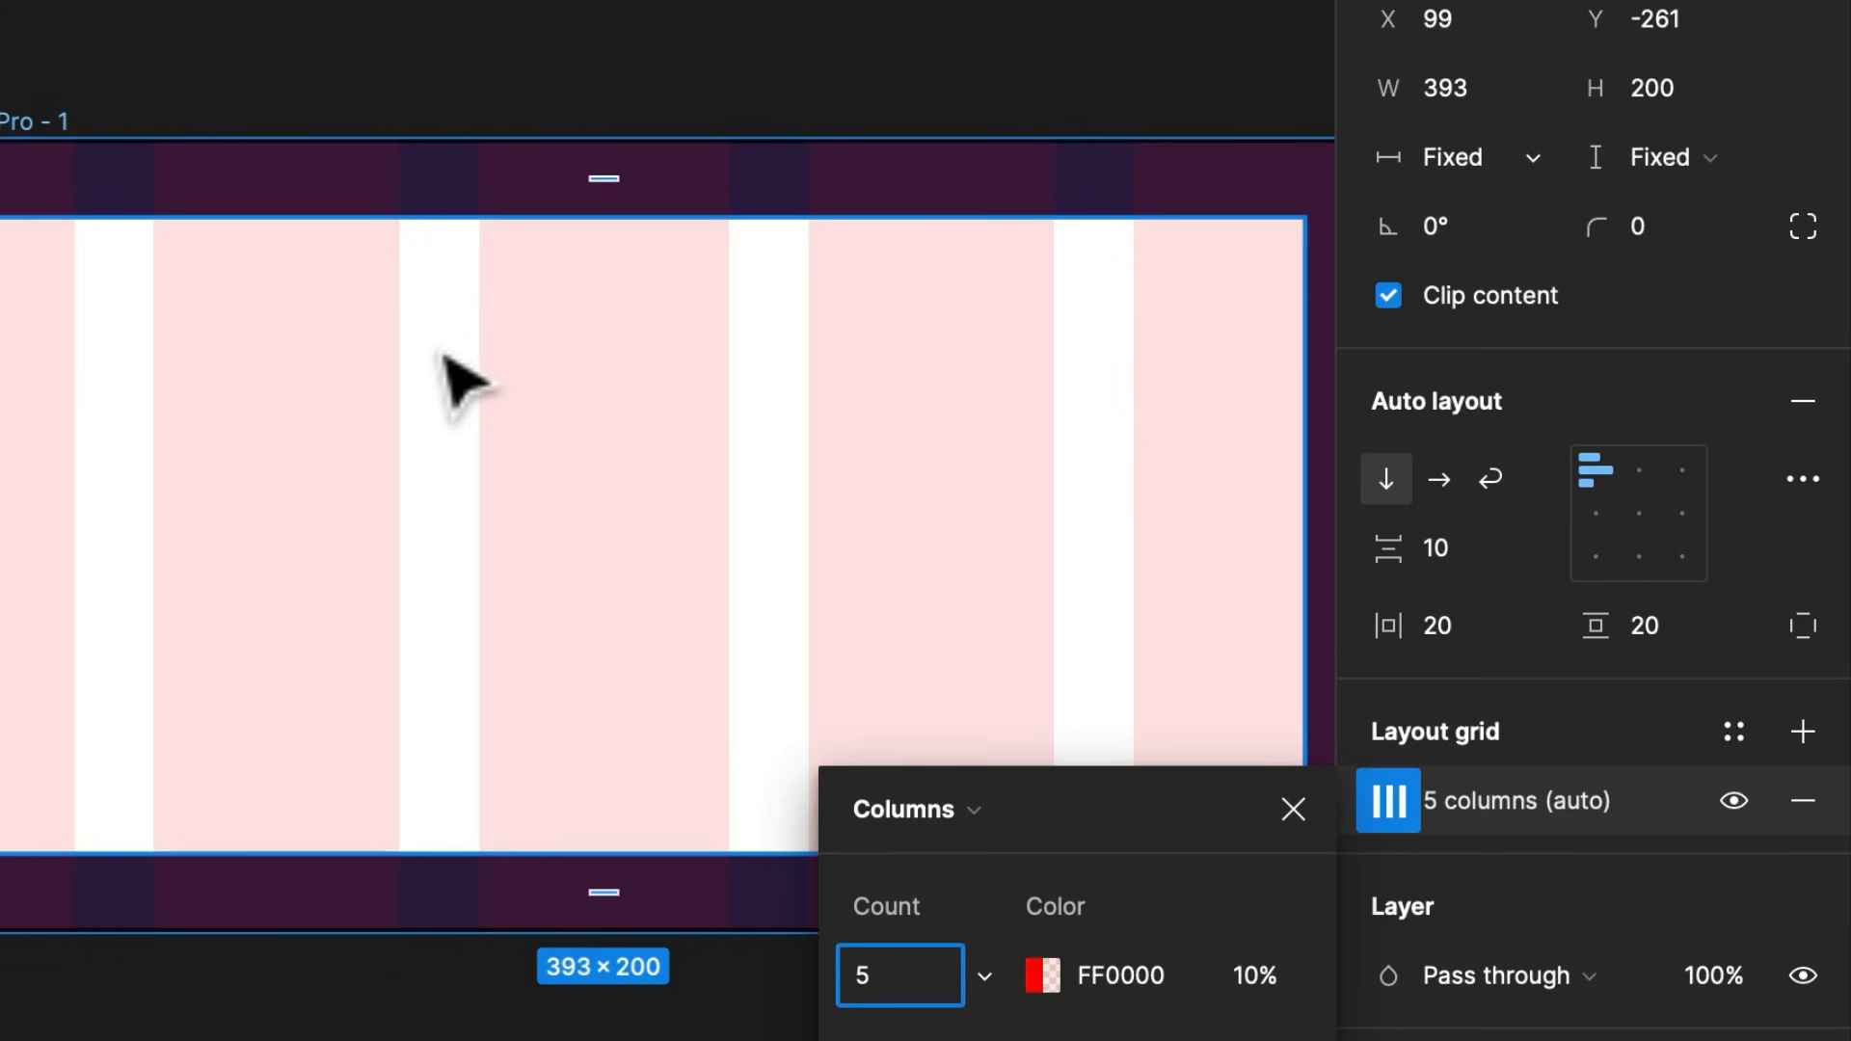
# View the Food Delivery Application prototype and return to the Test file
pyautogui.moveTo(0, 567); pyautogui.dragTo(1132, 611)
pyautogui.moveTo(346, 510); pyautogui.dragTo(14, 380)
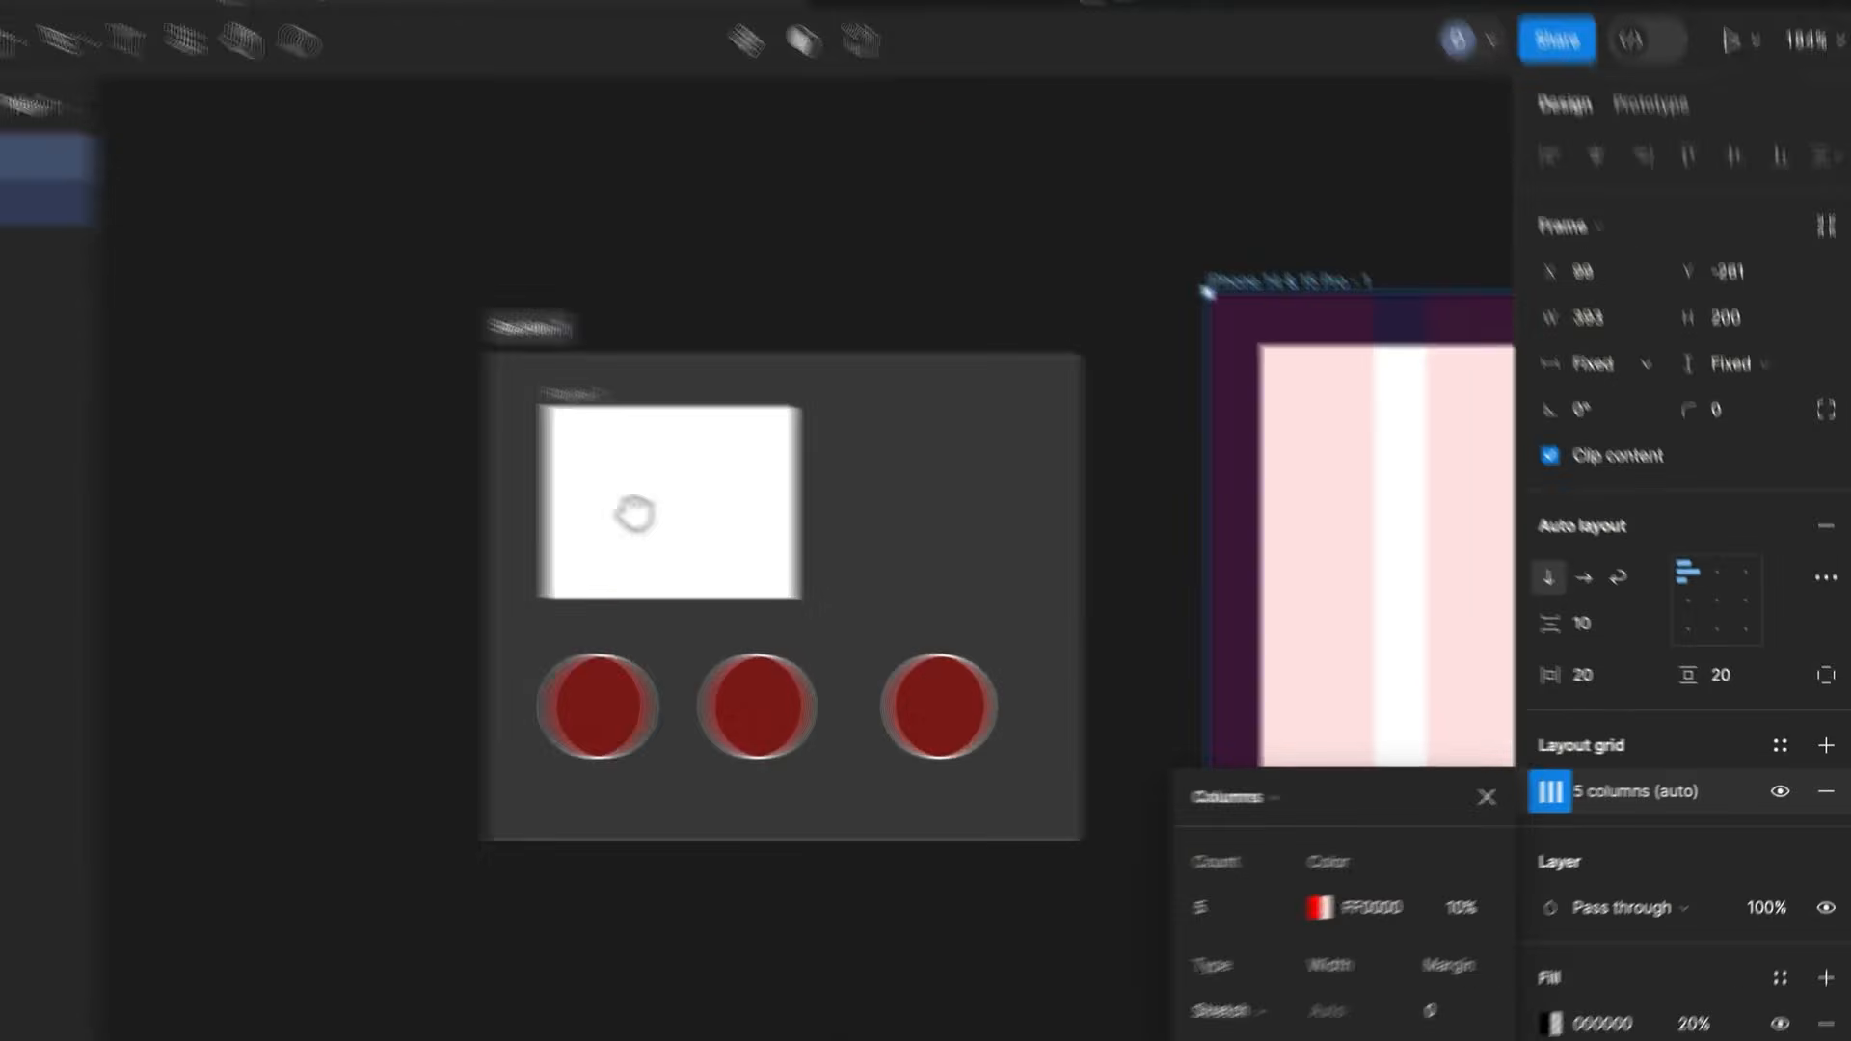
pyautogui.click(1288, 77)
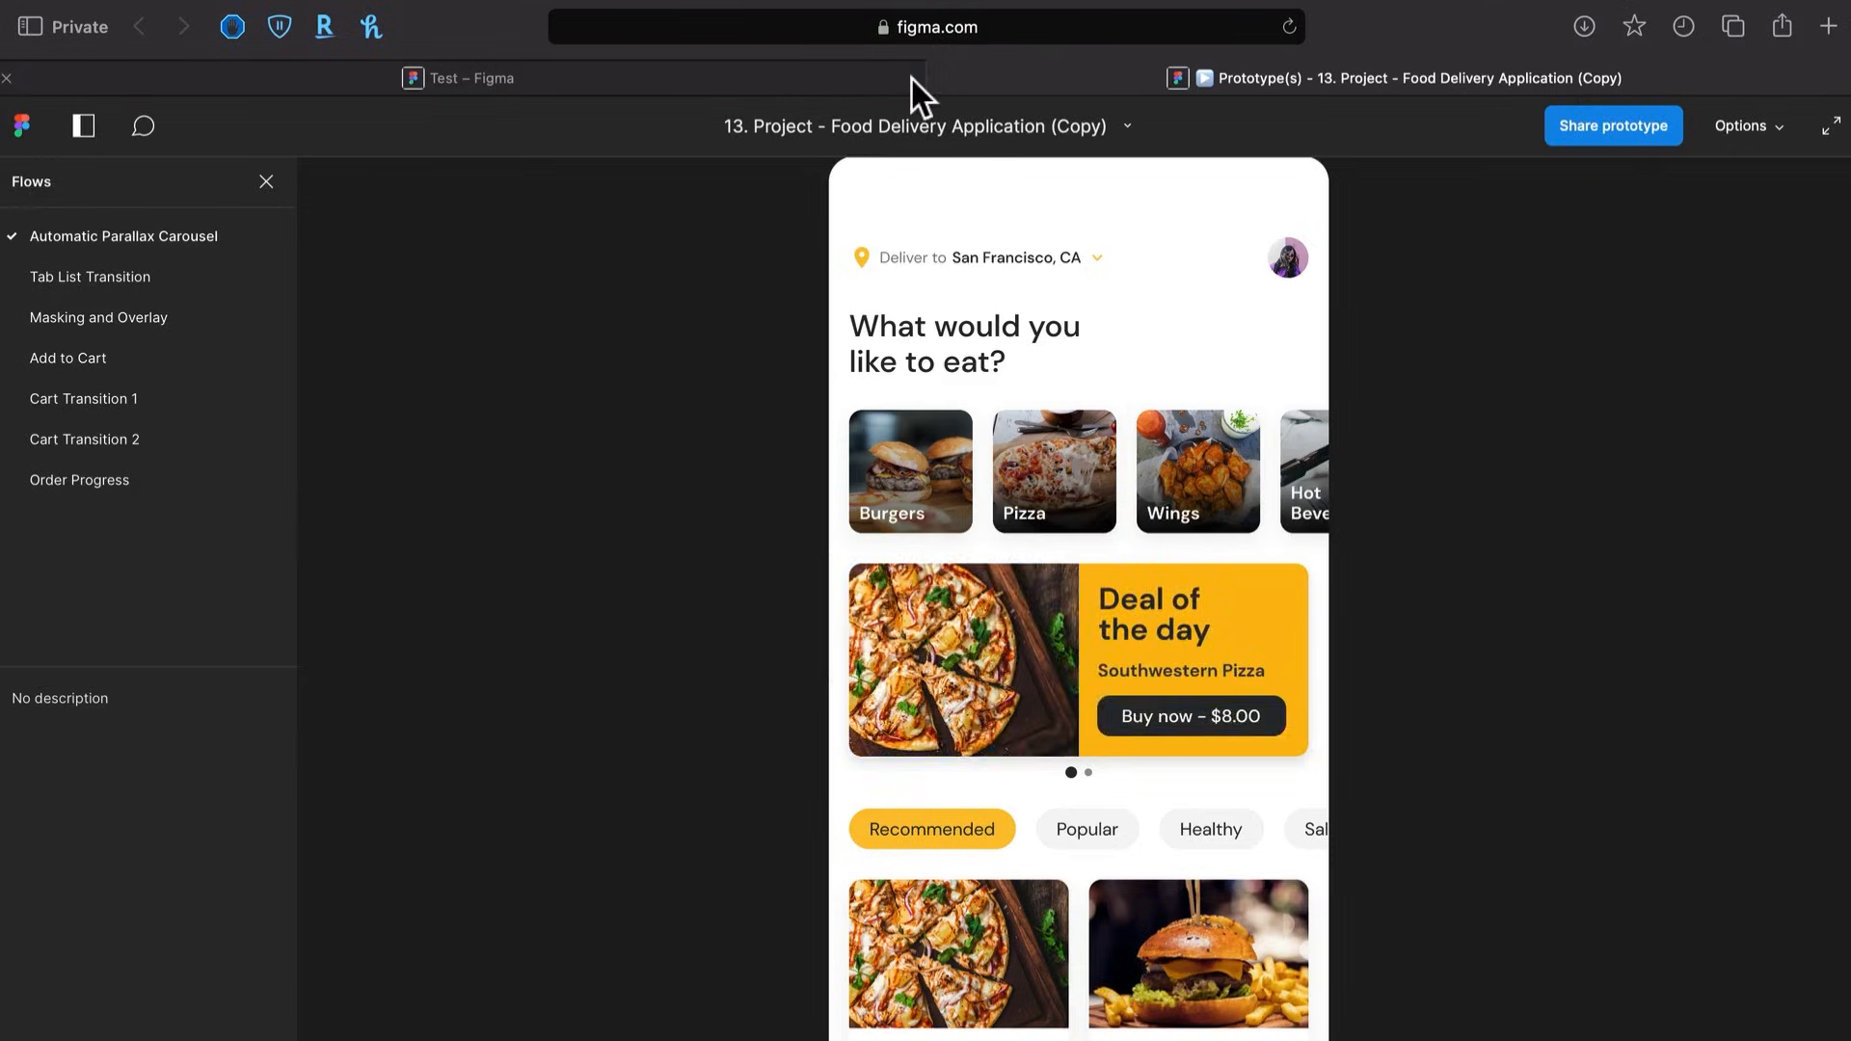
pyautogui.click(939, 79)
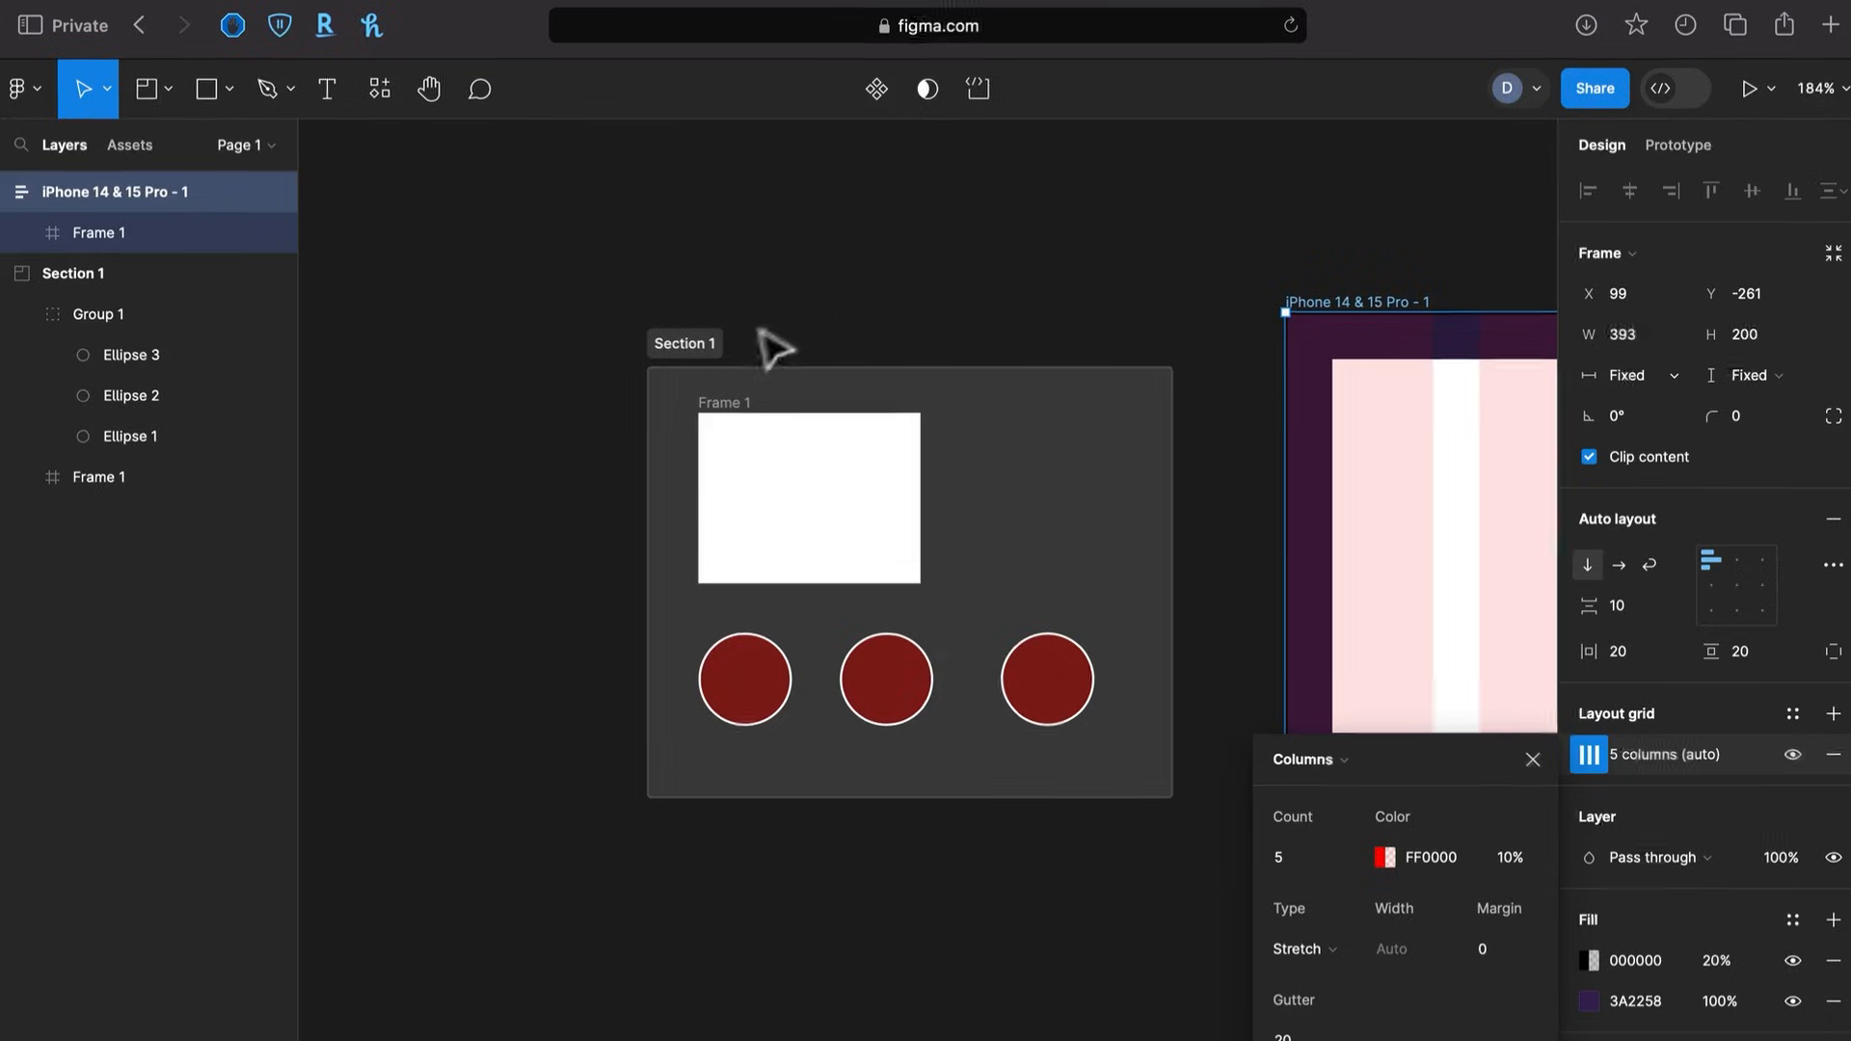
# Rename the section holding the frame and circles as V1
pyautogui.doubleClick(697, 344)
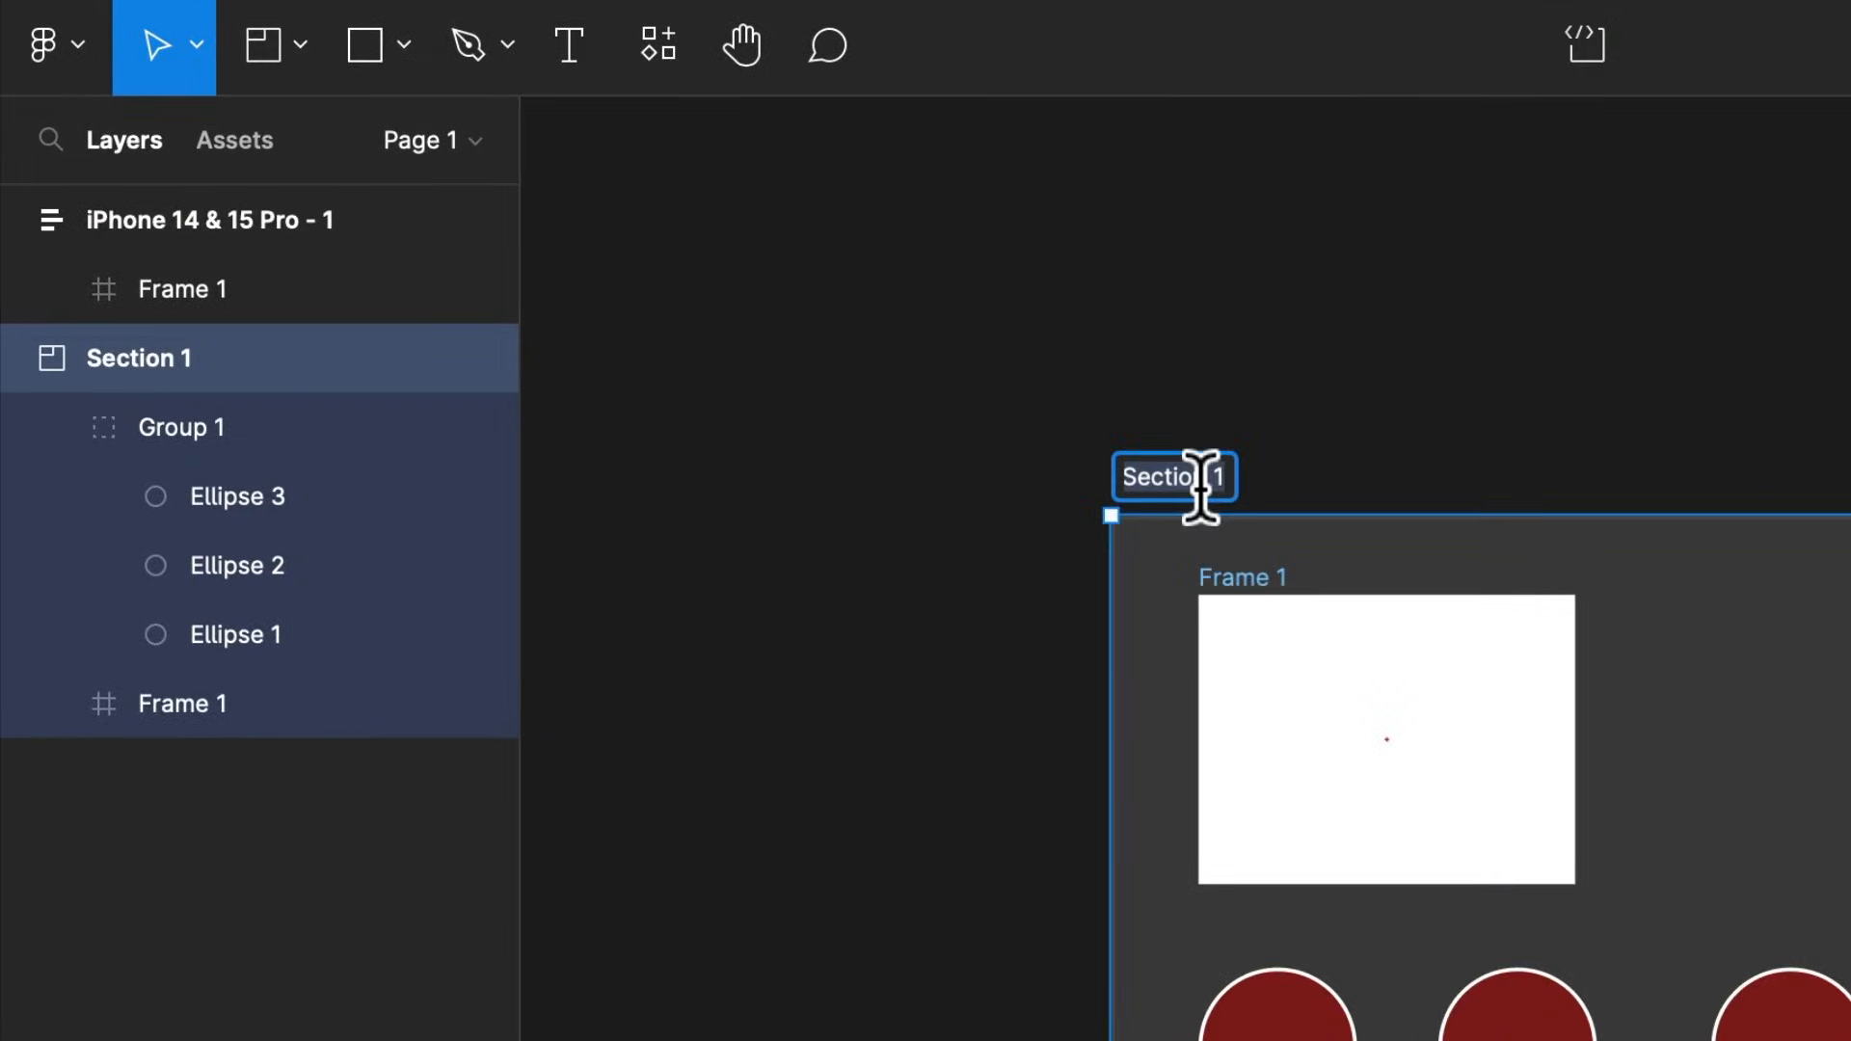
pyautogui.write('Two')
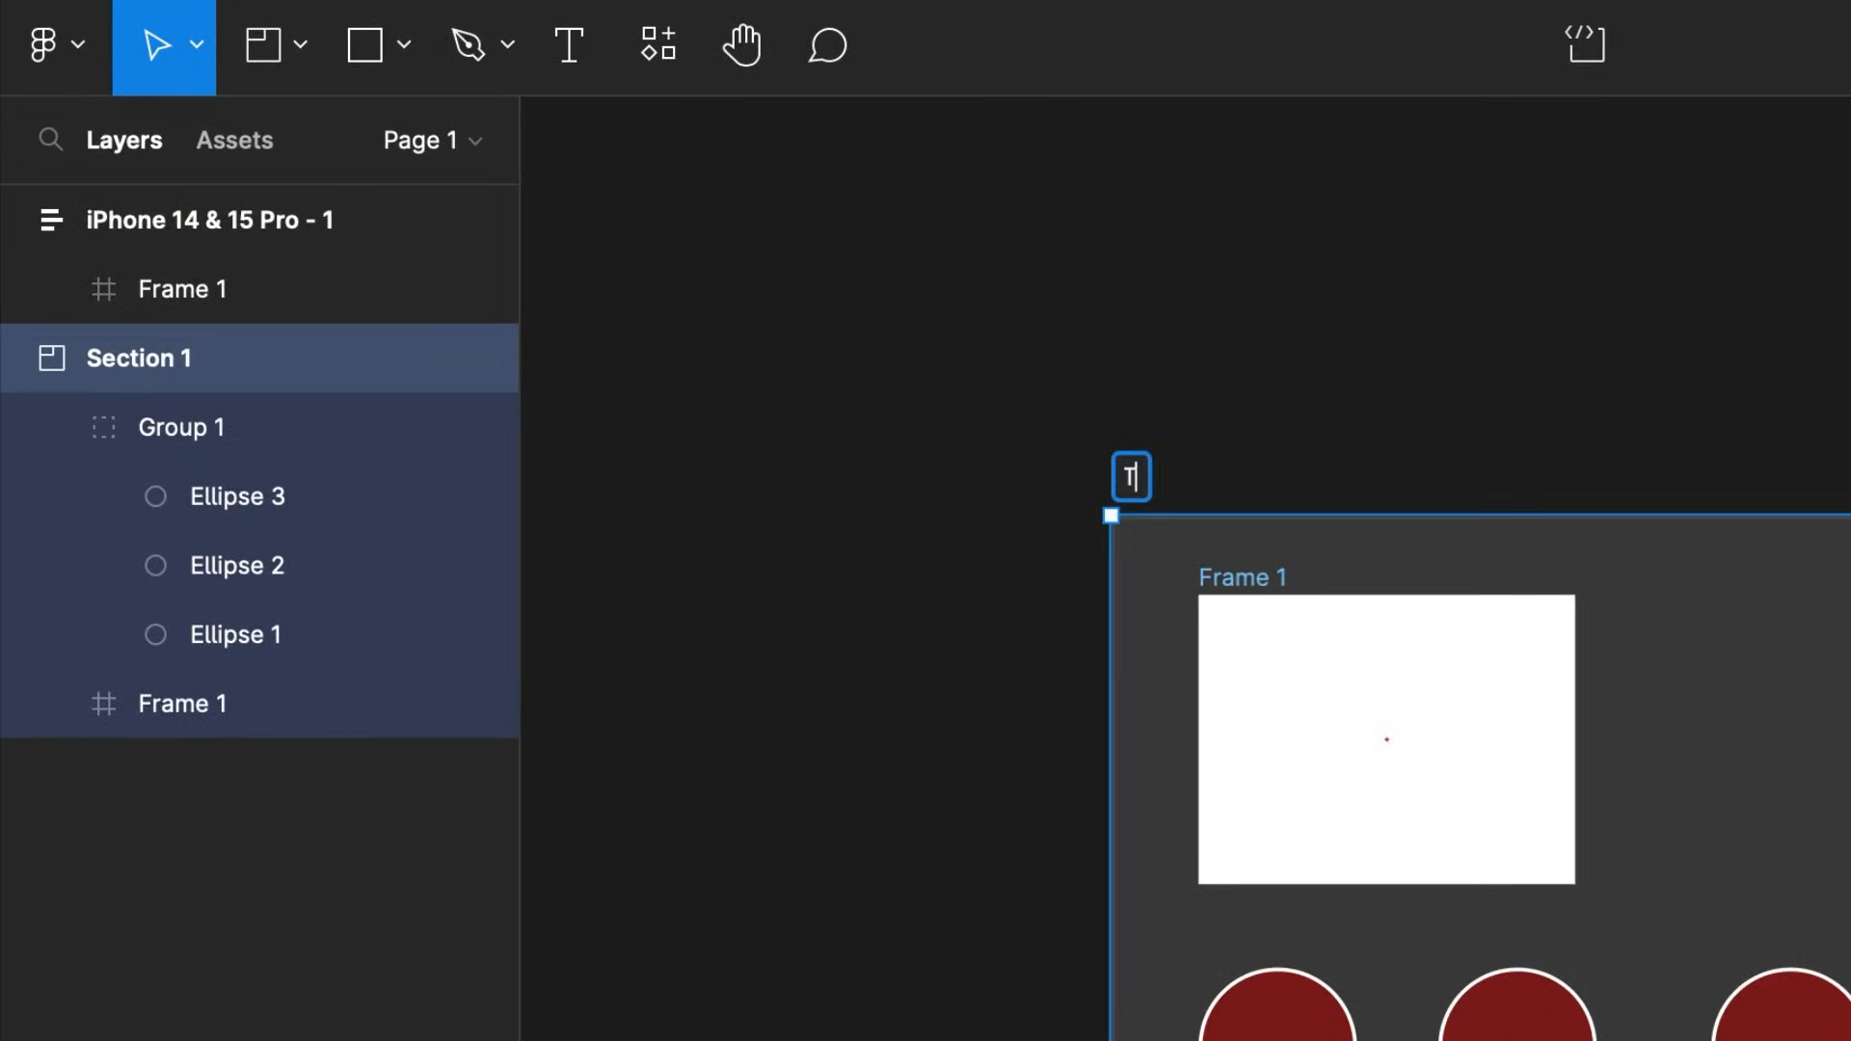
pyautogui.press('BackSpace')
pyautogui.press('BackSpace')
pyautogui.press('BackSpace')
pyautogui.write('V1')
pyautogui.press('Return')
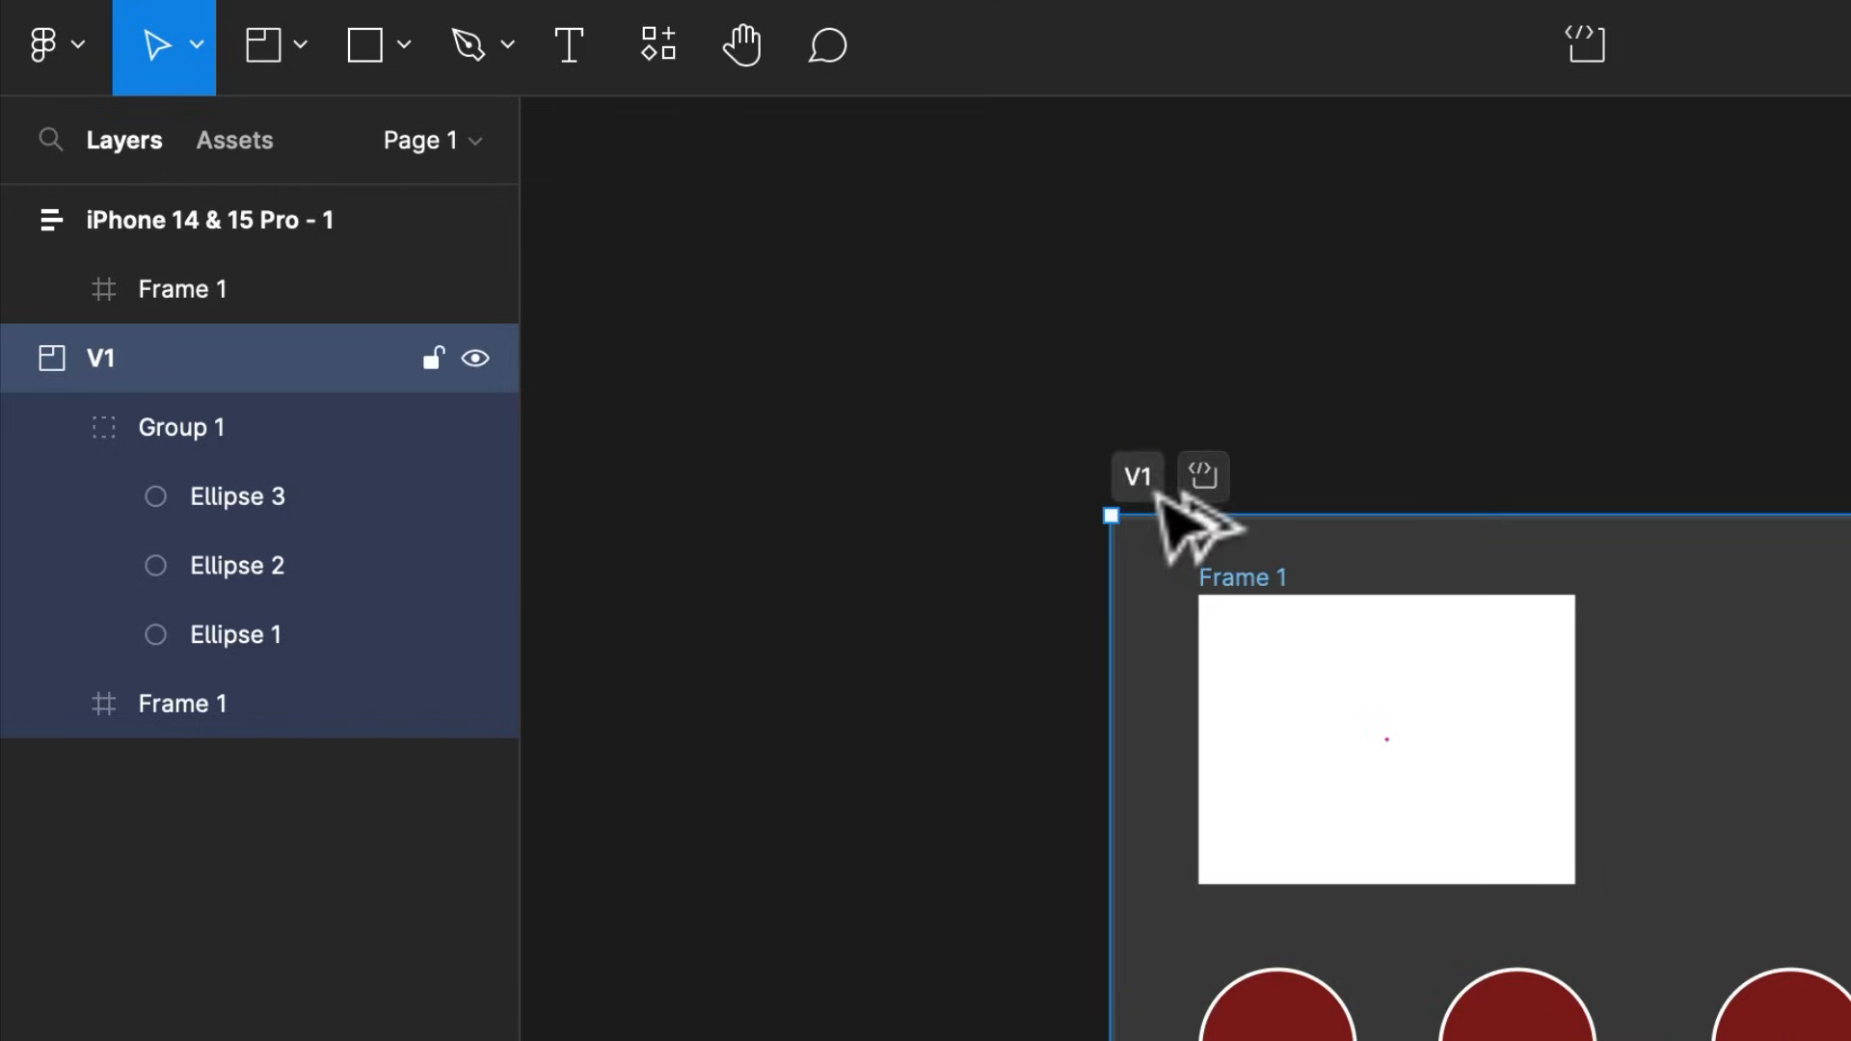
# Duplicate section V1 directly below the original at about Y -25 and rename the copy as V2
pyautogui.moveTo(1159, 490); pyautogui.dragTo(1196, 518)
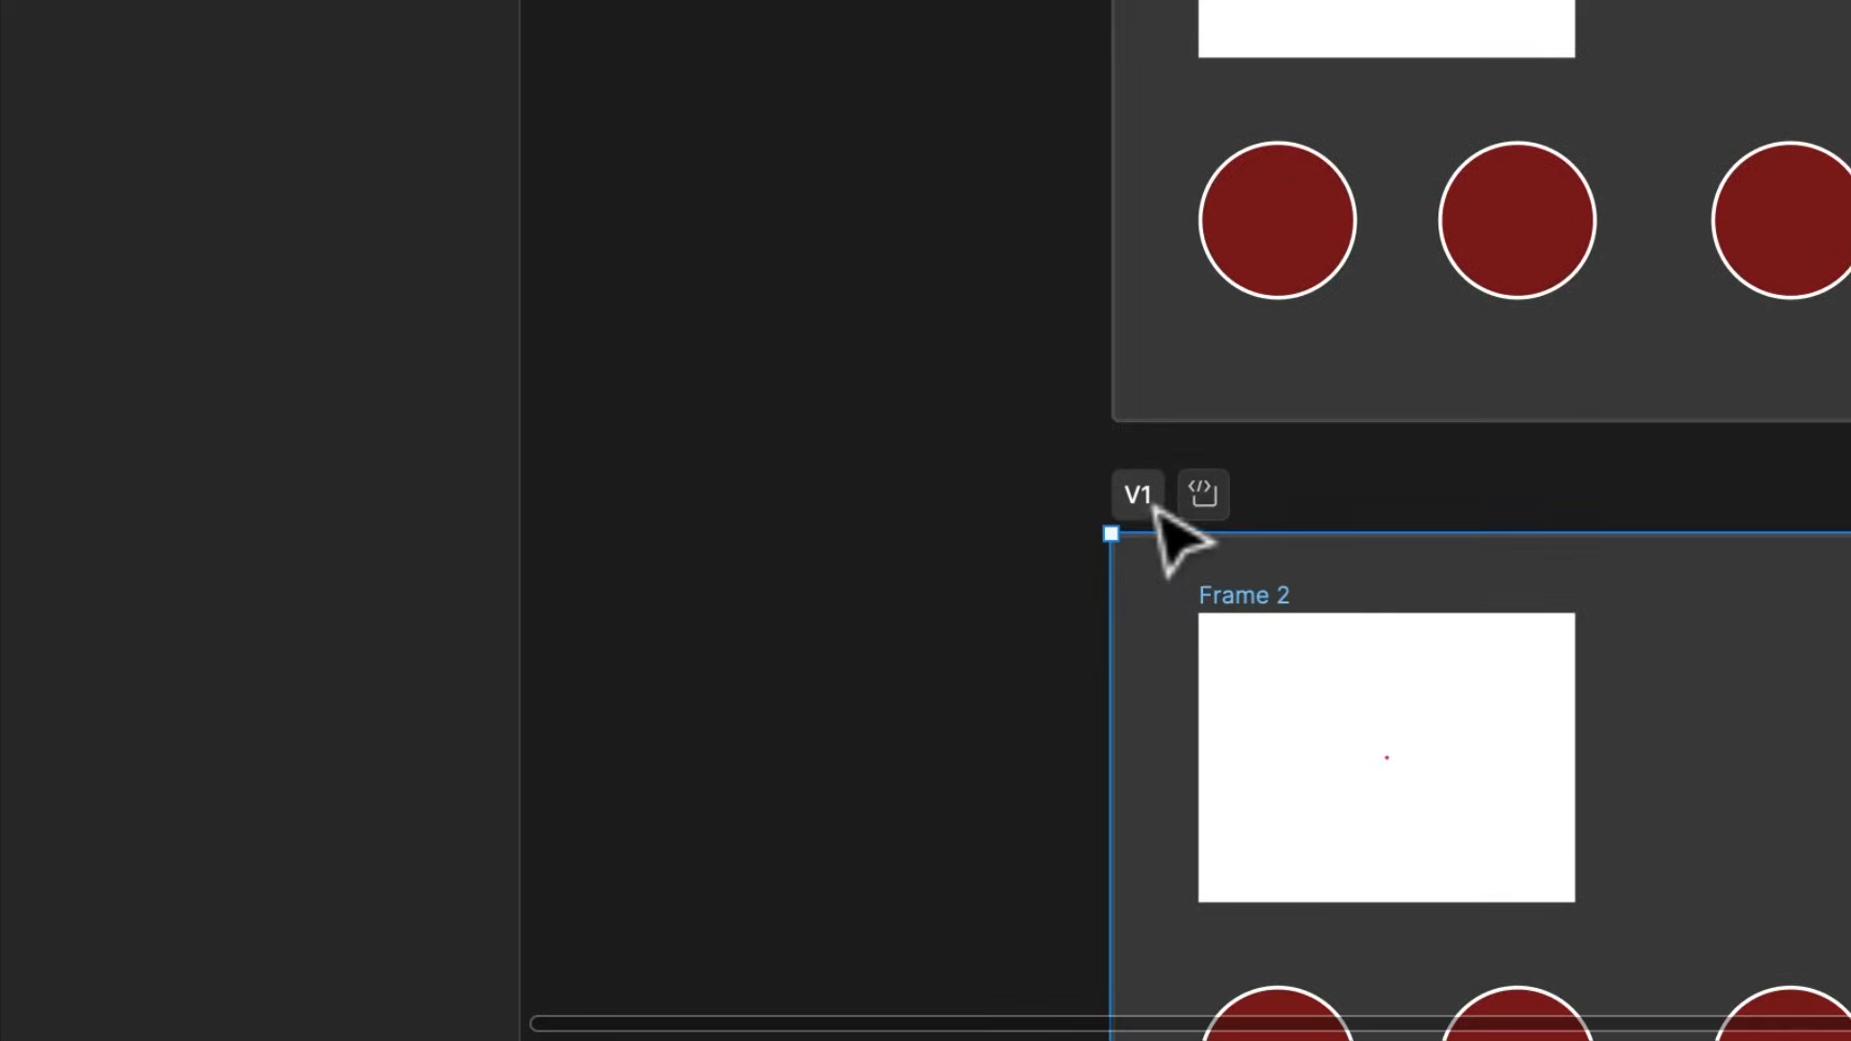
pyautogui.doubleClick(1156, 507)
pyautogui.write('V2')
pyautogui.press('Return')
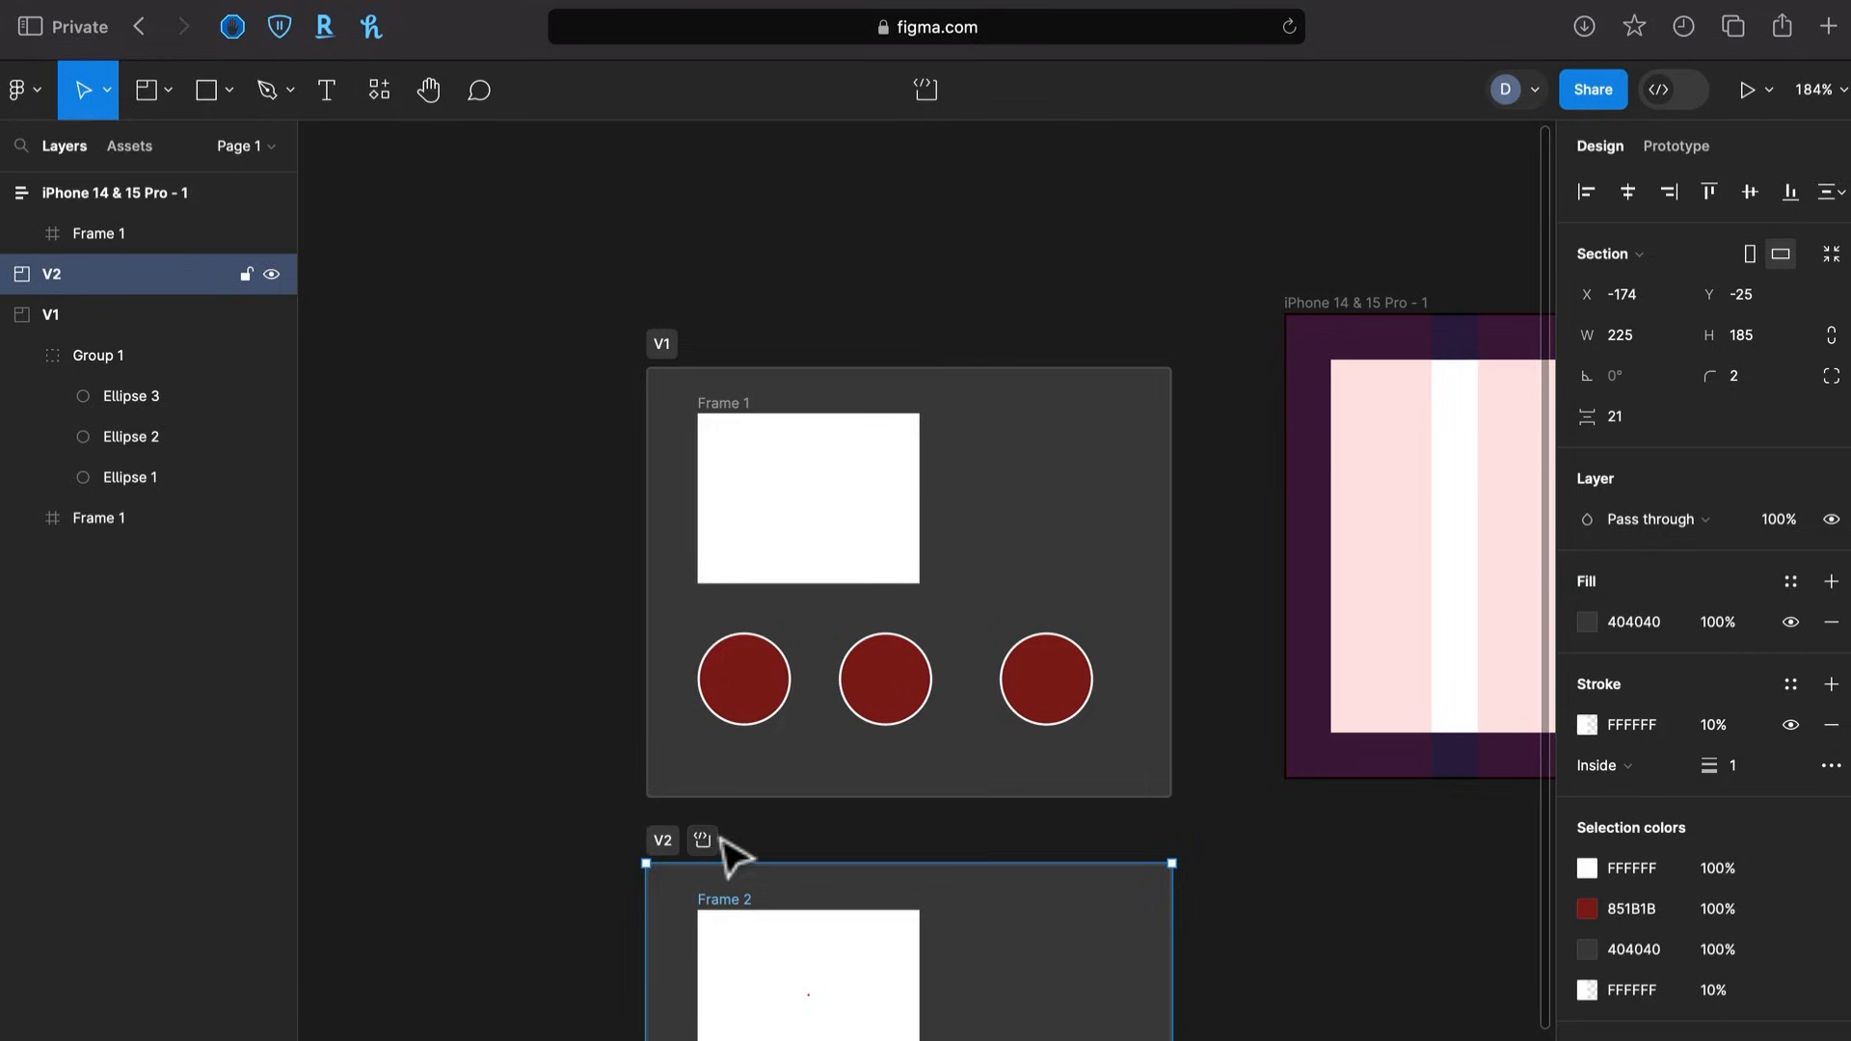
# Mark section V2 as ready for dev, open its status options and remove the ready status again
pyautogui.scroll(-5, 735, 855)
pyautogui.scroll(3, 732, 853)
pyautogui.scroll(1, 733, 853)
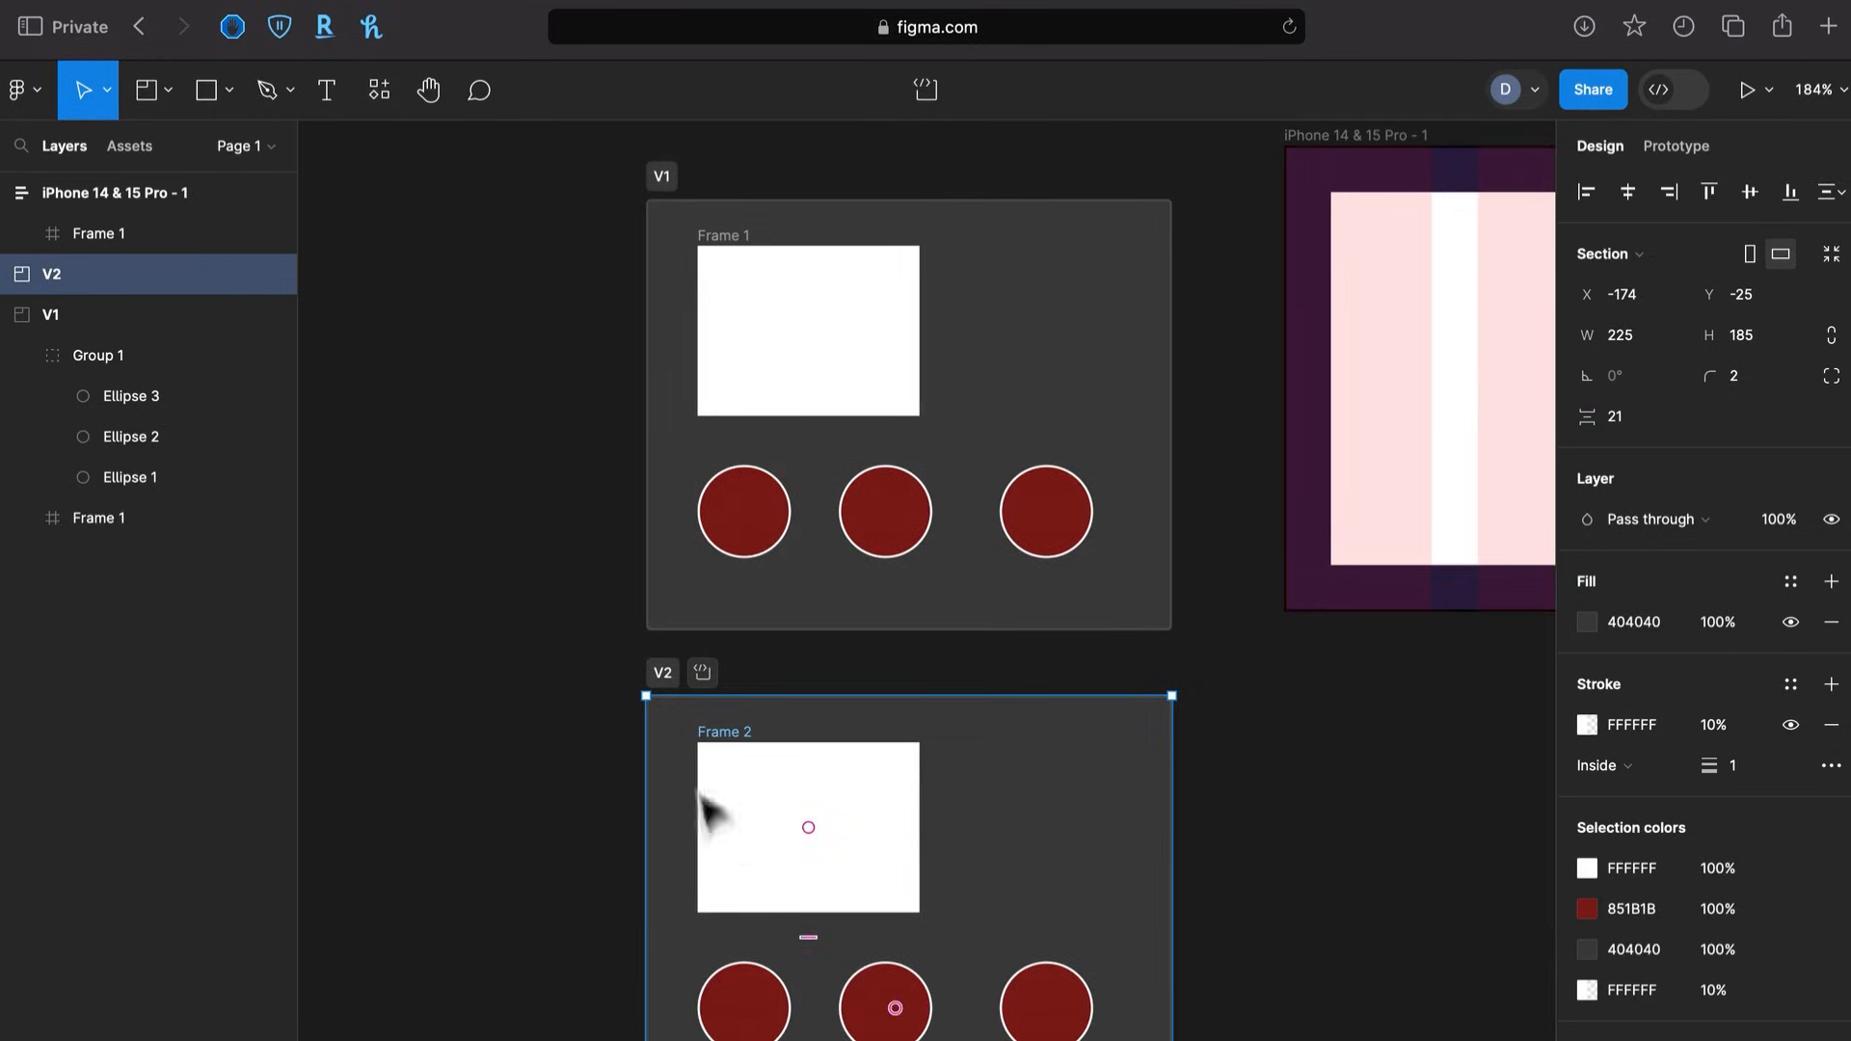
pyautogui.click(705, 673)
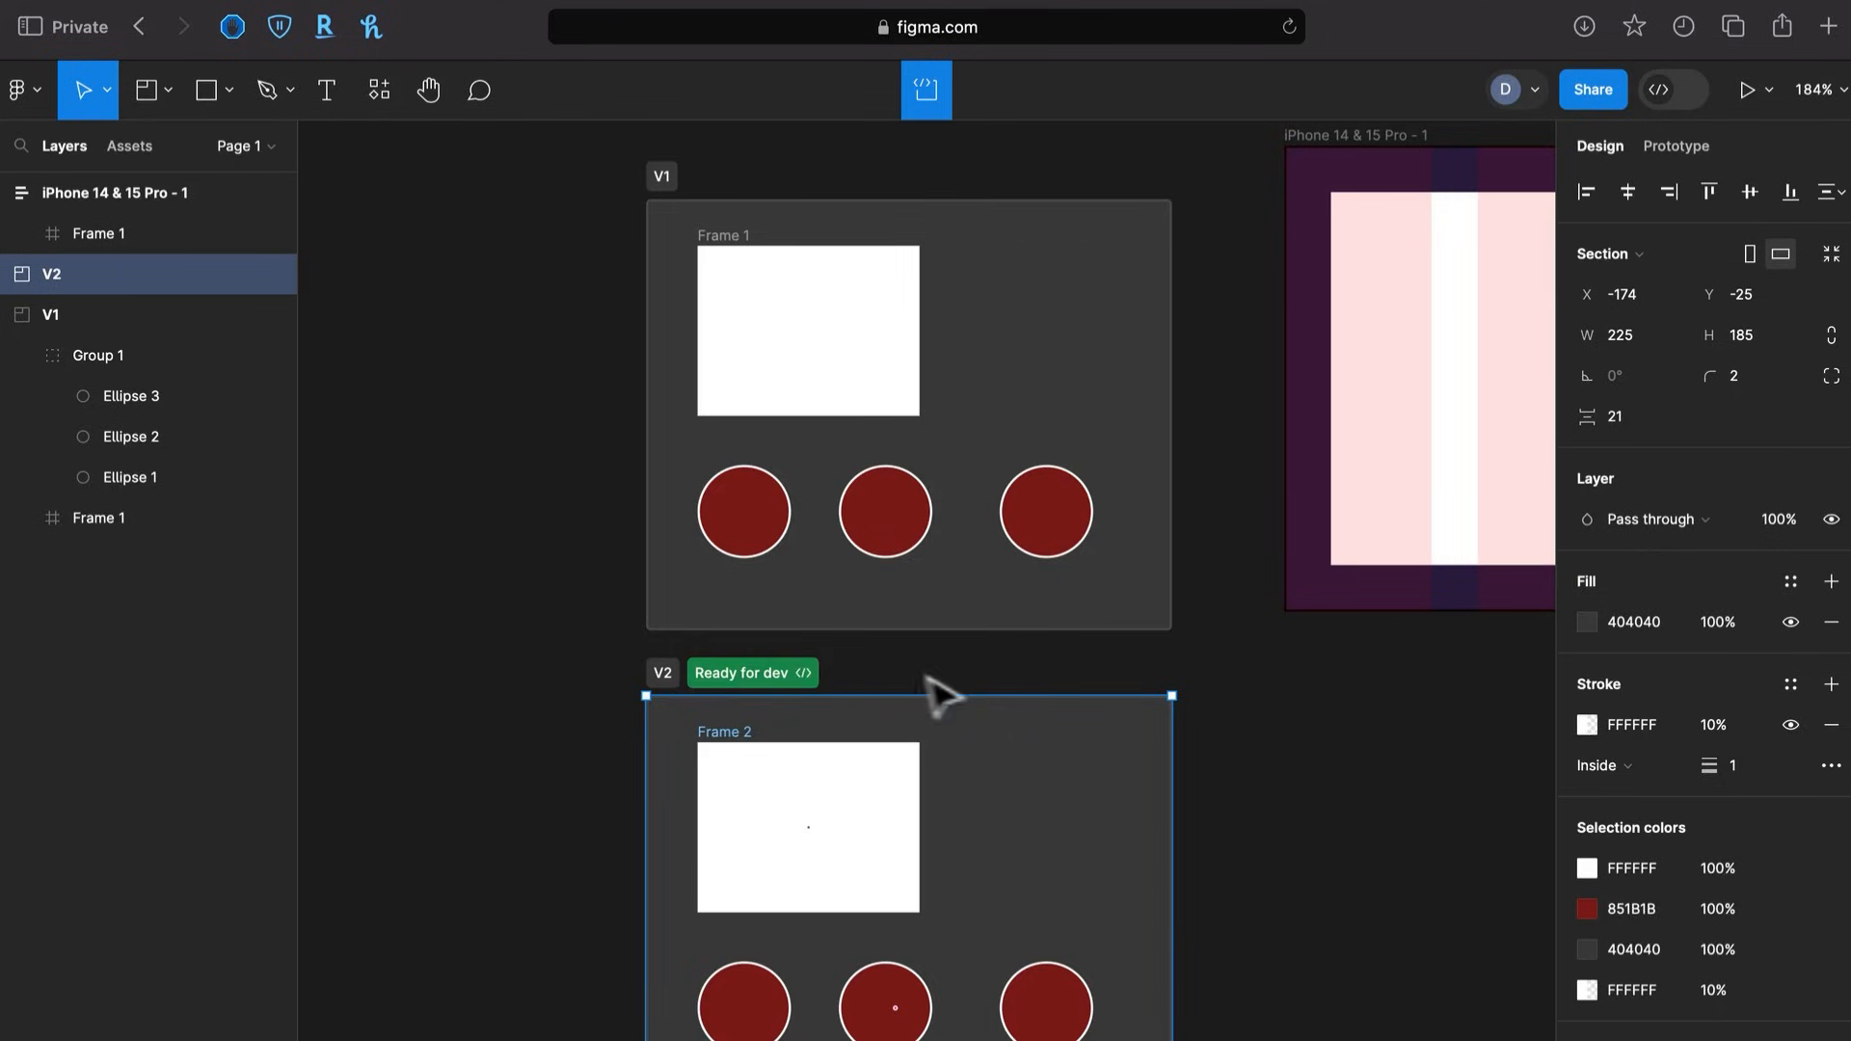
pyautogui.click(707, 681)
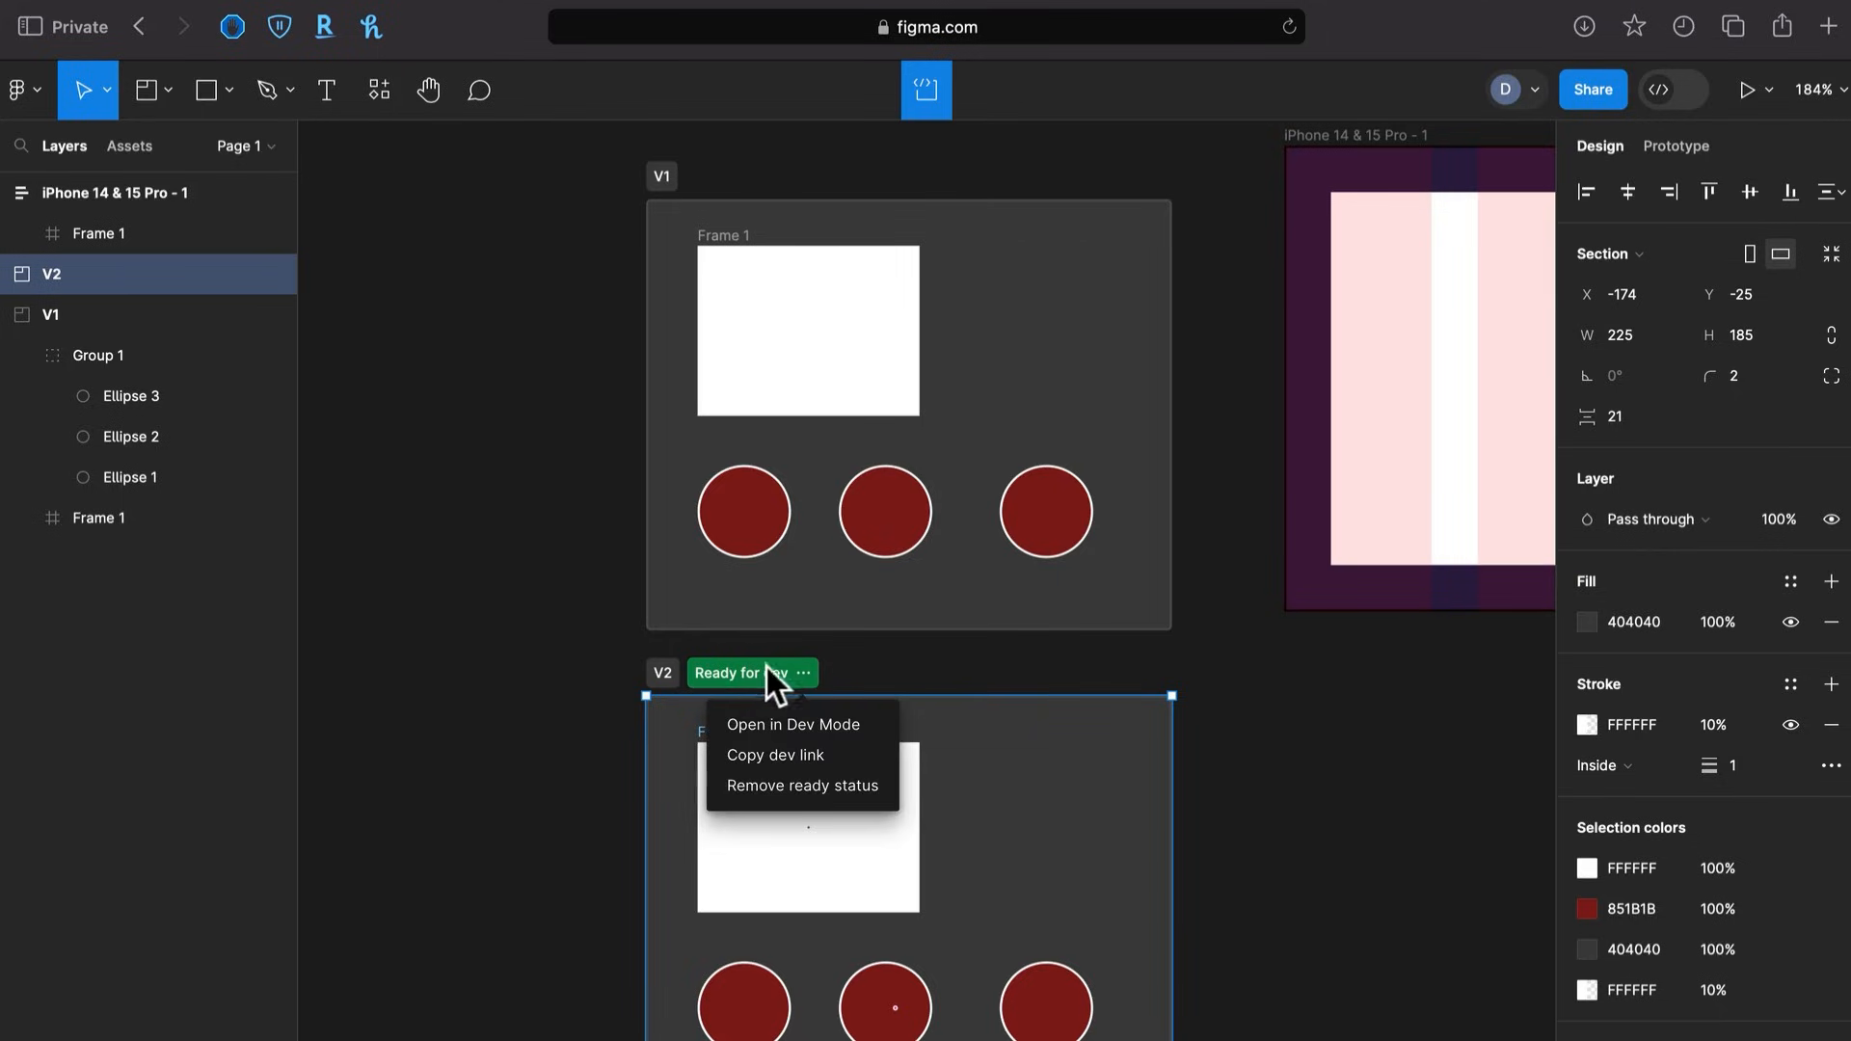
pyautogui.click(787, 785)
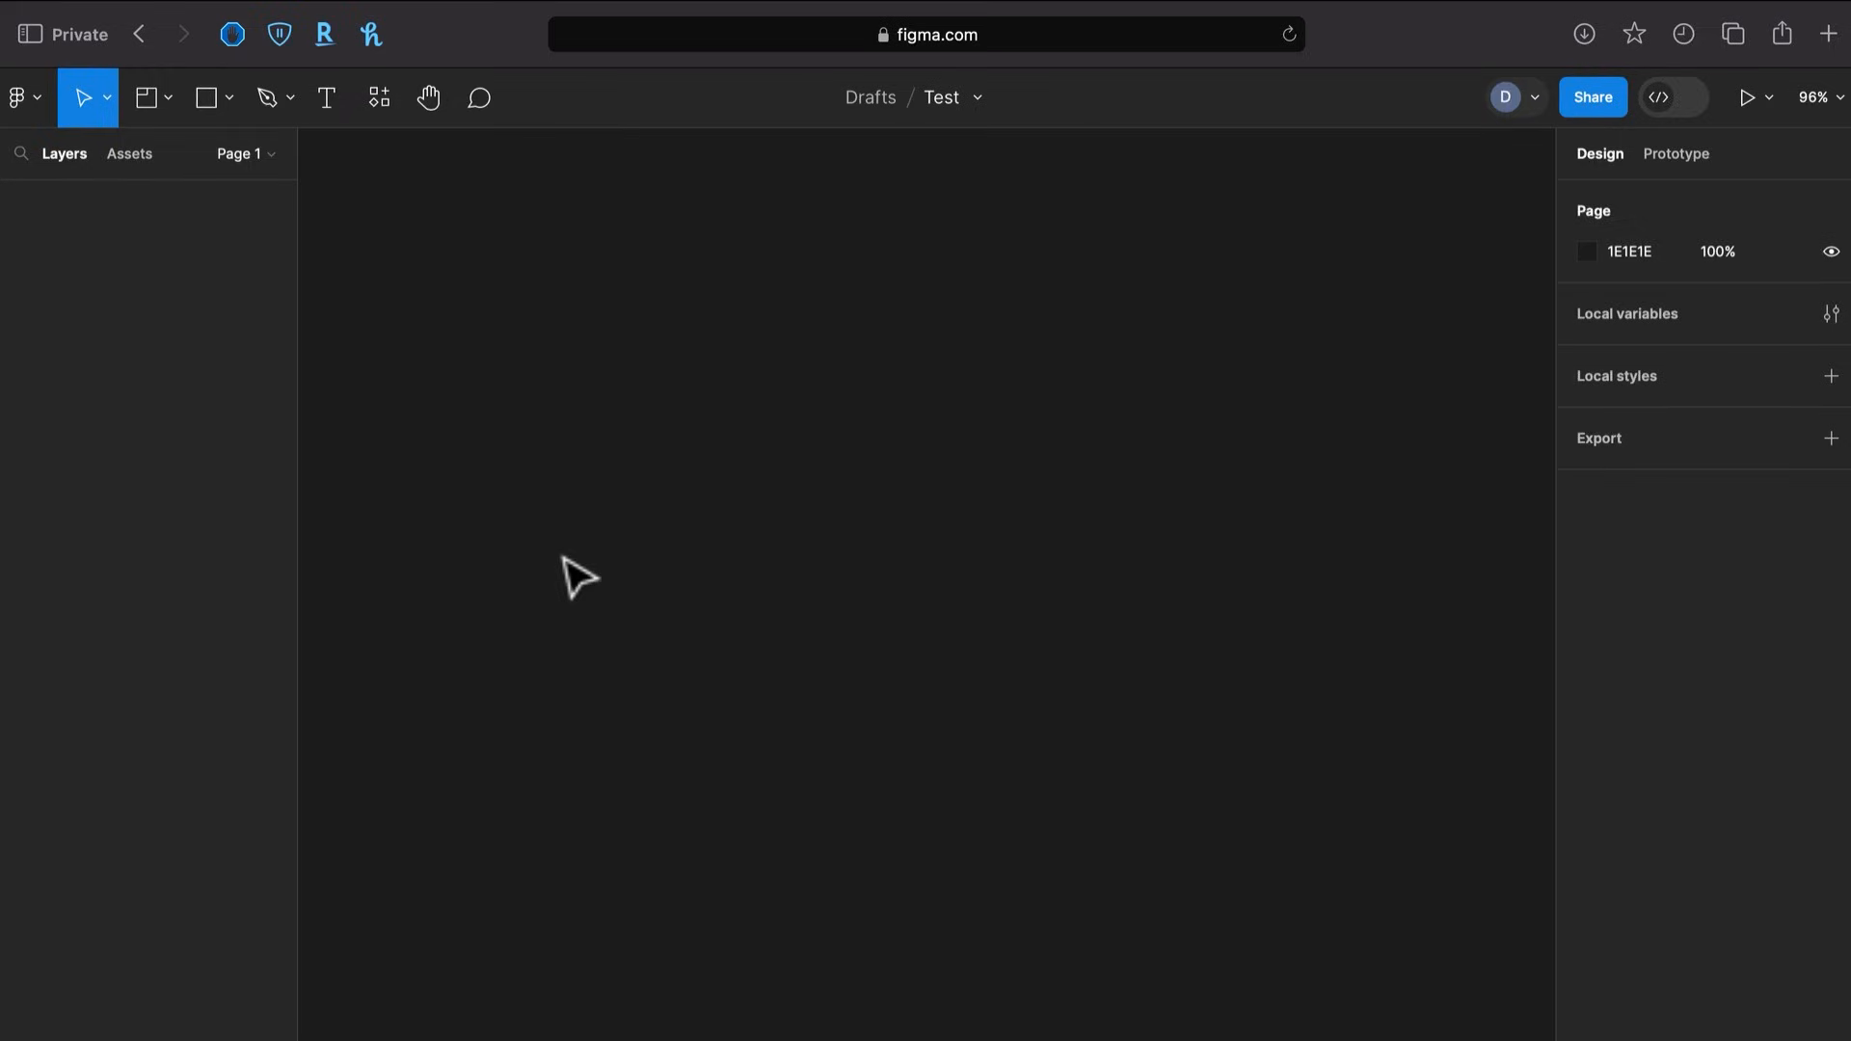
# Draw a rectangle of about 489 × 168 on the empty canvas
pyautogui.click(202, 93)
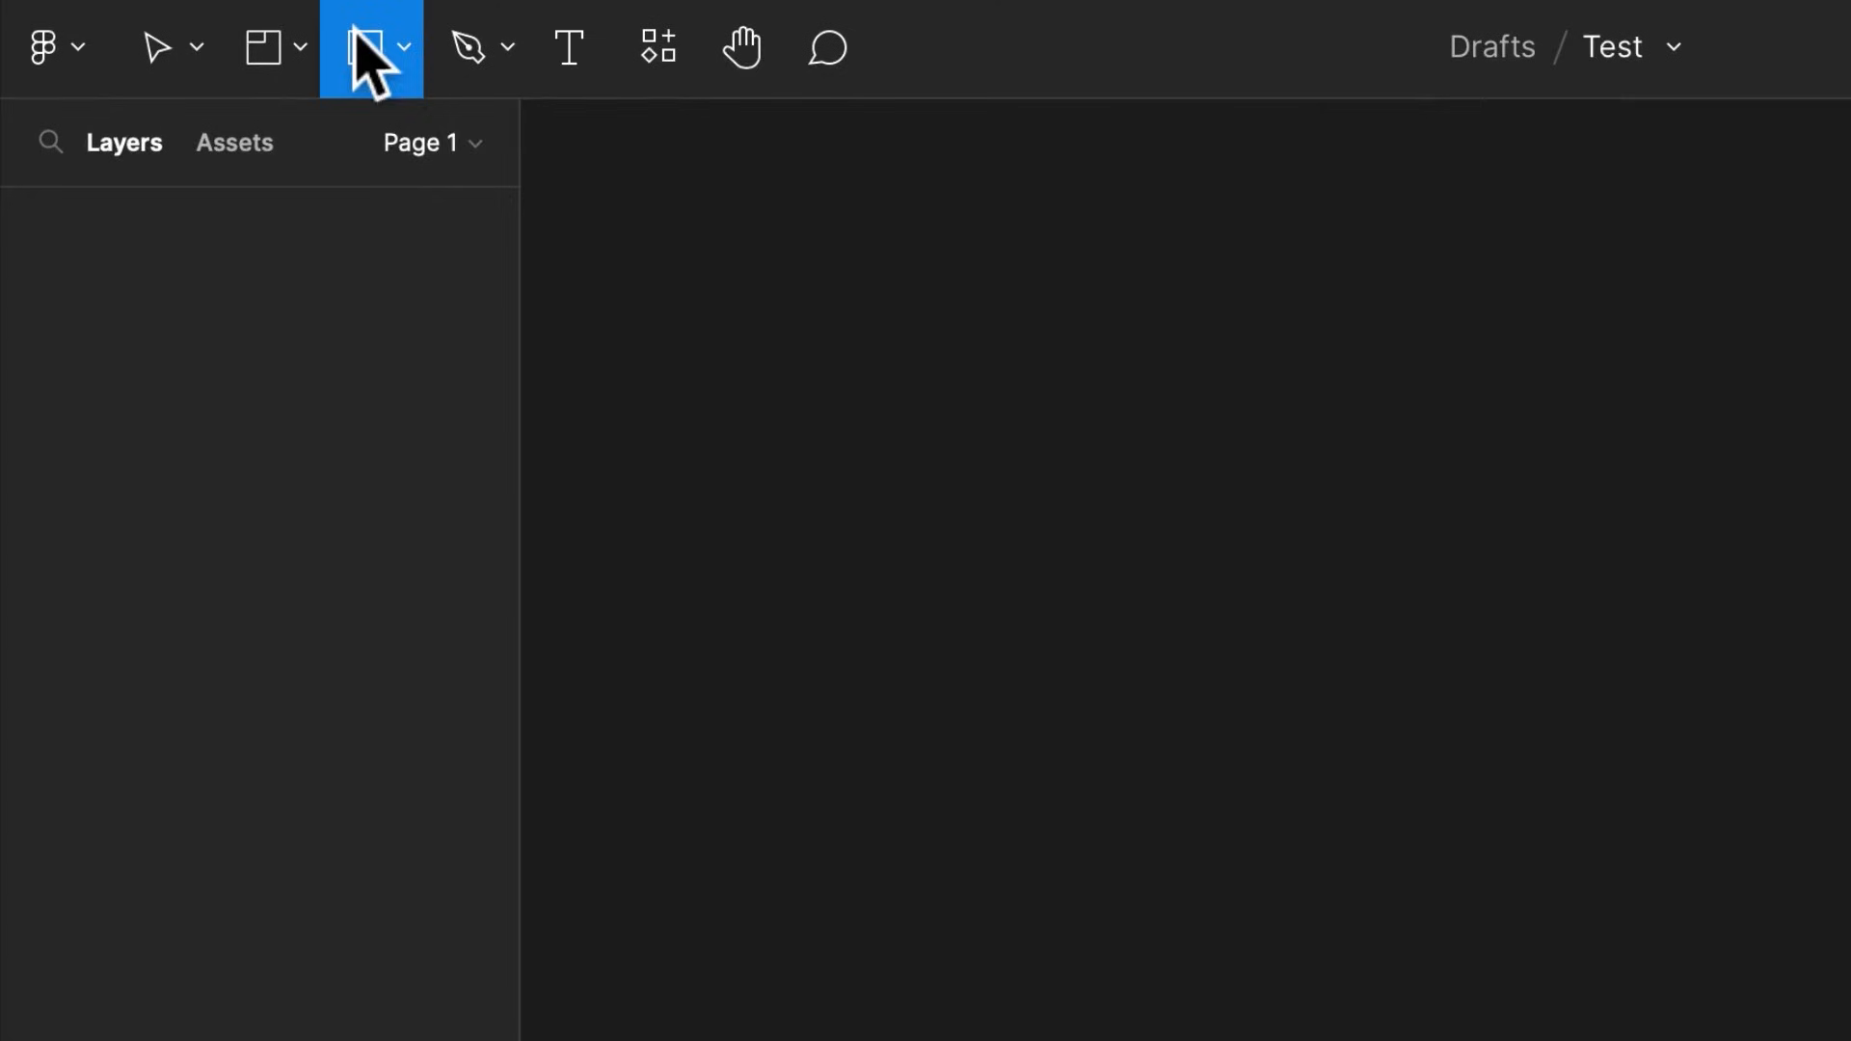
pyautogui.click(355, 43)
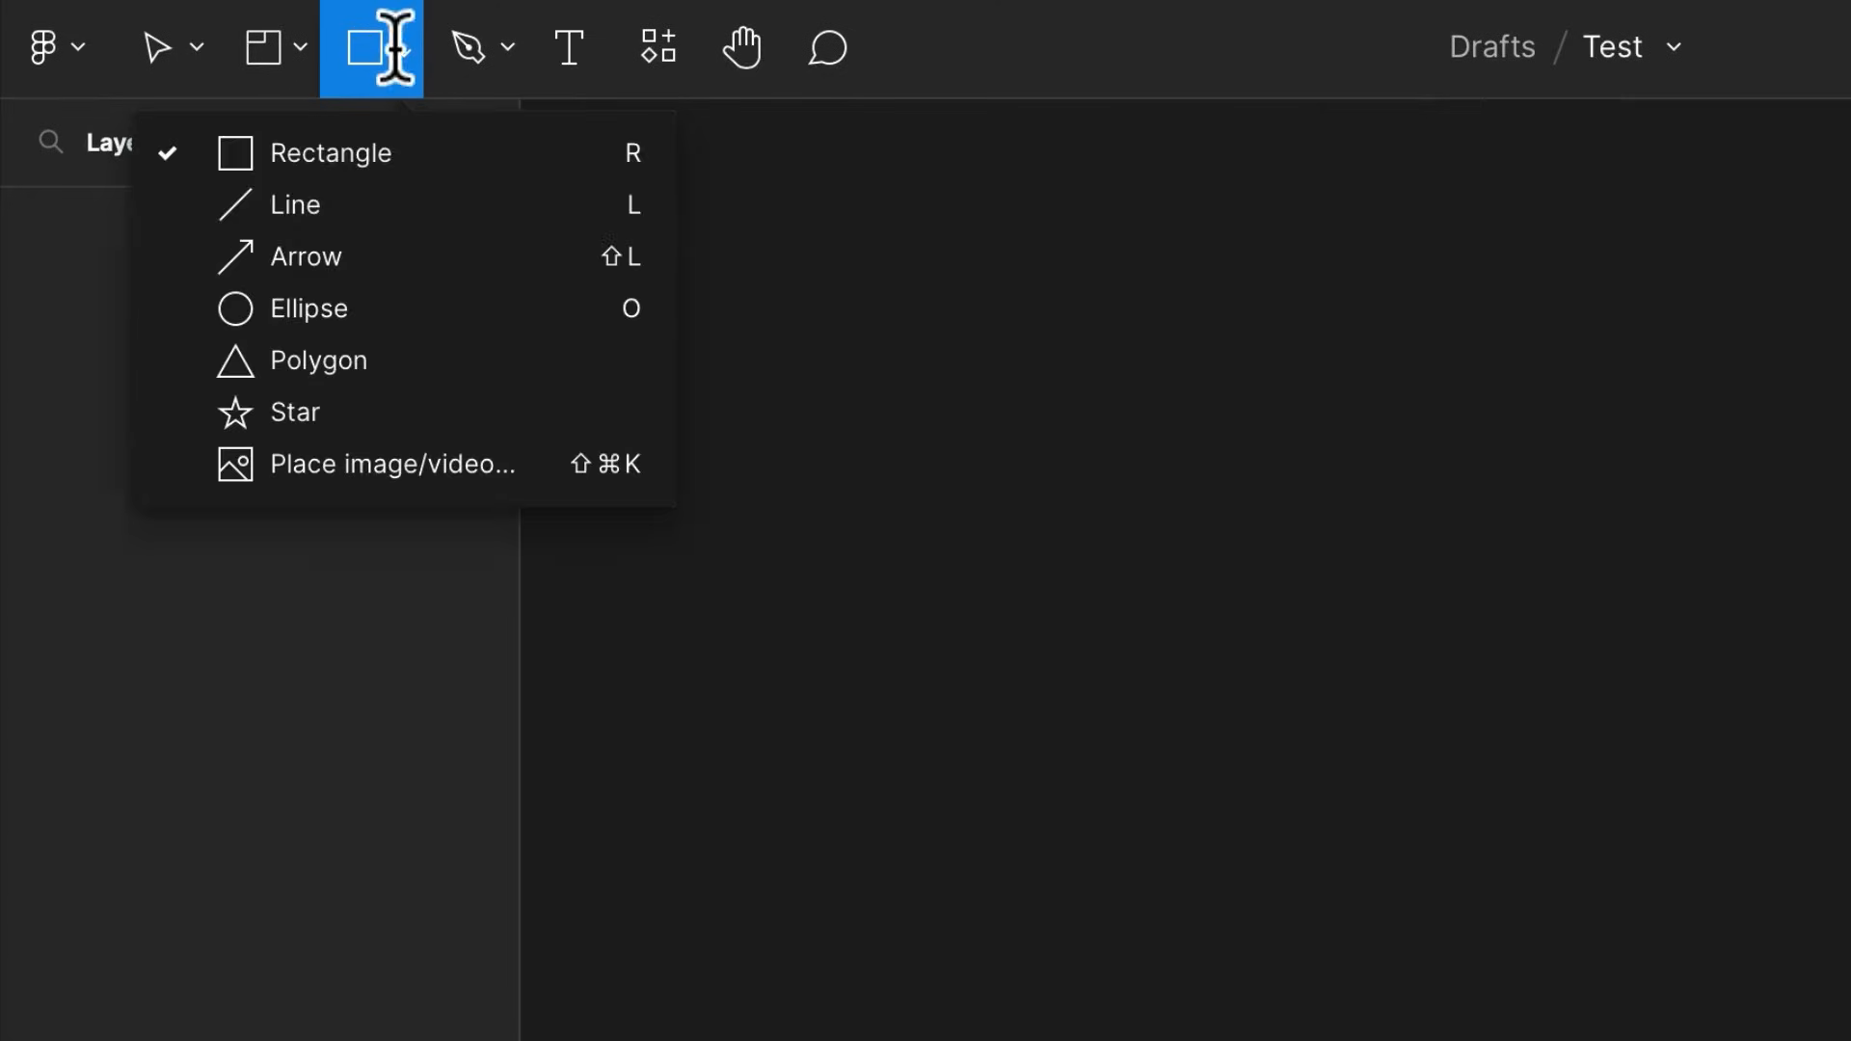
pyautogui.click(598, 152)
pyautogui.moveTo(917, 333); pyautogui.dragTo(1846, 681)
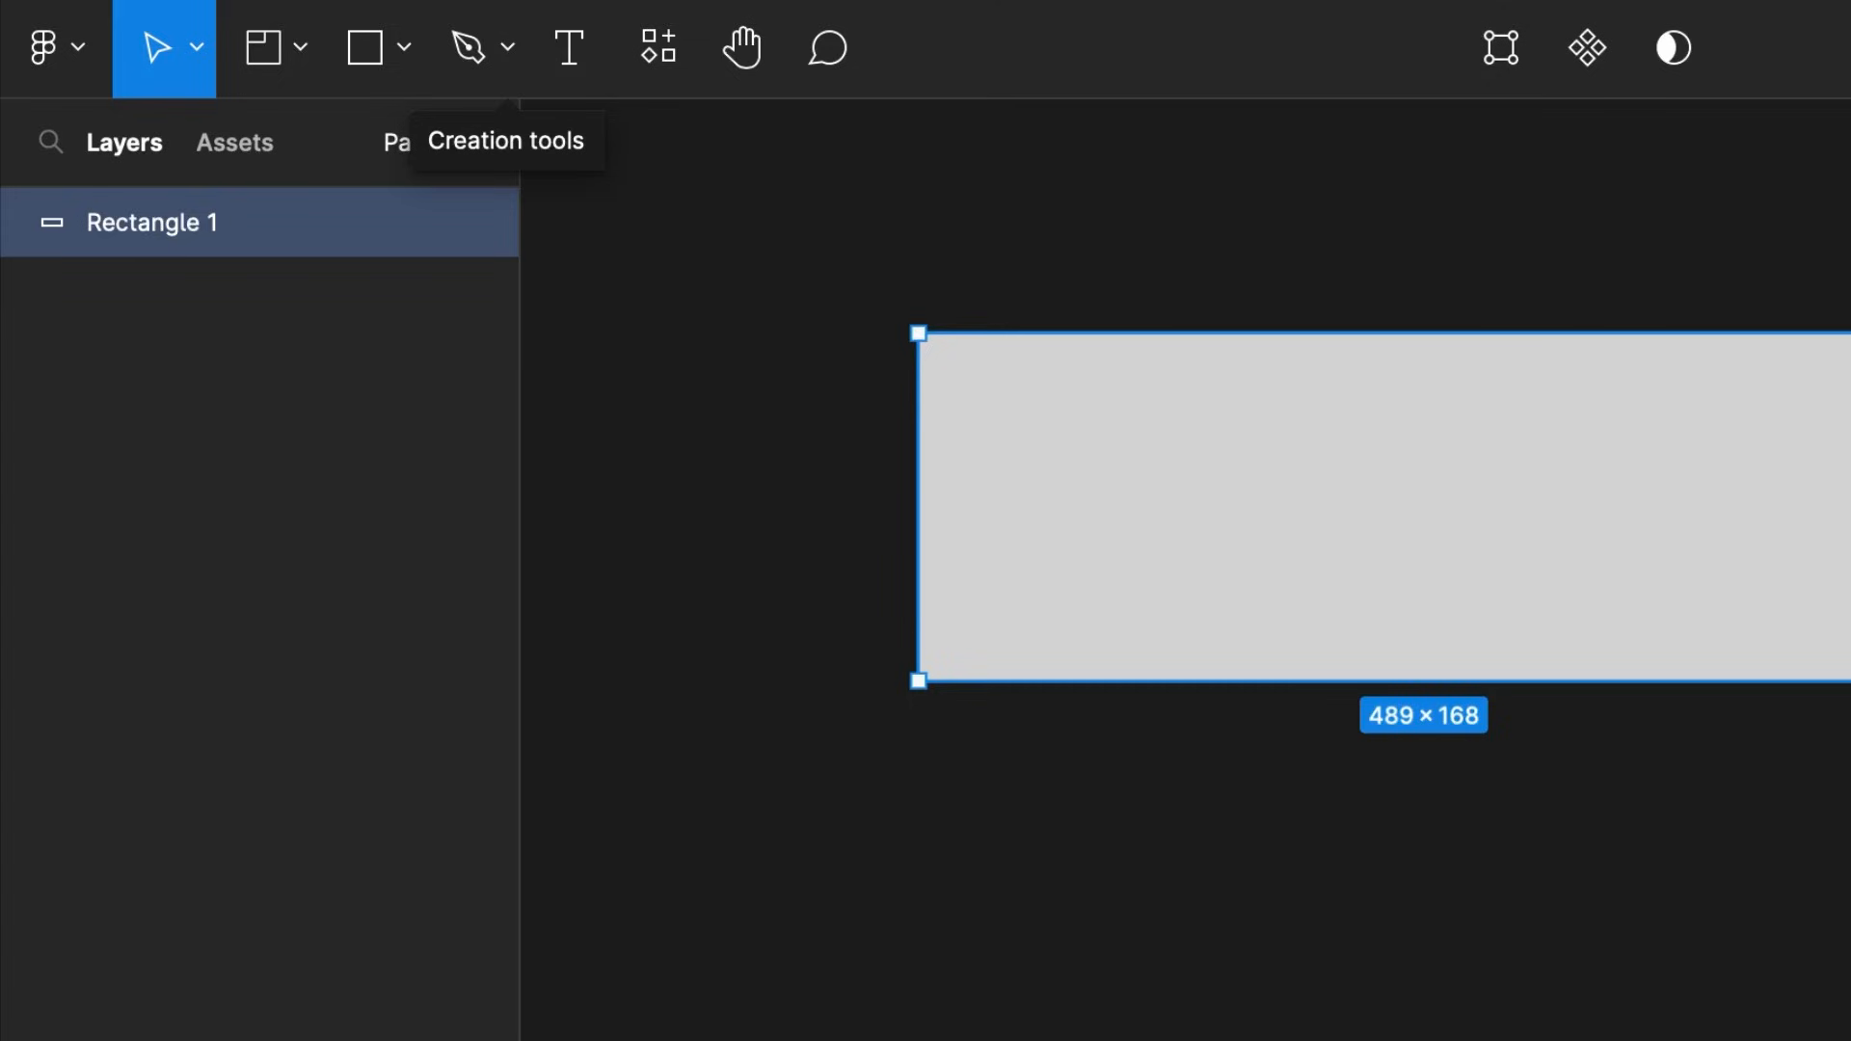
# Draw a horizontal line about 521 wide just below the rectangle and set its stroke colour to FFFFFF
pyautogui.click(390, 44)
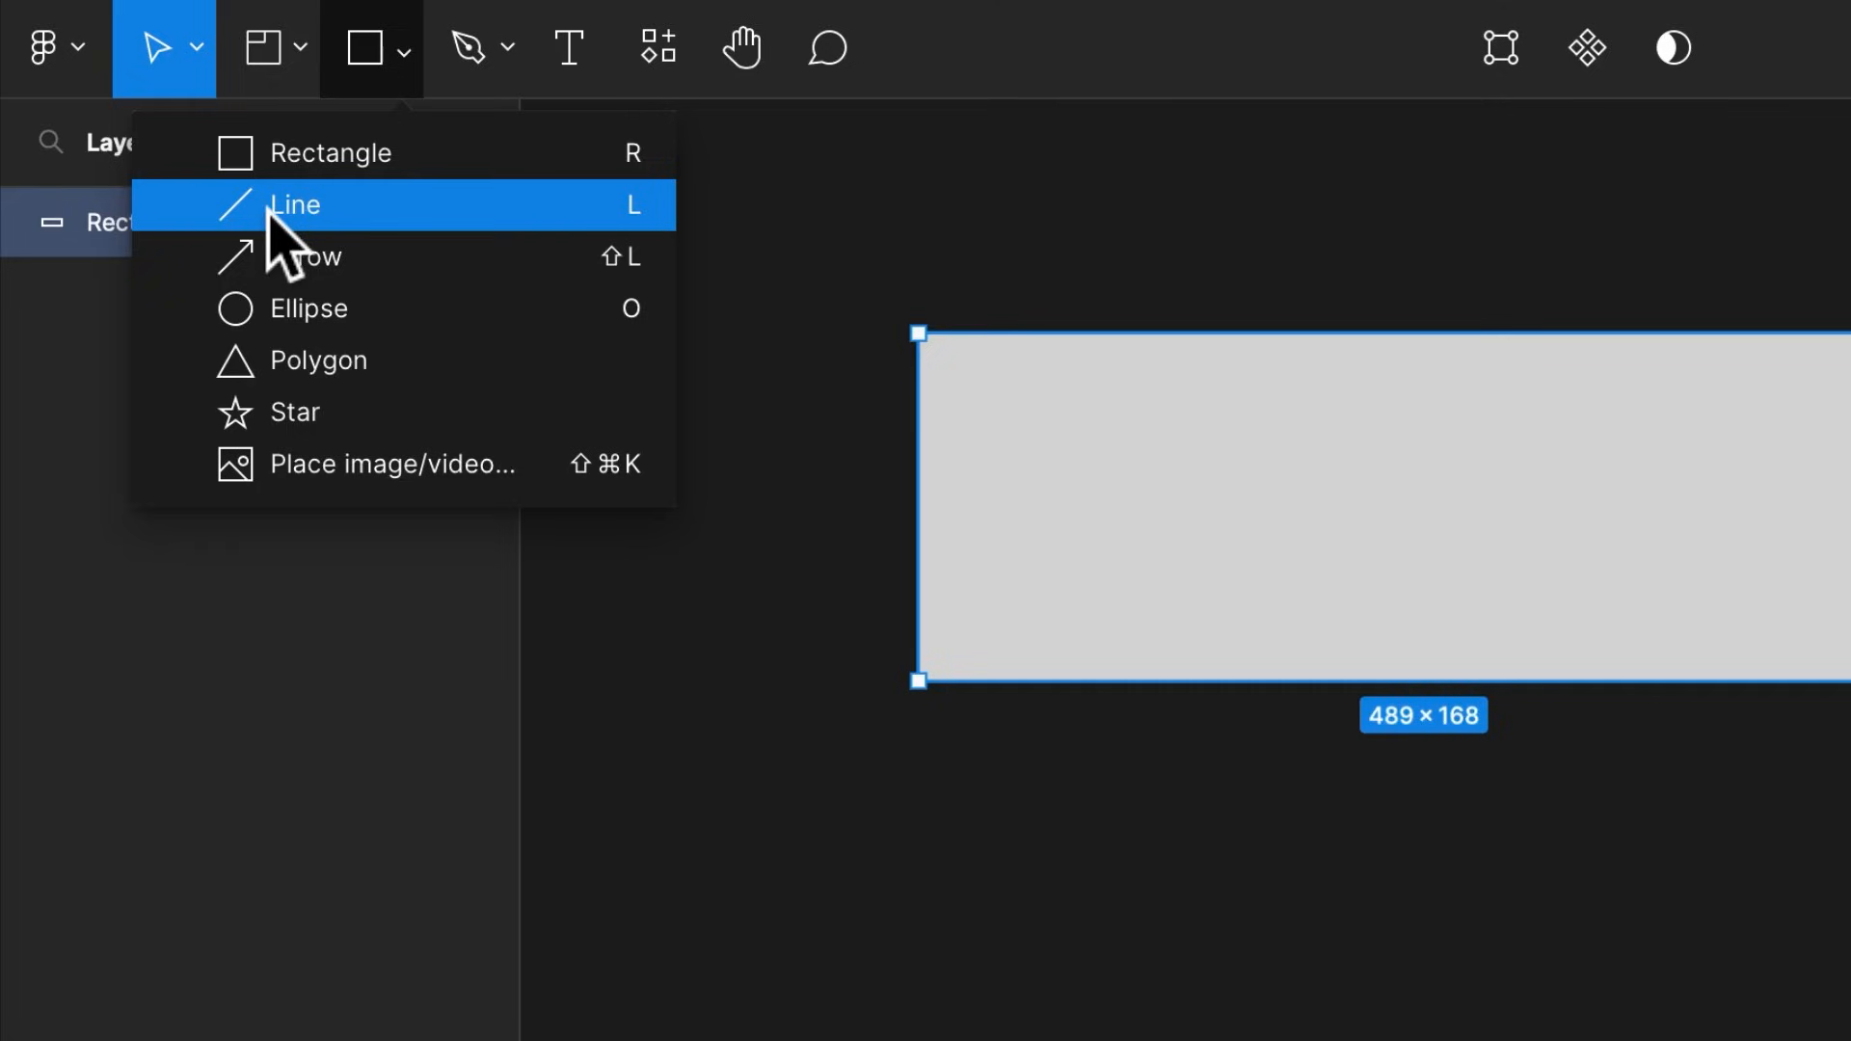
pyautogui.click(598, 220)
pyautogui.moveTo(930, 750); pyautogui.dragTo(1180, 797)
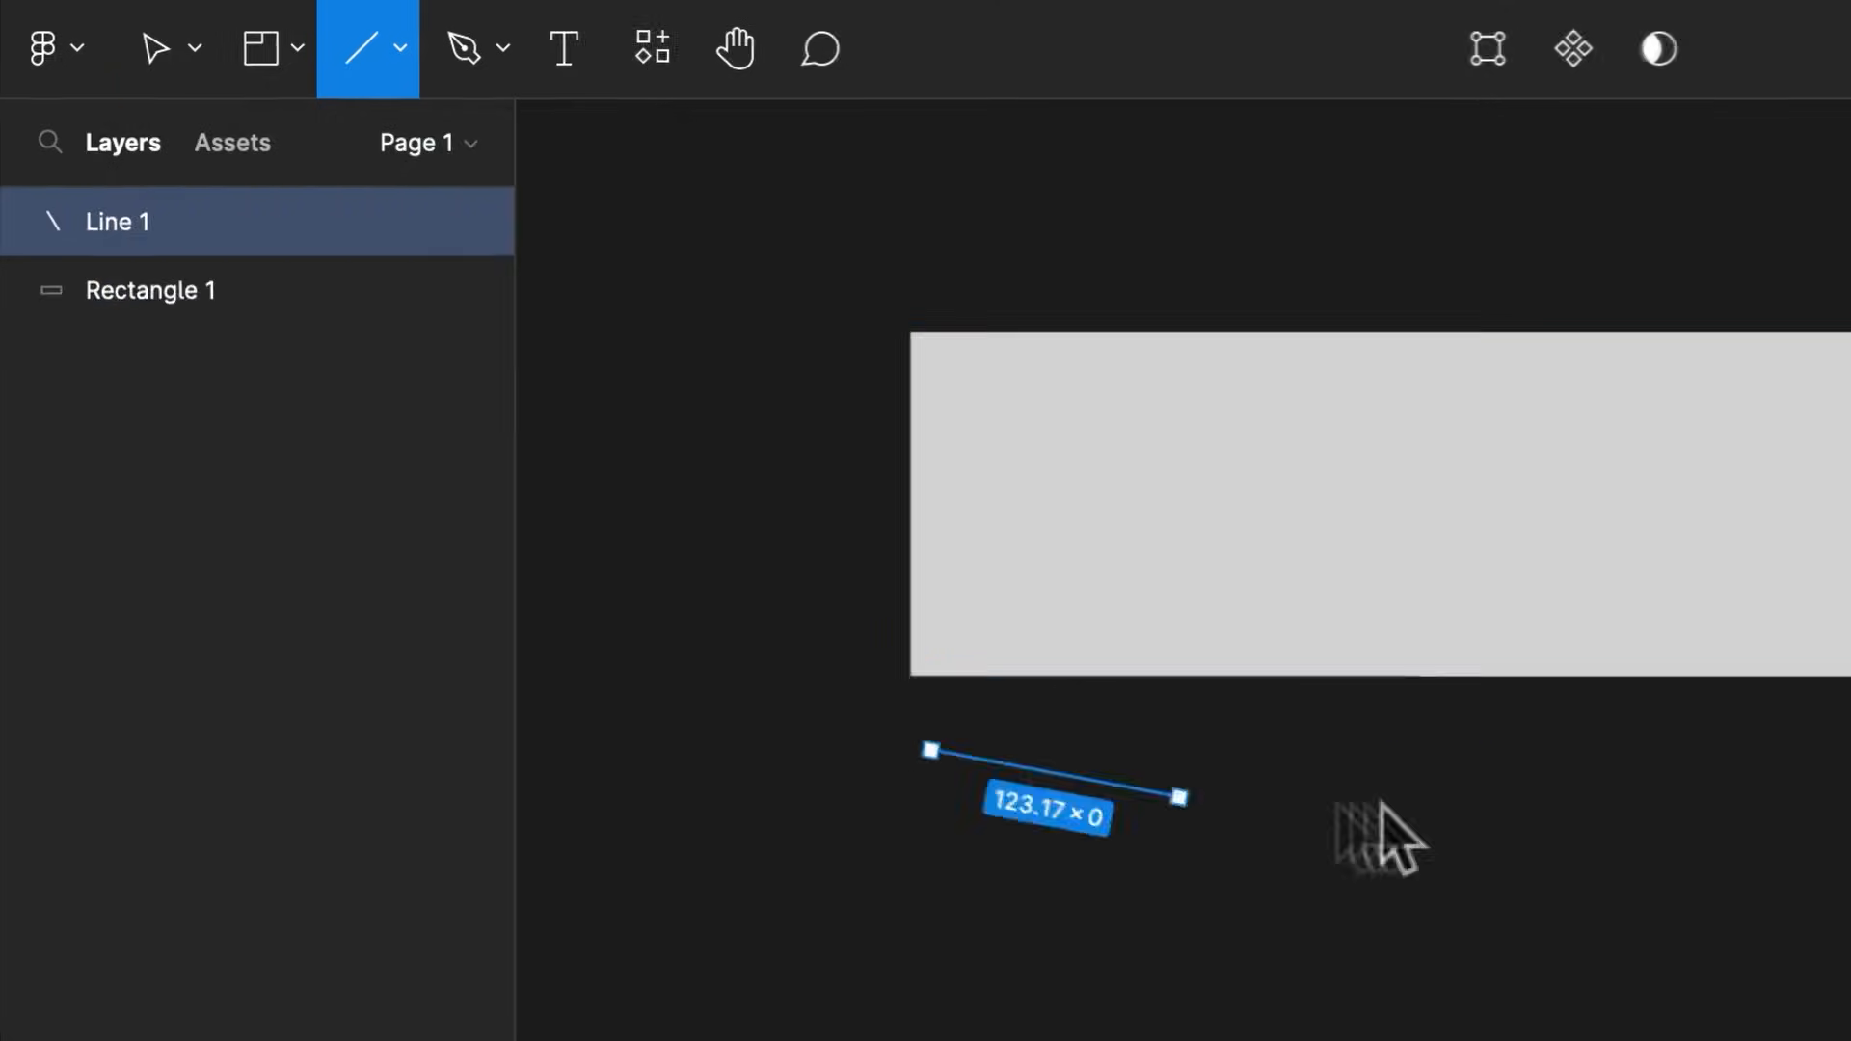
pyautogui.moveTo(1382, 805); pyautogui.dragTo(1850, 751)
pyautogui.click(1850, 915)
pyautogui.write('fff')
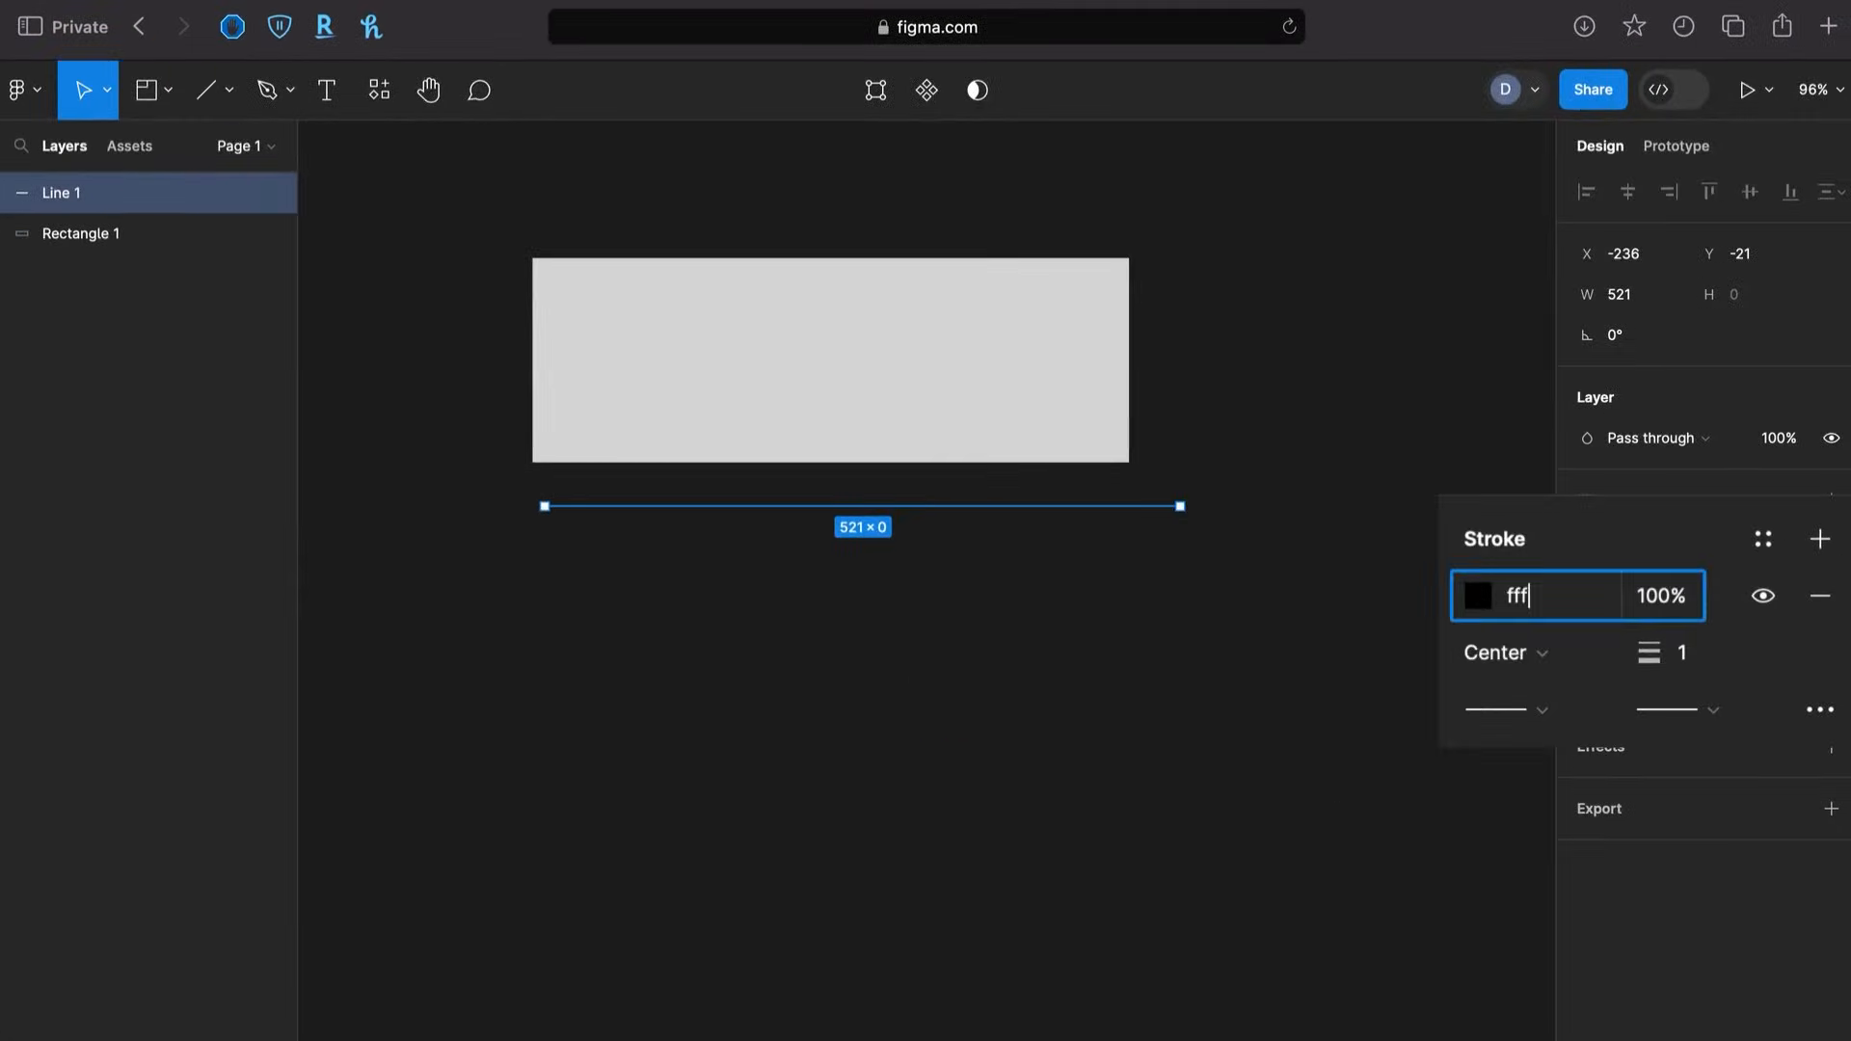
pyautogui.press('Return')
pyautogui.click(1096, 696)
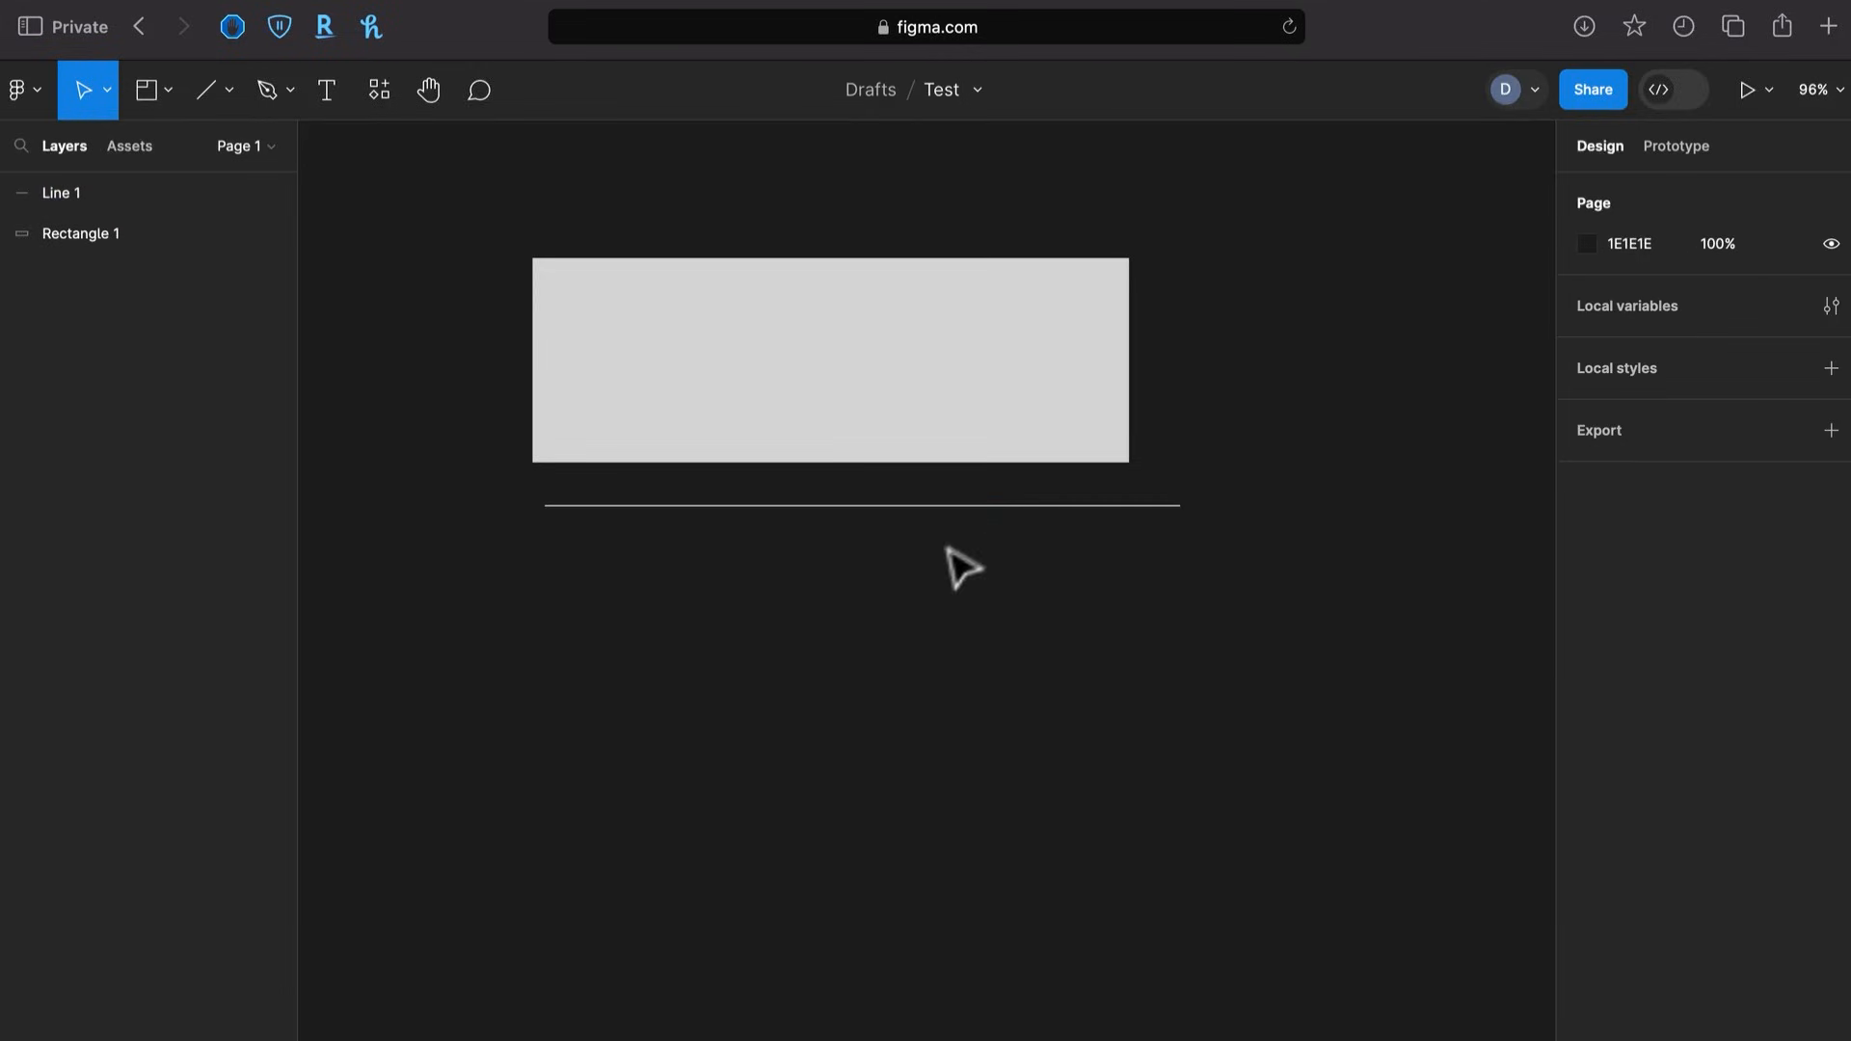
# Move the line under the rectangle's left edge at about X -246, Y -15 and thicken its stroke
pyautogui.moveTo(971, 504)
pyautogui.mouseDown()
pyautogui.moveTo(942, 504)
pyautogui.moveTo(957, 516)
pyautogui.mouseUp()
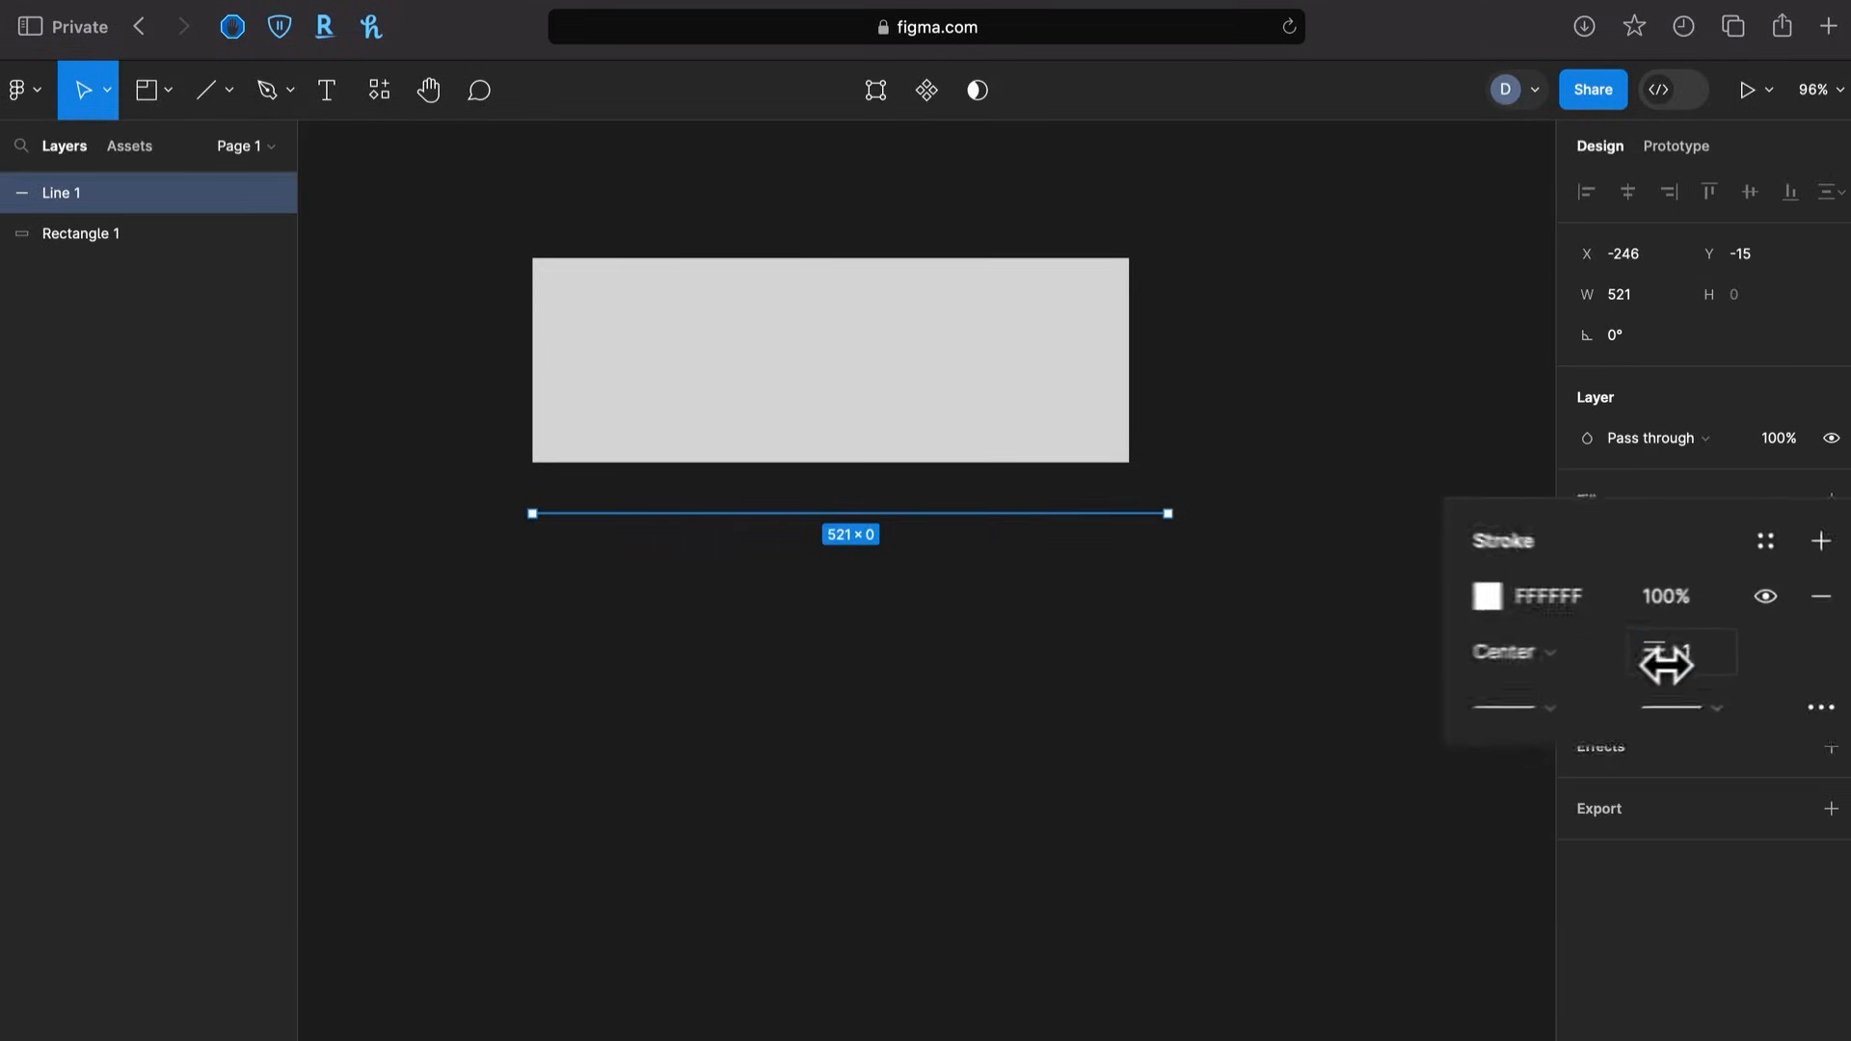
pyautogui.moveTo(1710, 653); pyautogui.dragTo(1745, 653)
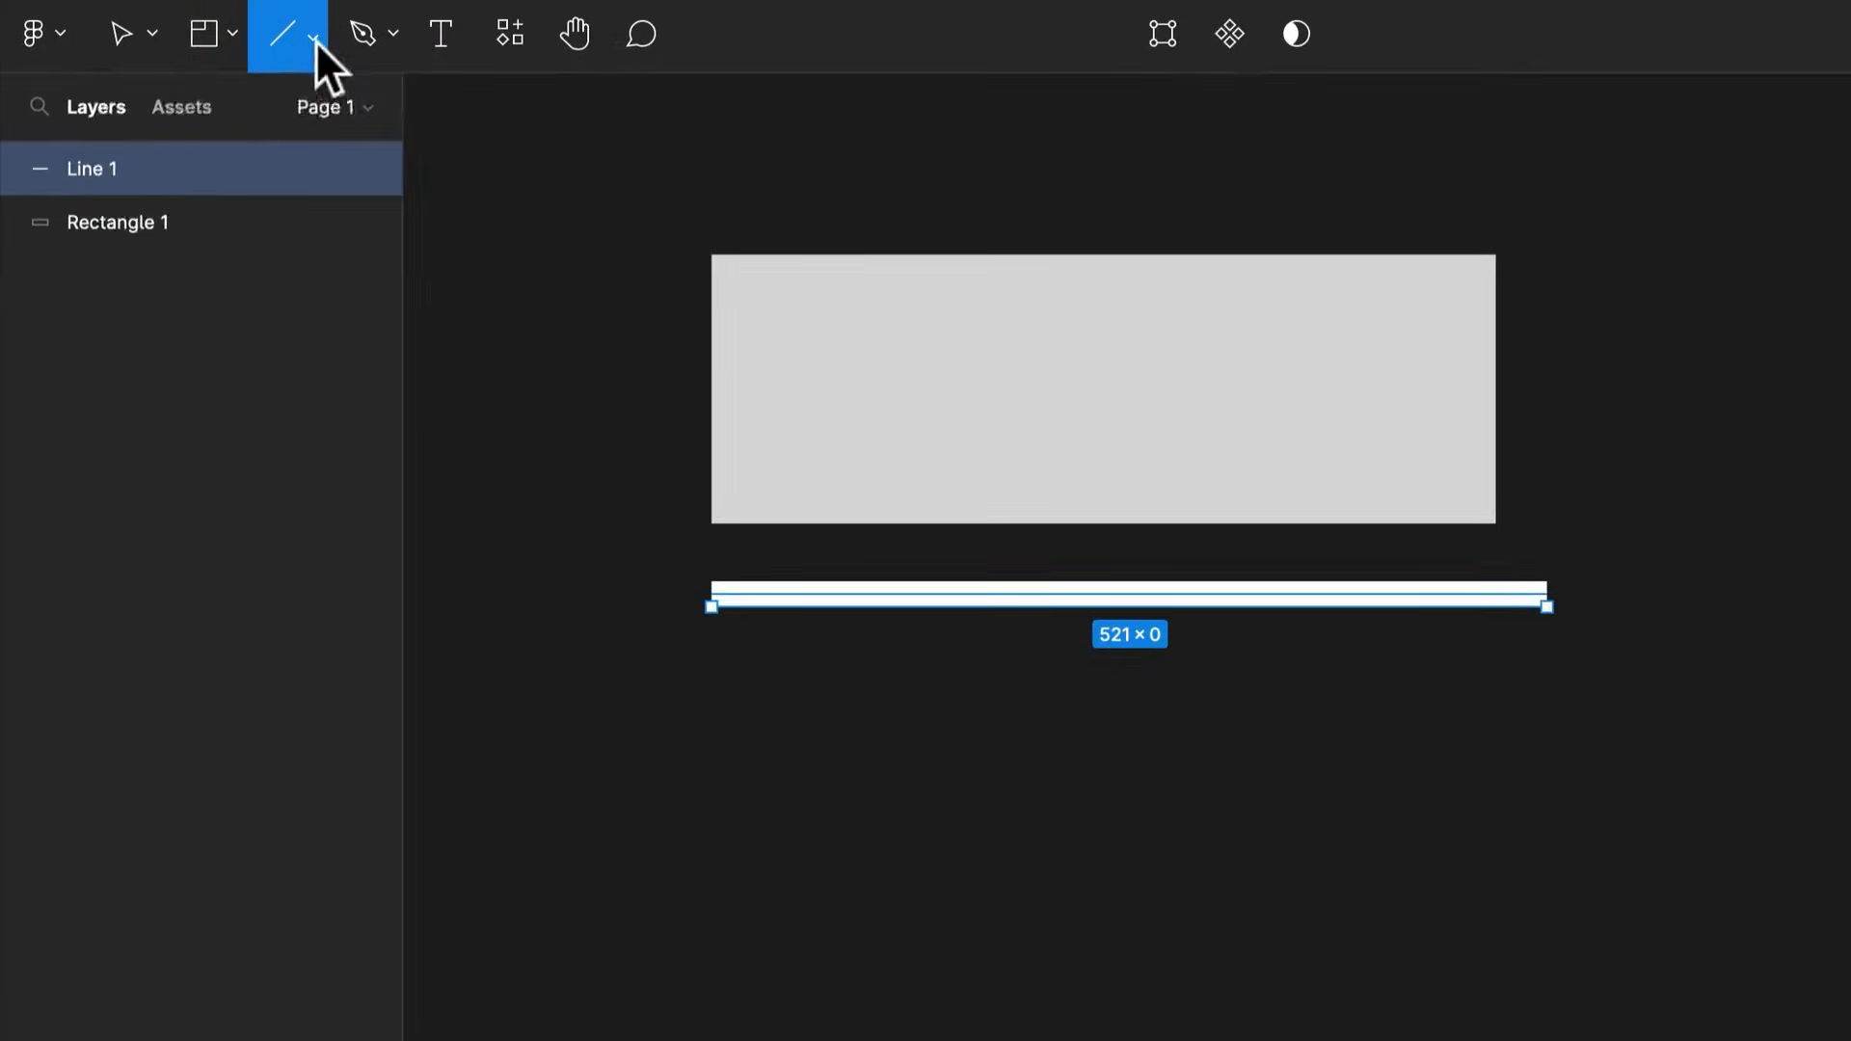
# Draw a horizontal arrow about 398 wide below the line at about X -246, Y 70 with an FFFFFF stroke
pyautogui.click(232, 88)
pyautogui.click(207, 213)
pyautogui.moveTo(712, 727)
pyautogui.mouseDown()
pyautogui.moveTo(1074, 785)
pyautogui.moveTo(1351, 729)
pyautogui.mouseUp()
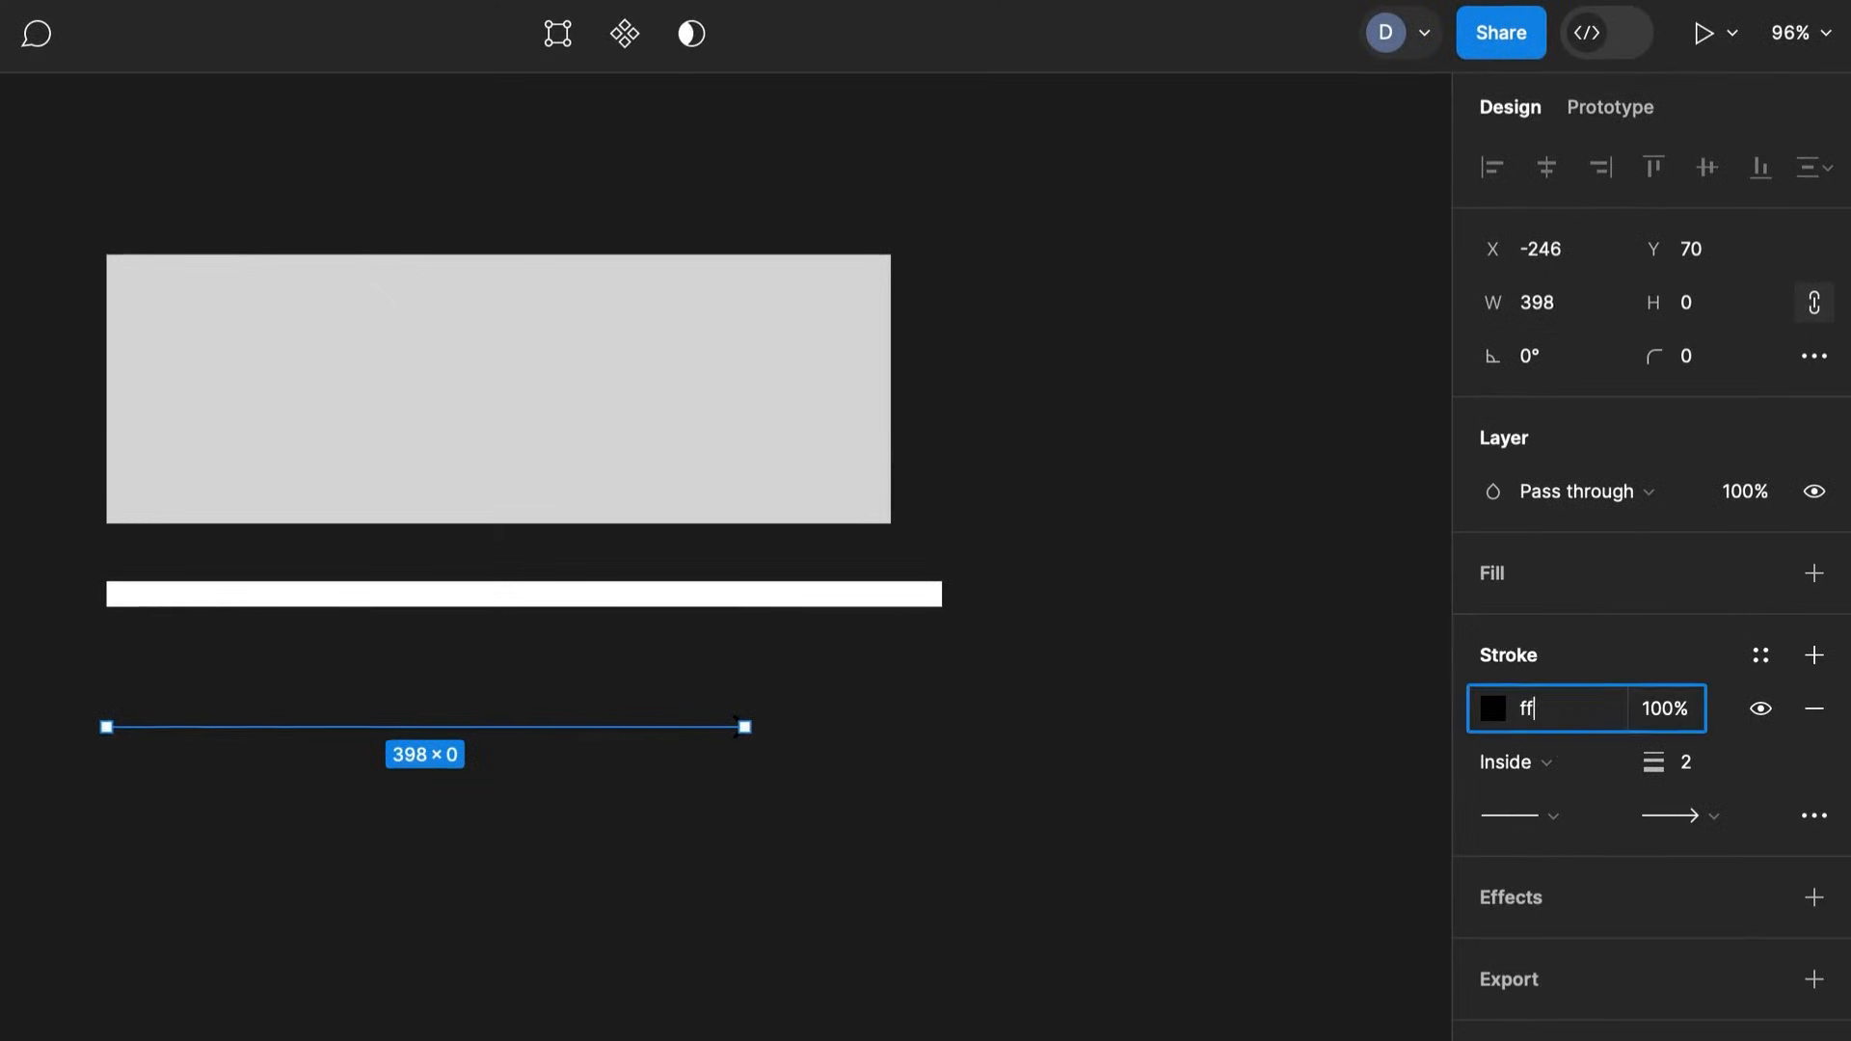
pyautogui.write('ff')
pyautogui.press('Return')
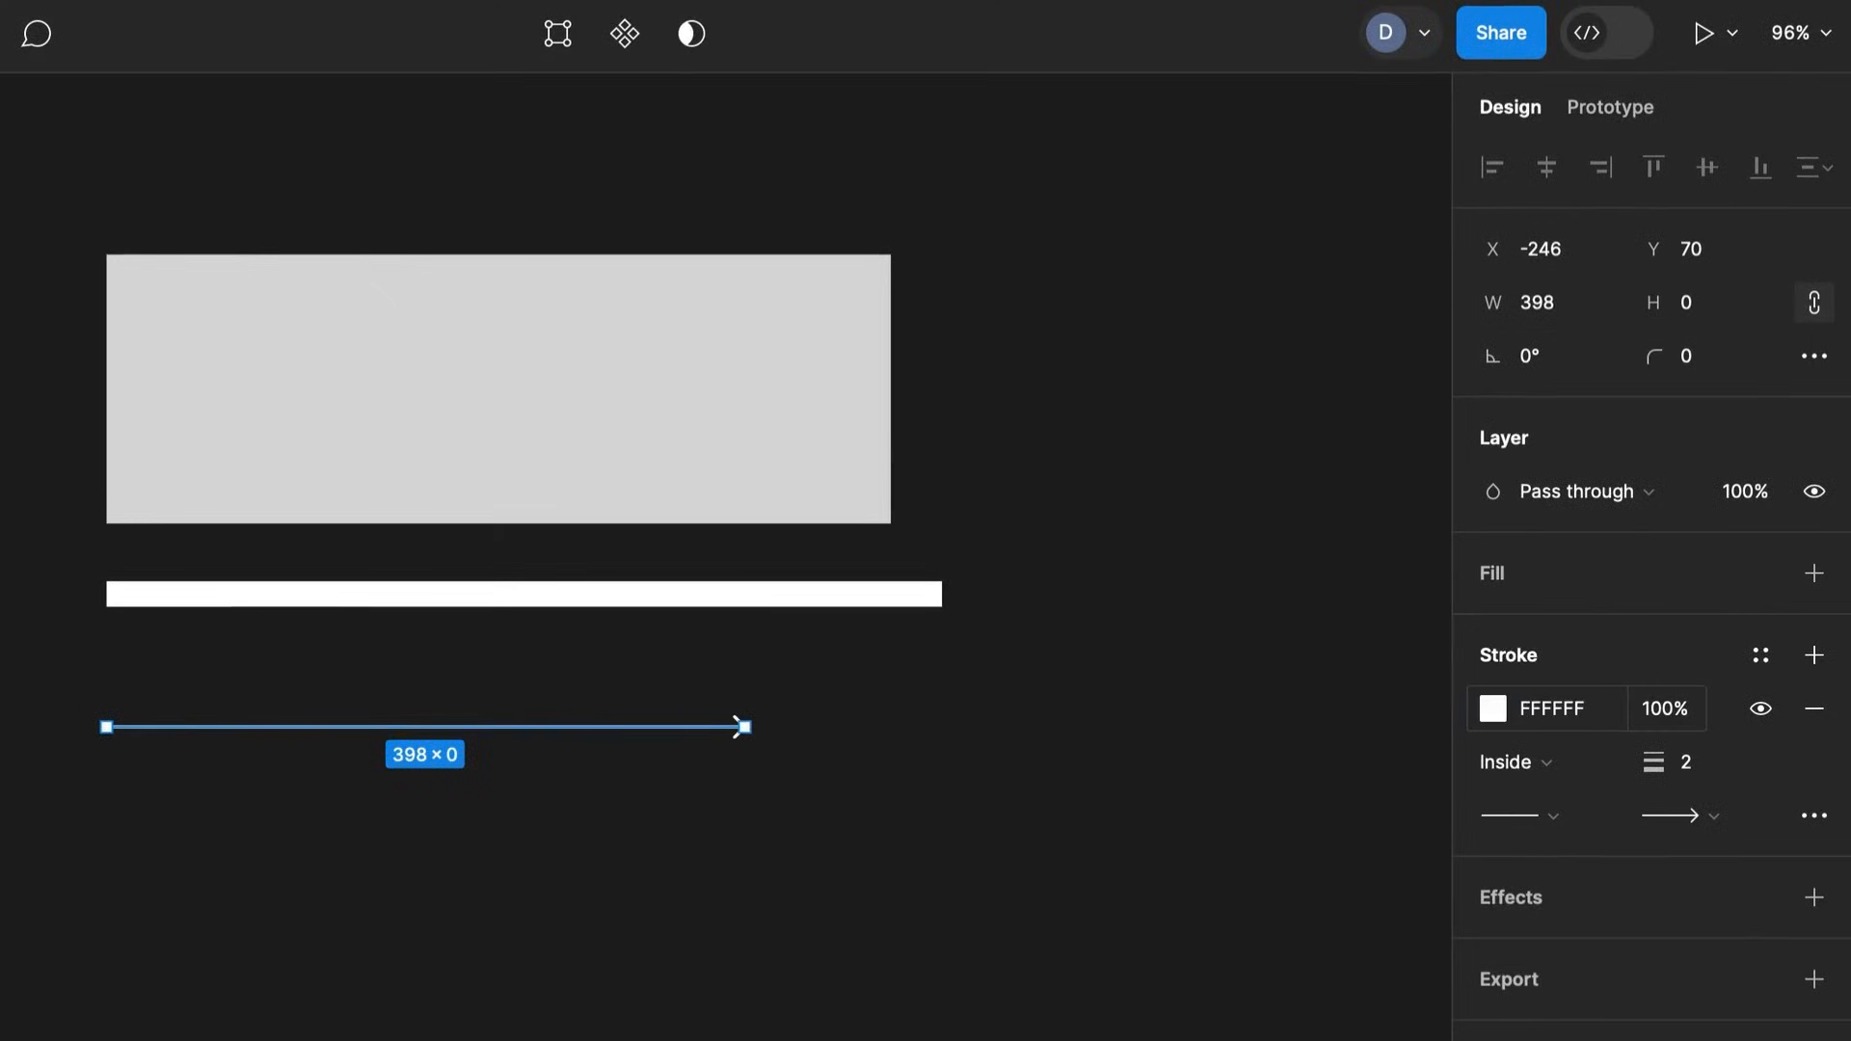
# Set the arrow's start point to Line arrow so both ends have arrowheads
pyautogui.scroll(5, 541, 785)
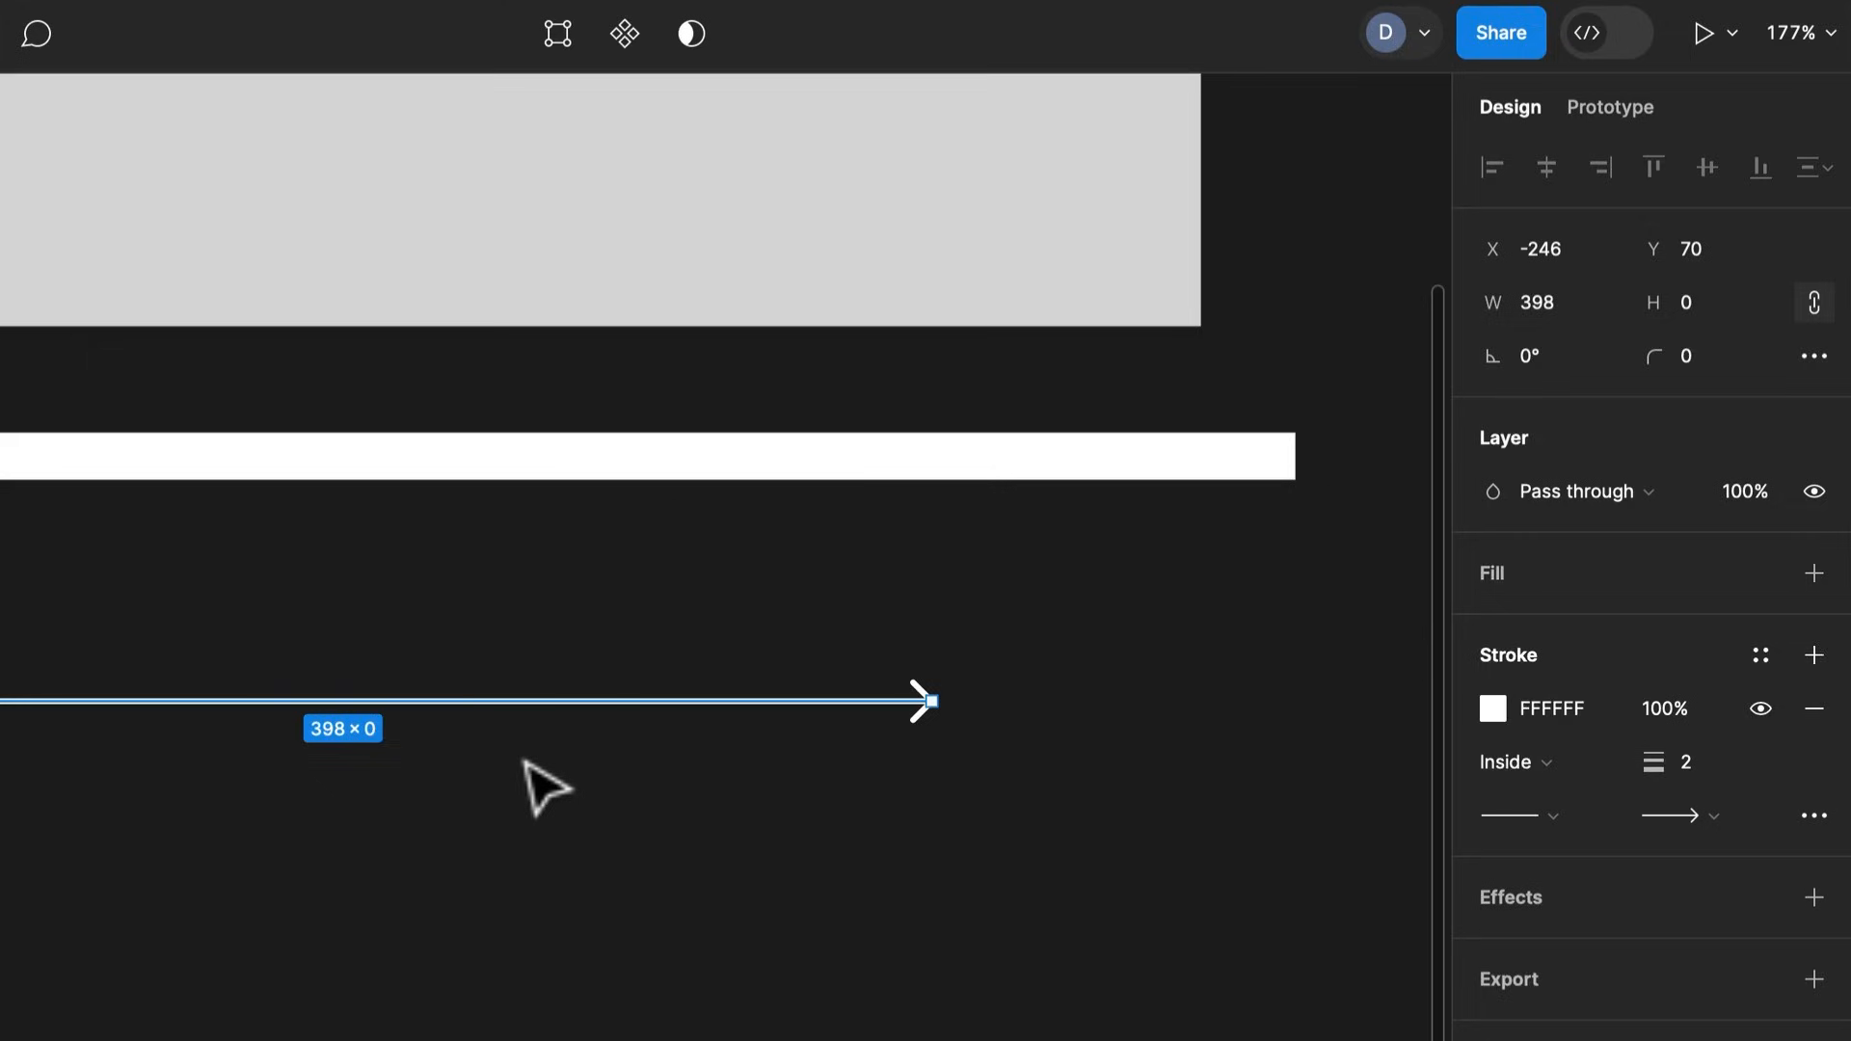
pyautogui.click(1560, 816)
pyautogui.click(1574, 855)
pyautogui.scroll(-2, 194, 798)
pyautogui.hscroll(-5, 791, 779)
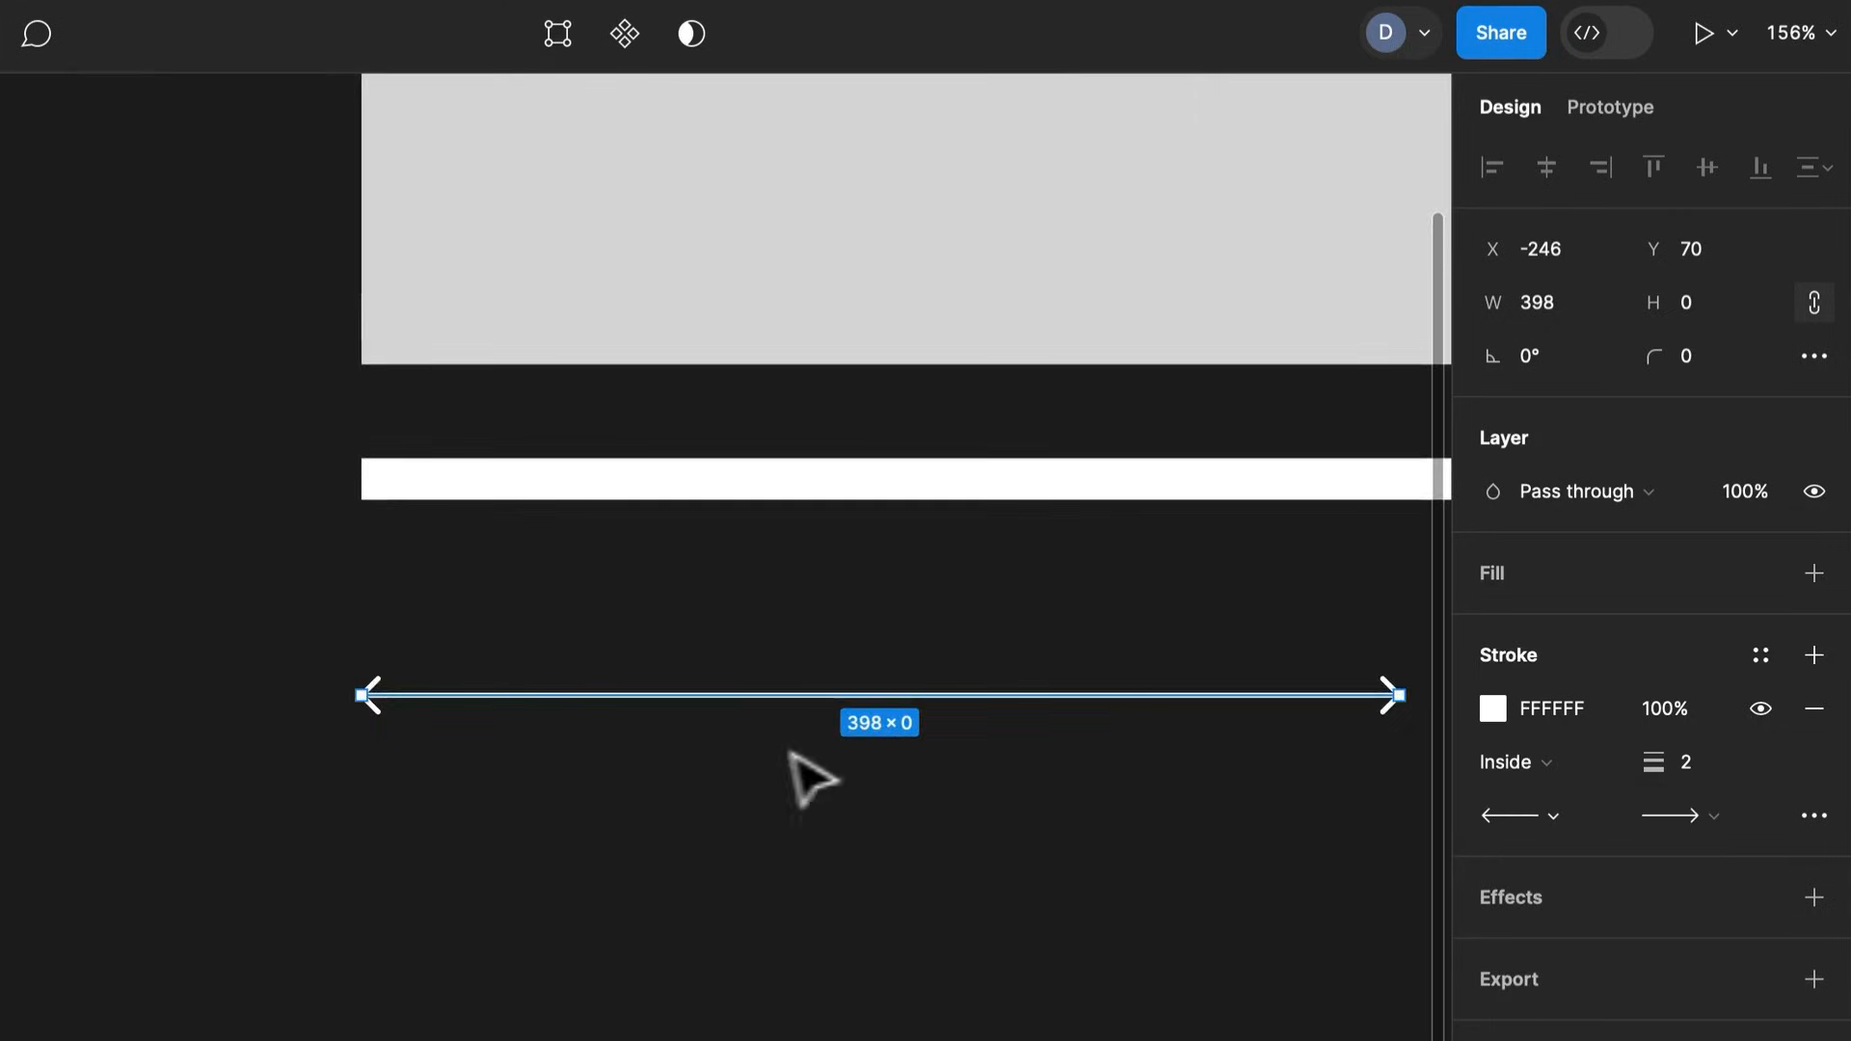
pyautogui.hscroll(3, 790, 779)
# Try another start point style on the arrow and settle on Circle arrow
pyautogui.click(1543, 812)
pyautogui.click(1558, 850)
pyautogui.click(1534, 814)
pyautogui.click(1568, 895)
pyautogui.click(762, 872)
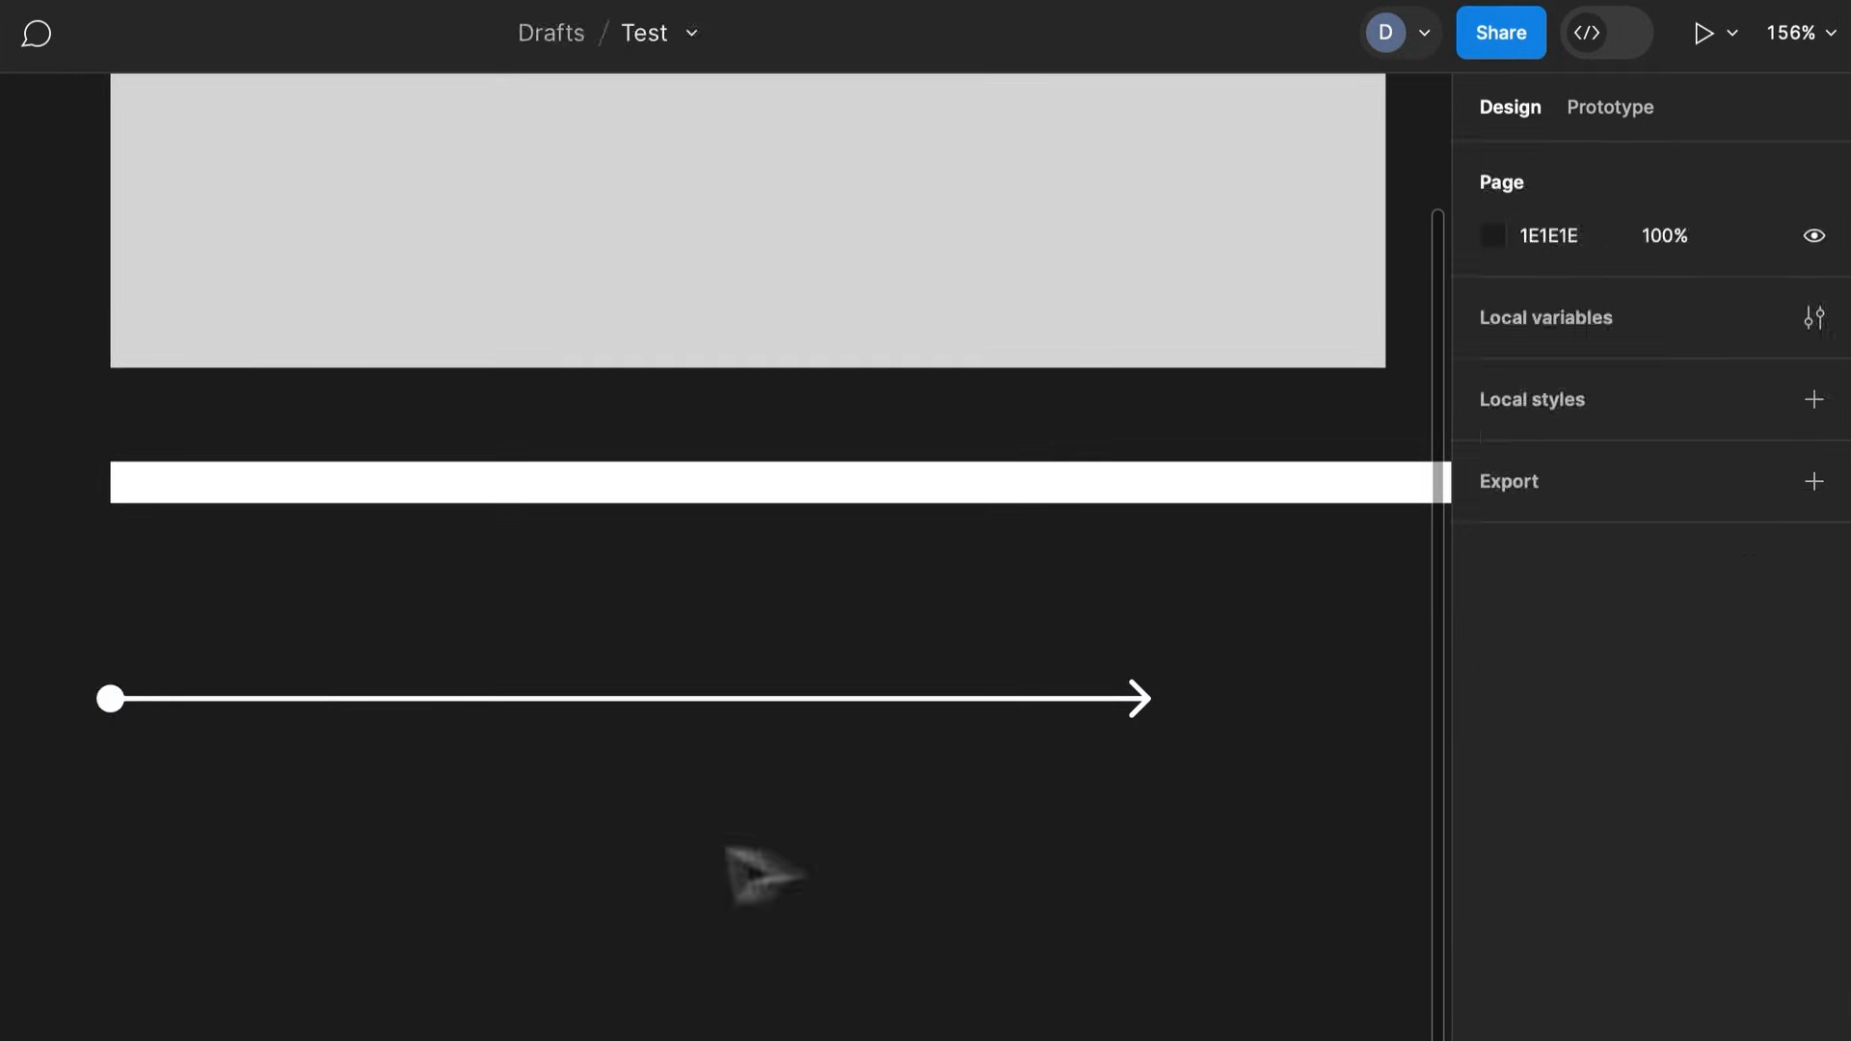
# Keep Line arrow as the arrow's end point and set its stroke weight to 5
pyautogui.click(1143, 698)
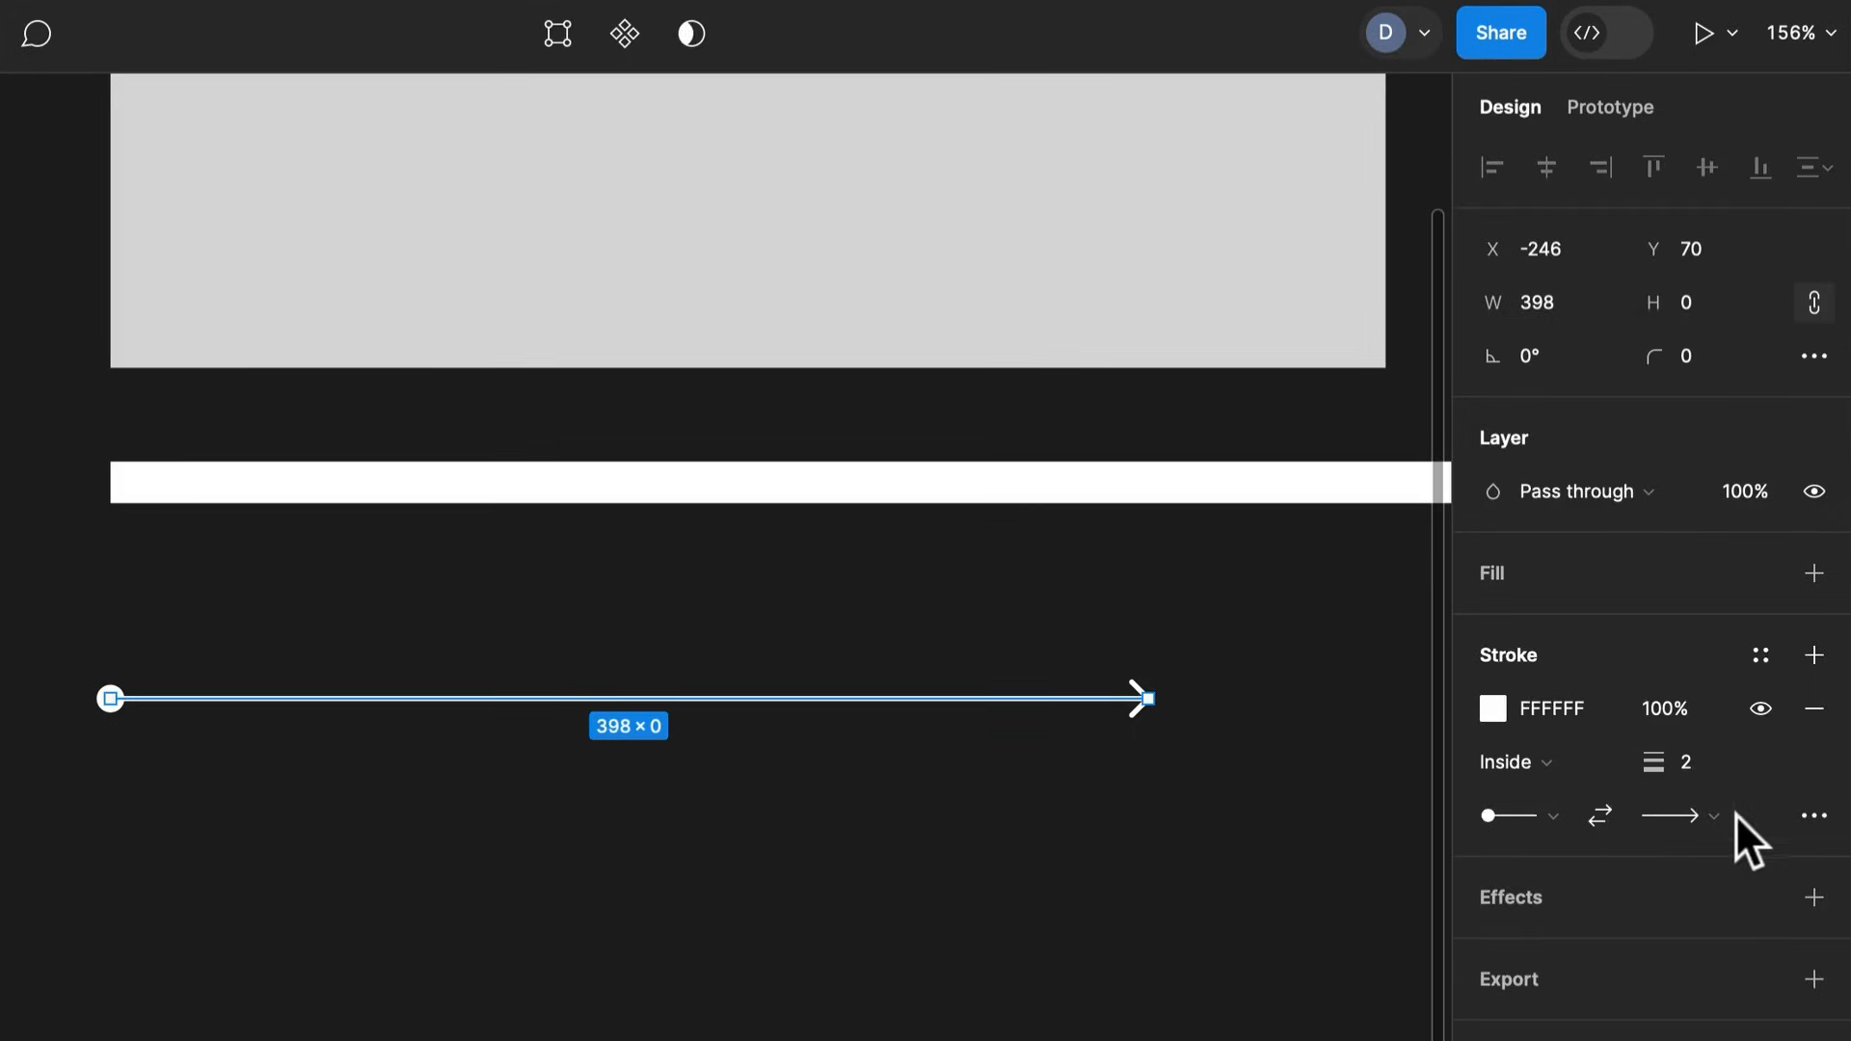
pyautogui.click(1677, 816)
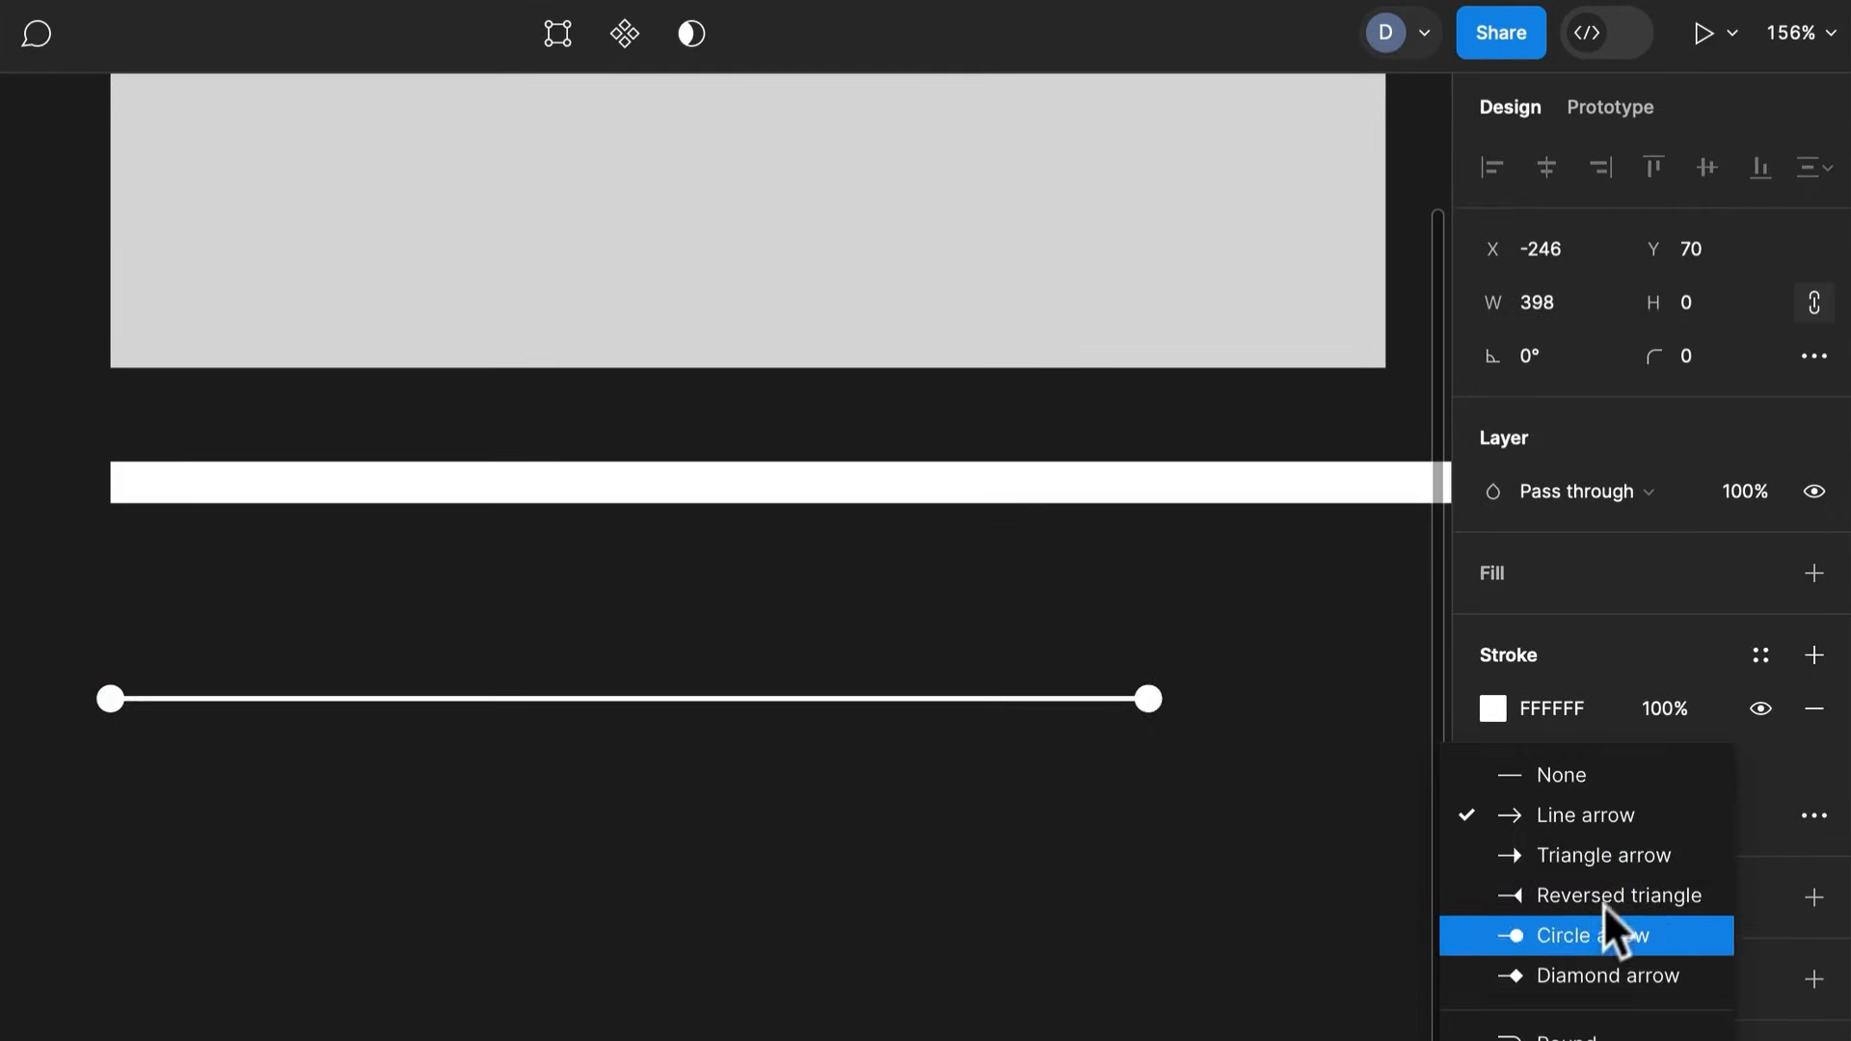
pyautogui.click(1595, 811)
pyautogui.moveTo(1635, 760)
pyautogui.mouseDown()
pyautogui.moveTo(1702, 761)
pyautogui.moveTo(1644, 766)
pyautogui.mouseUp()
pyautogui.scroll(-5, 656, 827)
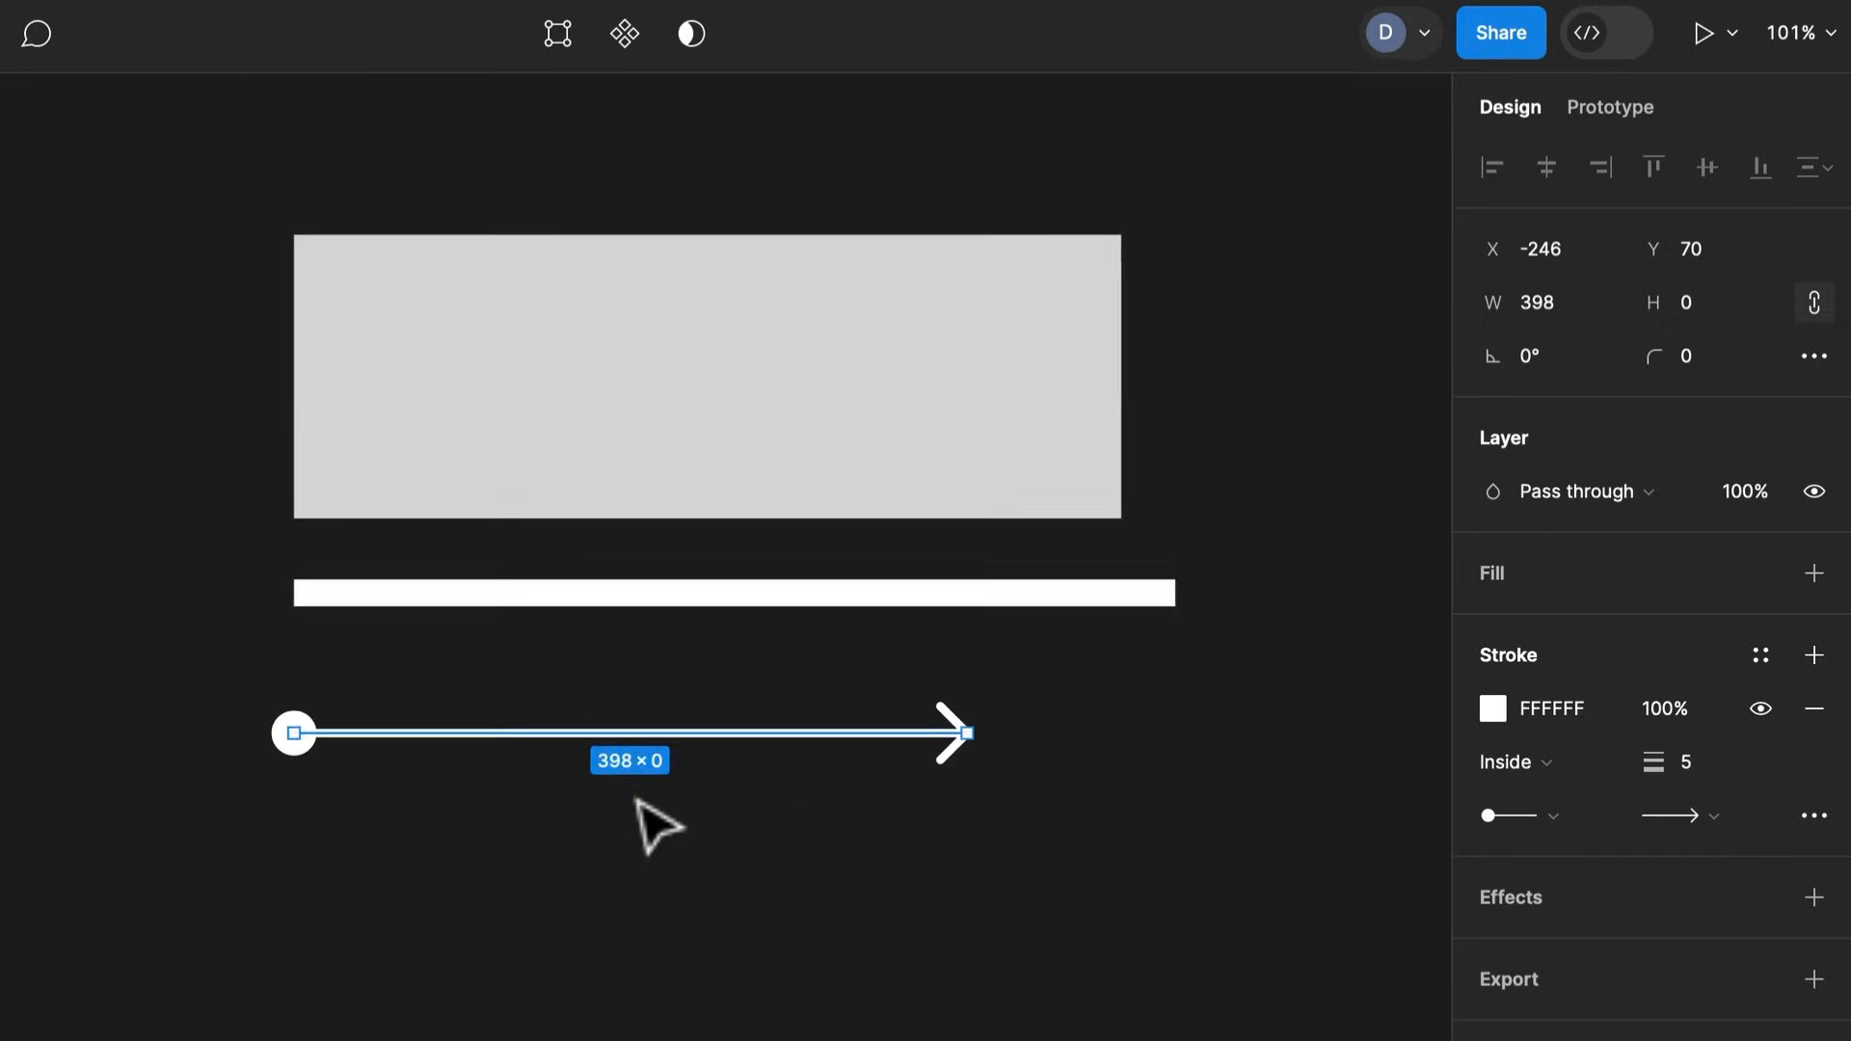
# Move the arrow up closer to the thick line, to about X -233, Y 47
pyautogui.click(655, 827)
pyautogui.click(644, 732)
pyautogui.moveTo(644, 733)
pyautogui.mouseDown()
pyautogui.moveTo(661, 687)
pyautogui.moveTo(636, 705)
pyautogui.mouseUp()
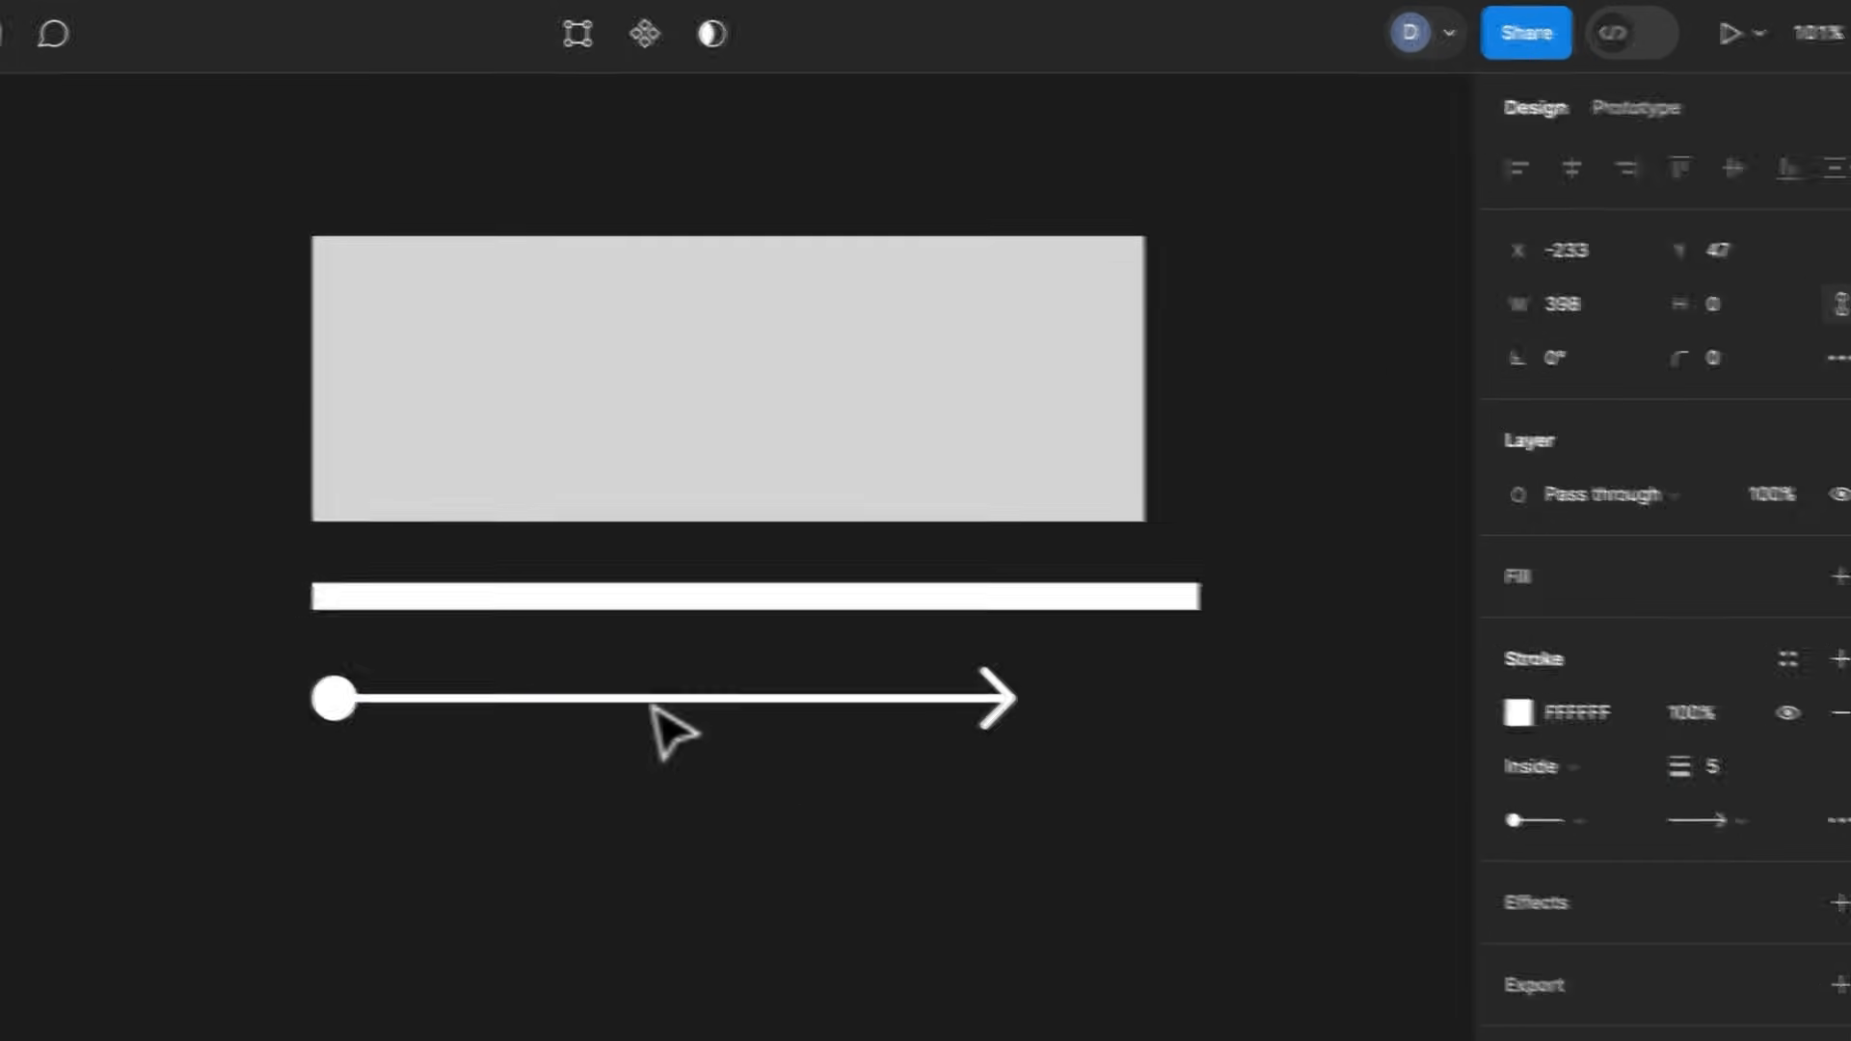
# Draw a circle of about 104 × 104 below the arrow's start using the Ellipse tool
pyautogui.click(374, 38)
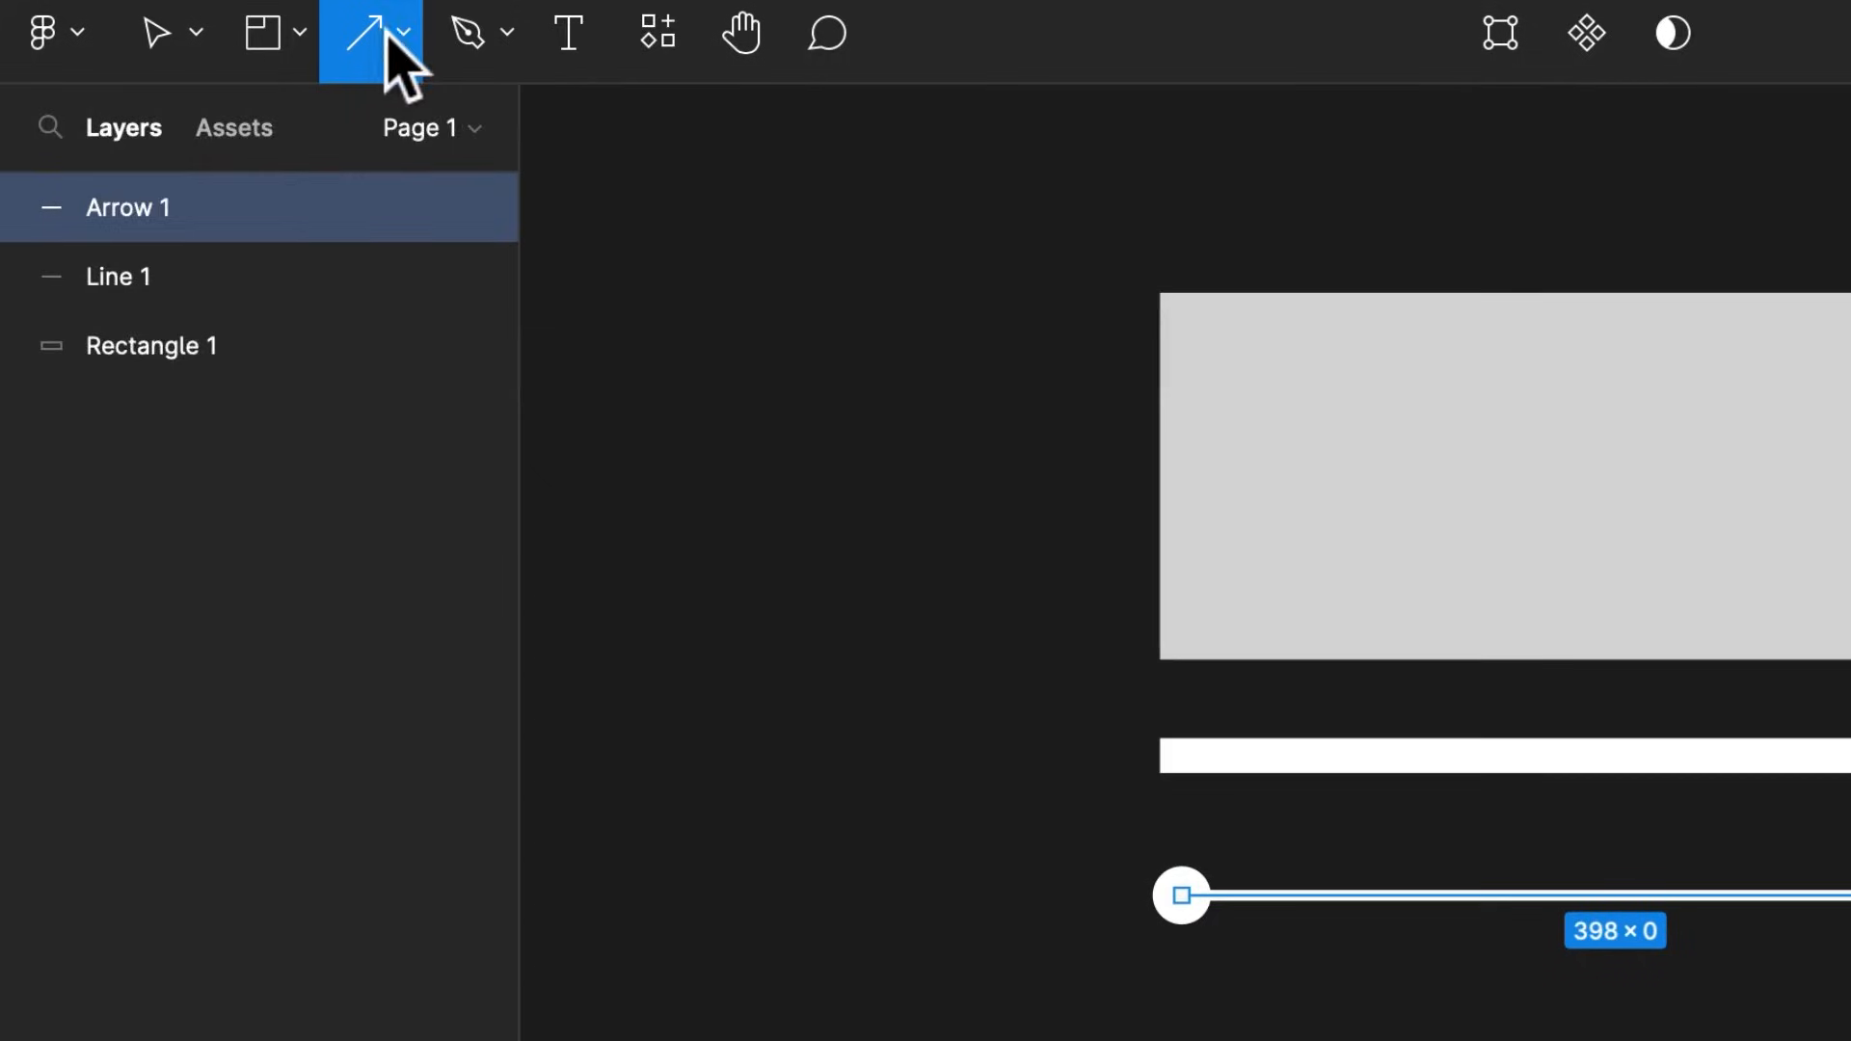
pyautogui.click(391, 35)
pyautogui.click(383, 297)
pyautogui.moveTo(1183, 1024); pyautogui.dragTo(1826, 1040)
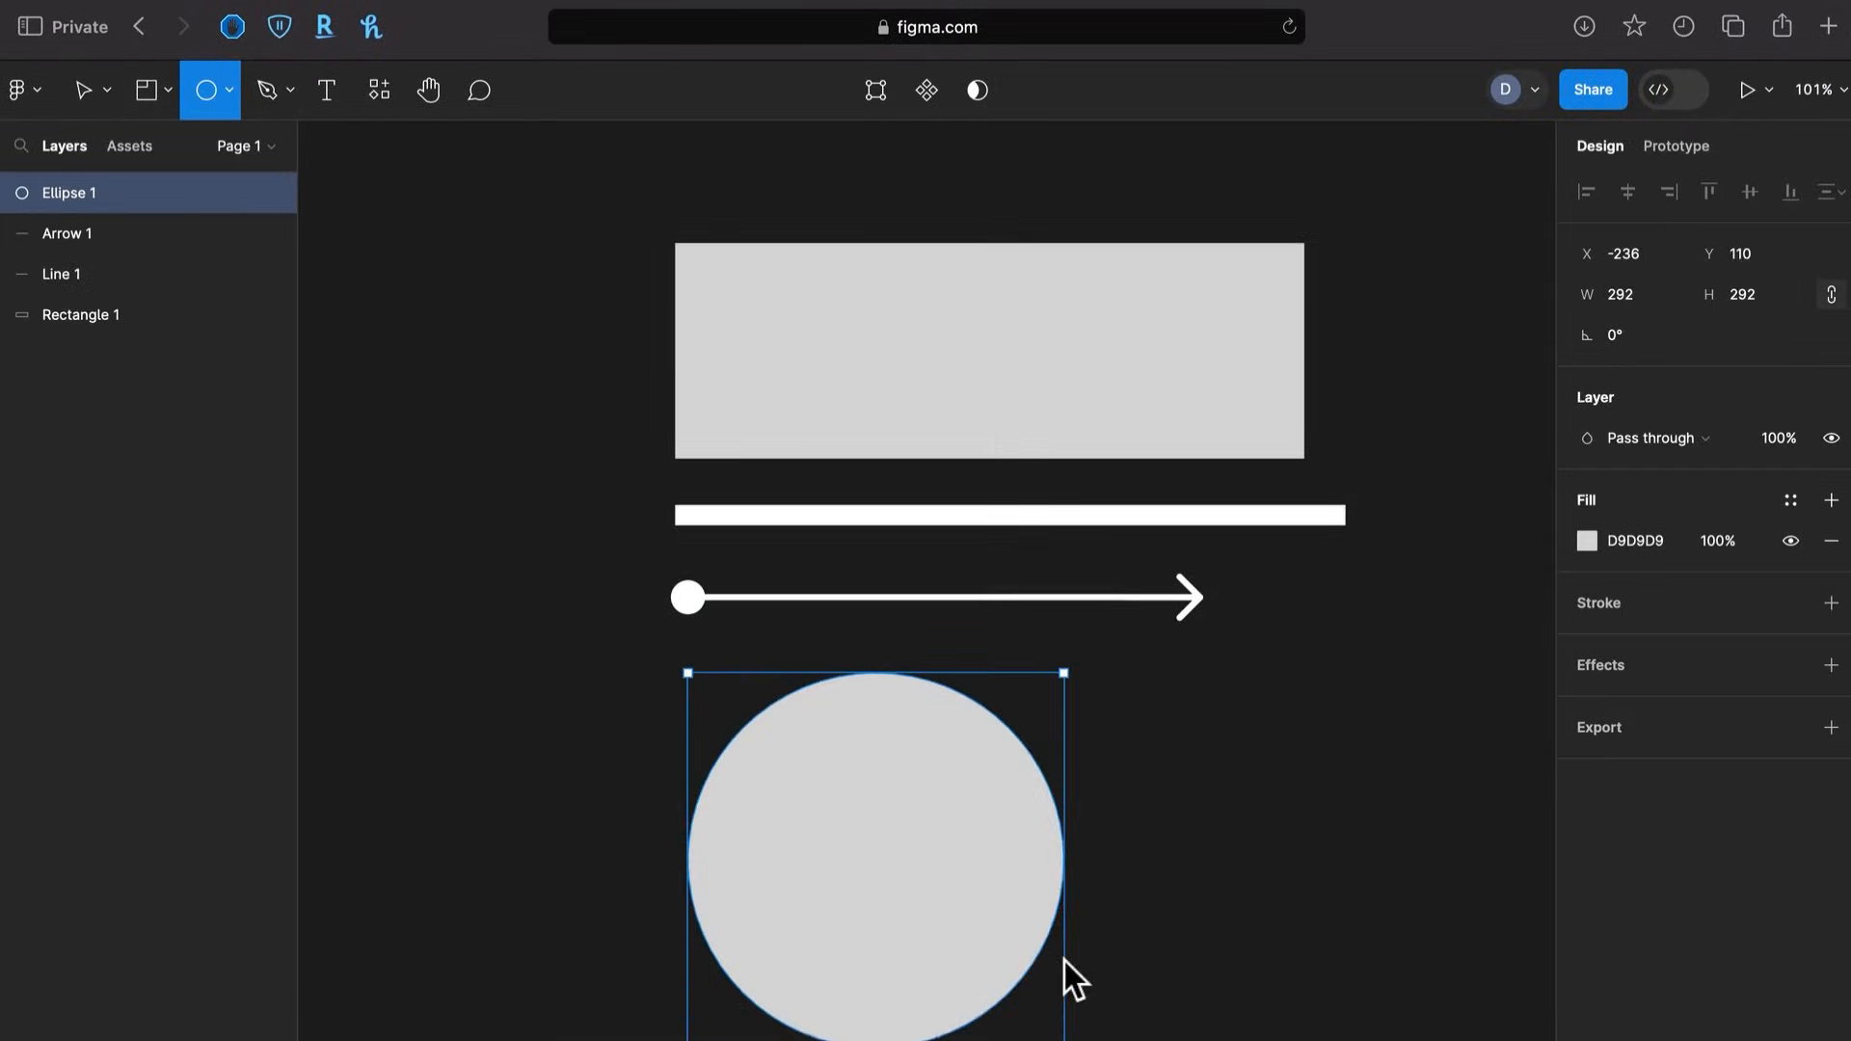
pyautogui.moveTo(1064, 959); pyautogui.dragTo(823, 717)
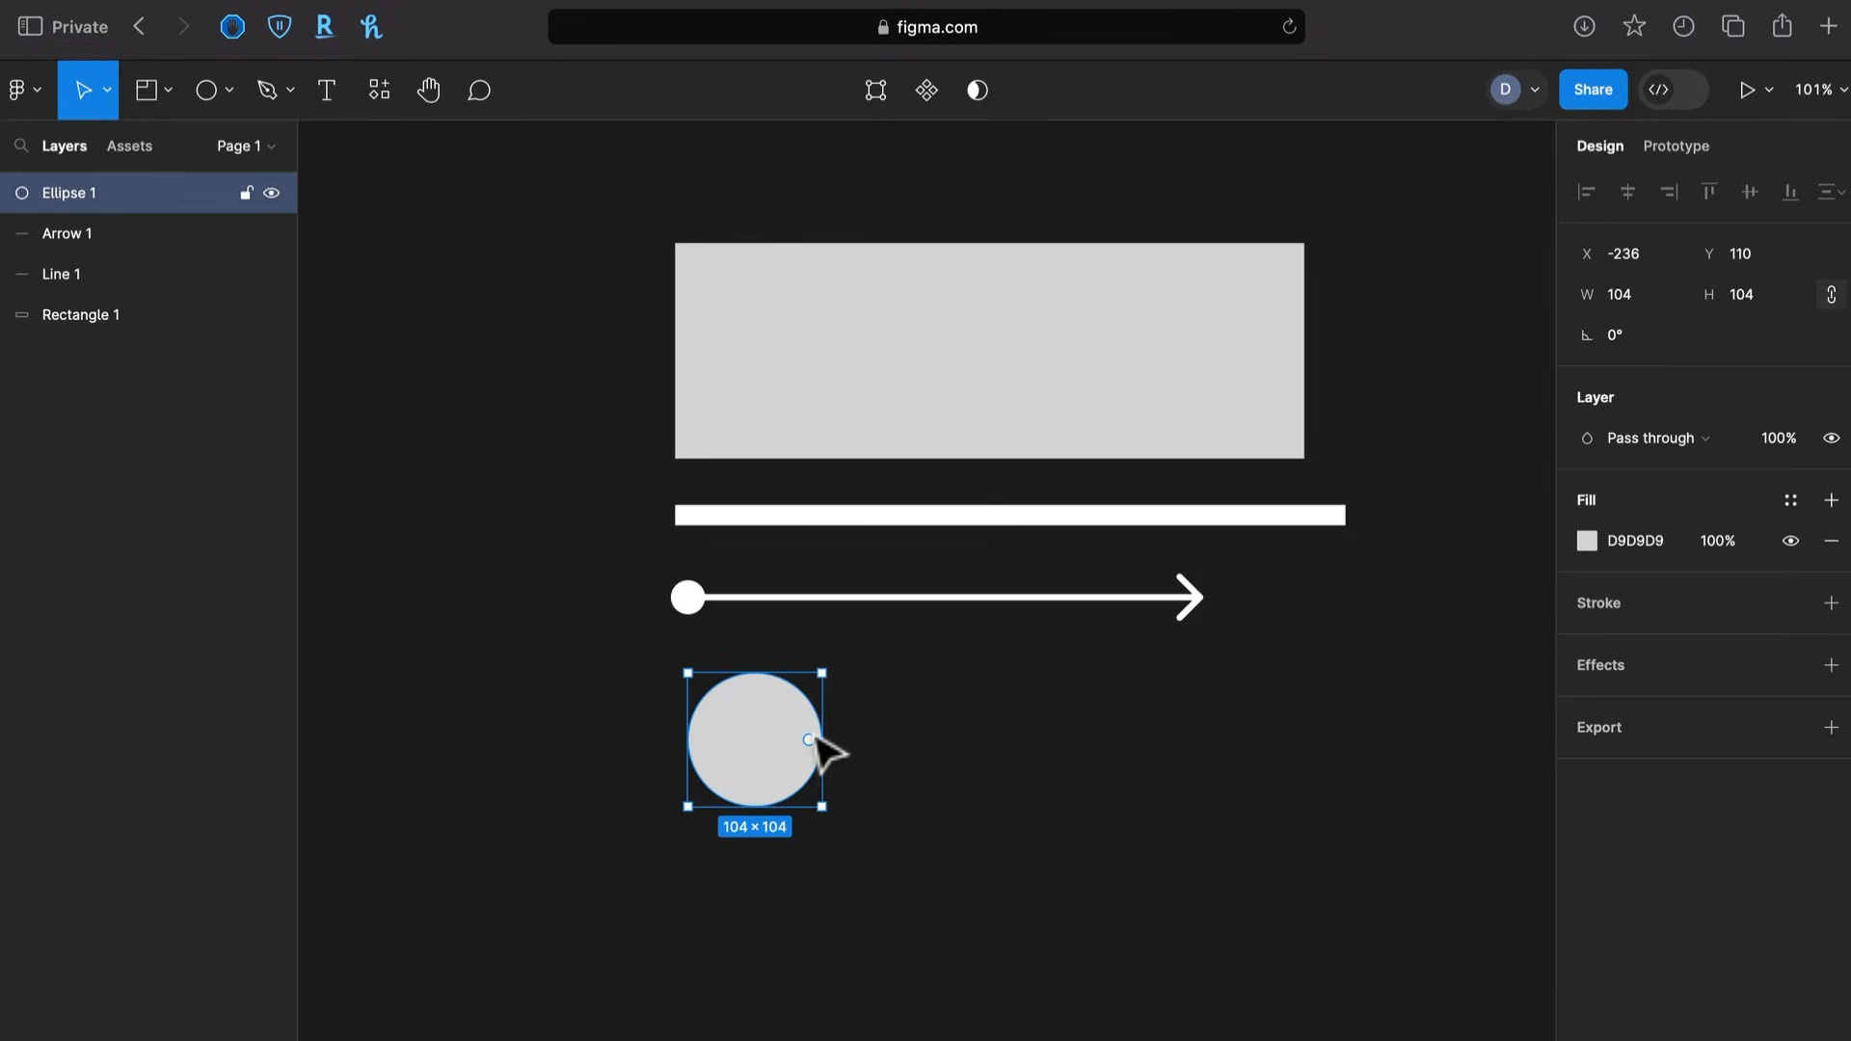
# Turn the circle into an open C-shaped ring with a start of about -16°, sweep -90.28% and ratio 64.84%
pyautogui.scroll(5, 817, 752)
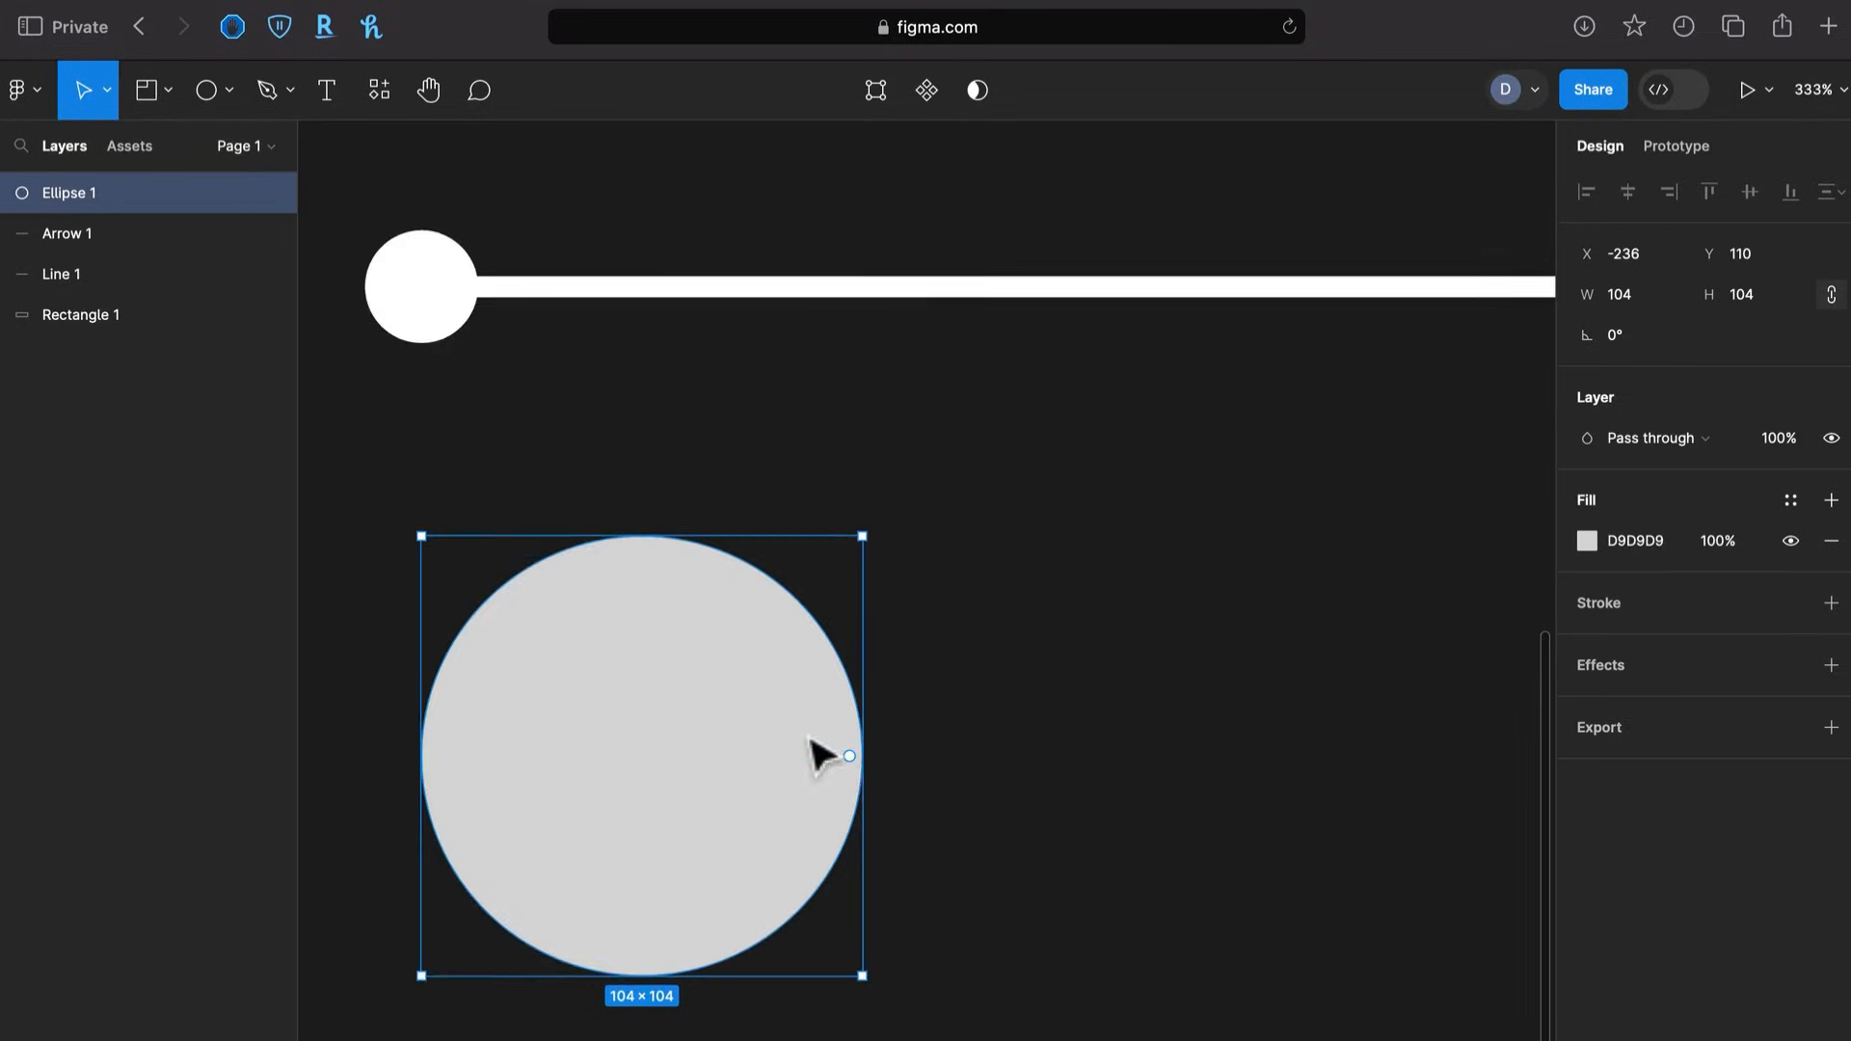
pyautogui.moveTo(849, 766); pyautogui.dragTo(562, 648)
pyautogui.moveTo(575, 932); pyautogui.dragTo(841, 714)
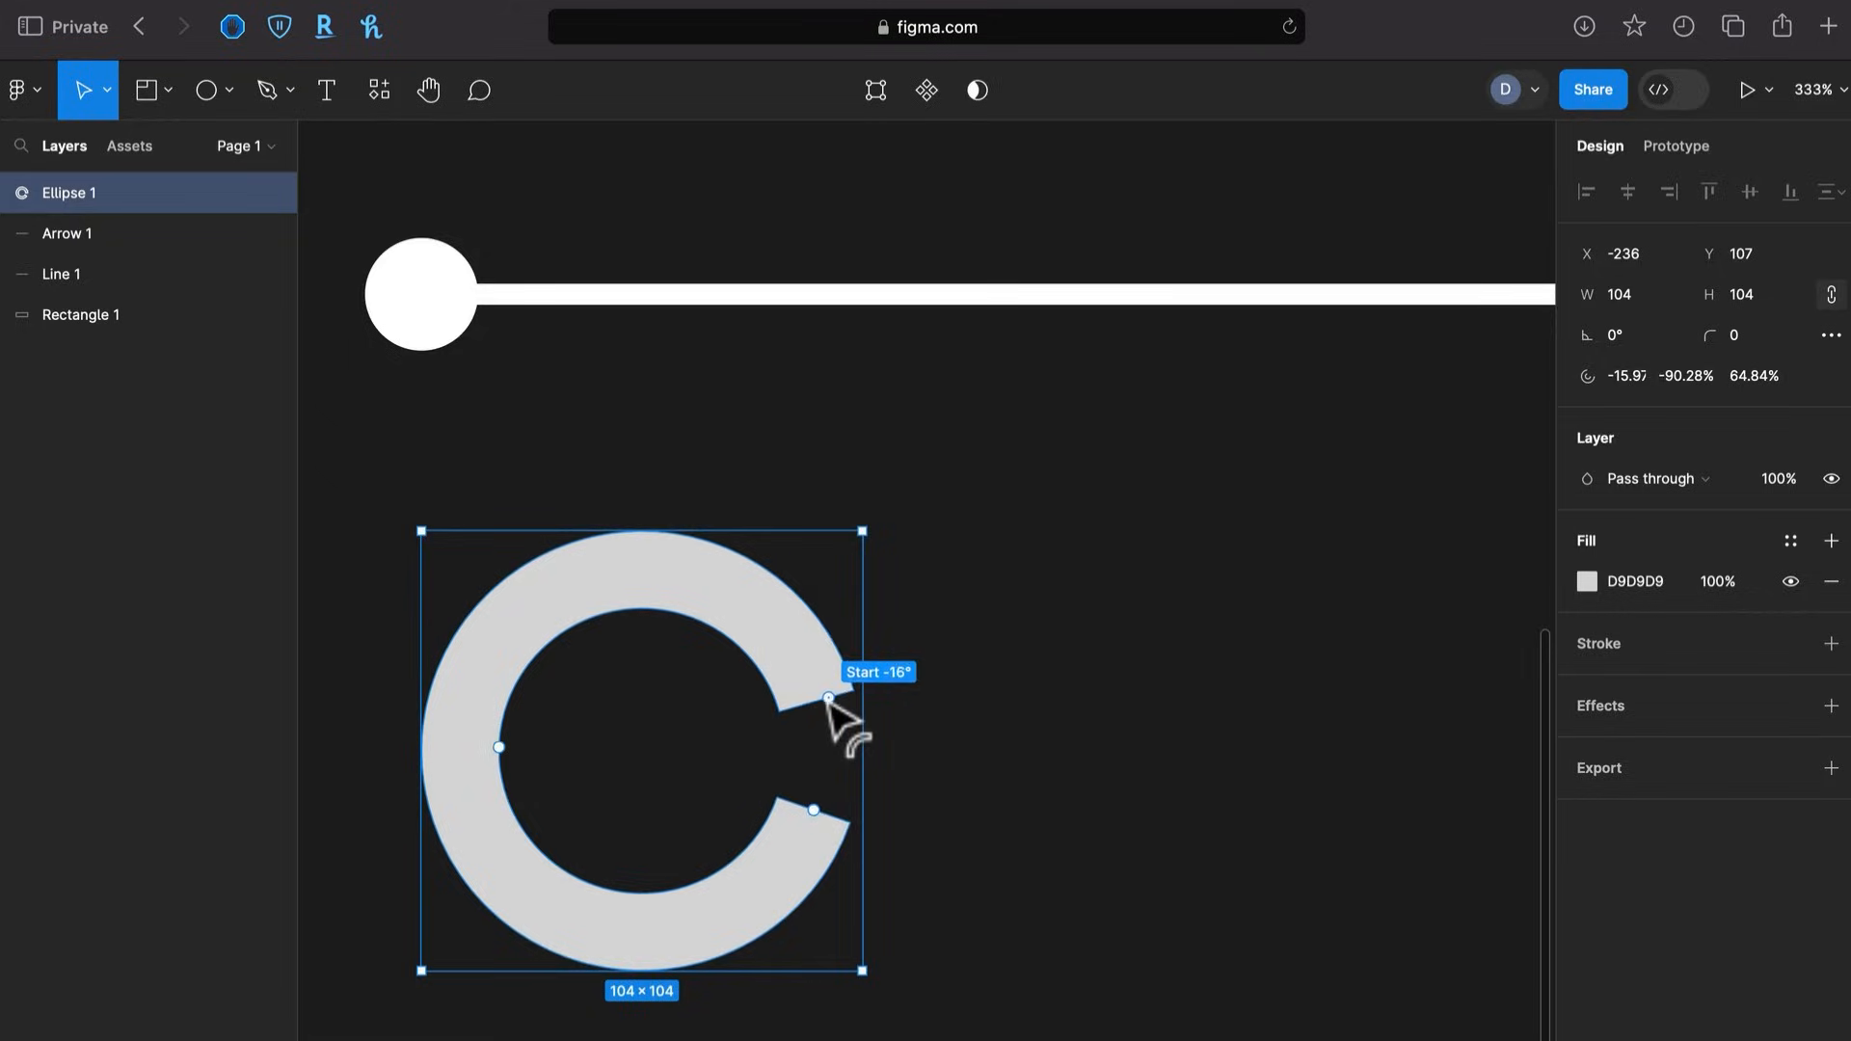
pyautogui.click(1065, 777)
# Draw a second circle of about 97 × 97 and place it beside the C-shaped ring at about X -99, Y 93
pyautogui.scroll(-5, 1014, 853)
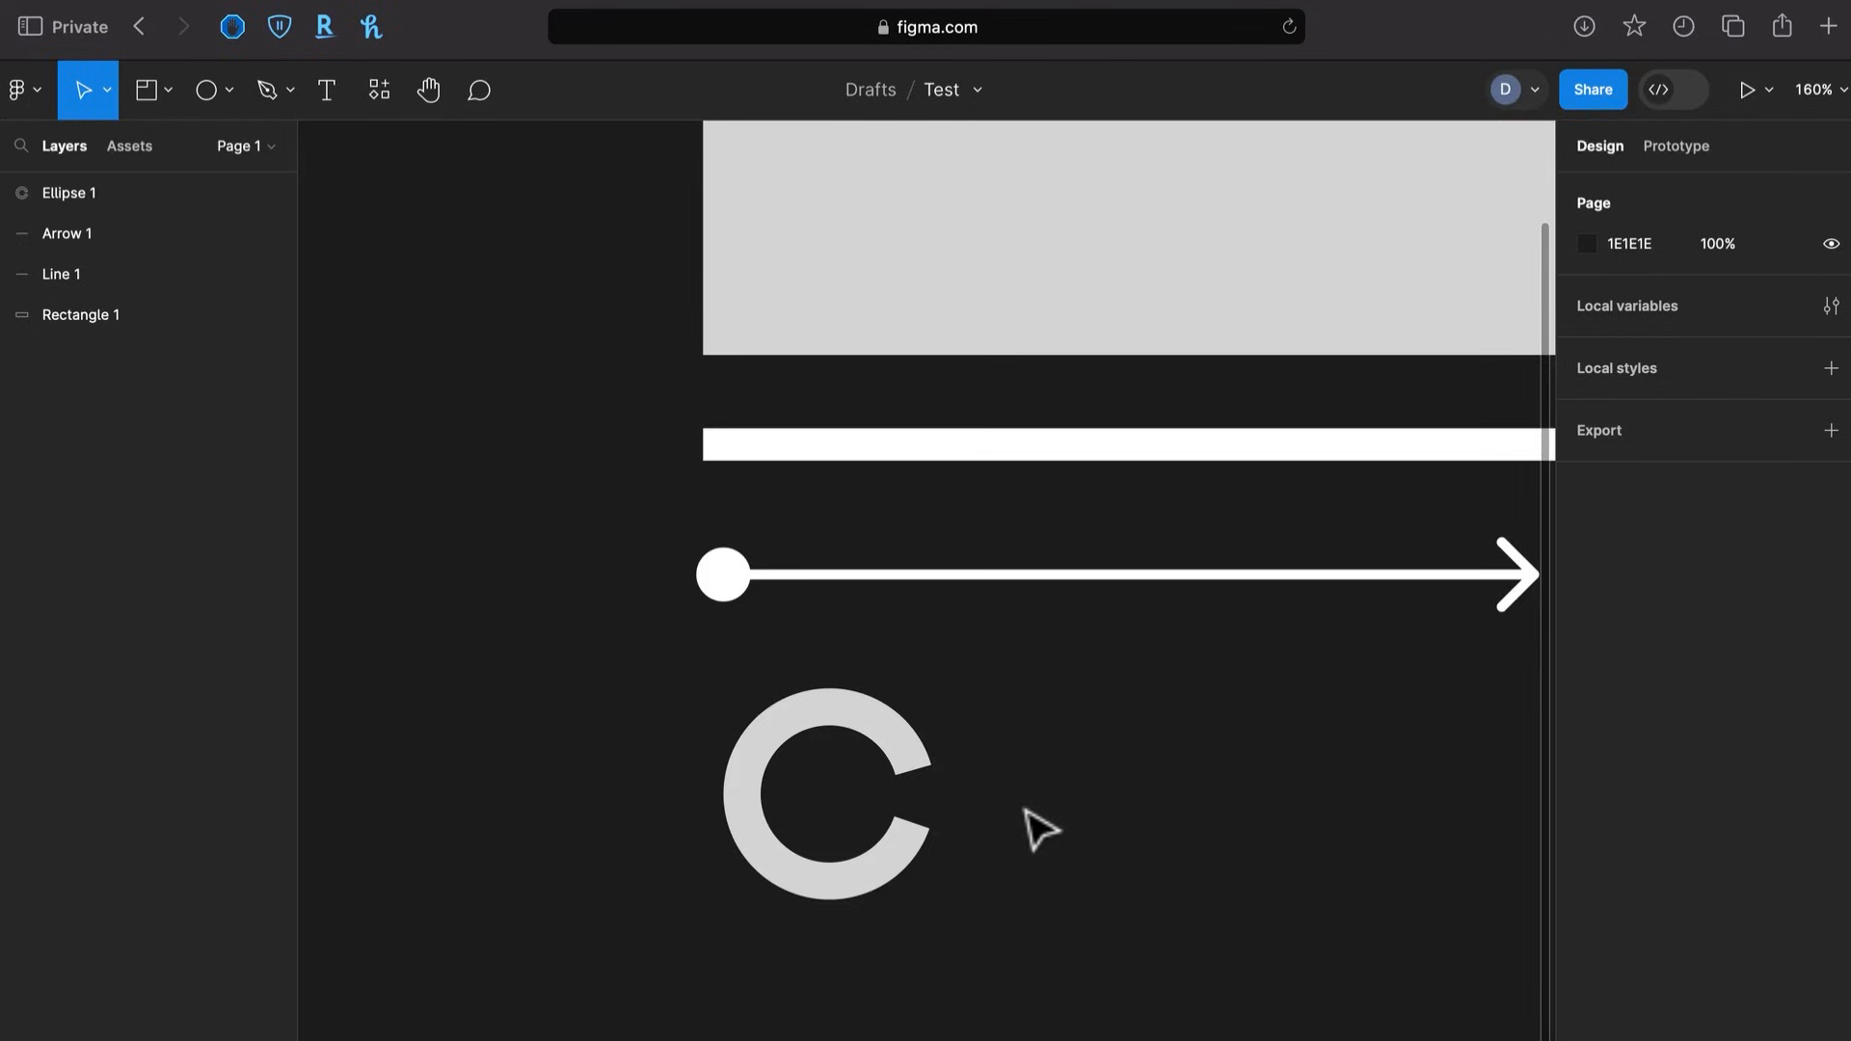
pyautogui.press('o')
pyautogui.moveTo(1009, 727); pyautogui.dragTo(1219, 926)
pyautogui.moveTo(1117, 850); pyautogui.dragTo(1108, 785)
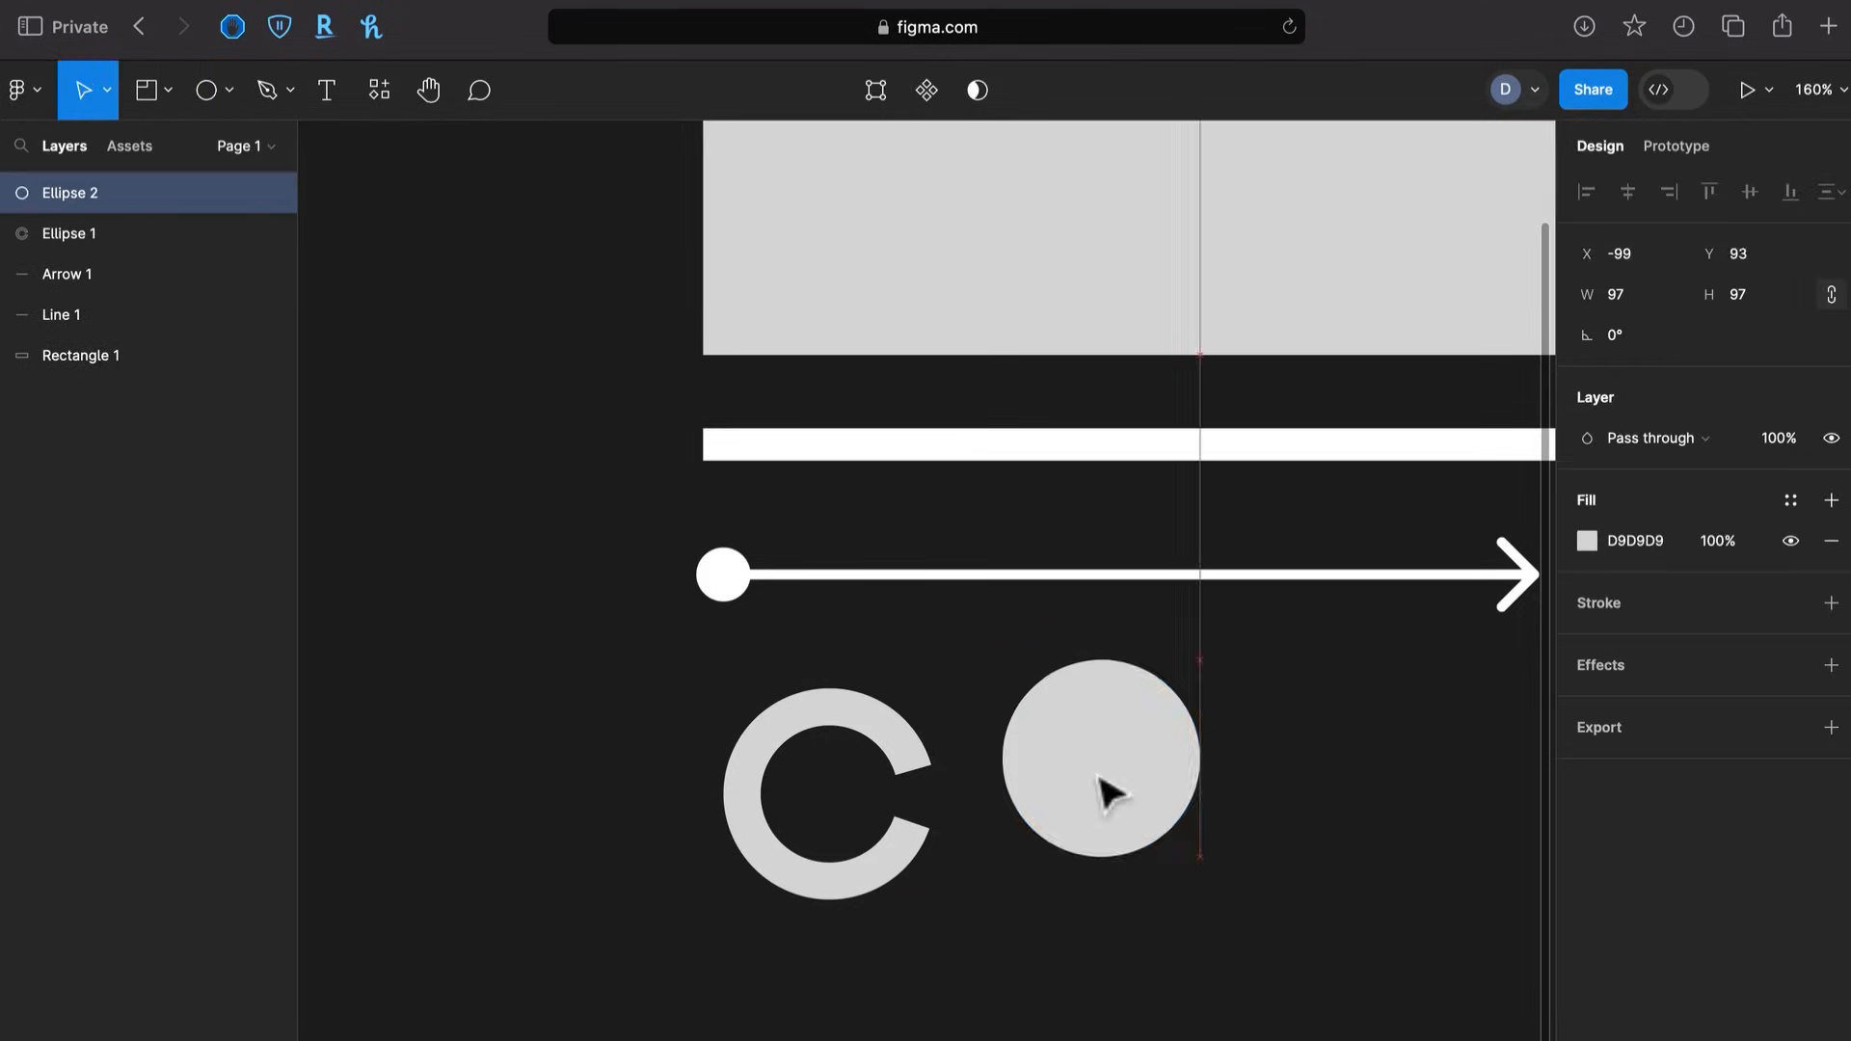
pyautogui.click(1093, 961)
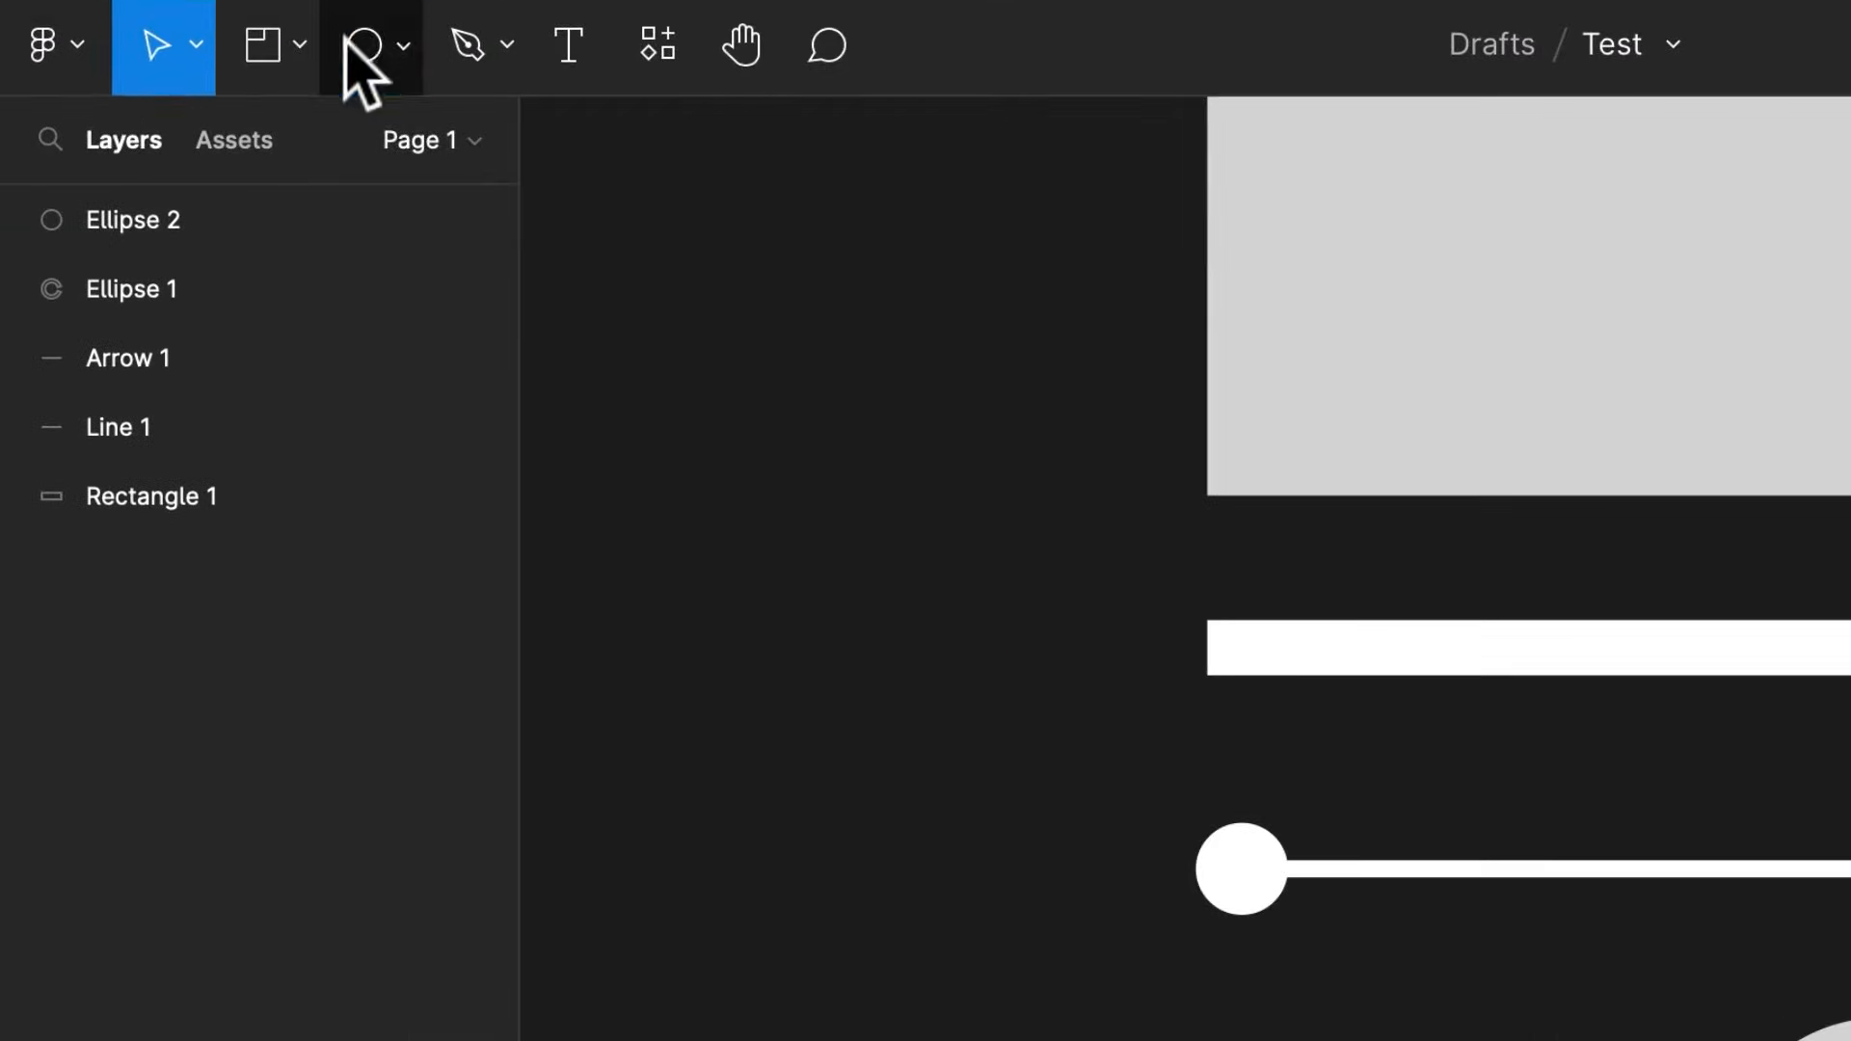
# Draw a polygon of about 111 × 111 below the ring and give it 5 sides with a corner radius of 20
pyautogui.click(202, 92)
pyautogui.click(397, 50)
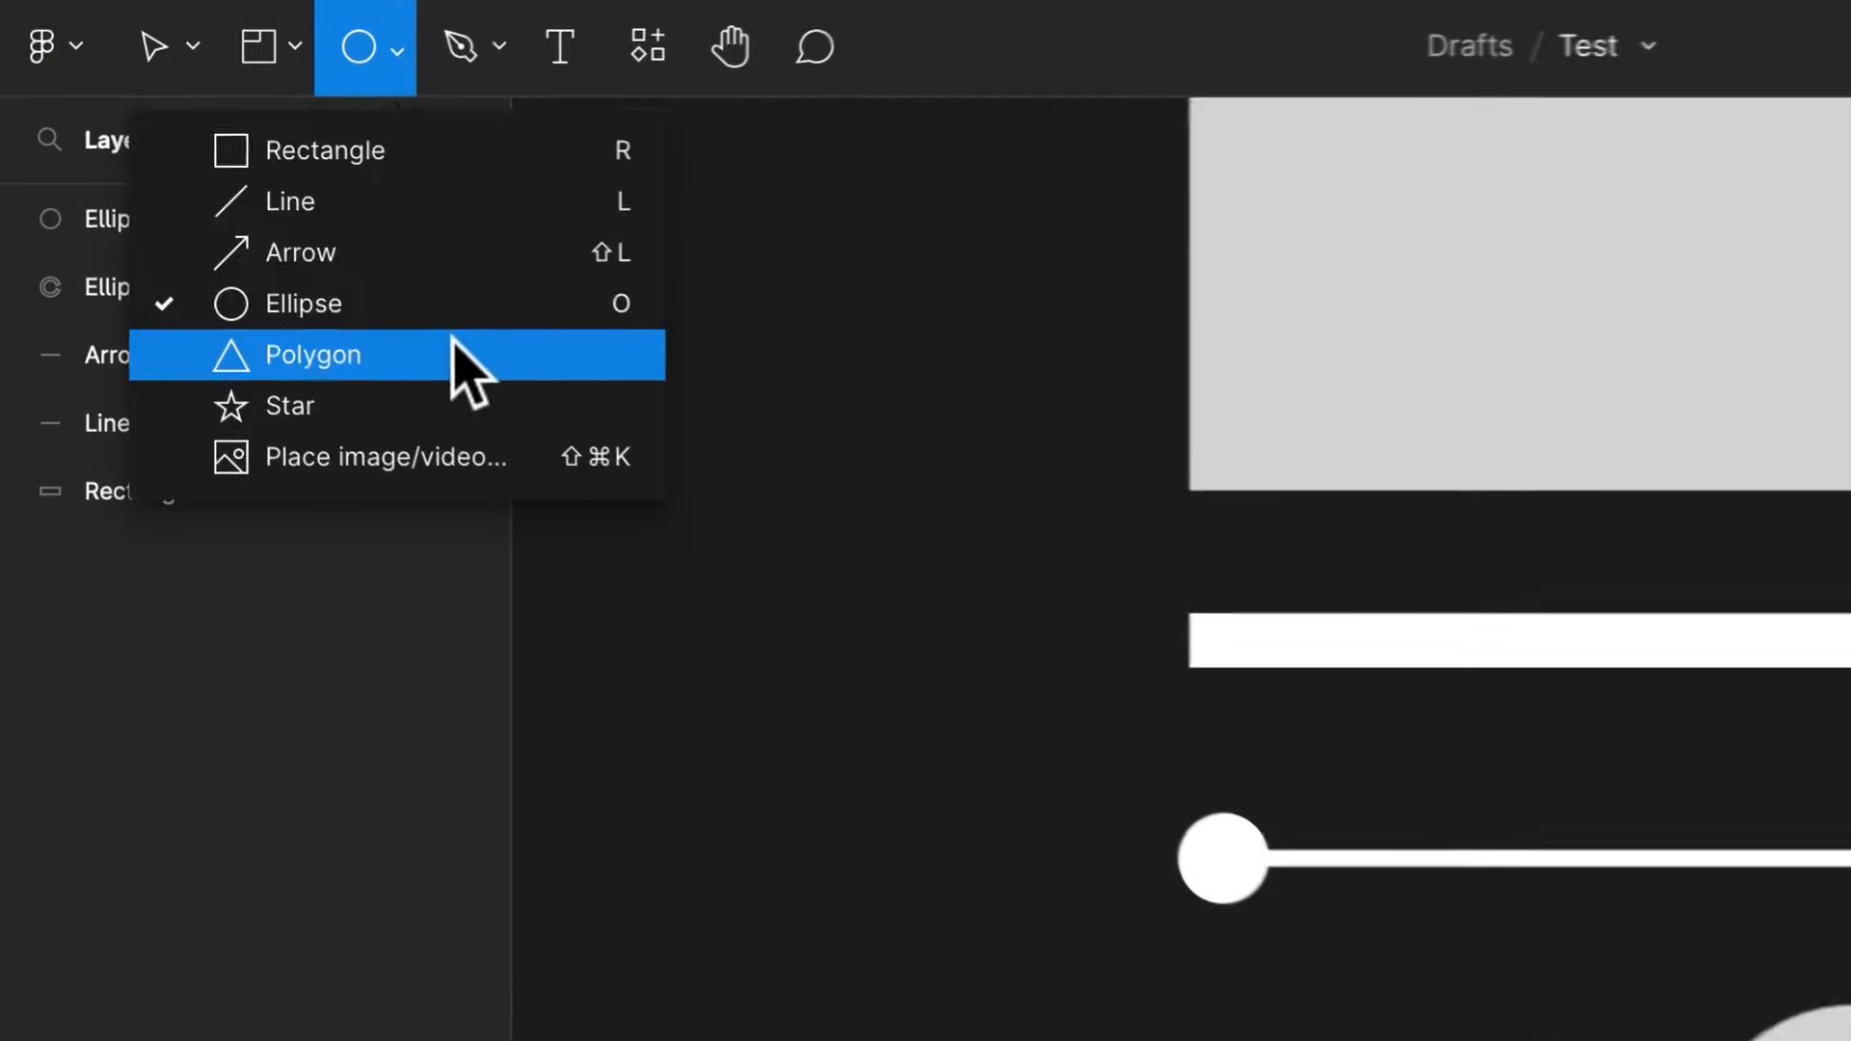
pyautogui.click(461, 357)
pyautogui.scroll(-5, 757, 630)
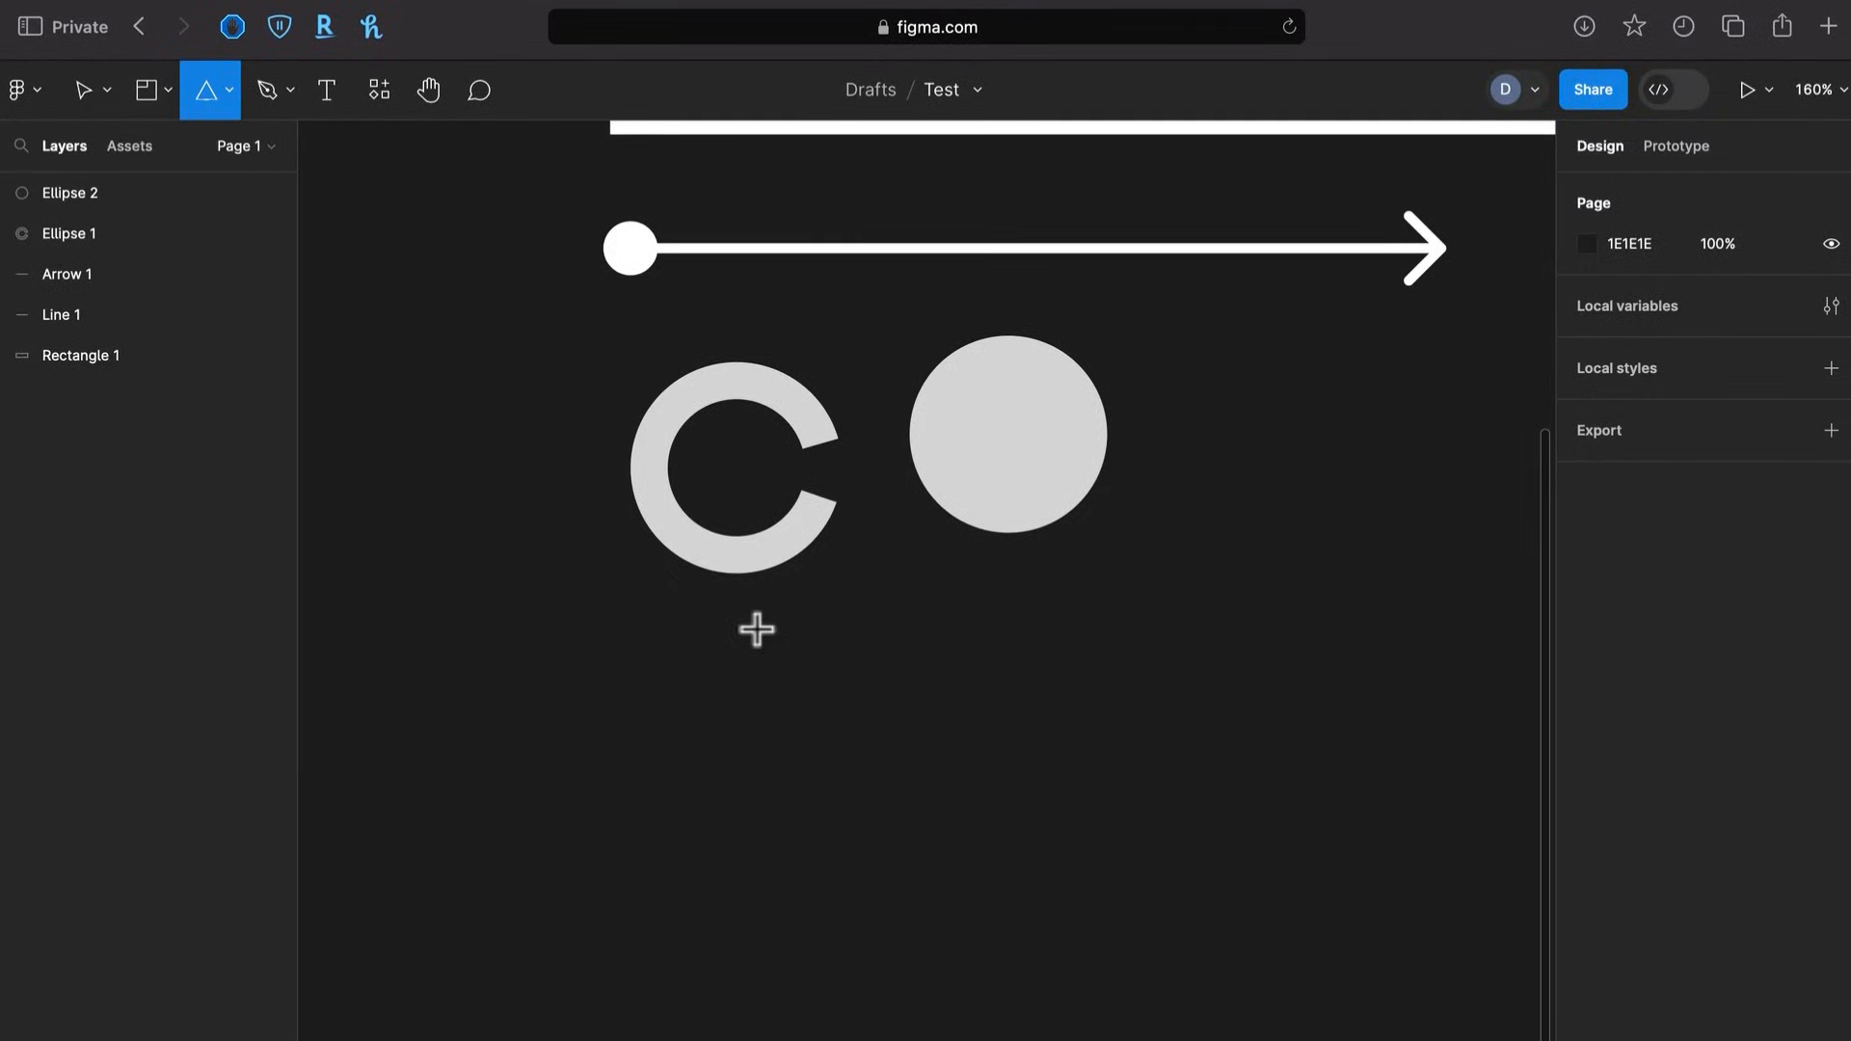
pyautogui.moveTo(645, 610); pyautogui.dragTo(911, 680)
pyautogui.moveTo(762, 652)
pyautogui.mouseDown()
pyautogui.moveTo(769, 736)
pyautogui.moveTo(754, 668)
pyautogui.mouseUp()
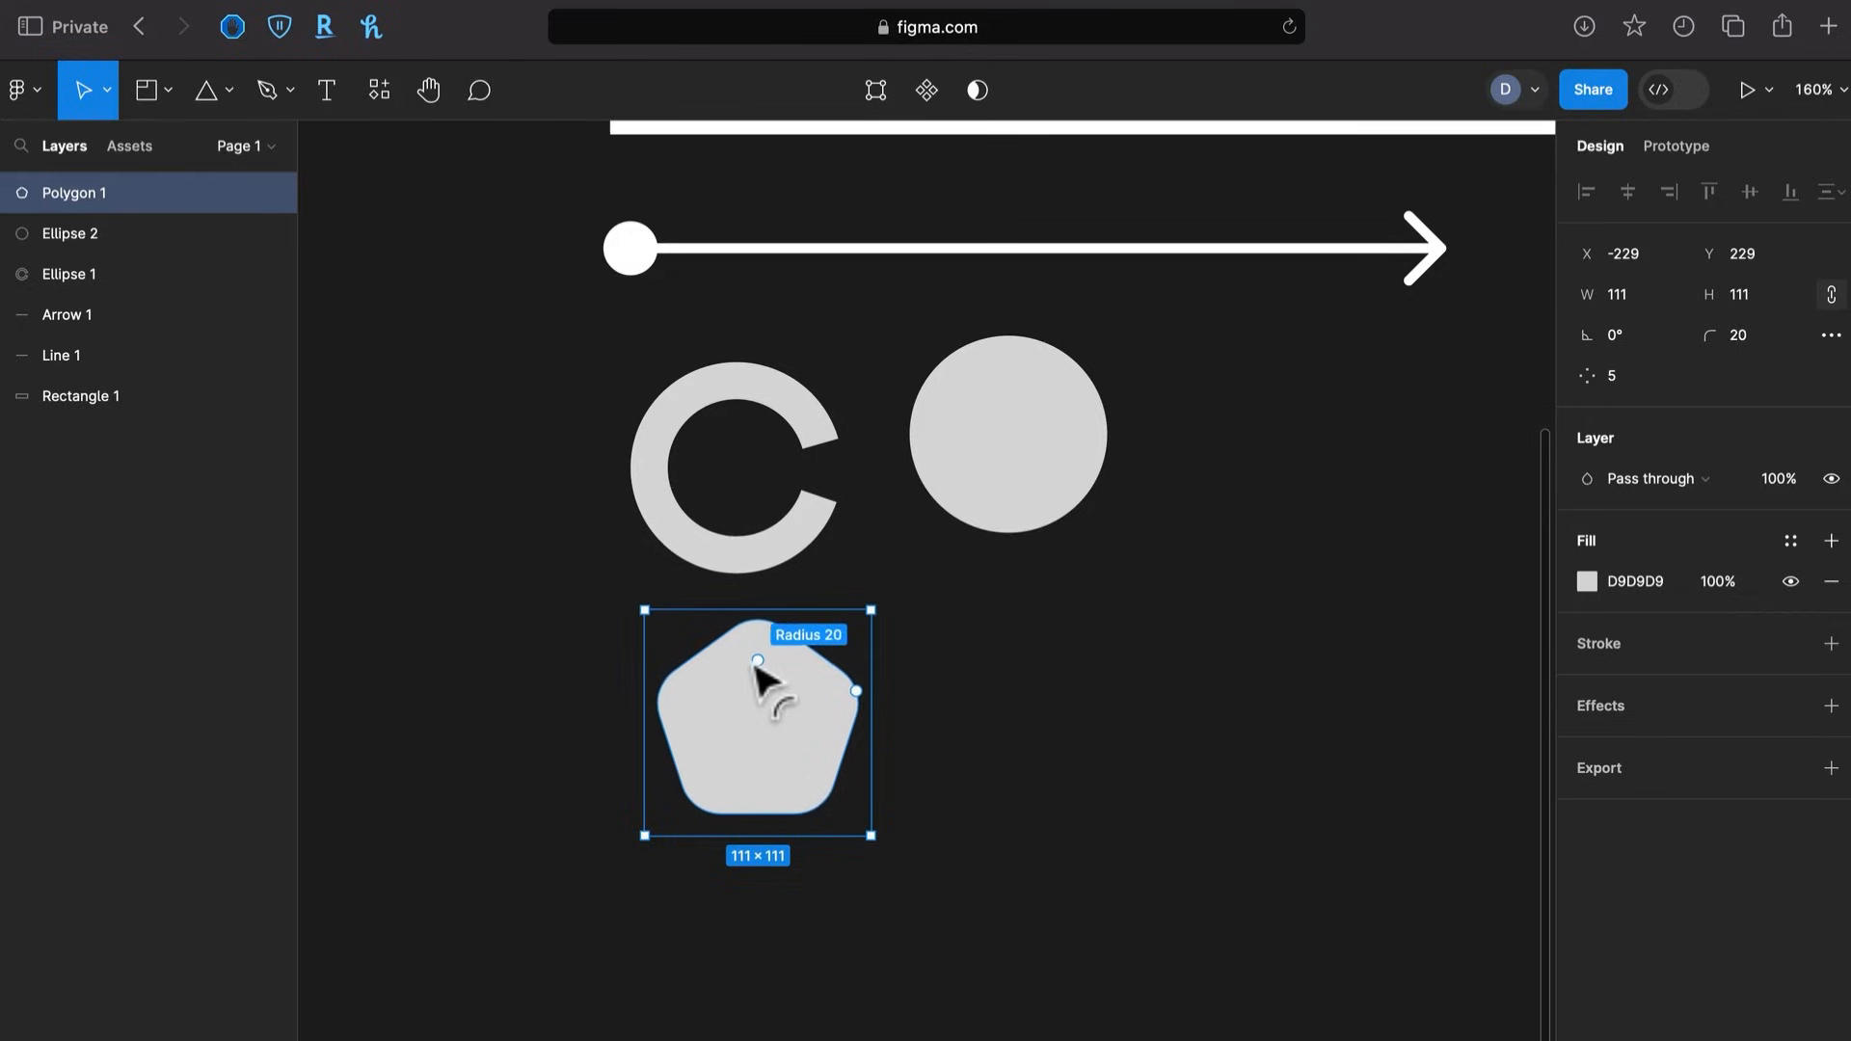
pyautogui.click(1072, 758)
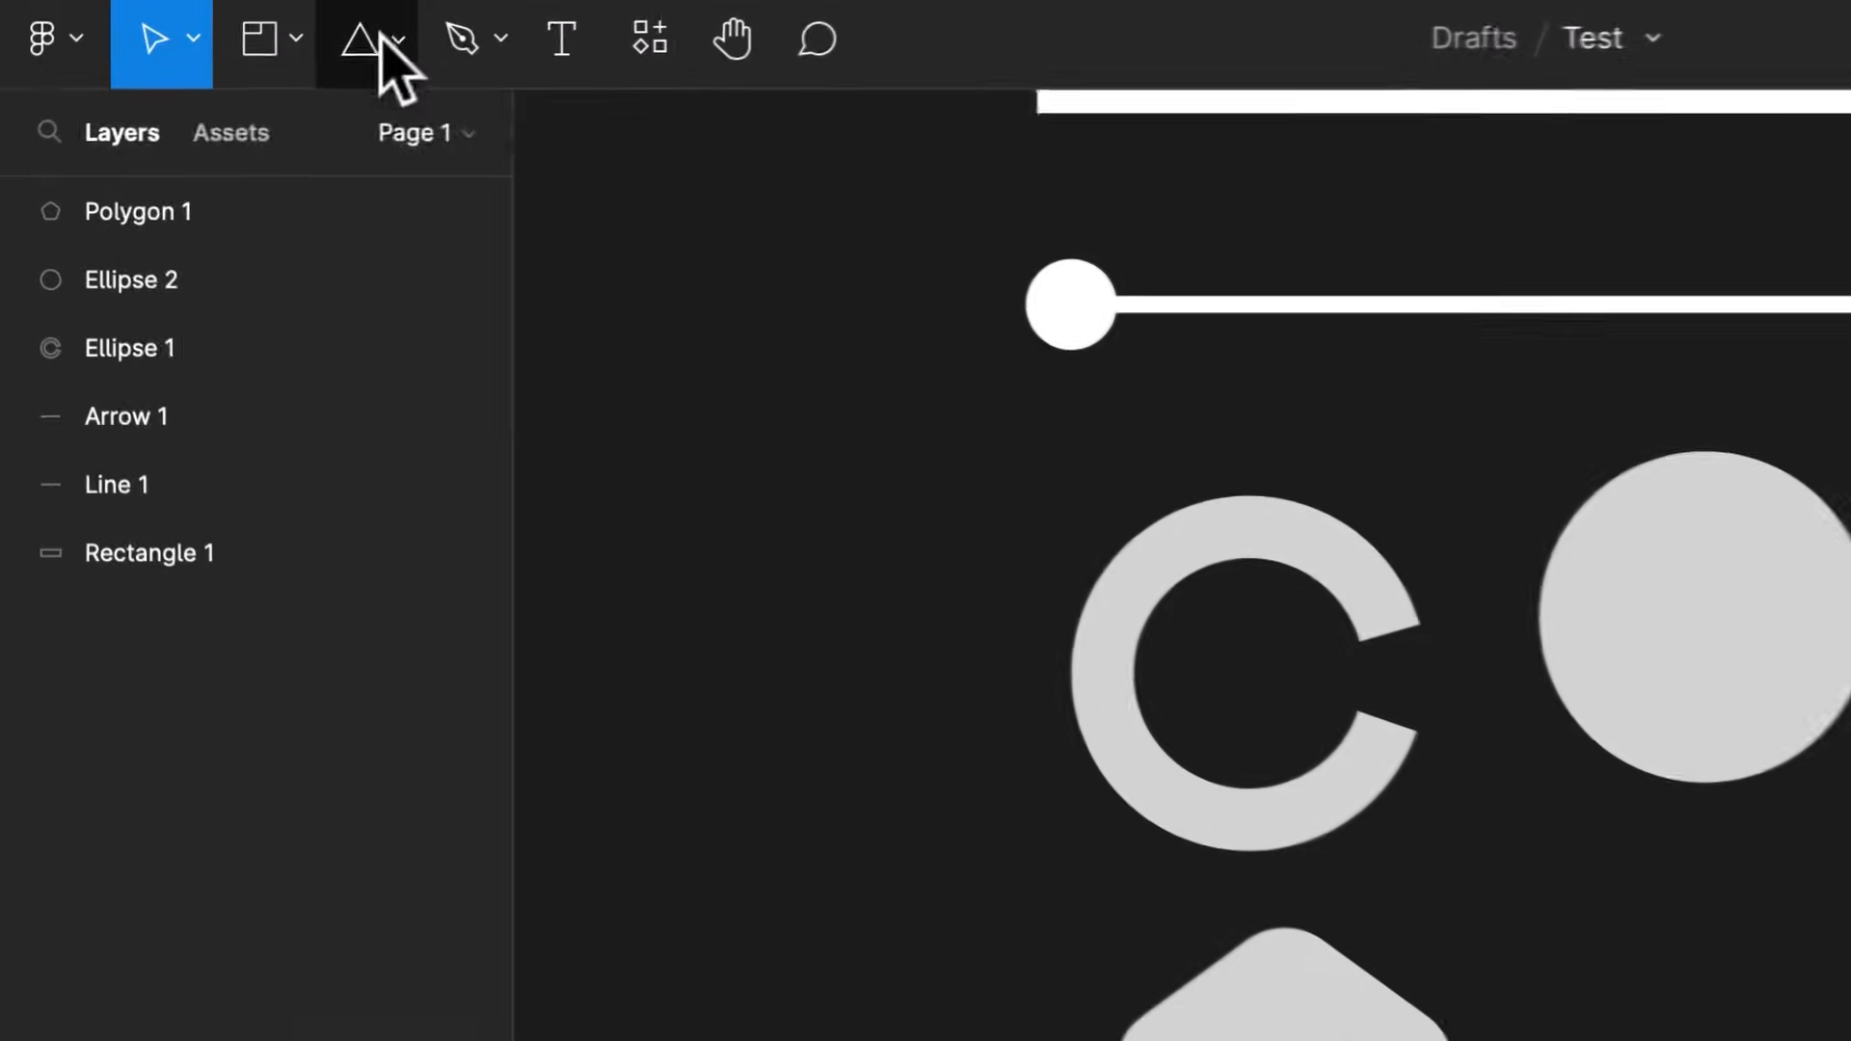
# Draw a star of about 135 × 135 beside the pentagon at about X -37, Y 245 using the Star tool
pyautogui.click(224, 90)
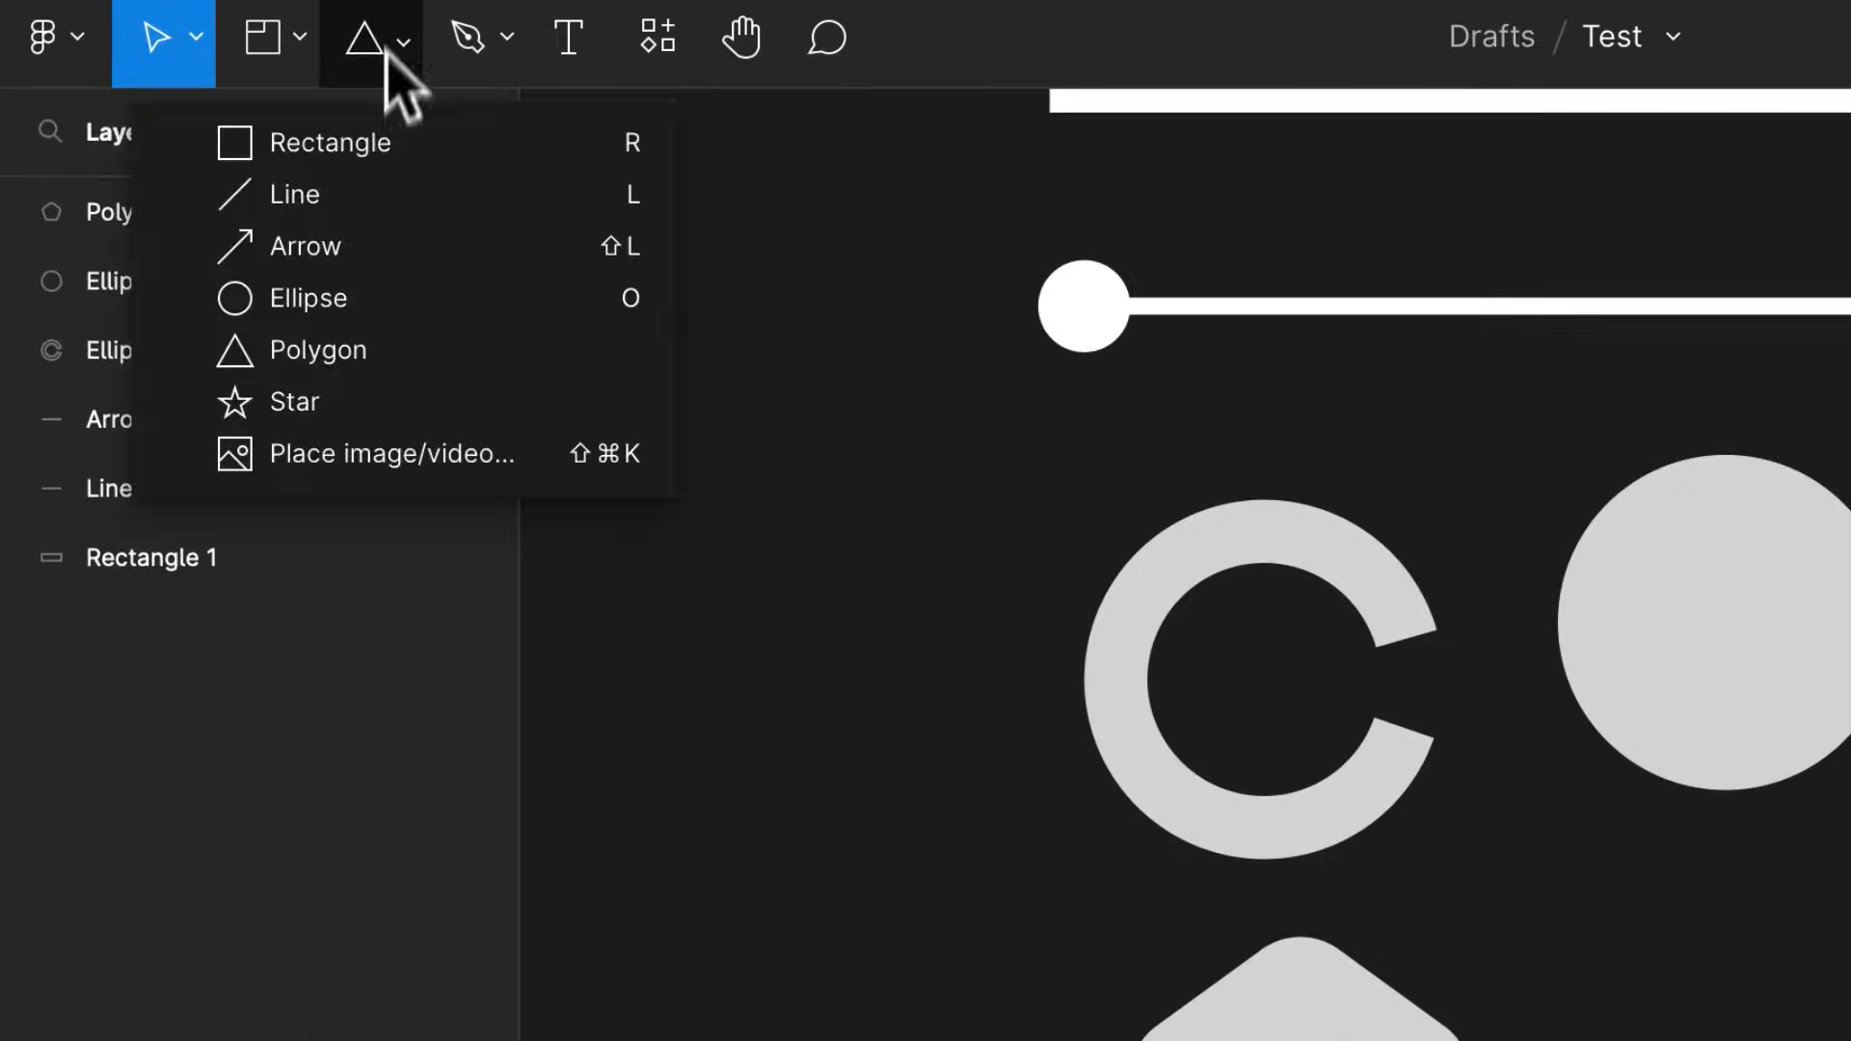
pyautogui.click(384, 401)
pyautogui.moveTo(1767, 972); pyautogui.dragTo(1850, 1040)
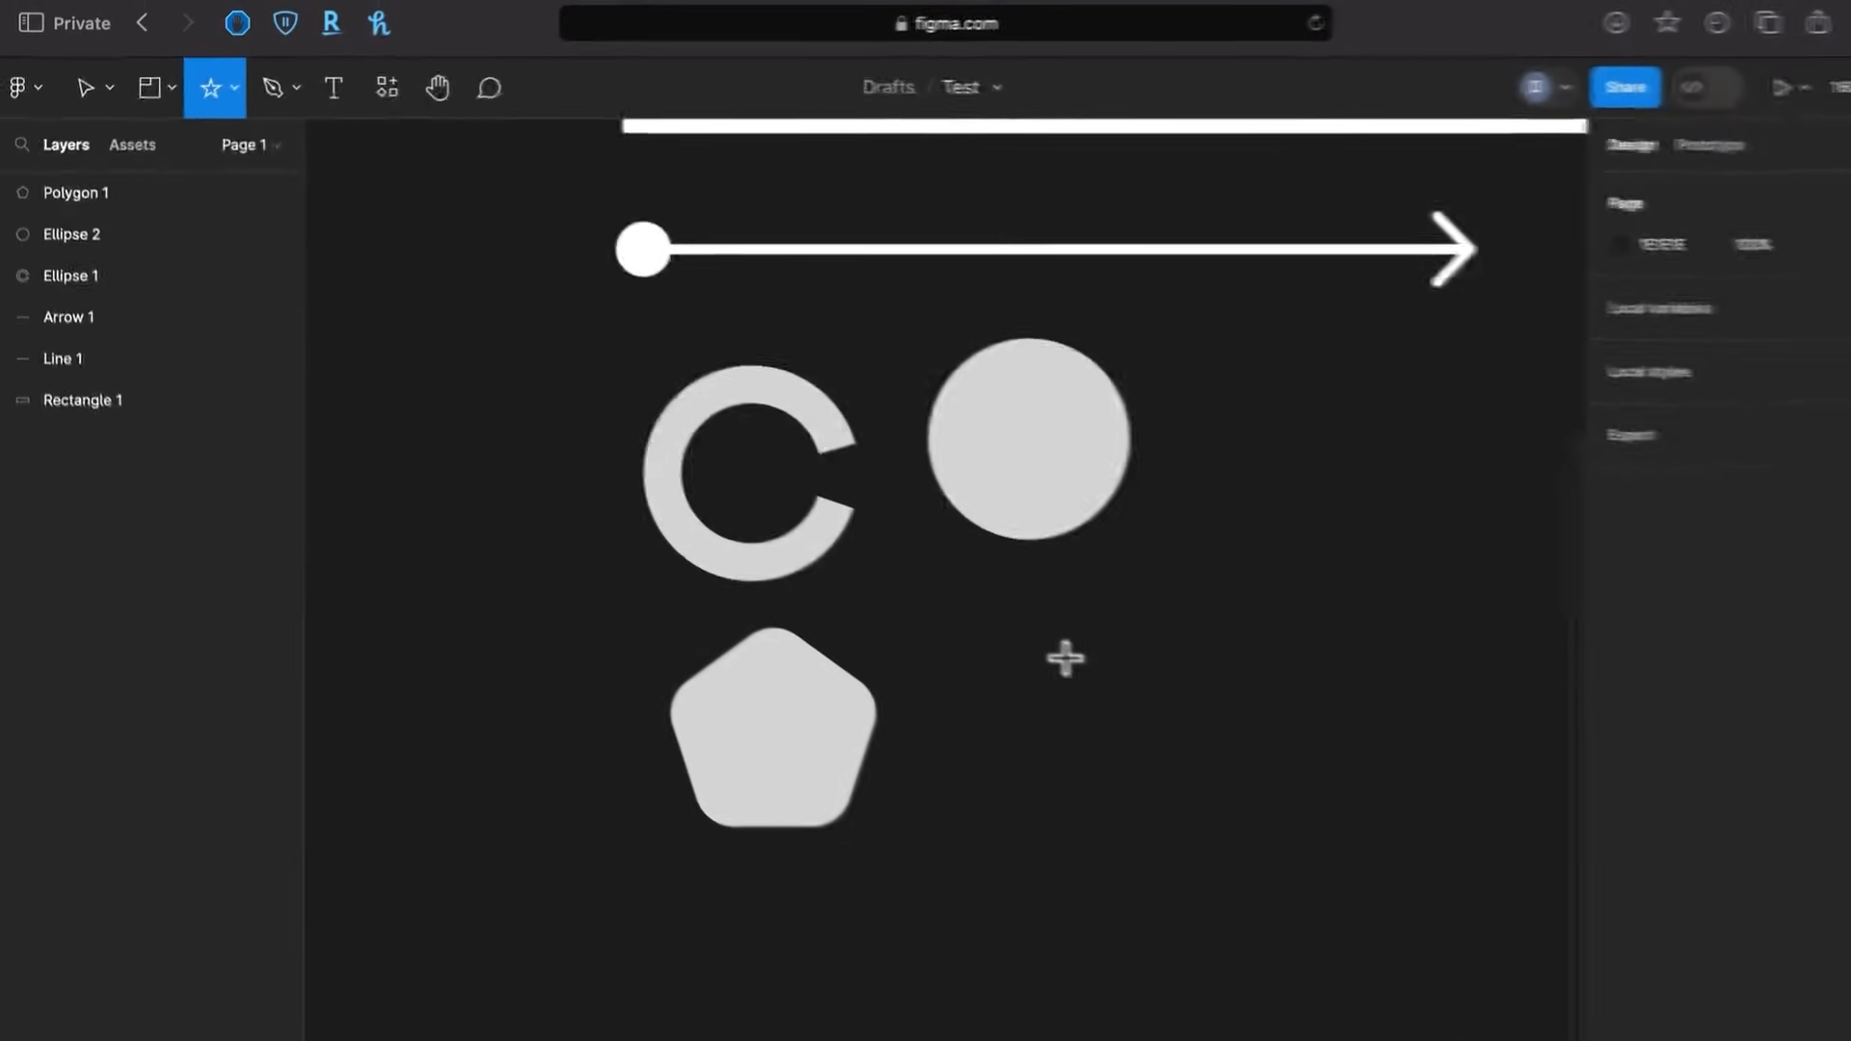
pyautogui.moveTo(1248, 878); pyautogui.dragTo(1311, 837)
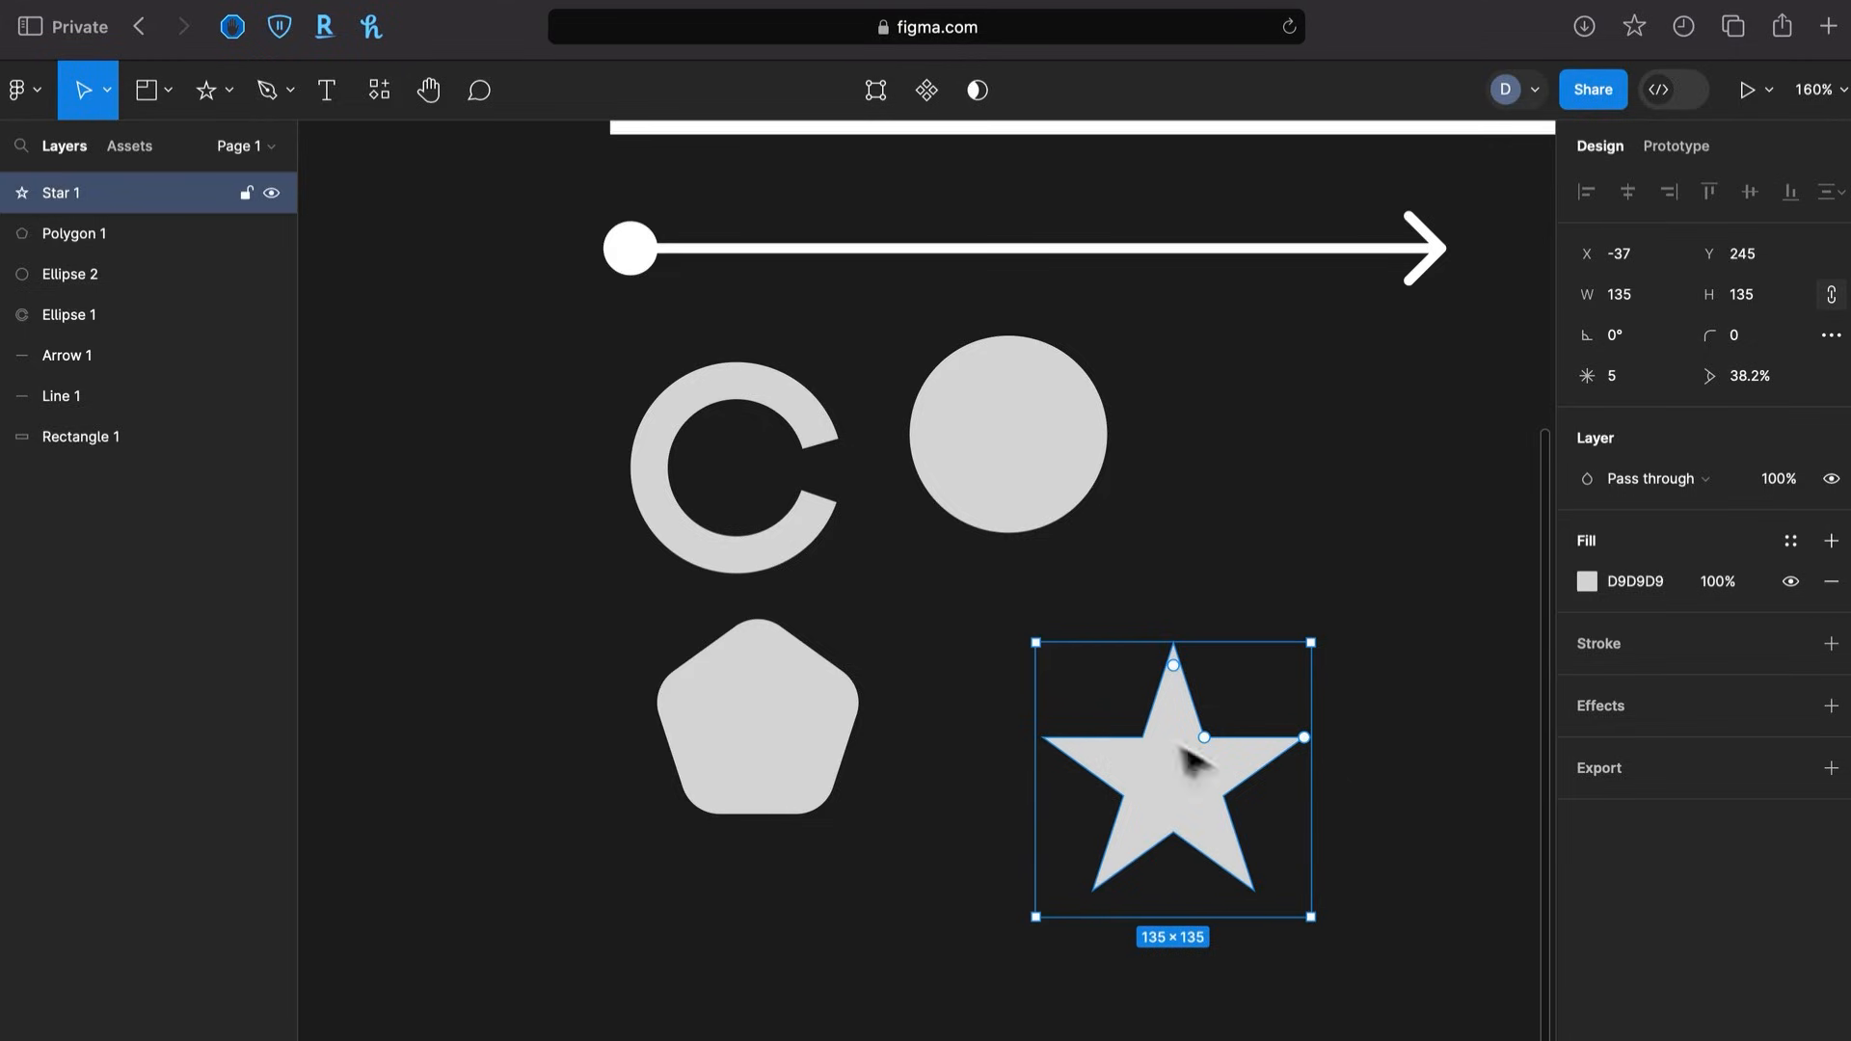
# Reshape the star into eight rounded points with a fuller body and move it closer to the pentagon
pyautogui.moveTo(1205, 738)
pyautogui.mouseDown()
pyautogui.moveTo(1240, 744)
pyautogui.moveTo(1228, 734)
pyautogui.mouseUp()
pyautogui.moveTo(1175, 669); pyautogui.dragTo(1178, 681)
pyautogui.moveTo(1286, 744); pyautogui.dragTo(1347, 662)
pyautogui.click(1432, 747)
pyautogui.moveTo(1189, 819); pyautogui.dragTo(1088, 787)
pyautogui.click(1348, 828)
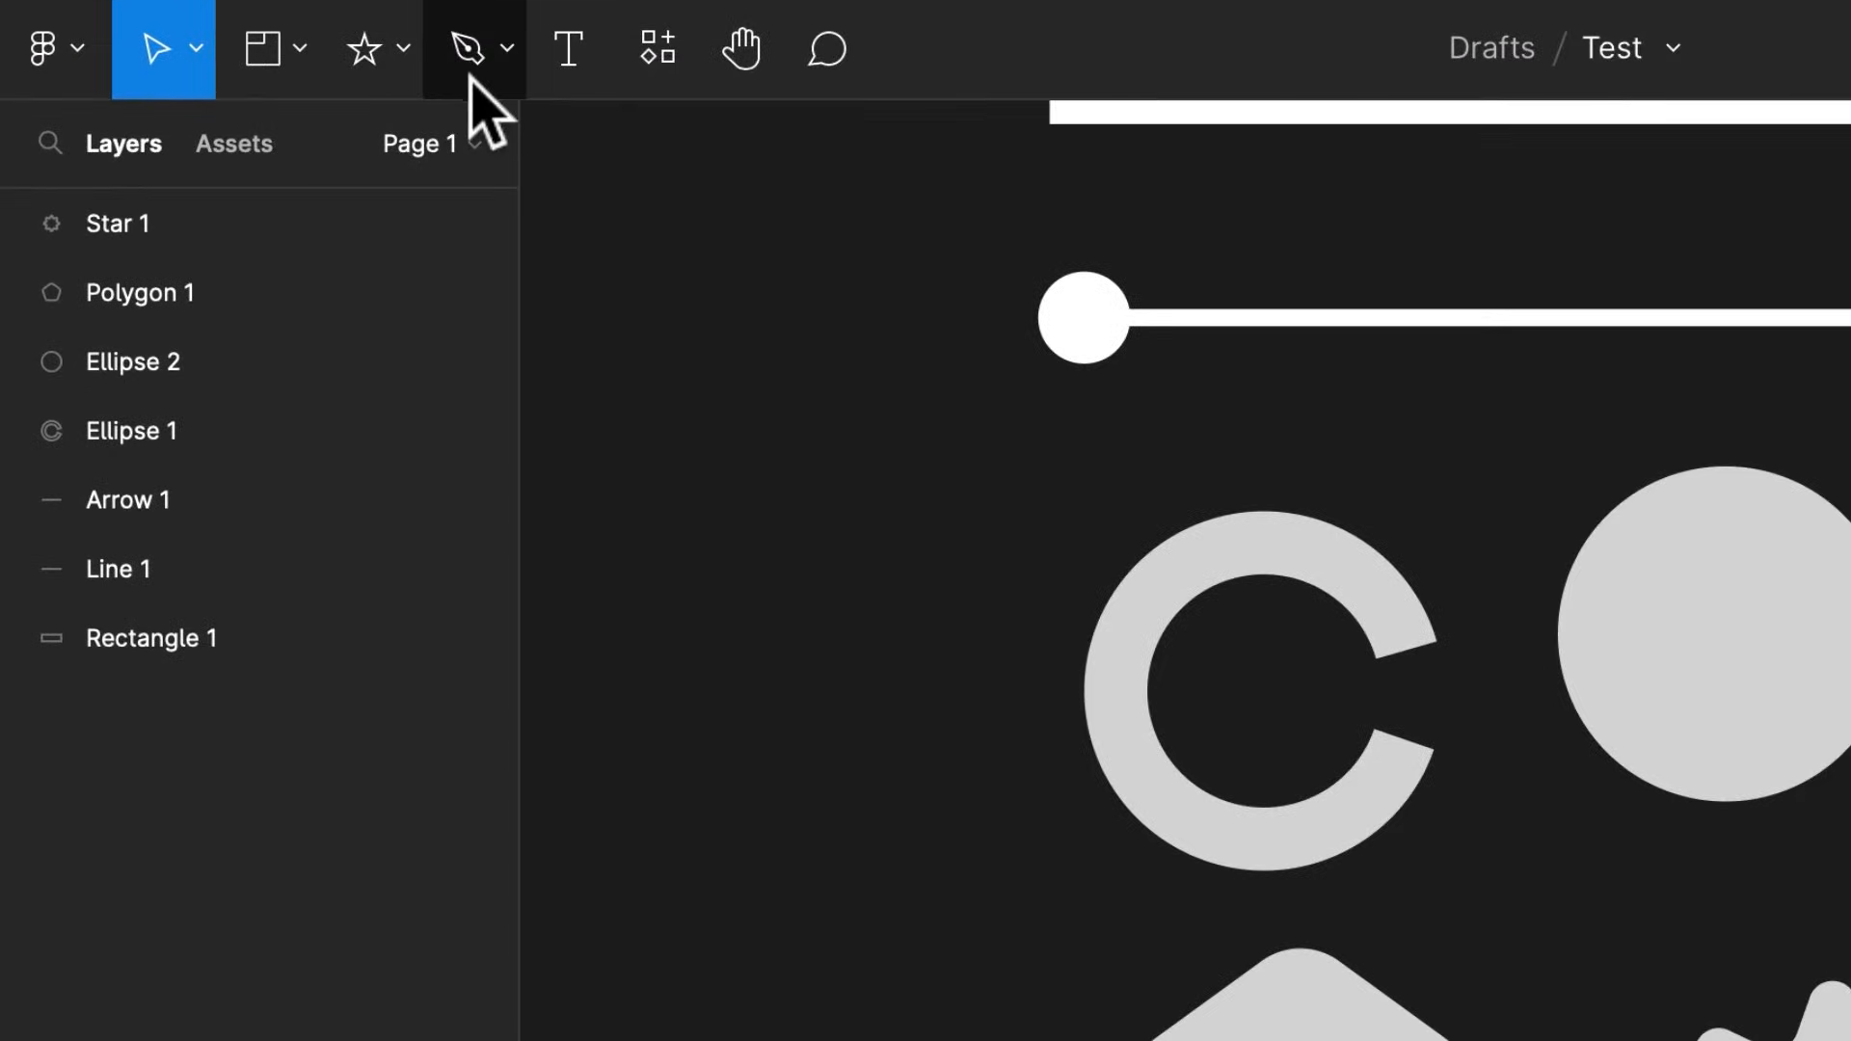
# Draw a closed four-sided shape below the pentagon with the Pen tool and add a D9D9D9 fill
pyautogui.click(268, 105)
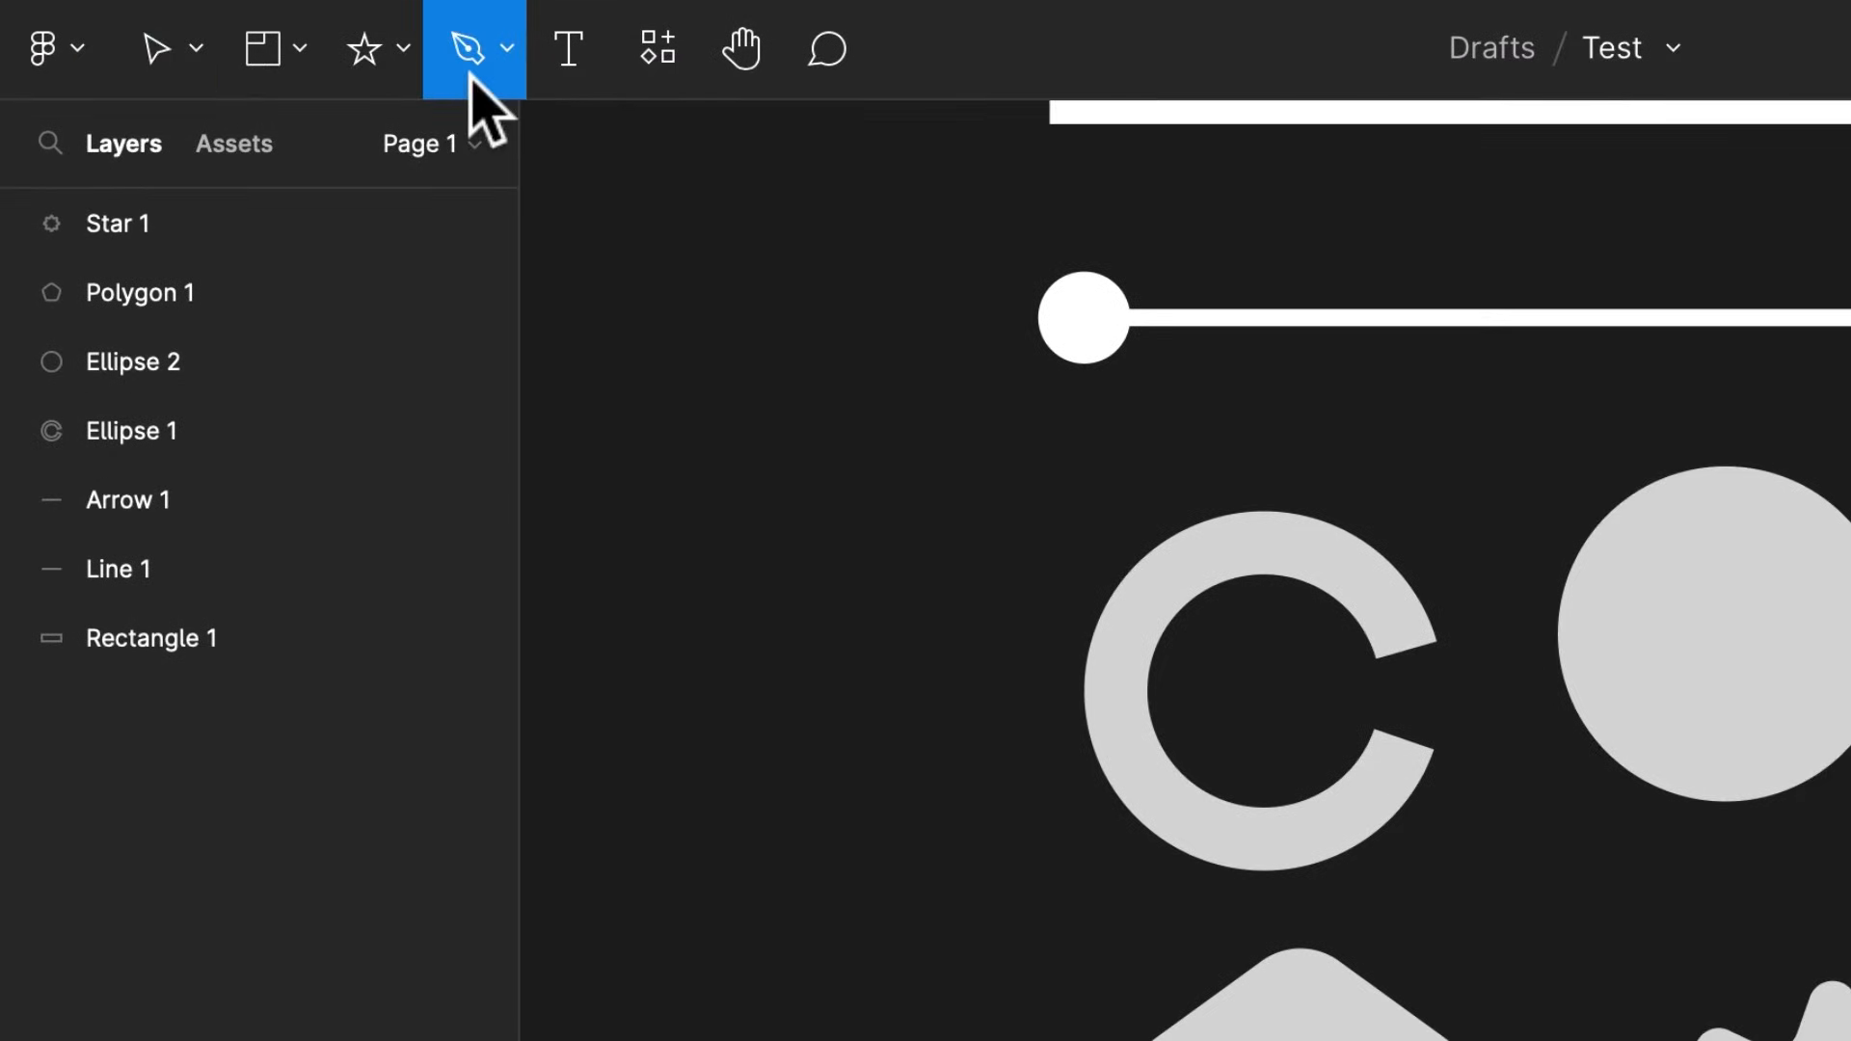
pyautogui.click(505, 53)
pyautogui.click(459, 160)
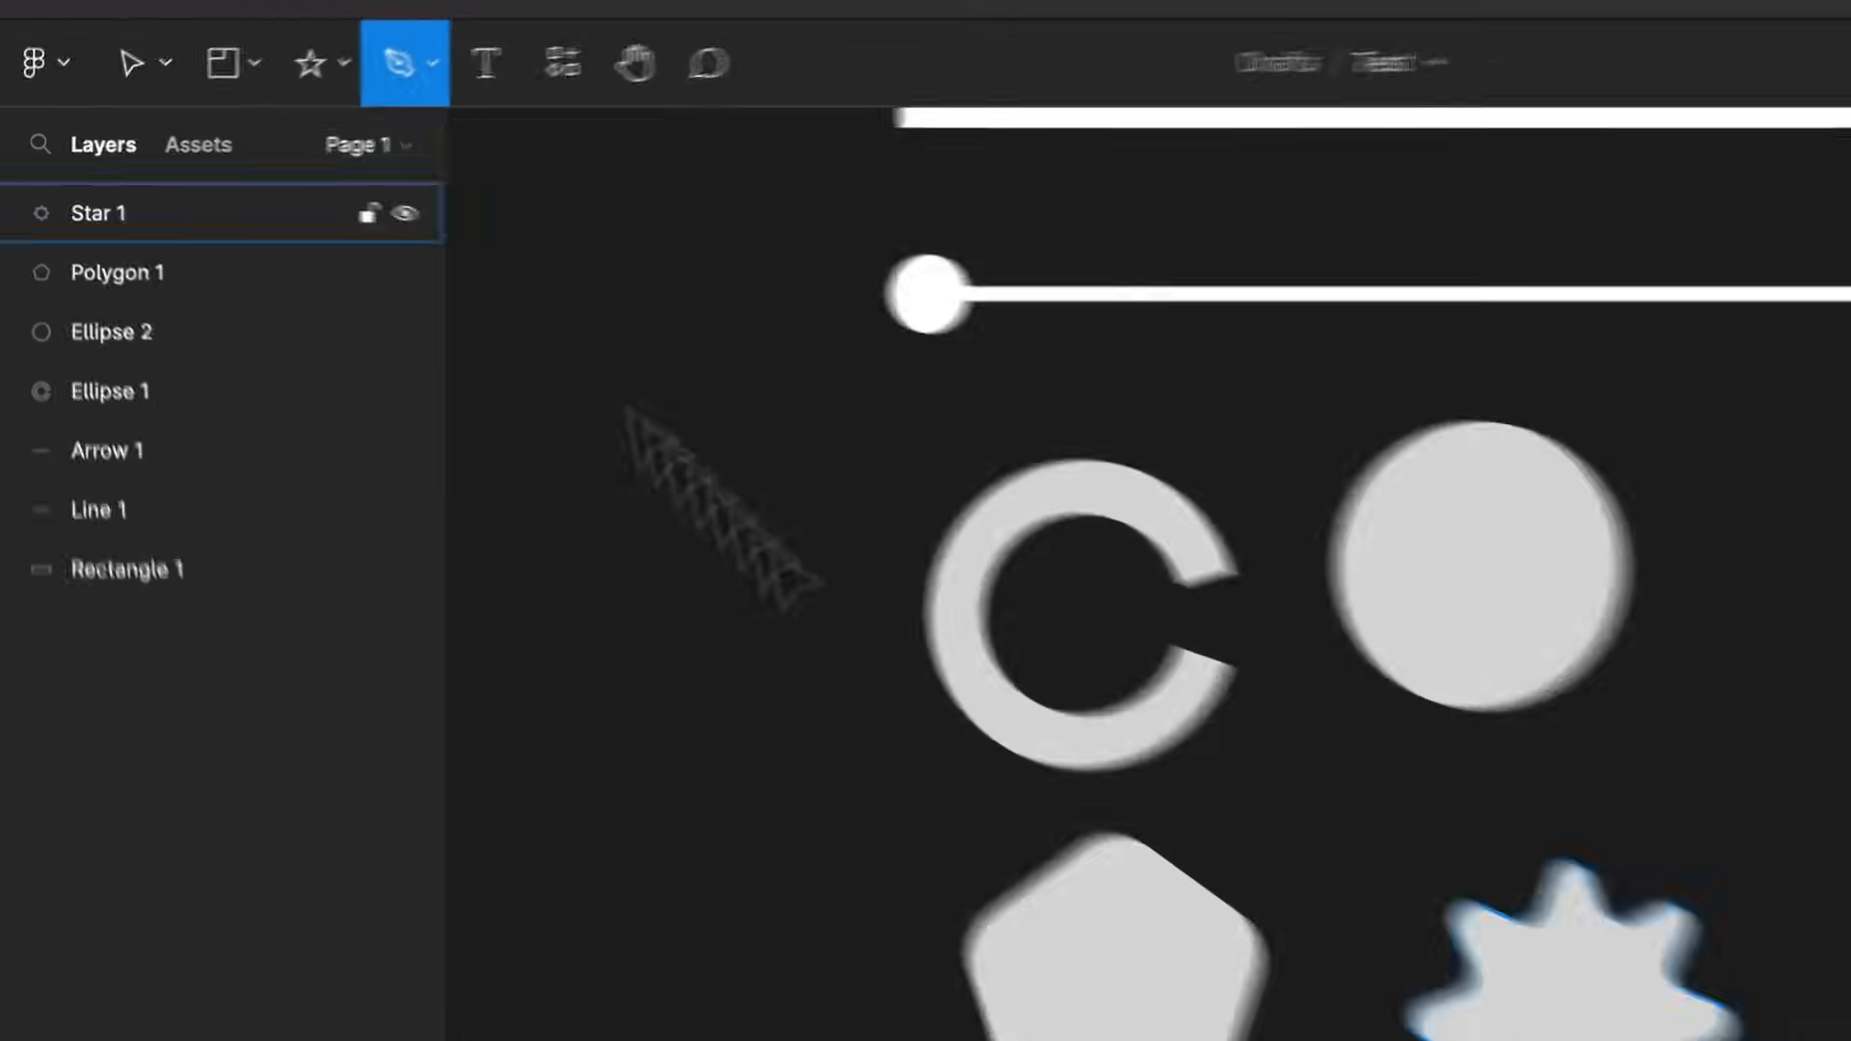
pyautogui.scroll(-3, 814, 641)
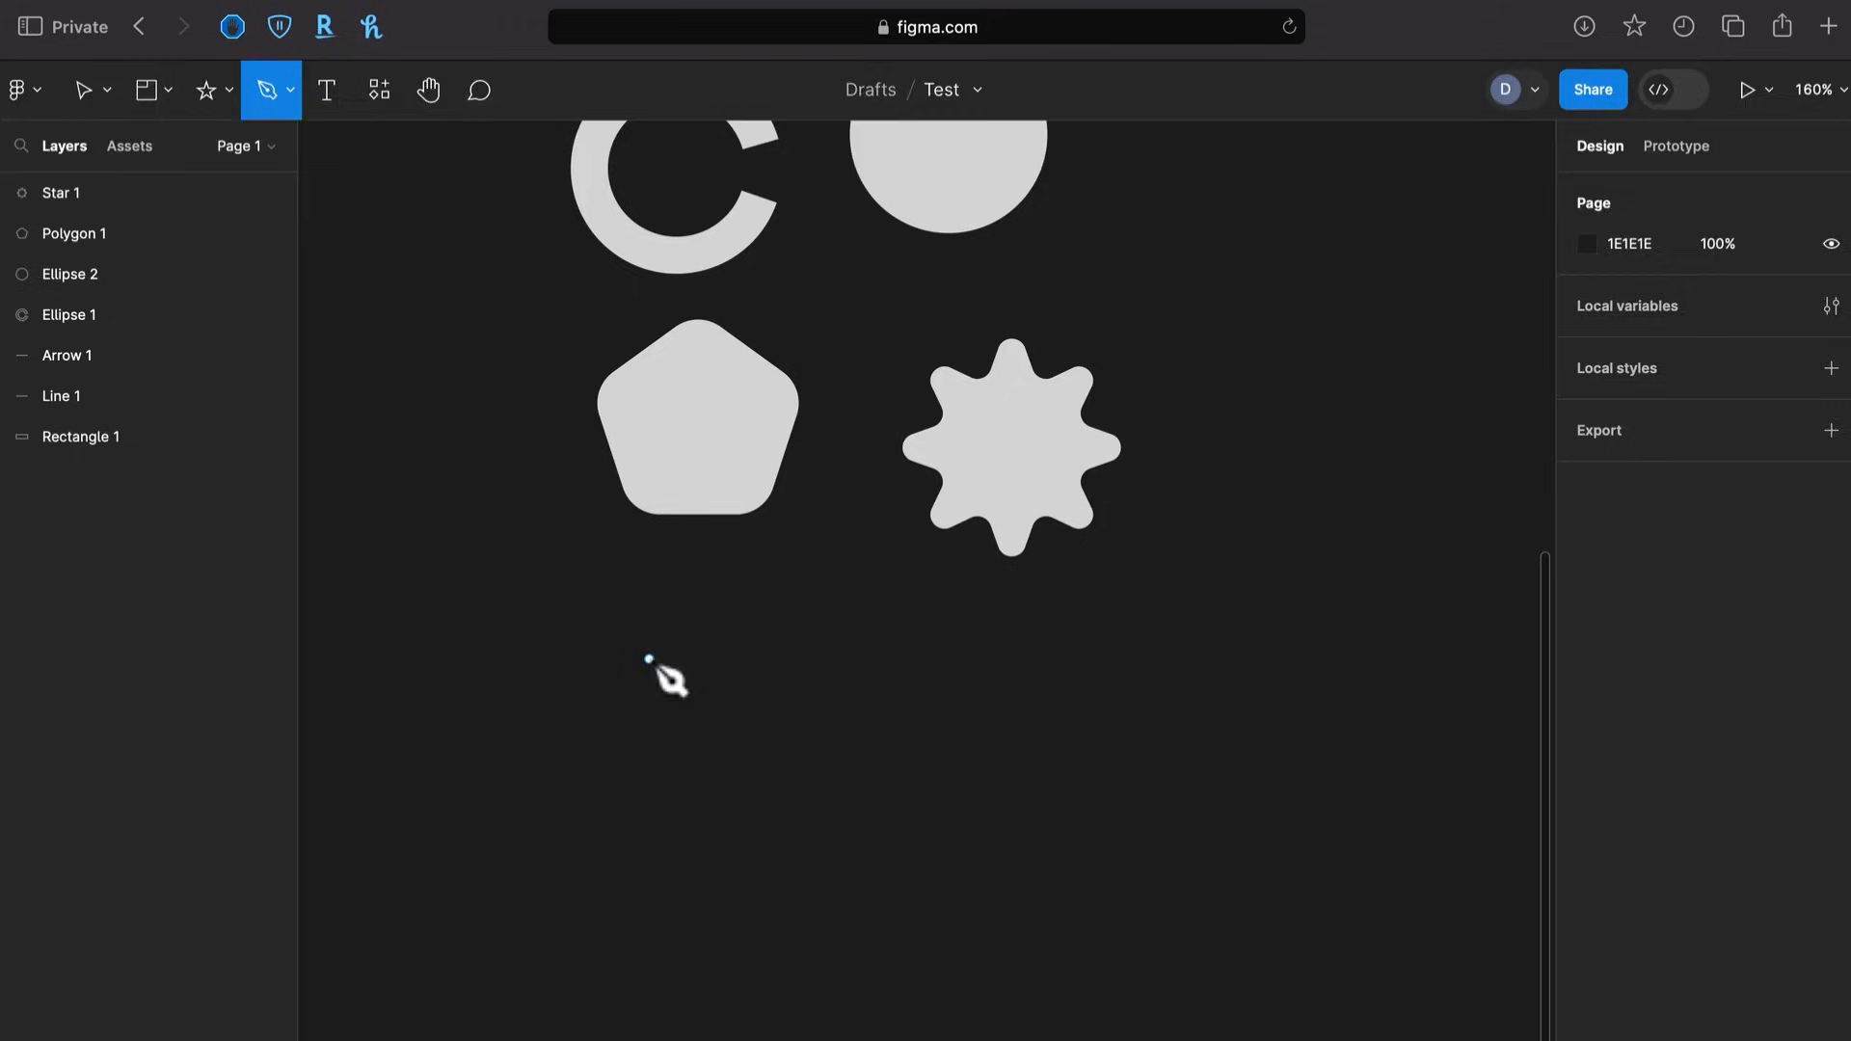
pyautogui.click(649, 659)
pyautogui.click(649, 836)
pyautogui.click(917, 835)
pyautogui.click(916, 632)
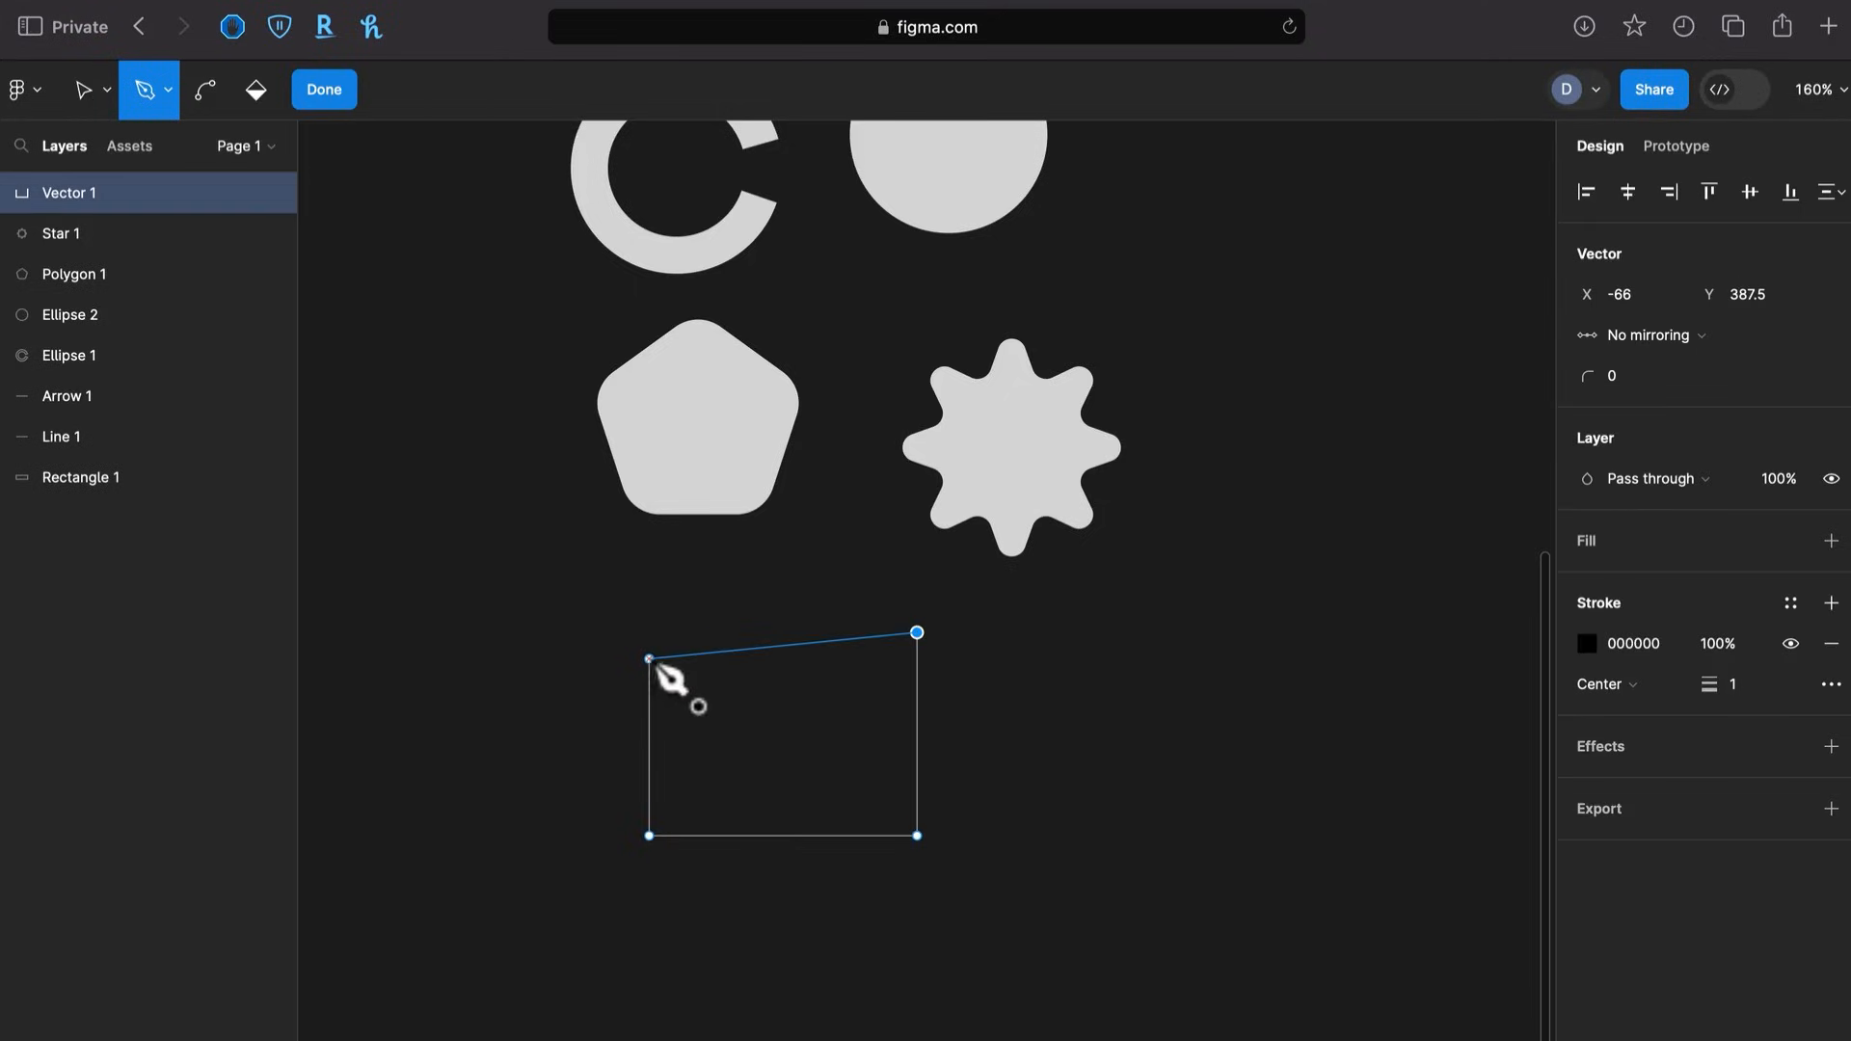
pyautogui.click(649, 659)
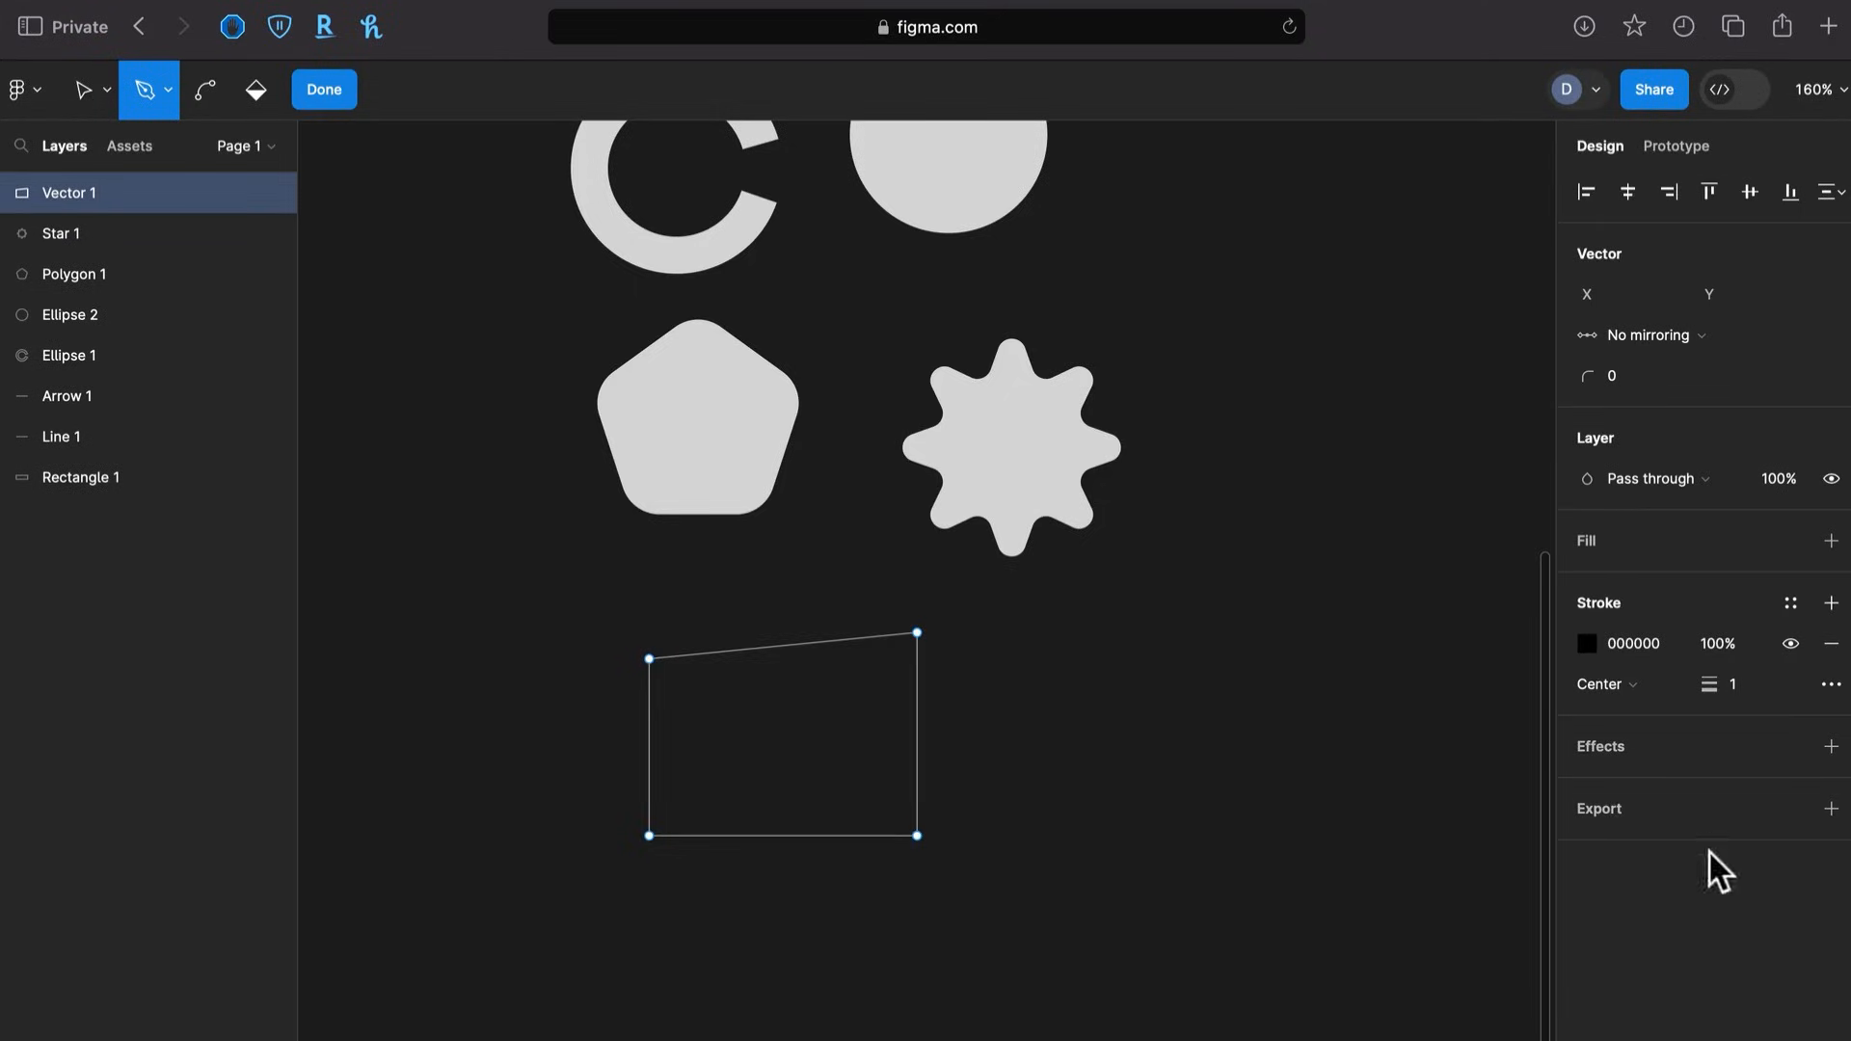
pyautogui.click(1829, 541)
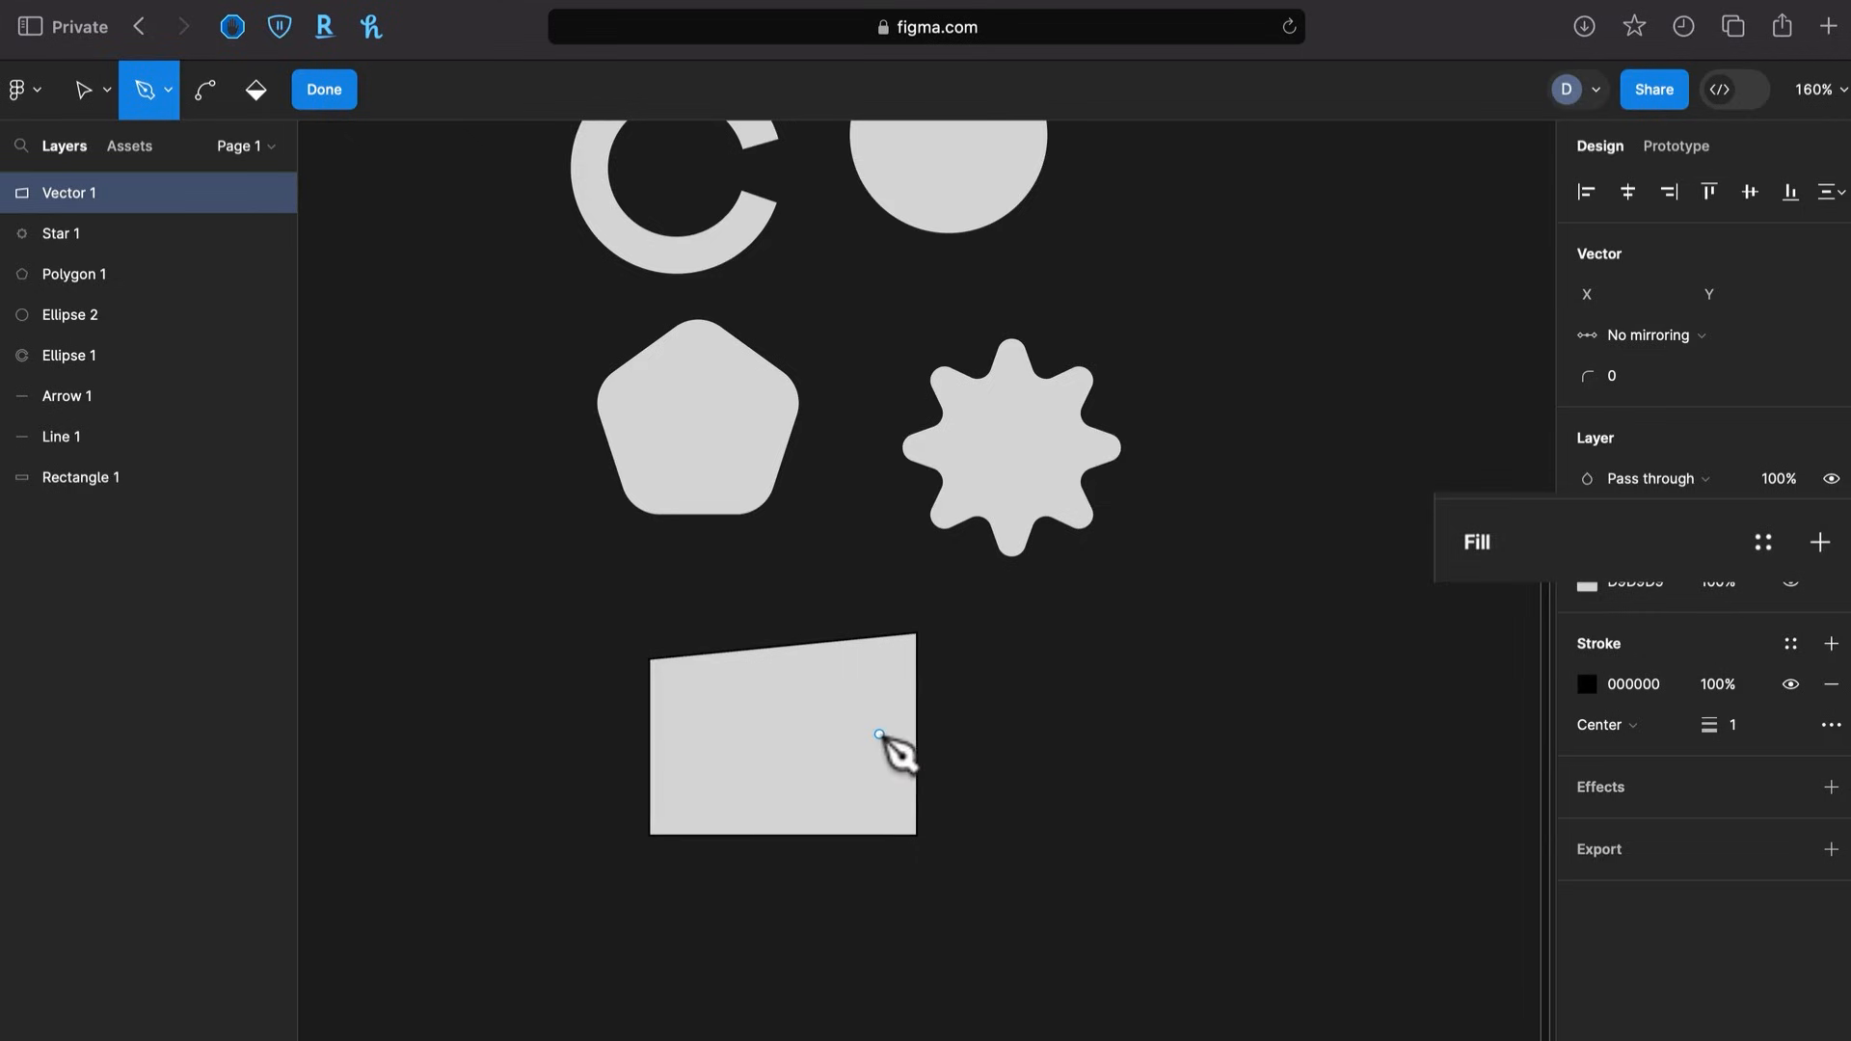
# Reshape the four-sided vector into an arrowhead by moving its top corner inward and its upper-left point deep inside the shape
pyautogui.press('Escape')
pyautogui.click(917, 633)
pyautogui.moveTo(917, 633); pyautogui.dragTo(829, 584)
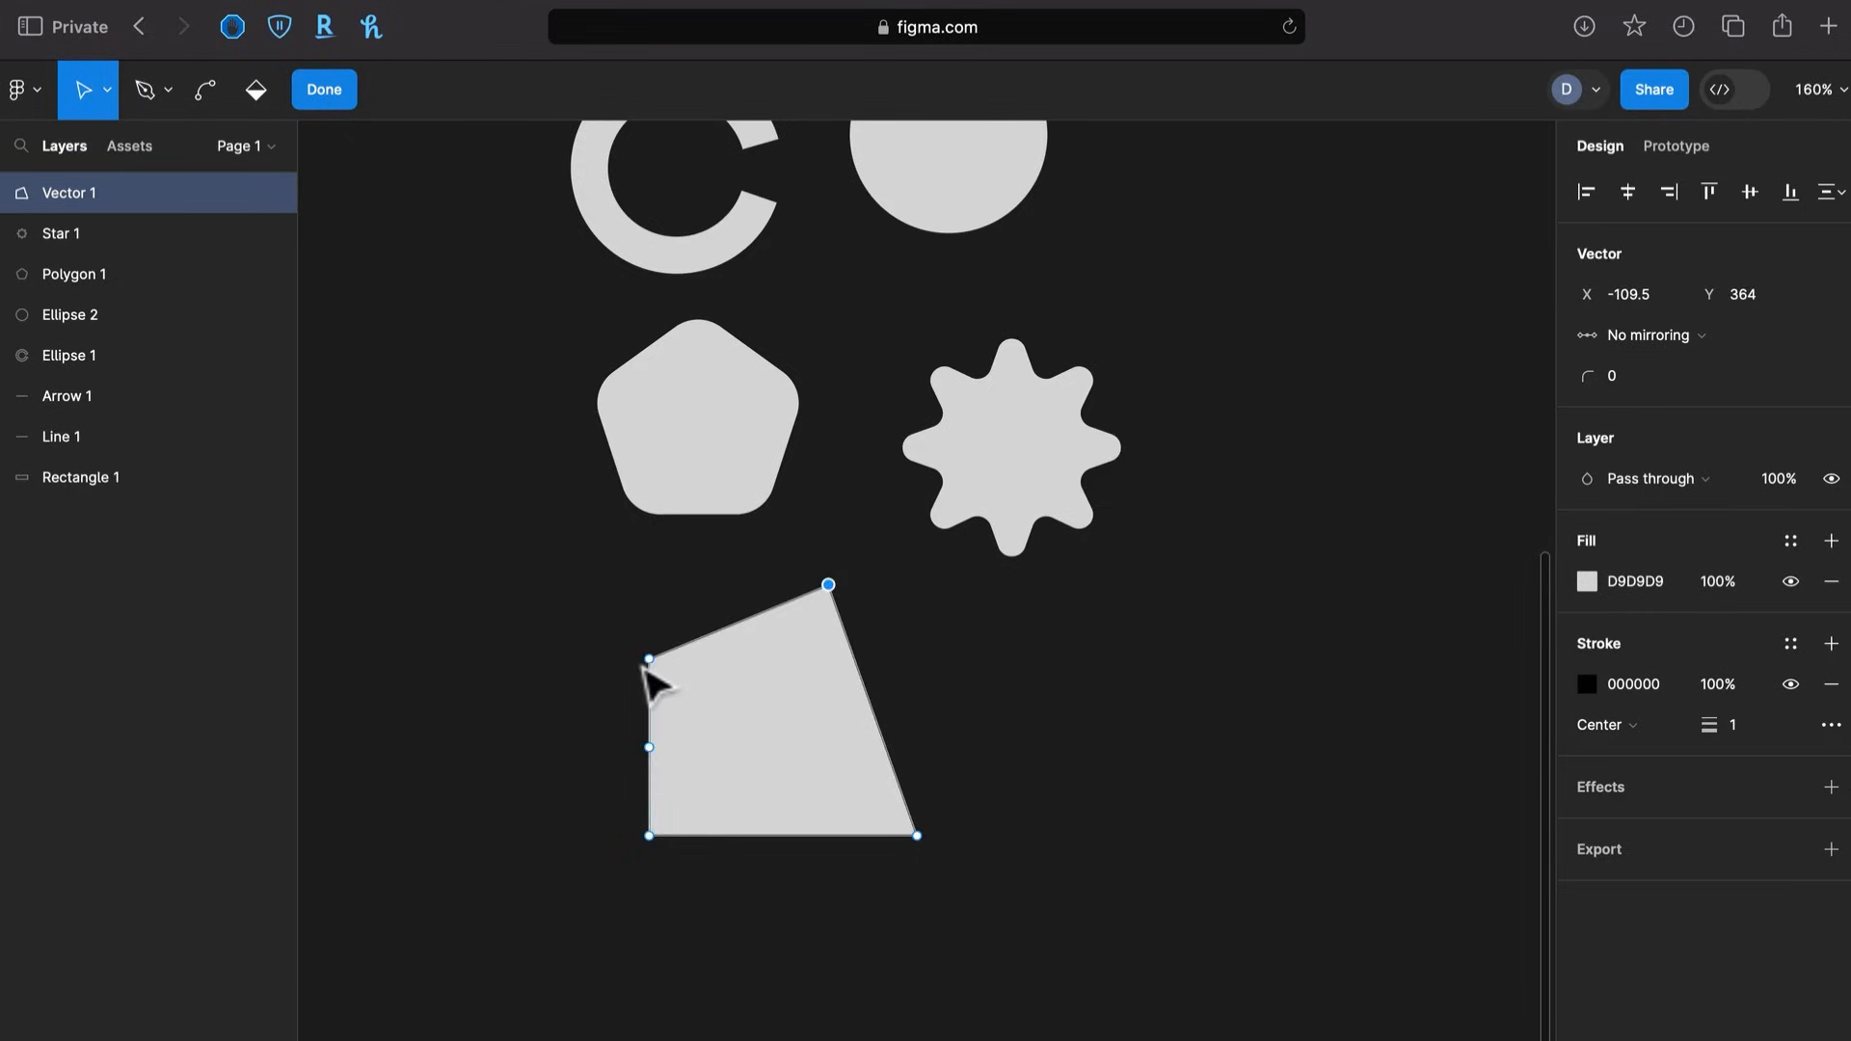
pyautogui.moveTo(649, 662); pyautogui.dragTo(664, 754)
pyautogui.moveTo(768, 720); pyautogui.dragTo(811, 752)
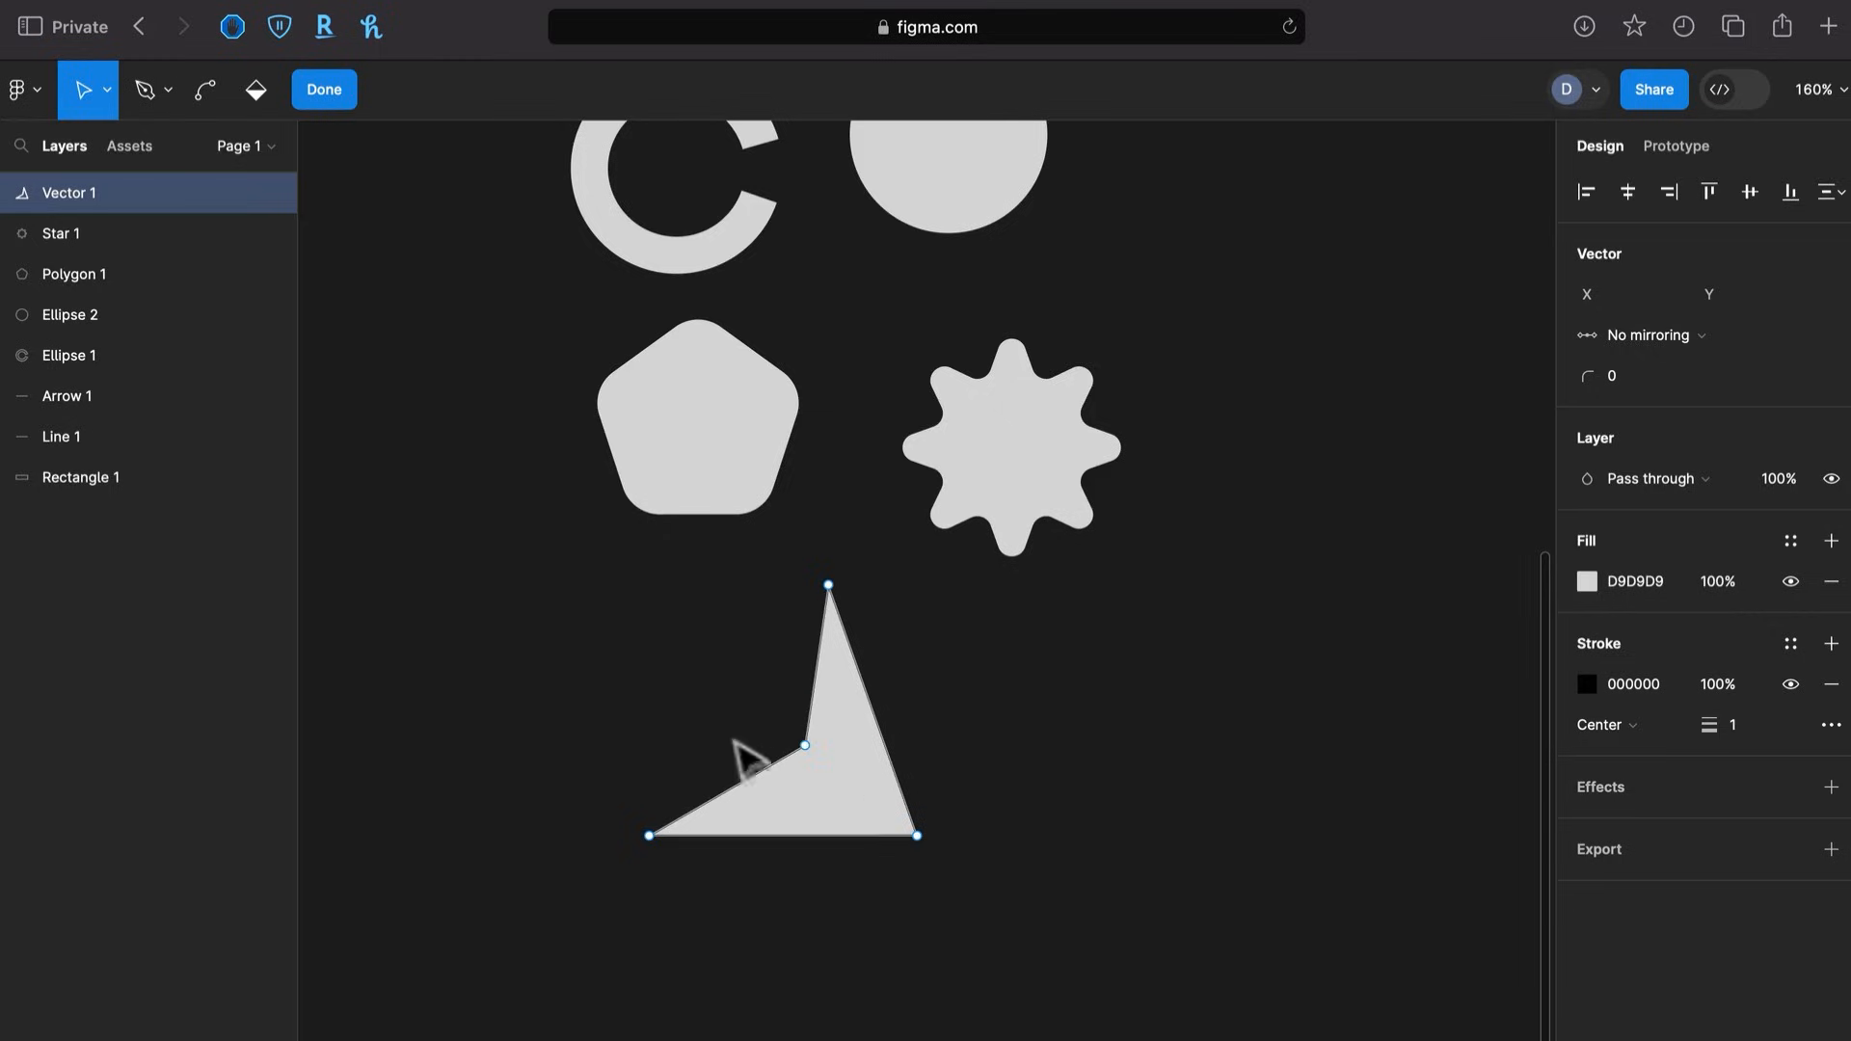
pyautogui.moveTo(813, 756); pyautogui.dragTo(852, 792)
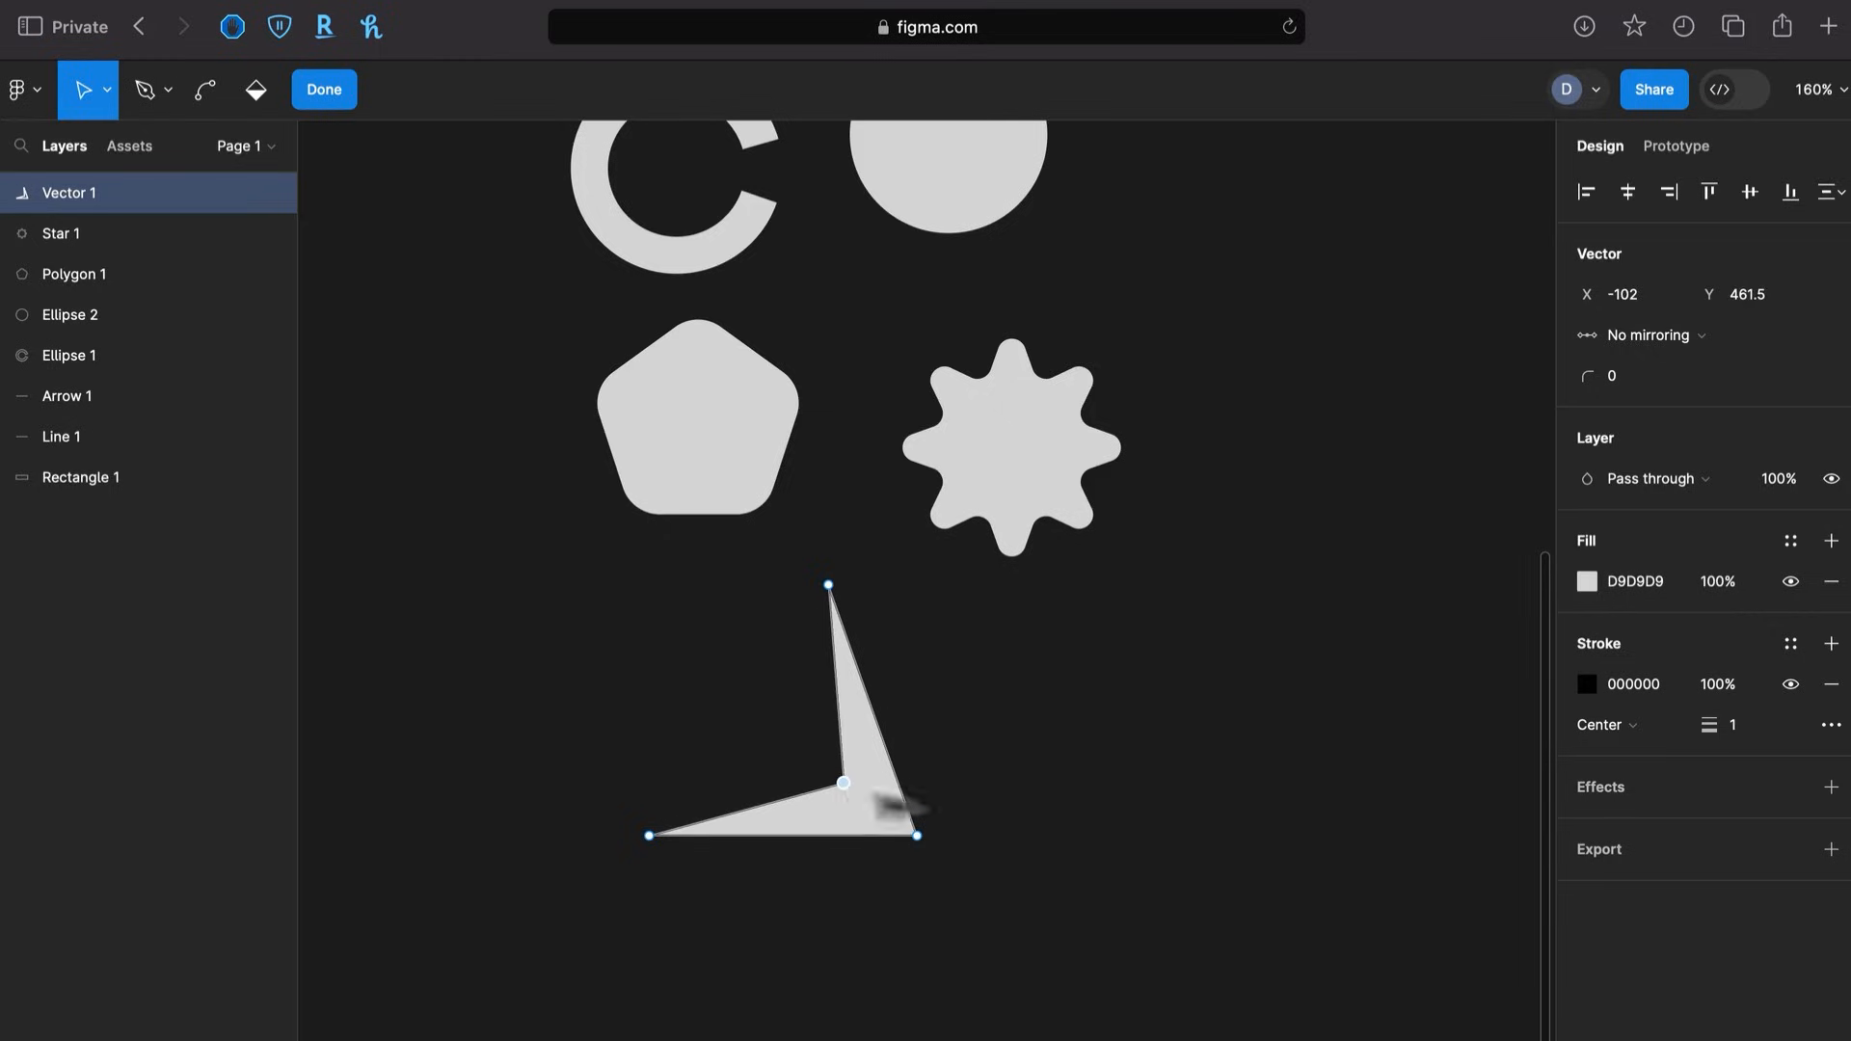
# Leave vector editing and rotate the arrowhead shape counter-clockwise so its tip points to the upper right
pyautogui.press('Escape')
pyautogui.moveTo(924, 846); pyautogui.dragTo(954, 709)
pyautogui.click(955, 709)
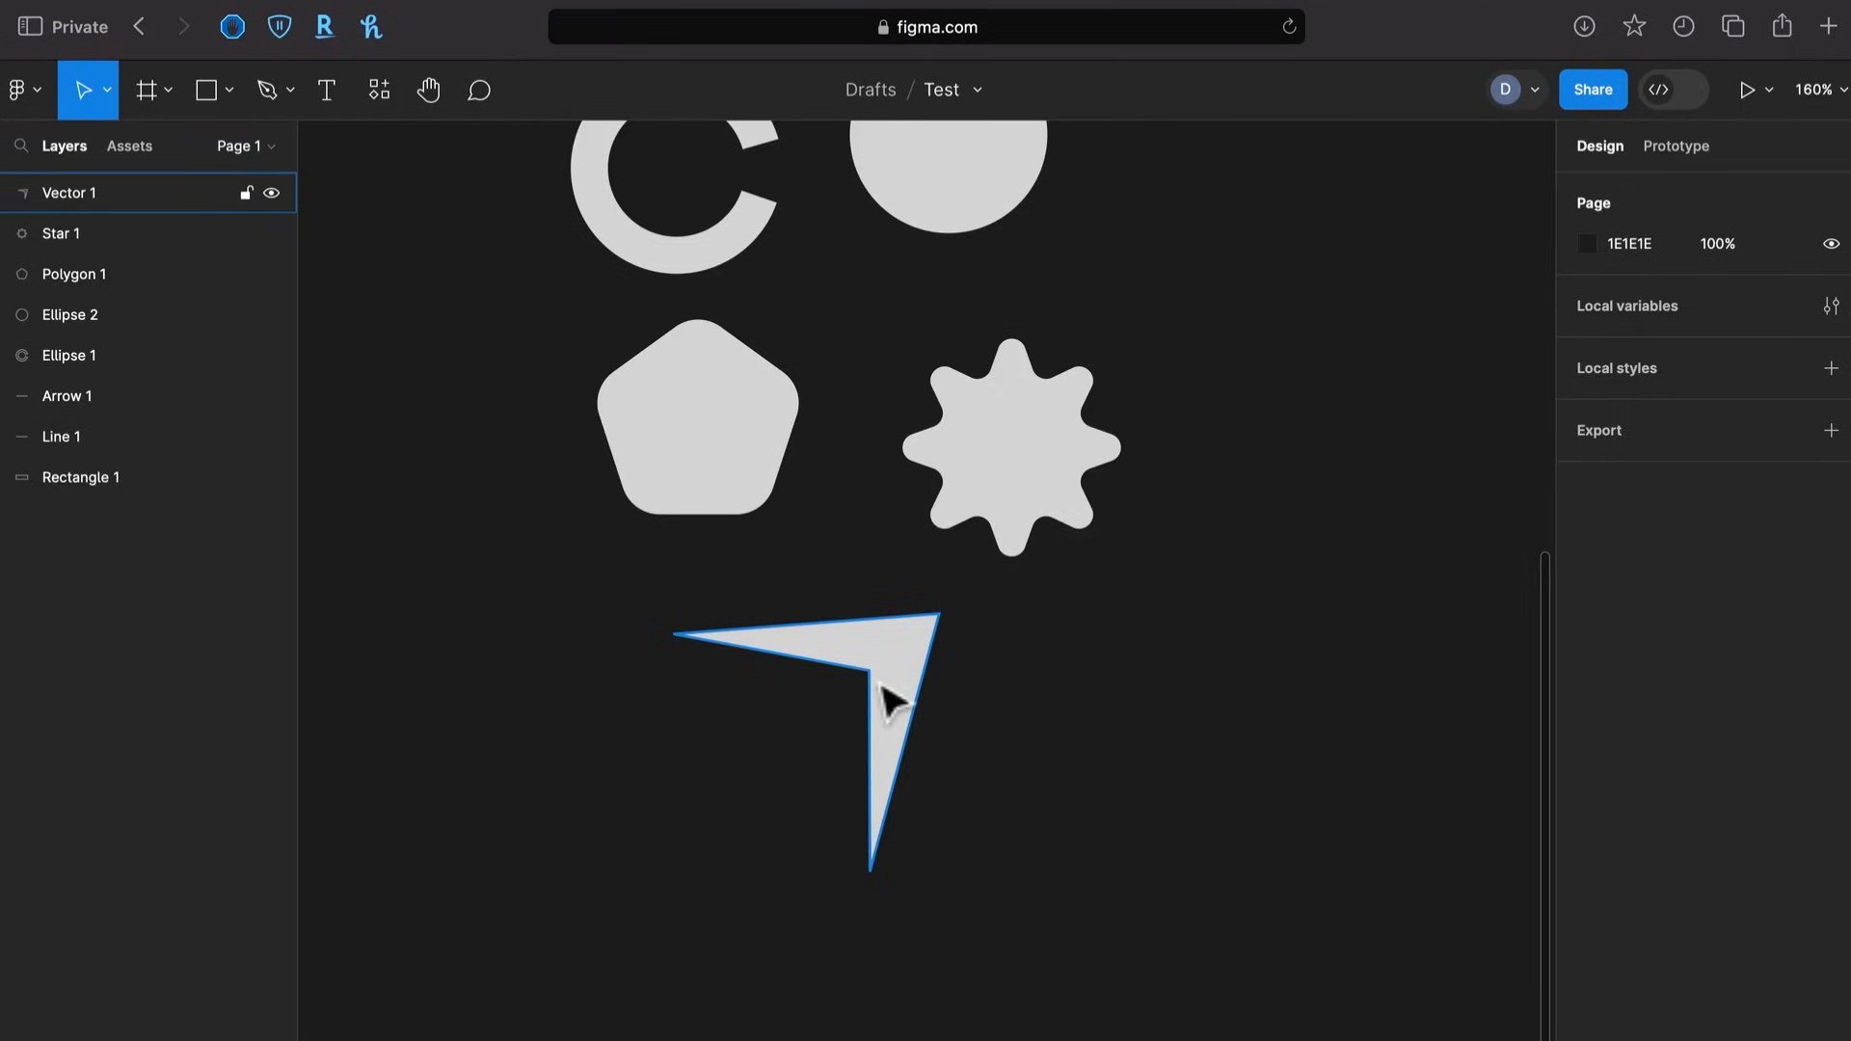
# Duplicate the 97 × 97 circle into the empty area beside the shapes at about X 386, Y 94
pyautogui.scroll(6, 954, 761)
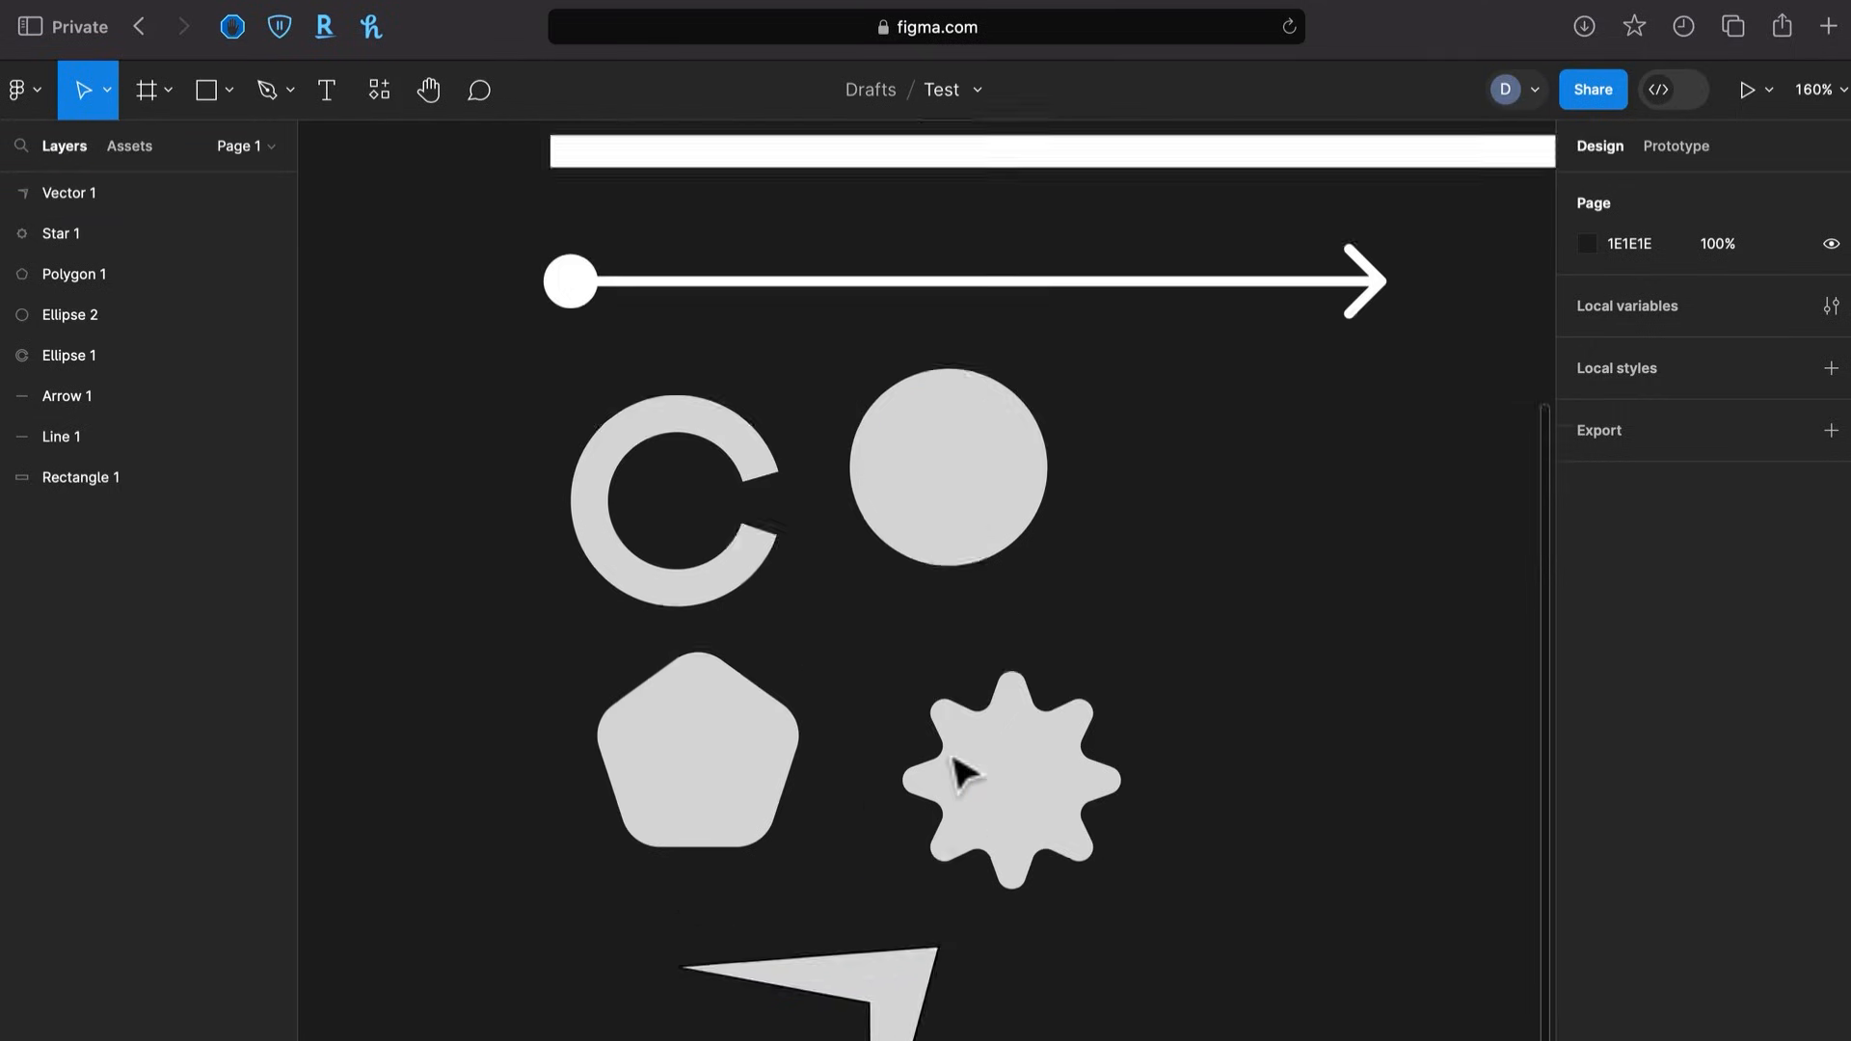
pyautogui.scroll(-5, 1071, 761)
pyautogui.hscroll(3, 829, 649)
pyautogui.scroll(-1, 829, 649)
pyautogui.click(762, 654)
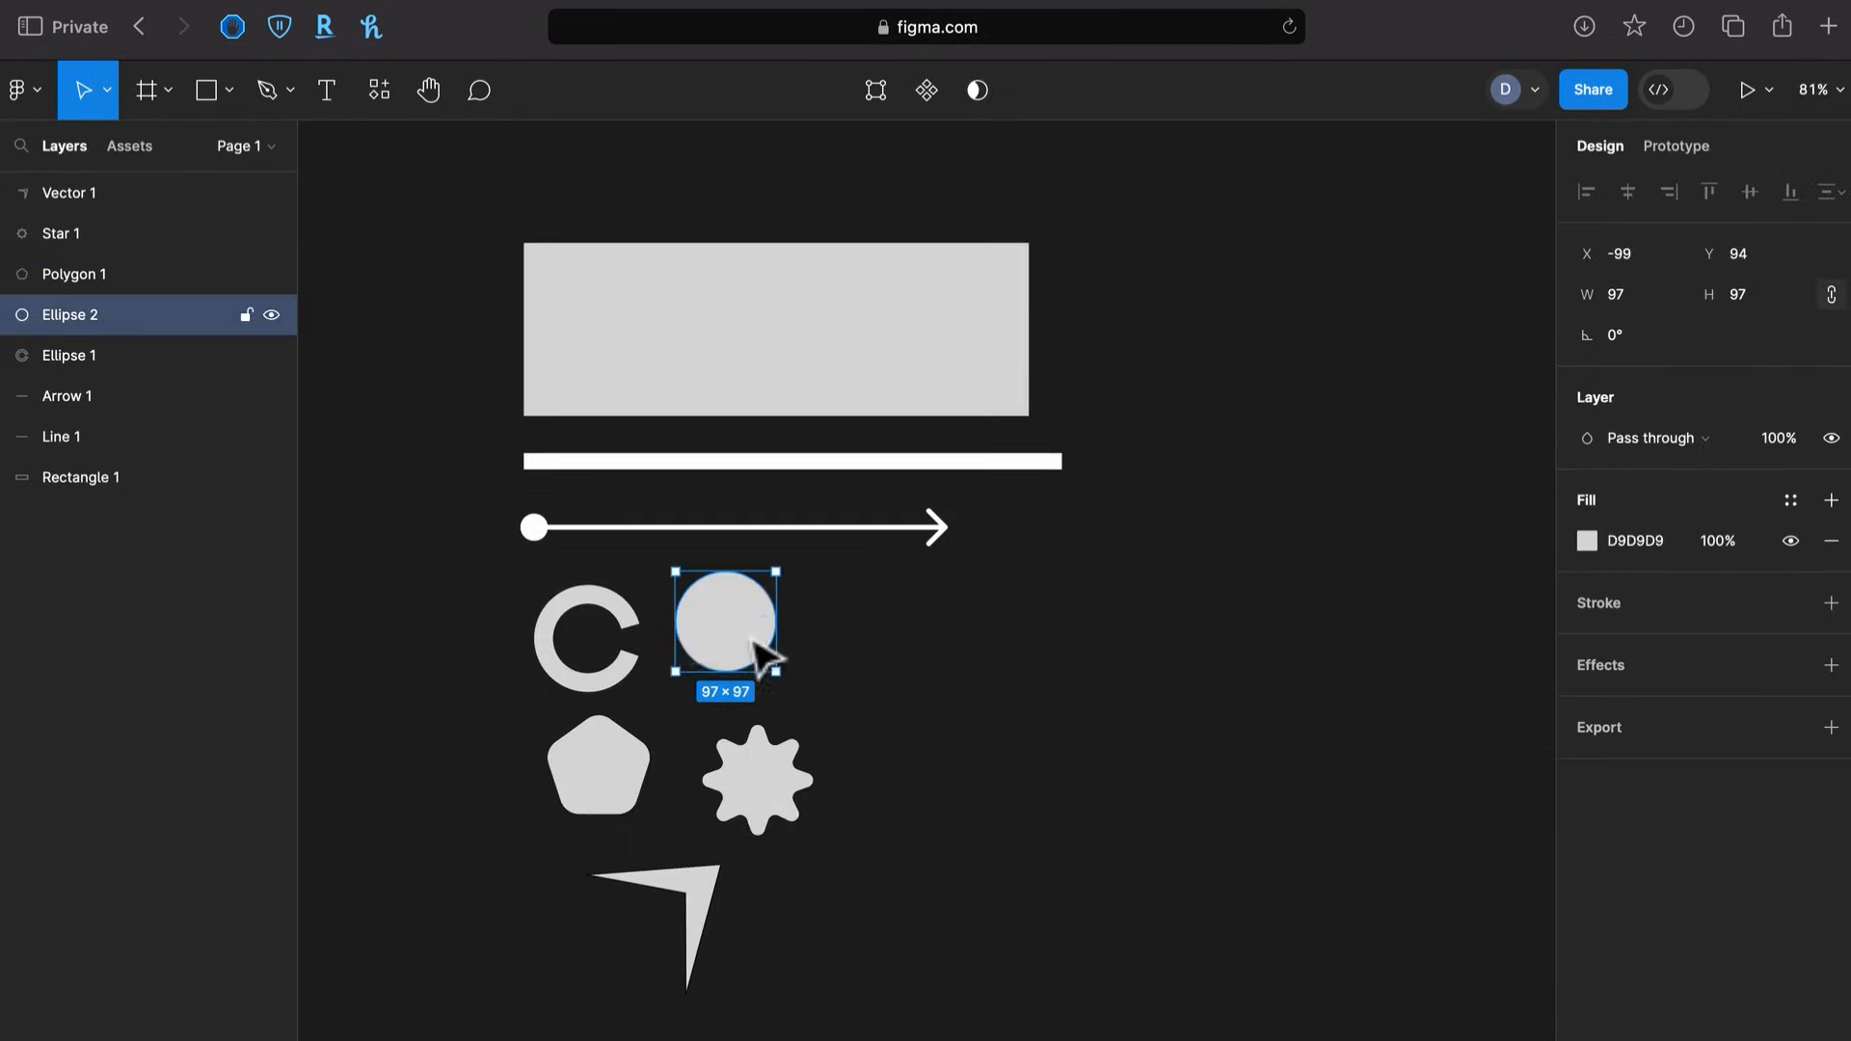
pyautogui.keyDown('alt'); pyautogui.moveTo(733, 644); pyautogui.dragTo(1250, 675); pyautogui.keyUp('alt')
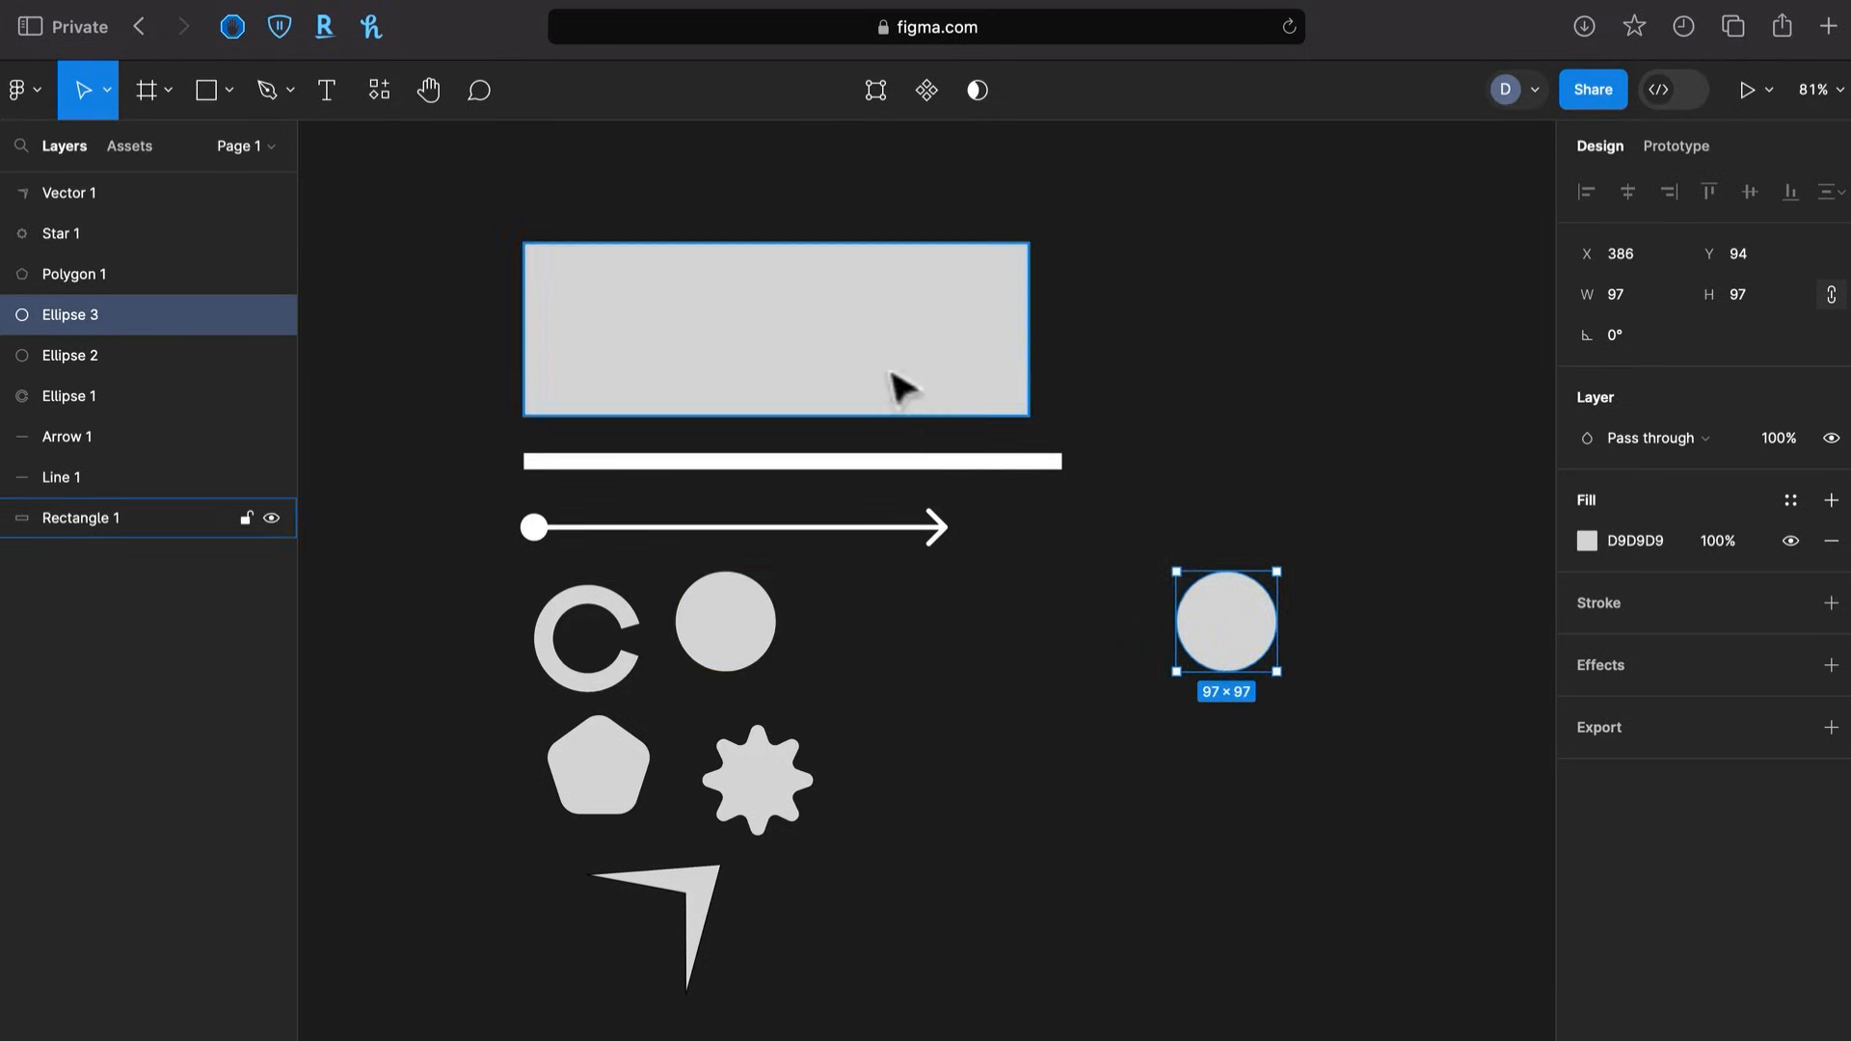
# Draw a square of about 161 × 161 below the copied circle and move the circle onto it
pyautogui.click(1046, 686)
pyautogui.press('r')
pyautogui.keyDown('shift'); pyautogui.moveTo(1103, 605); pyautogui.dragTo(1188, 770); pyautogui.keyUp('shift')
pyautogui.moveTo(1206, 697); pyautogui.dragTo(1205, 818)
pyautogui.moveTo(1242, 648); pyautogui.dragTo(1201, 835)
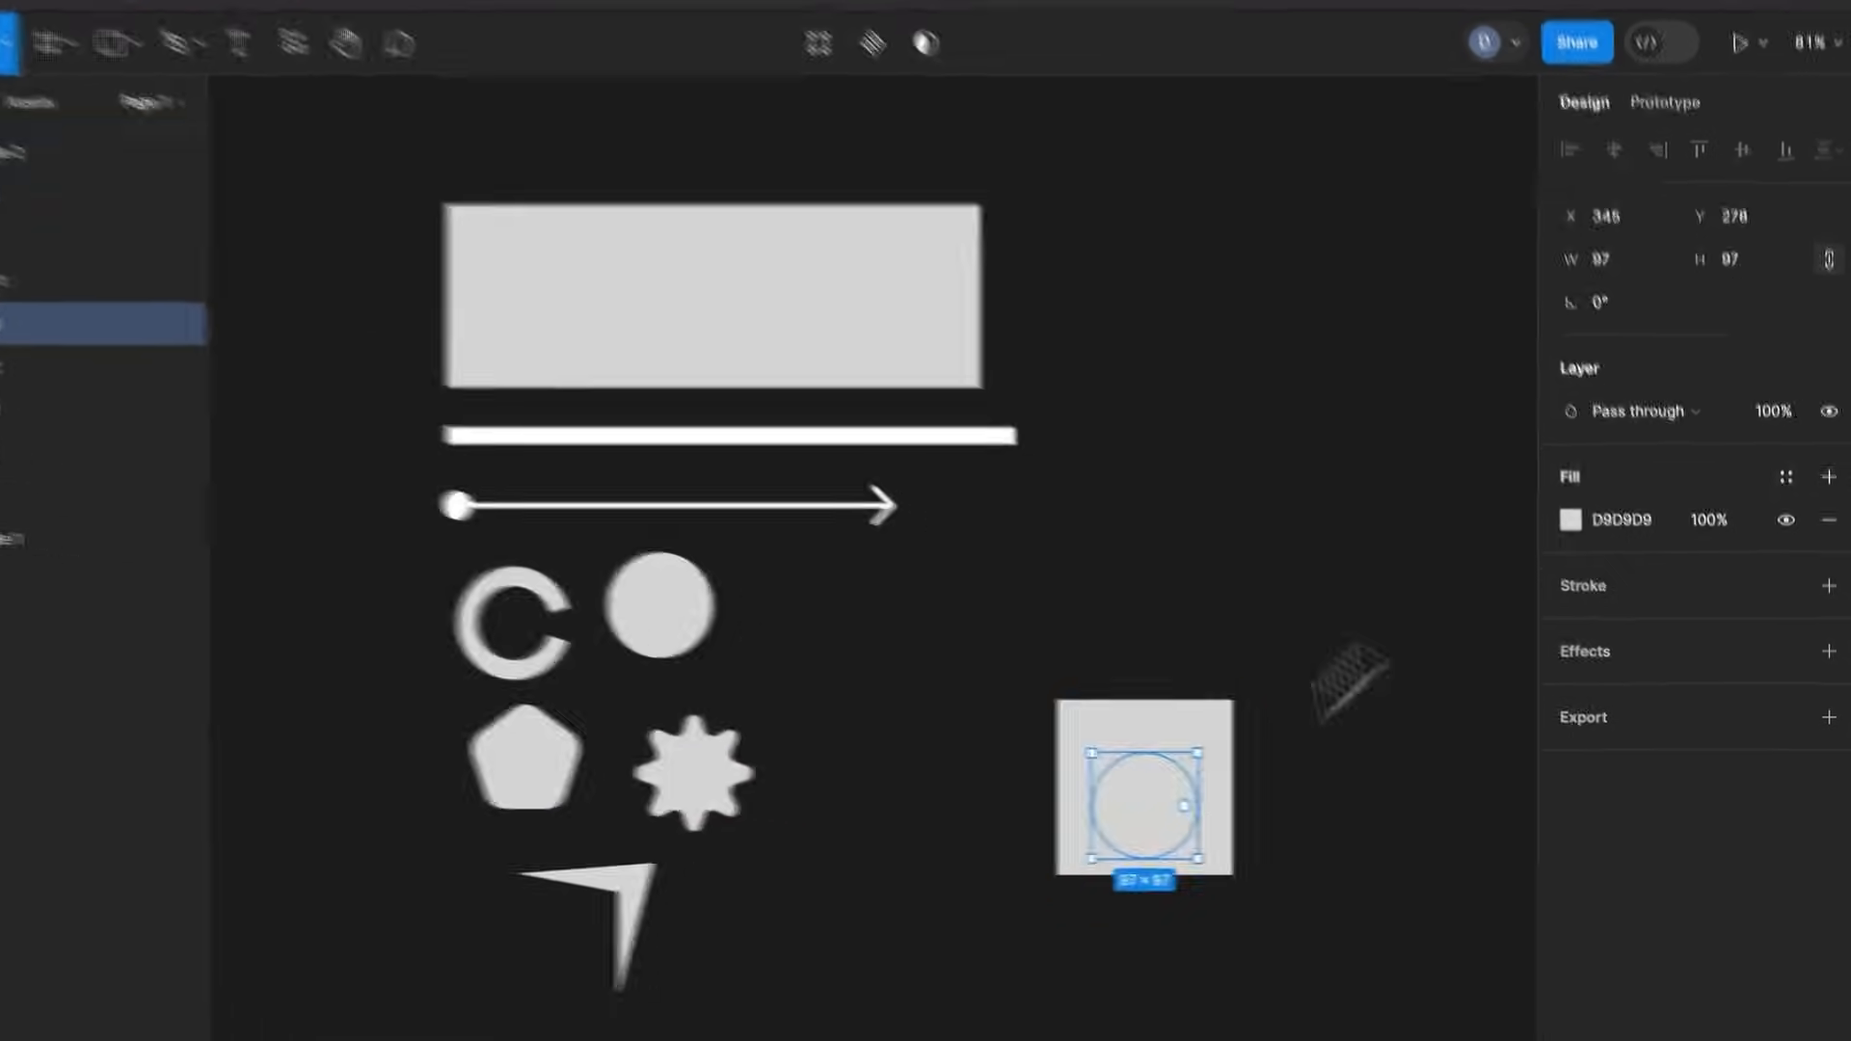
# Set the copied circle's fill to the red D64848
pyautogui.click(1586, 540)
pyautogui.click(1585, 539)
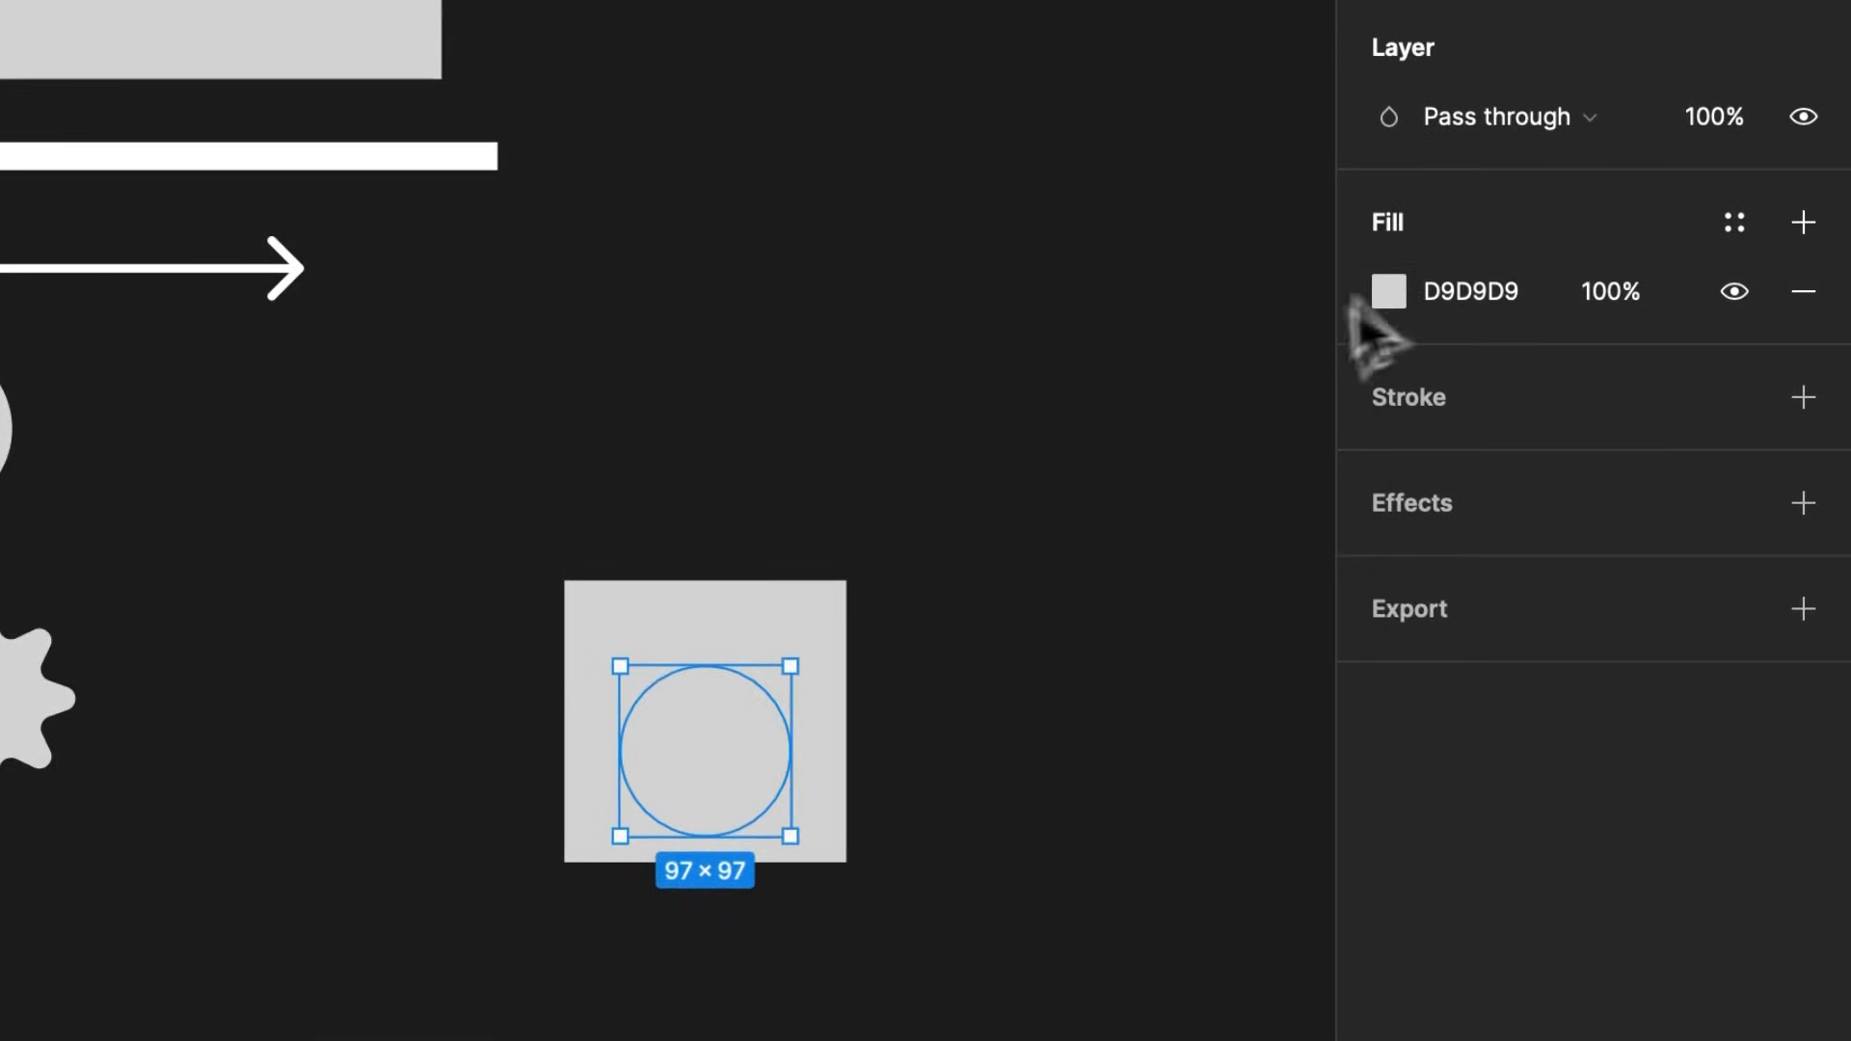
pyautogui.click(1386, 292)
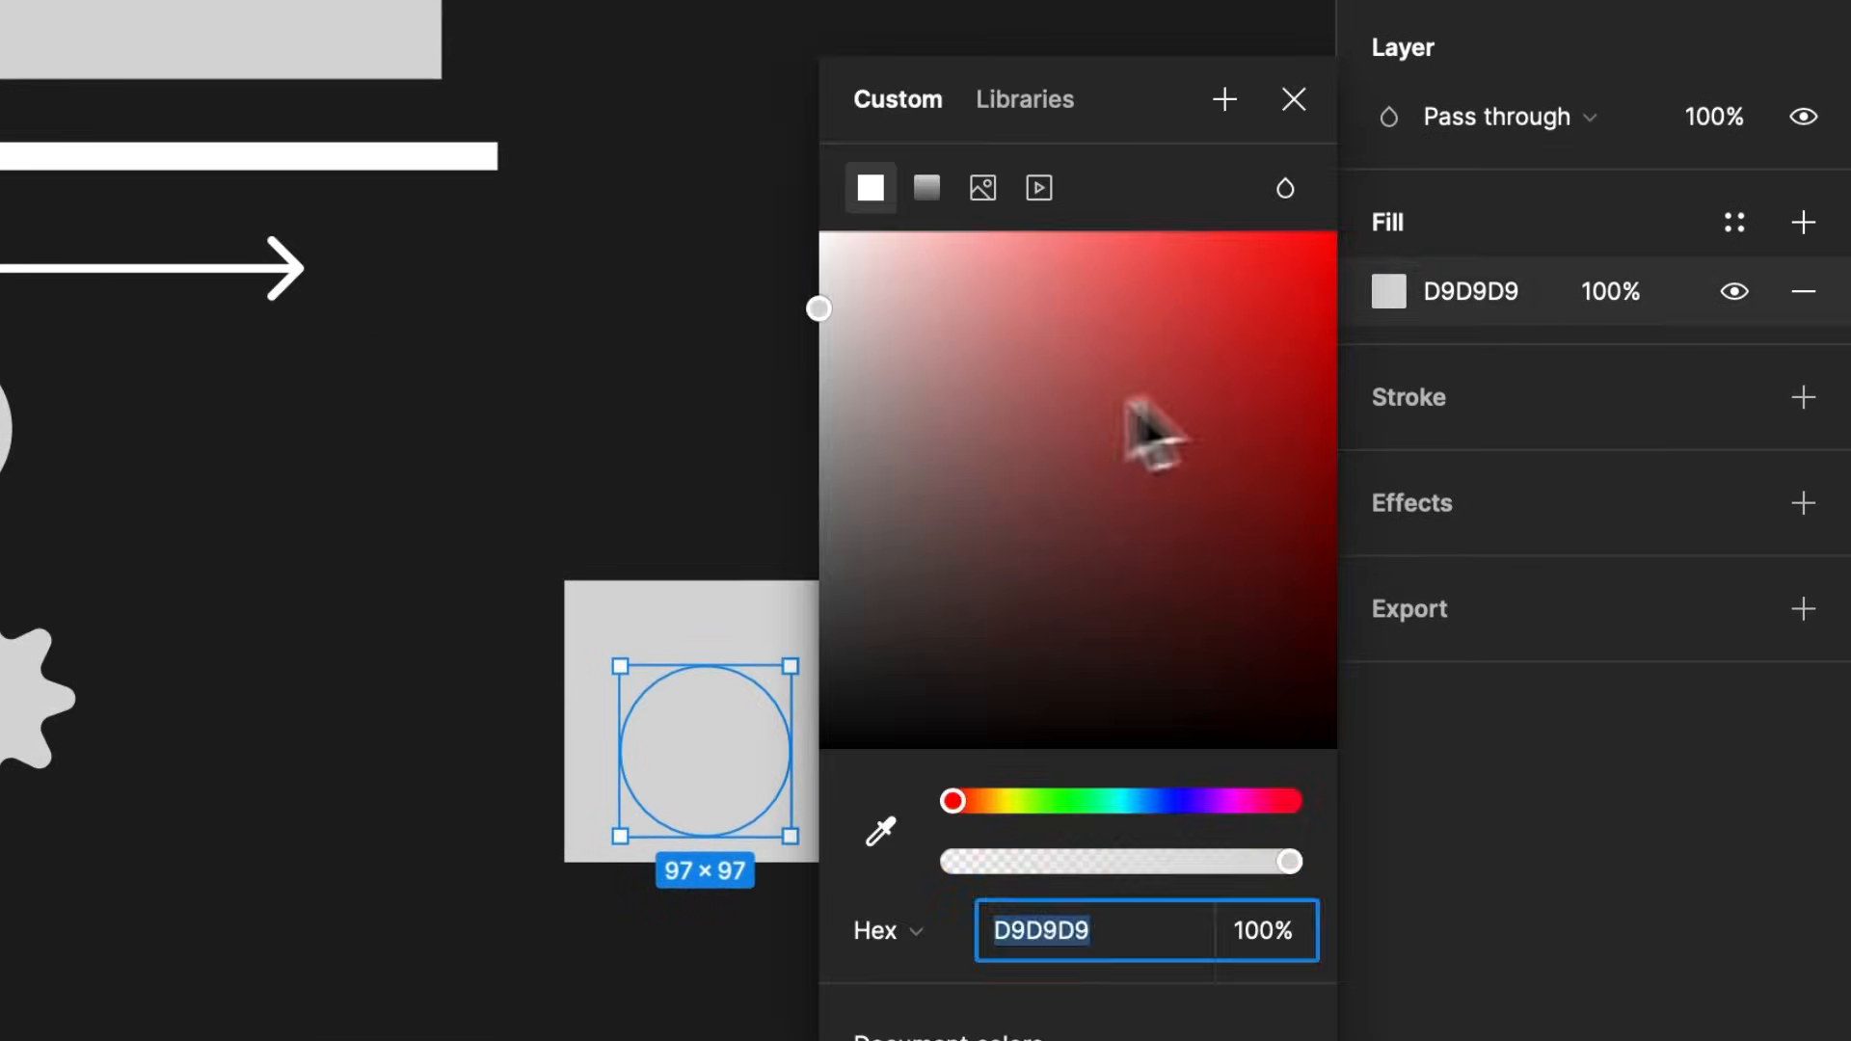
pyautogui.click(1161, 315)
pyautogui.click(810, 540)
# Send the square to the back and centre the red circle on it at X 345, Y 261
pyautogui.click(695, 757)
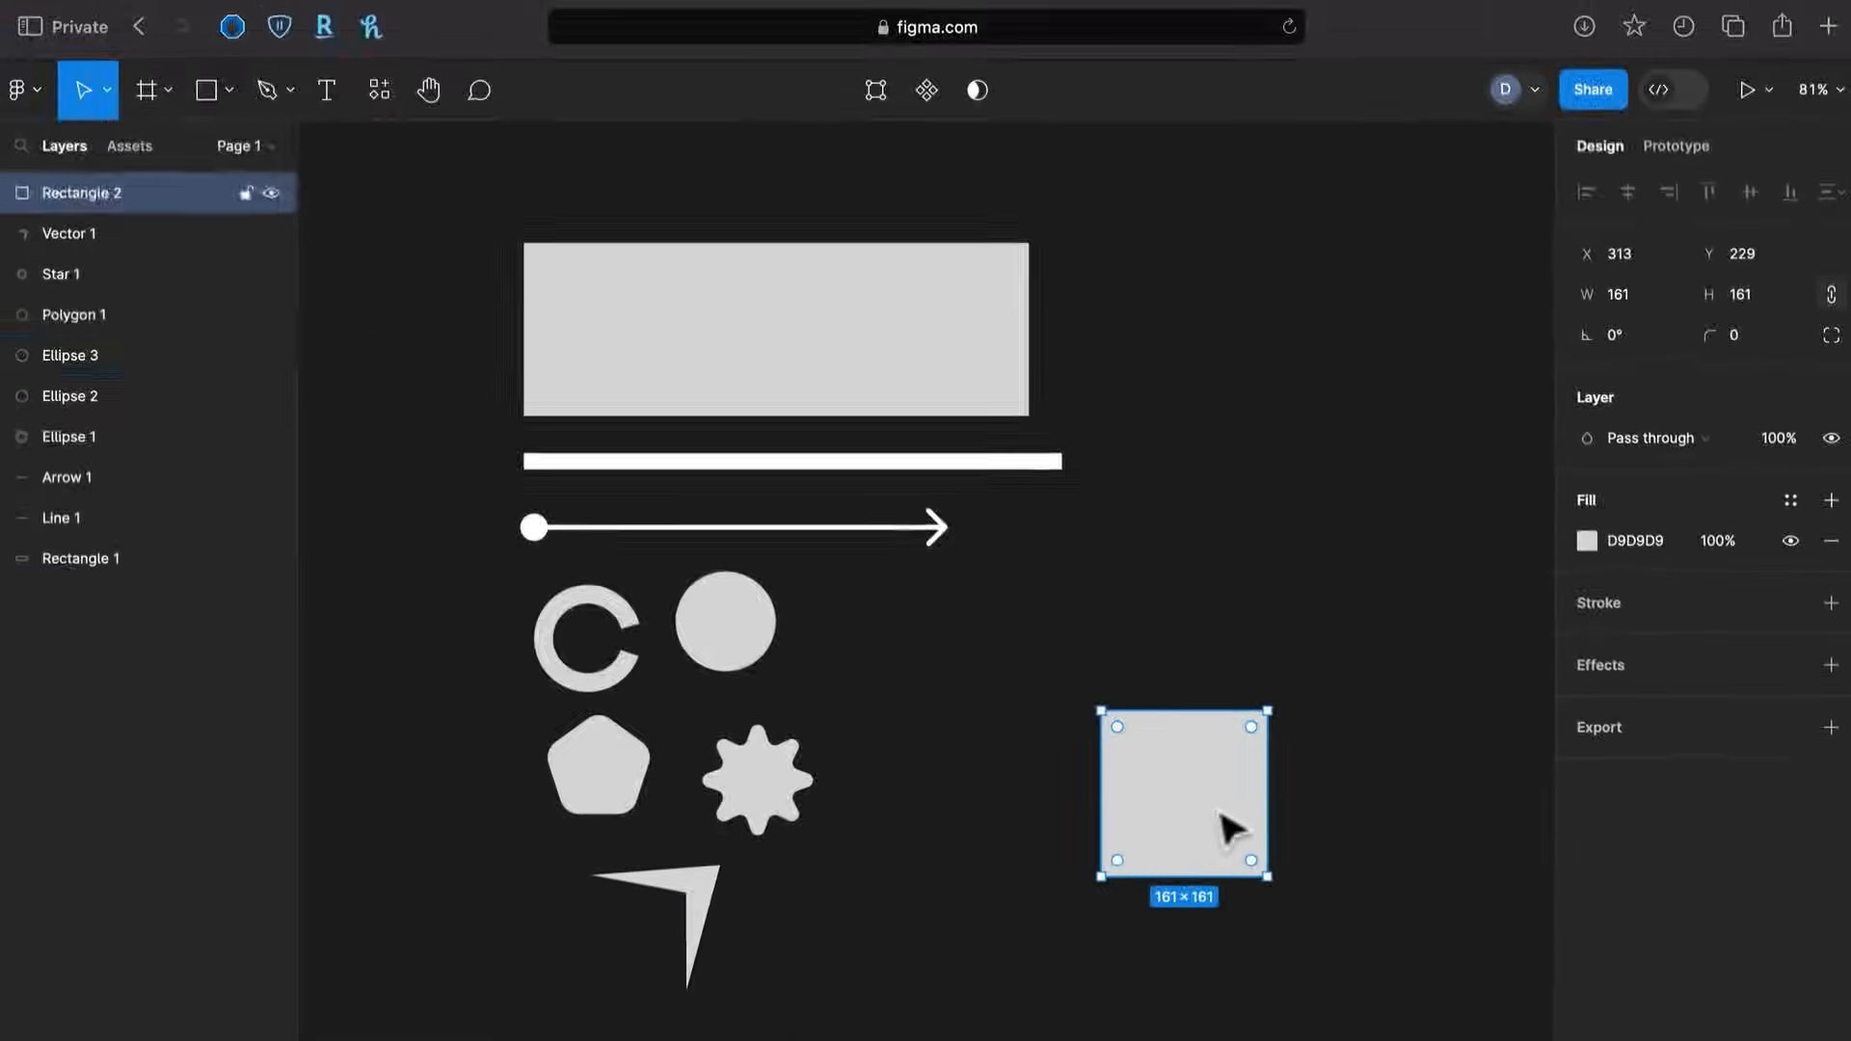
pyautogui.press('super+alt+bracketleft')
pyautogui.moveTo(1195, 852); pyautogui.dragTo(1216, 831)
pyautogui.scroll(5, 1116, 843)
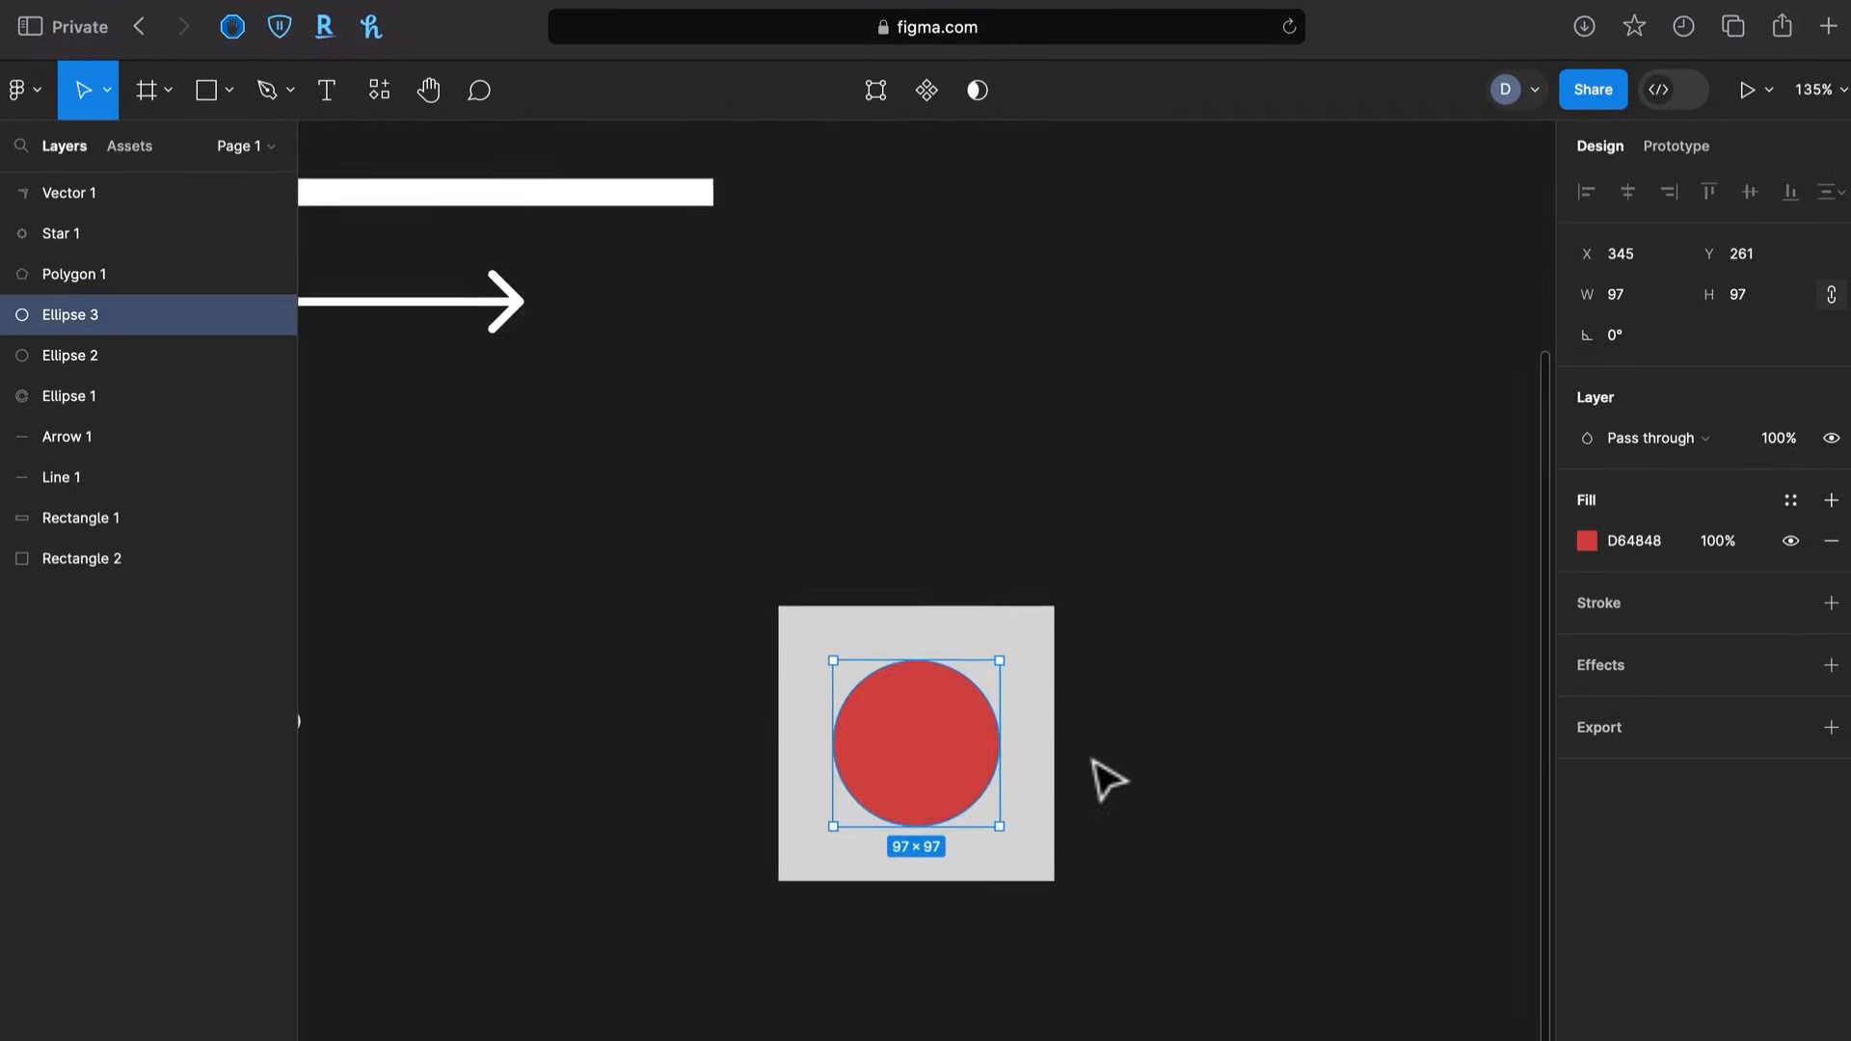
pyautogui.click(1012, 829)
pyautogui.keyDown('shift'); pyautogui.click(826, 814); pyautogui.keyUp('shift')
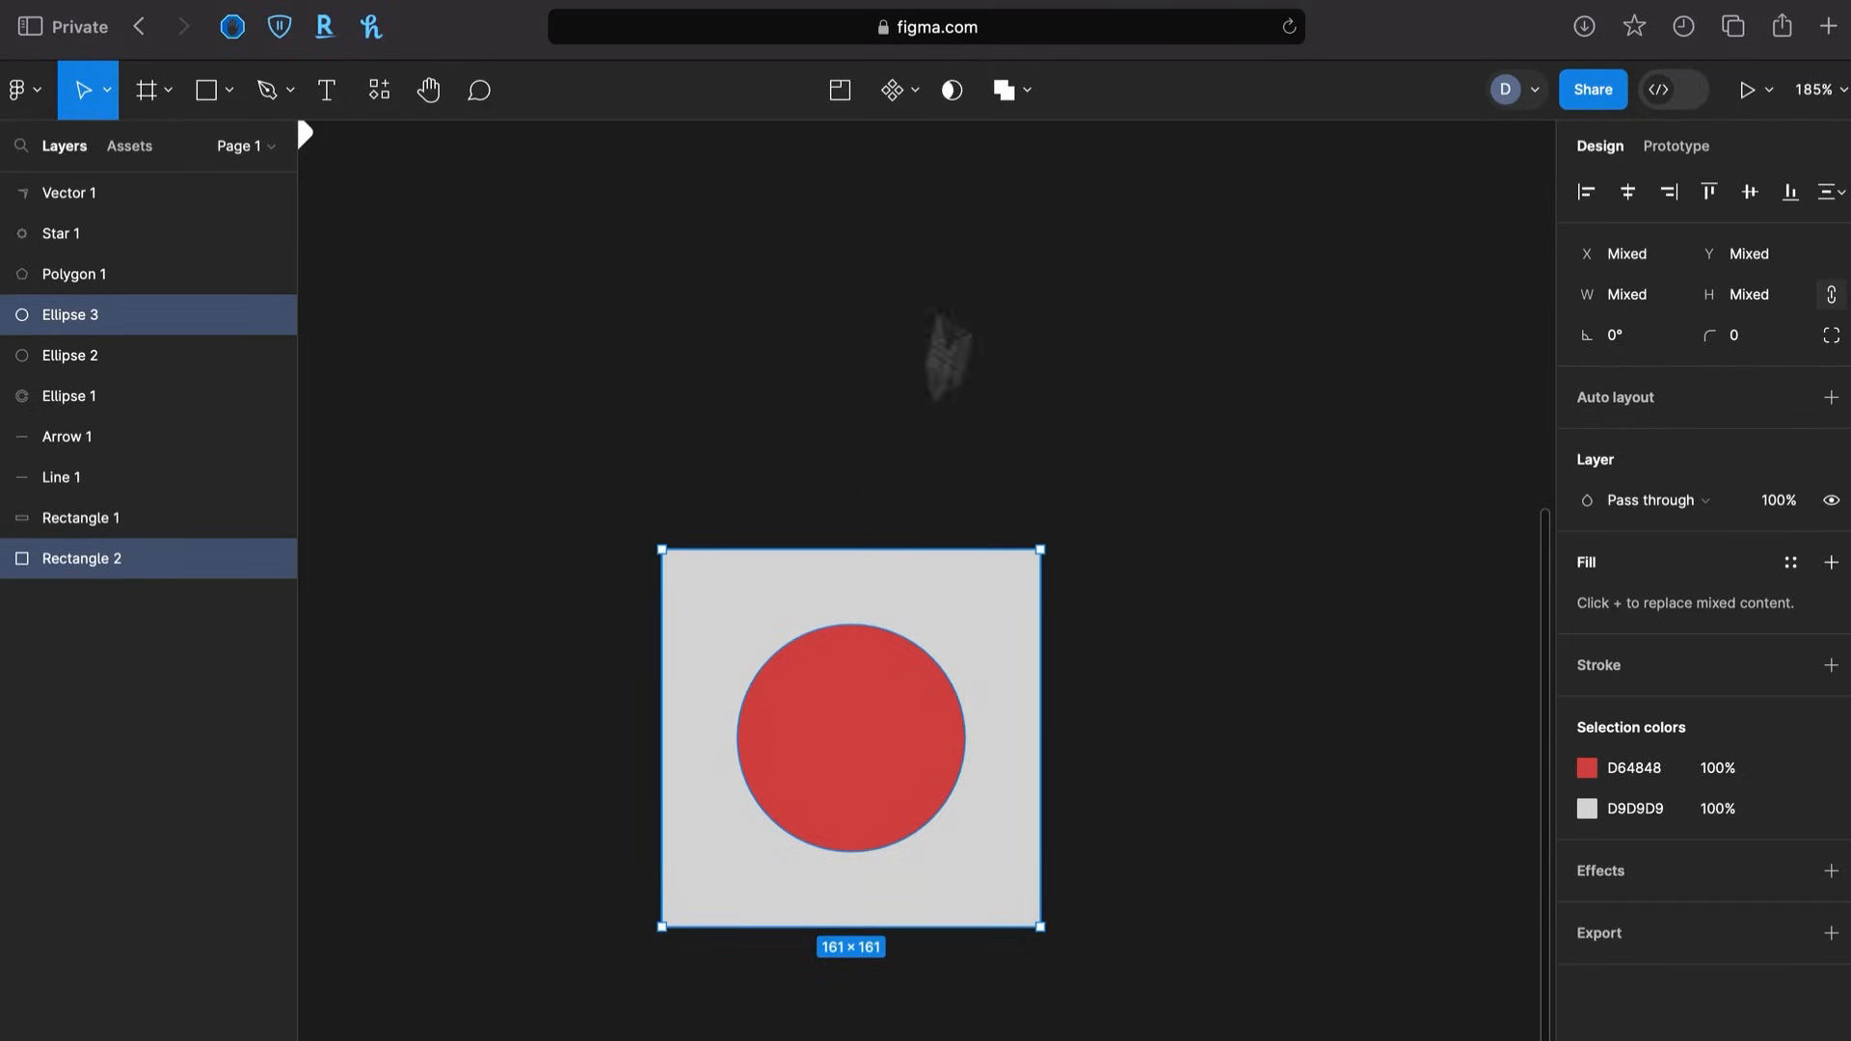
pyautogui.click(1027, 97)
pyautogui.click(1124, 662)
# Duplicate the square with its red circle three times to form an evenly spaced row of four pairs
pyautogui.scroll(-5, 1124, 662)
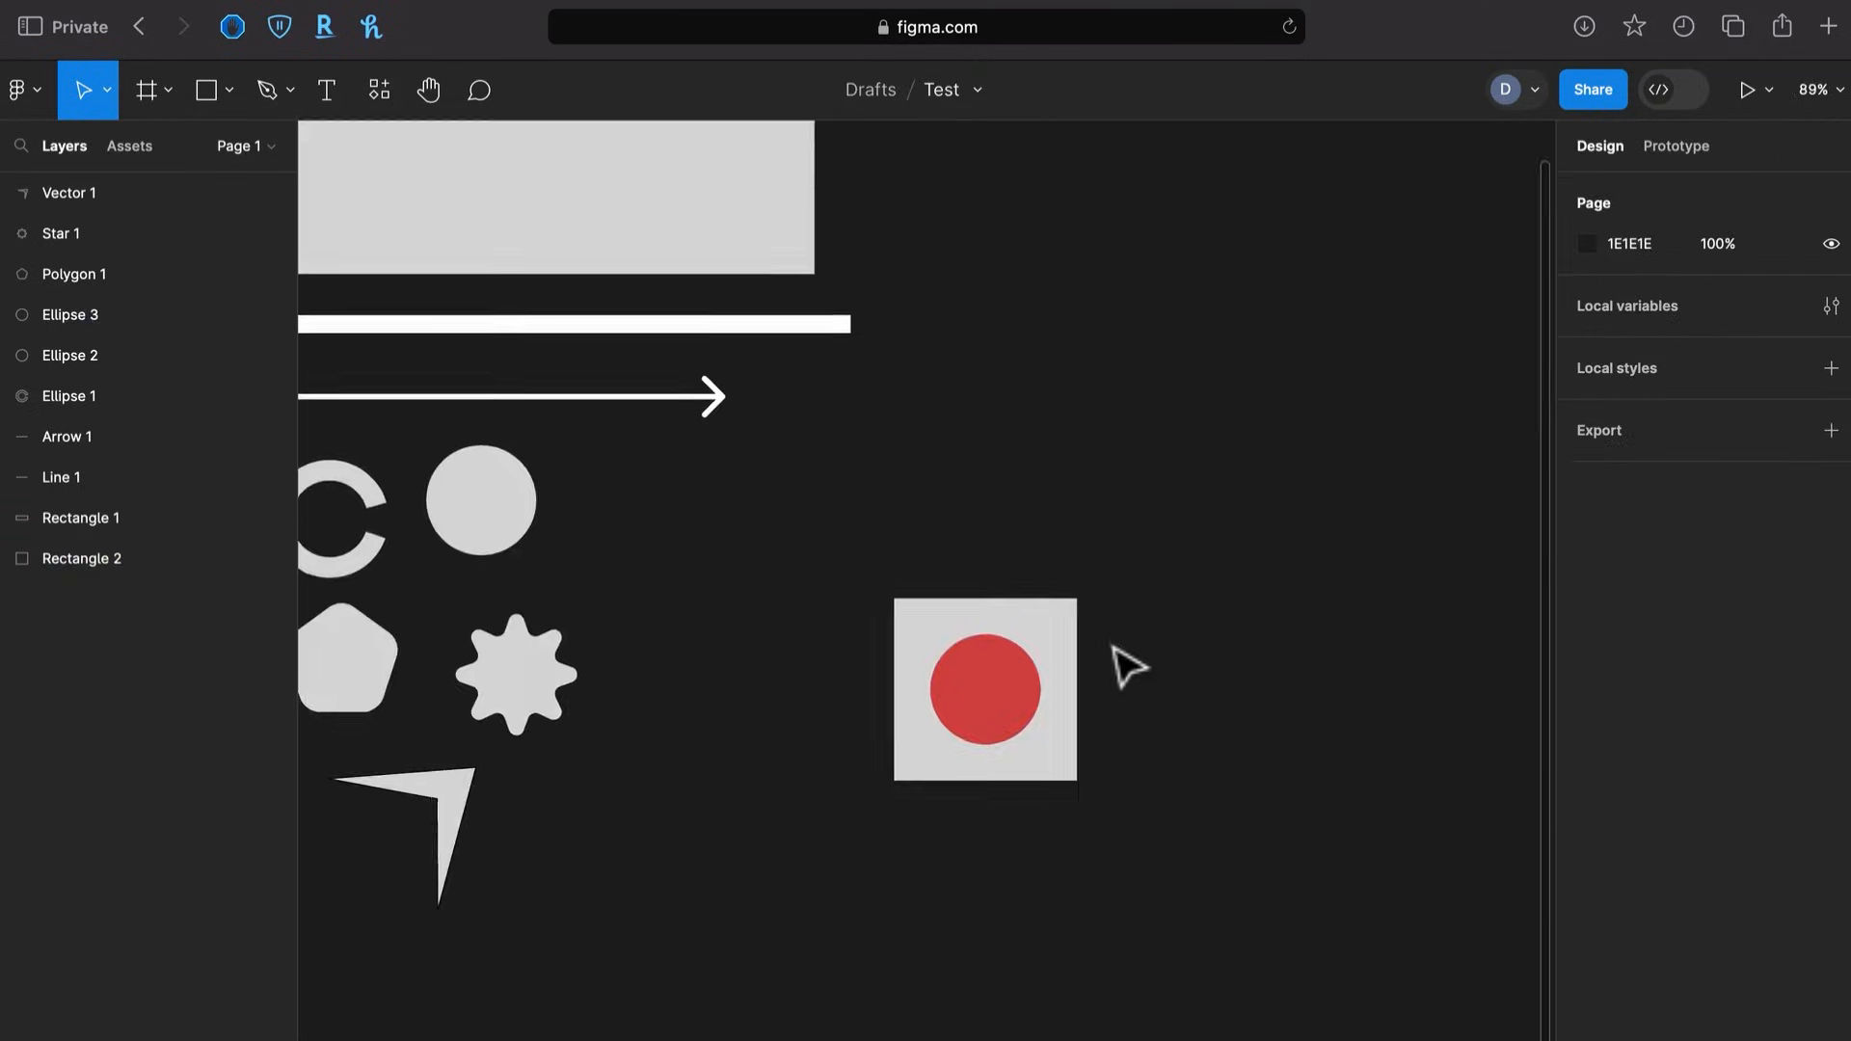
pyautogui.hscroll(3, 827, 649)
pyautogui.moveTo(625, 511); pyautogui.dragTo(921, 709)
pyautogui.press('super+d')
pyautogui.press('super+d')
pyautogui.click(768, 504)
pyautogui.moveTo(611, 488); pyautogui.dragTo(674, 768)
pyautogui.click(1010, 91)
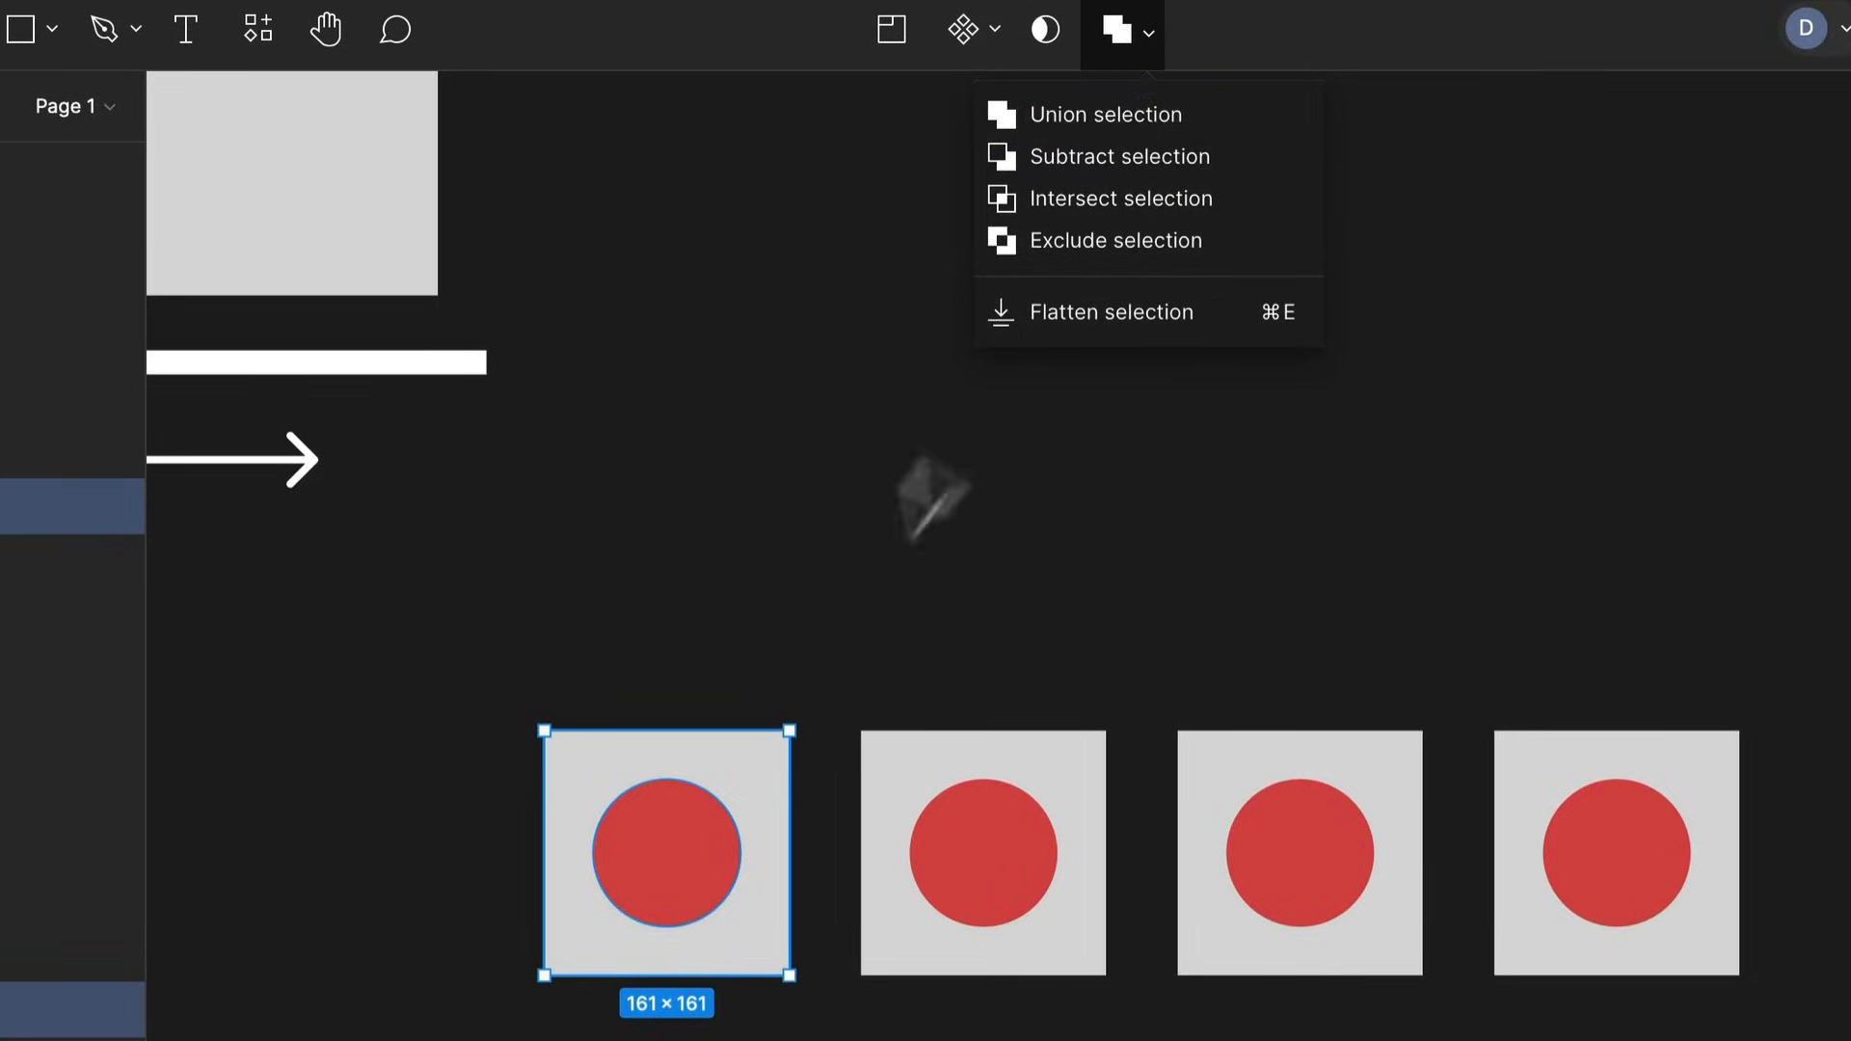
pyautogui.click(815, 627)
# Raise the first pair's circle over its square's top edge and unite them with Union, shifting the result slightly away from the second pair
pyautogui.moveTo(703, 859); pyautogui.dragTo(703, 739)
pyautogui.moveTo(615, 497); pyautogui.dragTo(725, 878)
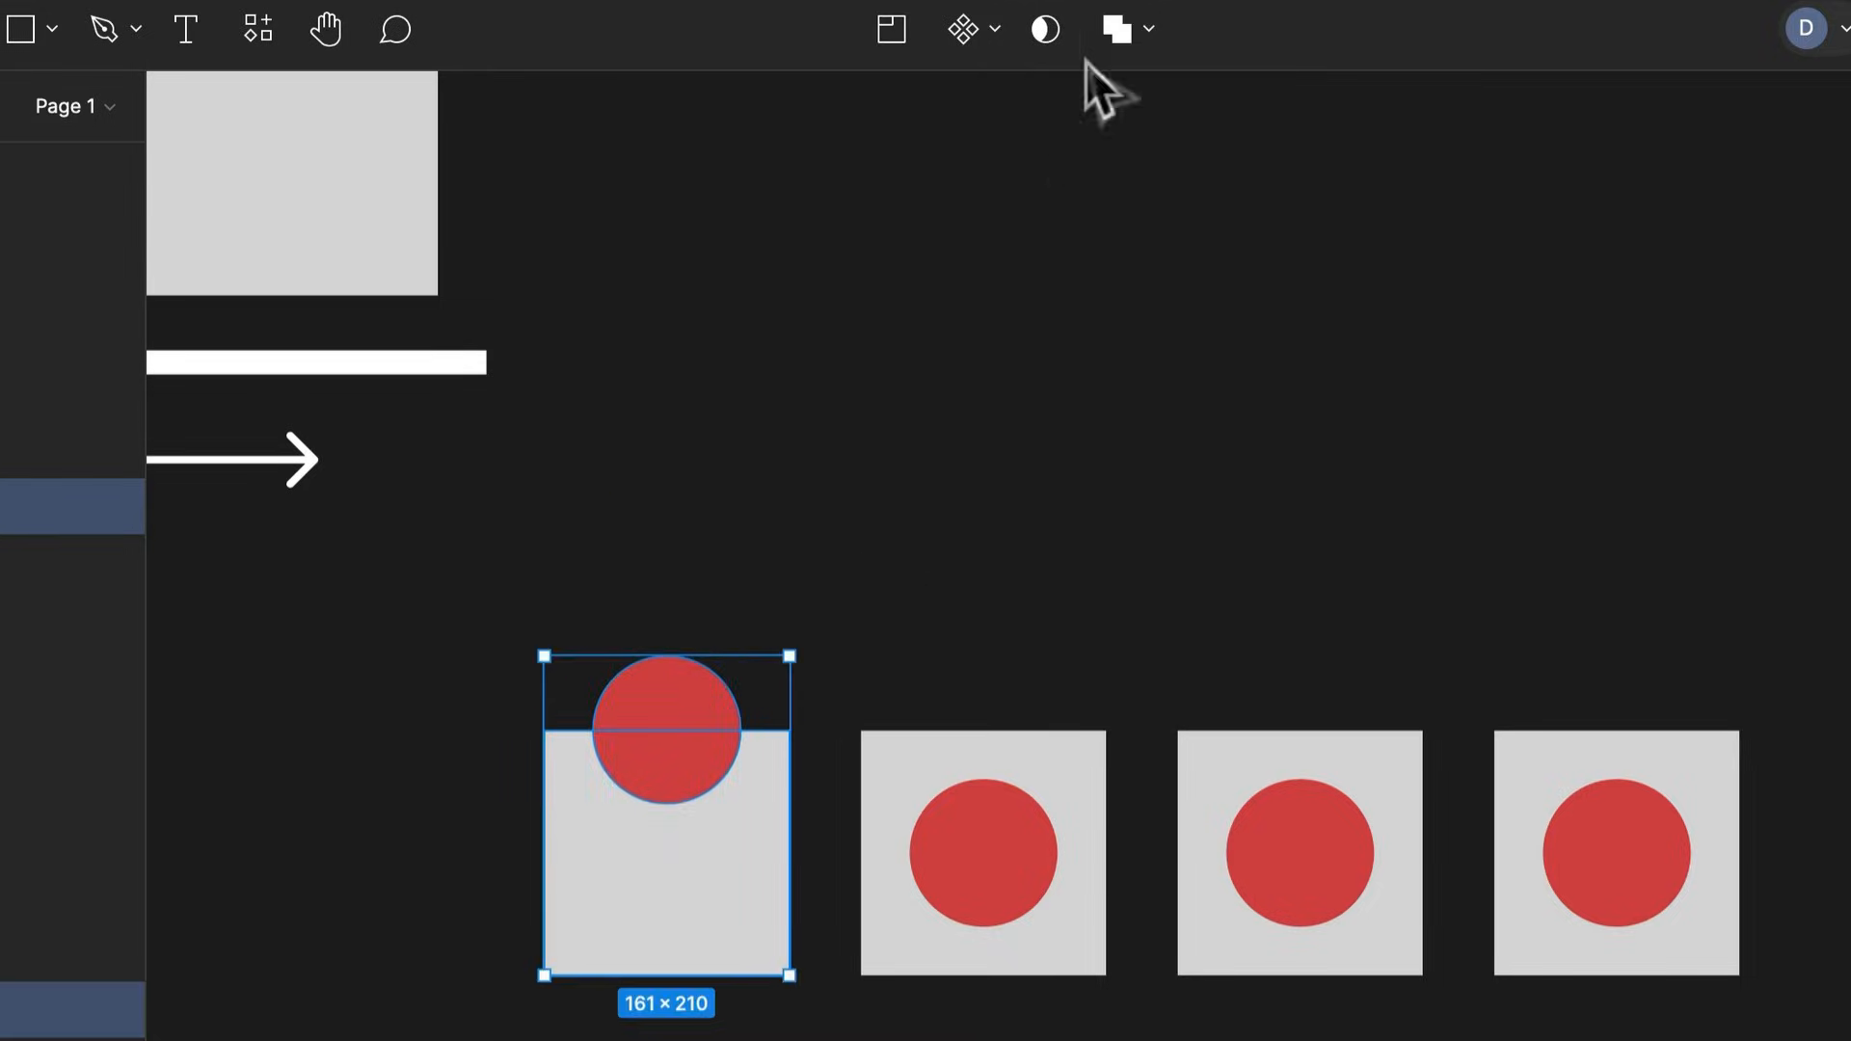
pyautogui.click(1120, 25)
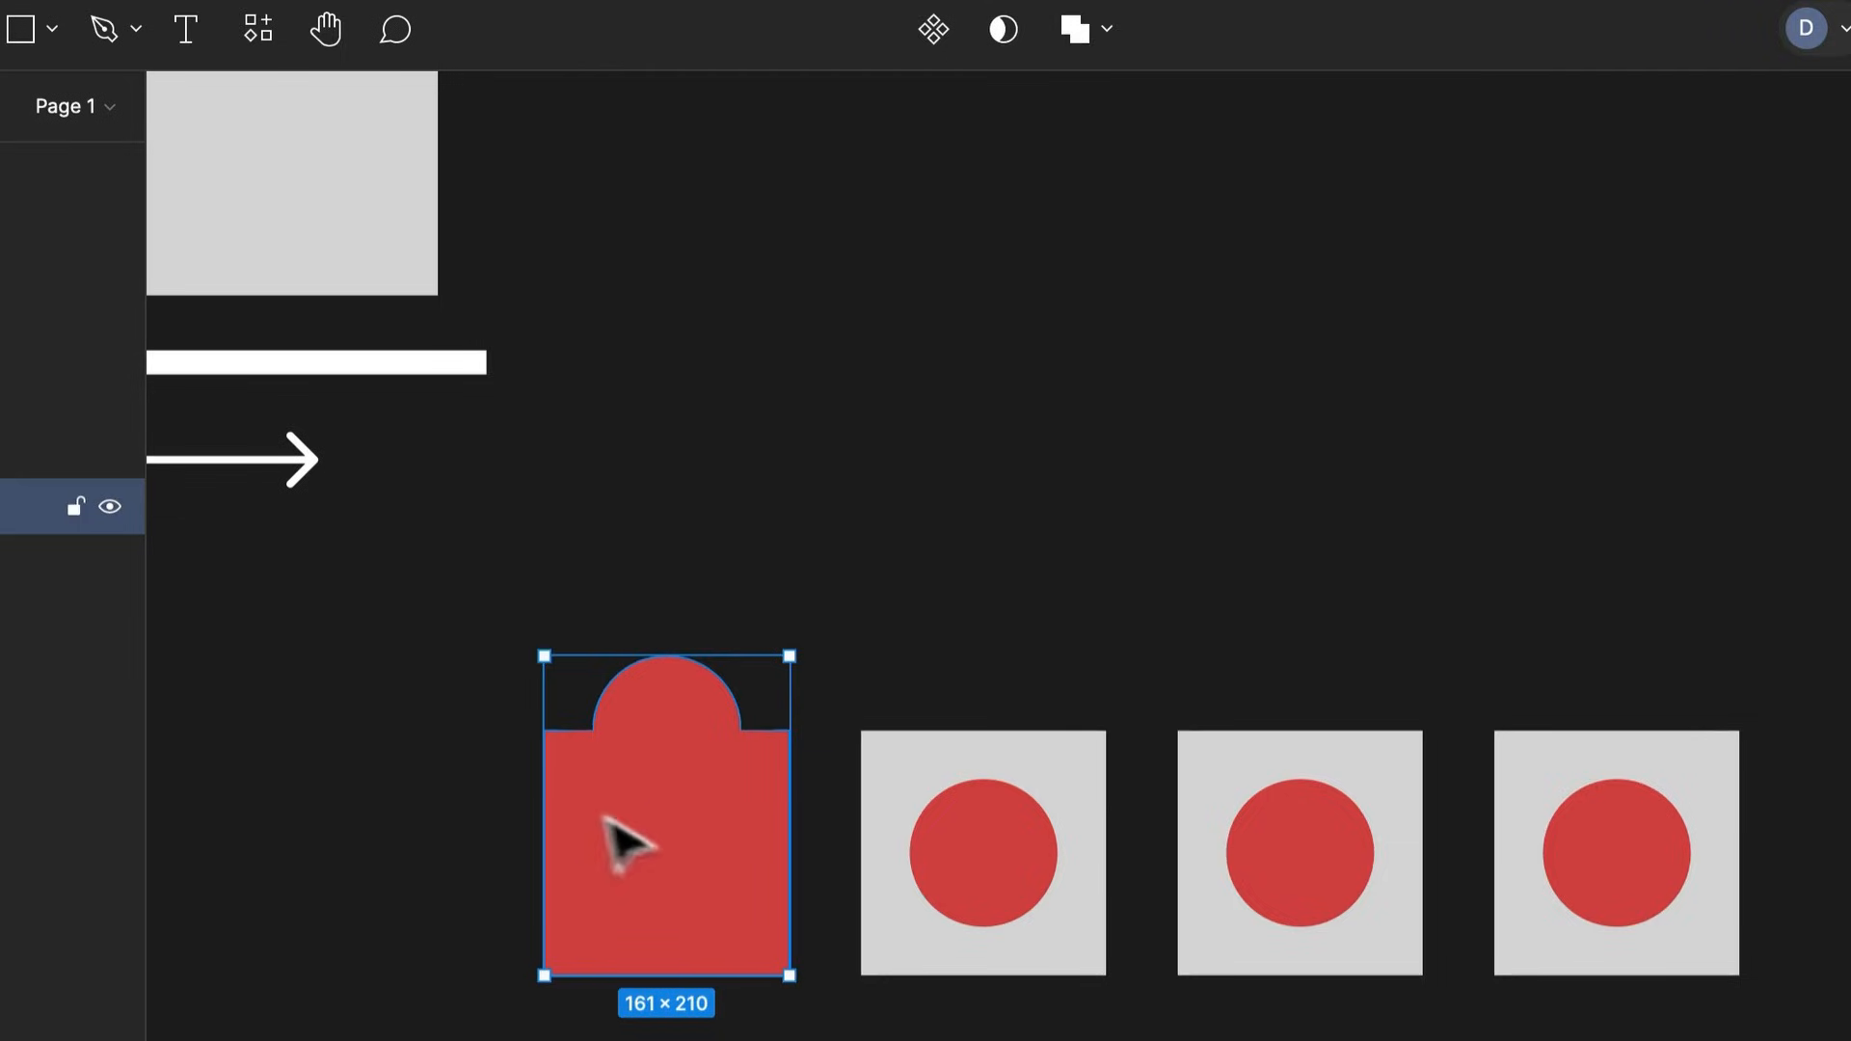
pyautogui.moveTo(781, 847); pyautogui.dragTo(771, 767)
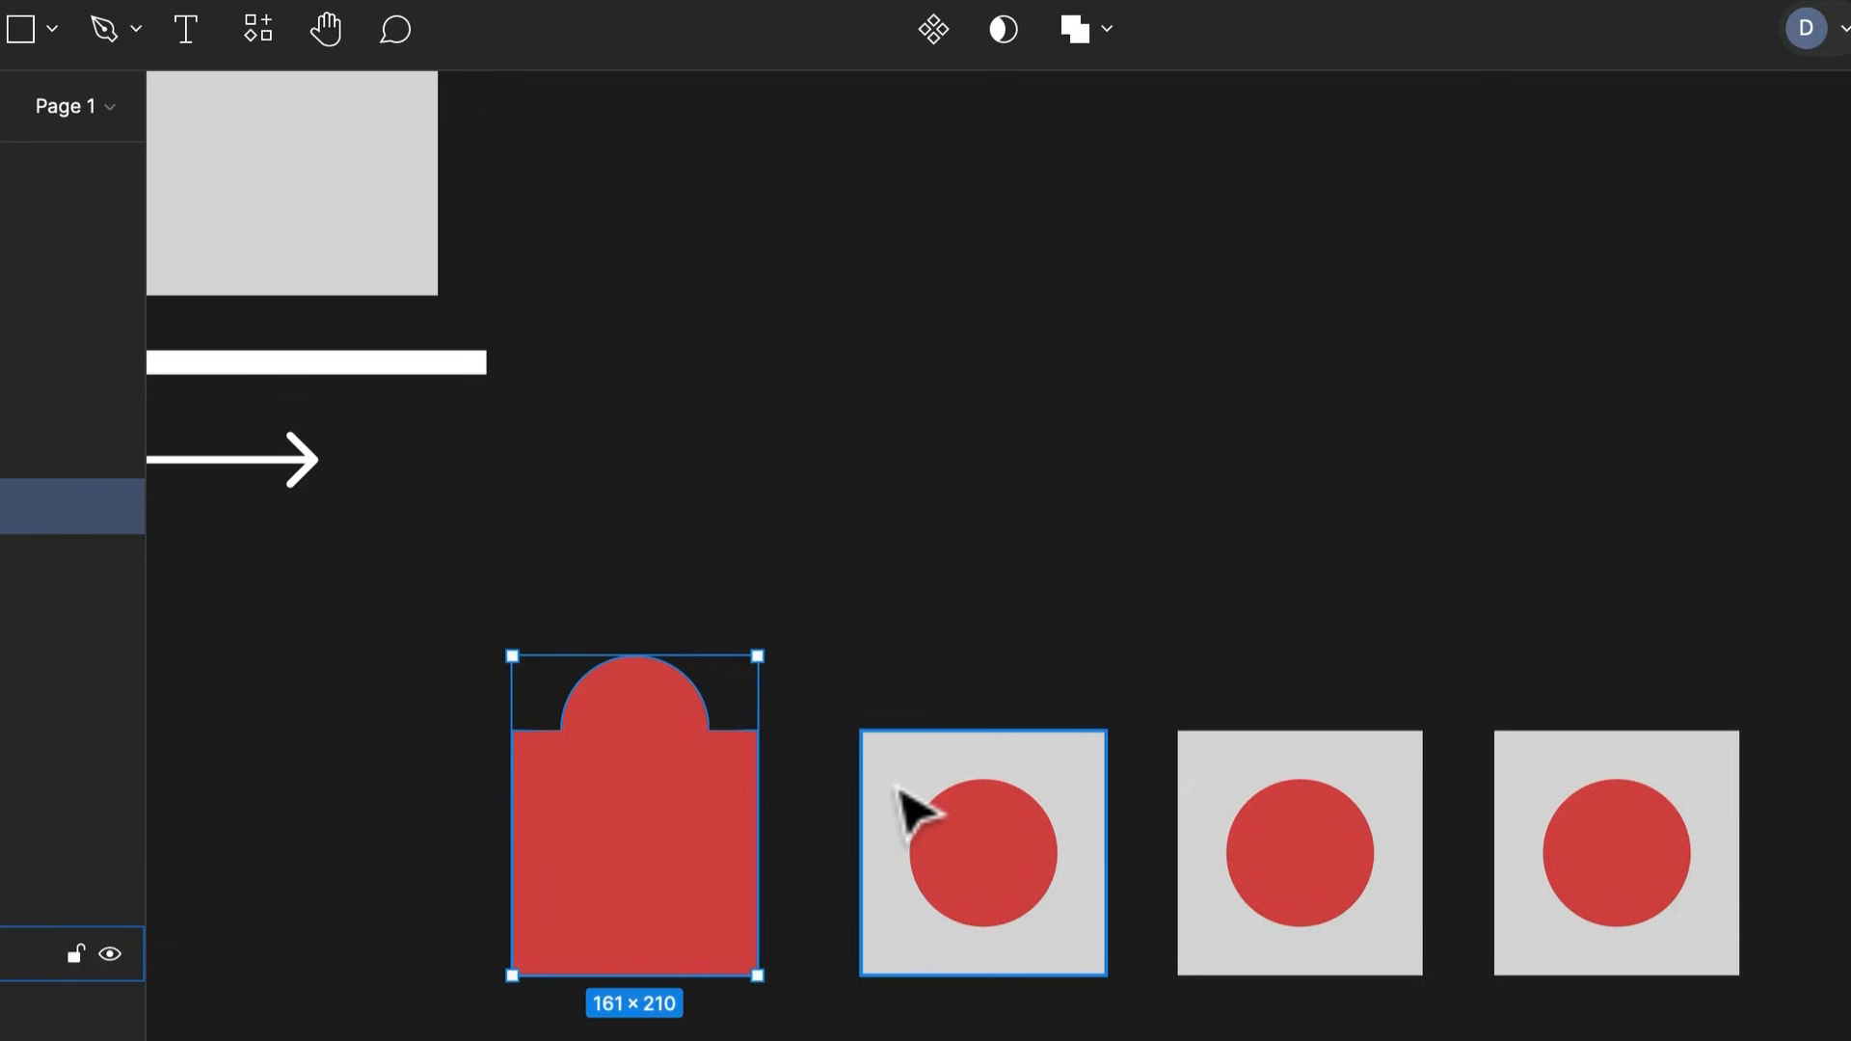
# Cut the second pair's circle out of its square with Subtract selection
pyautogui.scroll(-1, 901, 789)
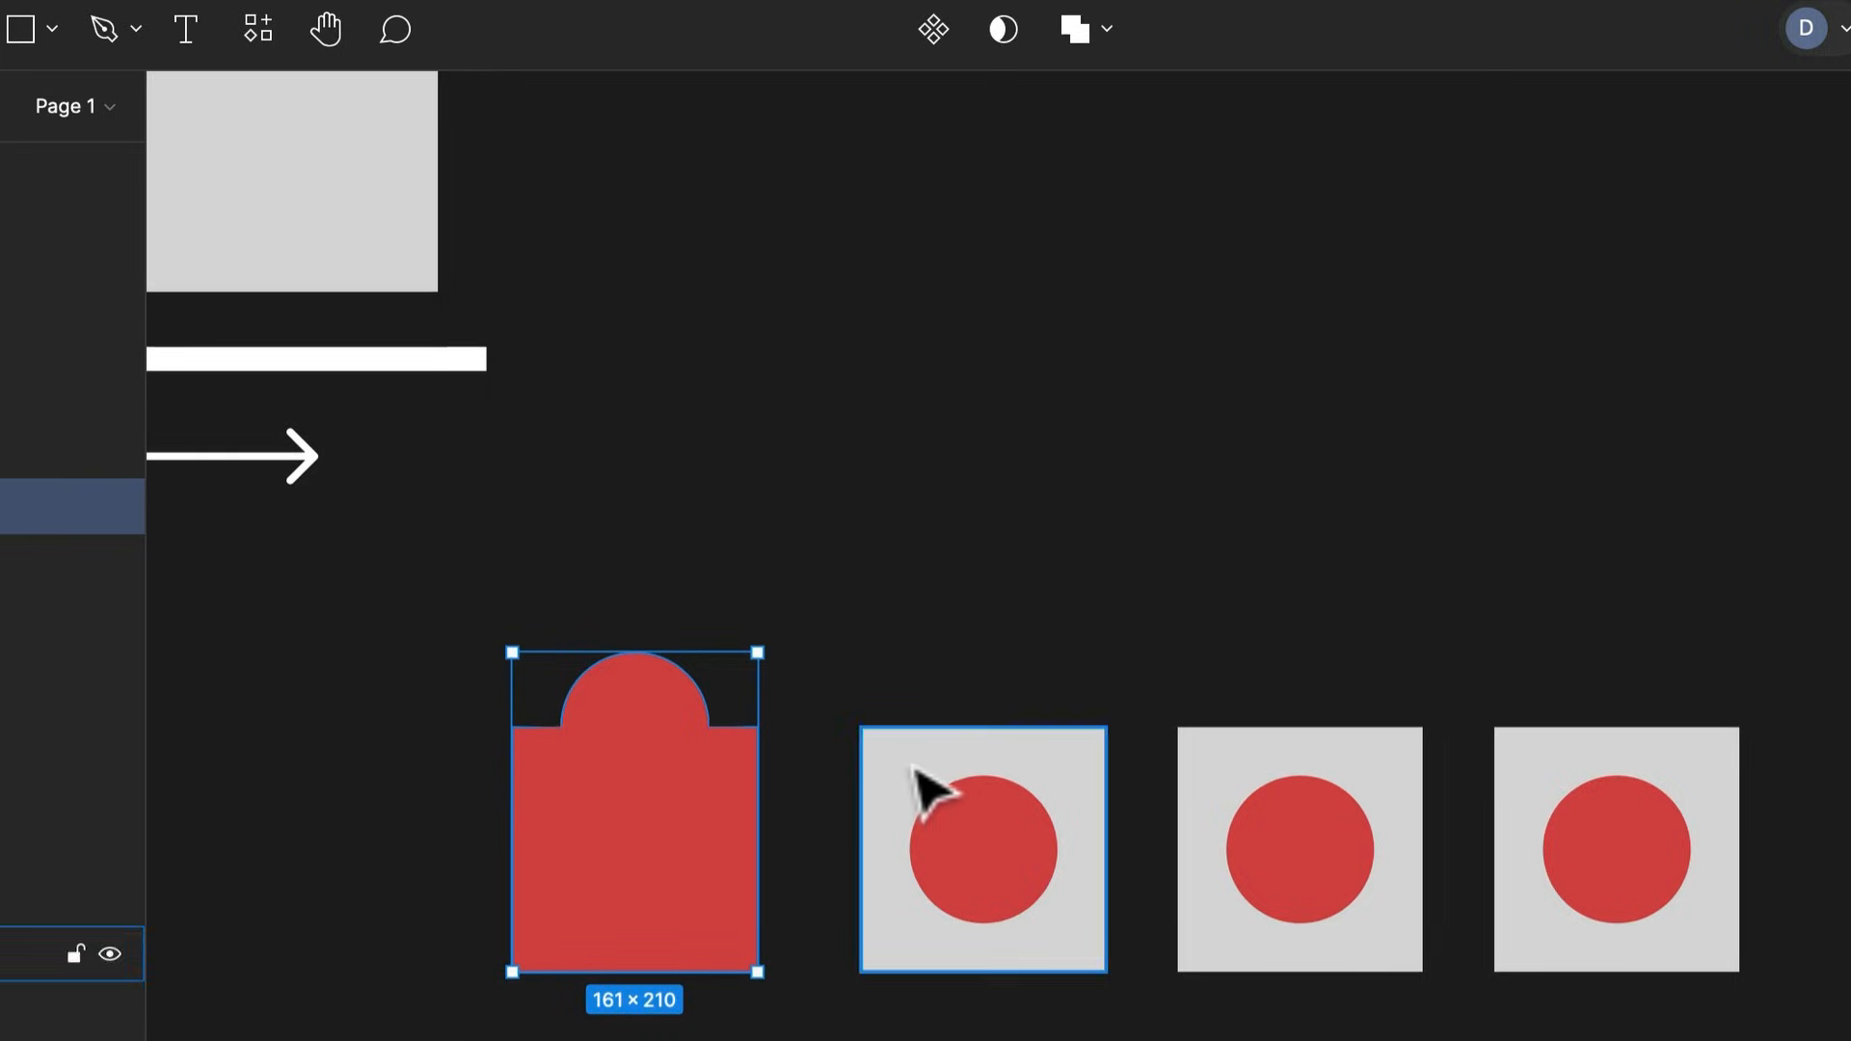
pyautogui.click(964, 867)
pyautogui.keyDown('shift'); pyautogui.click(1042, 942); pyautogui.keyUp('shift')
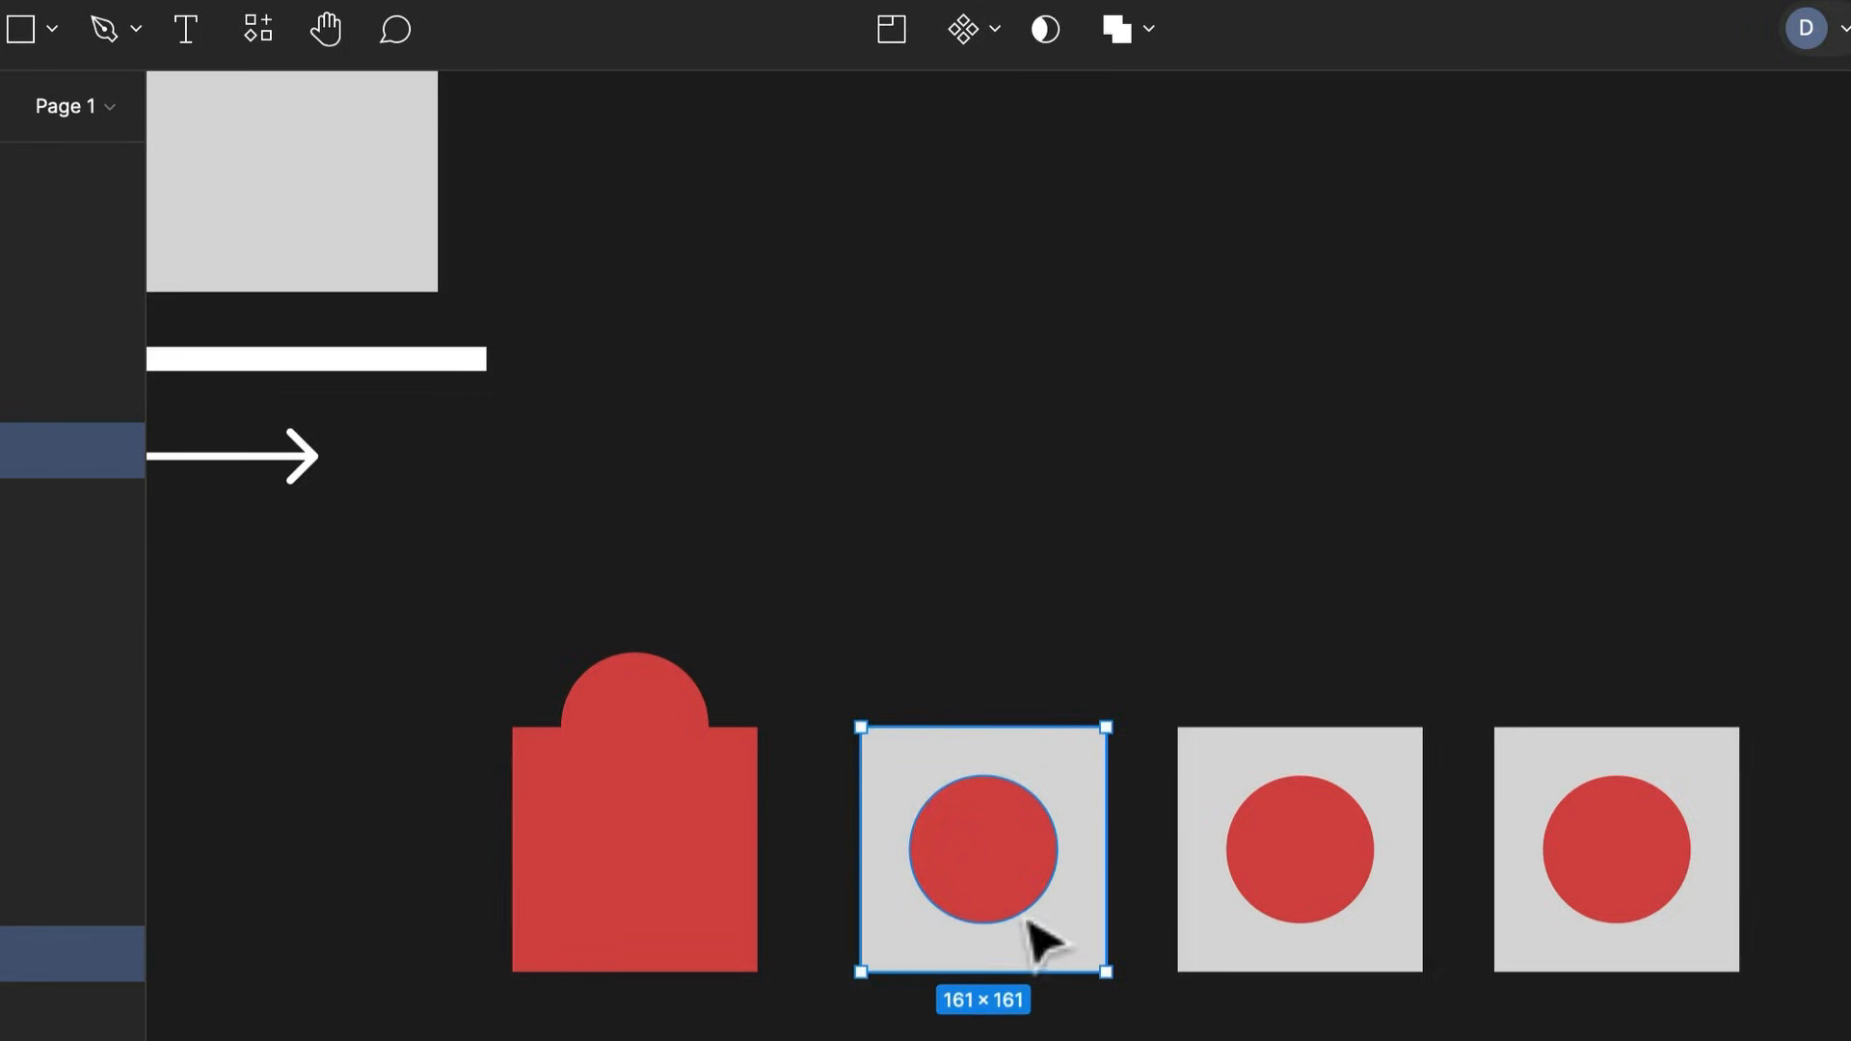
pyautogui.click(1146, 31)
pyautogui.click(1123, 159)
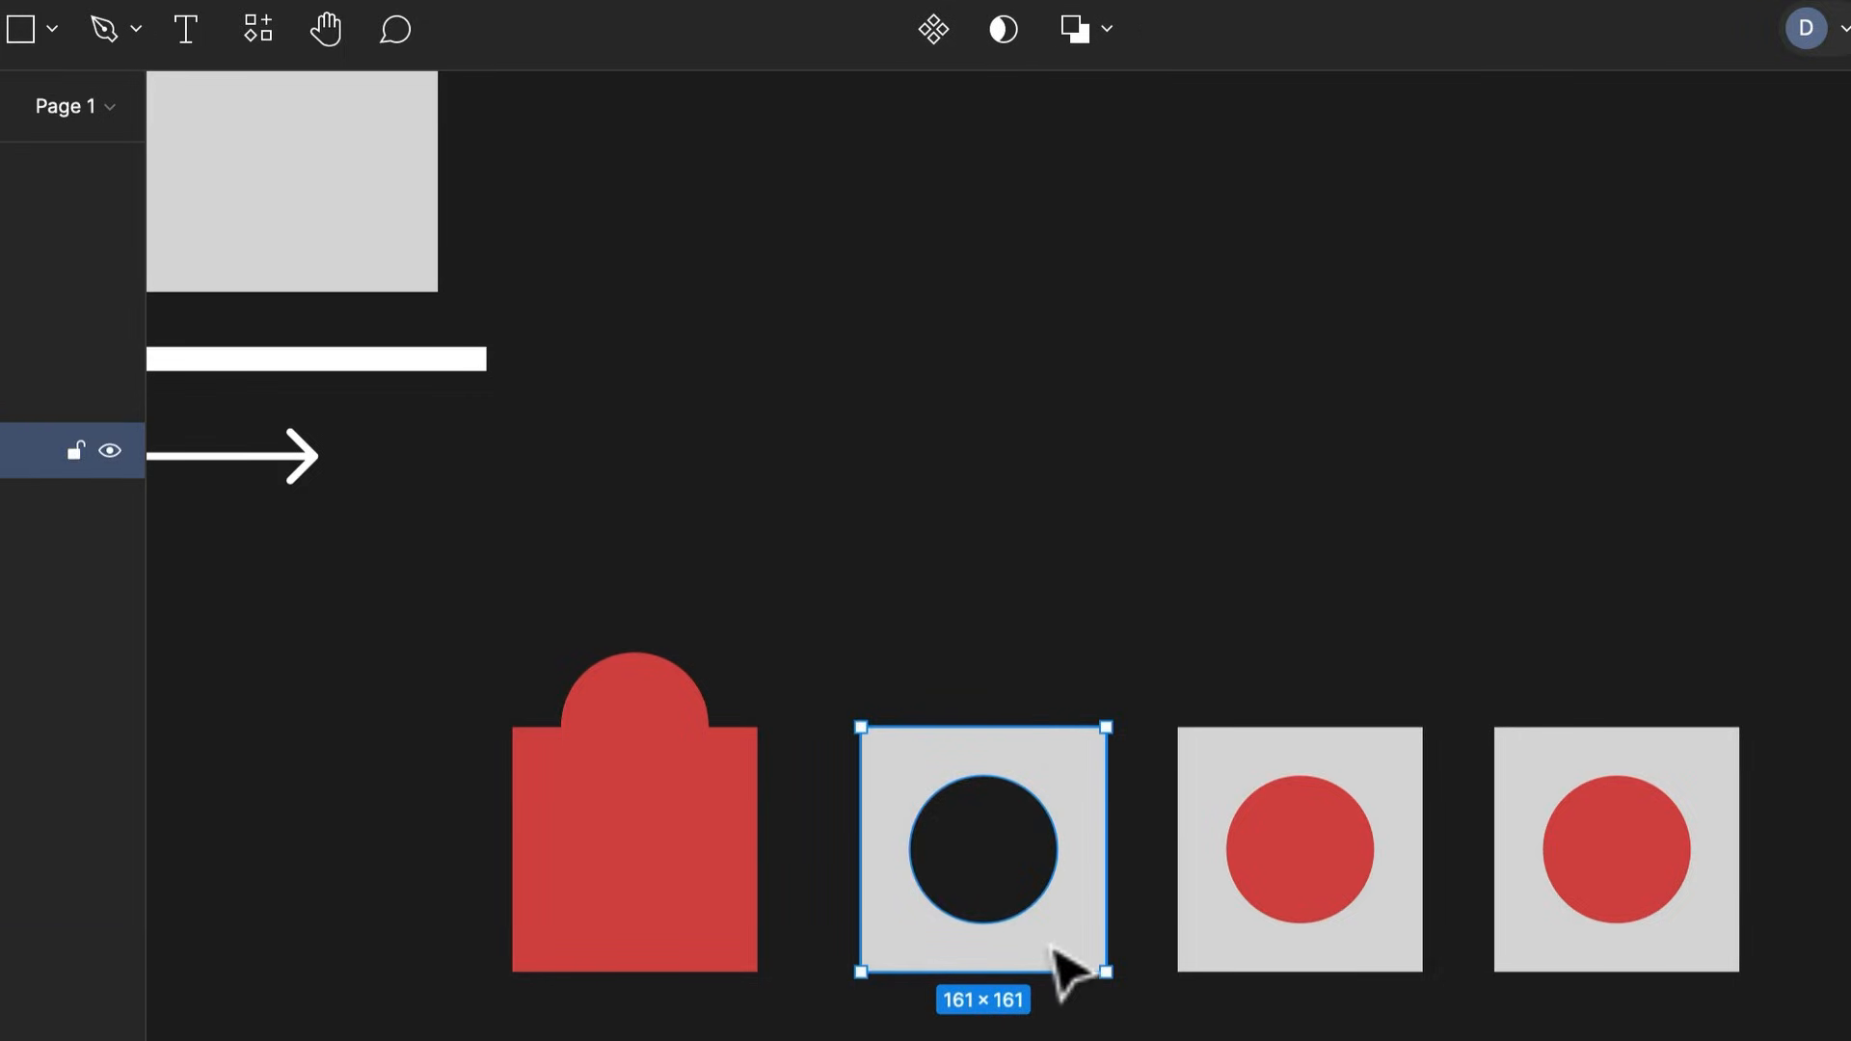
# Move the third pair's circle over its square's upper-right corner and combine them with Intersect selection
pyautogui.moveTo(1282, 627); pyautogui.dragTo(1430, 759)
pyautogui.click(1426, 611)
pyautogui.keyDown('shift'); pyautogui.click(1409, 815); pyautogui.keyUp('shift')
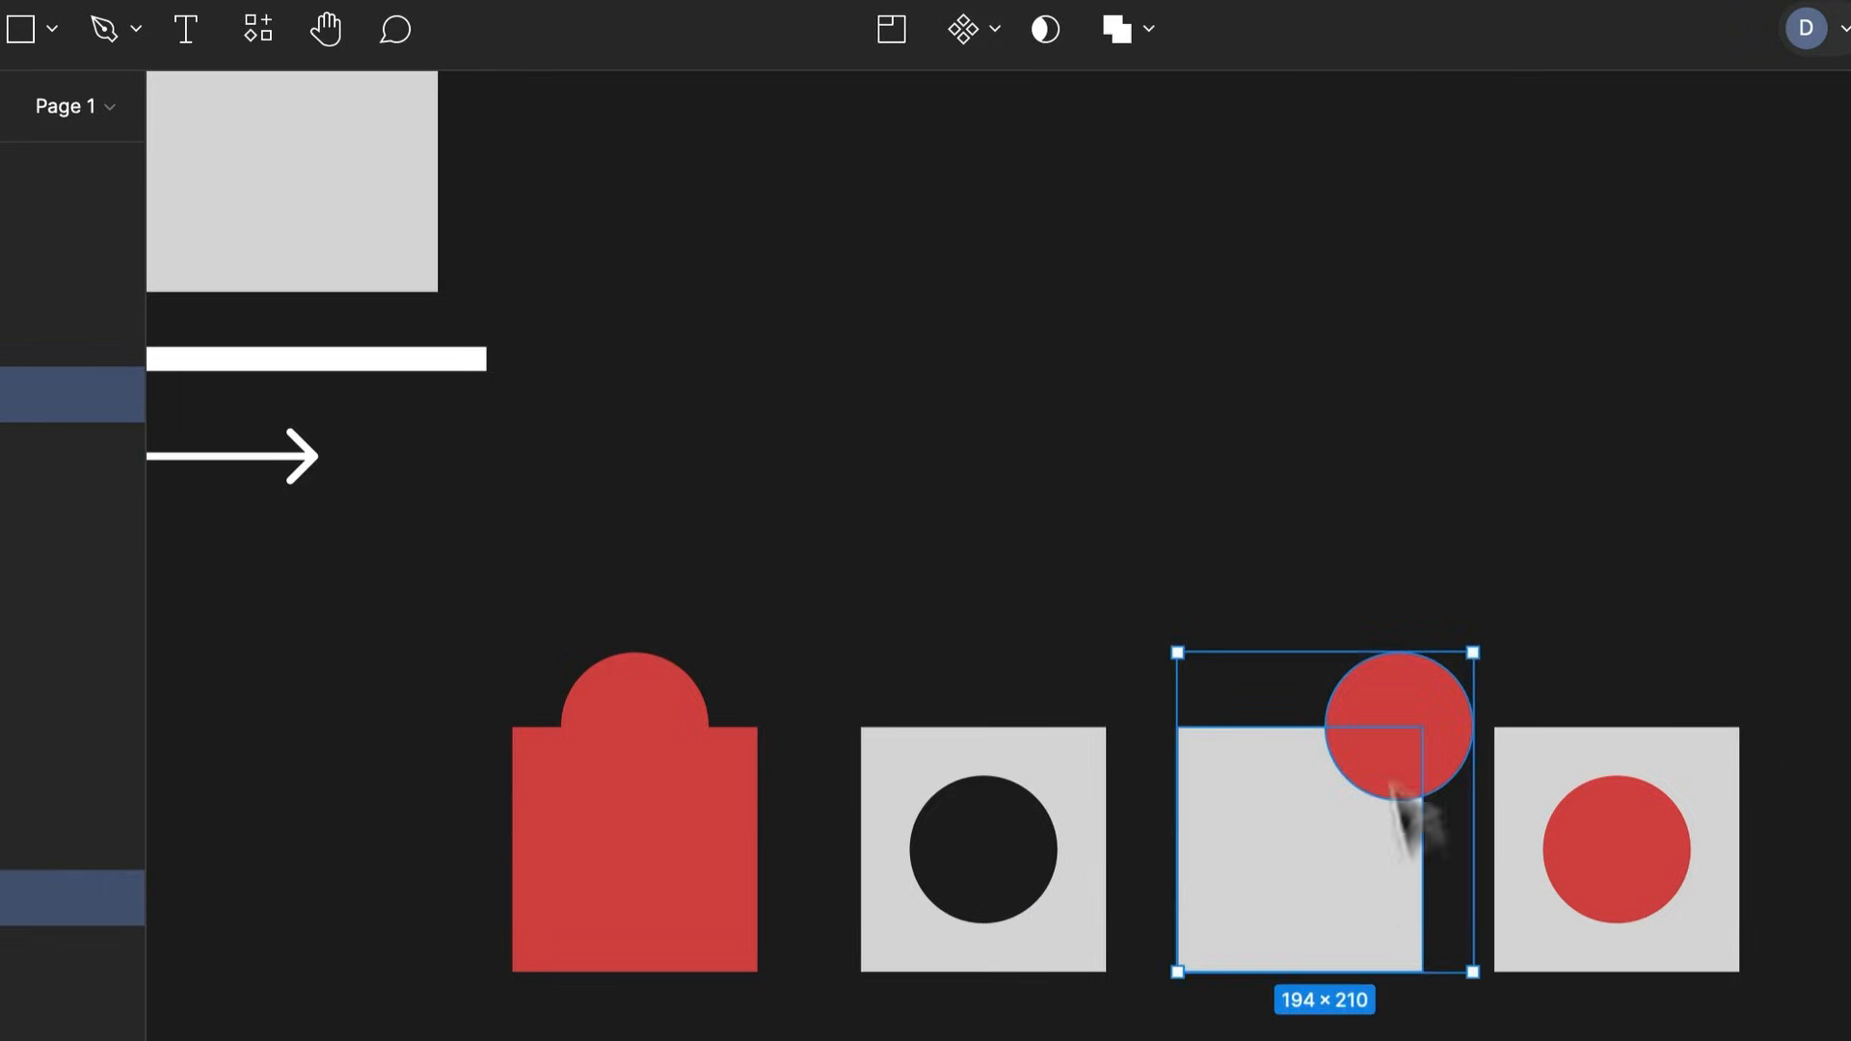
pyautogui.click(1150, 32)
pyautogui.click(1182, 196)
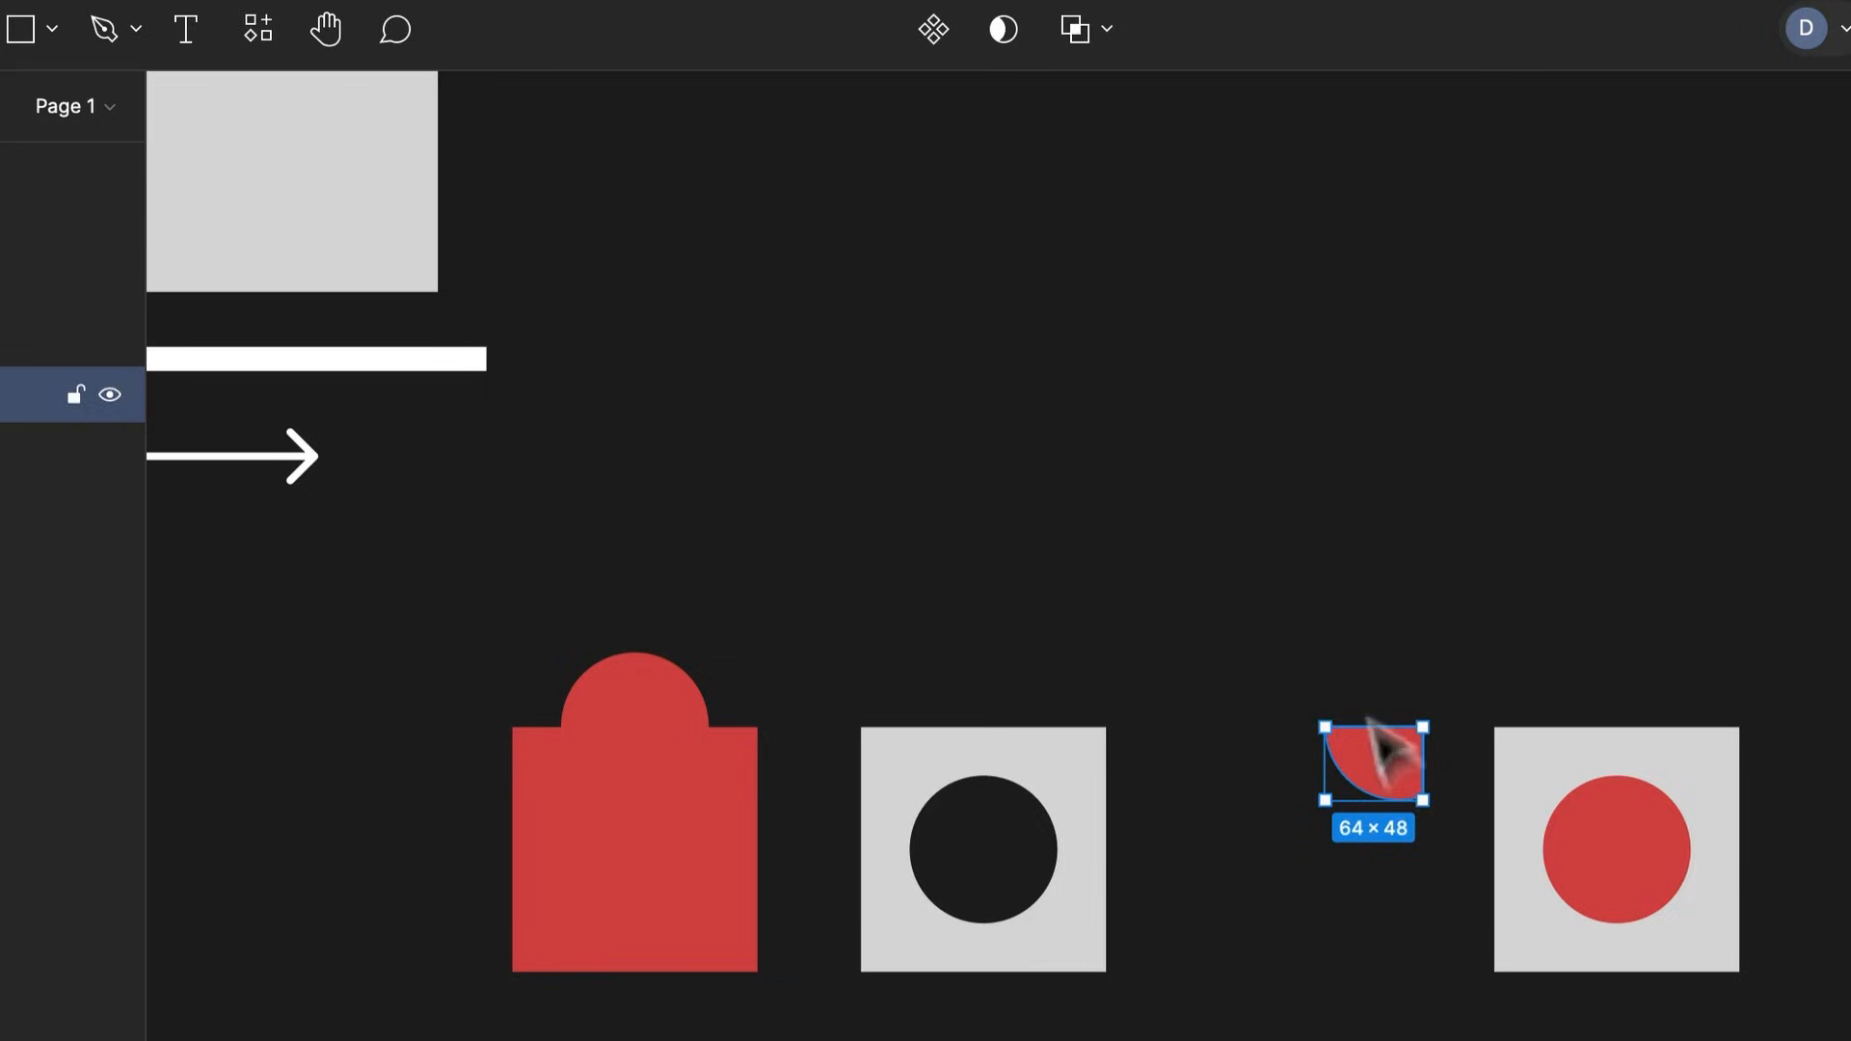
# Select the original circle and the original square inside the intersected shape to examine their outlines
pyautogui.click(1331, 606)
pyautogui.click(1390, 780)
pyautogui.doubleClick(1409, 748)
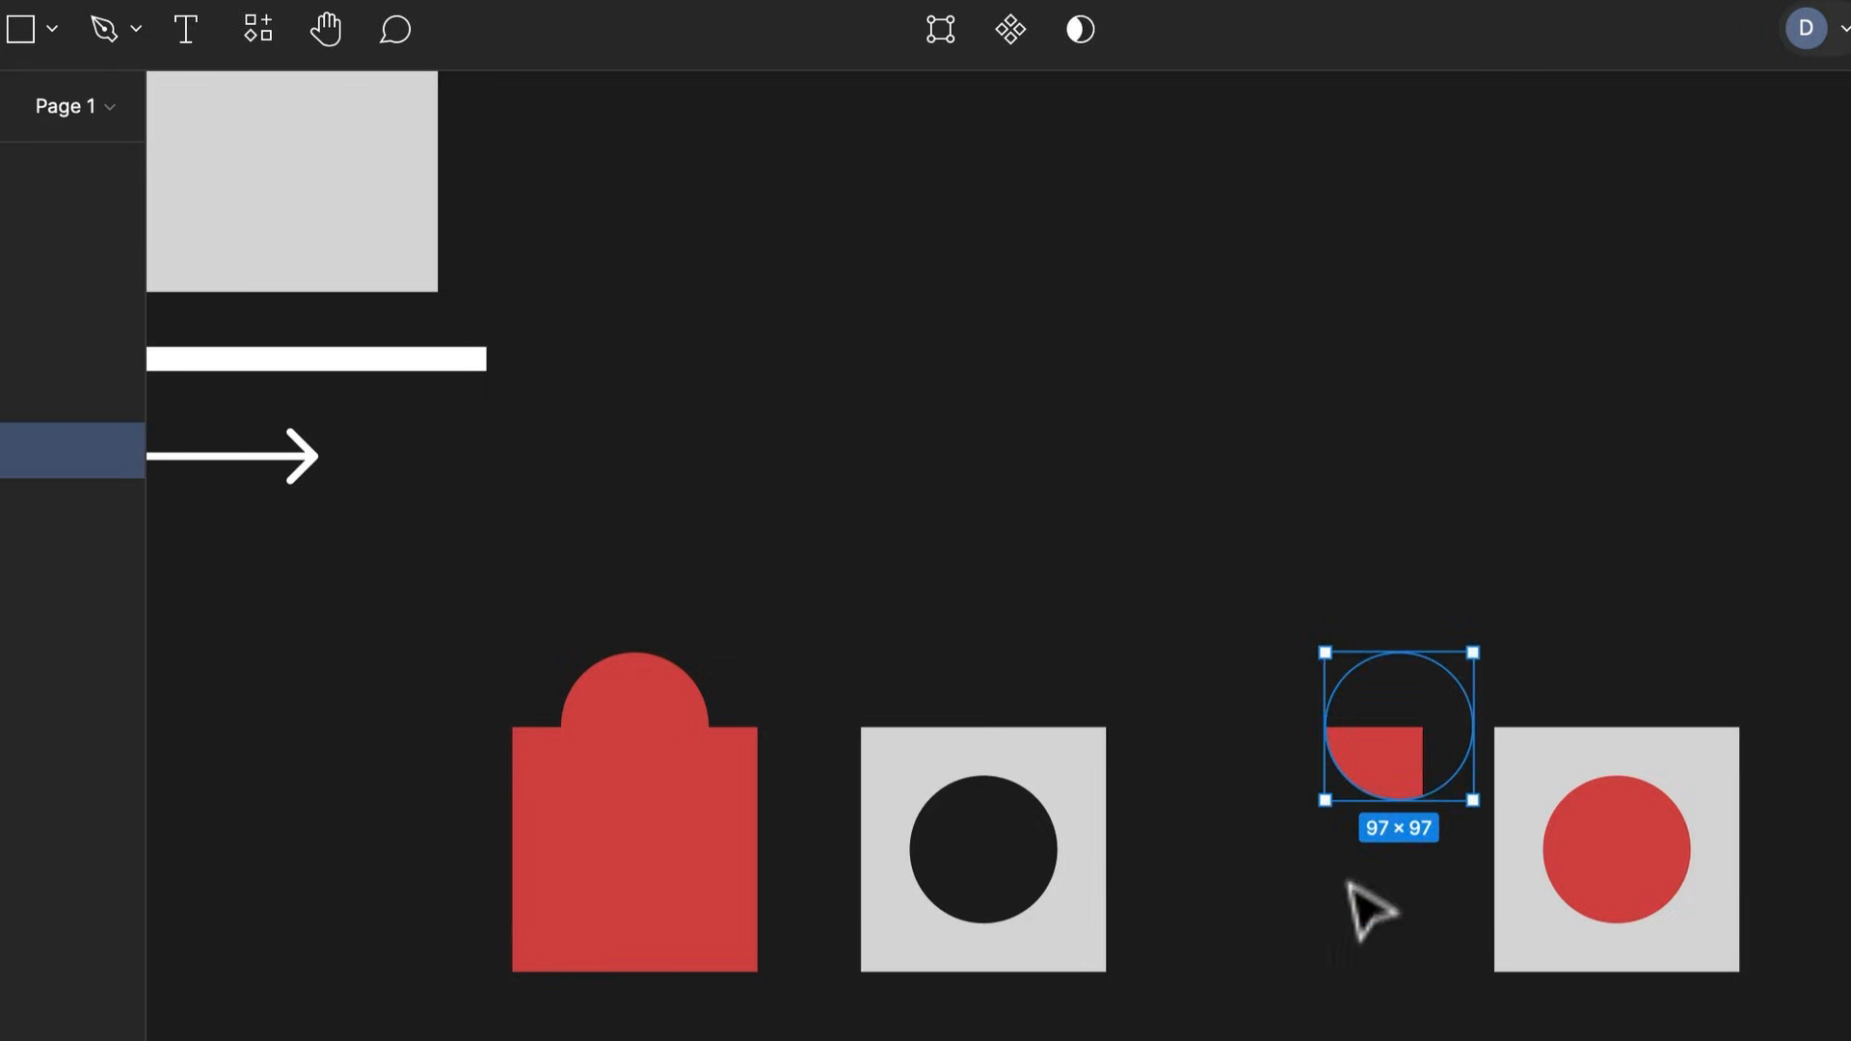
pyautogui.click(12, 506)
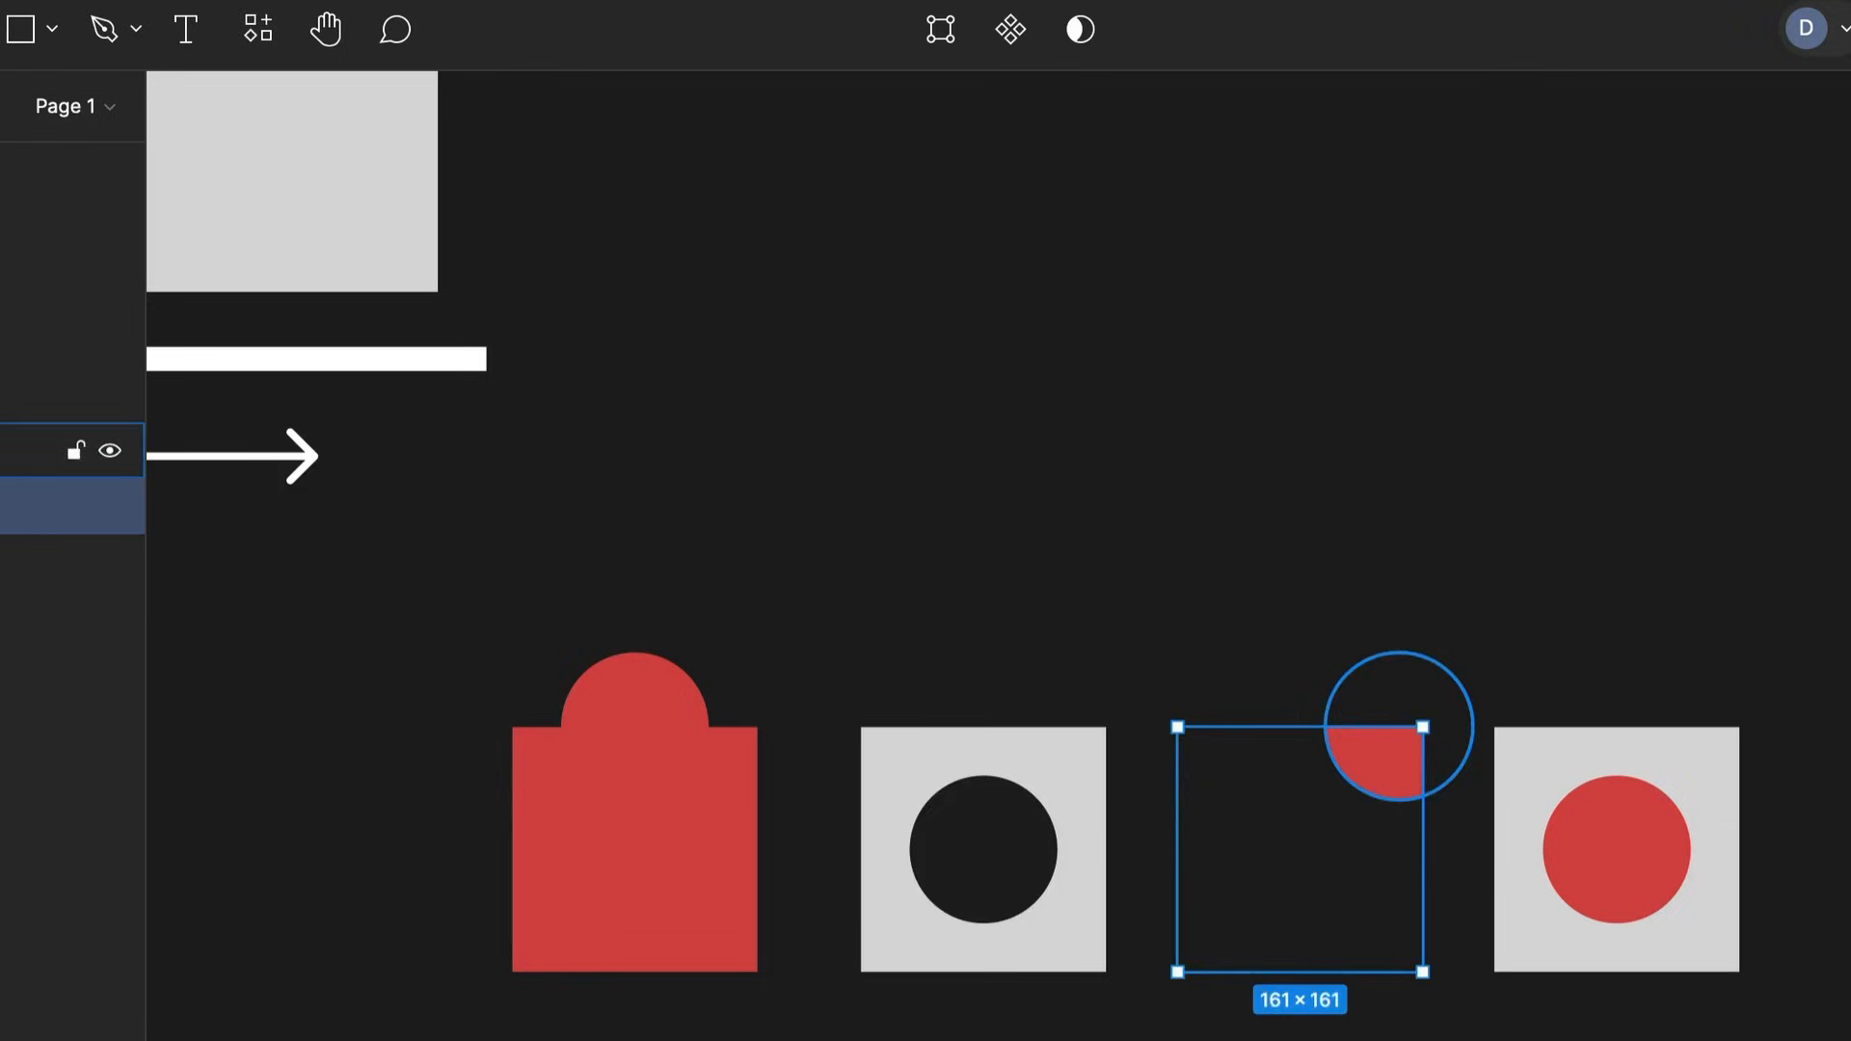
# Move the fourth pair's circle over its square's upper-right corner and combine the two shapes with Exclude selection
pyautogui.click(12, 451)
pyautogui.moveTo(1620, 665); pyautogui.dragTo(1658, 876)
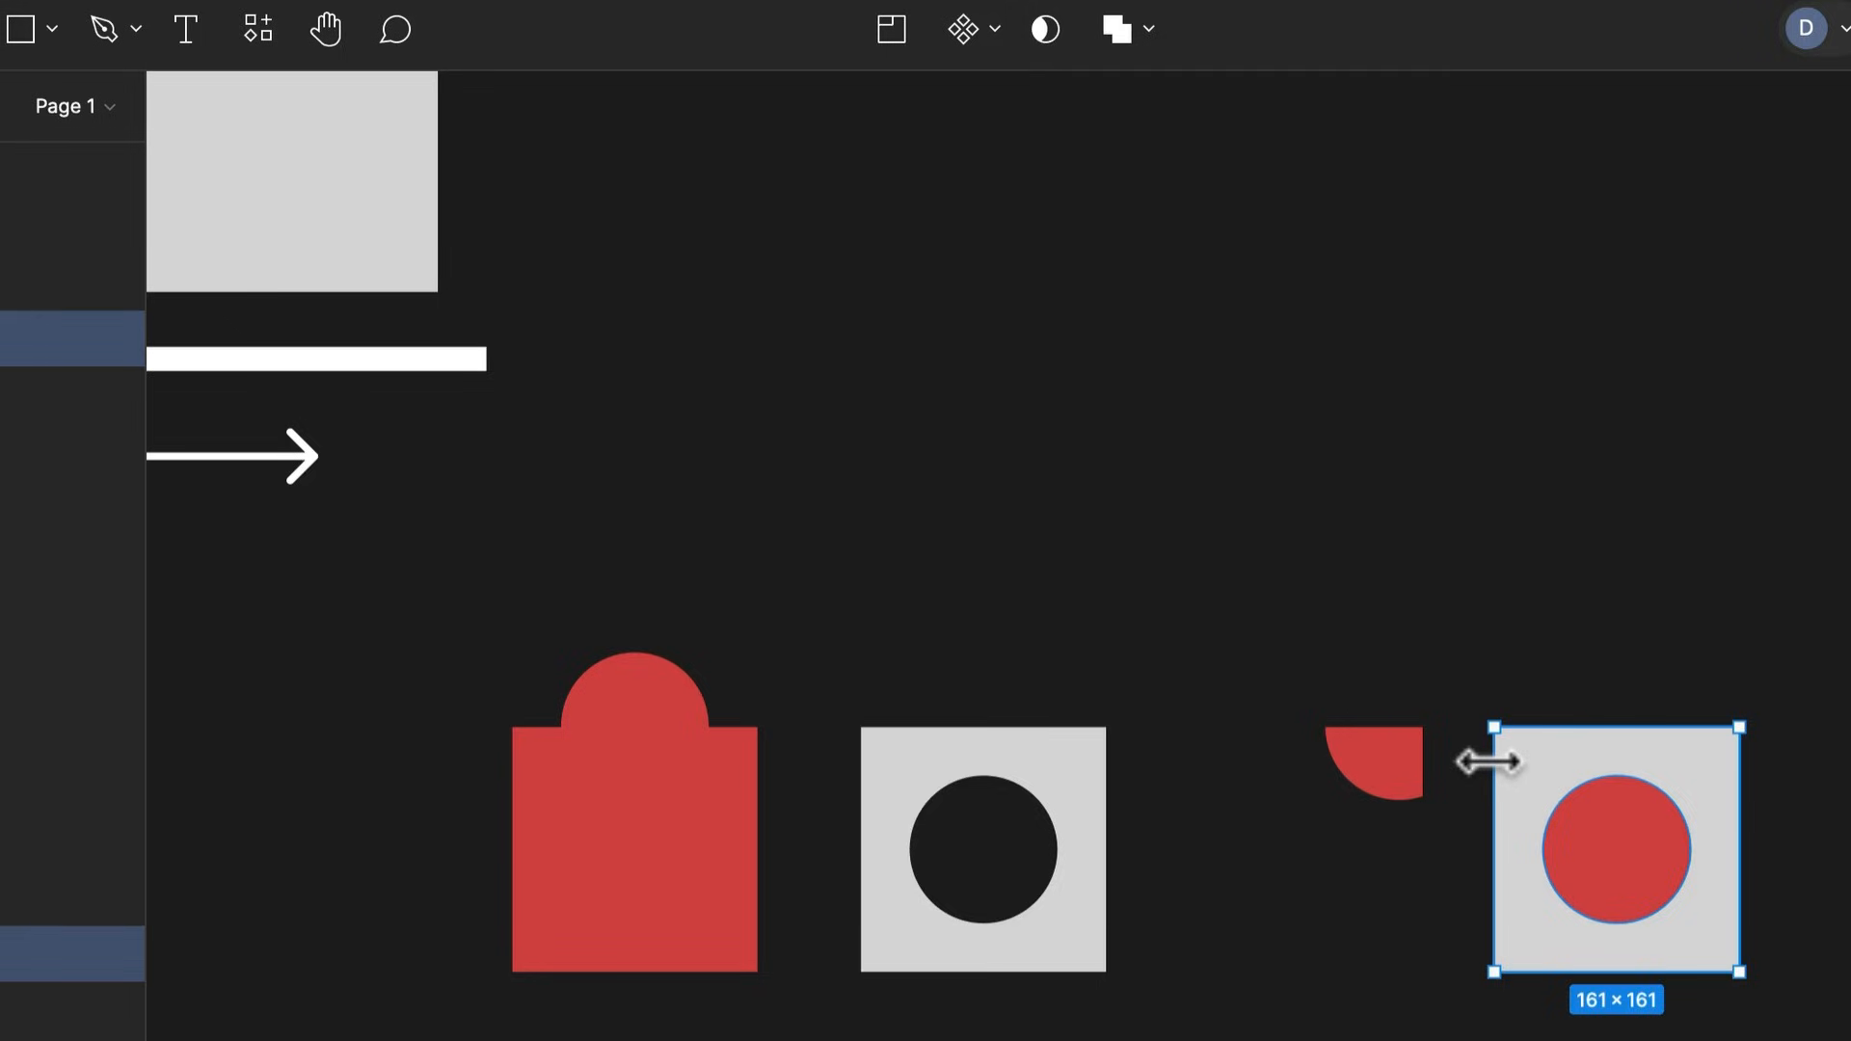
pyautogui.click(1521, 620)
pyautogui.click(1636, 866)
pyautogui.moveTo(1649, 885); pyautogui.dragTo(1769, 767)
pyautogui.moveTo(1607, 513); pyautogui.dragTo(1832, 889)
pyautogui.click(1150, 29)
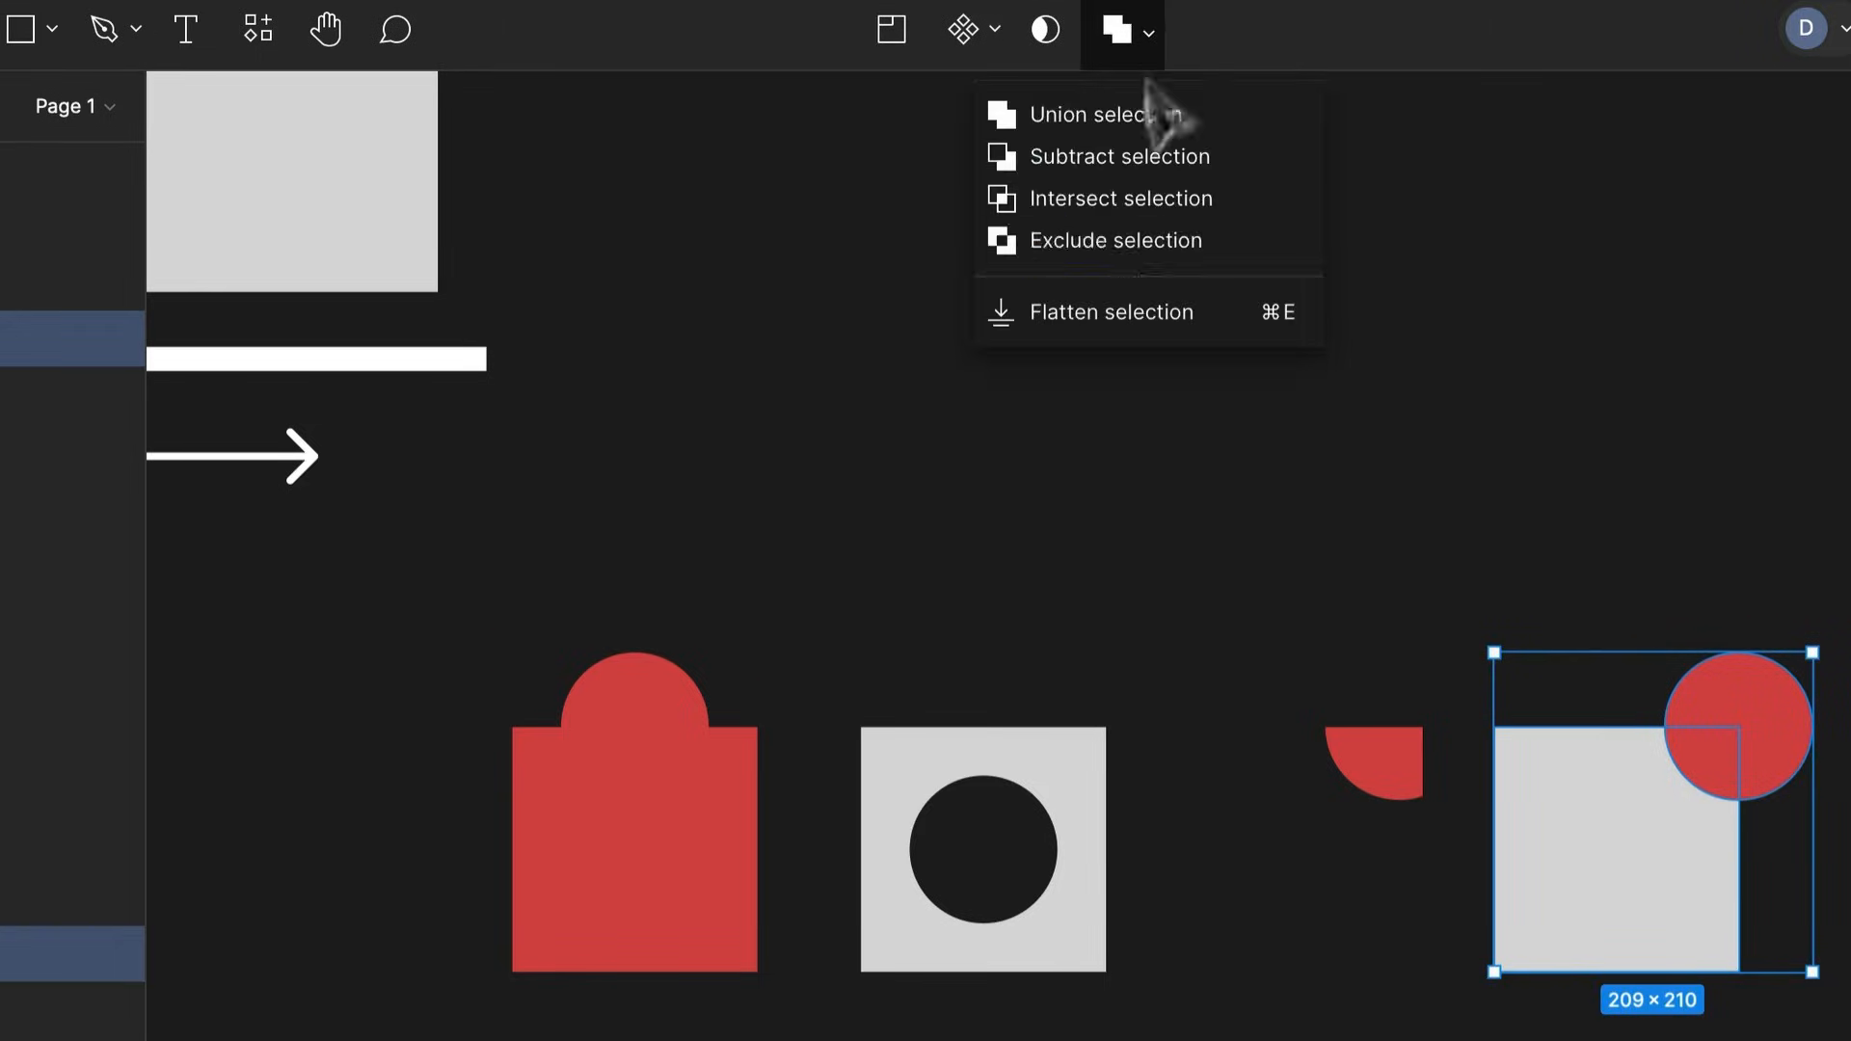
pyautogui.click(1133, 239)
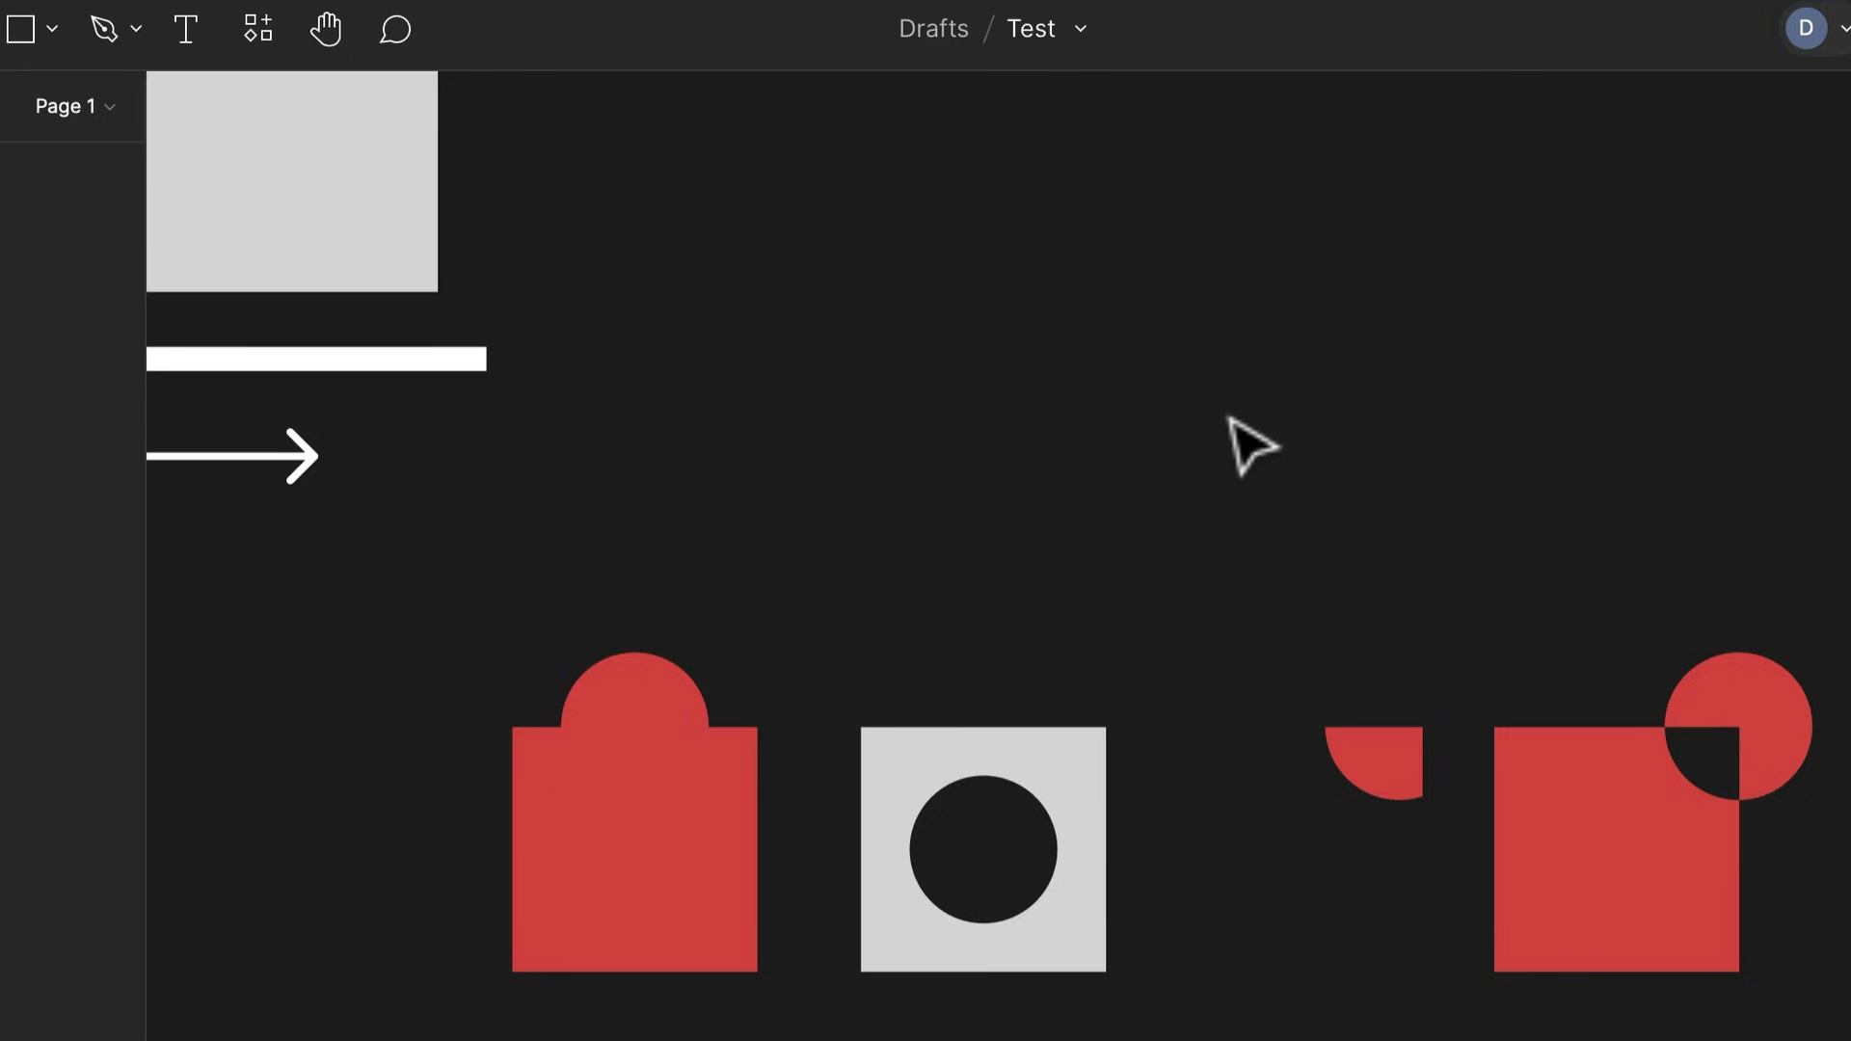
pyautogui.scroll(-3, 1227, 420)
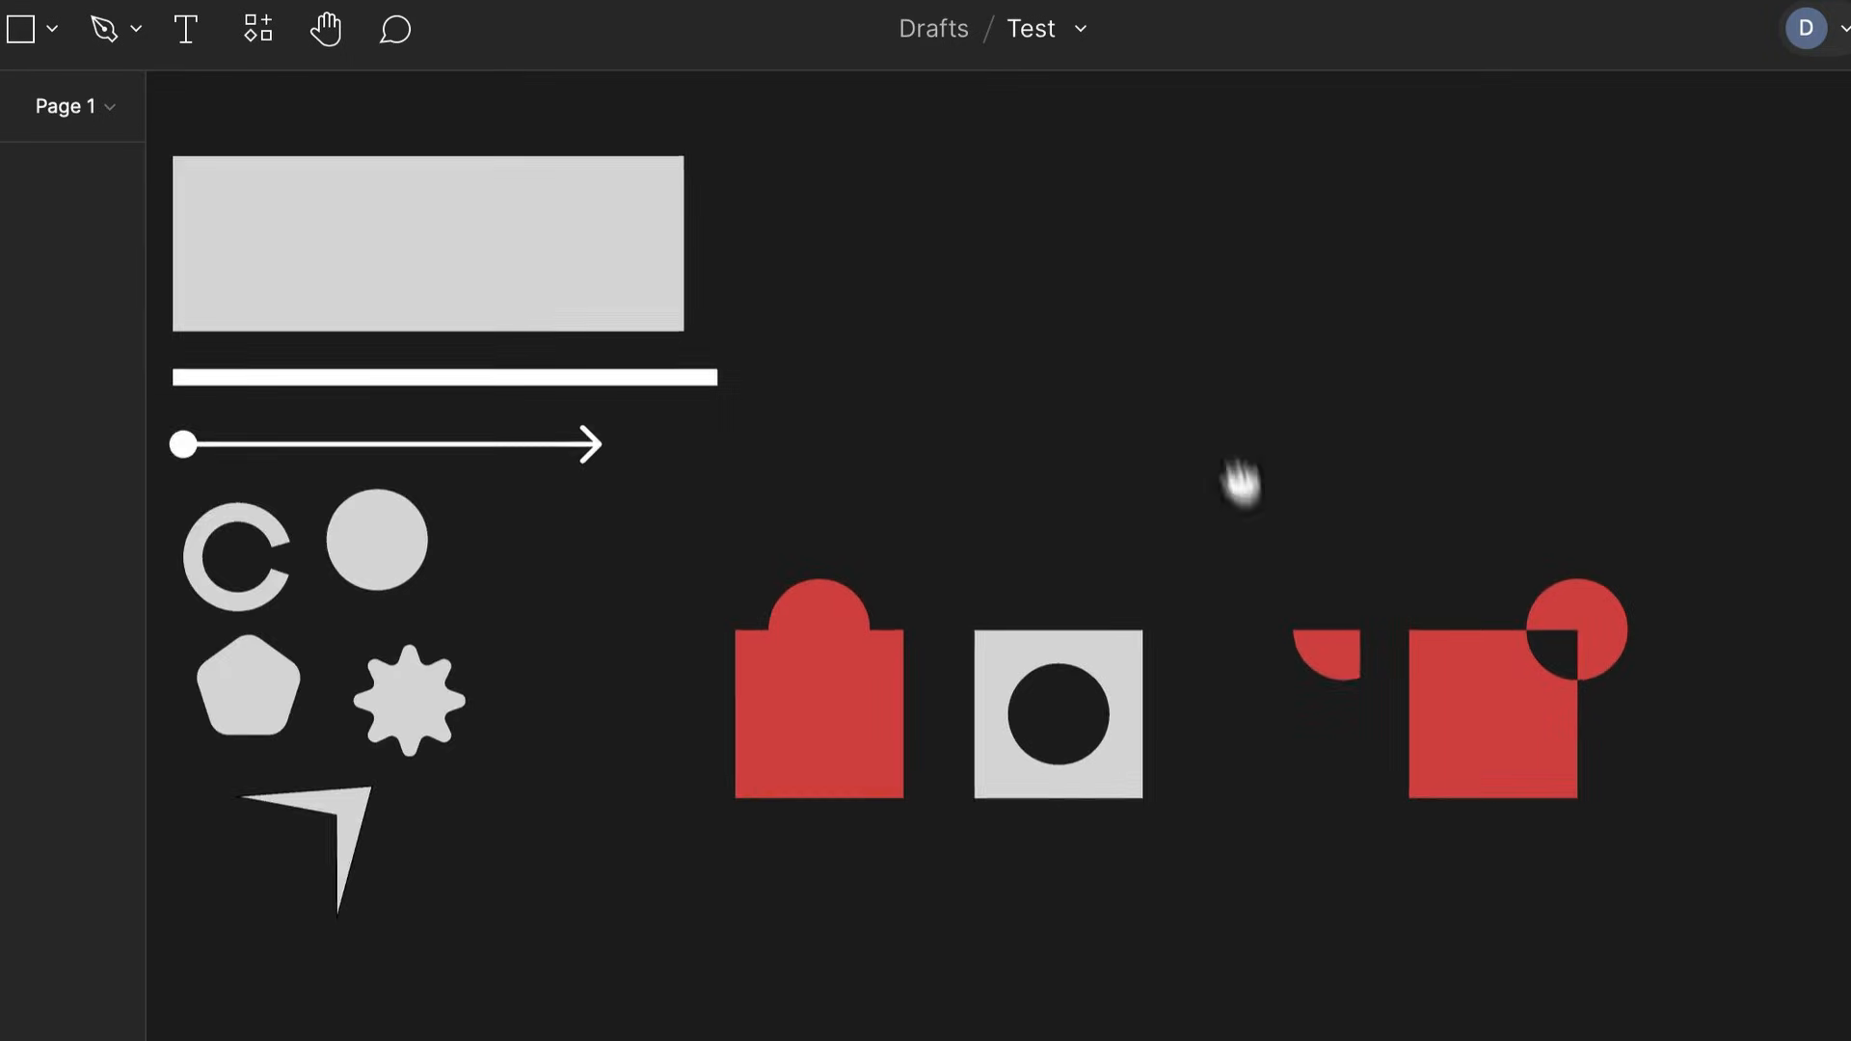
pyautogui.moveTo(1240, 482); pyautogui.dragTo(1350, 624)
pyautogui.scroll(-3, 1351, 623)
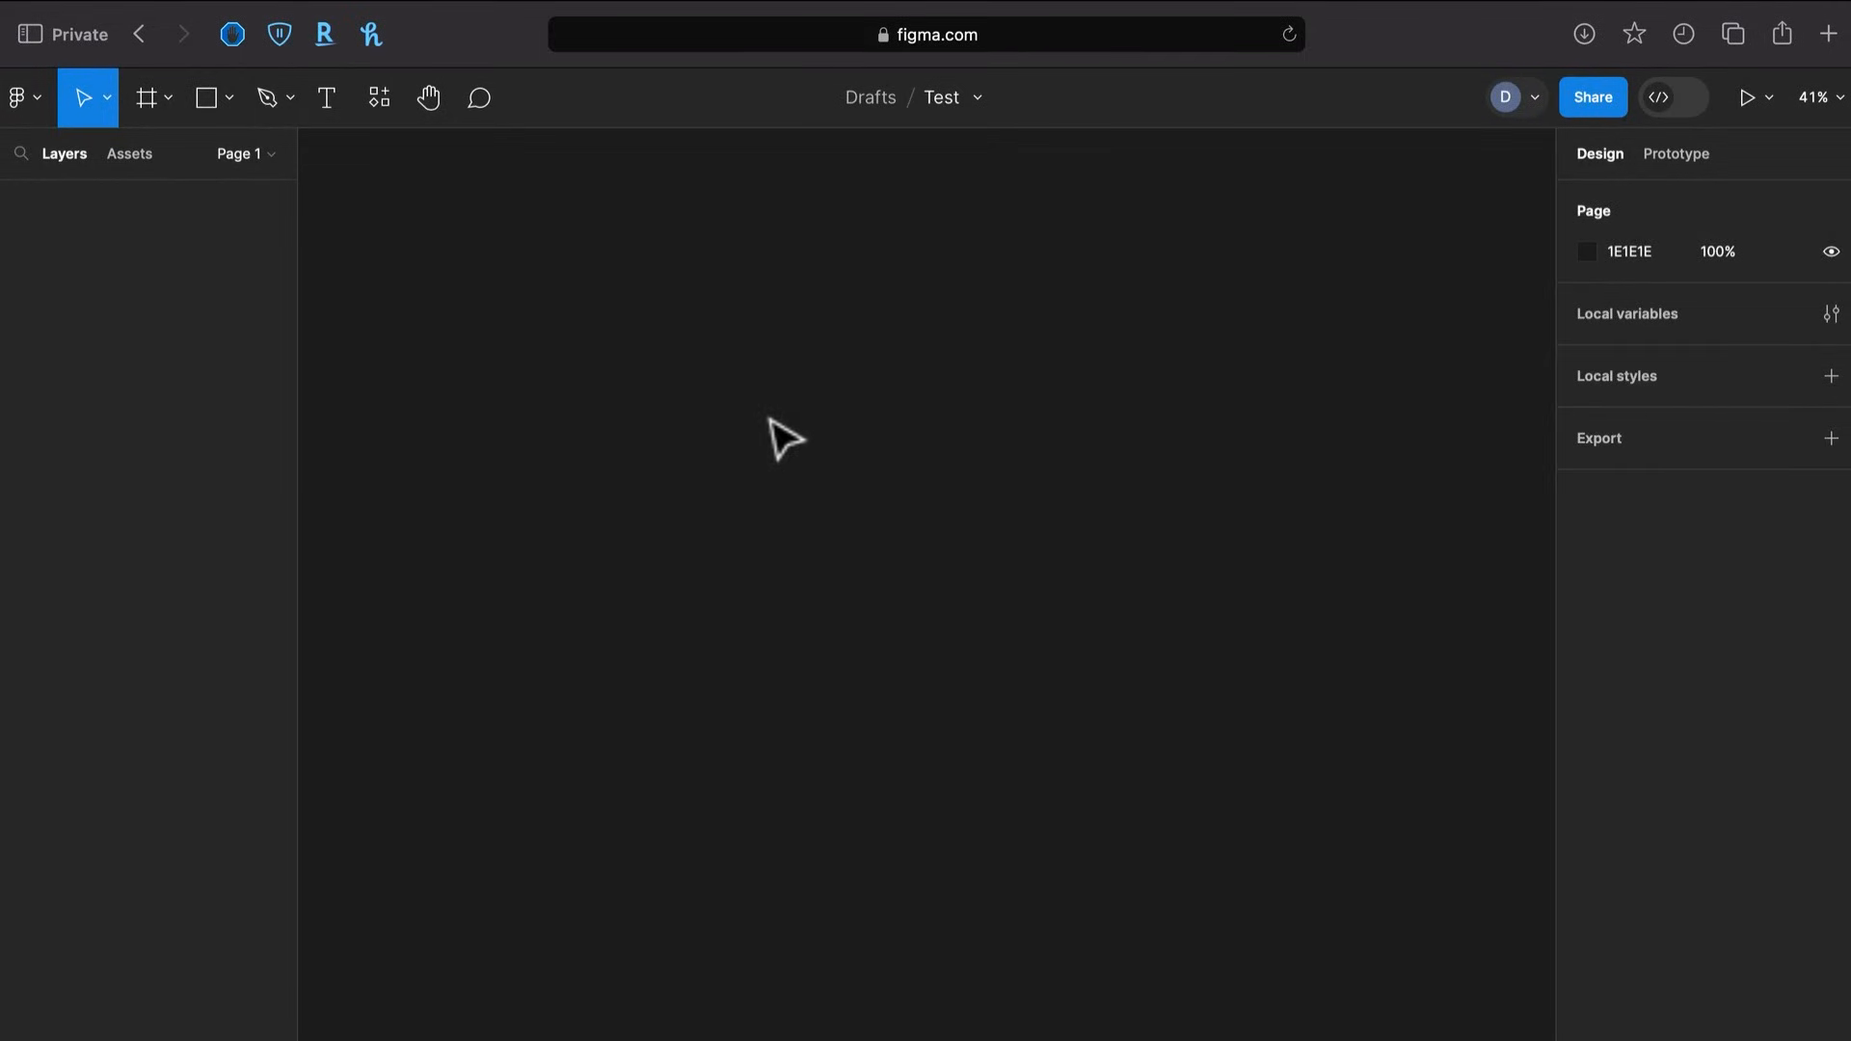
# Draw a new square frame of about 616 × 616 on the empty canvas
pyautogui.press('f')
pyautogui.moveTo(647, 290); pyautogui.dragTo(970, 611)
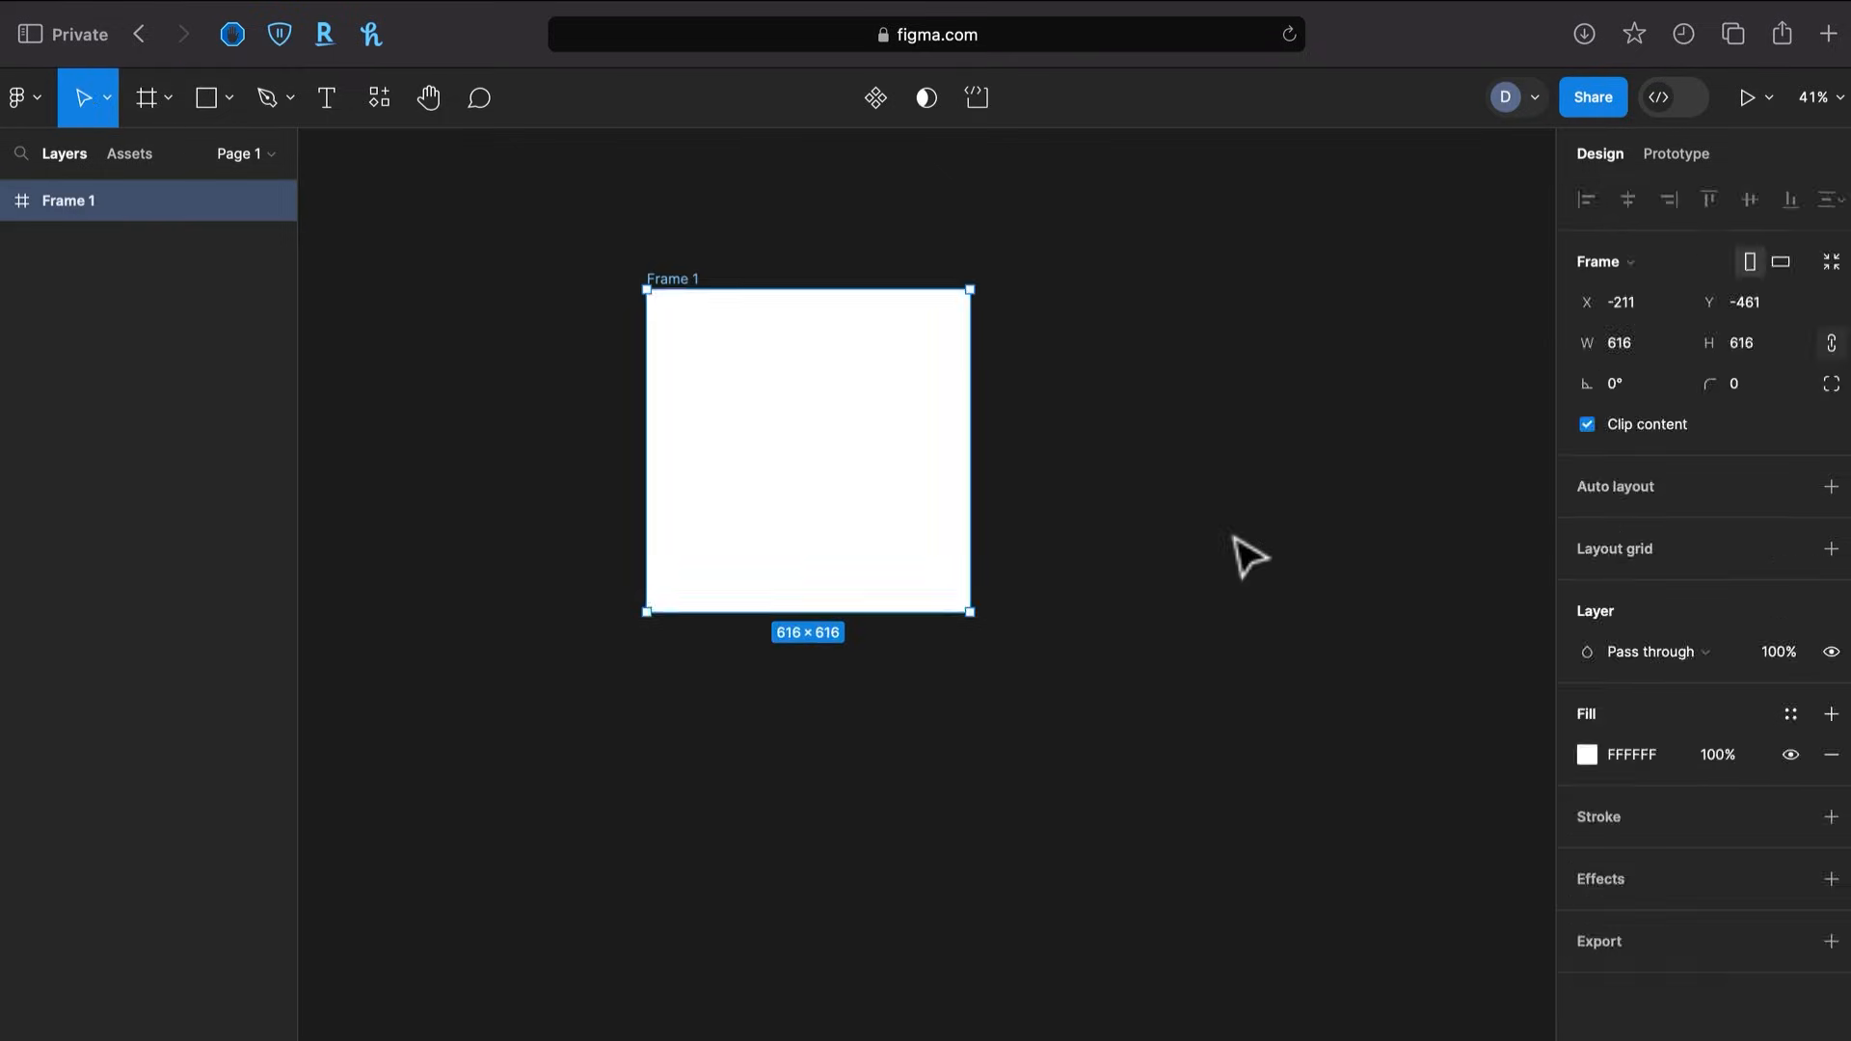
pyautogui.press('Escape')
pyautogui.click(925, 537)
pyautogui.click(1210, 539)
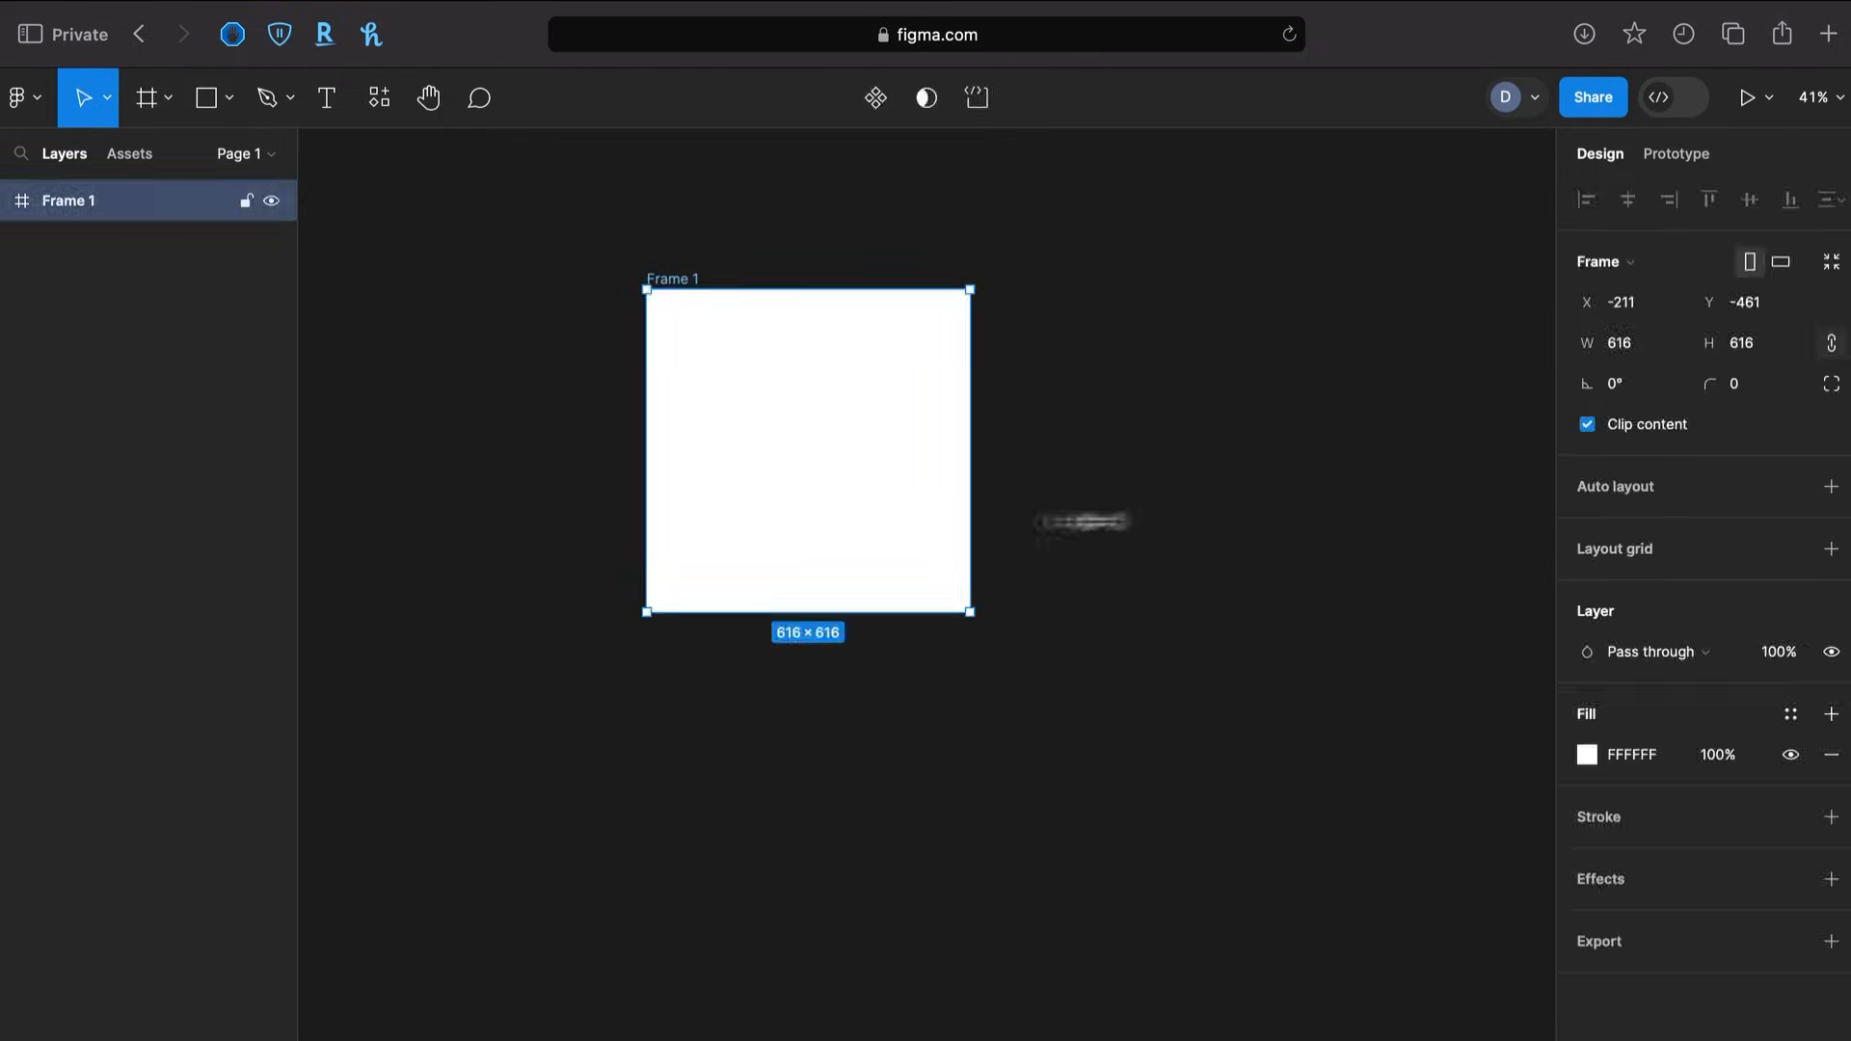
# Search the quick actions for "uns" and run the Unsplash plugin
pyautogui.press('super+slash')
pyautogui.write('uns')
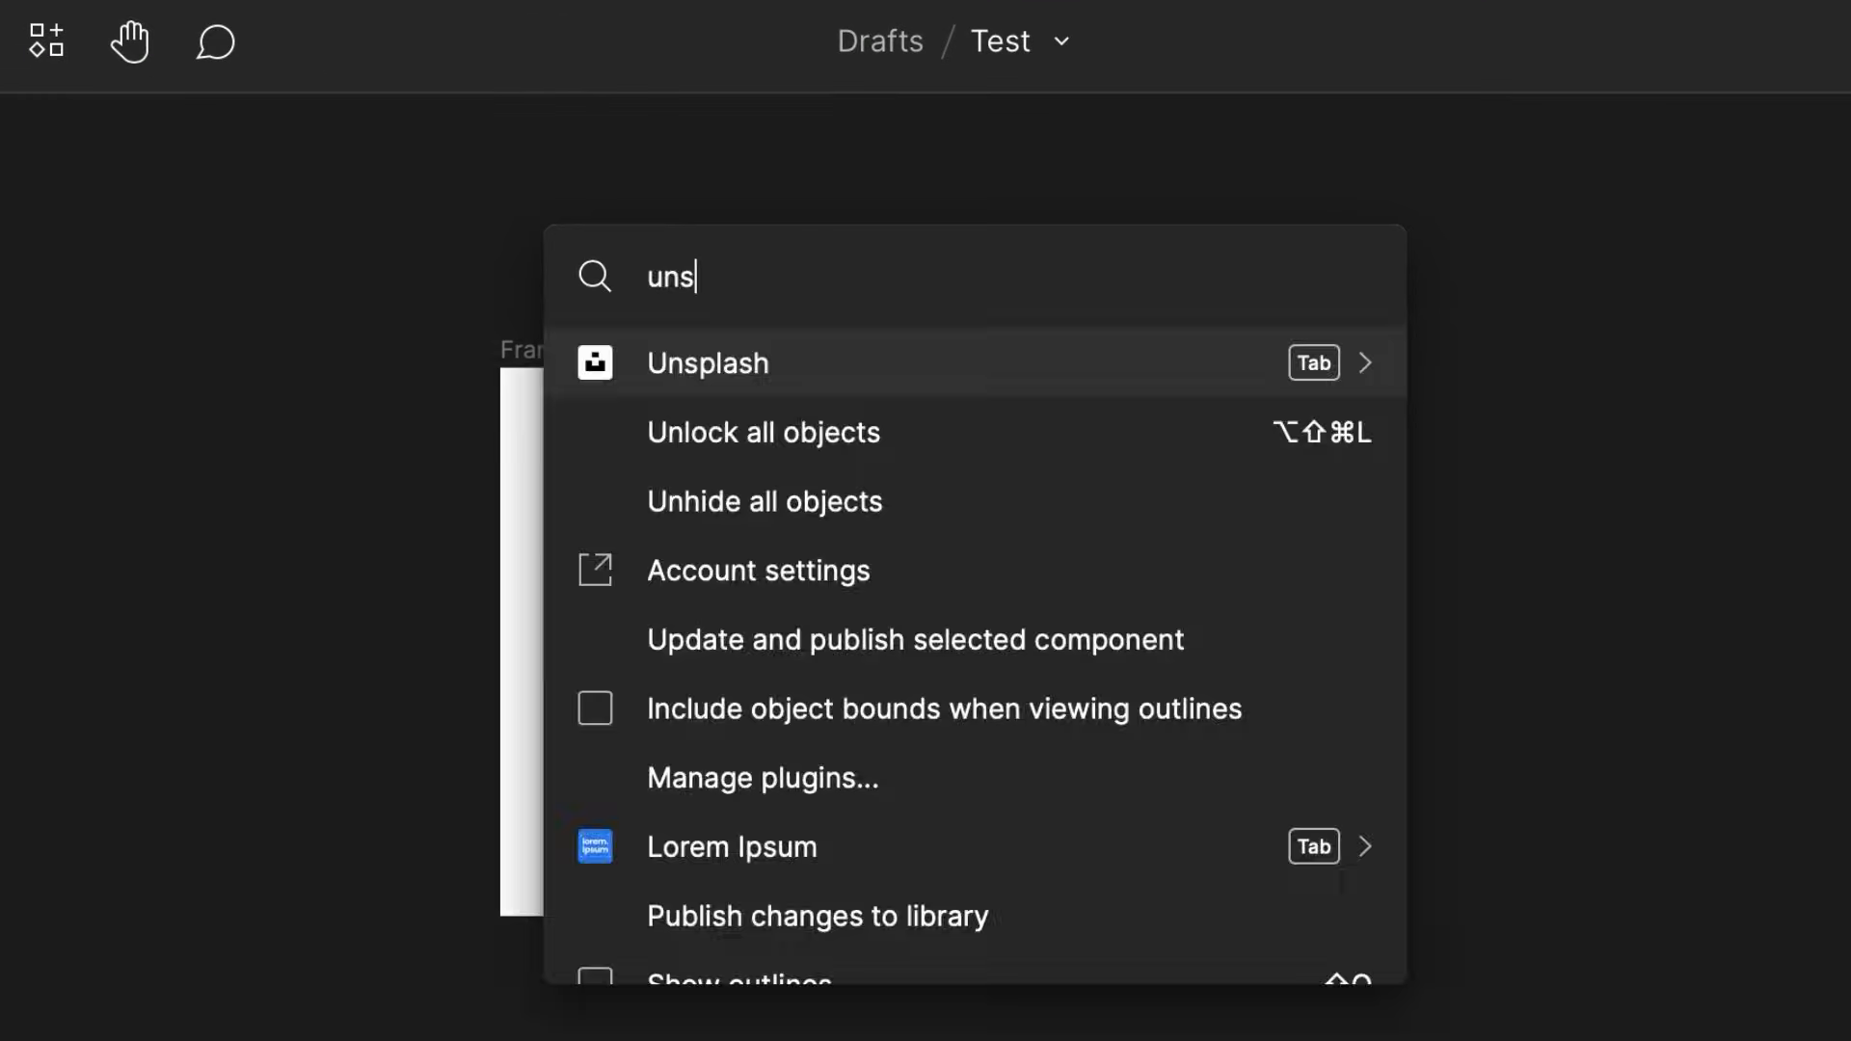
pyautogui.press('Escape')
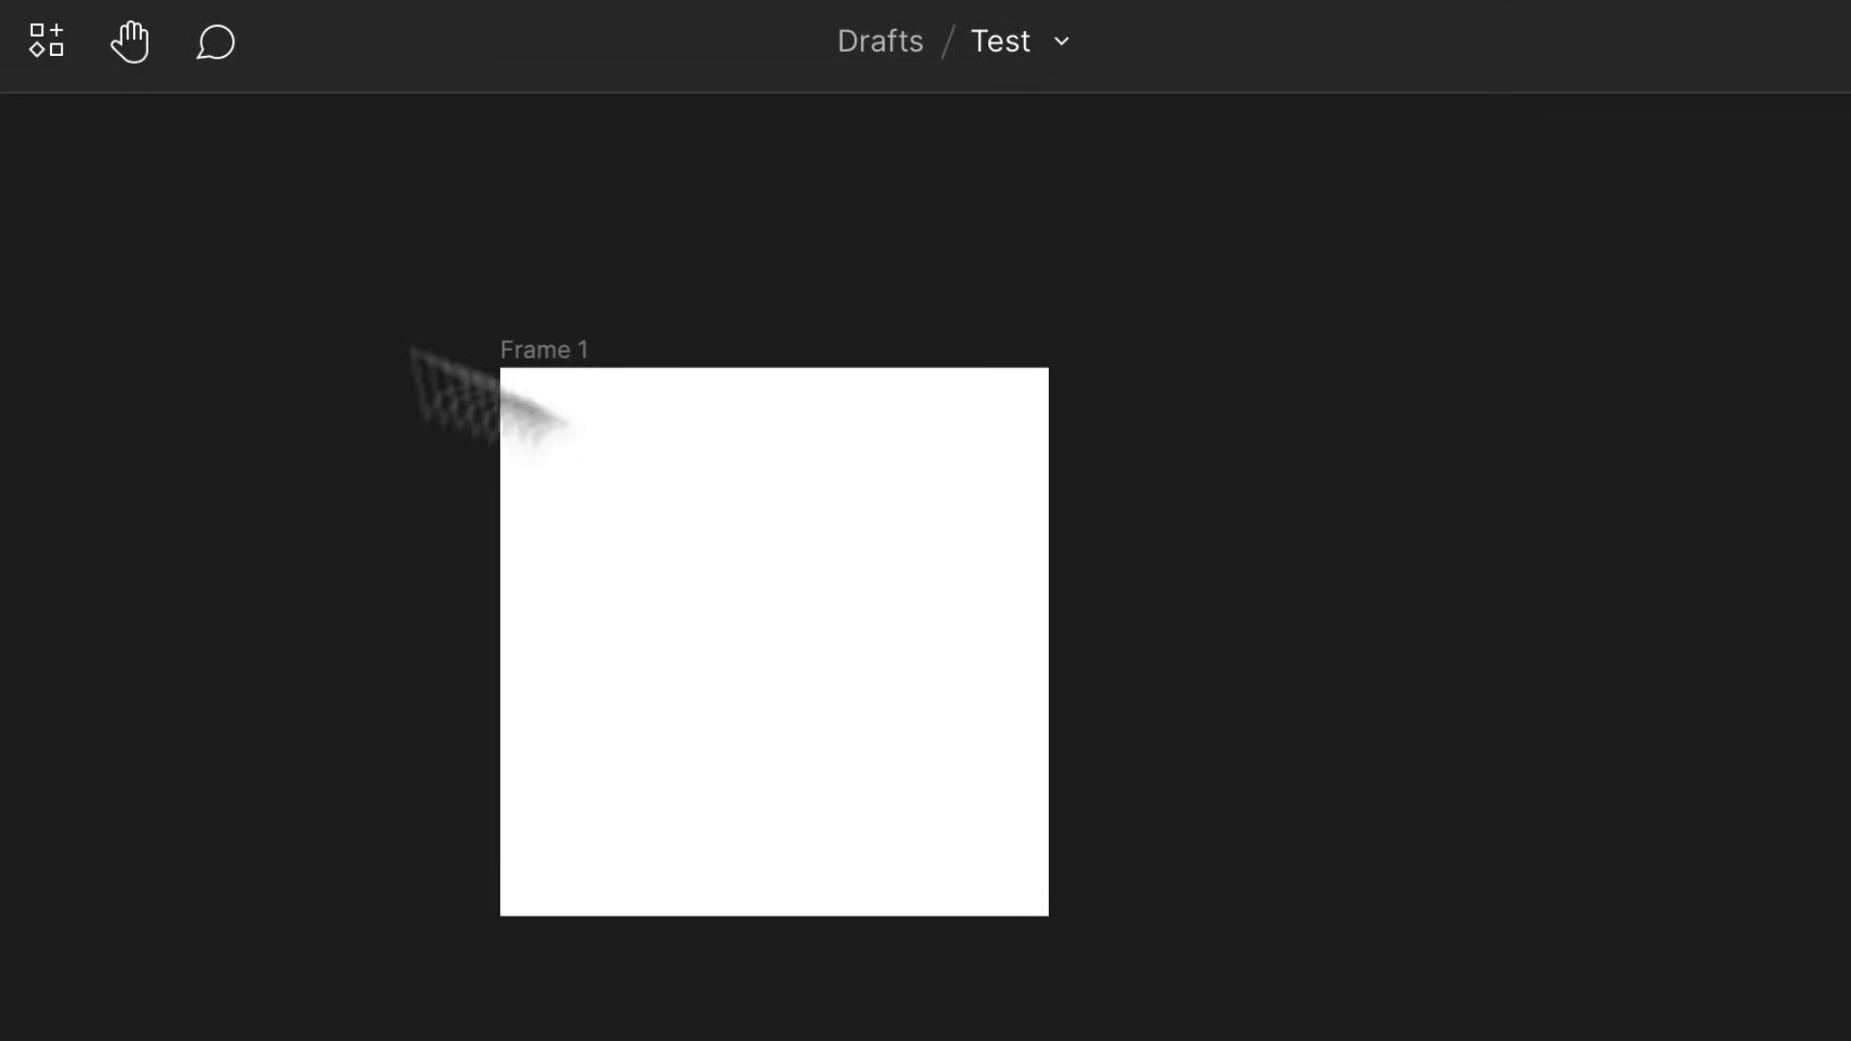
# Show the list of recent and saved plugins, and move the Unsplash window clear of the frame
pyautogui.click(44, 43)
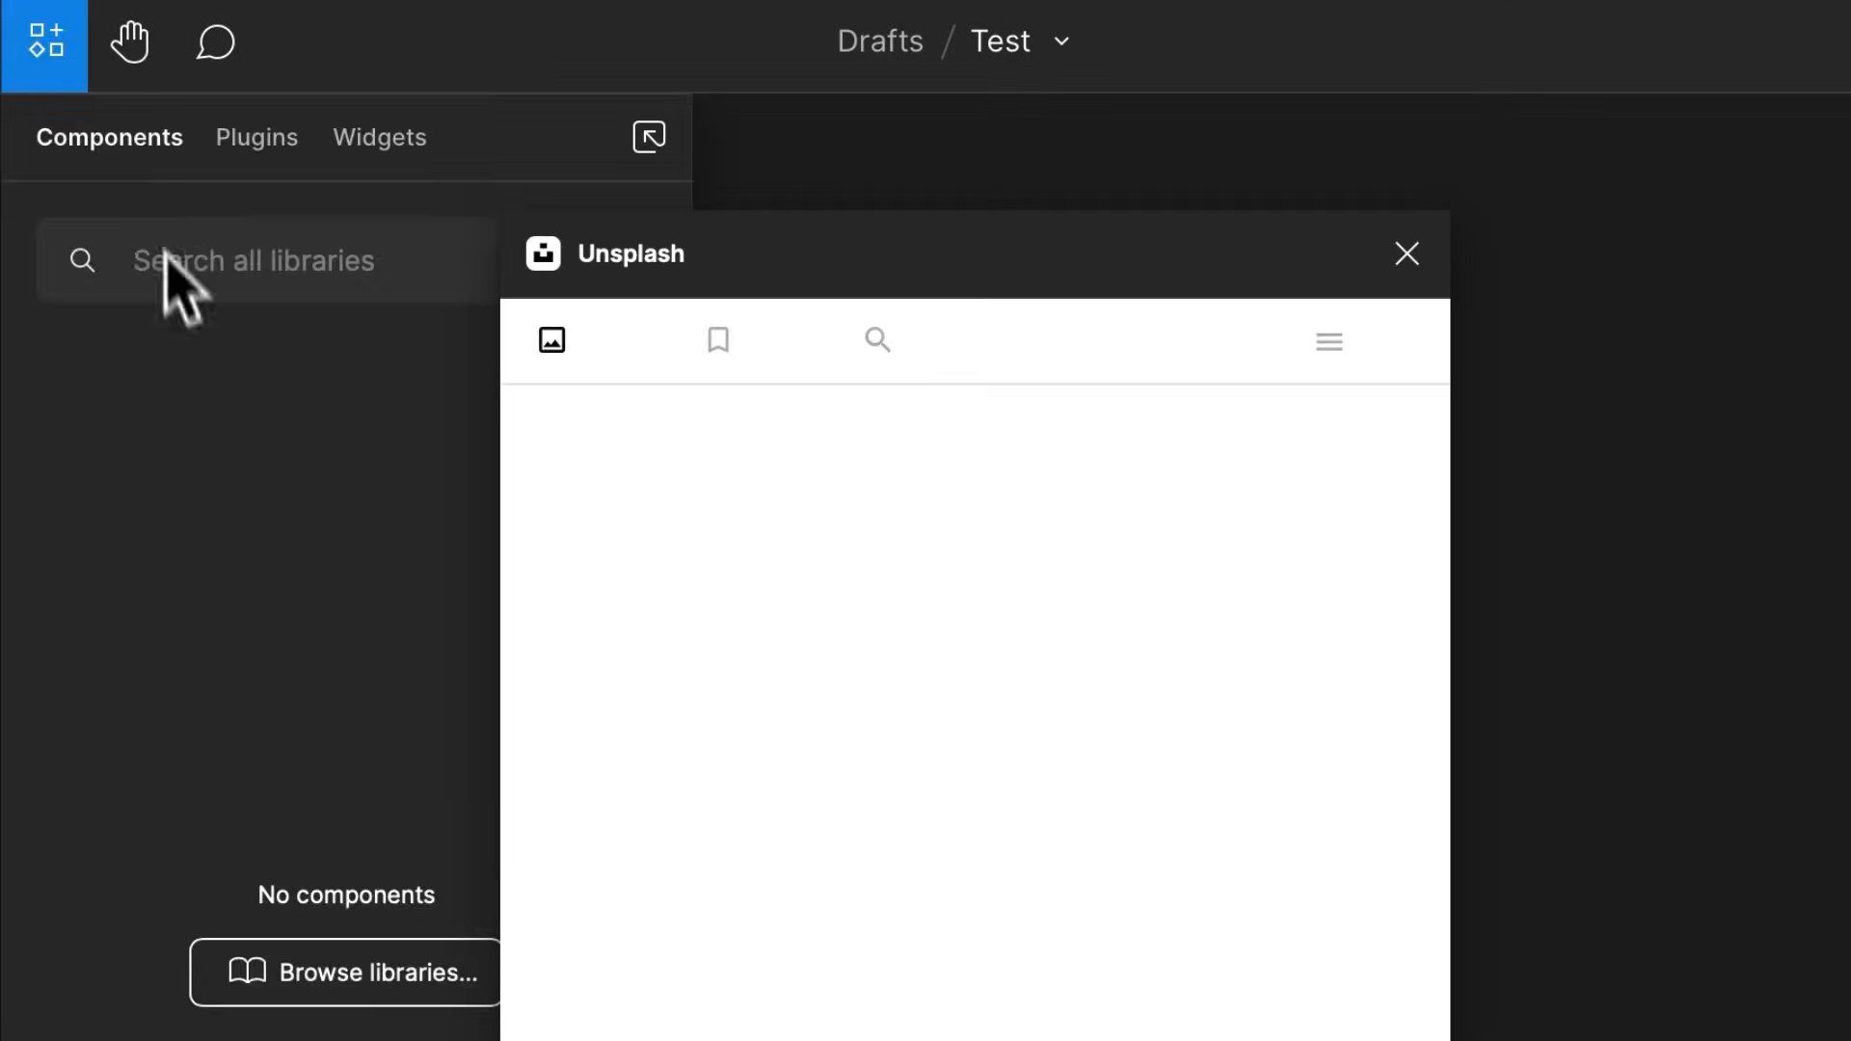
pyautogui.click(253, 137)
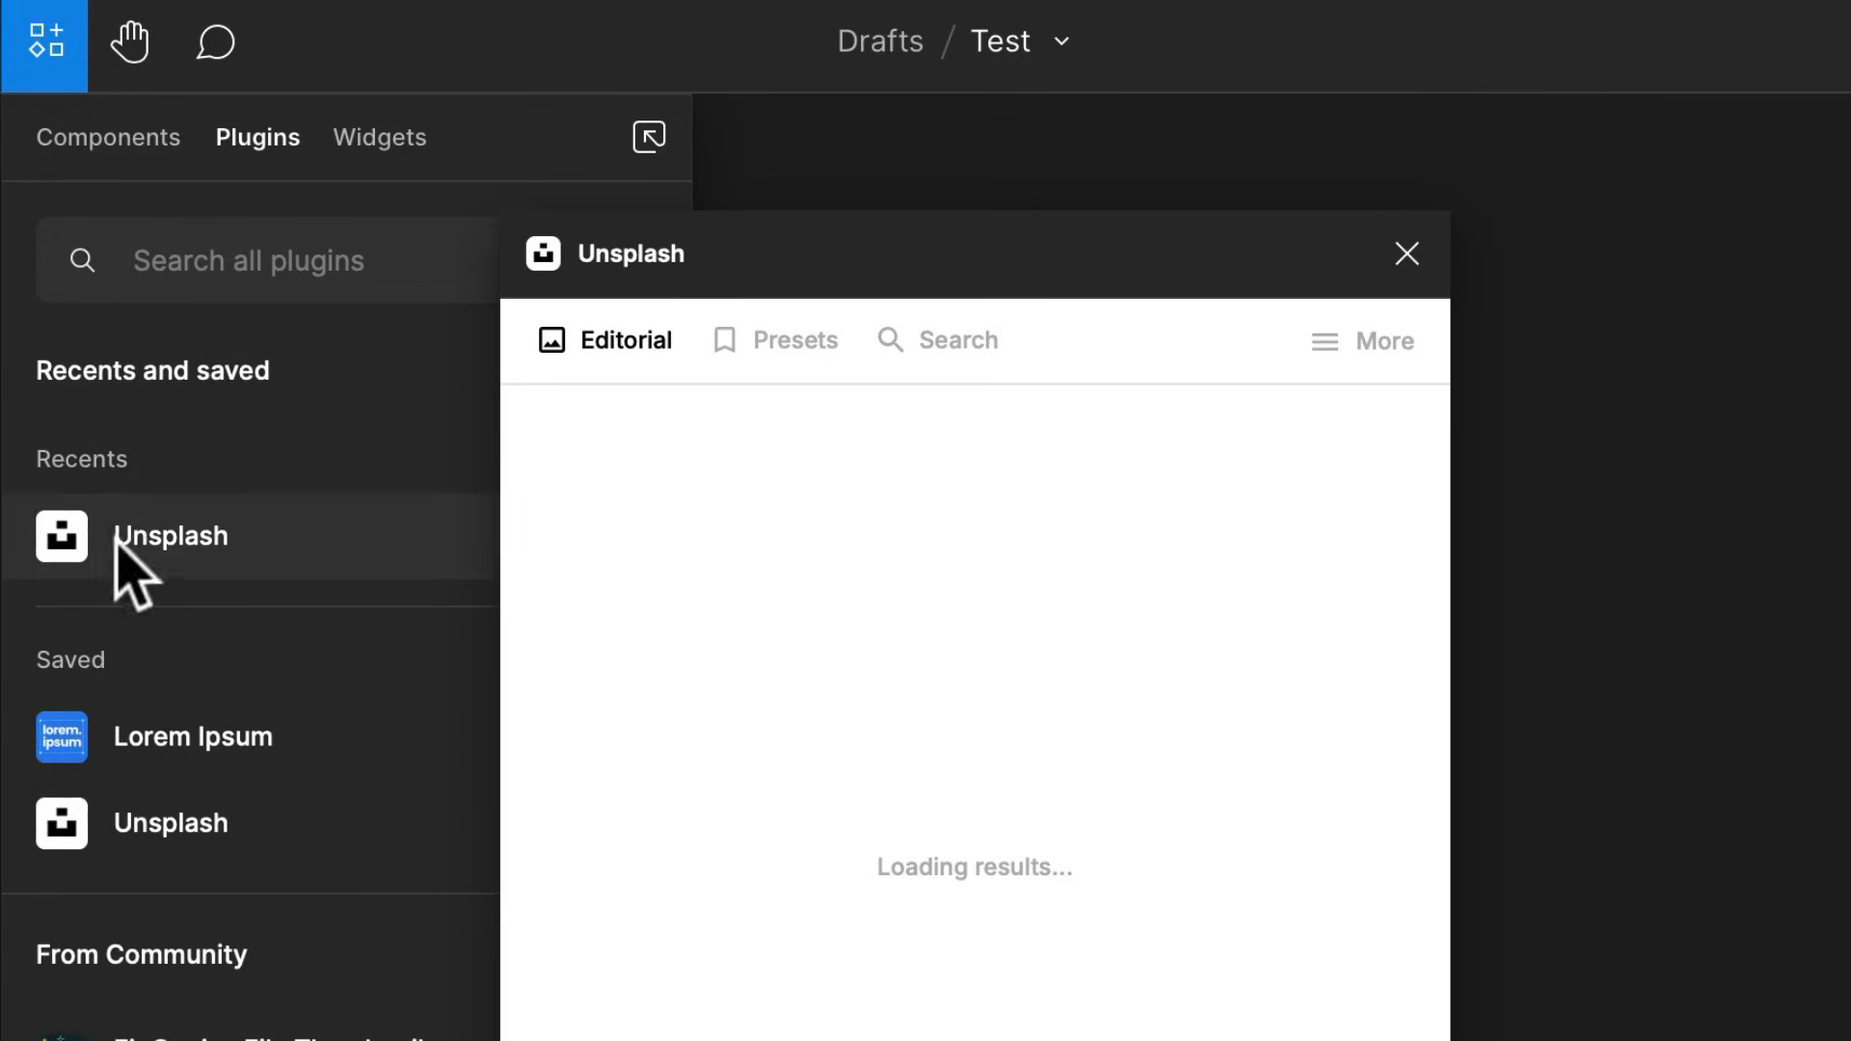
pyautogui.click(935, 257)
pyautogui.moveTo(935, 257); pyautogui.dragTo(1663, 371)
# Fill the frame with the desert landscape photo from Unsplash and resize the frame to about 664 × 582
pyautogui.click(785, 617)
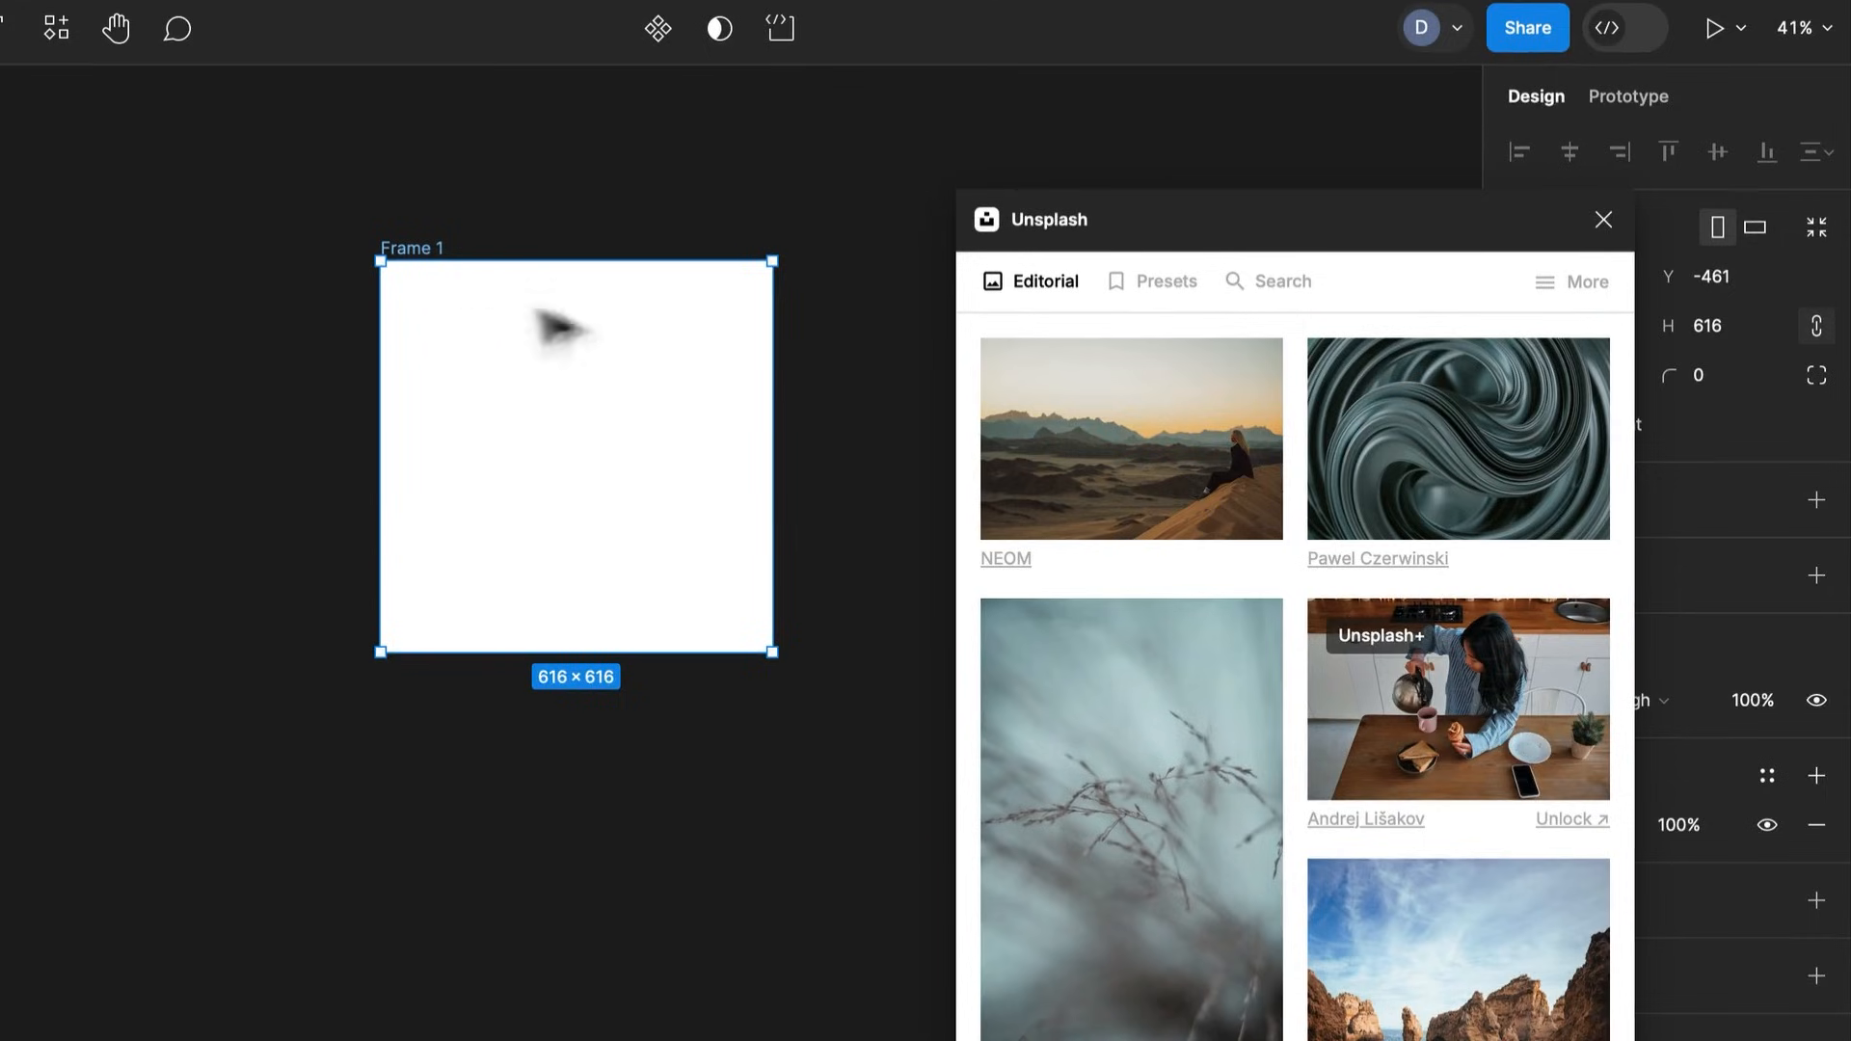
pyautogui.click(1078, 383)
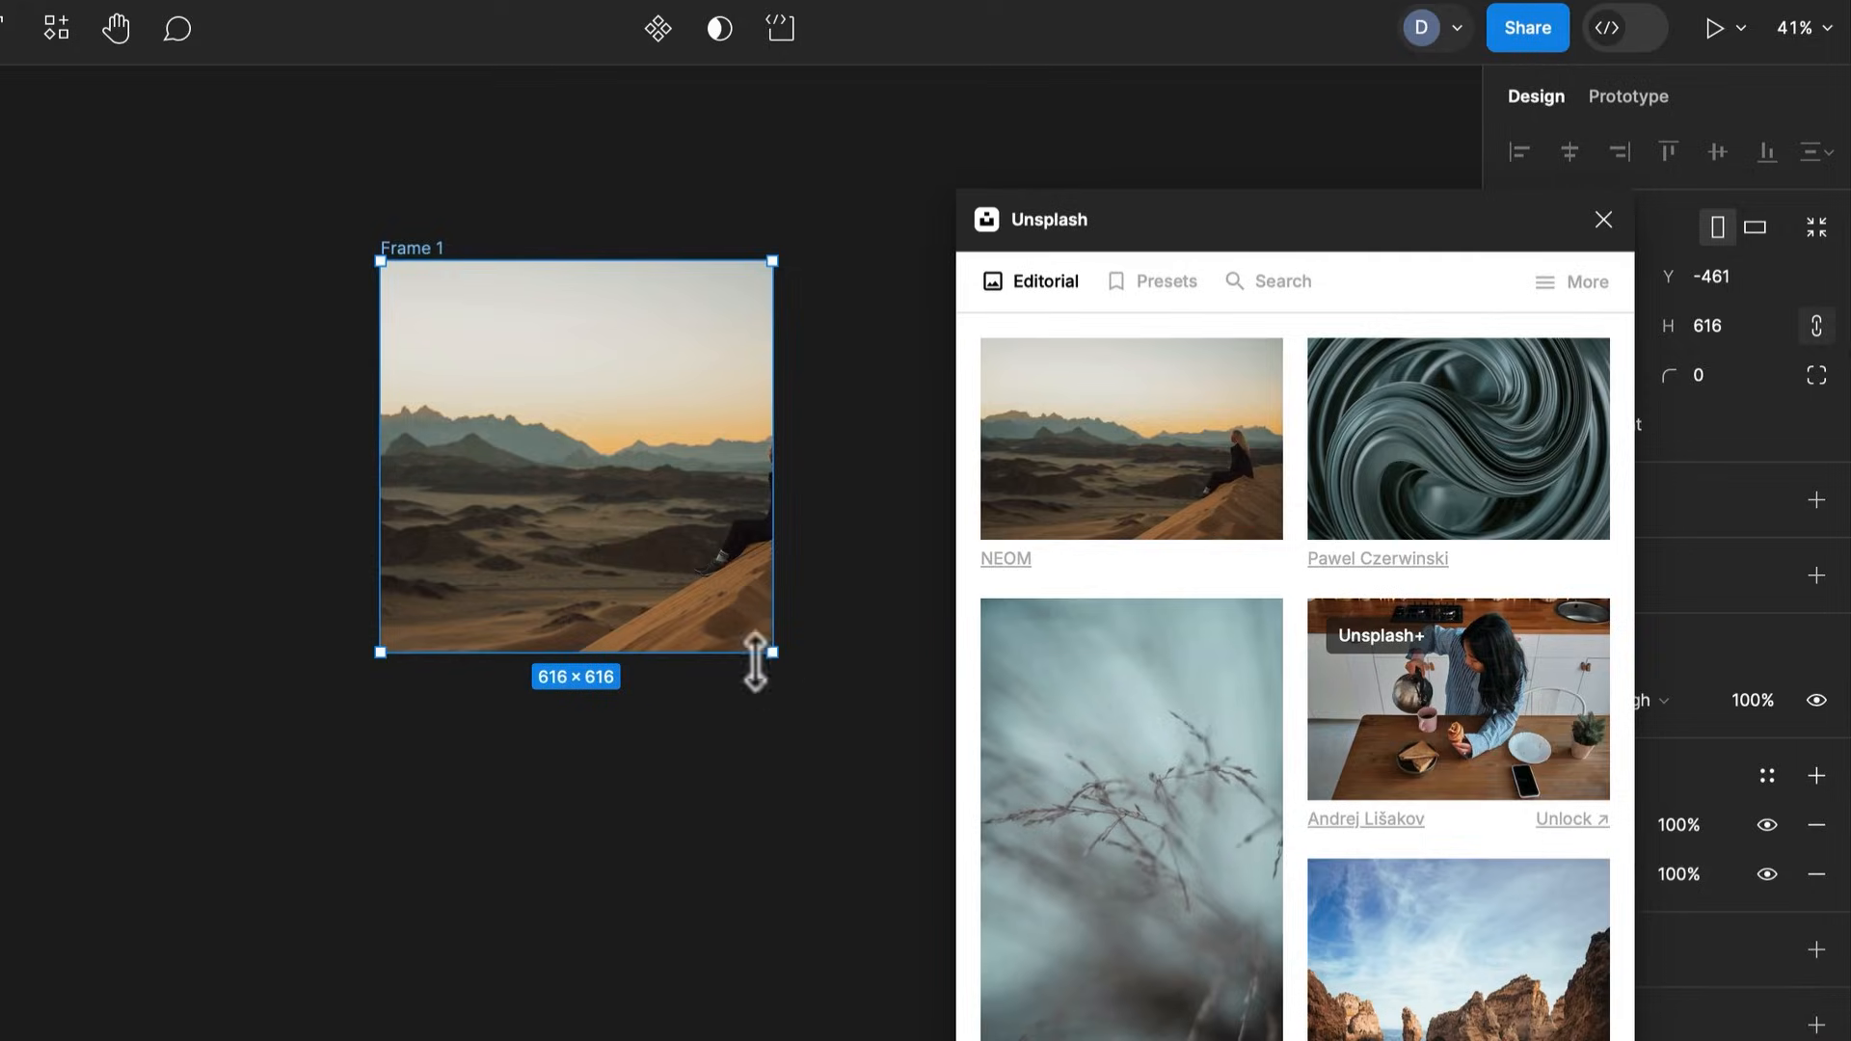
pyautogui.moveTo(772, 652)
pyautogui.mouseDown()
pyautogui.moveTo(880, 628)
pyautogui.moveTo(806, 640)
pyautogui.mouseUp()
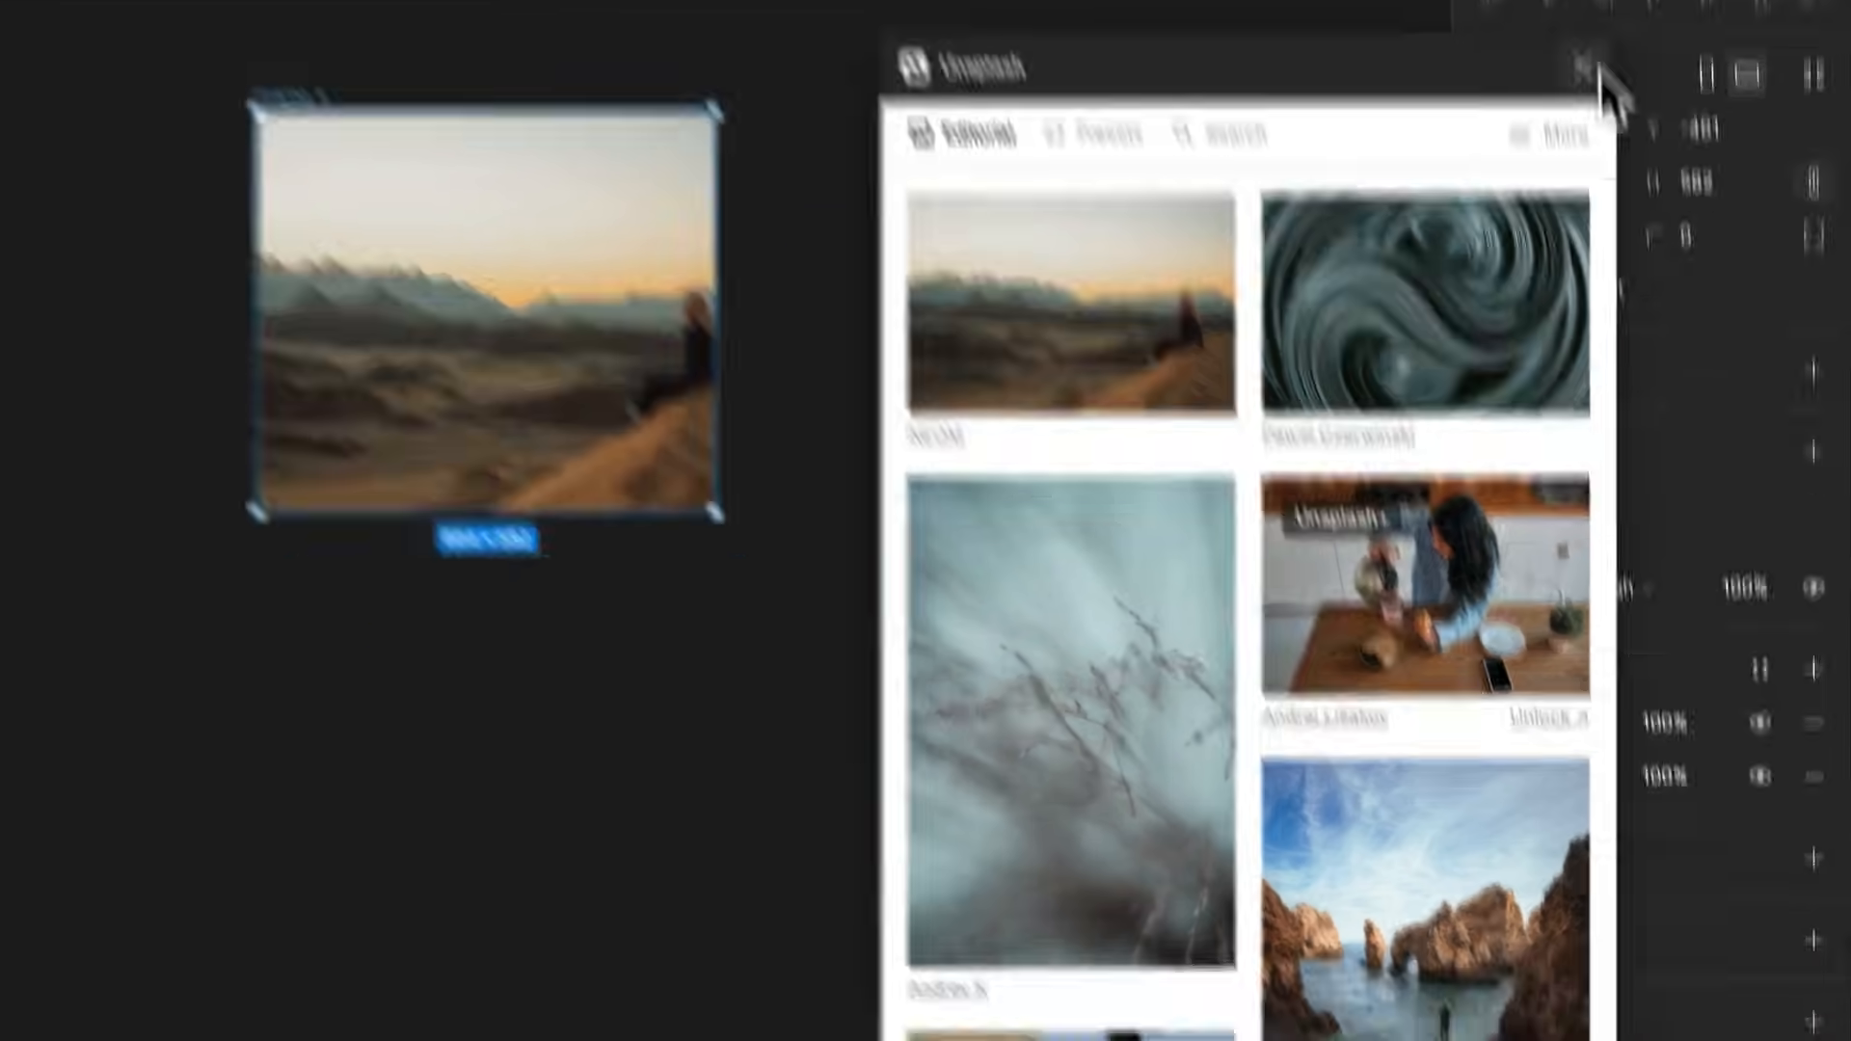
# Close the Unsplash plugin and export the photo frame as a 1x PNG named Frame 1.png to the Desktop
pyautogui.click(1589, 69)
pyautogui.click(1813, 1021)
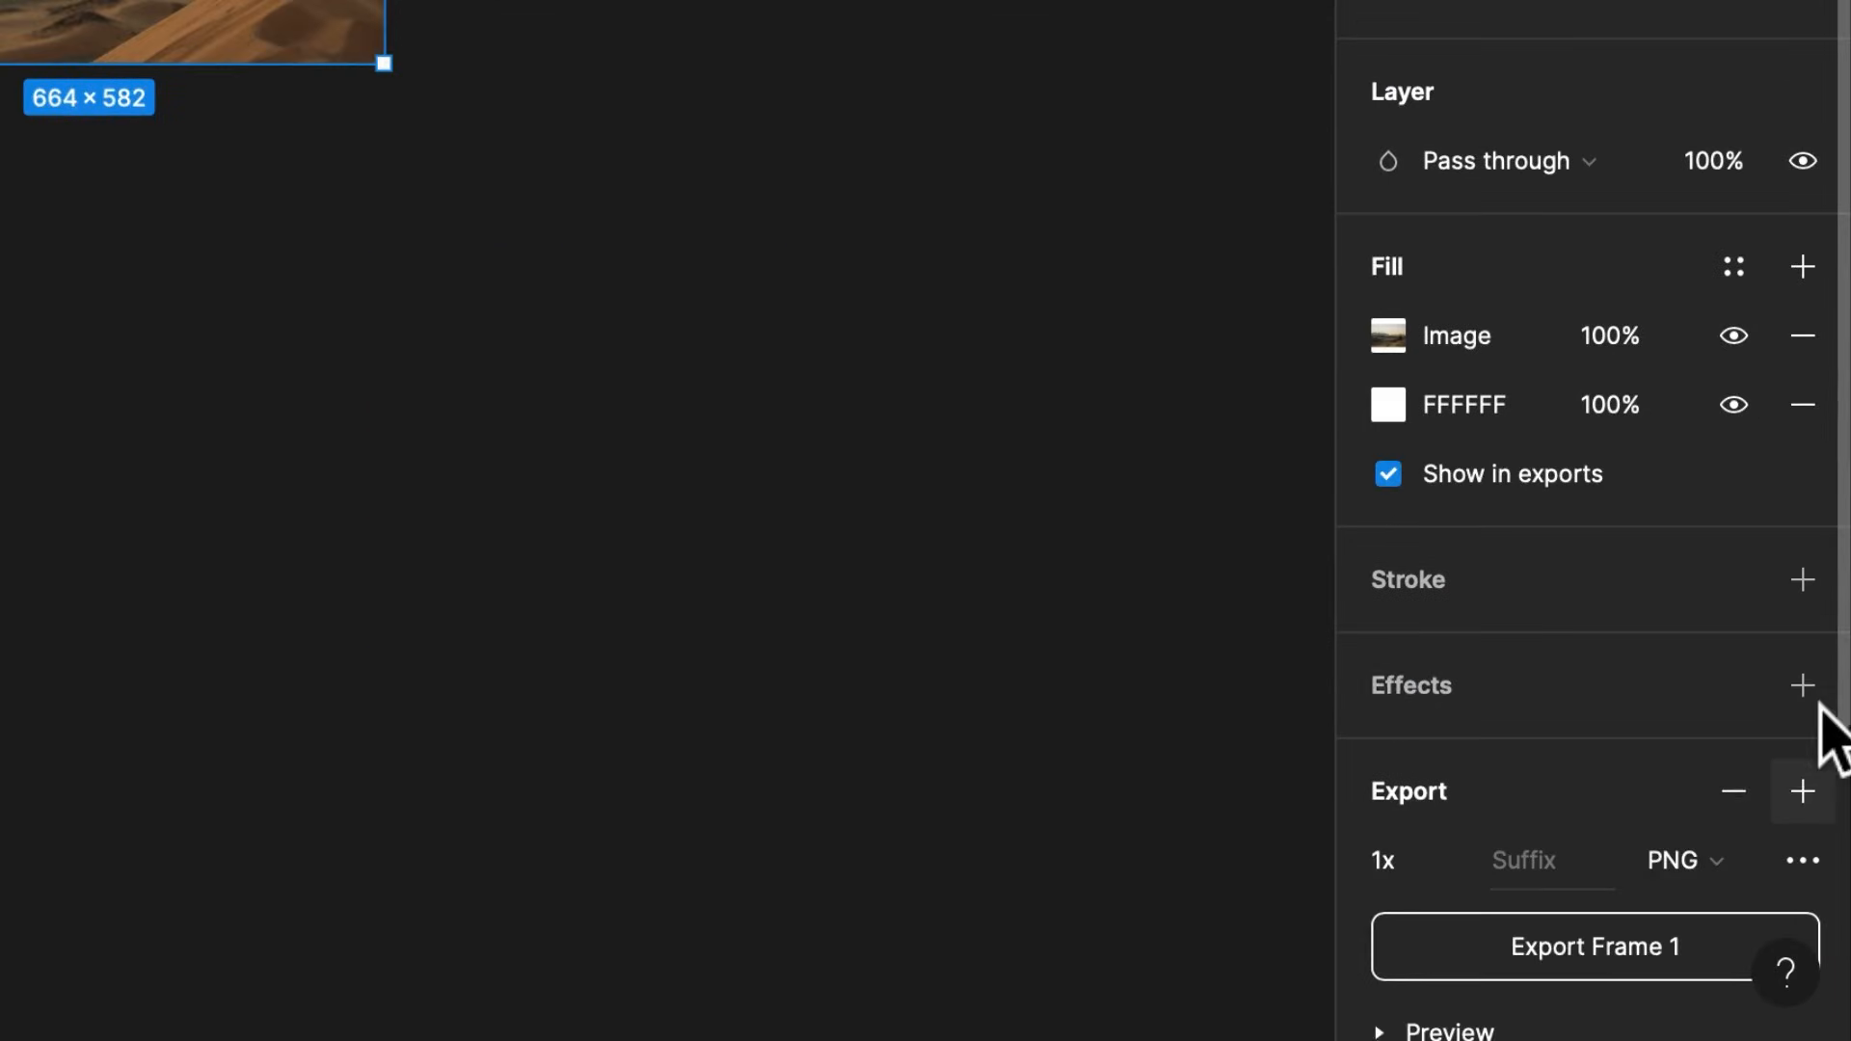
pyautogui.click(1480, 950)
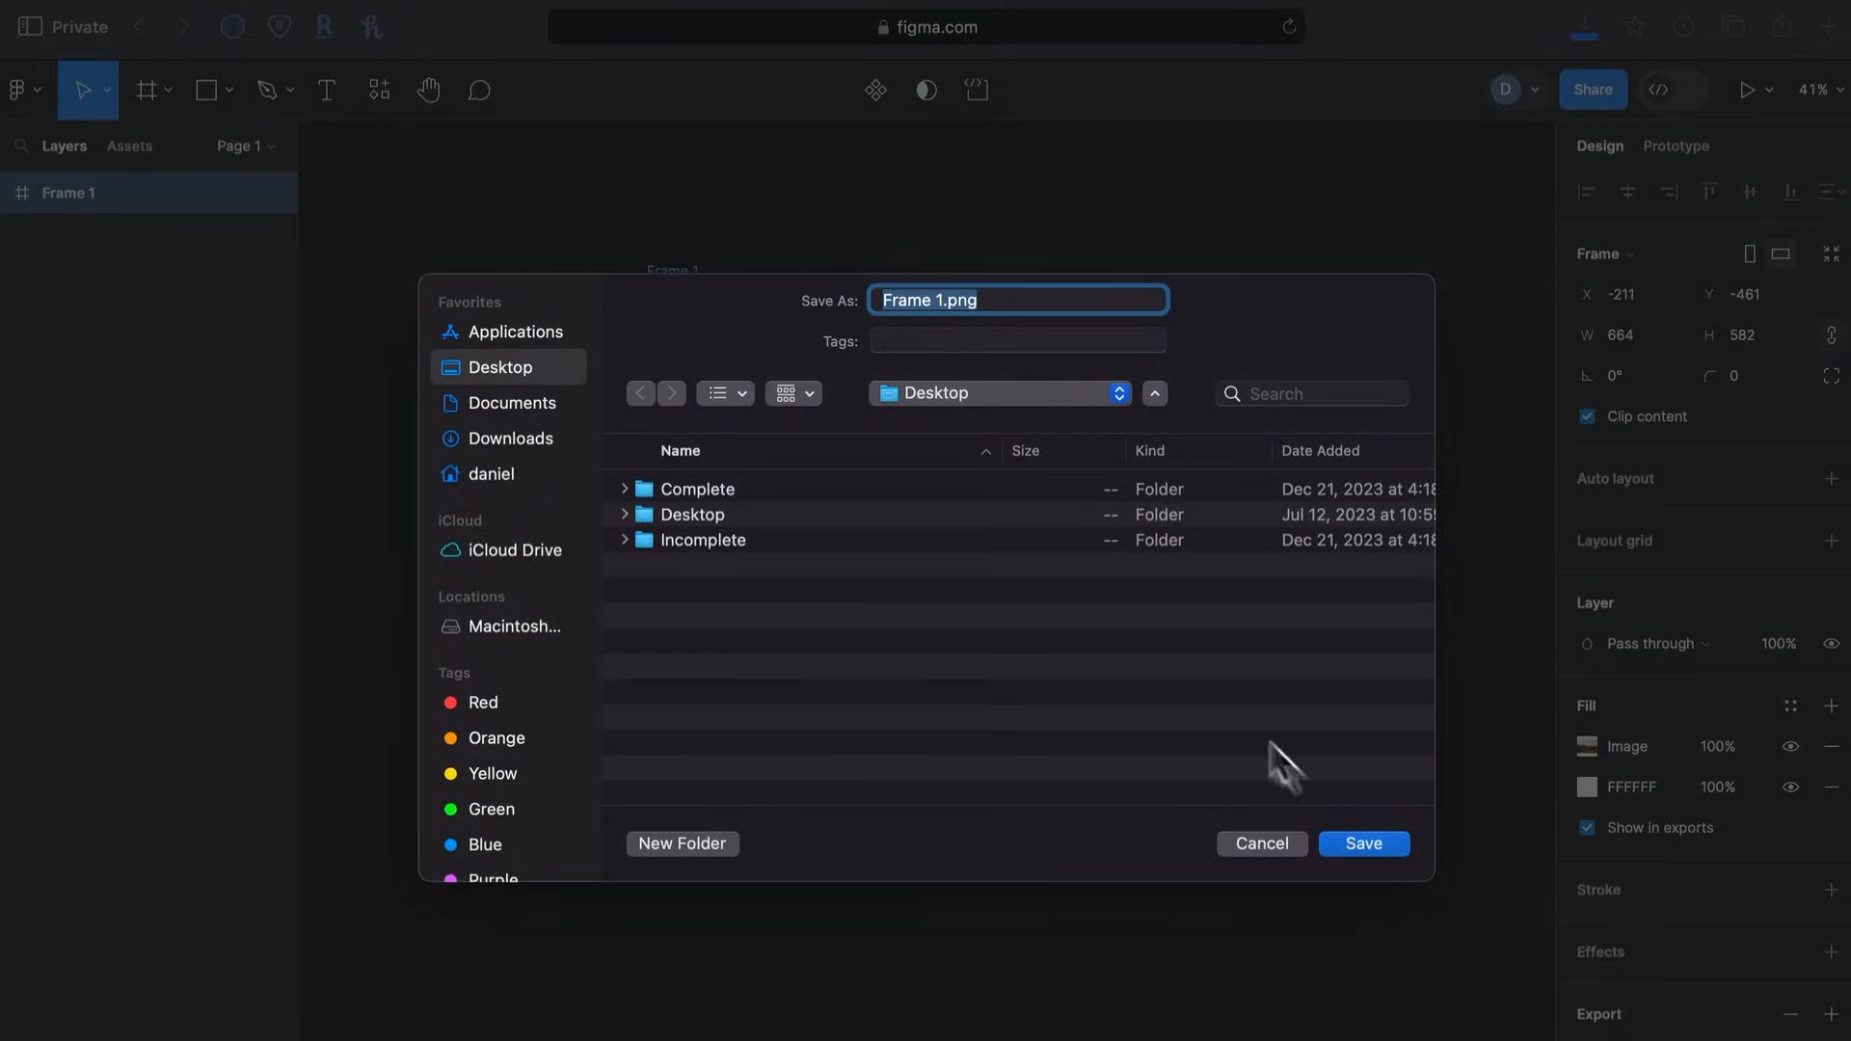
pyautogui.click(1381, 843)
pyautogui.click(1265, 386)
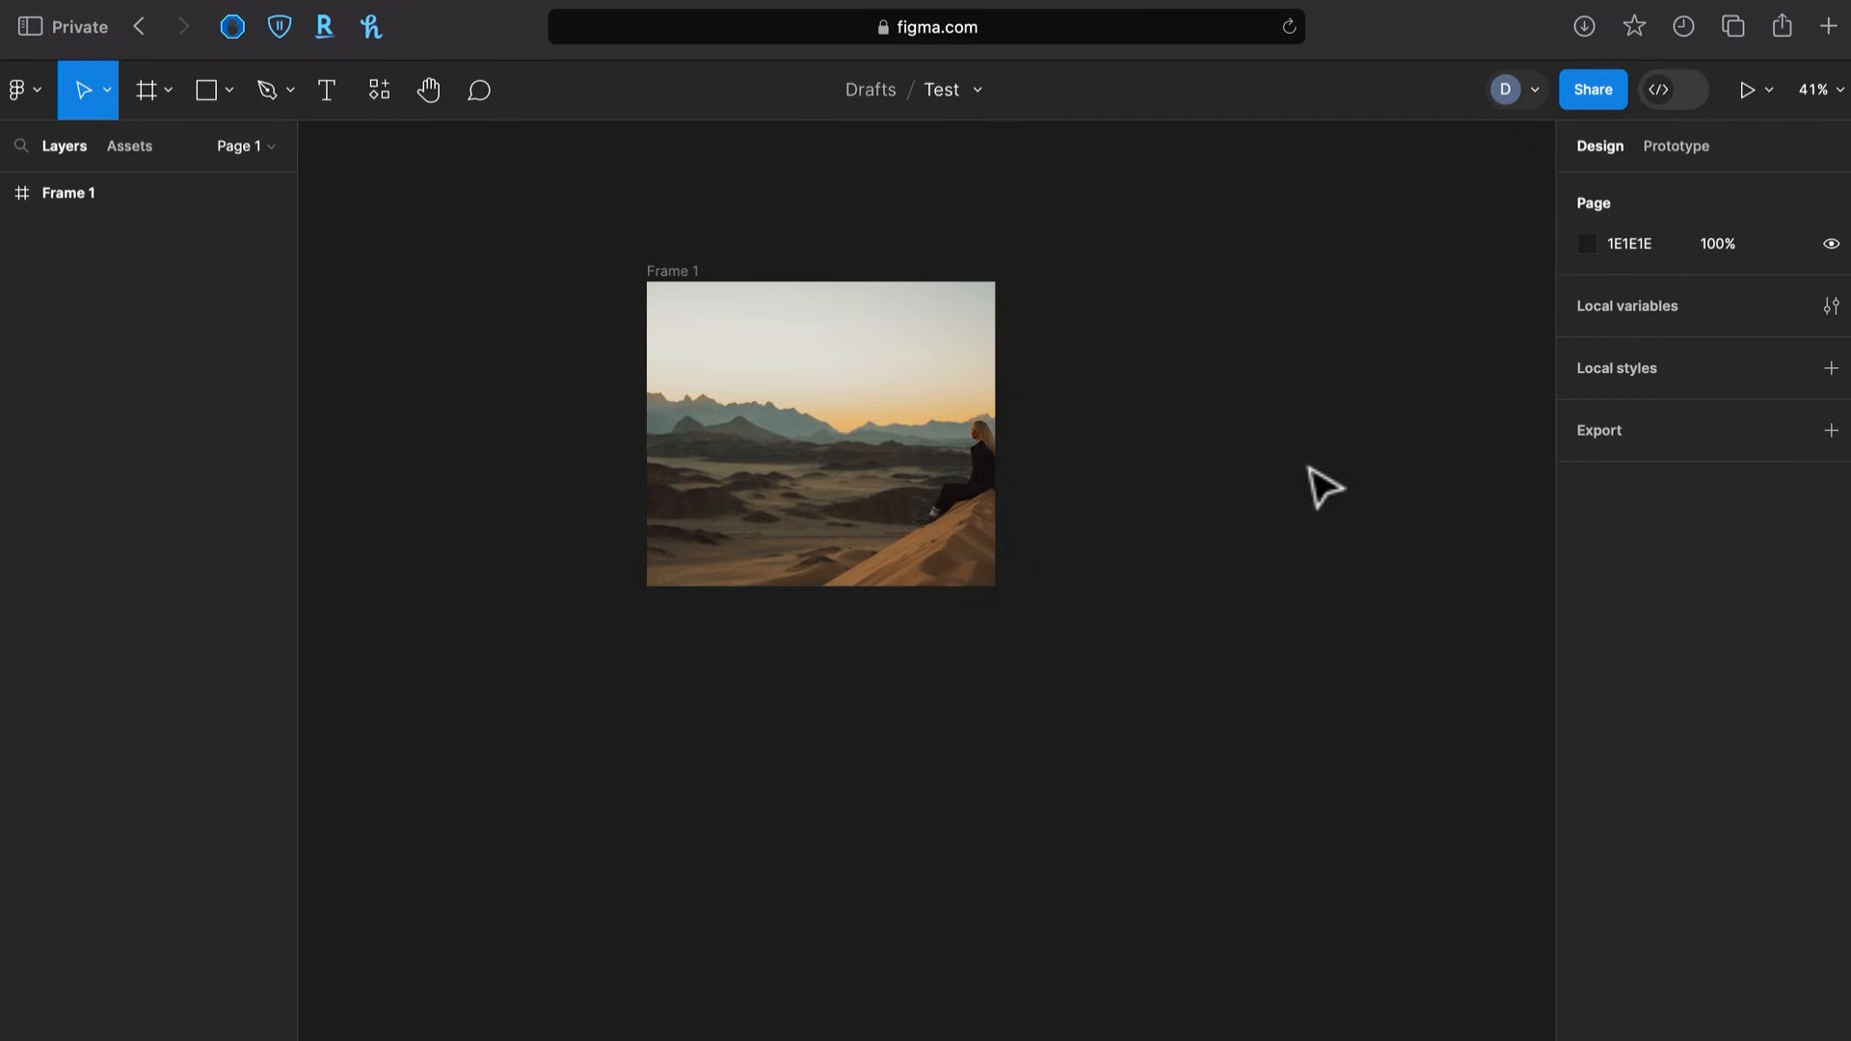
# Duplicate the photo frame and place the copy directly below the original
pyautogui.click(847, 416)
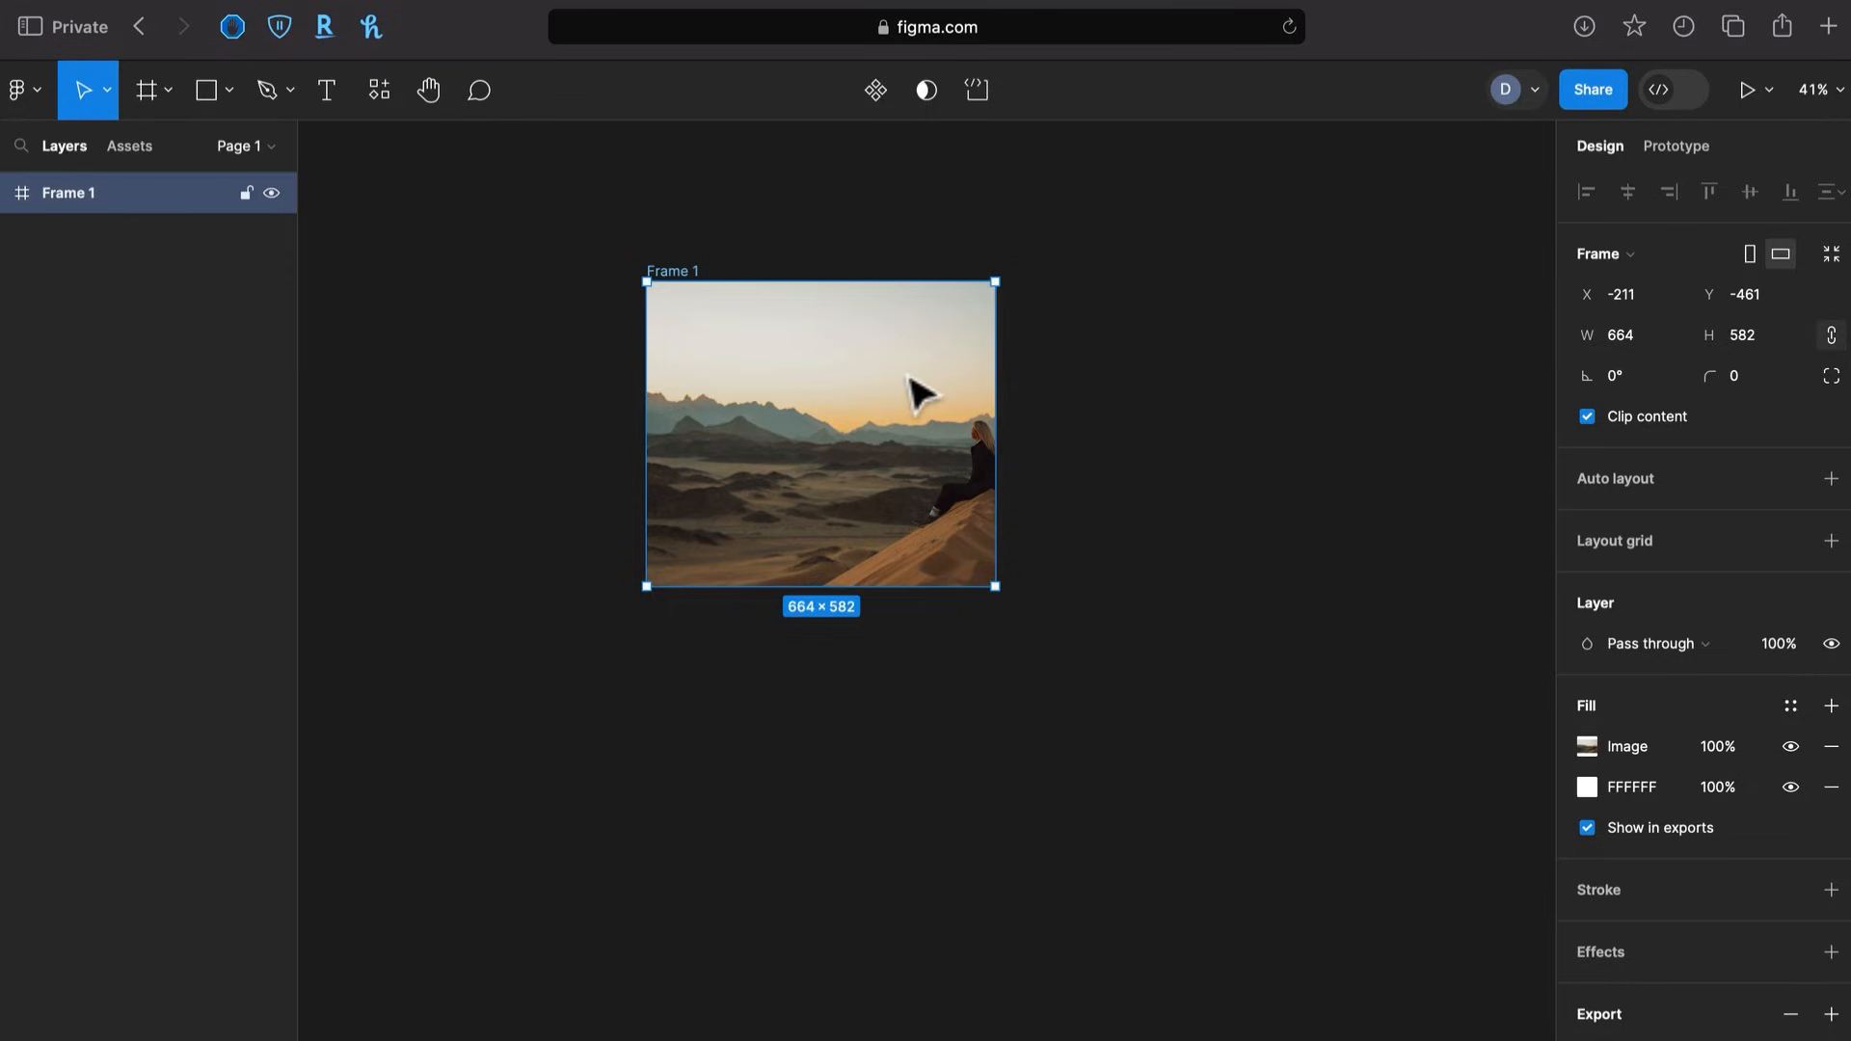
pyautogui.press('super+d')
pyautogui.moveTo(1125, 467); pyautogui.dragTo(760, 796)
pyautogui.click(1109, 667)
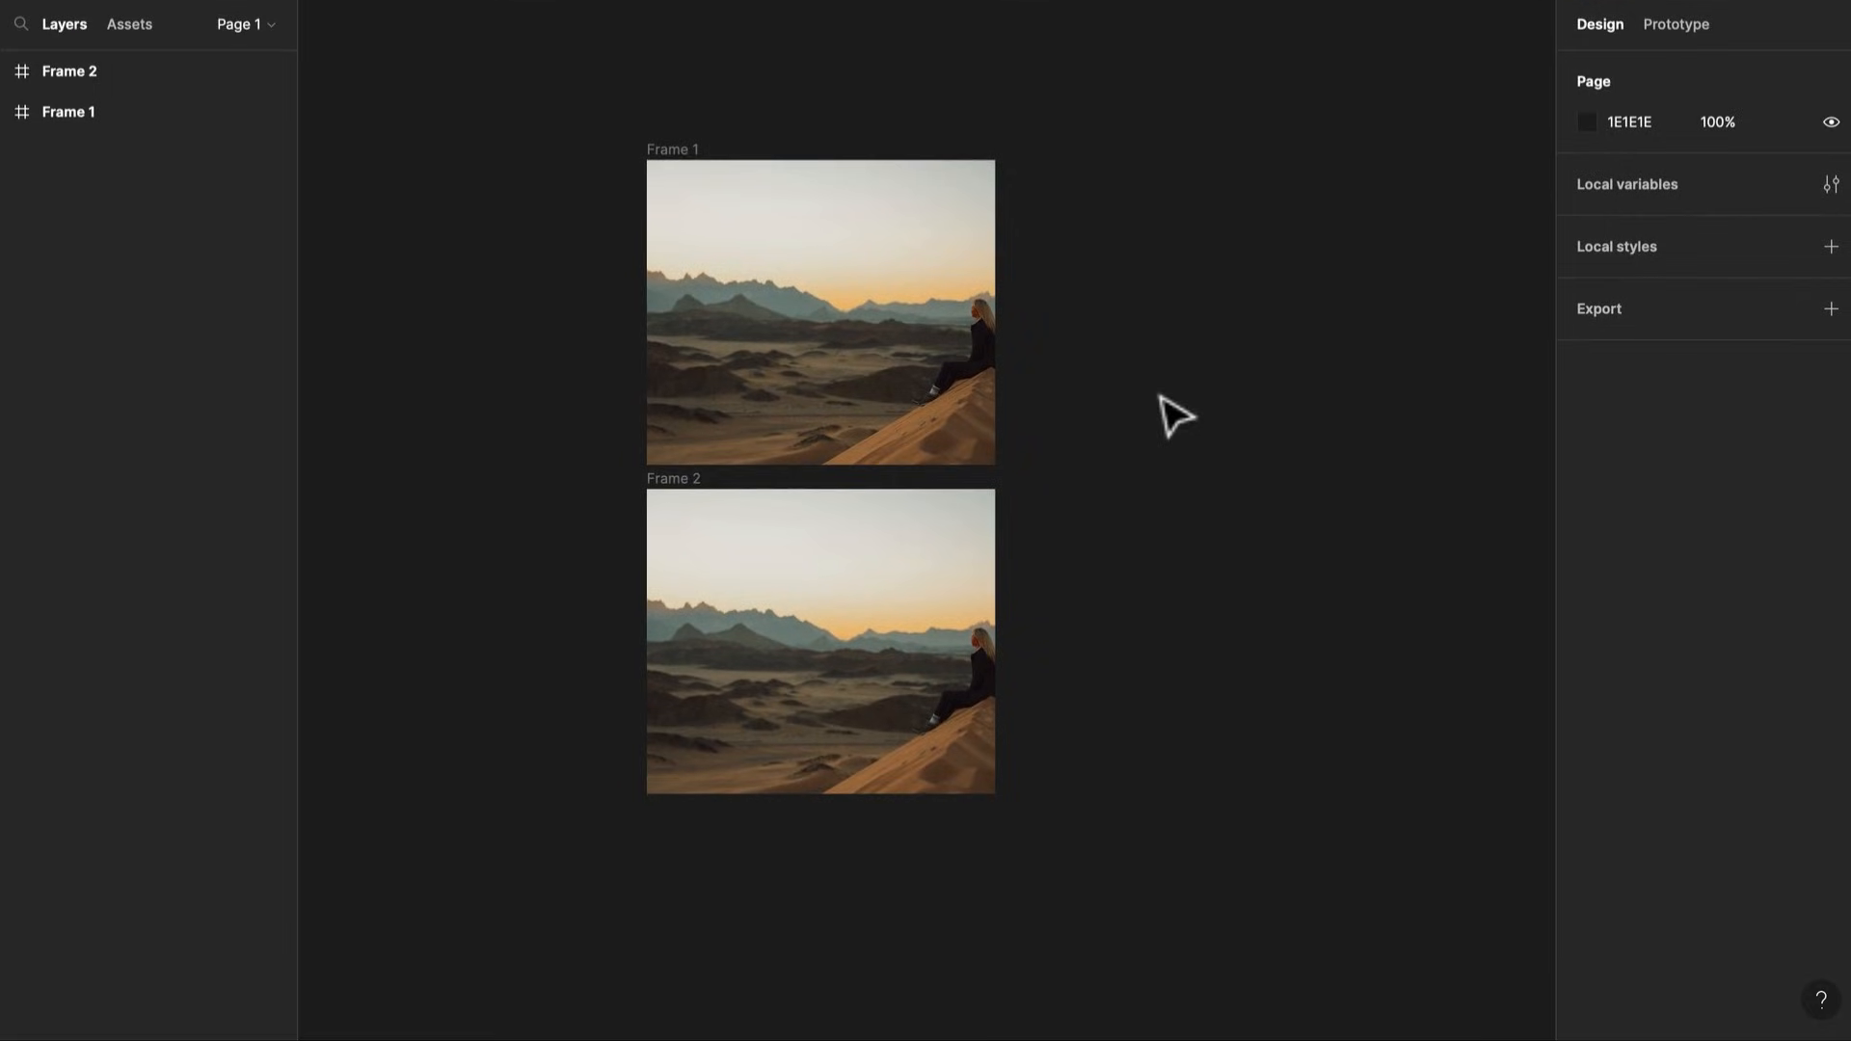
# Import Frame 1.png from the Desktop, place it beside the two frames and resize it to about 687 × 630
pyautogui.press('shift')
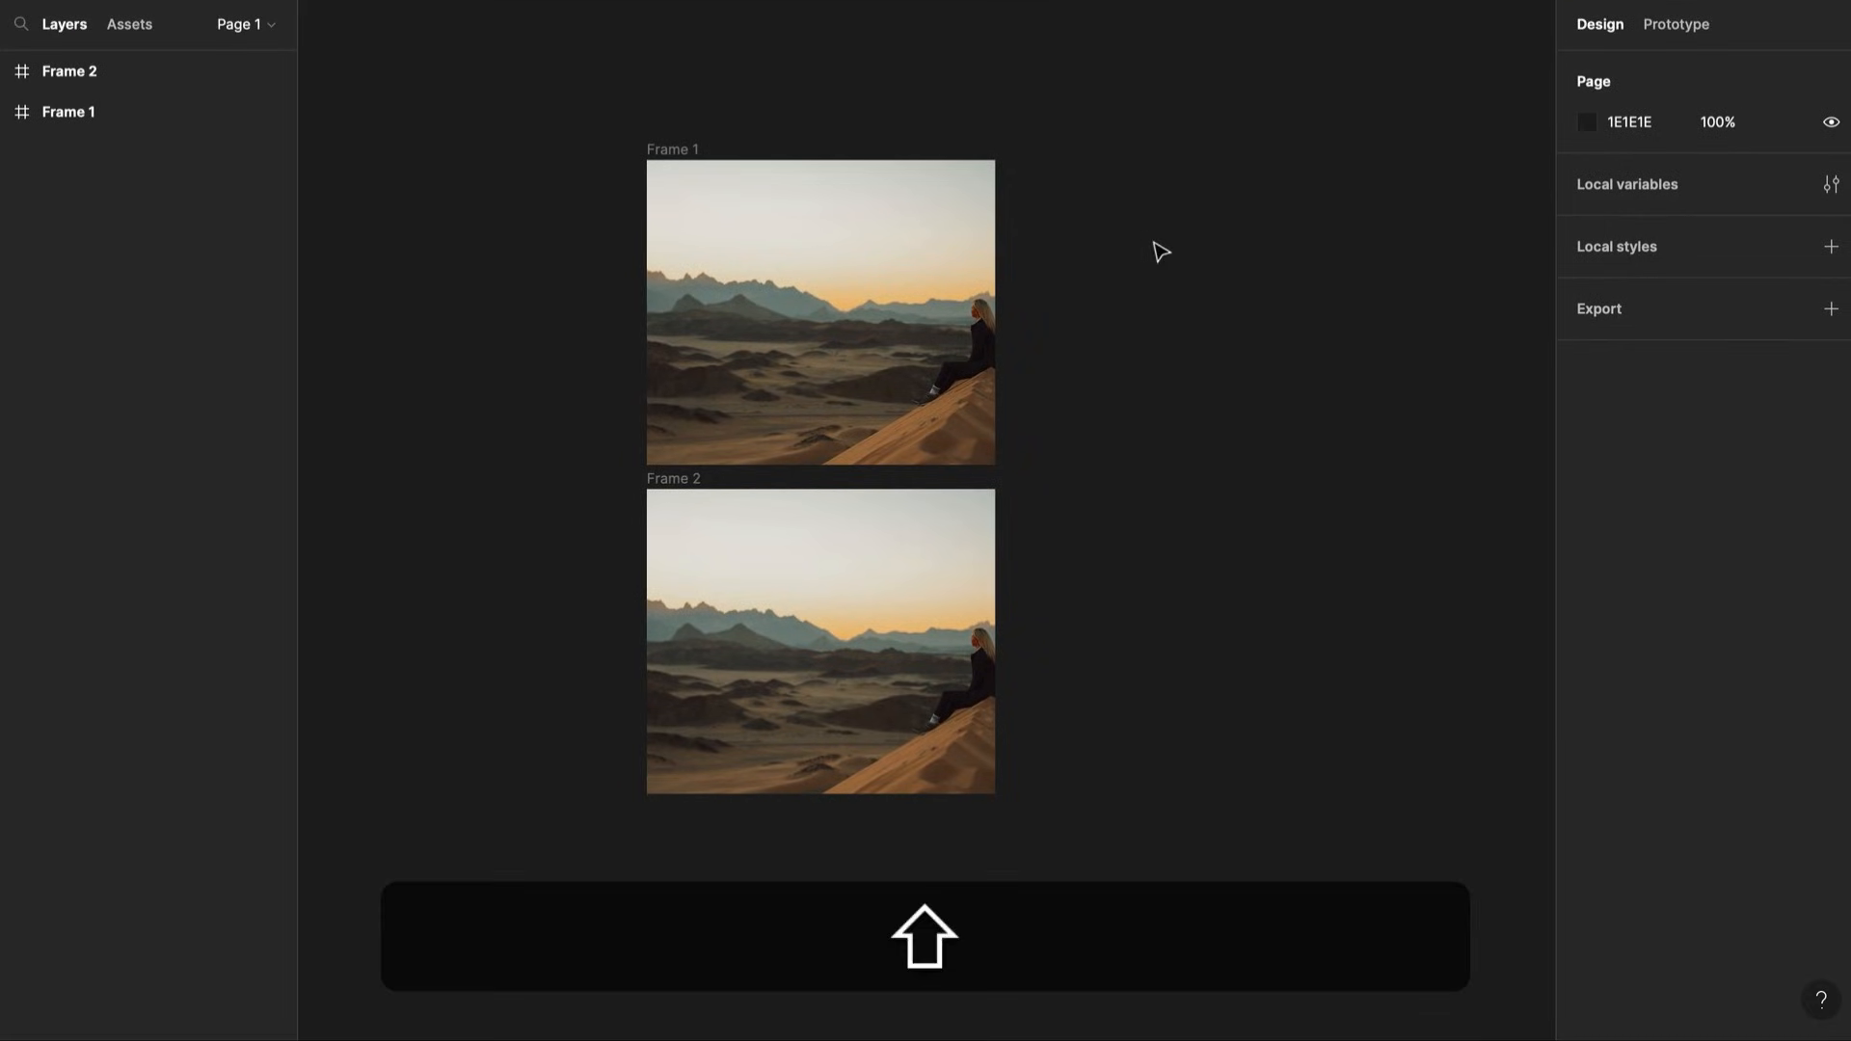
pyautogui.press('super+shift+k')
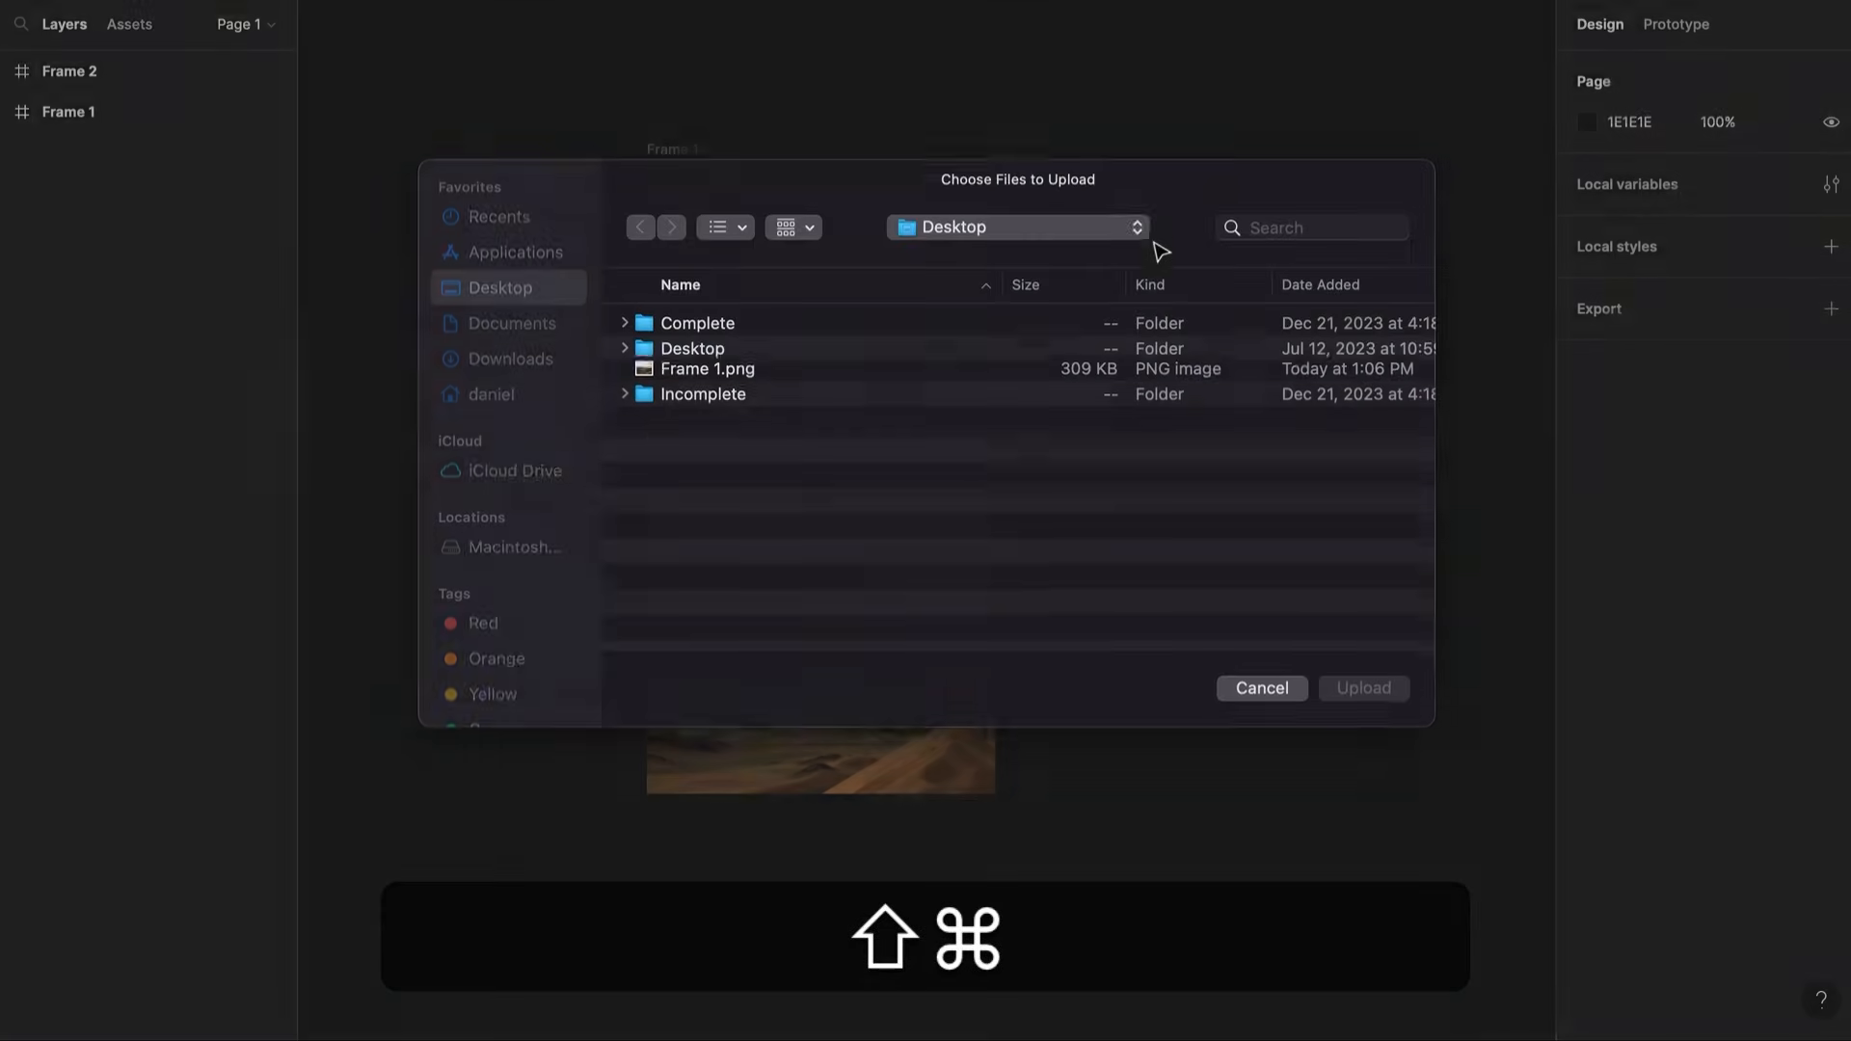
pyautogui.click(714, 387)
pyautogui.click(1361, 701)
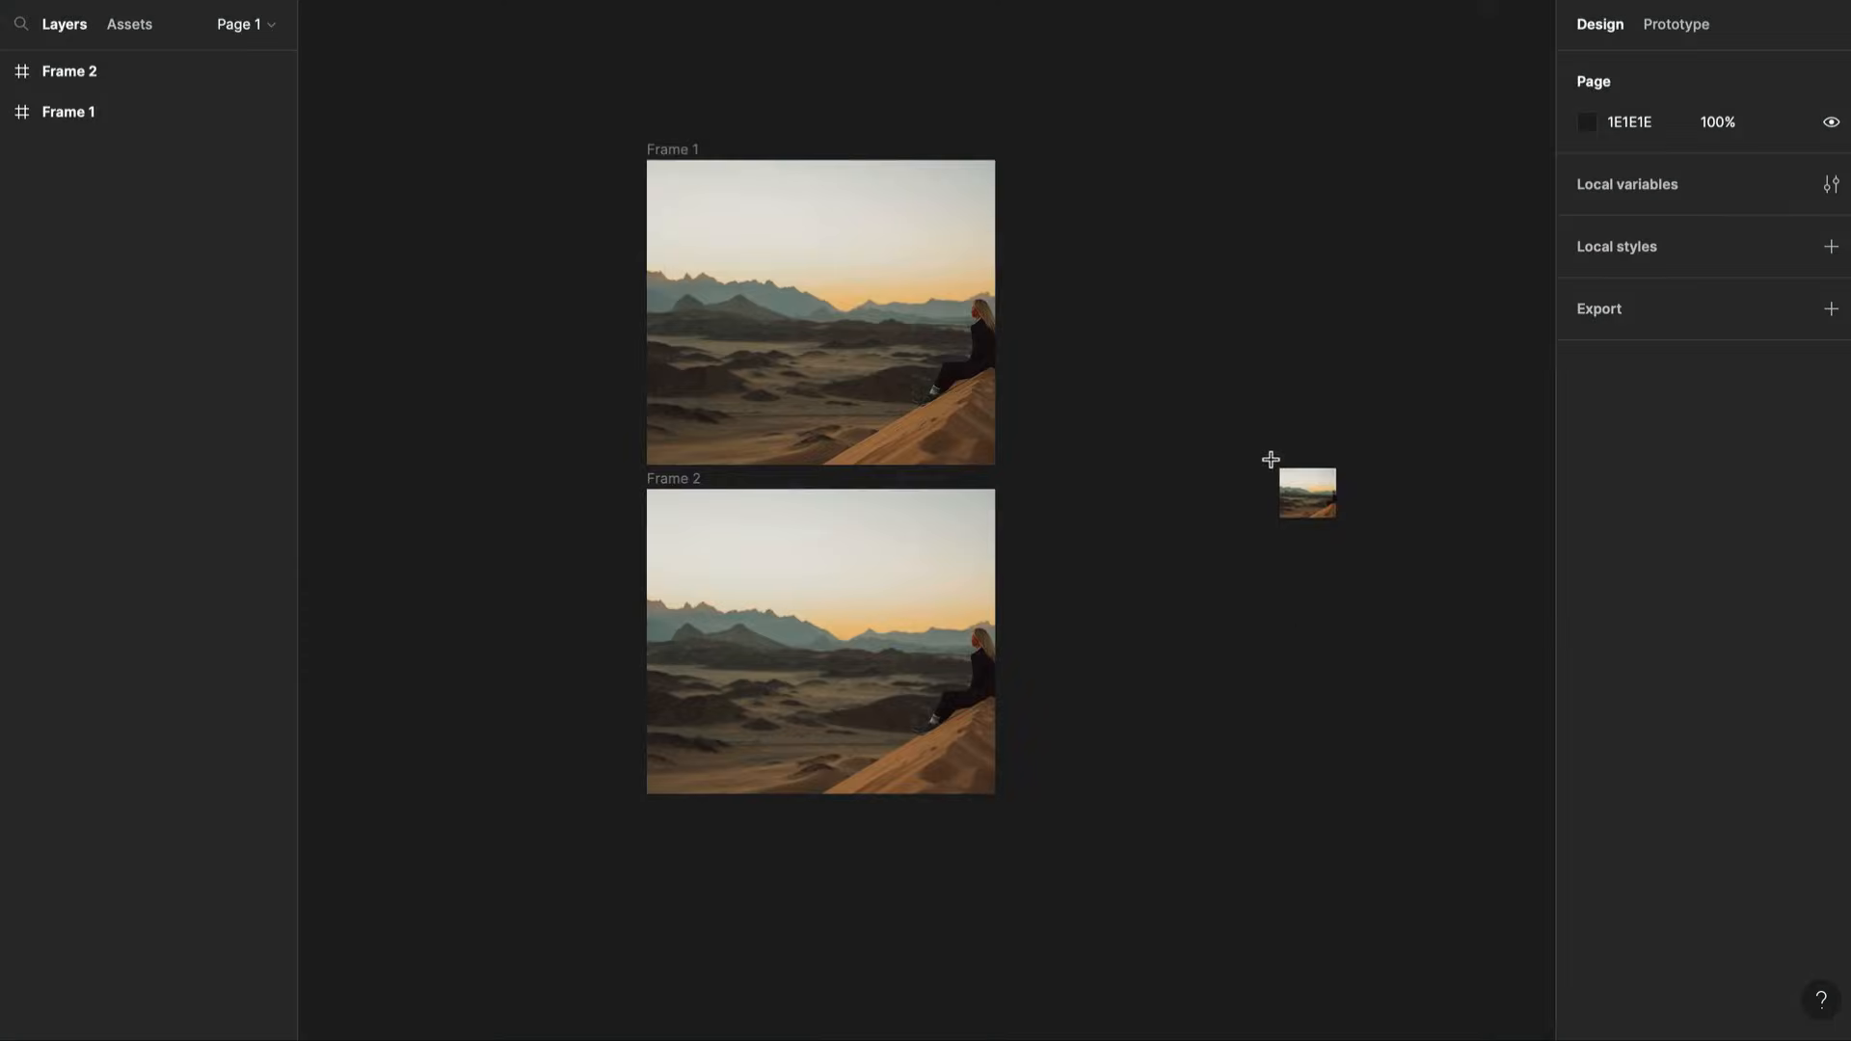
pyautogui.click(1268, 337)
pyautogui.scroll(-1, 1220, 536)
pyautogui.moveTo(1103, 482)
pyautogui.mouseDown()
pyautogui.moveTo(1237, 390)
pyautogui.moveTo(1080, 578)
pyautogui.moveTo(1066, 409)
pyautogui.moveTo(1085, 551)
pyautogui.moveTo(1084, 511)
pyautogui.mouseUp()
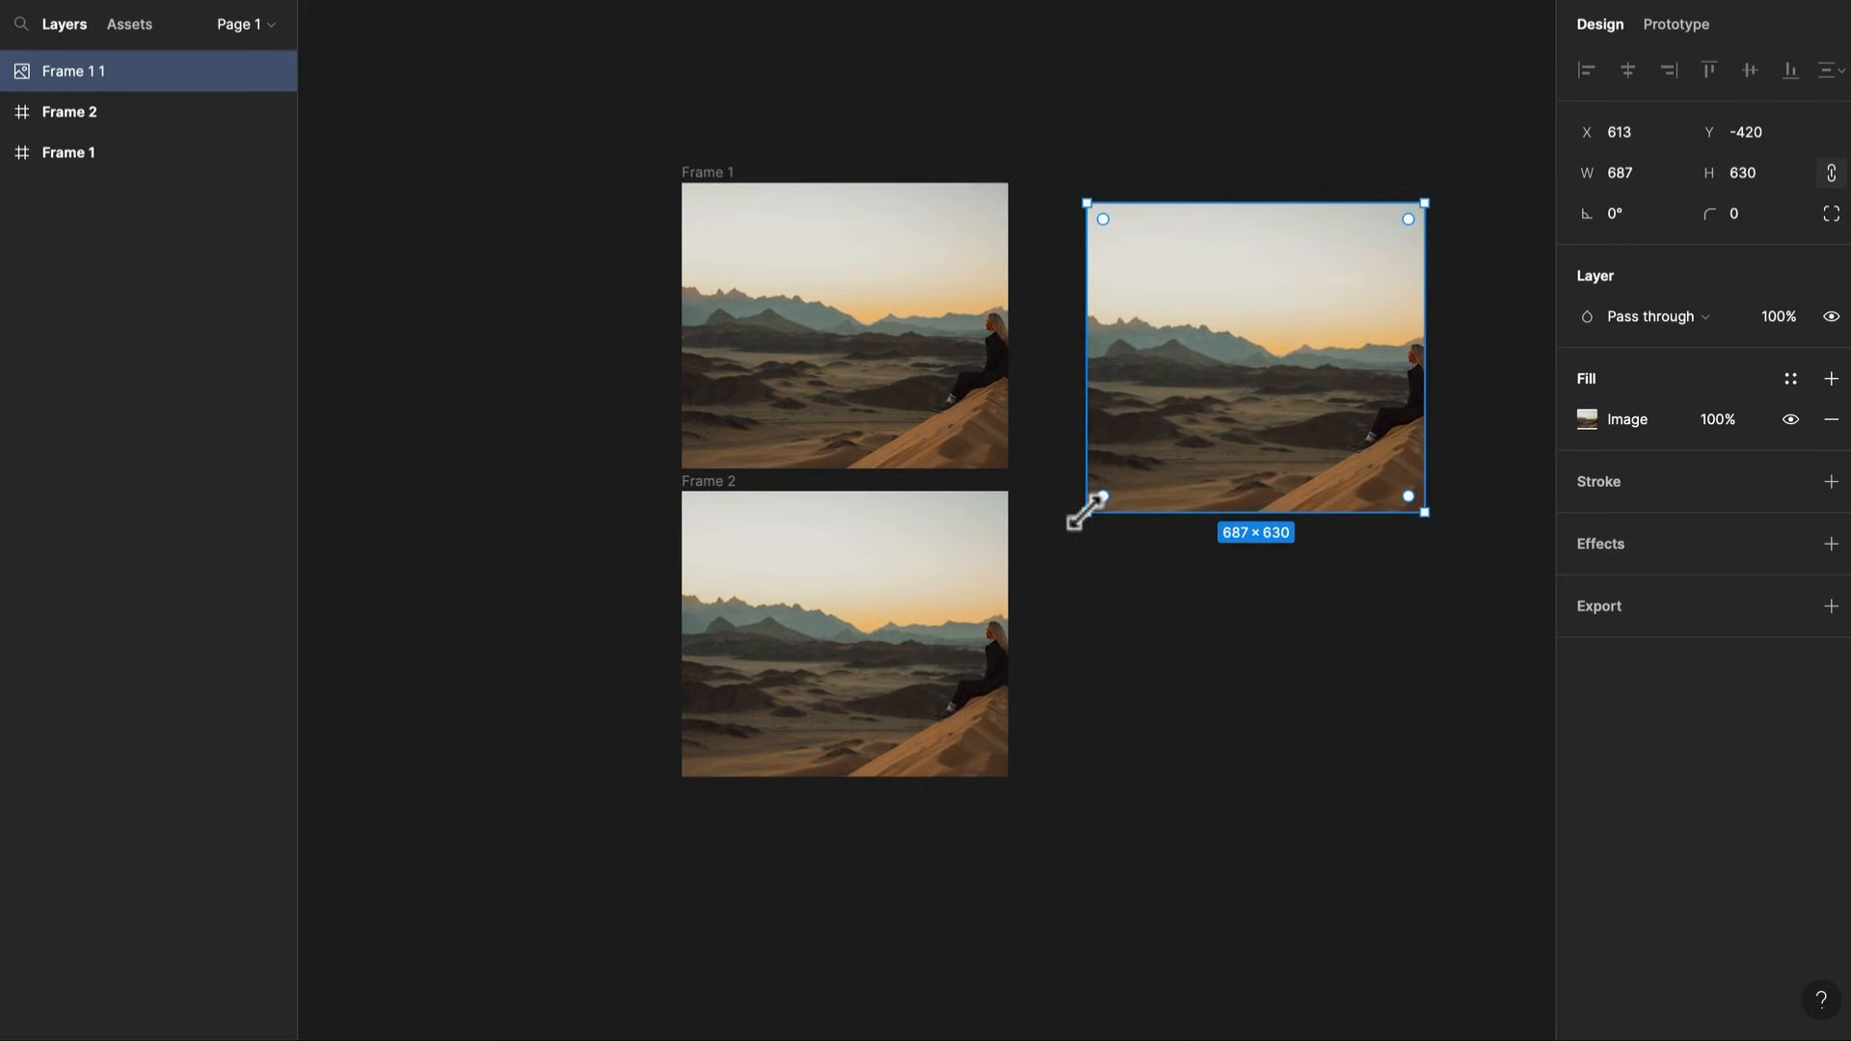
# Round the imported image's corners to a radius of about 236, and undo the rounding
pyautogui.moveTo(1141, 534); pyautogui.dragTo(978, 572)
pyautogui.moveTo(1273, 567); pyautogui.dragTo(1130, 460)
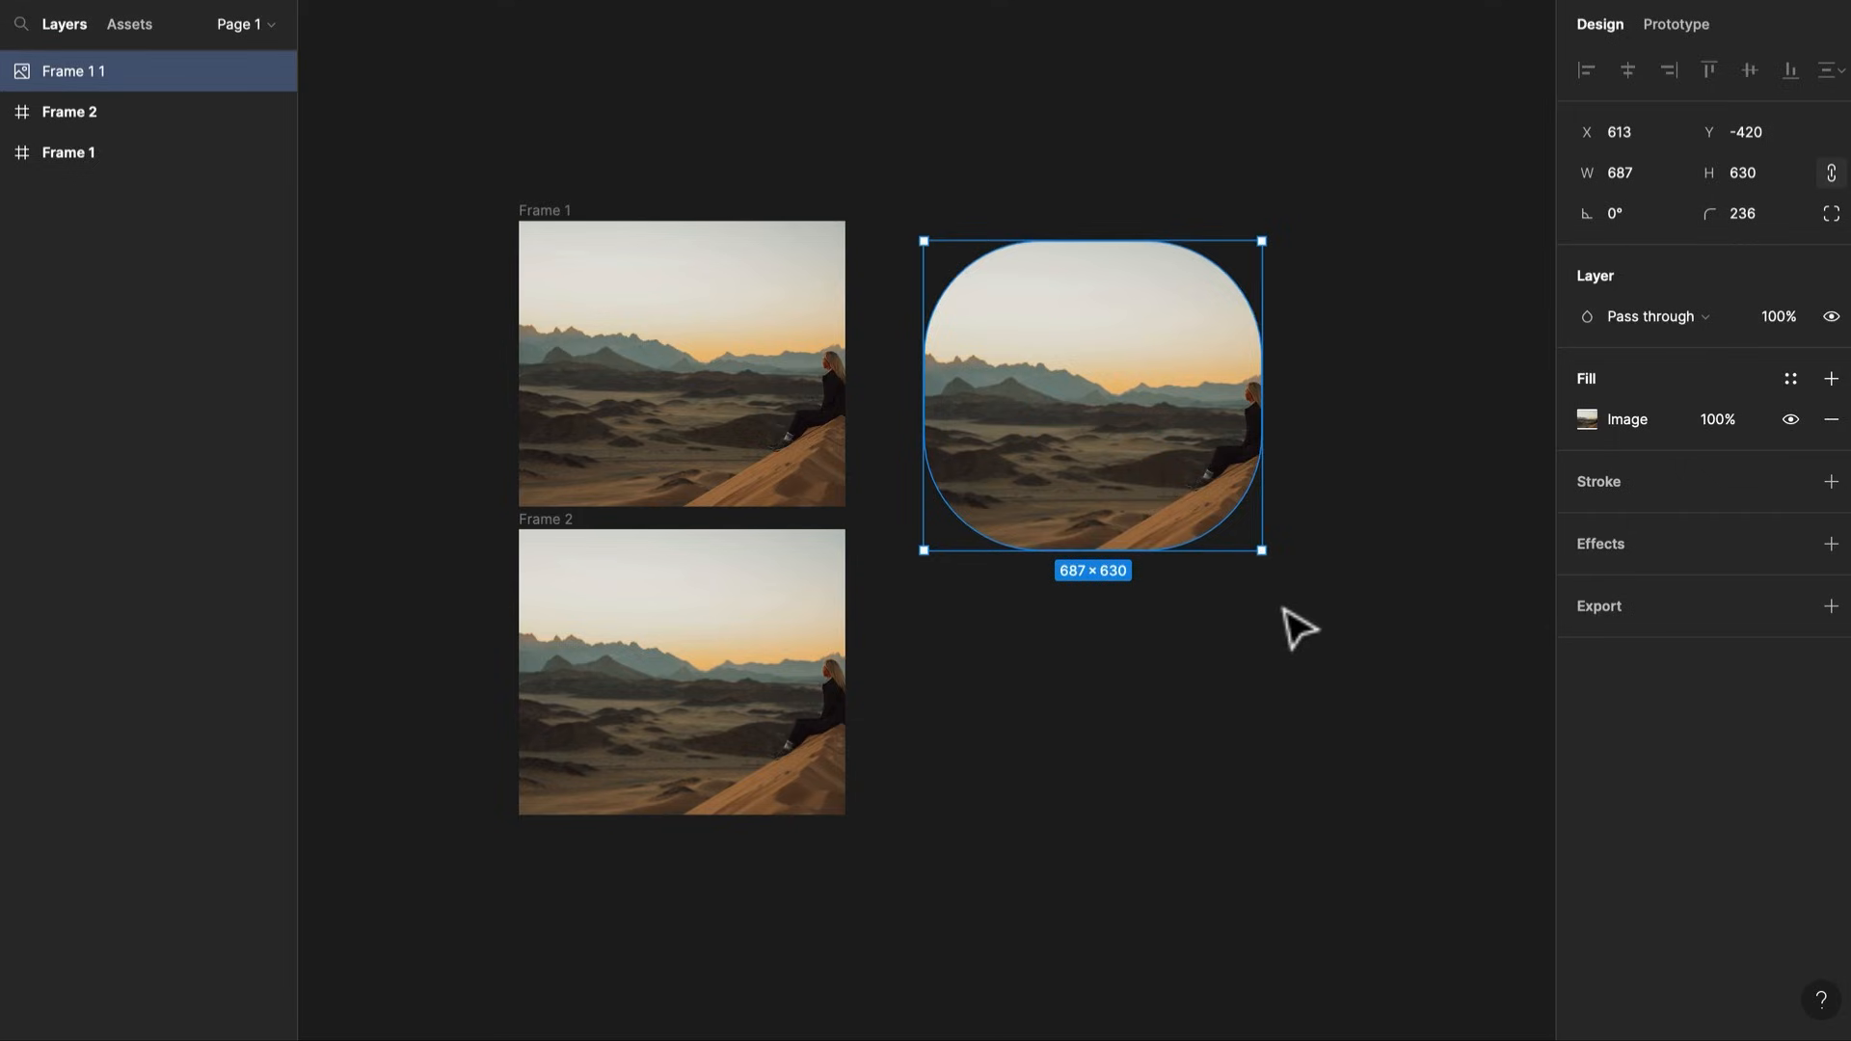
pyautogui.hotkey('ctrl', 'z')
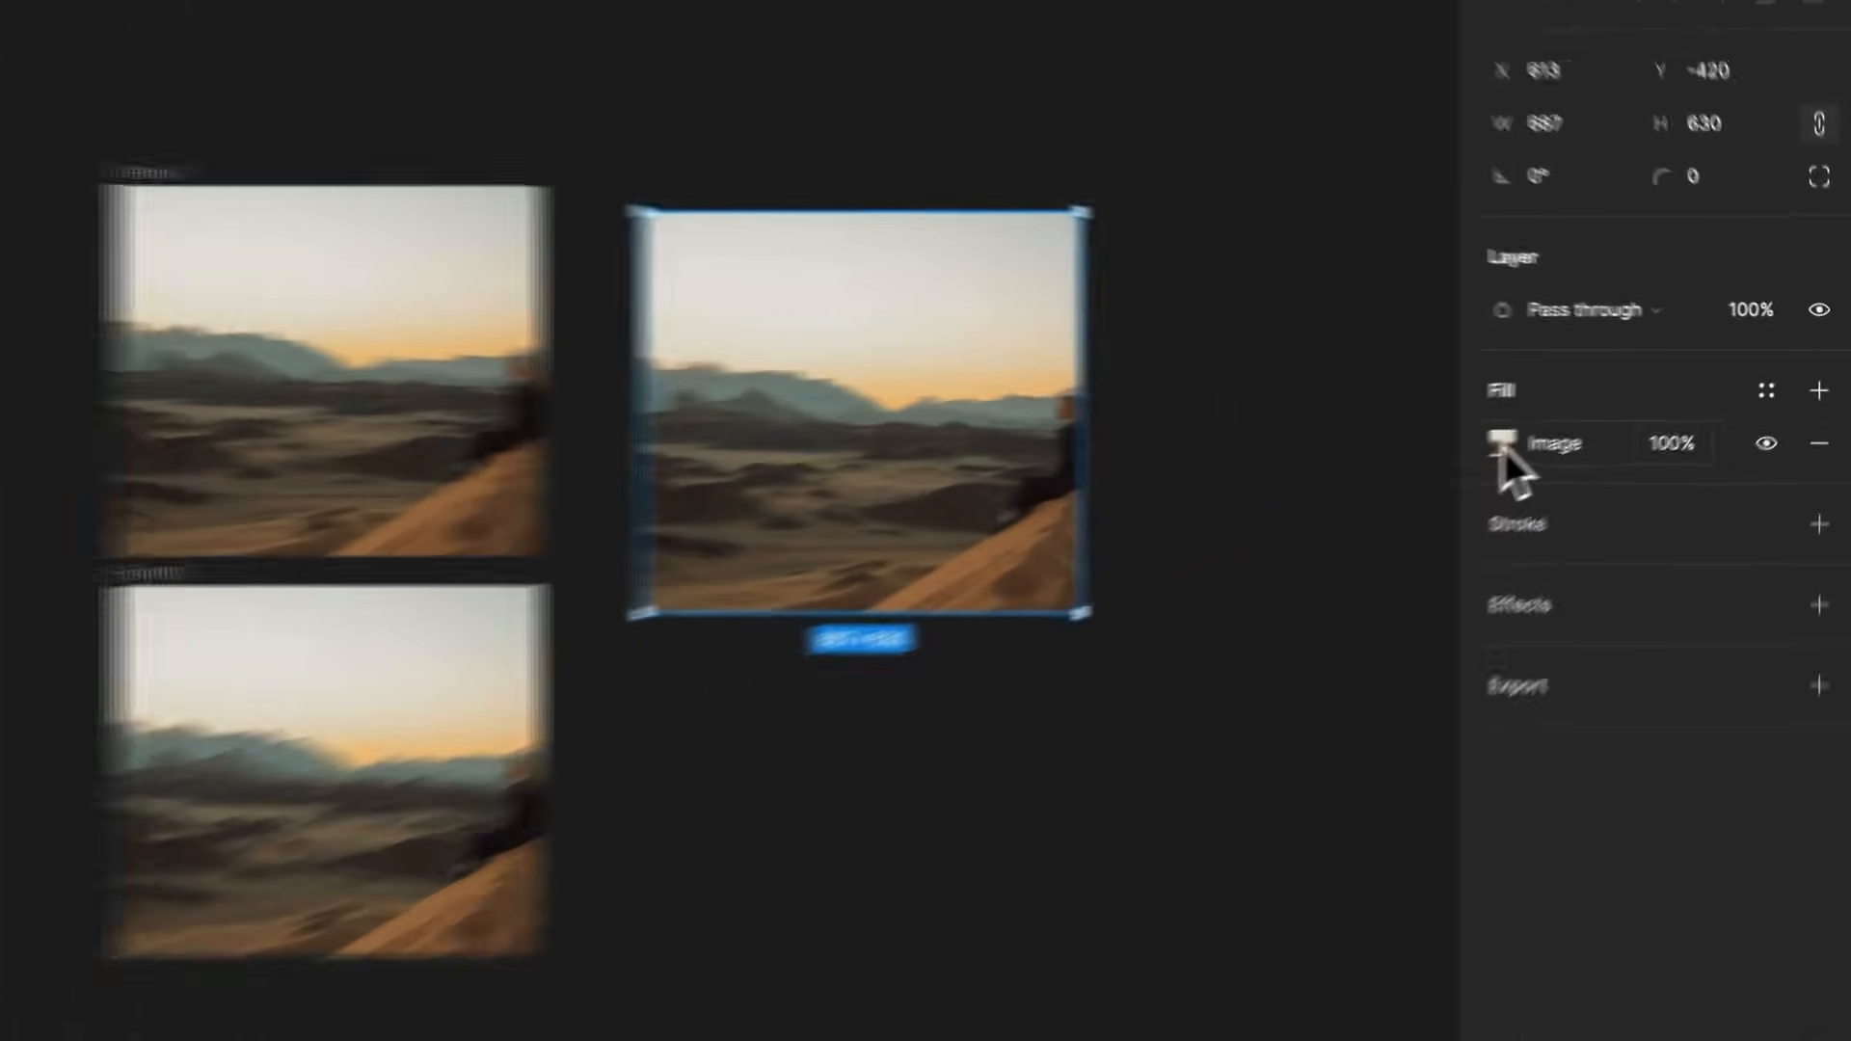
# Open the imported image's fill settings, review the scaling modes, and enlarge the image to about 1077 × 944 in Fill mode
pyautogui.click(1587, 420)
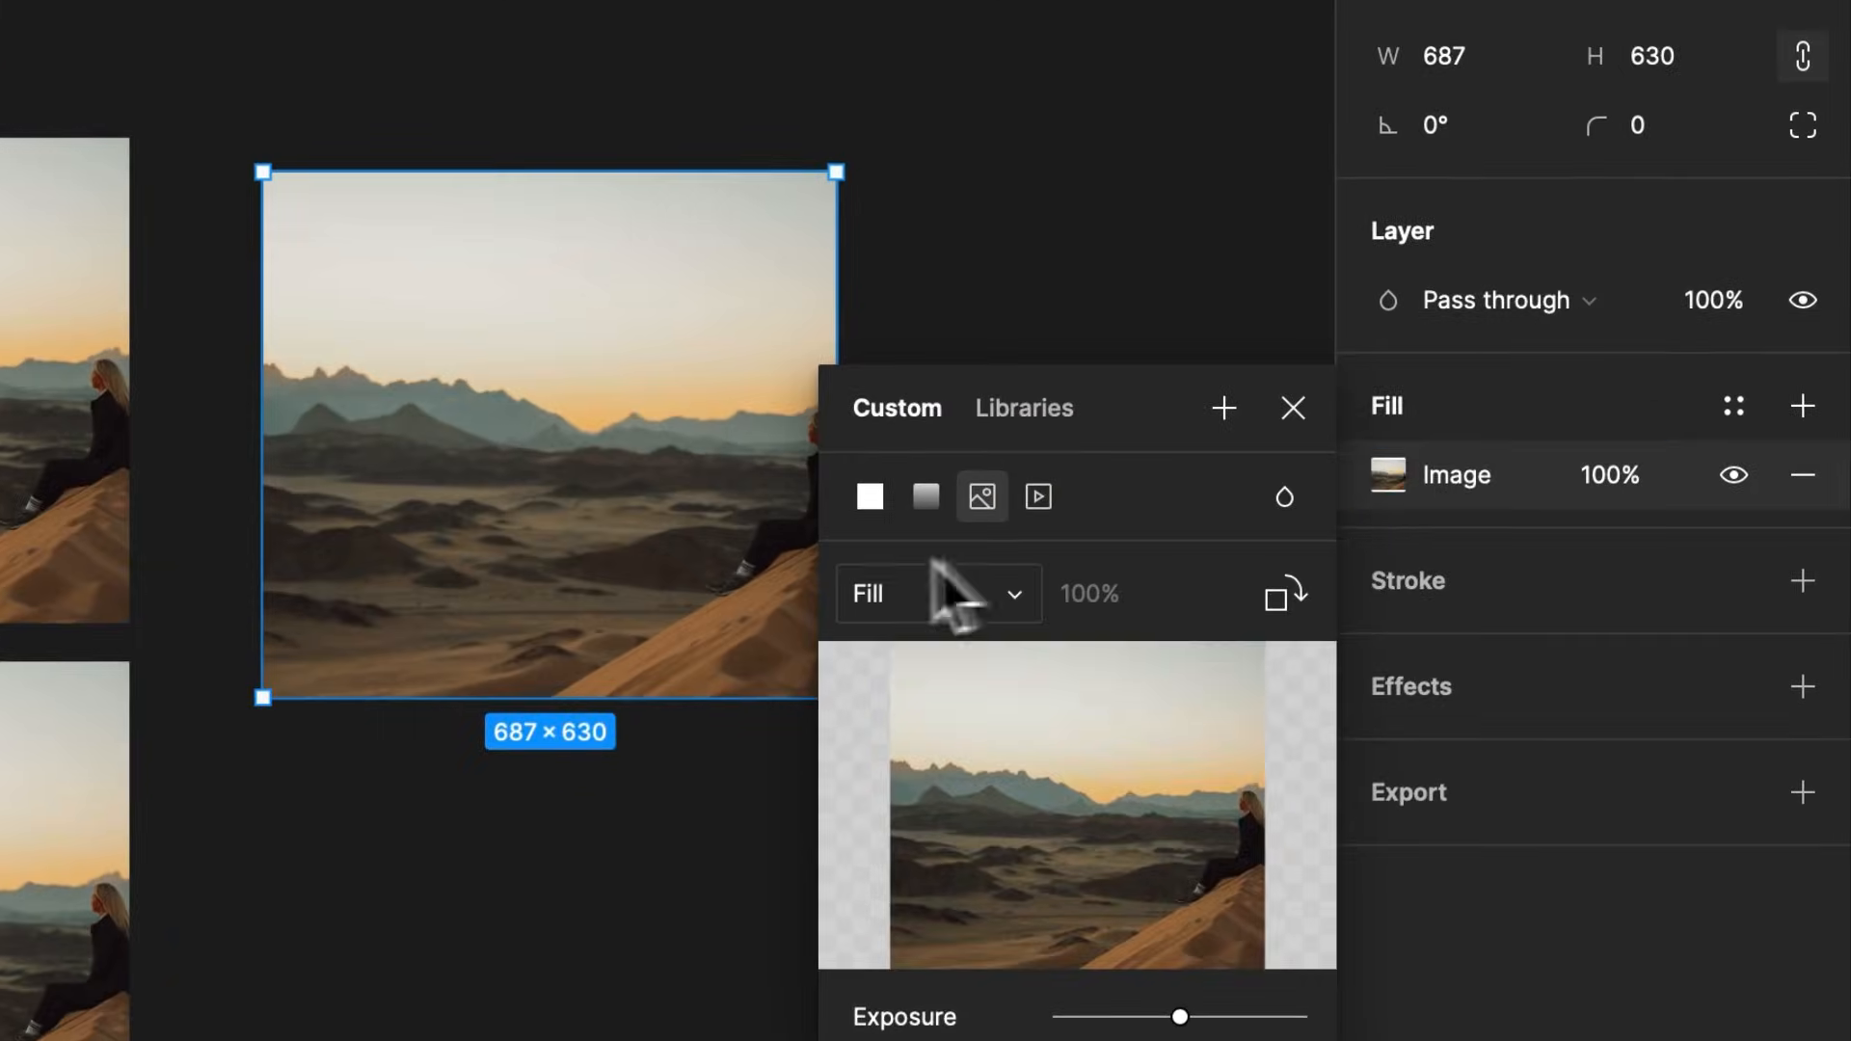
pyautogui.click(906, 598)
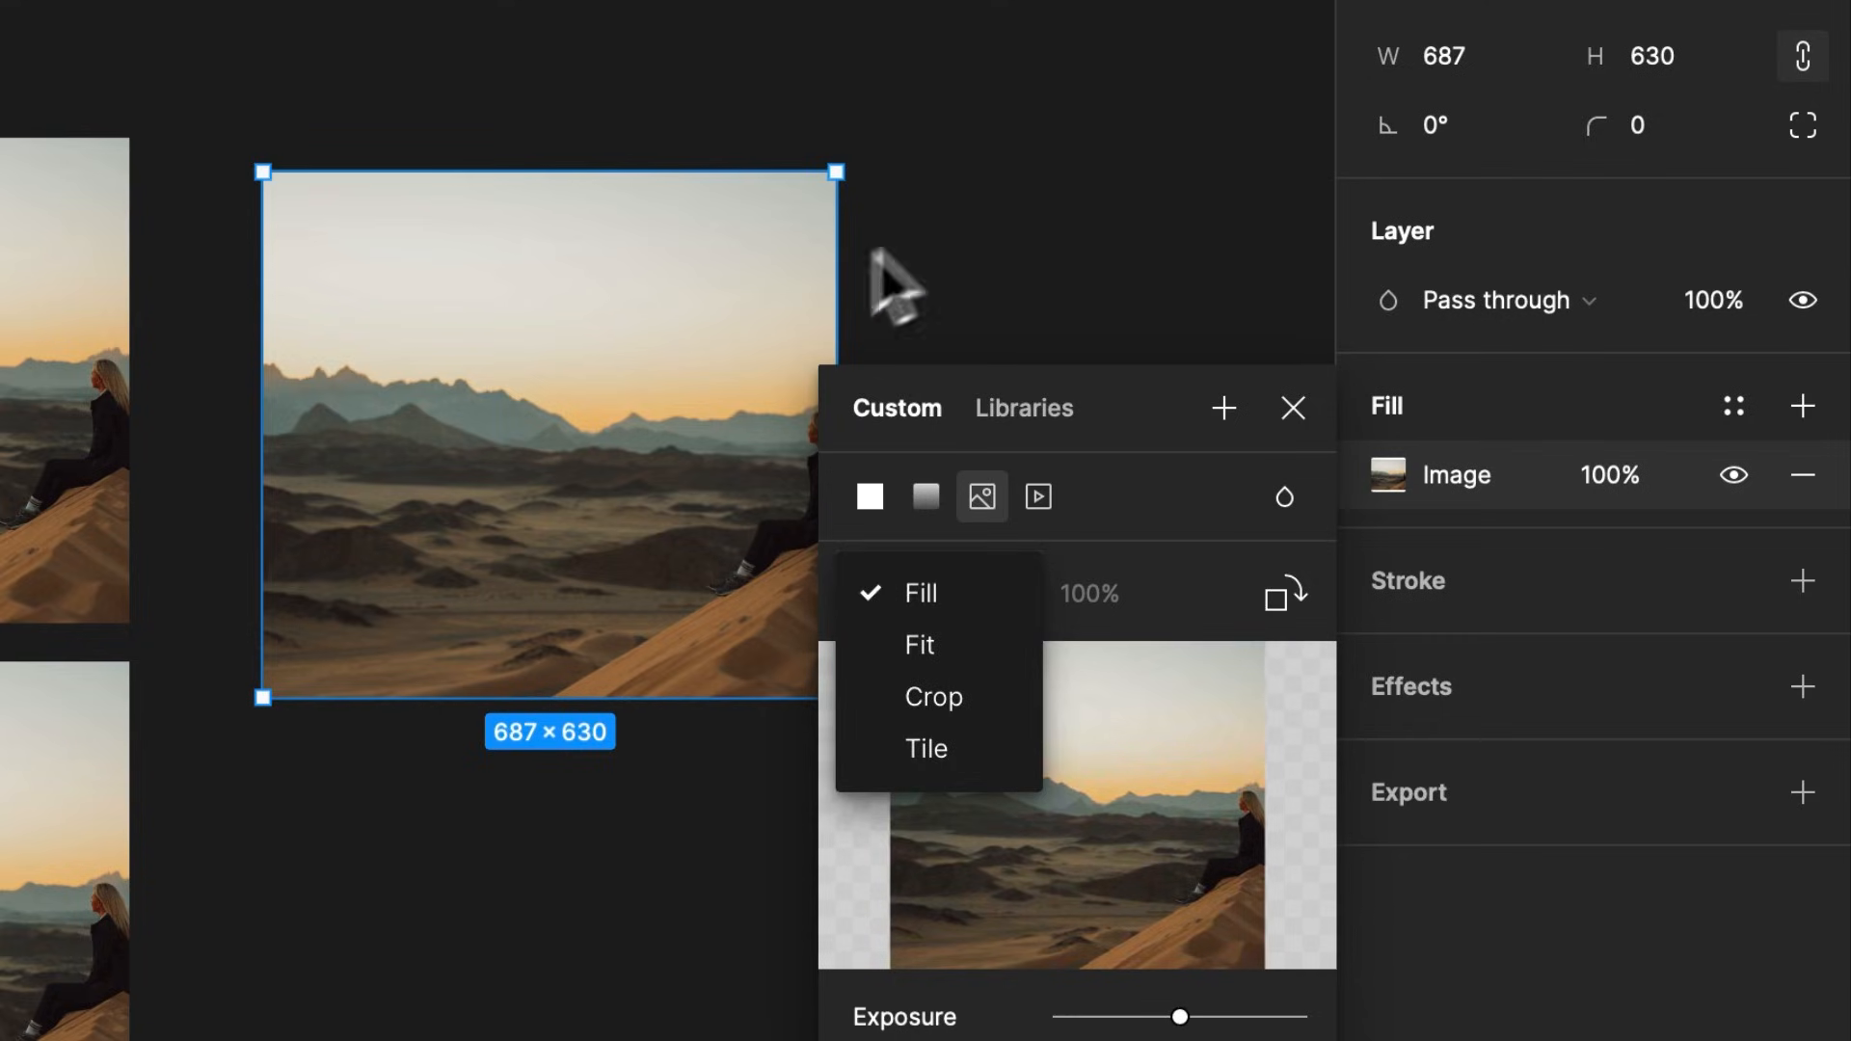
pyautogui.click(801, 219)
pyautogui.moveTo(834, 170); pyautogui.dragTo(1162, 0)
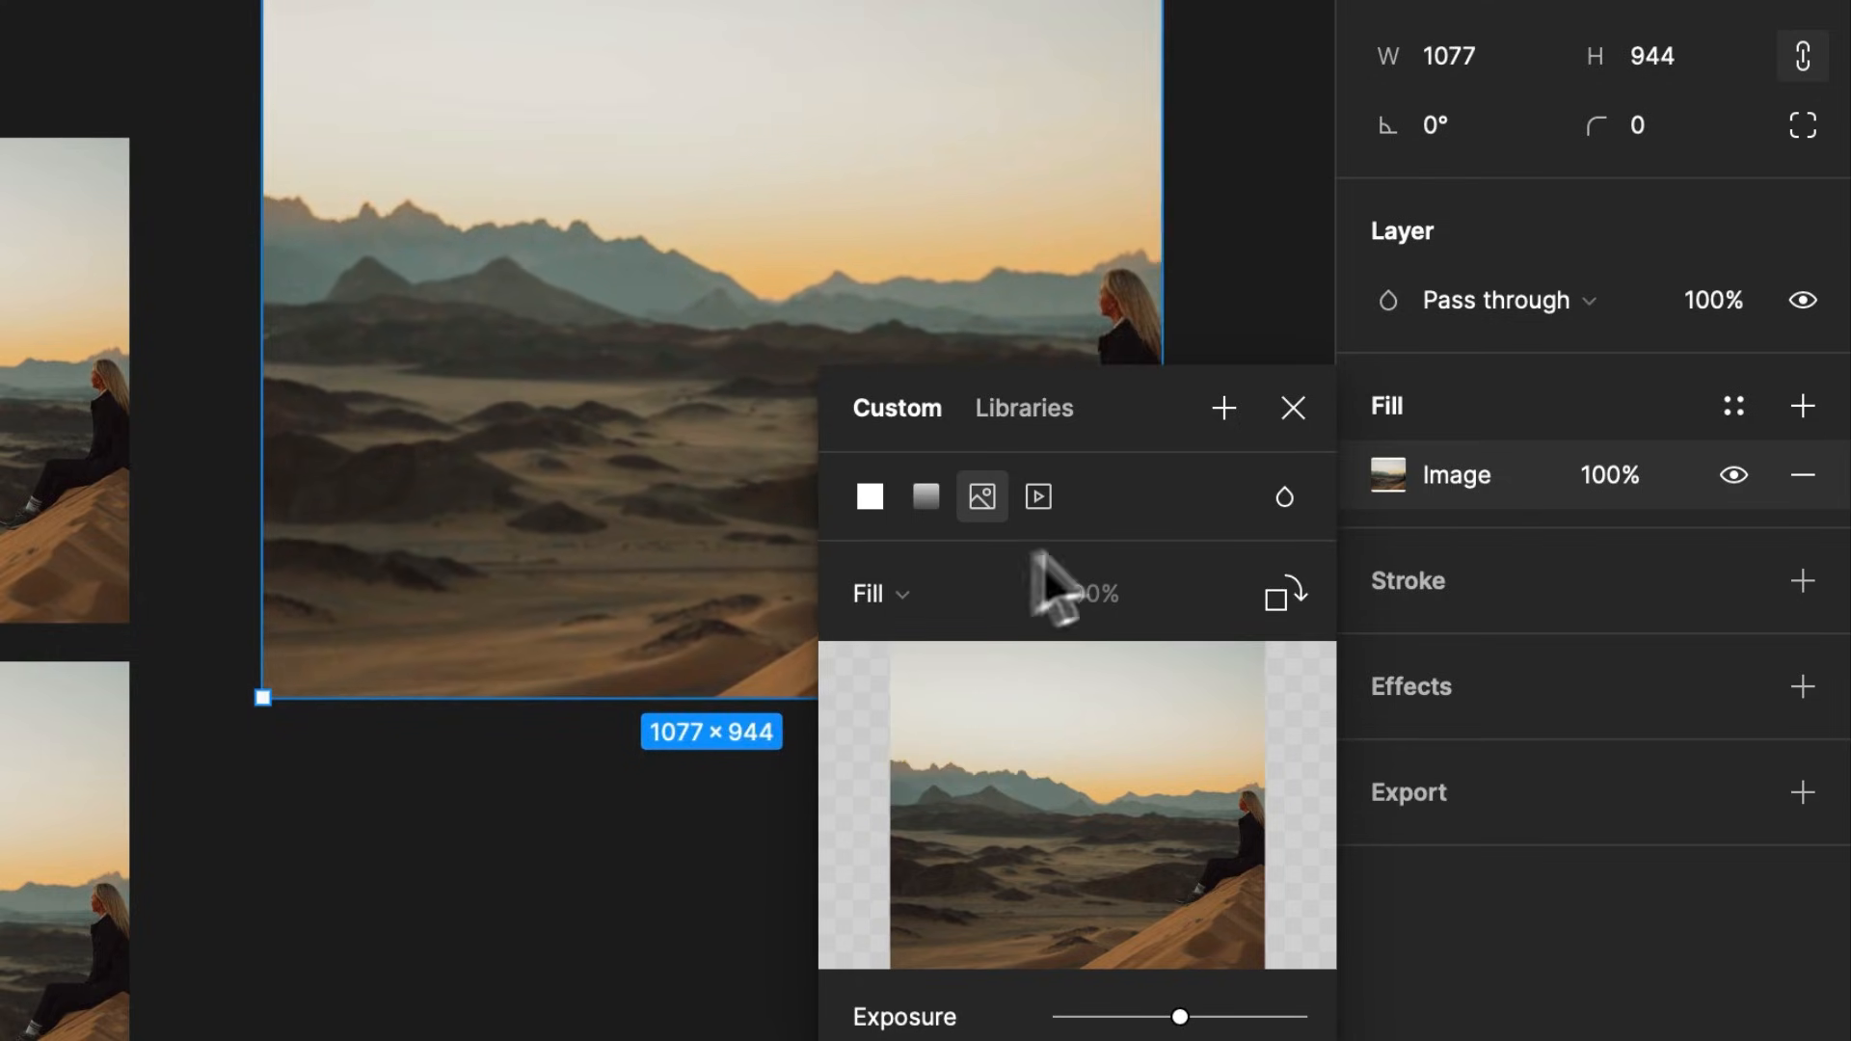
# Switch the image's scaling mode to Fit and shrink the image to about 891 × 777
pyautogui.click(879, 602)
pyautogui.click(932, 657)
pyautogui.moveTo(1162, 0); pyautogui.dragTo(1010, 46)
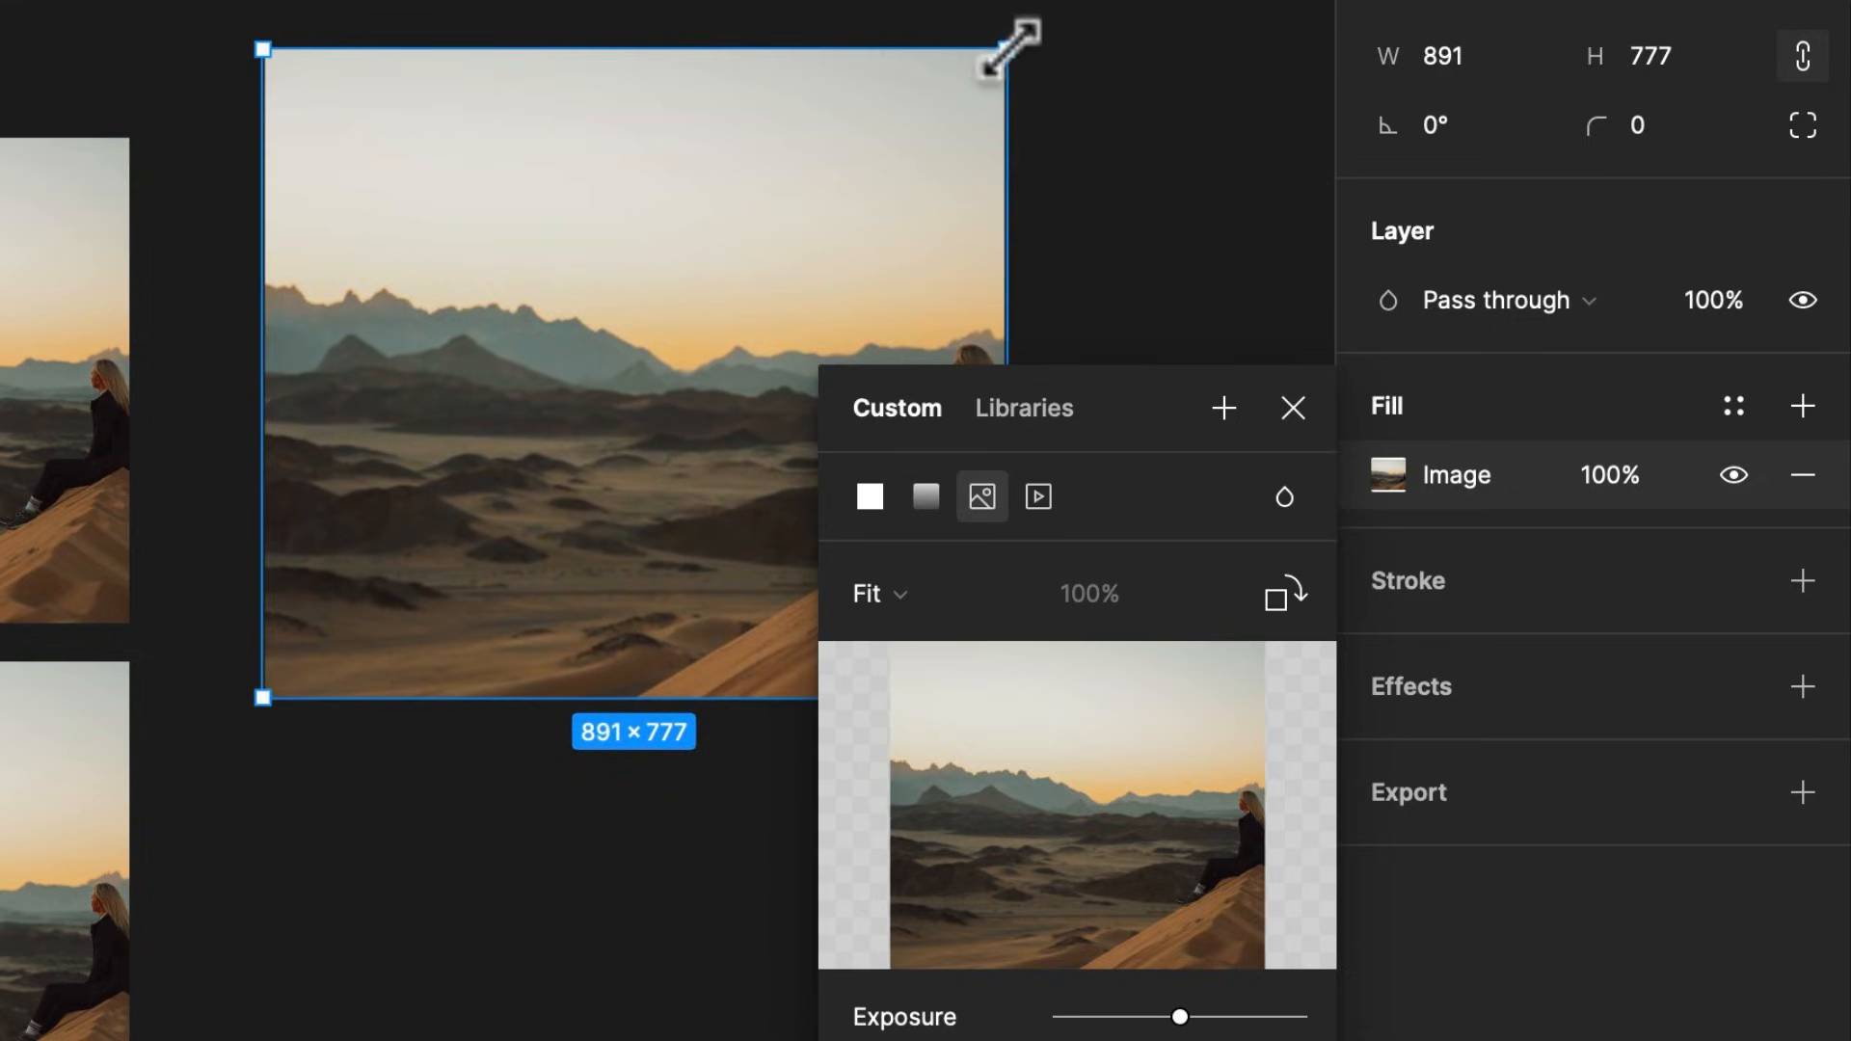
# Crop the image to about 532 × 464 around the seated figure, and enlarge the cropped image to about 694 × 605
pyautogui.click(880, 594)
pyautogui.click(964, 646)
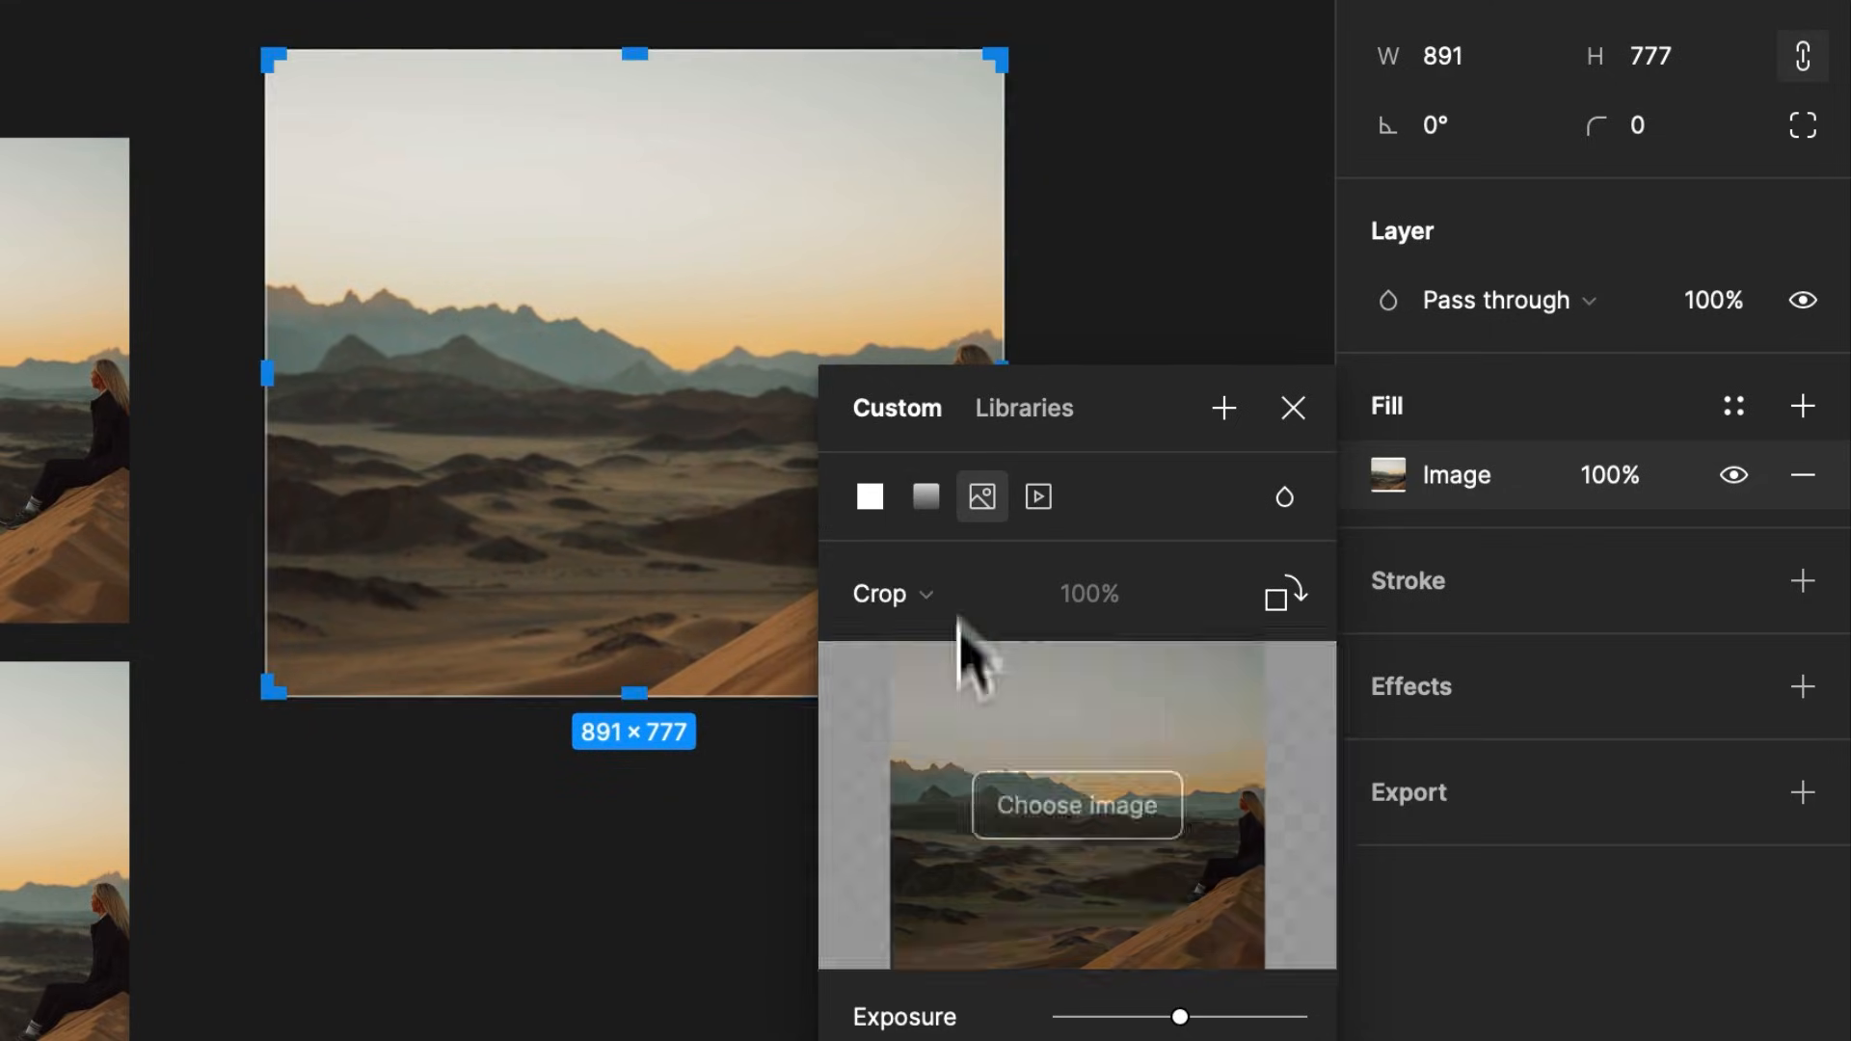
pyautogui.moveTo(1011, 46); pyautogui.dragTo(637, 409)
pyautogui.moveTo(877, 269); pyautogui.dragTo(652, 315)
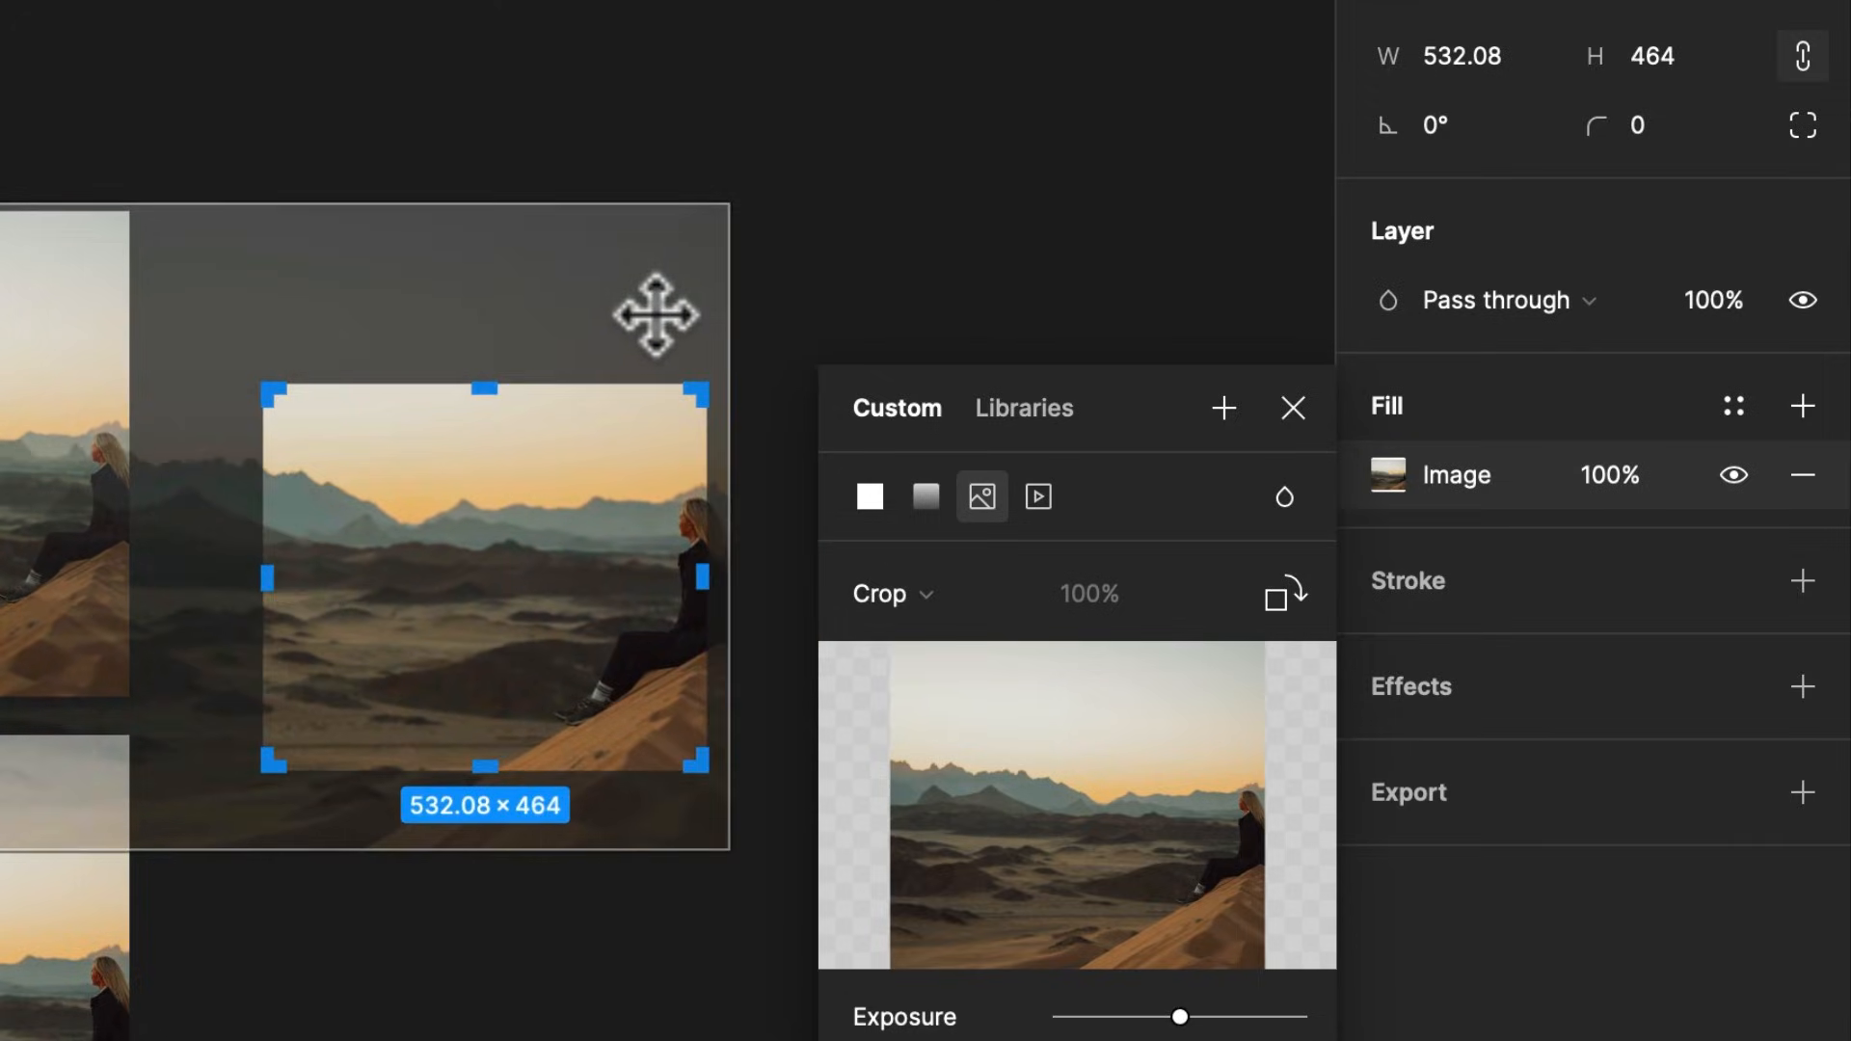
pyautogui.click(838, 285)
pyautogui.click(636, 471)
pyautogui.moveTo(708, 378); pyautogui.dragTo(848, 416)
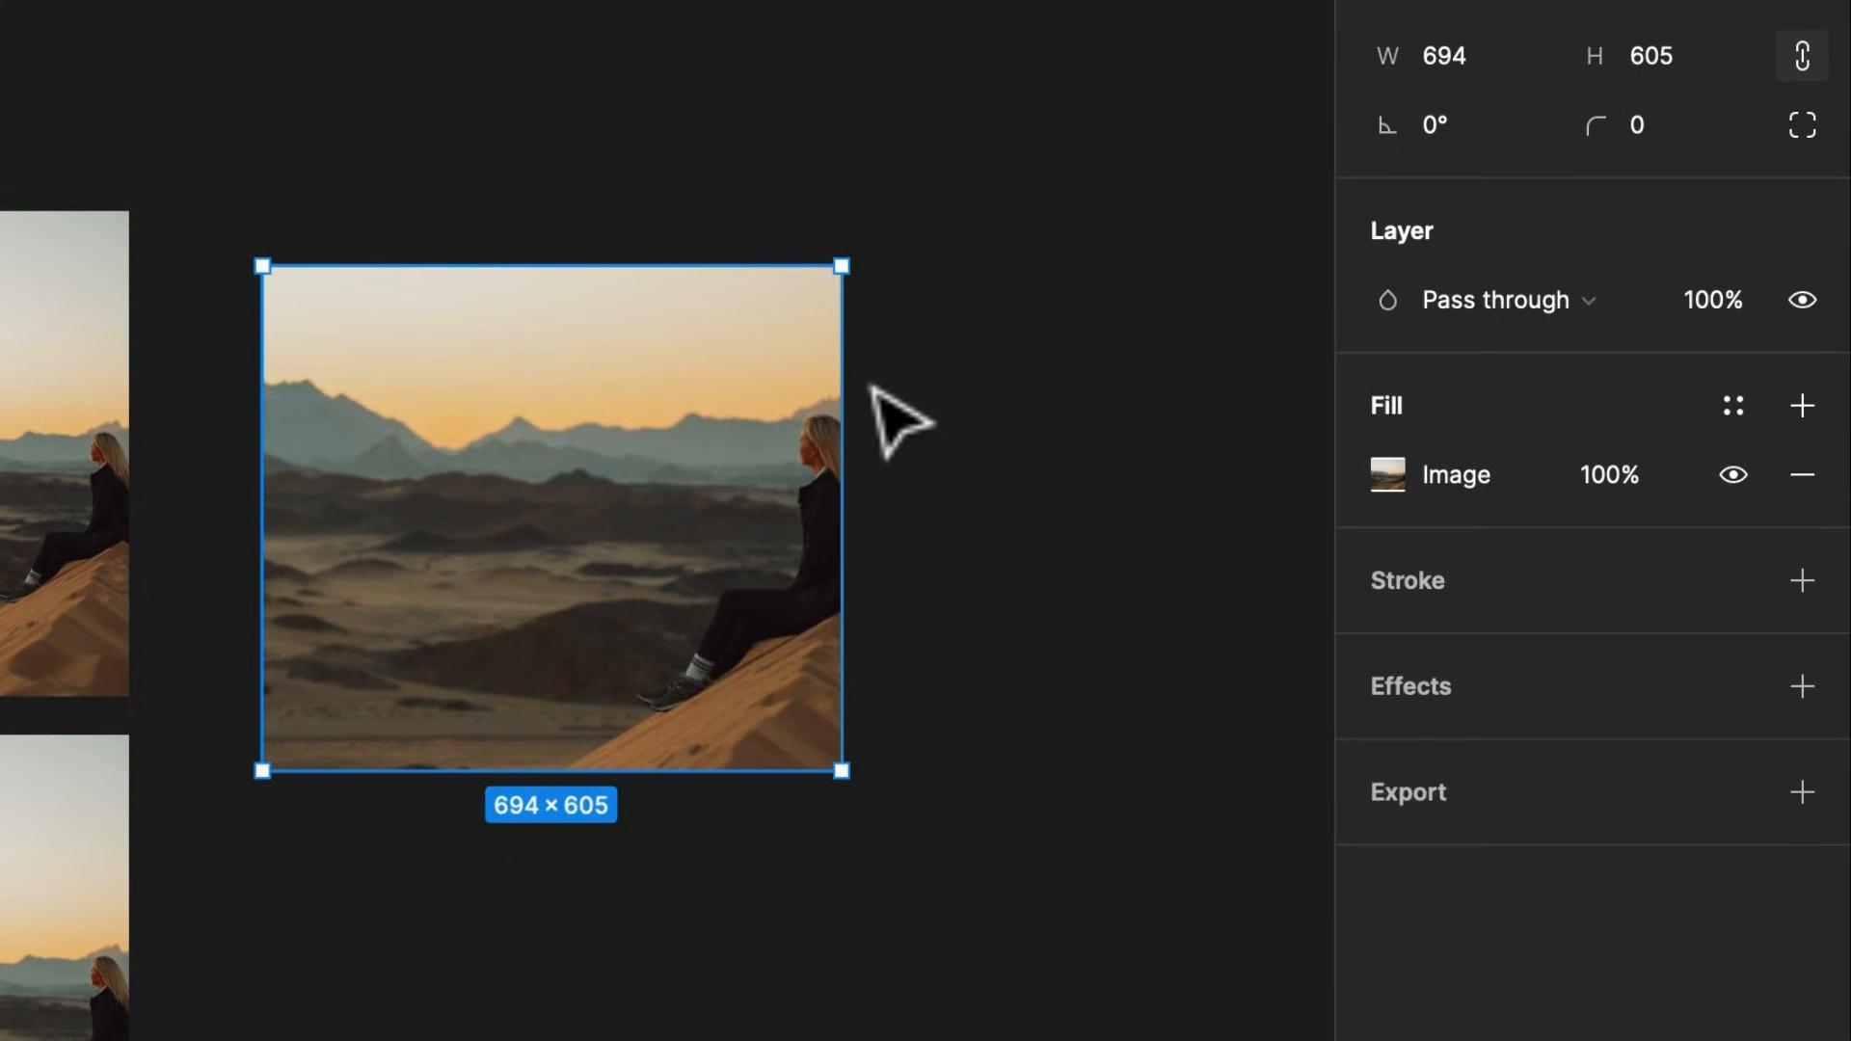
# Reopen the cropped image's fill settings and set its scaling mode back to Fill, keeping the image clear of the adjustment sliders
pyautogui.click(1388, 474)
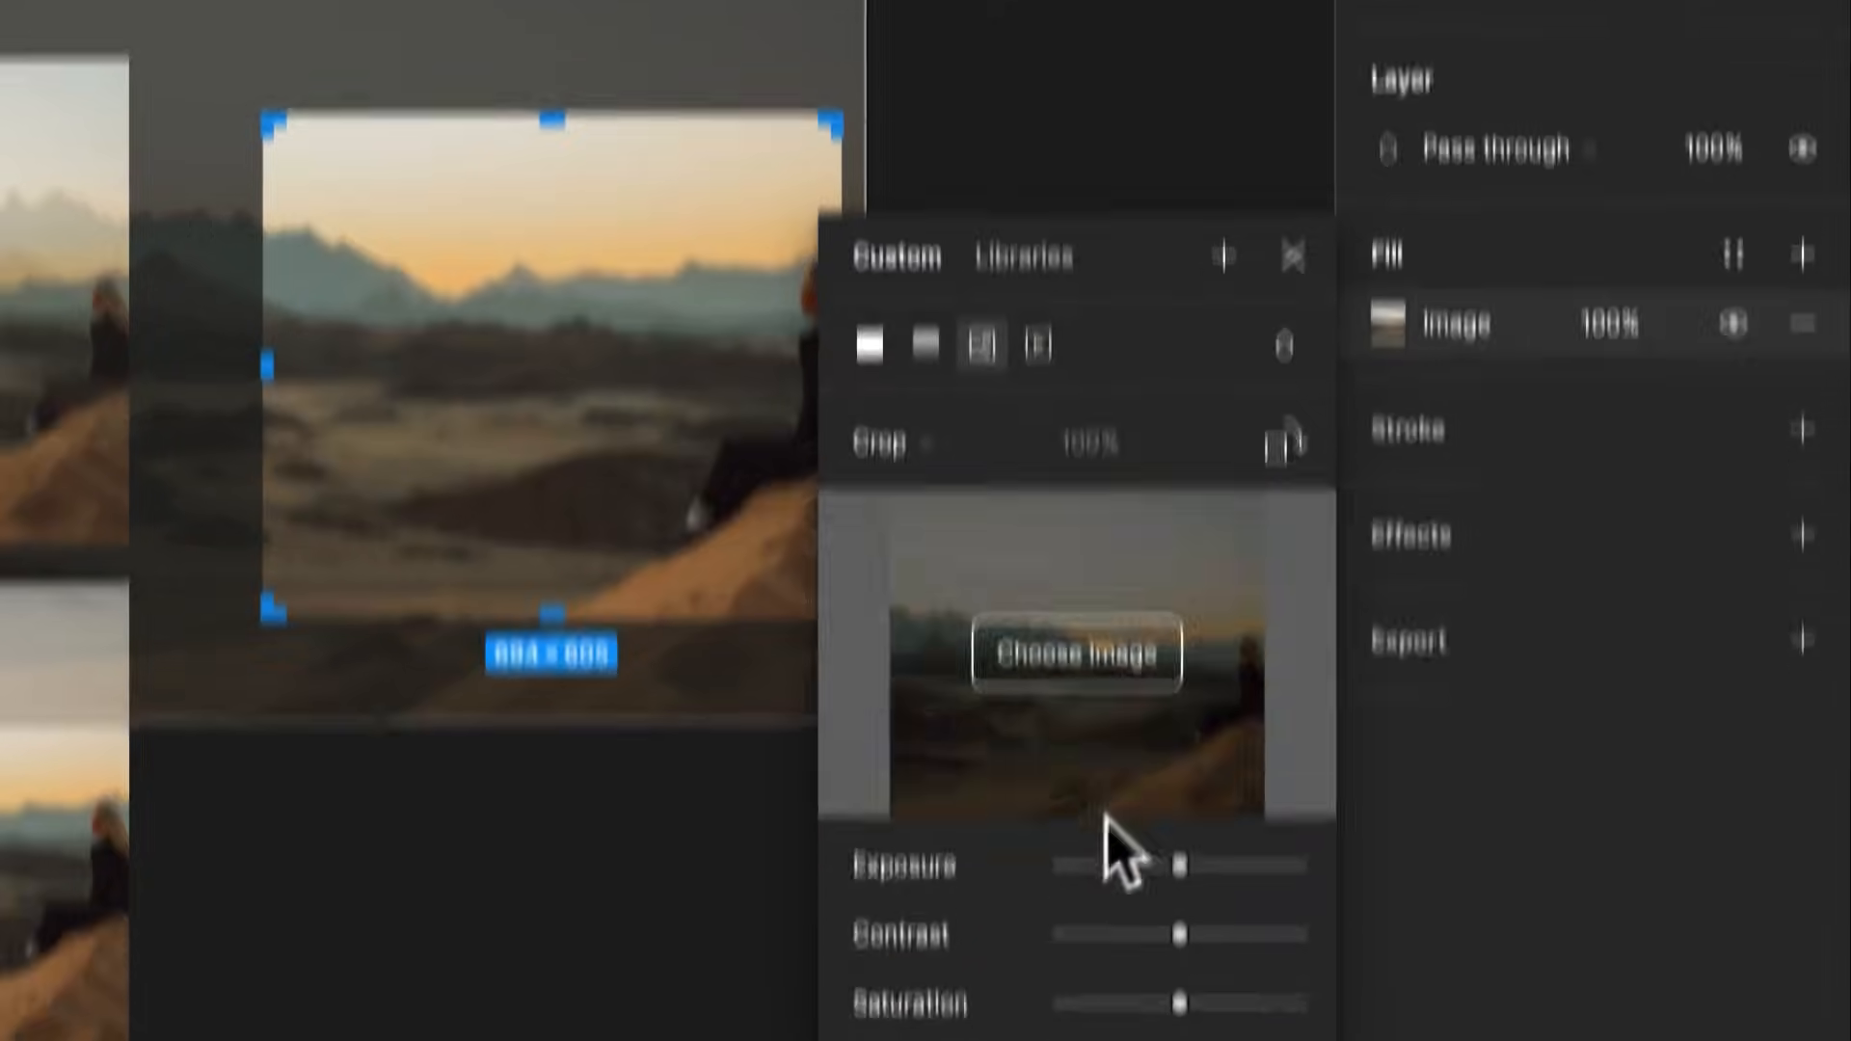
pyautogui.moveTo(1180, 898)
pyautogui.mouseDown()
pyautogui.moveTo(1239, 898)
pyautogui.moveTo(1180, 898)
pyautogui.mouseUp()
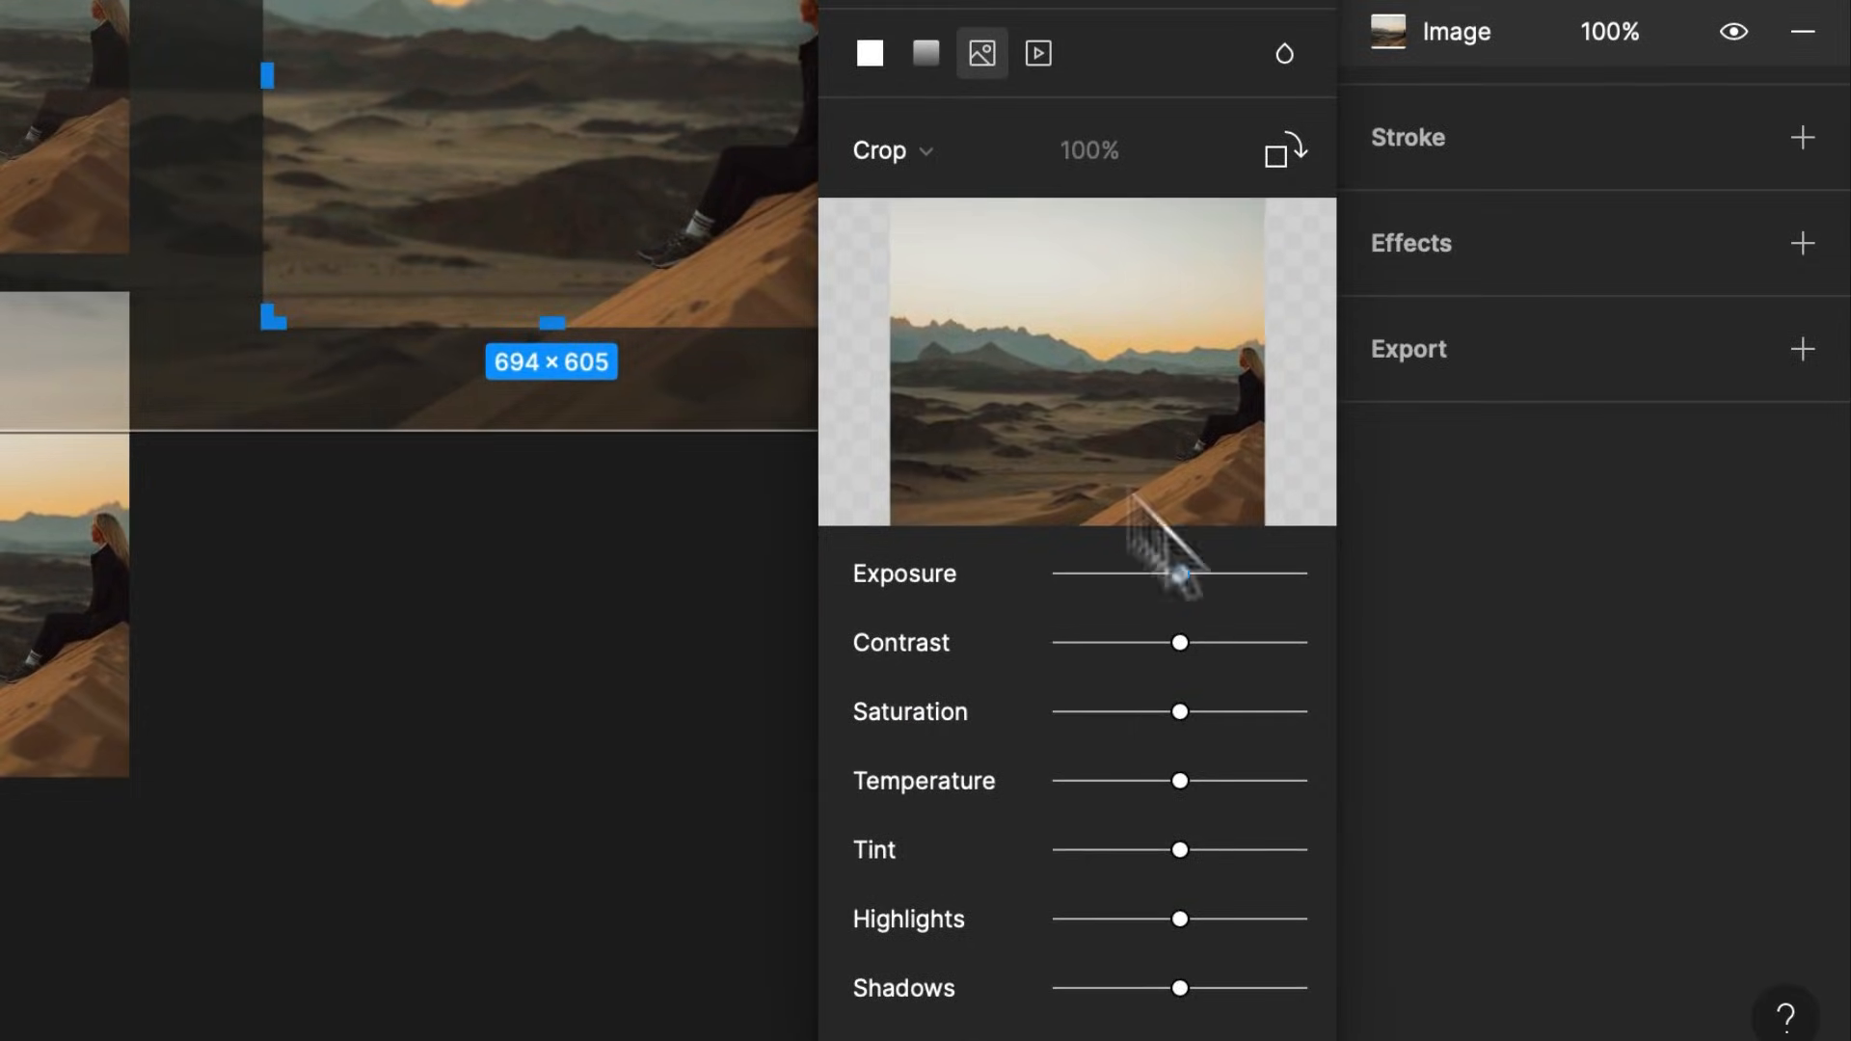
pyautogui.click(909, 151)
pyautogui.click(925, 49)
pyautogui.press('space')
pyautogui.moveTo(487, 125); pyautogui.dragTo(98, 89)
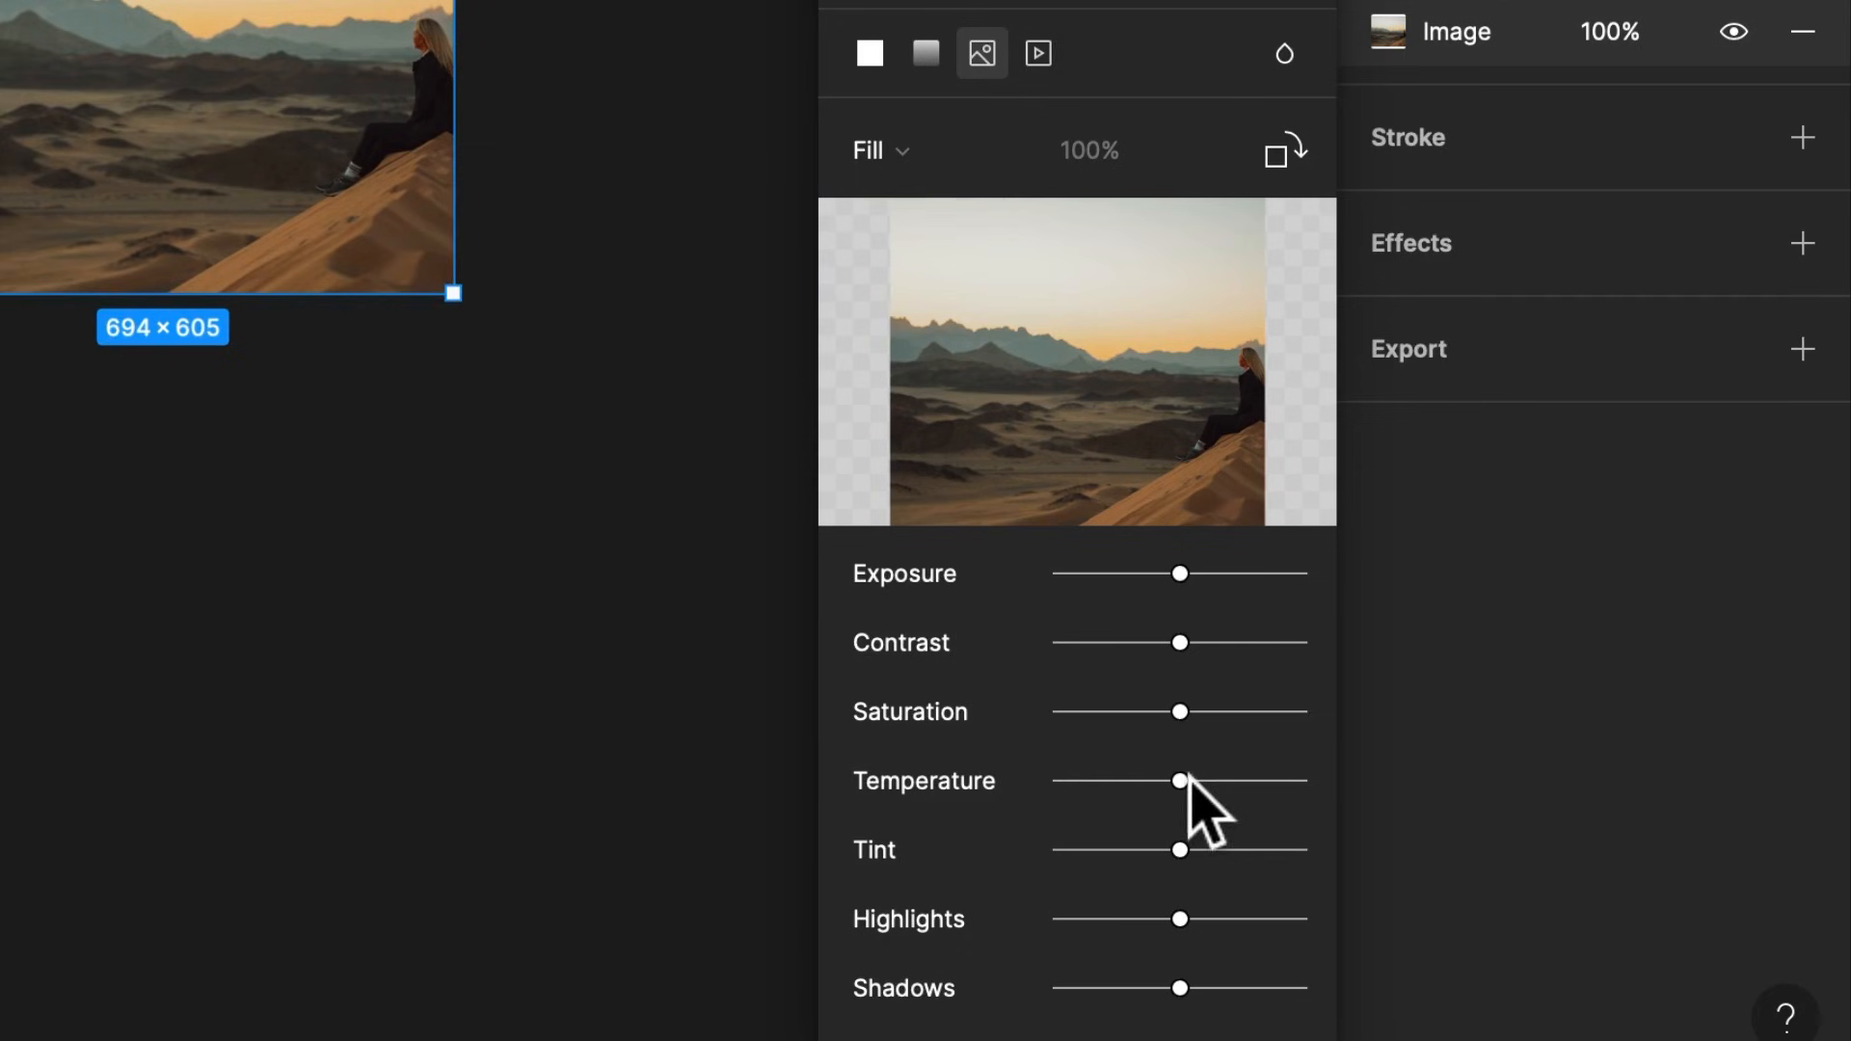
# Cool the cropped image's colours by lowering its Temperature well below the midpoint, and deselect the image
pyautogui.moveTo(1180, 781); pyautogui.dragTo(1095, 781)
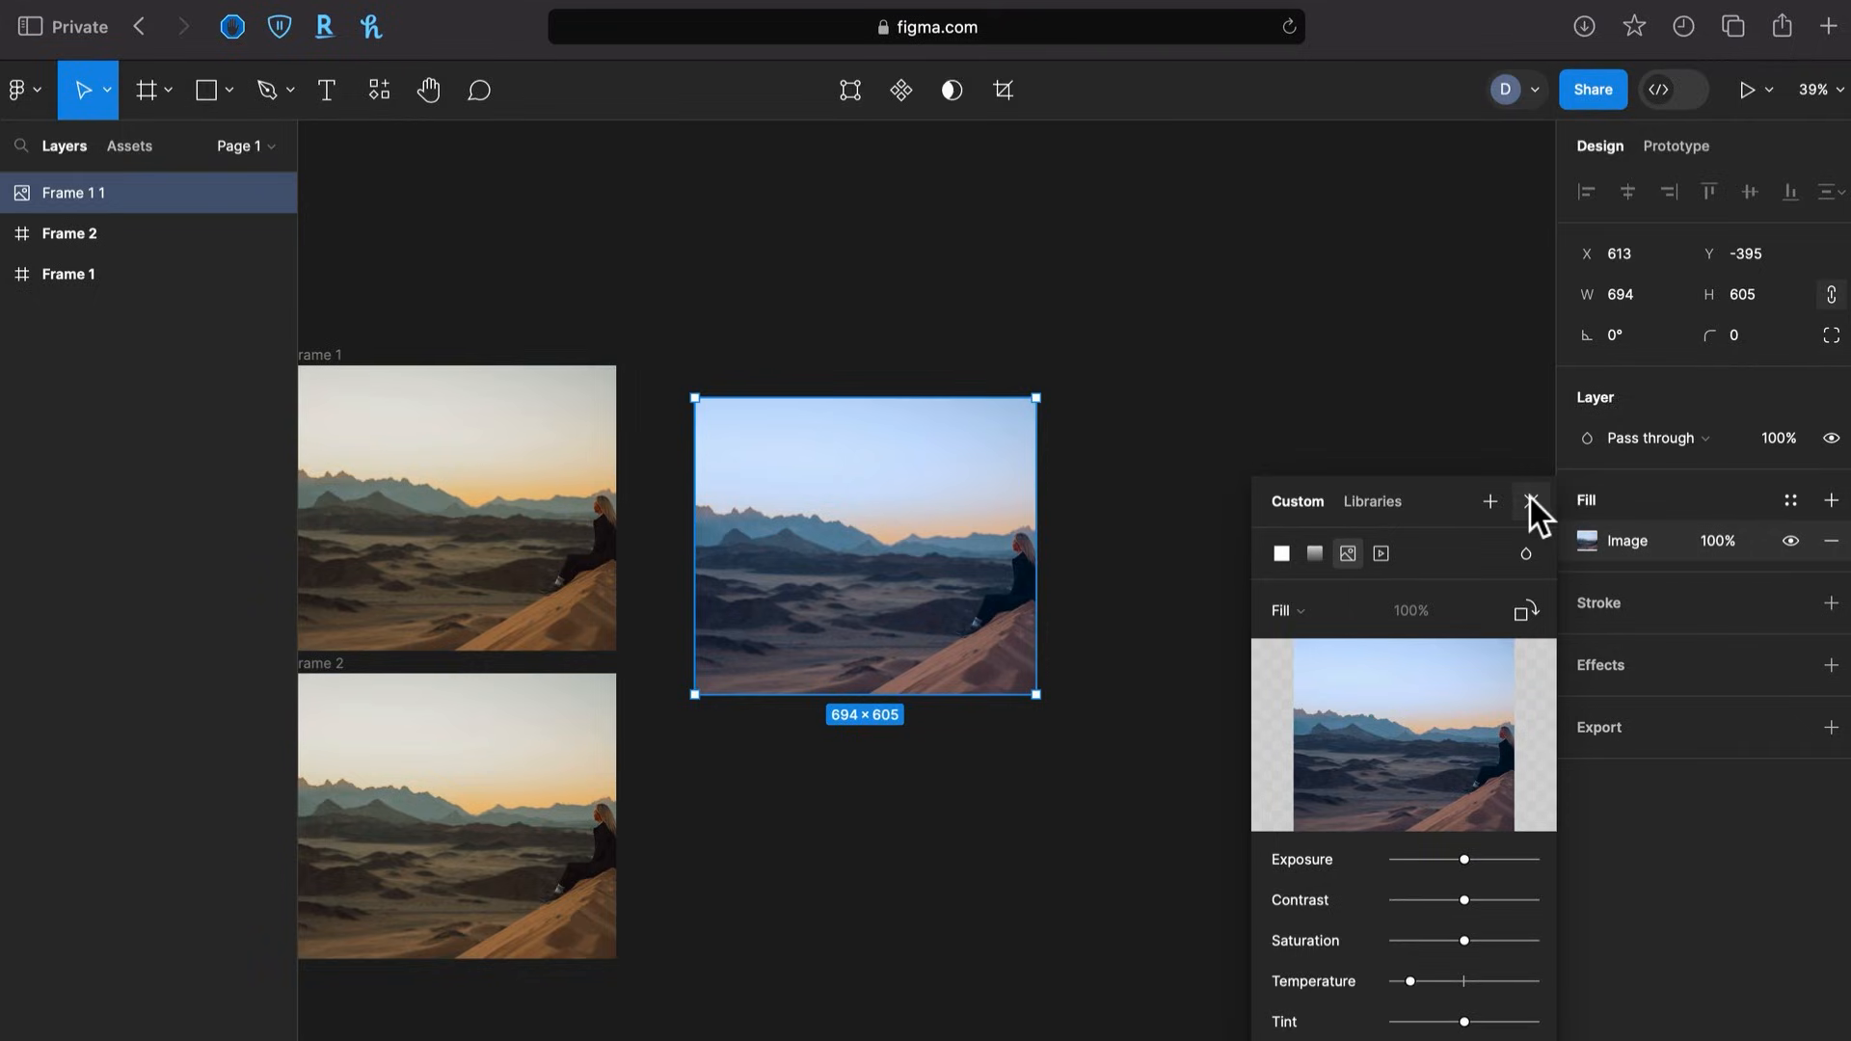
pyautogui.click(1100, 272)
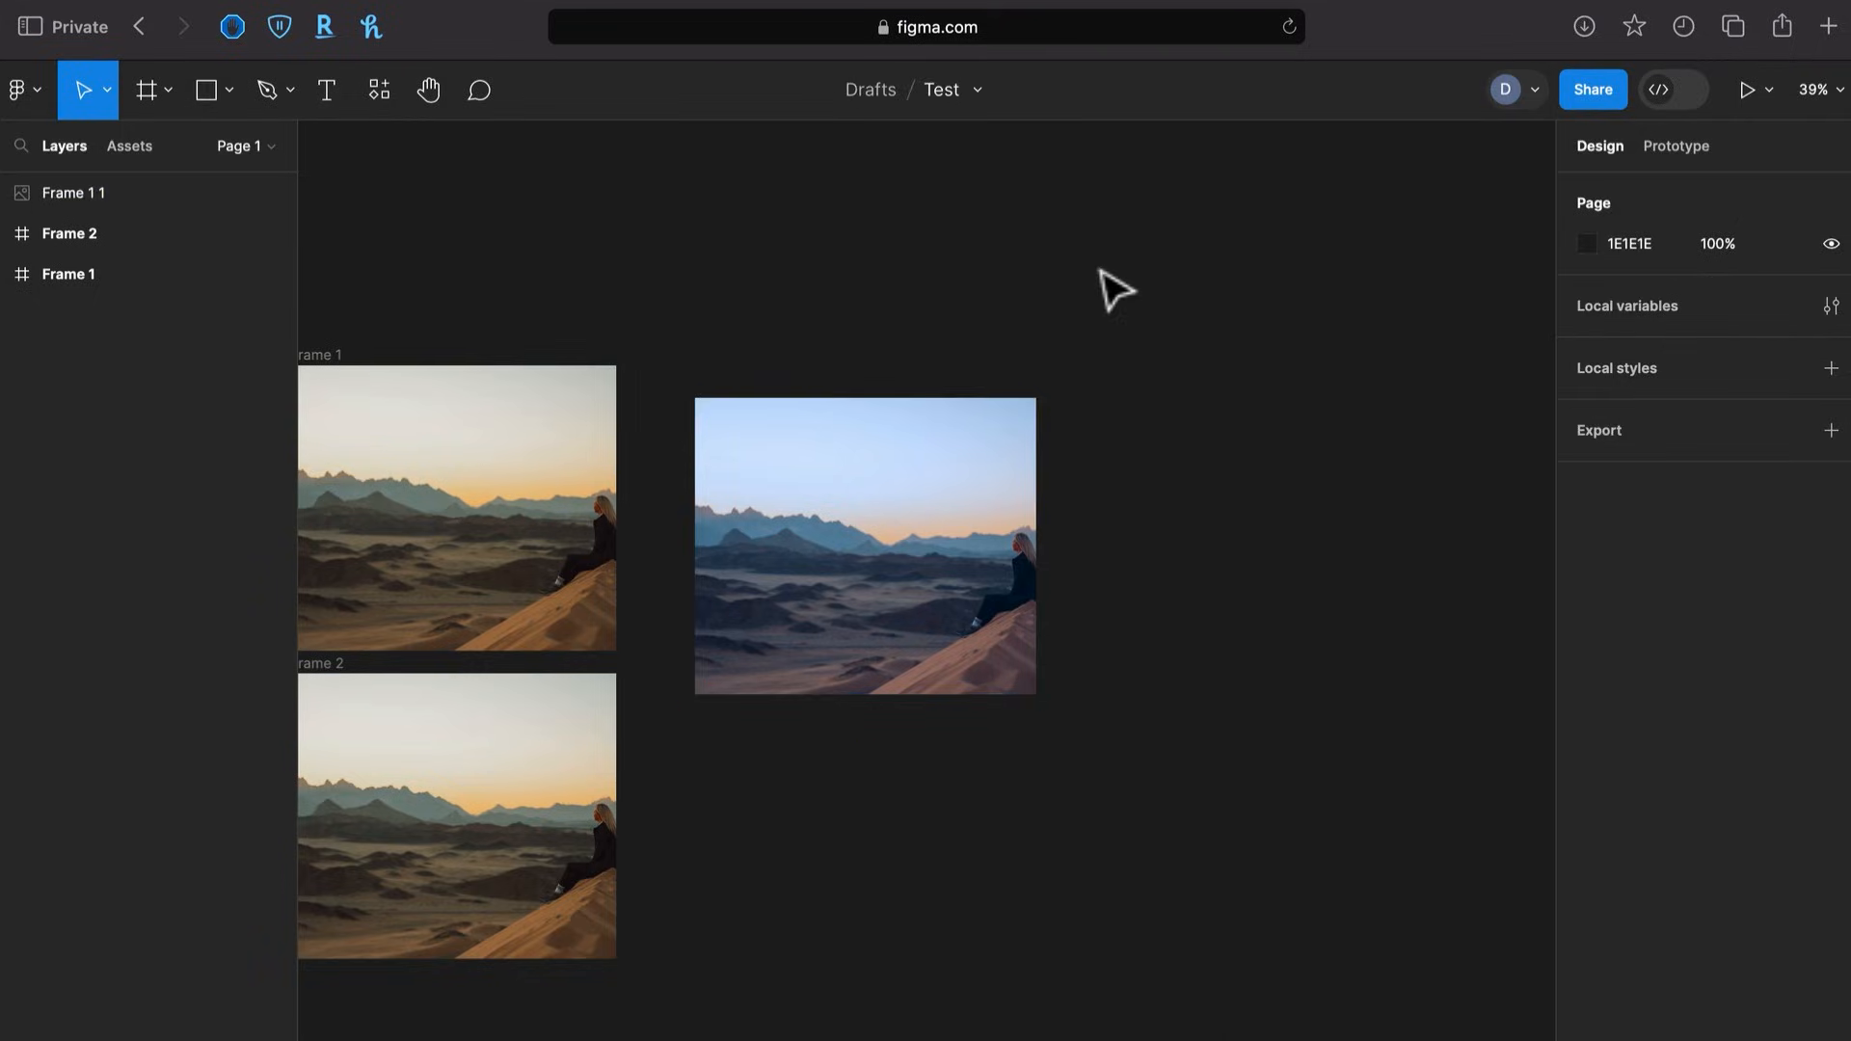
# Draw a square about 820 × 820 overlapping the cropped image and change its fill colour to red
pyautogui.press('r')
pyautogui.moveTo(767, 436)
pyautogui.mouseDown()
pyautogui.moveTo(1026, 672)
pyautogui.moveTo(1149, 752)
pyautogui.moveTo(1170, 838)
pyautogui.mouseUp()
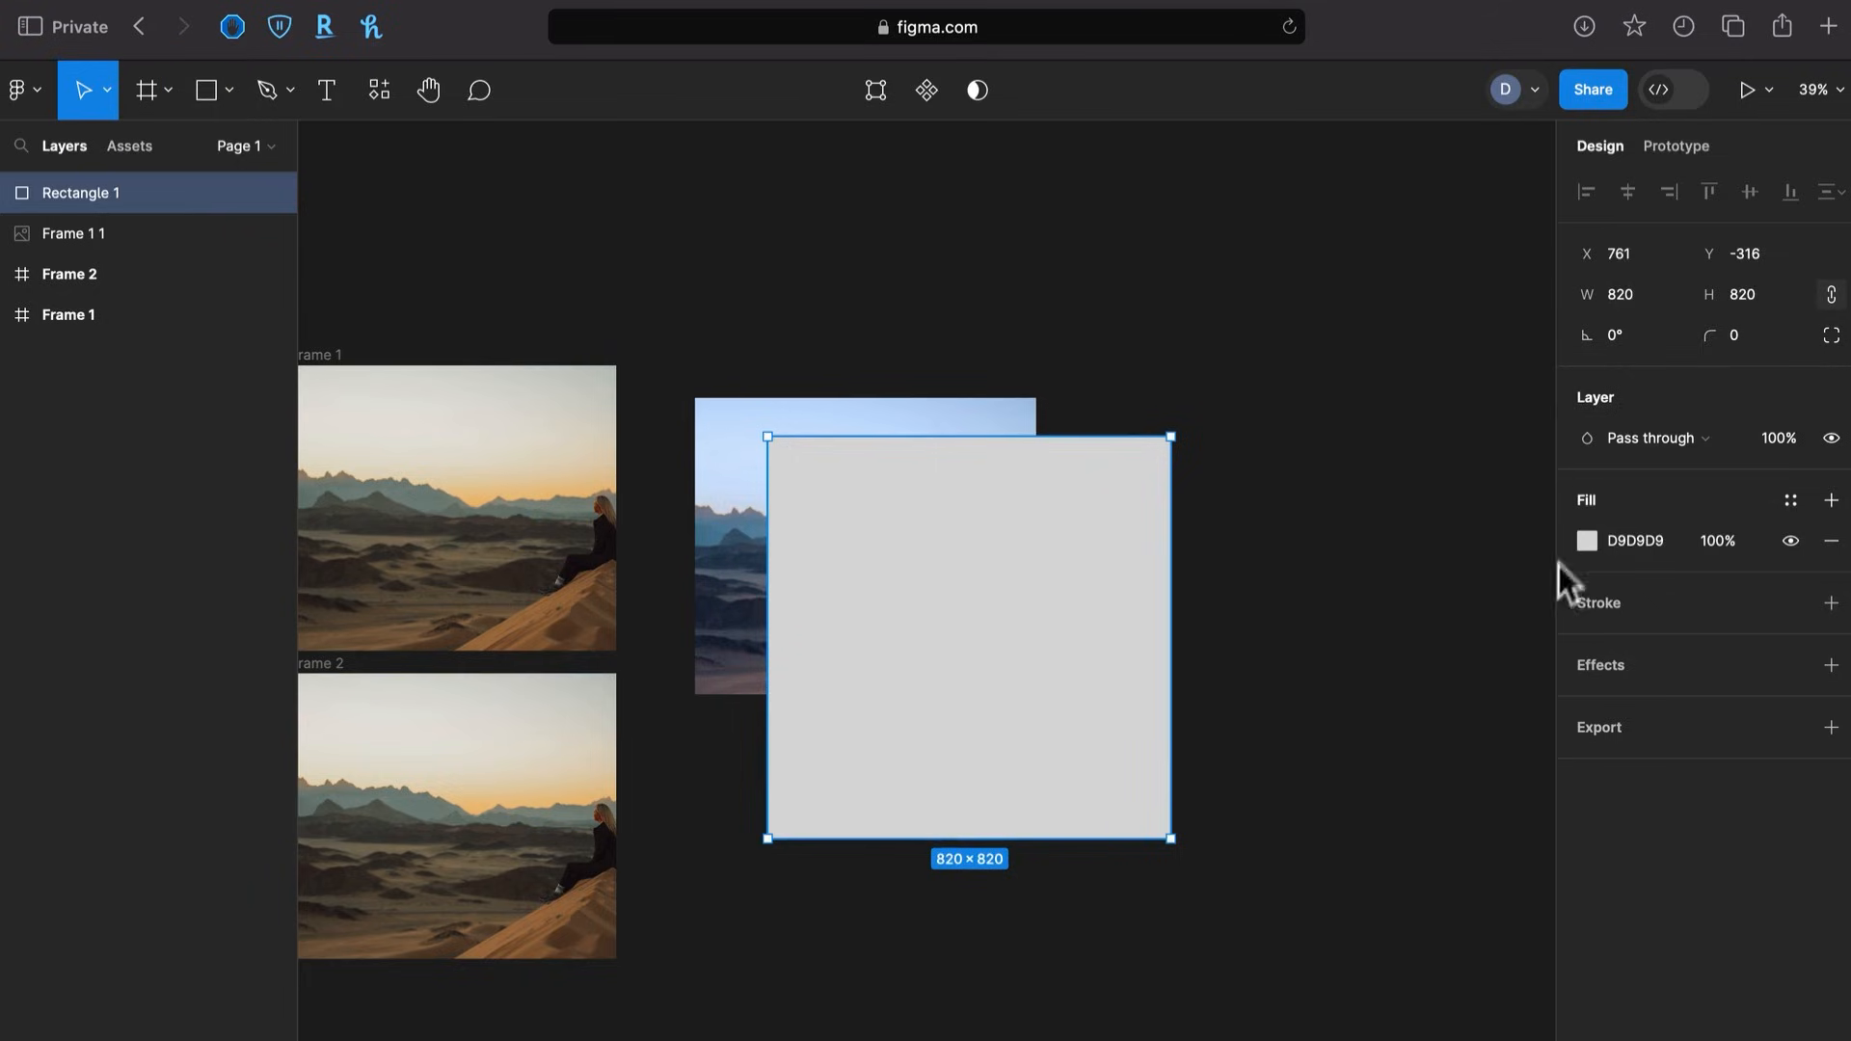
pyautogui.click(1586, 540)
pyautogui.click(1429, 548)
pyautogui.click(1004, 372)
# Bring the cropped image in front of the red square and centre it on the square
pyautogui.click(904, 424)
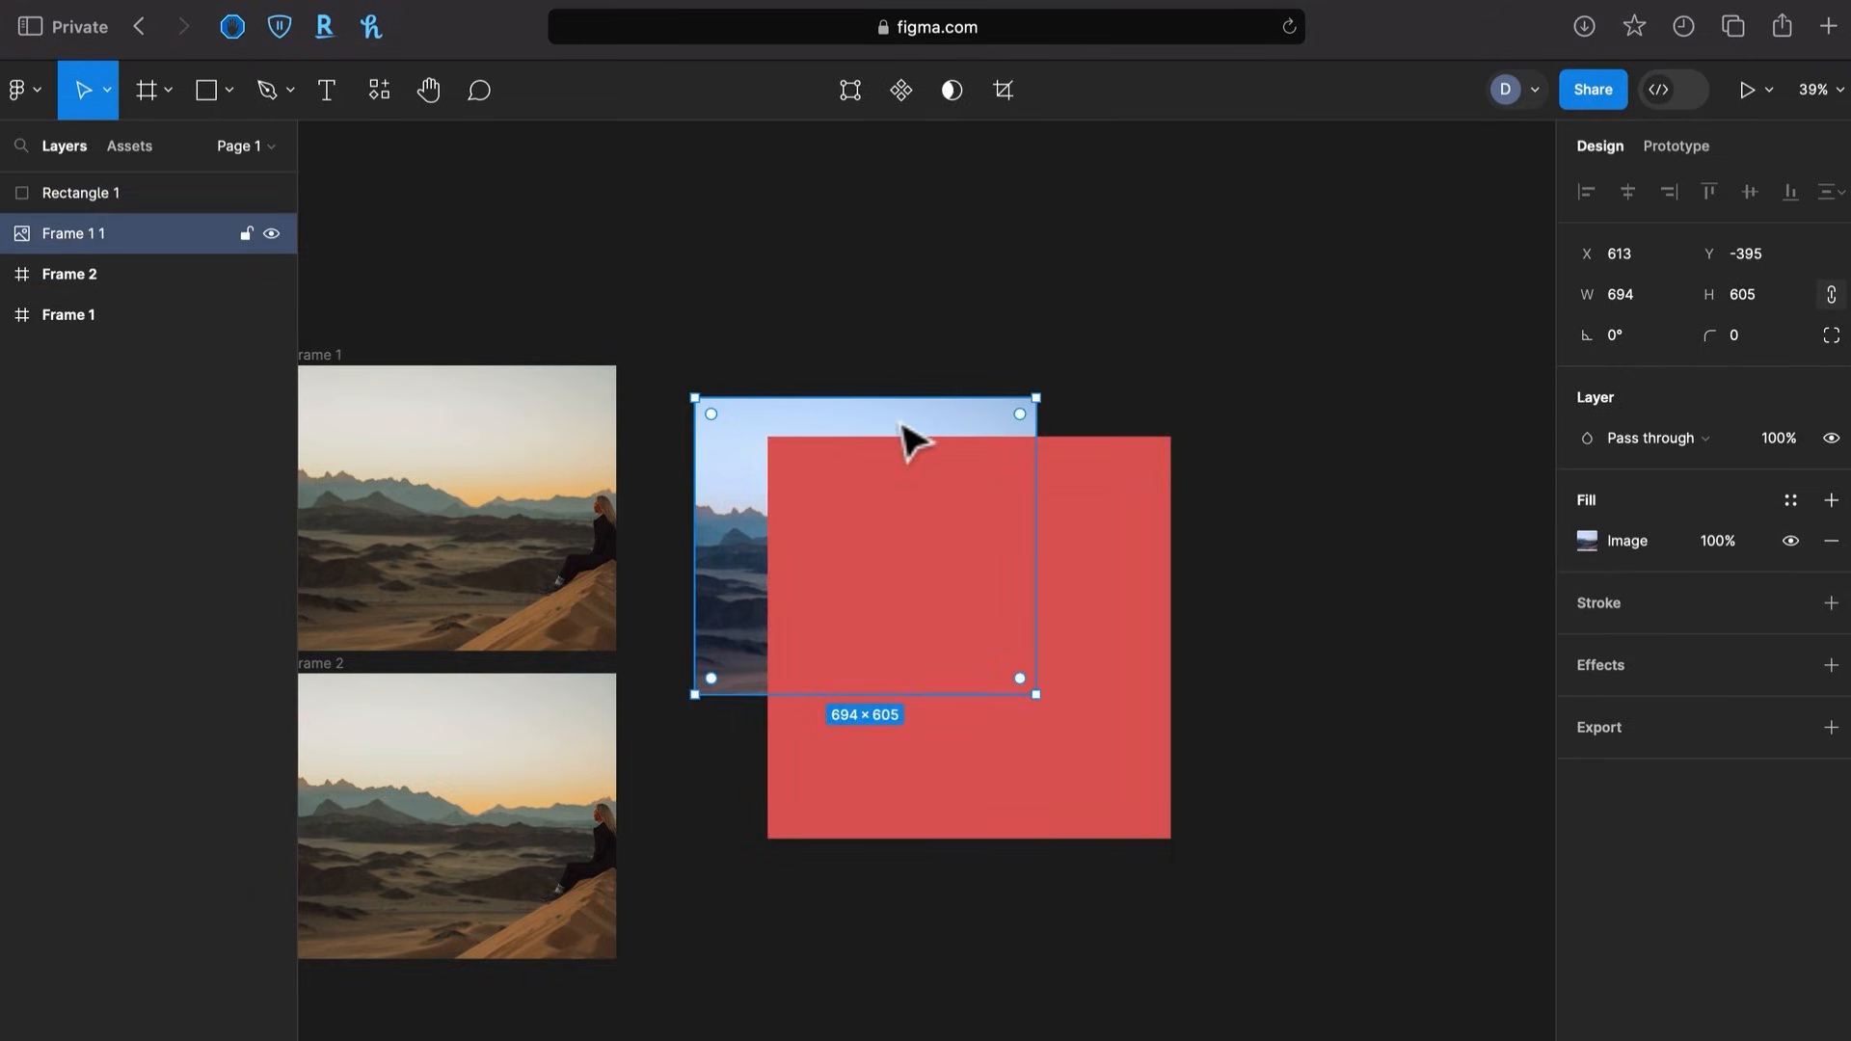
pyautogui.press('super+bracketright')
pyautogui.moveTo(878, 526); pyautogui.dragTo(947, 639)
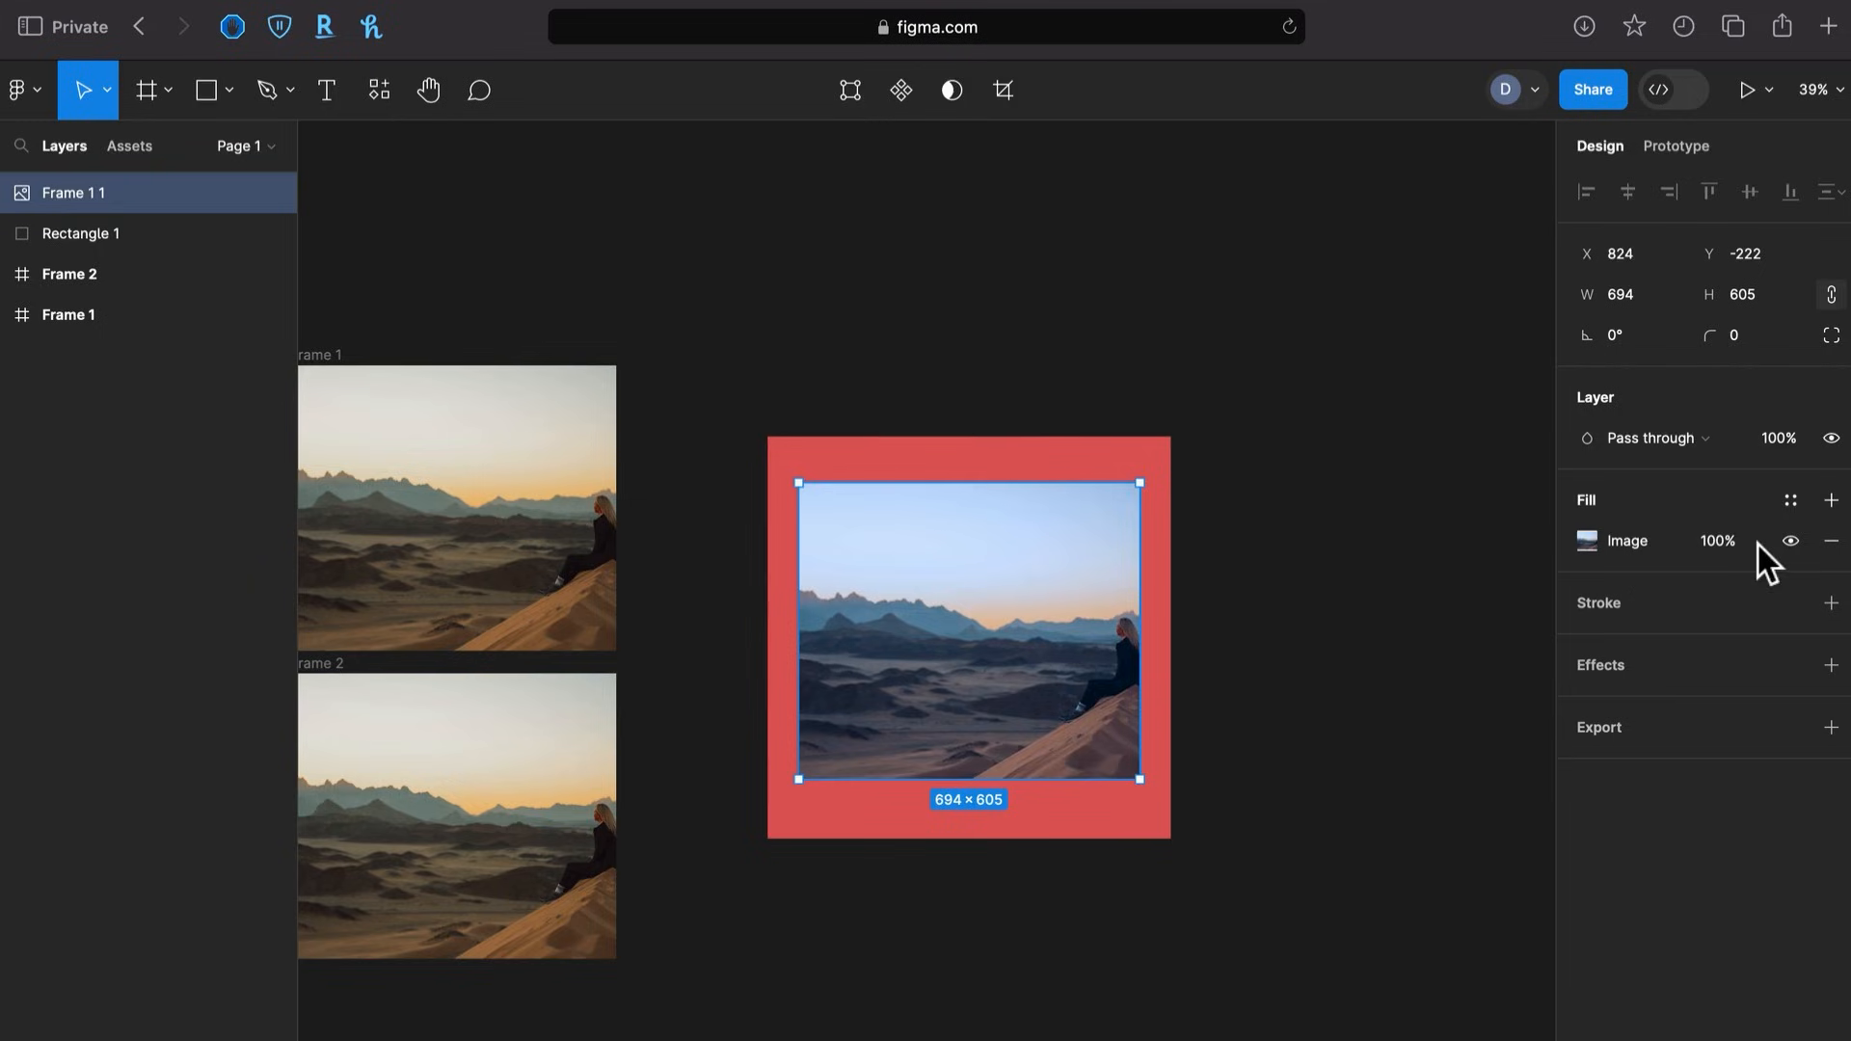
# Open the blend modes of the image's fill and preview them against the red square, including Difference
pyautogui.click(1587, 541)
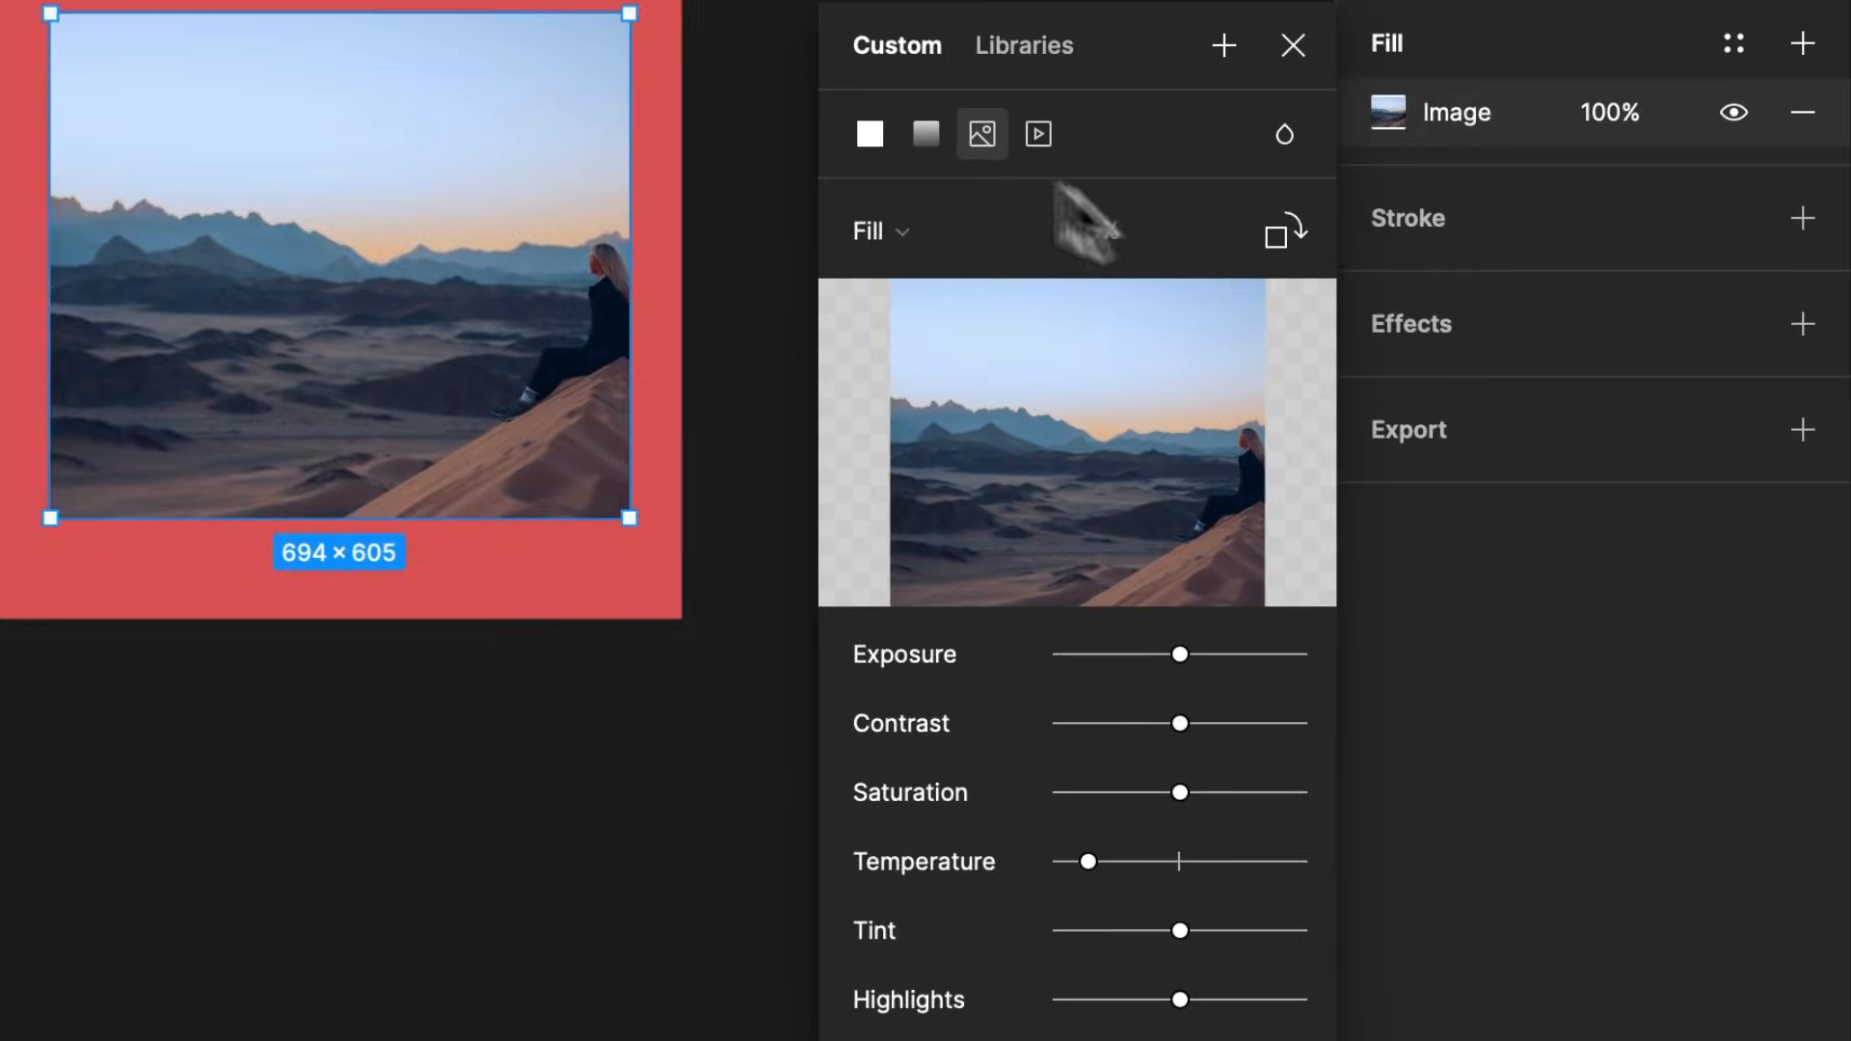
pyautogui.click(1287, 135)
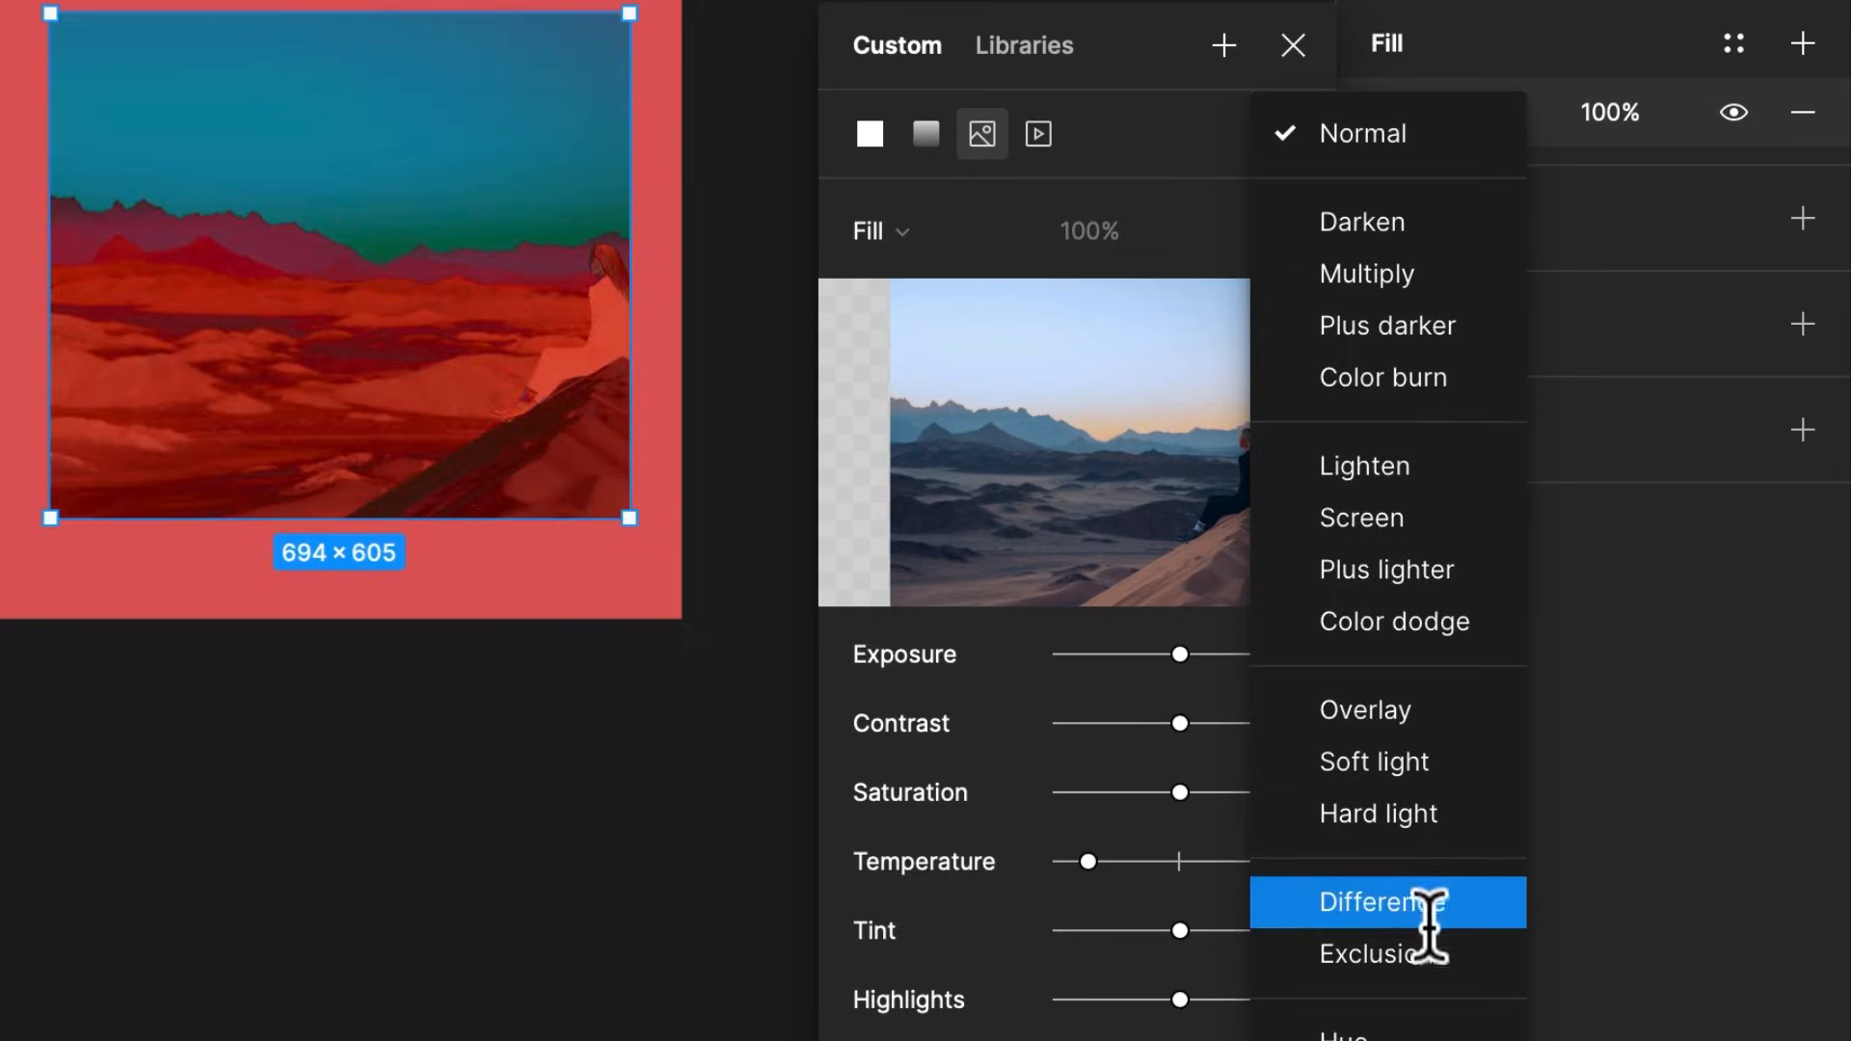
# Set the desert image fill's blend mode to Difference and deselect the image
pyautogui.click(1426, 917)
pyautogui.click(764, 826)
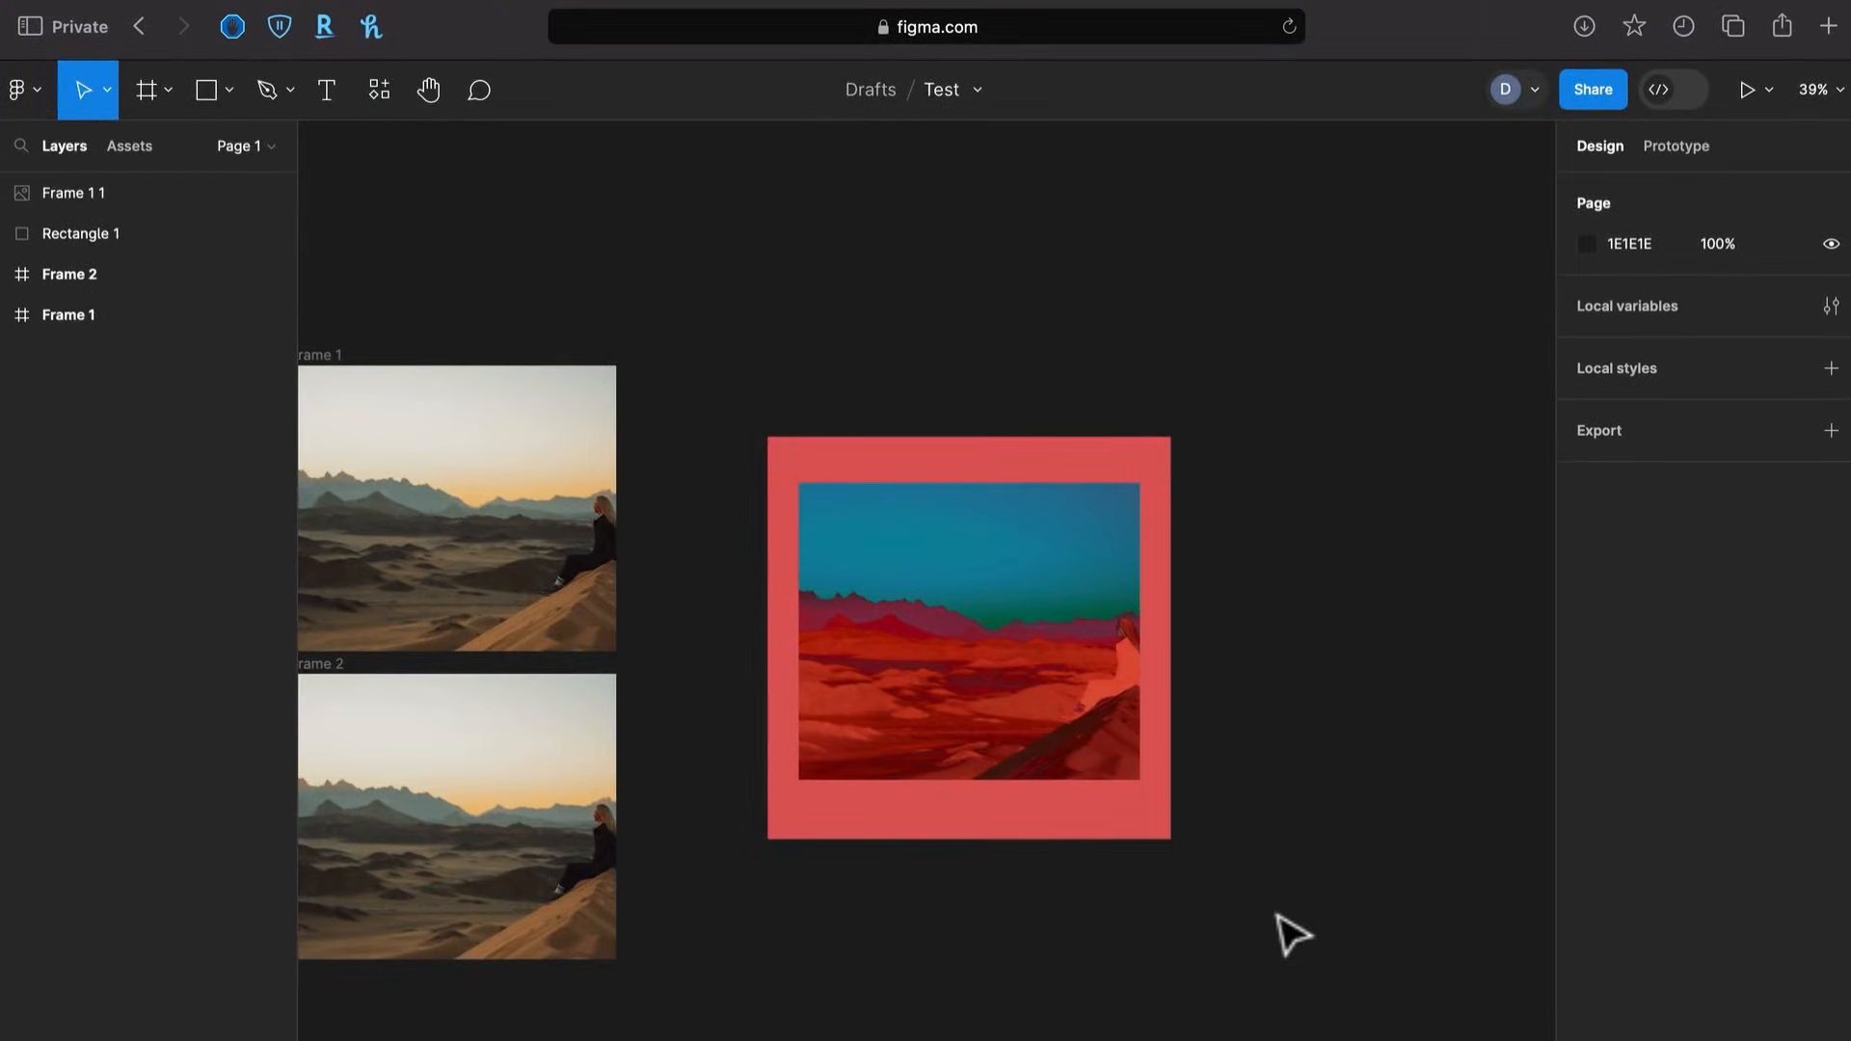
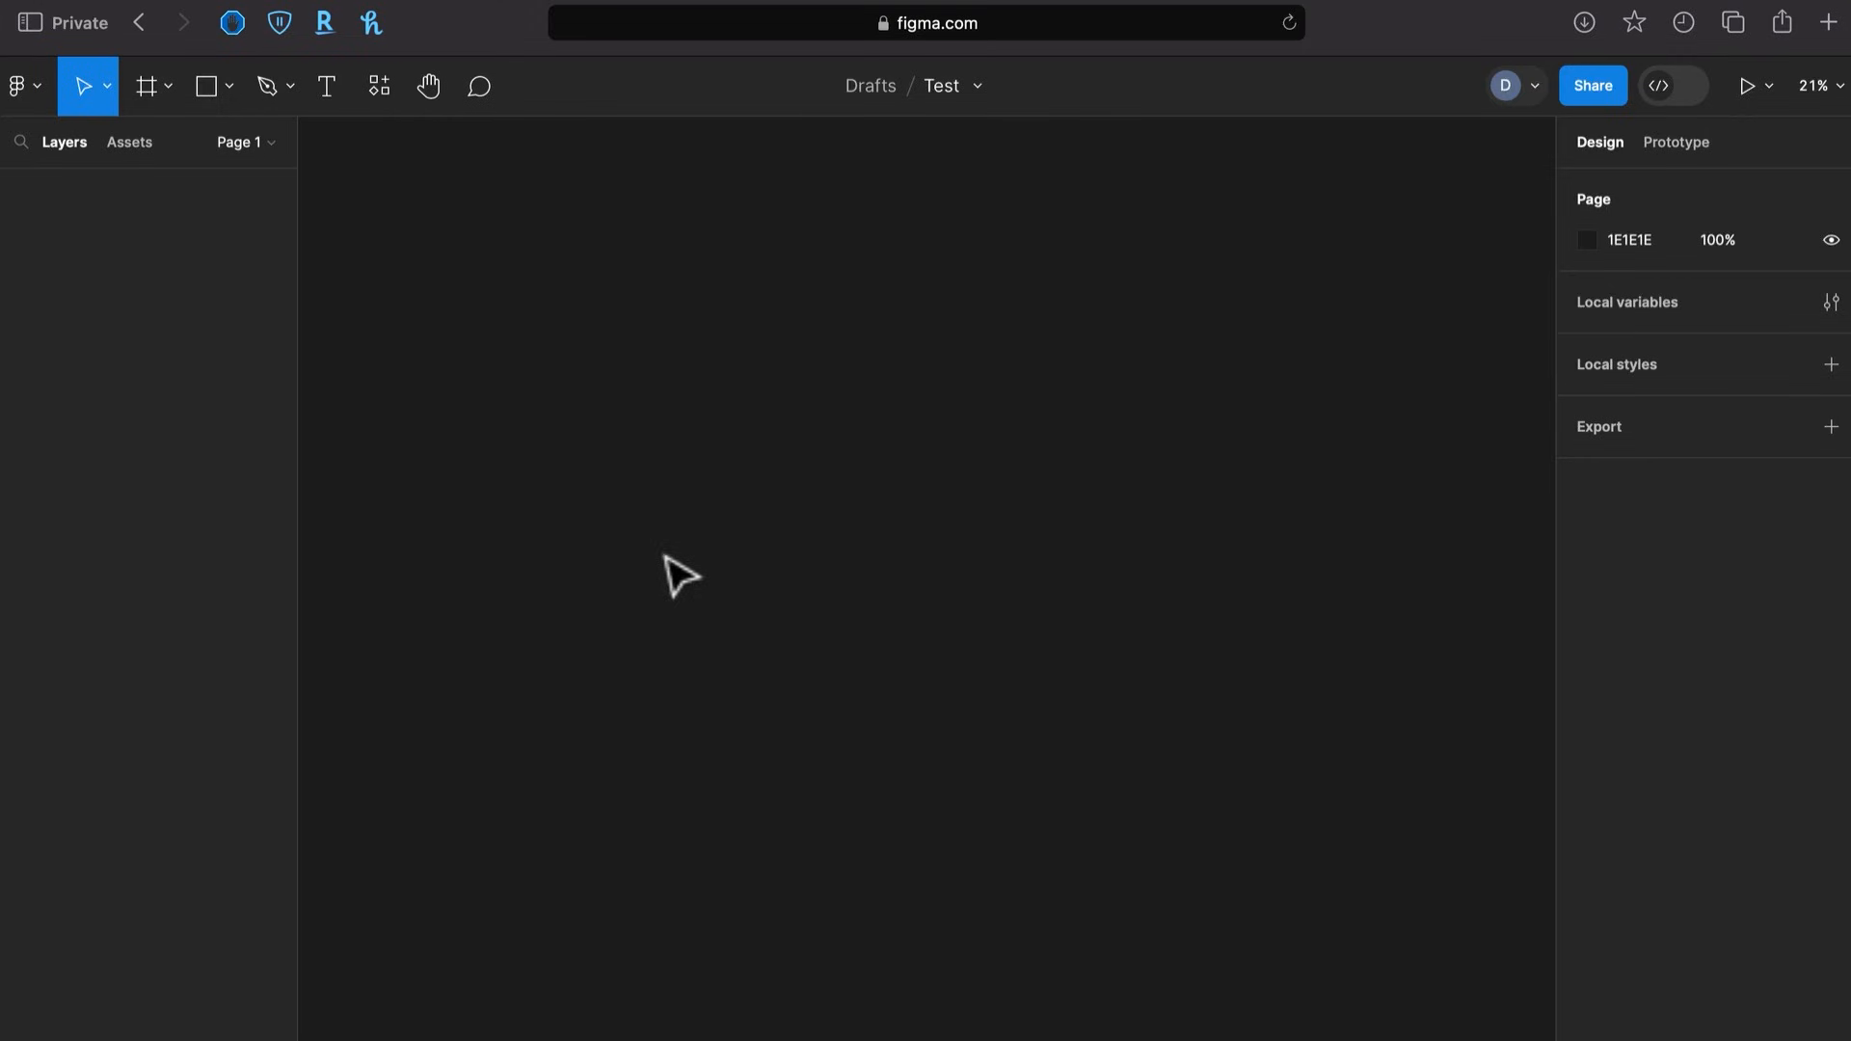
# Draw a new frame about 2264 × 1924 in the middle of the empty canvas
pyautogui.press('f')
pyautogui.moveTo(652, 280); pyautogui.dragTo(1252, 788)
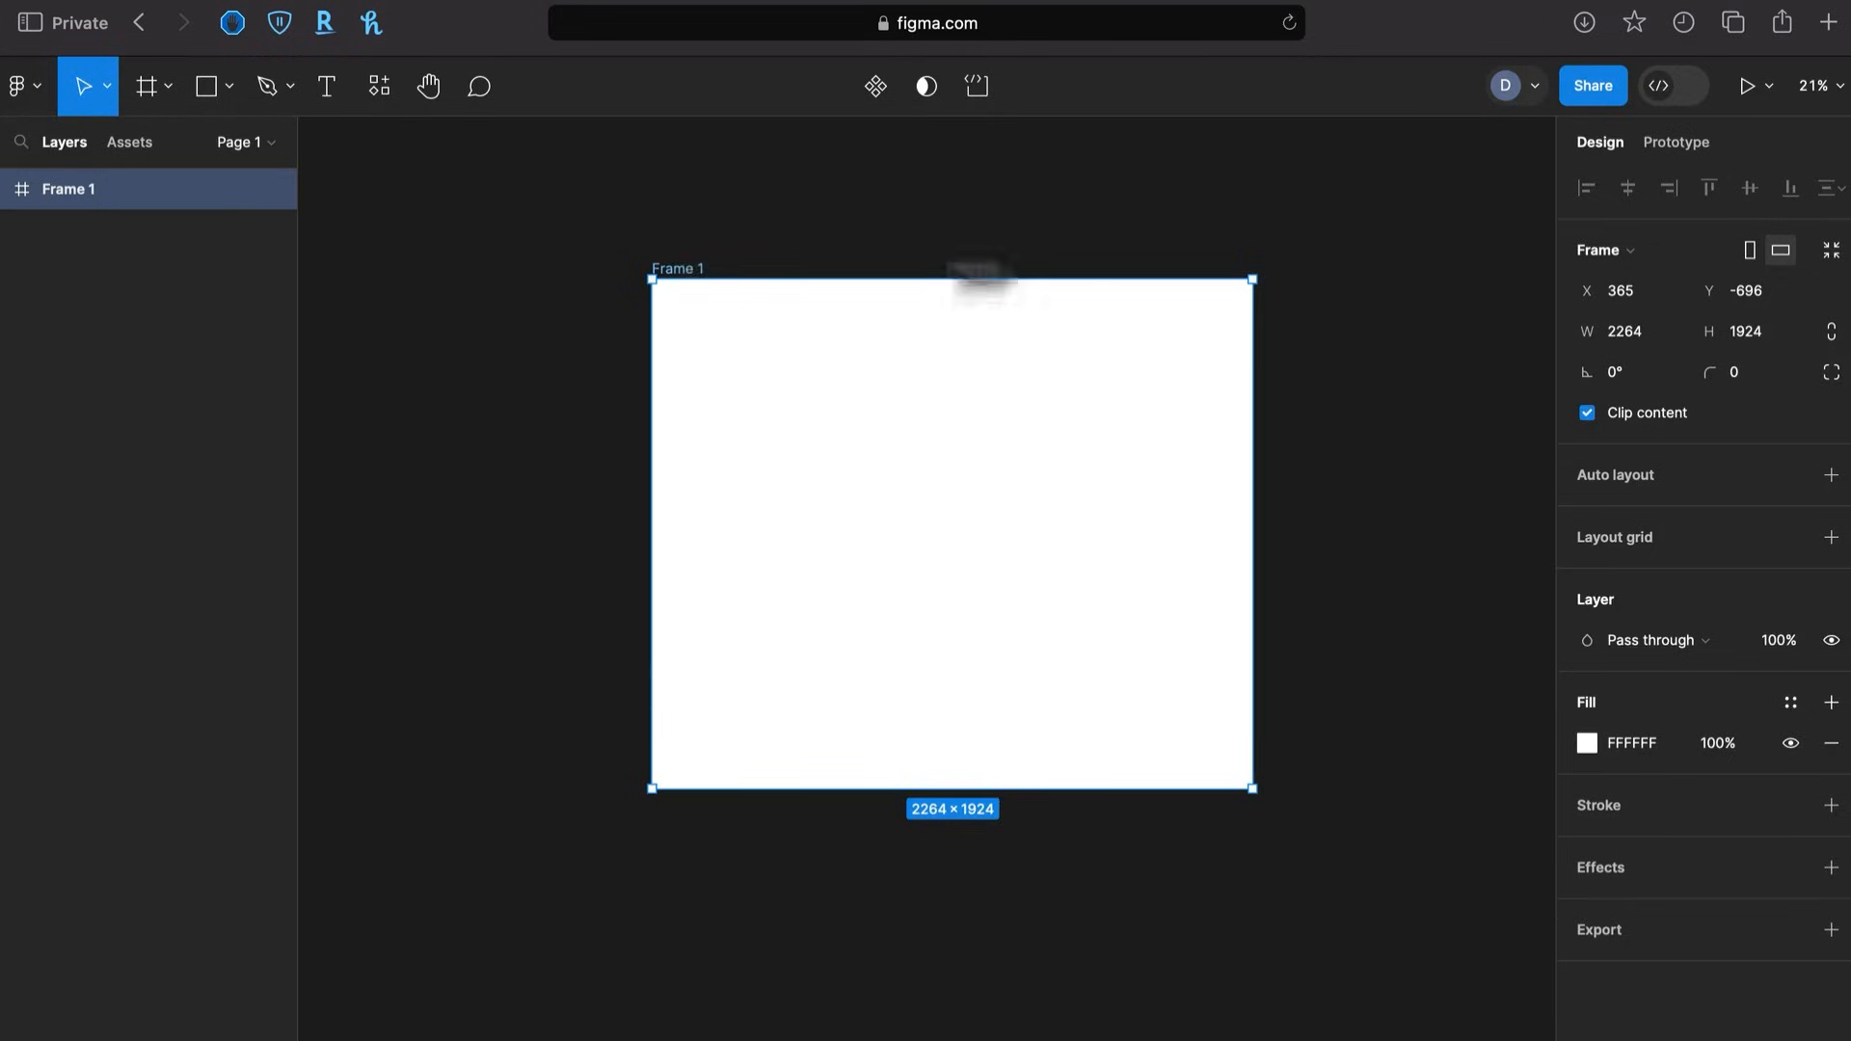
pyautogui.click(1066, 276)
pyautogui.click(959, 504)
# Add a text layer inside the frame at font size 36 with the placeholder text "dsdsdsdsd"
pyautogui.press('t')
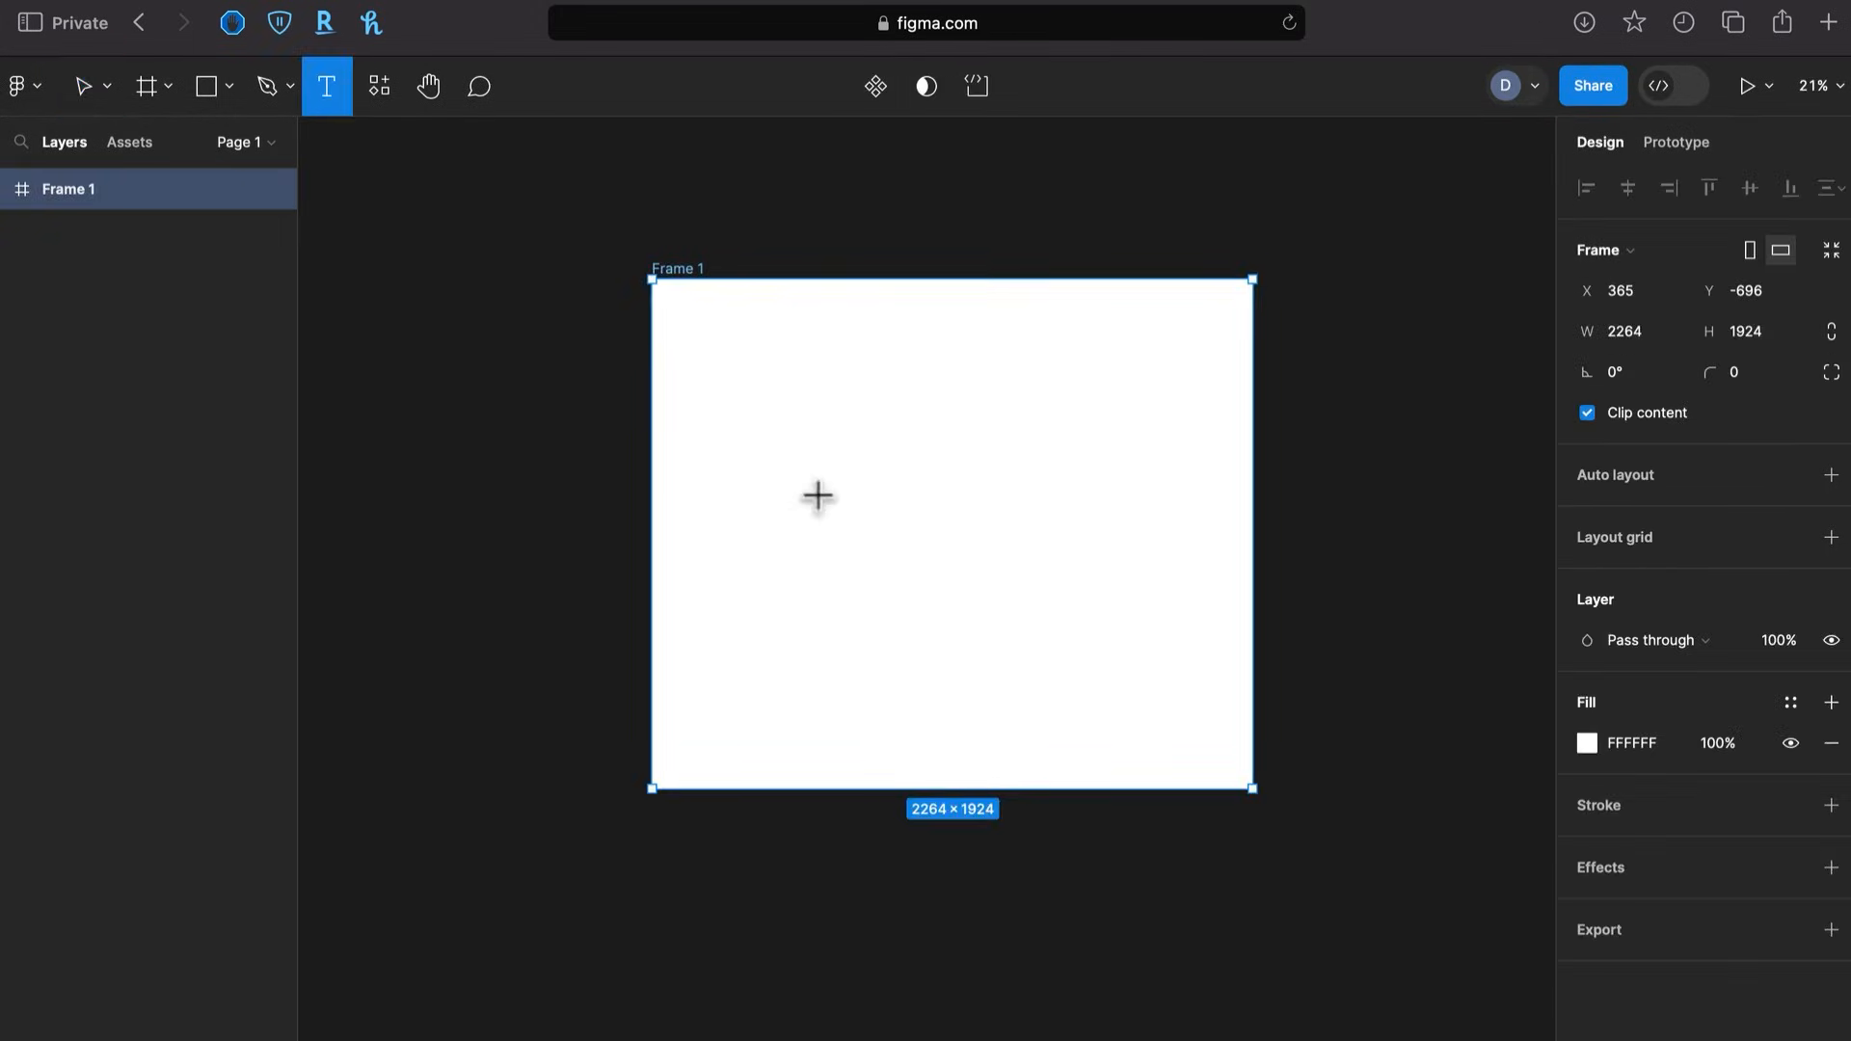
pyautogui.click(818, 492)
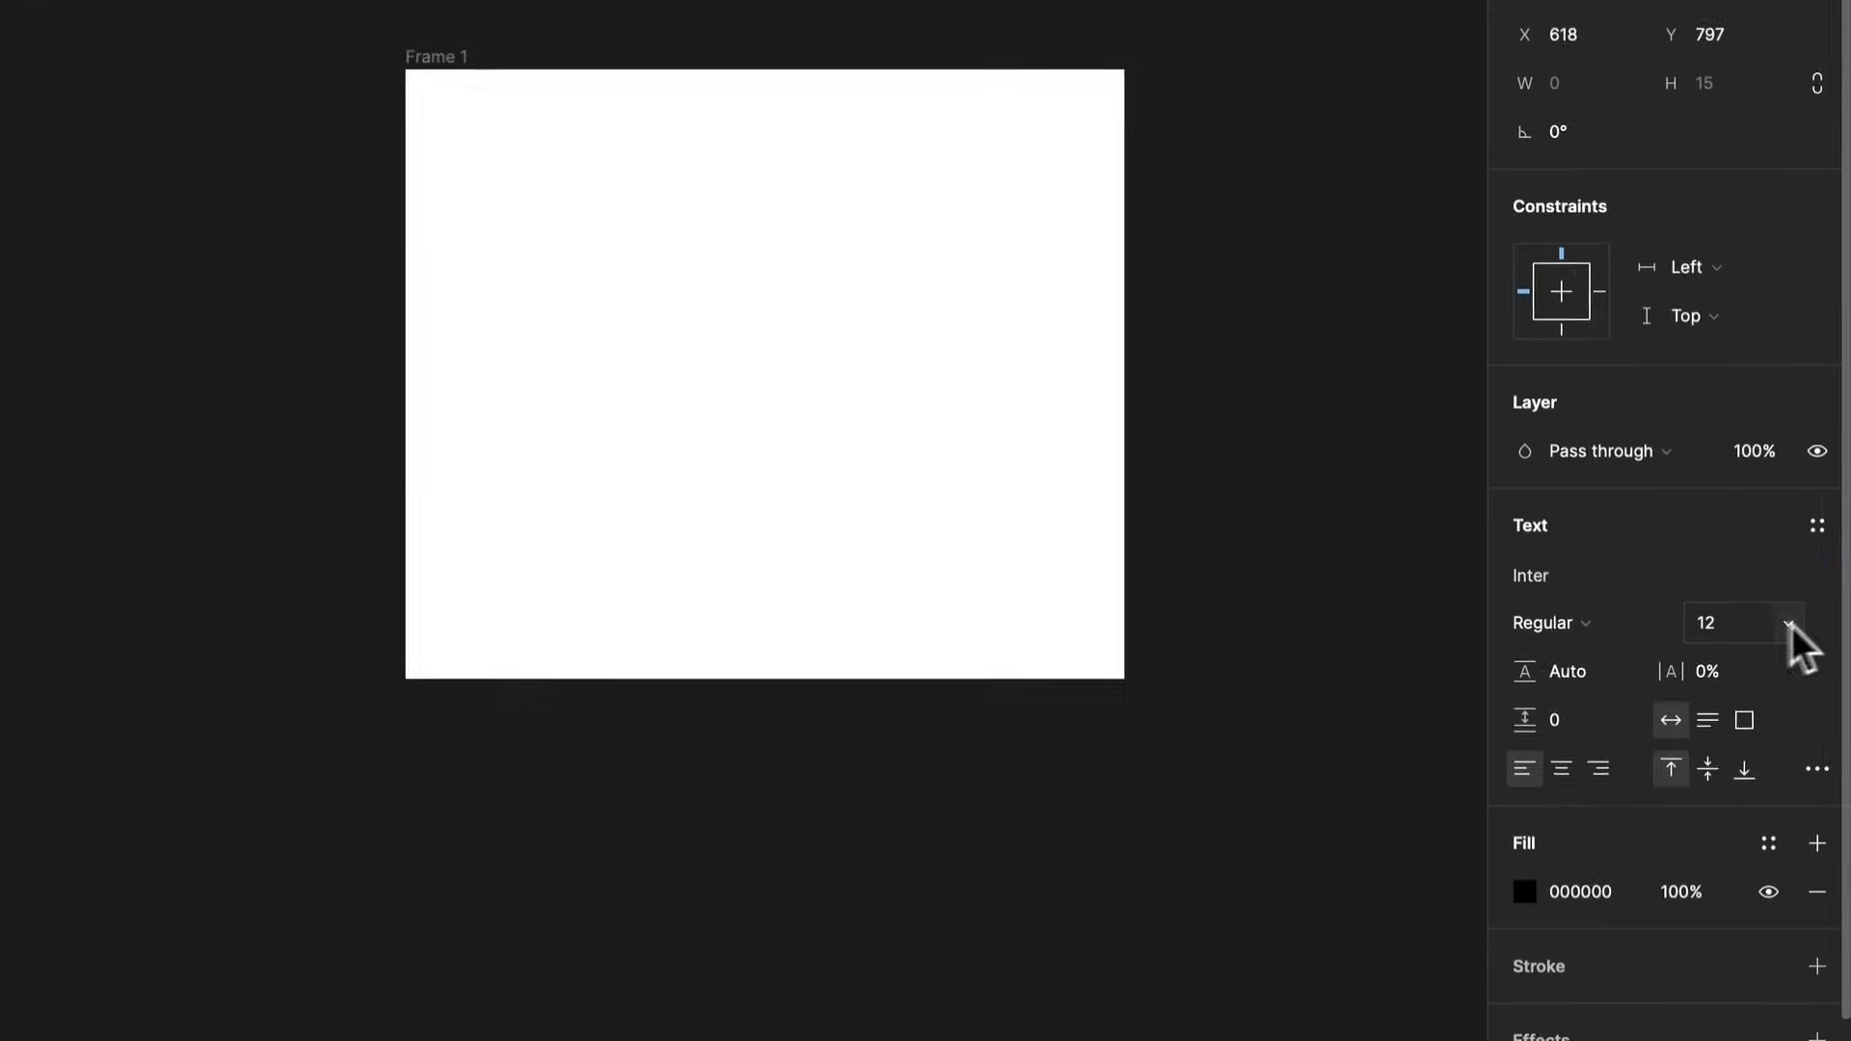
pyautogui.click(1808, 738)
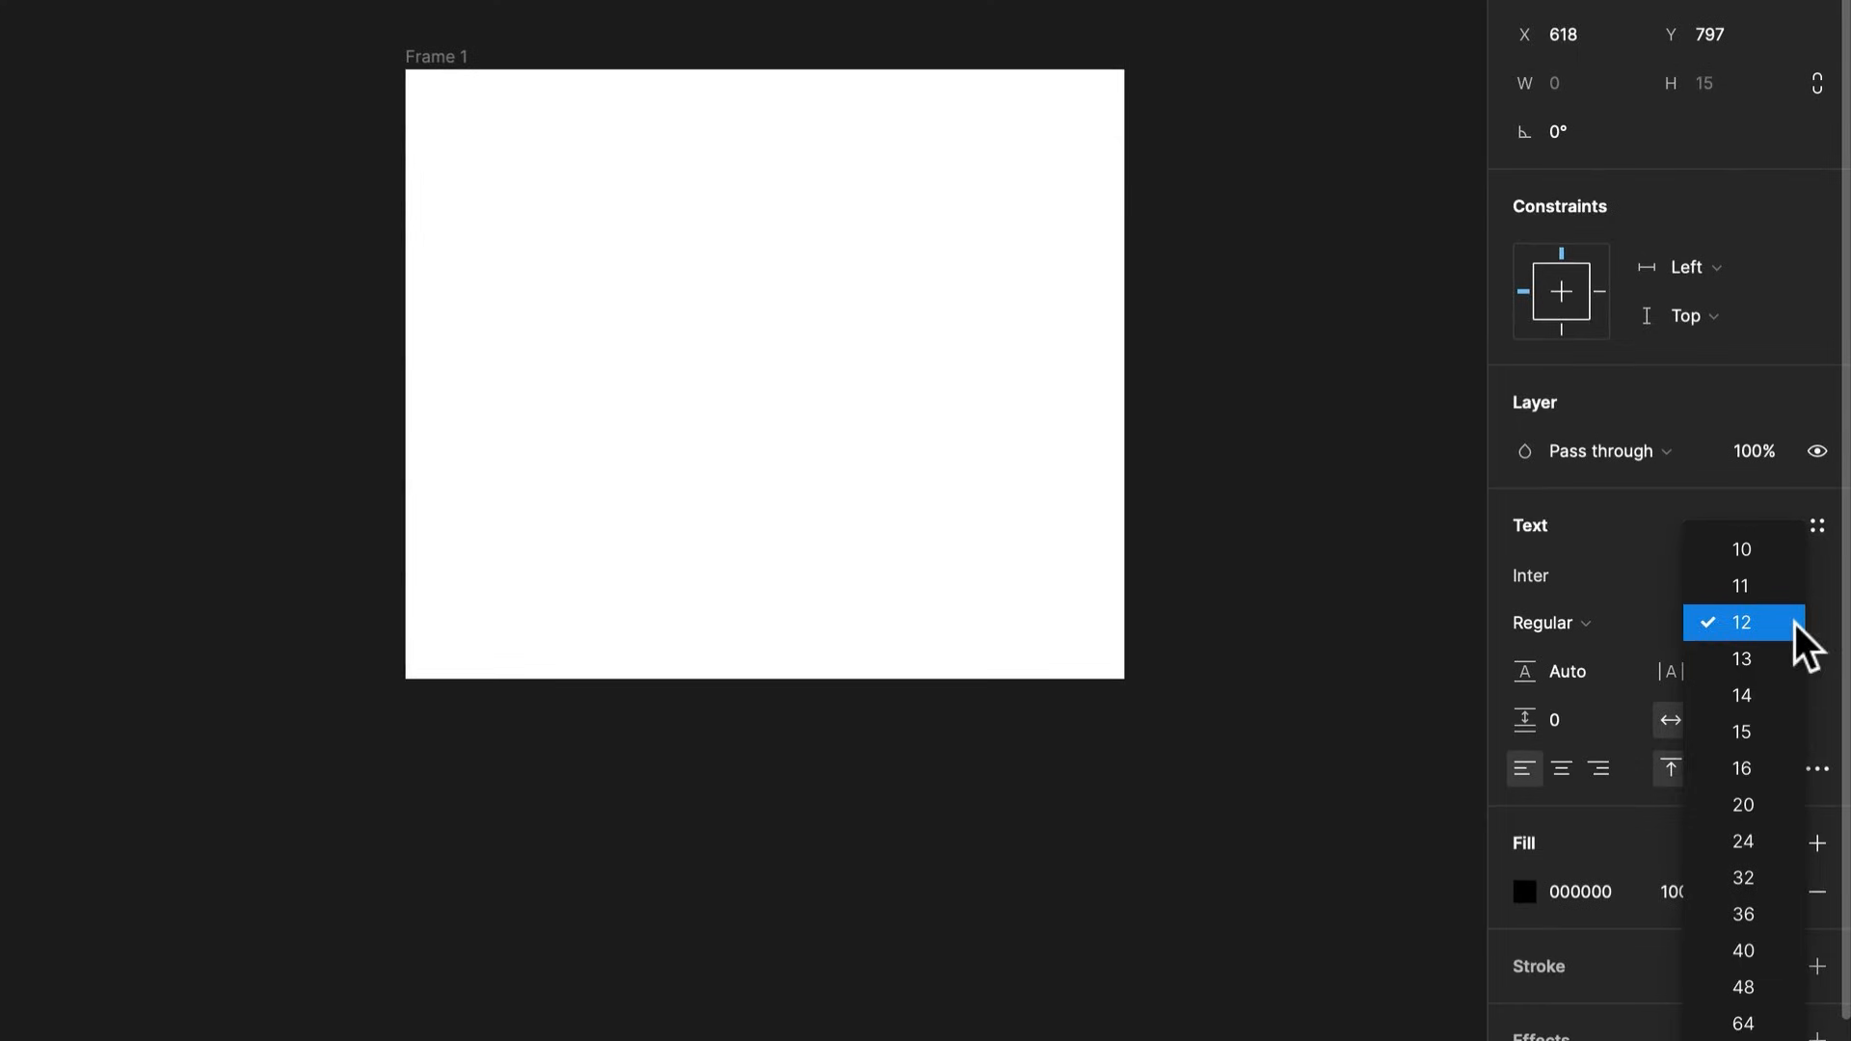
pyautogui.click(1747, 911)
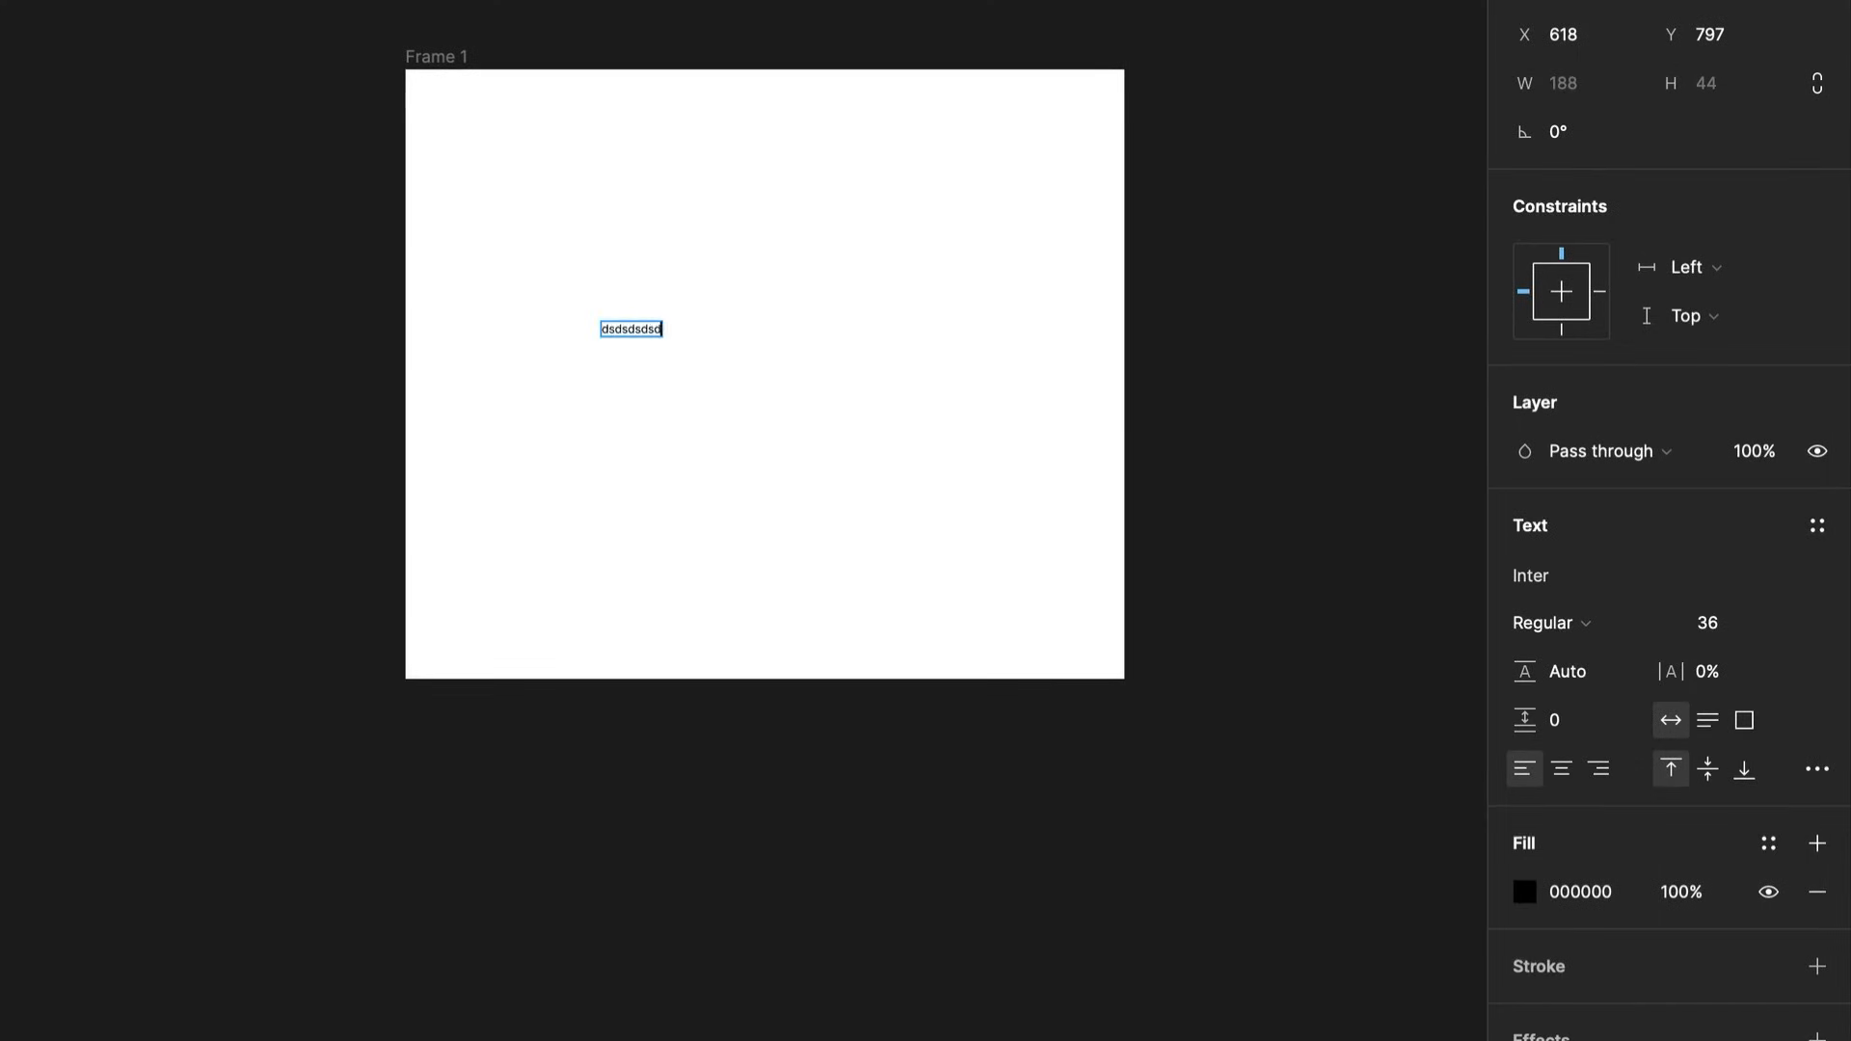
# Shrink the frame from its corner and reposition the placeholder text at about X 448, Y 461
pyautogui.click(441, 57)
pyautogui.moveTo(1125, 70); pyautogui.dragTo(937, 229)
pyautogui.moveTo(812, 486); pyautogui.dragTo(781, 390)
pyautogui.scroll(5, 782, 389)
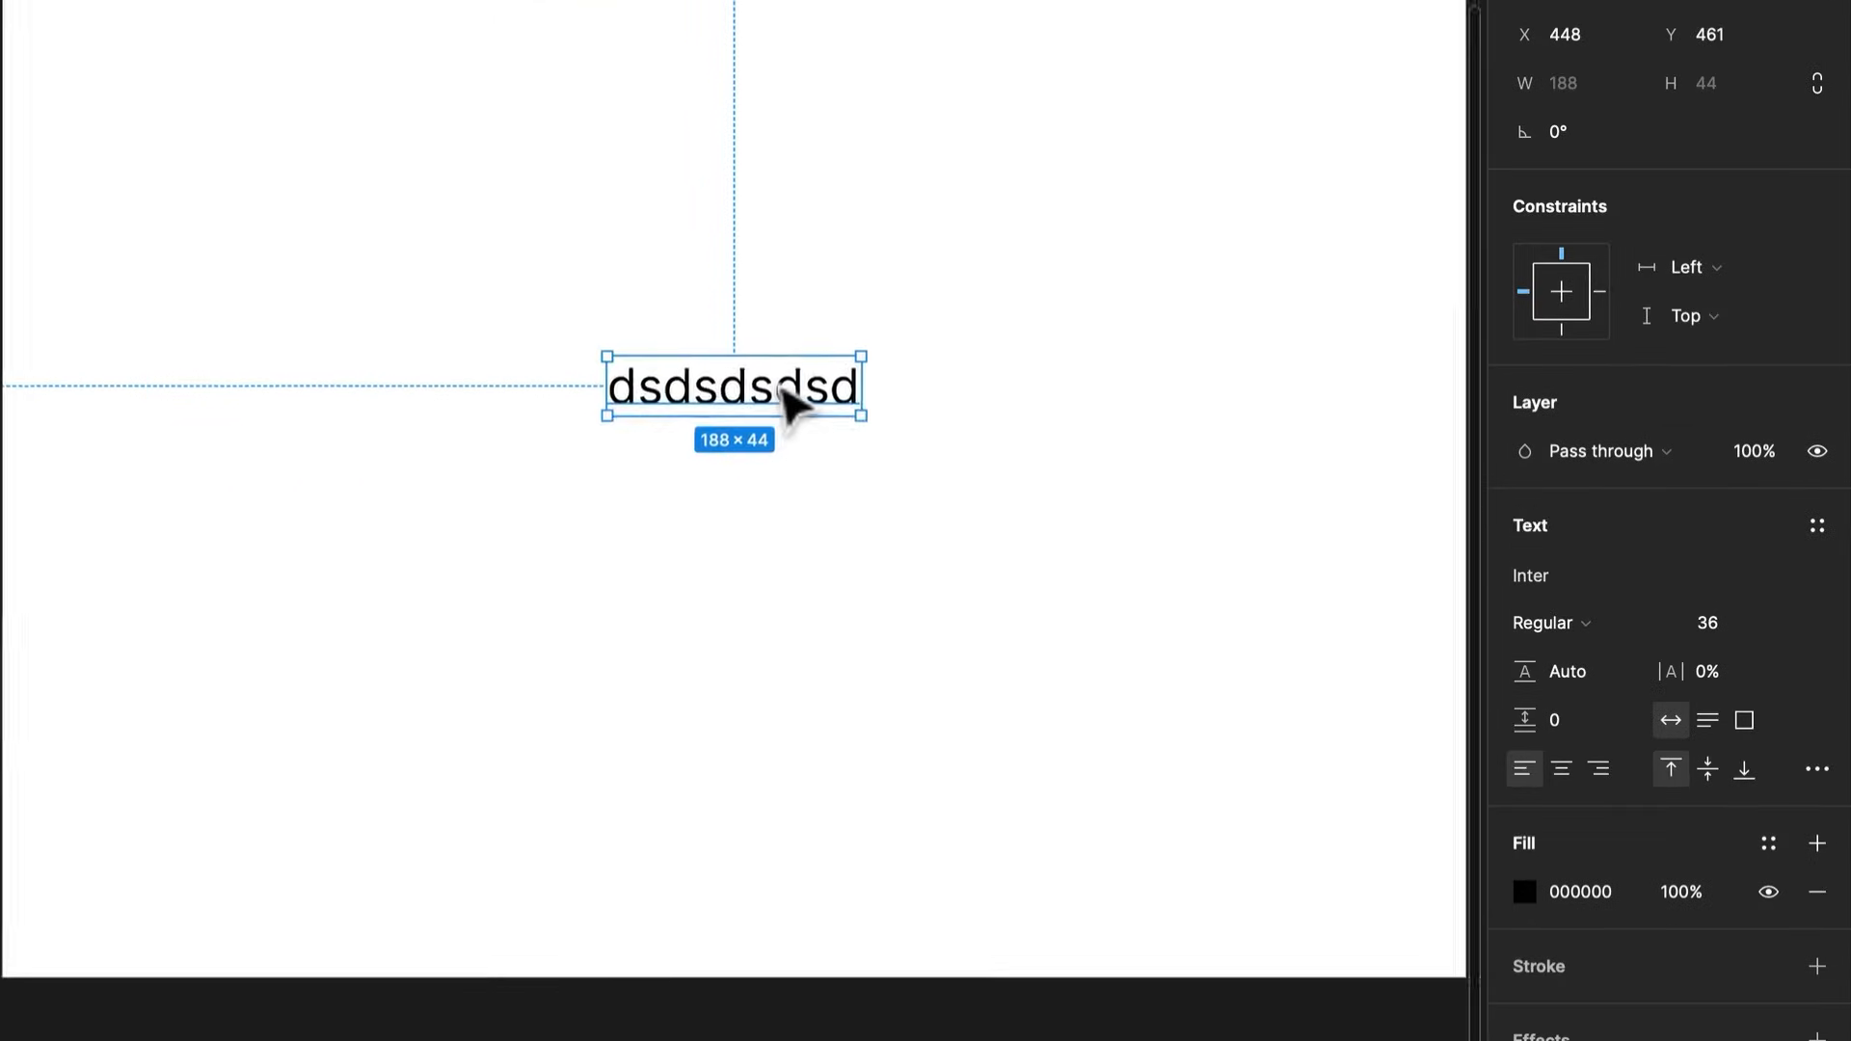
# Replace the placeholder text with "hello world!" and move it slightly upward to about X 437, Y 417
pyautogui.doubleClick(783, 388)
pyautogui.write('hello world!')
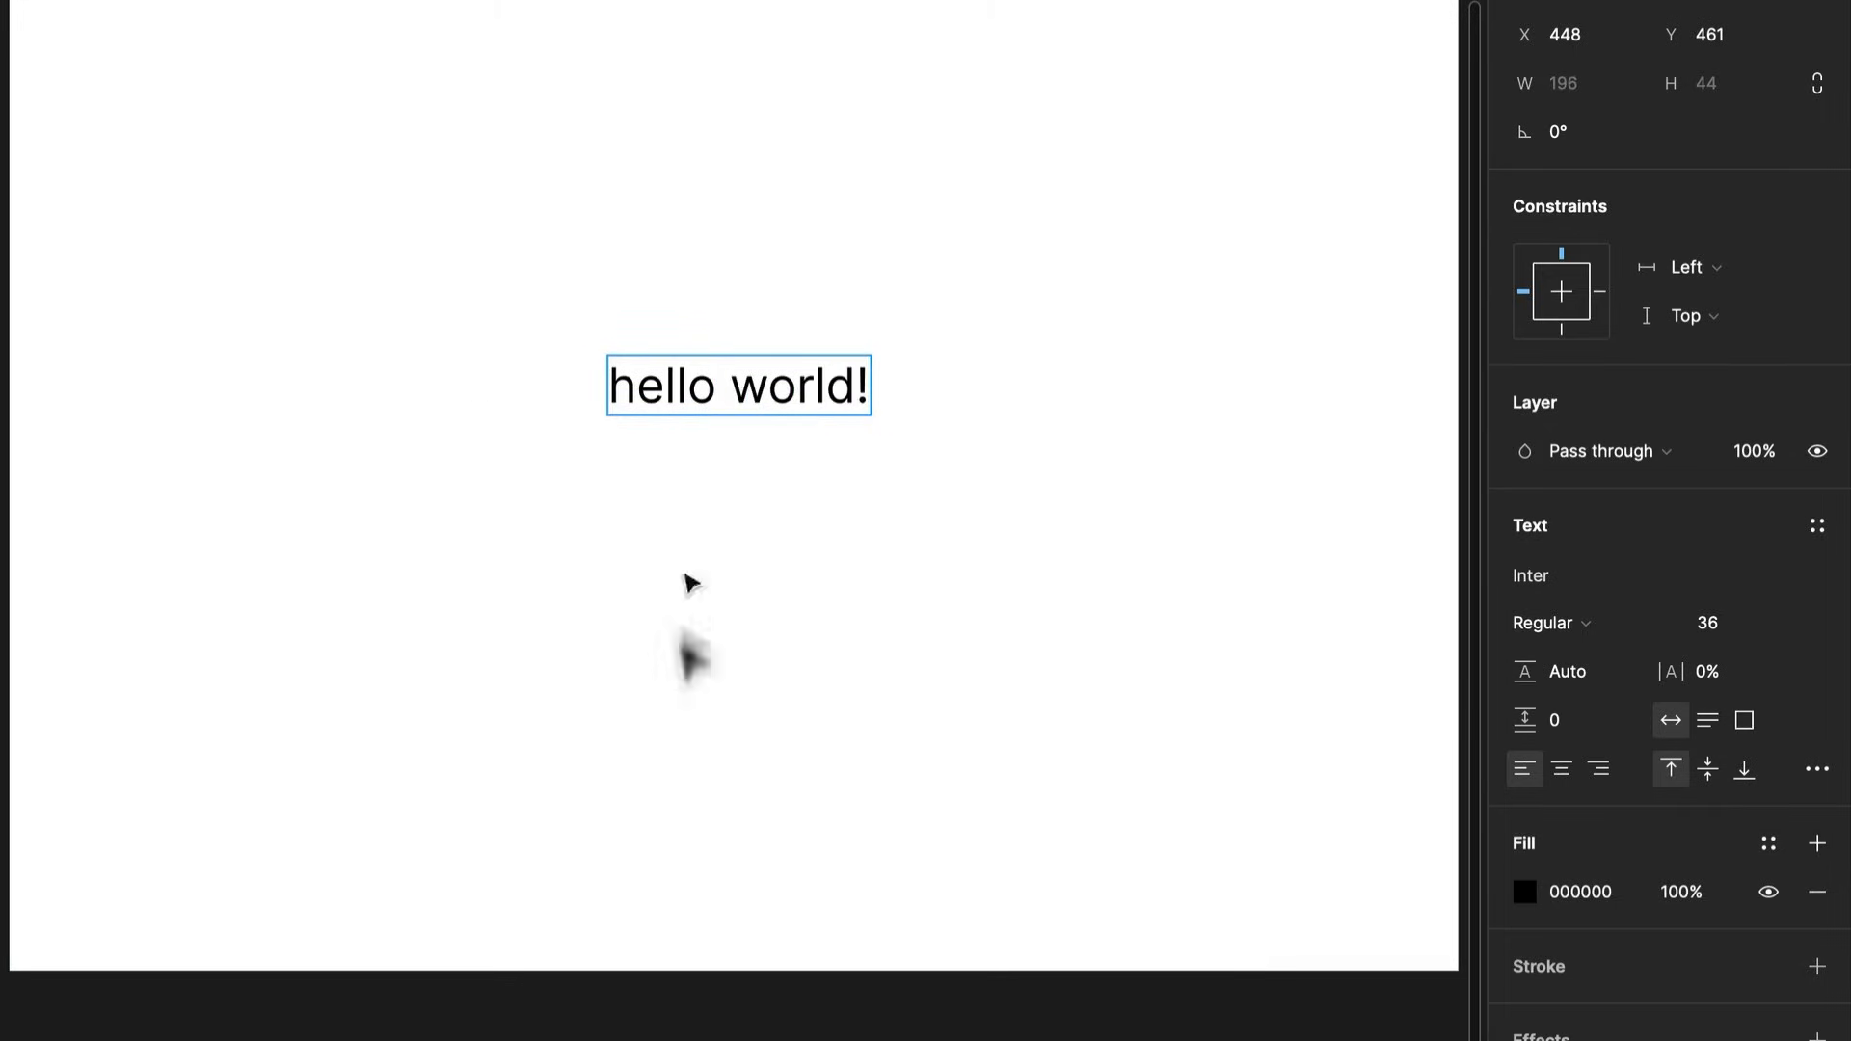
pyautogui.press('Escape')
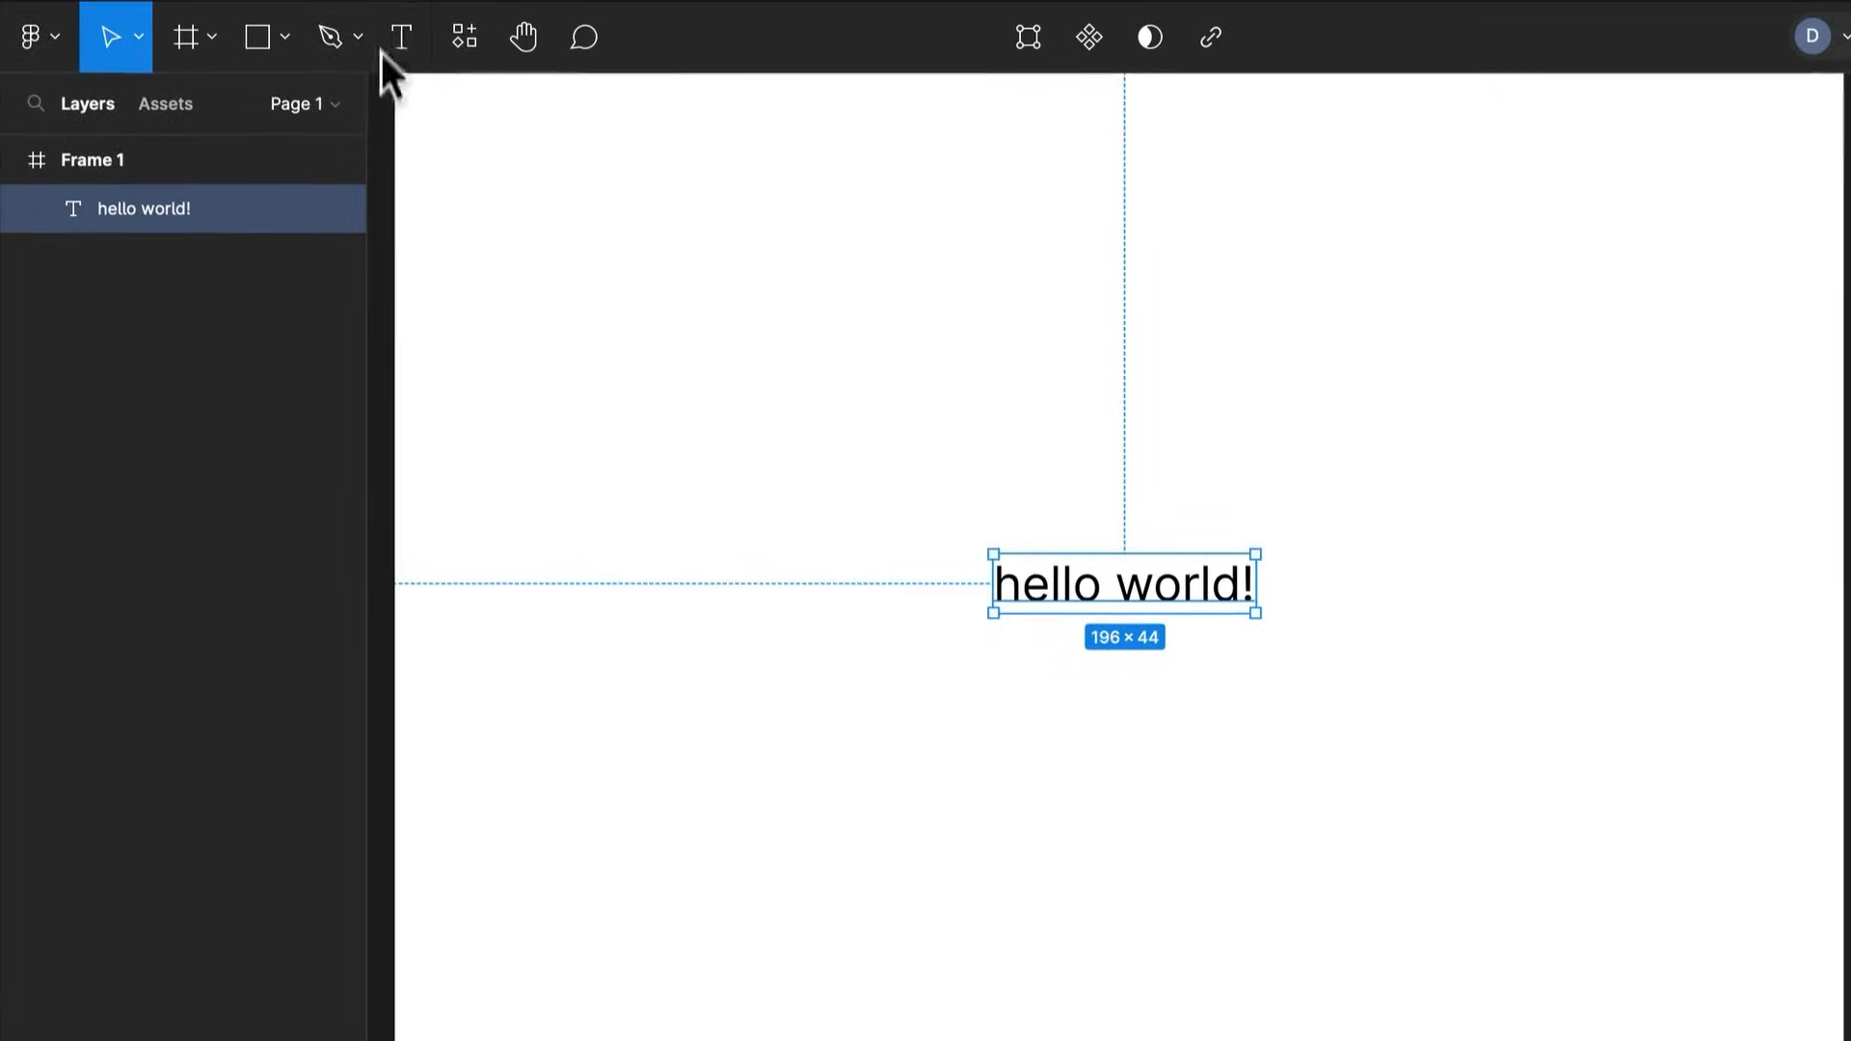
pyautogui.moveTo(1161, 611); pyautogui.dragTo(1147, 560)
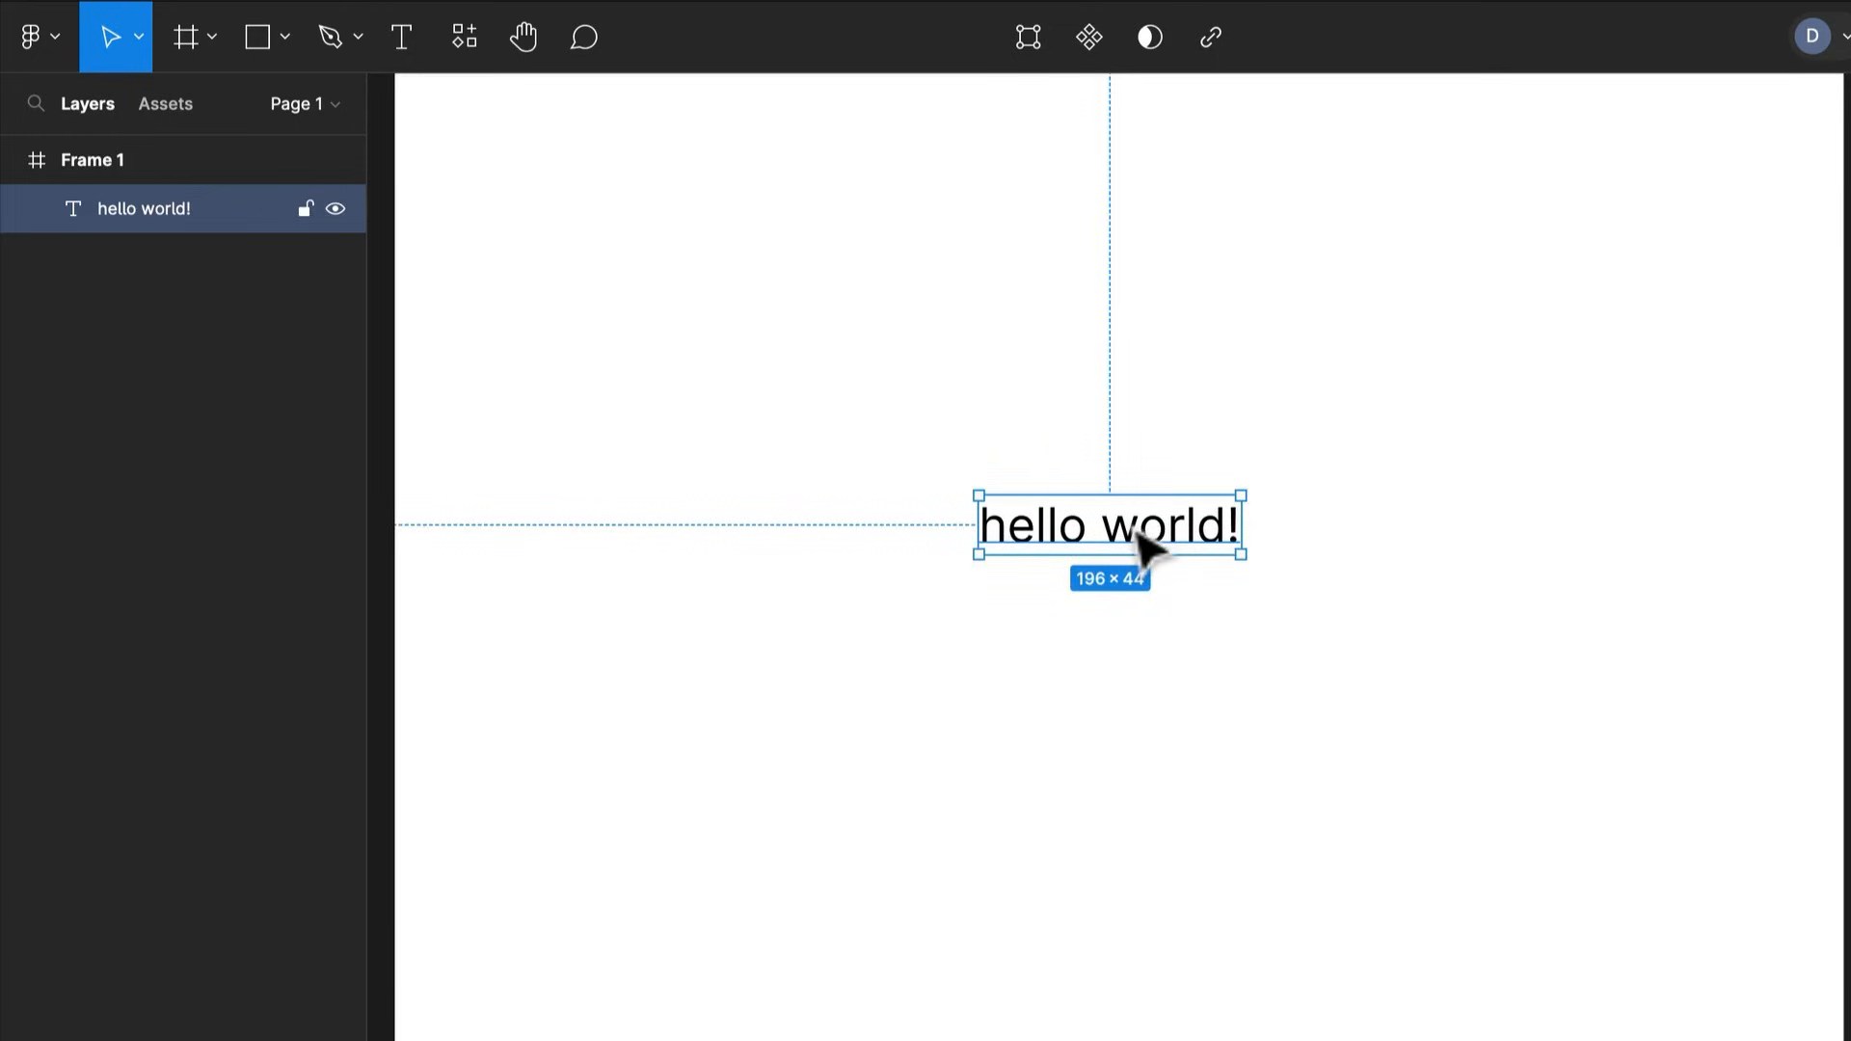
pyautogui.moveTo(1249, 492); pyautogui.dragTo(1286, 461)
pyautogui.moveTo(1288, 576); pyautogui.dragTo(1352, 605)
pyautogui.hotkey('ctrl', 'z')
pyautogui.hotkey('ctrl', 'z')
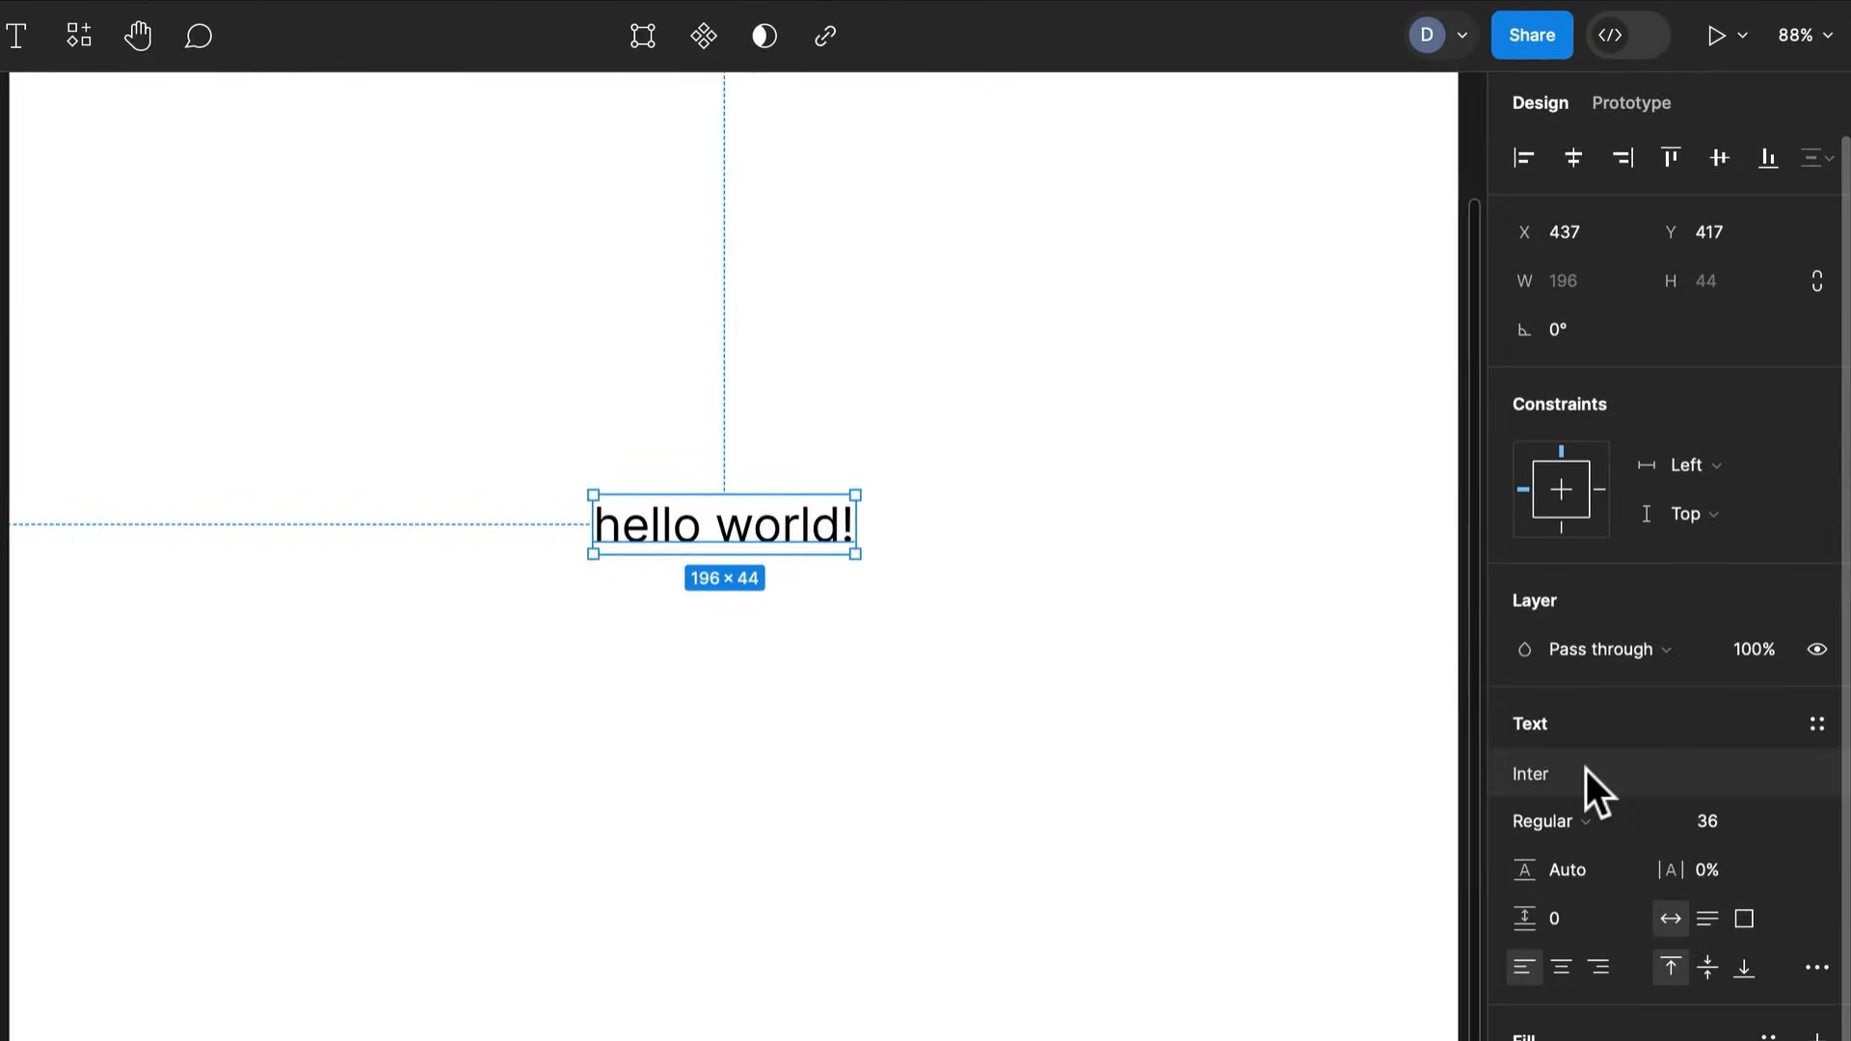
# Search the fonts for "gara" and change the "hello world!" text's font to EB Garamond
pyautogui.click(1587, 769)
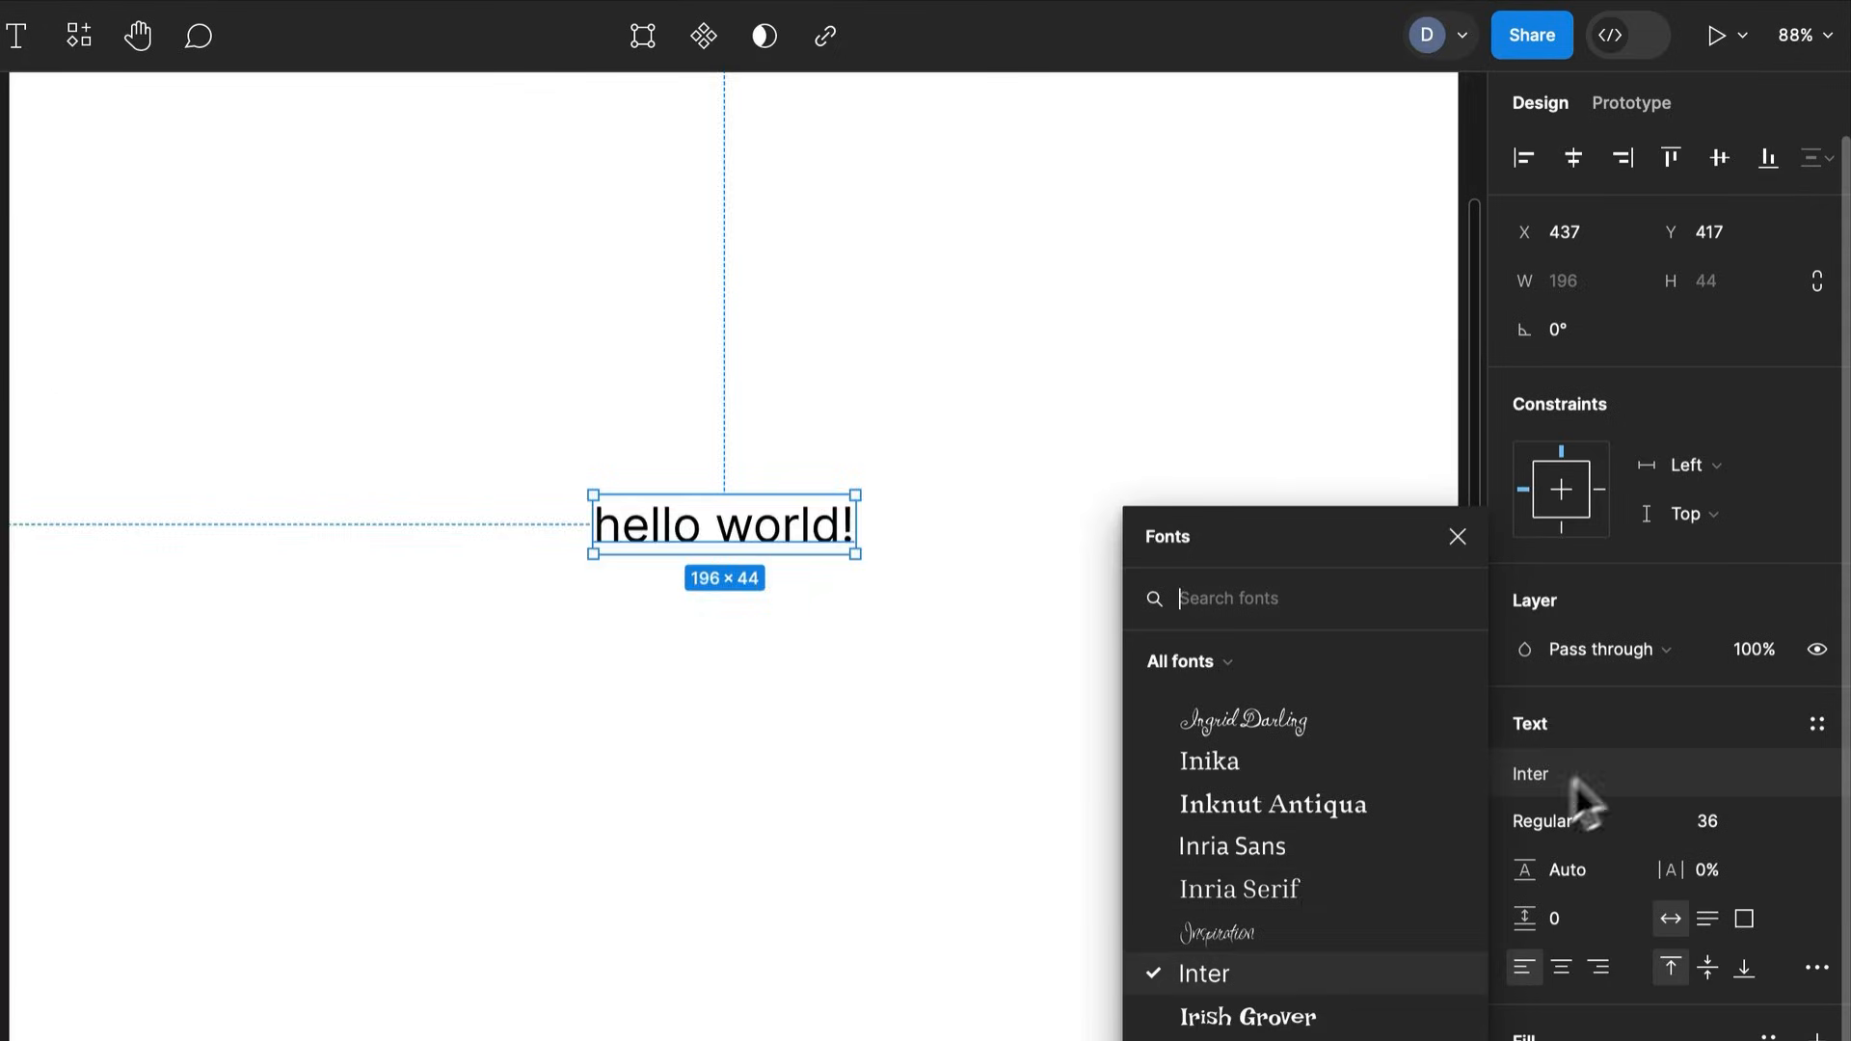
pyautogui.write('hel')
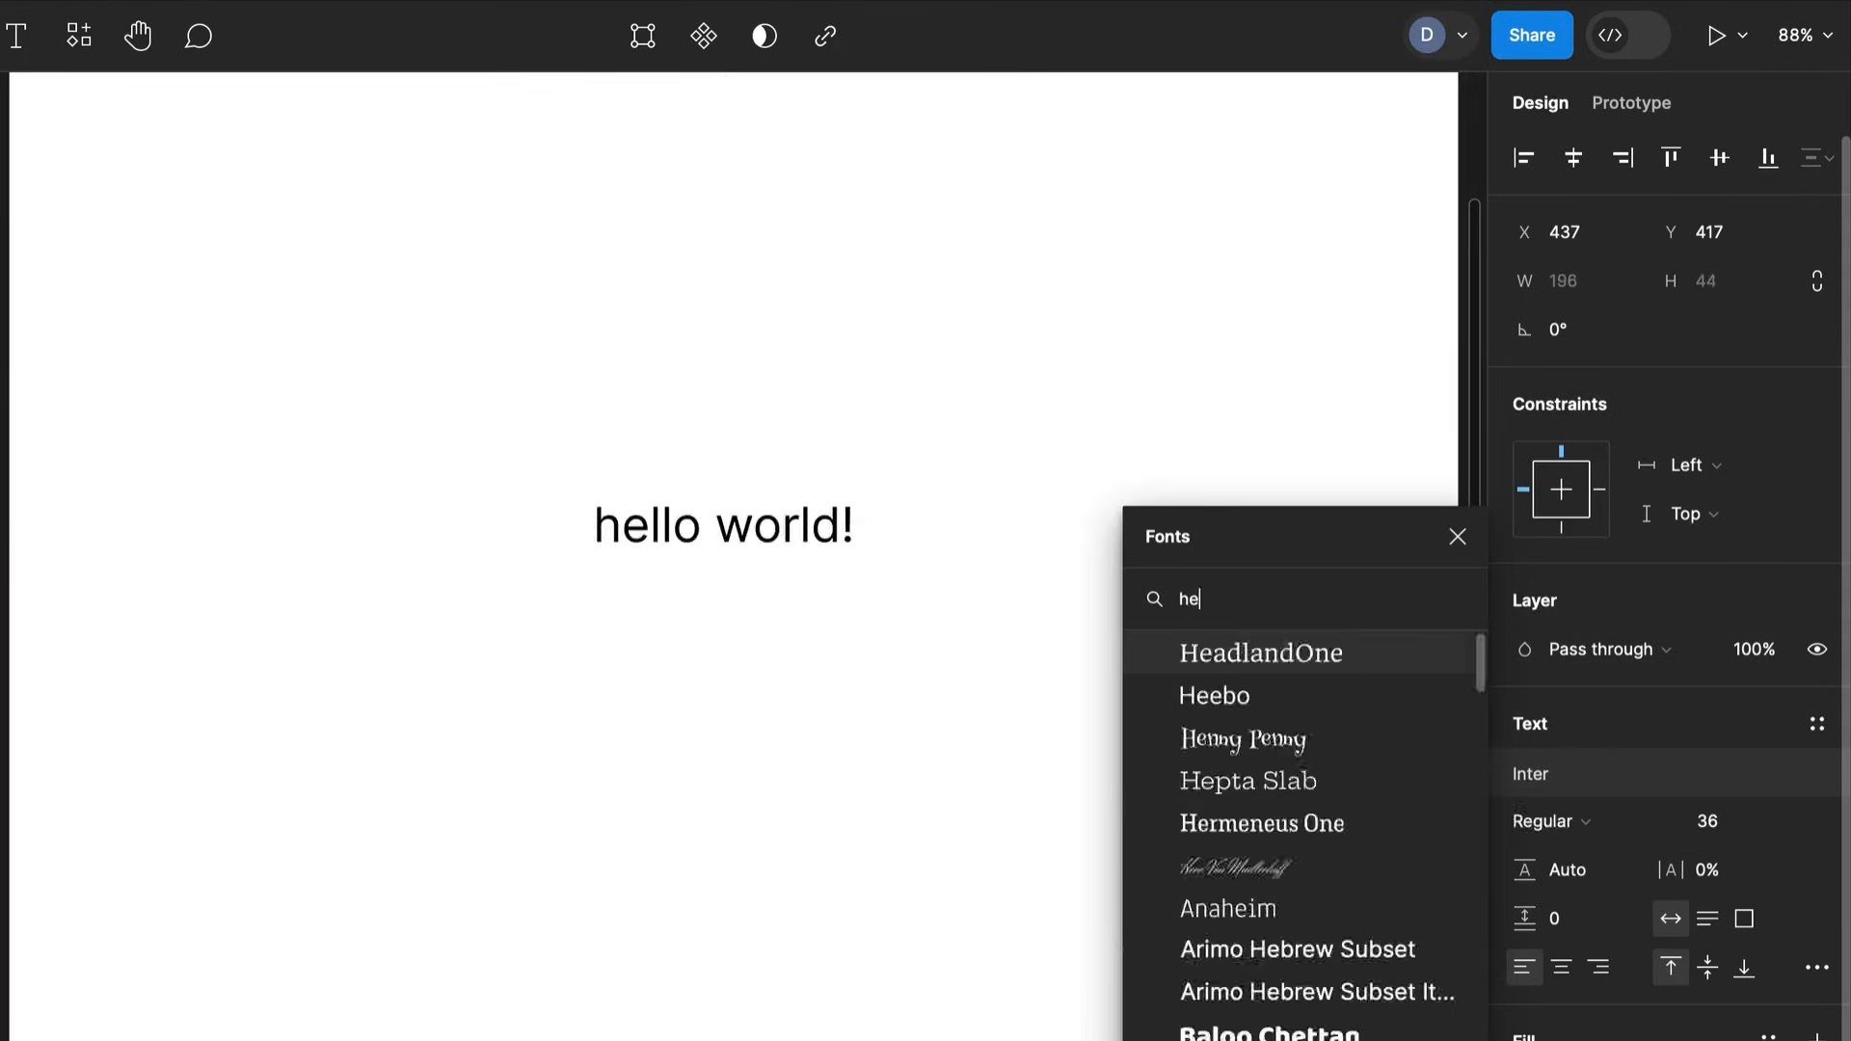
pyautogui.press('BackSpace')
pyautogui.press('BackSpace')
pyautogui.press('BackSpace')
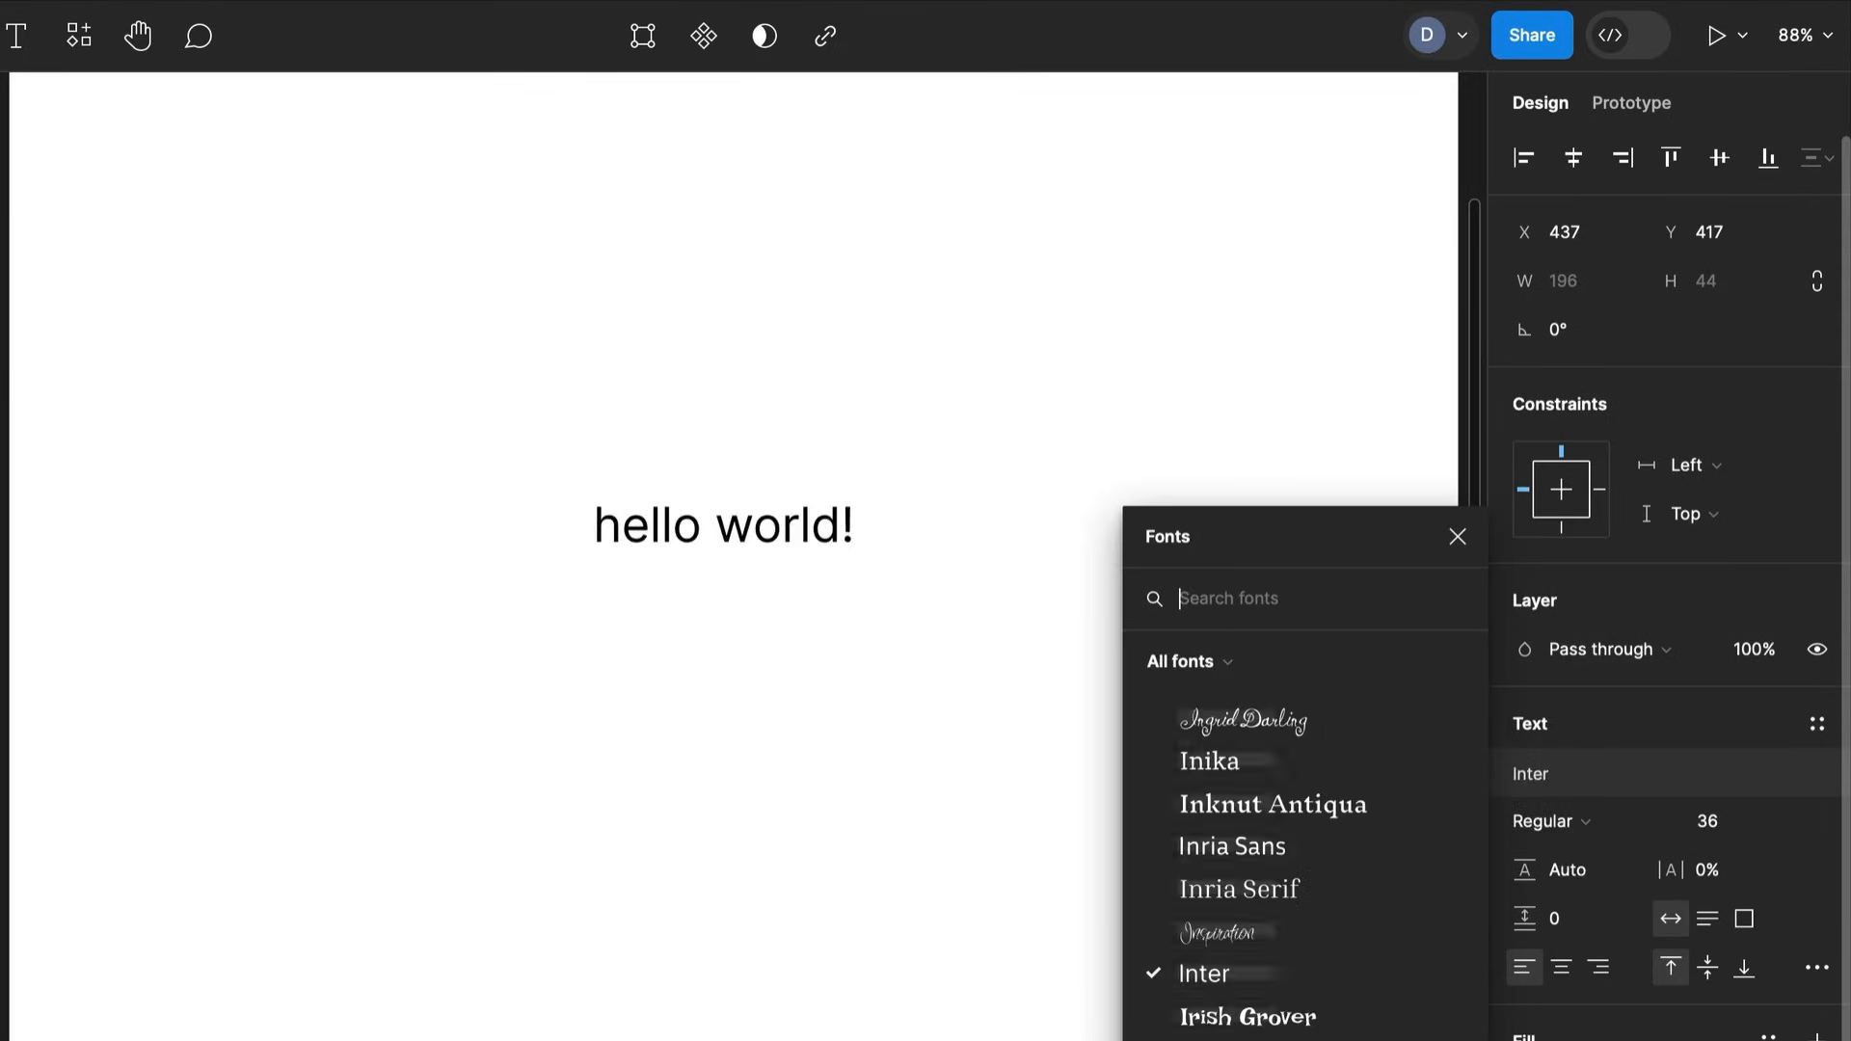
pyautogui.write('gar')
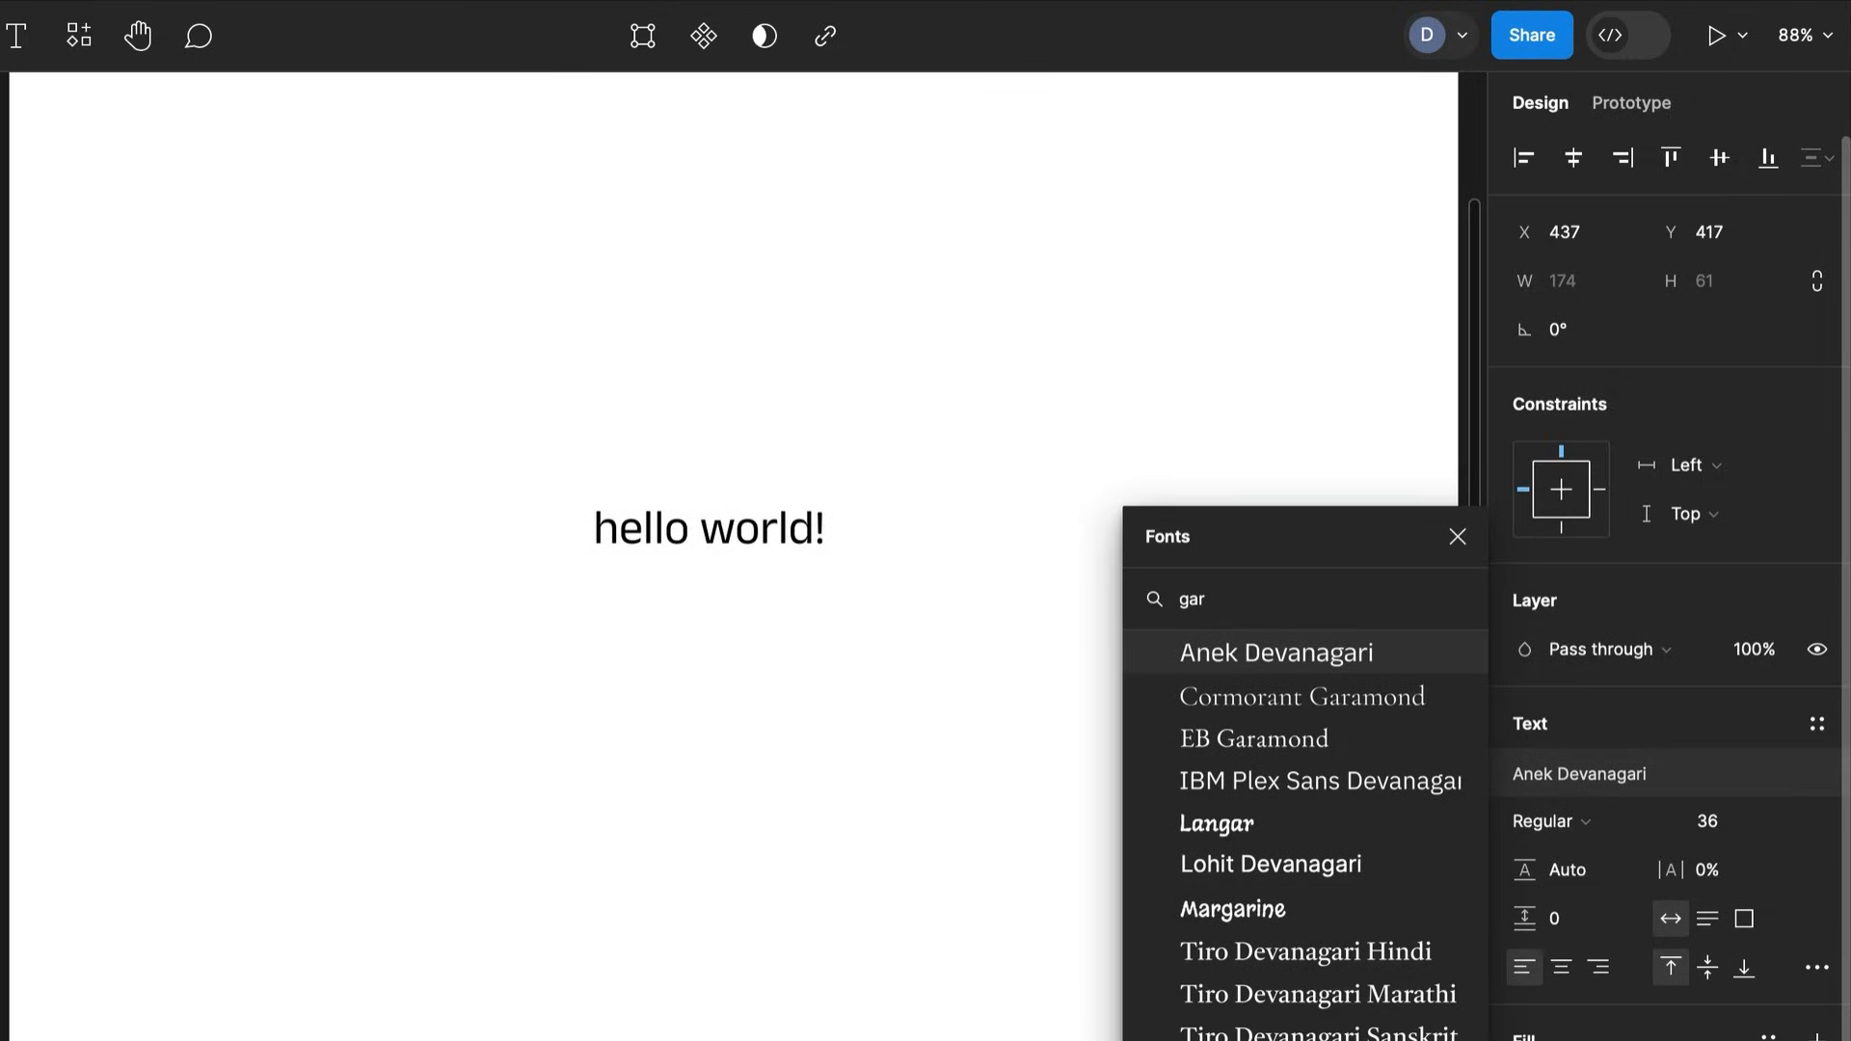
pyautogui.write('a')
pyautogui.press('Down')
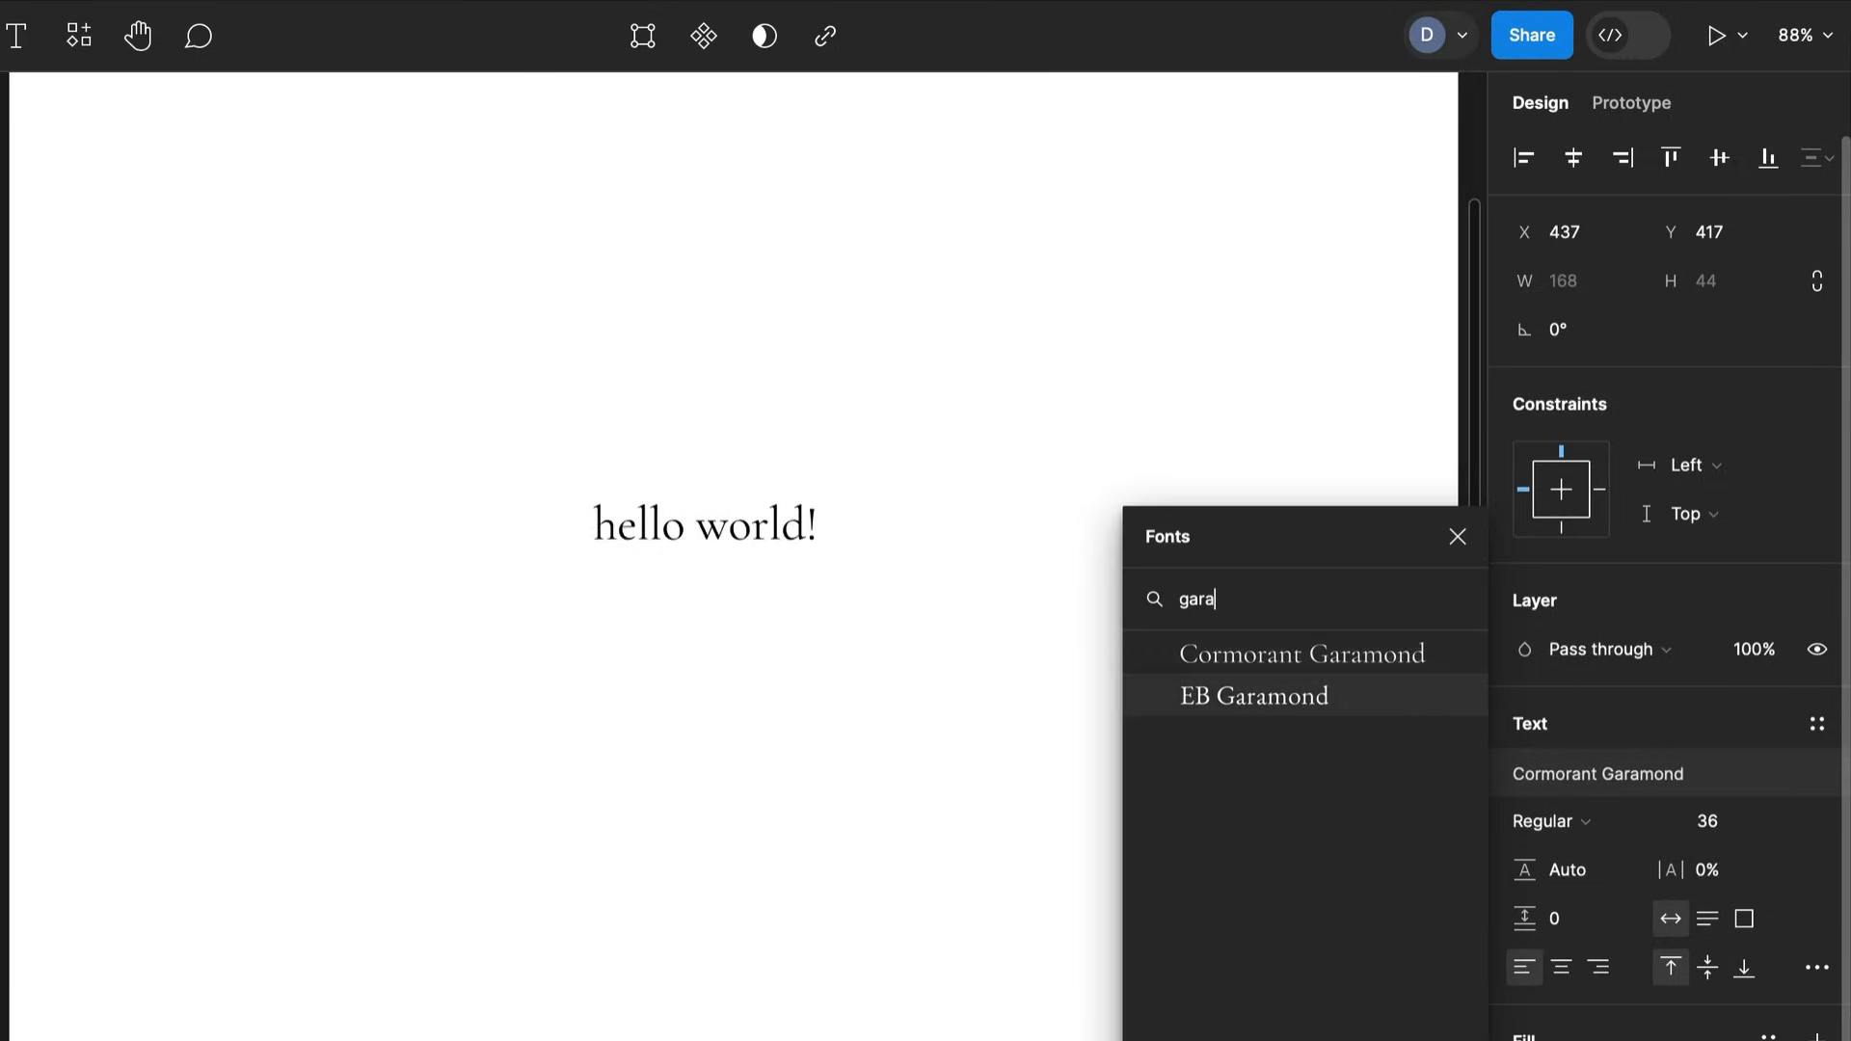
pyautogui.press('Return')
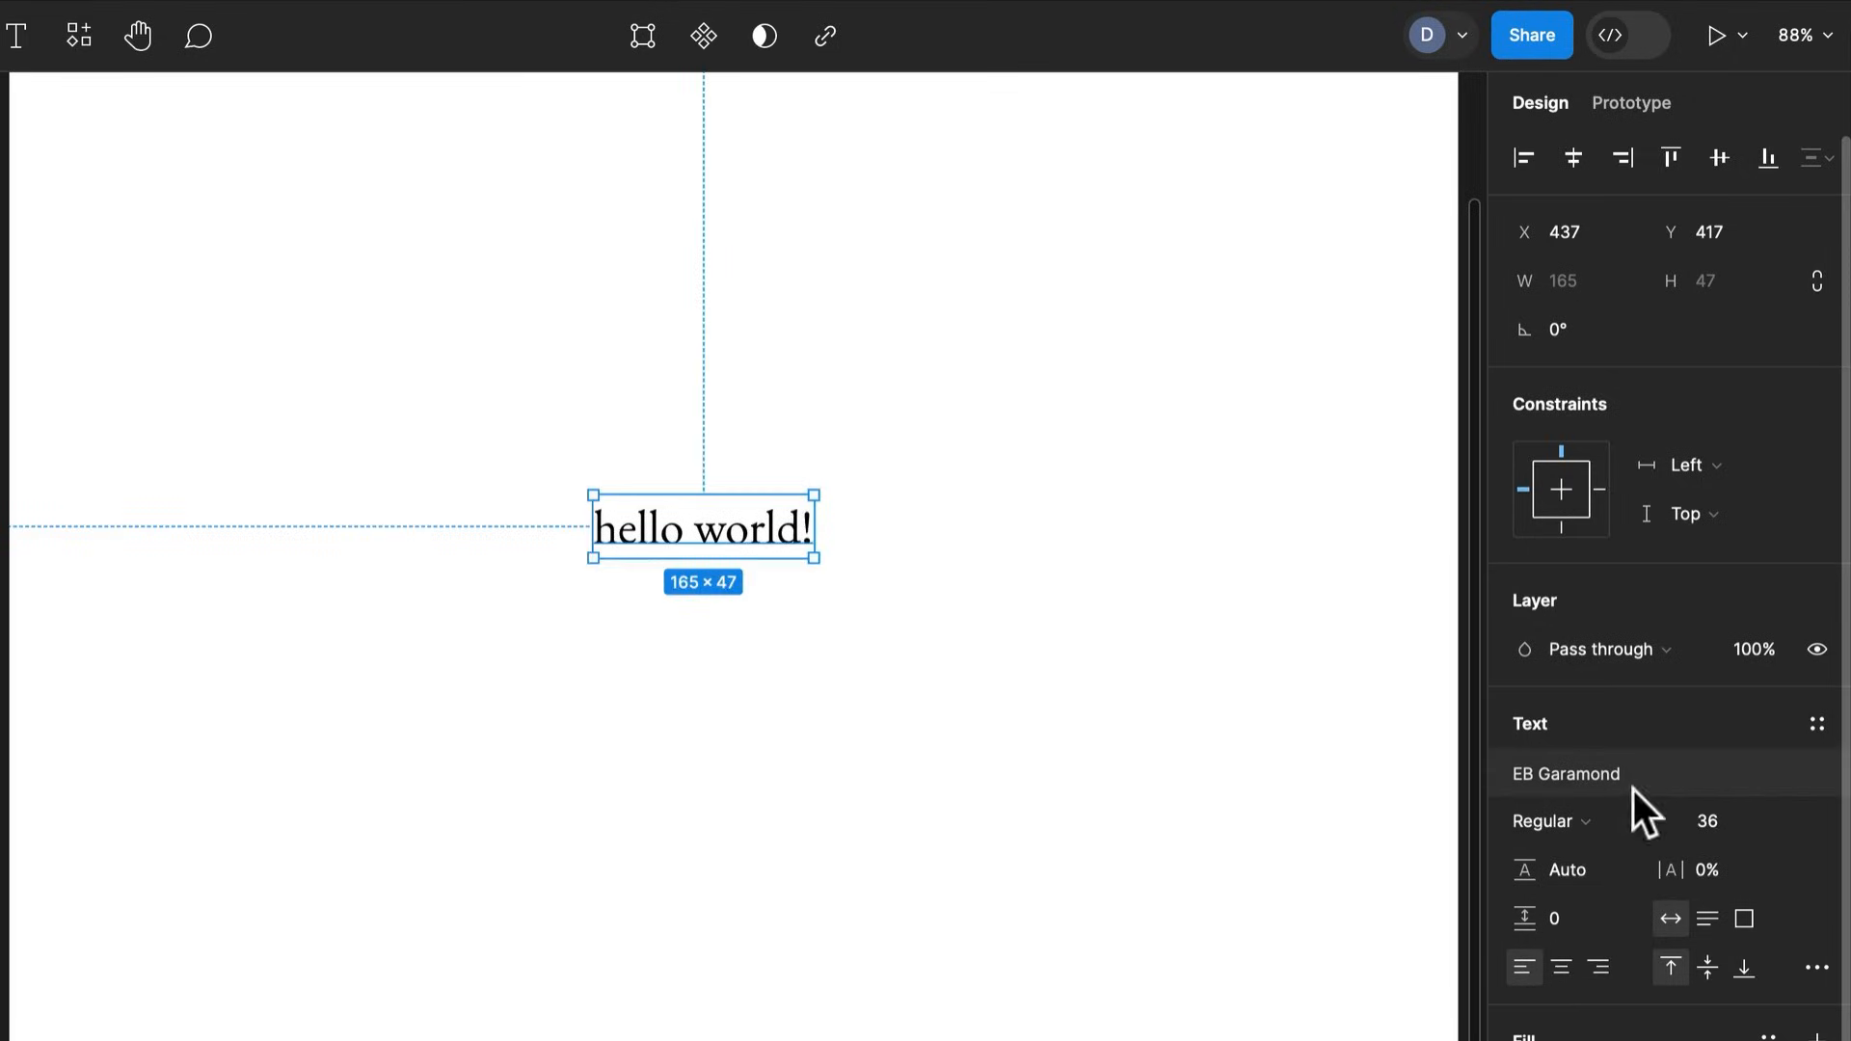
# Set the "hello world!" text to SemiBold weight and font size 48
pyautogui.click(1548, 817)
pyautogui.click(1593, 894)
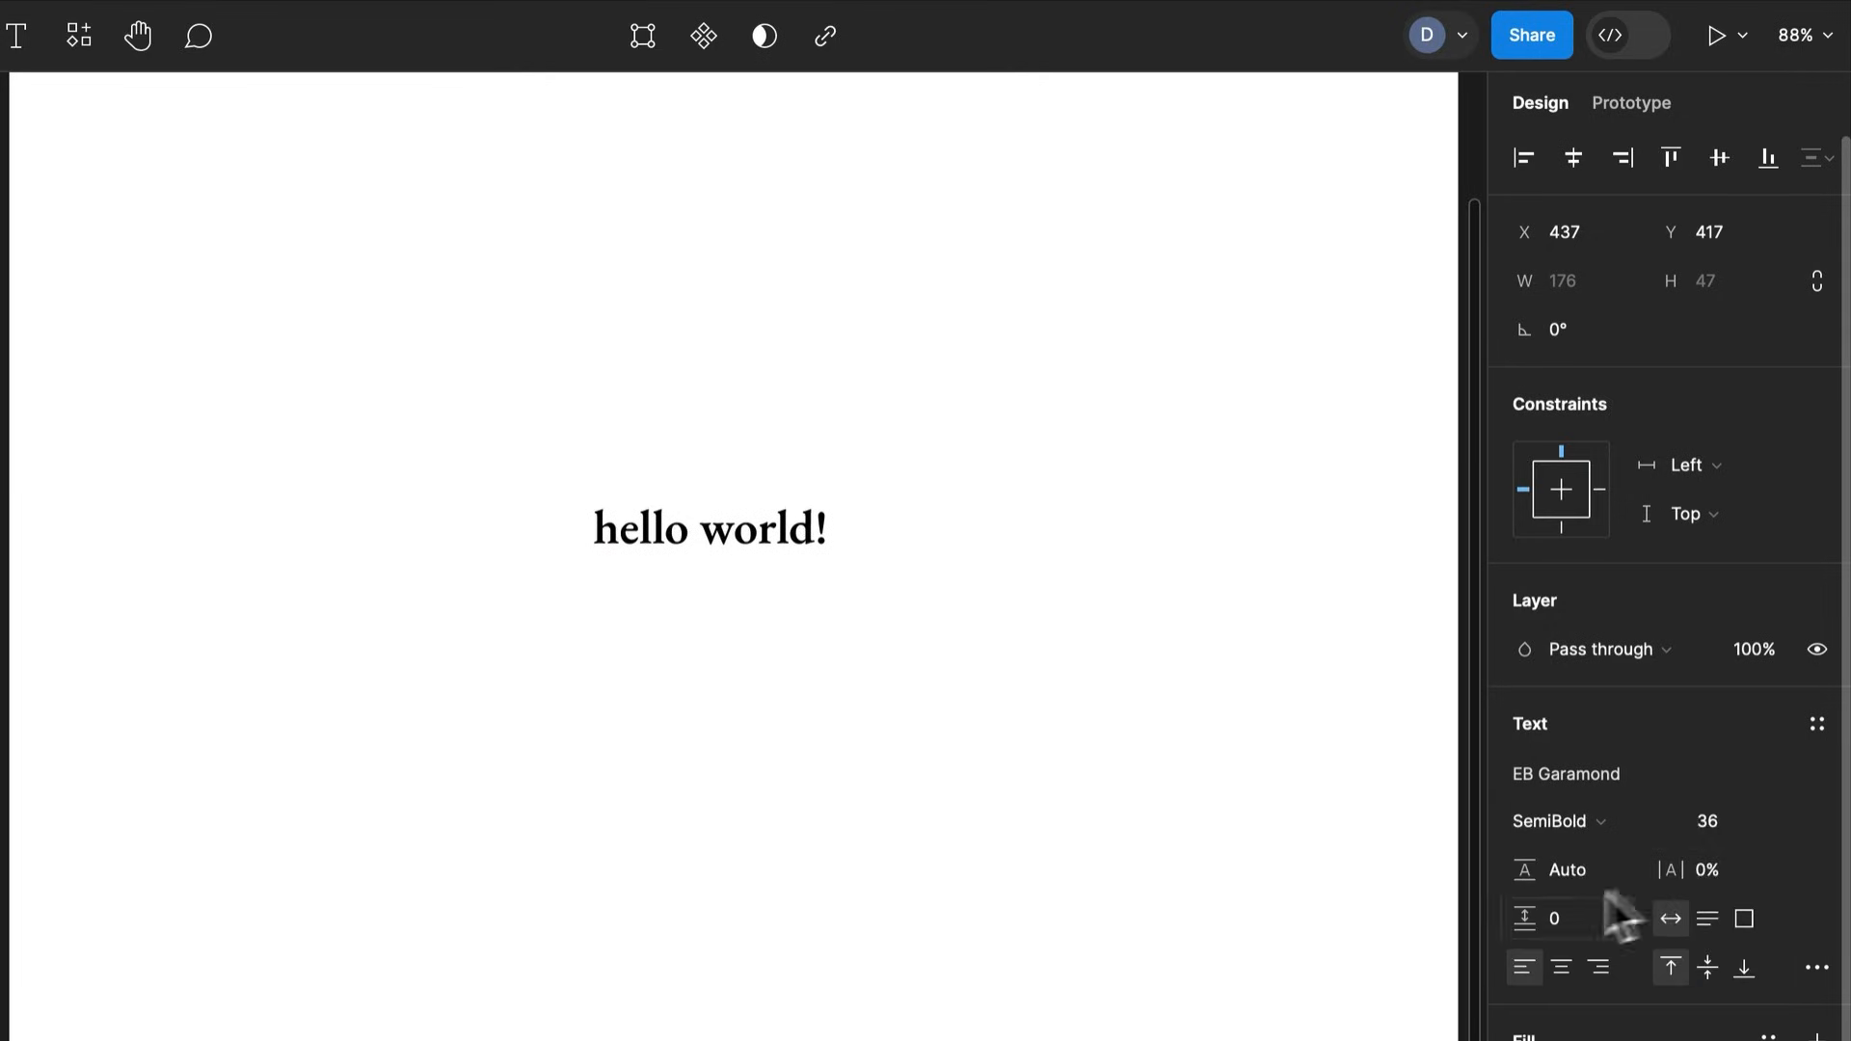
pyautogui.click(1780, 820)
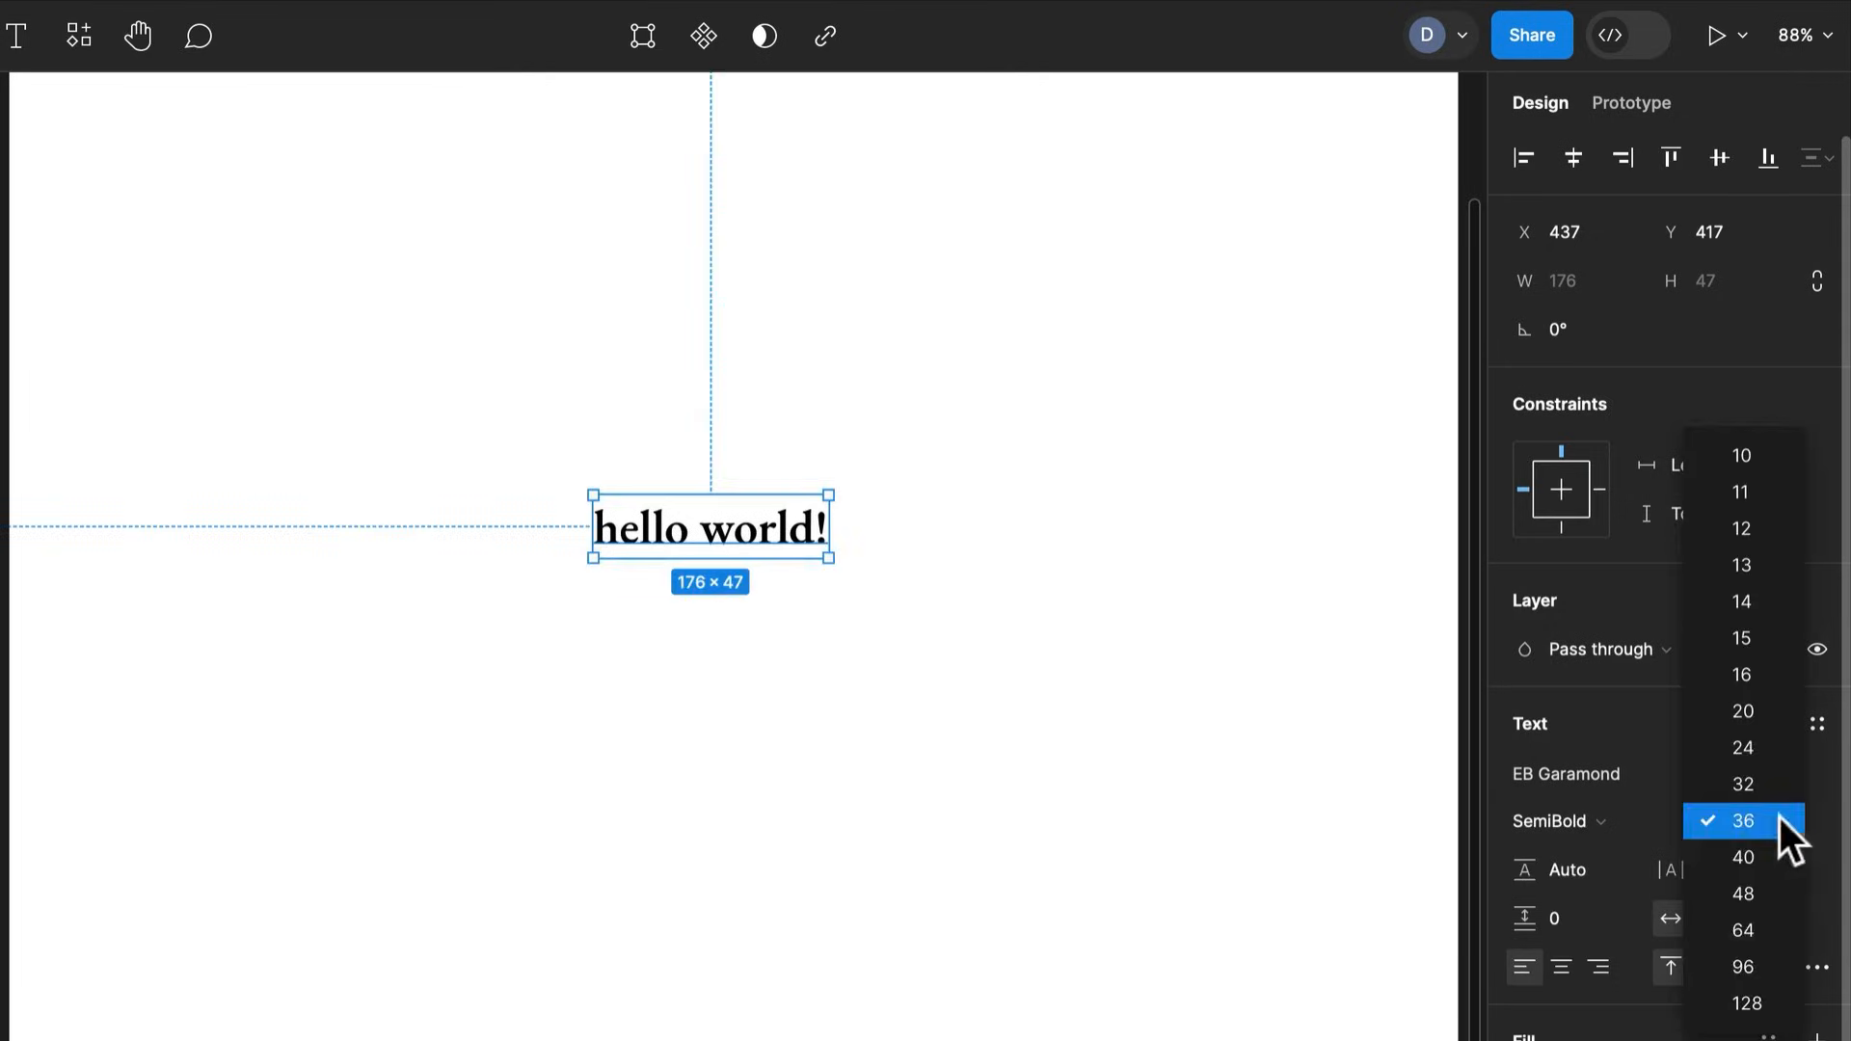
pyautogui.click(1764, 903)
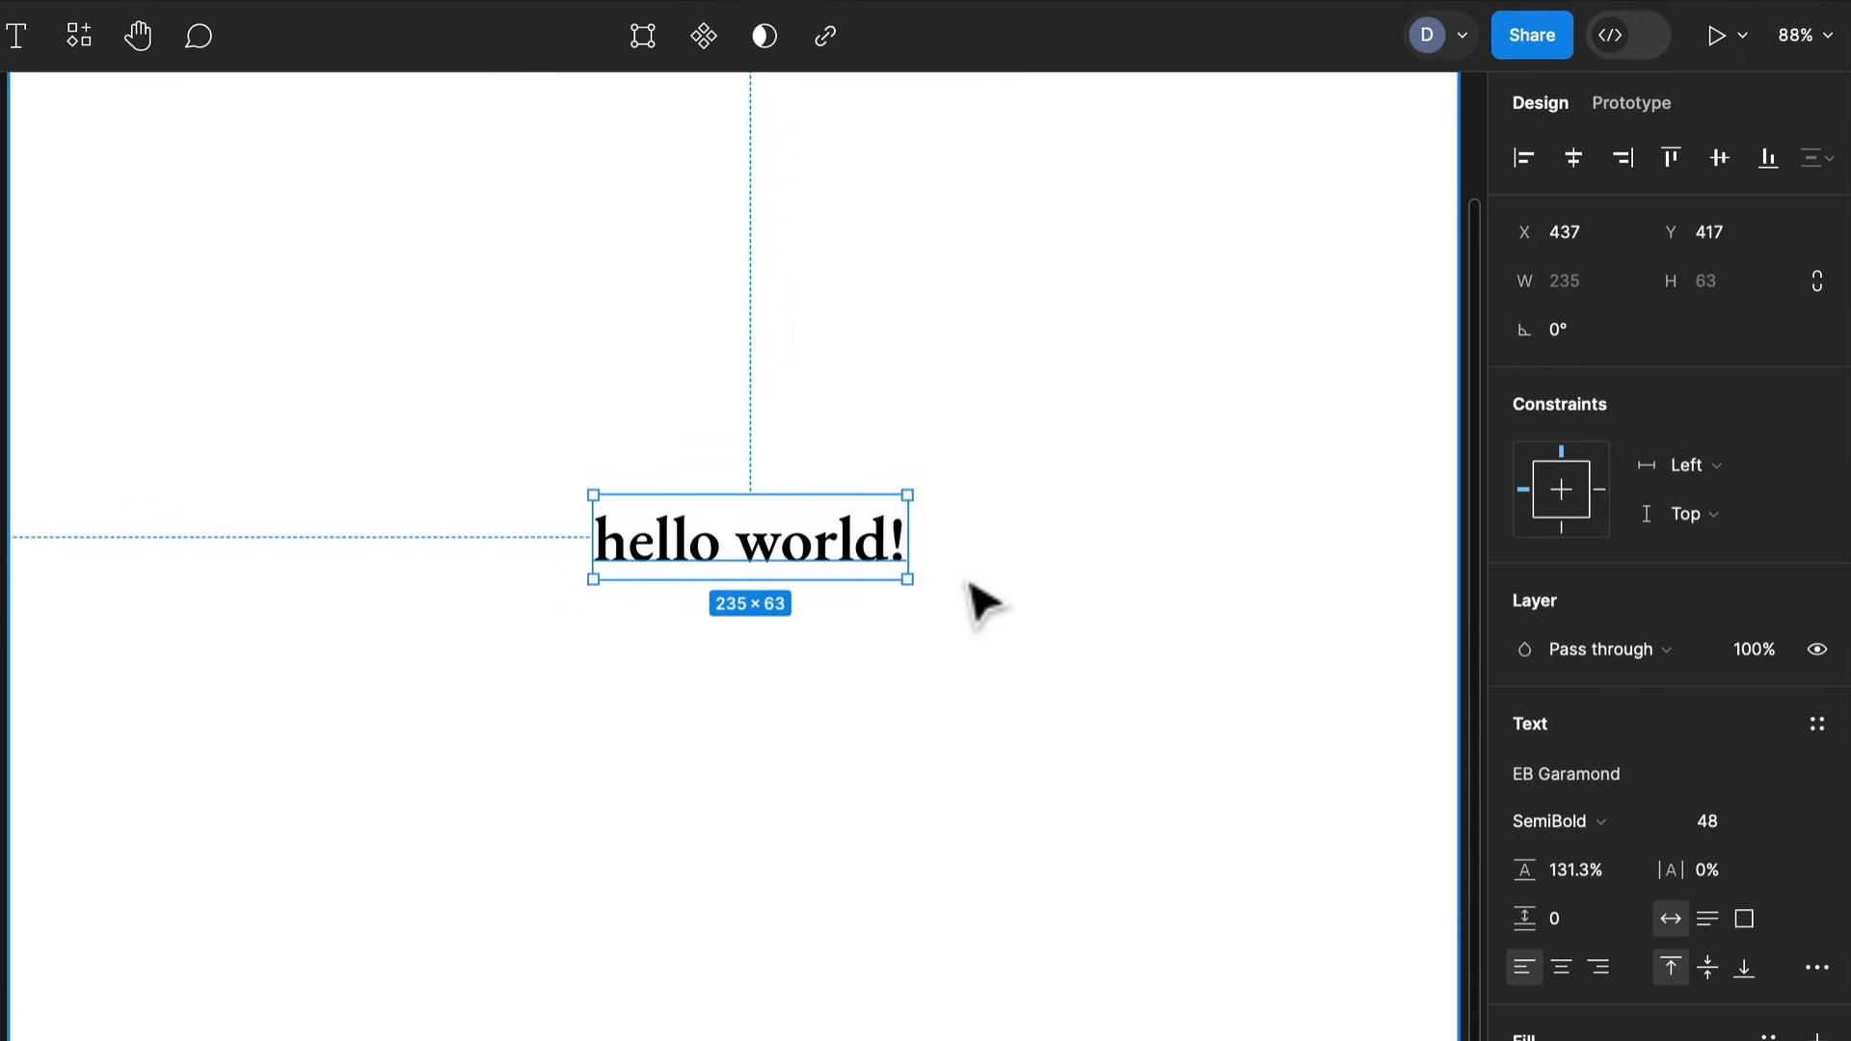
# Run the Lorem Ipsum plugin and replace the selected text with 5 generated sentences
pyautogui.press('super+slash')
pyautogui.write('lor')
pyautogui.press('Escape')
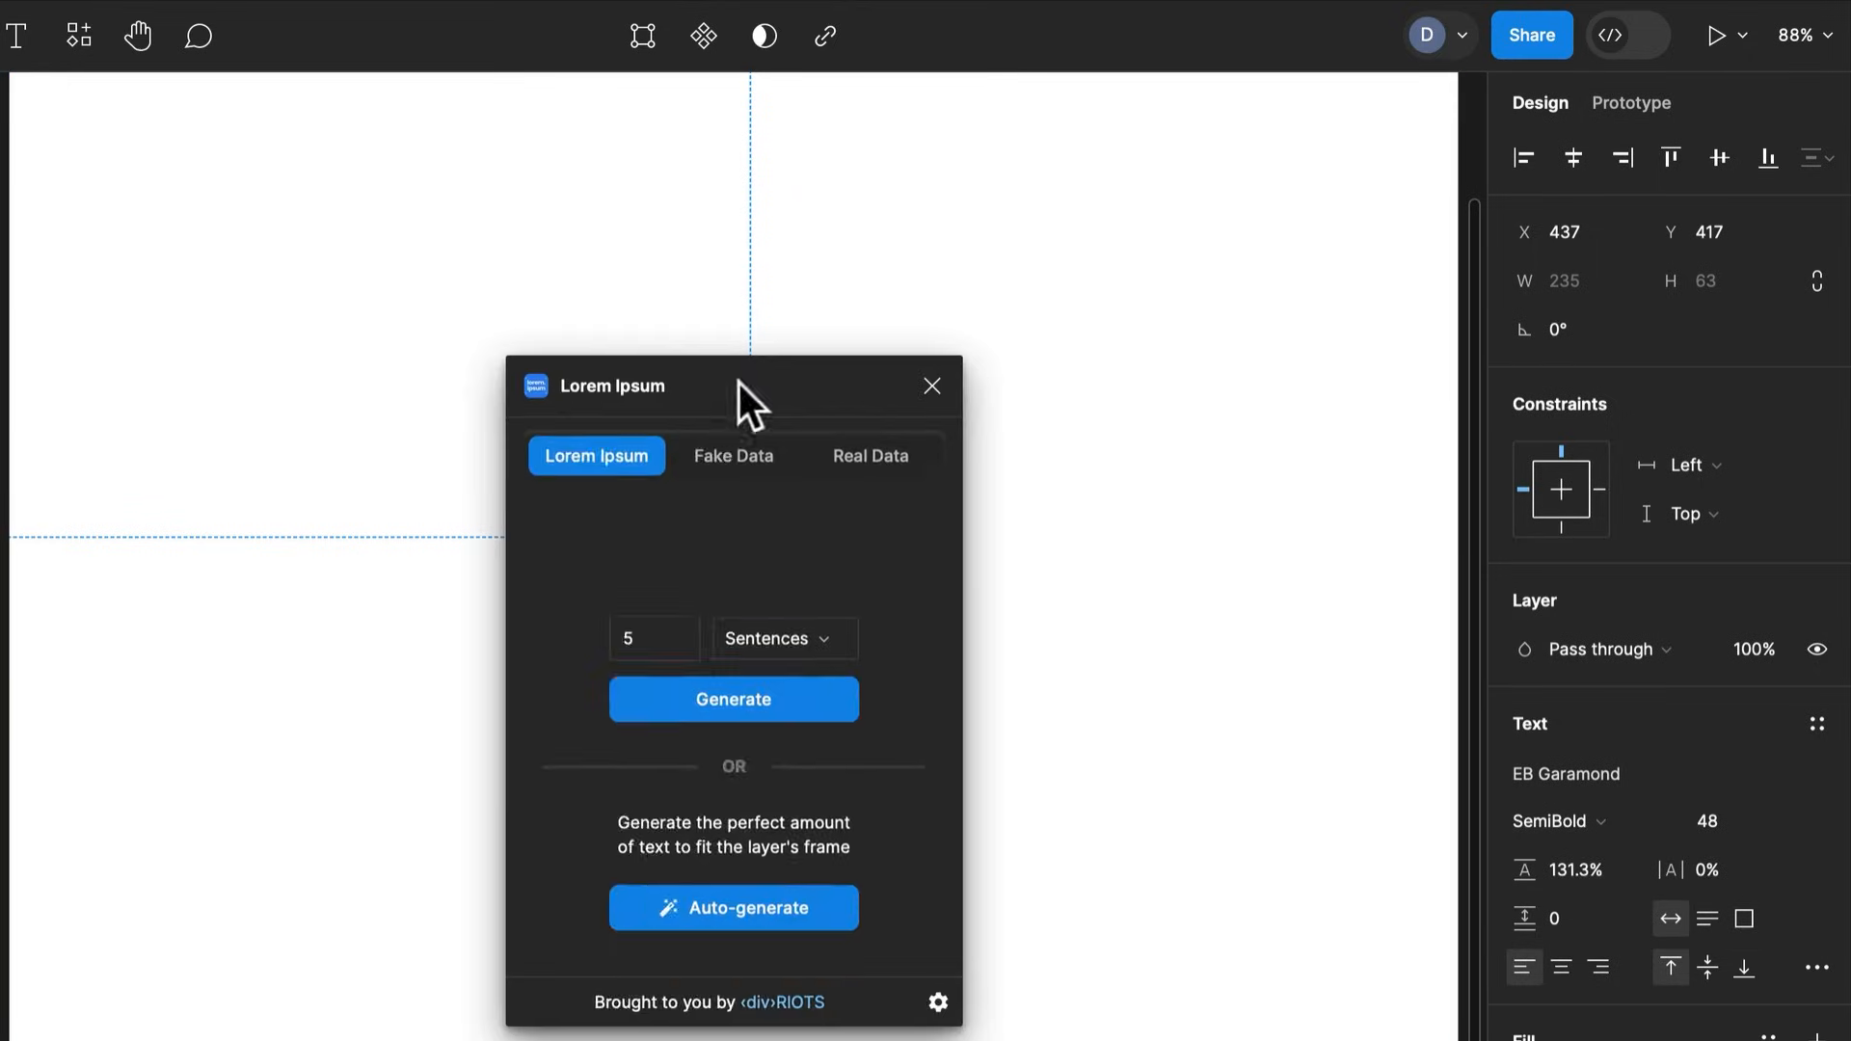
pyautogui.moveTo(748, 396); pyautogui.dragTo(301, 349)
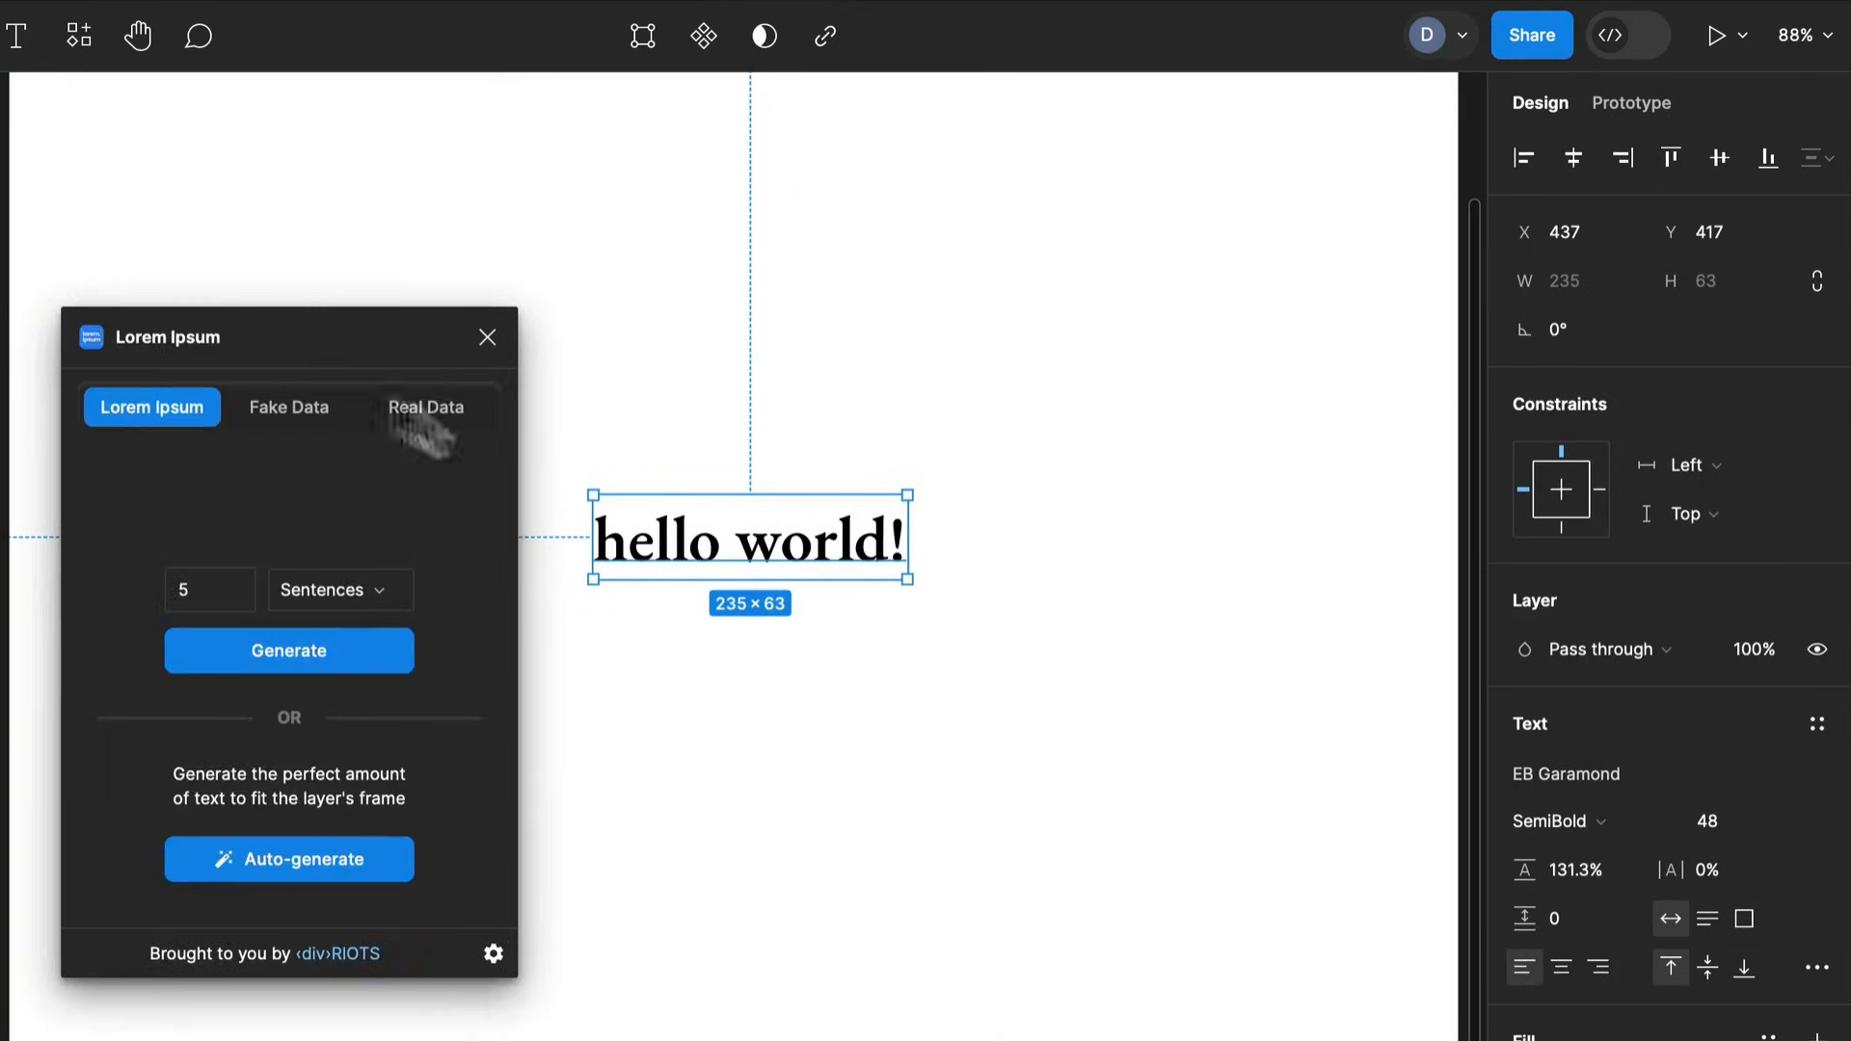
pyautogui.click(310, 653)
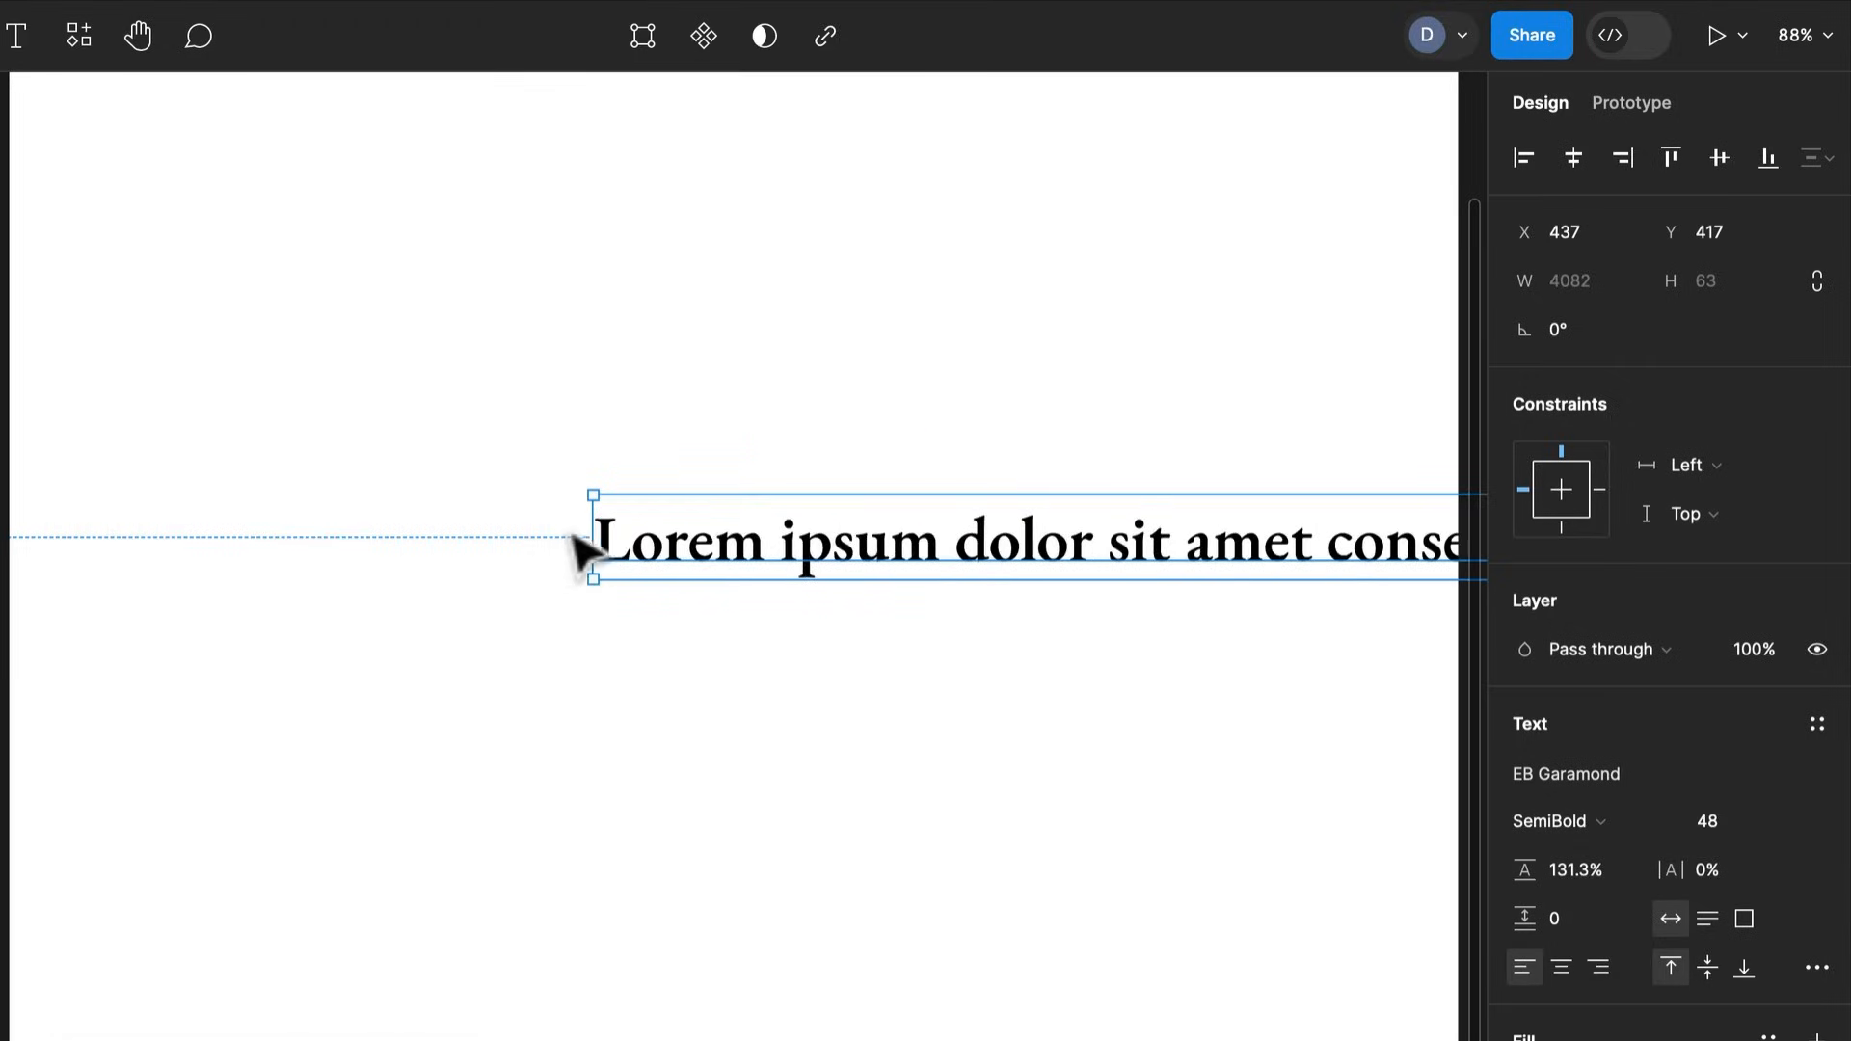
# Resize the lorem ipsum text box to about 914 wide so it wraps inside the frame, placed at about X 85, Y 303
pyautogui.press('alt')
pyautogui.scroll(-10, 590, 548)
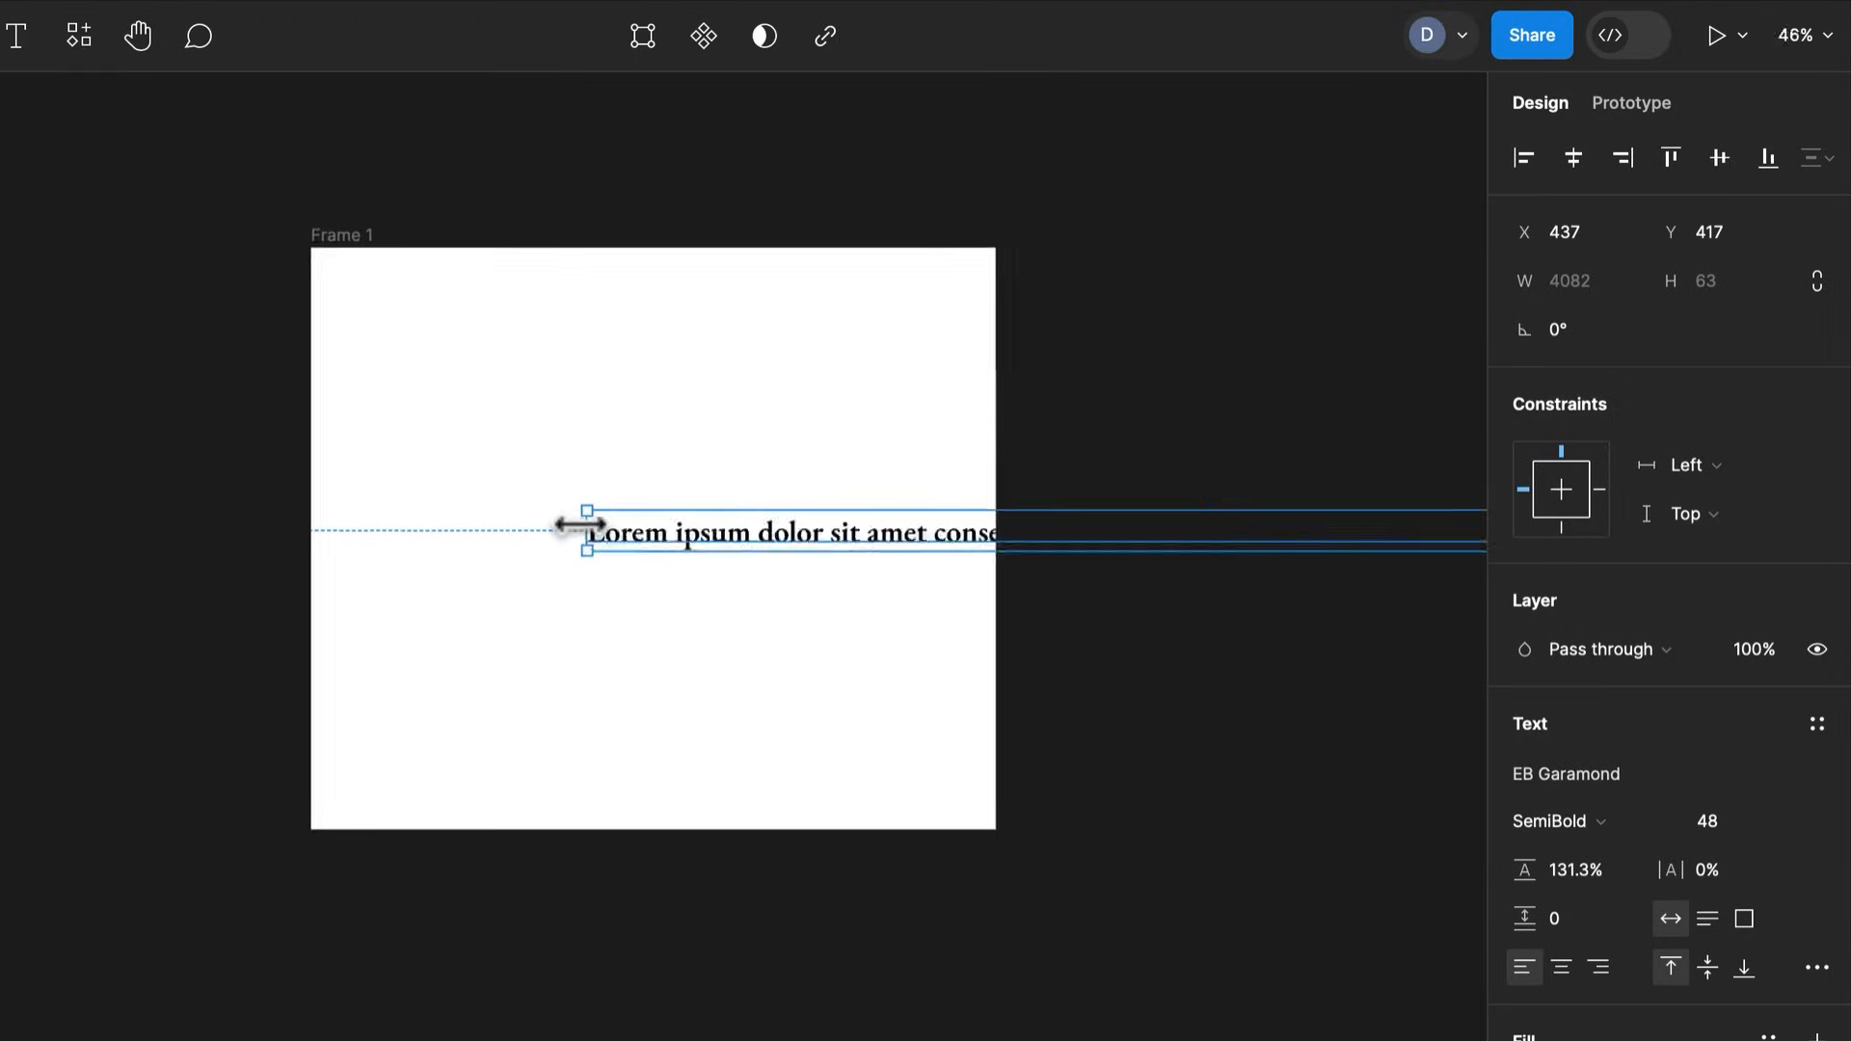
pyautogui.moveTo(584, 527)
pyautogui.mouseDown()
pyautogui.moveTo(1132, 520)
pyautogui.moveTo(607, 550)
pyautogui.mouseUp()
pyautogui.hotkey('shift', '1')
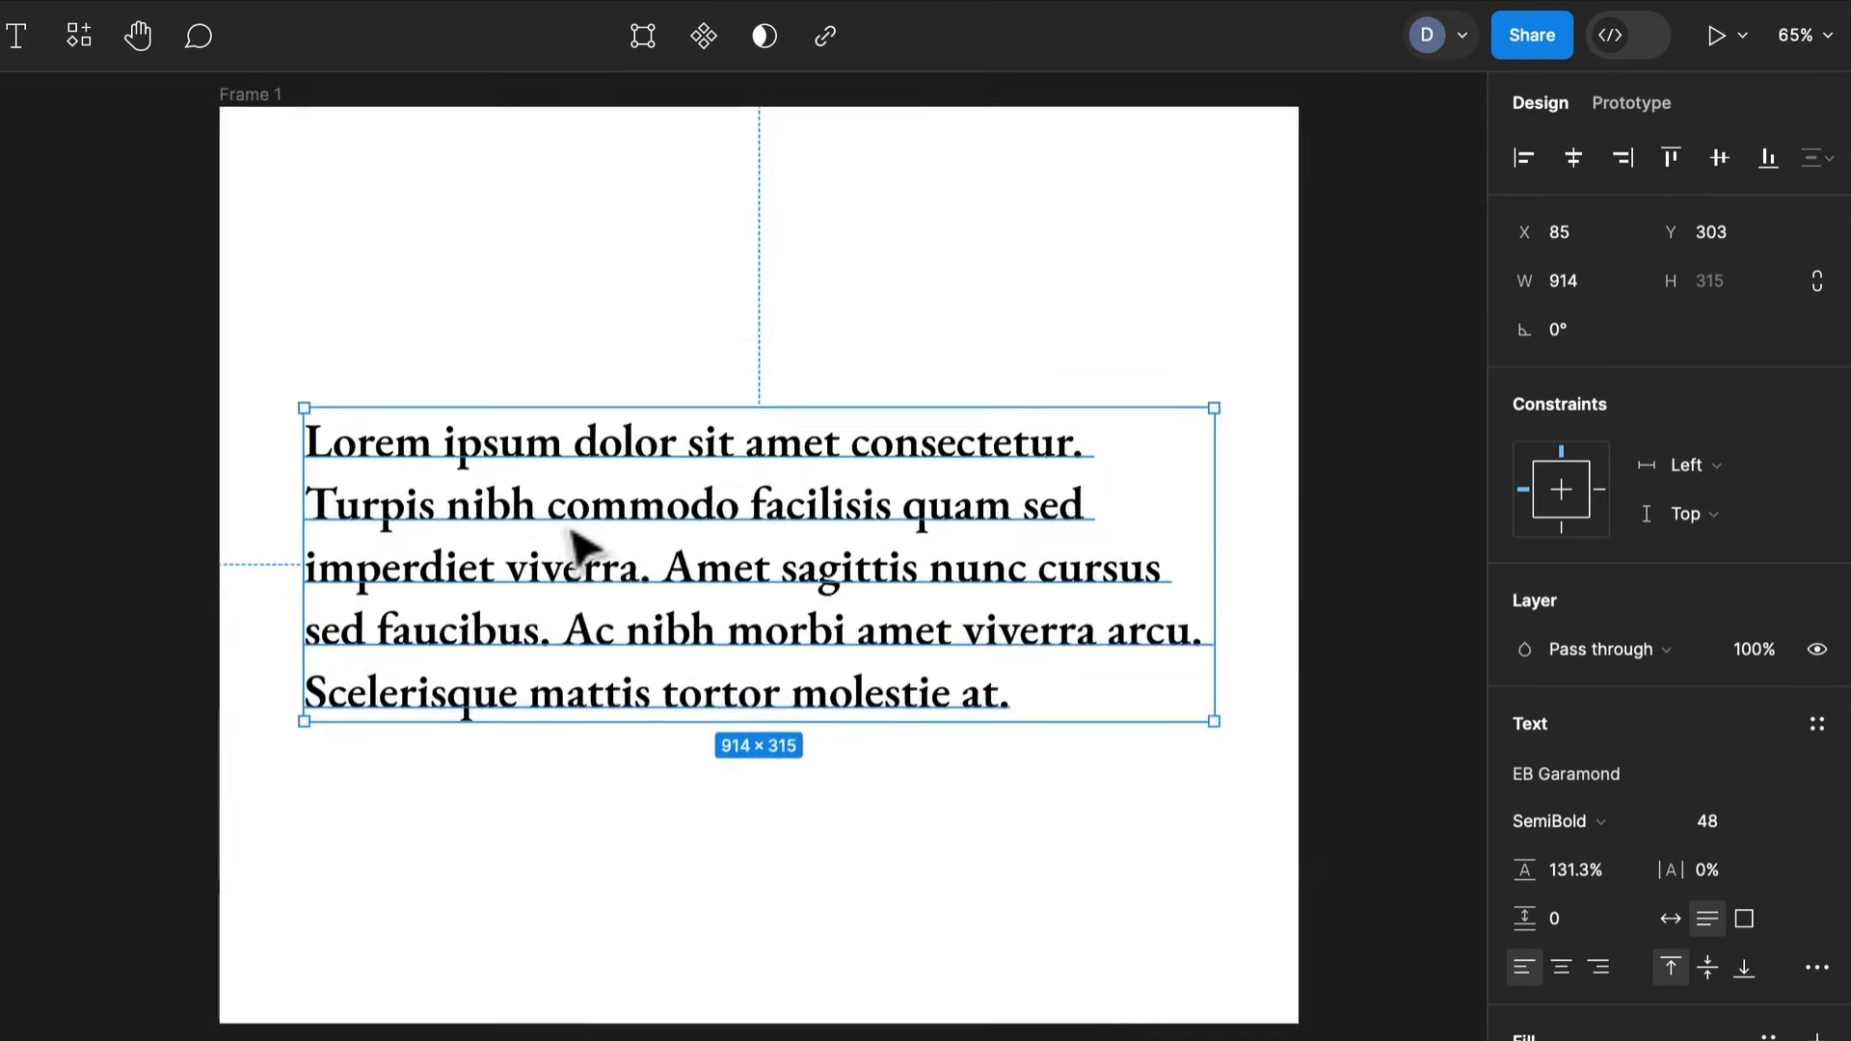
# Set the line height of the whole lorem ipsum text to 175%
pyautogui.press('Return')
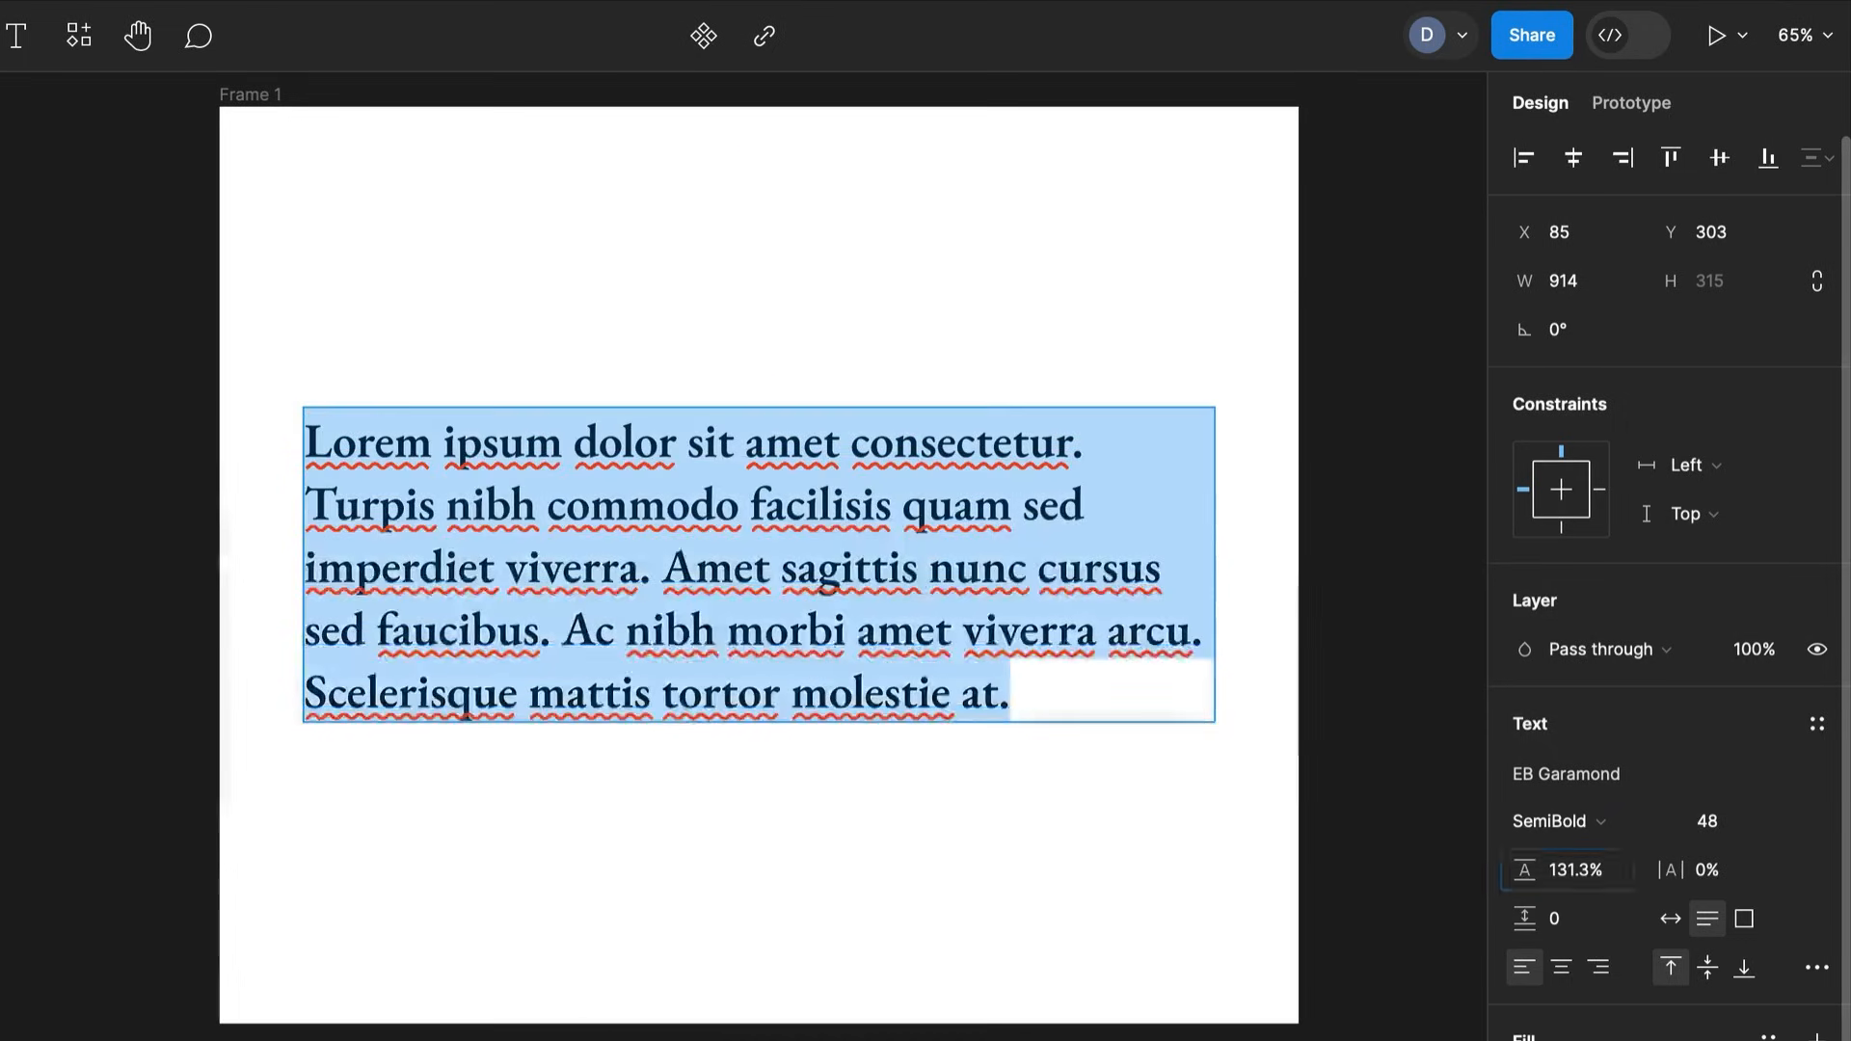
pyautogui.click(1574, 871)
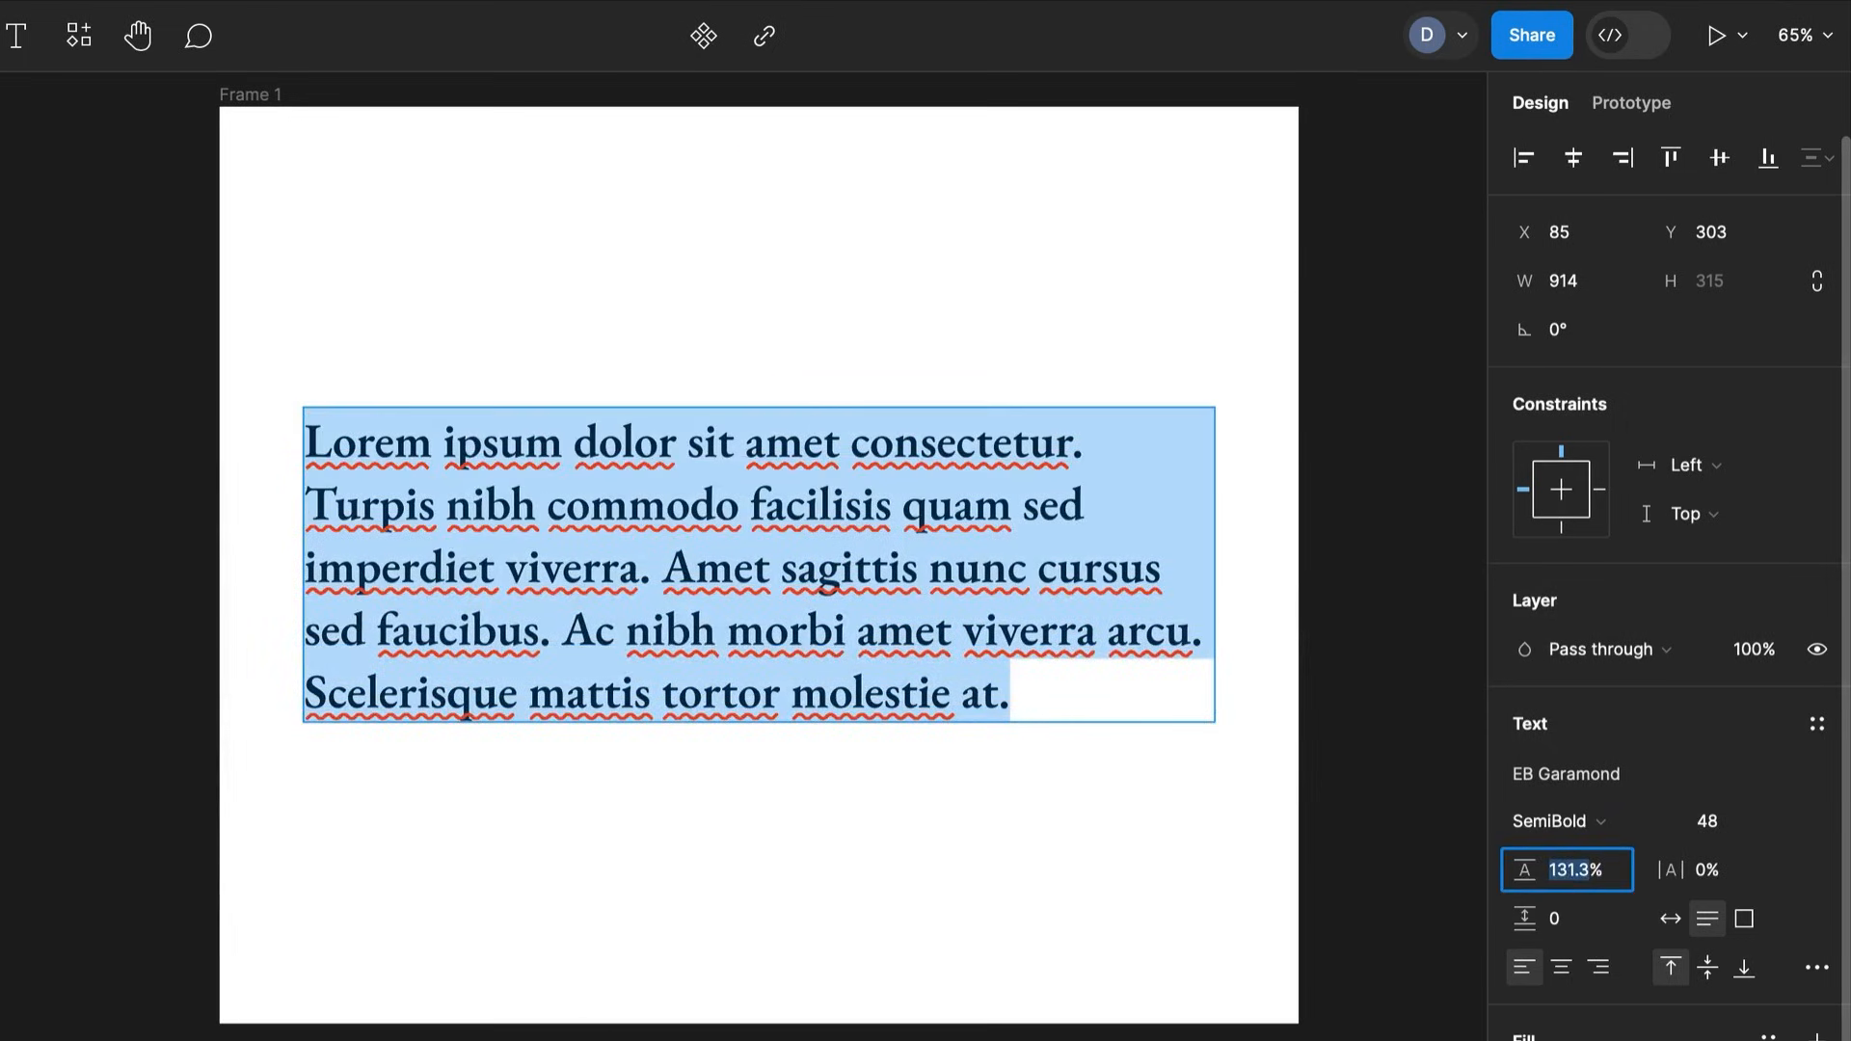
pyautogui.press('Return')
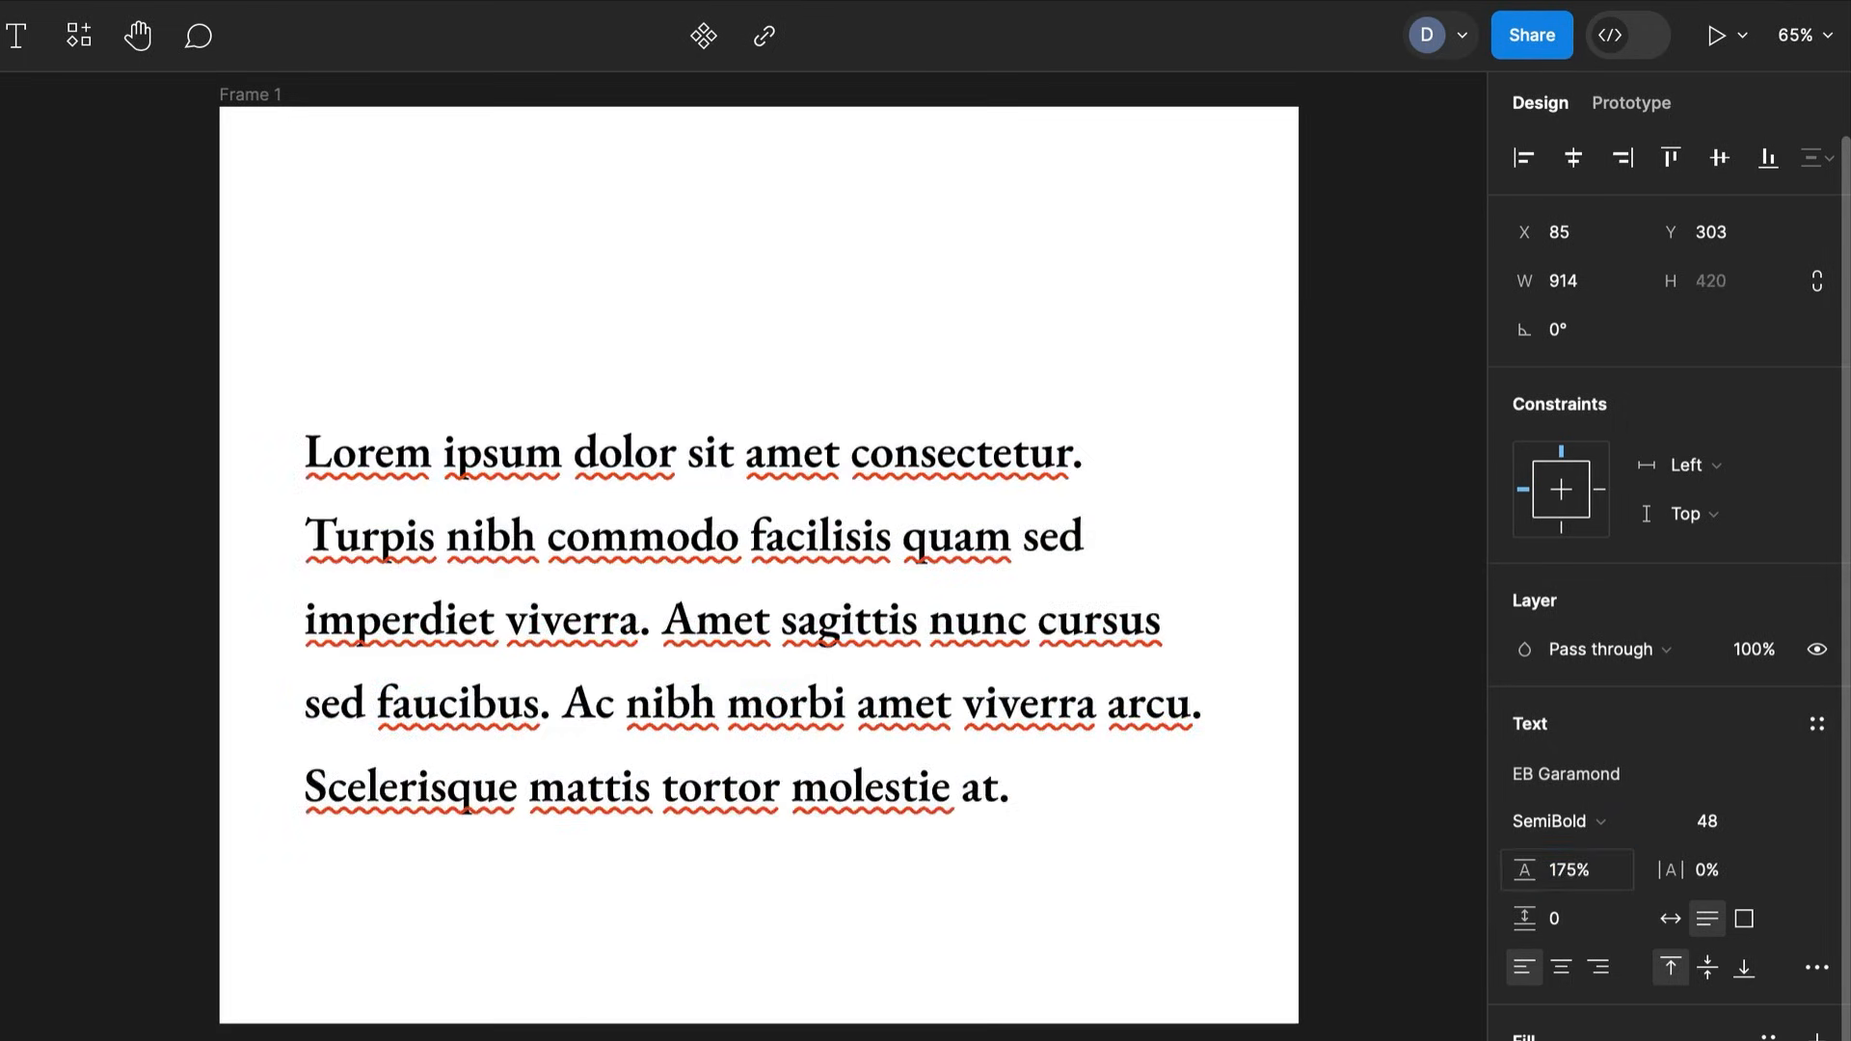
# Change the lorem ipsum text's font to Droid Sans with Regular weight
pyautogui.click(1591, 775)
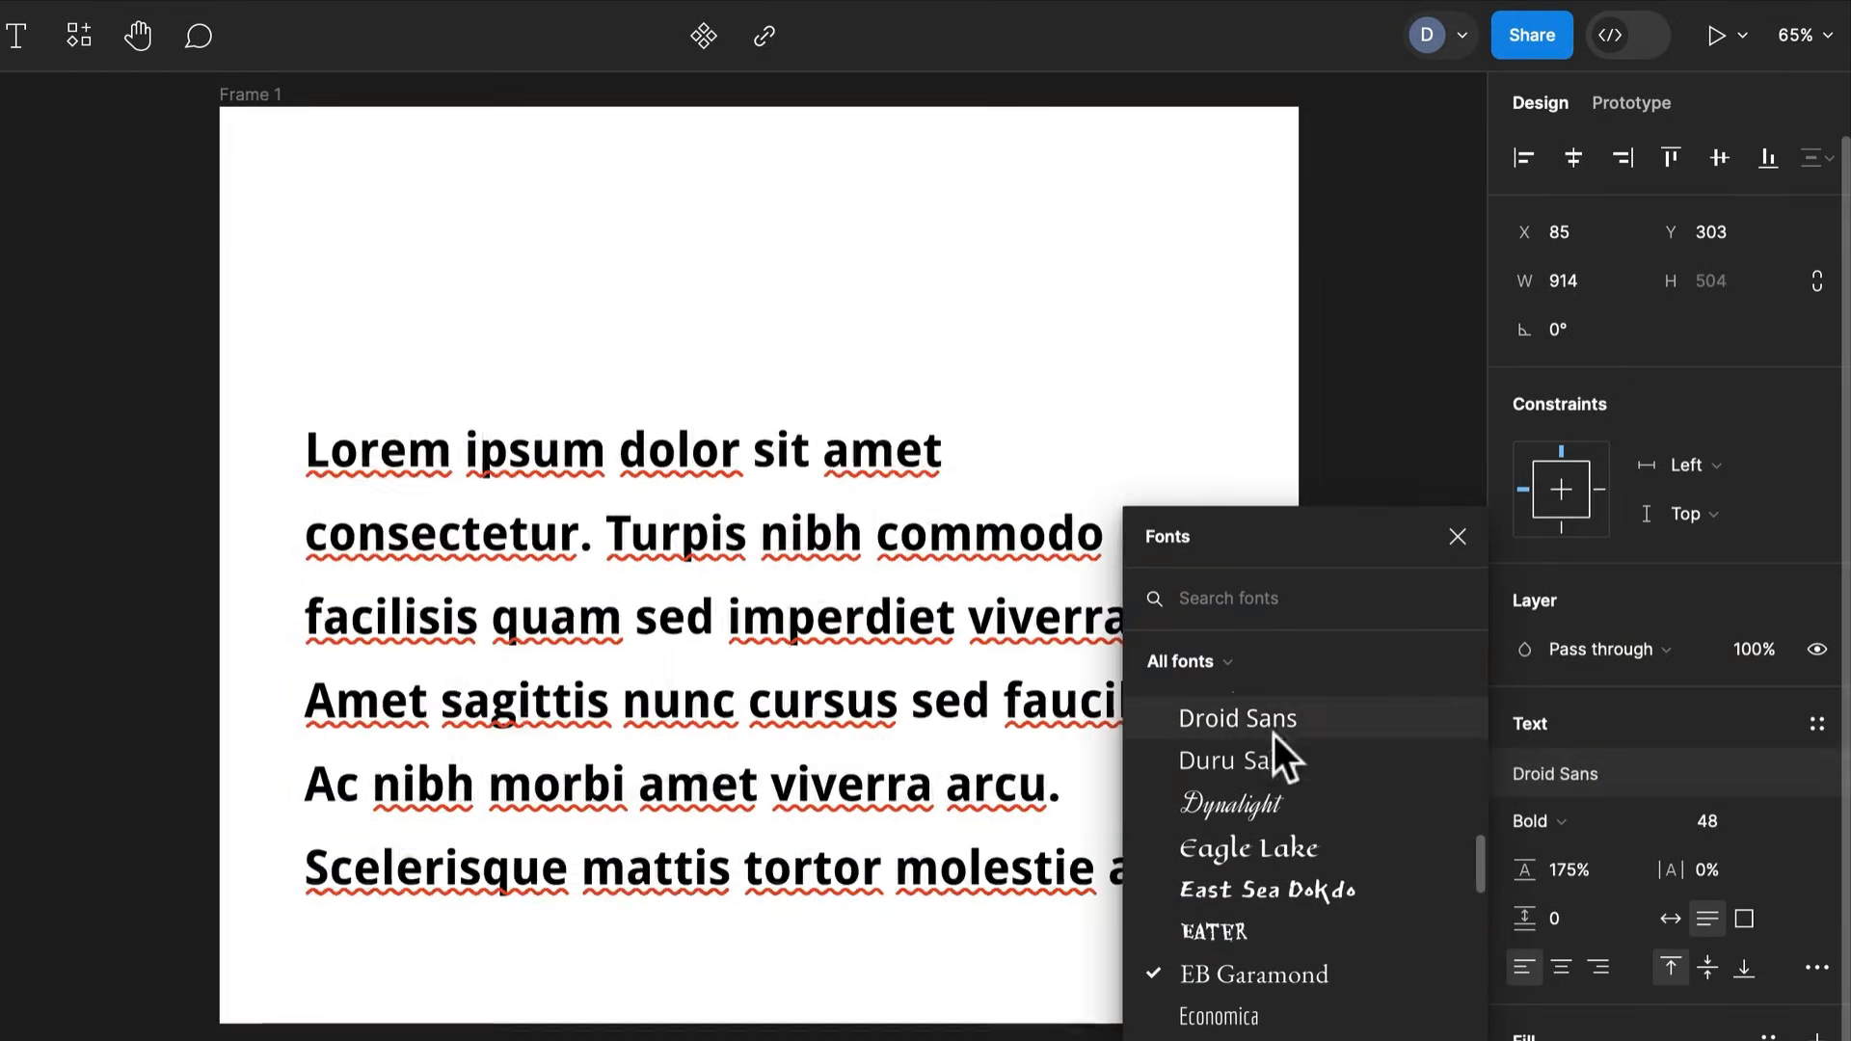
pyautogui.click(1272, 731)
pyautogui.click(1538, 821)
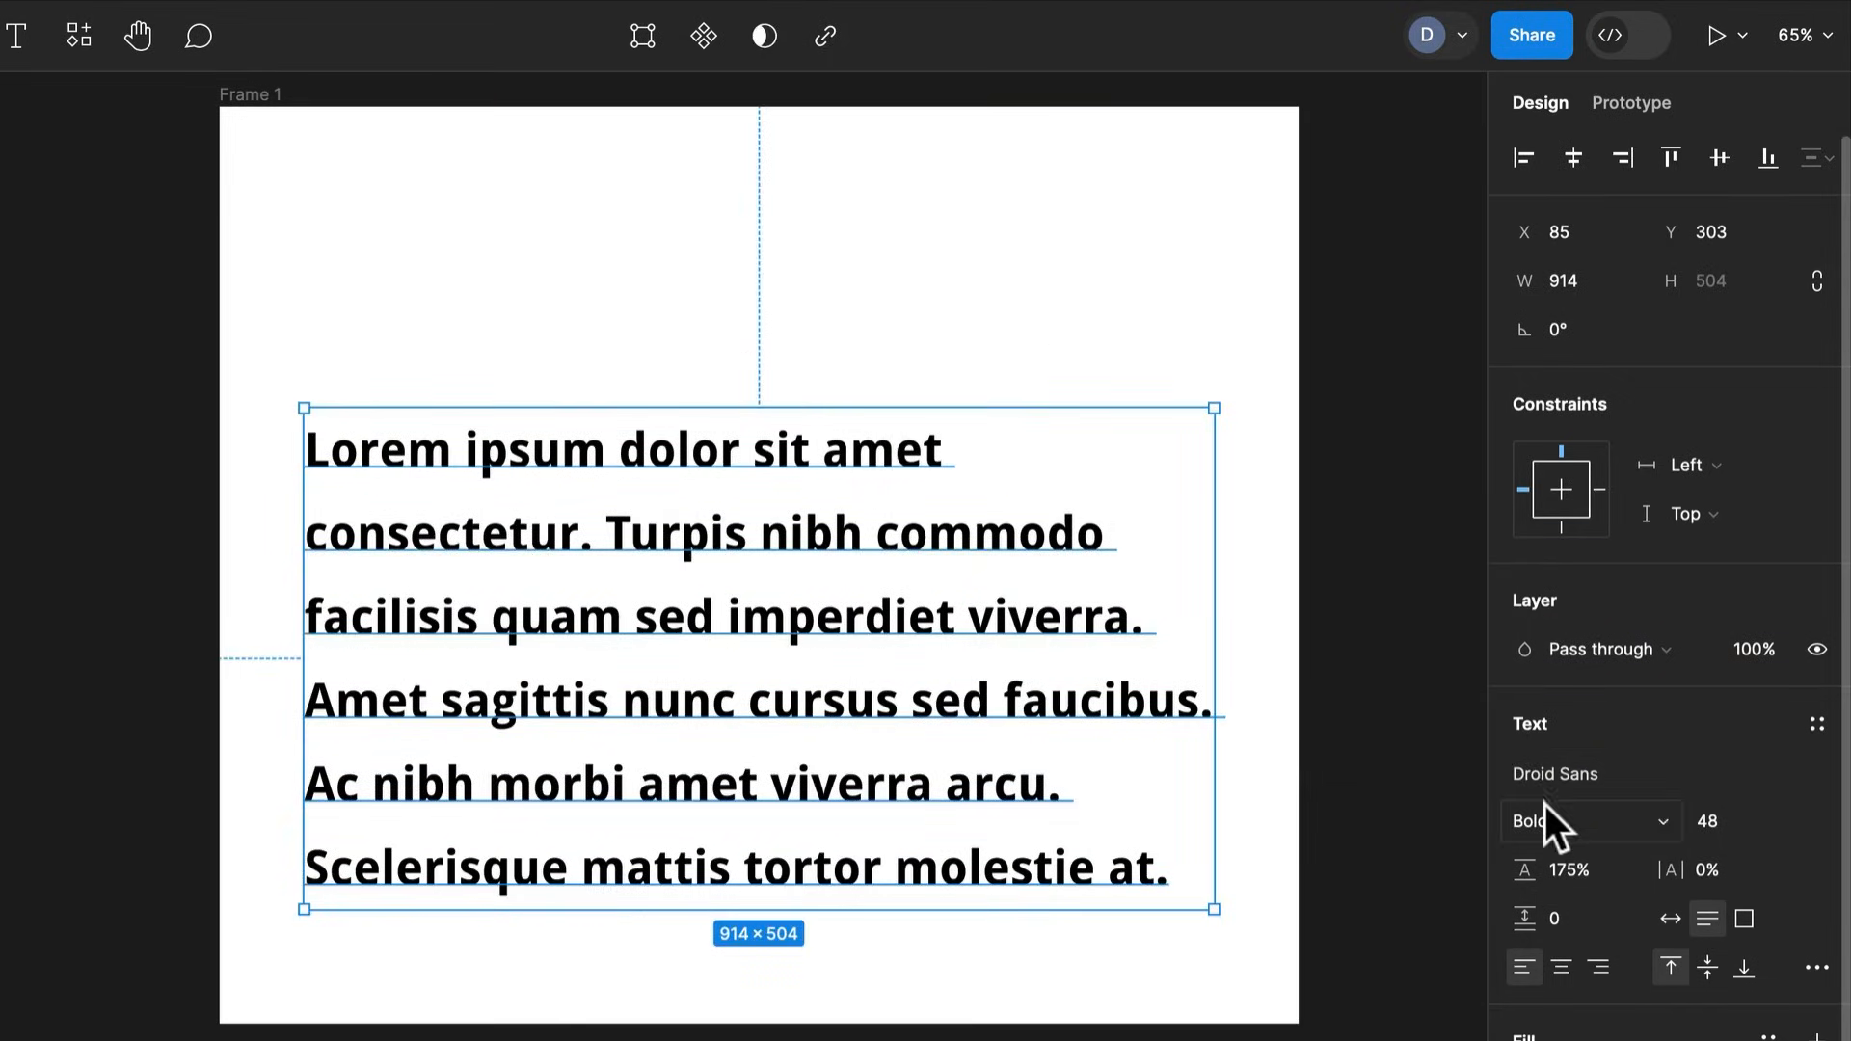
pyautogui.click(1560, 772)
# Move the text block up to about Y 209 in the frame and set its letter spacing to 5%
pyautogui.moveTo(963, 662); pyautogui.dragTo(931, 562)
pyautogui.moveTo(1678, 874)
pyautogui.mouseDown()
pyautogui.moveTo(1789, 872)
pyautogui.moveTo(1692, 873)
pyautogui.mouseUp()
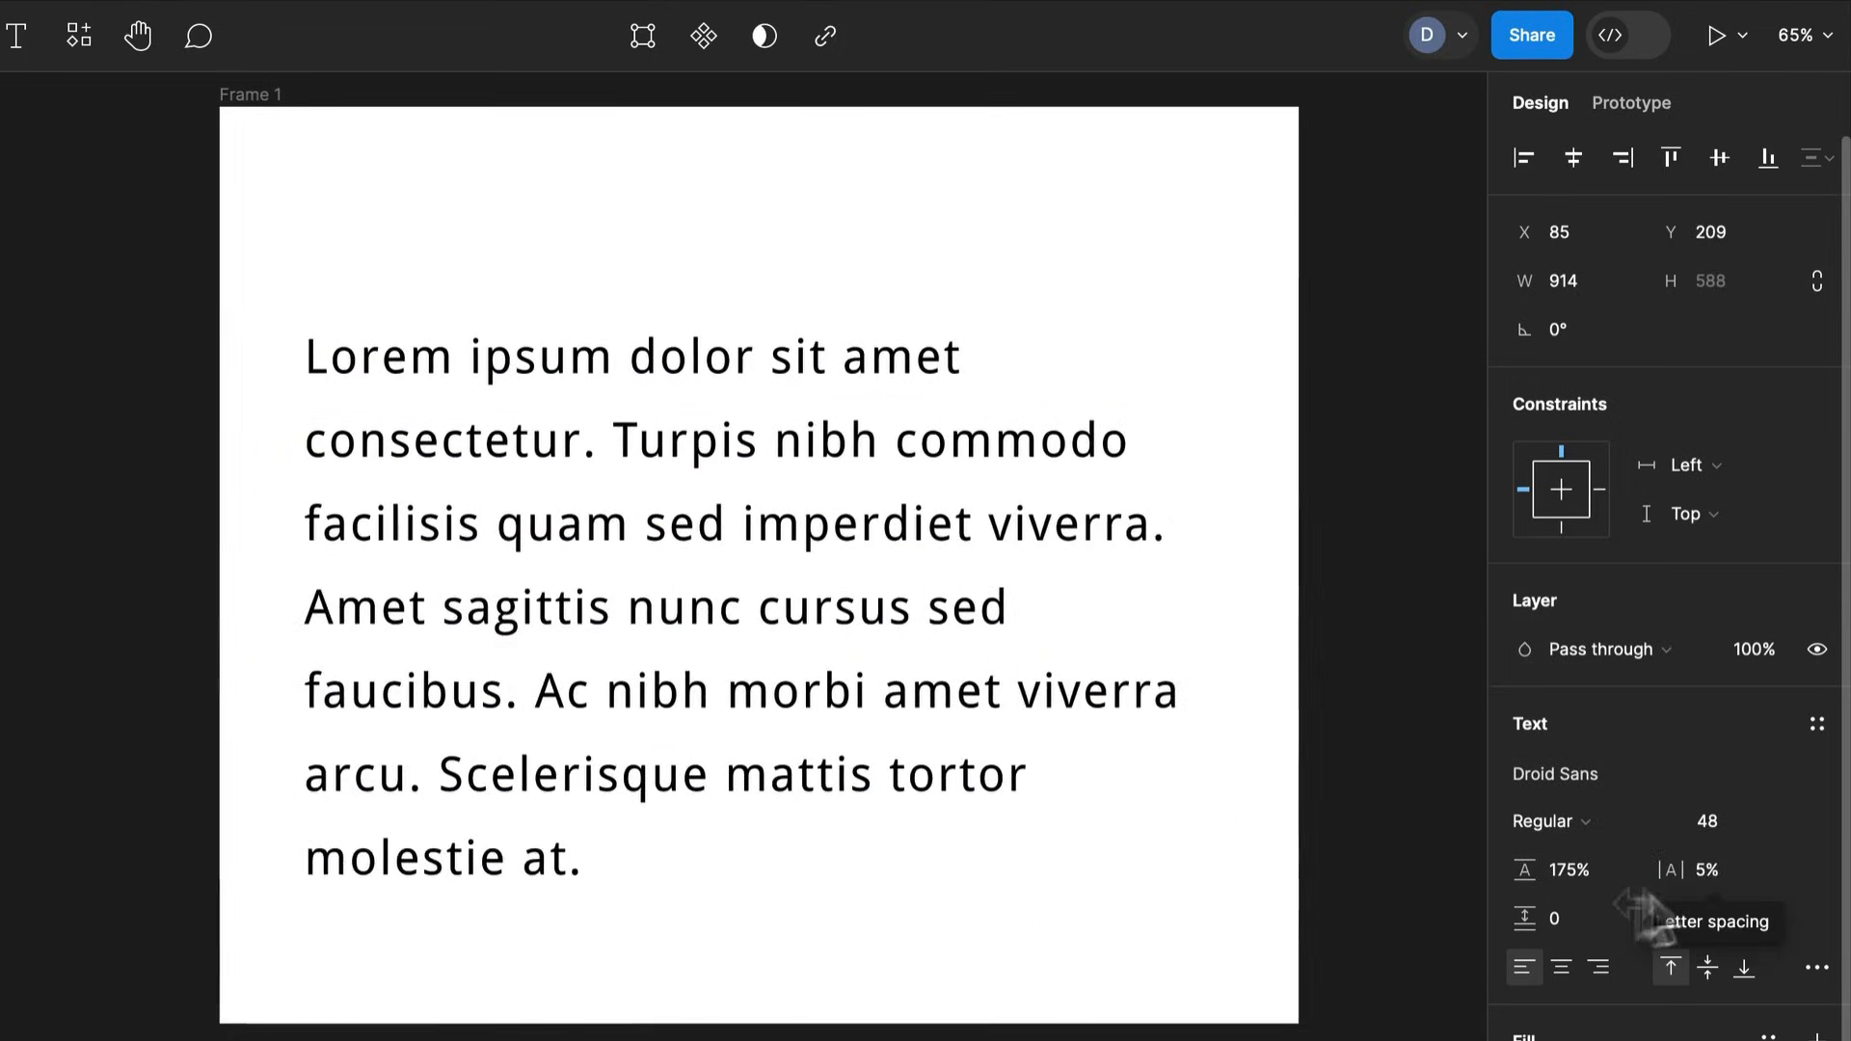
# Set the text's paragraph spacing to 20 and start a new paragraph before "Ac nibh morbi"
pyautogui.moveTo(1526, 916); pyautogui.dragTo(1603, 917)
pyautogui.doubleClick(492, 674)
pyautogui.click(542, 690)
pyautogui.press('Return')
pyautogui.press('Escape')
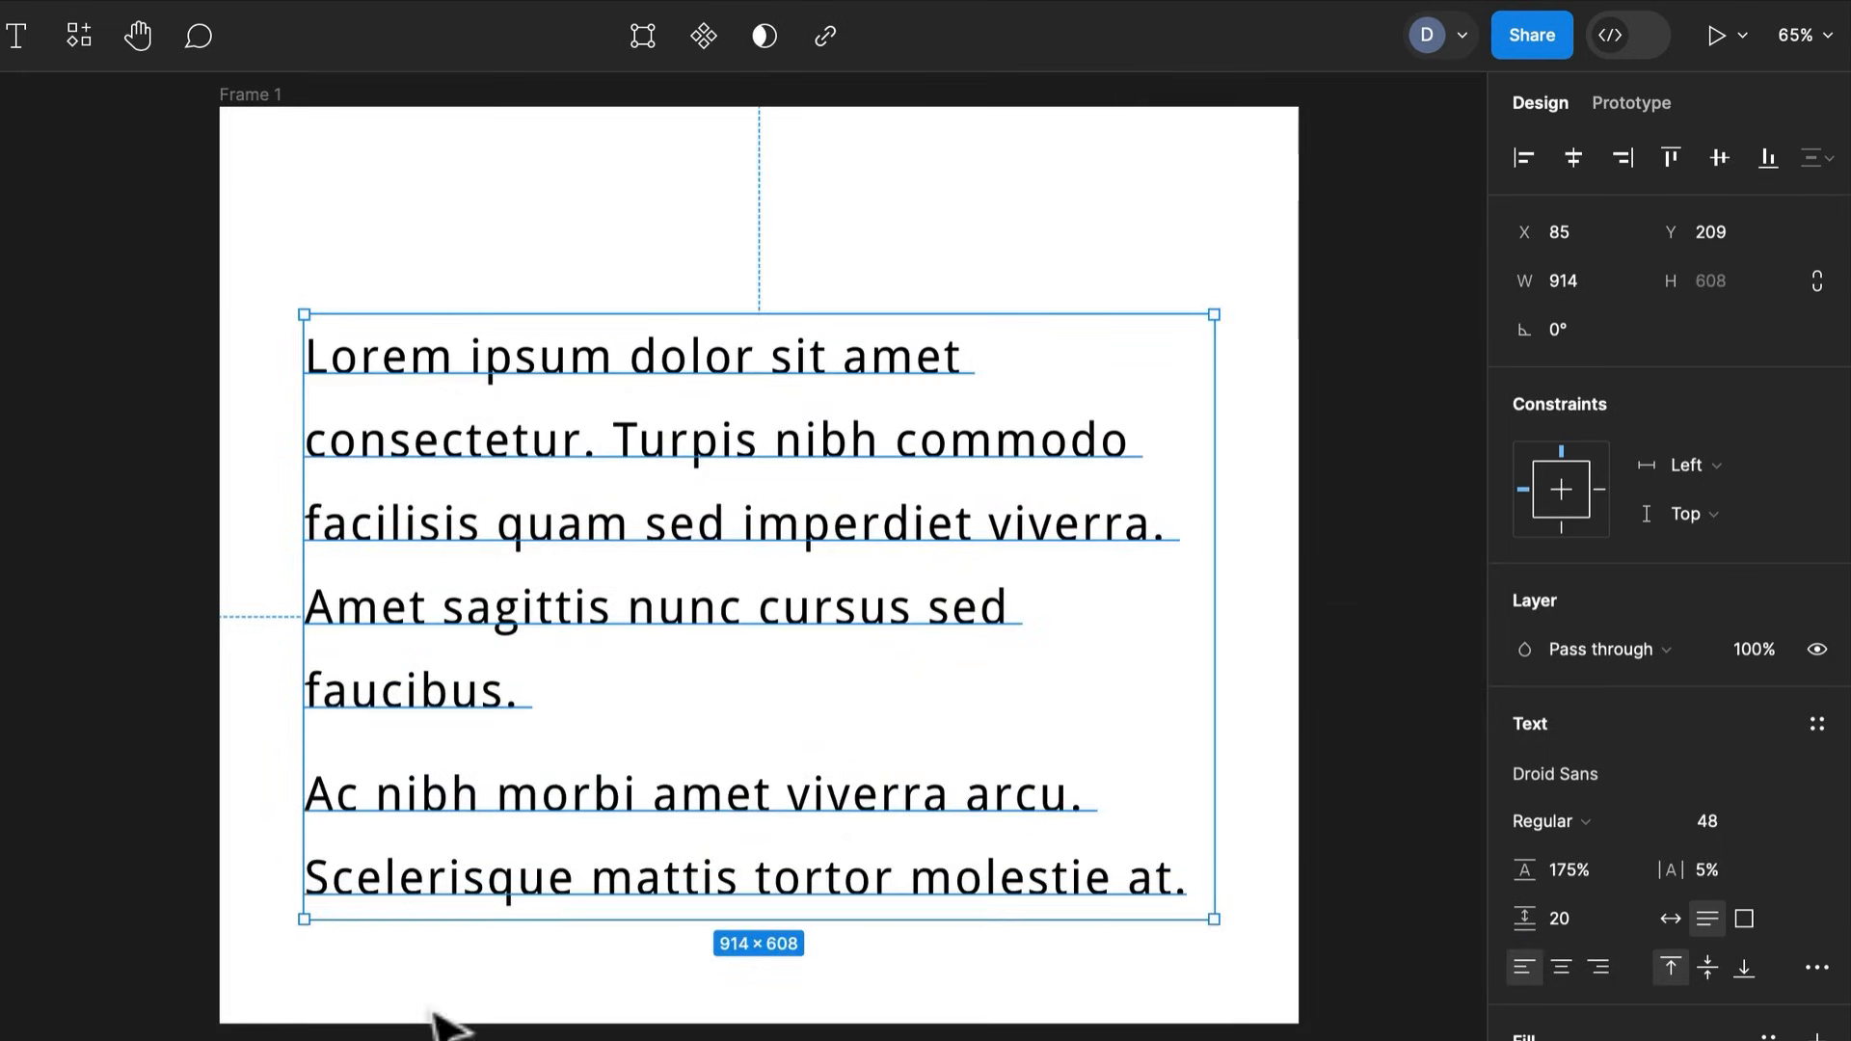
# Increase the paragraph spacing to 37 and switch the text box's resizing to fixed size
pyautogui.moveTo(1516, 922); pyautogui.dragTo(1582, 950)
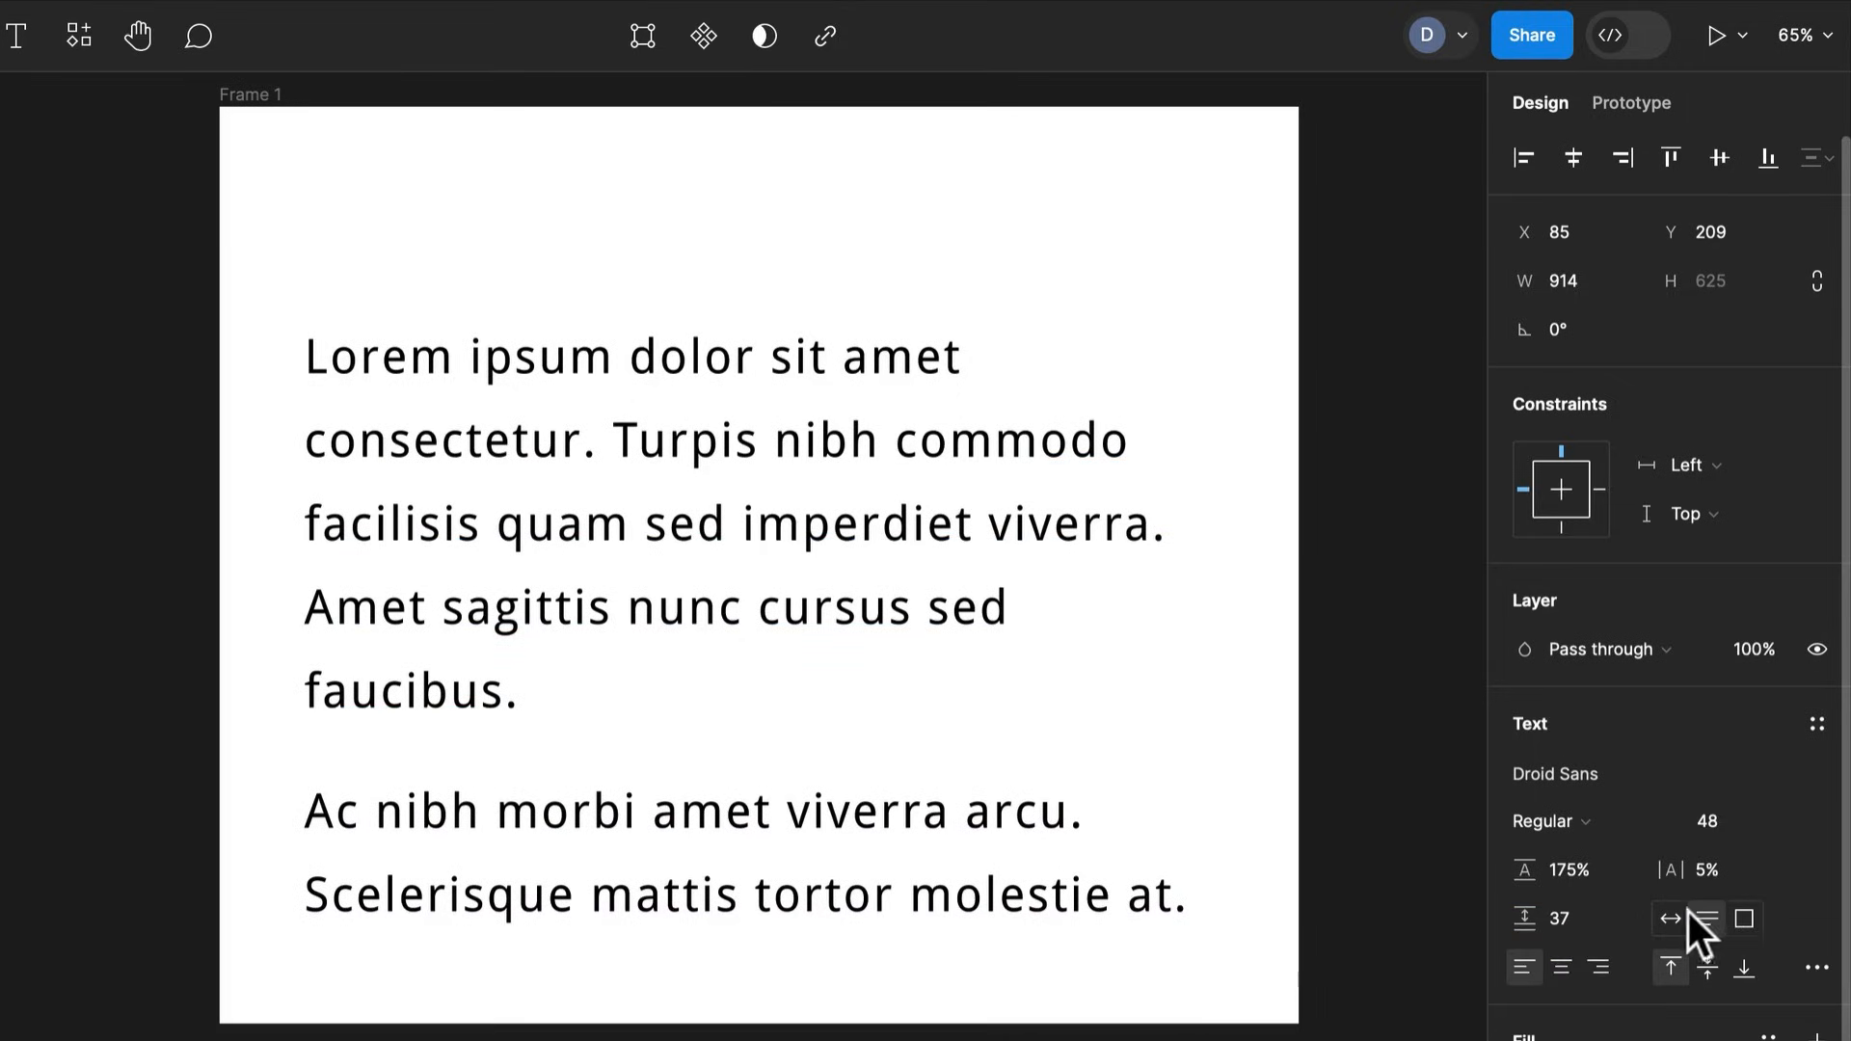
pyautogui.click(1753, 921)
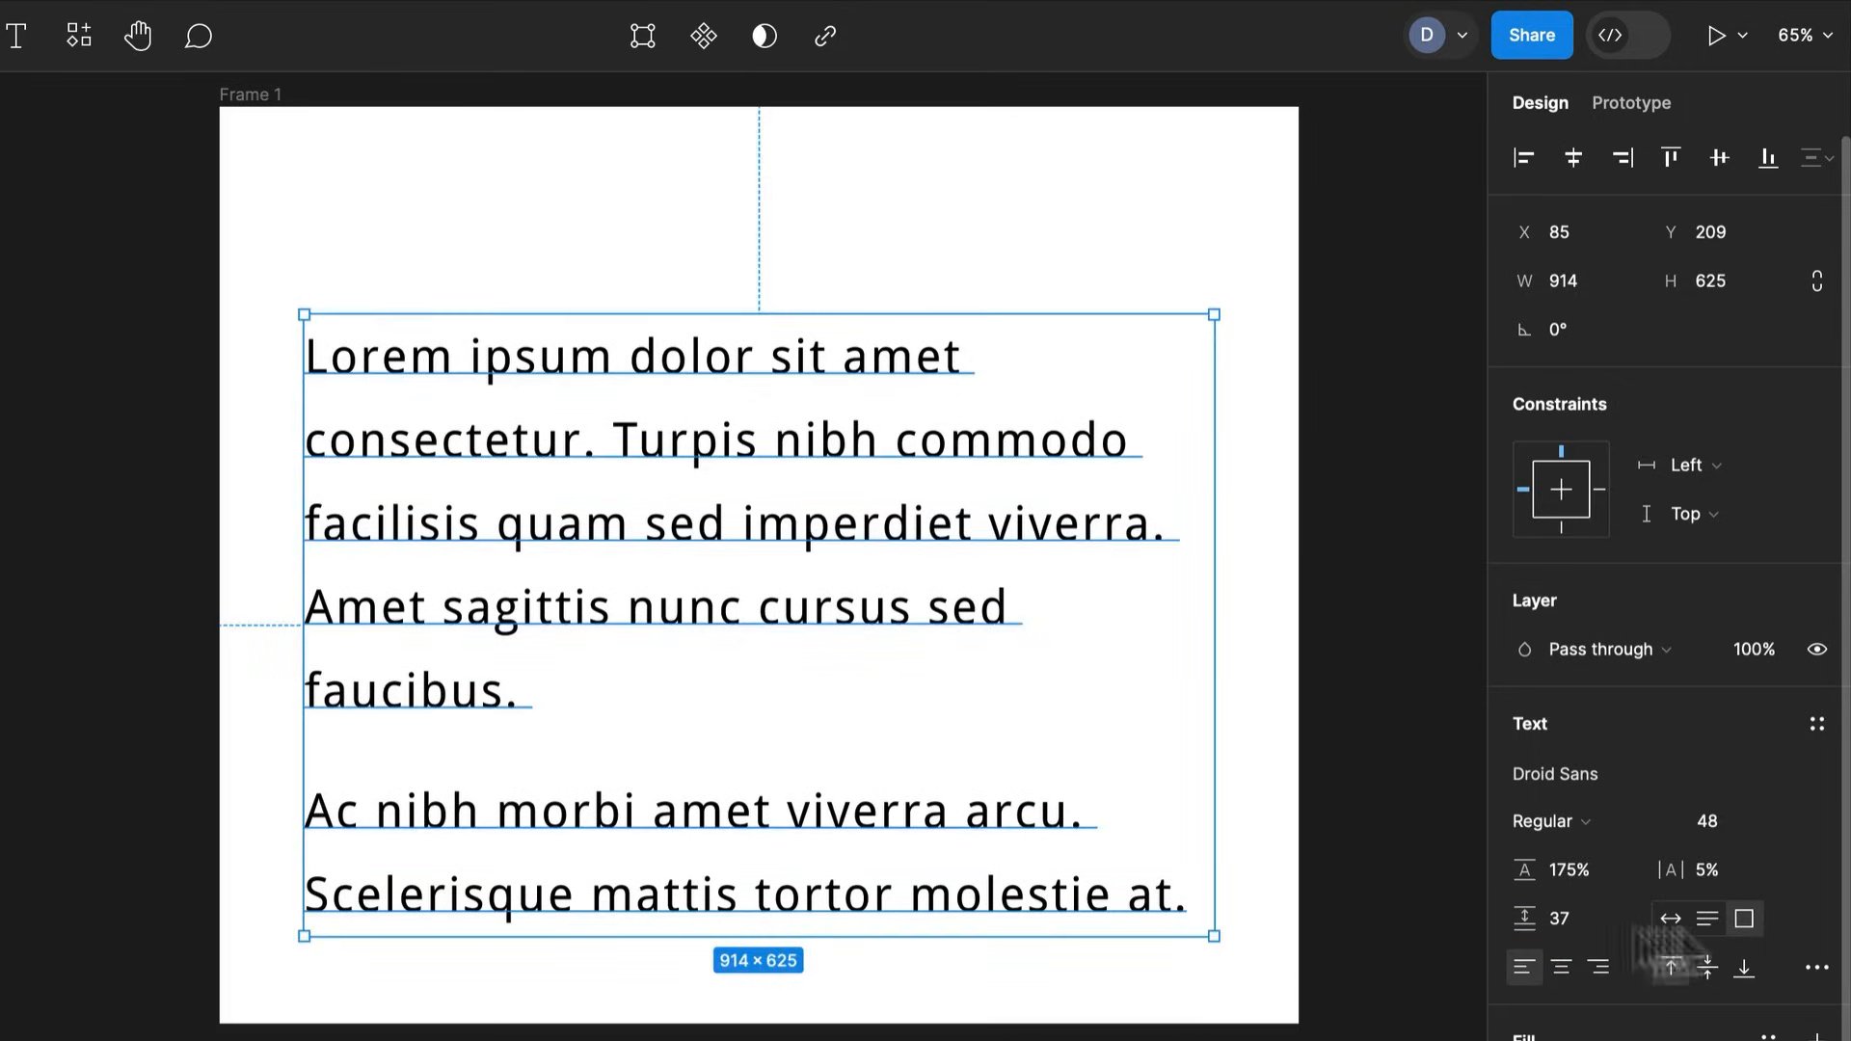
# Try auto width resizing on the lorem ipsum text box, then set it to auto height
pyautogui.click(1671, 922)
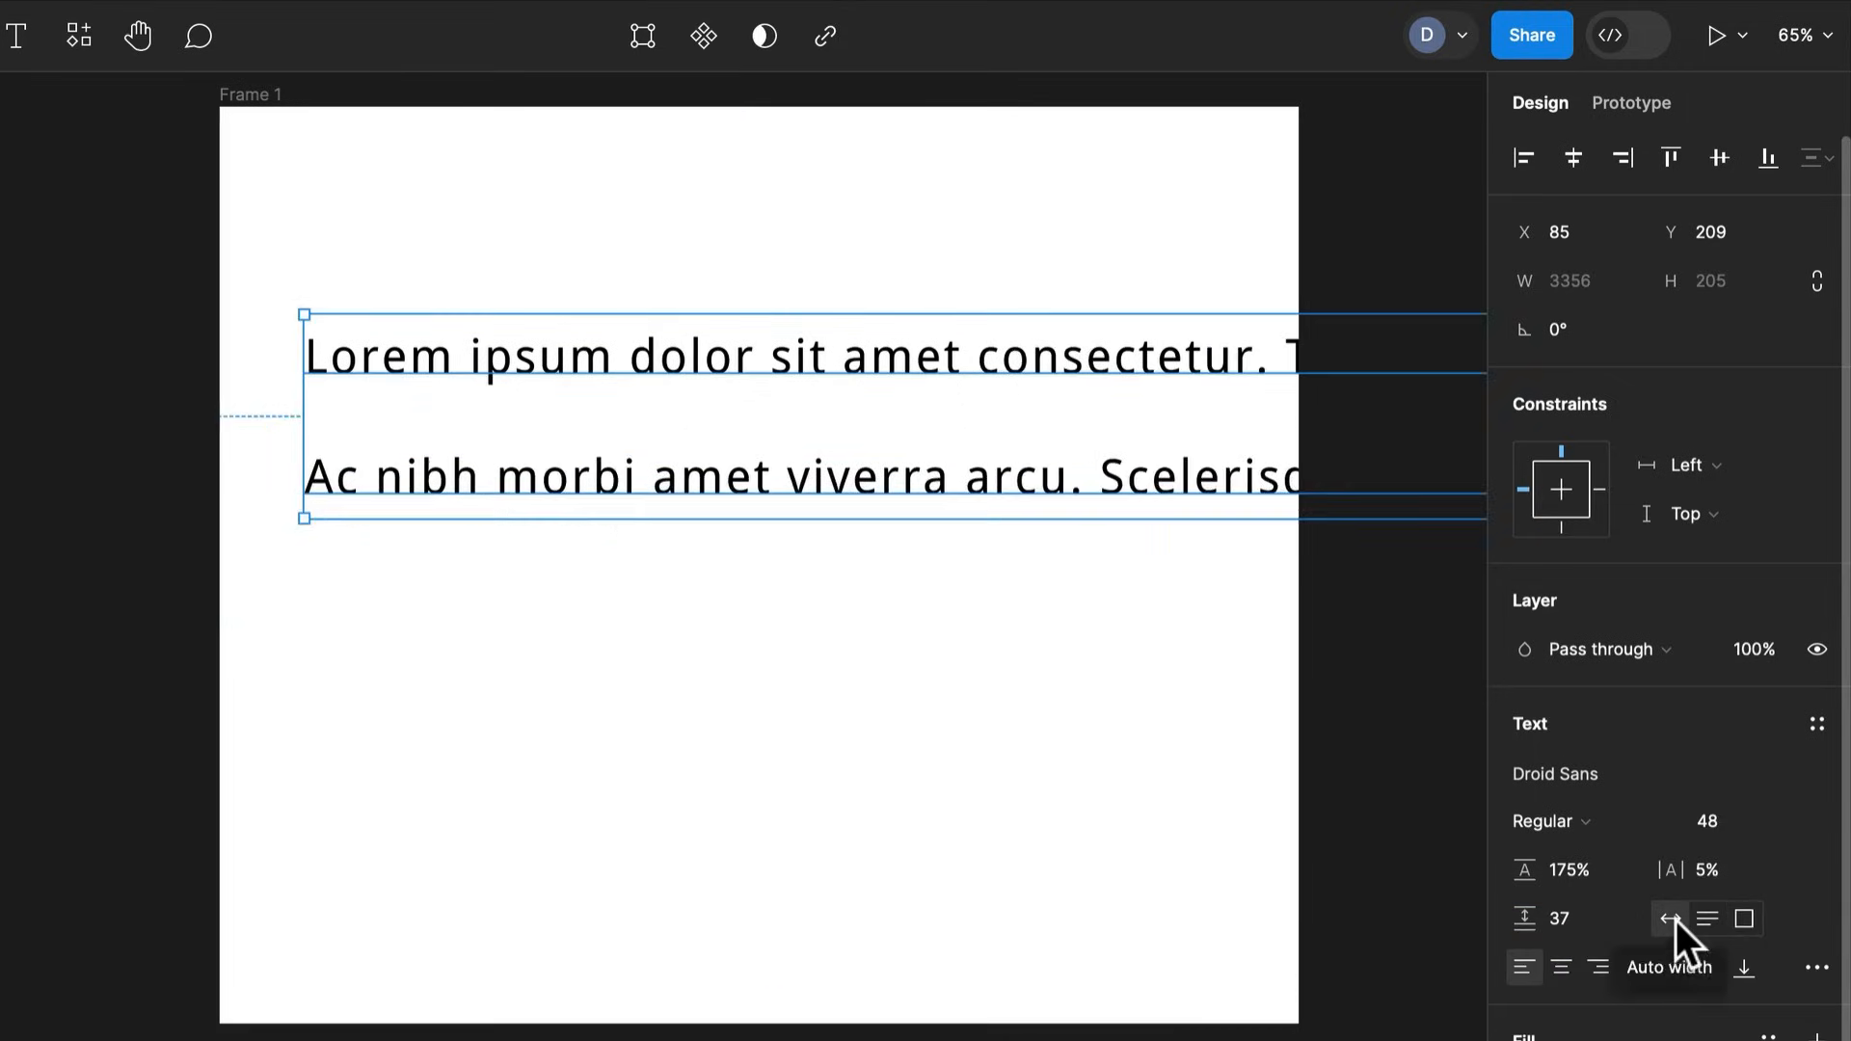
pyautogui.click(1707, 919)
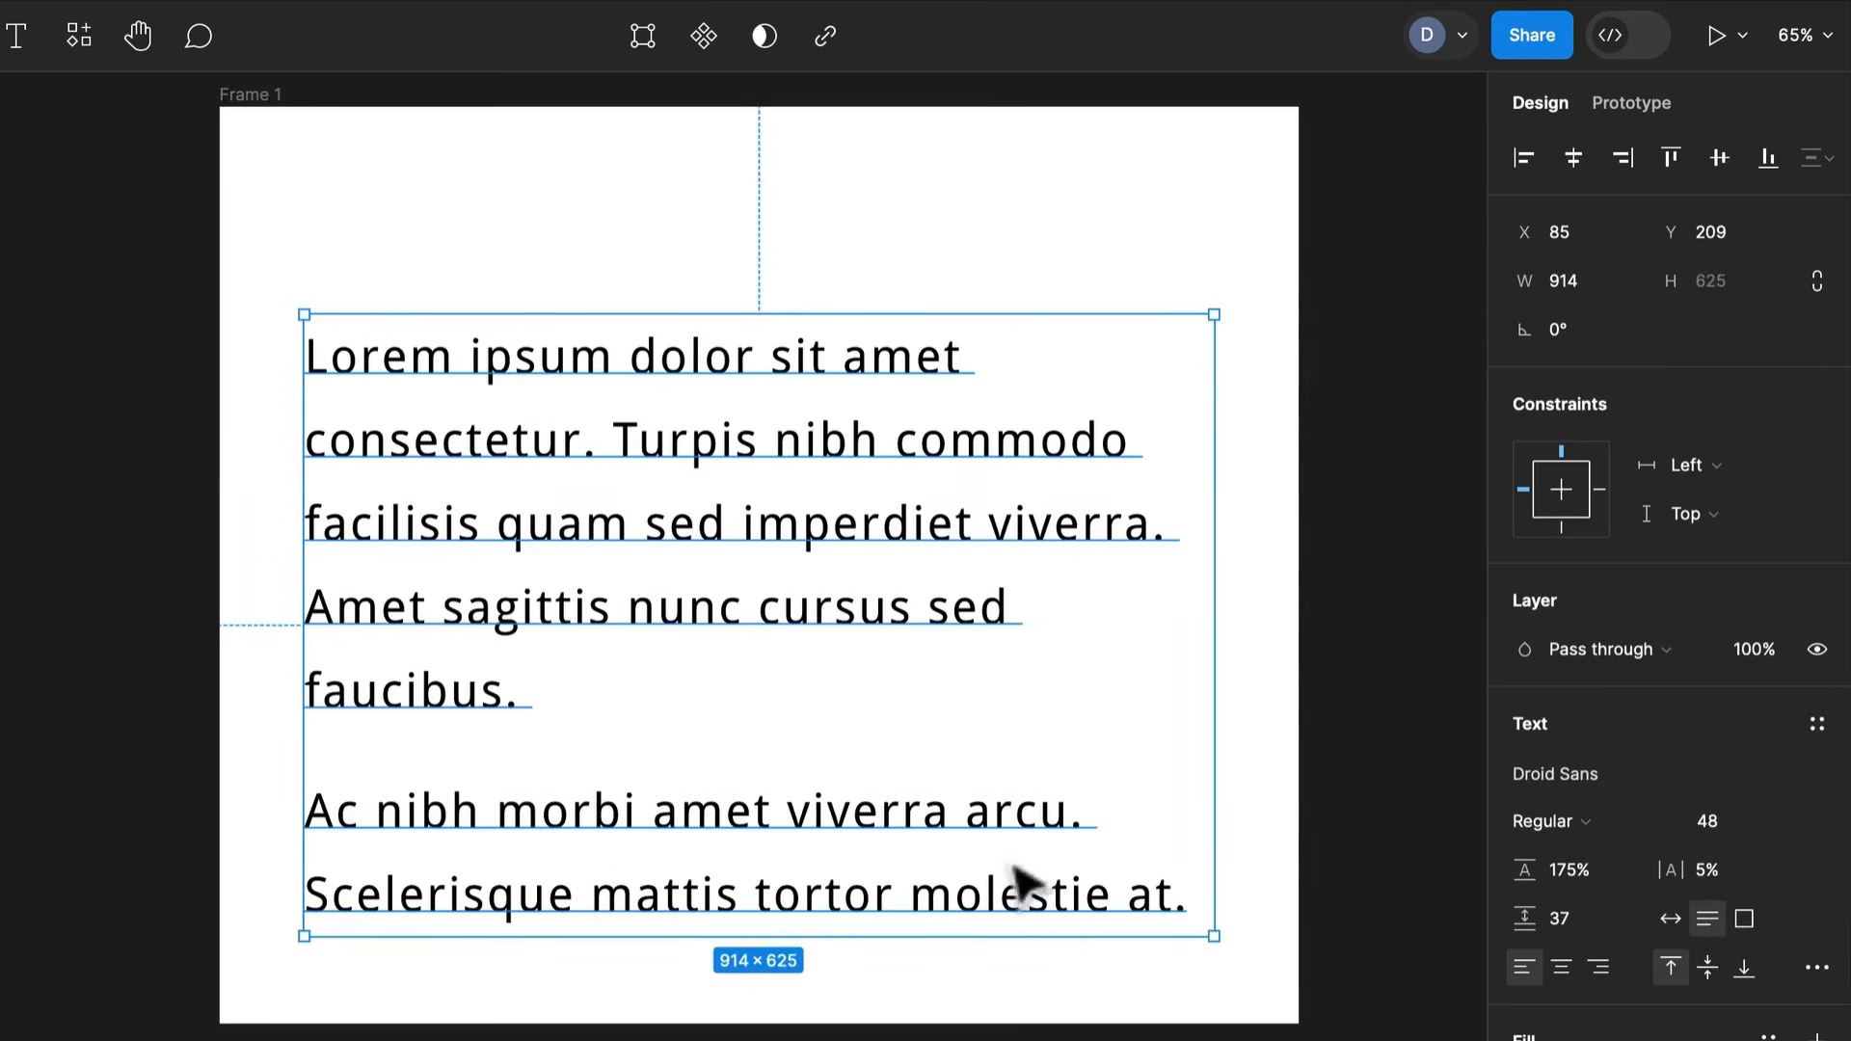
# Try adding "sdsdsd" after the last sentence, undo it, and add blank lines at the end of the text
pyautogui.doubleClick(1186, 909)
pyautogui.click(1188, 906)
pyautogui.write('sdsdsd')
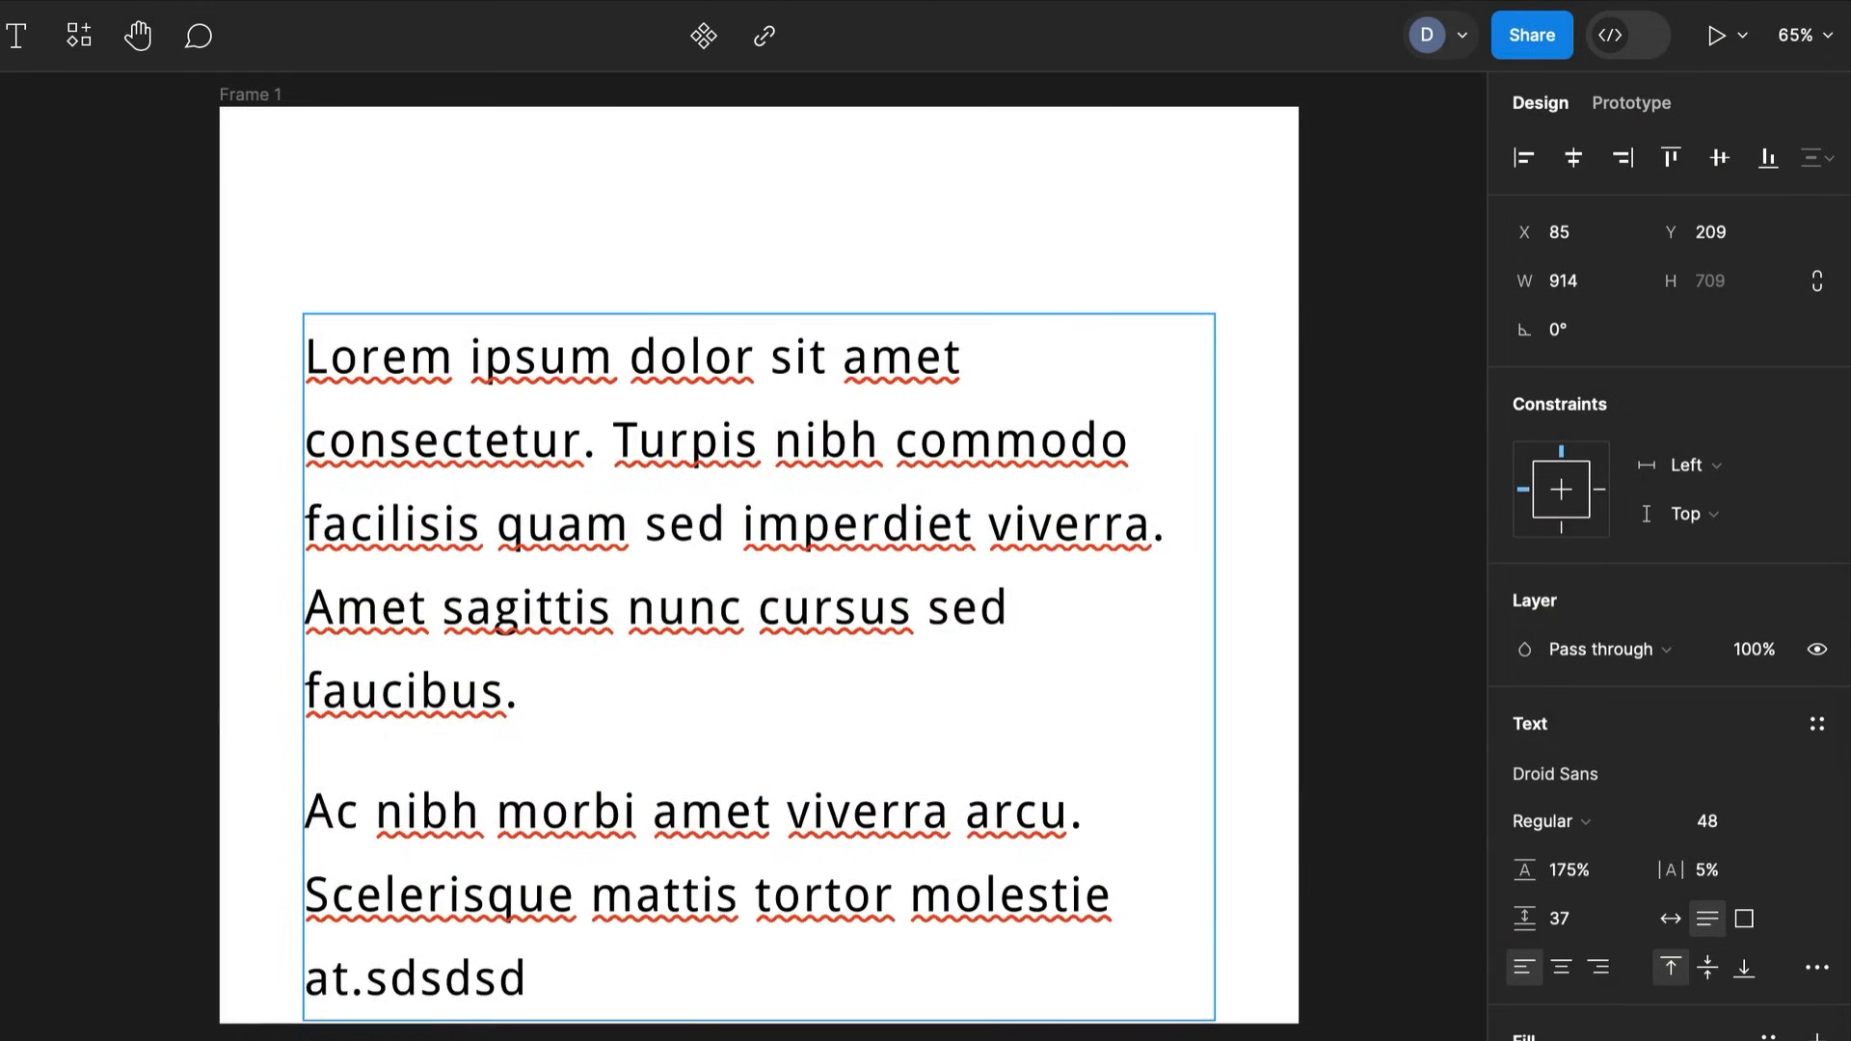
pyautogui.hotkey('ctrl', 'z')
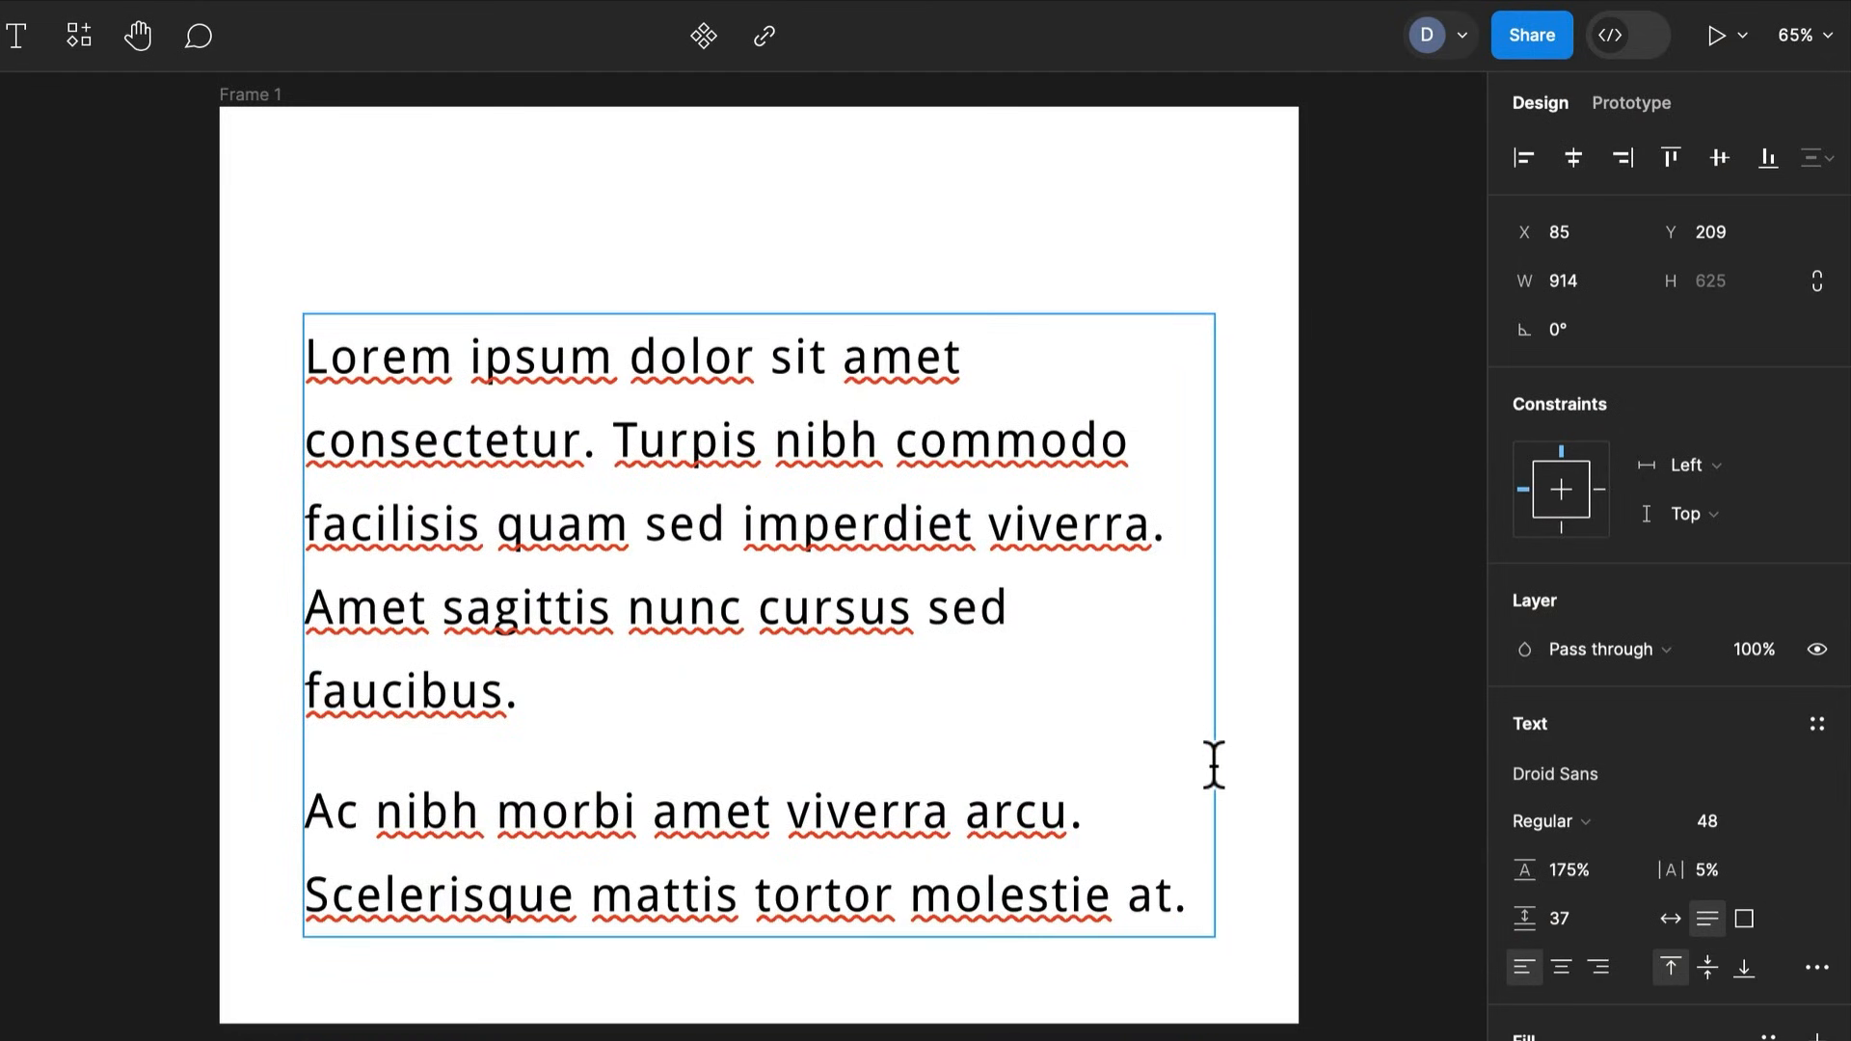
pyautogui.press('Return')
pyautogui.press('Return')
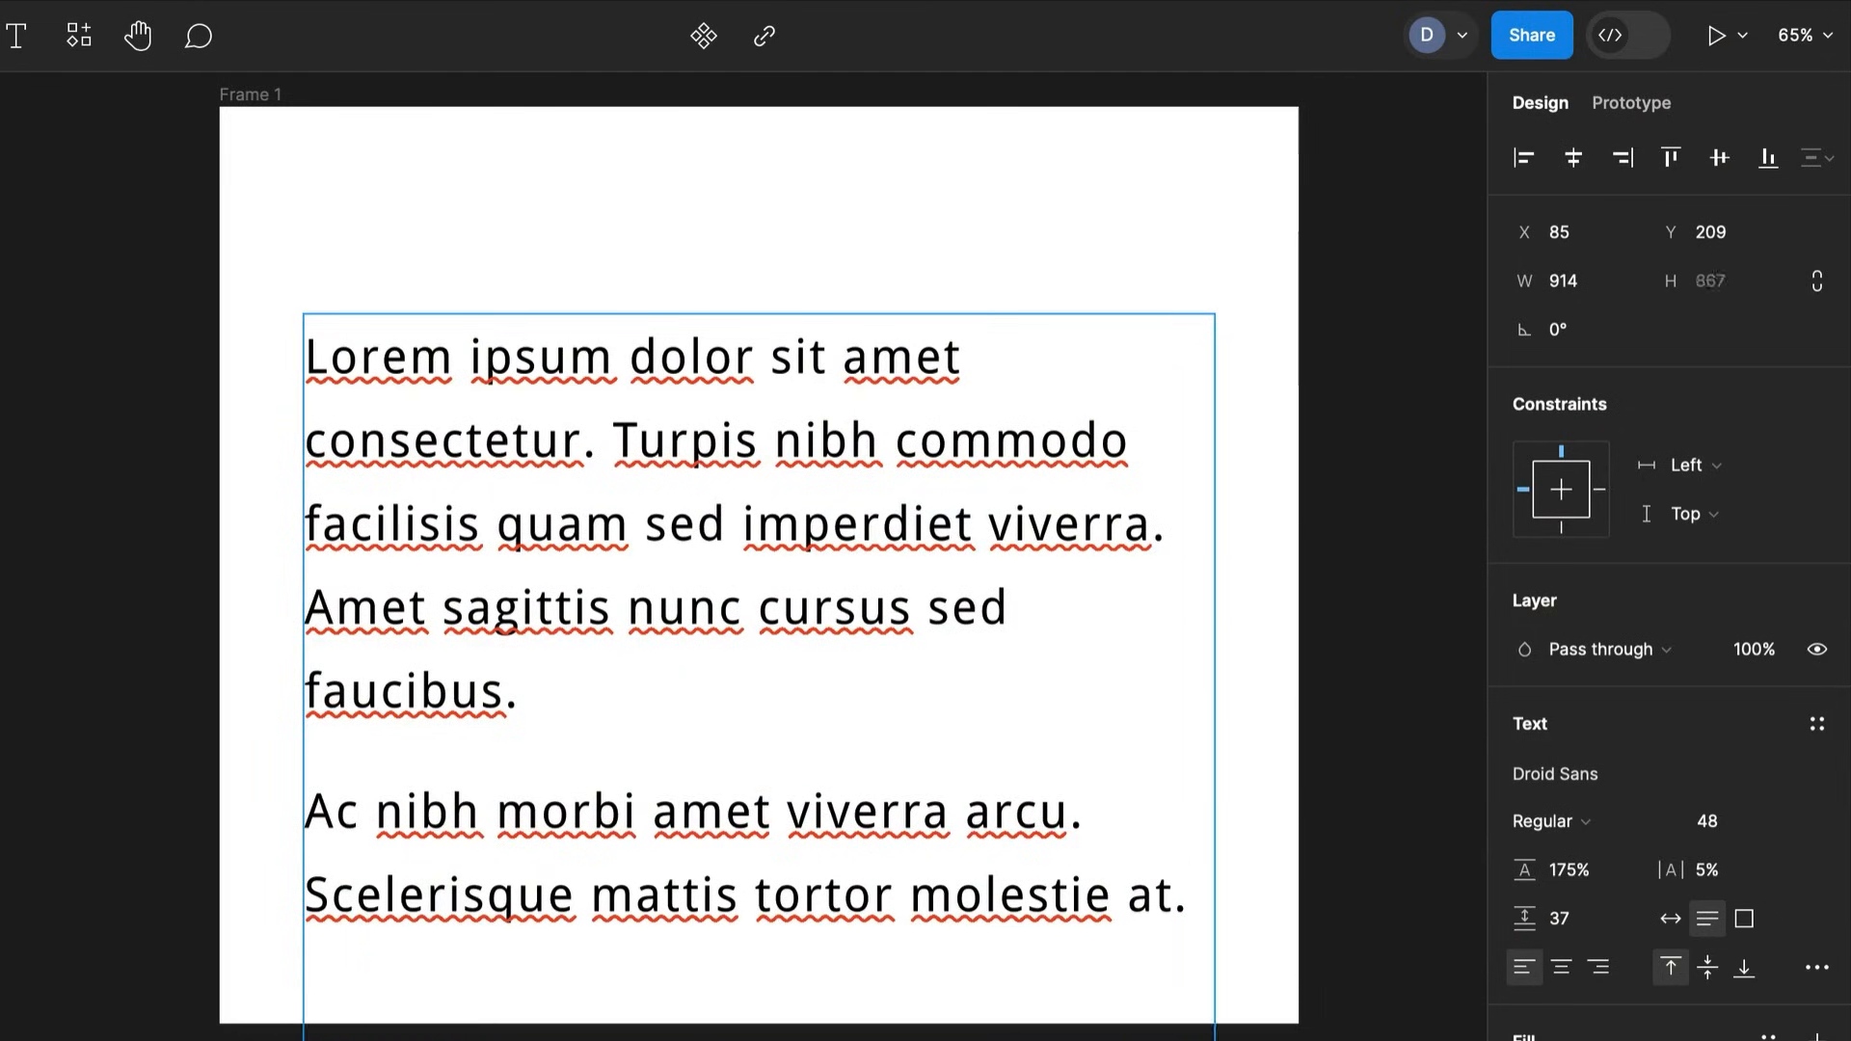
# Replace the whole text with a bulleted list of "item 1", "item 2" and "item 3"
pyautogui.hotkey('ctrl', 'a')
pyautogui.write('- sdsdsd')
pyautogui.hotkey('ctrl', 'a')
pyautogui.write('item 1')
pyautogui.press('Return')
pyautogui.write('item 1')
pyautogui.press('BackSpace')
pyautogui.write('2')
pyautogui.press('Return')
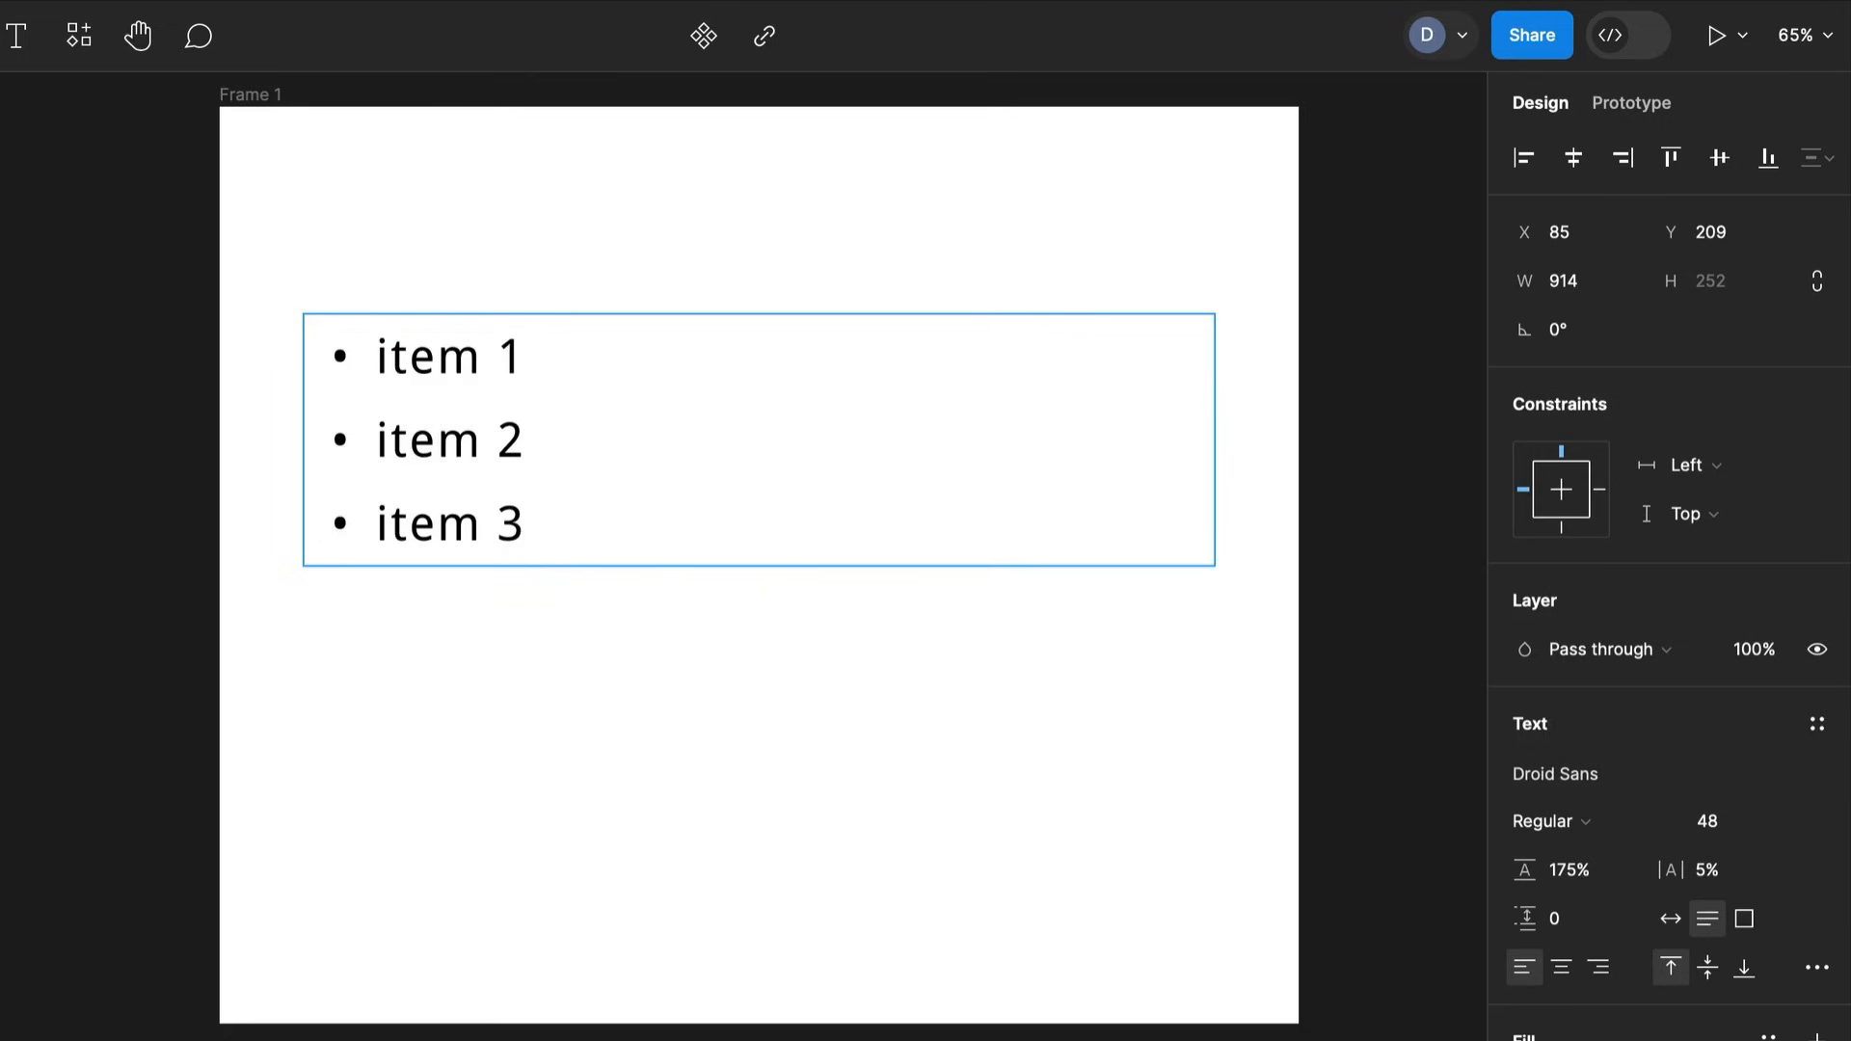
# Open the type settings and try center and right alignment on the list, then return it to left alignment
pyautogui.click(1817, 967)
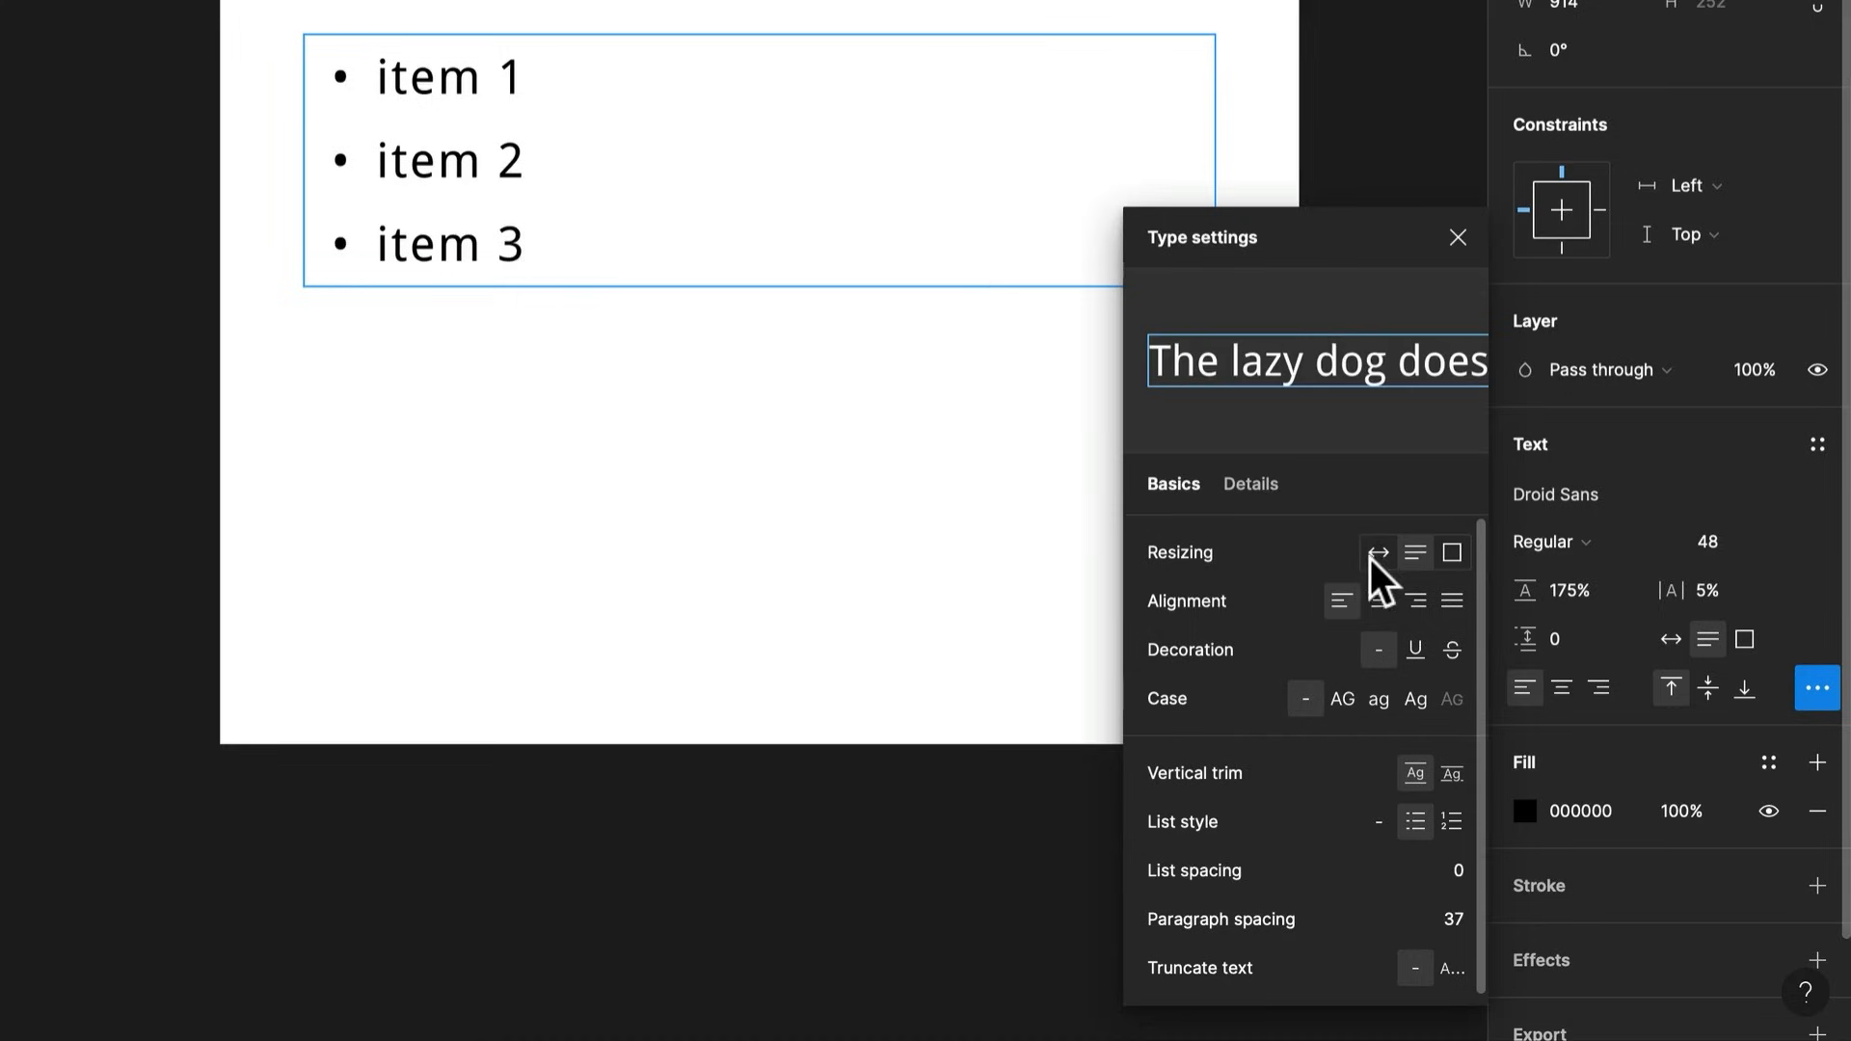
pyautogui.click(1376, 601)
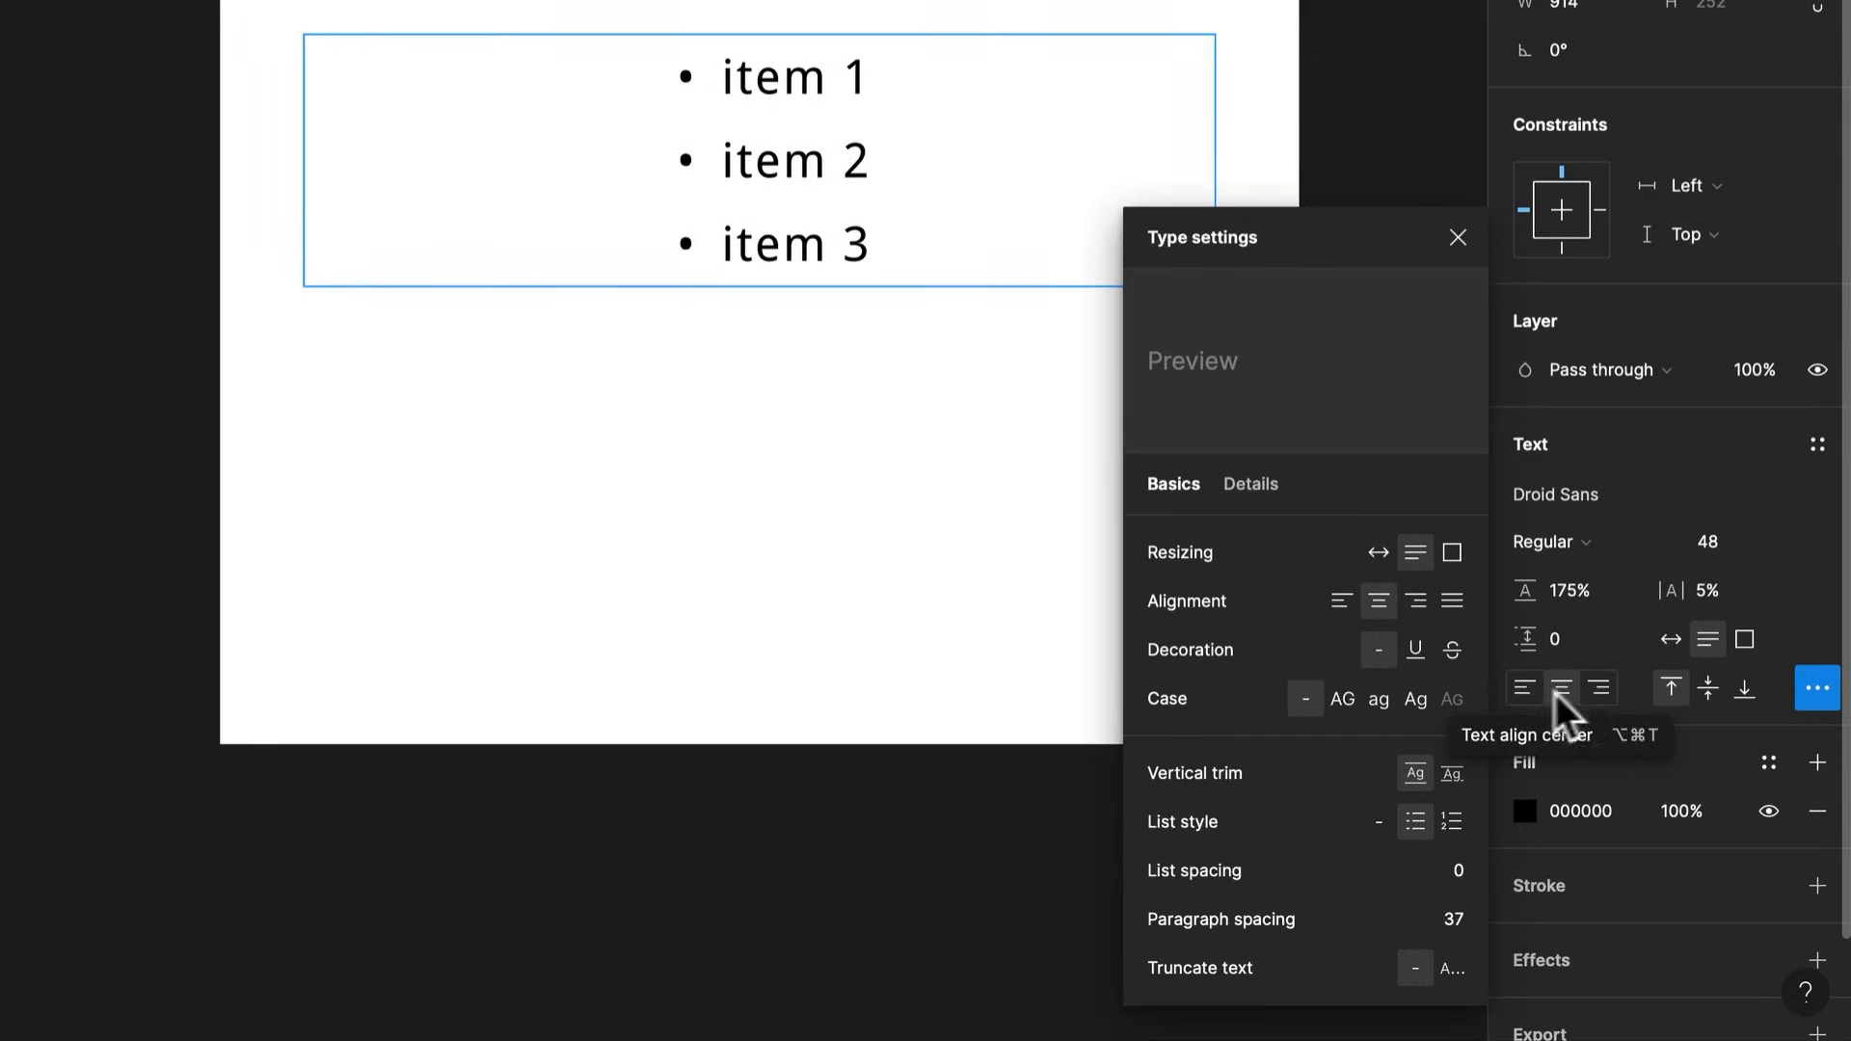
pyautogui.click(1593, 692)
pyautogui.click(1522, 690)
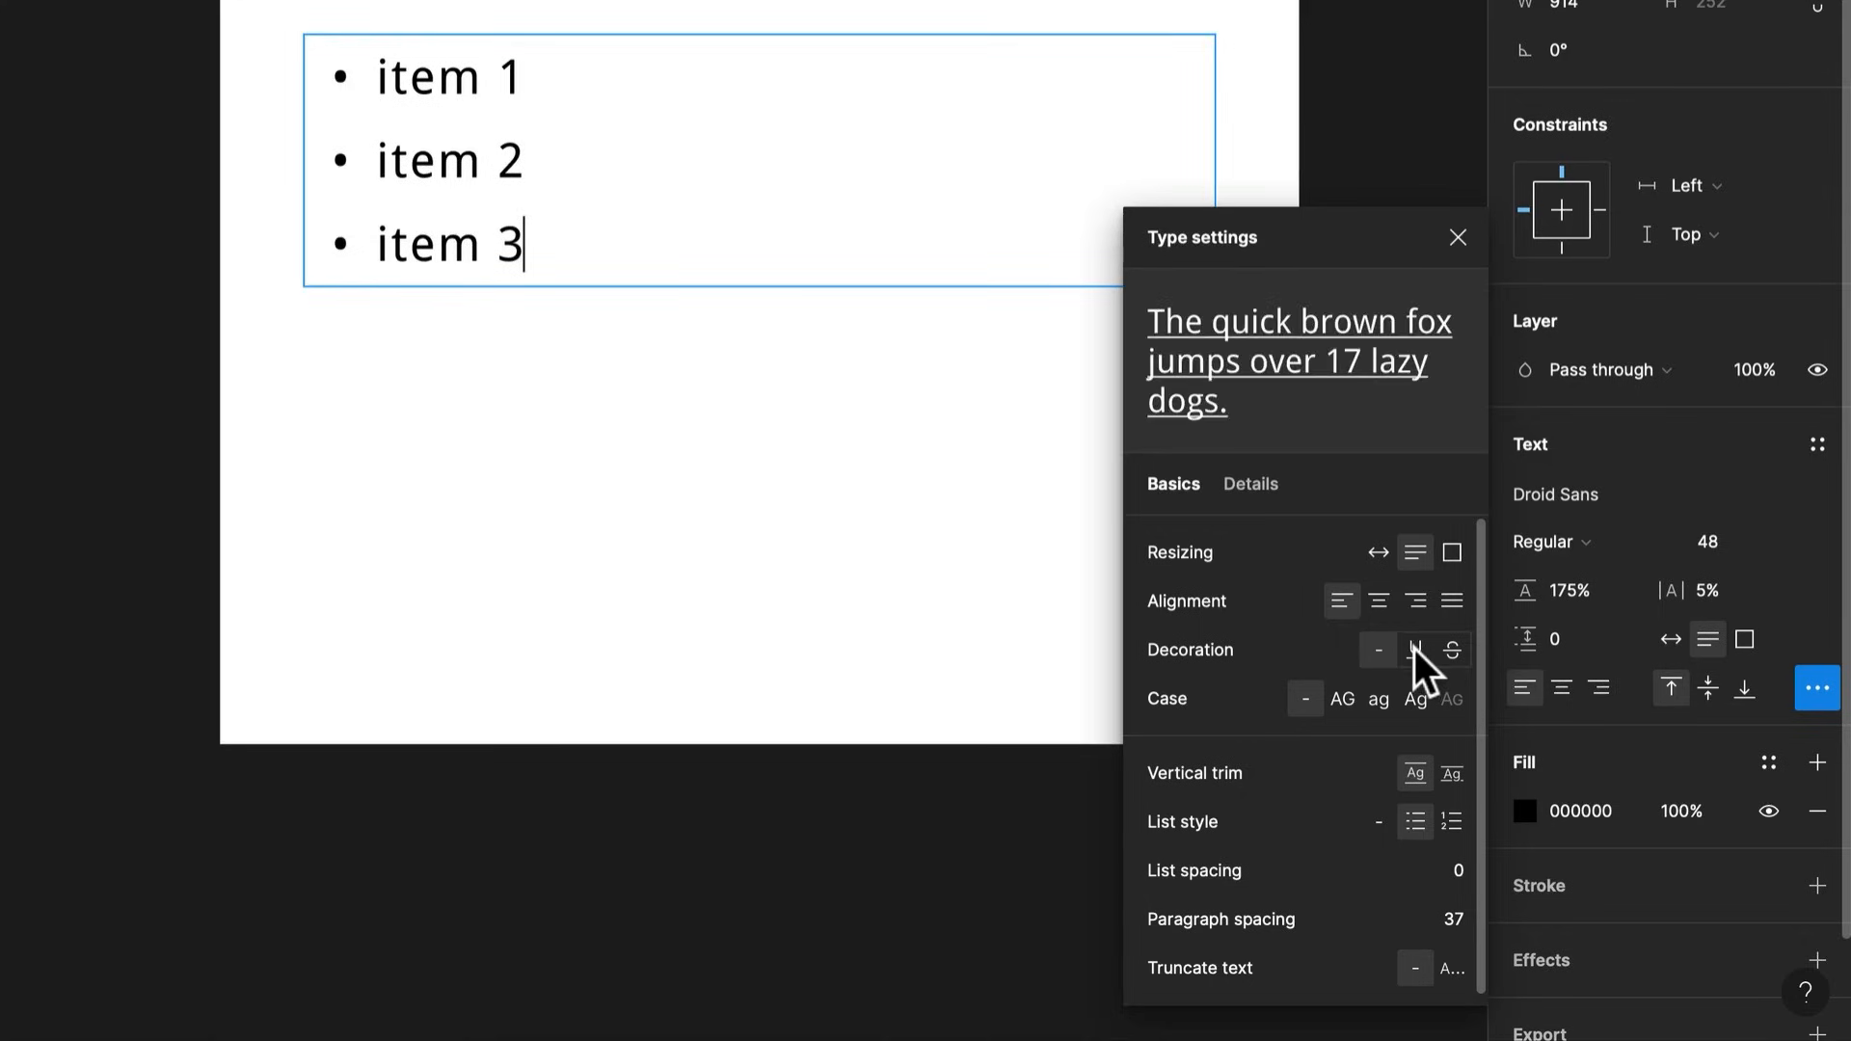
# Try underline, strikethrough, uppercase and the alternative vertical trim on all list items, then restore no decoration, original case and Standard trim
pyautogui.hotkey('ctrl', 'a')
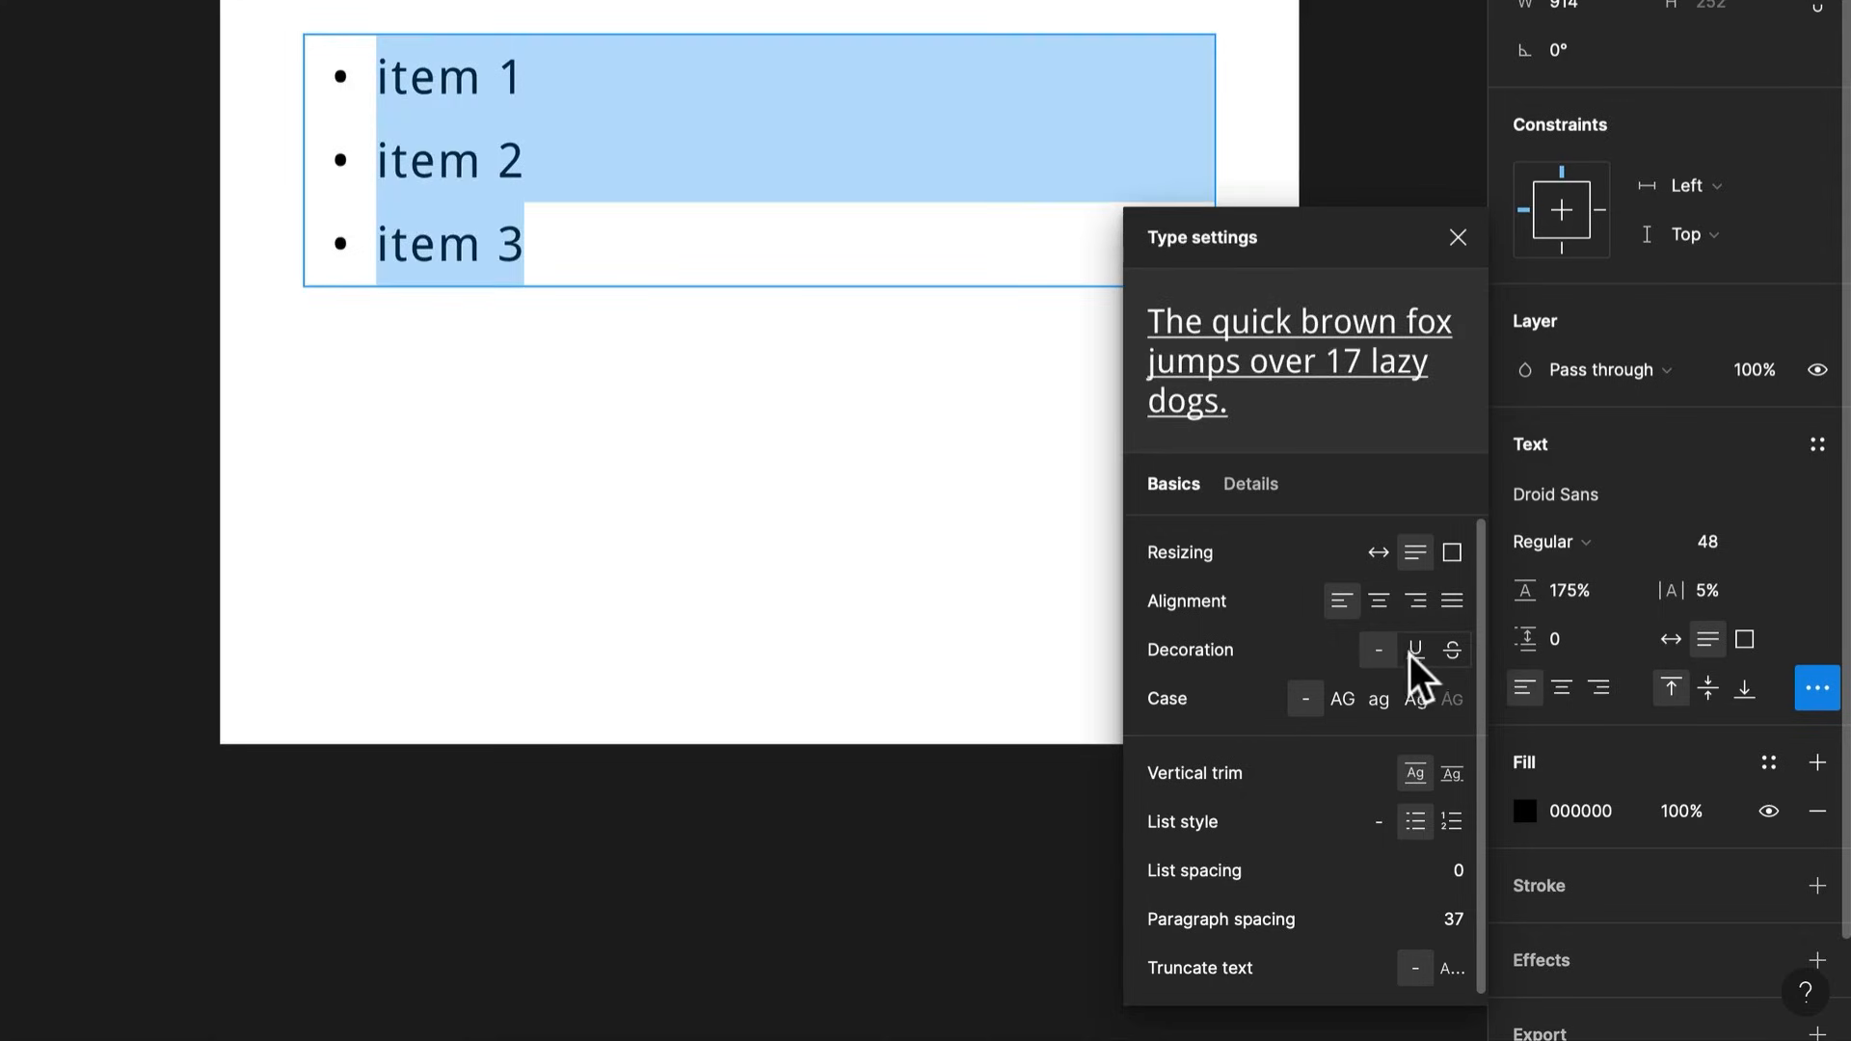
pyautogui.click(1413, 653)
pyautogui.click(1440, 649)
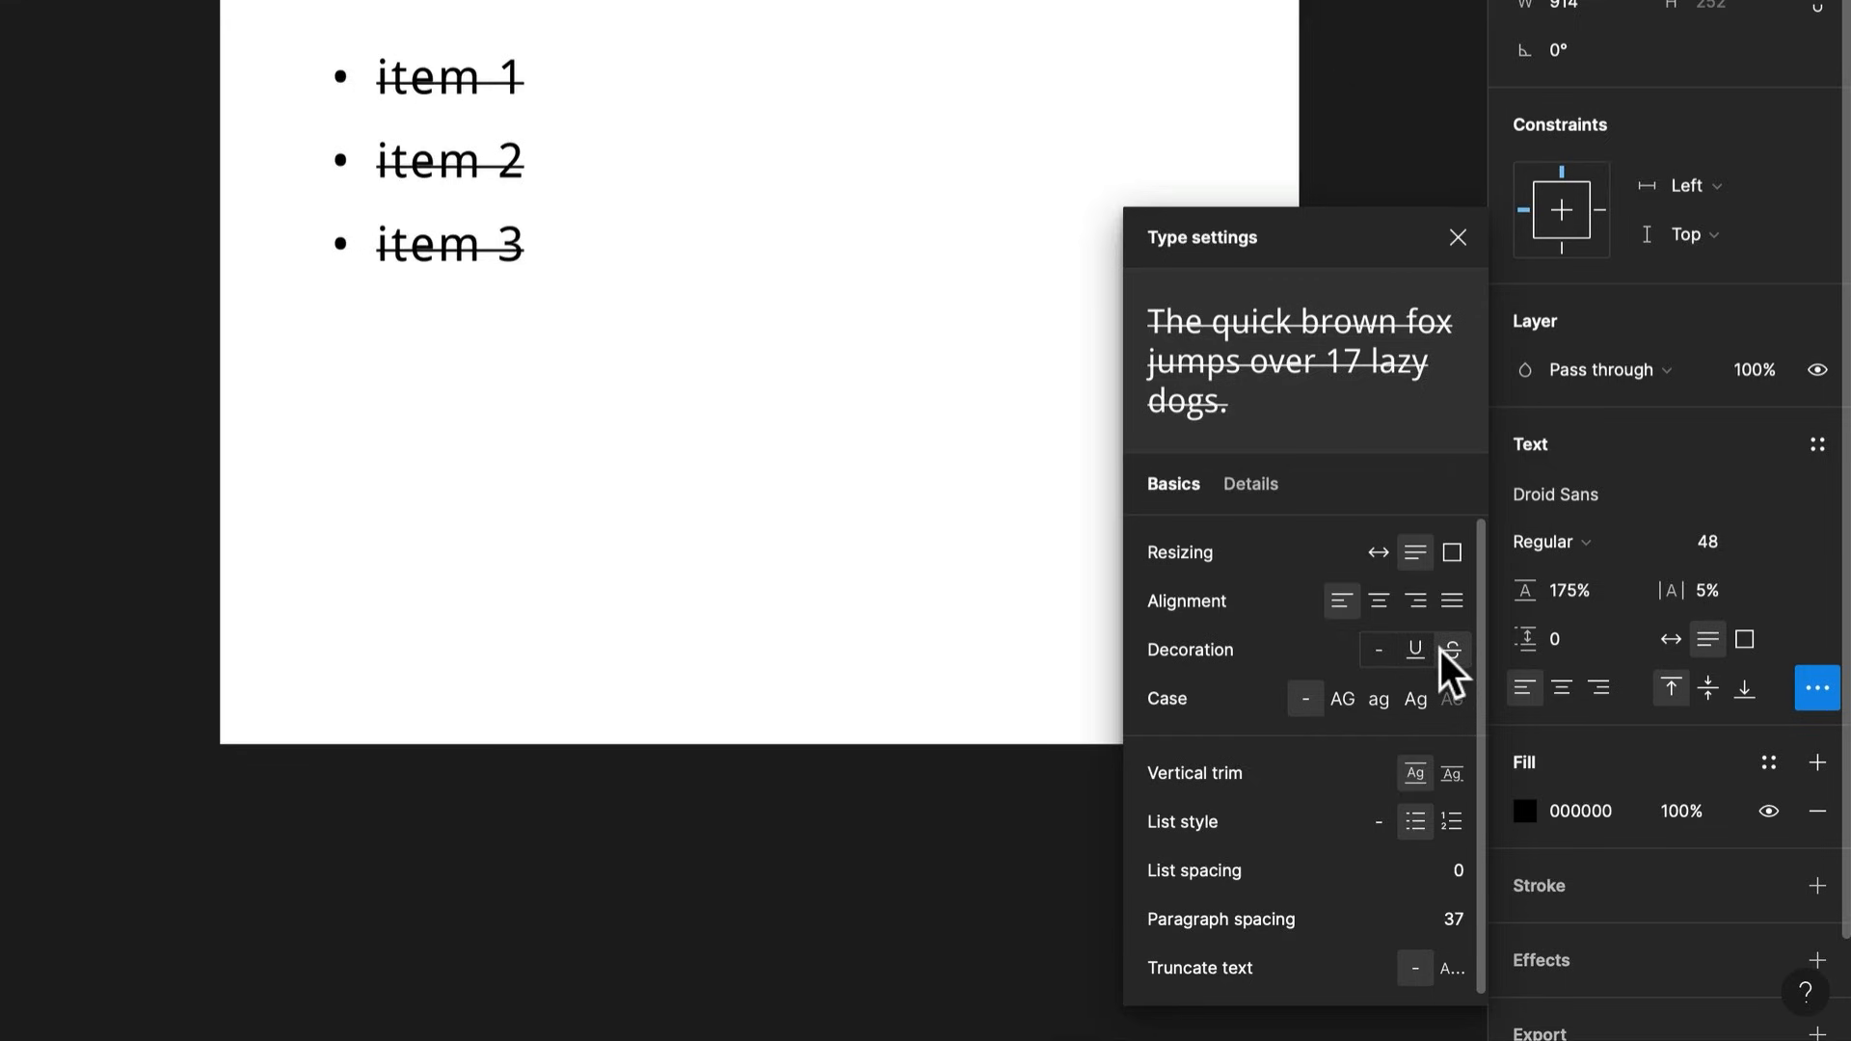
pyautogui.click(1383, 651)
pyautogui.click(1352, 692)
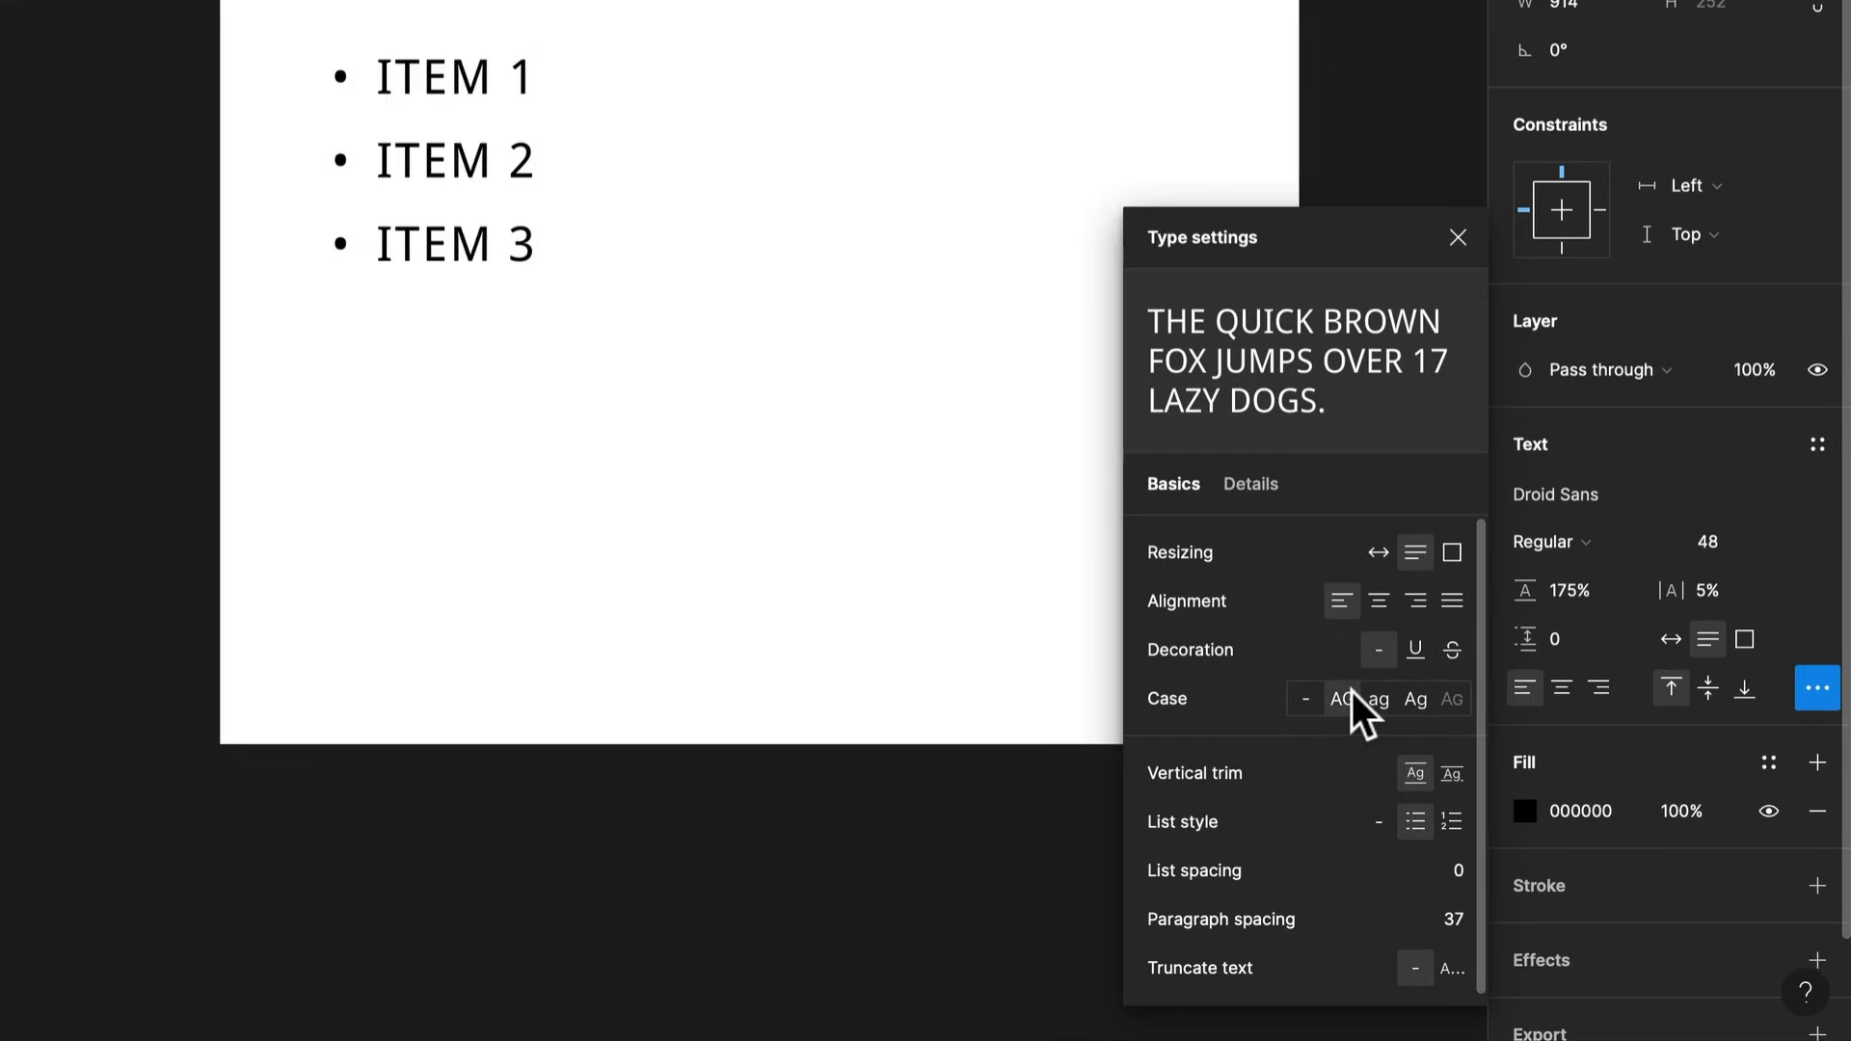
pyautogui.click(1305, 698)
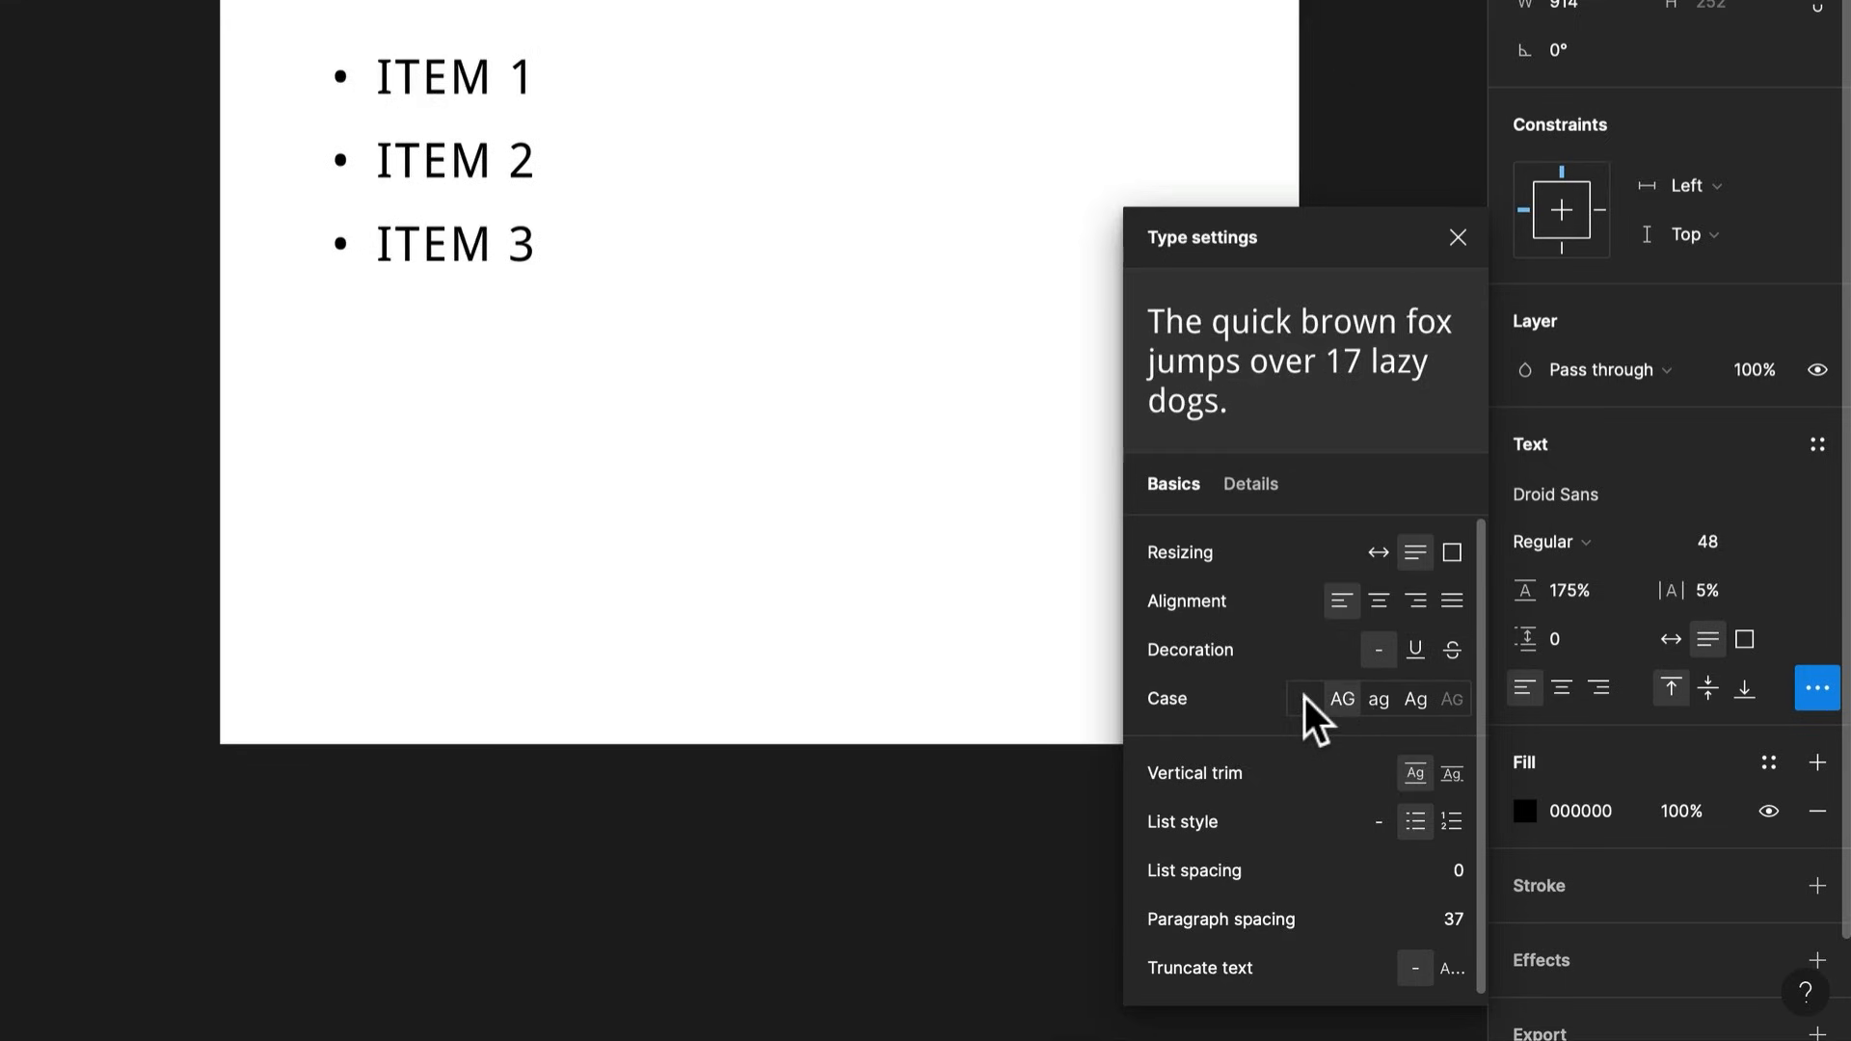
pyautogui.click(1452, 778)
pyautogui.click(1415, 773)
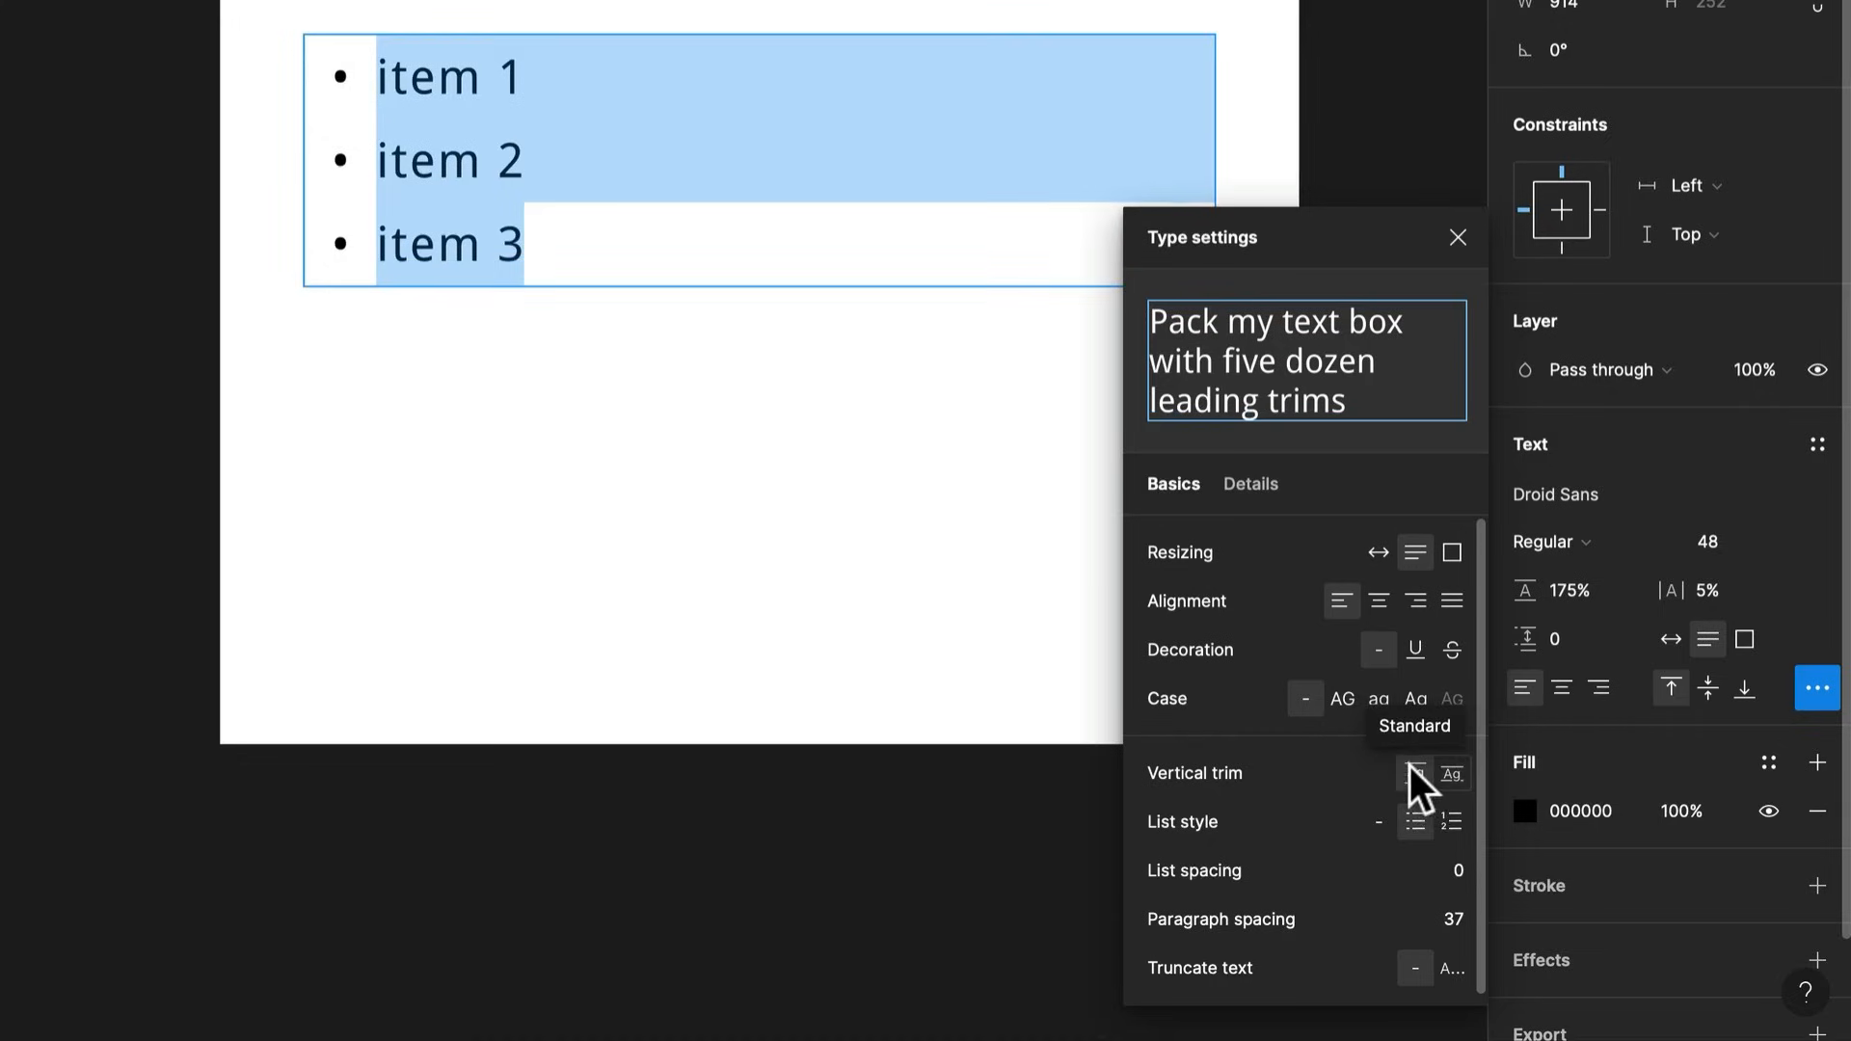
# Keep the bulleted list style for the items and set the list spacing to 20
pyautogui.click(1423, 824)
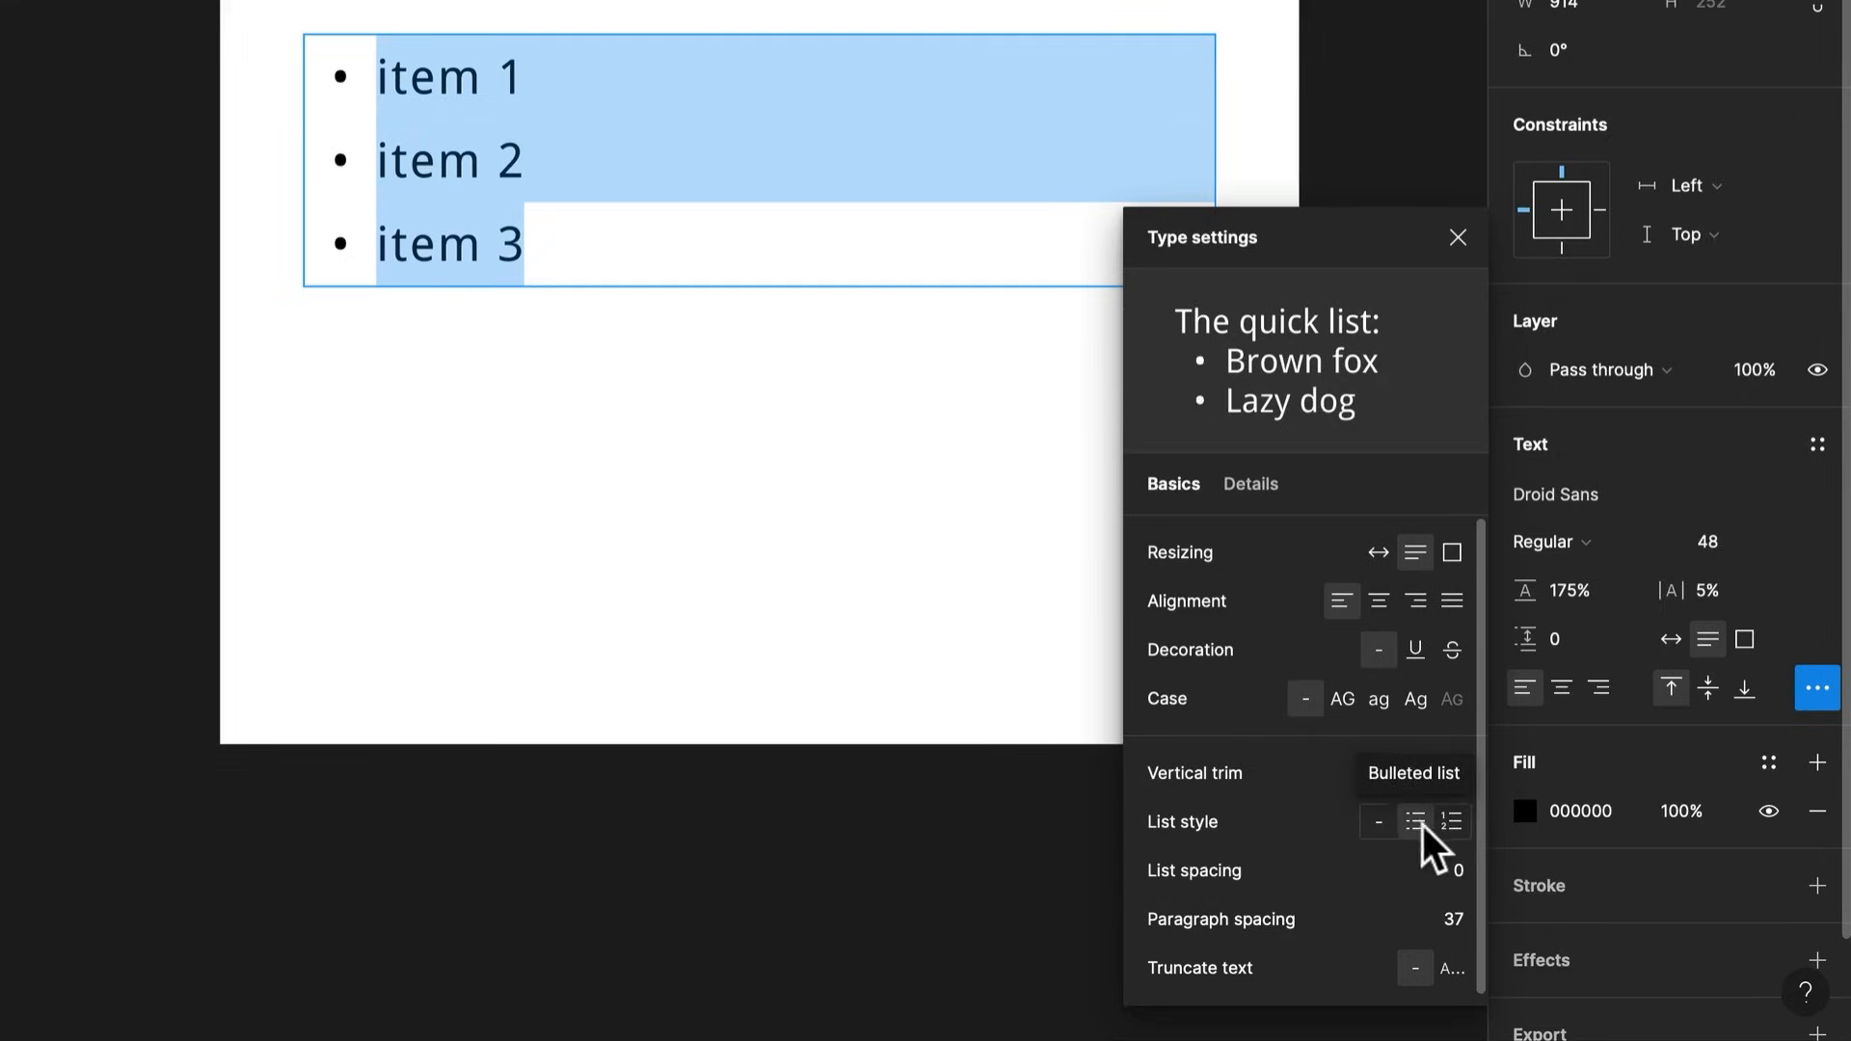
pyautogui.click(1452, 865)
pyautogui.write('20')
pyautogui.press('Return')
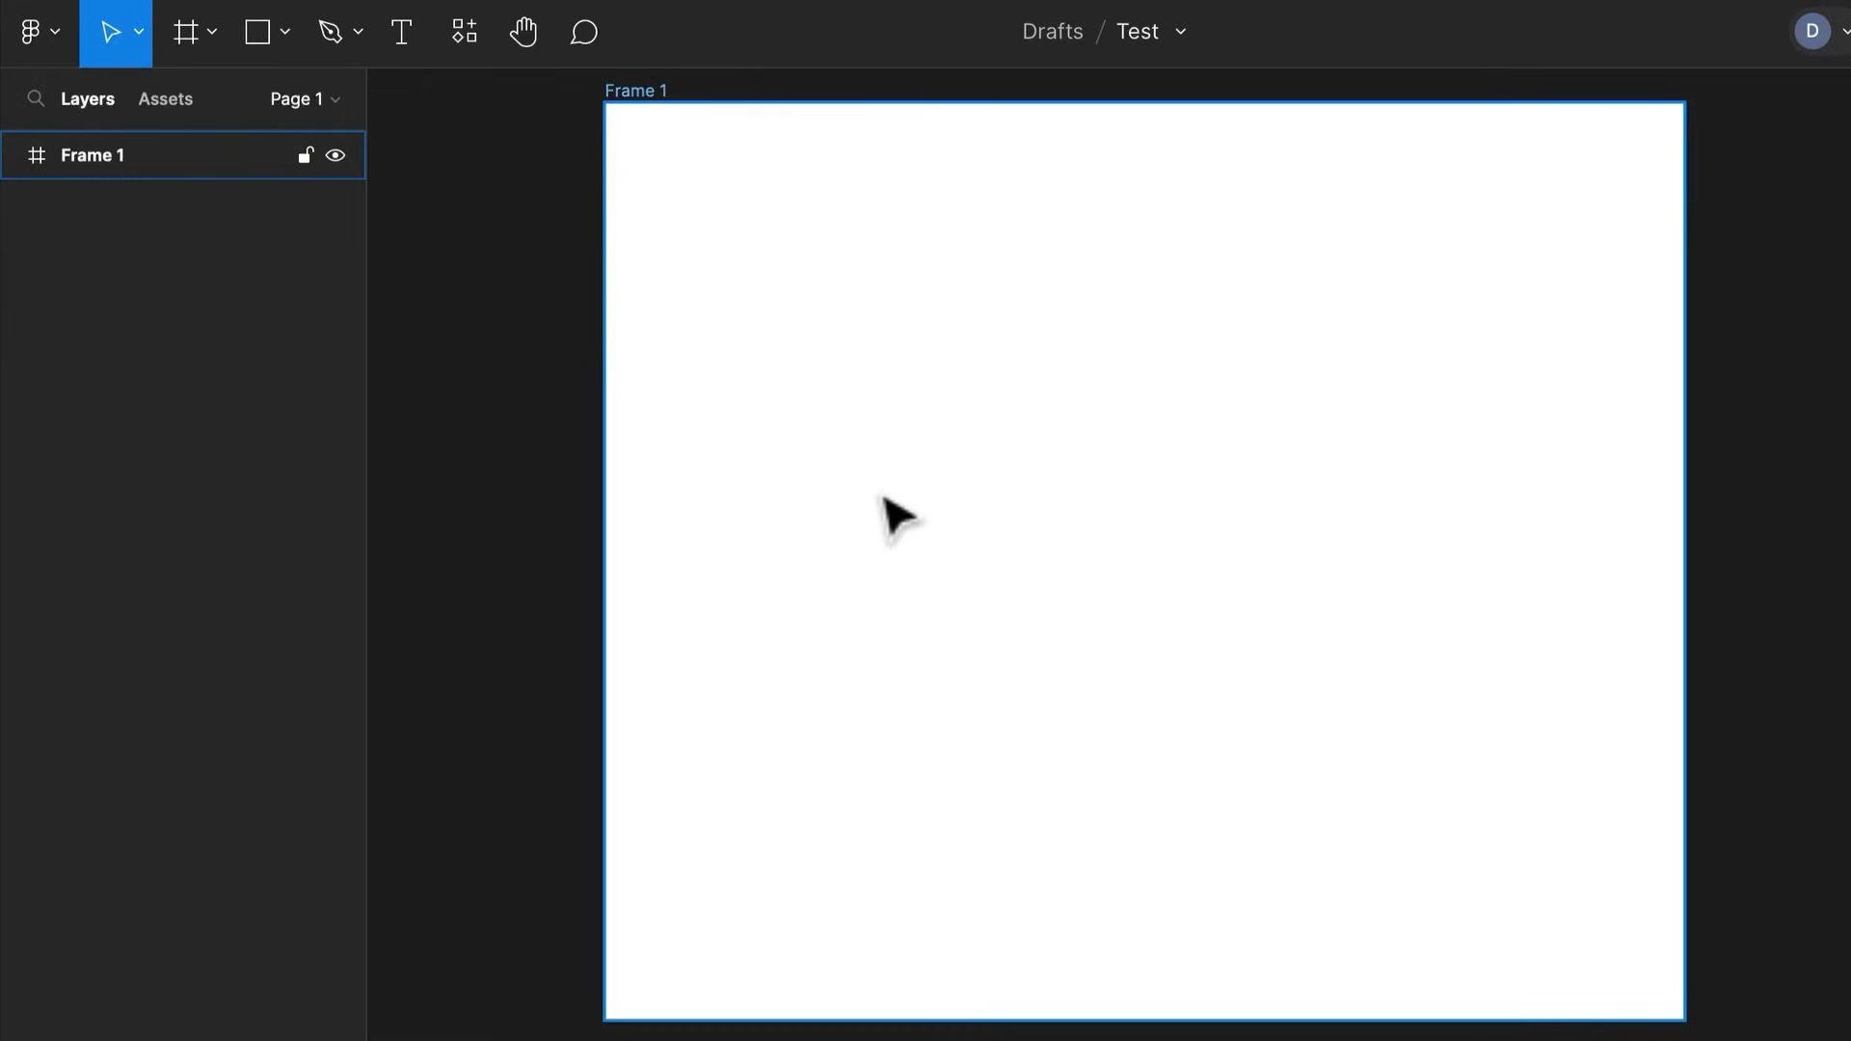
# Draw a text box in the empty frame and enter "This is a card title"
pyautogui.press('t')
pyautogui.click(903, 387)
pyautogui.moveTo(972, 449); pyautogui.dragTo(1417, 546)
pyautogui.write('RT')
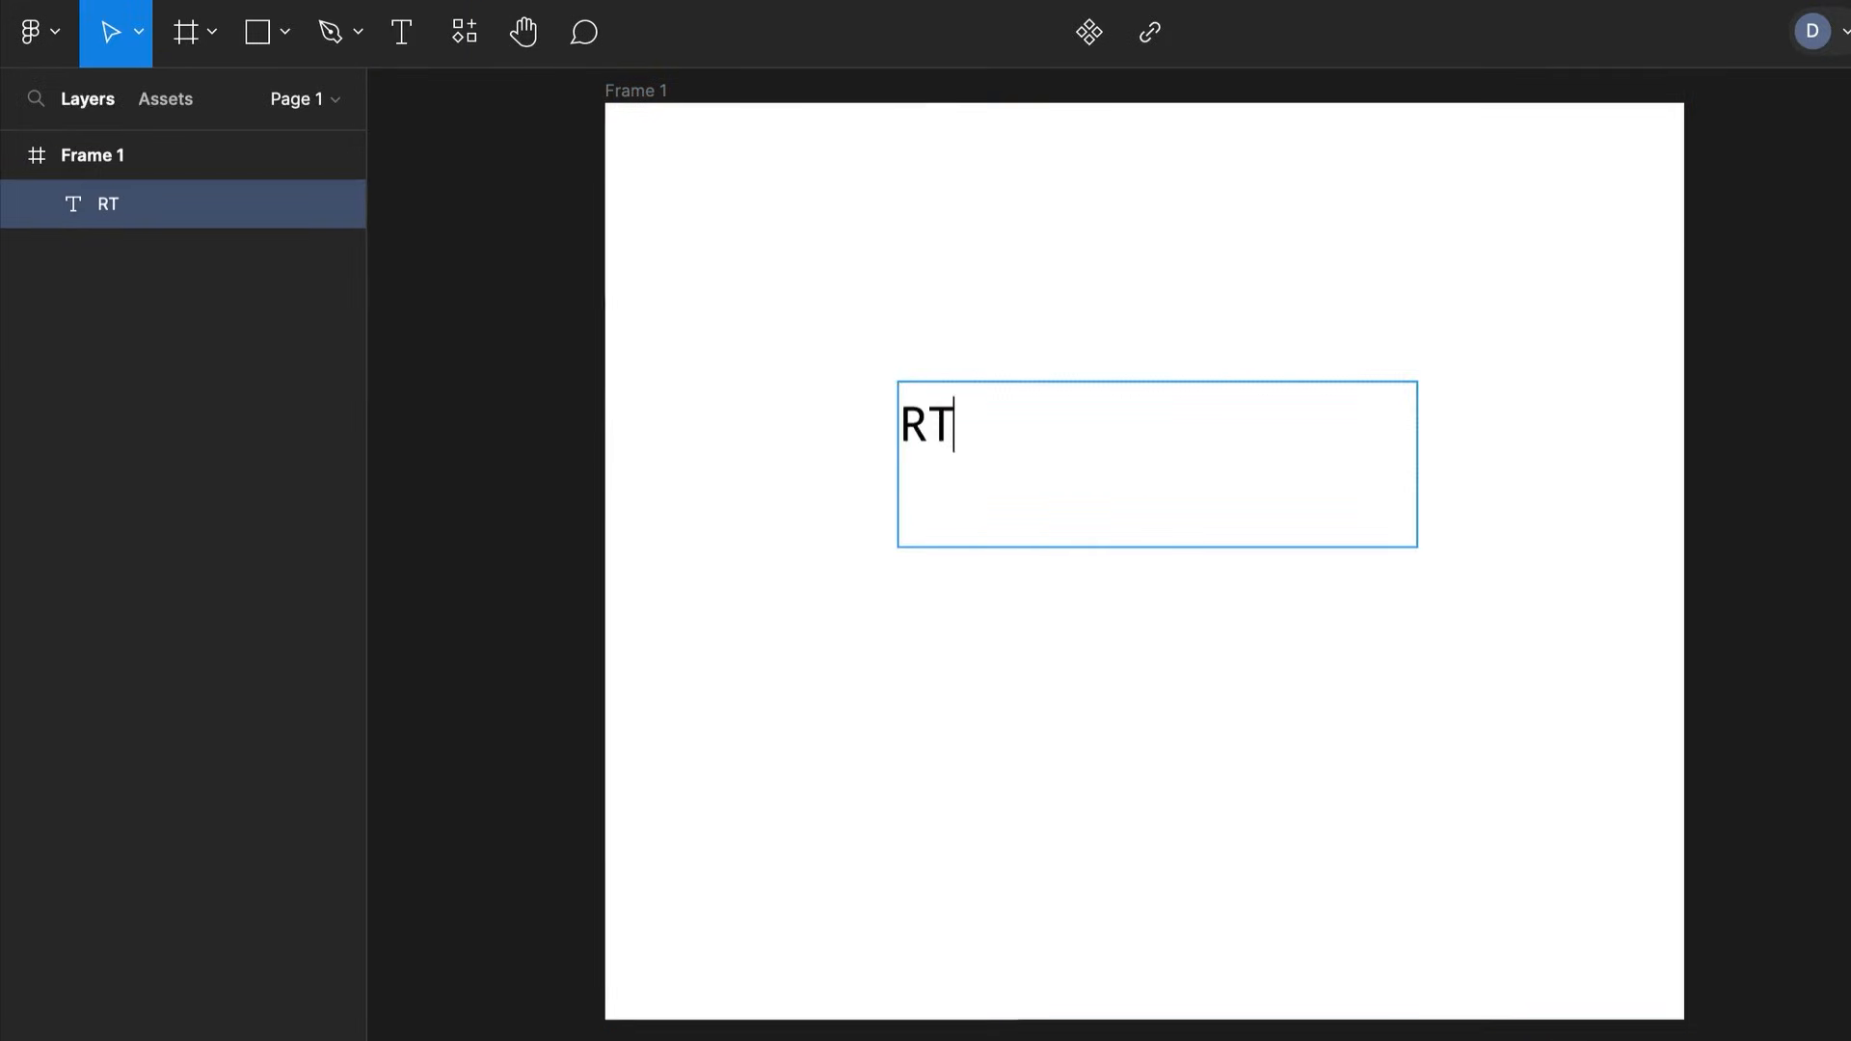
pyautogui.press('BackSpace')
pyautogui.press('BackSpace')
pyautogui.write('This is a card title')
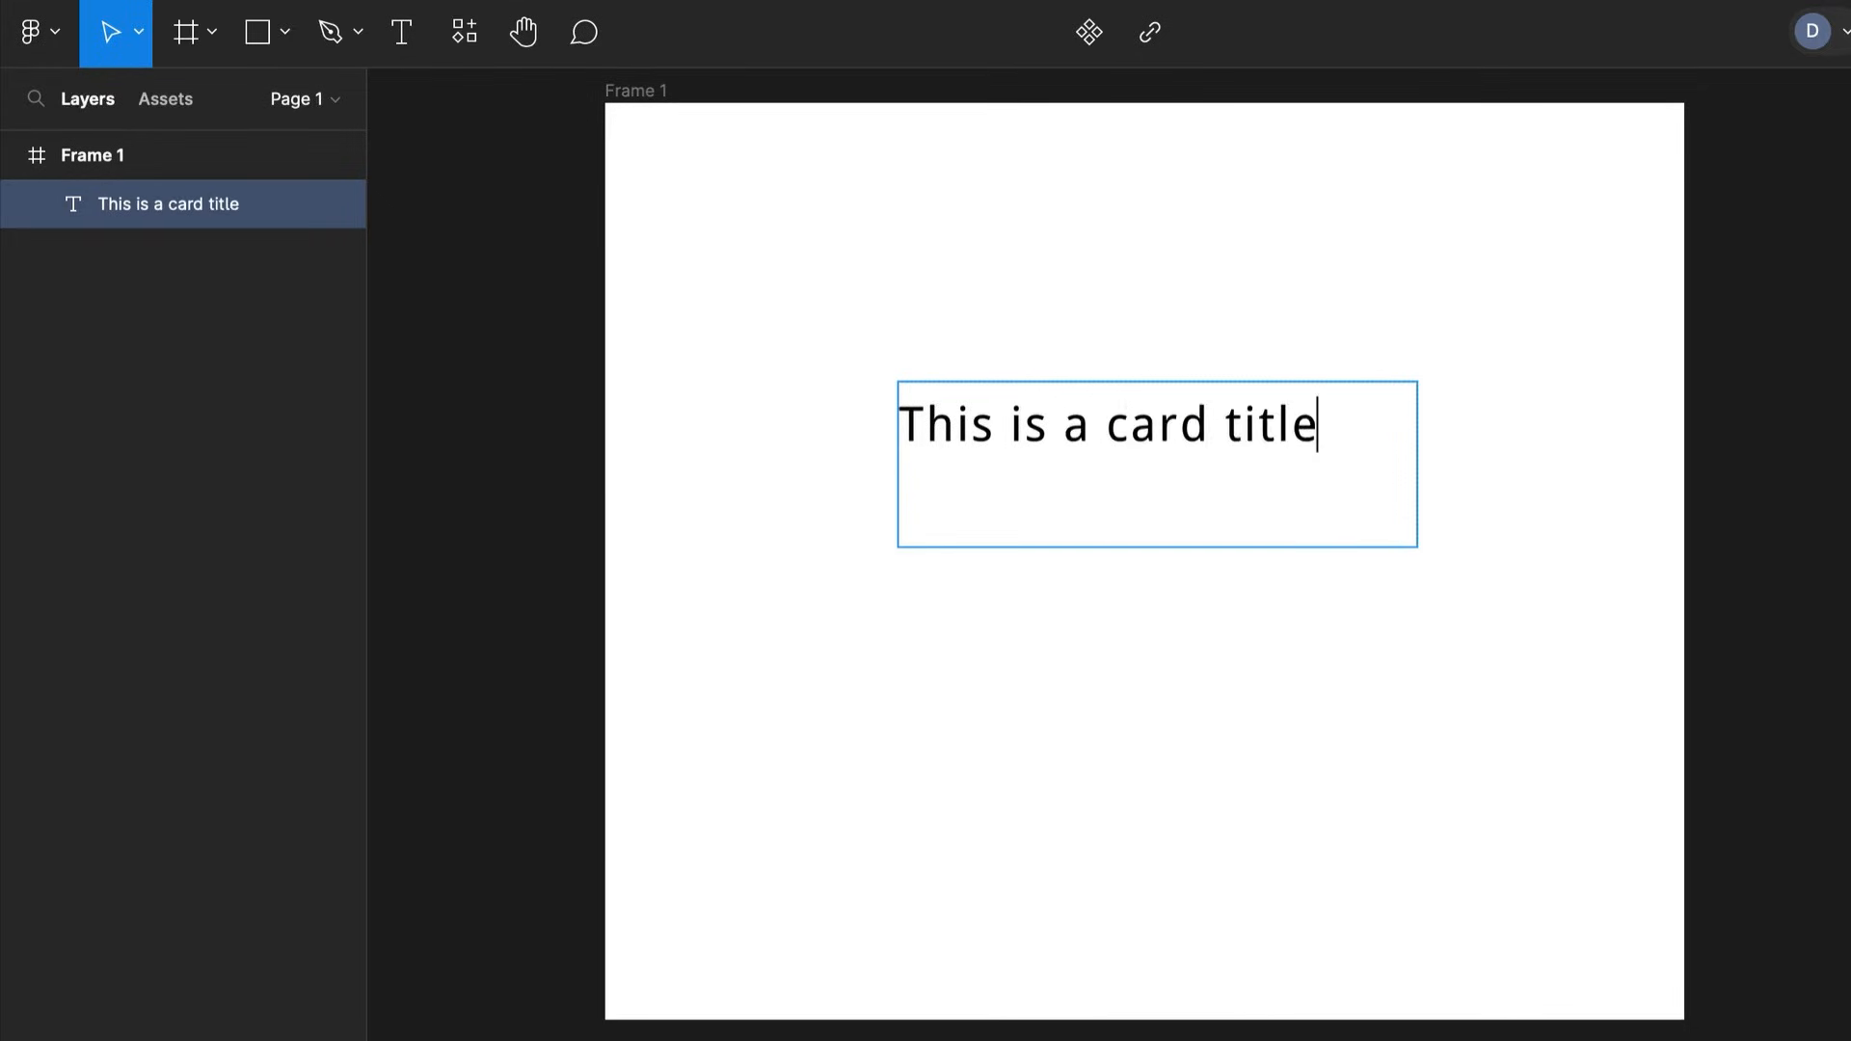
# Shrink the card title's text box to about 354 × 170 and set its line height to 115%
pyautogui.press('Escape')
pyautogui.moveTo(1417, 547); pyautogui.dragTo(1252, 529)
pyautogui.click(1599, 608)
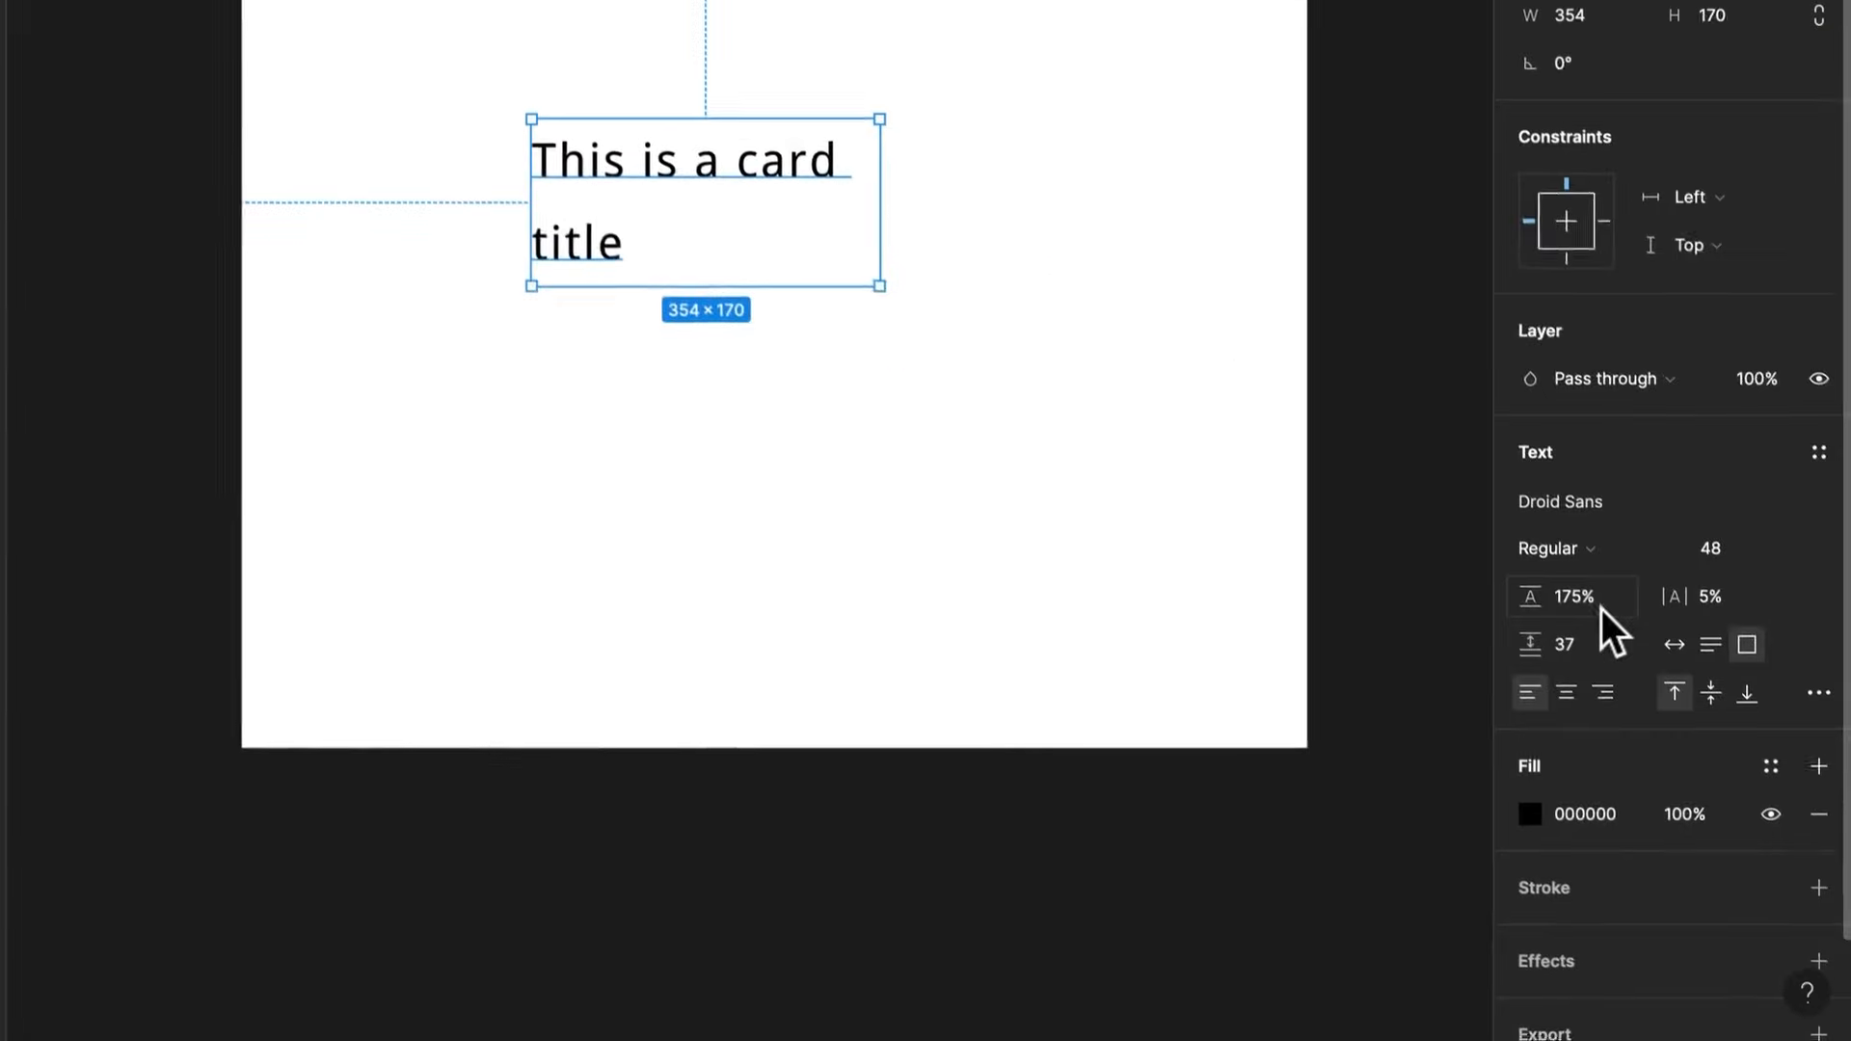
pyautogui.write('115')
pyautogui.press('Return')
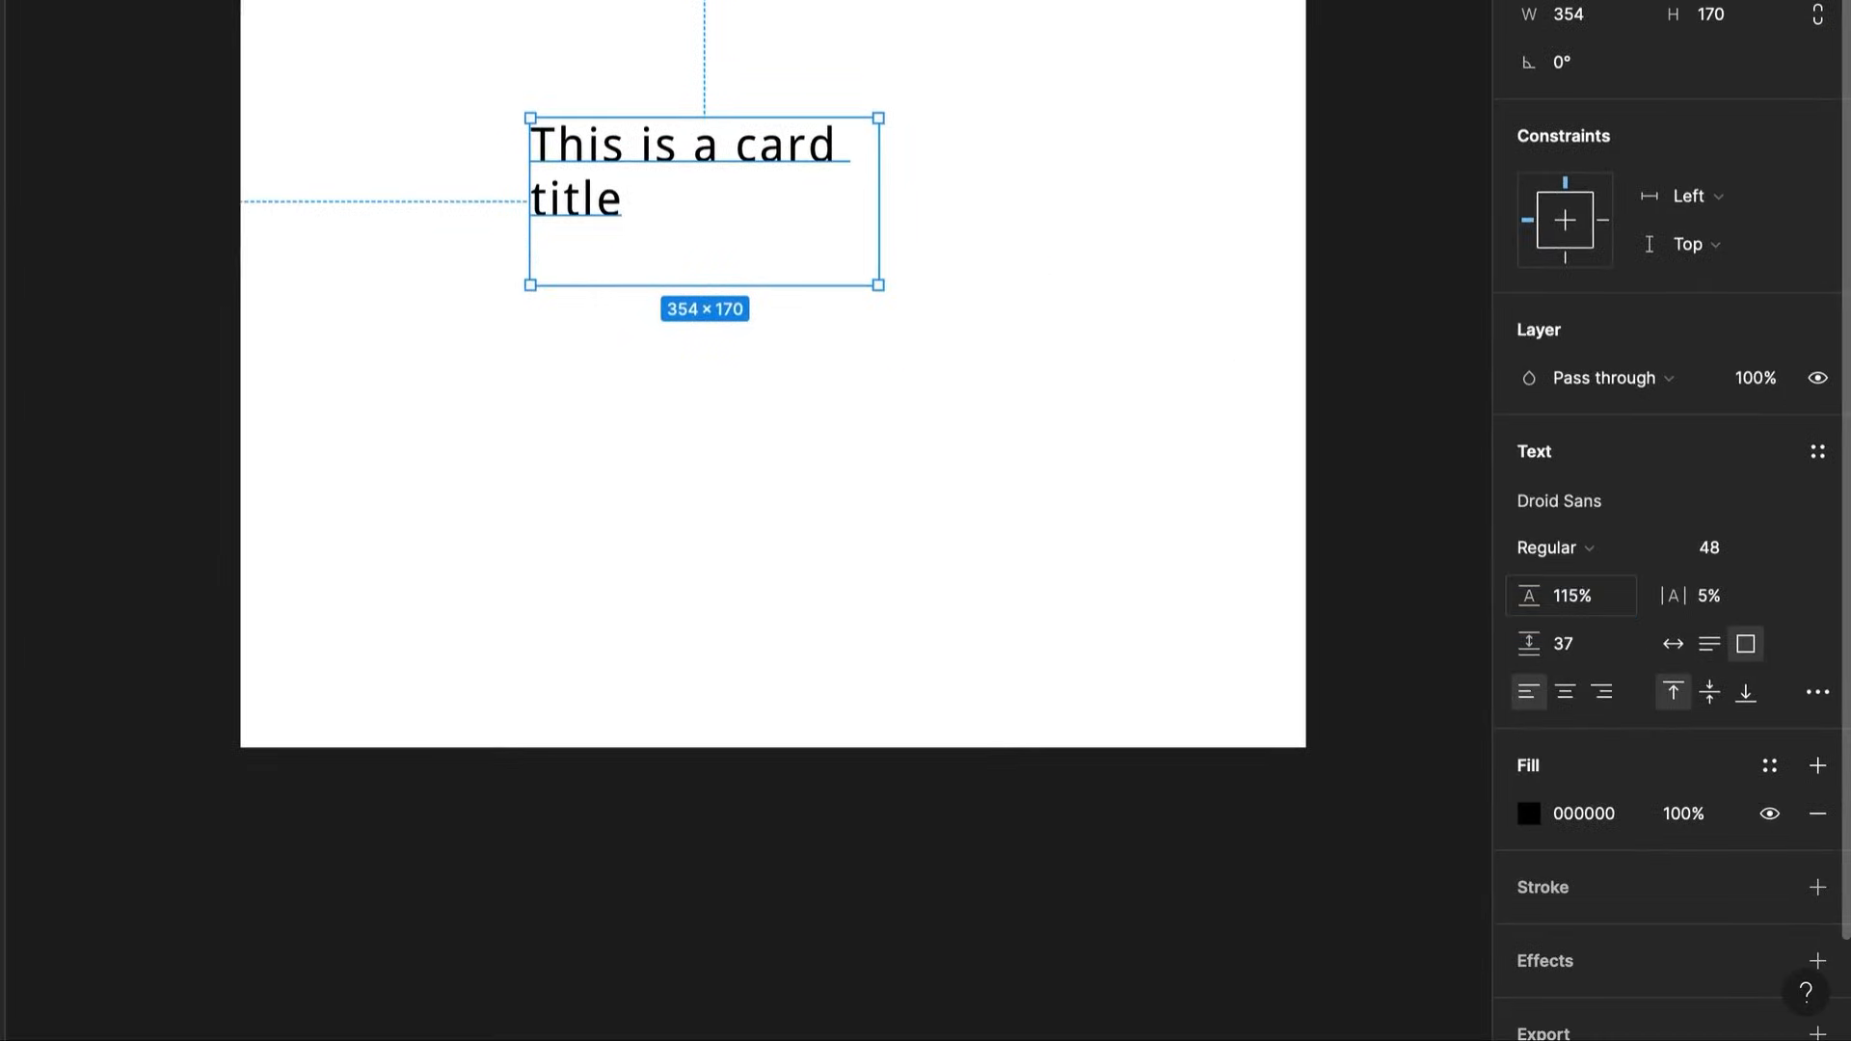
# Turn on text truncation for the card title with auto height resizing and a maximum of 1 line
pyautogui.click(1816, 688)
pyautogui.click(1460, 923)
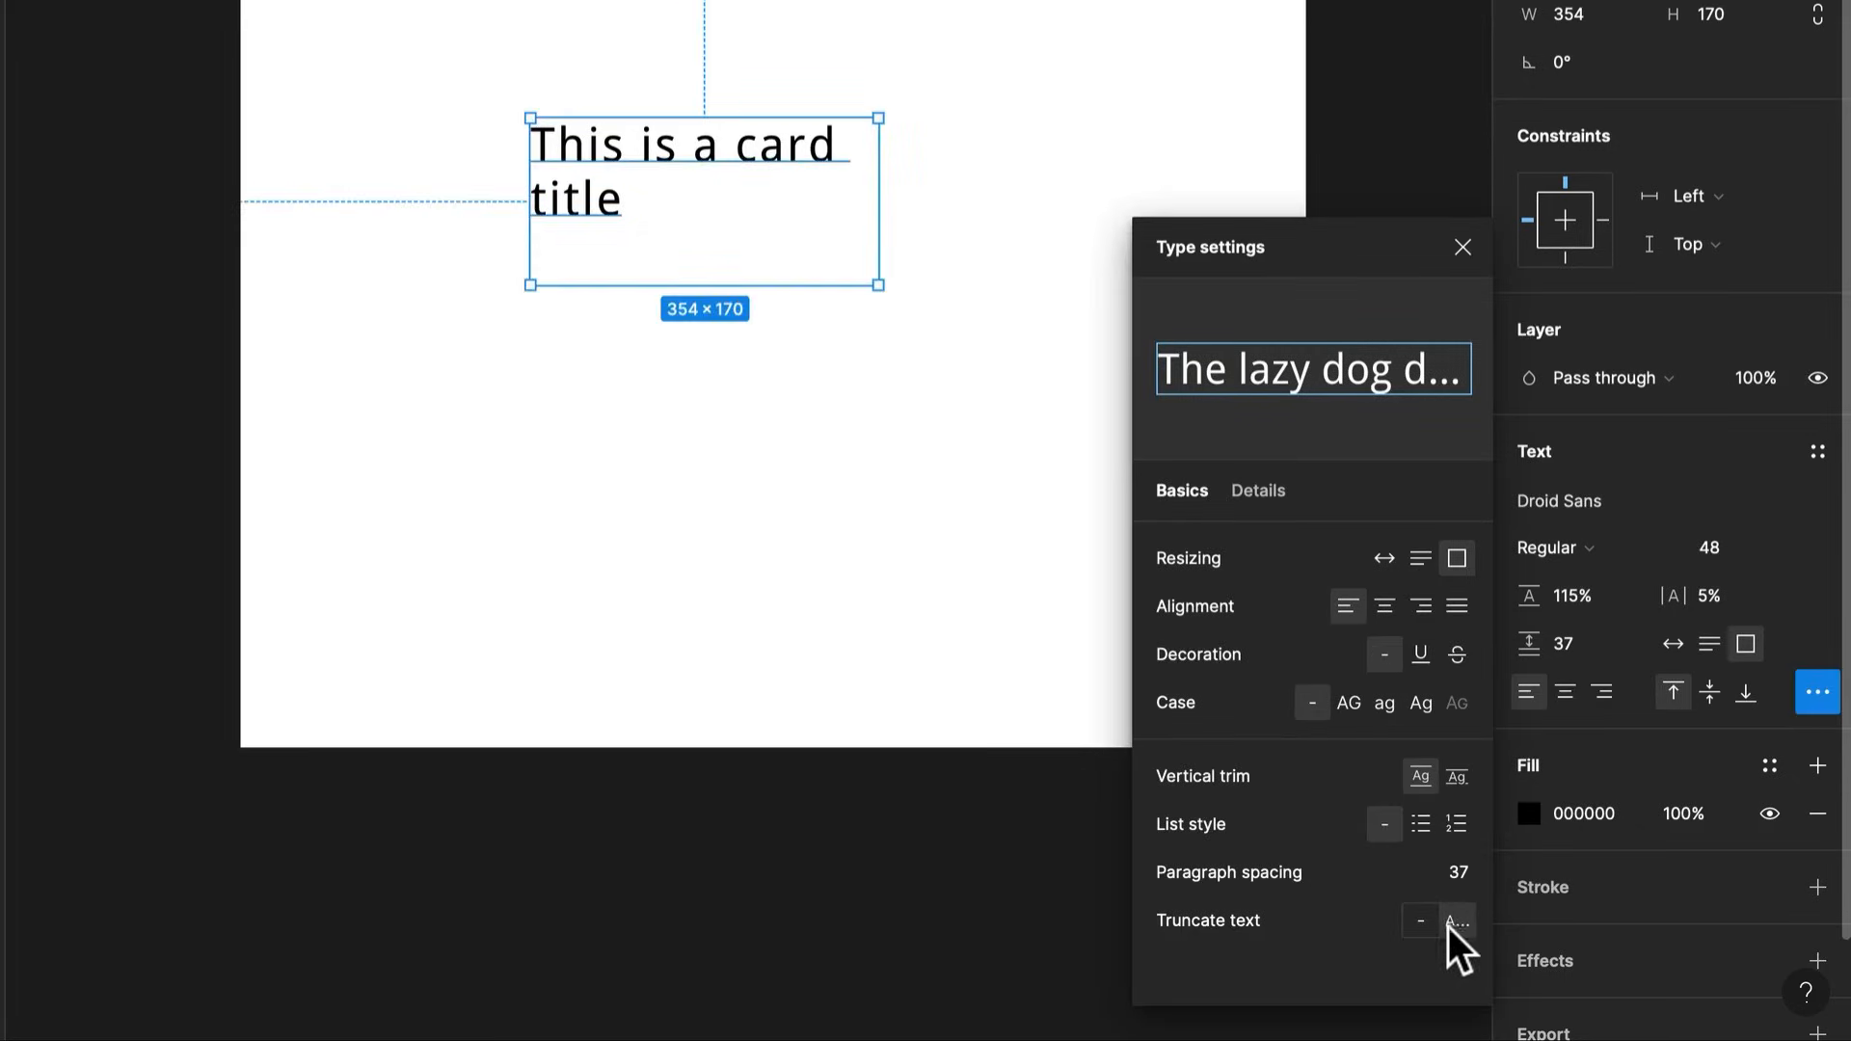
pyautogui.click(1712, 646)
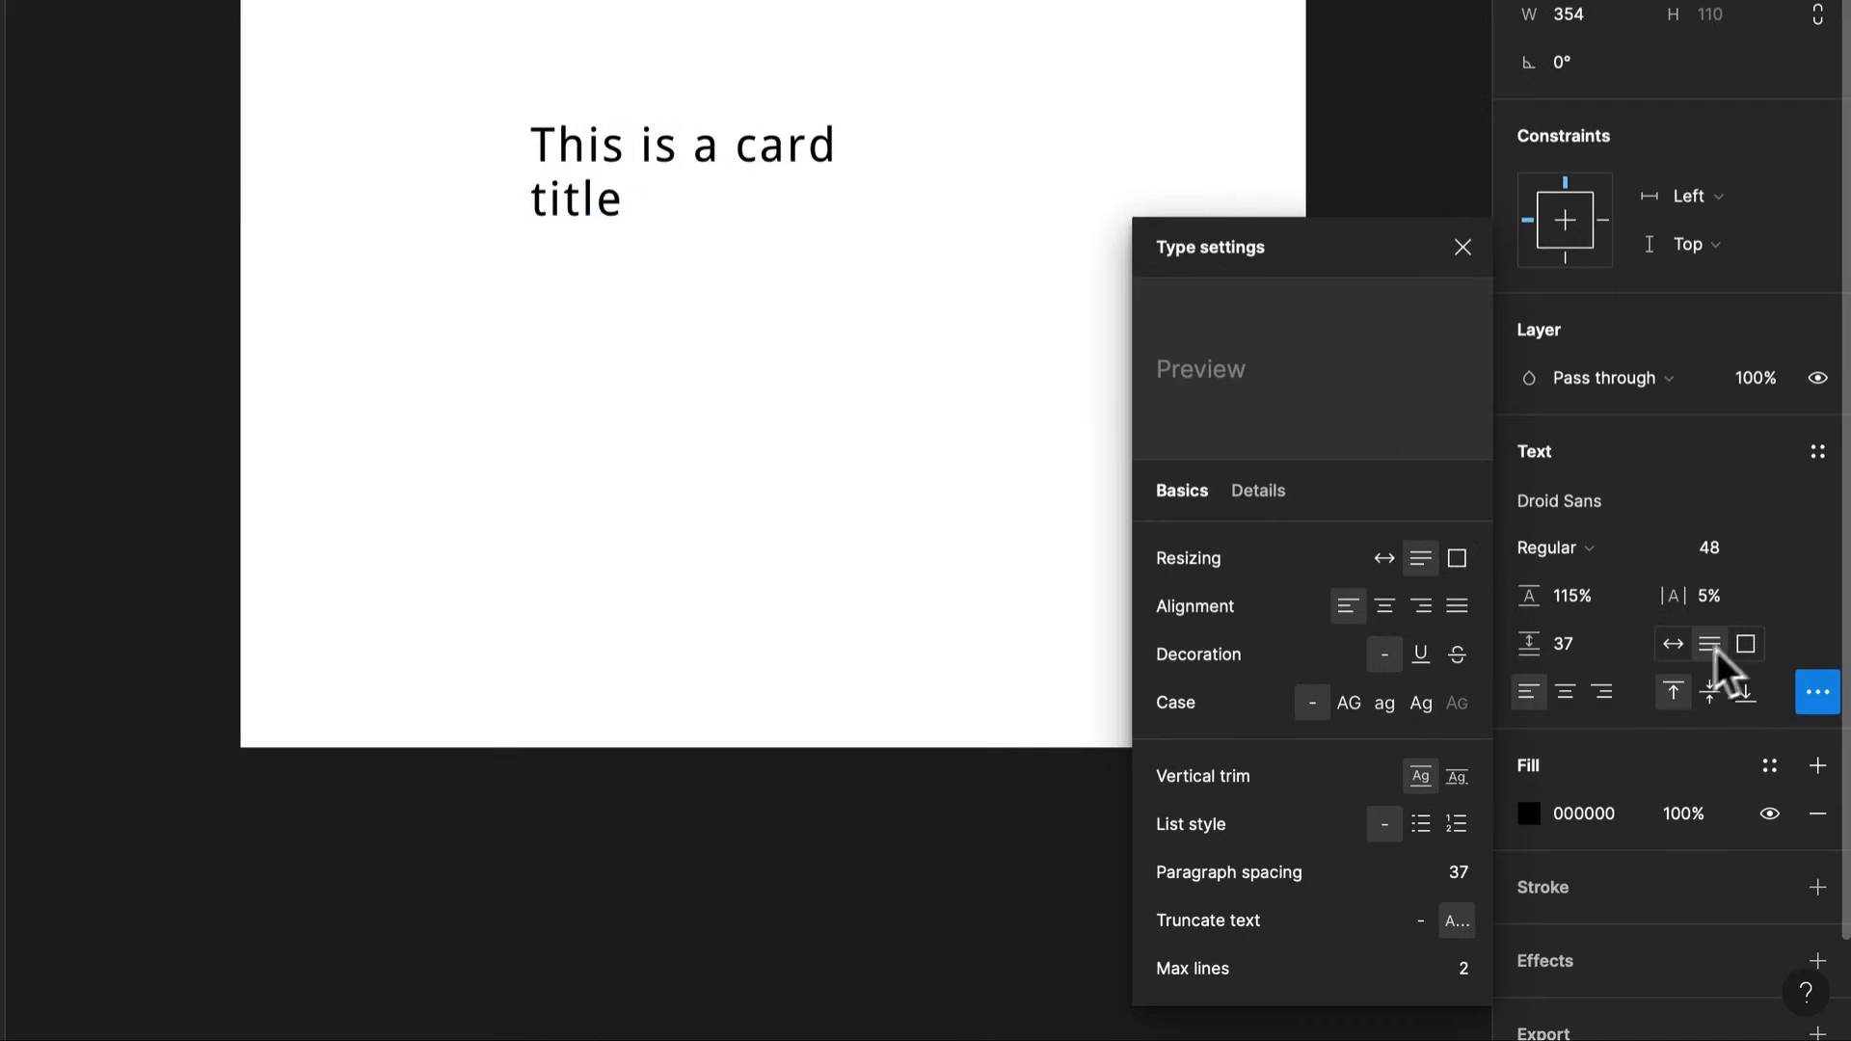
pyautogui.click(1472, 979)
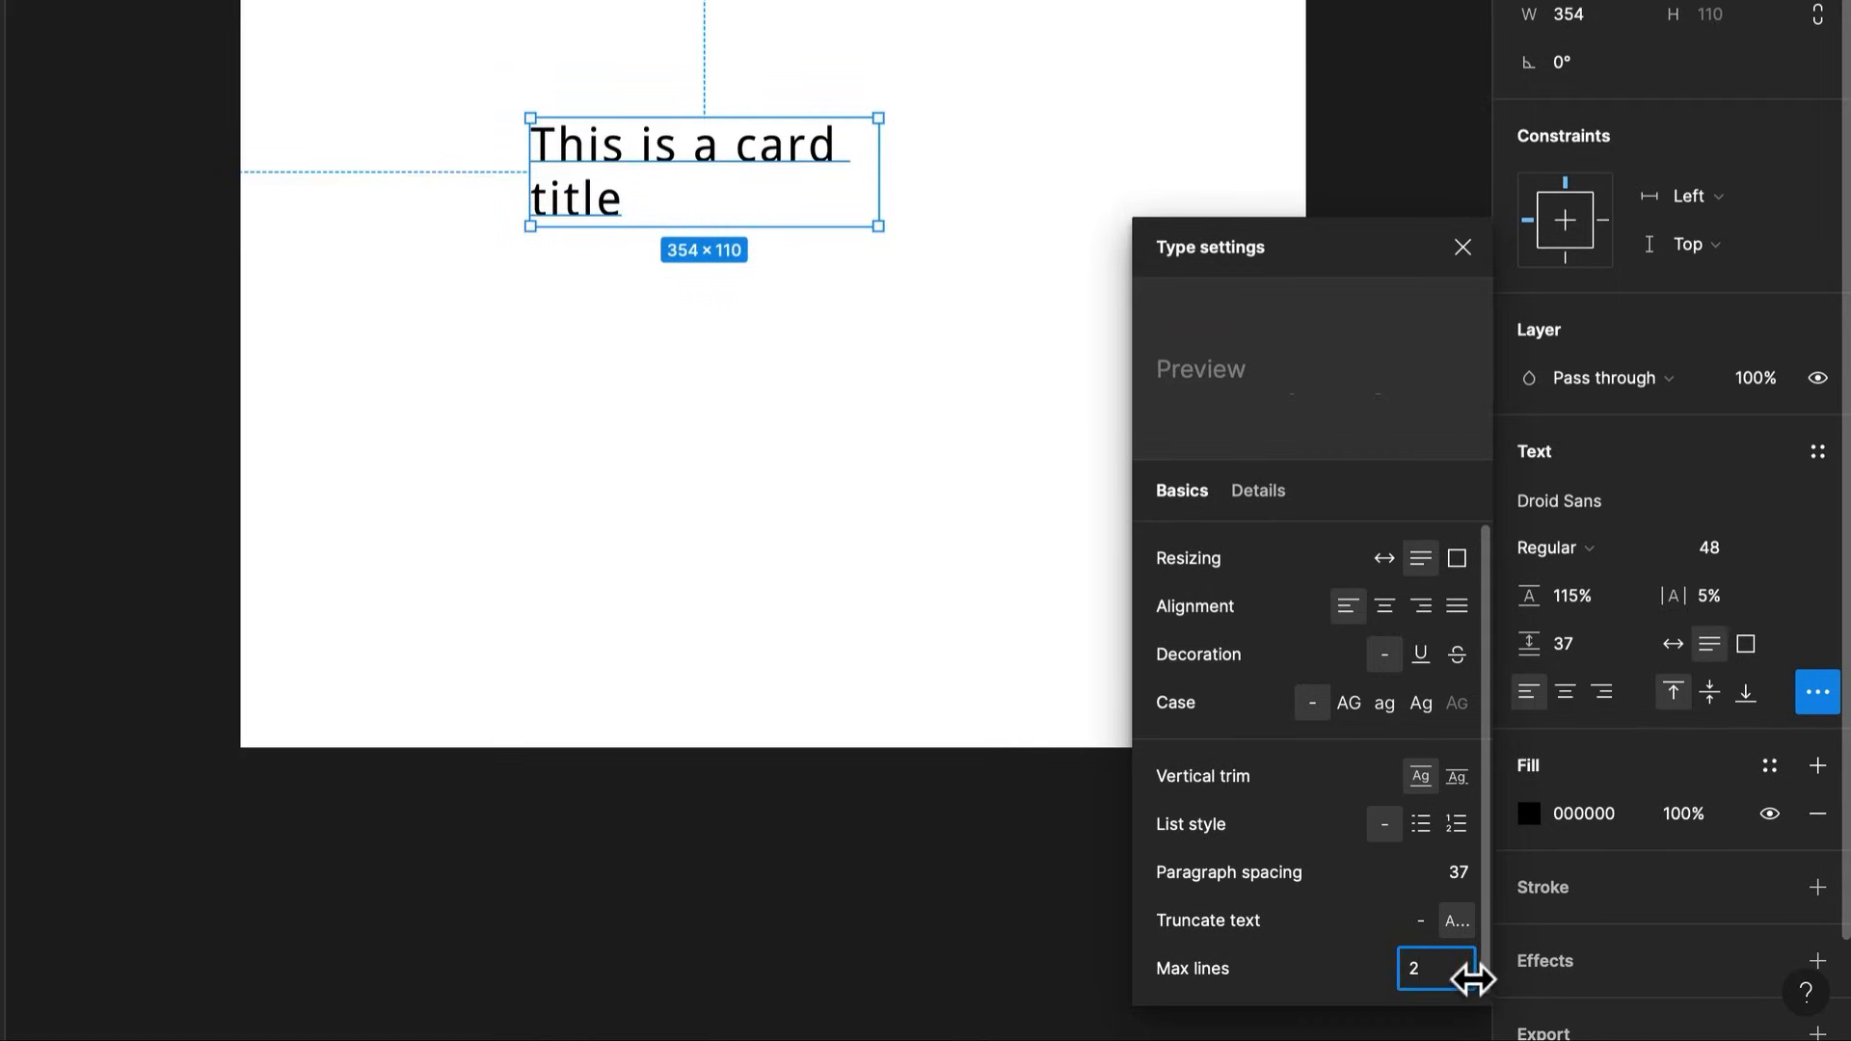
pyautogui.write('1')
pyautogui.press('Return')
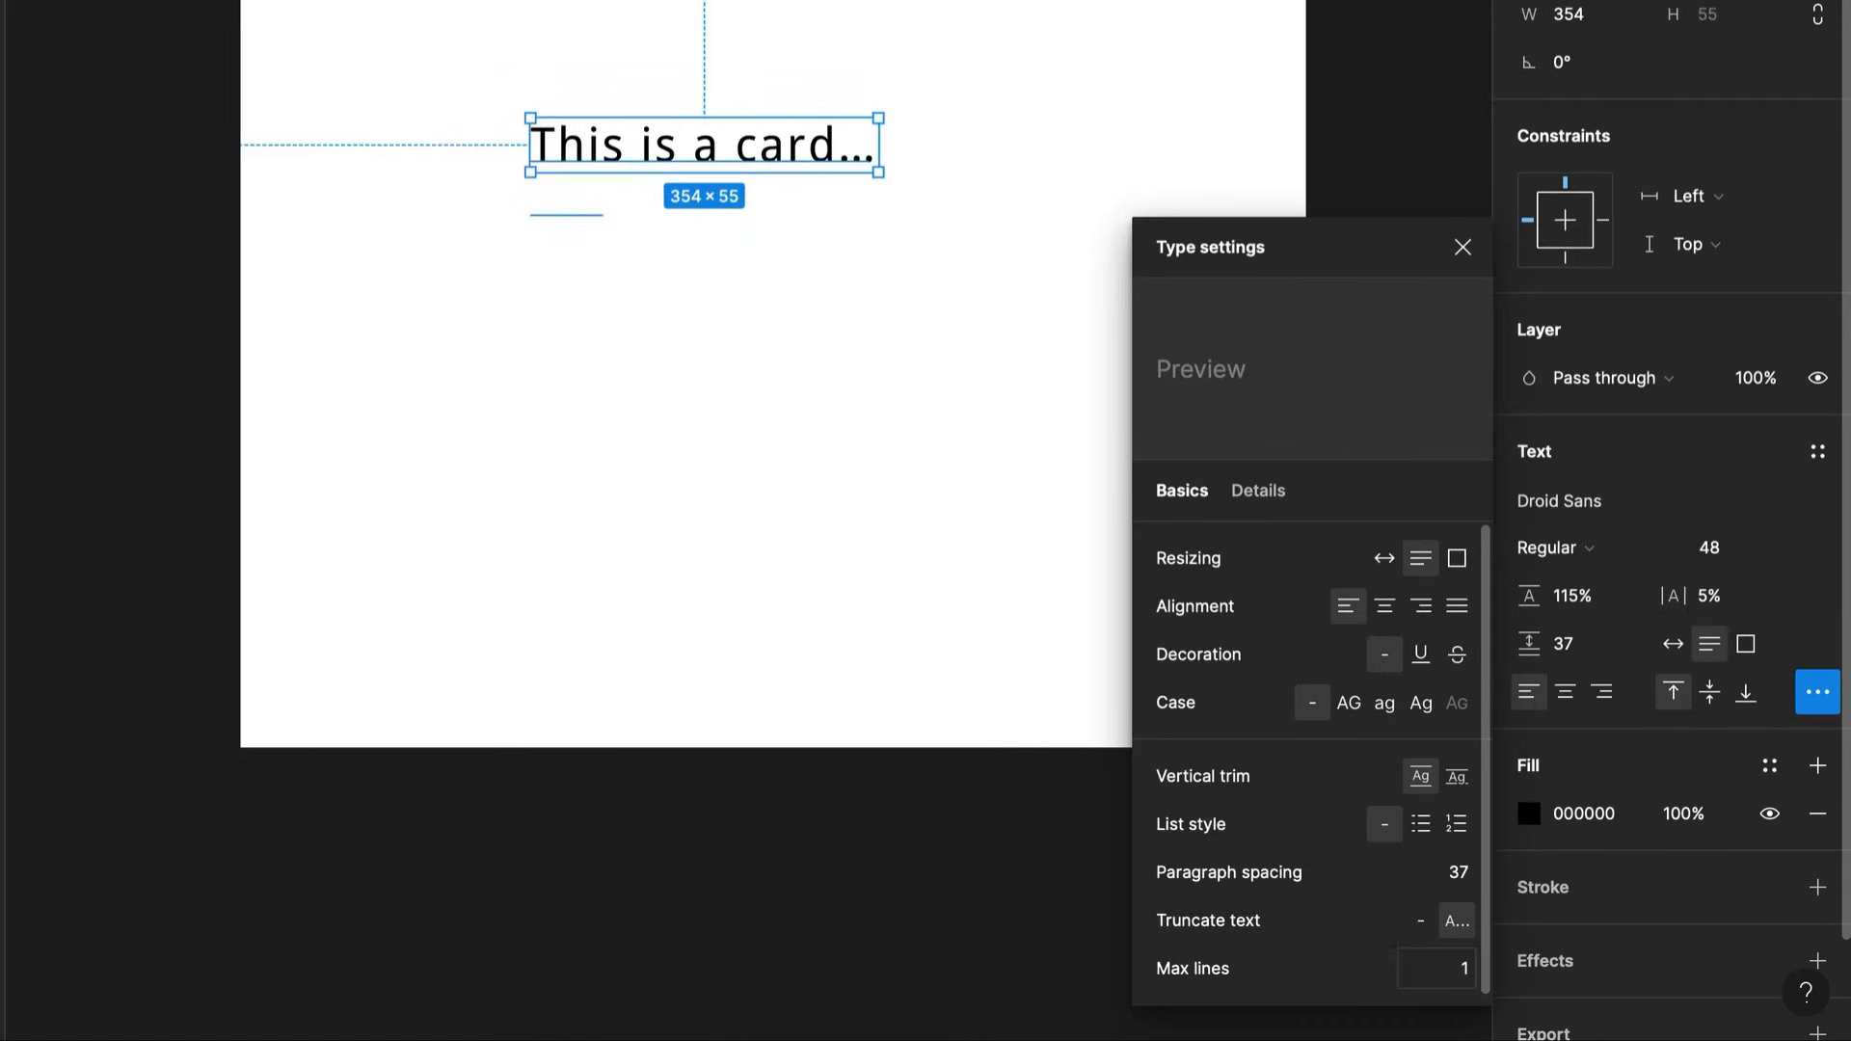
# Try a dark red 740808 fill and a black outside stroke on the card title, then remove the stroke
pyautogui.click(841, 185)
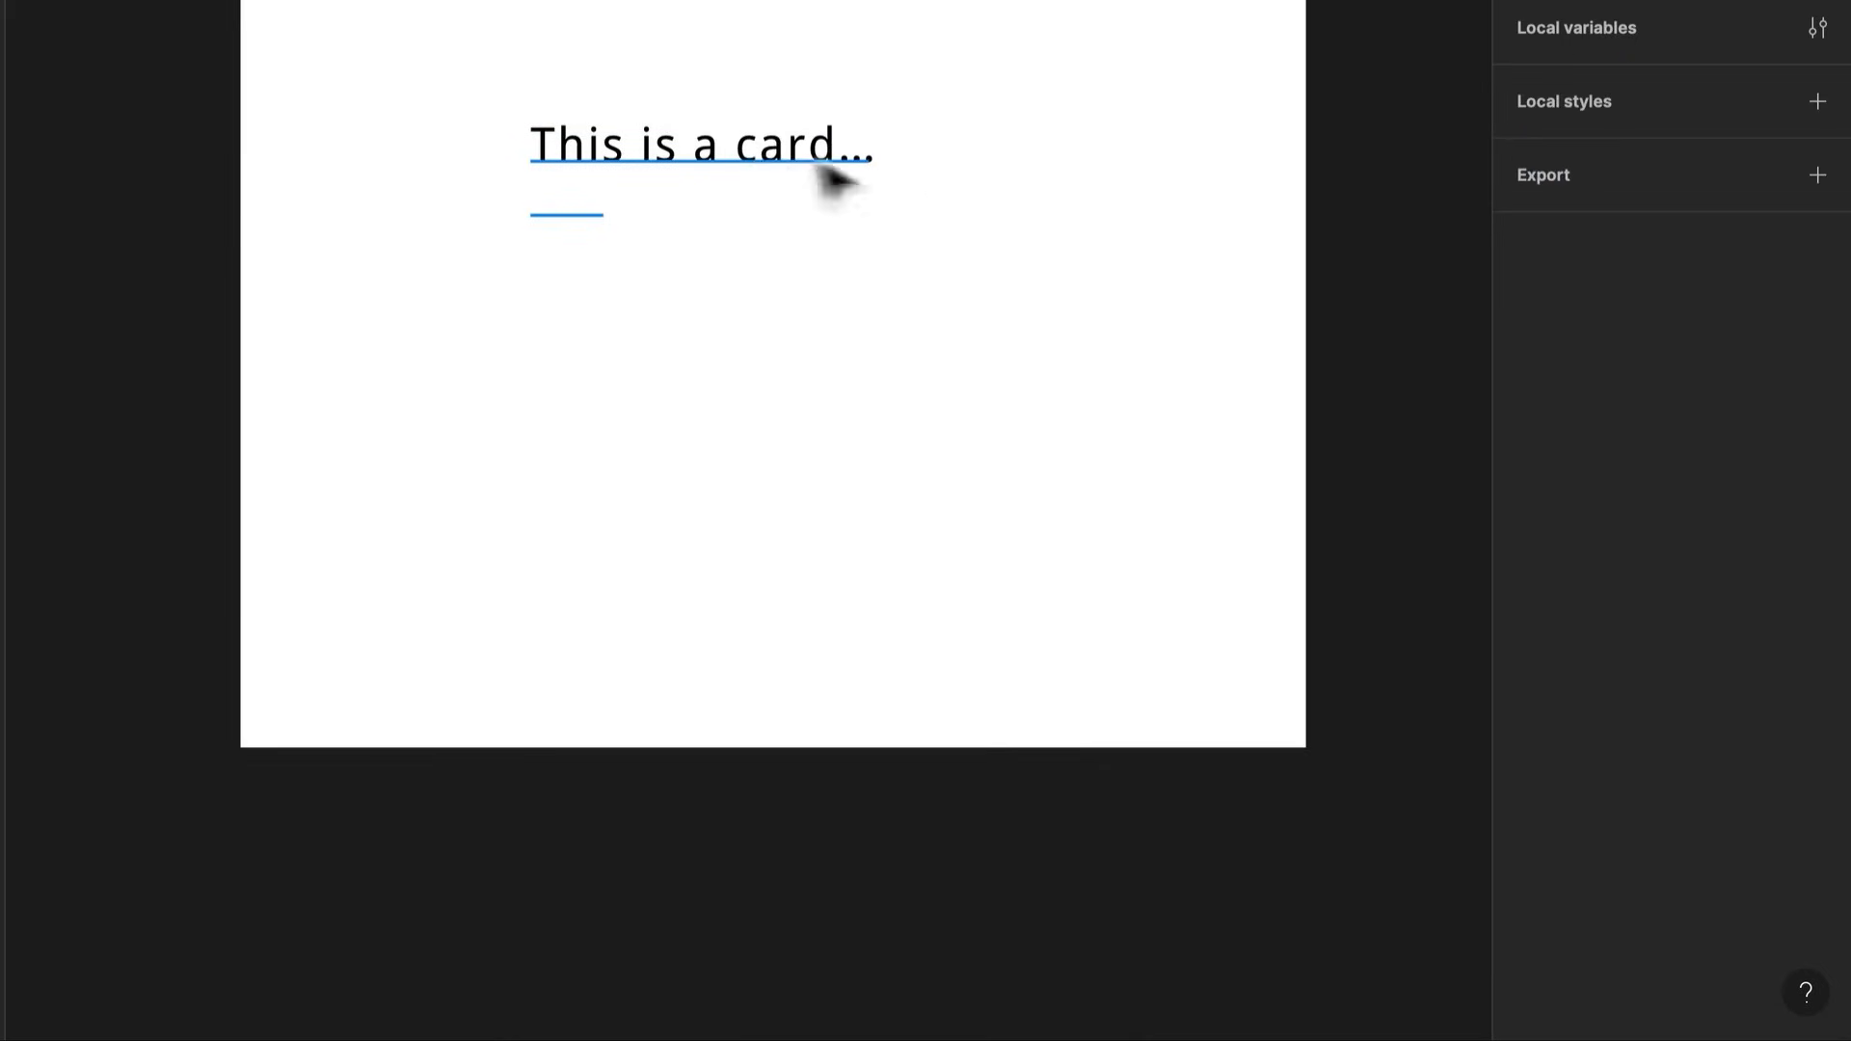
pyautogui.click(766, 166)
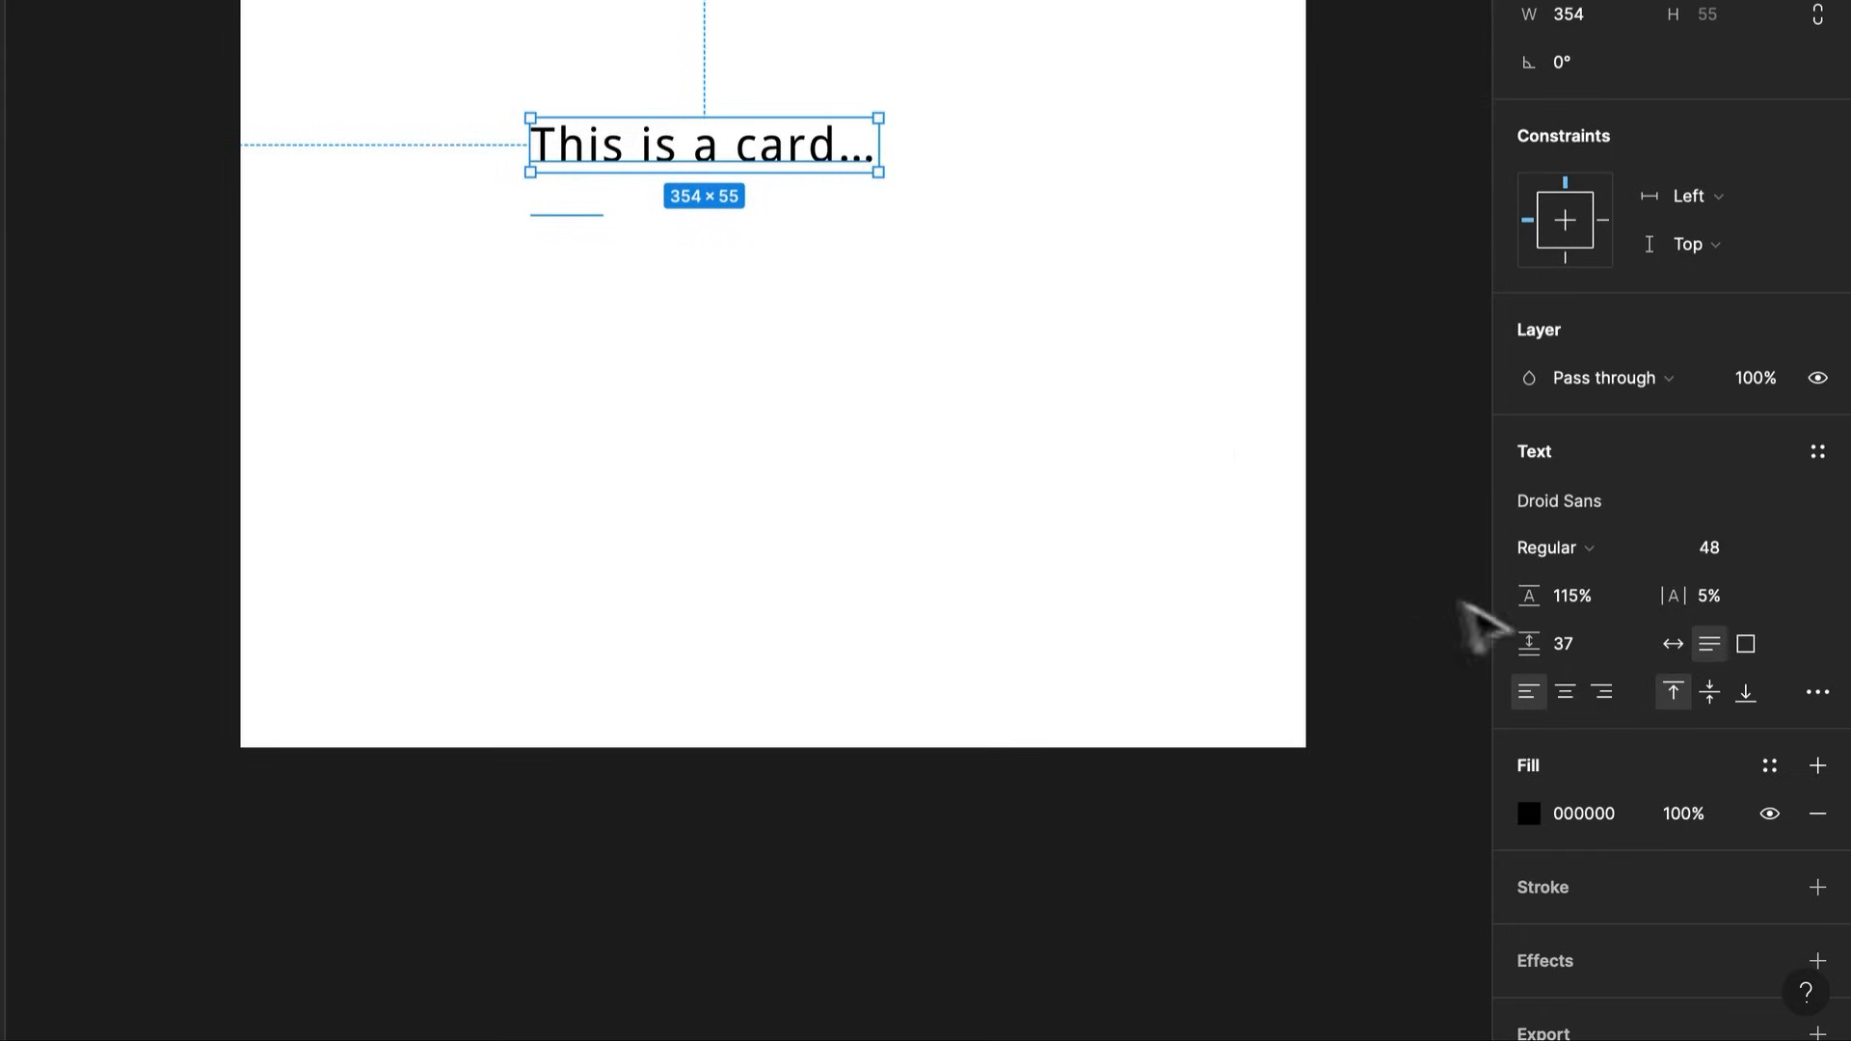
pyautogui.click(1533, 810)
pyautogui.moveTo(1384, 494); pyautogui.dragTo(1454, 449)
pyautogui.click(1818, 888)
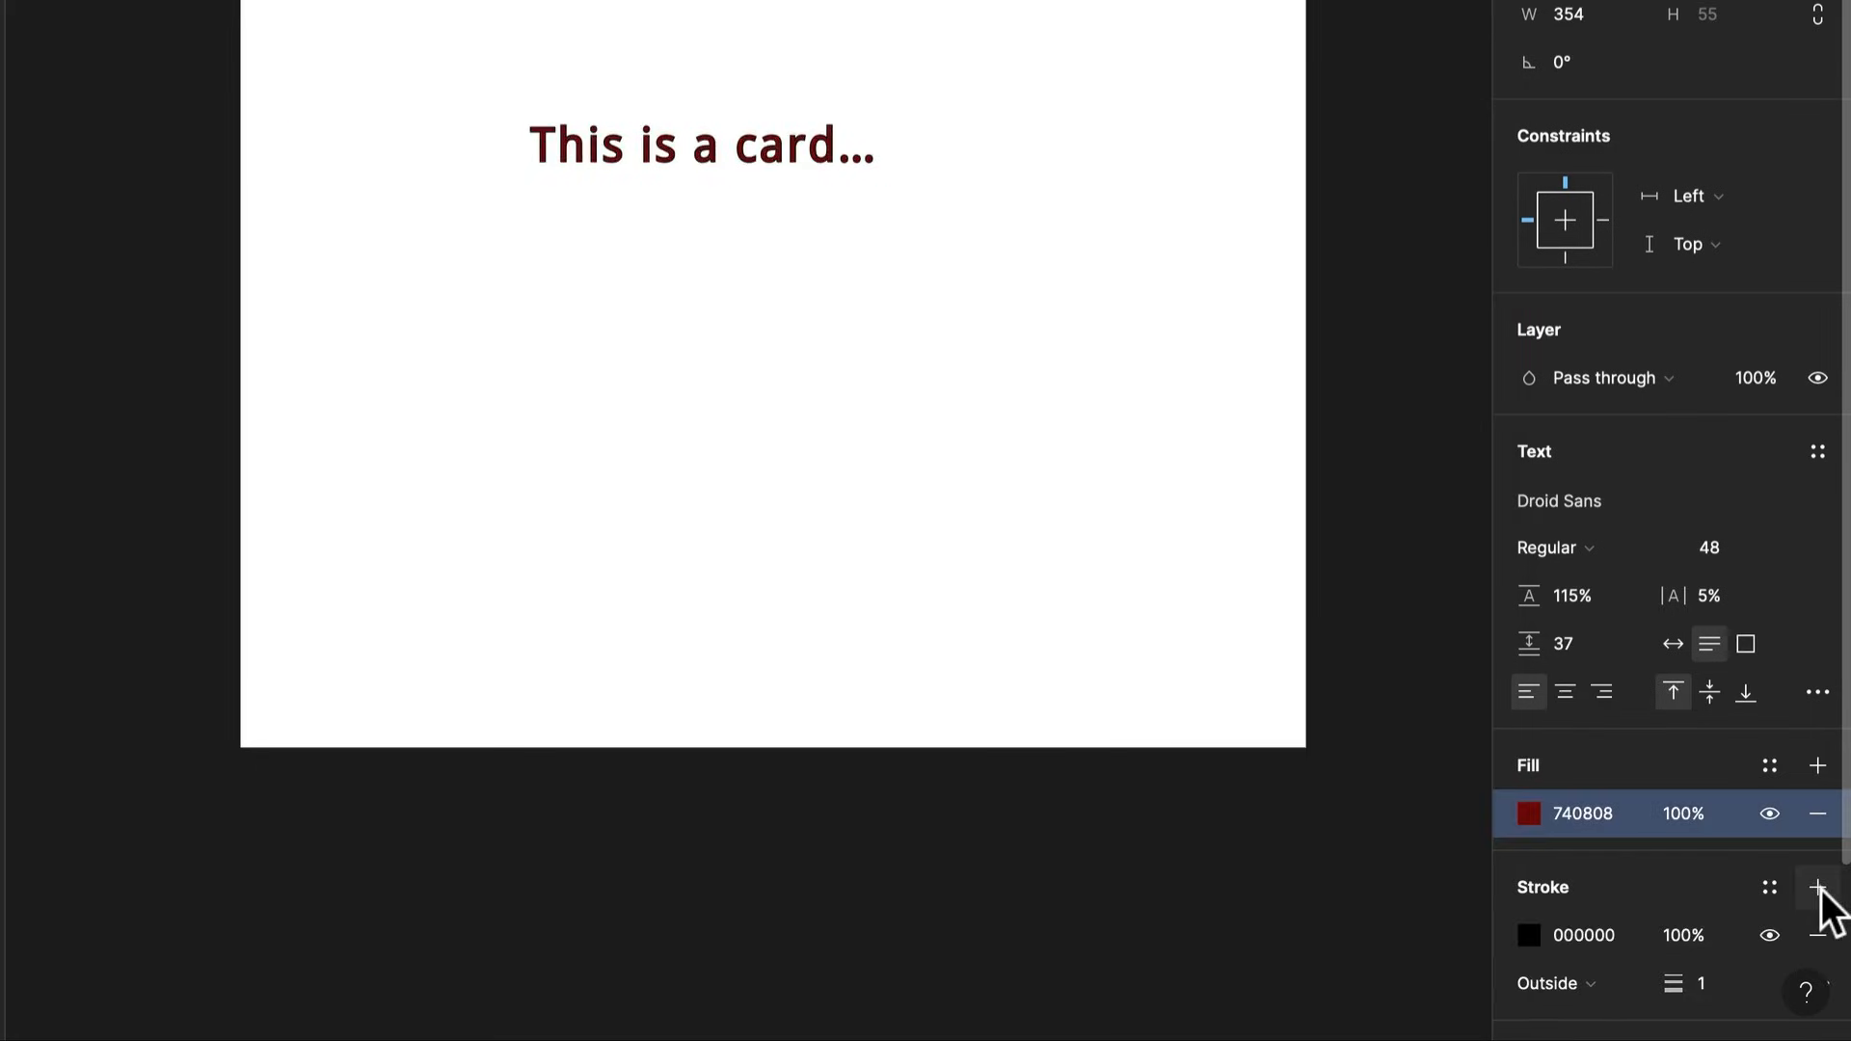
pyautogui.click(1818, 936)
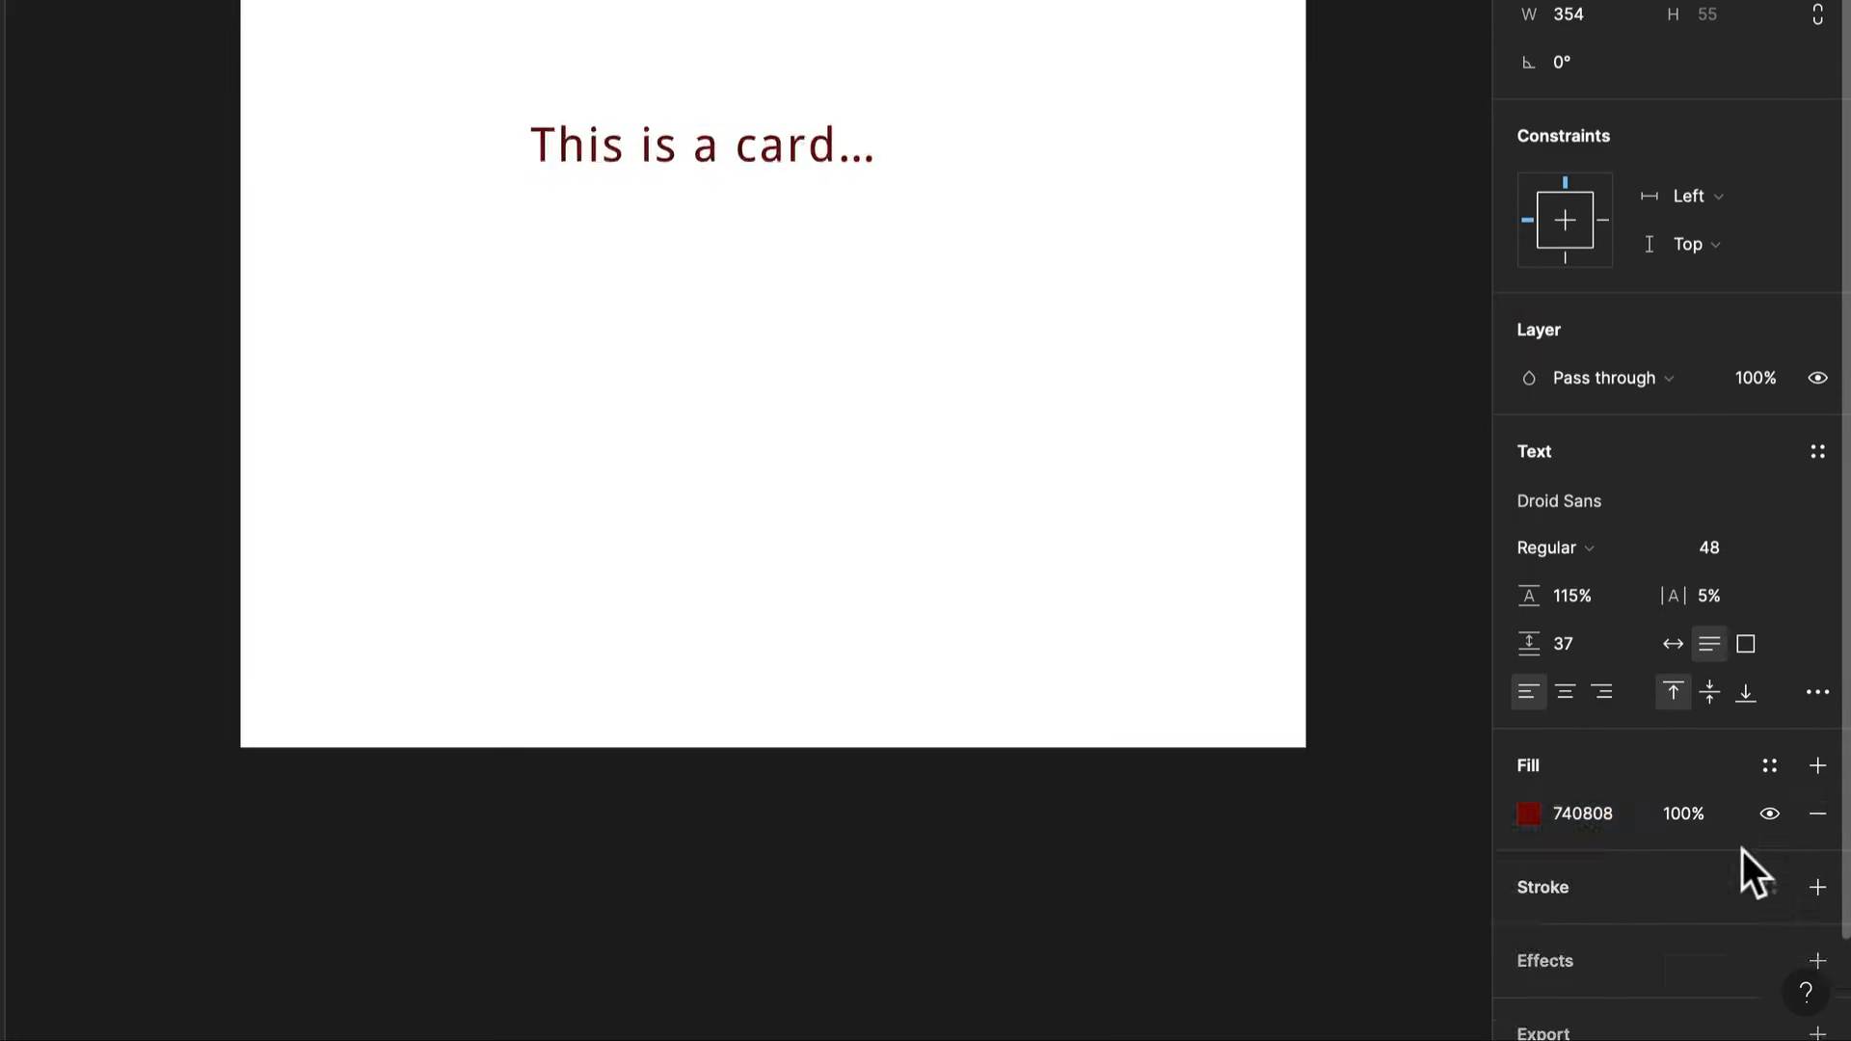
# Change the card title's fill to bright blue 111BFF and deselect the text
pyautogui.scroll(-1, 1745, 858)
pyautogui.scroll(1, 1742, 851)
pyautogui.click(1526, 793)
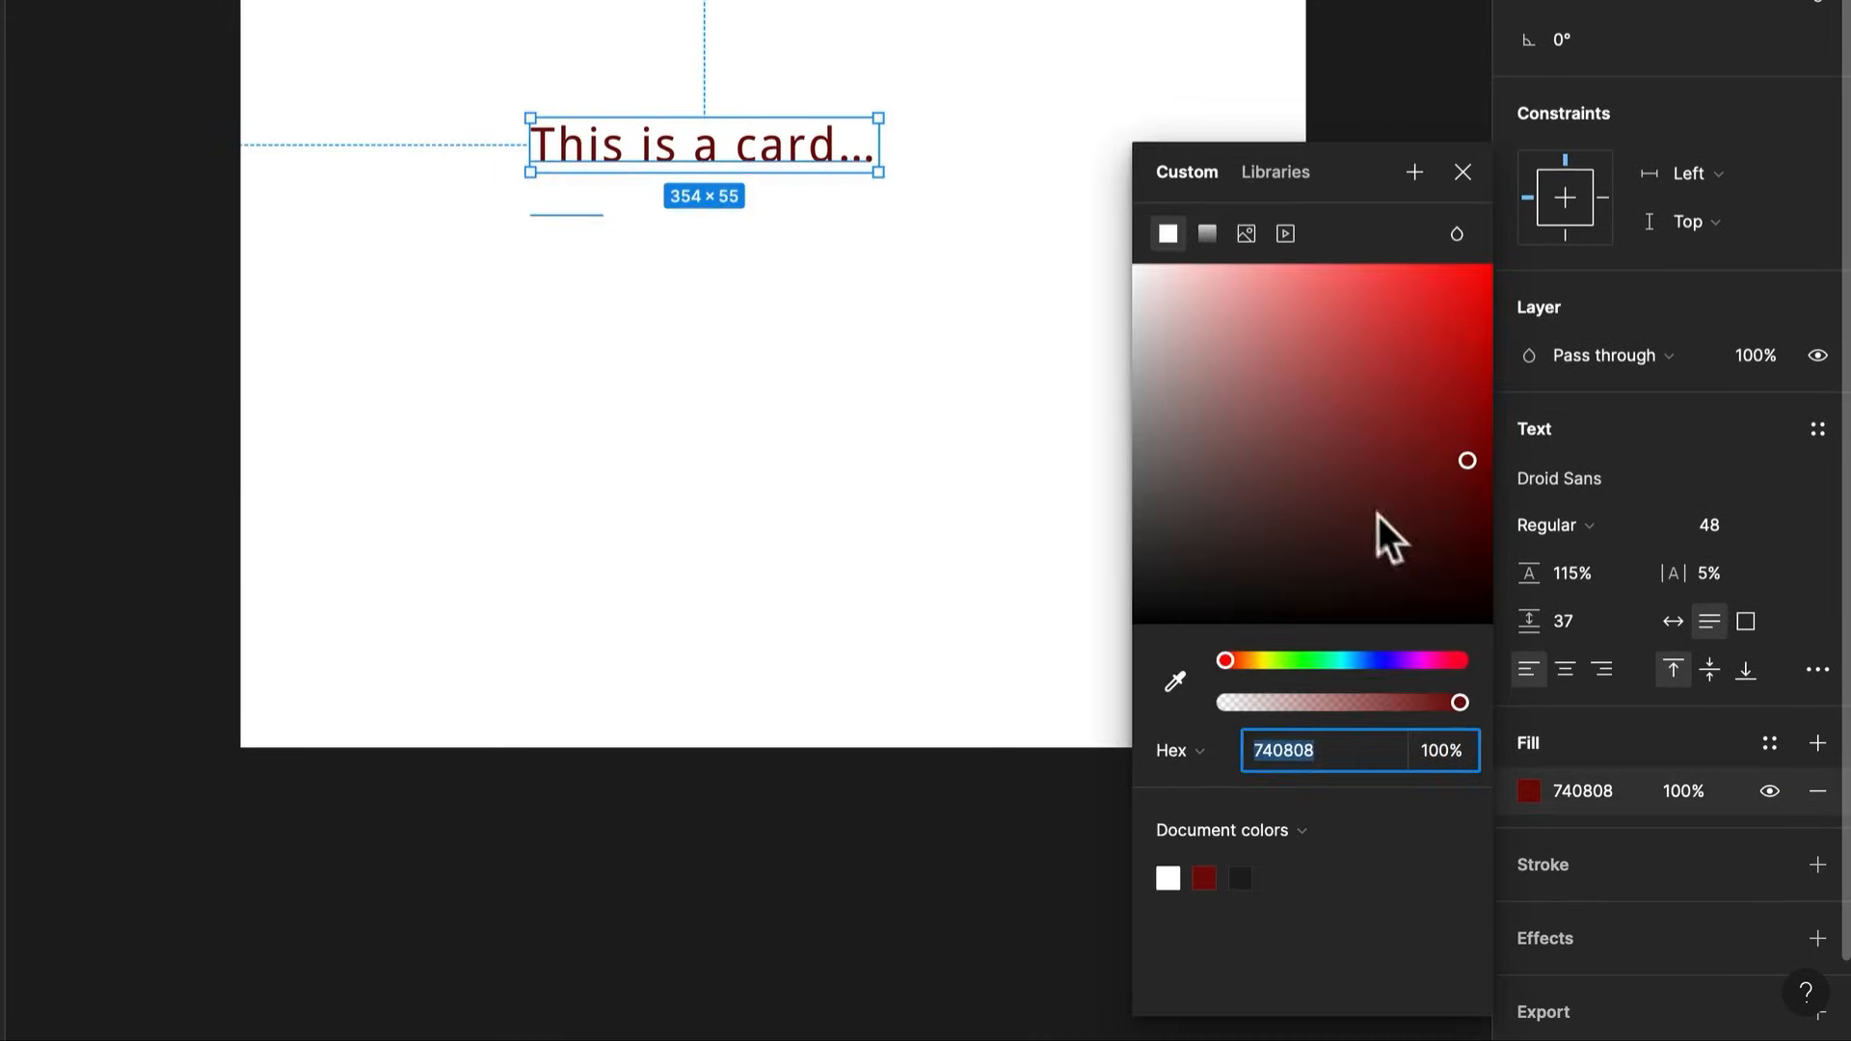
pyautogui.click(1384, 660)
pyautogui.moveTo(1376, 463); pyautogui.dragTo(1481, 275)
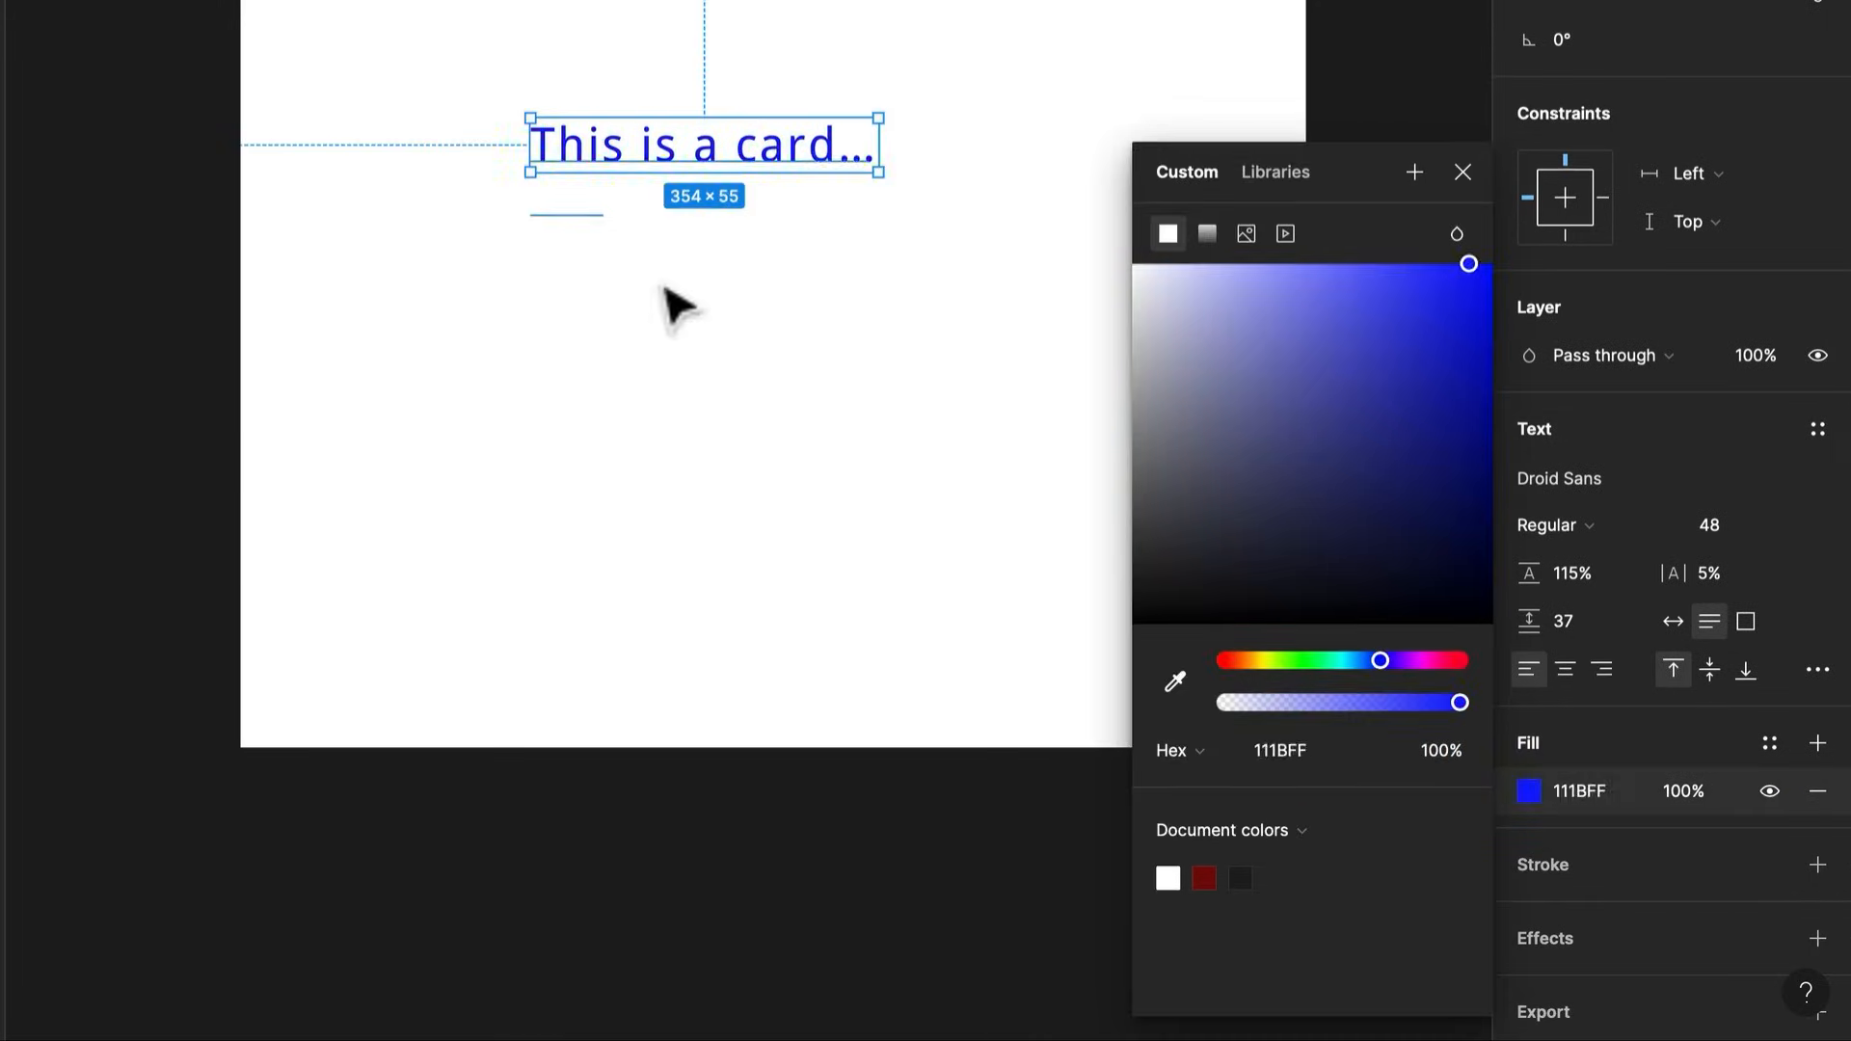
pyautogui.click(665, 304)
pyautogui.scroll(3, 888, 632)
pyautogui.moveTo(895, 617); pyautogui.dragTo(980, 723)
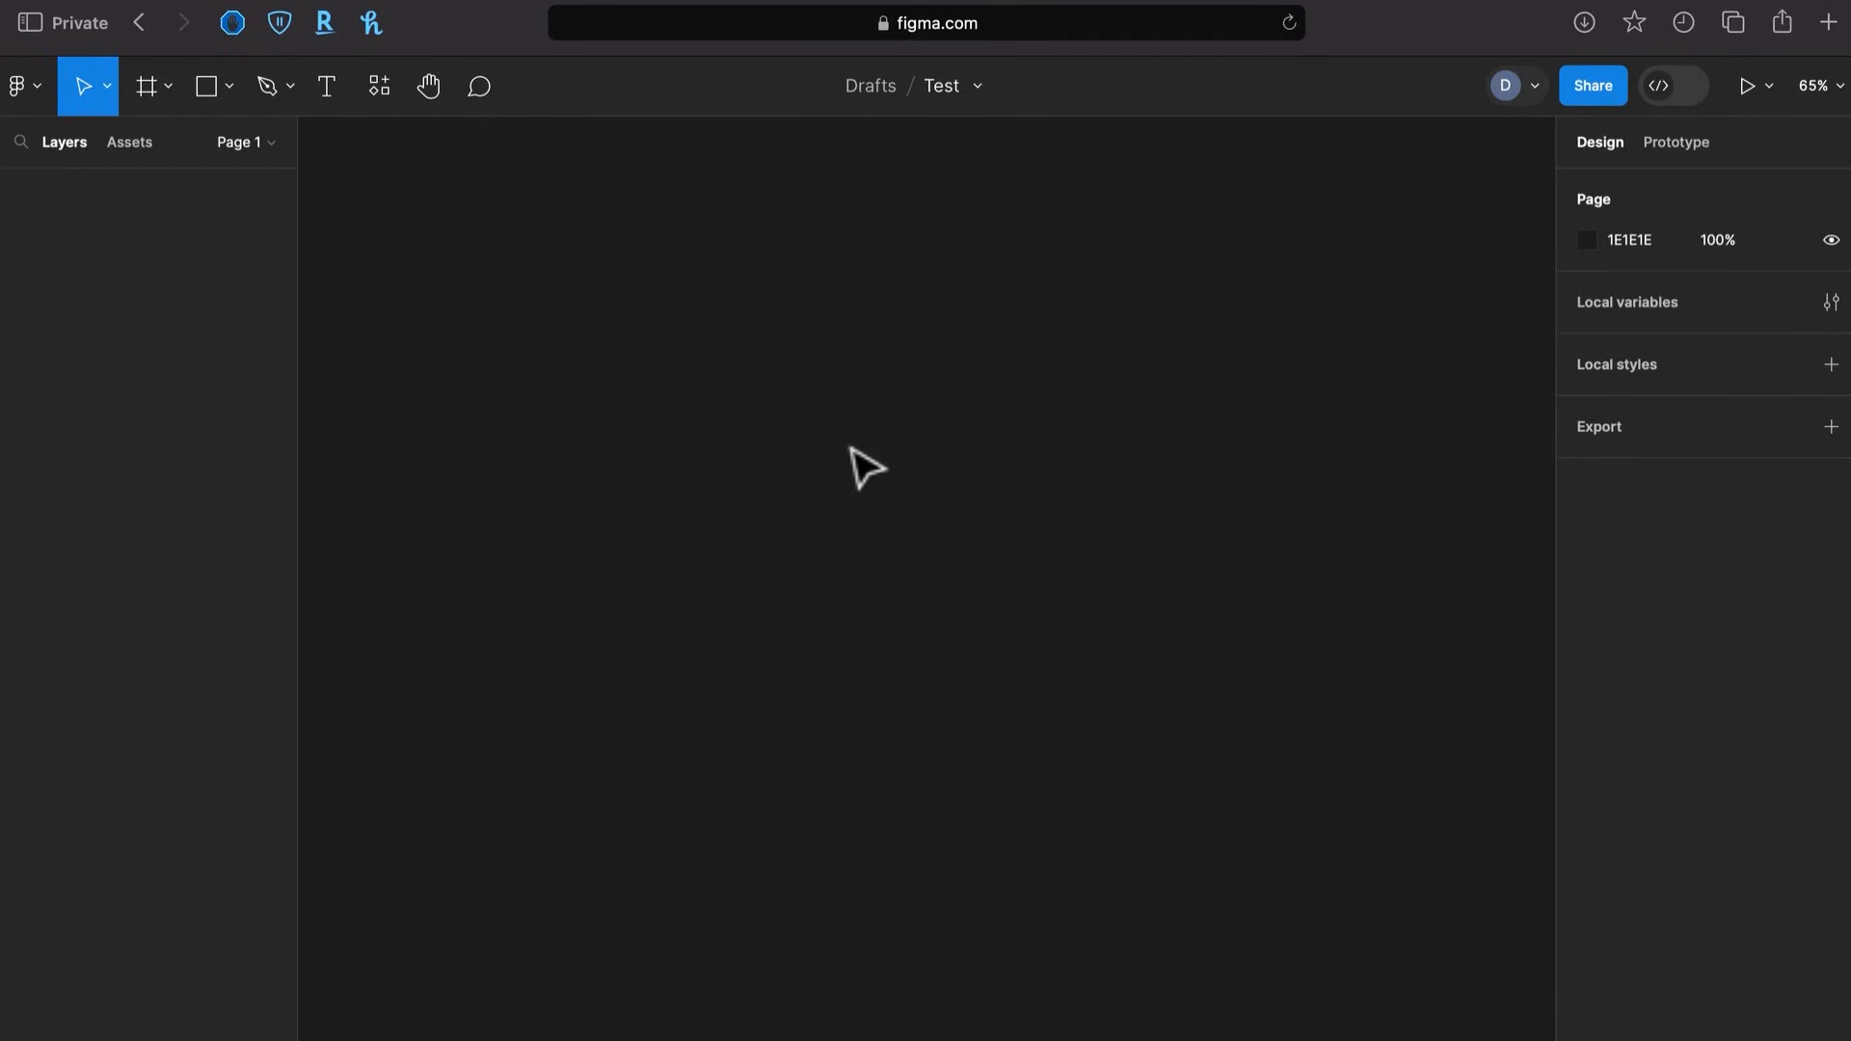
# Draw a frame about 552 × 510 on the empty canvas
pyautogui.press('f')
pyautogui.moveTo(670, 322); pyautogui.dragTo(1130, 743)
pyautogui.scroll(3, 761, 425)
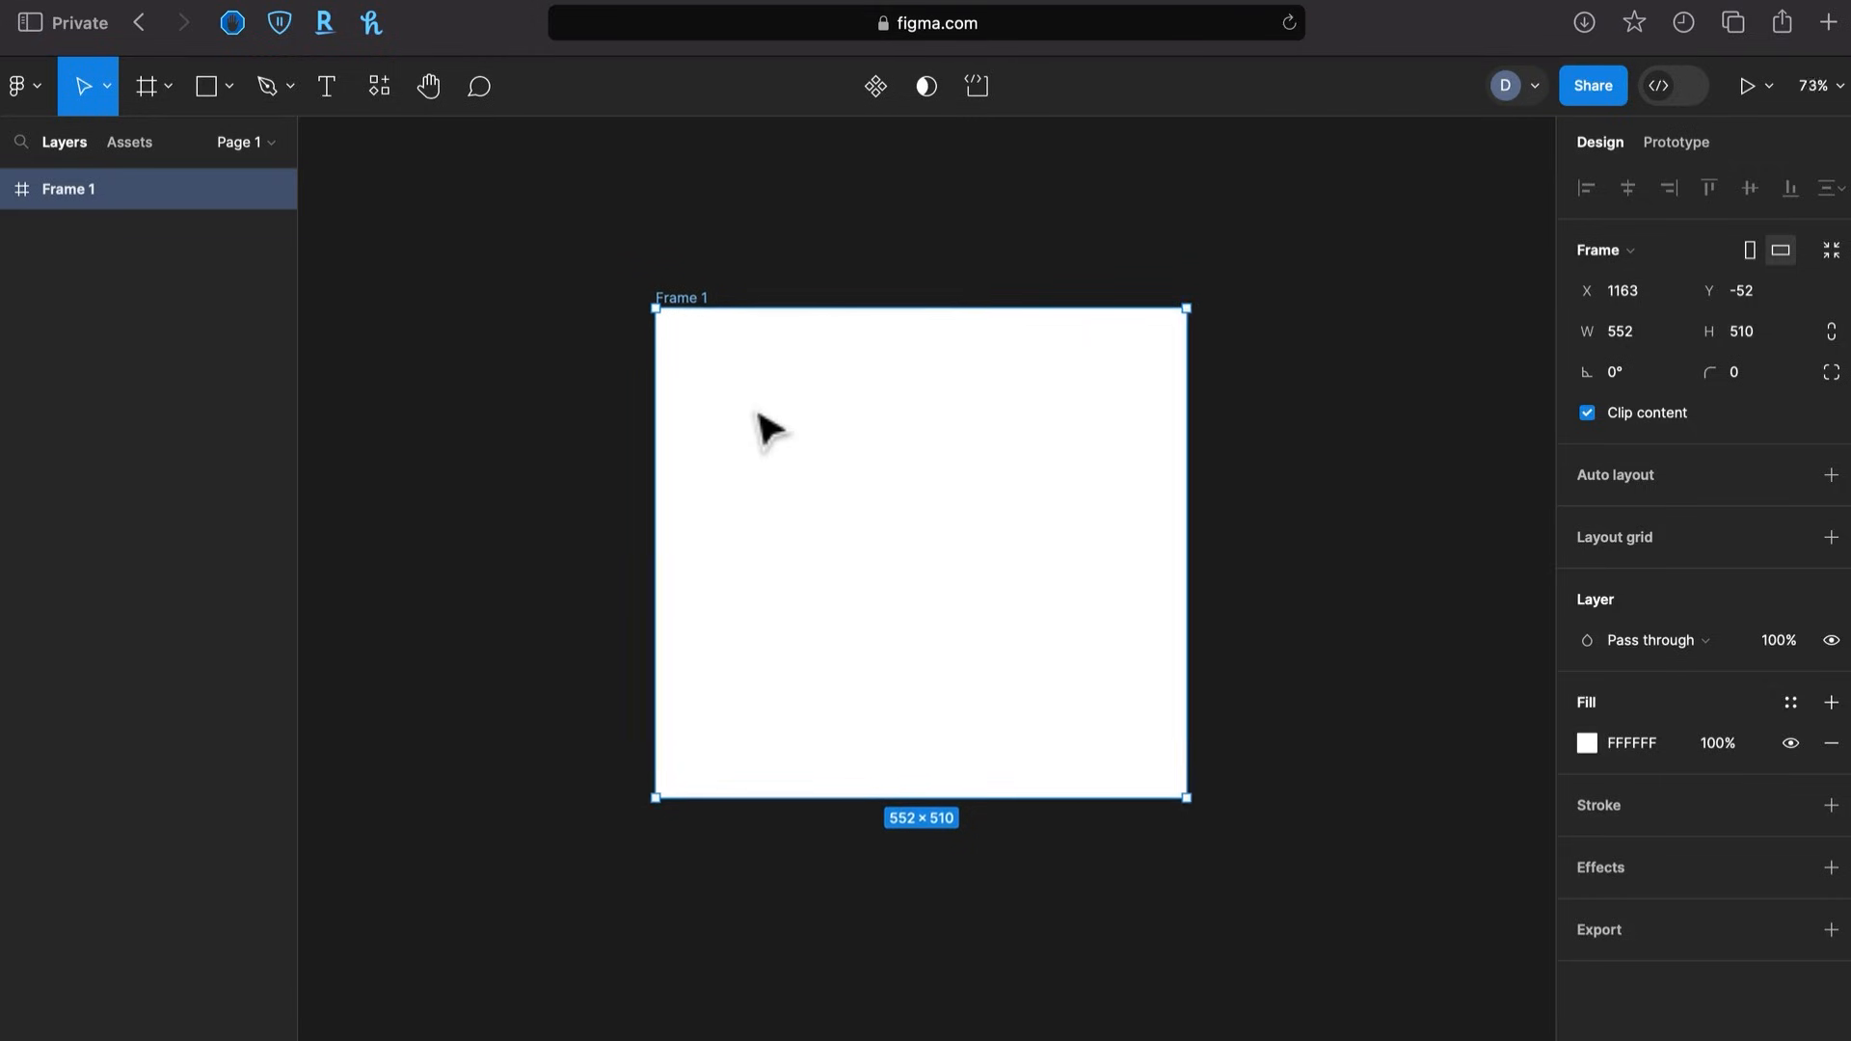
# Draw a square about 338 × 338 inside the frame and center it horizontally and vertically at X 107, Y 86
pyautogui.press('r')
pyautogui.moveTo(734, 409); pyautogui.dragTo(1088, 762)
pyautogui.moveTo(943, 658)
pyautogui.mouseDown()
pyautogui.moveTo(969, 618)
pyautogui.moveTo(971, 637)
pyautogui.mouseUp()
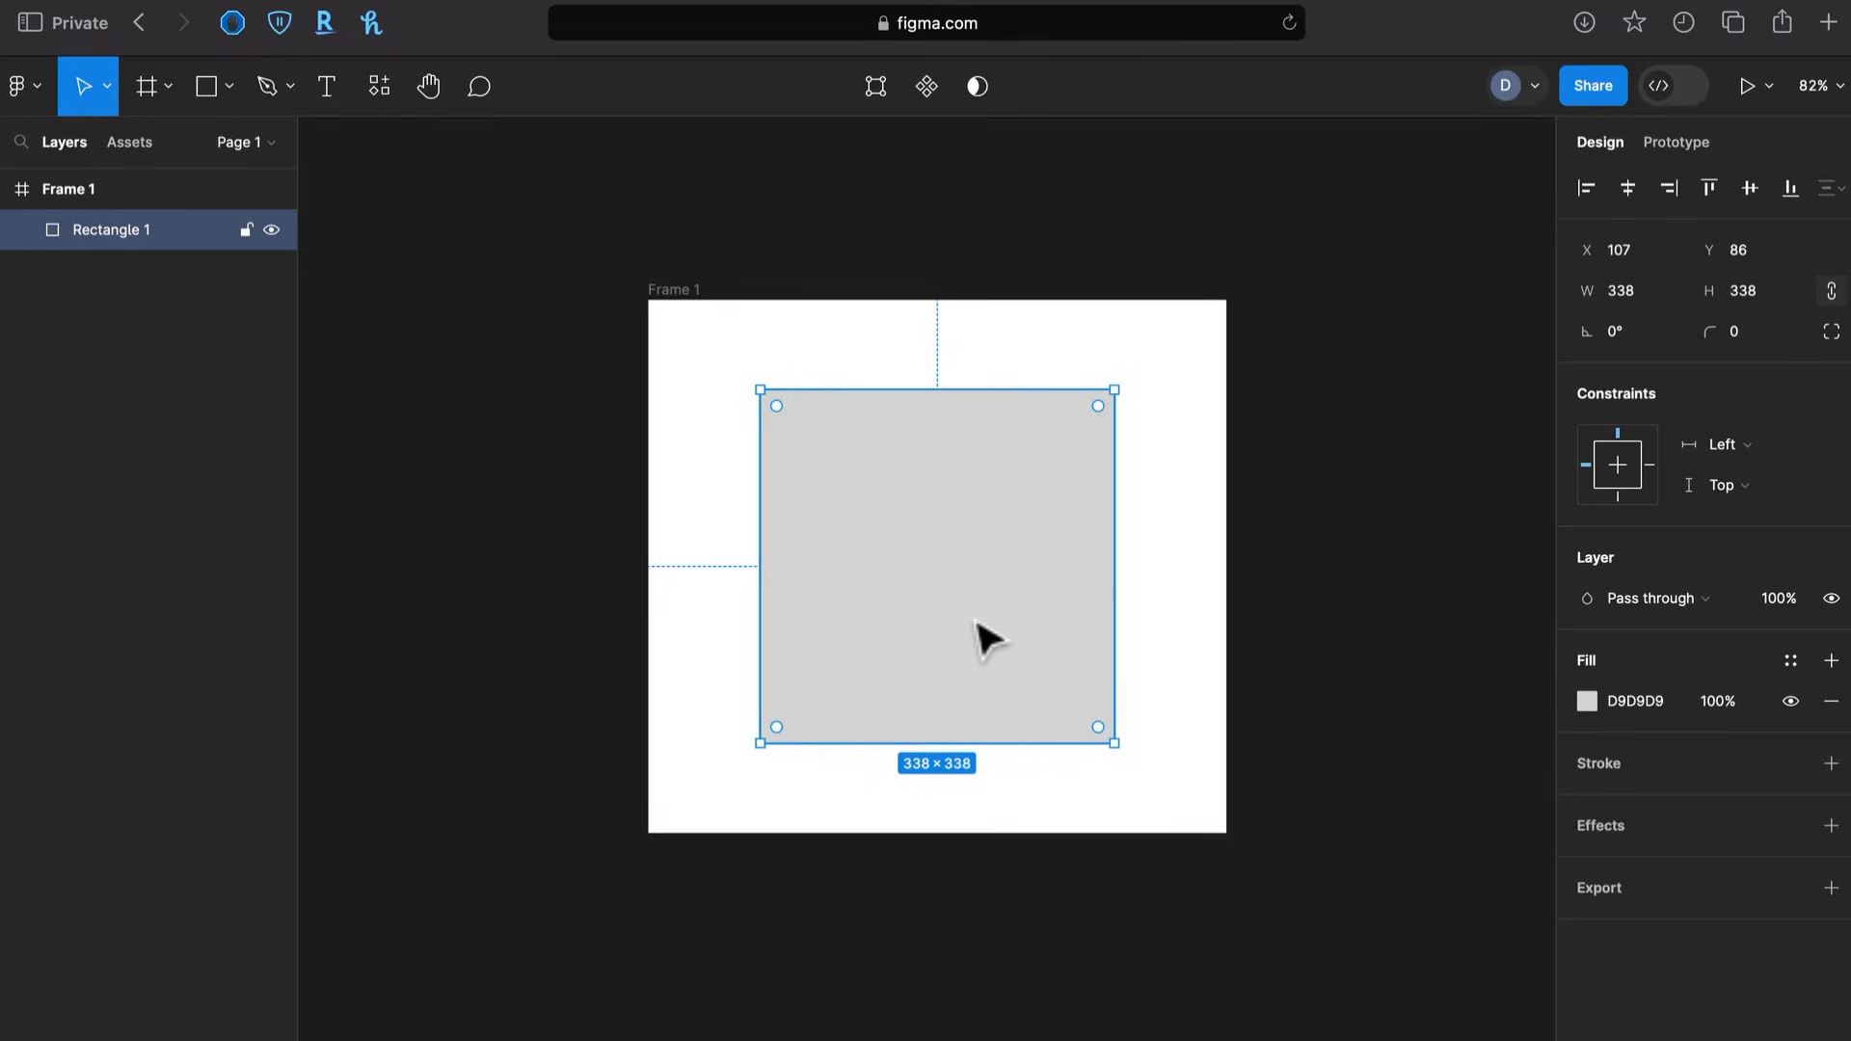
# Reduce the square's height to about 163 and duplicate the resulting rectangle with a 41 px gap below the original
pyautogui.moveTo(959, 744); pyautogui.dragTo(940, 560)
pyautogui.keyDown('alt'); pyautogui.moveTo(1021, 488); pyautogui.dragTo(1039, 701); pyautogui.keyUp('alt')
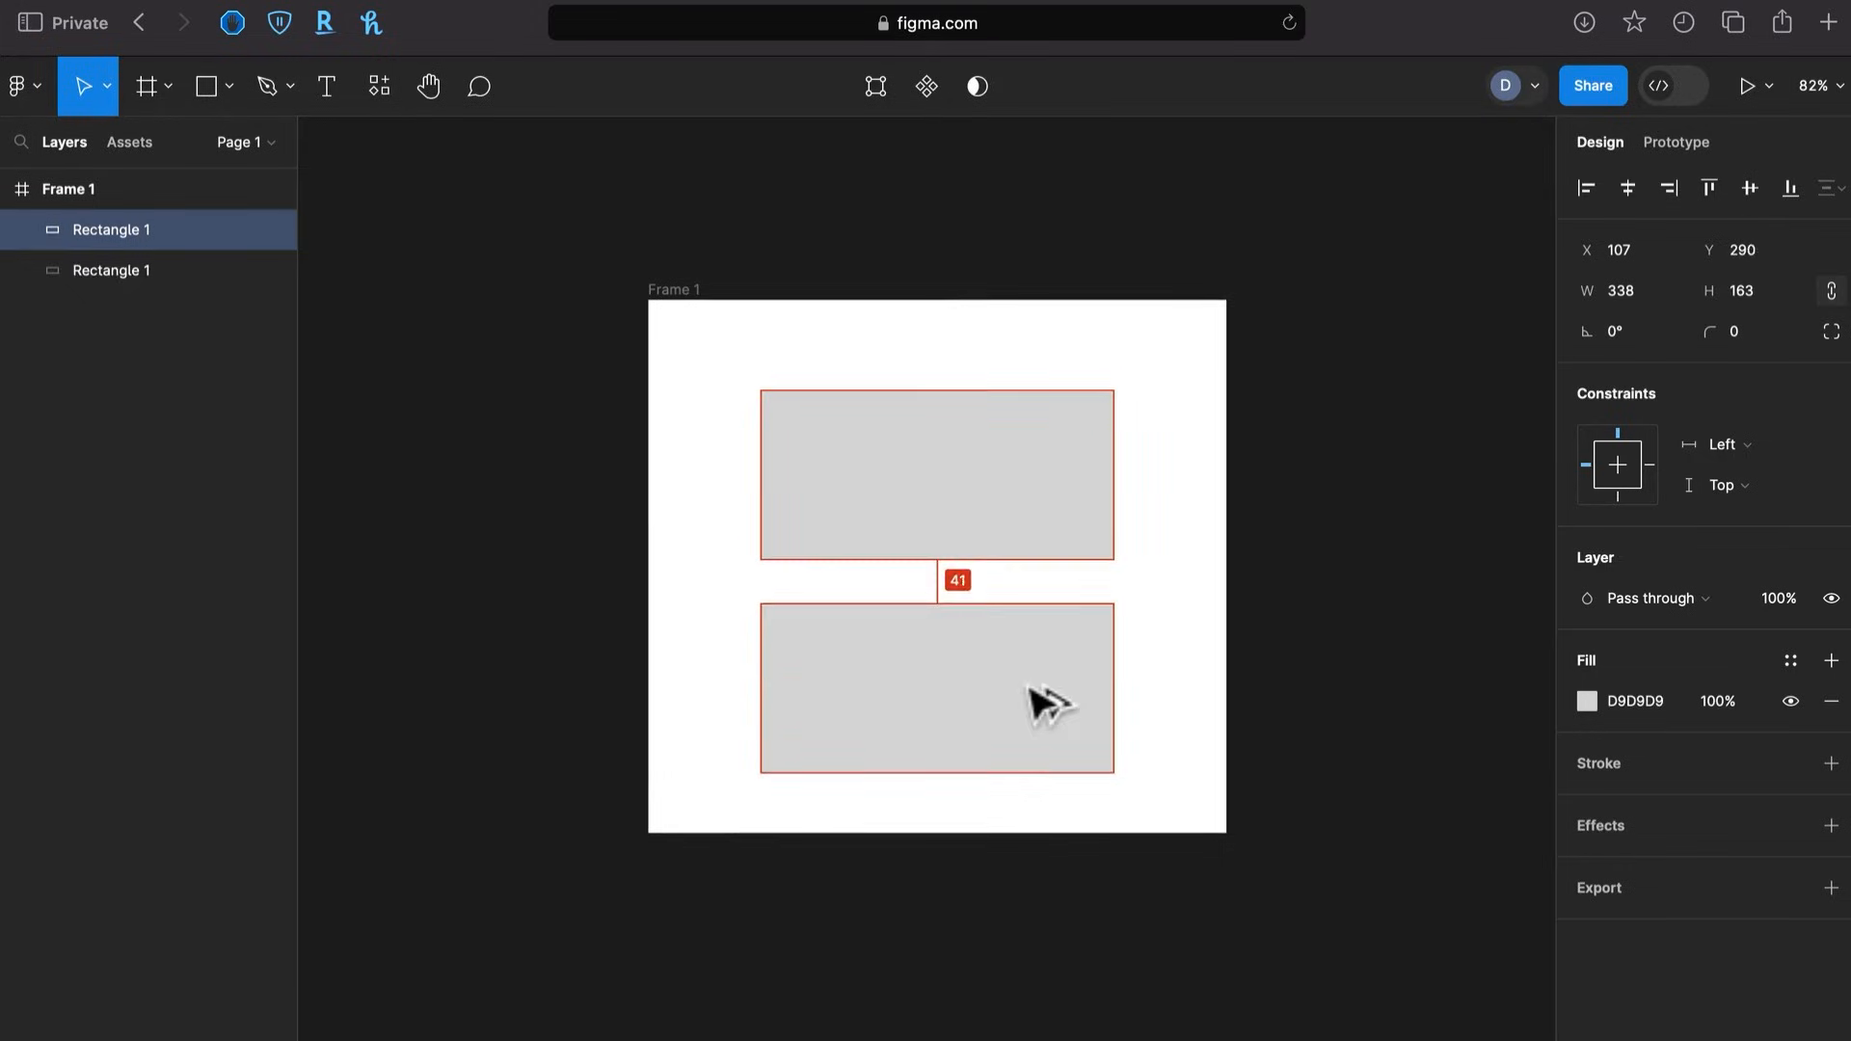
pyautogui.click(1330, 646)
pyautogui.click(1062, 703)
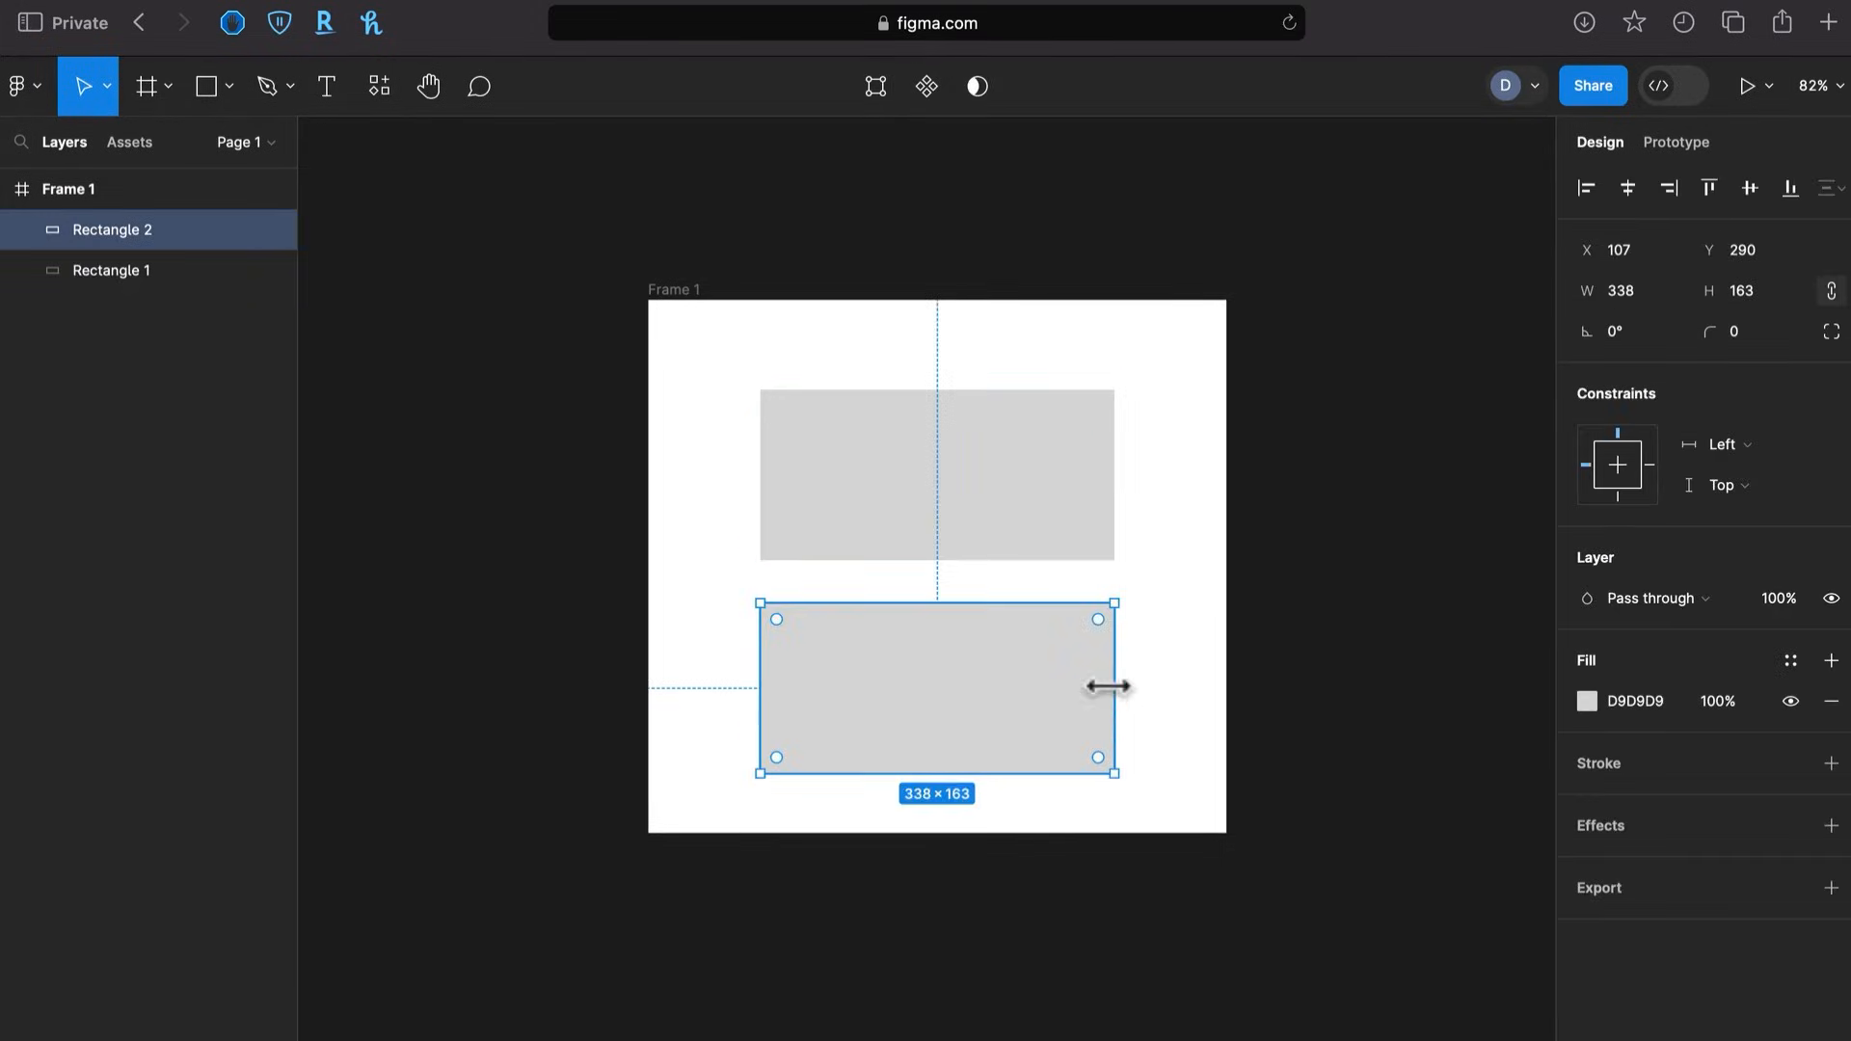
# Narrow the lower rectangle to about 189 wide and select the frame
pyautogui.moveTo(1102, 684); pyautogui.dragTo(960, 683)
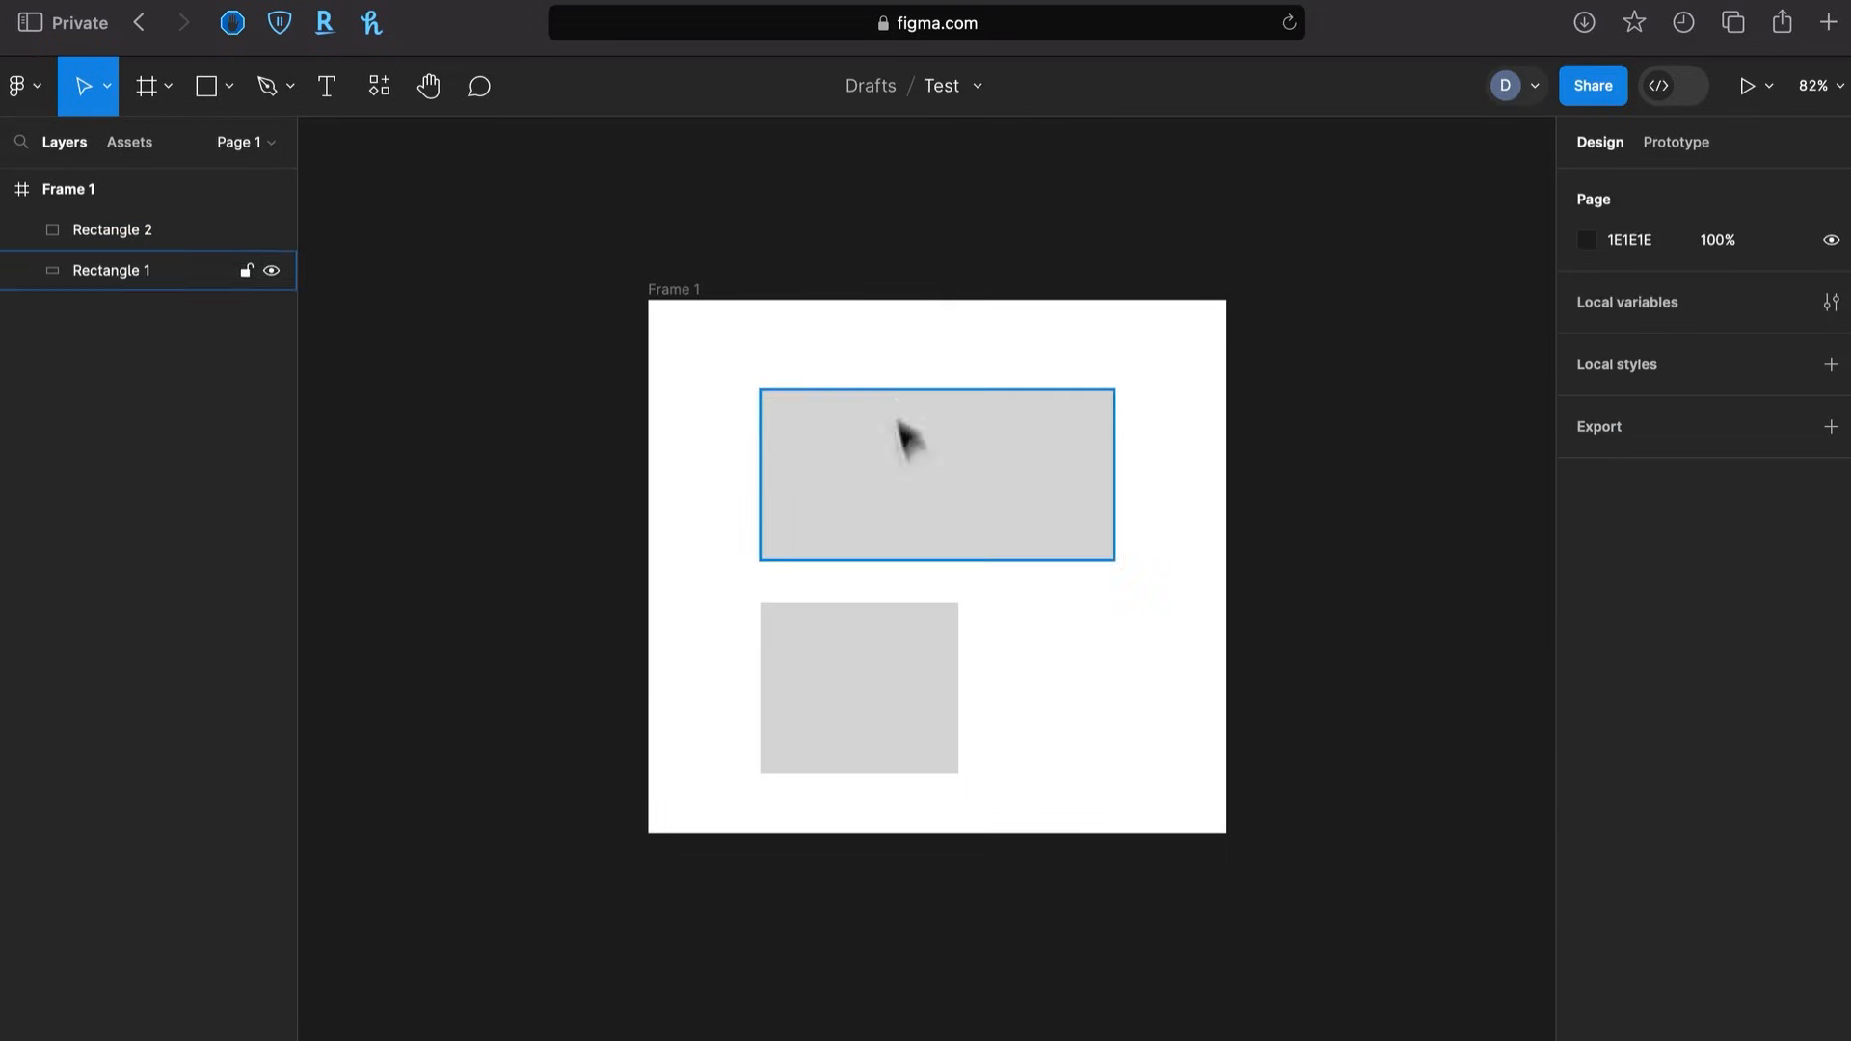
pyautogui.click(692, 300)
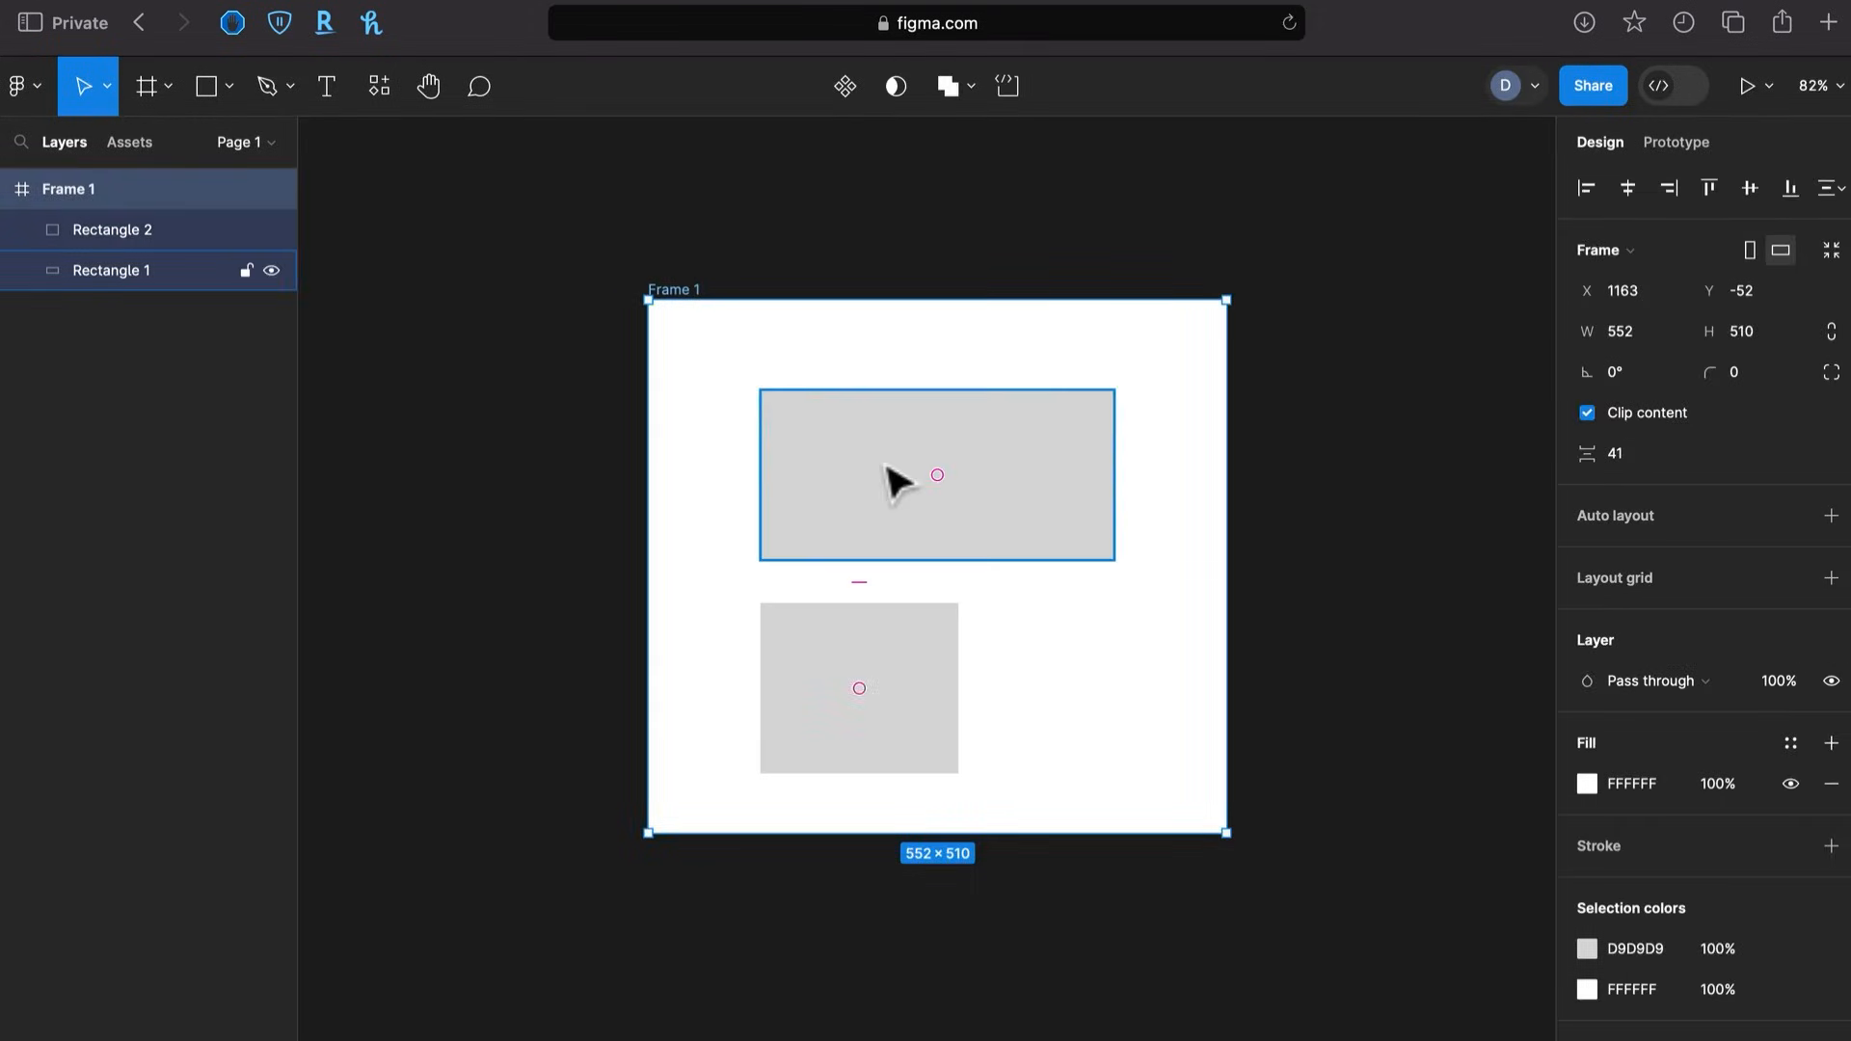
# Constrain the upper rectangle to Left and right horizontally and Top and bottom vertically
pyautogui.click(887, 467)
pyautogui.keyDown('shift'); pyautogui.click(1650, 467); pyautogui.keyUp('shift')
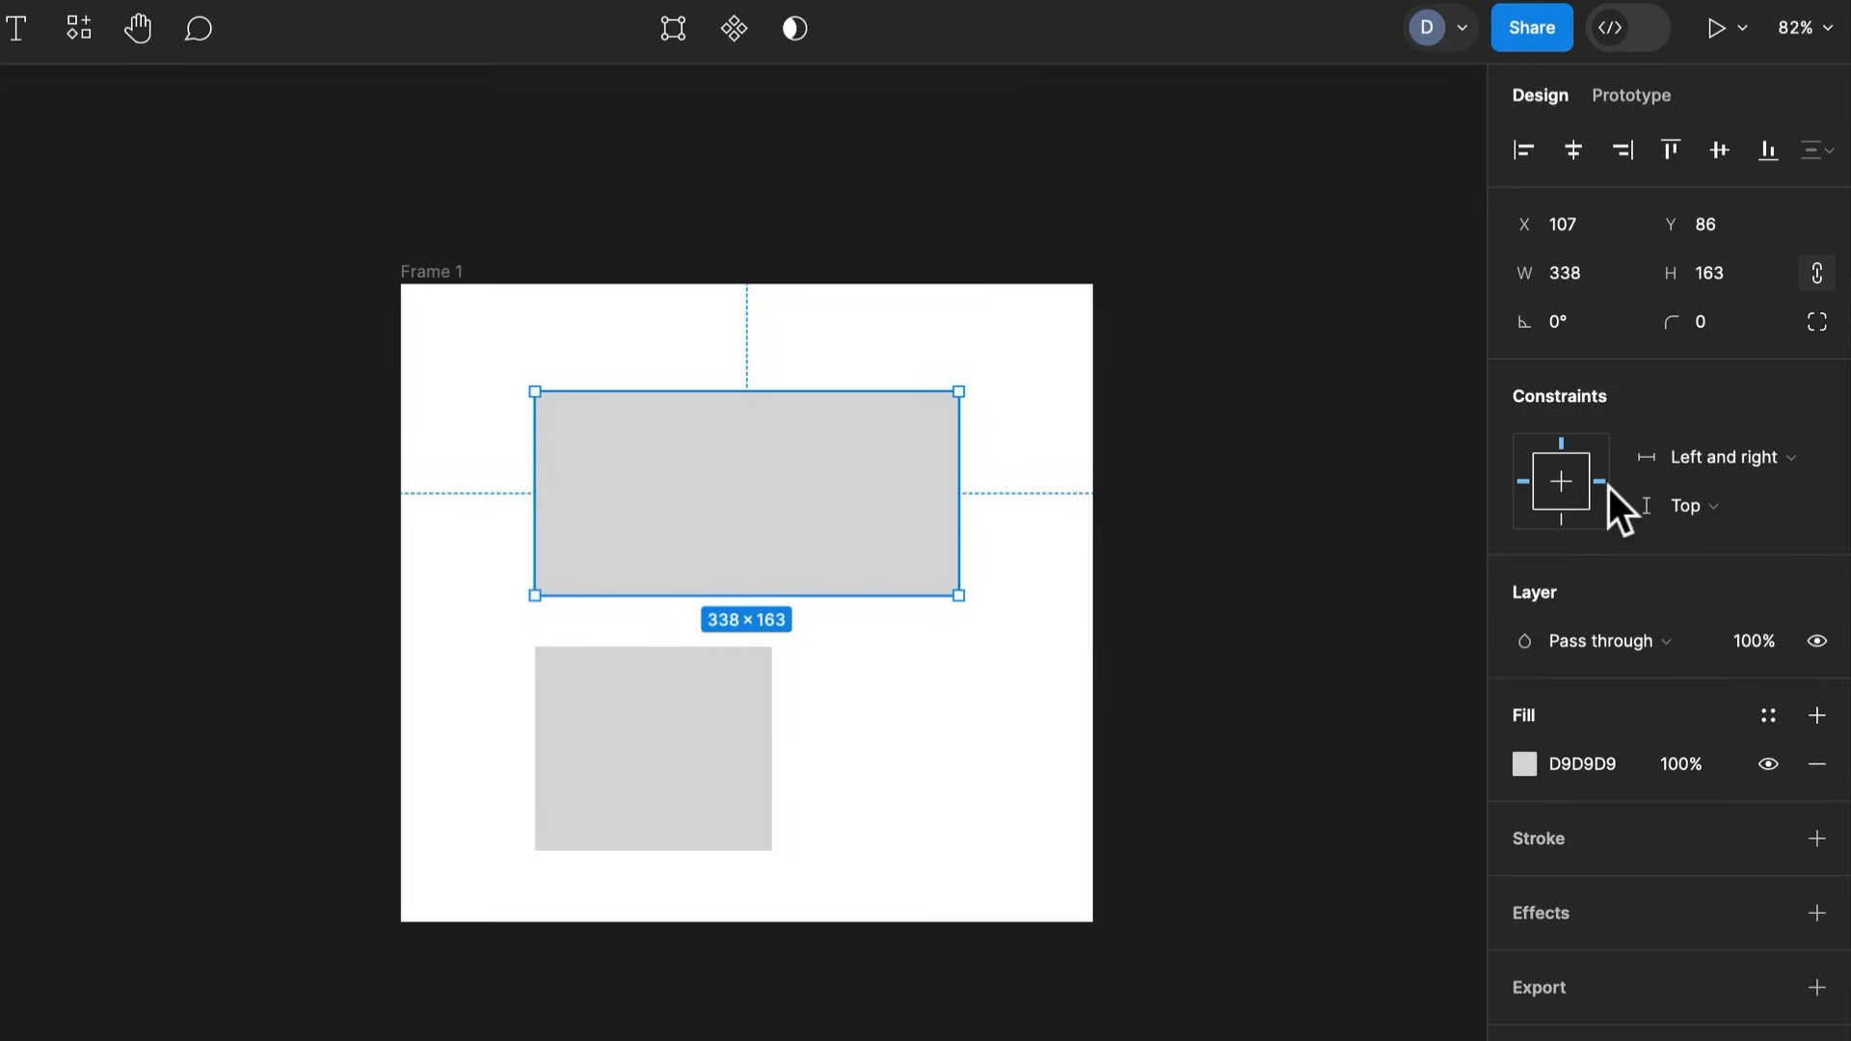
pyautogui.click(1678, 505)
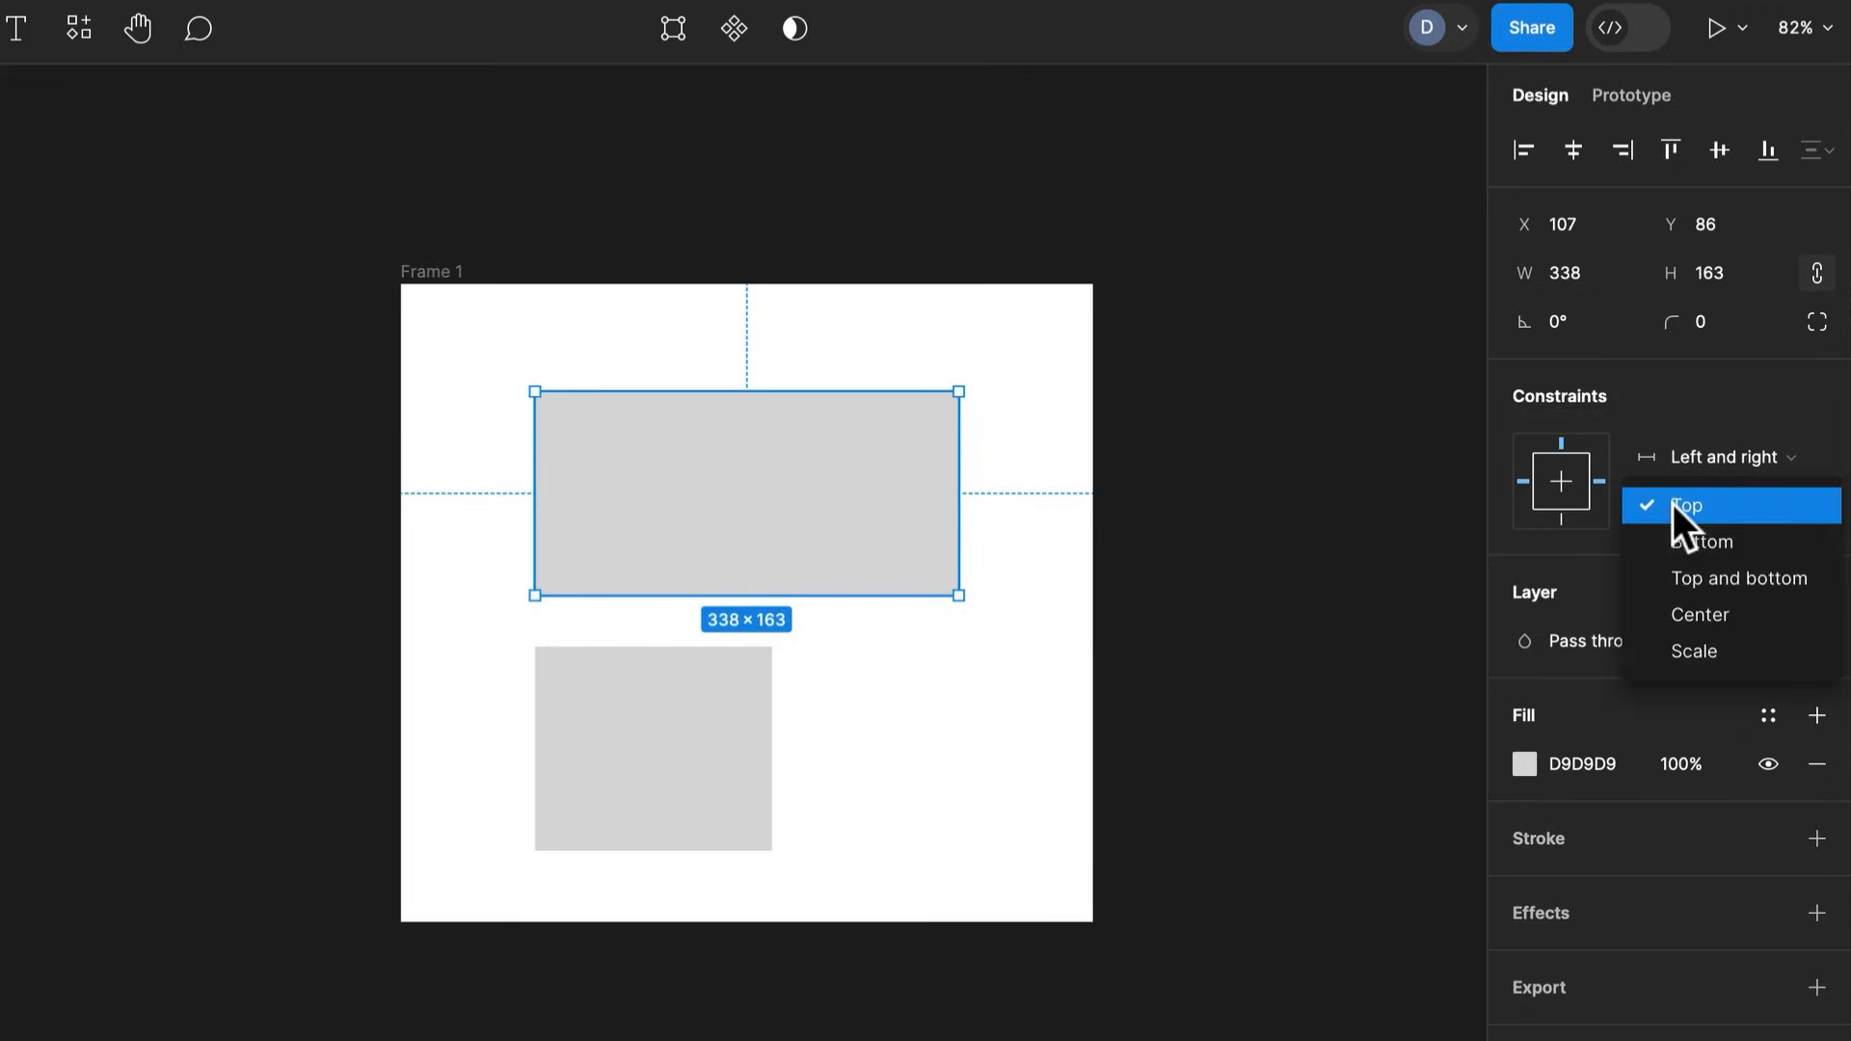
pyautogui.click(1691, 585)
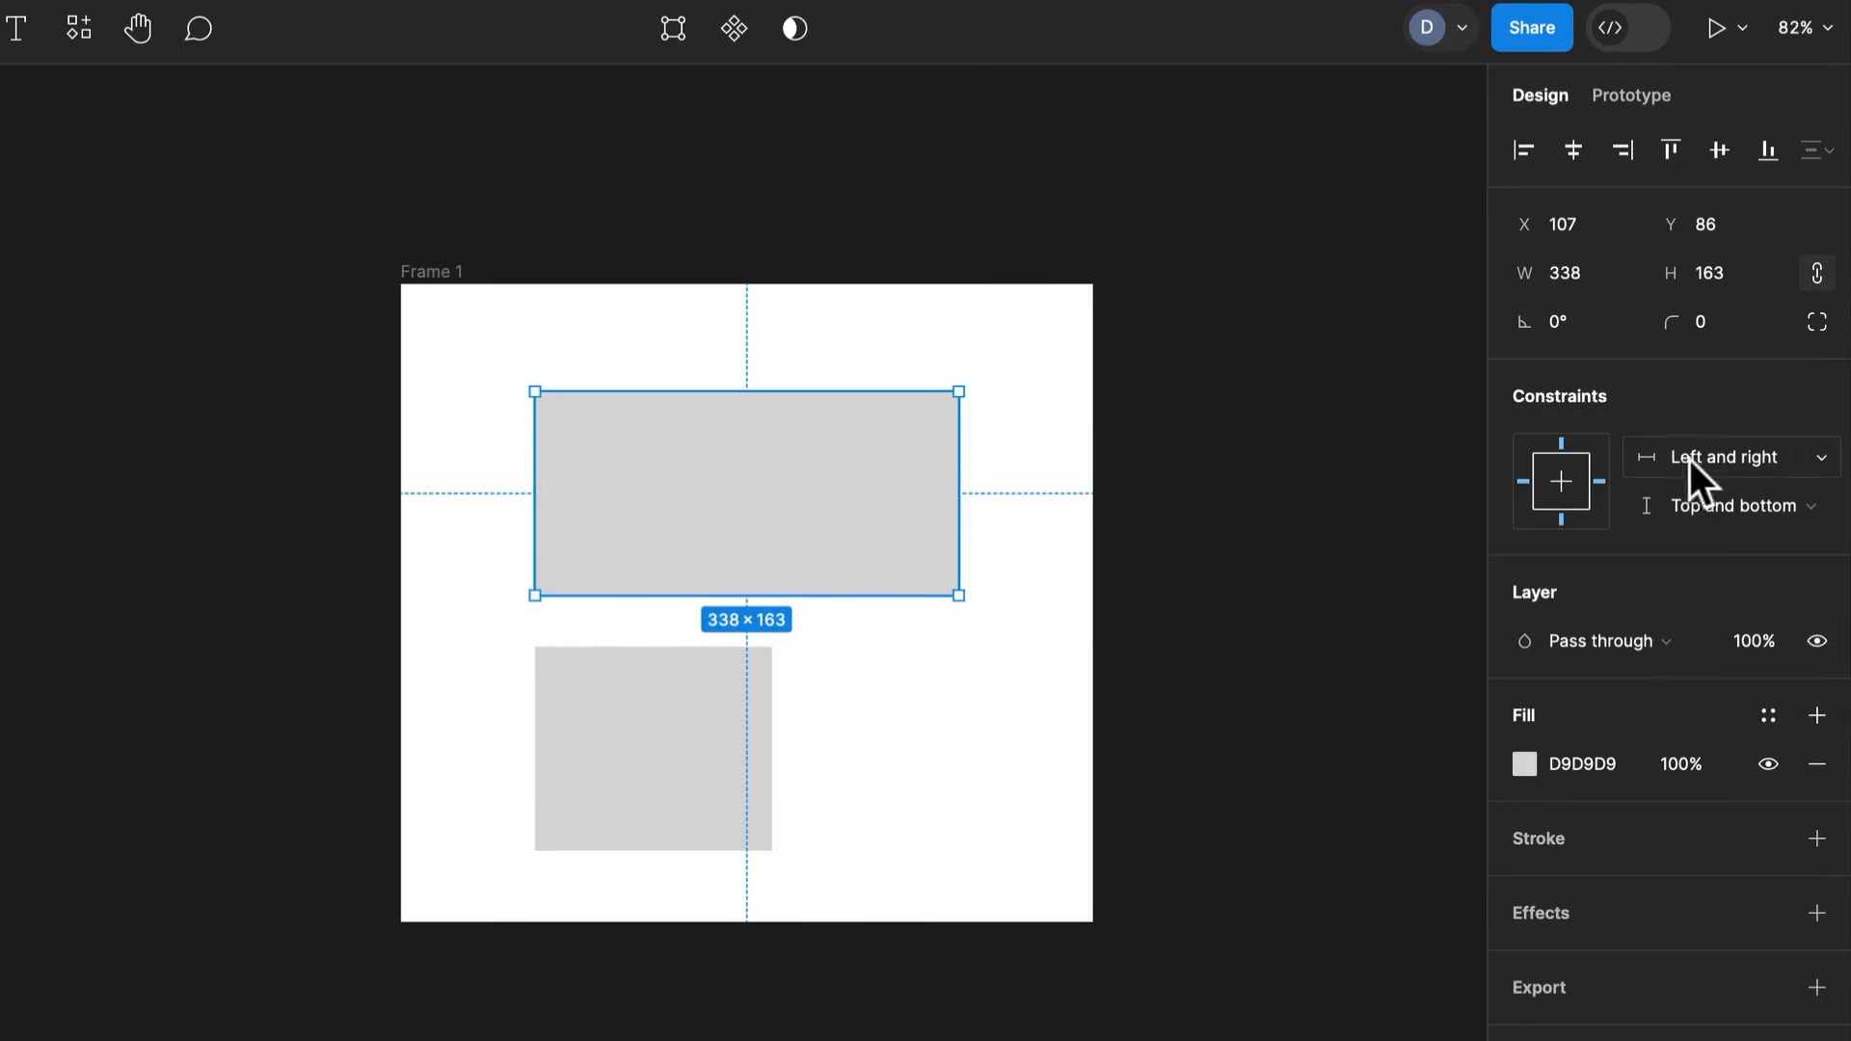
pyautogui.click(1692, 455)
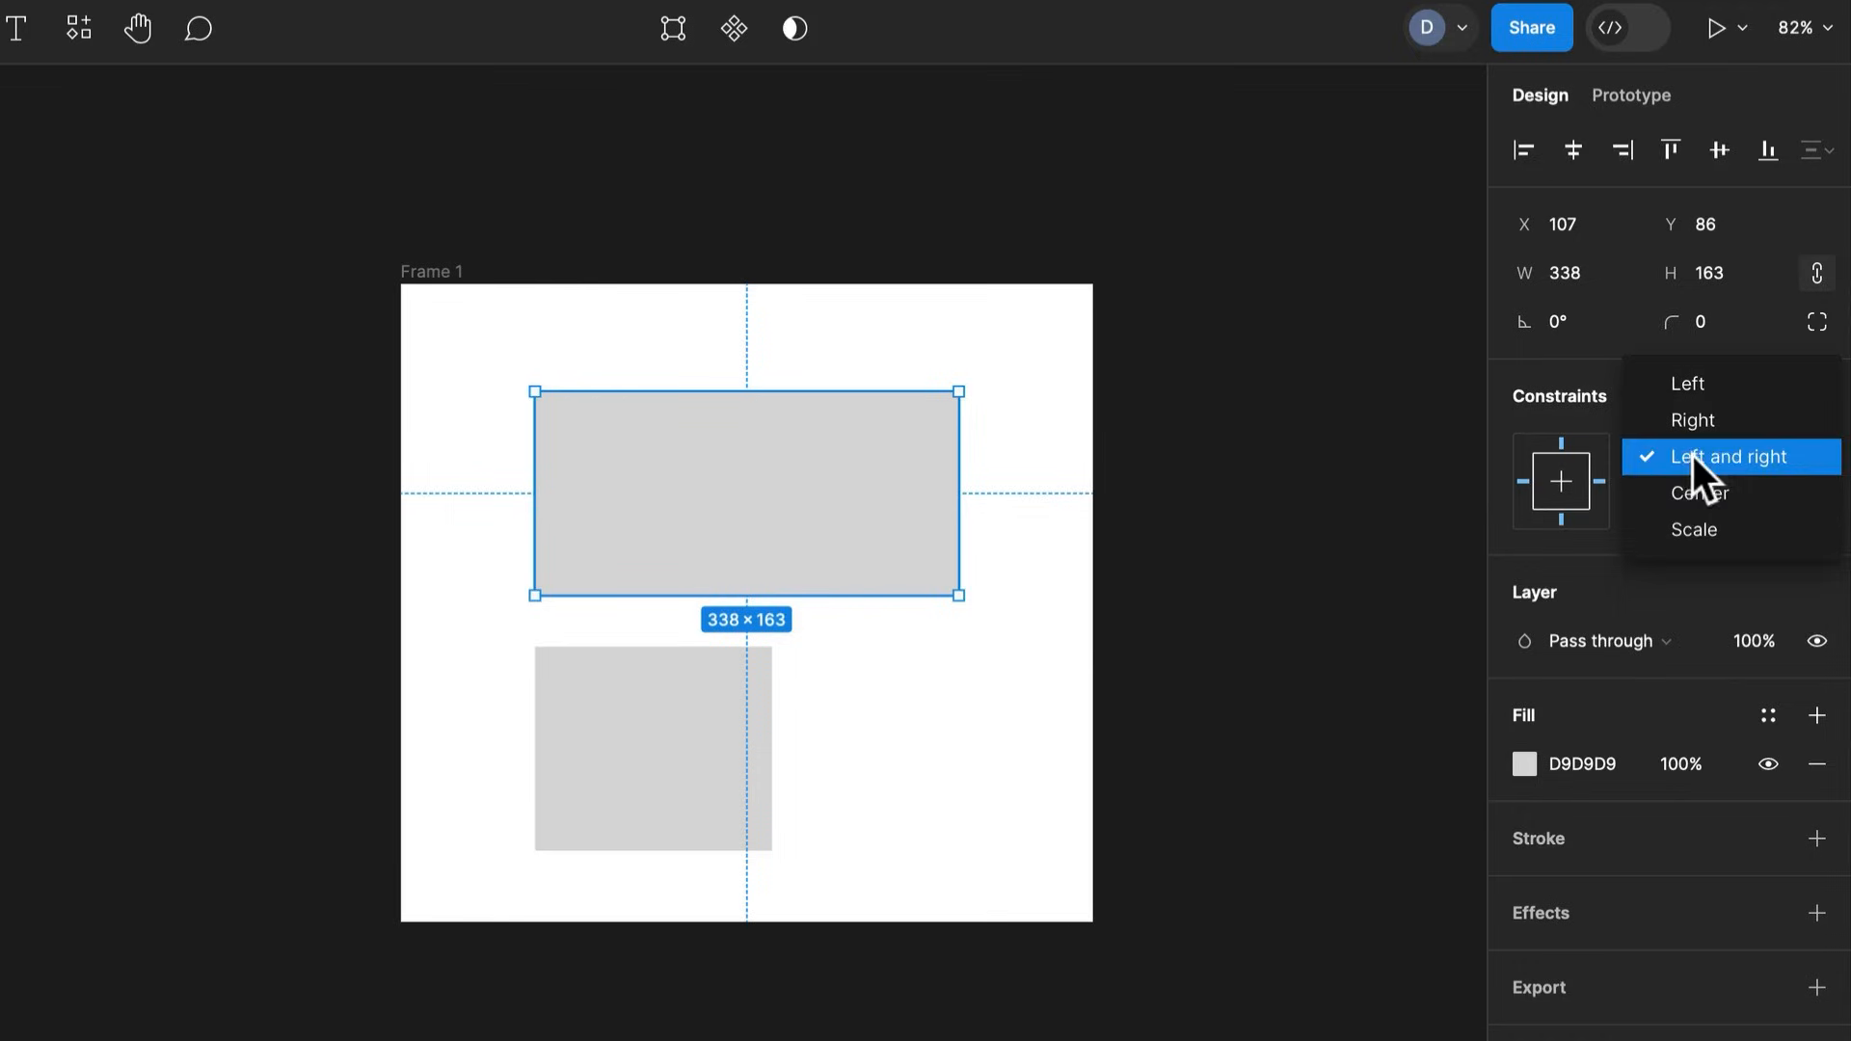
pyautogui.click(679, 745)
# Set the lower rectangle's constraints to Left and right and Top and bottom
pyautogui.click(679, 750)
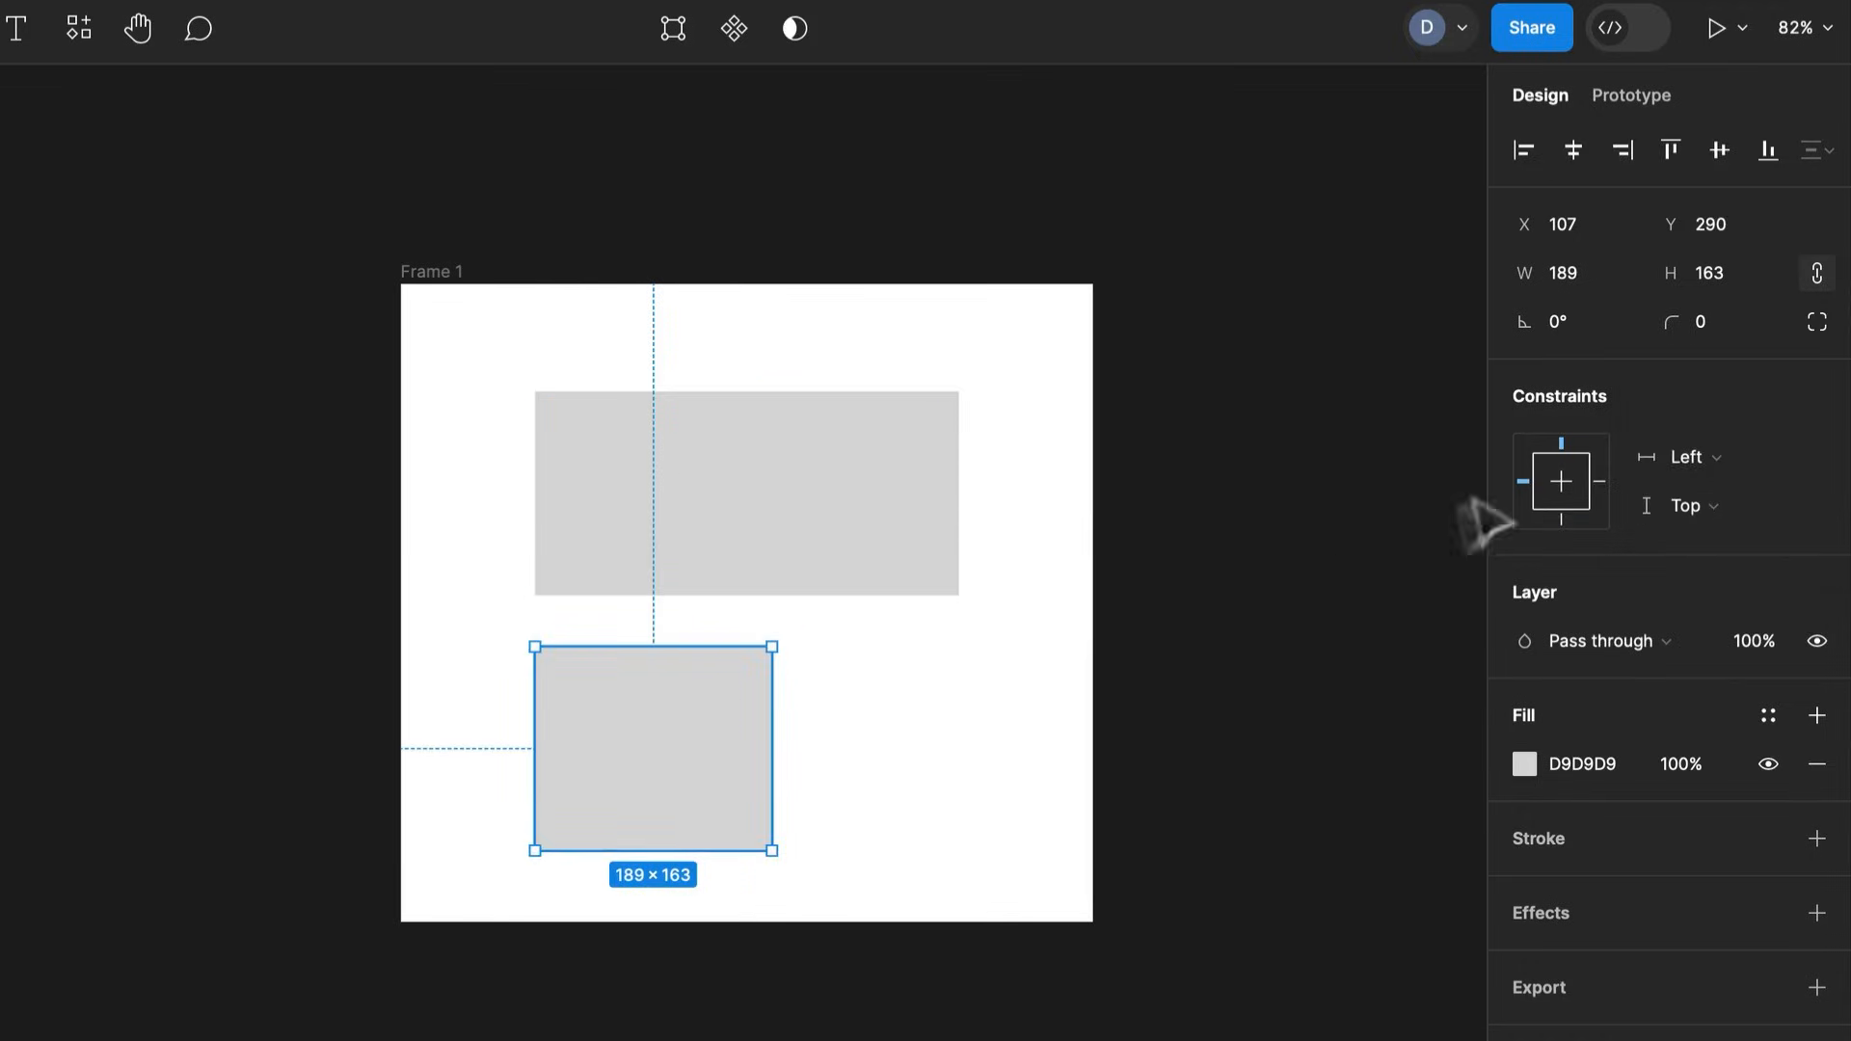
pyautogui.click(1685, 459)
pyautogui.click(1719, 529)
pyautogui.click(1716, 507)
pyautogui.click(1721, 569)
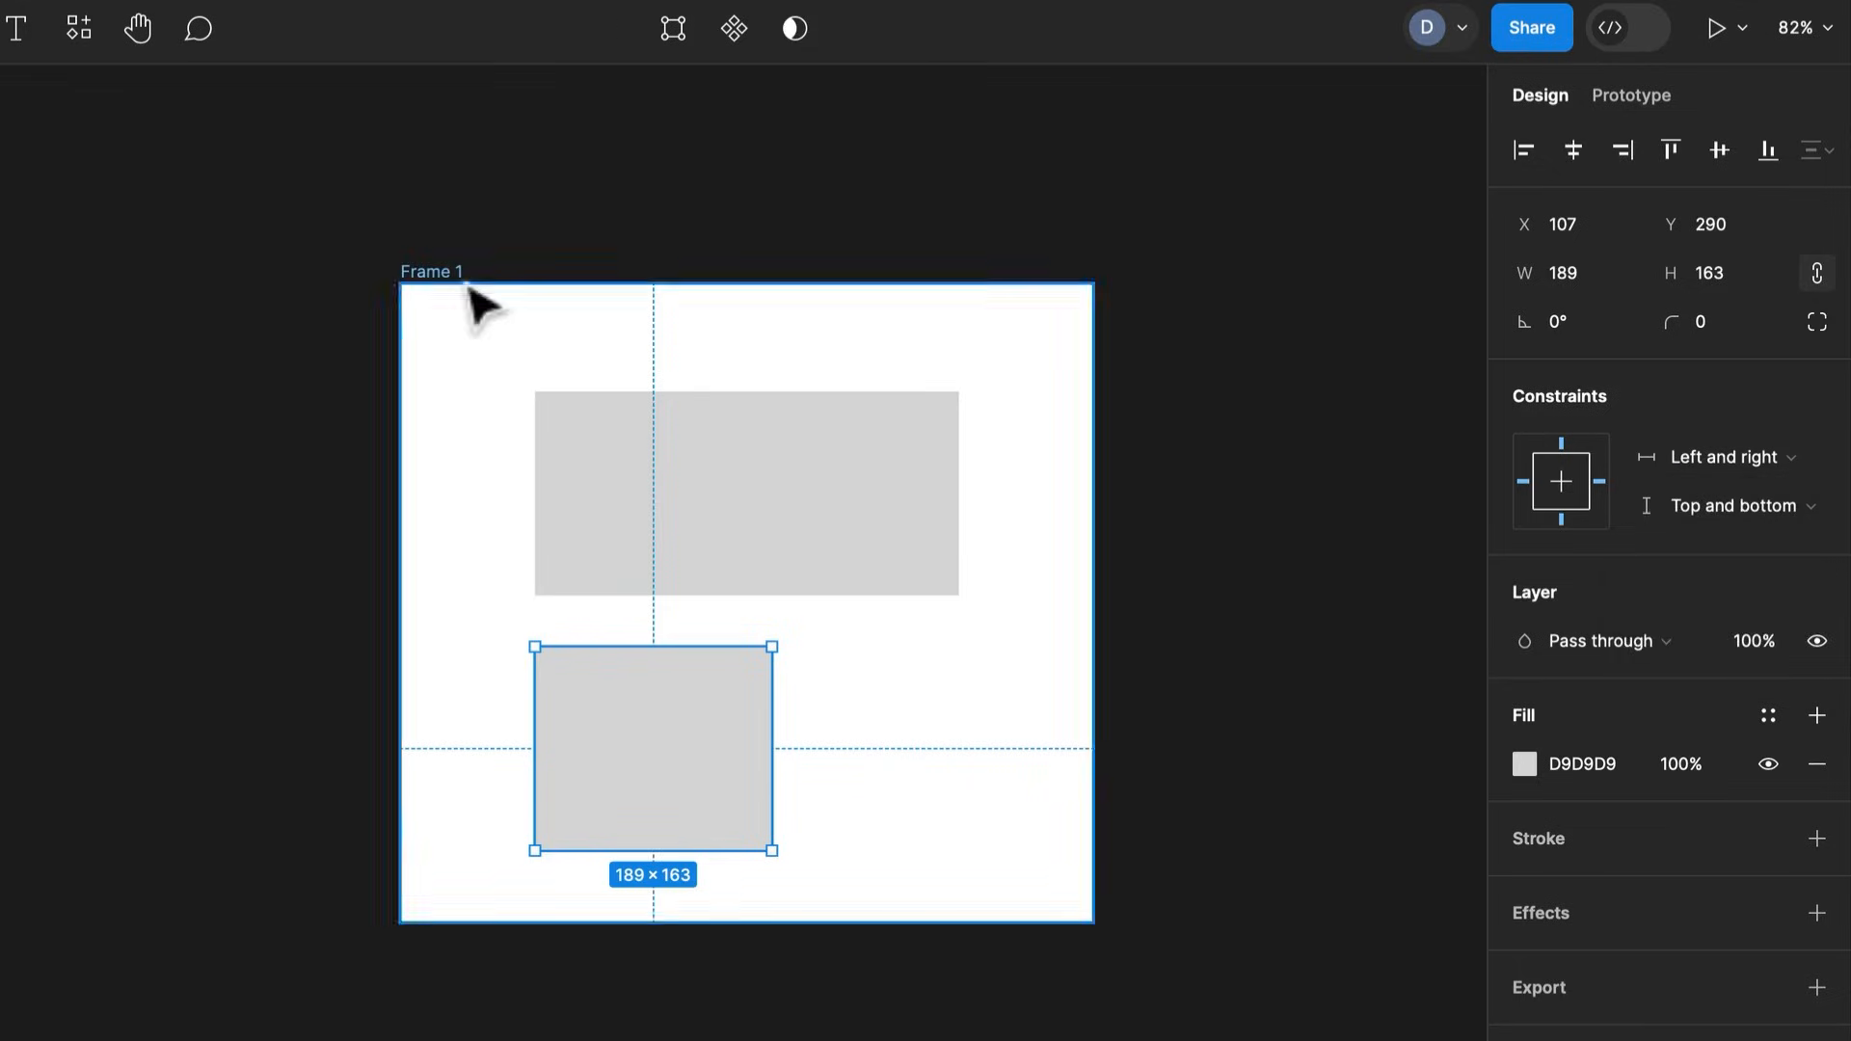
# Resize the frame to test both rectangles' constraints, then bring it back to 552 × 510
pyautogui.click(431, 272)
pyautogui.moveTo(1092, 920); pyautogui.dragTo(1108, 903)
pyautogui.moveTo(1252, 883); pyautogui.dragTo(1095, 923)
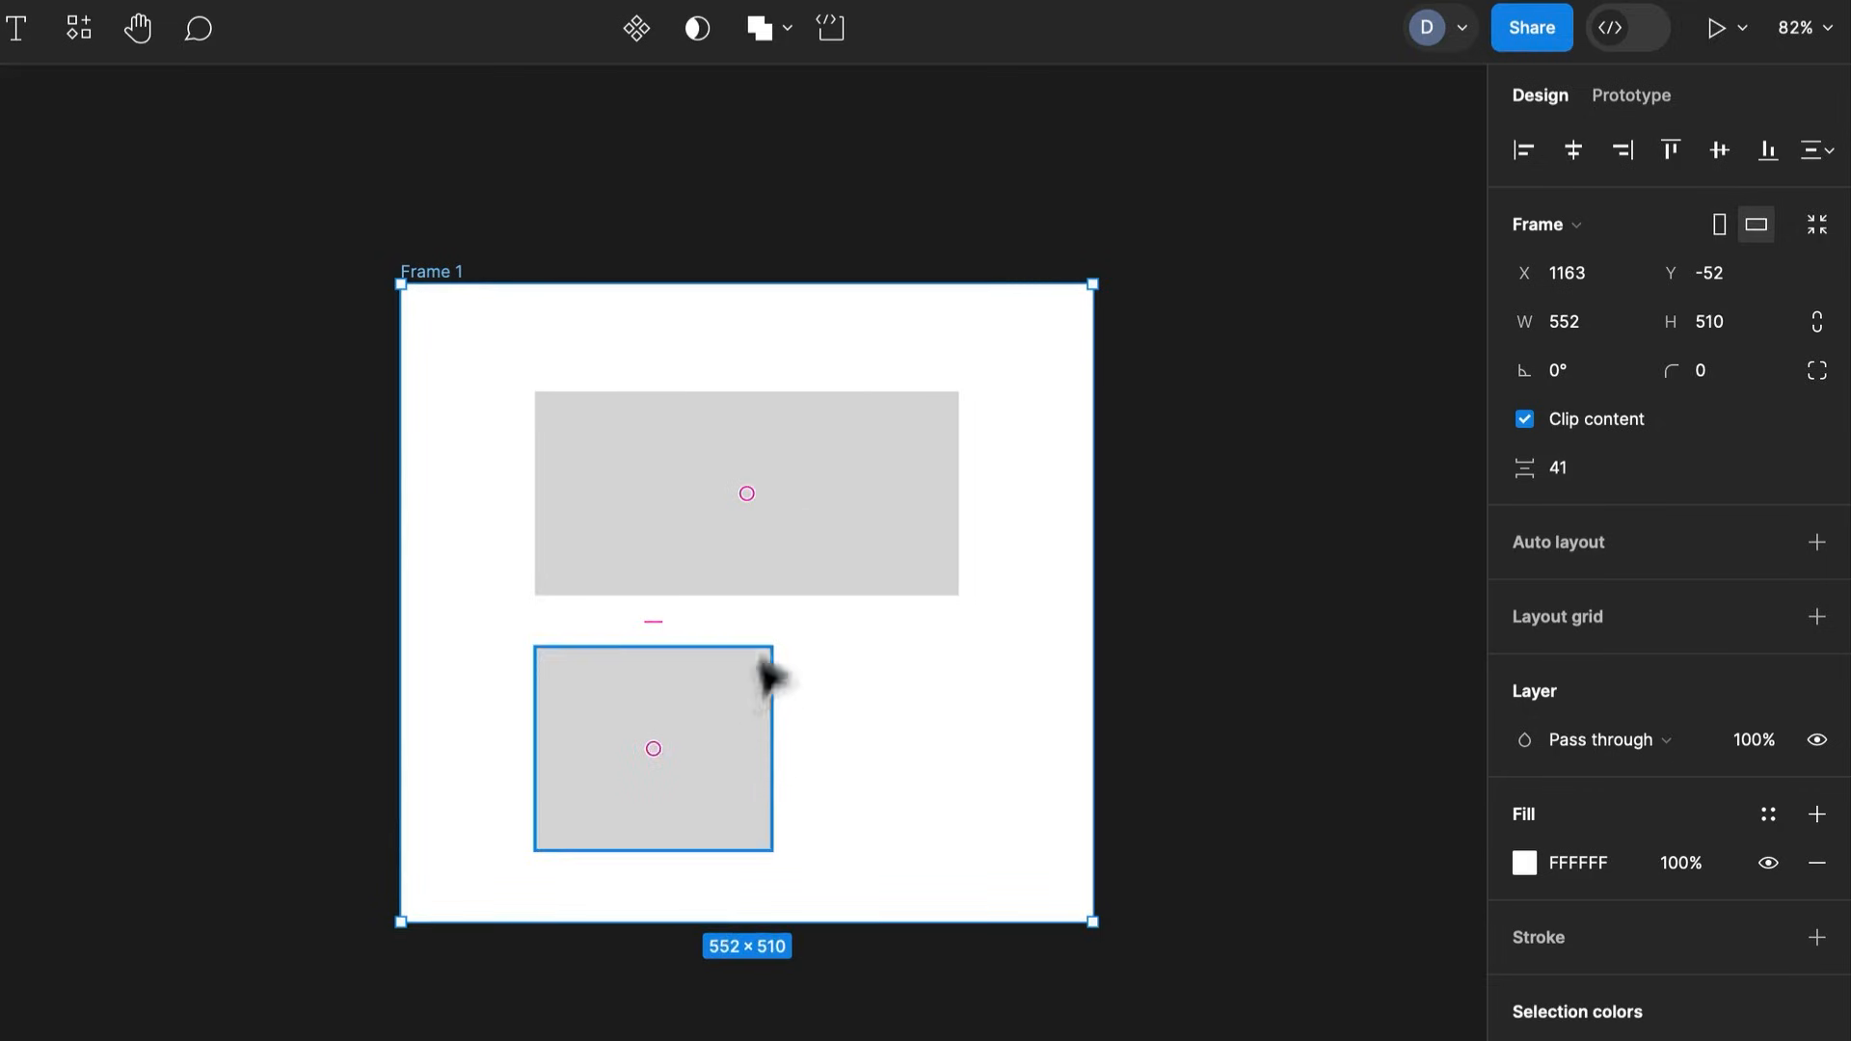
# Set both rectangles' vertical constraint to Top and enlarge the frame to about 574 × 560
pyautogui.click(893, 541)
pyautogui.keyDown('shift'); pyautogui.click(723, 756); pyautogui.keyUp('shift')
pyautogui.click(1713, 625)
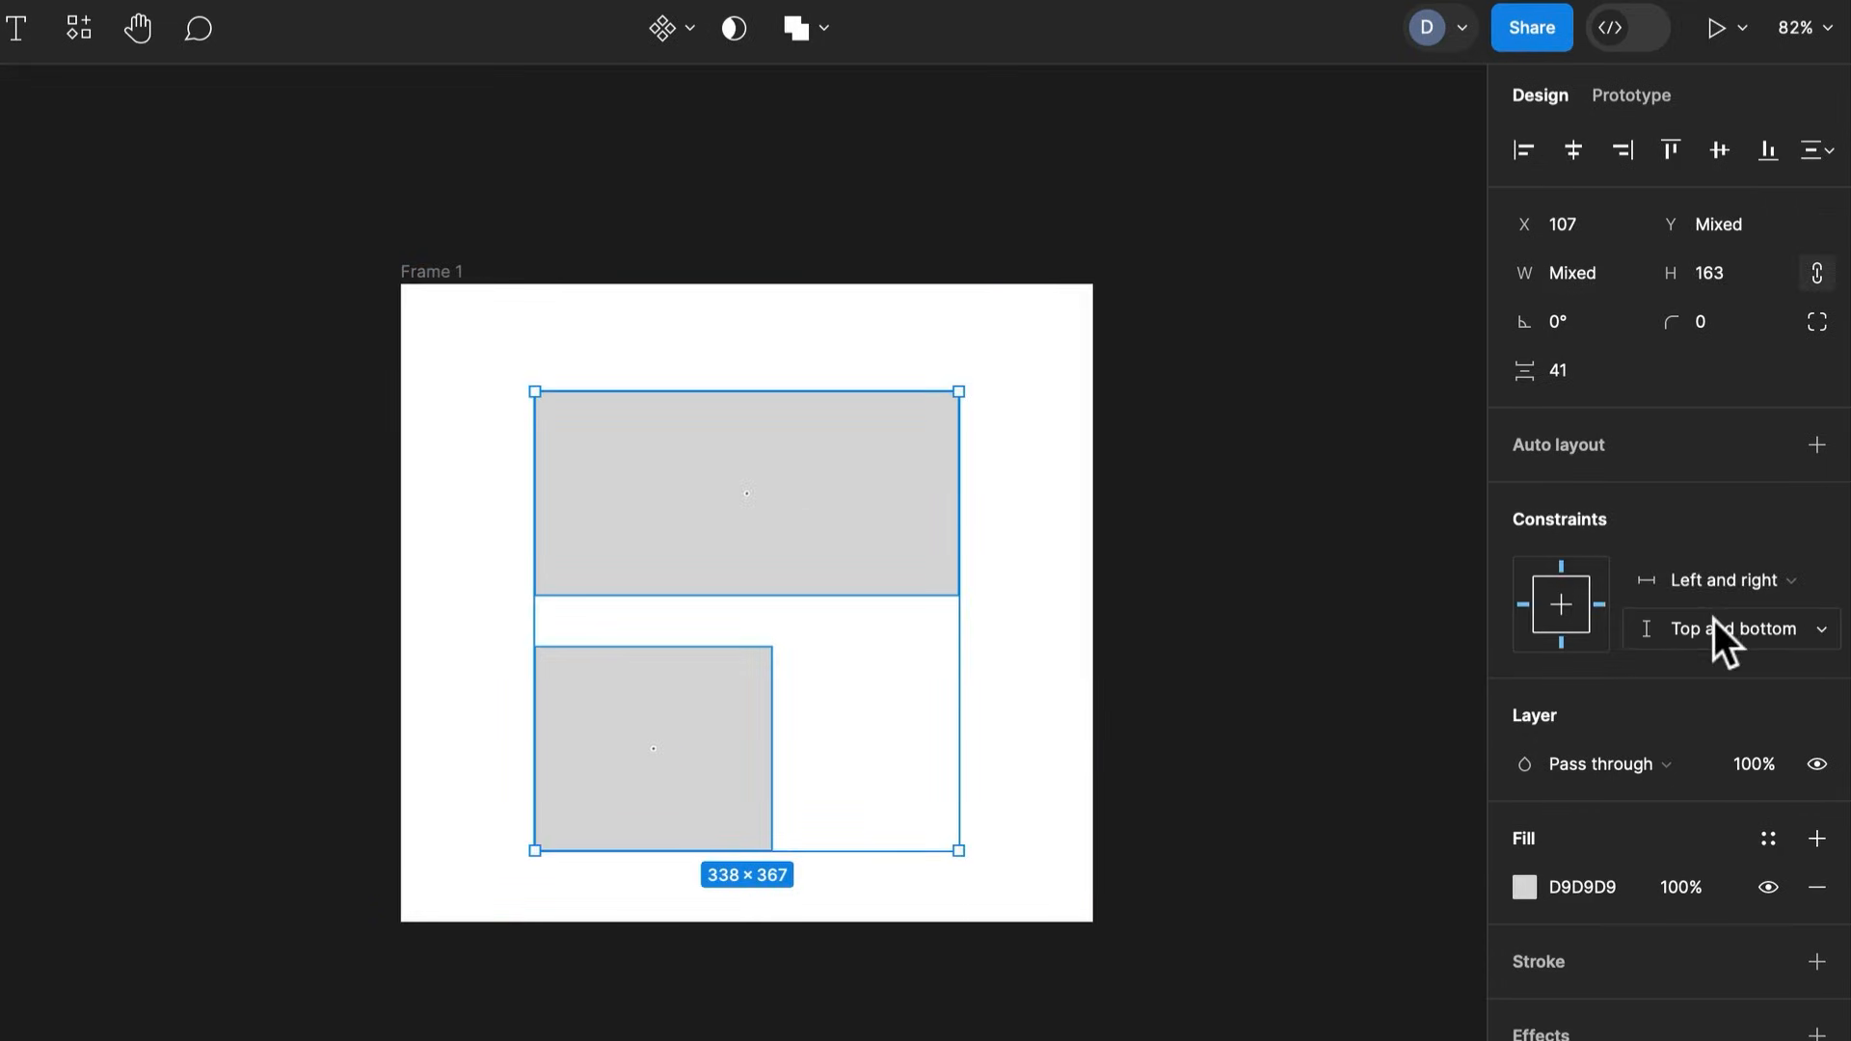
pyautogui.click(1719, 564)
pyautogui.click(1127, 940)
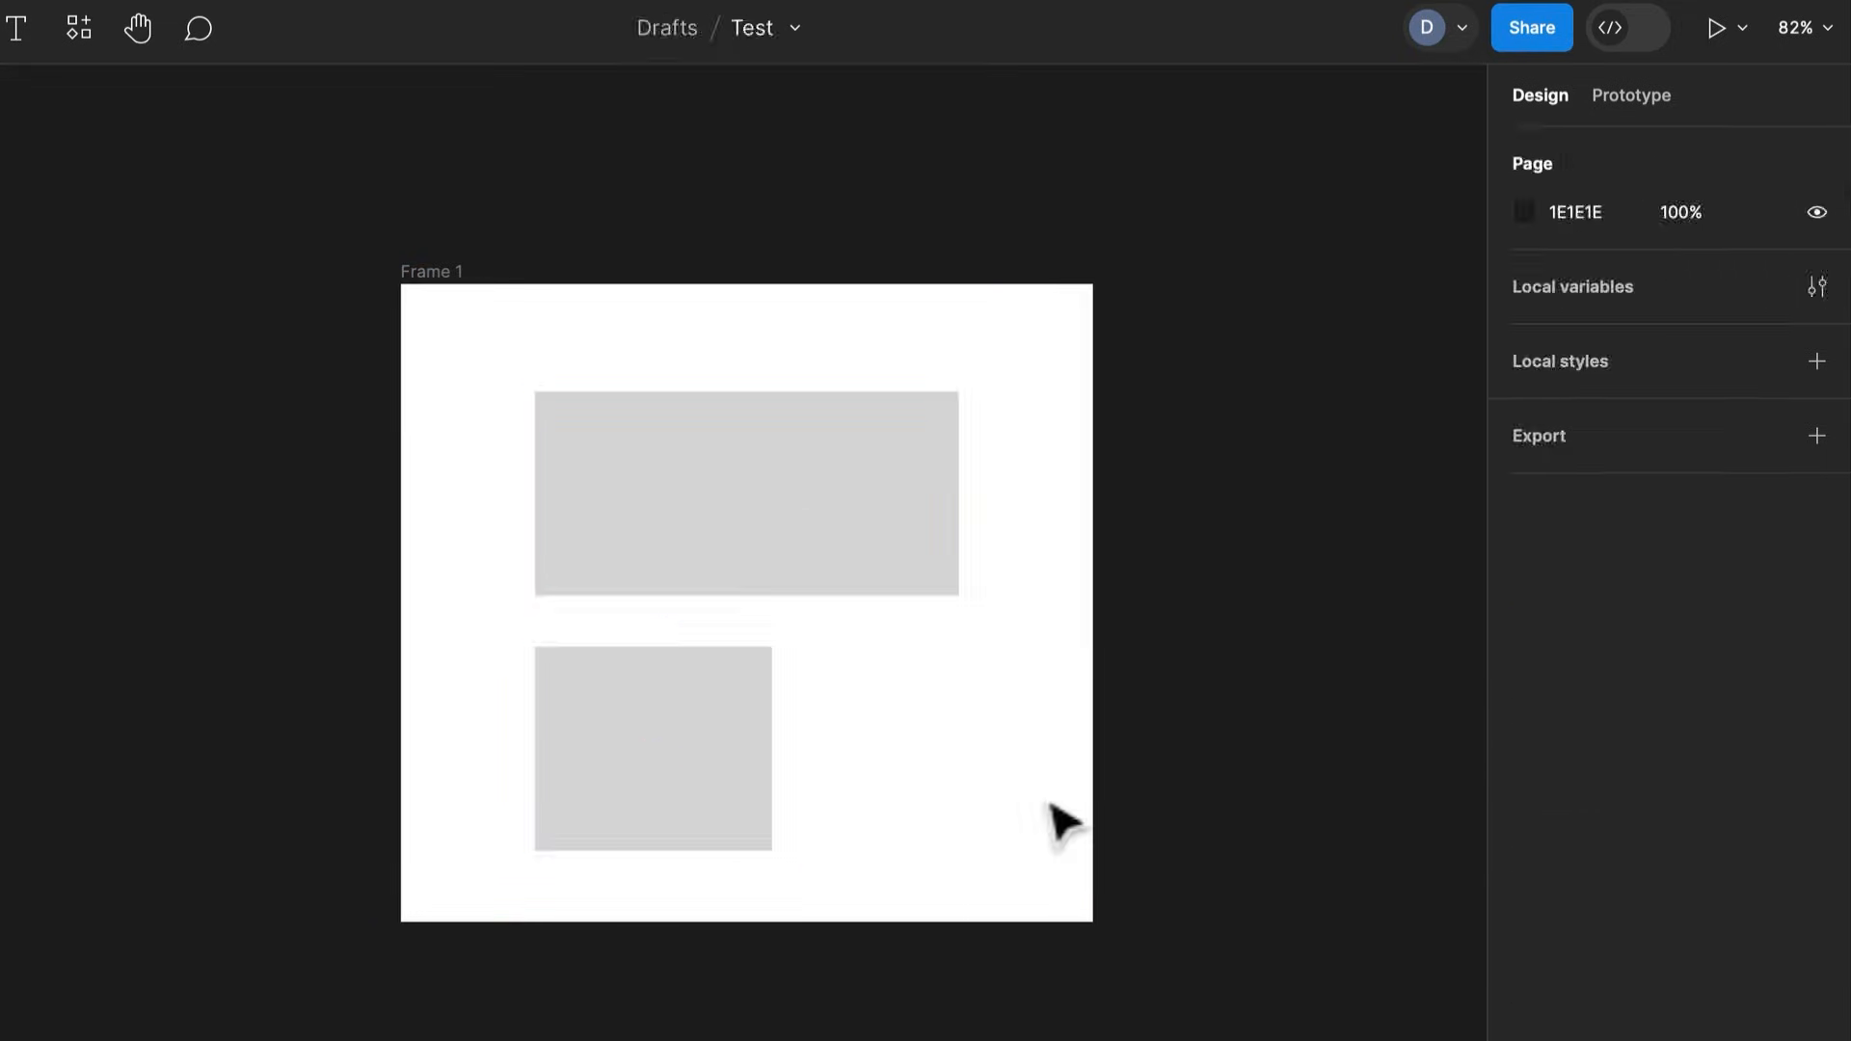
pyautogui.click(1047, 804)
pyautogui.moveTo(1051, 917); pyautogui.dragTo(1073, 1012)
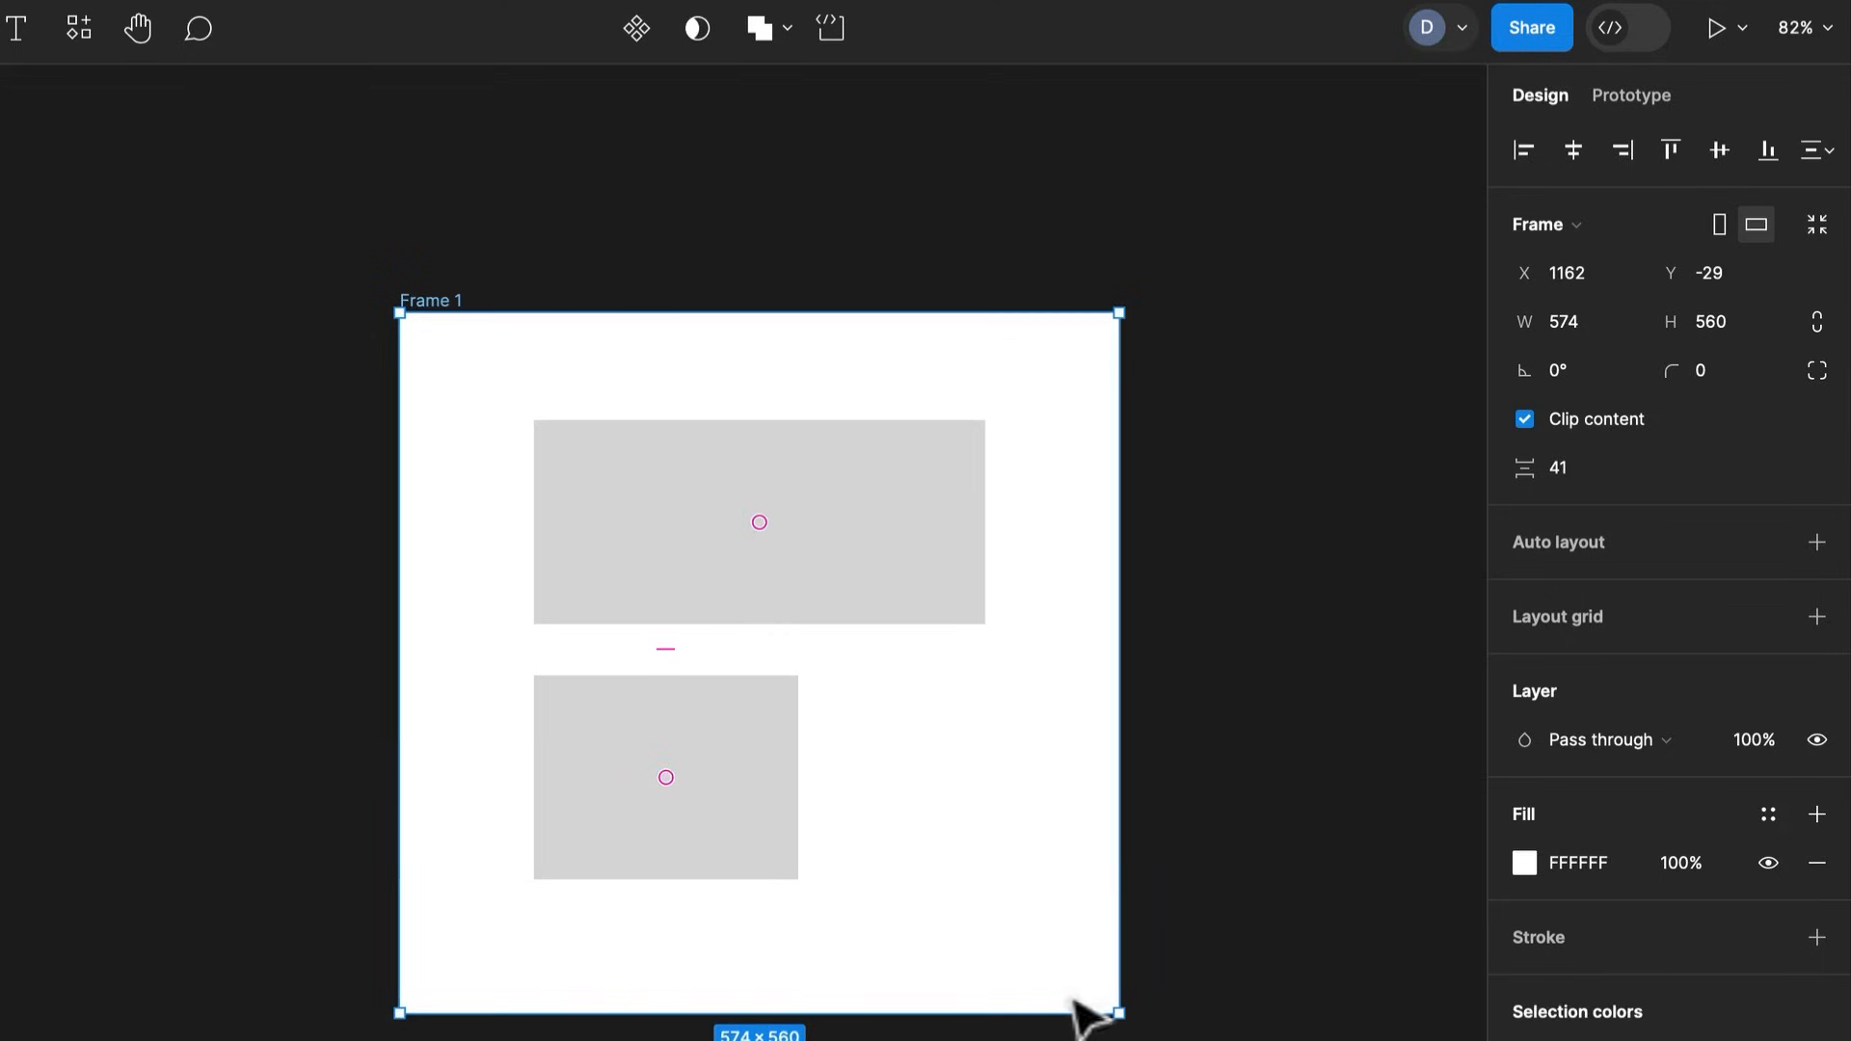
# Place a copy of the lower rectangle on the canvas outside the frame and select each one to compare their available properties
pyautogui.click(785, 824)
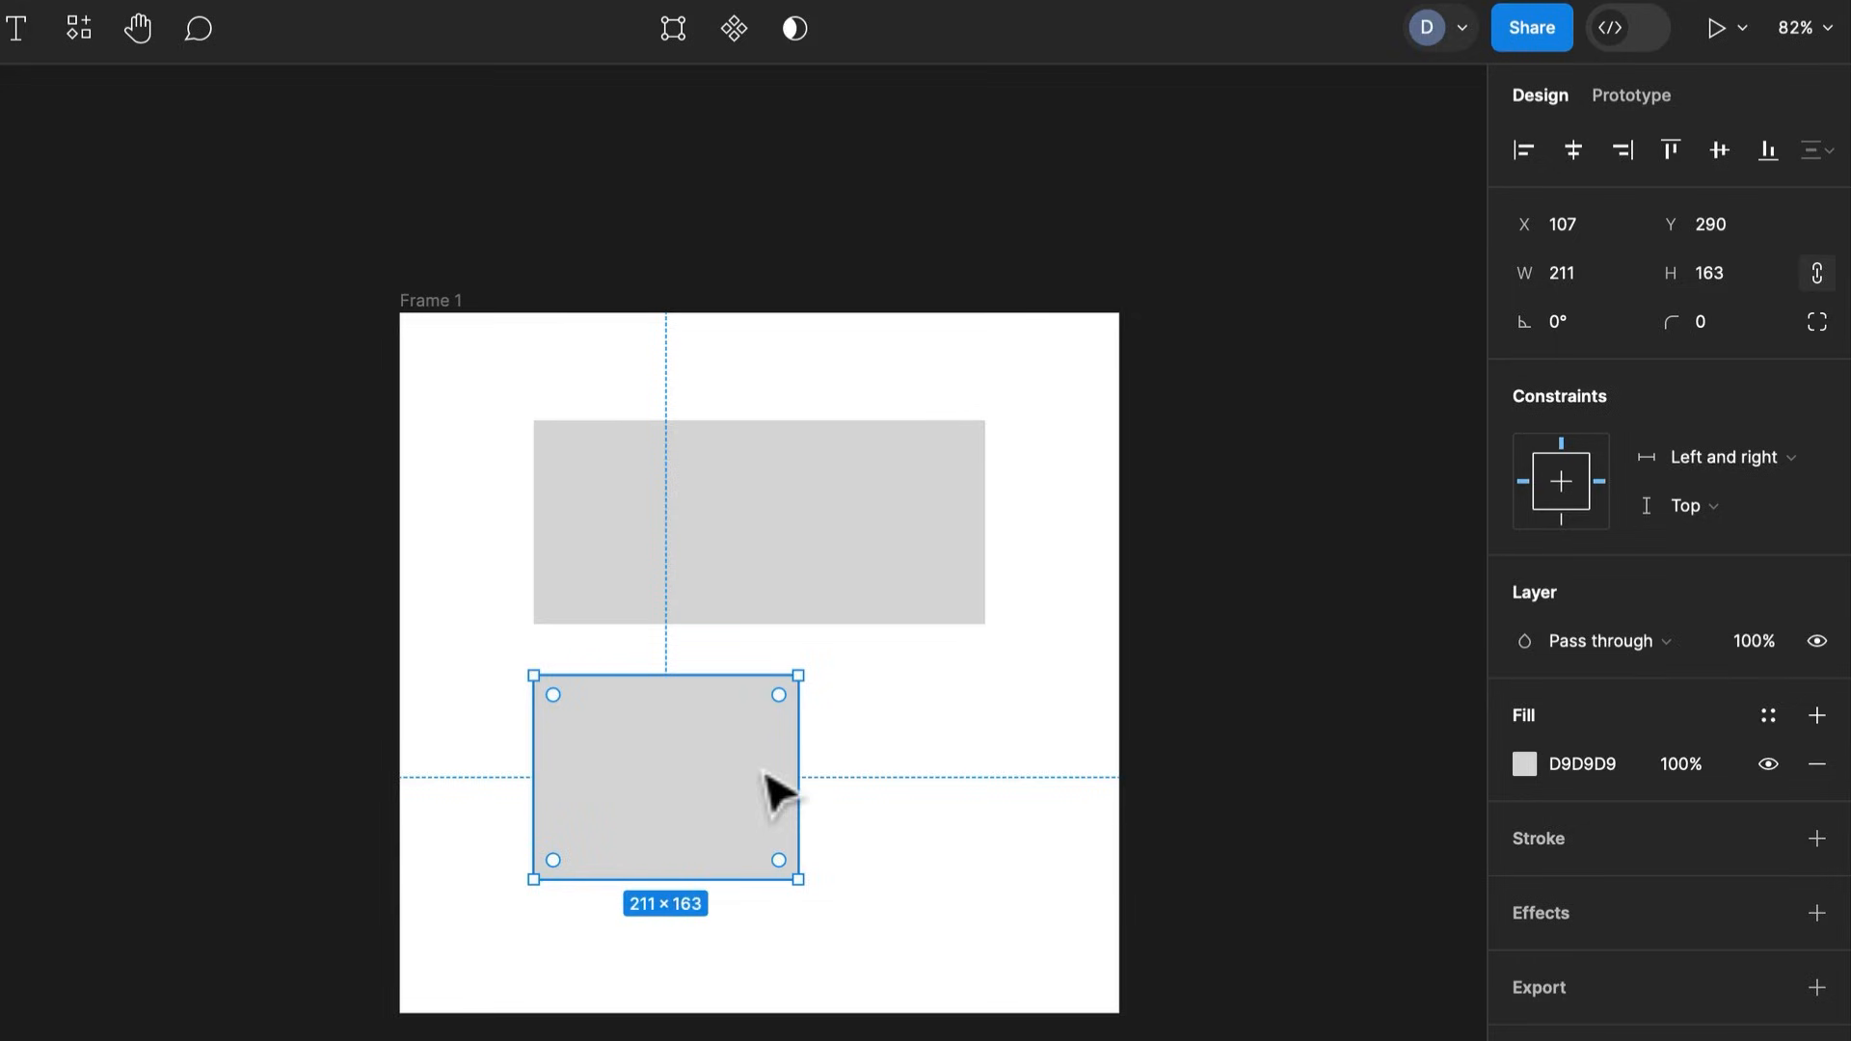
pyautogui.moveTo(793, 835); pyautogui.dragTo(285, 754)
pyautogui.click(284, 754)
pyautogui.click(207, 784)
pyautogui.click(687, 789)
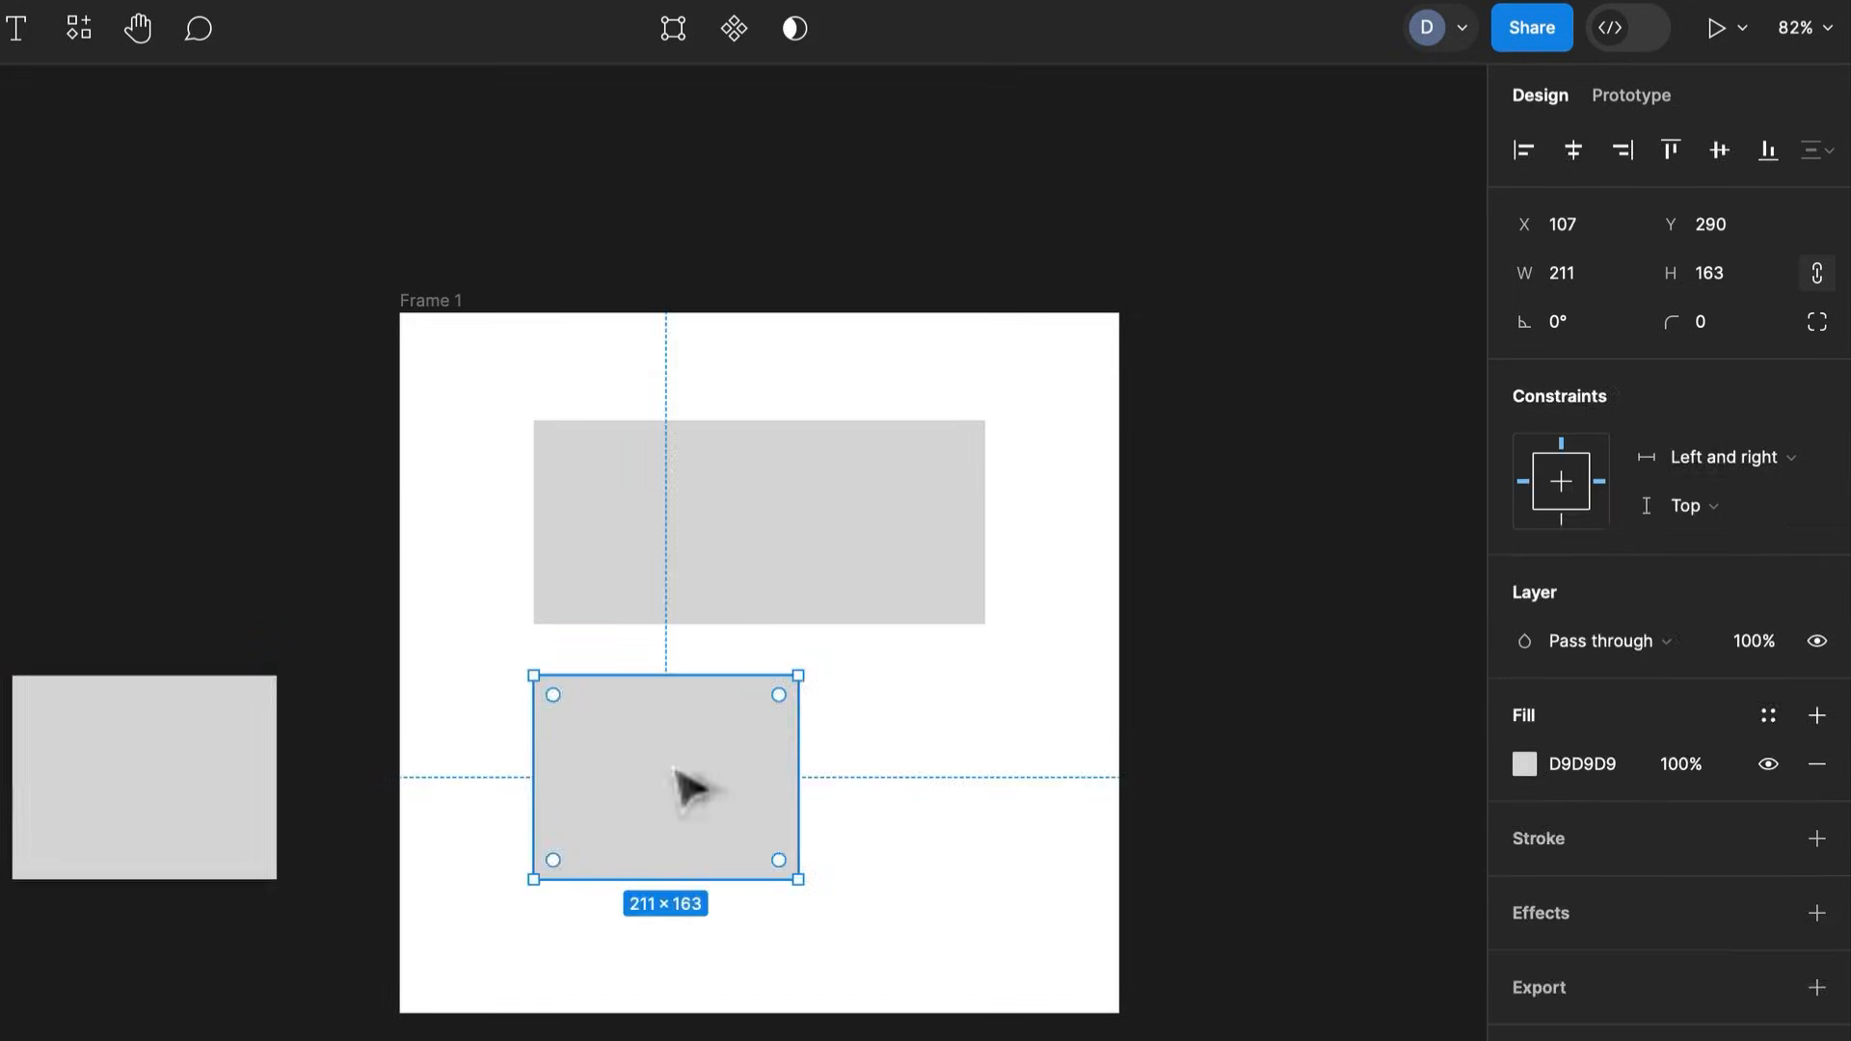
pyautogui.click(273, 801)
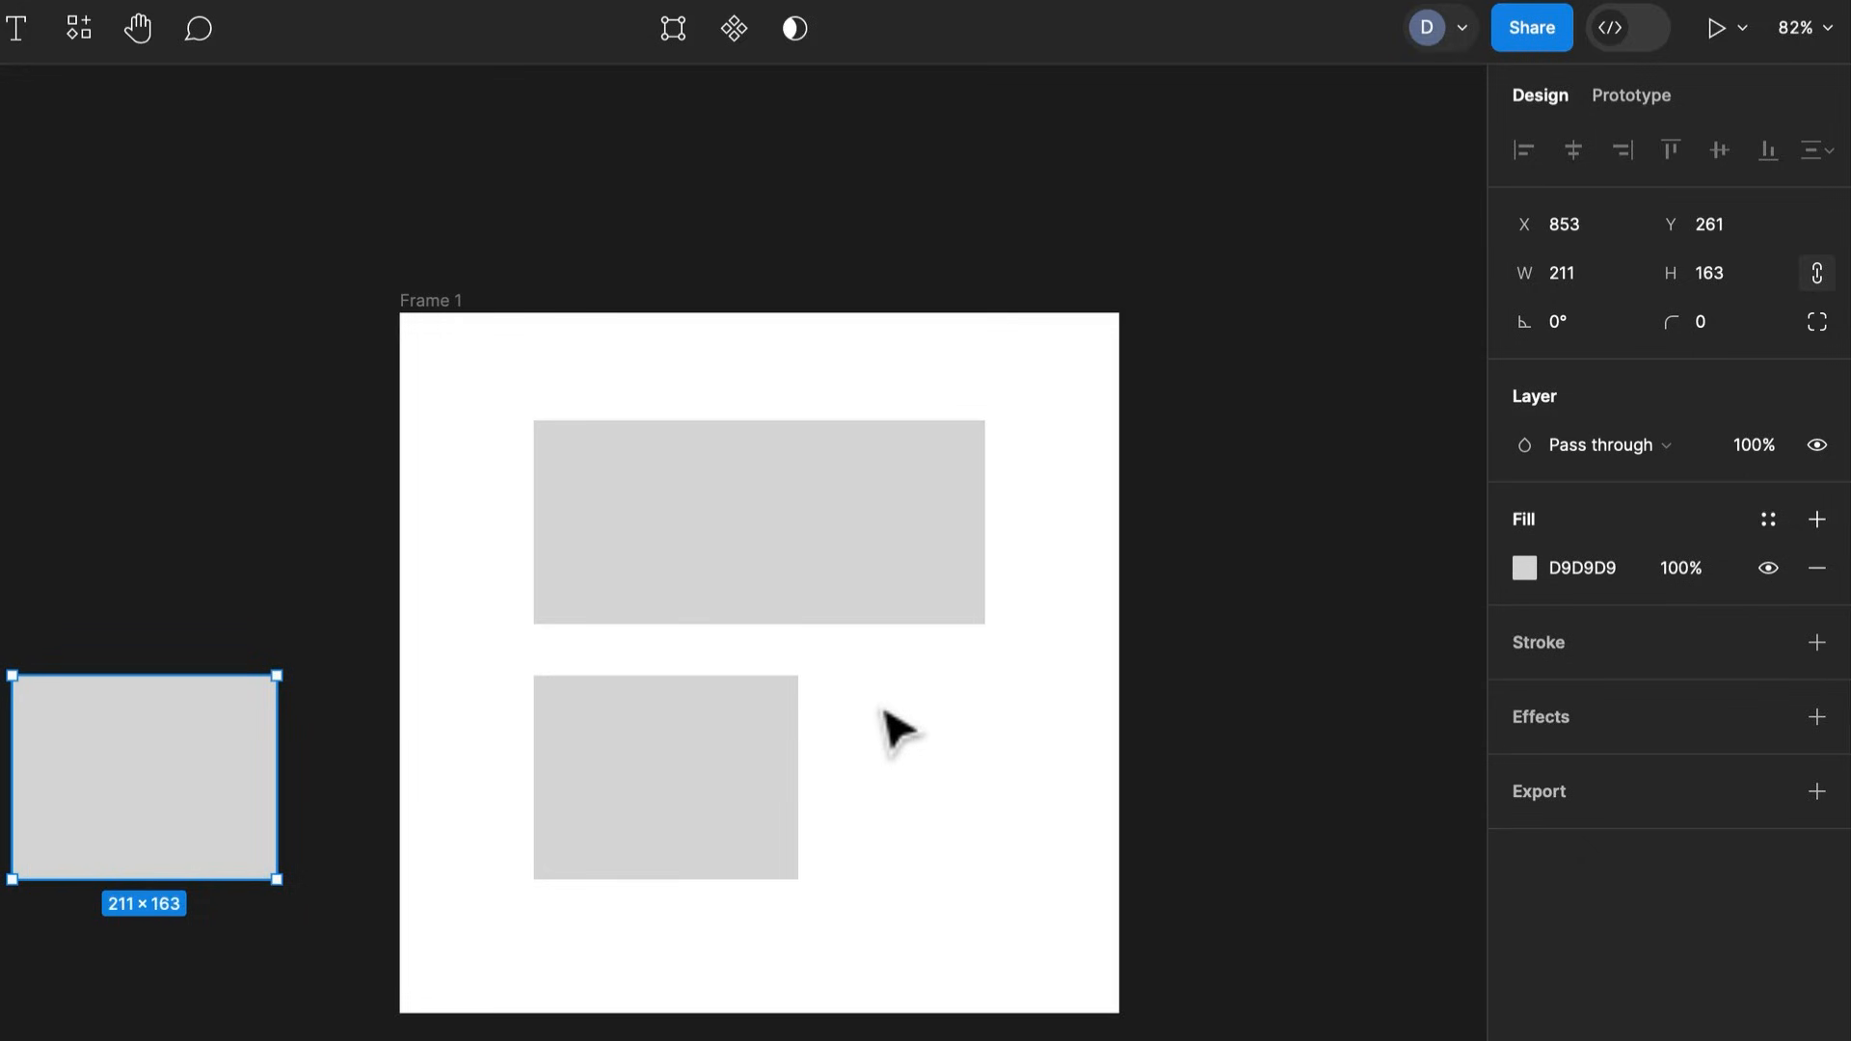
# Add auto layout to the frame and select each rectangle inside it to examine the sizing and constraint options
pyautogui.click(431, 303)
pyautogui.click(1818, 544)
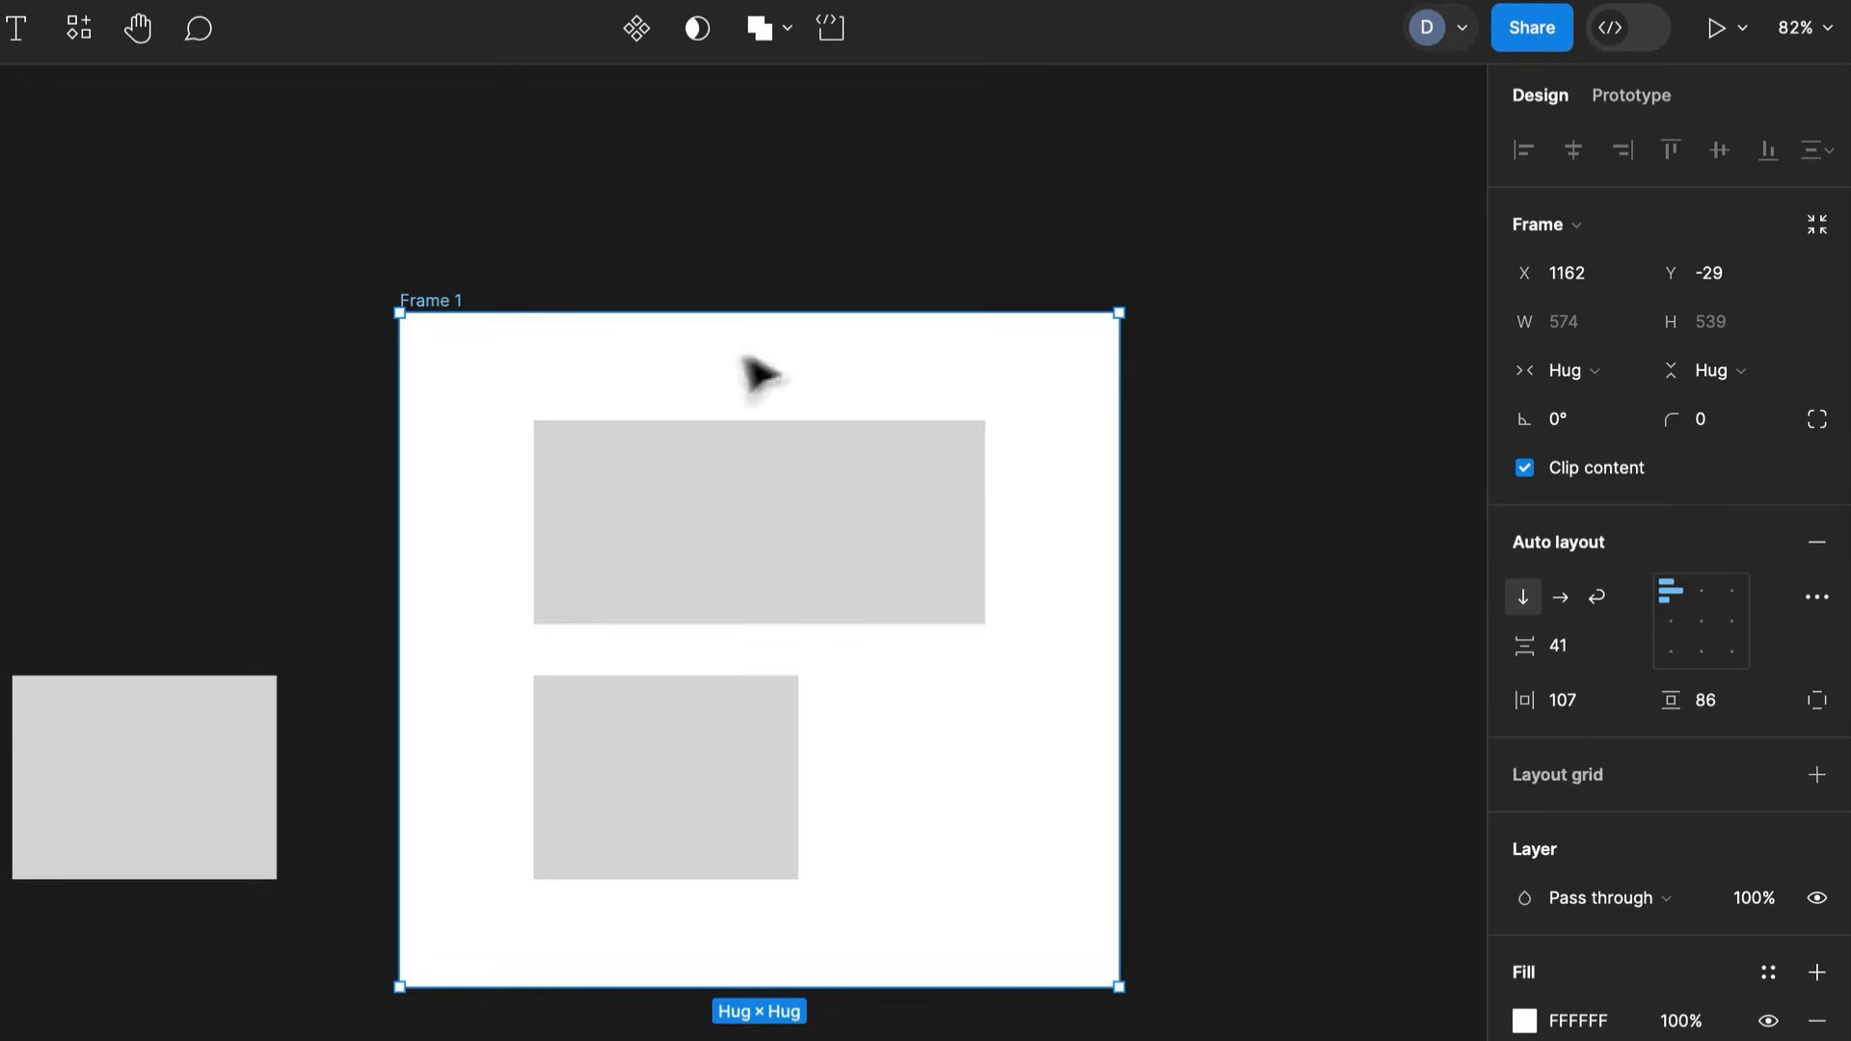
pyautogui.click(914, 557)
pyautogui.click(767, 818)
pyautogui.click(906, 578)
pyautogui.click(781, 704)
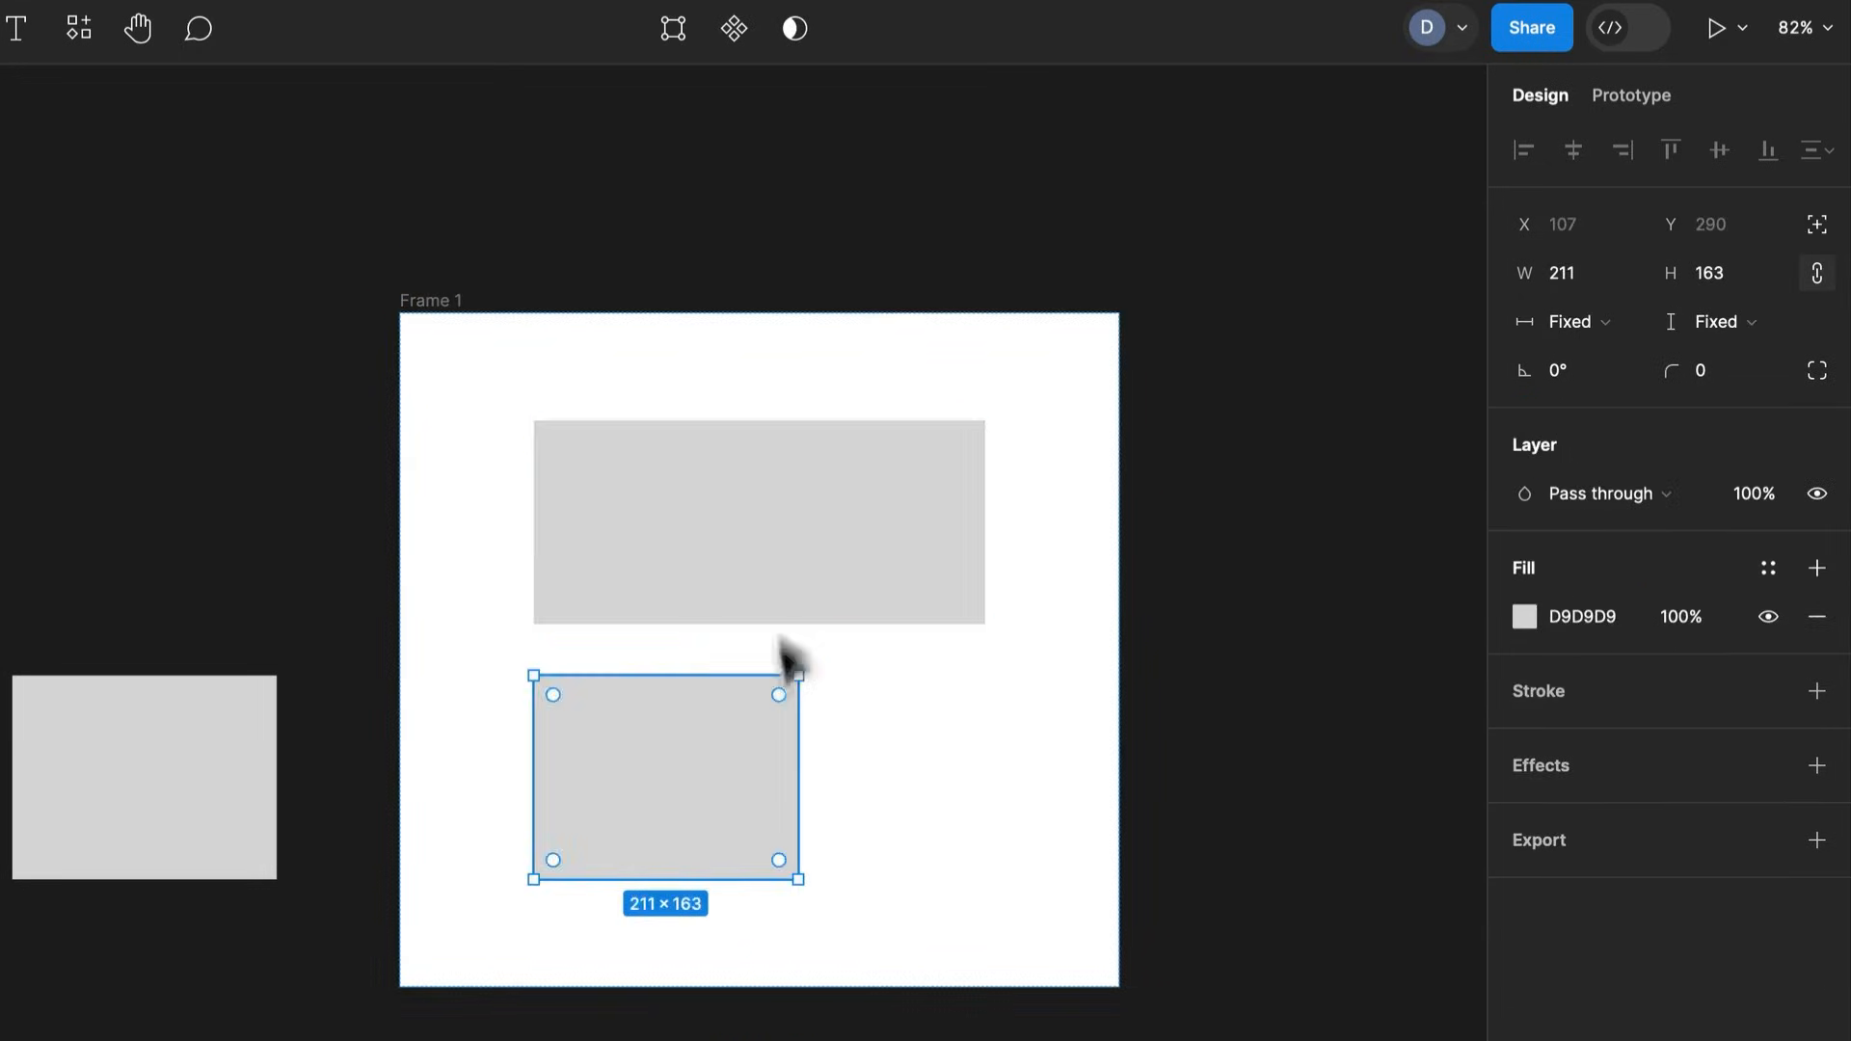
# Undo the auto layout on the frame
pyautogui.hotkey('ctrl', 'z')
pyautogui.hotkey('ctrl', 'z')
pyautogui.hotkey('ctrl', 'z')
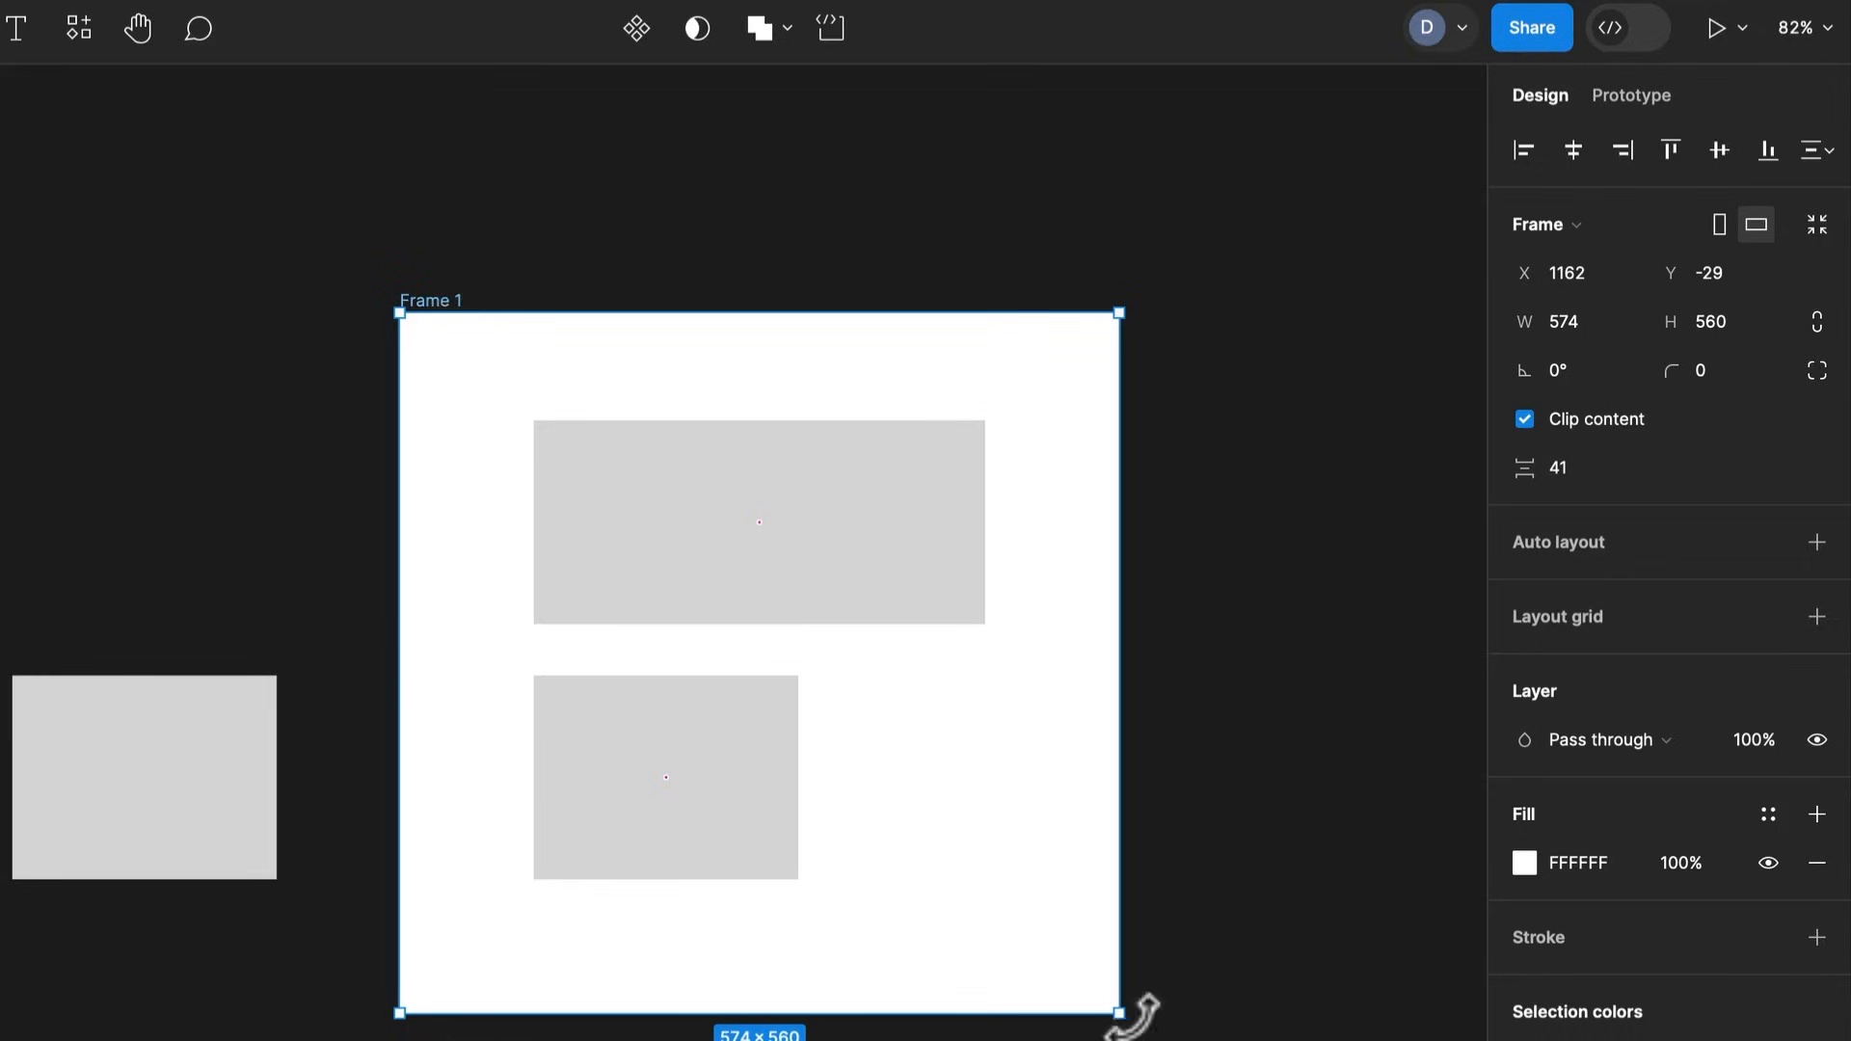
# Widen the frame to about 735, then reduce its width to about 621 to test how the rectangles adapt
pyautogui.moveTo(1067, 753); pyautogui.dragTo(1322, 719)
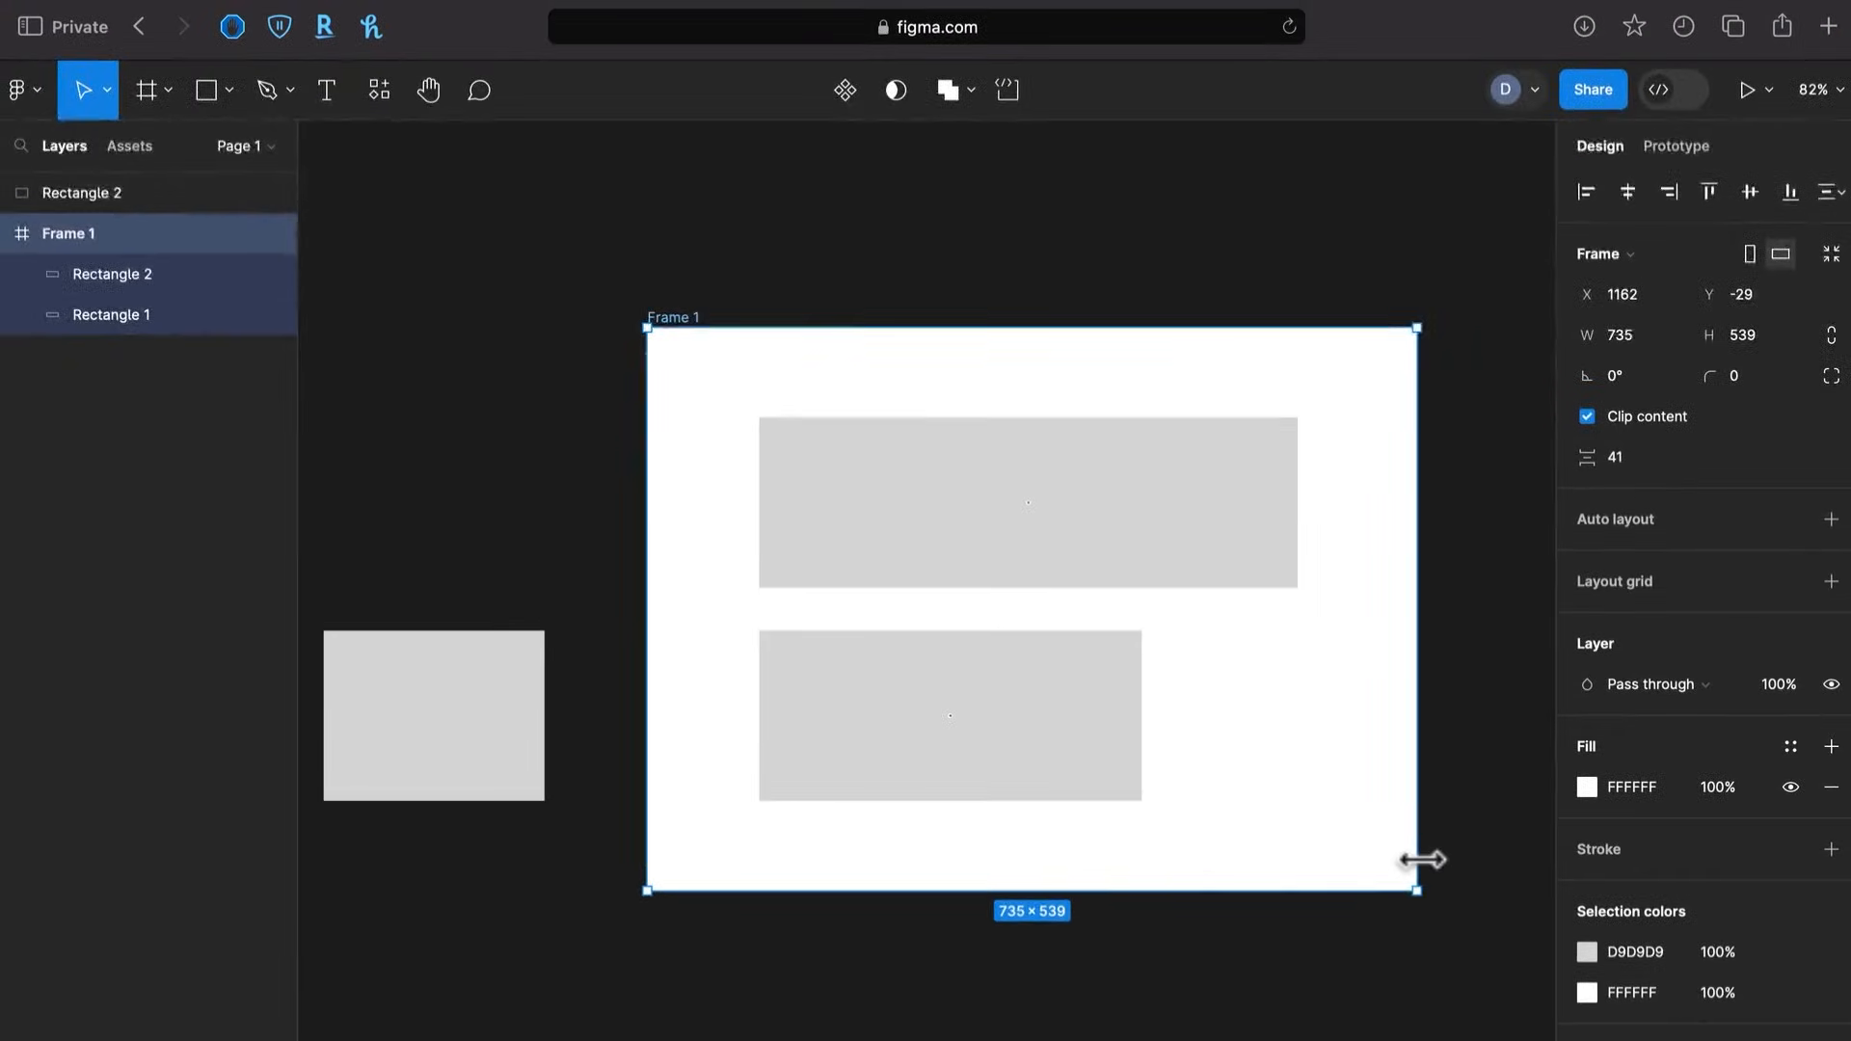
pyautogui.moveTo(1323, 688); pyautogui.dragTo(1142, 699)
pyautogui.moveTo(1266, 864)
pyautogui.mouseDown()
pyautogui.moveTo(1231, 868)
pyautogui.moveTo(1446, 868)
pyautogui.moveTo(1297, 868)
pyautogui.mouseUp()
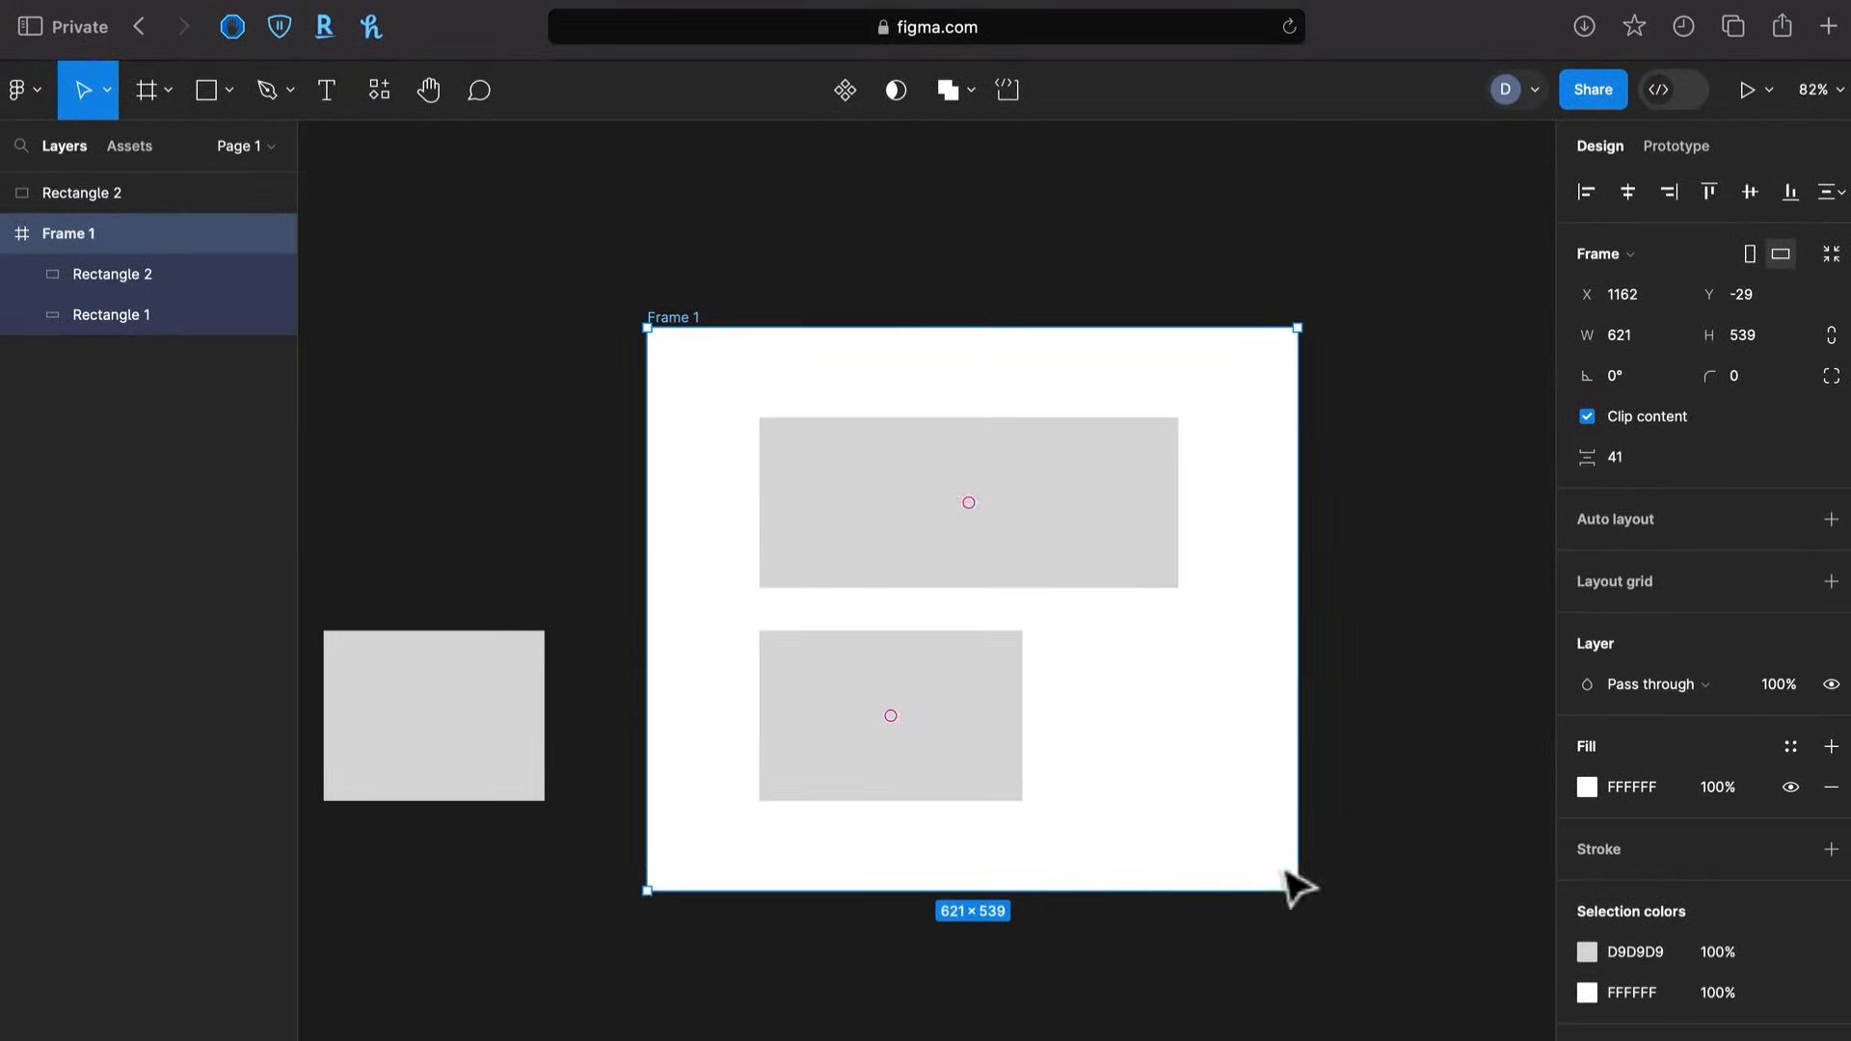
pyautogui.click(1293, 881)
pyautogui.click(905, 765)
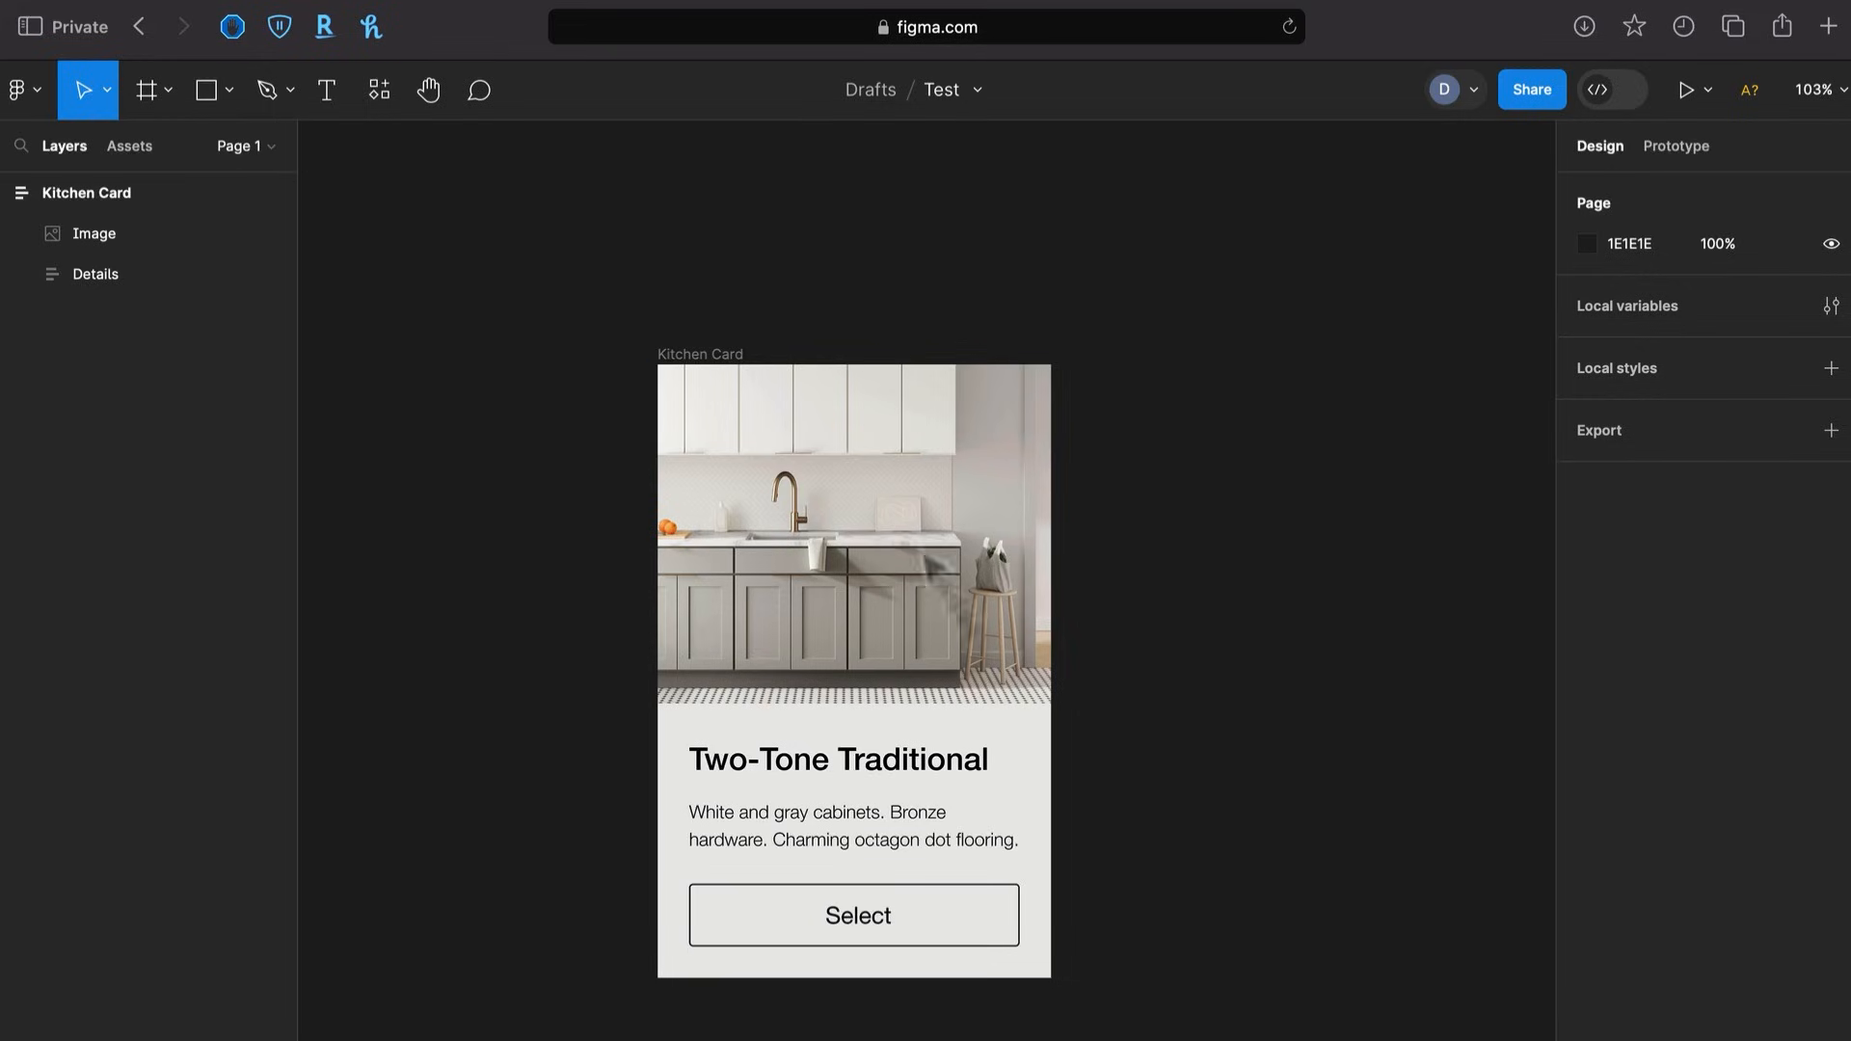
# Resize the Kitchen Card frame to about 459 × 418, making it shorter and wider
pyautogui.click(690, 353)
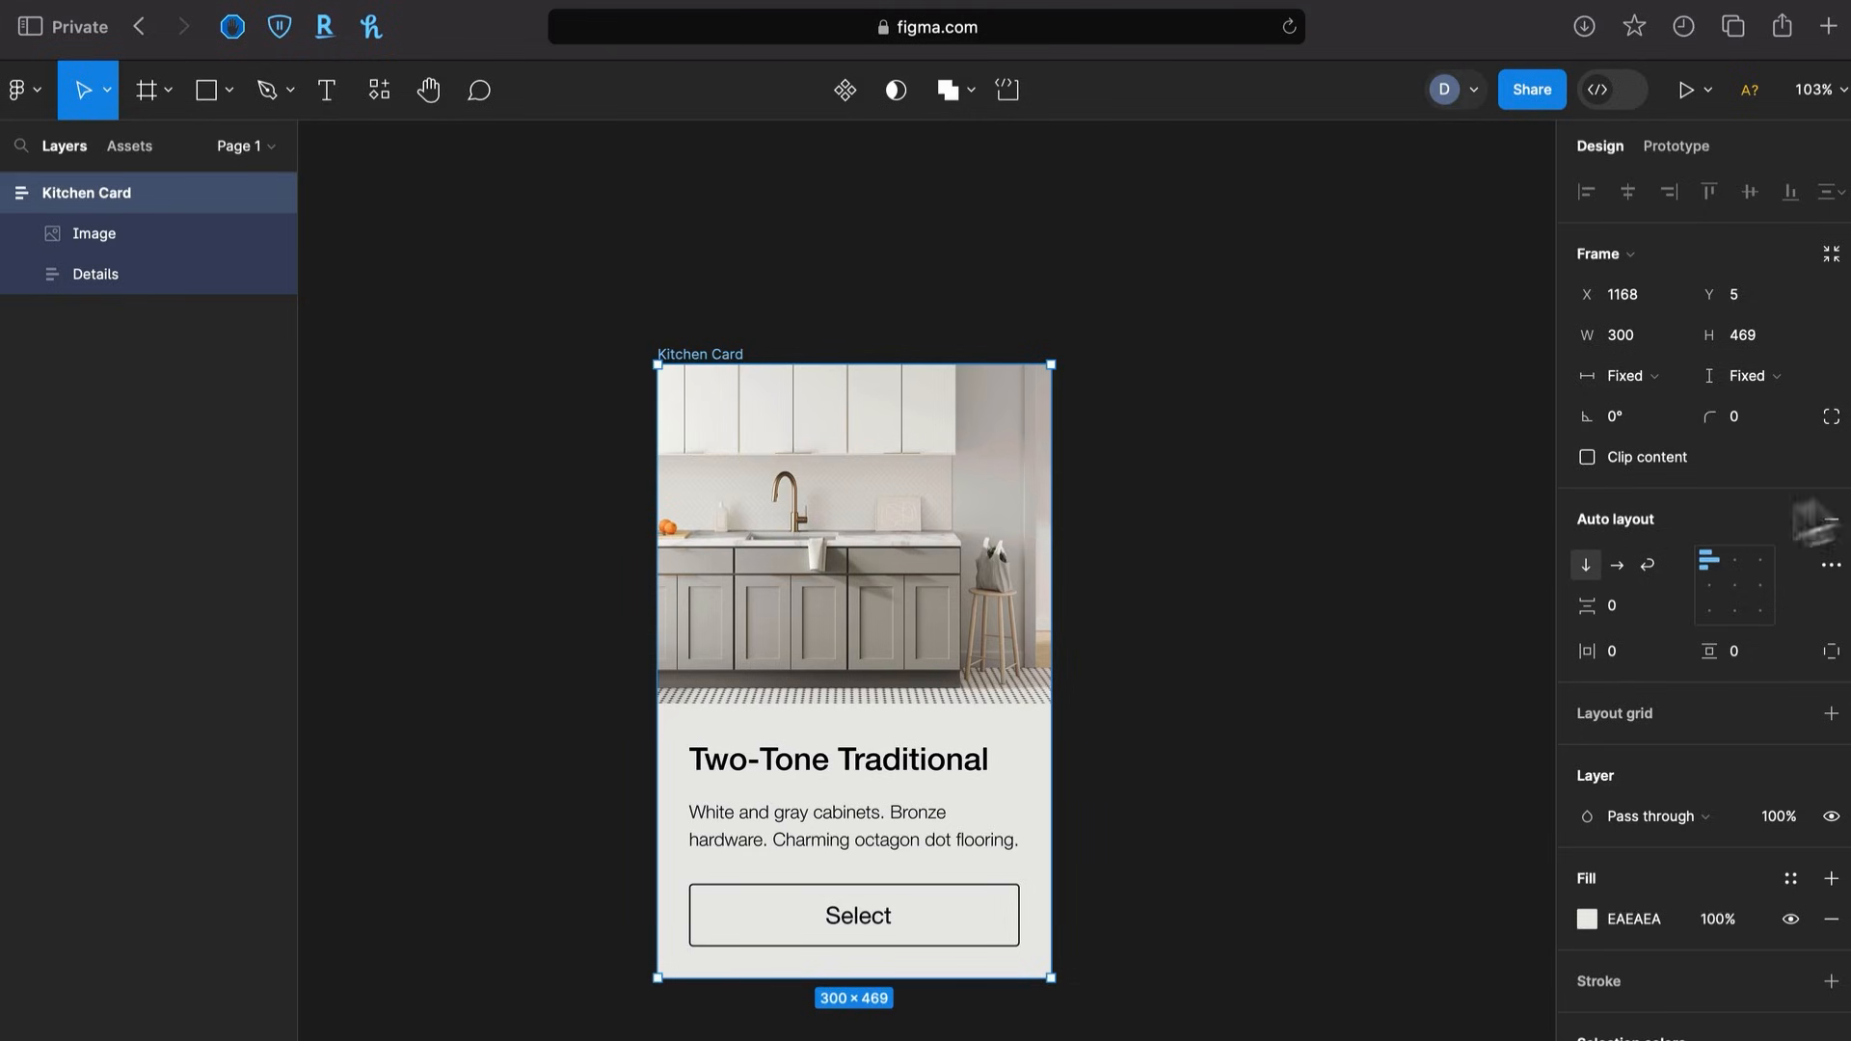
pyautogui.moveTo(1021, 980); pyautogui.dragTo(993, 752)
pyautogui.moveTo(1061, 620); pyautogui.dragTo(1259, 620)
# Try to edit the card's description, begin choosing a replacement for the missing Light font and enable local fonts
pyautogui.doubleClick(940, 614)
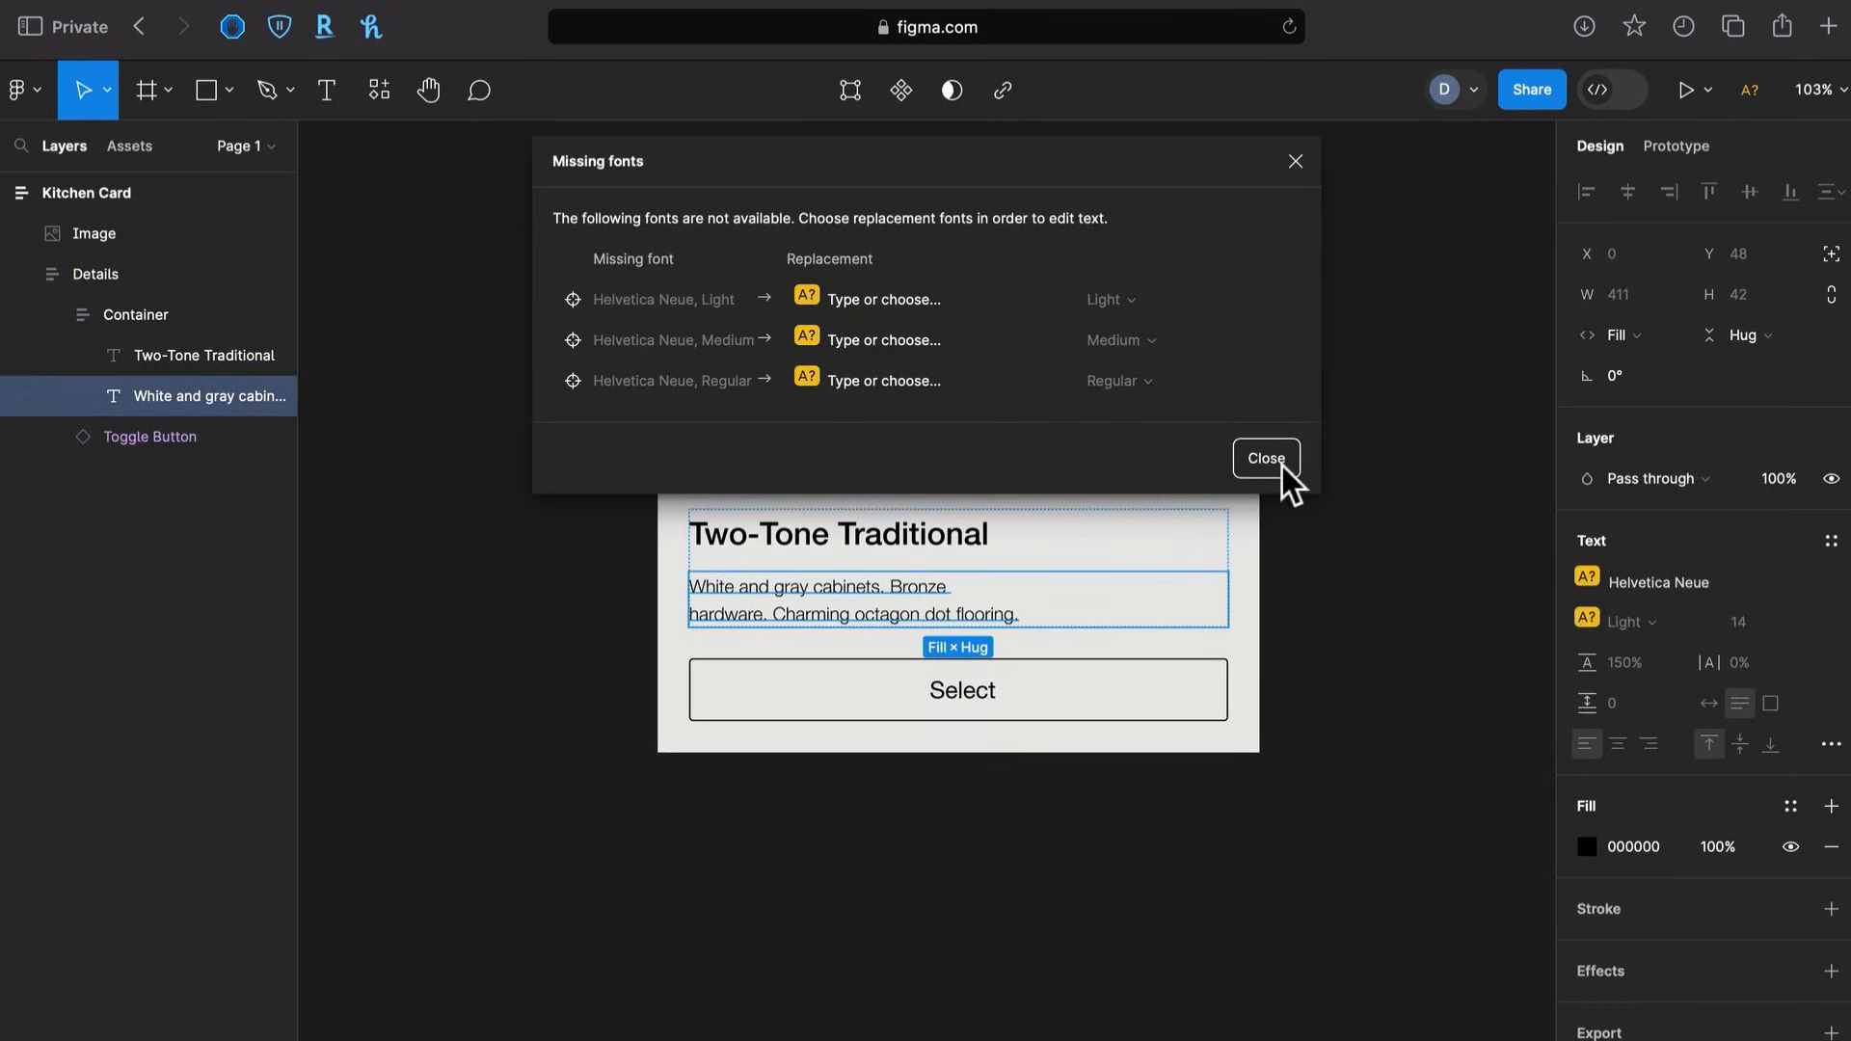
pyautogui.click(942, 300)
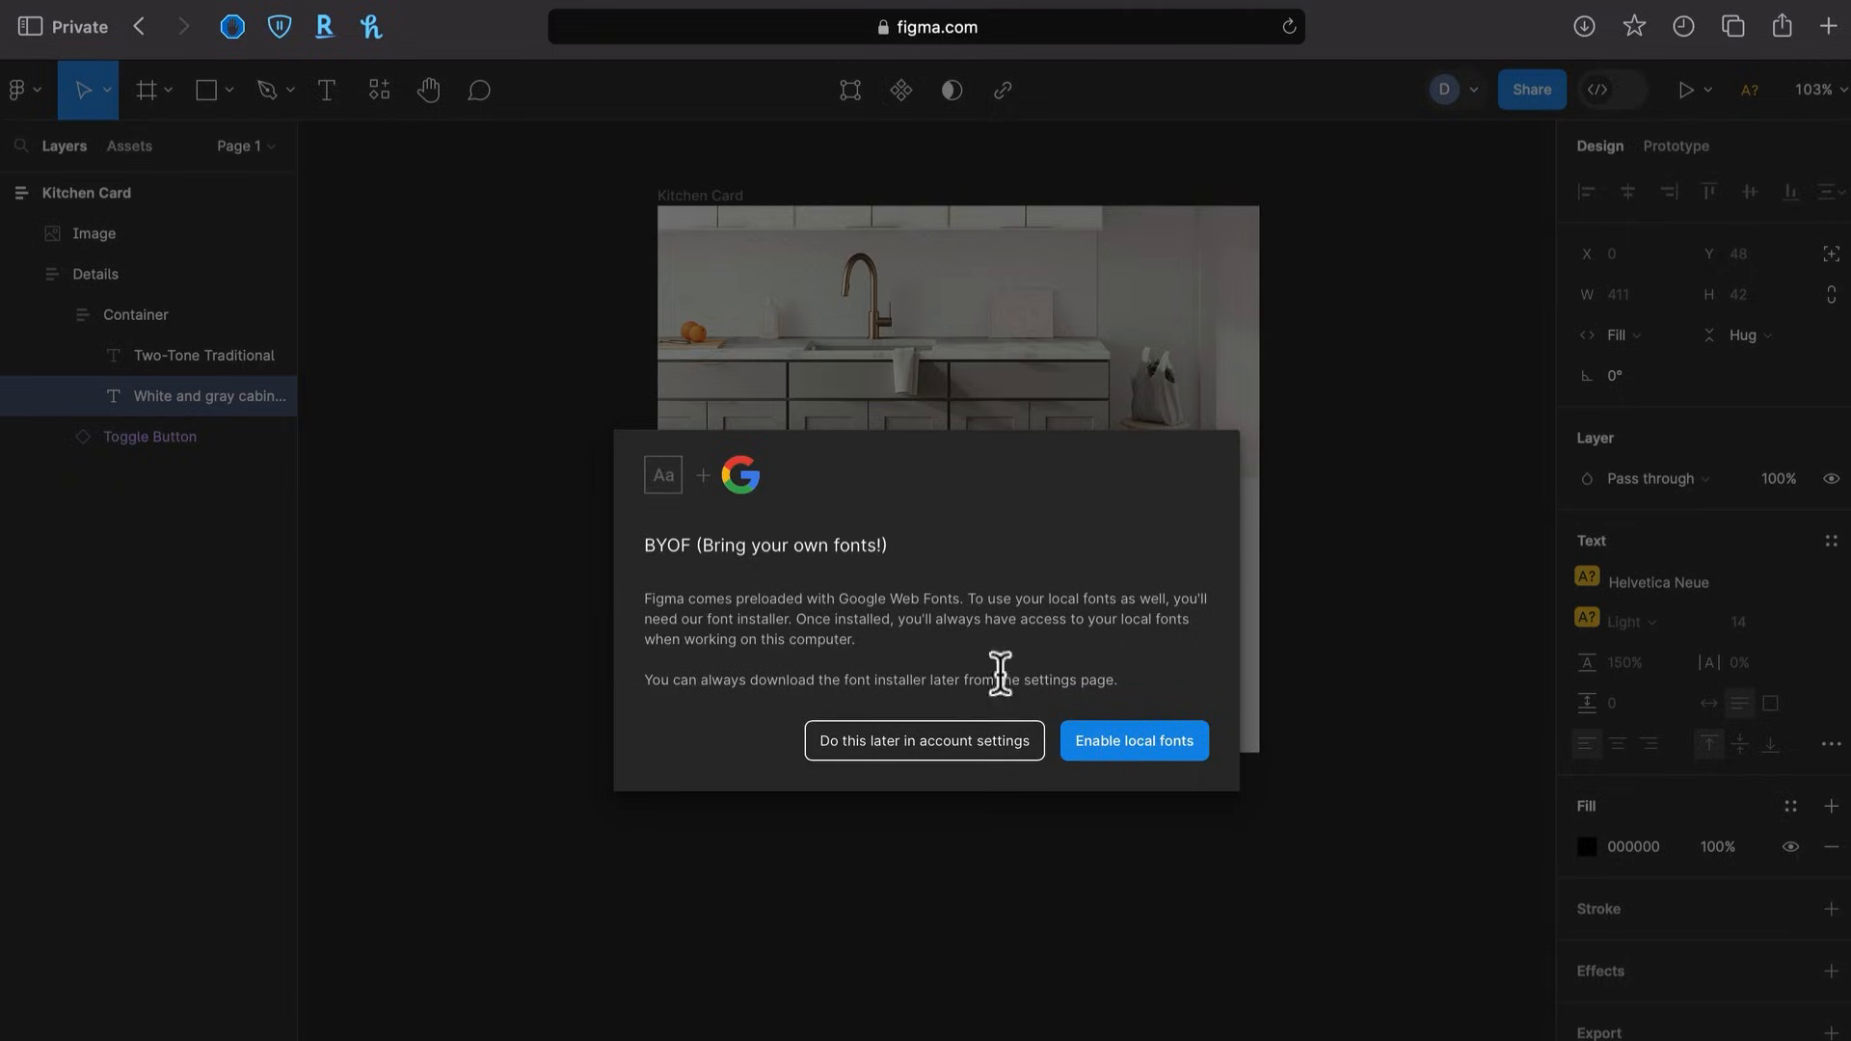
pyautogui.click(1138, 742)
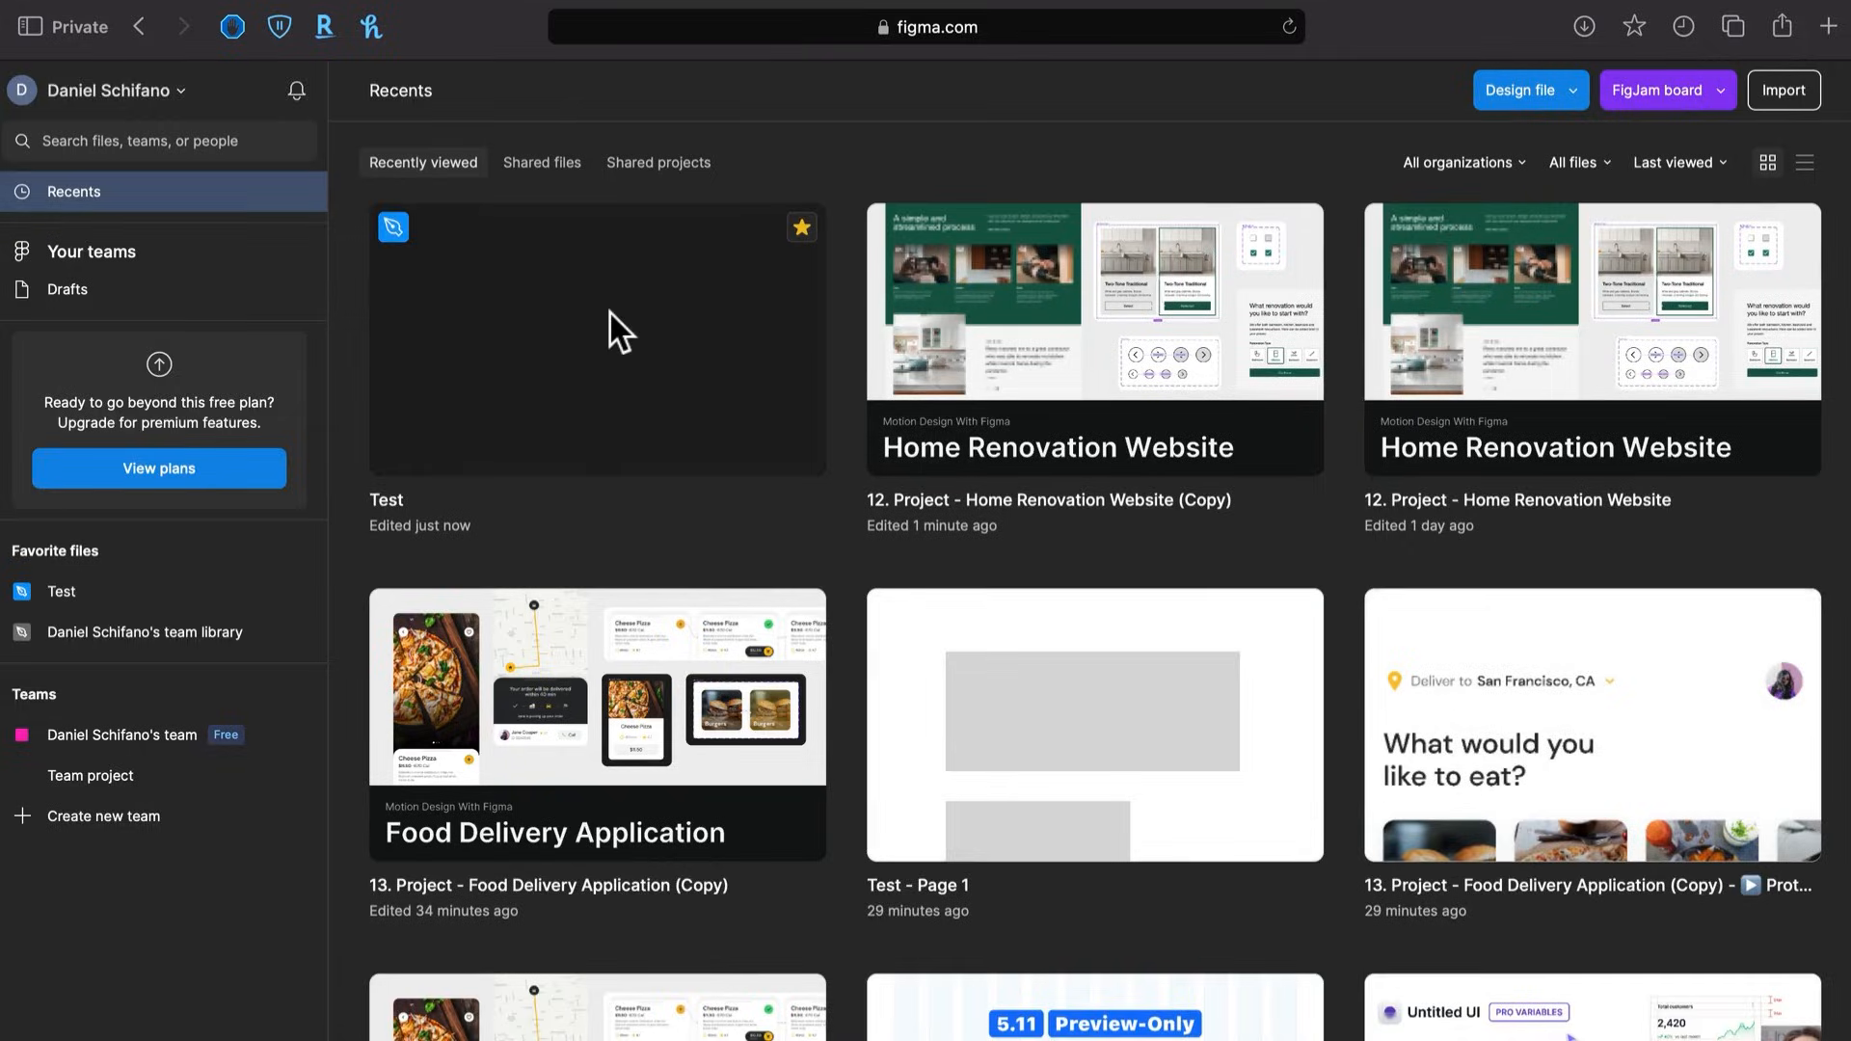
# Reopen the Test file and set the card description's font to Inter
pyautogui.click(610, 309)
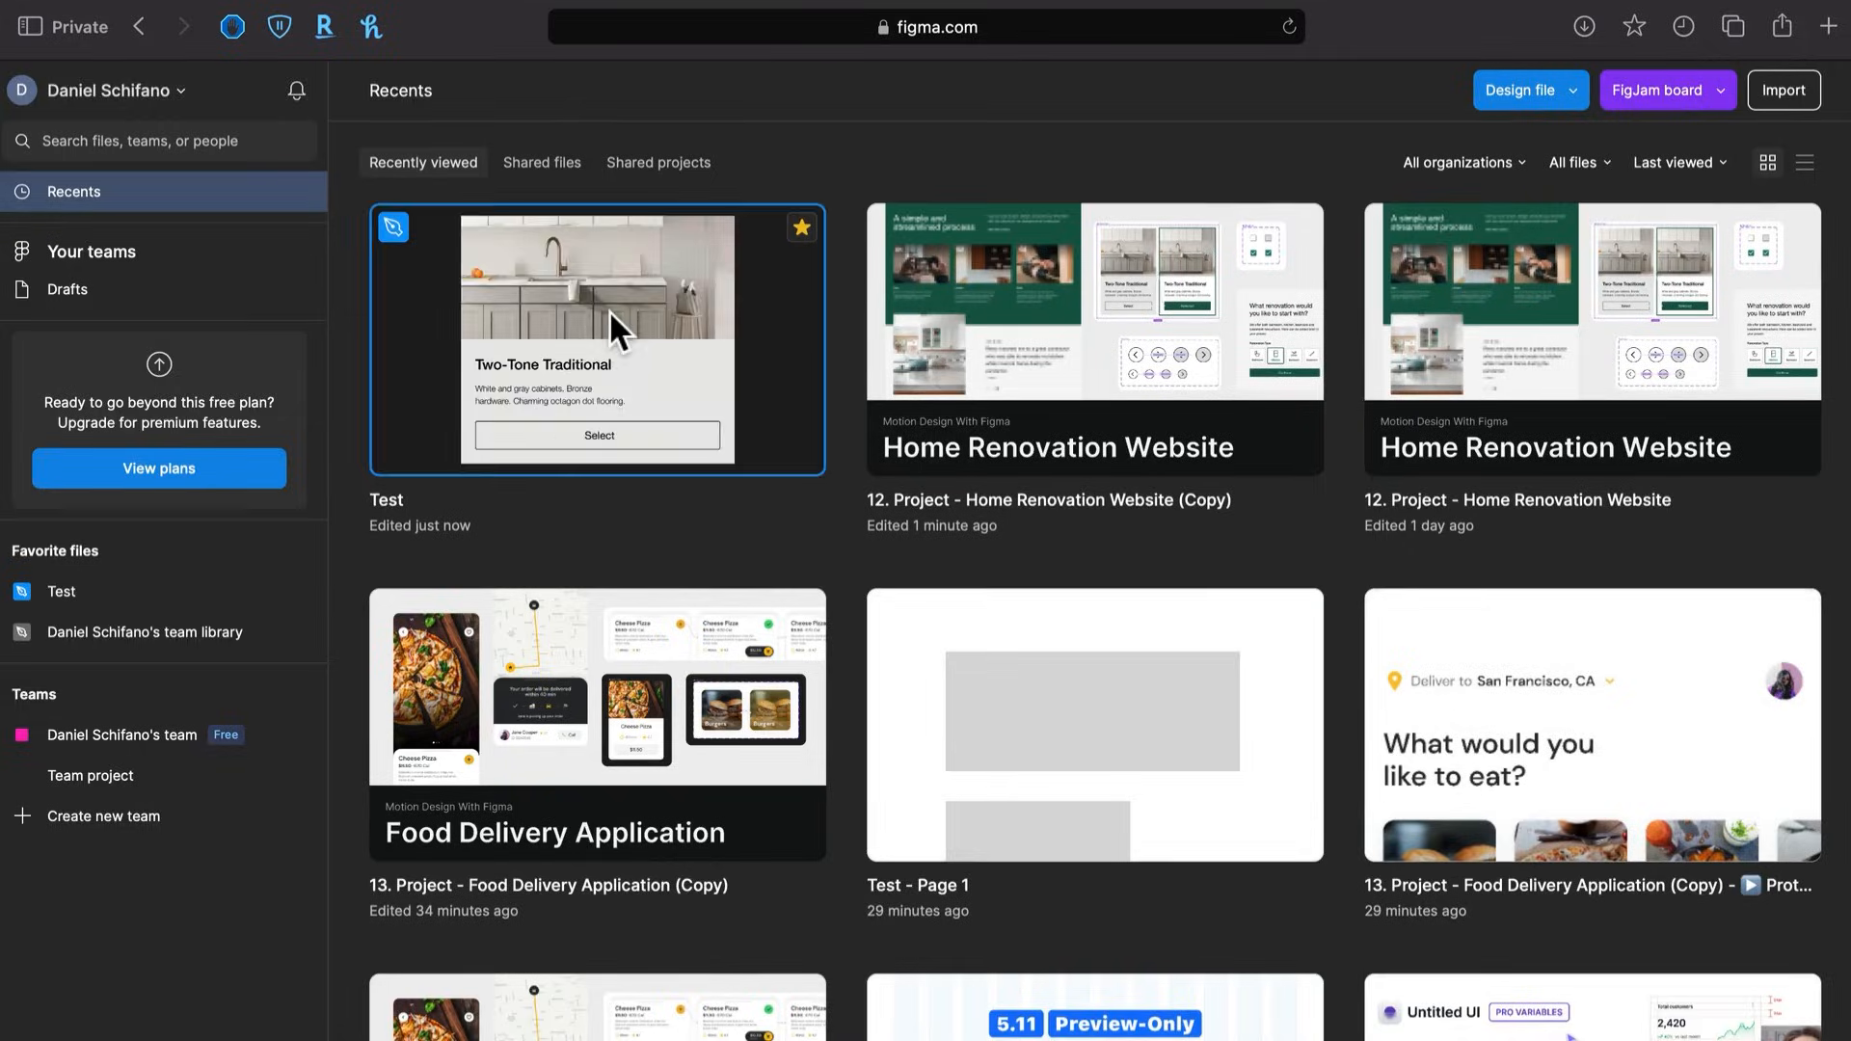
pyautogui.doubleClick(609, 310)
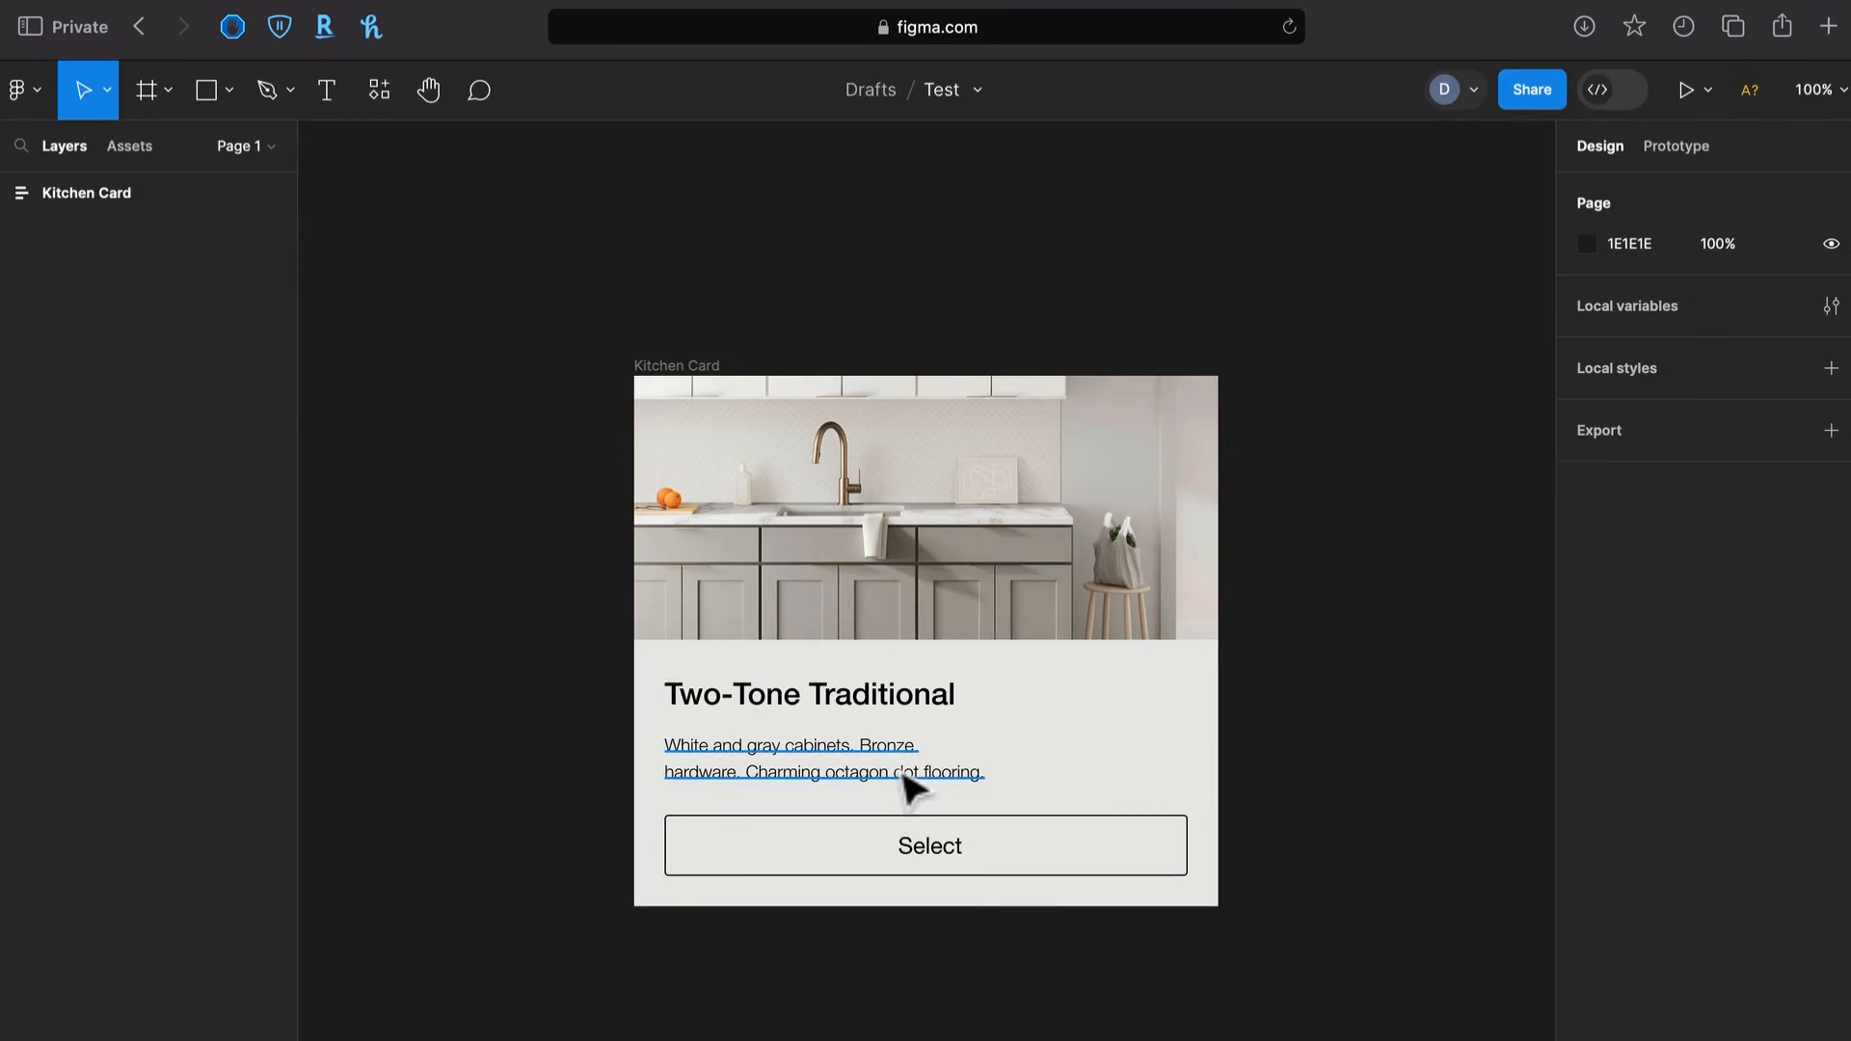
pyautogui.click(905, 777)
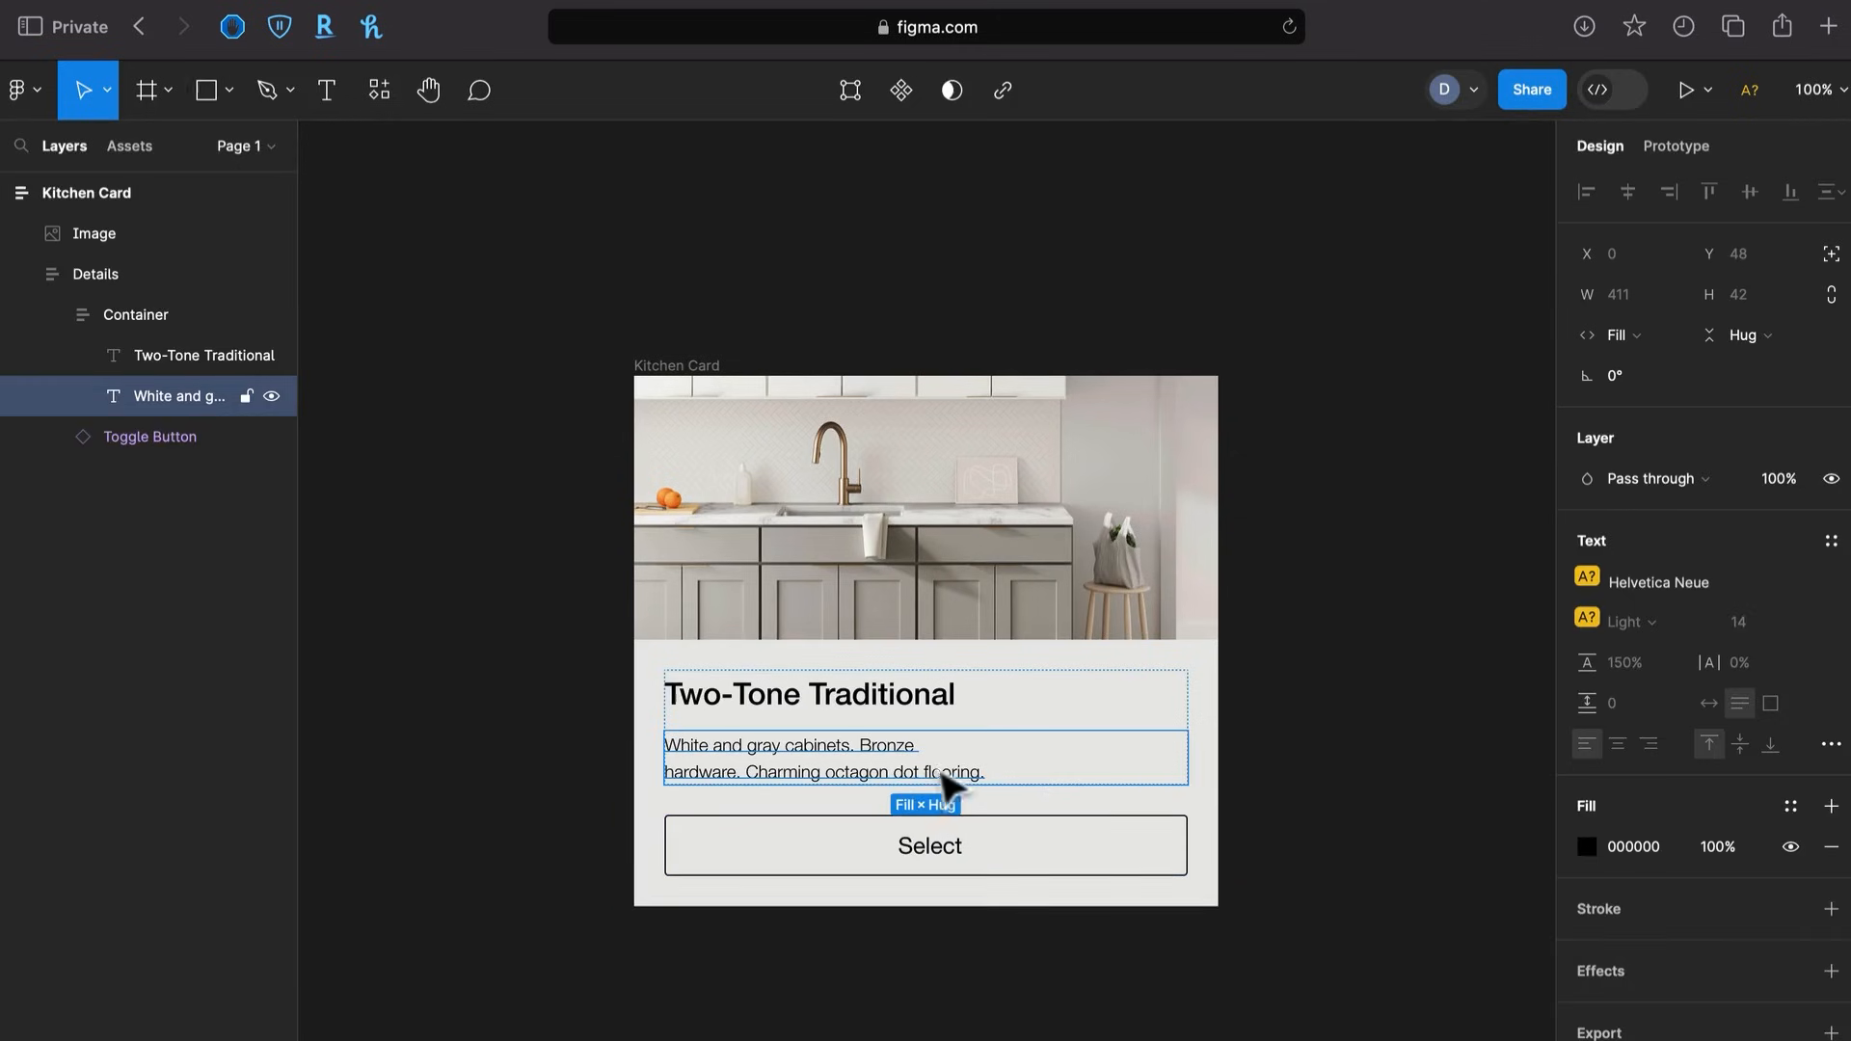
pyautogui.click(1702, 586)
pyautogui.write('int')
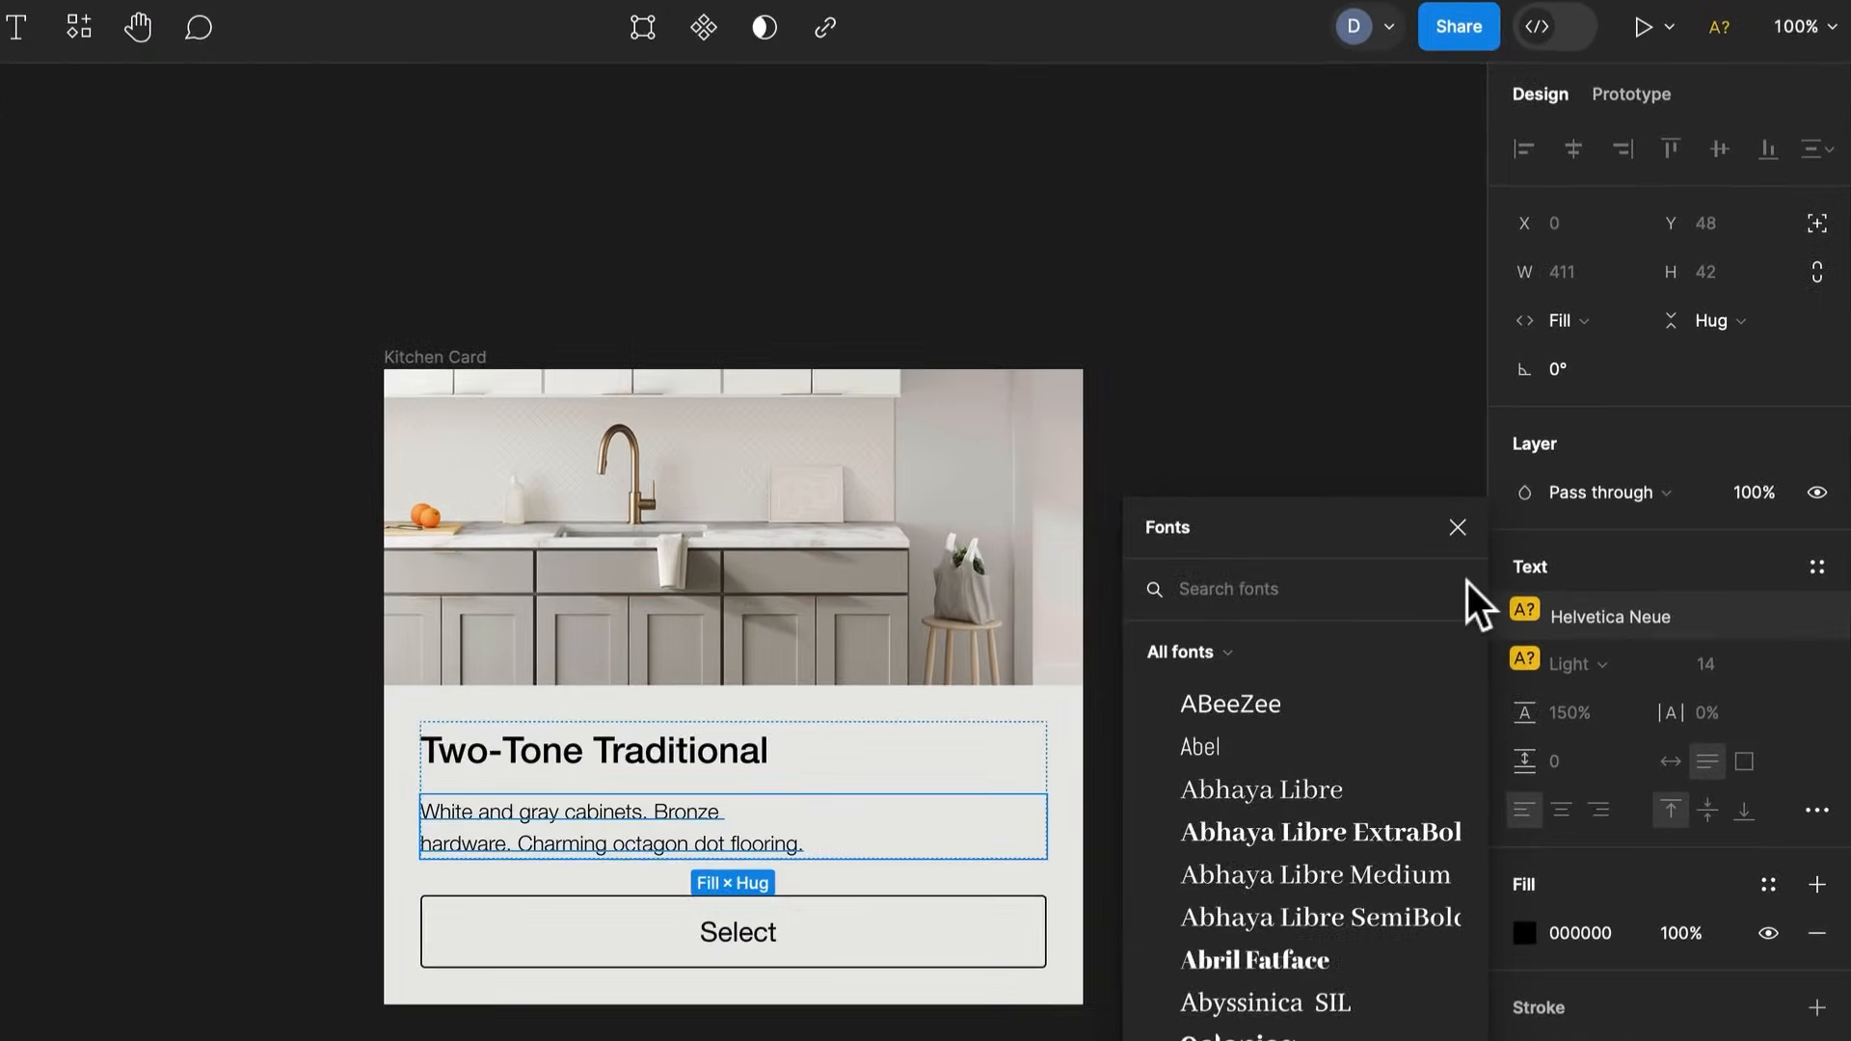
pyautogui.press('Return')
pyautogui.press('Escape')
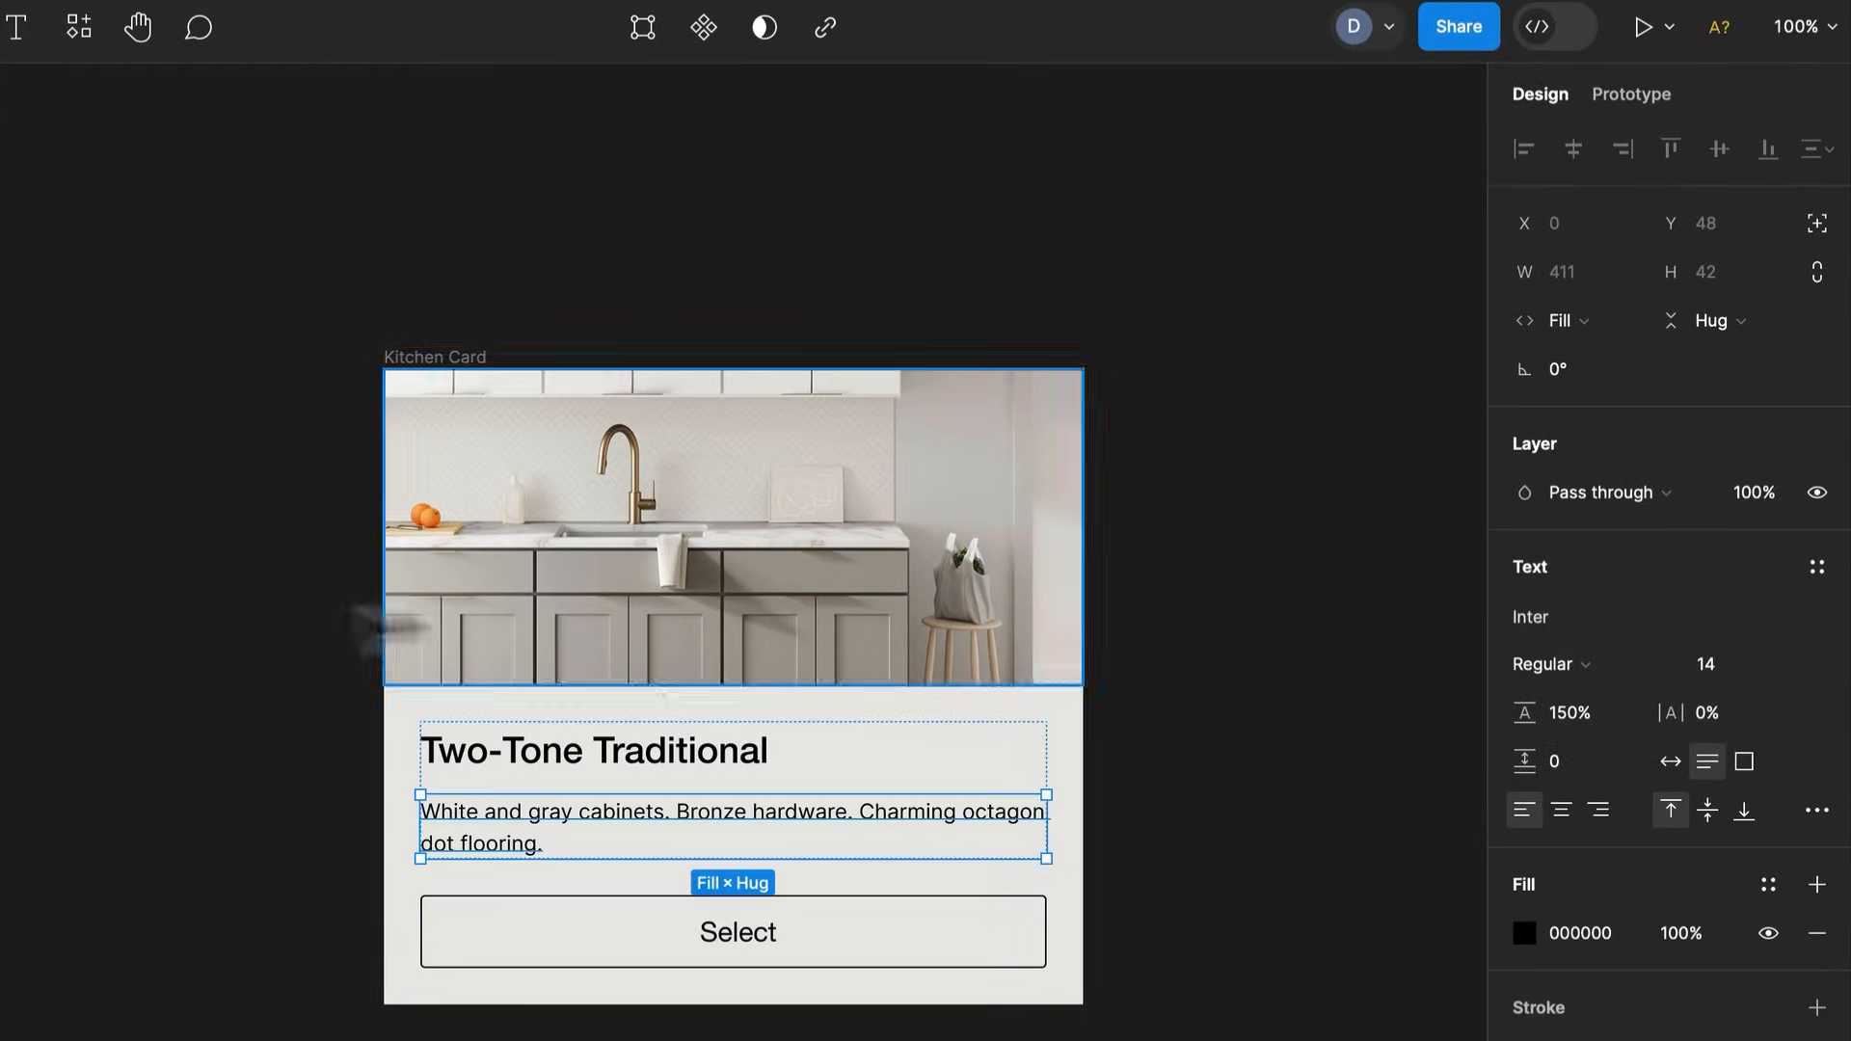
# Set the Two-Tone Traditional title's font to Inter with the Bold weight
pyautogui.click(544, 766)
pyautogui.click(1625, 603)
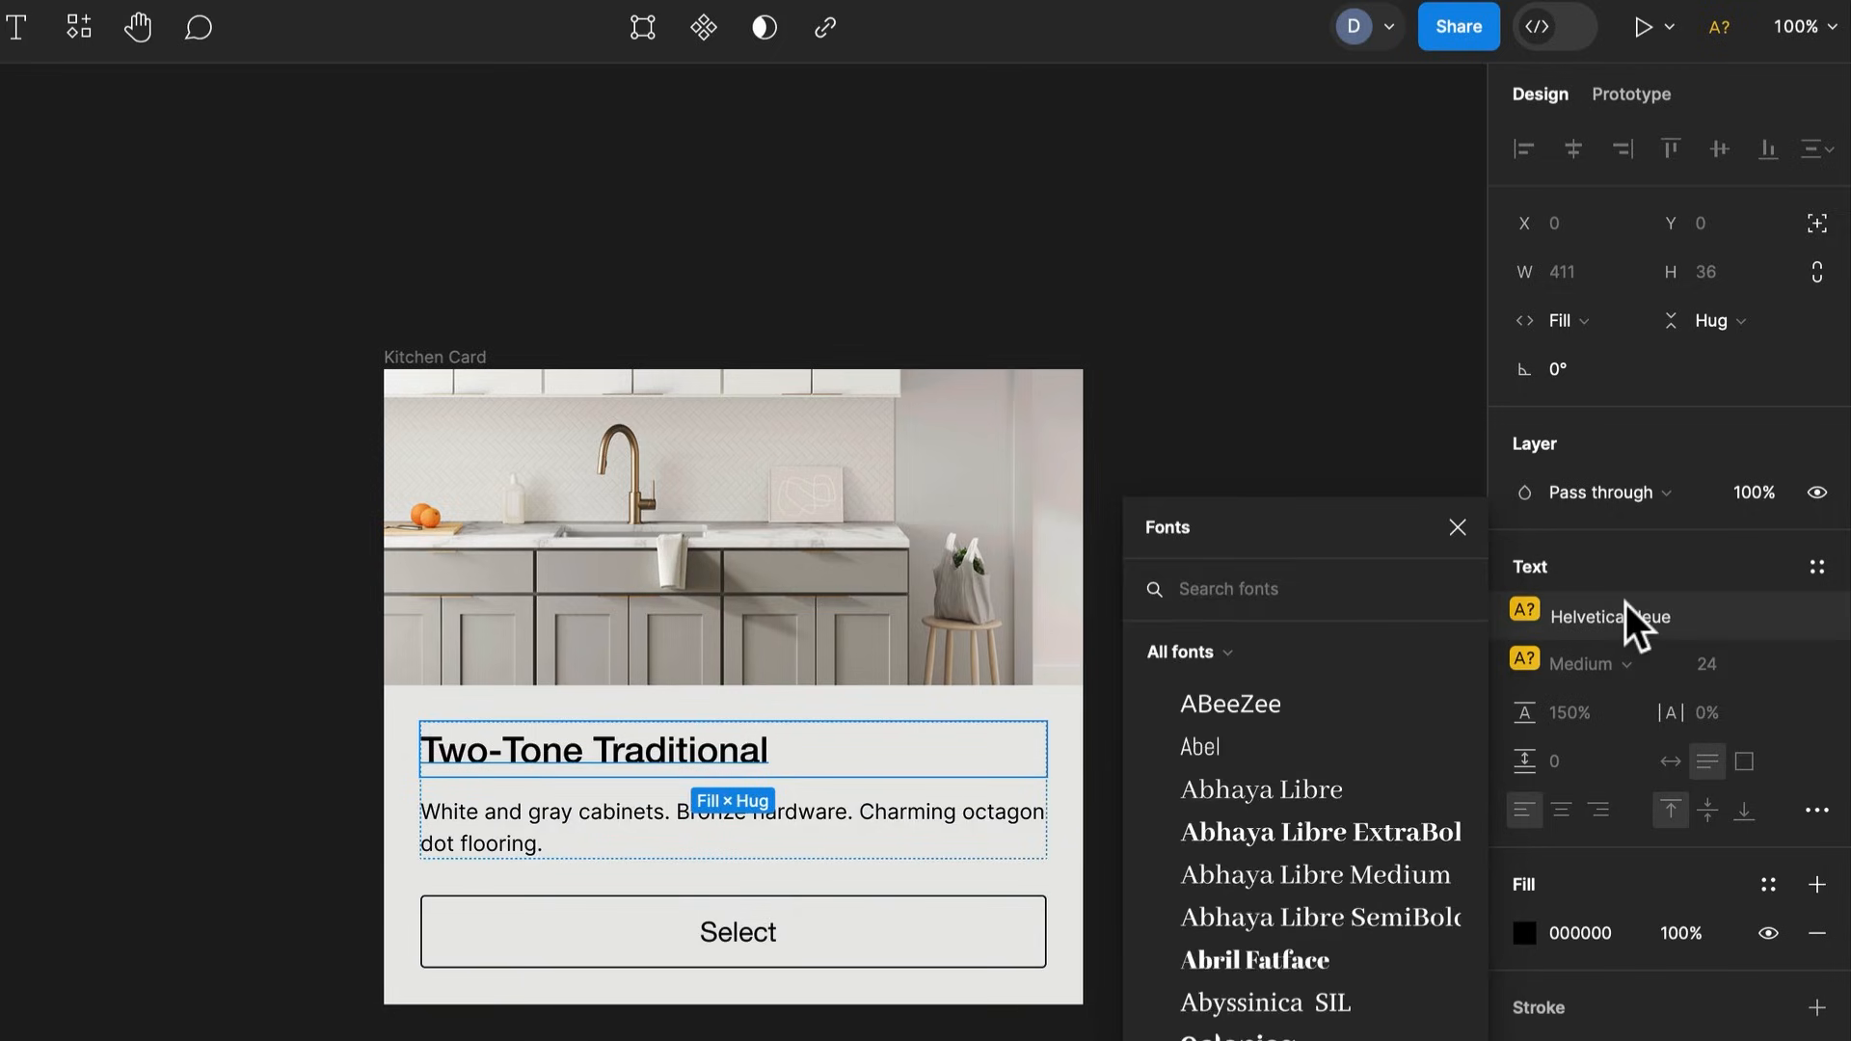
pyautogui.write('int')
pyautogui.press('Return')
pyautogui.press('Escape')
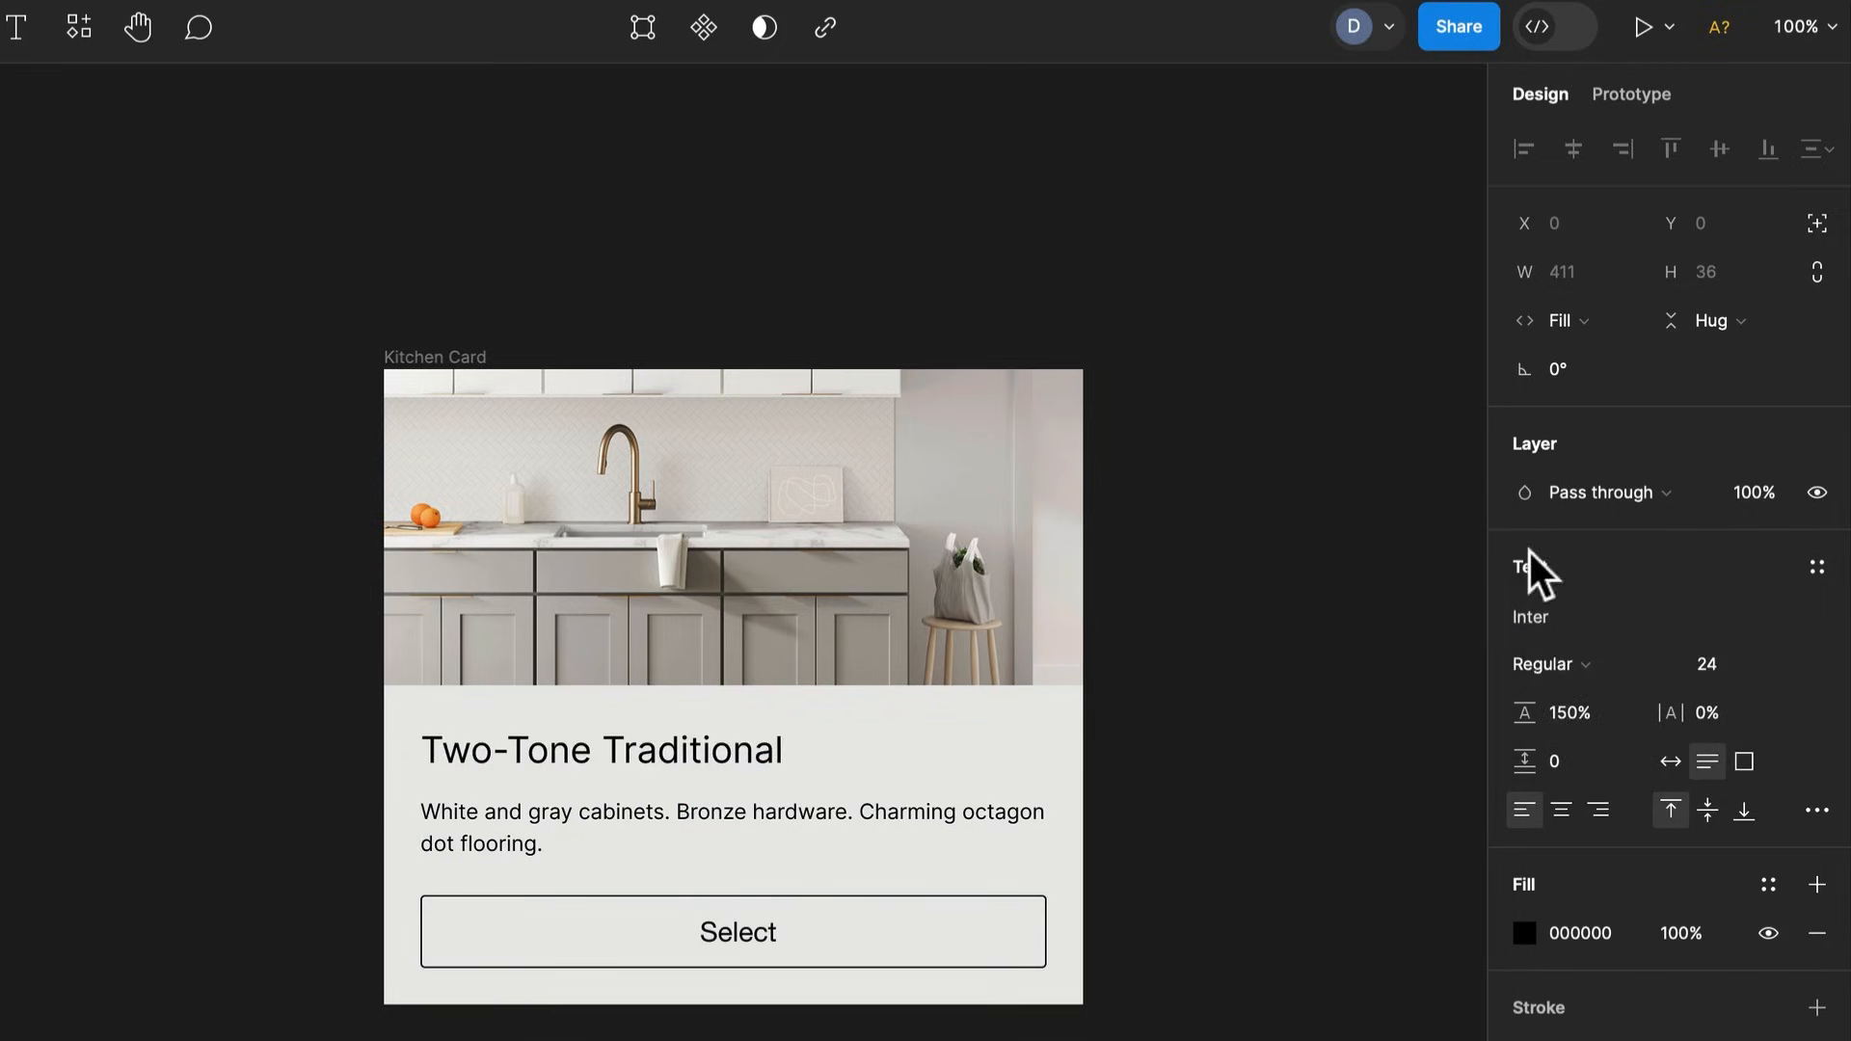
pyautogui.click(1583, 648)
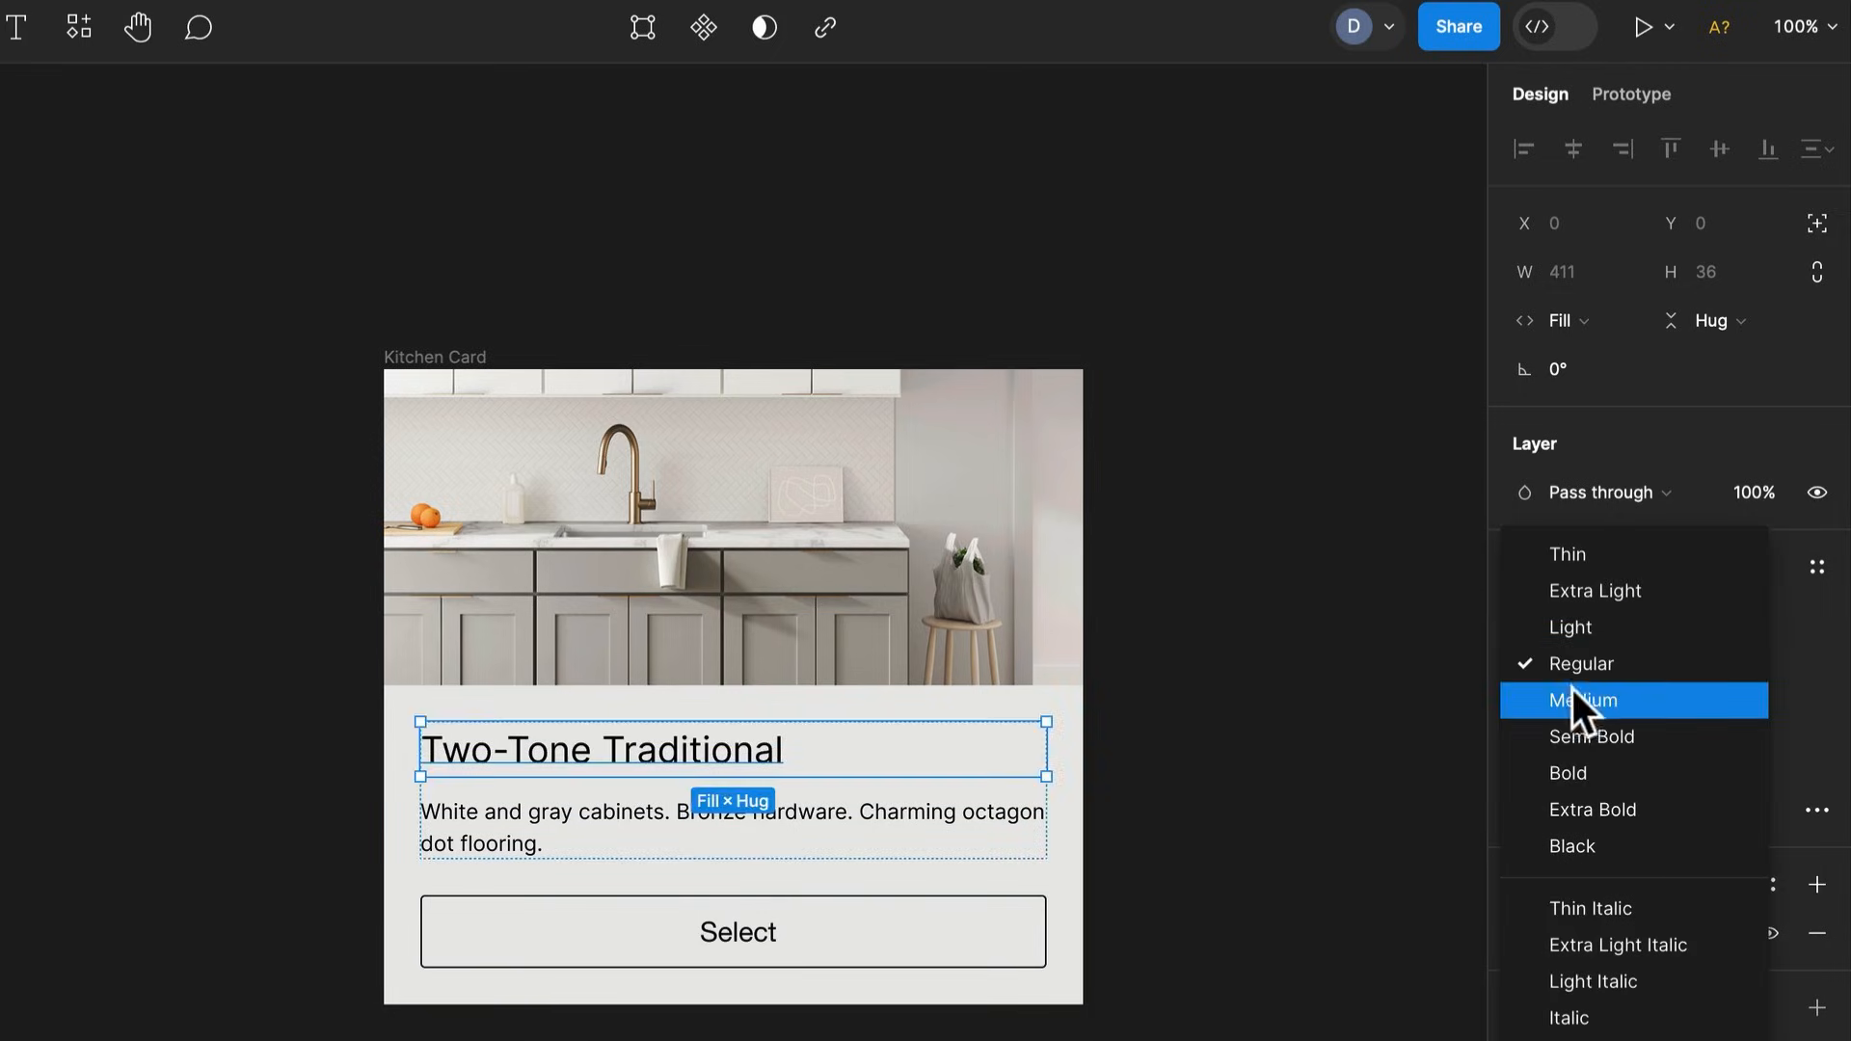
pyautogui.click(1578, 768)
pyautogui.click(1389, 786)
# Check the button and the text container inside the card, then select the Kitchen Card frame
pyautogui.keyDown('super'); pyautogui.click(749, 942); pyautogui.keyUp('super')
pyautogui.click(1186, 790)
pyautogui.doubleClick(680, 771)
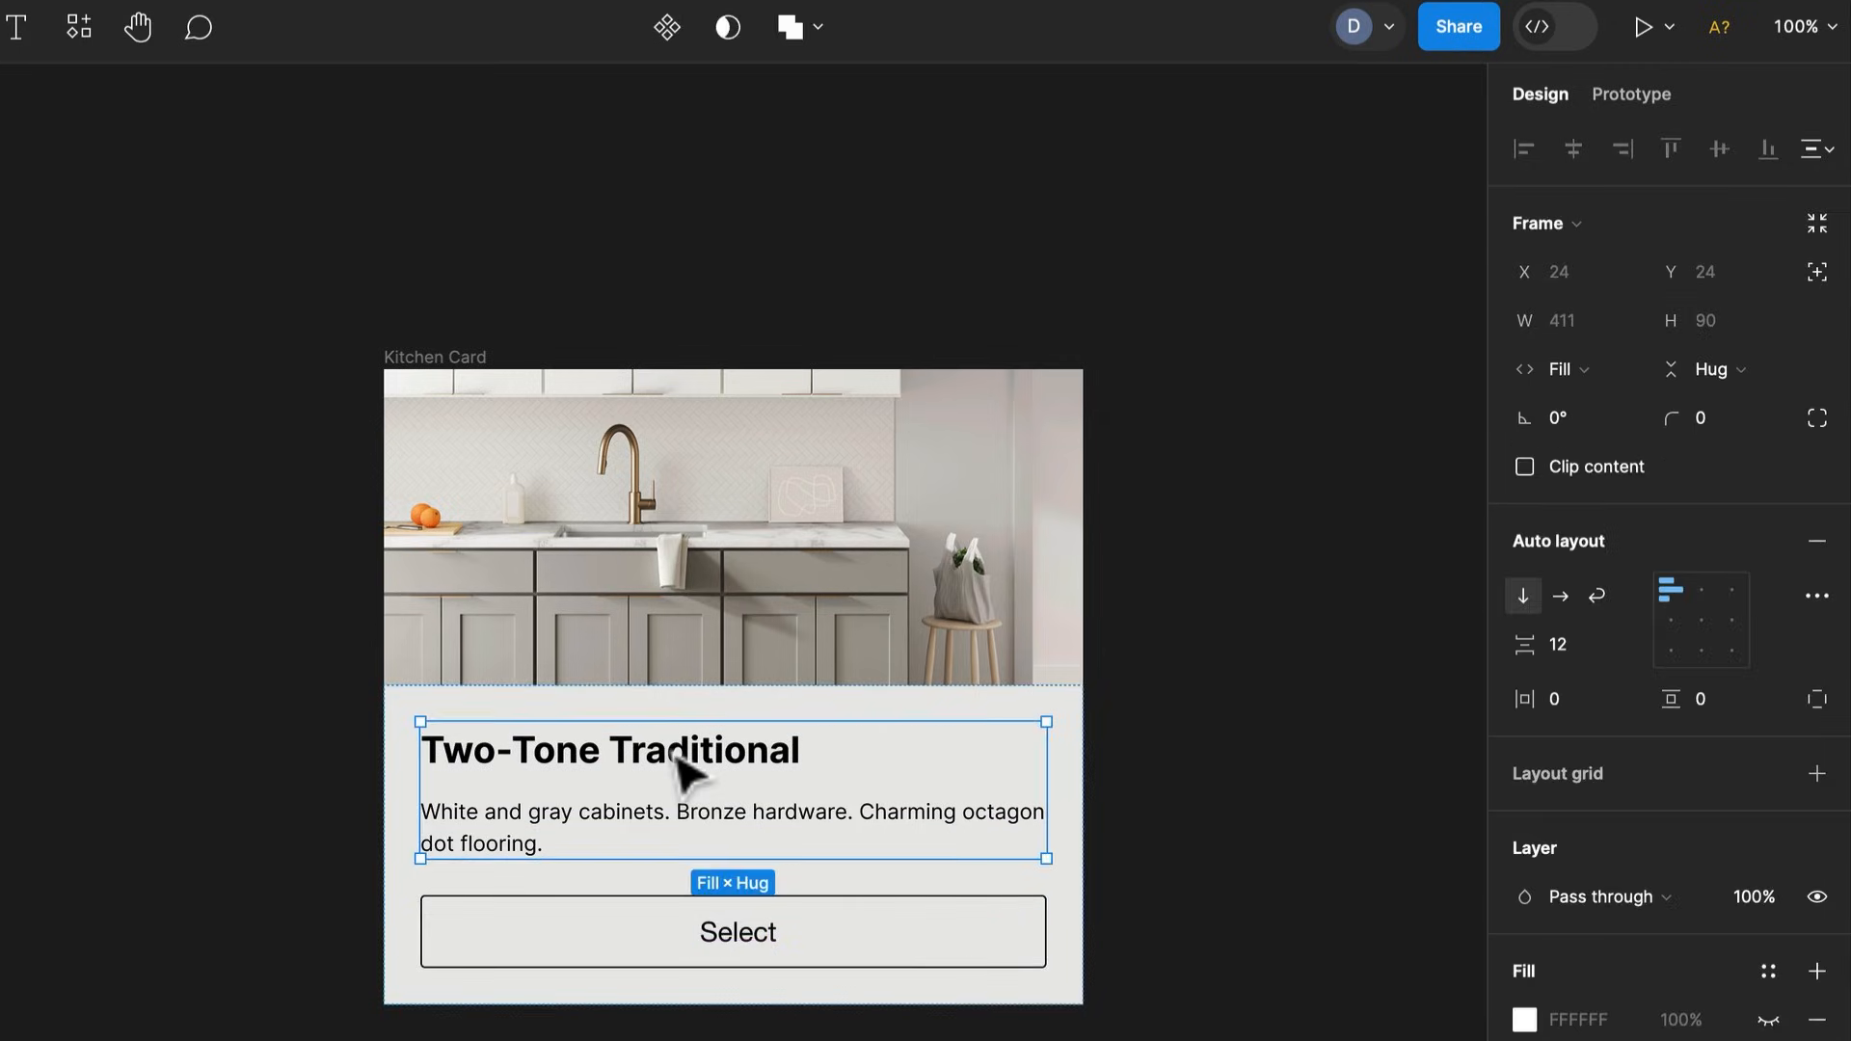
pyautogui.click(1348, 713)
pyautogui.click(471, 361)
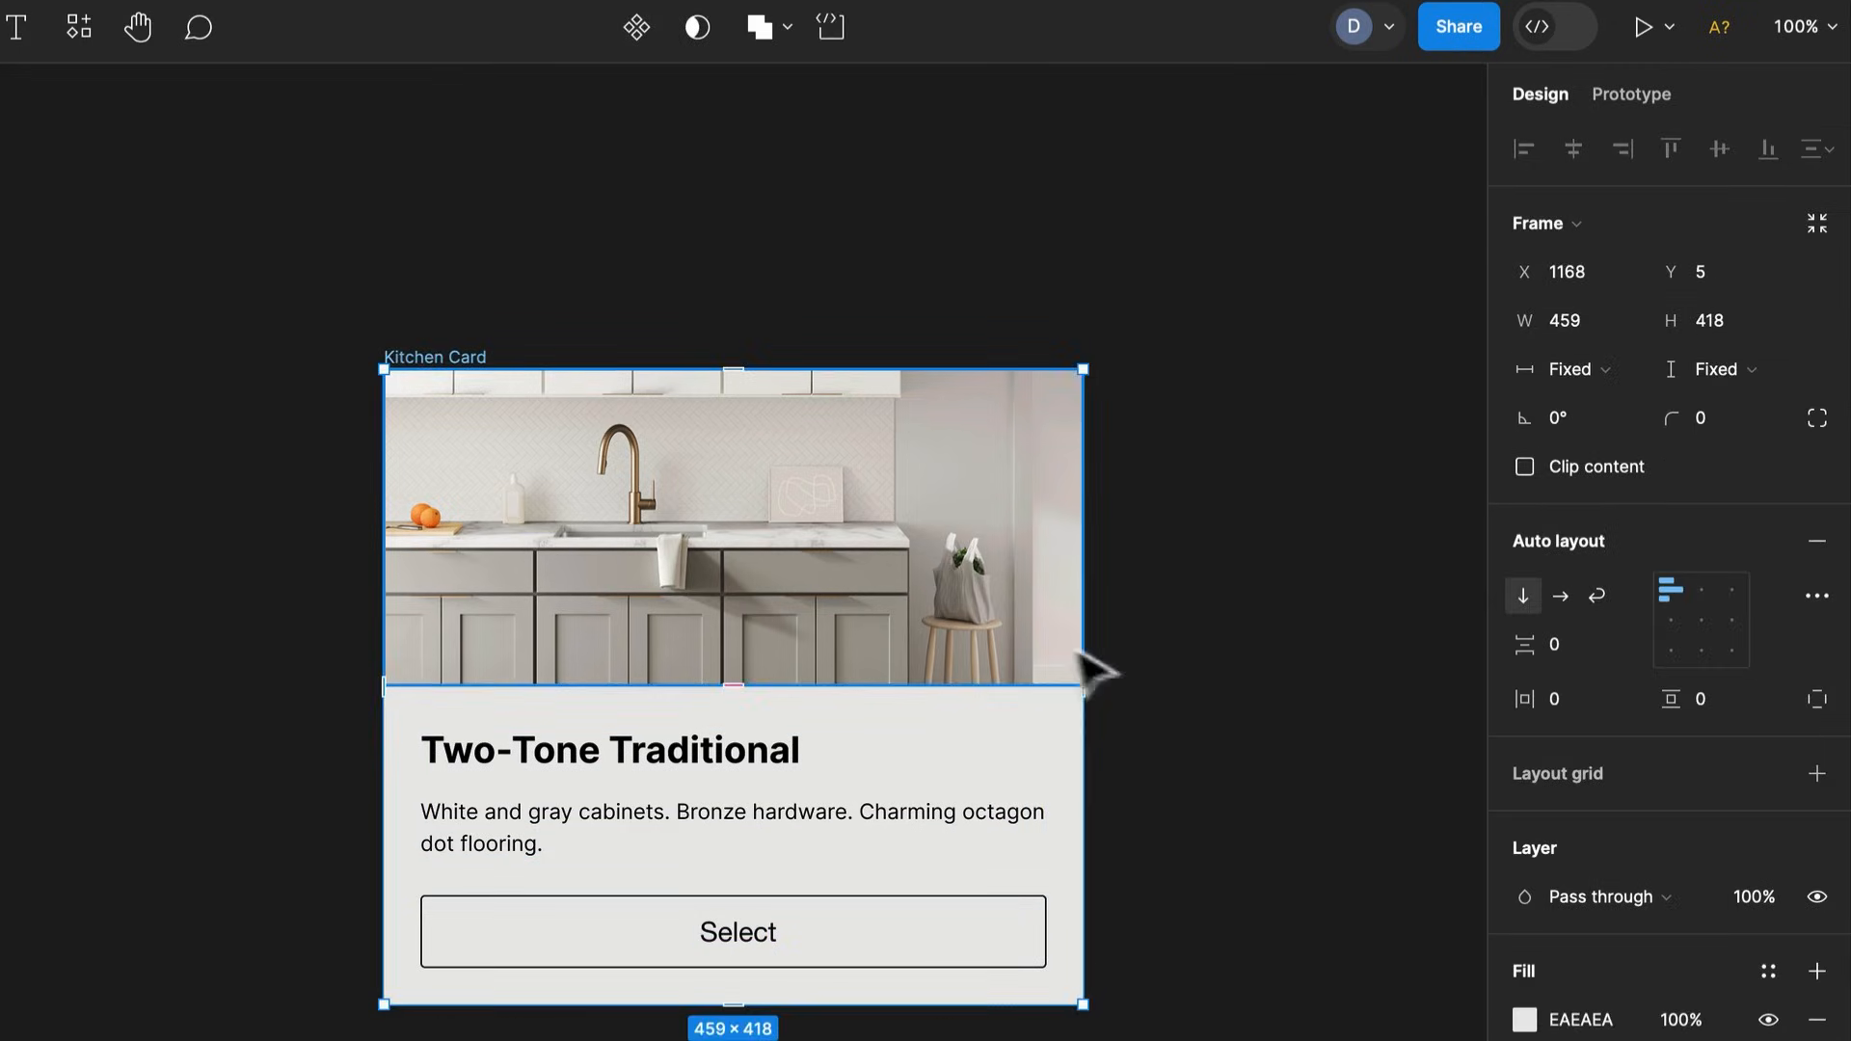
# Test the Kitchen Card at narrower and wider widths, ending at 425, and check the image's resizing settings
pyautogui.moveTo(1084, 661); pyautogui.dragTo(1108, 661)
pyautogui.moveTo(1273, 661); pyautogui.dragTo(967, 662)
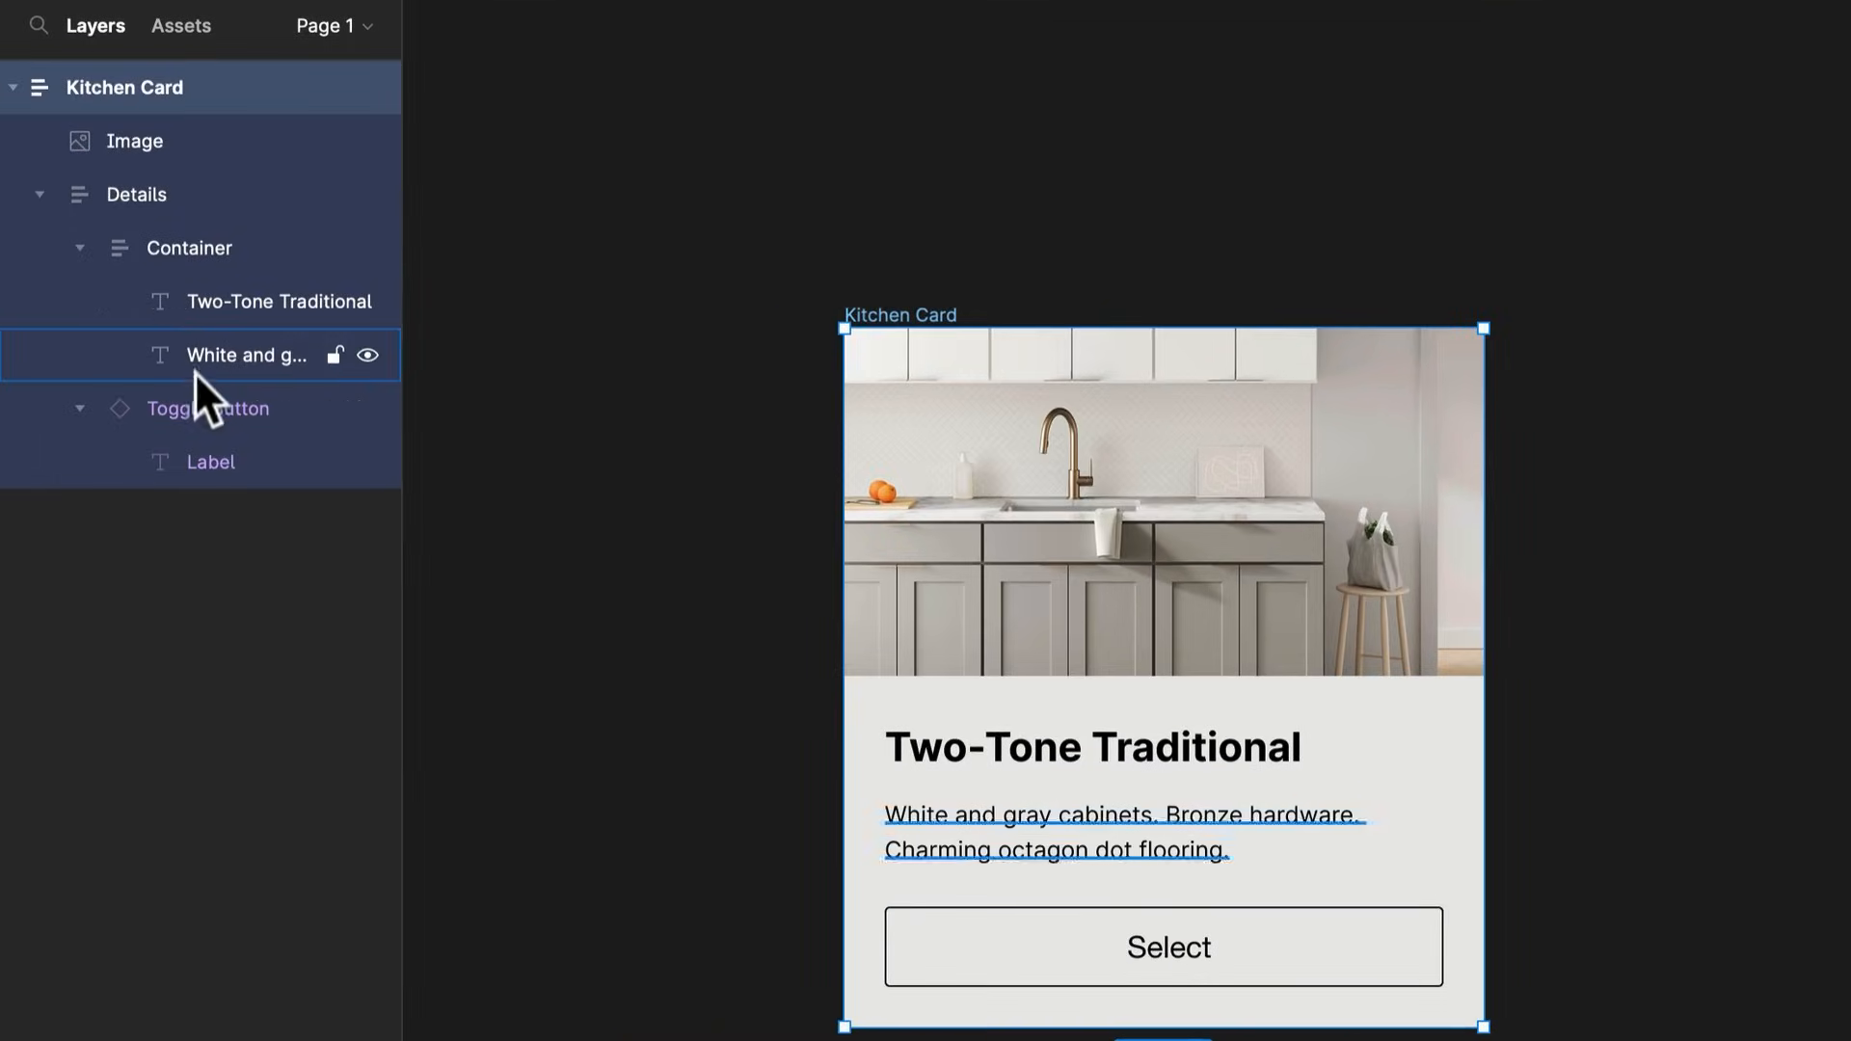
pyautogui.click(1404, 611)
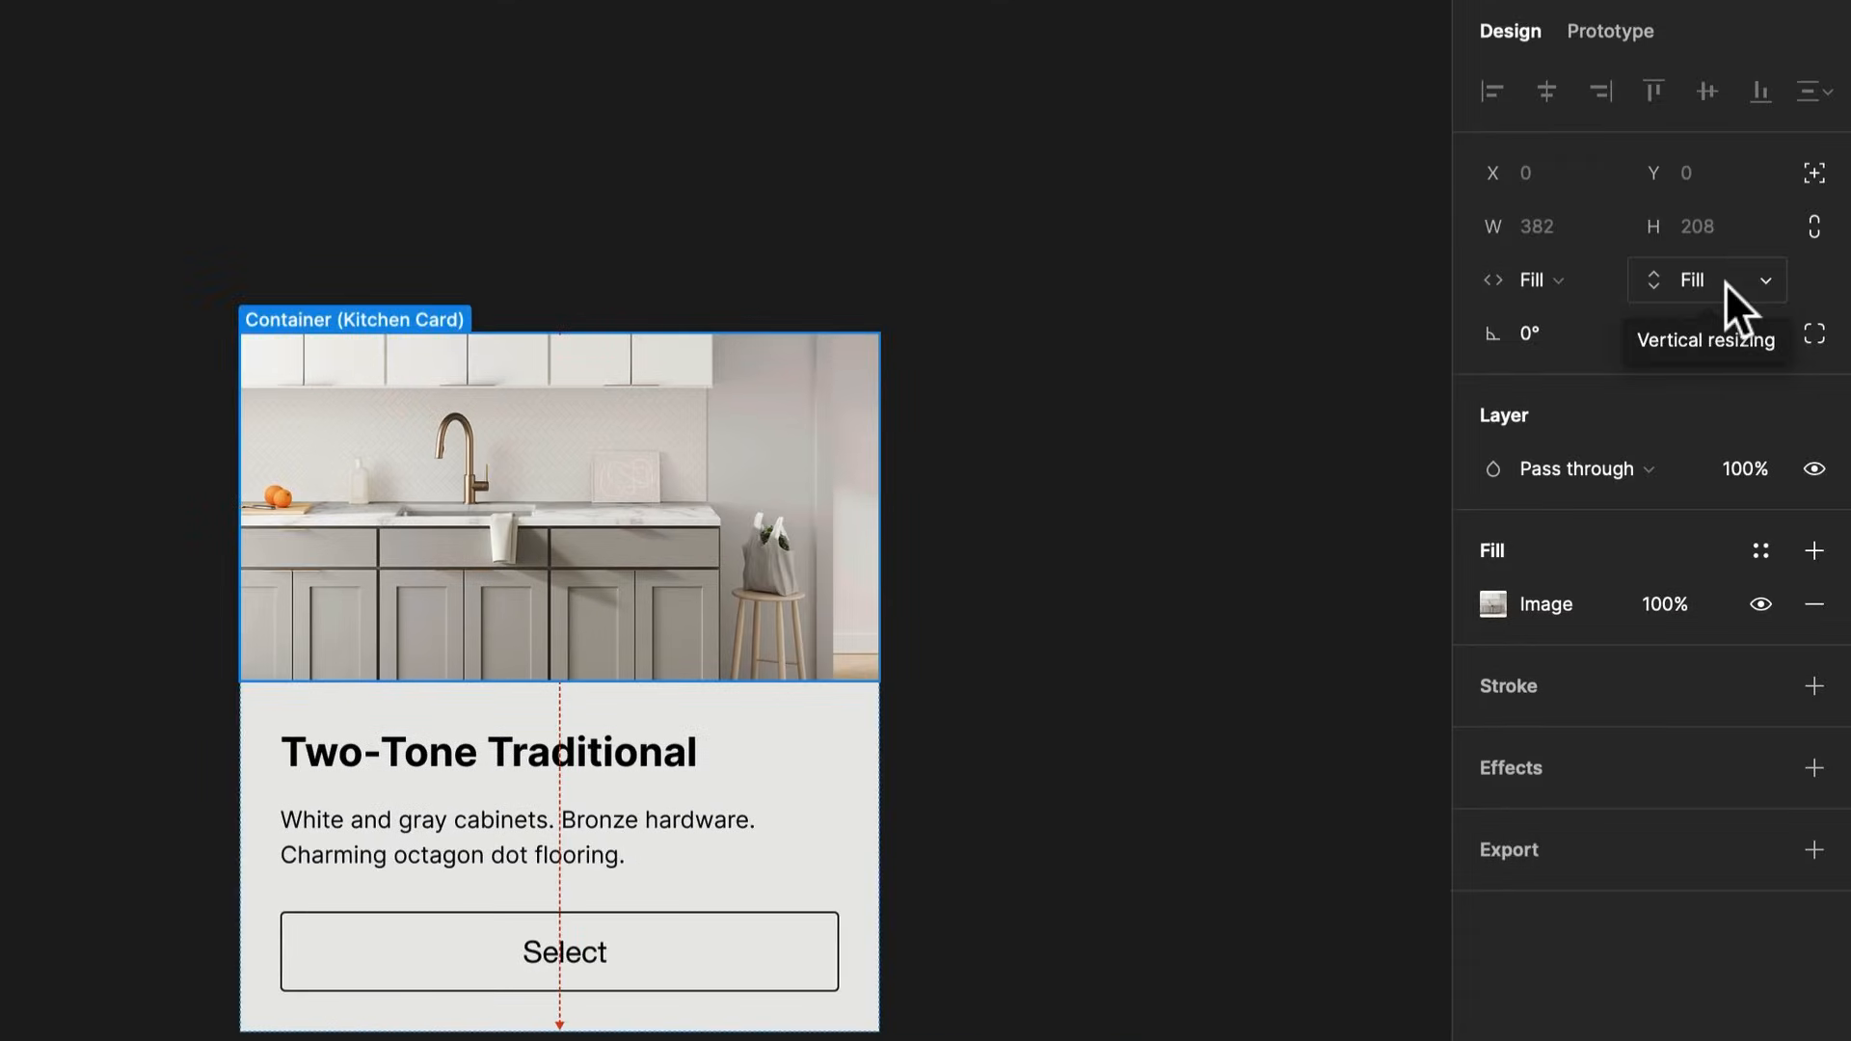
pyautogui.click(318, 321)
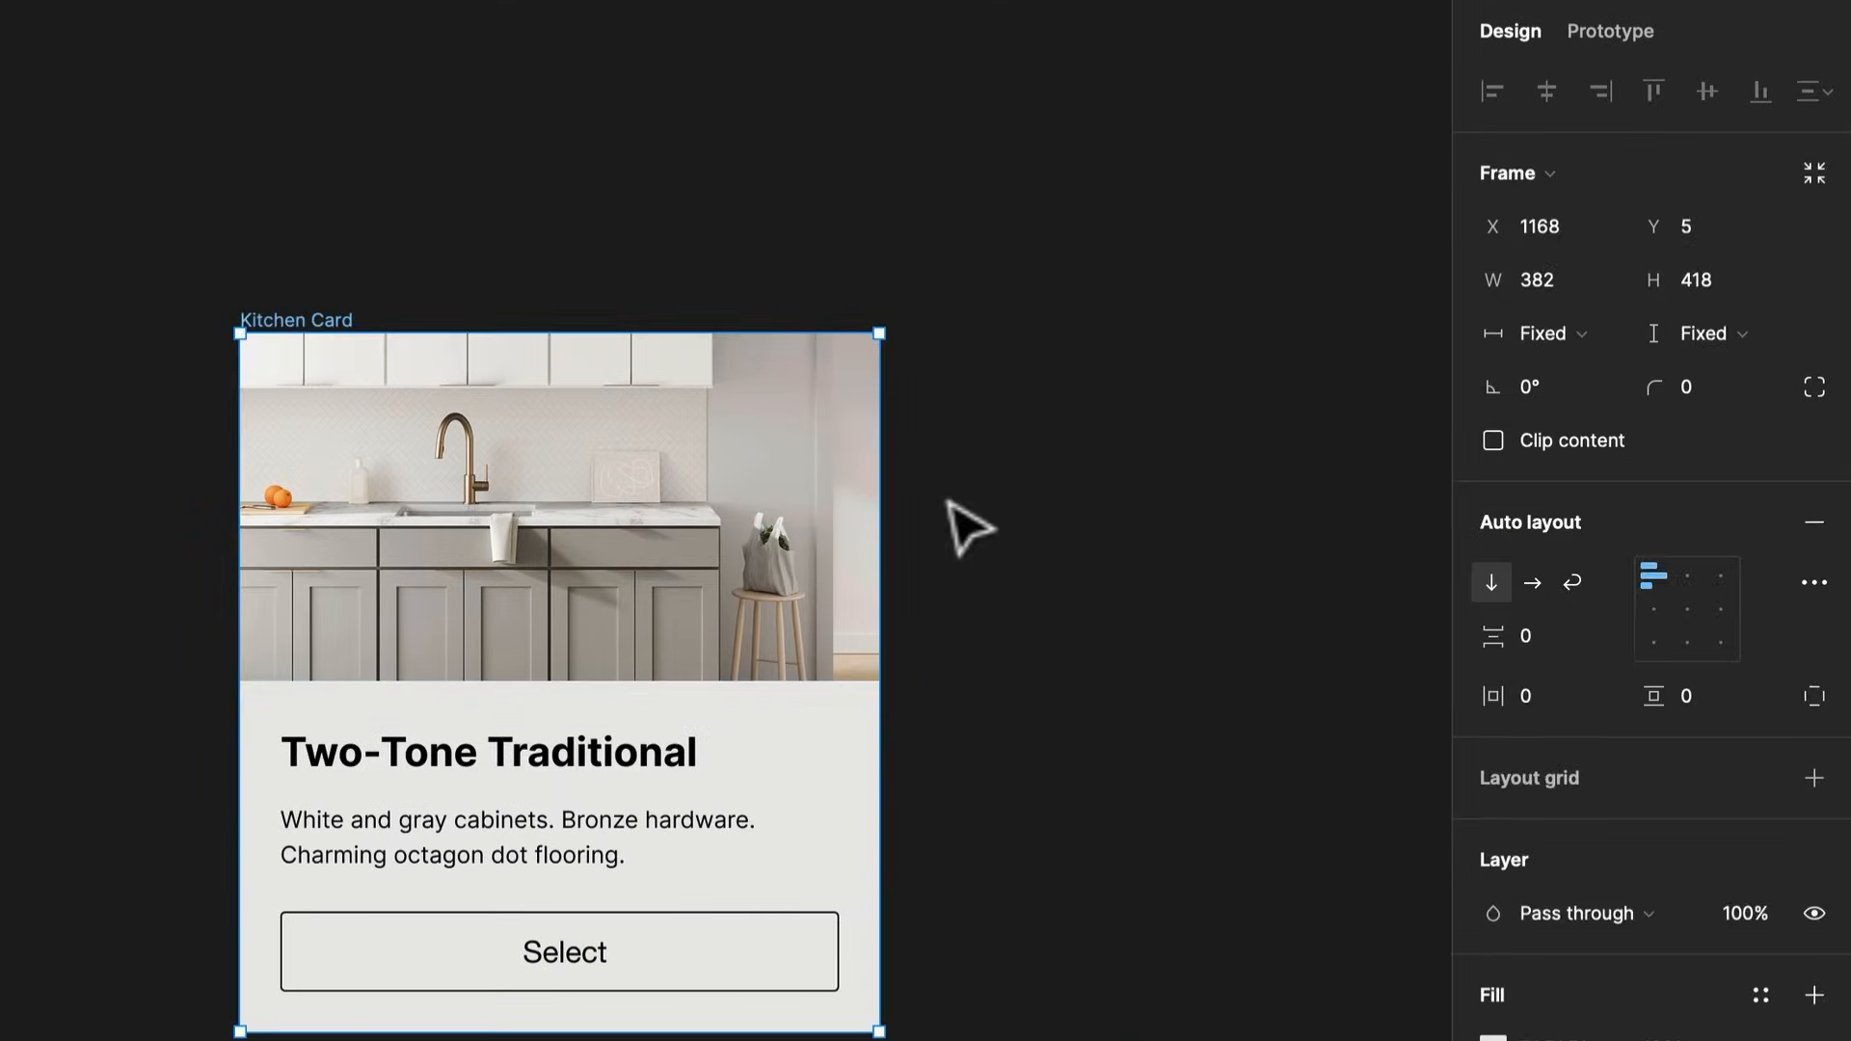
pyautogui.moveTo(881, 494); pyautogui.dragTo(951, 497)
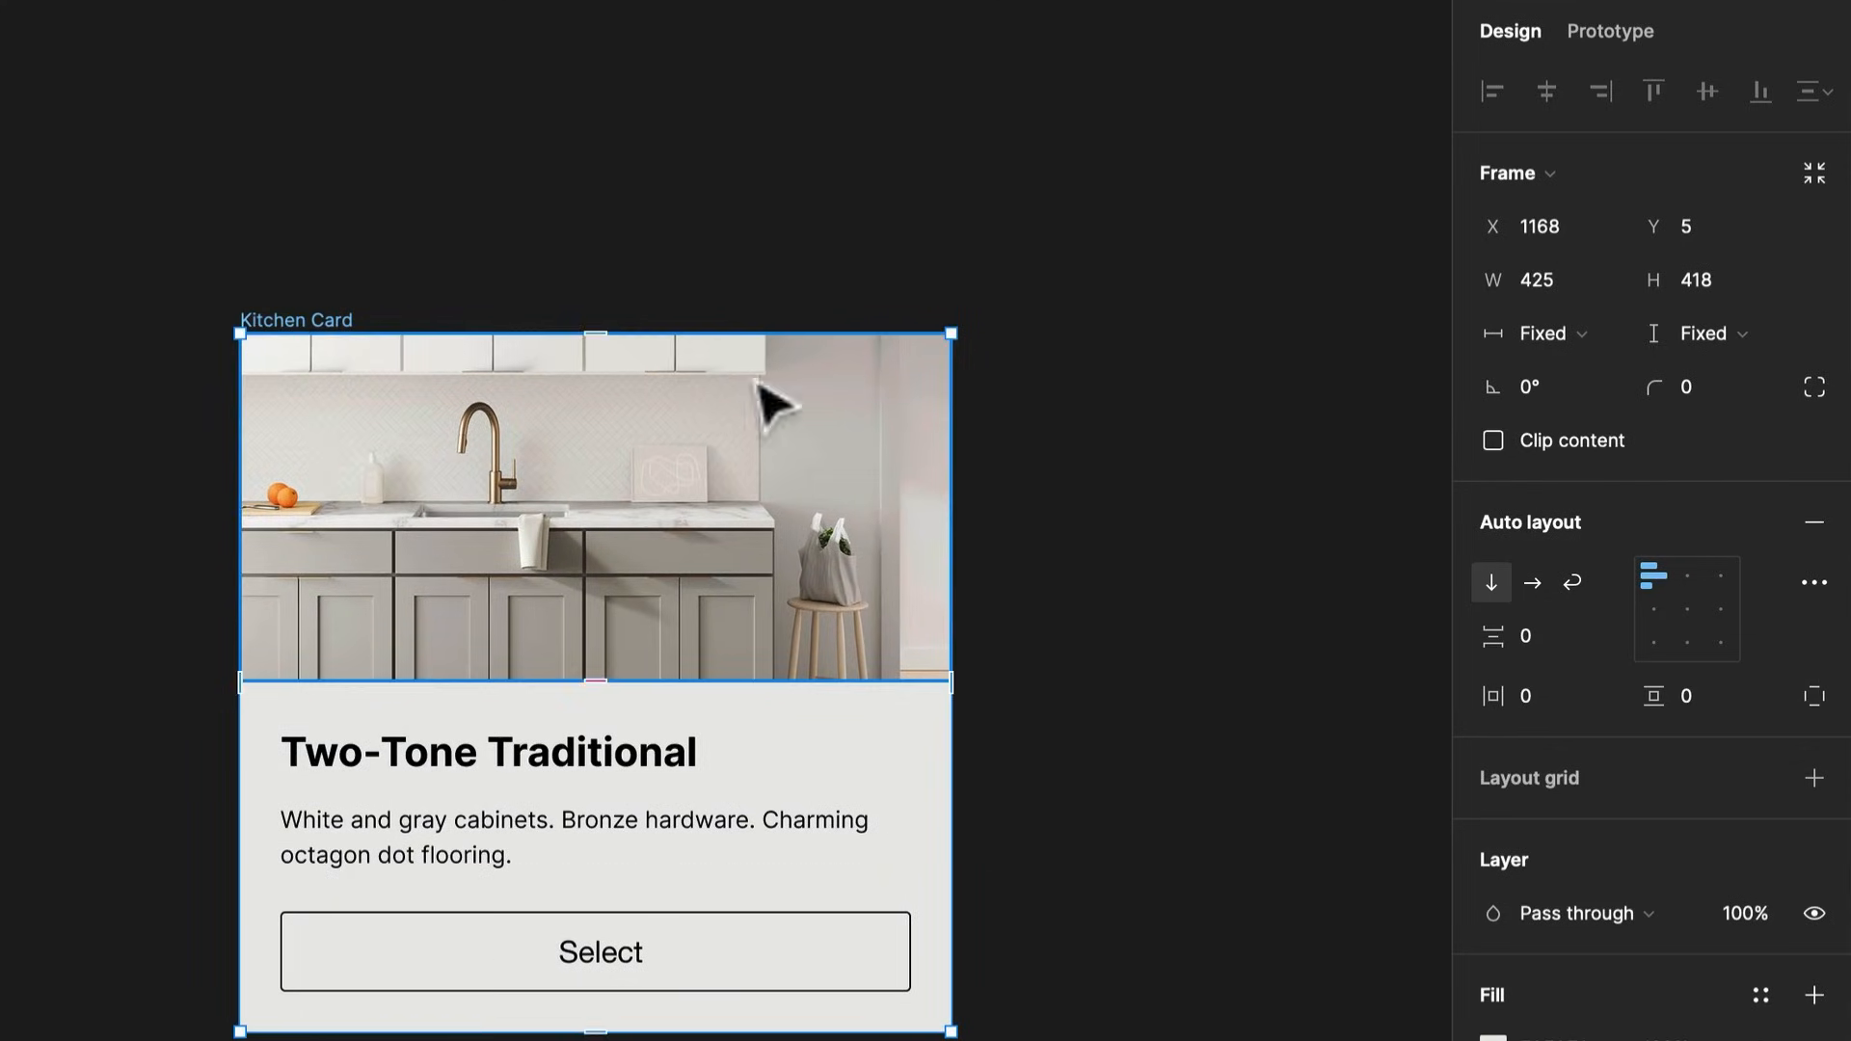
# Switch the Kitchen Card's vertical resizing to Hug contents, check the image's sizing, and return the card to Fixed height
pyautogui.click(1722, 337)
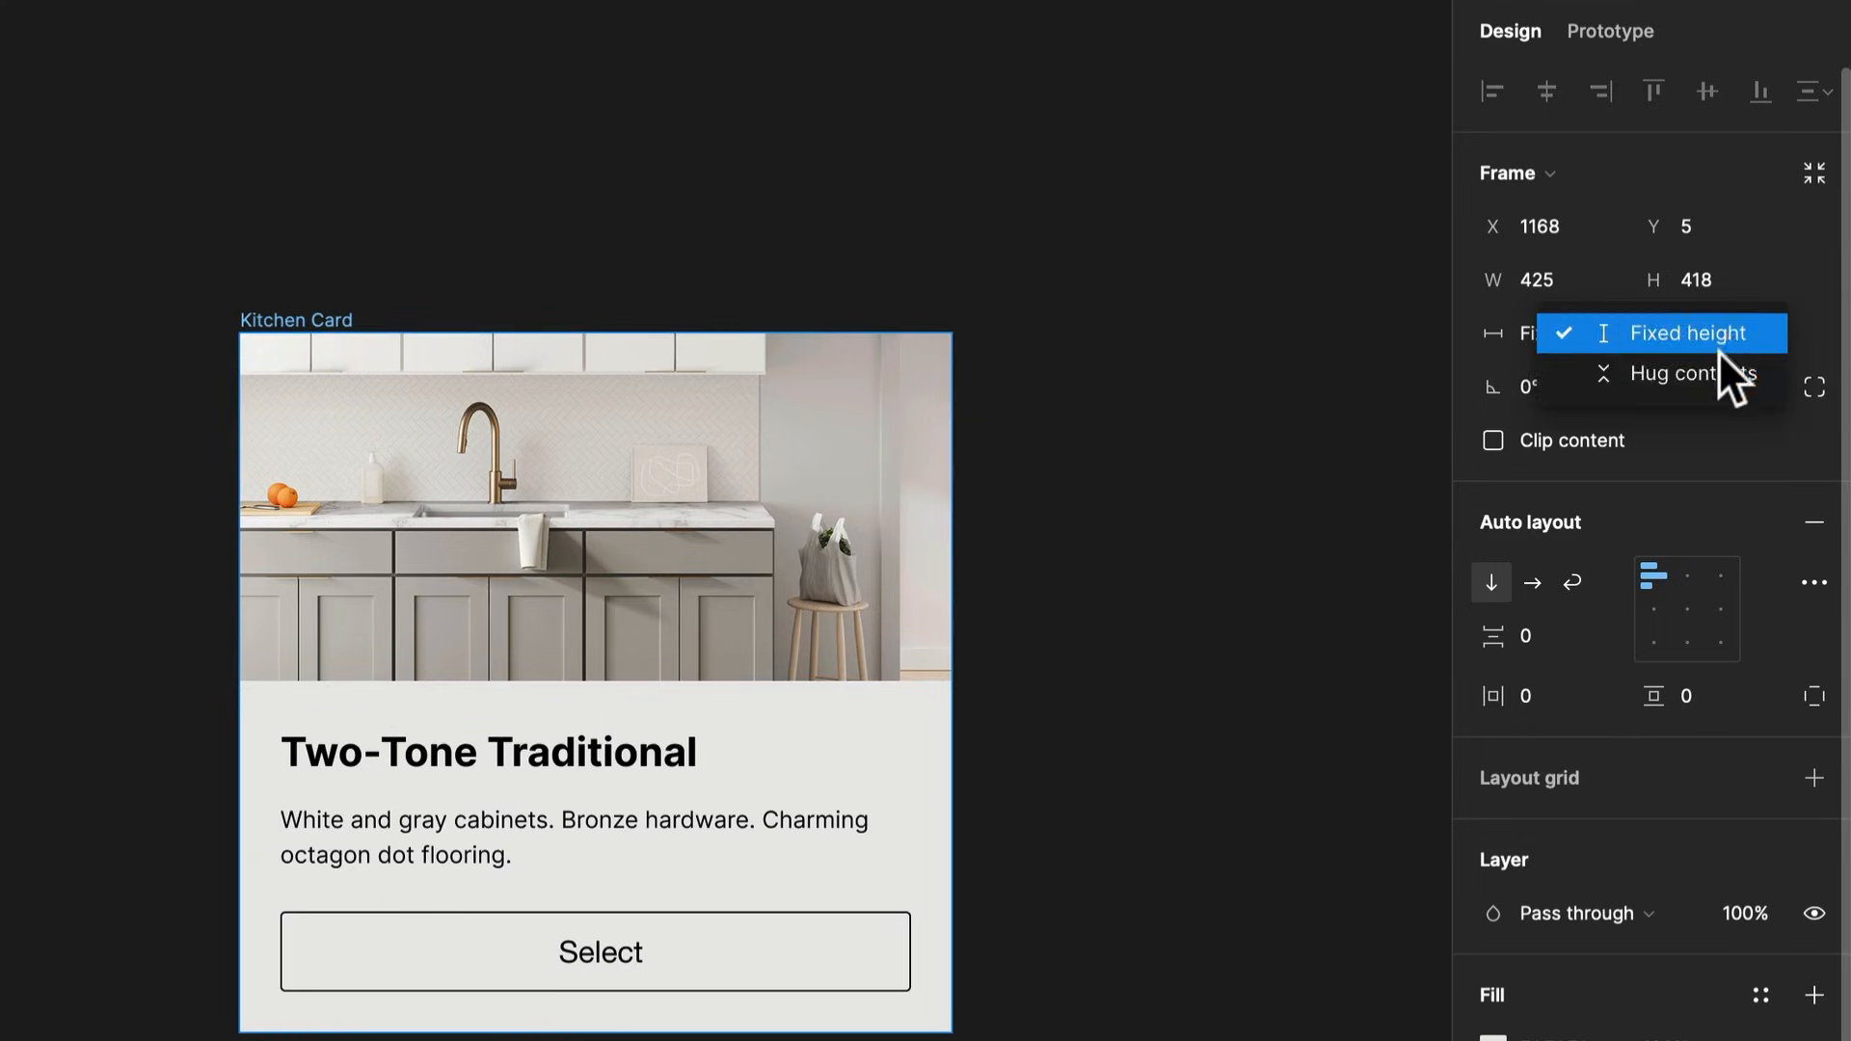
pyautogui.click(1710, 371)
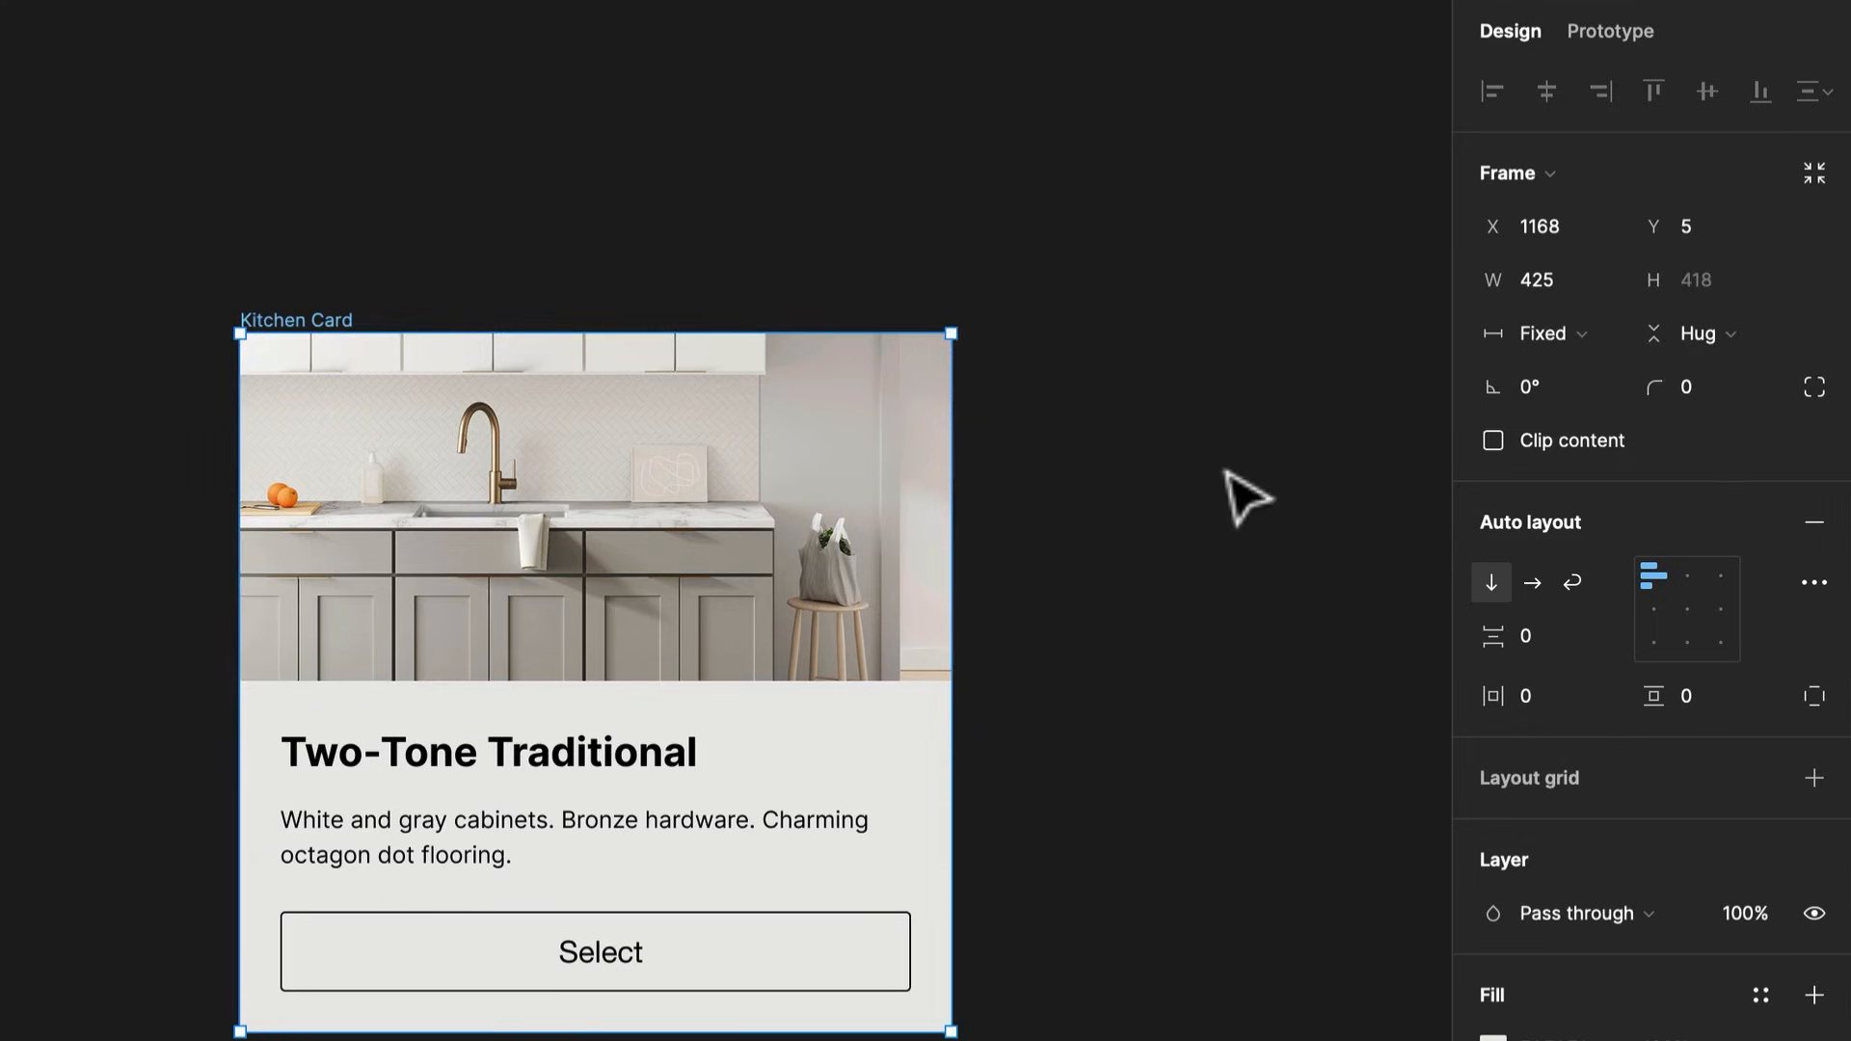
pyautogui.click(596, 516)
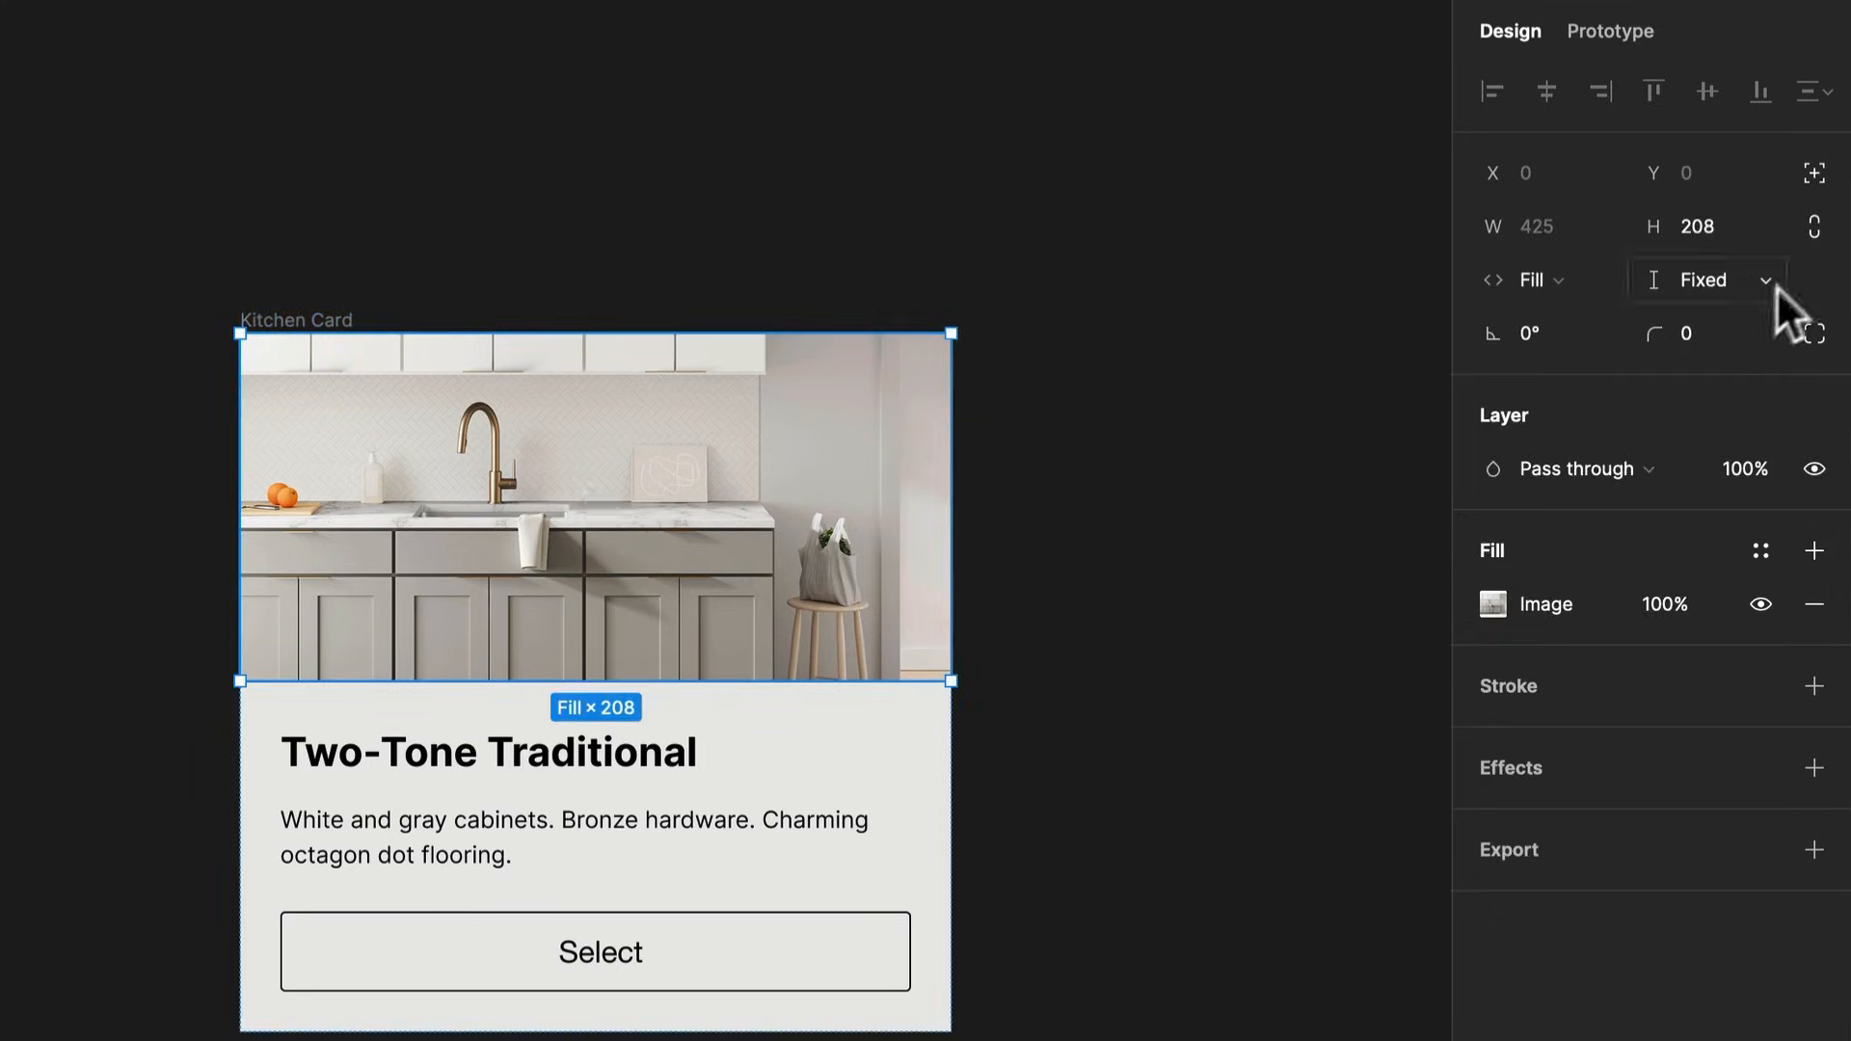
pyautogui.click(297, 319)
pyautogui.click(1702, 333)
pyautogui.click(1682, 293)
# Check the resizing settings of the image, the Kitchen Card and the Details frame
pyautogui.click(398, 470)
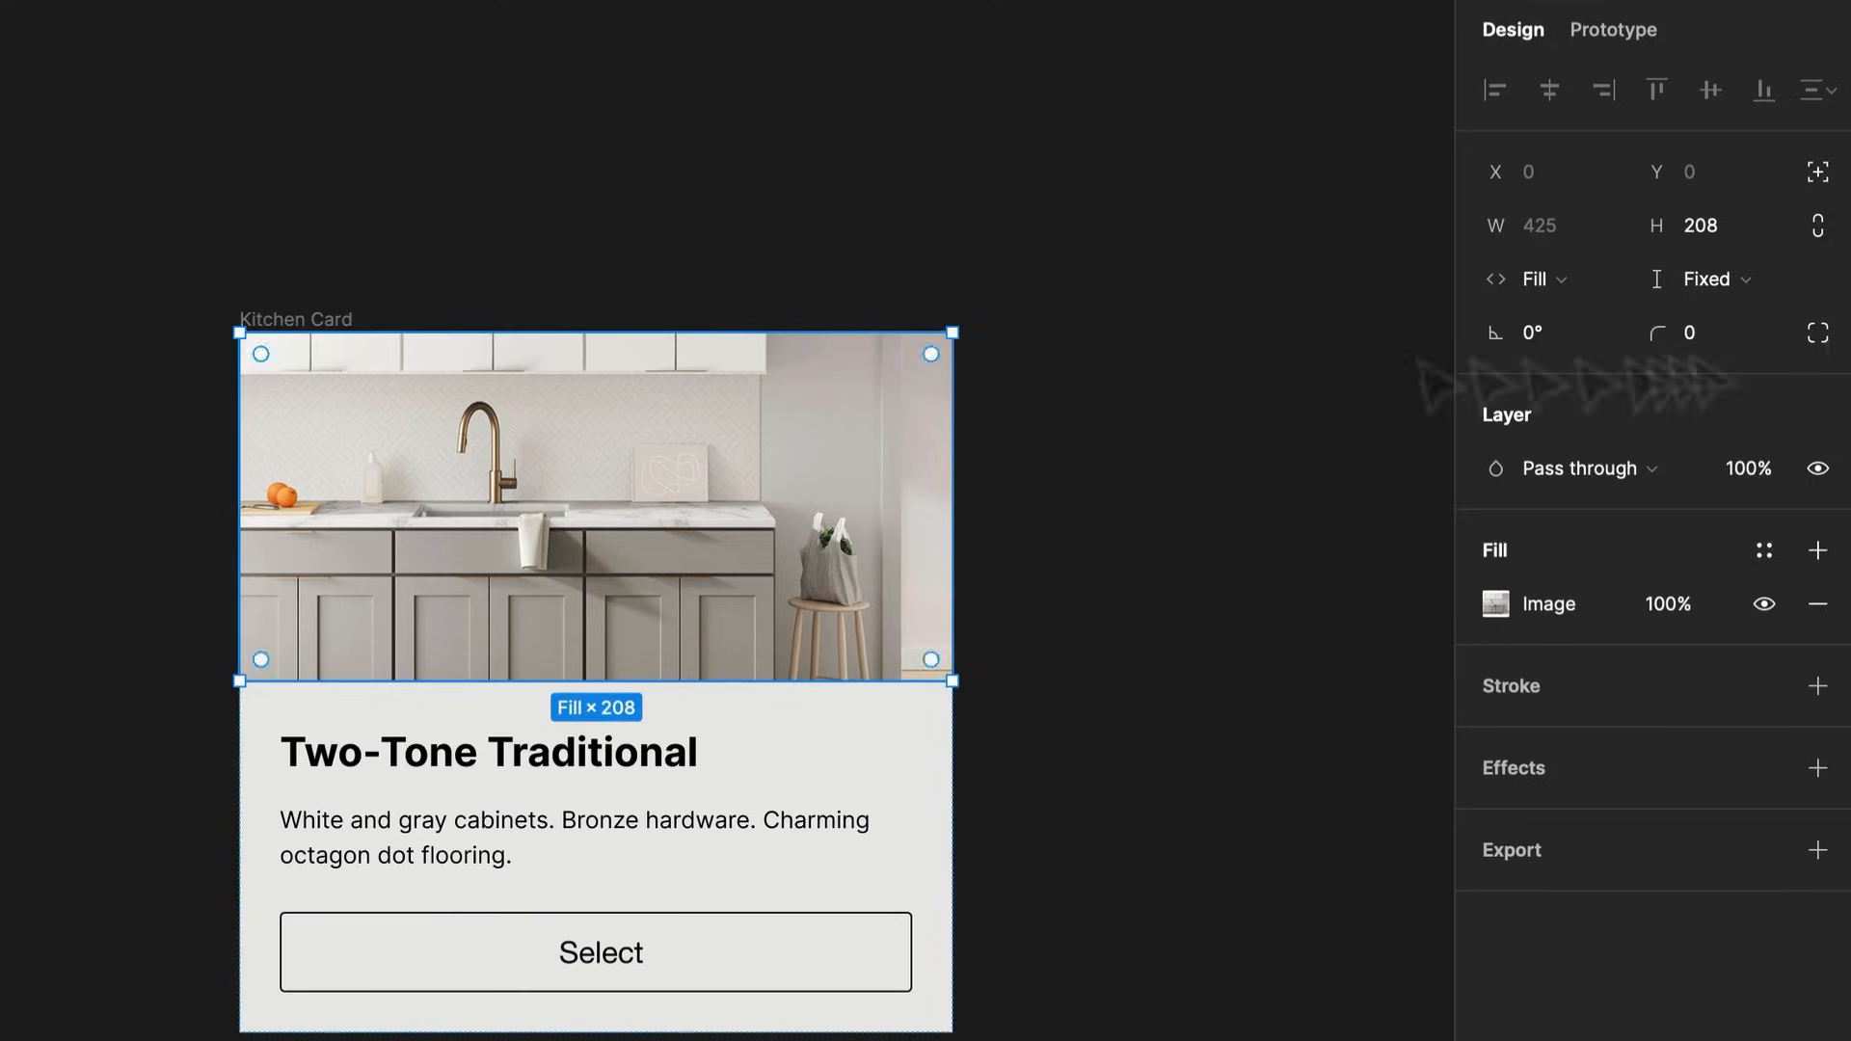
pyautogui.click(347, 320)
pyautogui.moveTo(897, 1033); pyautogui.dragTo(950, 751)
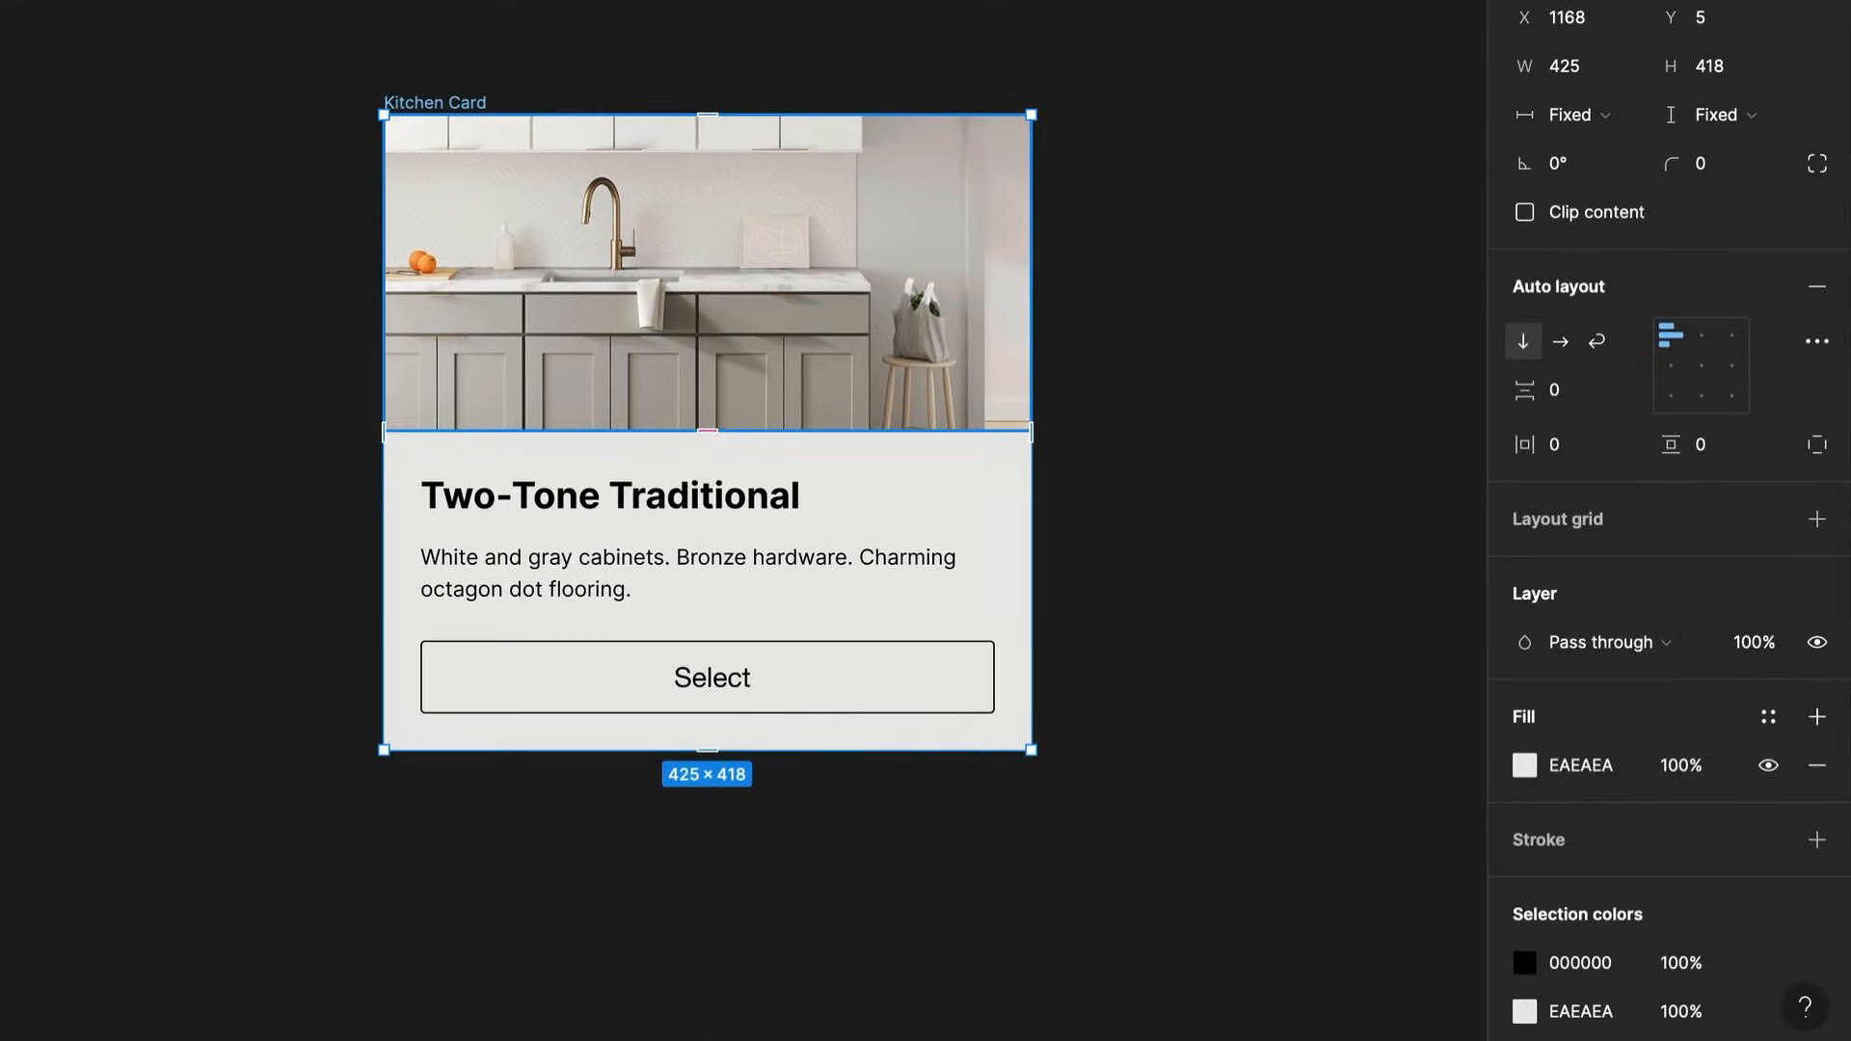
pyautogui.click(820, 333)
pyautogui.click(839, 572)
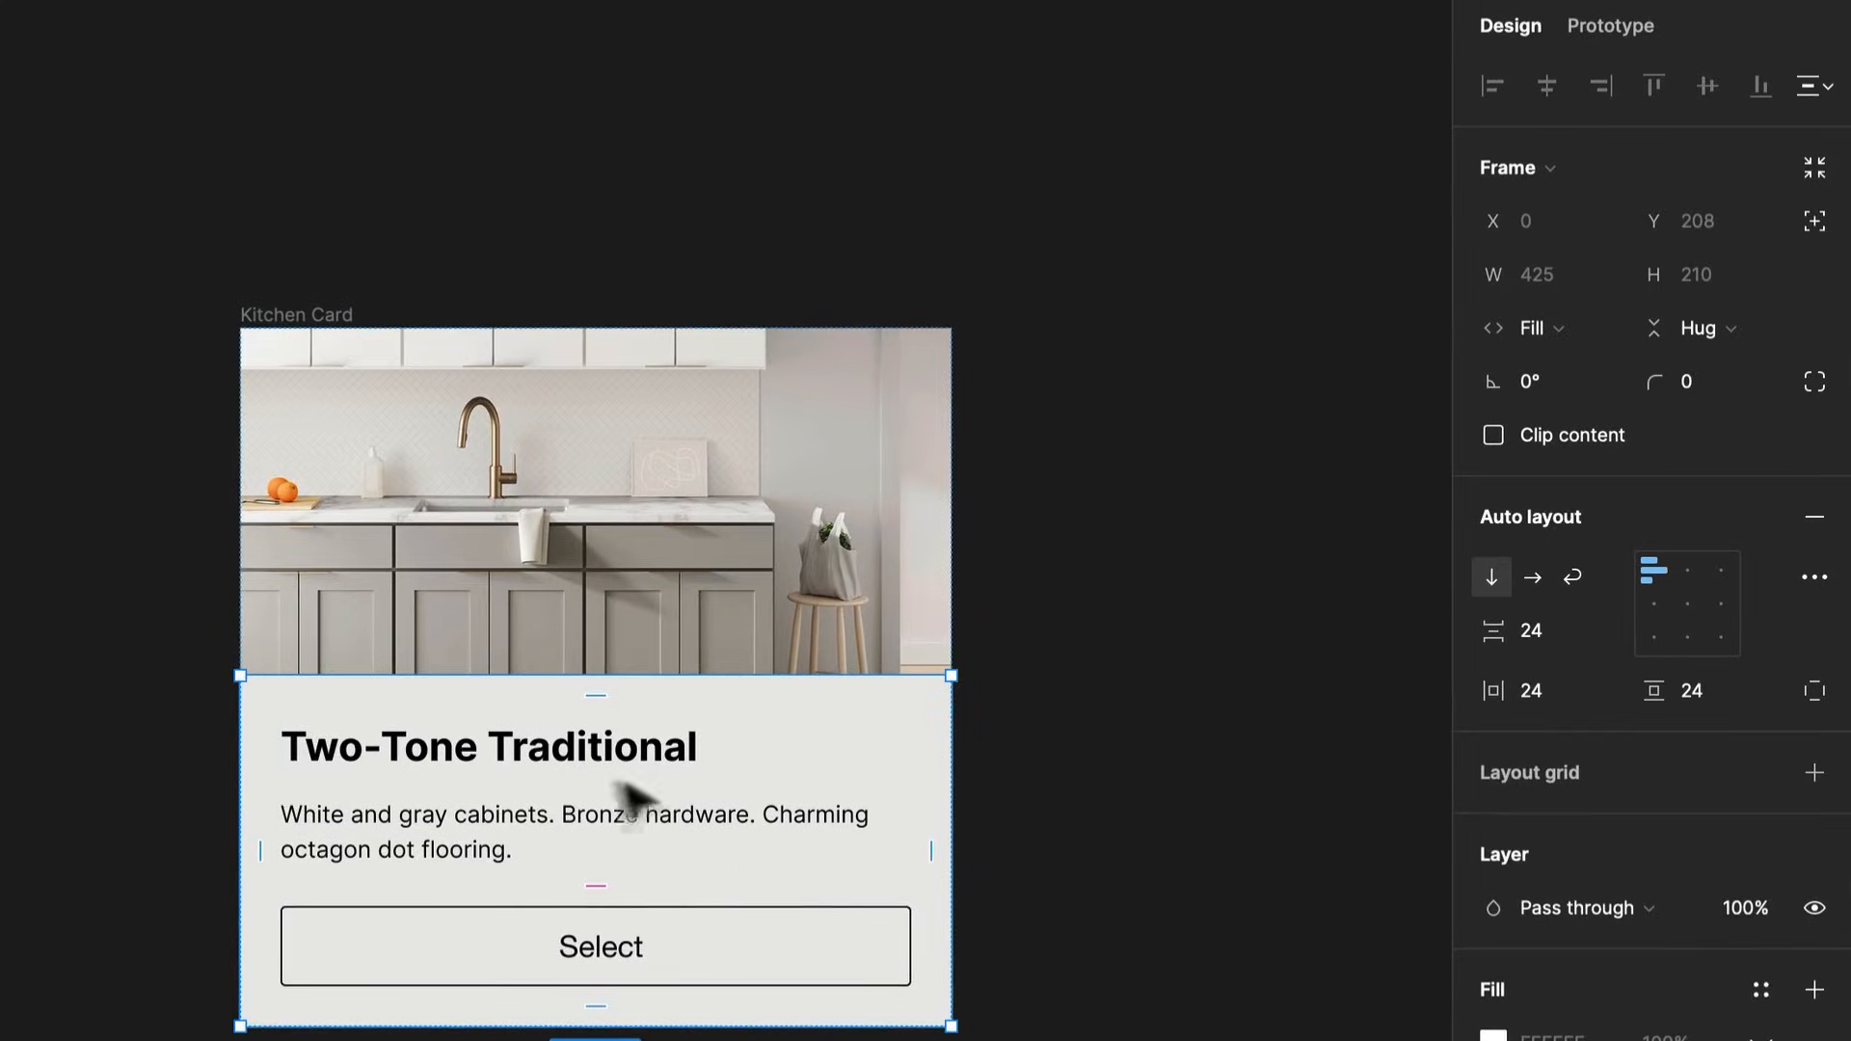
# Try Hug contents as the card description's horizontal resizing and undo the change
pyautogui.click(580, 779)
pyautogui.click(575, 822)
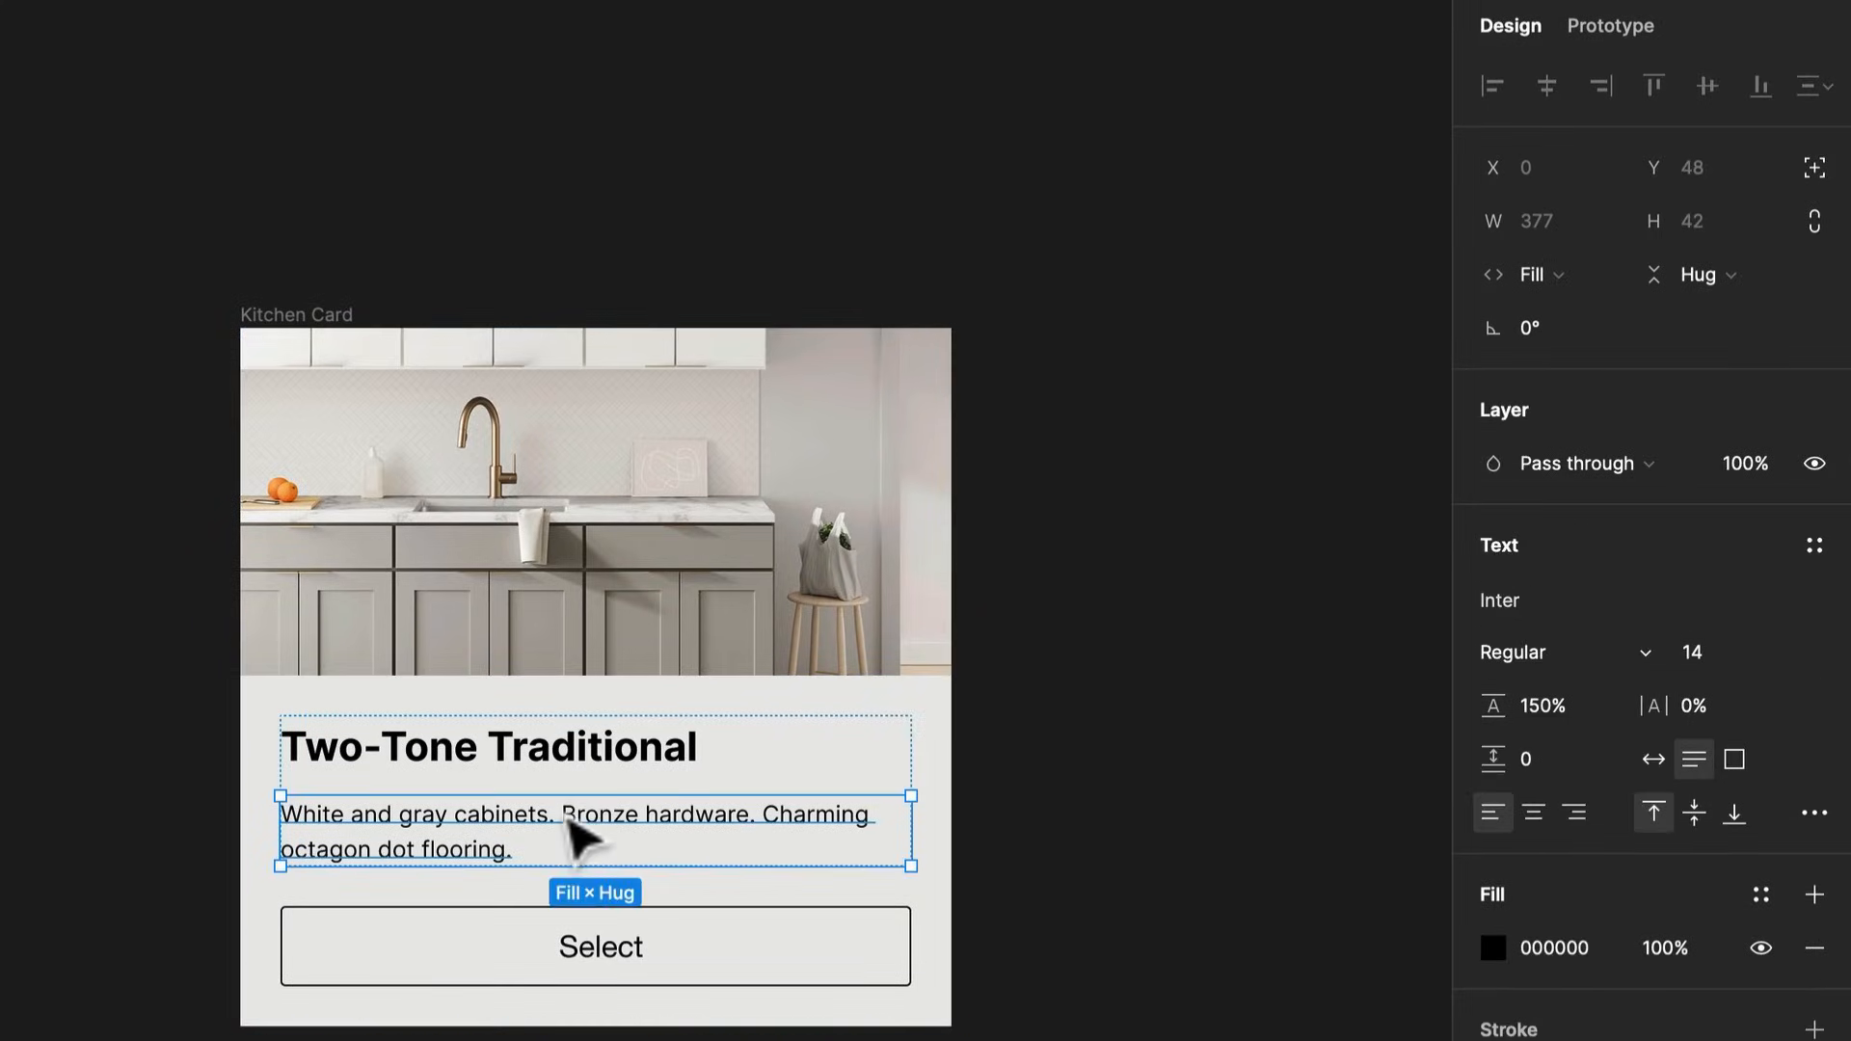
pyautogui.click(1546, 275)
pyautogui.click(1610, 233)
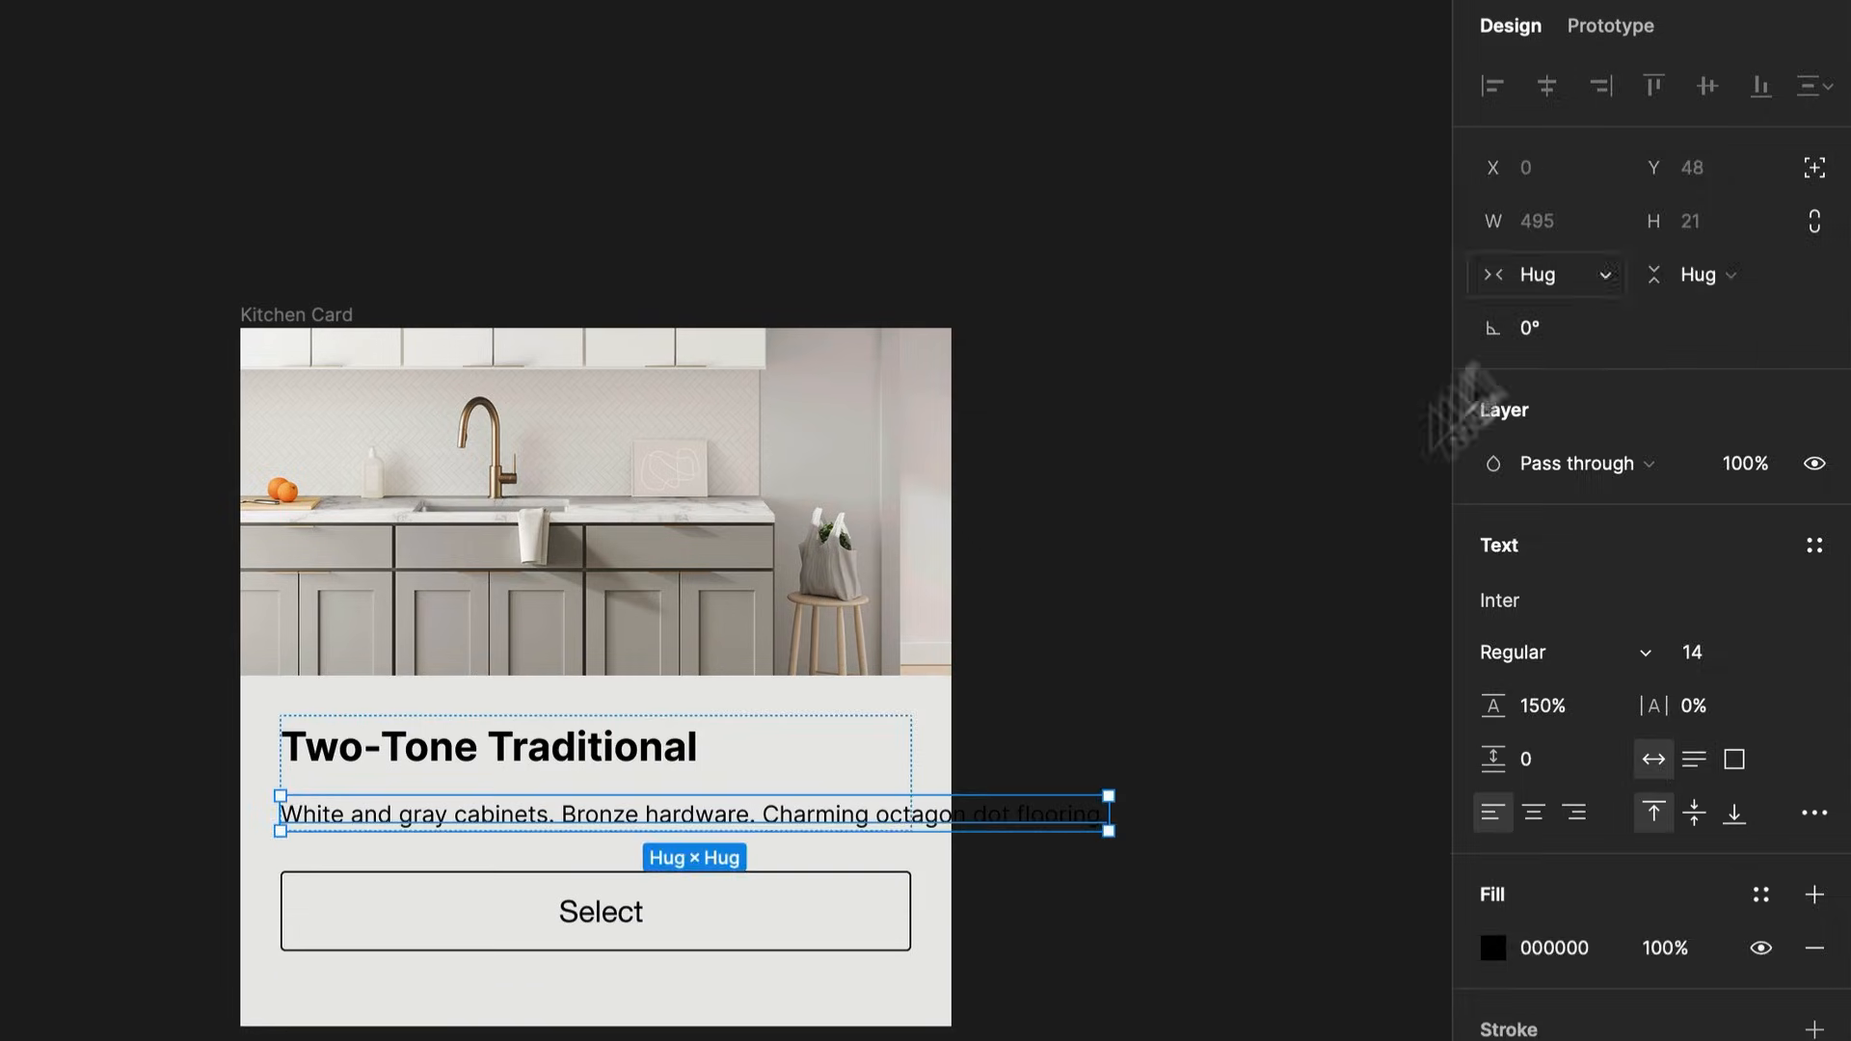
pyautogui.click(1045, 785)
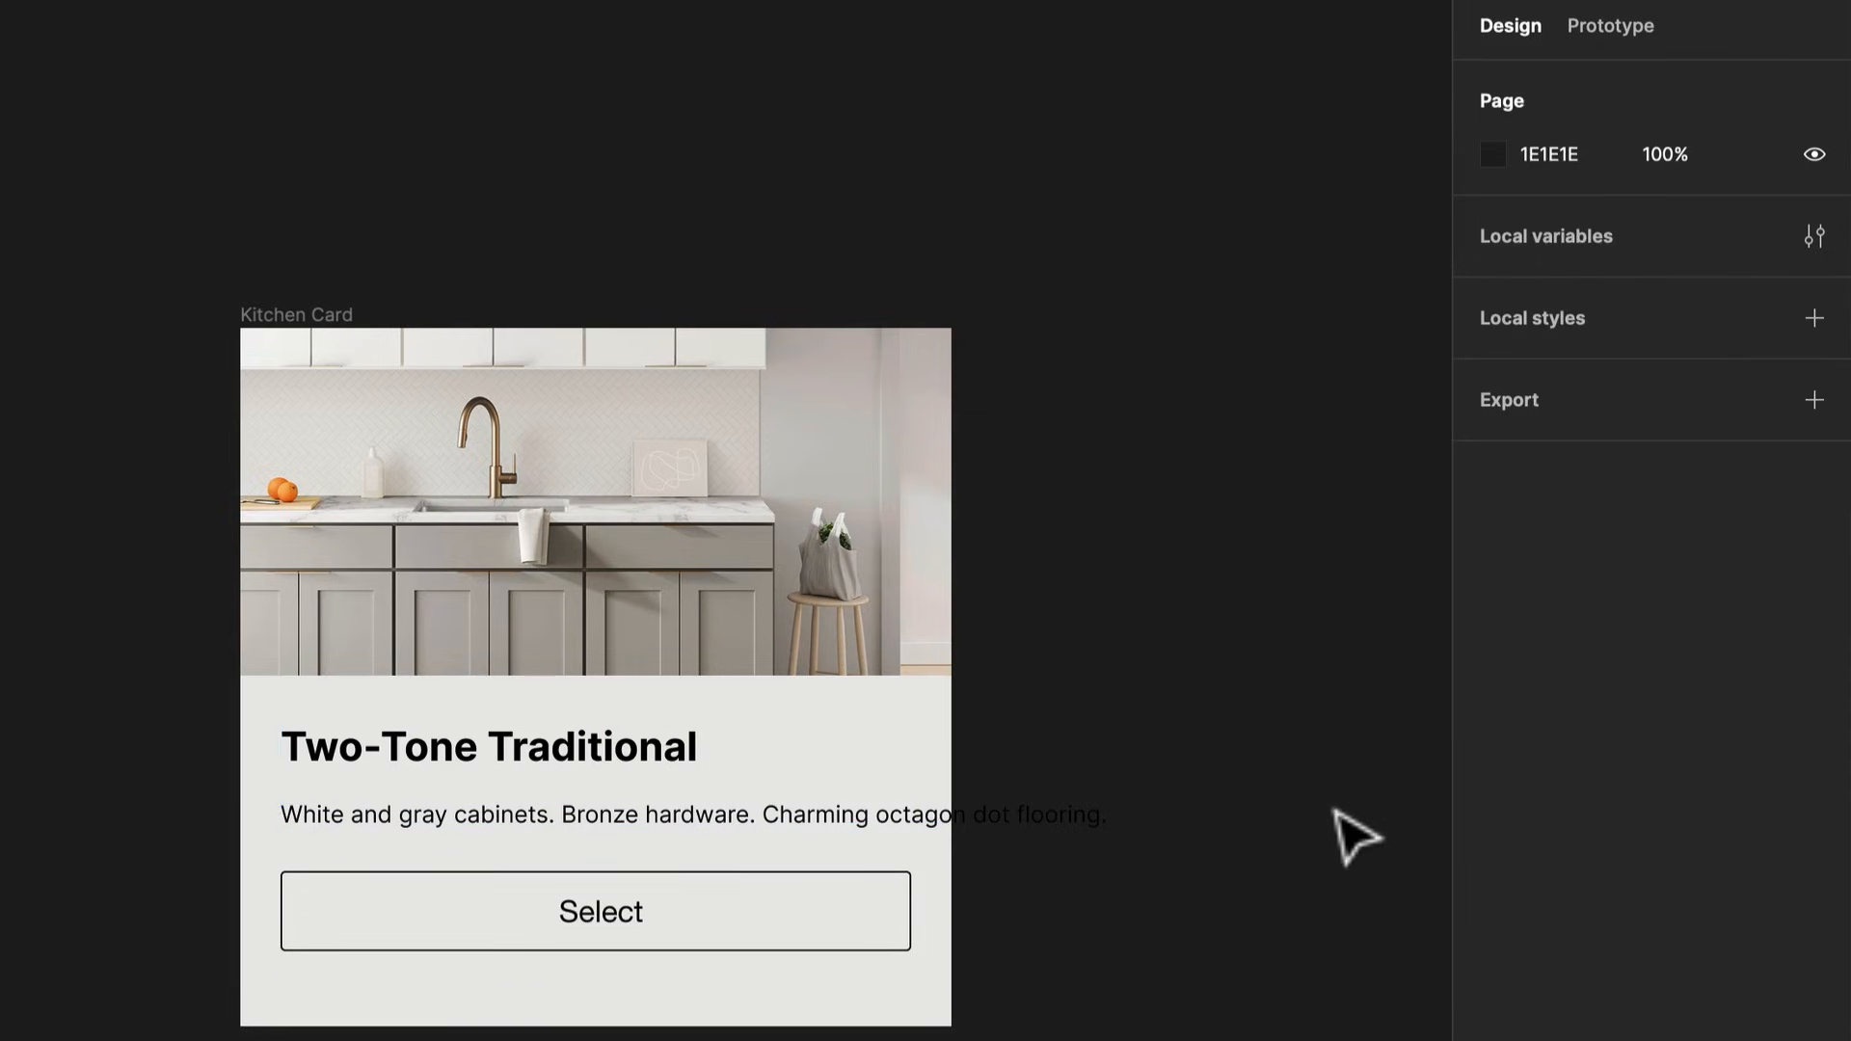
pyautogui.hotkey('ctrl', 'z')
pyautogui.hotkey('ctrl', 'z')
# Set the Two-Tone Traditional title's horizontal resizing to Hug contents and turn on text truncation
pyautogui.click(595, 762)
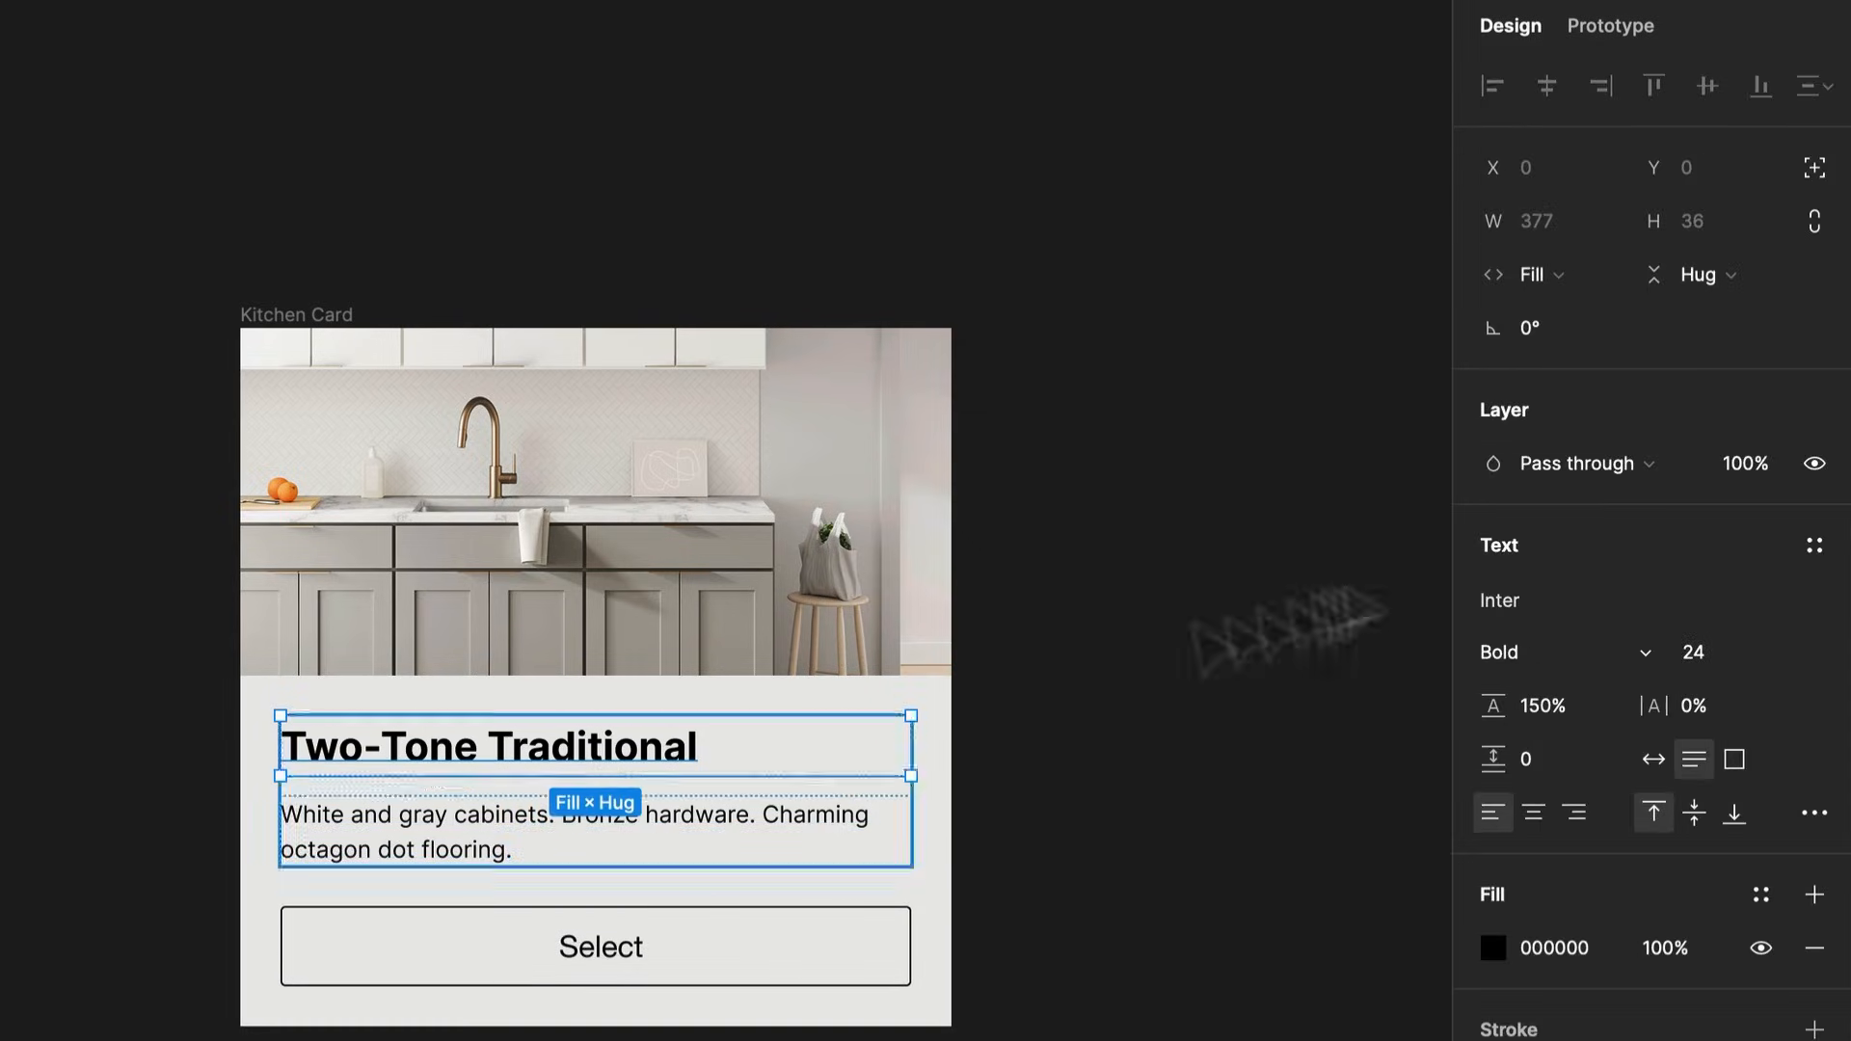
pyautogui.click(1547, 275)
pyautogui.click(1593, 234)
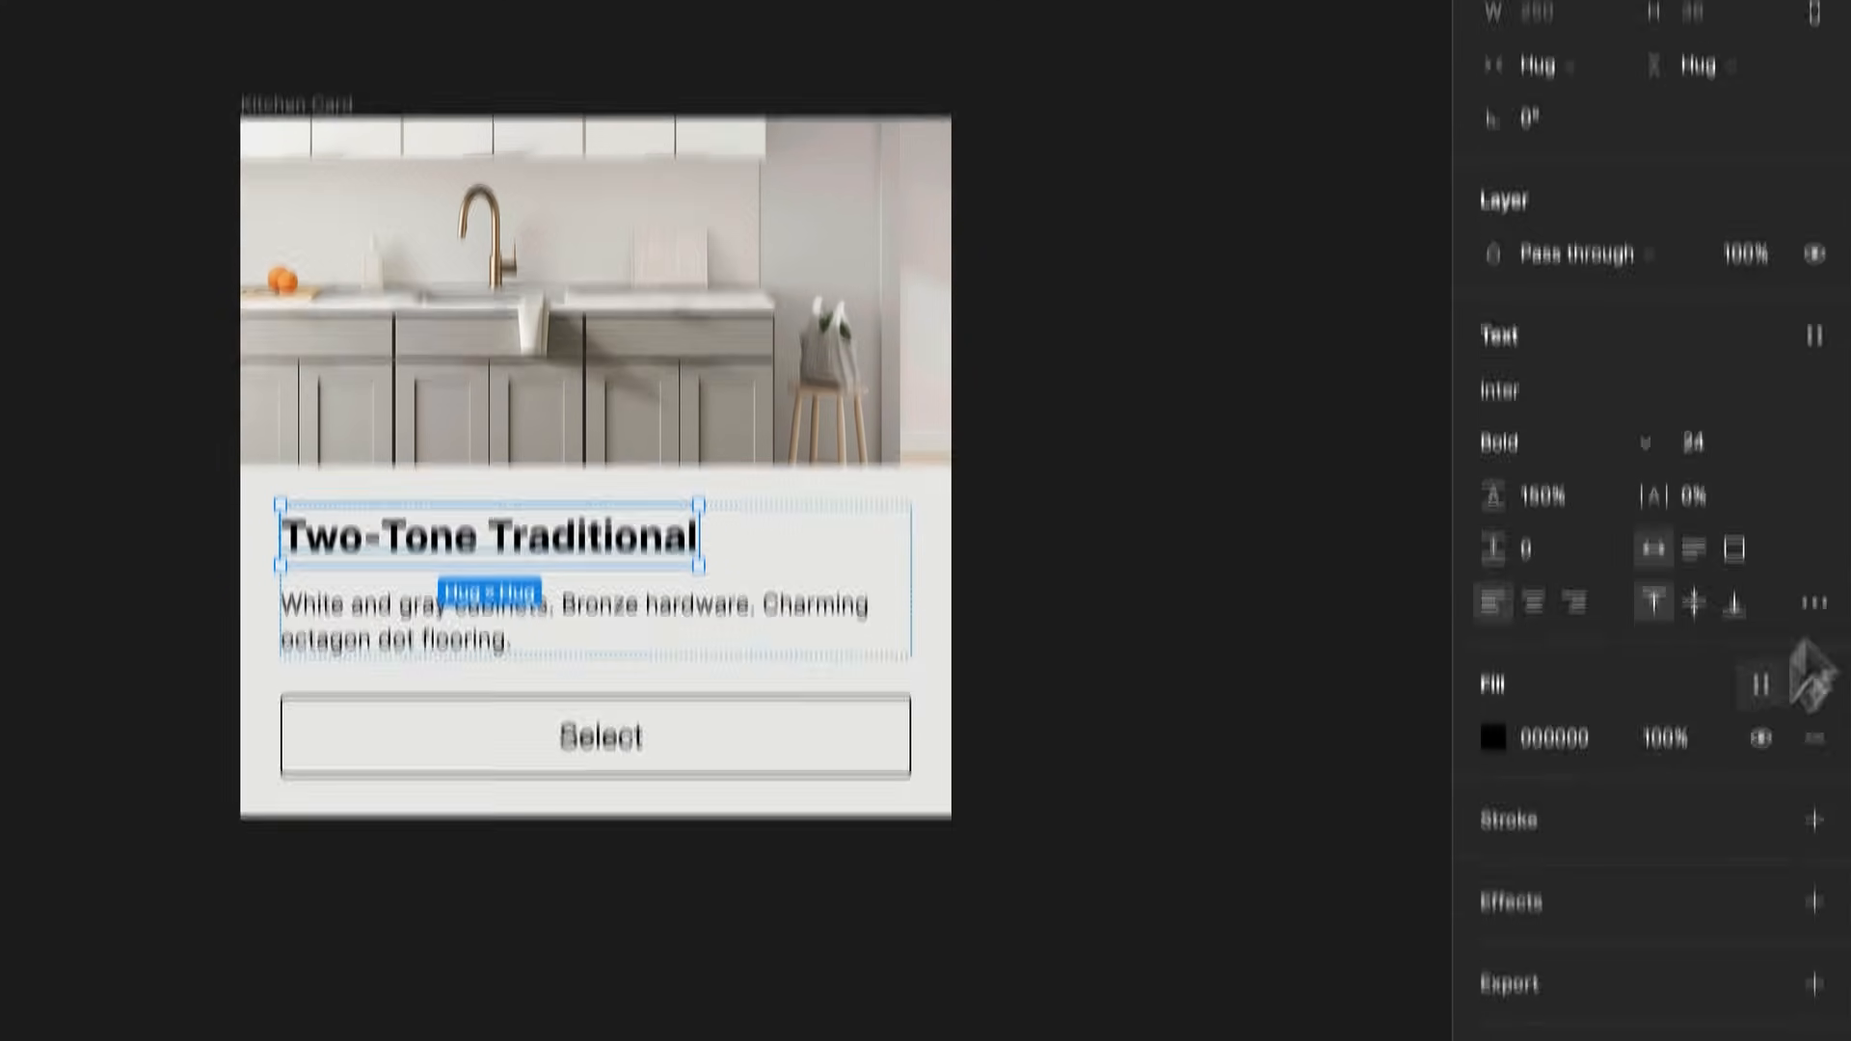
pyautogui.click(1815, 812)
pyautogui.click(1413, 763)
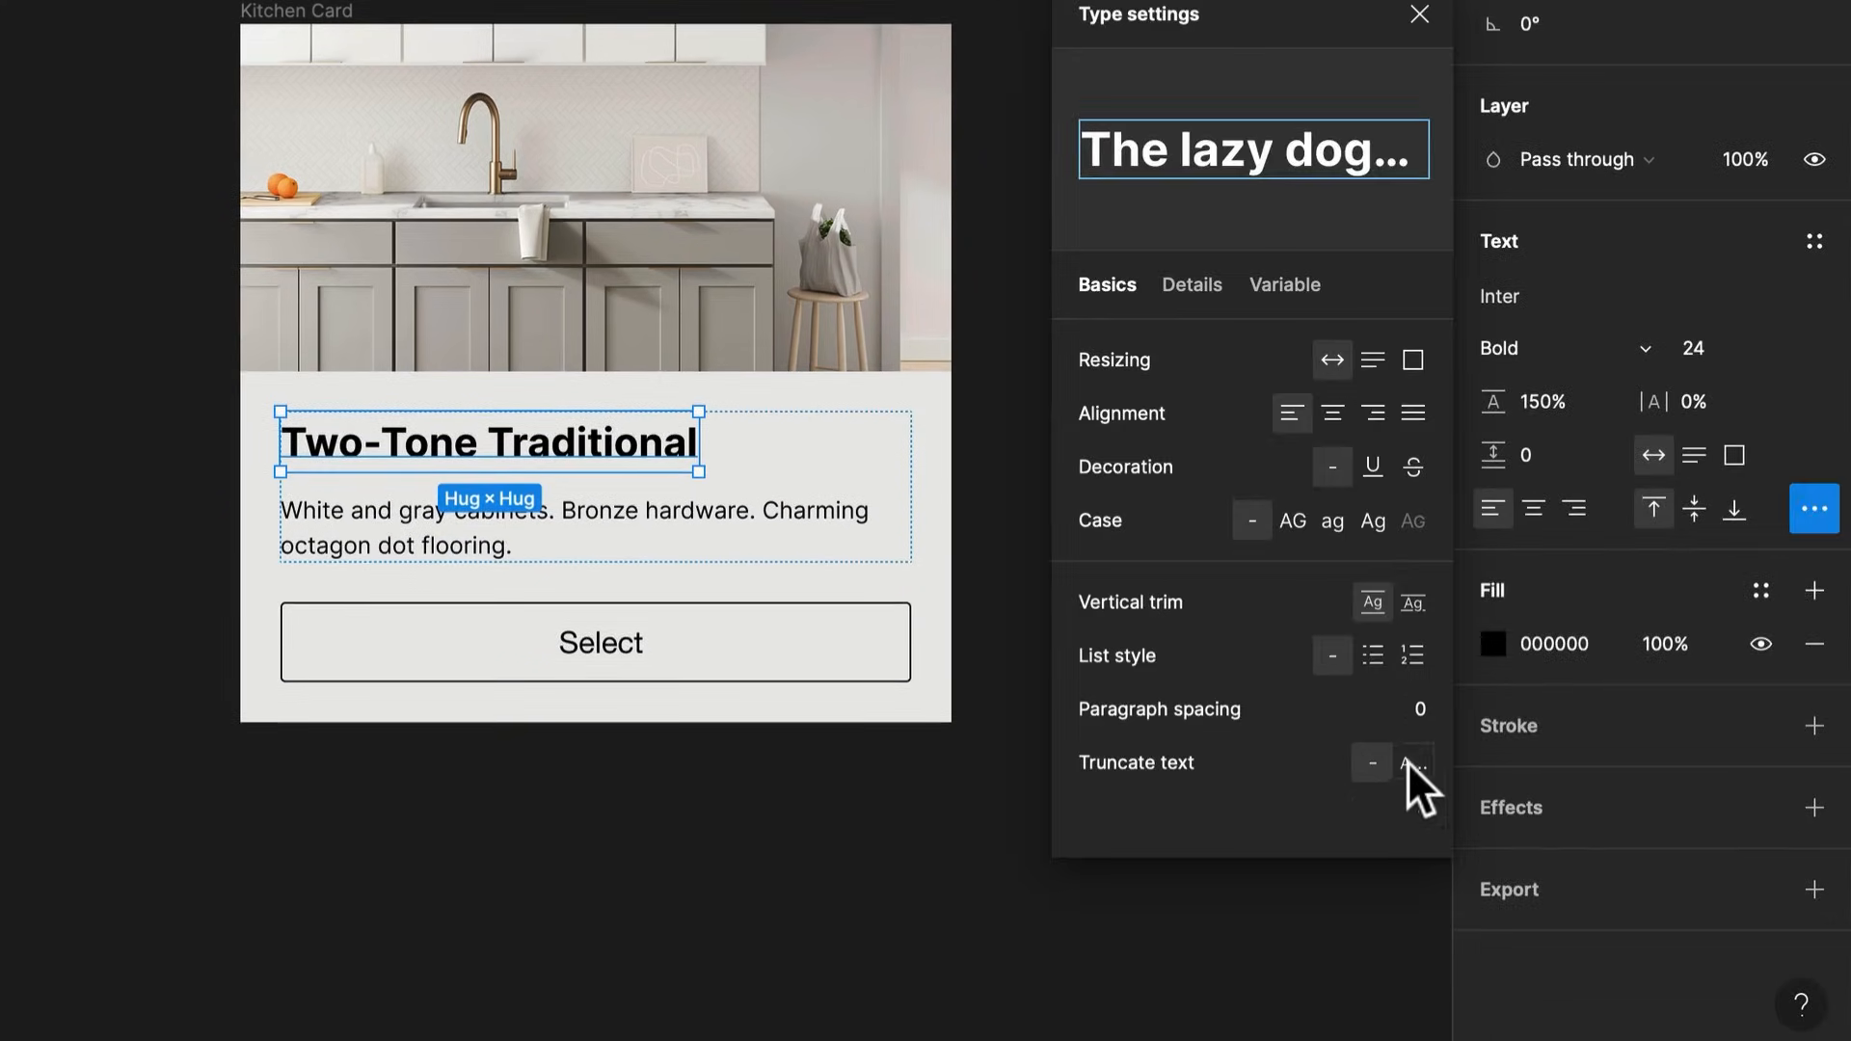
pyautogui.click(926, 975)
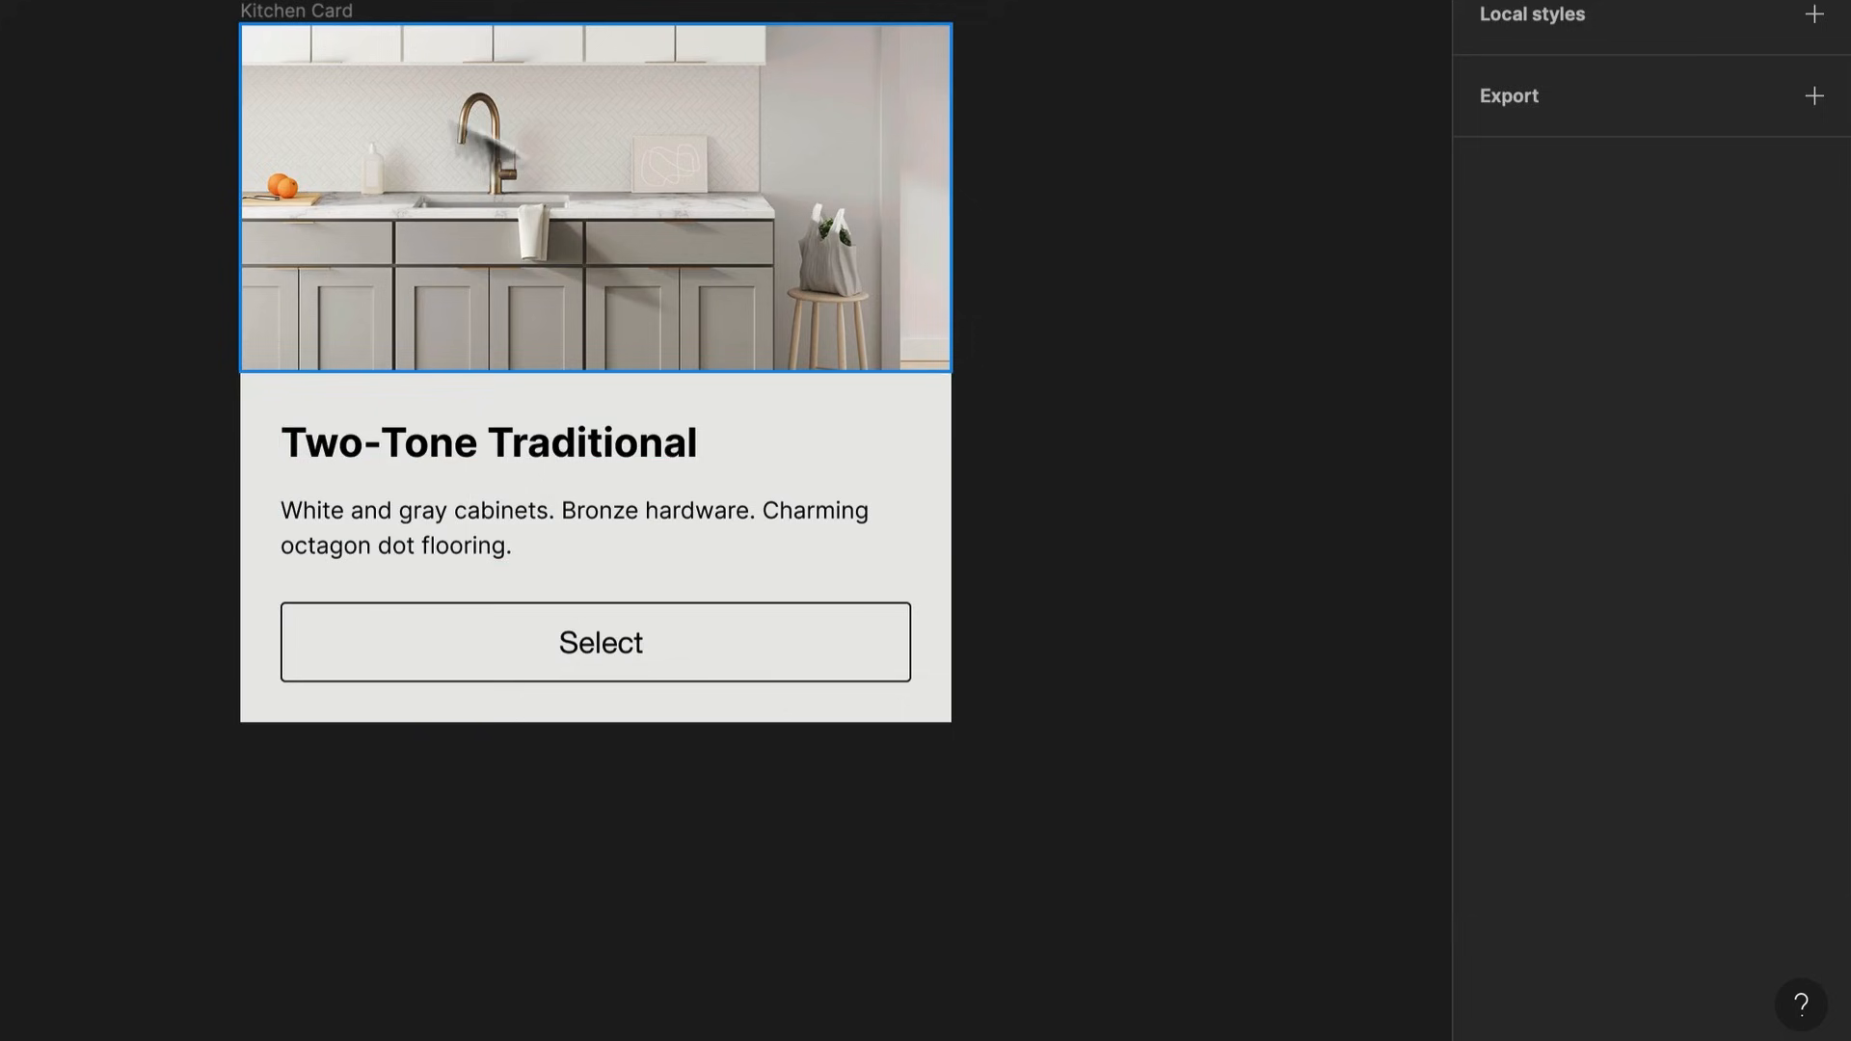
# Narrow the Kitchen Card and review the title's horizontal resizing and type settings
pyautogui.click(294, 38)
pyautogui.moveTo(951, 265); pyautogui.dragTo(765, 322)
pyautogui.click(596, 474)
pyautogui.click(598, 472)
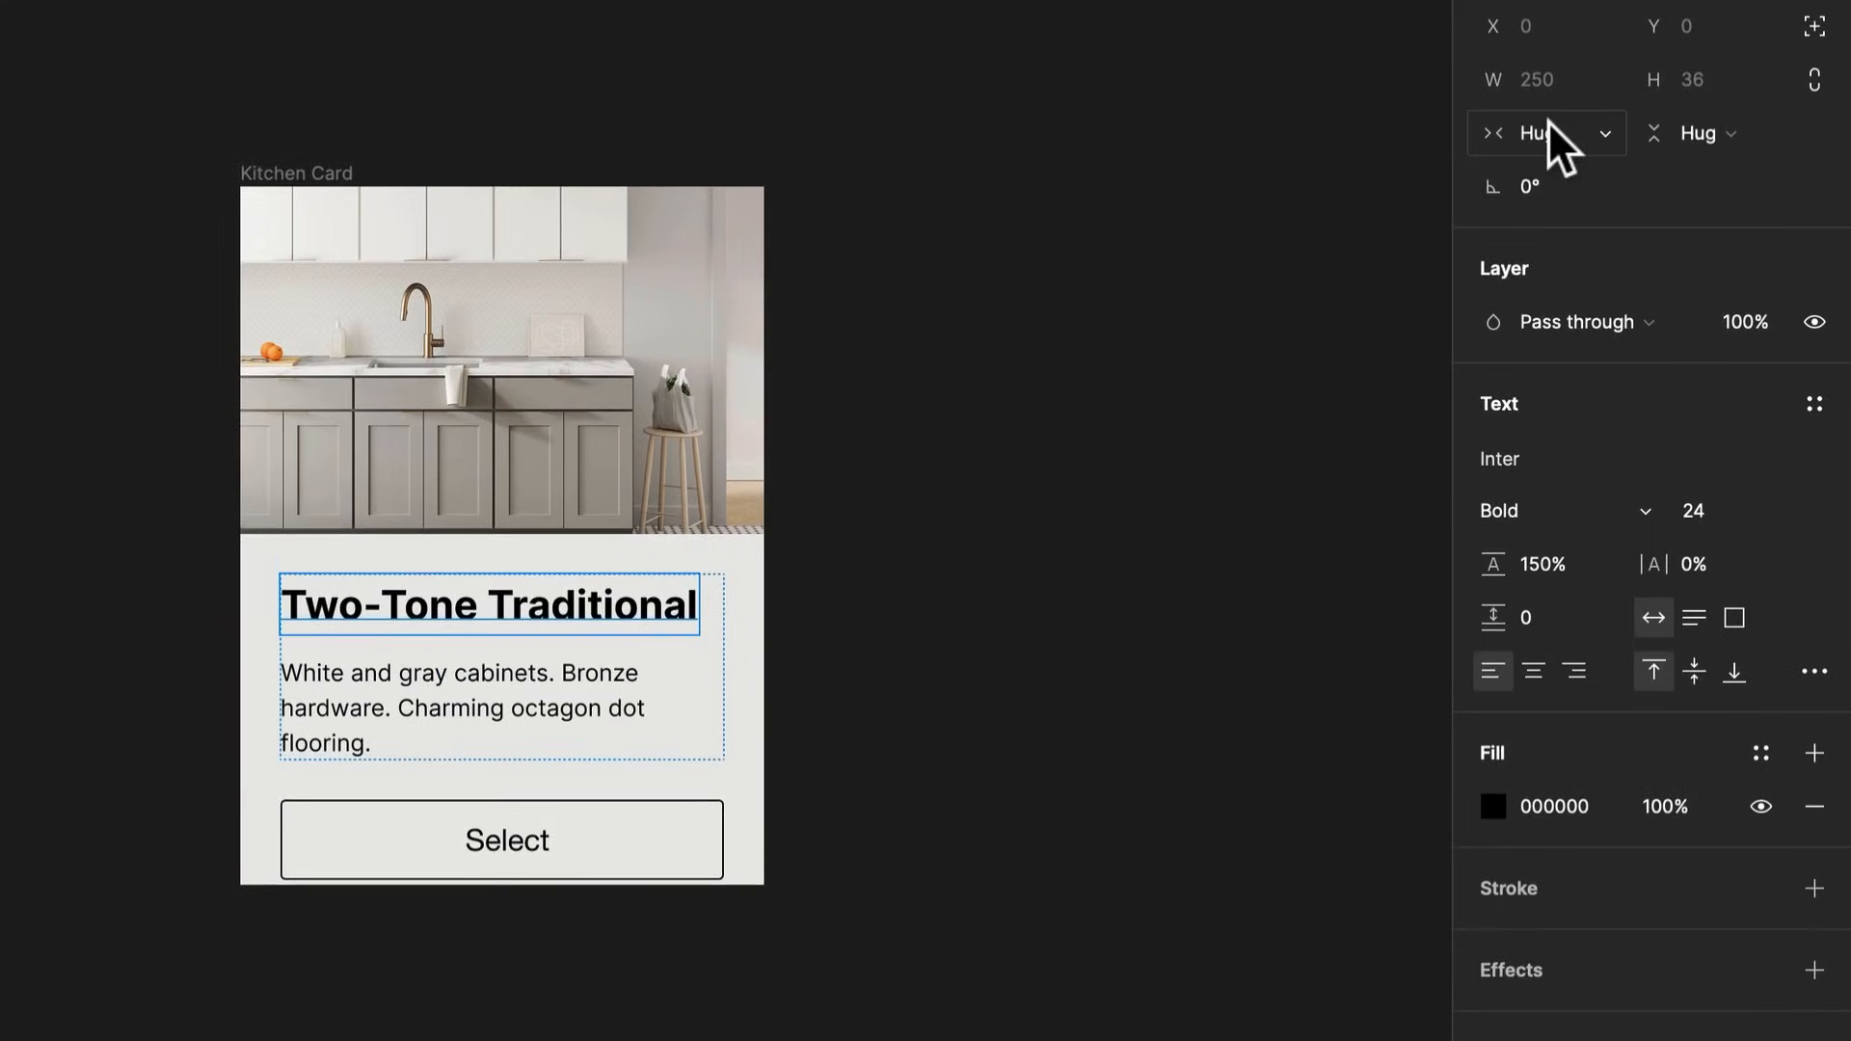
pyautogui.click(1548, 122)
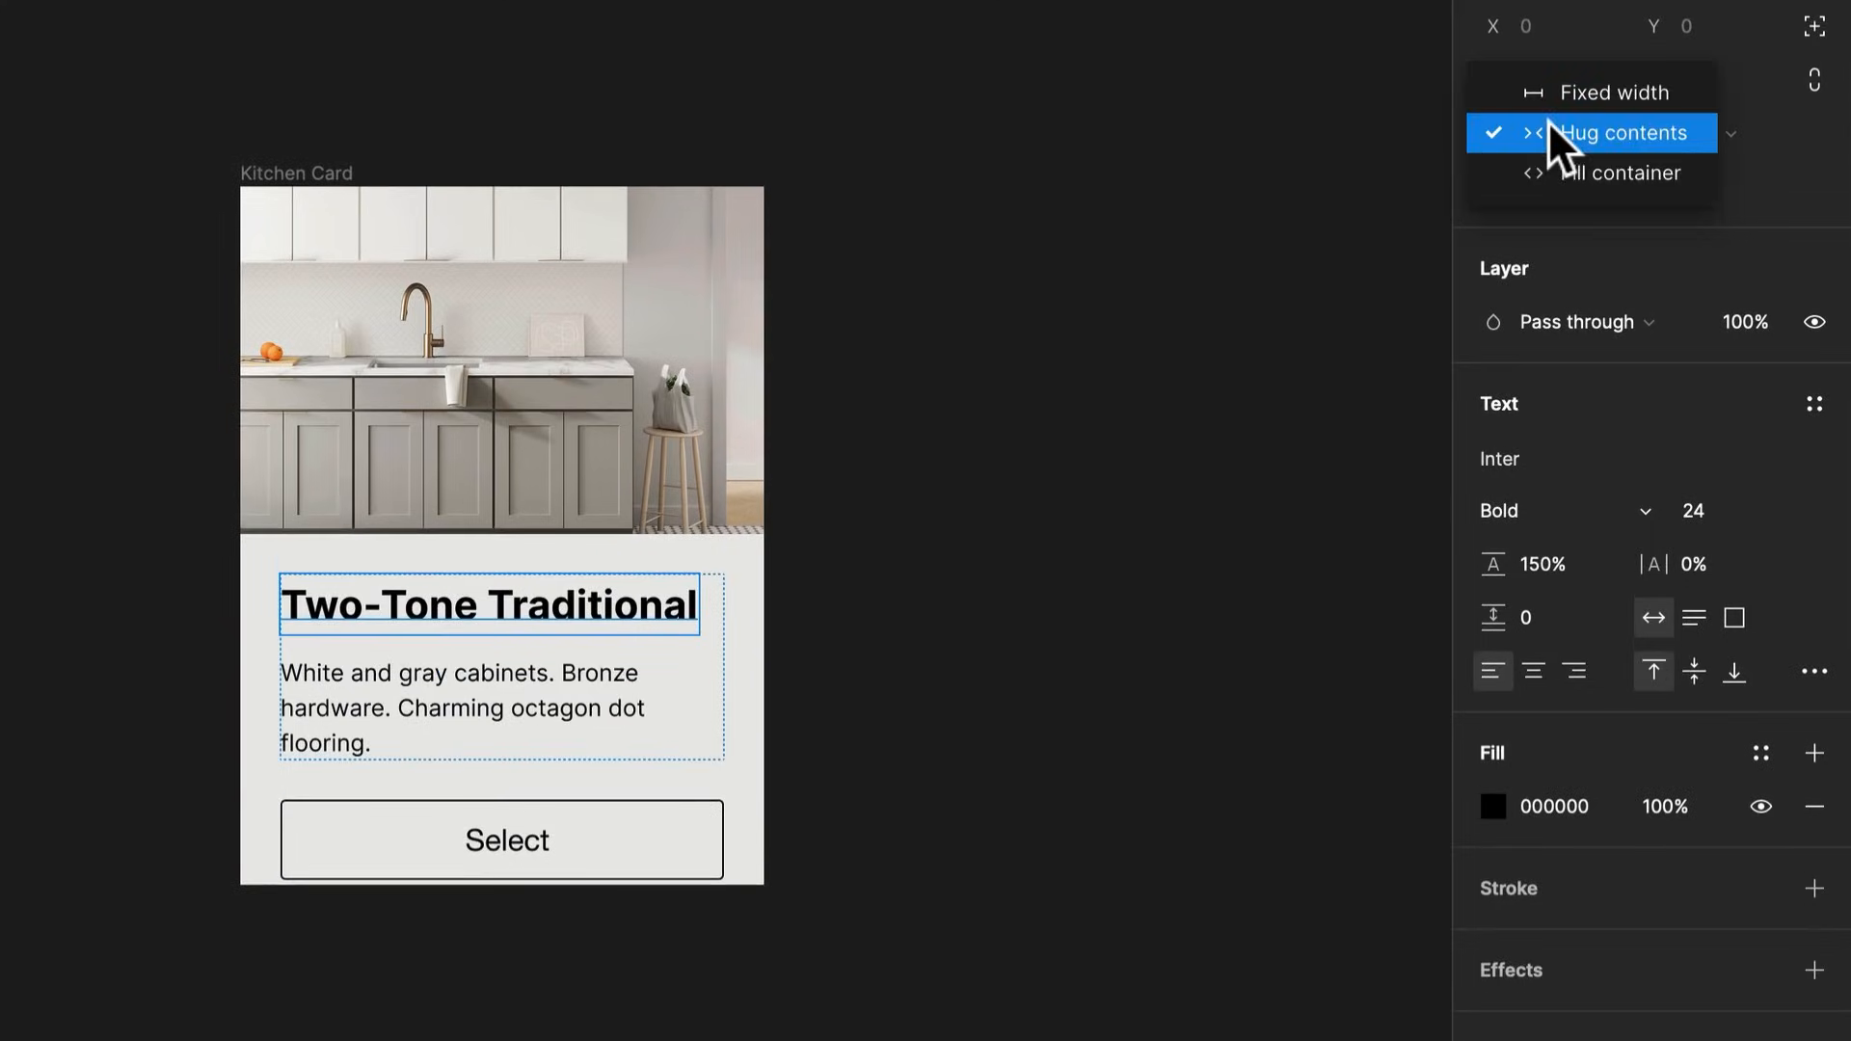
pyautogui.click(1599, 130)
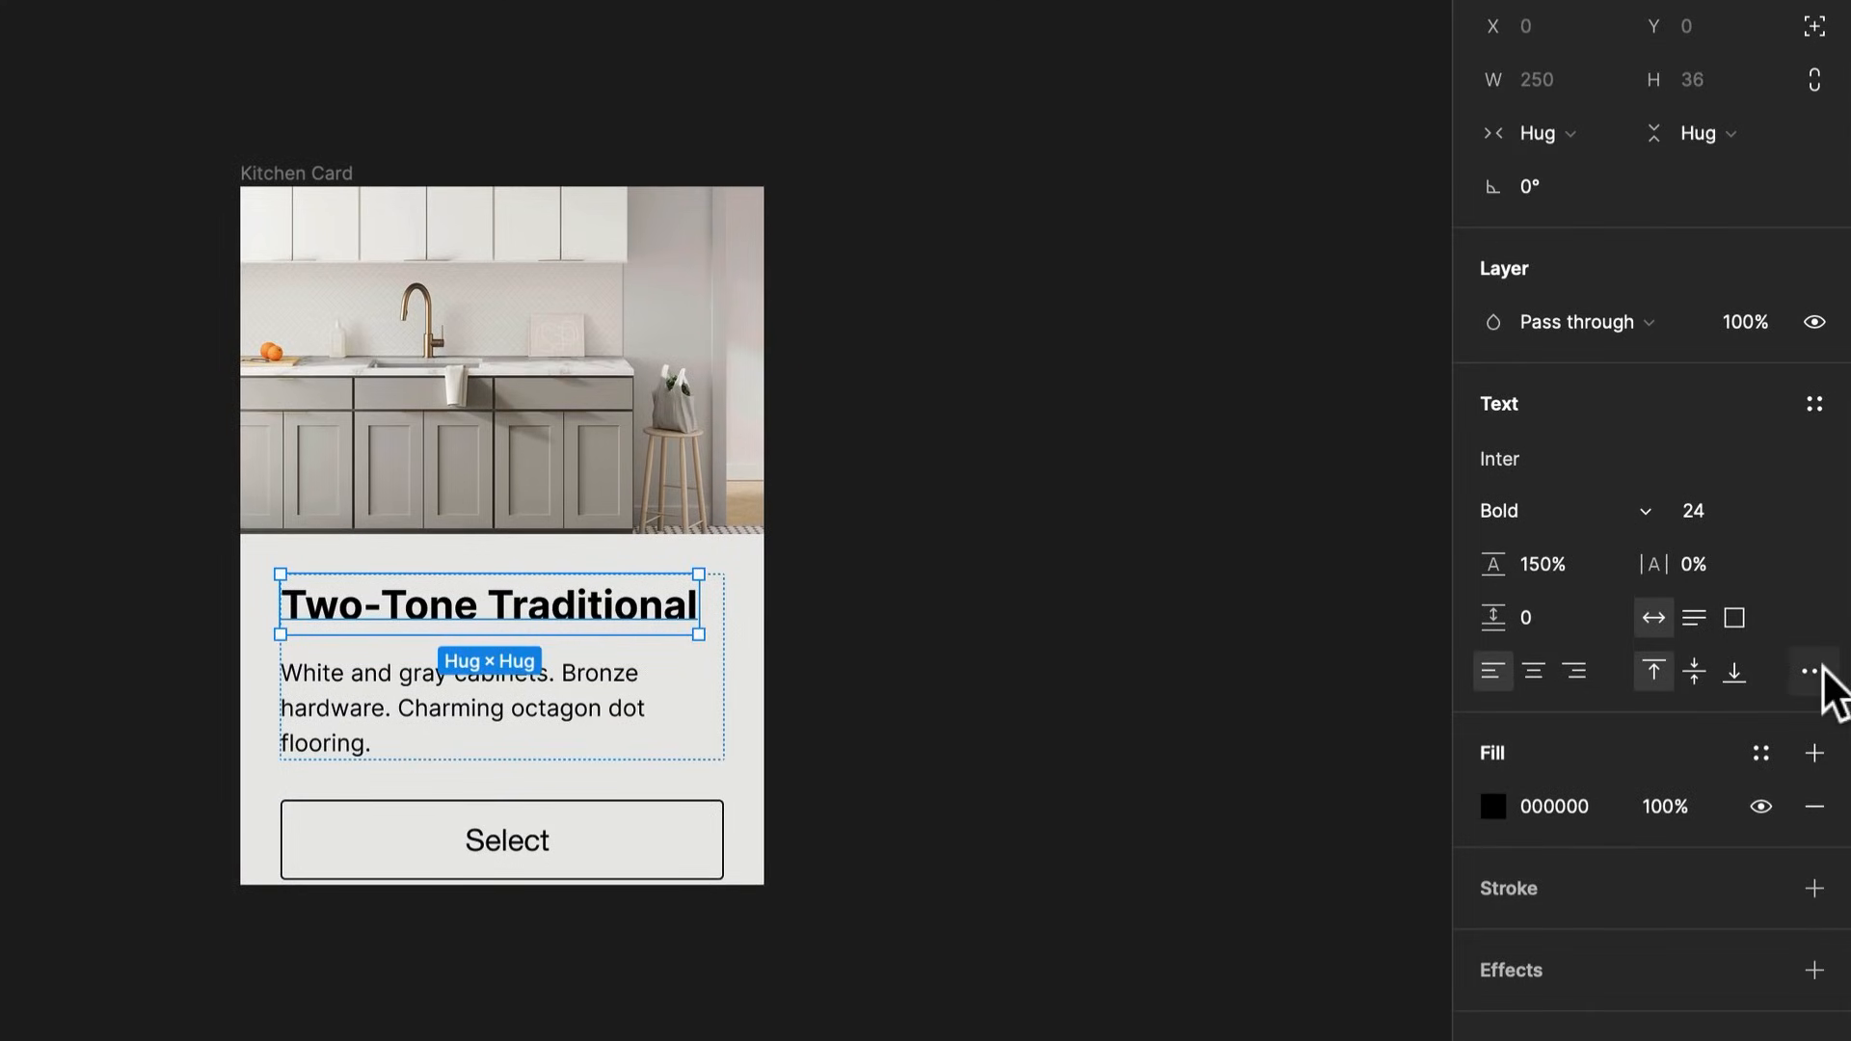
pyautogui.click(1812, 672)
pyautogui.moveTo(575, 613); pyautogui.dragTo(612, 562)
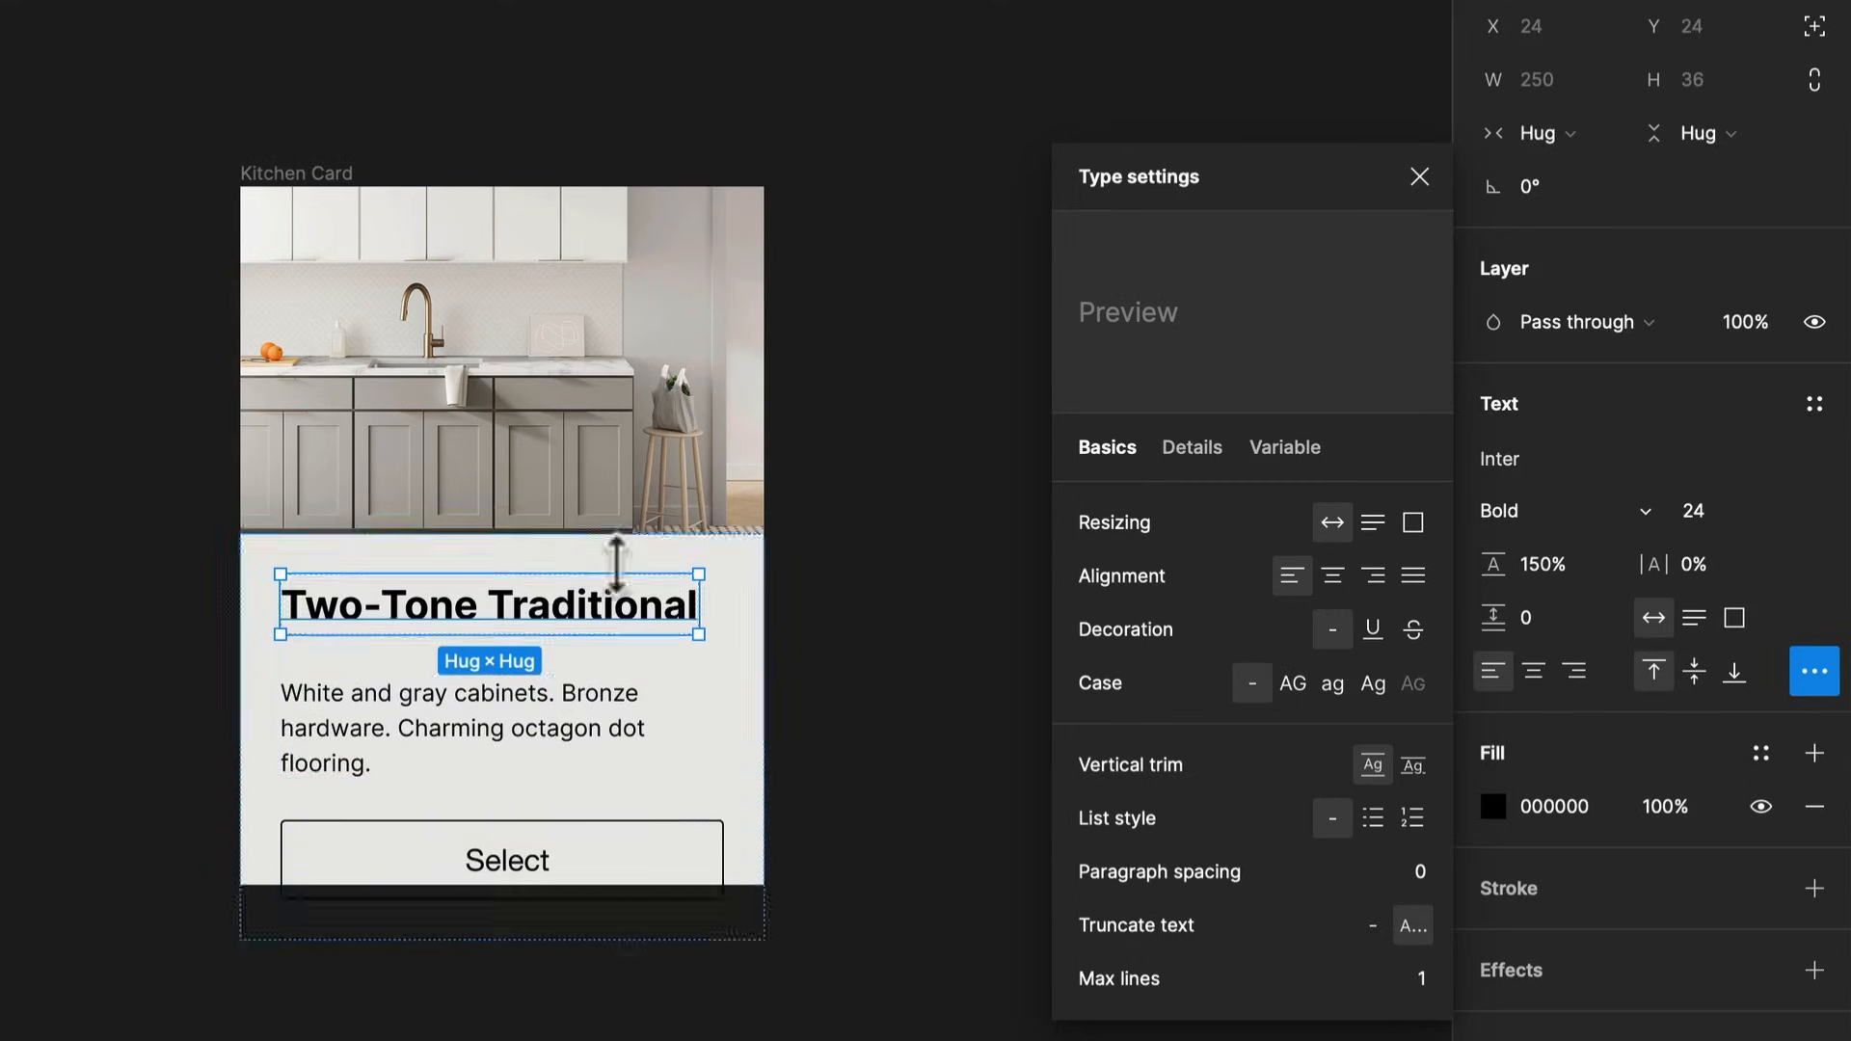
# Narrow the Kitchen Card to a width of 274 and set the title's horizontal resizing to Fill container
pyautogui.click(292, 177)
pyautogui.moveTo(765, 426); pyautogui.dragTo(696, 446)
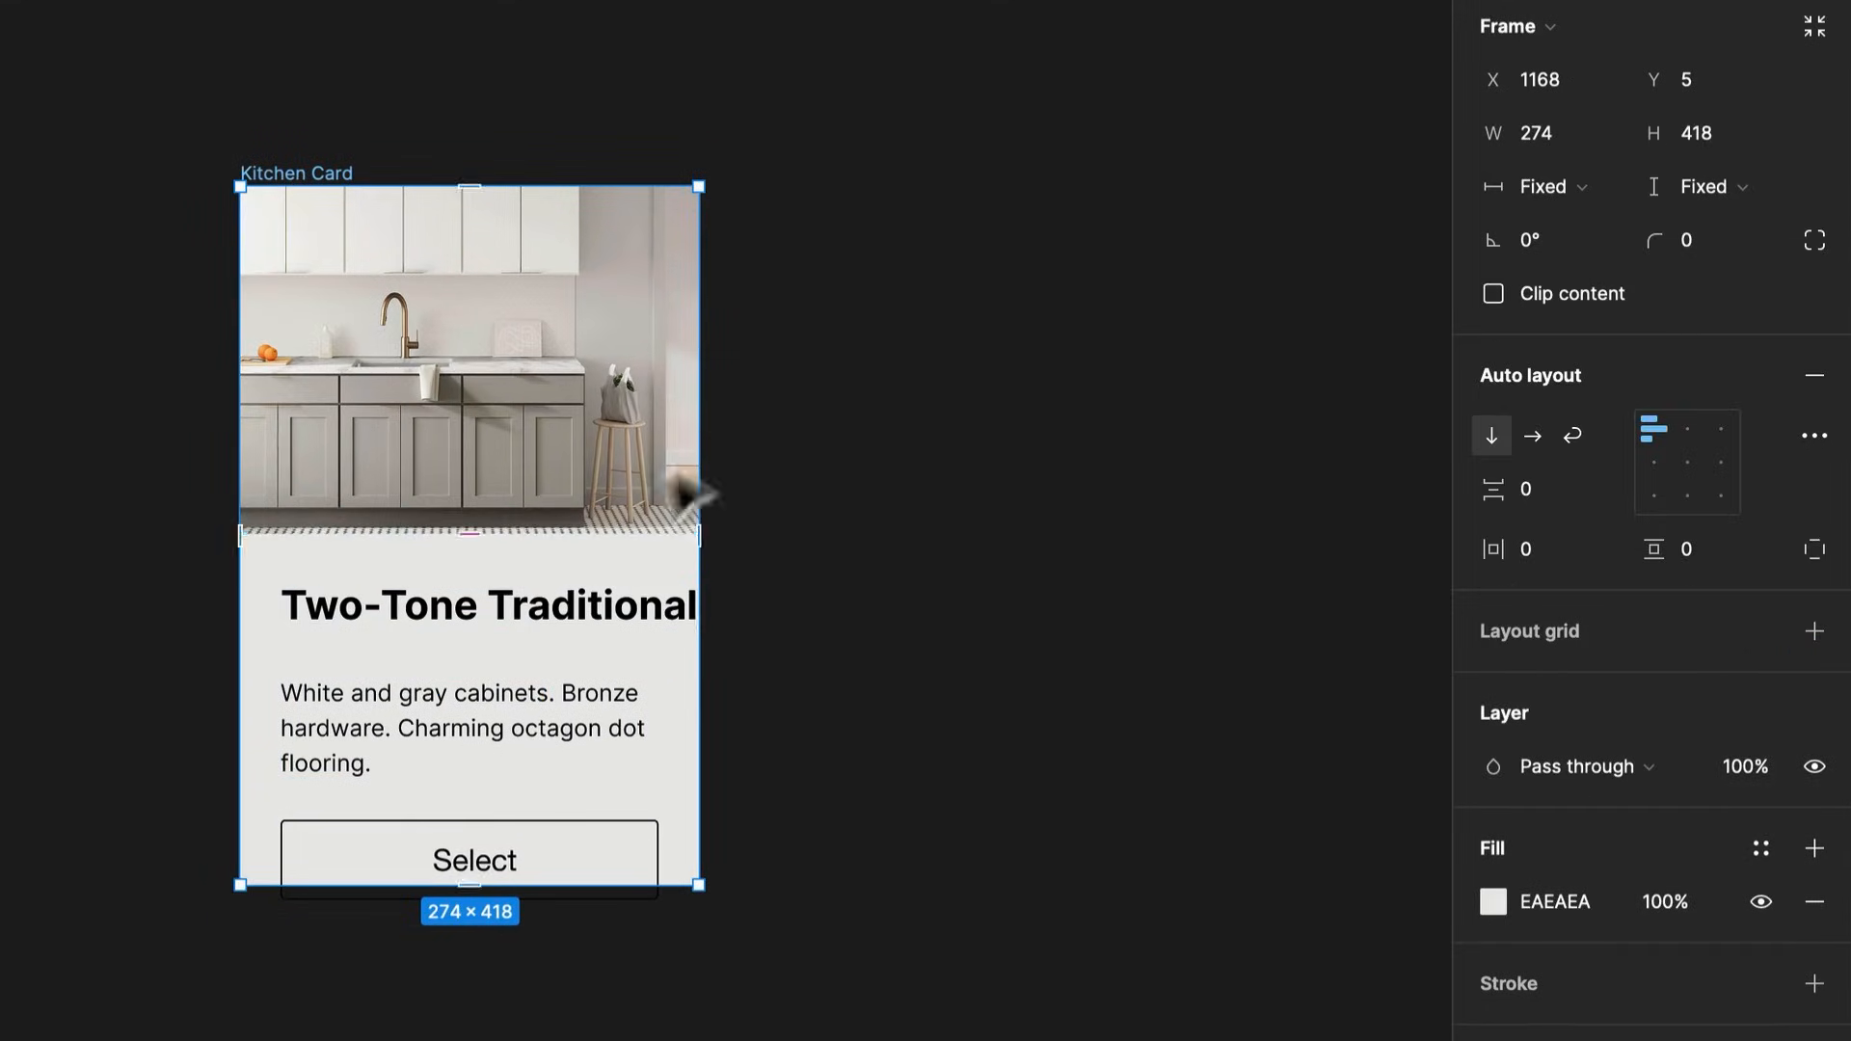
pyautogui.click(524, 611)
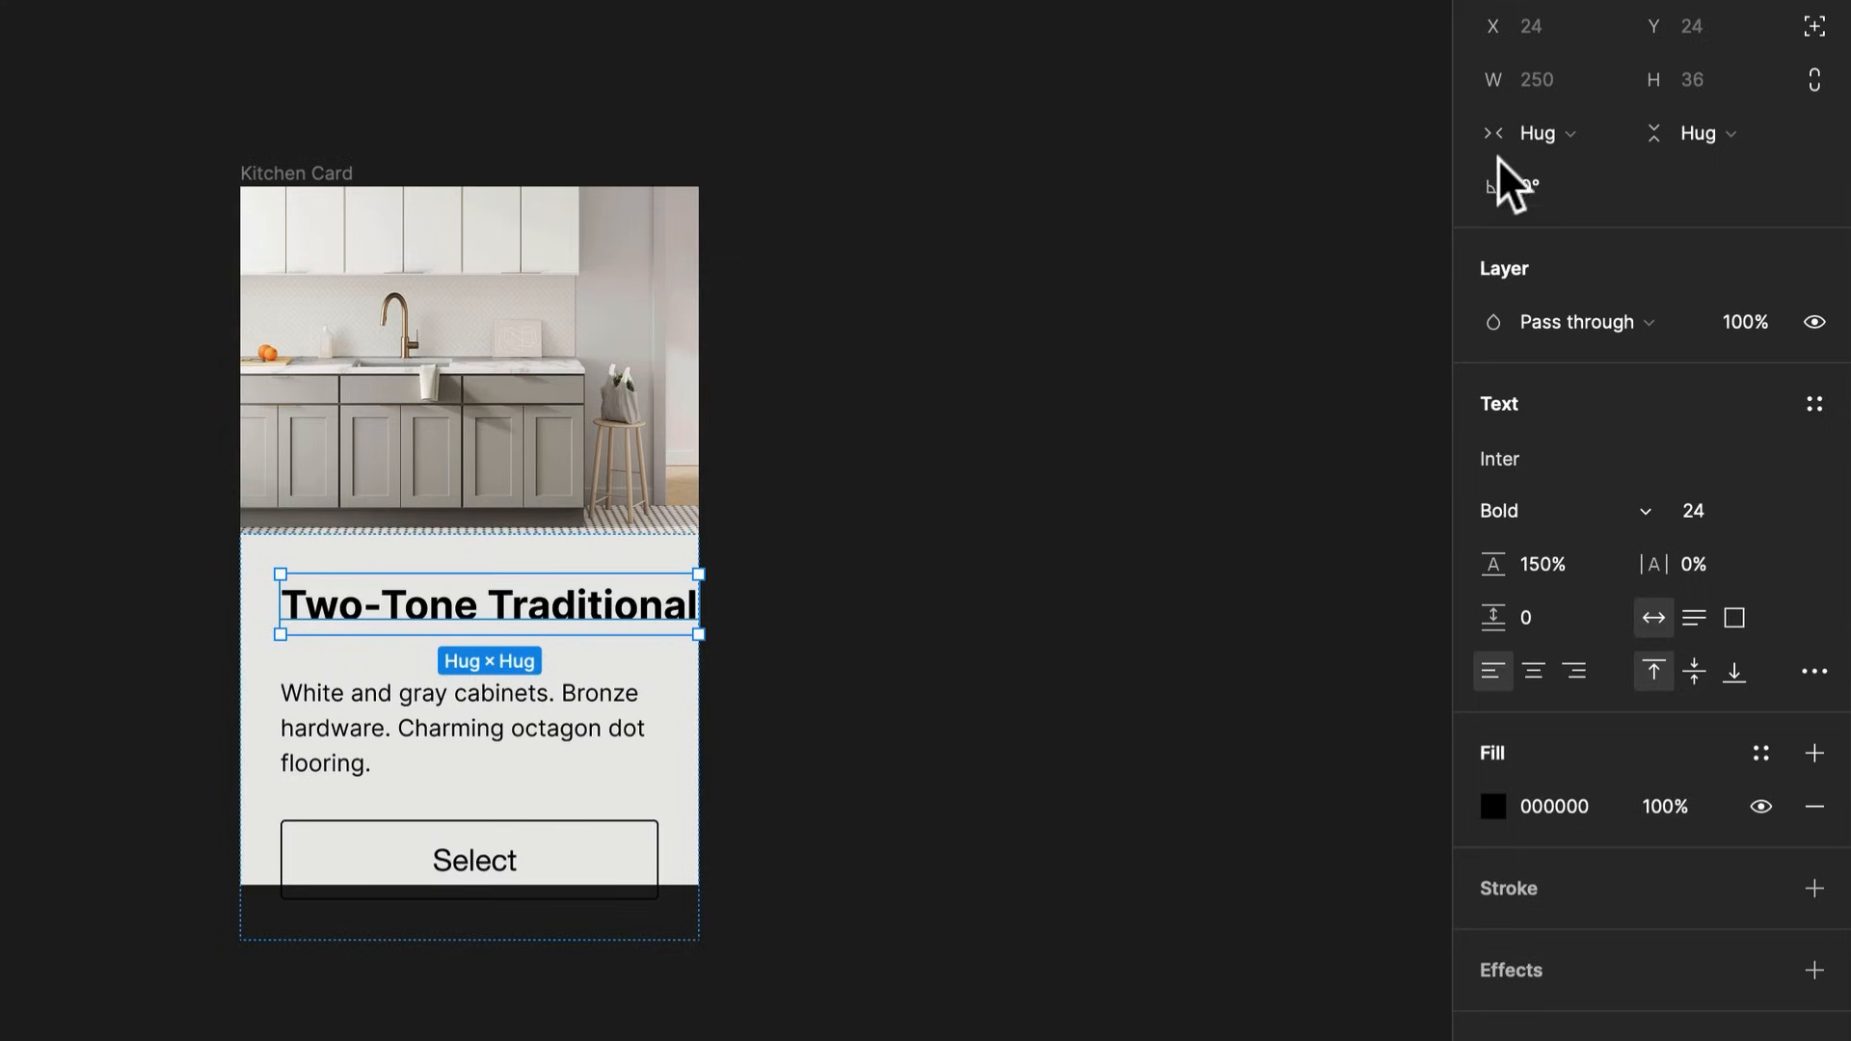
pyautogui.click(1538, 133)
pyautogui.click(1546, 174)
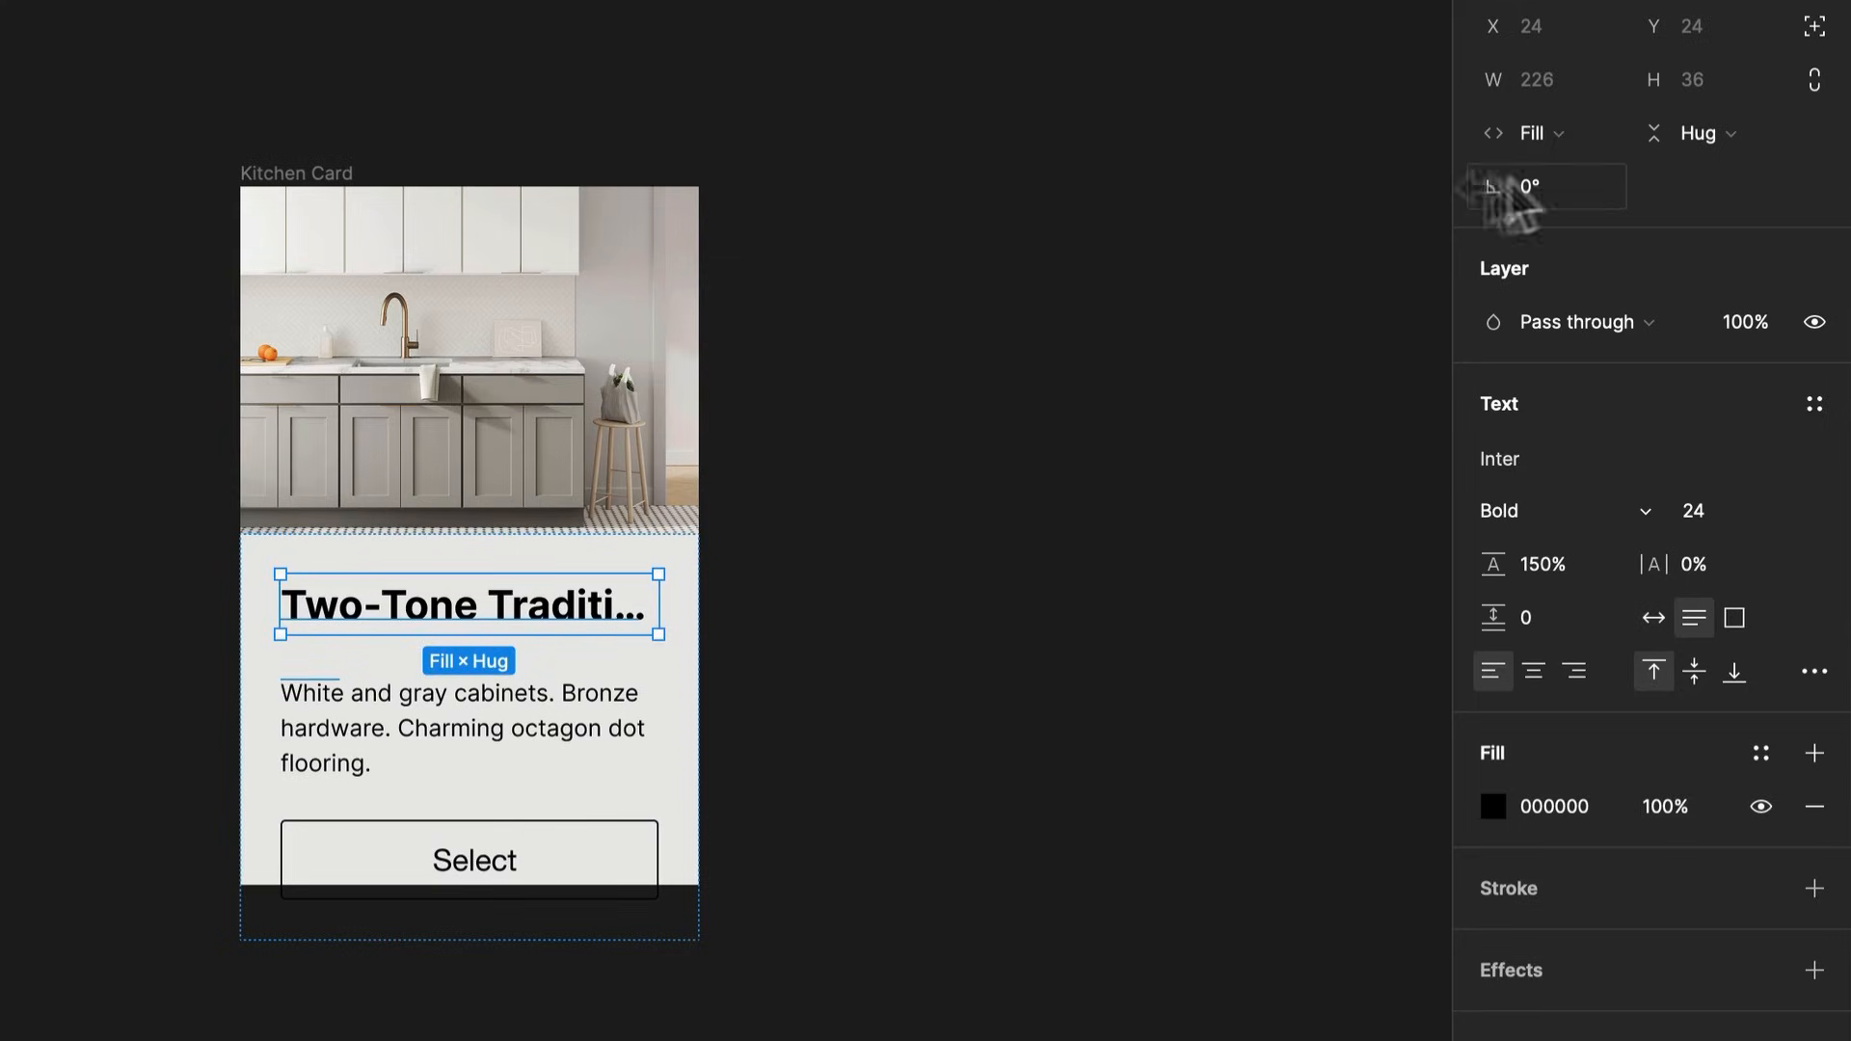
# Widen the Kitchen Card and move the title layer back into the Container above the description
pyautogui.click(279, 180)
pyautogui.moveTo(752, 459); pyautogui.dragTo(880, 437)
pyautogui.click(584, 627)
pyautogui.moveTo(577, 611); pyautogui.dragTo(529, 663)
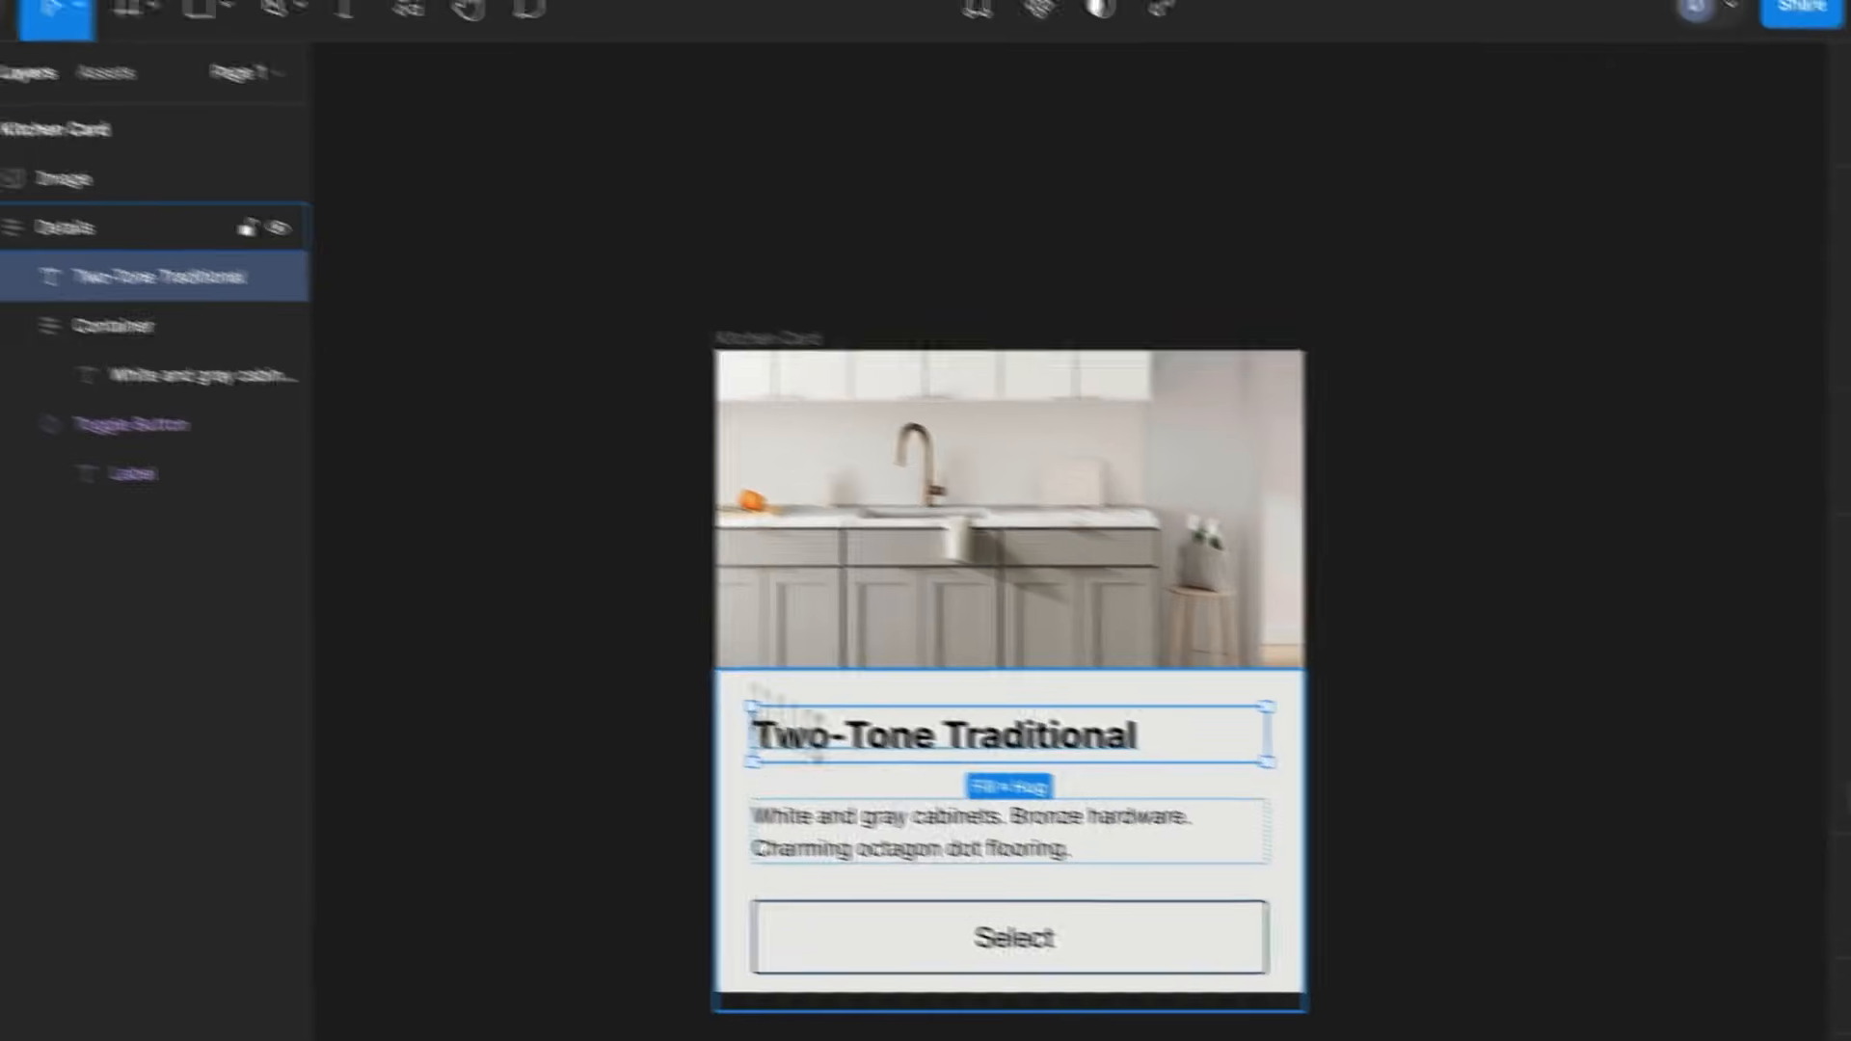
pyautogui.moveTo(145, 295); pyautogui.dragTo(198, 339)
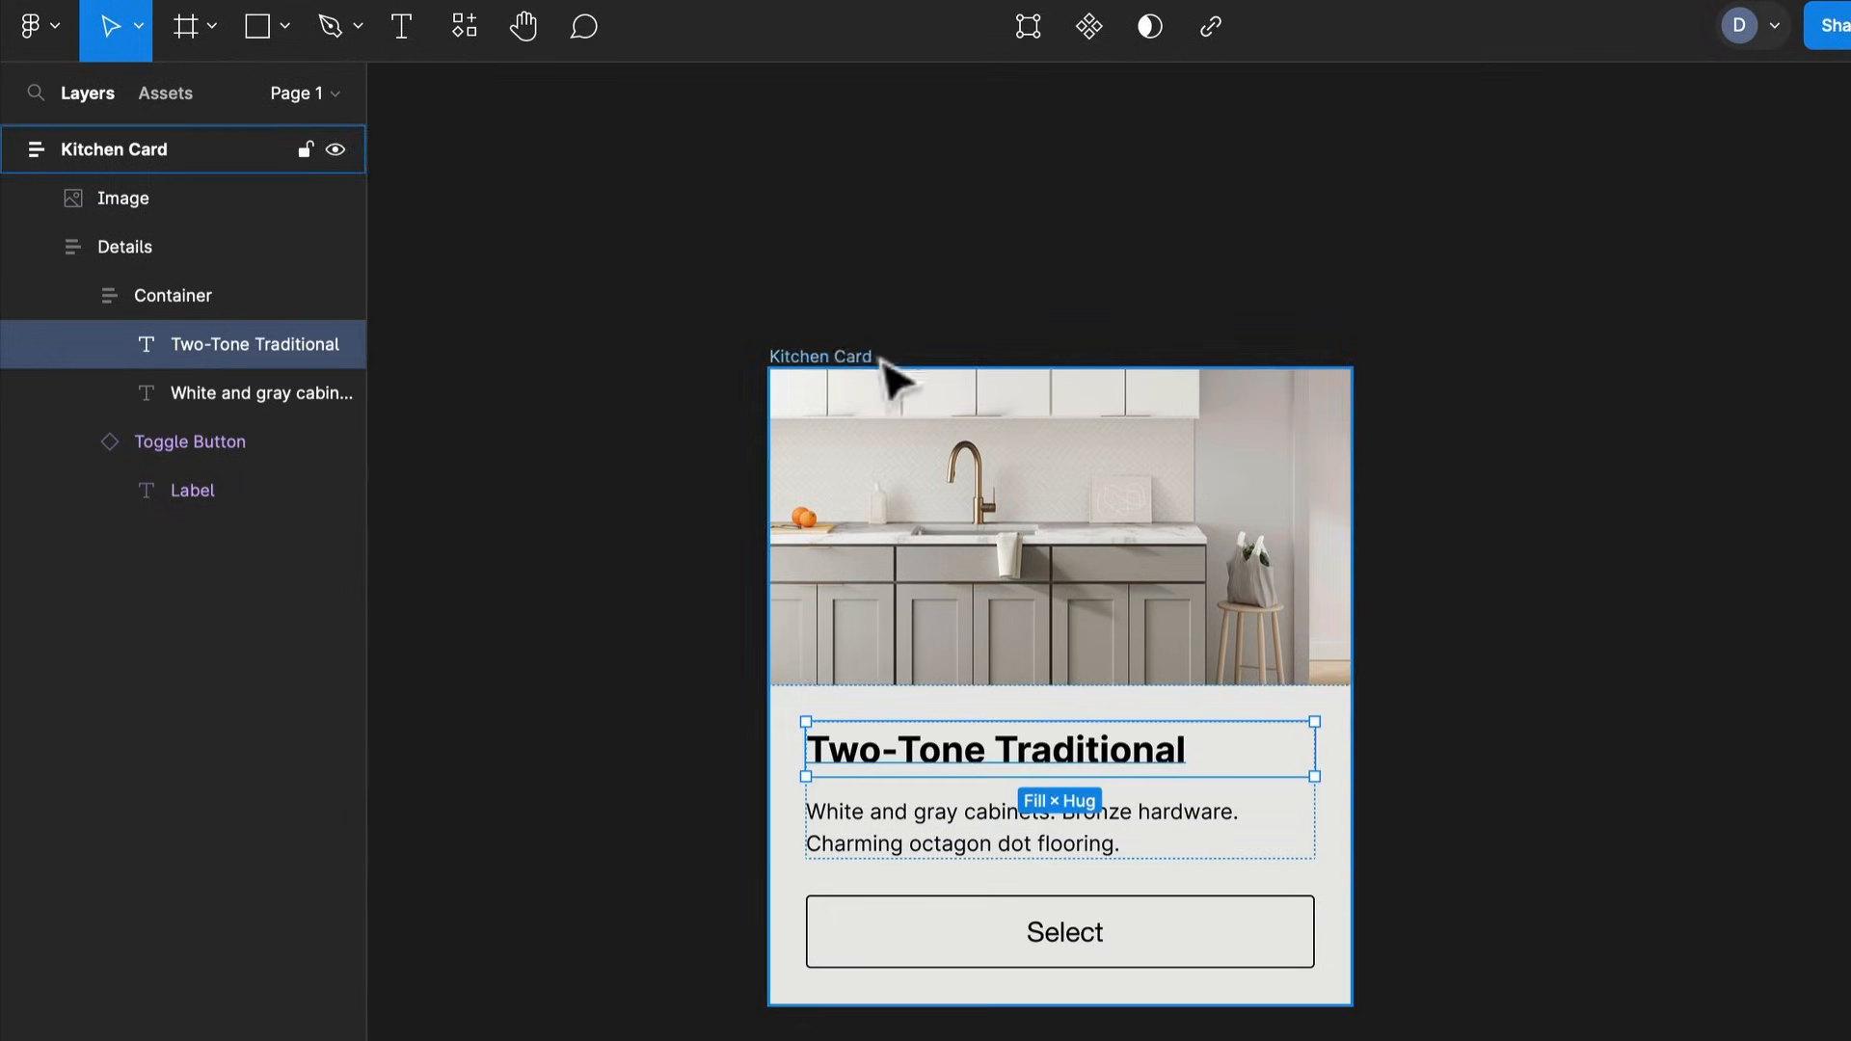
# Narrow the Kitchen Card to a width of 377, check the text container, and reduce the card's width to 279
pyautogui.click(882, 365)
pyautogui.moveTo(1348, 573)
pyautogui.mouseDown()
pyautogui.moveTo(1178, 582)
pyautogui.moveTo(1344, 586)
pyautogui.mouseUp()
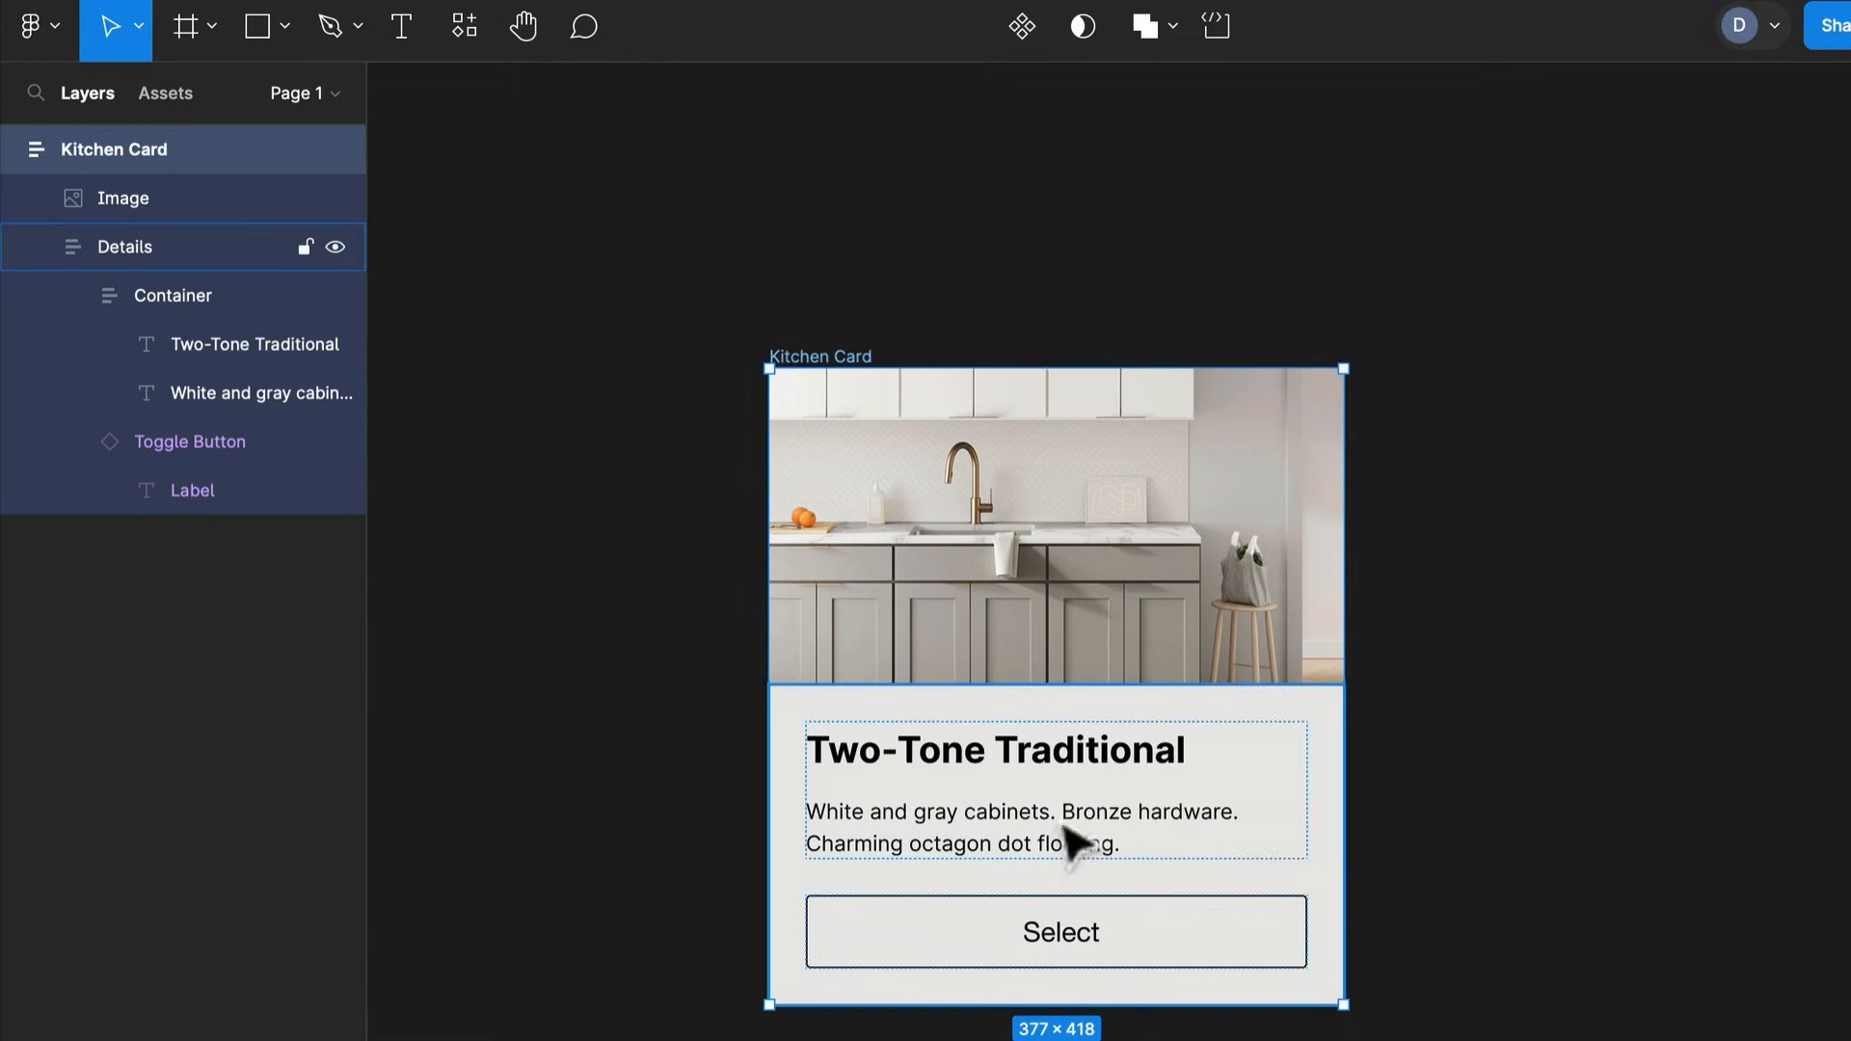
pyautogui.click(1043, 861)
pyautogui.click(1036, 853)
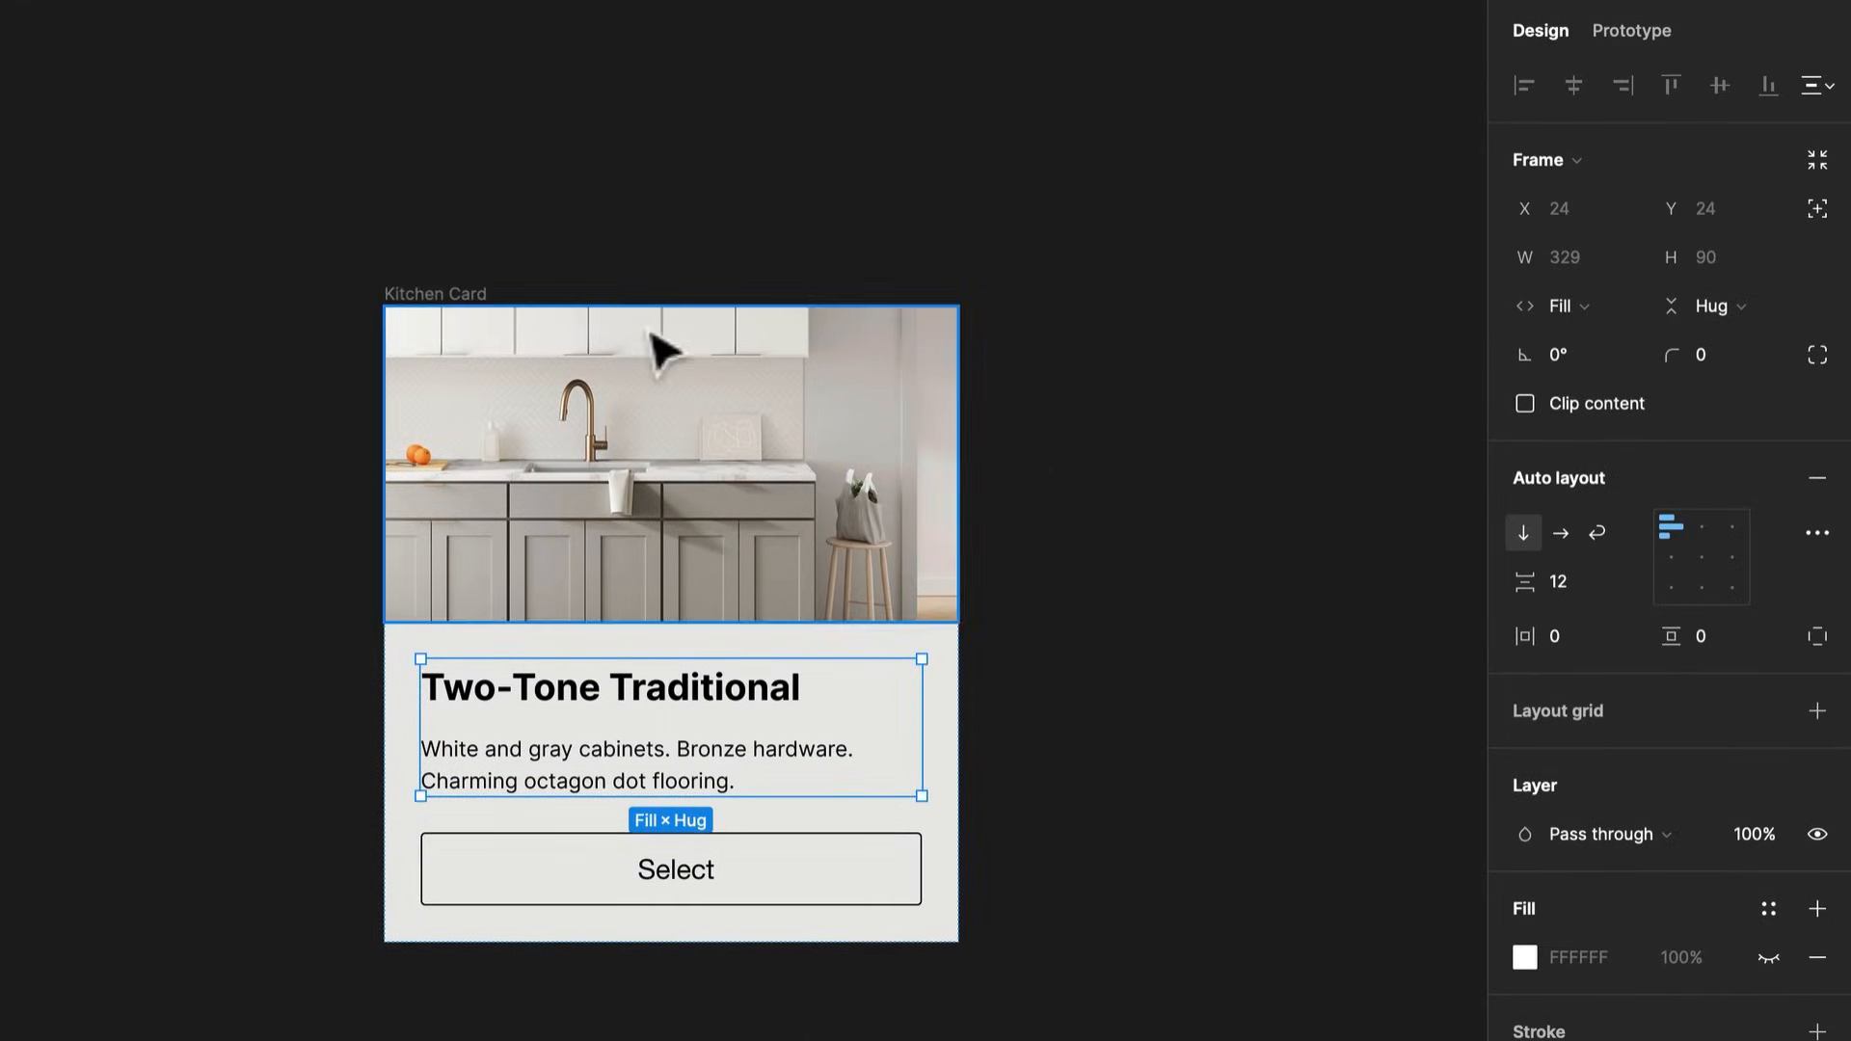
pyautogui.click(461, 305)
pyautogui.moveTo(967, 645); pyautogui.dragTo(810, 646)
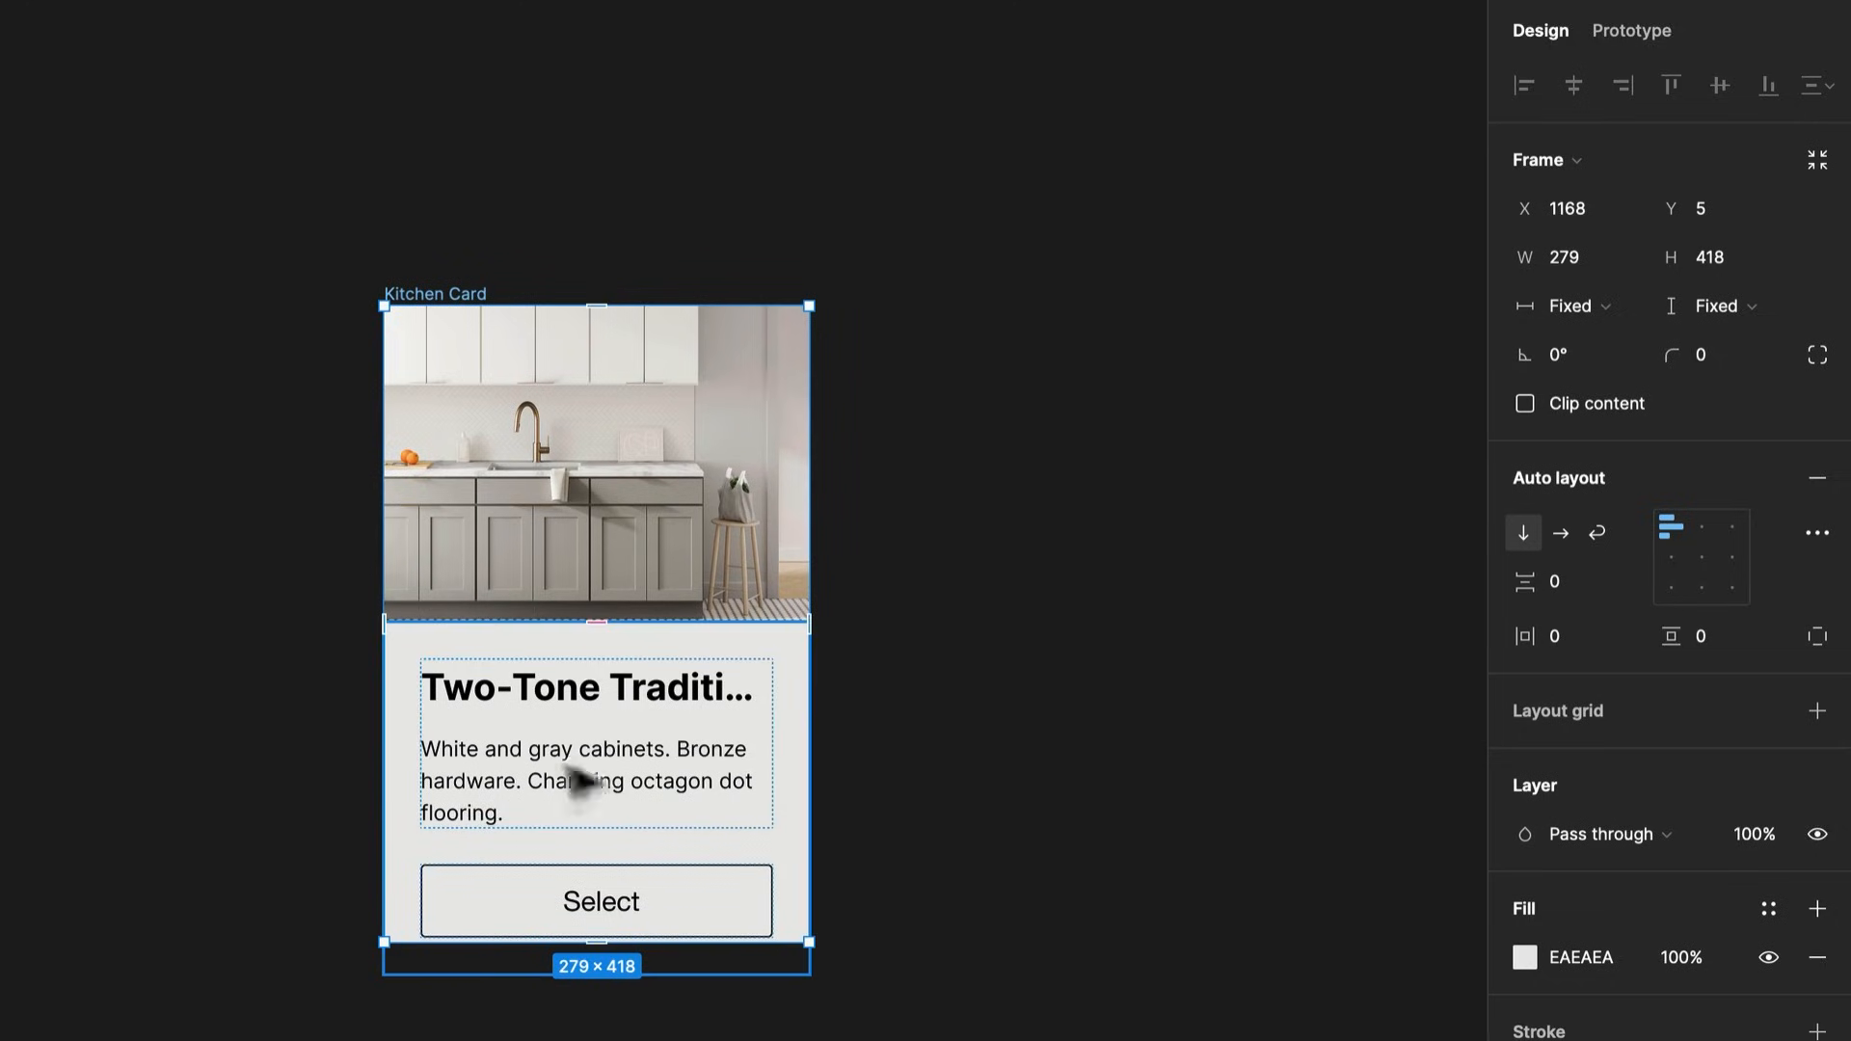
pyautogui.click(713, 692)
pyautogui.click(976, 722)
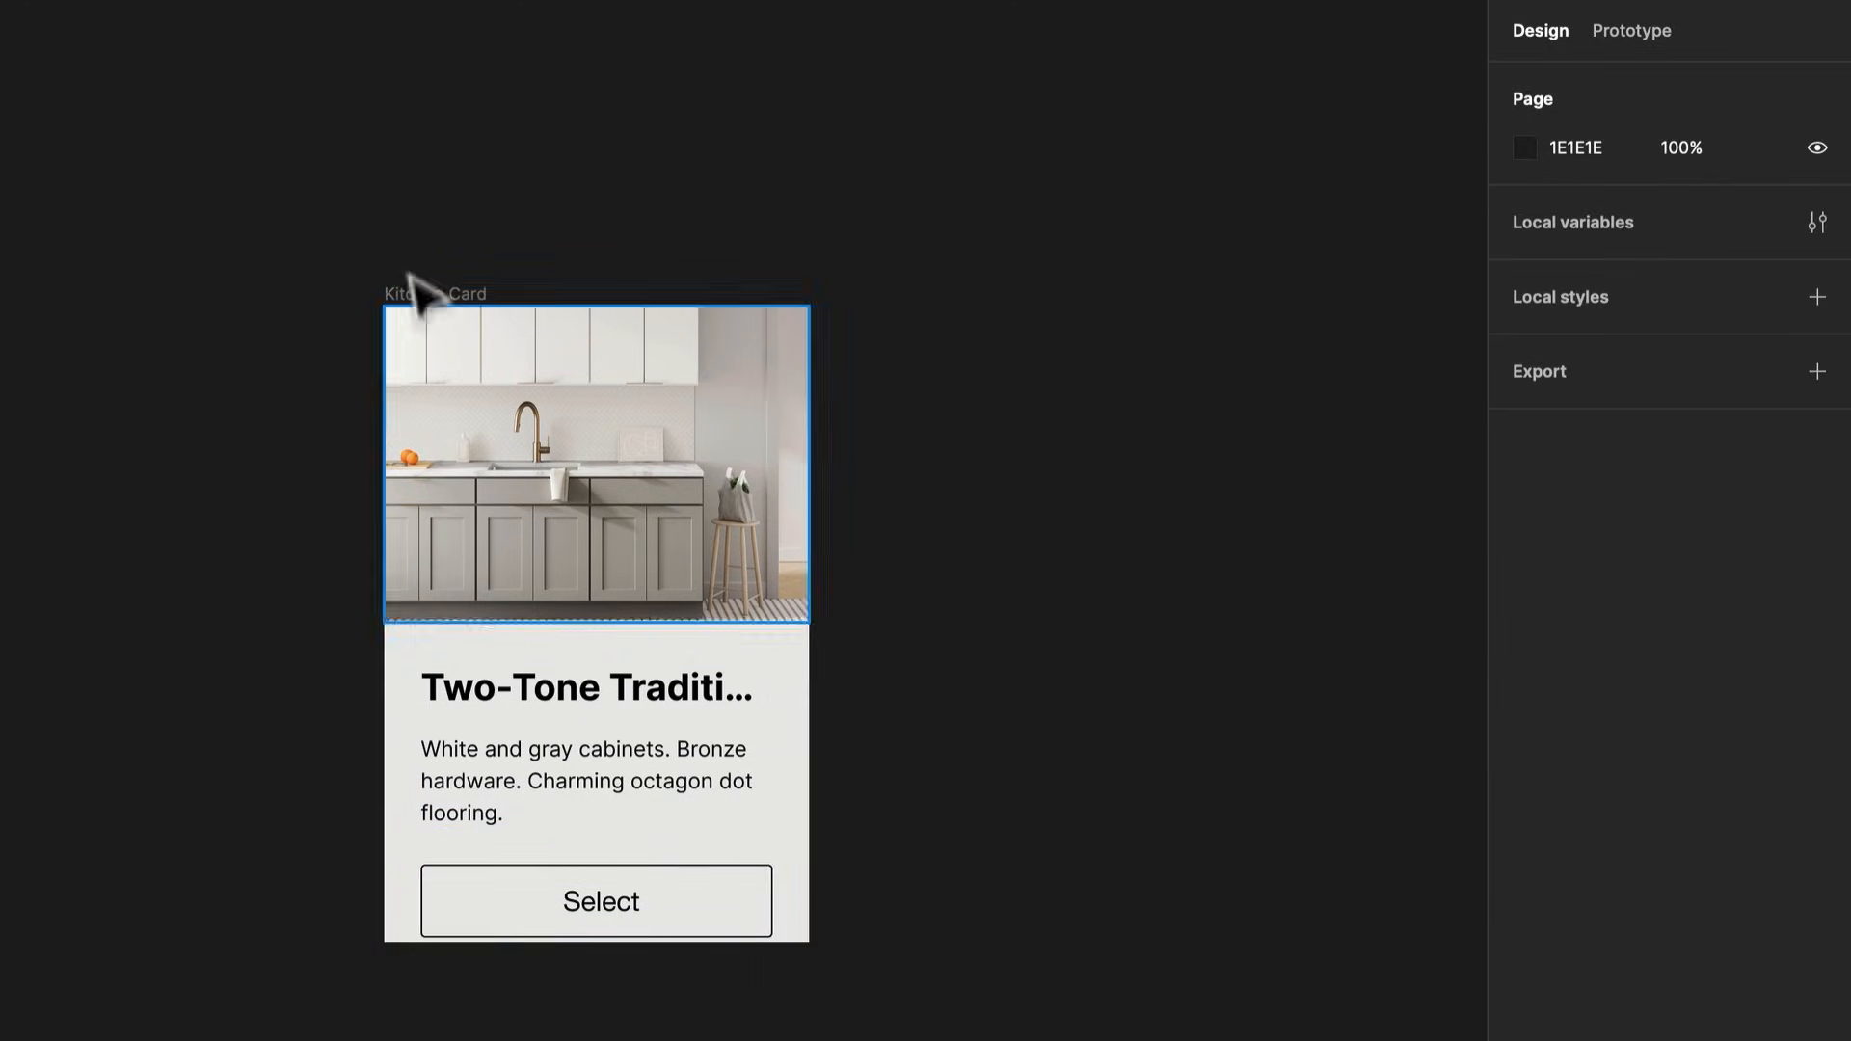
# Set the Kitchen Card's vertical resizing to Hug contents and the image's vertical resizing to Fill container
pyautogui.click(424, 293)
pyautogui.click(1728, 301)
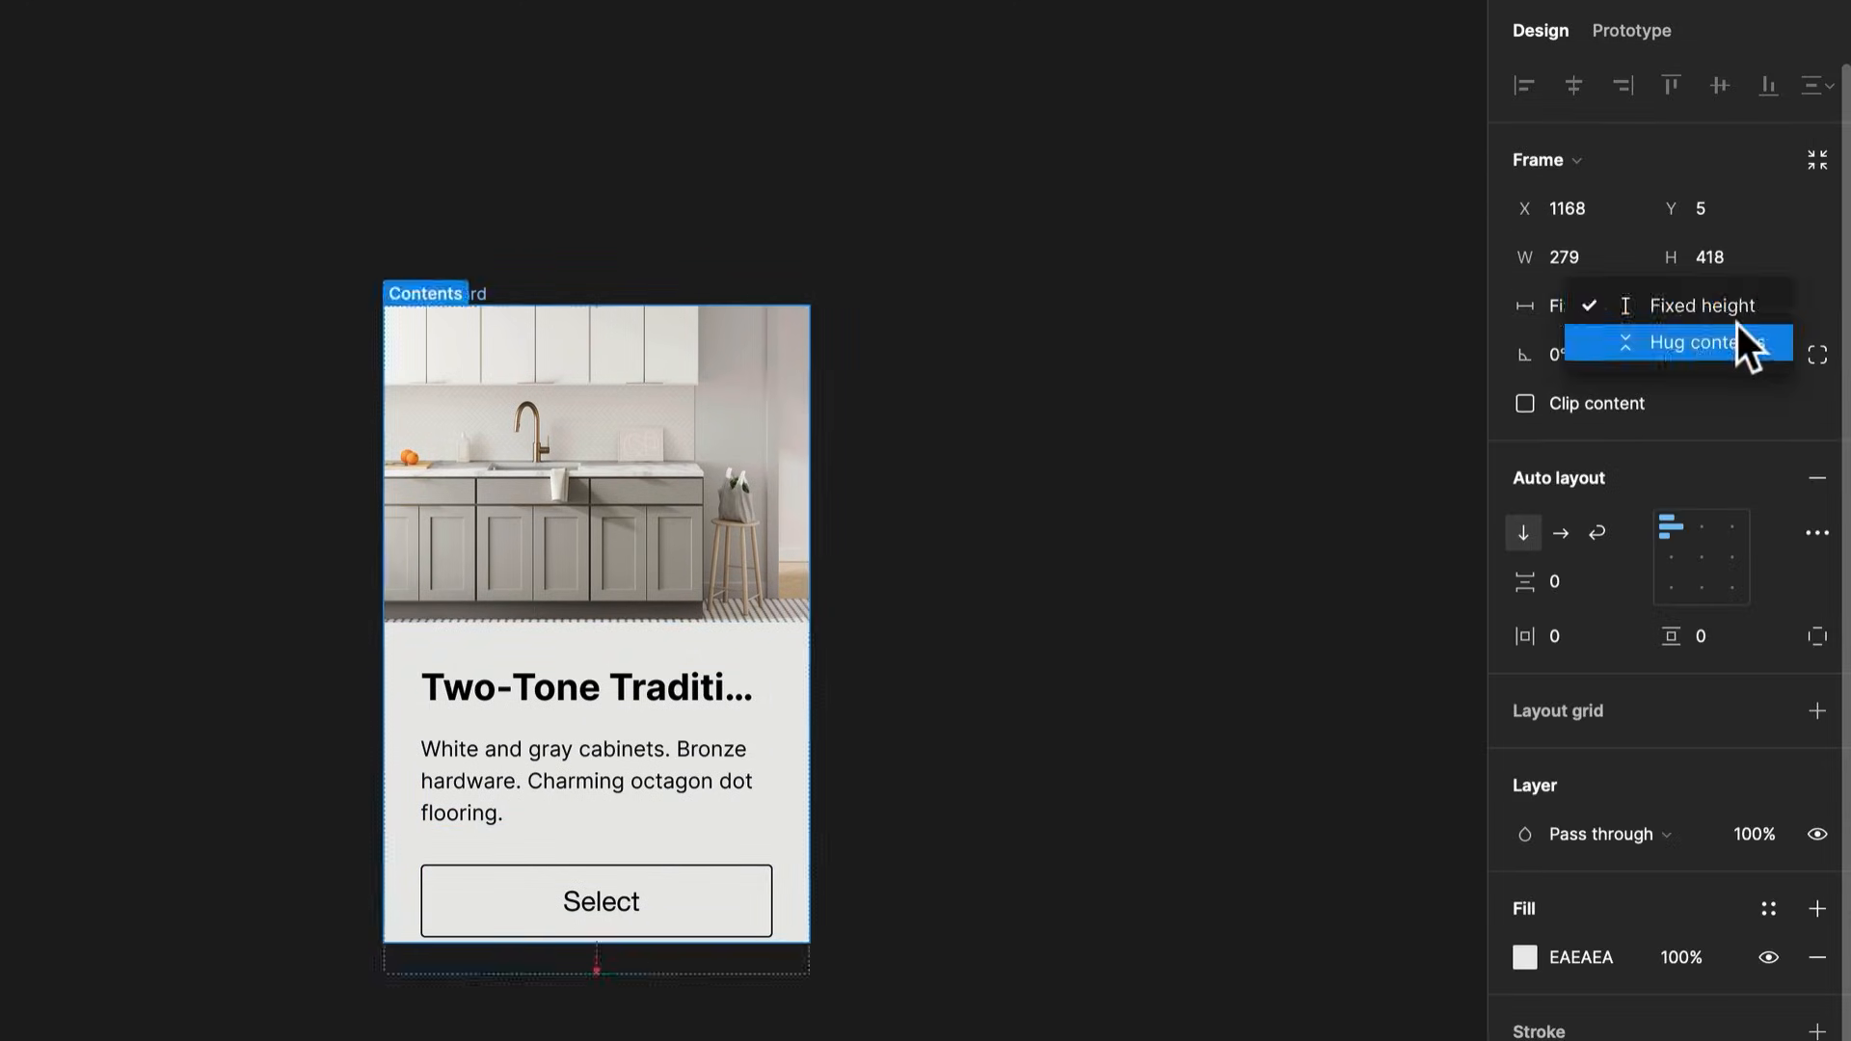
pyautogui.click(1736, 336)
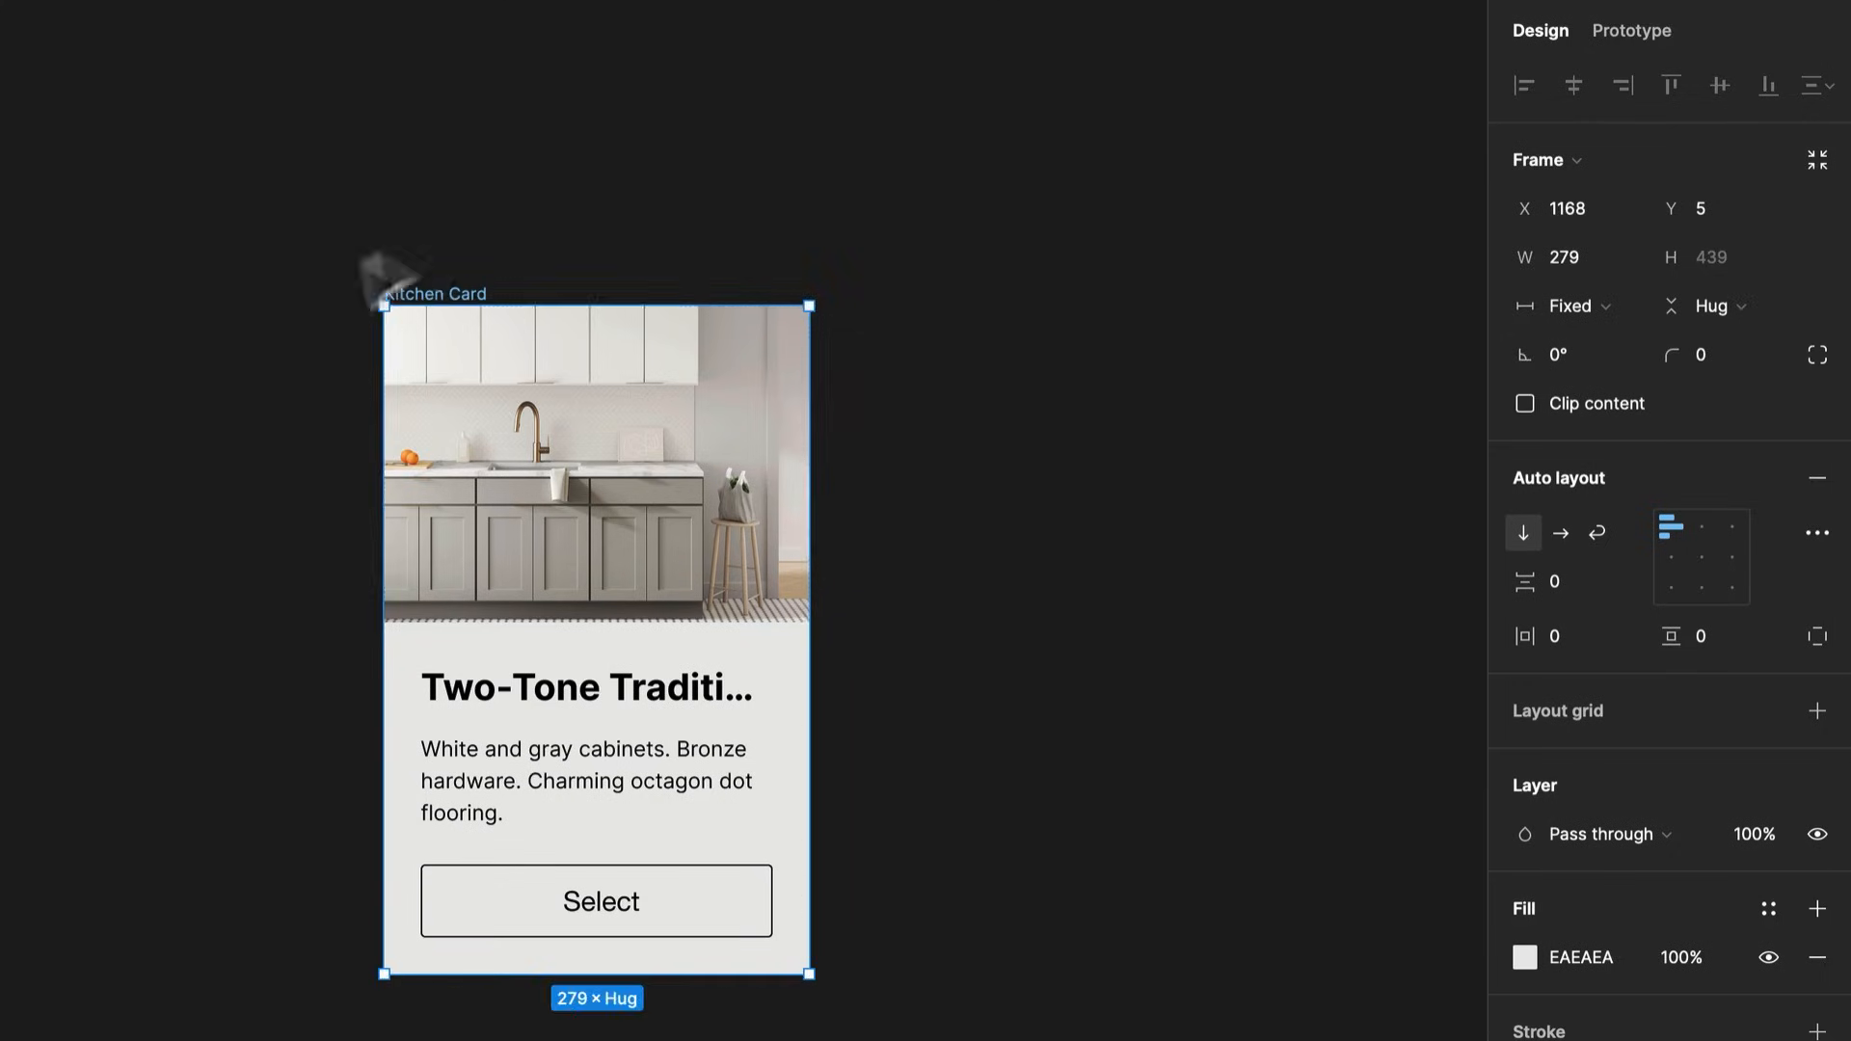
pyautogui.click(640, 413)
pyautogui.click(1736, 257)
pyautogui.click(1693, 289)
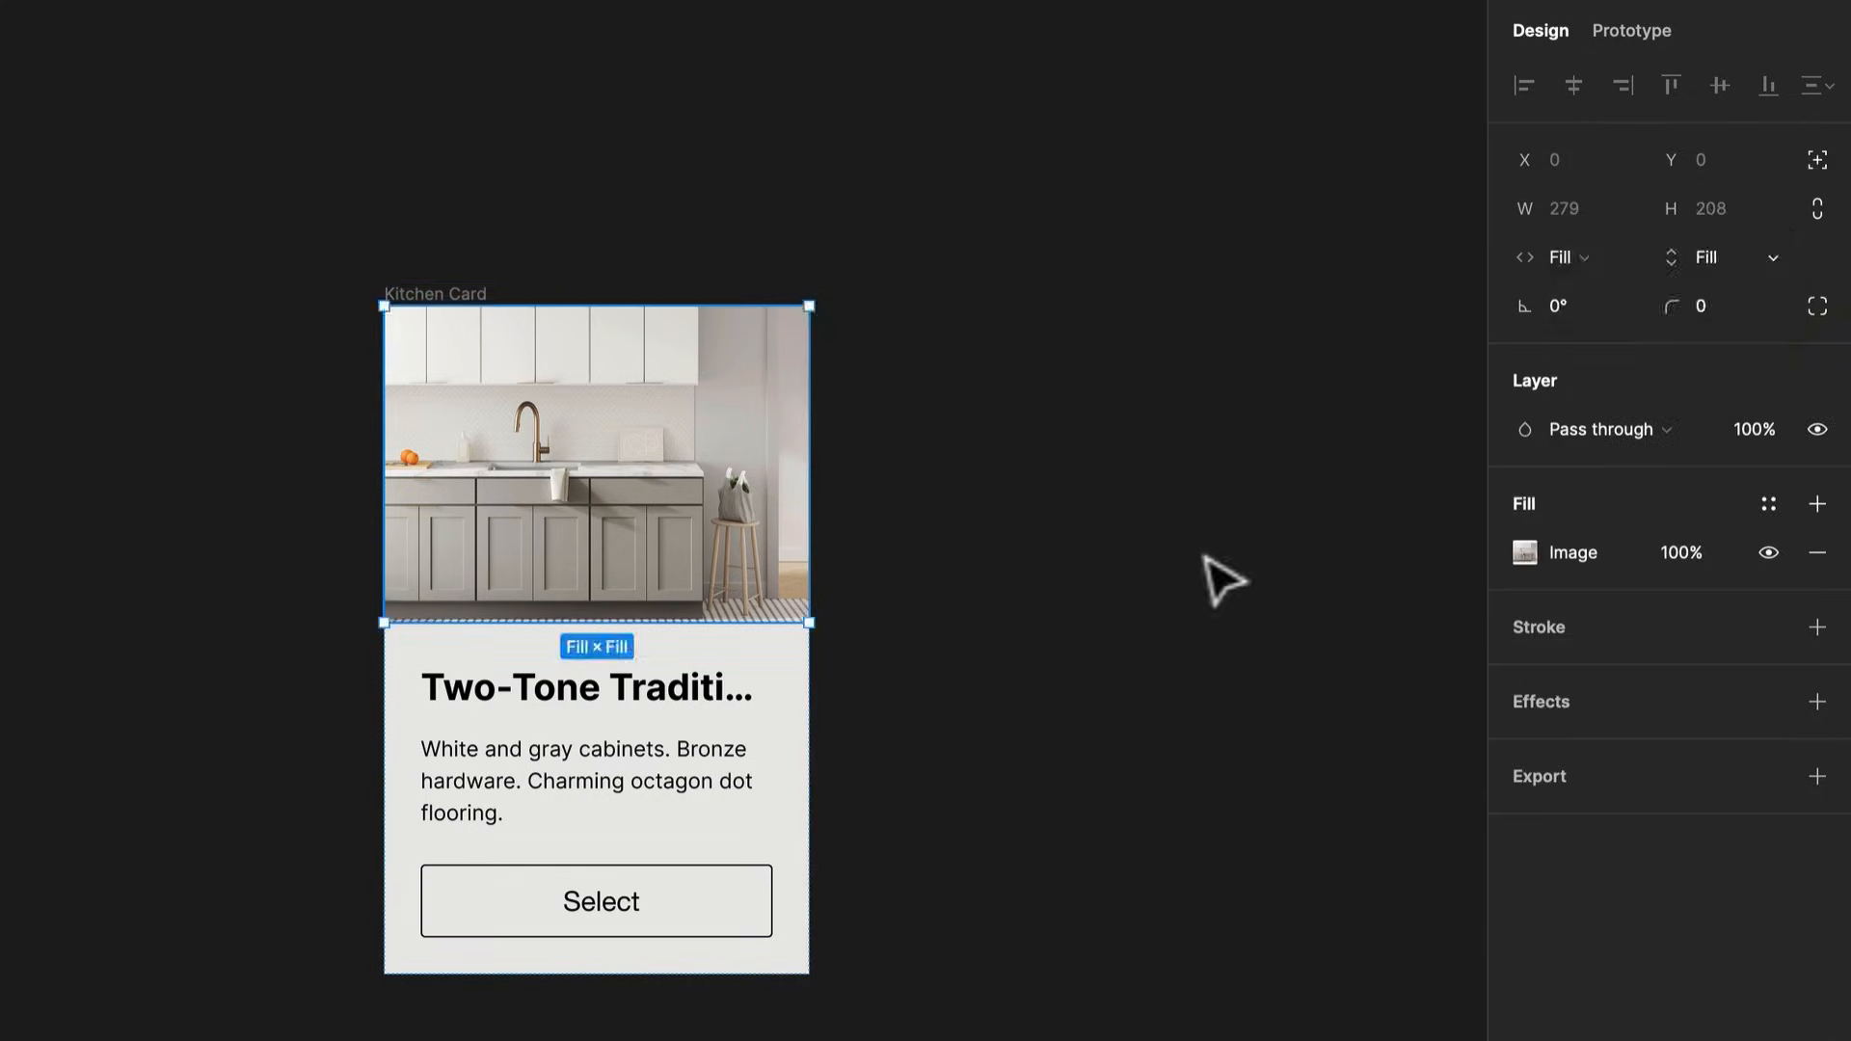
# Shrink the Kitchen Card to a width of 186 and widen it again to 287
pyautogui.click(1225, 578)
pyautogui.click(438, 293)
pyautogui.moveTo(826, 624); pyautogui.dragTo(668, 637)
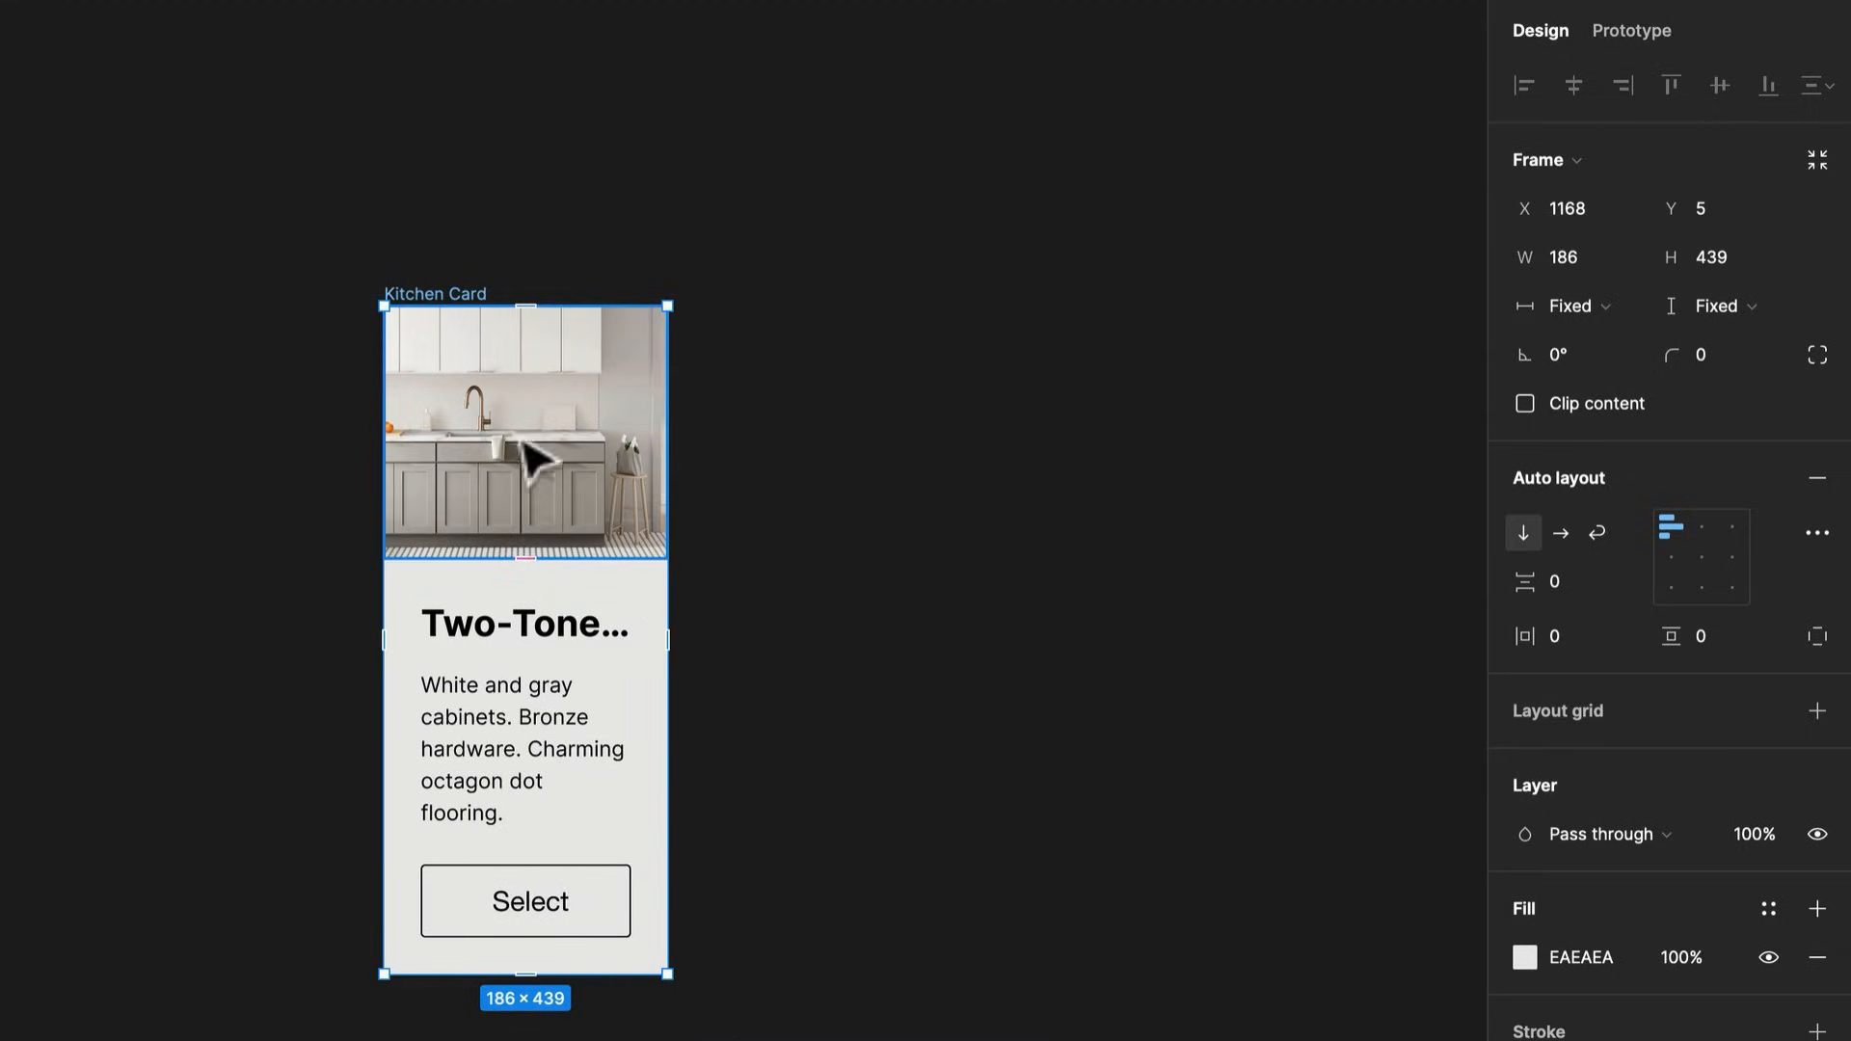
pyautogui.moveTo(667, 678); pyautogui.dragTo(821, 686)
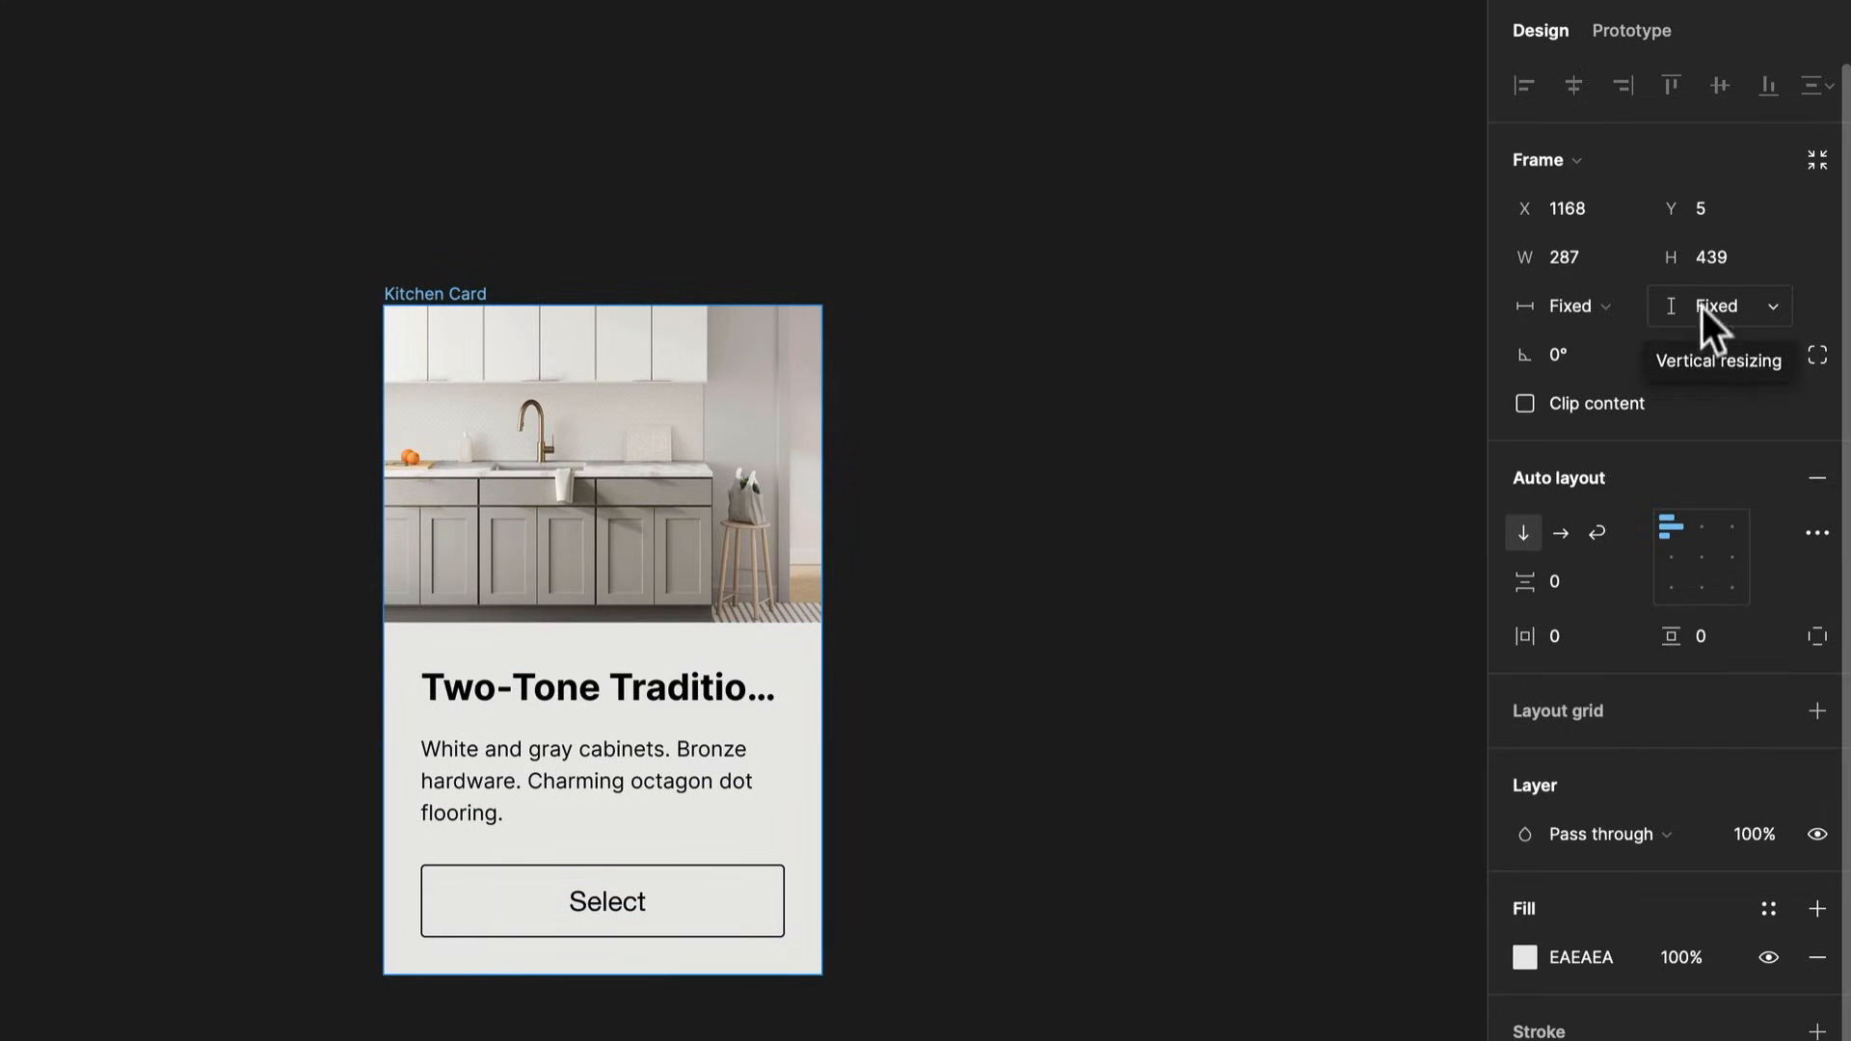
# Widen the Kitchen Card to 356 and set the Select button's horizontal resizing to Hug contents
pyautogui.moveTo(822, 715); pyautogui.dragTo(927, 709)
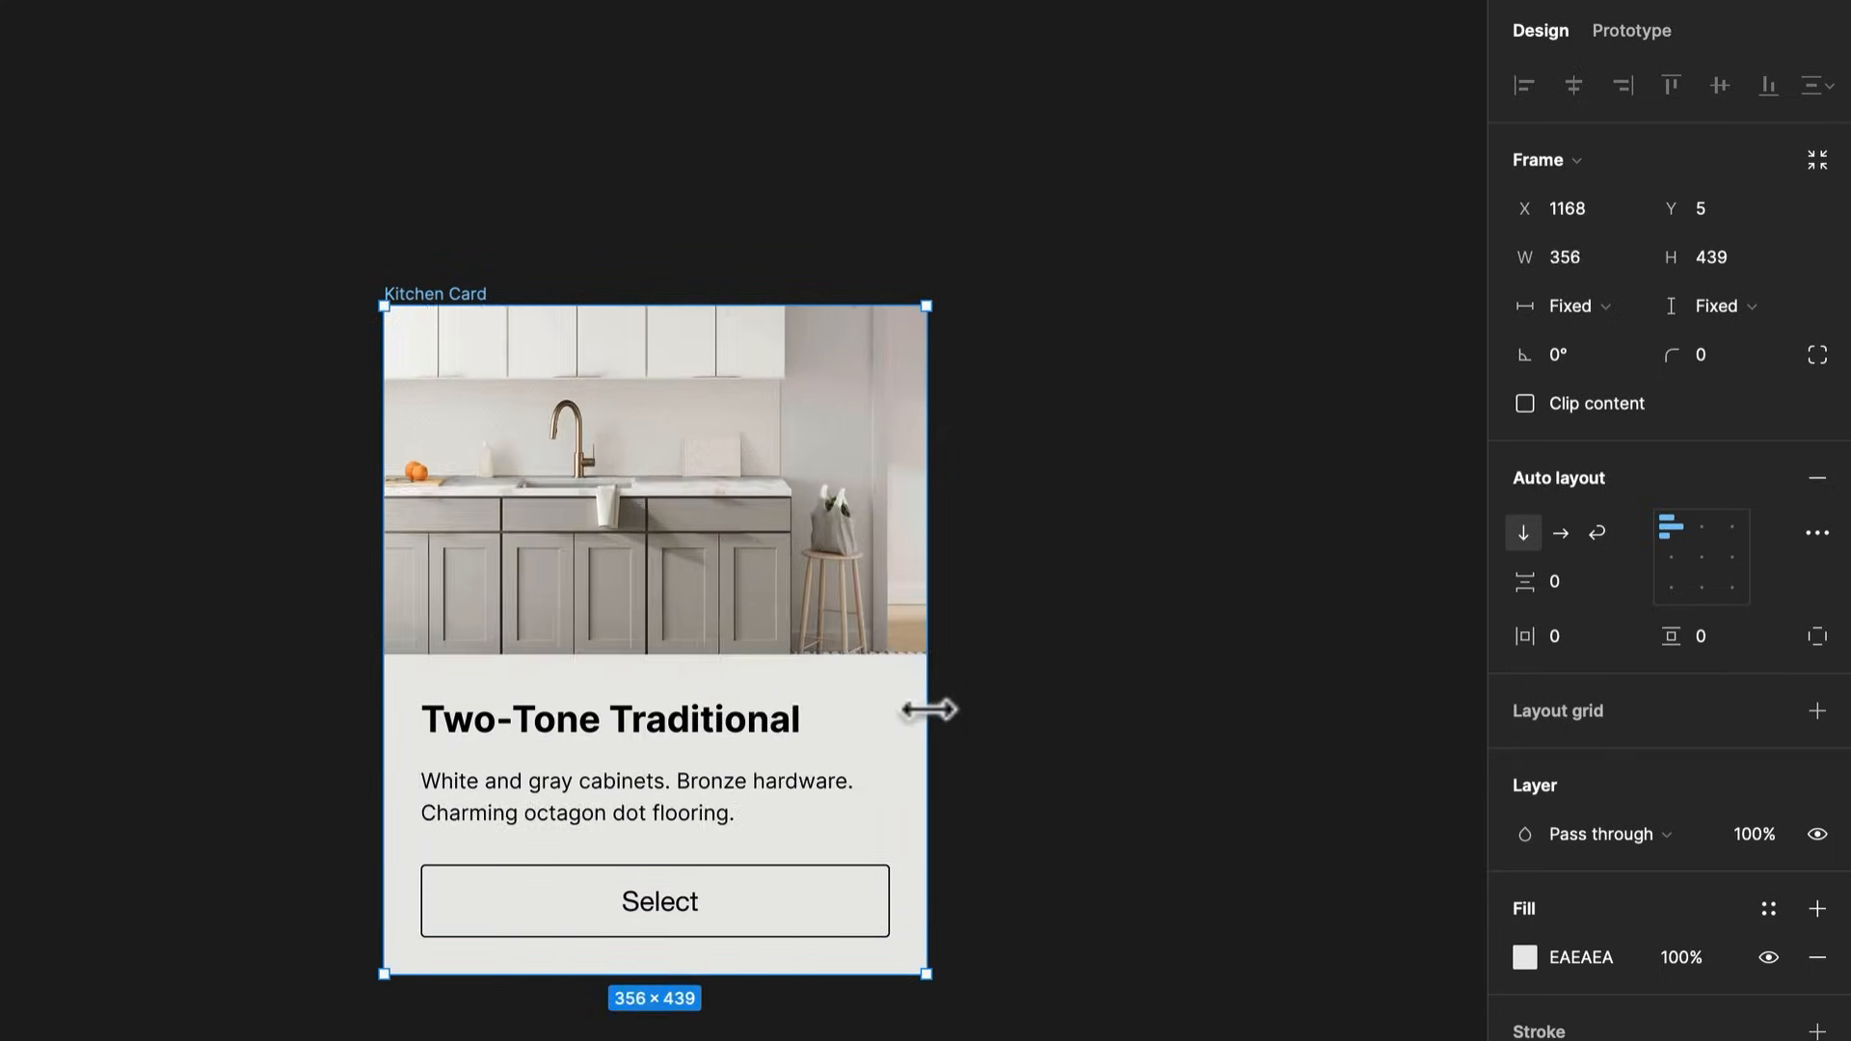
pyautogui.click(678, 721)
pyautogui.click(699, 902)
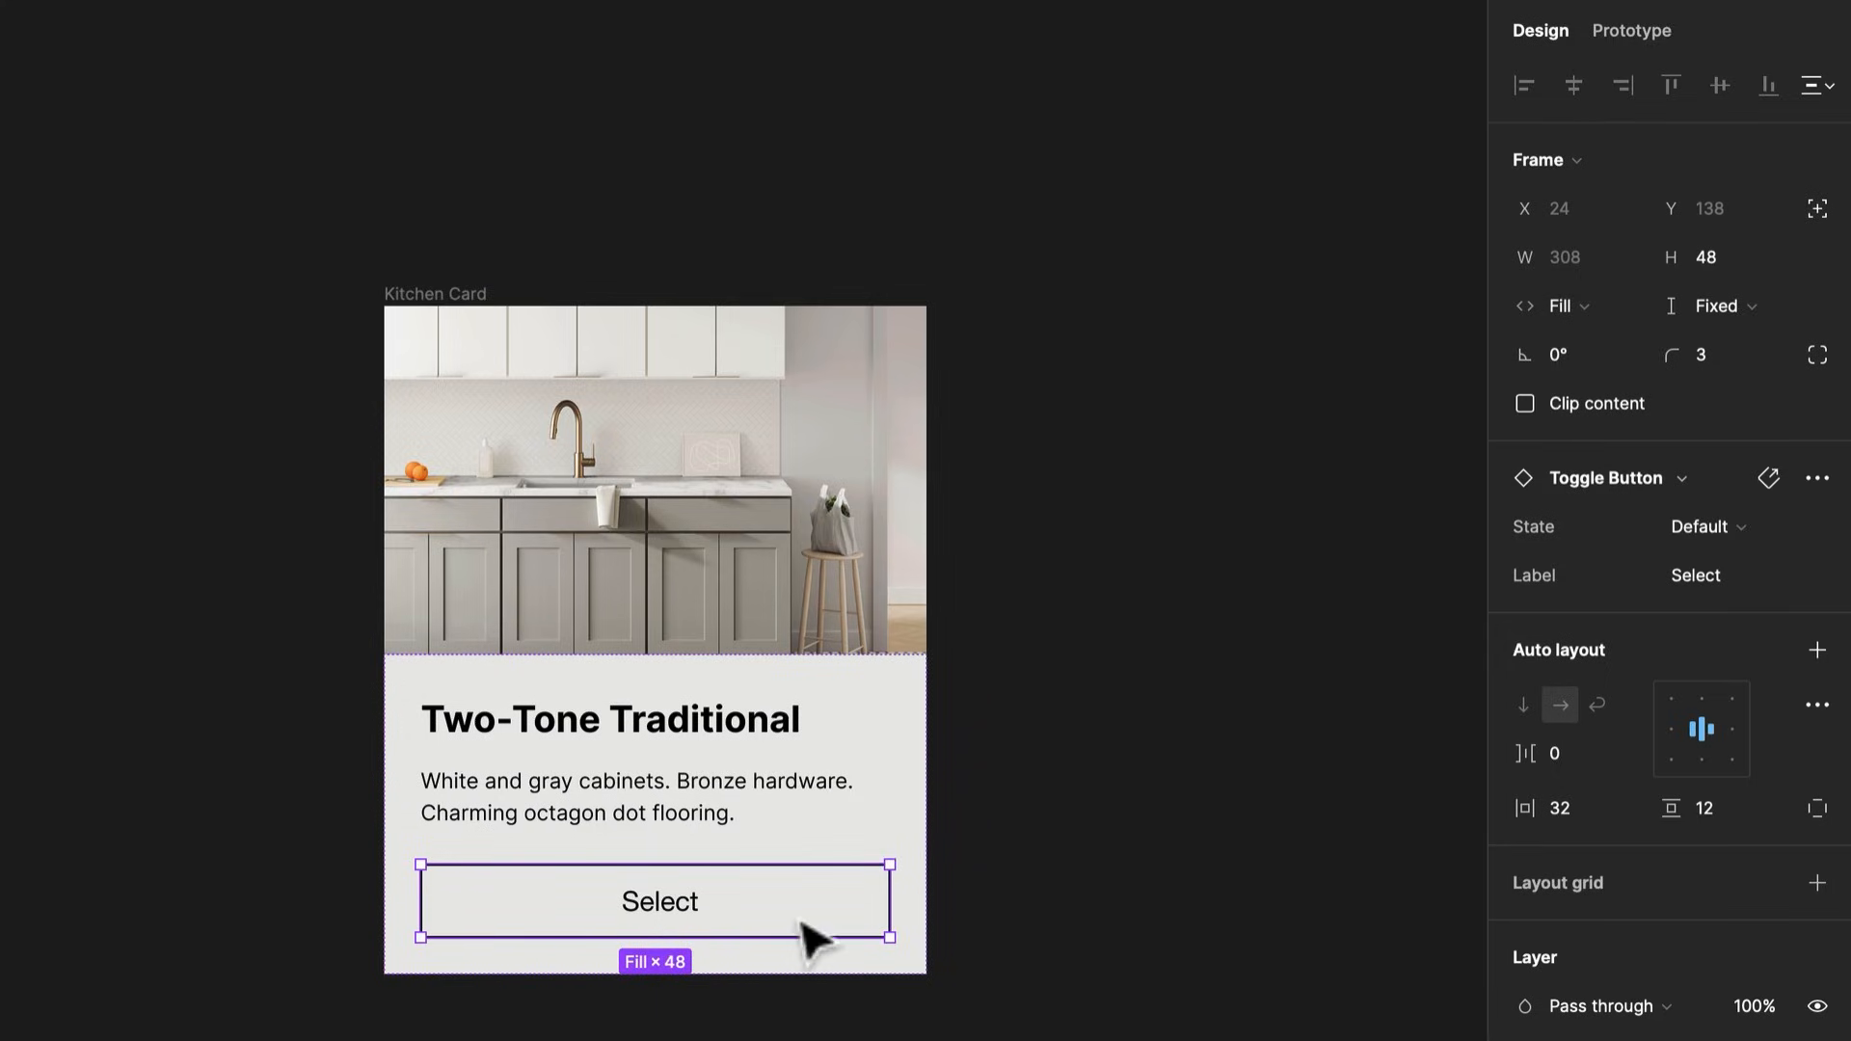
pyautogui.click(1597, 310)
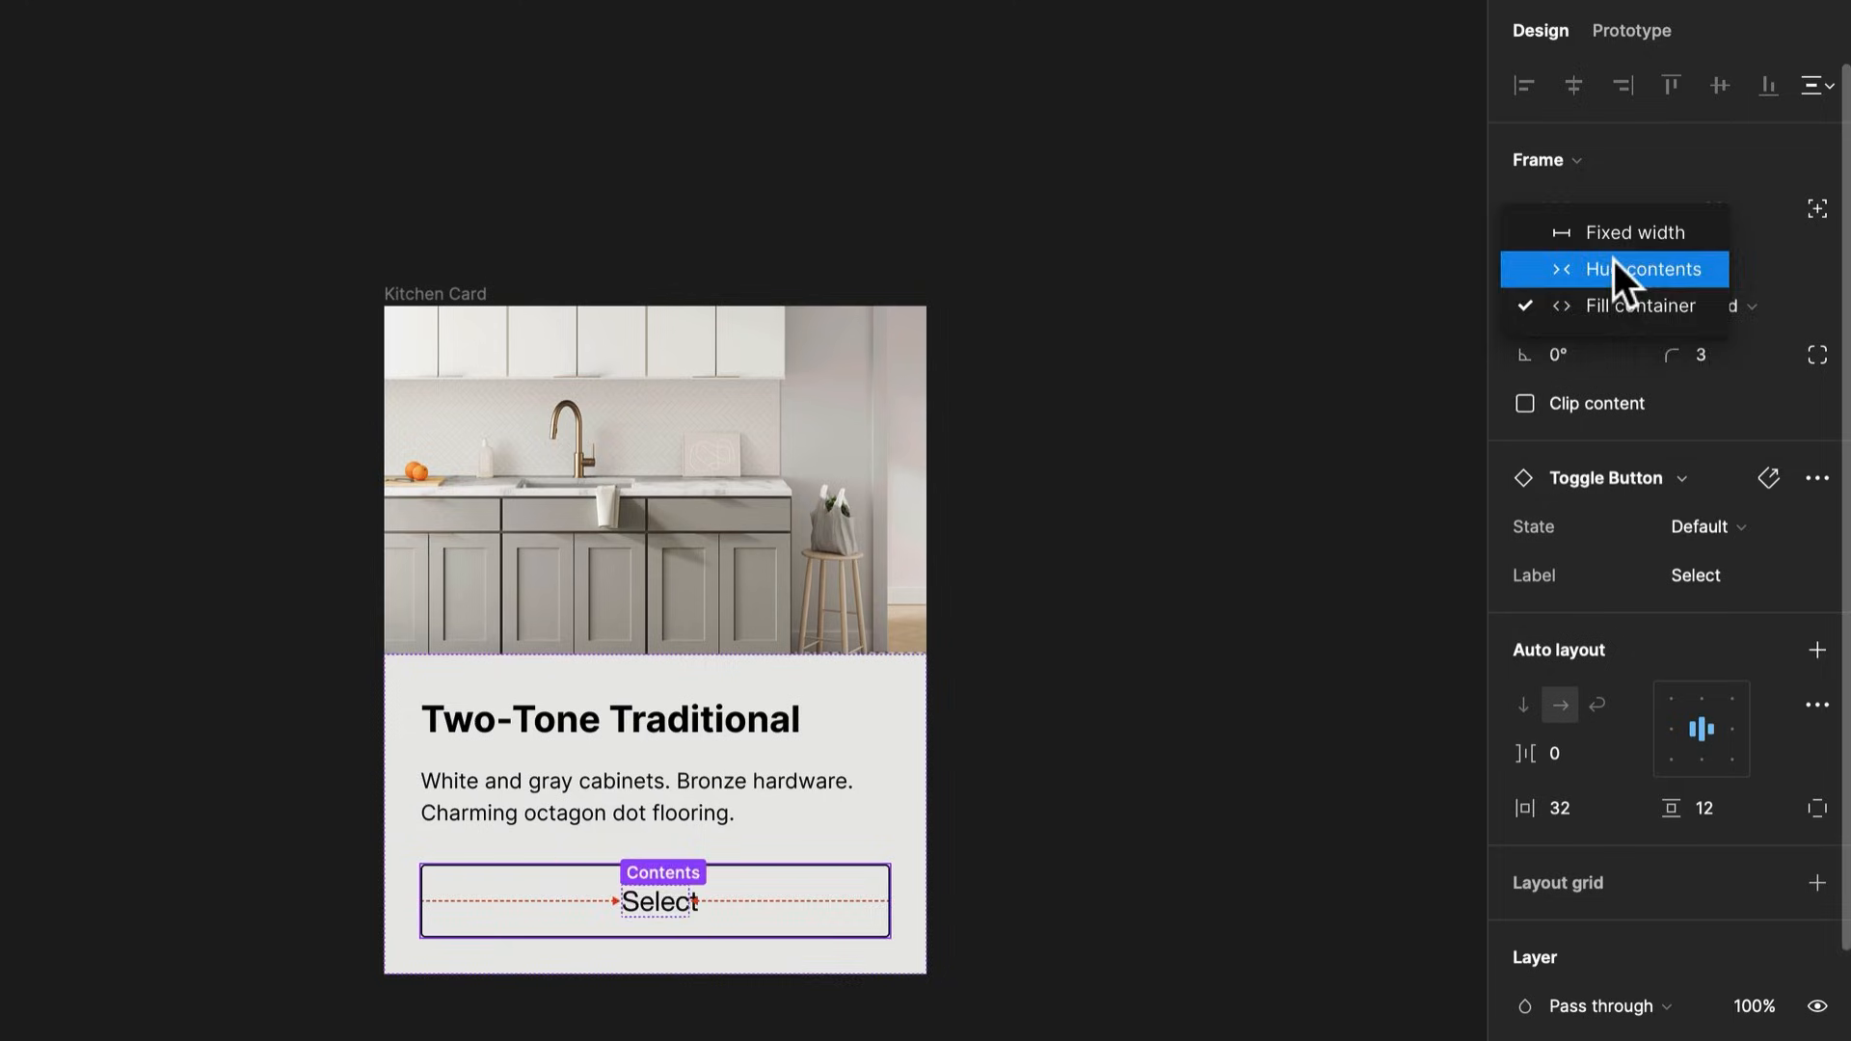
pyautogui.click(1614, 261)
pyautogui.press('Escape')
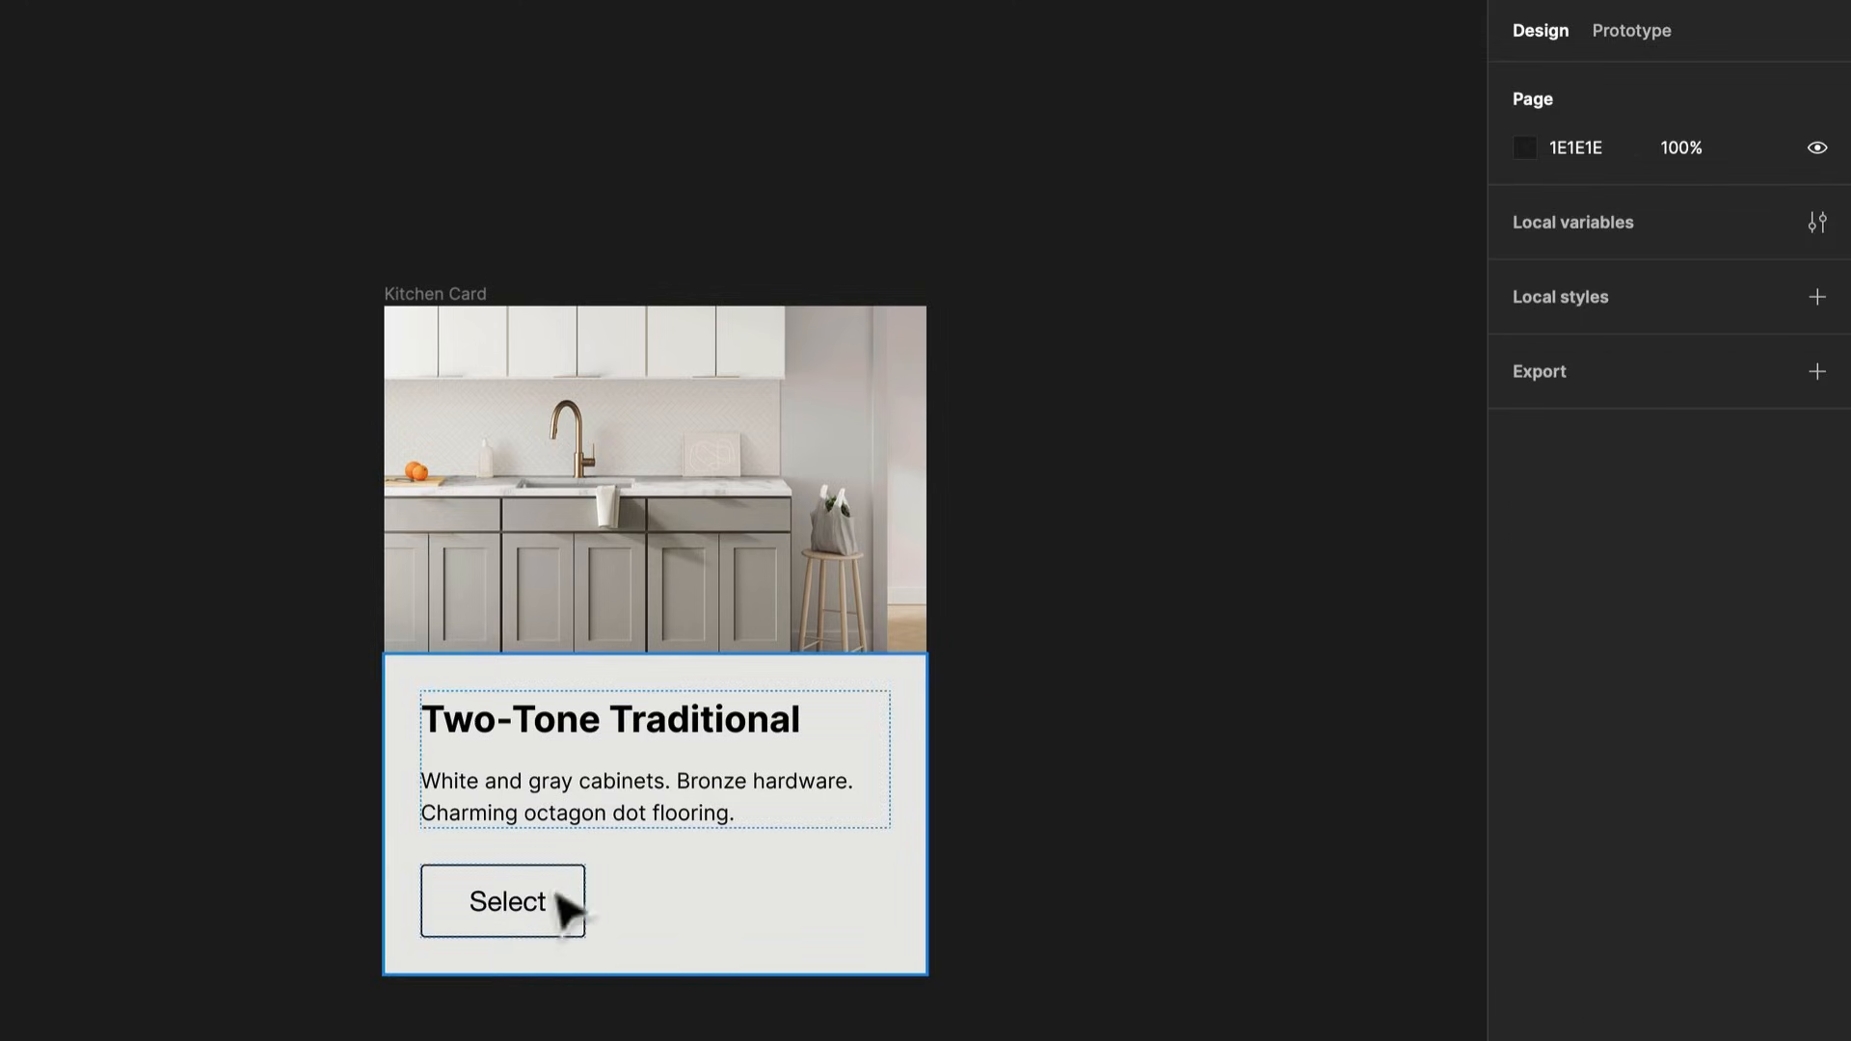
# Set the Select button's horizontal resizing back to Fill container
pyautogui.click(508, 940)
pyautogui.click(511, 945)
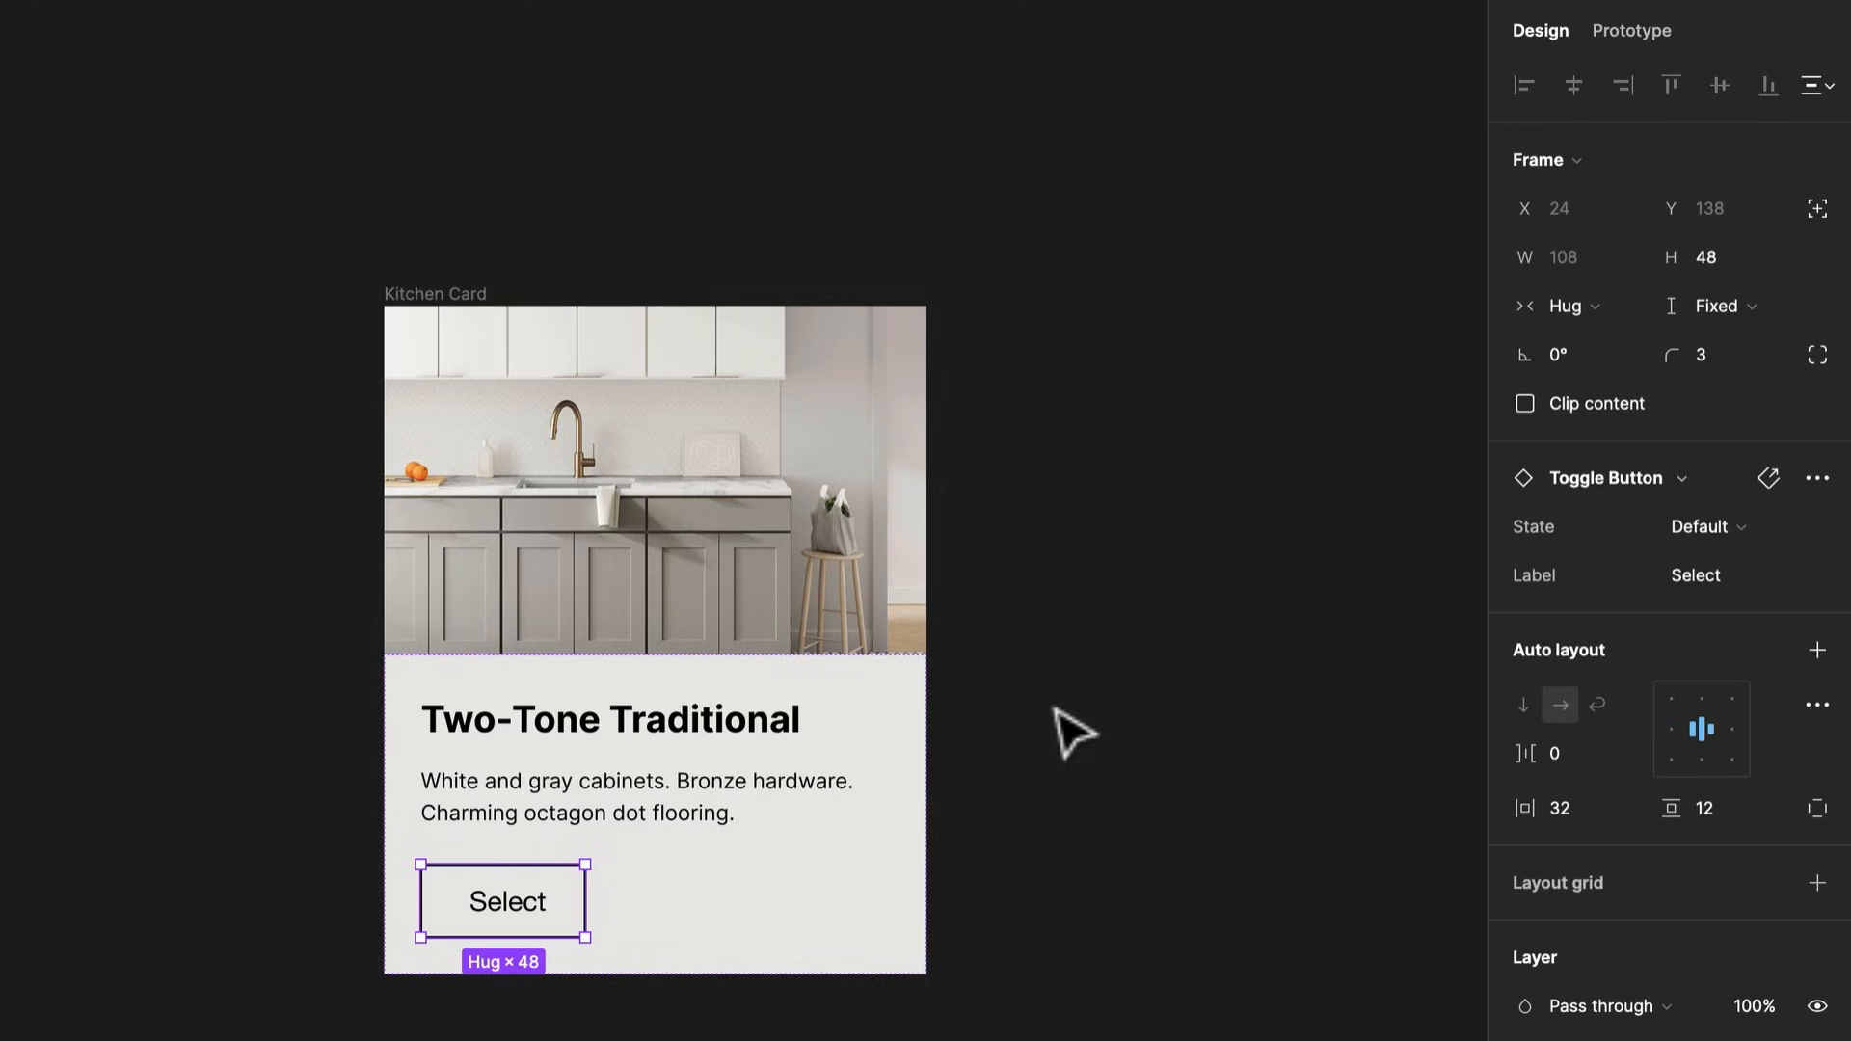
pyautogui.click(1575, 309)
pyautogui.click(1593, 357)
pyautogui.click(1207, 782)
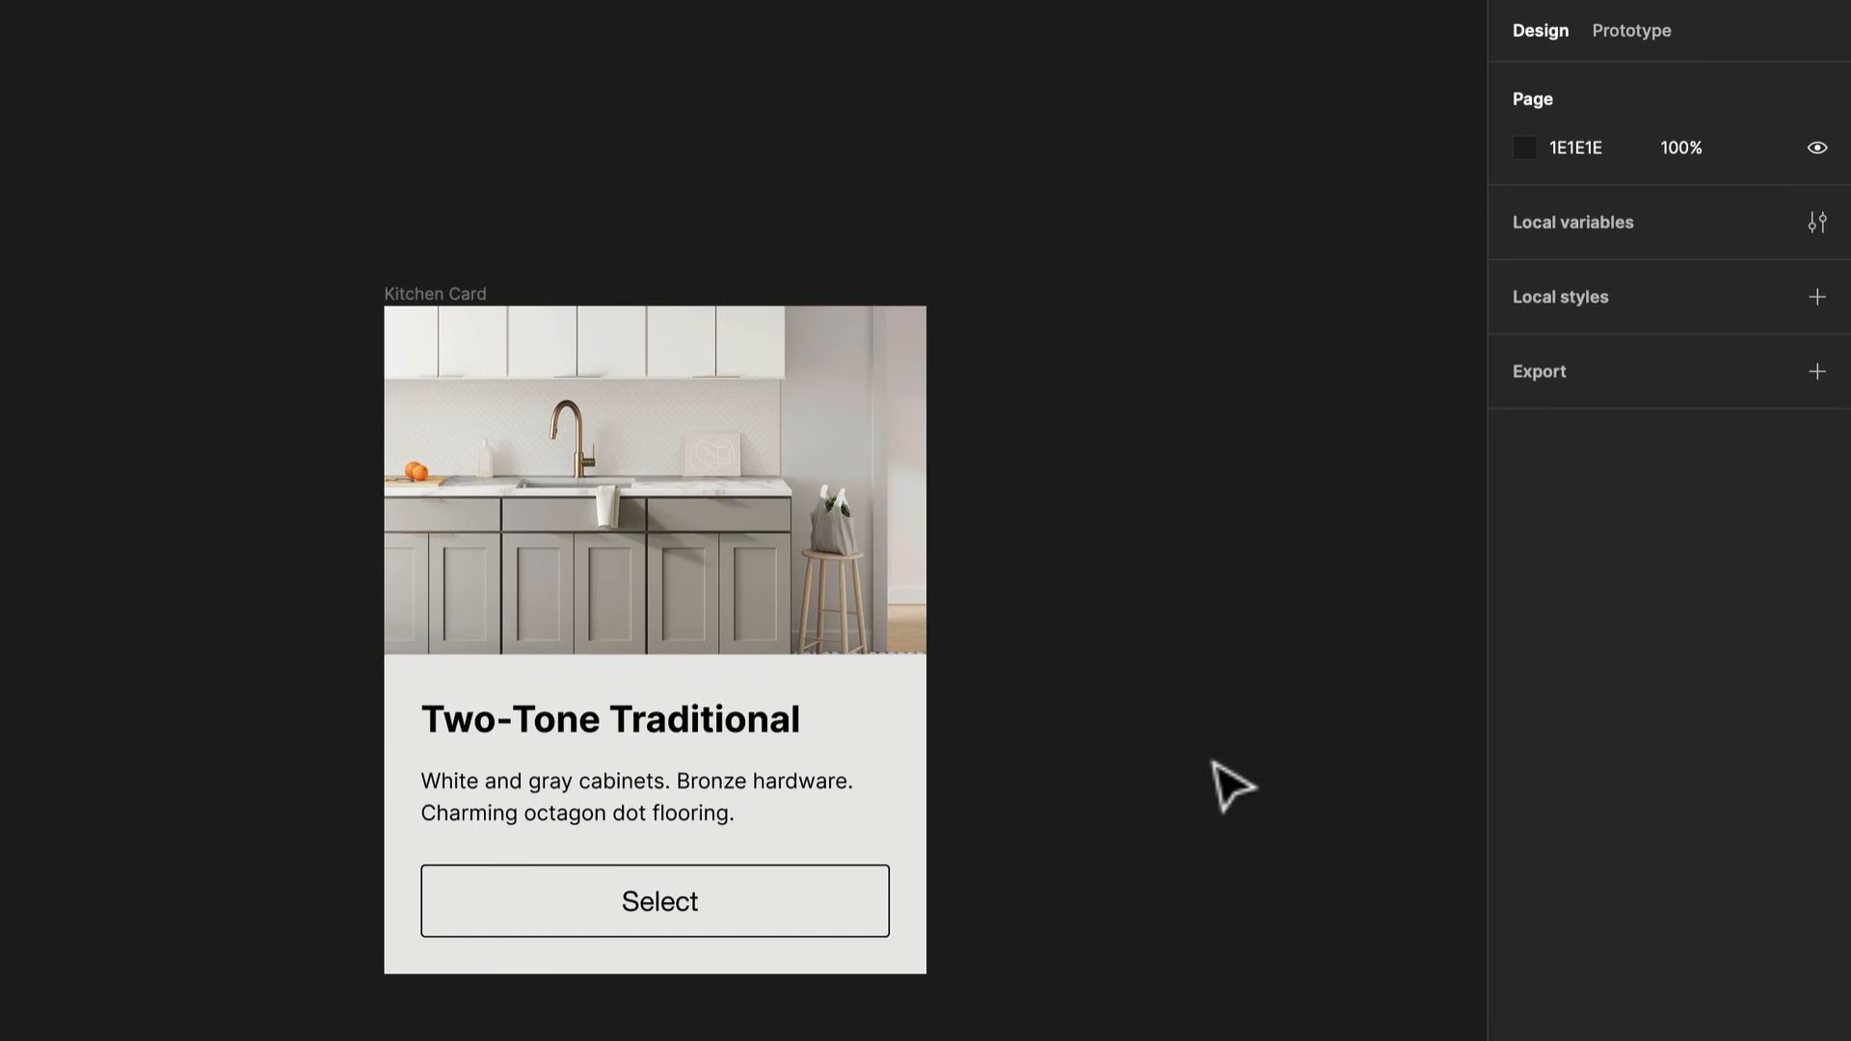
# Swap the order of the text Container and the Select button inside Details repeatedly, ending with the Container above the button
pyautogui.click(859, 810)
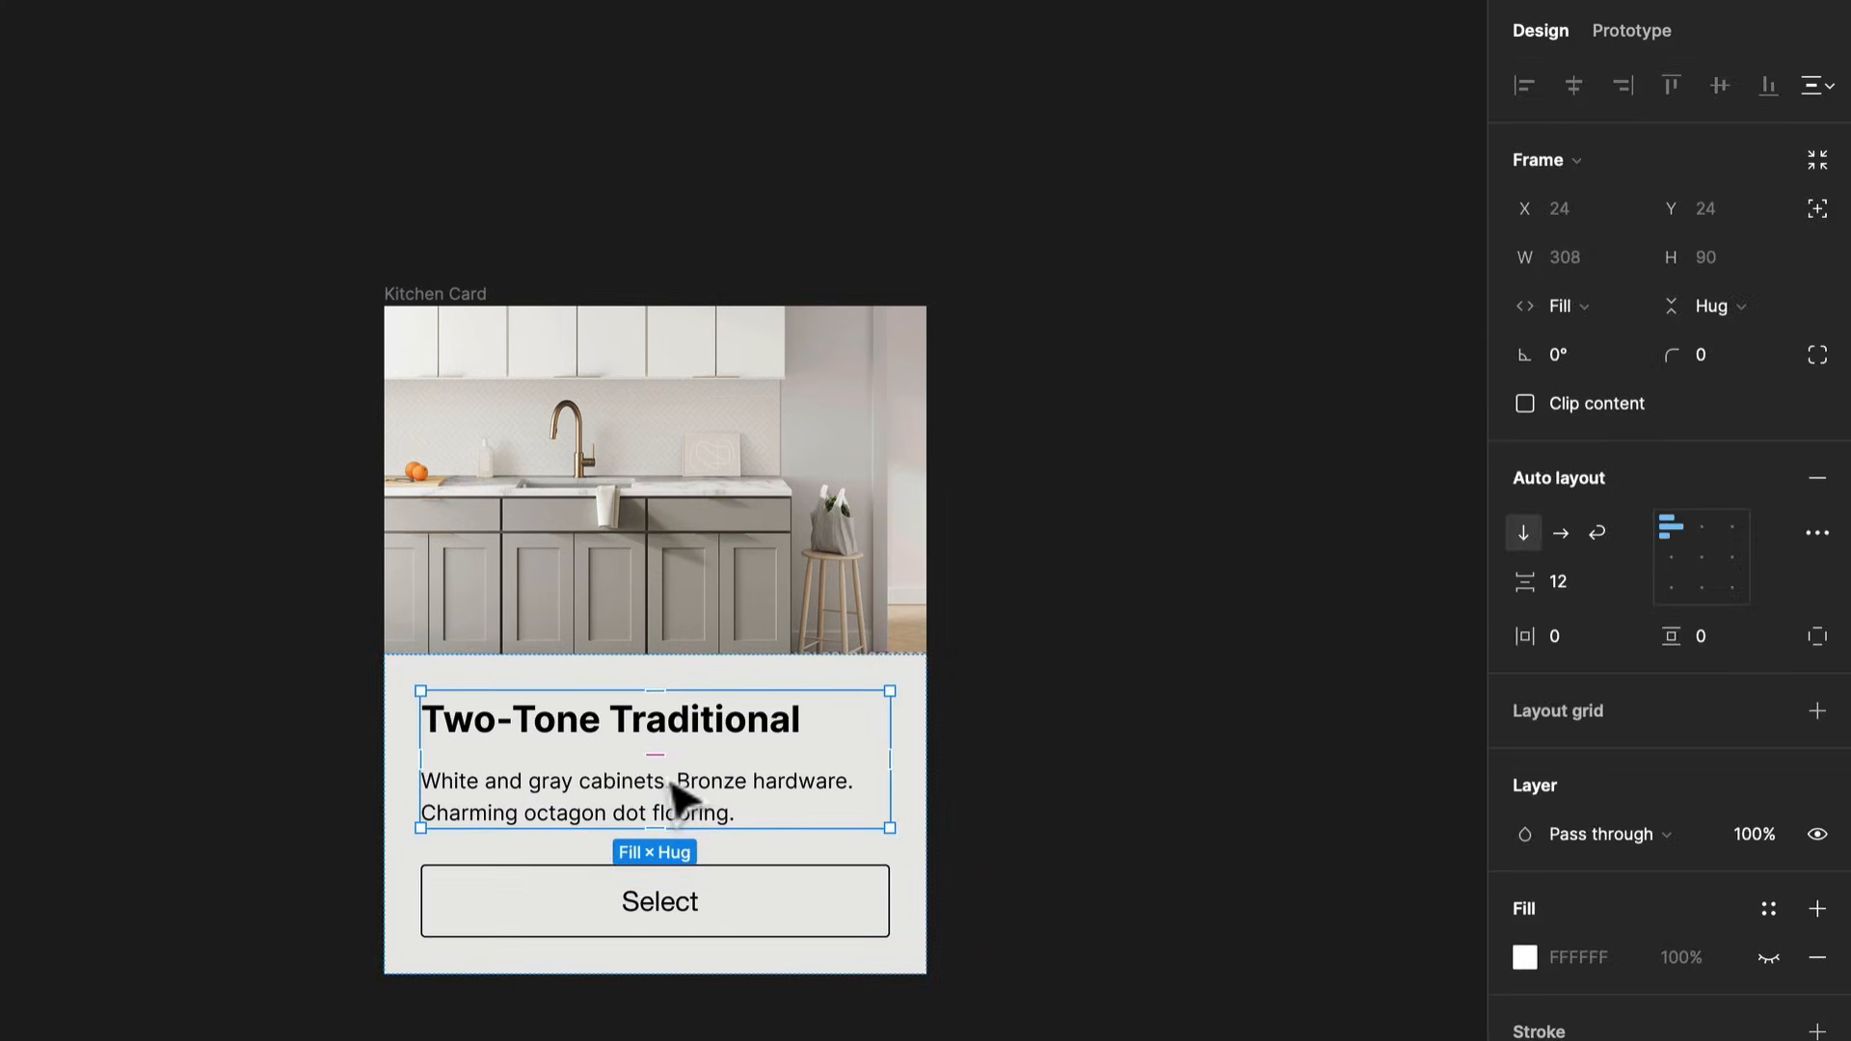
pyautogui.press('Down')
pyautogui.press('Up')
pyautogui.press('Down')
pyautogui.press('Up')
pyautogui.press('Down')
pyautogui.press('Up')
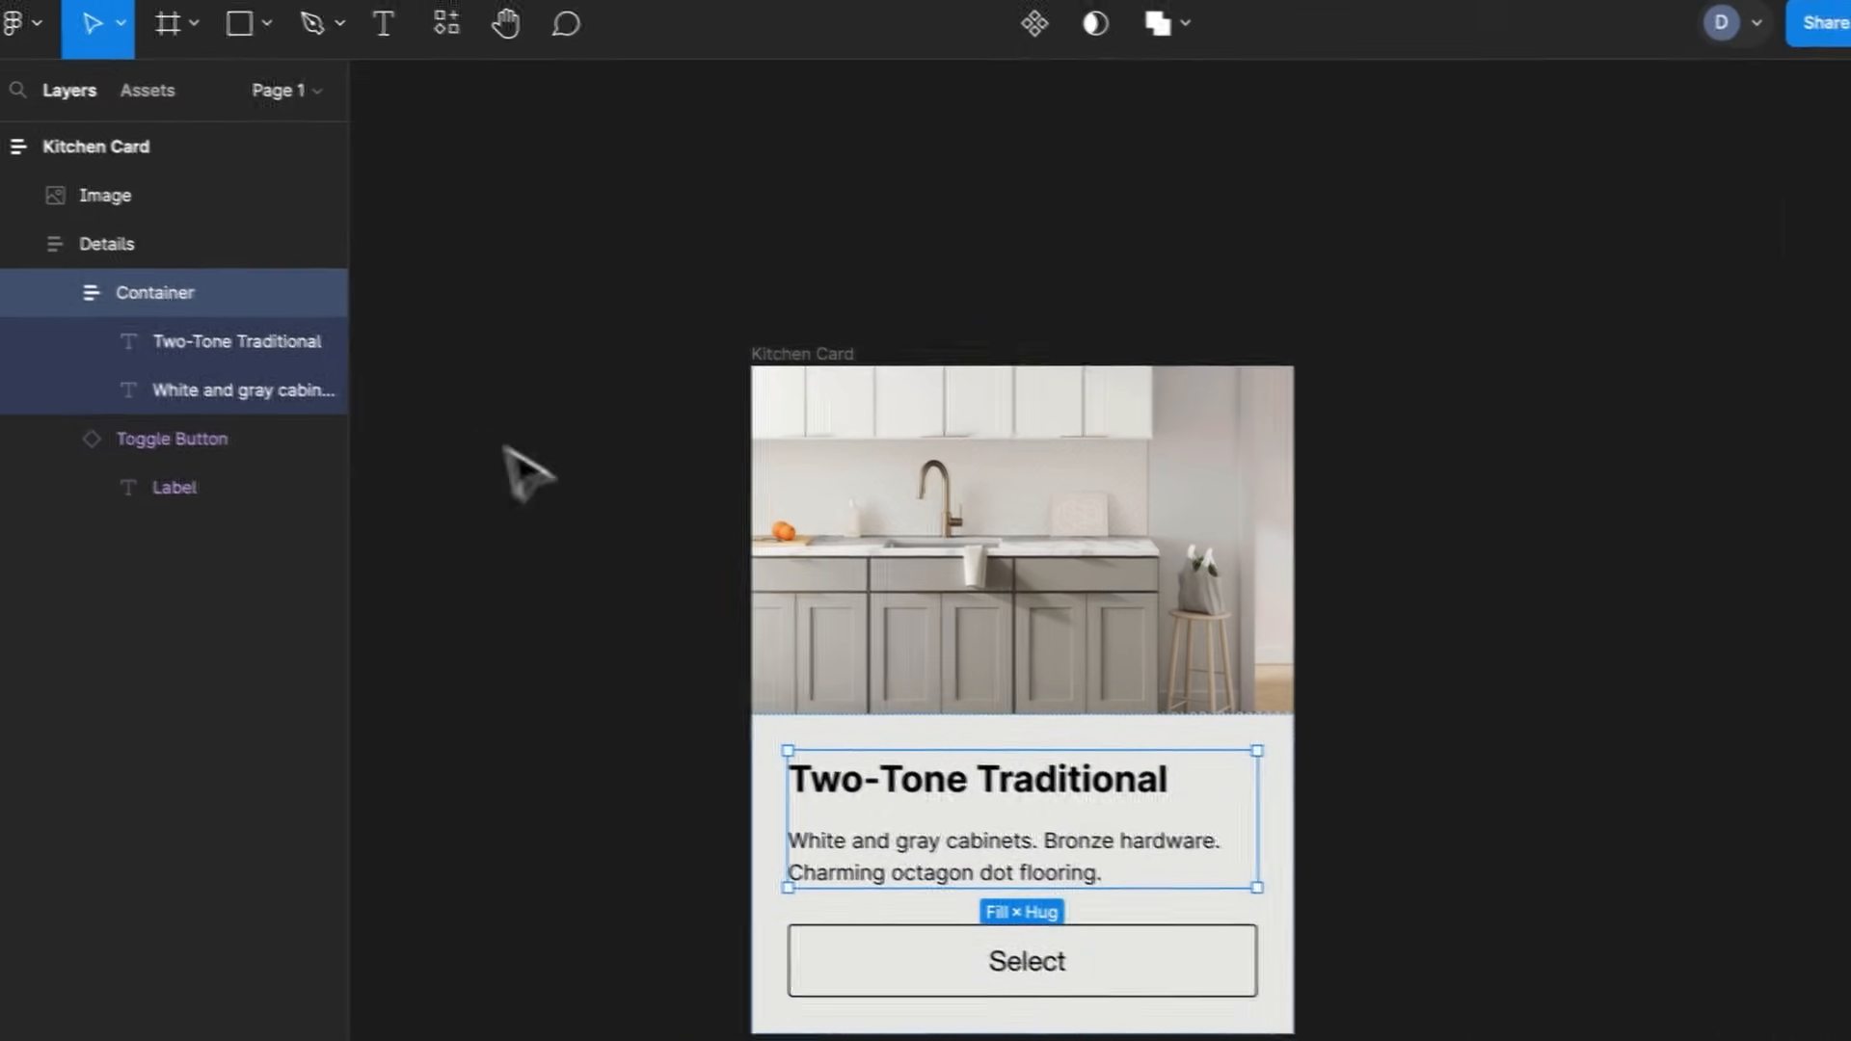
pyautogui.click(199, 258)
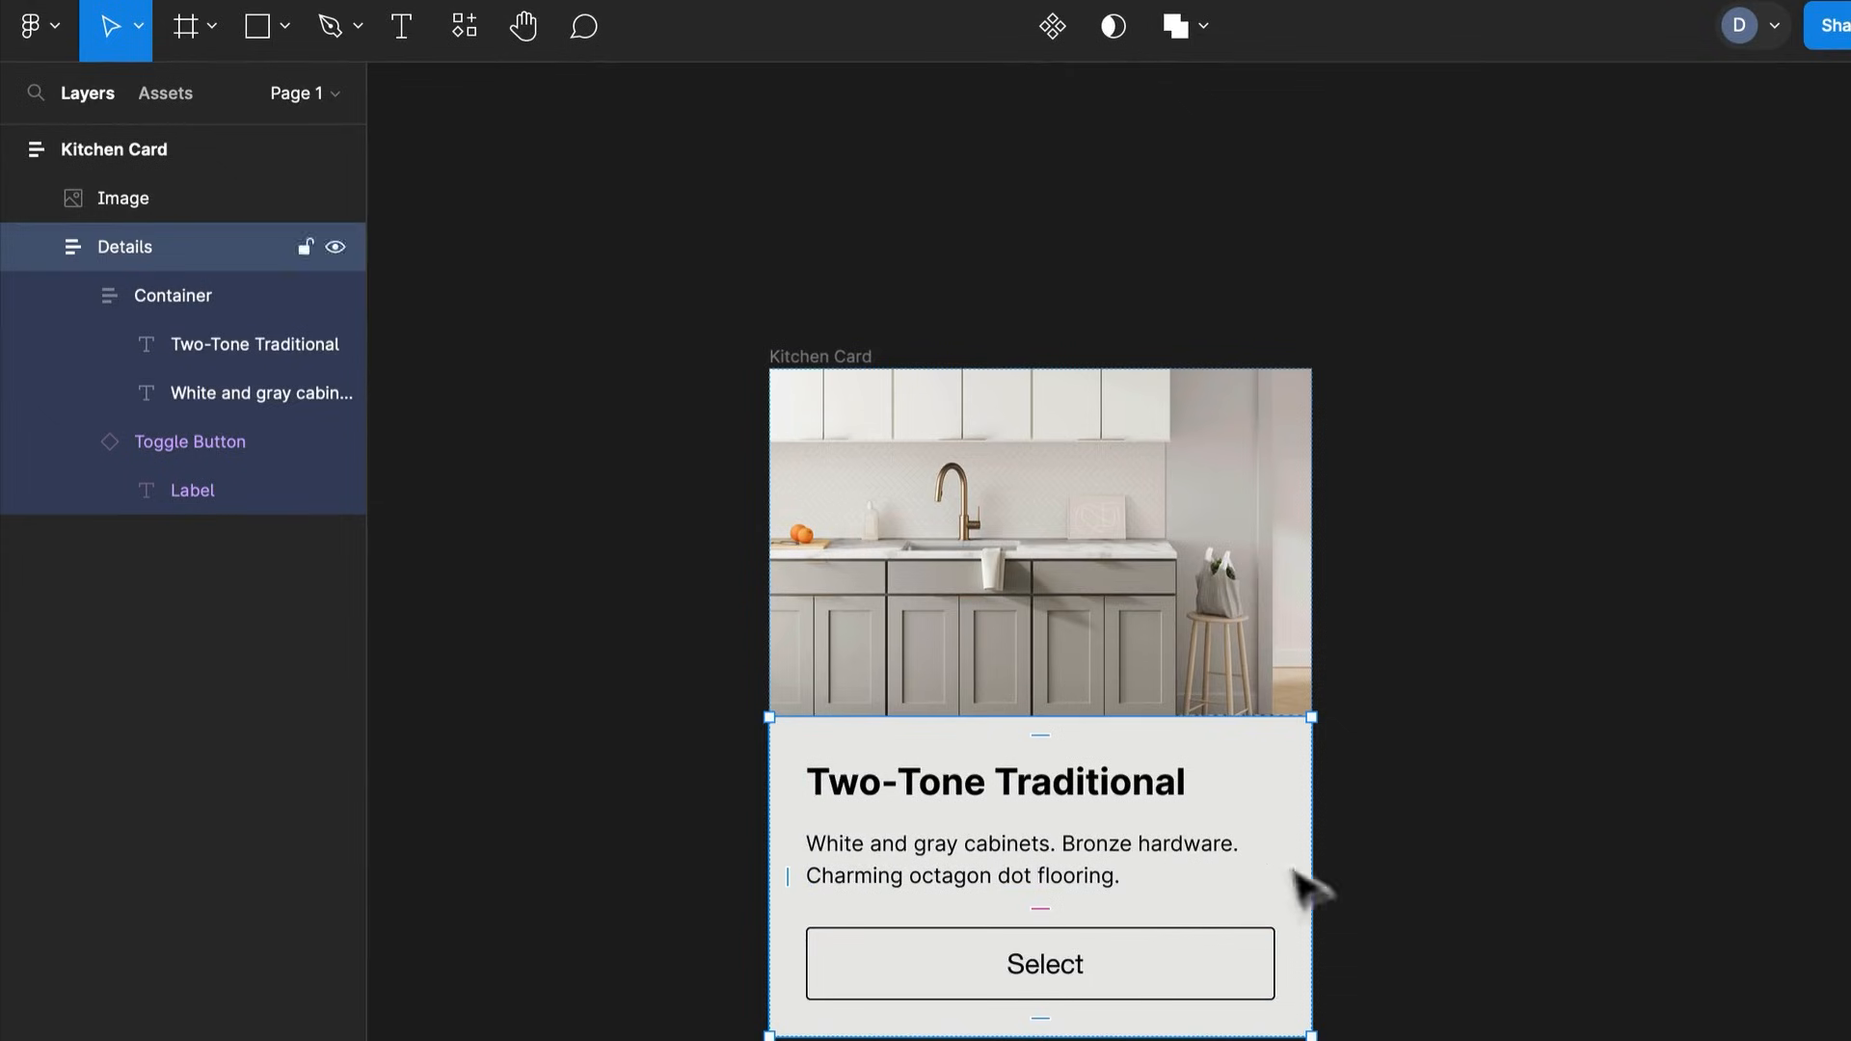
pyautogui.doubleClick(1054, 797)
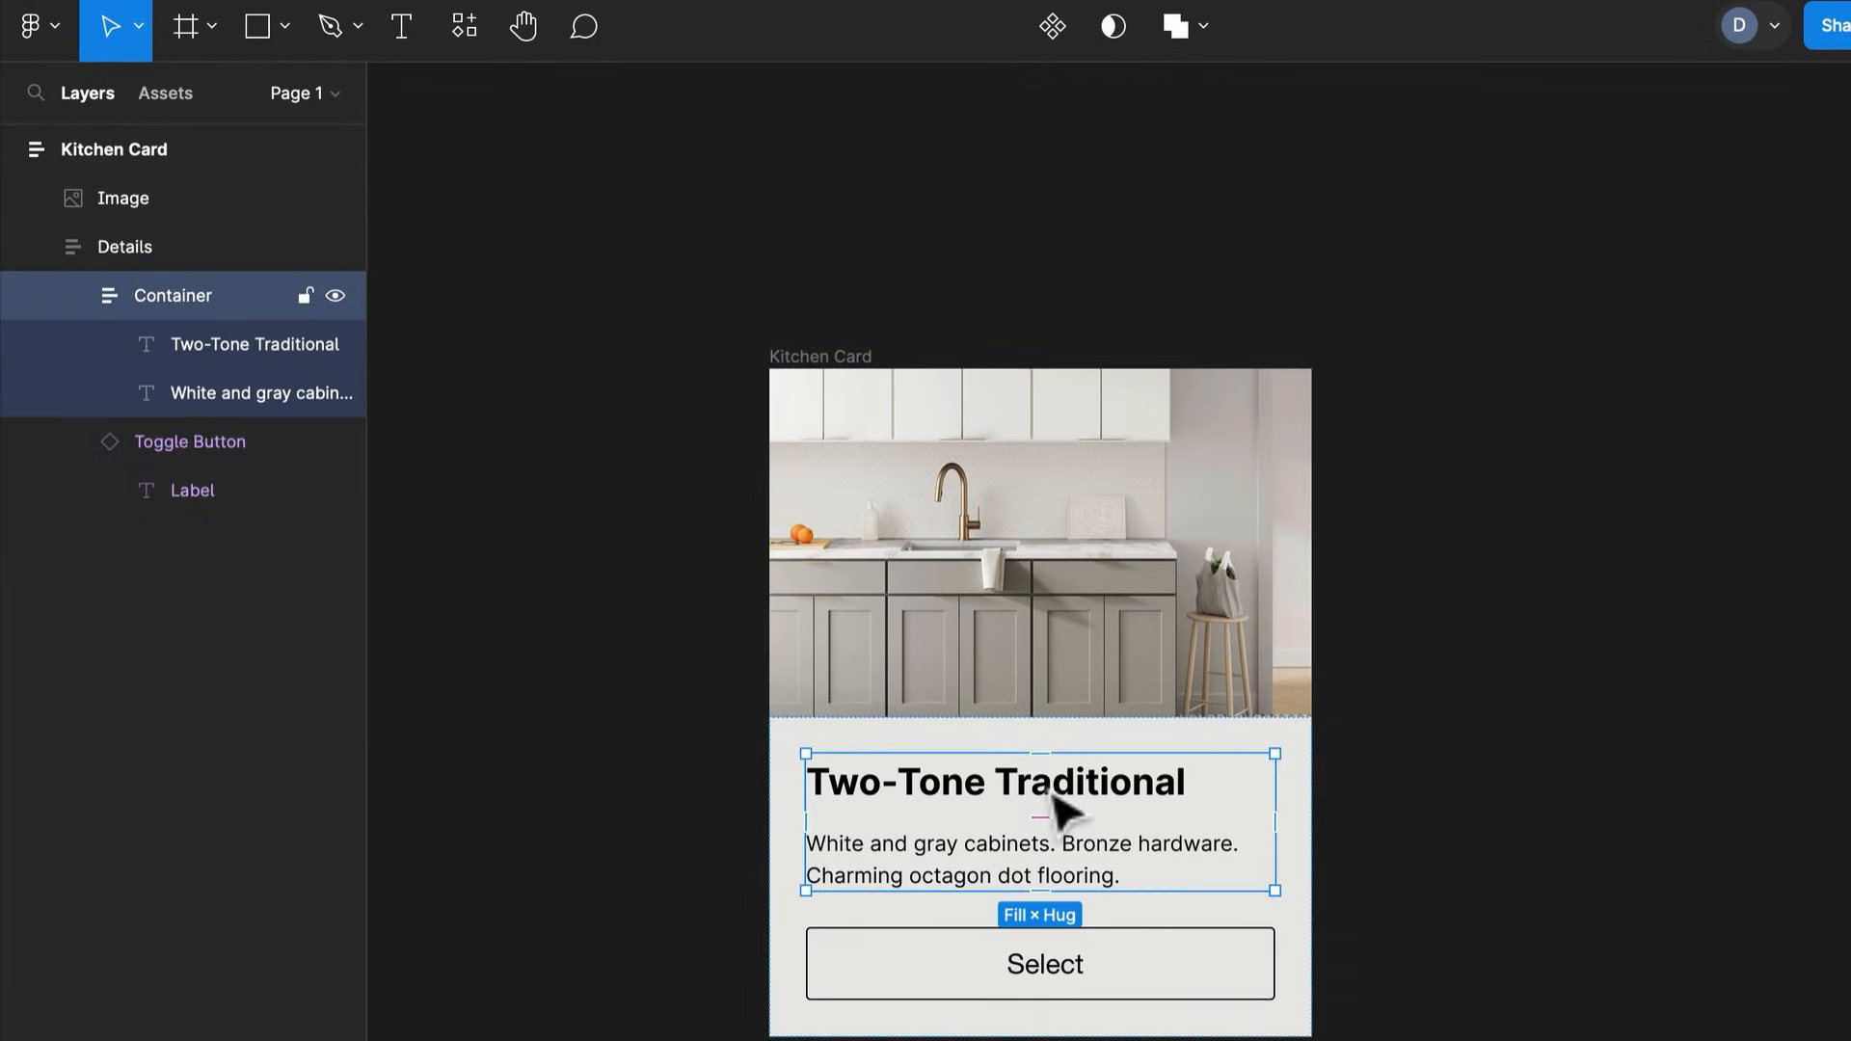
pyautogui.press('Down')
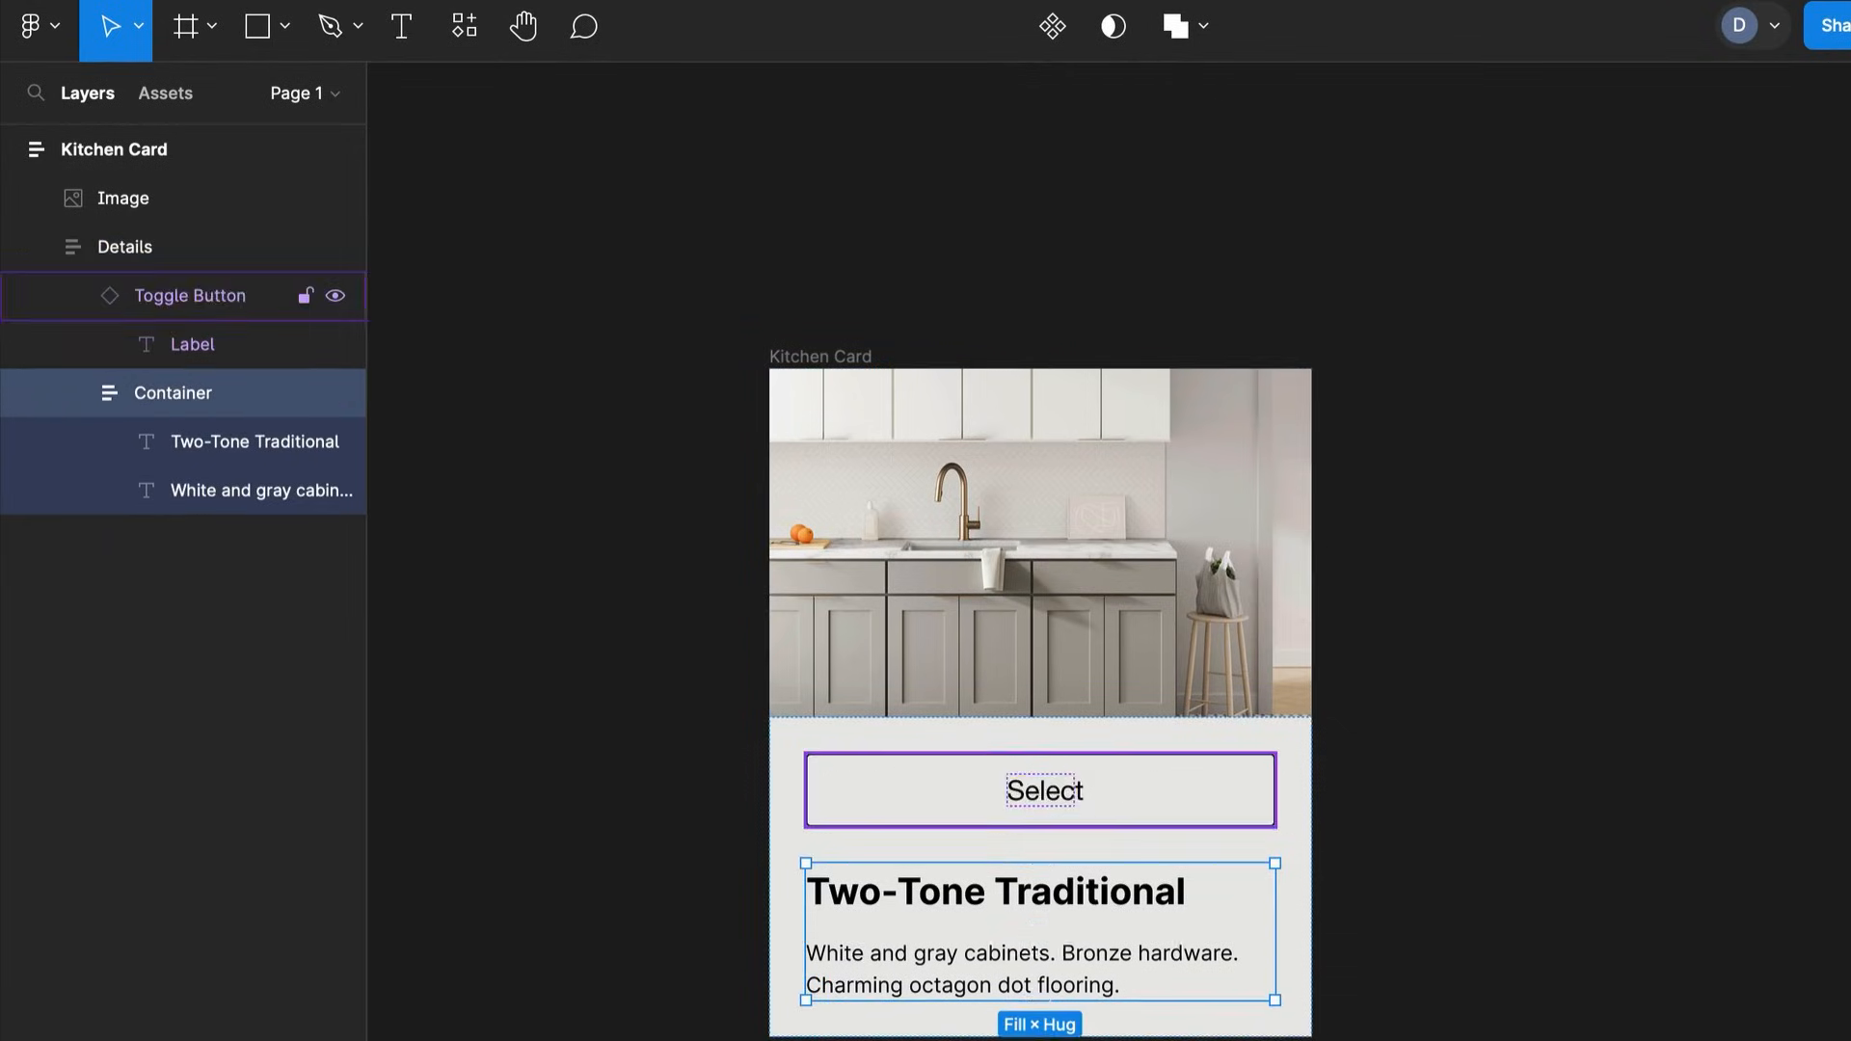
pyautogui.press('Up')
pyautogui.press('Down')
pyautogui.press('Up')
pyautogui.press('Down')
pyautogui.press('Up')
pyautogui.press('Down')
pyautogui.press('Up')
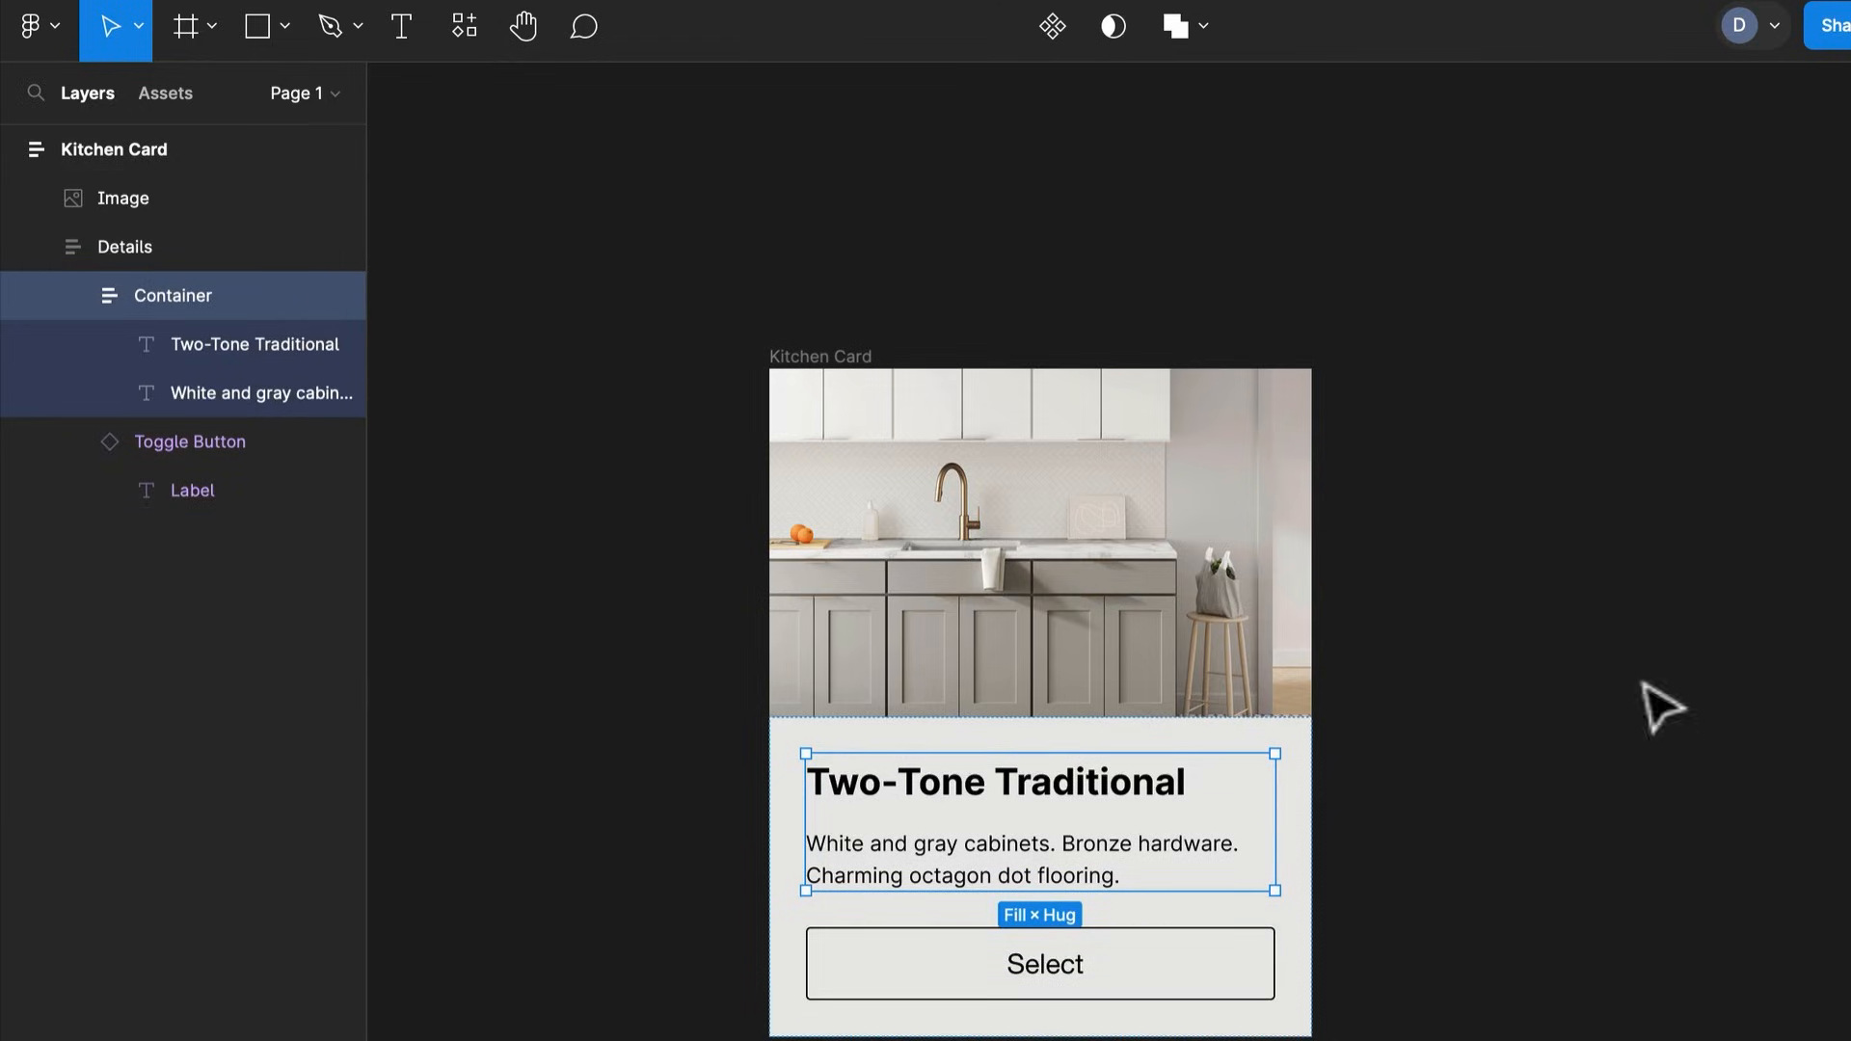
# Try an item spacing of 39 and a right padding of 56 on the Details frame, and undo both changes
pyautogui.click(1307, 800)
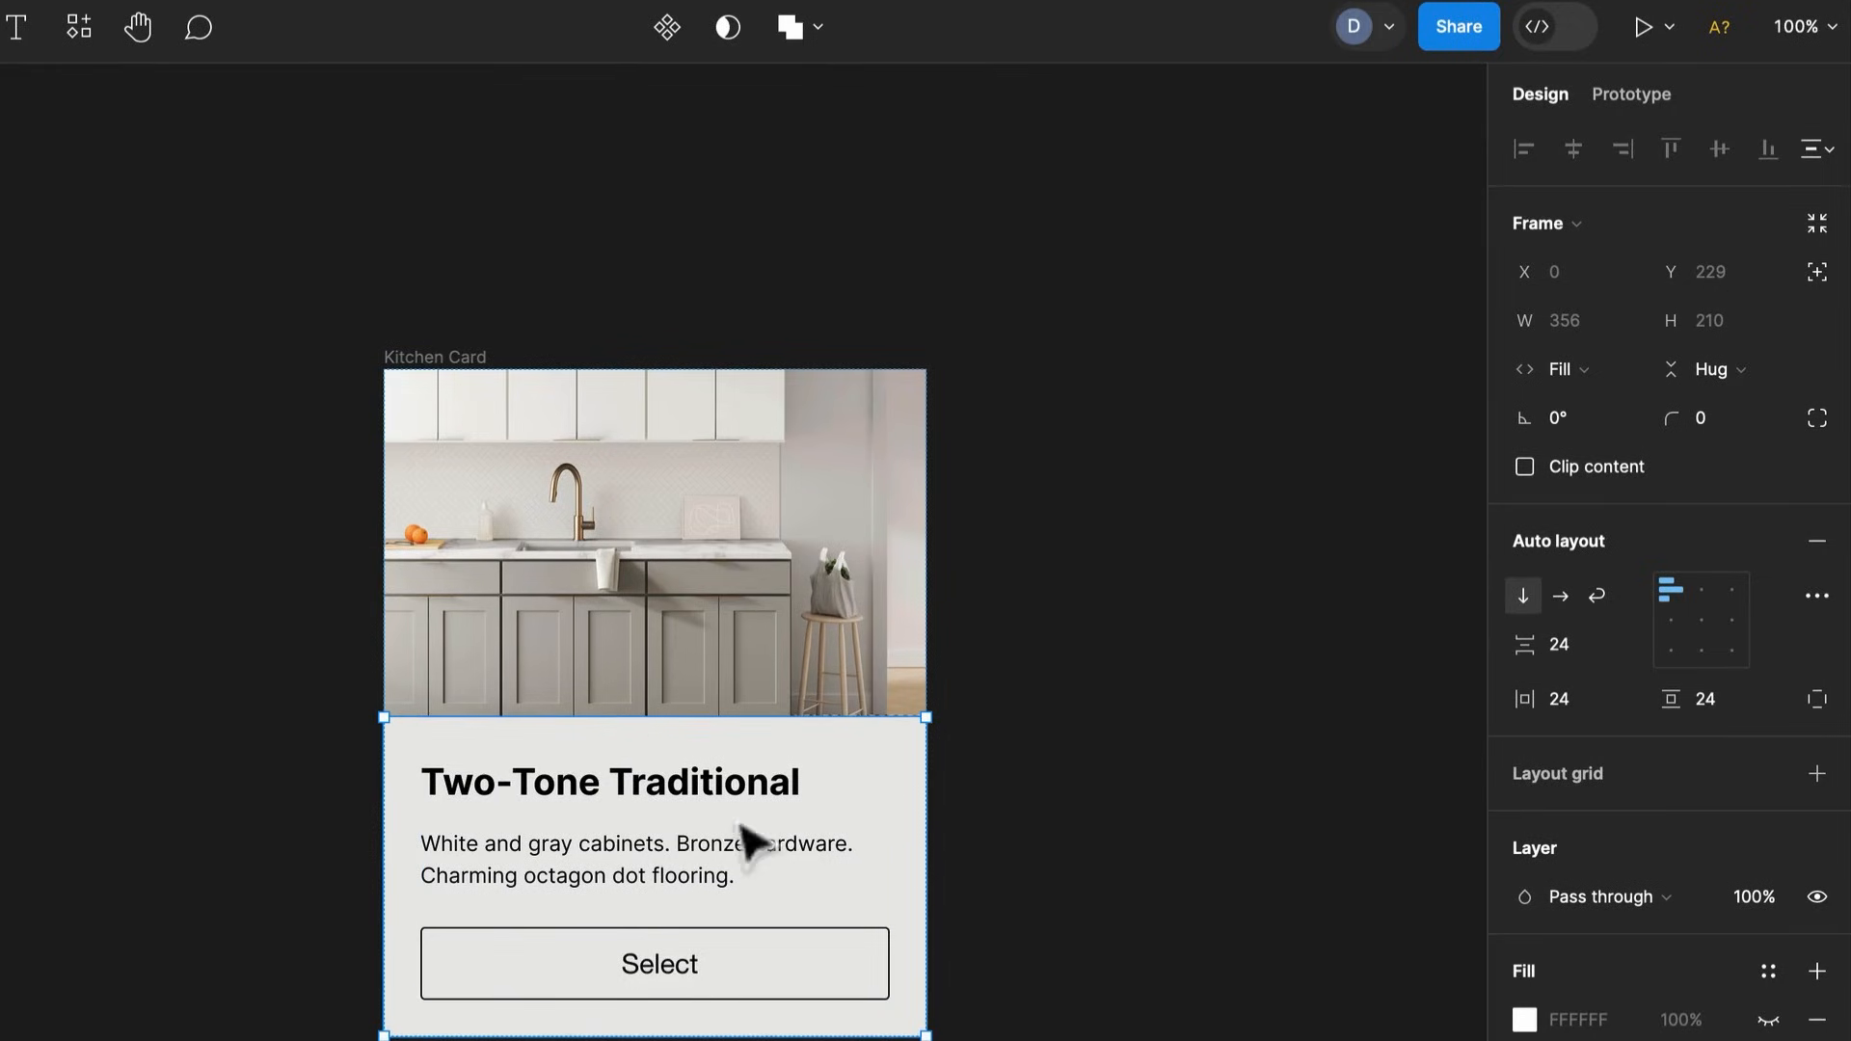
pyautogui.moveTo(1534, 712)
pyautogui.mouseDown()
pyautogui.moveTo(1632, 719)
pyautogui.moveTo(1369, 743)
pyautogui.moveTo(1513, 723)
pyautogui.moveTo(1577, 649)
pyautogui.moveTo(1611, 640)
pyautogui.moveTo(1545, 648)
pyautogui.mouseUp()
pyautogui.moveTo(649, 901)
pyautogui.mouseDown()
pyautogui.moveTo(653, 847)
pyautogui.moveTo(681, 950)
pyautogui.moveTo(673, 910)
pyautogui.mouseUp()
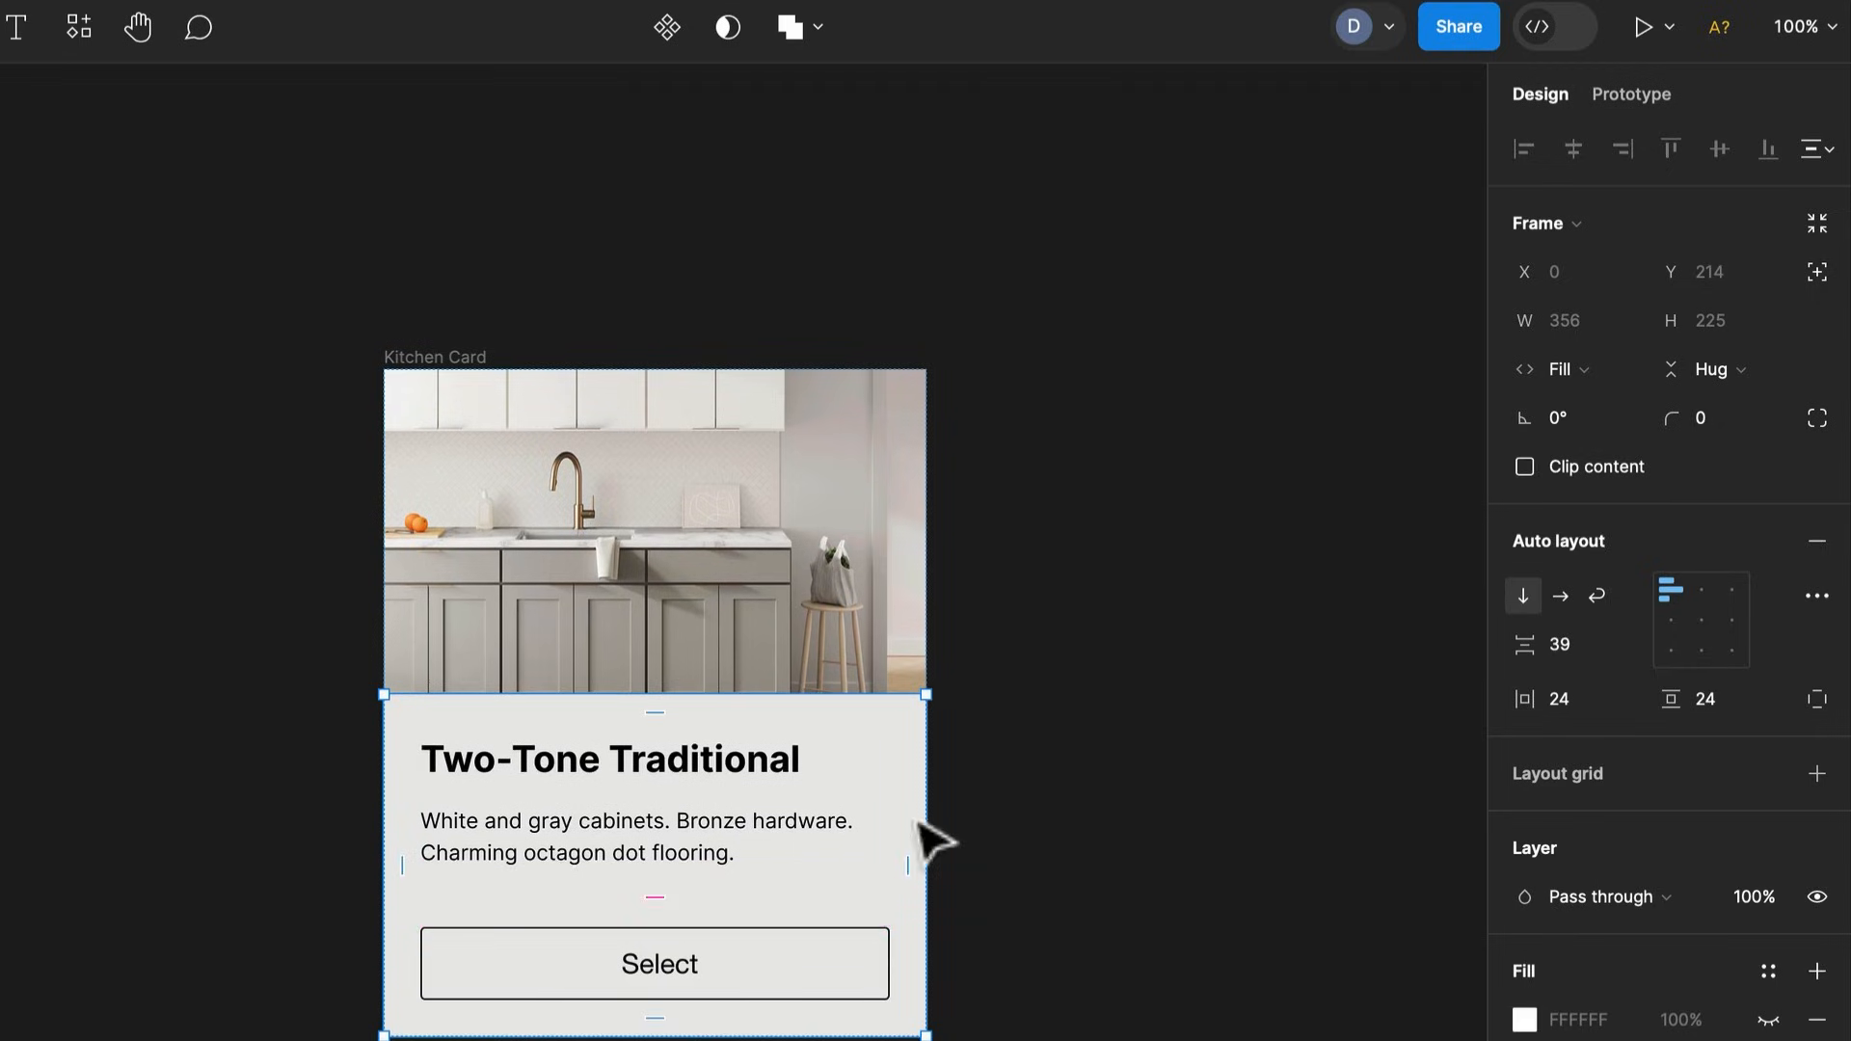
pyautogui.moveTo(905, 863); pyautogui.dragTo(855, 859)
pyautogui.click(1815, 701)
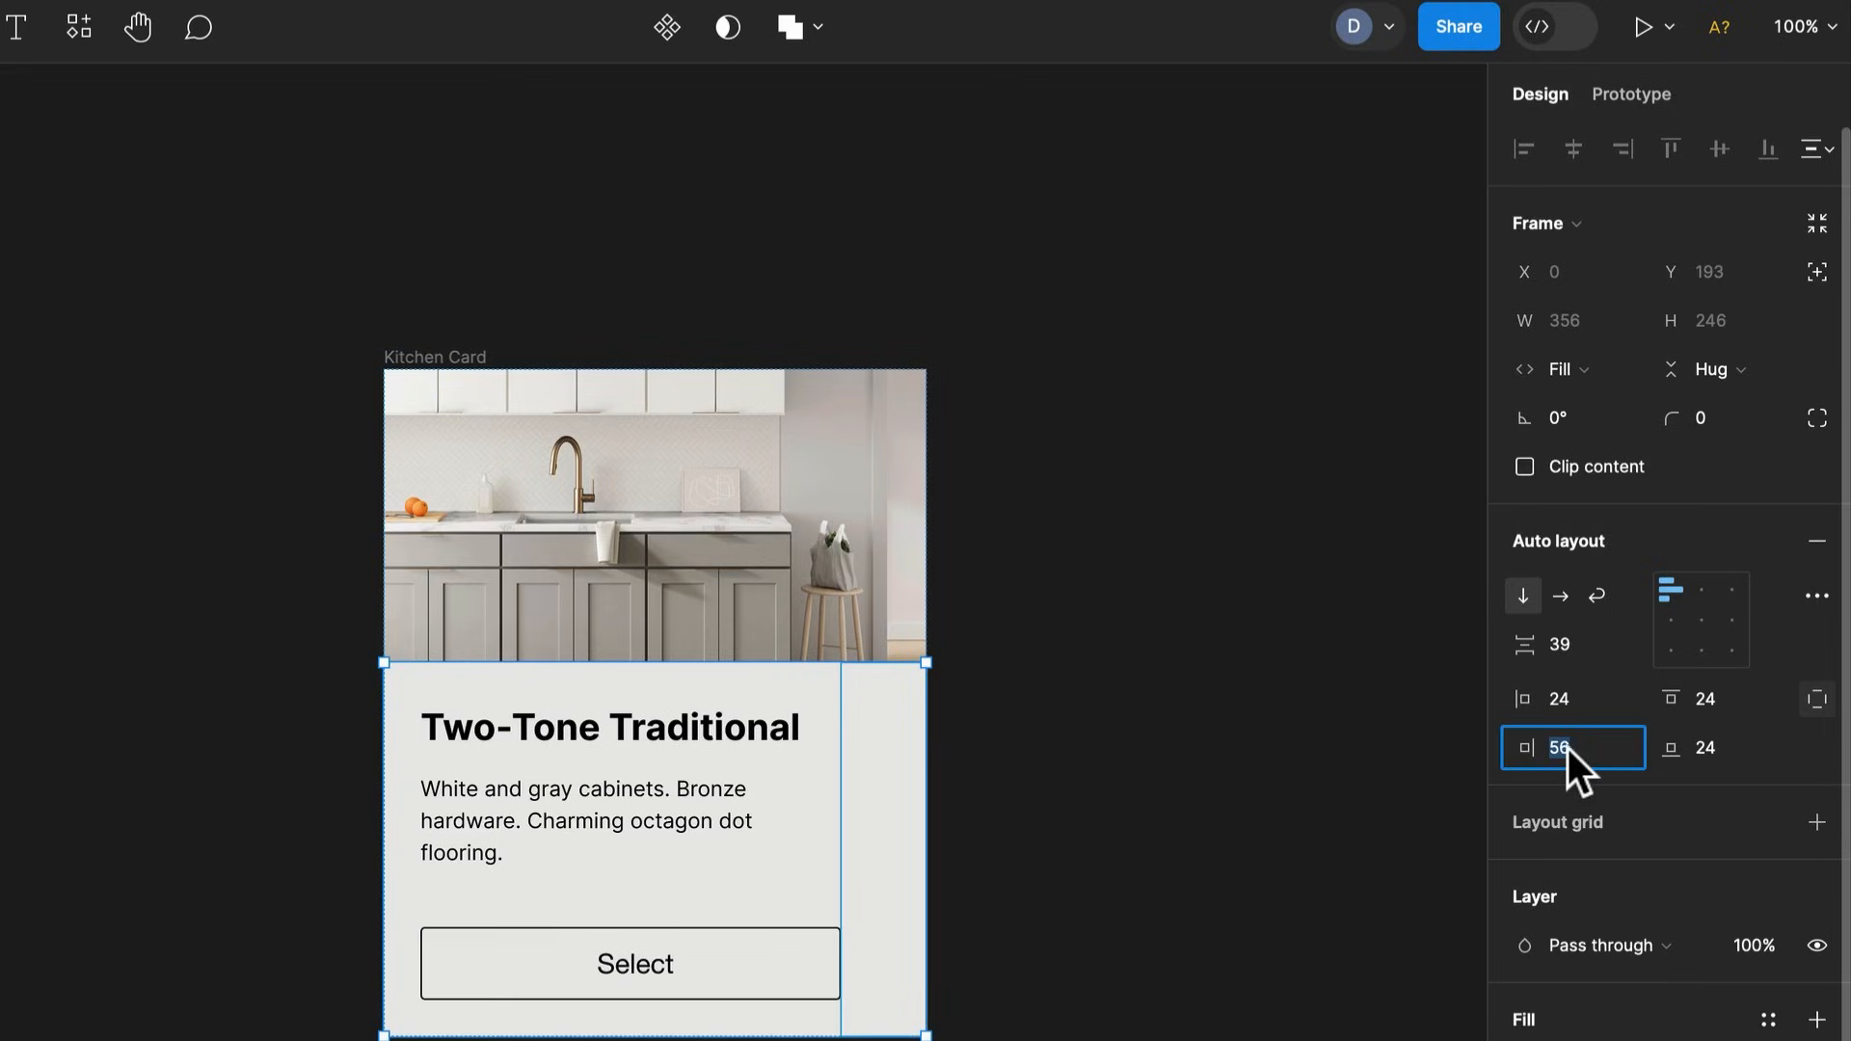
pyautogui.click(1216, 964)
pyautogui.hotkey('ctrl', 'z')
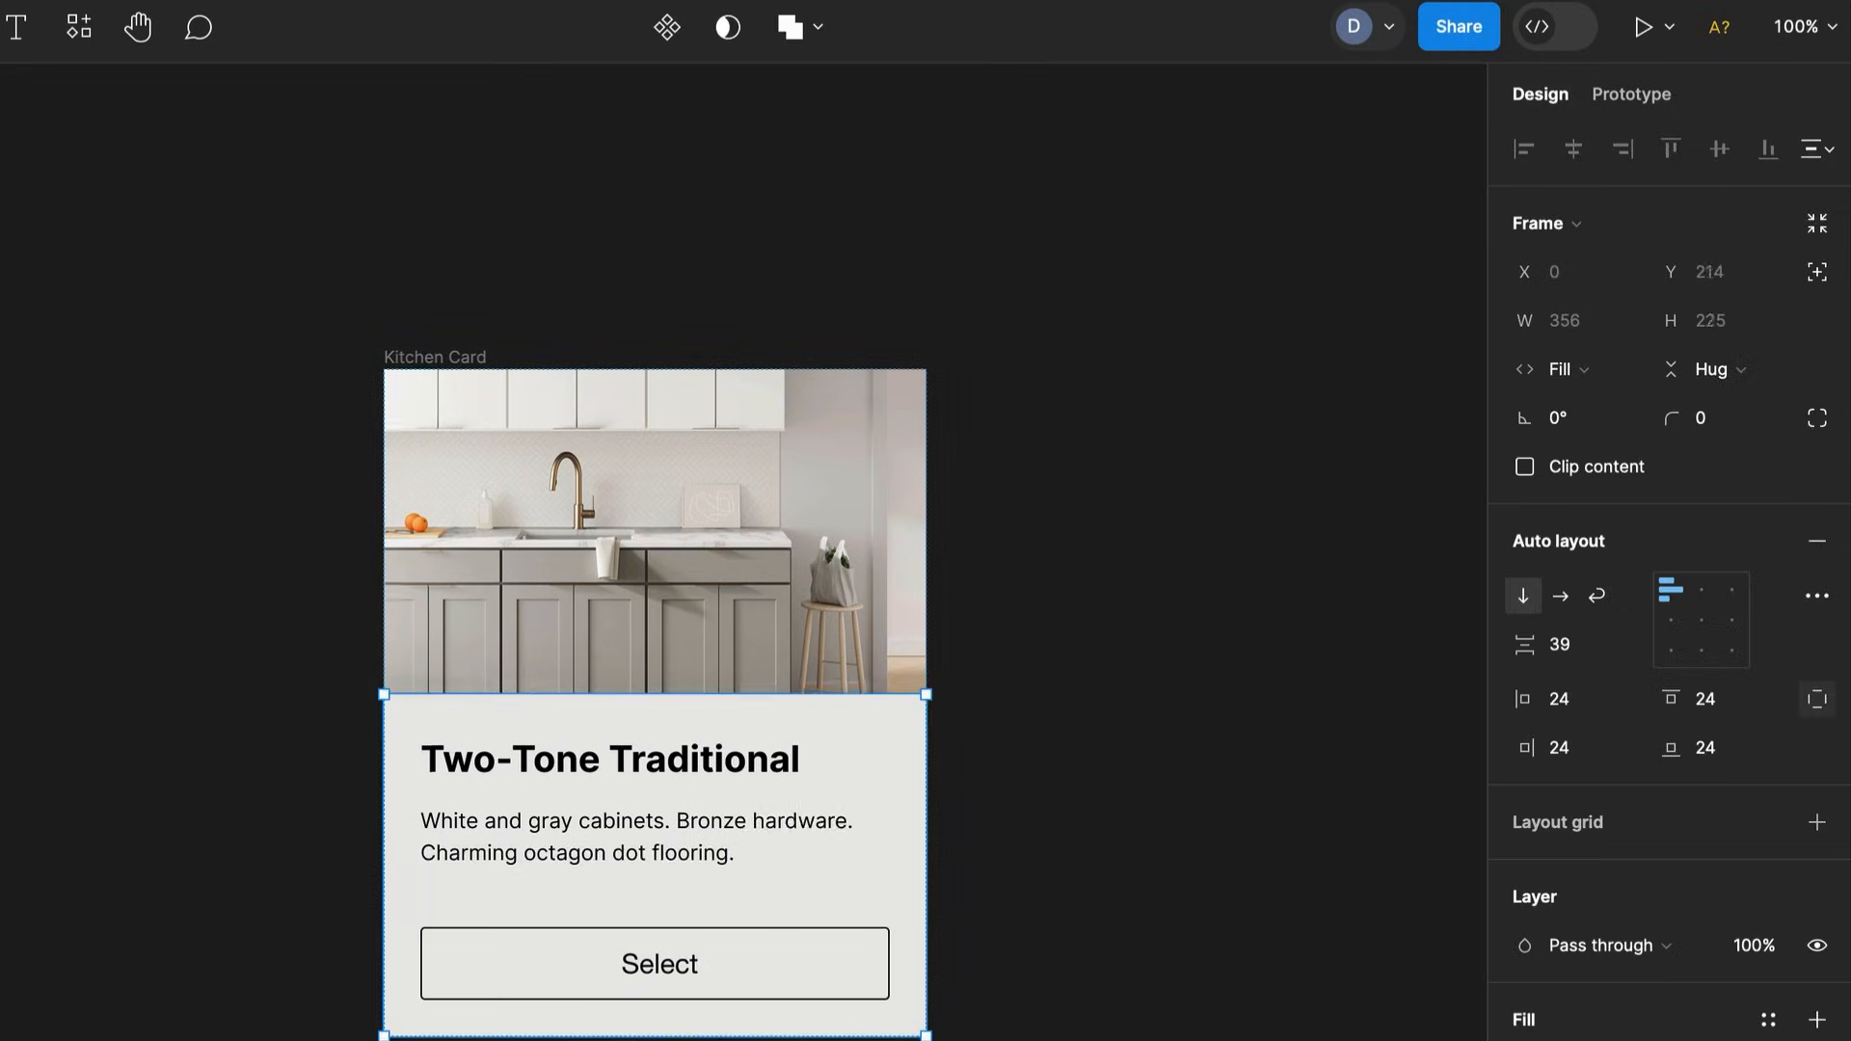
pyautogui.hotkey('ctrl', 'z')
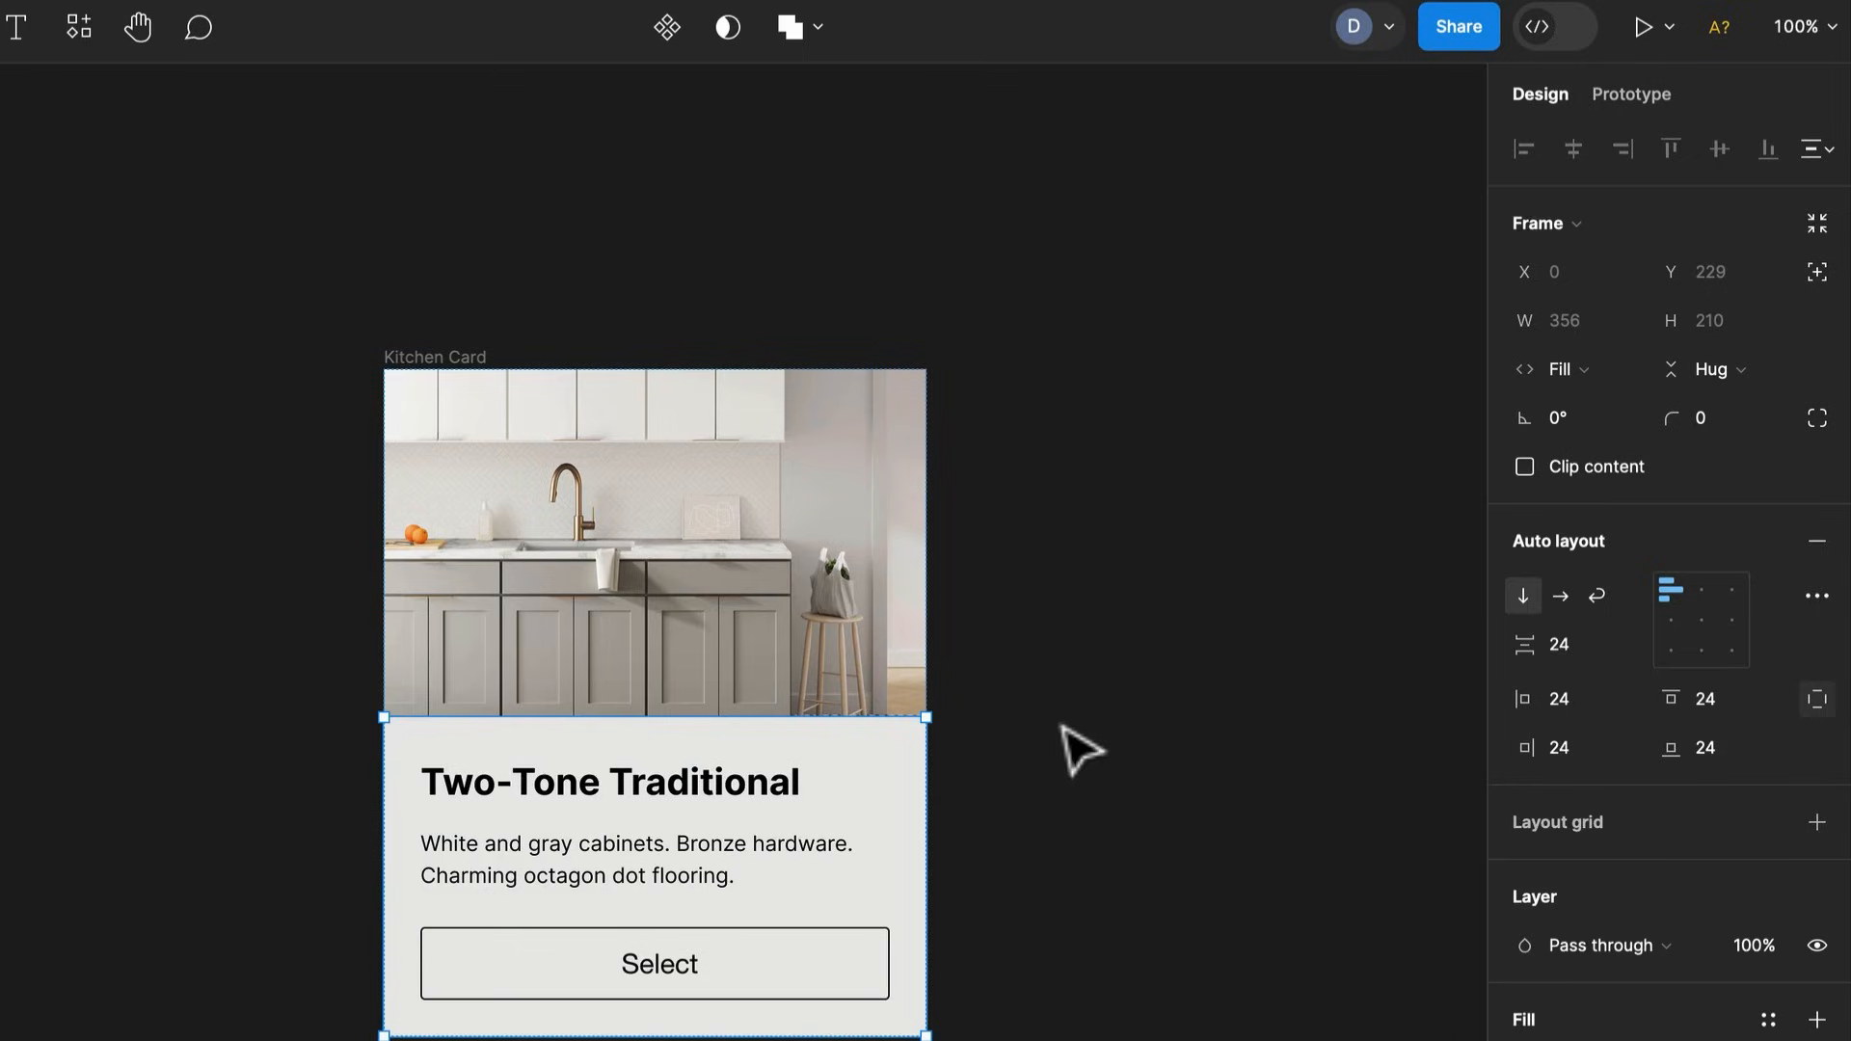
# Set the vertical spacing between items in the Details frame to Auto
pyautogui.click(822, 876)
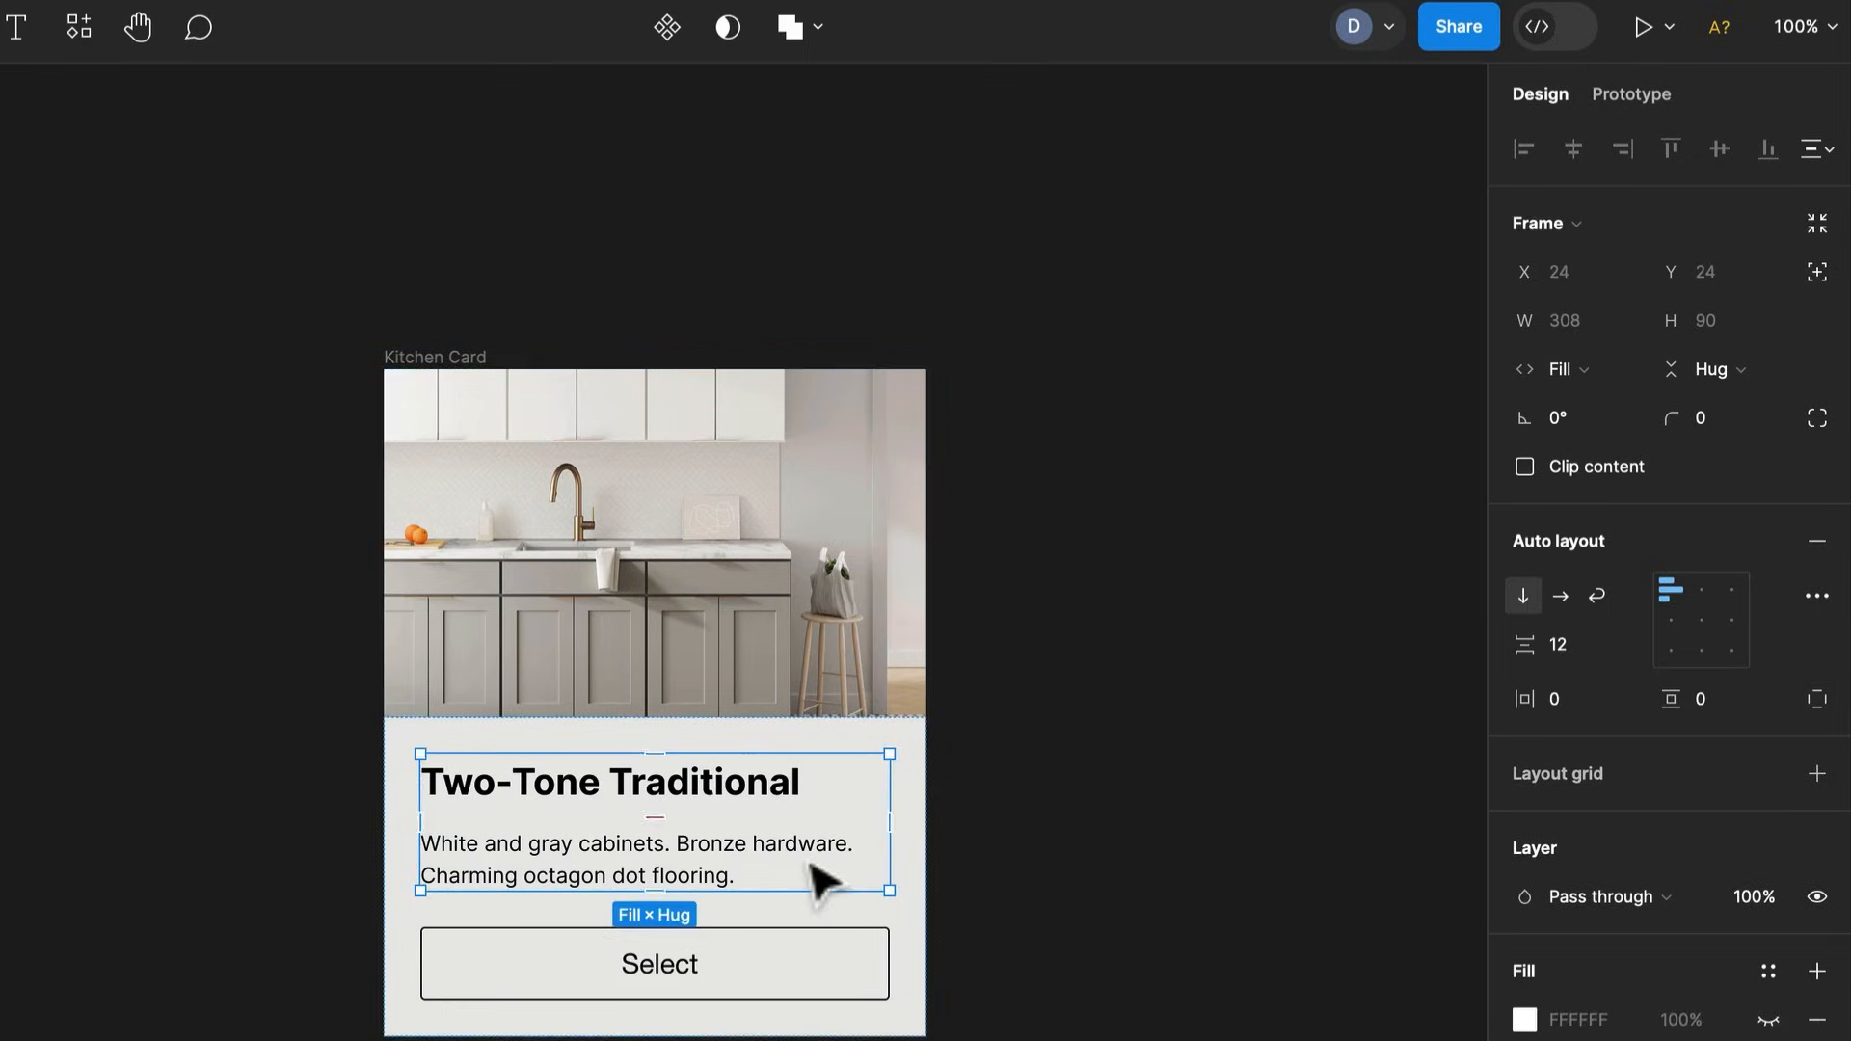
pyautogui.click(1143, 872)
pyautogui.click(434, 354)
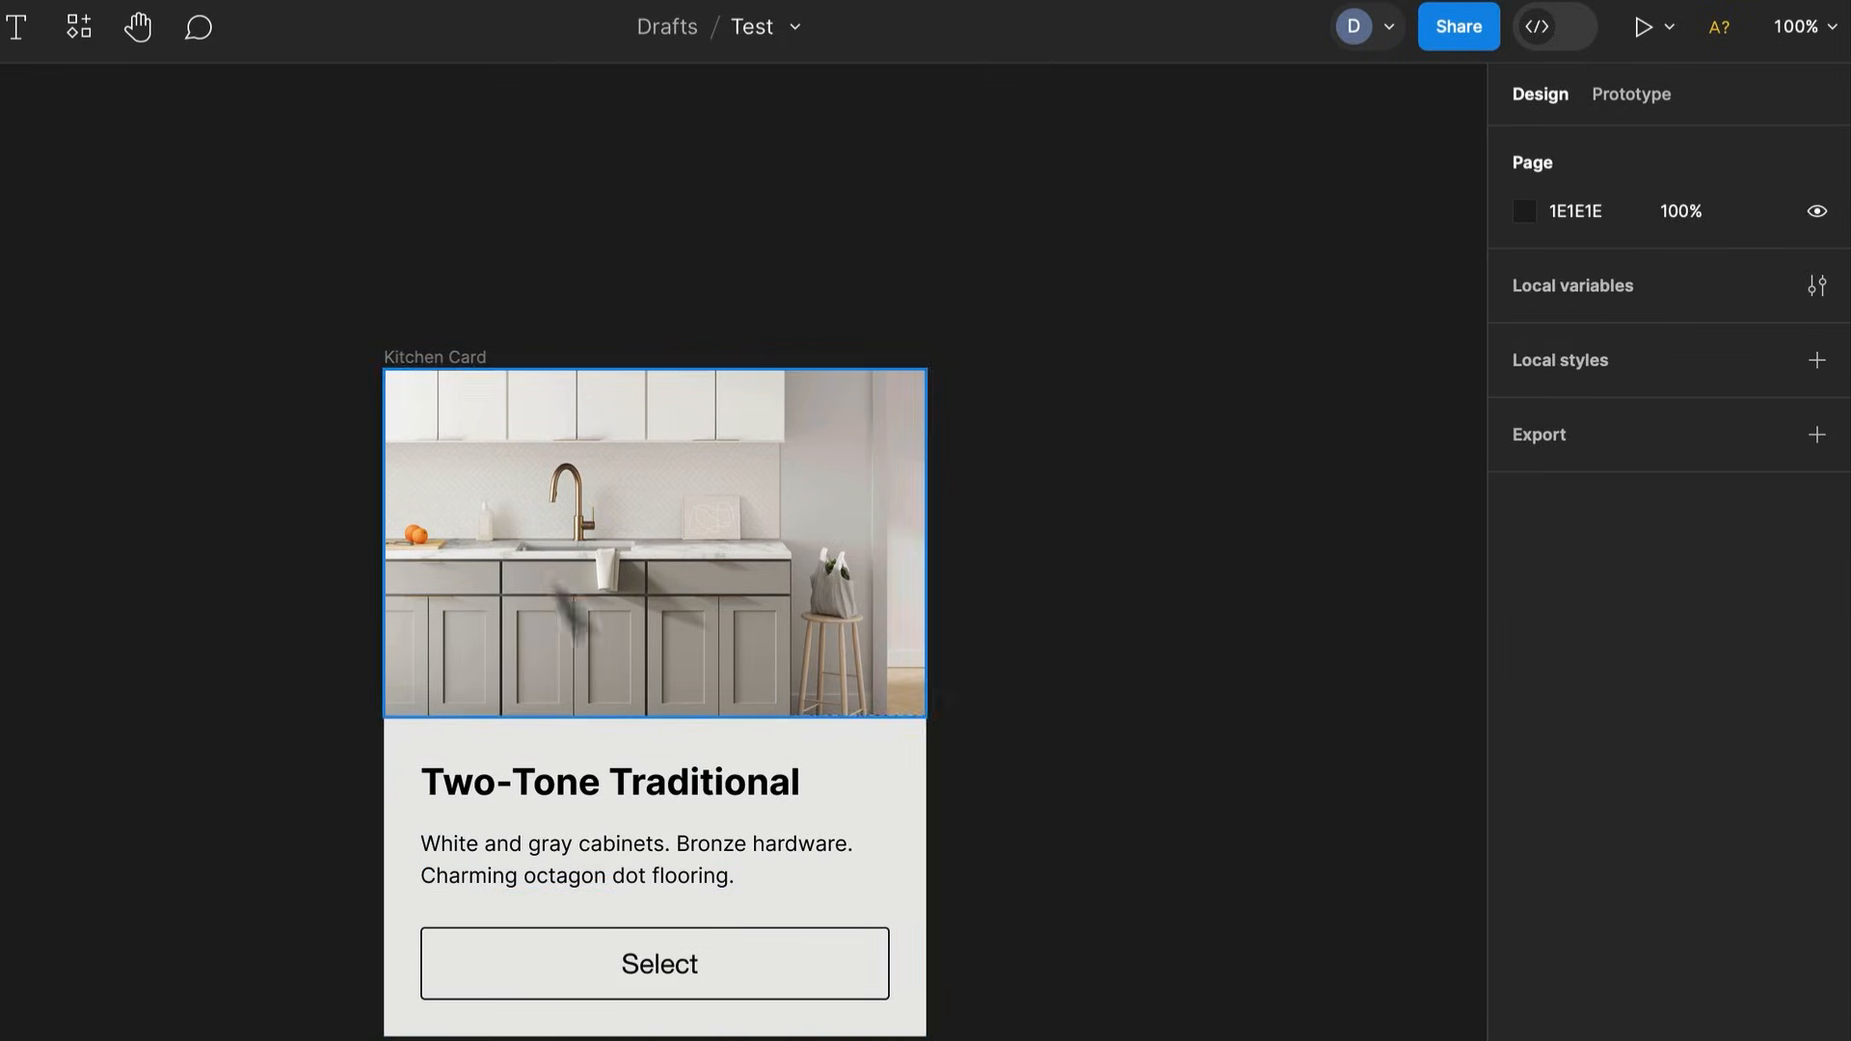
pyautogui.click(675, 798)
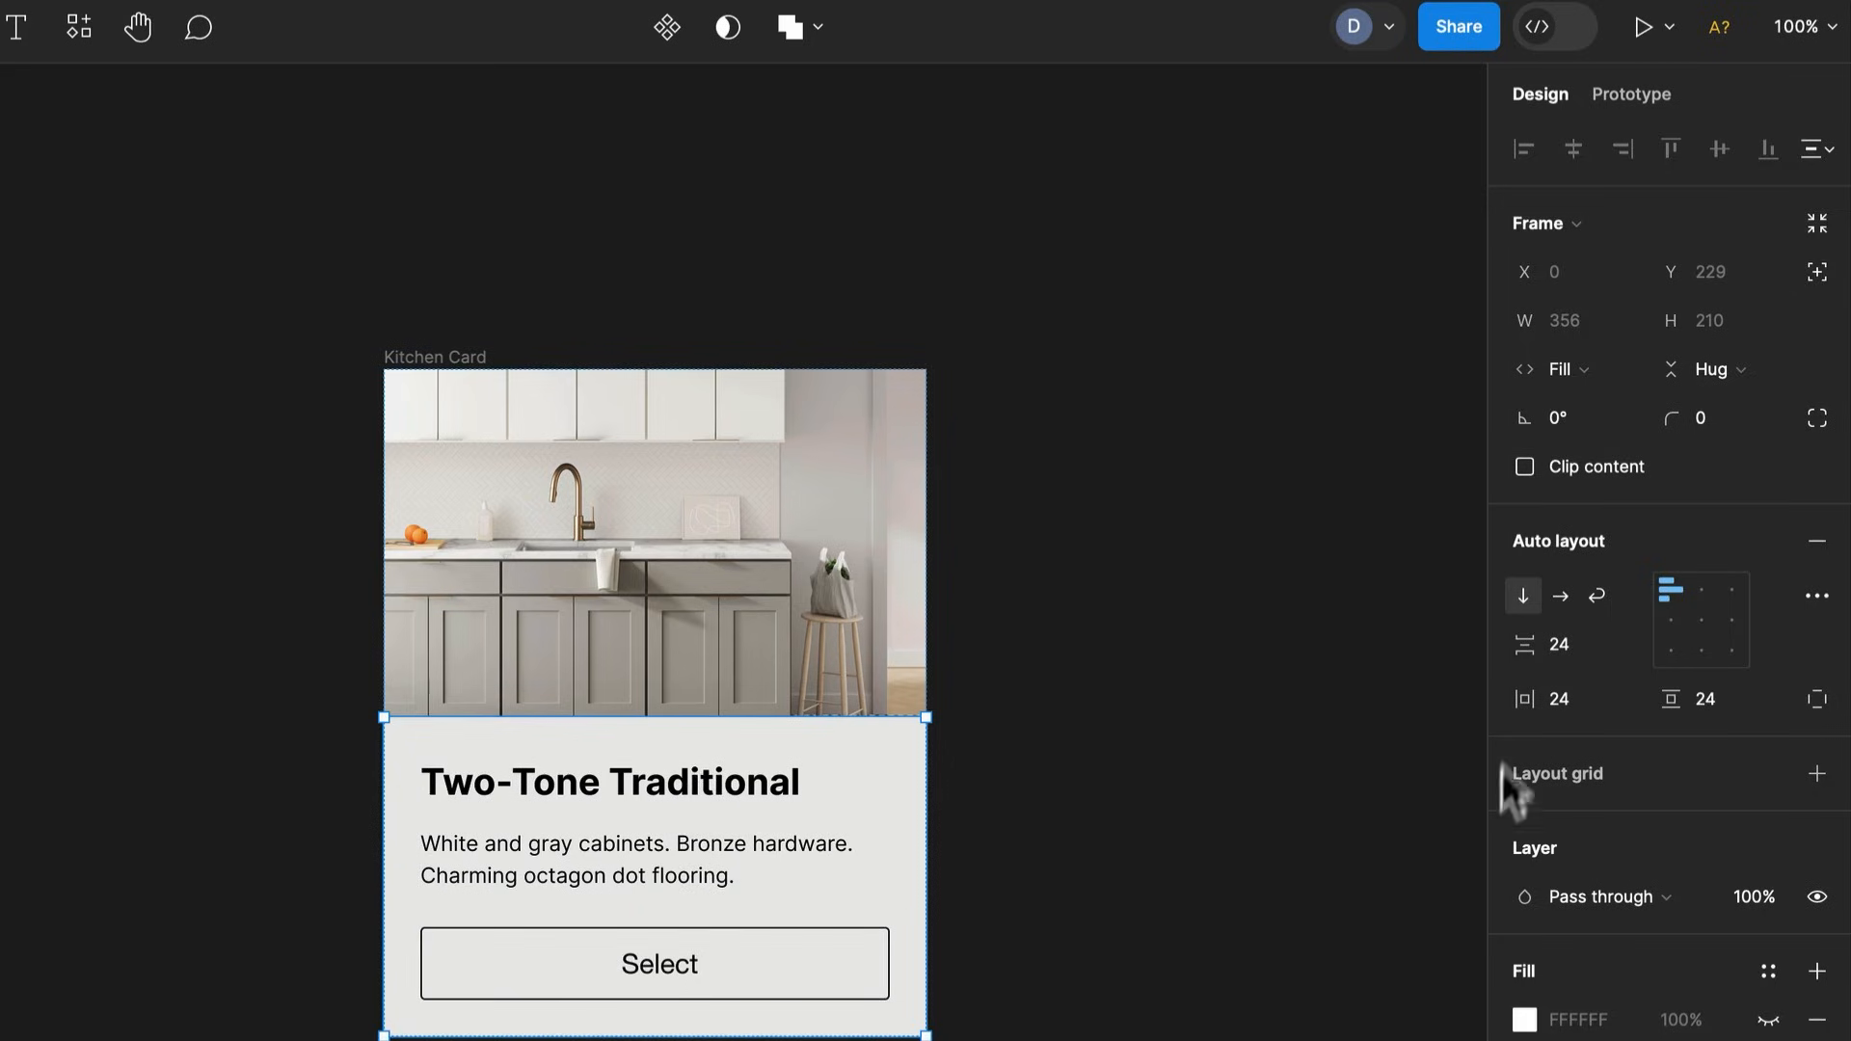
pyautogui.click(1639, 639)
pyautogui.click(1610, 673)
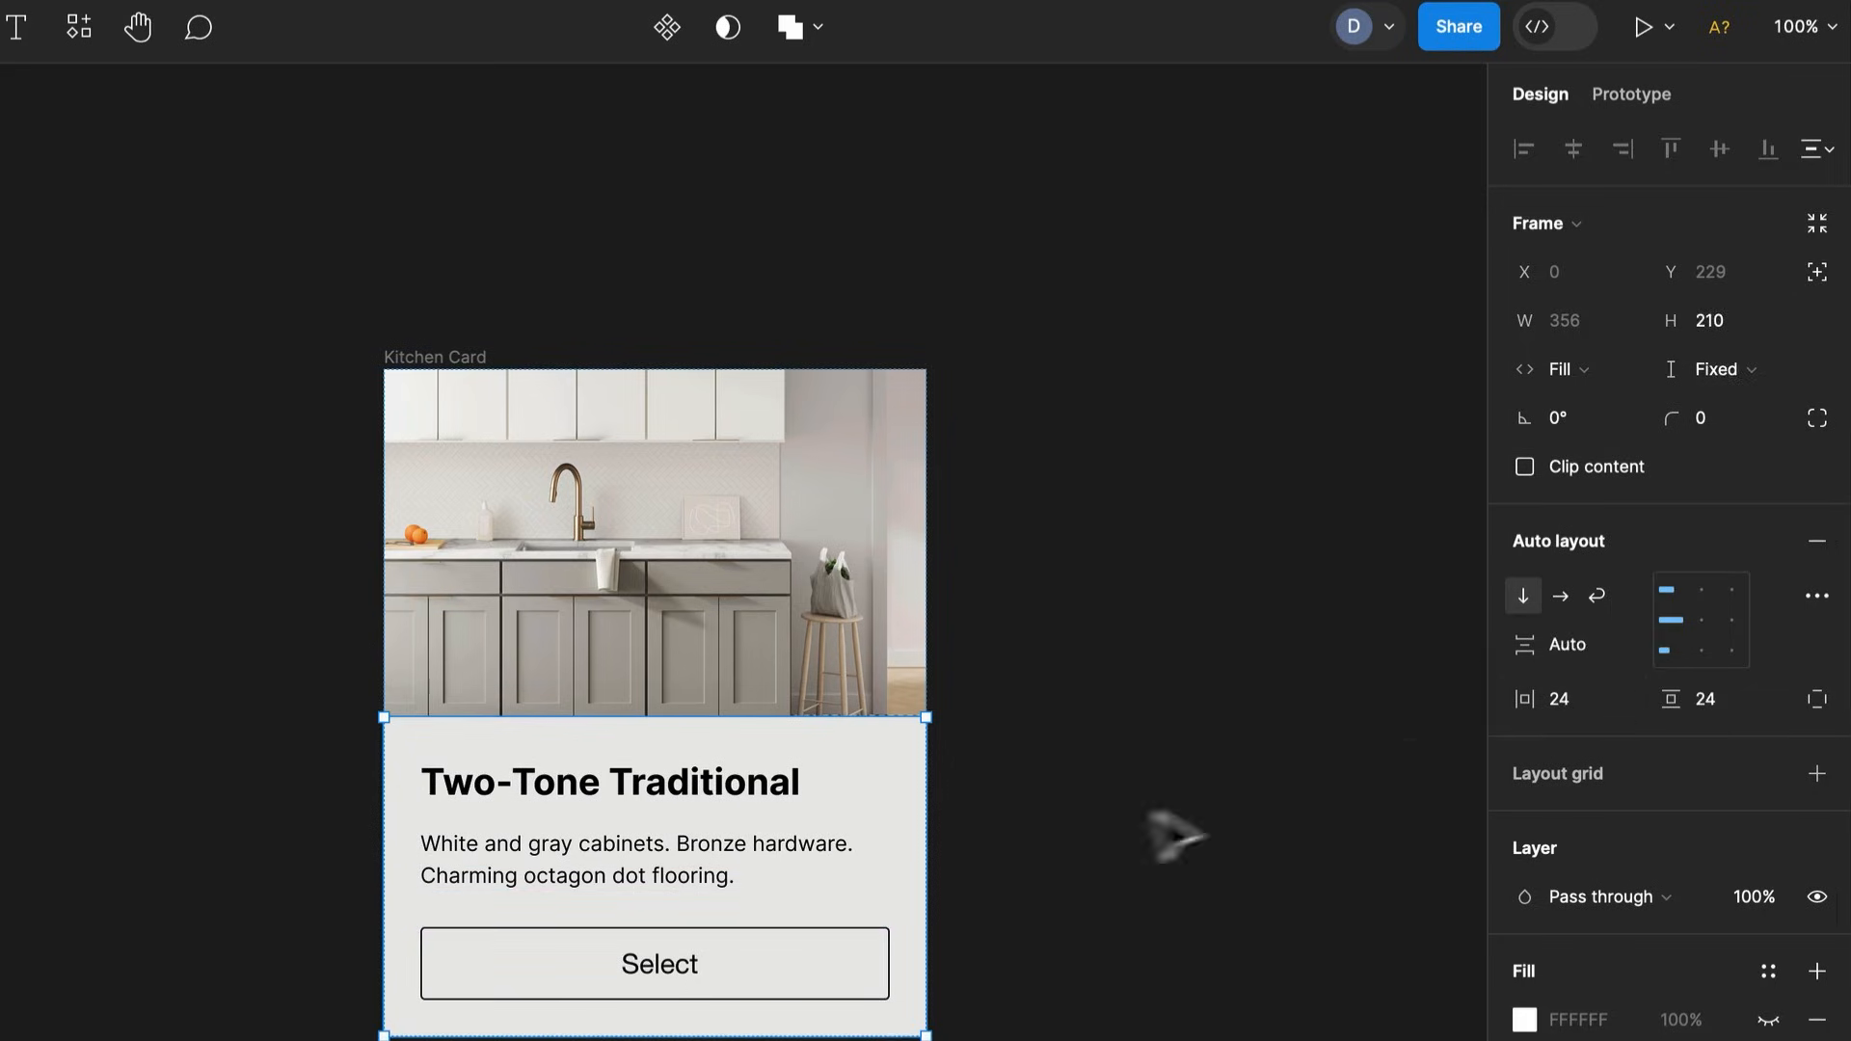
# Set the Details frame's vertical resizing to Fill container and stretch the Kitchen Card to a height of 728
pyautogui.click(1162, 837)
pyautogui.click(466, 383)
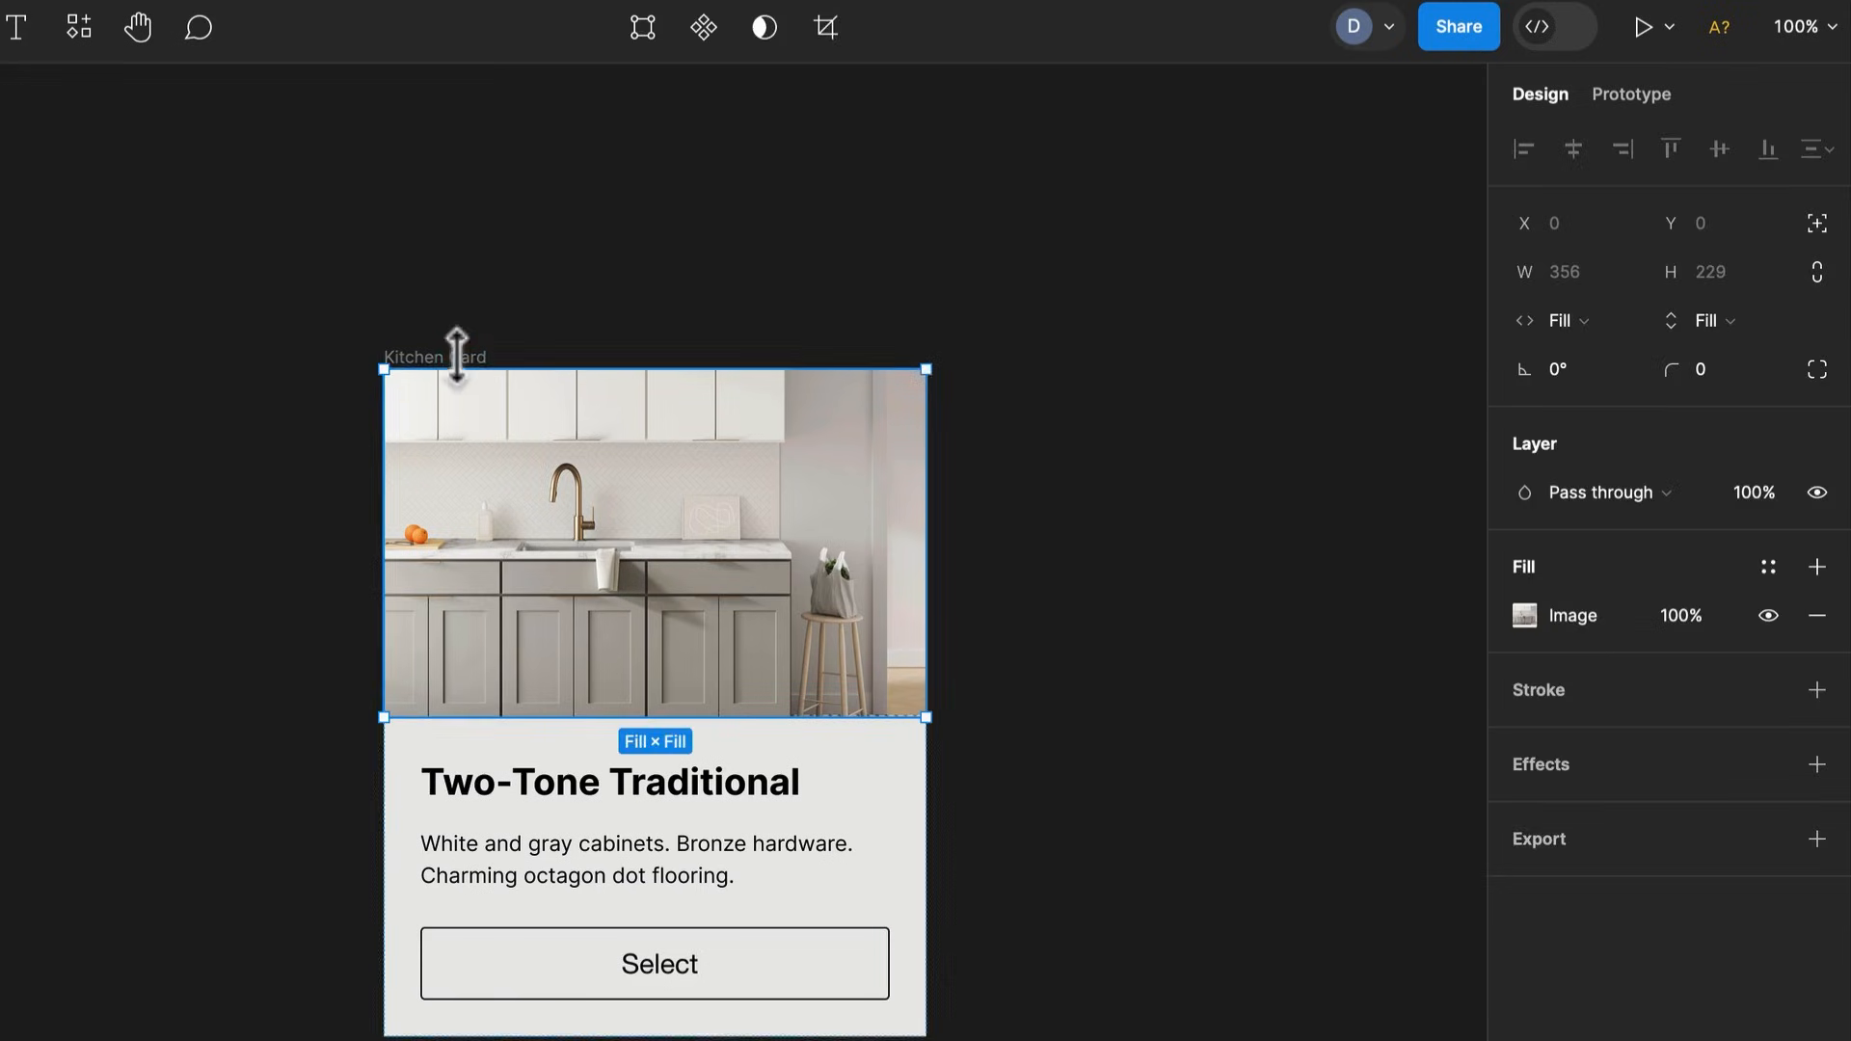
pyautogui.click(904, 967)
pyautogui.click(1726, 370)
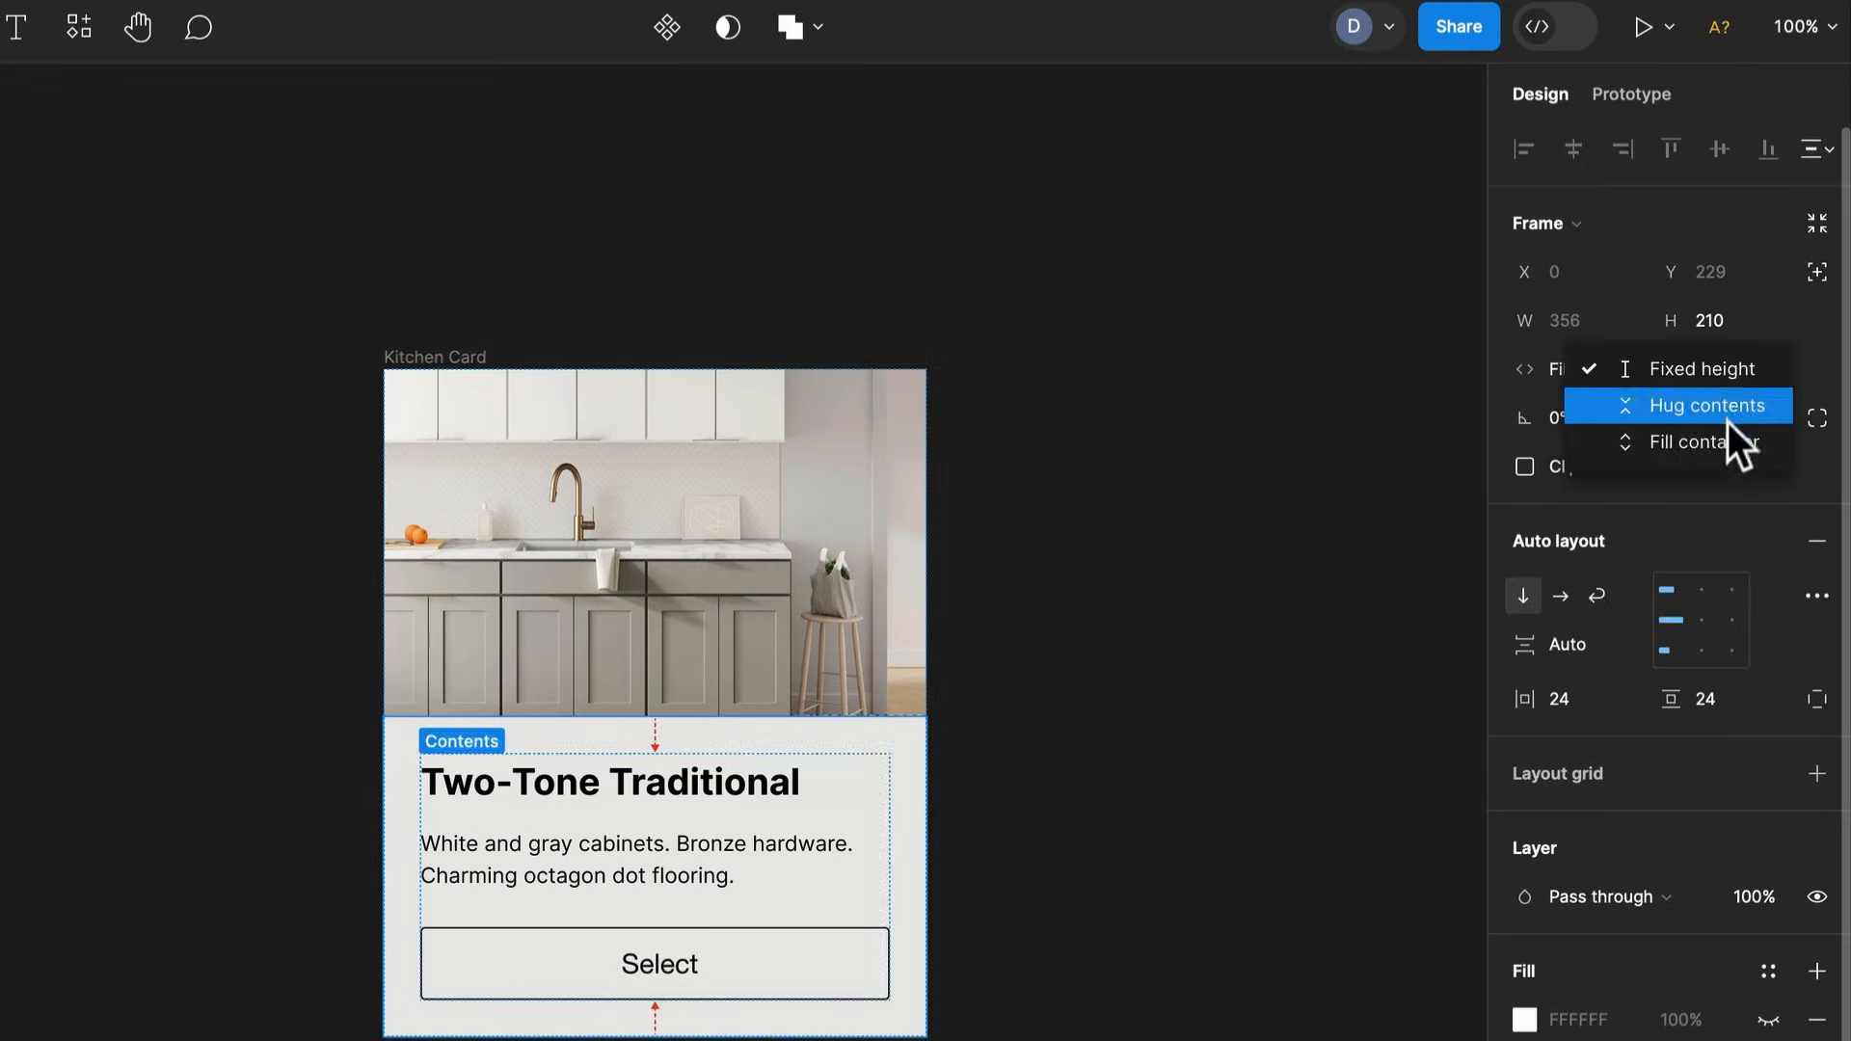
pyautogui.click(1721, 441)
pyautogui.click(557, 364)
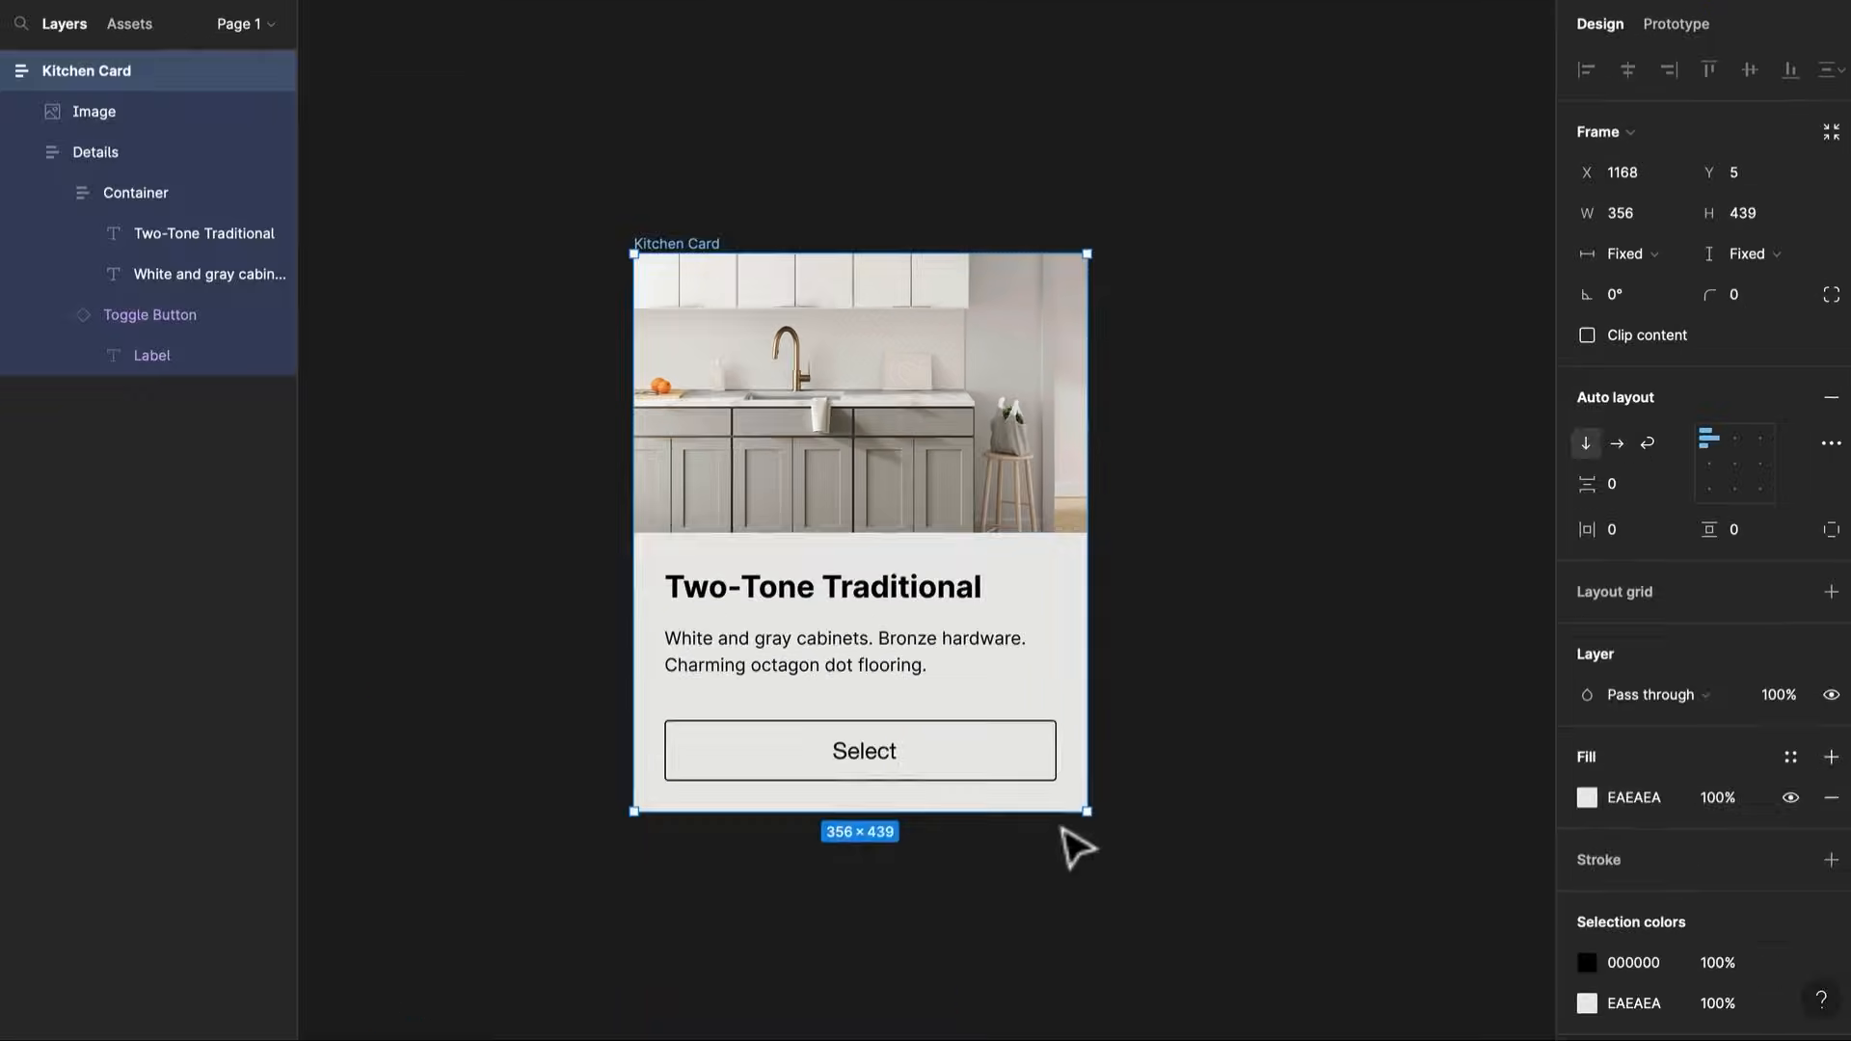
pyautogui.moveTo(1053, 843); pyautogui.dragTo(1049, 957)
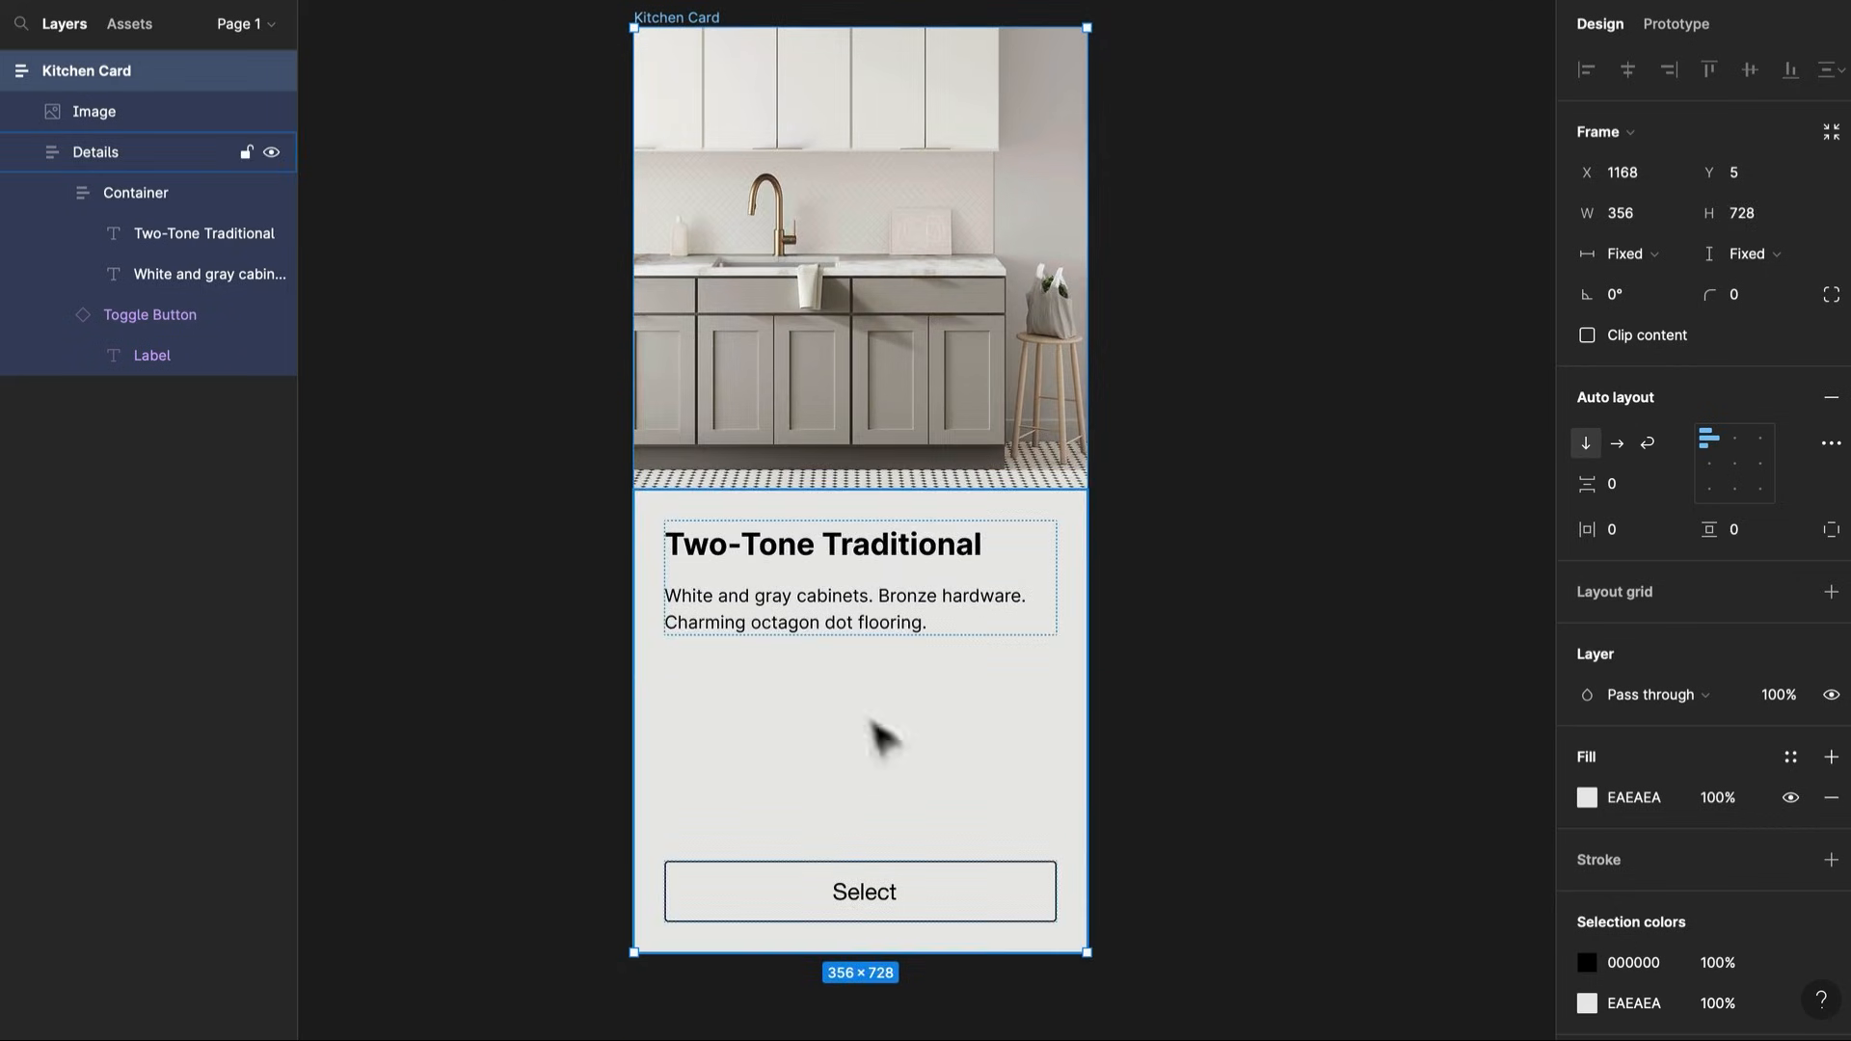
# Check the text Container and Select button in the stretched Details frame and try the frame's alignment options
pyautogui.click(827, 607)
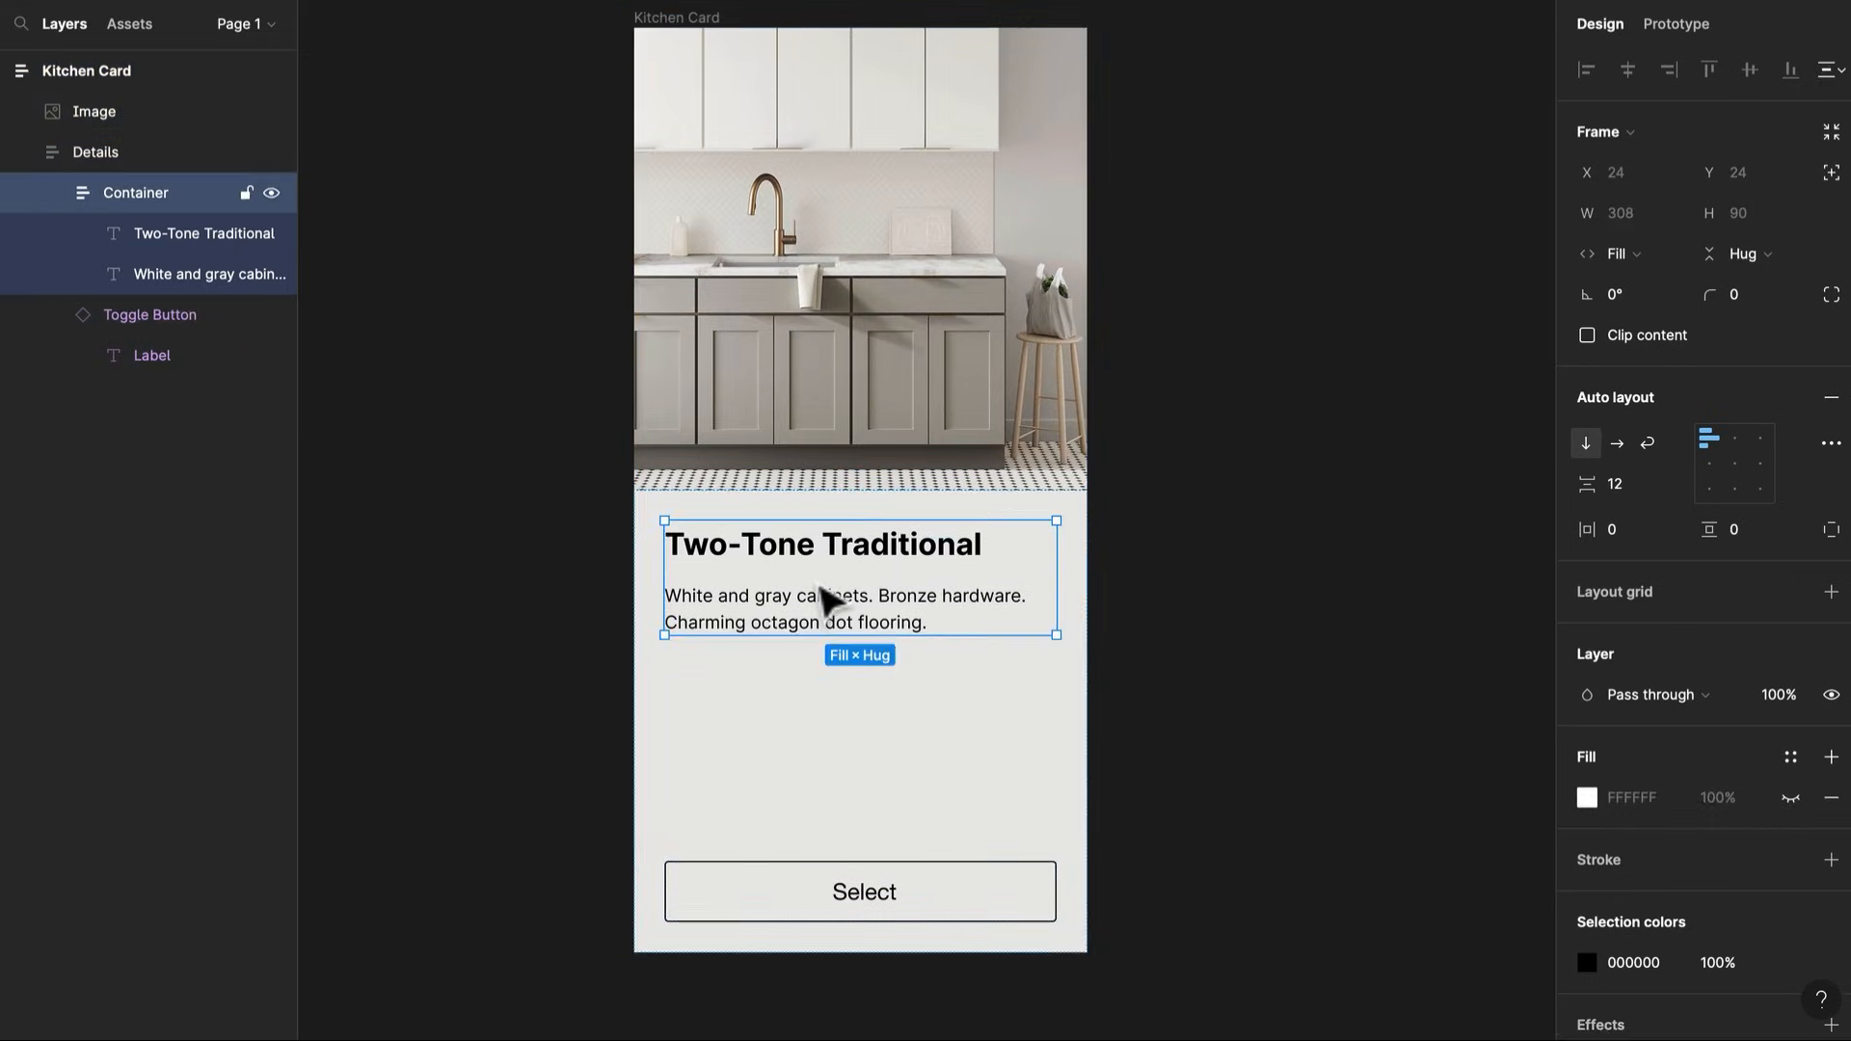
pyautogui.click(902, 889)
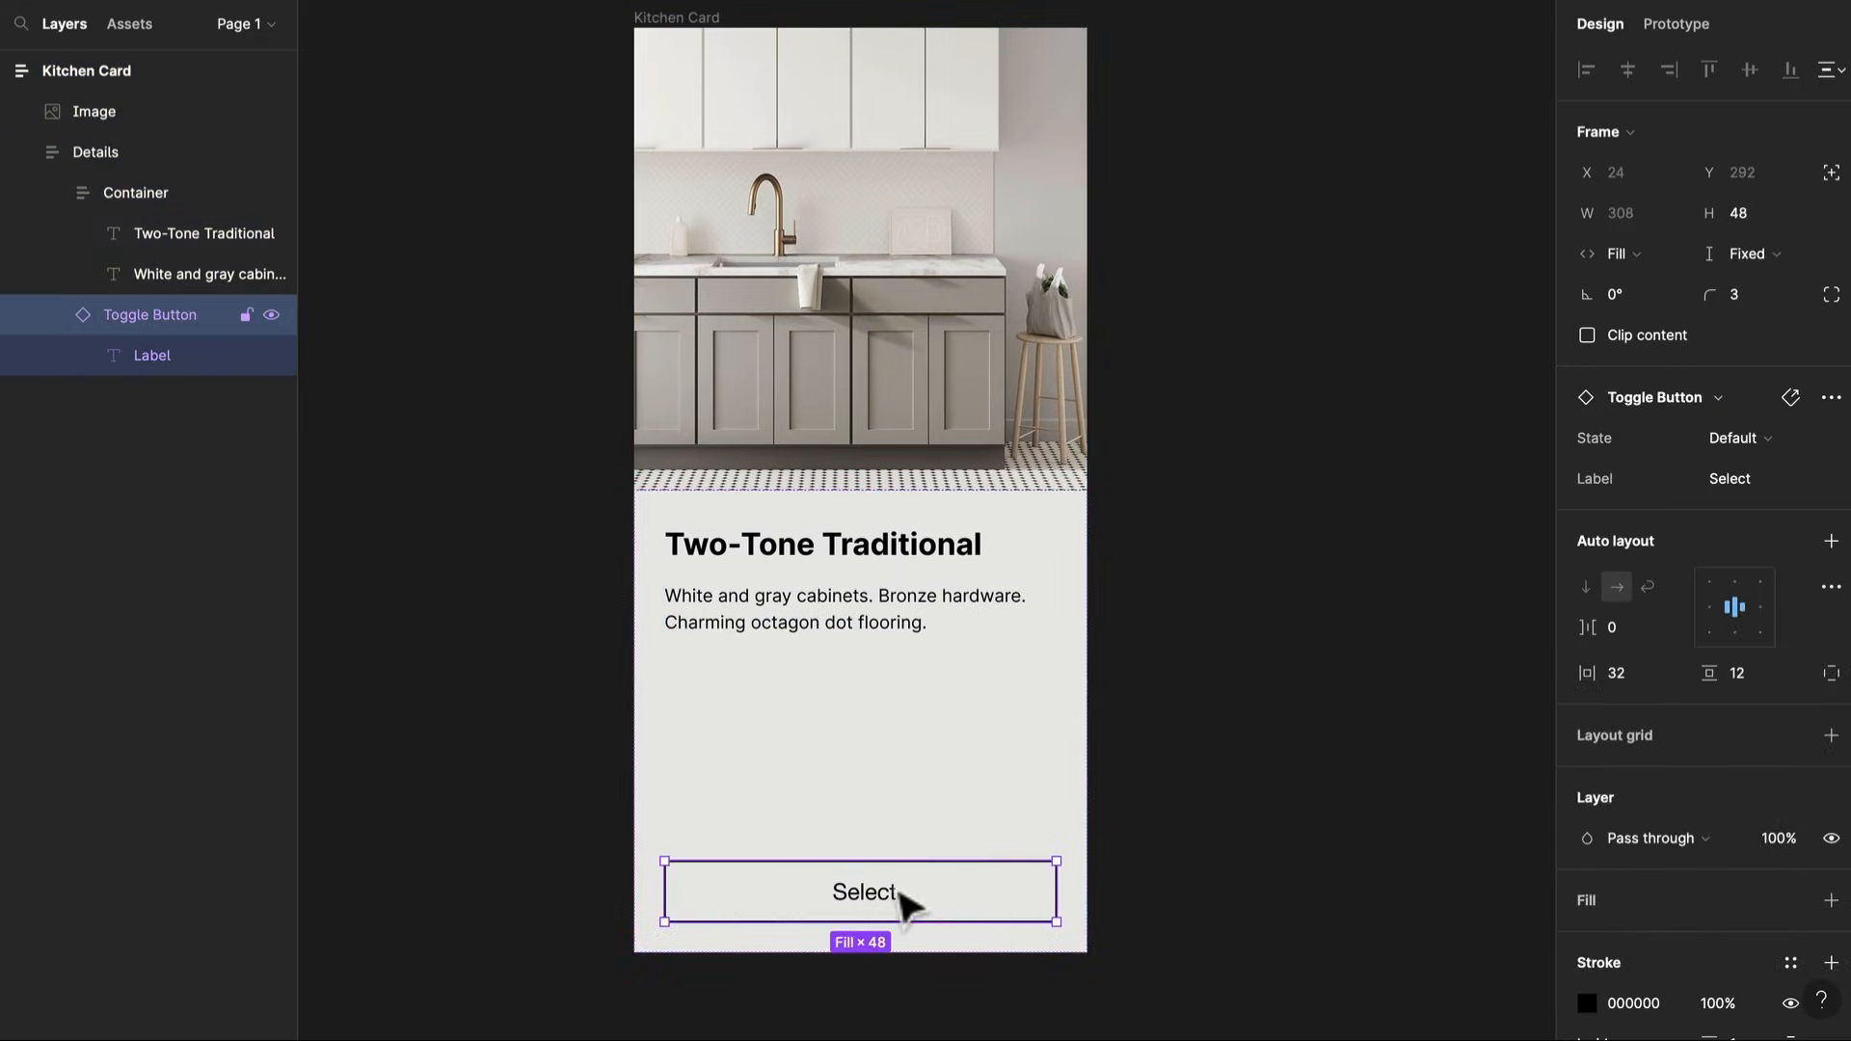
pyautogui.click(918, 629)
pyautogui.click(969, 902)
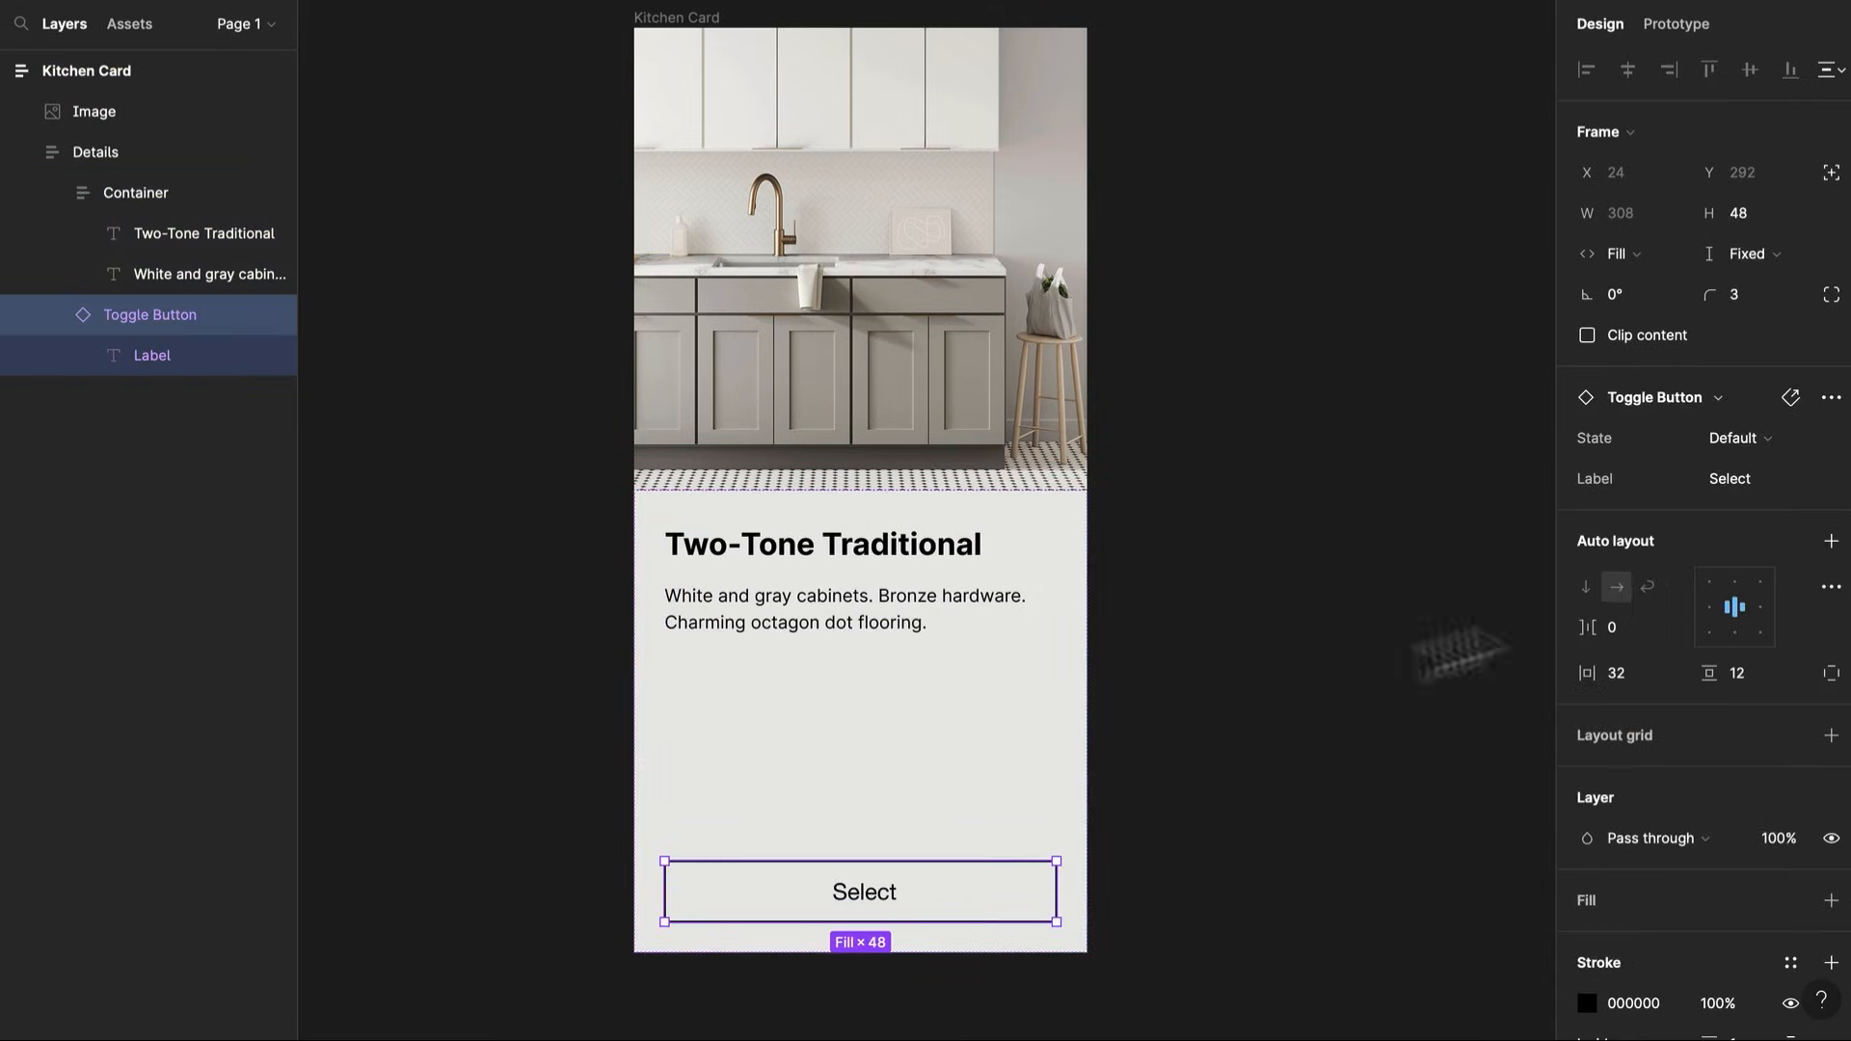
pyautogui.click(1031, 689)
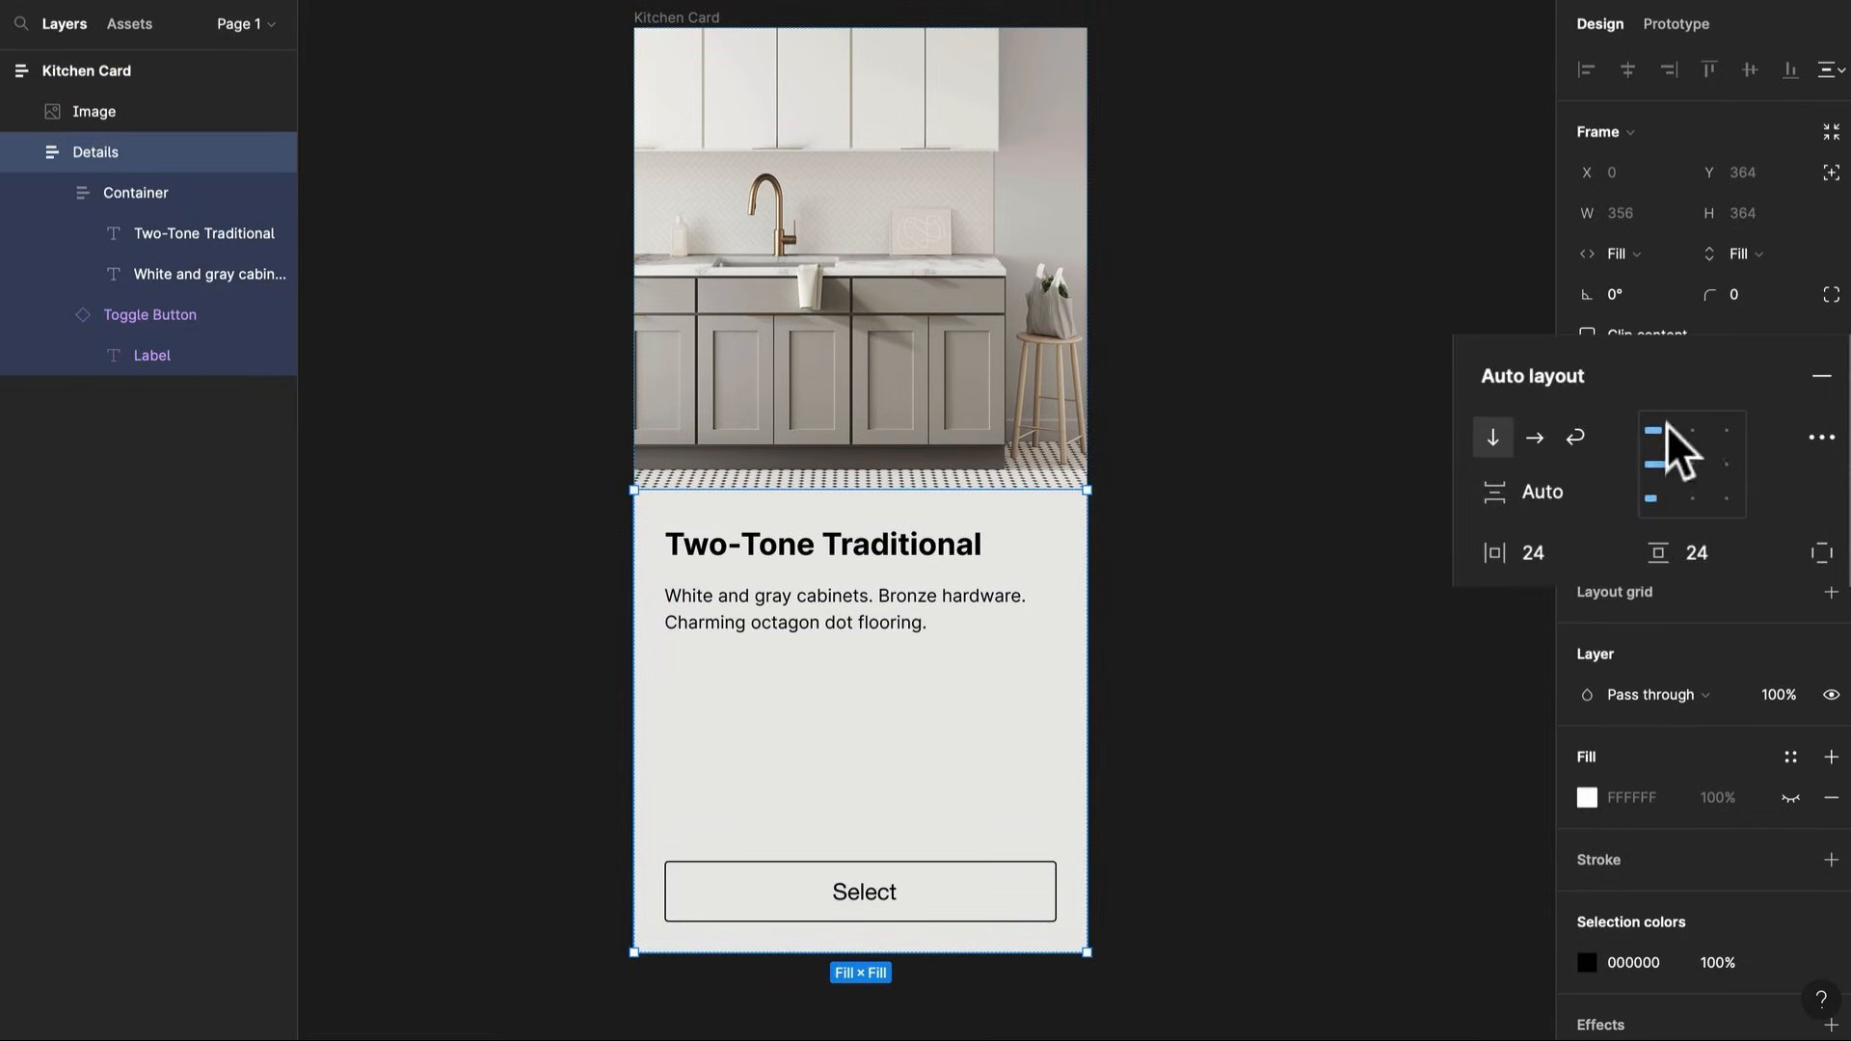
pyautogui.click(1693, 454)
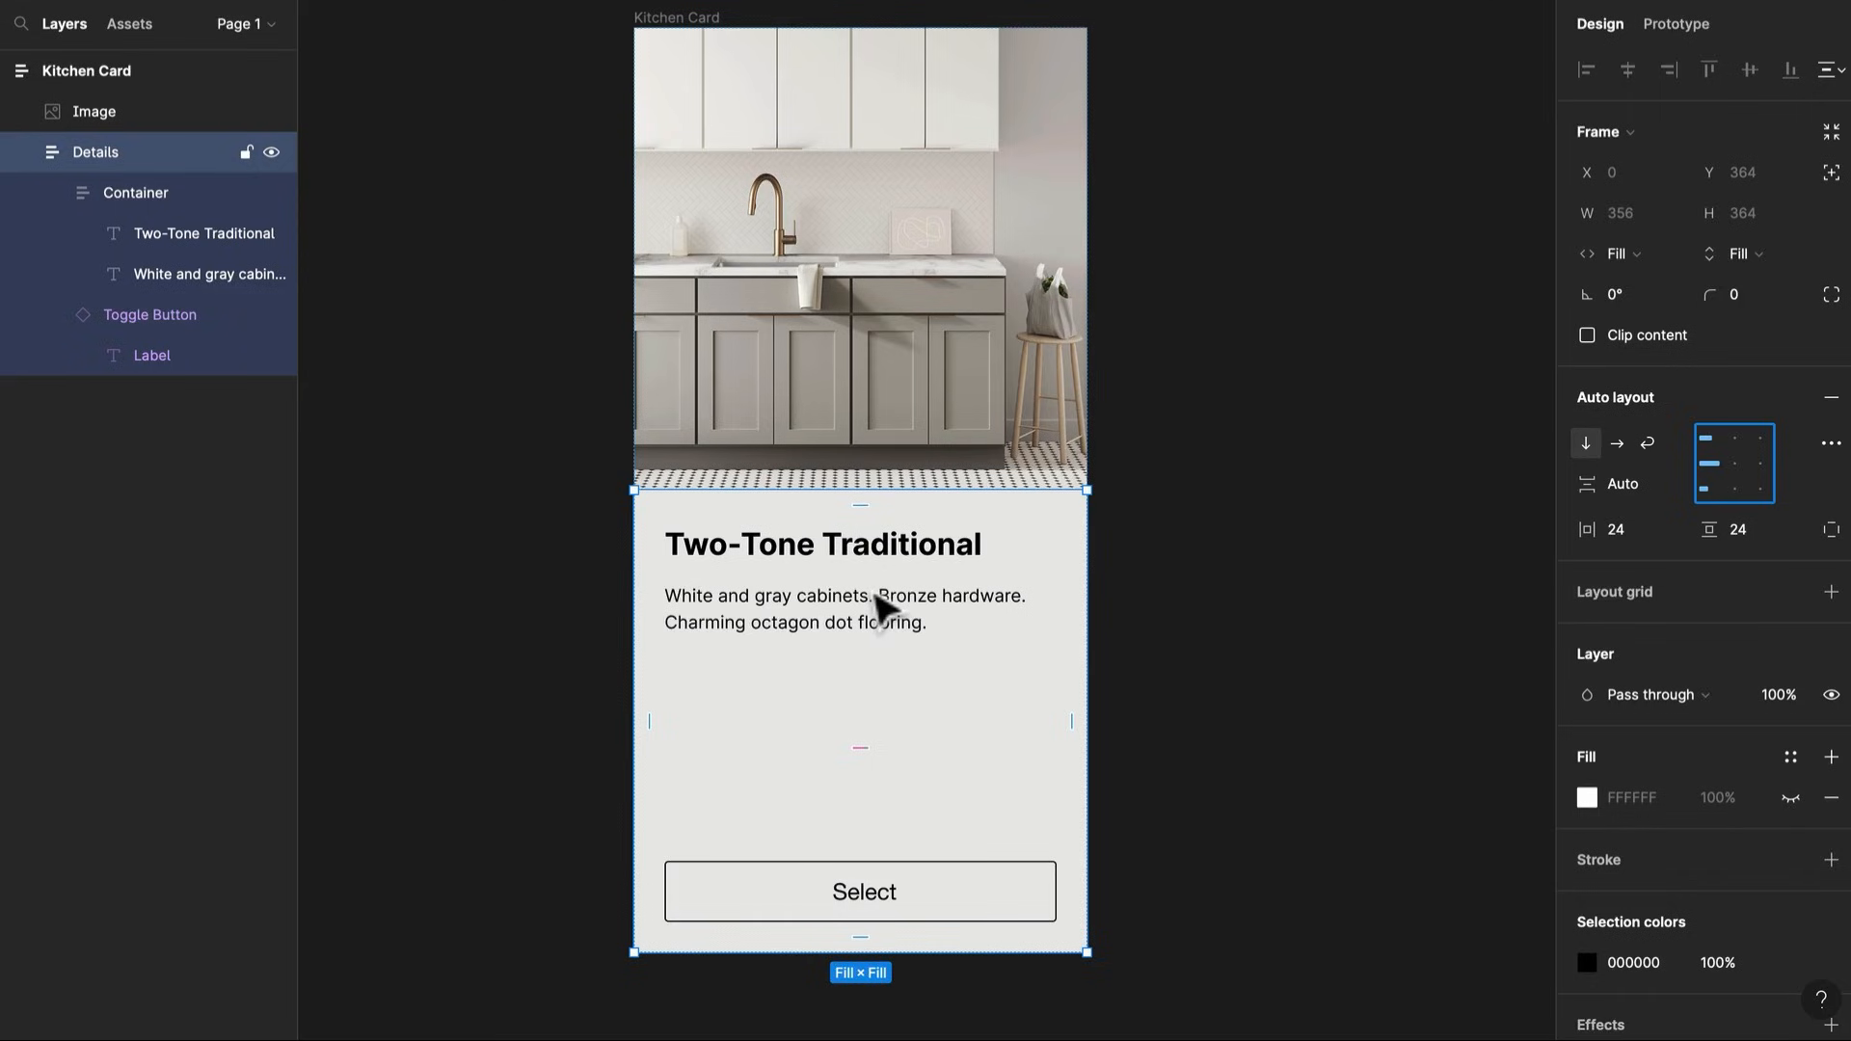
# Hide the text Container in the Details frame and undo the hiding
pyautogui.click(935, 578)
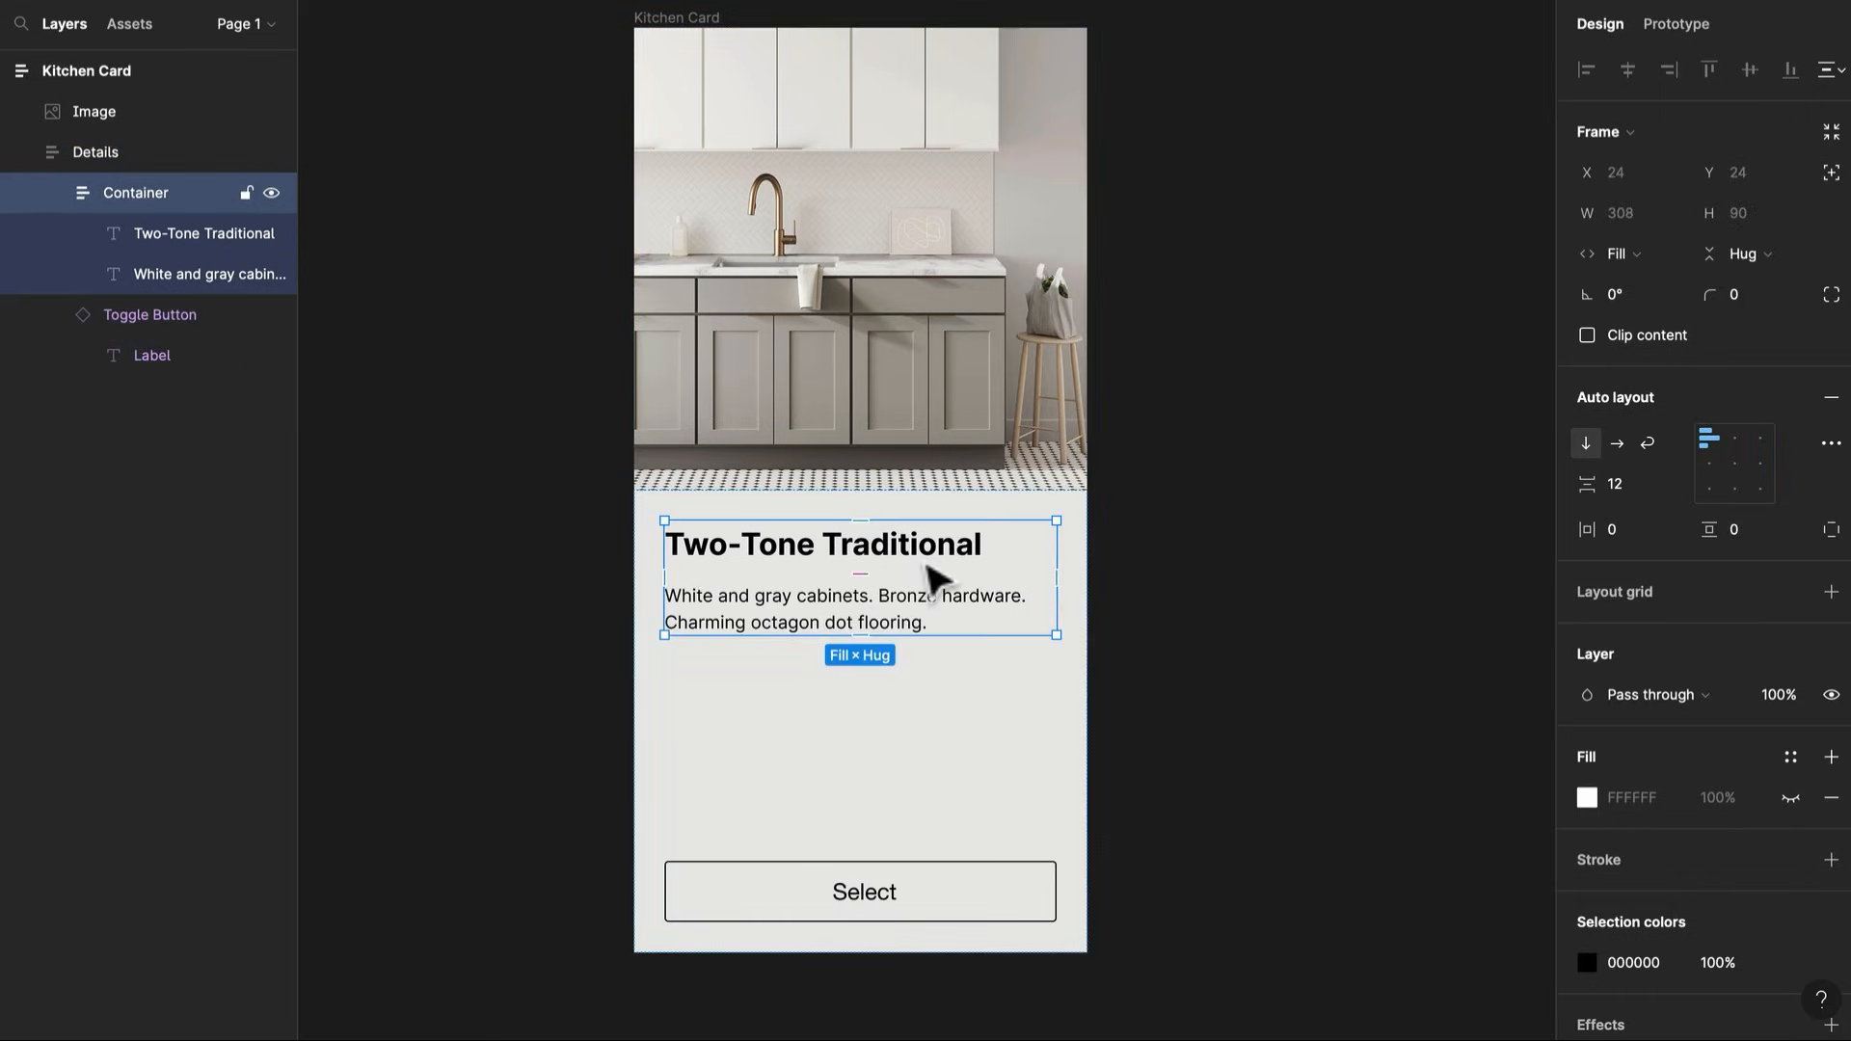
pyautogui.hotkey('ctrl', 'shift', 'h')
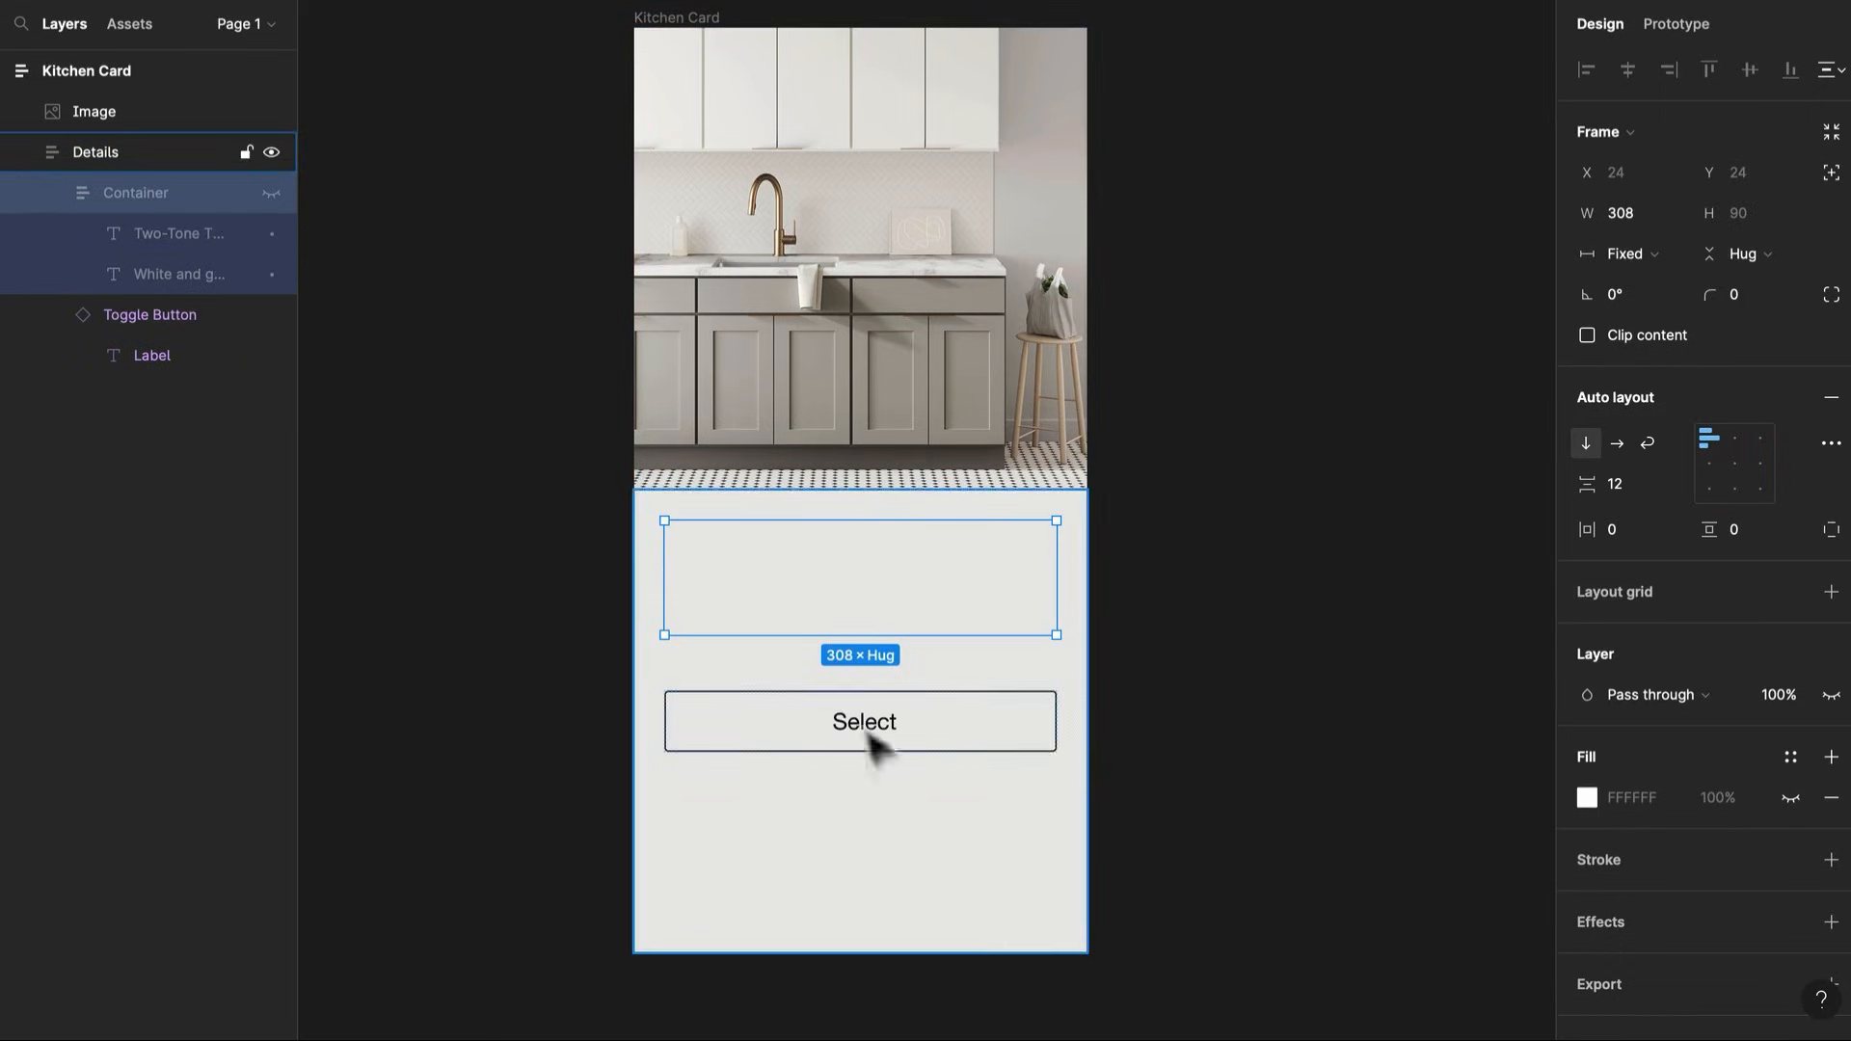
pyautogui.hotkey('ctrl', 'z')
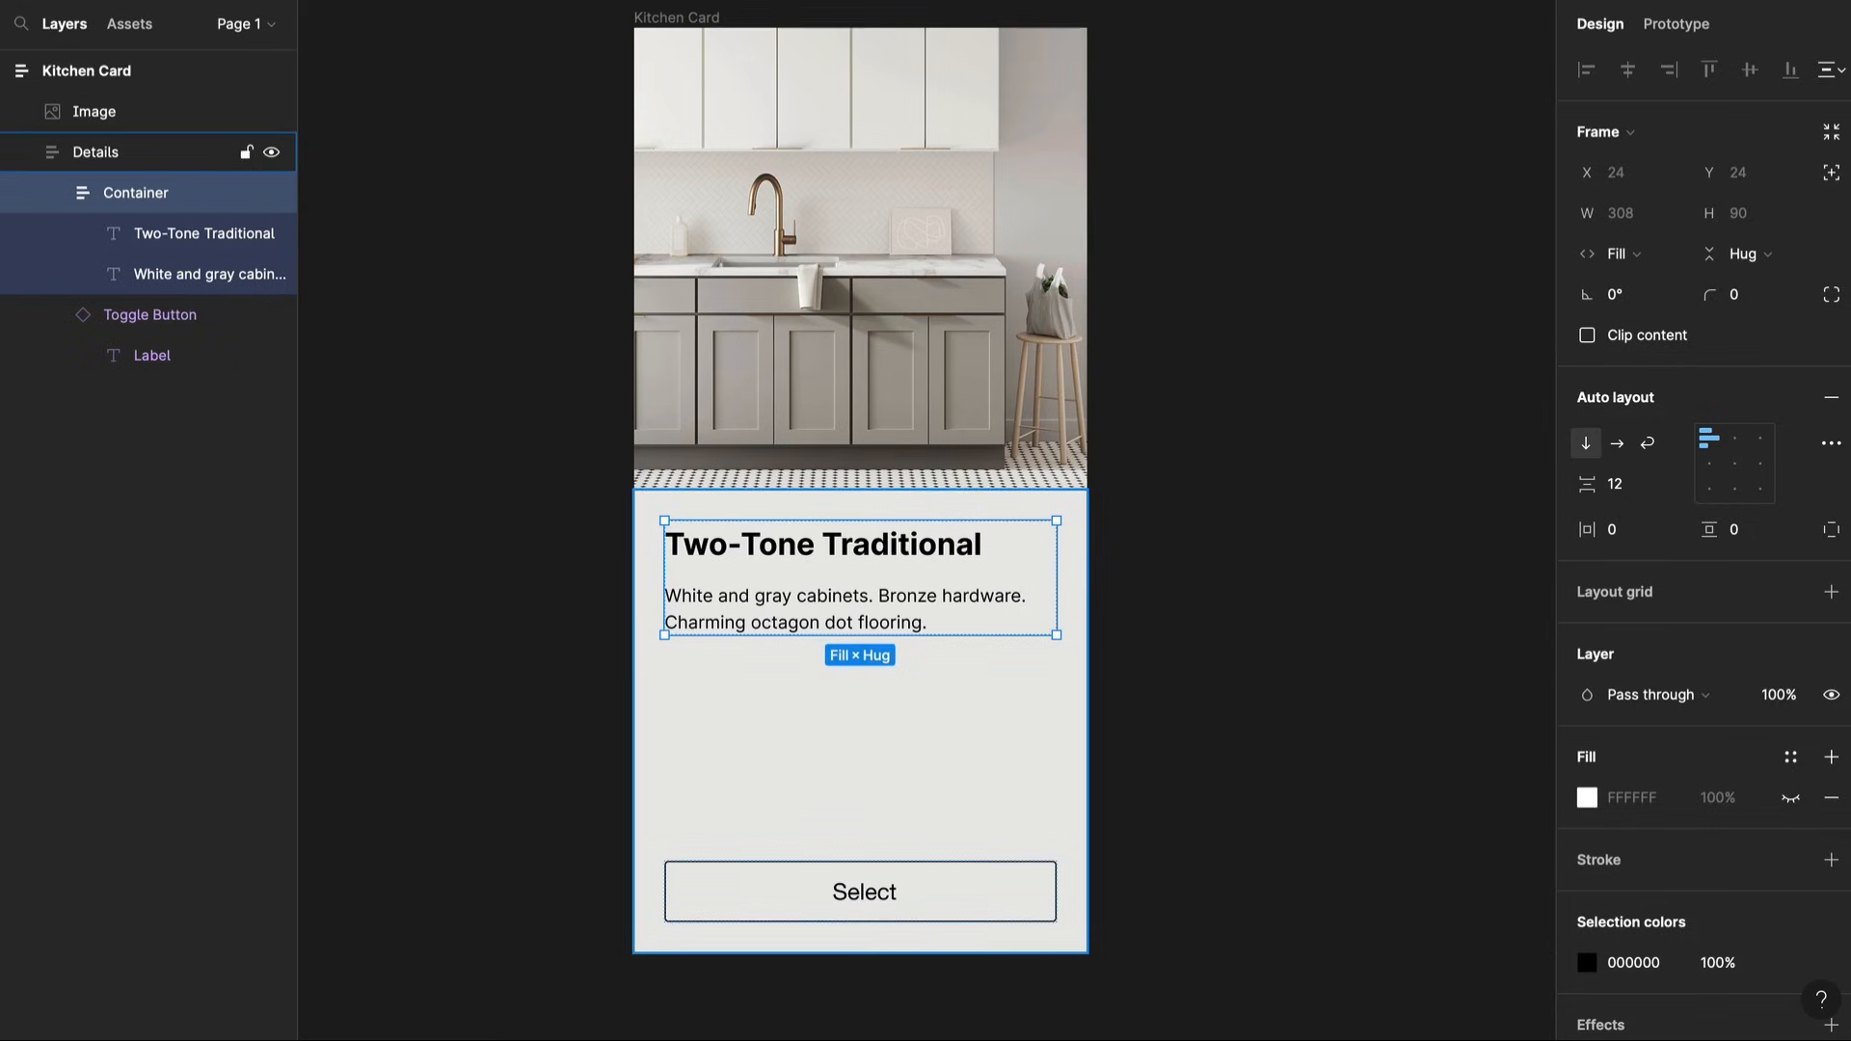
# Undo the alignment changes made to the Details frame, keeping the Kitchen Card at a height of 728
pyautogui.hotkey('ctrl', 'z')
pyautogui.hotkey('ctrl', 'z')
pyautogui.hotkey('ctrl', 'z')
pyautogui.hotkey('ctrl', 'z')
pyautogui.hotkey('ctrl', 'z')
pyautogui.hotkey('ctrl', 'z')
pyautogui.hotkey('ctrl', 'z')
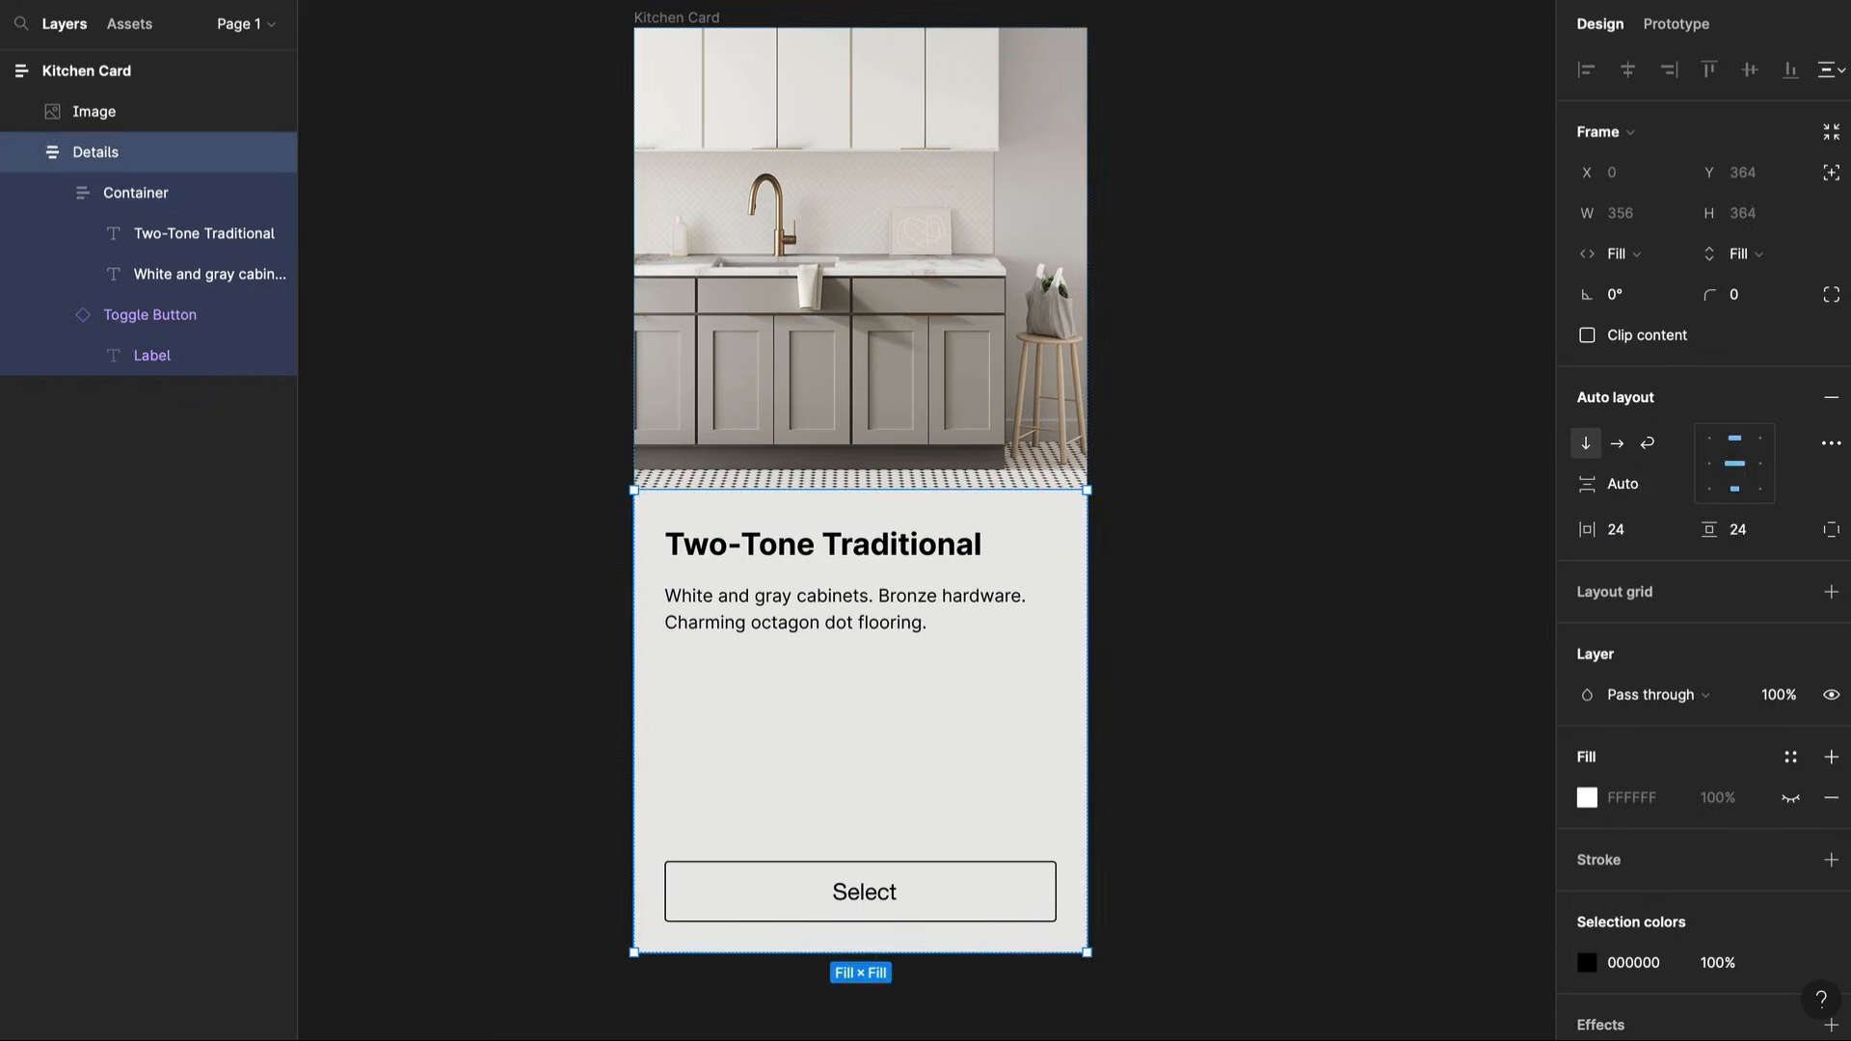
pyautogui.hotkey('ctrl', 'z')
pyautogui.hotkey('ctrl', 'z')
pyautogui.hotkey('ctrl', 'z')
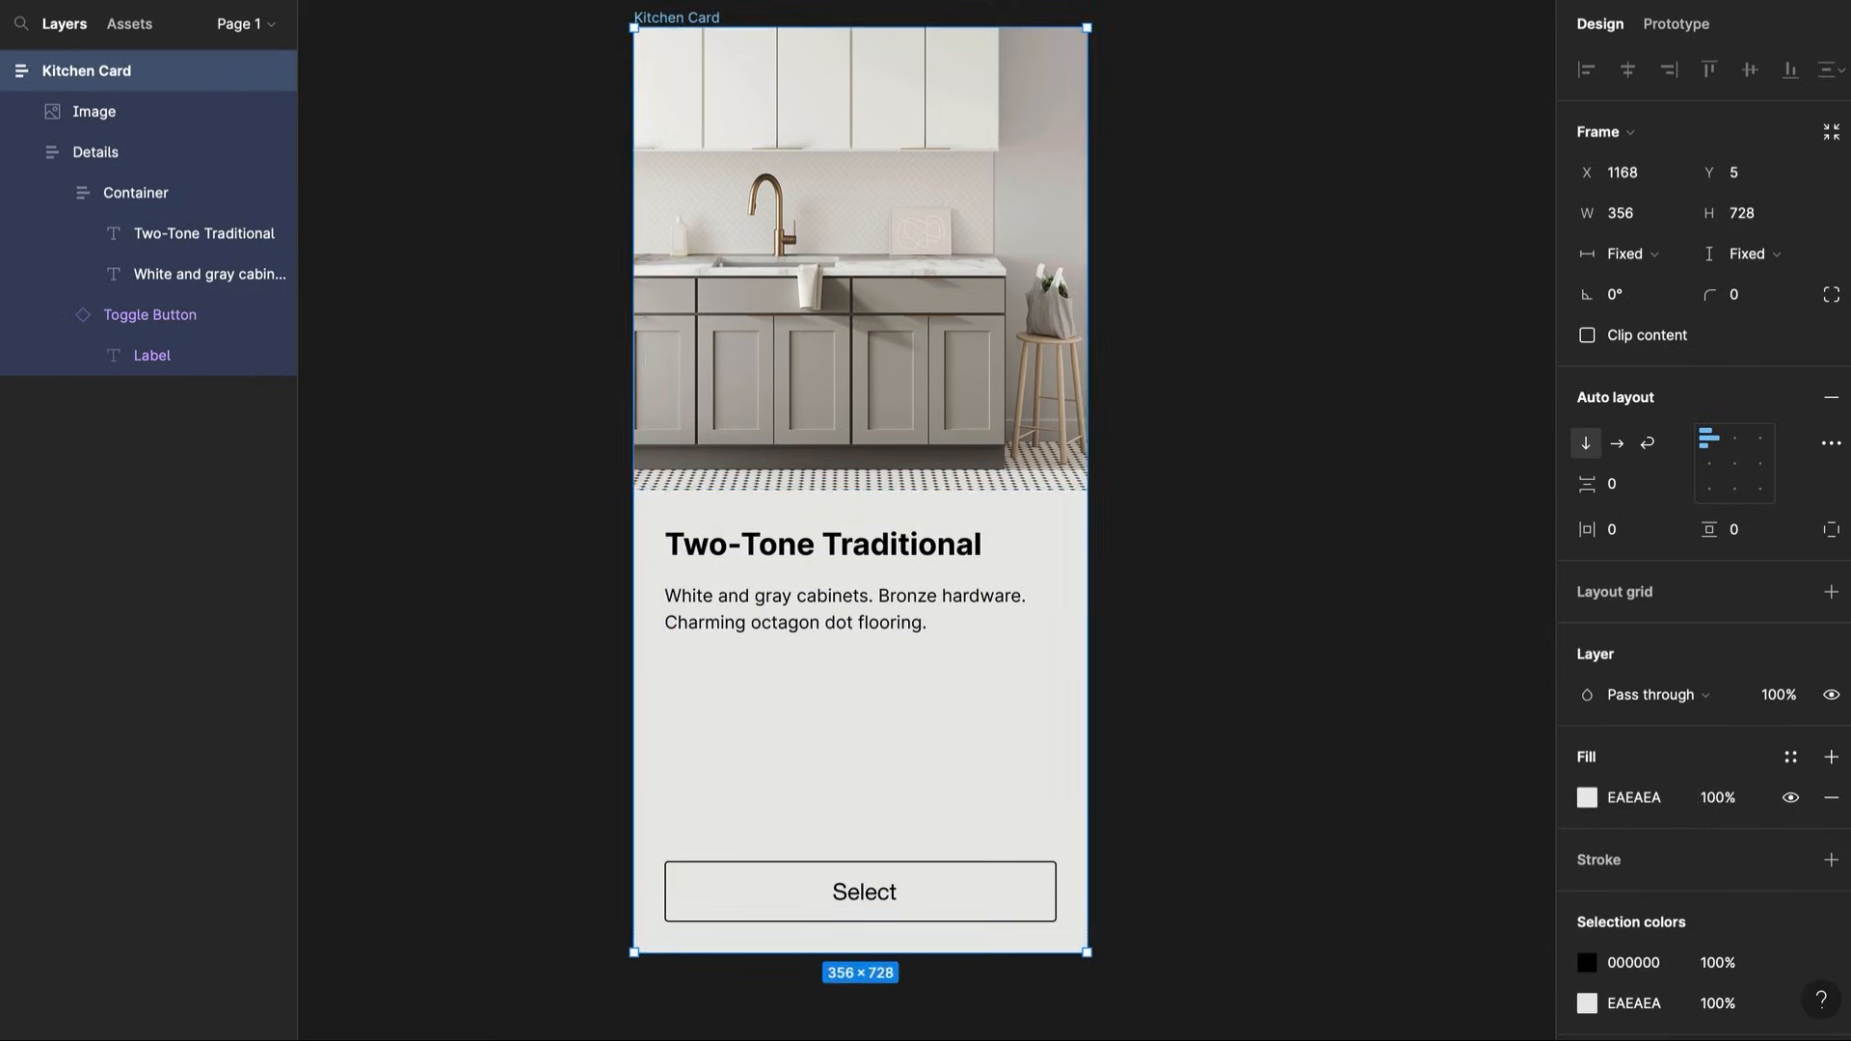
# Undo the Kitchen Card's stretch and the Details frame's Auto spacing and Fill height, then select the Kitchen Card
pyautogui.hotkey('ctrl', 'z')
pyautogui.hotkey('ctrl', 'z')
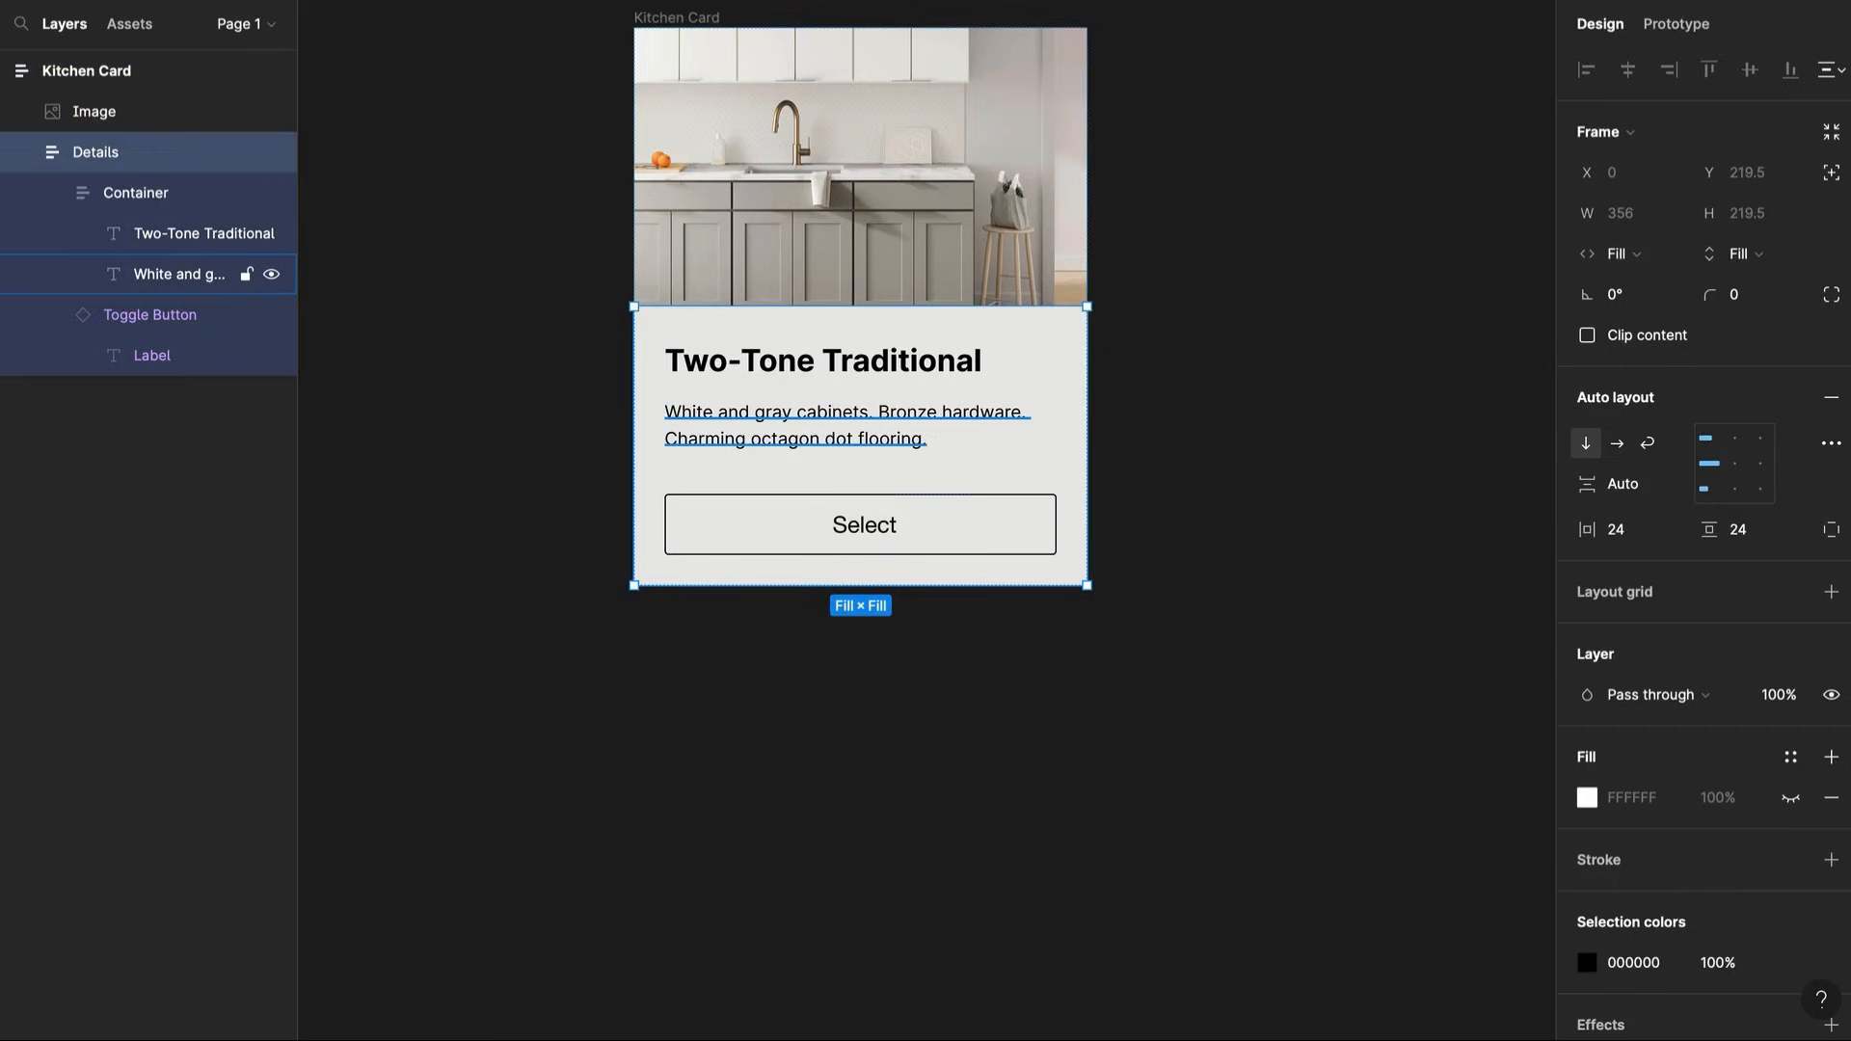
pyautogui.hotkey('ctrl', 'z')
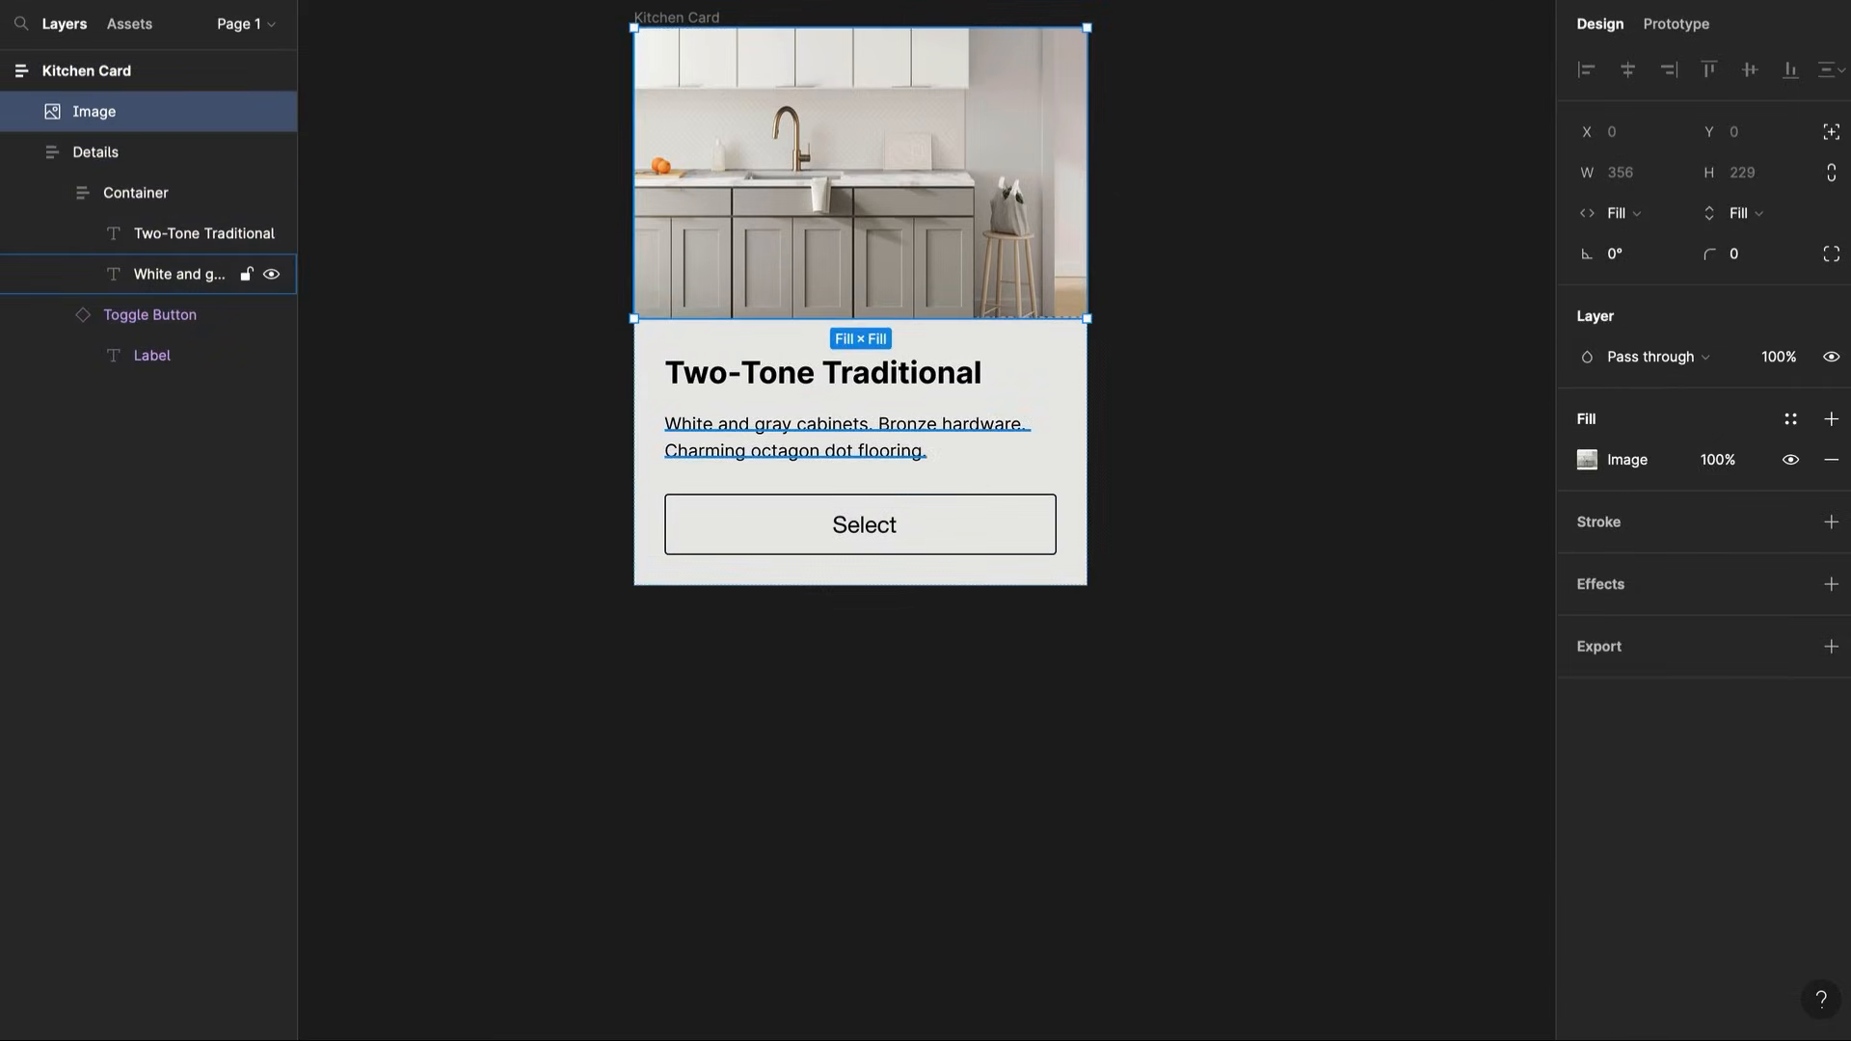
pyautogui.hotkey('ctrl', 'z')
pyautogui.hotkey('ctrl', 'z')
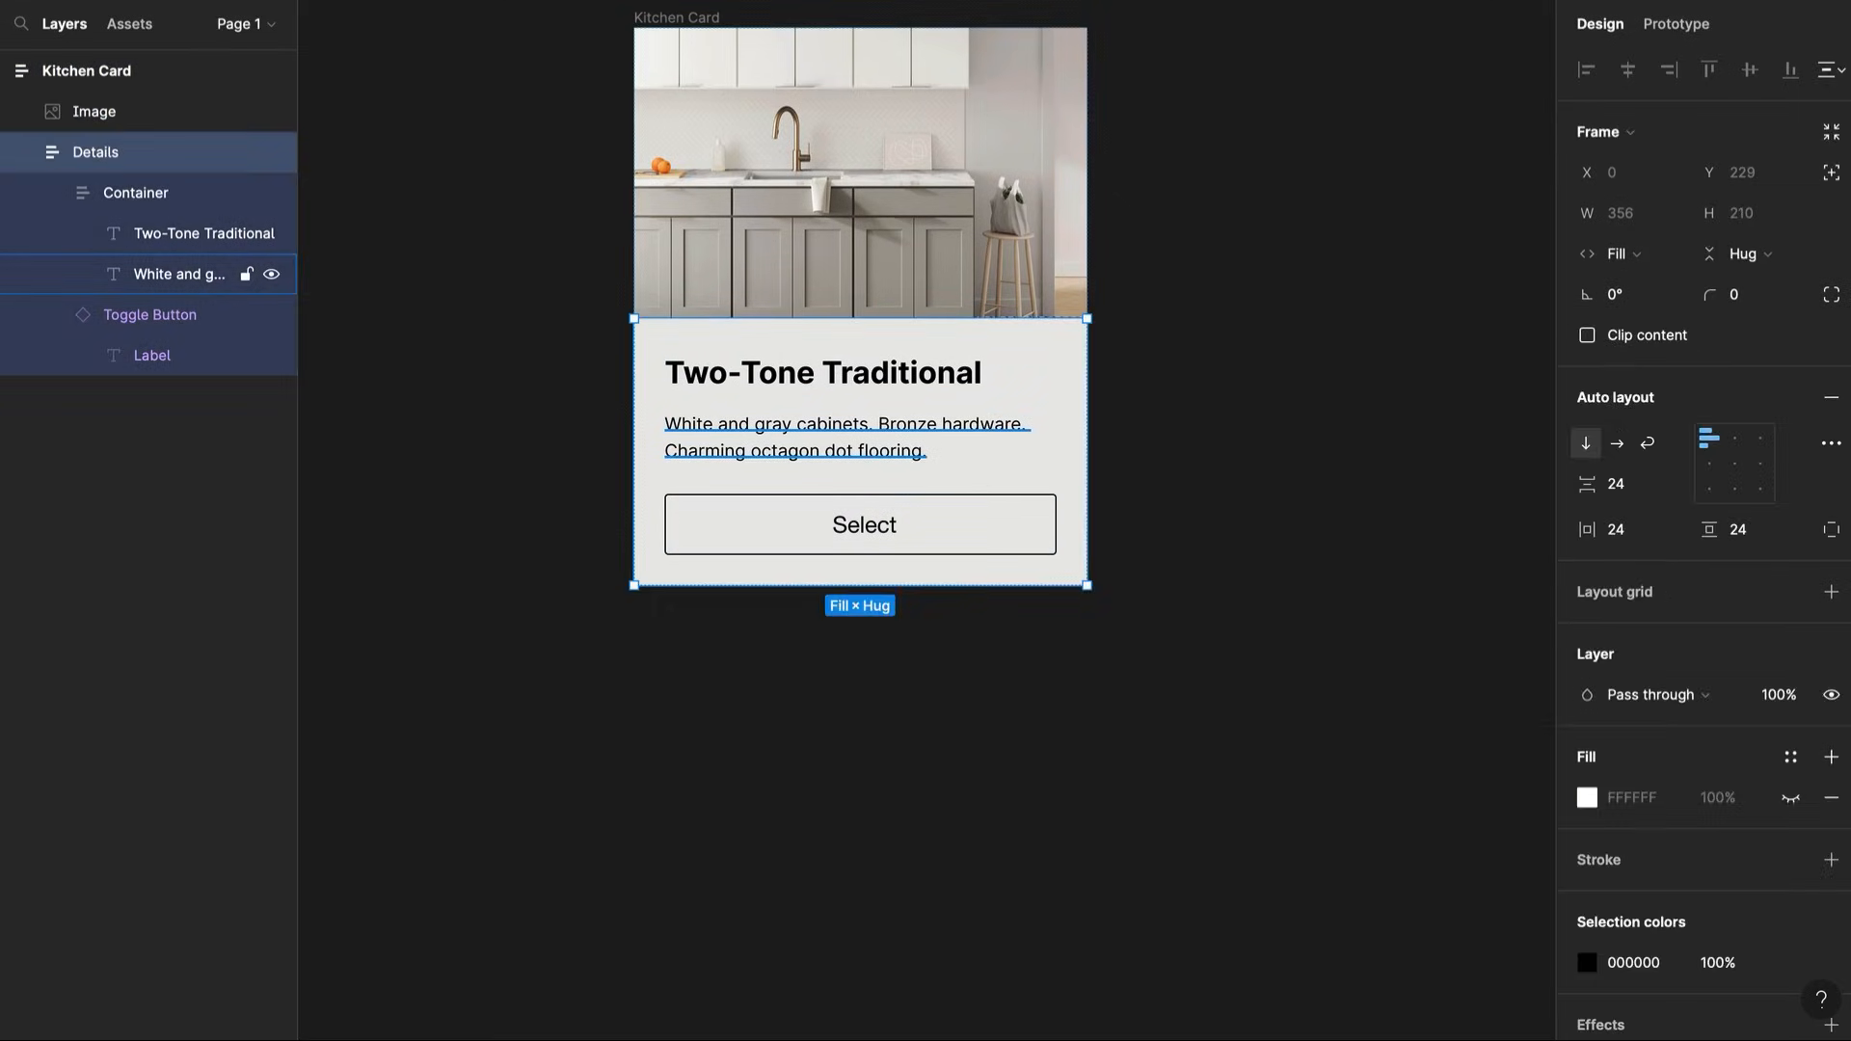
pyautogui.click(1384, 487)
pyautogui.click(1011, 444)
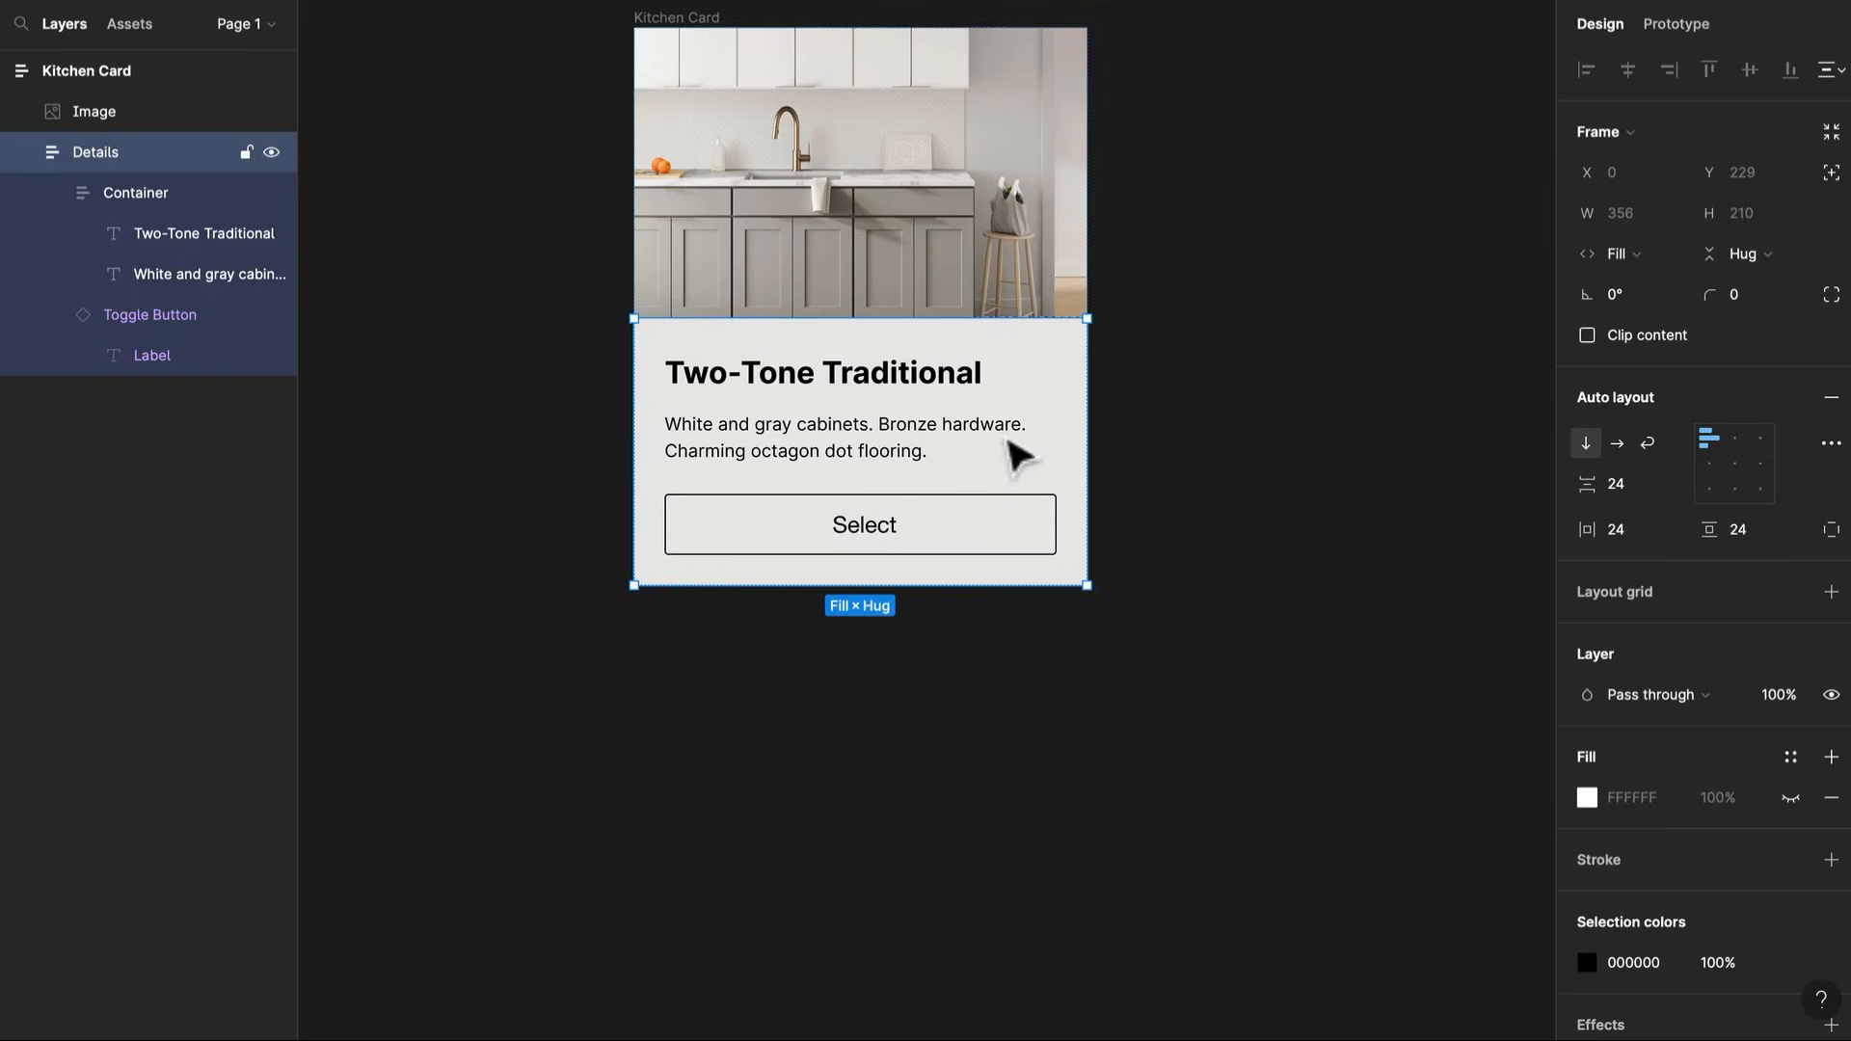
pyautogui.click(665, 17)
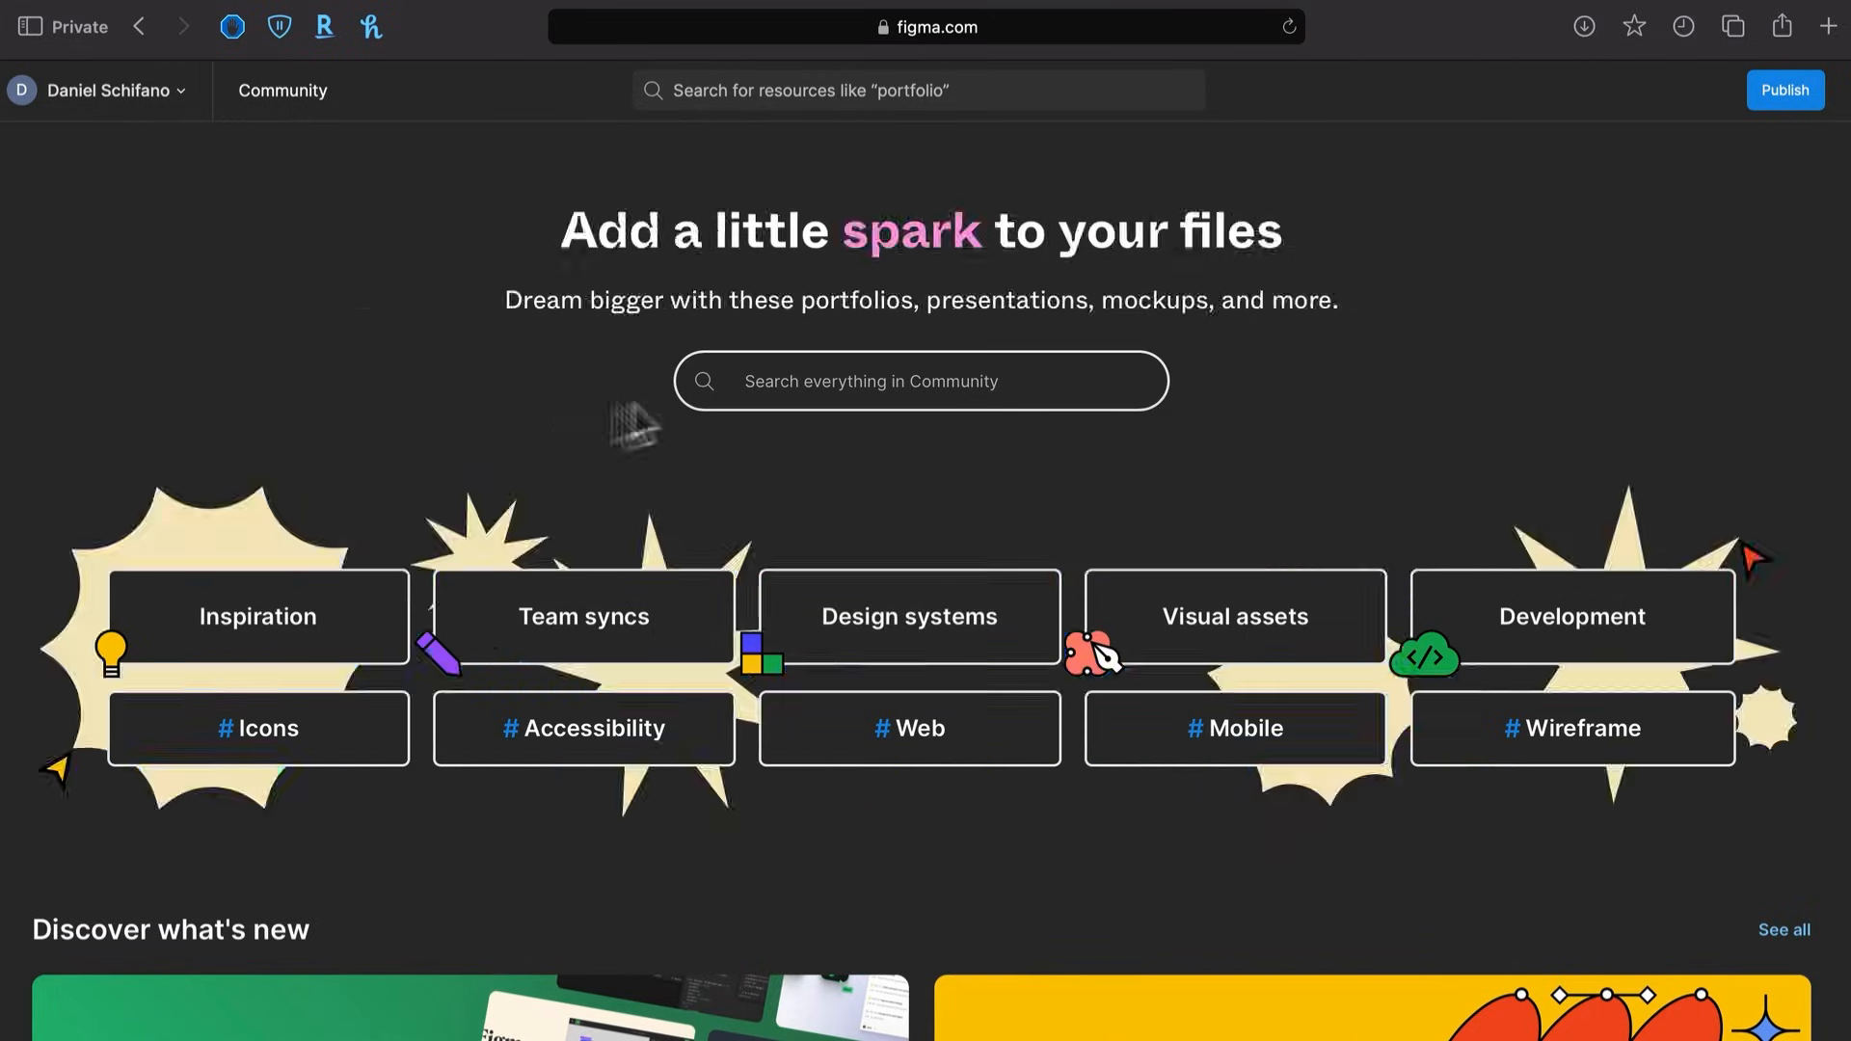
# Search Figma Community for "Design System"
pyautogui.click(850, 392)
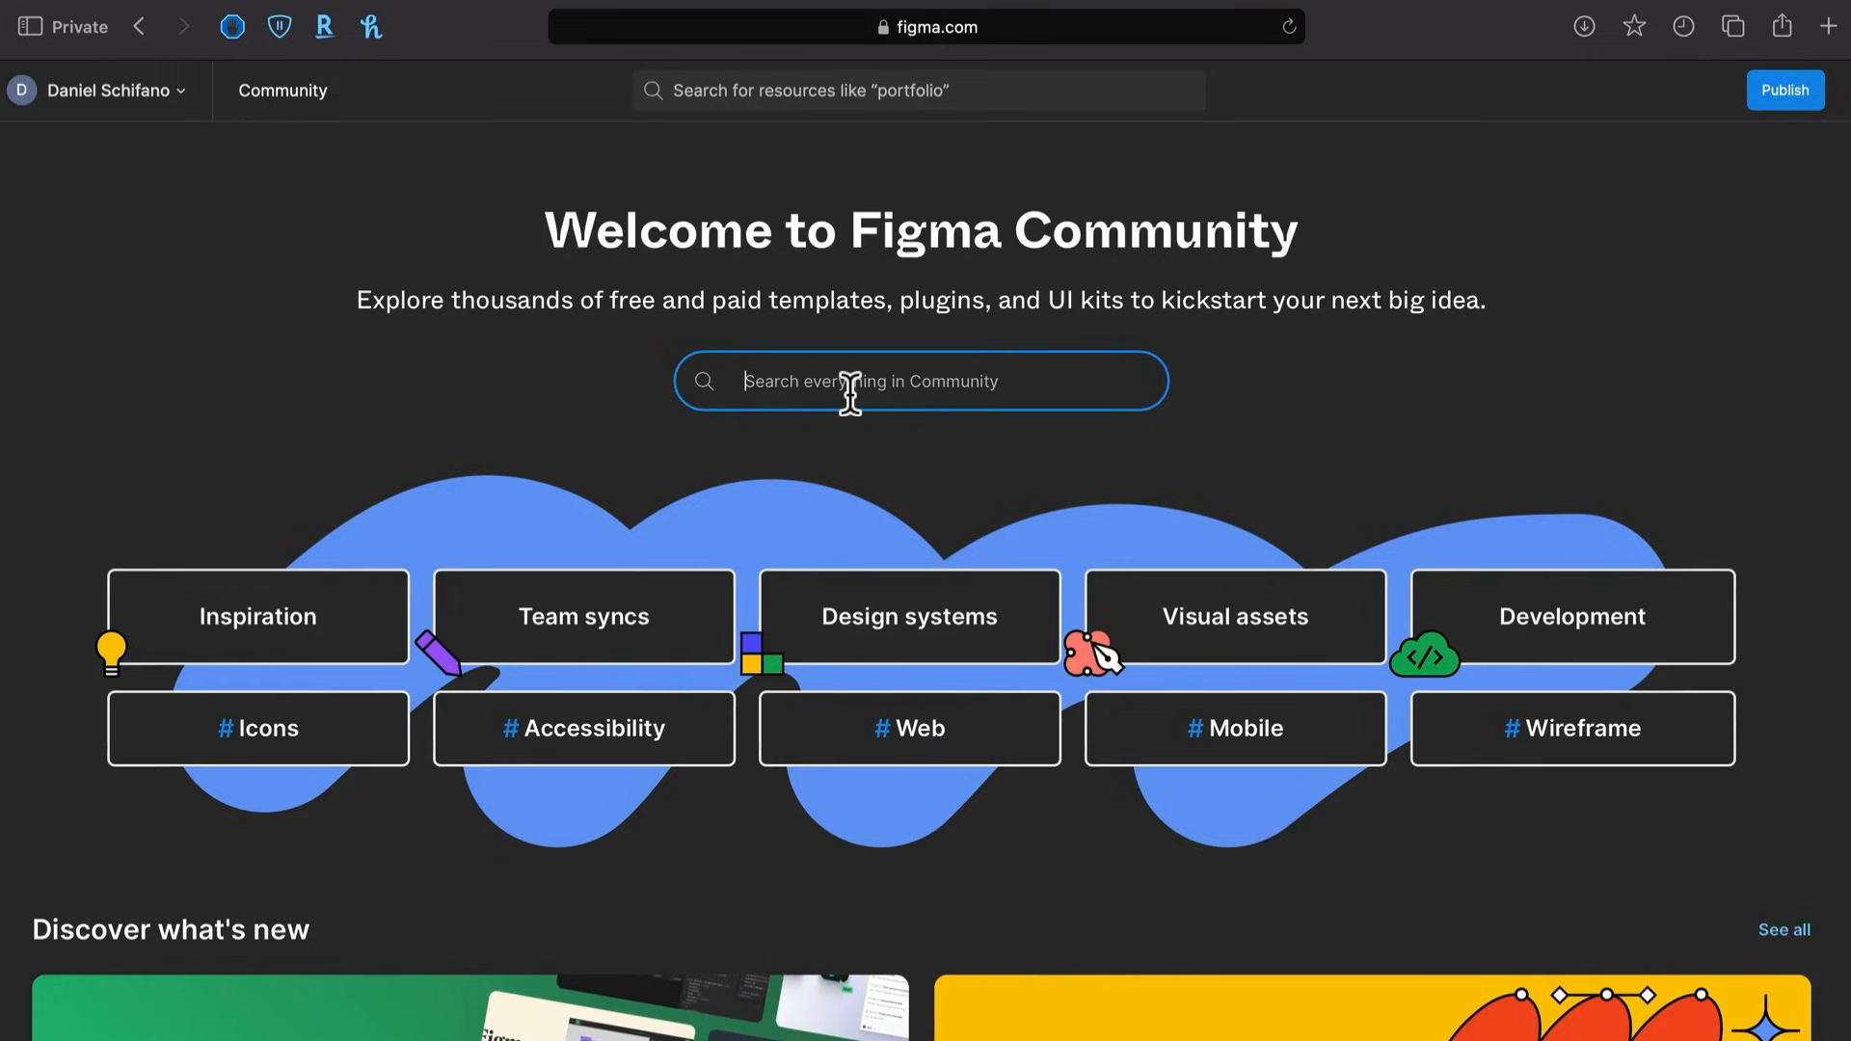
pyautogui.write('Design S')
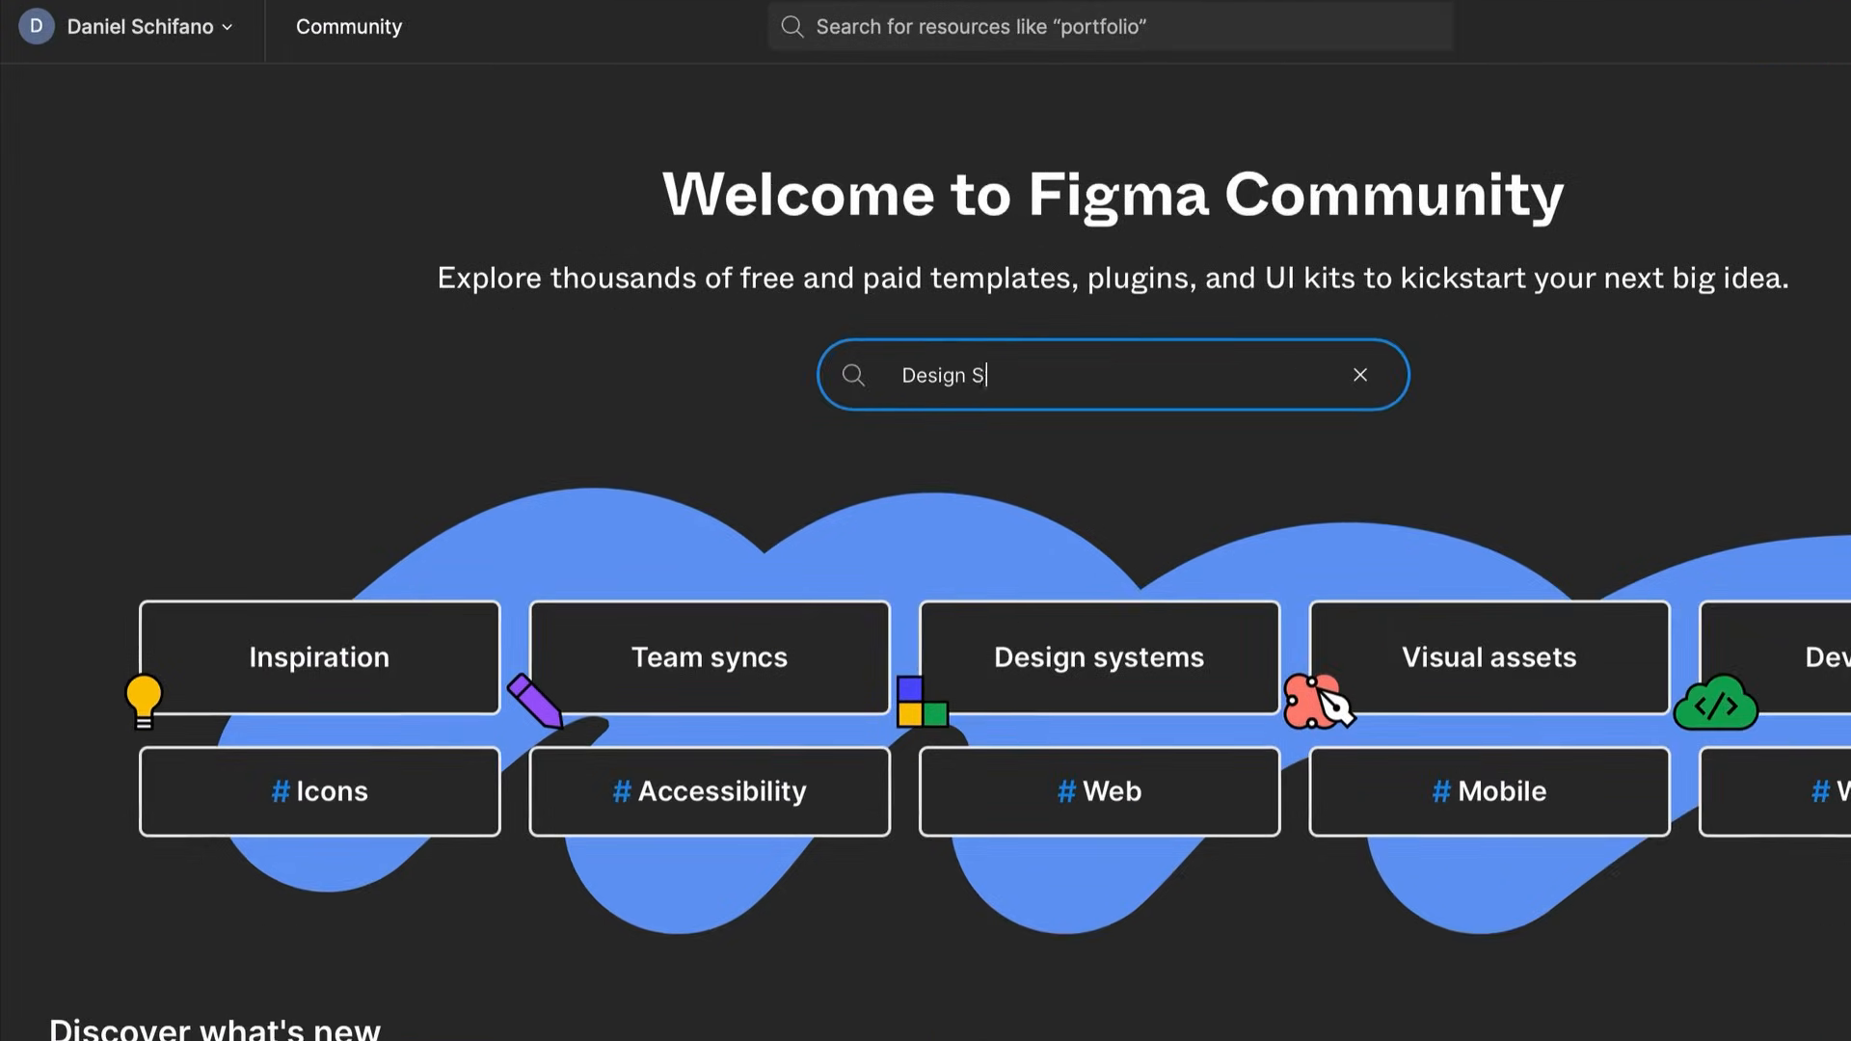
pyautogui.write('ystem')
pyautogui.press('Return')
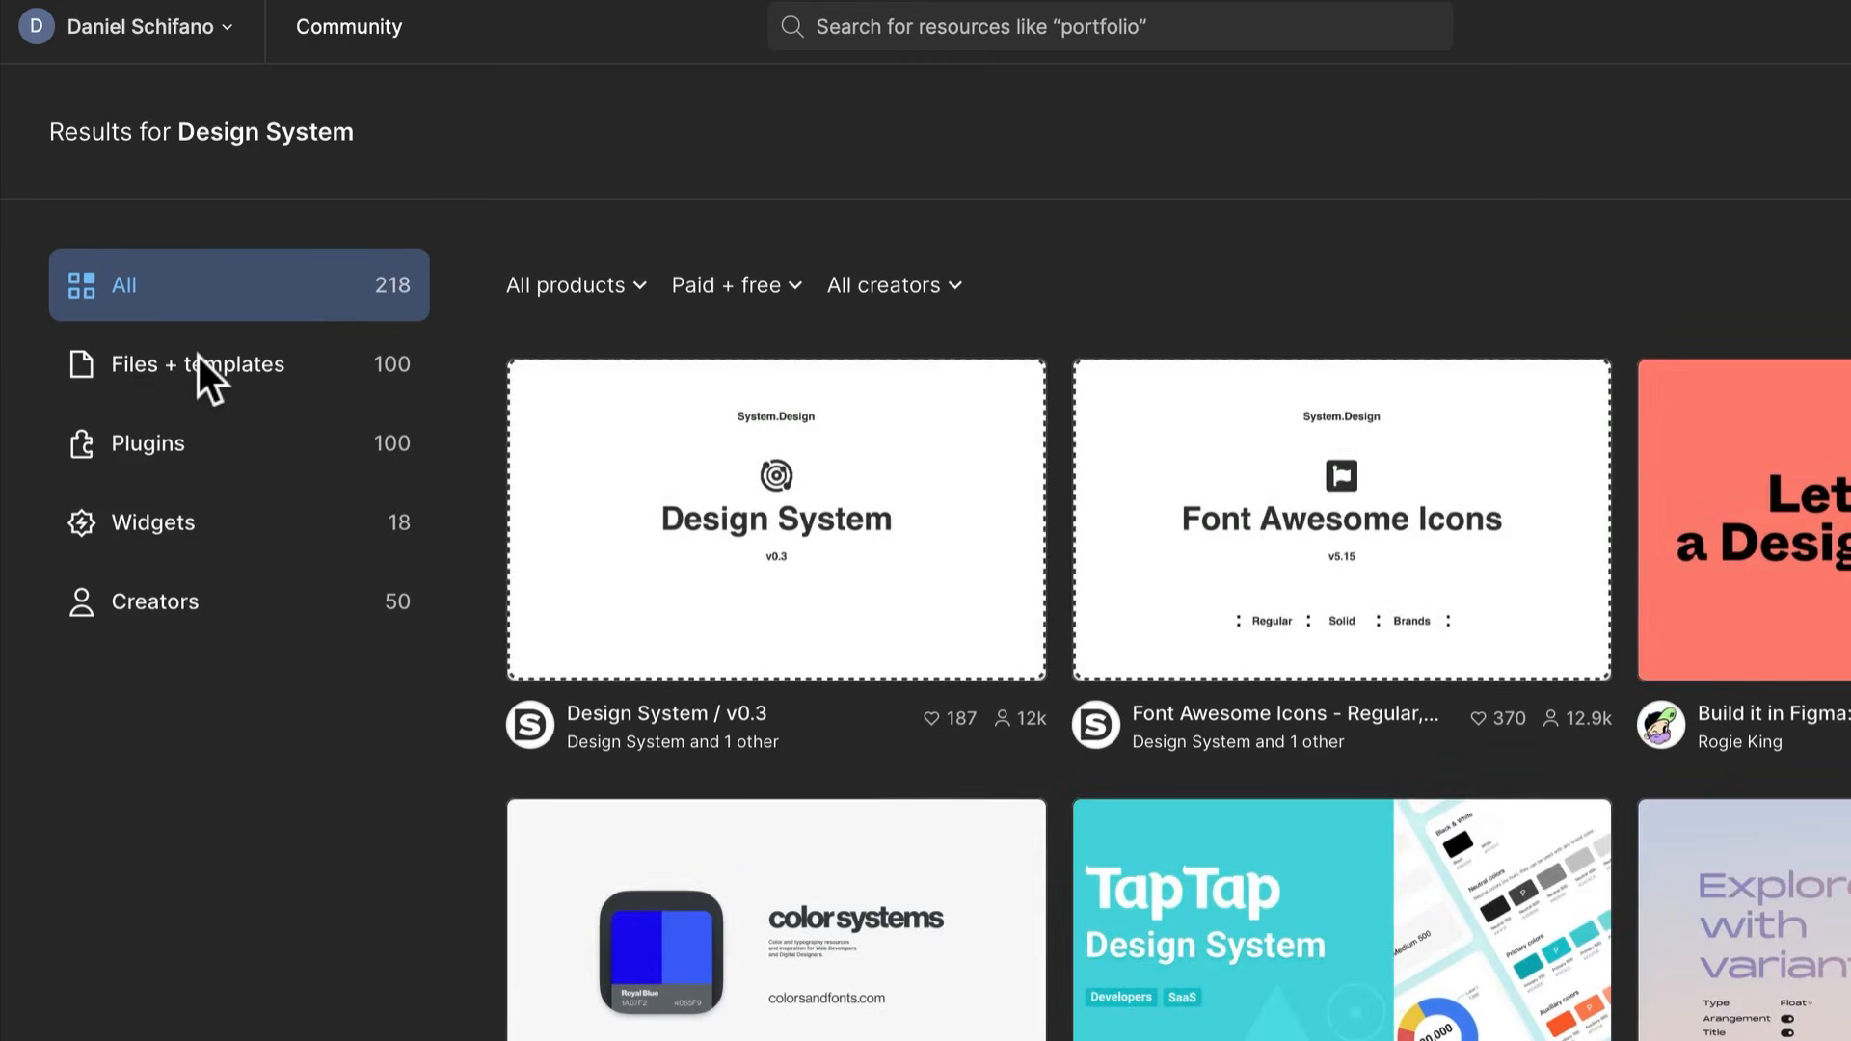
# Limit the Design System results to free files and templates, checking the creator filter and the plugin results too
pyautogui.click(199, 361)
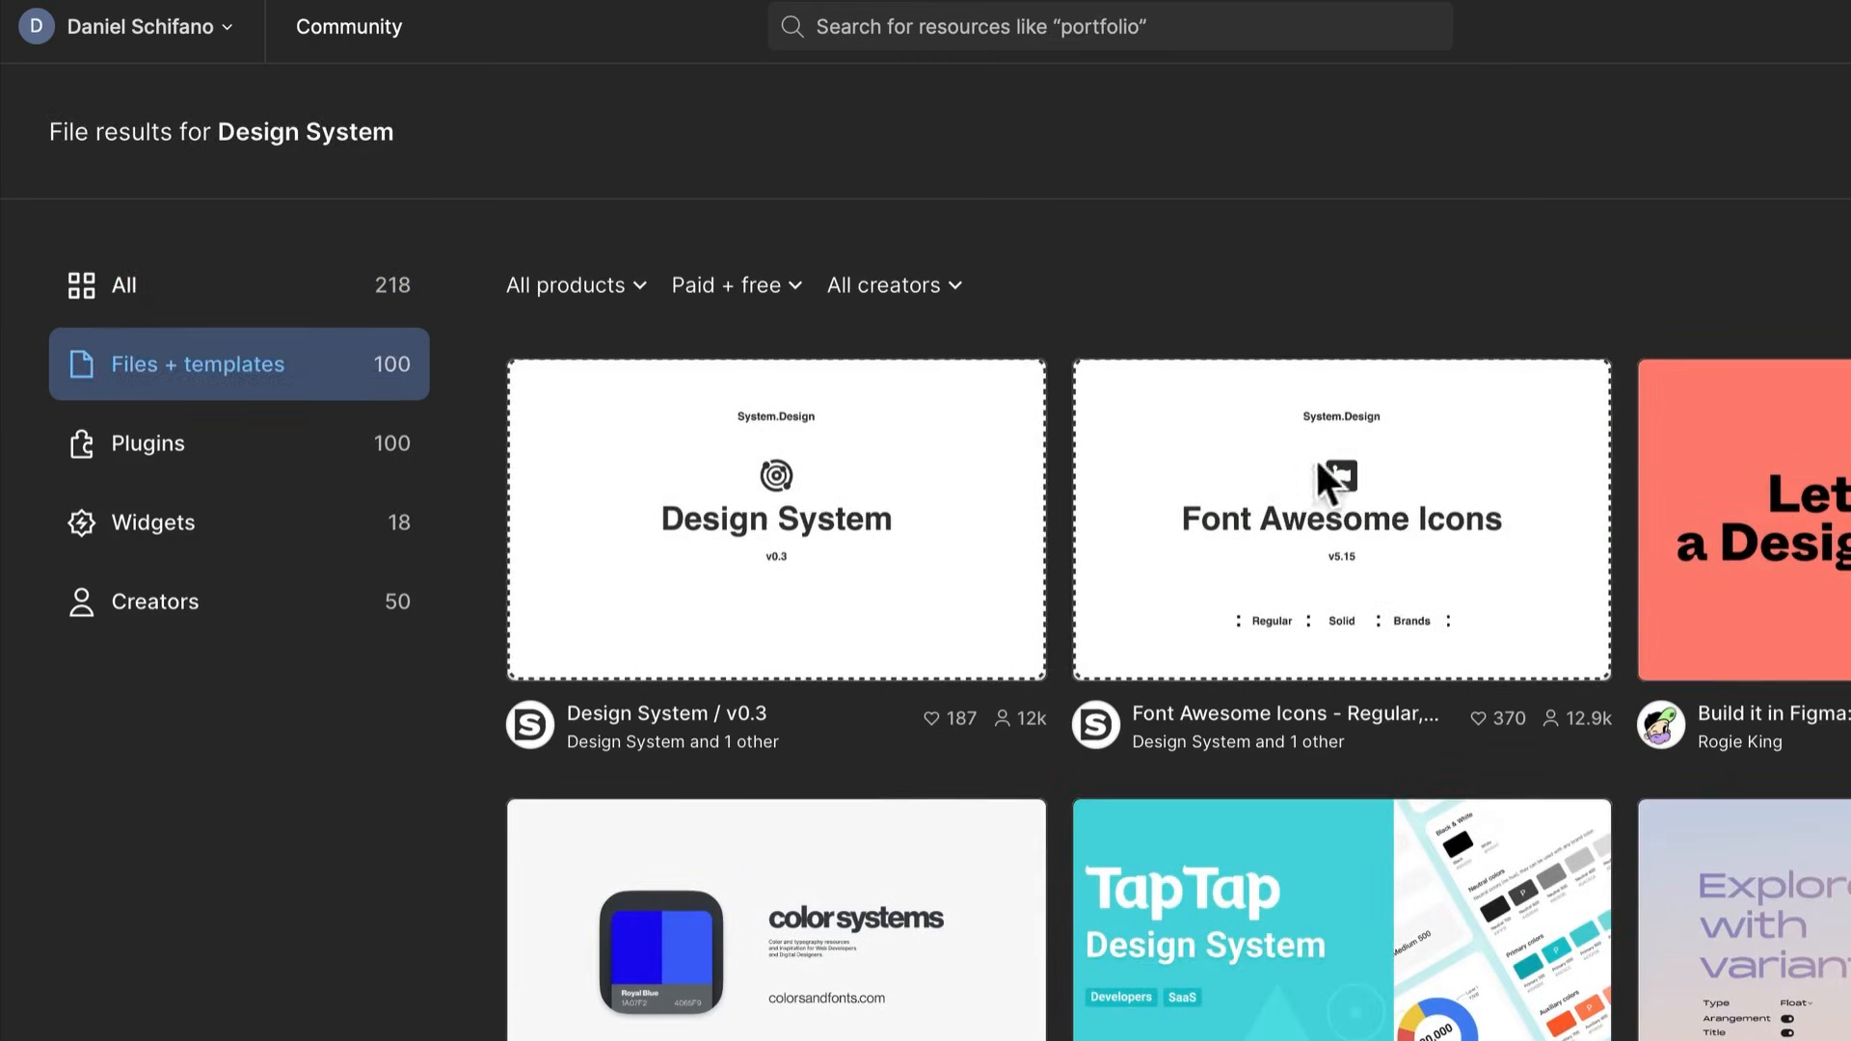
pyautogui.click(741, 286)
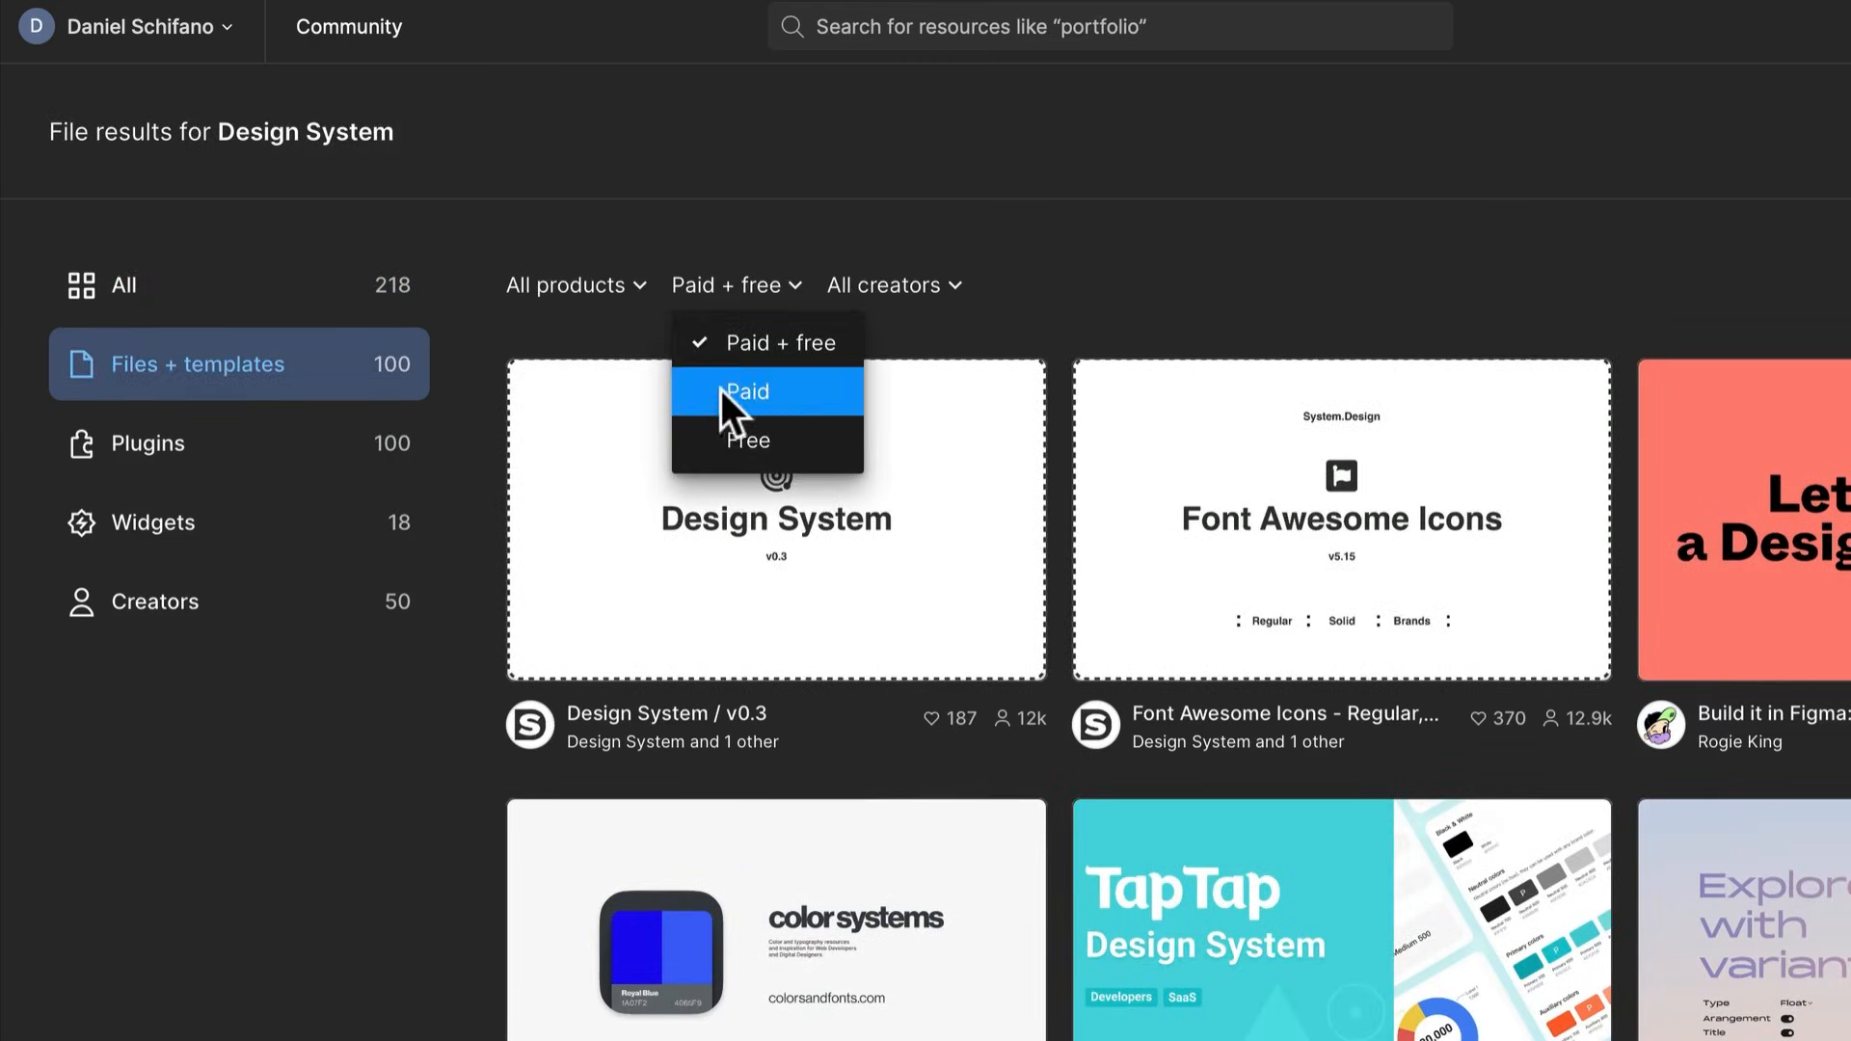
pyautogui.click(802, 438)
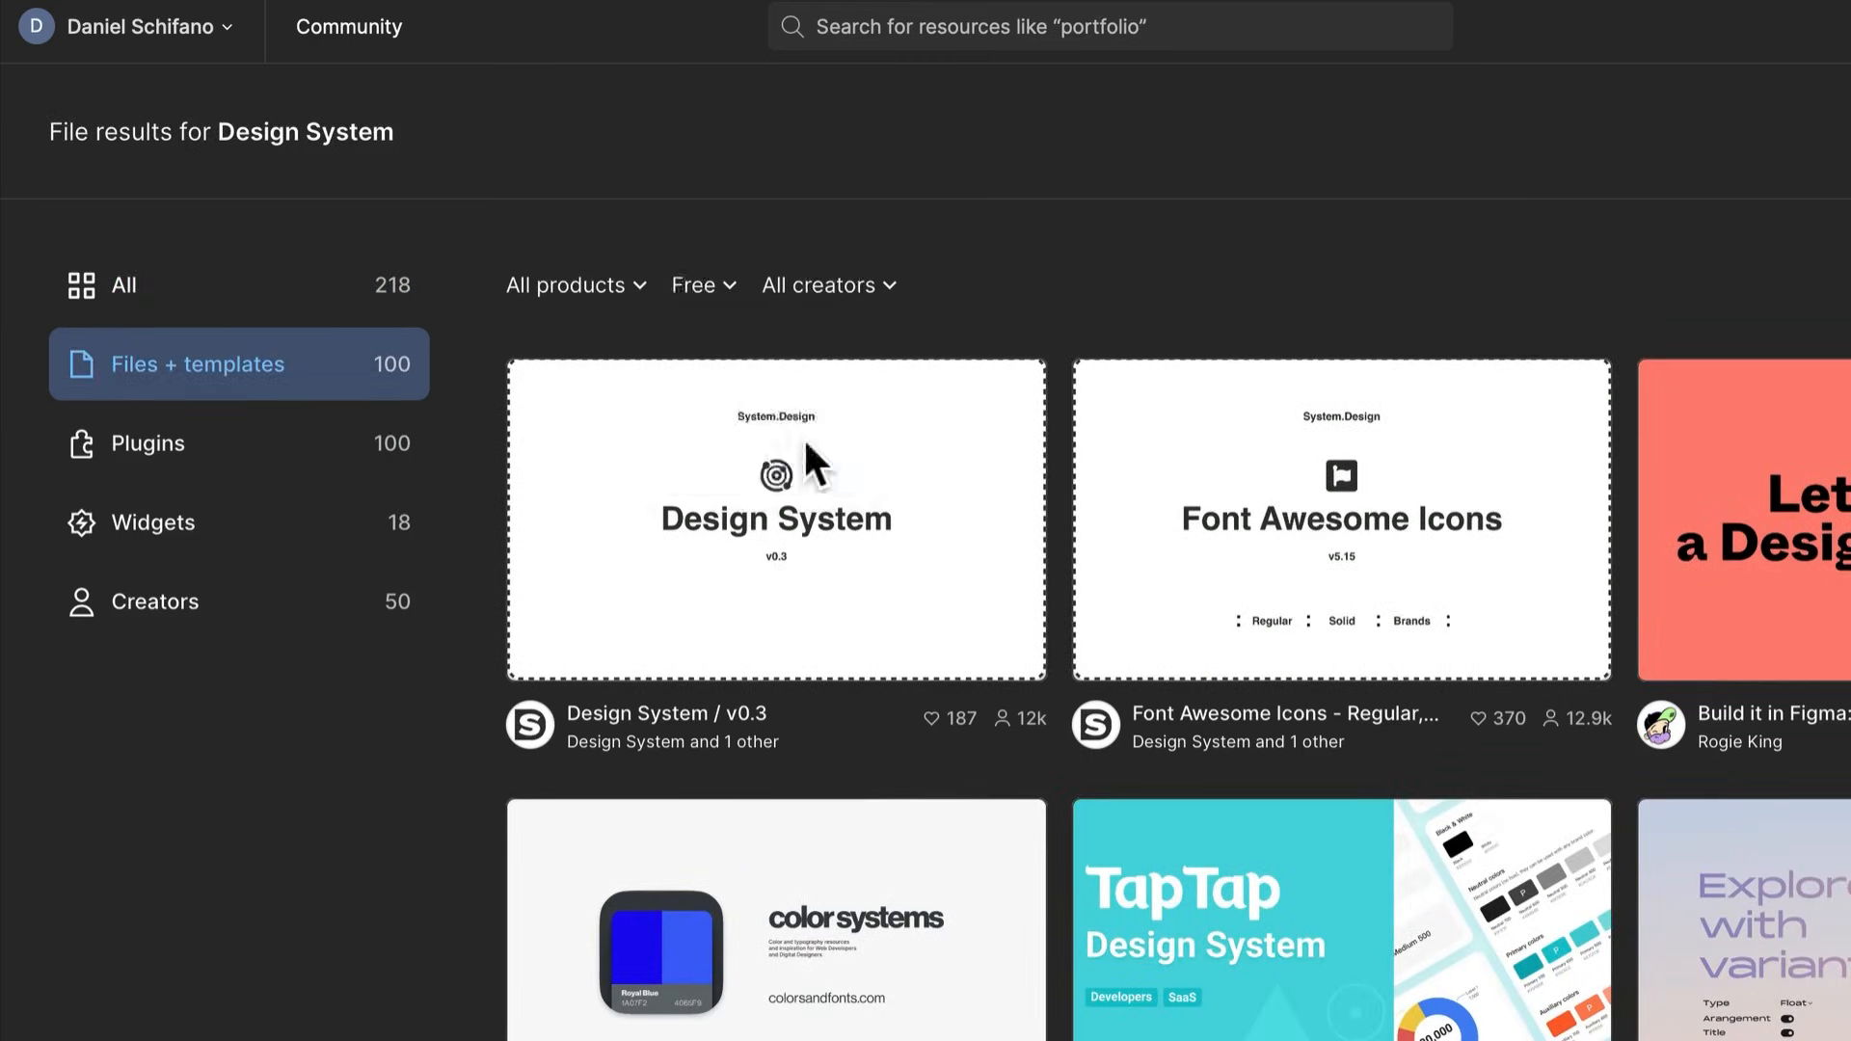
pyautogui.click(821, 286)
pyautogui.click(821, 284)
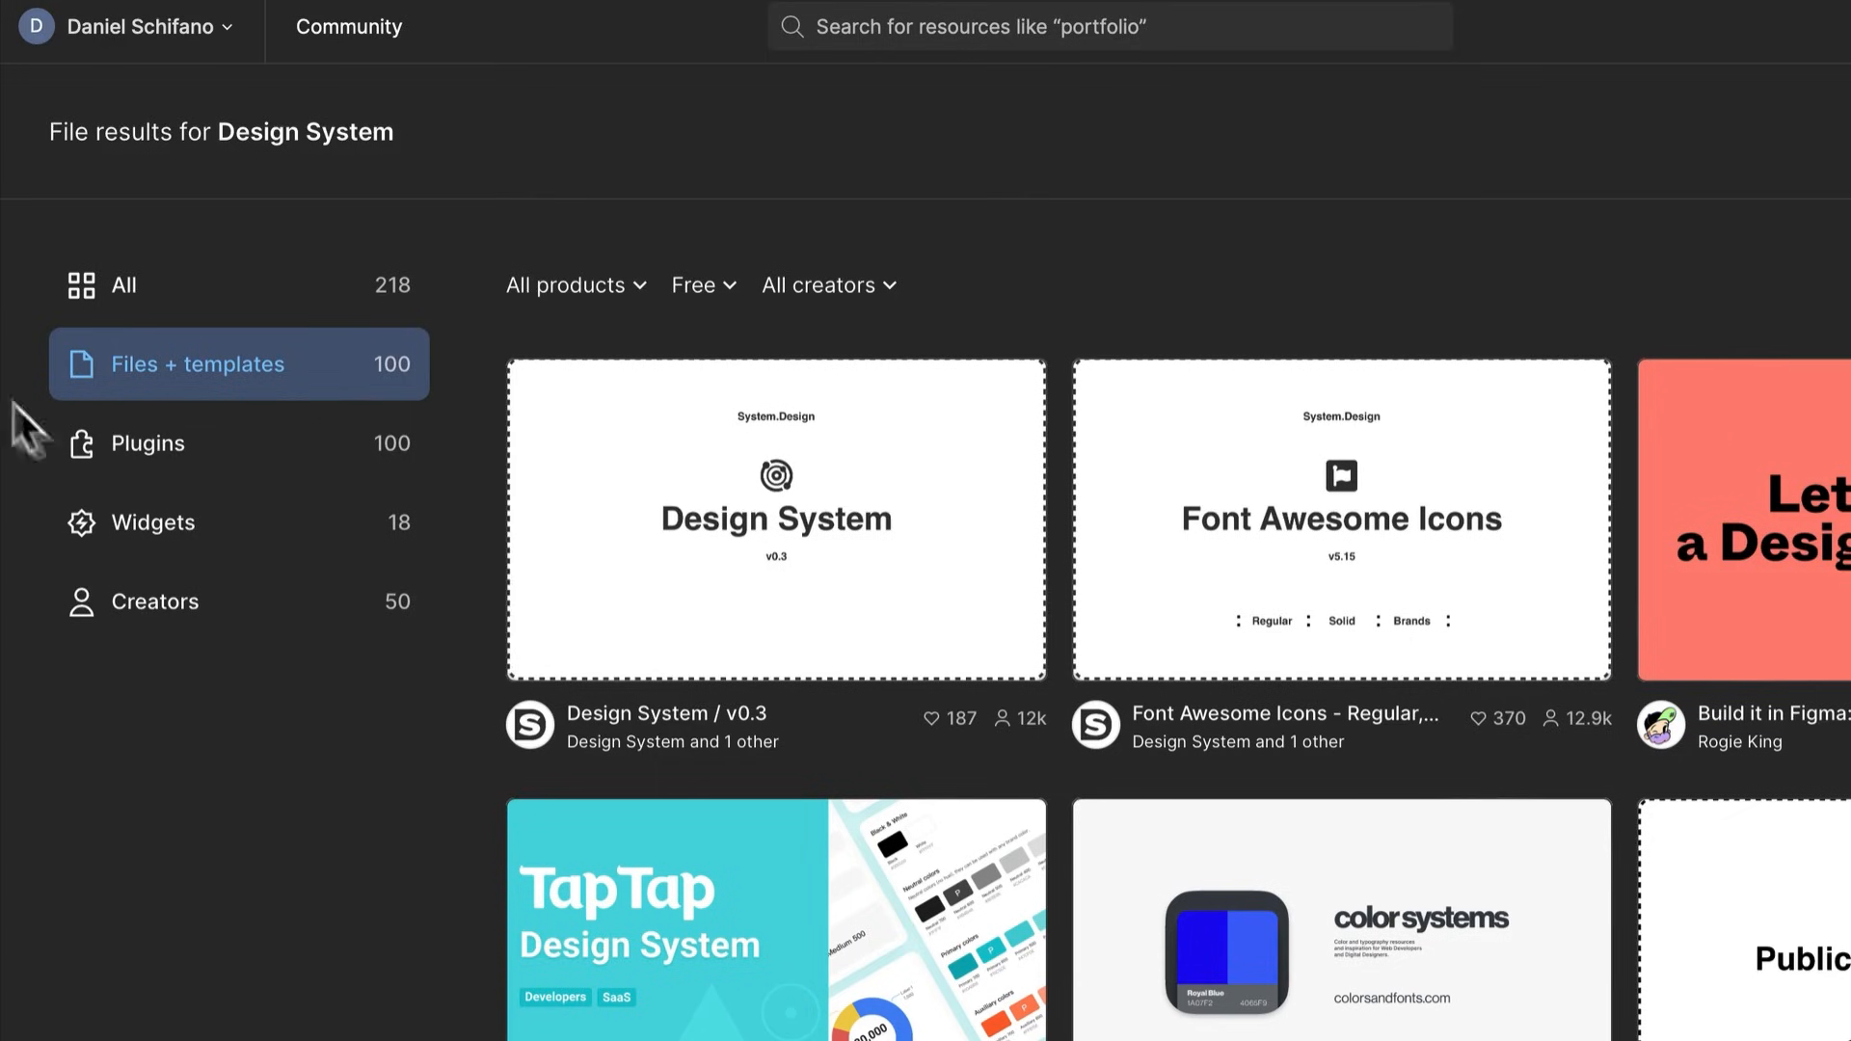
pyautogui.click(181, 426)
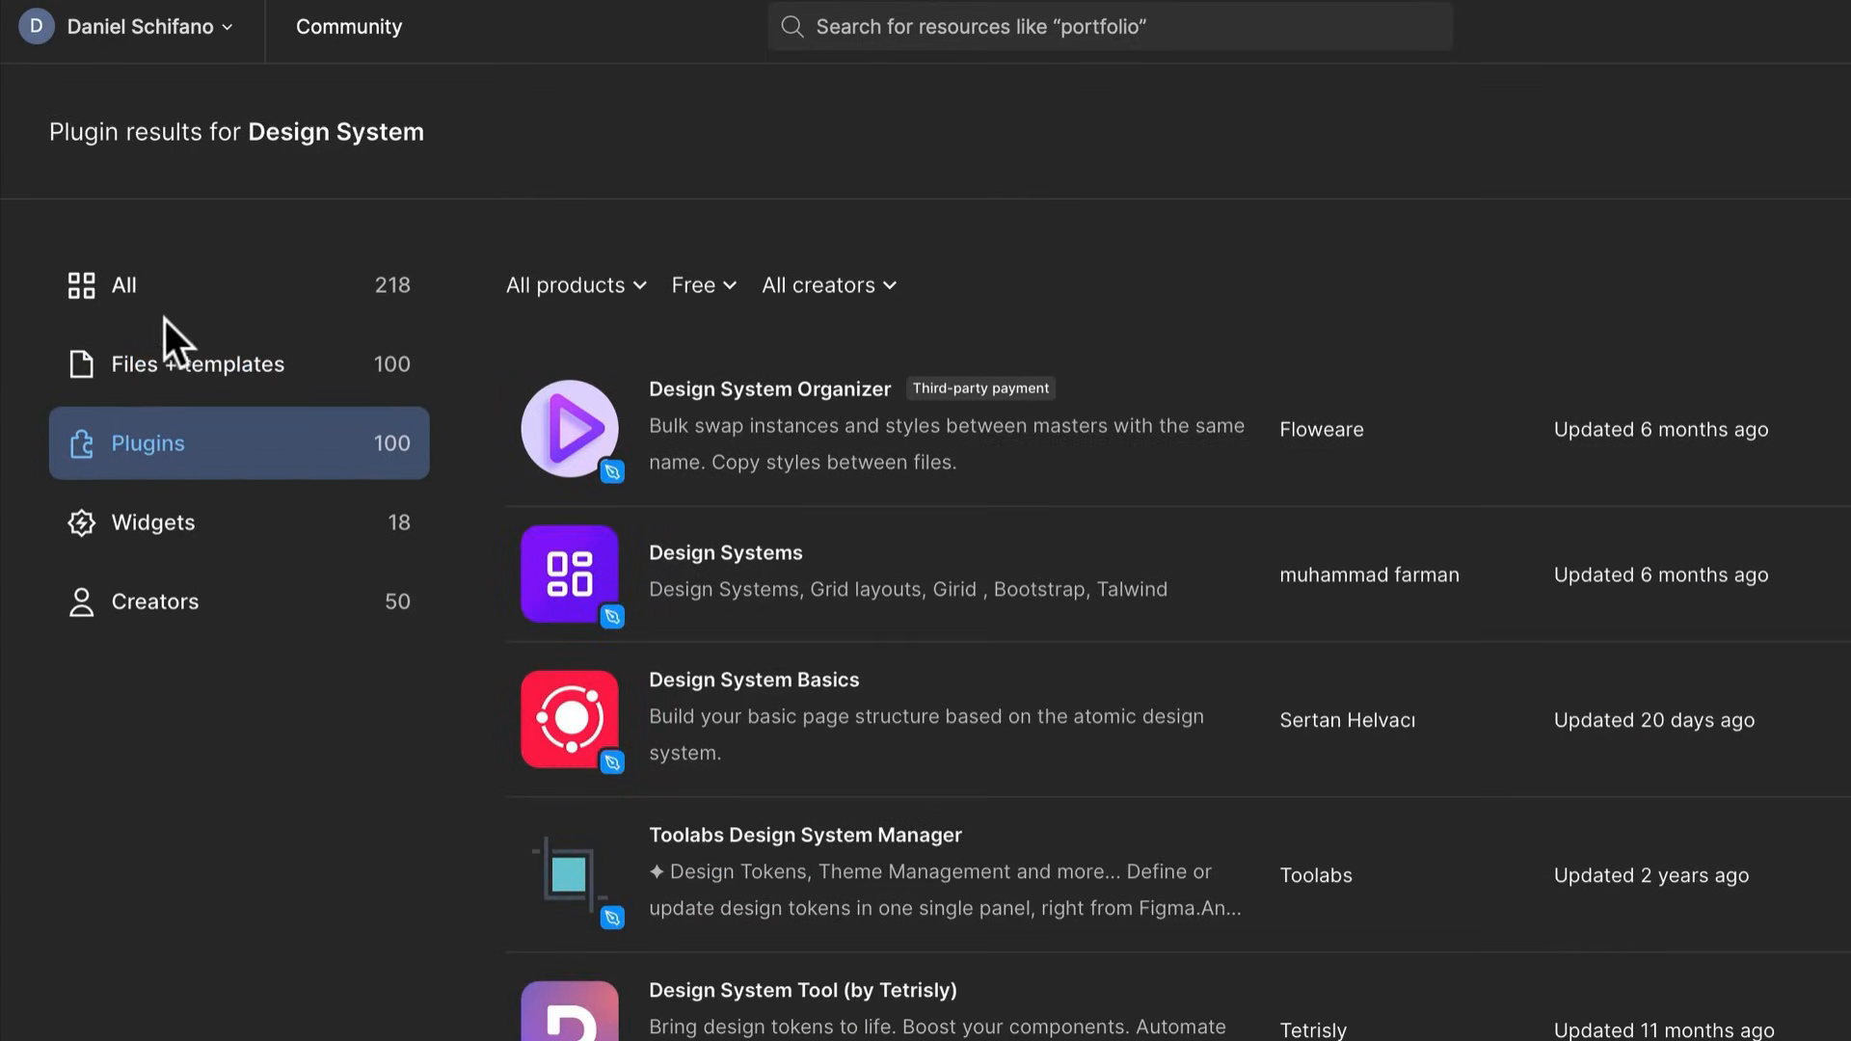
pyautogui.click(176, 349)
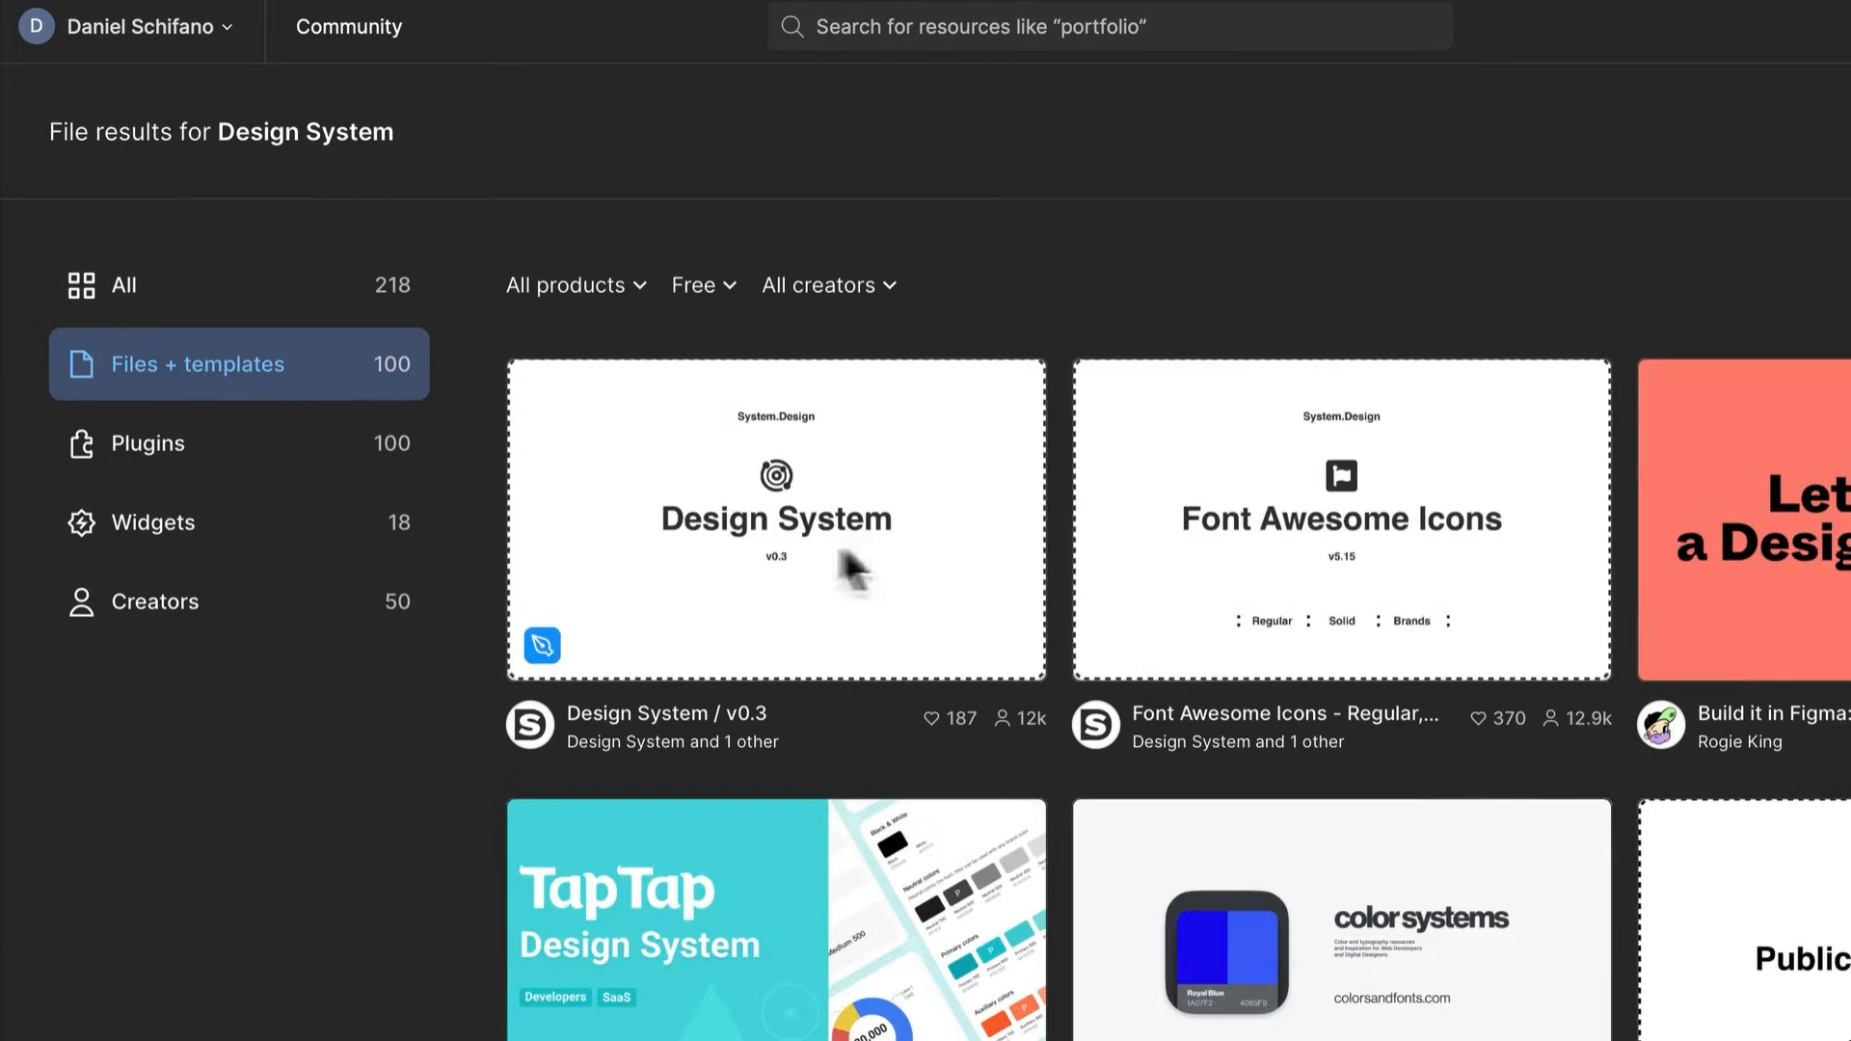
# Open the Design System / v0.3 community file in Figma and look through its typography and grids pages
pyautogui.click(761, 587)
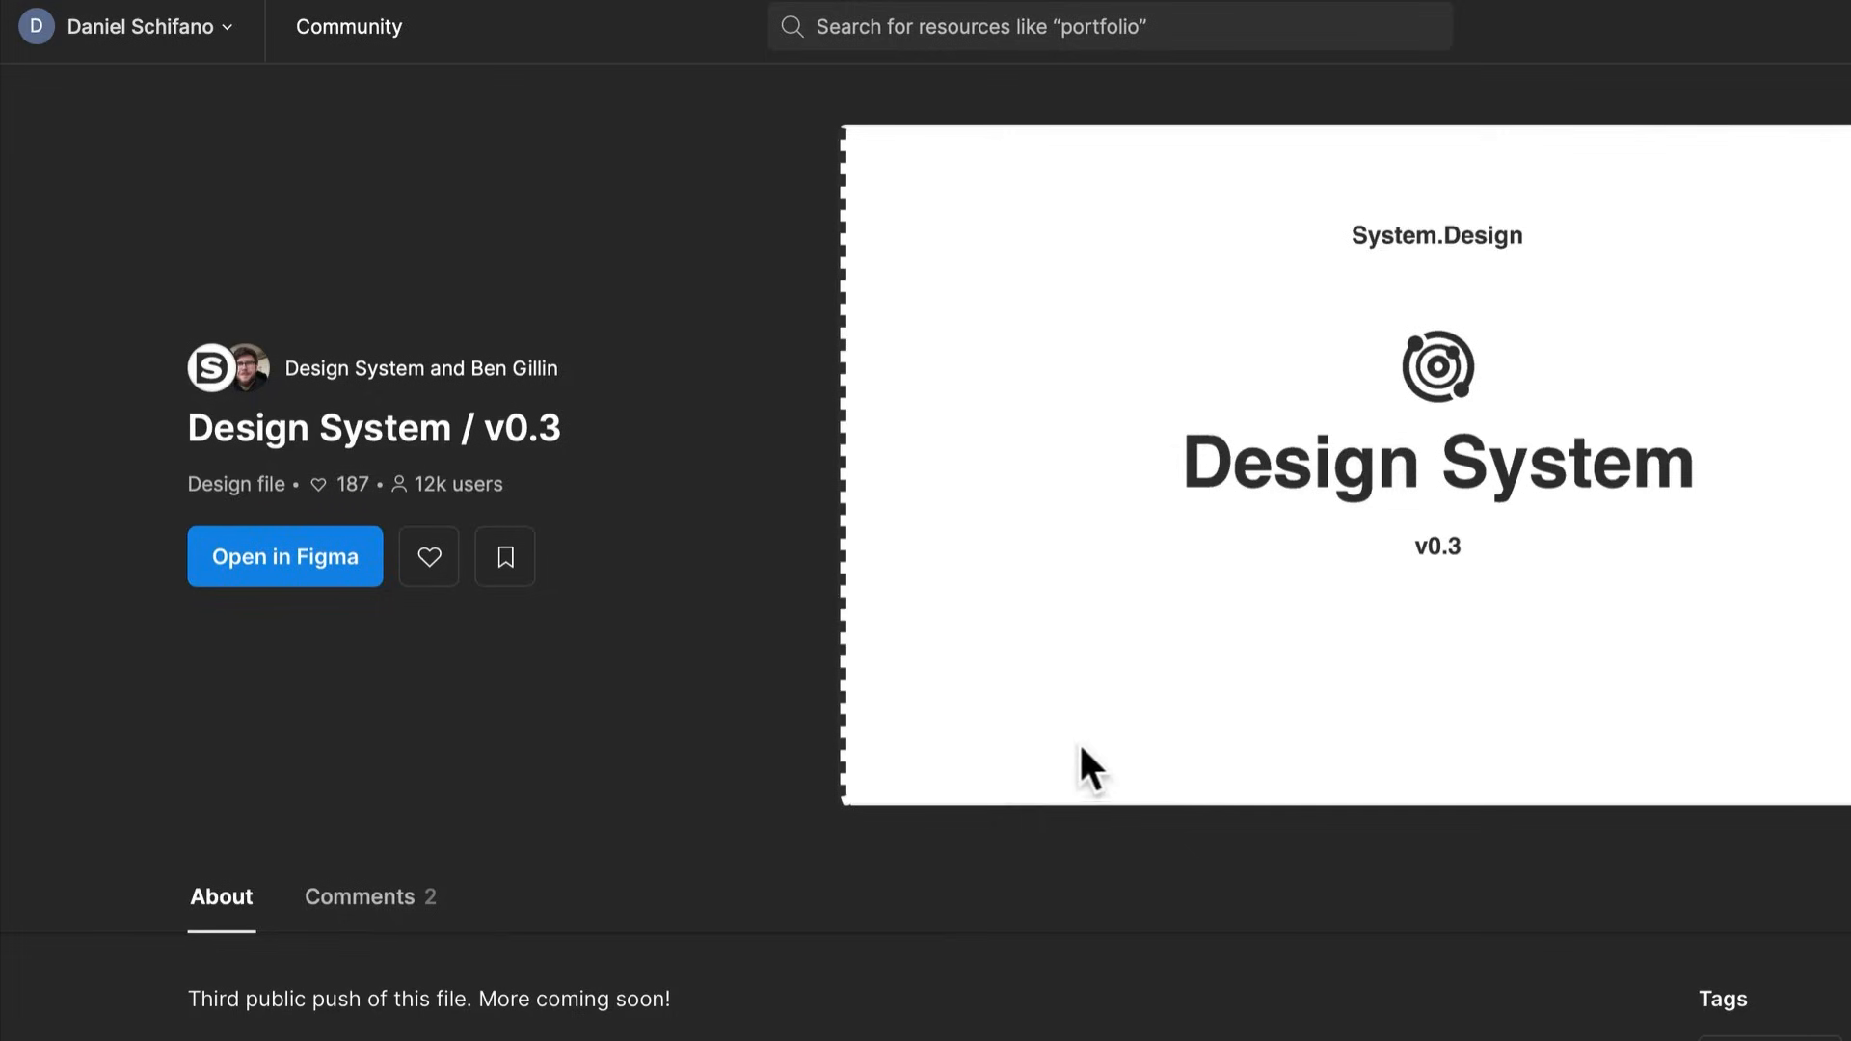
pyautogui.click(262, 552)
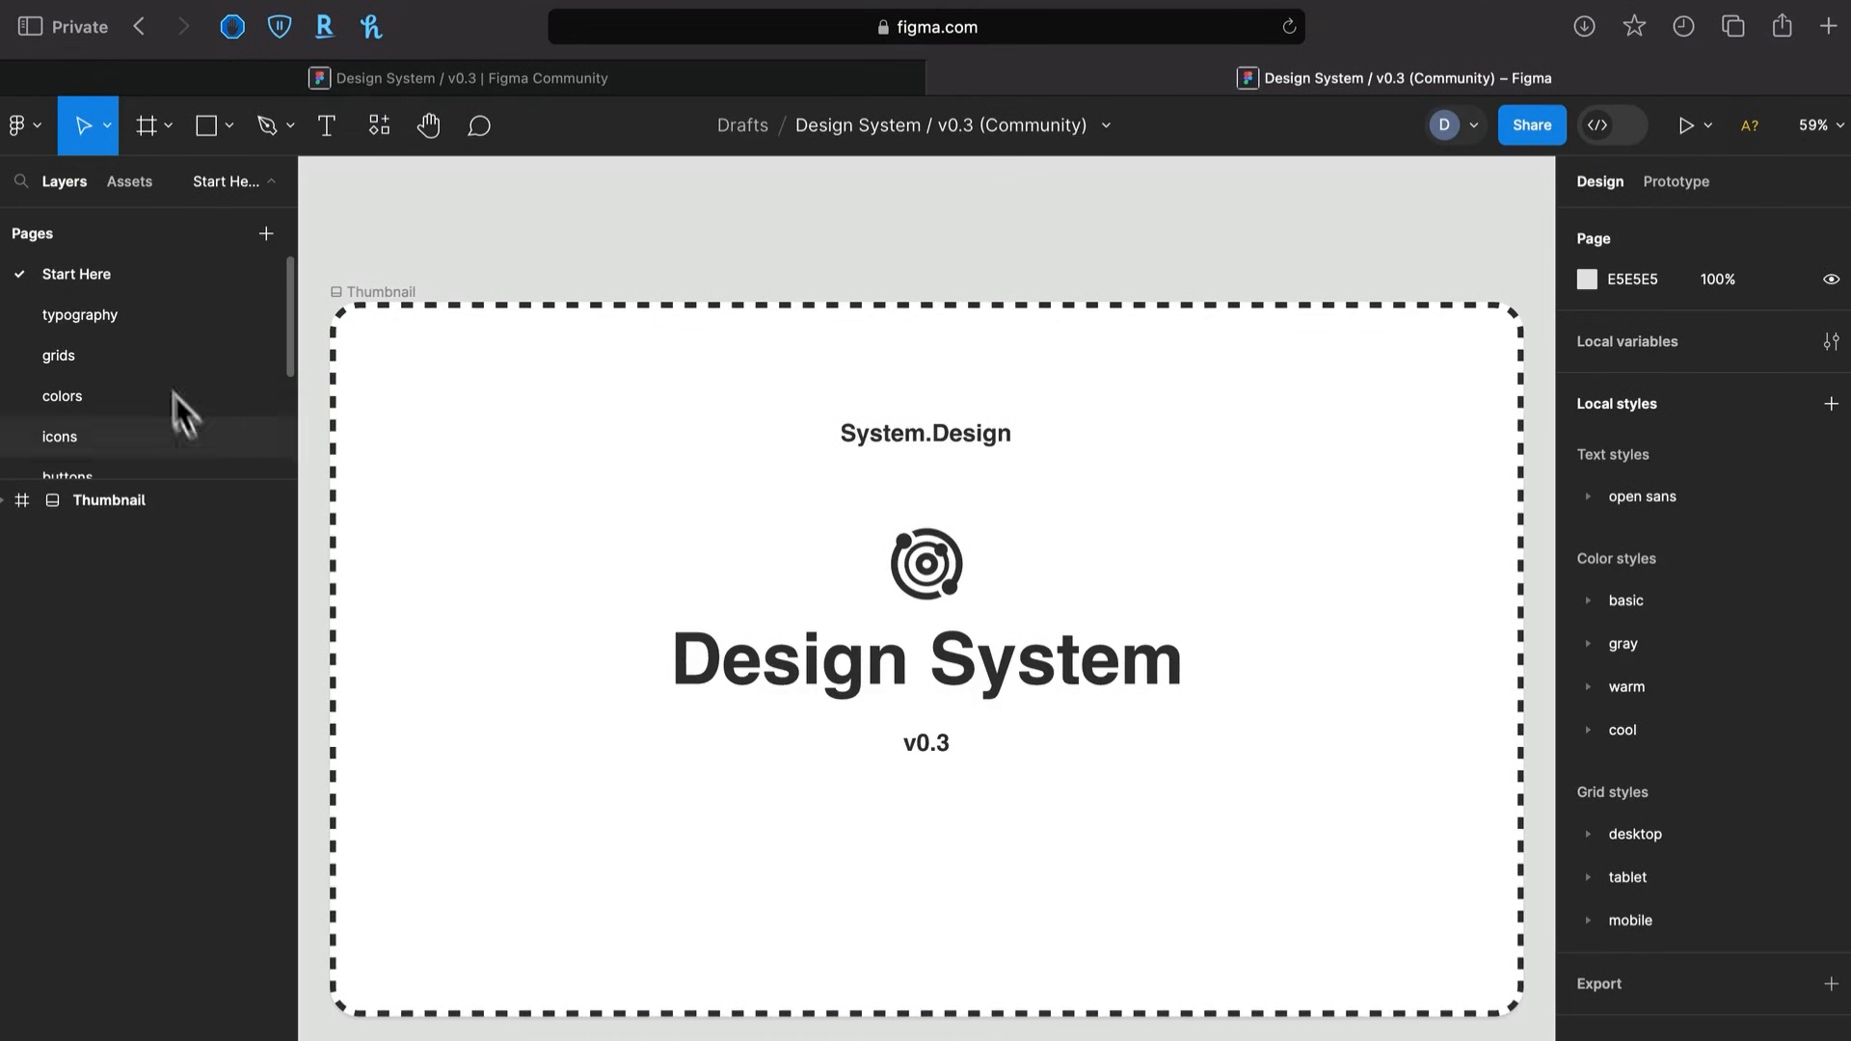
pyautogui.click(136, 310)
pyautogui.click(593, 520)
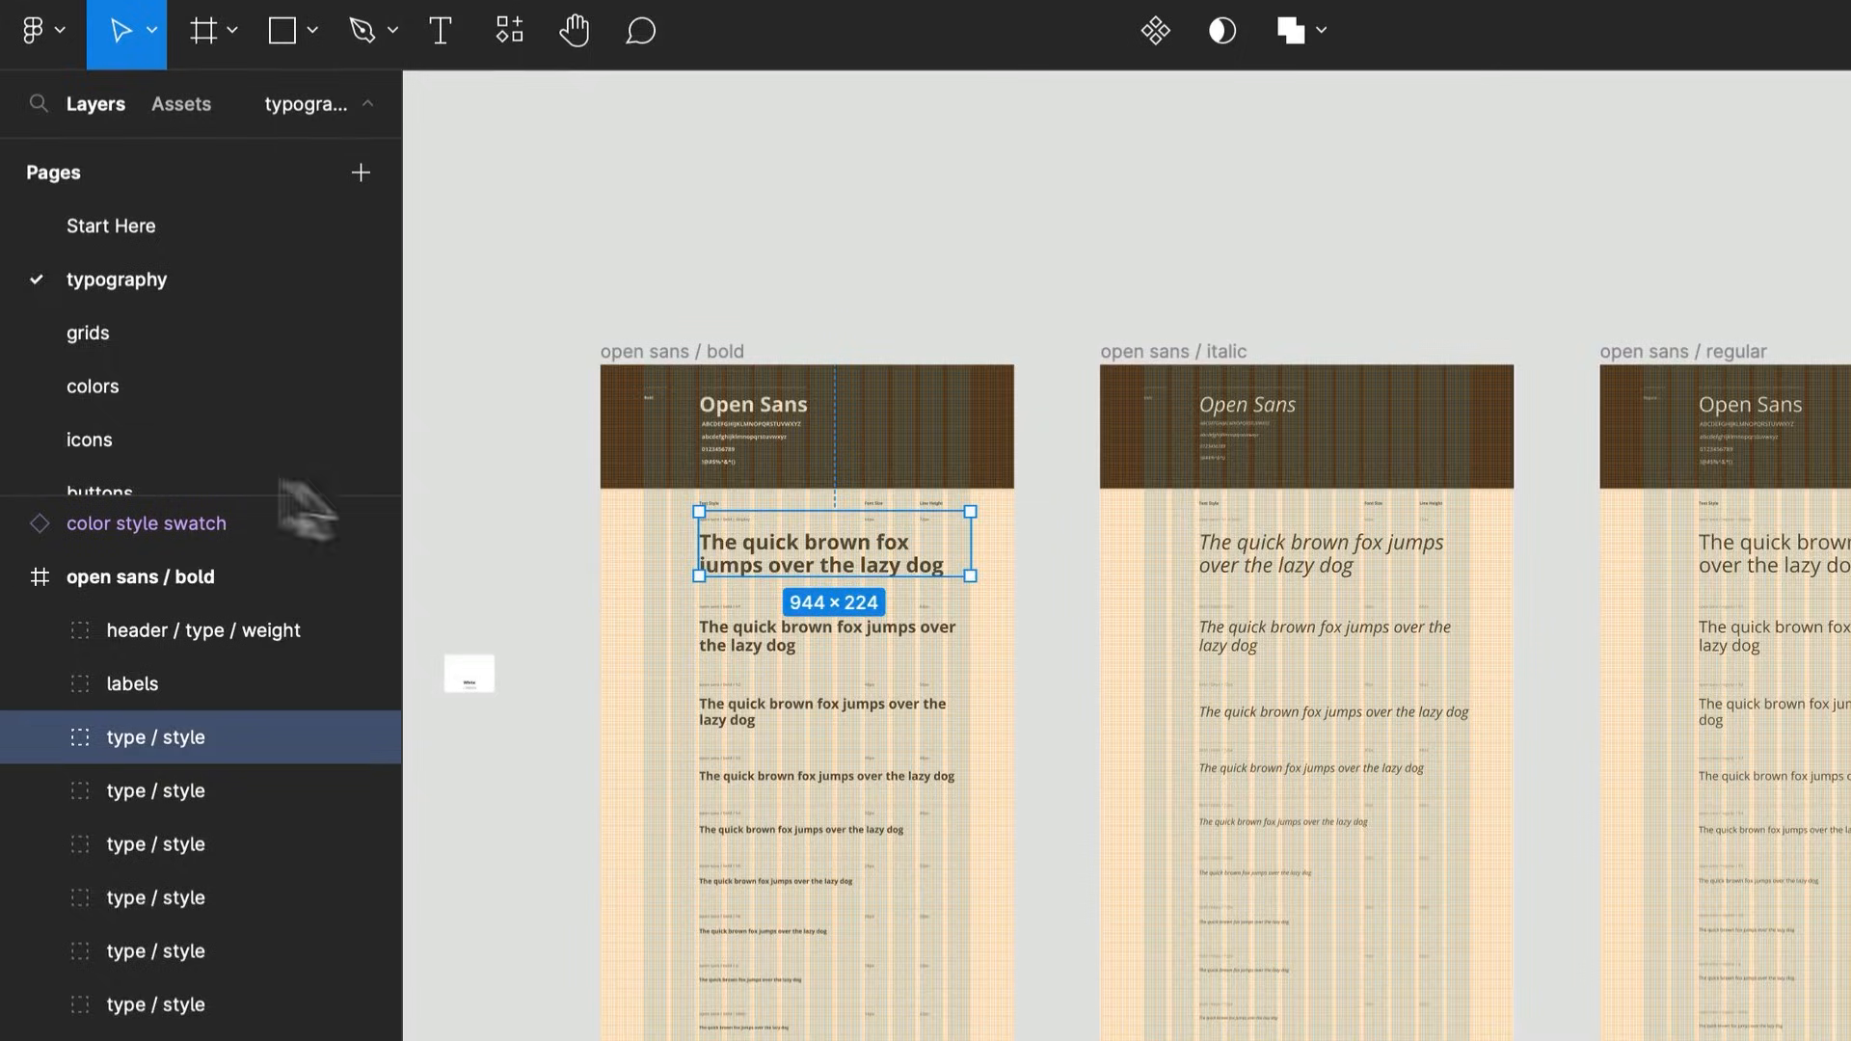
pyautogui.click(89, 337)
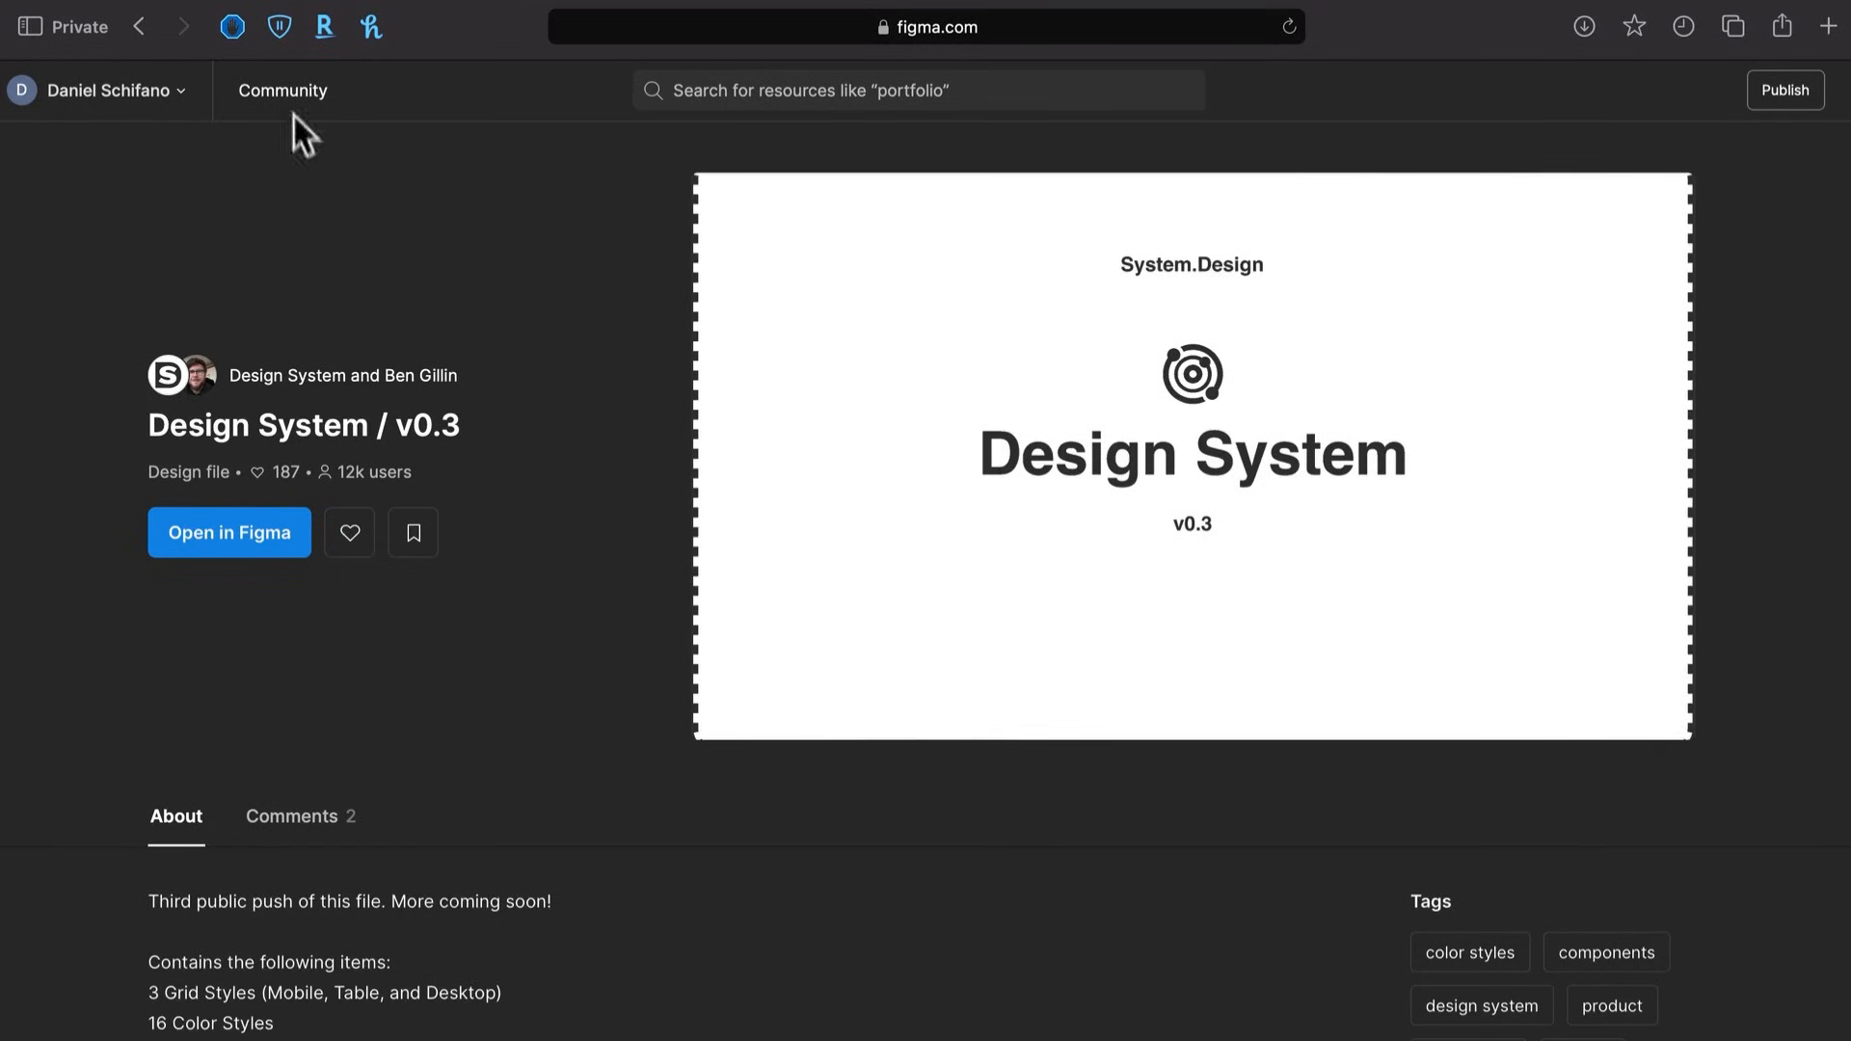
# Return to the community file results and search for "Icons"
pyautogui.click(171, 29)
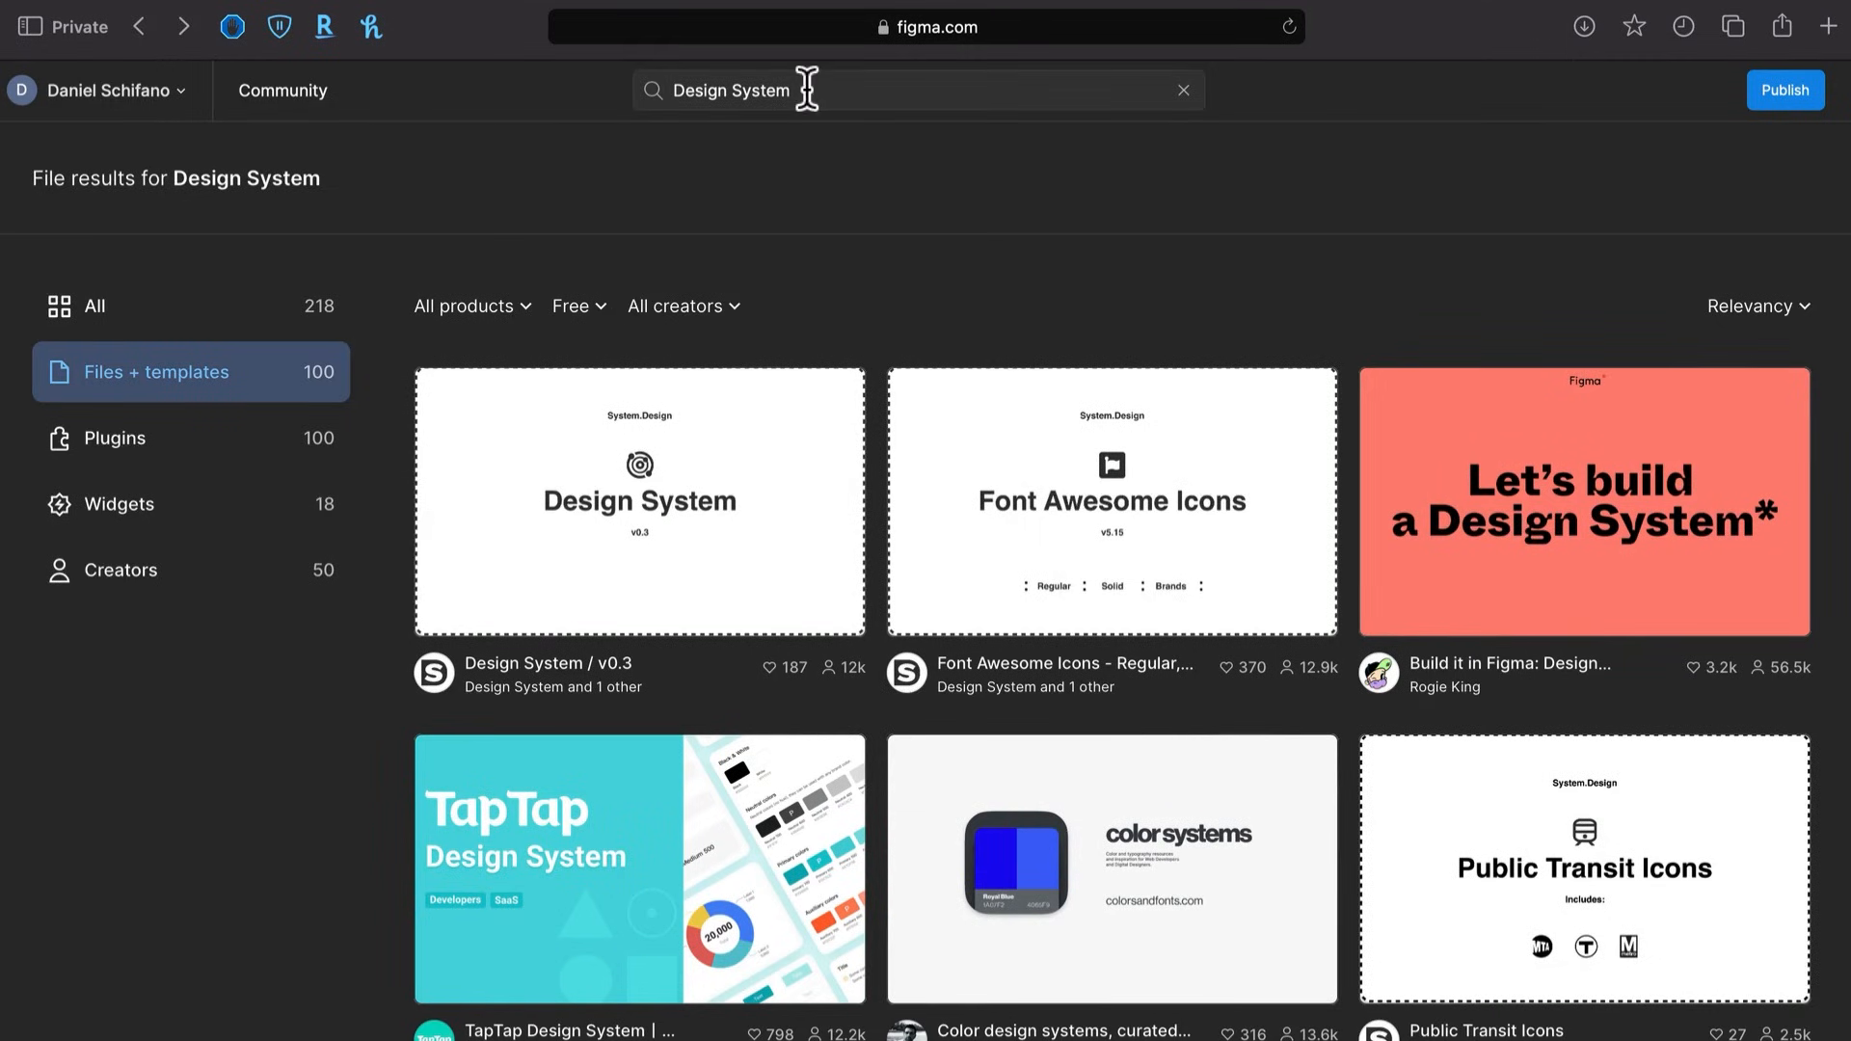
pyautogui.click(761, 89)
pyautogui.write('I')
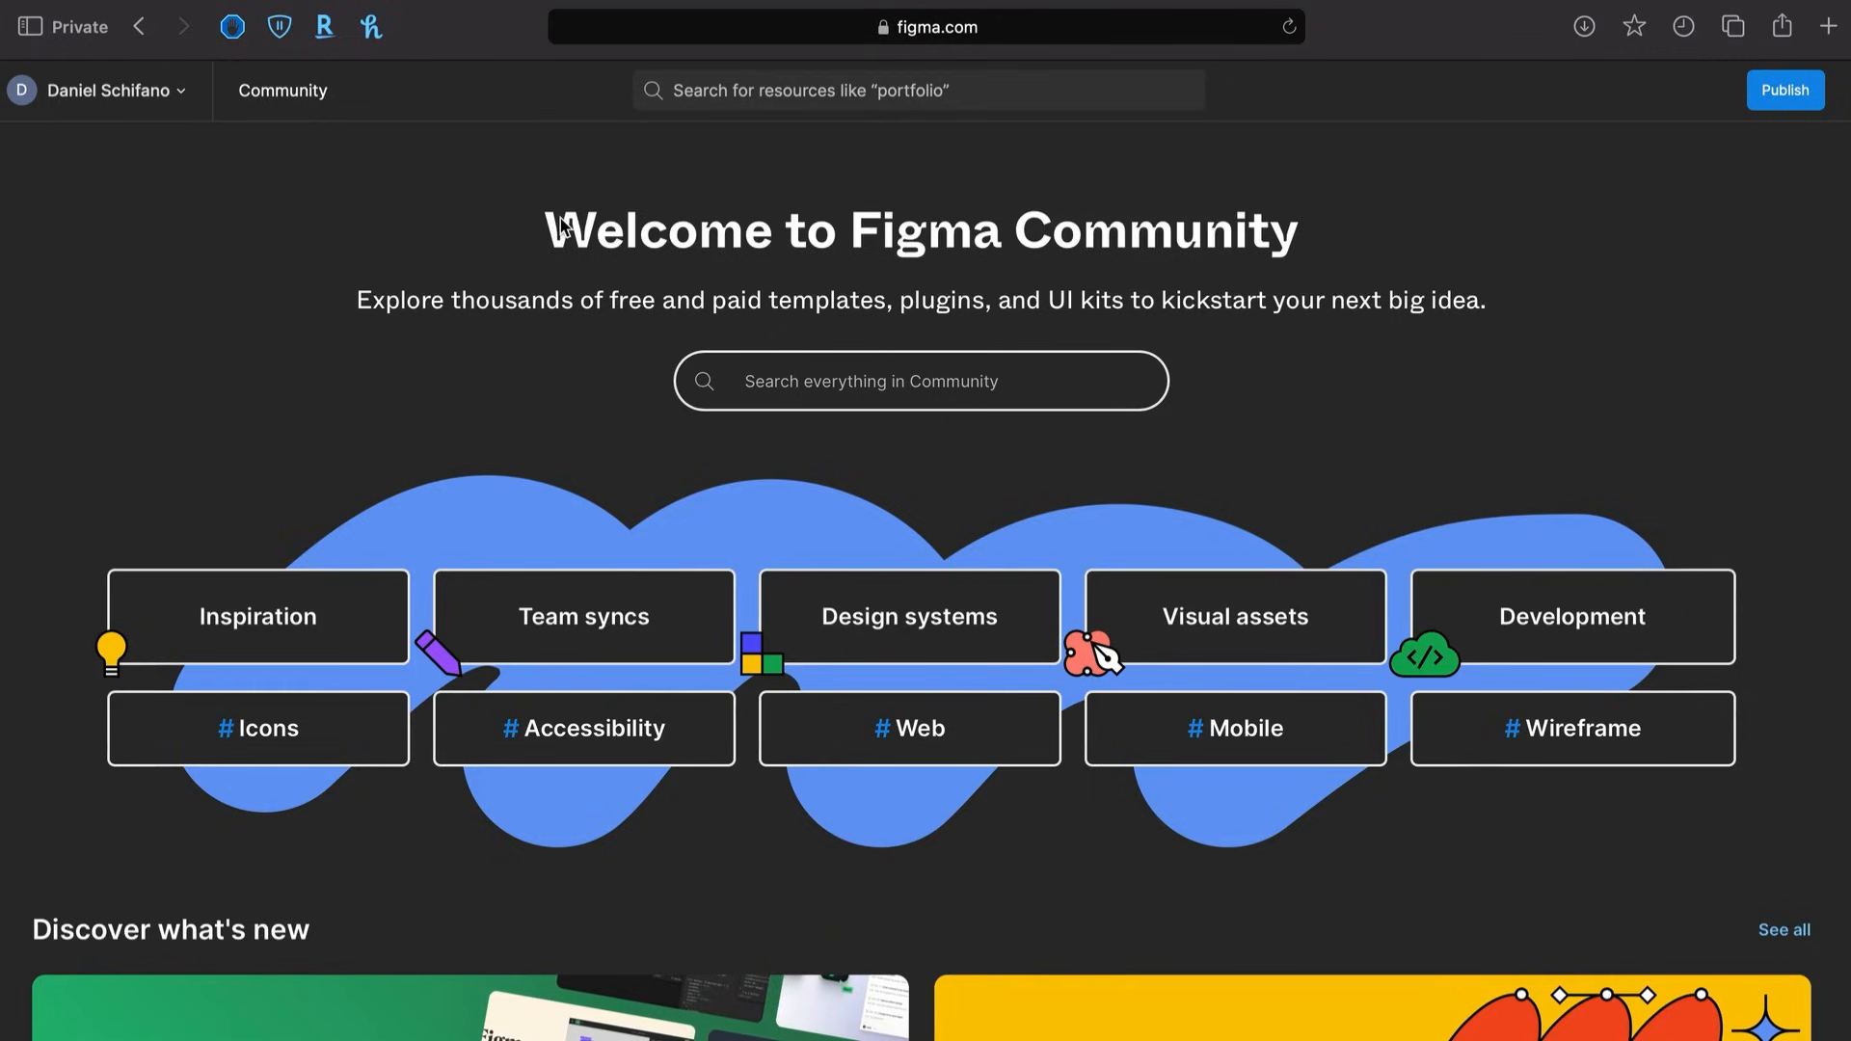
# Search Figma Community for "unsplash" and open the Unsplash plugin's page from the plugin results
pyautogui.write('unsp')
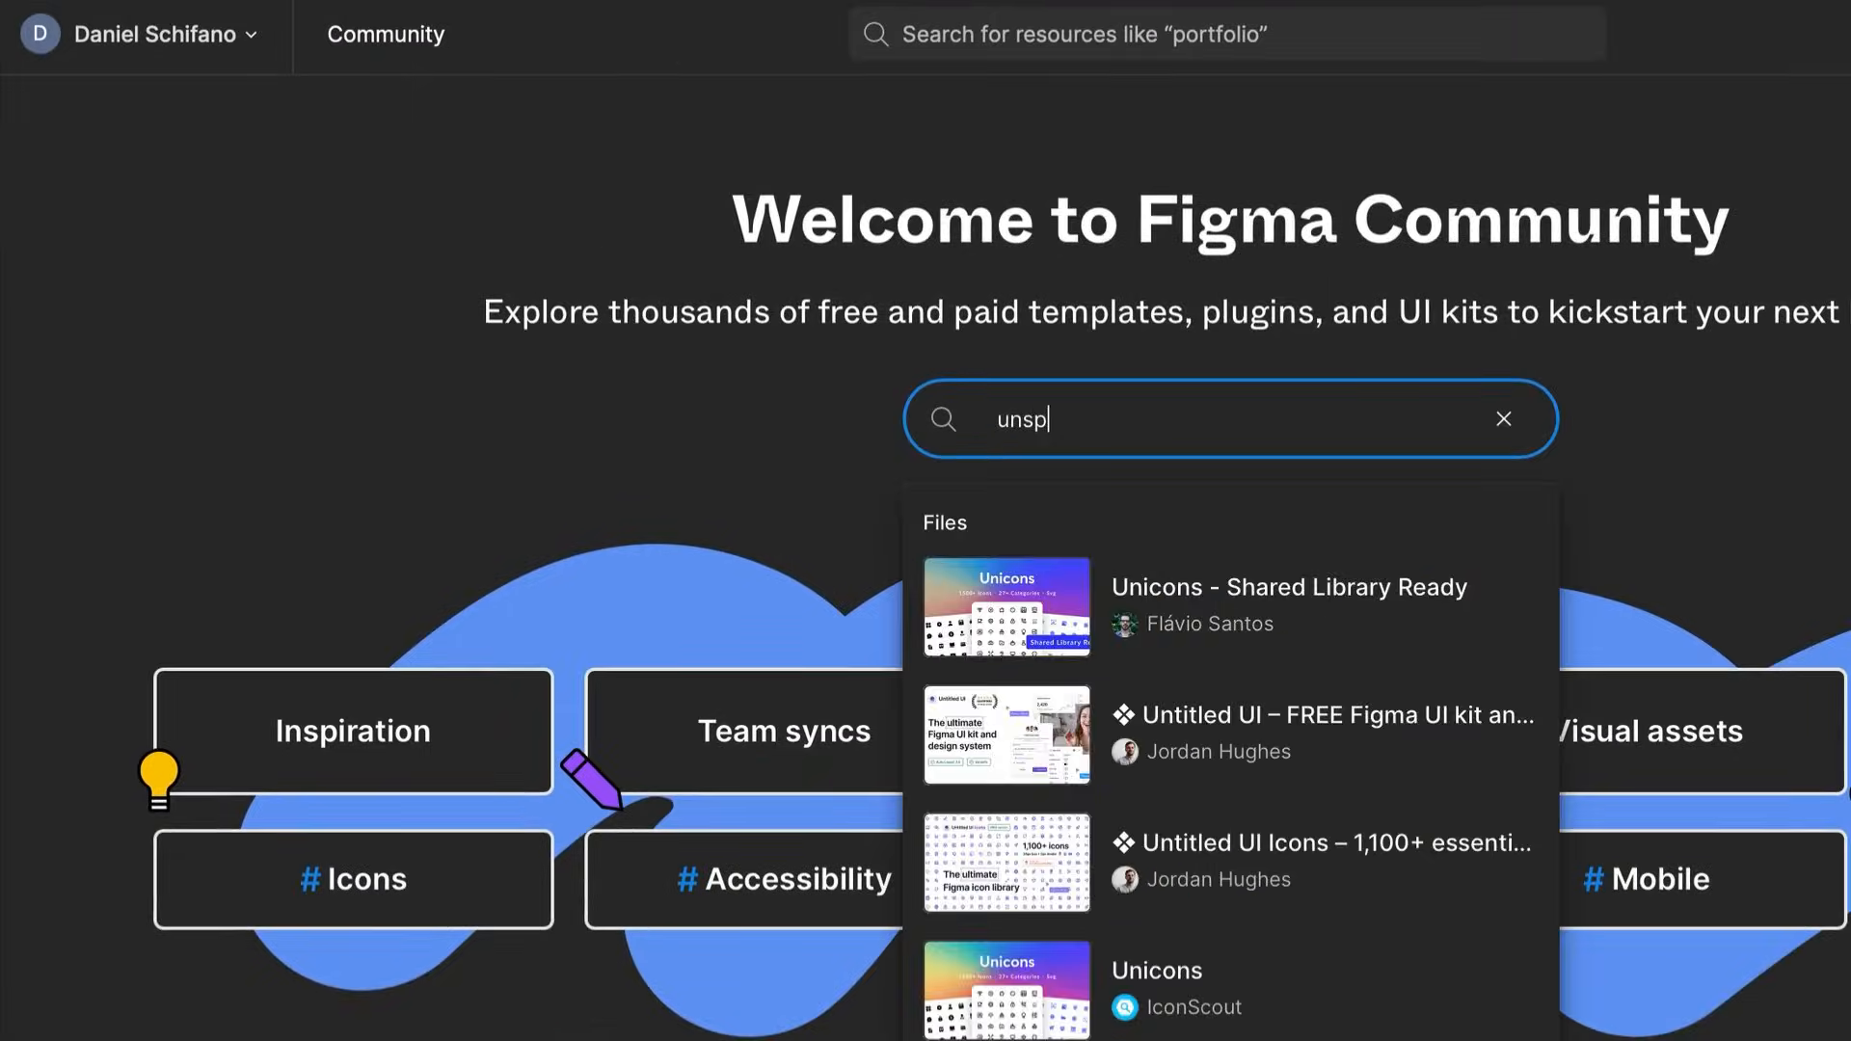
pyautogui.write('lash')
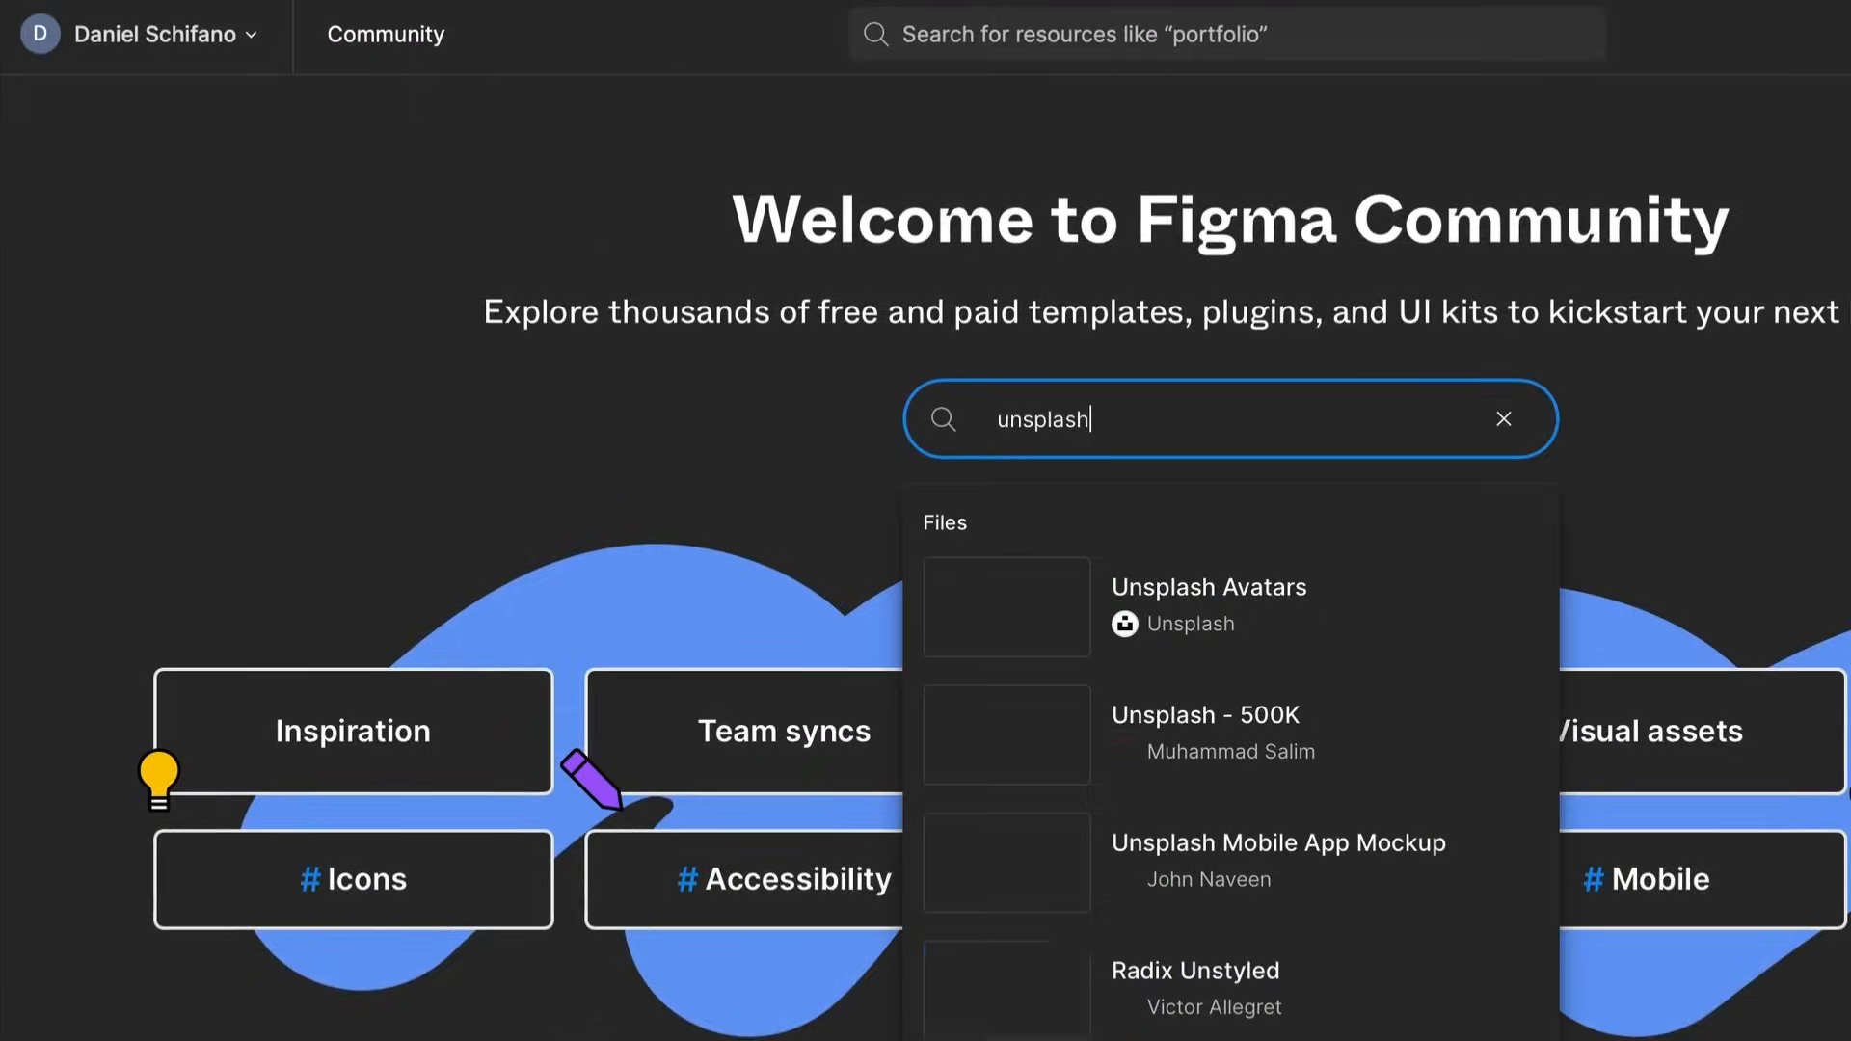
pyautogui.press('Return')
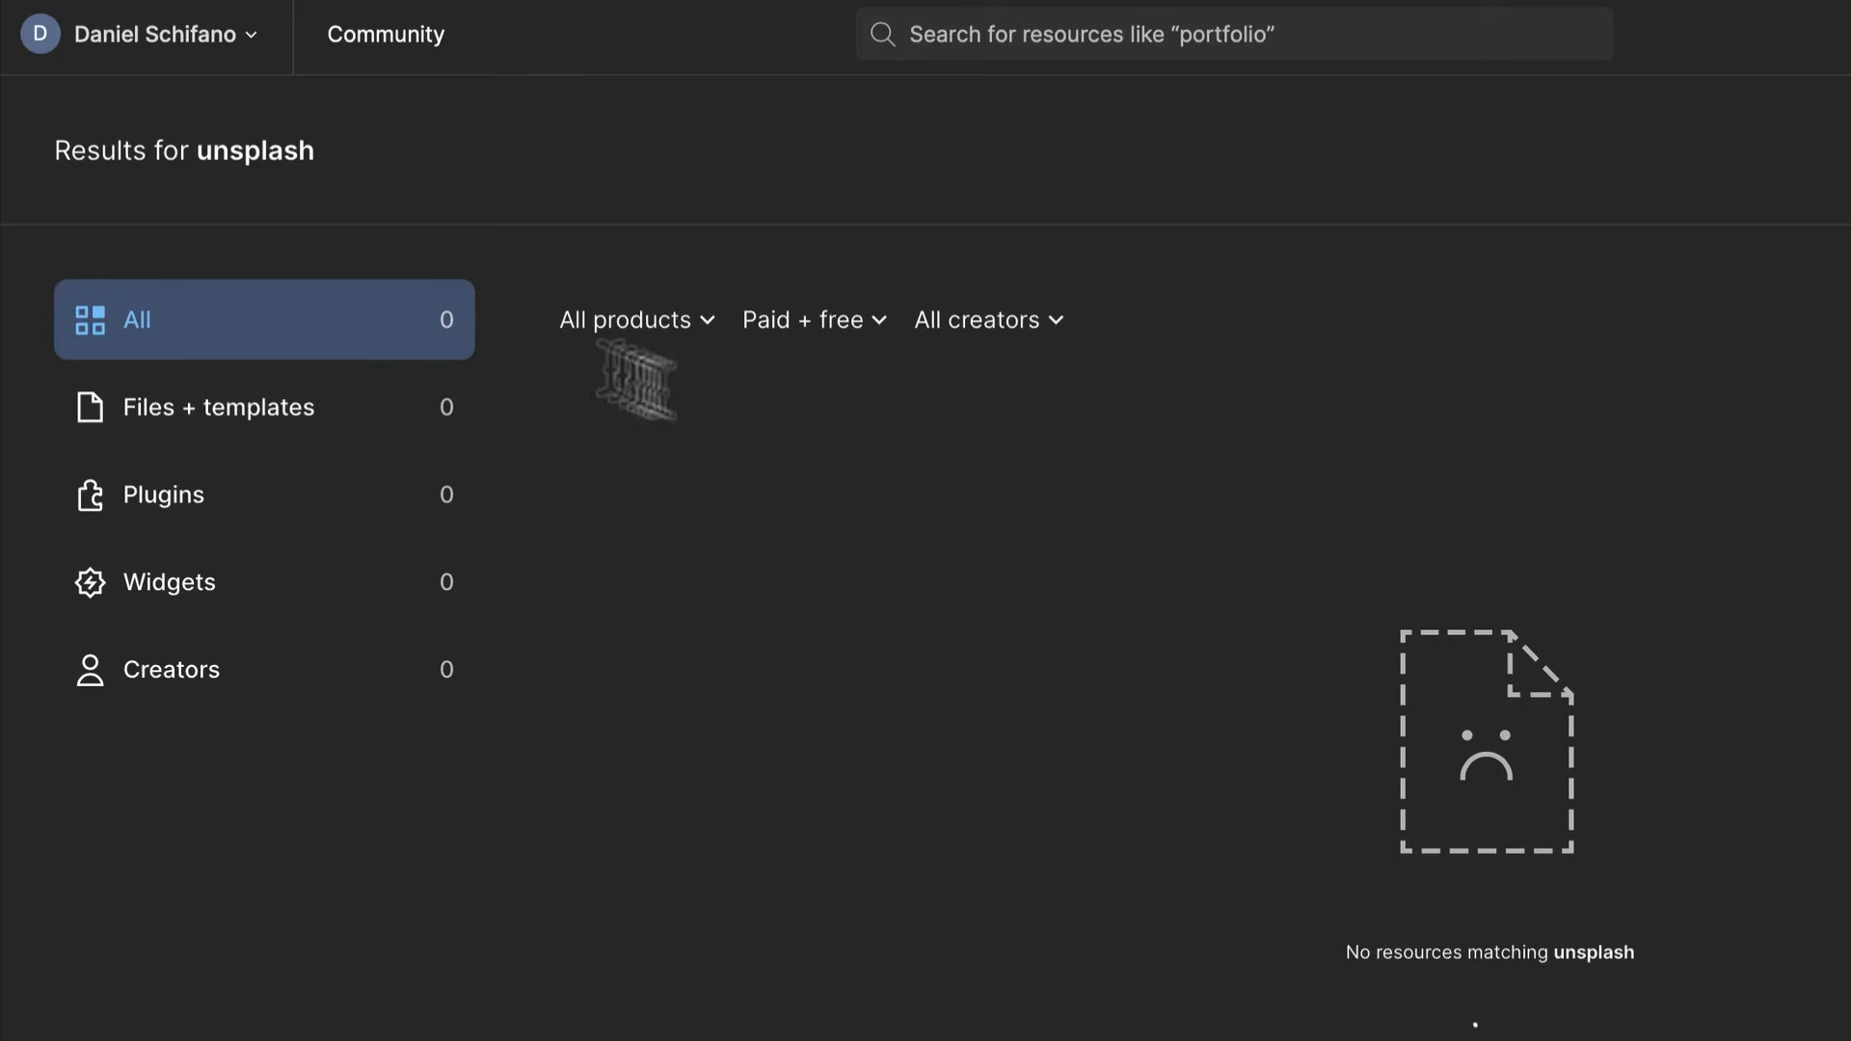
pyautogui.click(220, 497)
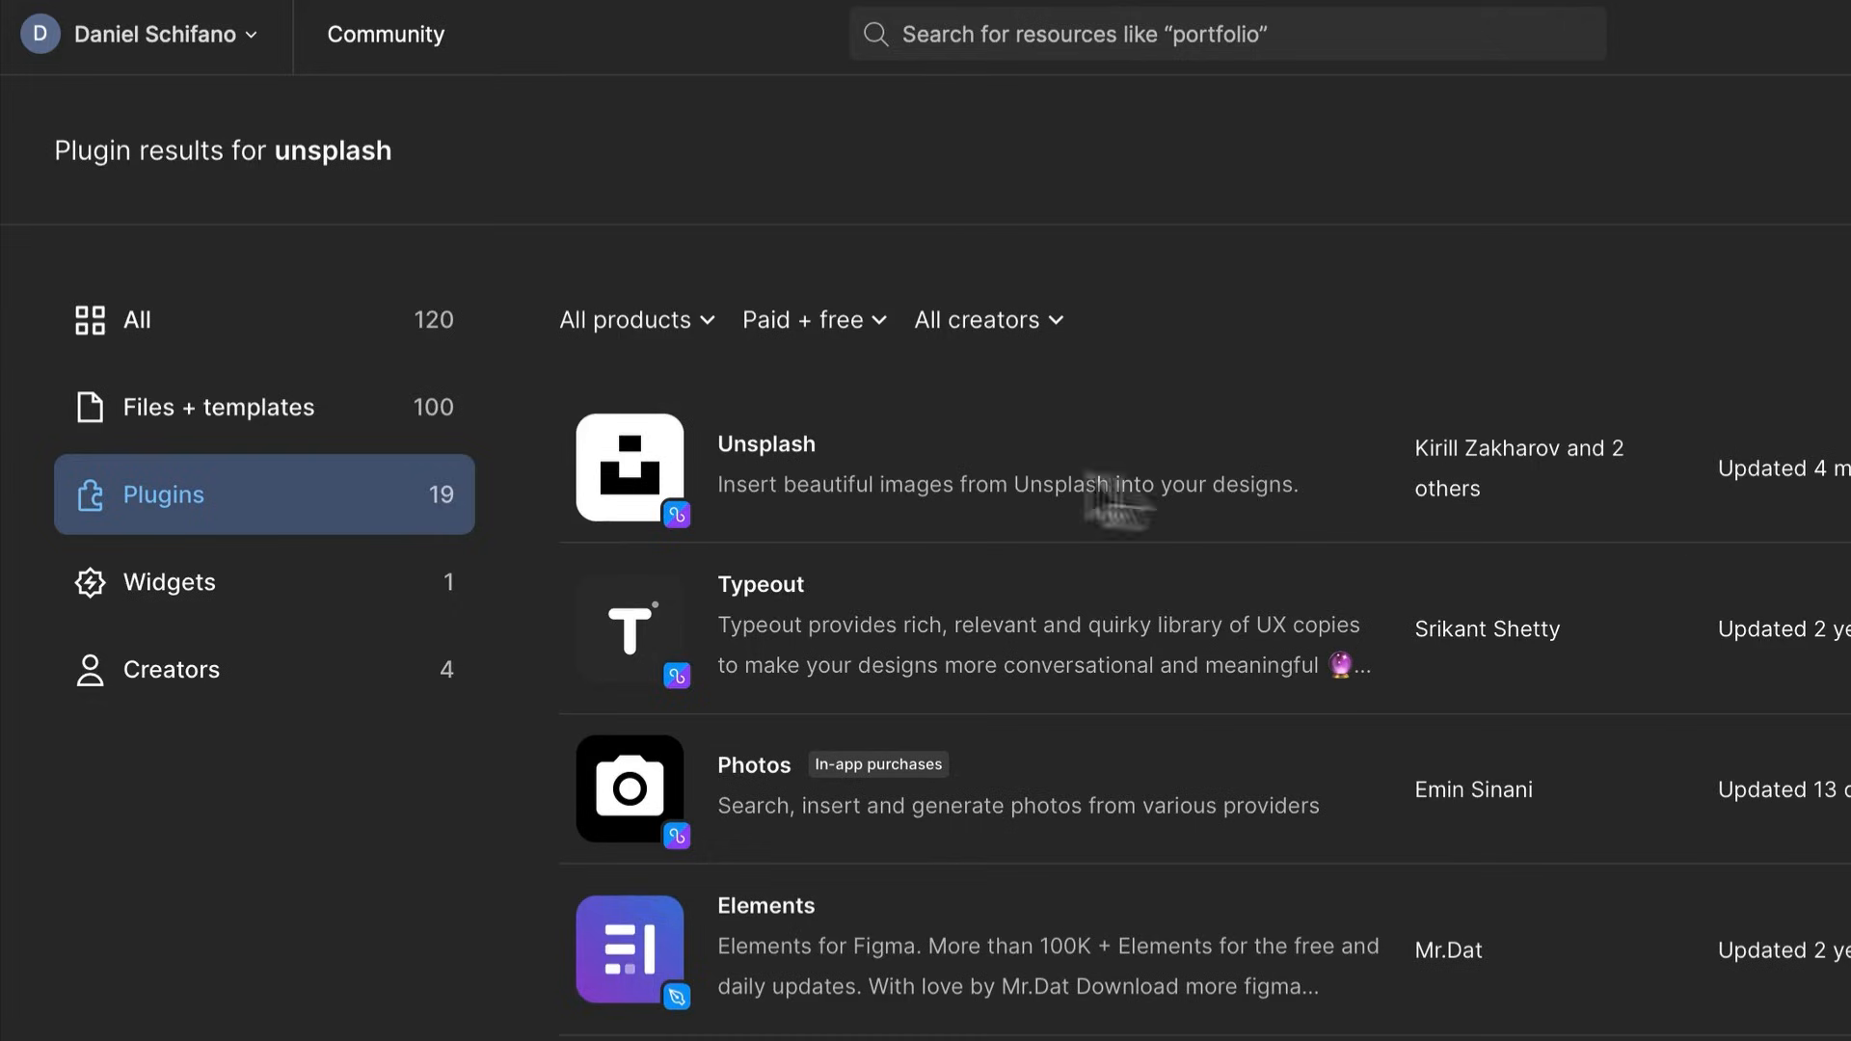
pyautogui.click(977, 494)
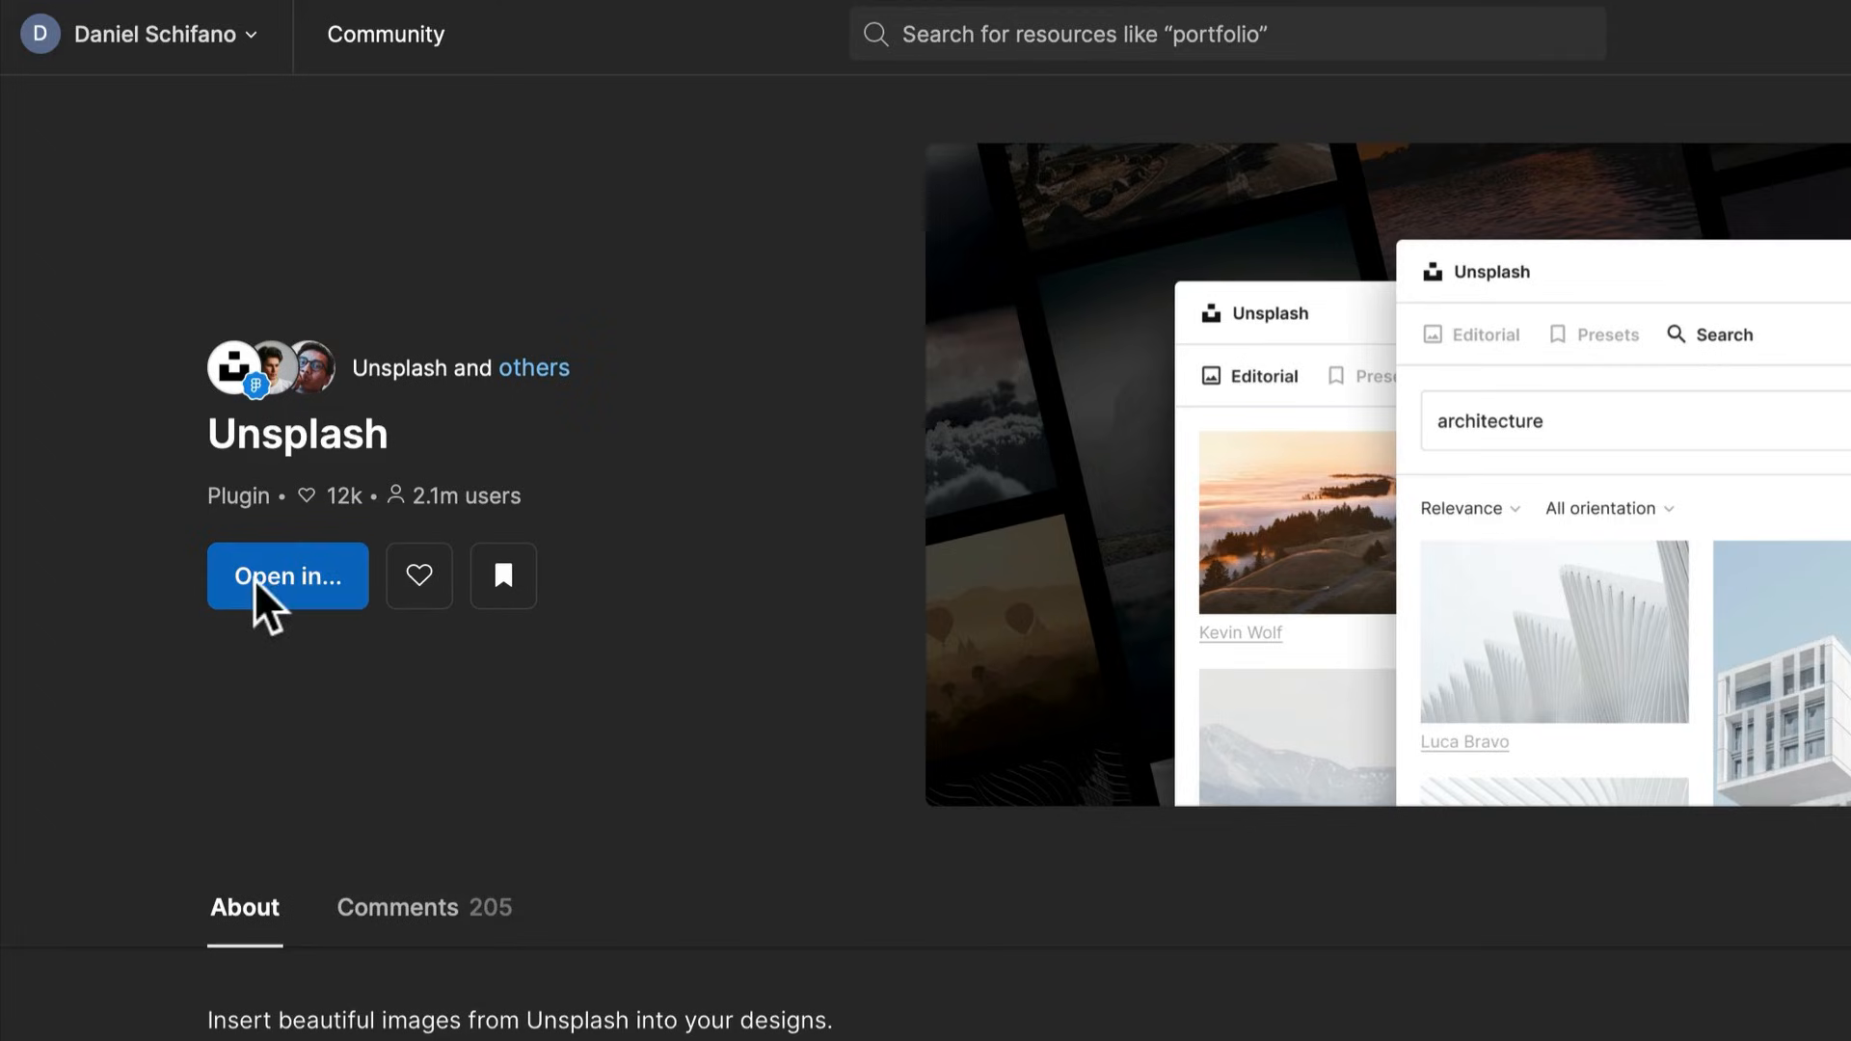
# Like the Unsplash plugin, accepting the suggested community profile, and open the plugin in a new Figma file
pyautogui.click(444, 596)
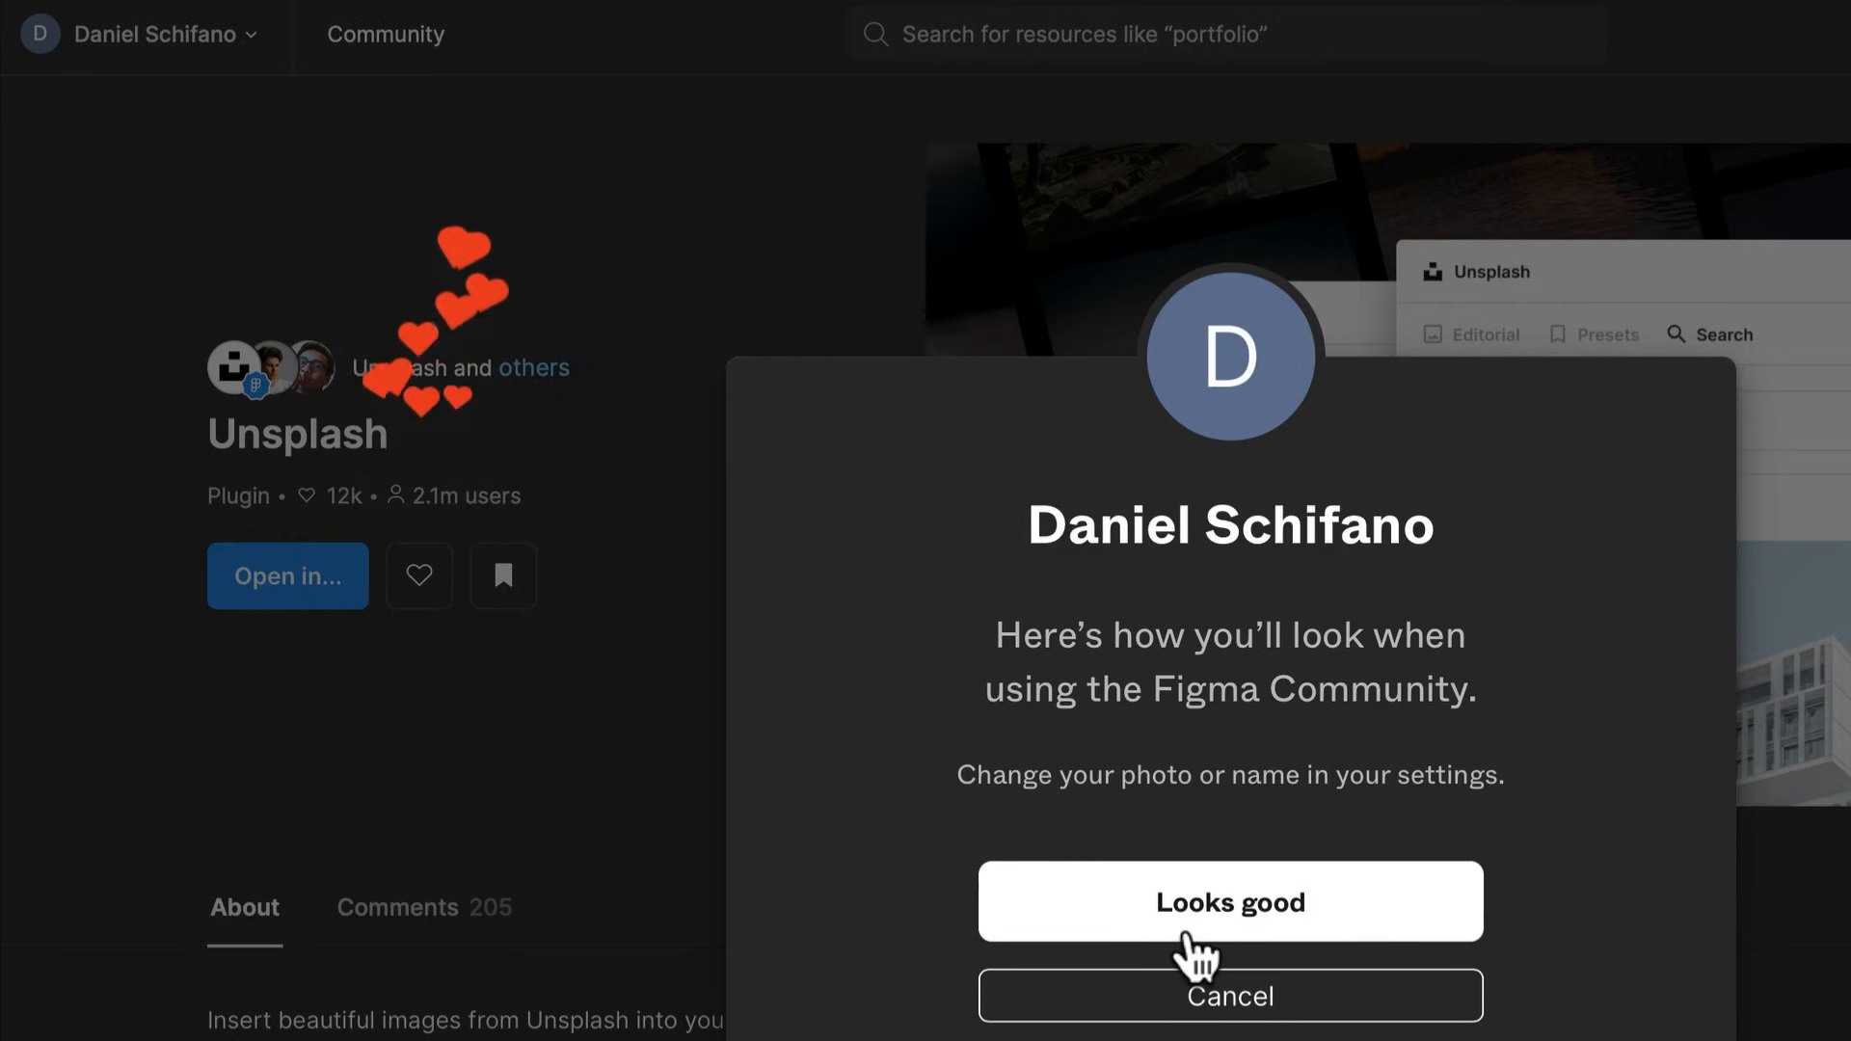
pyautogui.click(1187, 924)
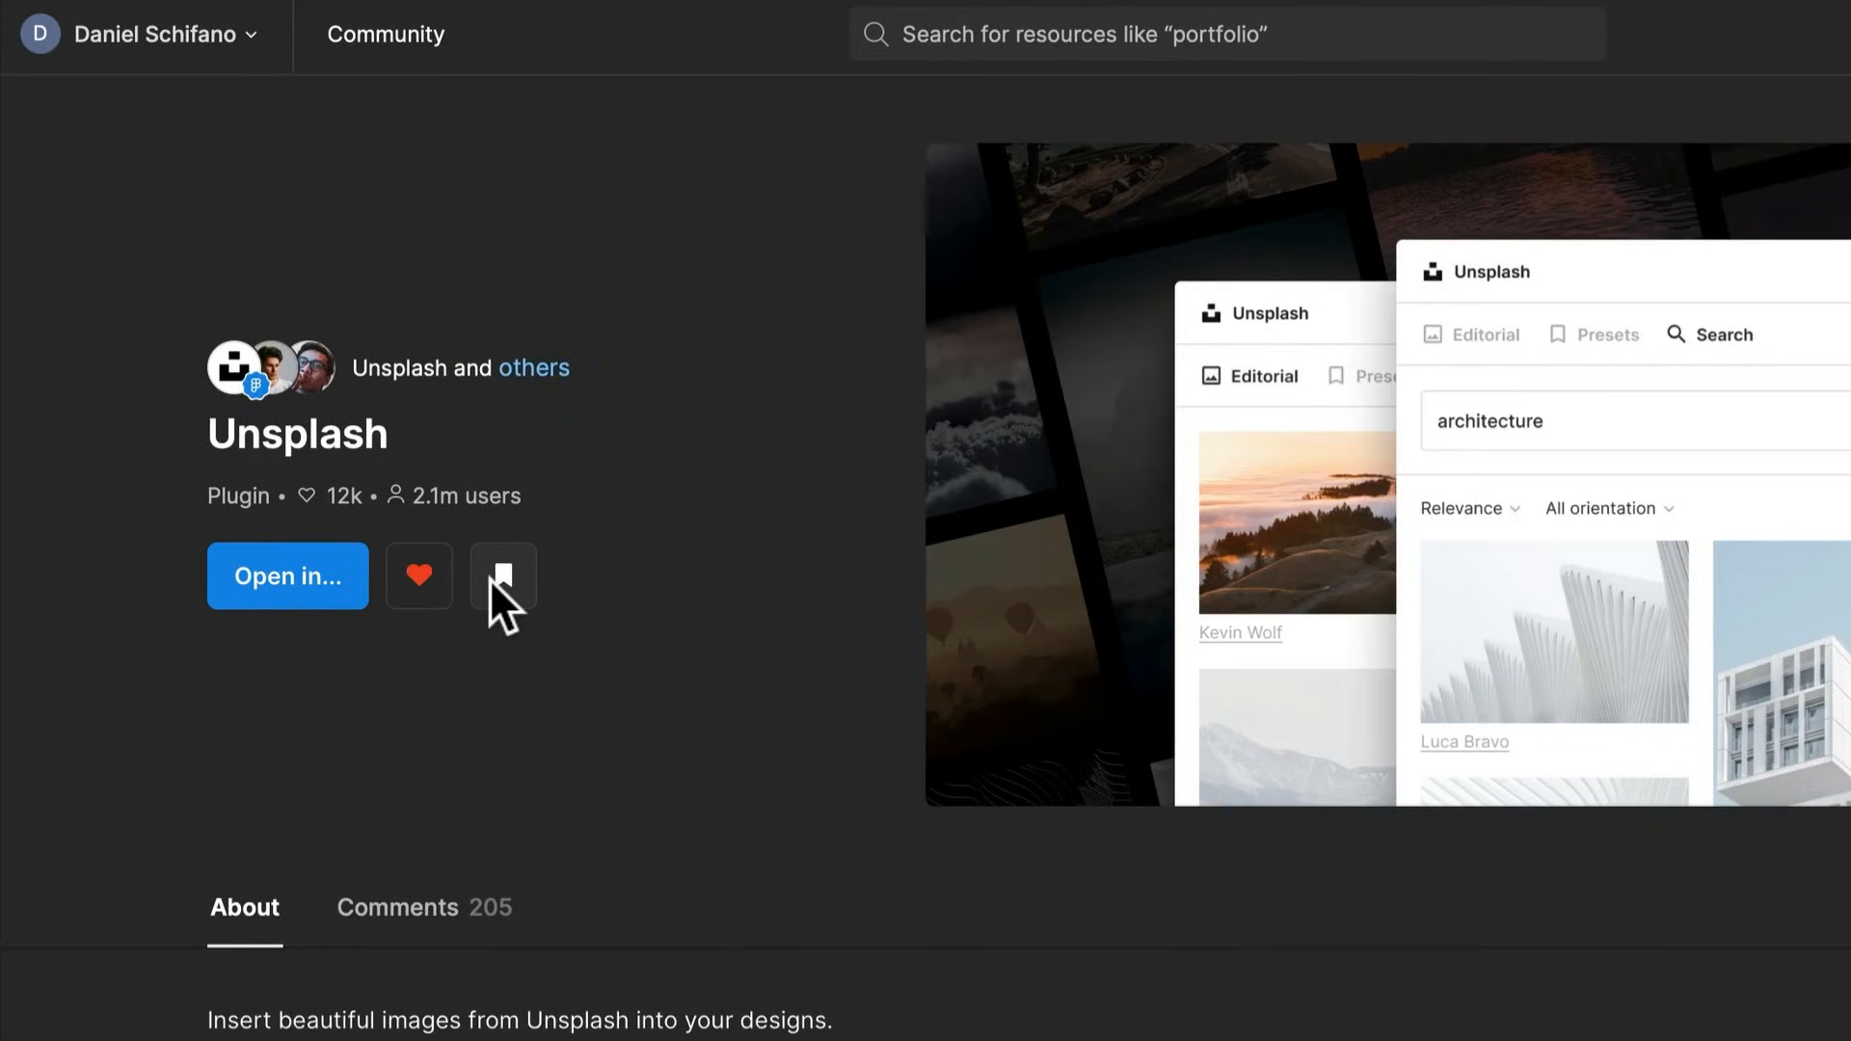
pyautogui.click(280, 593)
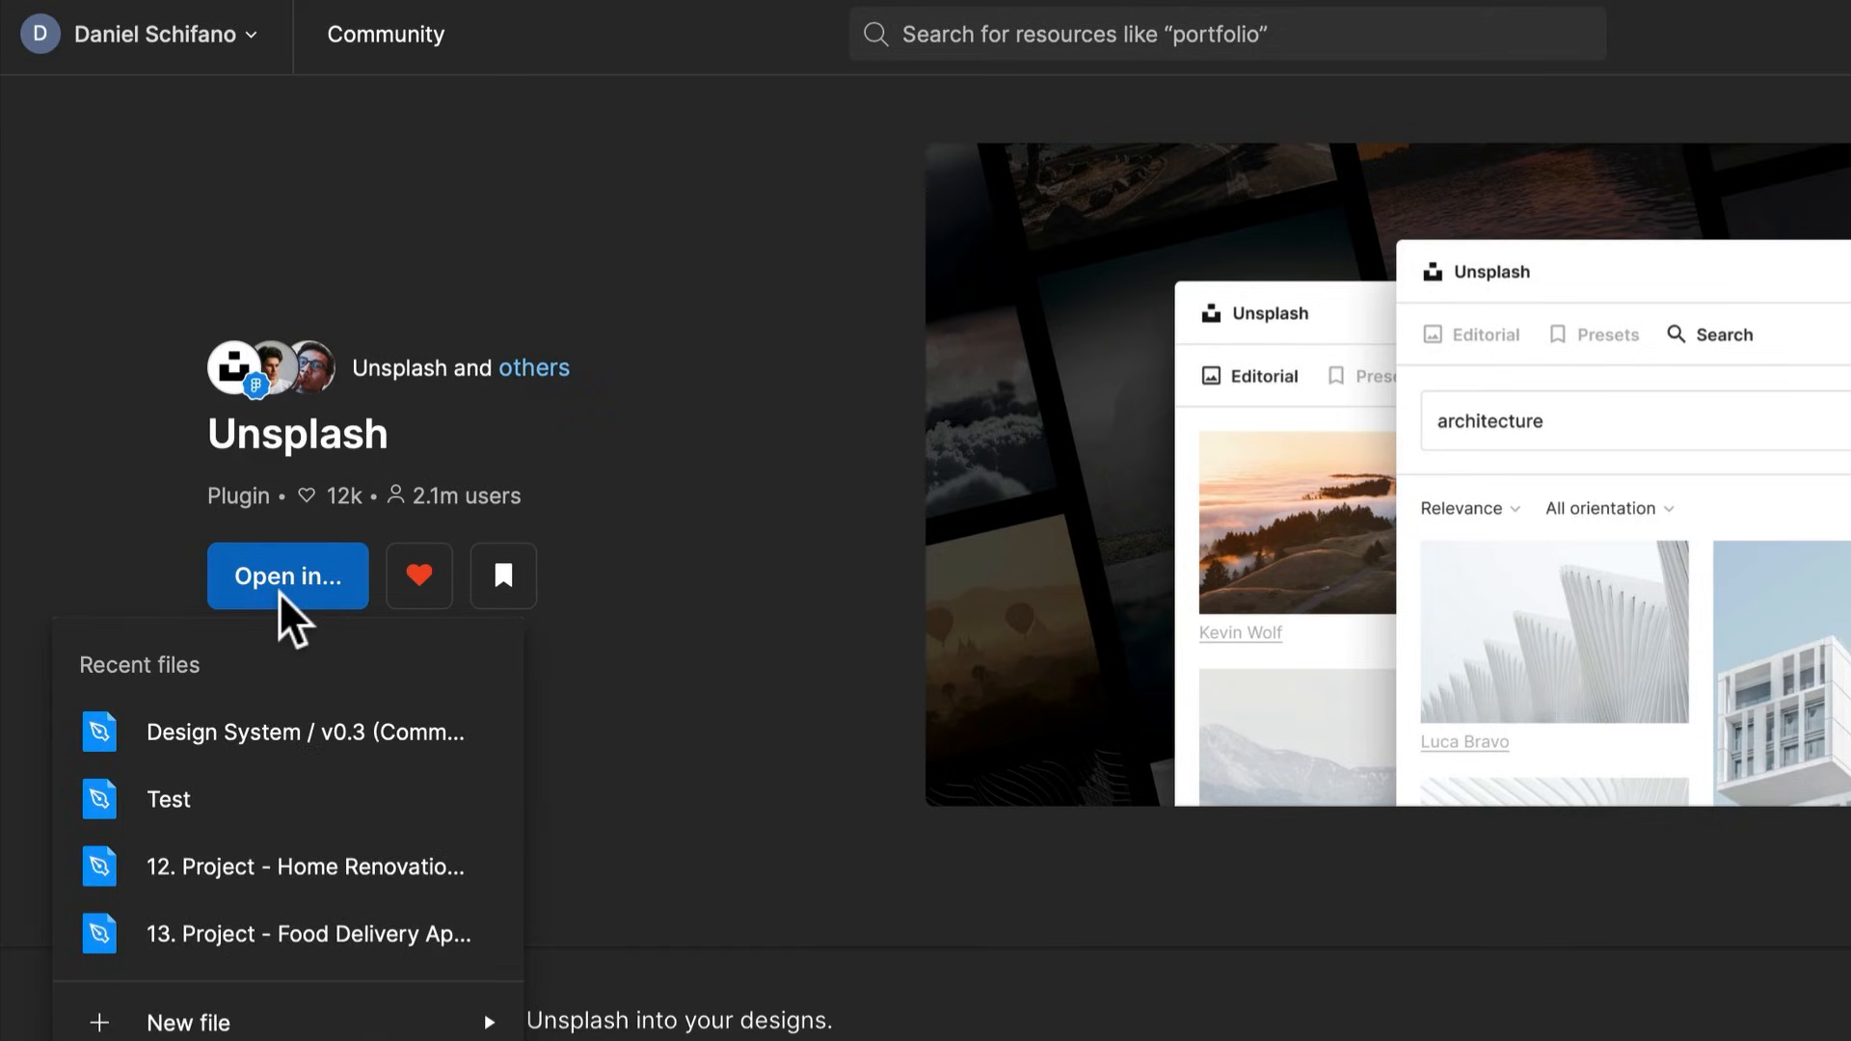
pyautogui.moveTo(287, 1021)
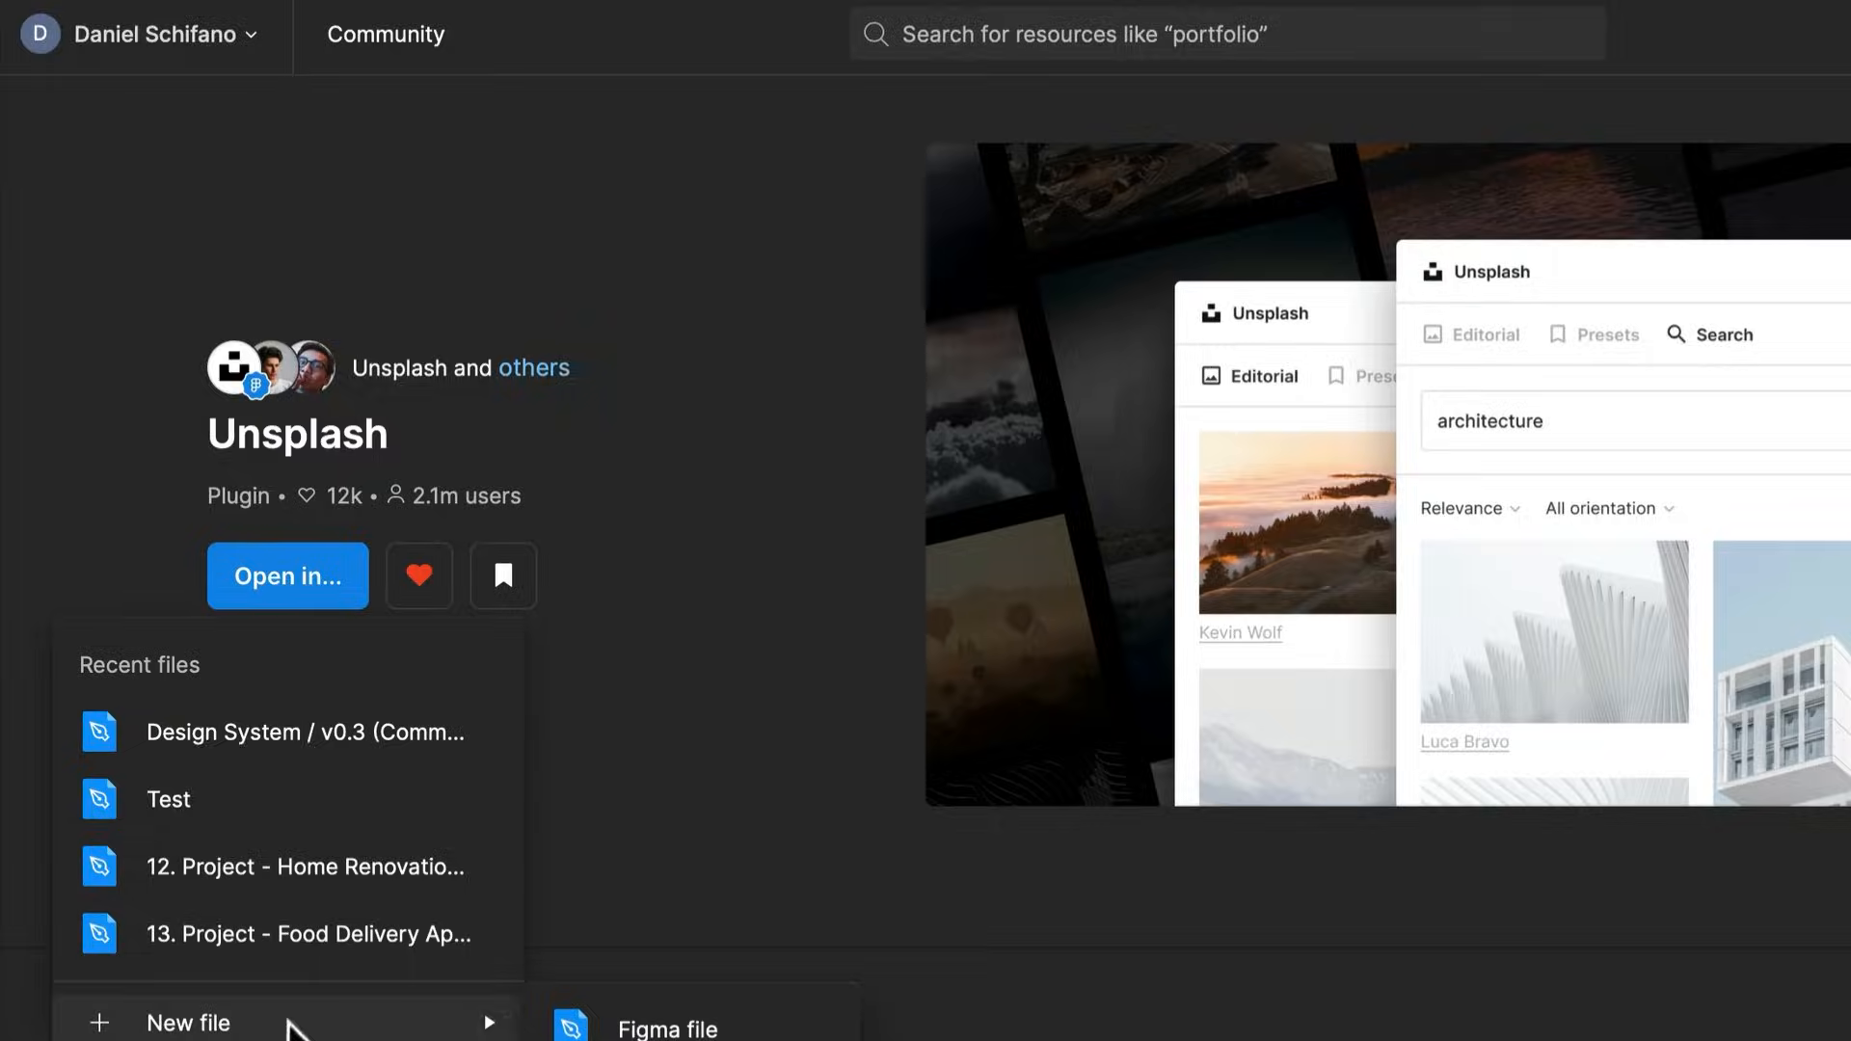
pyautogui.click(679, 1028)
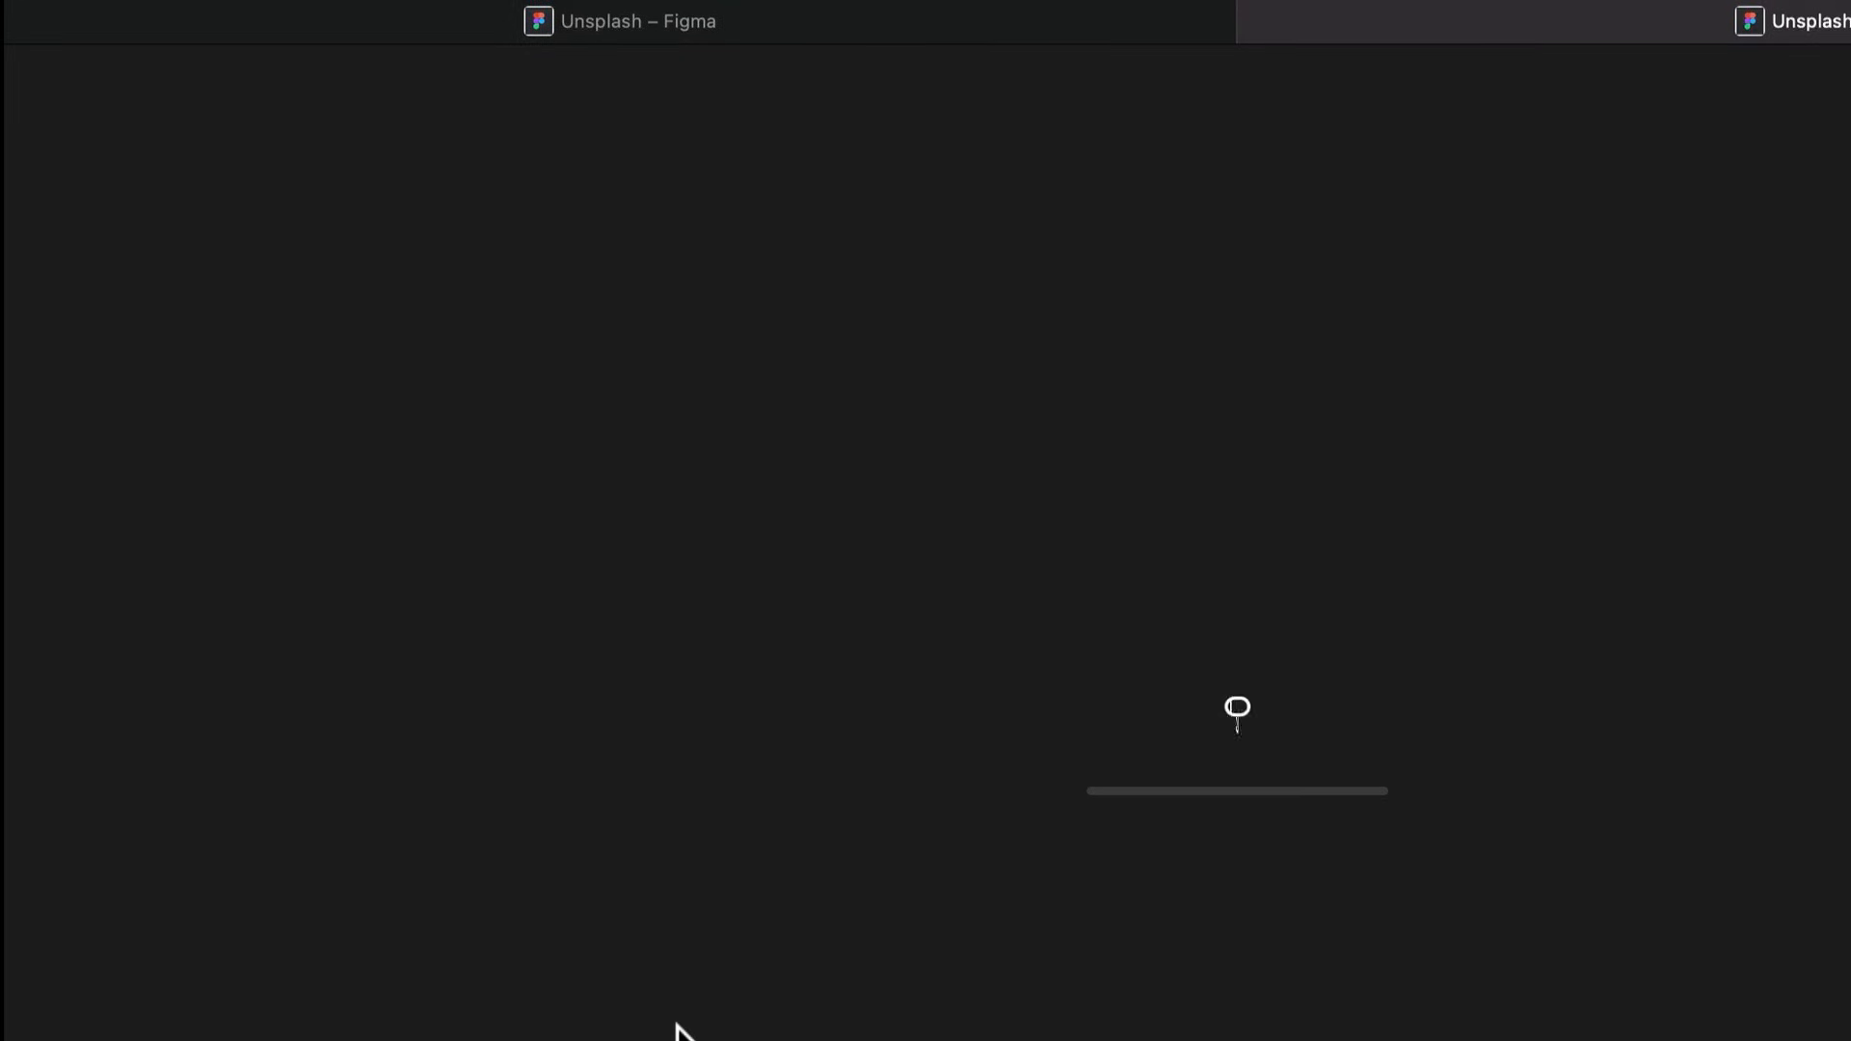
# Return to the Unsplash plugin's community page, check the account menu, and go back to the Icons file results
pyautogui.click(448, 22)
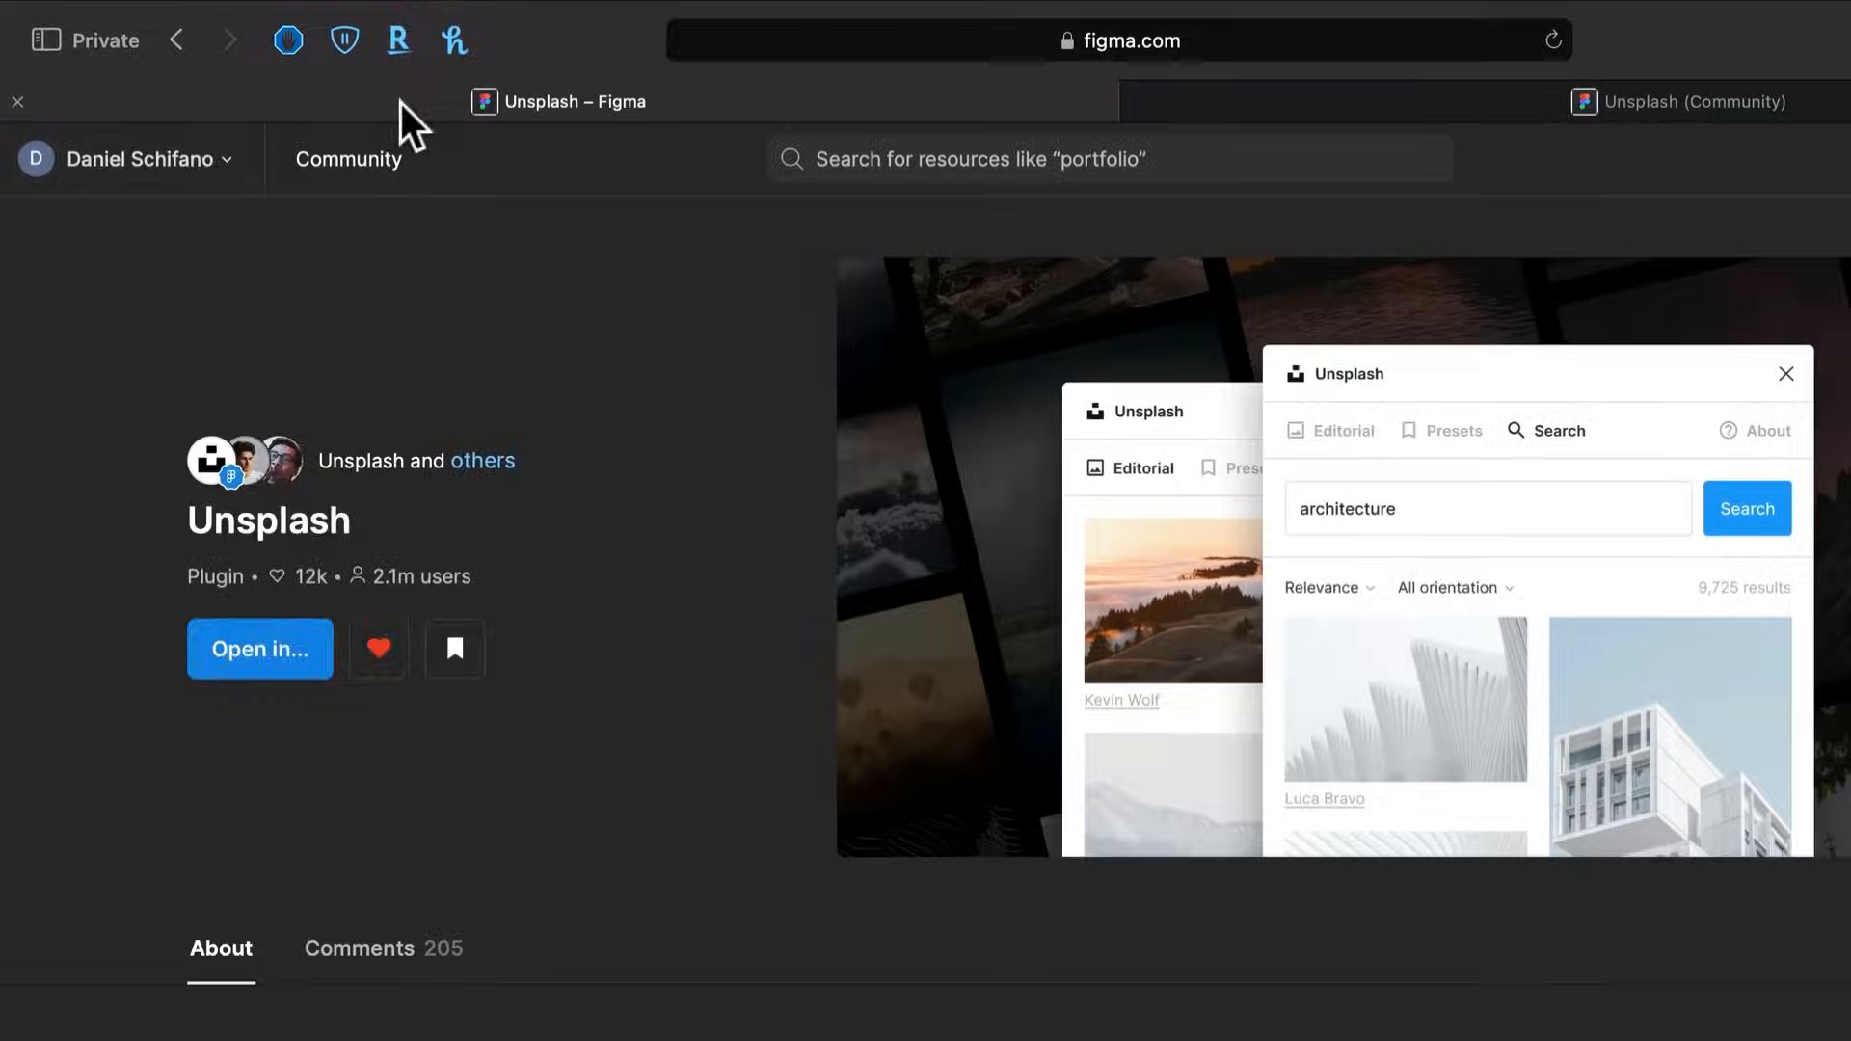
pyautogui.click(104, 166)
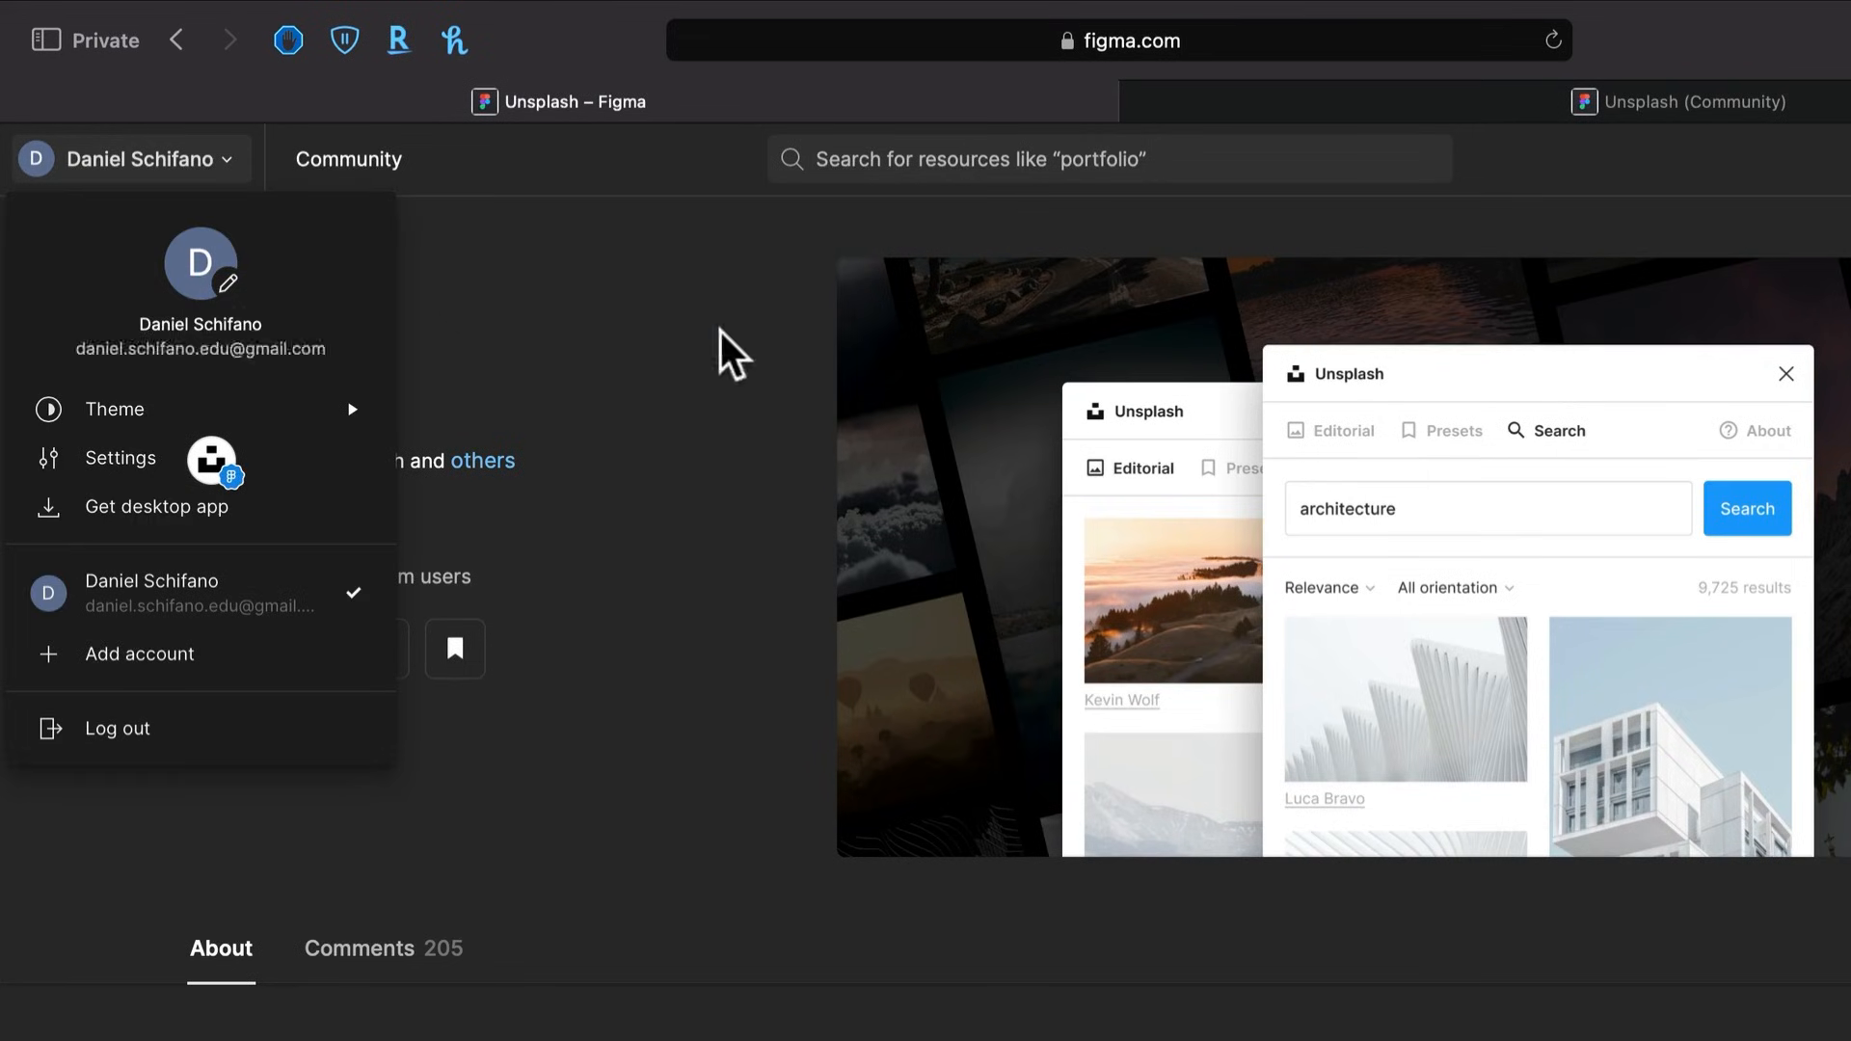
pyautogui.click(733, 354)
pyautogui.click(186, 166)
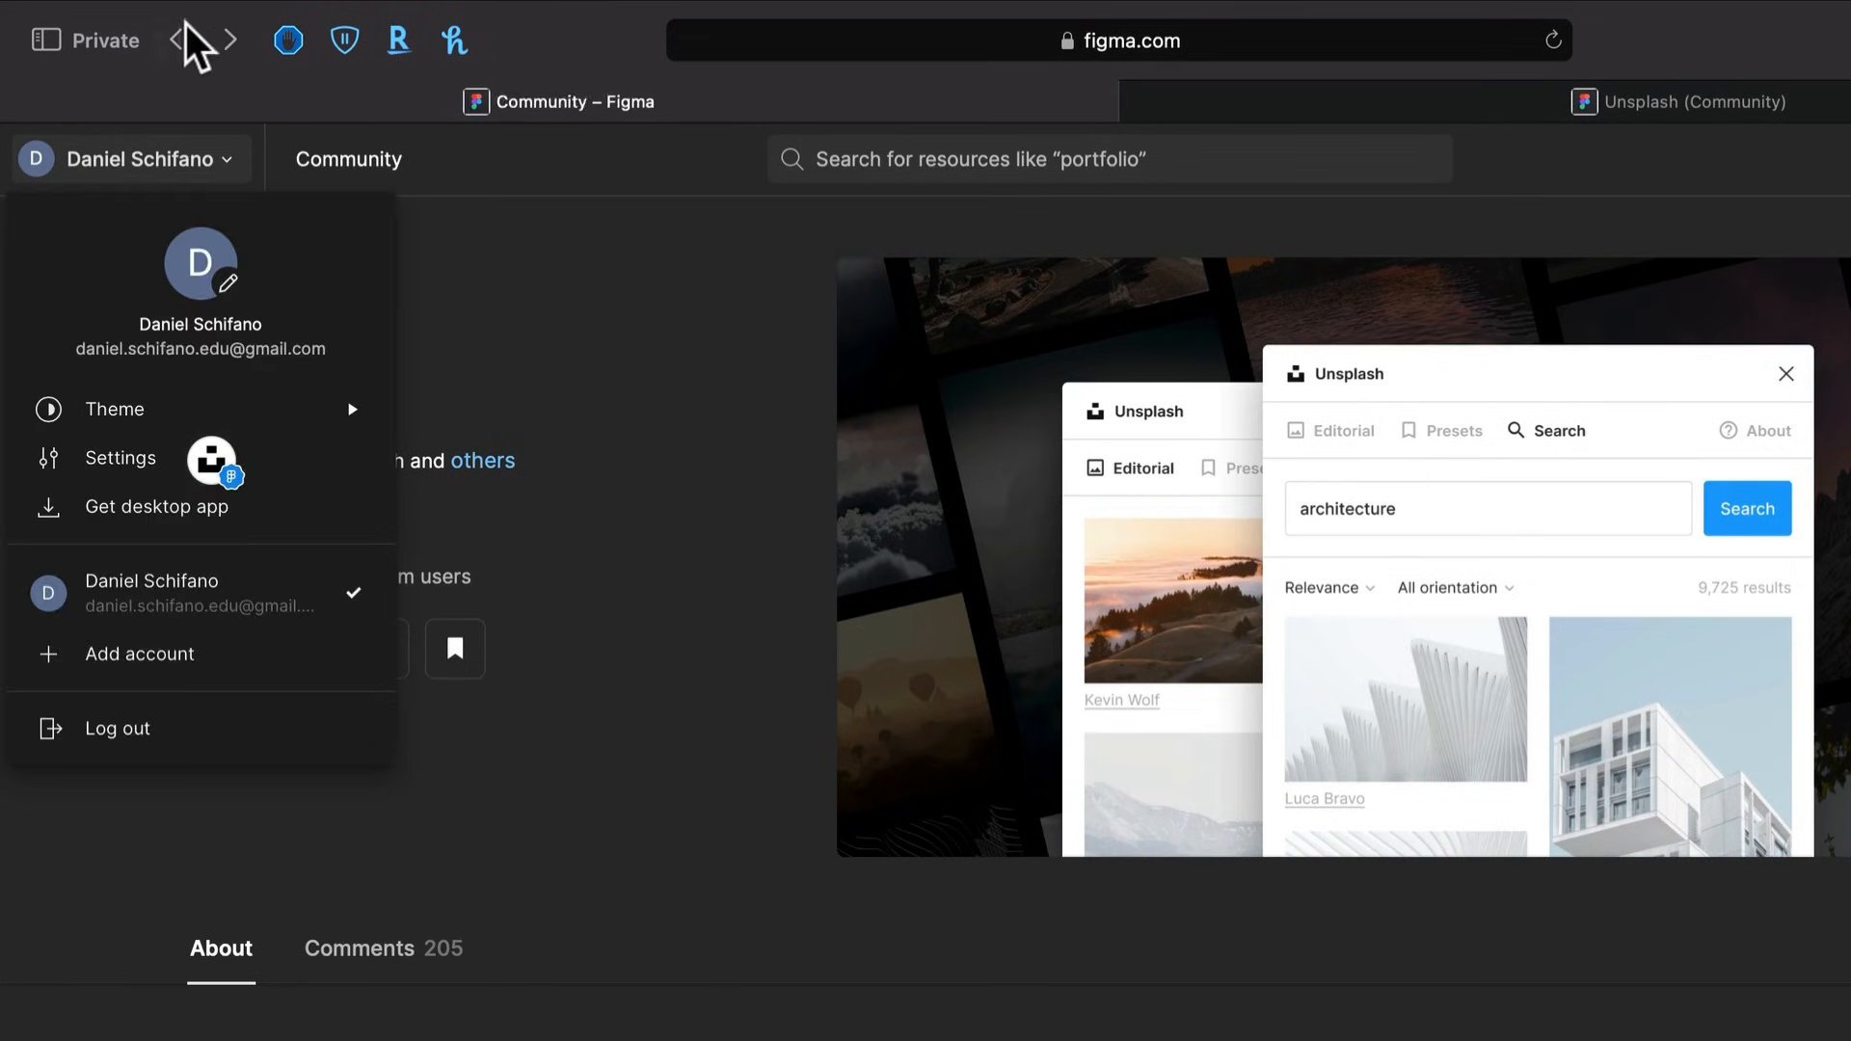
pyautogui.click(184, 27)
pyautogui.click(182, 38)
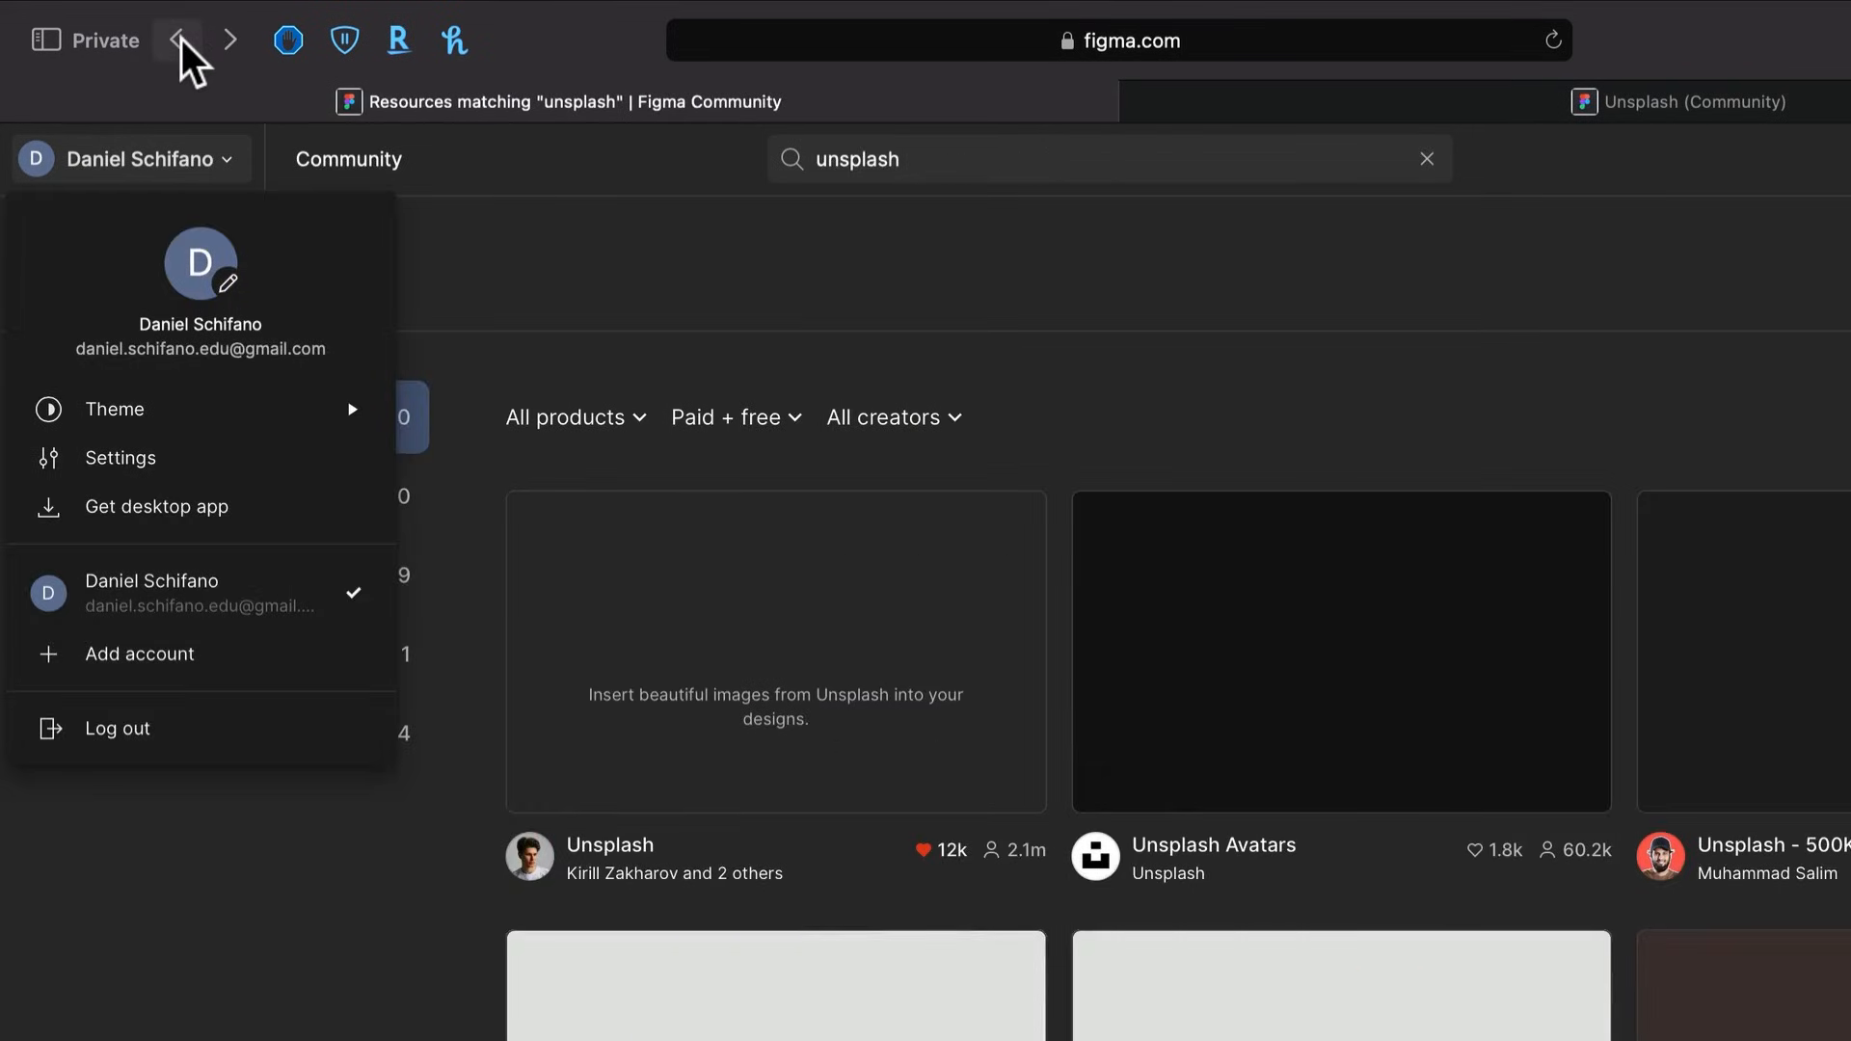
pyautogui.click(180, 40)
pyautogui.click(180, 40)
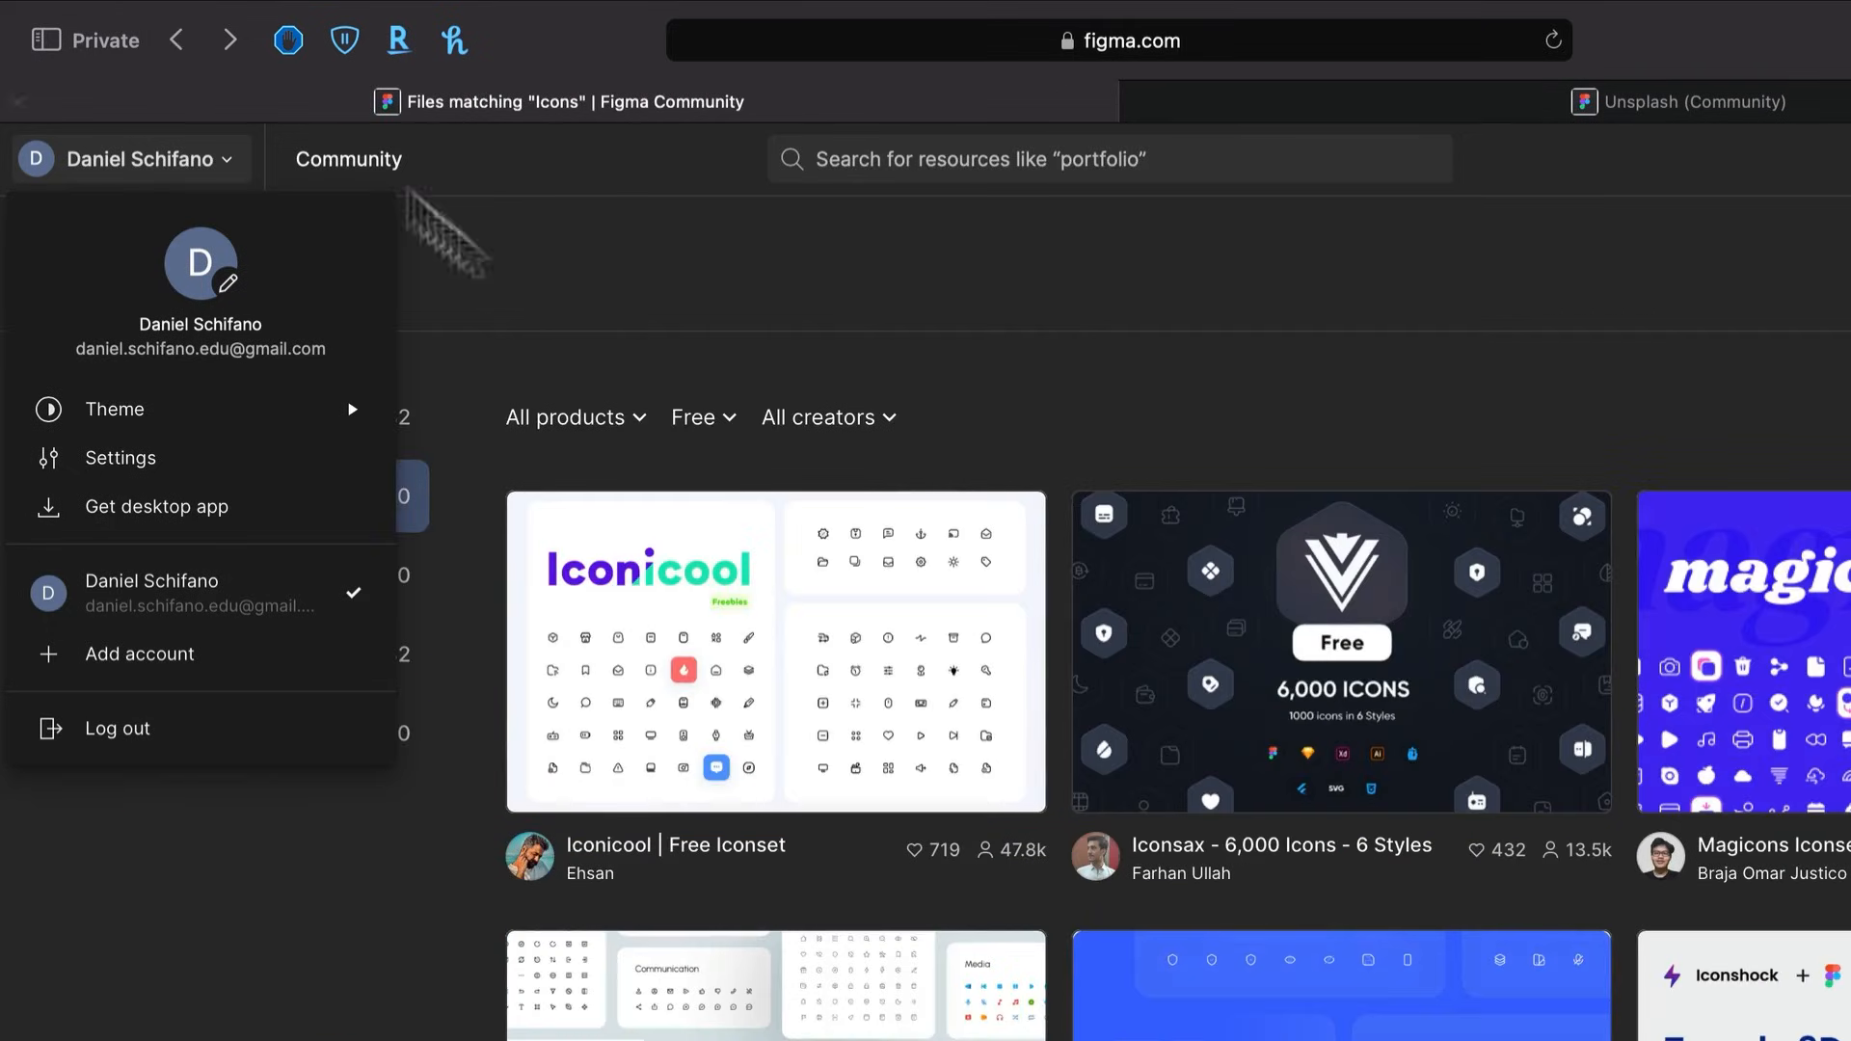
# Leave the Figma Community pages, go back to Drafts, and open the Test design file
pyautogui.click(180, 41)
pyautogui.click(180, 40)
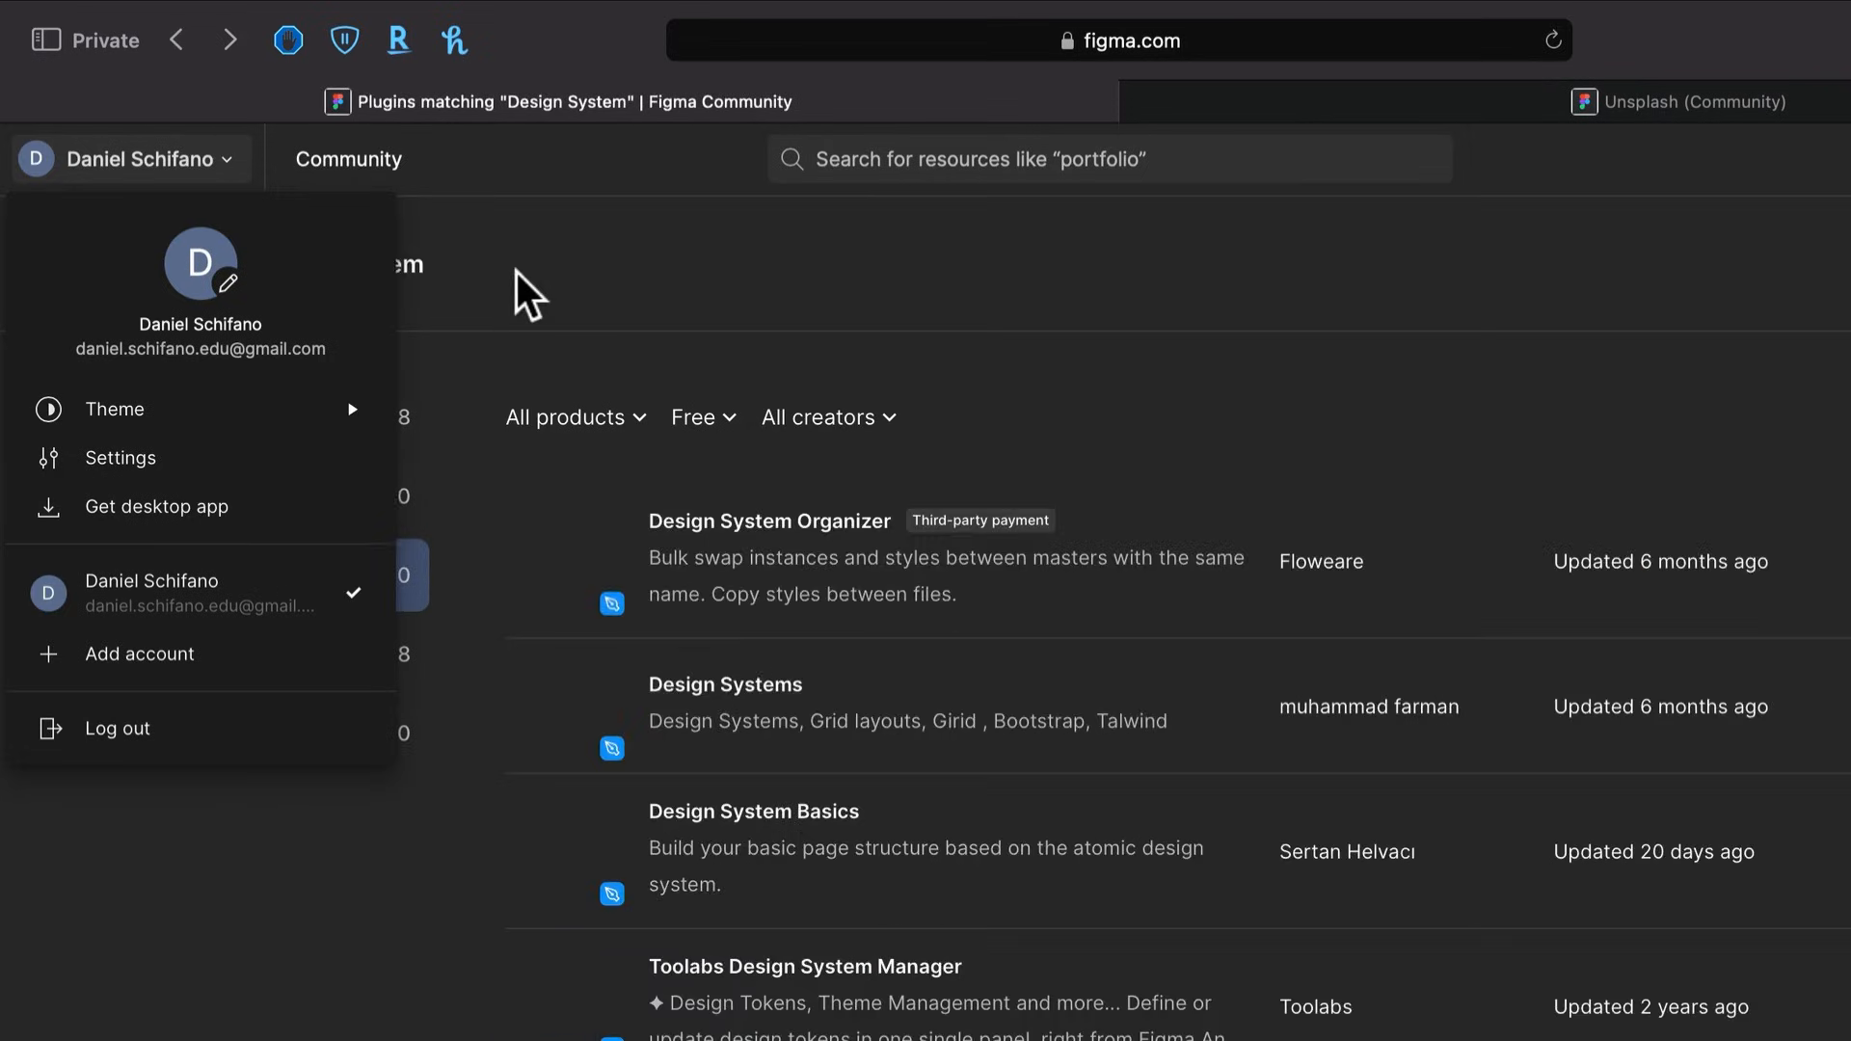
pyautogui.click(516, 275)
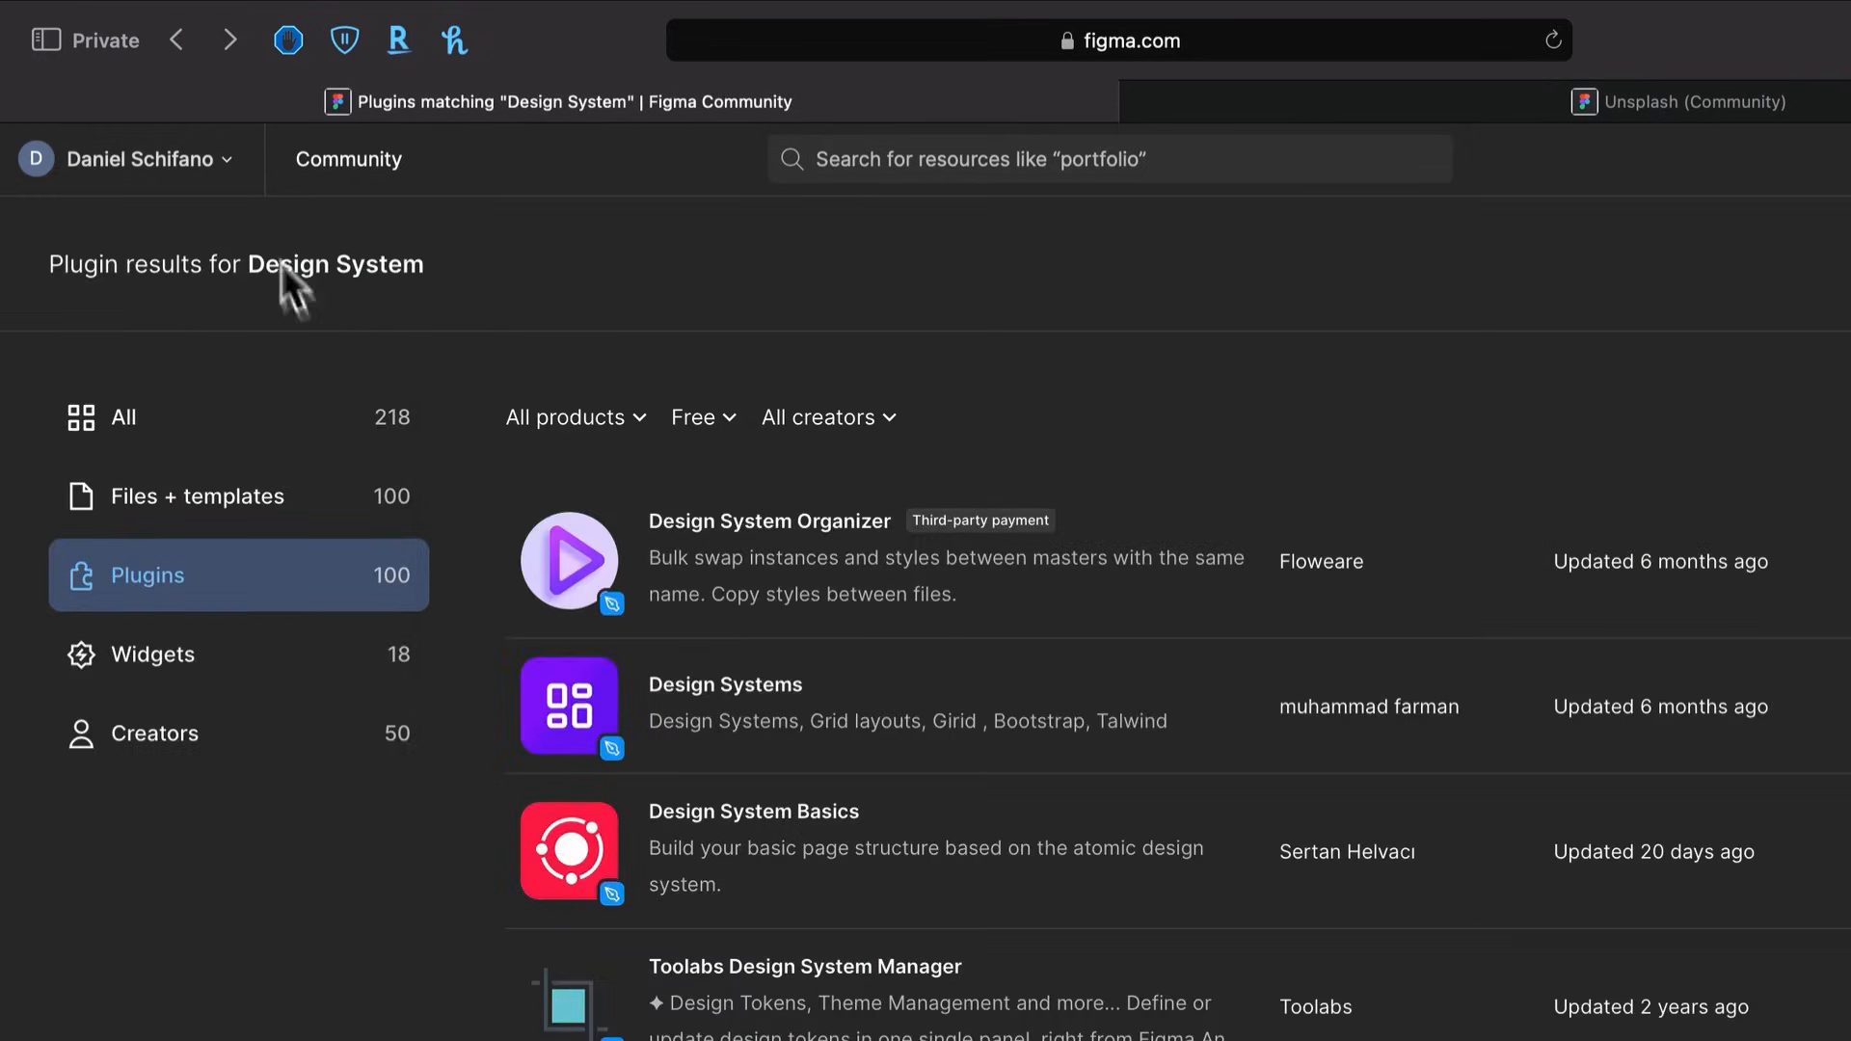
pyautogui.click(194, 43)
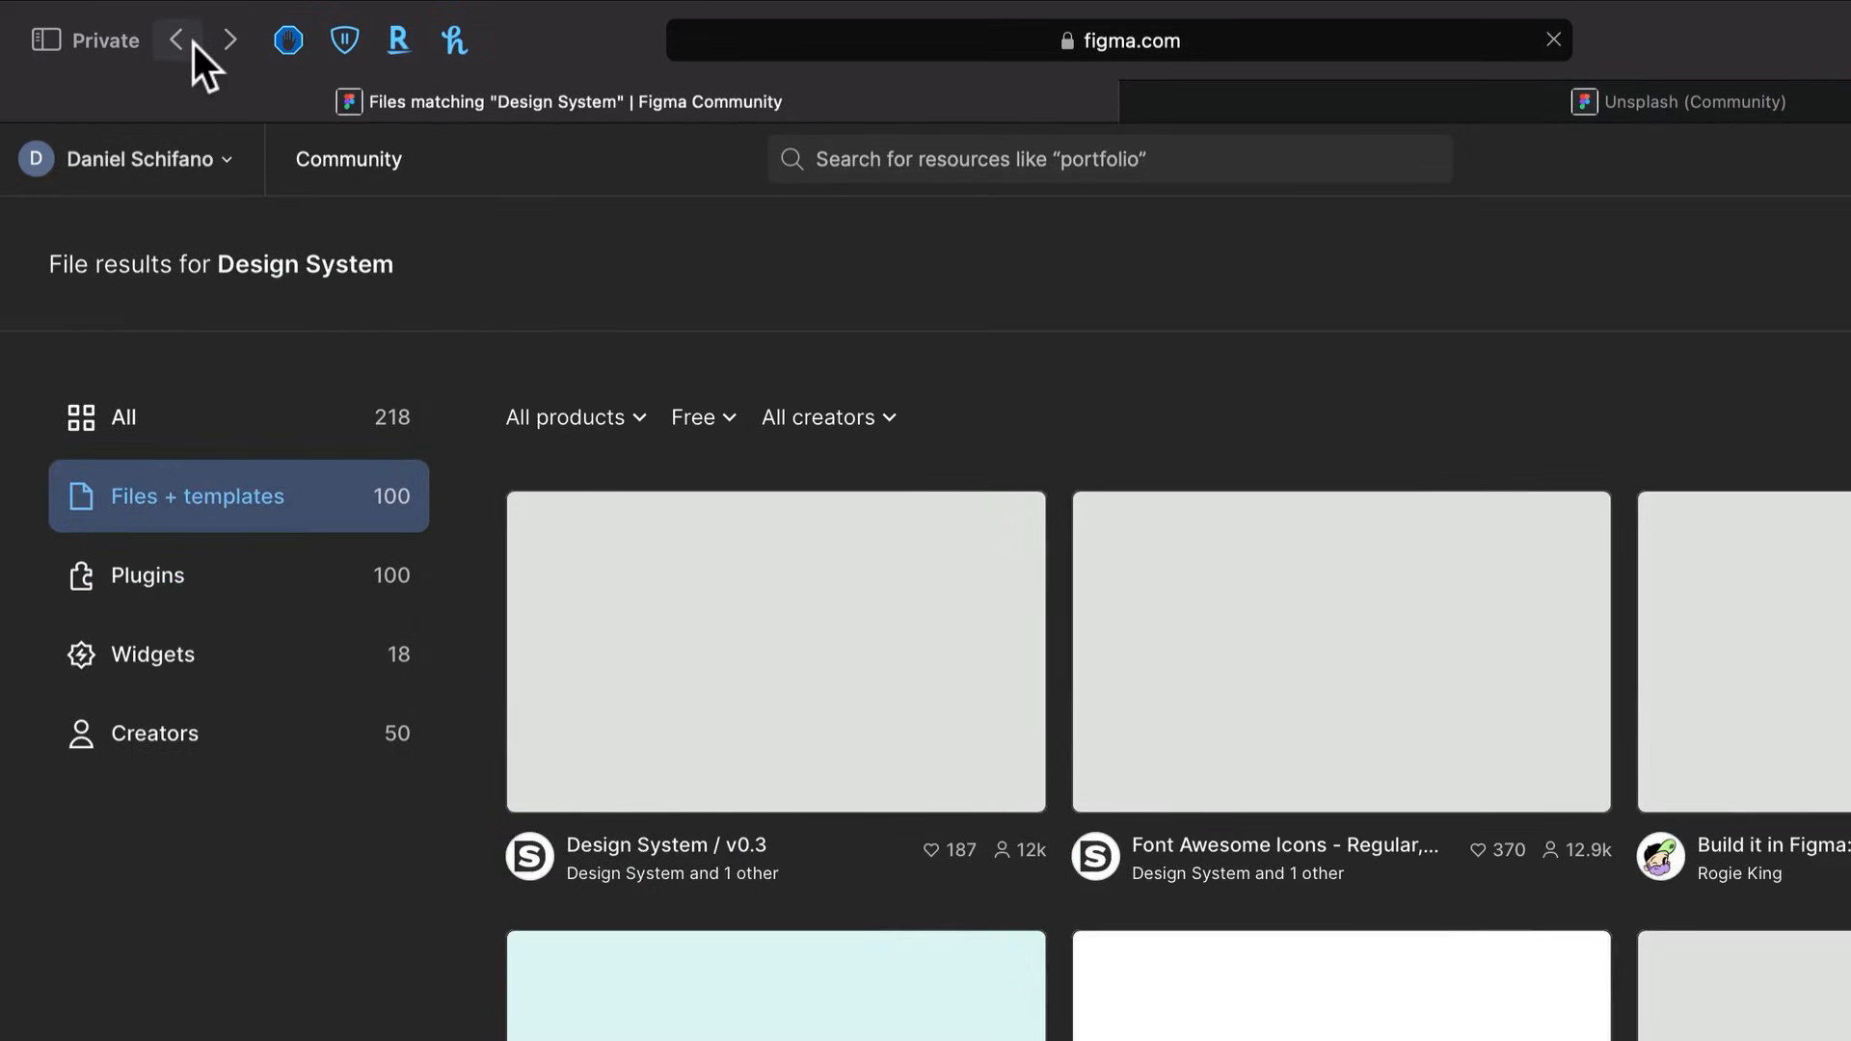
pyautogui.click(194, 43)
pyautogui.click(1244, 92)
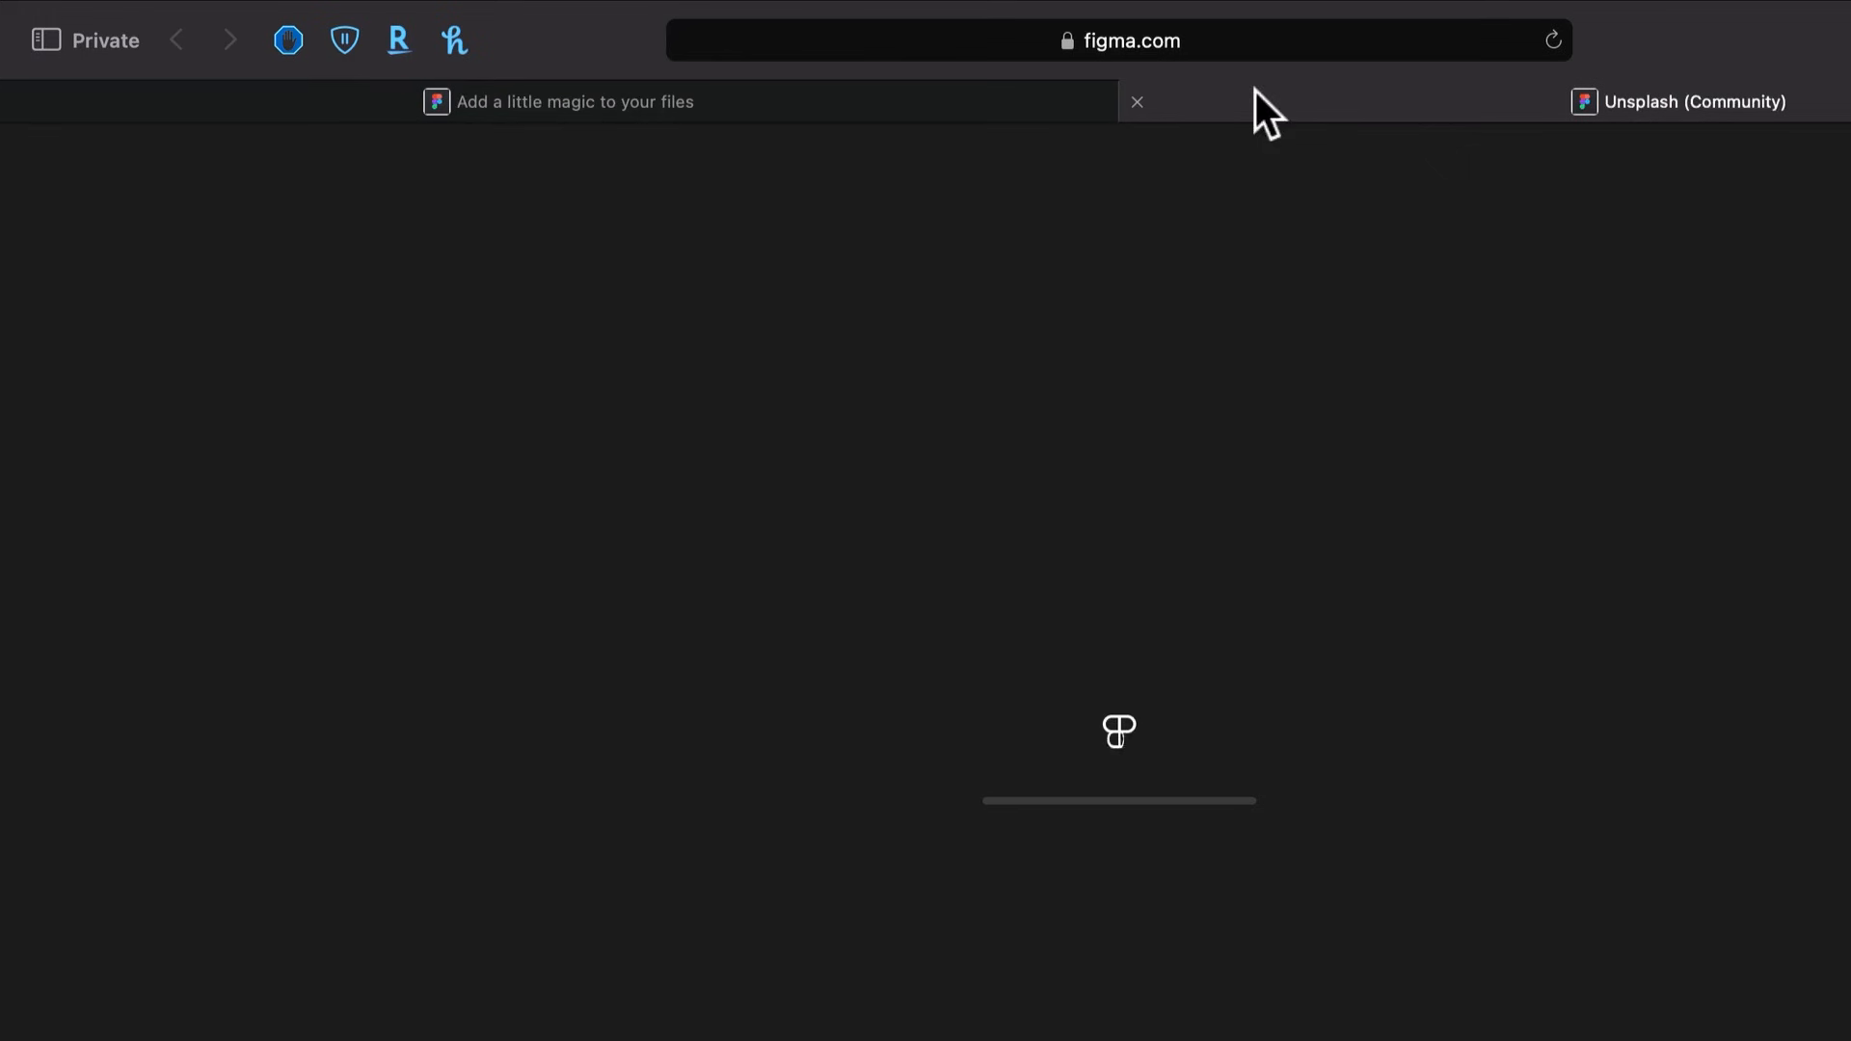
pyautogui.click(286, 104)
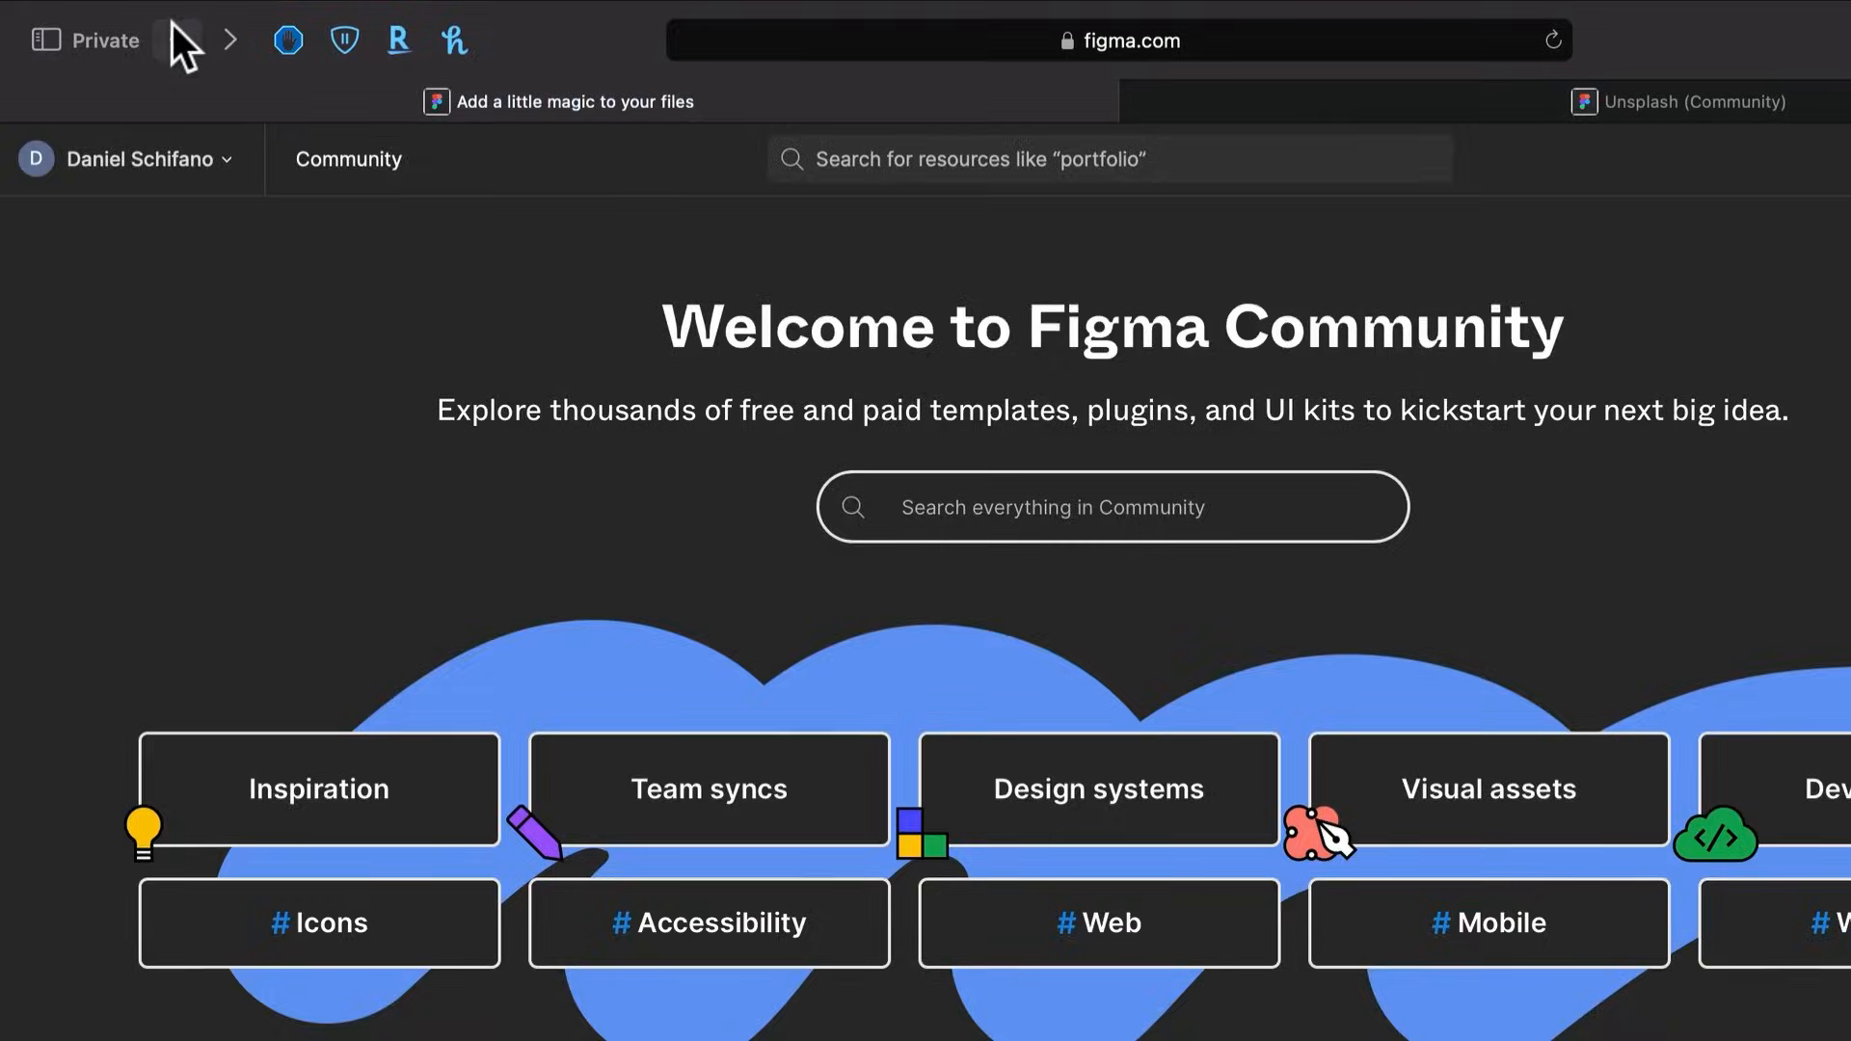
pyautogui.click(174, 25)
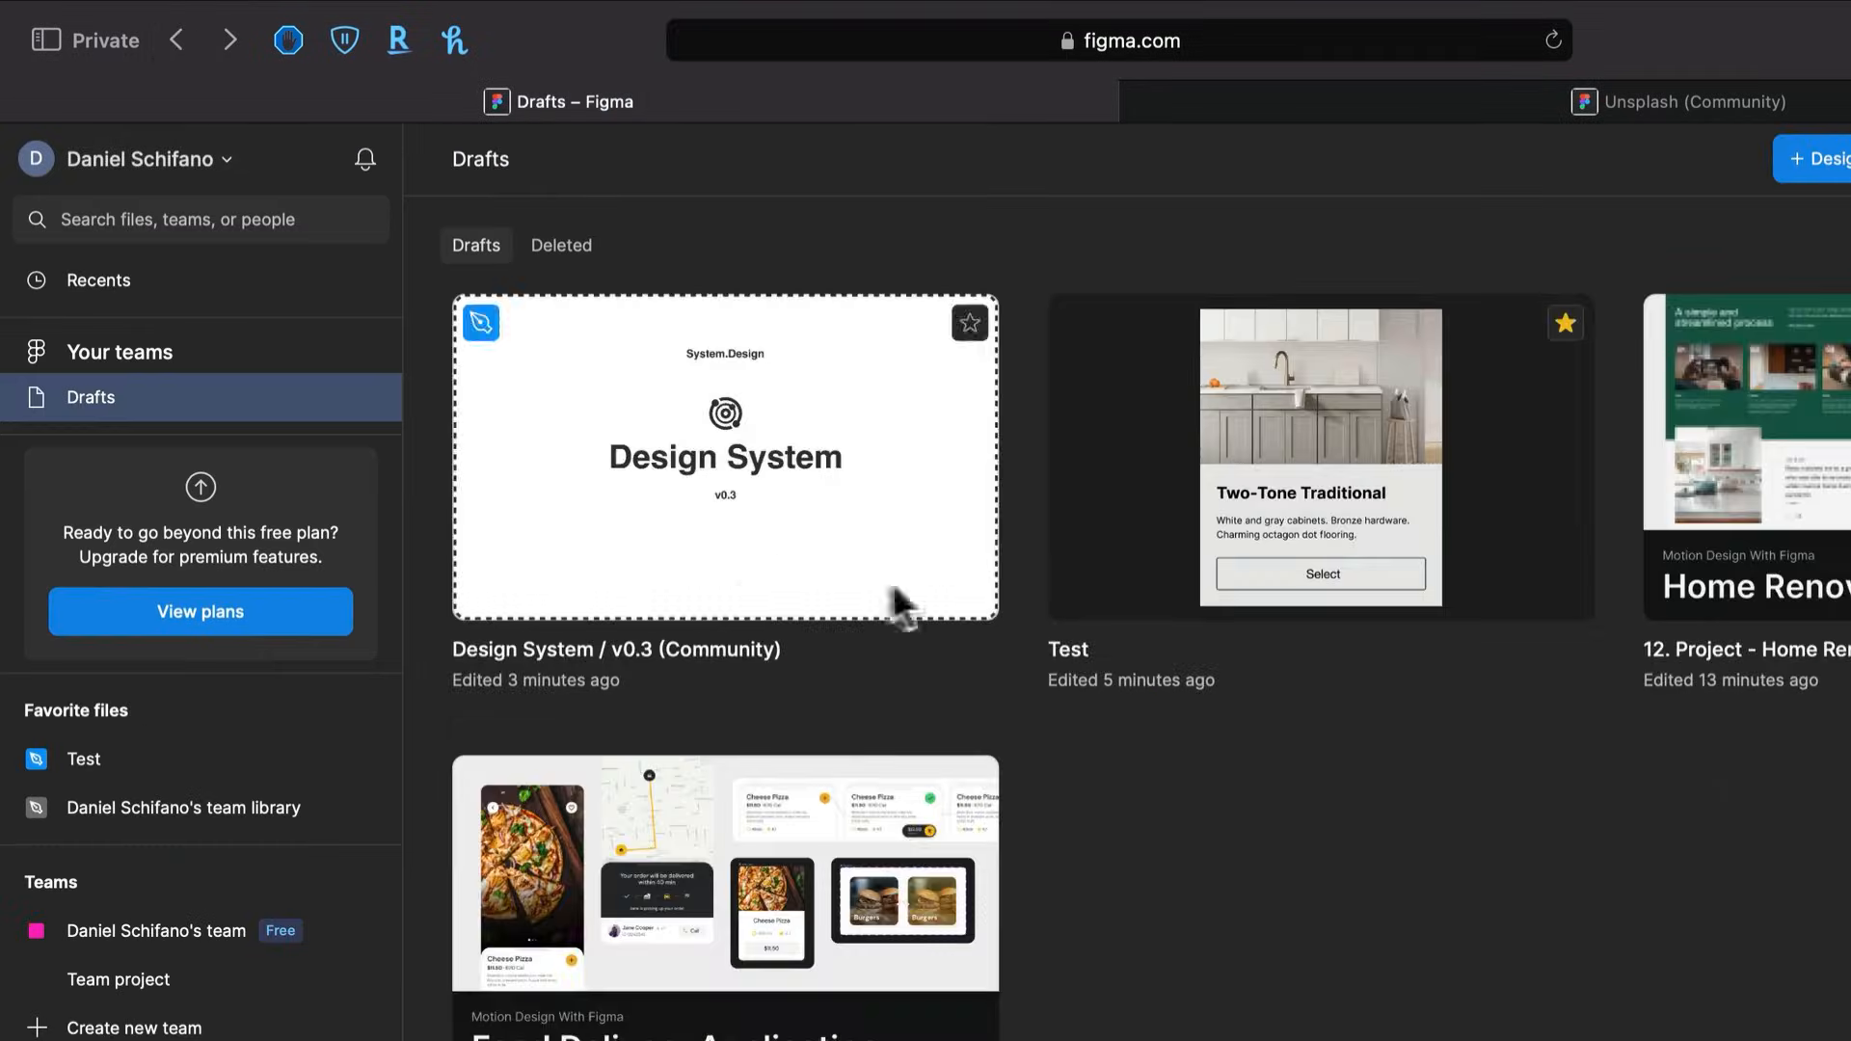
pyautogui.doubleClick(1345, 505)
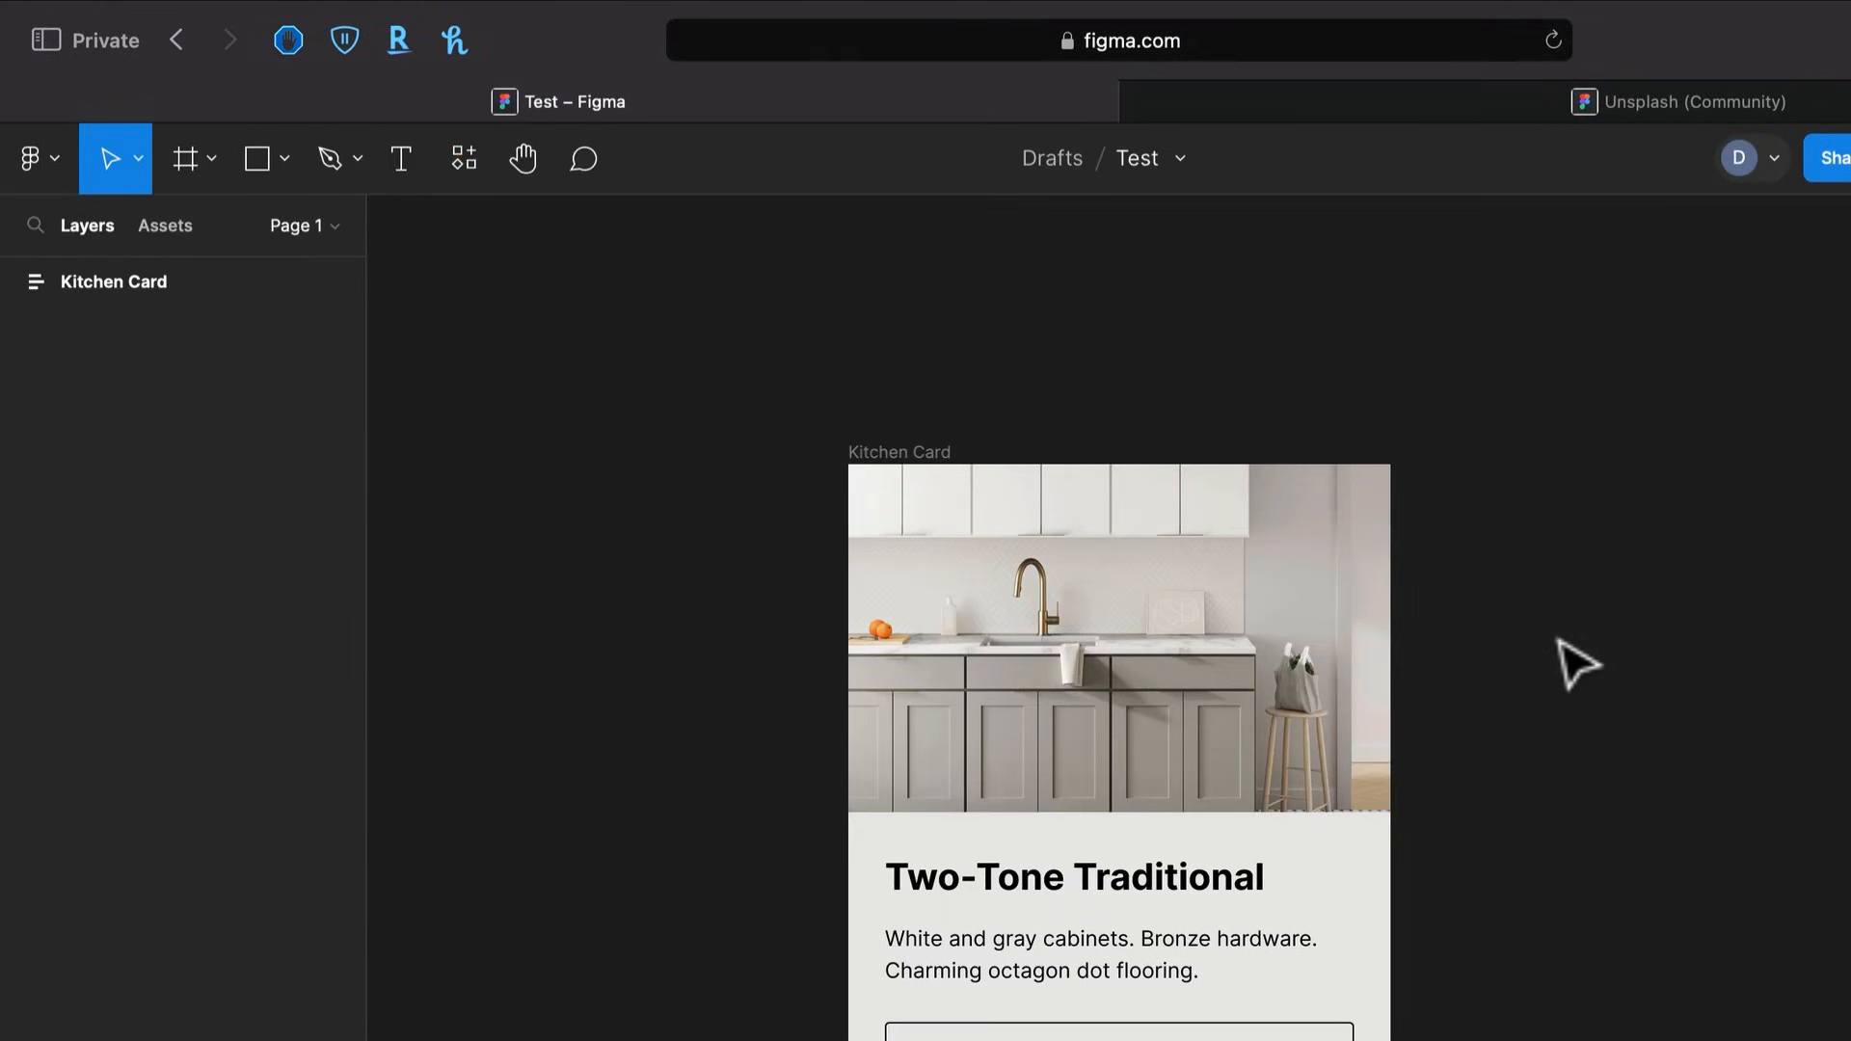
# Run the recently used Unsplash plugin in the Test file and position its window beside the Kitchen Card
pyautogui.click(456, 164)
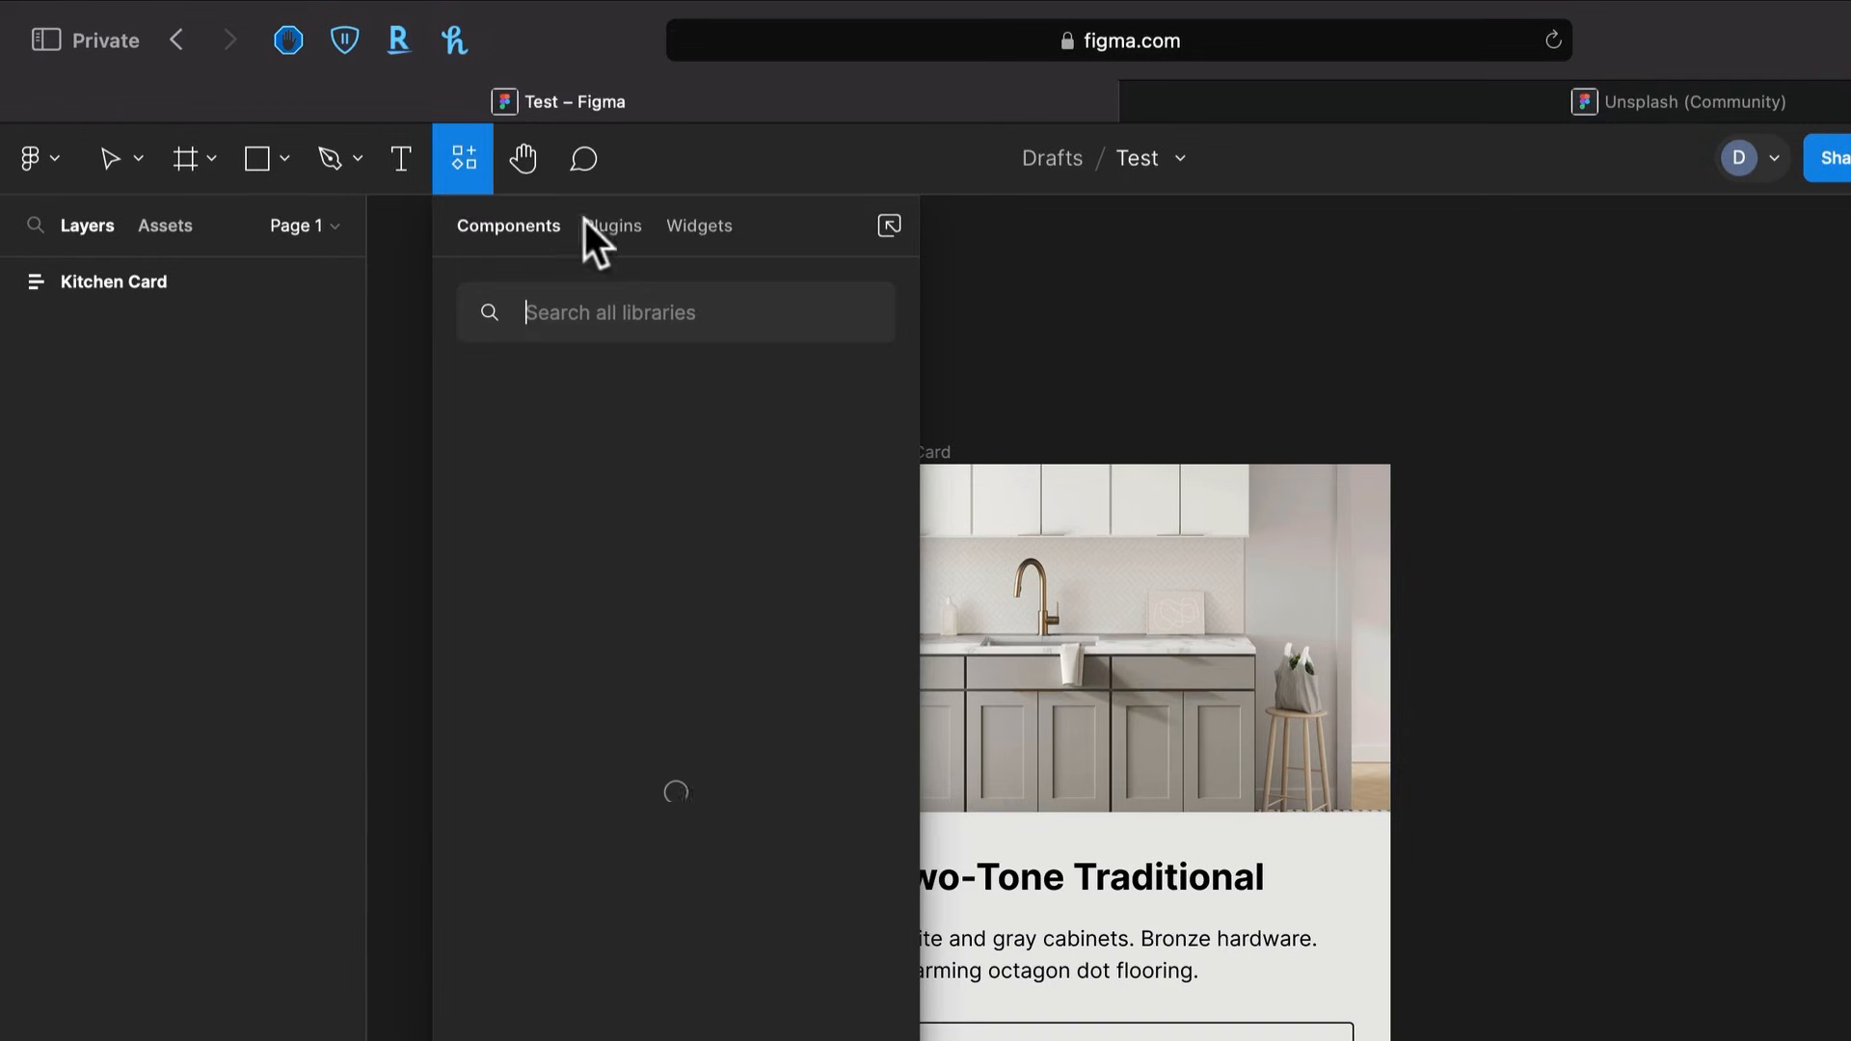
pyautogui.click(586, 223)
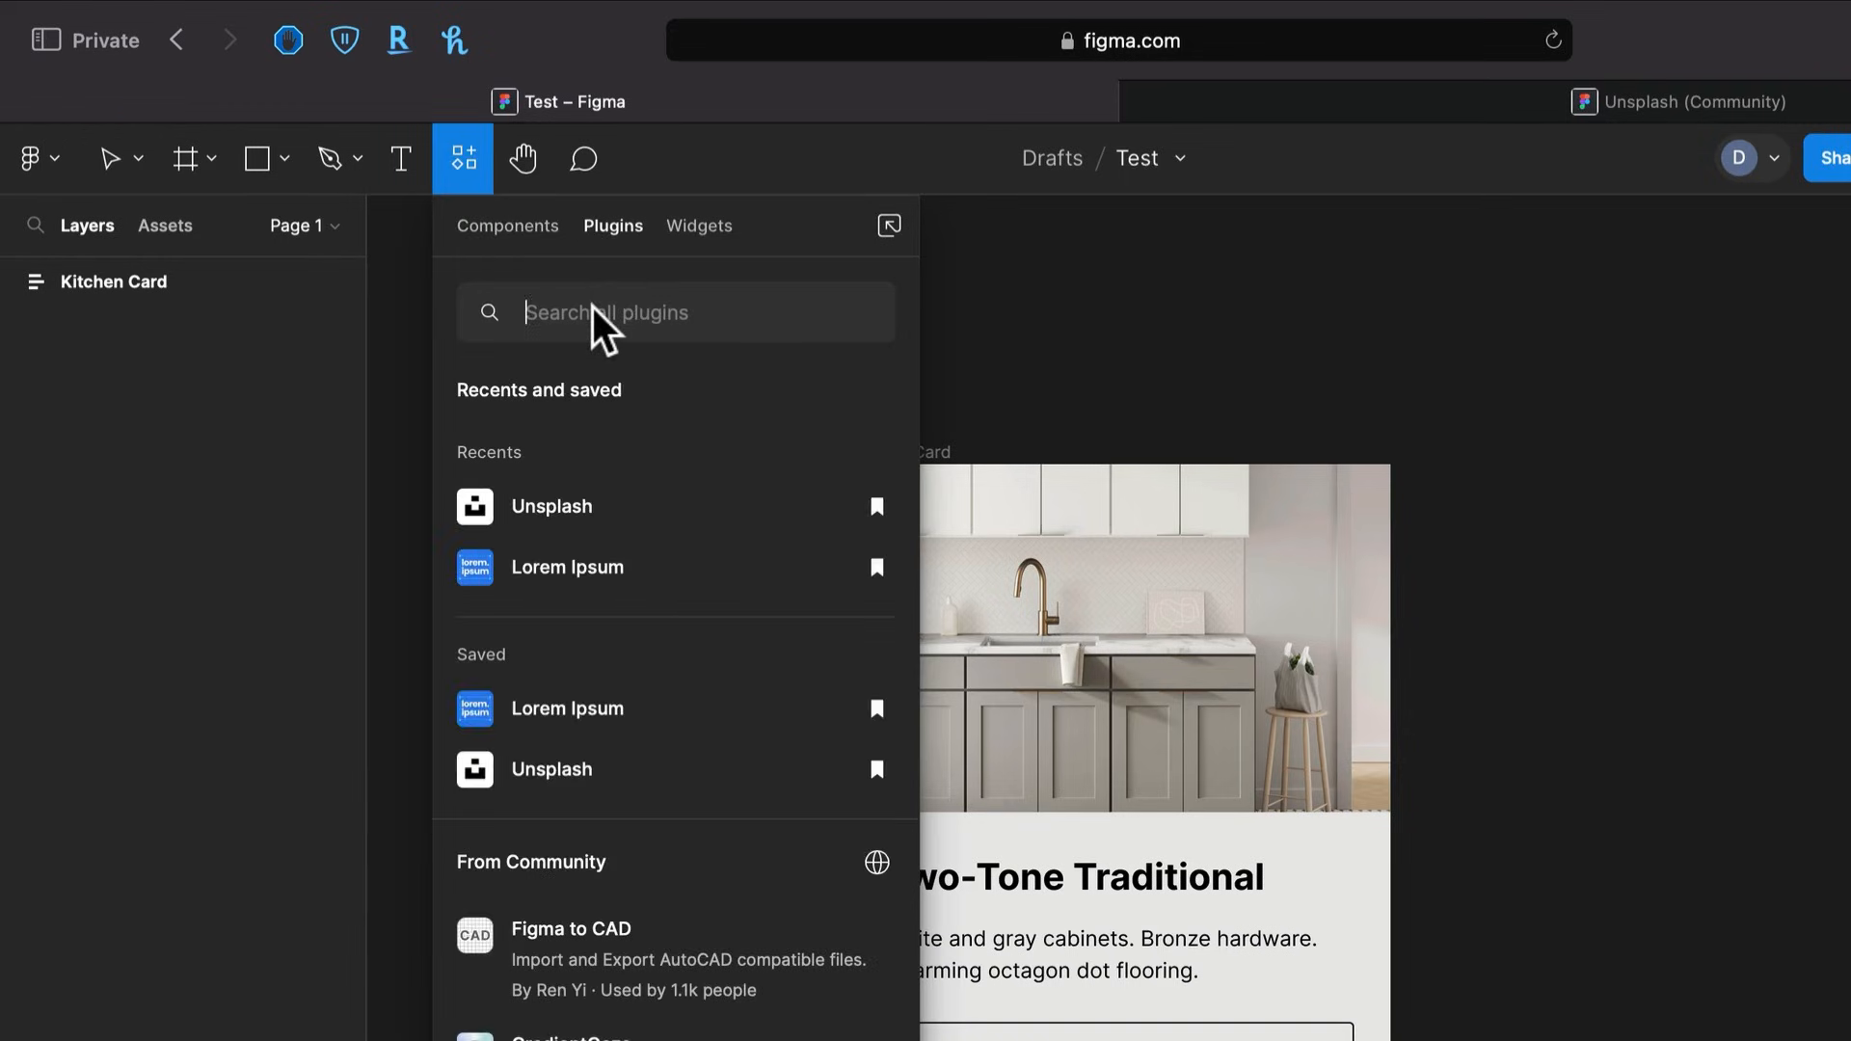
pyautogui.click(590, 511)
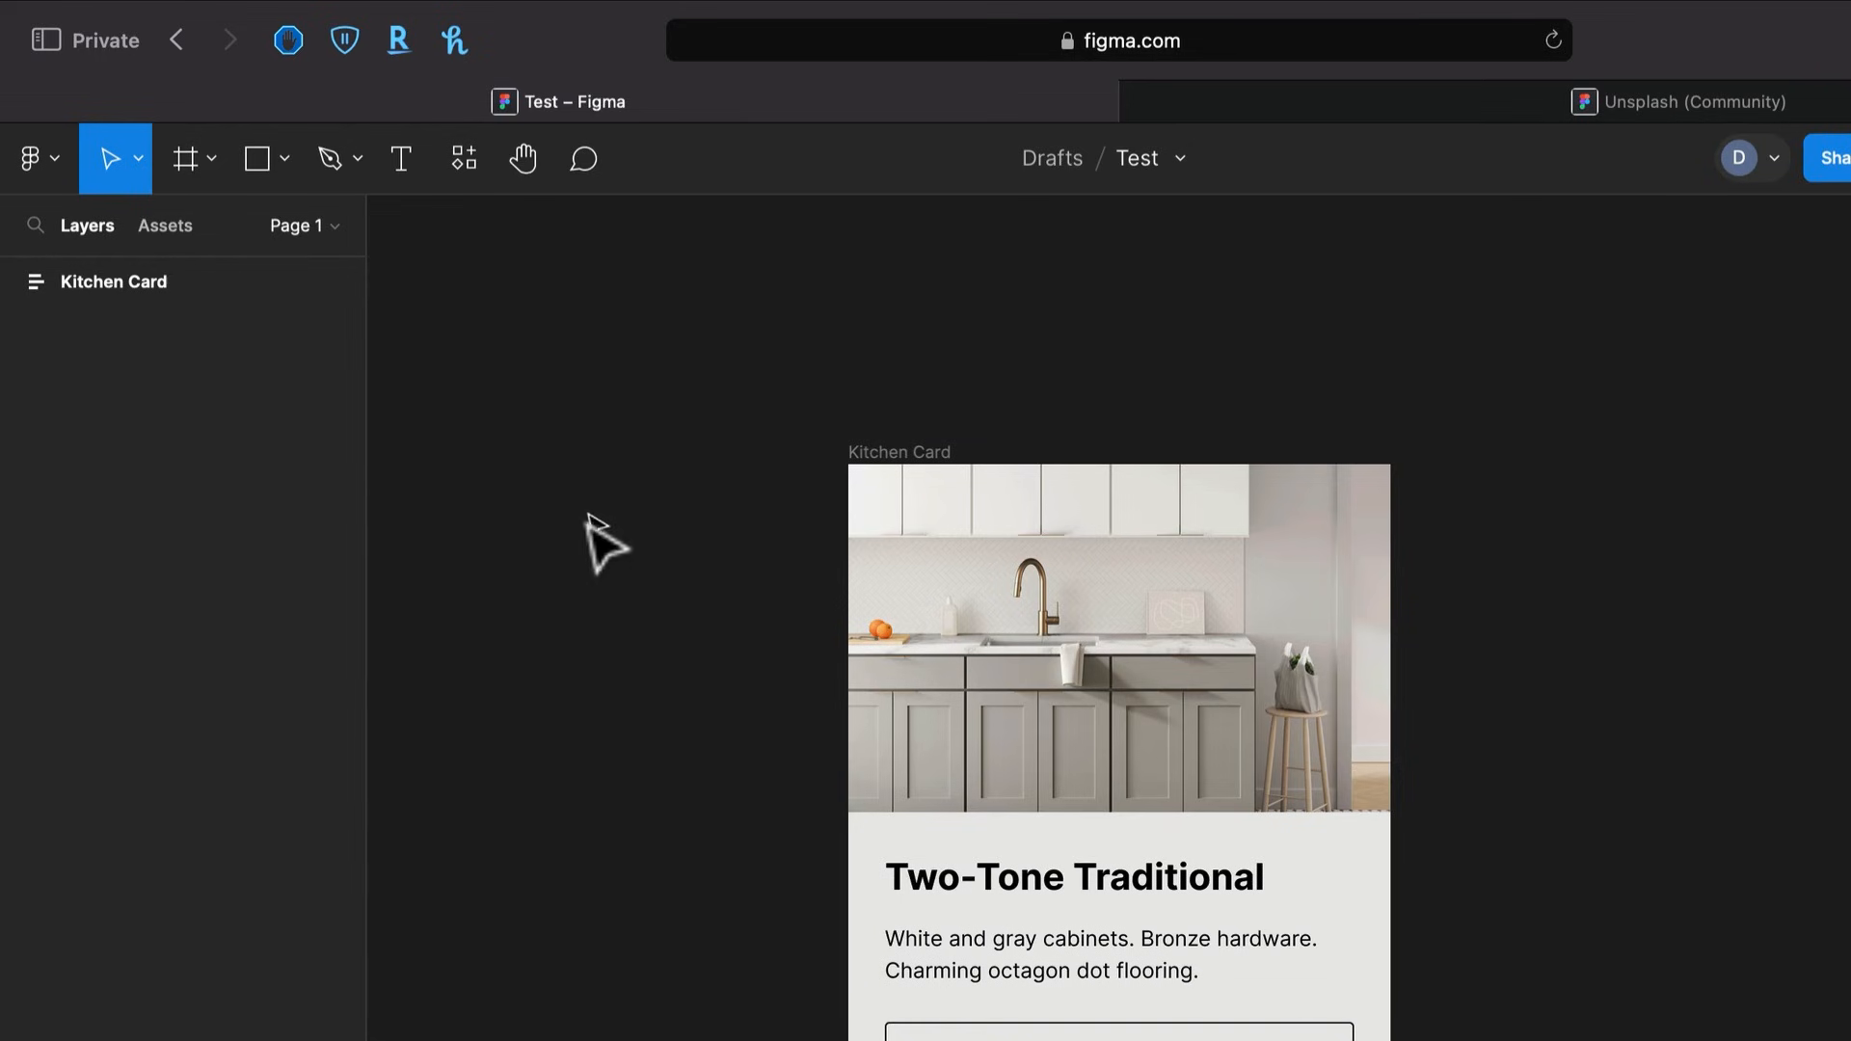
pyautogui.moveTo(1649, 345); pyautogui.dragTo(359, 298)
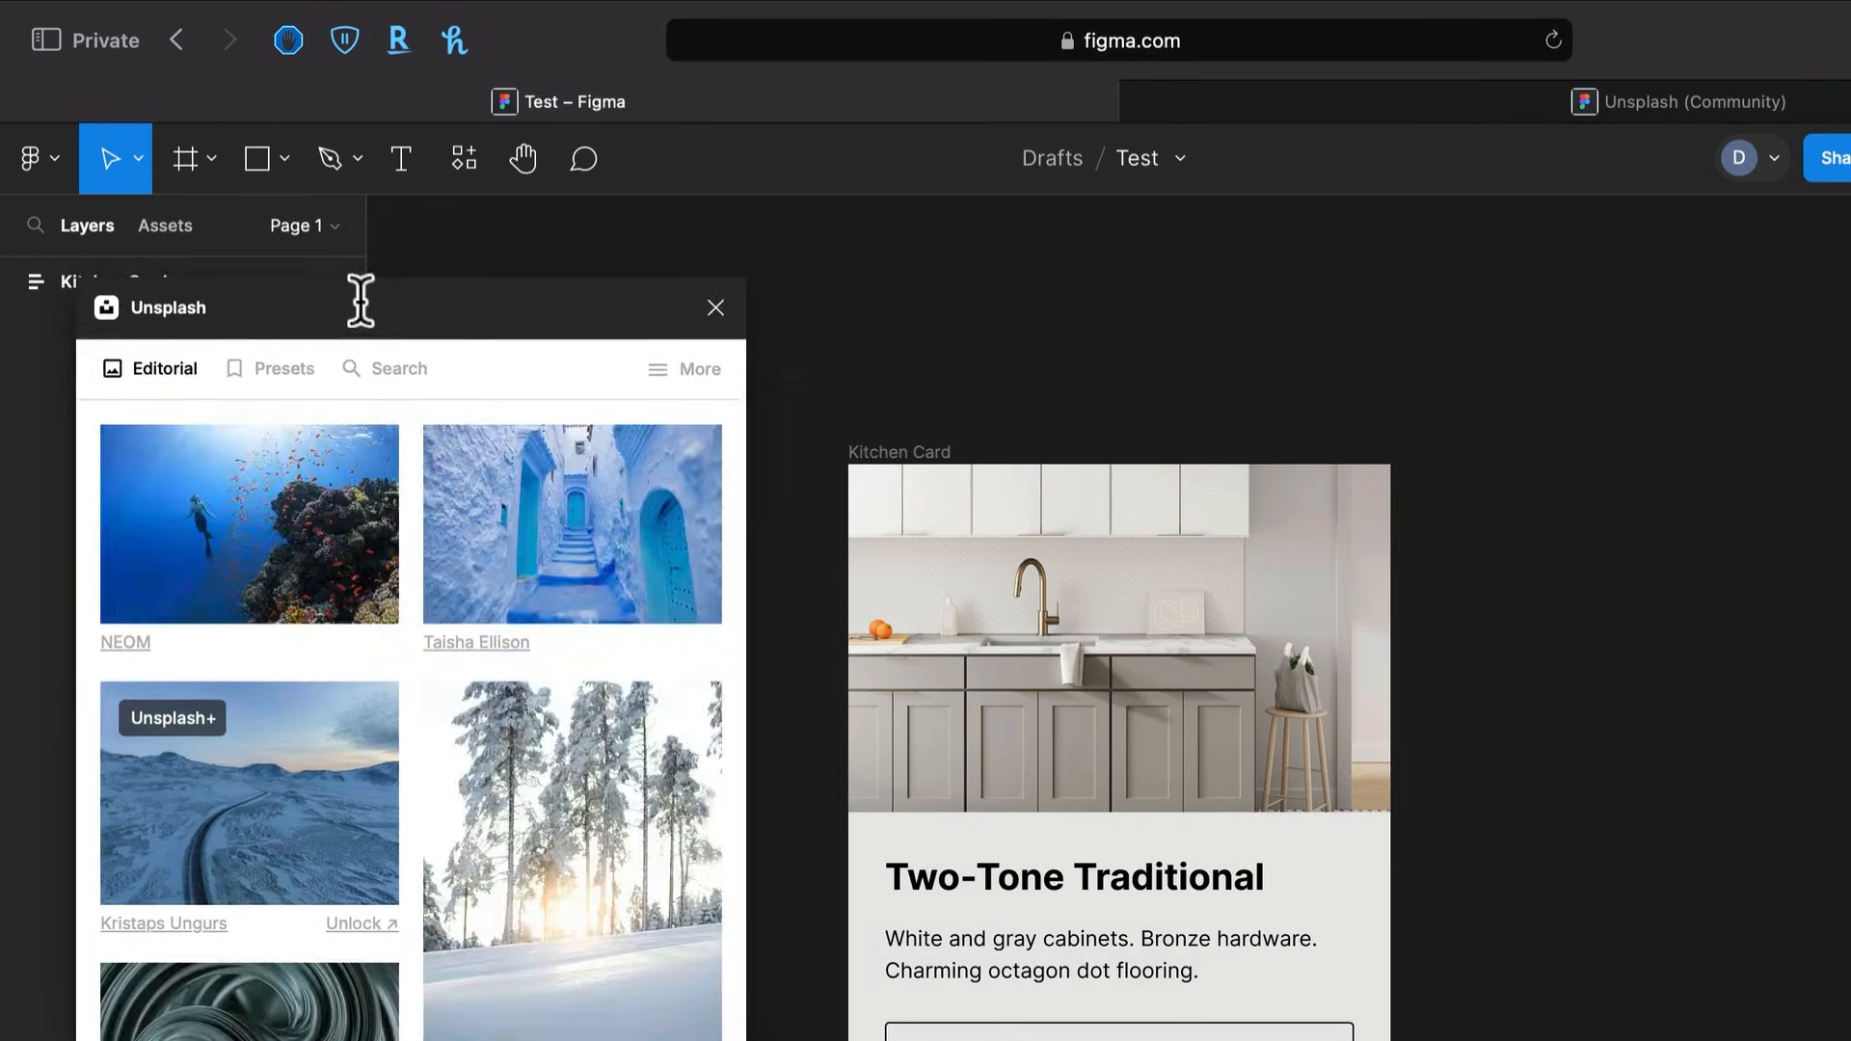
# Fill the Kitchen Card's image with NEOM's rocky hillside photo from the Unsplash editorial selection, and close the plugin
pyautogui.click(1118, 752)
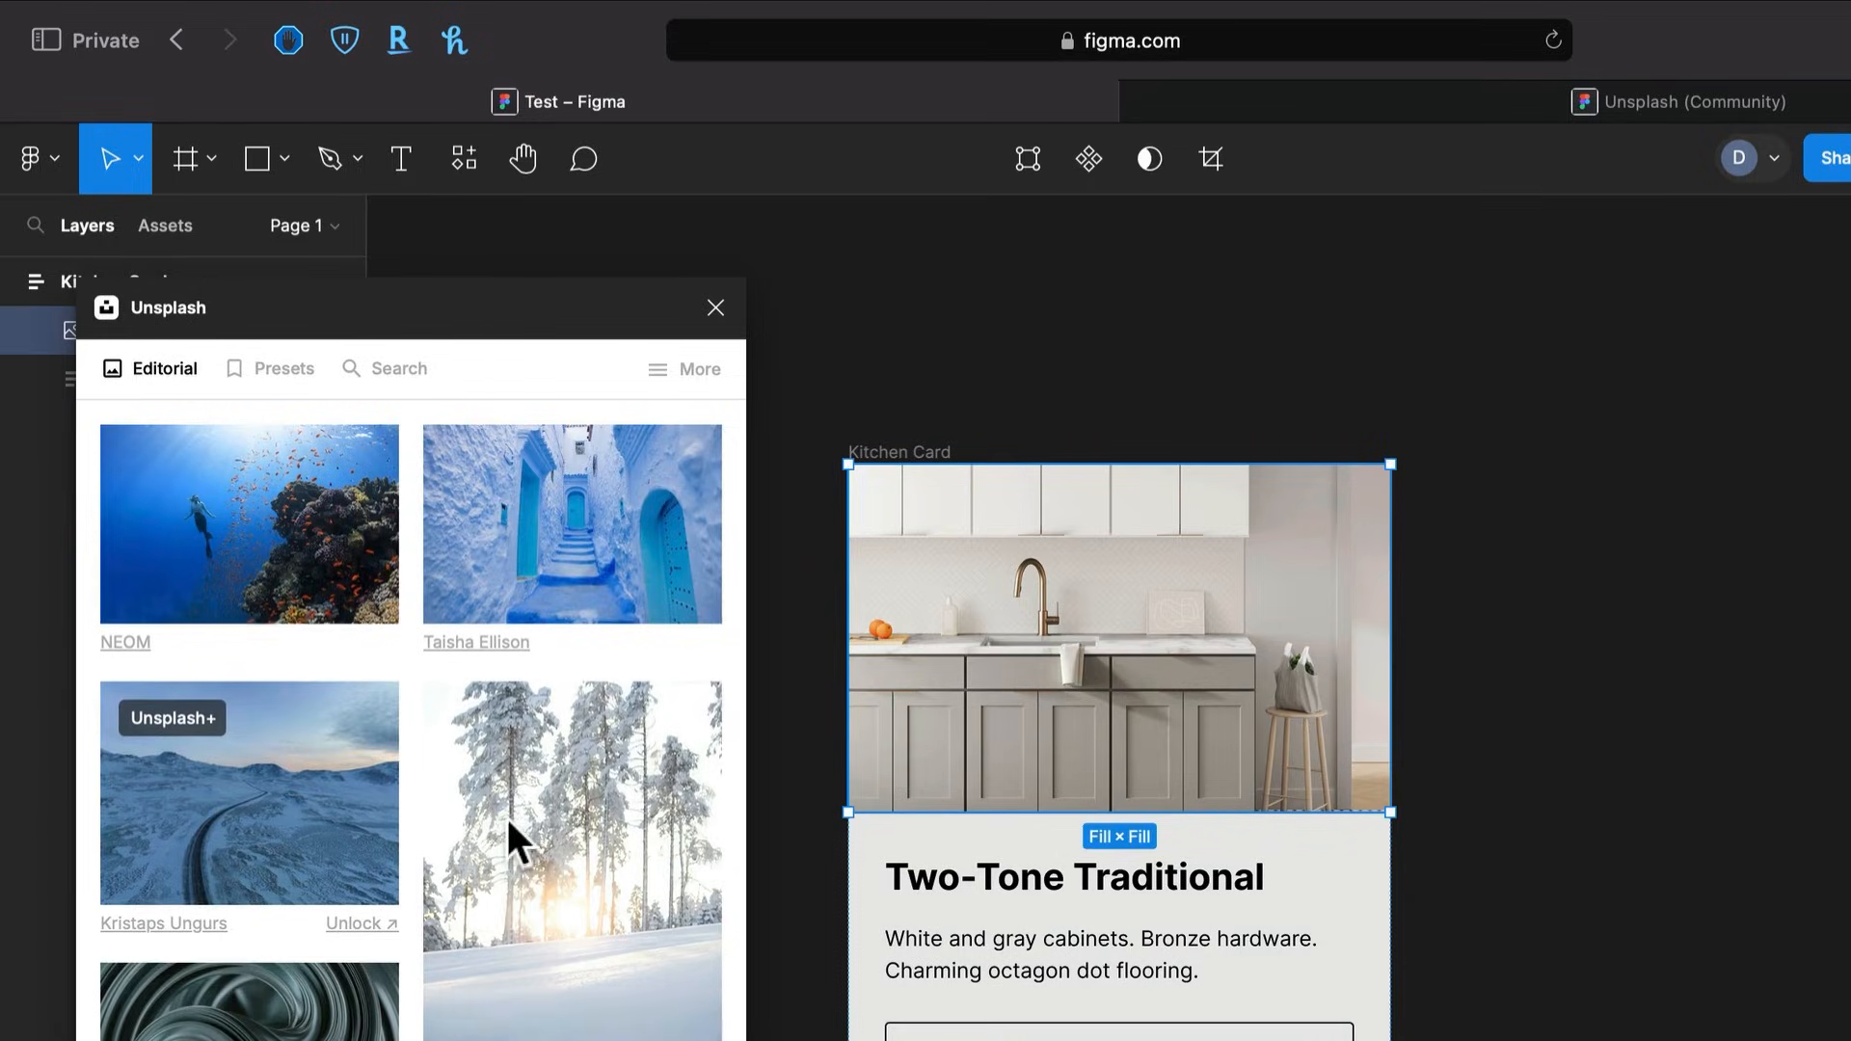
pyautogui.scroll(-2, 507, 820)
pyautogui.scroll(-6, 506, 814)
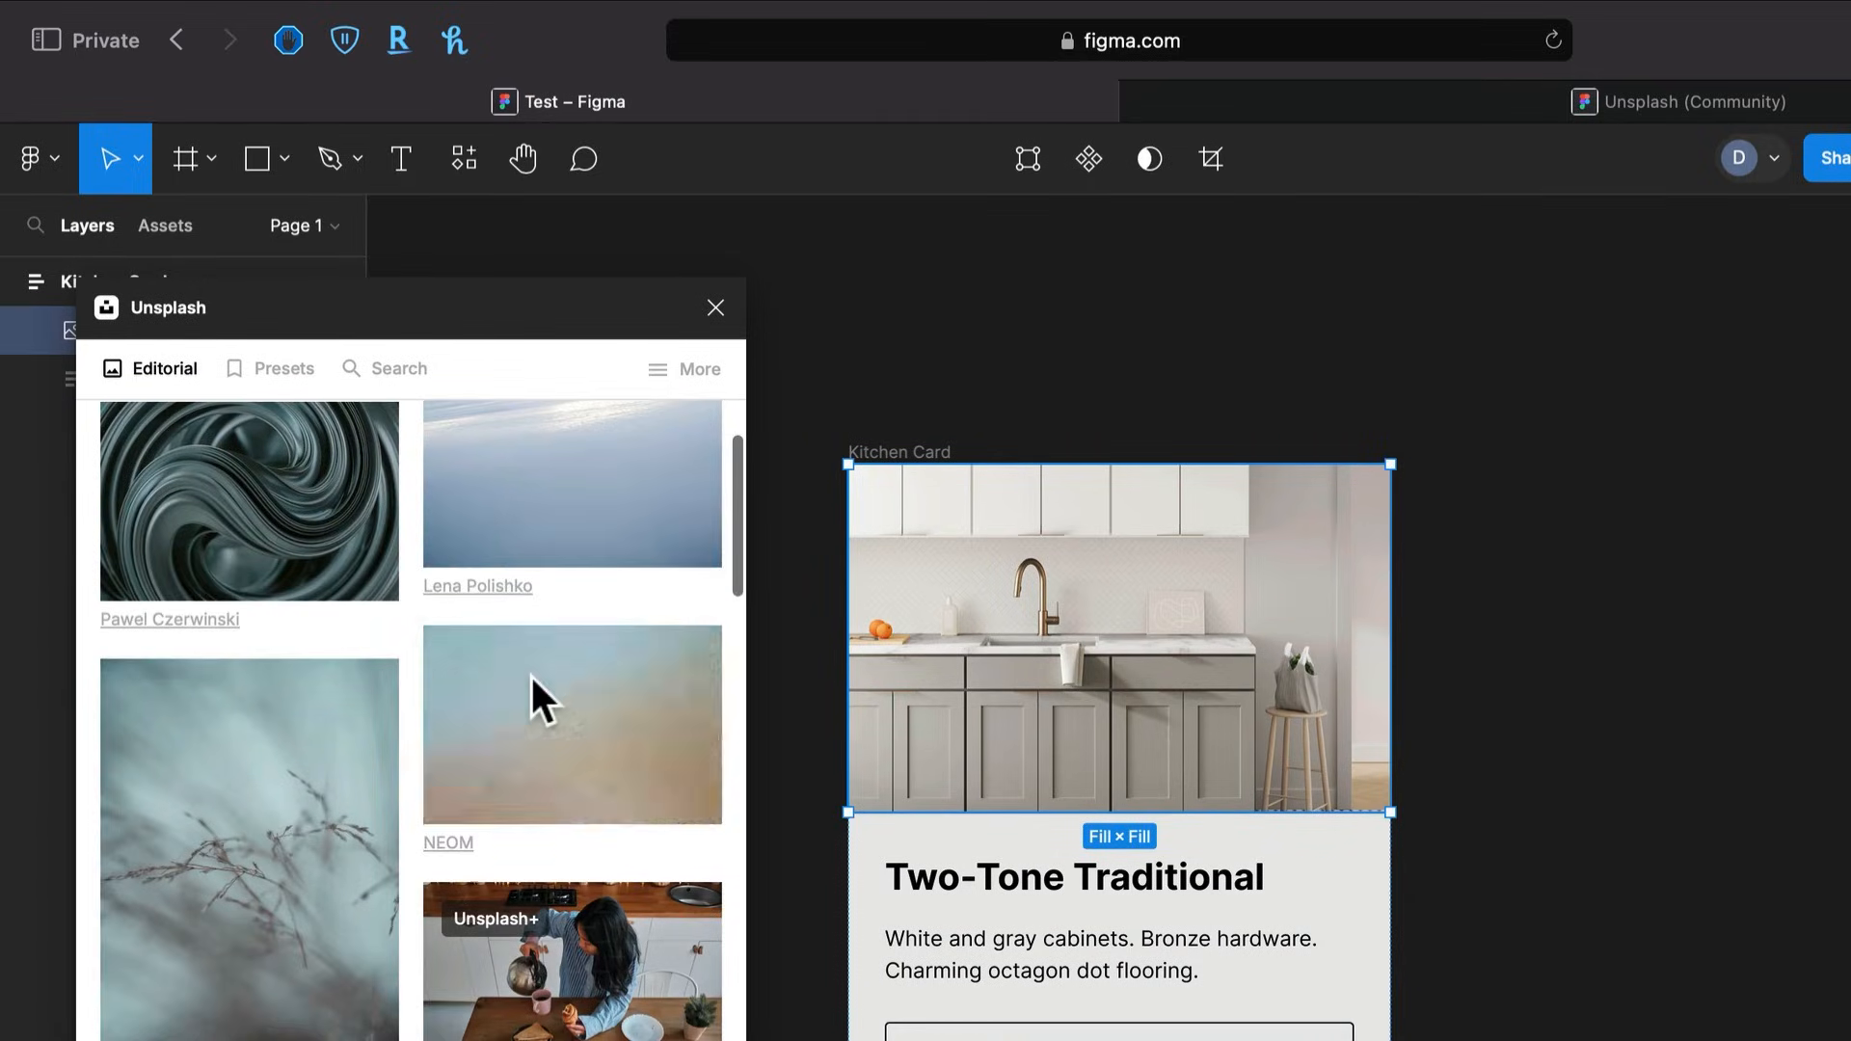
pyautogui.click(1335, 578)
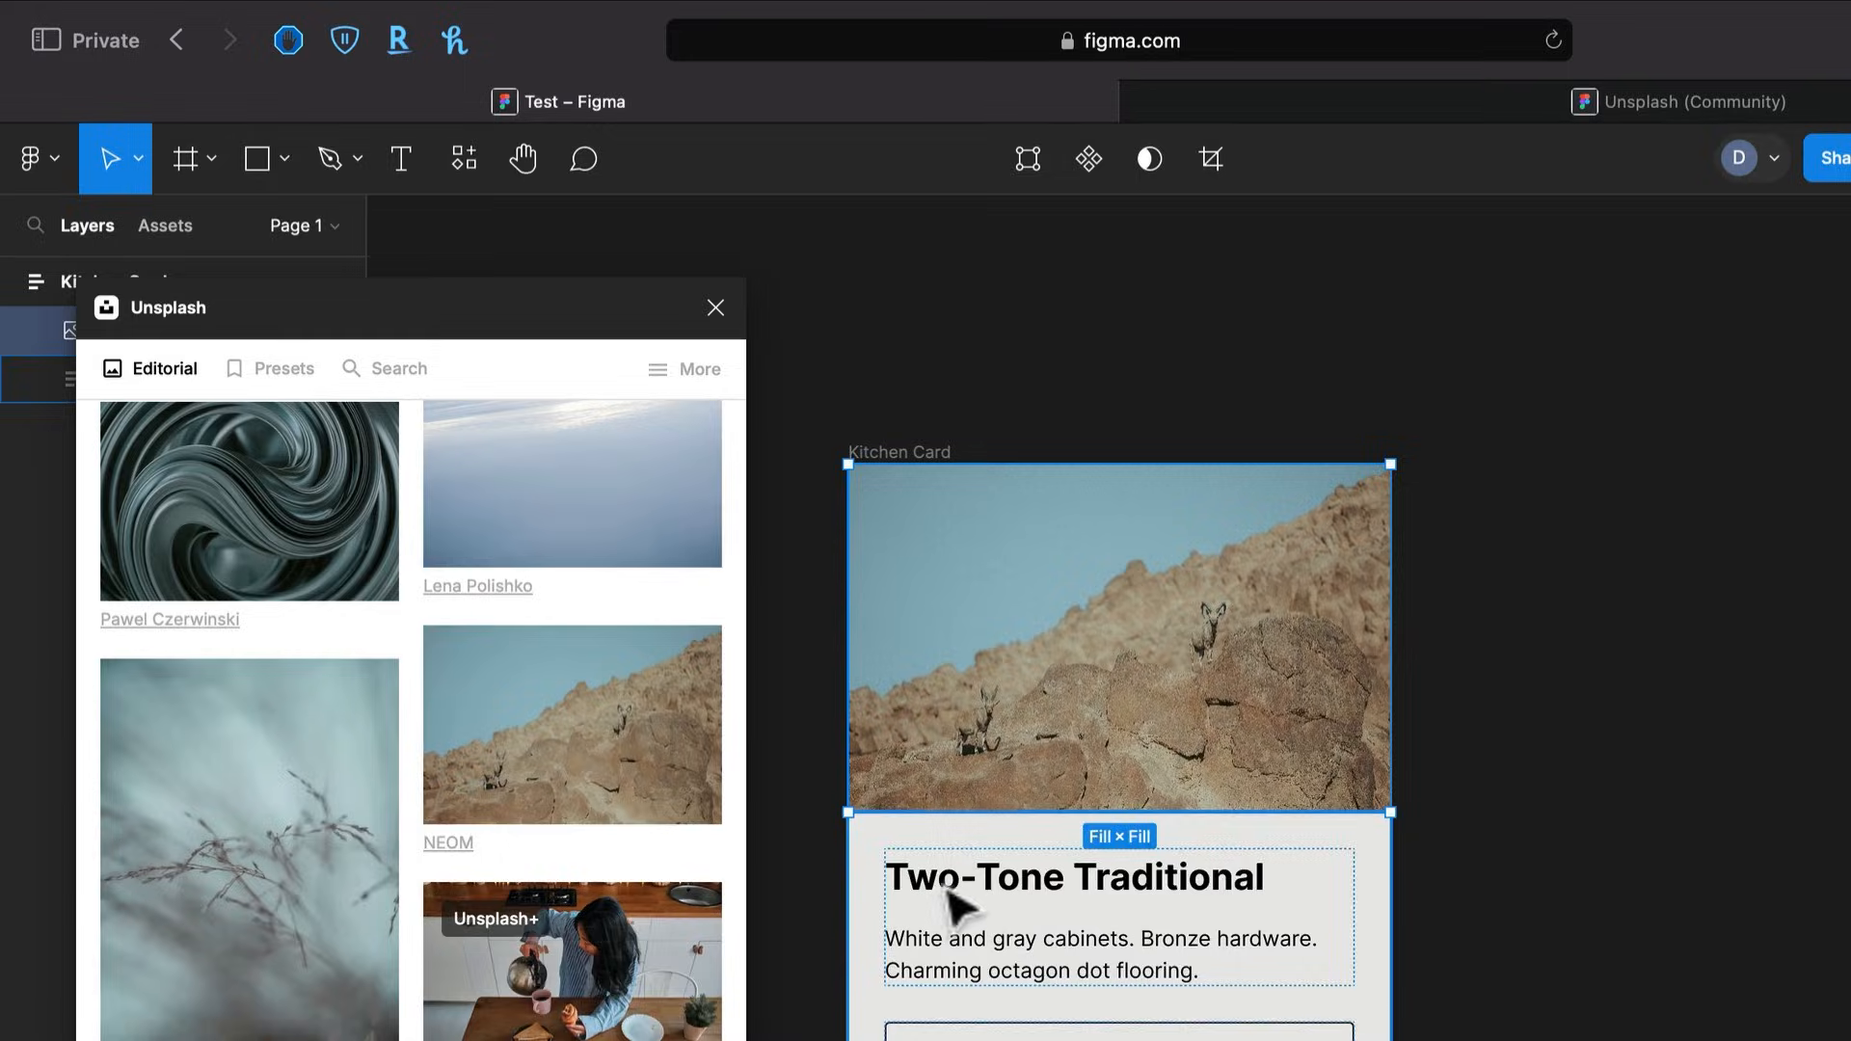
pyautogui.click(715, 308)
pyautogui.click(1070, 386)
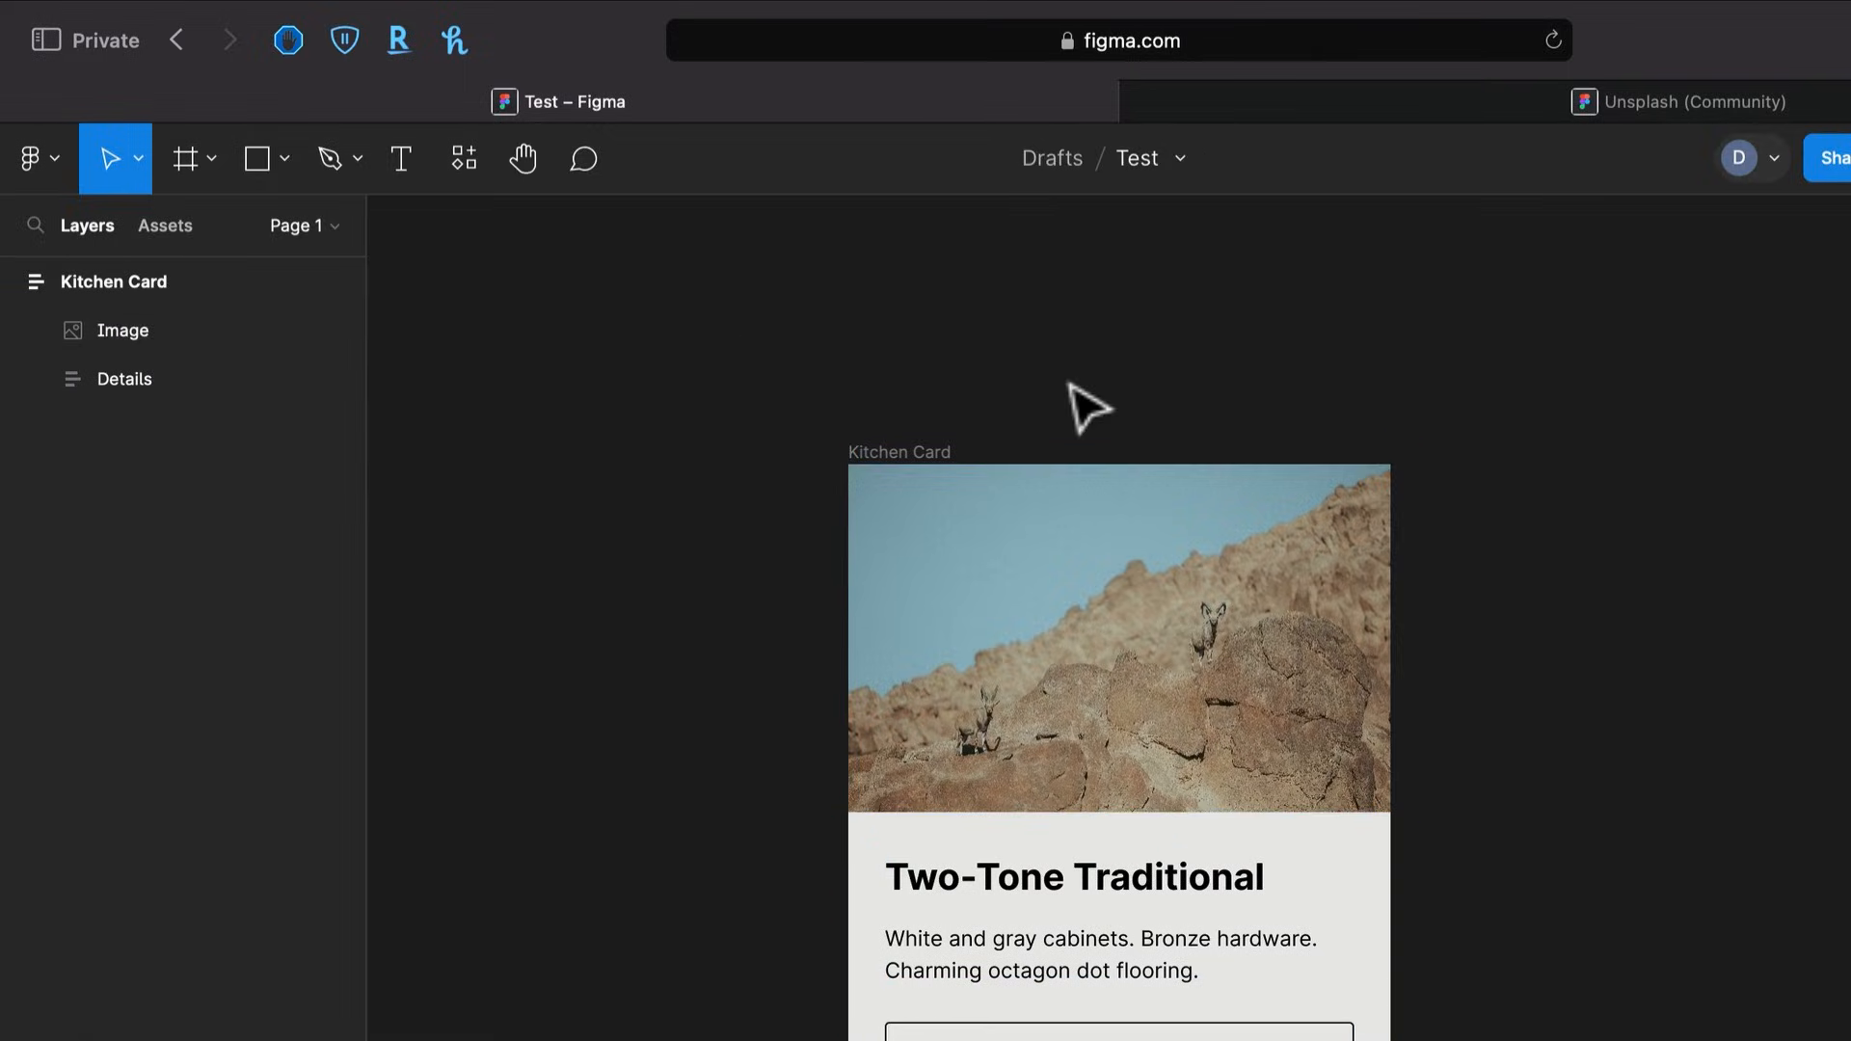
pyautogui.press('super+slash')
pyautogui.write('mater')
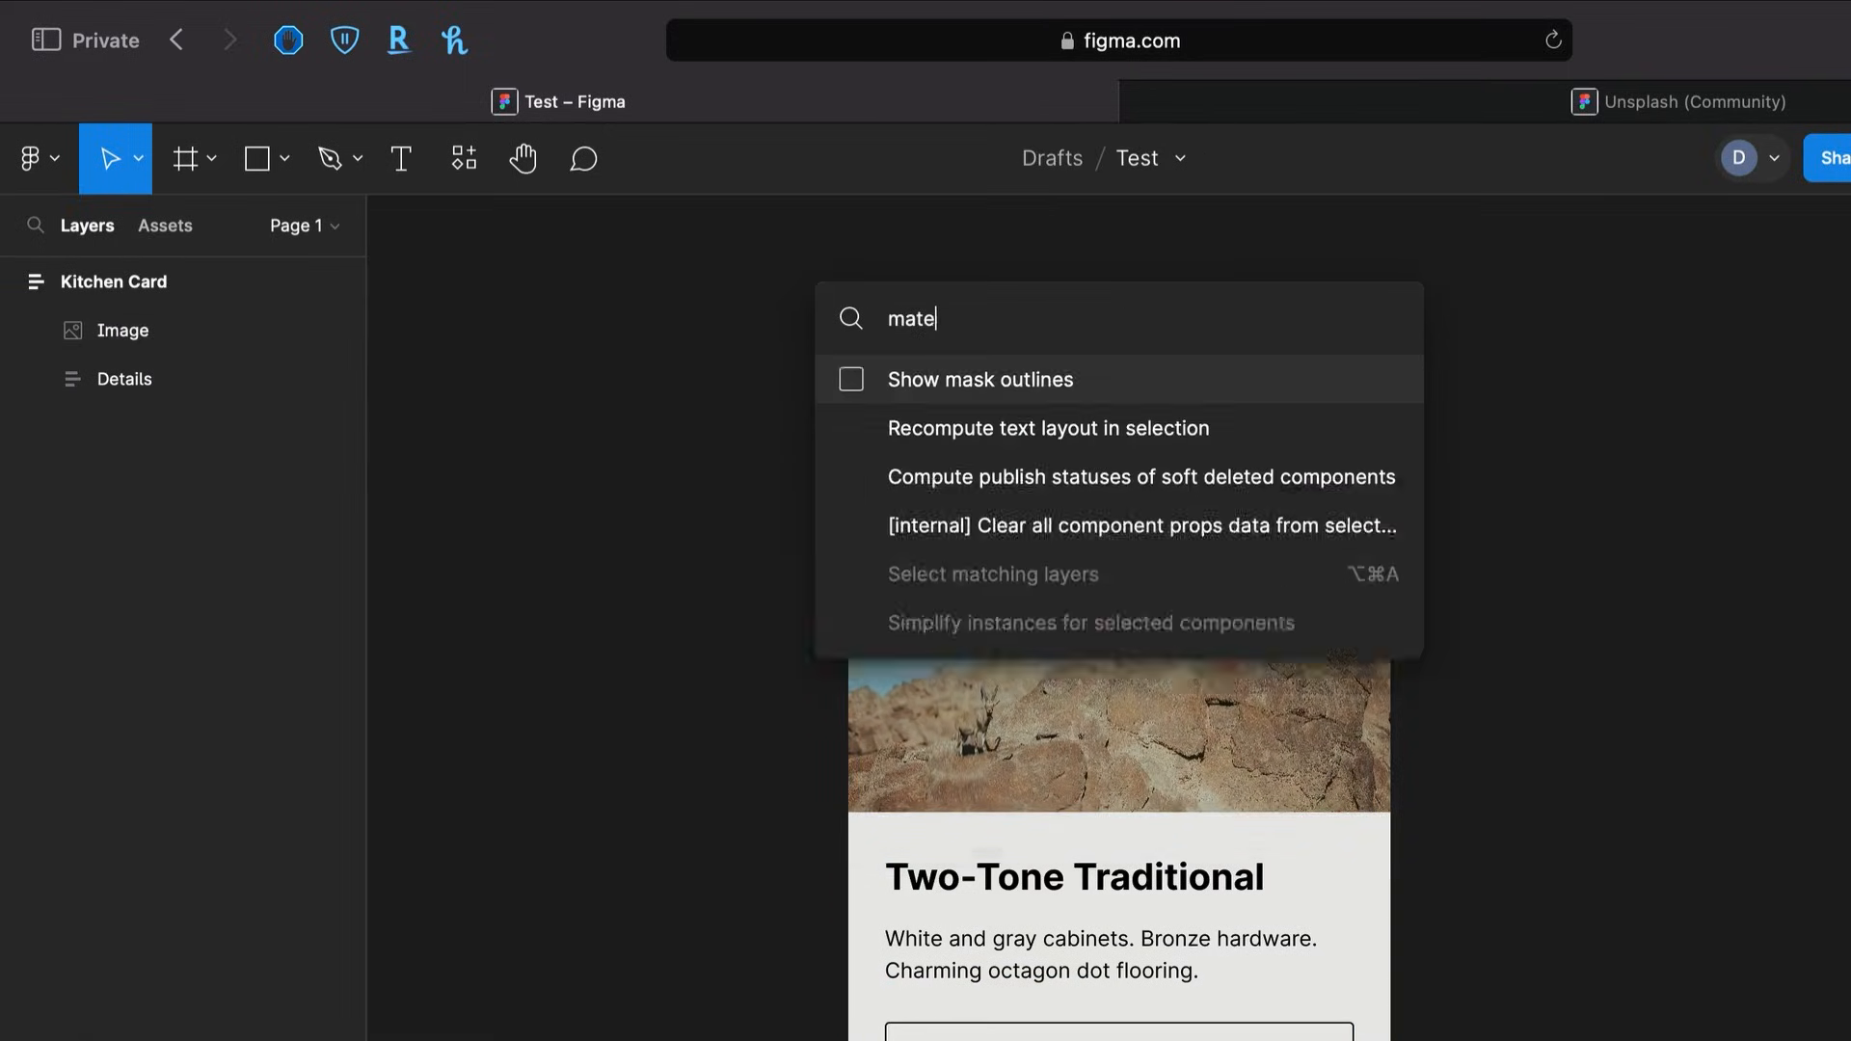
pyautogui.press('BackSpace')
pyautogui.press('BackSpace')
pyautogui.press('BackSpace')
pyautogui.press('BackSpace')
pyautogui.press('BackSpace')
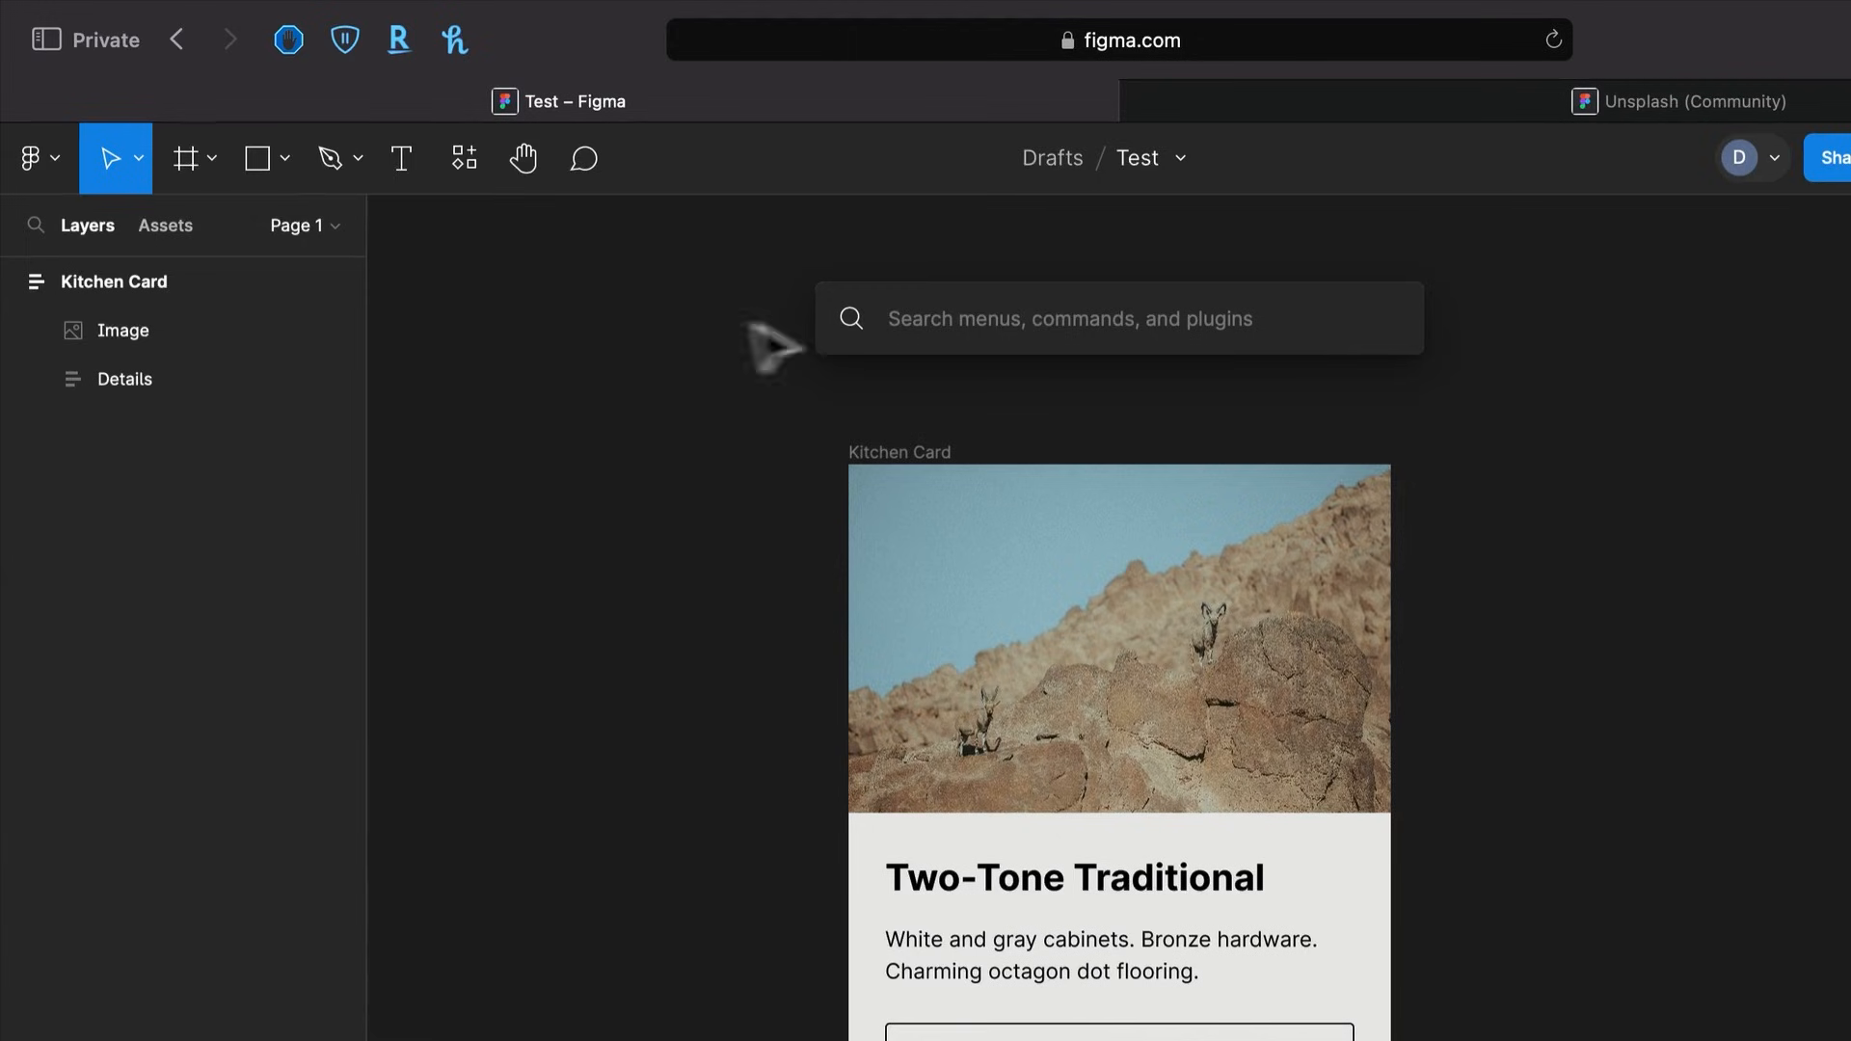
# Search all plugins for "material design icons", run Material Design Icons by the Icons8 Team, and place a 96×96 Anchor icon beside the Kitchen Card
pyautogui.click(465, 158)
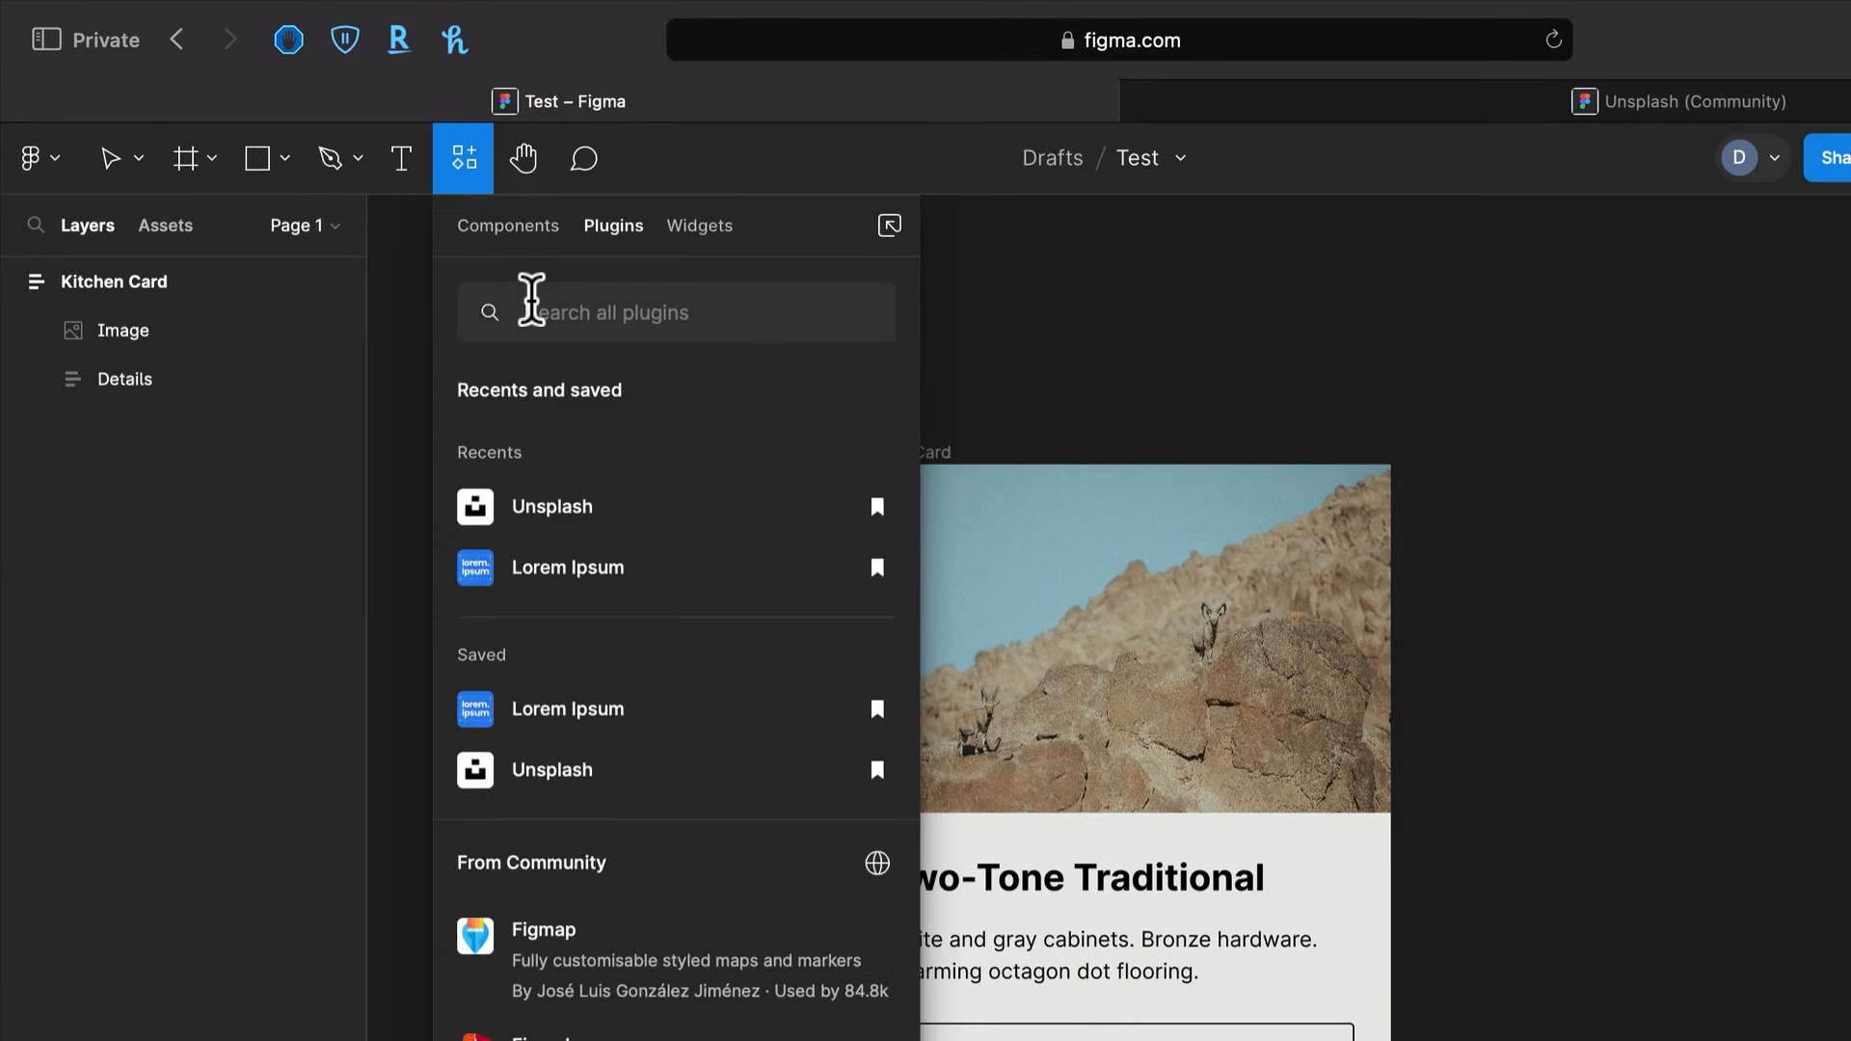
pyautogui.write('material design icons')
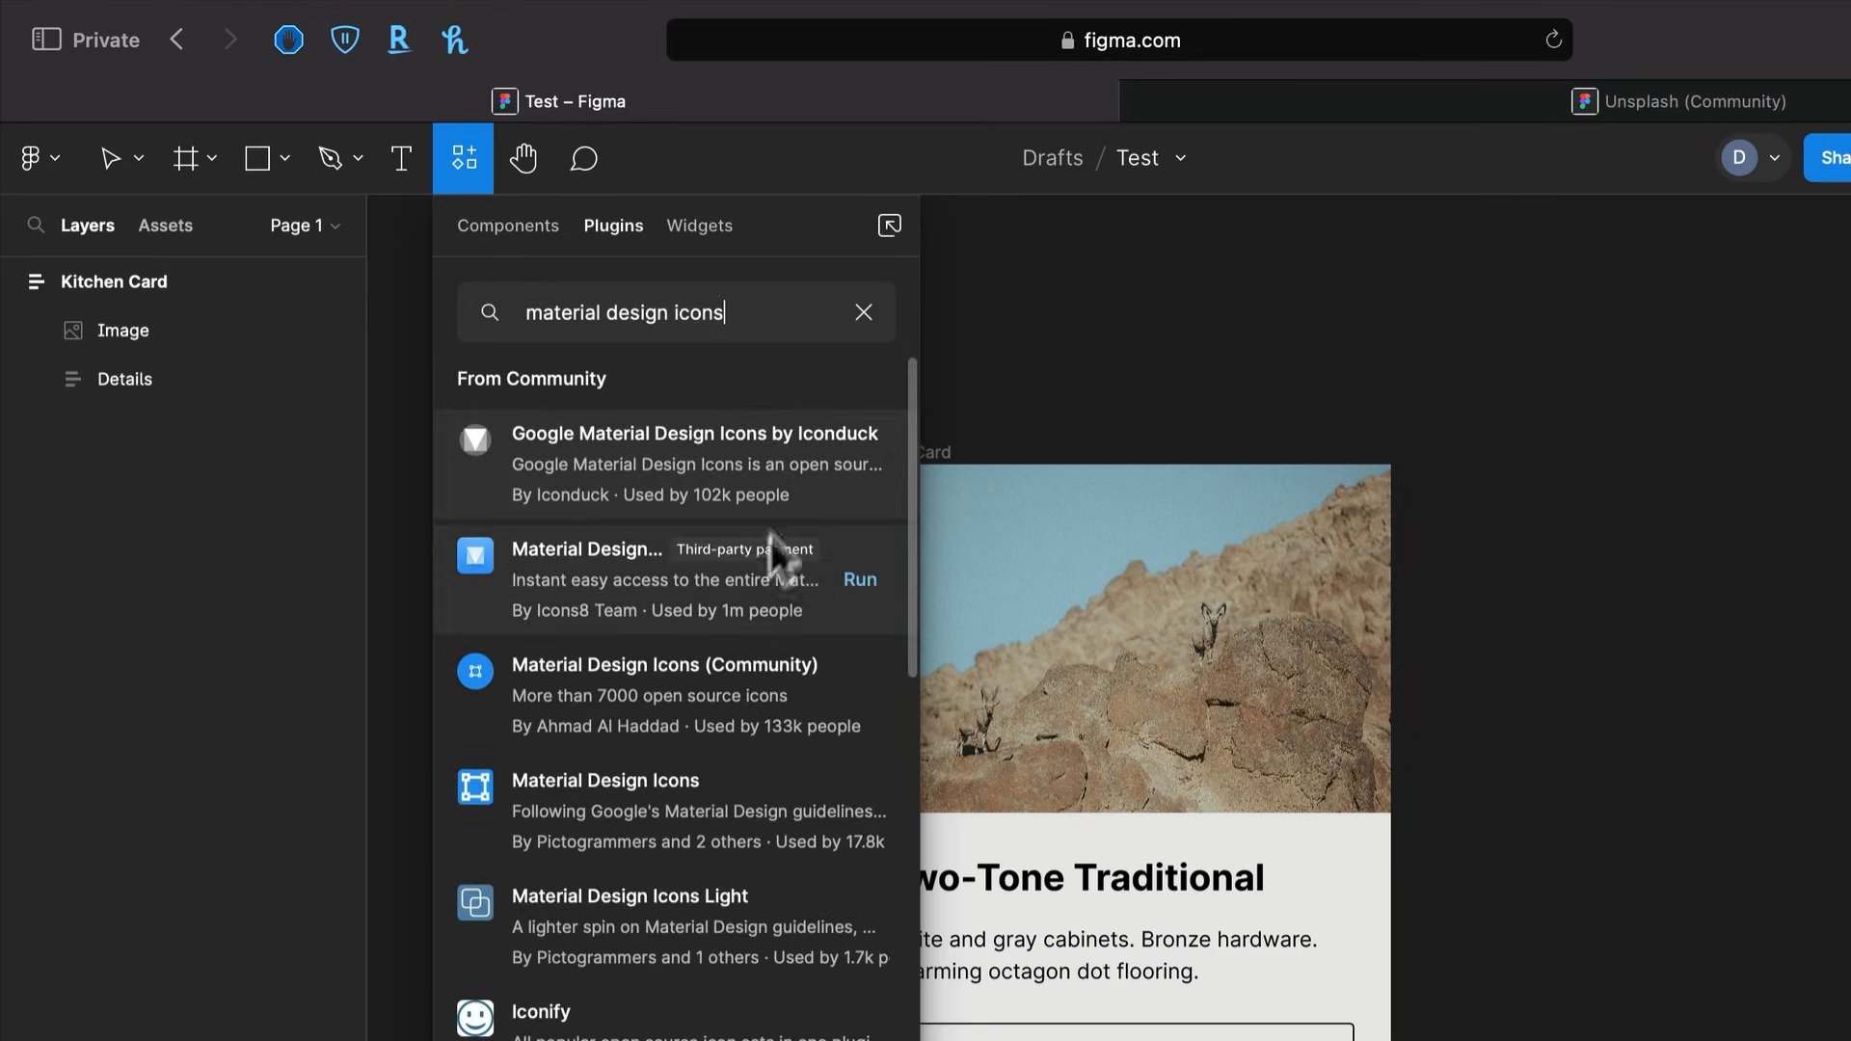
pyautogui.press('Escape')
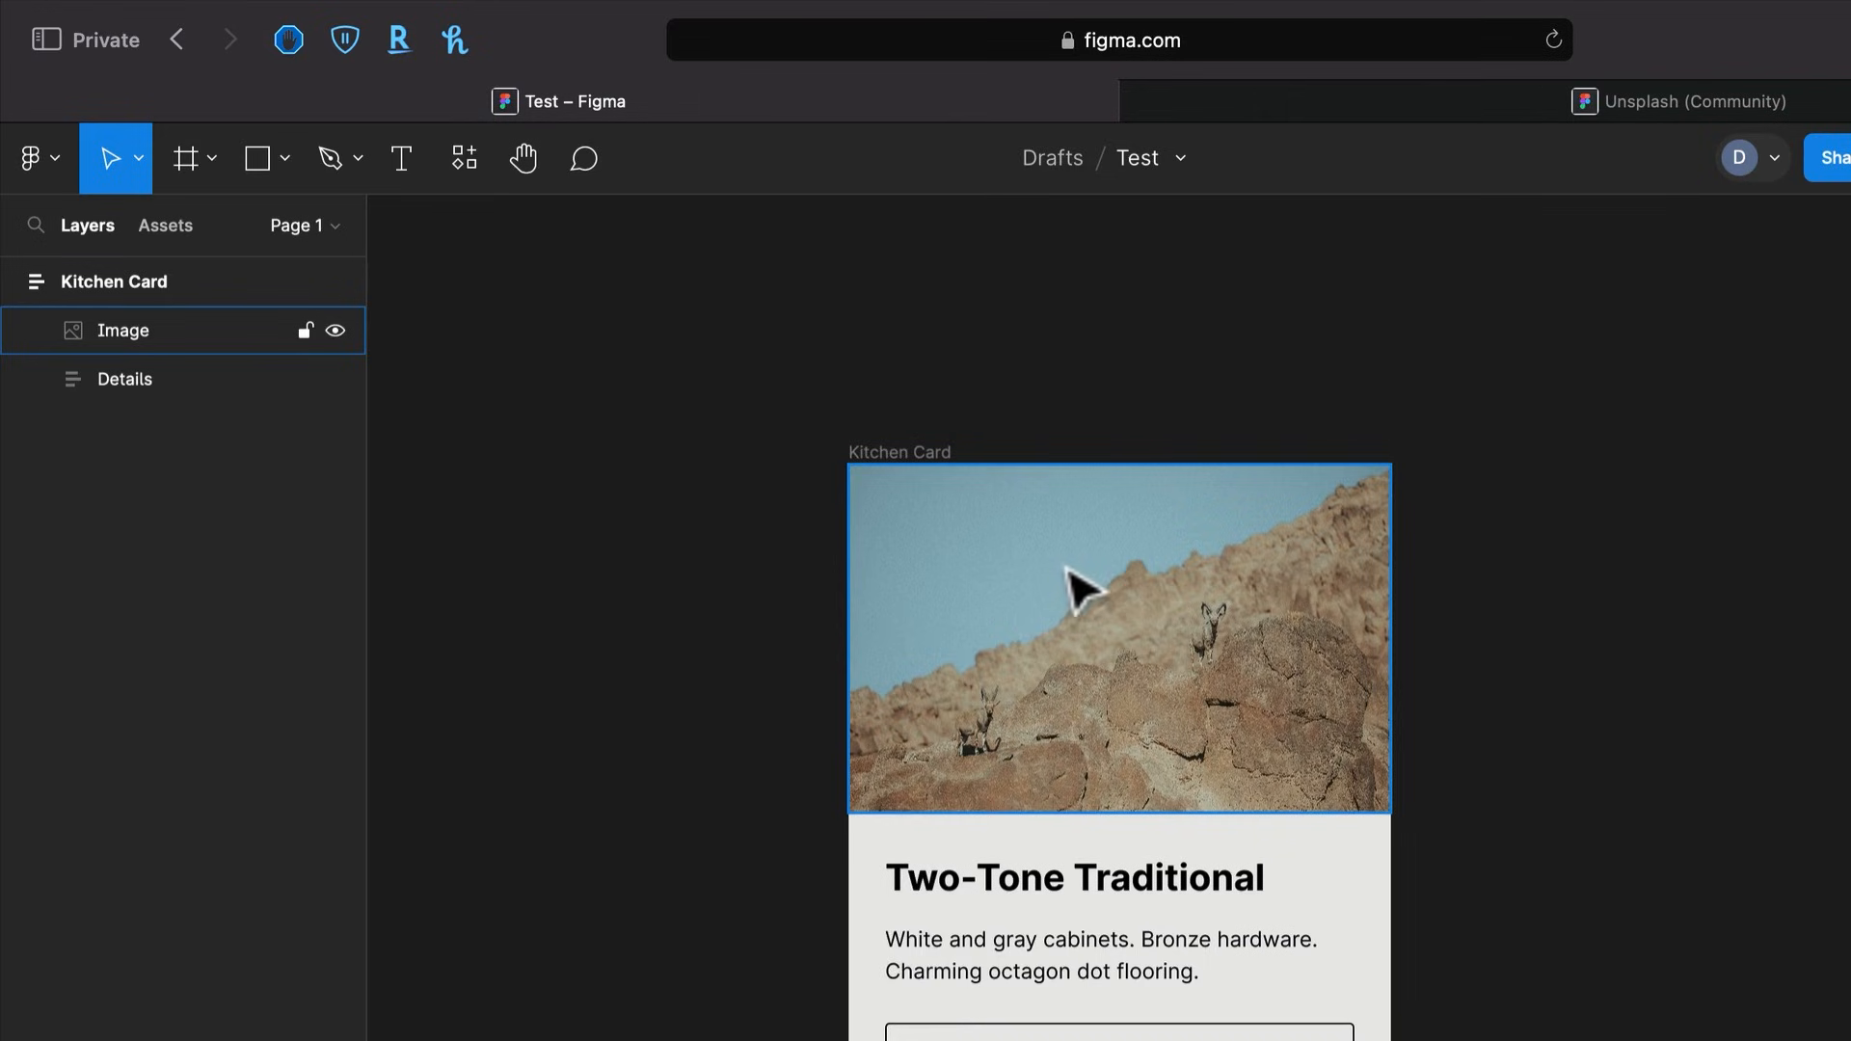
pyautogui.moveTo(1090, 386); pyautogui.dragTo(556, 361)
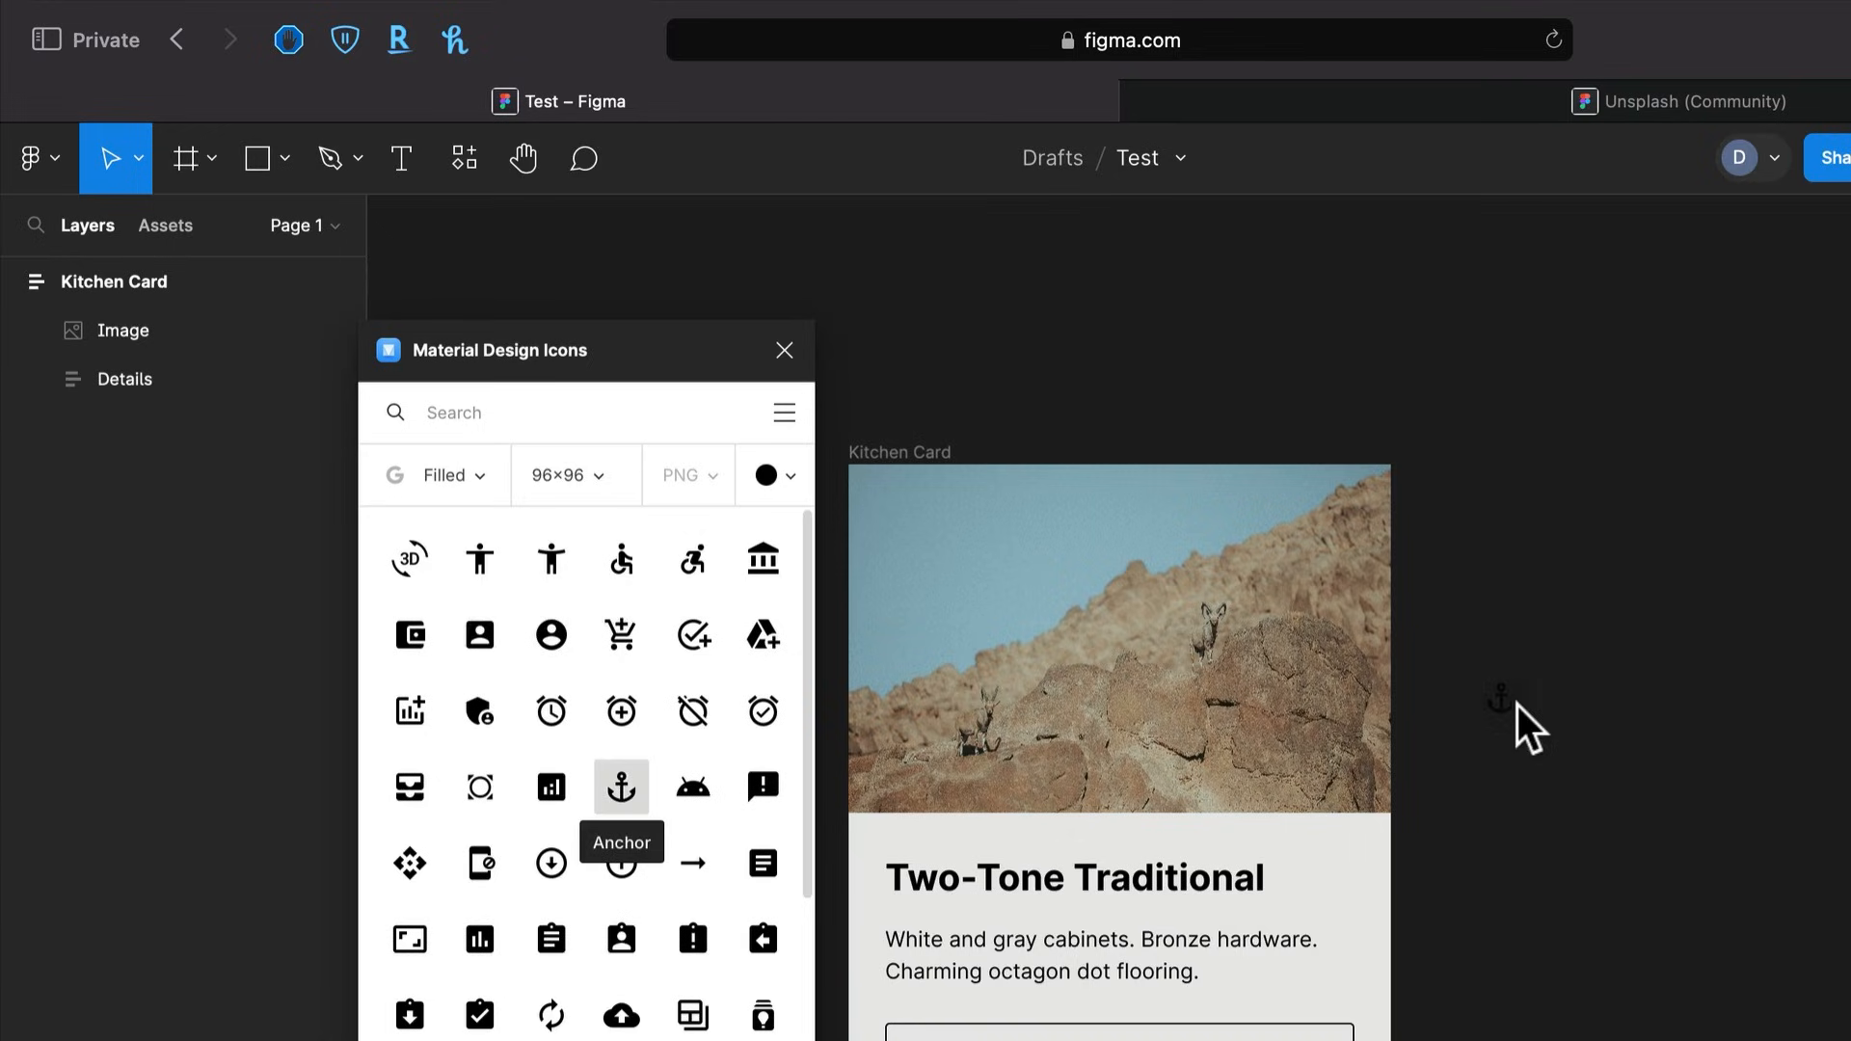
pyautogui.moveTo(1531, 728); pyautogui.dragTo(1529, 730)
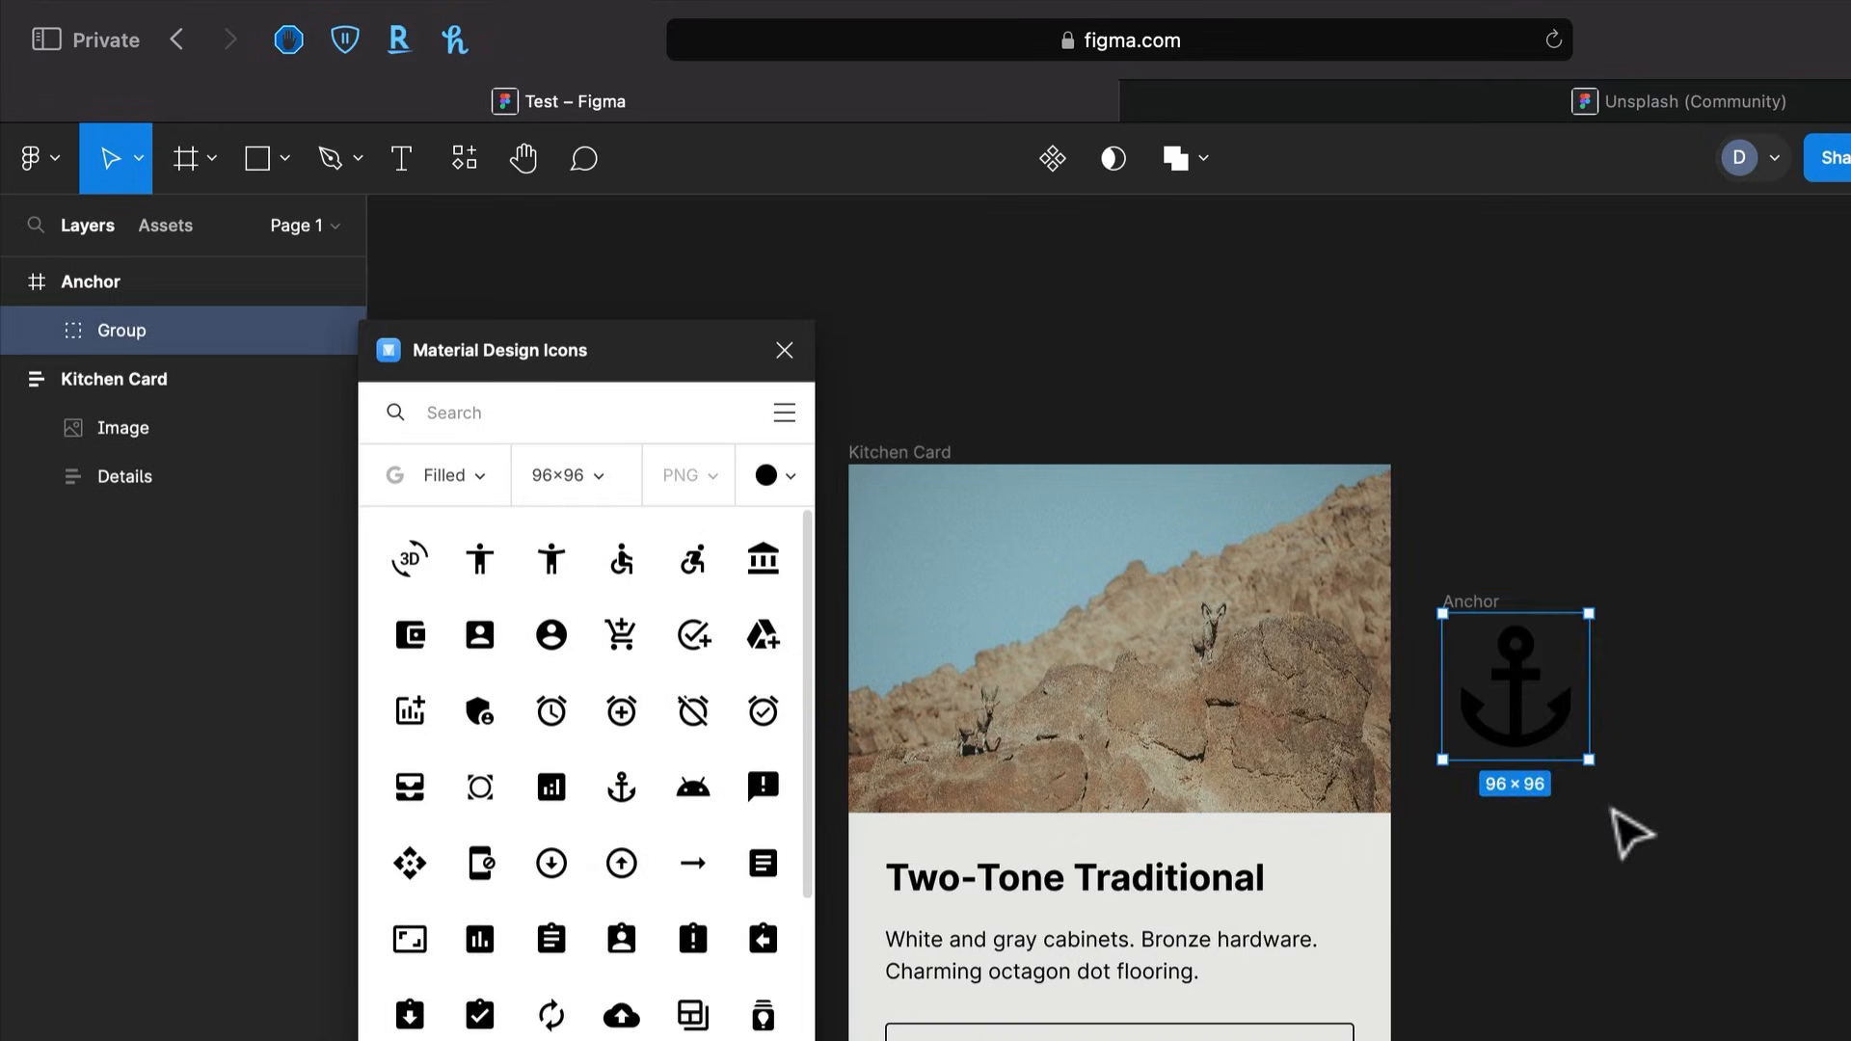
# Delete the anchor icon together with its frame, and close the Material Design Icons plugin
pyautogui.press('Delete')
pyautogui.click(1508, 620)
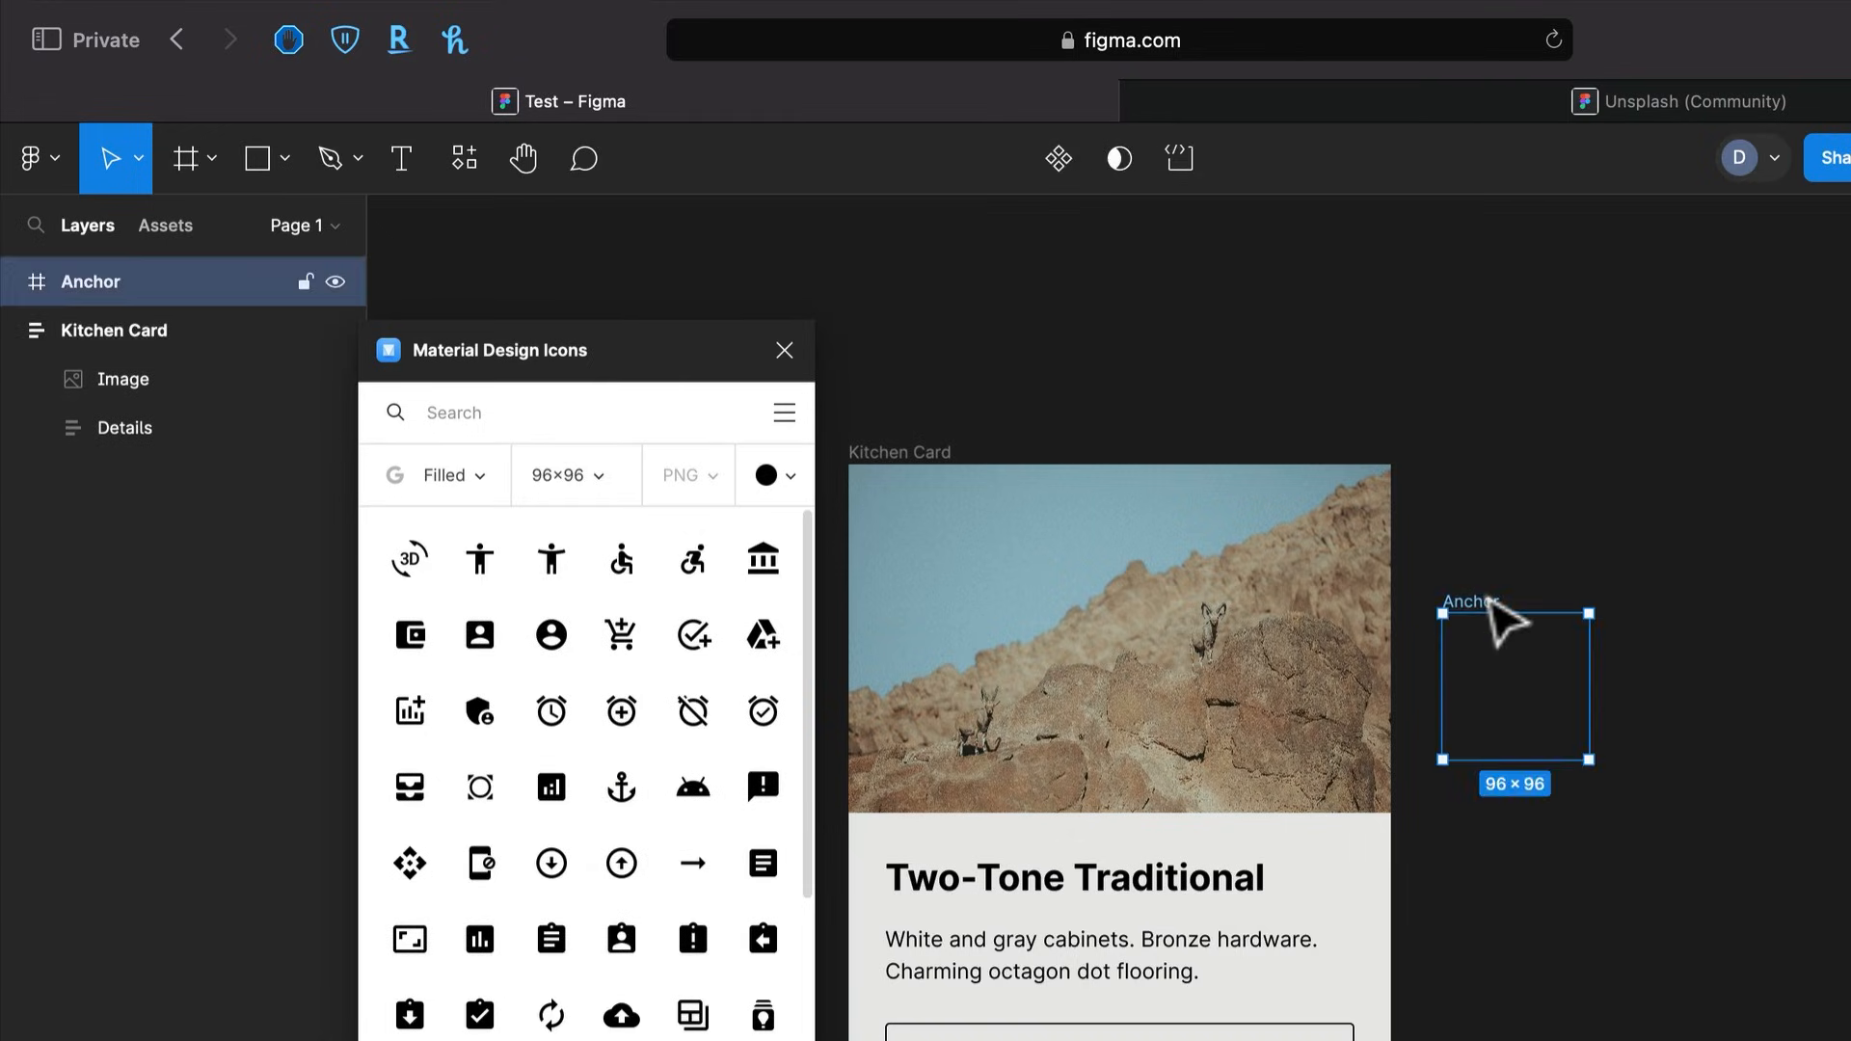
pyautogui.press('Delete')
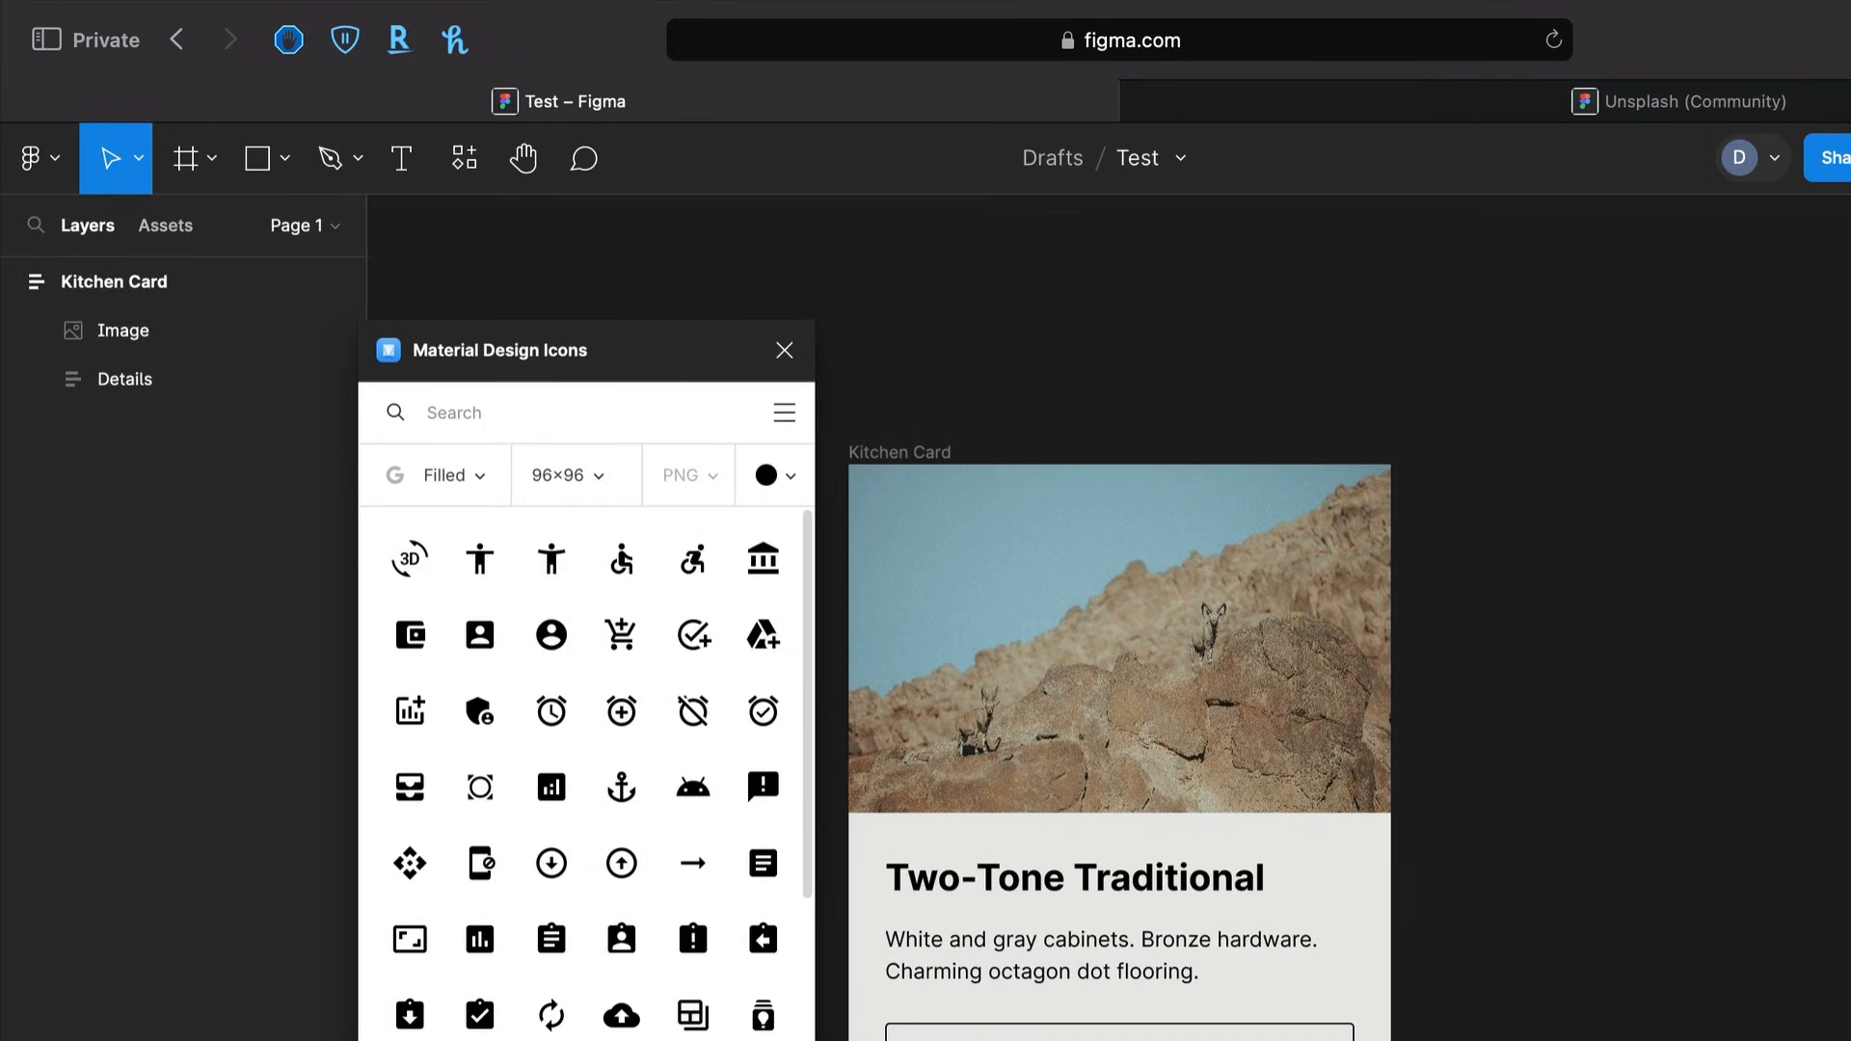
pyautogui.click(784, 353)
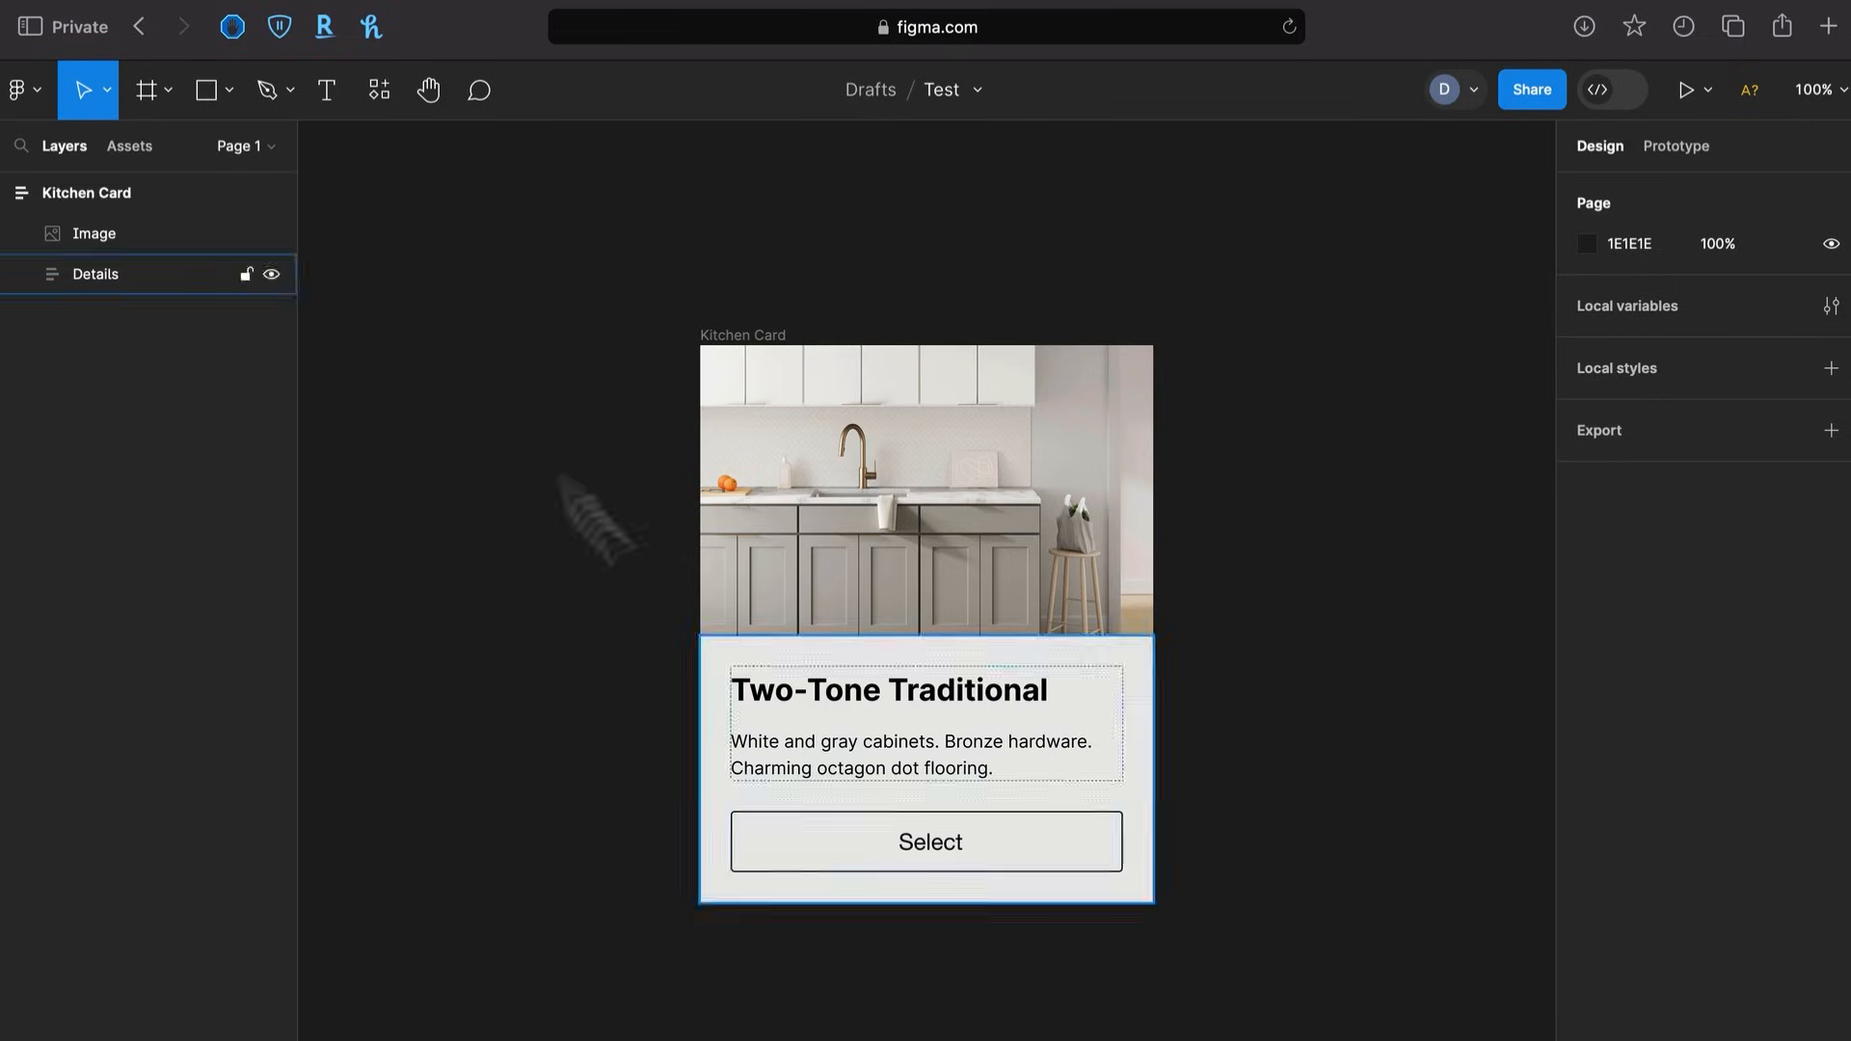
# Duplicate the Kitchen Card frame and place the copy to the right of the original at X 1576, Y 5
pyautogui.click(731, 335)
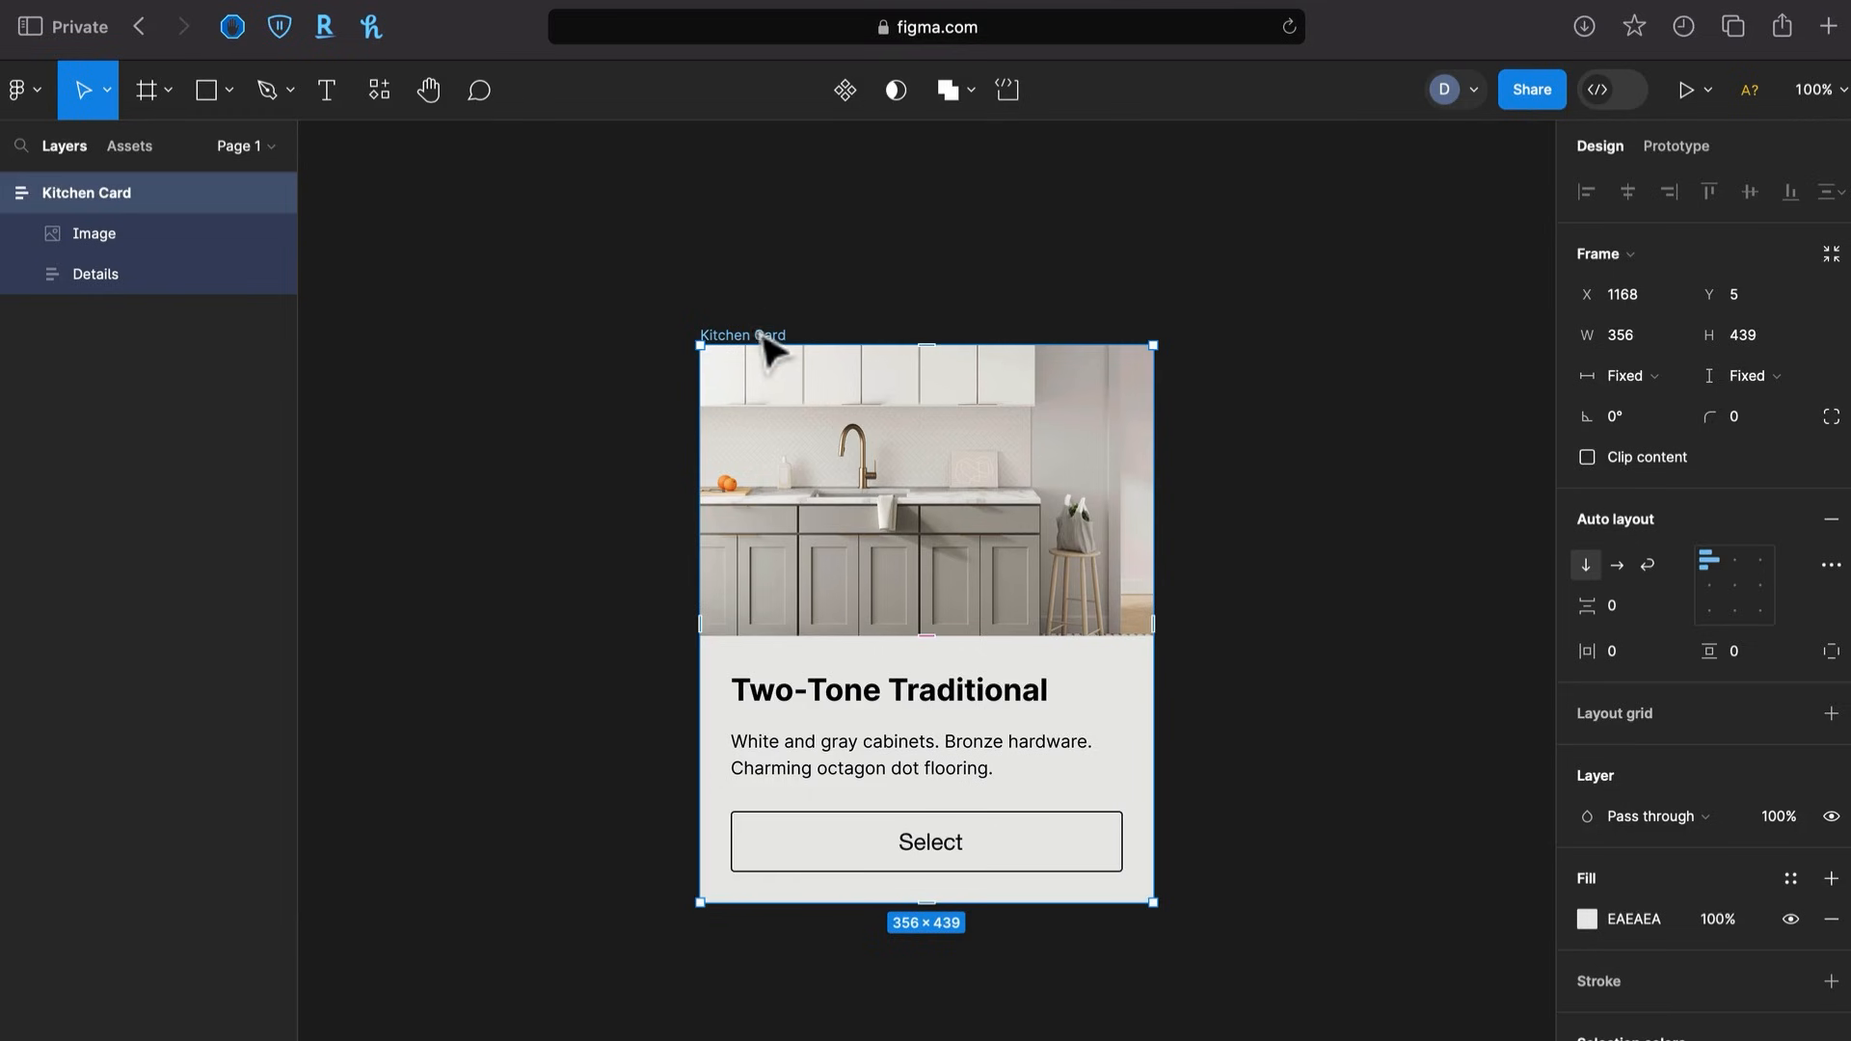
pyautogui.moveTo(762, 342); pyautogui.dragTo(1281, 347)
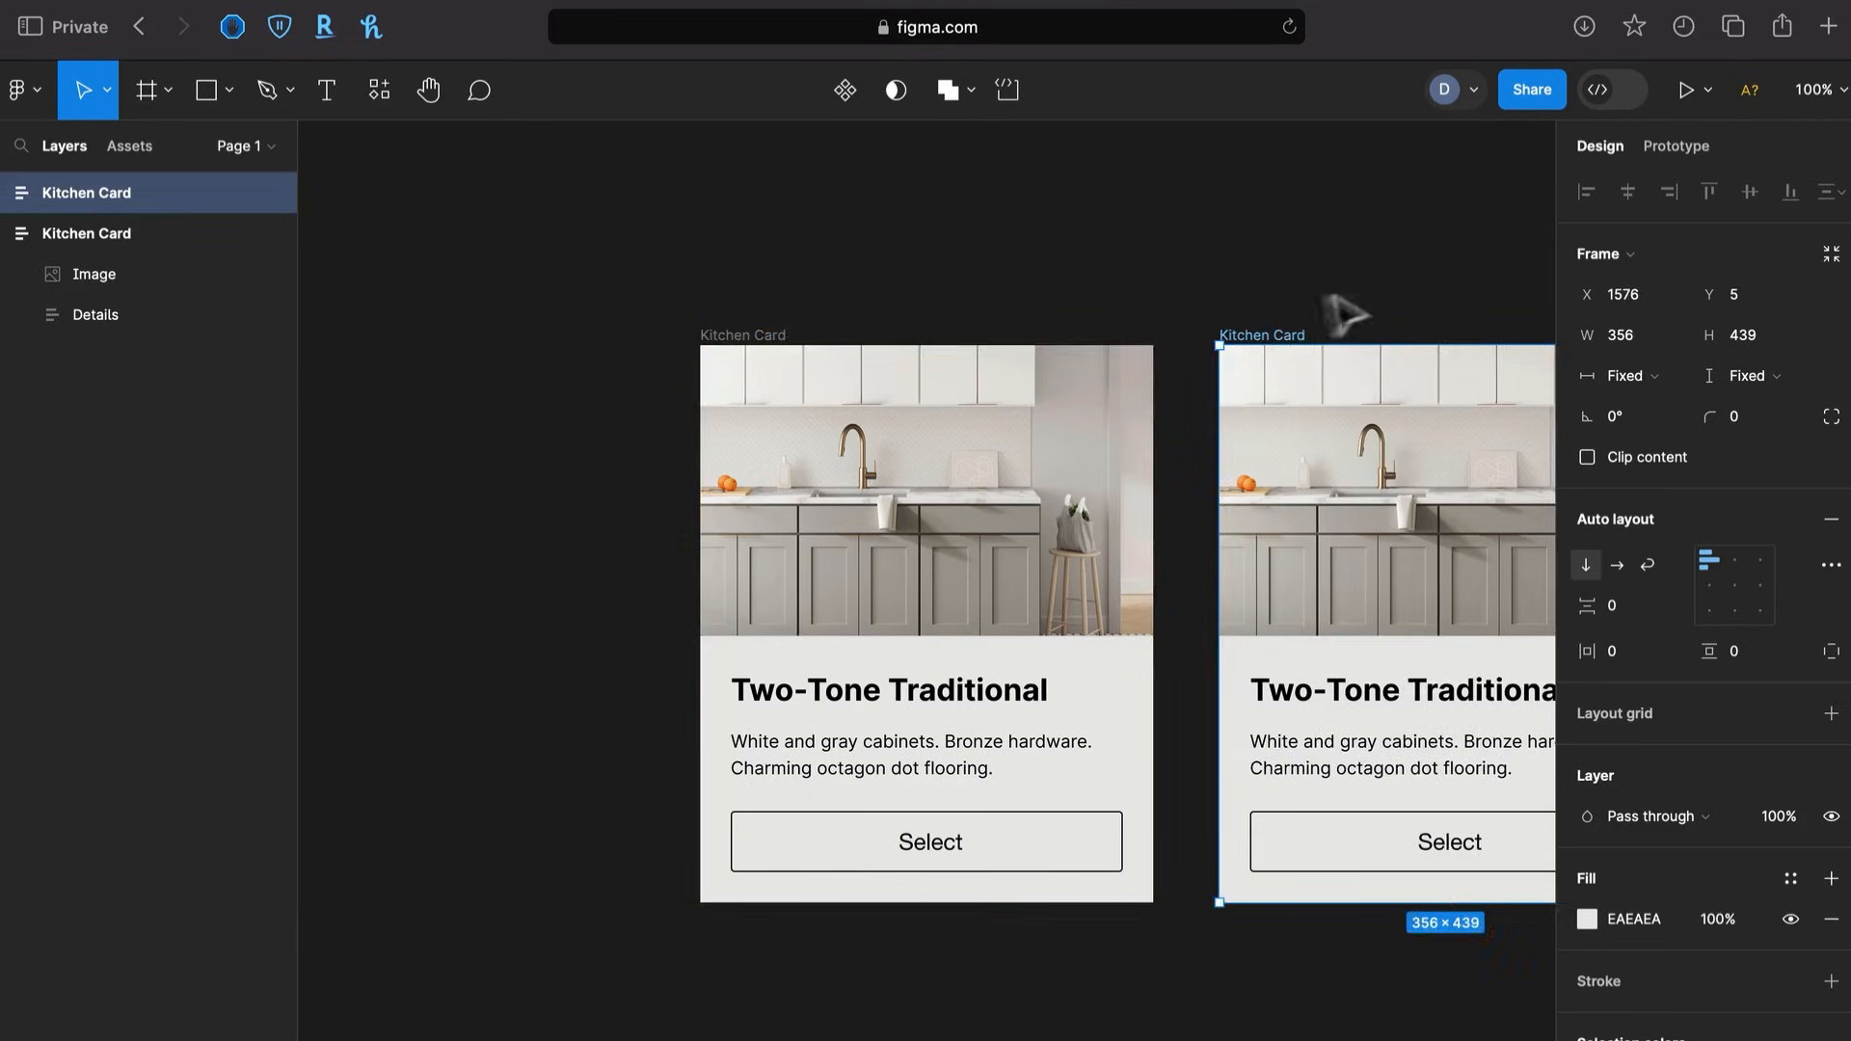
pyautogui.hscroll(5, 1343, 310)
pyautogui.hscroll(-2, 994, 360)
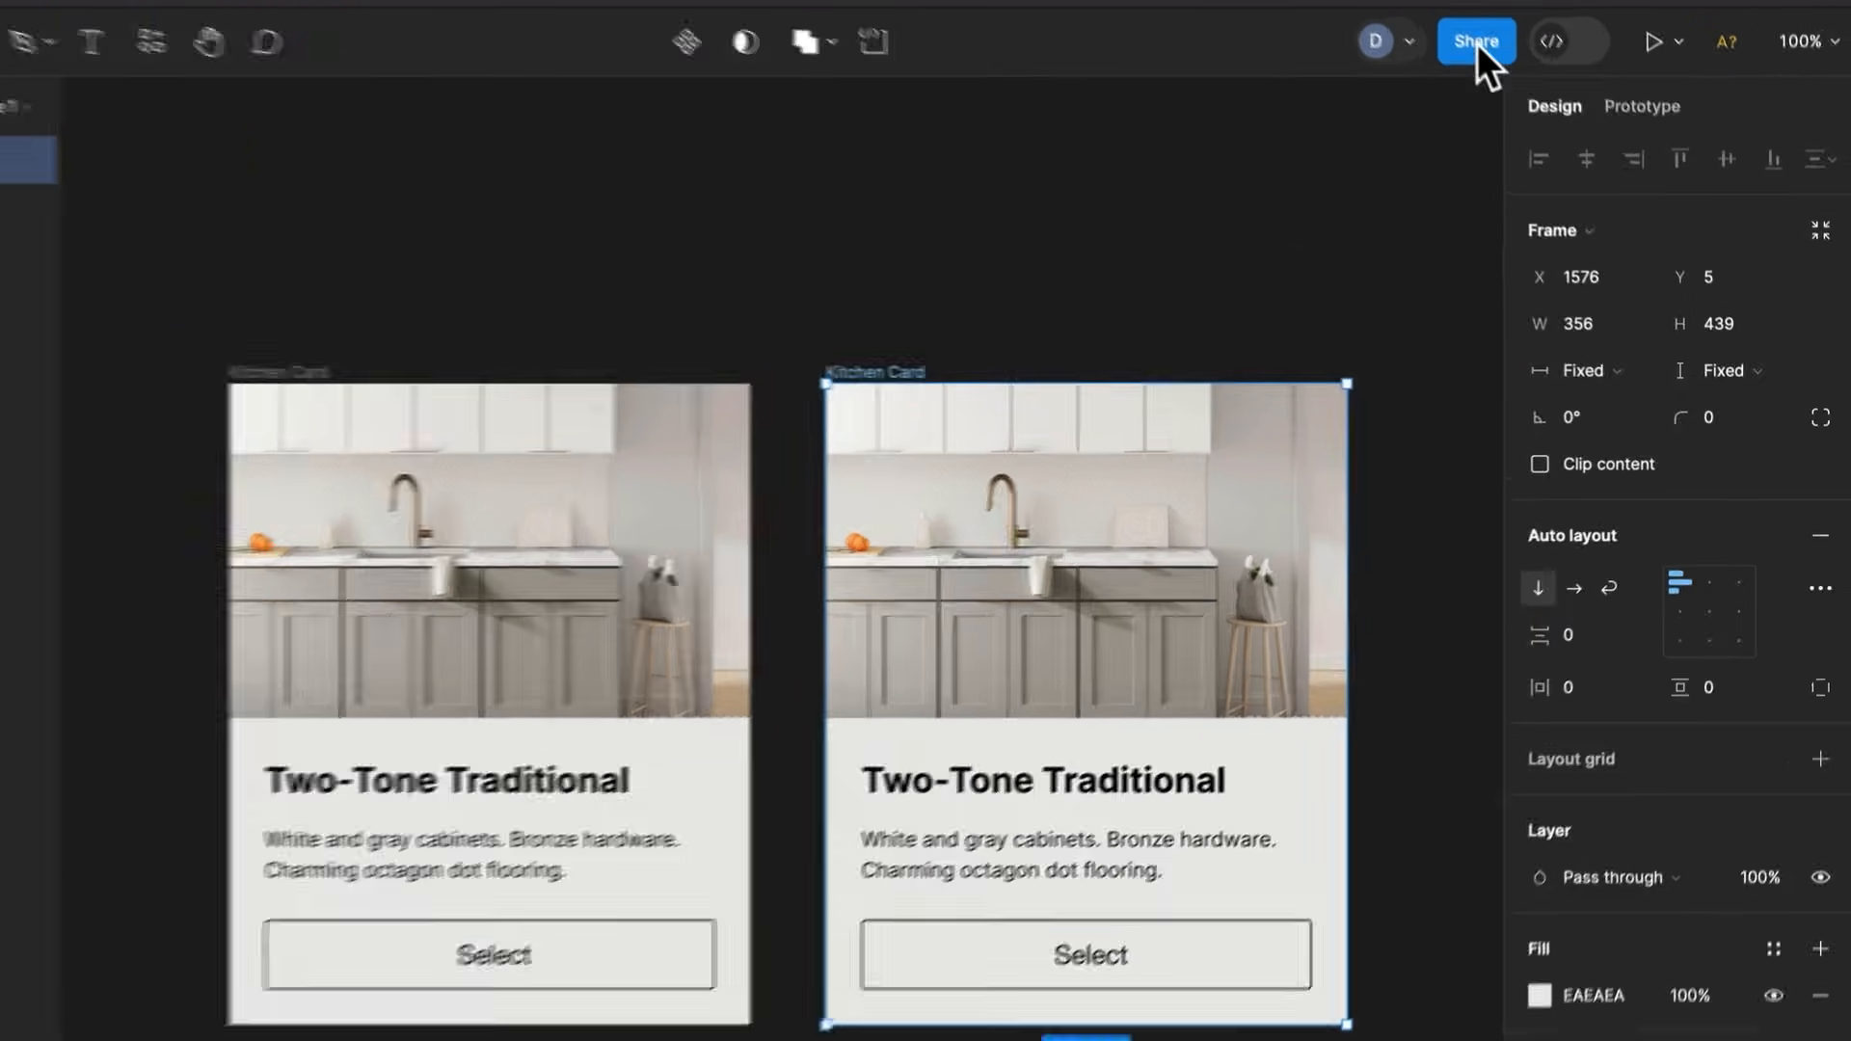
# Review the Test file's sharing settings, including link to selection, link access and invitee permission options, and close them
pyautogui.click(1532, 89)
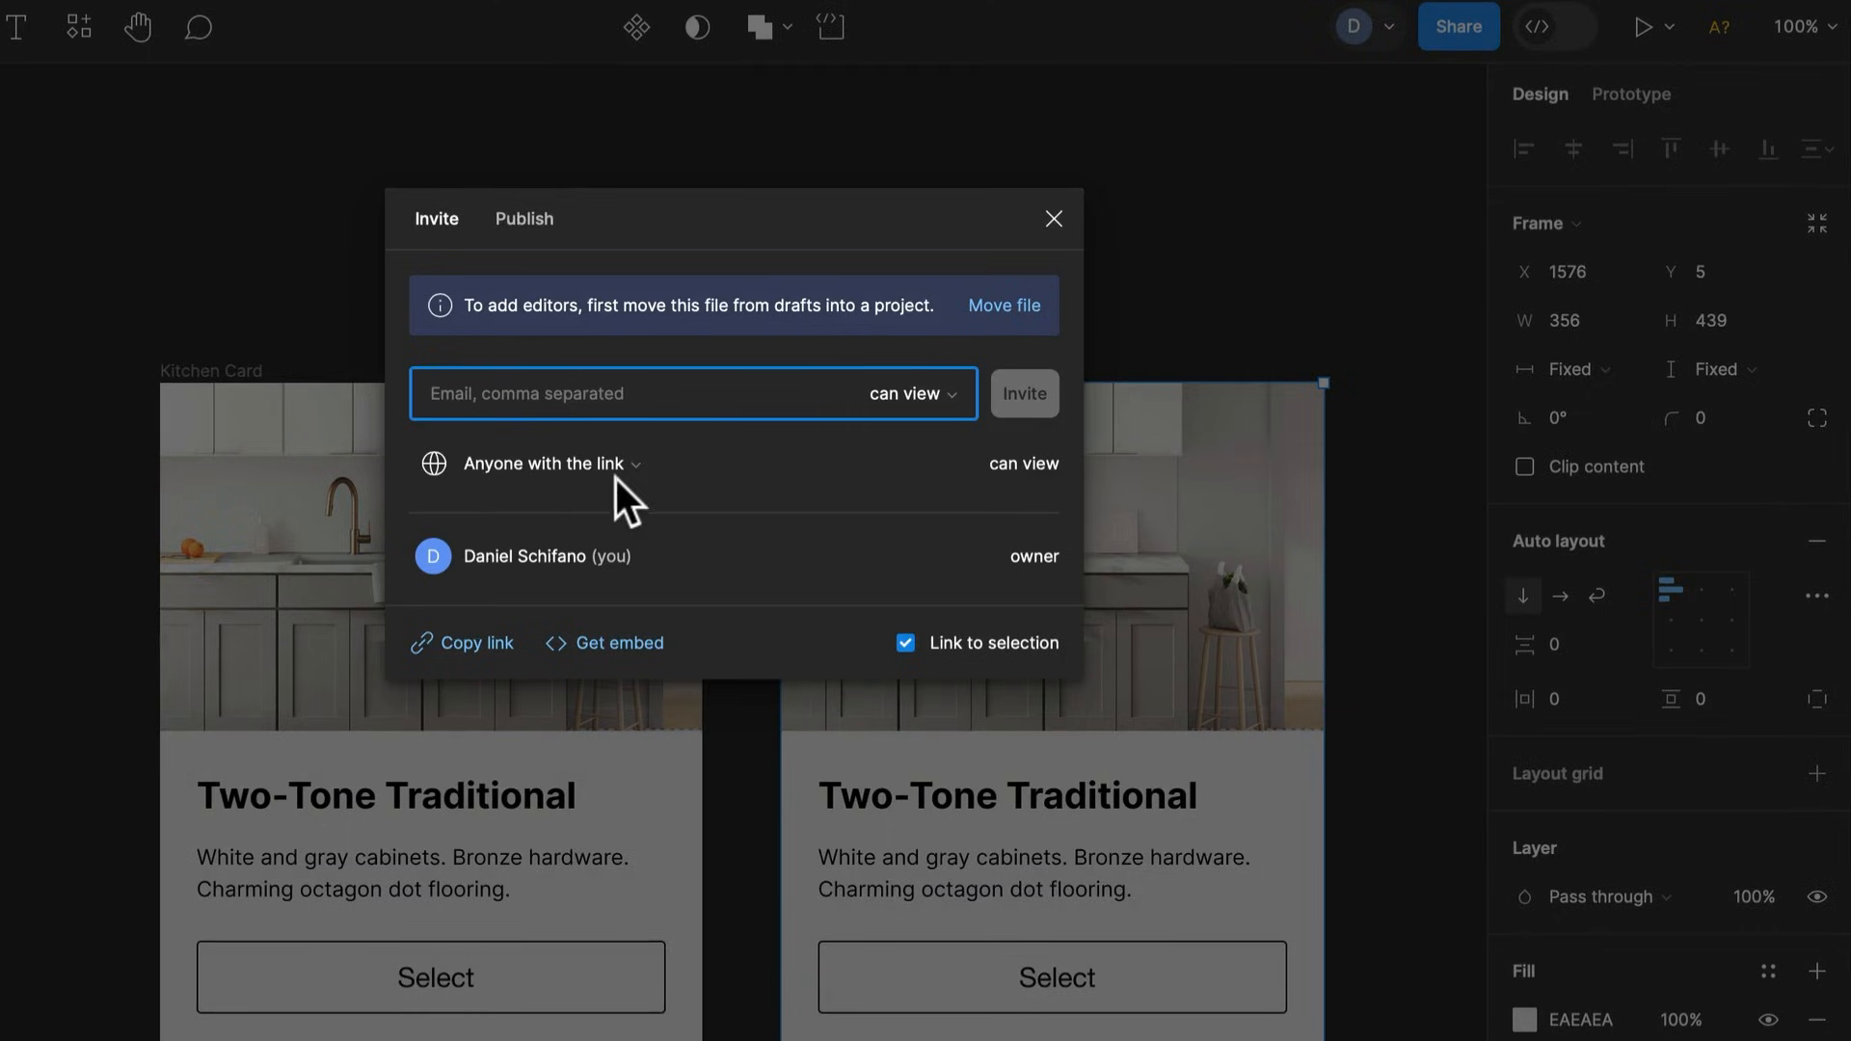
pyautogui.click(907, 644)
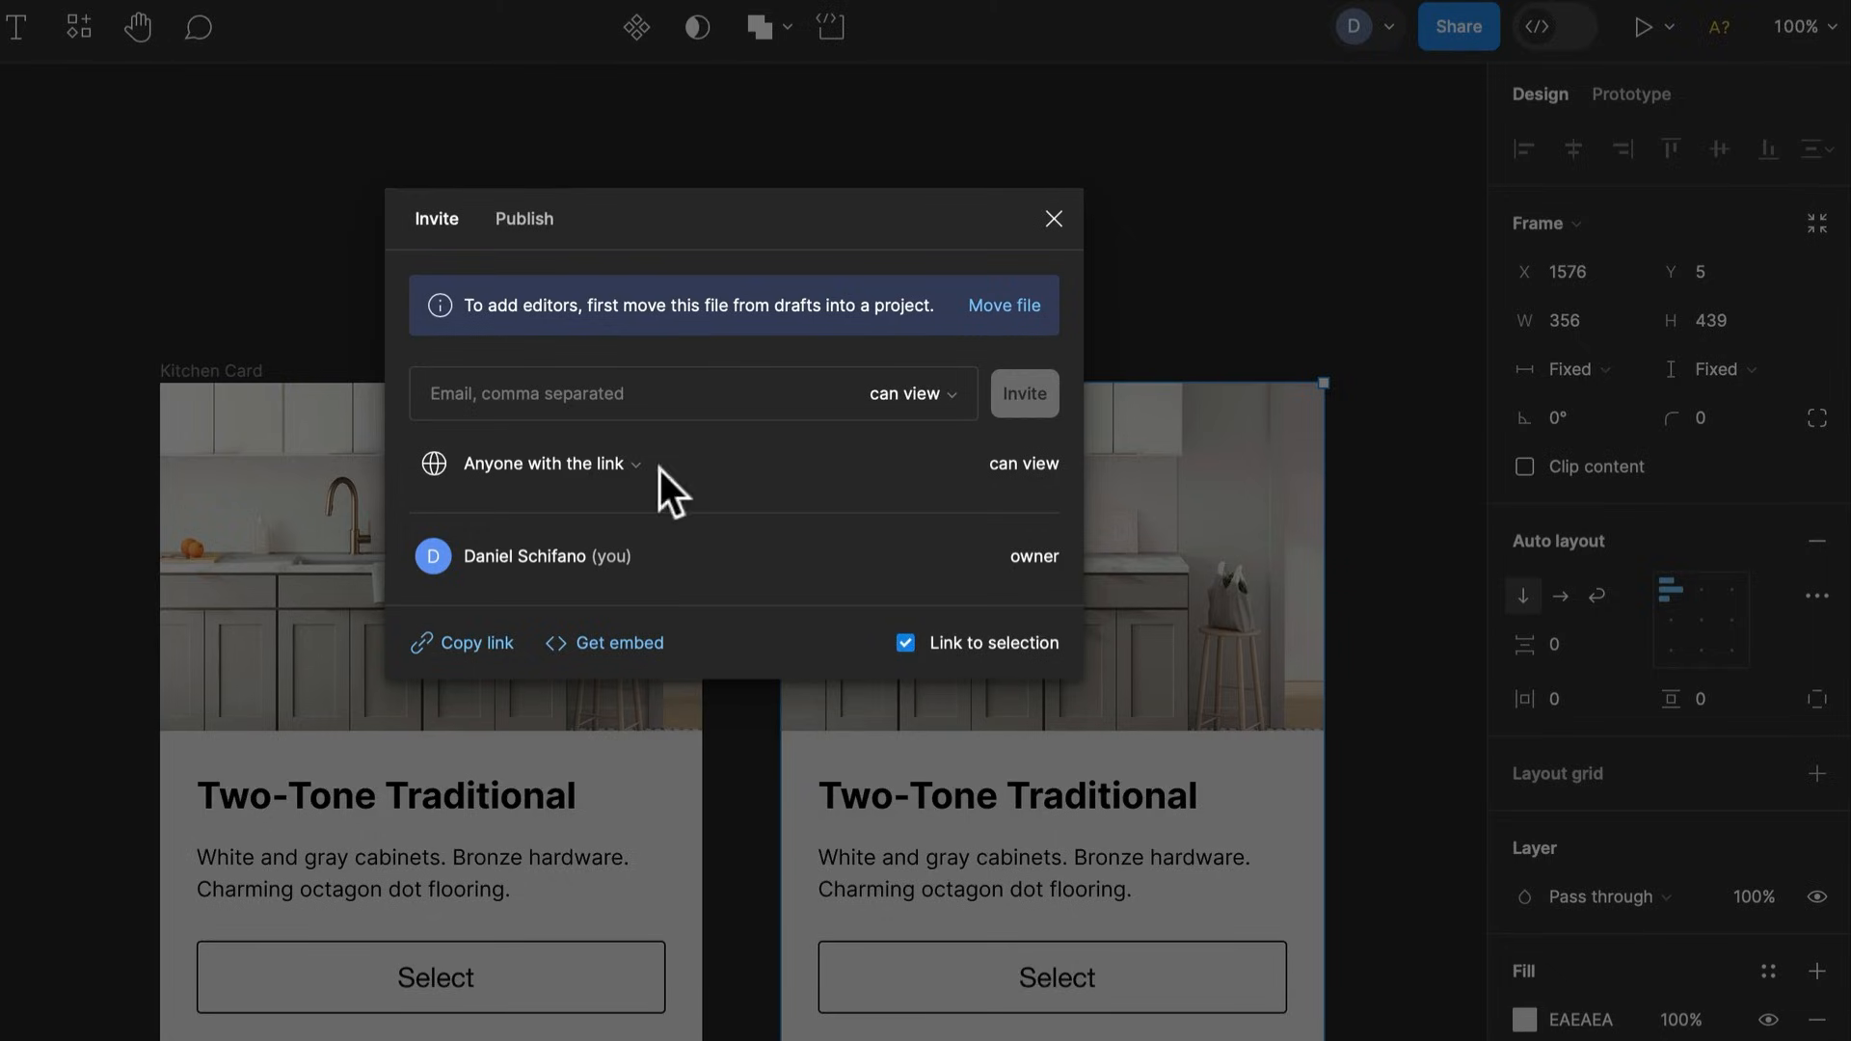
pyautogui.click(553, 459)
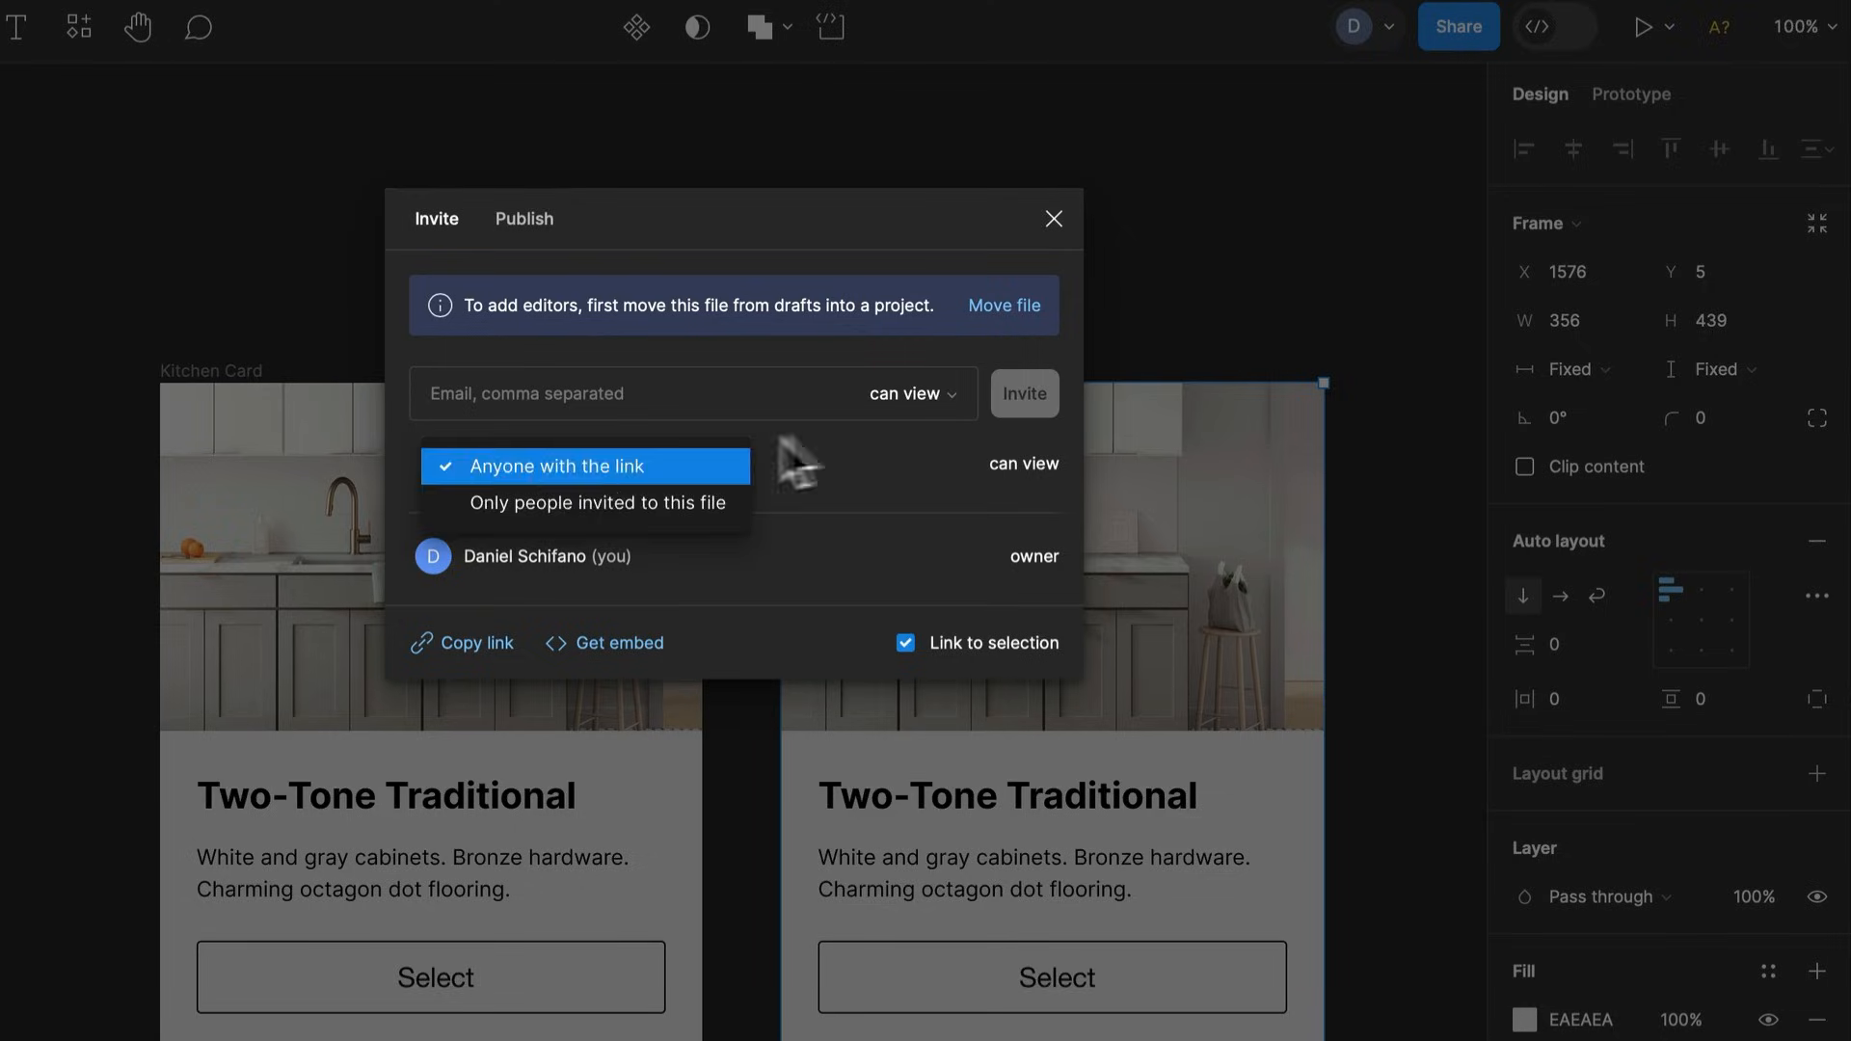
pyautogui.click(831, 436)
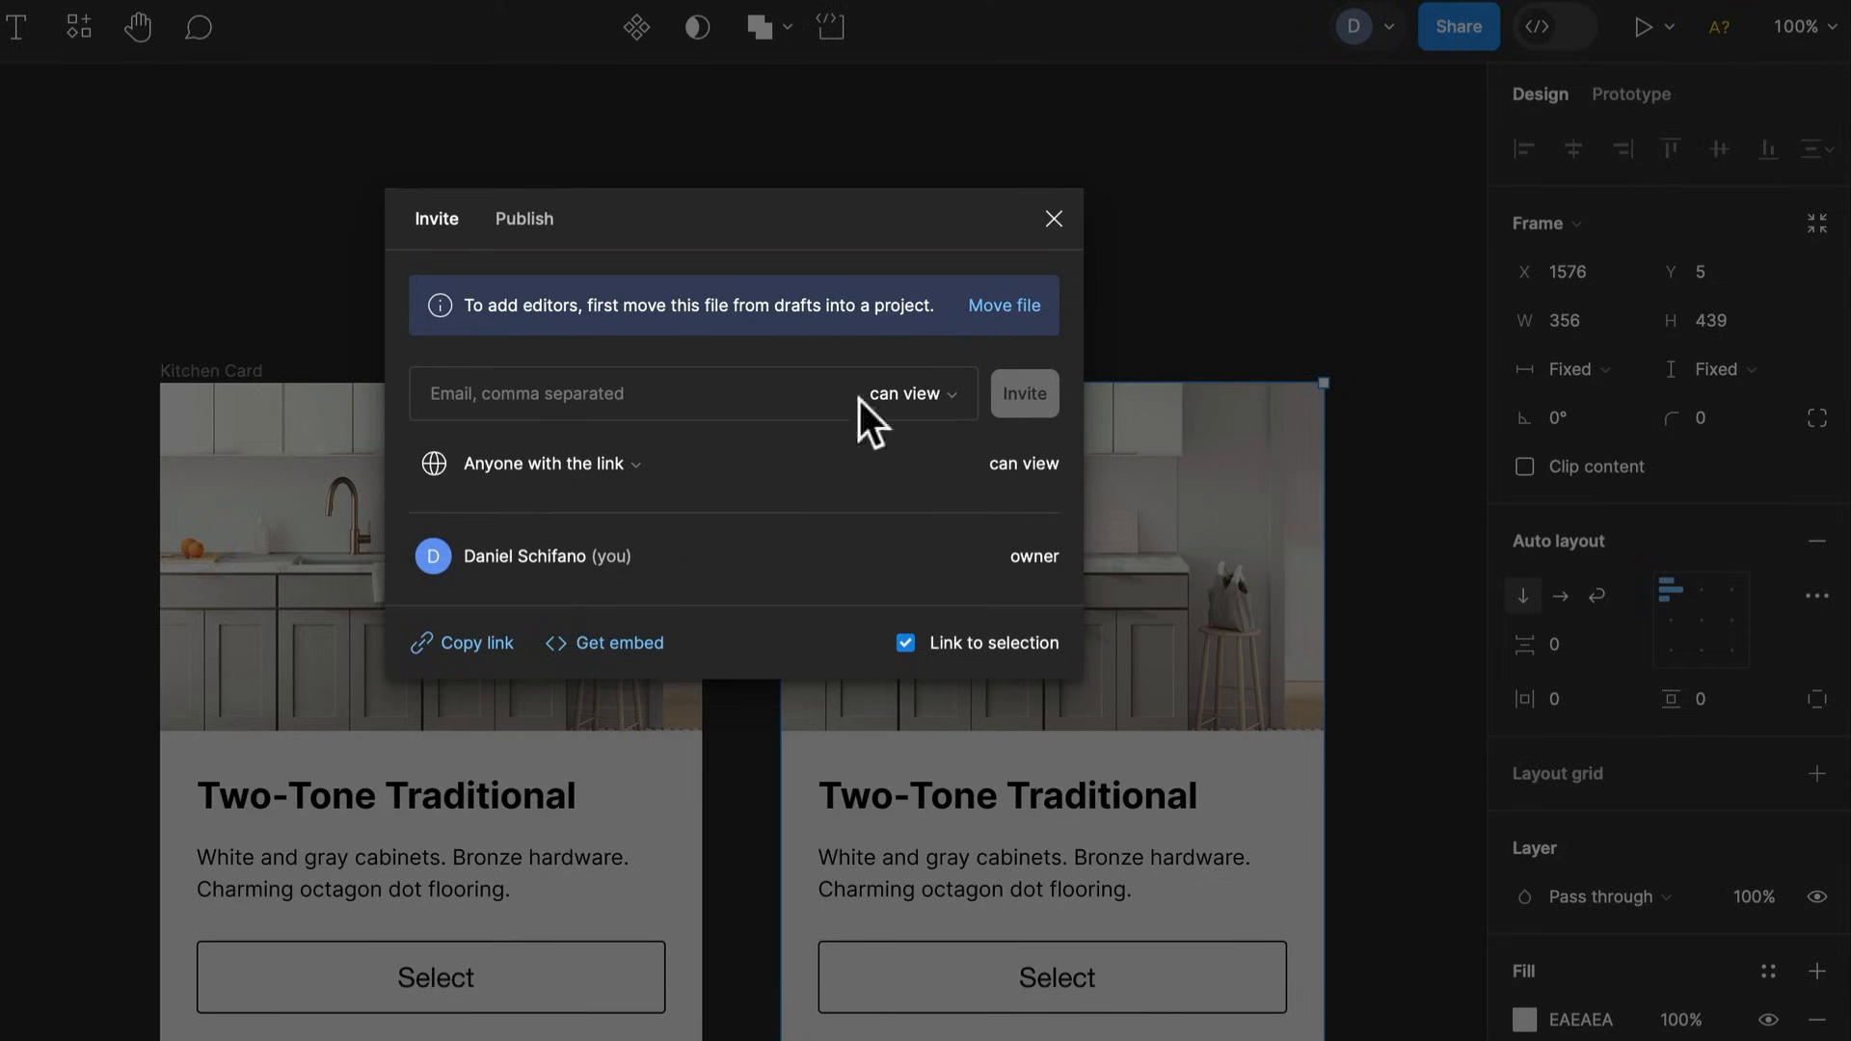
pyautogui.click(905, 391)
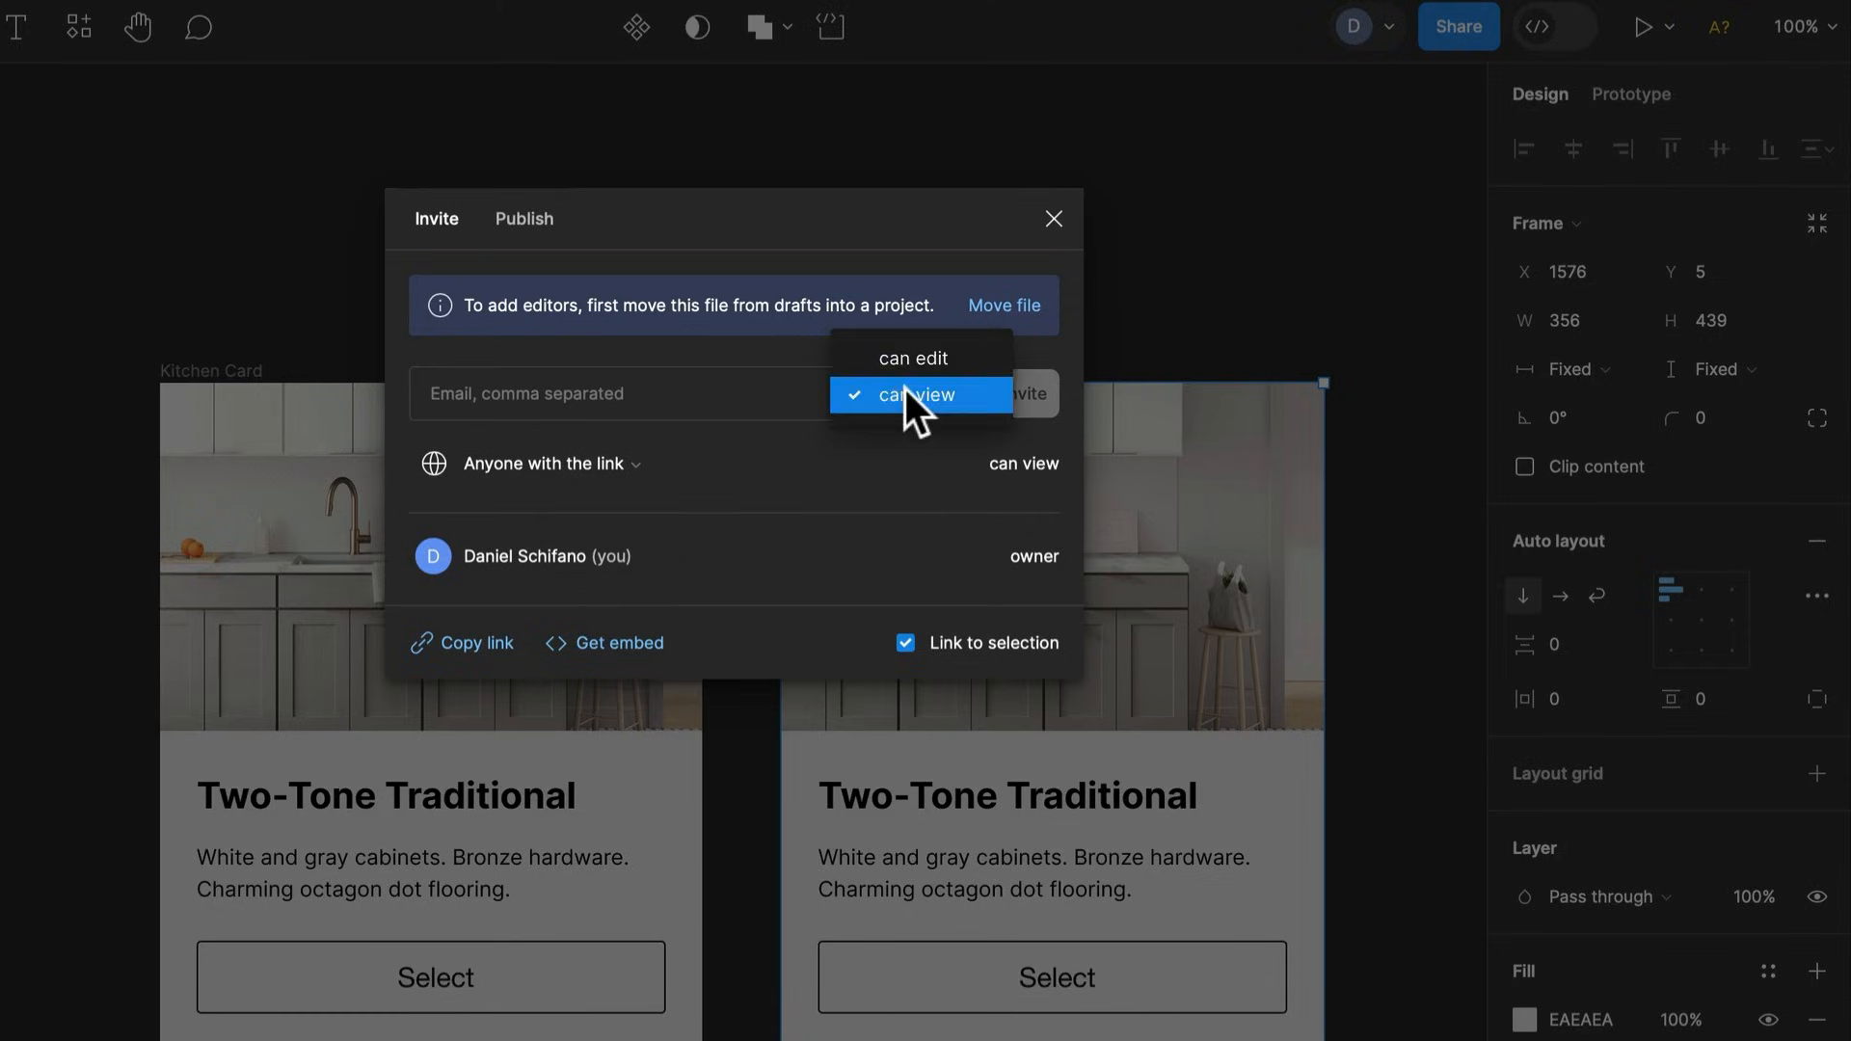
pyautogui.click(1137, 333)
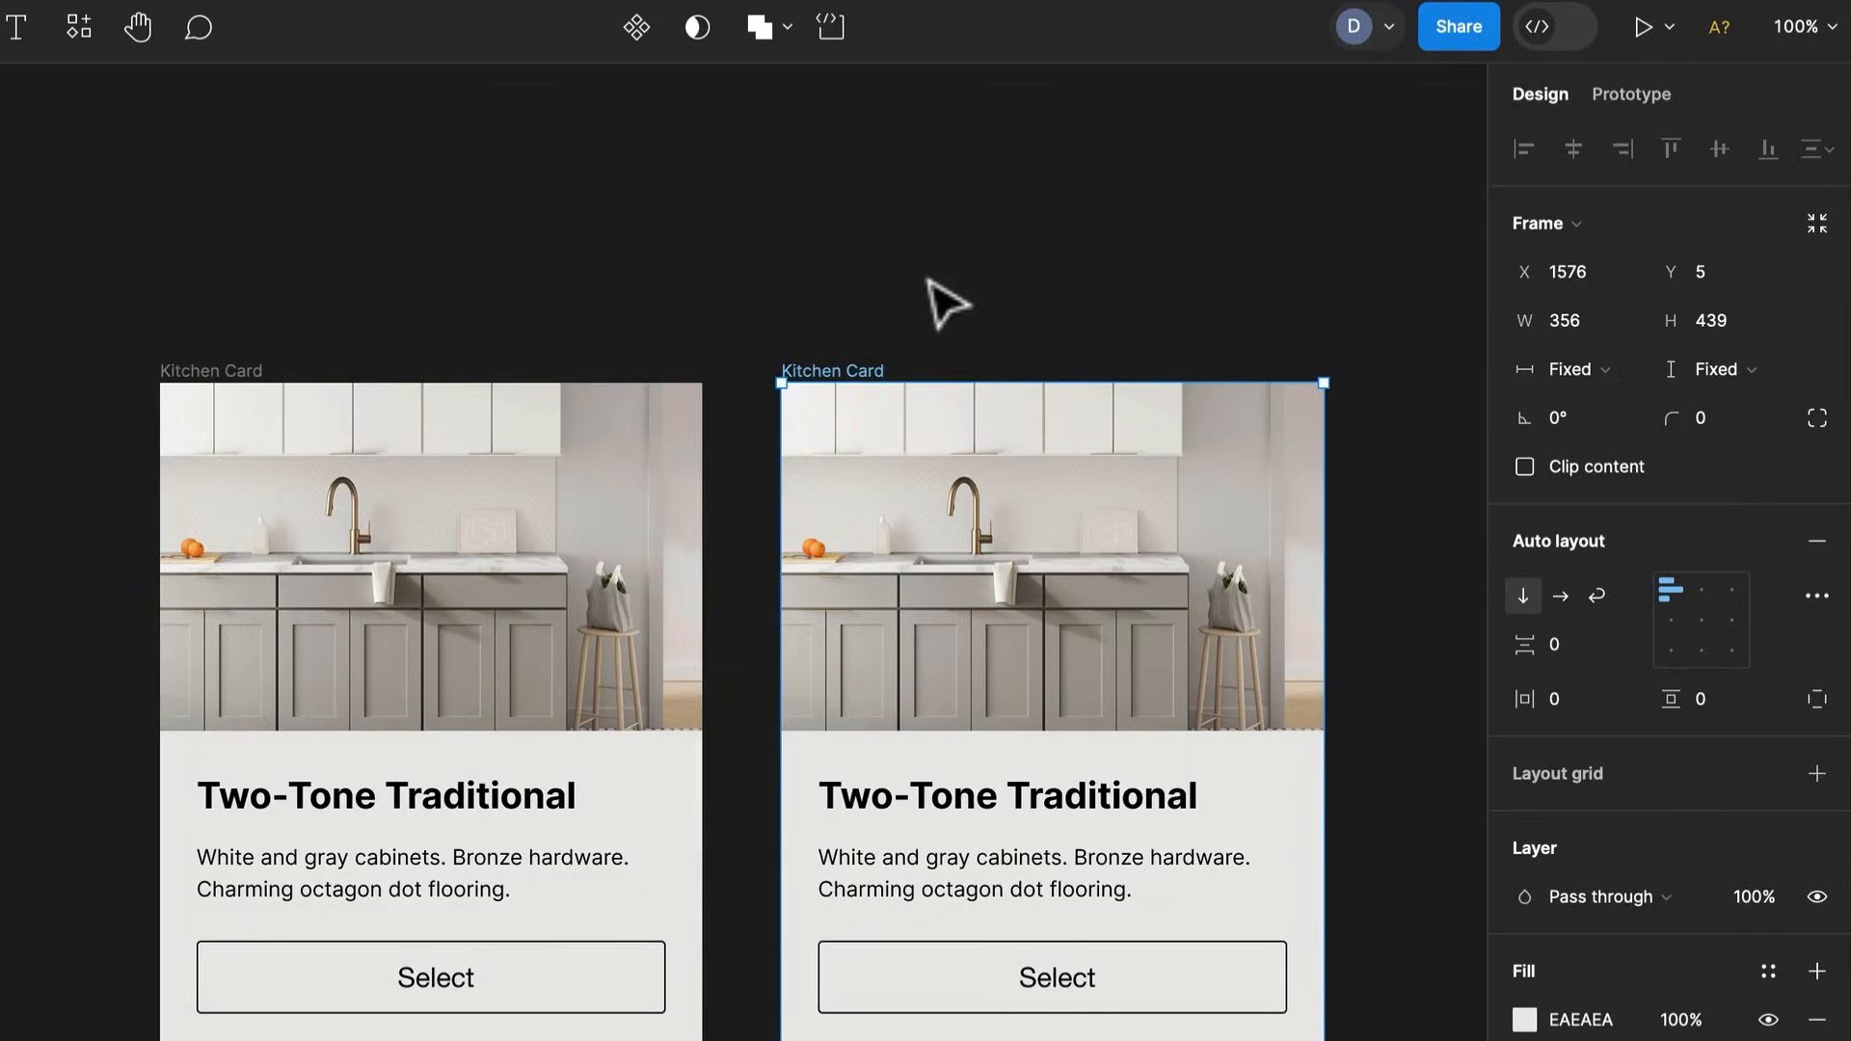
# Delete the duplicated Kitchen Card beside the original
pyautogui.press('Delete')
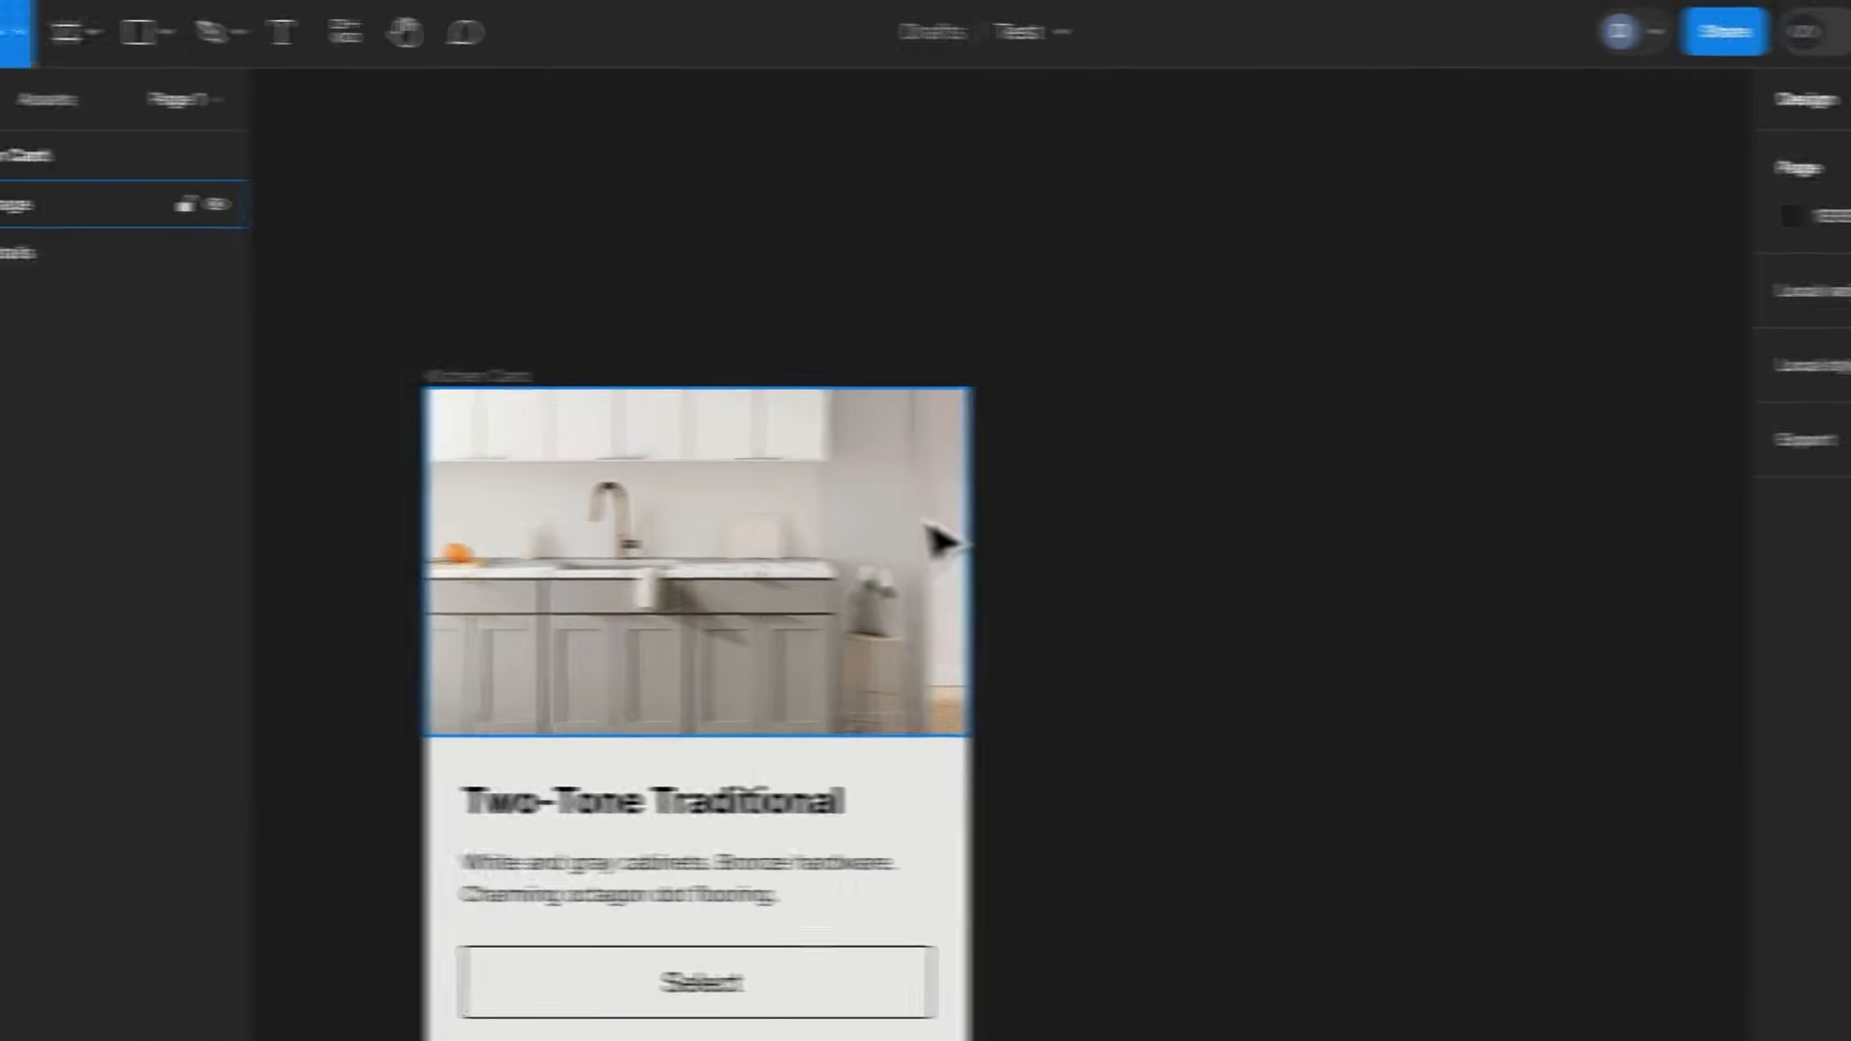
# Open the Test file from the Drafts page in a second browser tab and select the Kitchen Card's image there
pyautogui.click(29, 38)
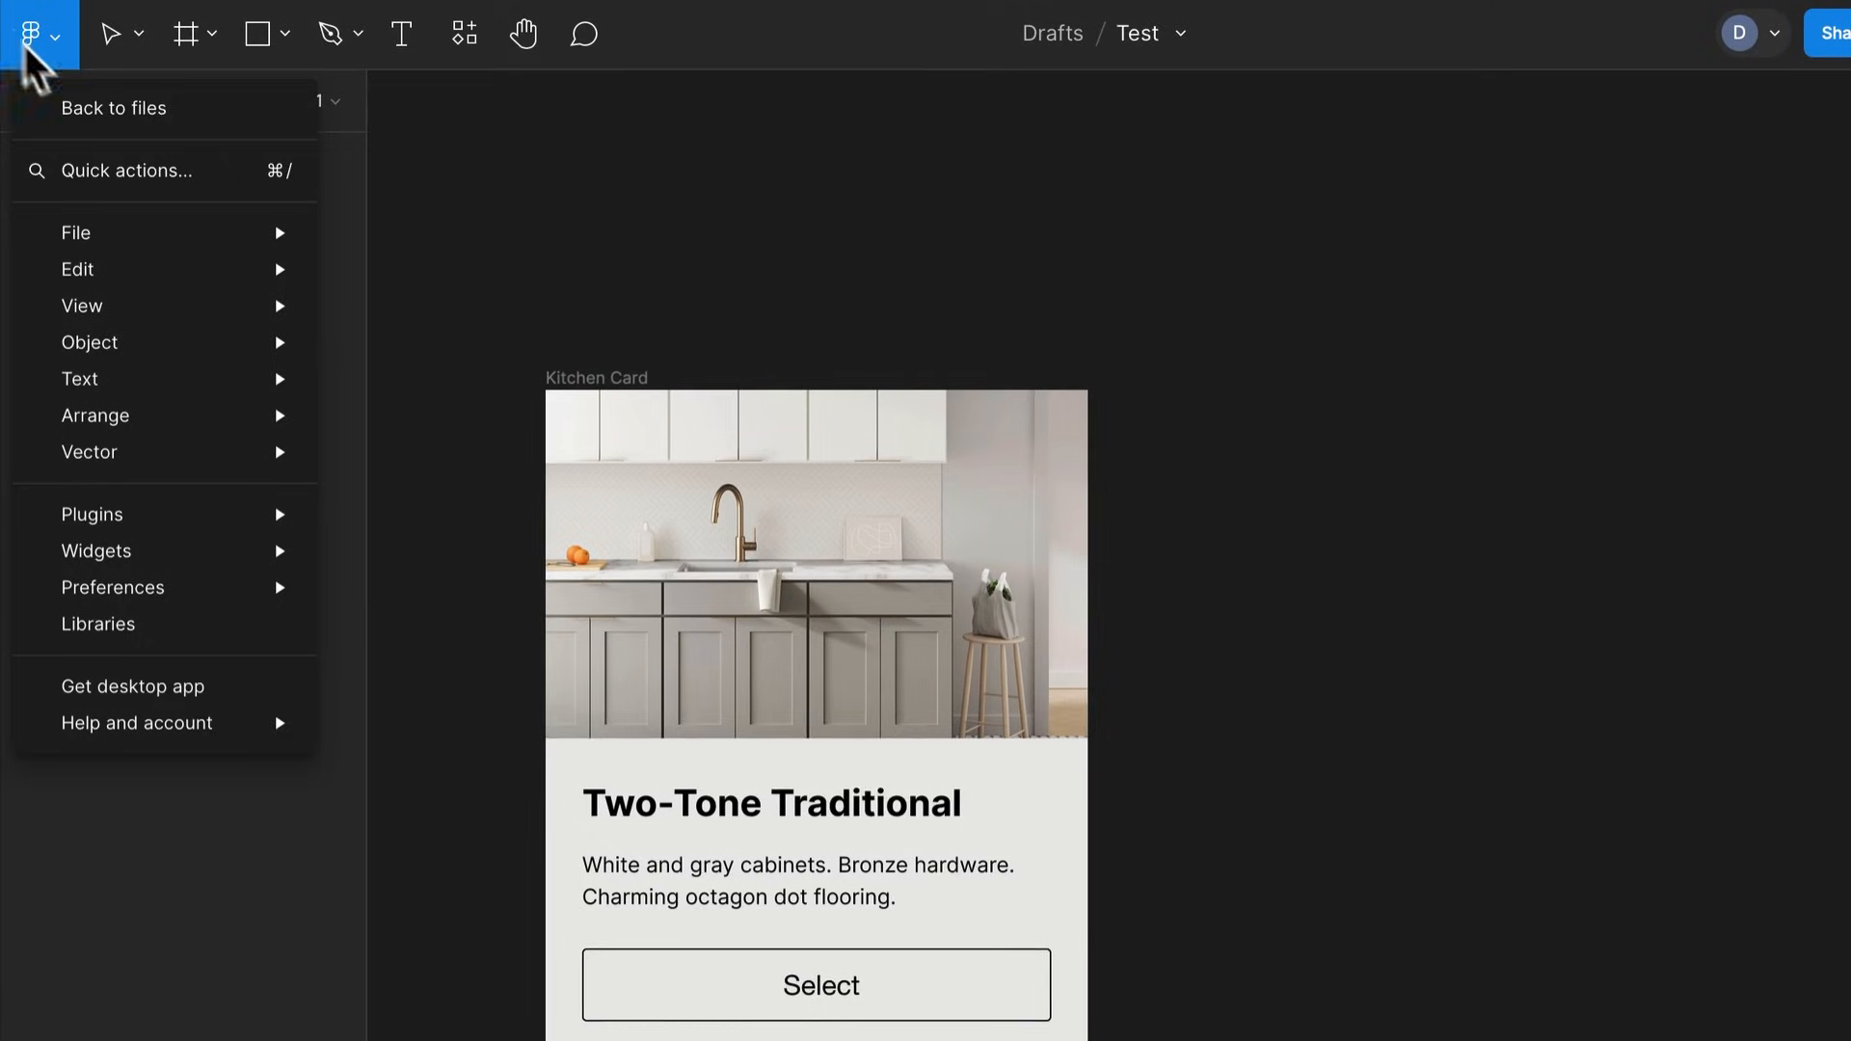
pyautogui.click(73, 96)
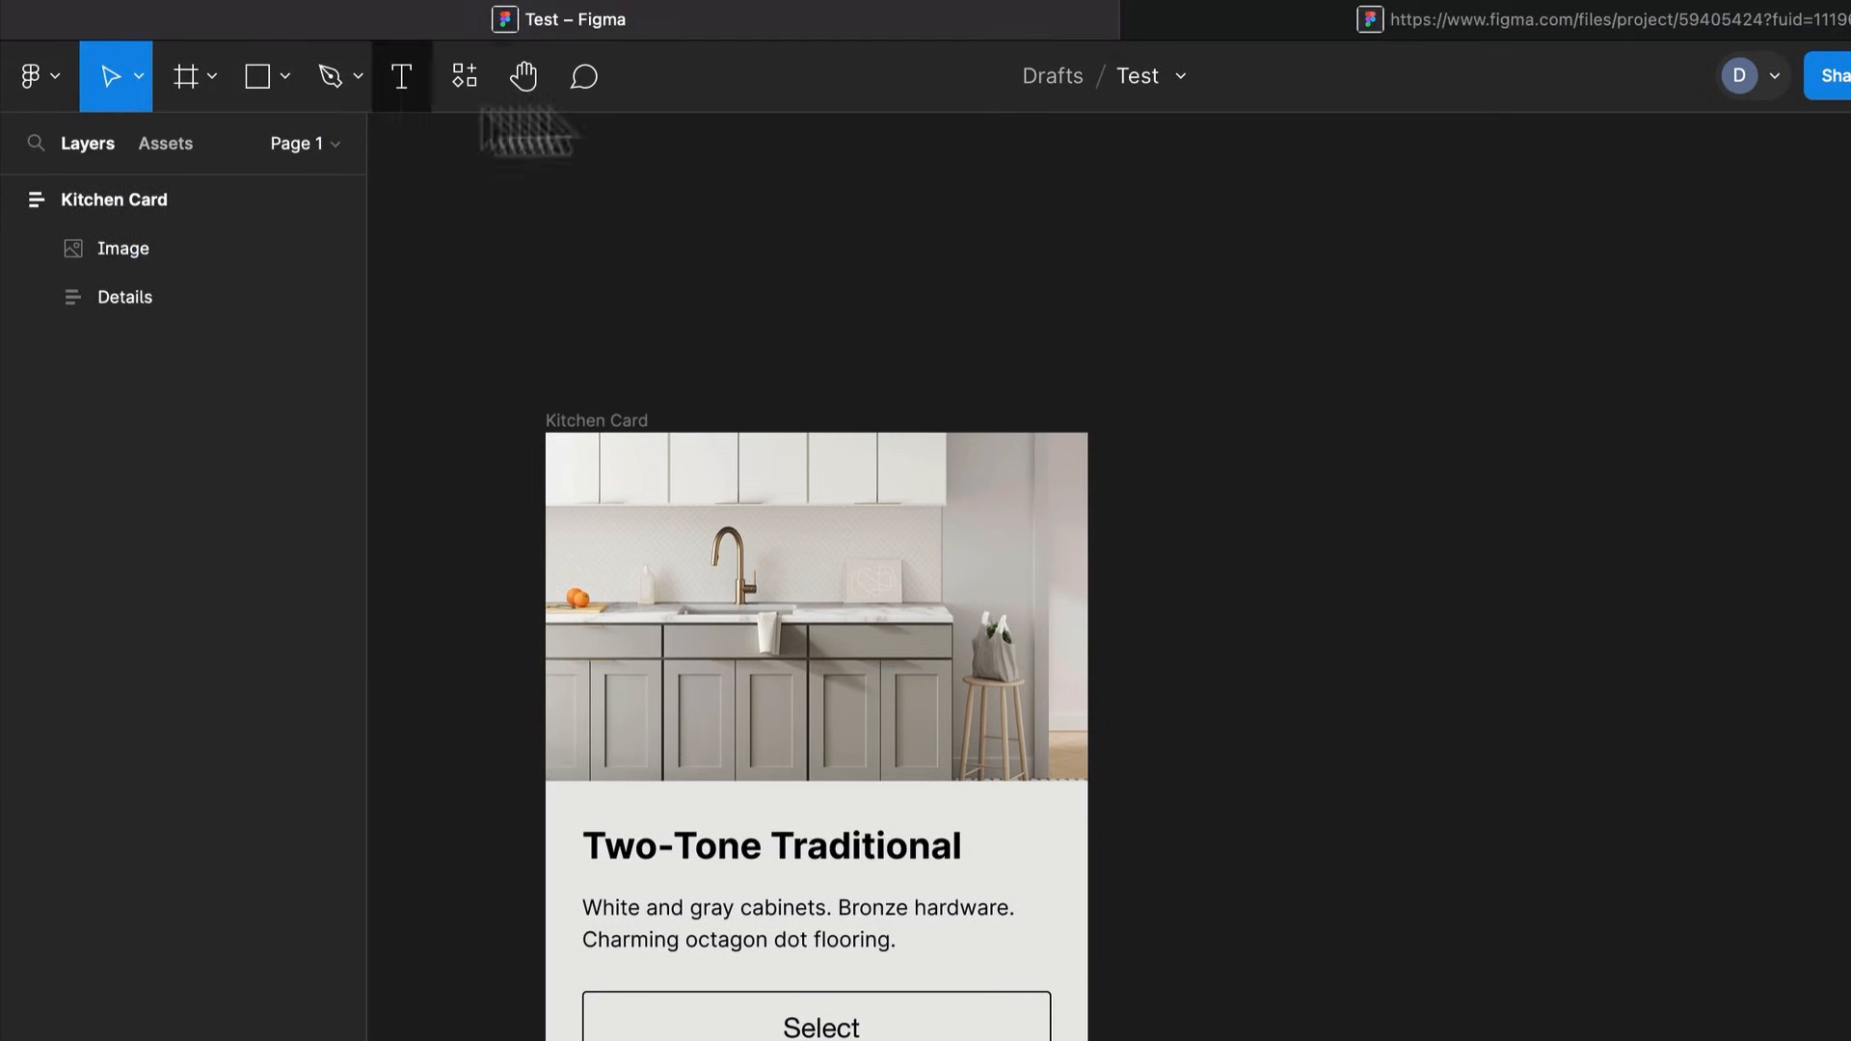
pyautogui.click(1702, 12)
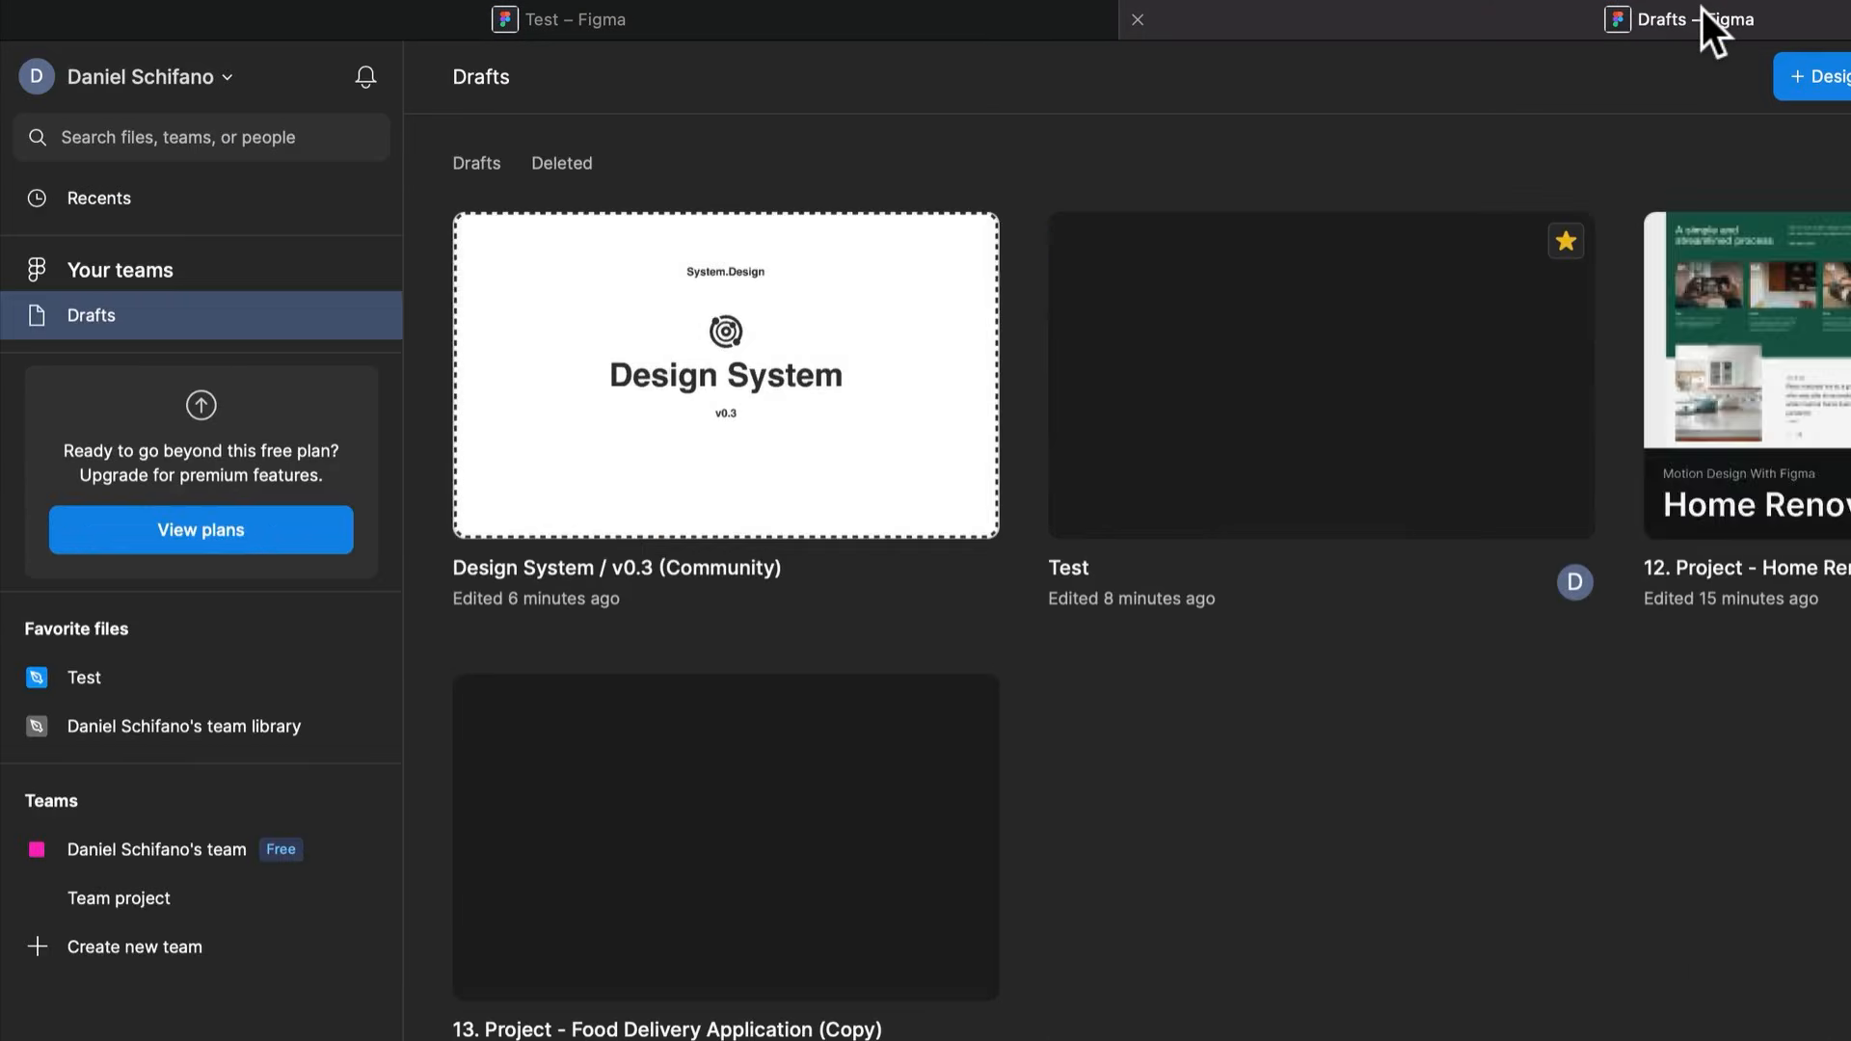
pyautogui.click(1224, 401)
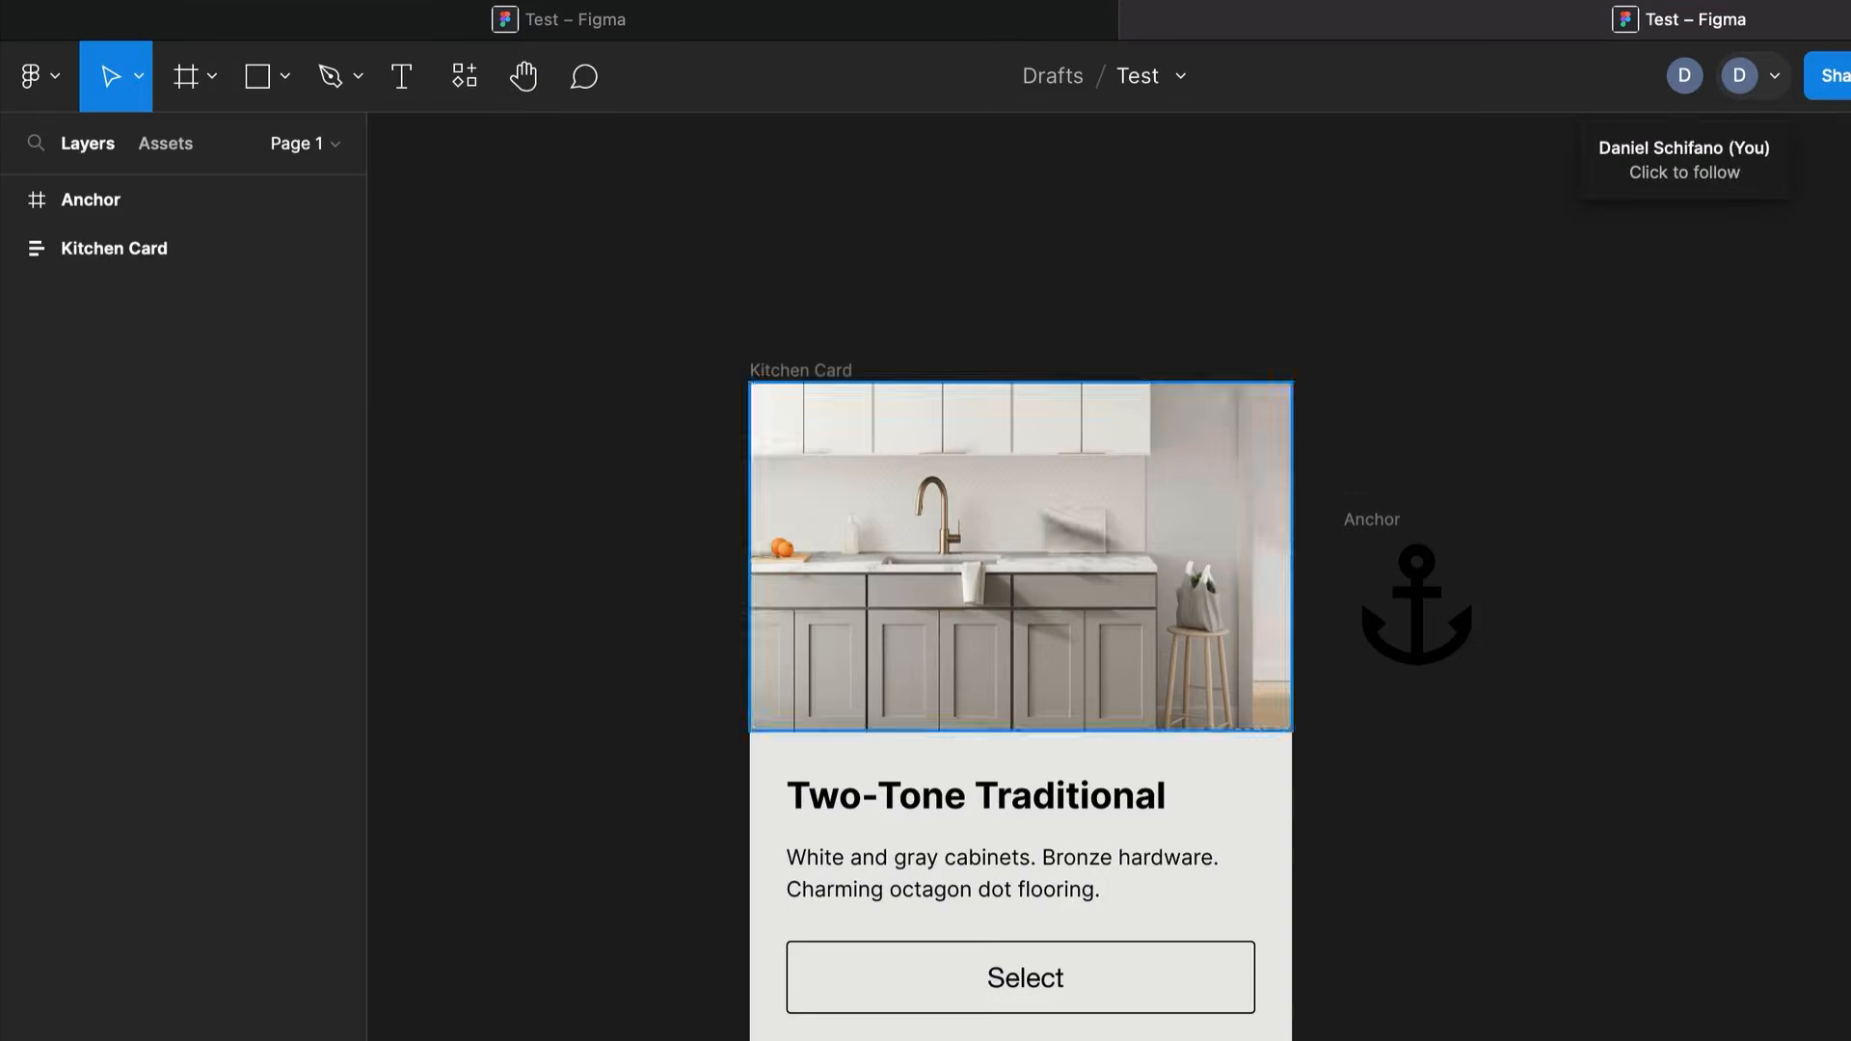
pyautogui.click(1124, 405)
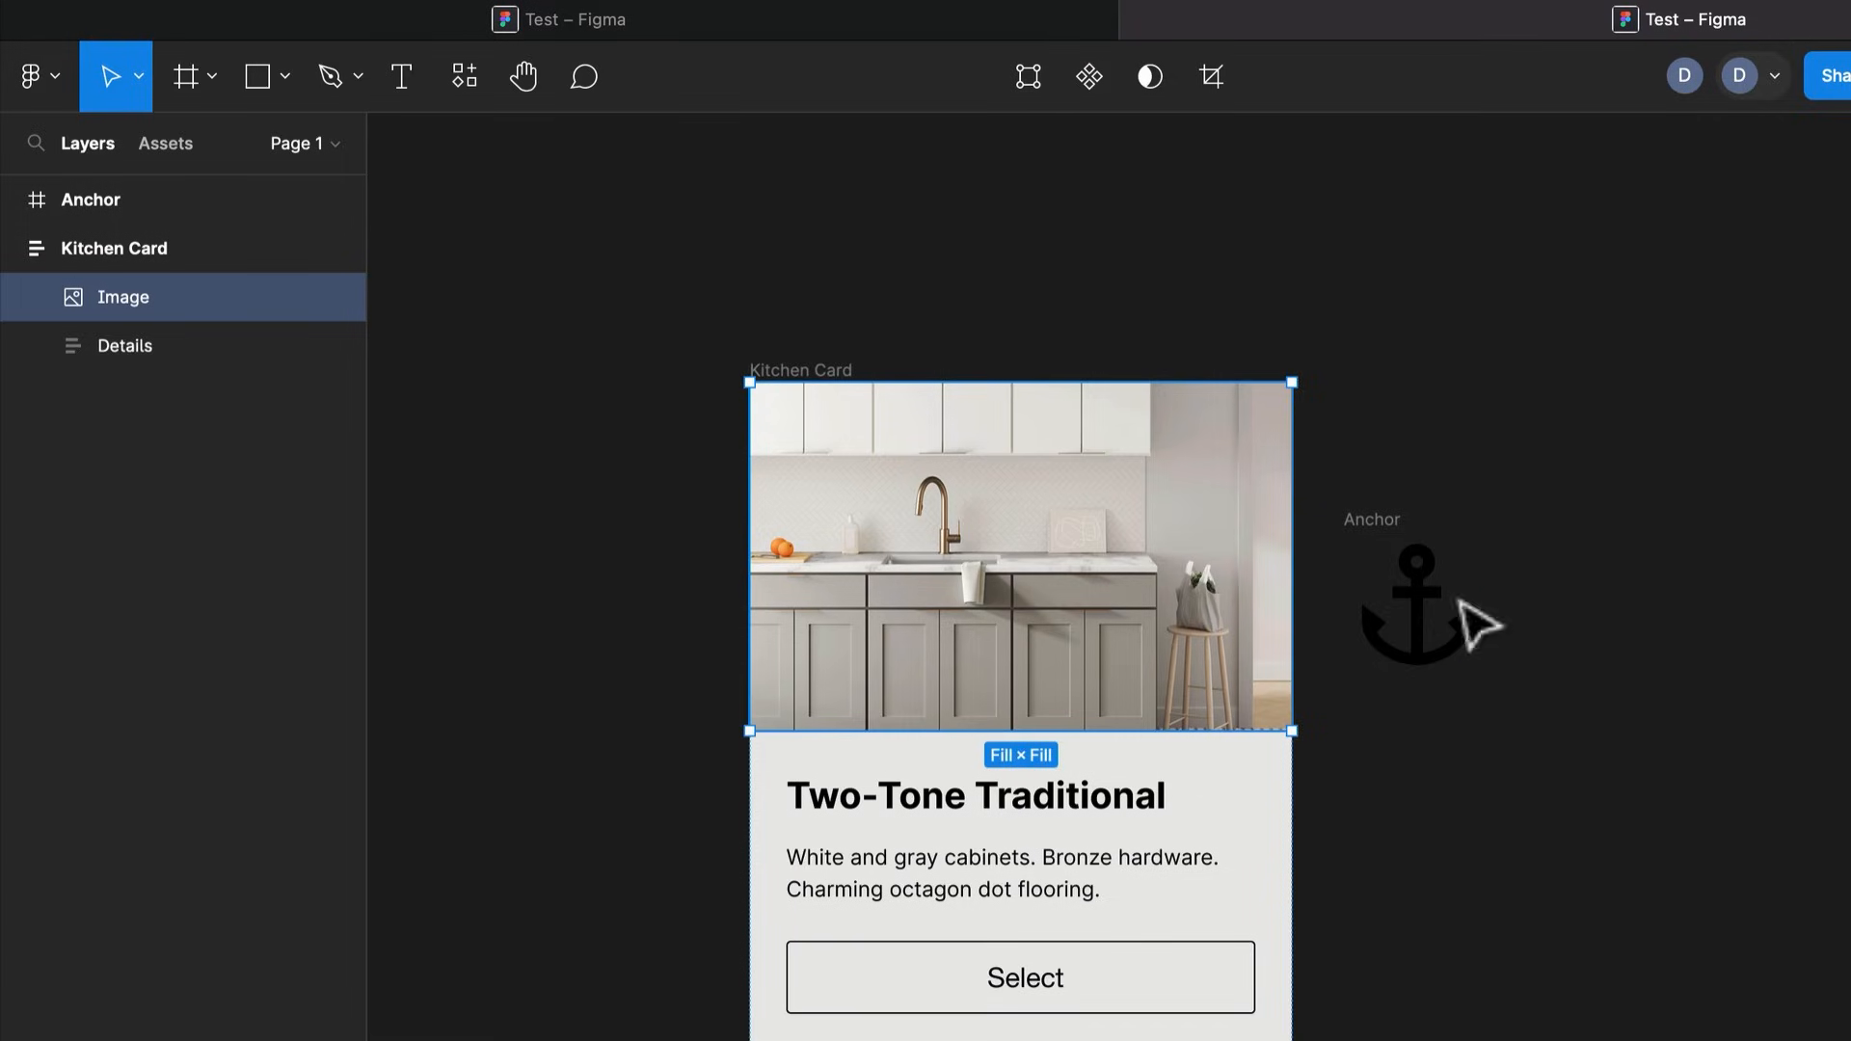
# Return to the first Test tab and start following the other collaborator's view
pyautogui.click(738, 10)
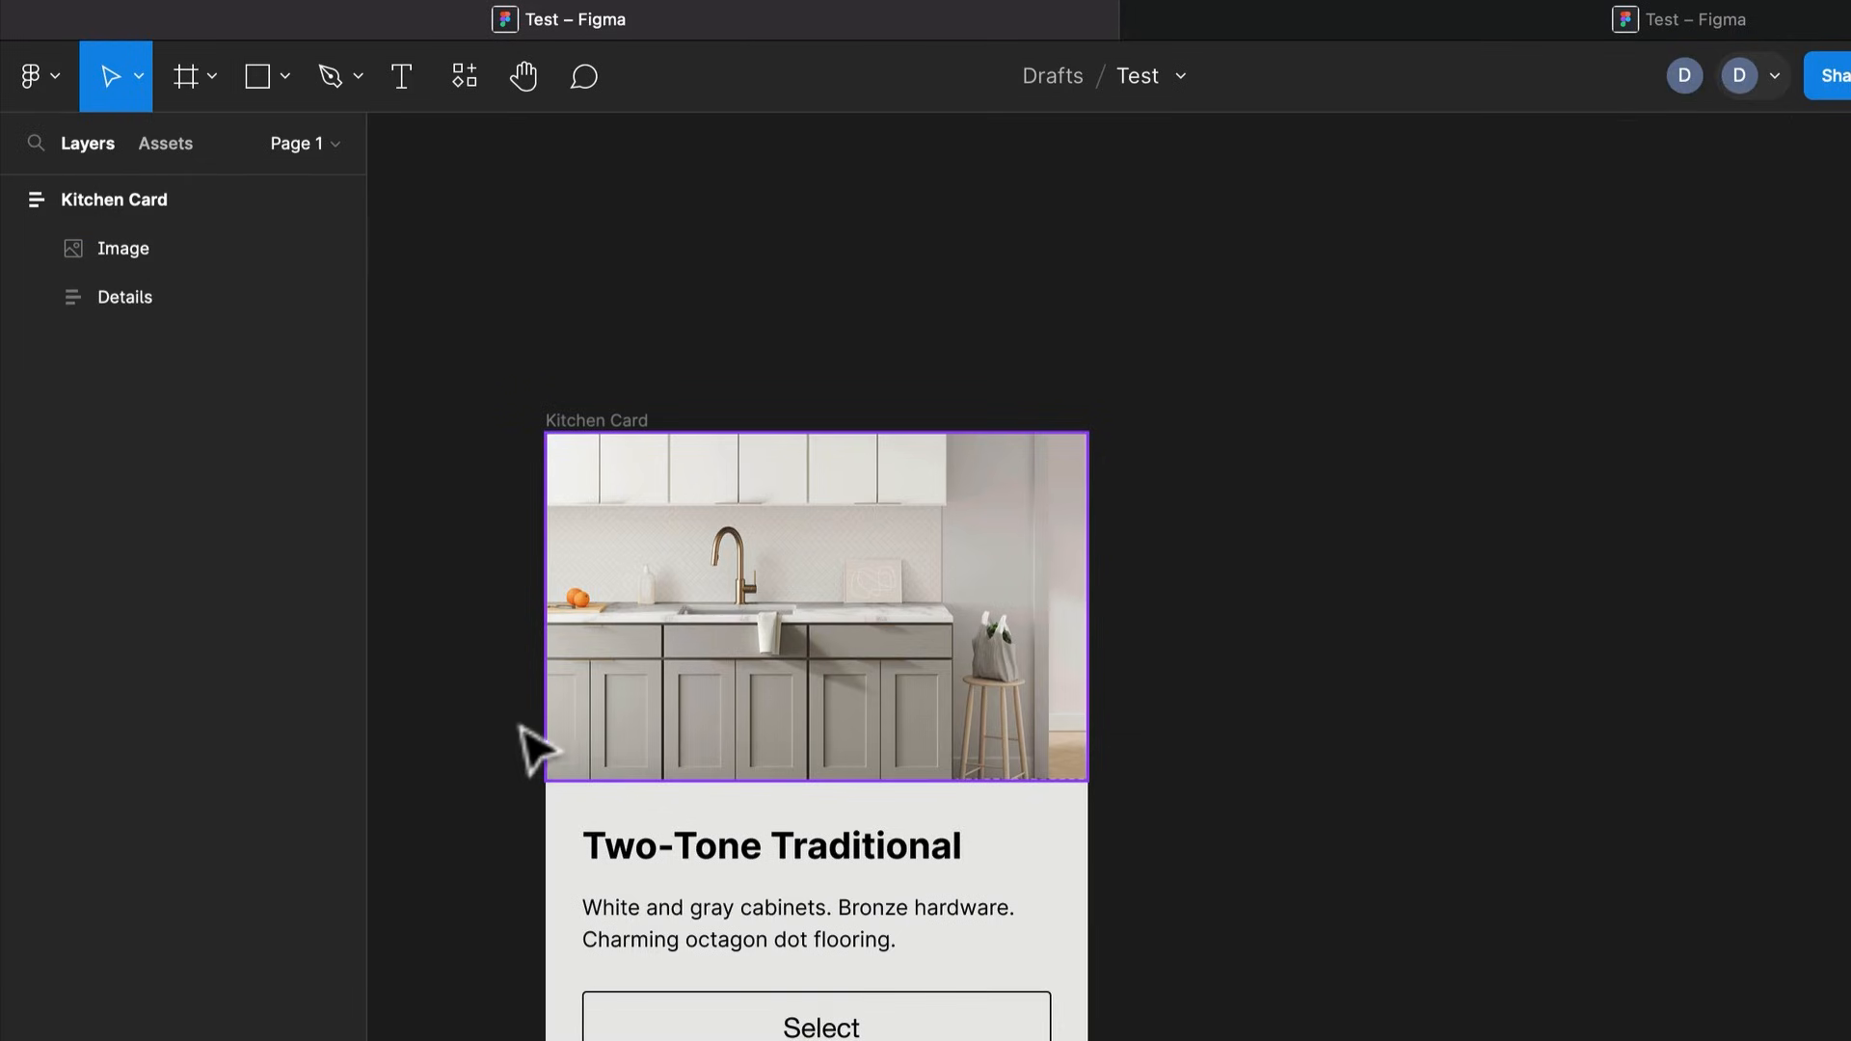
pyautogui.scroll(2, 517, 743)
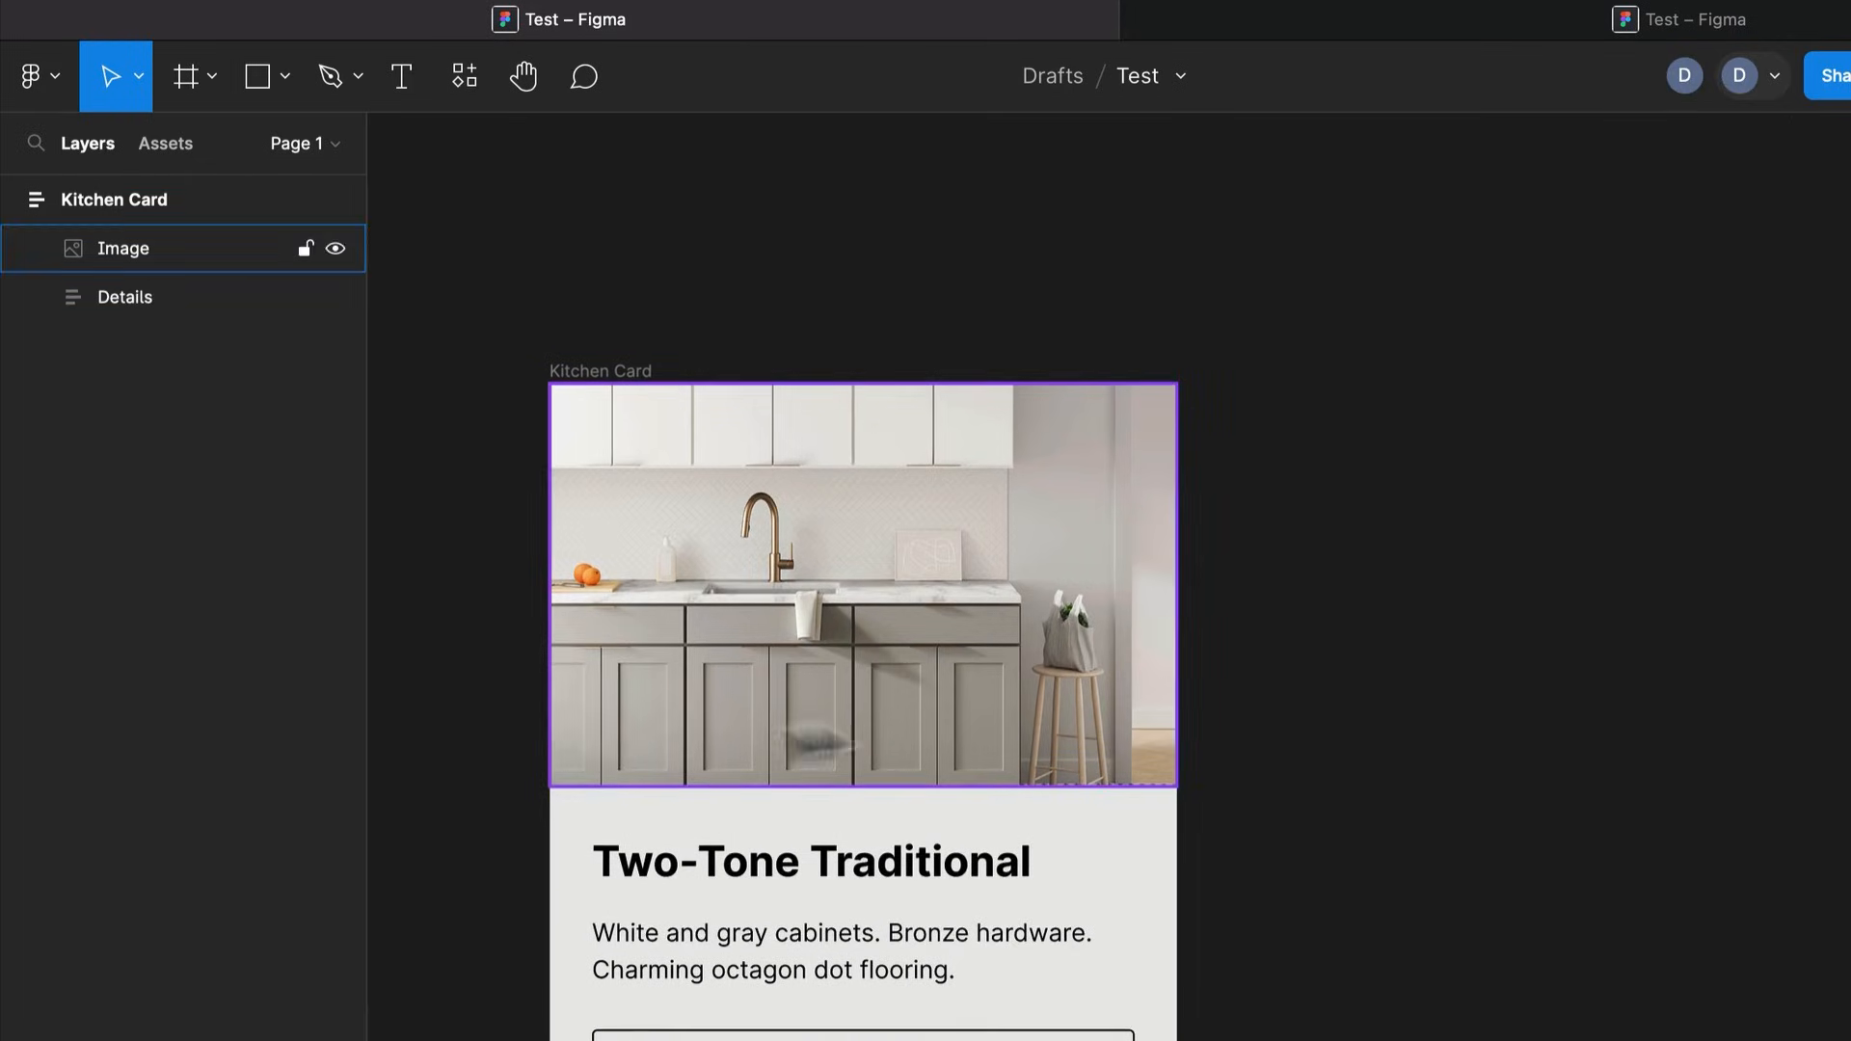
pyautogui.click(1675, 89)
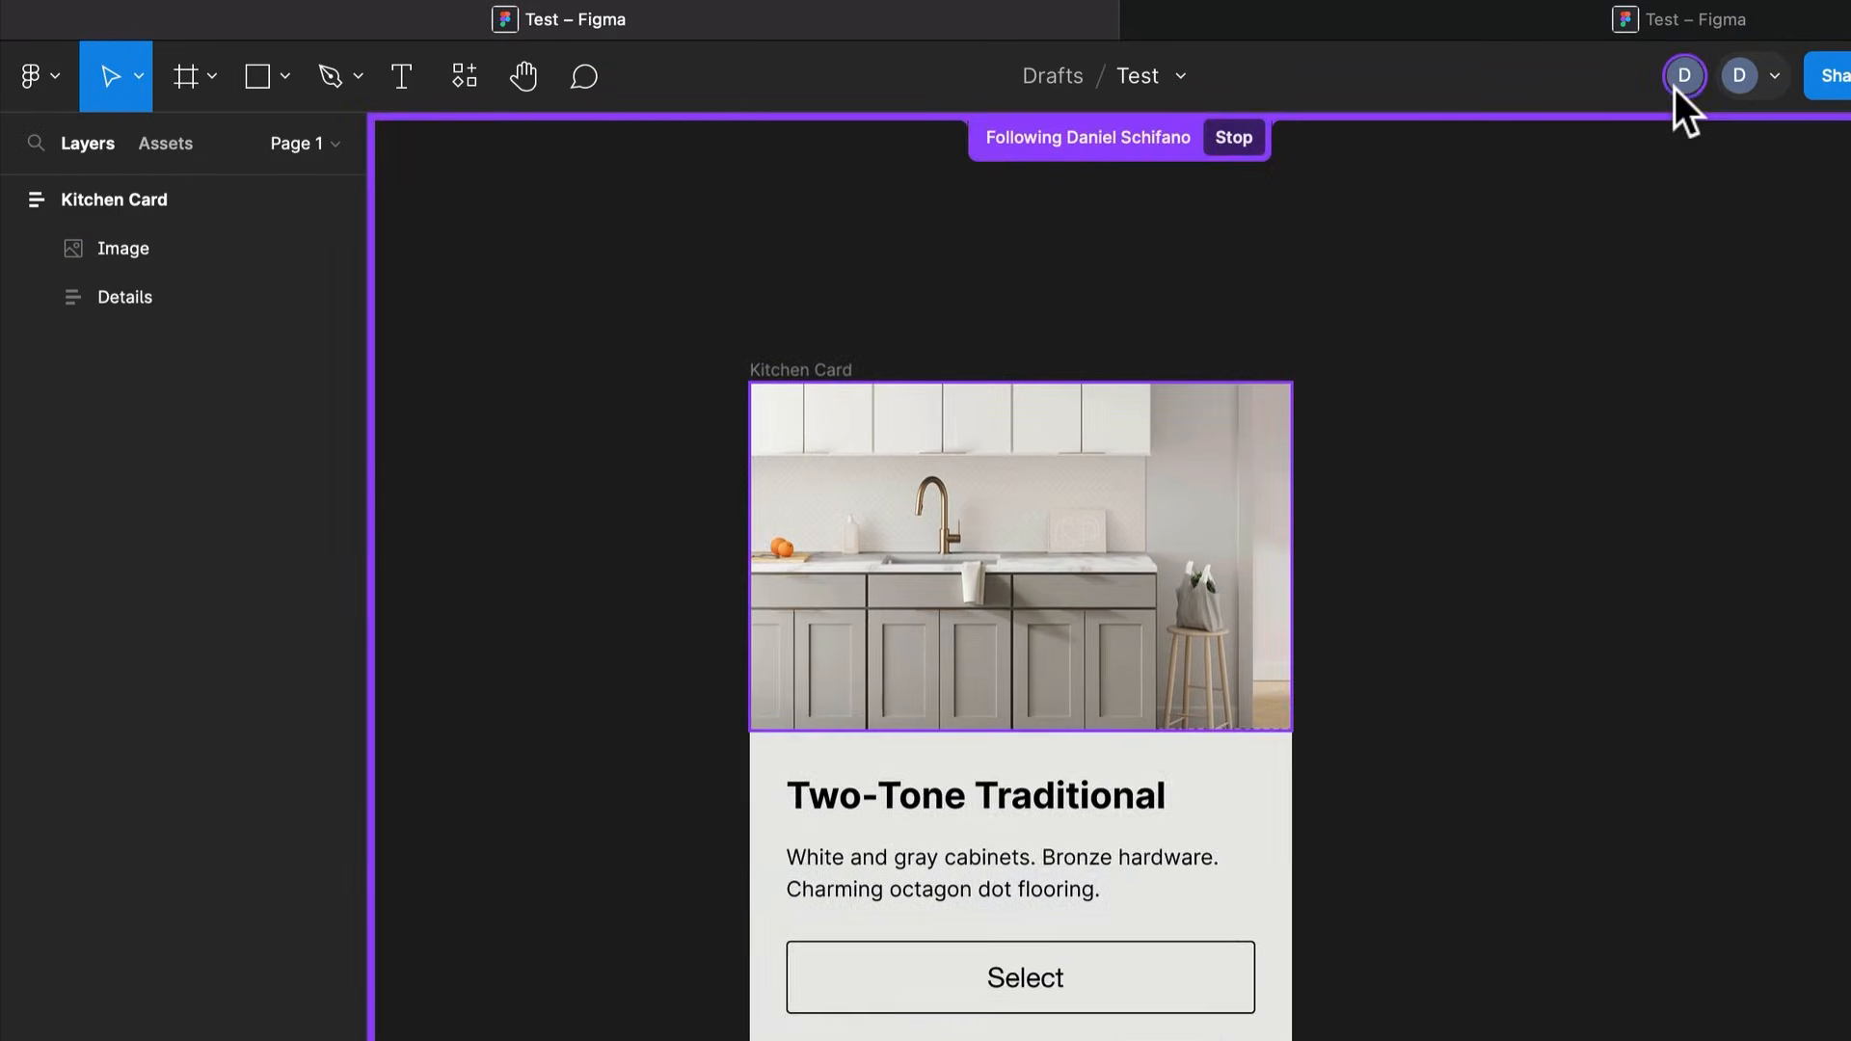
# In the second Test tab, delete the Anchor frame and select the Two-Tone Traditional heading in a close-up view
pyautogui.click(1352, 18)
pyautogui.click(1372, 540)
pyautogui.press('Delete')
pyautogui.click(1080, 557)
pyautogui.keyDown('super'); pyautogui.click(1032, 791); pyautogui.keyUp('super')
pyautogui.scroll(10, 985, 857)
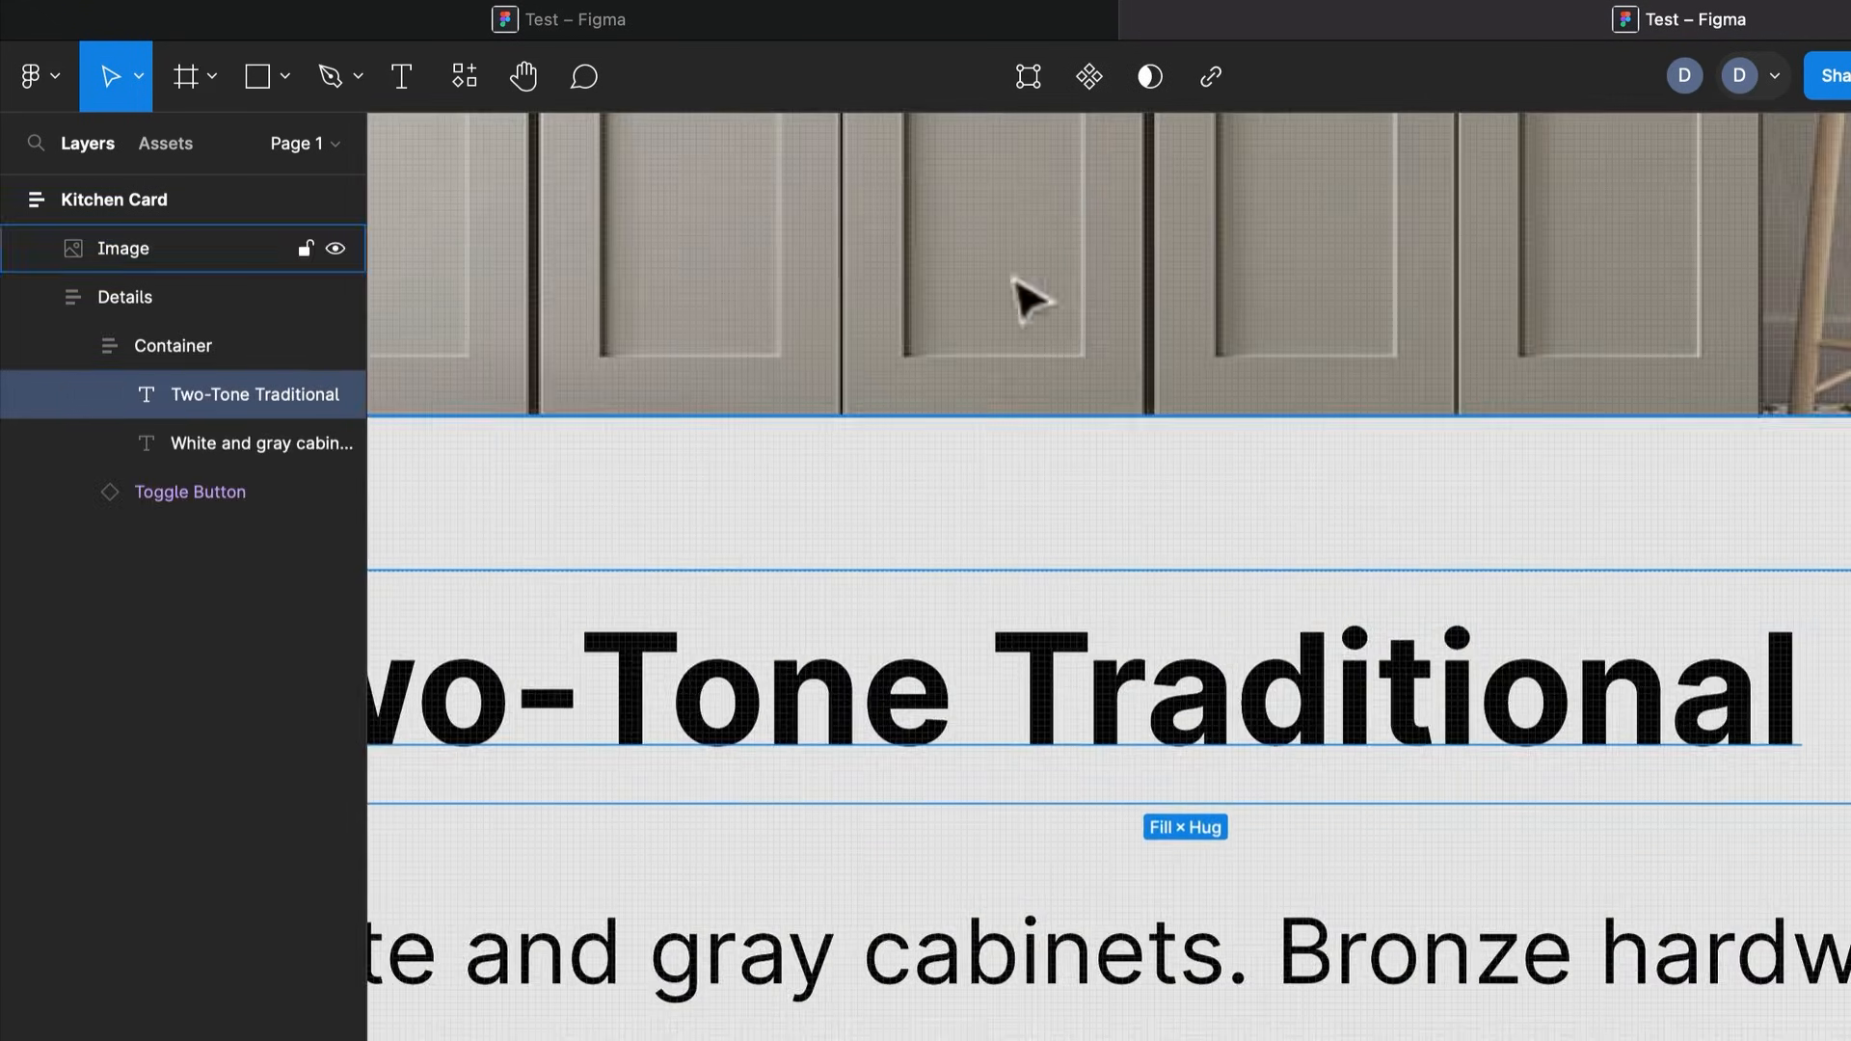
# In the first Test tab, break away from the collaborator's followed view, follow it again, and stop following
pyautogui.click(995, 18)
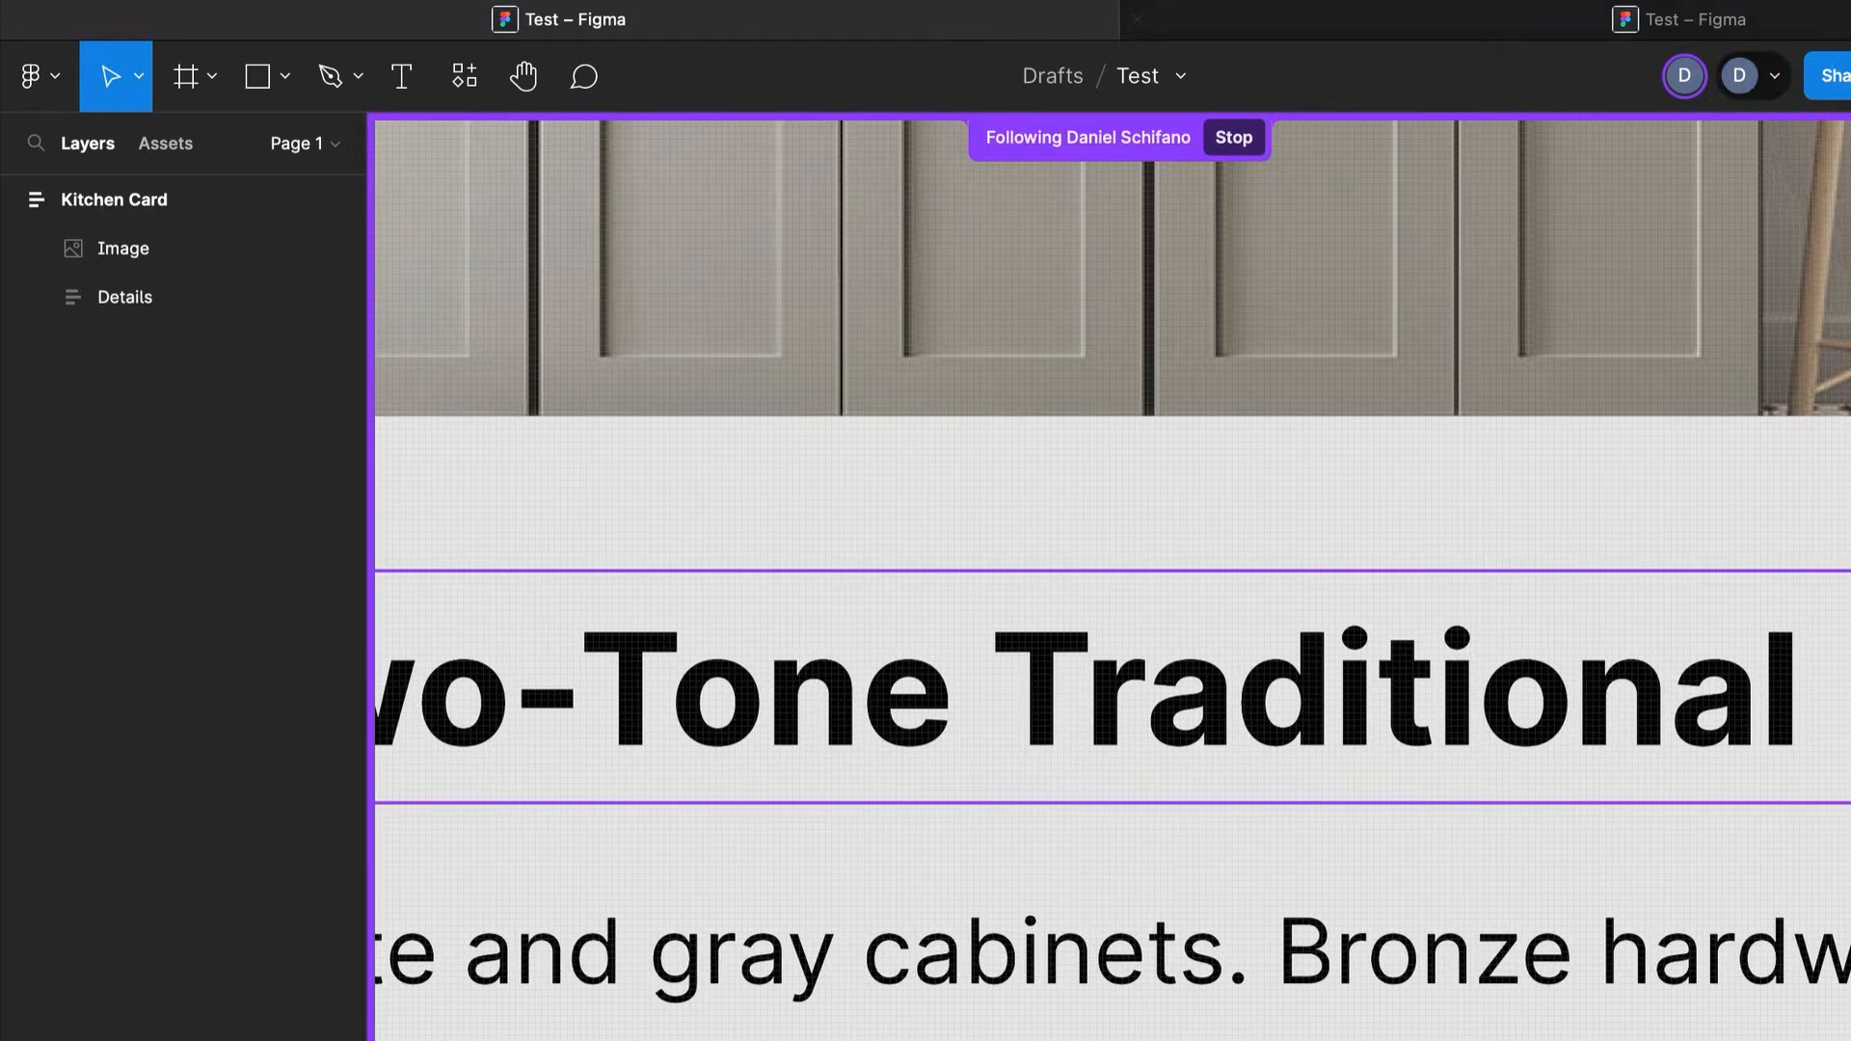
pyautogui.scroll(-10, 1064, 466)
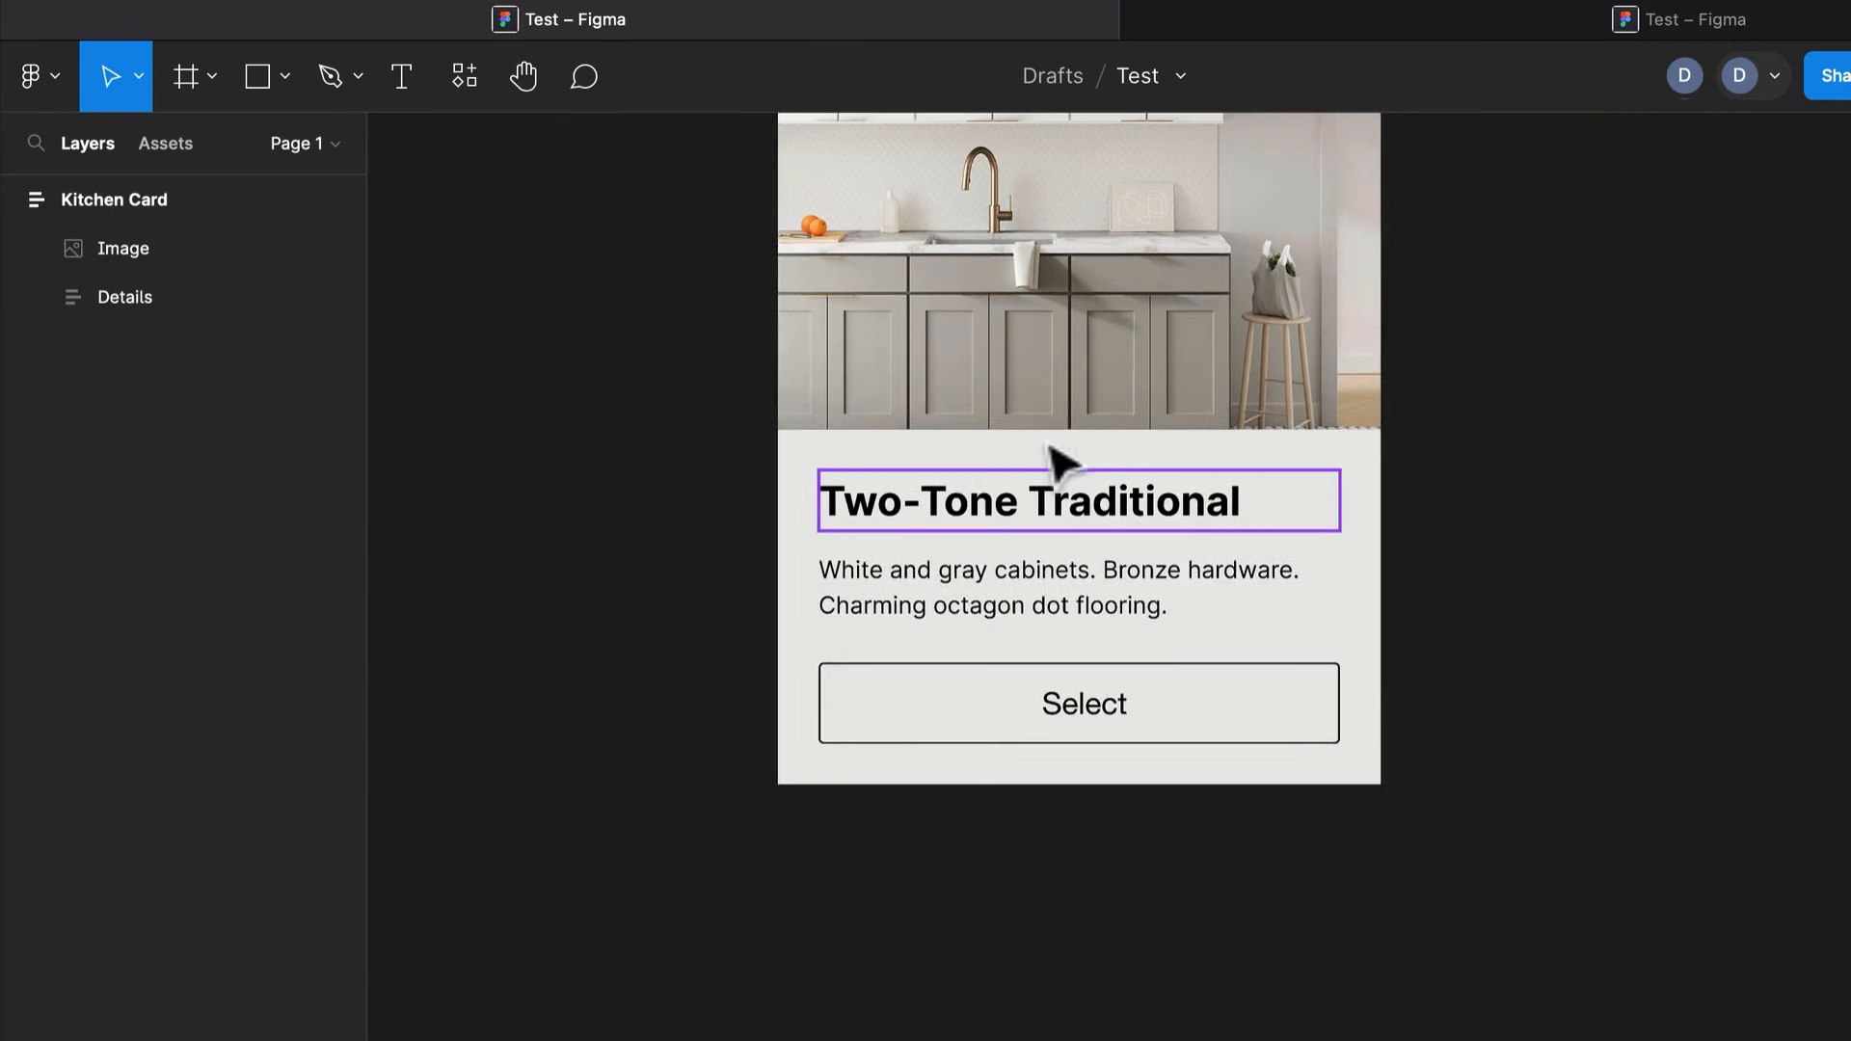
pyautogui.click(1697, 73)
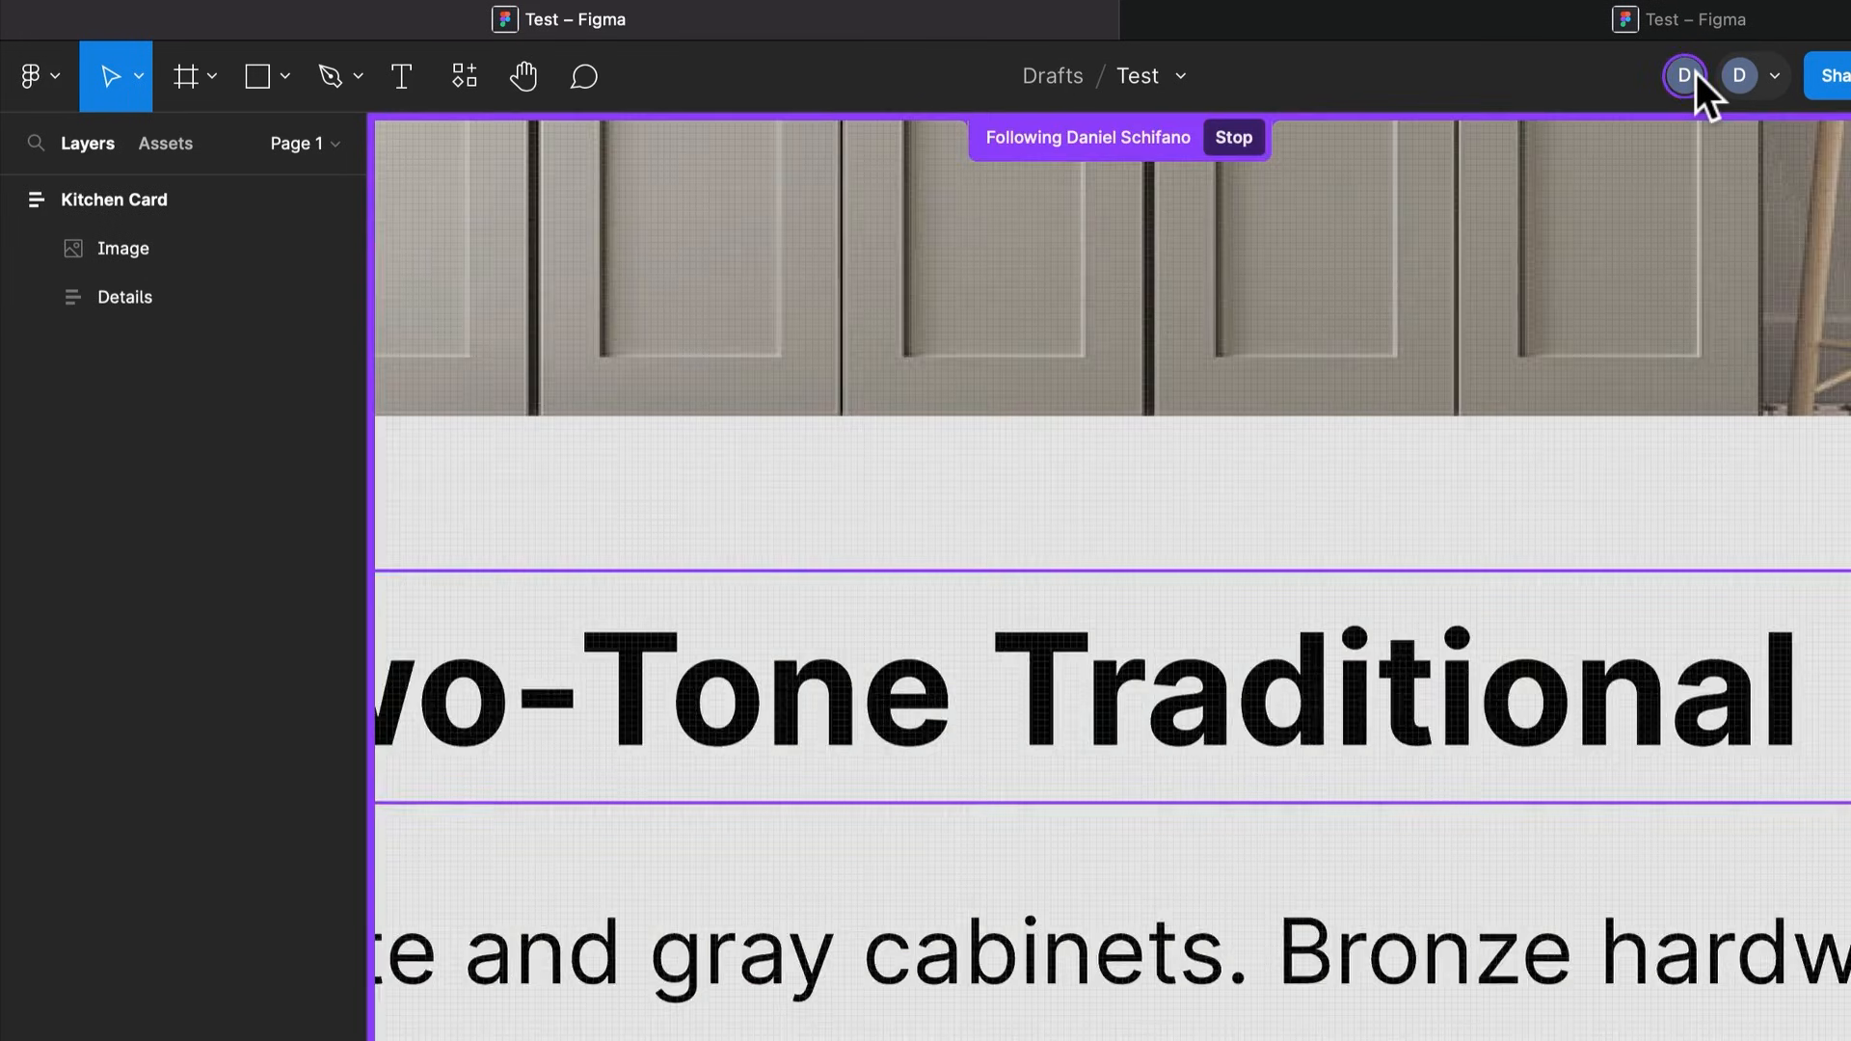
pyautogui.click(1697, 74)
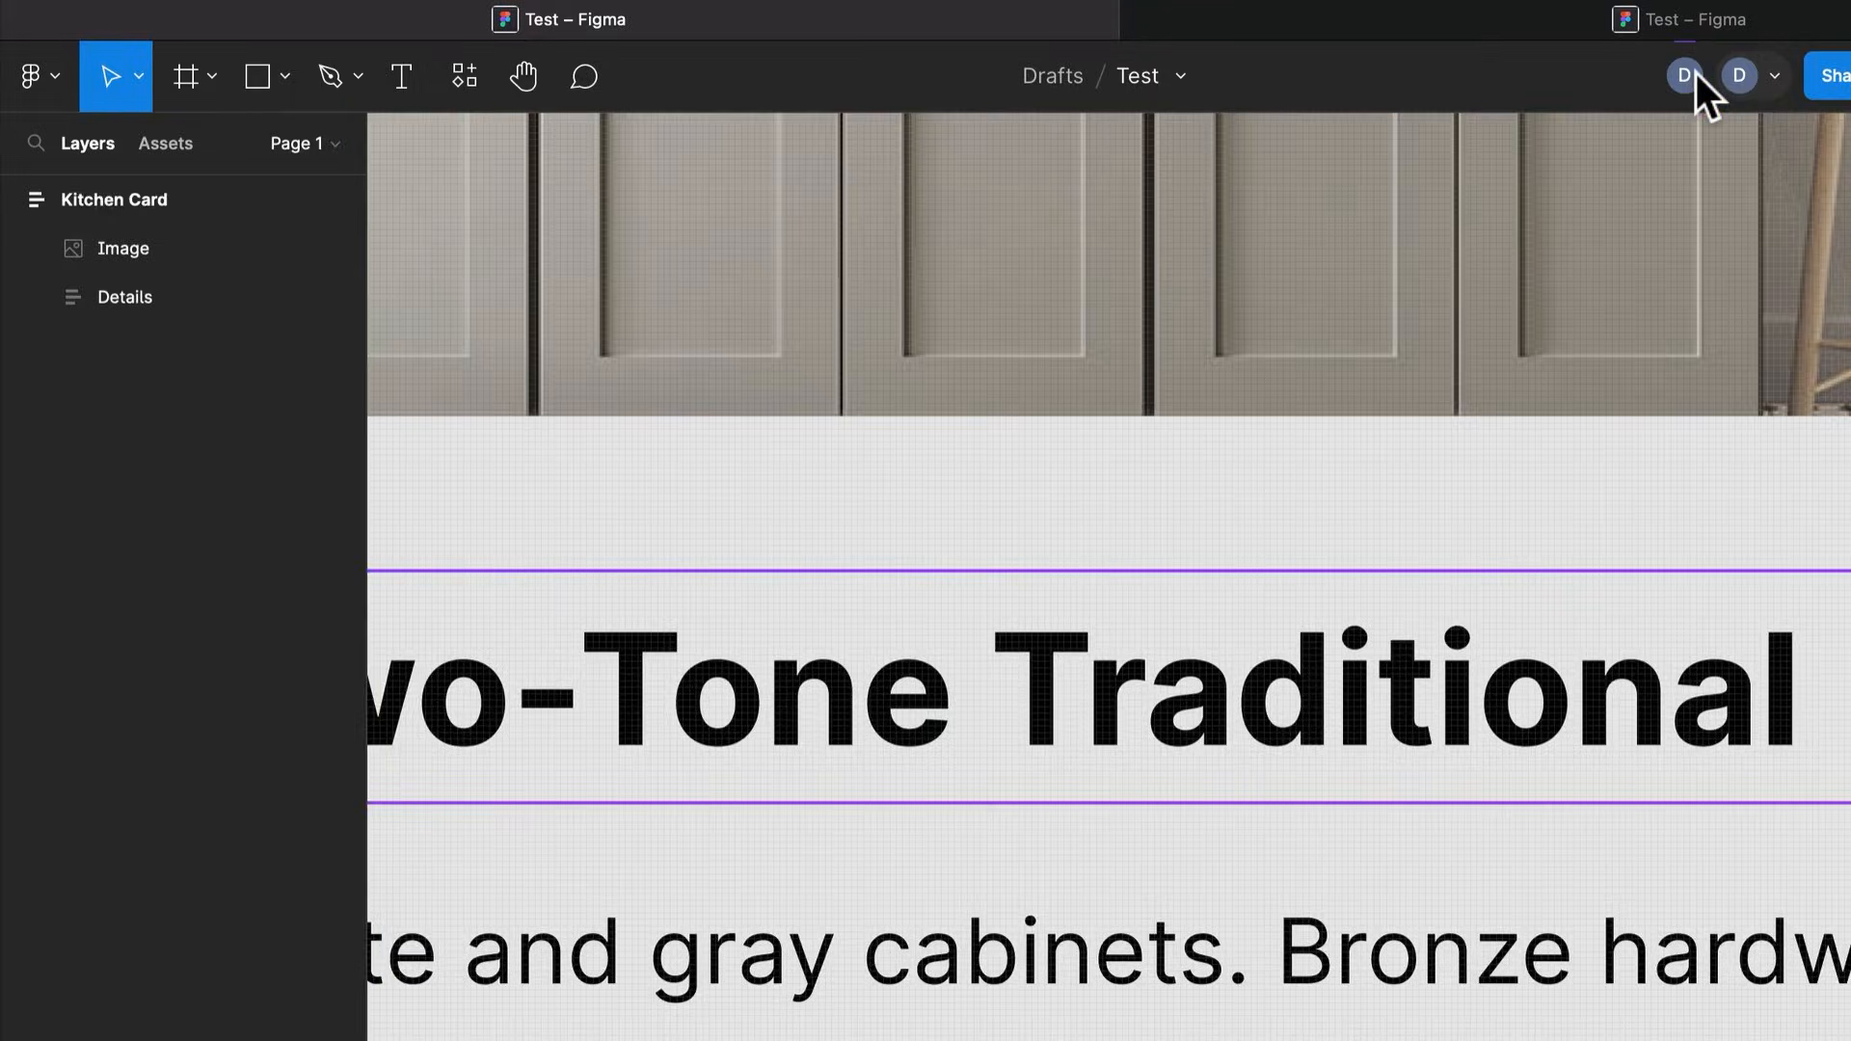
pyautogui.scroll(-8, 1054, 537)
pyautogui.scroll(-3, 1061, 535)
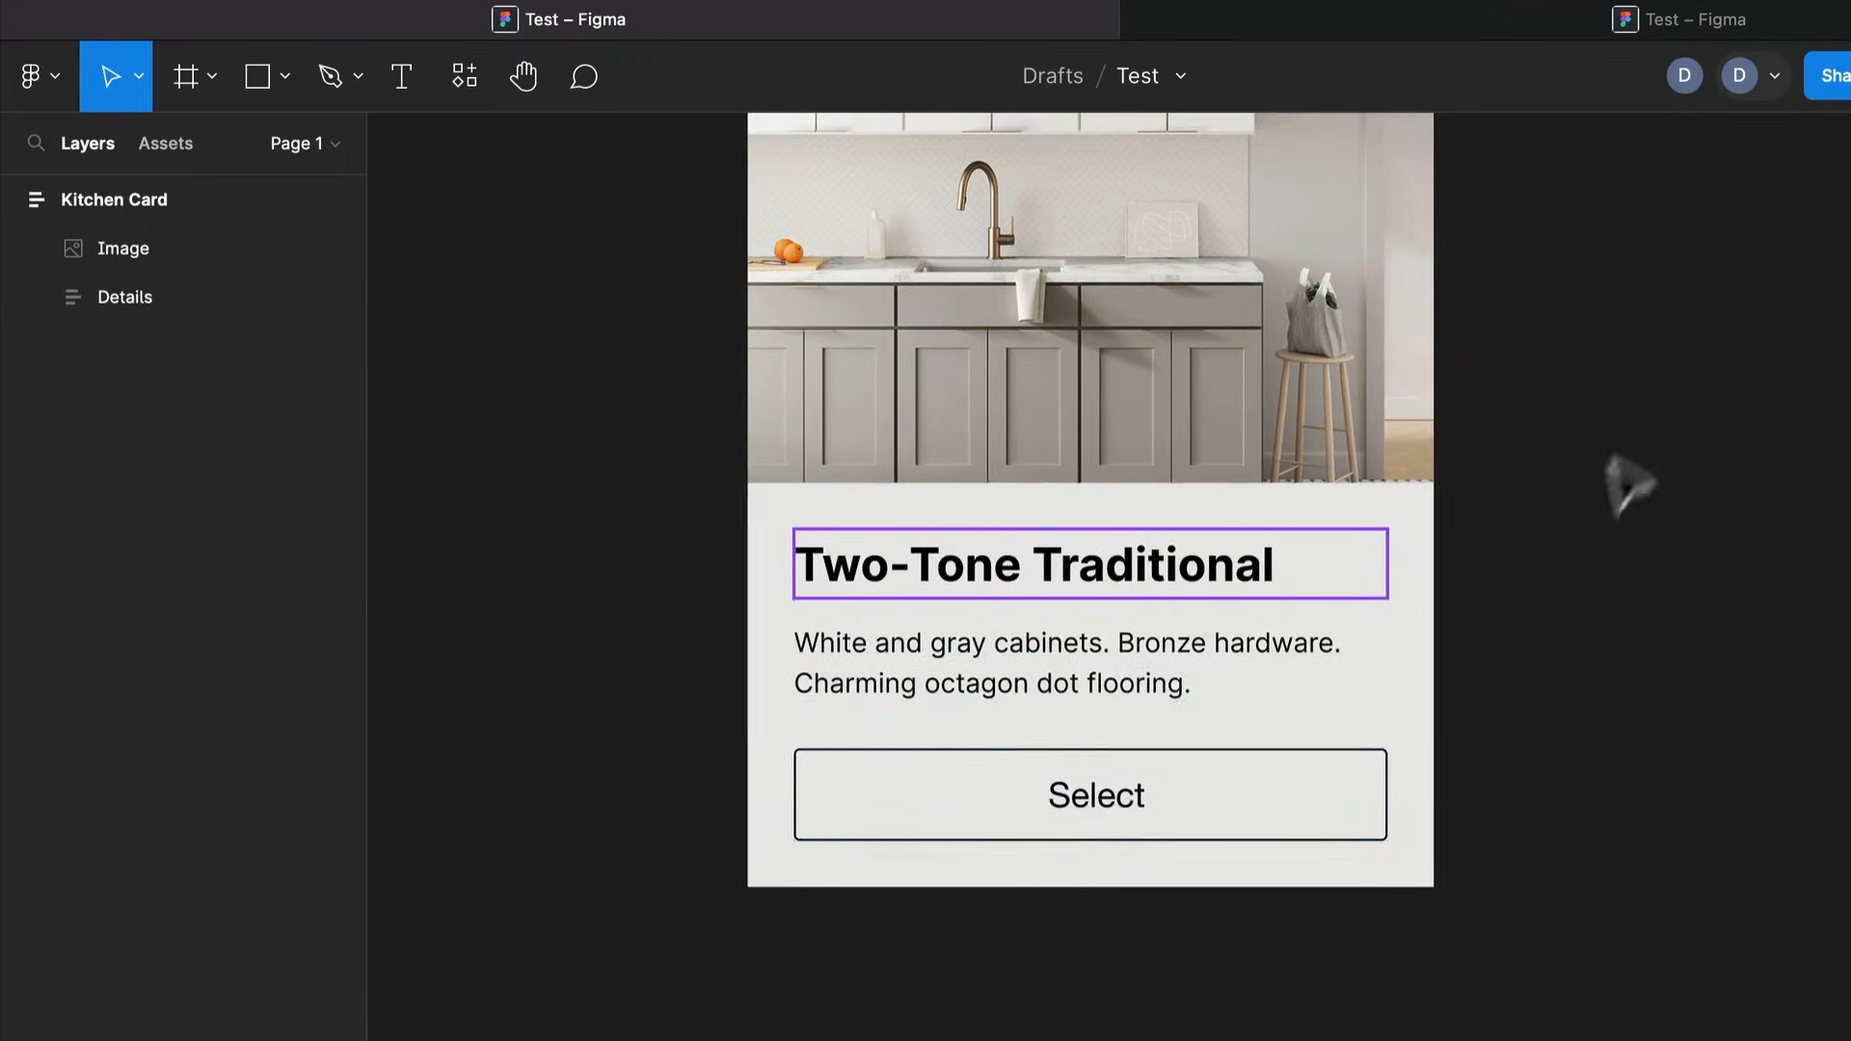
# Start a comment on the kitchen image reading "This pic is nice!" and mention the collaborator in it
pyautogui.scroll(3, 1581, 521)
pyautogui.press('c')
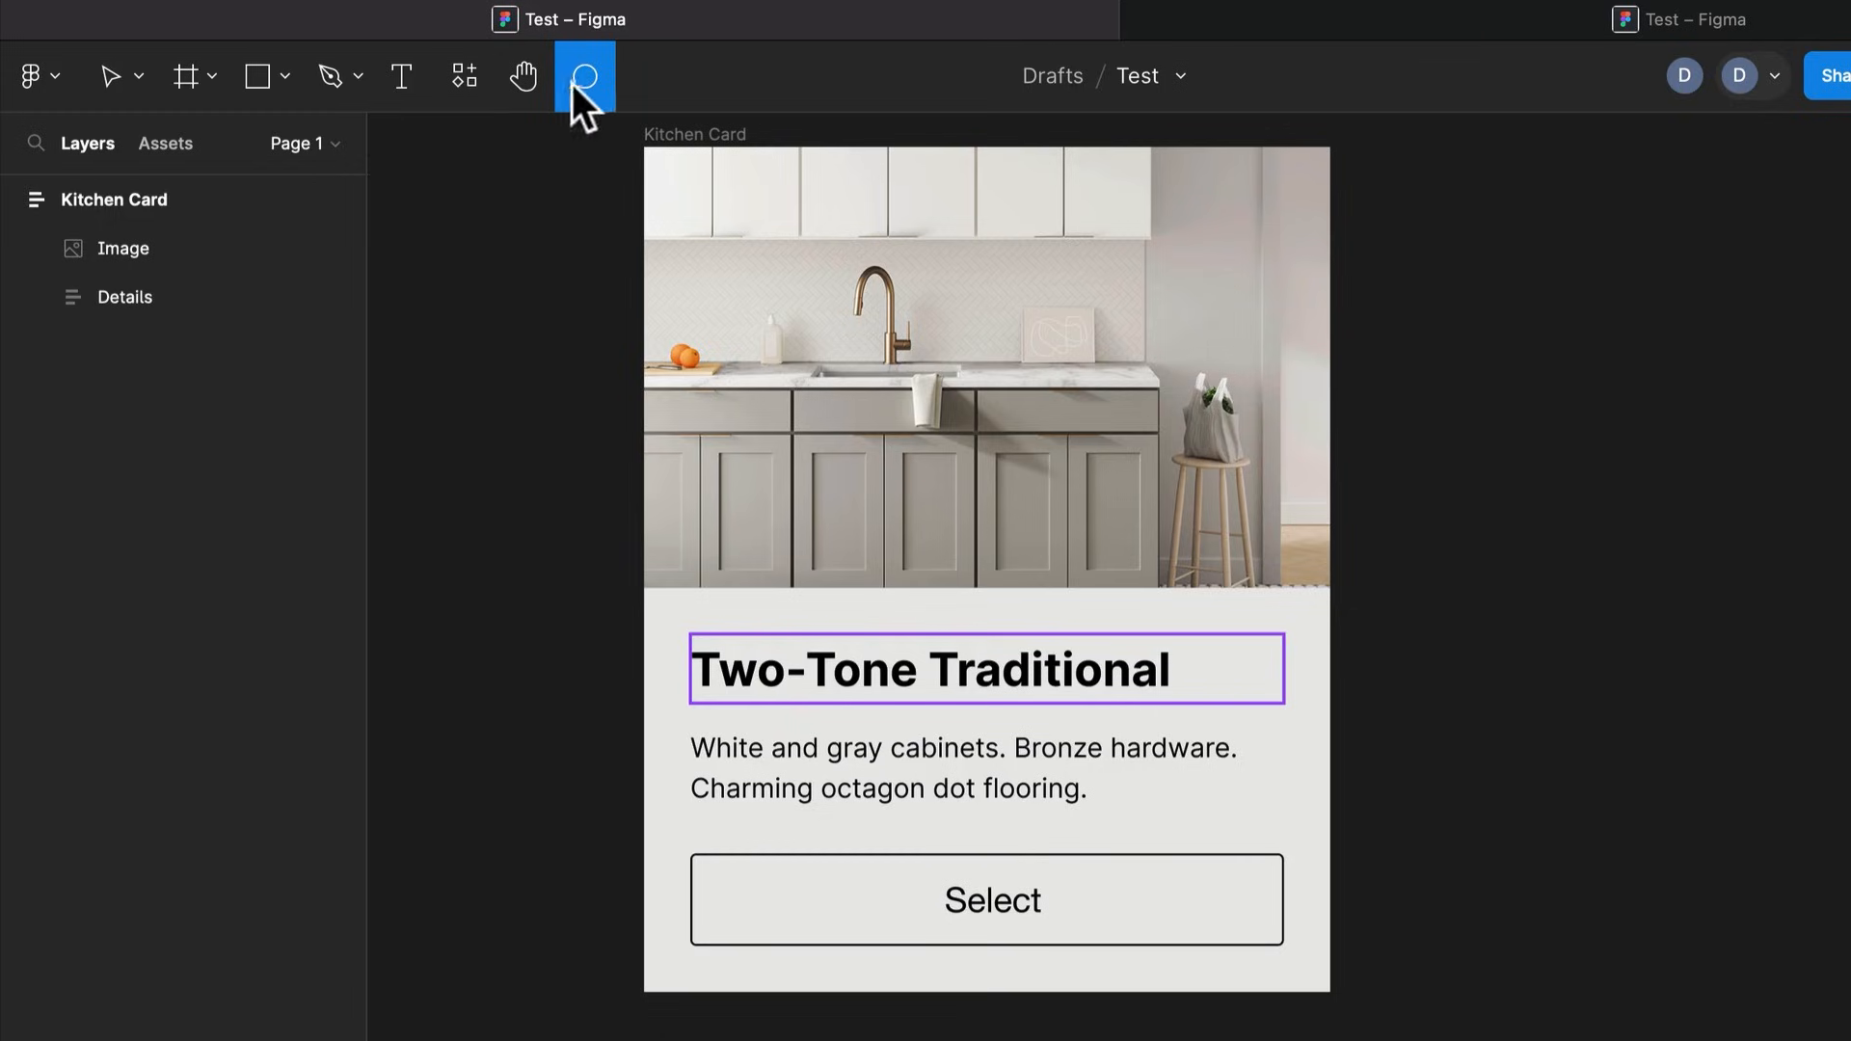
pyautogui.click(1040, 397)
pyautogui.write('This pic is nice!')
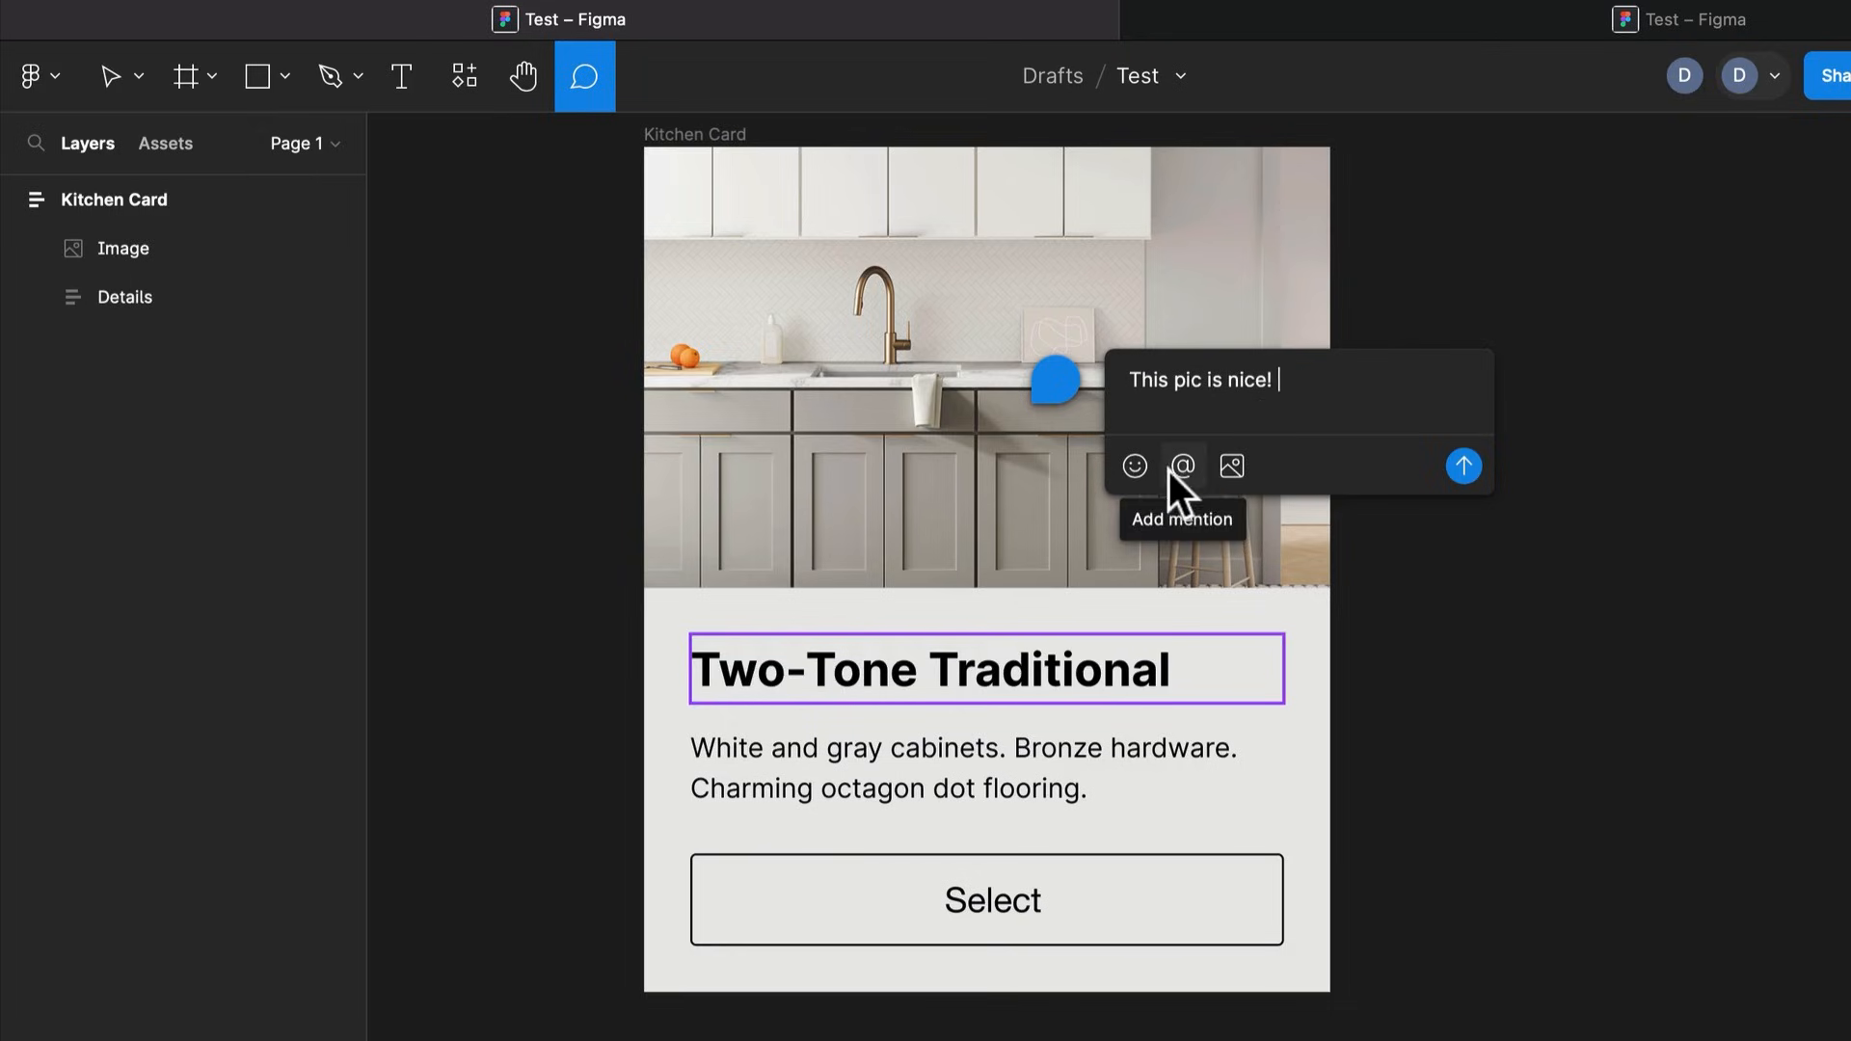
pyautogui.write('@daniel')
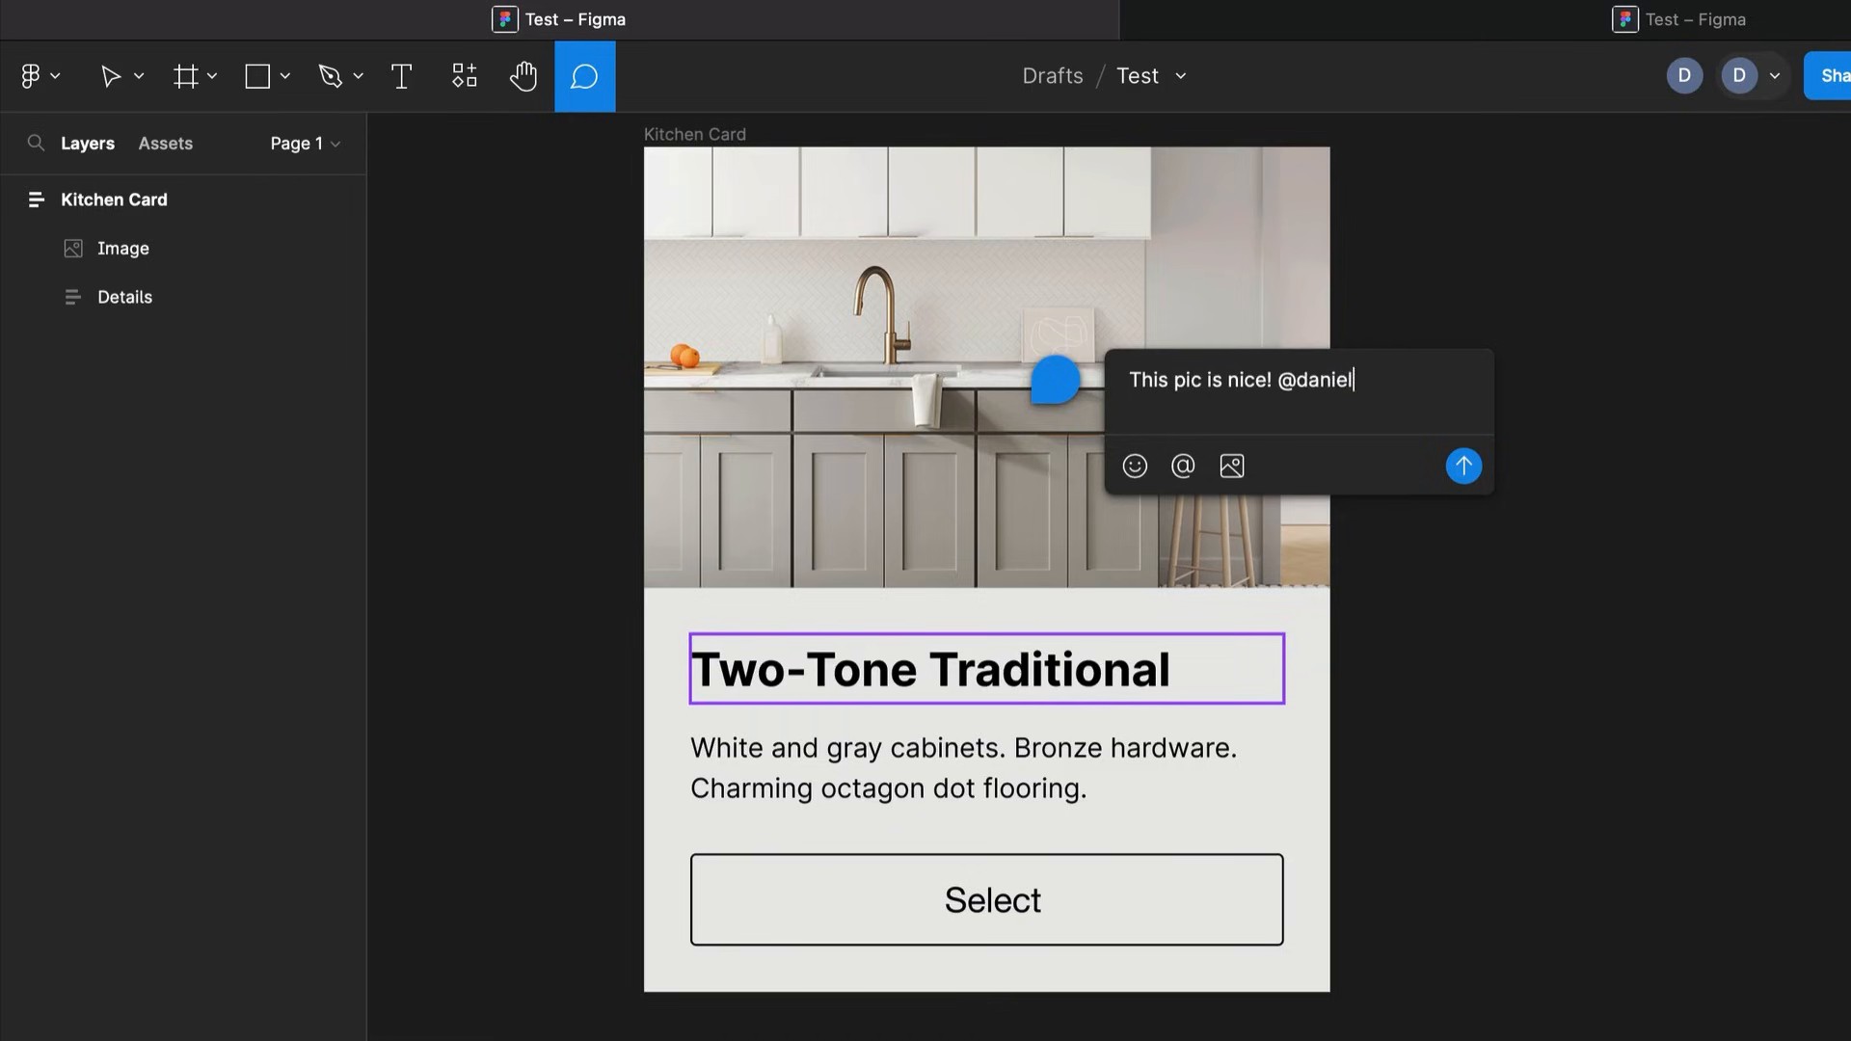
pyautogui.press('Return')
# Attach Frame 1.png from the Desktop folder to the comment
pyautogui.click(1241, 469)
pyautogui.click(993, 536)
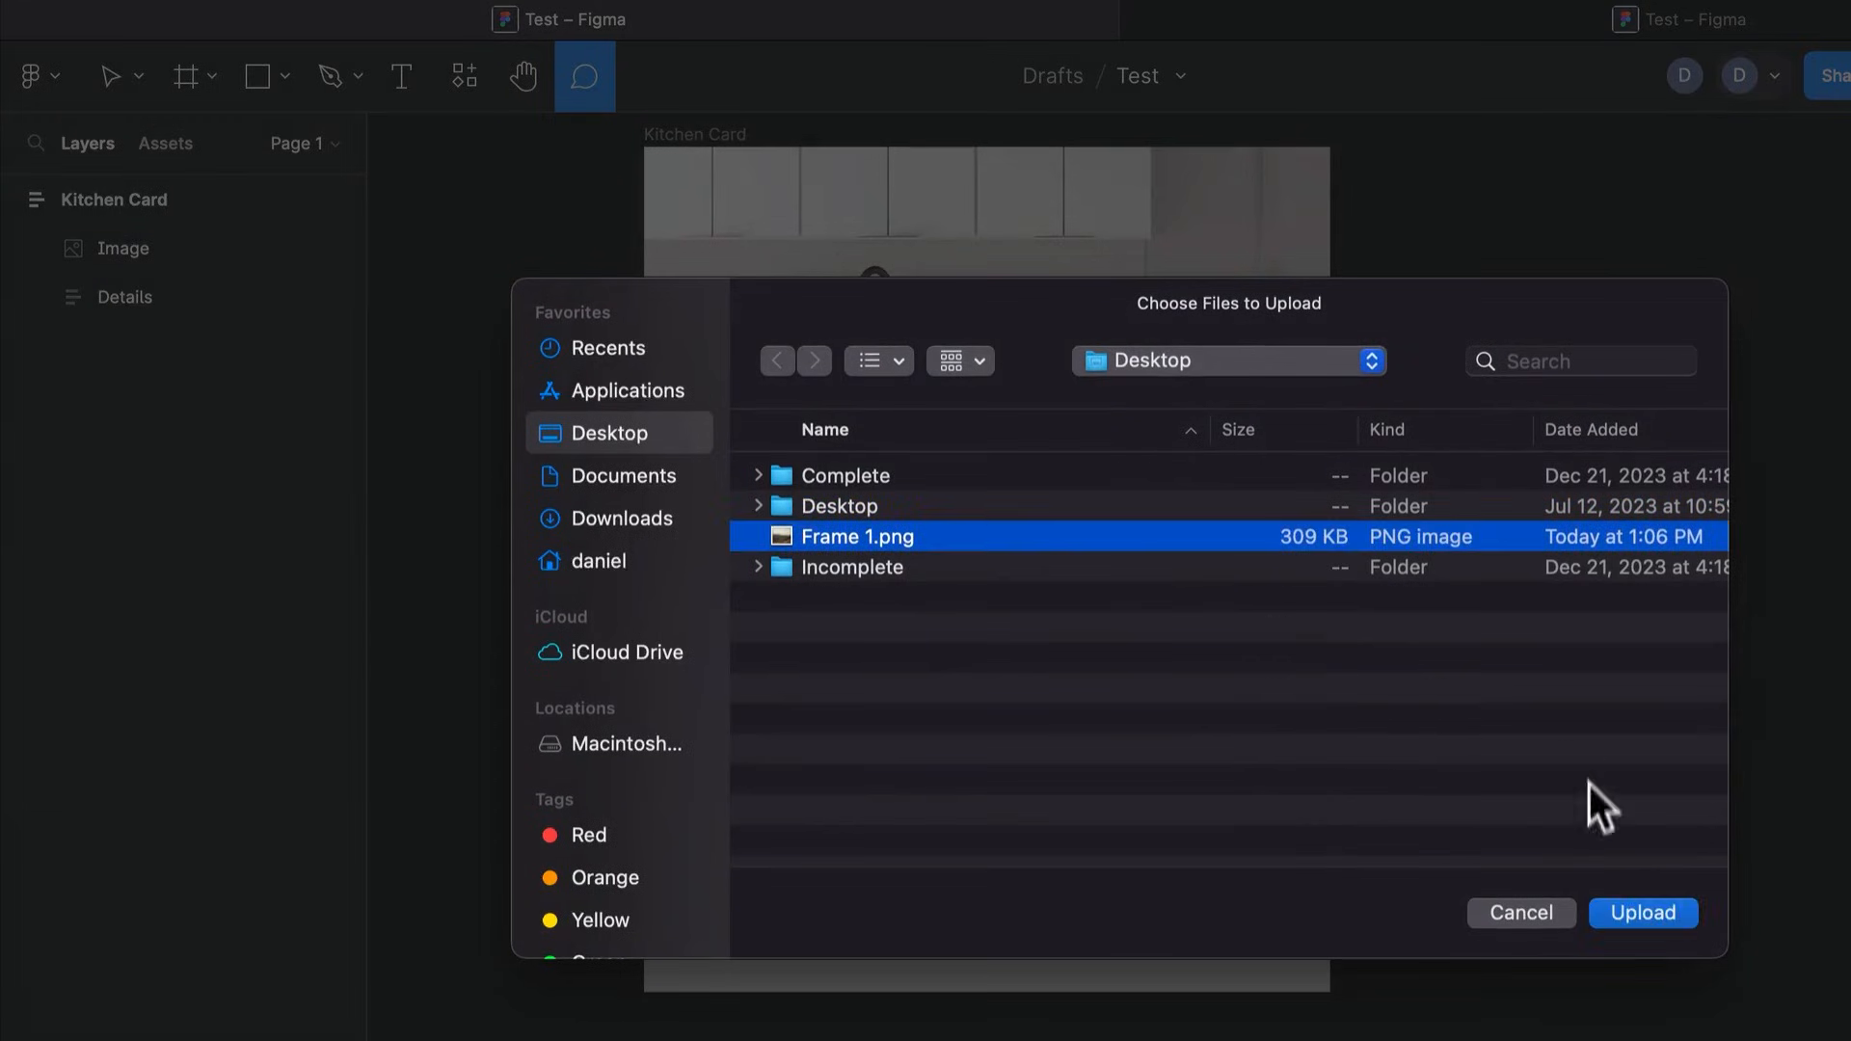
pyautogui.click(1643, 912)
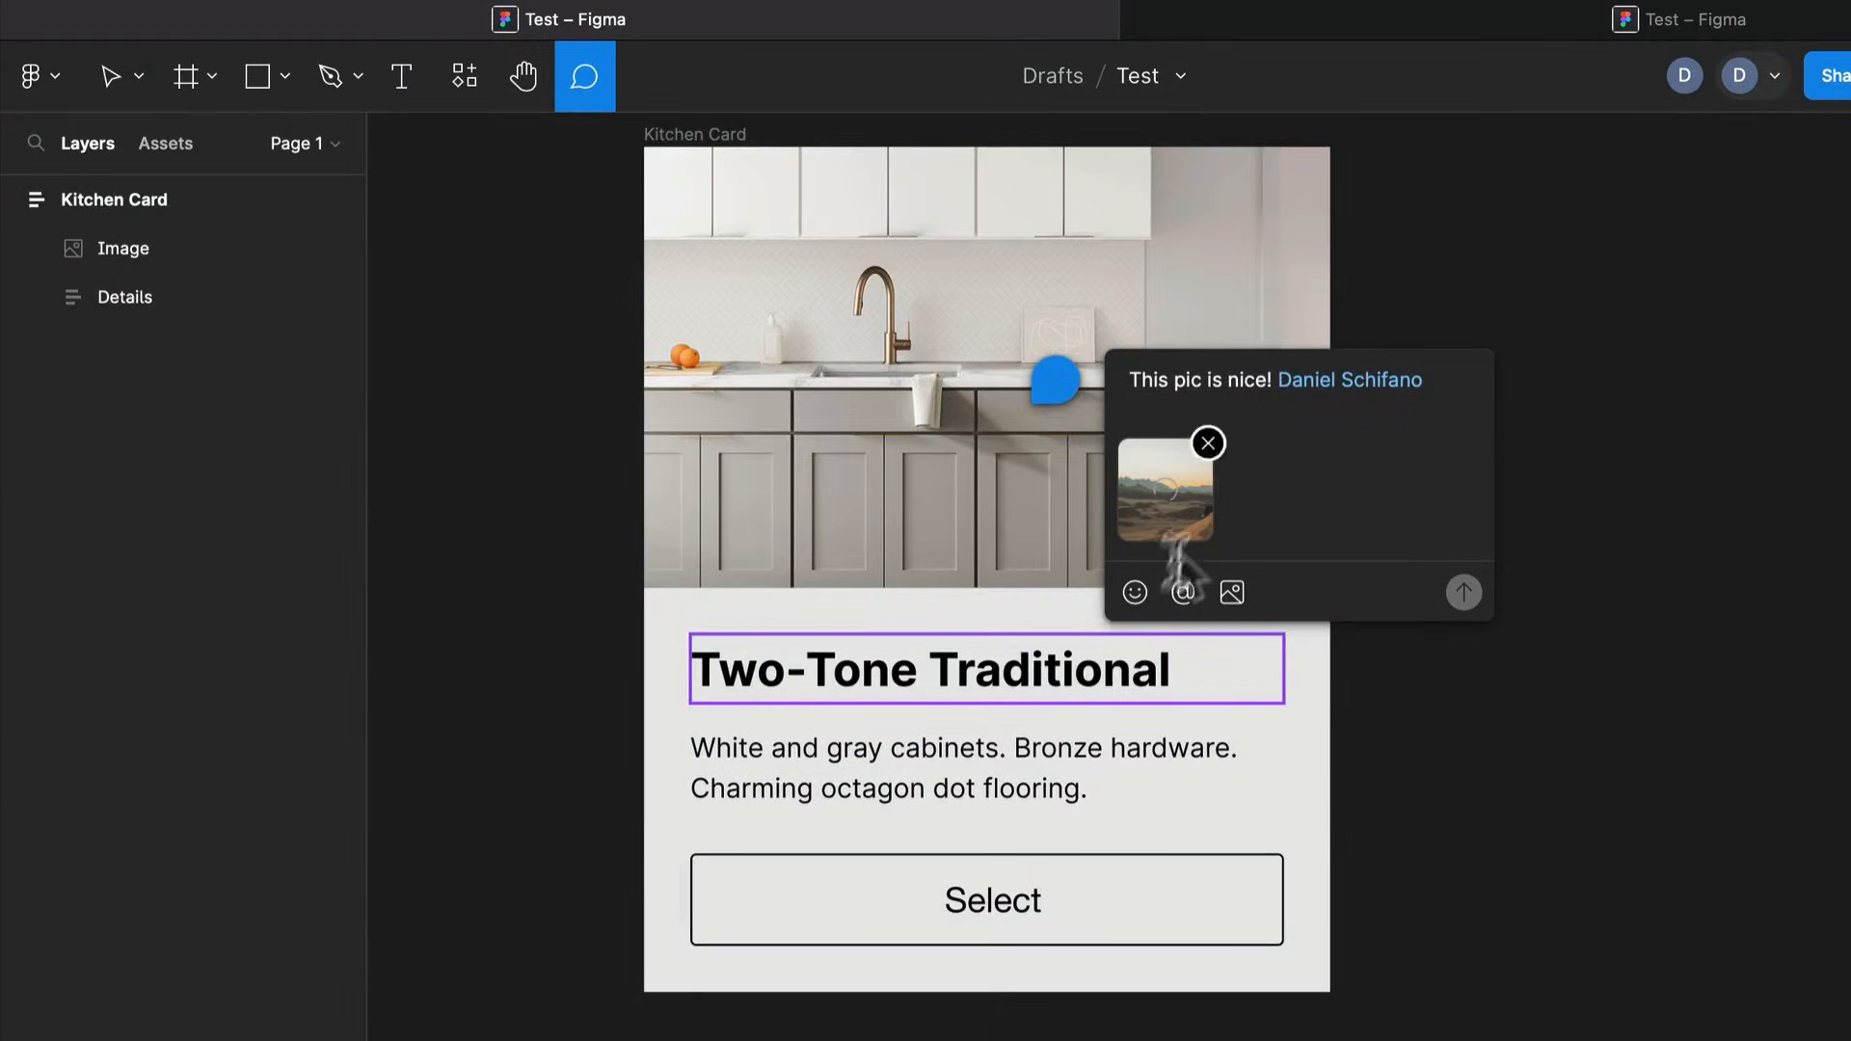
# Add one thumbs-up and three fire emojis to the comment and post it
pyautogui.click(1136, 594)
pyautogui.click(976, 831)
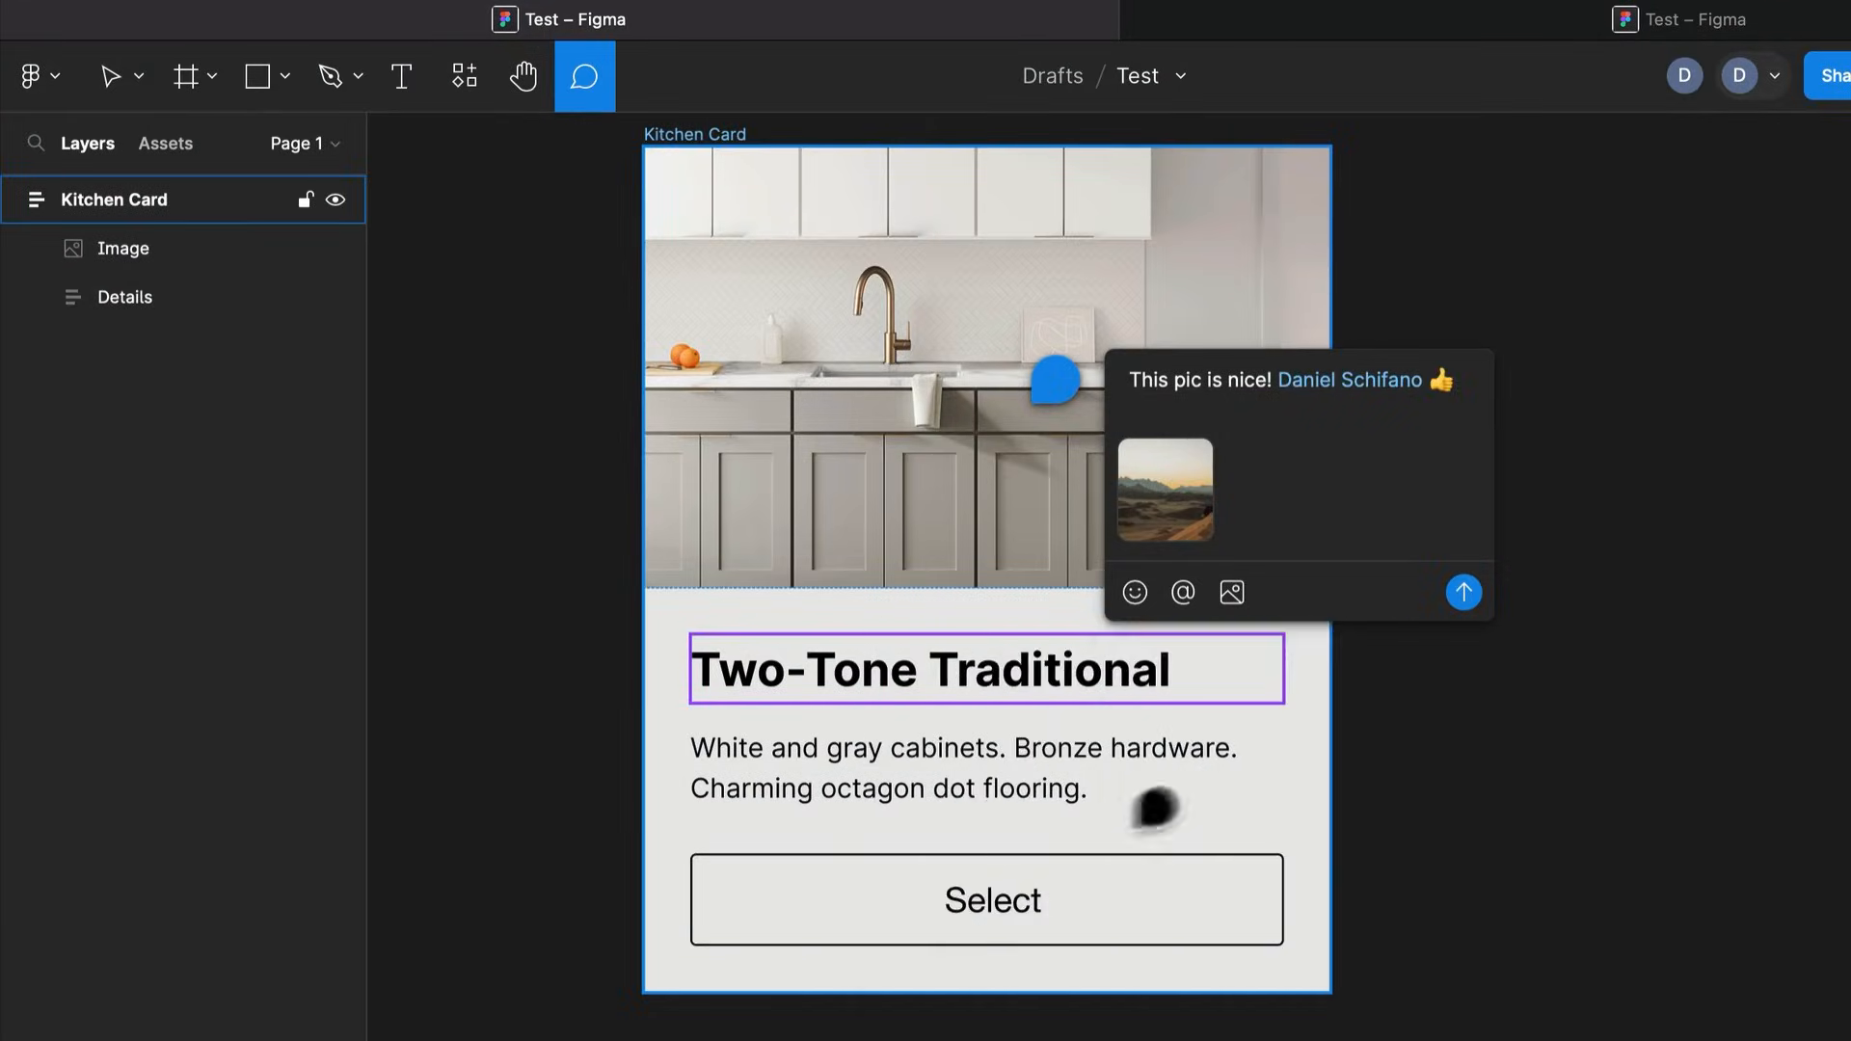
pyautogui.click(1134, 594)
pyautogui.click(1229, 840)
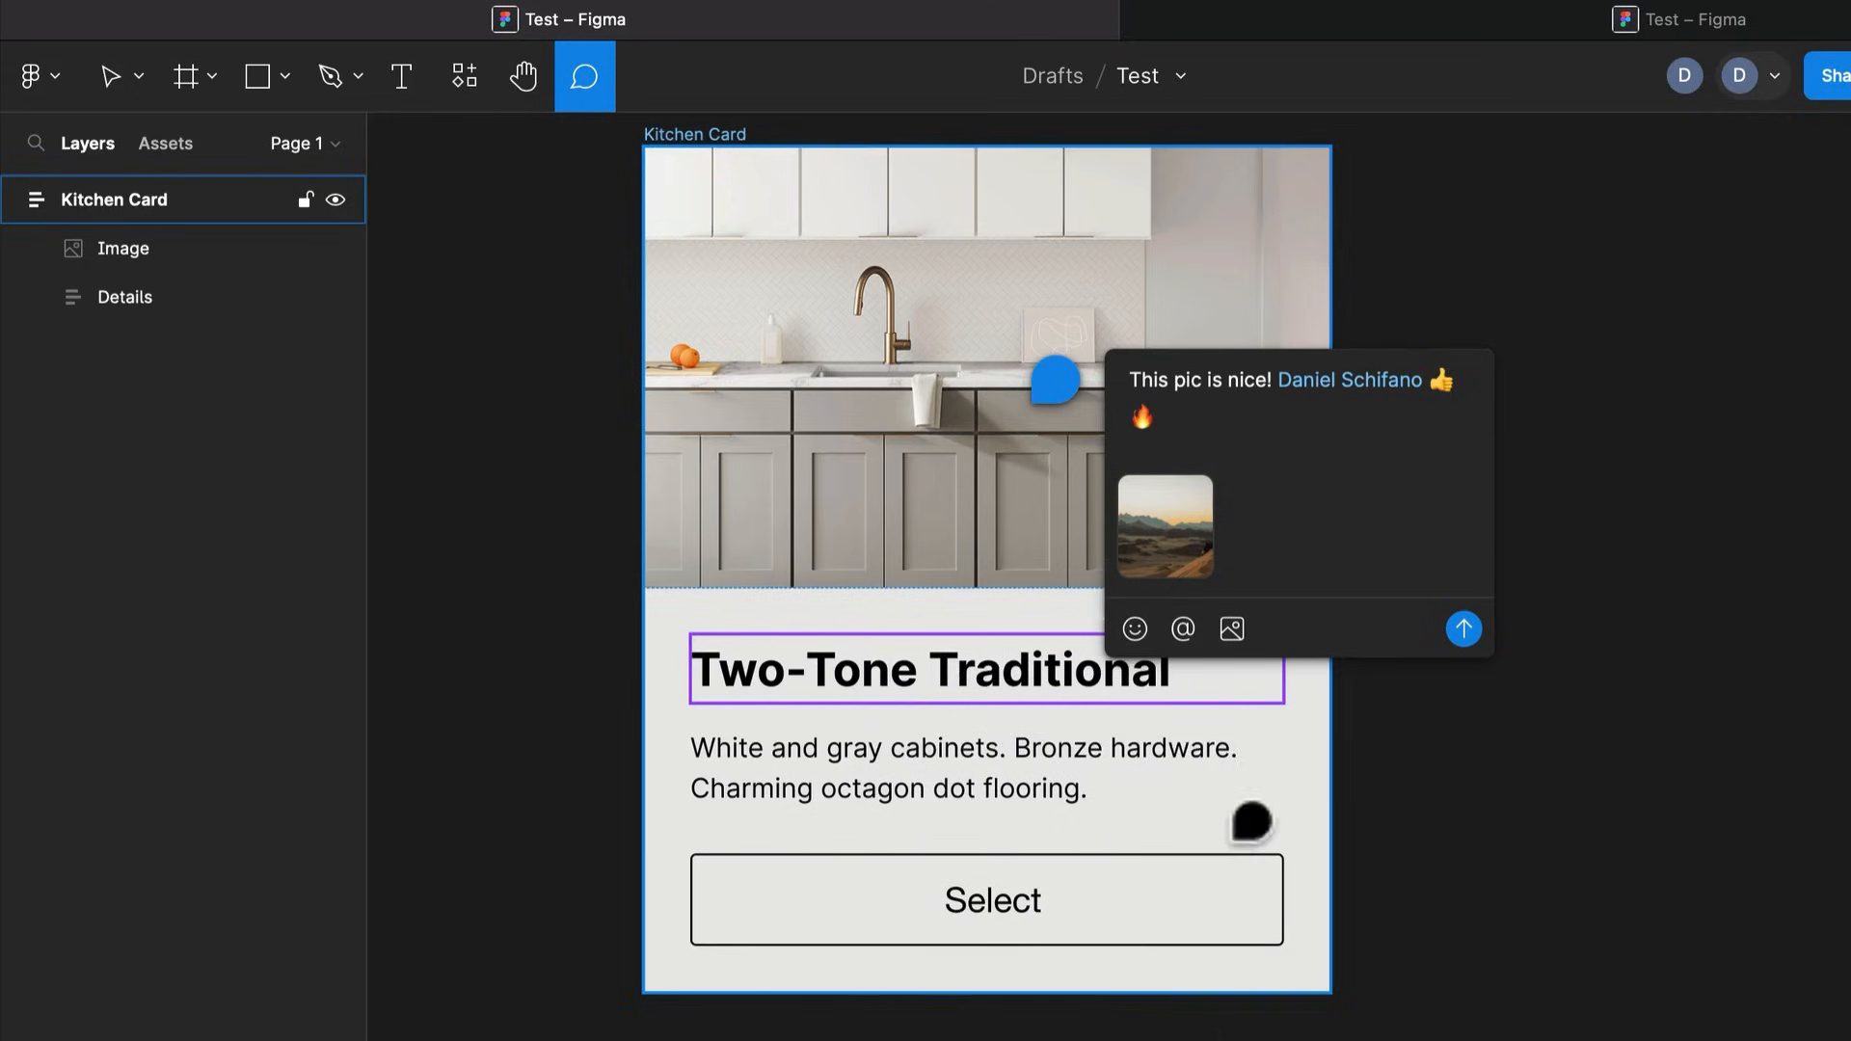
pyautogui.click(1137, 629)
pyautogui.click(1244, 873)
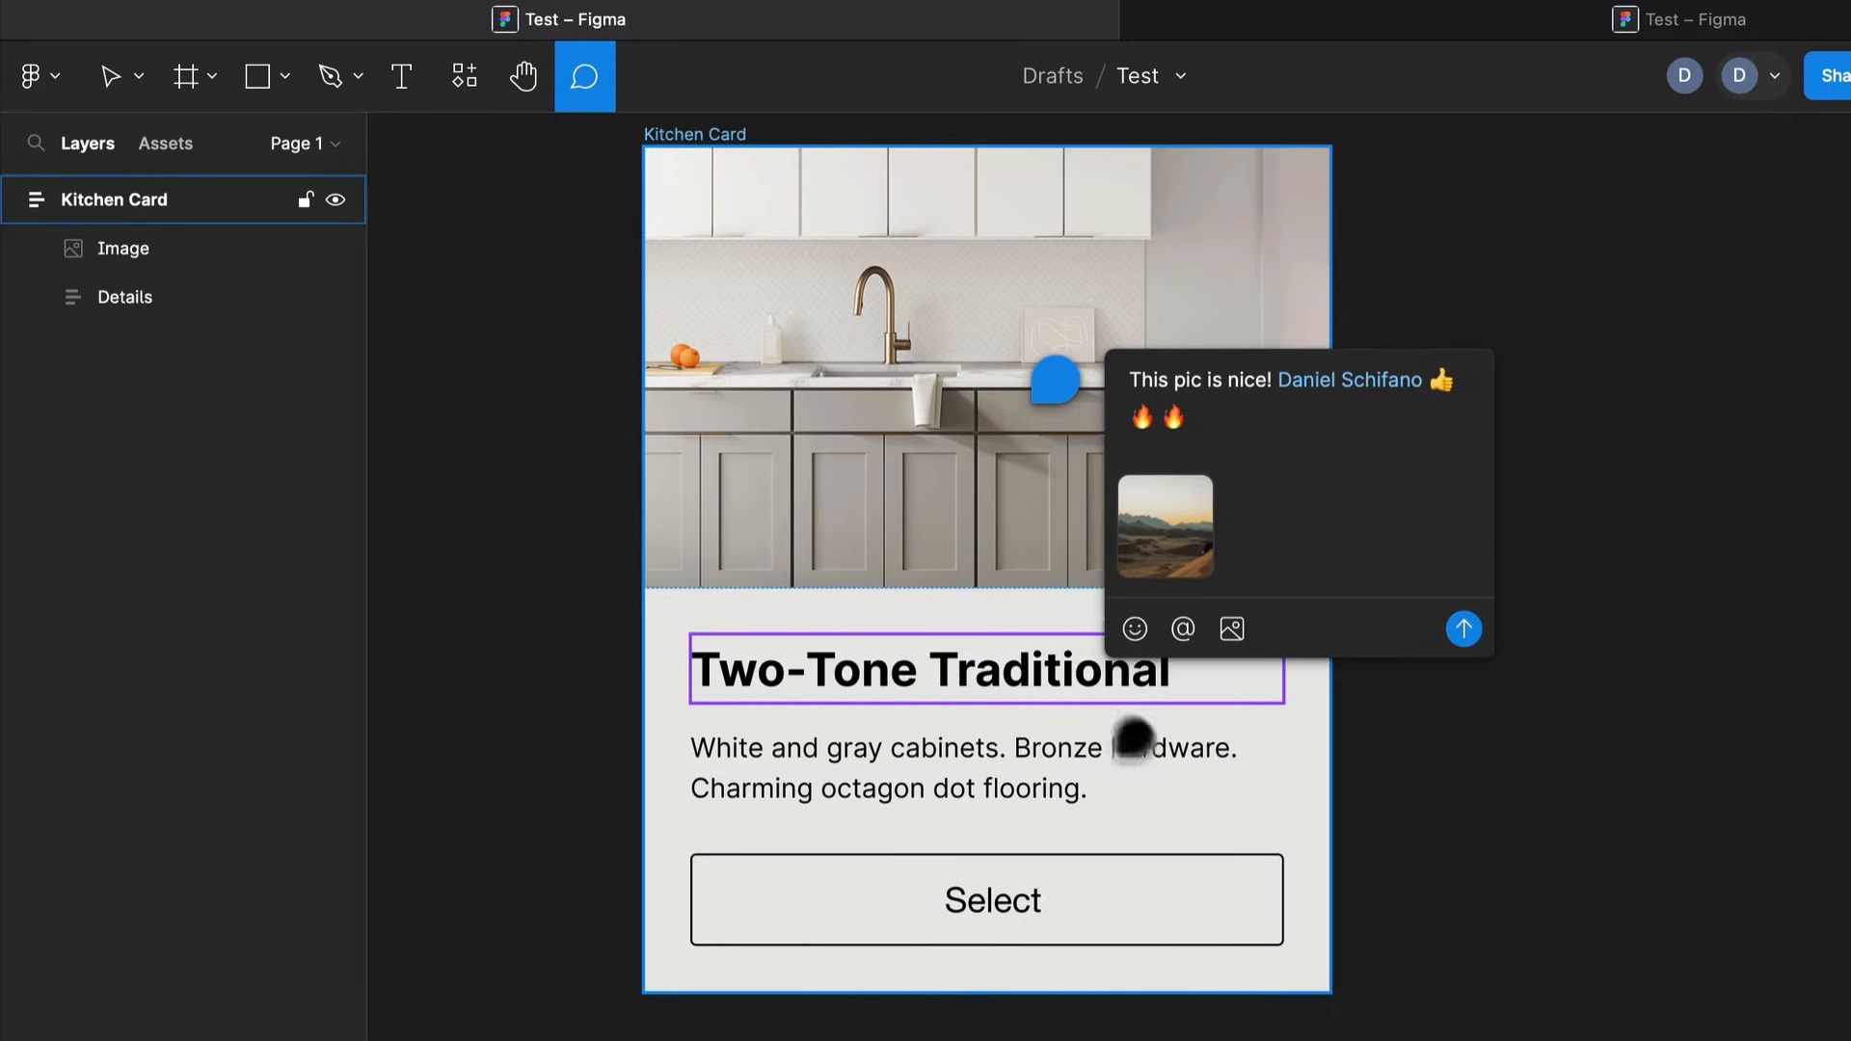
pyautogui.click(1135, 628)
pyautogui.click(1235, 868)
pyautogui.click(1463, 628)
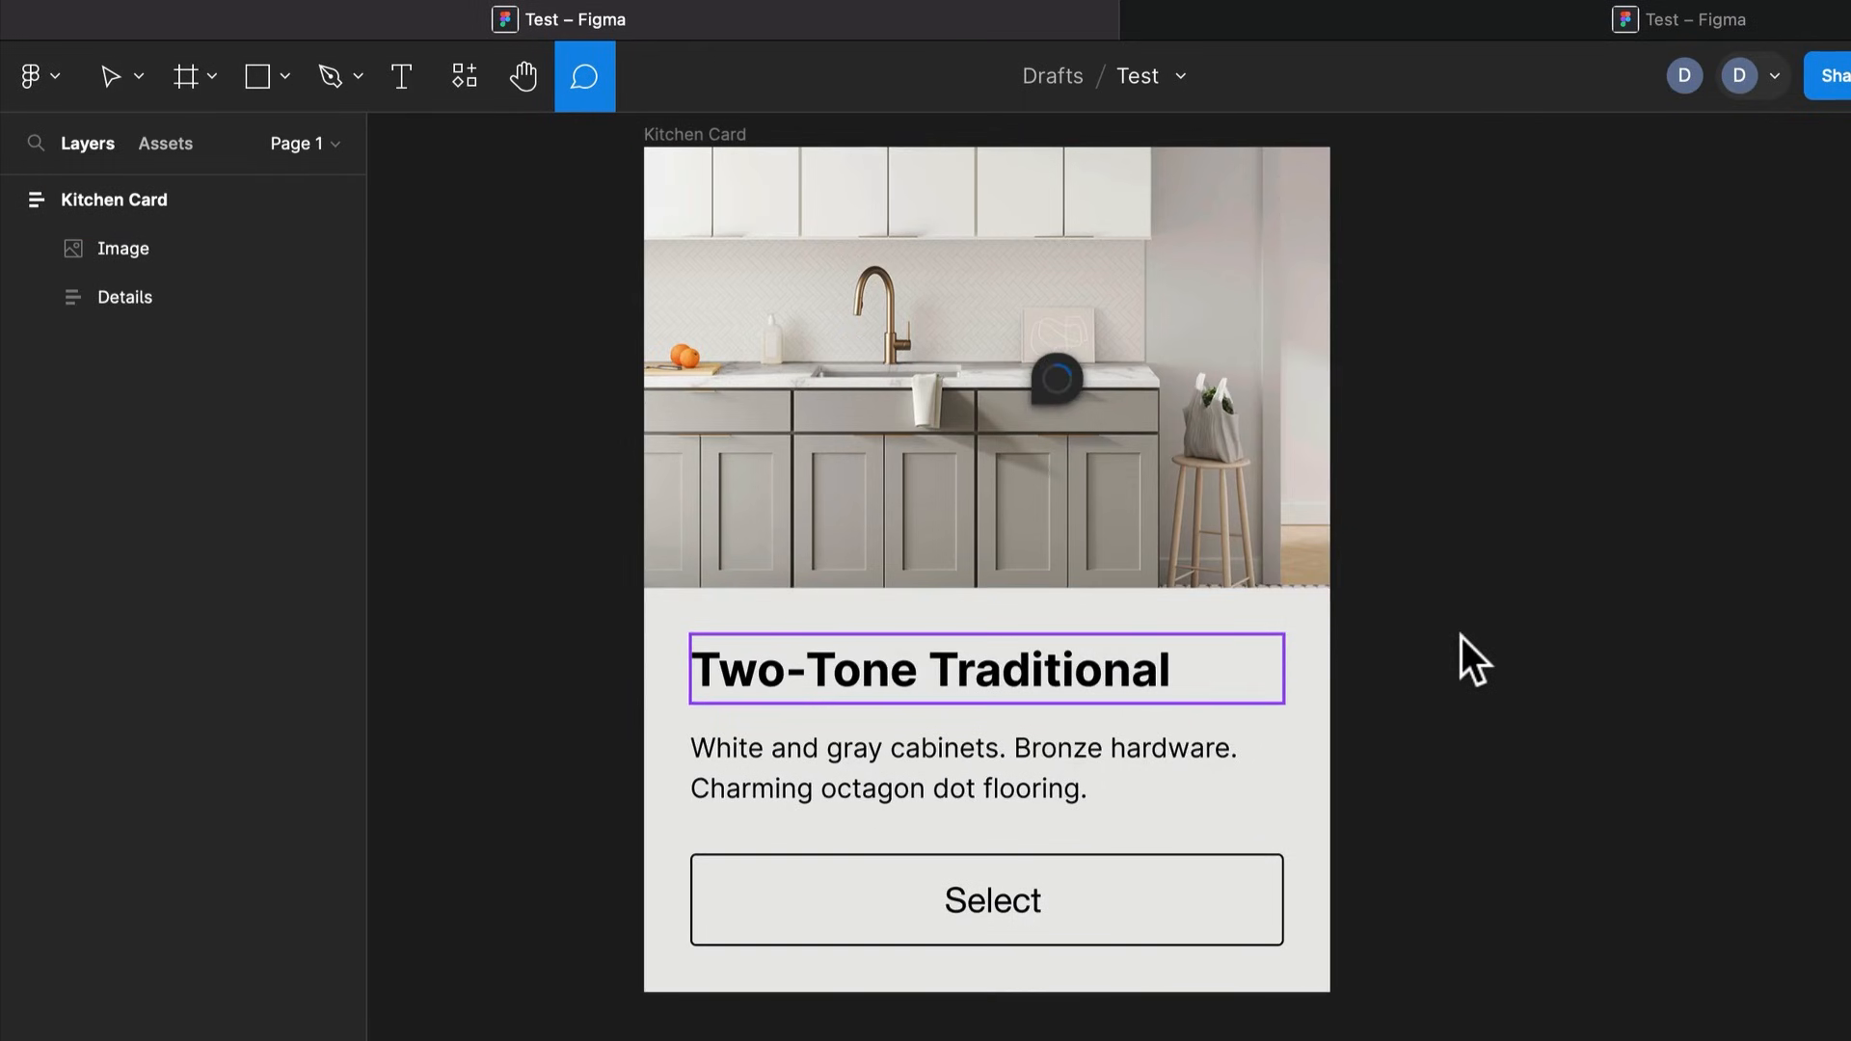
# Switch to the second Test tab, clear the selection, and open the new comment on the kitchen image
pyautogui.click(1350, 19)
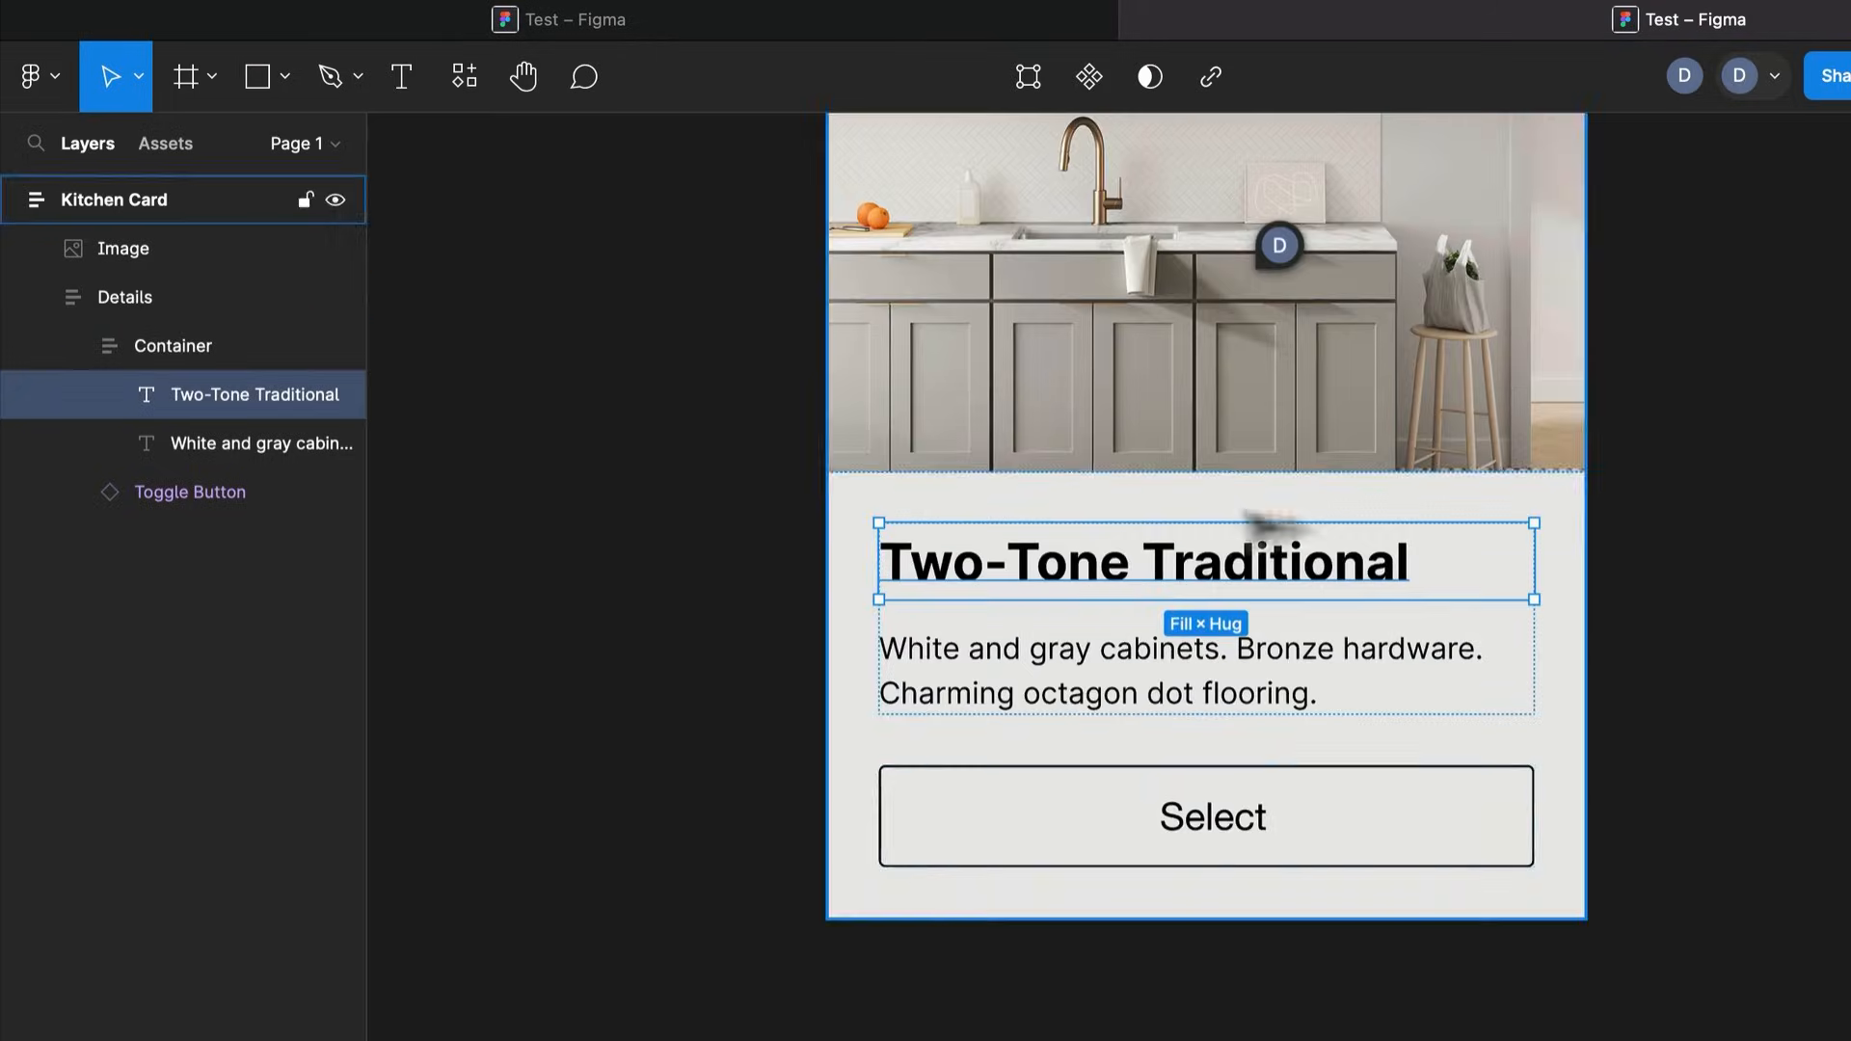
pyautogui.click(1735, 415)
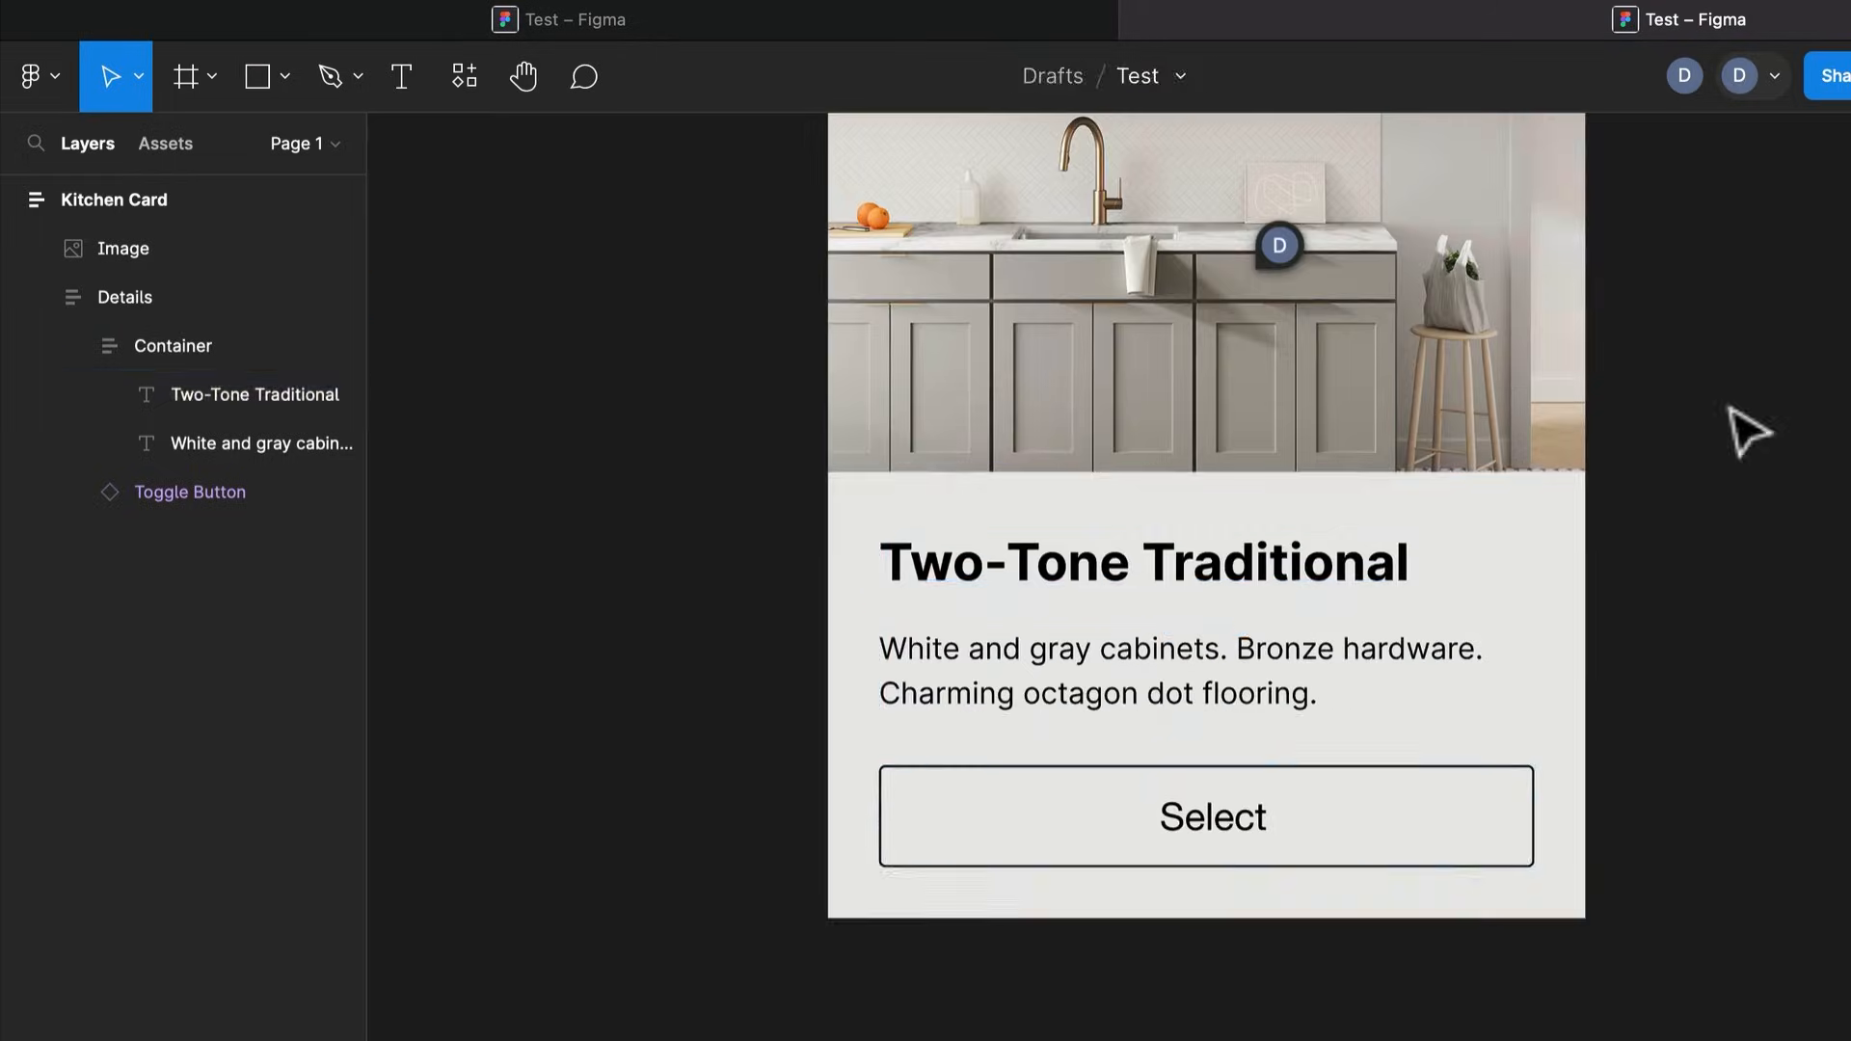
pyautogui.scroll(2, 1735, 424)
pyautogui.hscroll(2, 1735, 424)
pyautogui.click(1105, 413)
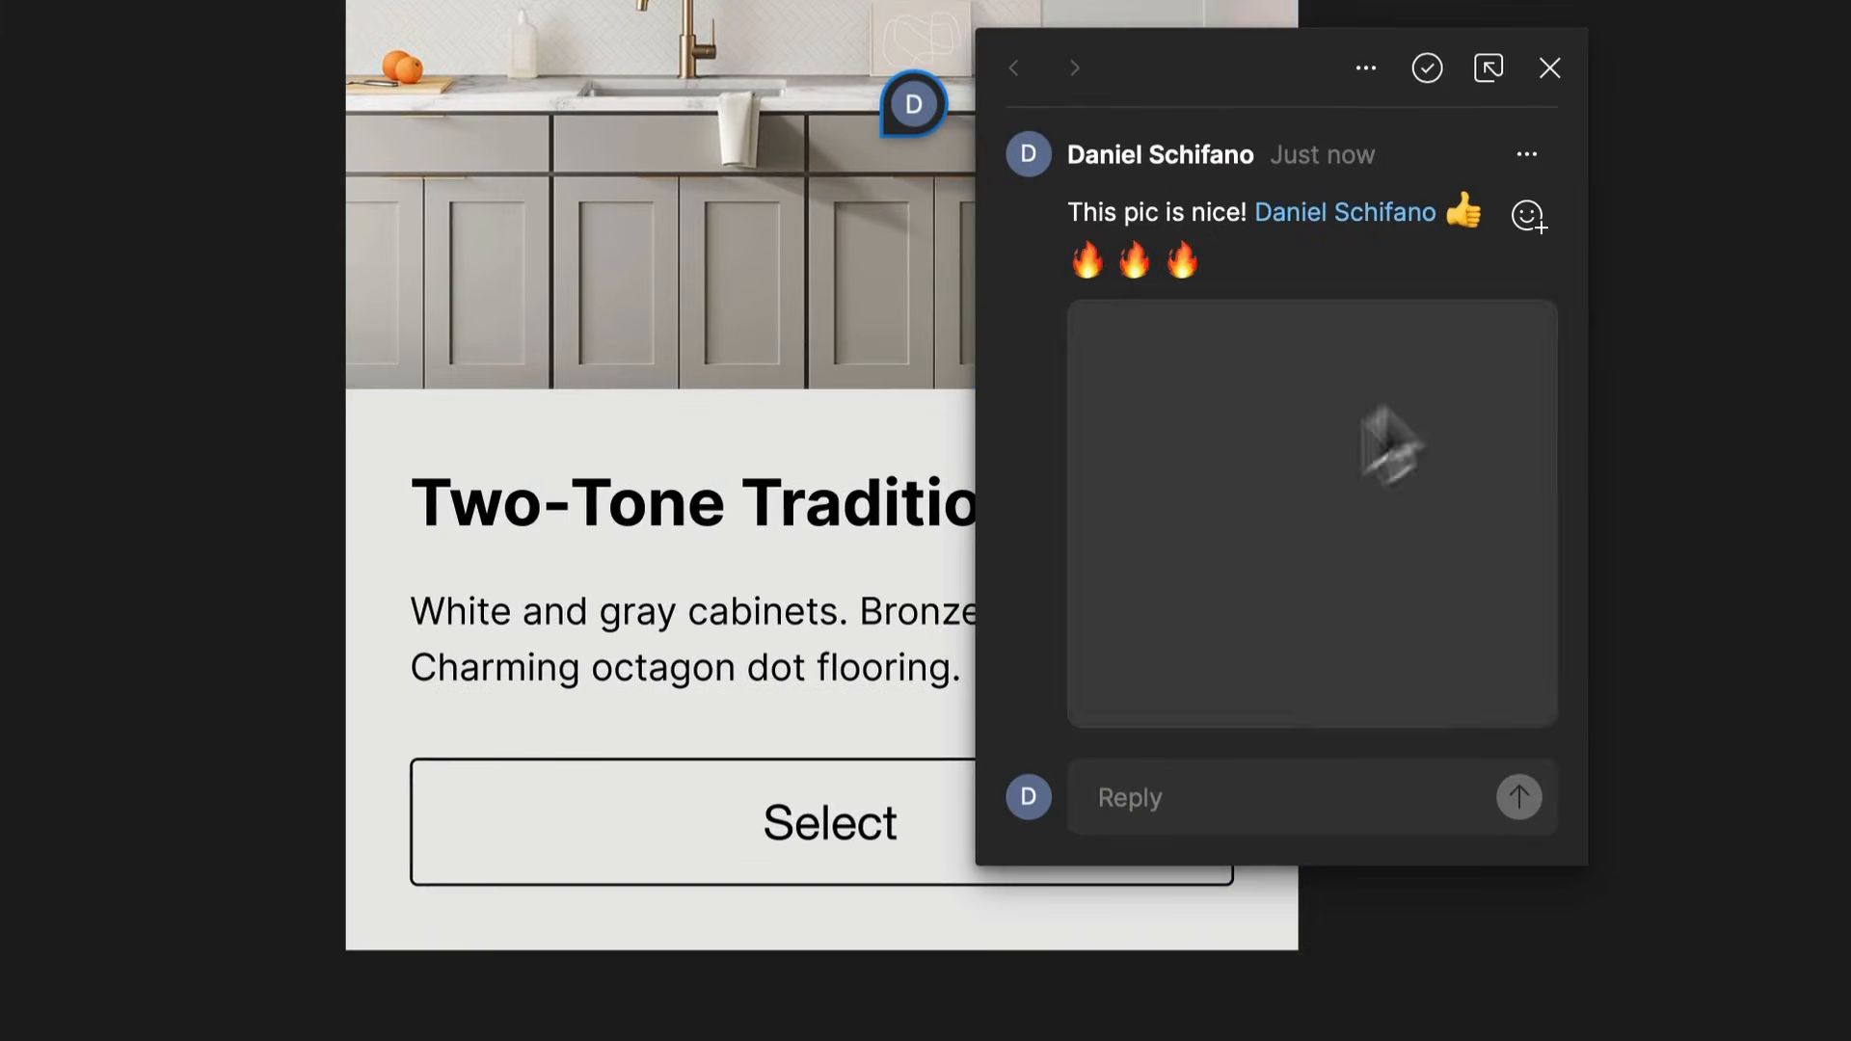
# React to the comment with a thumbs-up and reply "Cool"
pyautogui.click(1530, 220)
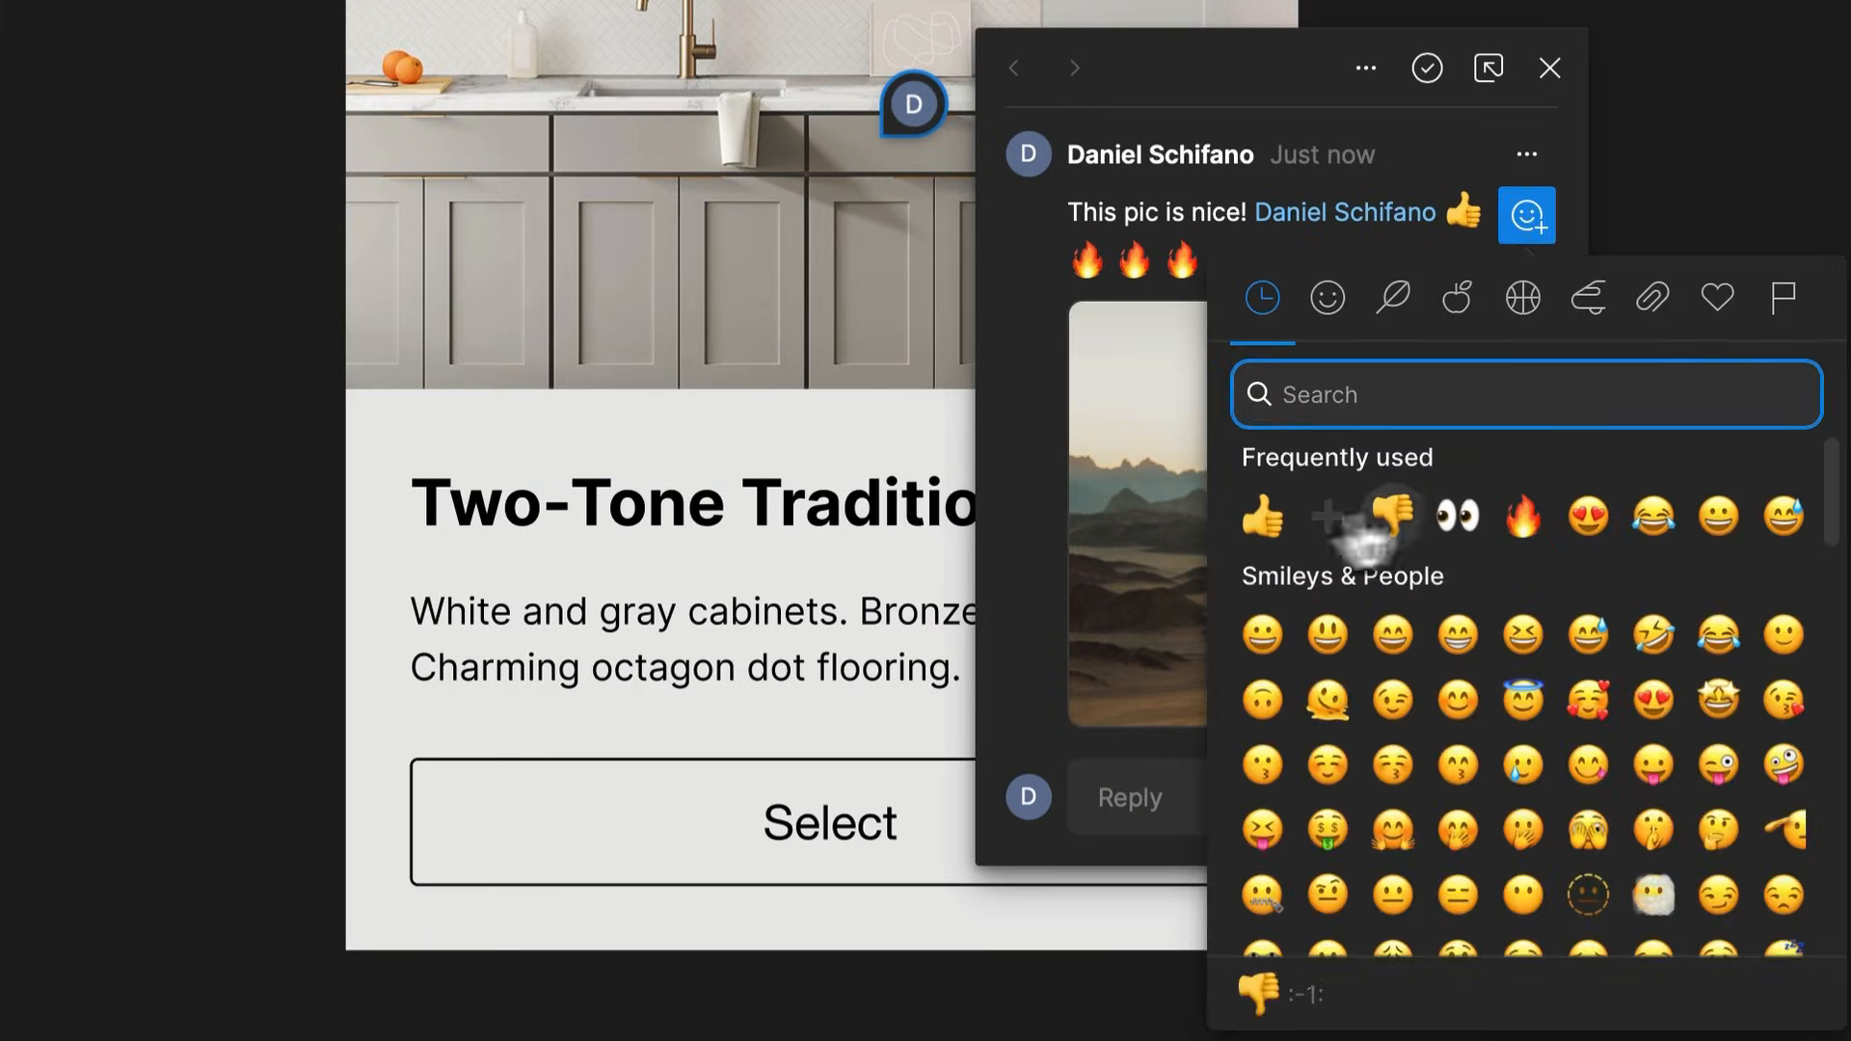
pyautogui.click(1260, 517)
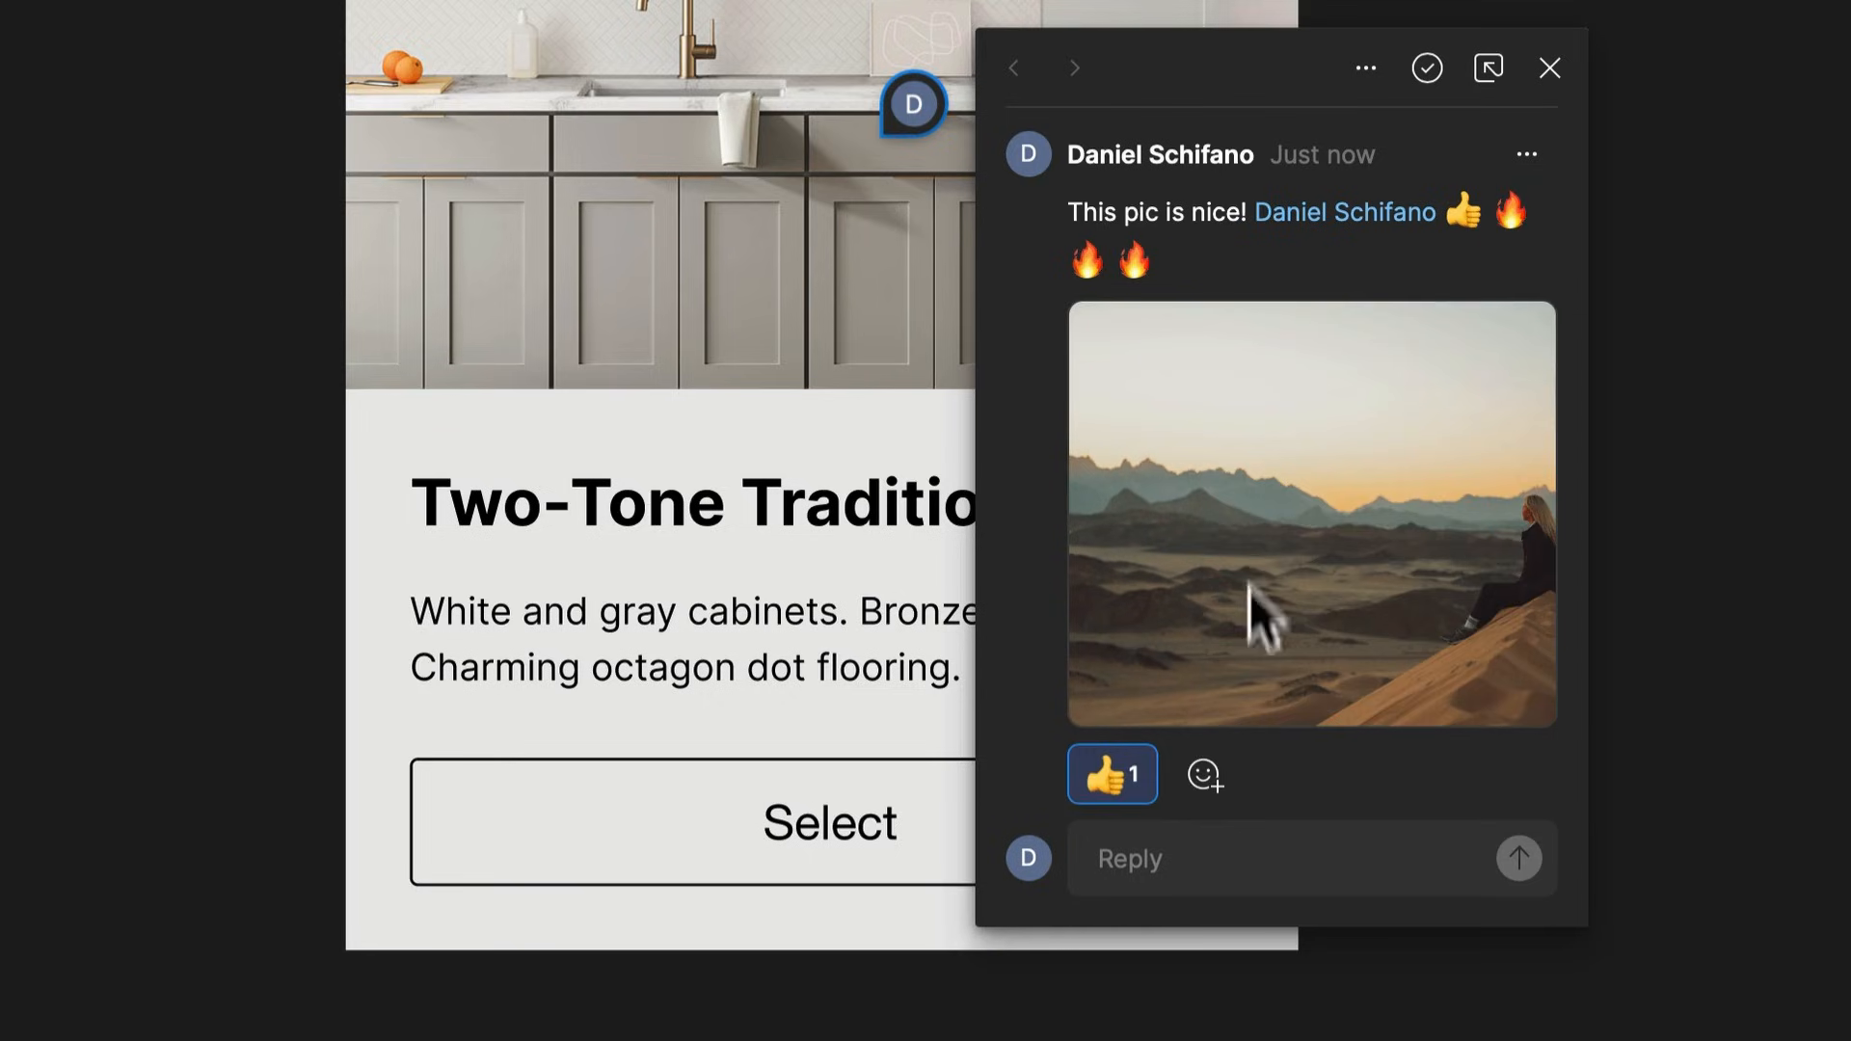
pyautogui.click(1200, 841)
pyautogui.write('Cool')
pyautogui.press('Return')
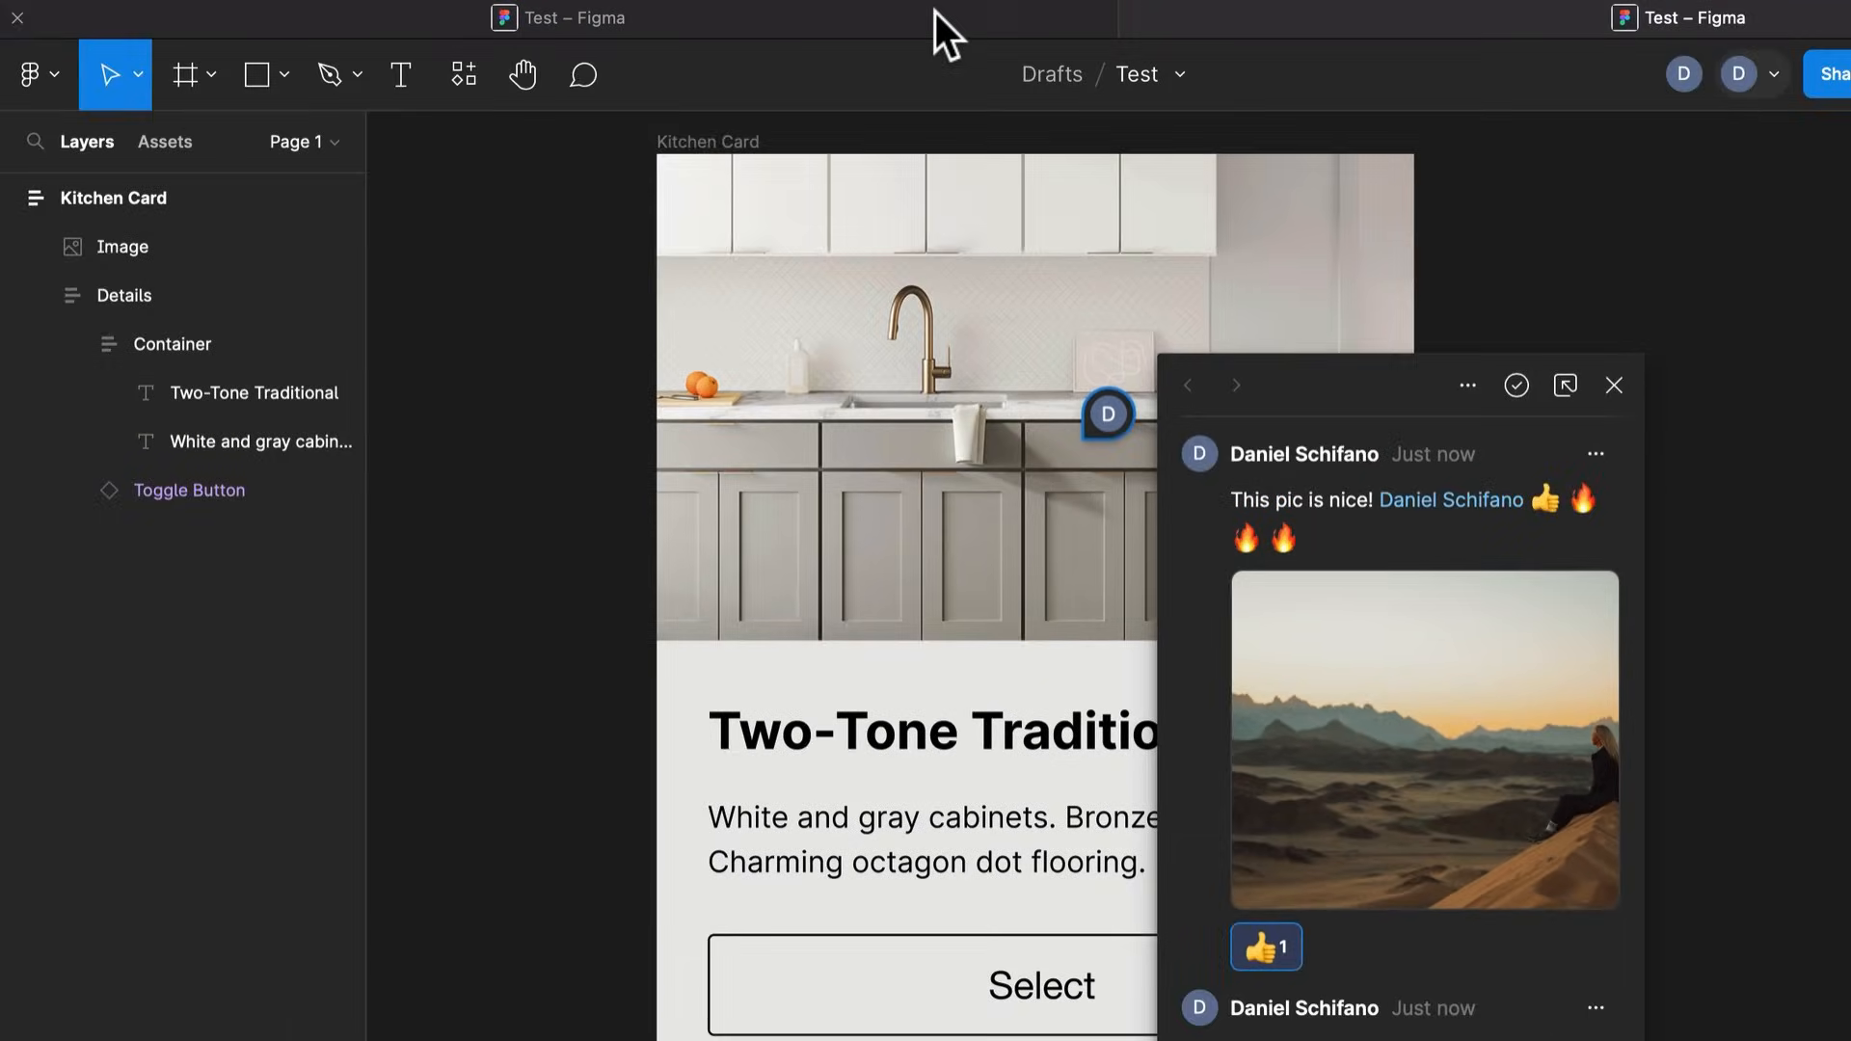
# In the first Test tab, follow the collaborator again and try to delete the kitchen image's comment thread
pyautogui.moveTo(935, 12)
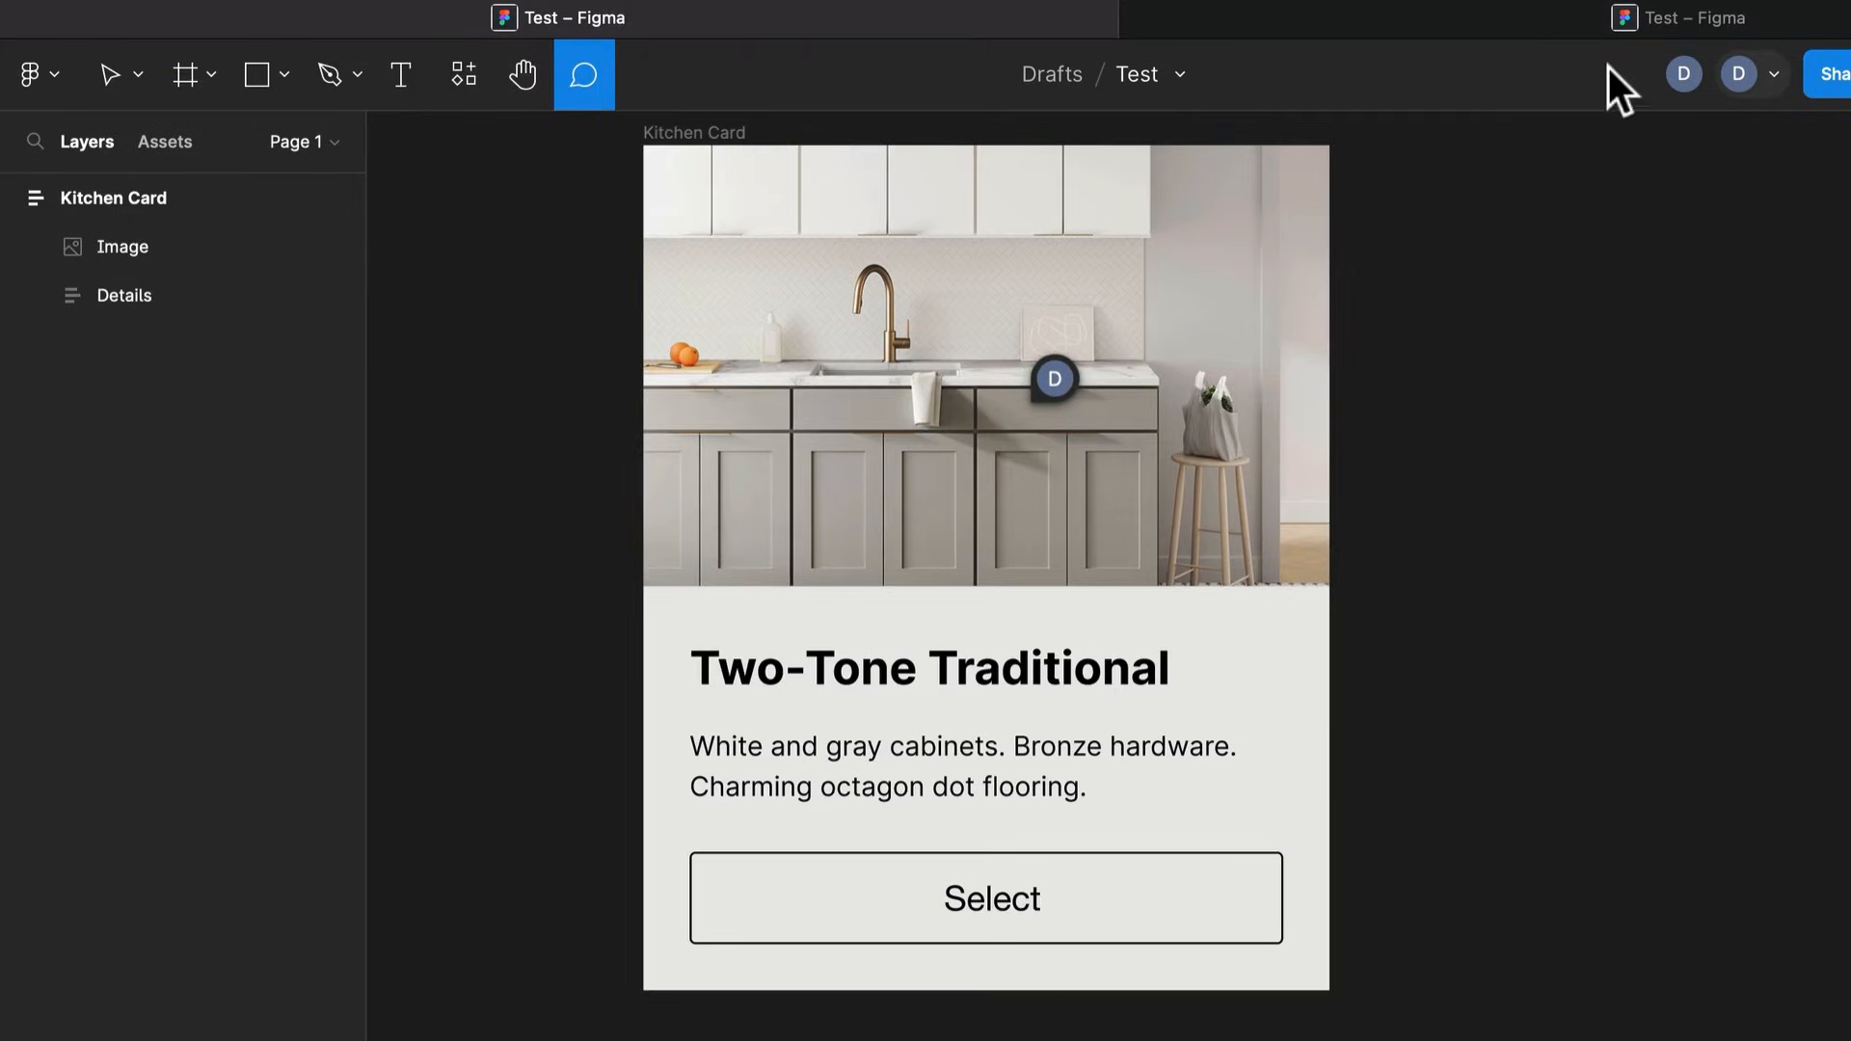
pyautogui.click(1686, 81)
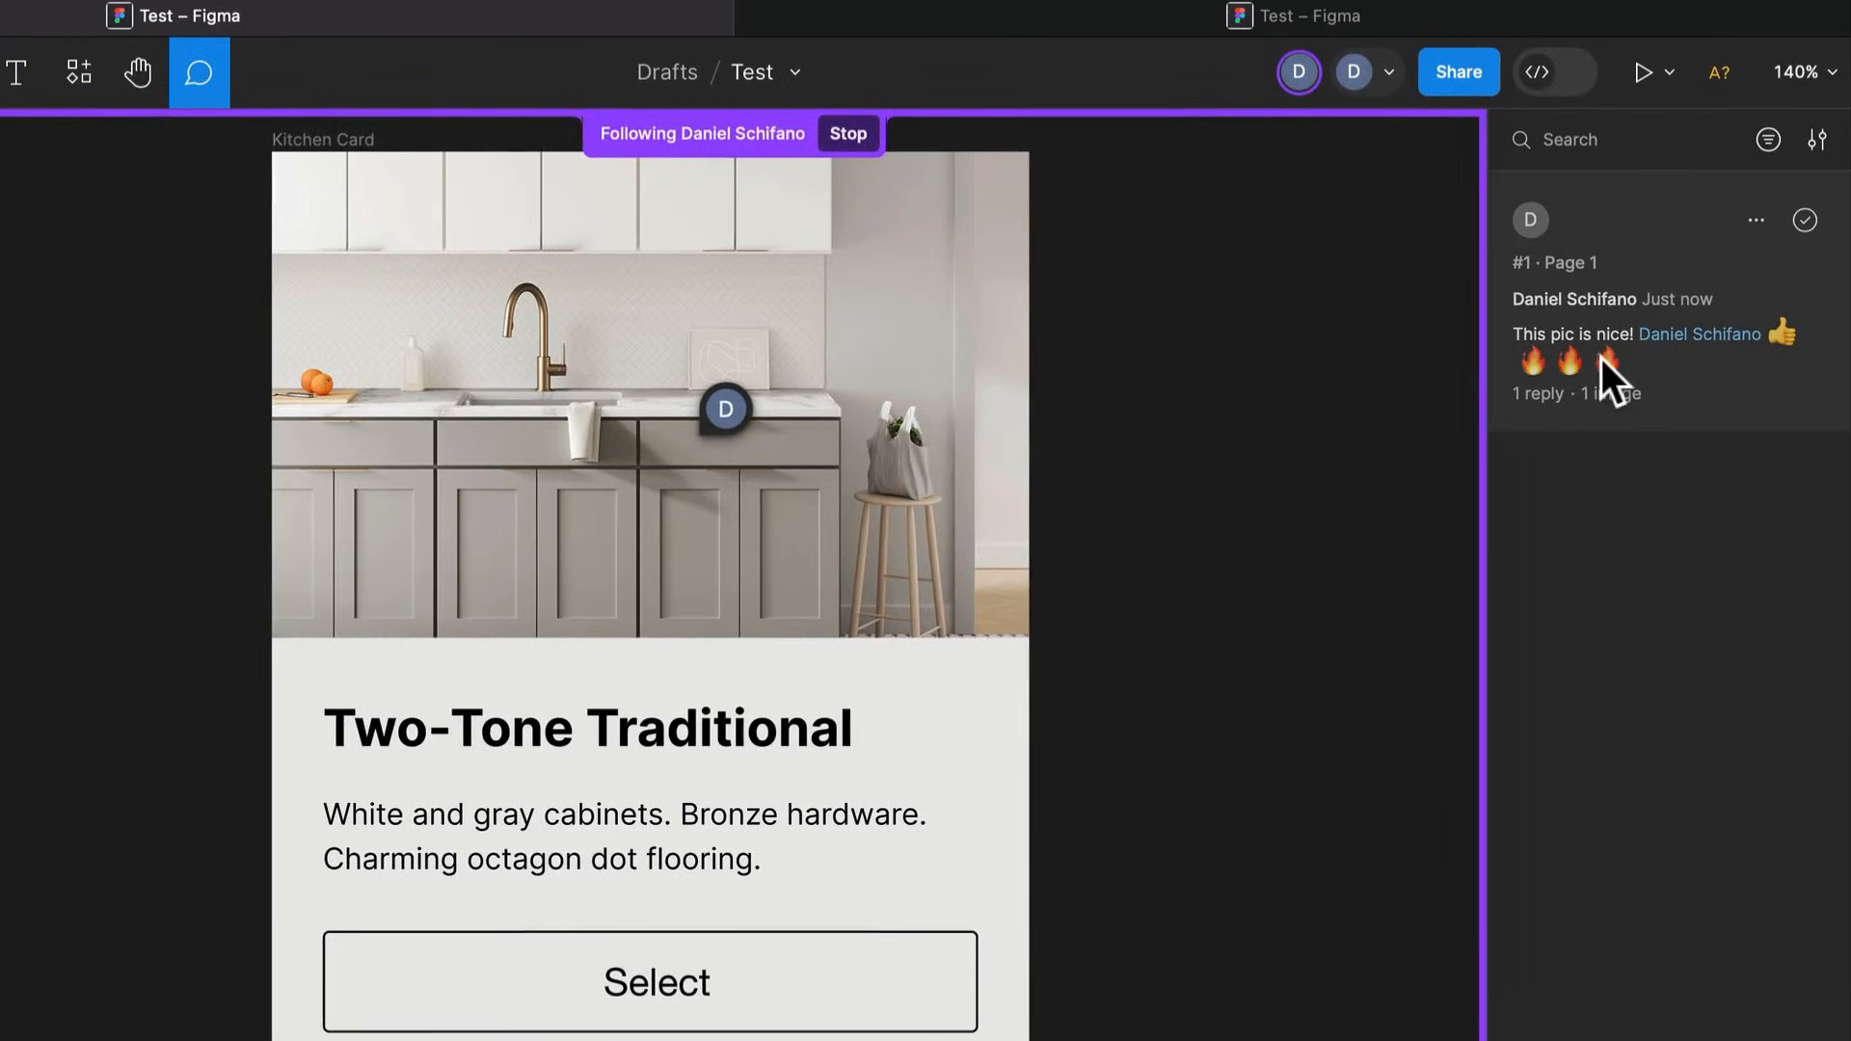
pyautogui.click(1756, 220)
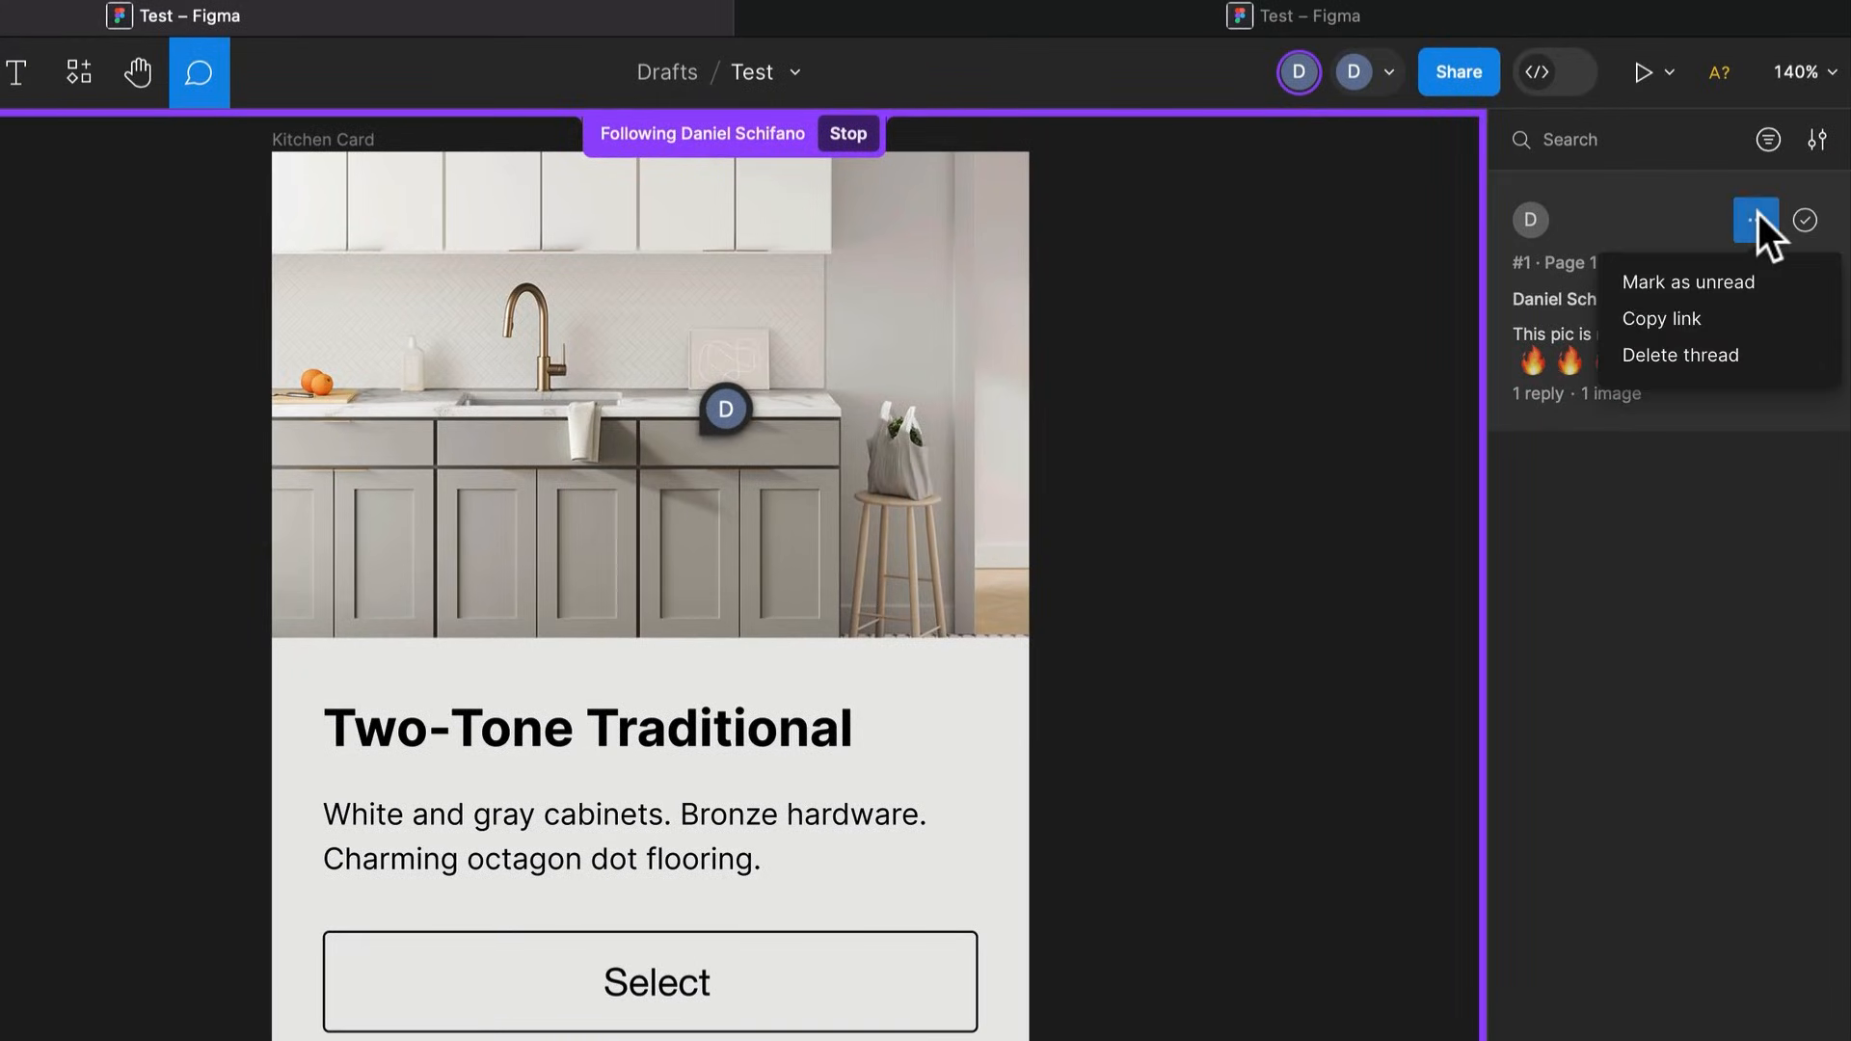
pyautogui.click(1681, 354)
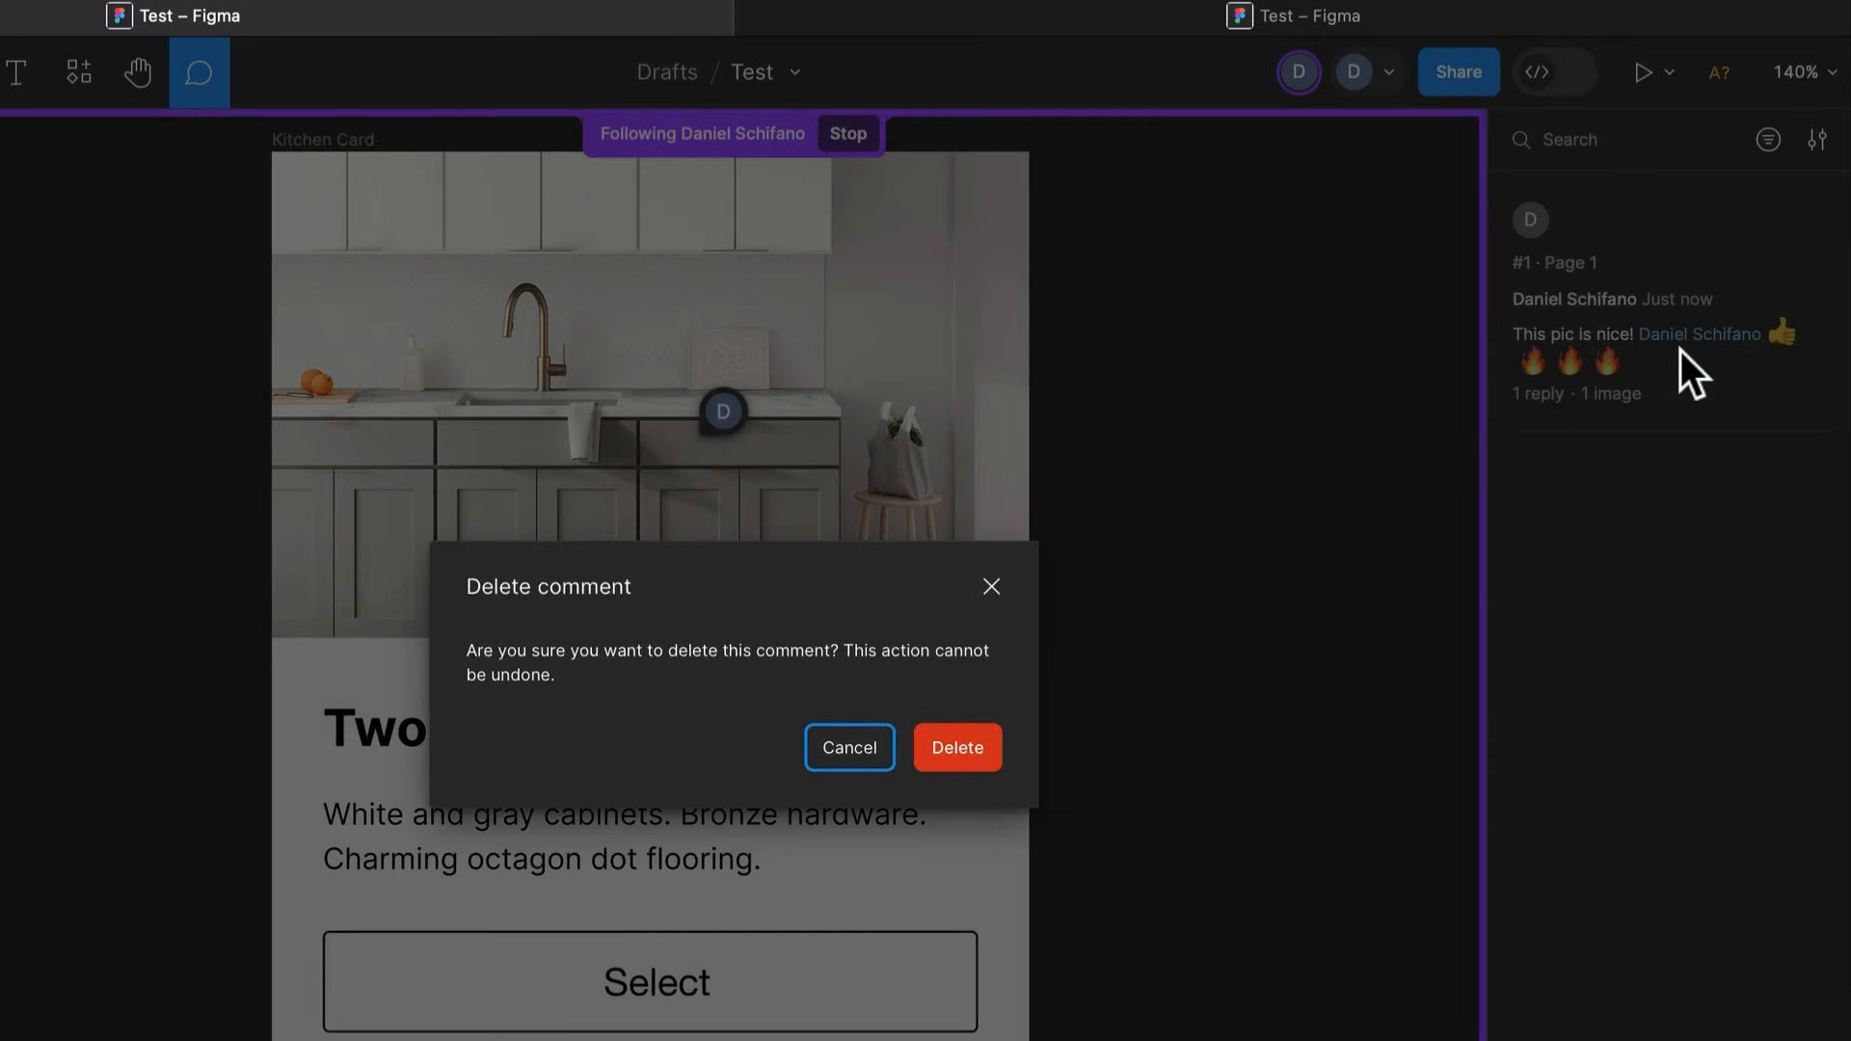
pyautogui.click(955, 745)
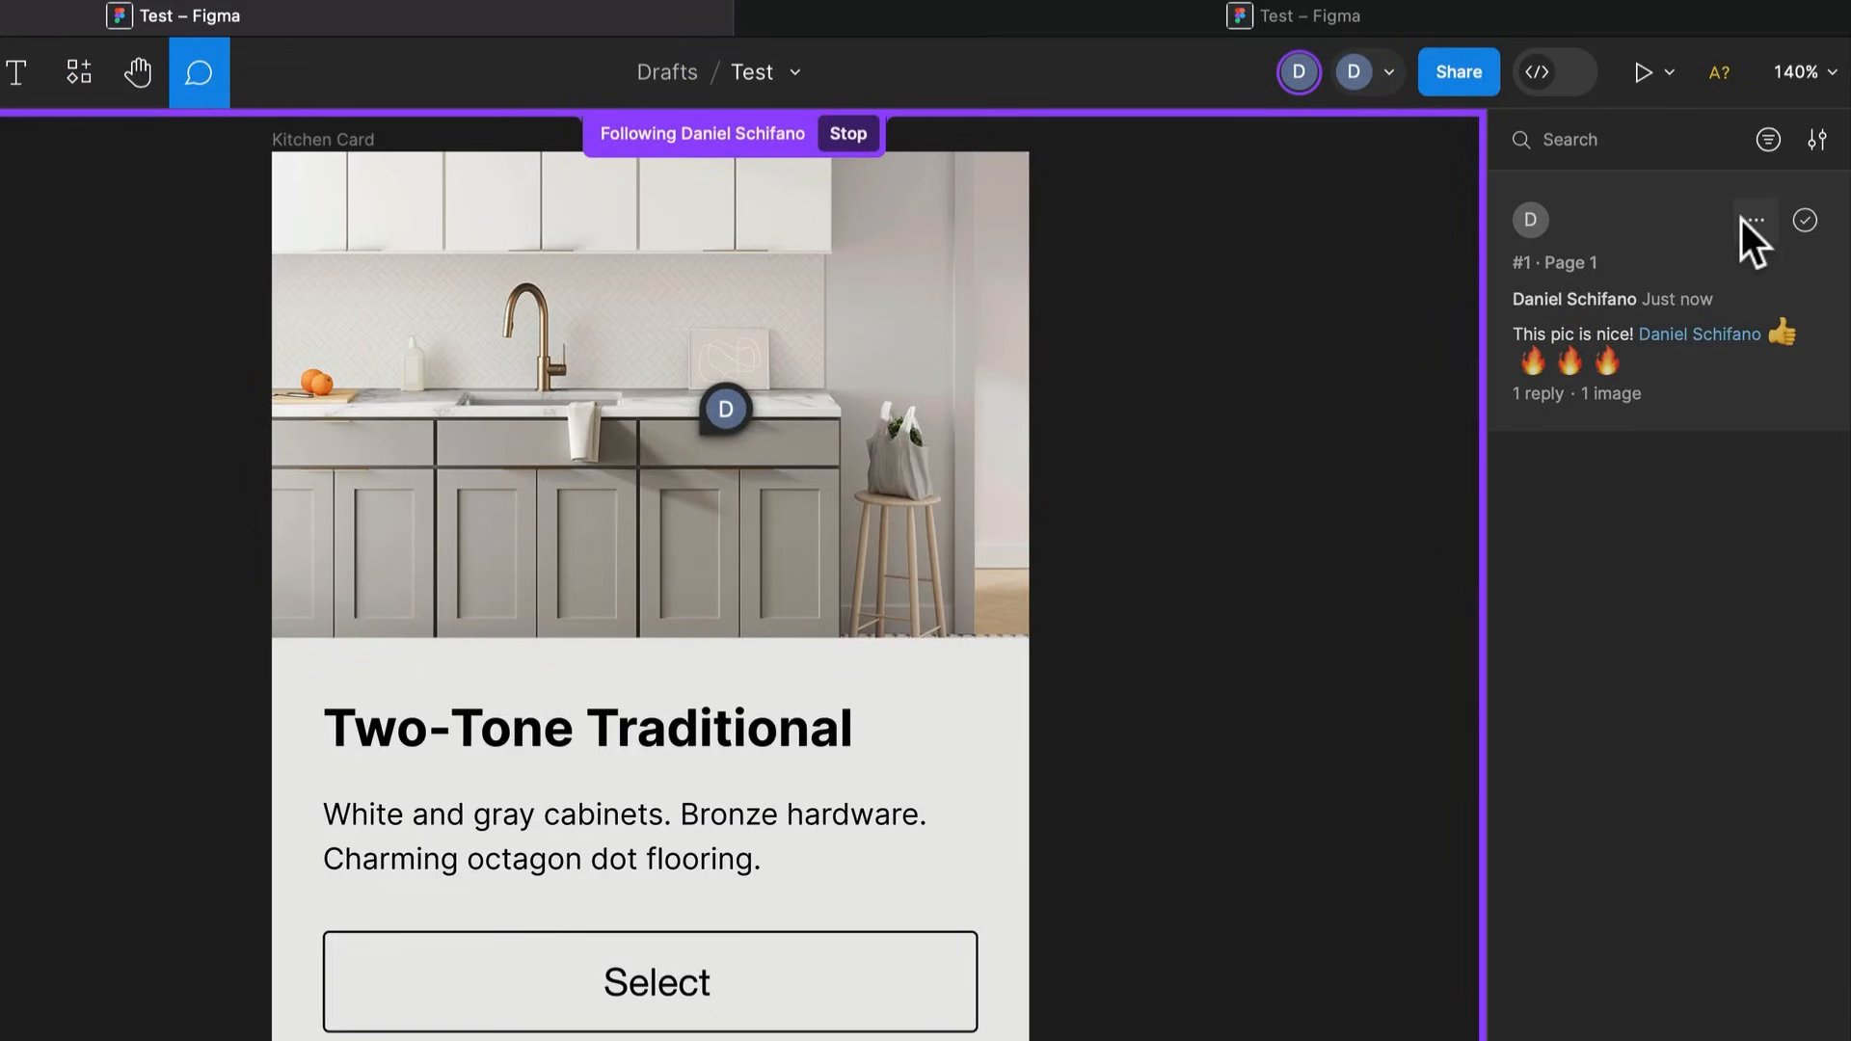
pyautogui.click(1749, 218)
pyautogui.click(1749, 216)
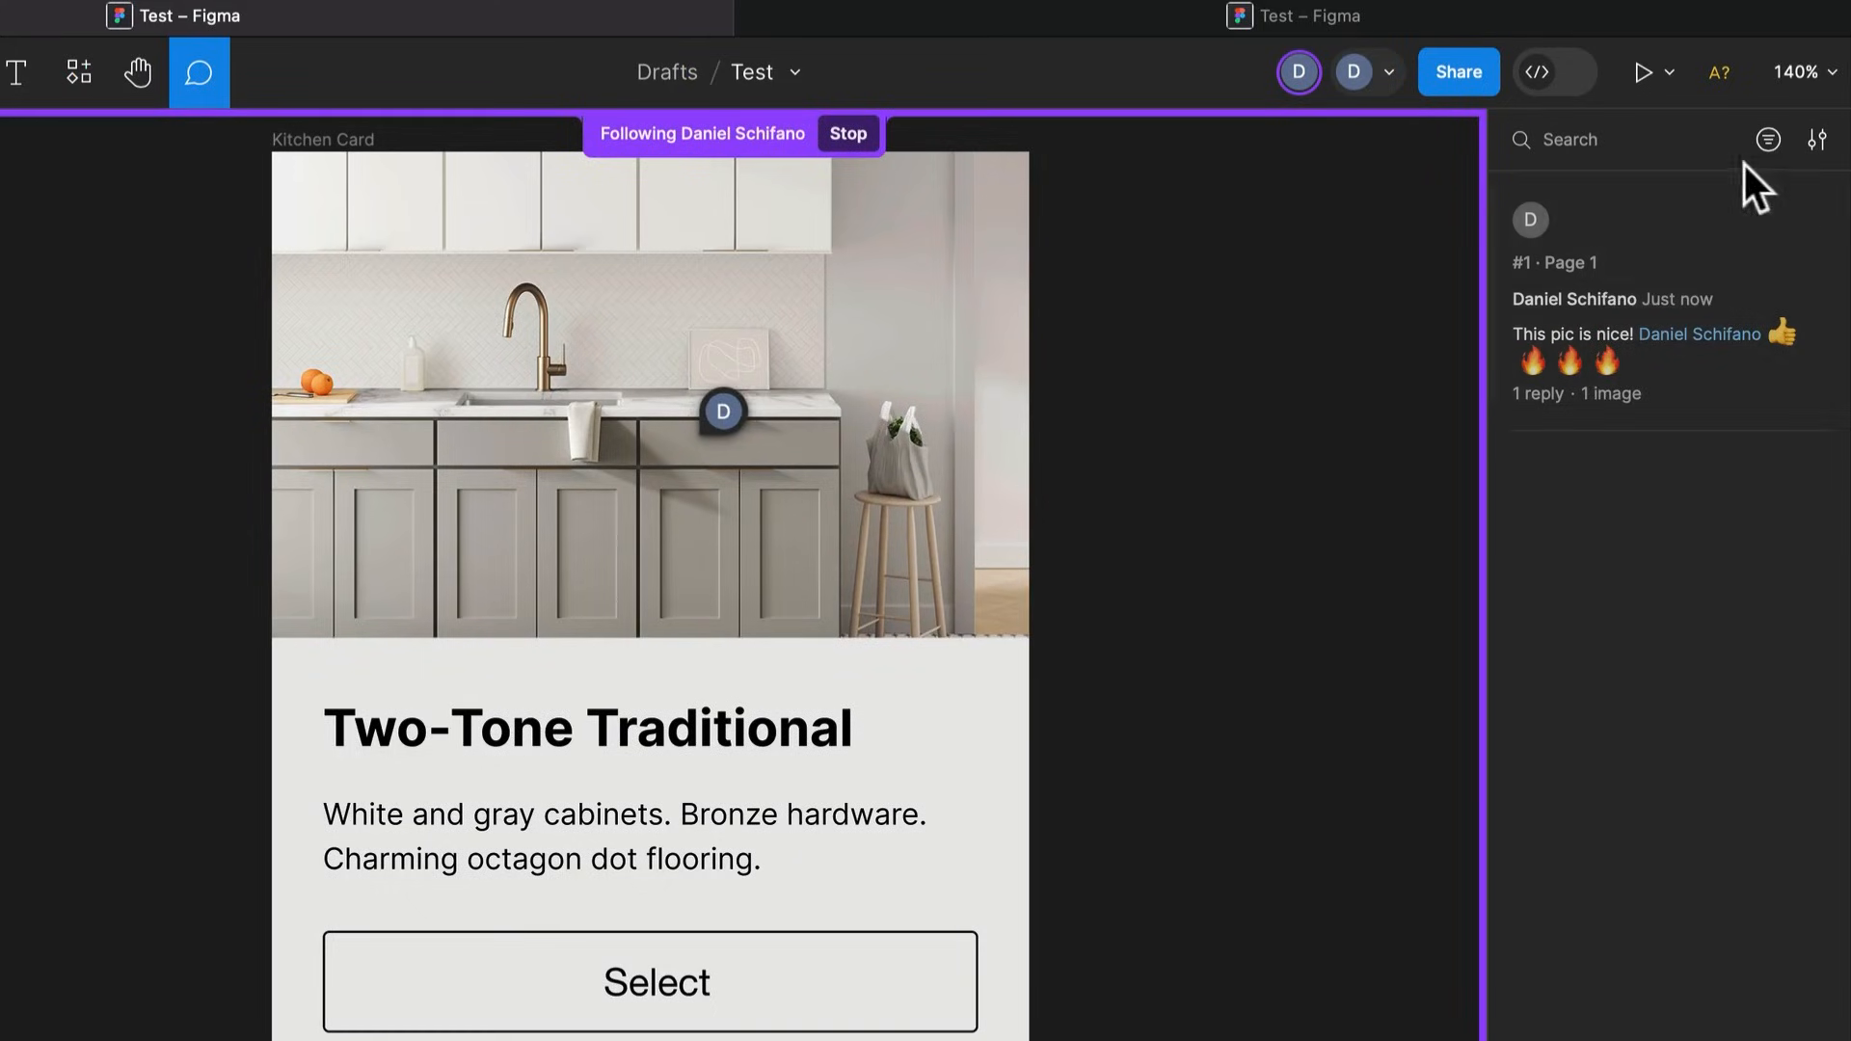
# Resolve the comment thread on the kitchen image
pyautogui.click(718, 422)
pyautogui.click(1133, 383)
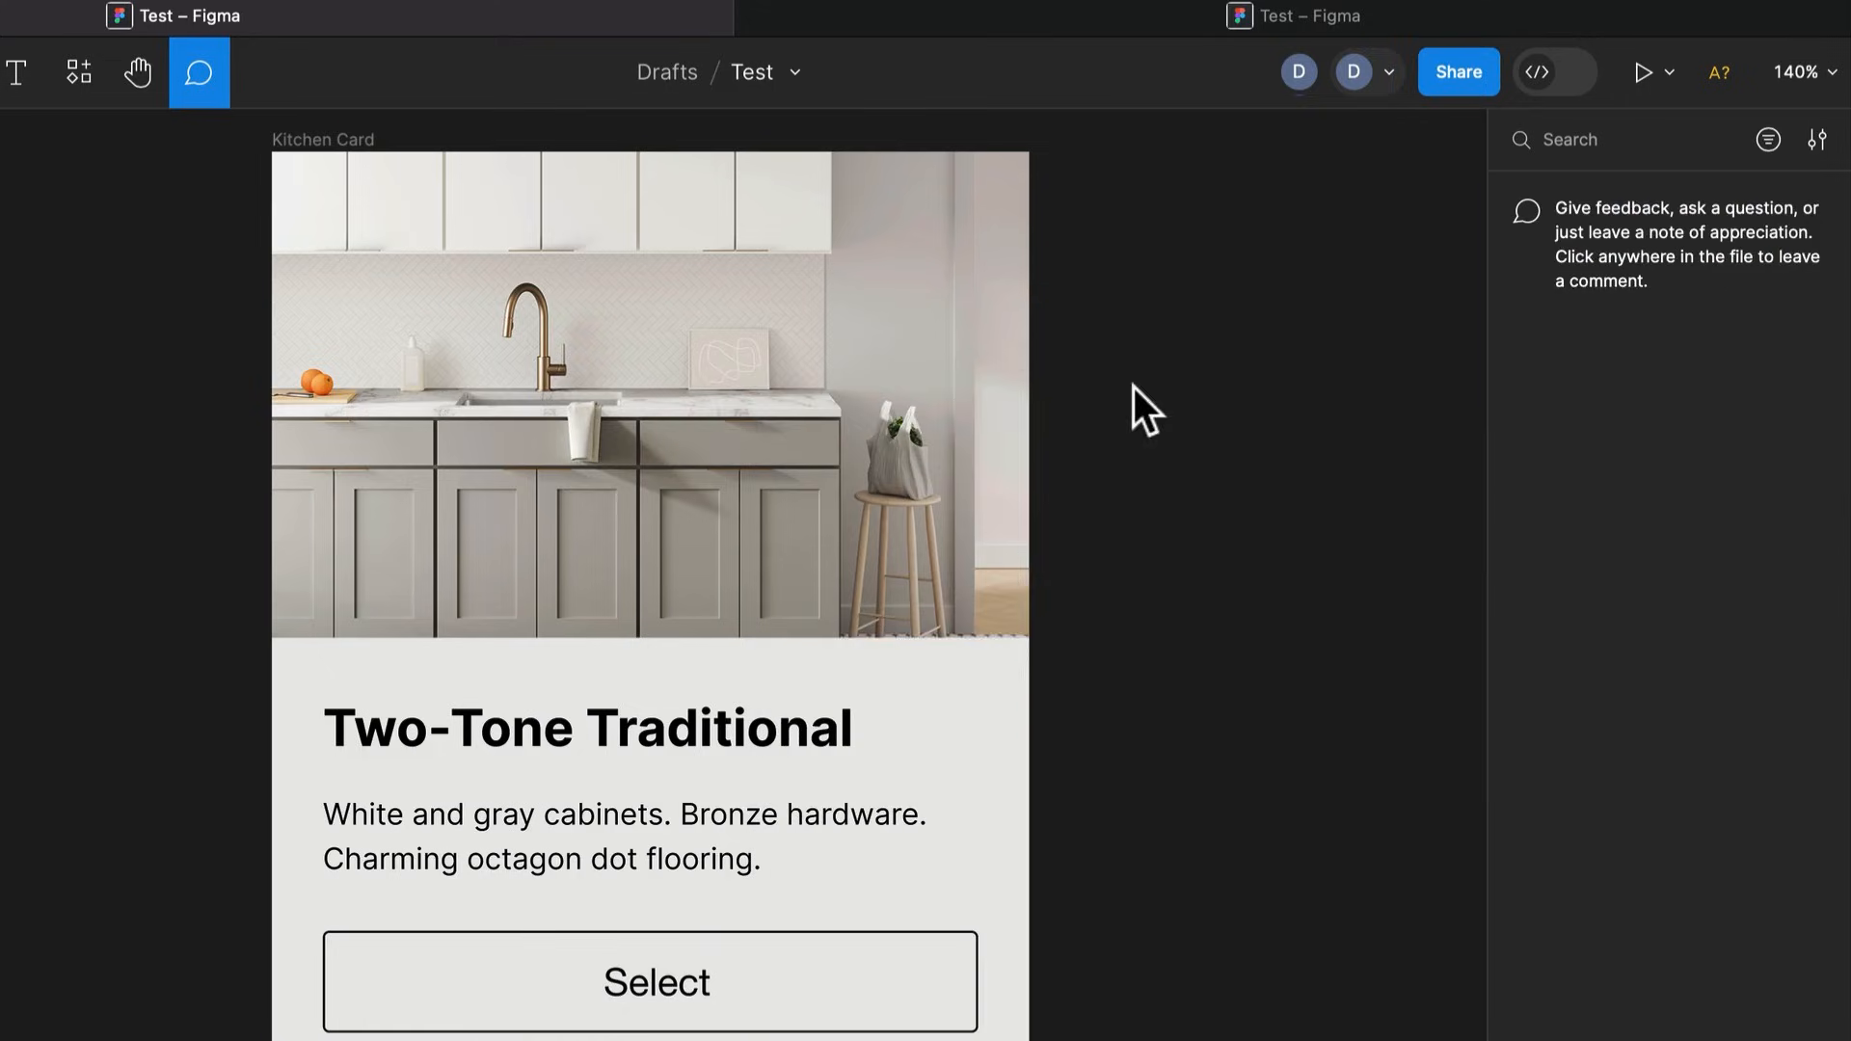
# Try the comment list filters for resolved comments and only your threads, and turn both off again
pyautogui.click(1770, 141)
pyautogui.click(1723, 302)
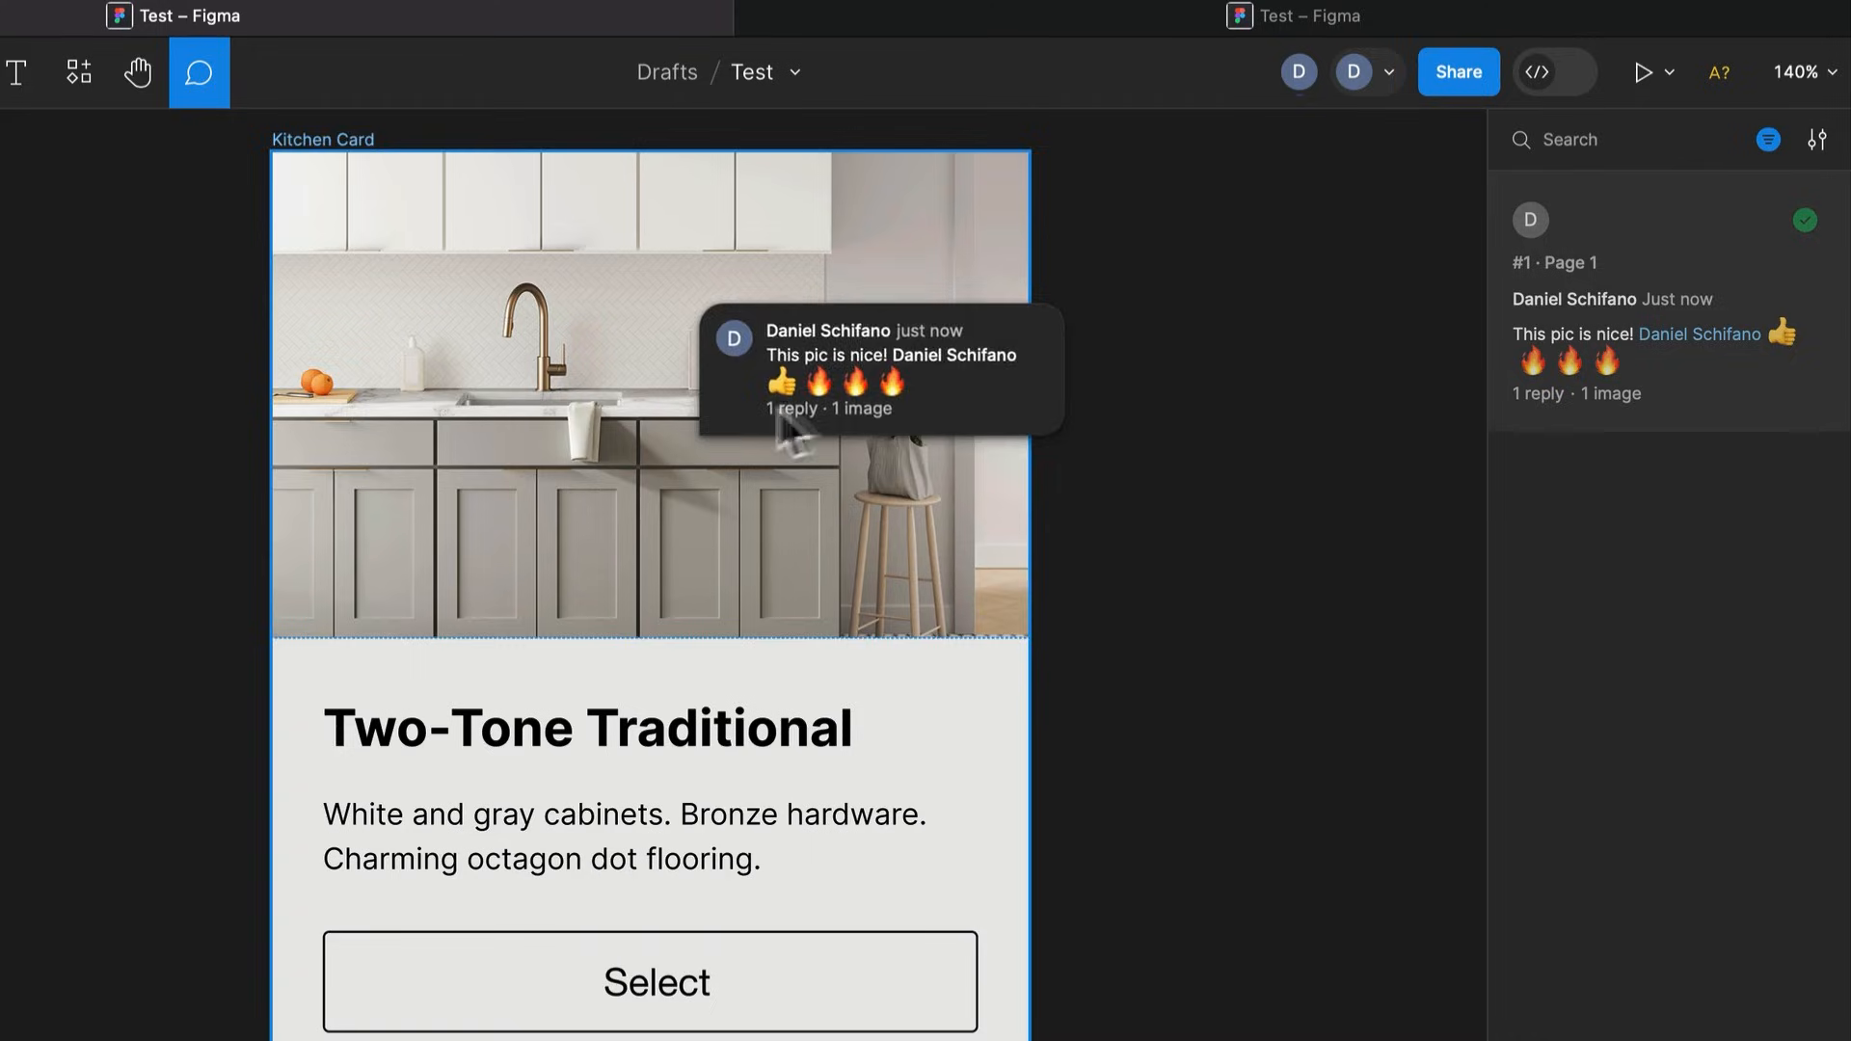
pyautogui.click(1776, 135)
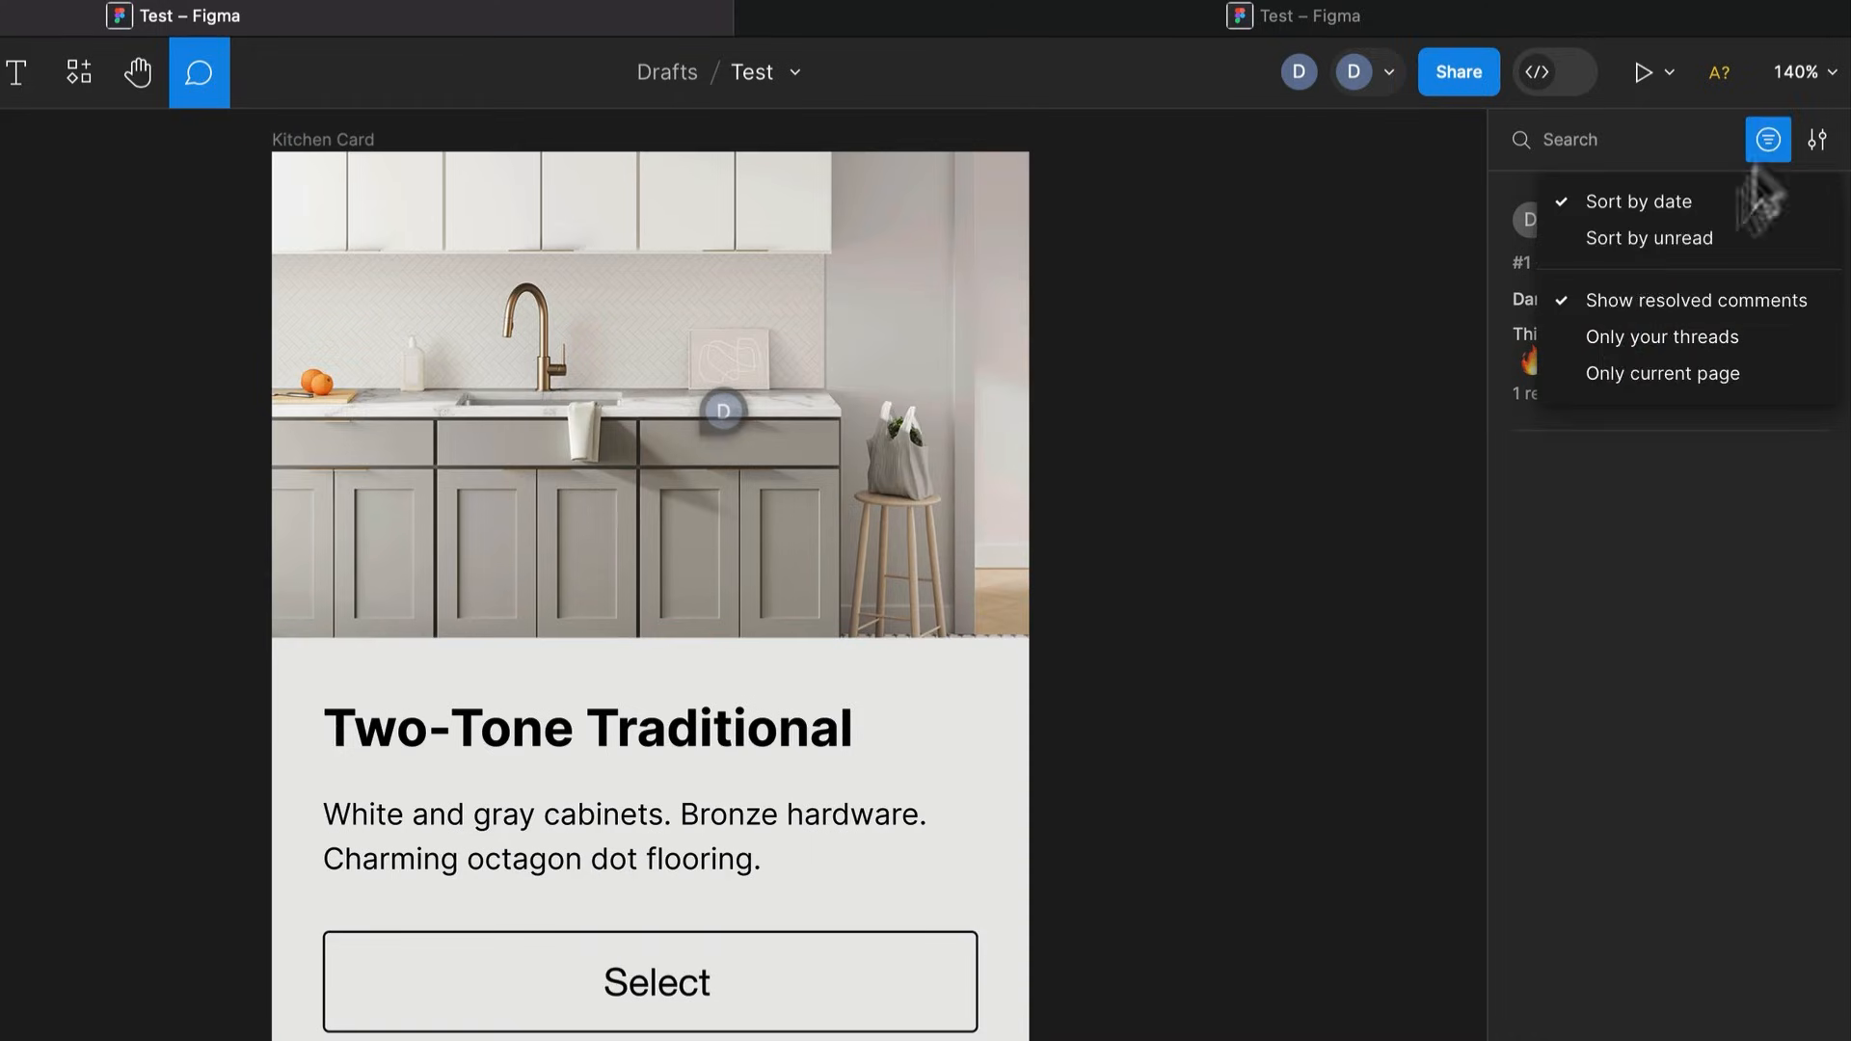
pyautogui.click(1610, 333)
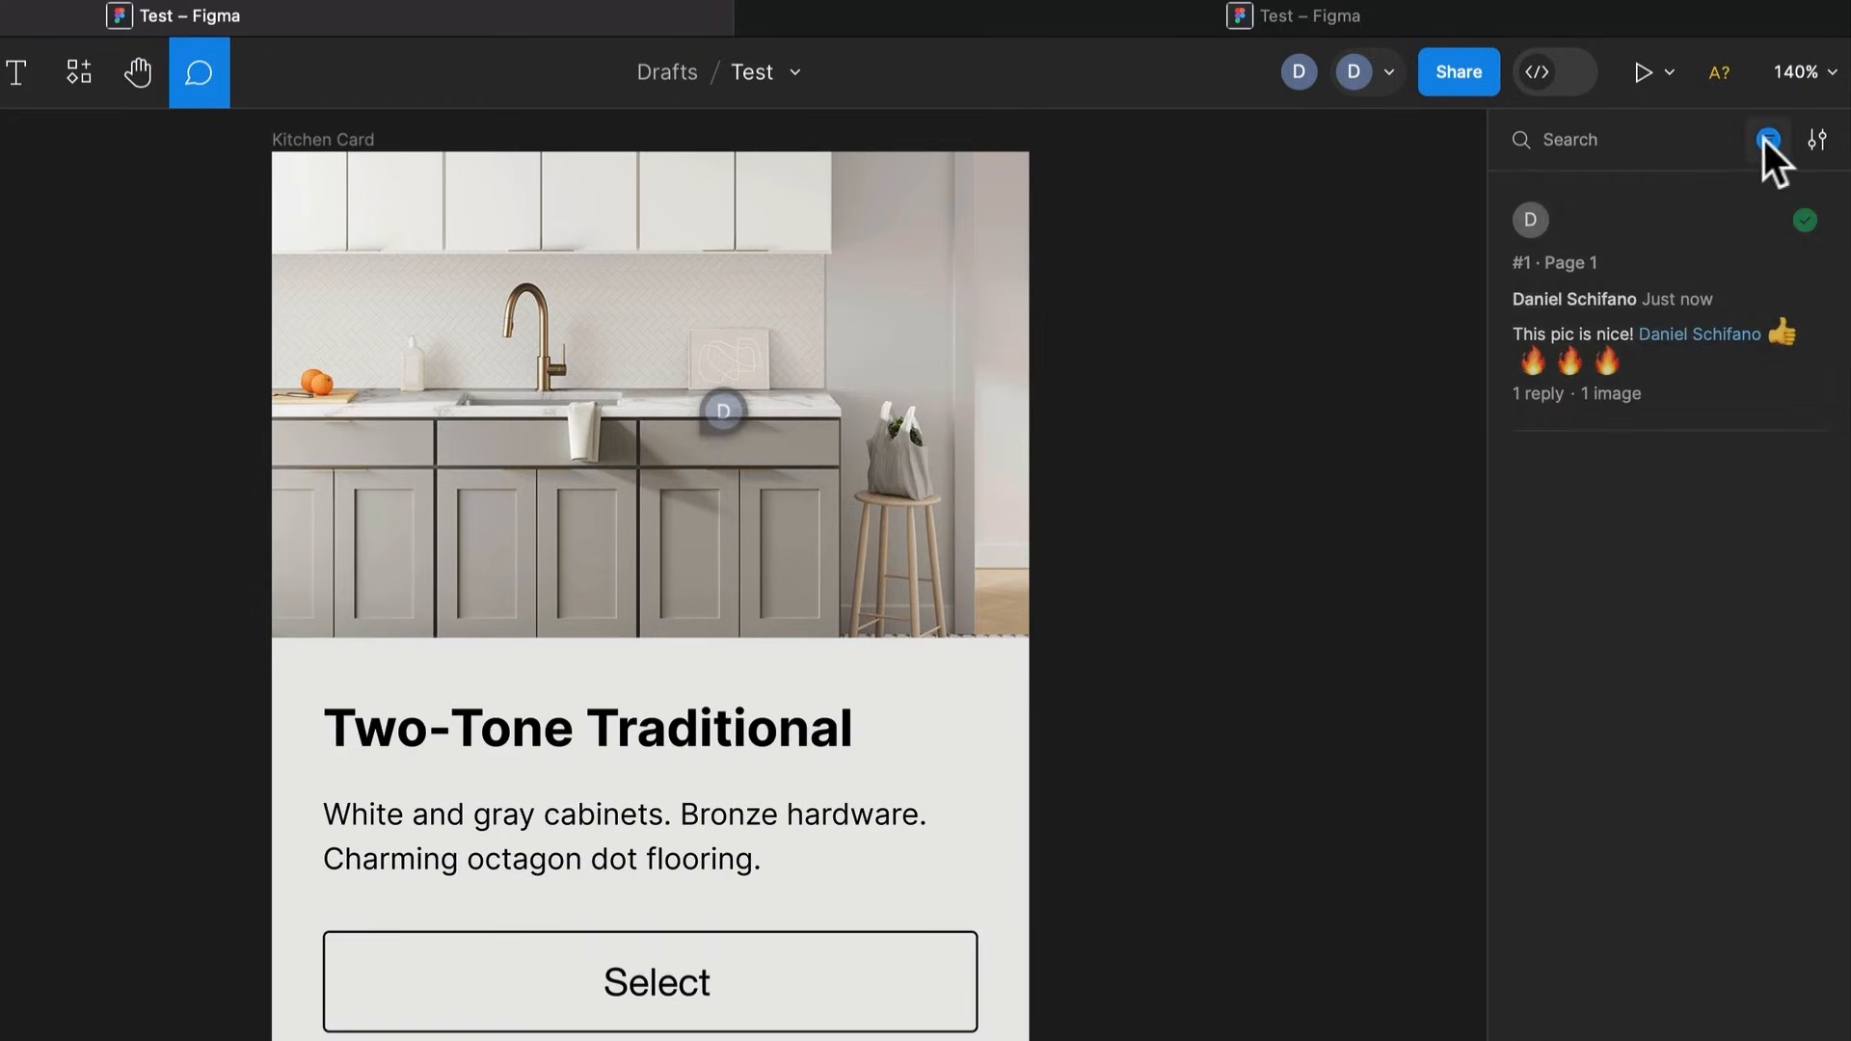
pyautogui.click(1768, 143)
pyautogui.click(1645, 303)
pyautogui.click(1768, 140)
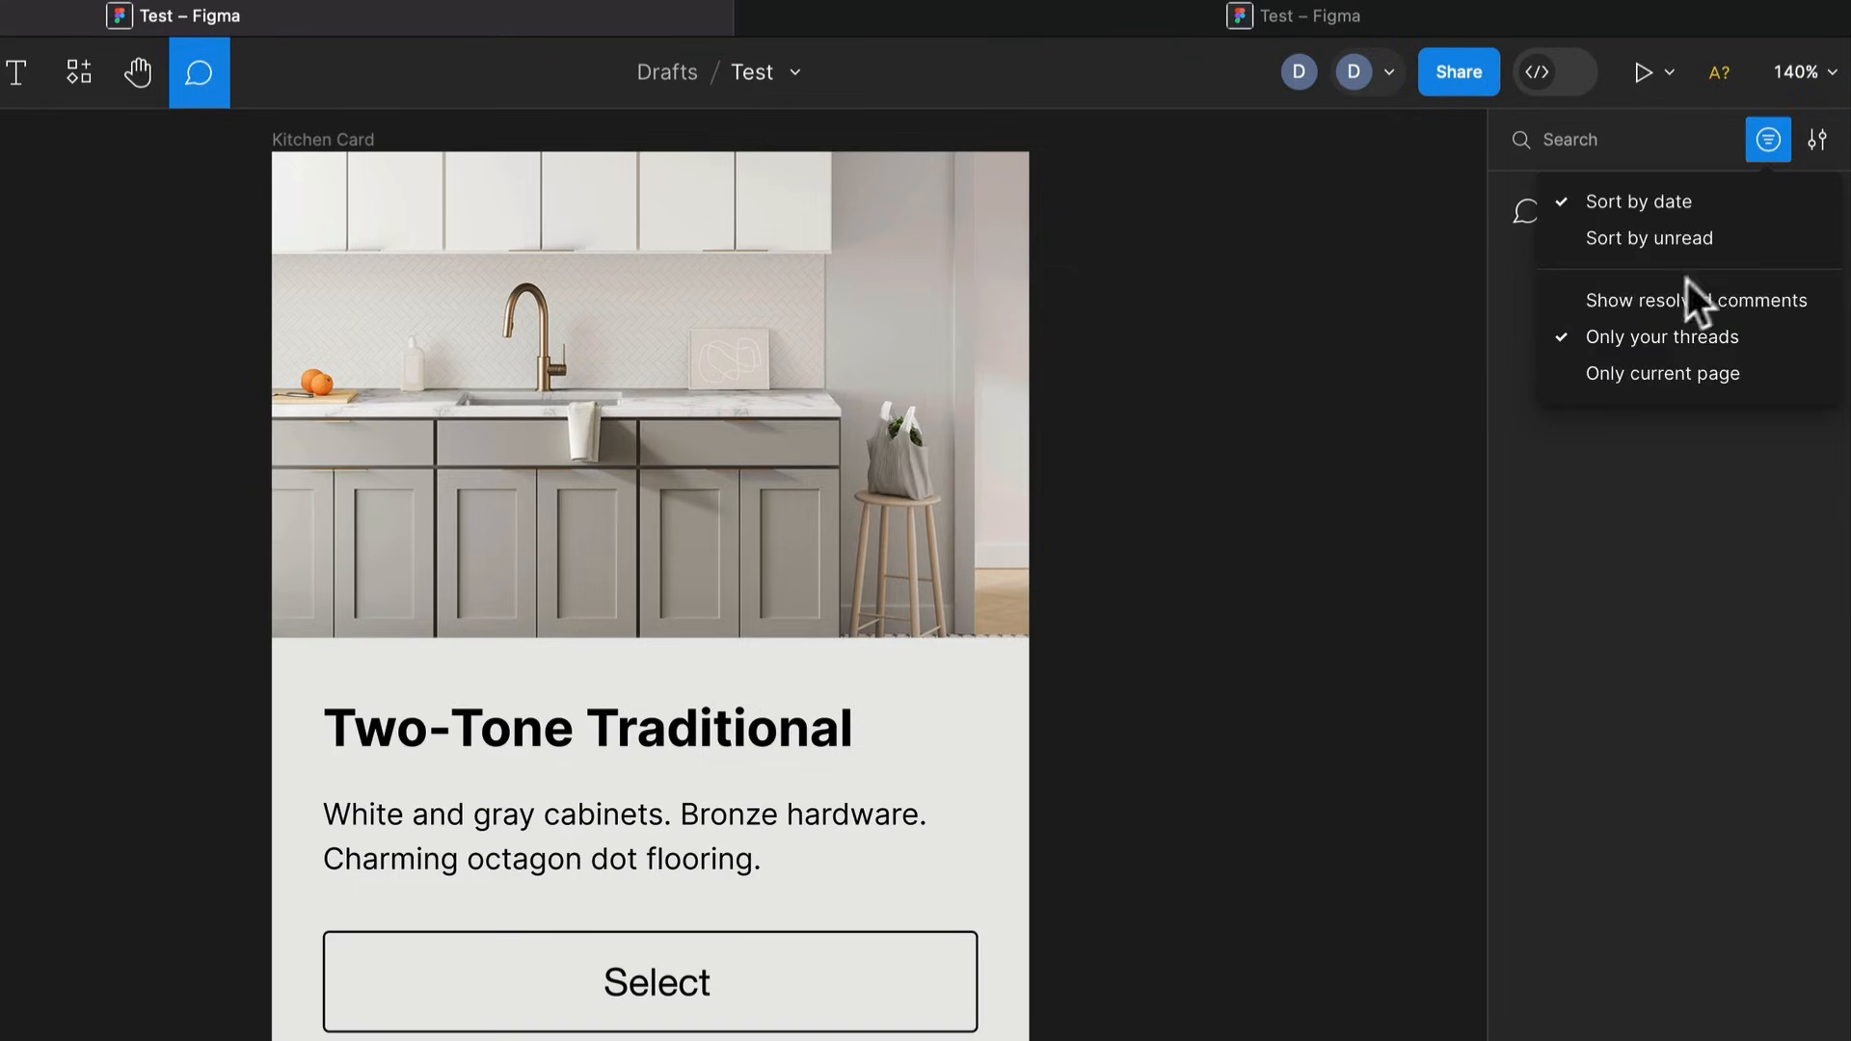
pyautogui.click(1658, 336)
# Switch comment notifications to Mentions and replies, restore All comments, and leave comment mode
pyautogui.click(1813, 135)
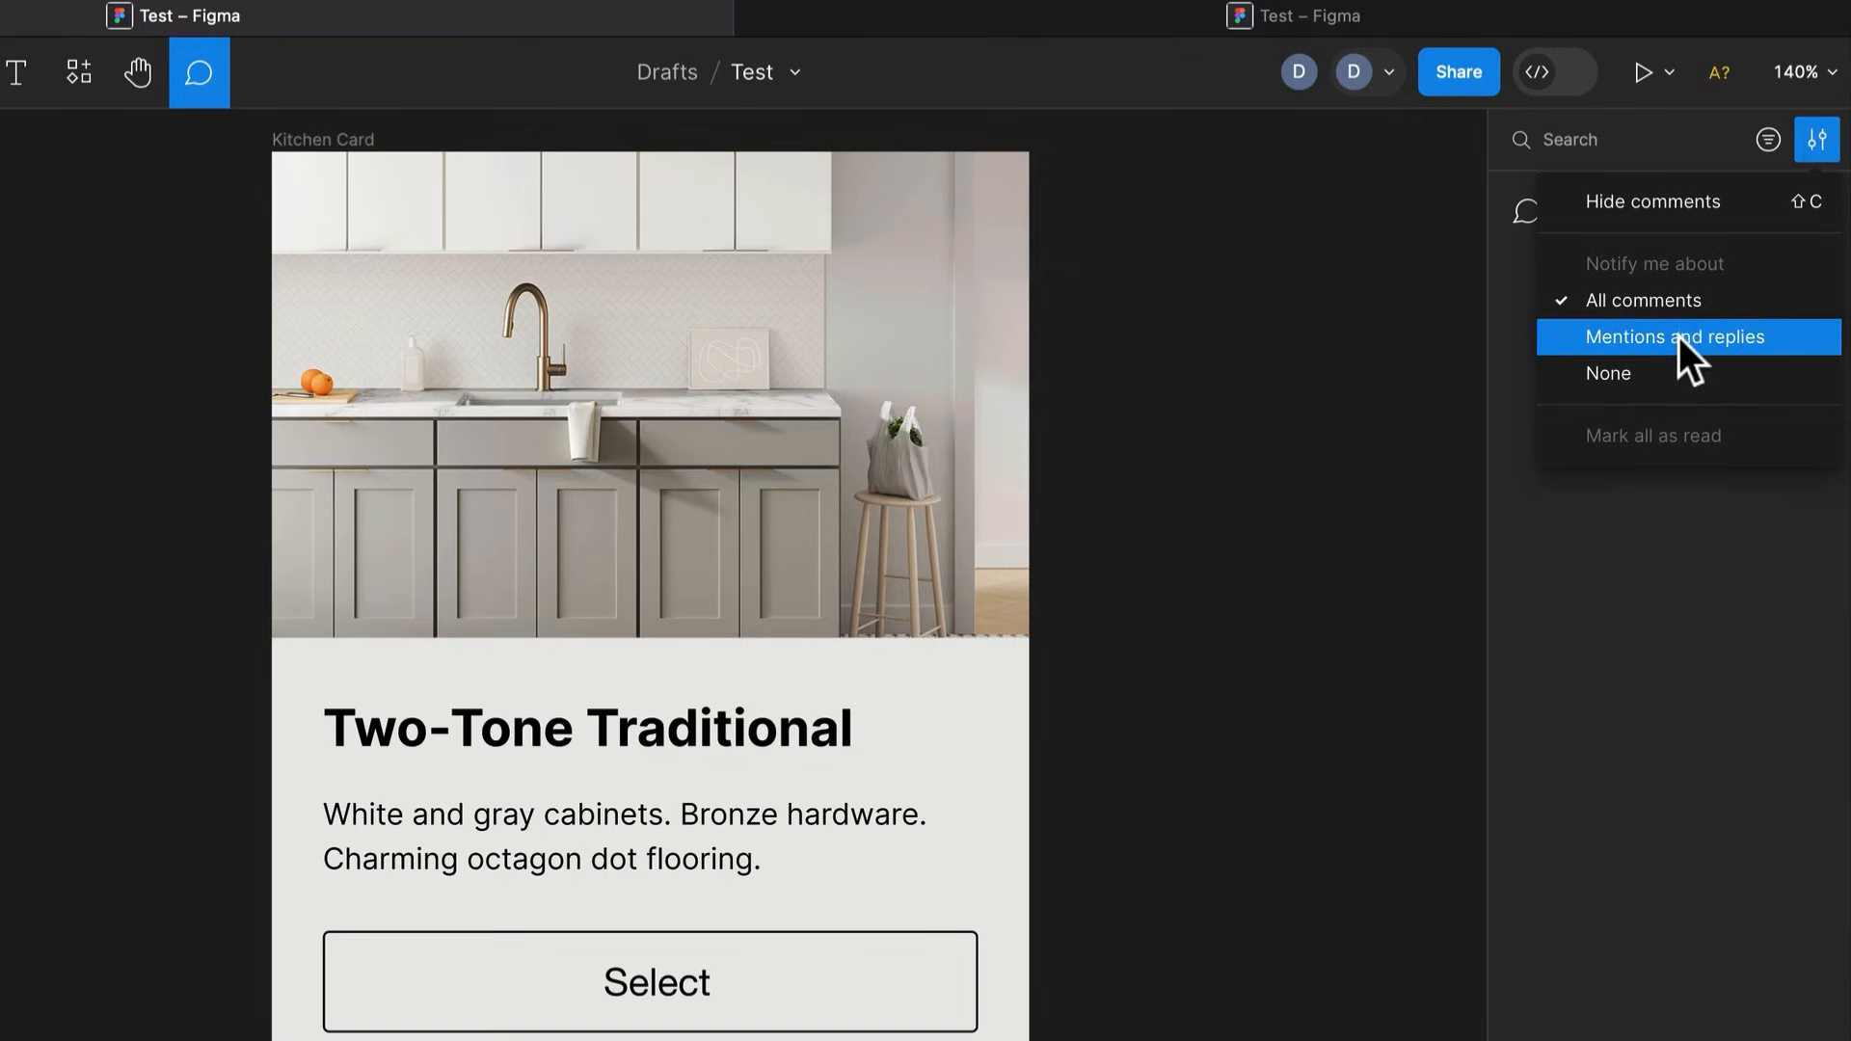
pyautogui.click(1680, 338)
pyautogui.click(1816, 142)
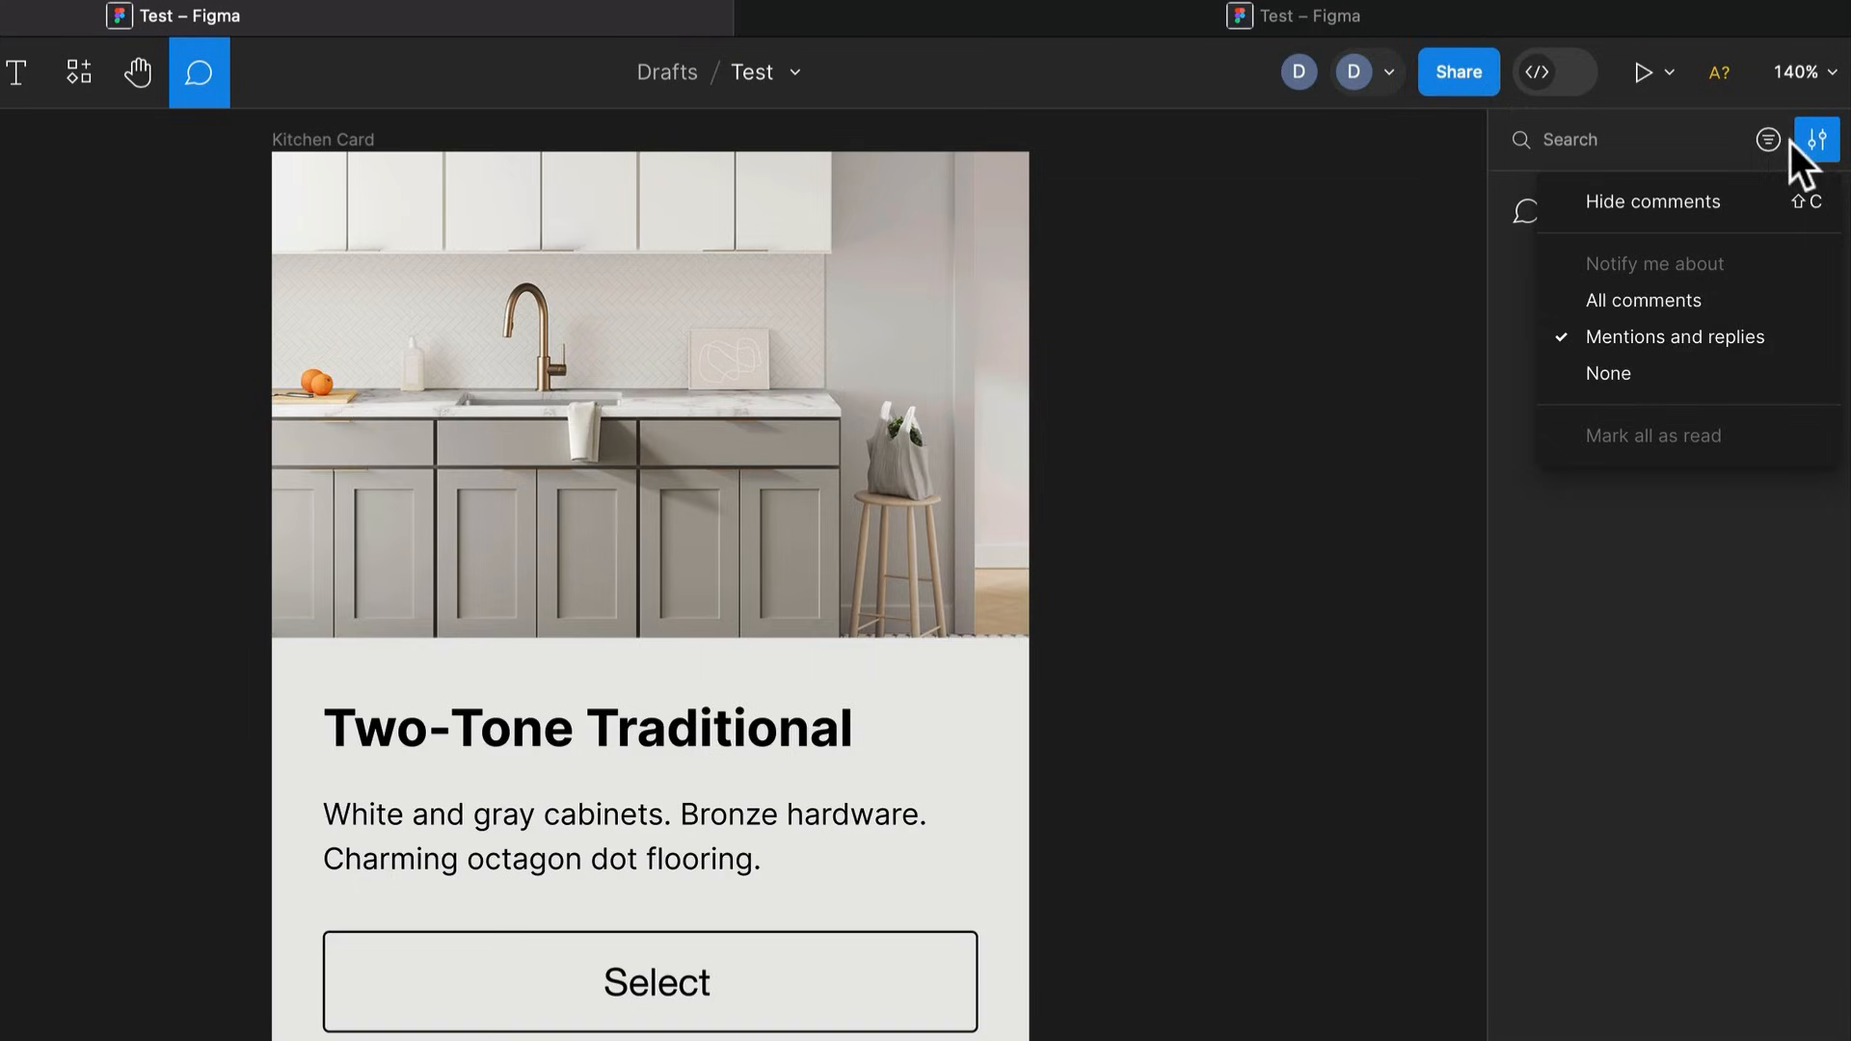
pyautogui.click(1674, 303)
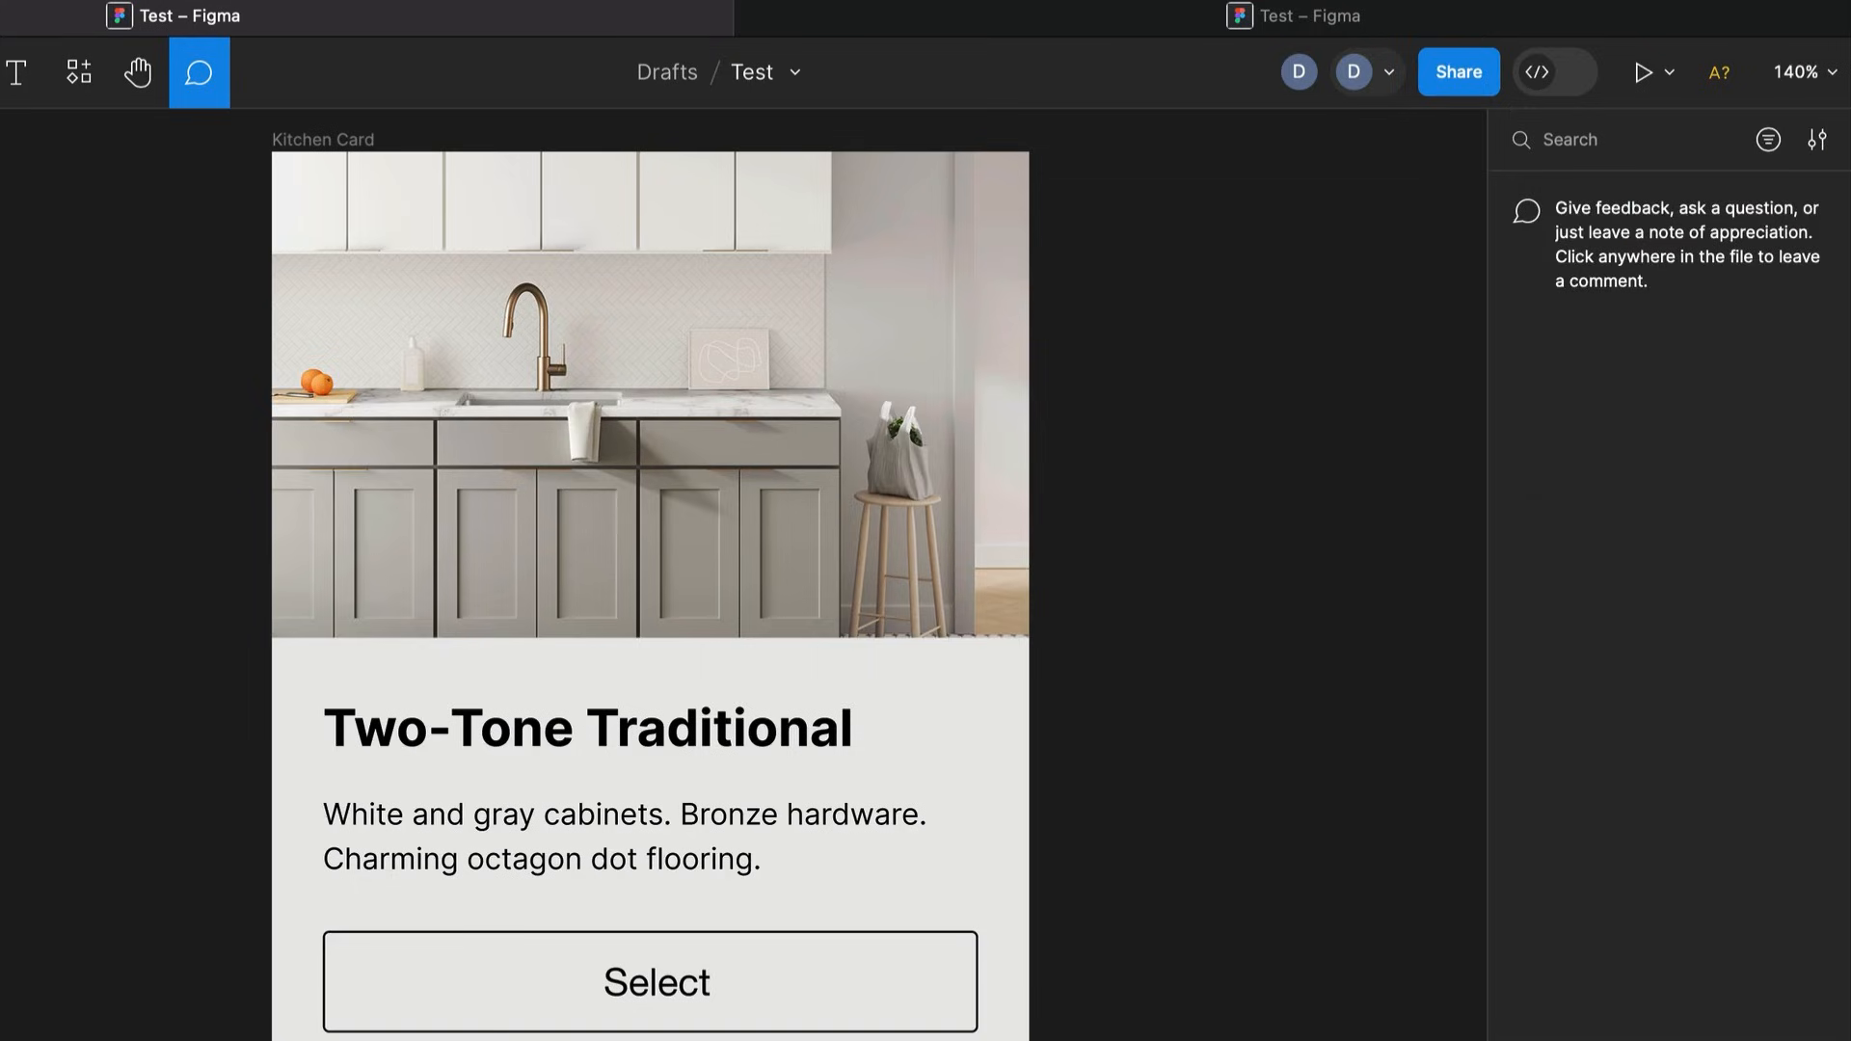
pyautogui.press('Escape')
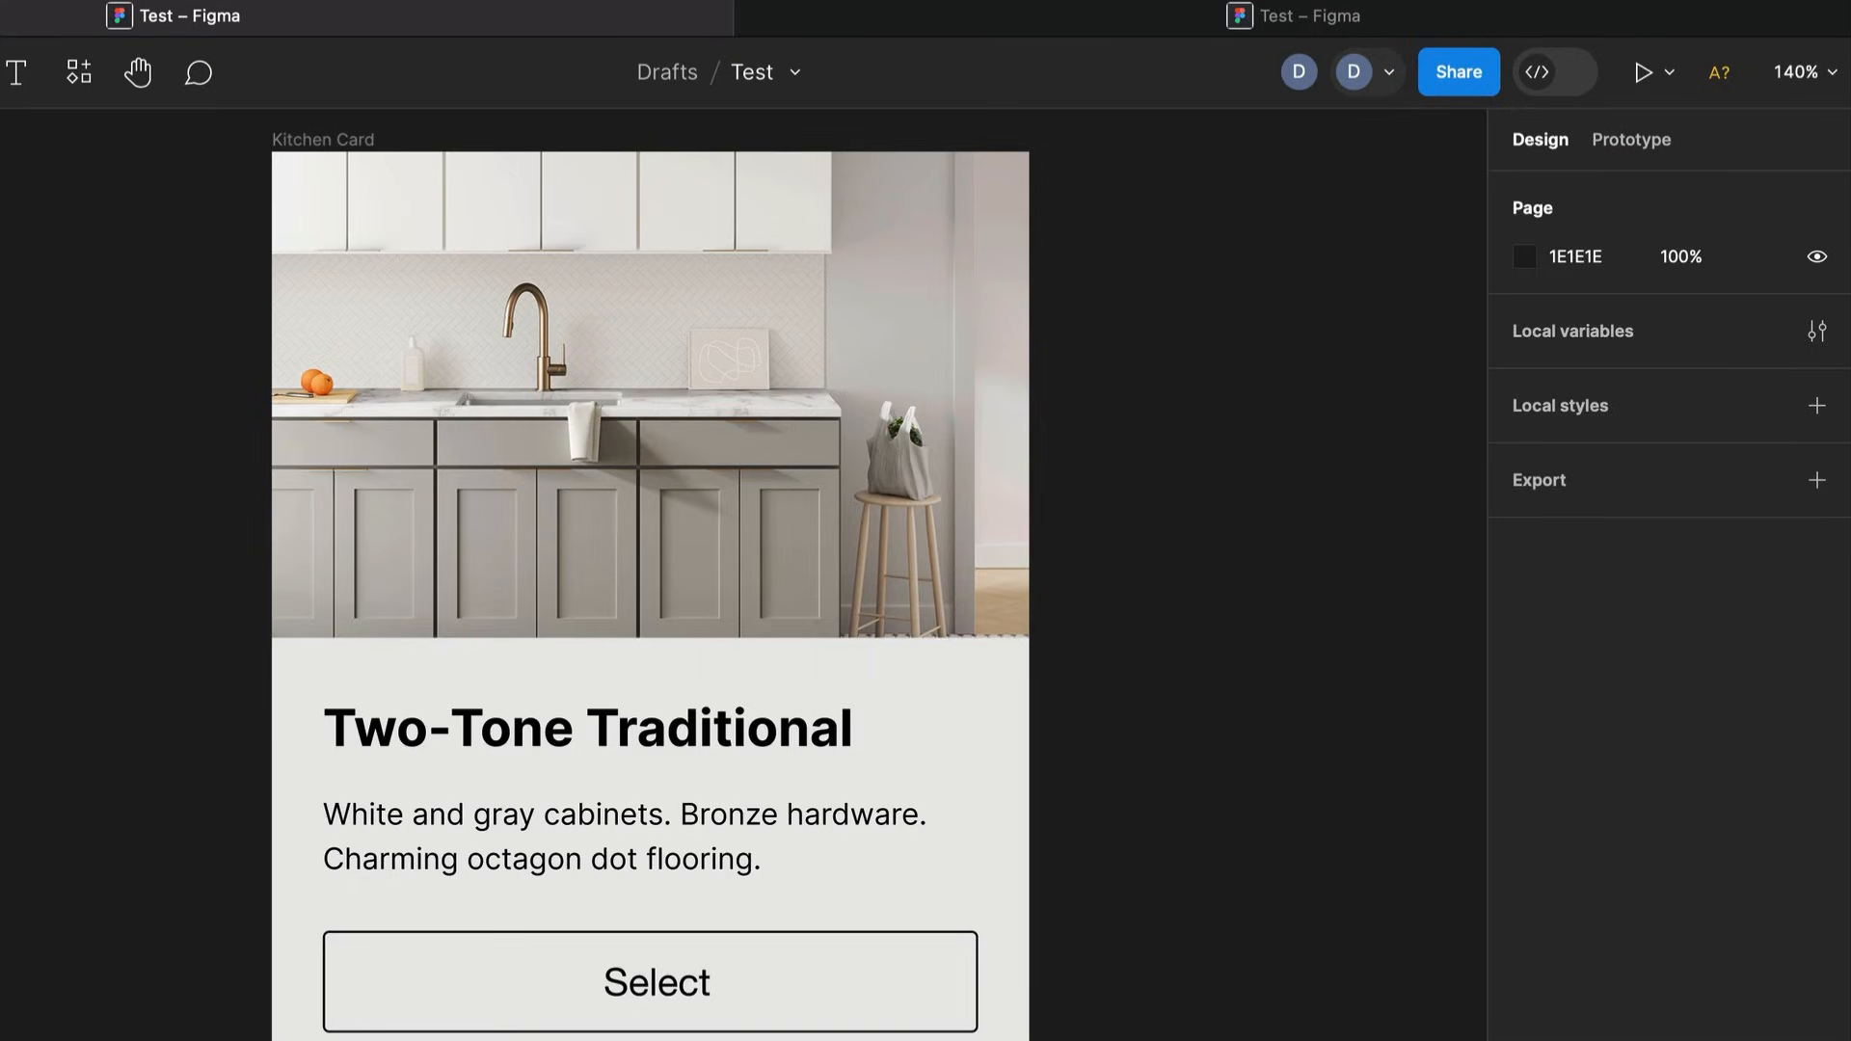
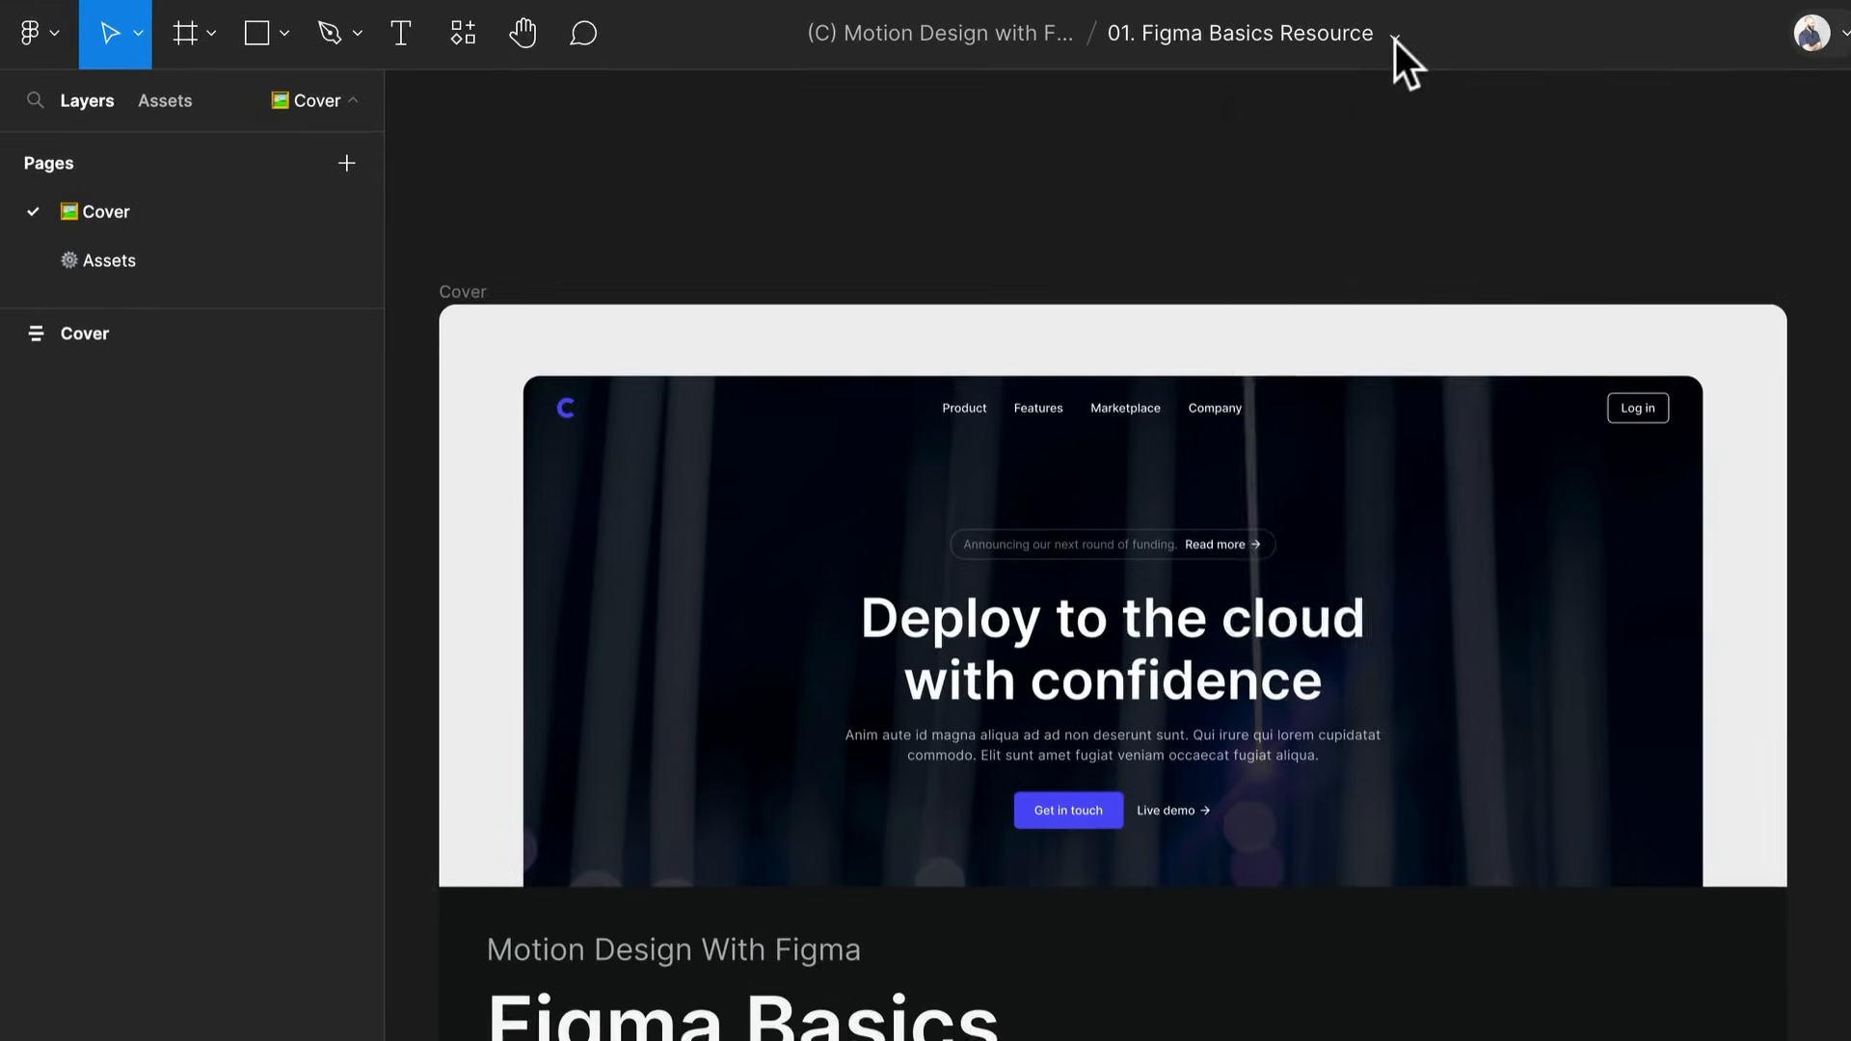
# In the 01. Figma Basics Resource file, view the file options, open the Assets page and examine the Elements section
pyautogui.click(1157, 75)
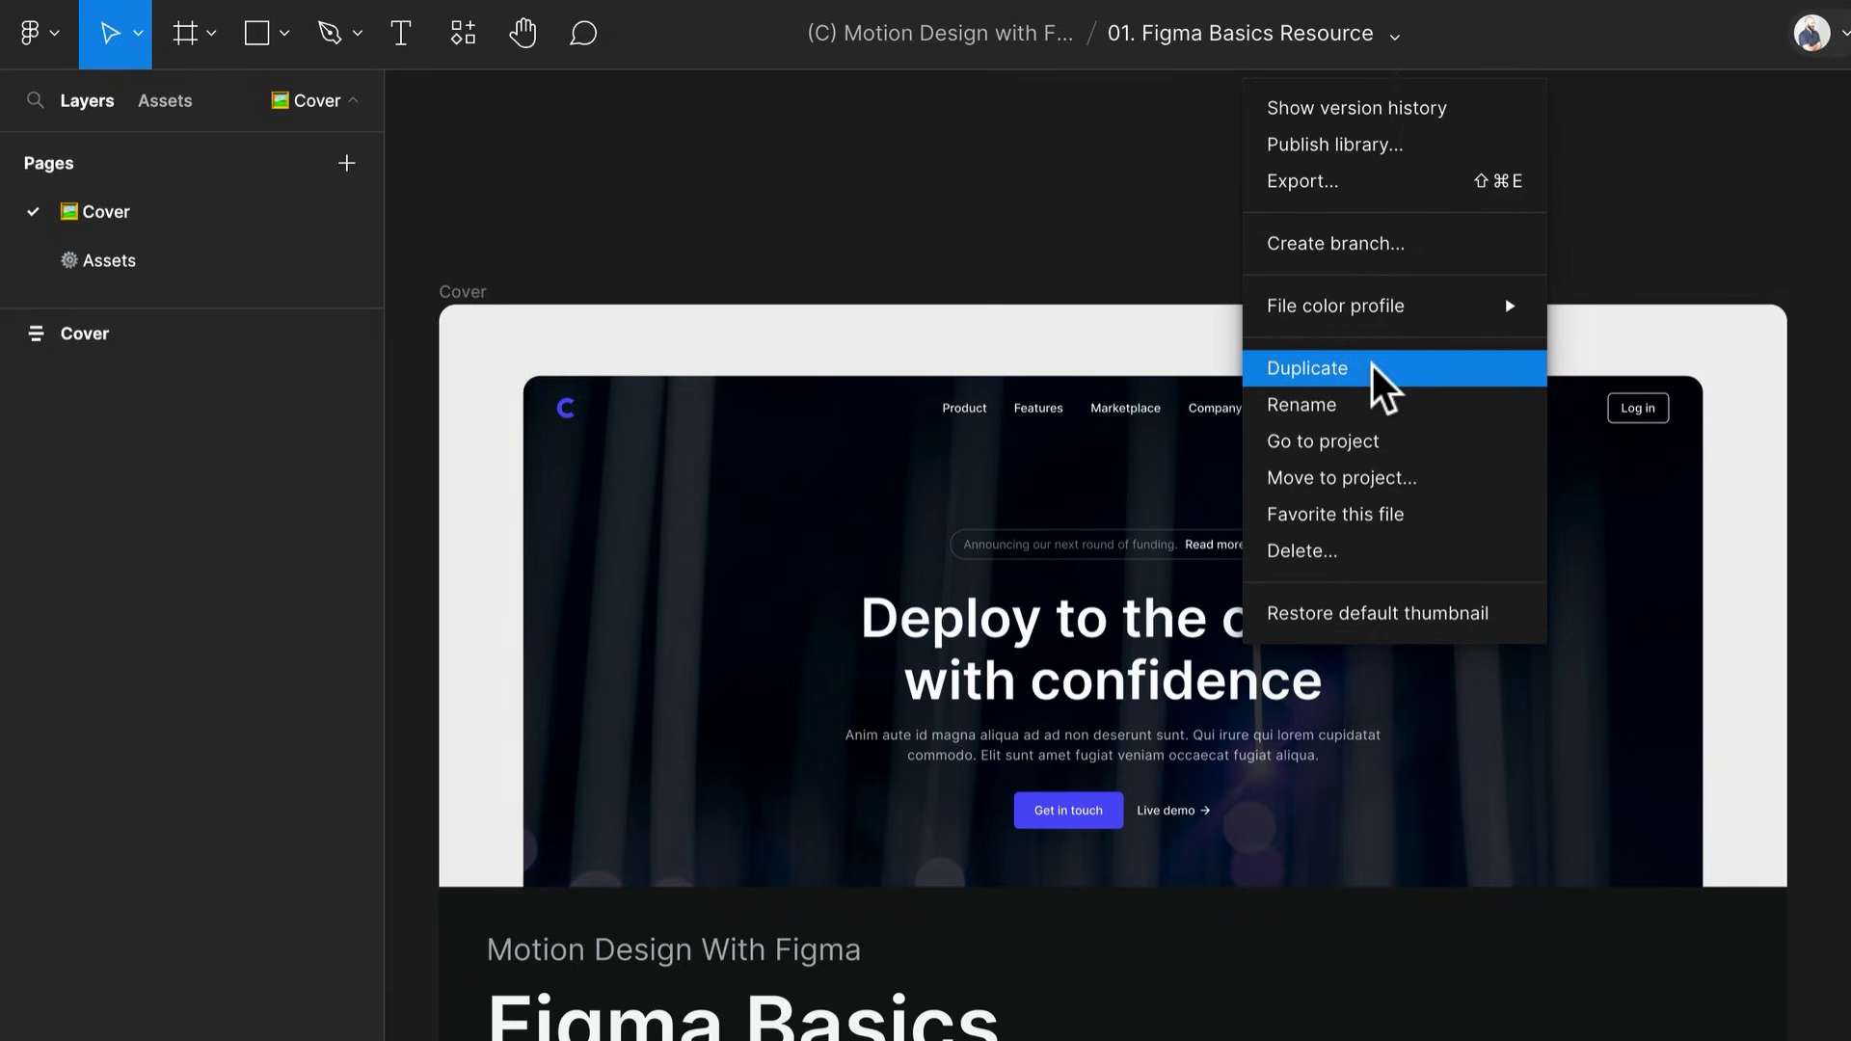
pyautogui.click(1064, 268)
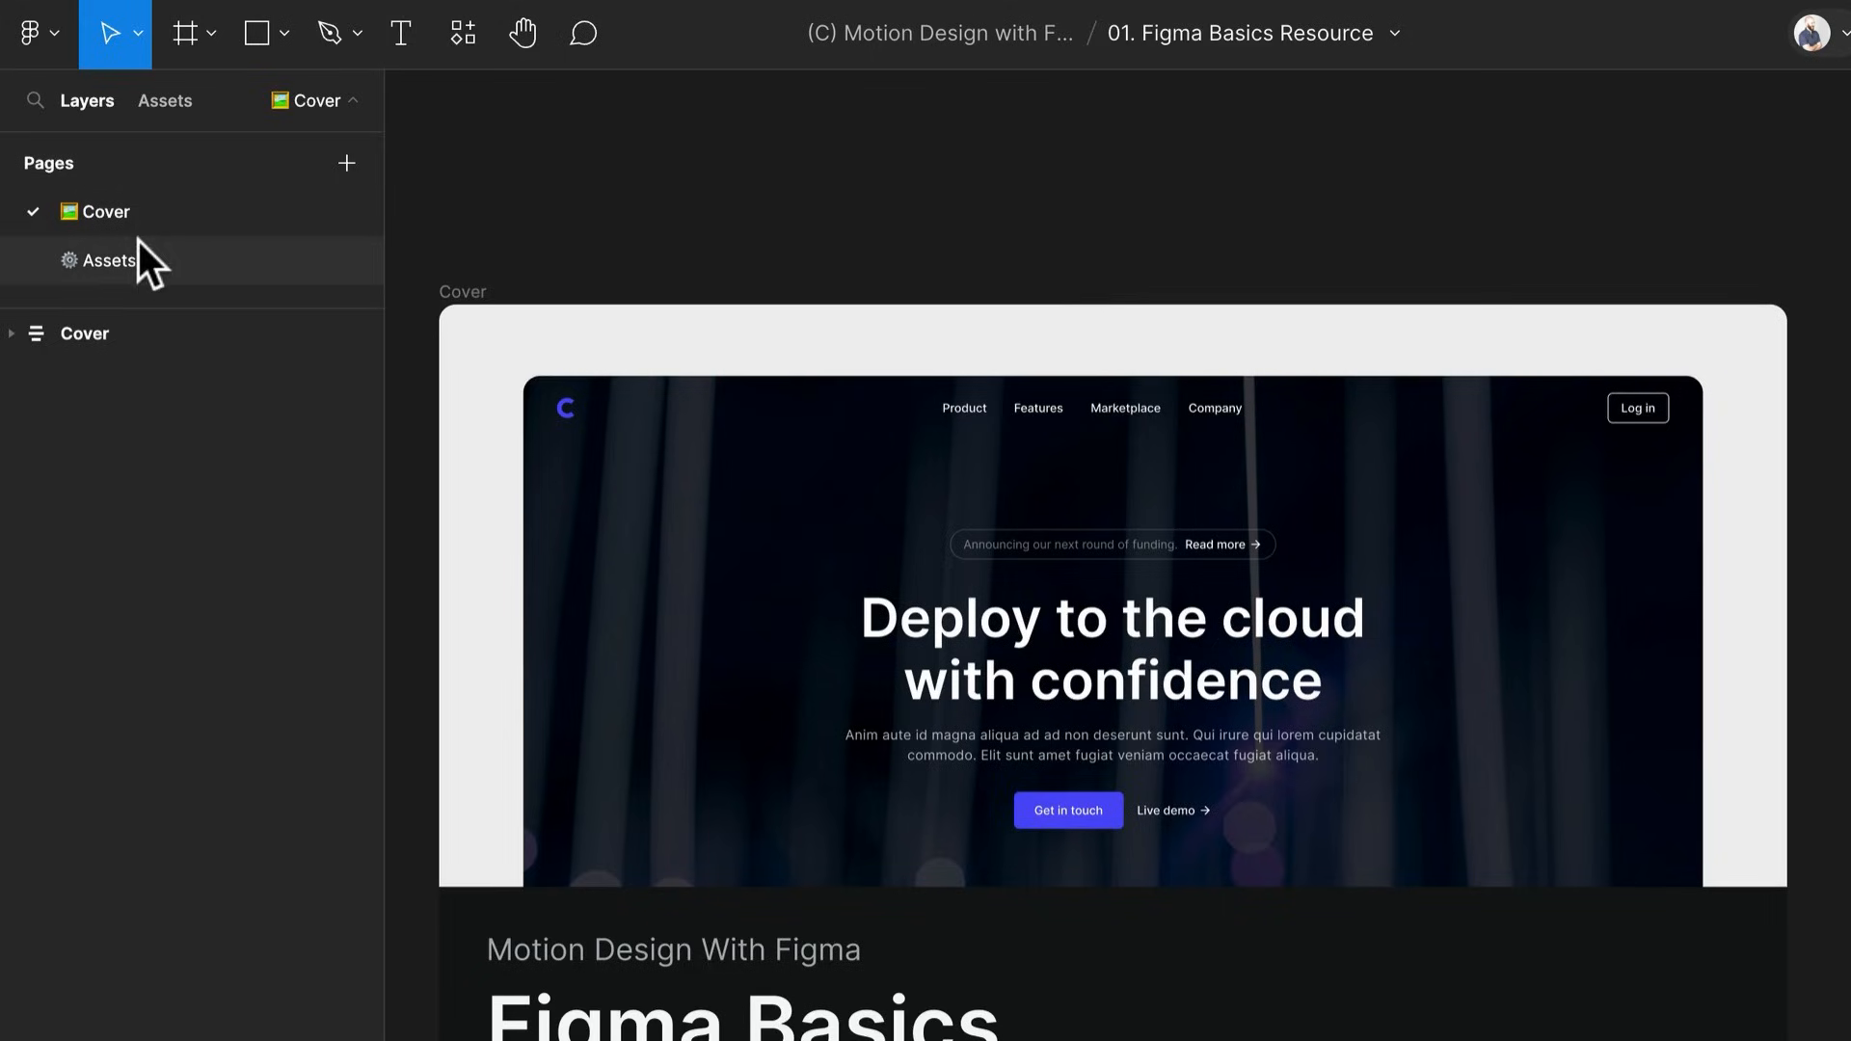
pyautogui.click(146, 272)
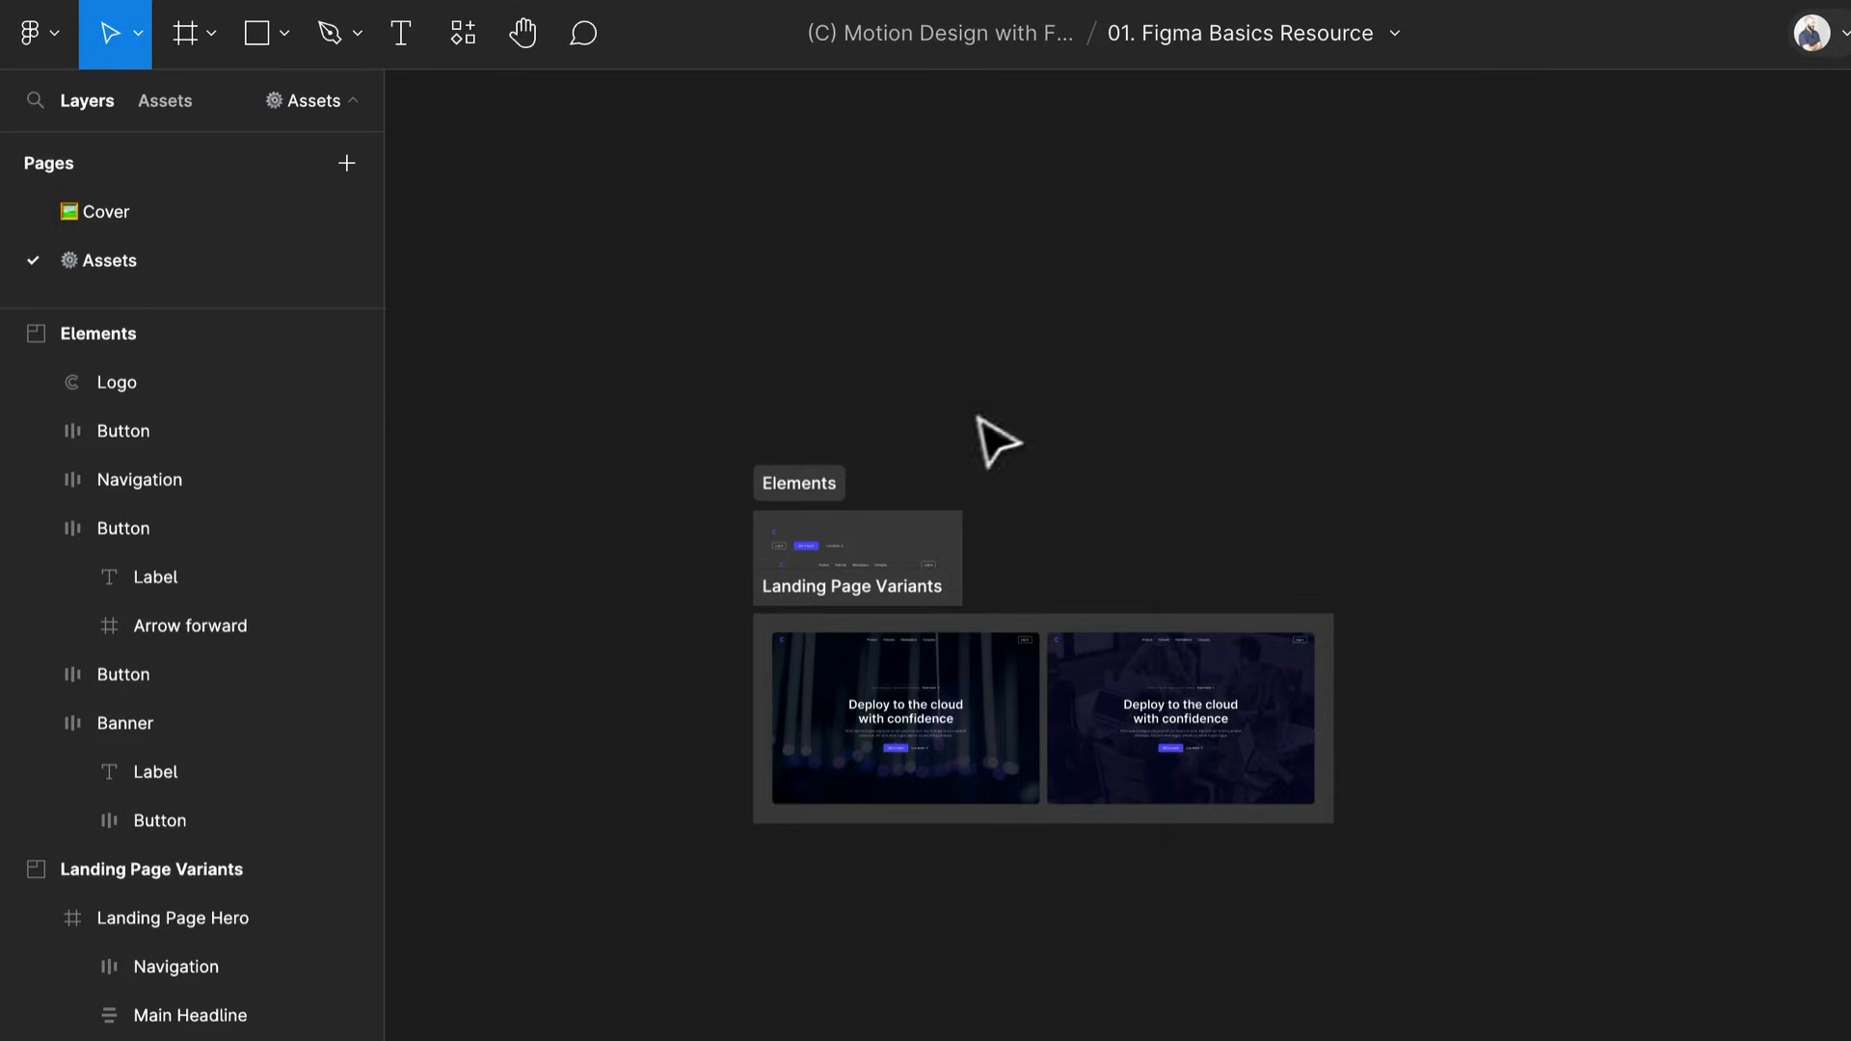
pyautogui.scroll(5, 690, 482)
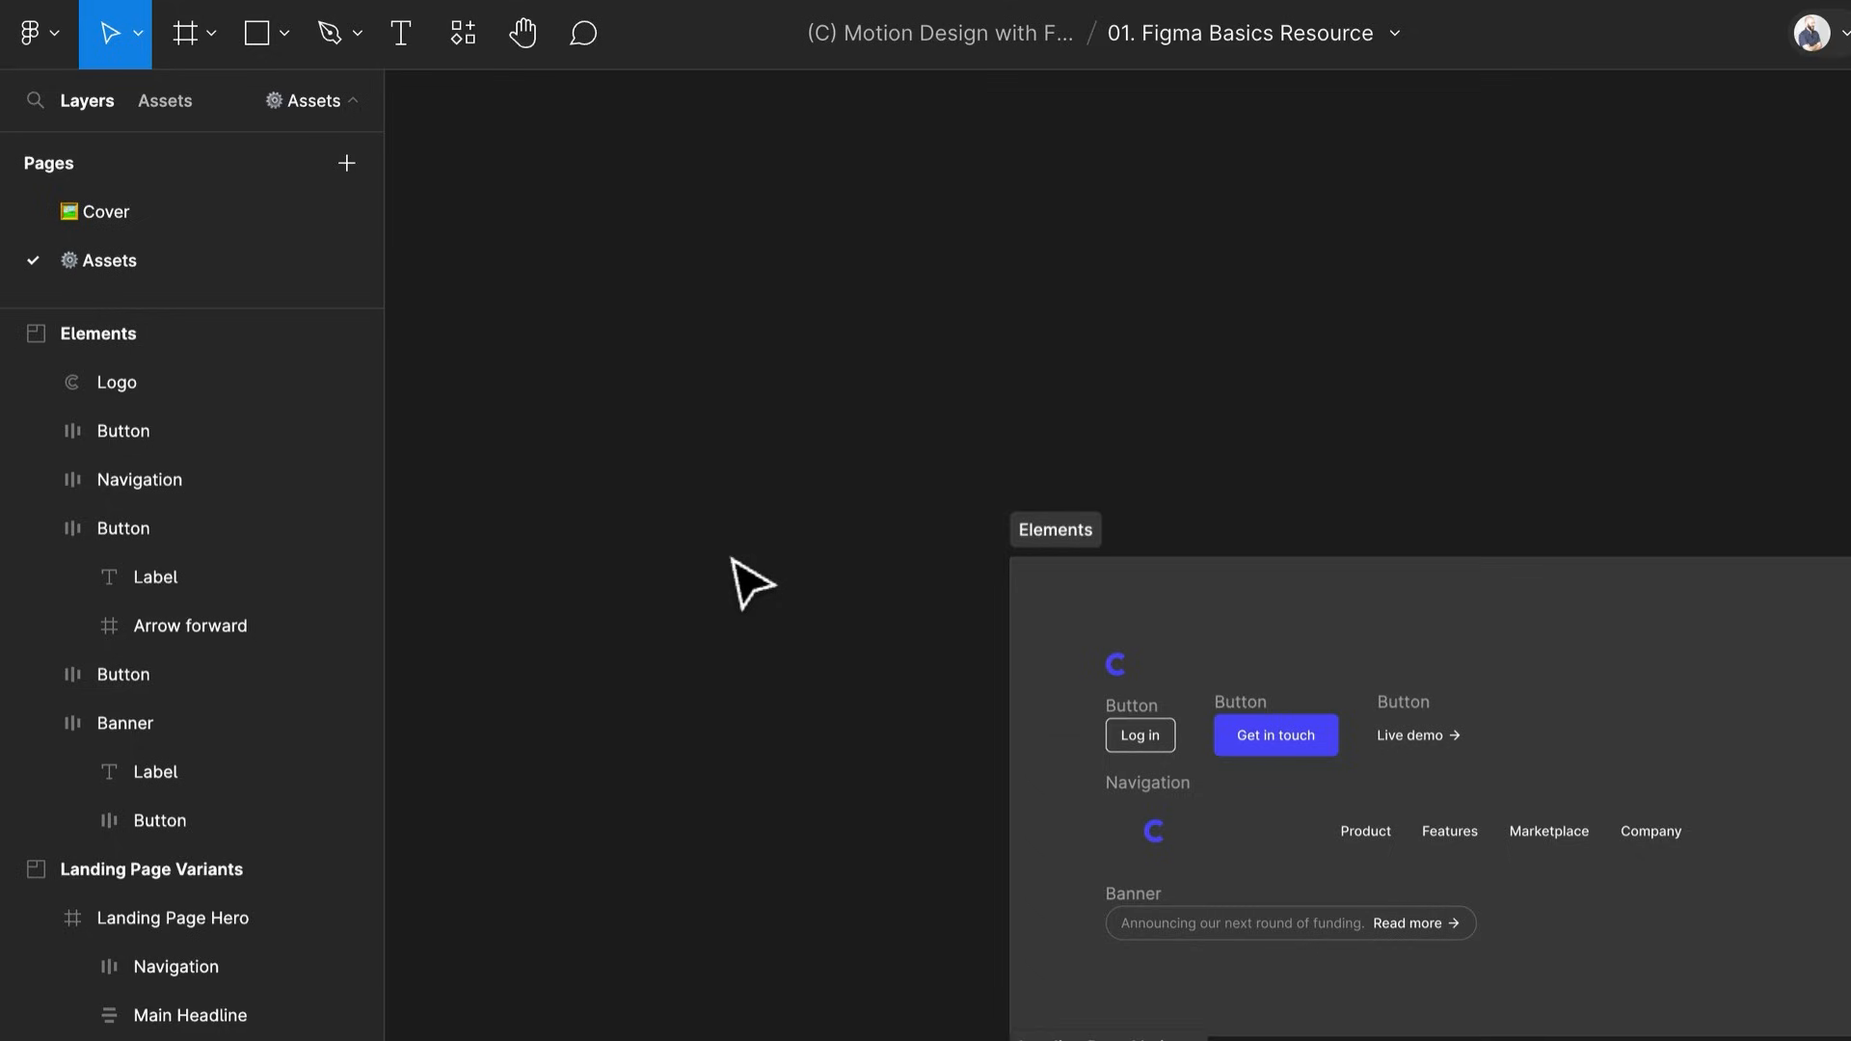
pyautogui.scroll(1, 1107, 707)
pyautogui.moveTo(1107, 707); pyautogui.dragTo(817, 590)
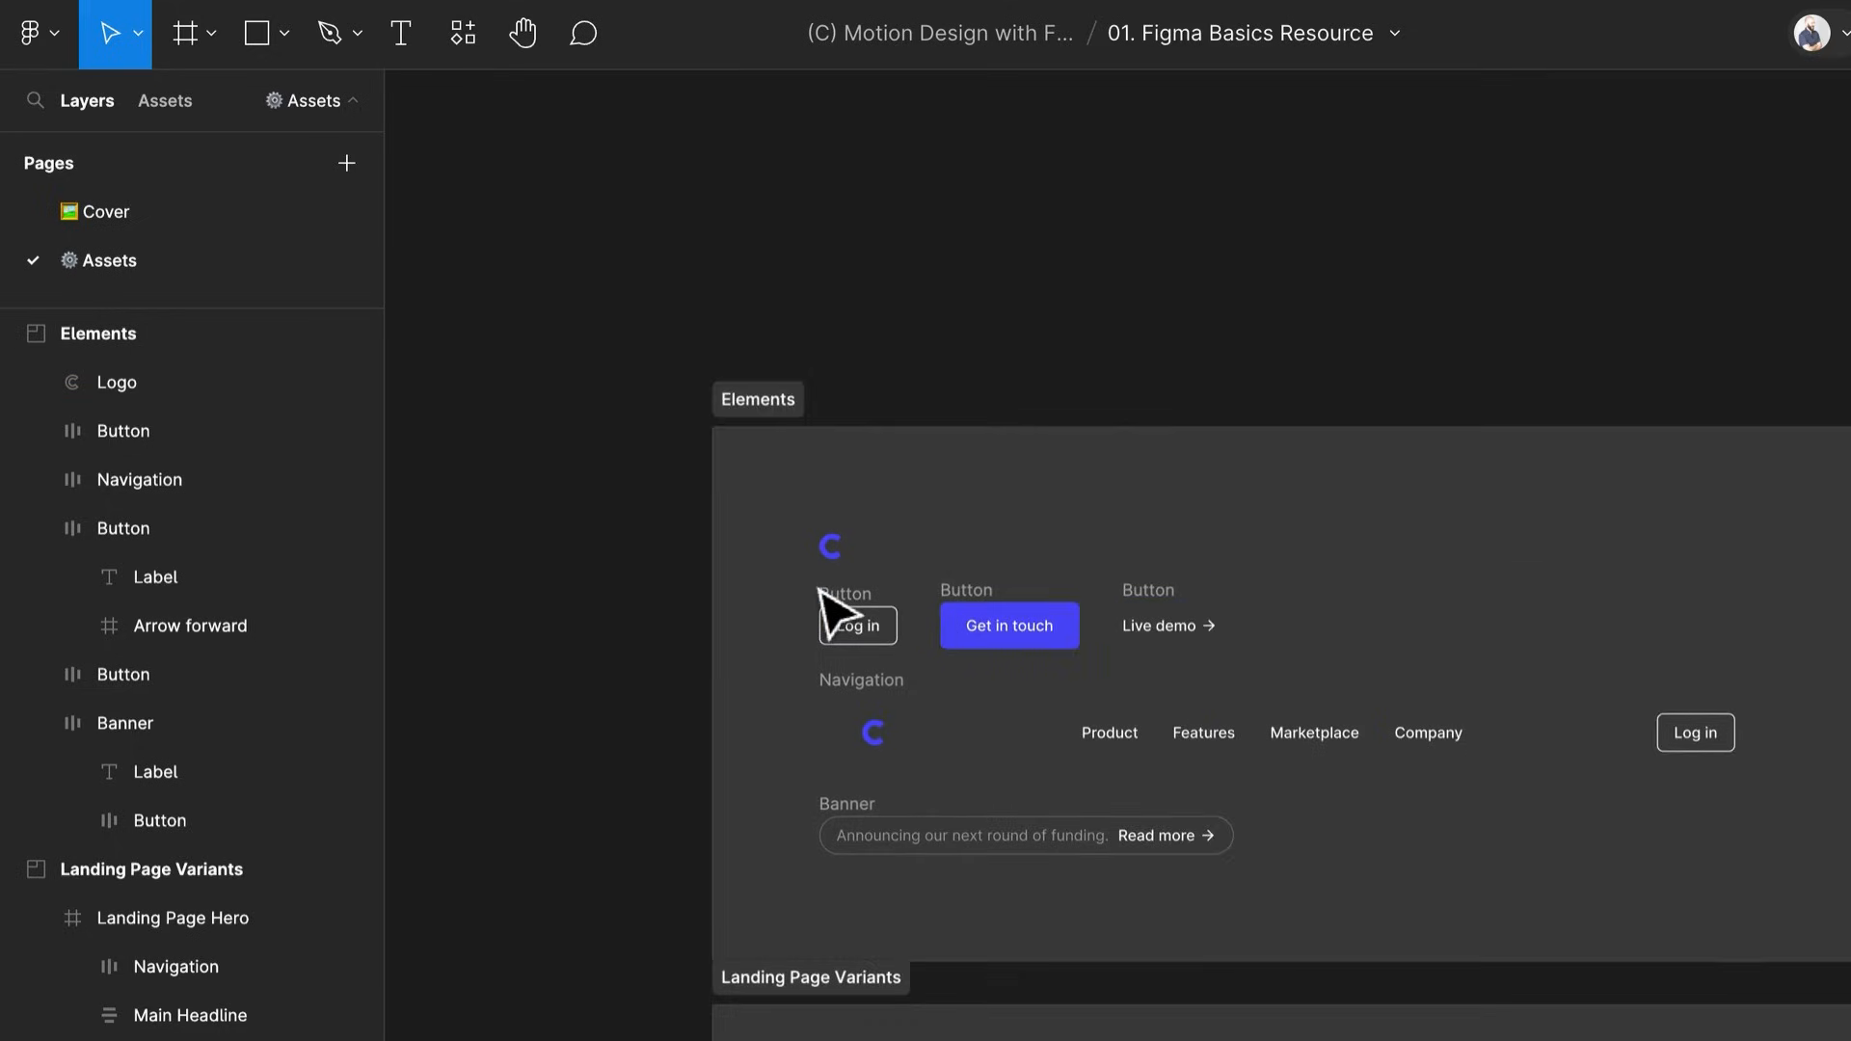
# Resize the Navigation frame in the Elements section to a width of 884
pyautogui.scroll(-1, 819, 589)
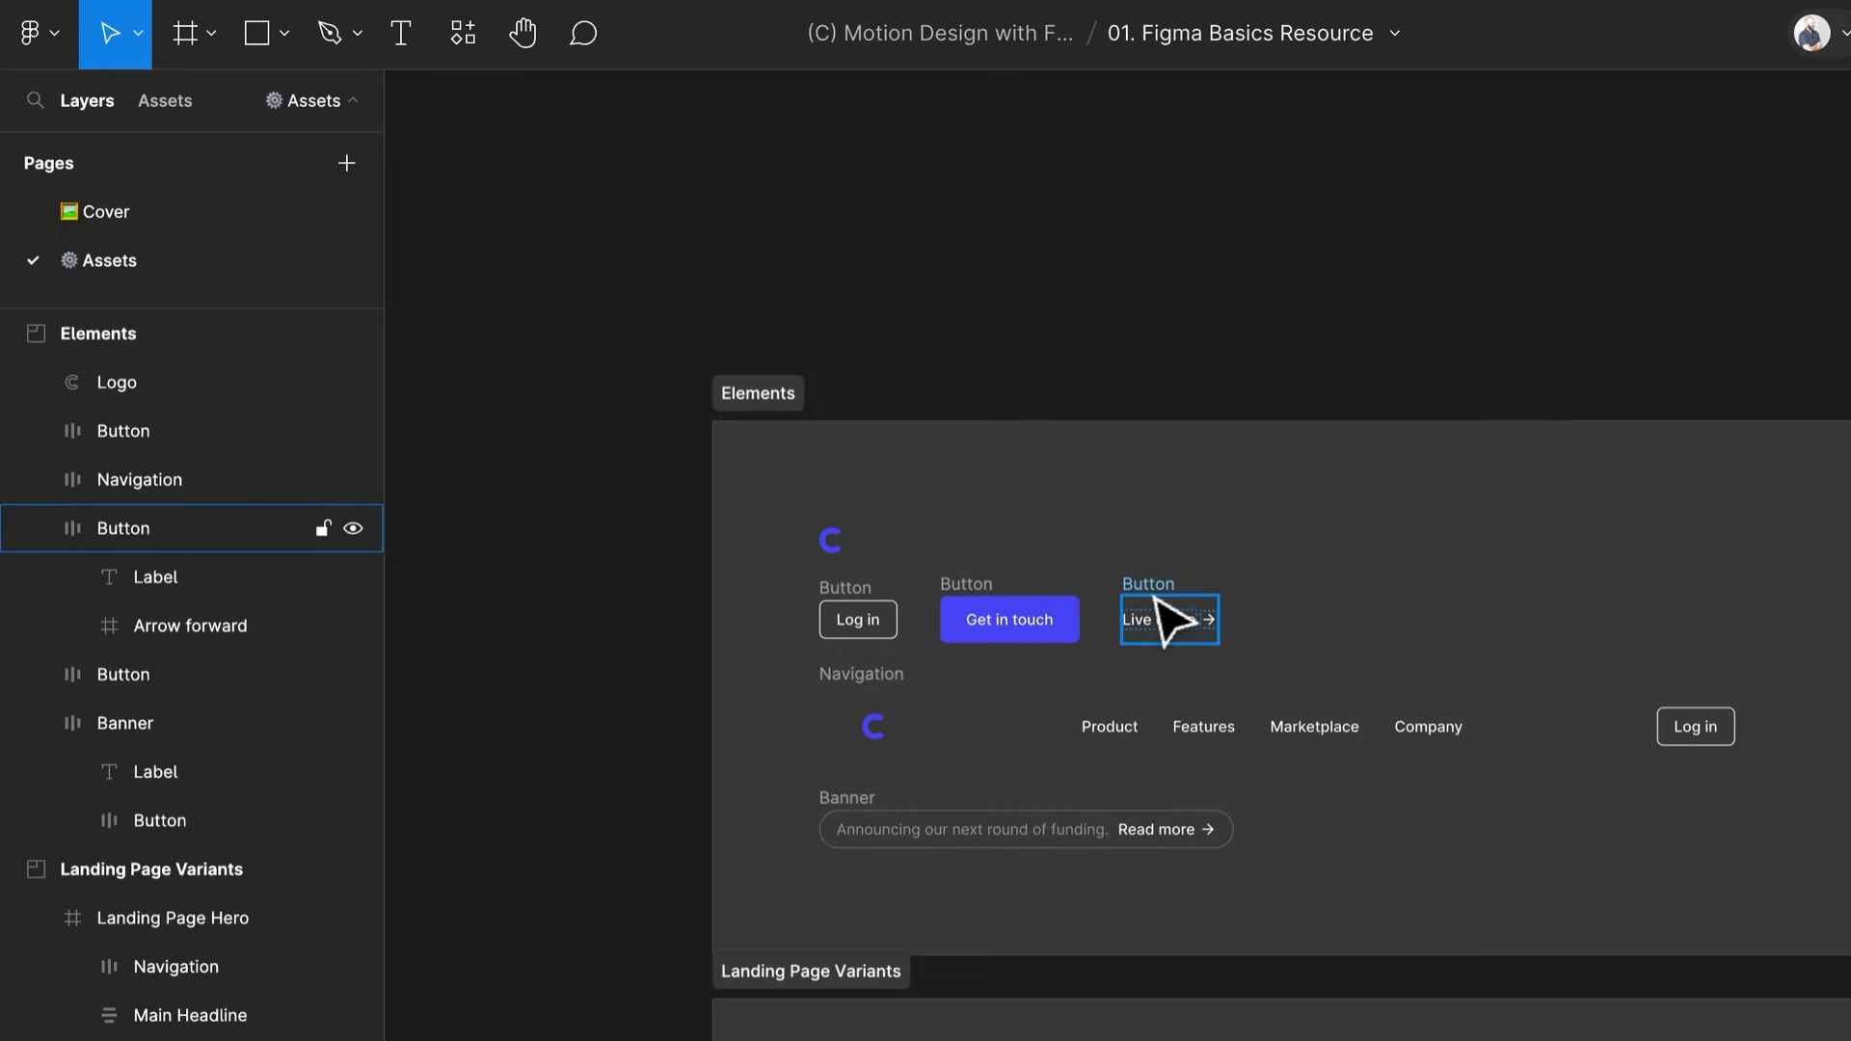
pyautogui.click(885, 687)
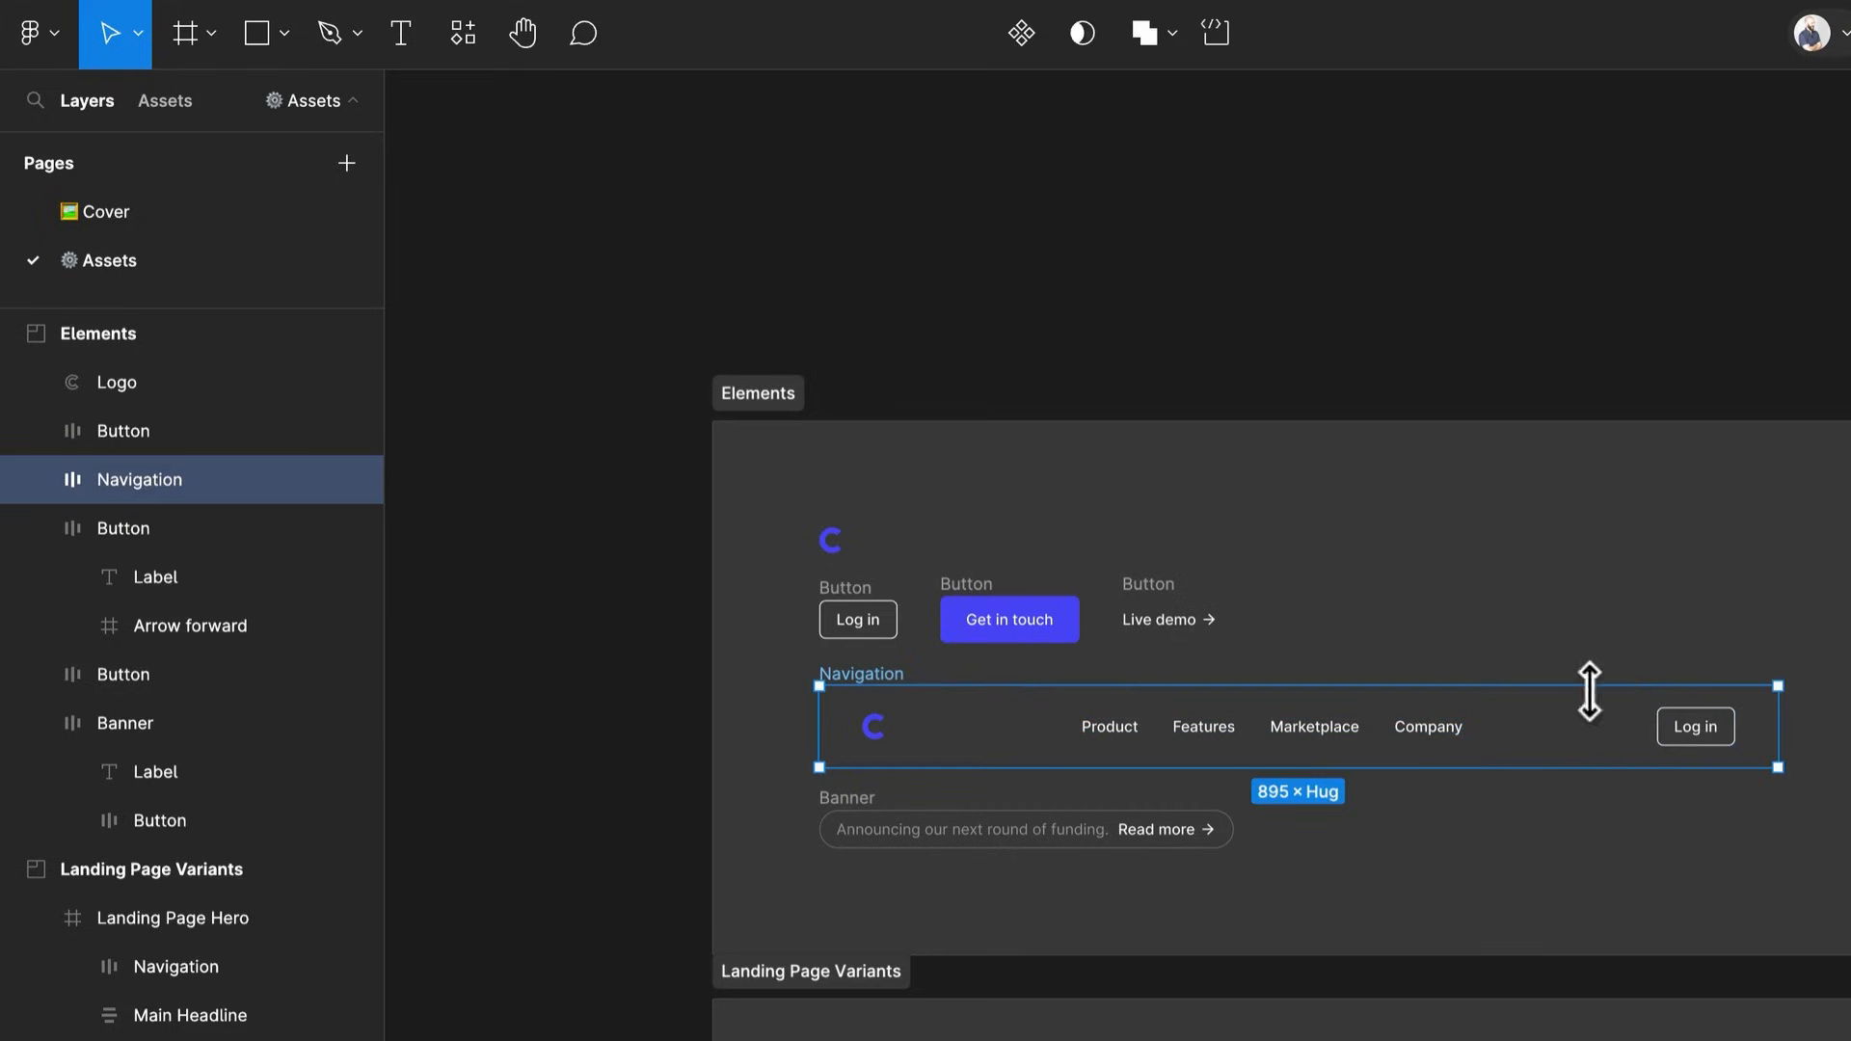
pyautogui.moveTo(1790, 756)
pyautogui.mouseDown()
pyautogui.moveTo(1635, 781)
pyautogui.moveTo(1810, 769)
pyautogui.moveTo(1697, 773)
pyautogui.moveTo(1779, 771)
pyautogui.mouseUp()
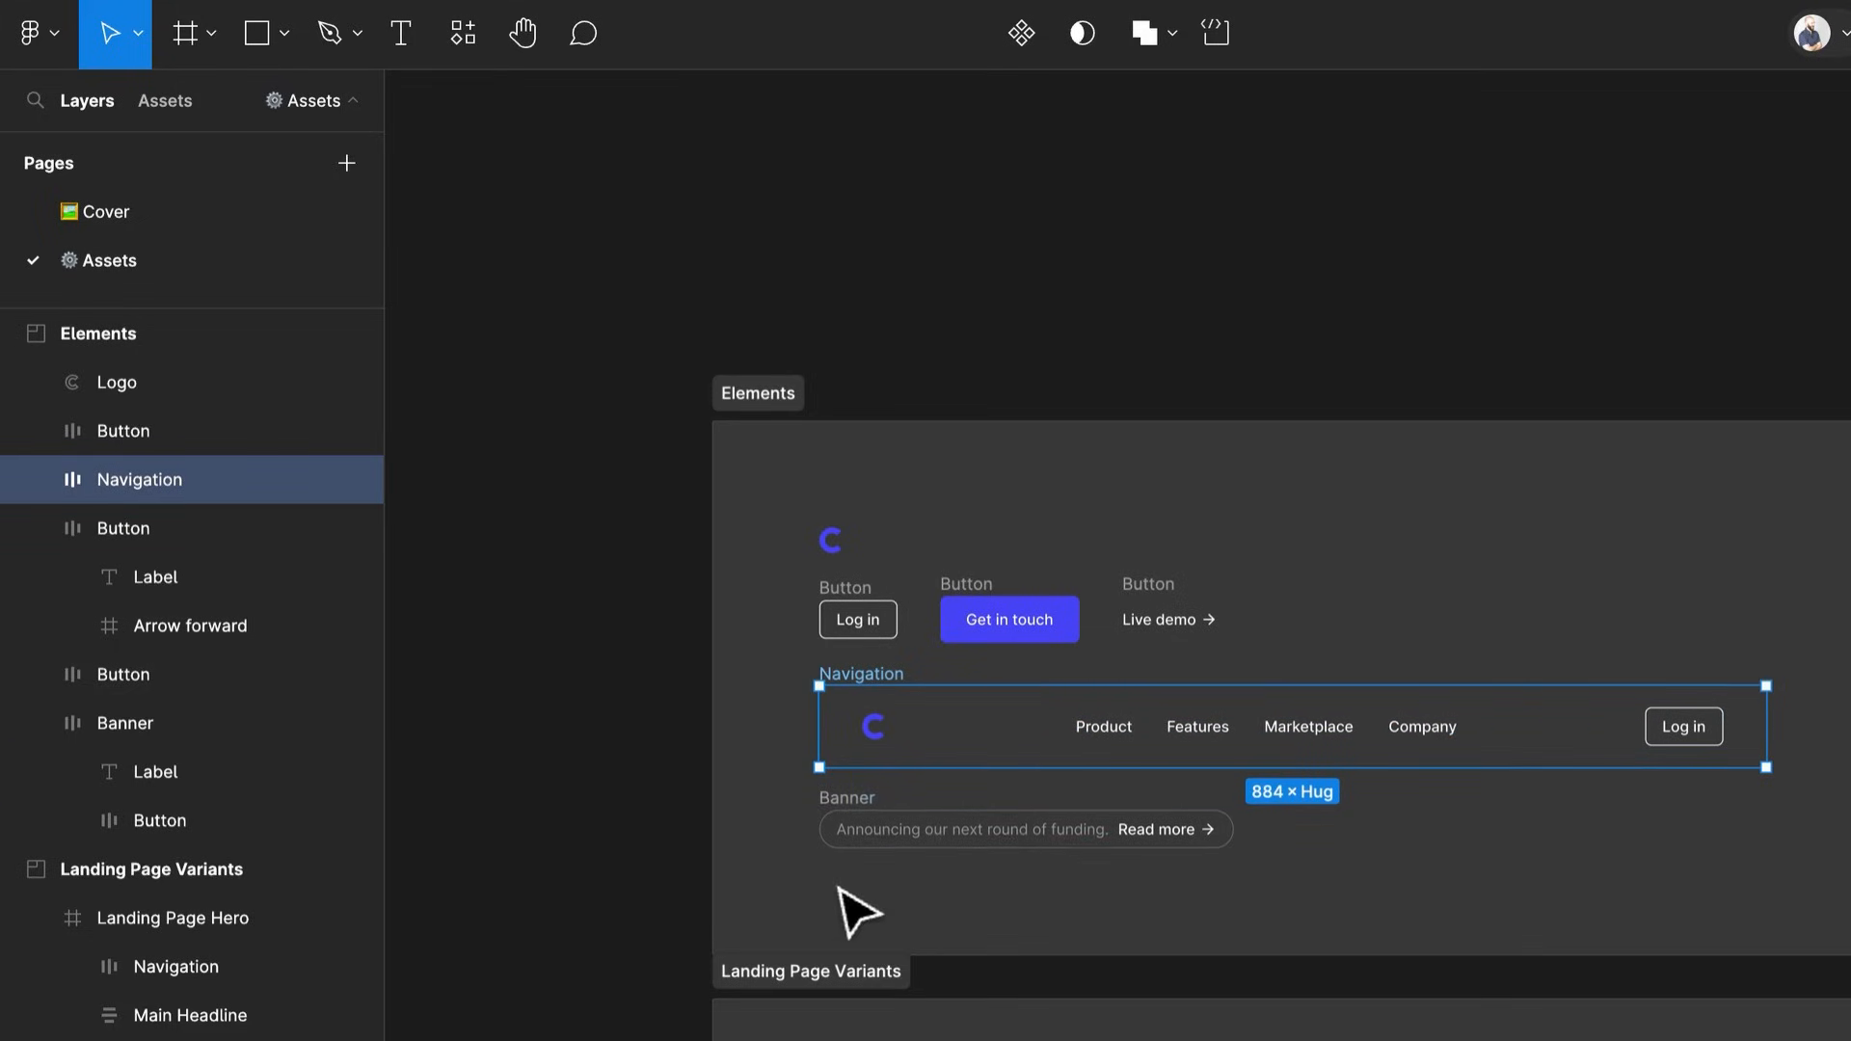
# Try resizing the first Landing Page Hero frame in Landing Page Variants and undo the resize
pyautogui.scroll(-10, 868, 911)
pyautogui.hscroll(4, 723, 993)
pyautogui.moveTo(876, 970); pyautogui.dragTo(766, 1005)
pyautogui.scroll(-2, 1159, 935)
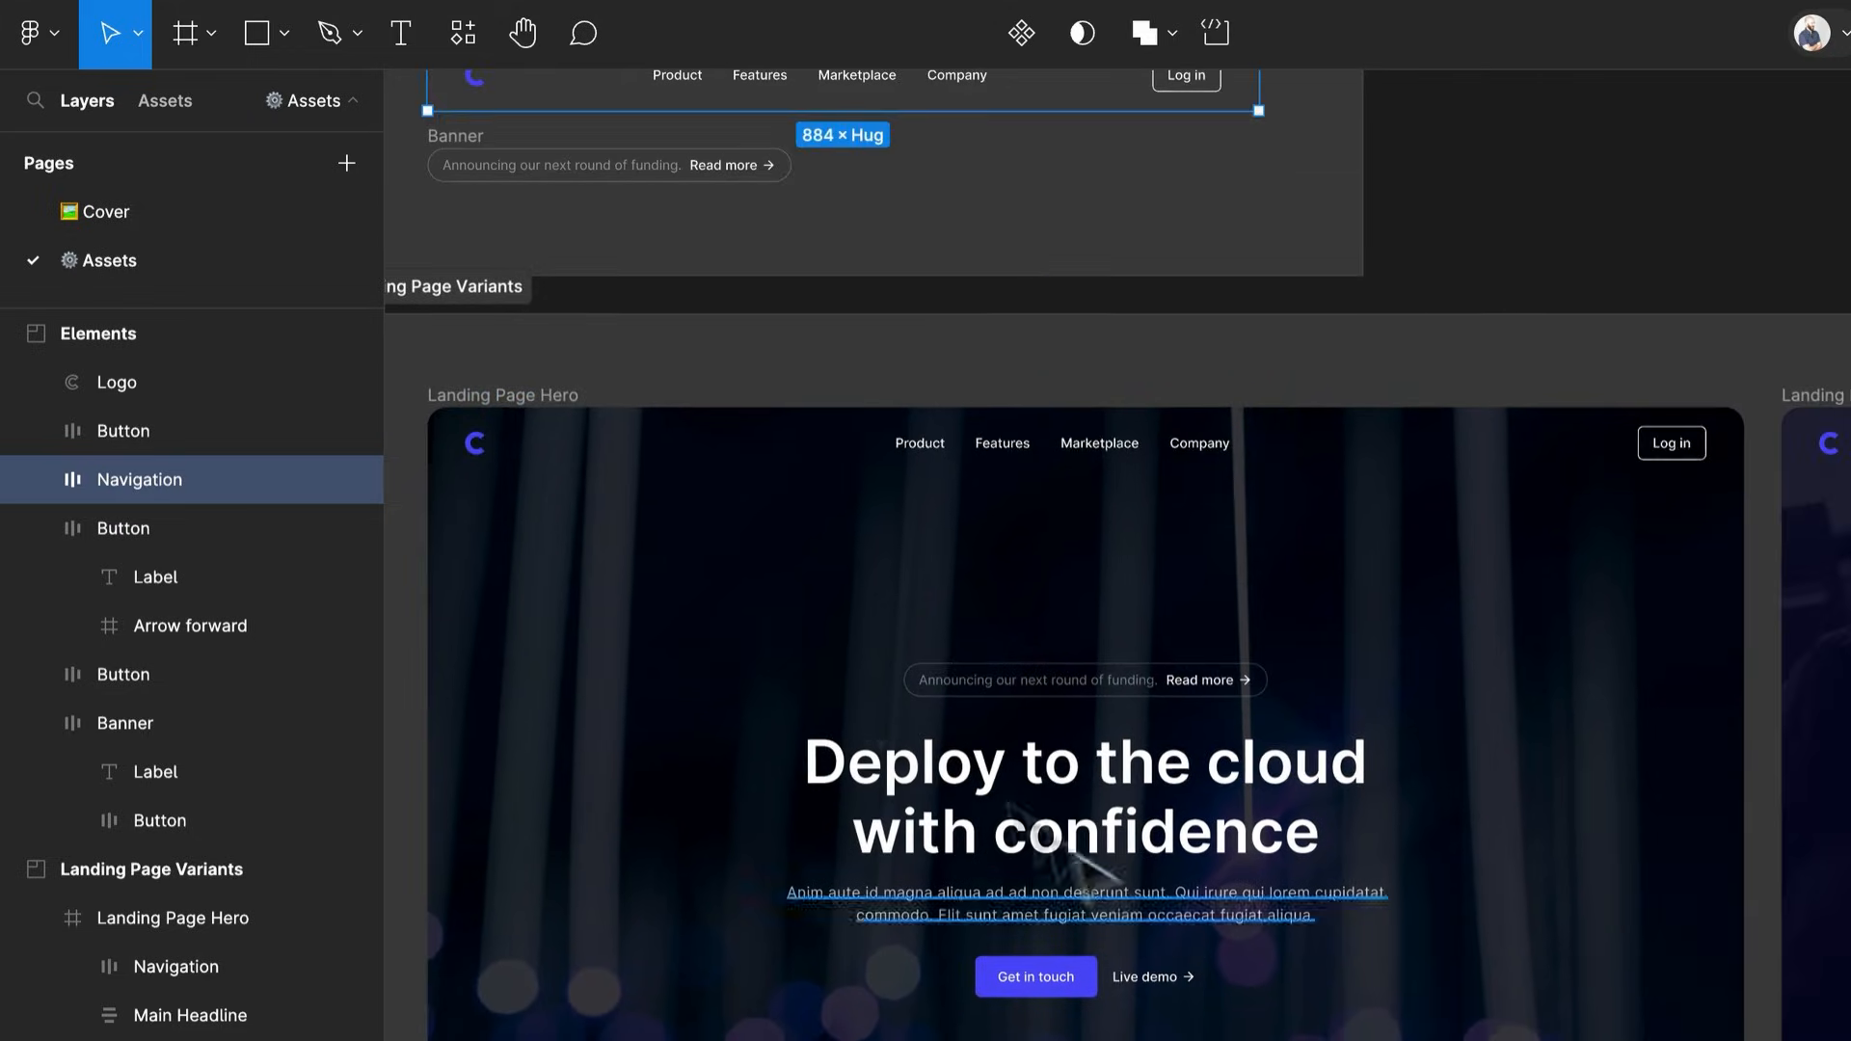
pyautogui.click(527, 403)
pyautogui.moveTo(1741, 658); pyautogui.dragTo(1723, 710)
pyautogui.scroll(-2, 1721, 733)
pyautogui.hotkey('ctrl', 'z')
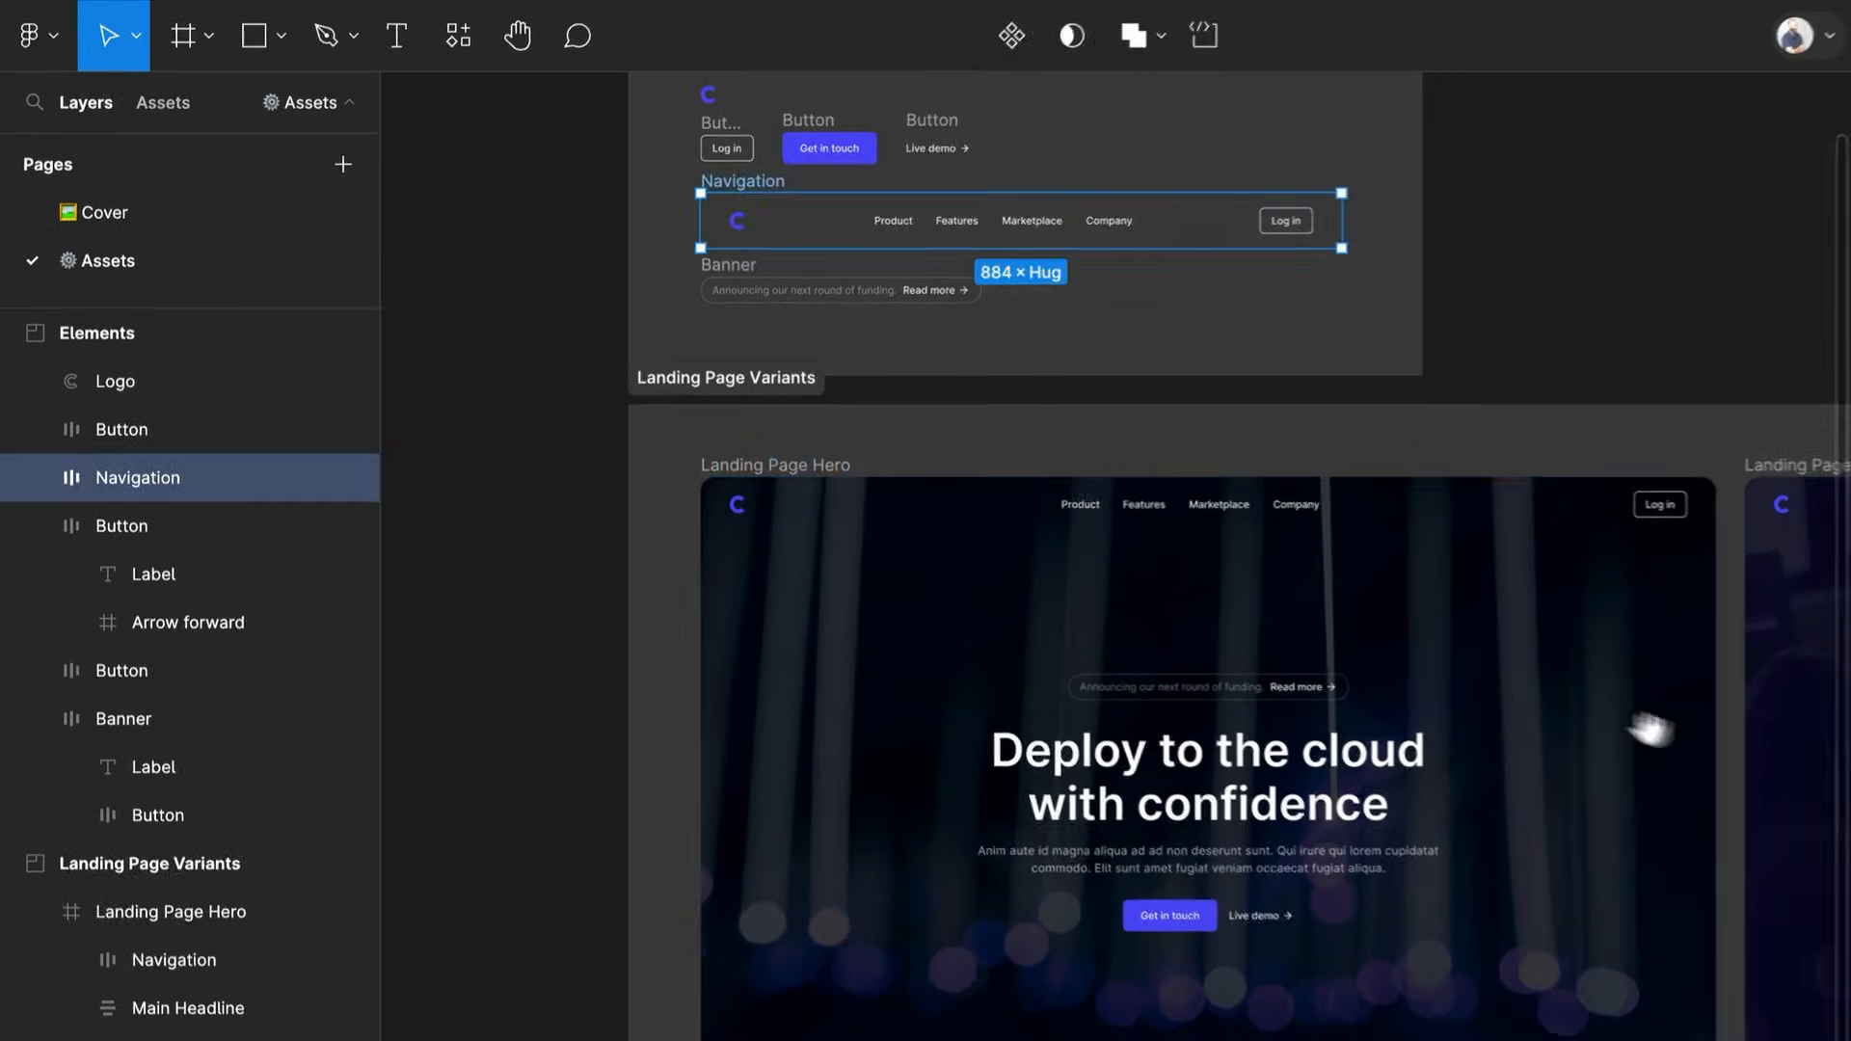
# View the Landing Page Hero variants, clear the selection, and open the Unsplash plugin briefly before closing it
pyautogui.hscroll(4, 1703, 762)
pyautogui.scroll(-1, 1702, 762)
pyautogui.click(1476, 276)
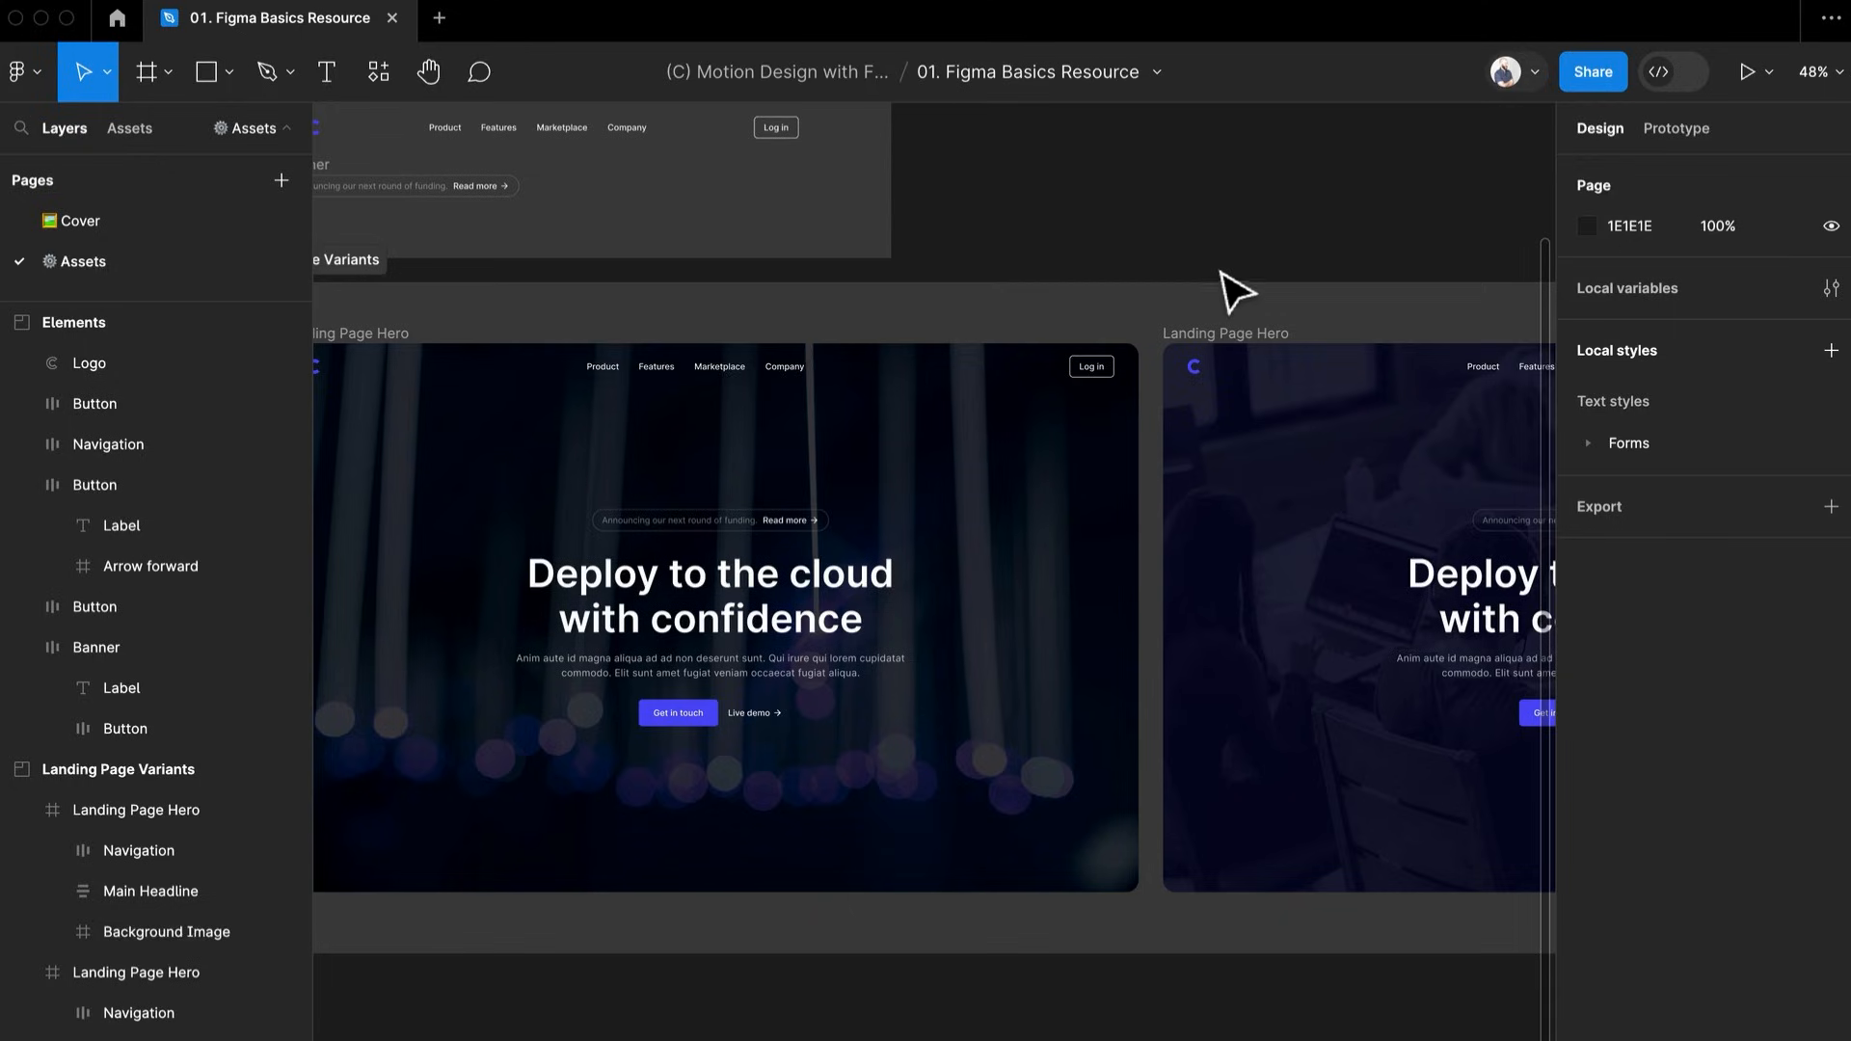
pyautogui.moveTo(992, 215); pyautogui.dragTo(1287, 517)
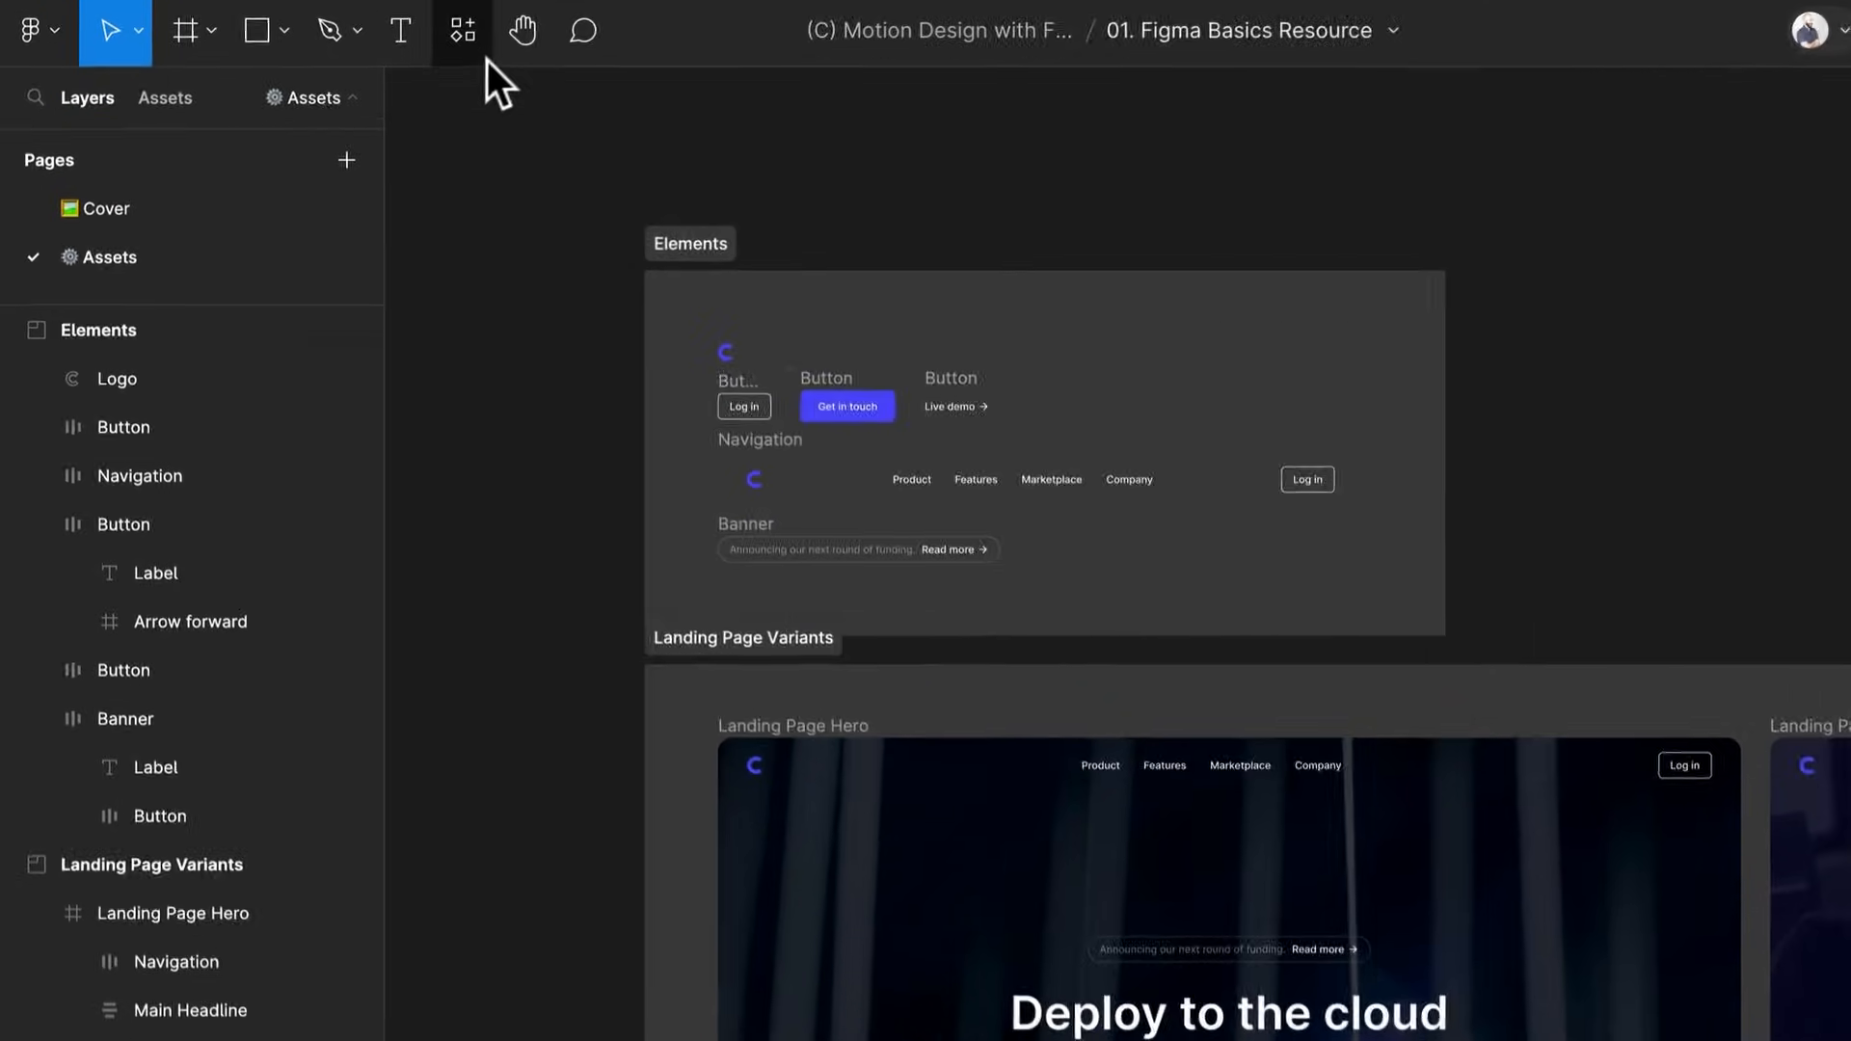
pyautogui.click(483, 50)
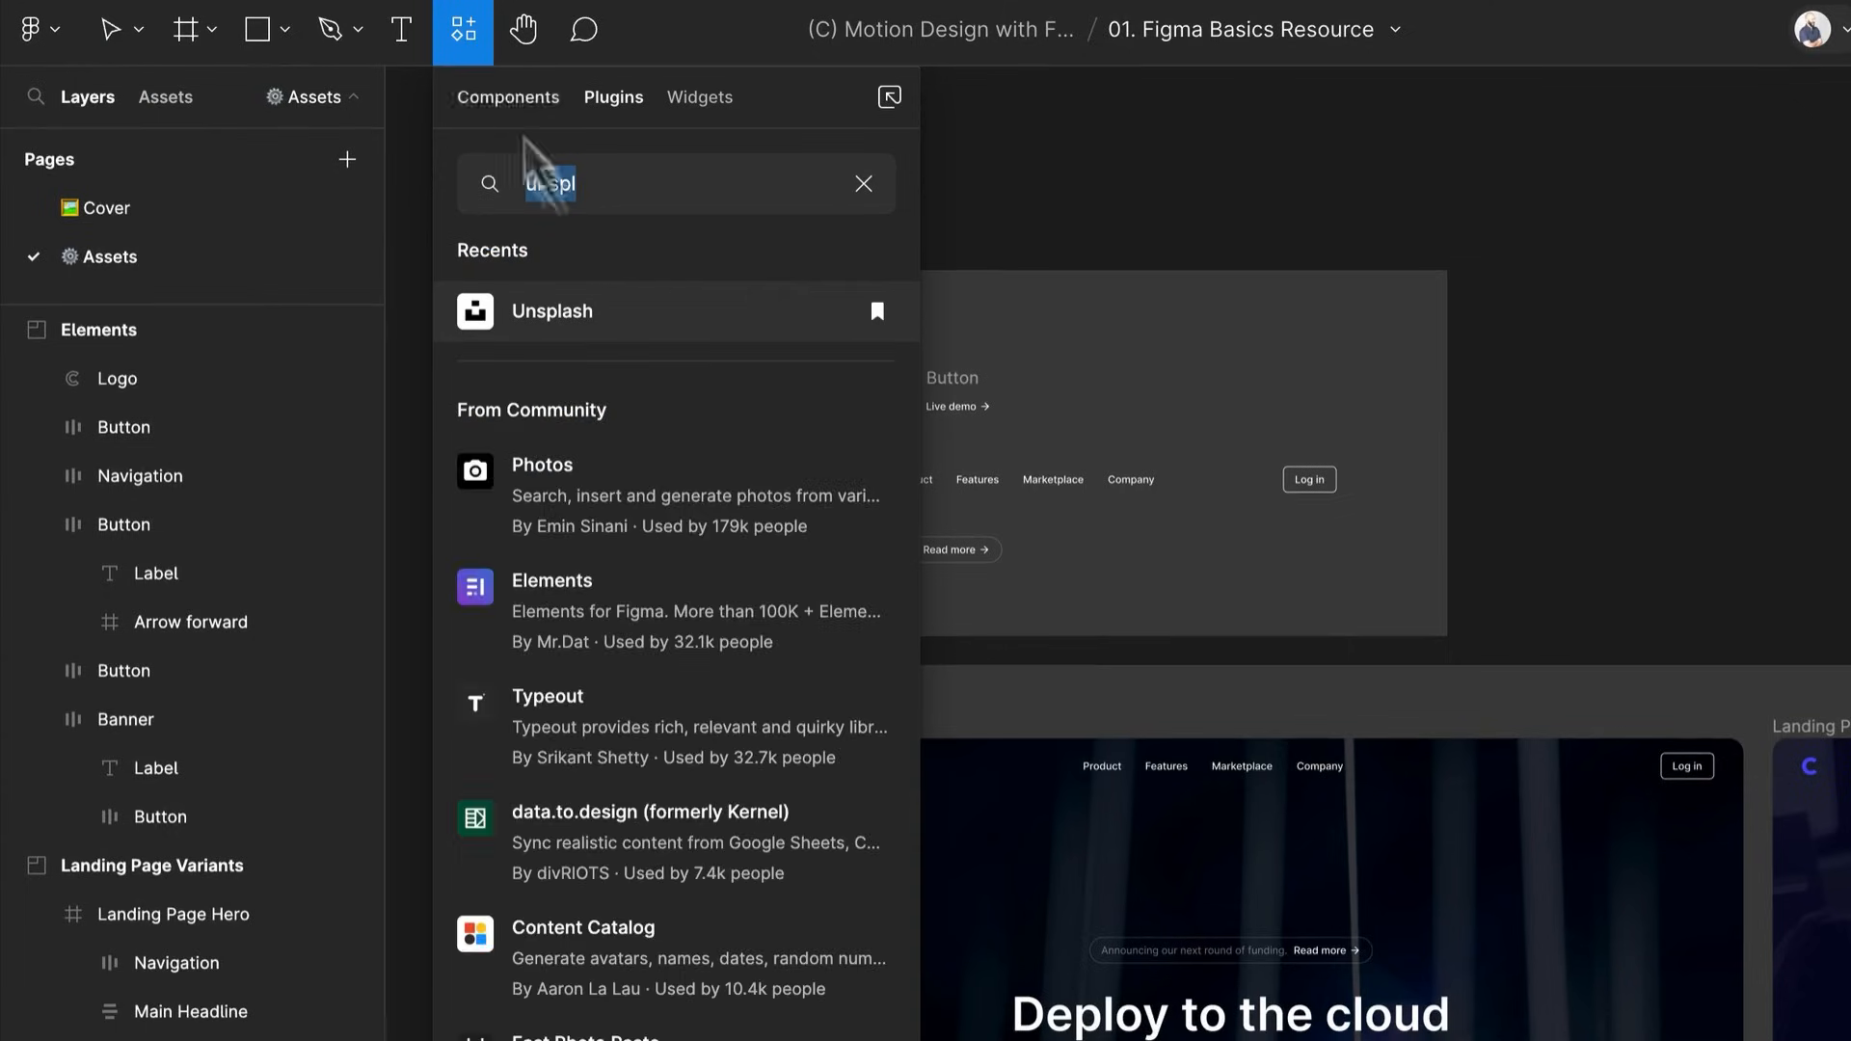
pyautogui.click(588, 320)
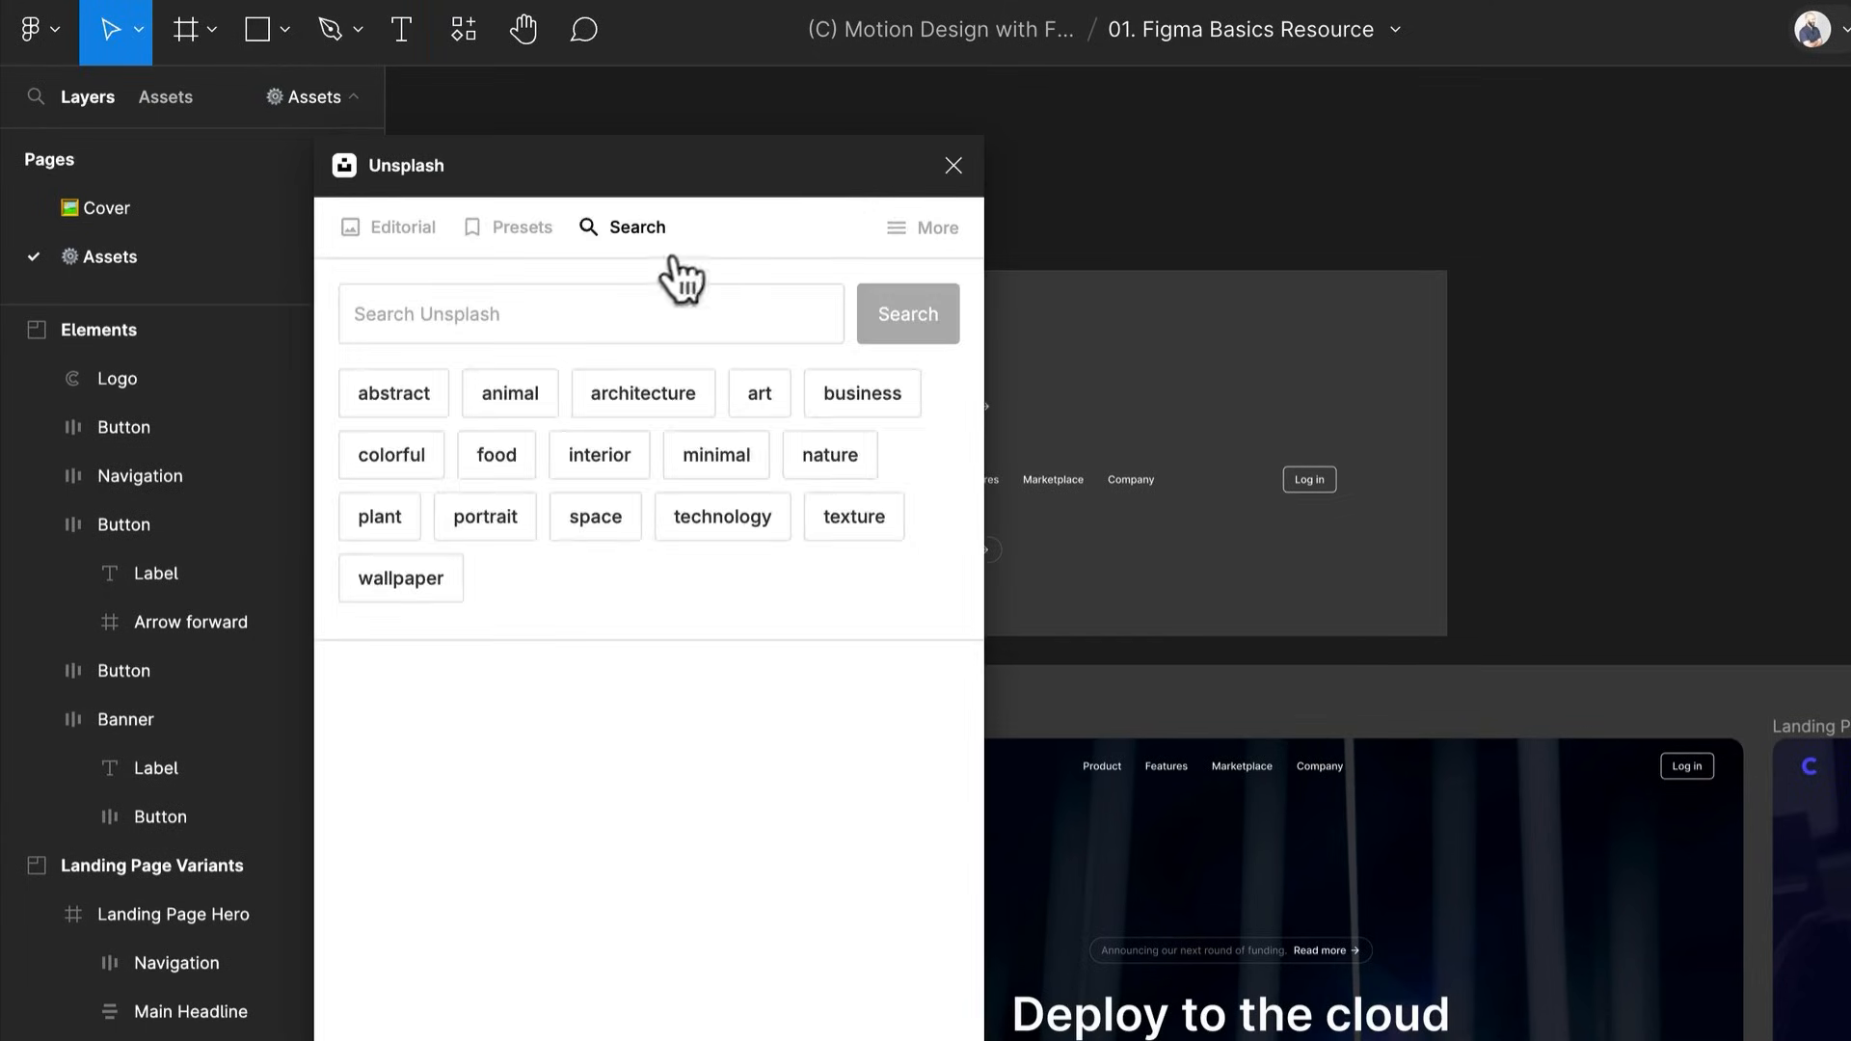
pyautogui.click(953, 167)
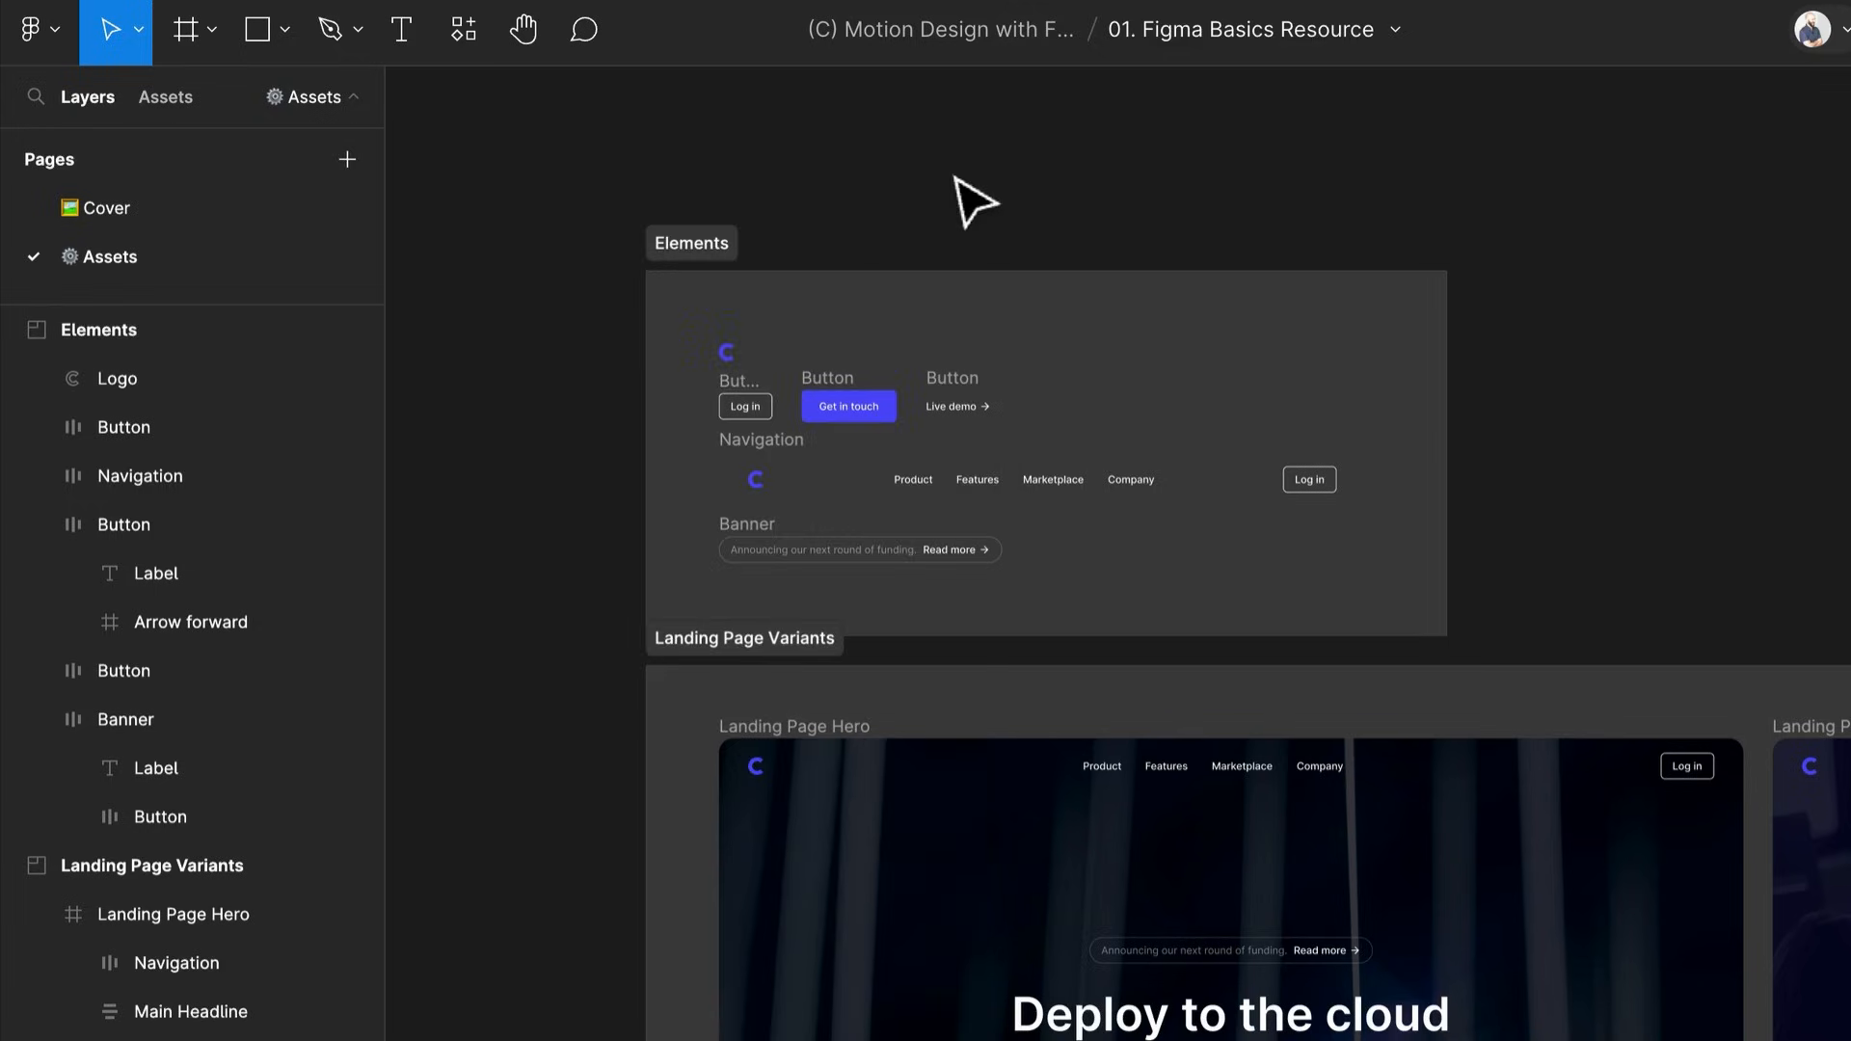
# Run the Lorem Ipsum plugin to generate 5 sentences of placeholder text in the first hero's paragraph
pyautogui.hotkey('ctrl', '/')
pyautogui.write('lore')
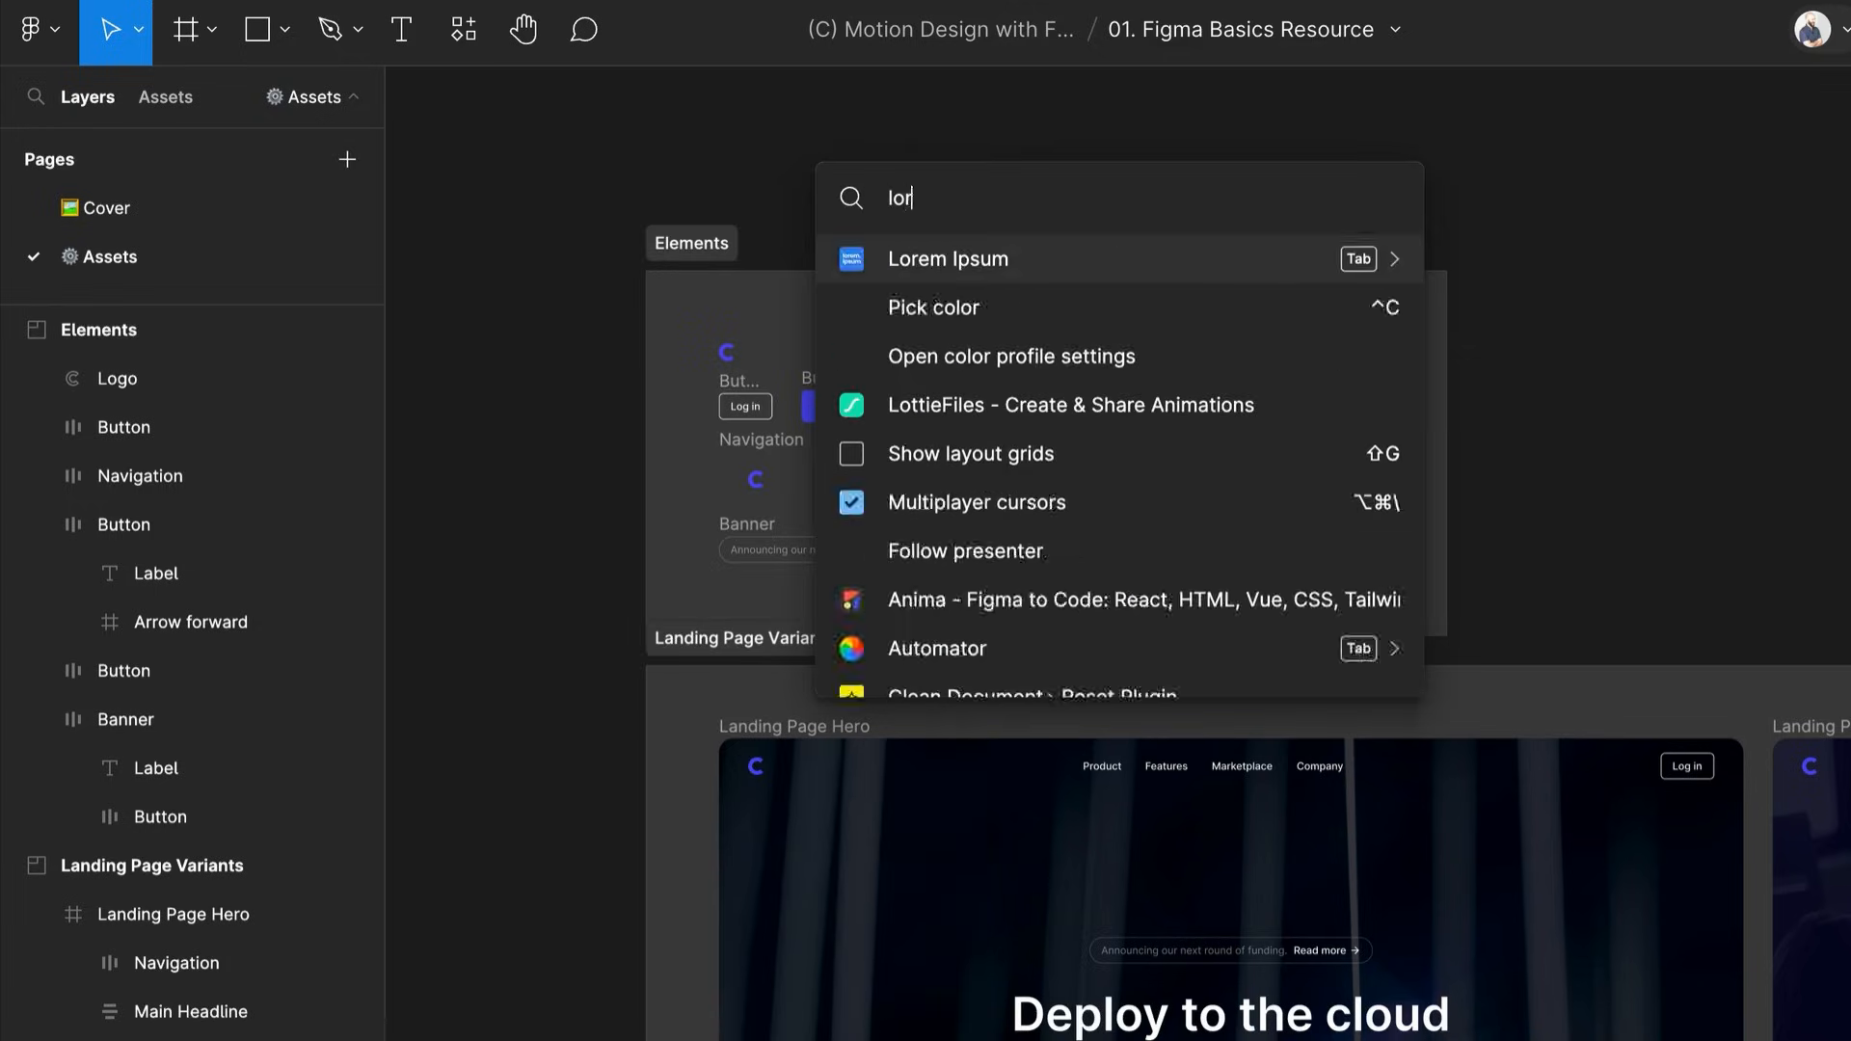
pyautogui.press('Return')
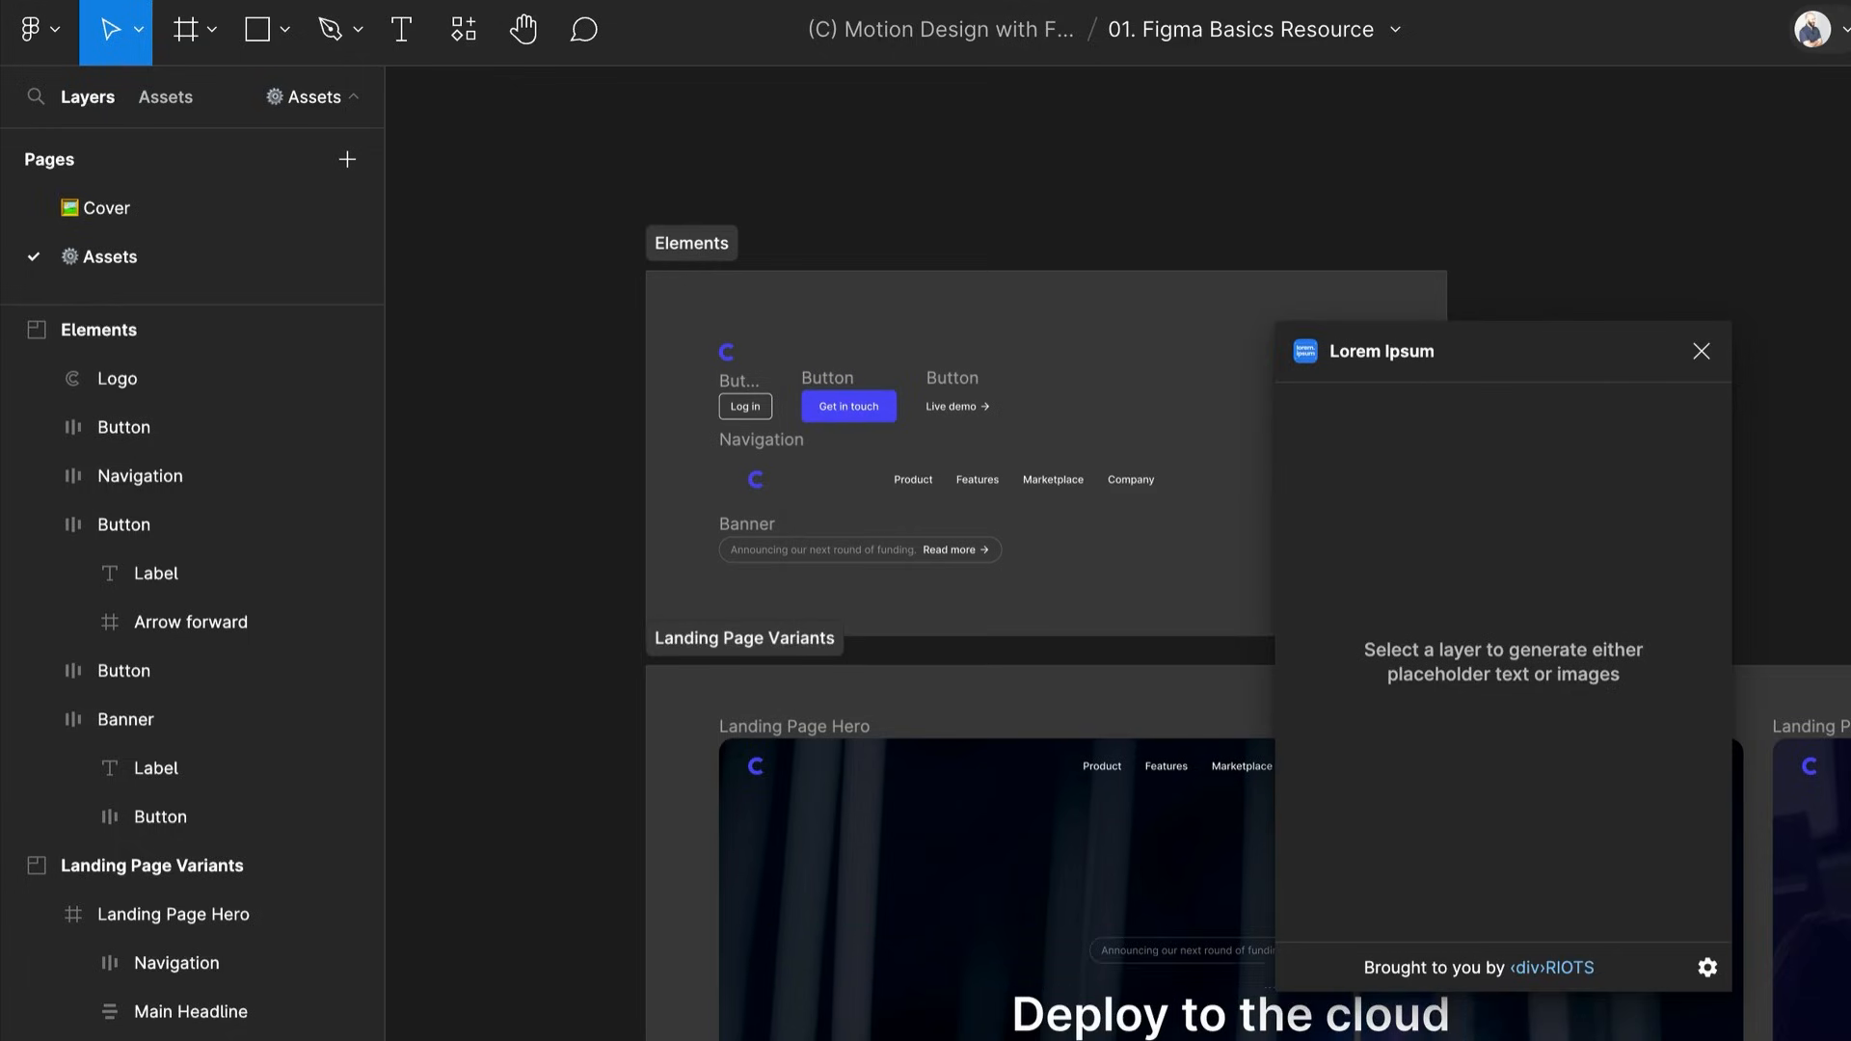
pyautogui.keyDown('ctrl'); pyautogui.click(1231, 1038); pyautogui.keyUp('ctrl')
pyautogui.click(1495, 629)
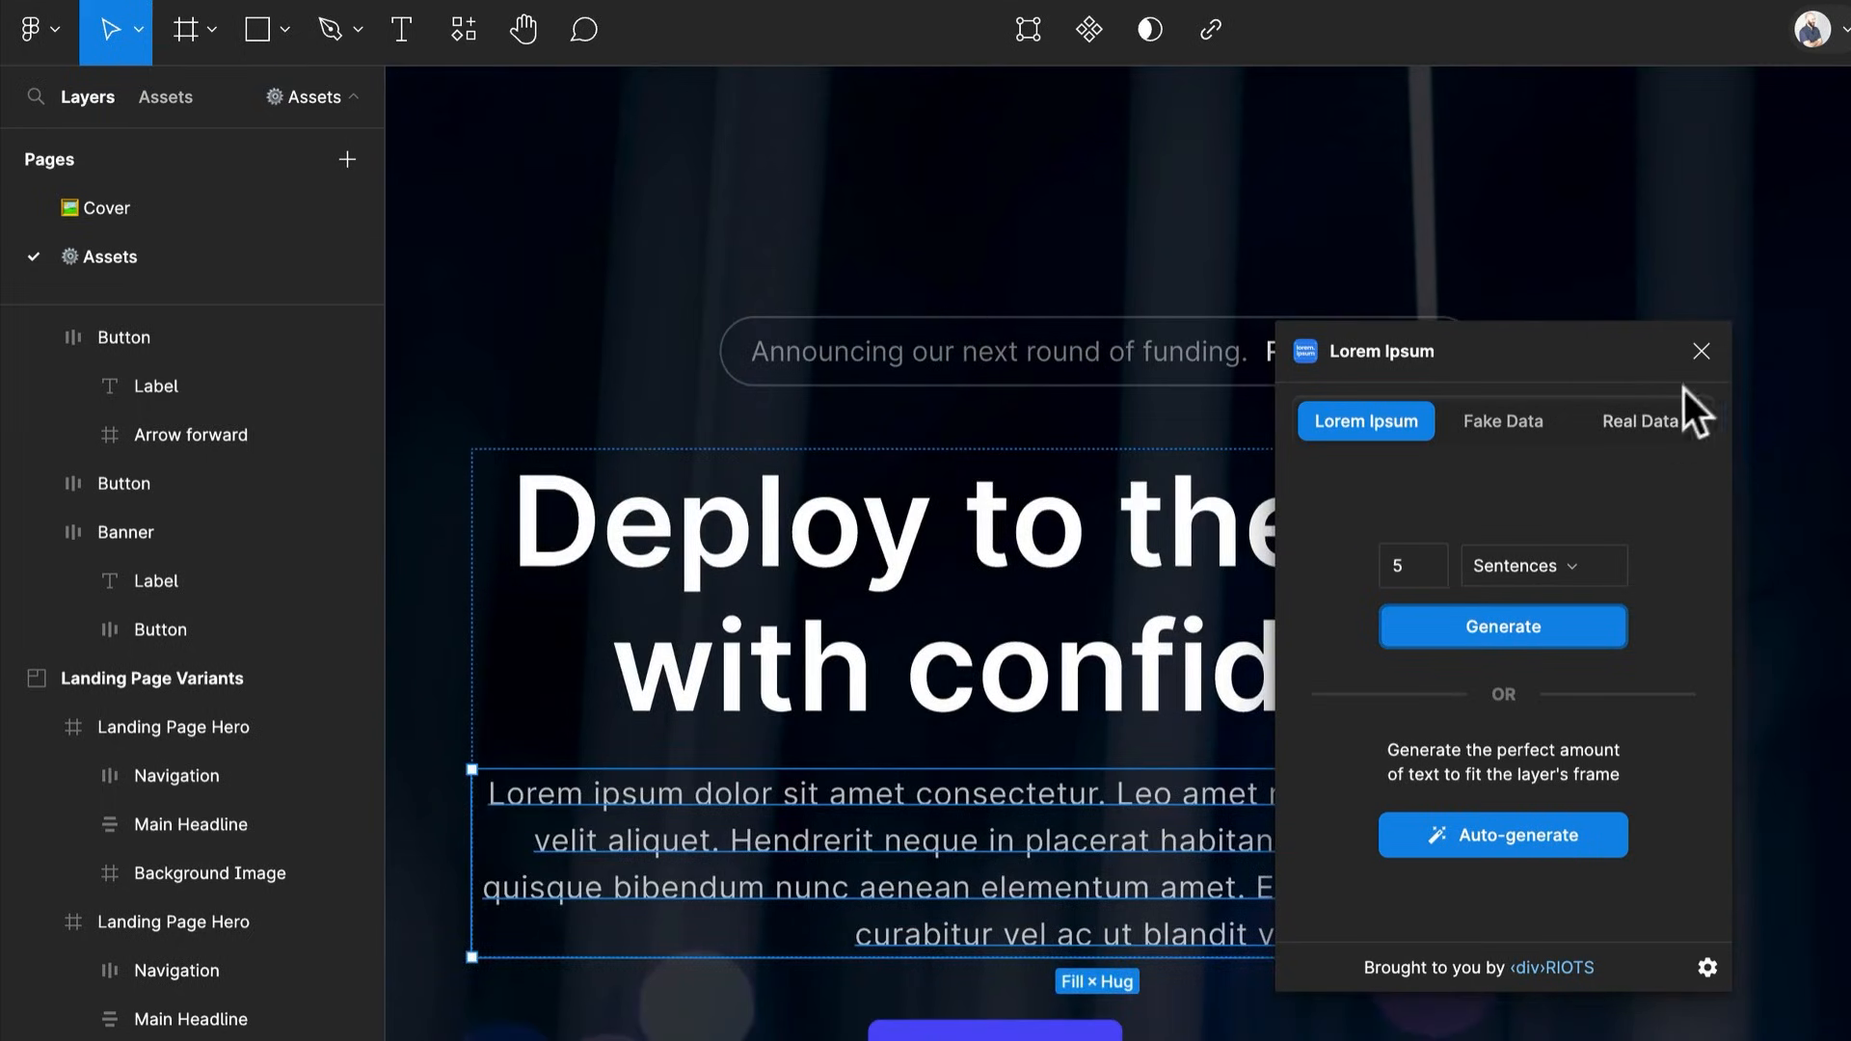
# Close the Lorem Ipsum plugin and undo the generated paragraph text
pyautogui.click(1702, 351)
pyautogui.hotkey('ctrl', 'z')
pyautogui.hotkey('shift', '1')
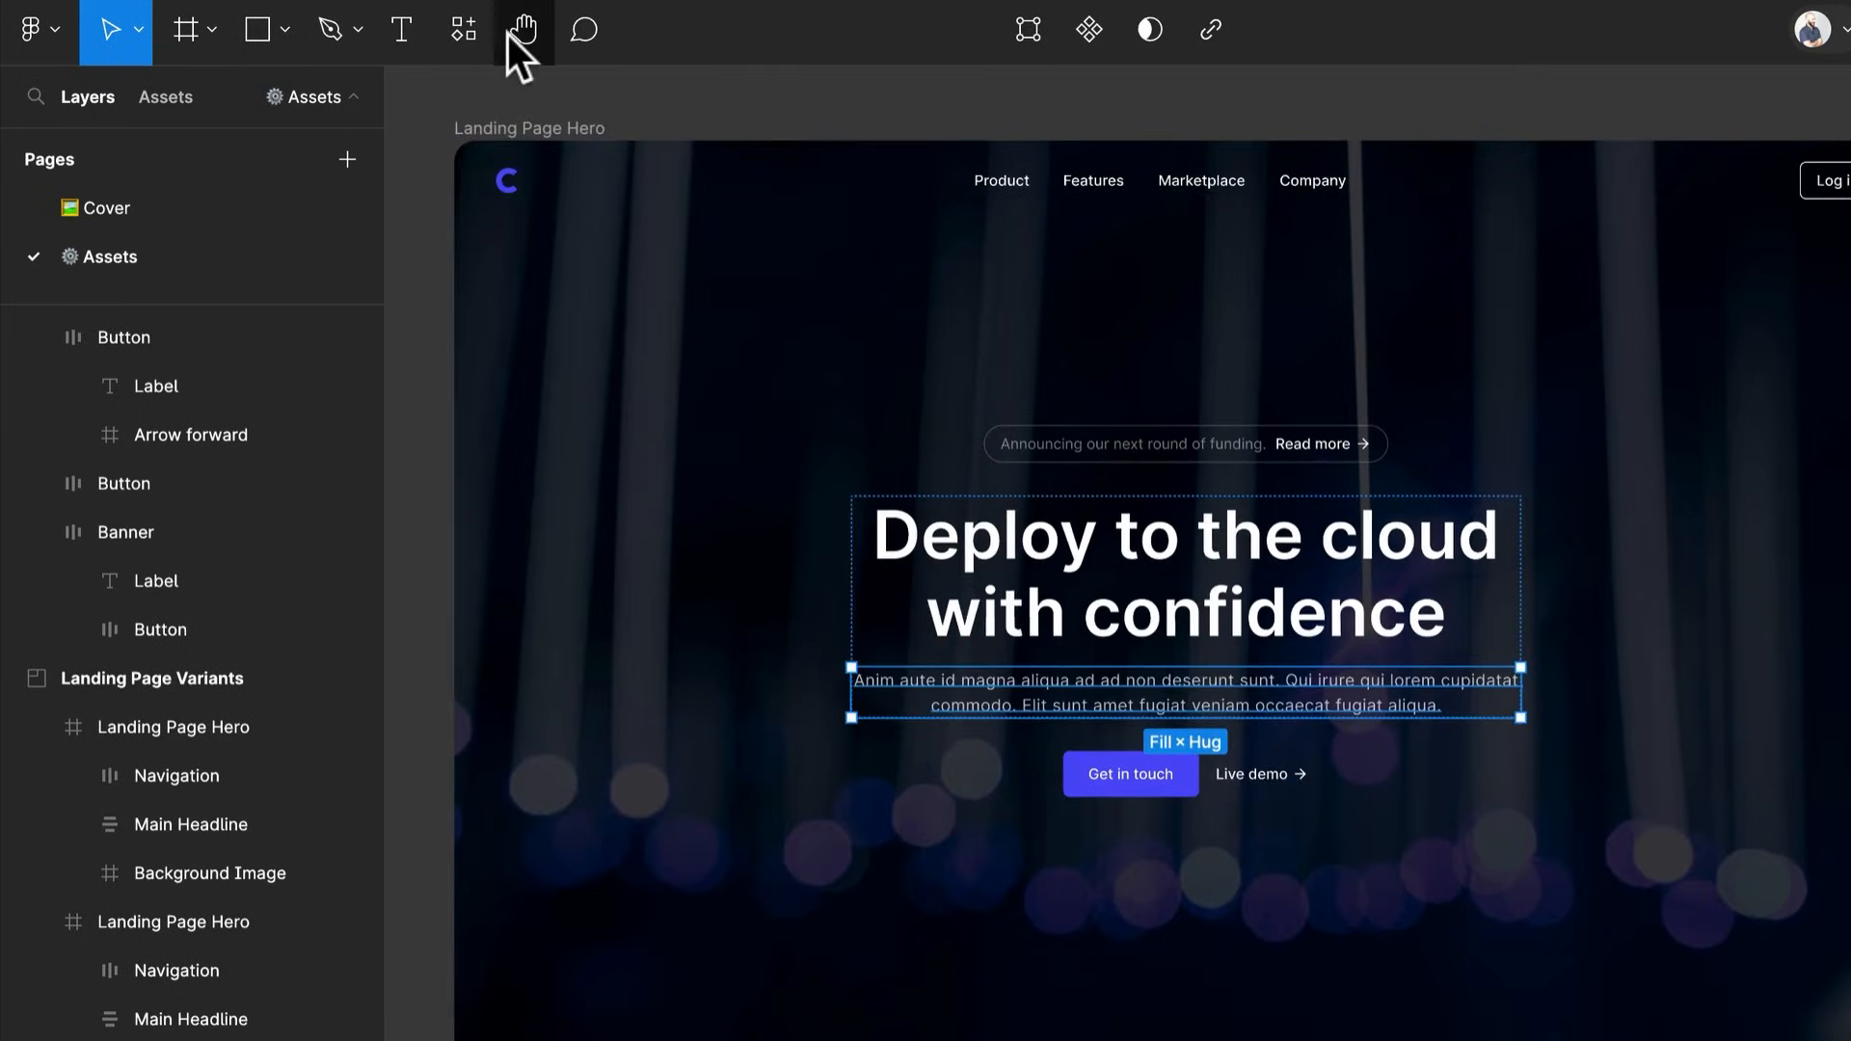
# Search plugins for "material", open Material Design Icons, select the hero's button row, and close the plugin
pyautogui.click(463, 29)
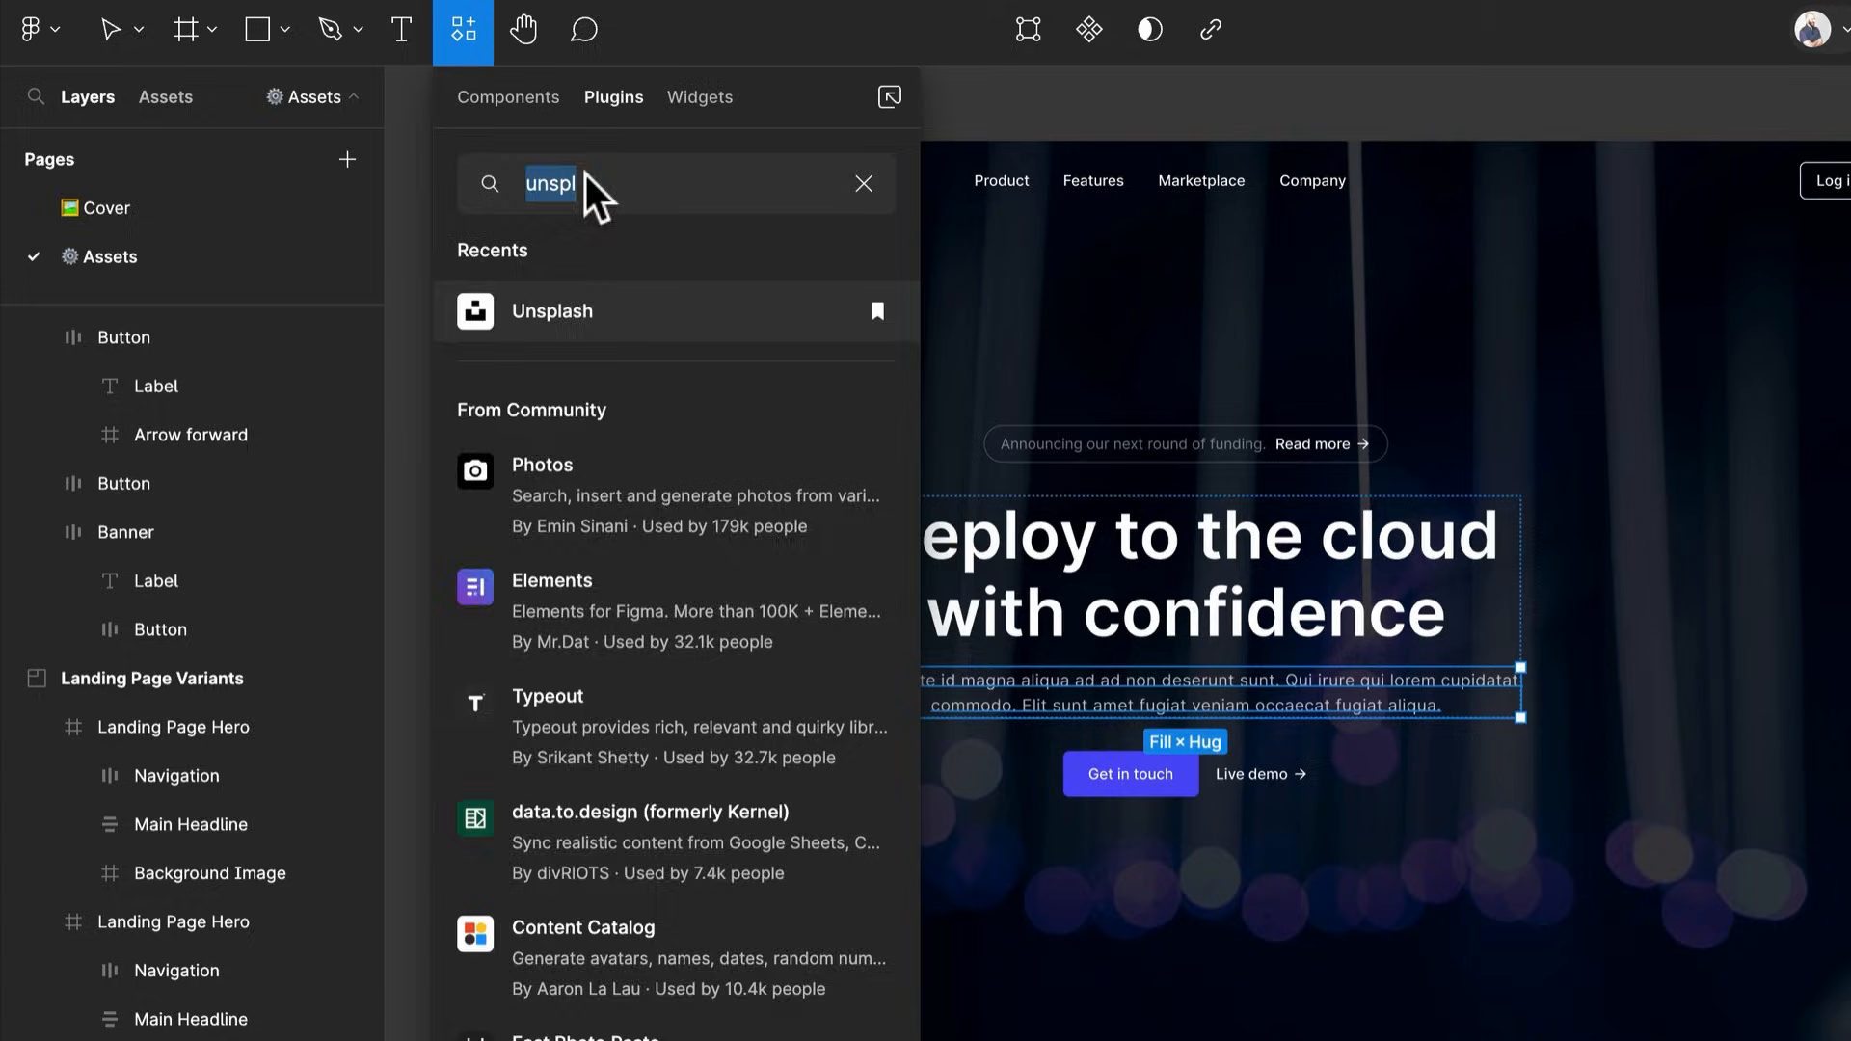
pyautogui.write('material')
pyautogui.press('Escape')
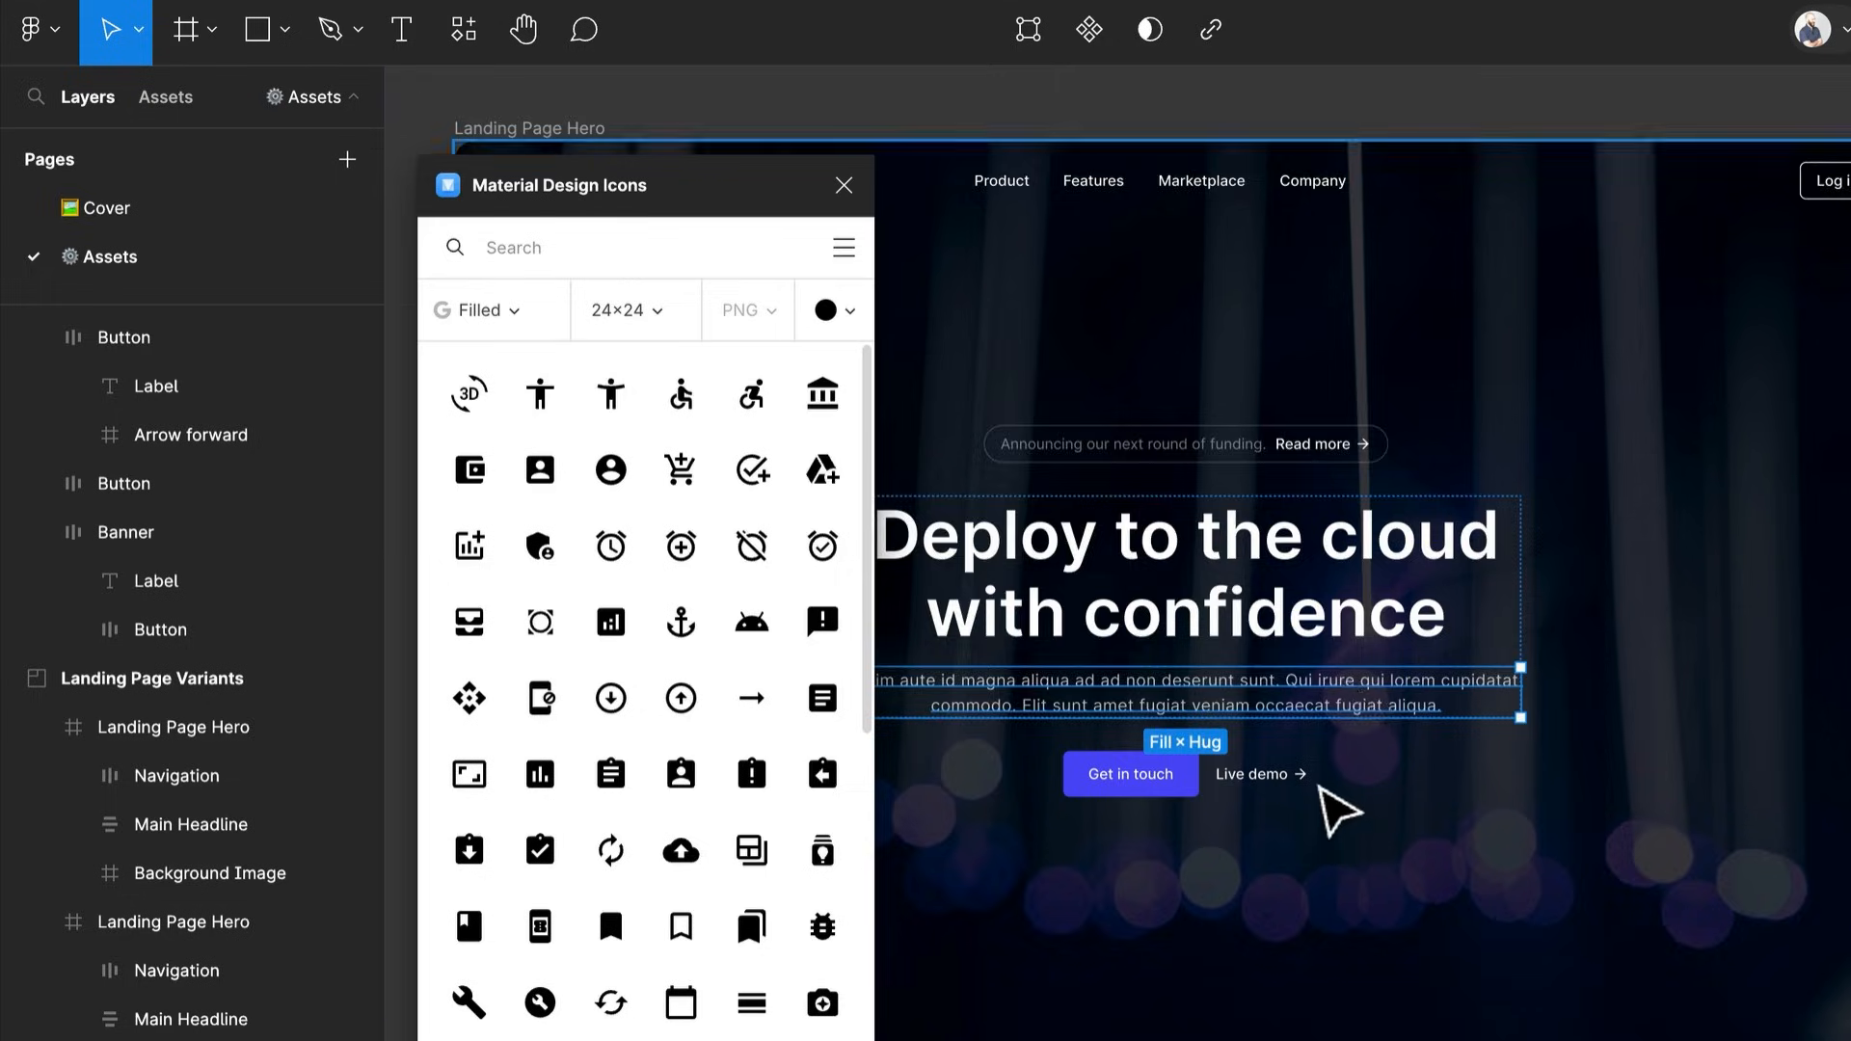
pyautogui.scroll(5, 1321, 789)
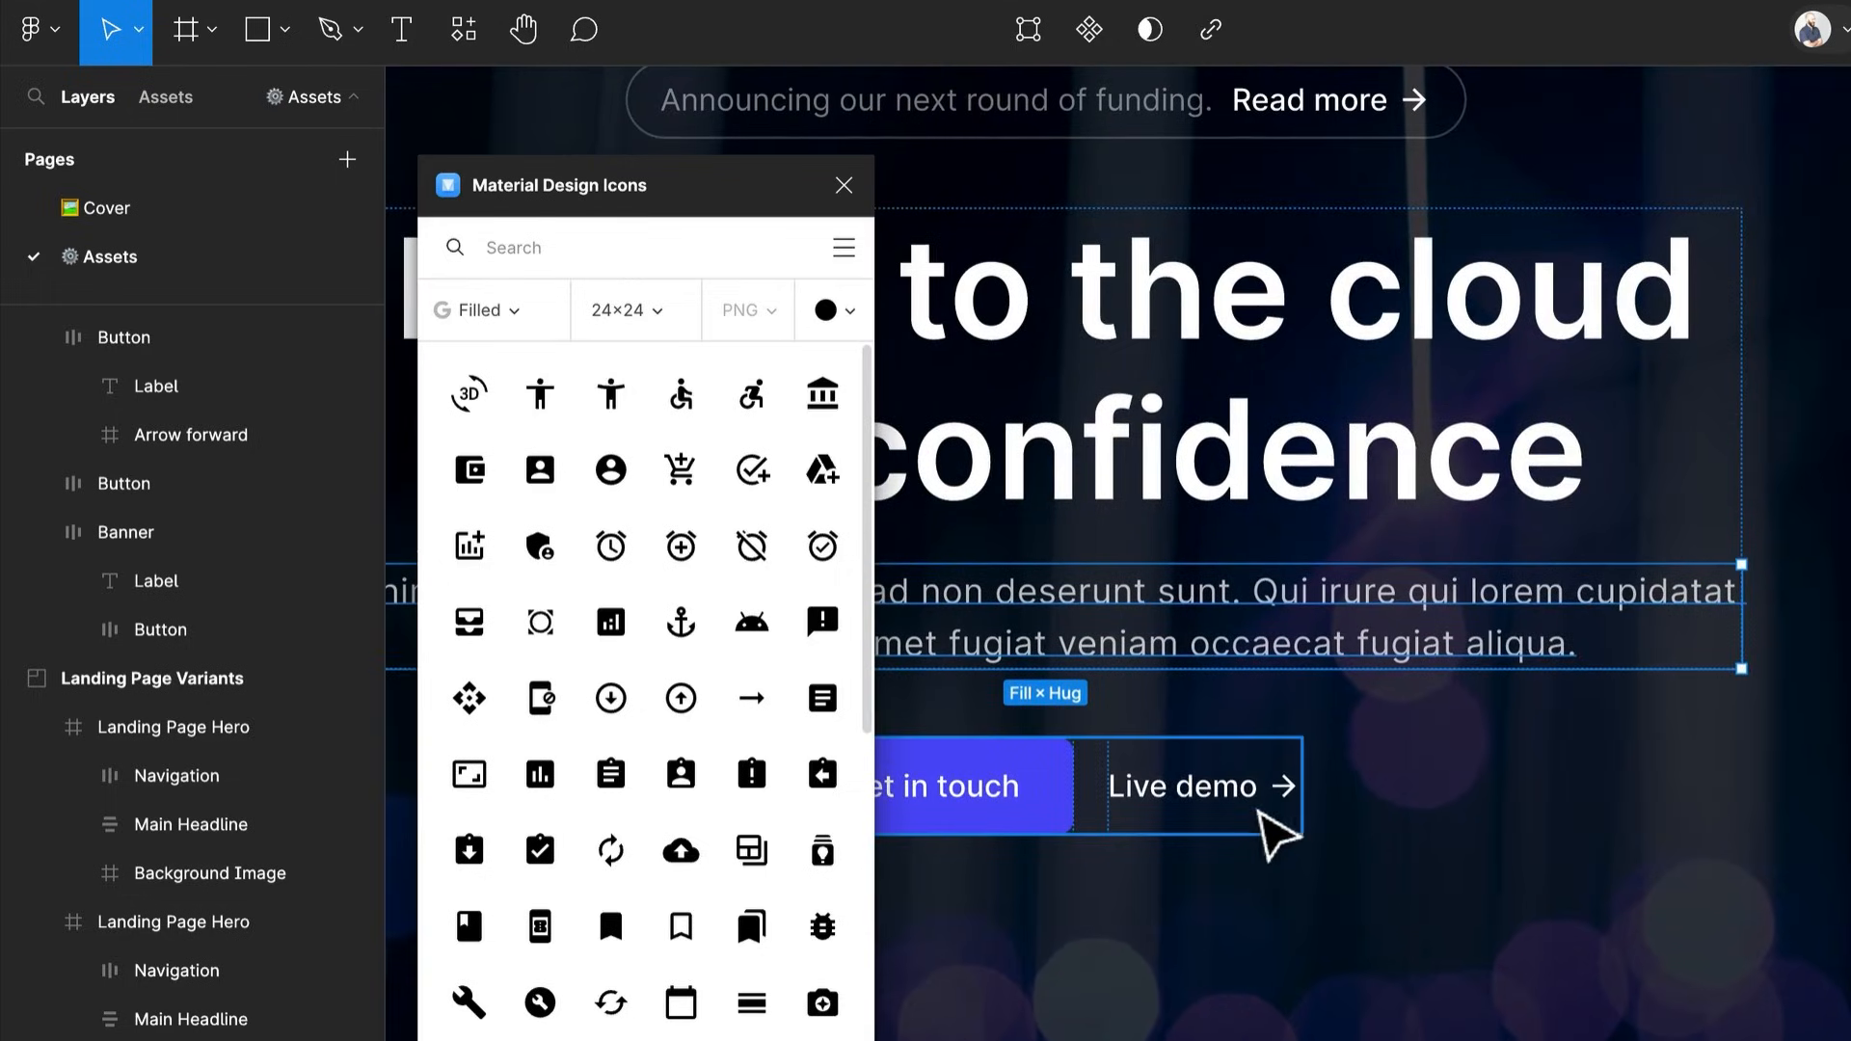
pyautogui.click(1271, 799)
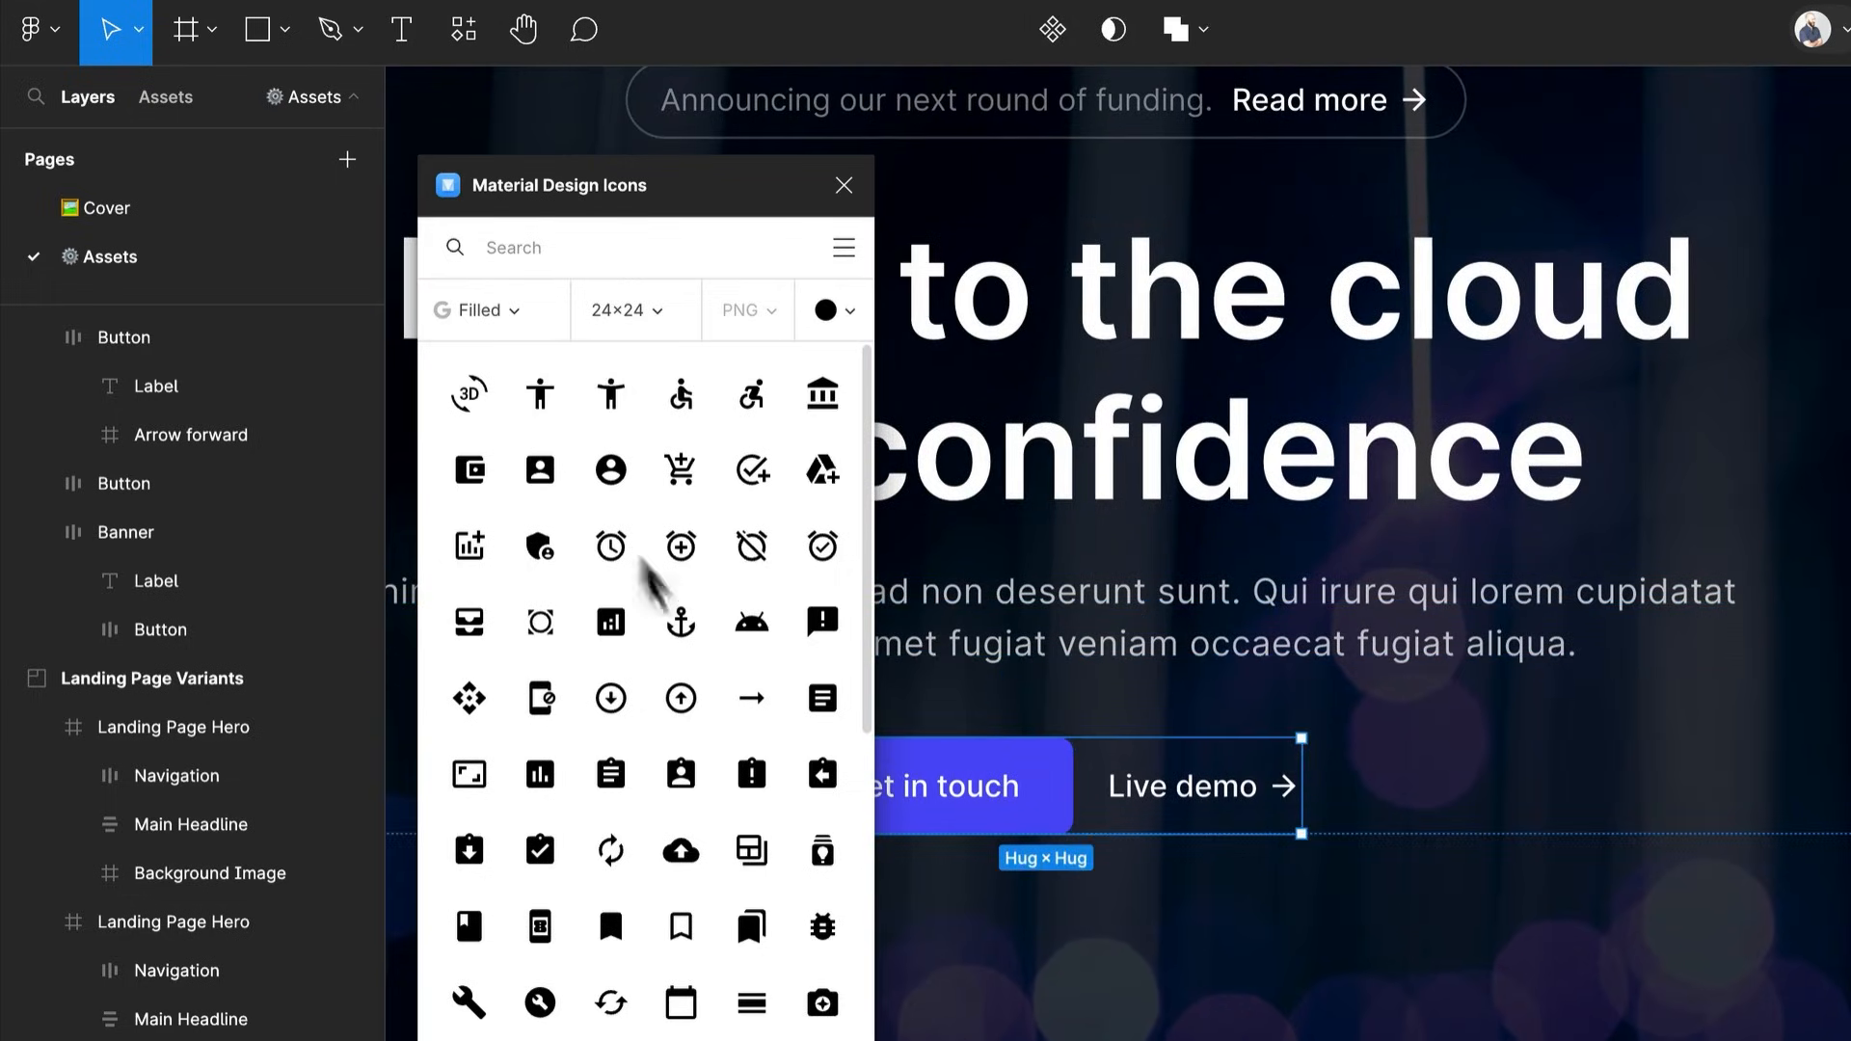
pyautogui.click(845, 185)
# Browse the icon list in the Material Design Icons plugin
pyautogui.scroll(-10, 1160, 576)
pyautogui.scroll(3, 974, 593)
pyautogui.click(1025, 722)
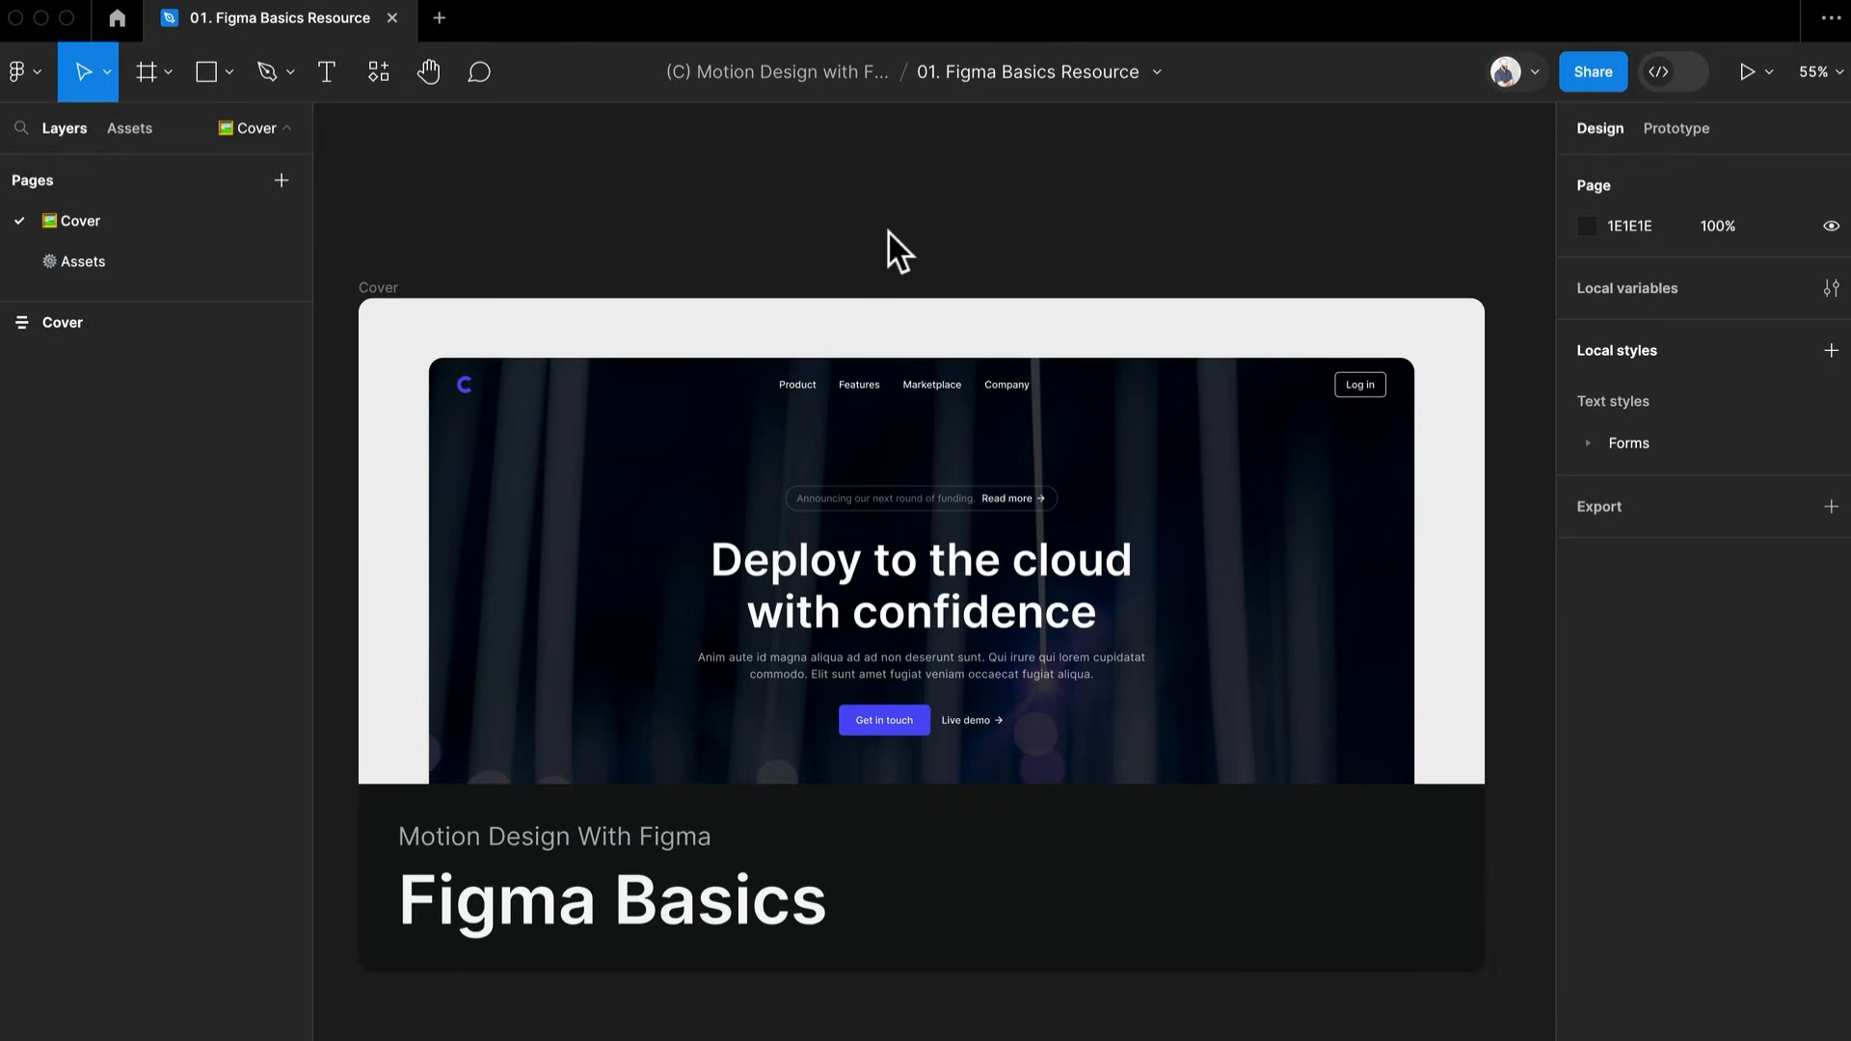
# View the file's color profile options and dismiss them without choosing one
pyautogui.click(1157, 74)
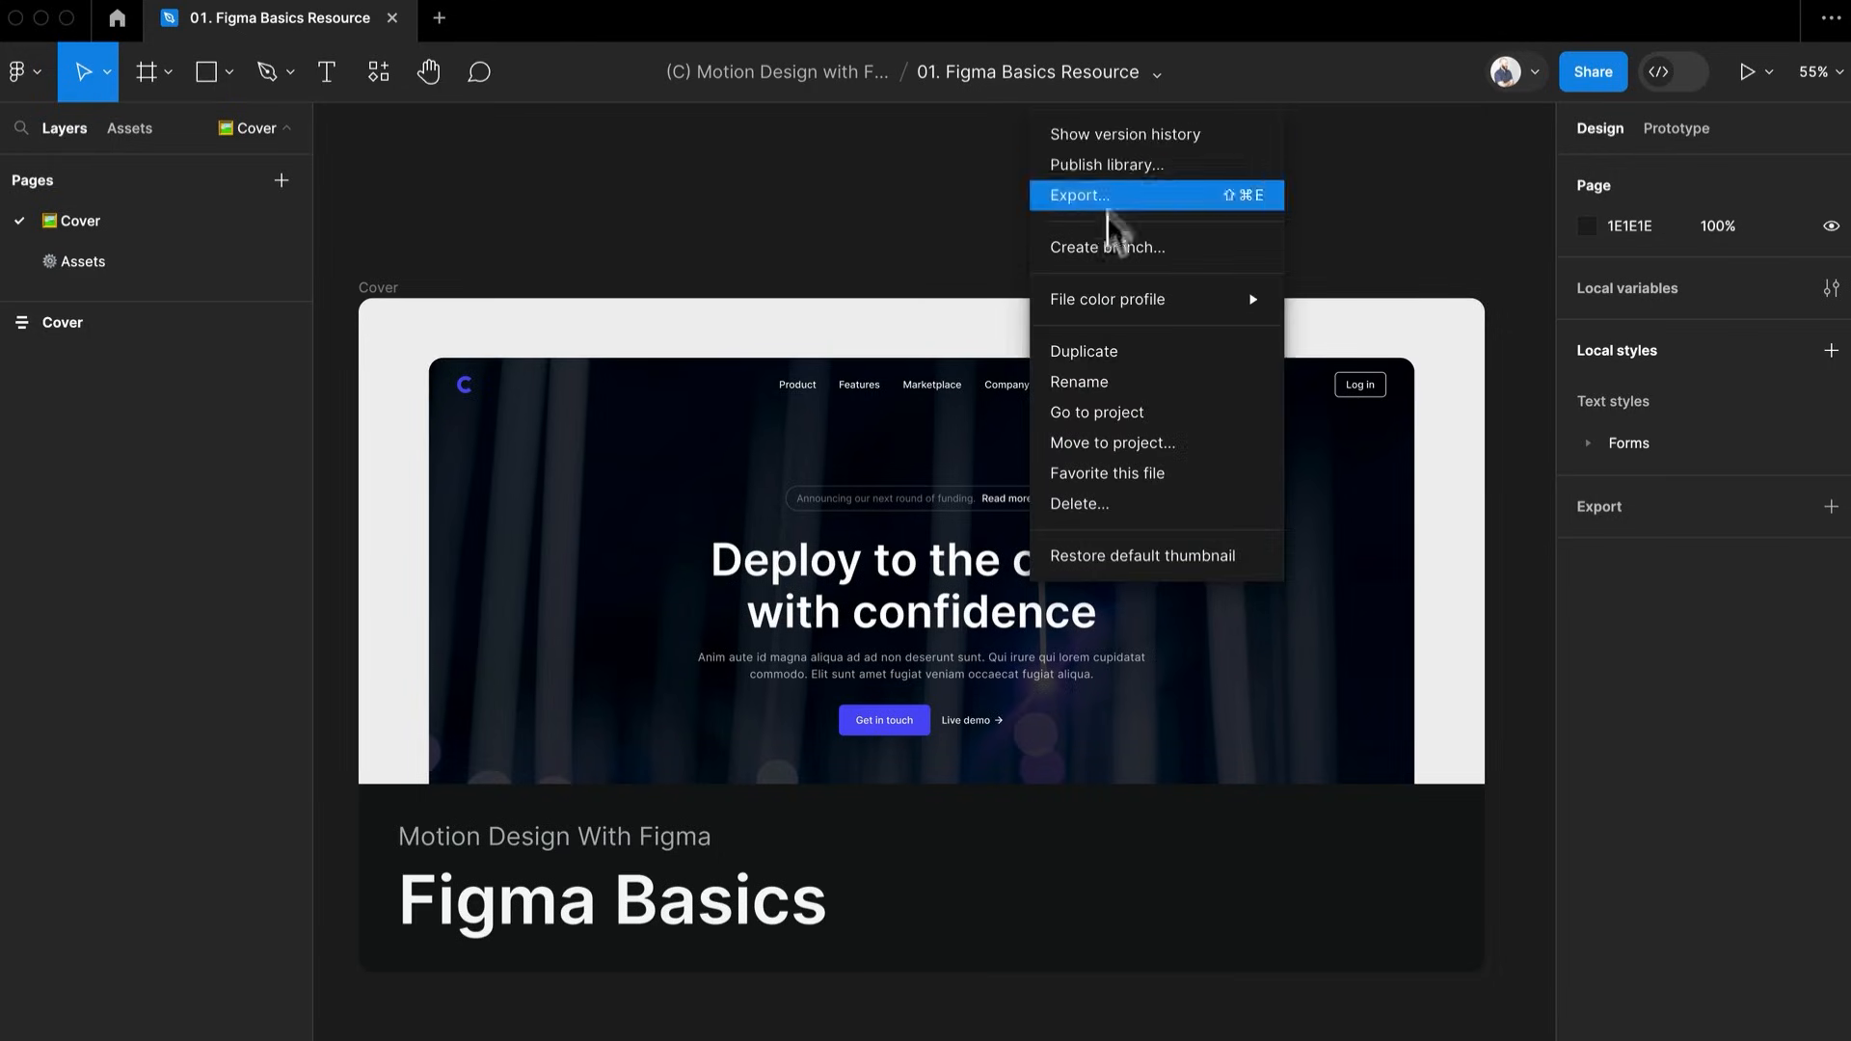
pyautogui.moveTo(1109, 299)
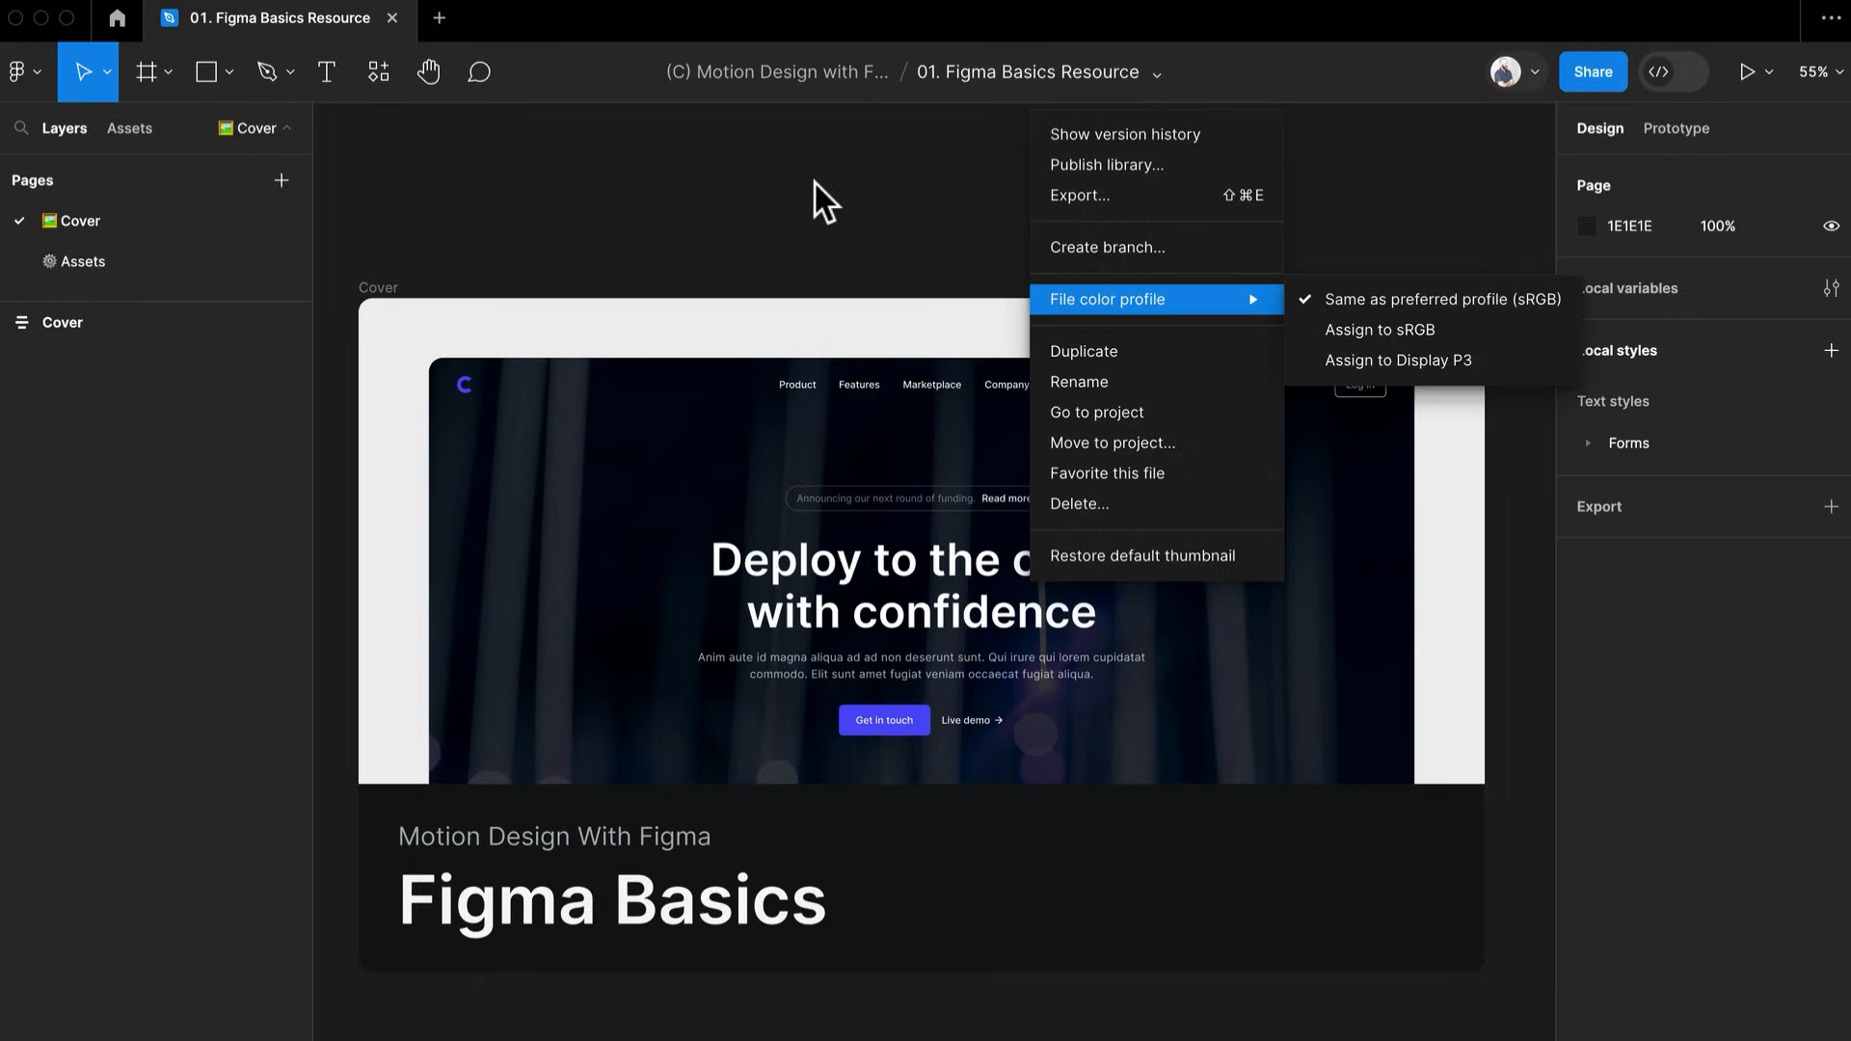
pyautogui.click(819, 198)
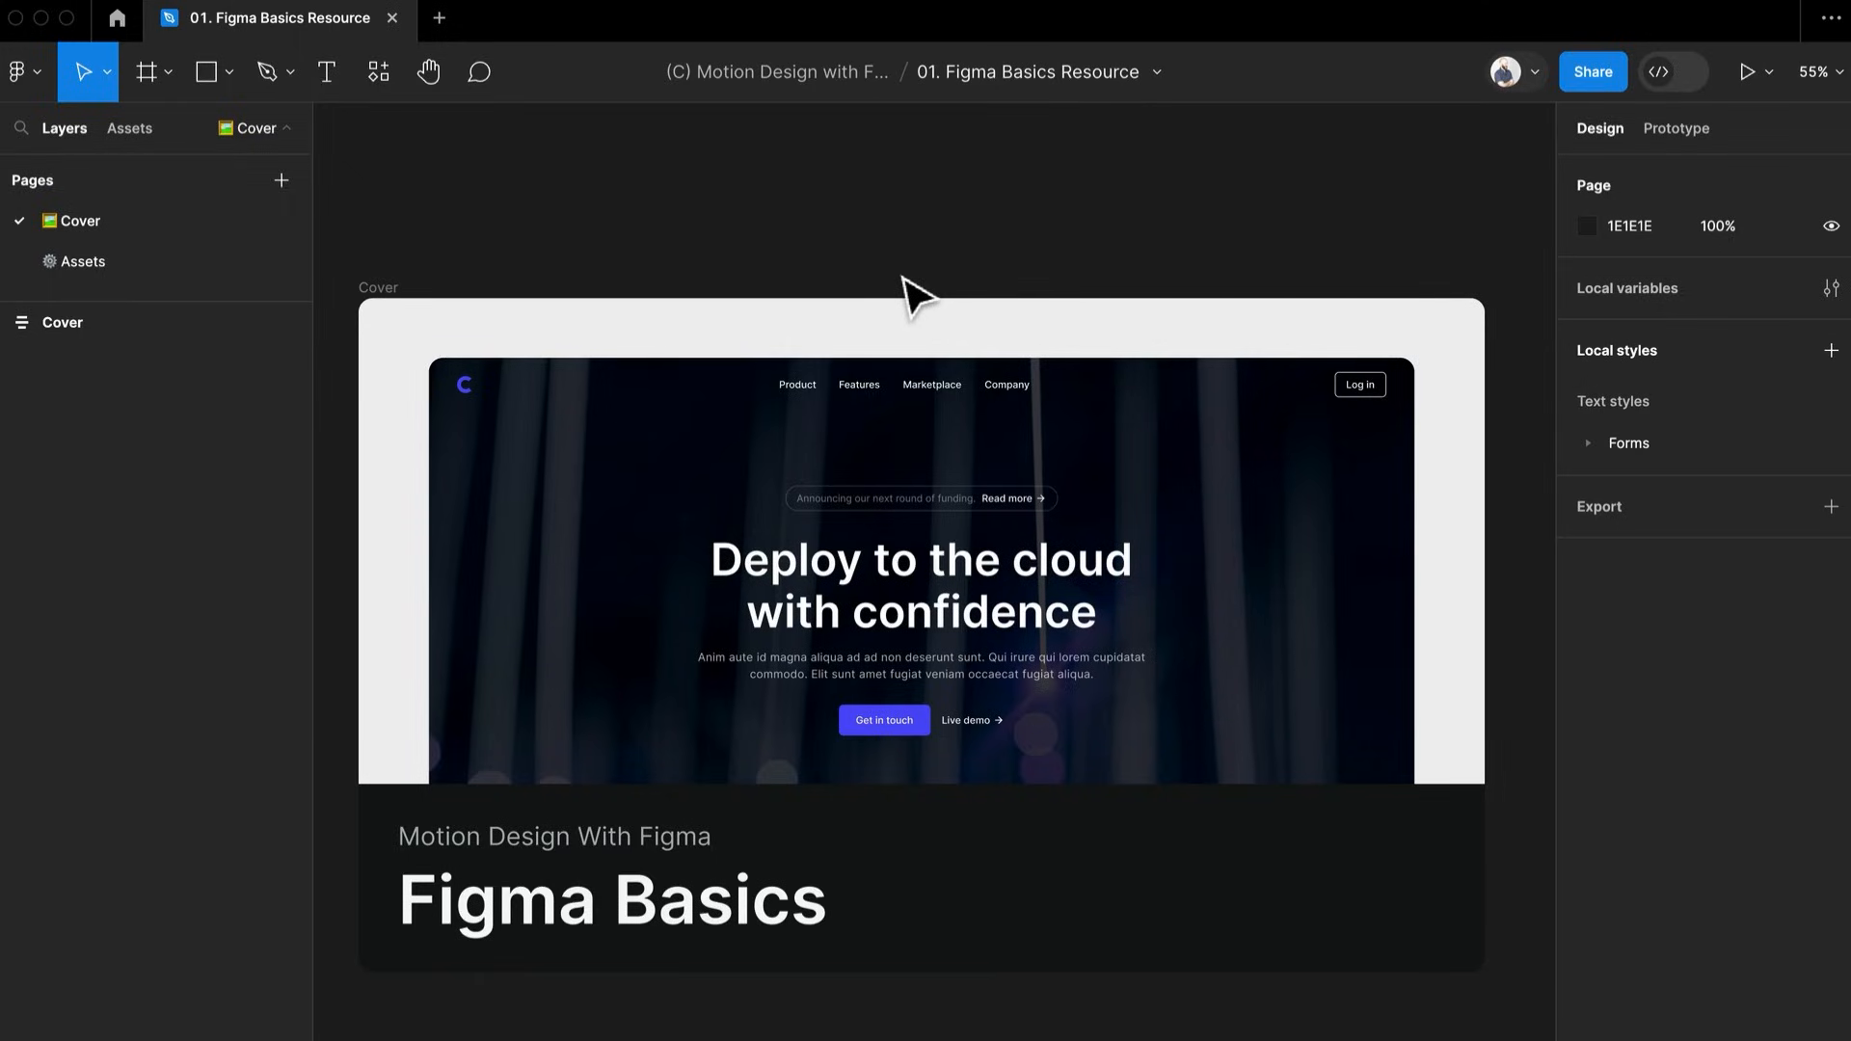
# Open the Assets page and select the C logo in the Elements section
pyautogui.click(58, 256)
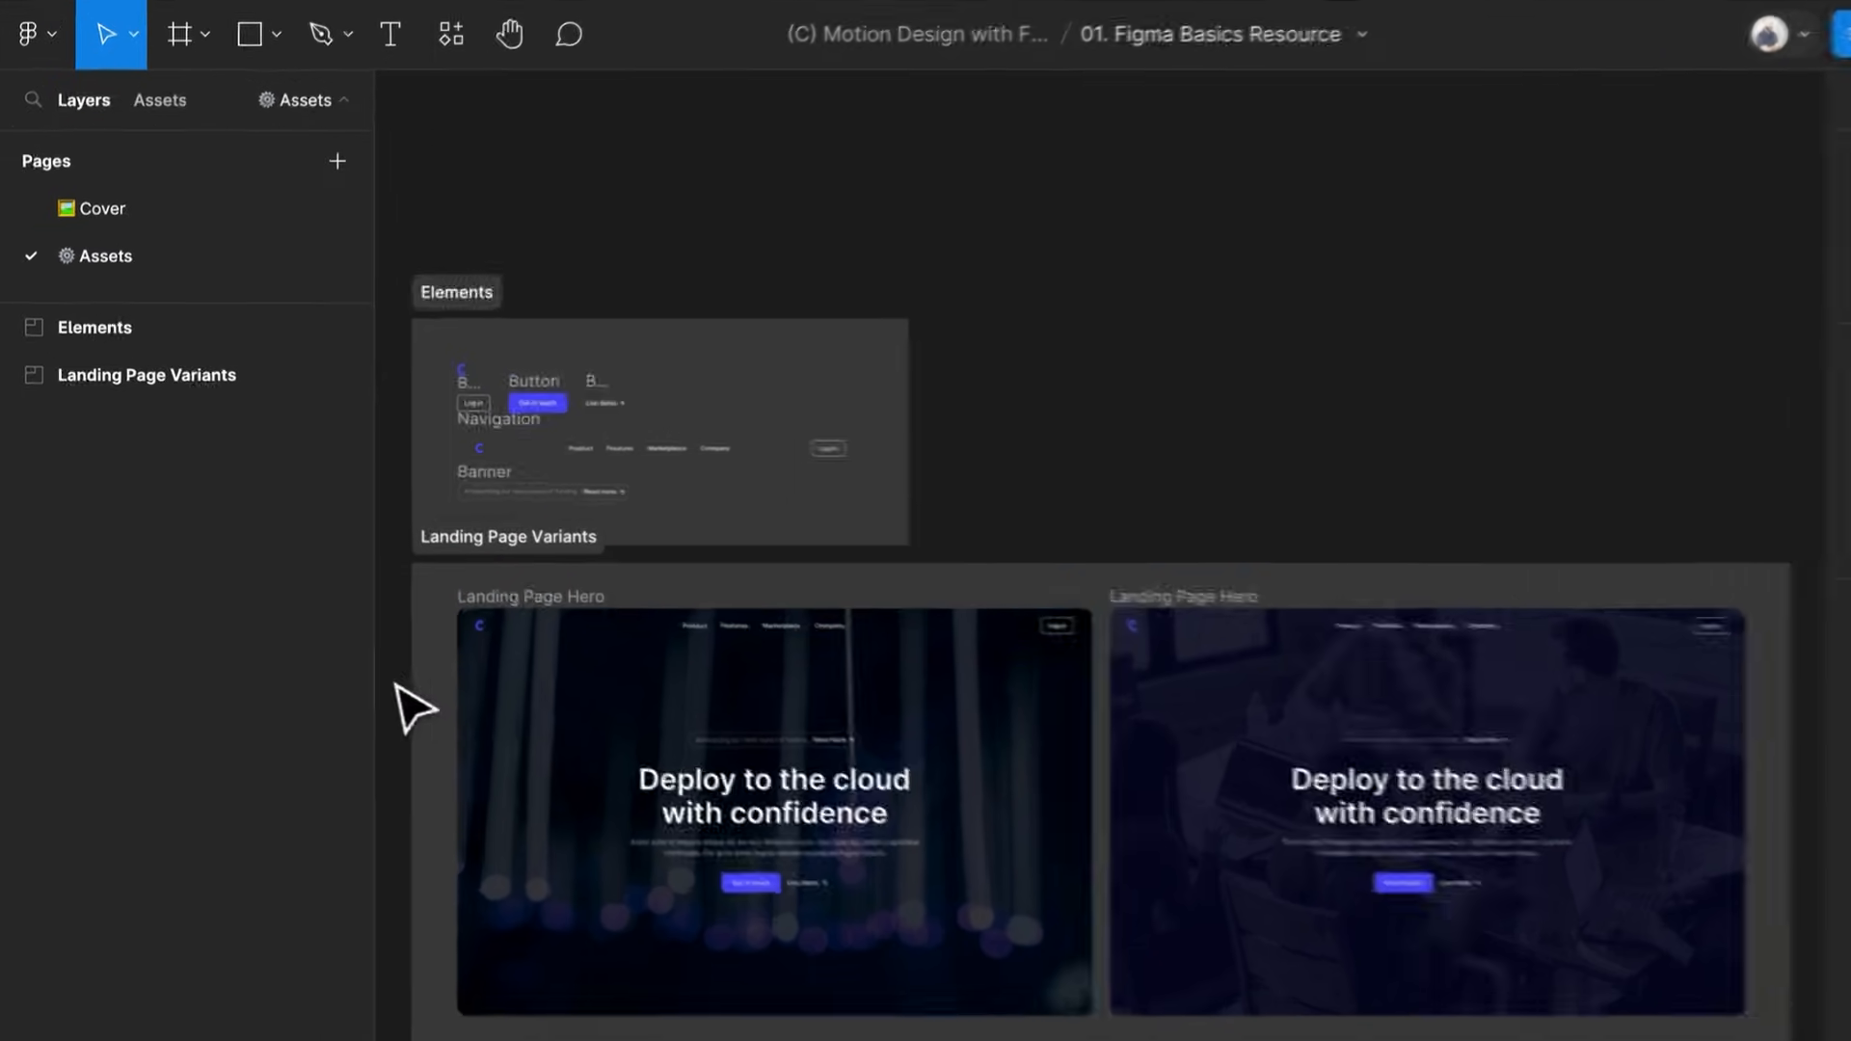
pyautogui.scroll(5, 352, 641)
pyautogui.scroll(4, 762, 810)
pyautogui.scroll(5, 718, 482)
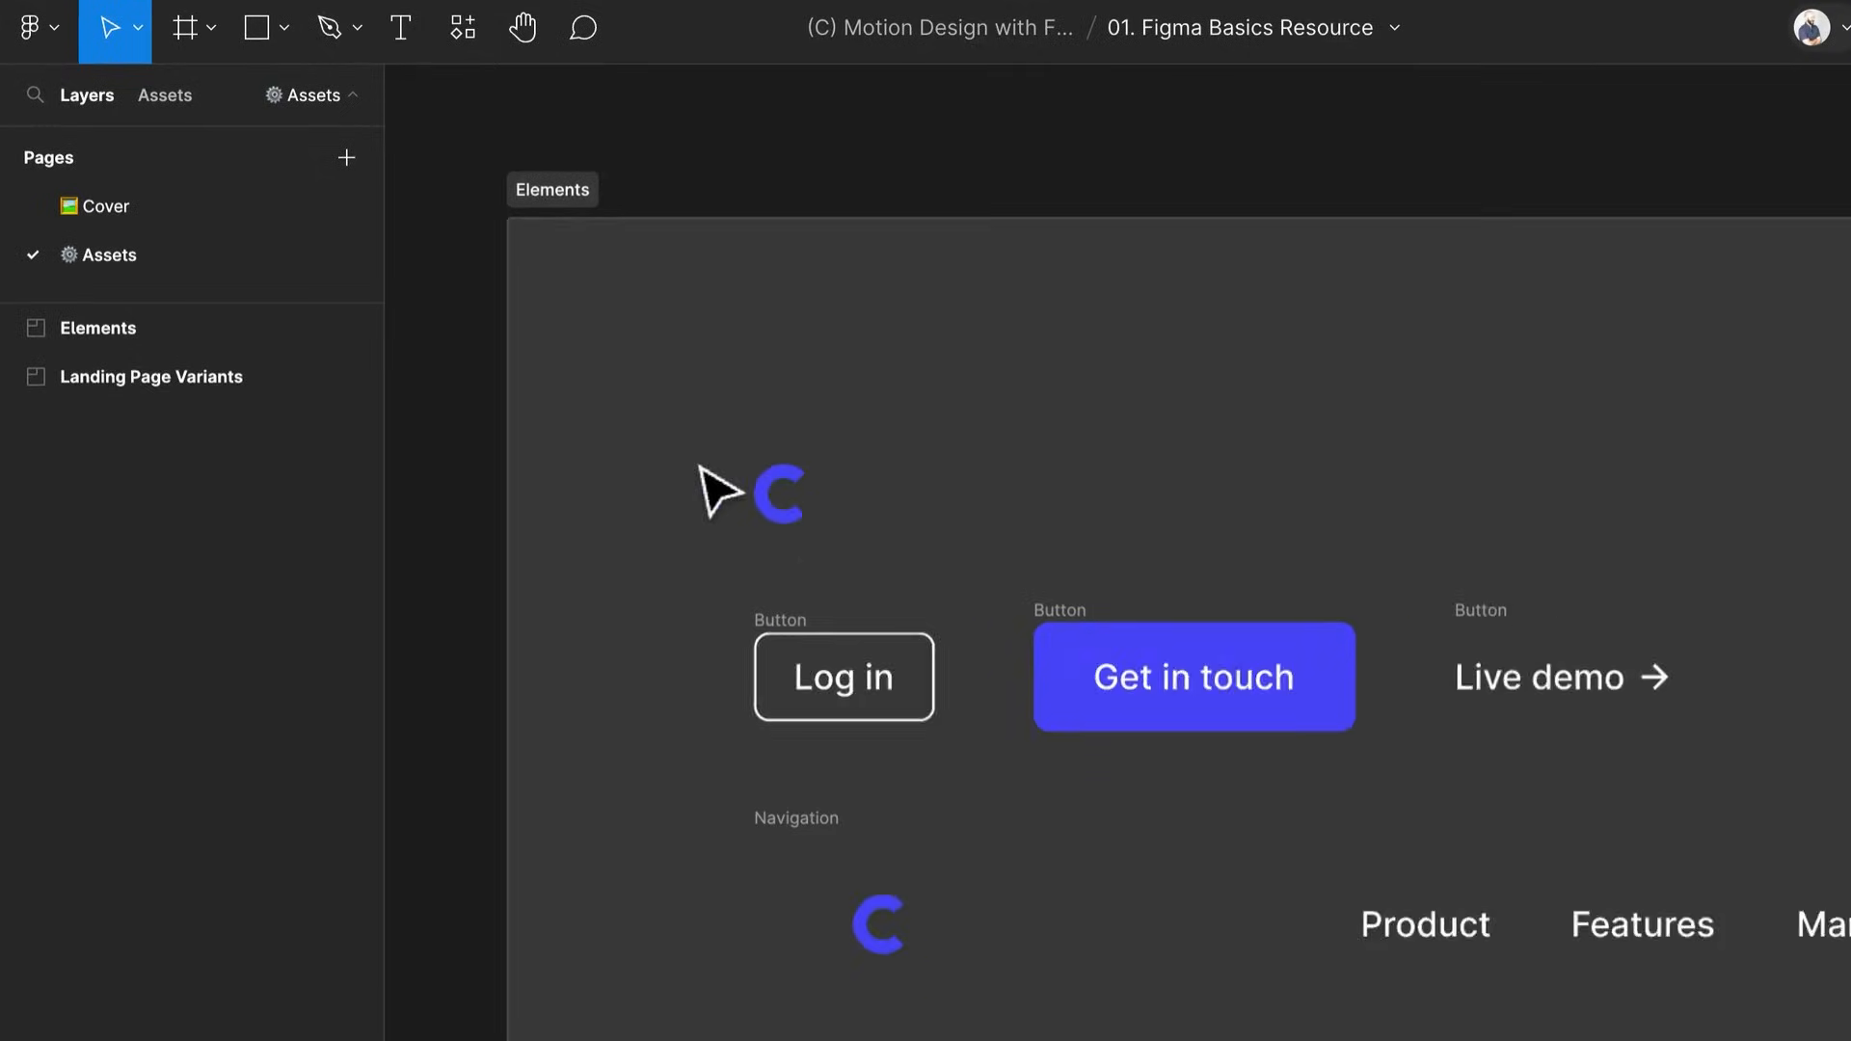
pyautogui.click(808, 524)
# Compare the logo with its use in the Landing Page Hero, look over the other elements, and clear the selection
pyautogui.scroll(-8, 819, 622)
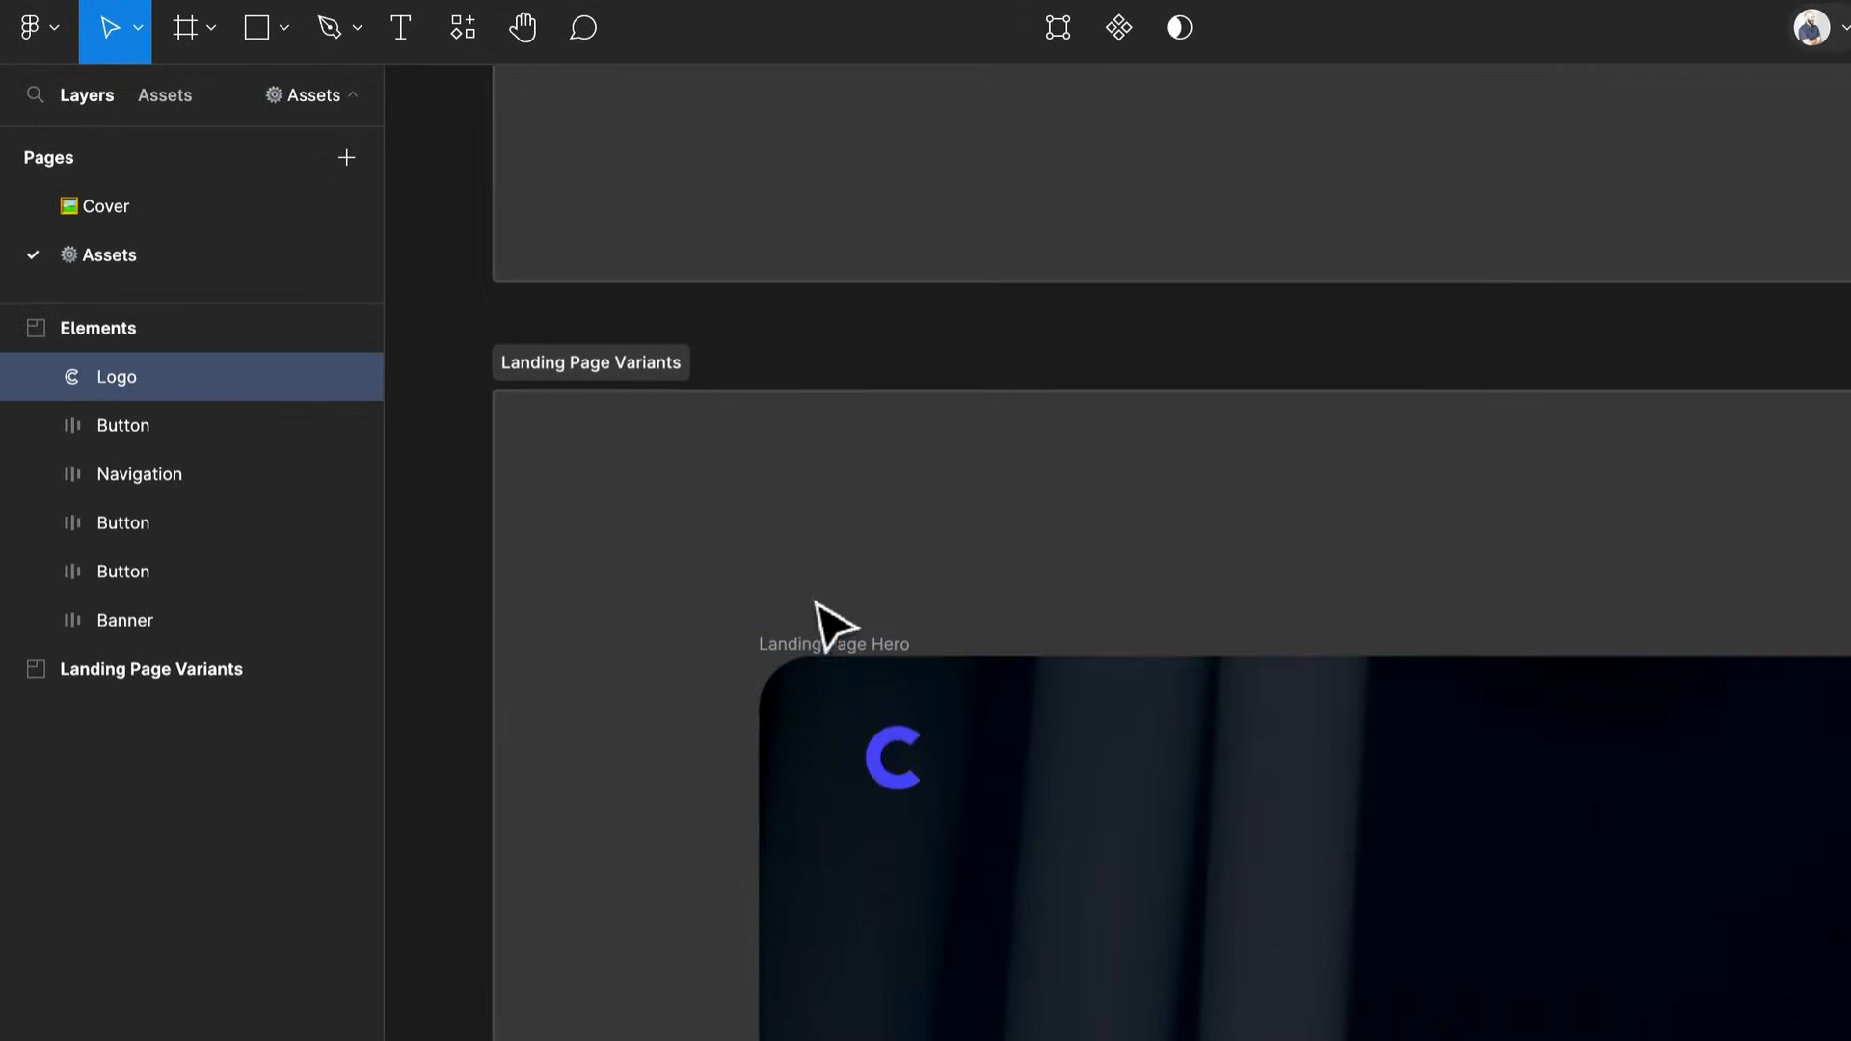
pyautogui.scroll(-4, 880, 752)
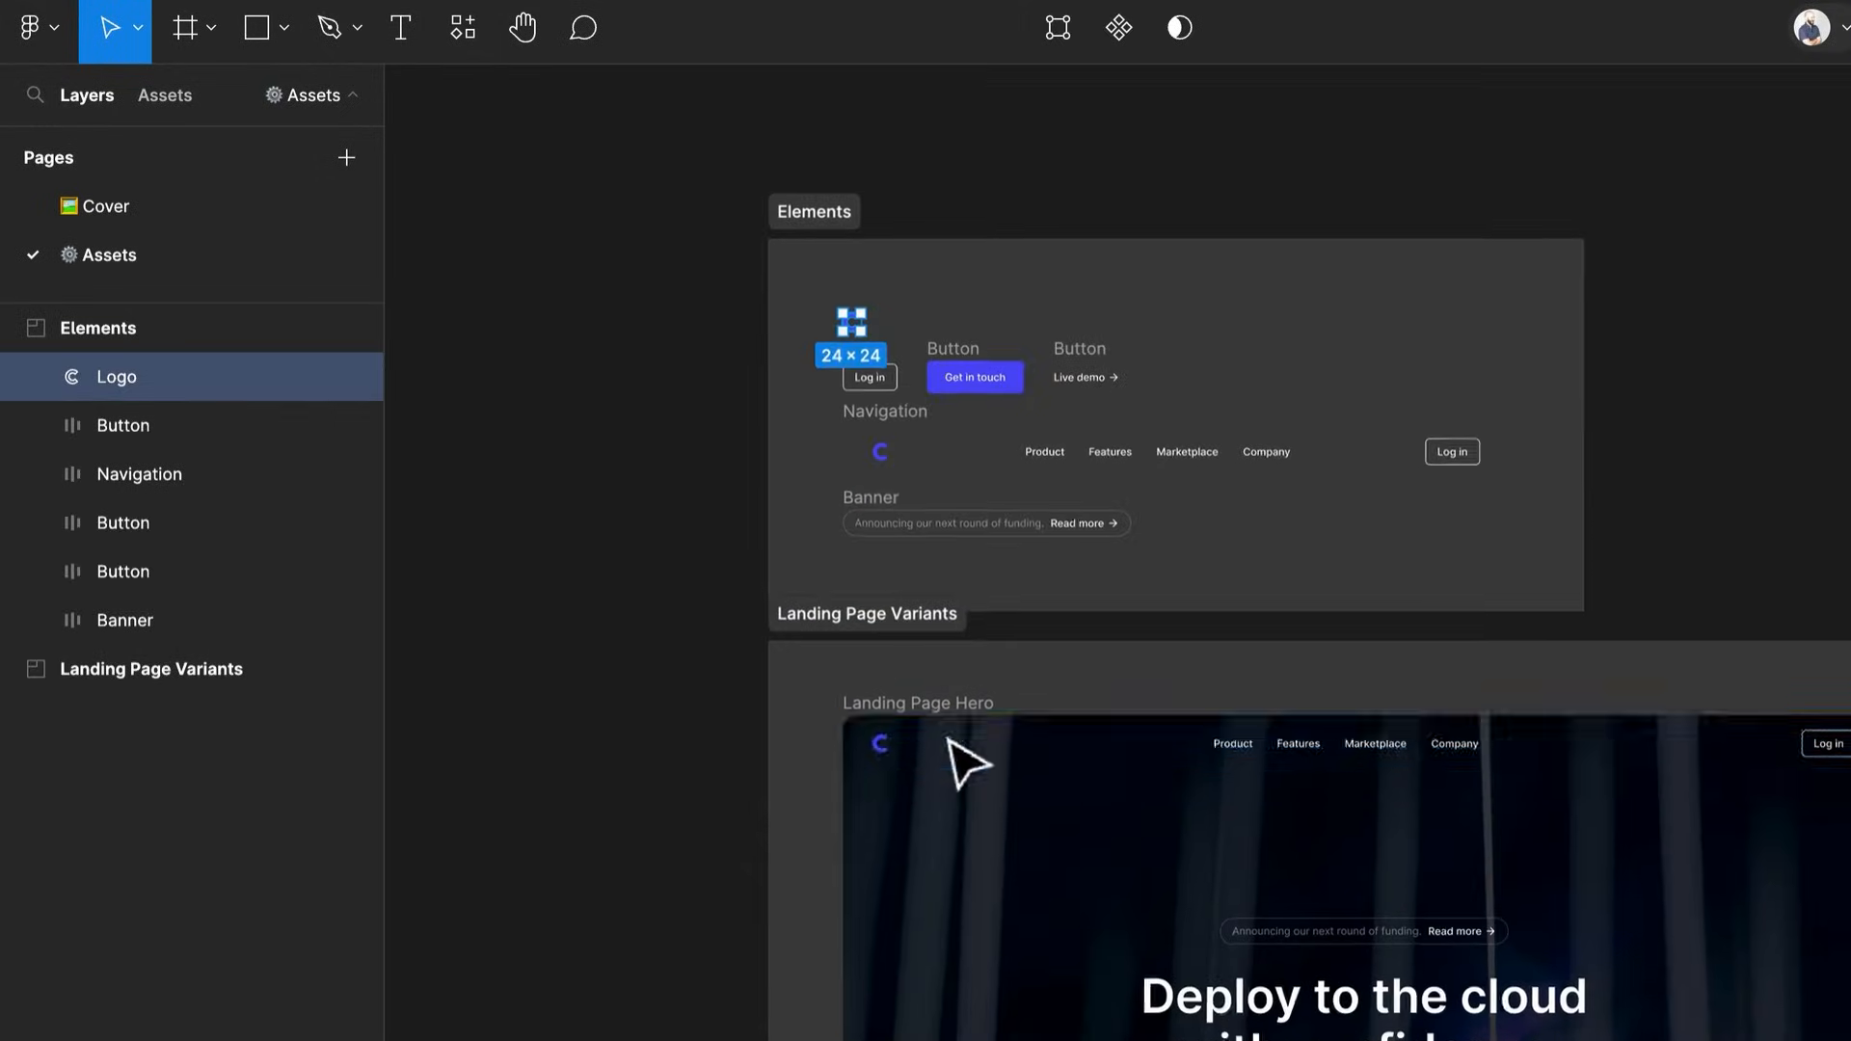
pyautogui.scroll(6, 827, 559)
pyautogui.scroll(5, 848, 732)
pyautogui.scroll(-3, 872, 849)
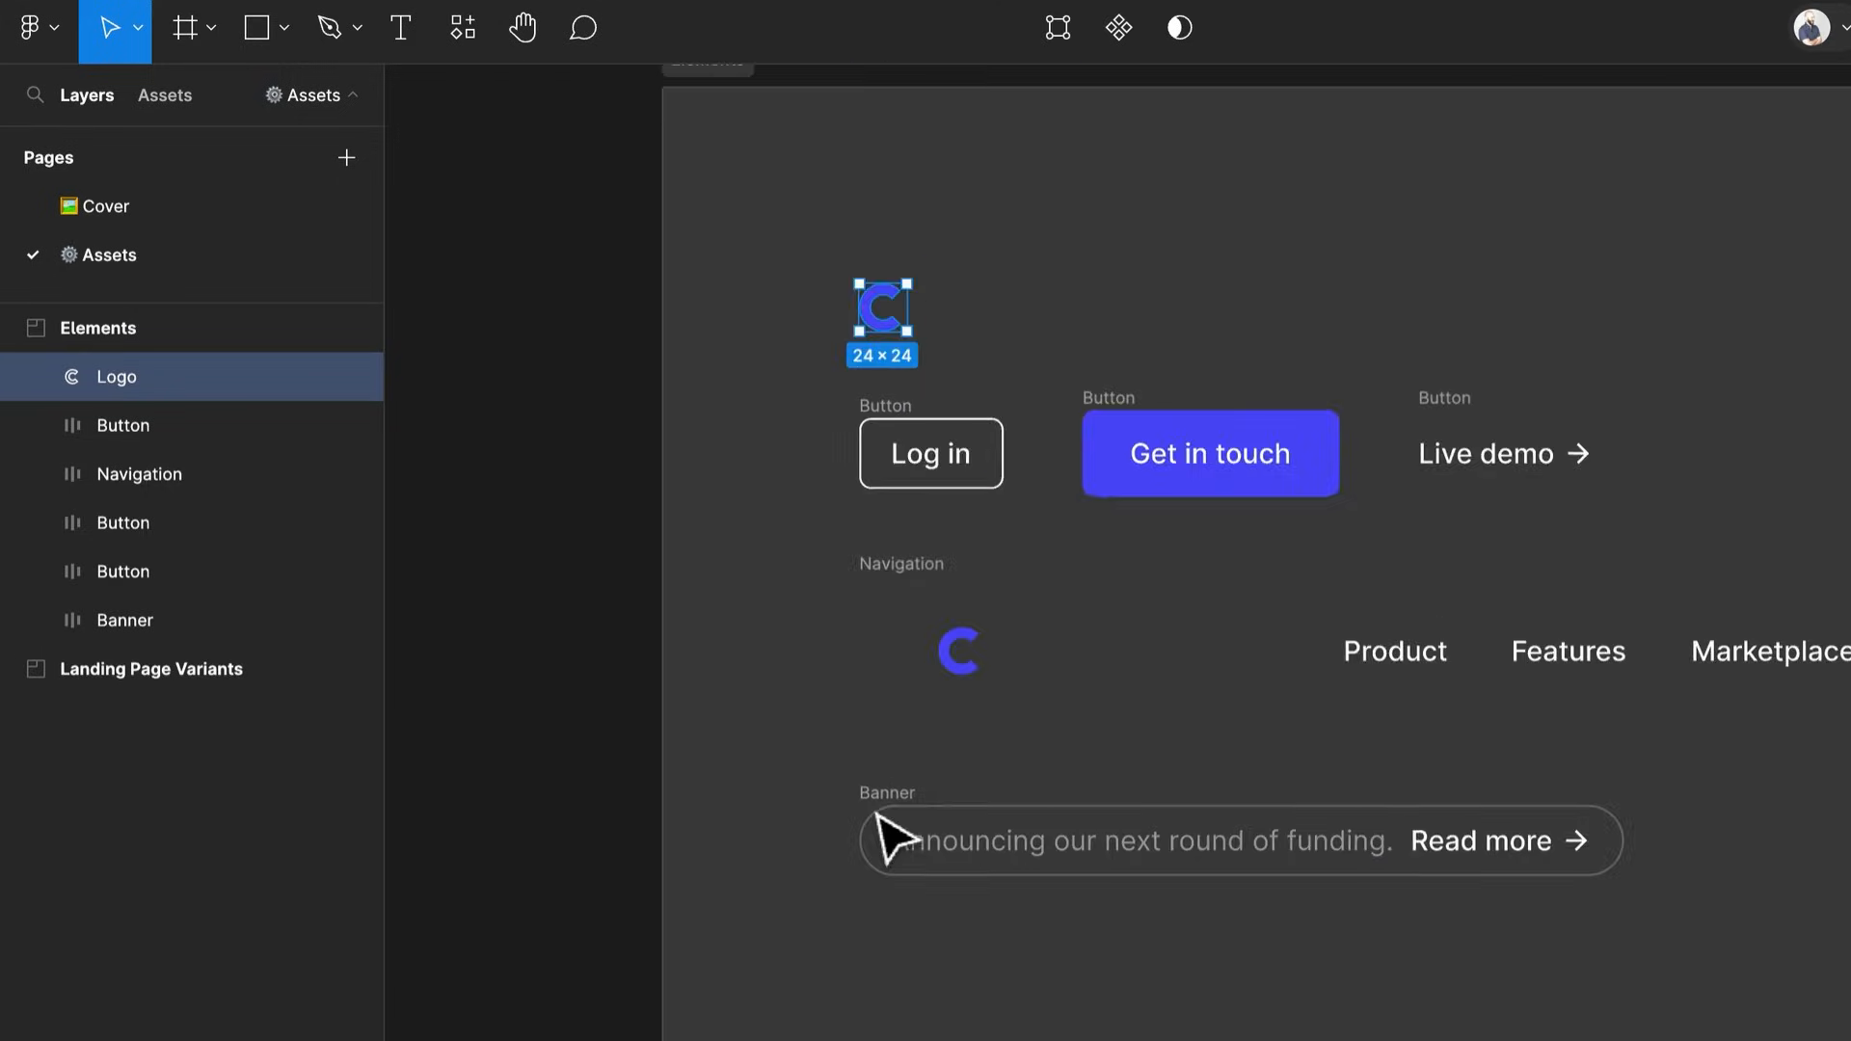
pyautogui.scroll(4, 890, 501)
pyautogui.click(893, 423)
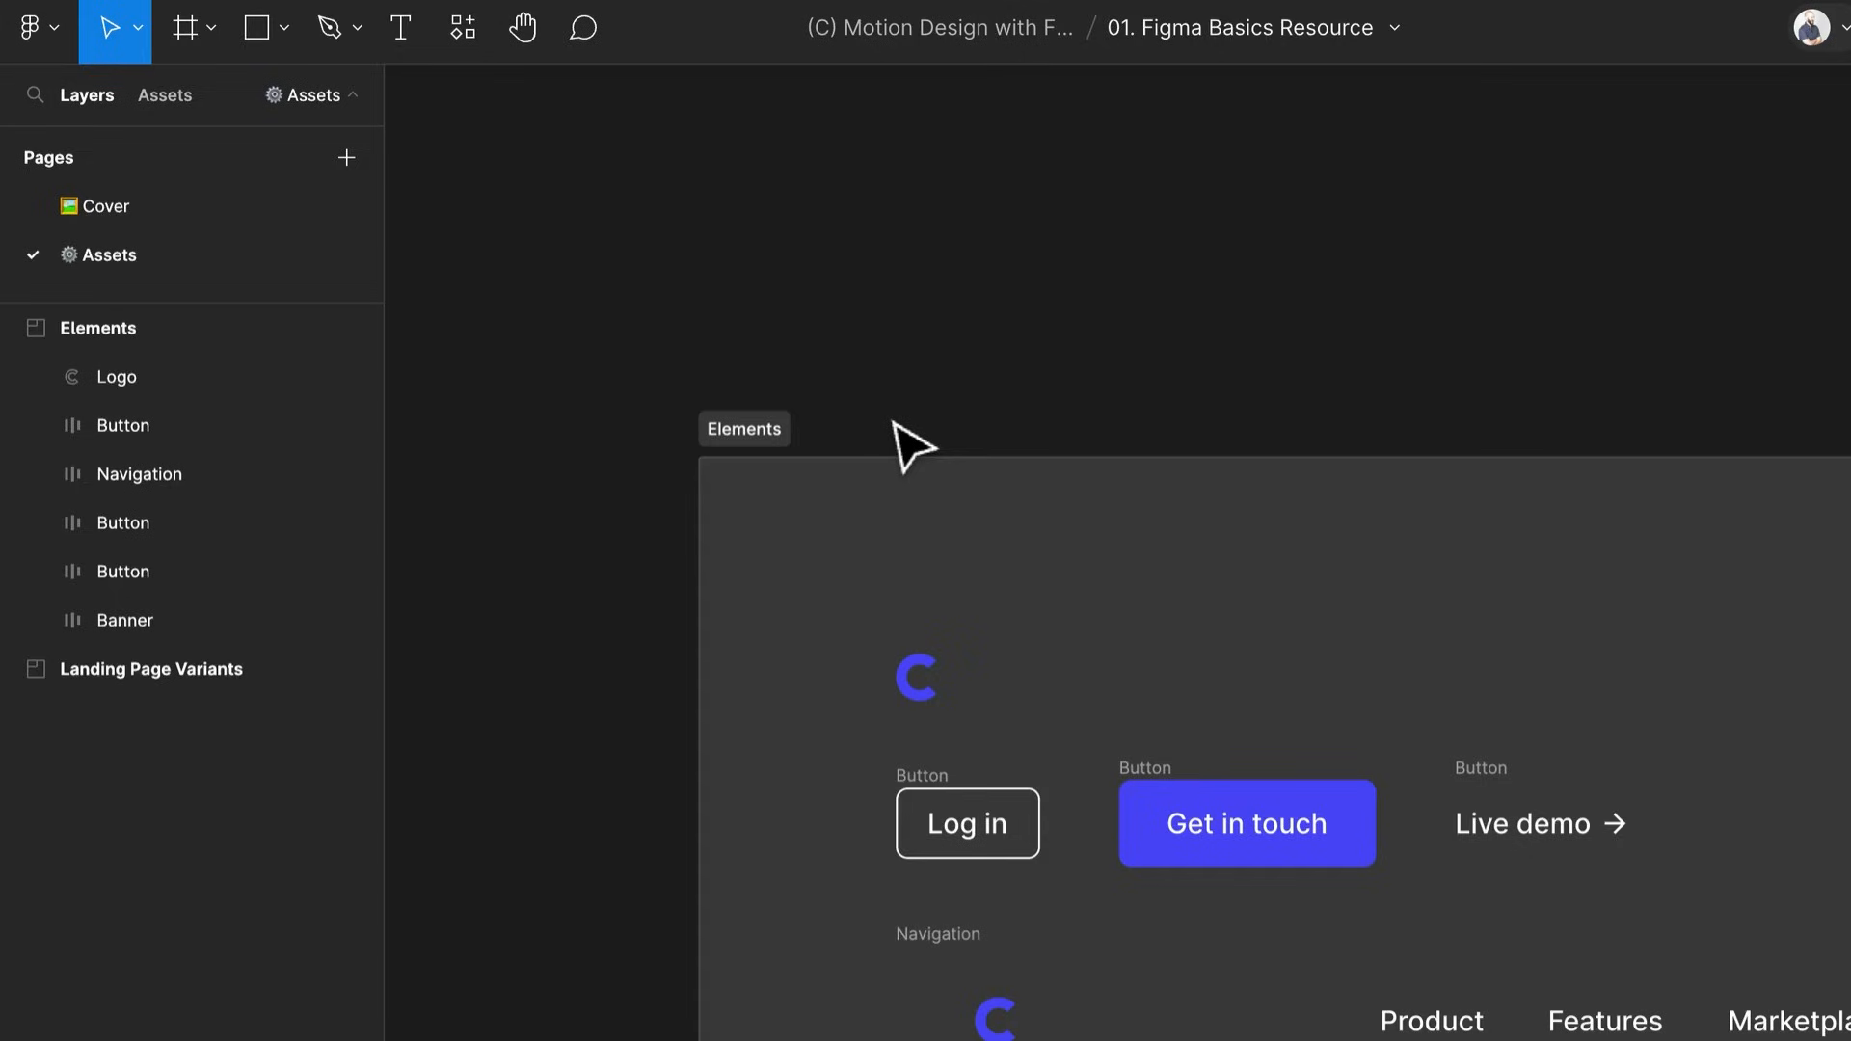
# Draw a 60 × 60 circle on the empty canvas above the Elements section
pyautogui.press('o')
pyautogui.scroll(3, 894, 290)
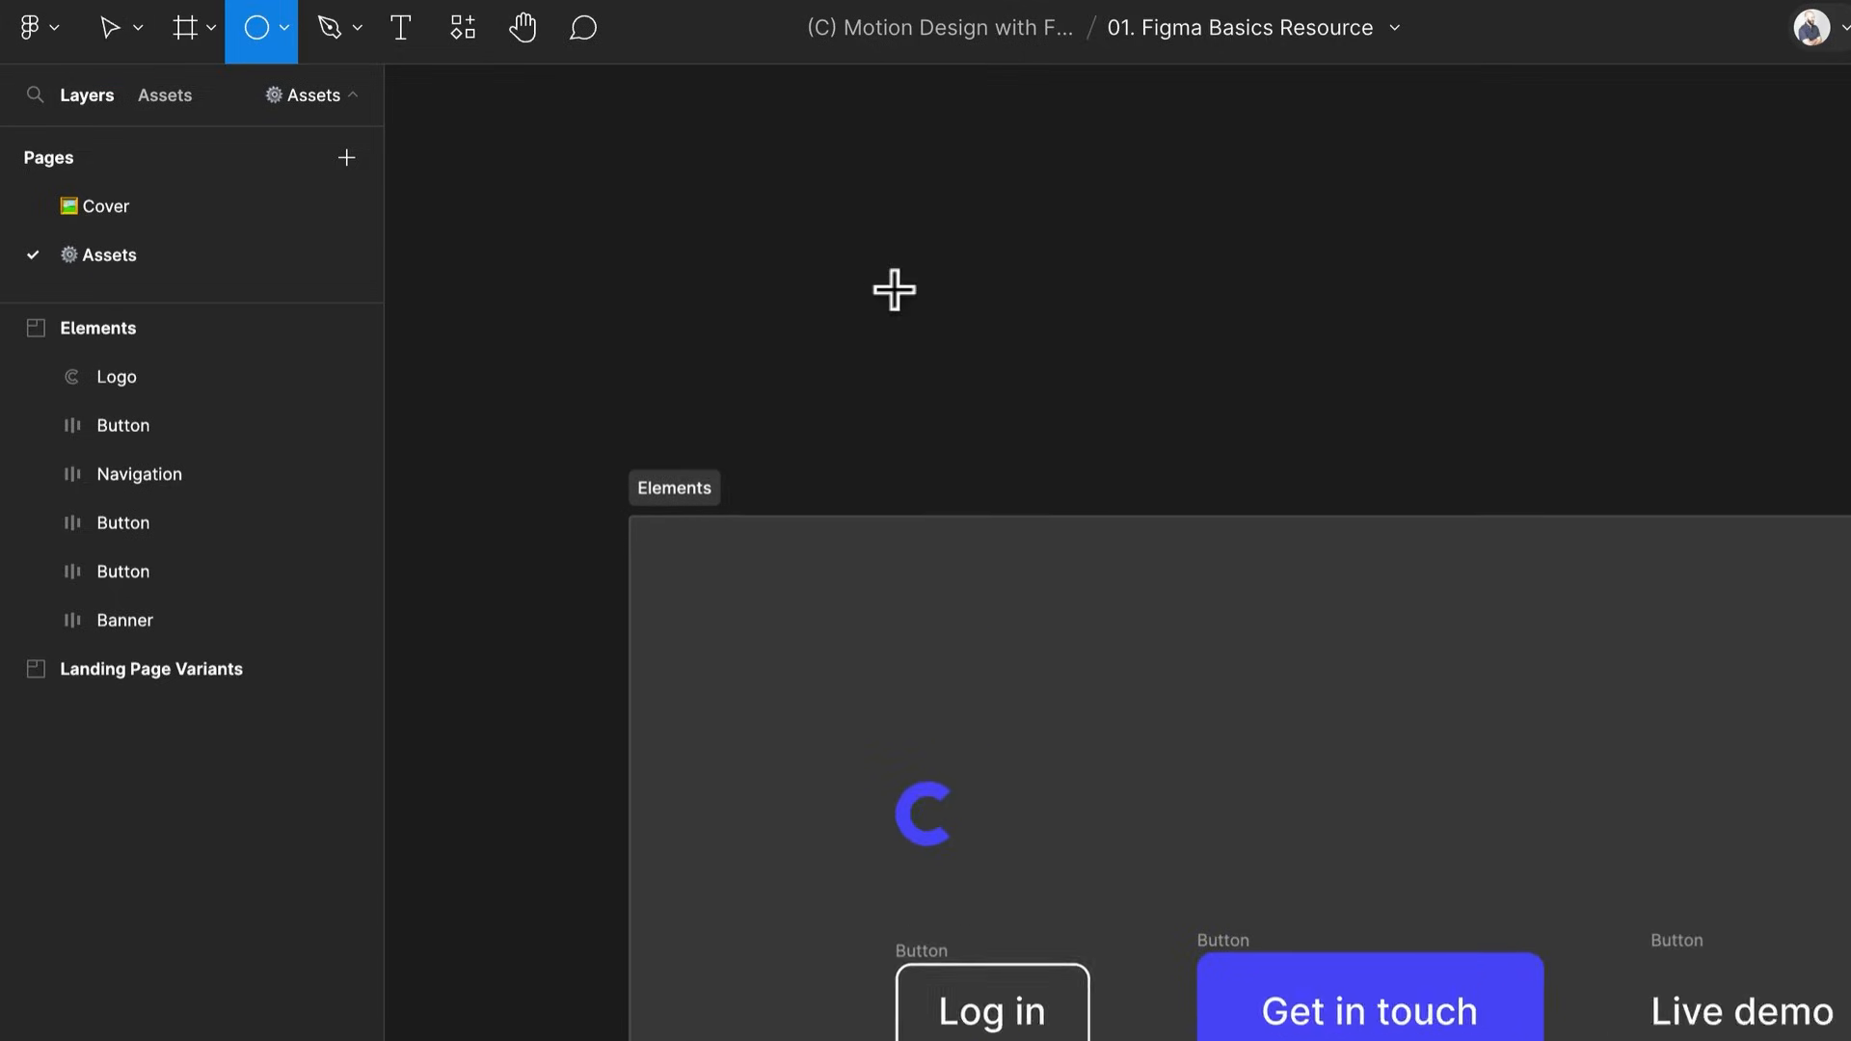
pyautogui.moveTo(880, 265); pyautogui.dragTo(1031, 425)
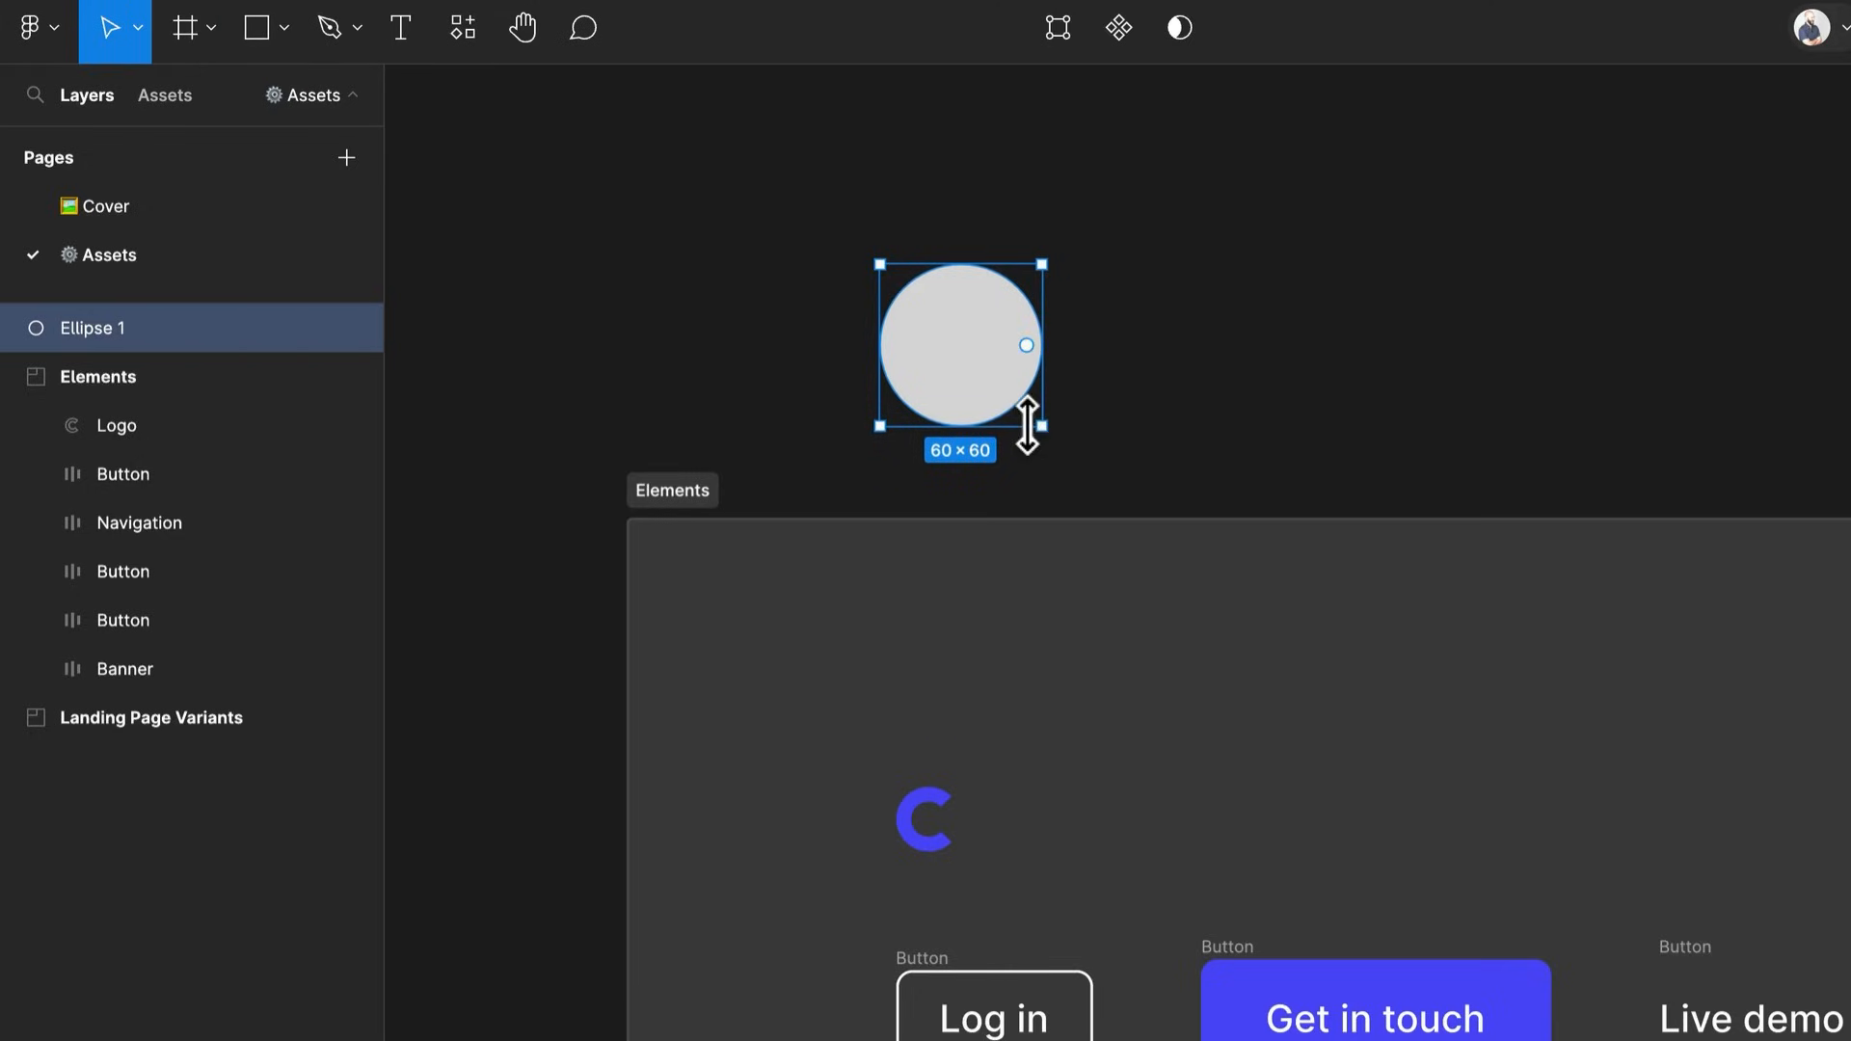
pyautogui.scroll(5, 1007, 318)
pyautogui.scroll(-5, 1008, 318)
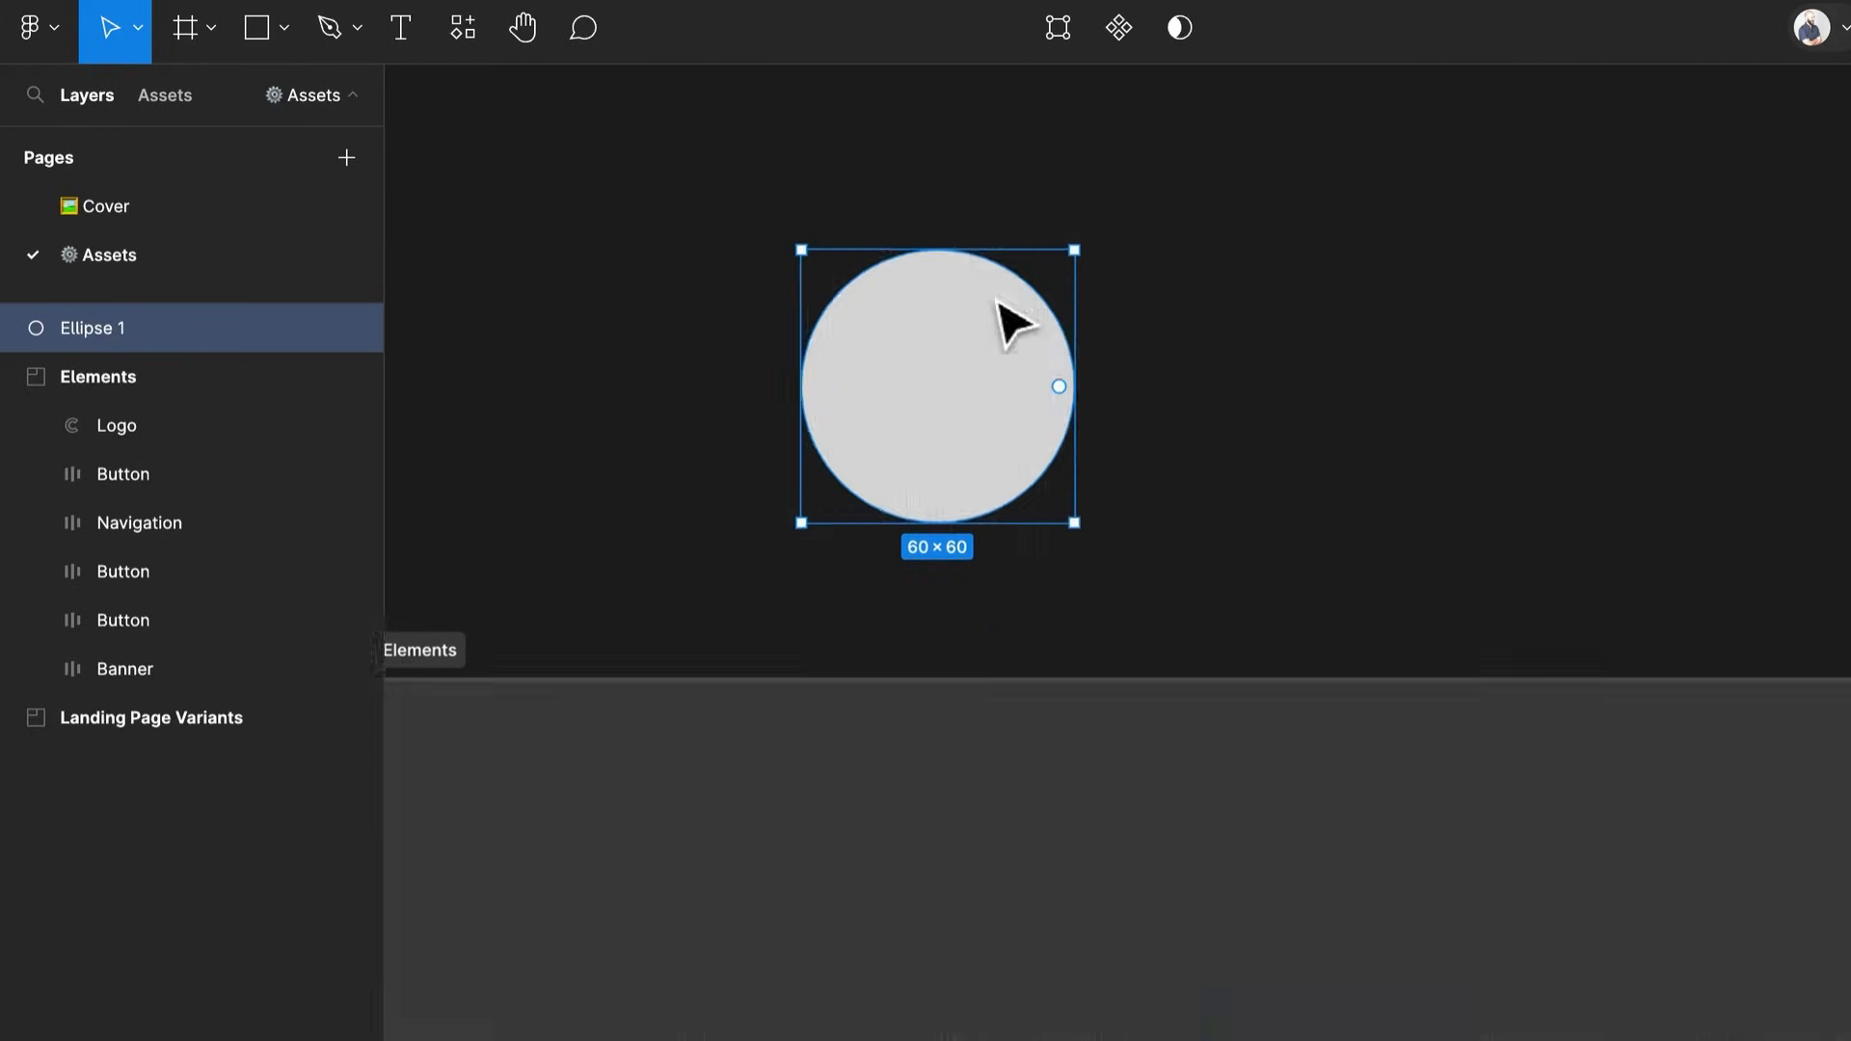
# Move the circle beside the logo in the Elements section and shape it into a C with an arc opening and about 61% inner ratio
pyautogui.moveTo(994, 347); pyautogui.dragTo(1169, 773)
pyautogui.scroll(3, 1137, 743)
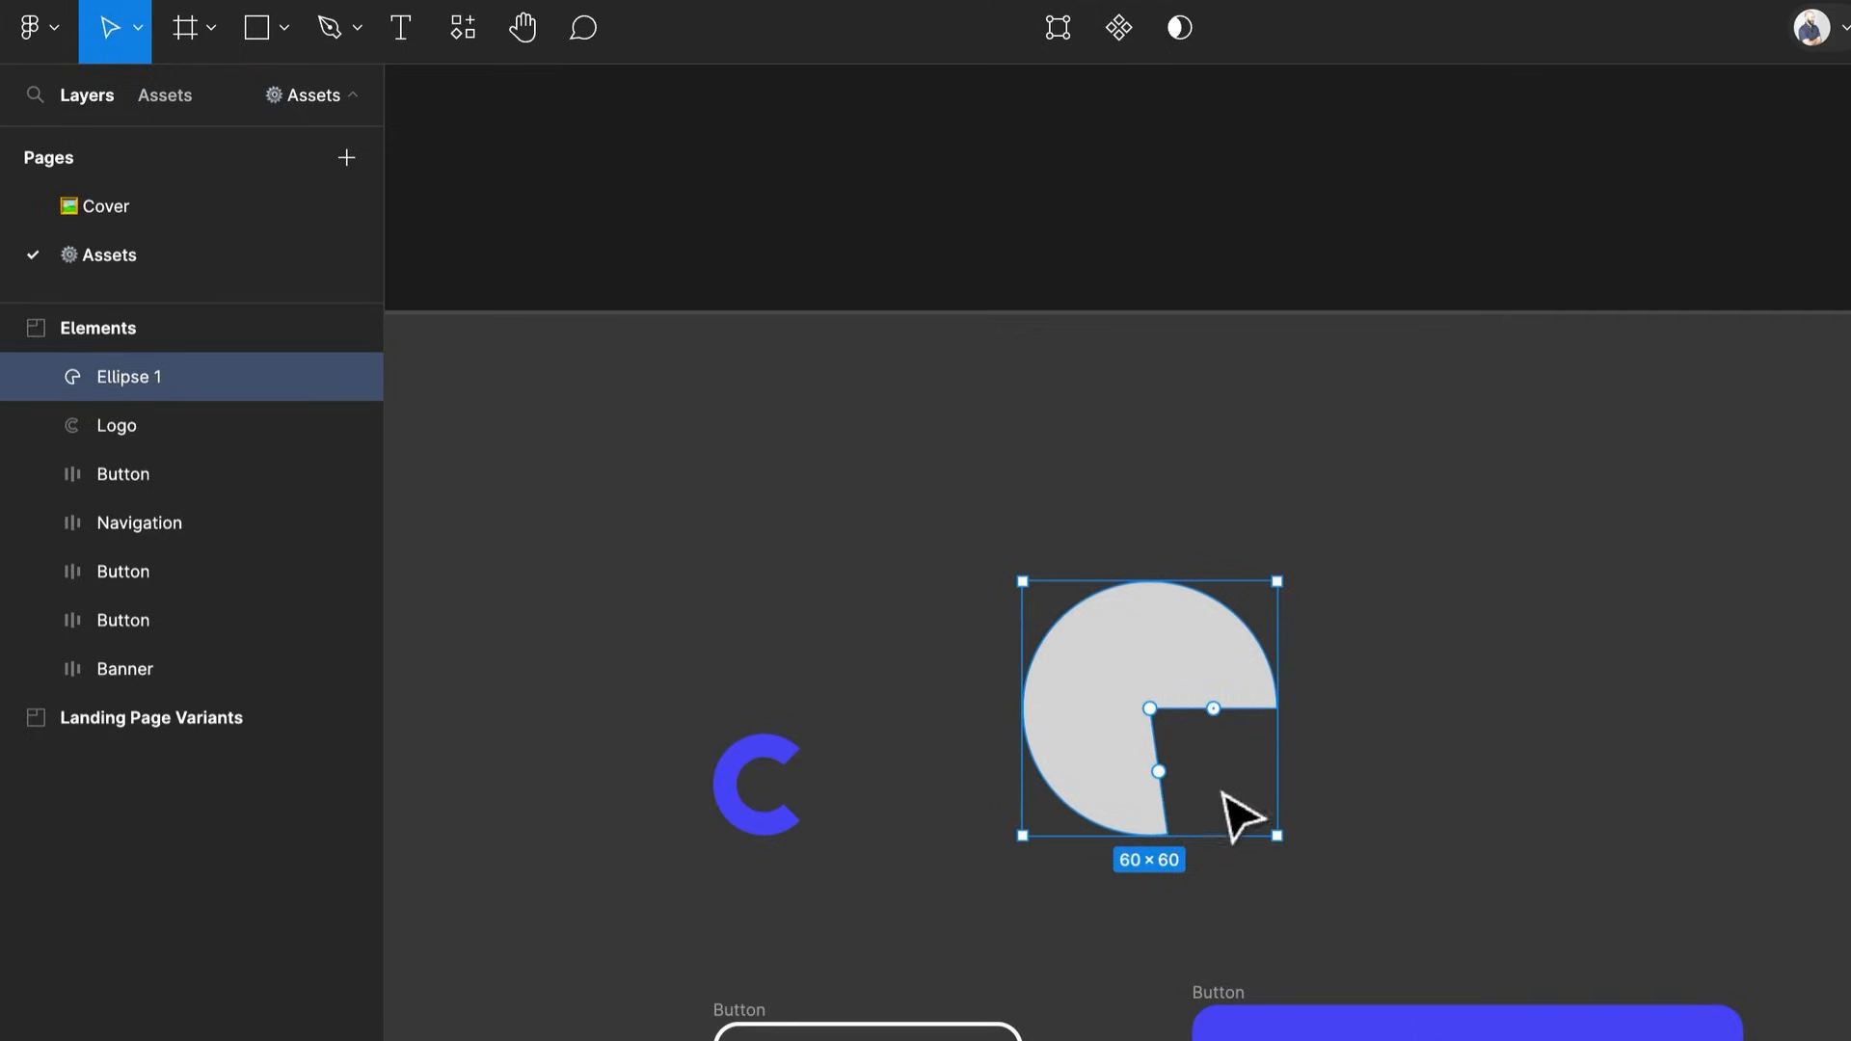
pyautogui.moveTo(1216, 706); pyautogui.dragTo(1226, 667)
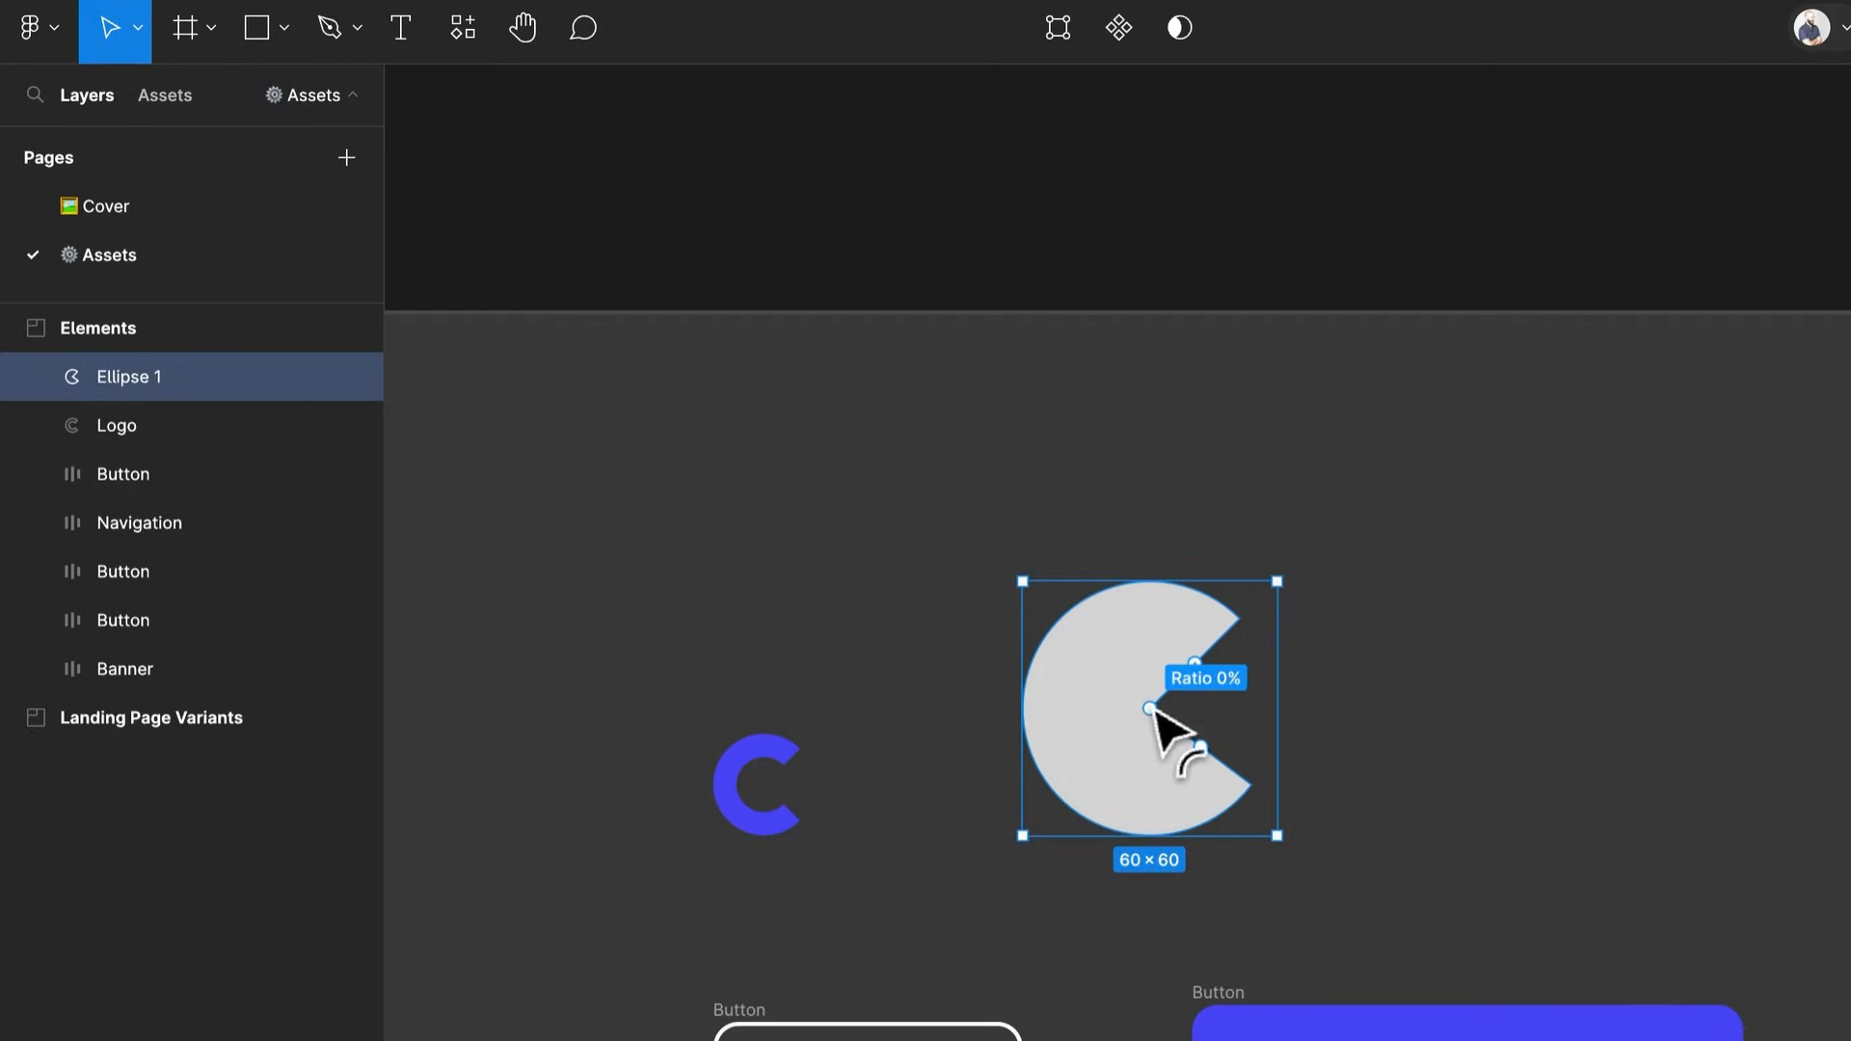
pyautogui.moveTo(1152, 711); pyautogui.dragTo(1076, 725)
pyautogui.click(1227, 352)
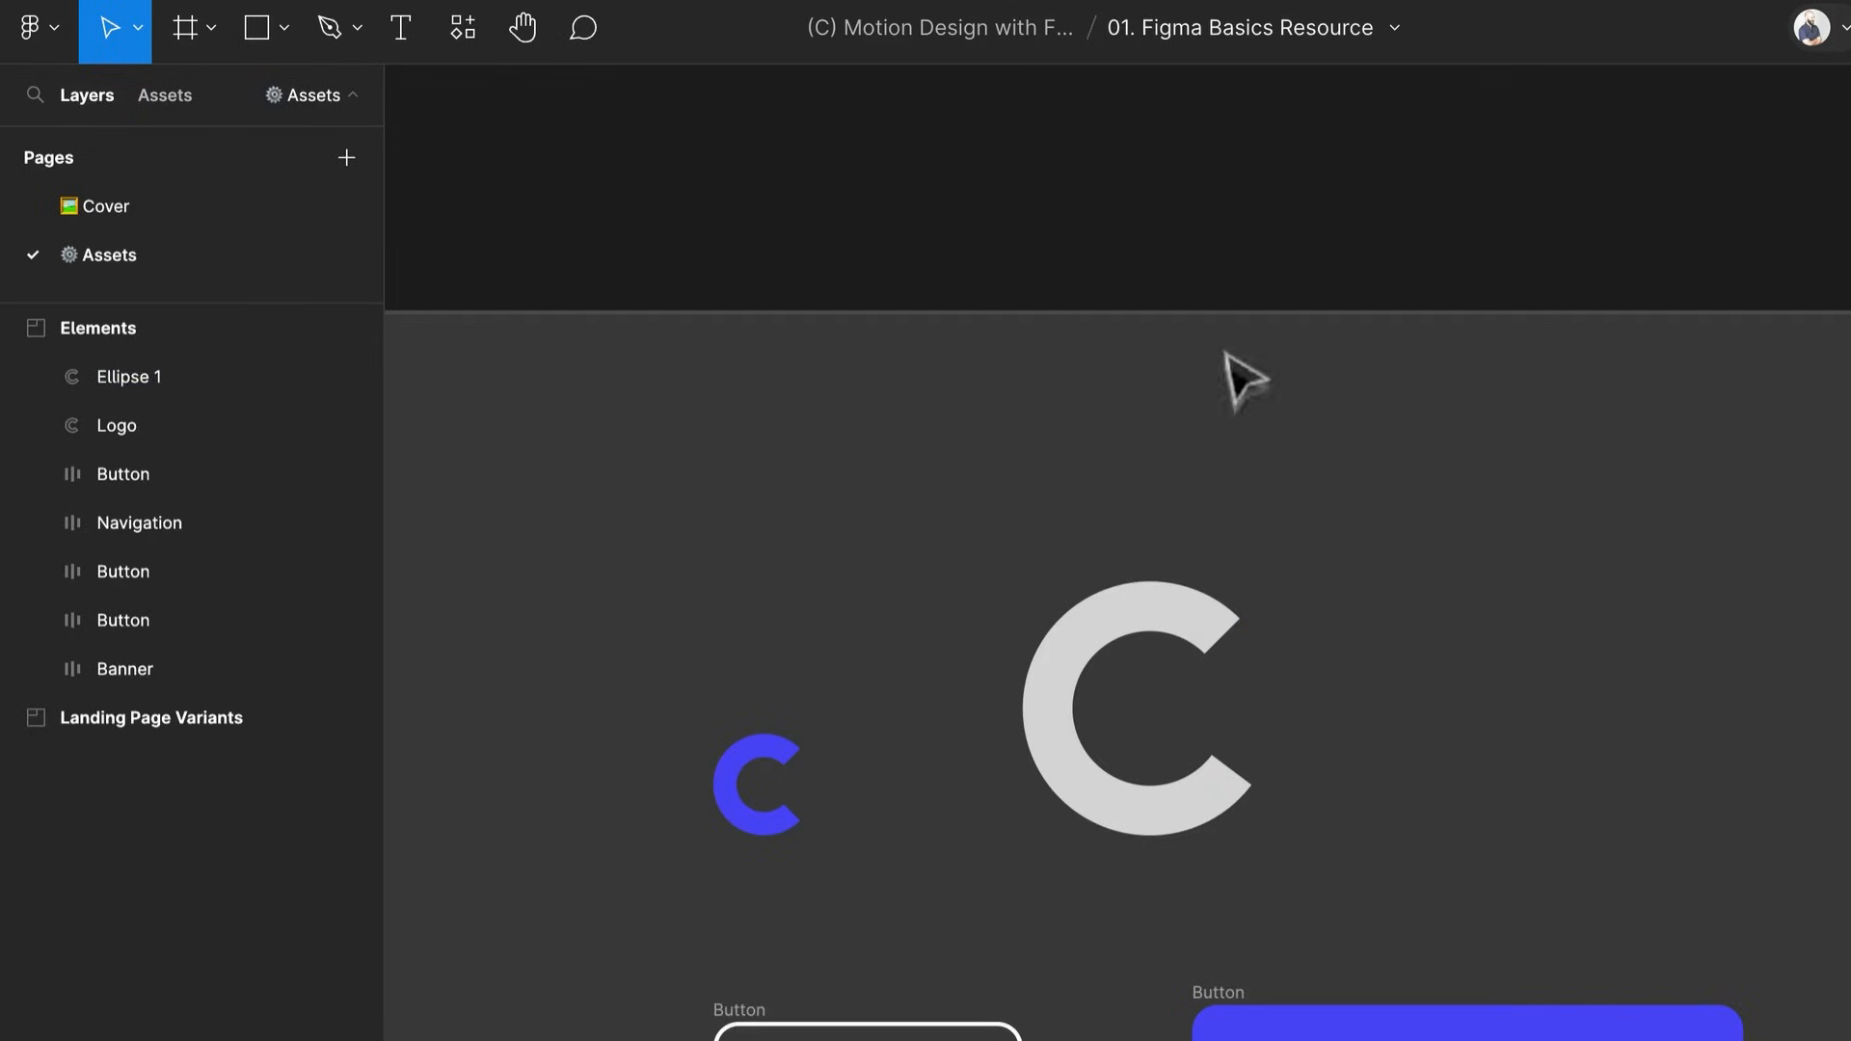
# Refine the gray C's opening by setting its arc start to about -39.5°
pyautogui.scroll(-5, 1228, 372)
pyautogui.moveTo(1255, 590); pyautogui.dragTo(1026, 522)
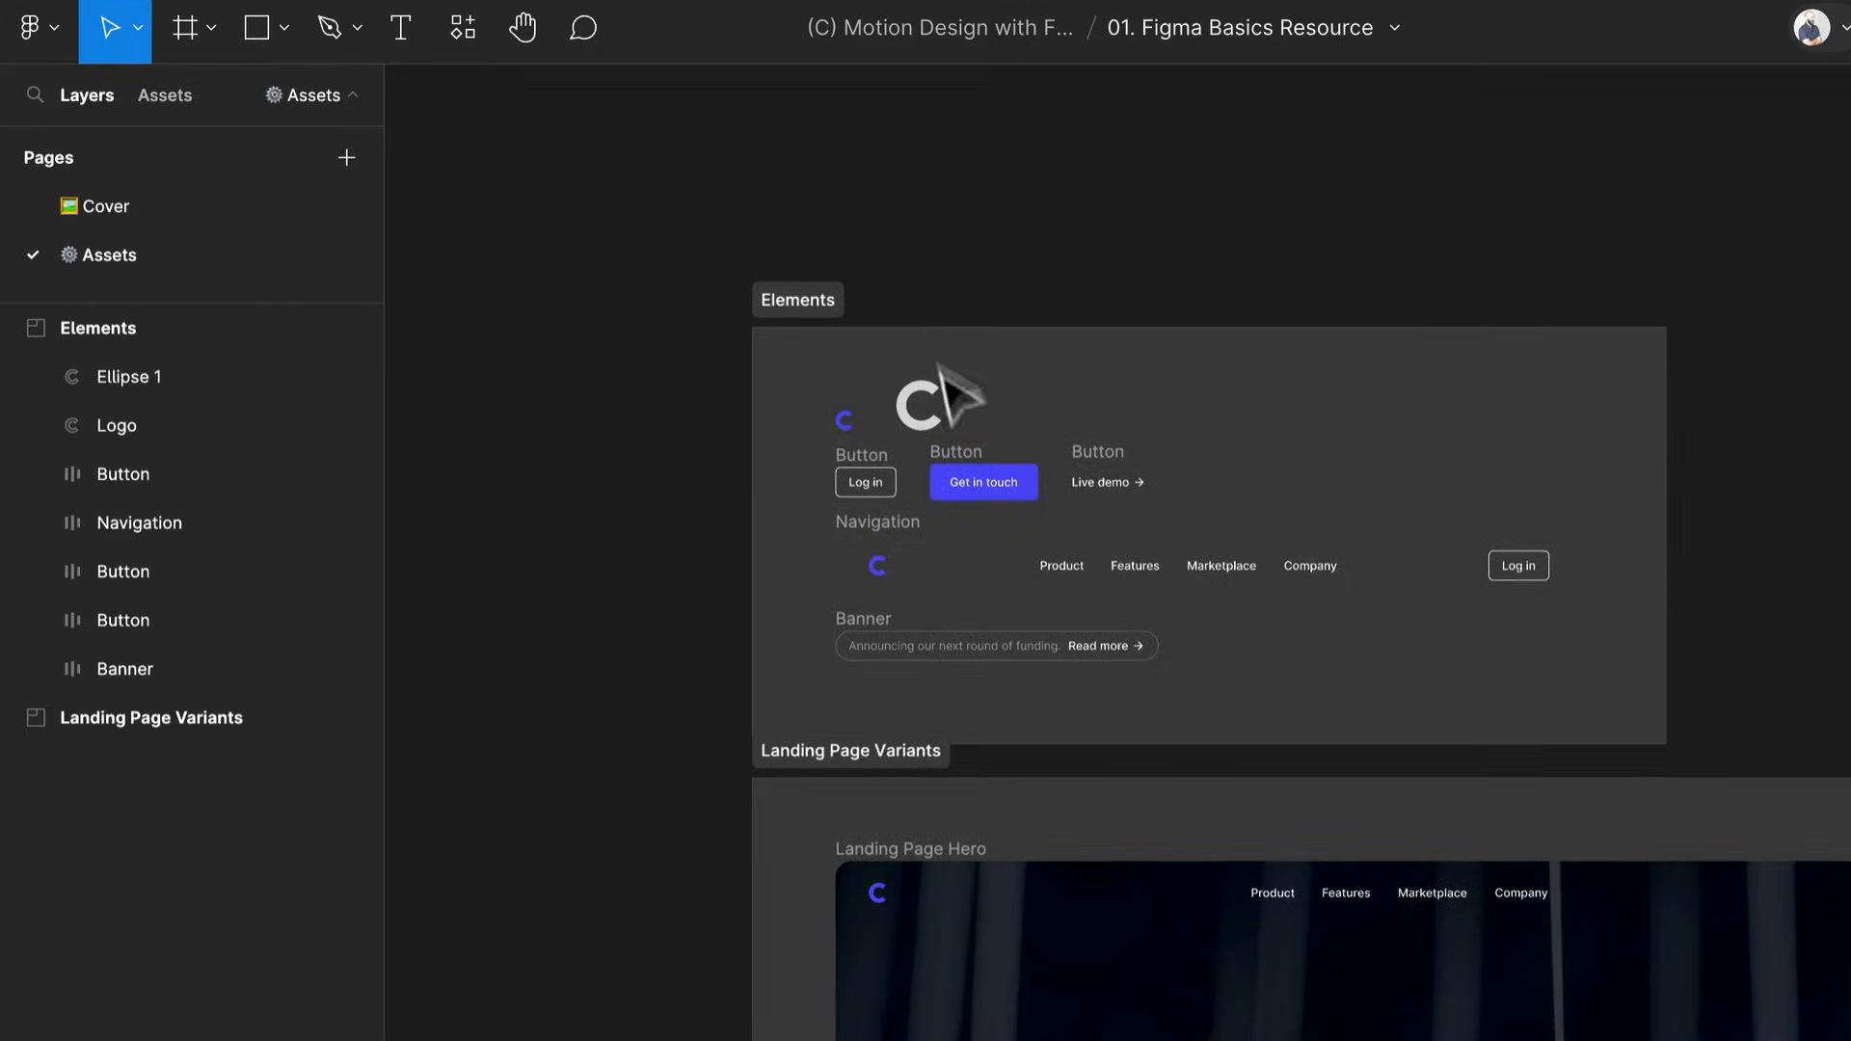
pyautogui.scroll(5, 946, 403)
pyautogui.click(917, 413)
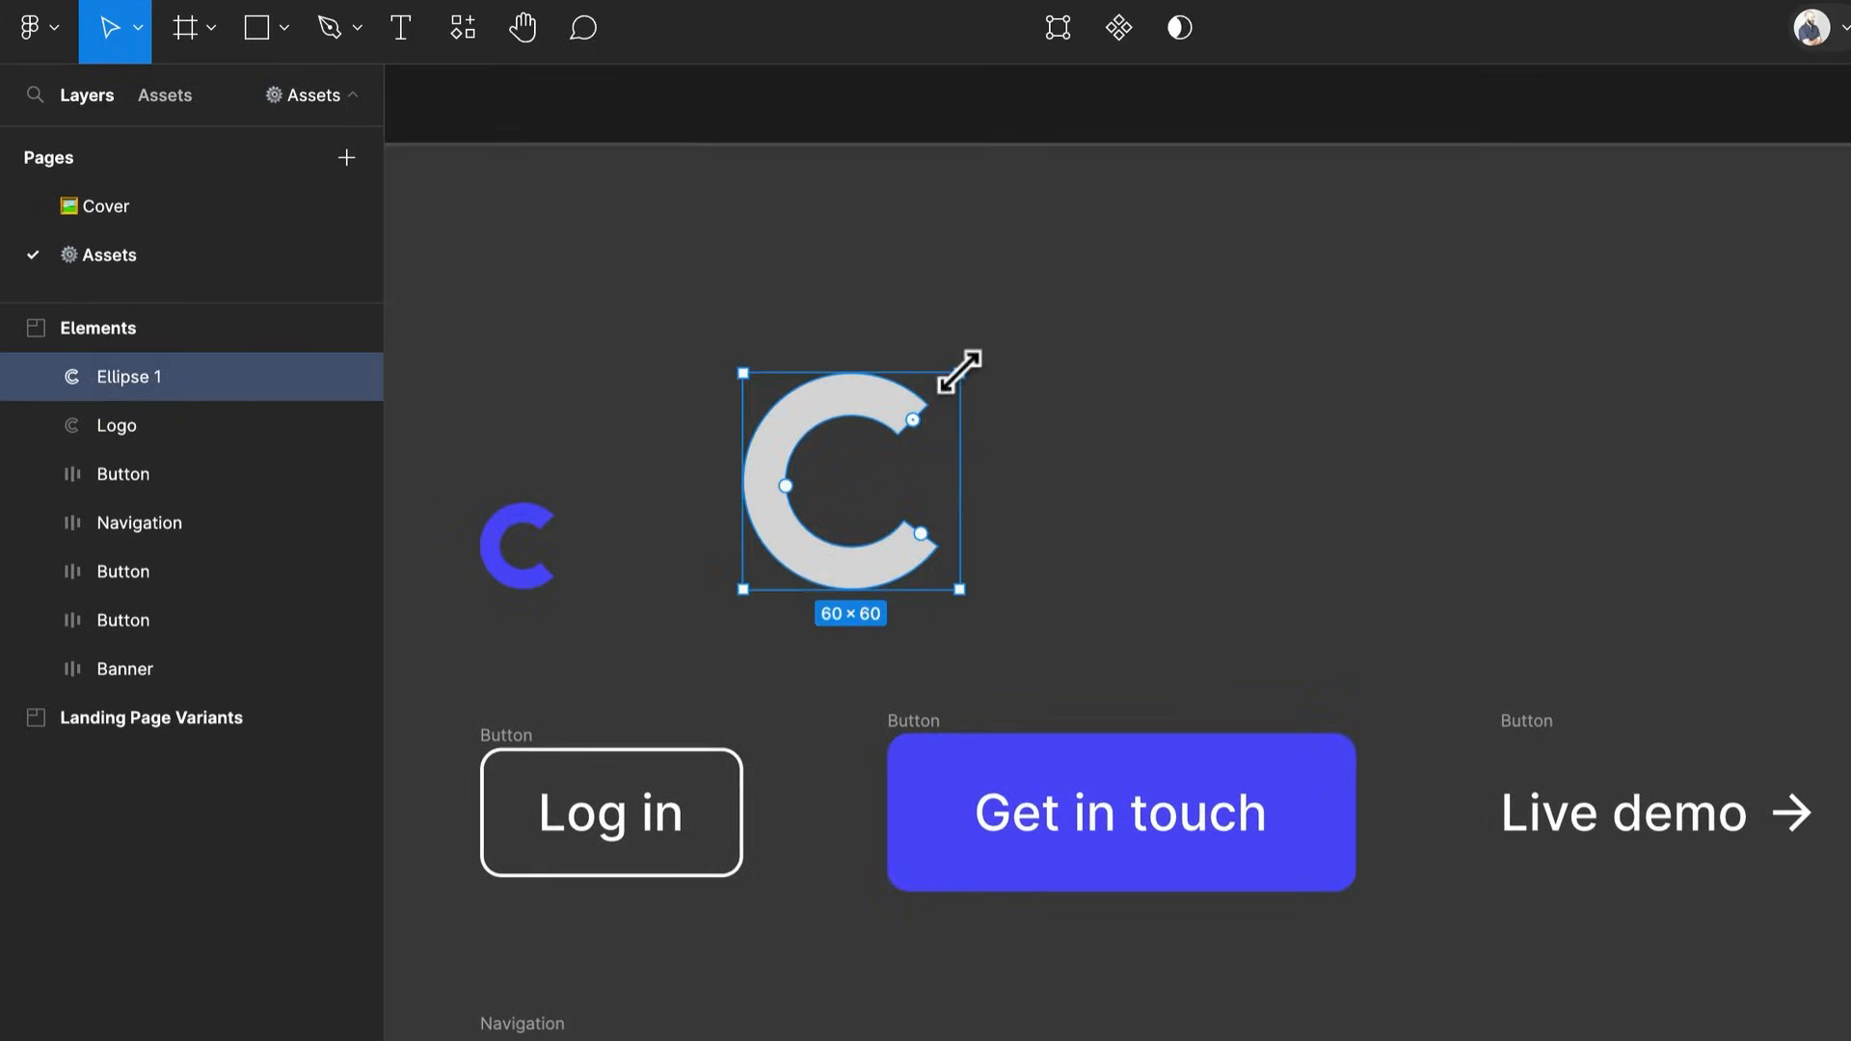
pyautogui.moveTo(912, 422); pyautogui.dragTo(919, 426)
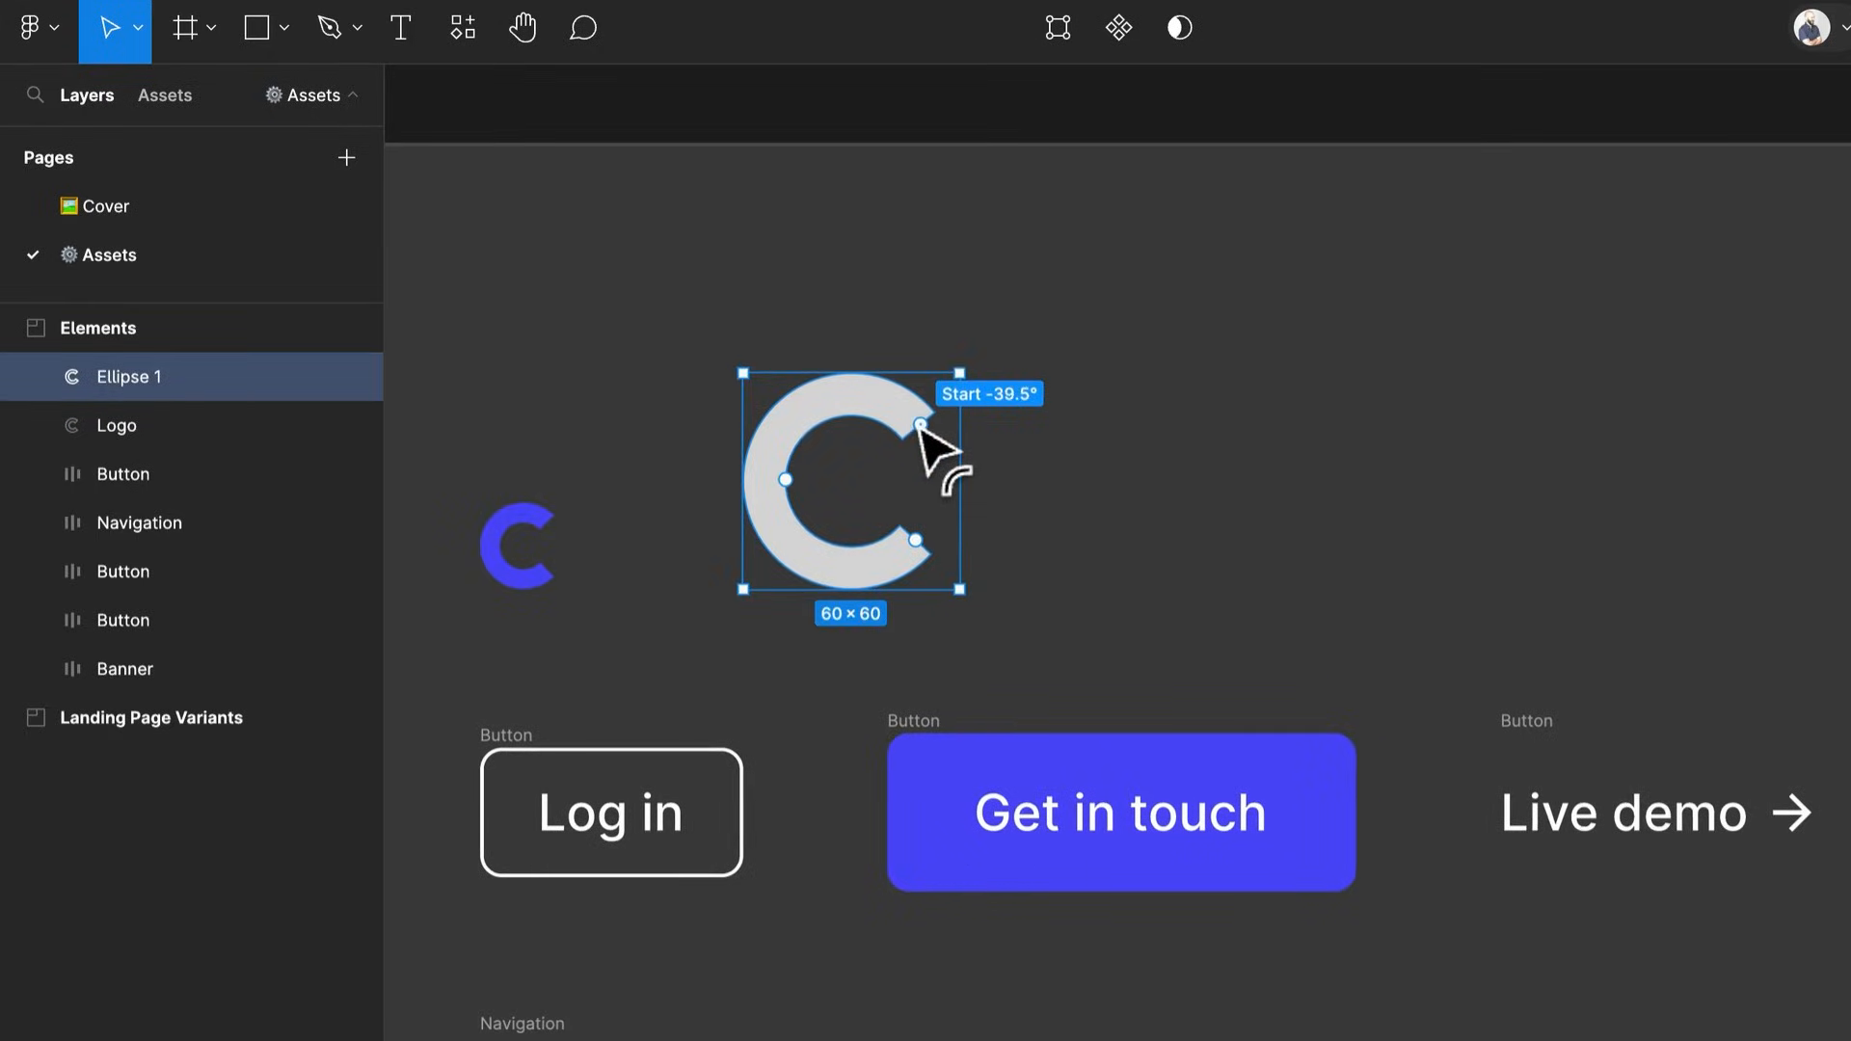
pyautogui.click(1234, 485)
# Fill the gray C with the blue 514DF8 sampled from the Get in touch button
pyautogui.click(850, 437)
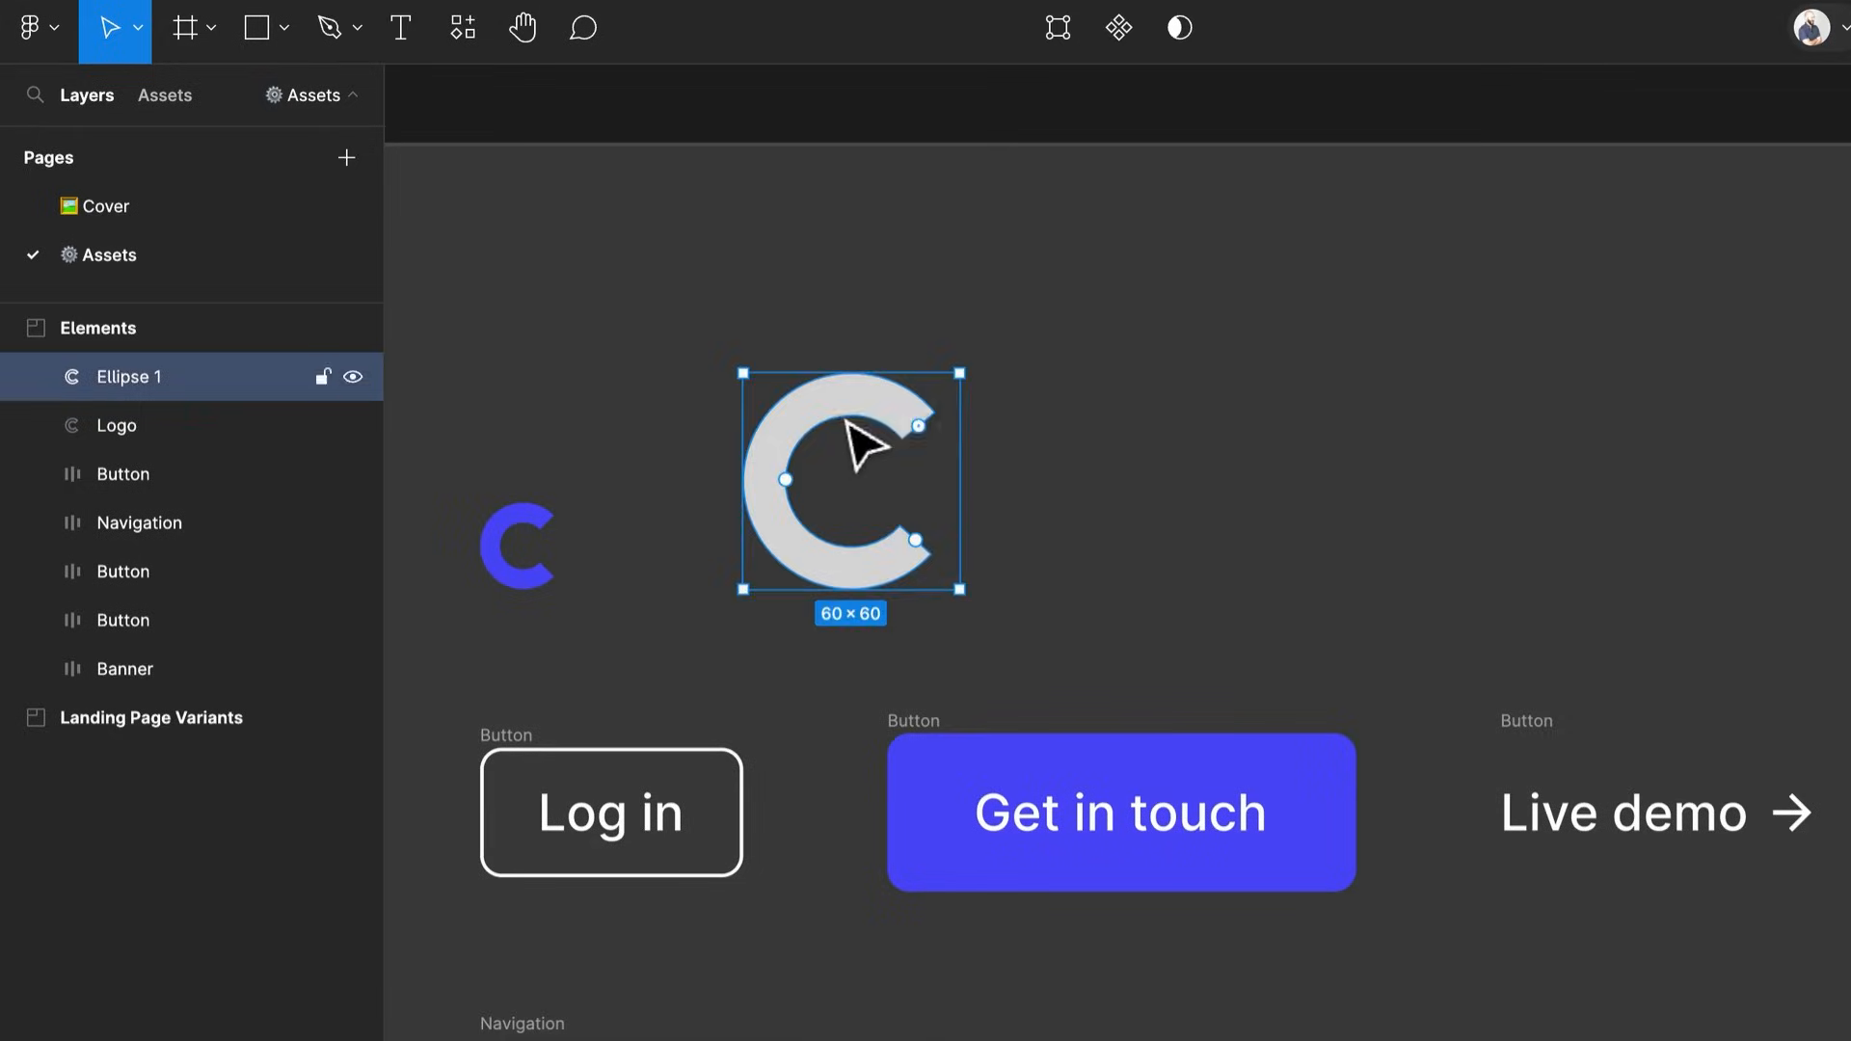
pyautogui.moveTo(855, 442); pyautogui.dragTo(1177, 463)
pyautogui.scroll(2, 1186, 463)
pyautogui.scroll(3, 1195, 479)
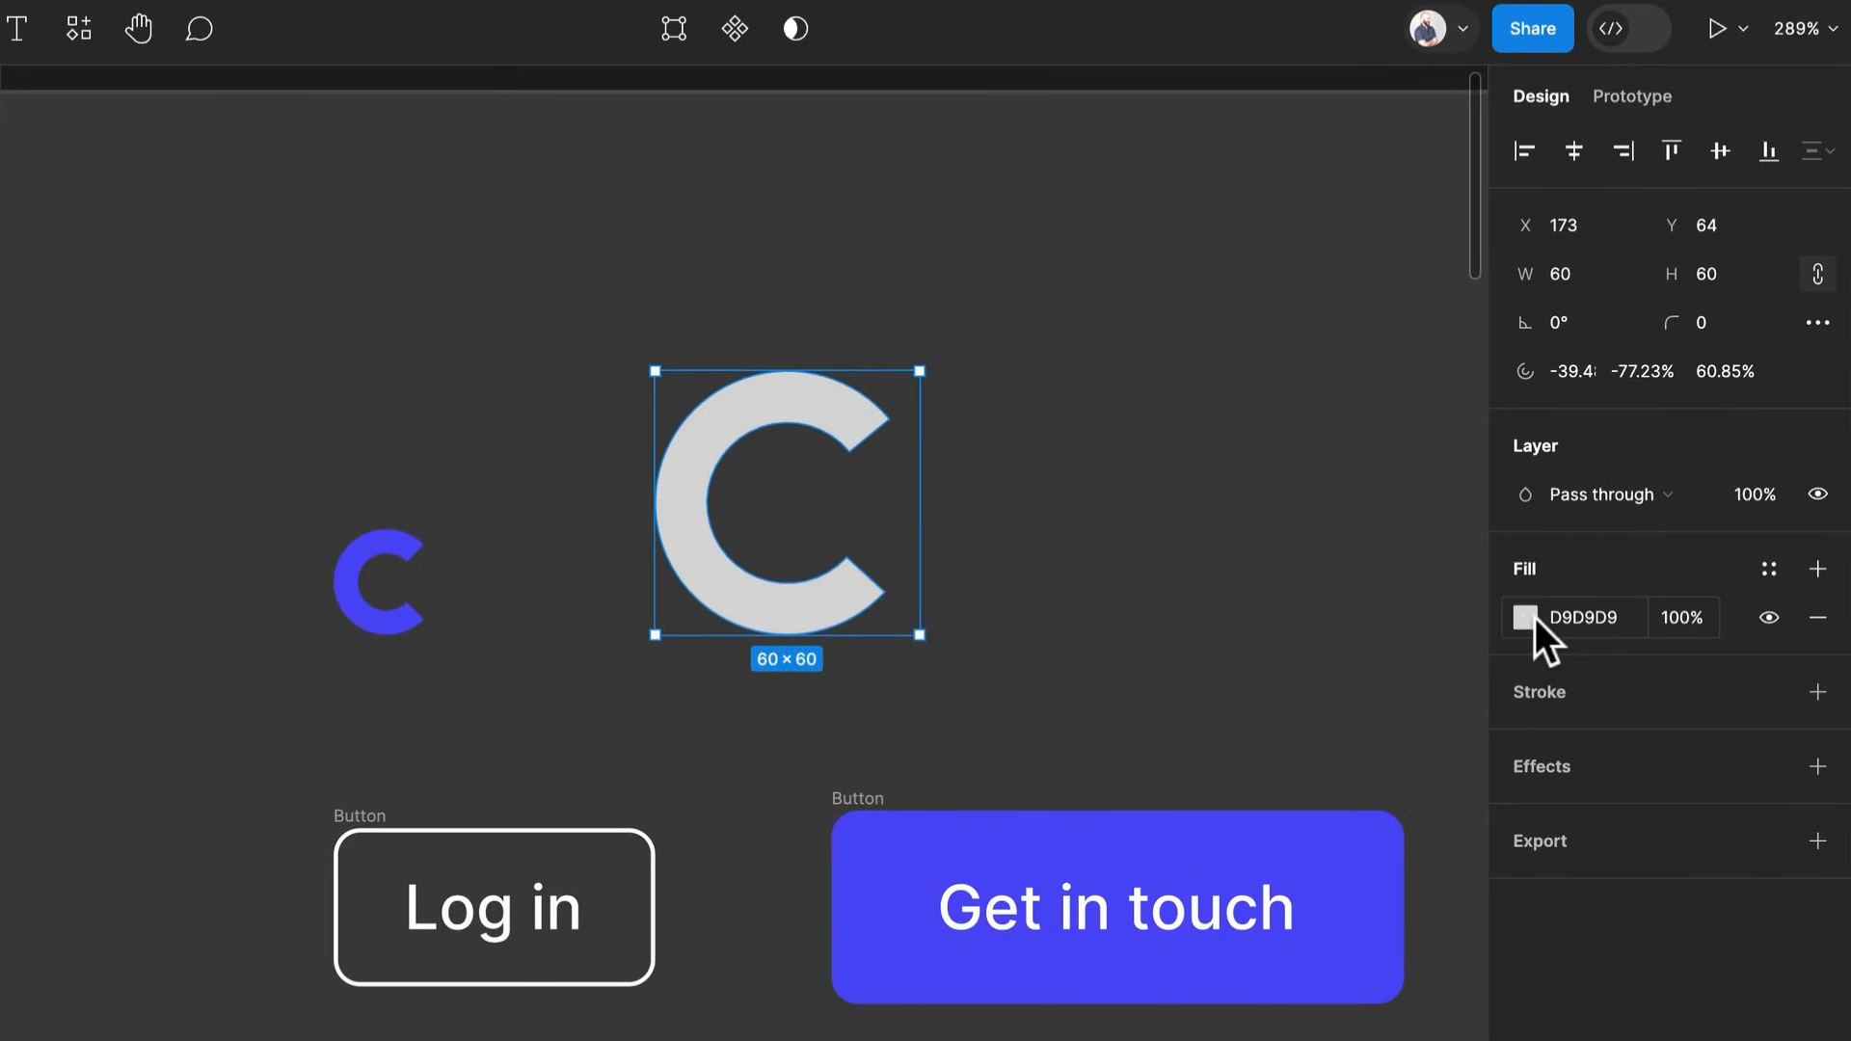
pyautogui.click(1524, 617)
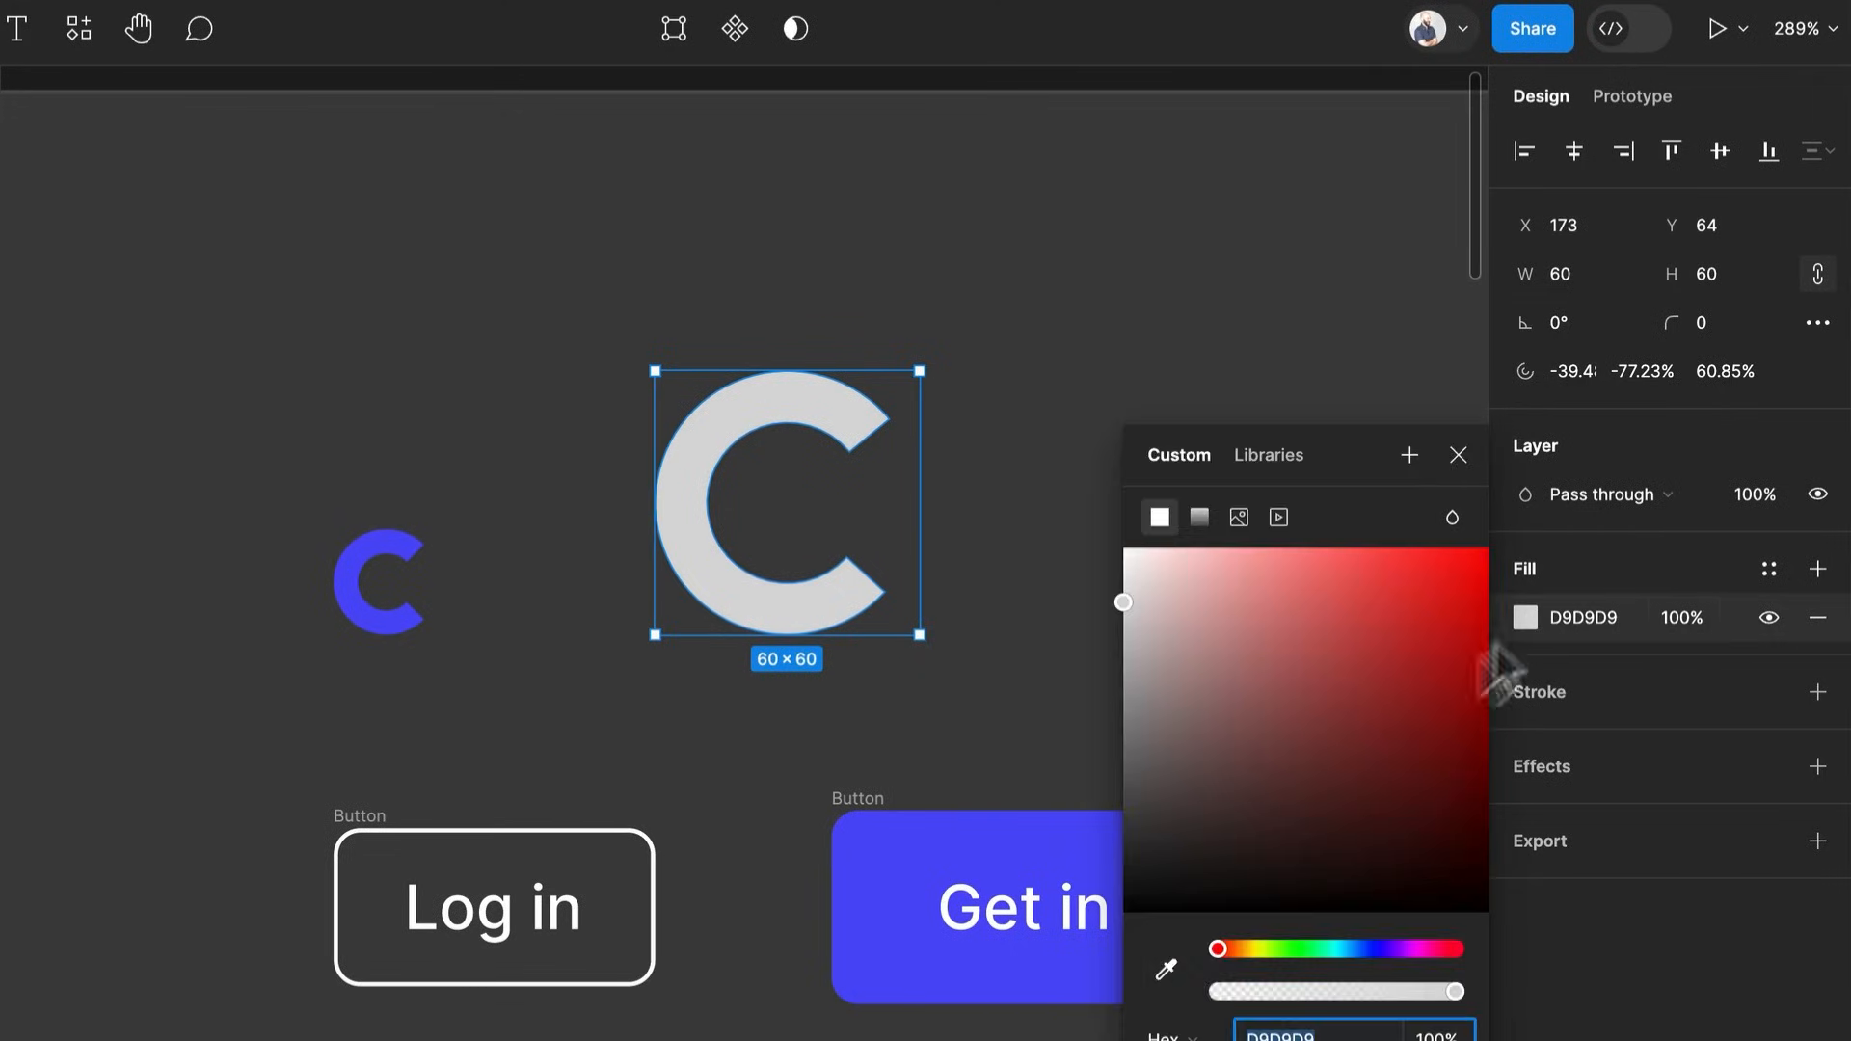
pyautogui.click(1168, 969)
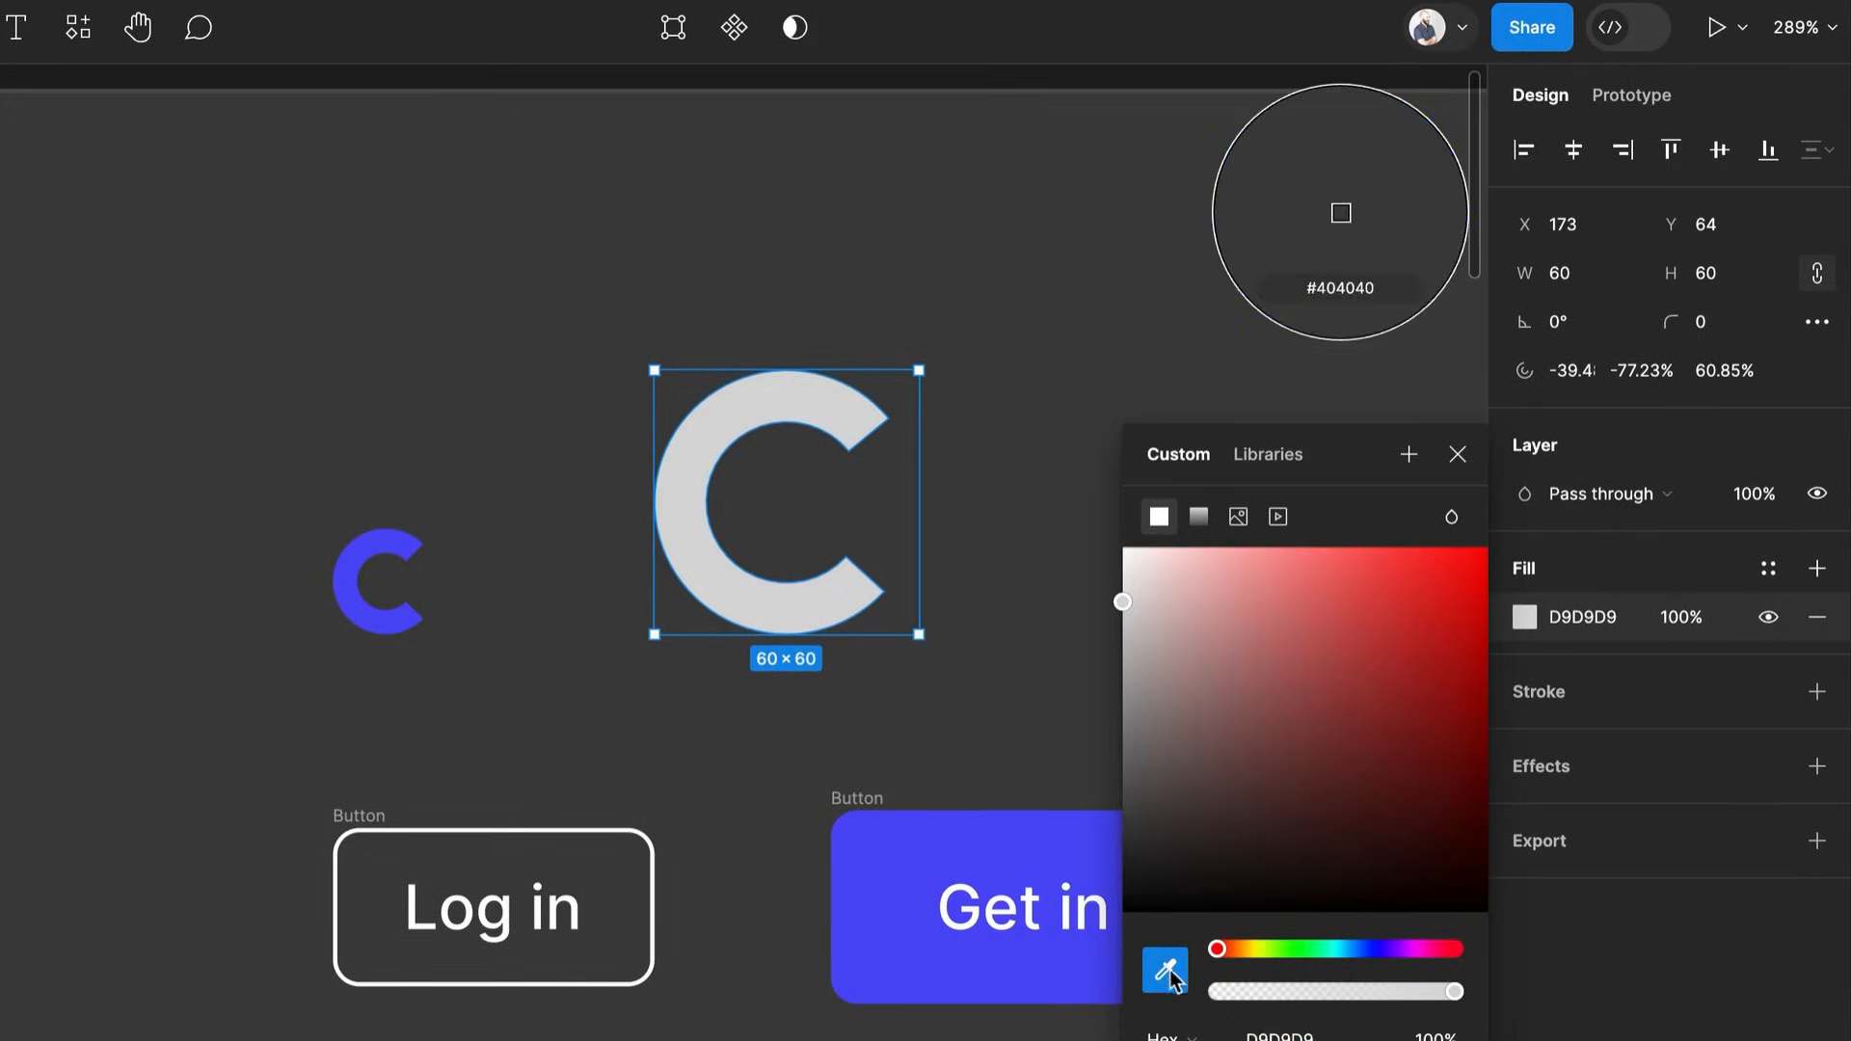
pyautogui.click(887, 858)
pyautogui.scroll(-3, 797, 501)
pyautogui.scroll(-2, 870, 475)
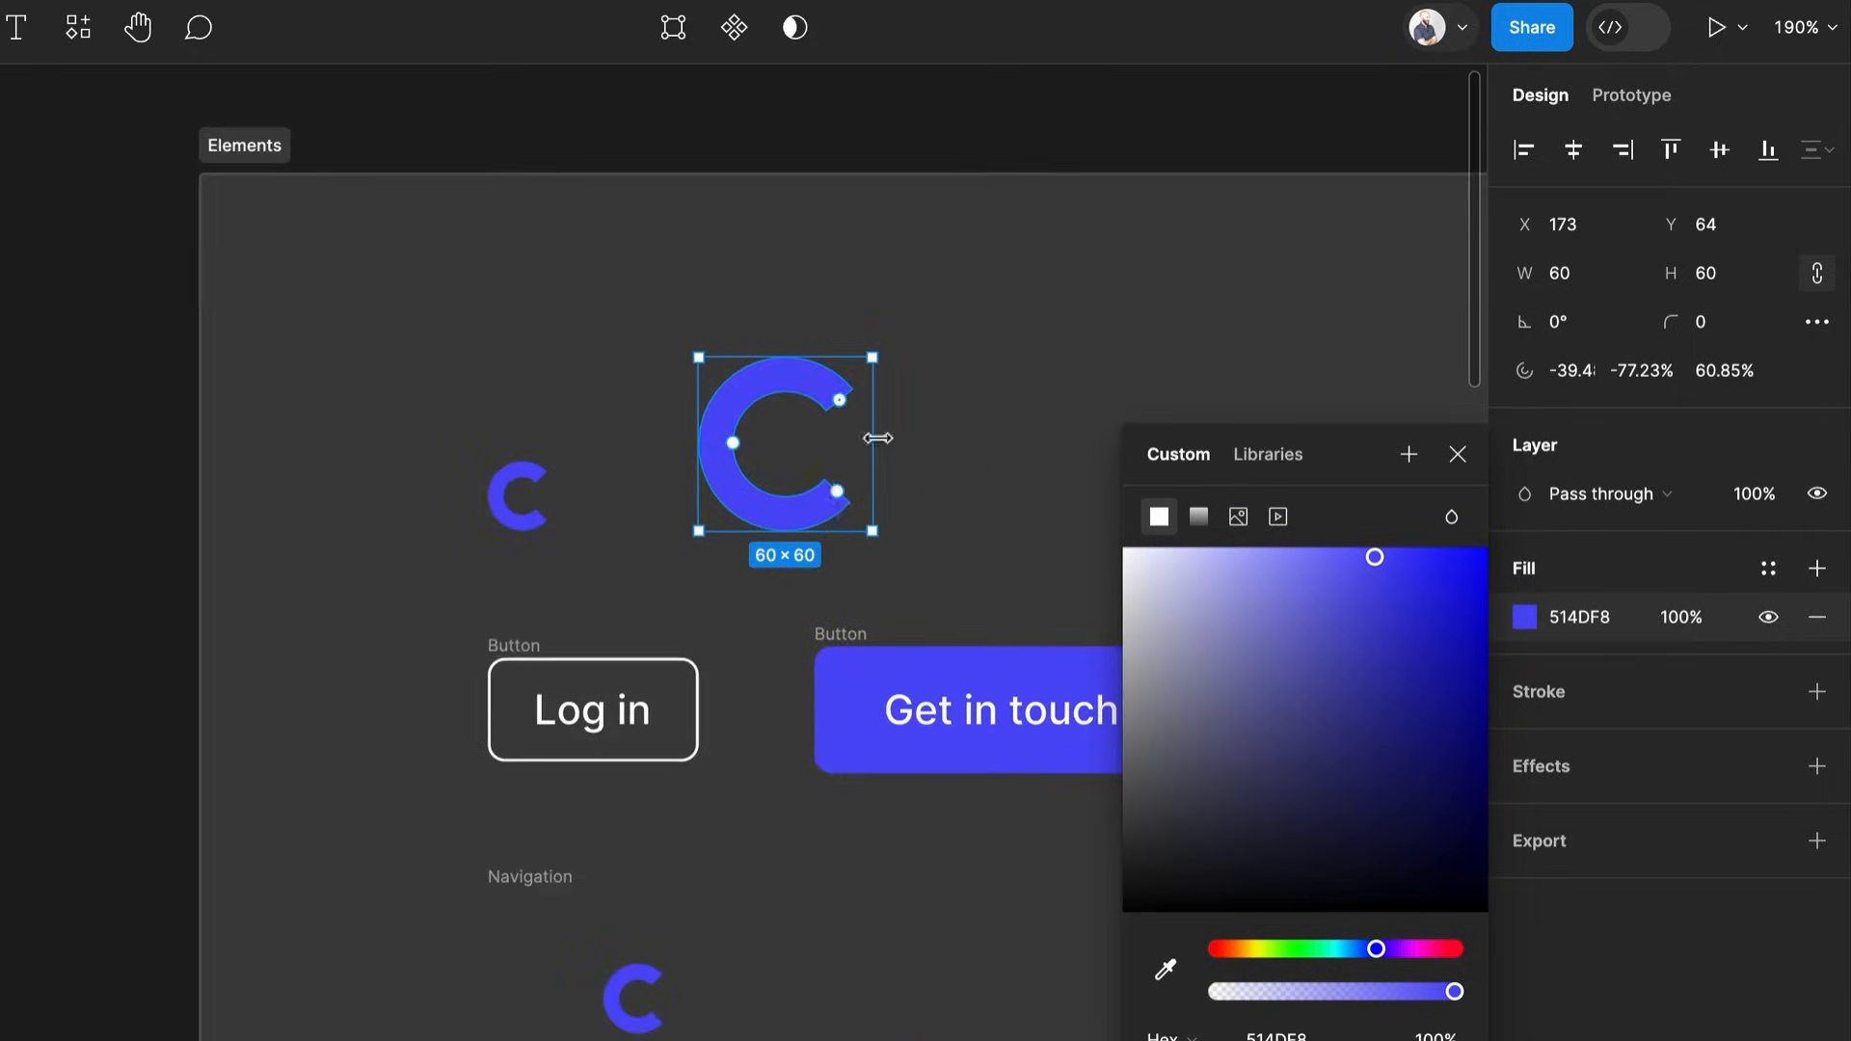
# Scale the blue C down to nearly the original logo's size, compare the two, and reselect it
pyautogui.moveTo(861, 349); pyautogui.dragTo(777, 489)
pyautogui.click(847, 483)
pyautogui.scroll(3, 846, 483)
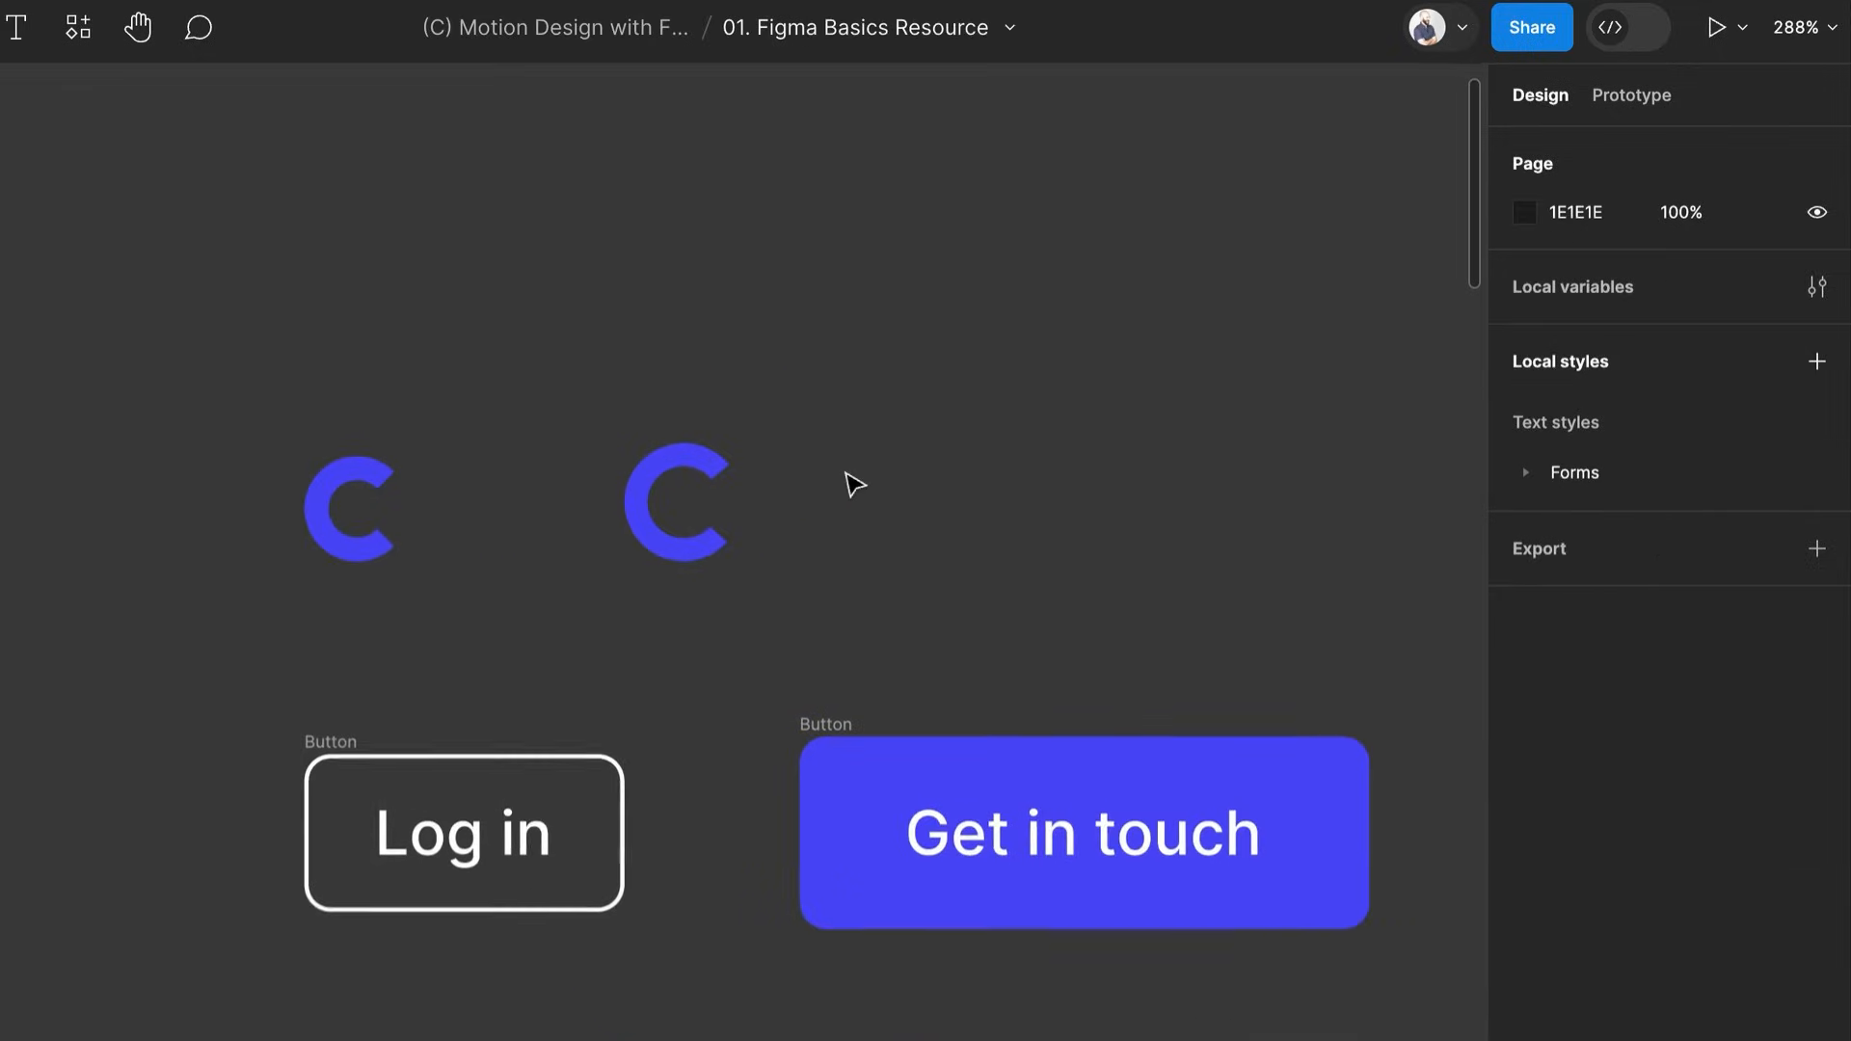
pyautogui.click(676, 493)
pyautogui.scroll(2, 280, 520)
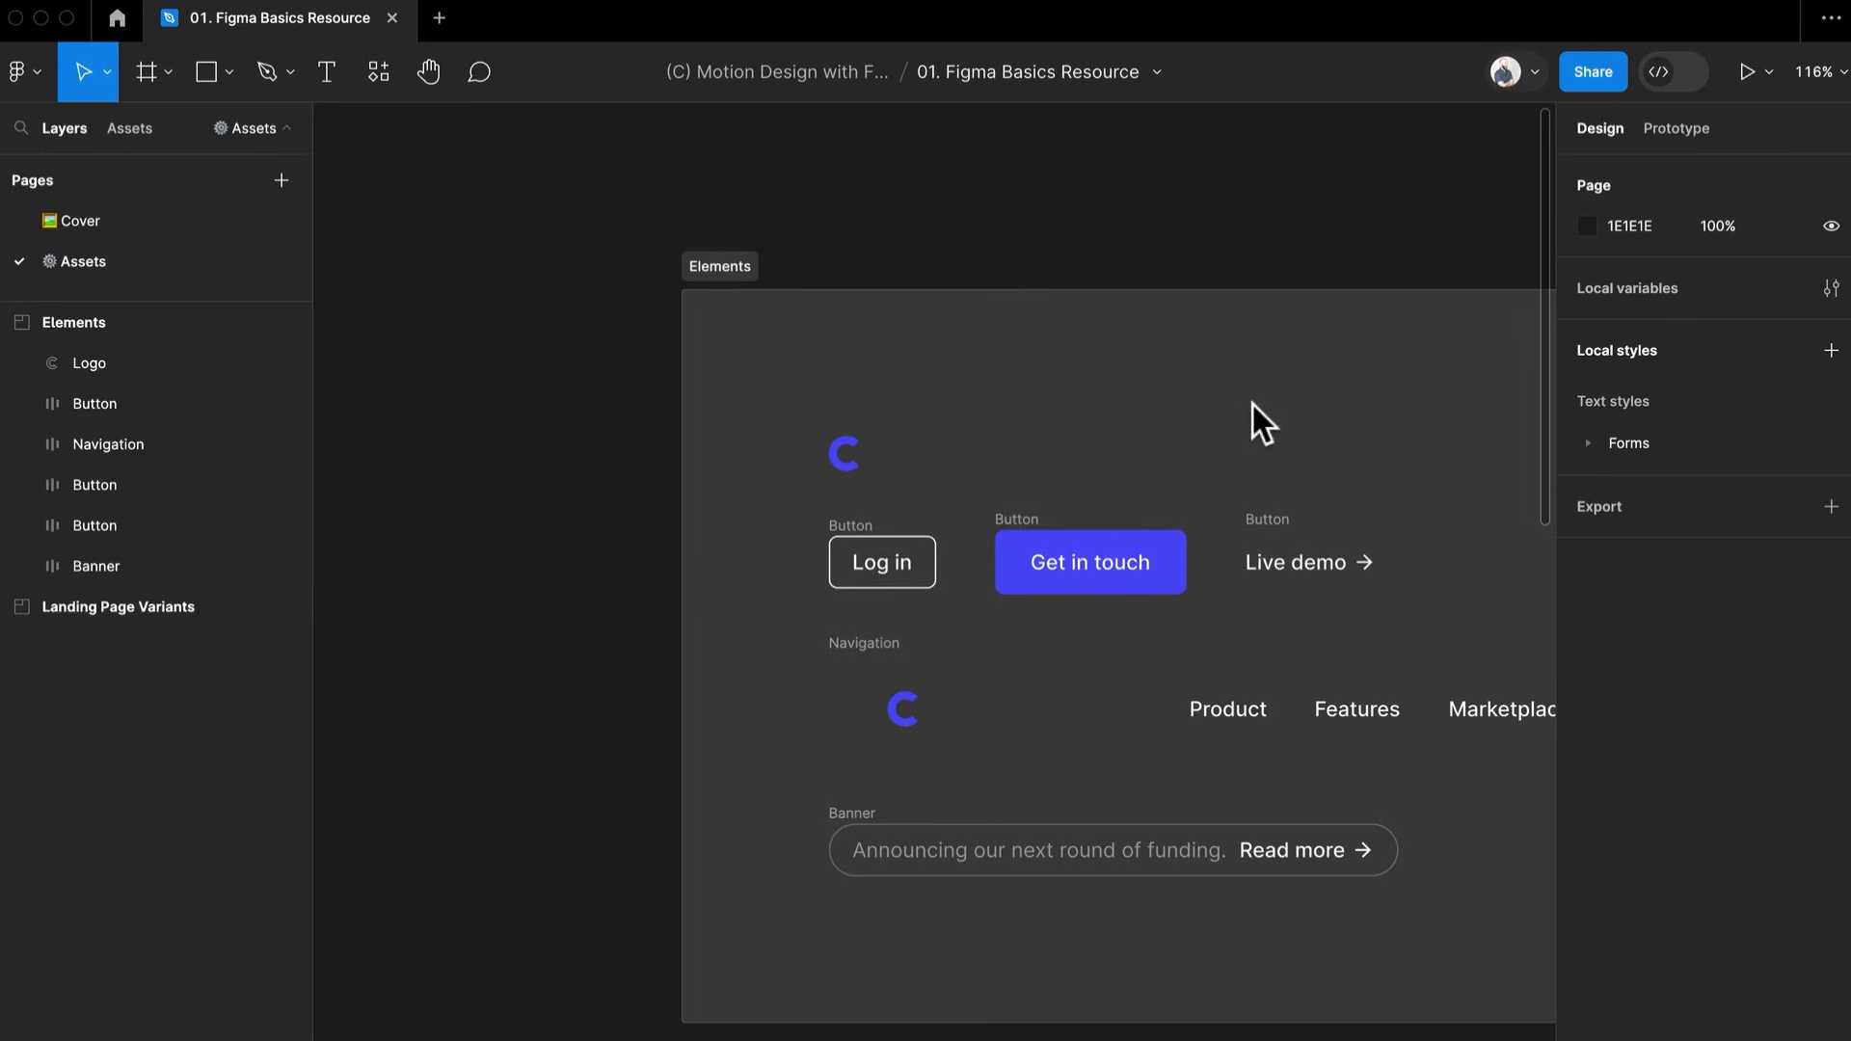
# Select the Elements section and look closely at its row of buttons
pyautogui.click(1264, 424)
pyautogui.hscroll(4, 1266, 463)
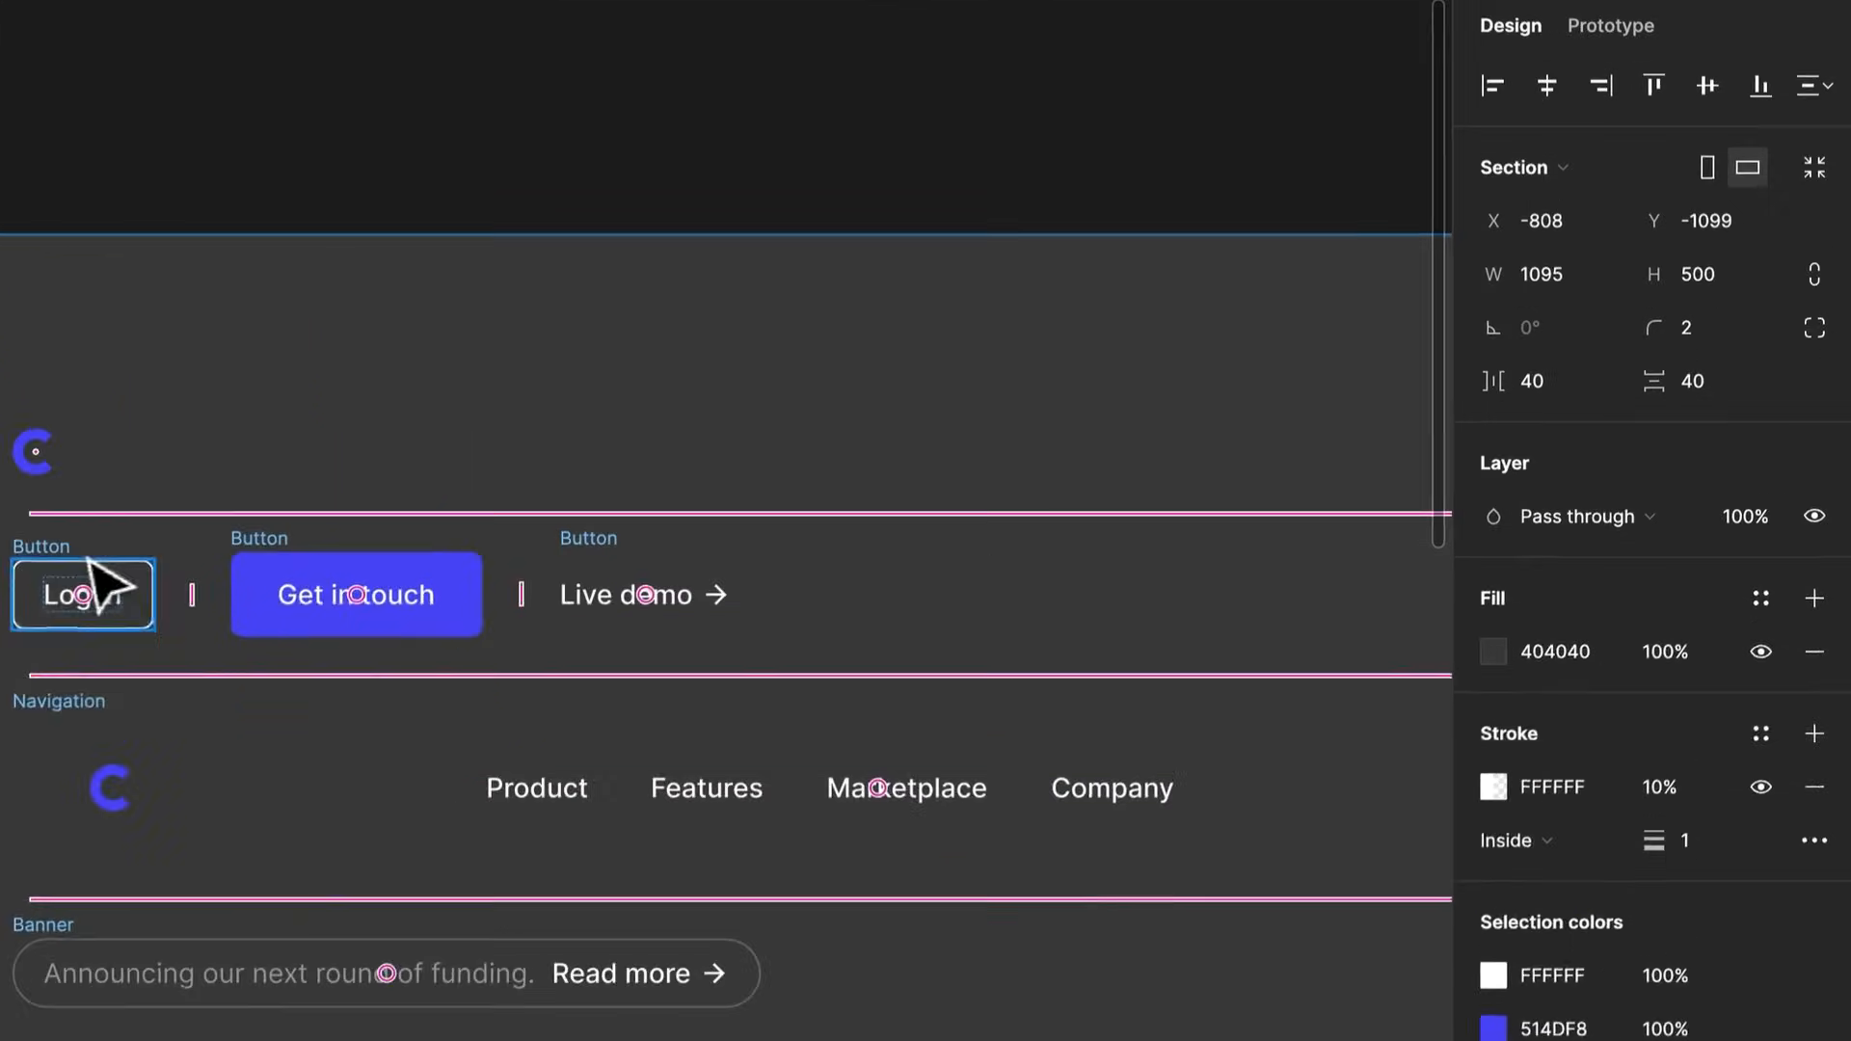
pyautogui.scroll(5, 179, 569)
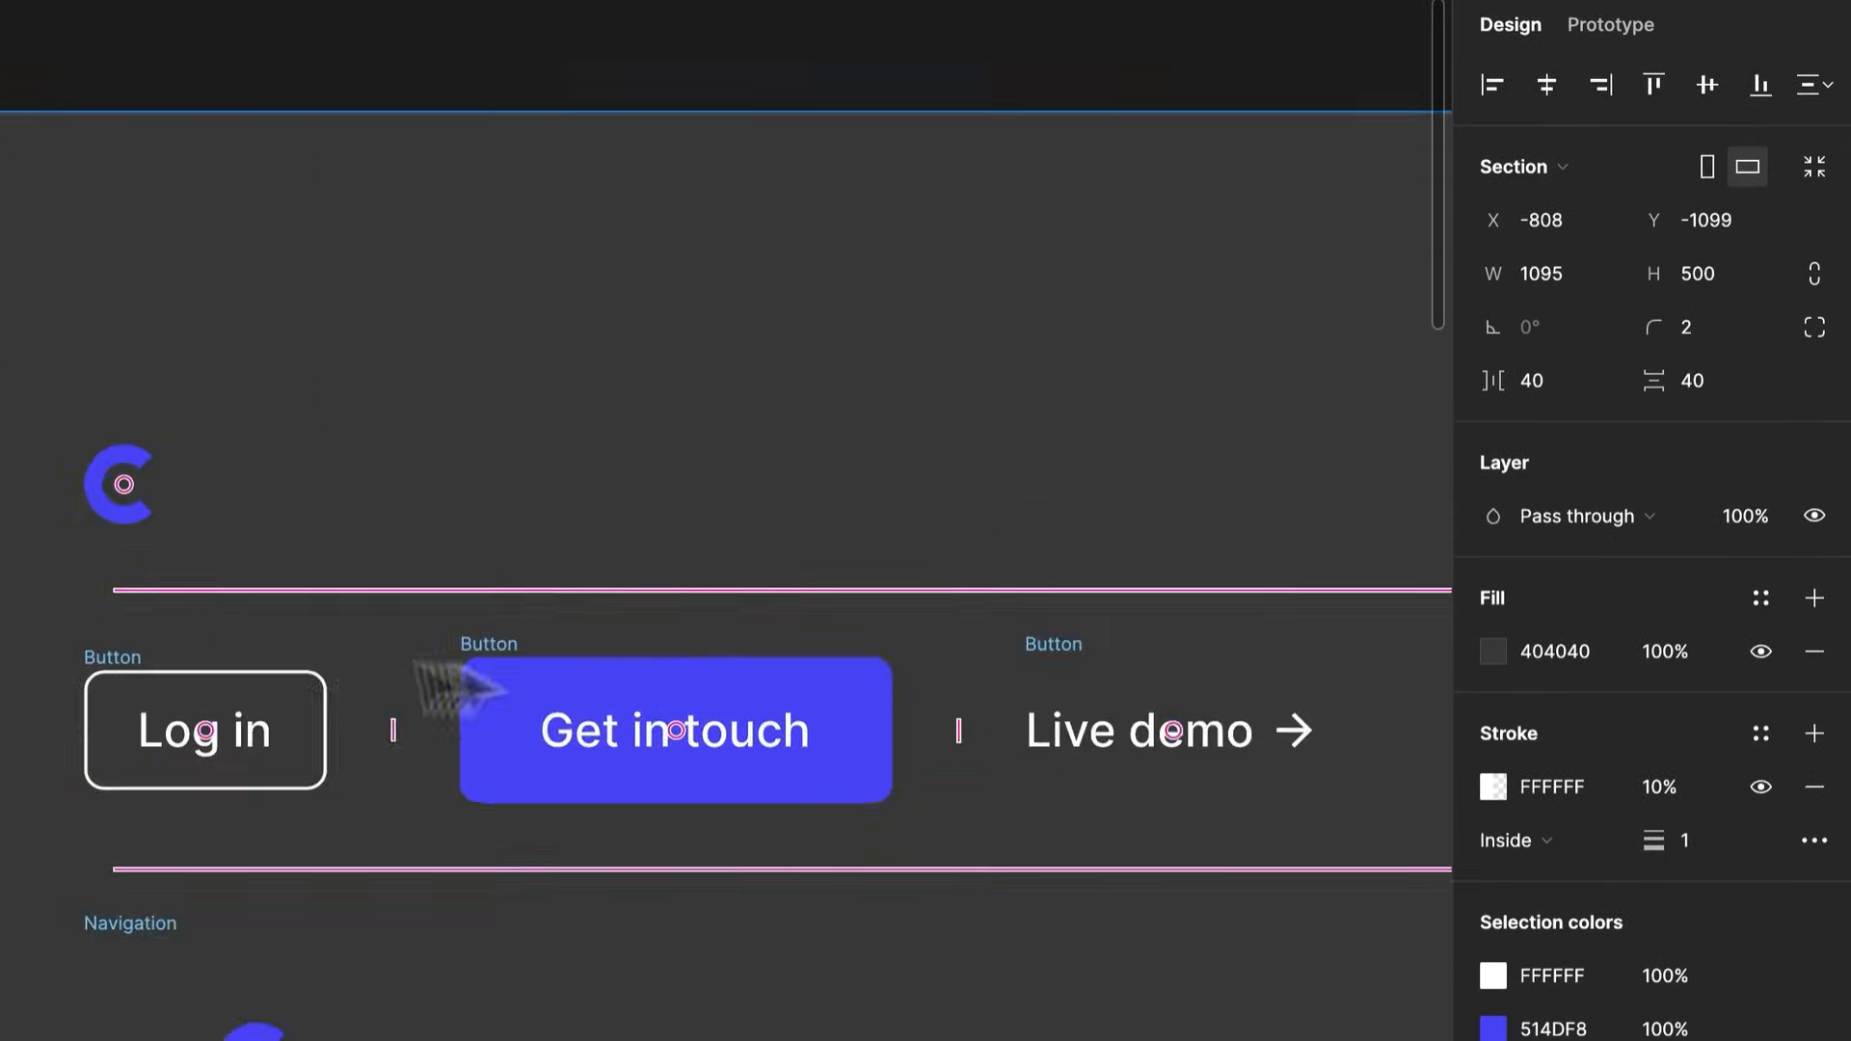
# Place the Get in touch button on the empty canvas above the Elements section
pyautogui.click(652, 711)
pyautogui.scroll(5, 546, 703)
pyautogui.scroll(-1, 597, 820)
pyautogui.scroll(-2, 616, 861)
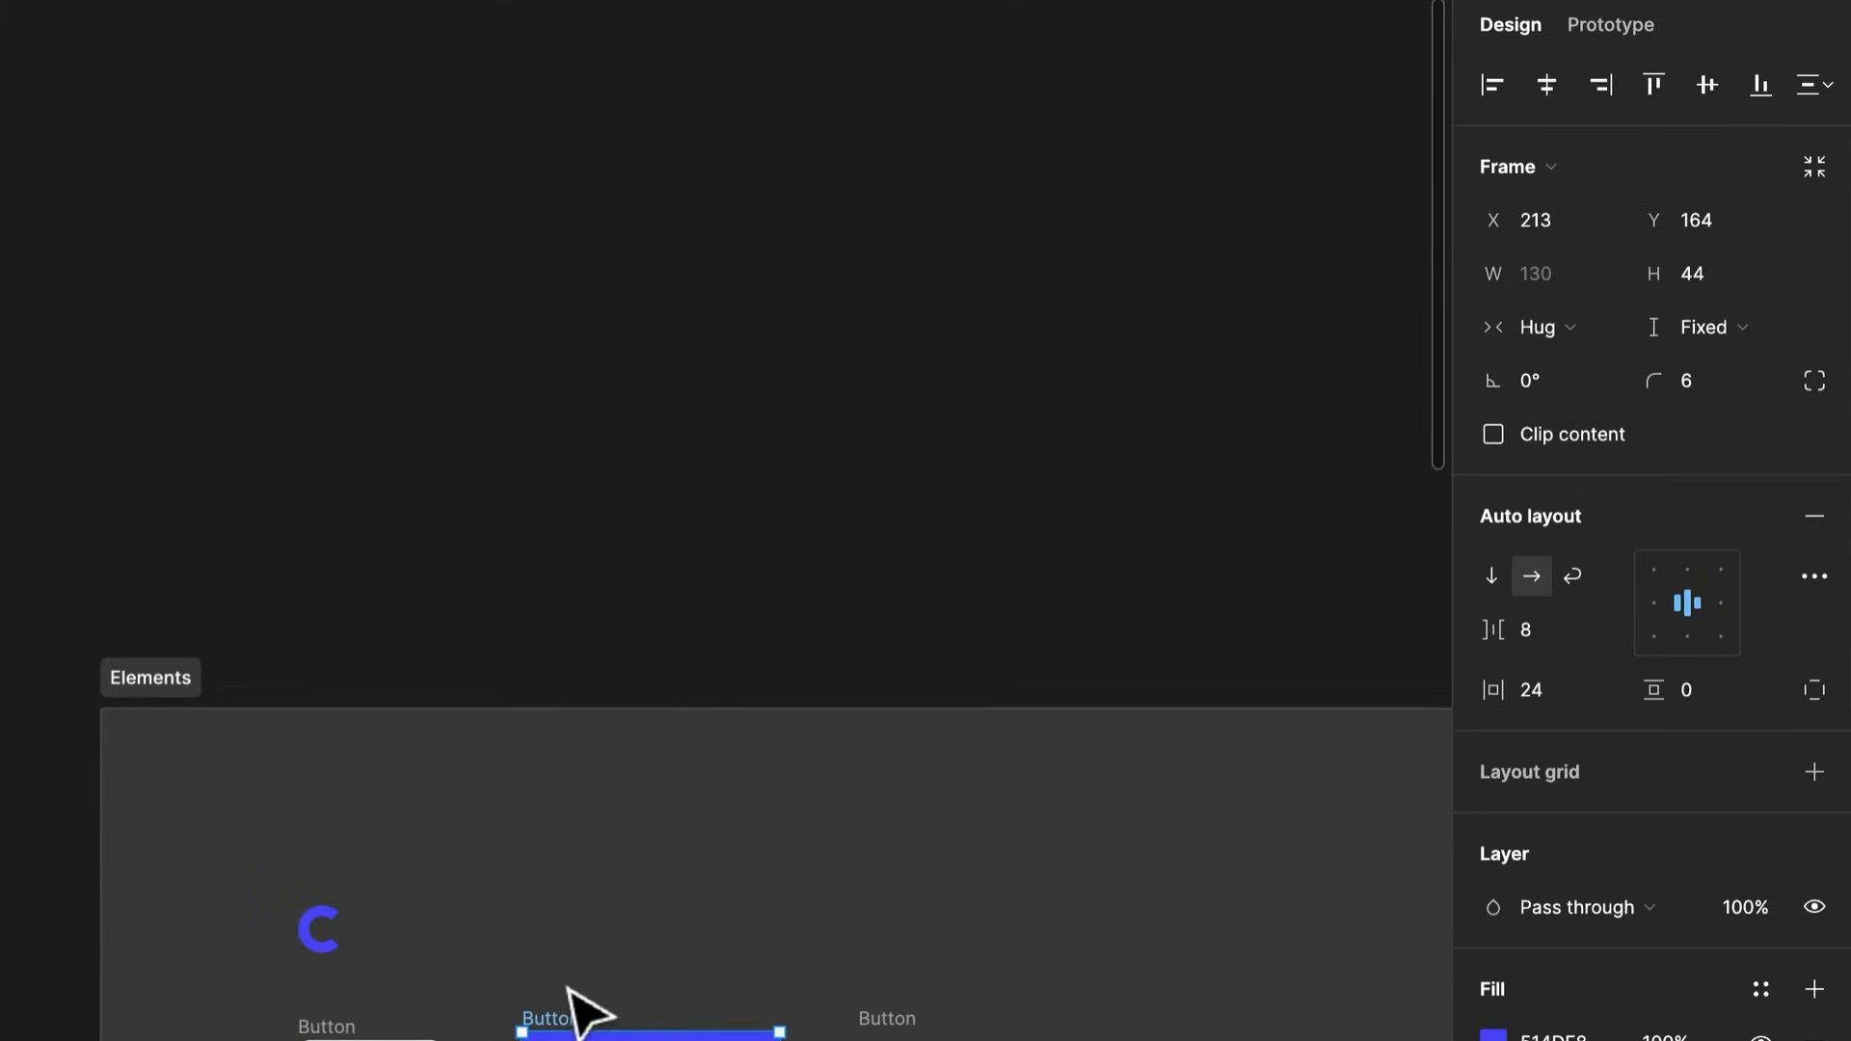
pyautogui.scroll(5, 190, 504)
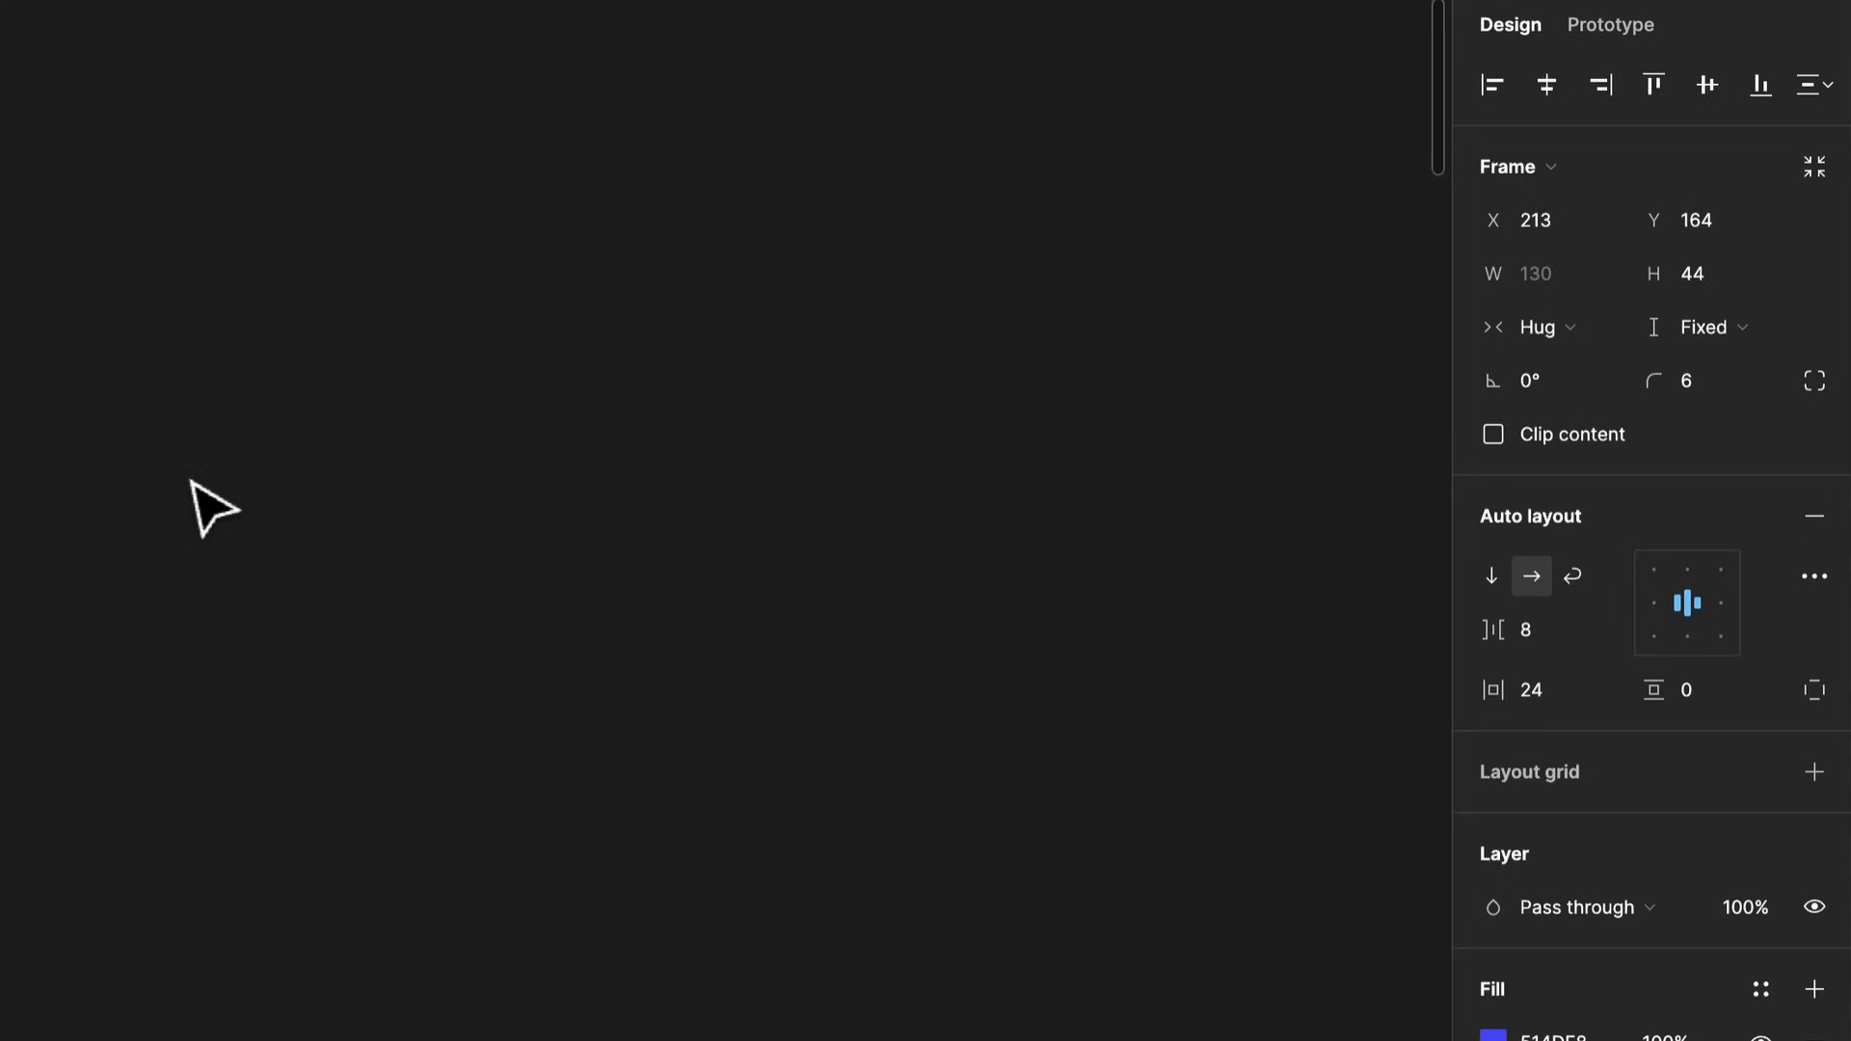
pyautogui.scroll(-6, 443, 723)
pyautogui.moveTo(605, 815); pyautogui.dragTo(400, 473)
pyautogui.scroll(5, 400, 472)
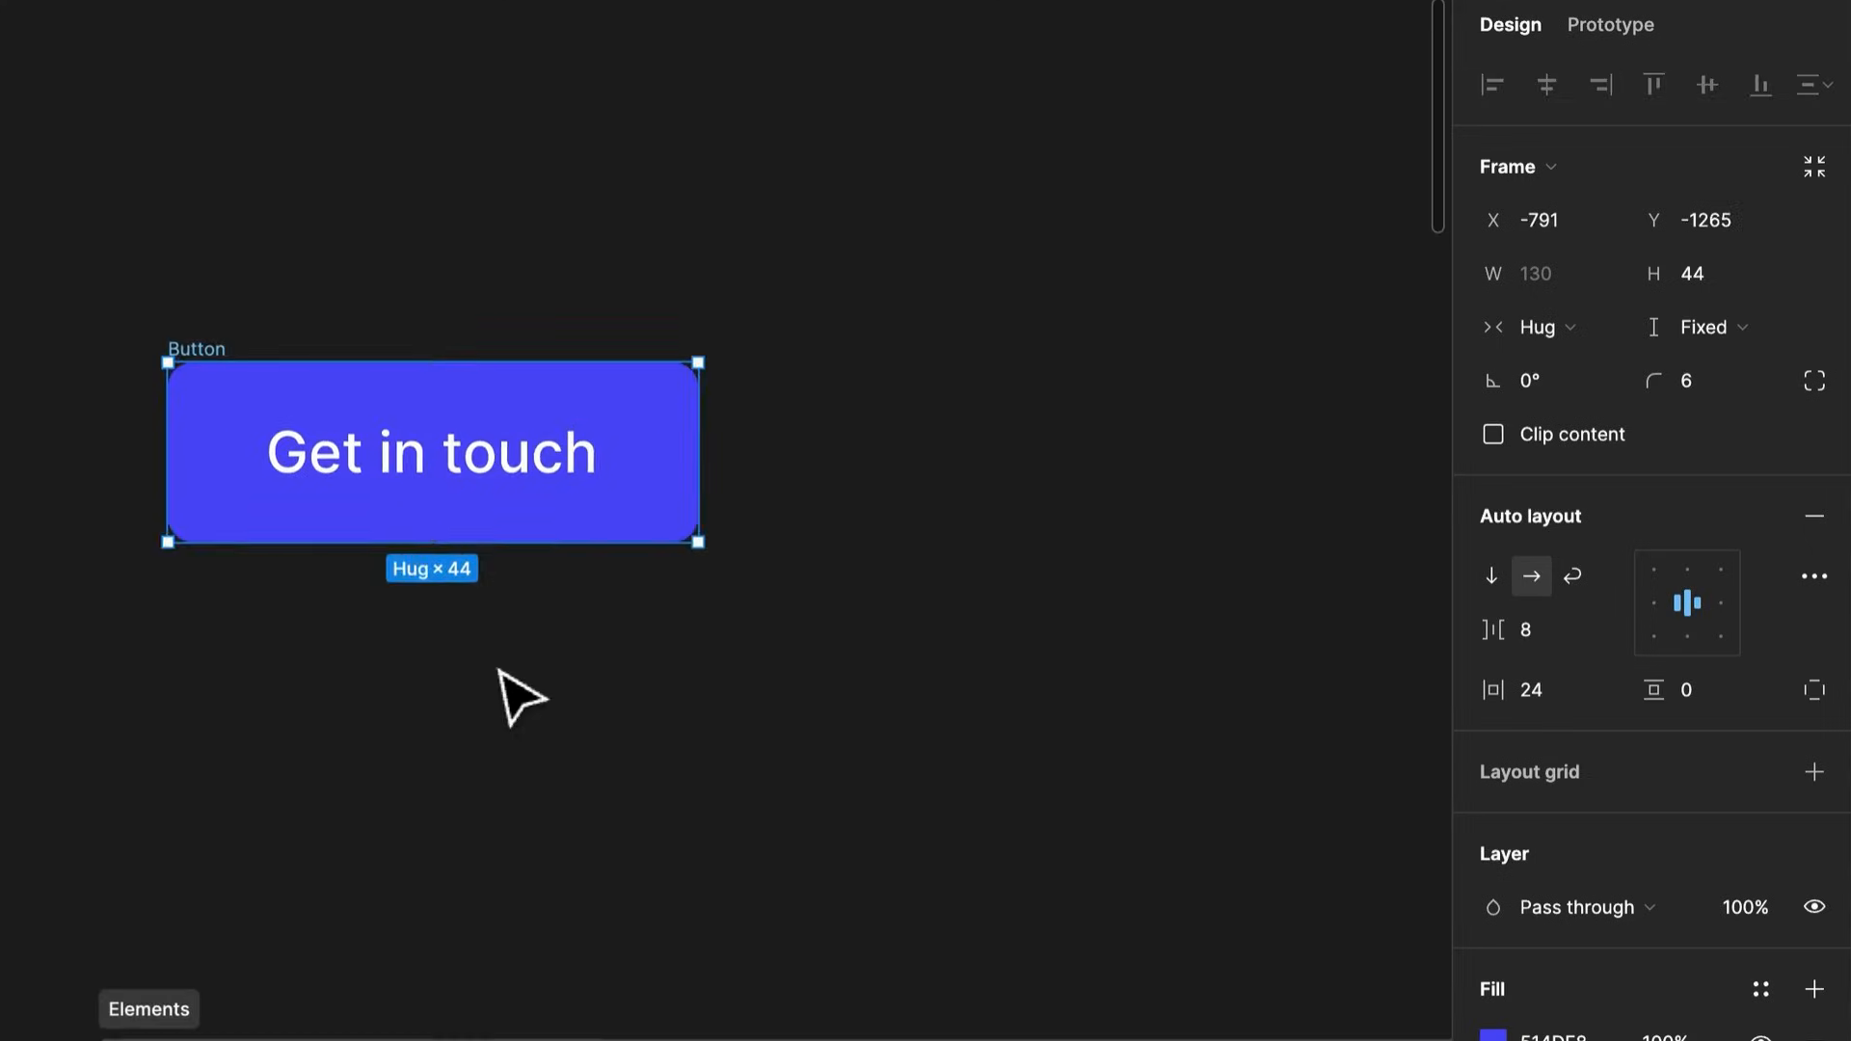
# Add a text layer reading "Label" below the Get in touch button on the empty canvas
pyautogui.click(514, 693)
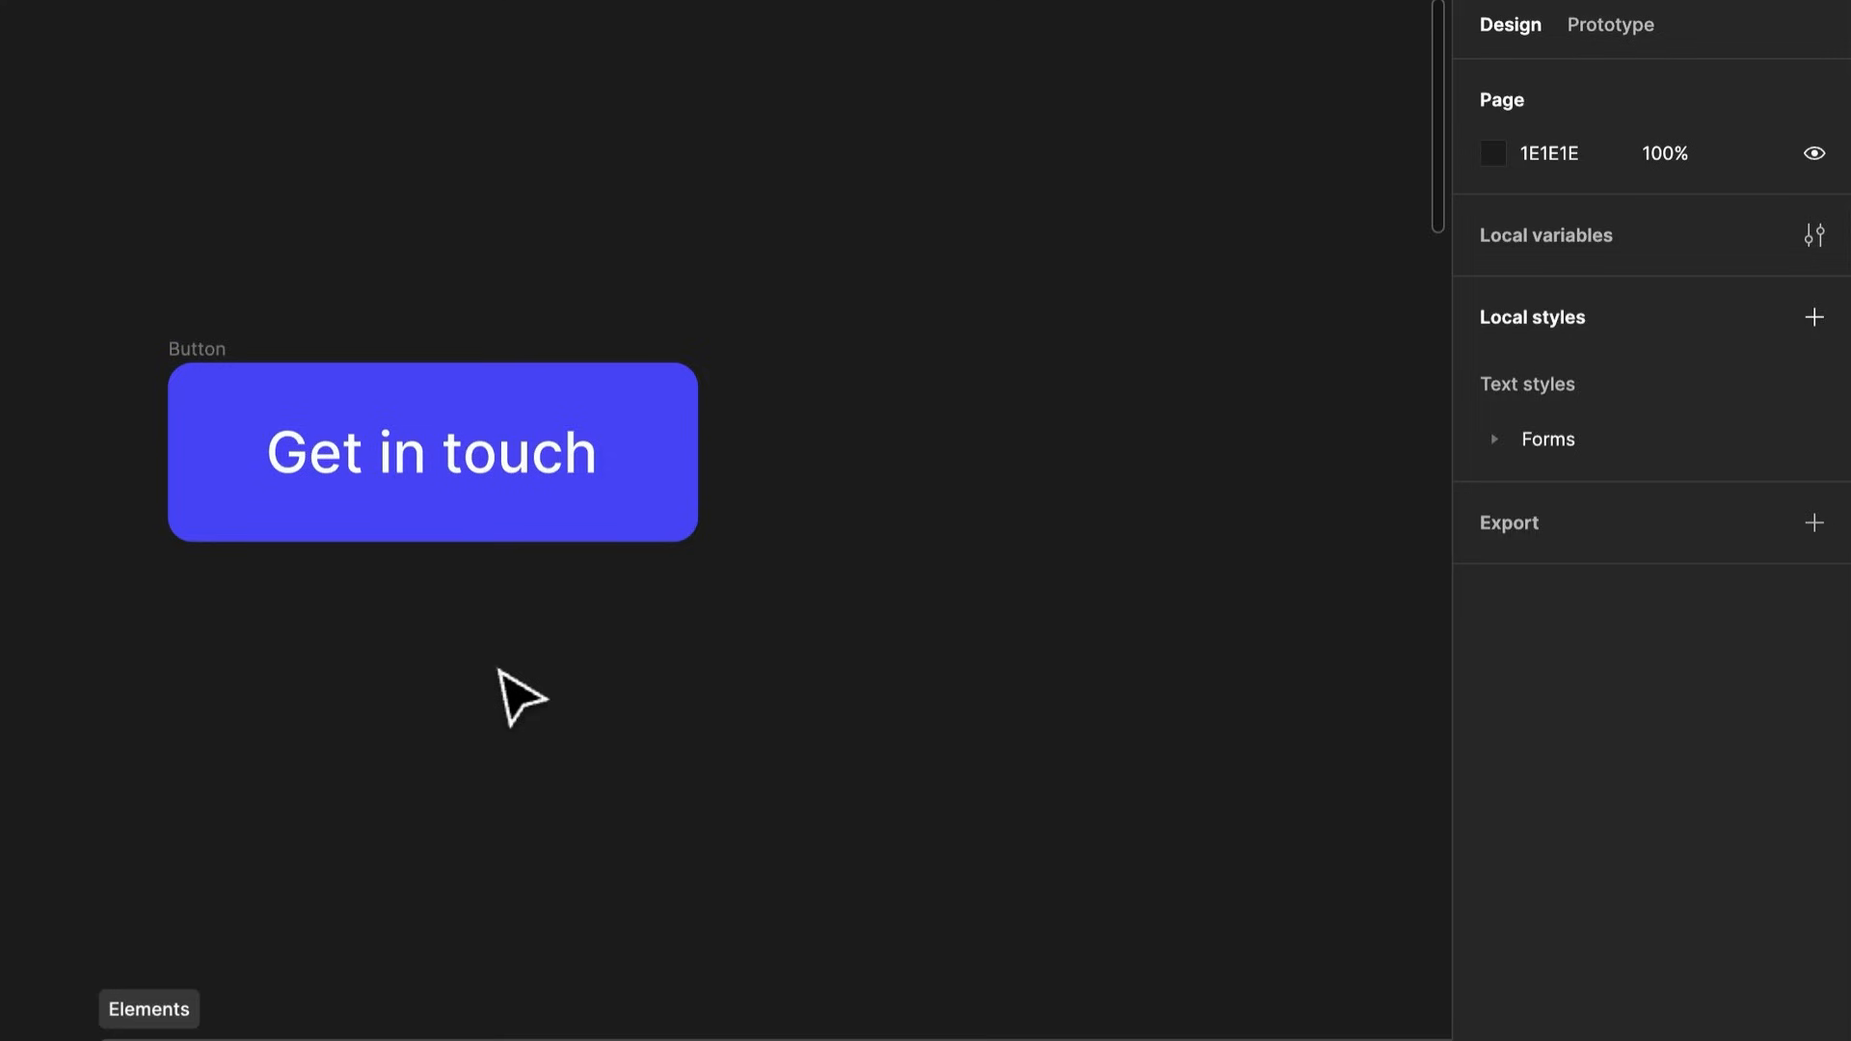
pyautogui.press('r')
pyautogui.click(496, 667)
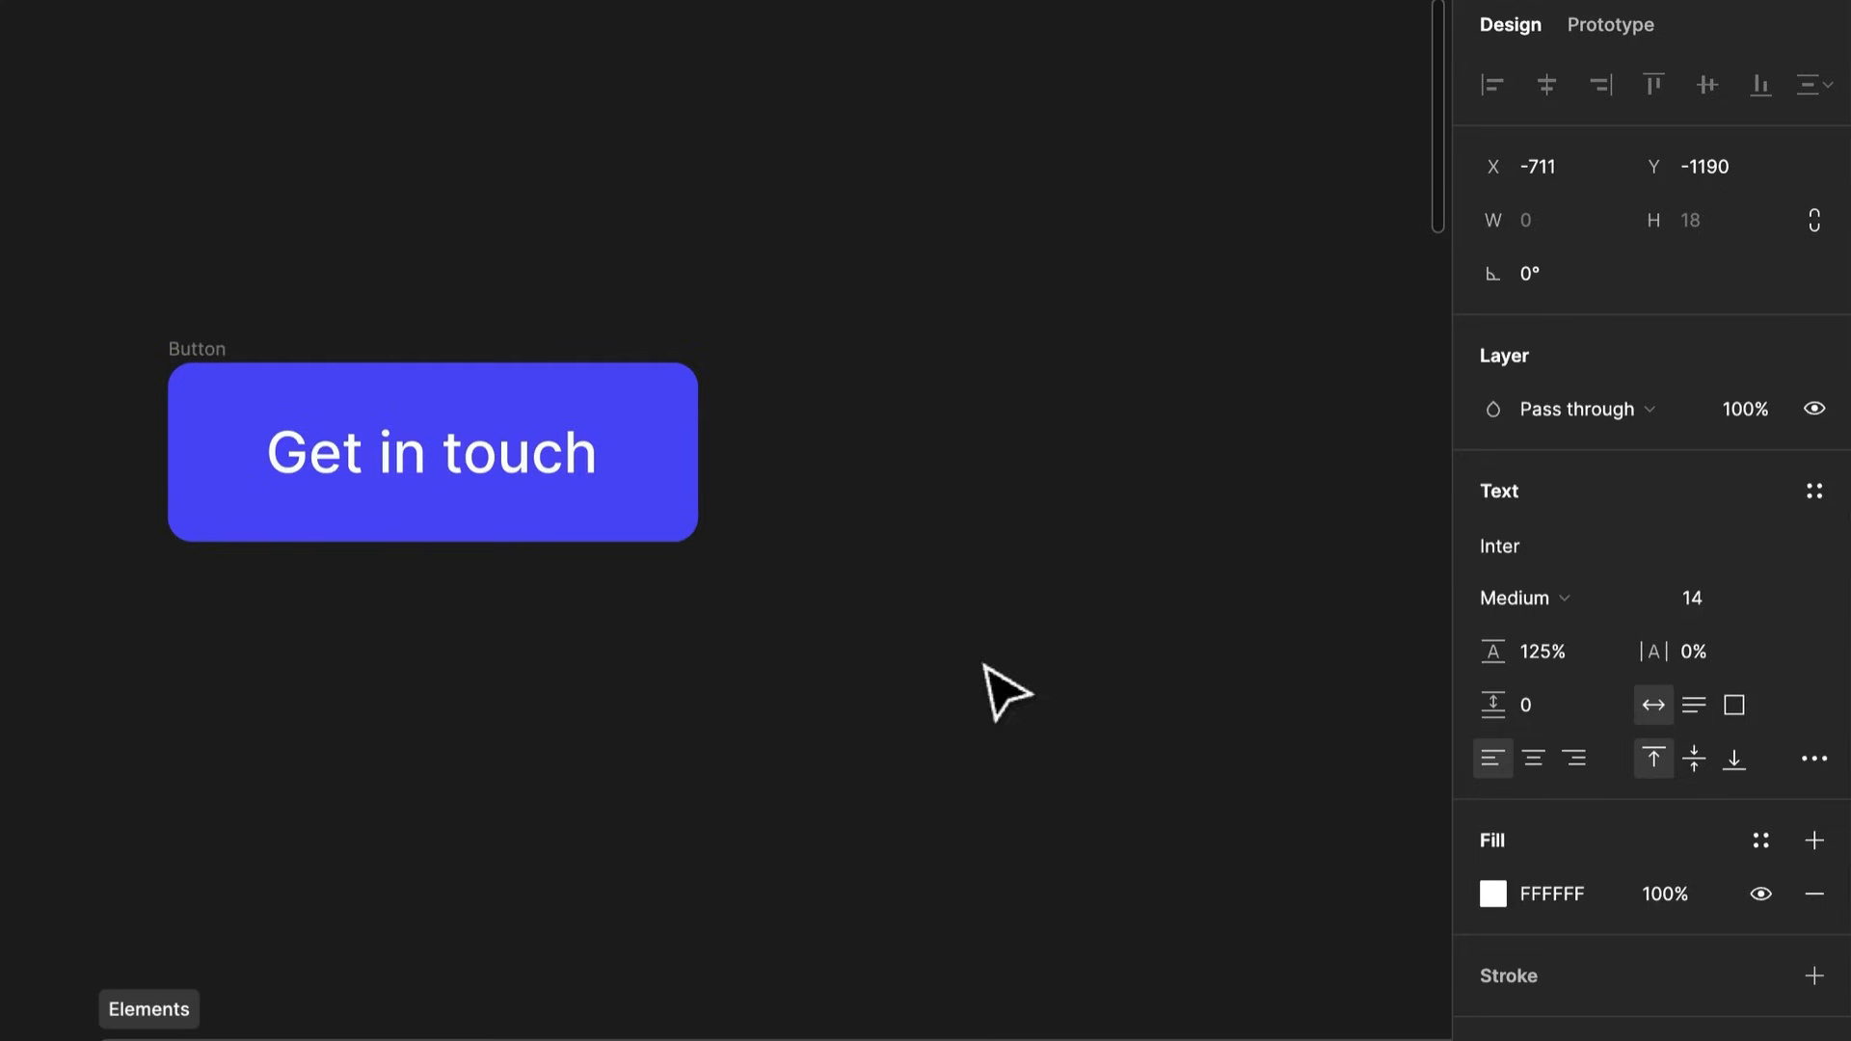
pyautogui.write('Get in')
pyautogui.hotkey('ctrl', 'a')
pyautogui.write('Label')
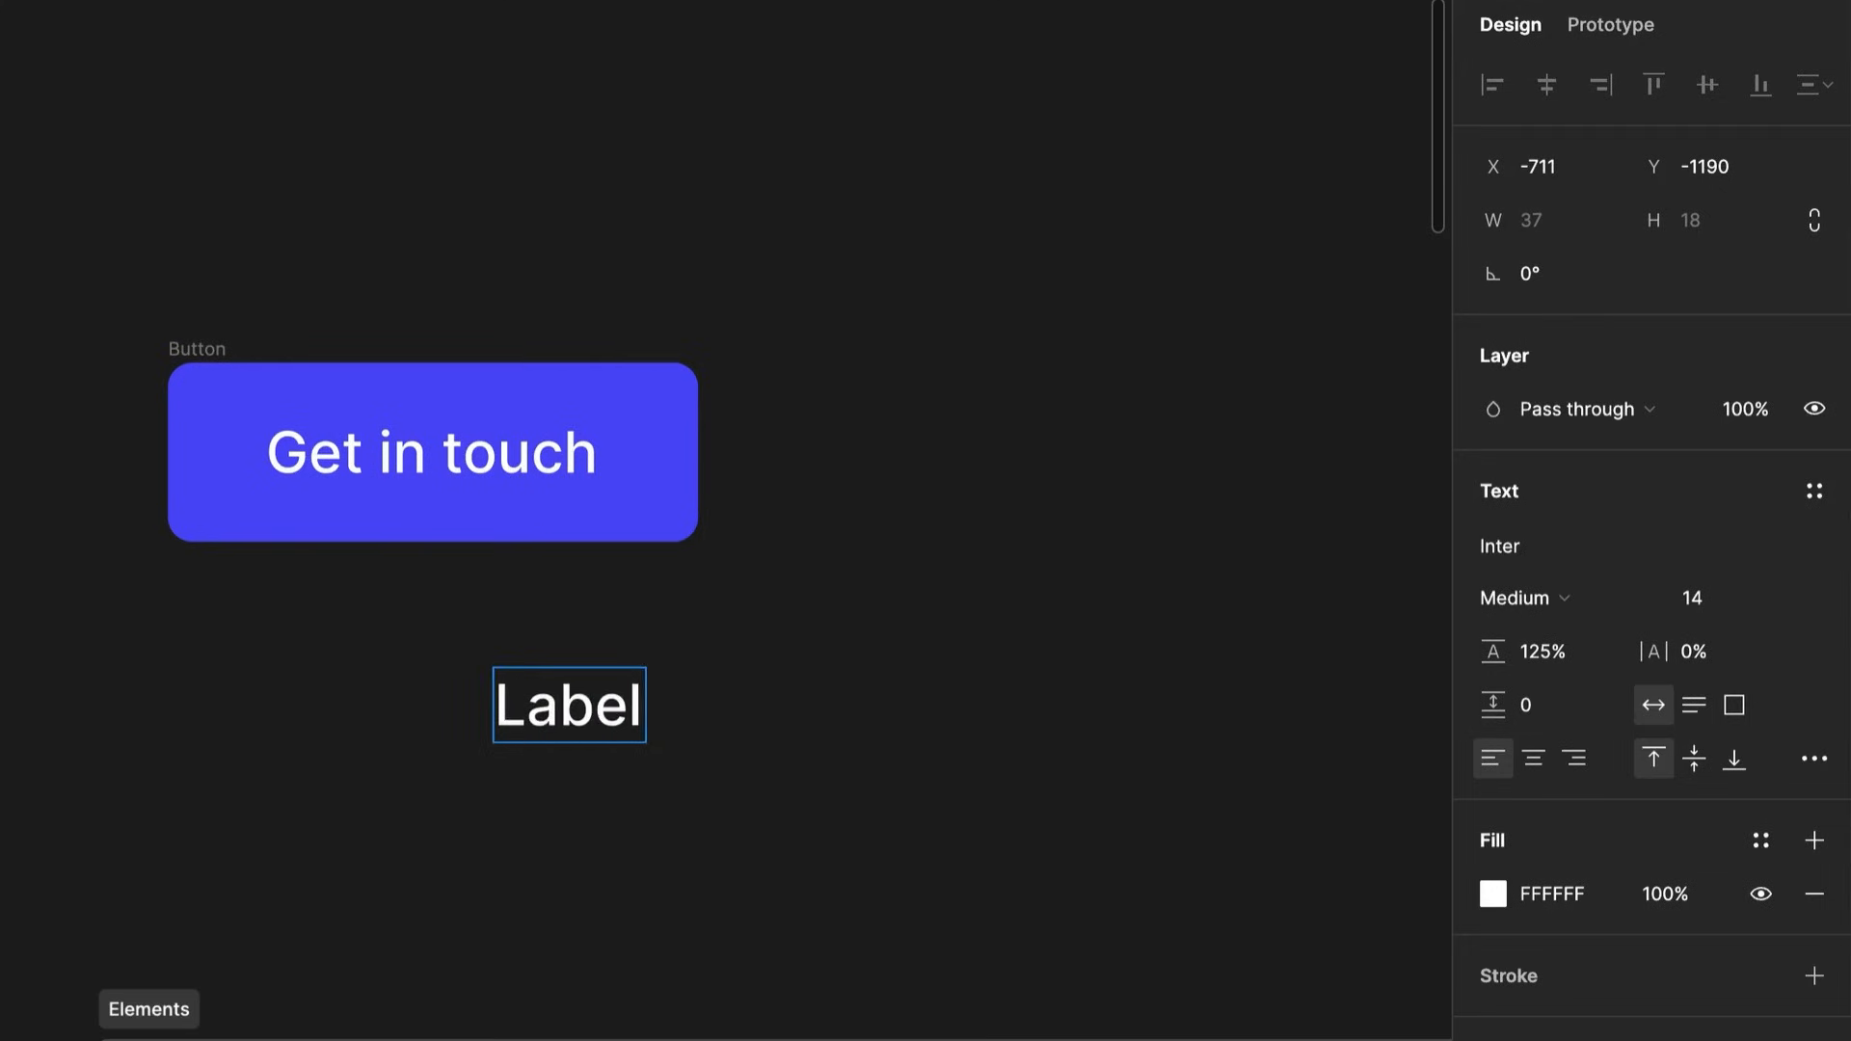
pyautogui.press('Escape')
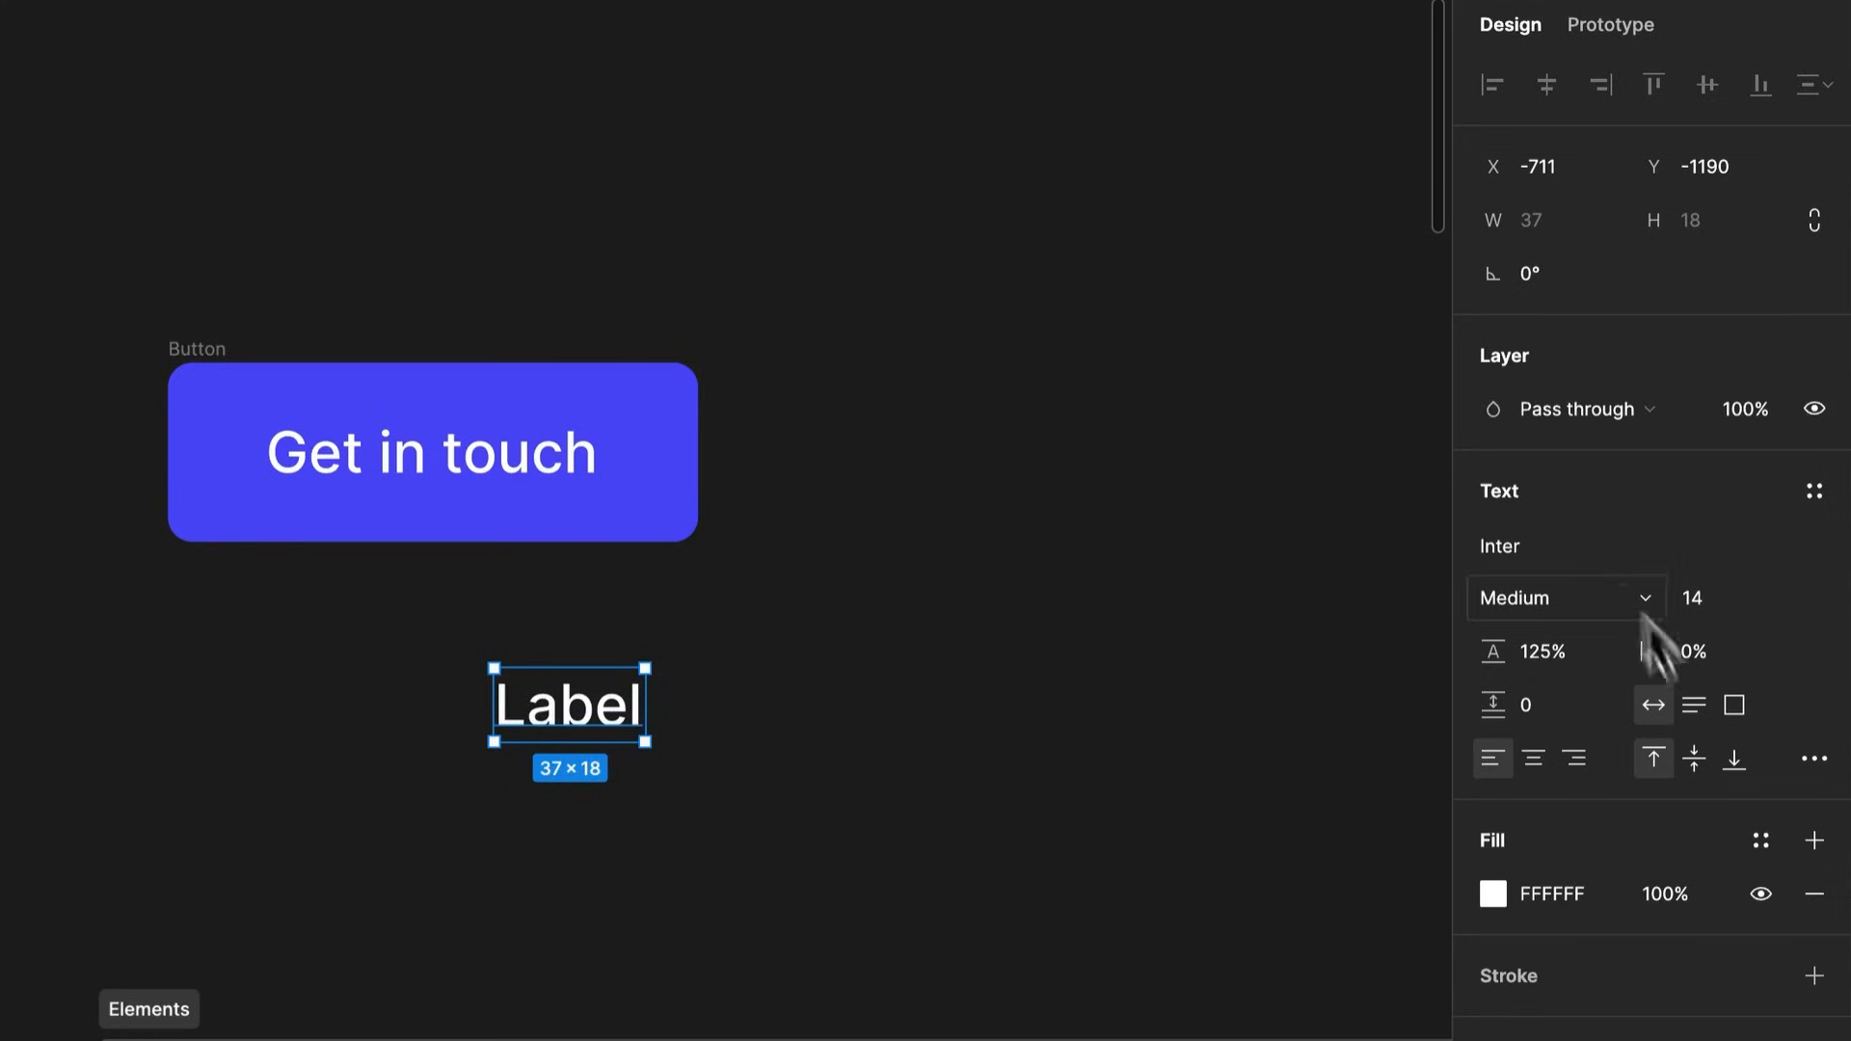
# Wrap the Label text in an auto layout frame and rename the frame as Primary
pyautogui.click(347, 454)
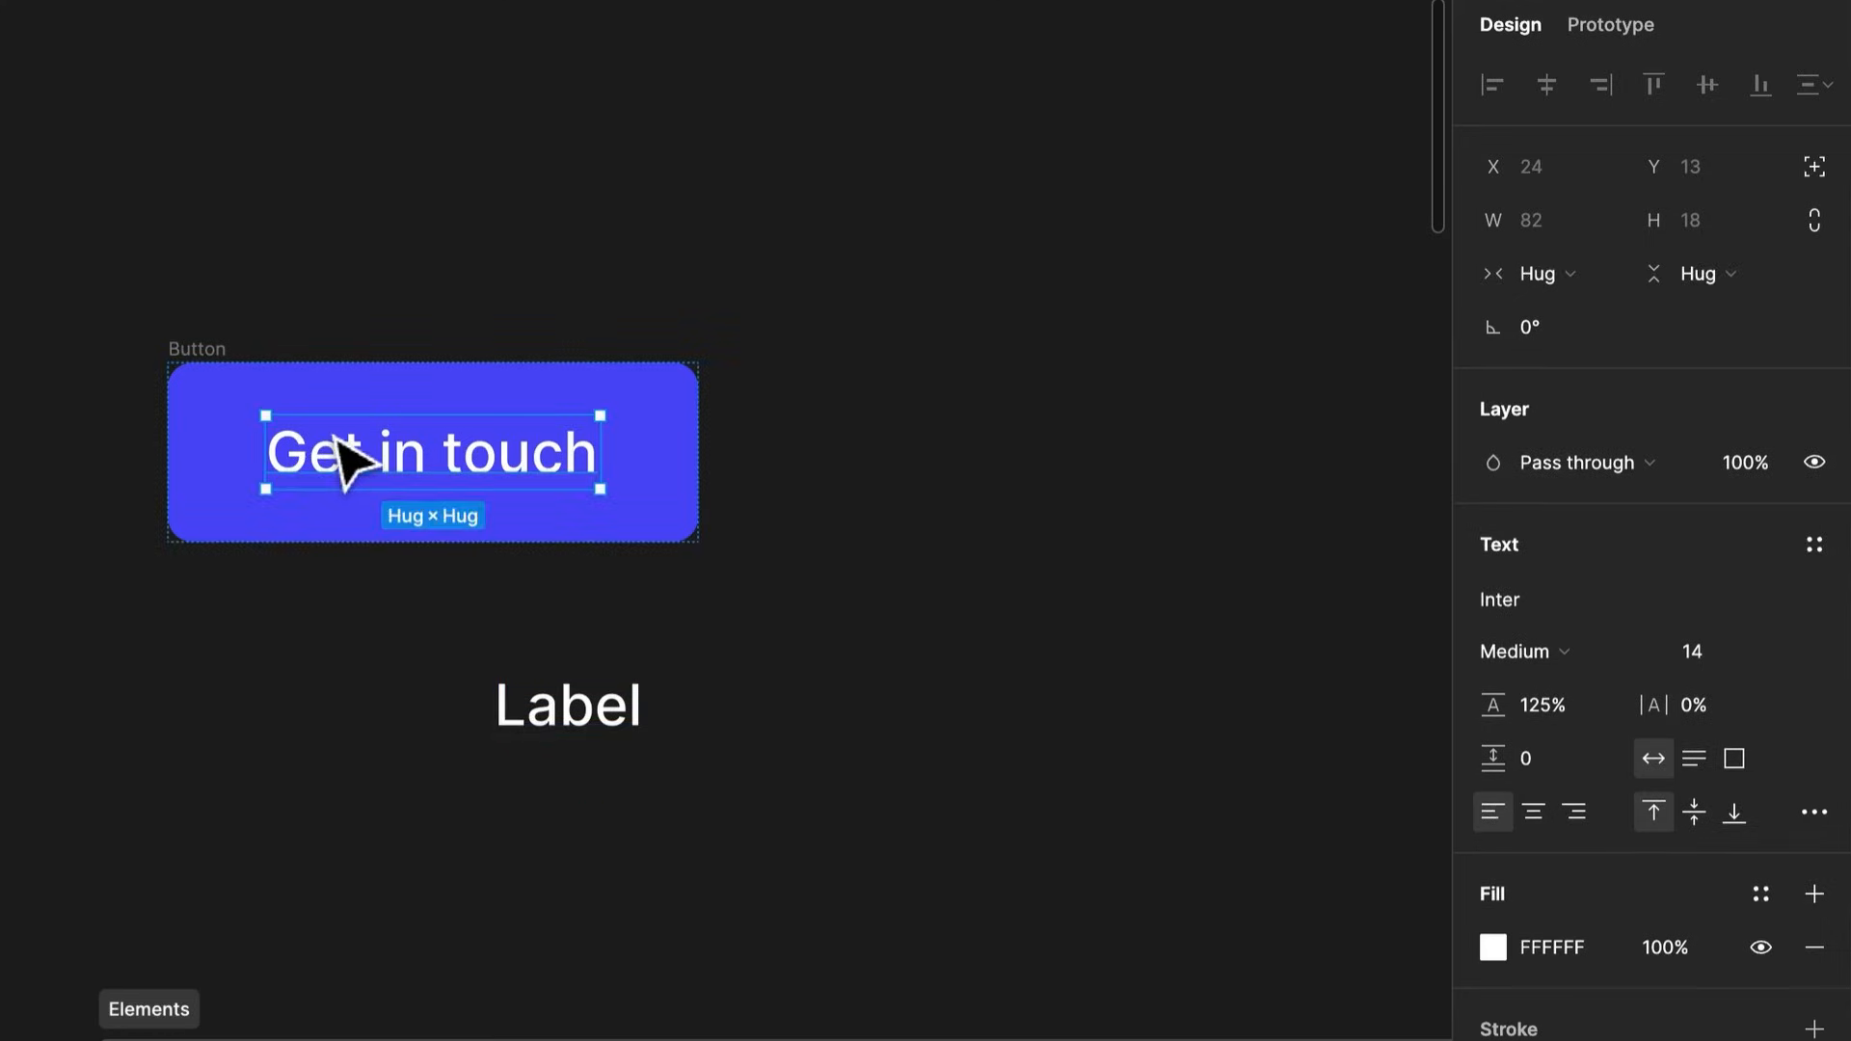
pyautogui.click(502, 708)
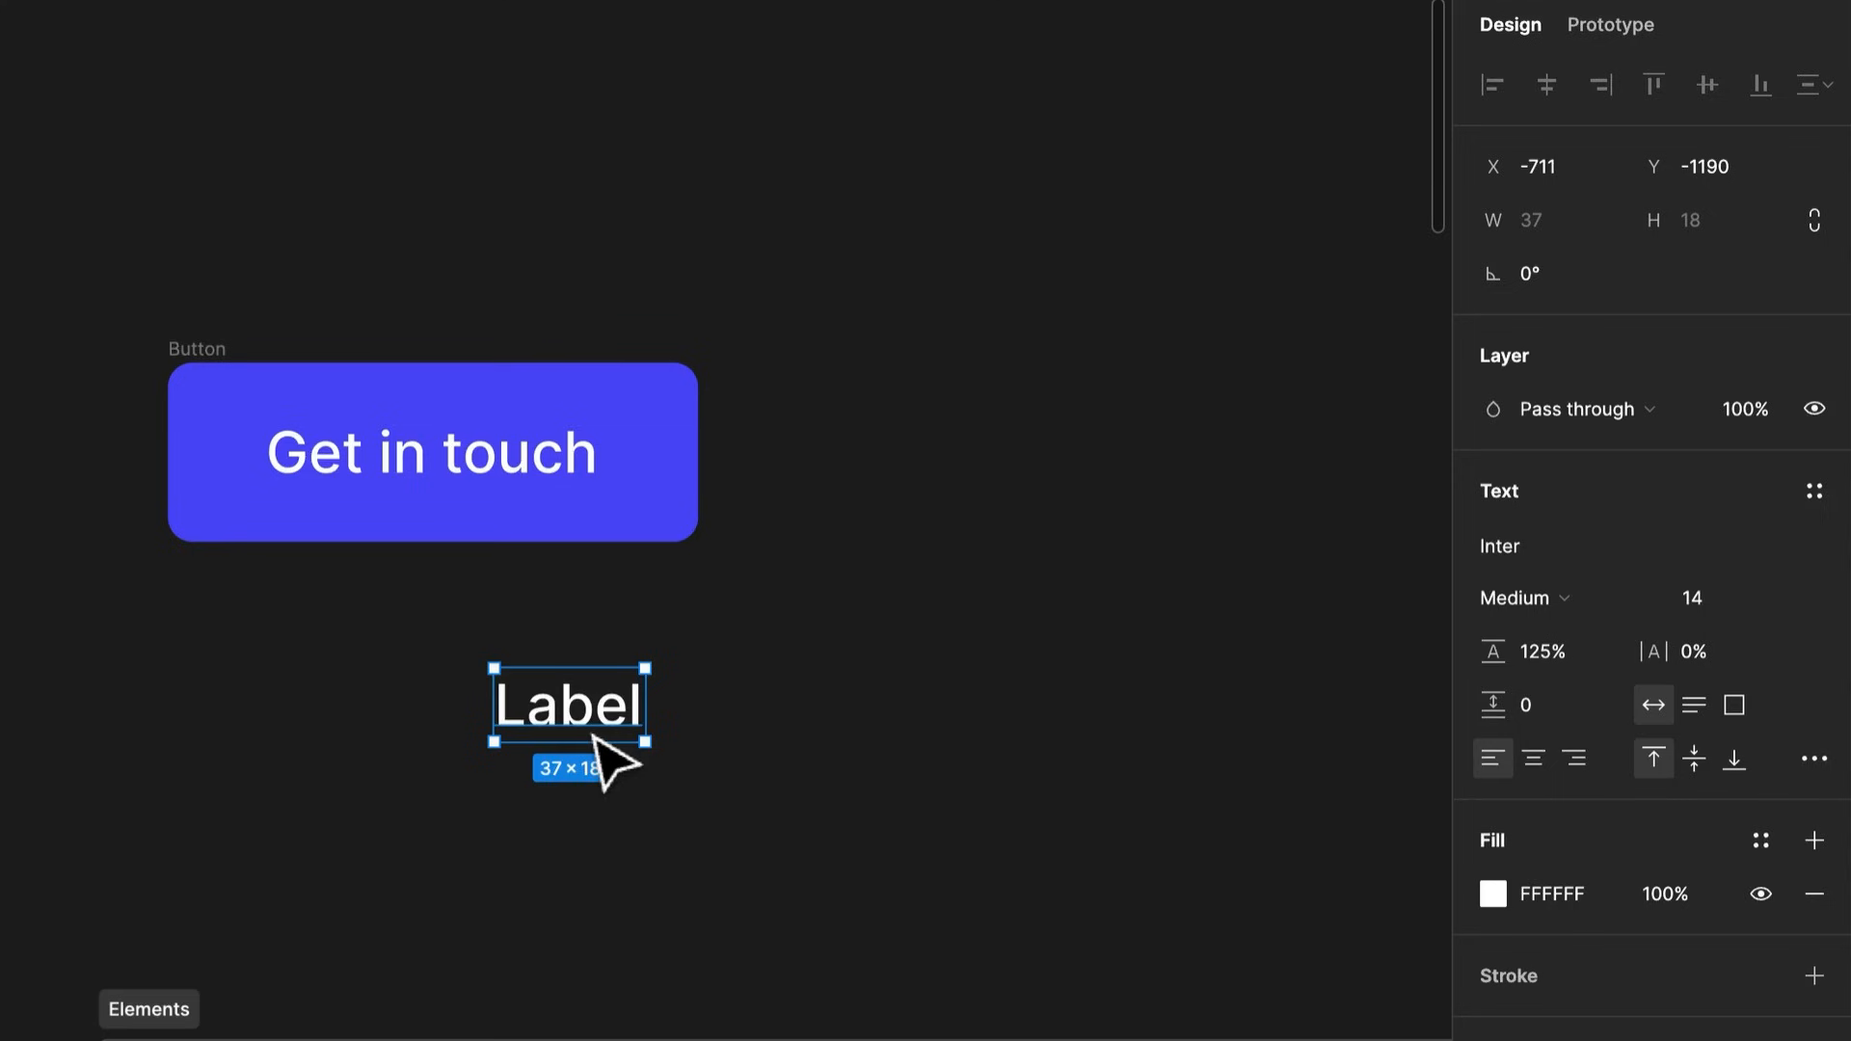
pyautogui.rightClick(605, 741)
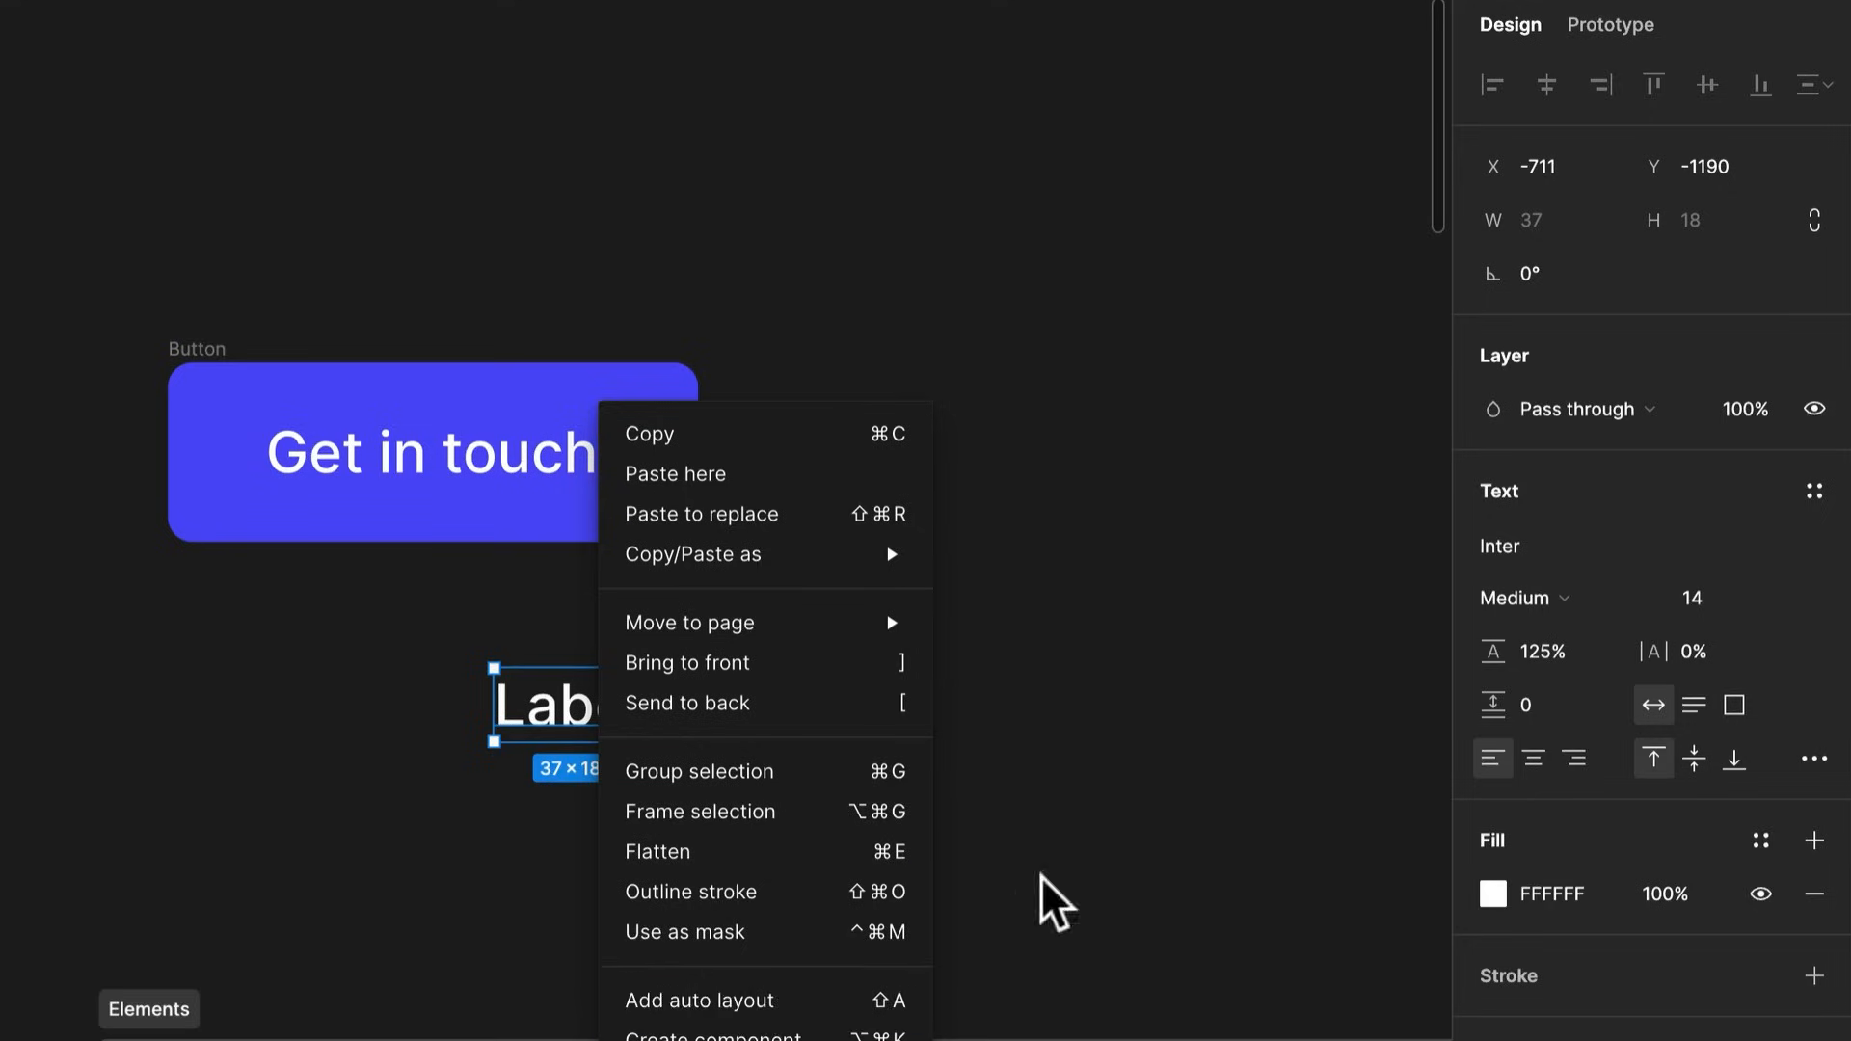
pyautogui.press('Escape')
pyautogui.hotkey('shift', 'a')
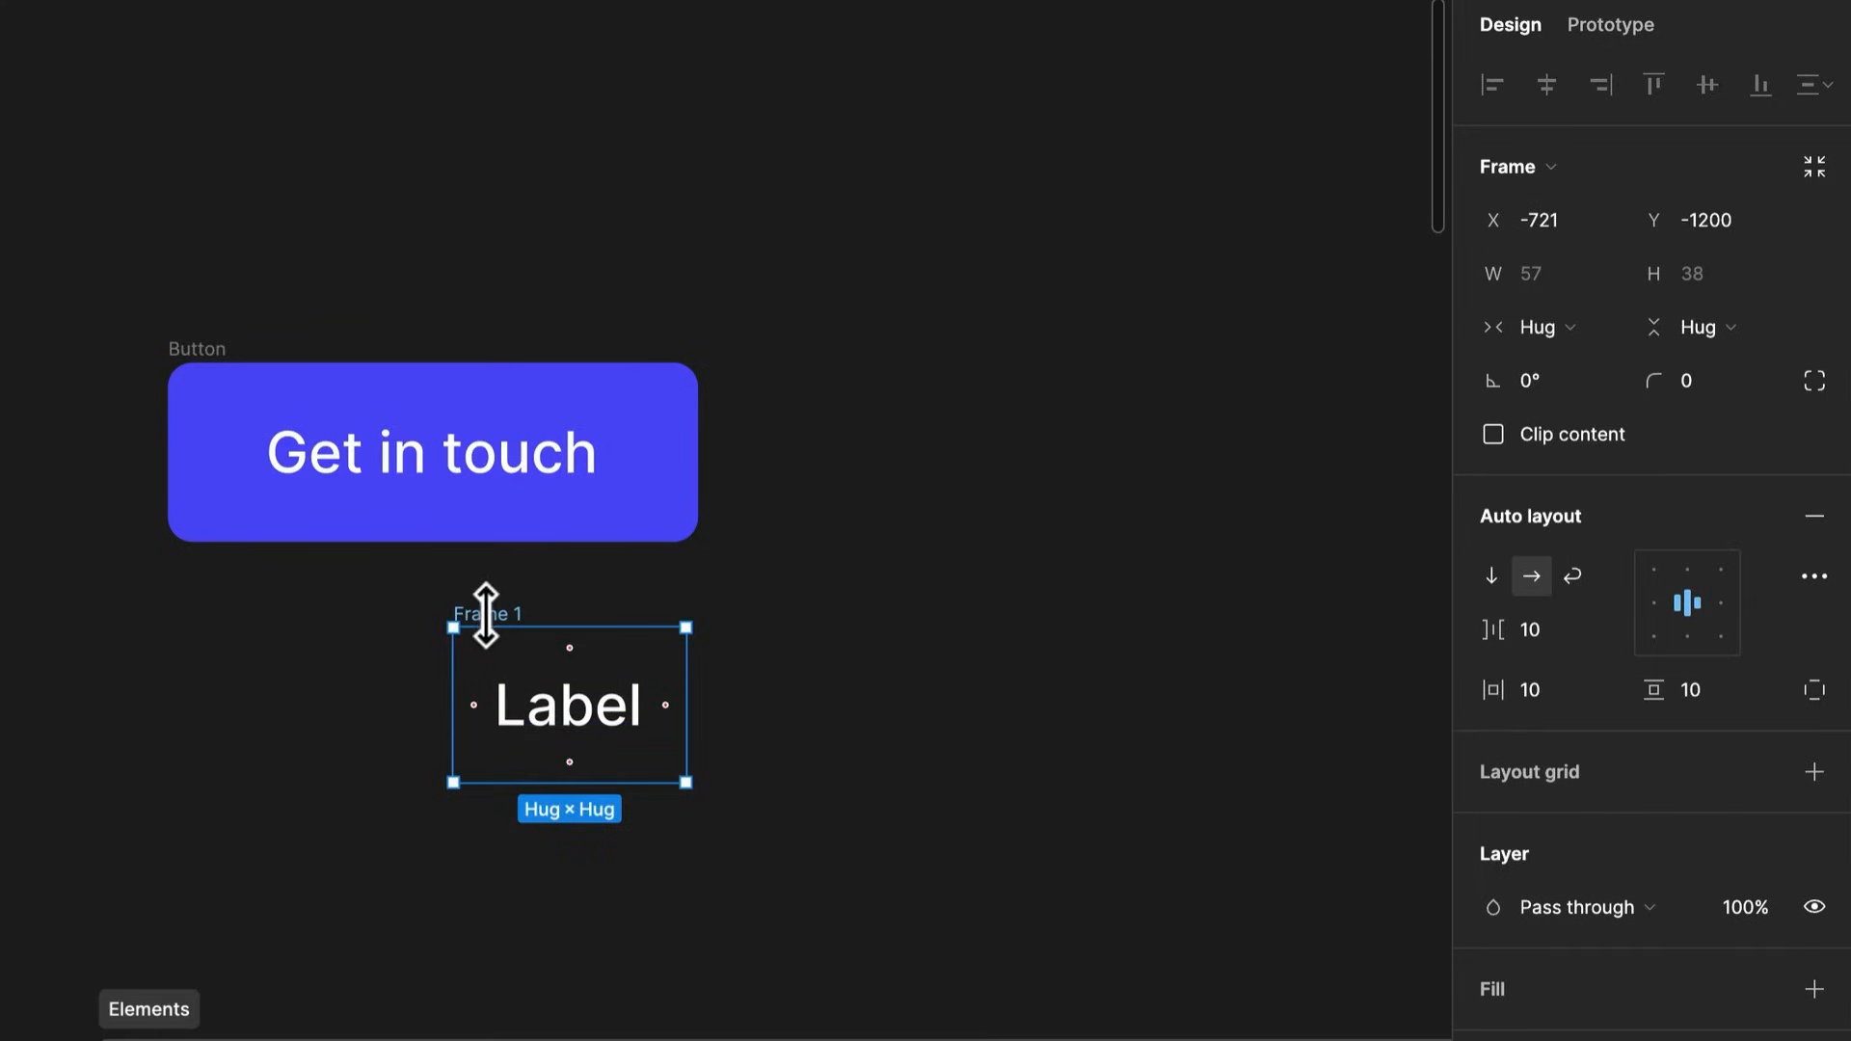
pyautogui.doubleClick(488, 612)
pyautogui.write('Primary')
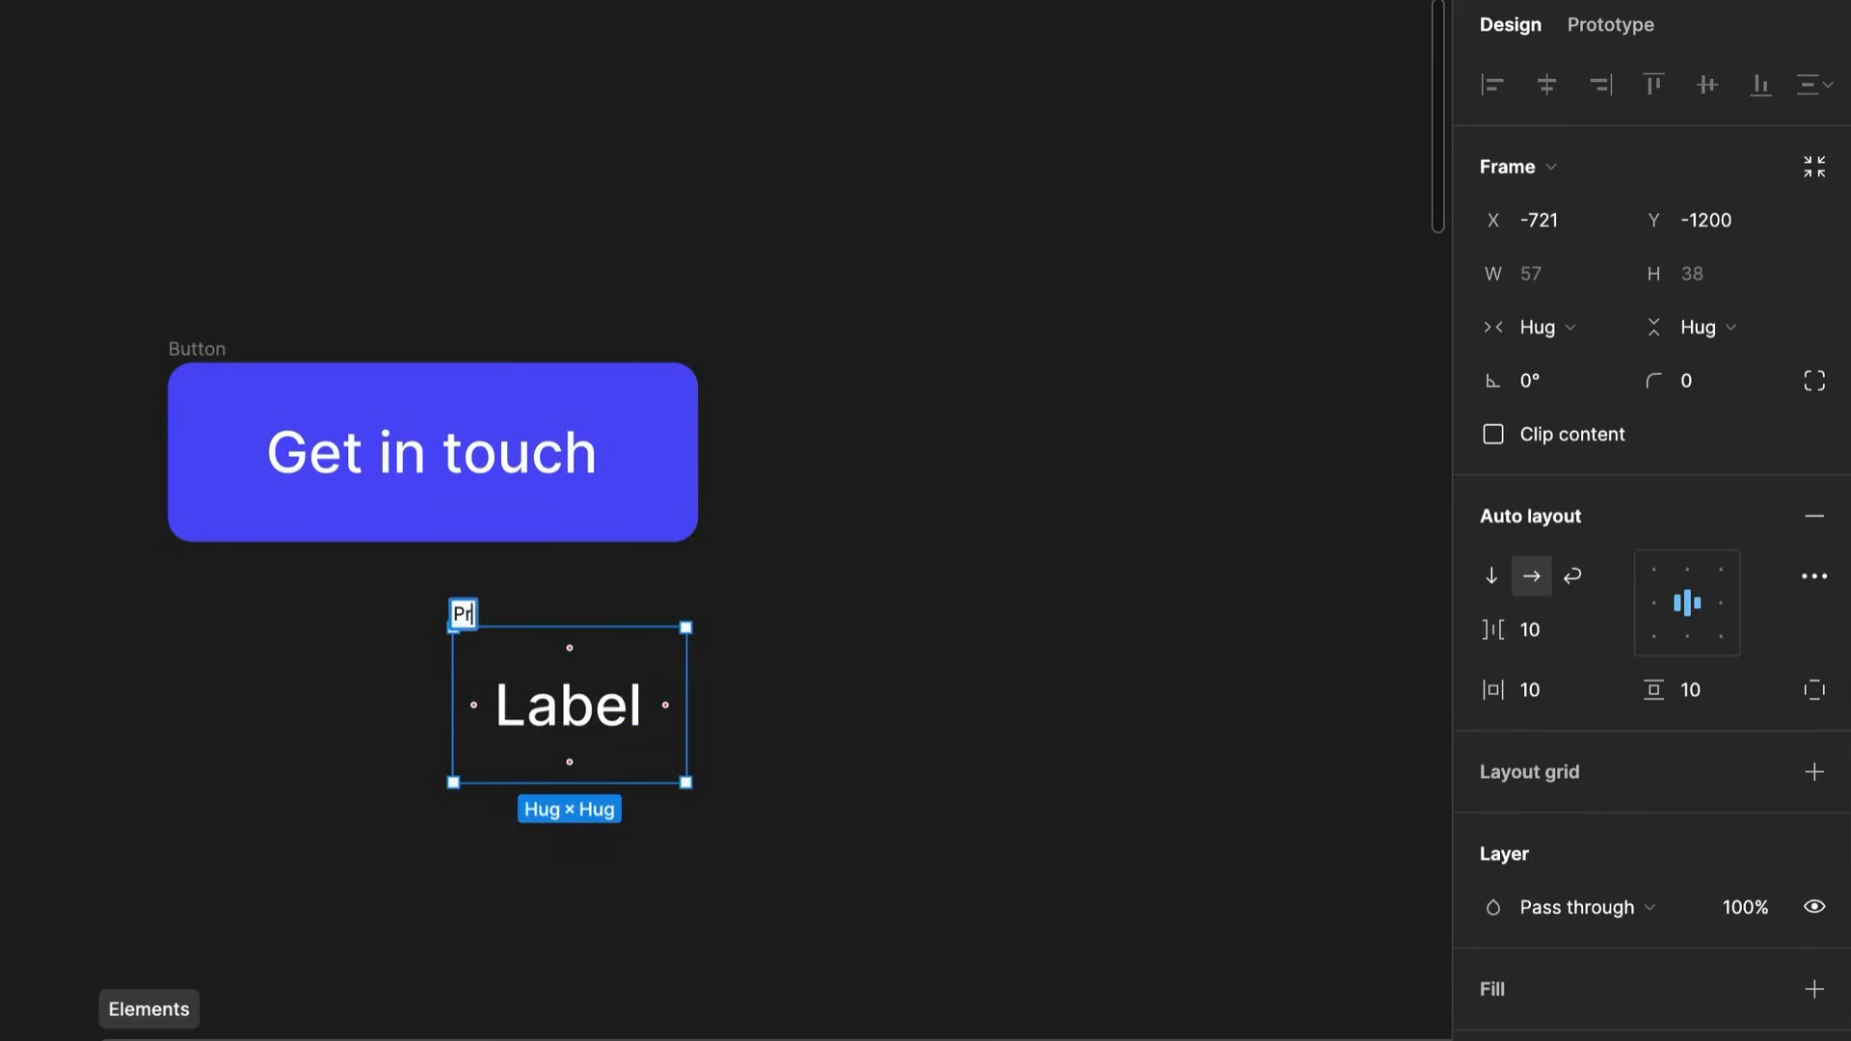
pyautogui.press('Return')
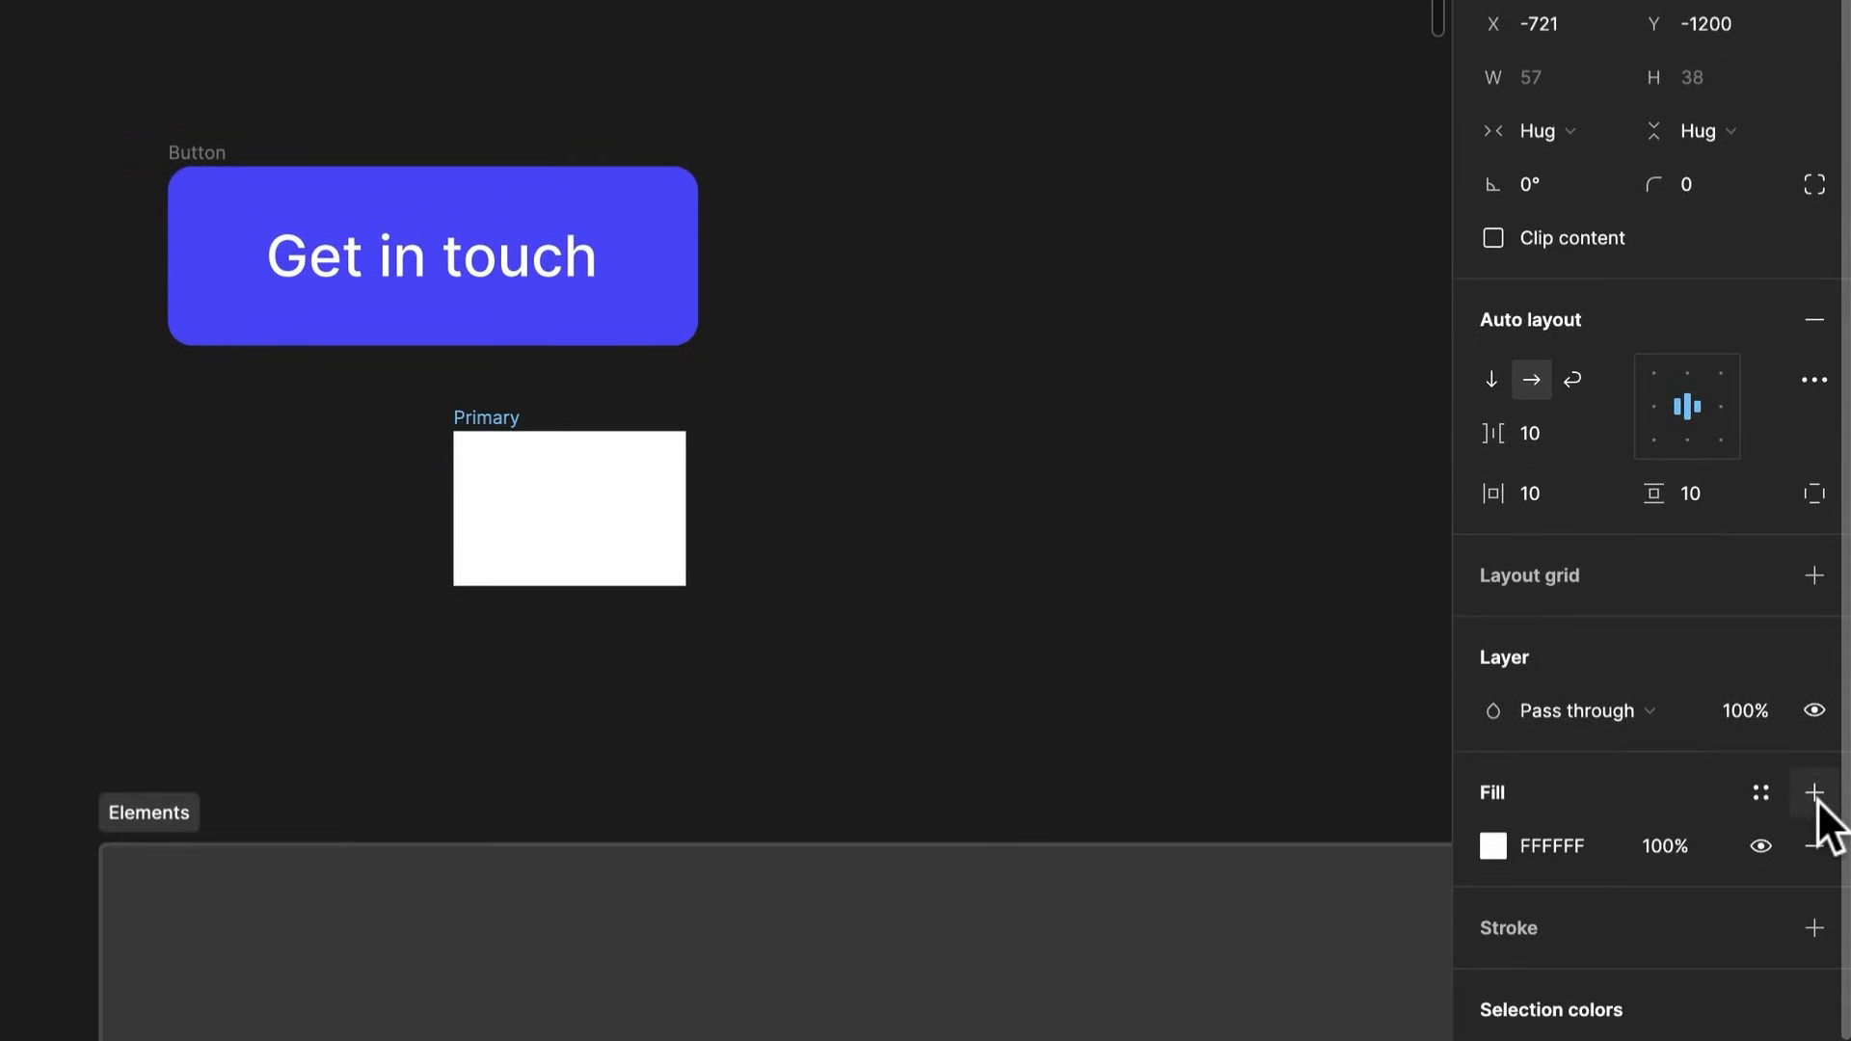
# Fill the Primary frame with the Get in touch button's blue, 514DF8, sampled with the eyedropper
pyautogui.click(1501, 846)
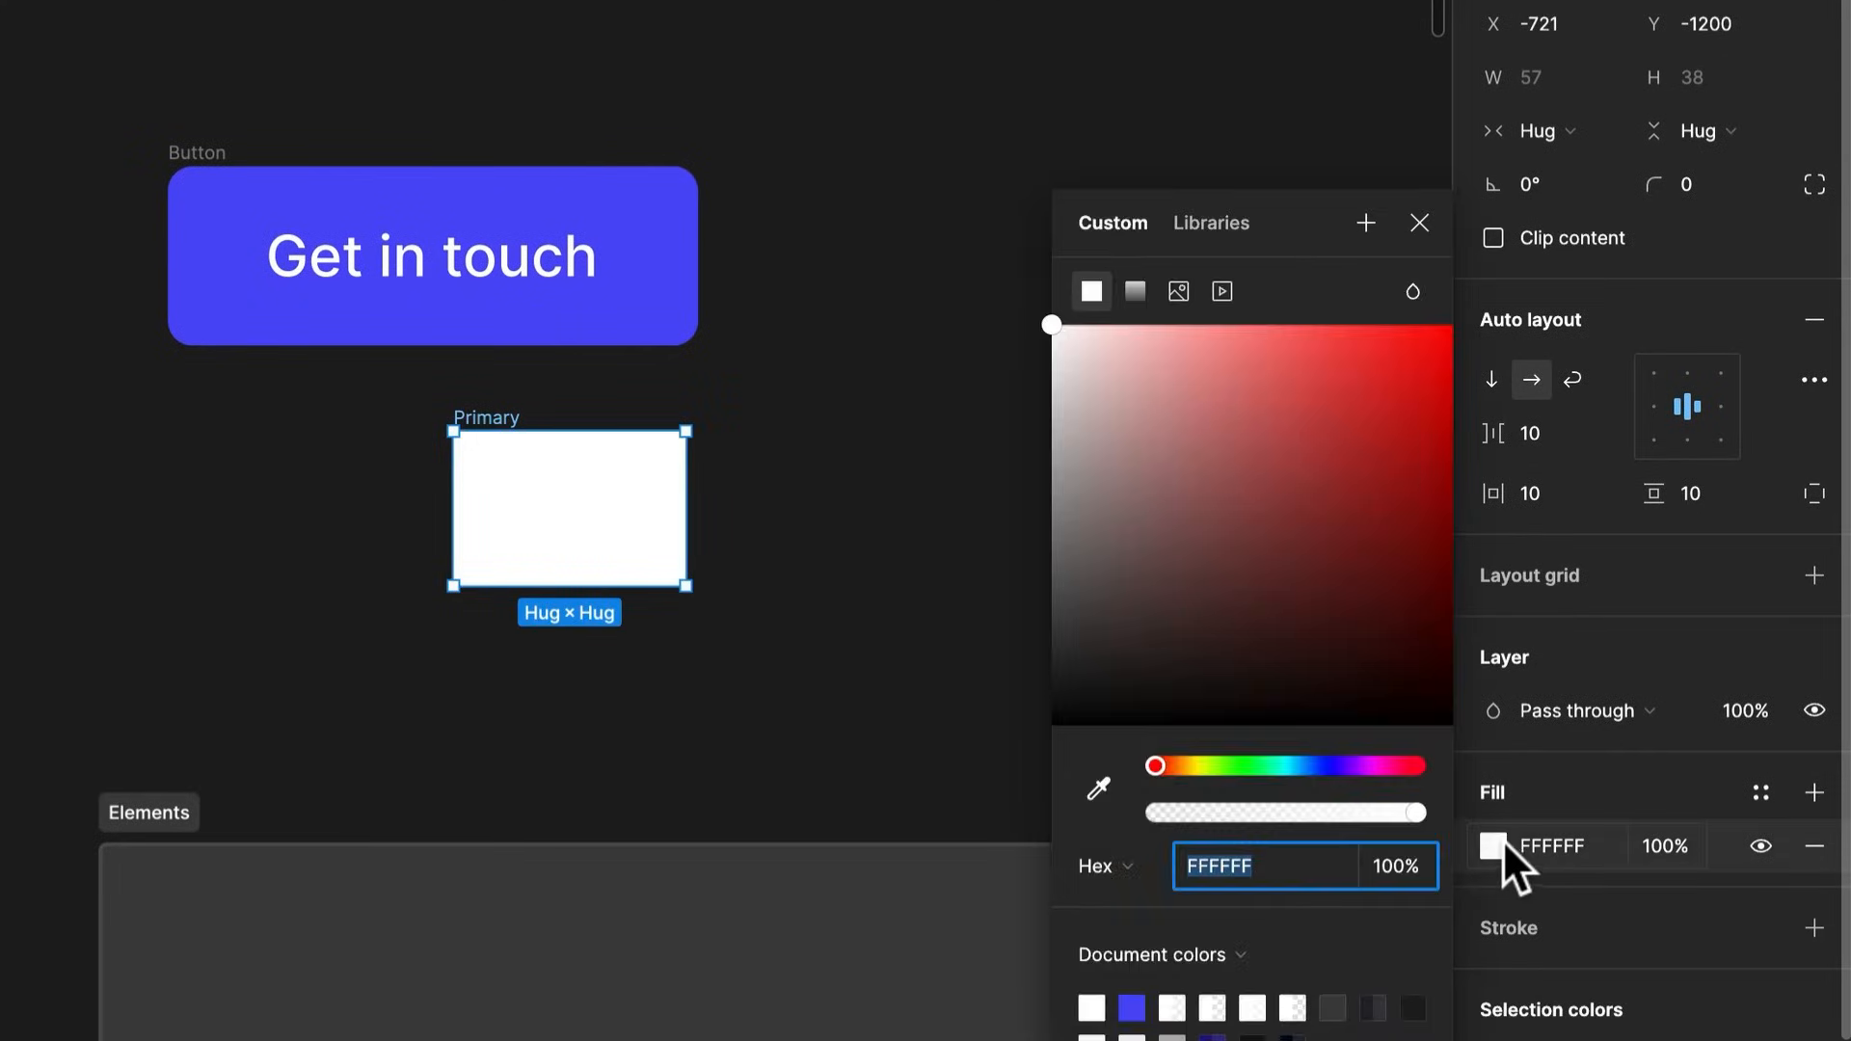
pyautogui.click(1100, 799)
pyautogui.click(612, 288)
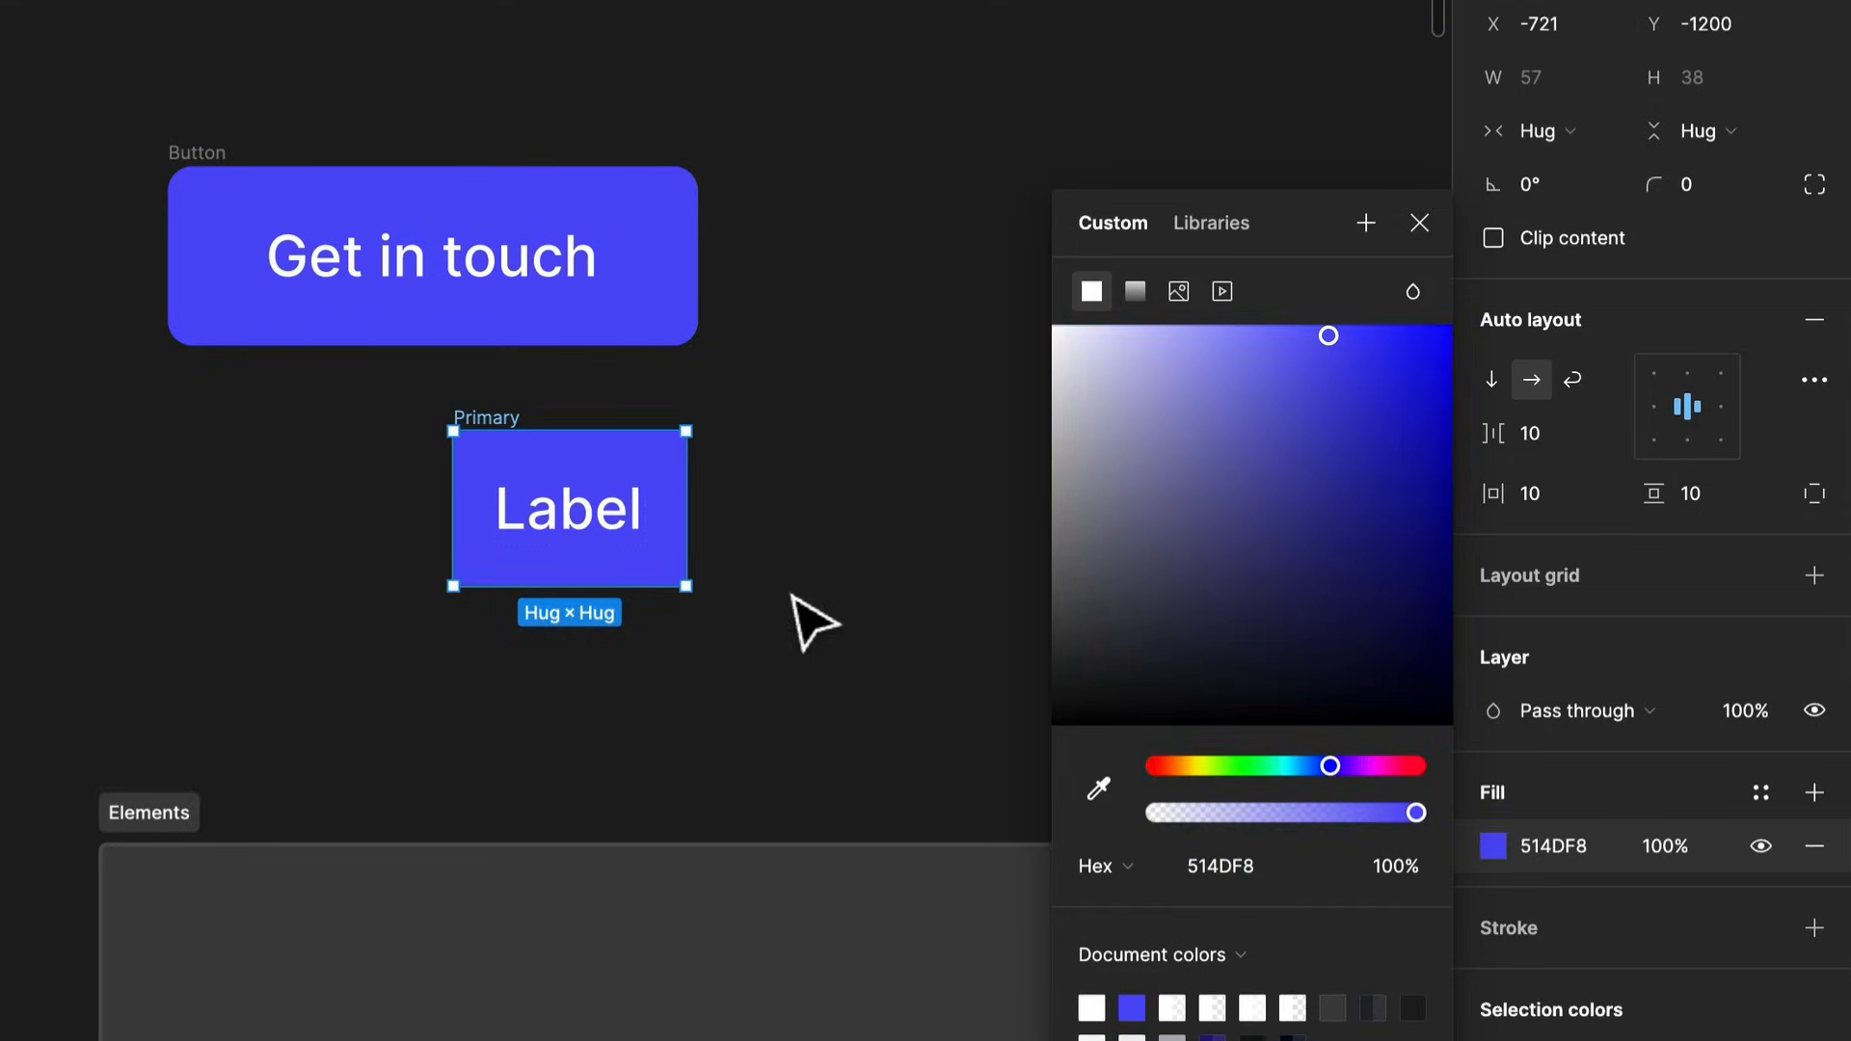
pyautogui.click(814, 618)
pyautogui.click(625, 571)
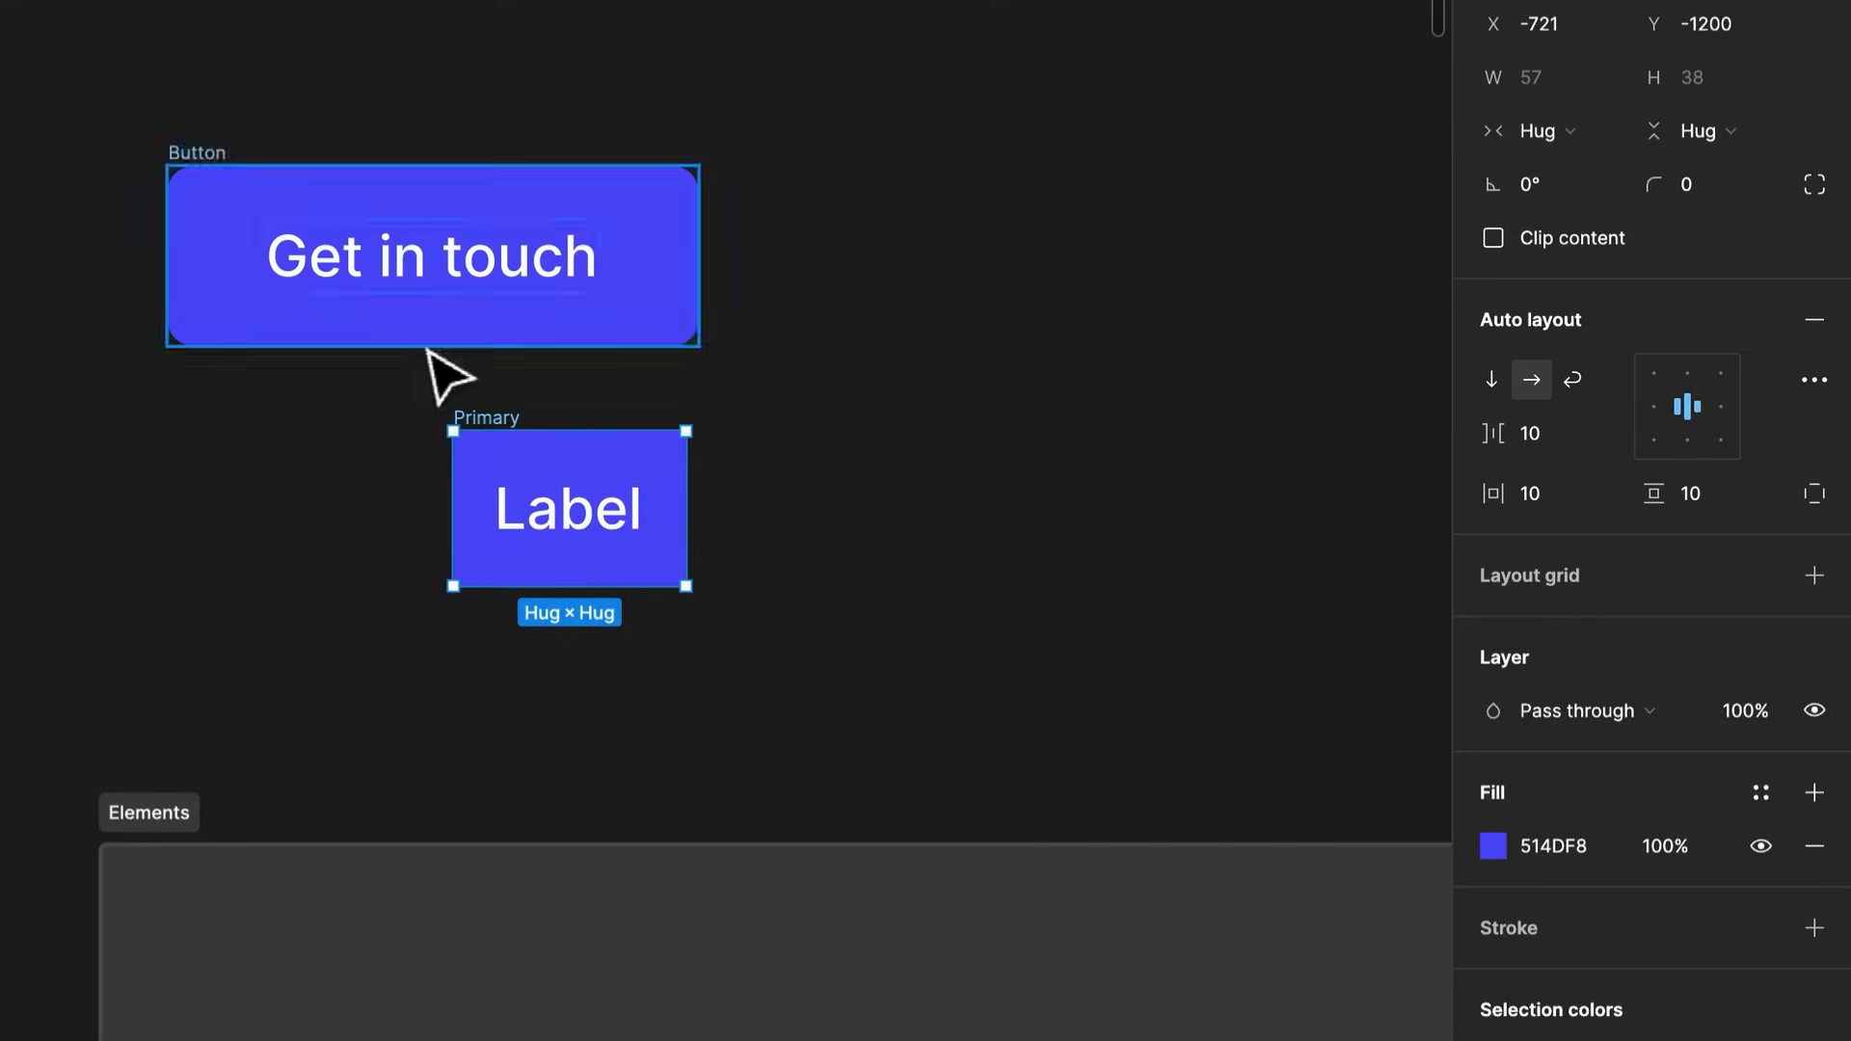
# Set the vertical padding of the Primary frame to 0
pyautogui.scroll(3, 508, 385)
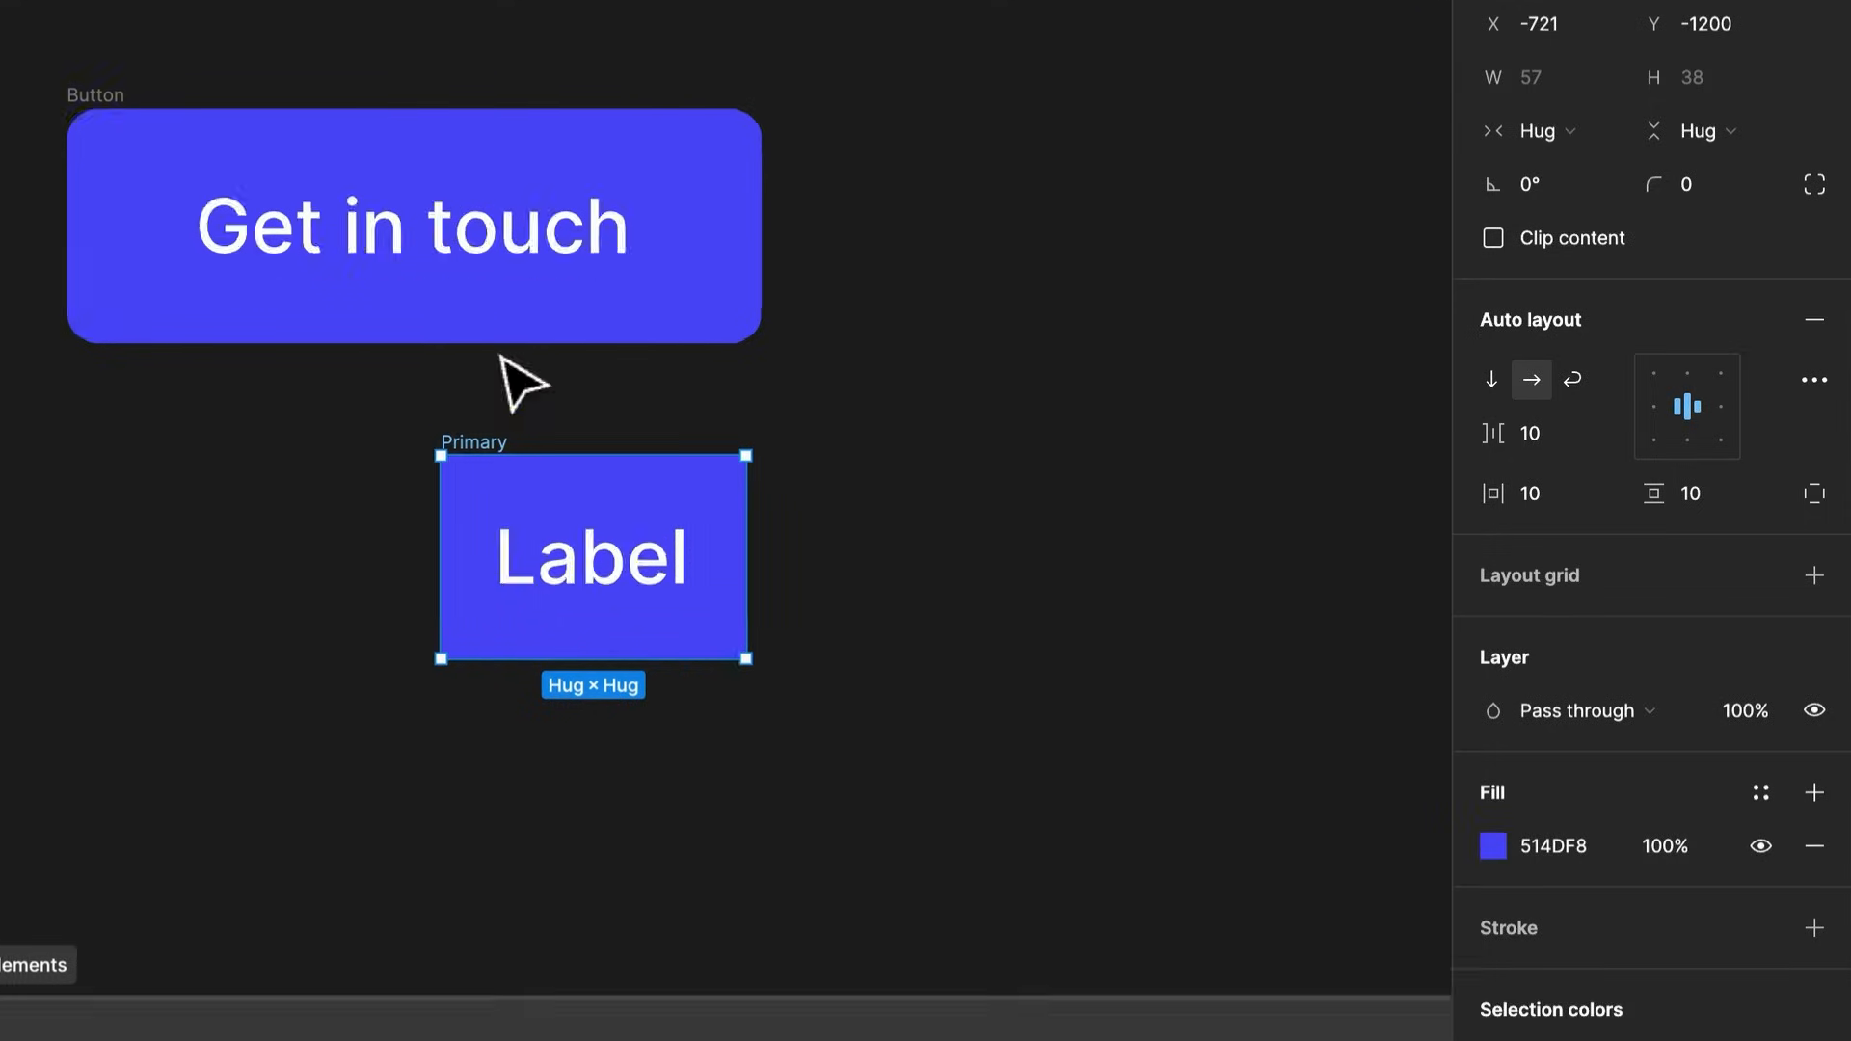
pyautogui.click(598, 319)
pyautogui.click(678, 503)
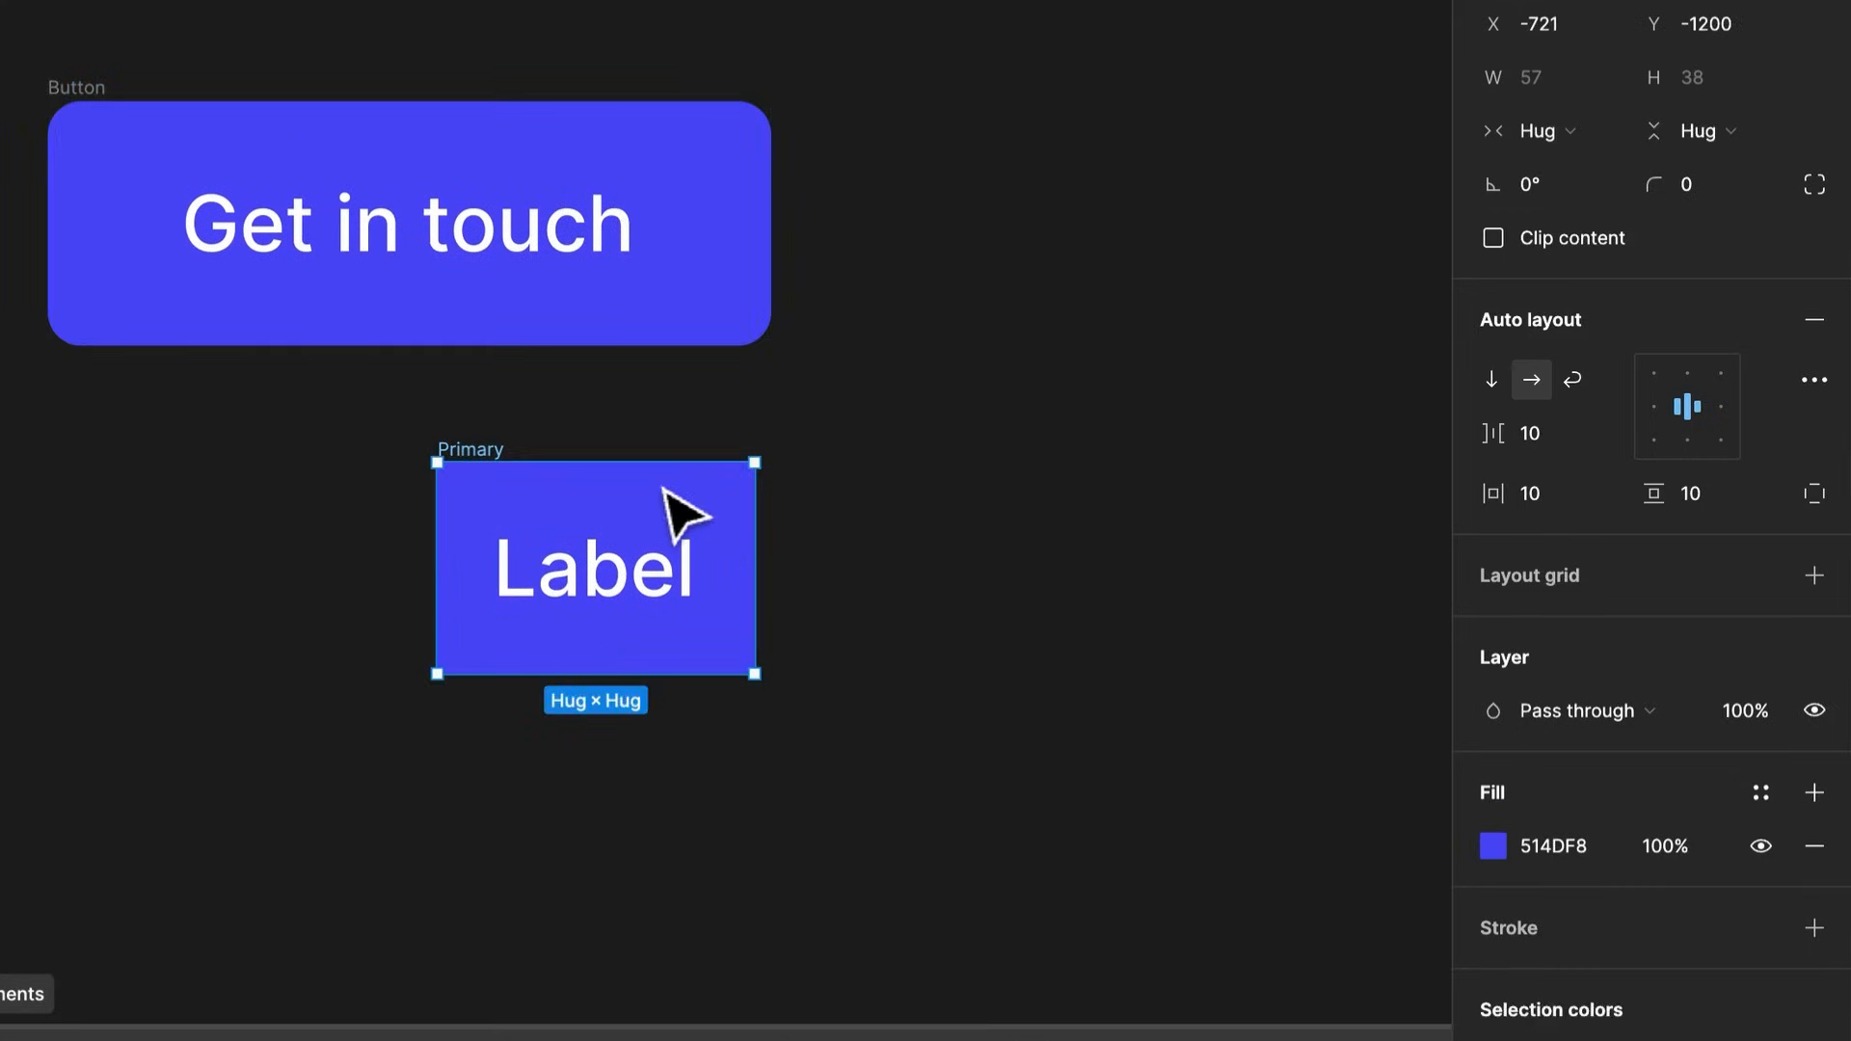
pyautogui.click(1697, 496)
pyautogui.write('0')
pyautogui.press('Return')
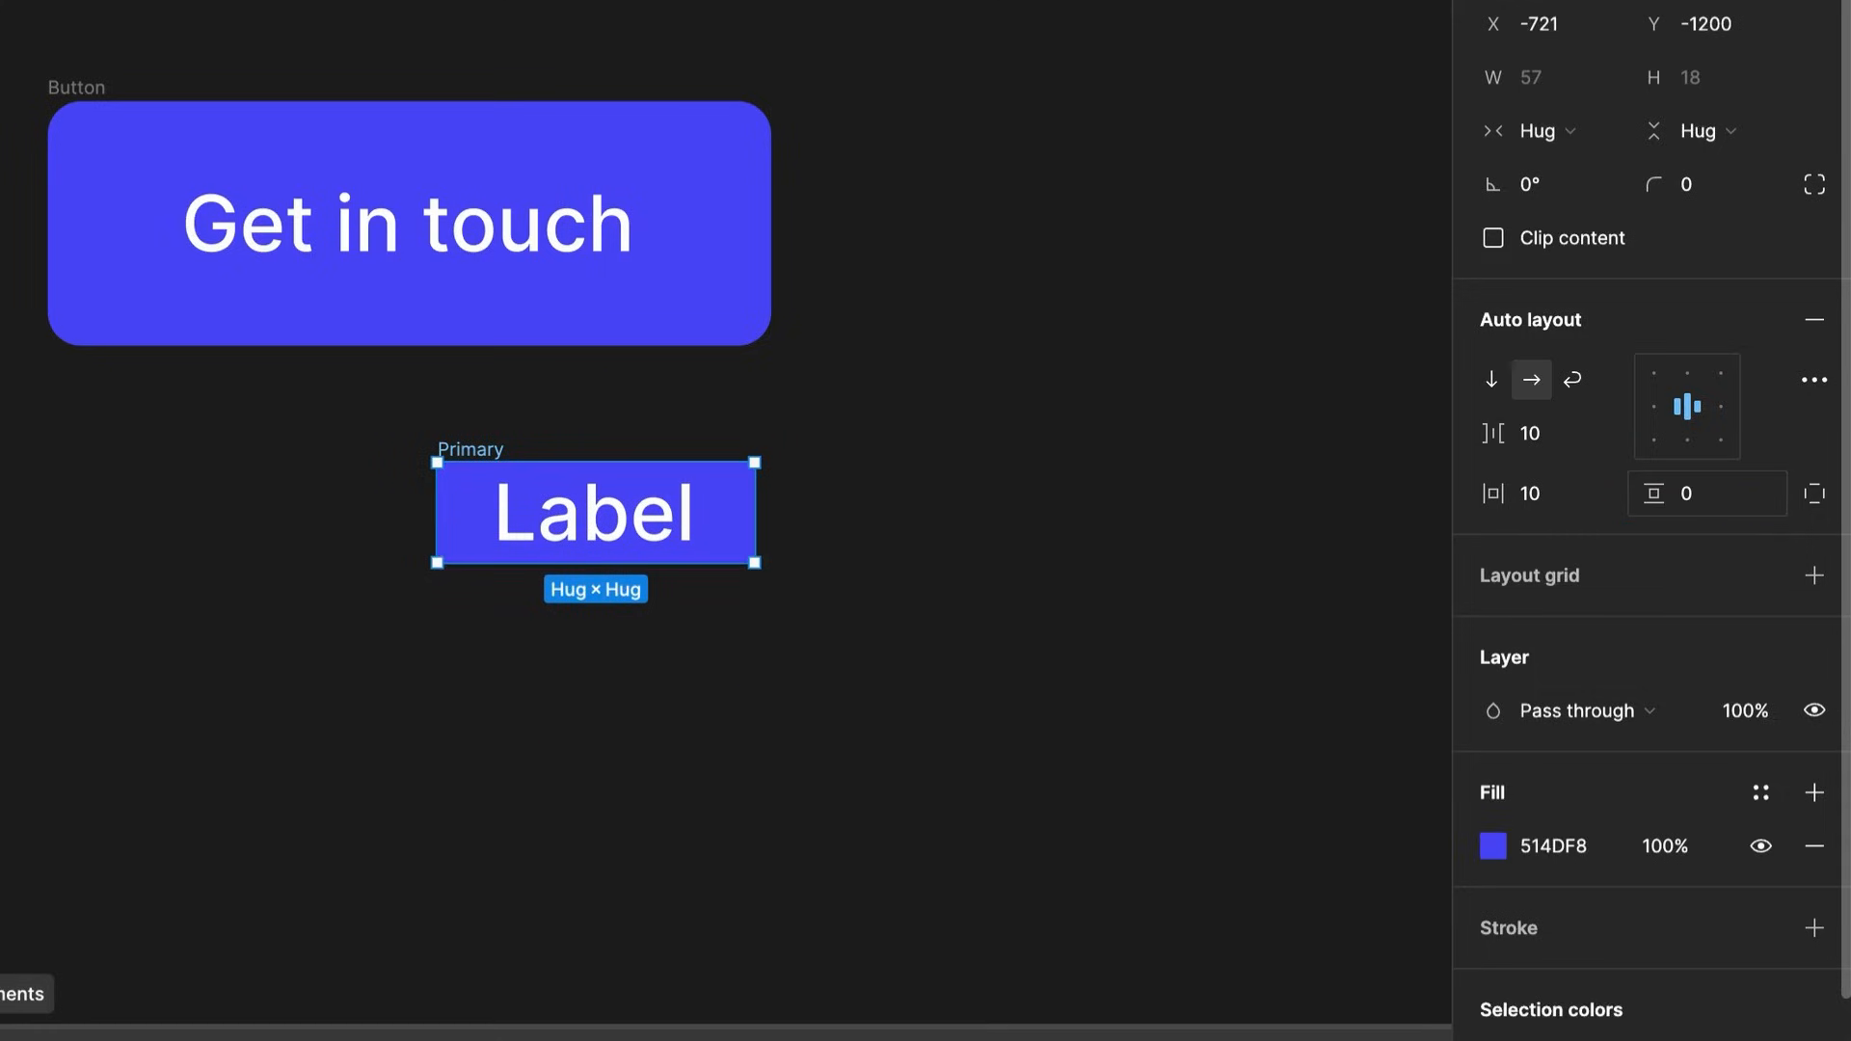
# Check the Get in touch button's dimensions and set the Primary frame's height to 44 to match
pyautogui.click(571, 273)
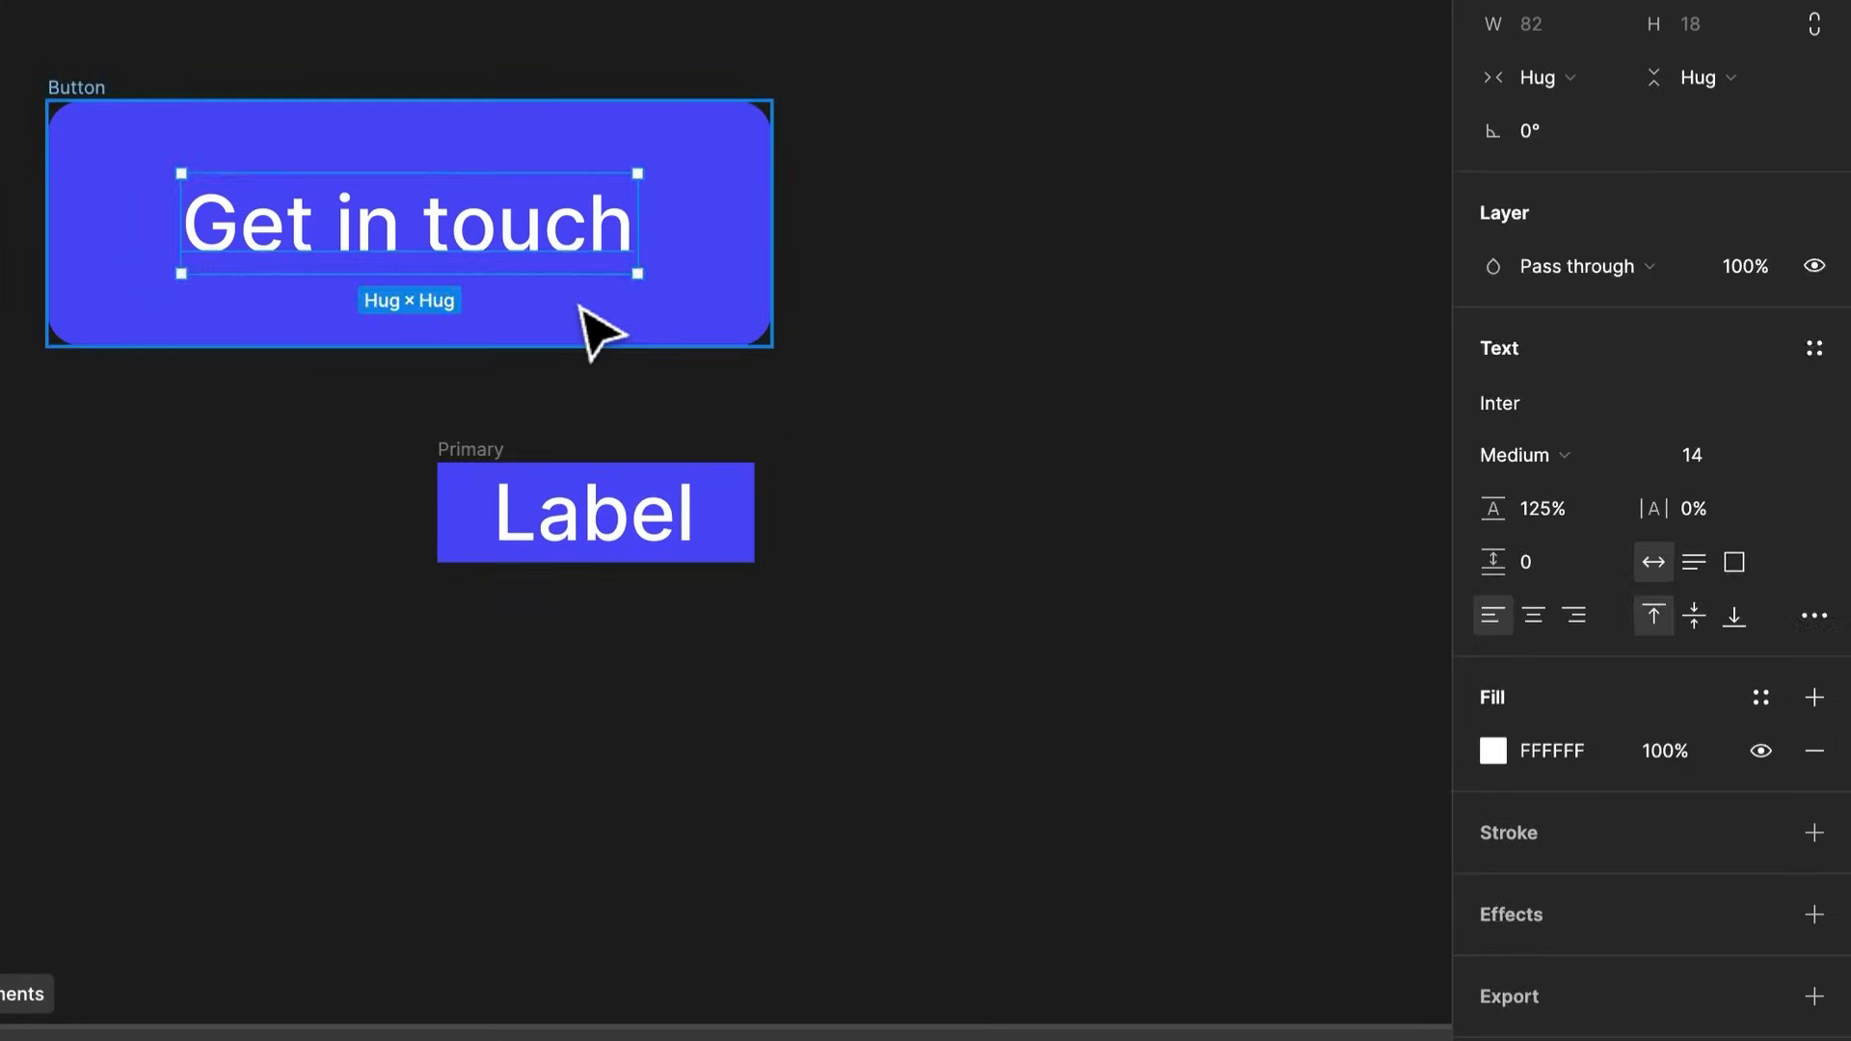
pyautogui.click(582, 304)
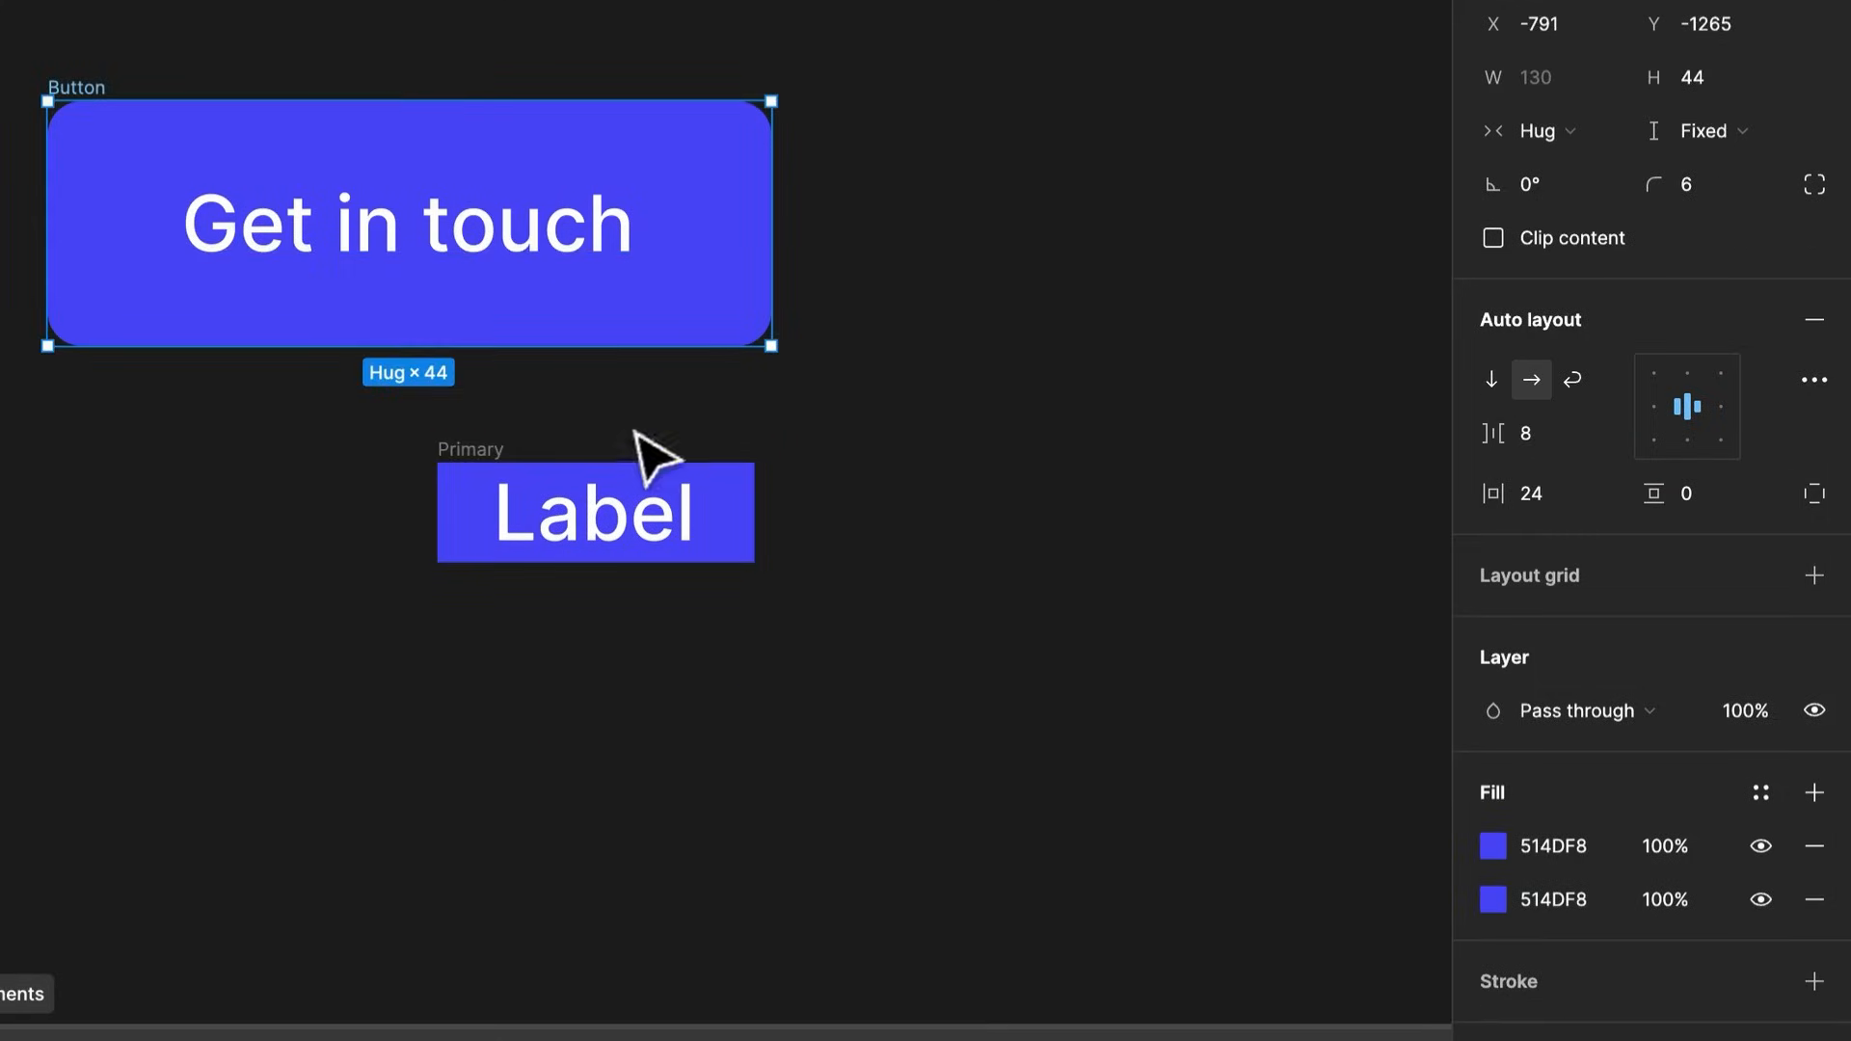
pyautogui.click(486, 451)
pyautogui.click(1710, 65)
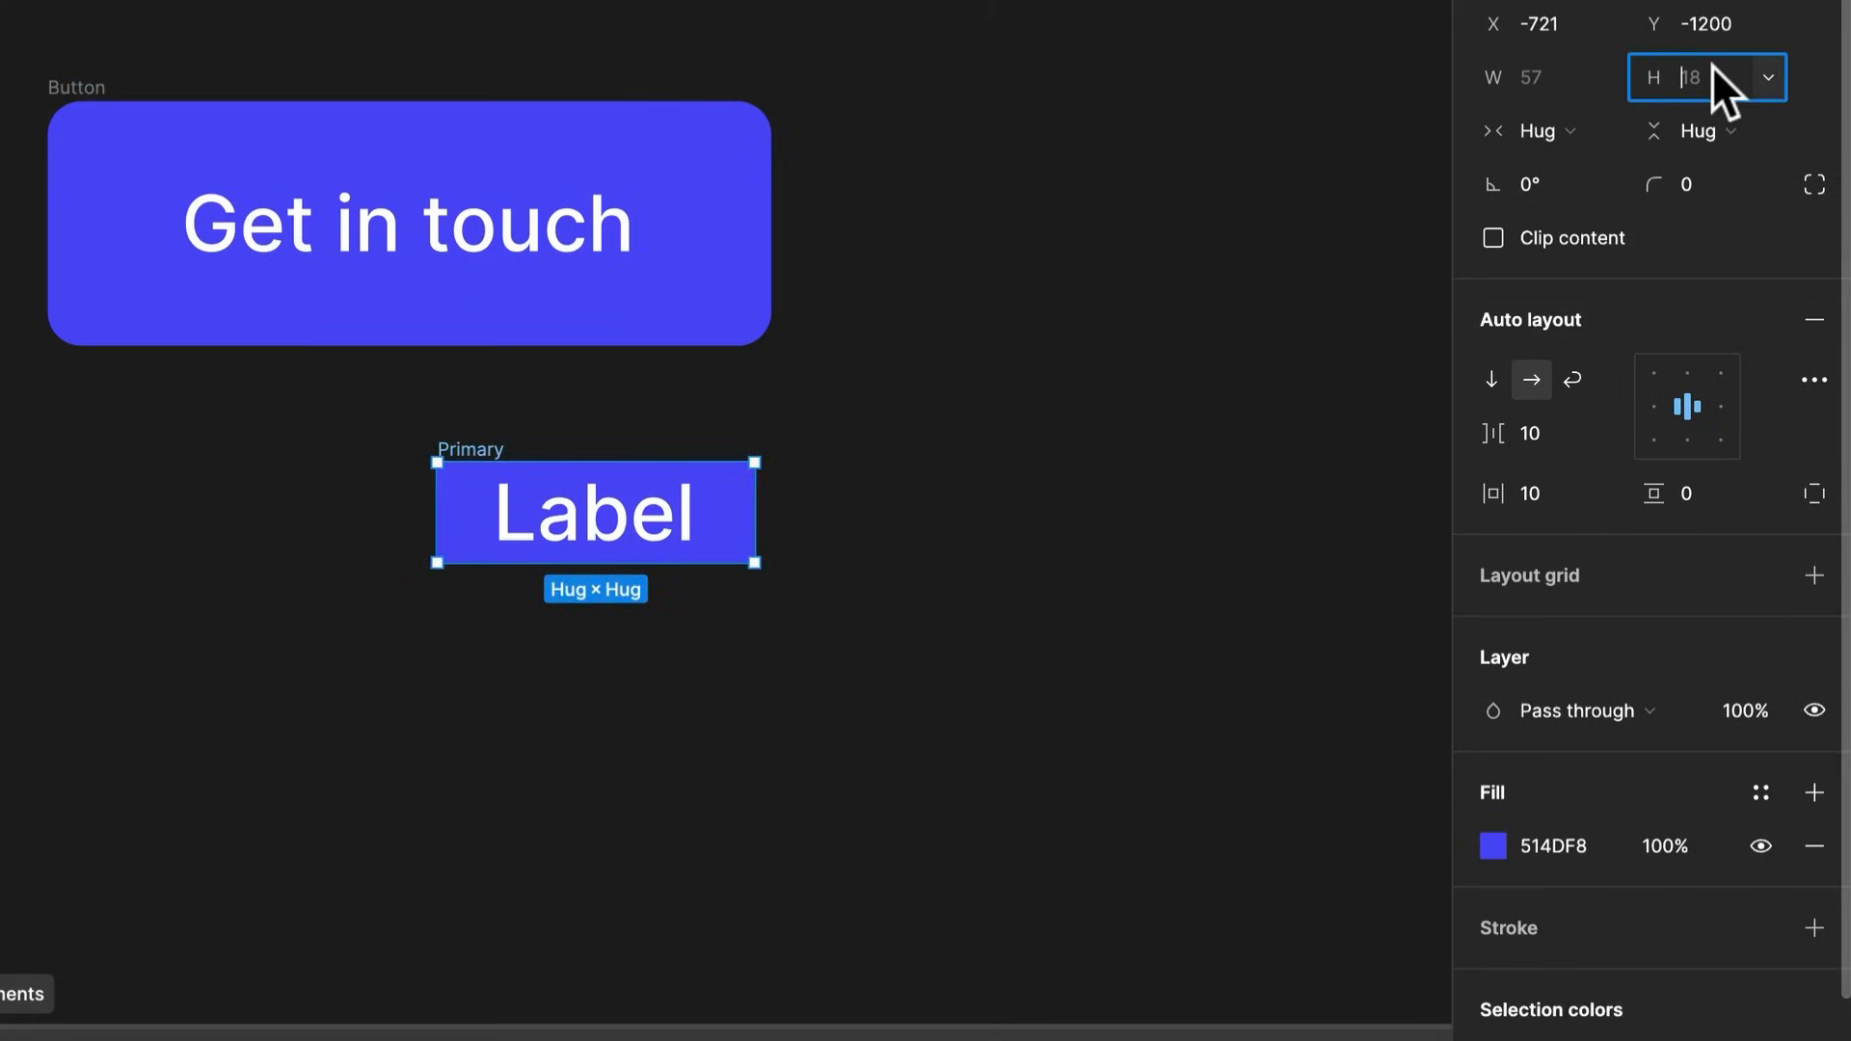
pyautogui.write('44')
pyautogui.press('Return')
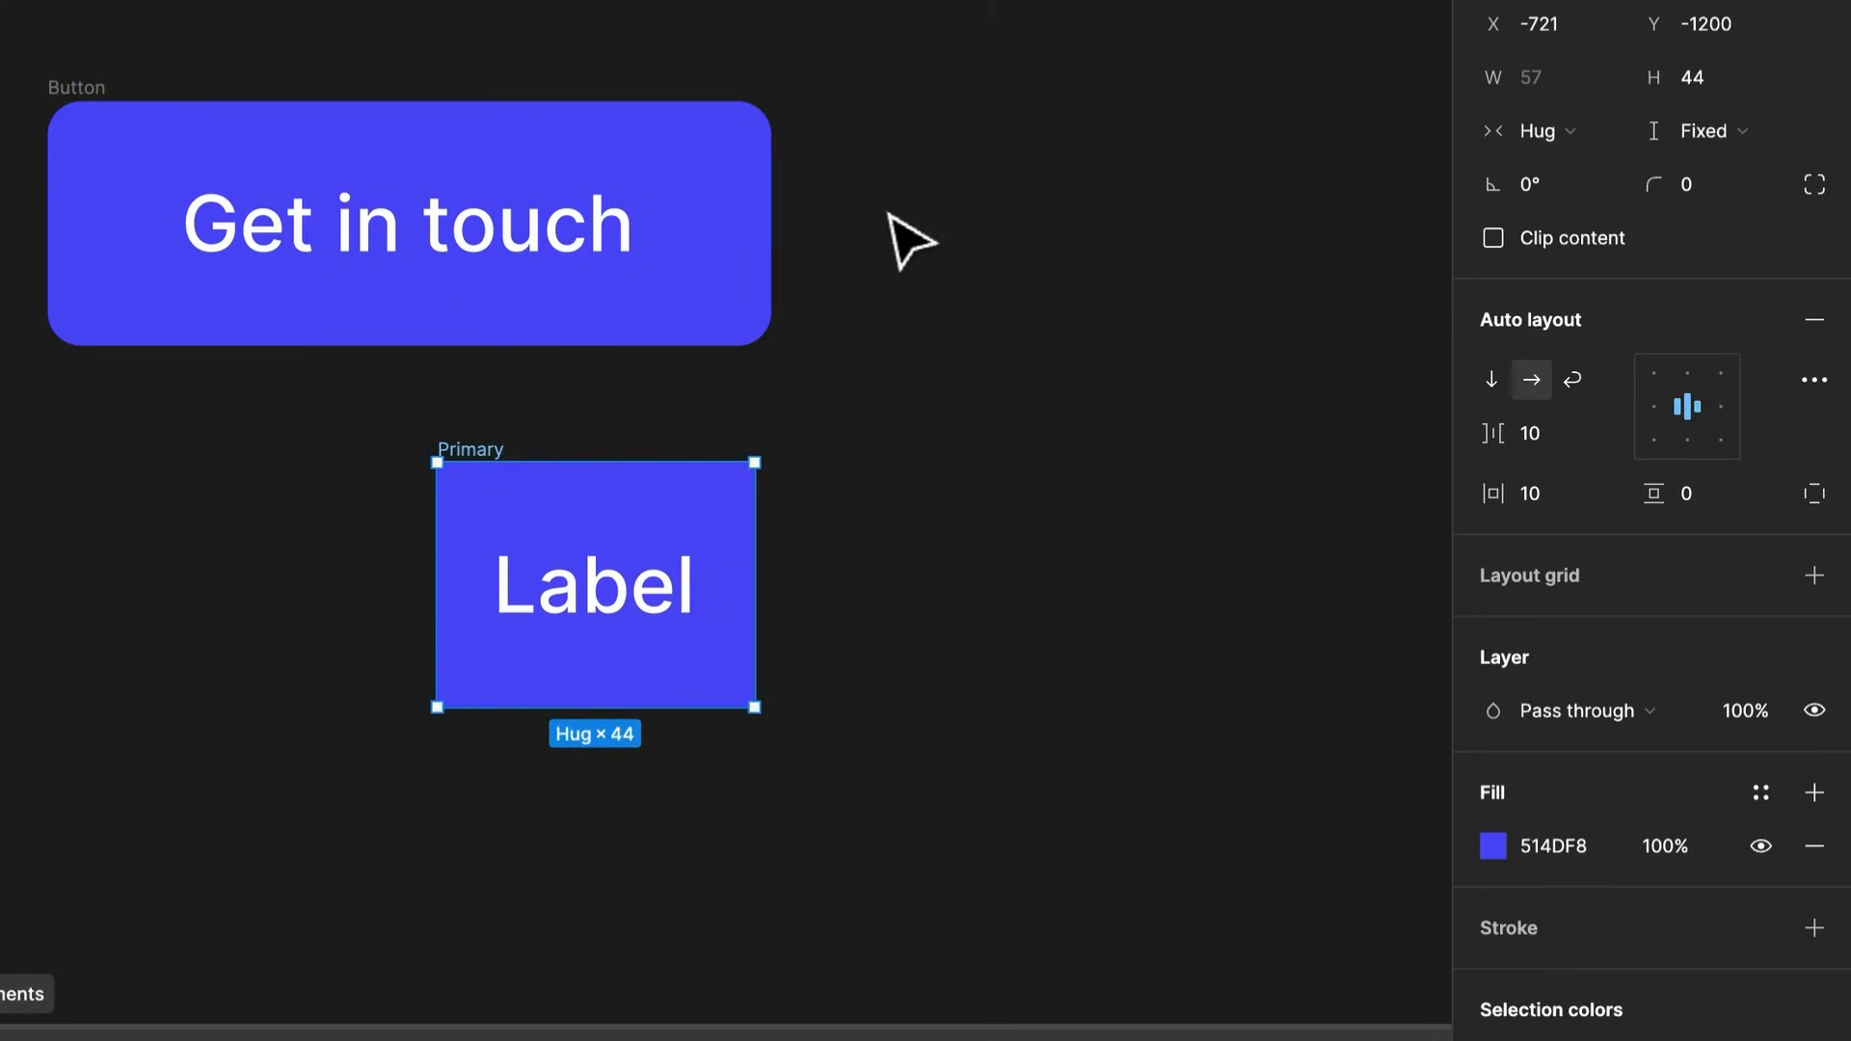
# Set the Primary frame's horizontal padding to 24, matching the Get in touch button
pyautogui.click(639, 307)
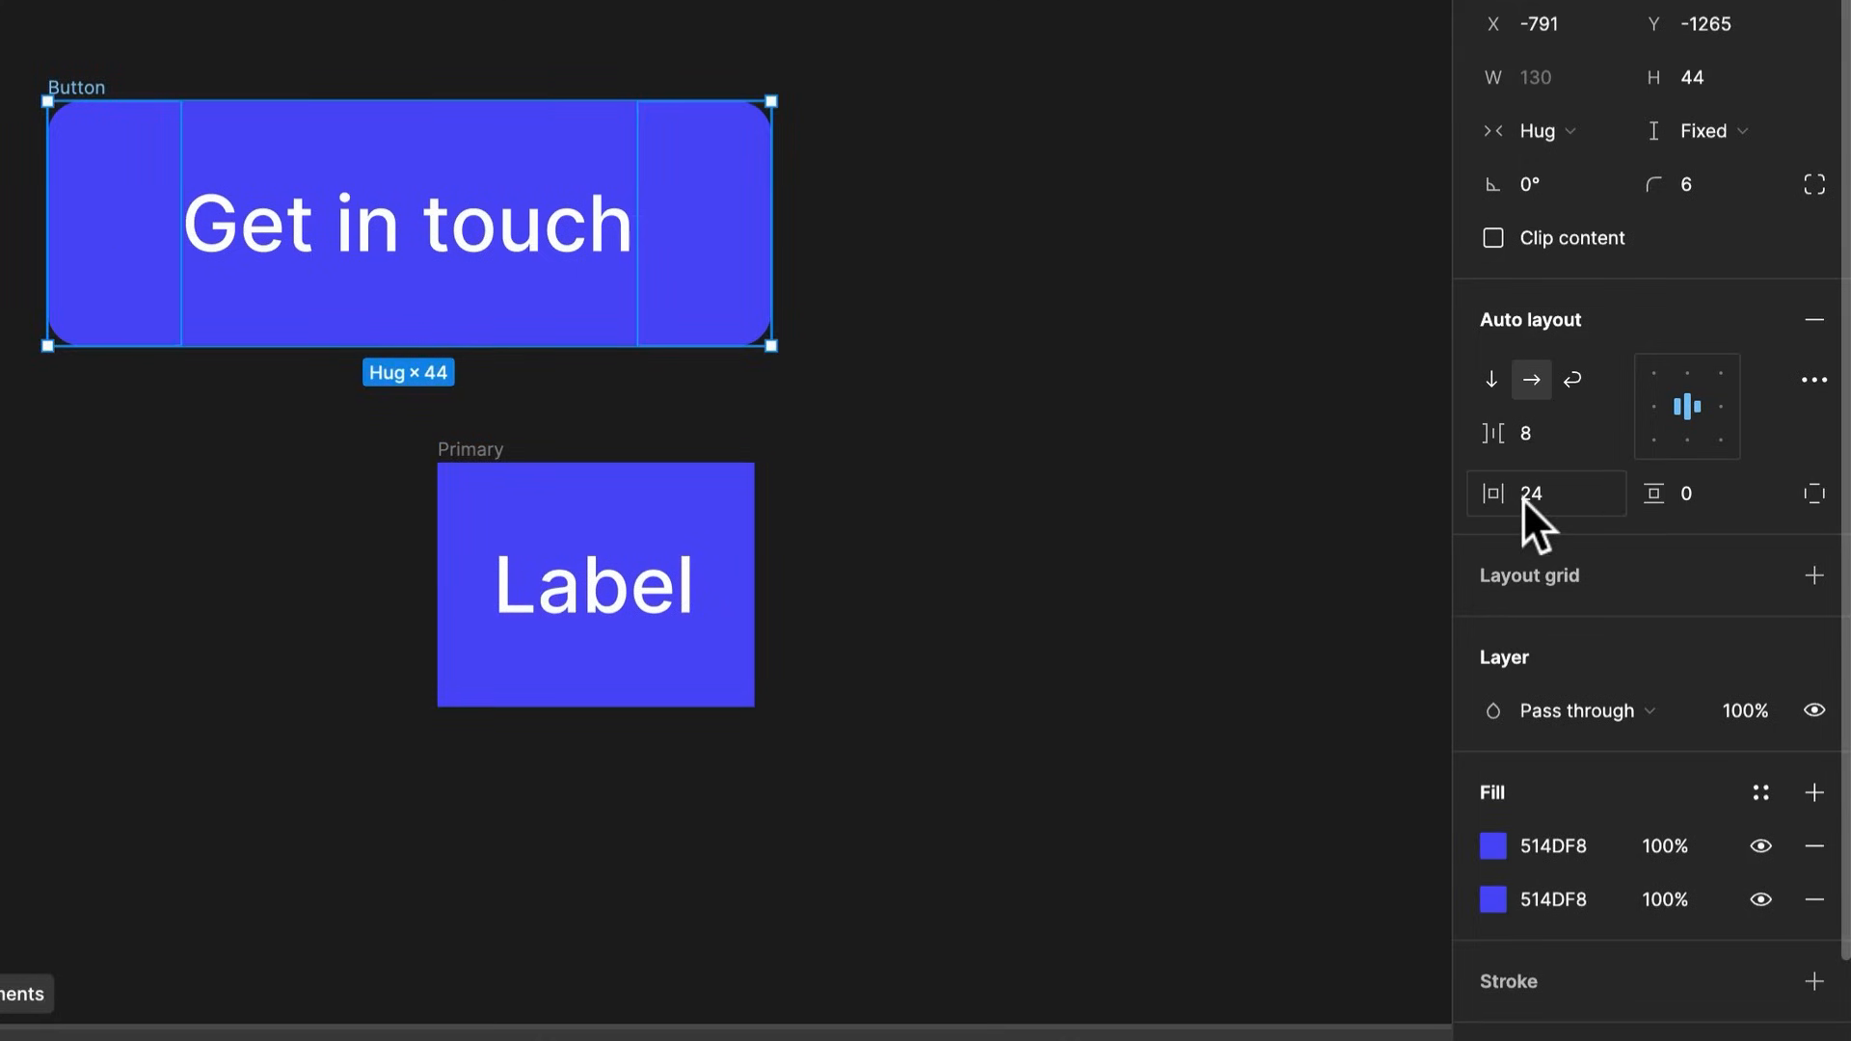
pyautogui.click(607, 564)
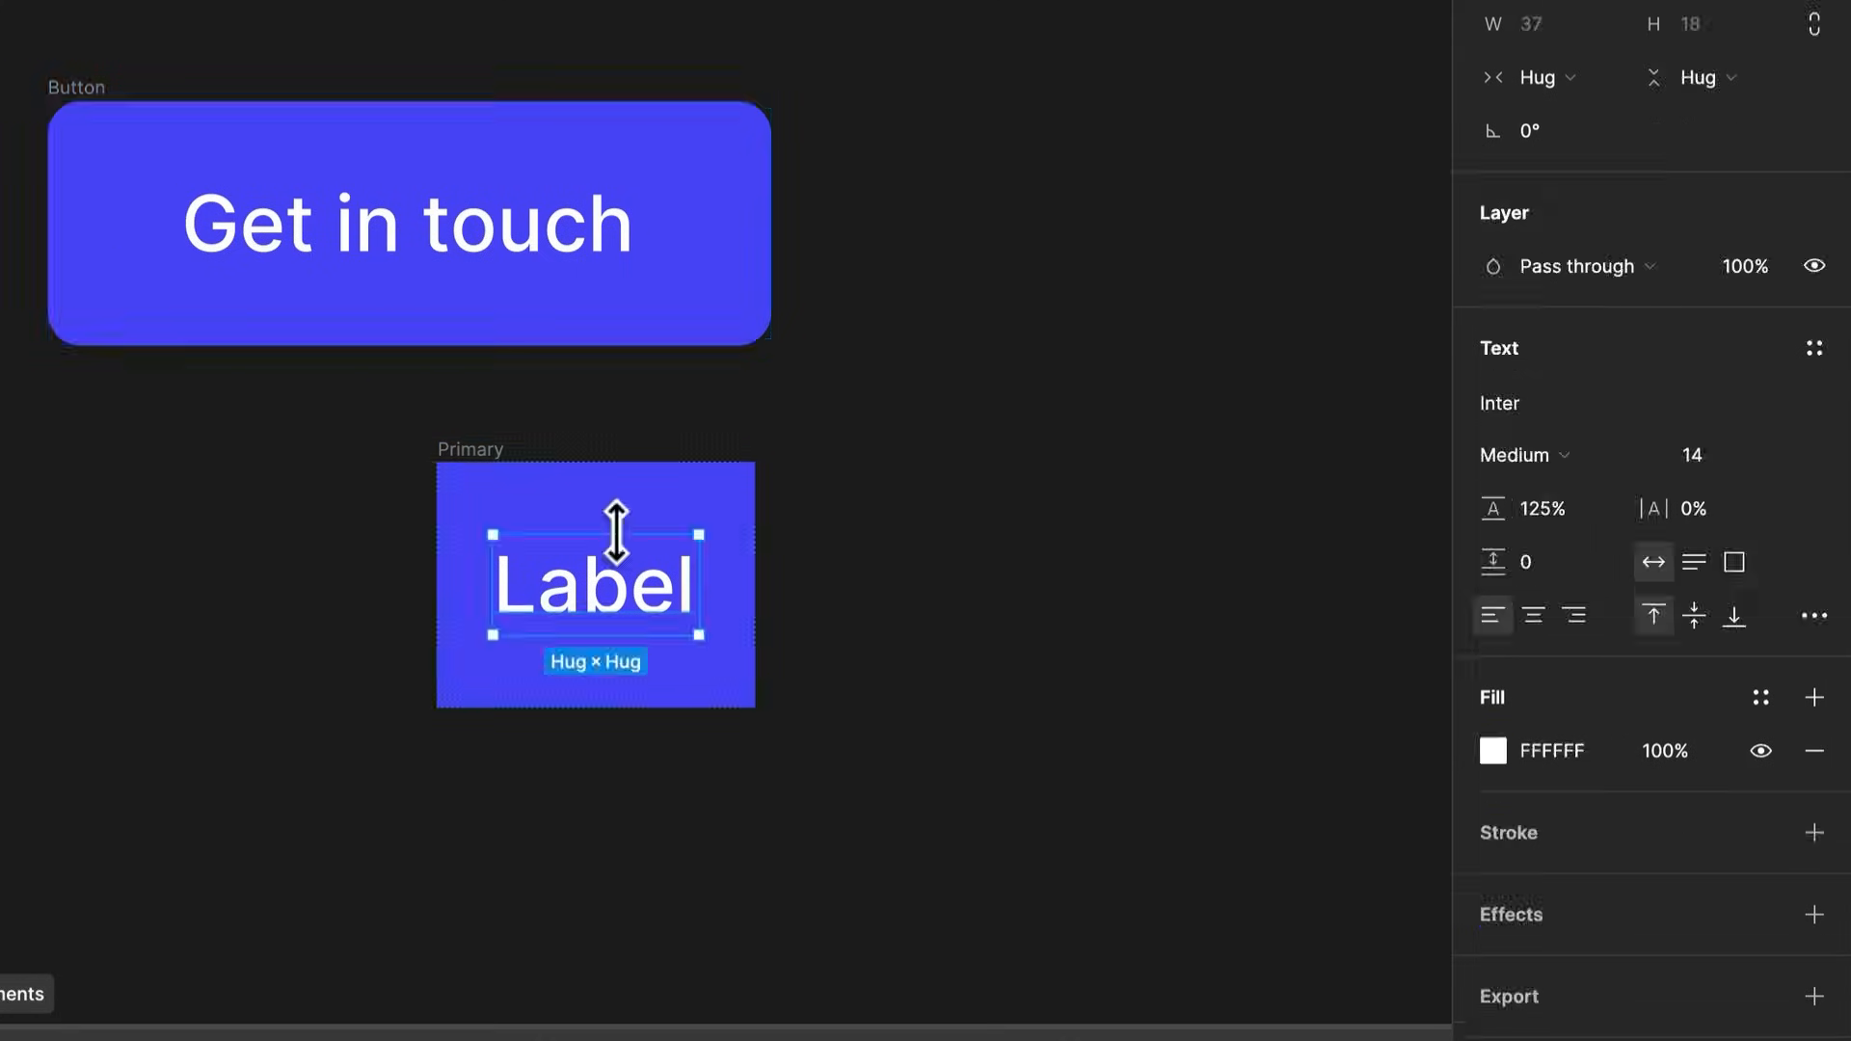
pyautogui.click(466, 463)
pyautogui.click(1568, 499)
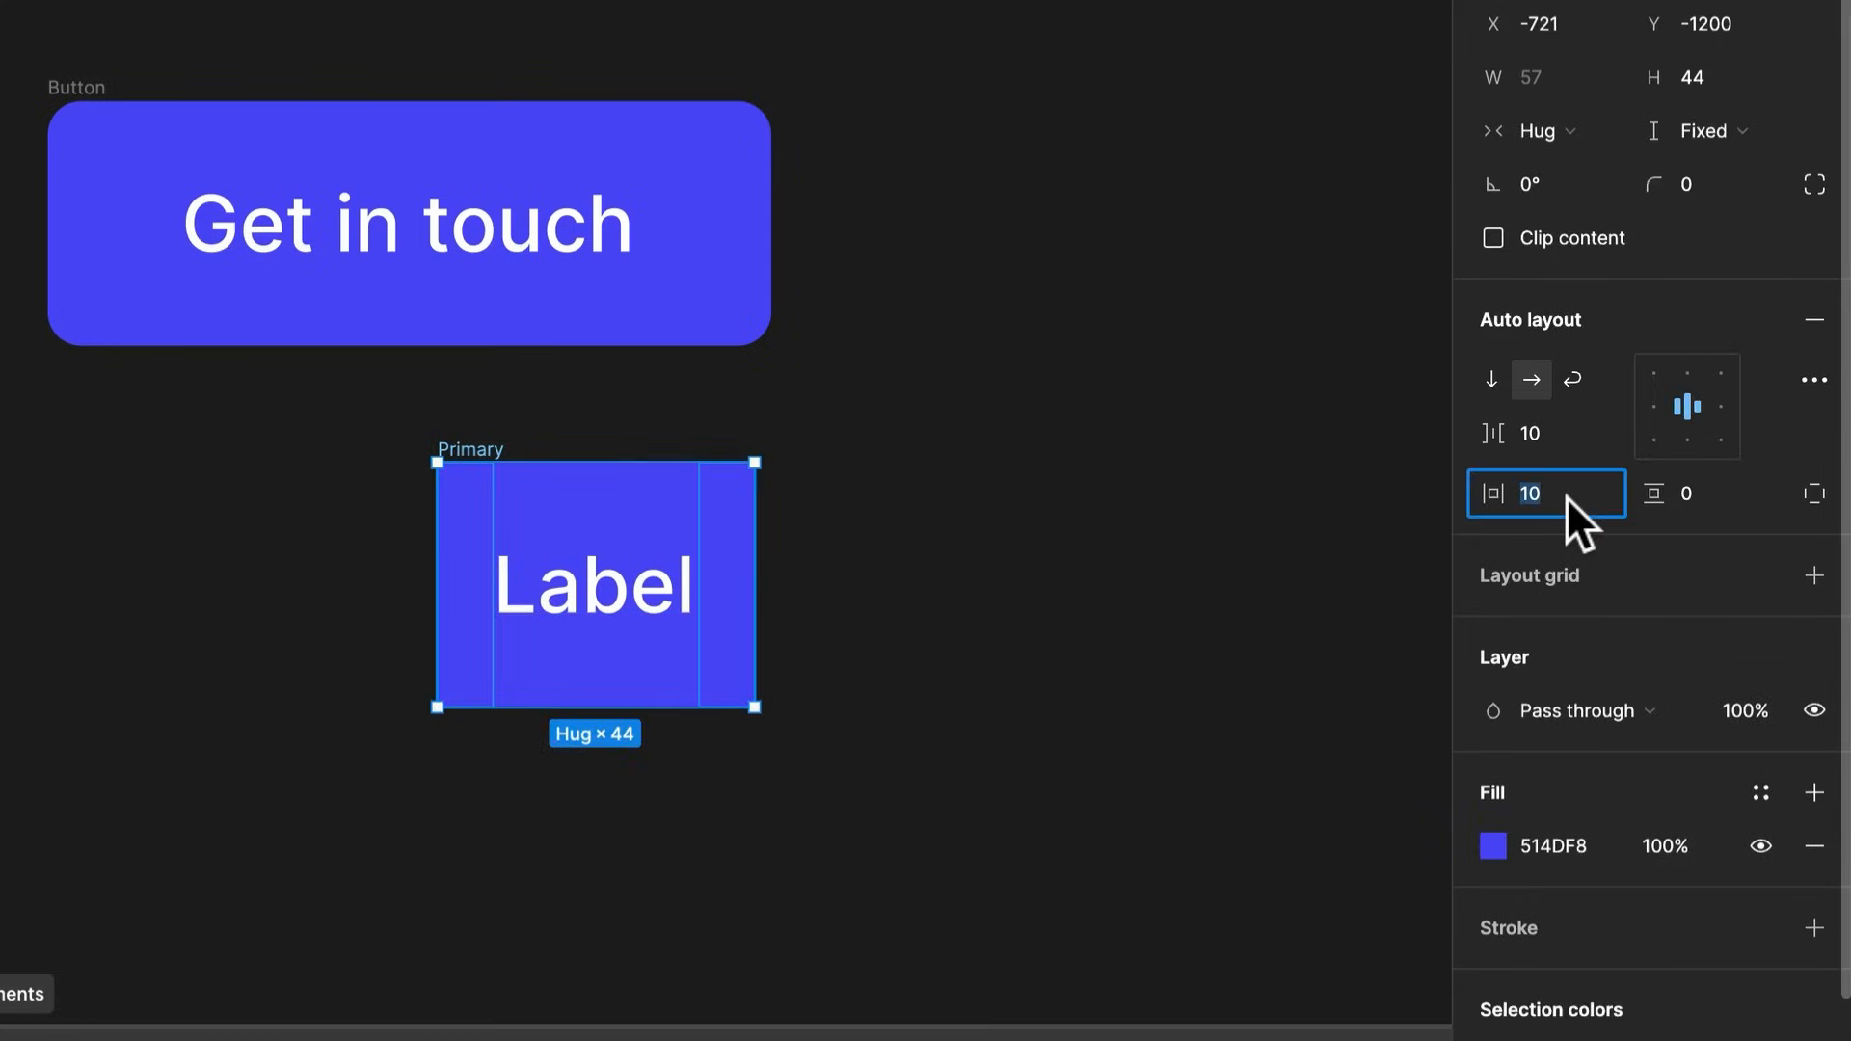
pyautogui.write('24')
pyautogui.press('Return')
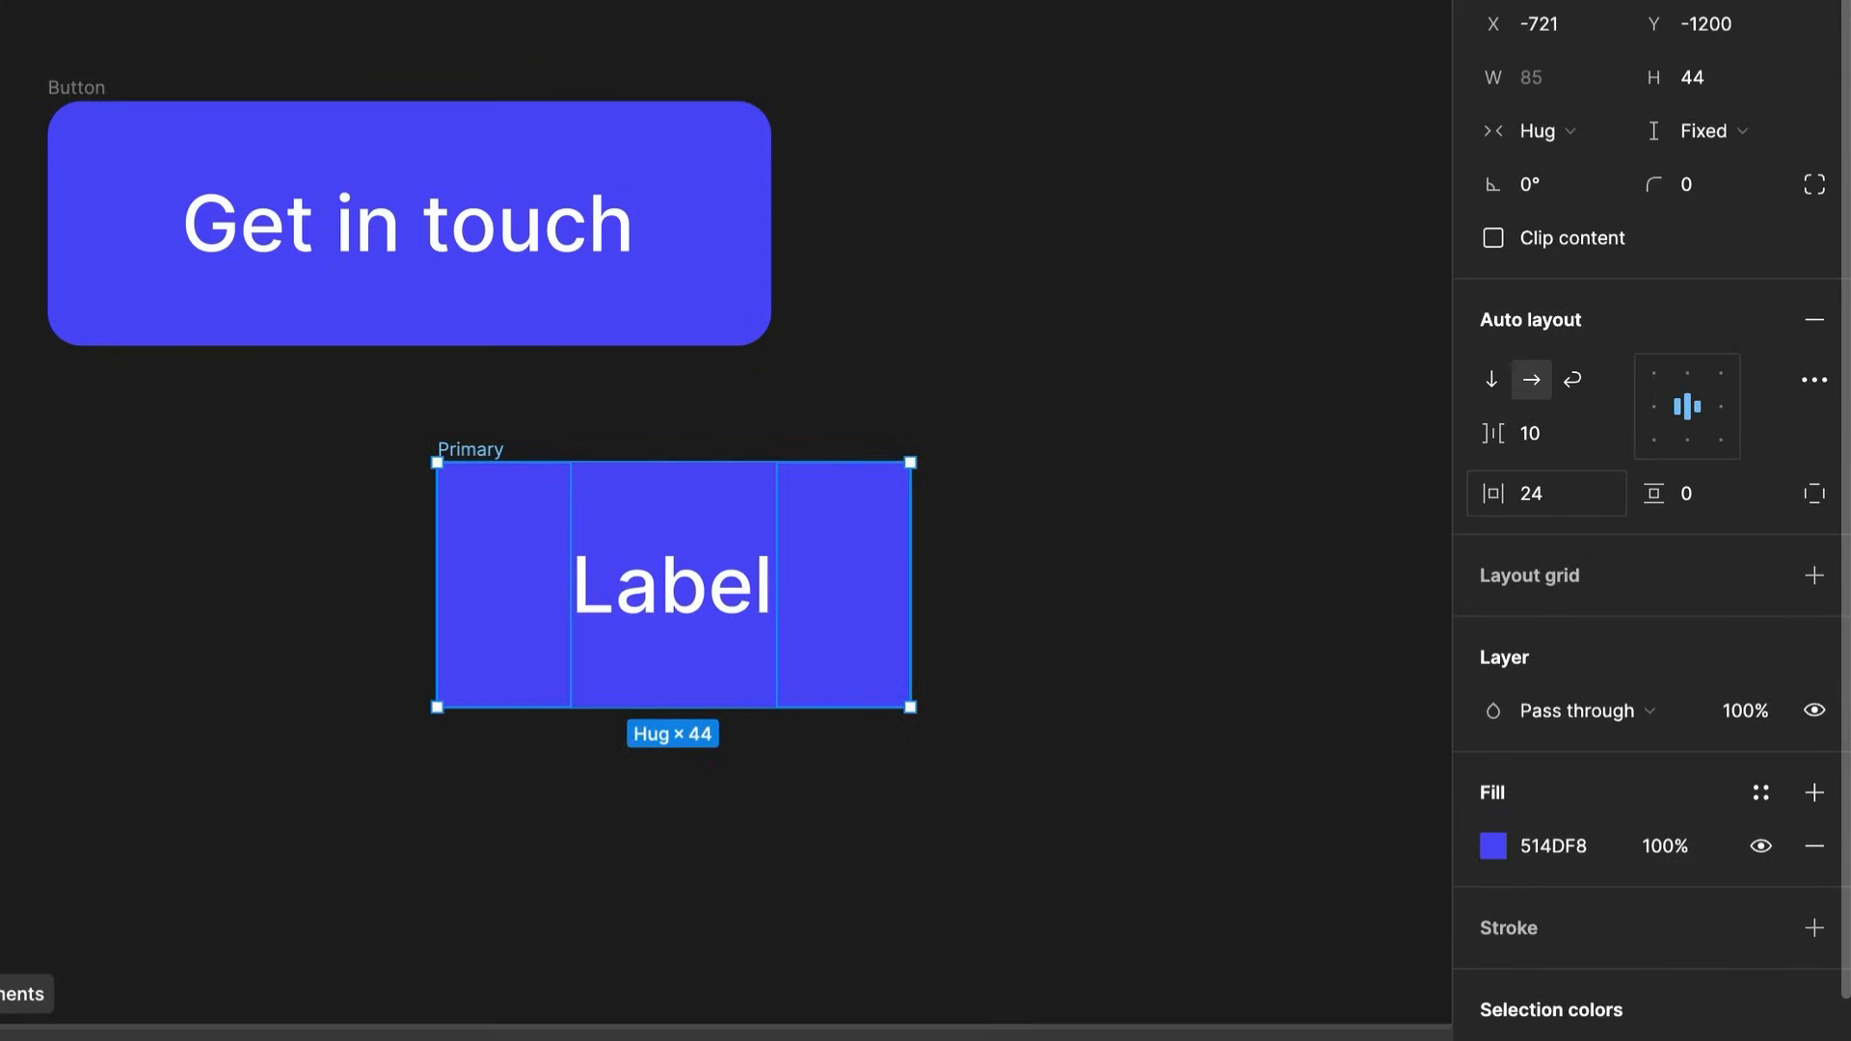
# Set the Primary frame's horizontal gap between items to 0 and reselect the frame
pyautogui.click(1545, 440)
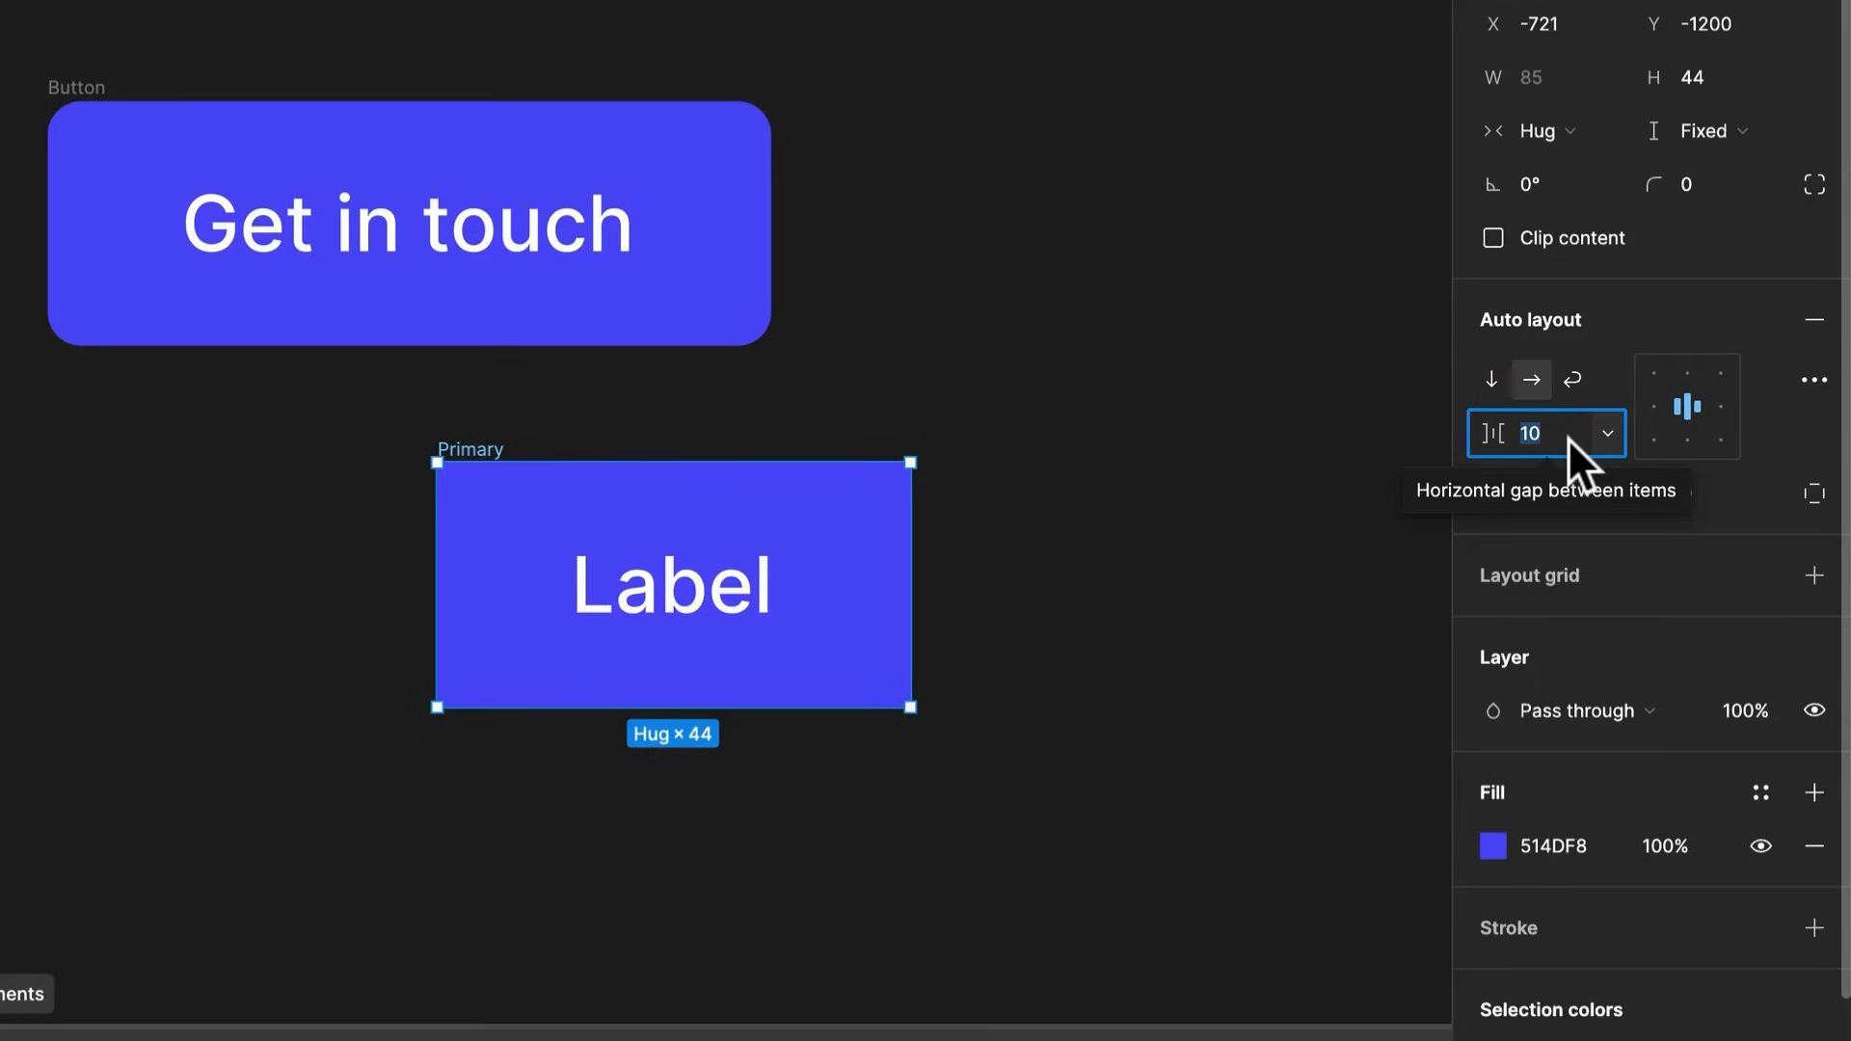
pyautogui.write('0')
pyautogui.press('Return')
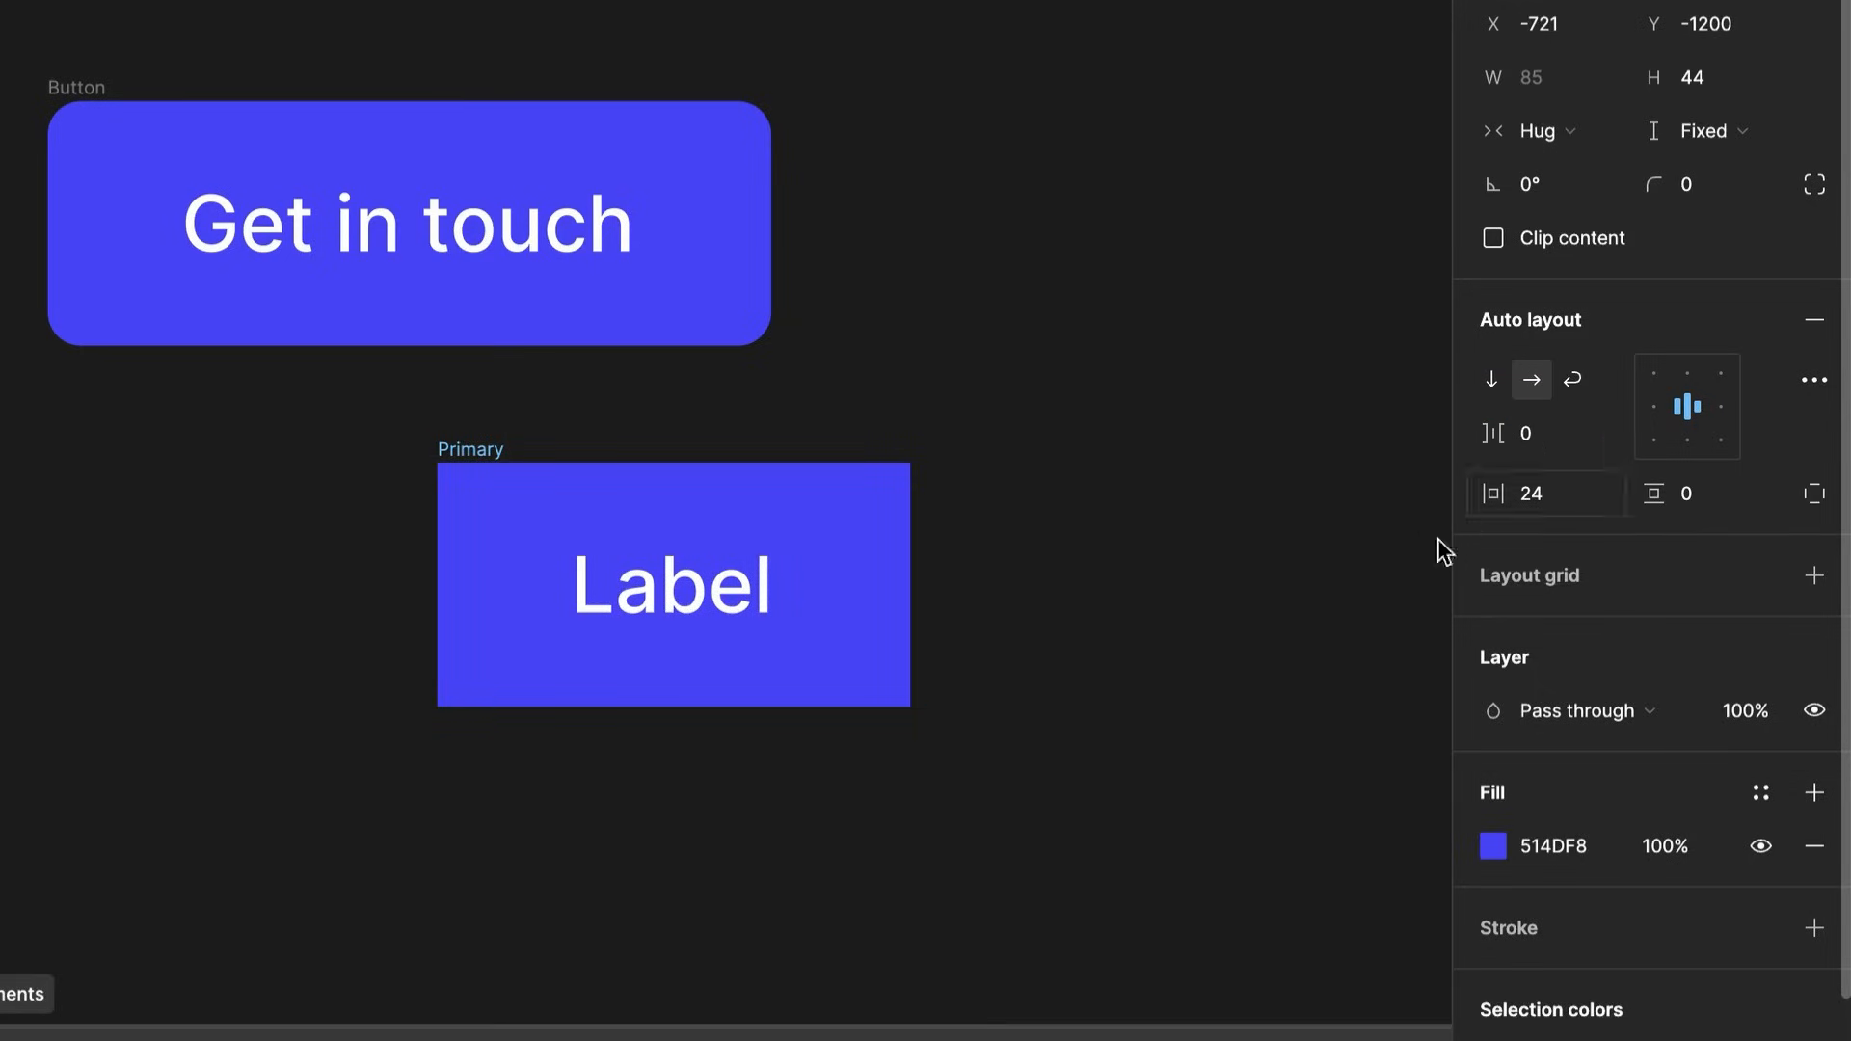
pyautogui.click(737, 593)
pyautogui.click(497, 466)
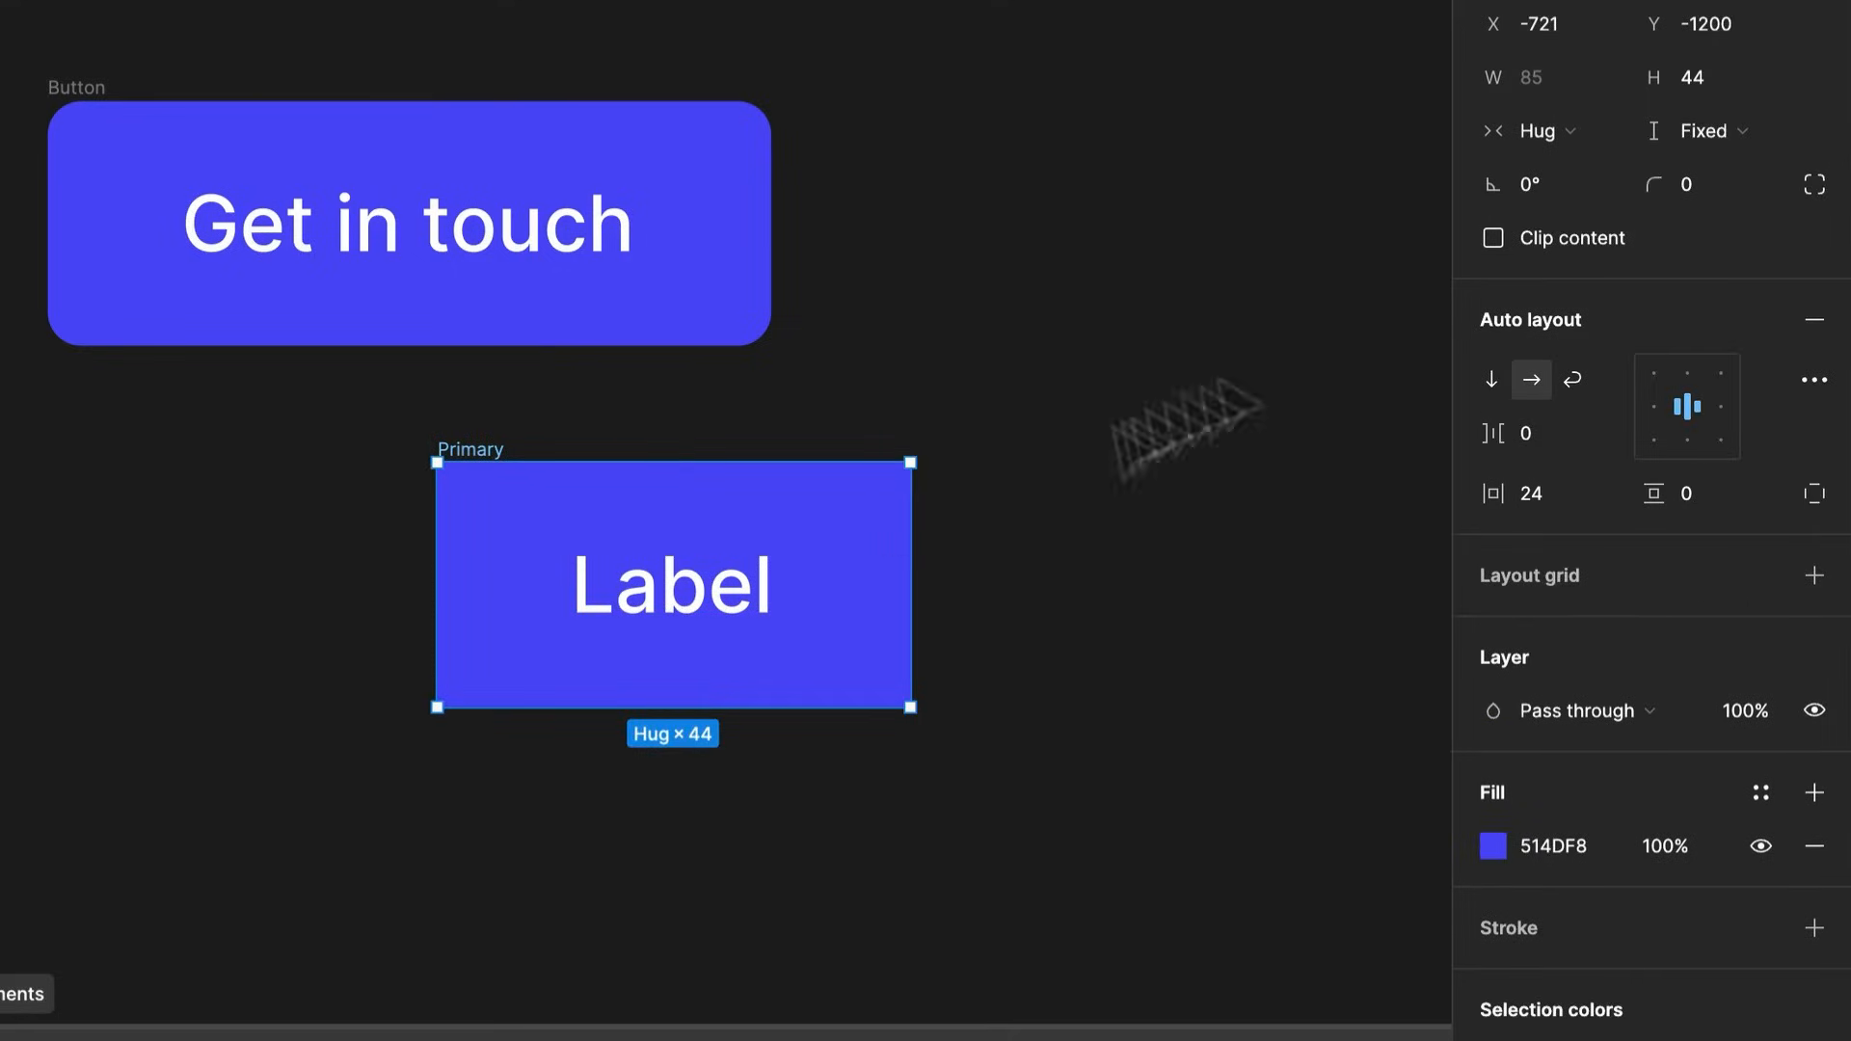
# Switch the Primary frame to a fixed width and stretch it to 164 wide
pyautogui.click(1543, 131)
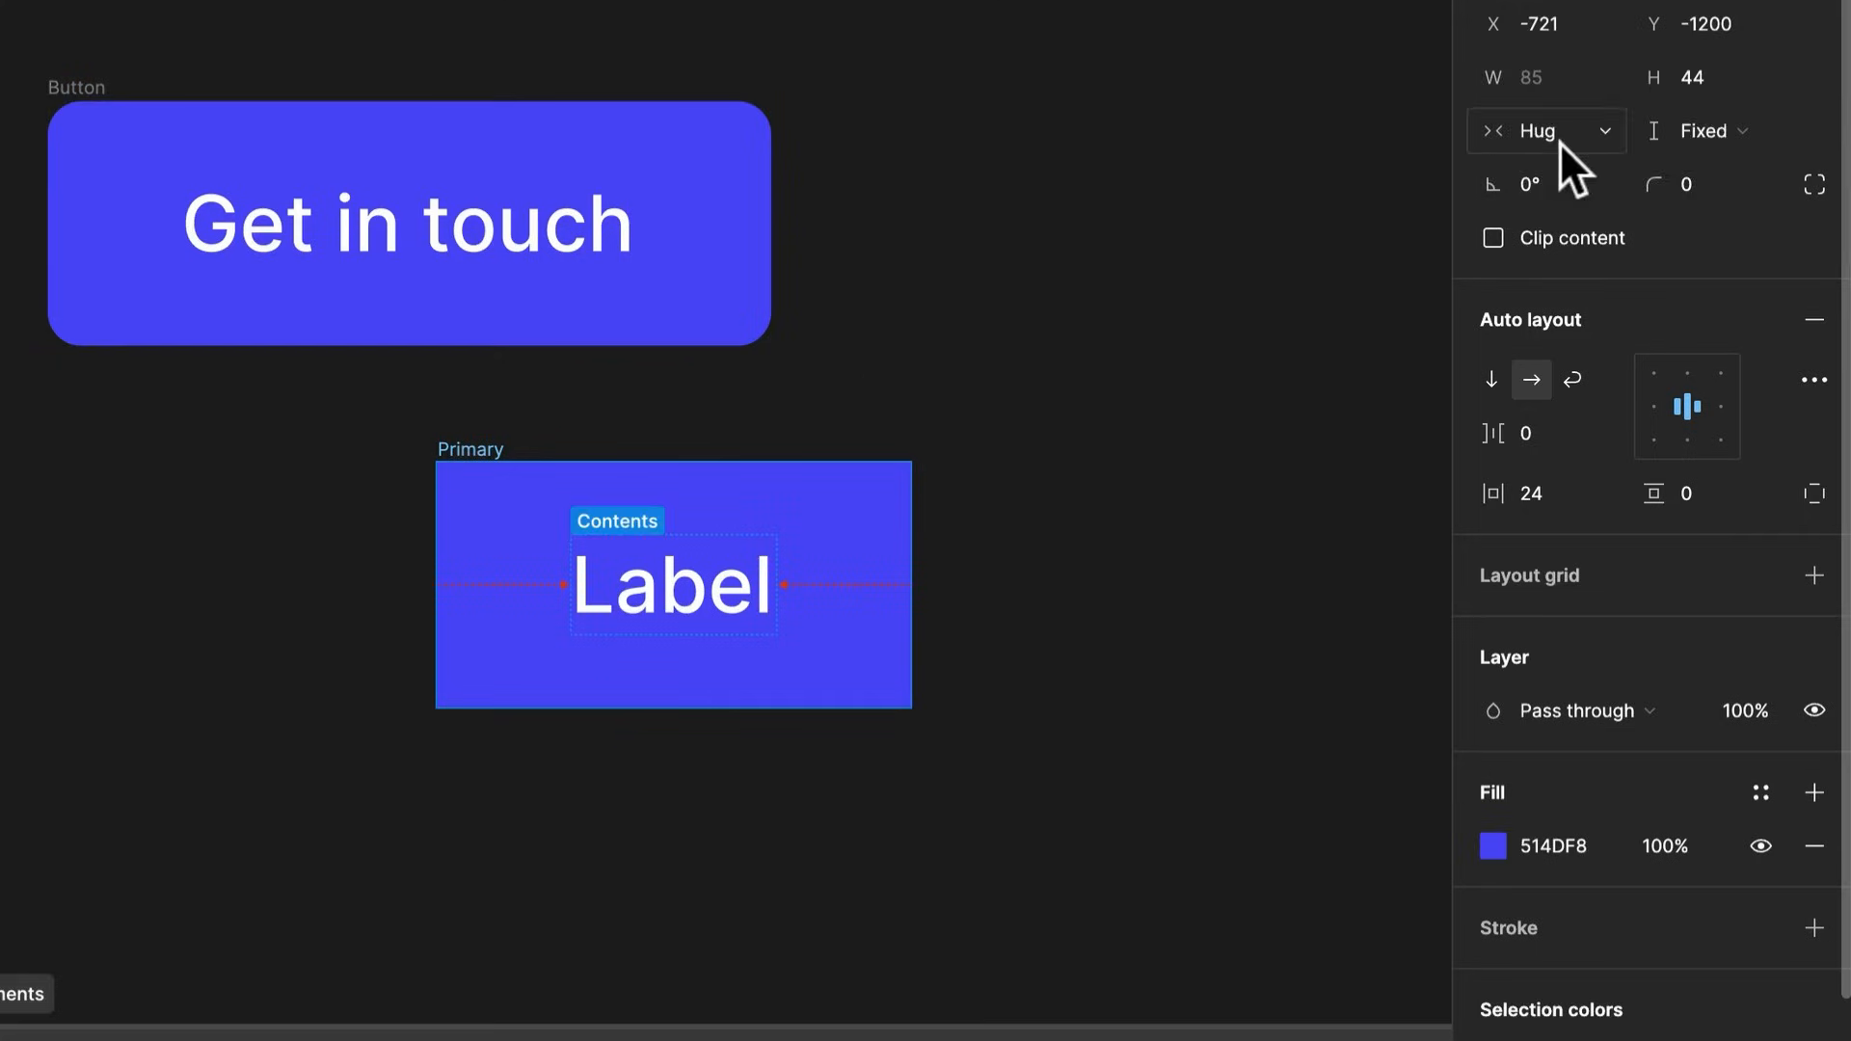
pyautogui.click(1552, 87)
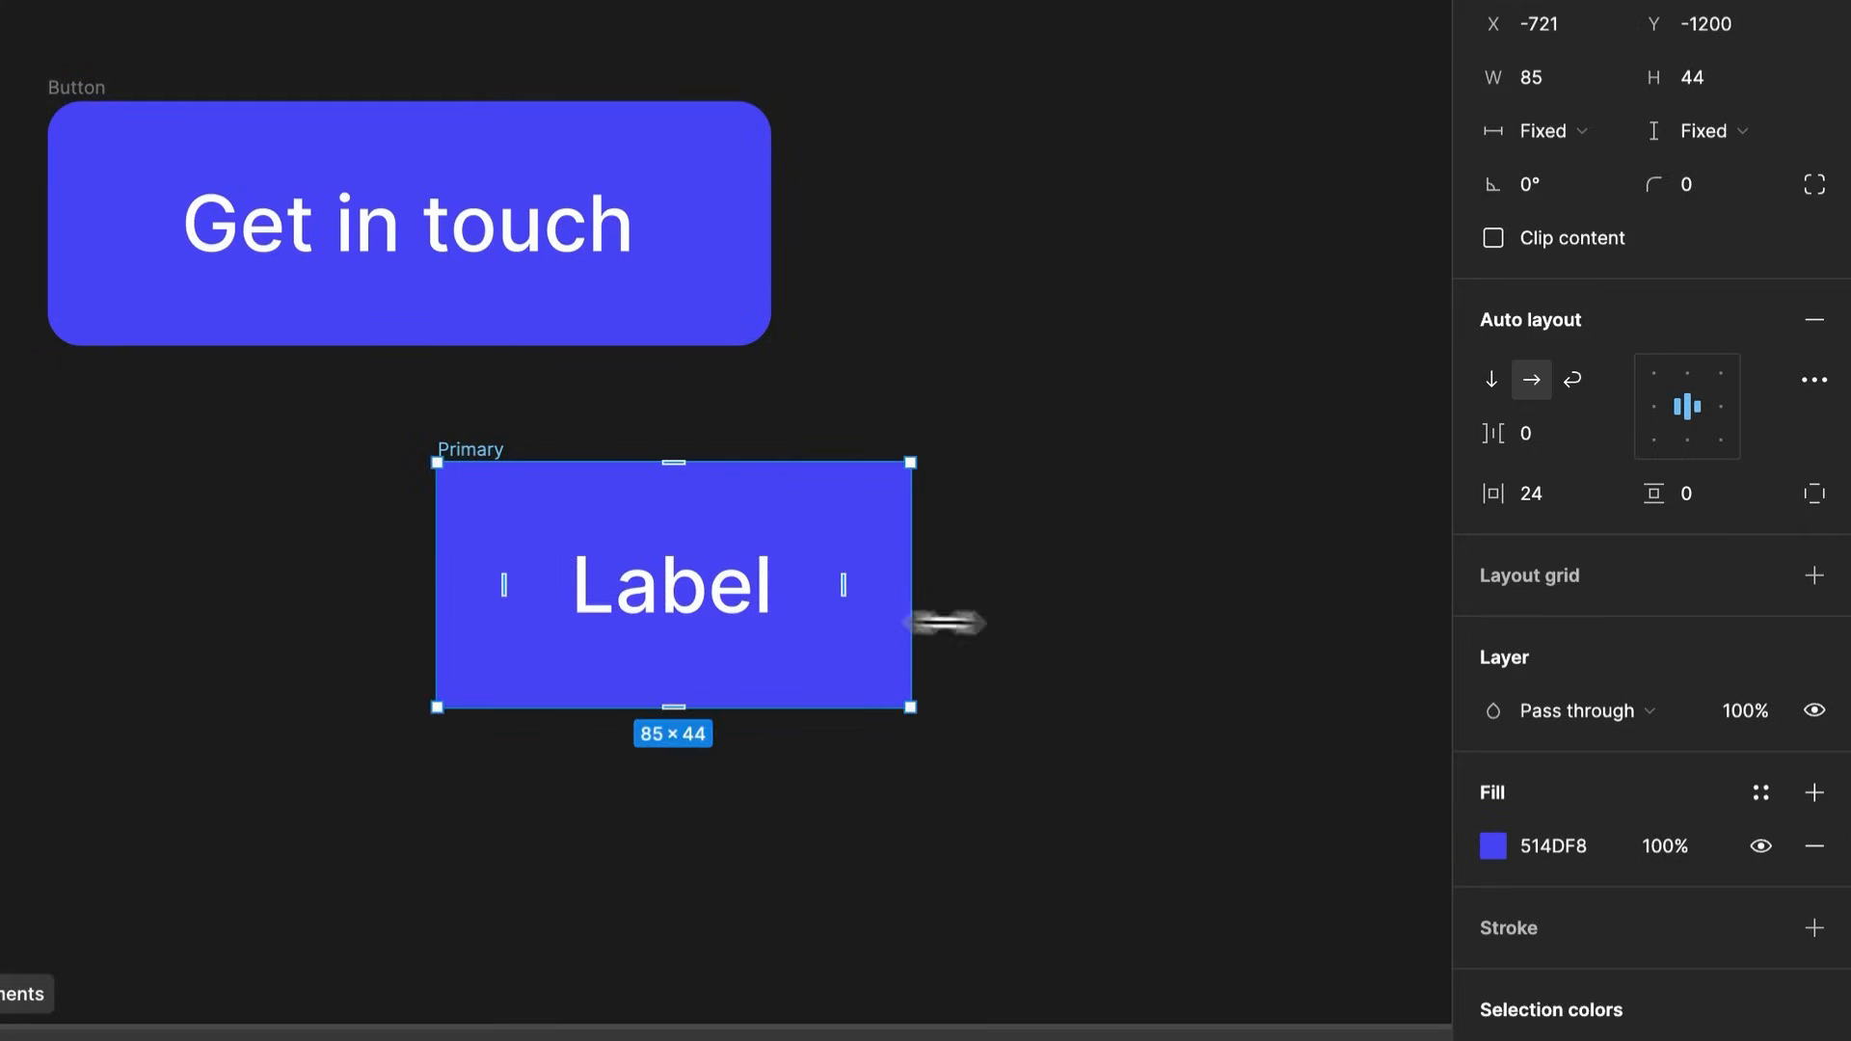
pyautogui.moveTo(910, 620); pyautogui.dragTo(1349, 640)
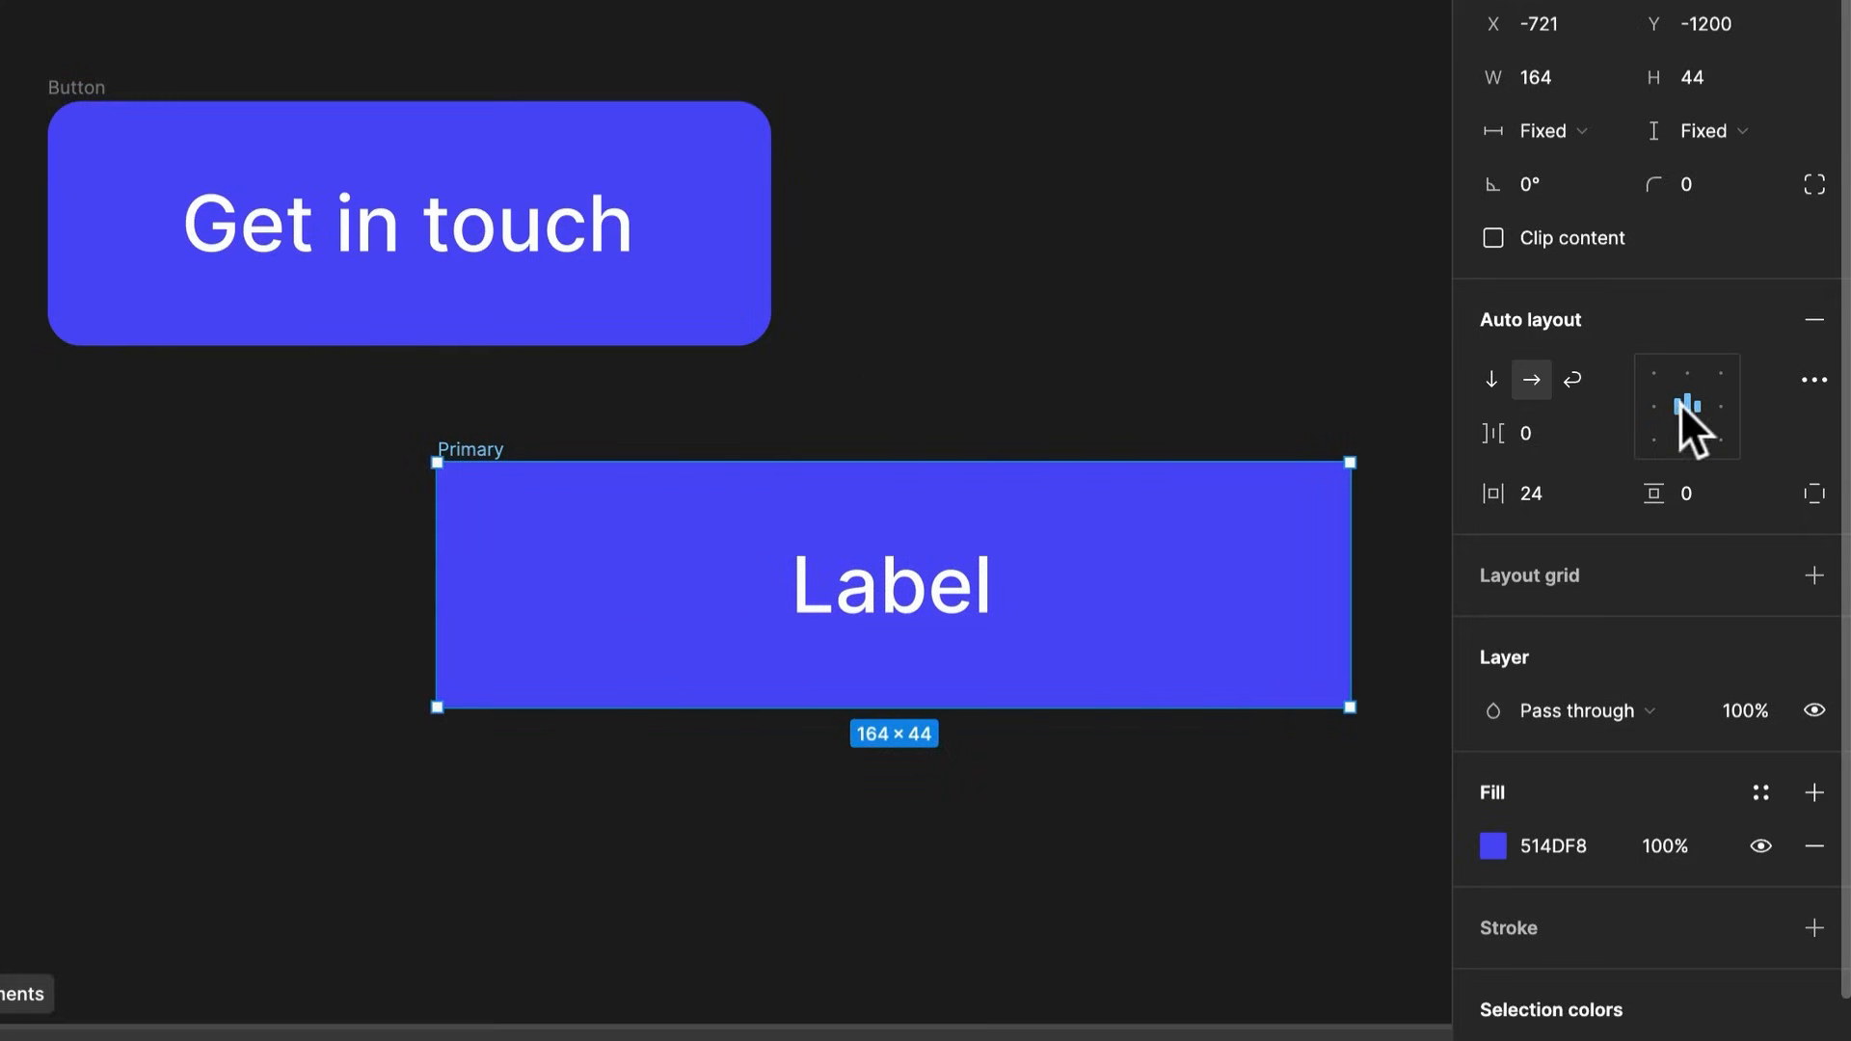
# Try left and right alignment for the label, restore centre alignment, and return the Primary frame's width to hug contents
pyautogui.click(1657, 407)
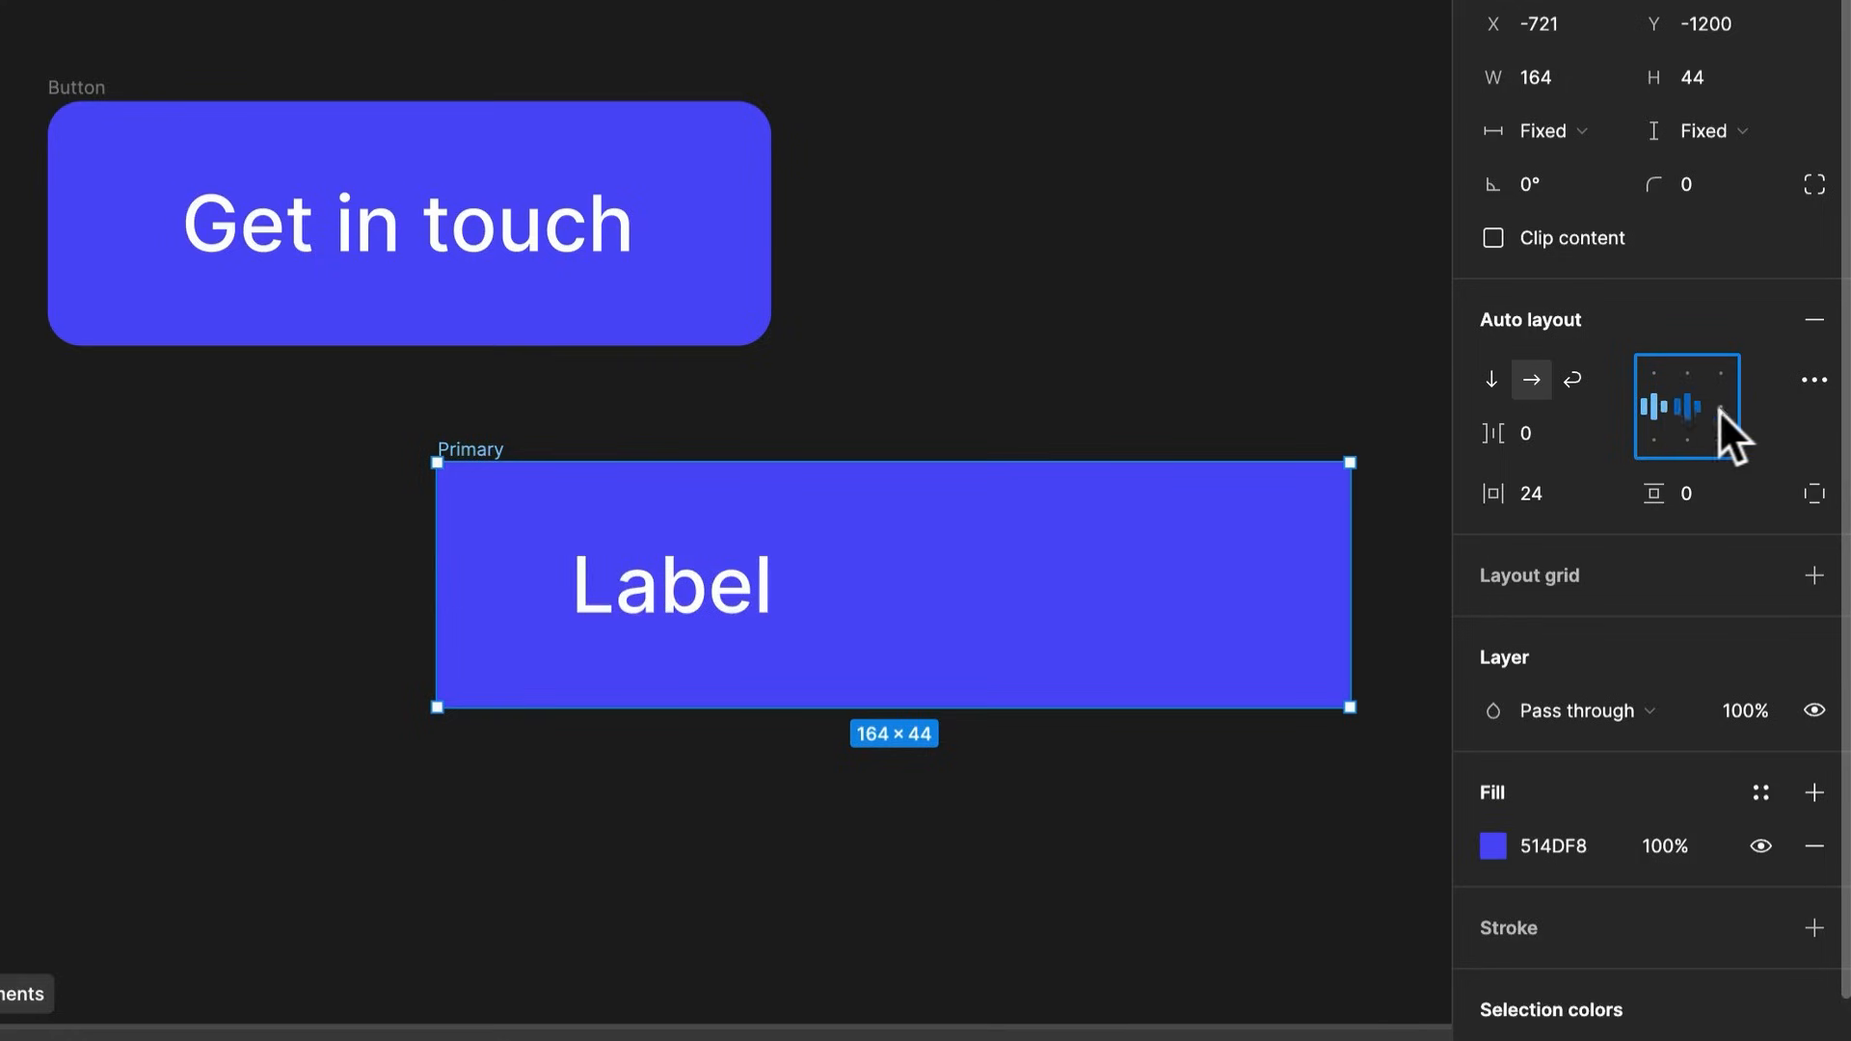
pyautogui.click(1722, 407)
pyautogui.click(1680, 400)
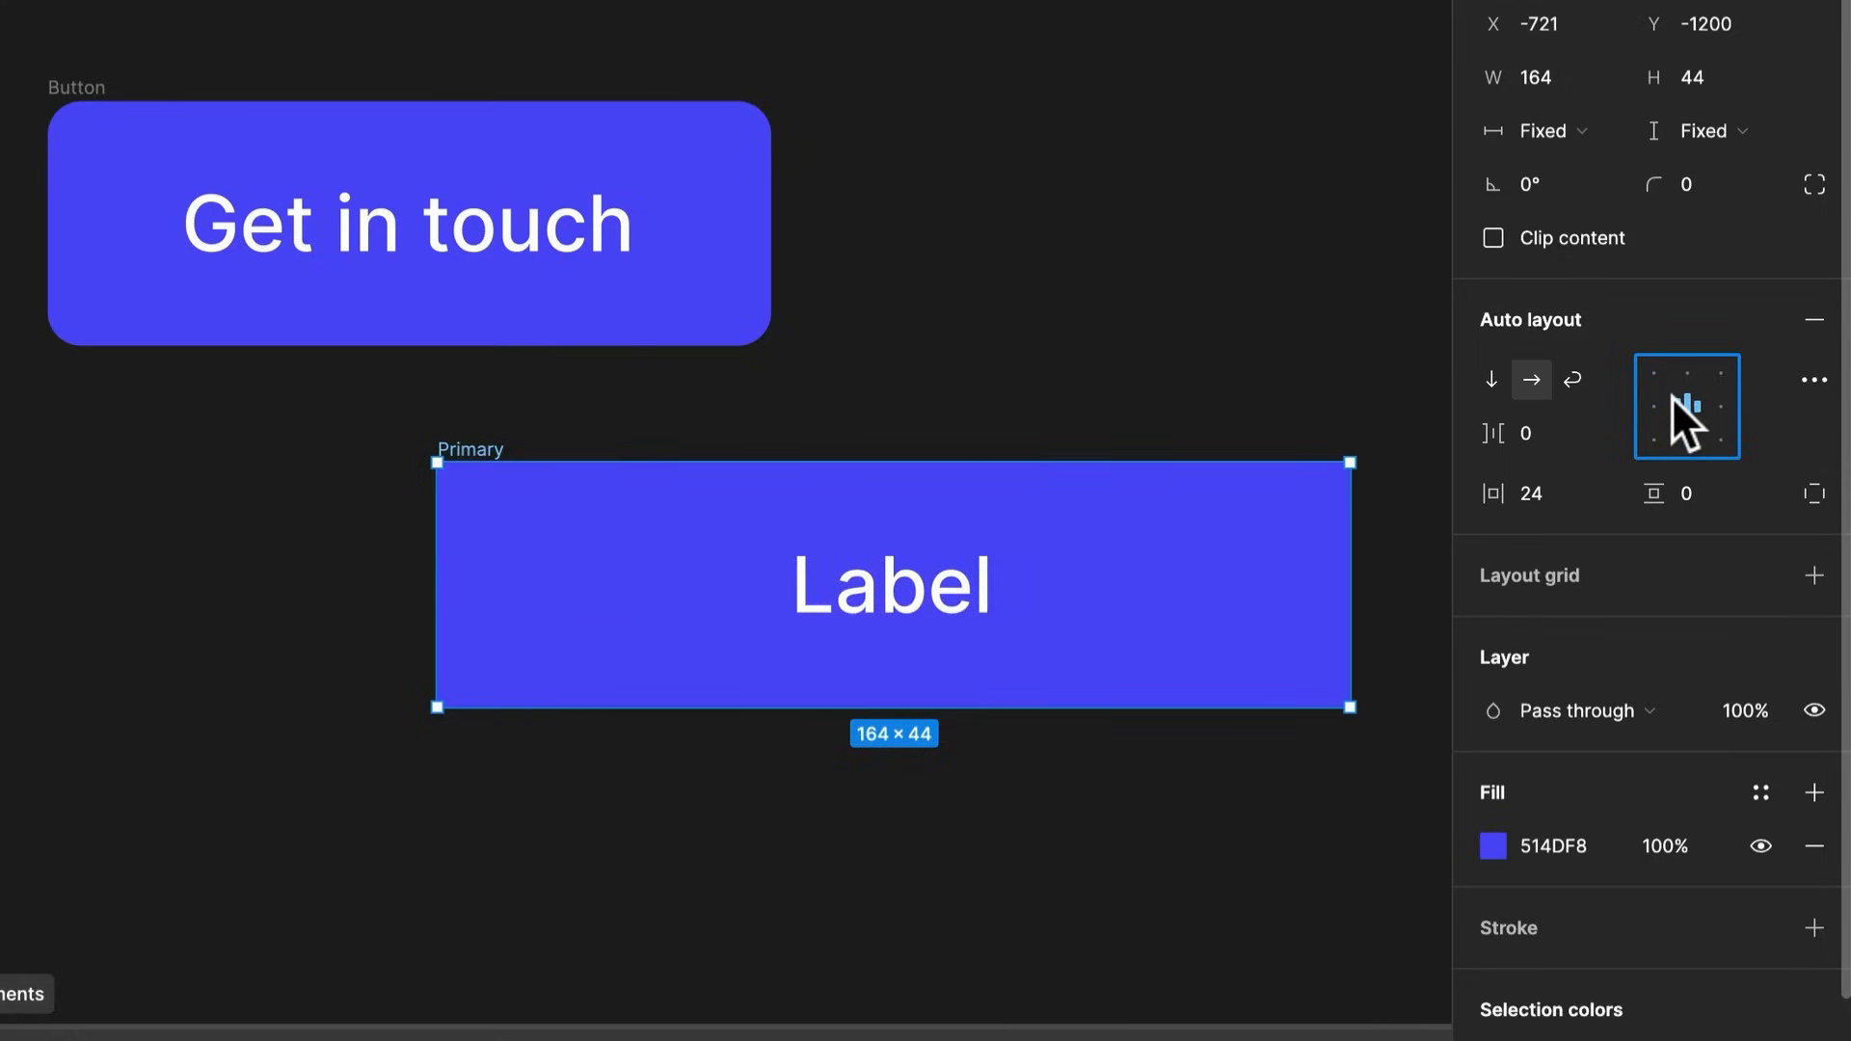
pyautogui.click(1574, 130)
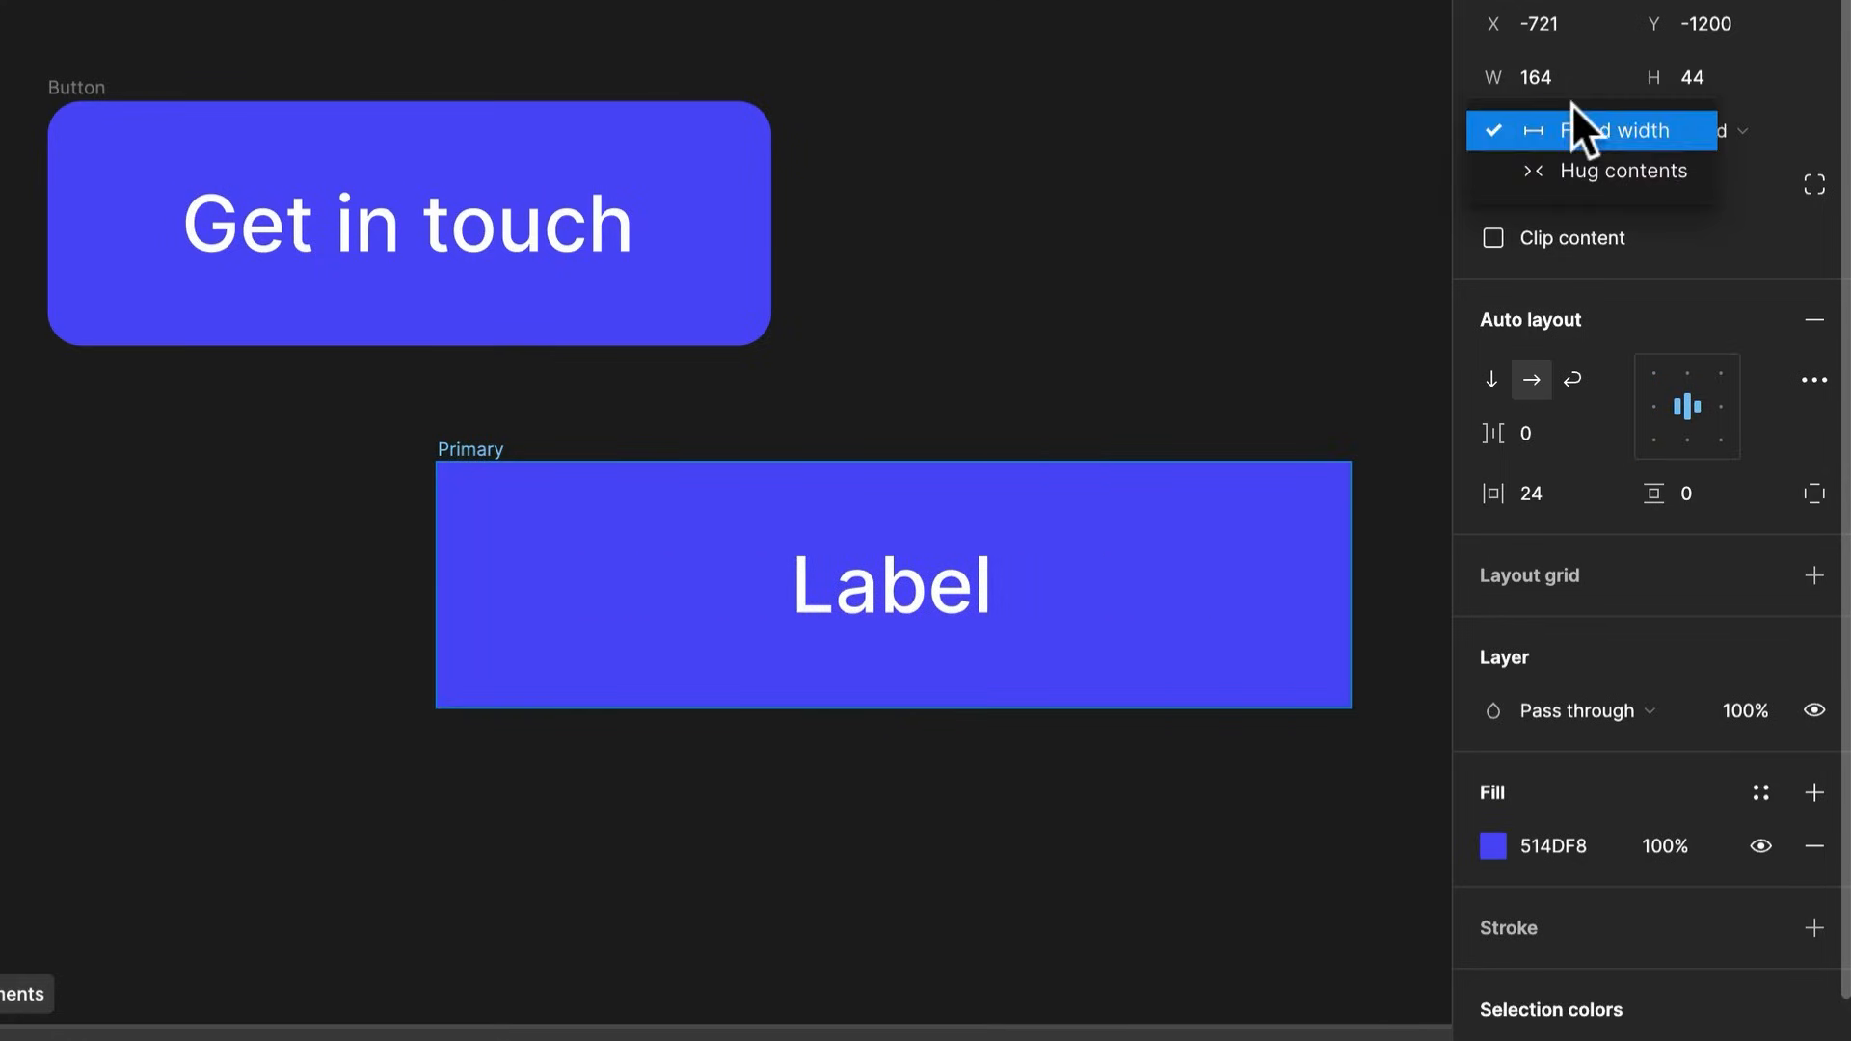
pyautogui.click(1591, 170)
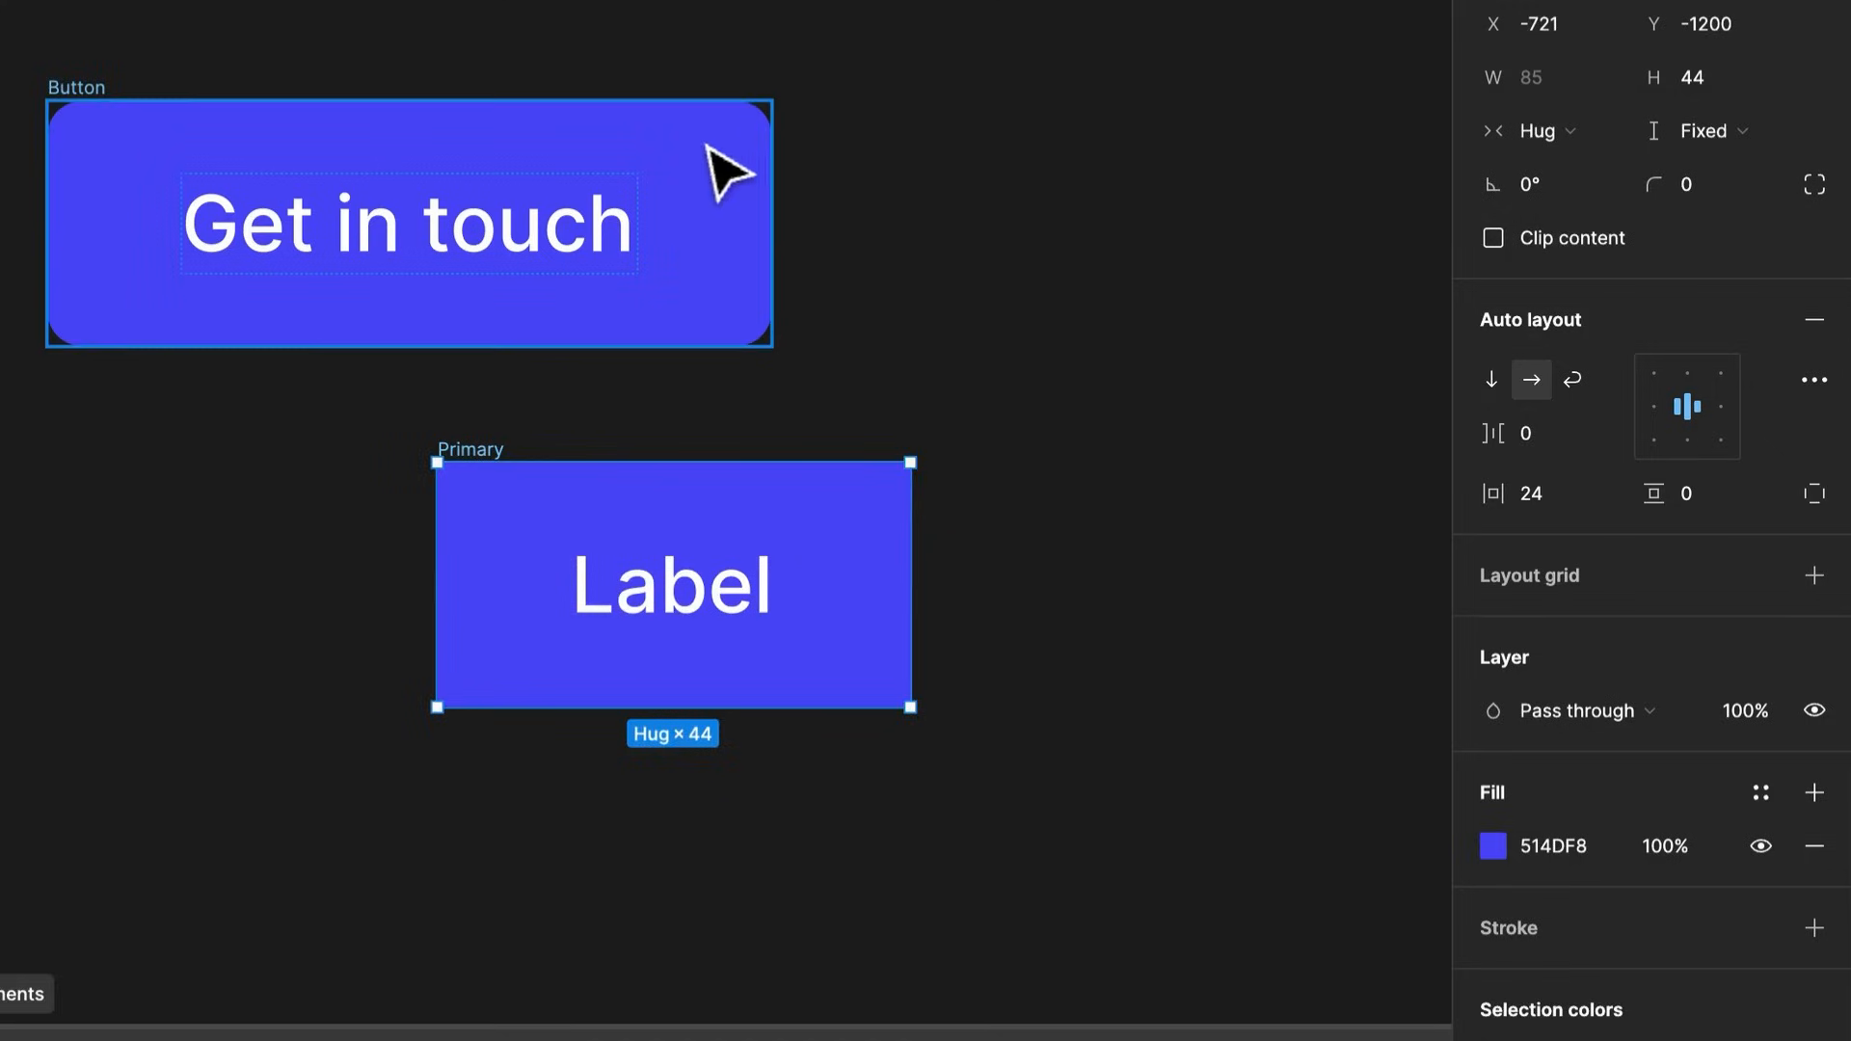
# Set the Primary button's corner radius to 6, matching the original, and move it directly below the Get in touch button
pyautogui.click(733, 169)
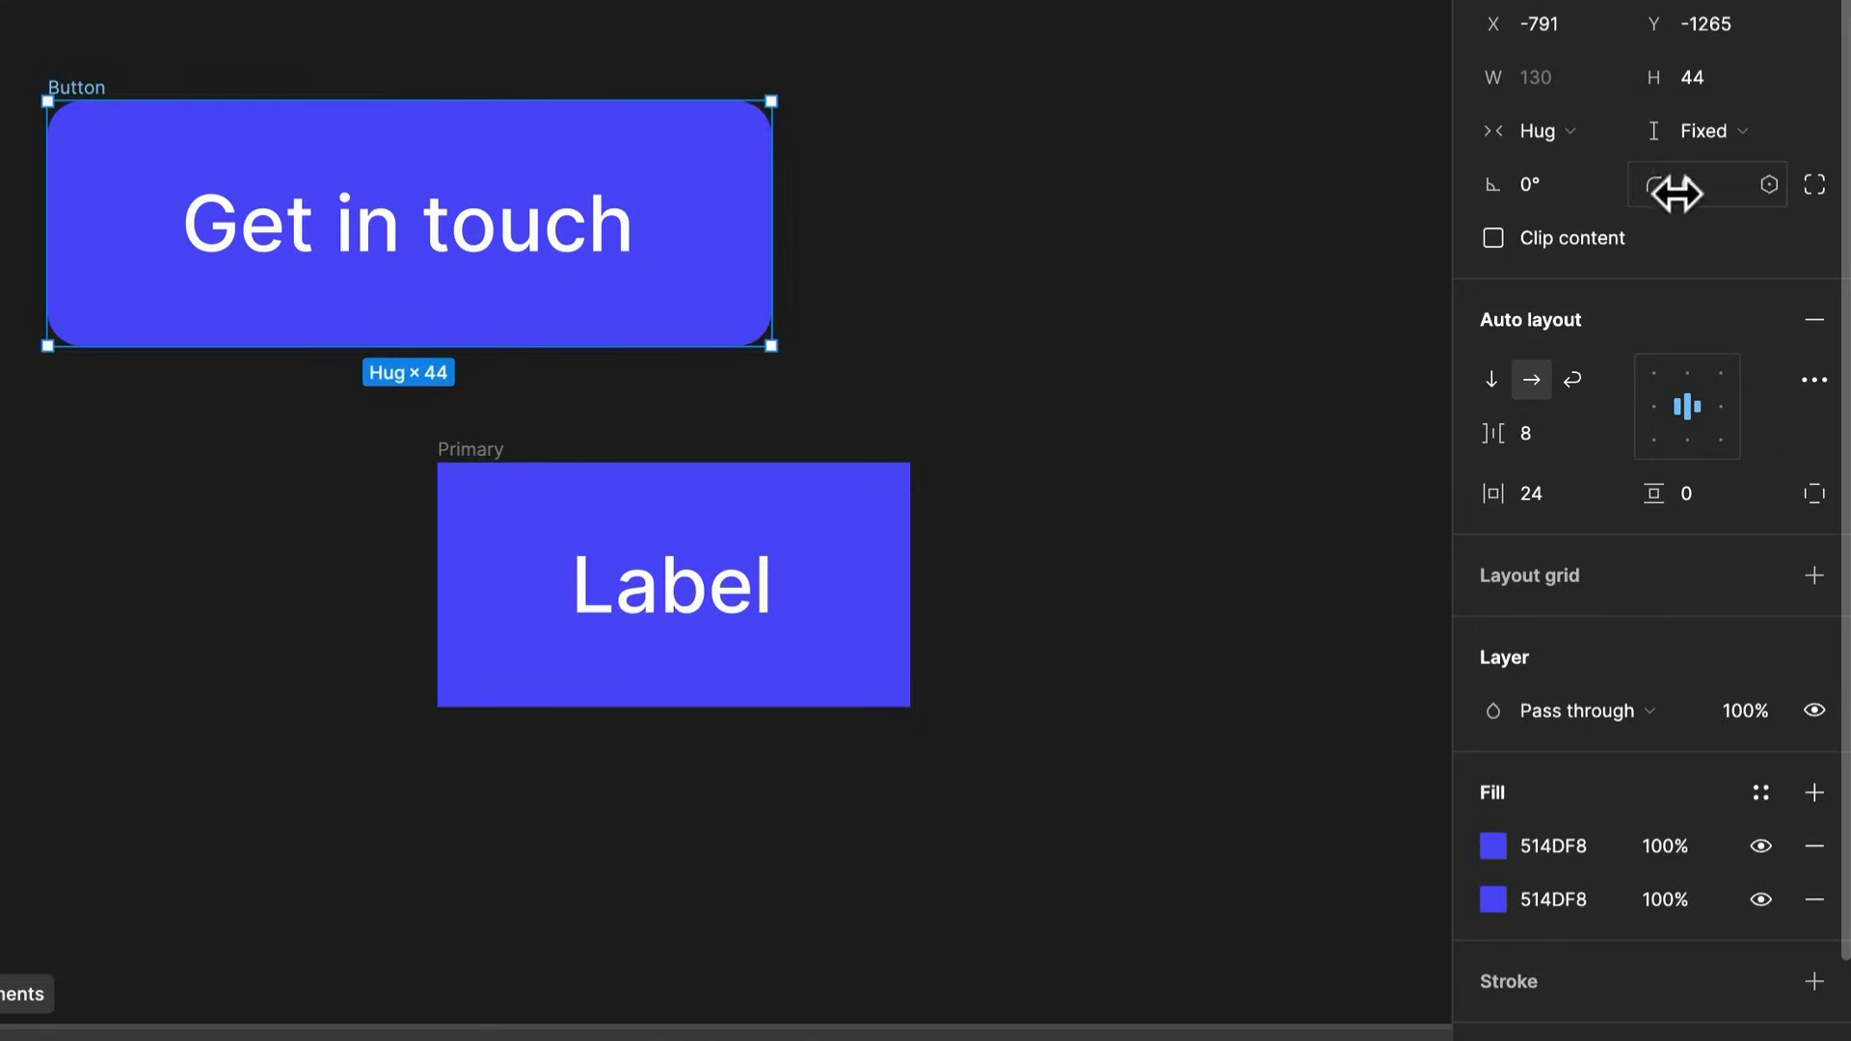
pyautogui.click(783, 511)
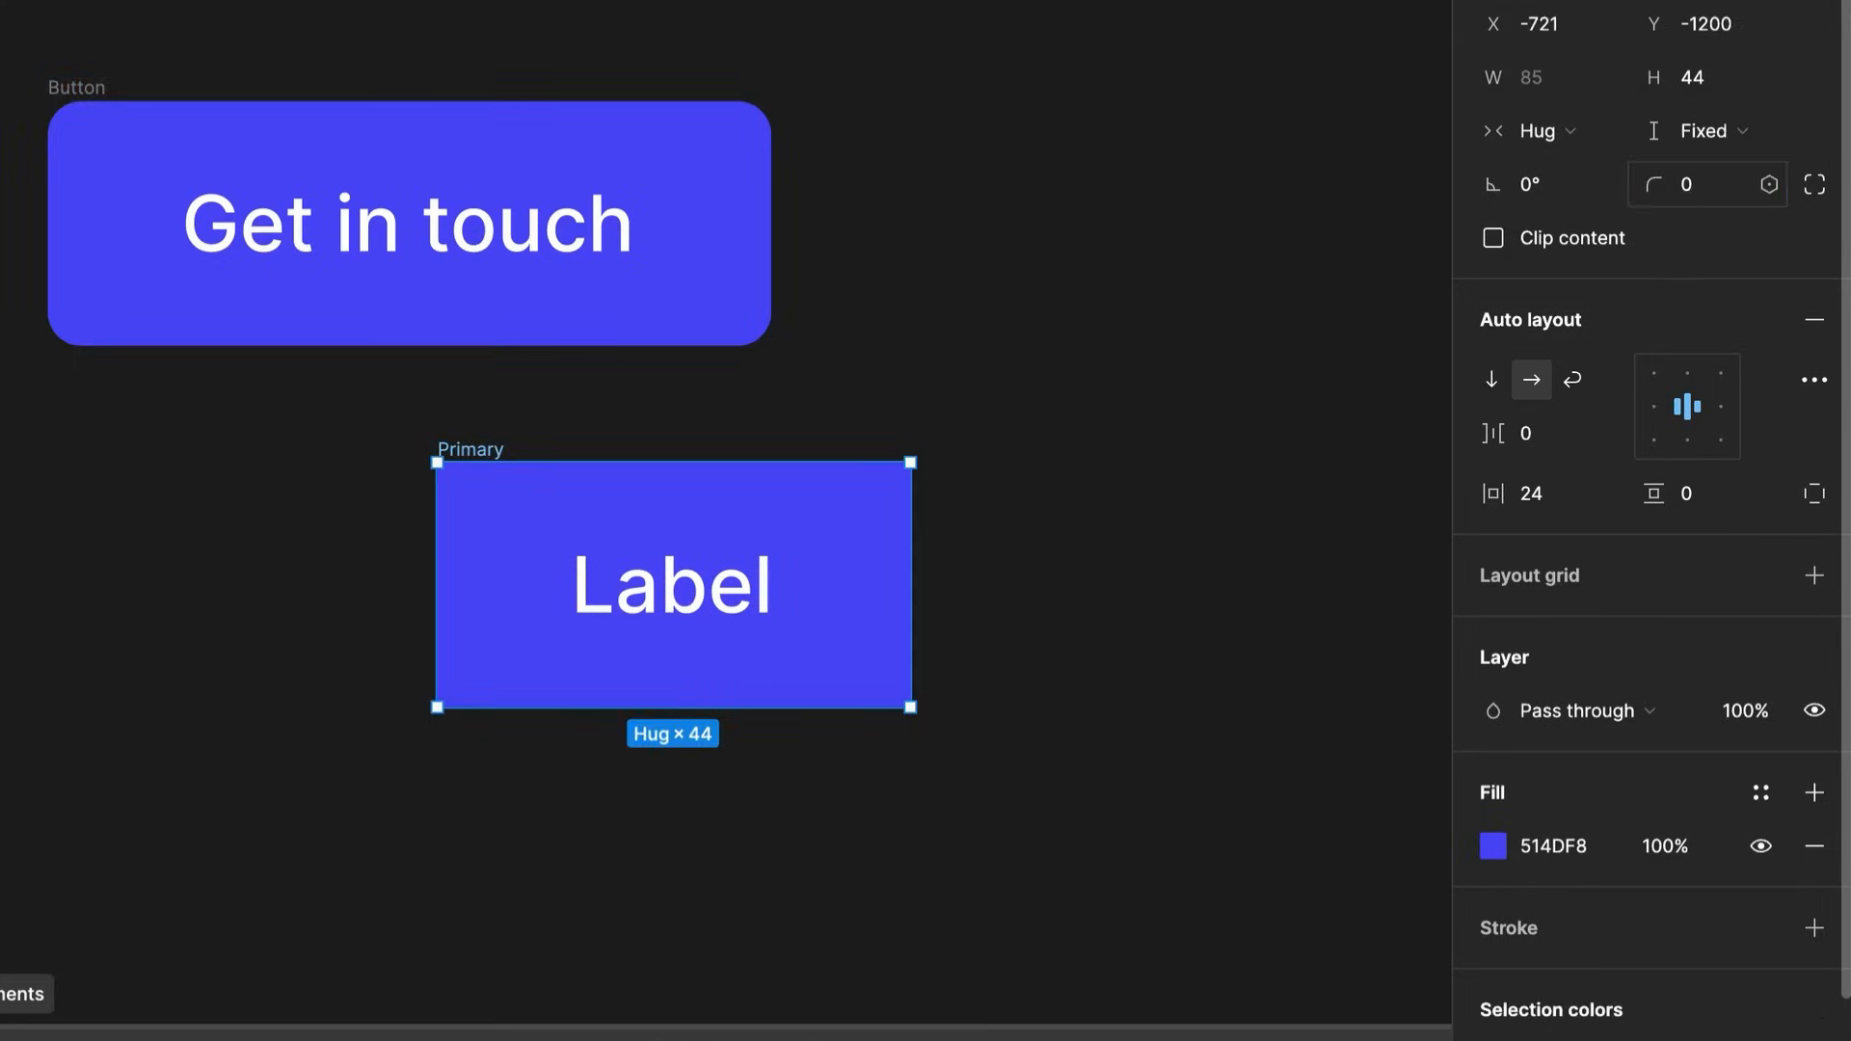
pyautogui.click(1677, 198)
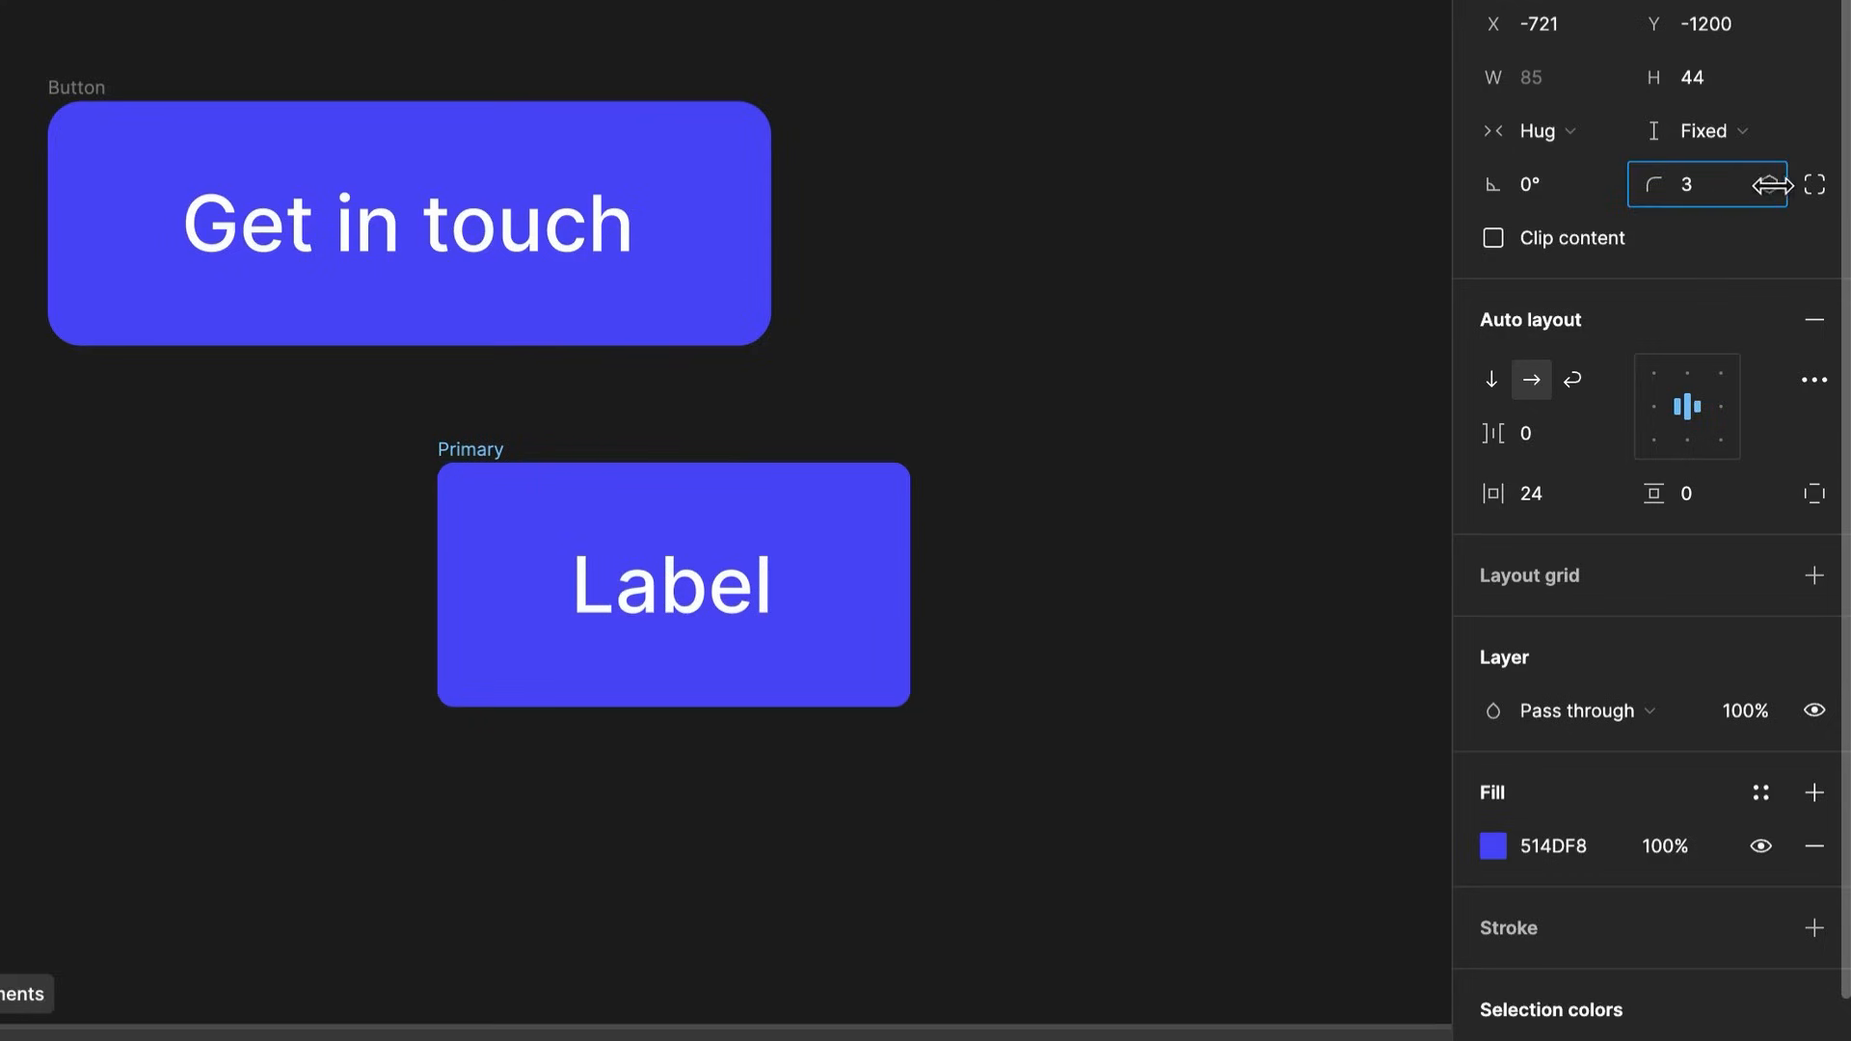
pyautogui.moveTo(1653, 183); pyautogui.dragTo(1723, 189)
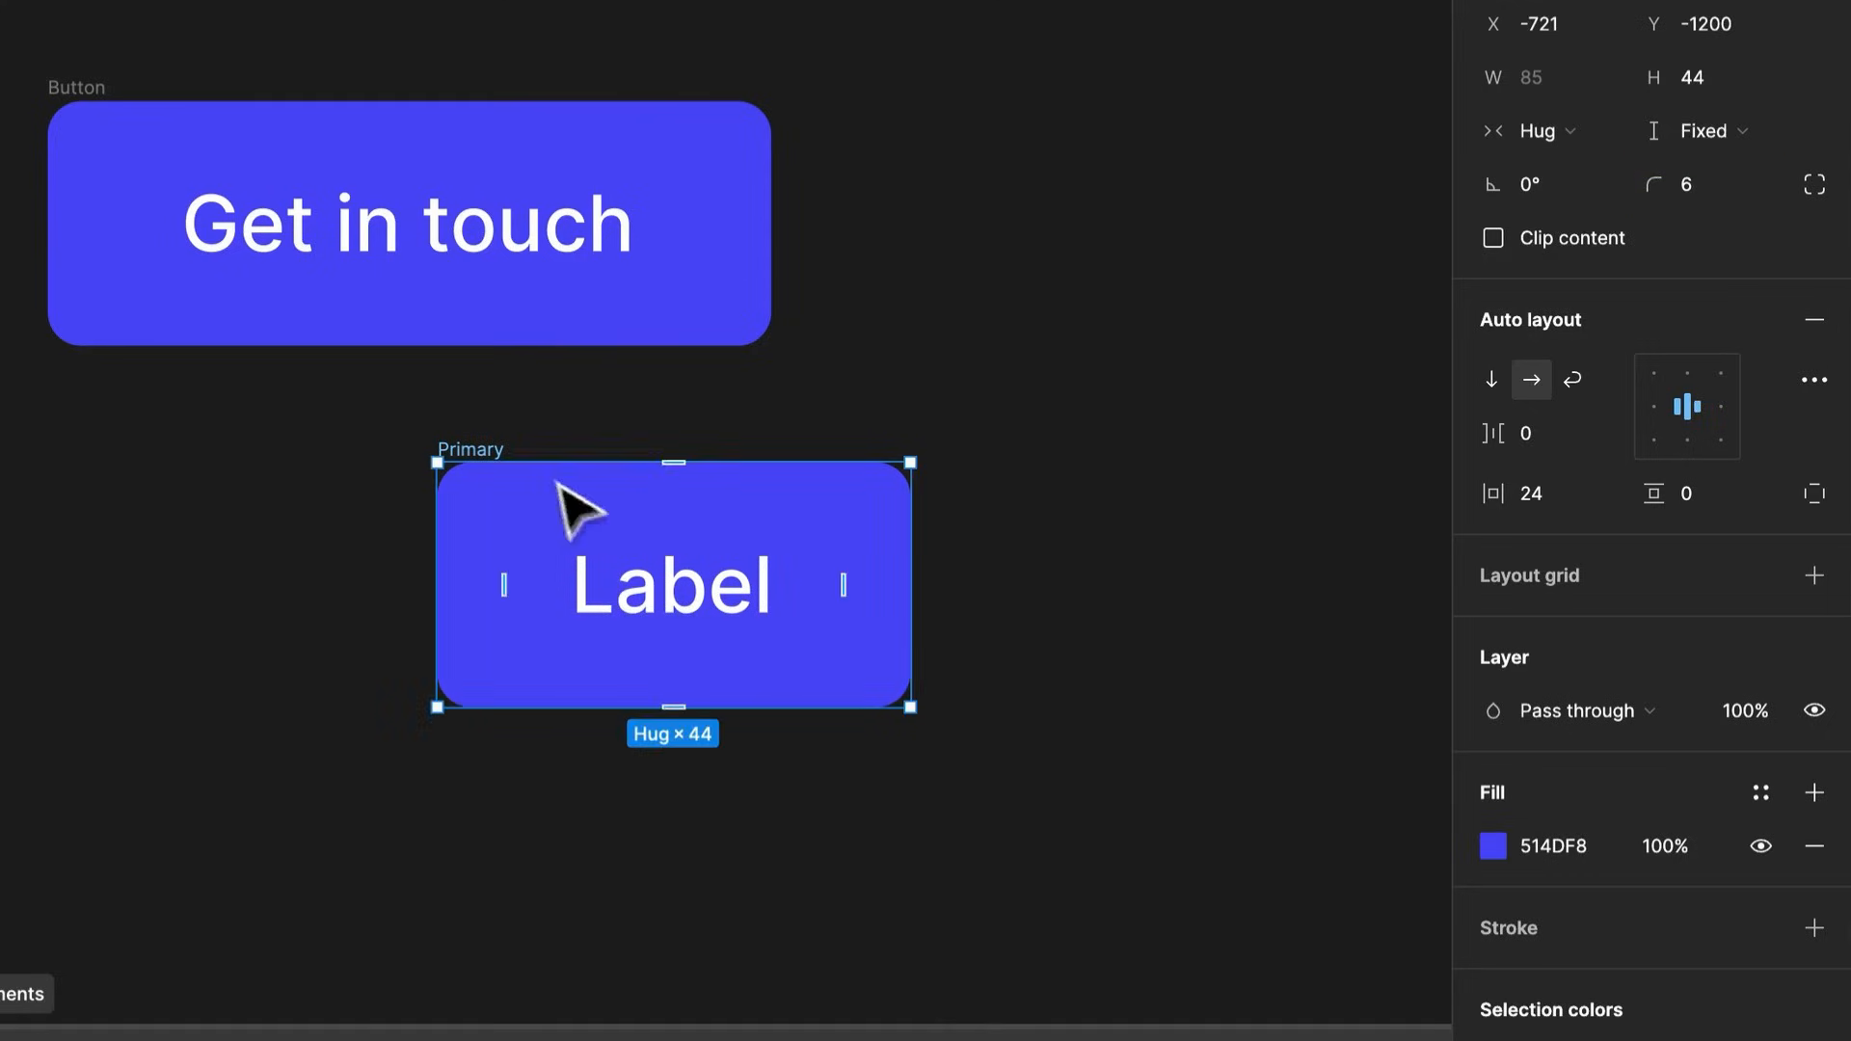
pyautogui.moveTo(517, 466); pyautogui.dragTo(278, 455)
pyautogui.scroll(-5, 277, 455)
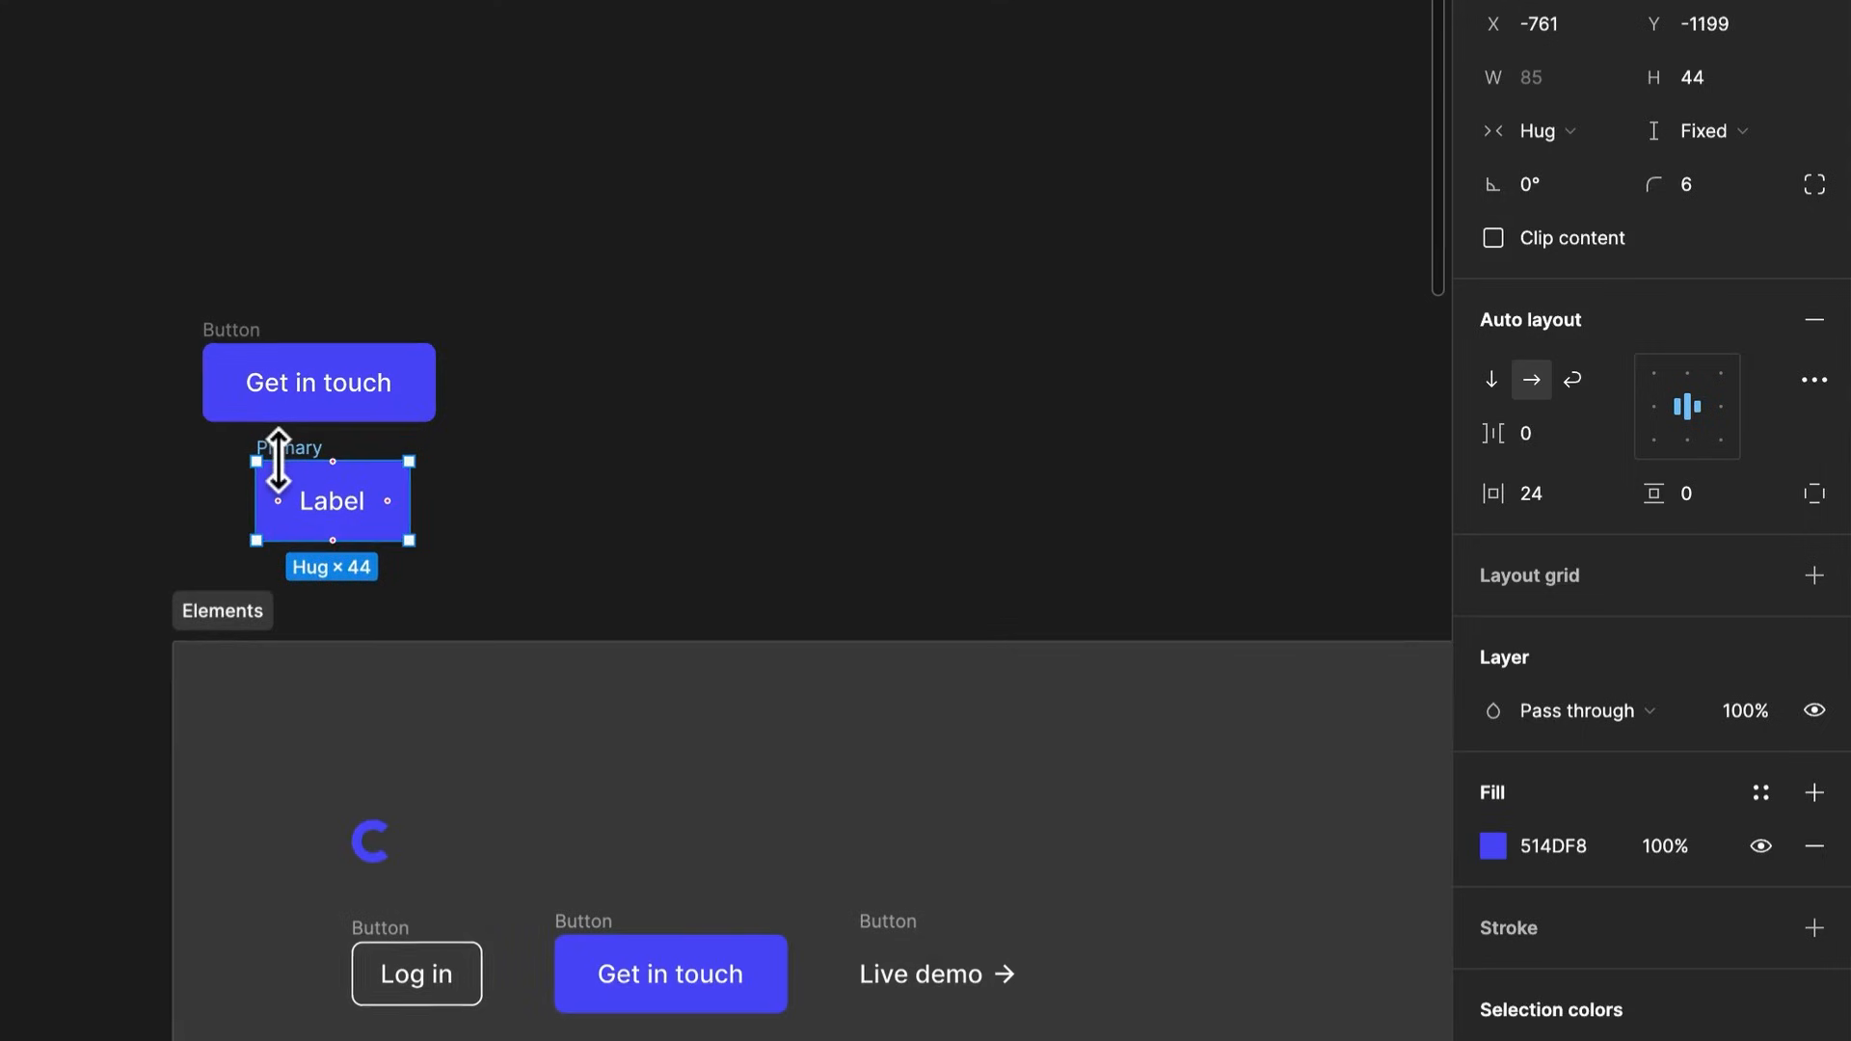
# Delete the copied Get in touch button above the Primary button, outside the Elements section
pyautogui.scroll(-5, 514, 626)
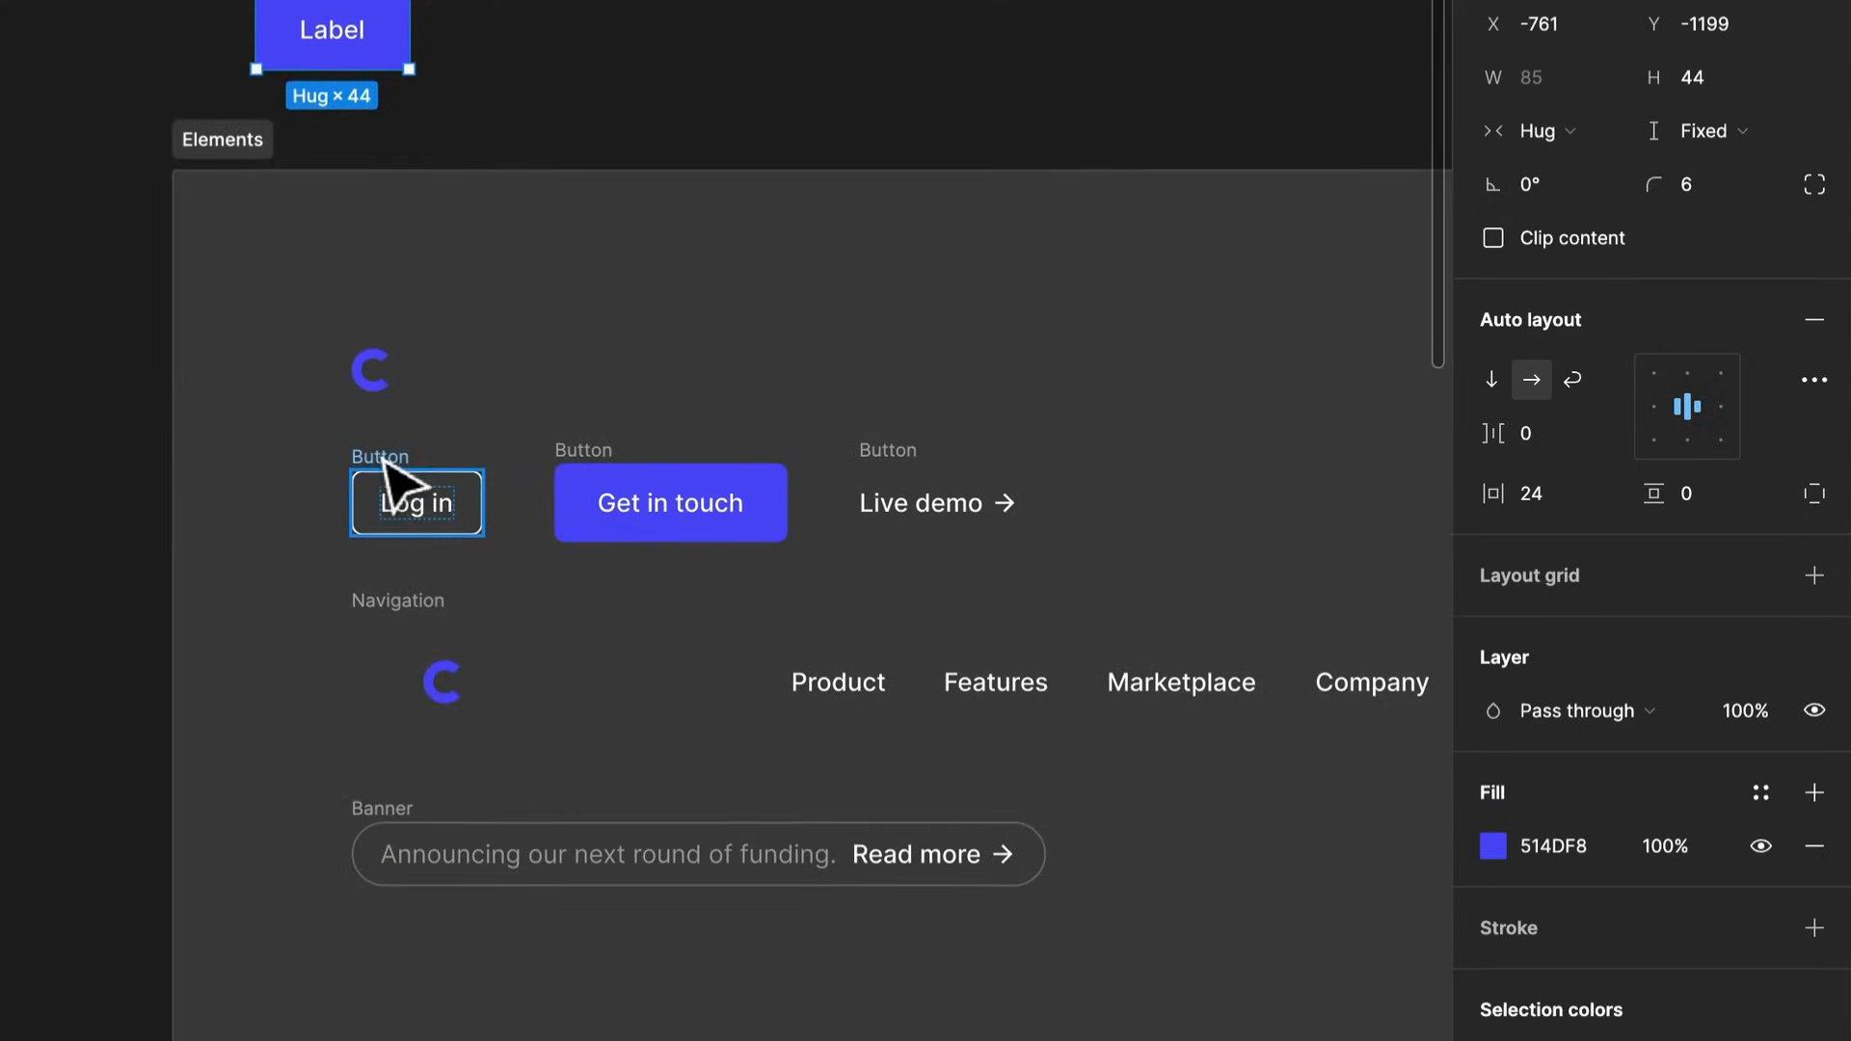
pyautogui.click(256, 50)
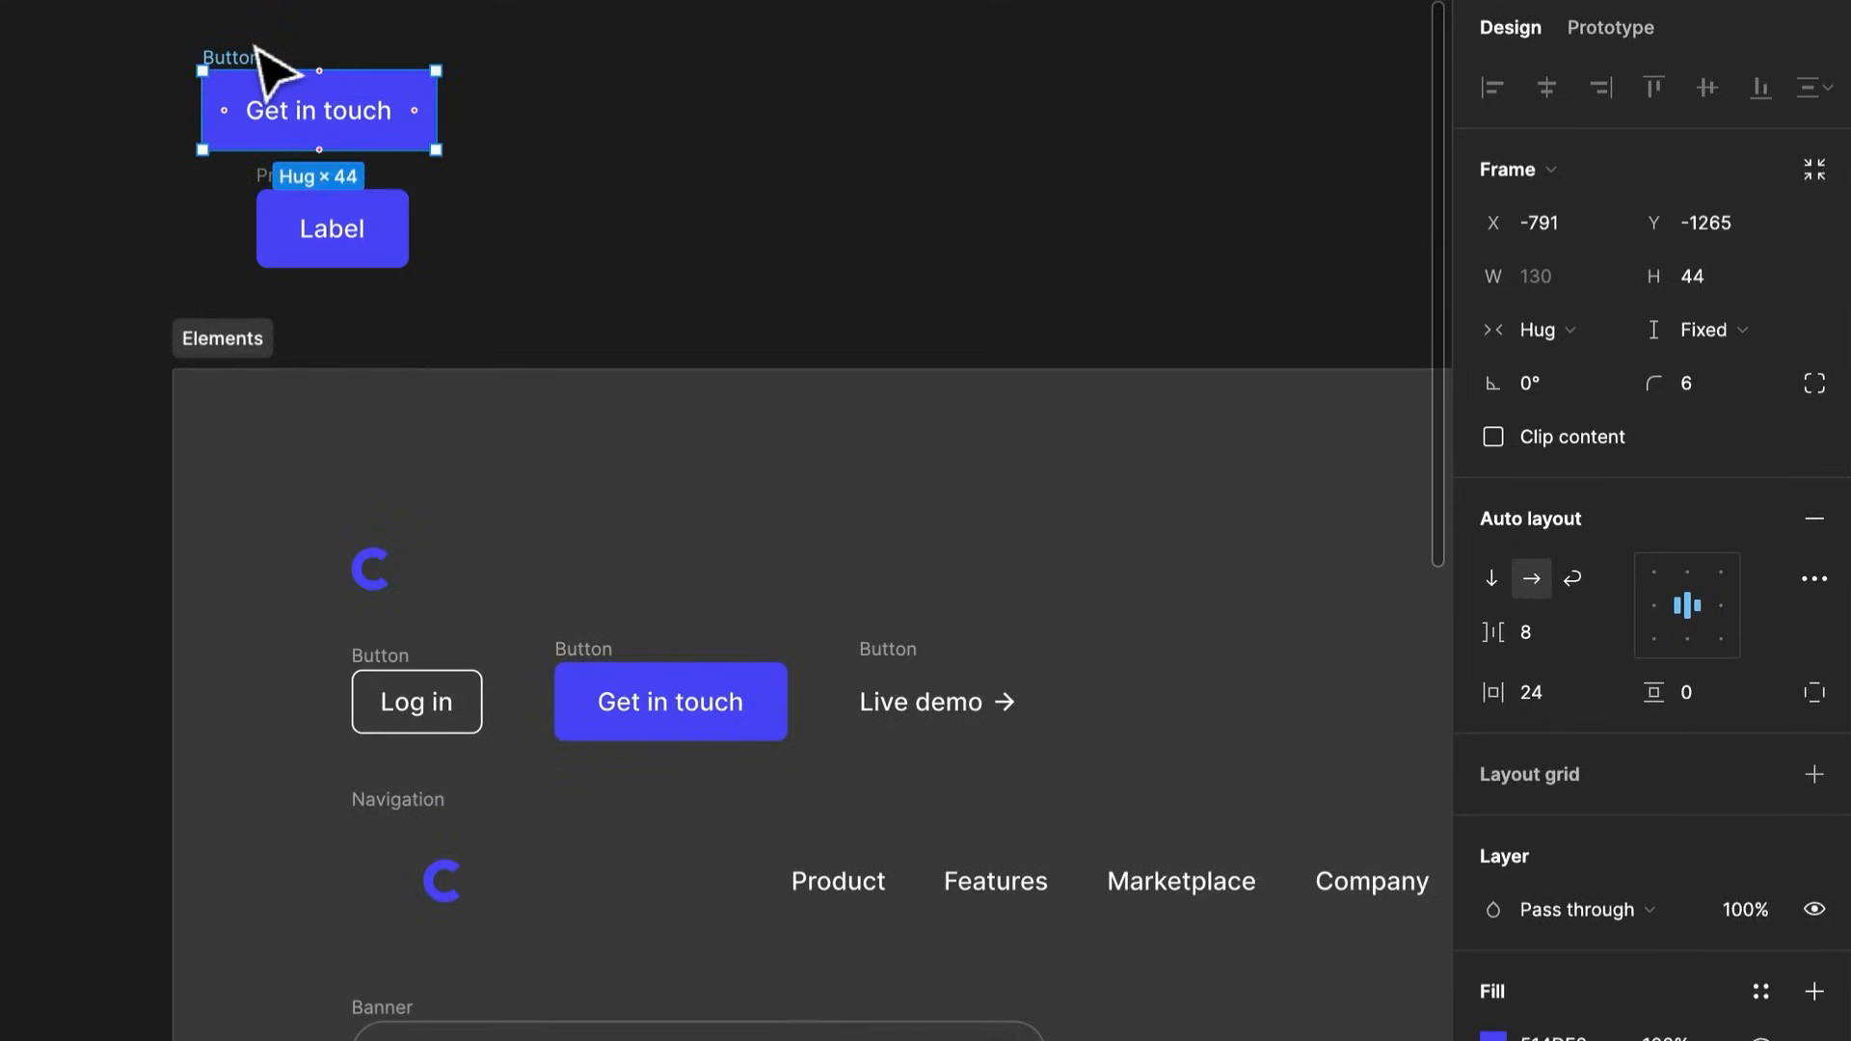
pyautogui.press('Delete')
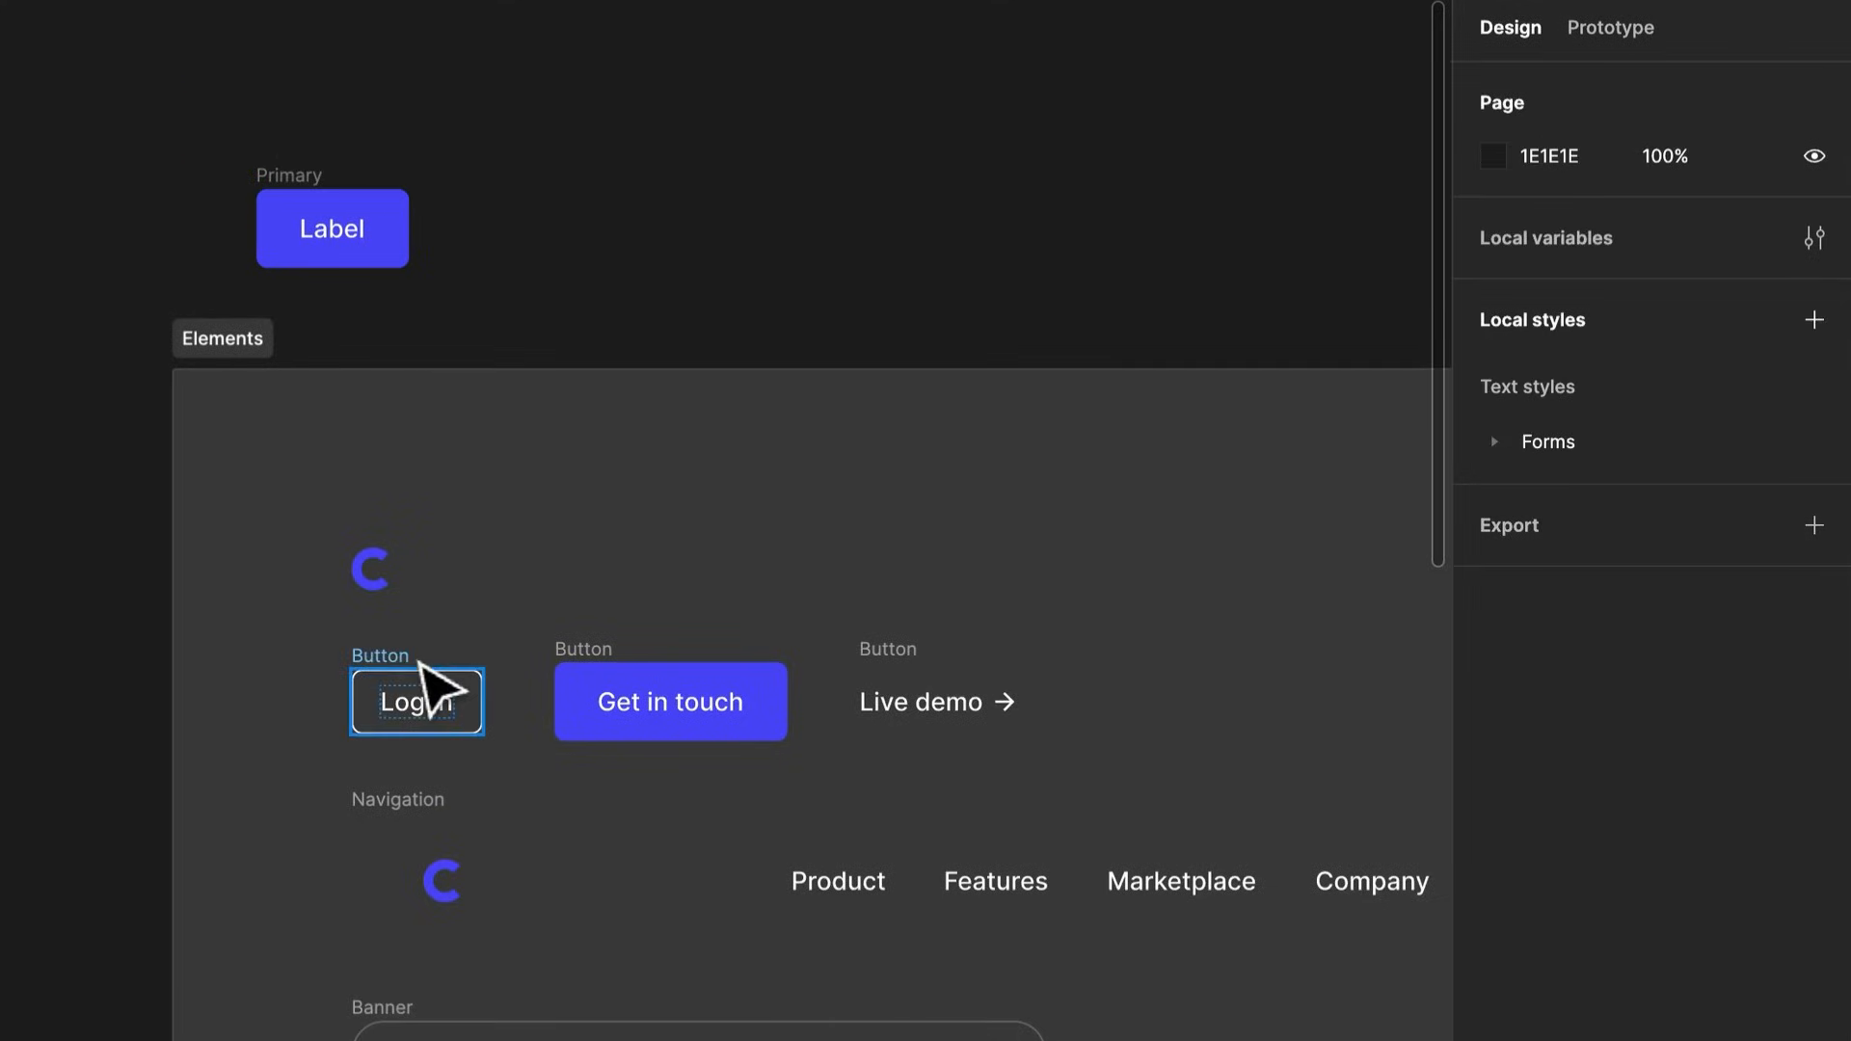
# Select the outlined Log in button in the Elements section and examine its size and auto layout settings
pyautogui.click(393, 678)
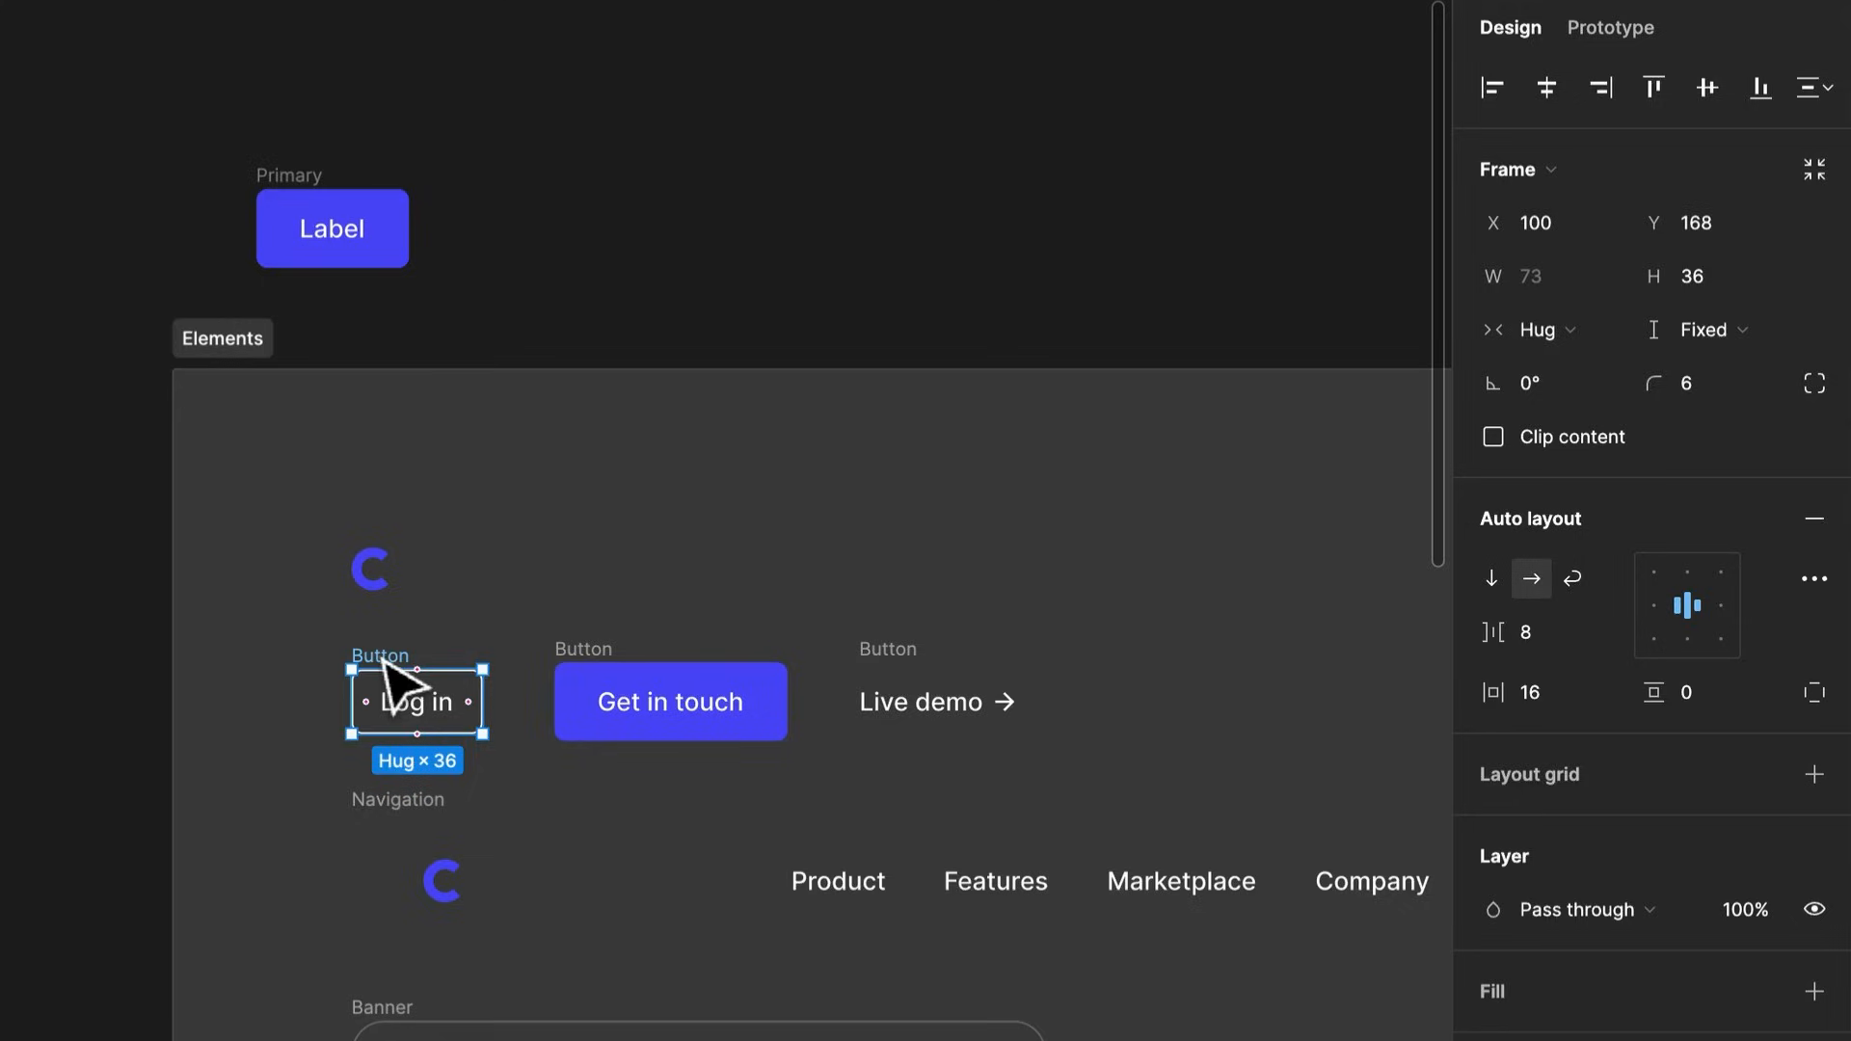
pyautogui.scroll(5, 405, 222)
pyautogui.moveTo(601, 420); pyautogui.dragTo(541, 691)
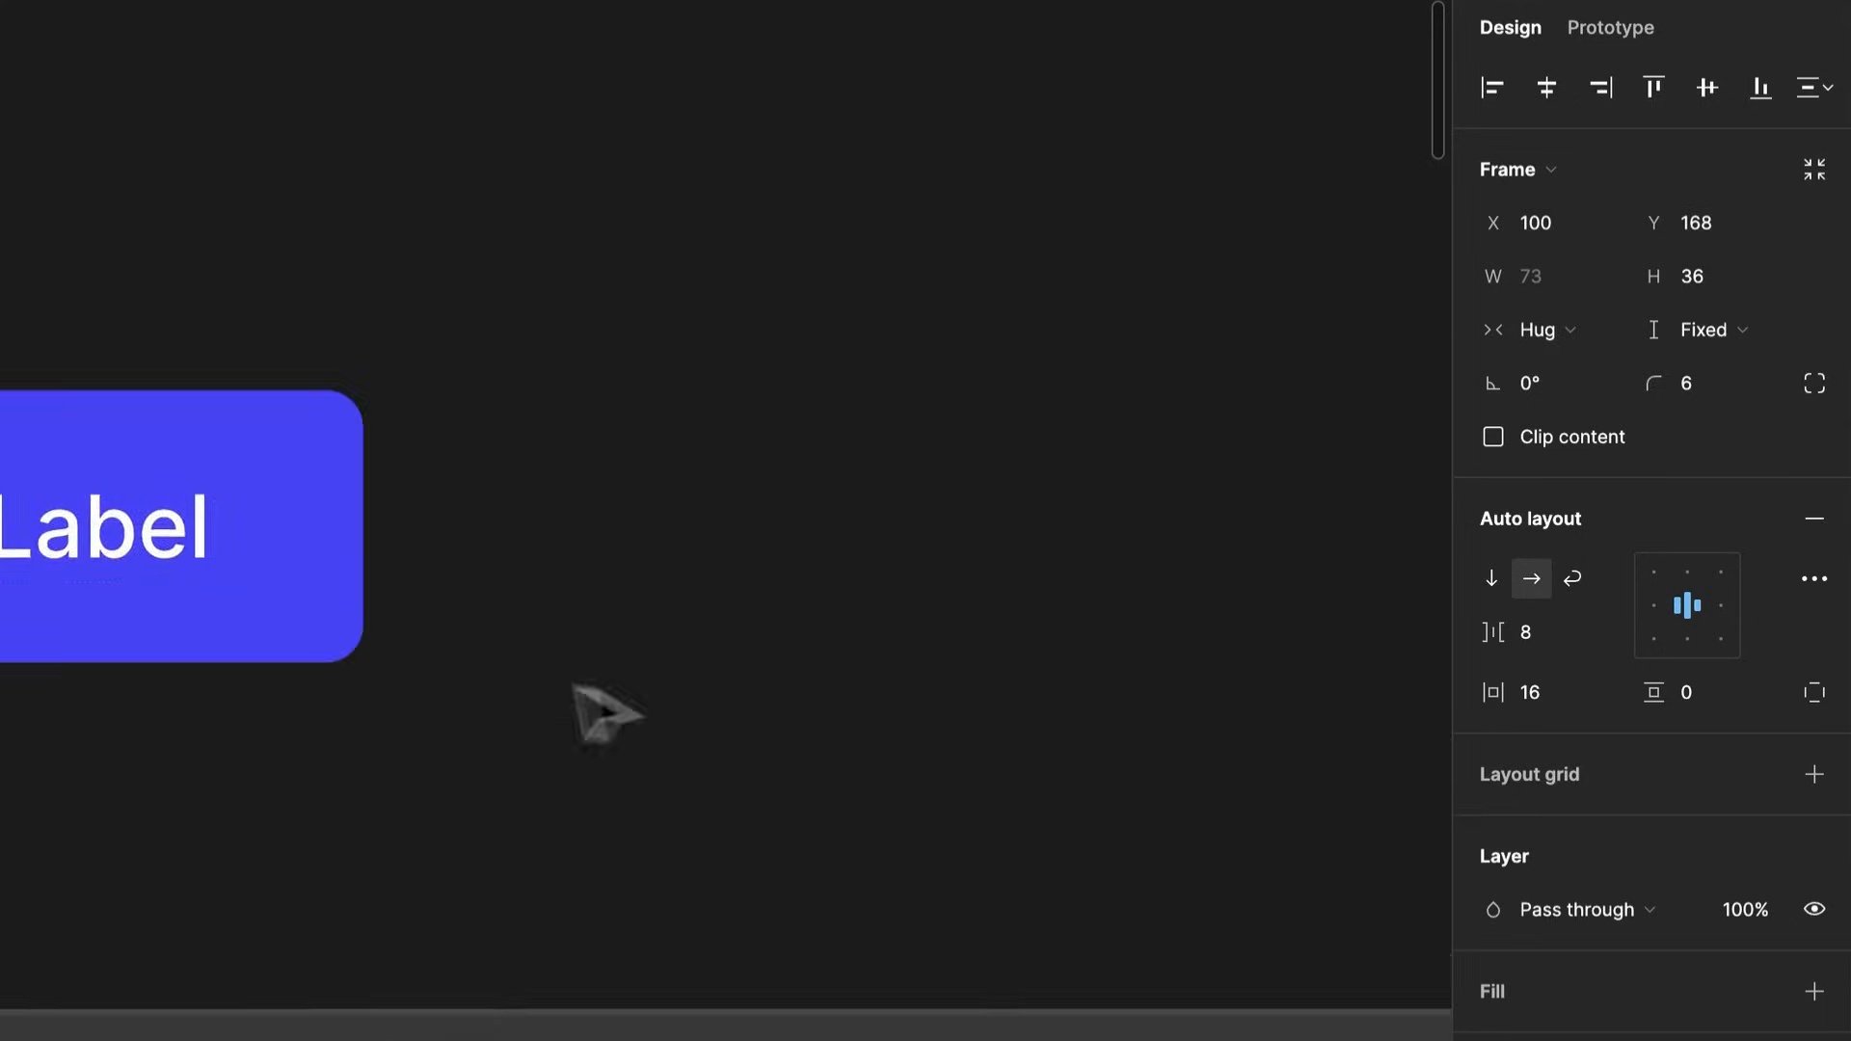
pyautogui.scroll(-7, 662, 676)
pyautogui.scroll(-5, 682, 702)
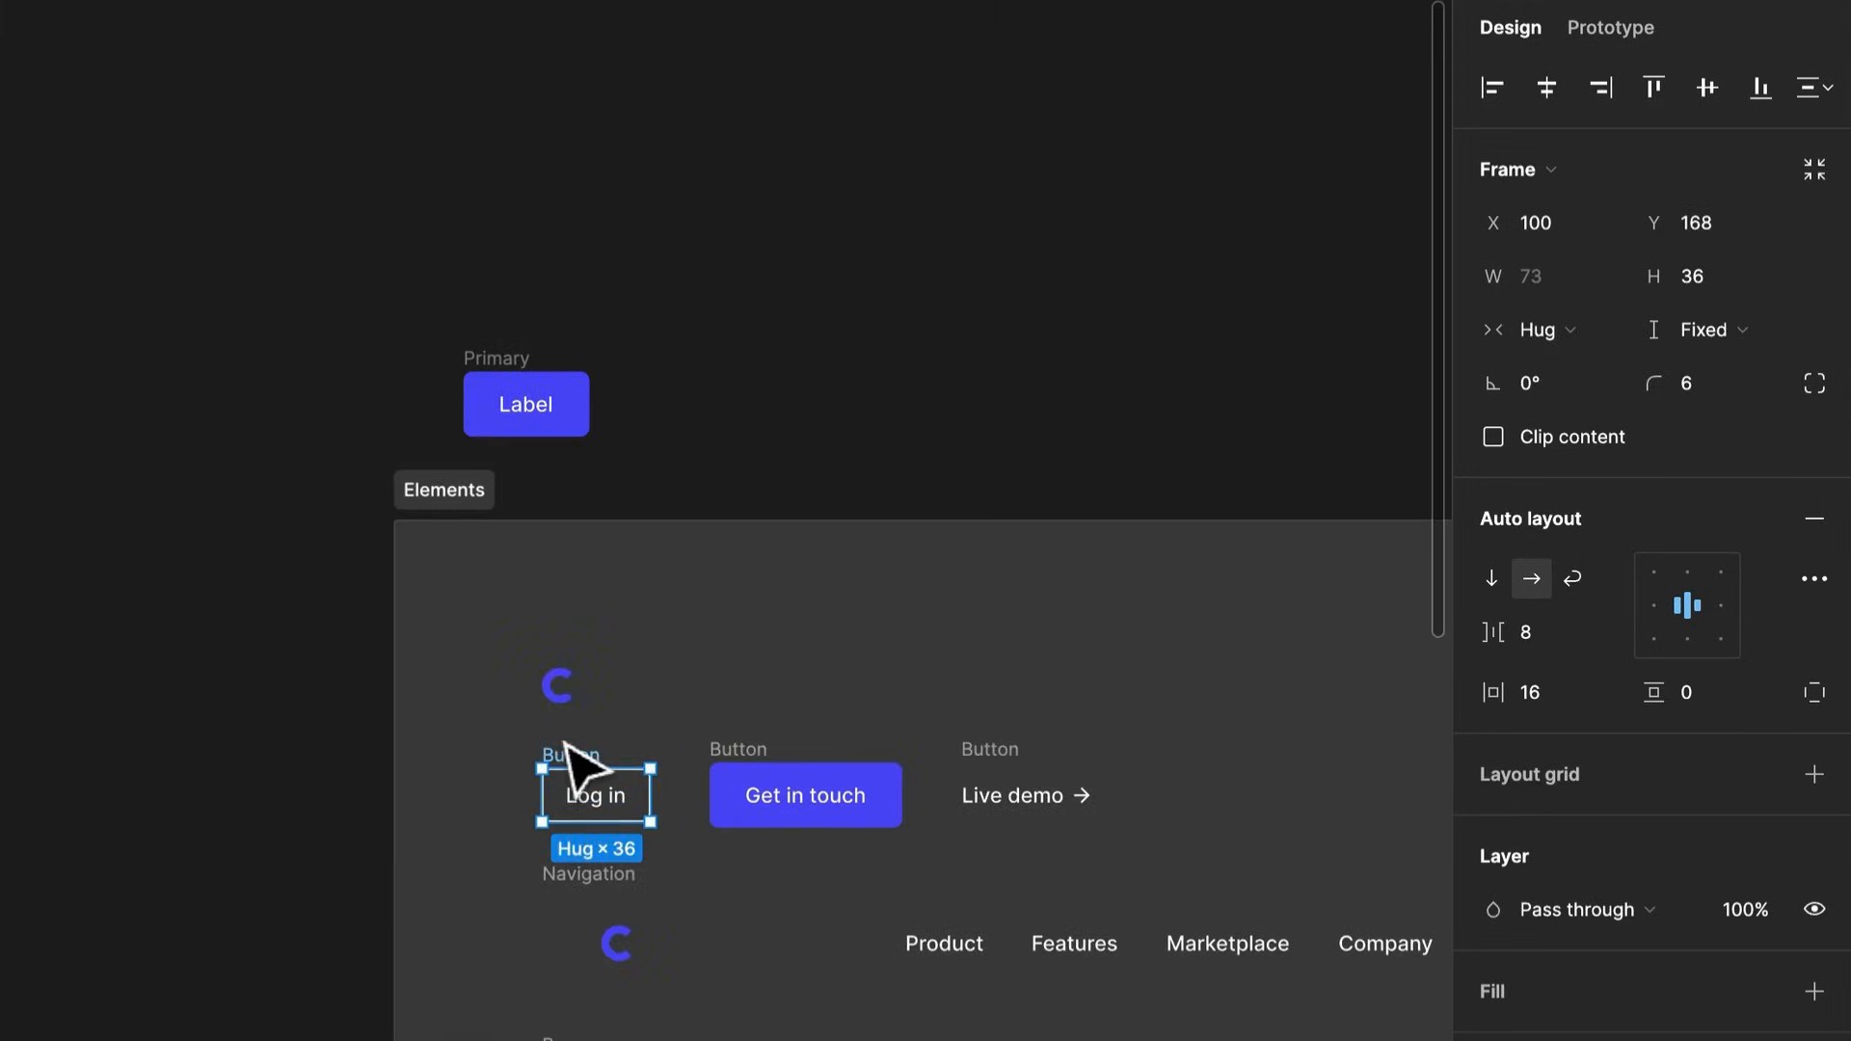
# Place a copy of the Log in button above the Primary button as a reference
pyautogui.moveTo(576, 772); pyautogui.dragTo(605, 306)
pyautogui.scroll(5, 620, 414)
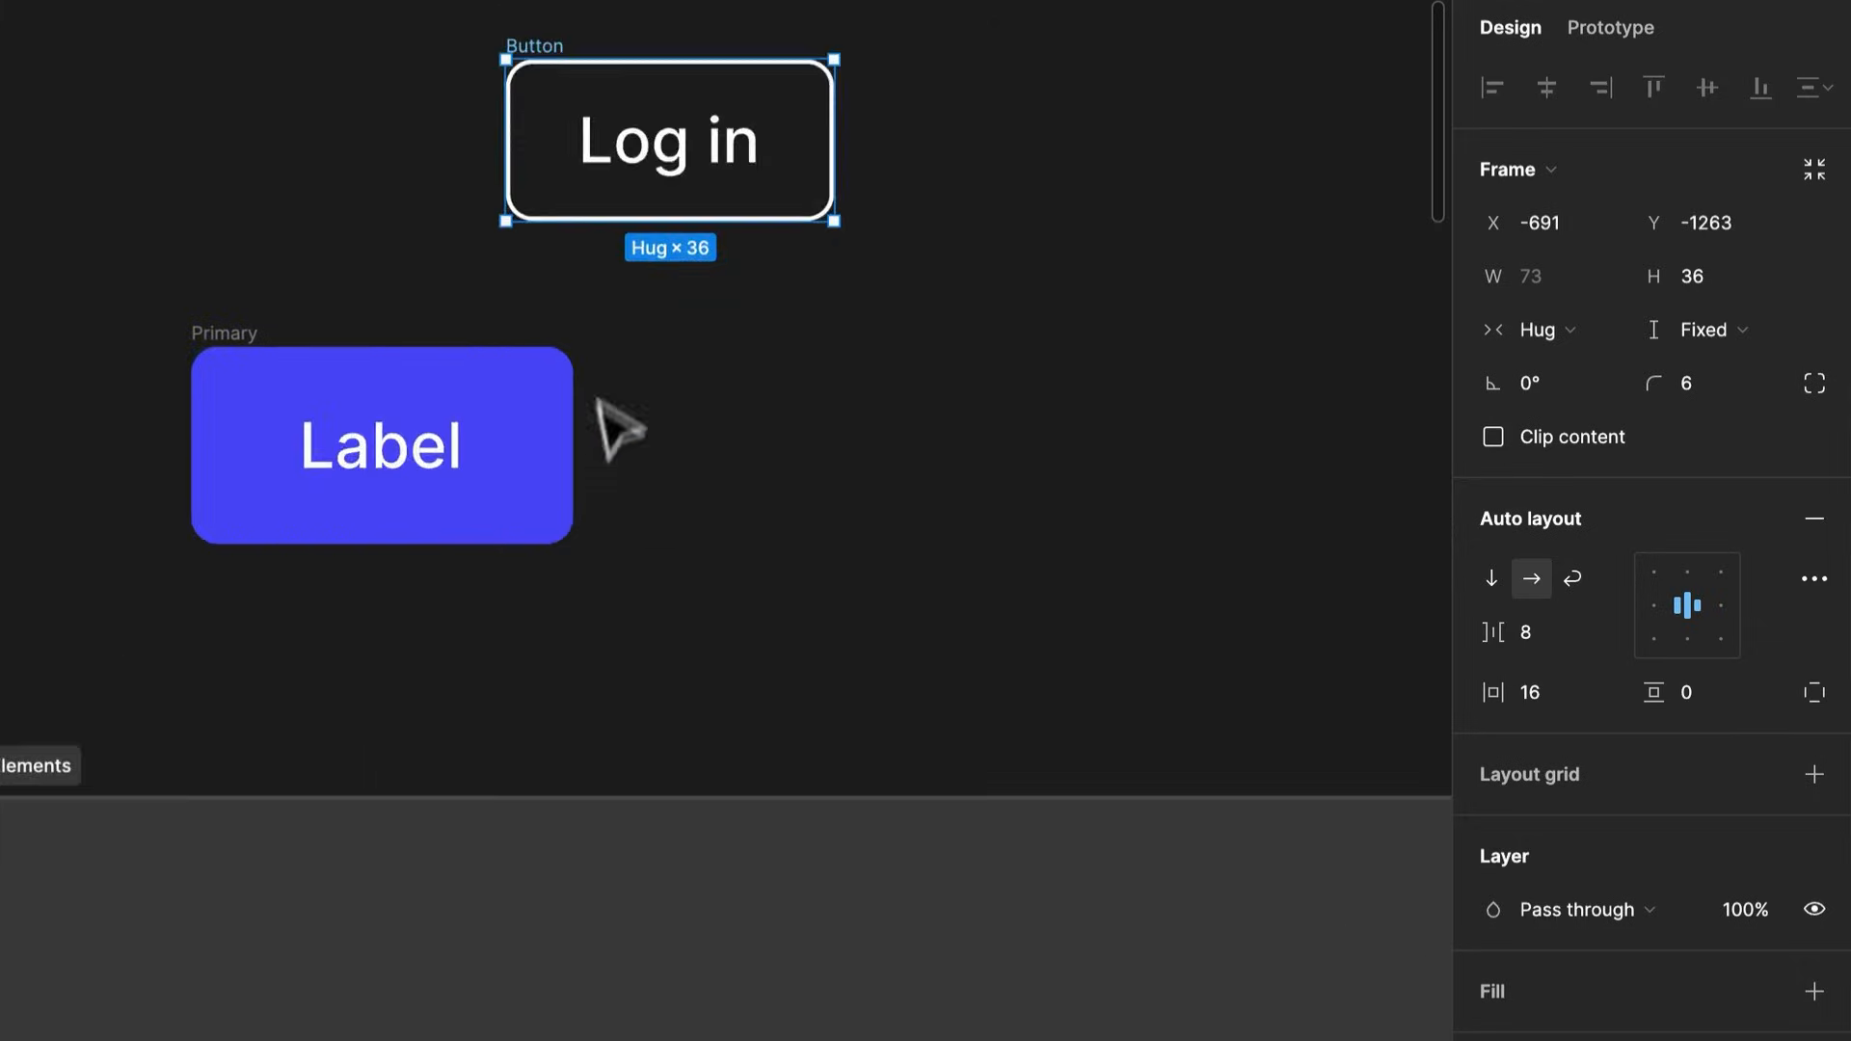
pyautogui.scroll(3, 386, 660)
# Duplicate the Primary button, placing the copy beside the original, and rename it as Secondary
pyautogui.click(200, 590)
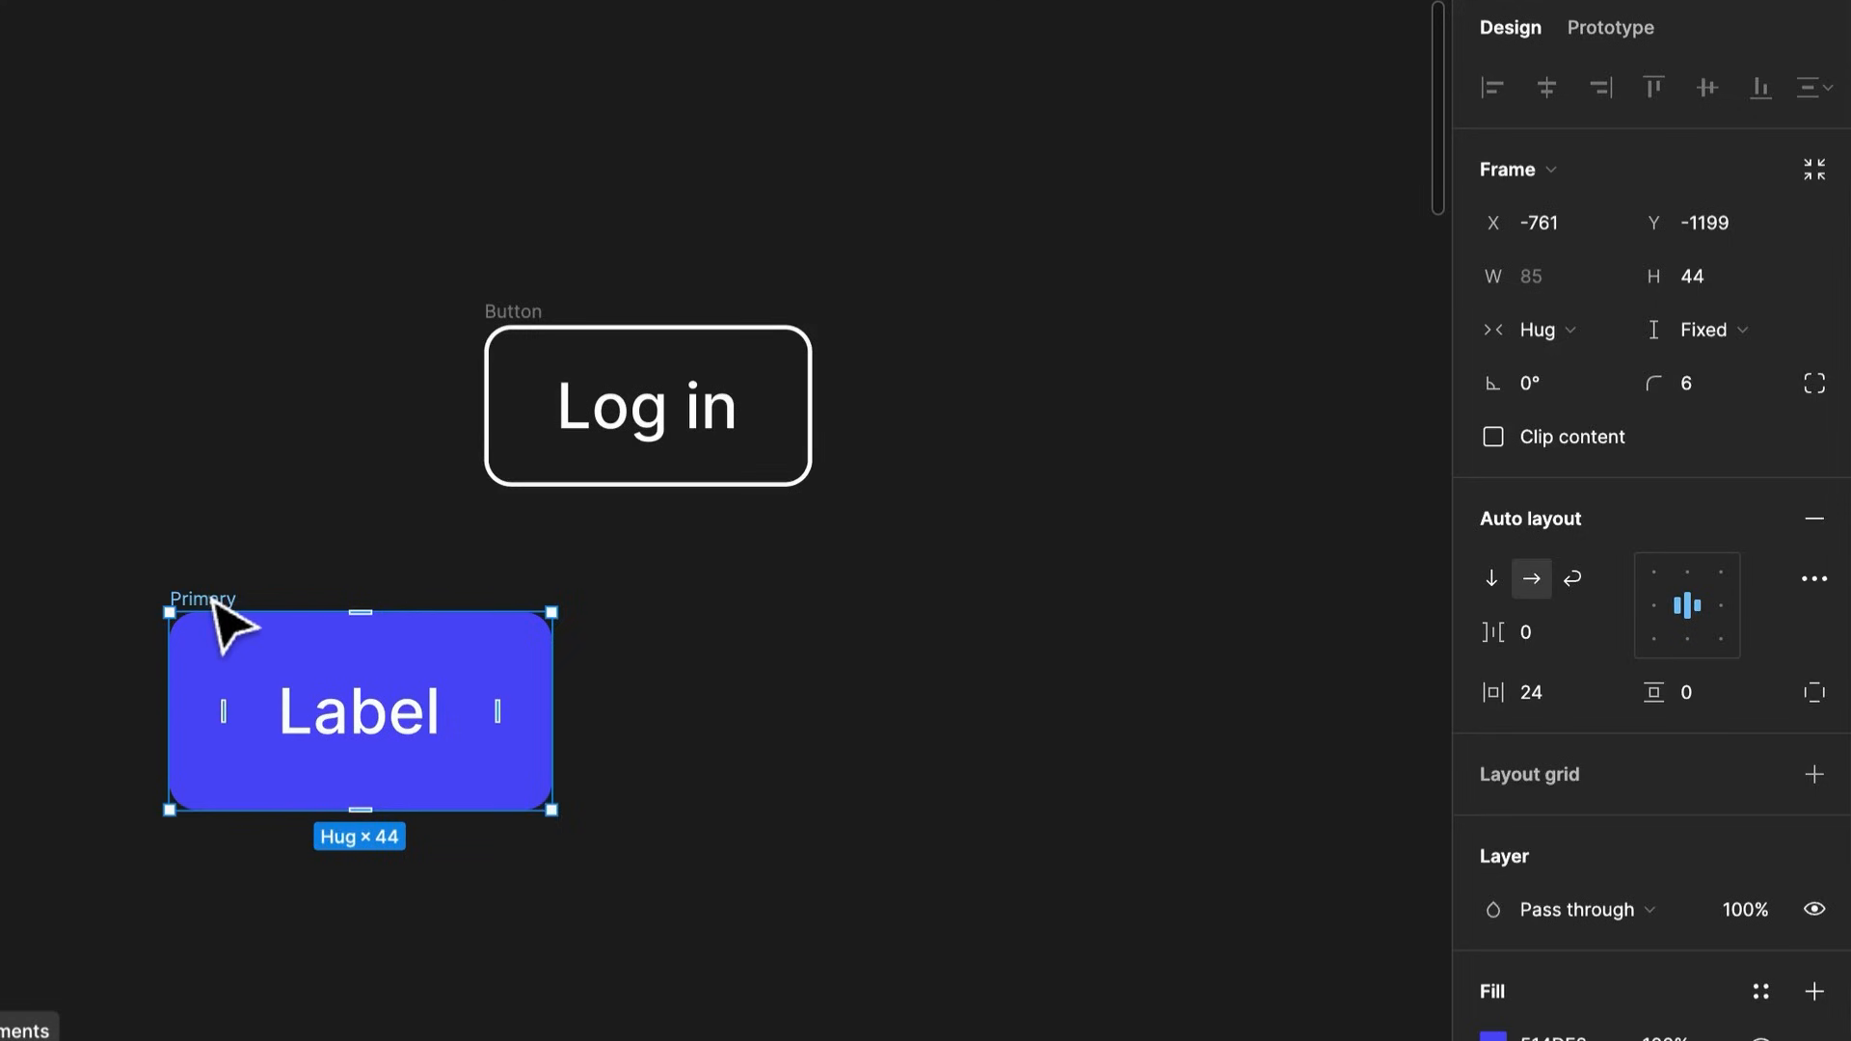
pyautogui.hotkey('ctrl', 'd')
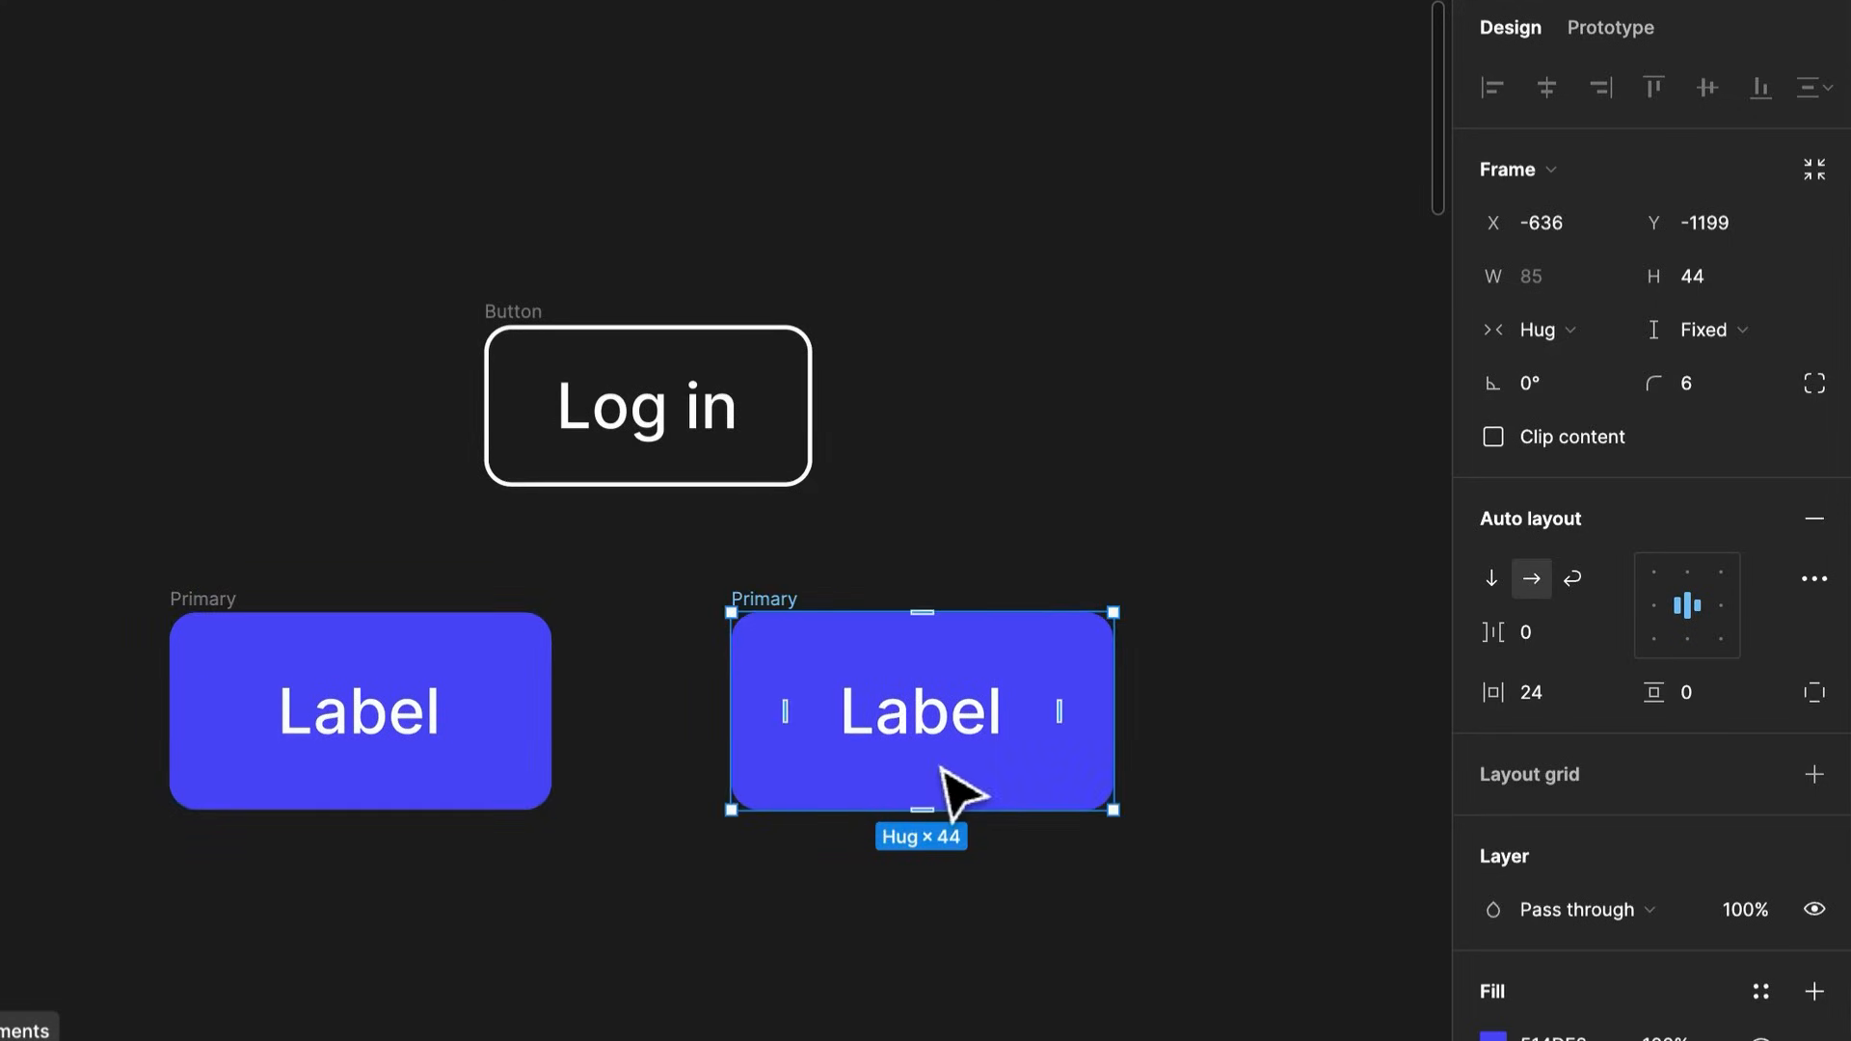
pyautogui.scroll(1, 916, 812)
pyautogui.hscroll(1, 916, 812)
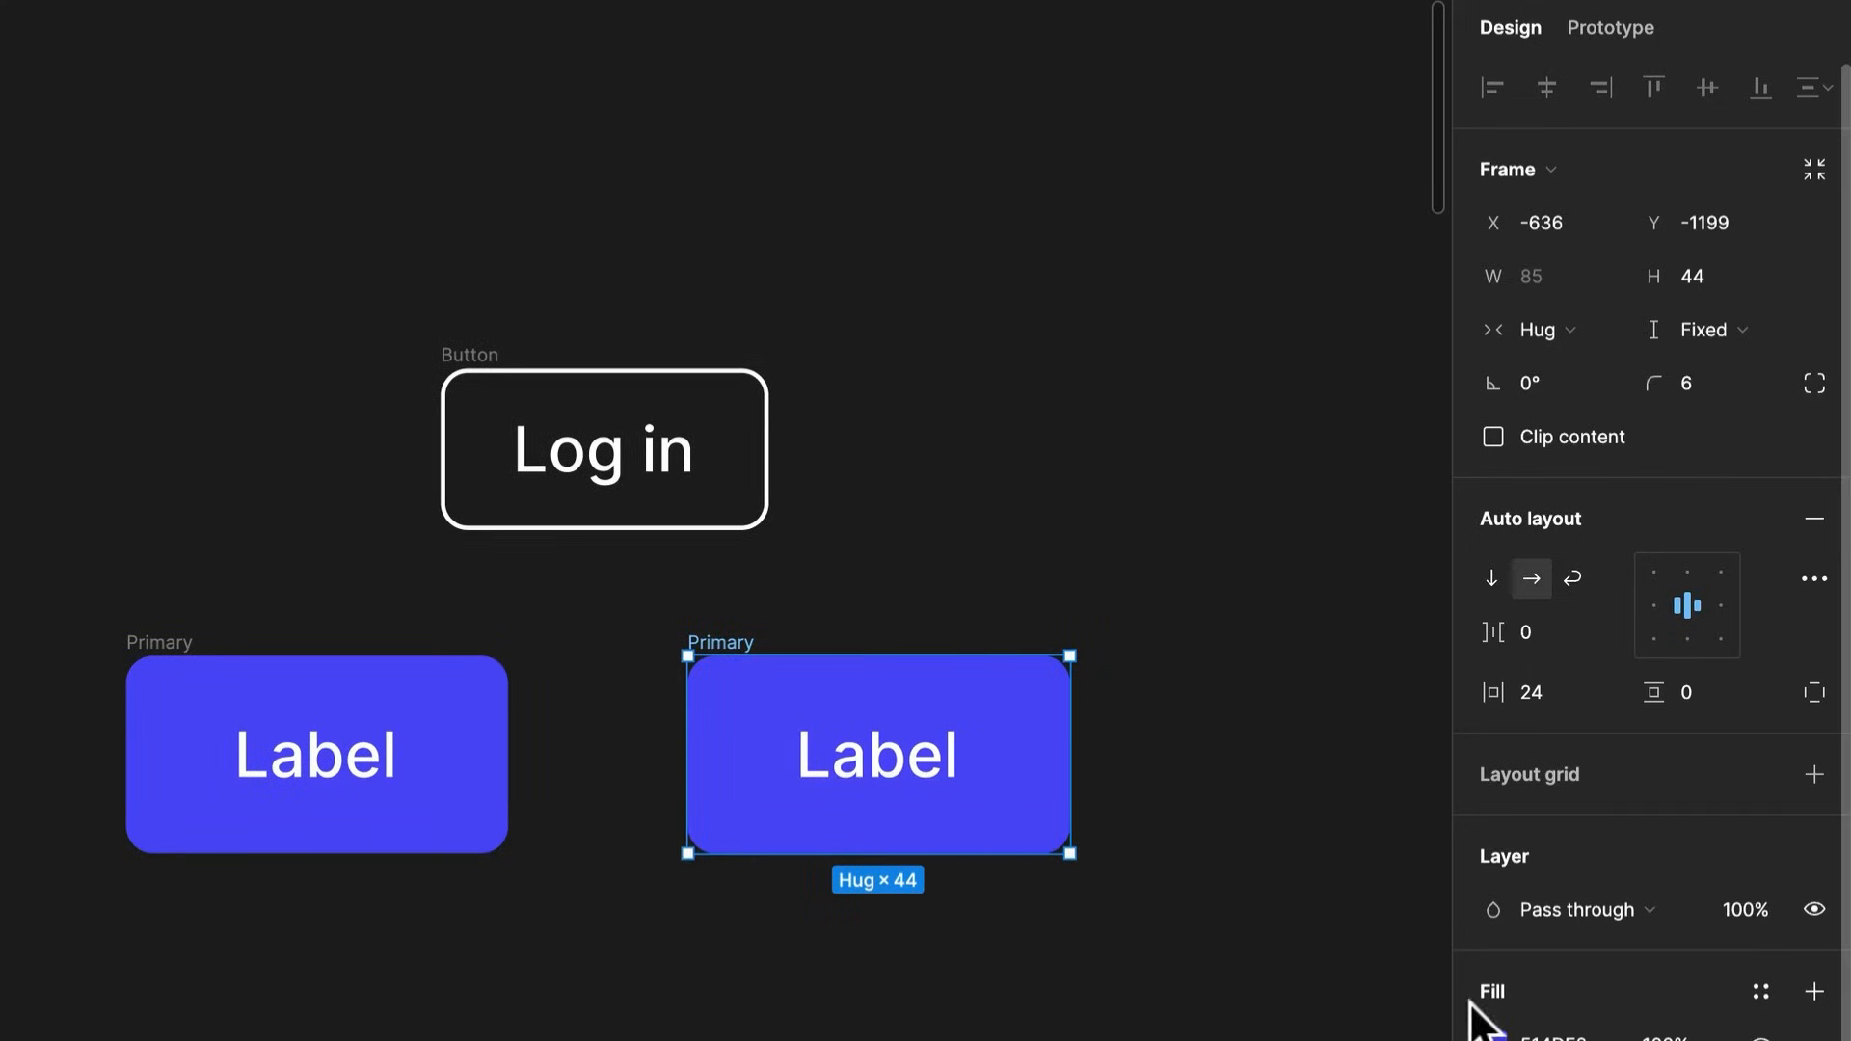
pyautogui.doubleClick(719, 639)
pyautogui.write('Se')
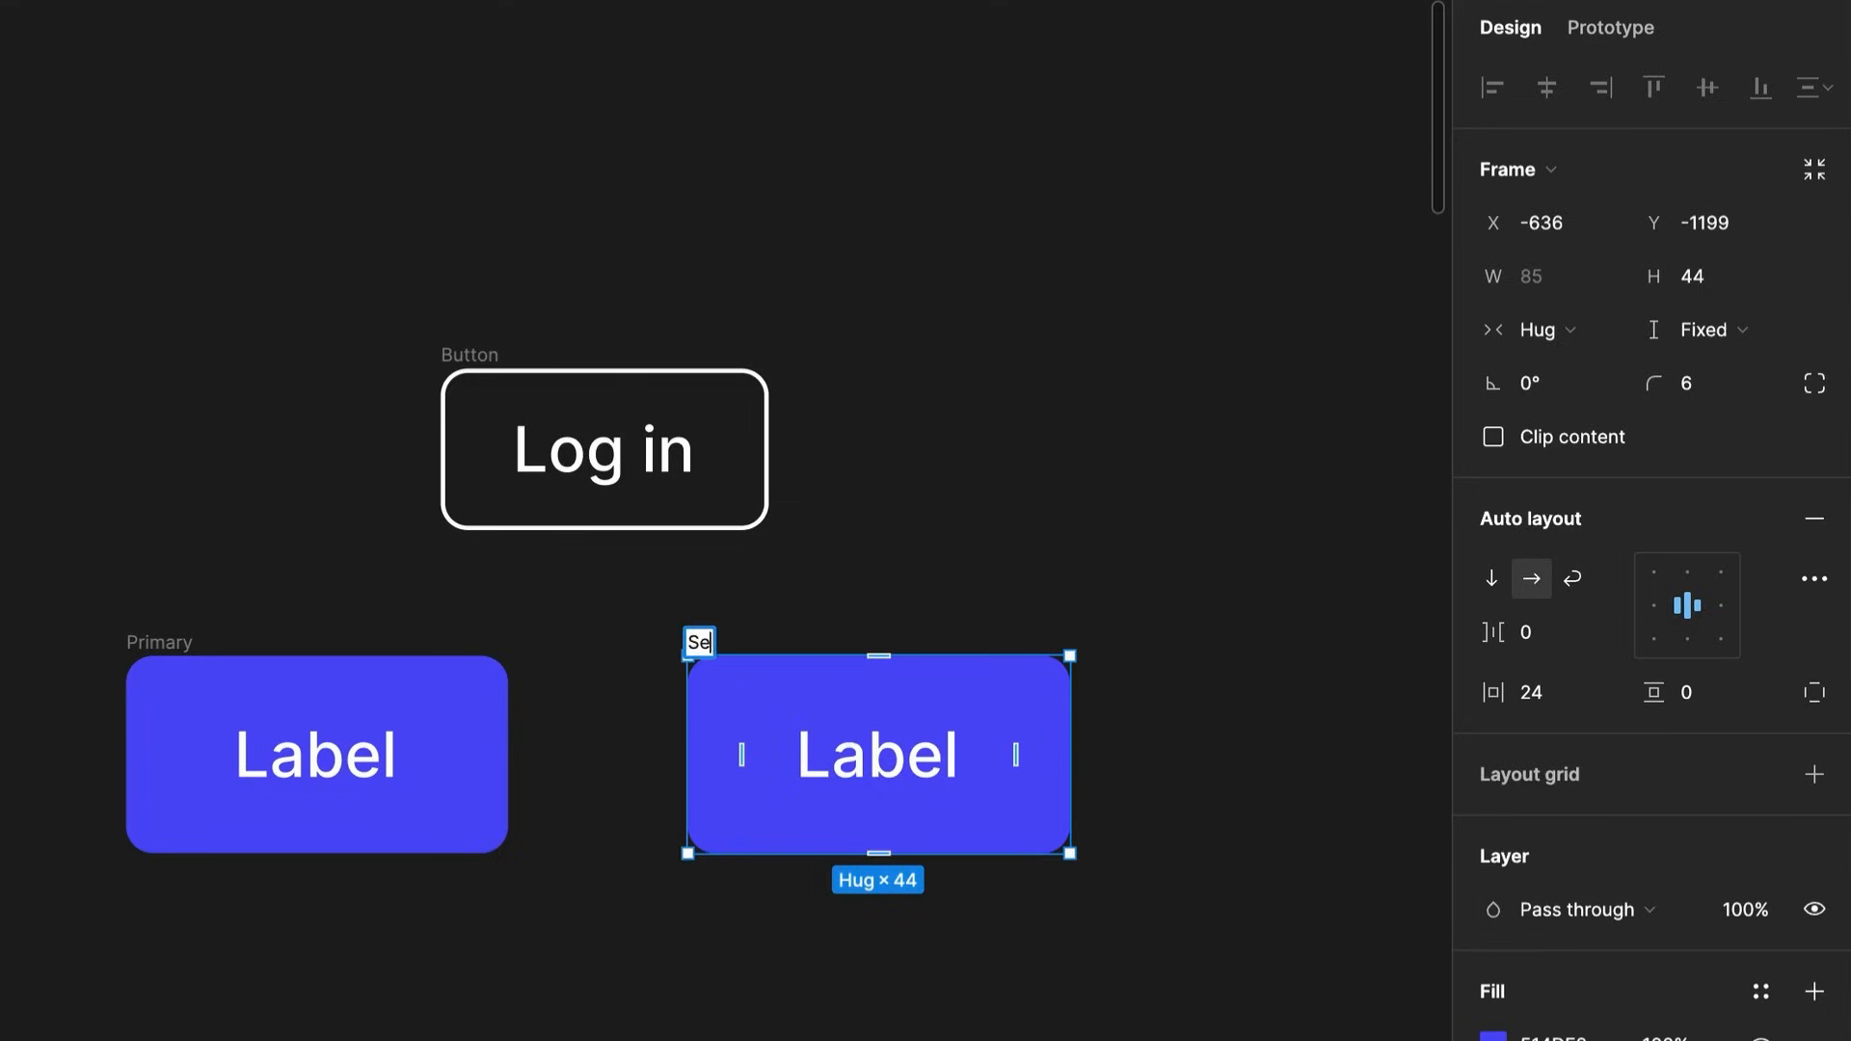
pyautogui.write('condary')
pyautogui.press('Return')
# Remove the Secondary button's fill and give it a white FFFFFF inside stroke
pyautogui.click(1814, 1033)
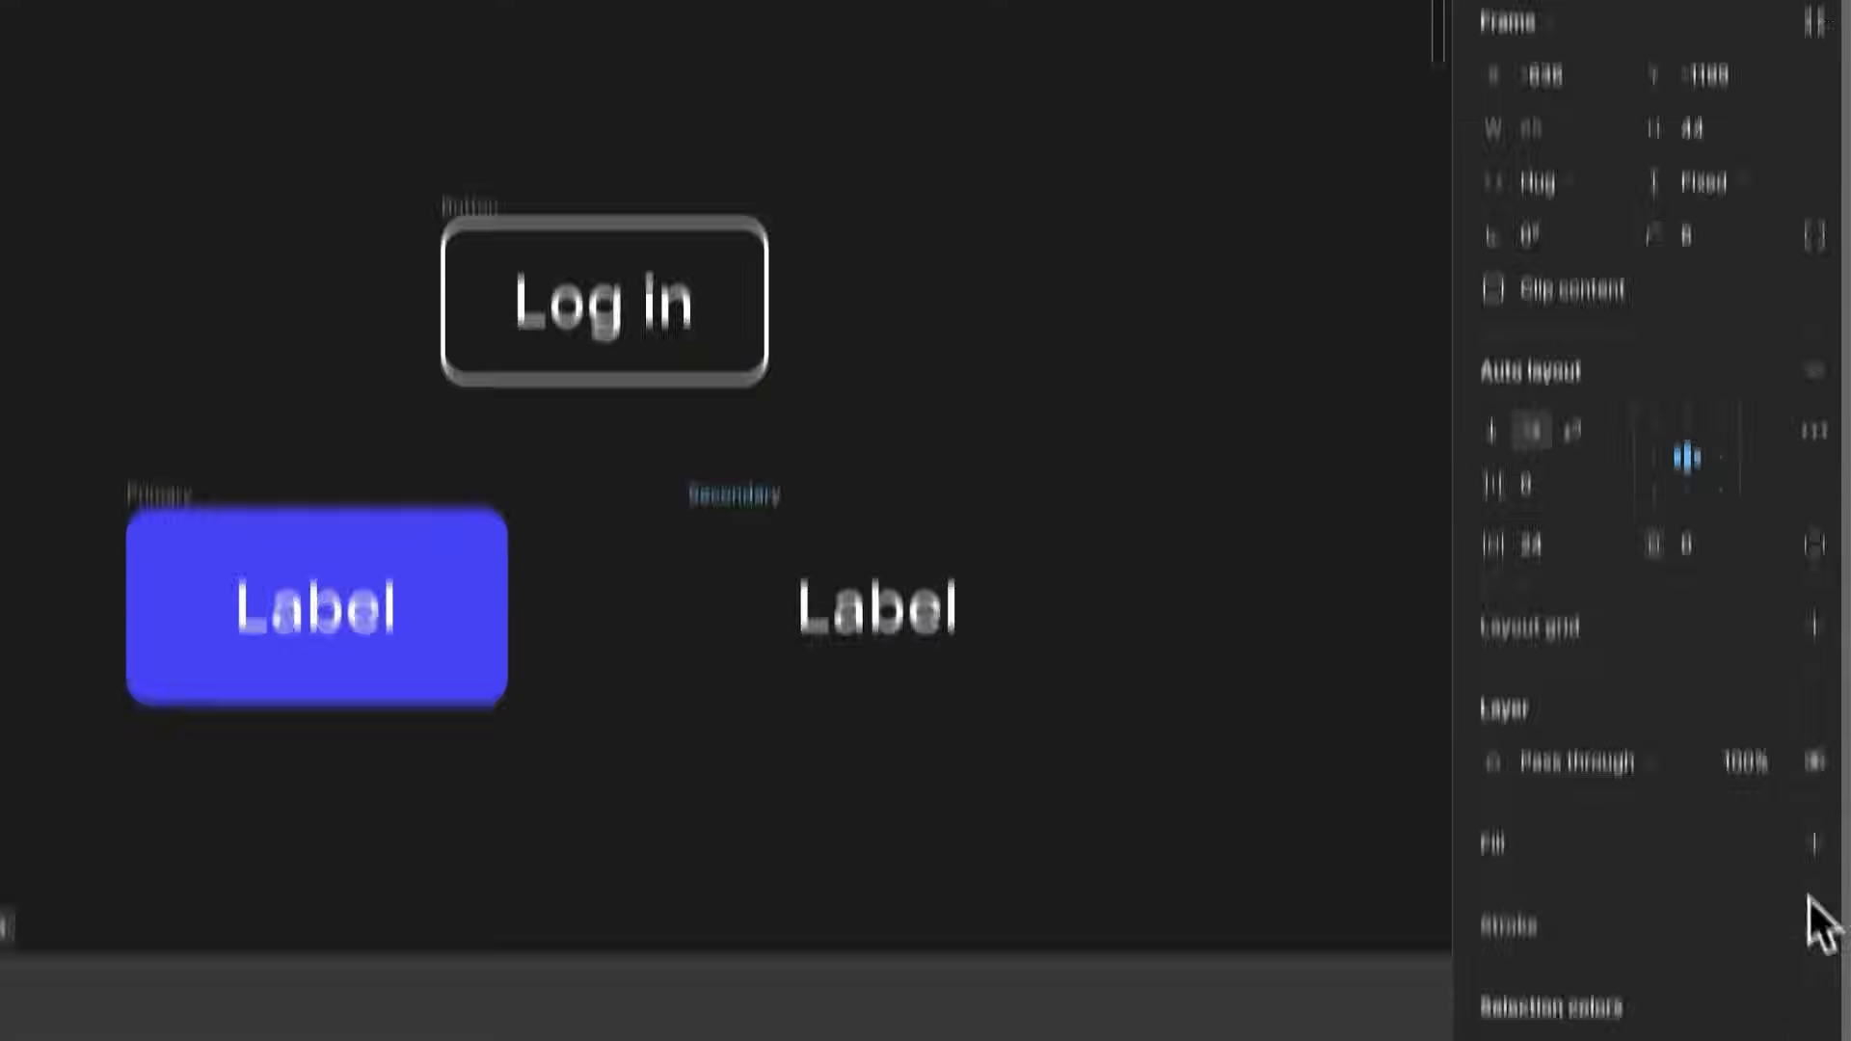
pyautogui.click(1813, 726)
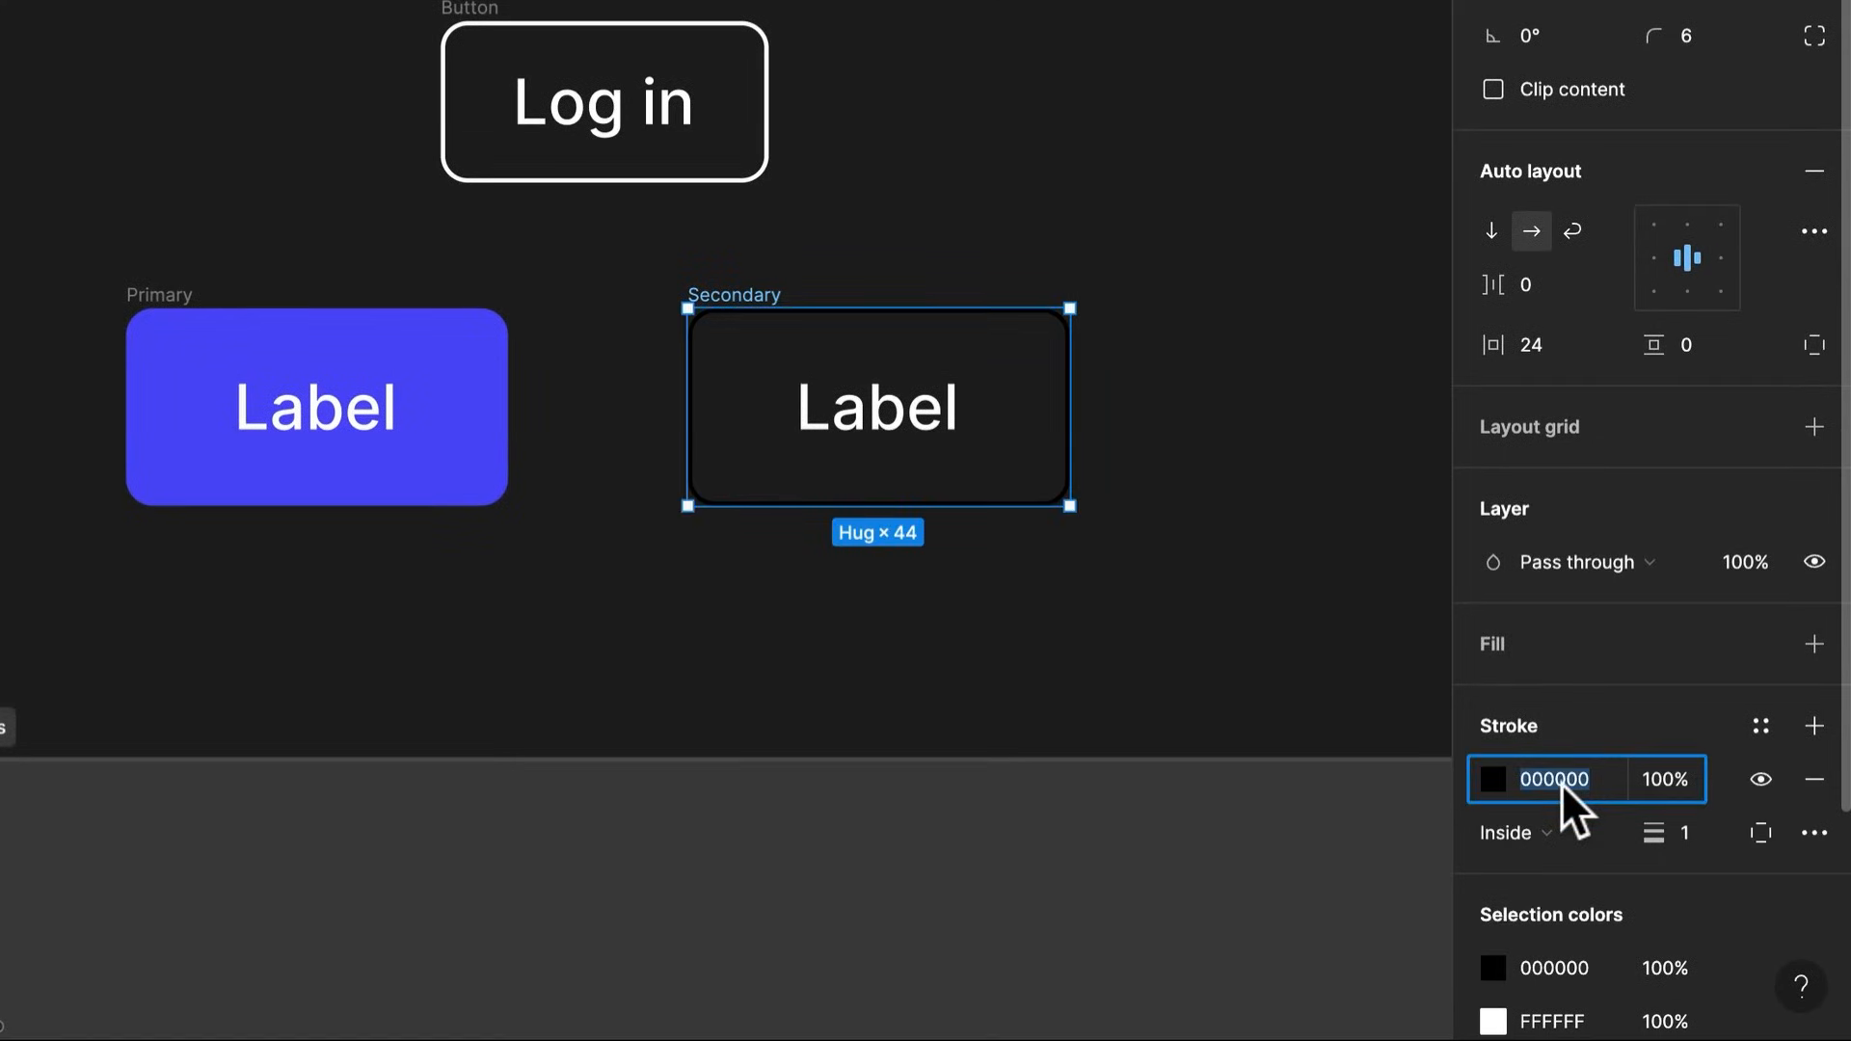
pyautogui.write('fff')
pyautogui.press('Return')
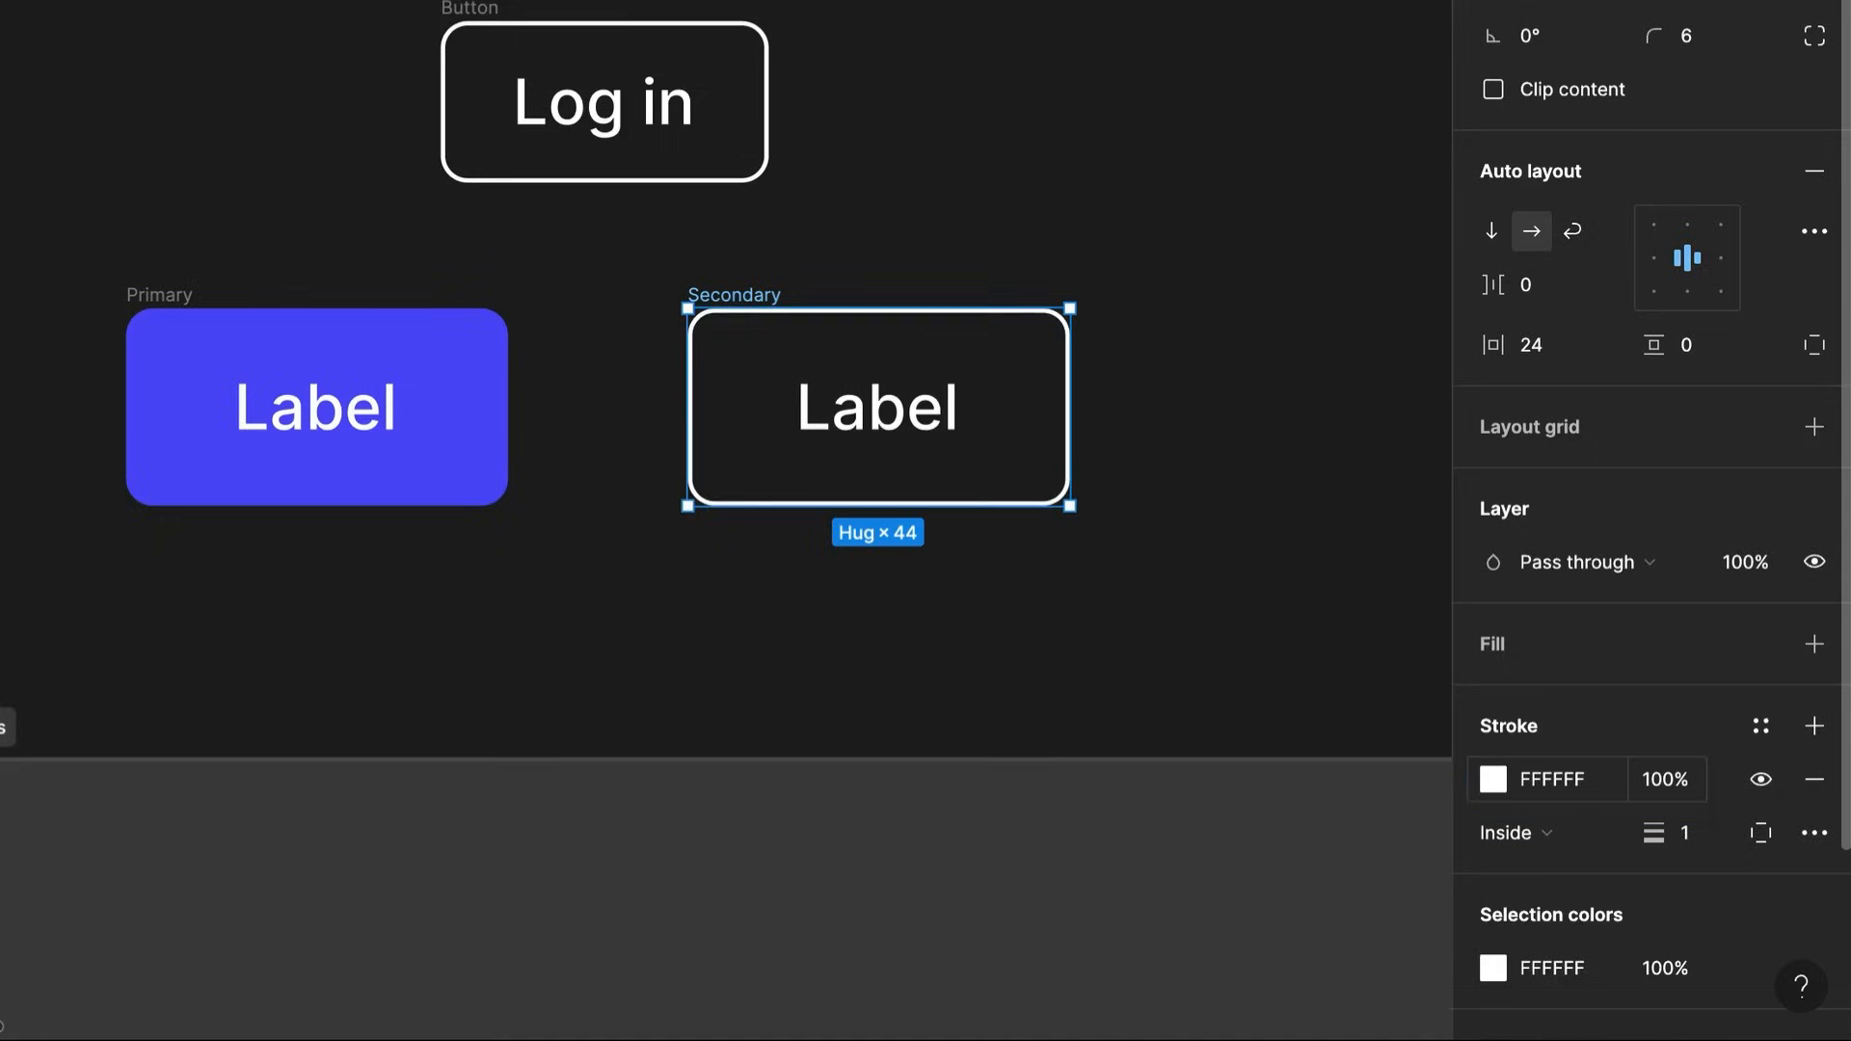
# Delete the Log in button copy above the Primary and Secondary buttons
pyautogui.click(1165, 174)
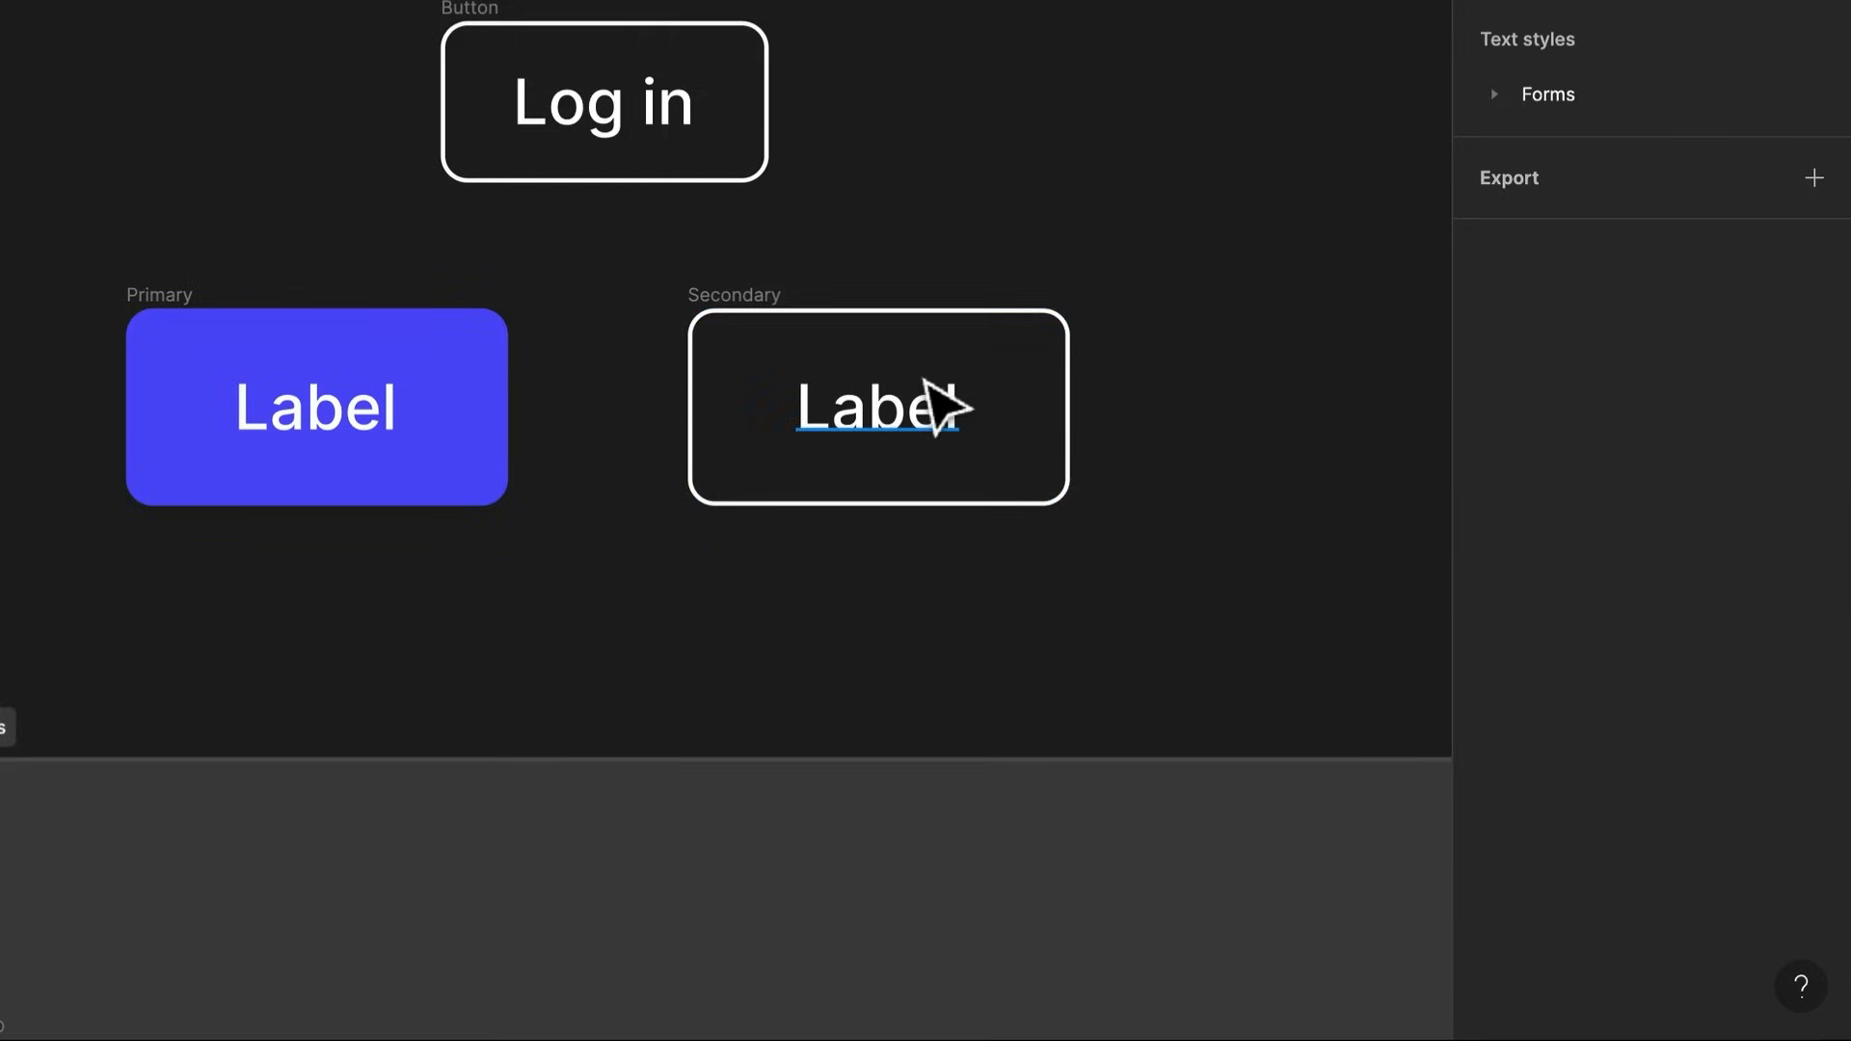
pyautogui.click(772, 357)
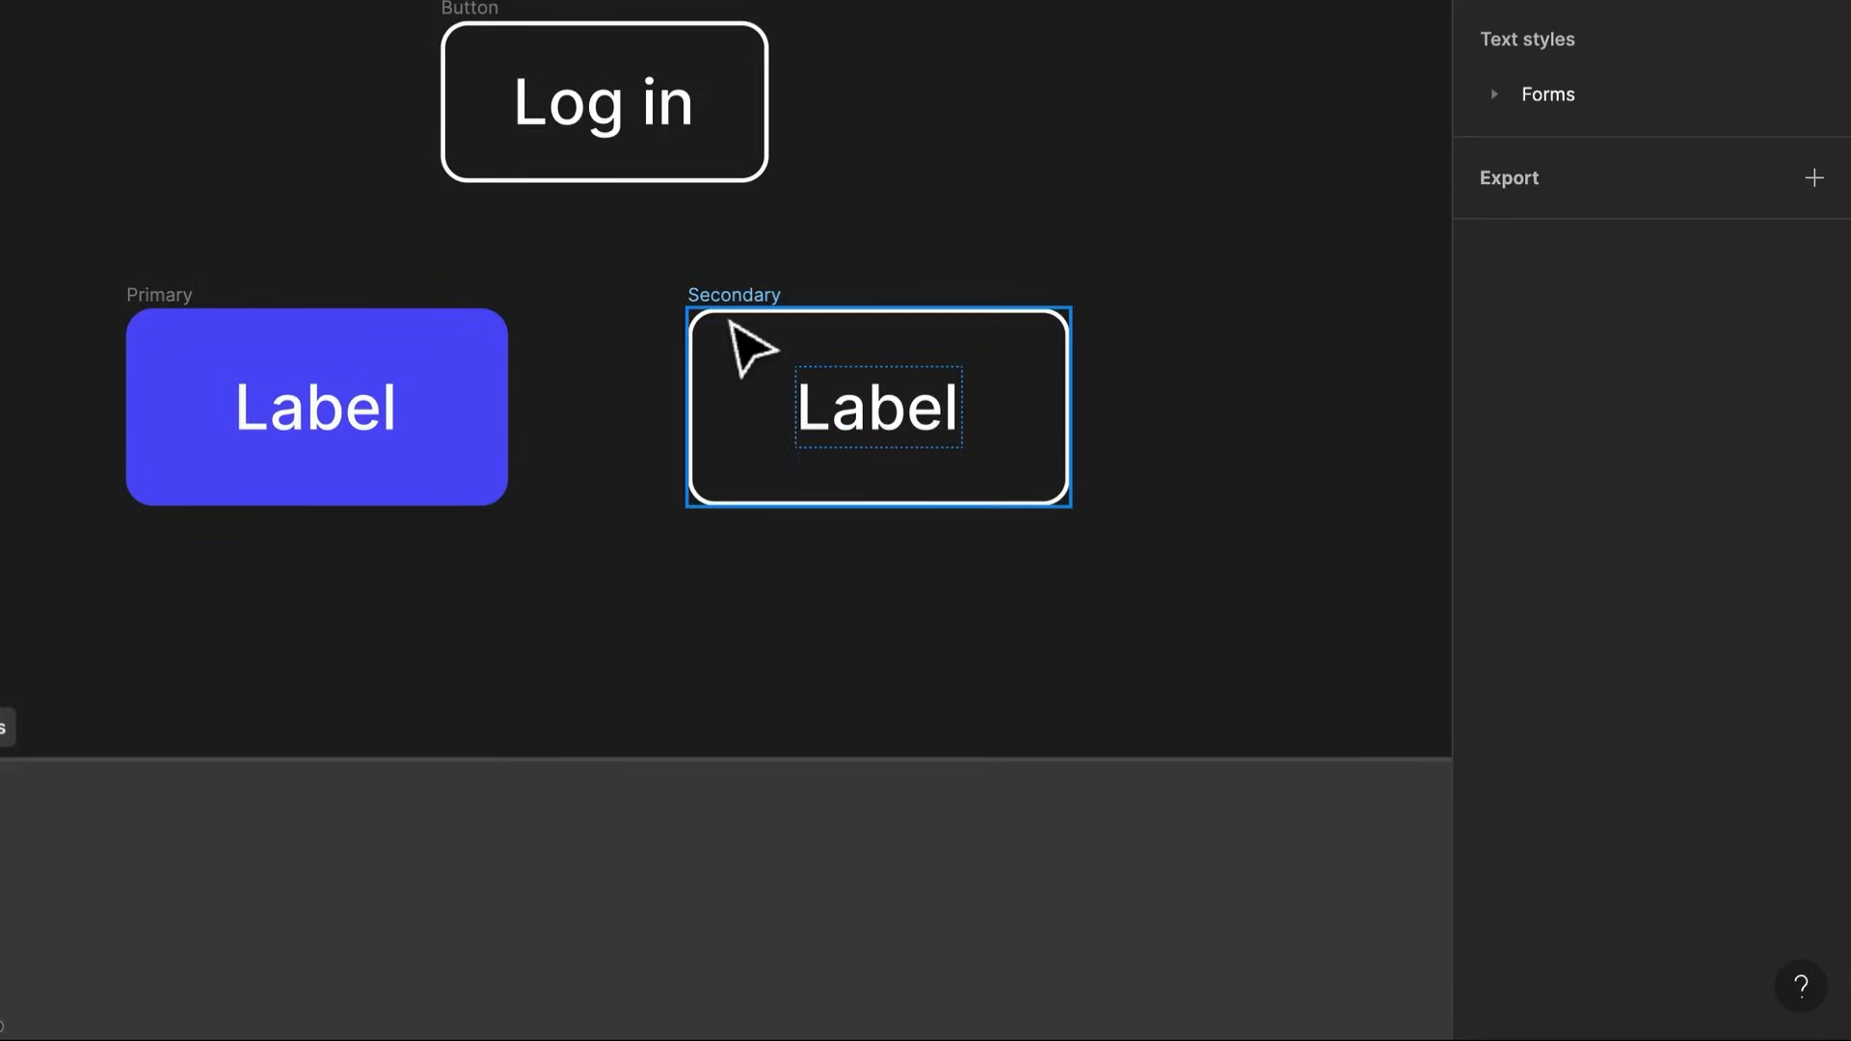
pyautogui.click(730, 323)
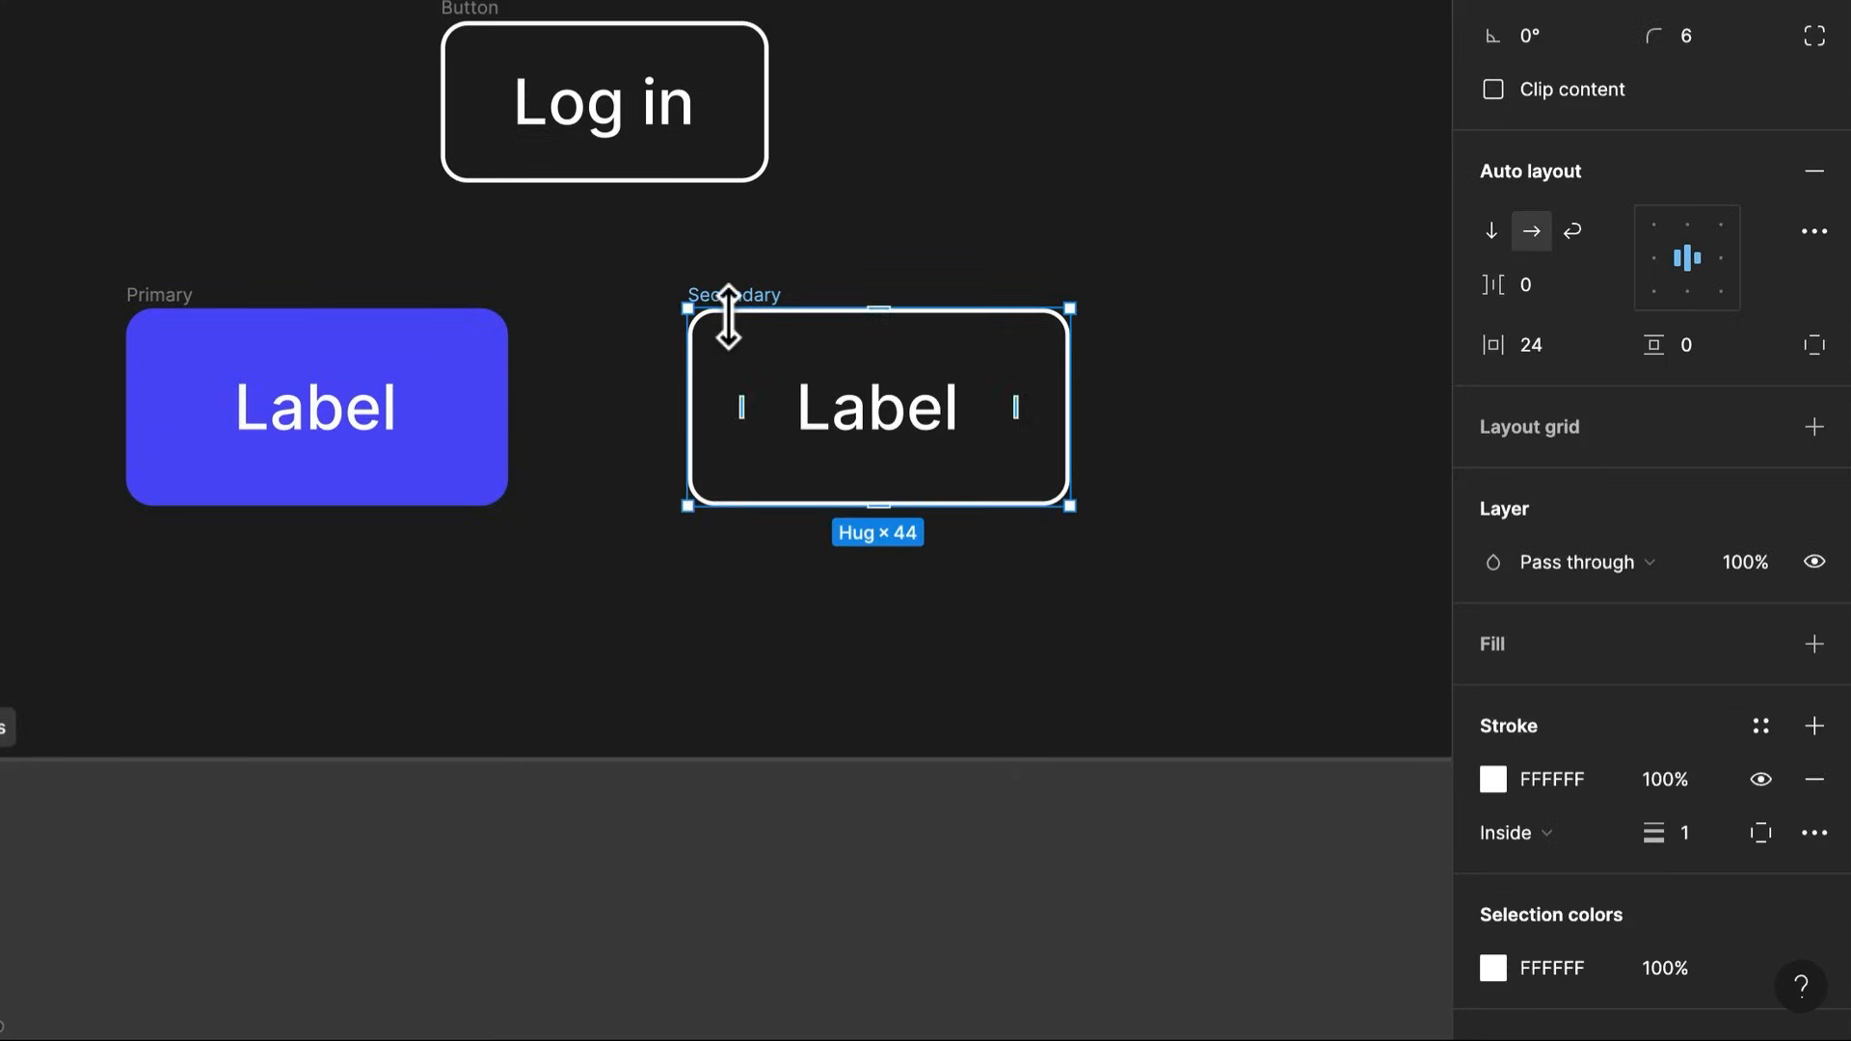
pyautogui.click(434, 3)
pyautogui.click(472, 15)
pyautogui.press('Delete')
# Place a copy of the Live demo button outside the Elements section, above and to the right of the Secondary button
pyautogui.scroll(-5, 487, 29)
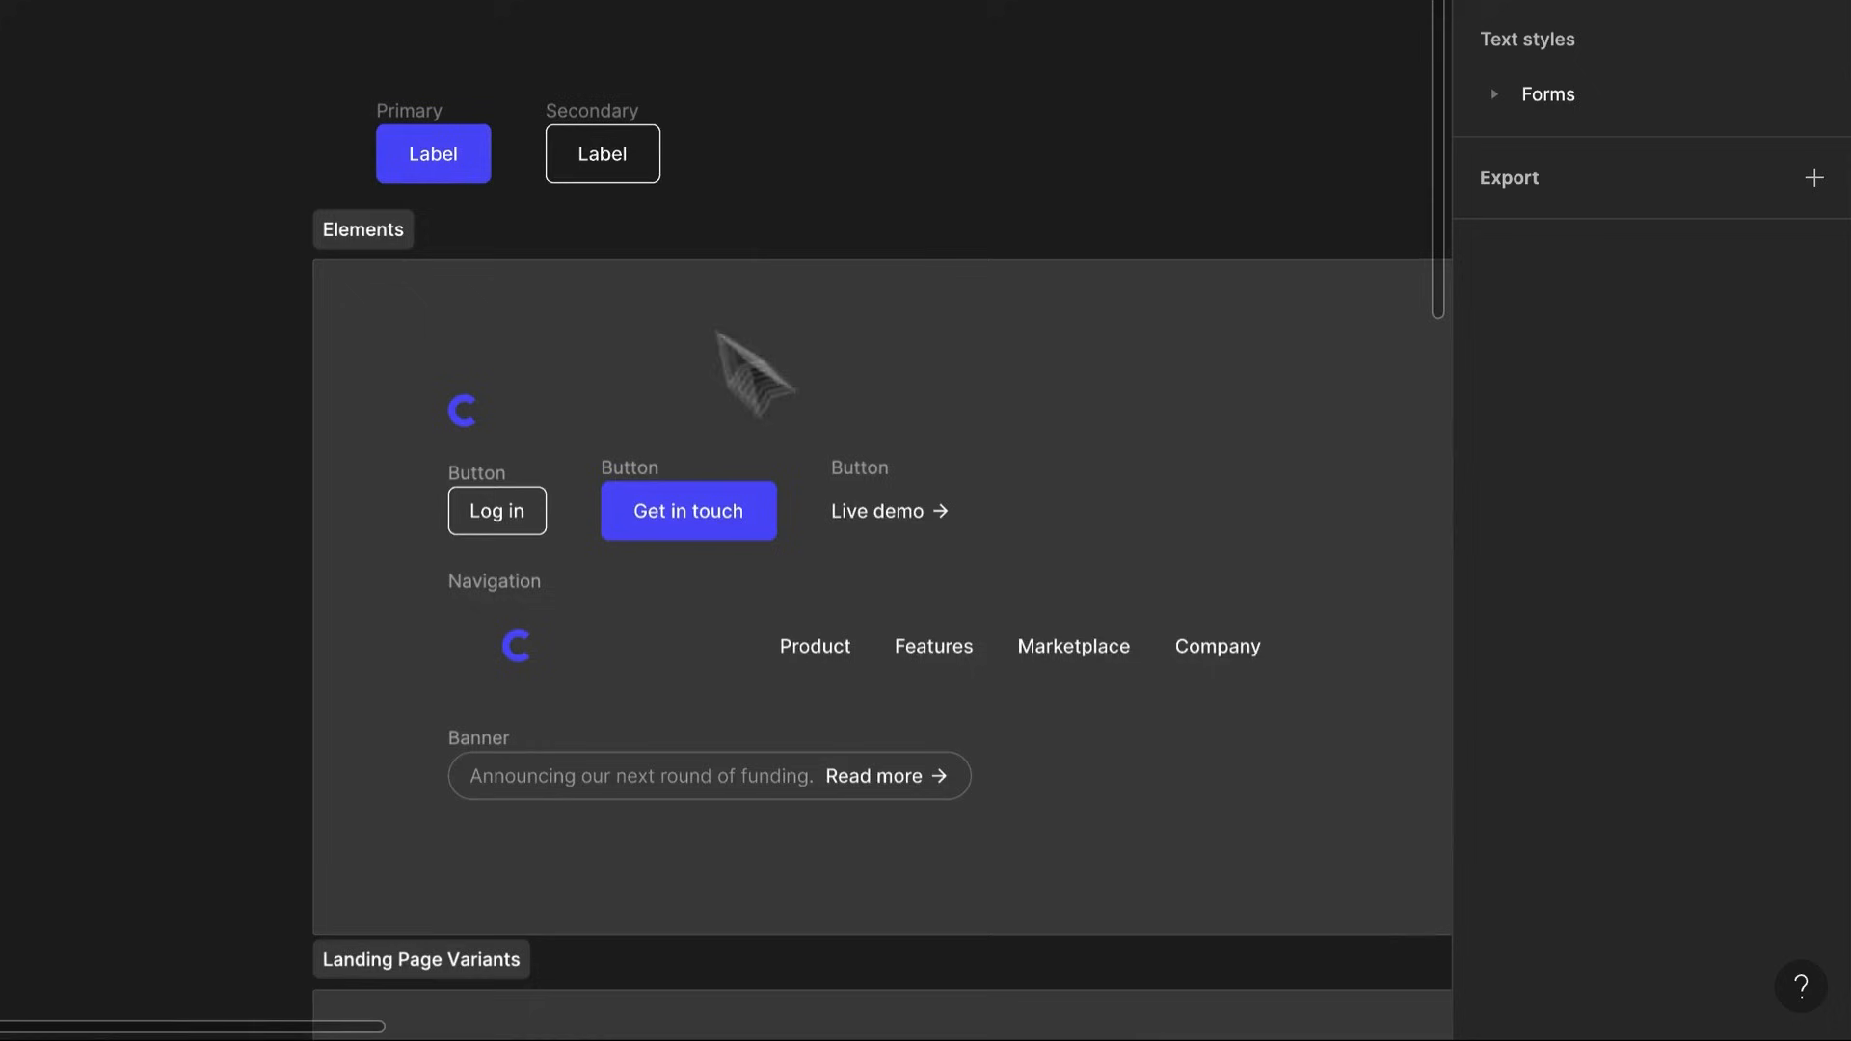
pyautogui.moveTo(879, 475); pyautogui.dragTo(784, 11)
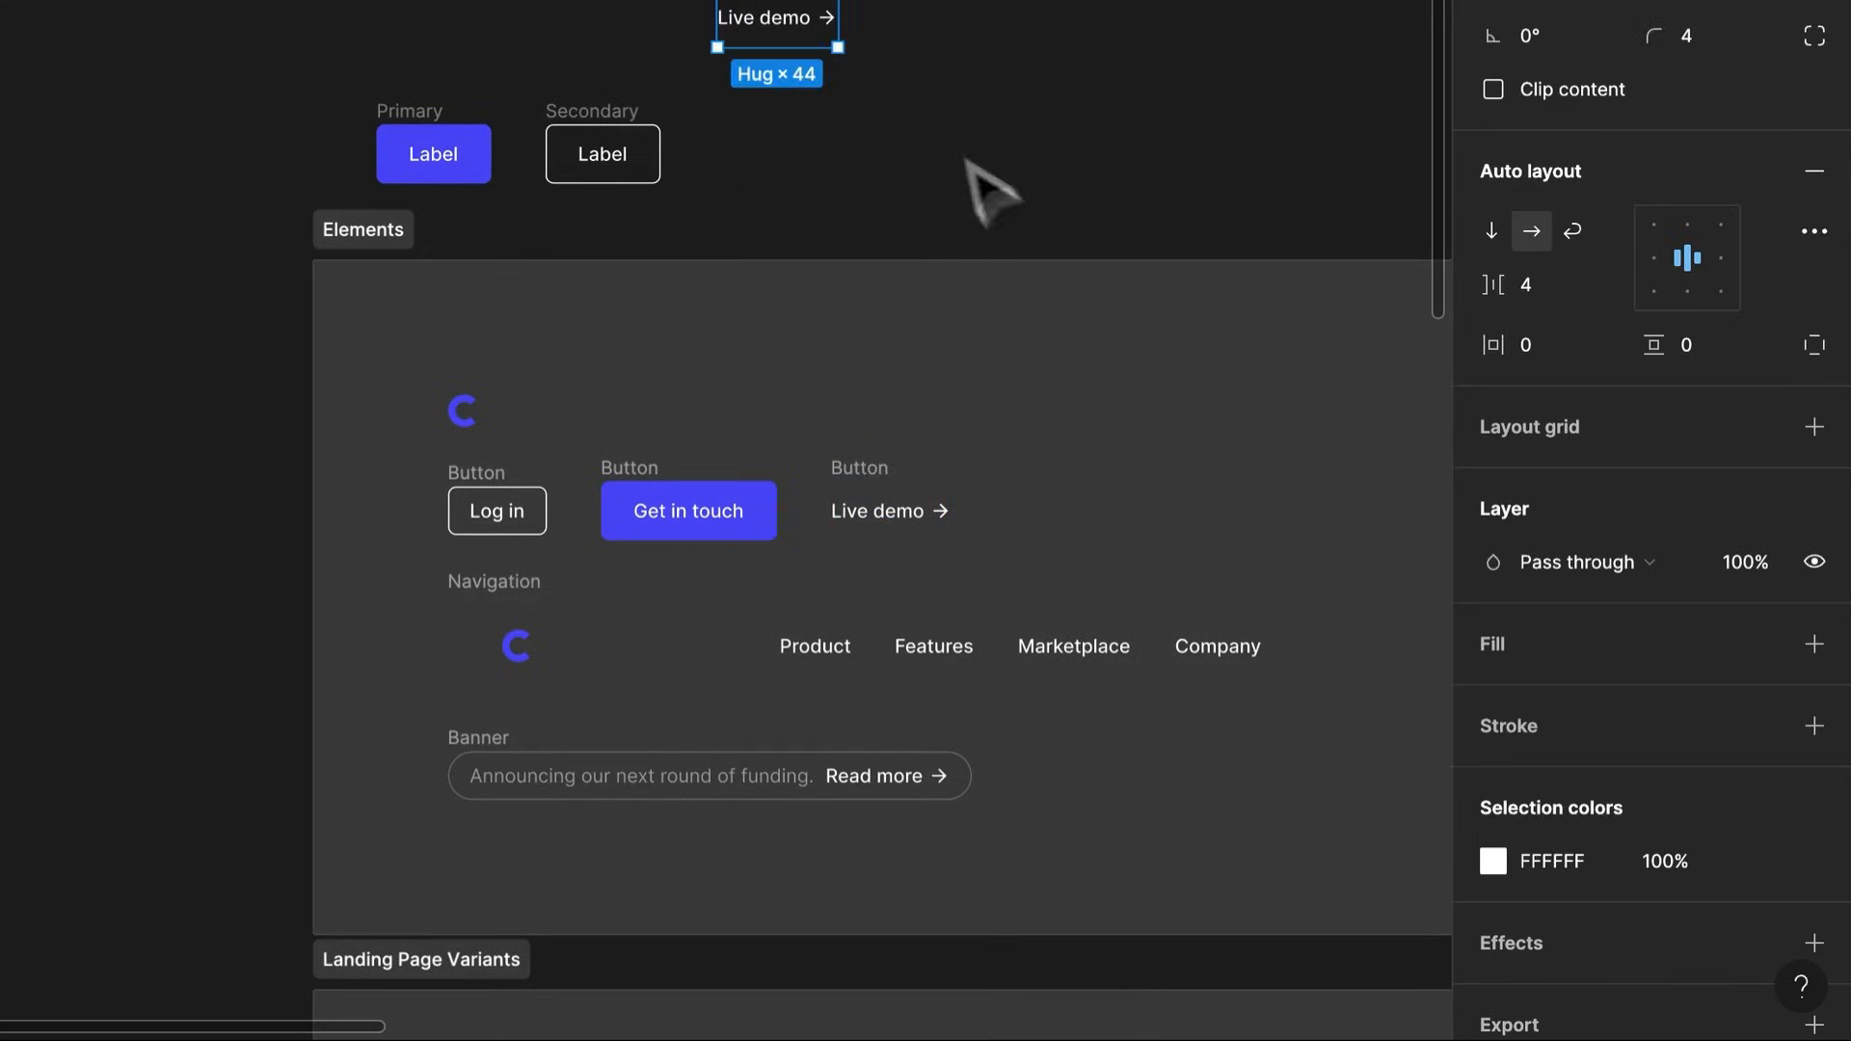
pyautogui.scroll(3, 830, 33)
pyautogui.scroll(2, 810, 16)
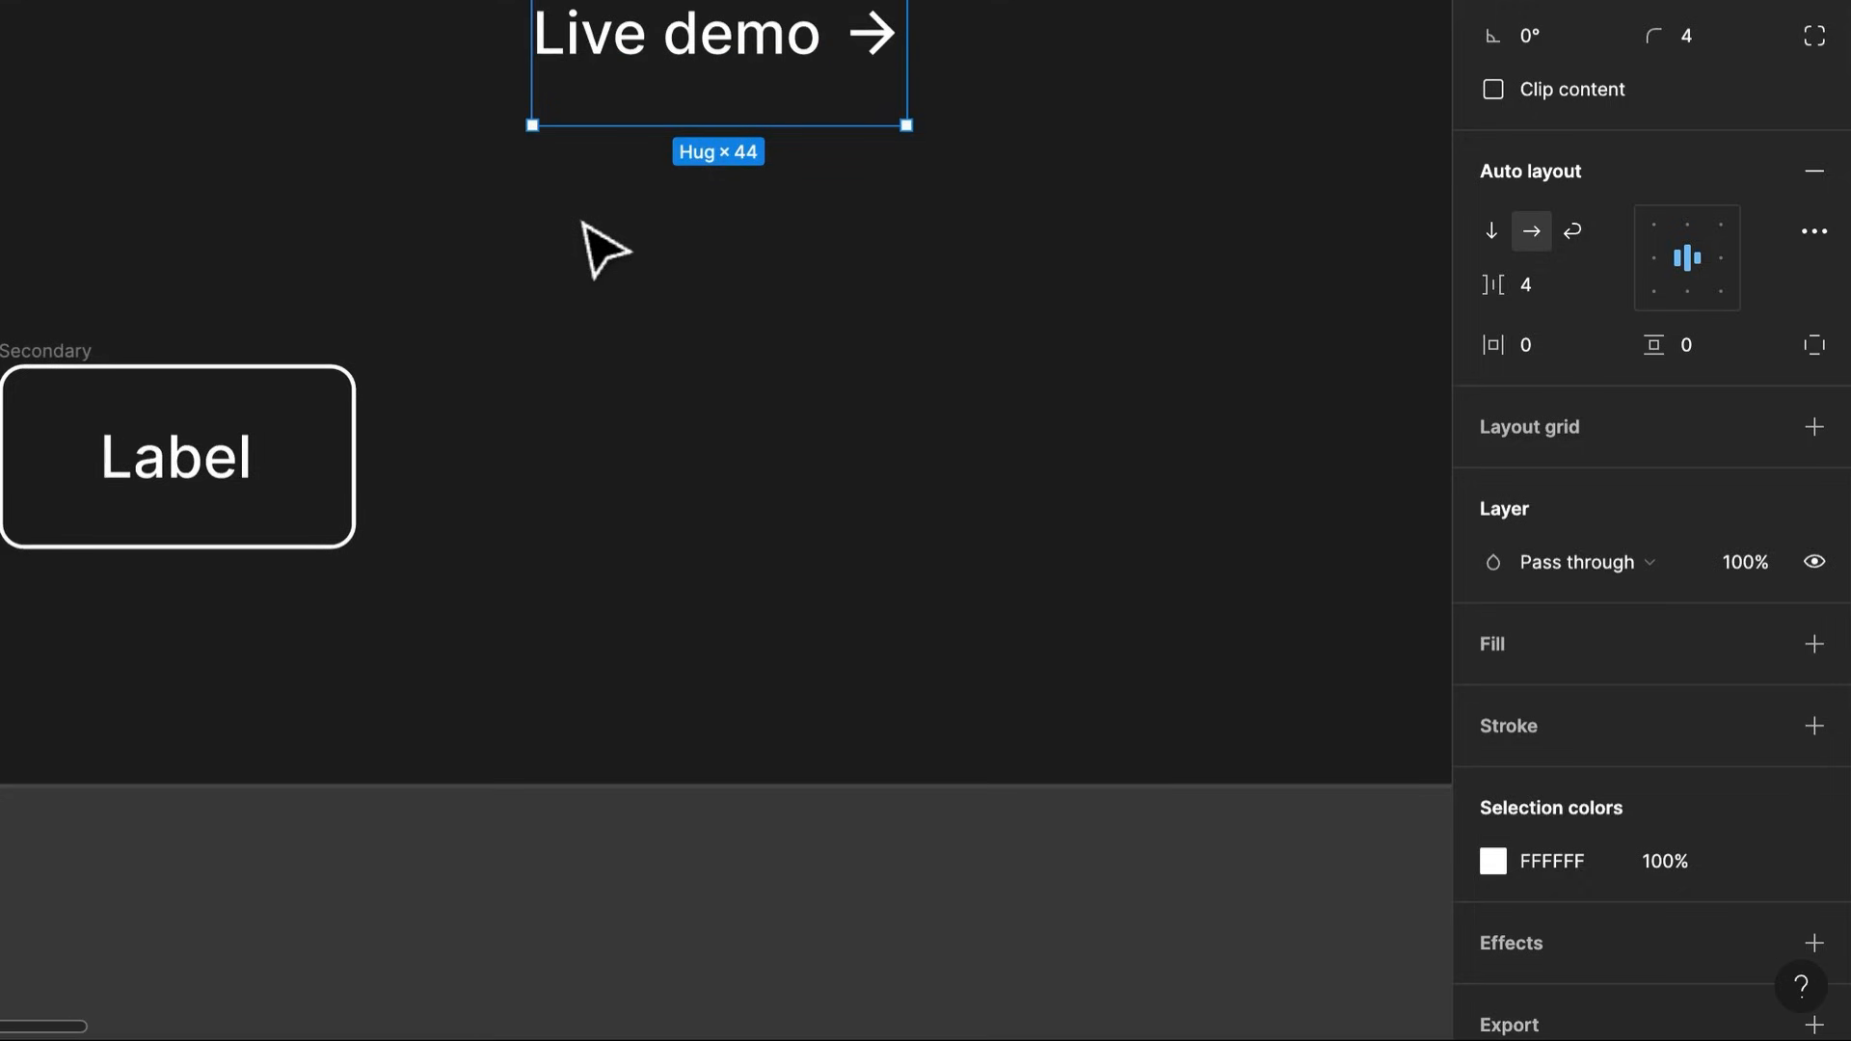
pyautogui.scroll(5, 694, 279)
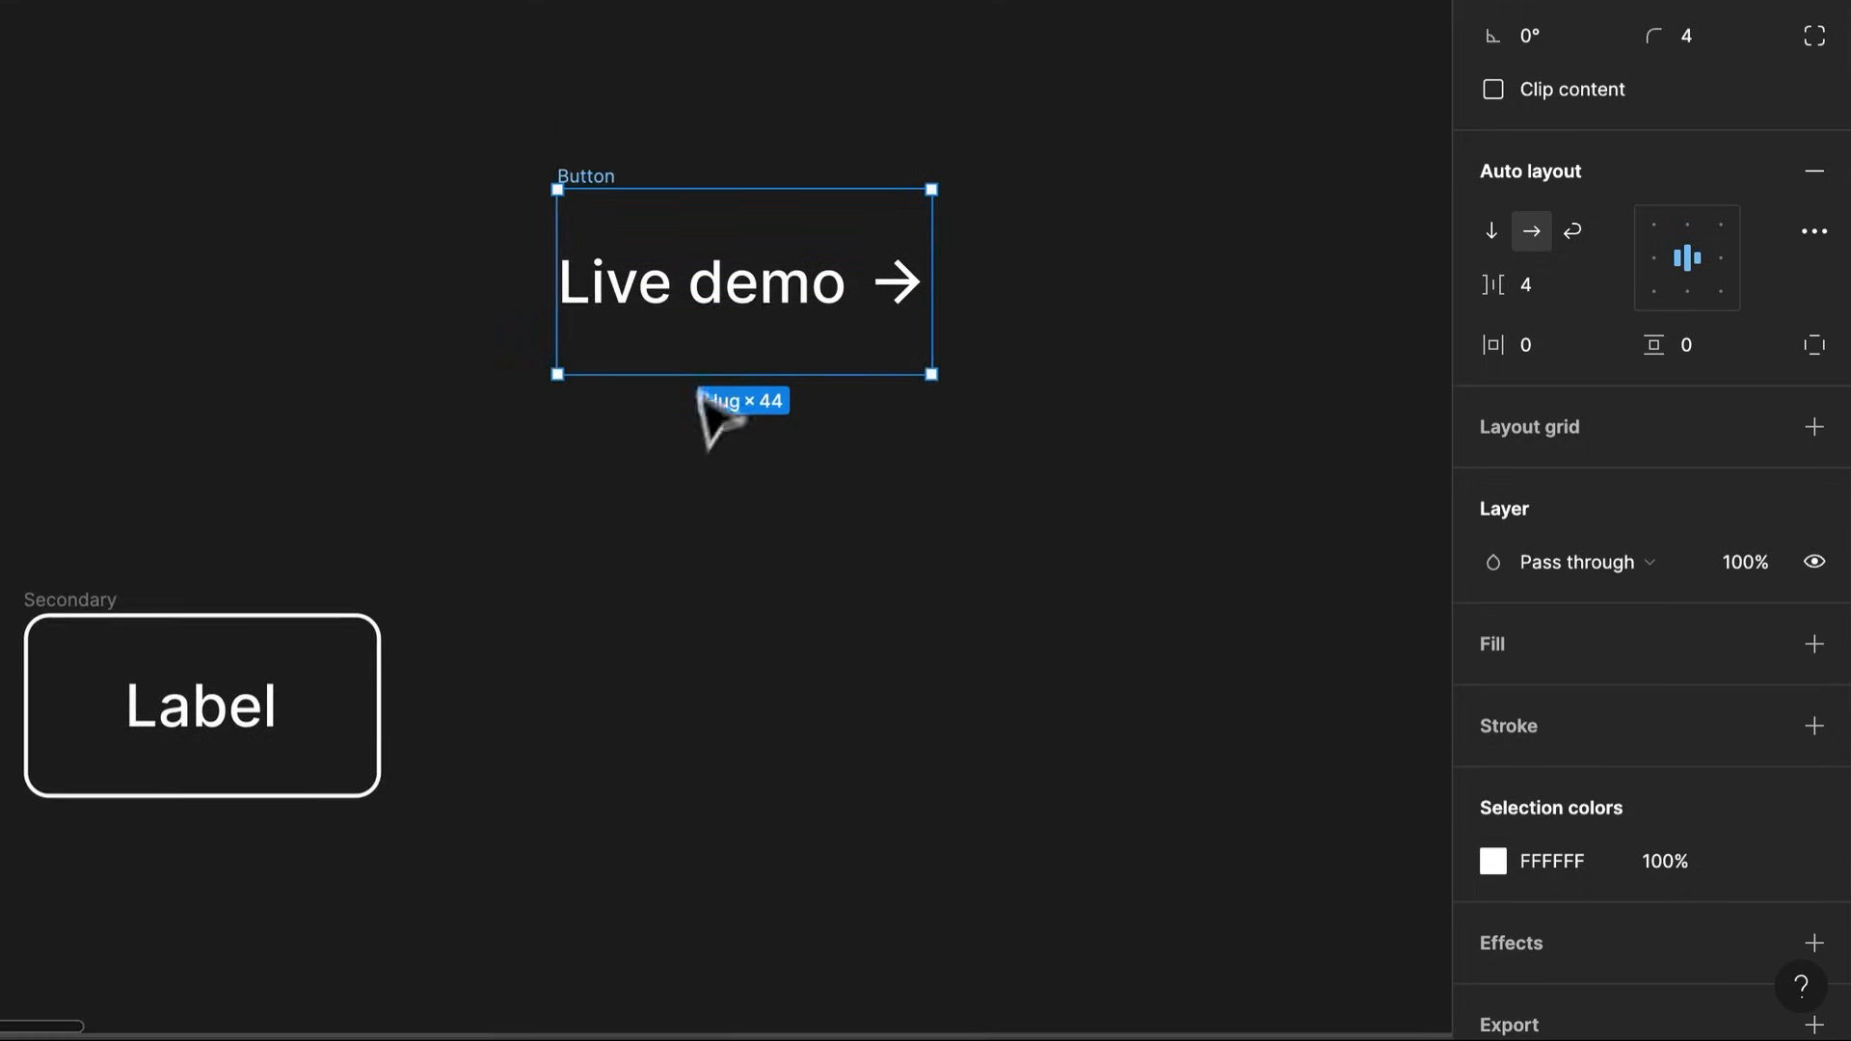
# Duplicate the Secondary button, placing the copy beside it, and rename it as Text
pyautogui.click(74, 627)
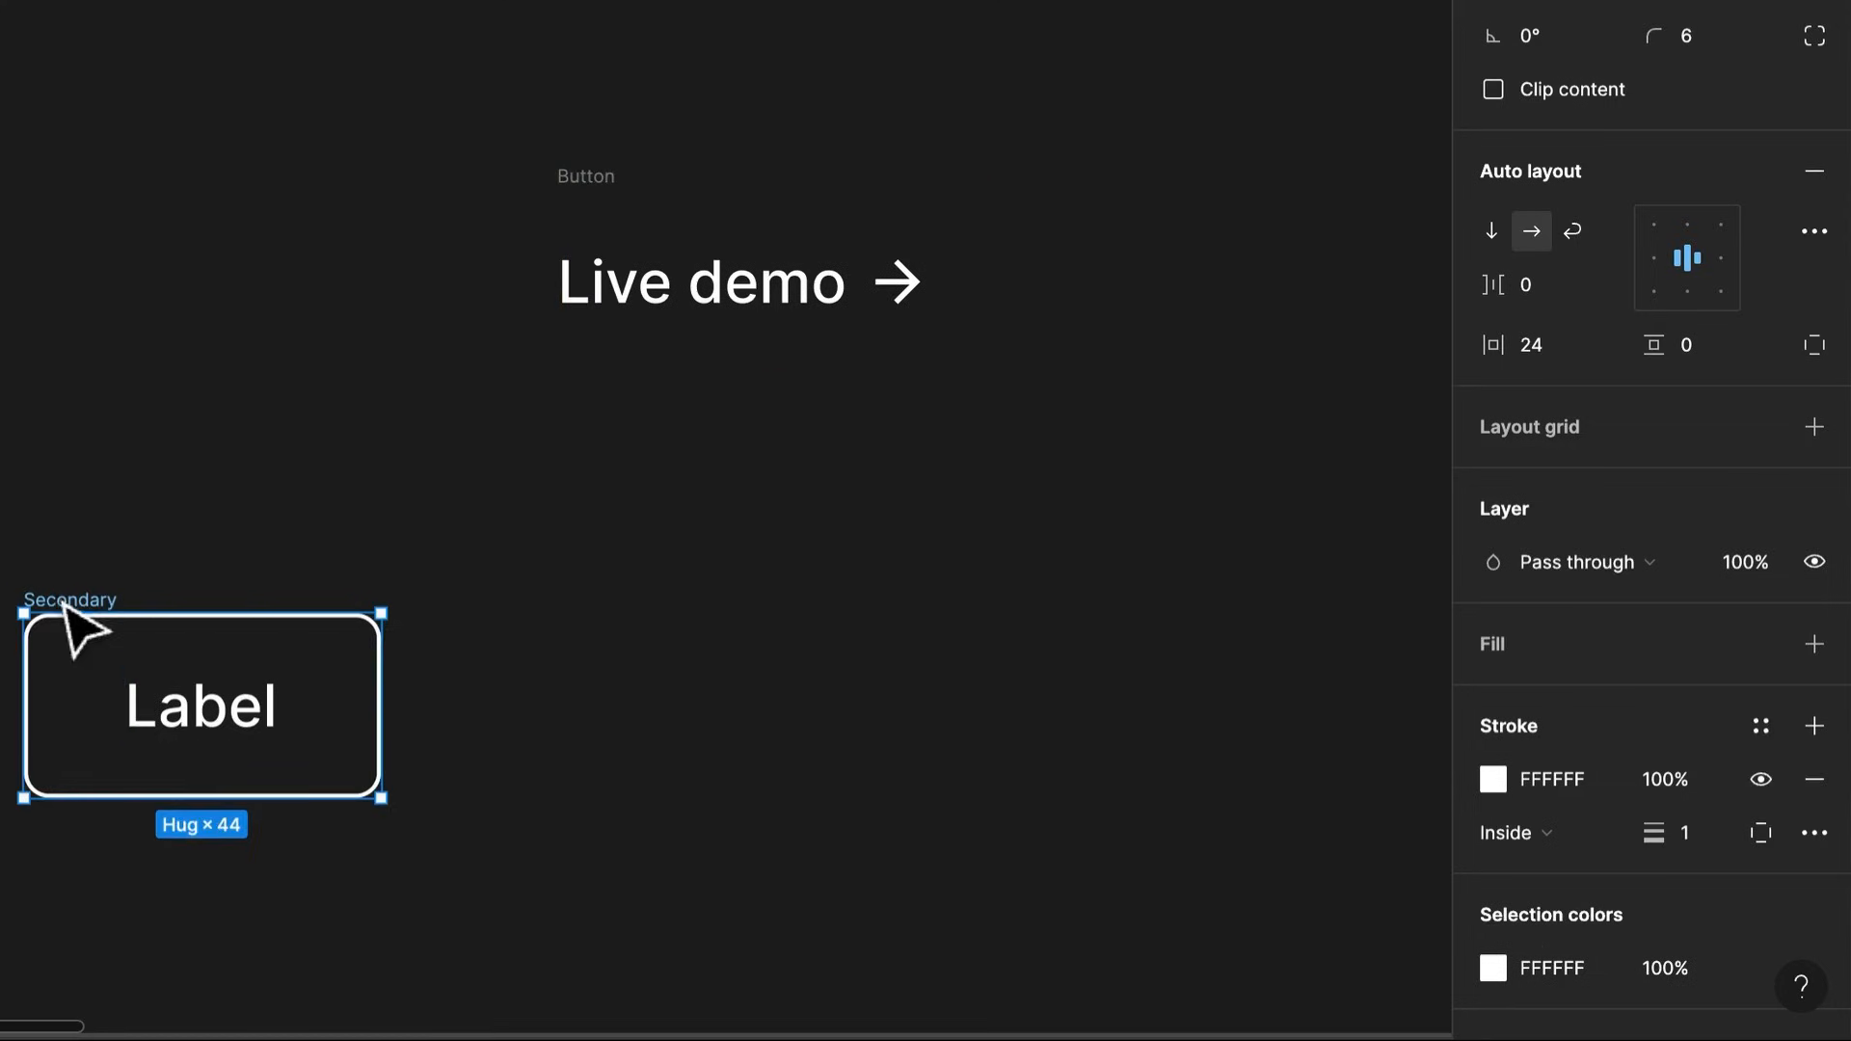
pyautogui.scroll(-5, 132, 550)
pyautogui.hscroll(-4, 133, 550)
pyautogui.hotkey('ctrl', 'd')
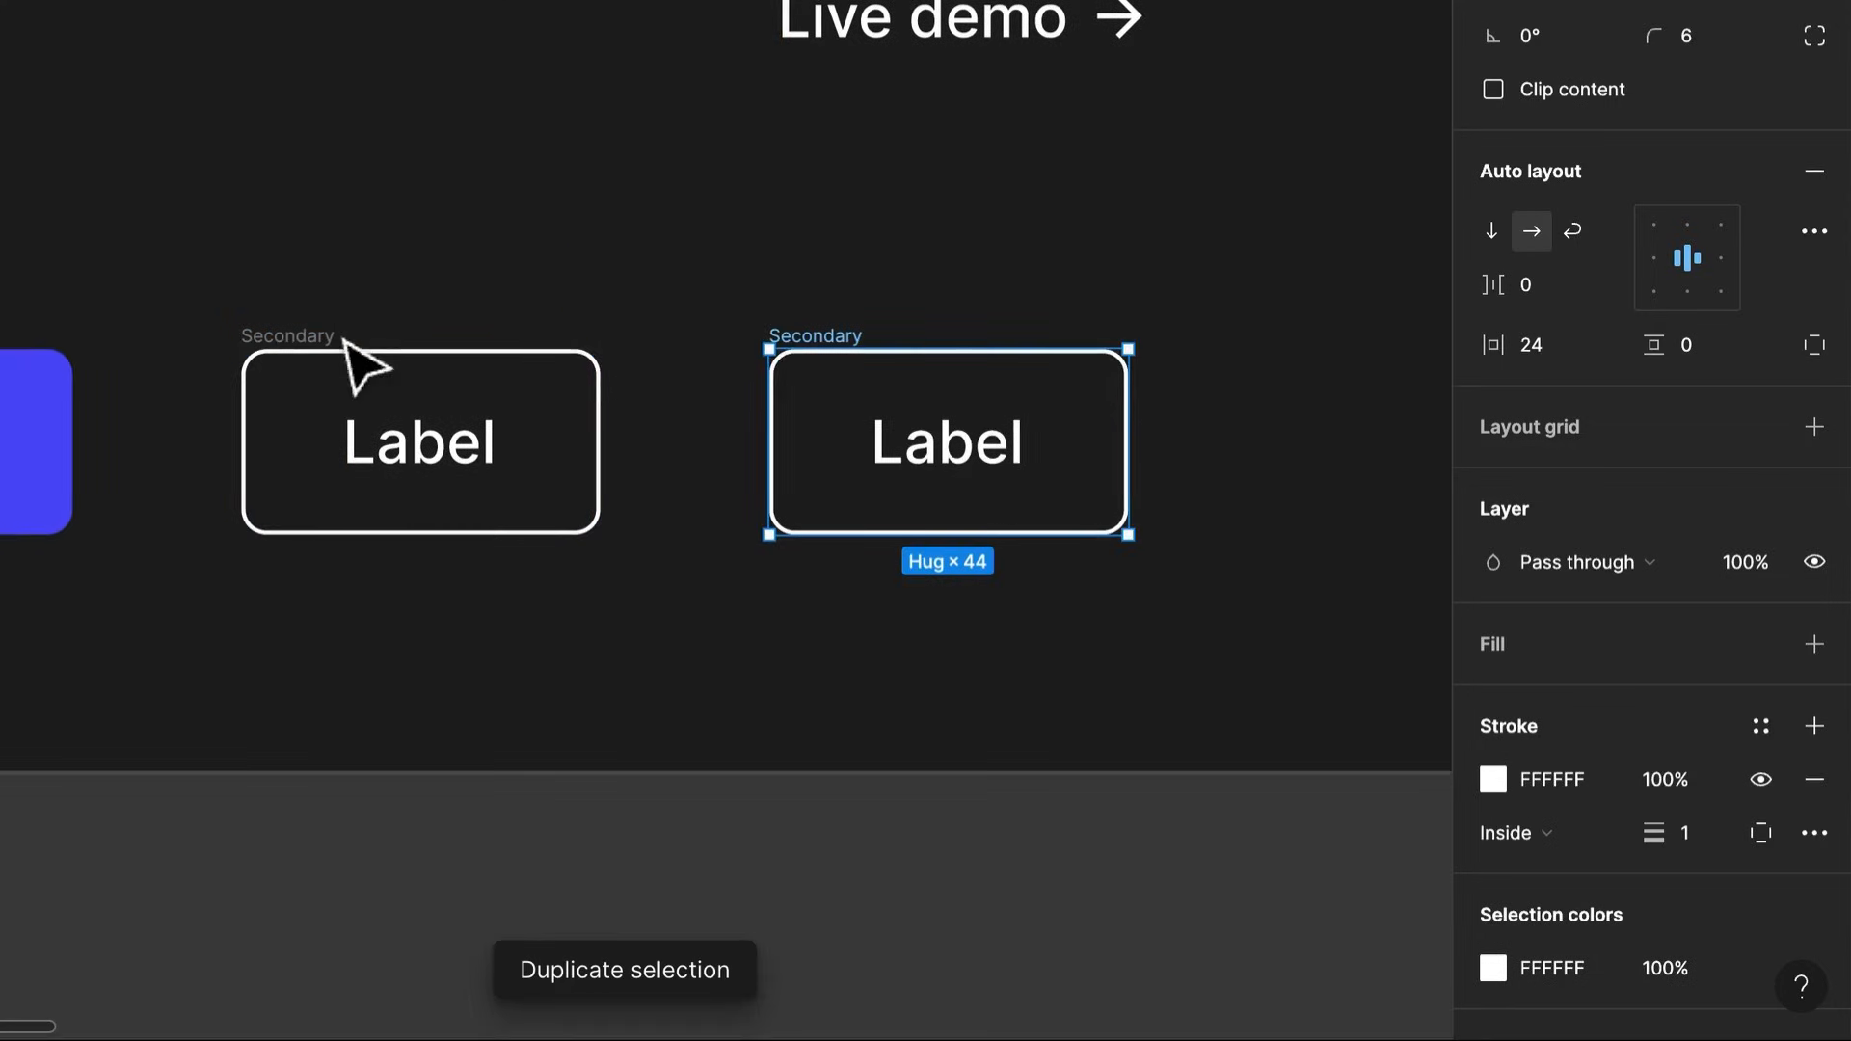
pyautogui.doubleClick(811, 335)
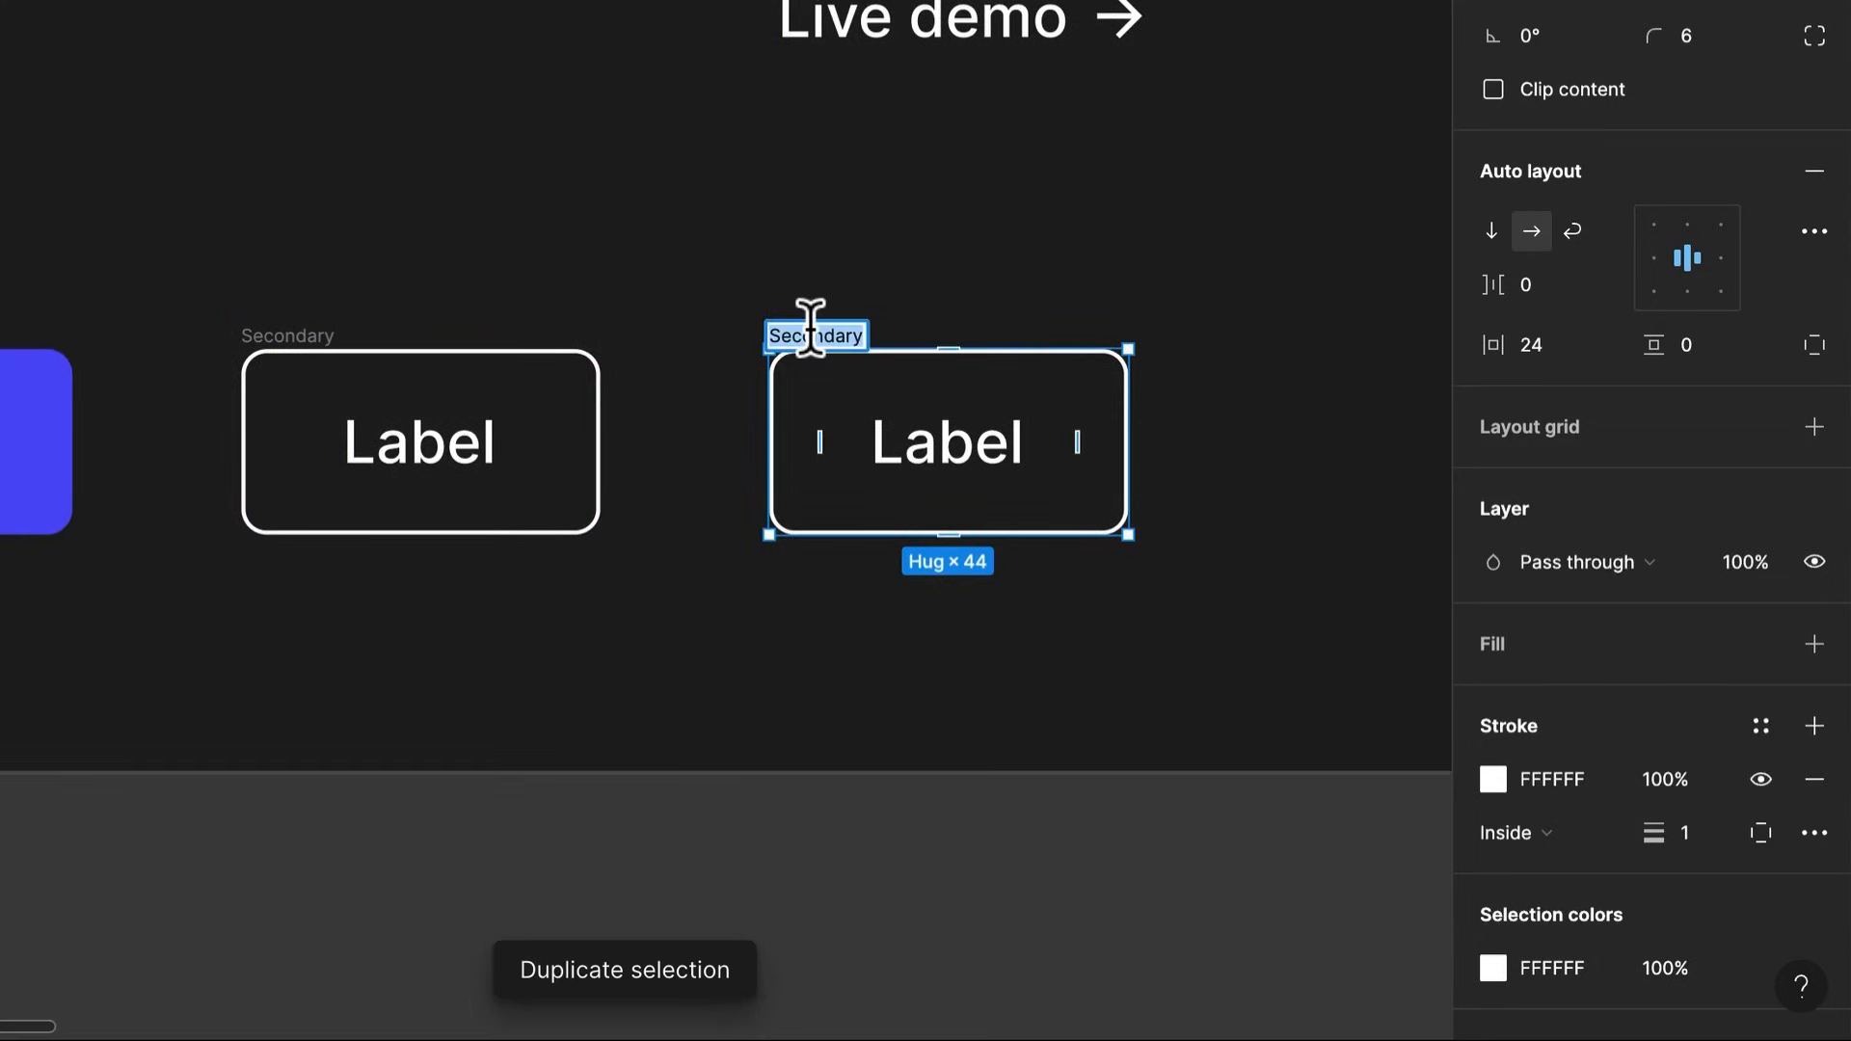
pyautogui.write('Text')
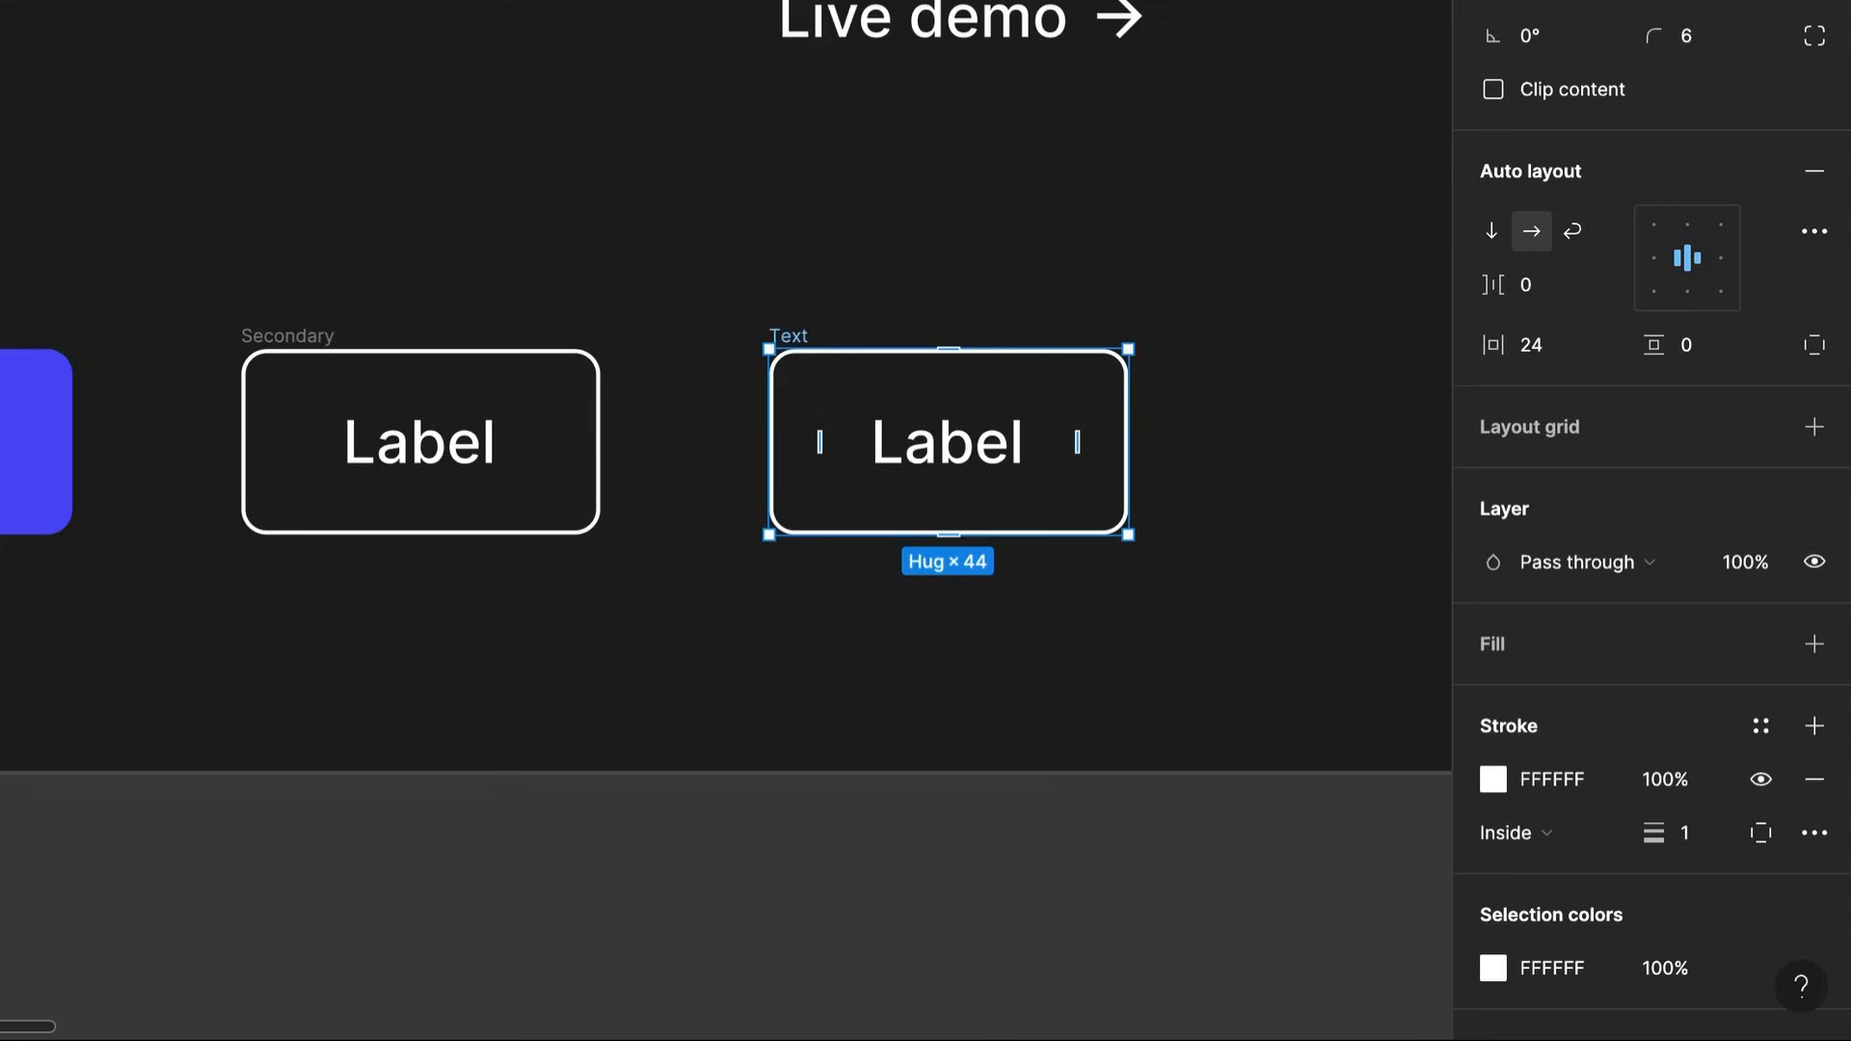
# Add the filled Arrow forward icon from the Material Design Icons plugin below the Live demo button, and close the plugin
pyautogui.hscroll(3, 1125, 430)
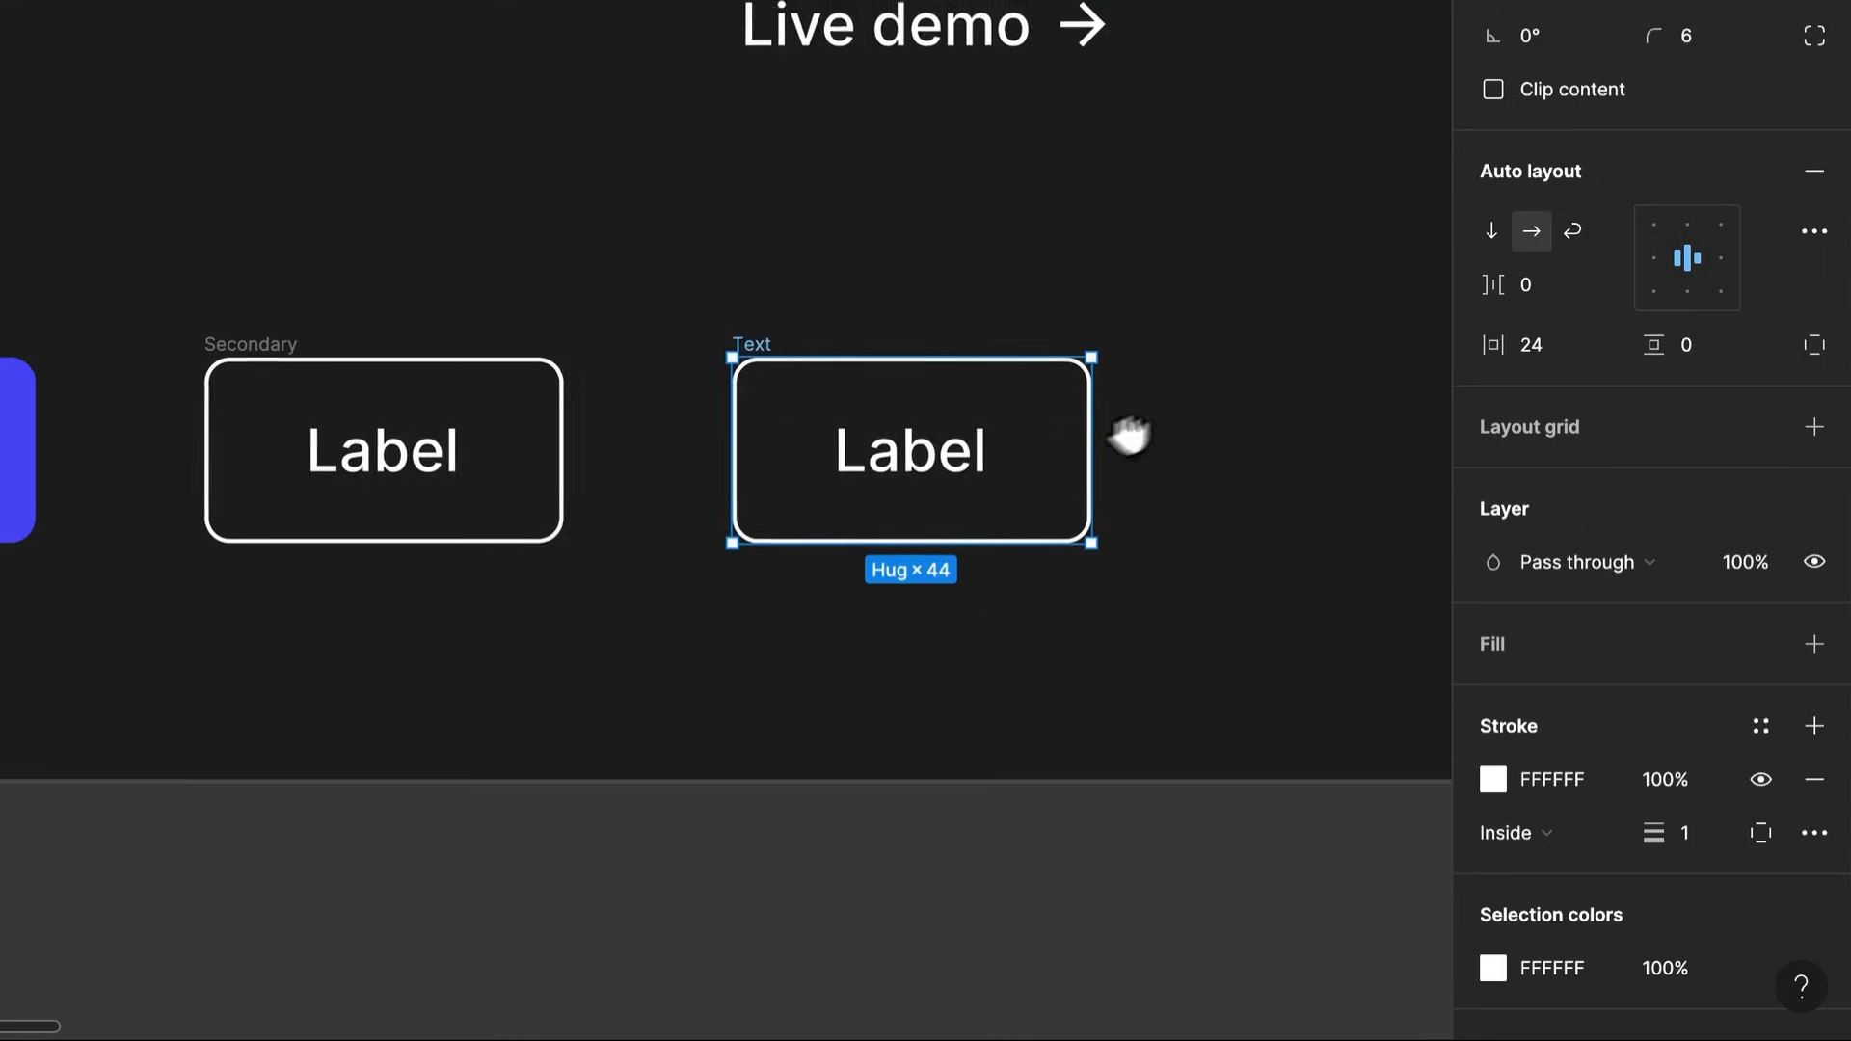
pyautogui.scroll(1, 1109, 289)
pyautogui.click(1056, 67)
pyautogui.click(1068, 272)
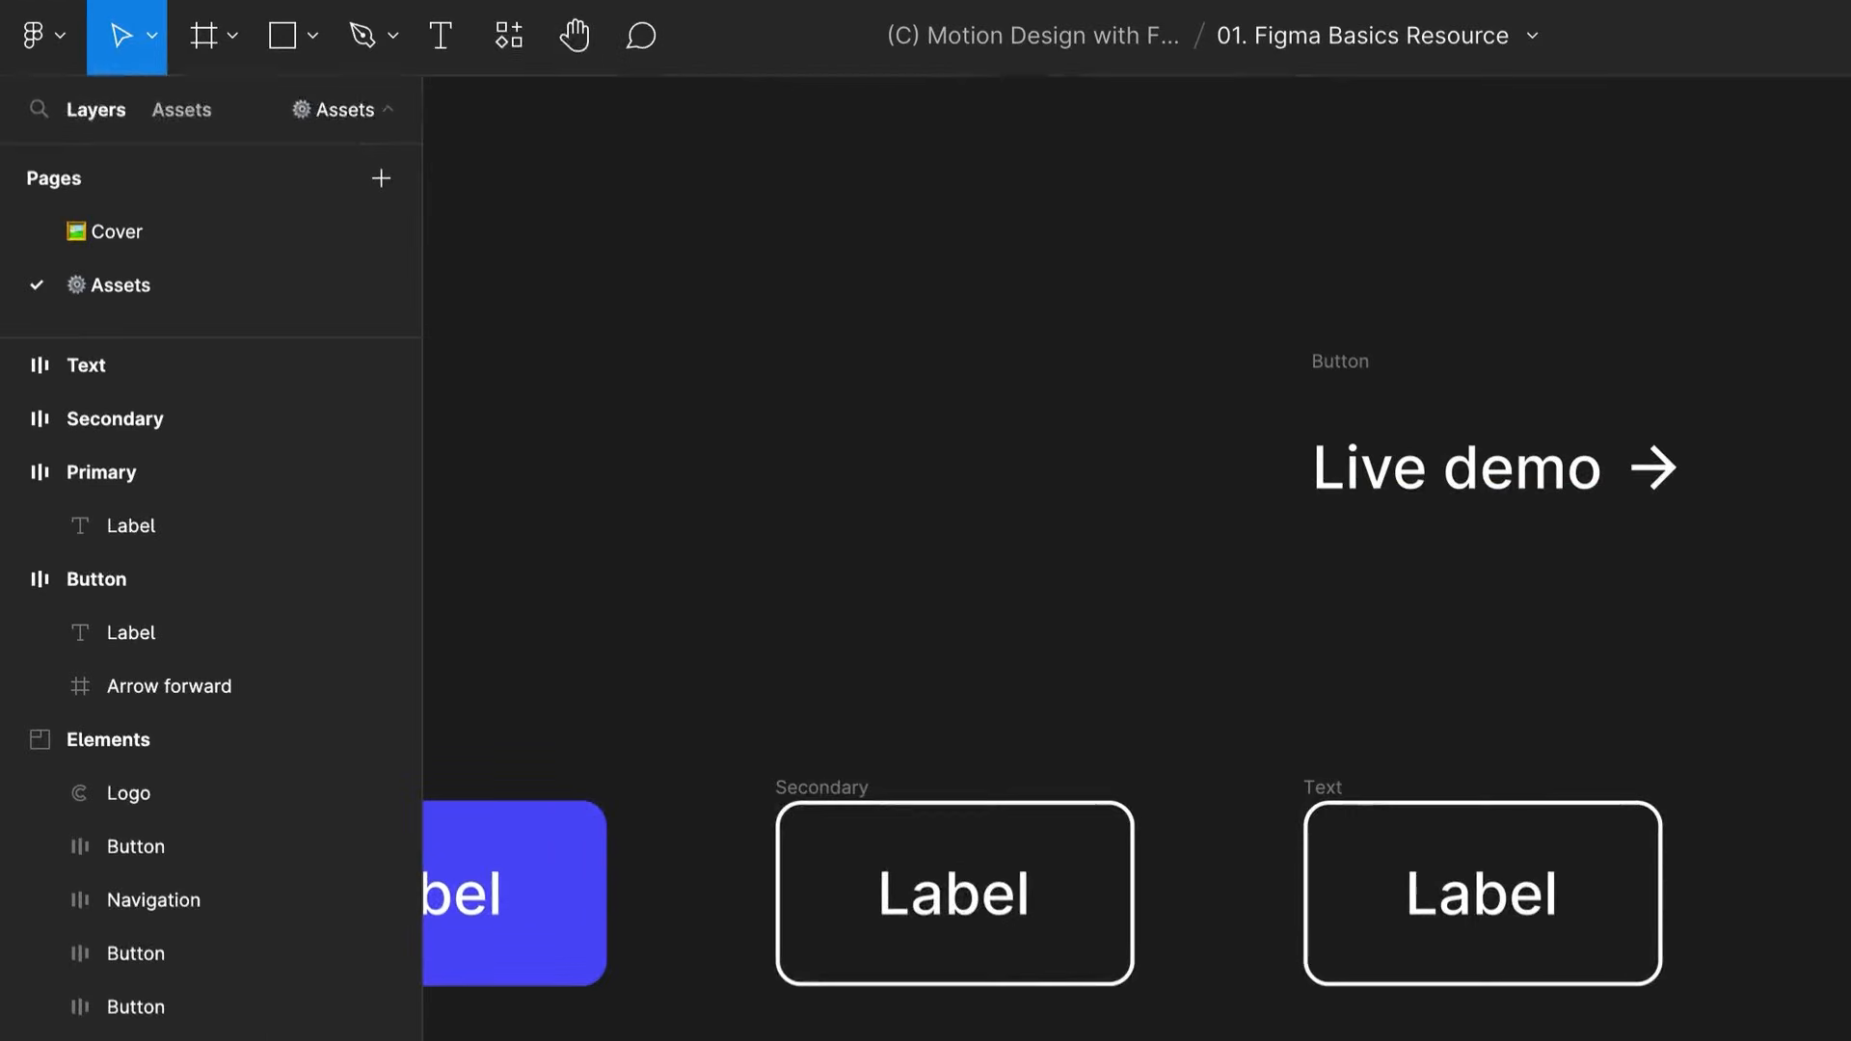
pyautogui.click(507, 54)
pyautogui.click(675, 112)
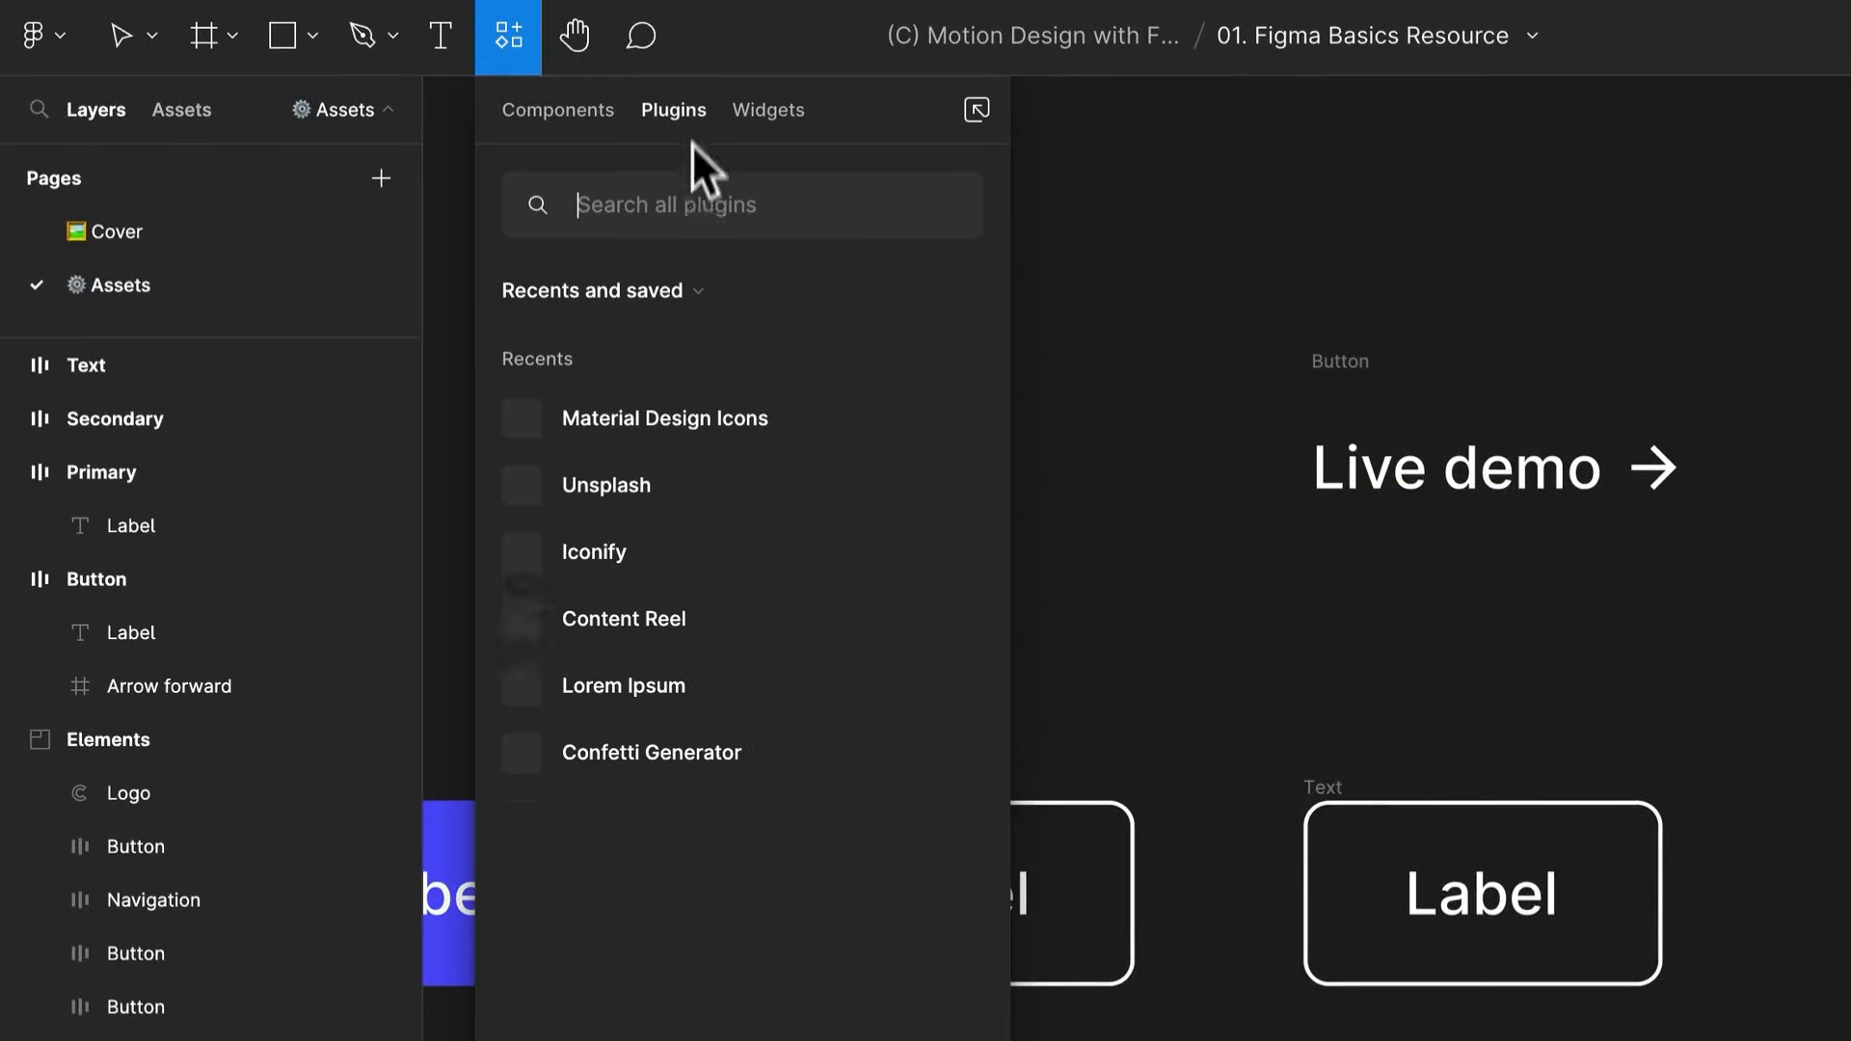
pyautogui.press('Escape')
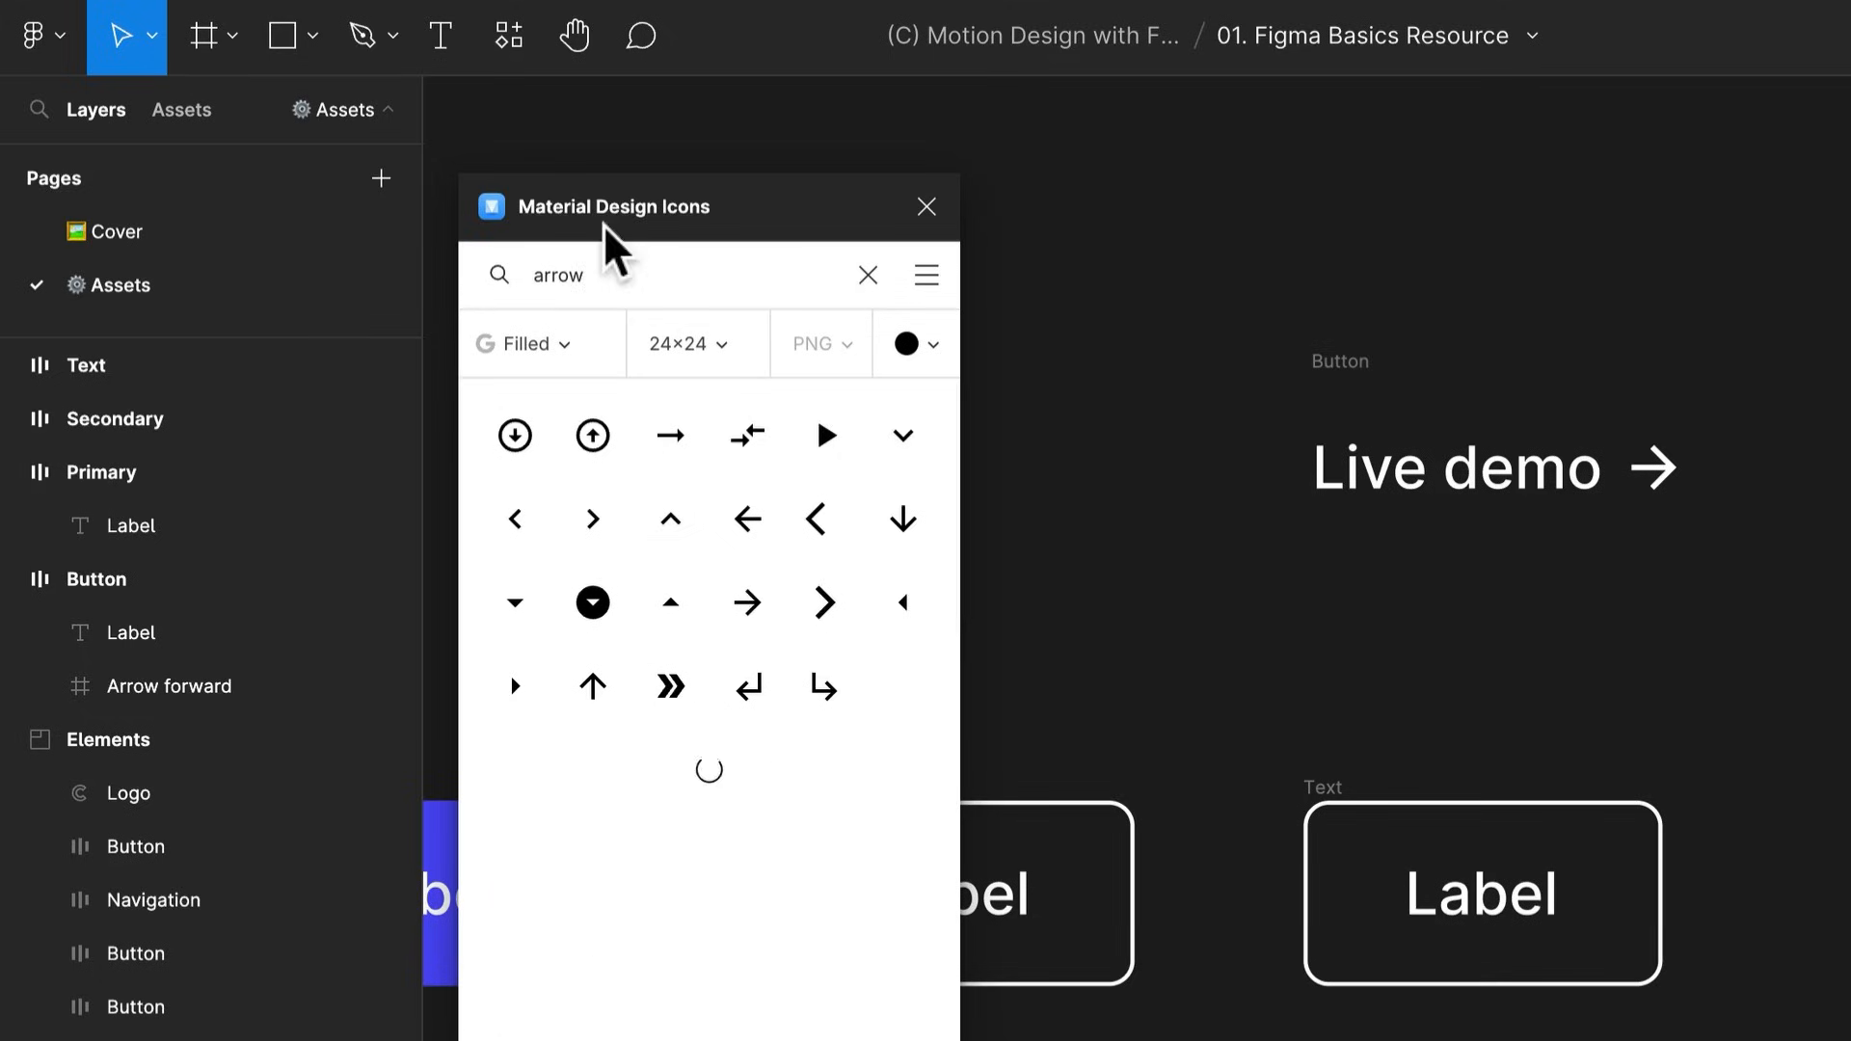
pyautogui.moveTo(747, 605); pyautogui.dragTo(1772, 706)
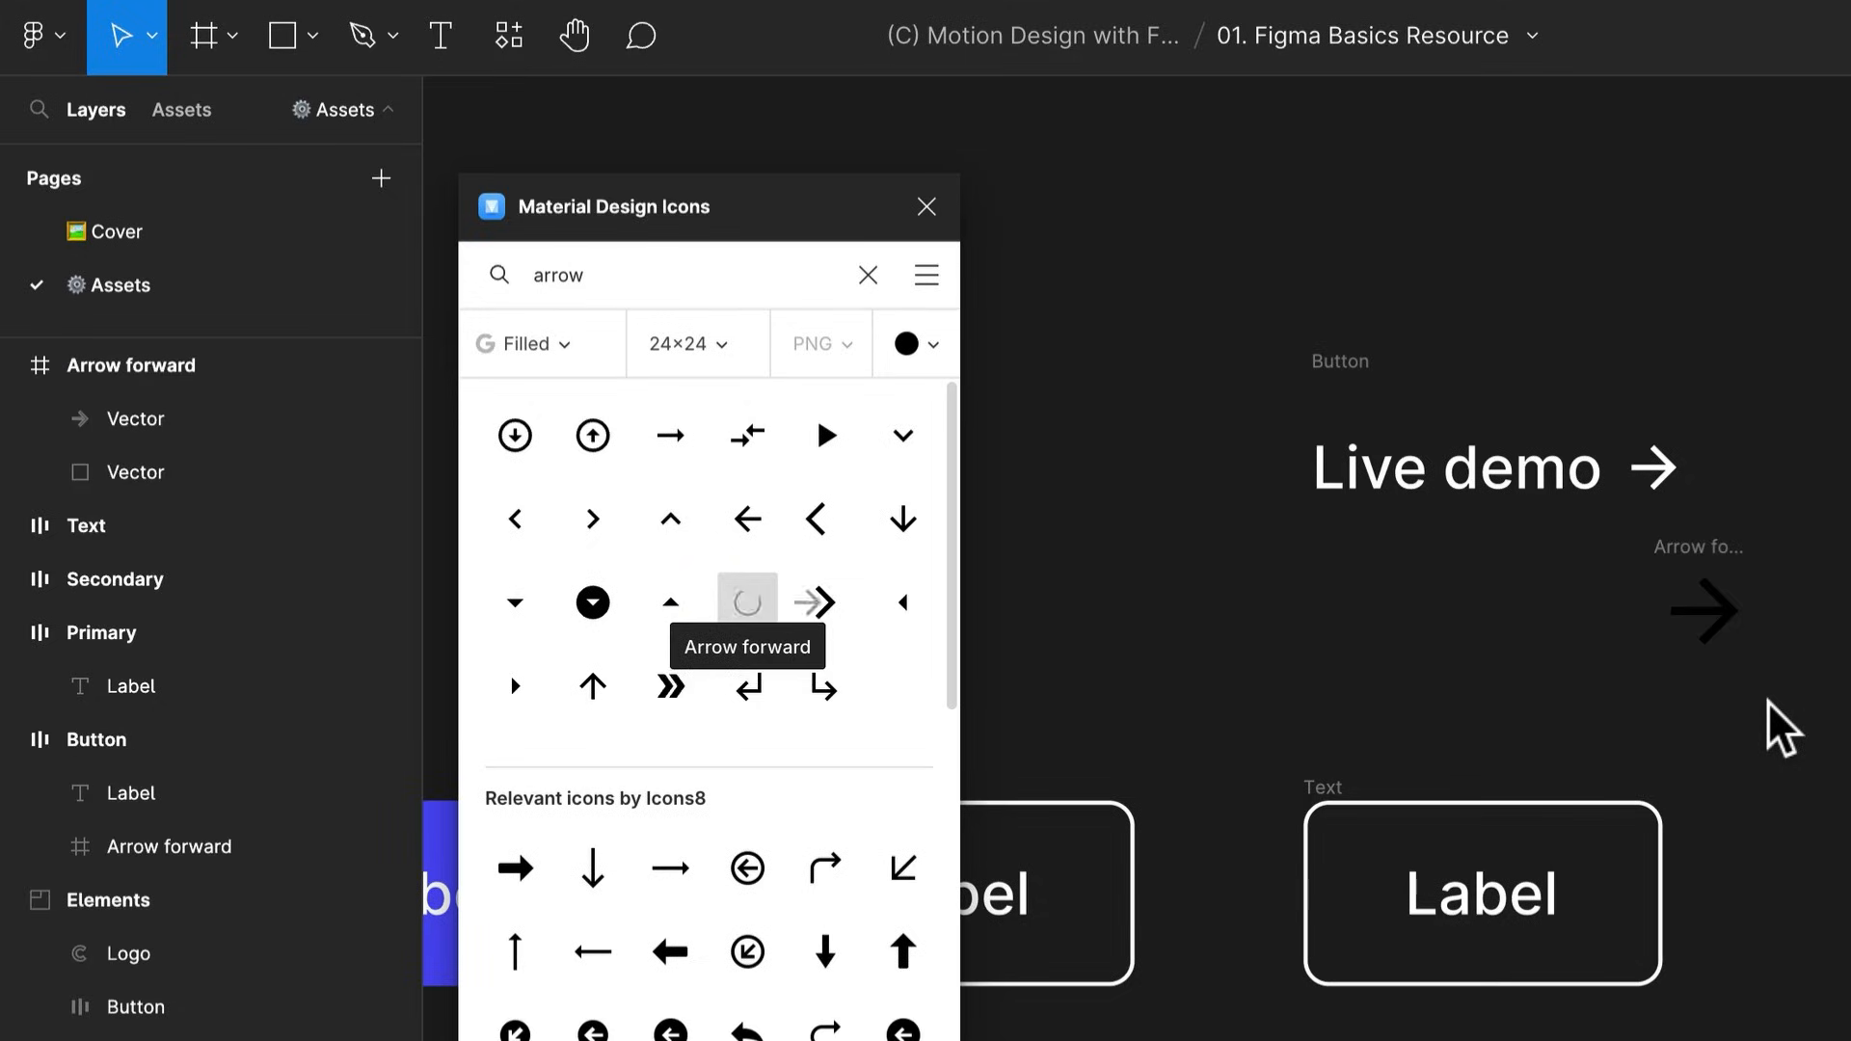
pyautogui.click(923, 208)
# Resize the new Arrow forward icon proportionally to 20 × 20
pyautogui.click(1716, 598)
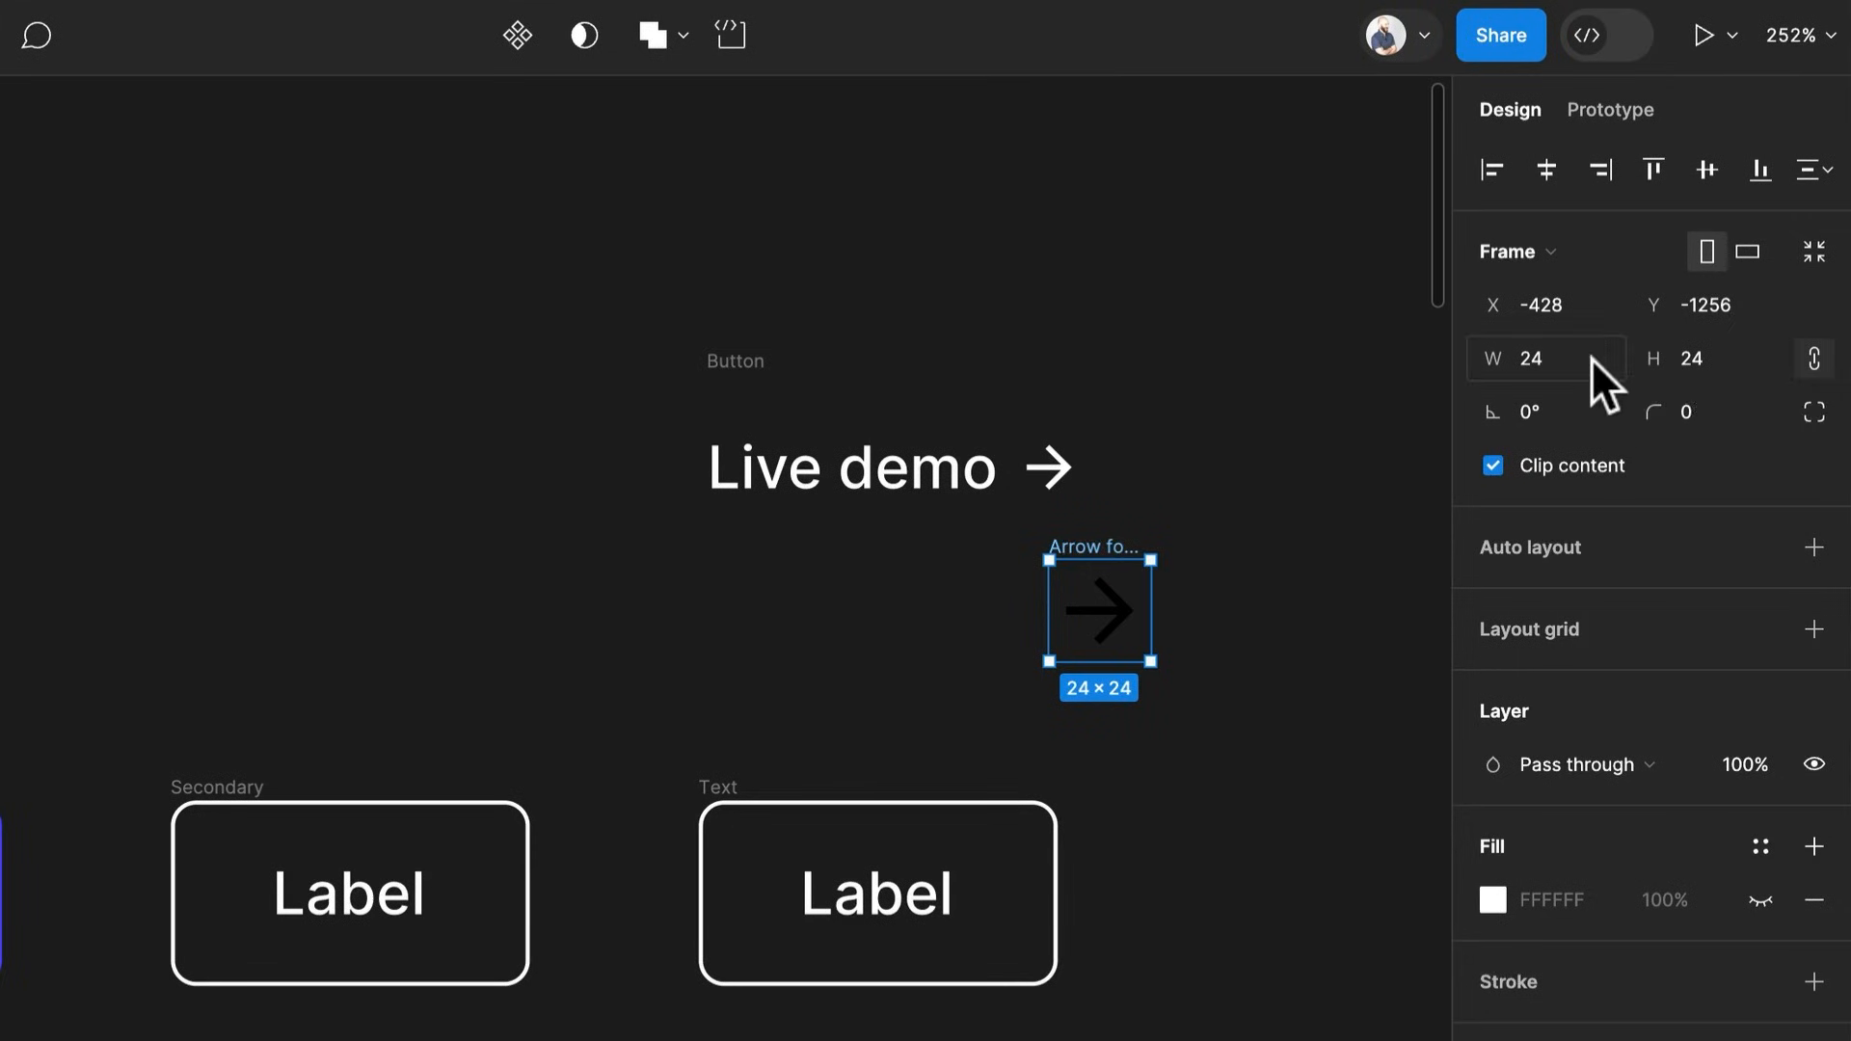
pyautogui.click(1697, 362)
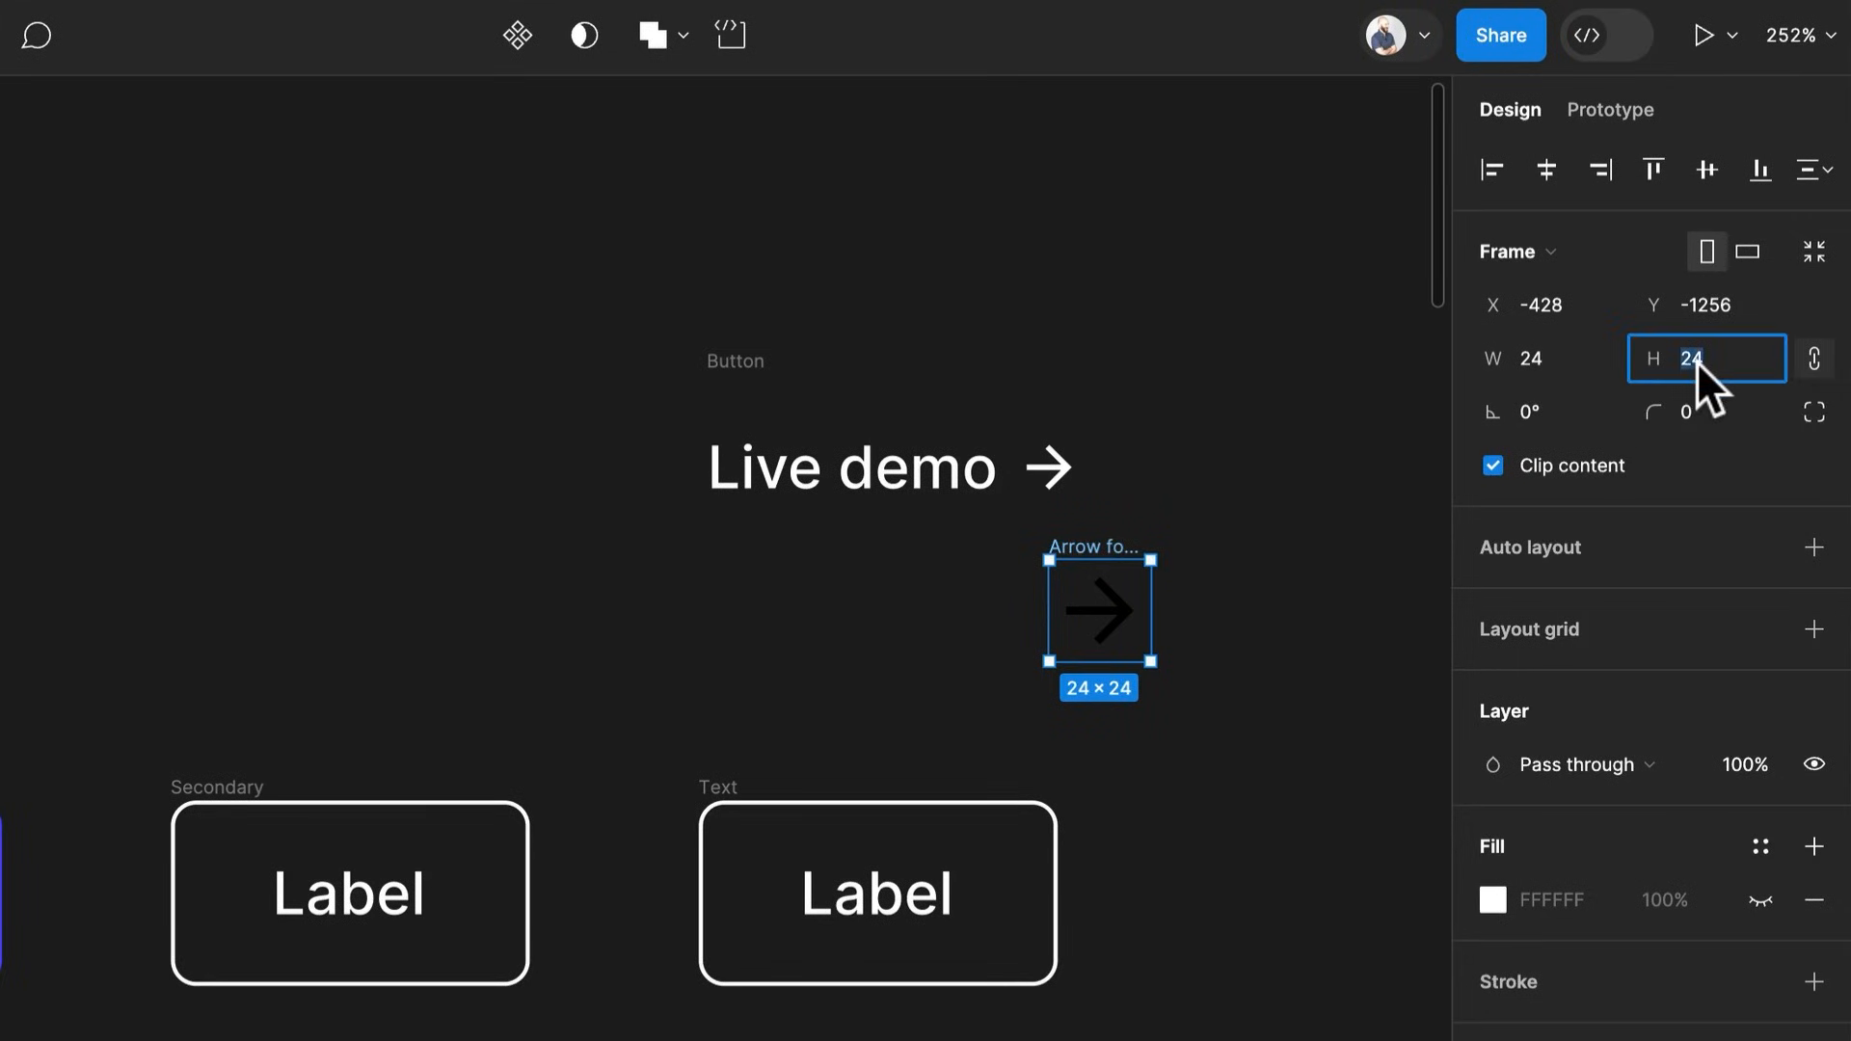
pyautogui.write('20')
pyautogui.press('Return')
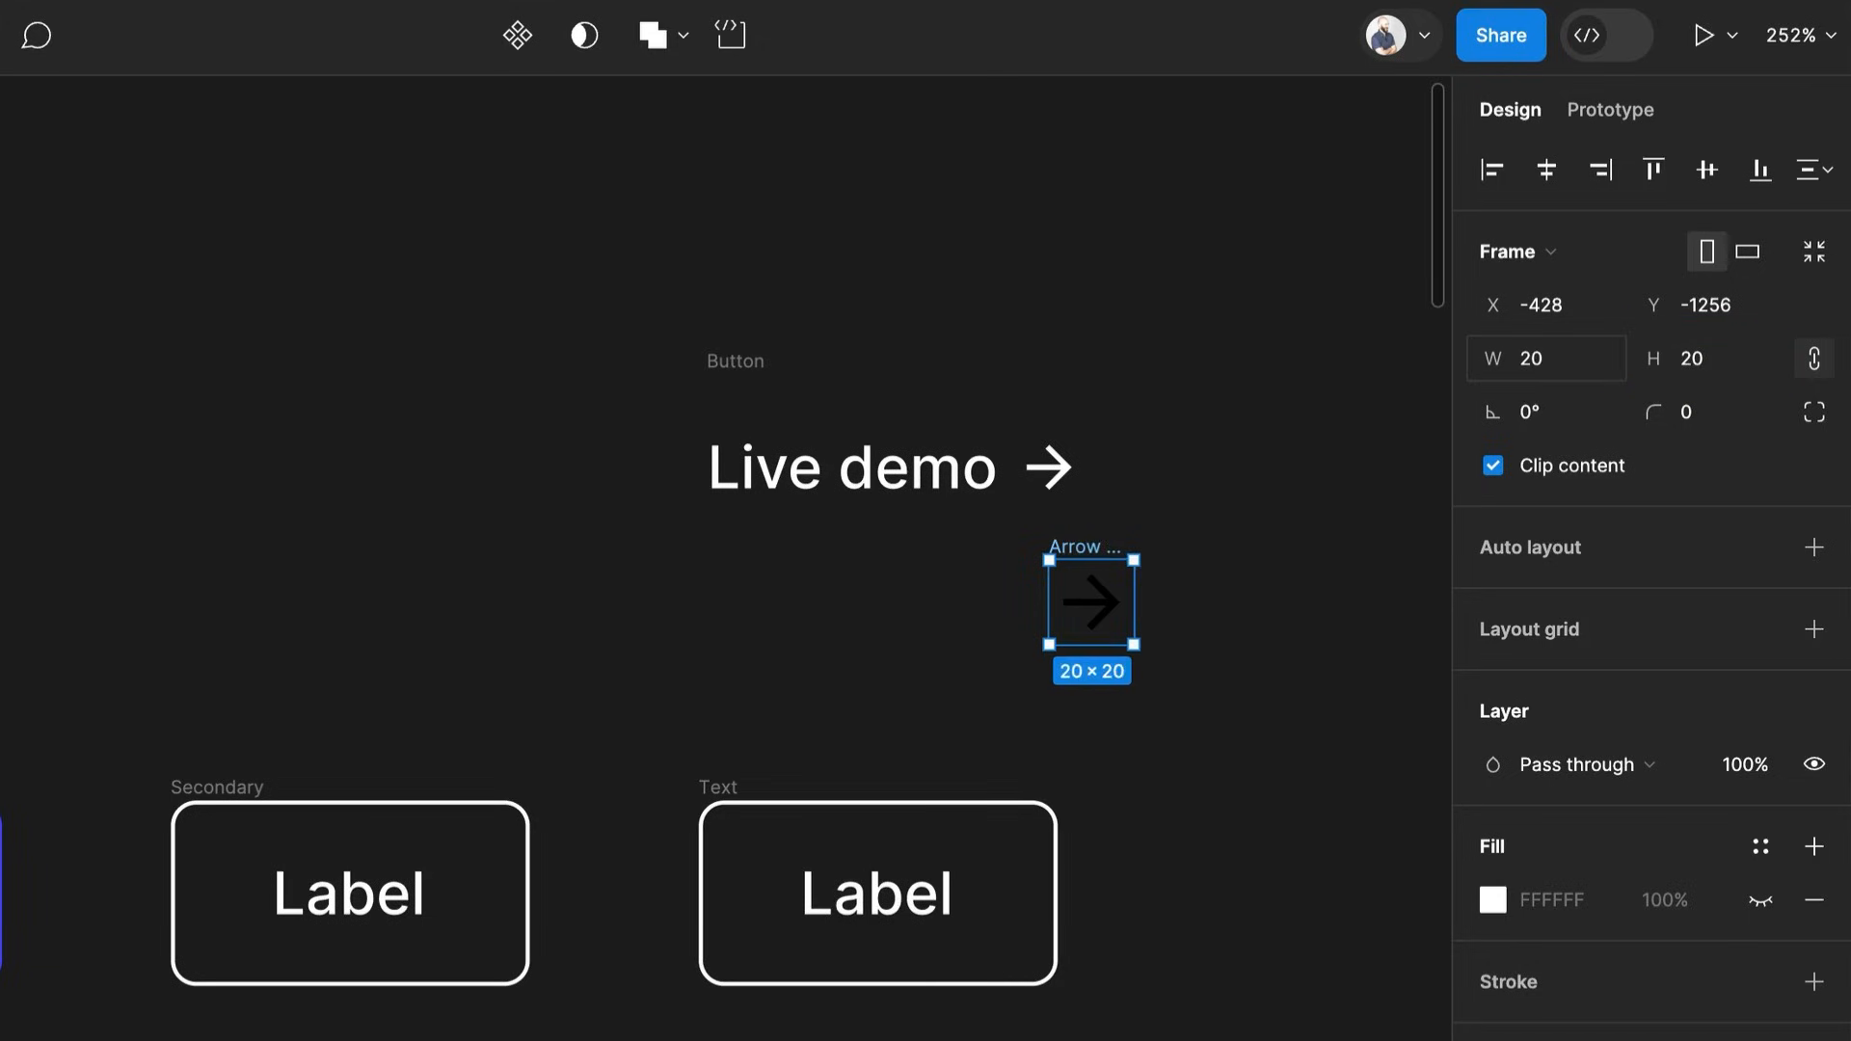
# Resize the new Arrow forward icon to 16 × 16 to match the arrow in the Live demo button
pyautogui.click(1069, 497)
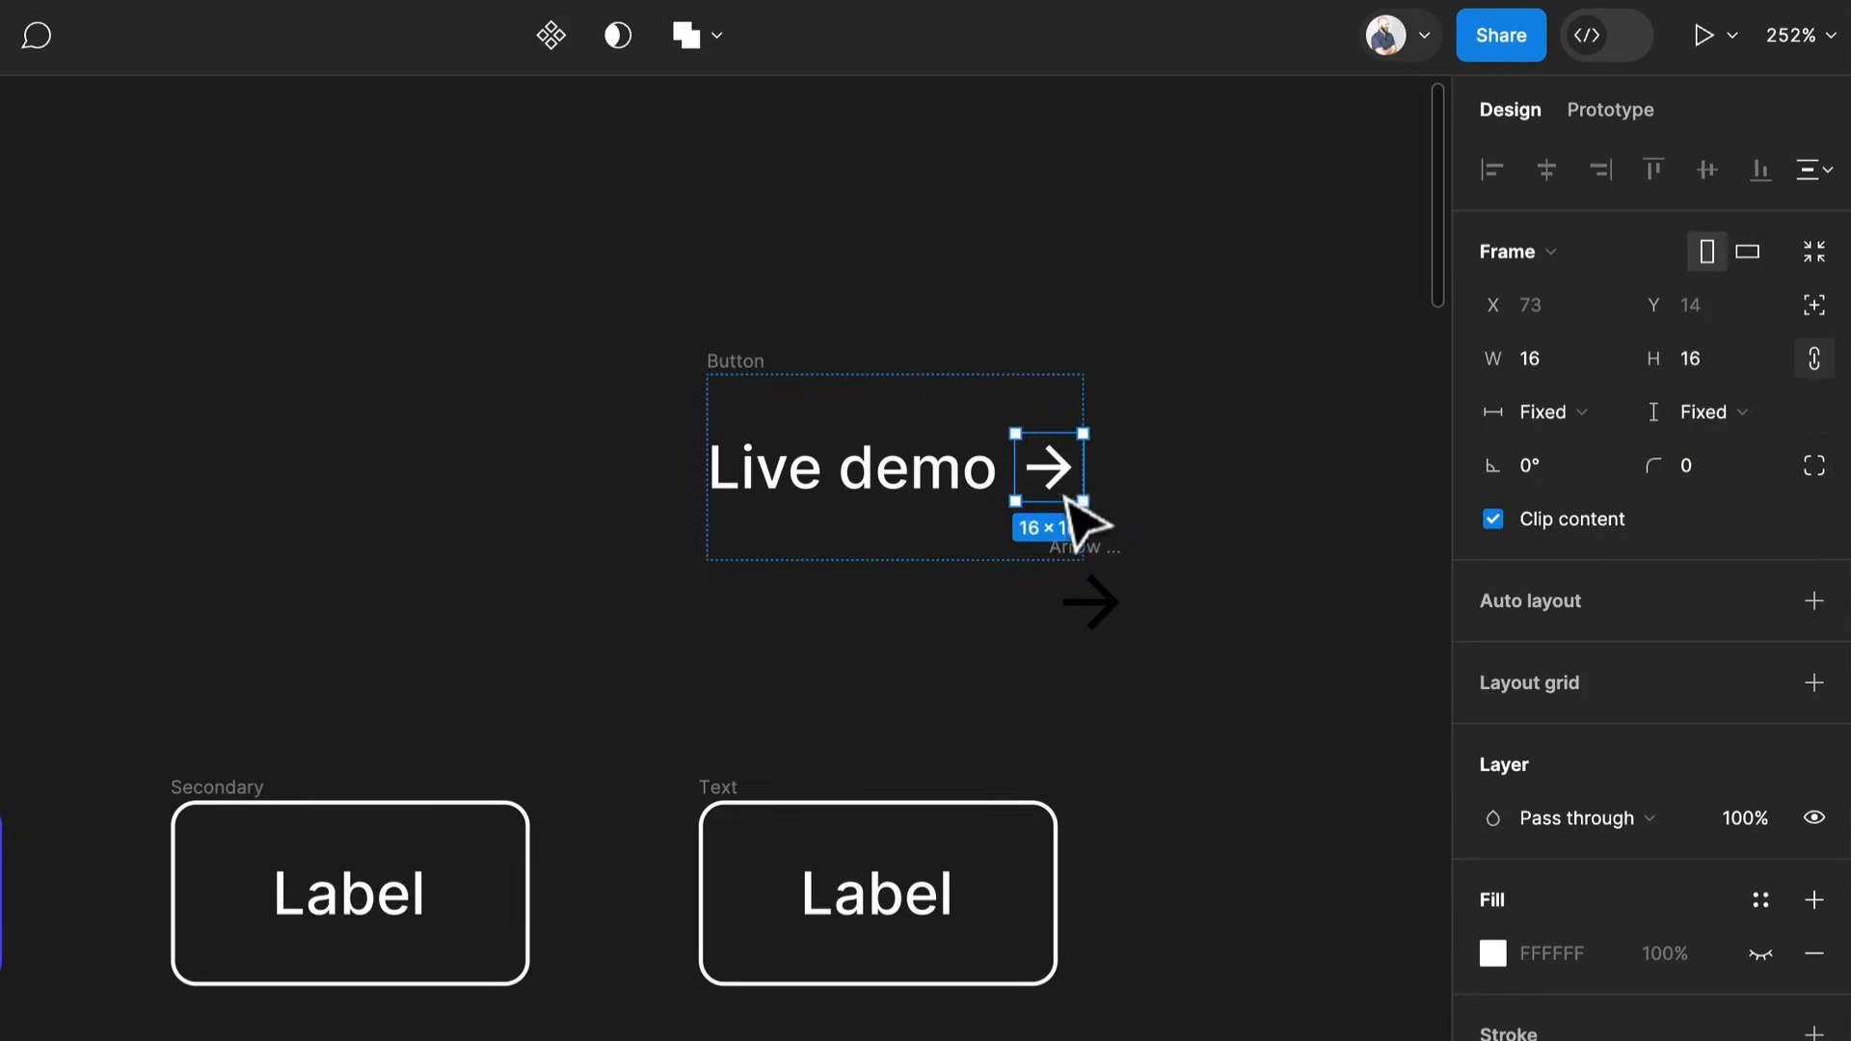
pyautogui.click(1090, 603)
pyautogui.click(1706, 358)
pyautogui.write('16')
pyautogui.press('Return')
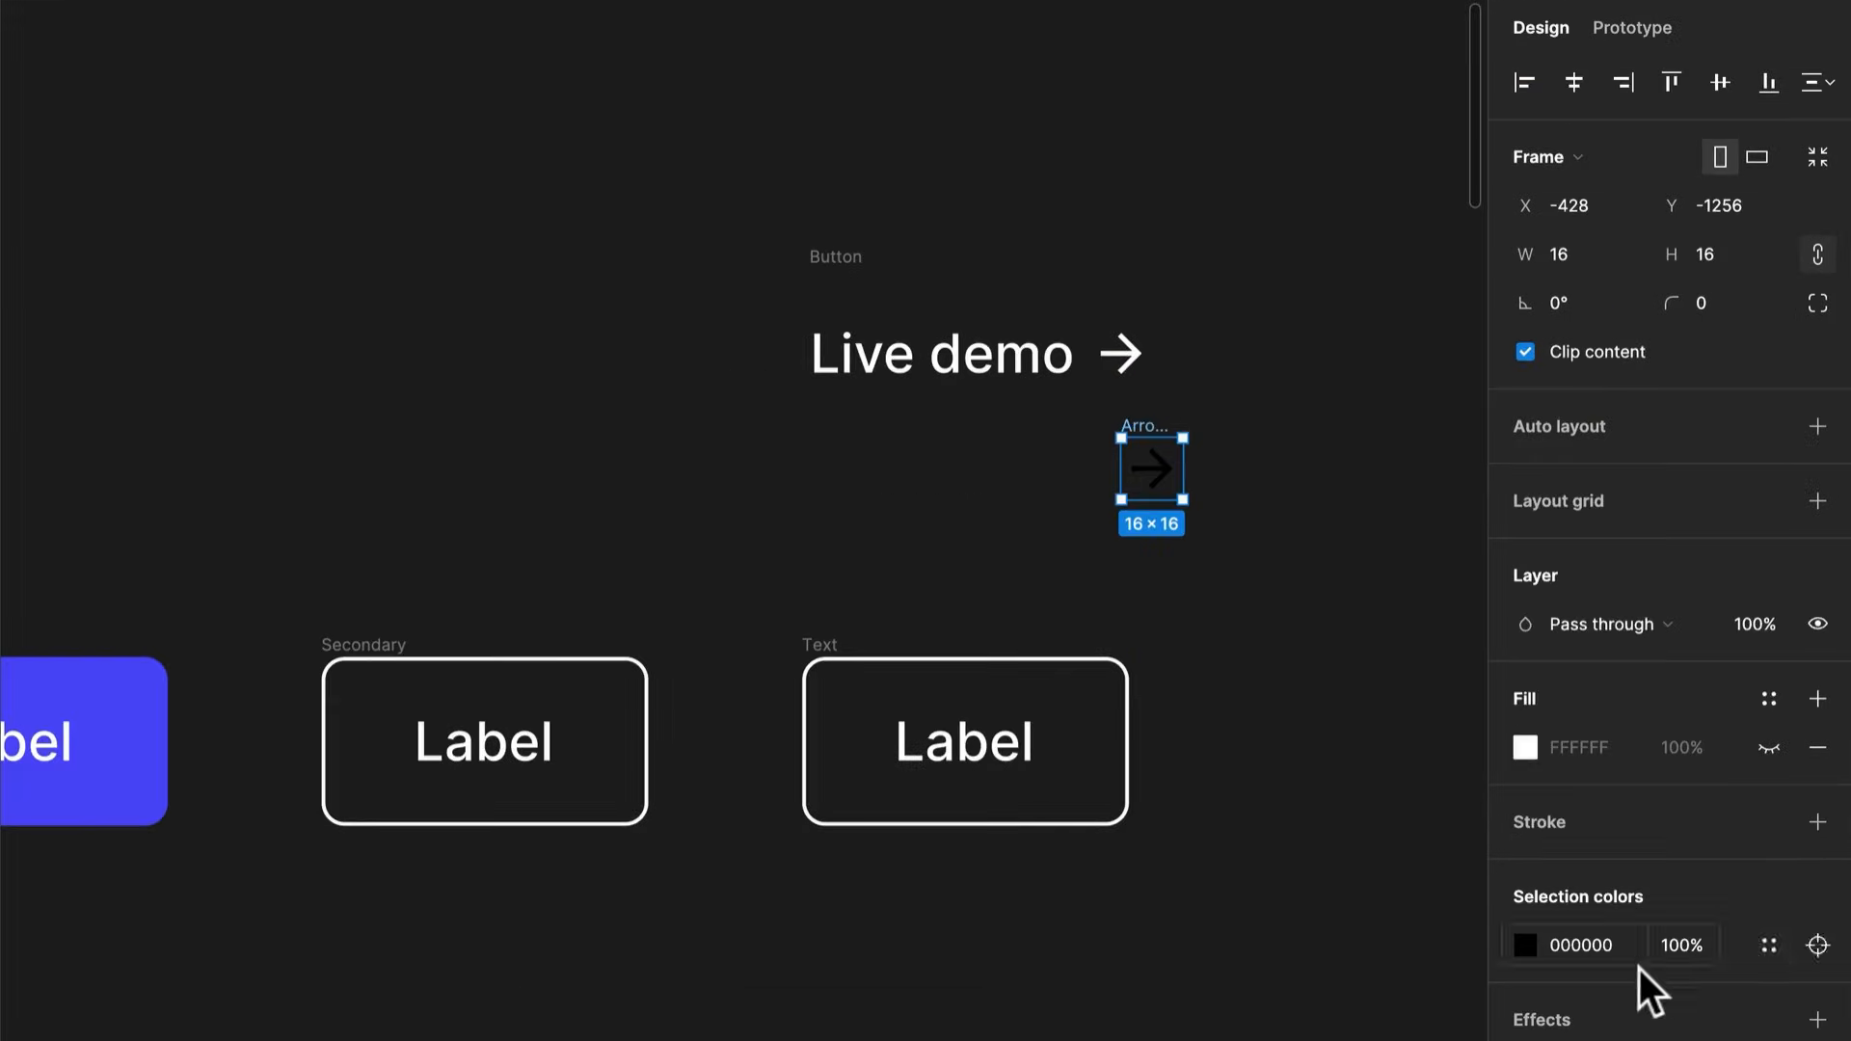
# Recolour the new arrow icon to white FFFFFF and move it into the Text button after its label
pyautogui.write('ffffff')
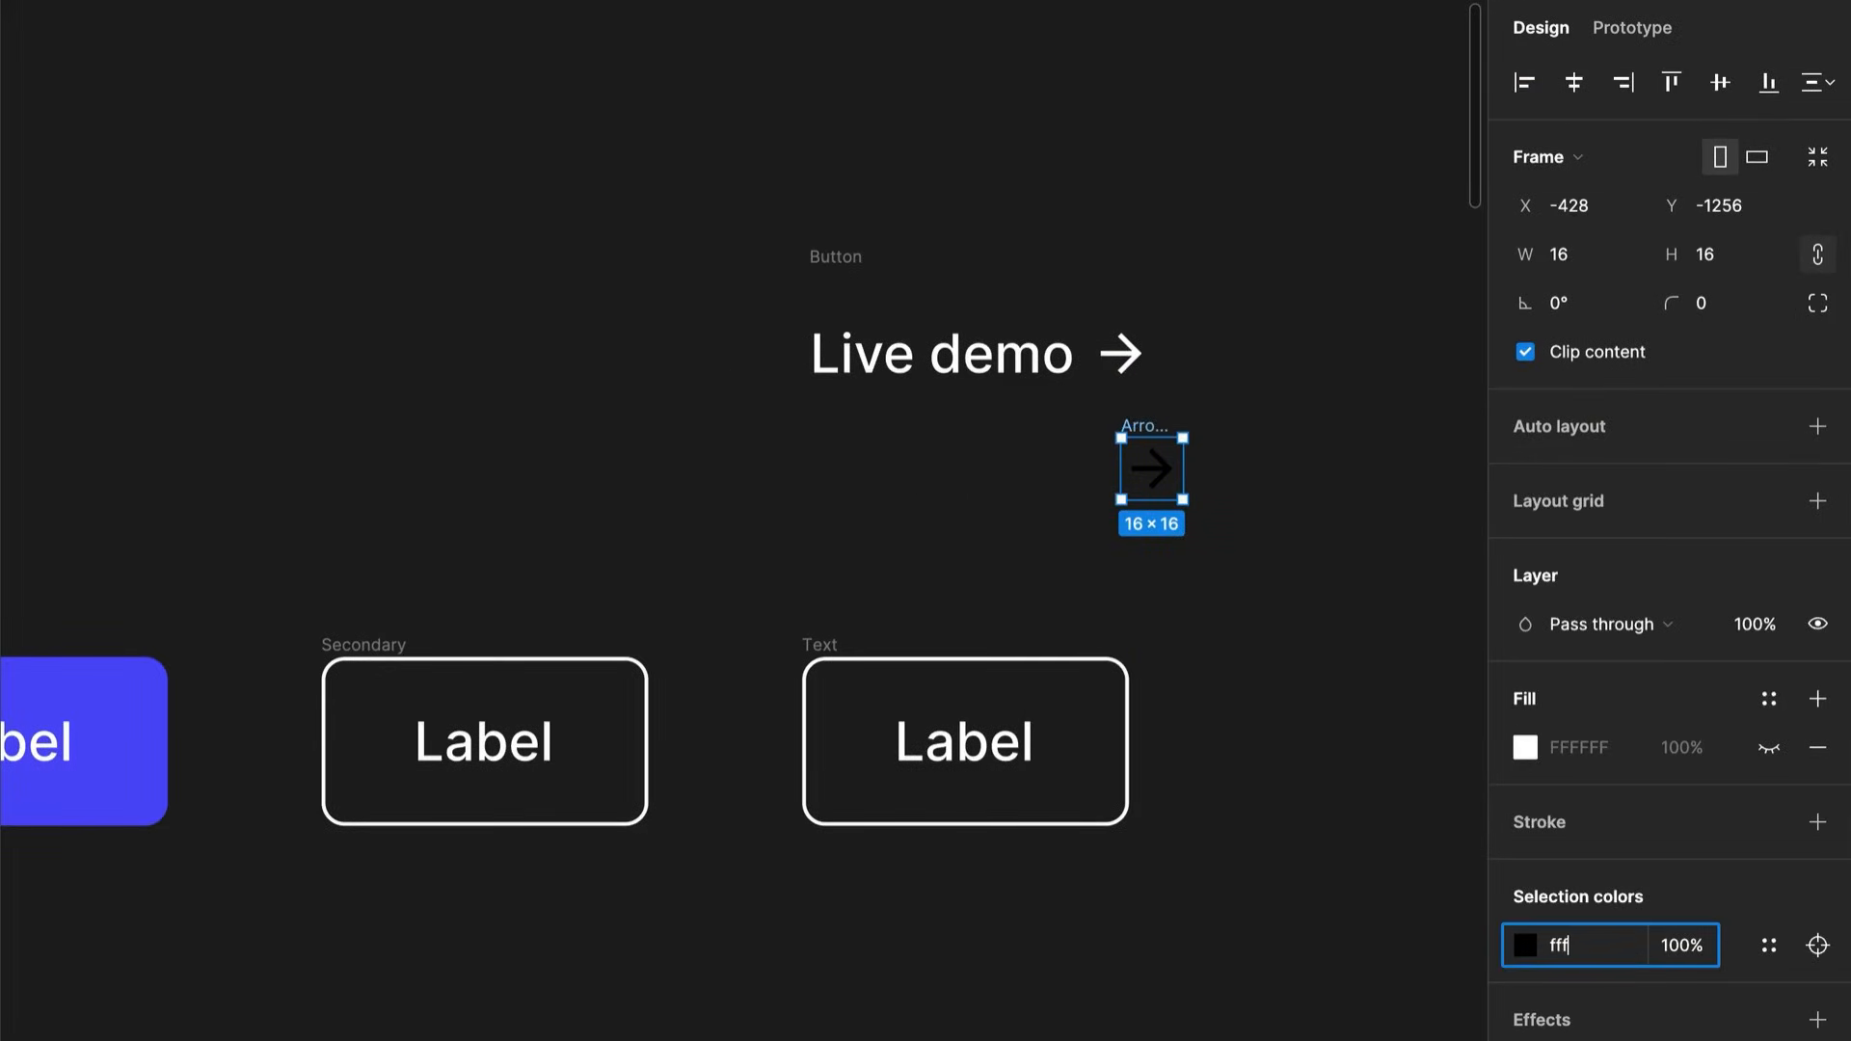
pyautogui.press('Return')
pyautogui.moveTo(1146, 424); pyautogui.dragTo(1125, 752)
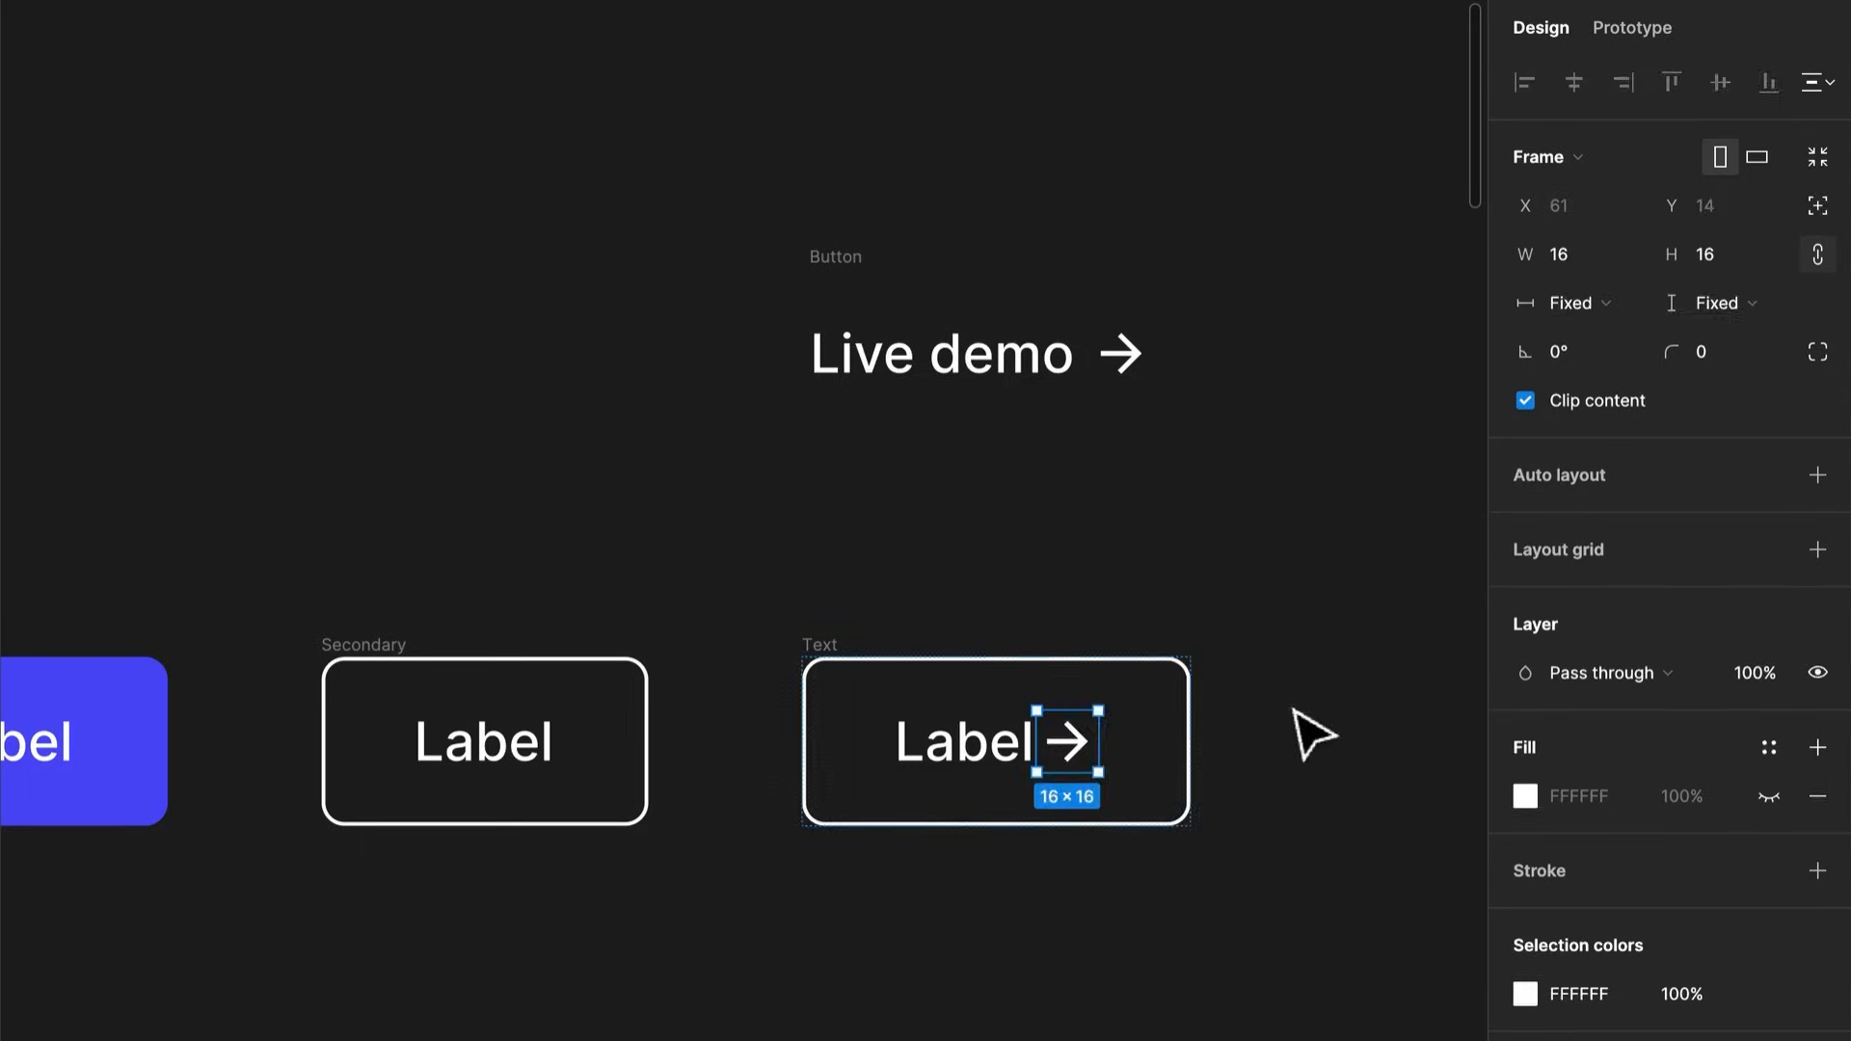
pyautogui.click(1313, 732)
# Set the Text button's horizontal padding to 0 and remove its white stroke
pyautogui.click(845, 665)
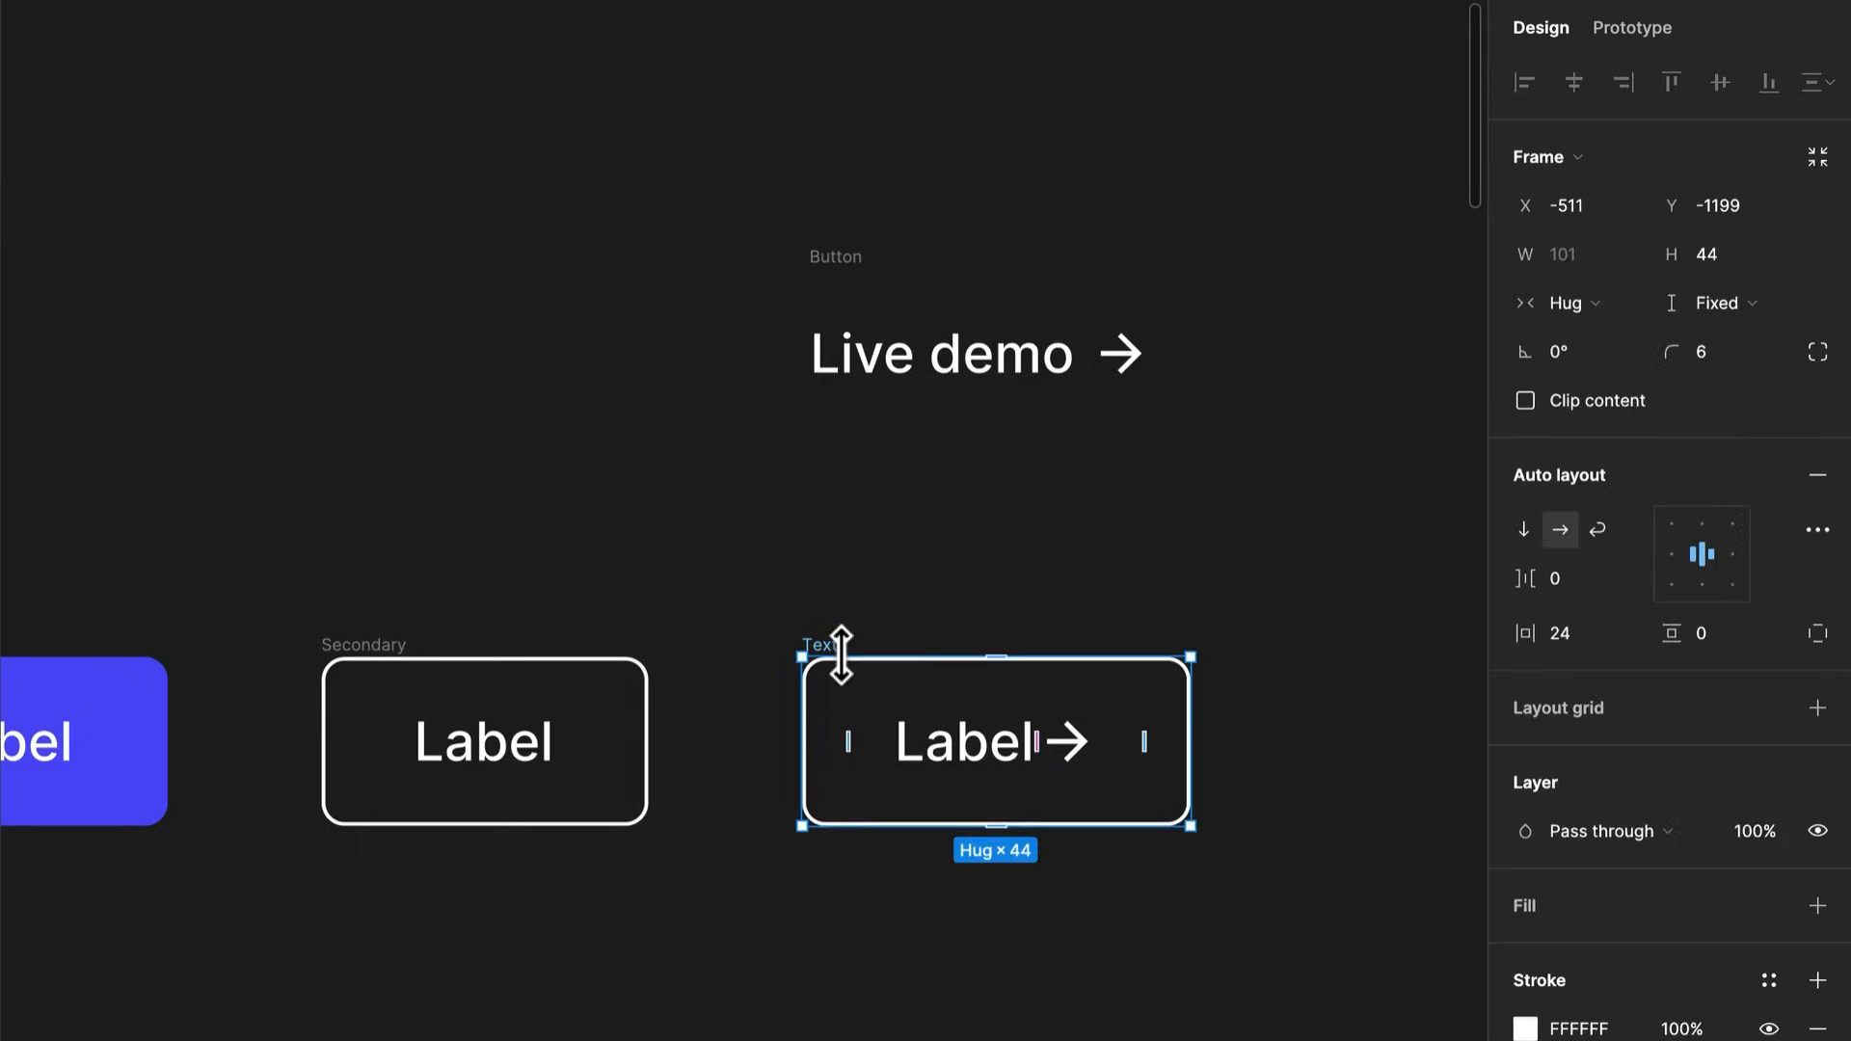
pyautogui.scroll(3, 1051, 801)
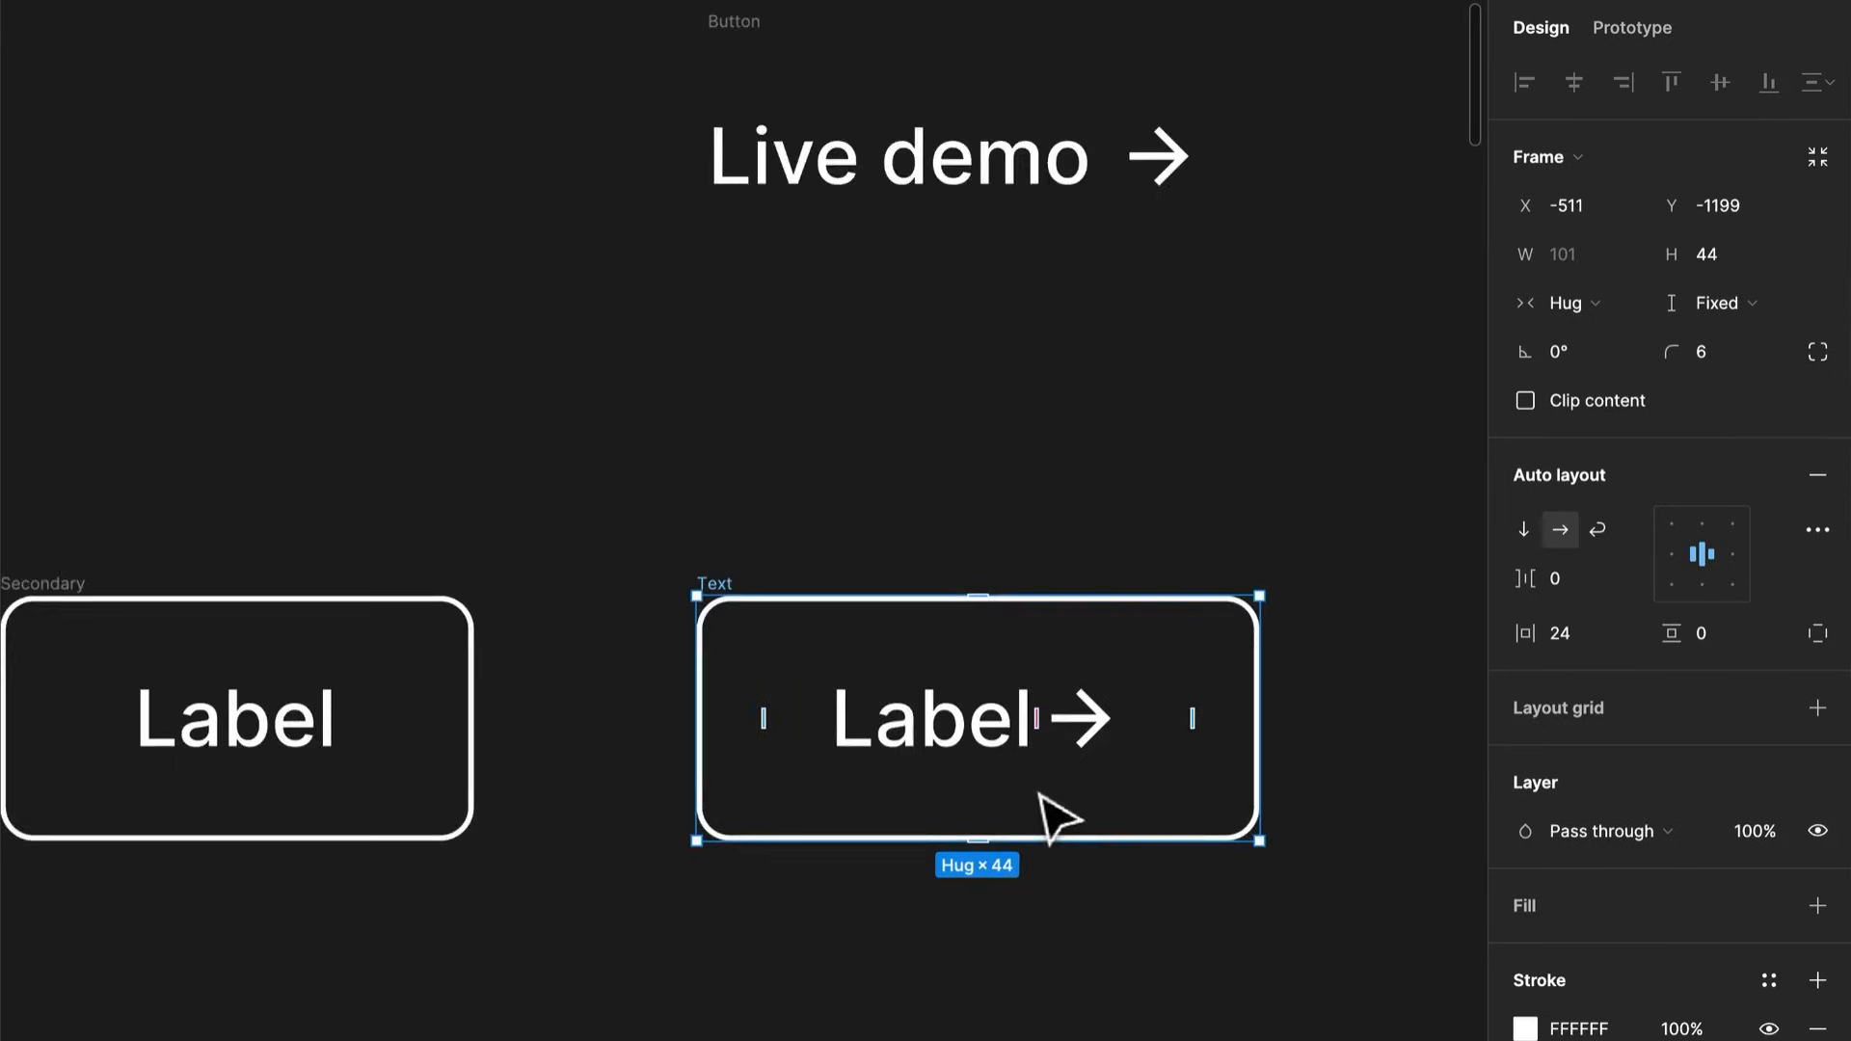
pyautogui.moveTo(1031, 709); pyautogui.dragTo(1090, 771)
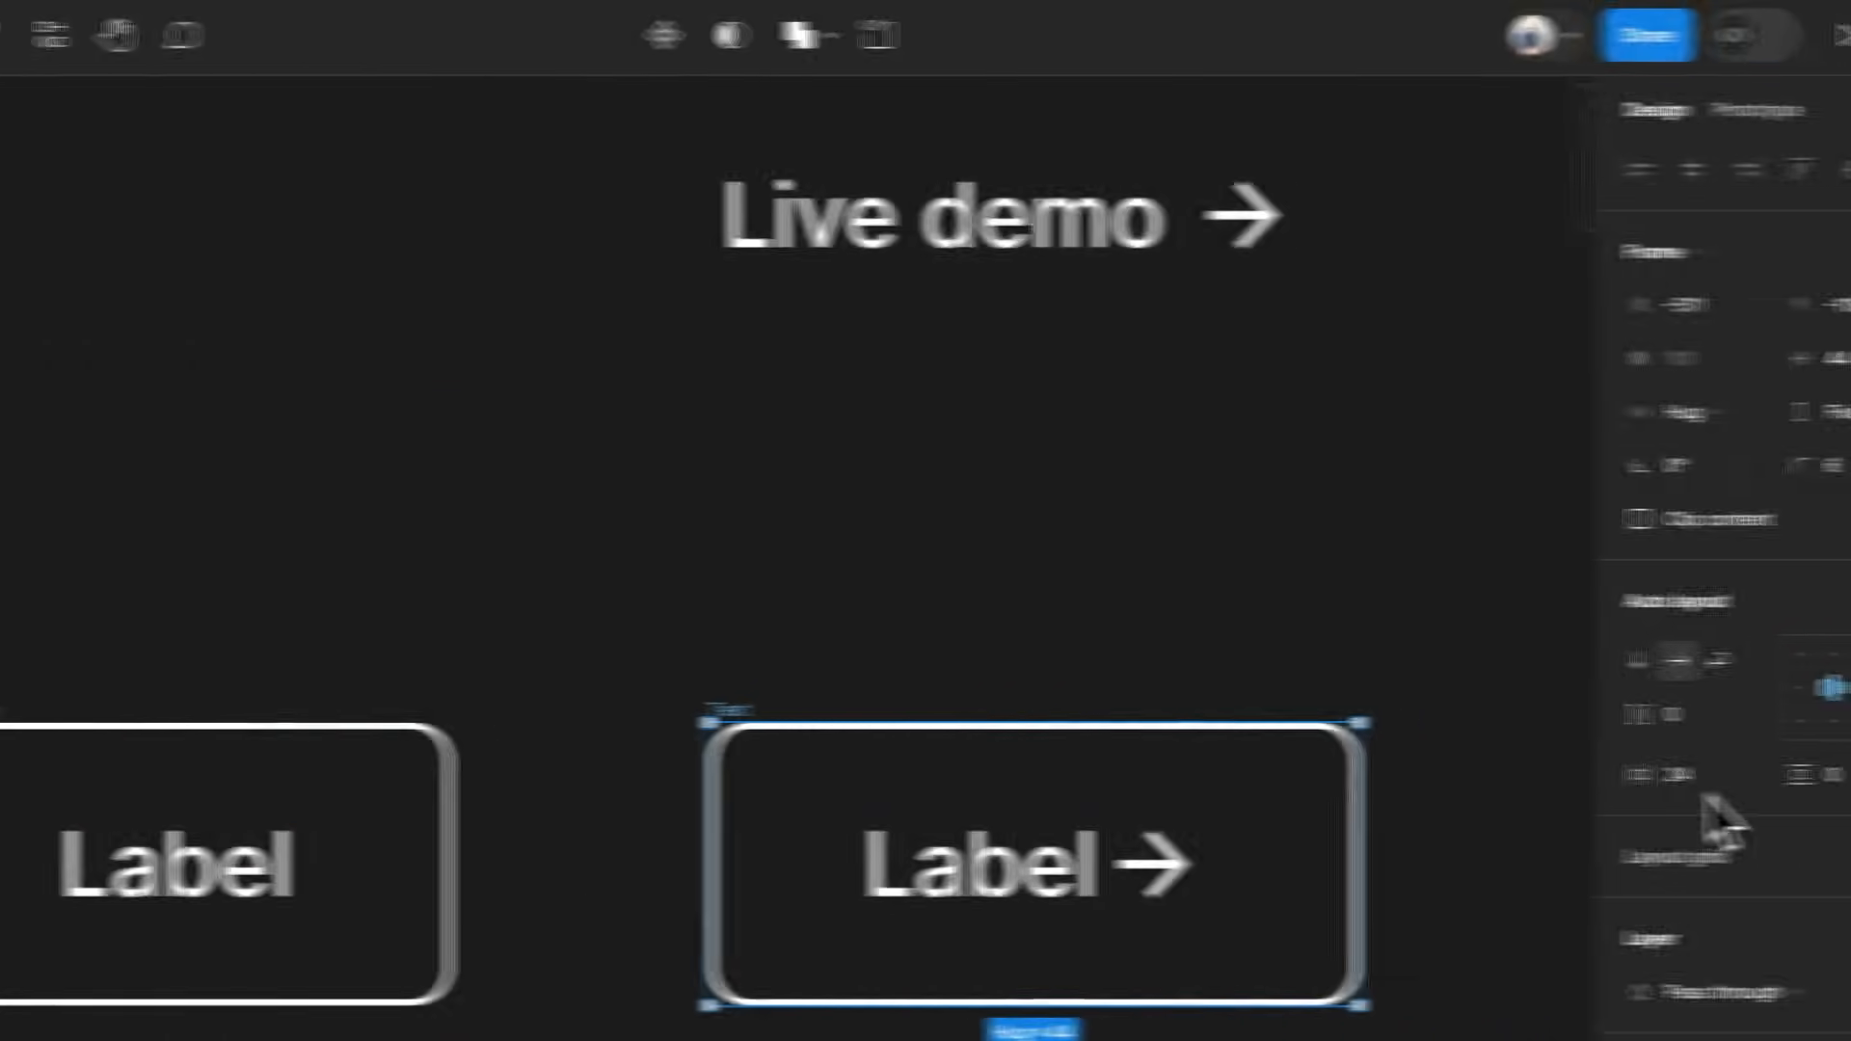
pyautogui.click(1554, 783)
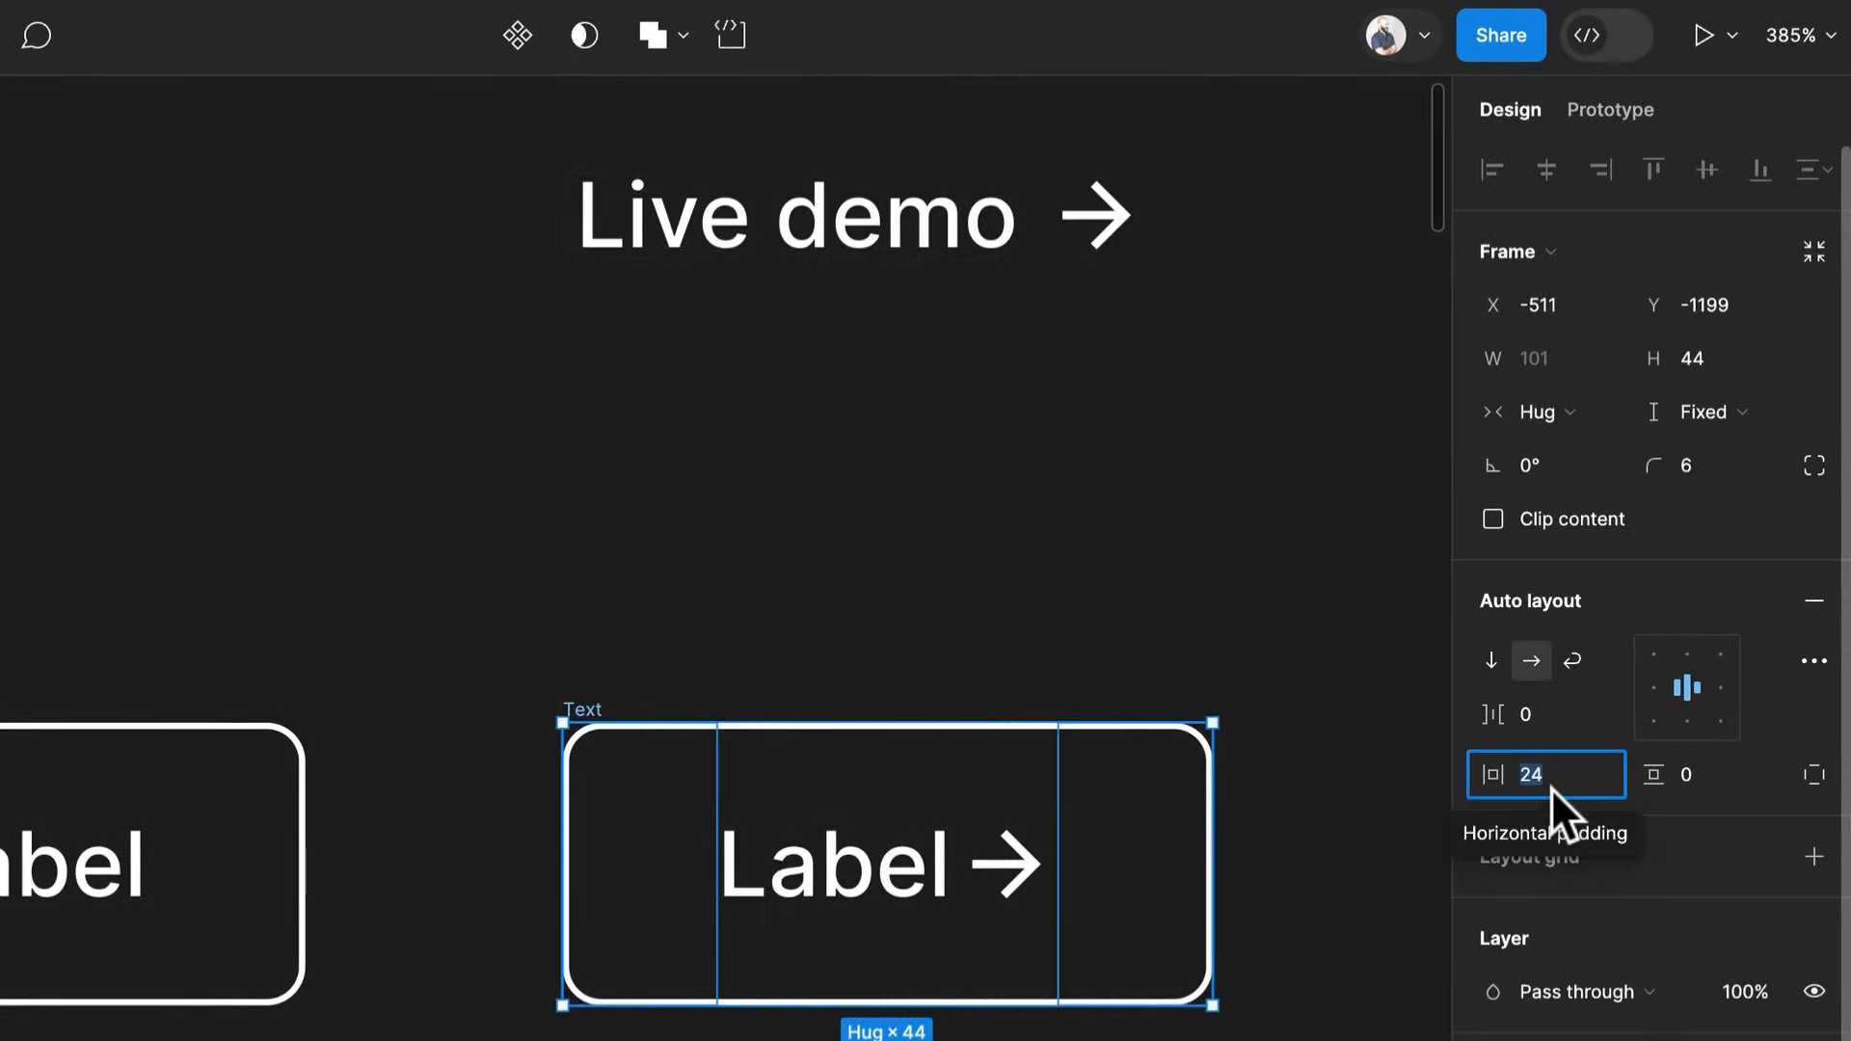
pyautogui.write('0')
pyautogui.press('Return')
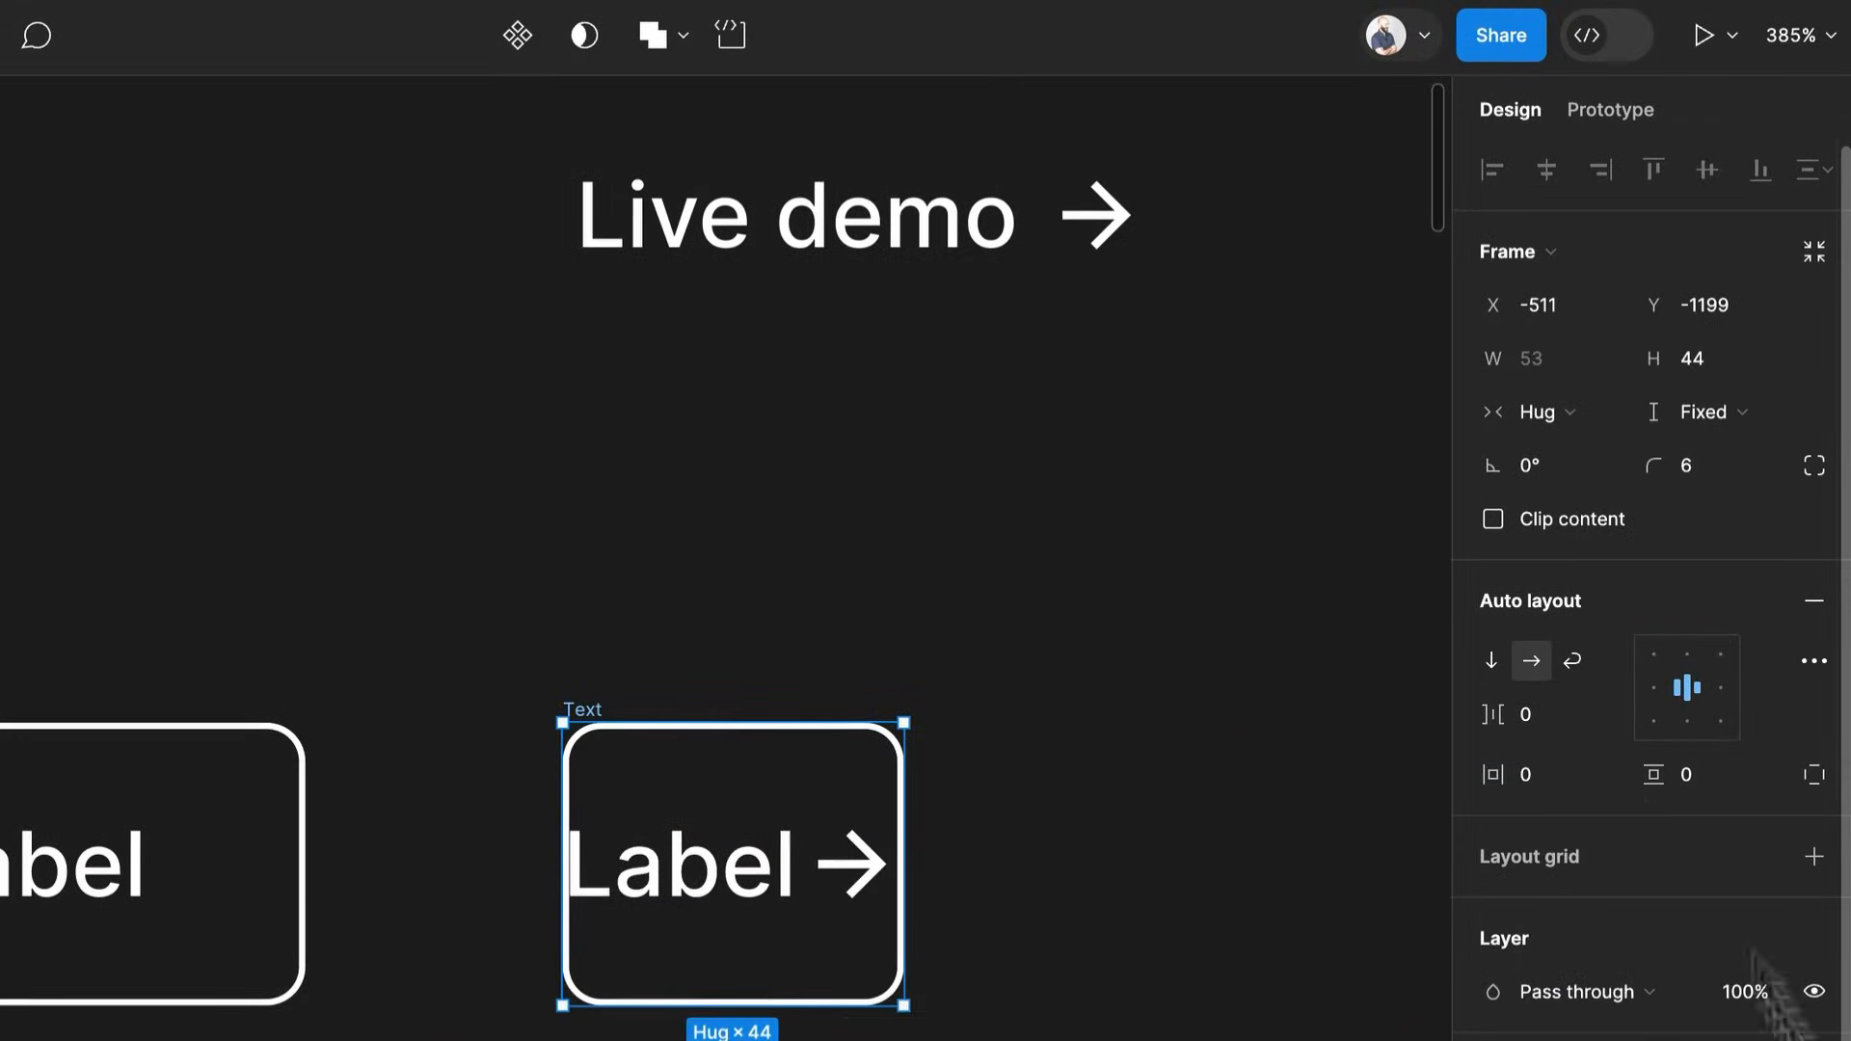
pyautogui.click(1814, 1040)
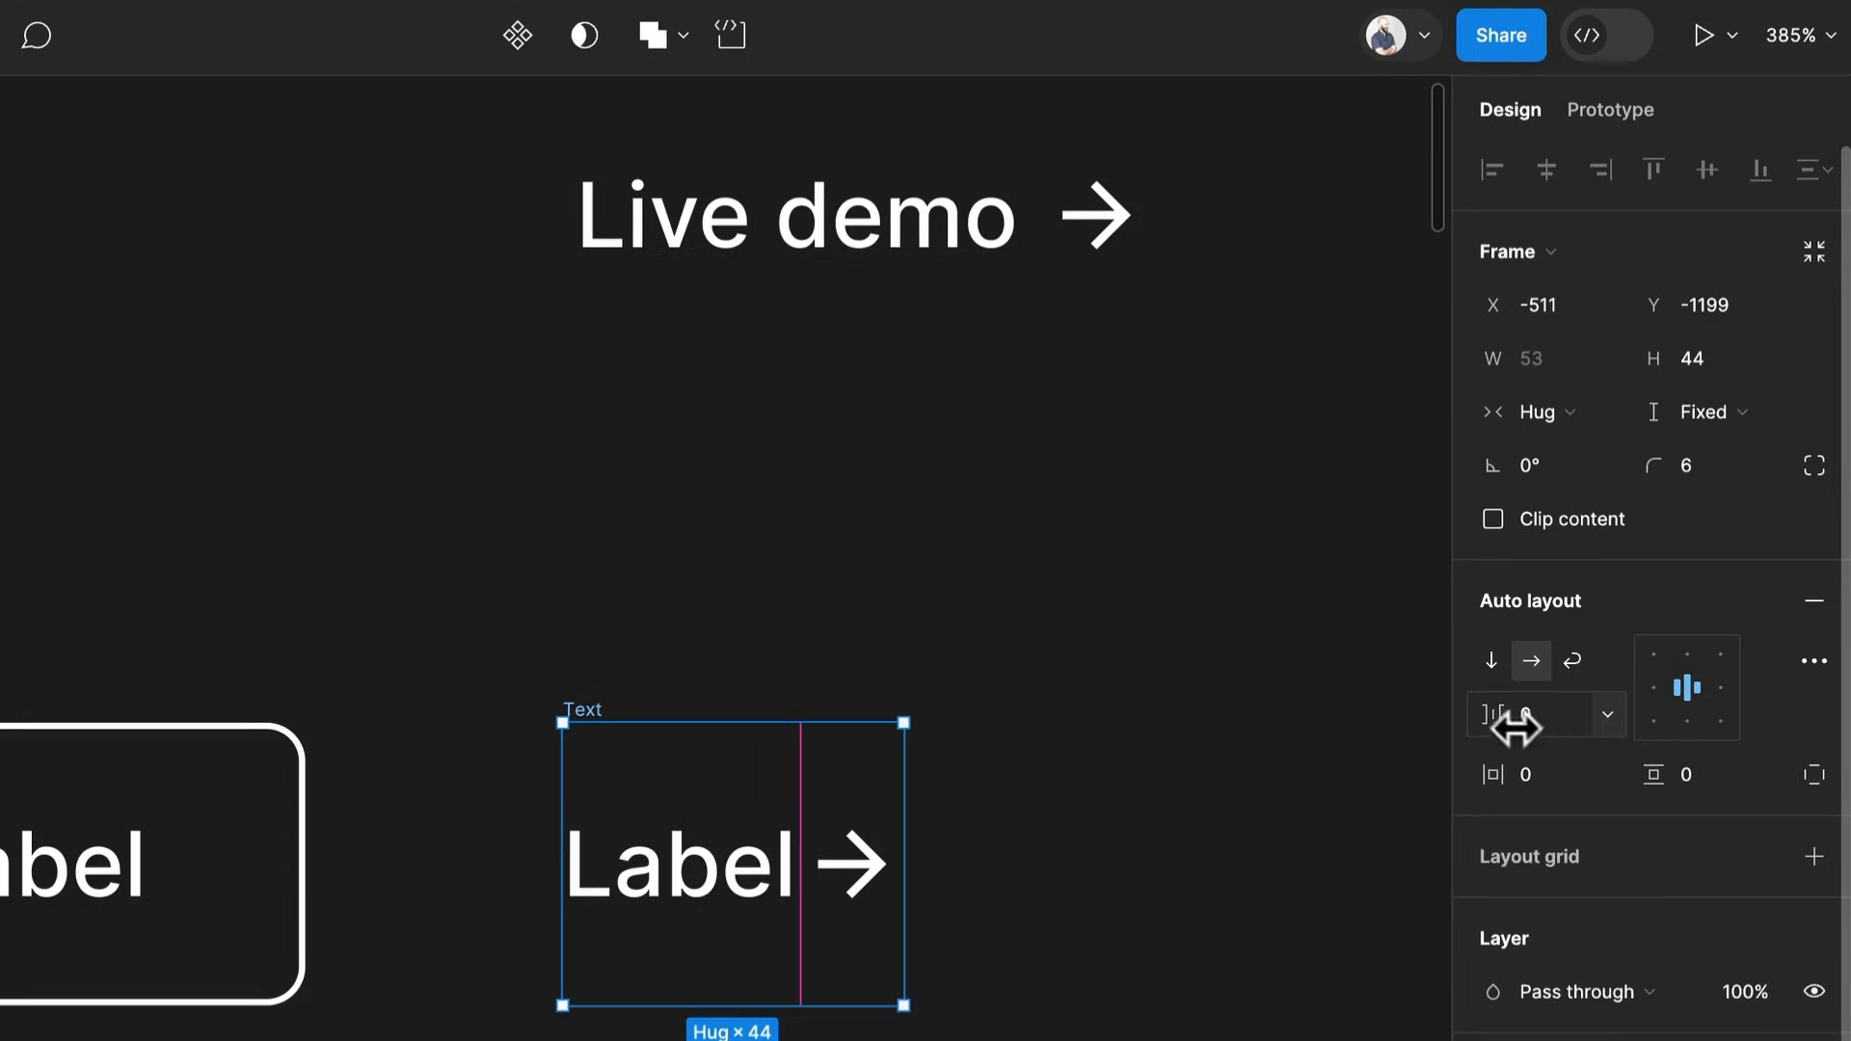
# Set the gap between the Text button's label and arrow to 4, matching the Live demo button
pyautogui.click(617, 140)
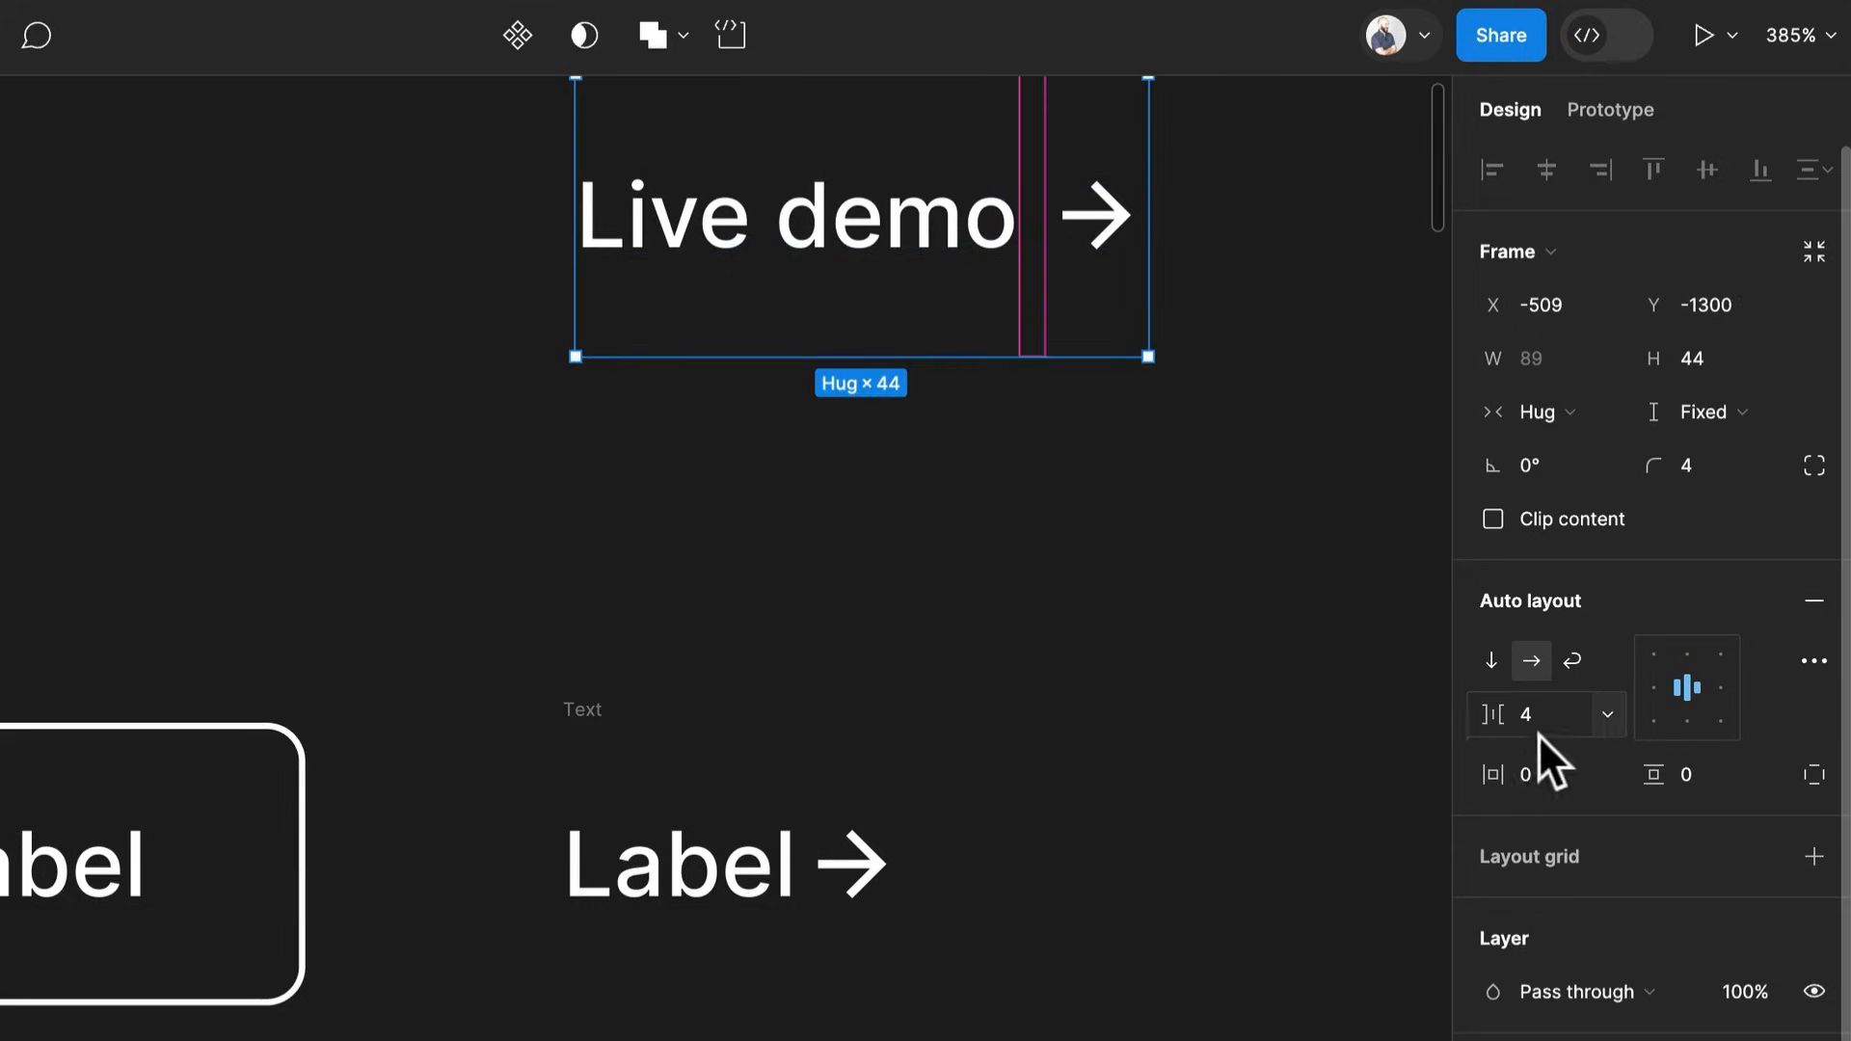
pyautogui.click(675, 762)
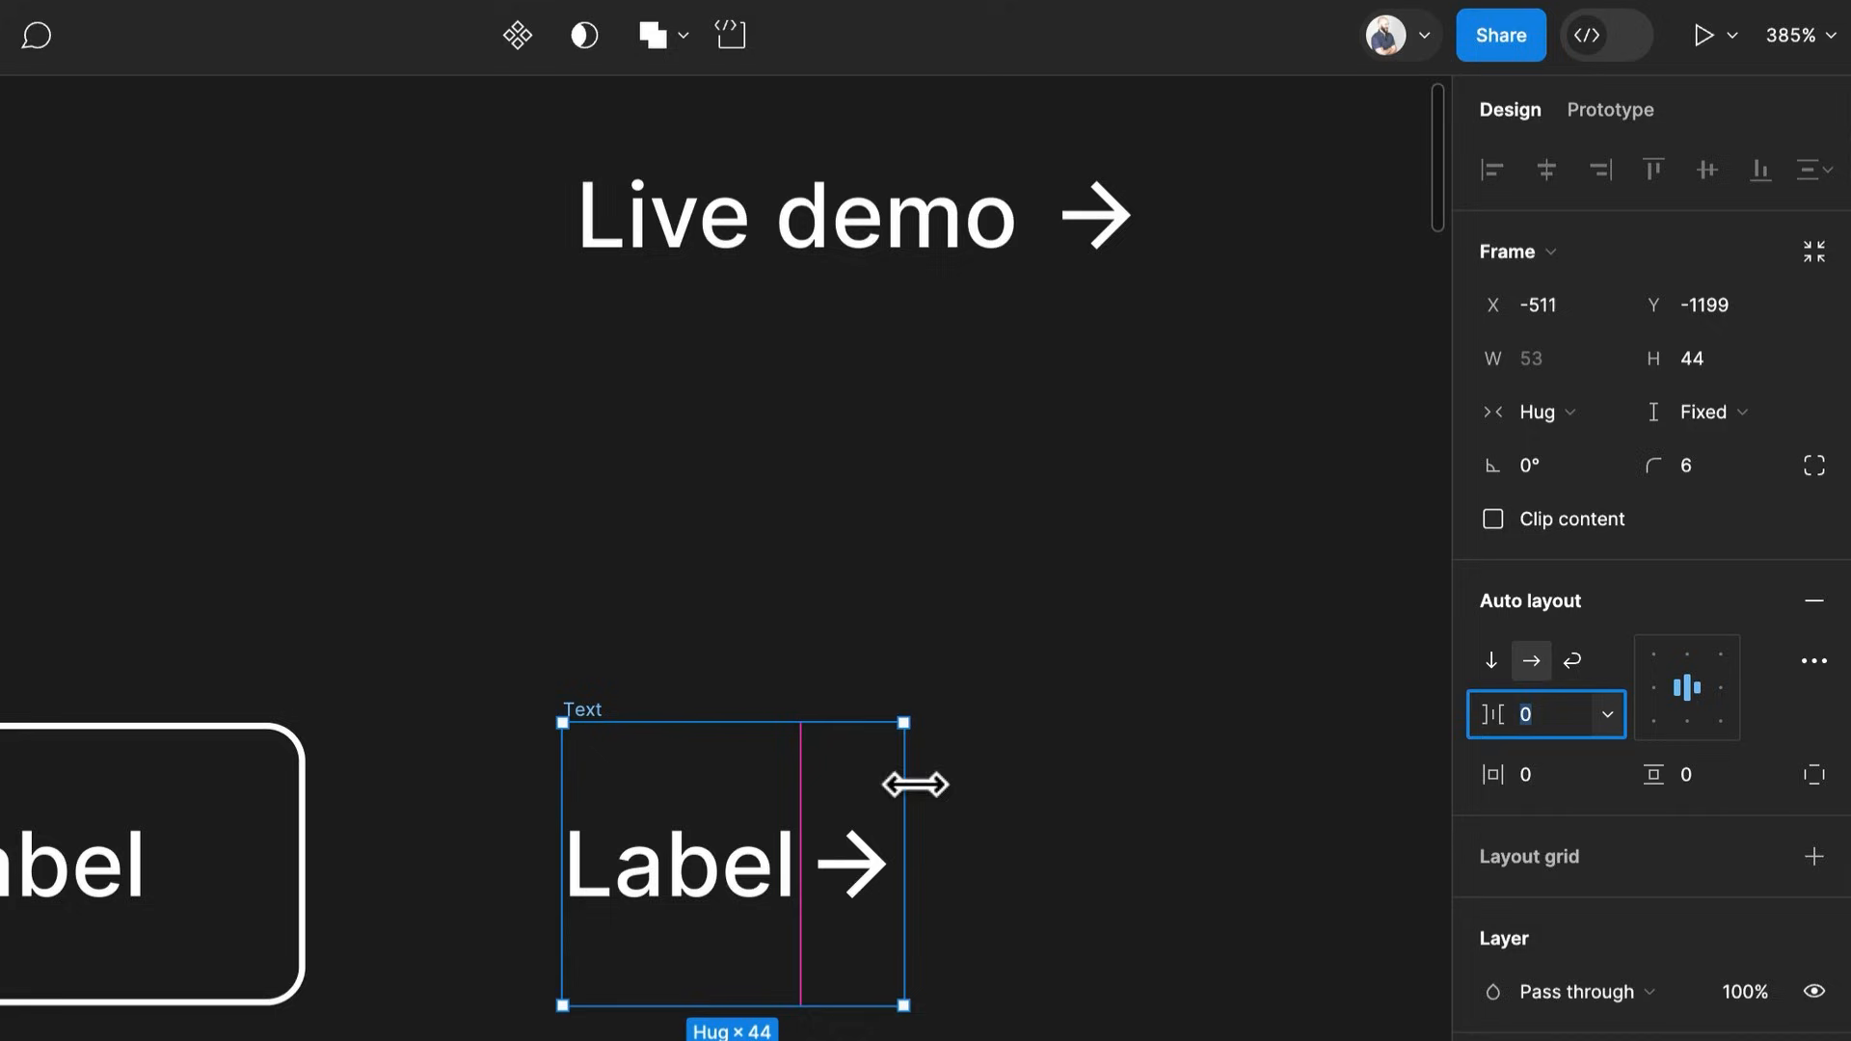
pyautogui.press('Return')
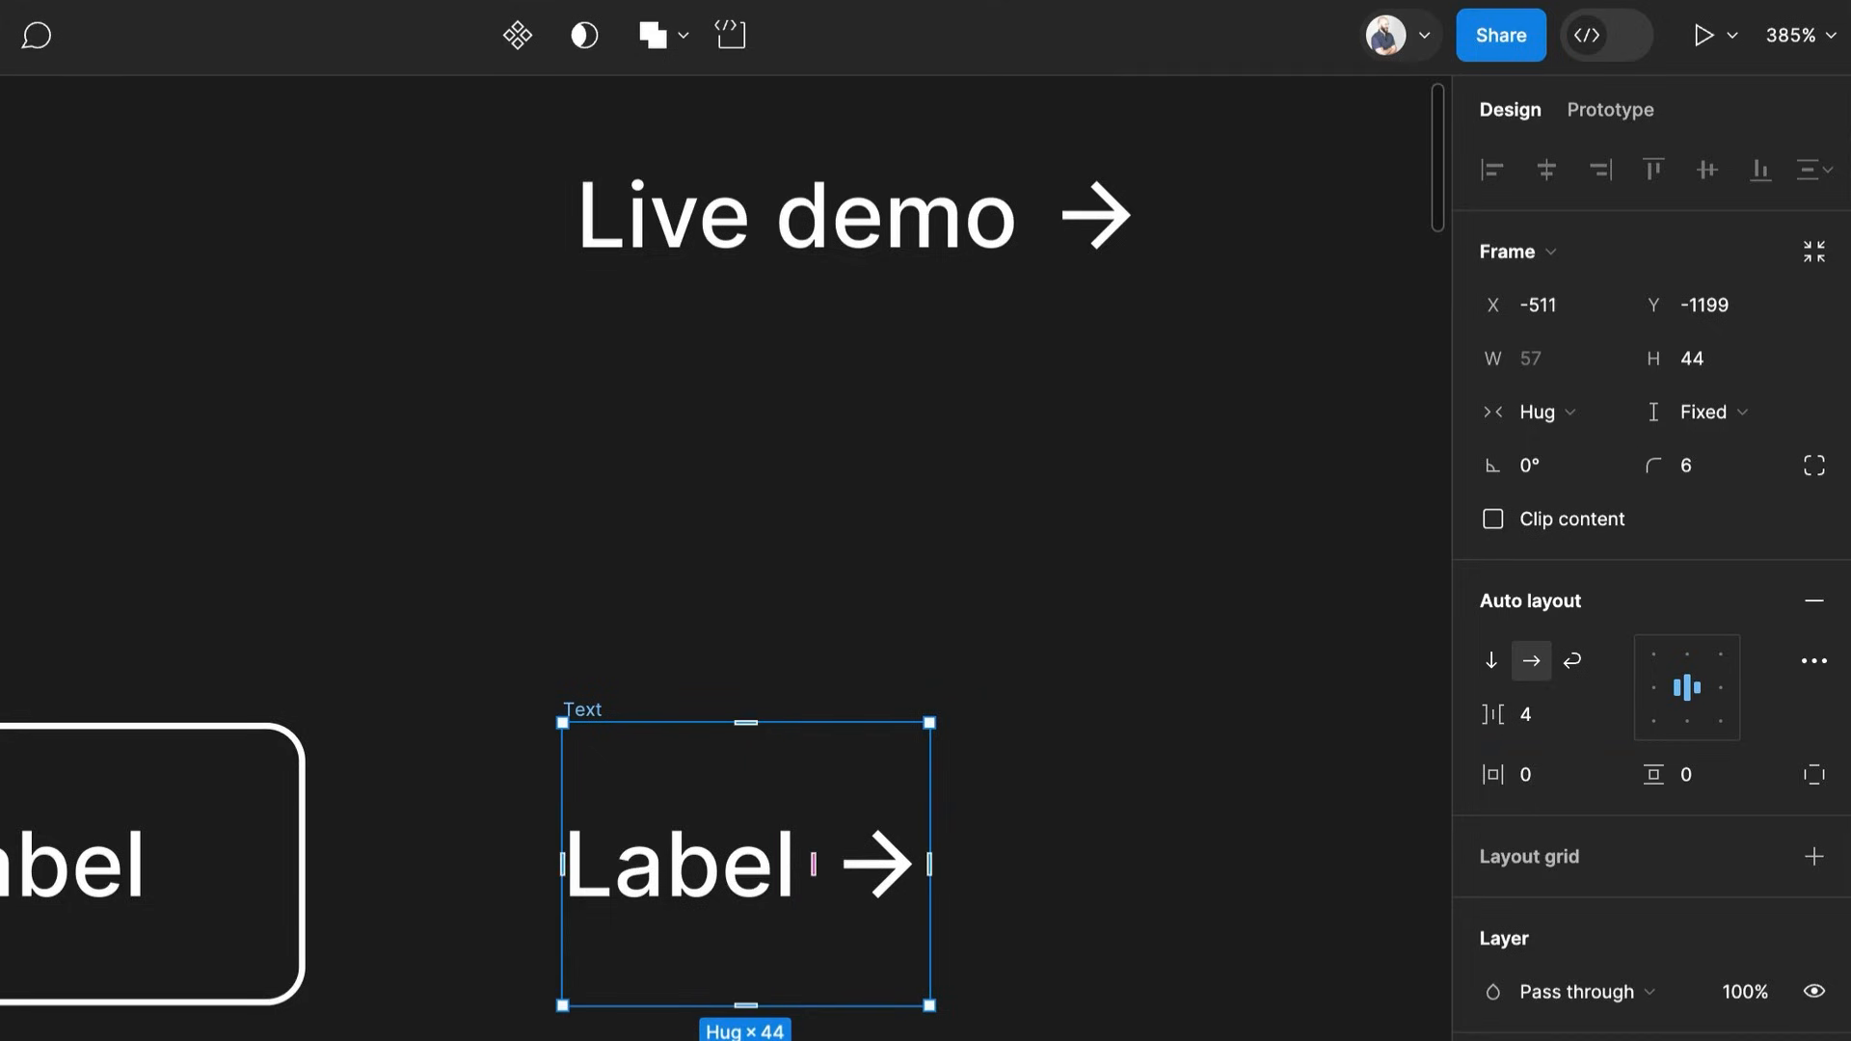
pyautogui.click(835, 608)
# Delete the Primary, Secondary and Text buttons and the Live demo button copy above the Elements section
pyautogui.scroll(-5, 835, 609)
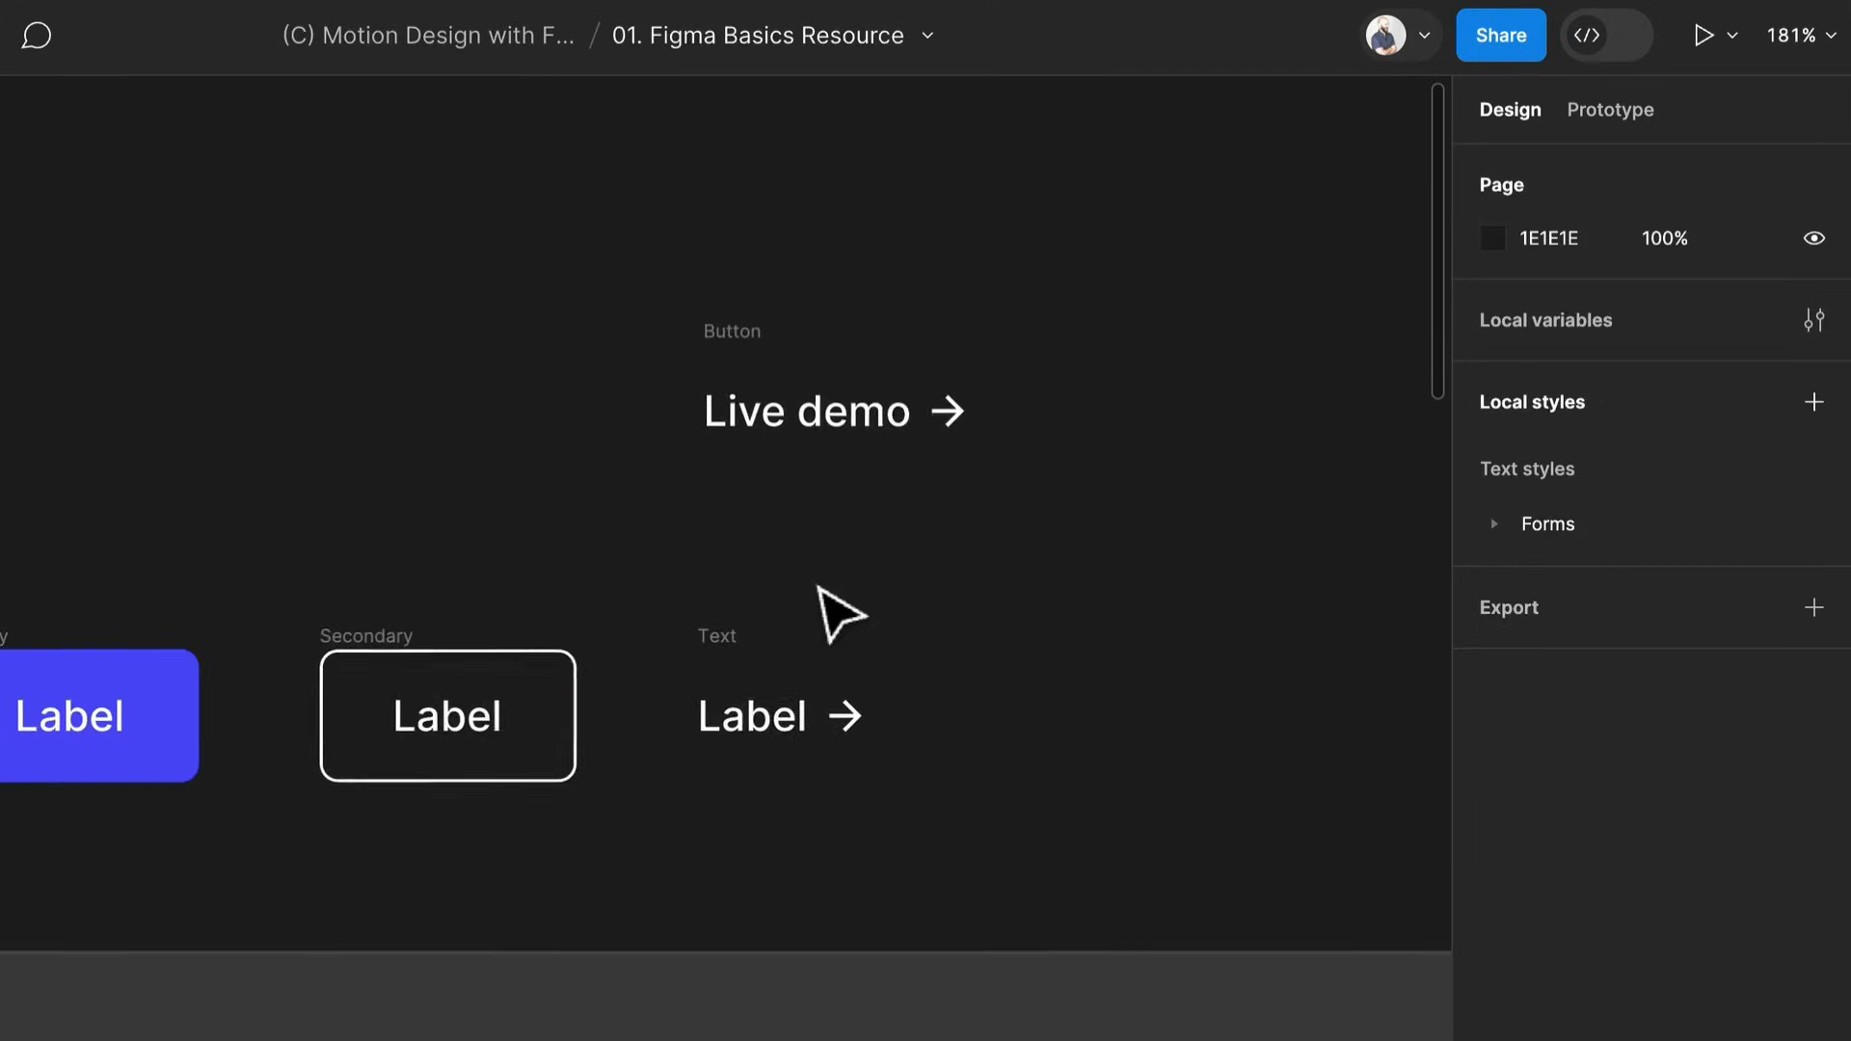
pyautogui.scroll(-3, 835, 609)
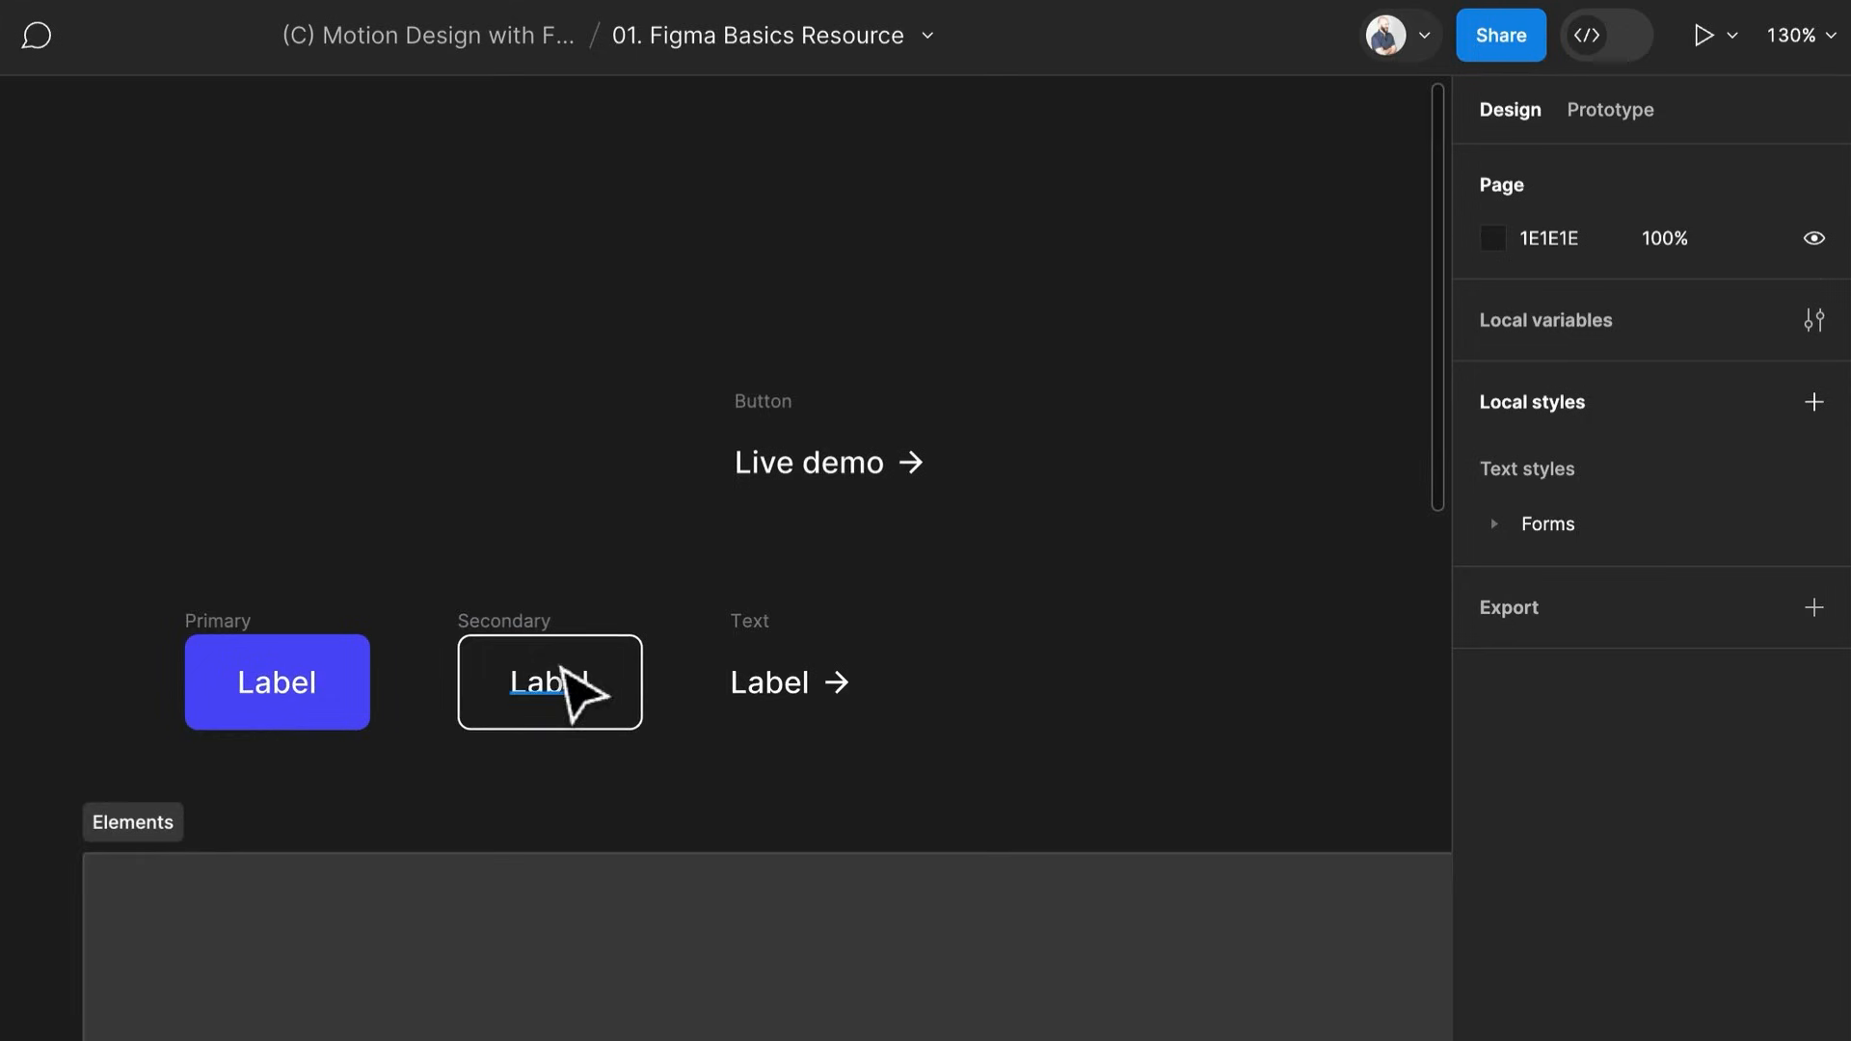
pyautogui.scroll(-2, 896, 690)
pyautogui.moveTo(983, 661); pyautogui.dragTo(899, 679)
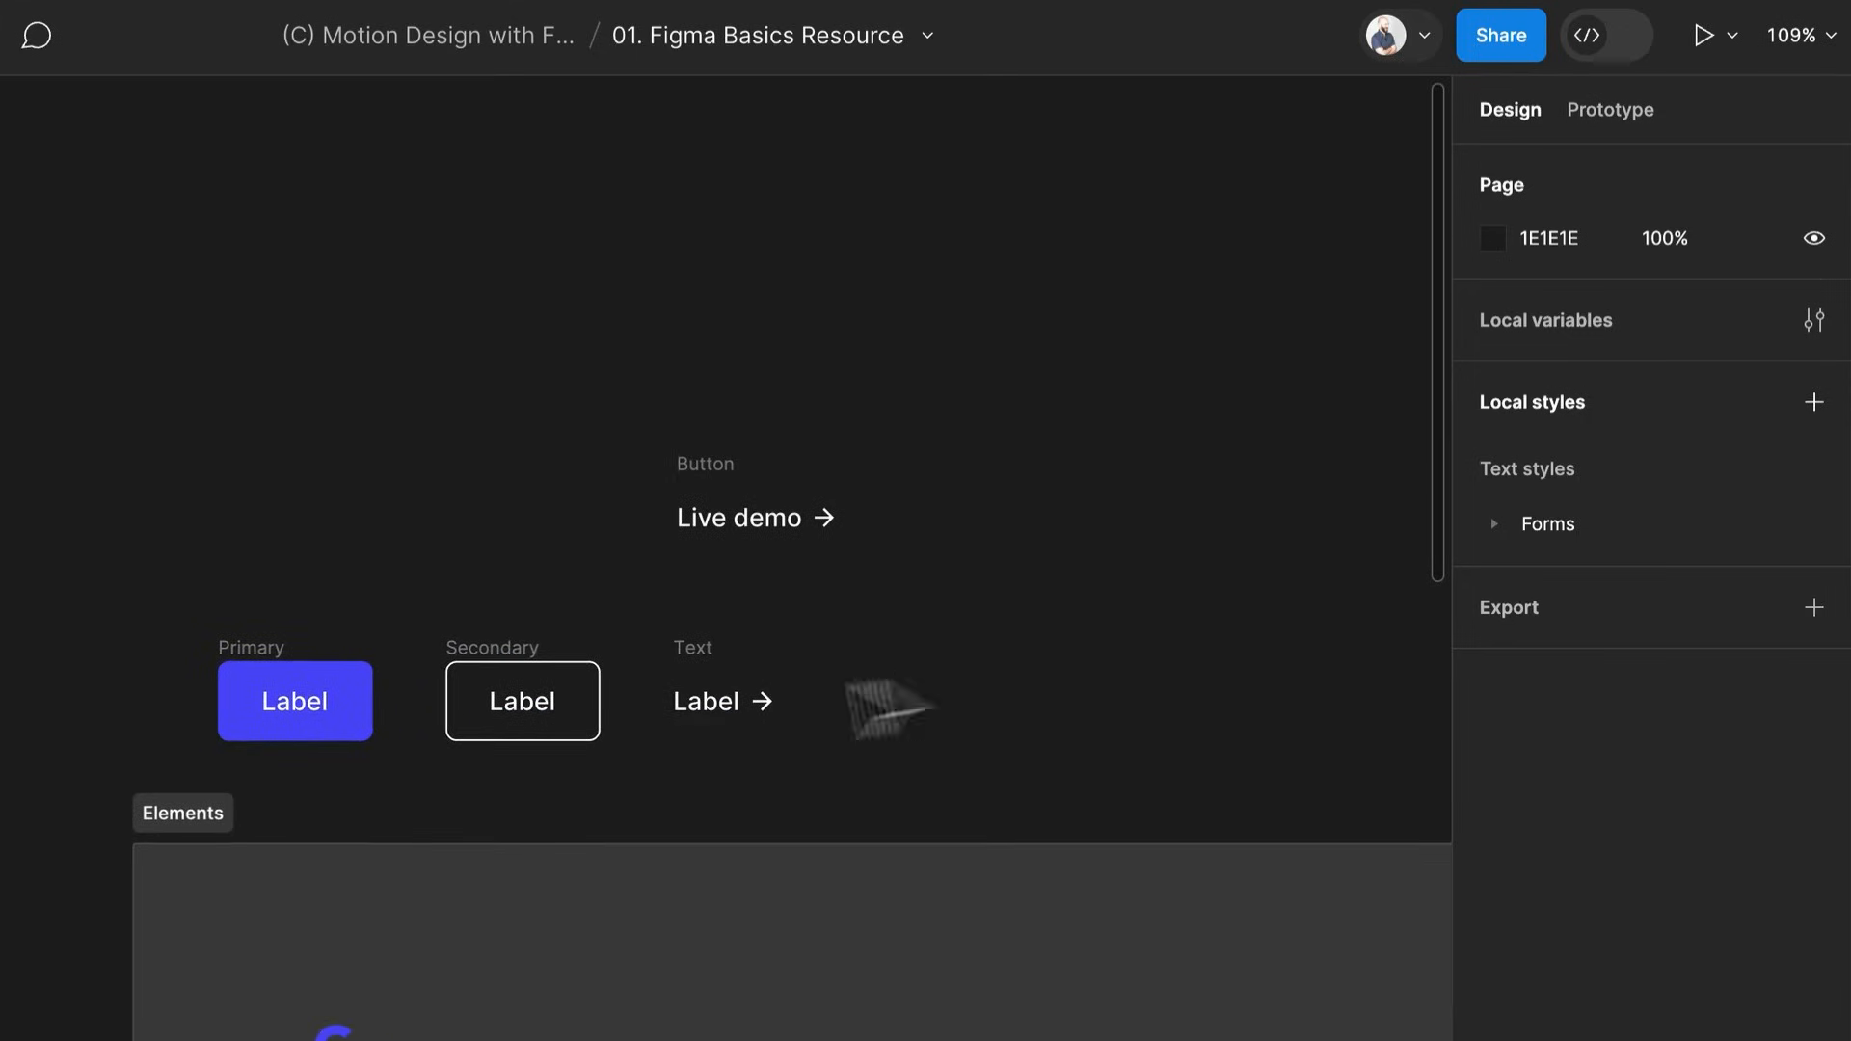
pyautogui.scroll(3, 487, 679)
pyautogui.moveTo(524, 399); pyautogui.dragTo(1231, 554)
pyautogui.press('Delete')
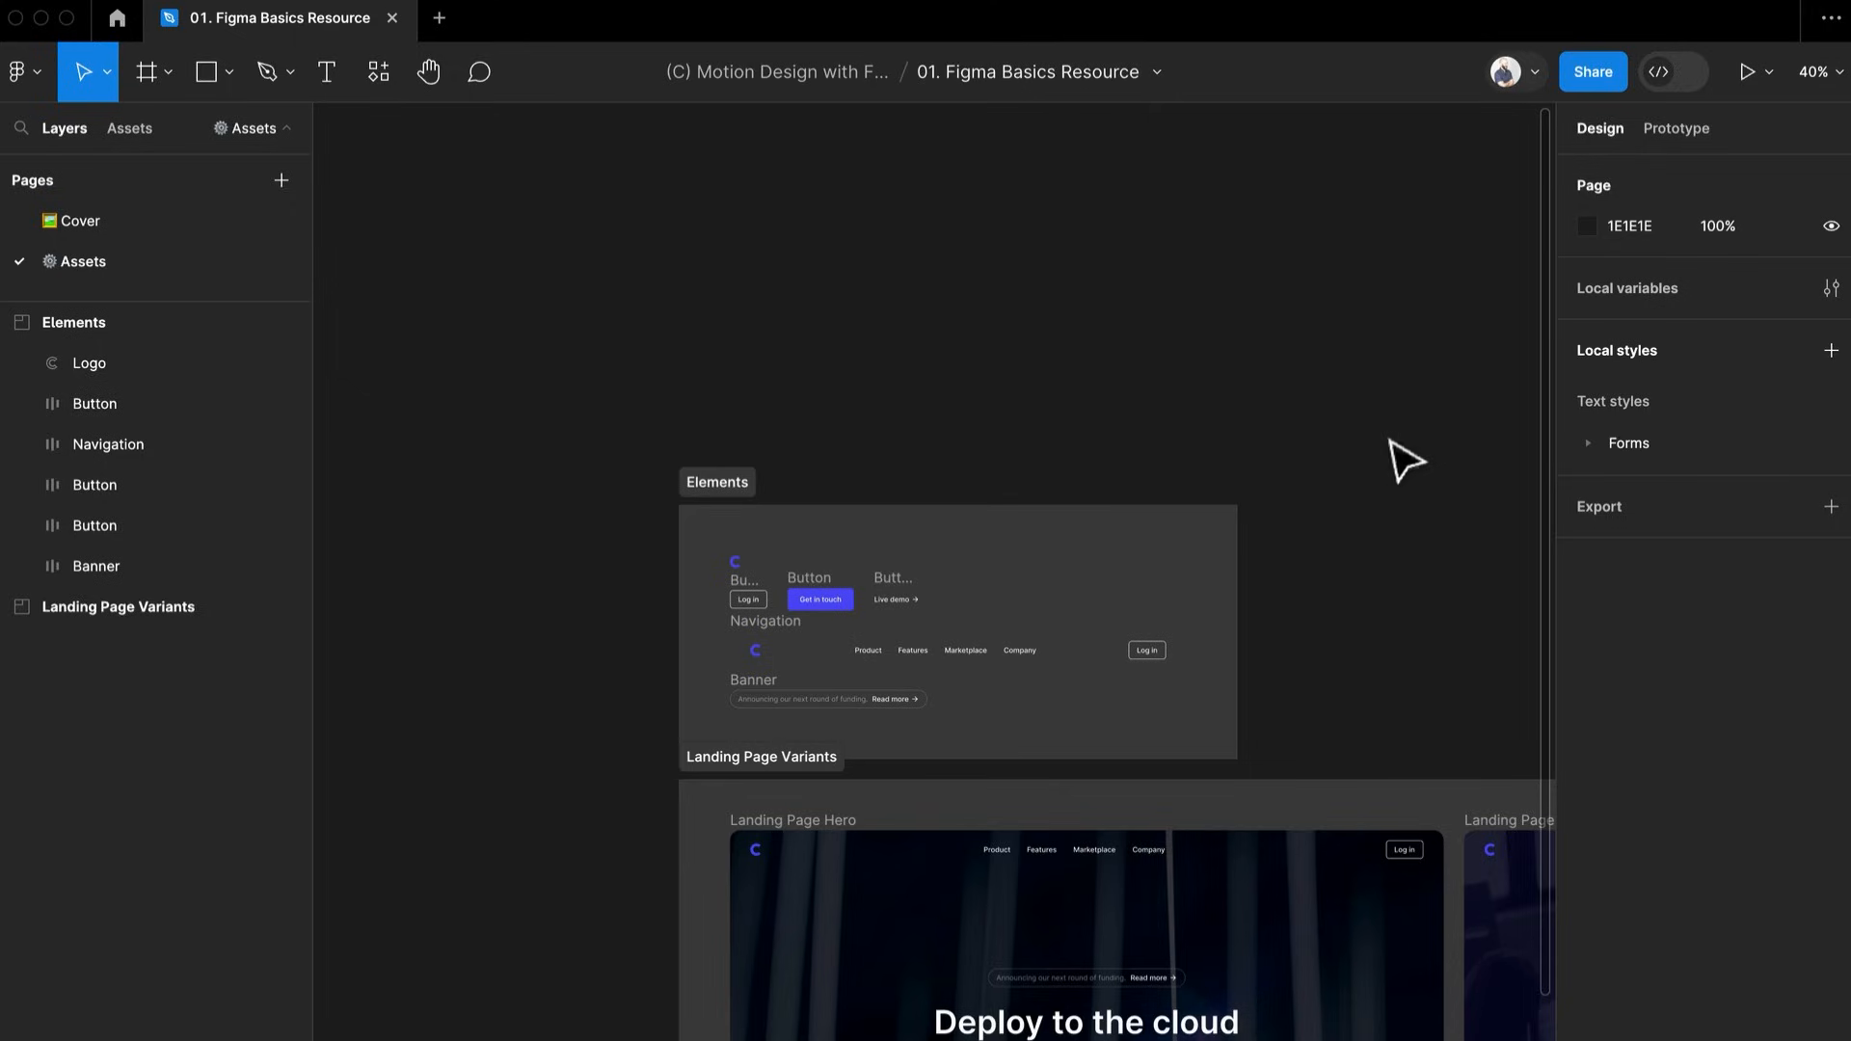
# Examine the auto layout padding and item spacing of the navigation bar in the Landing Page Hero frame
pyautogui.scroll(5, 1054, 898)
pyautogui.scroll(-3, 1053, 898)
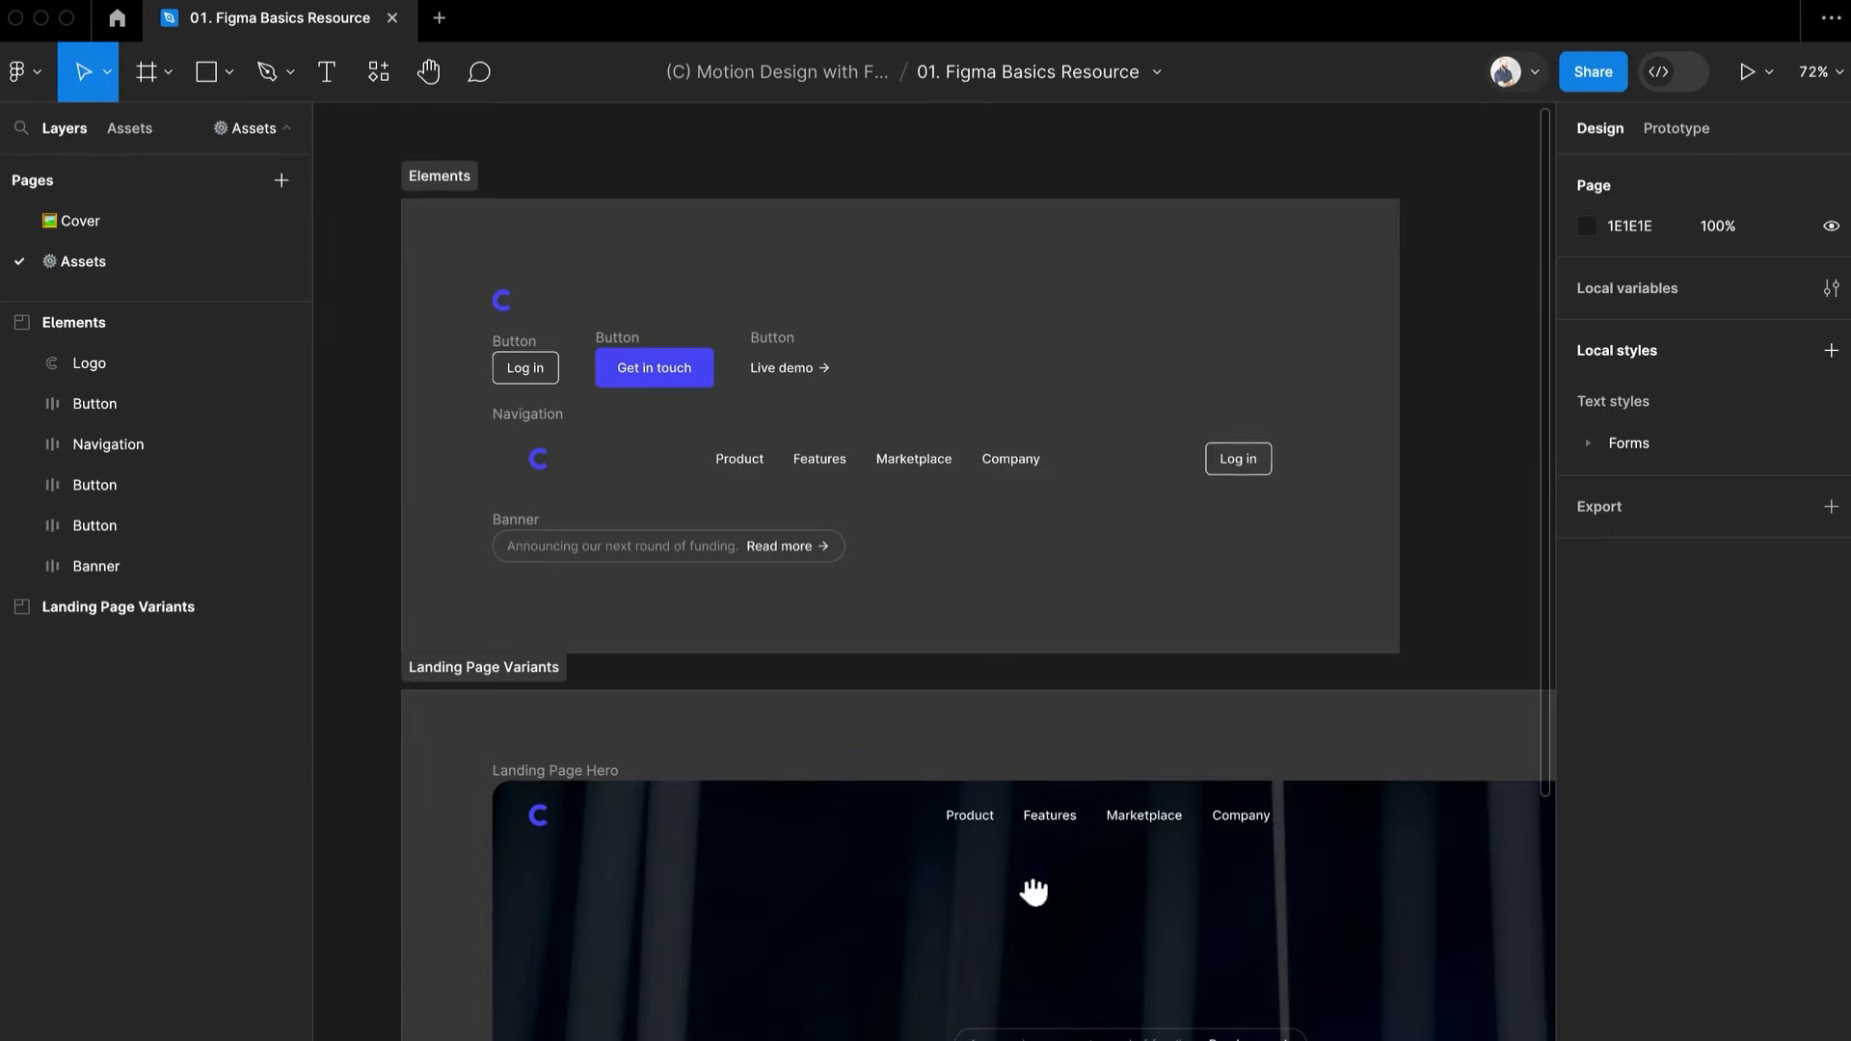
pyautogui.scroll(-3, 1022, 848)
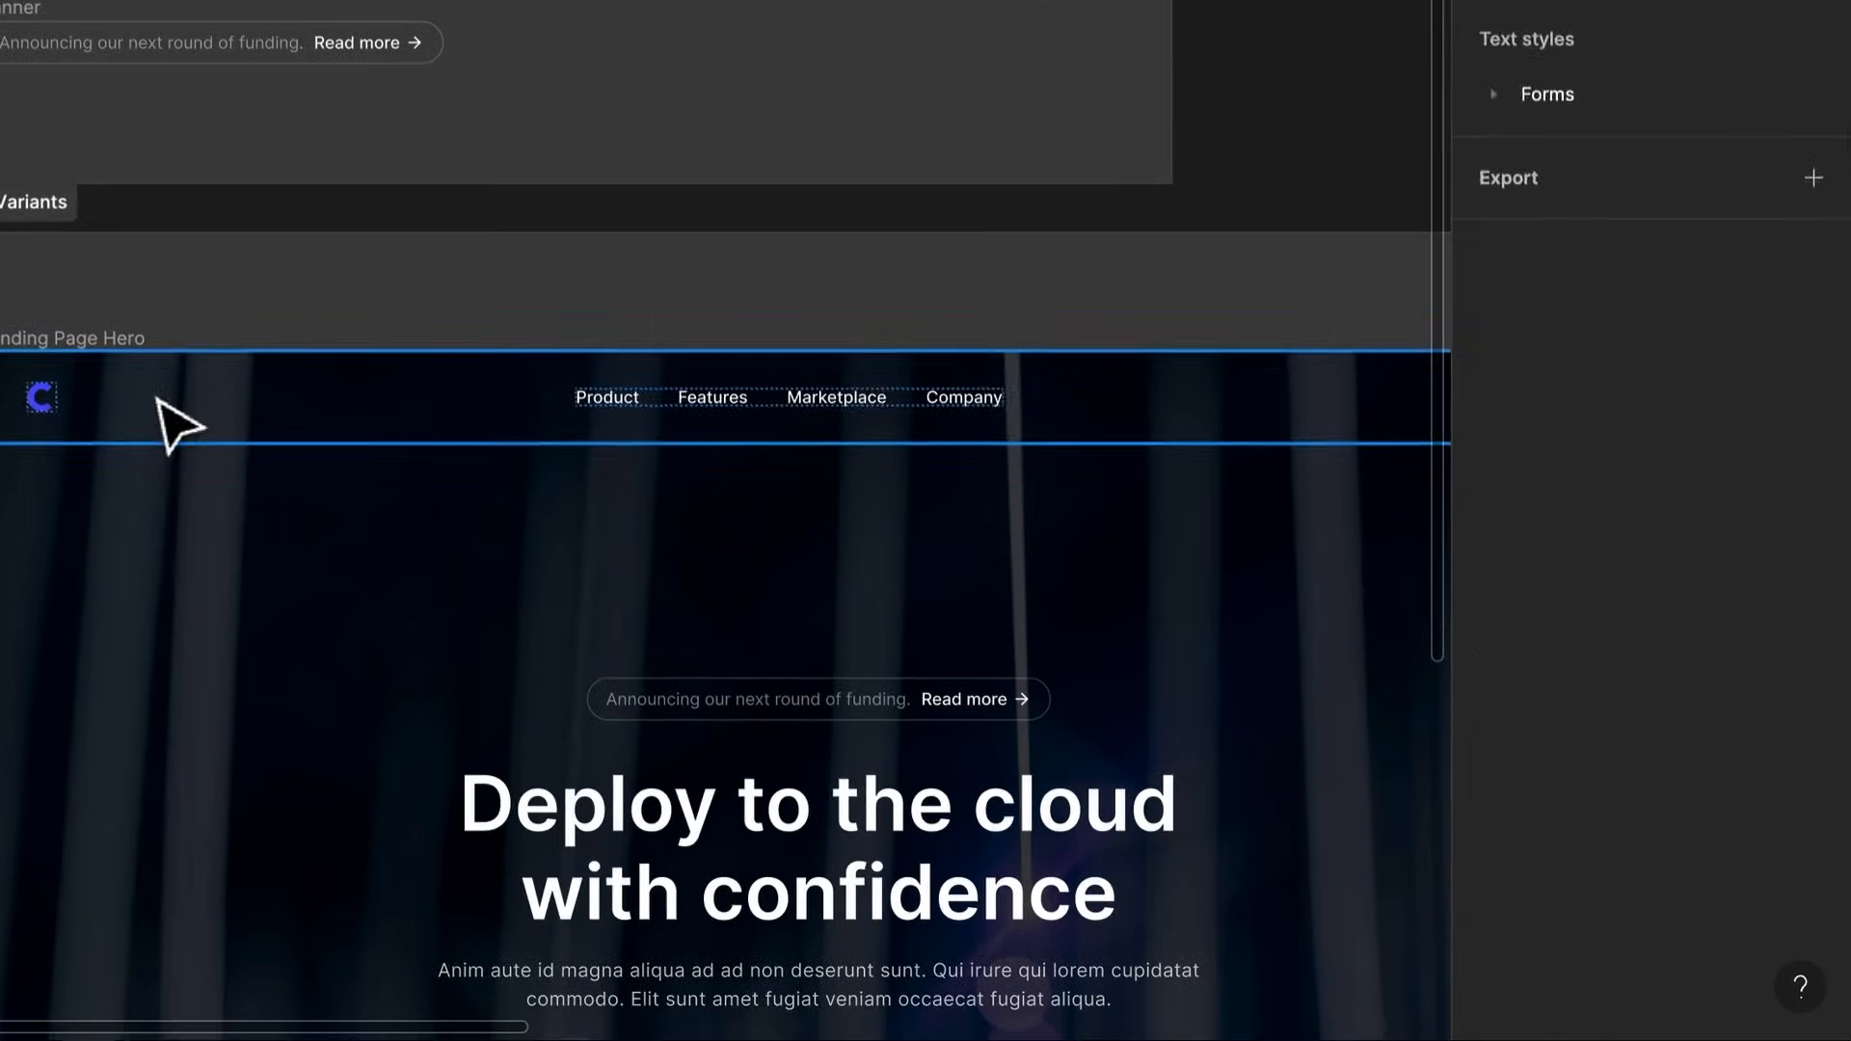
pyautogui.click(360, 466)
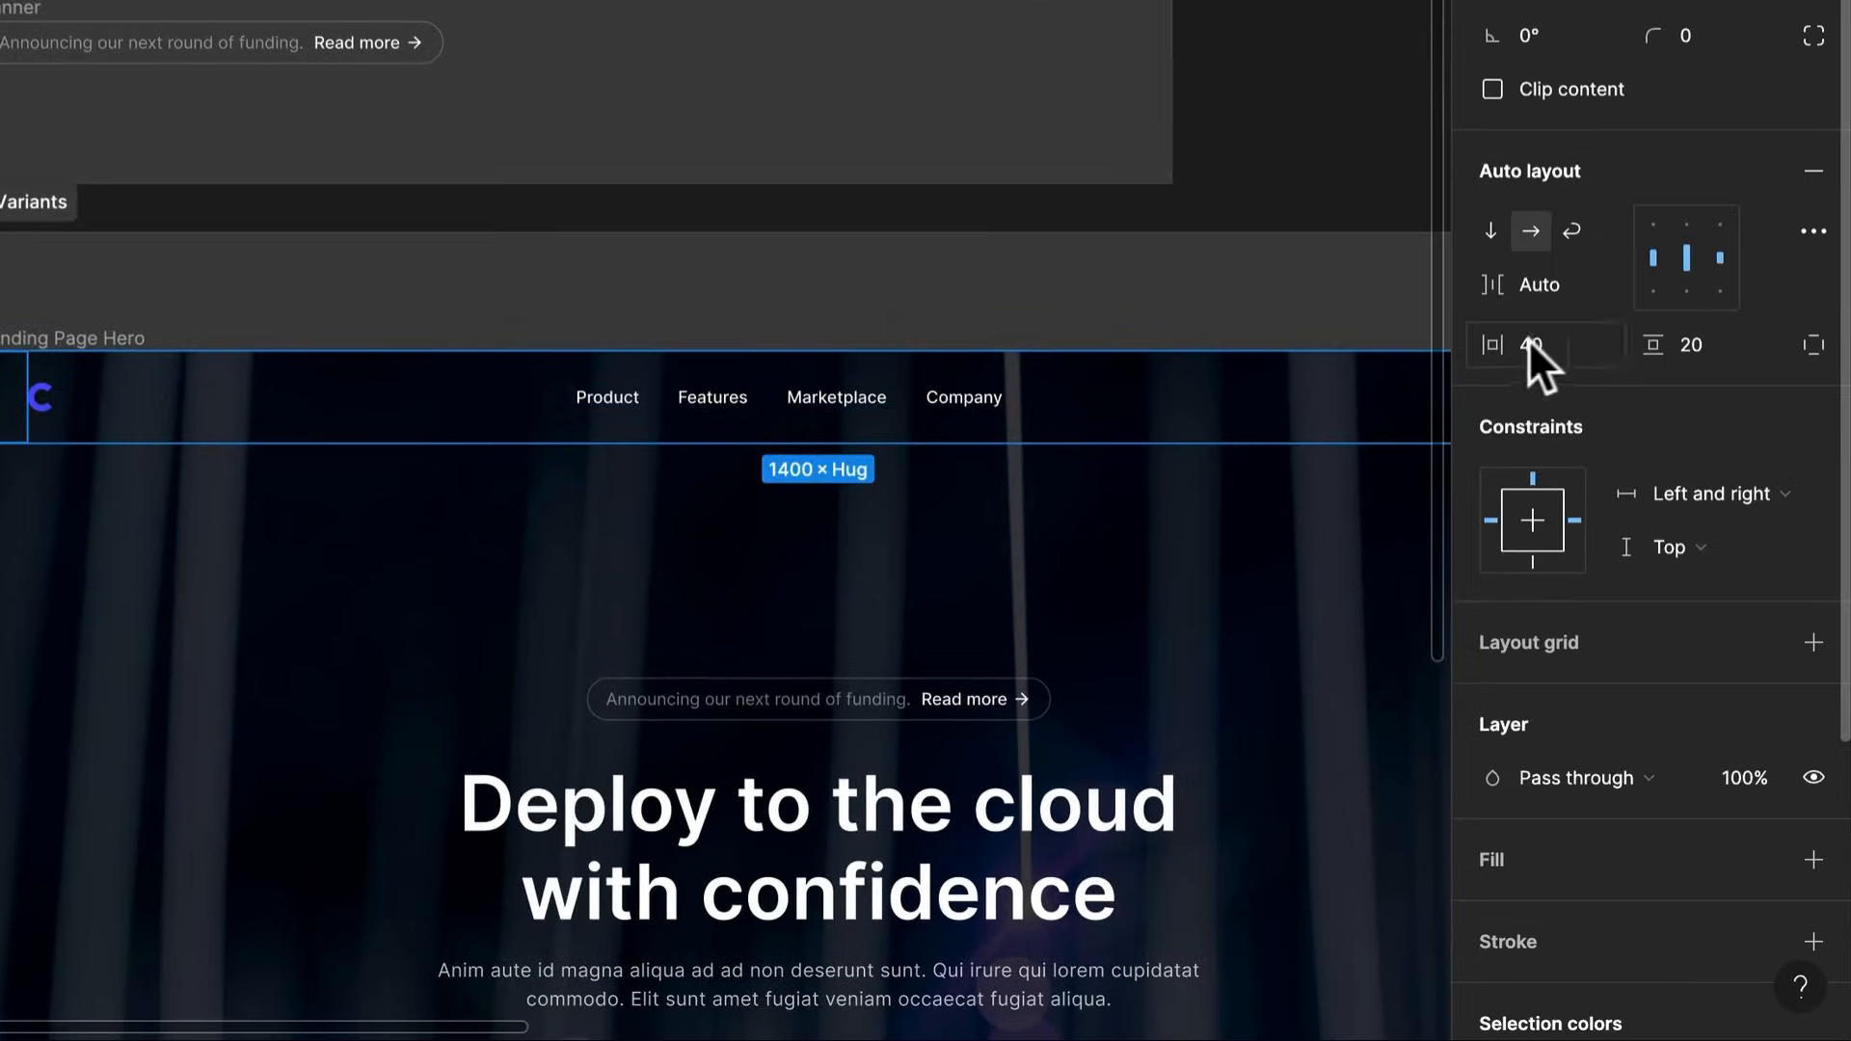
pyautogui.moveTo(882, 423); pyautogui.dragTo(631, 399)
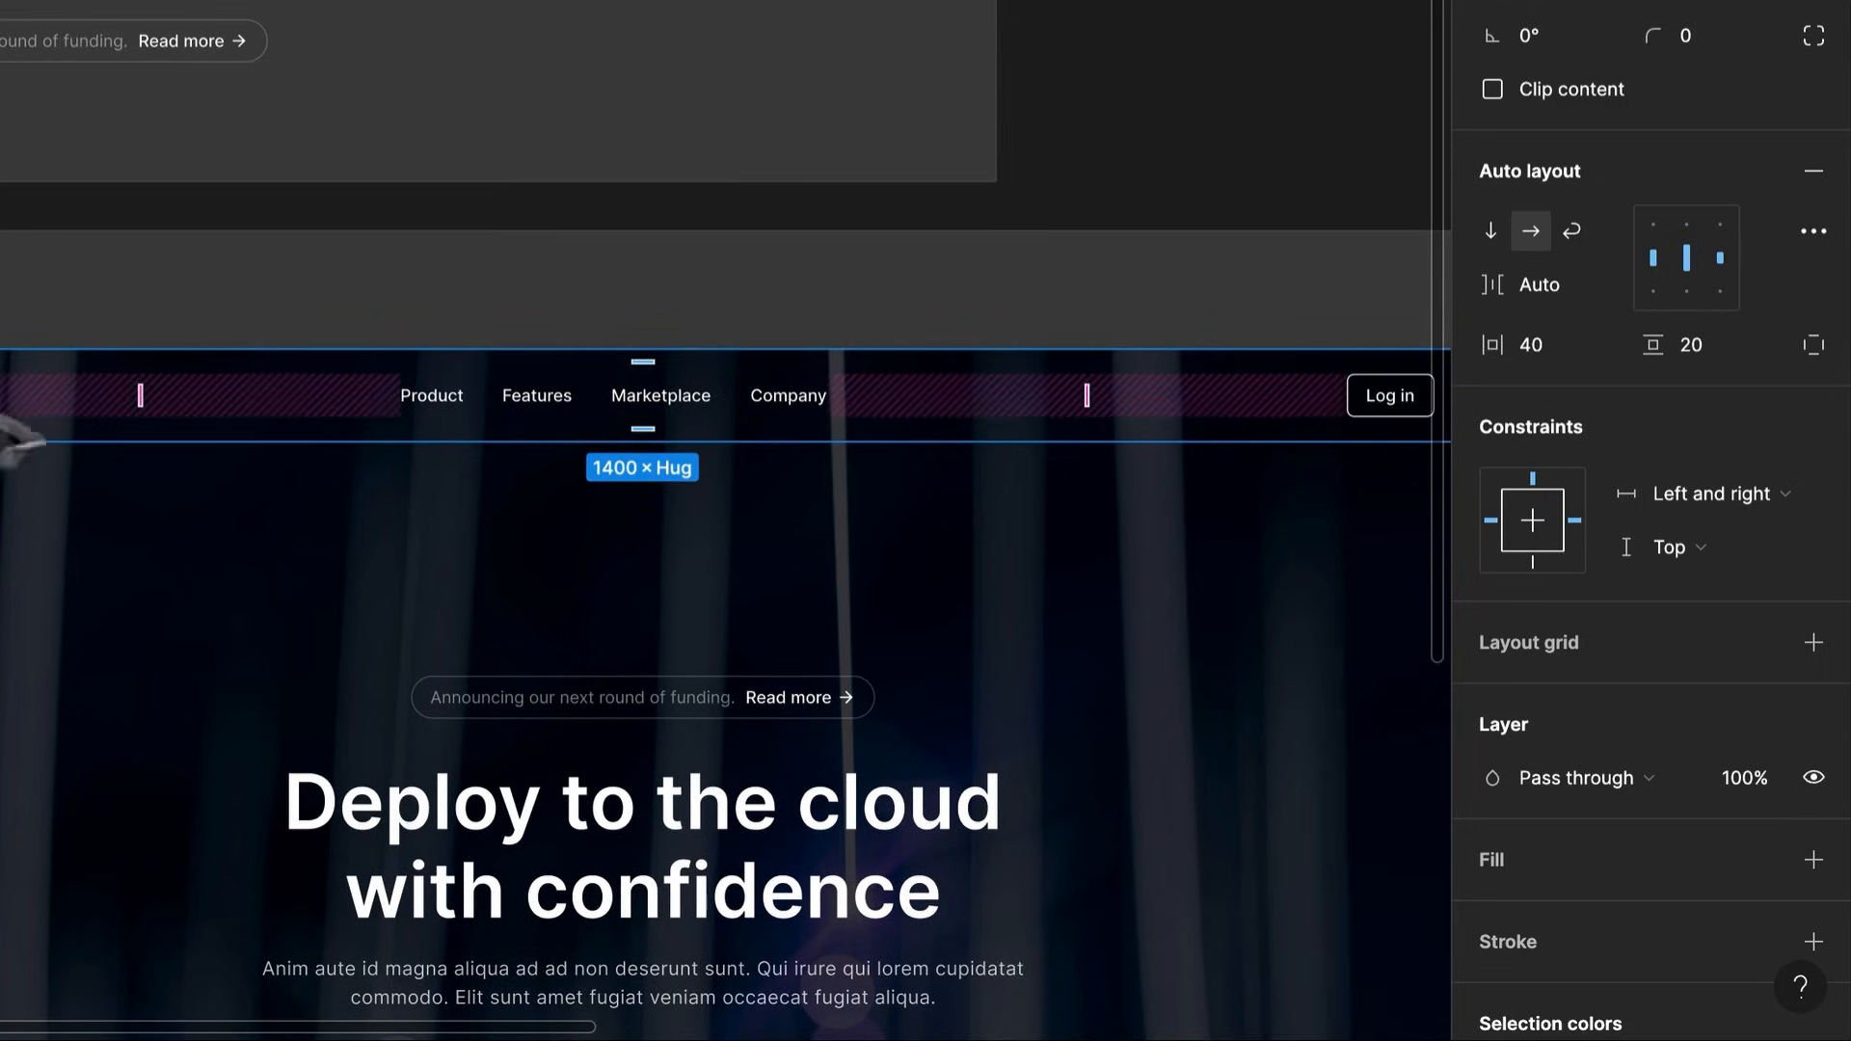
pyautogui.moveTo(136, 393); pyautogui.dragTo(337, 414)
pyautogui.hotkey('ctrl', 'z')
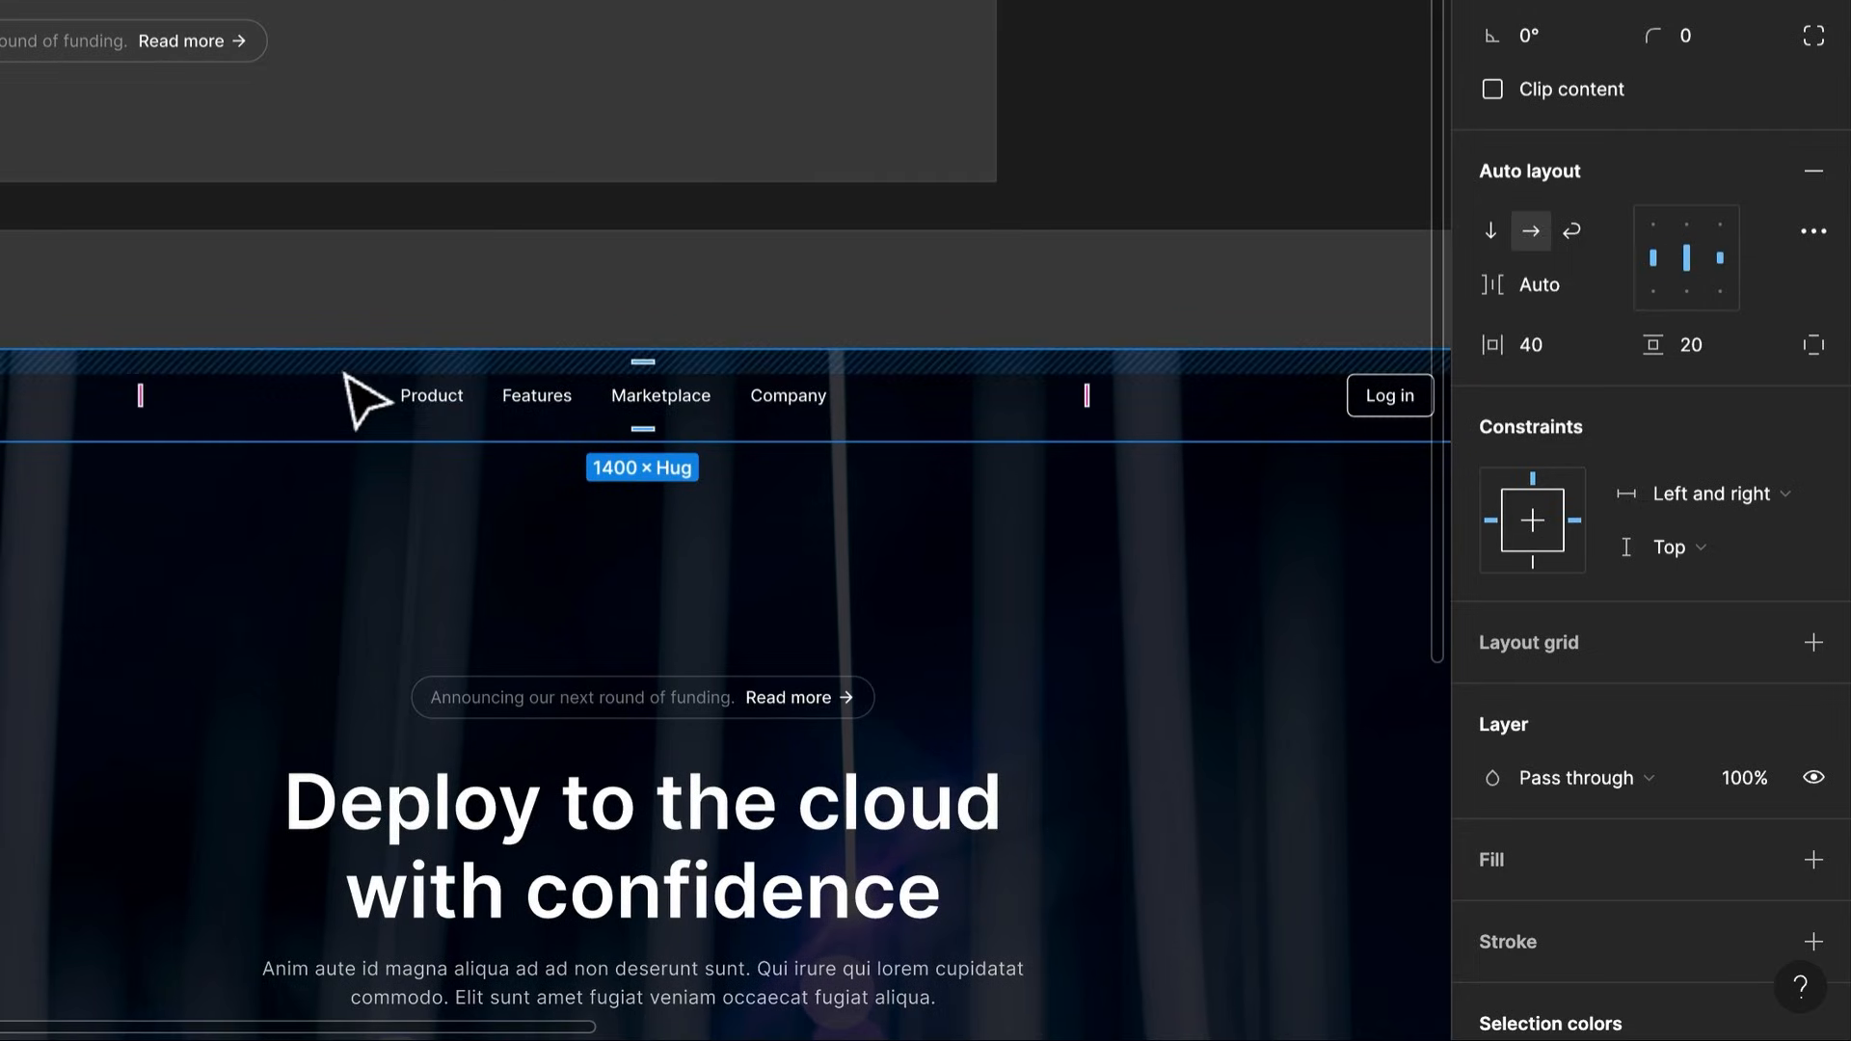
# Place a copy of the Navigation bar from the Elements section on the empty canvas above that section
pyautogui.scroll(3, 558, 508)
pyautogui.hscroll(-2, 558, 508)
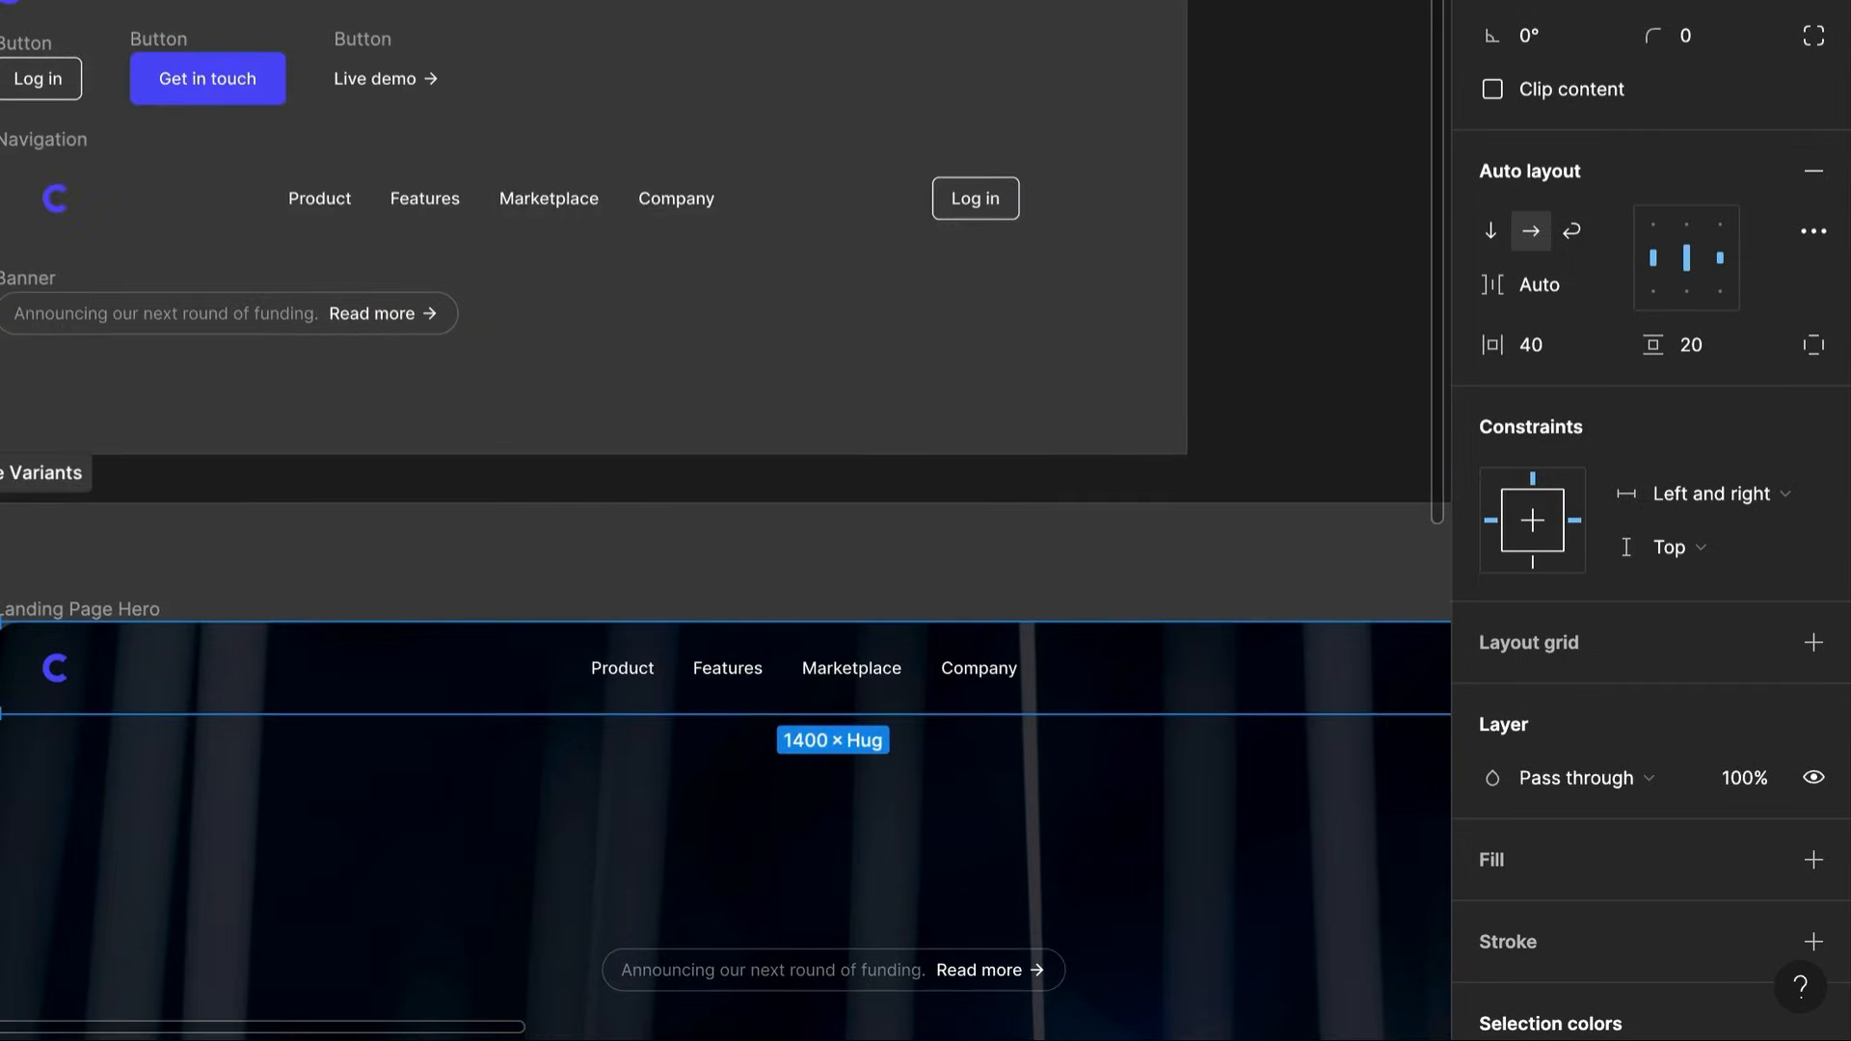
pyautogui.click(10, 145)
pyautogui.moveTo(136, 203); pyautogui.dragTo(470, 764)
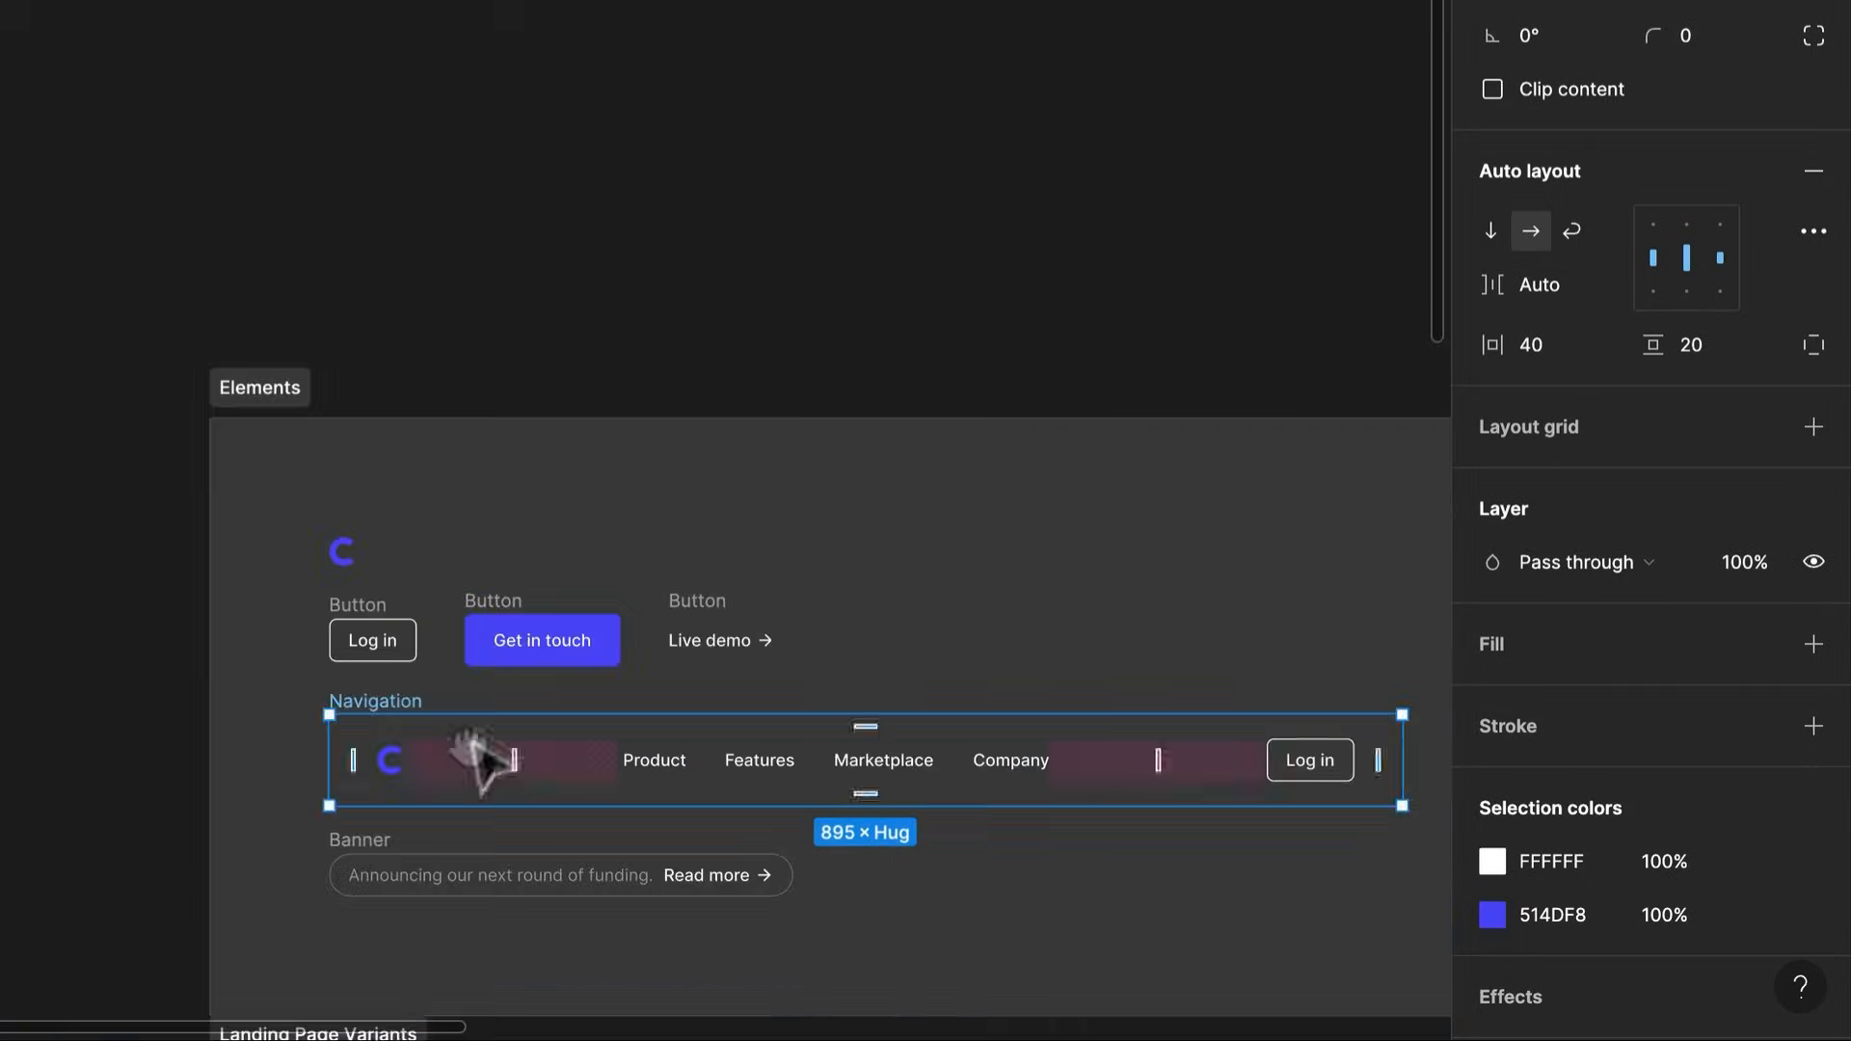
pyautogui.moveTo(388, 705); pyautogui.dragTo(325, 11)
pyautogui.click(501, 148)
# Place a copy of the Elements section's logo on the canvas below the copied Navigation bar's logo
pyautogui.scroll(1, 585, 98)
pyautogui.moveTo(591, 204); pyautogui.dragTo(614, 336)
pyautogui.scroll(3, 666, 526)
pyautogui.click(240, 803)
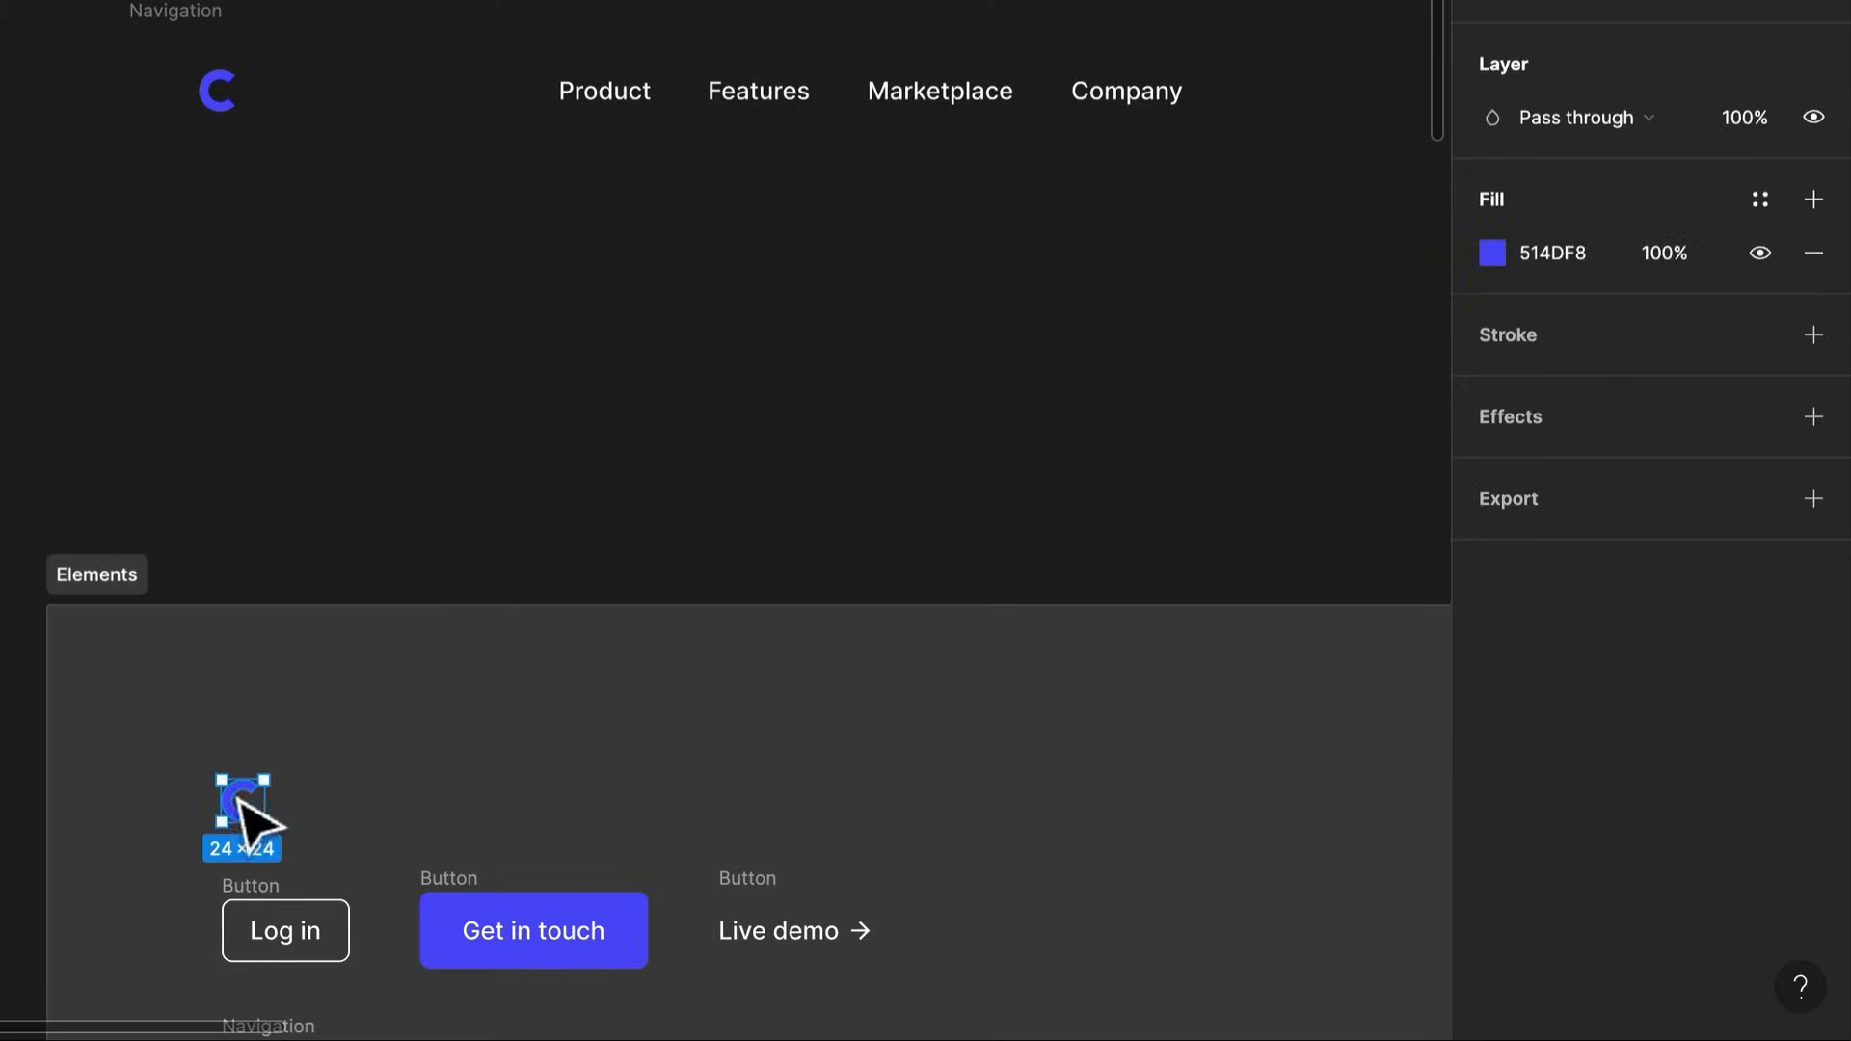
pyautogui.moveTo(253, 799); pyautogui.dragTo(248, 320)
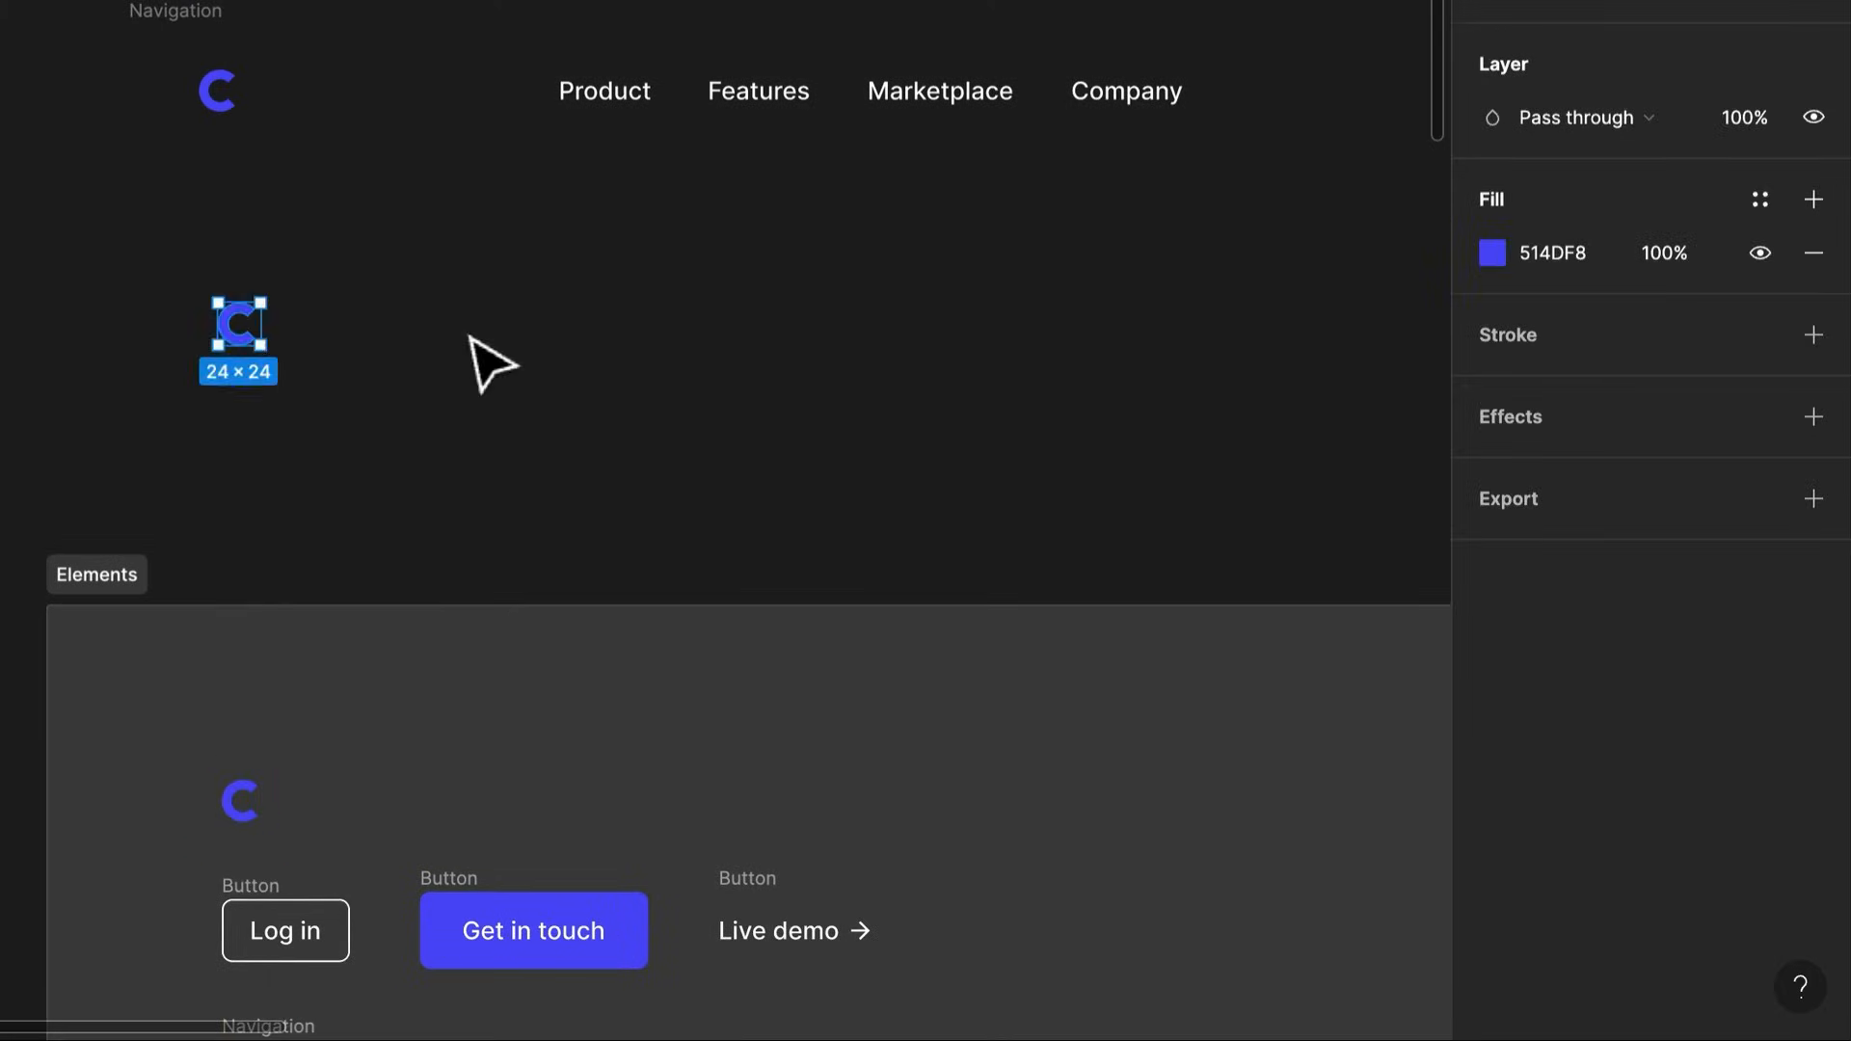
pyautogui.click(487, 363)
pyautogui.click(236, 323)
pyautogui.click(480, 357)
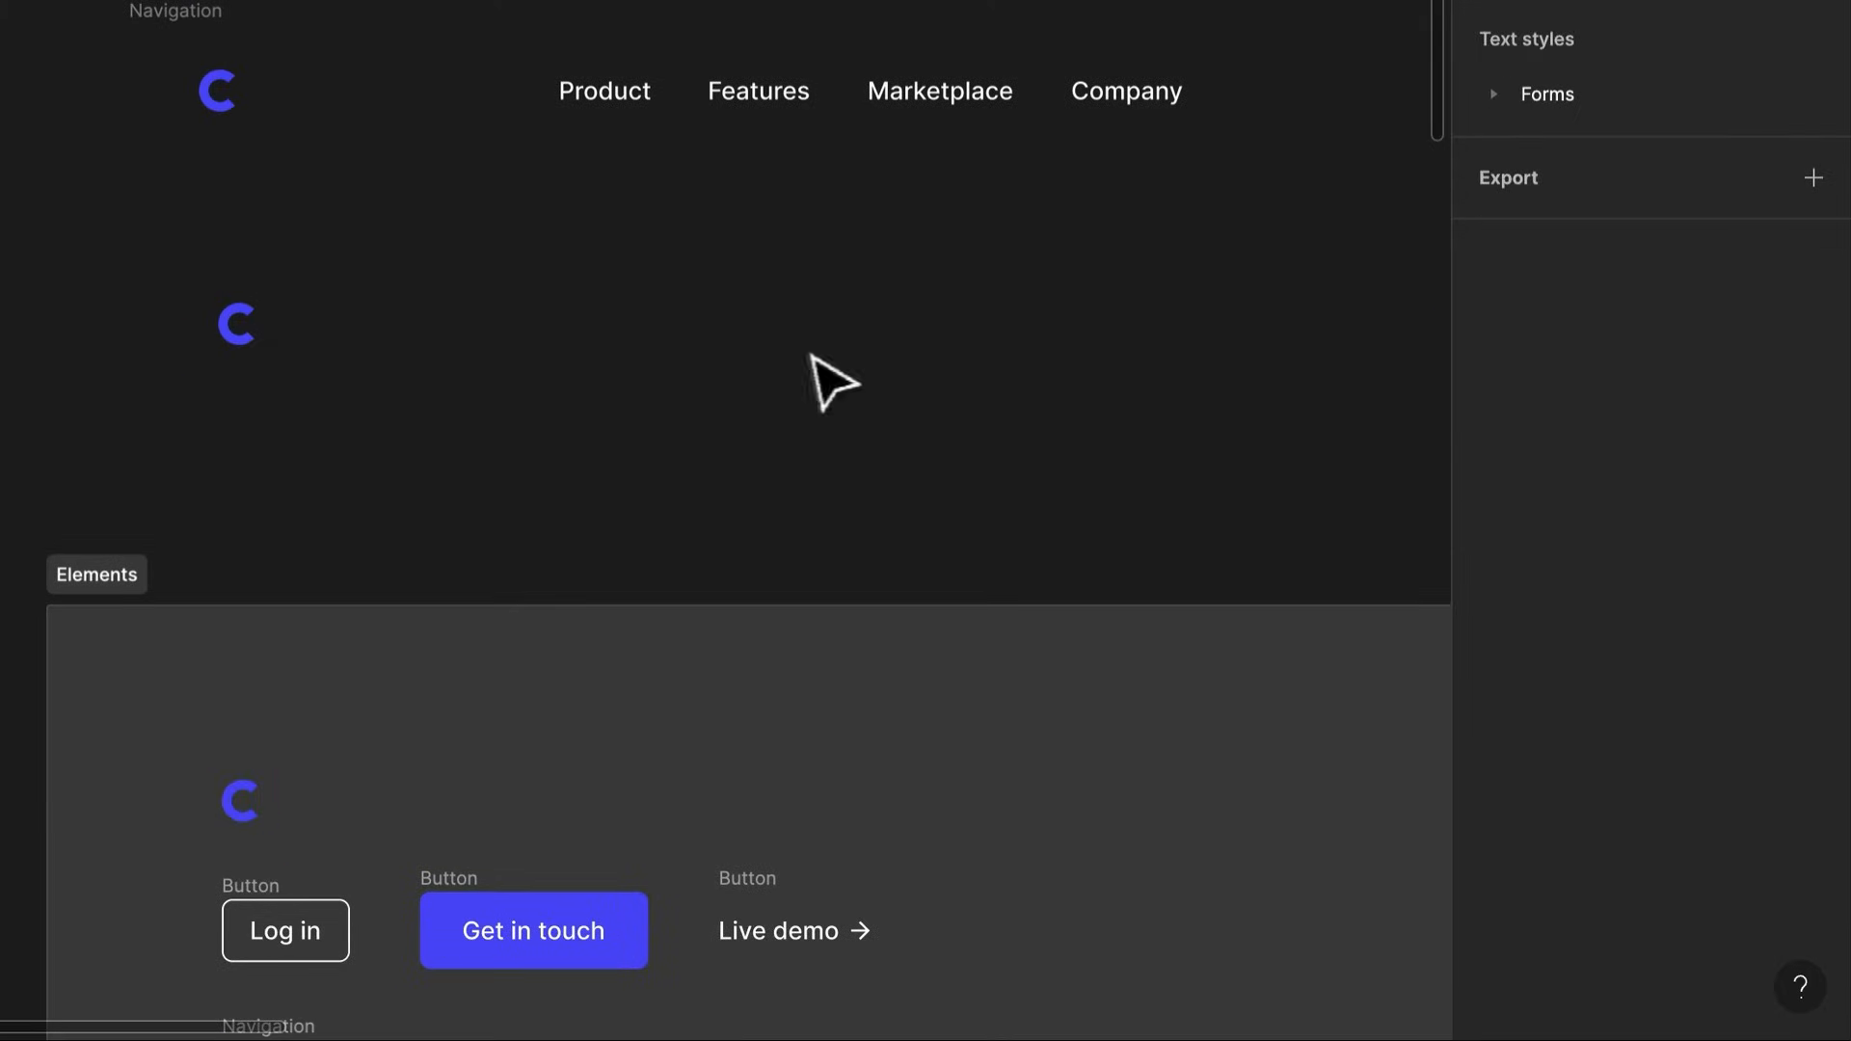
# Add a text layer reading Product below the copied Navigation bar, matching the text style of its Product item
pyautogui.moveTo(815, 357); pyautogui.dragTo(520, 284)
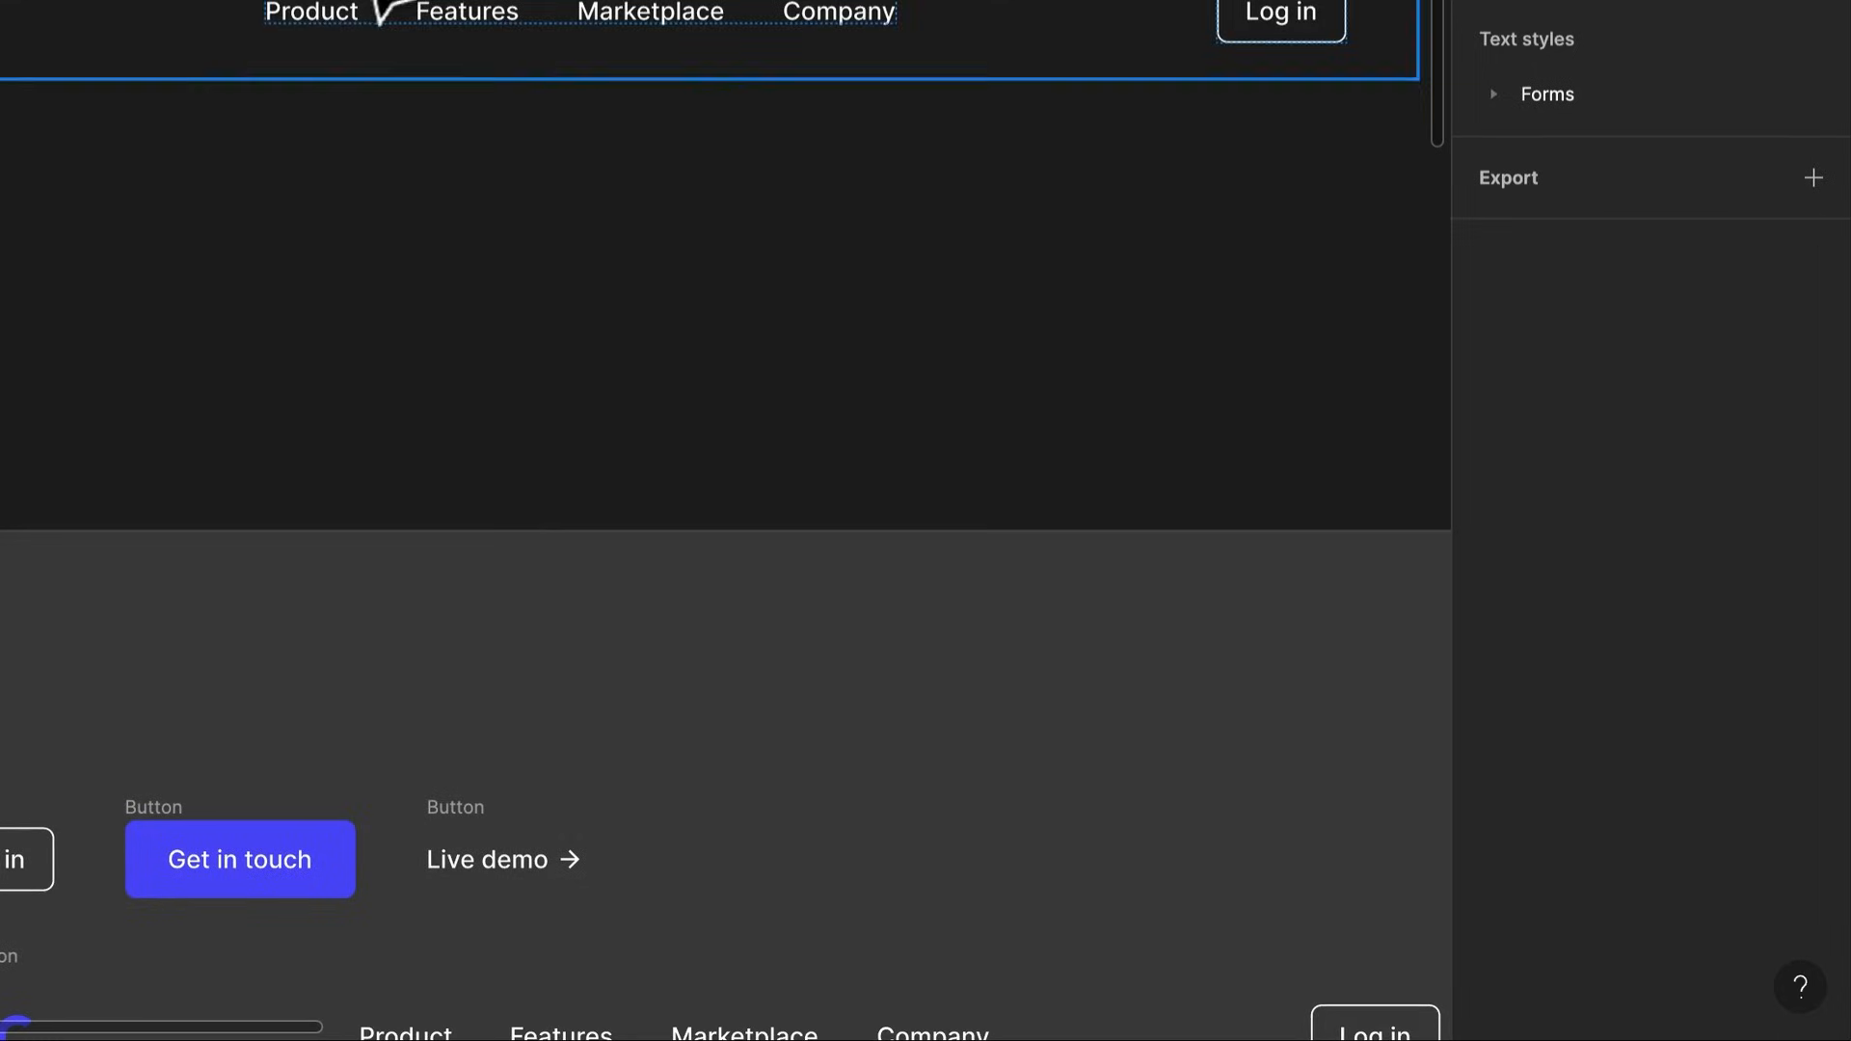
pyautogui.click(339, 12)
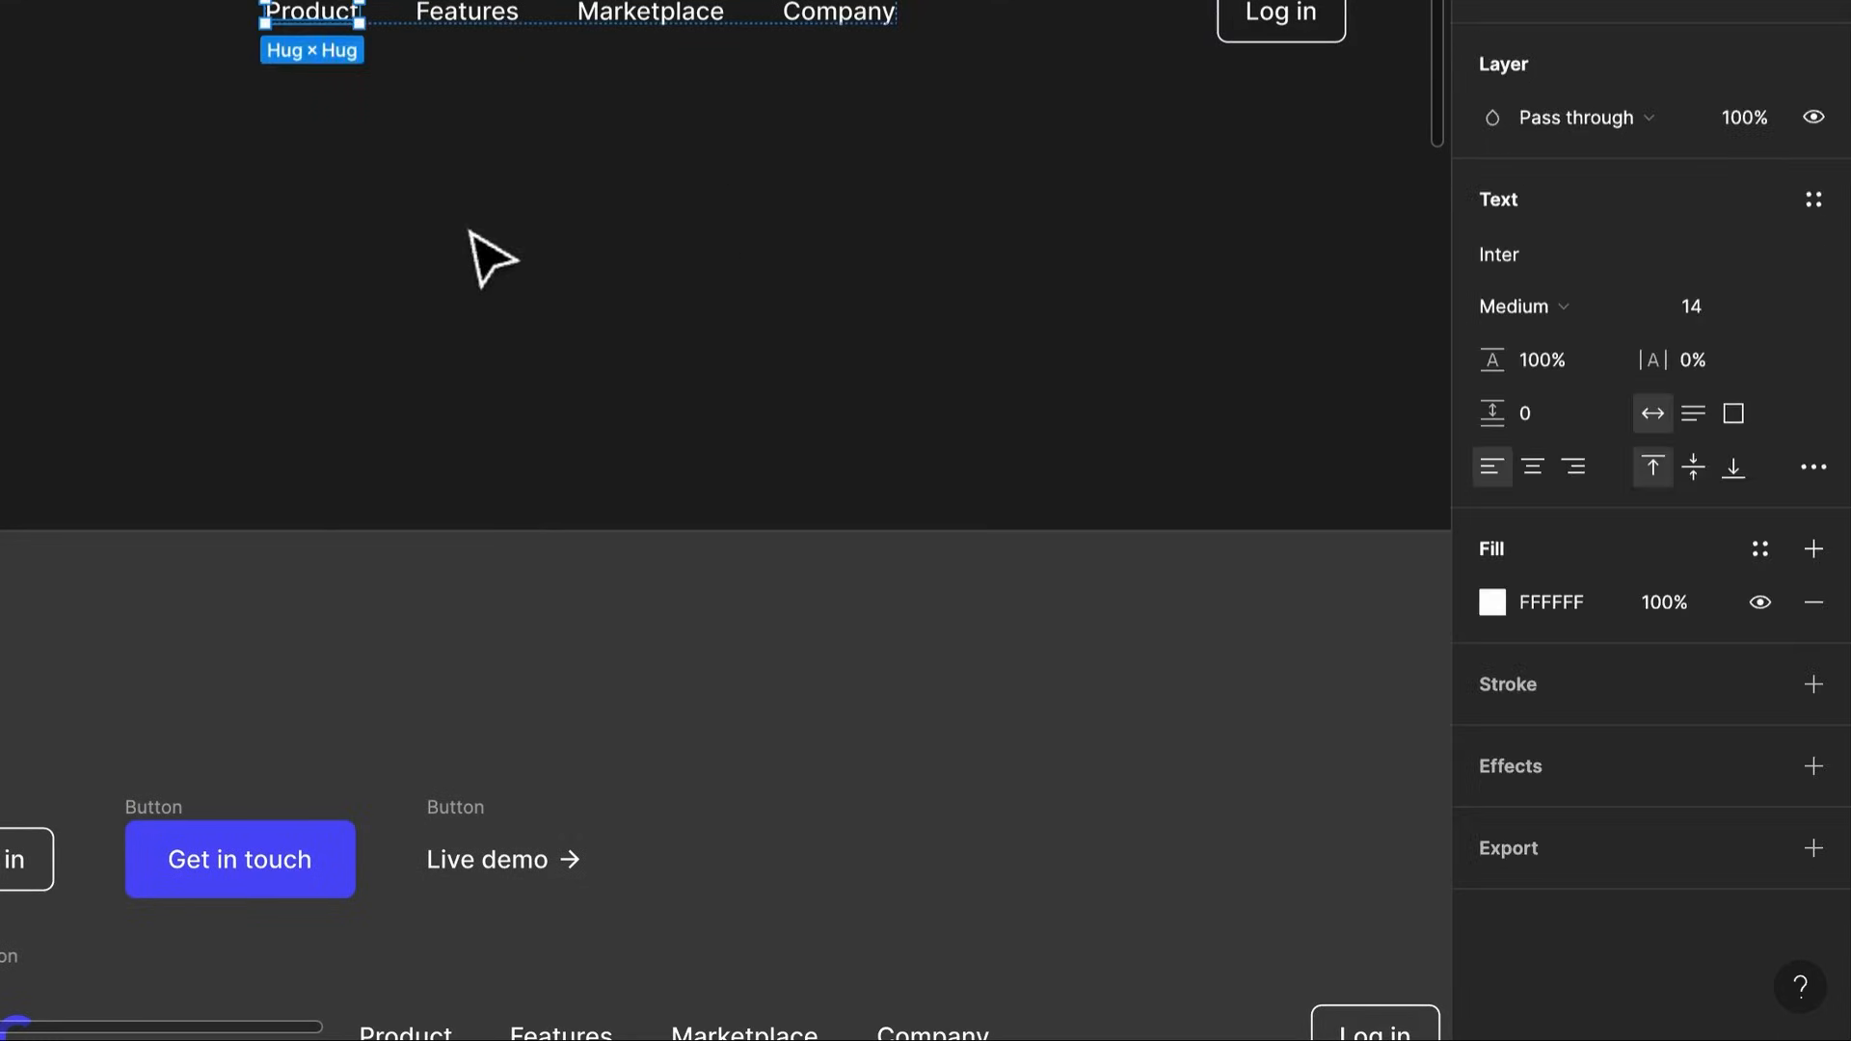
pyautogui.click(436, 223)
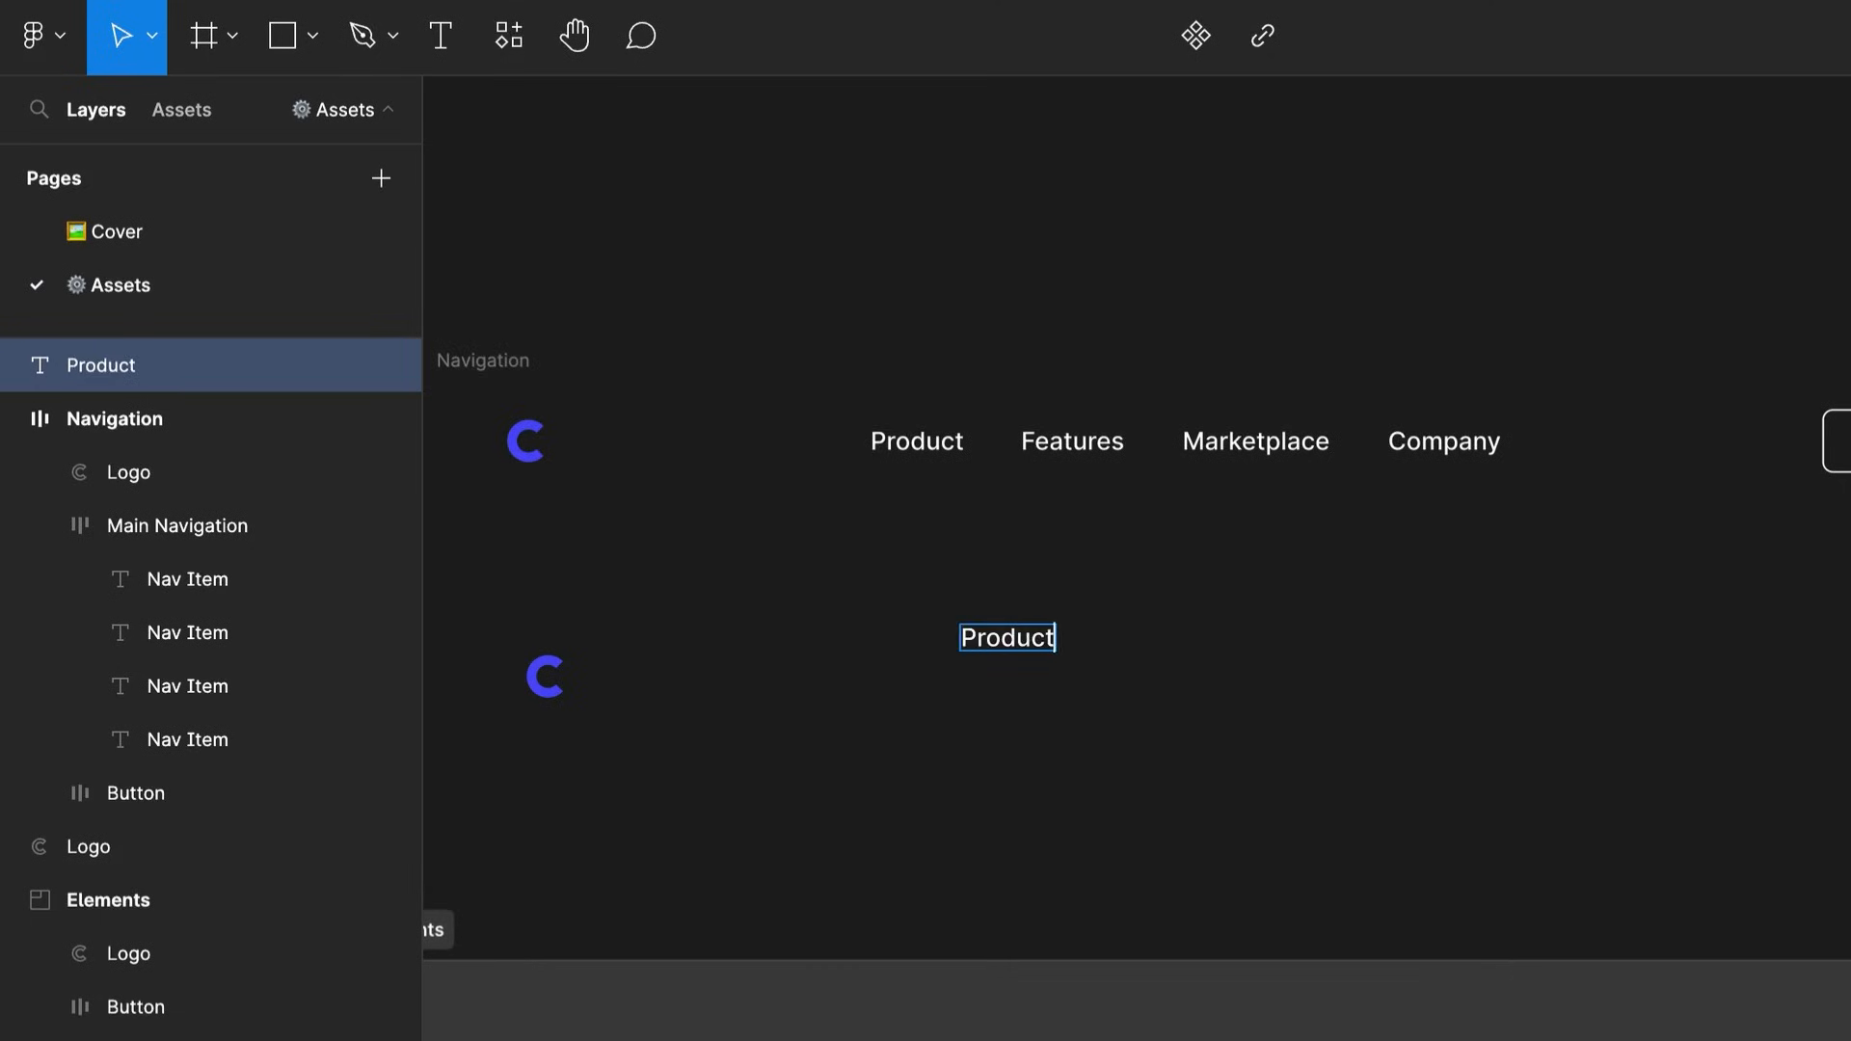
pyautogui.click(982, 629)
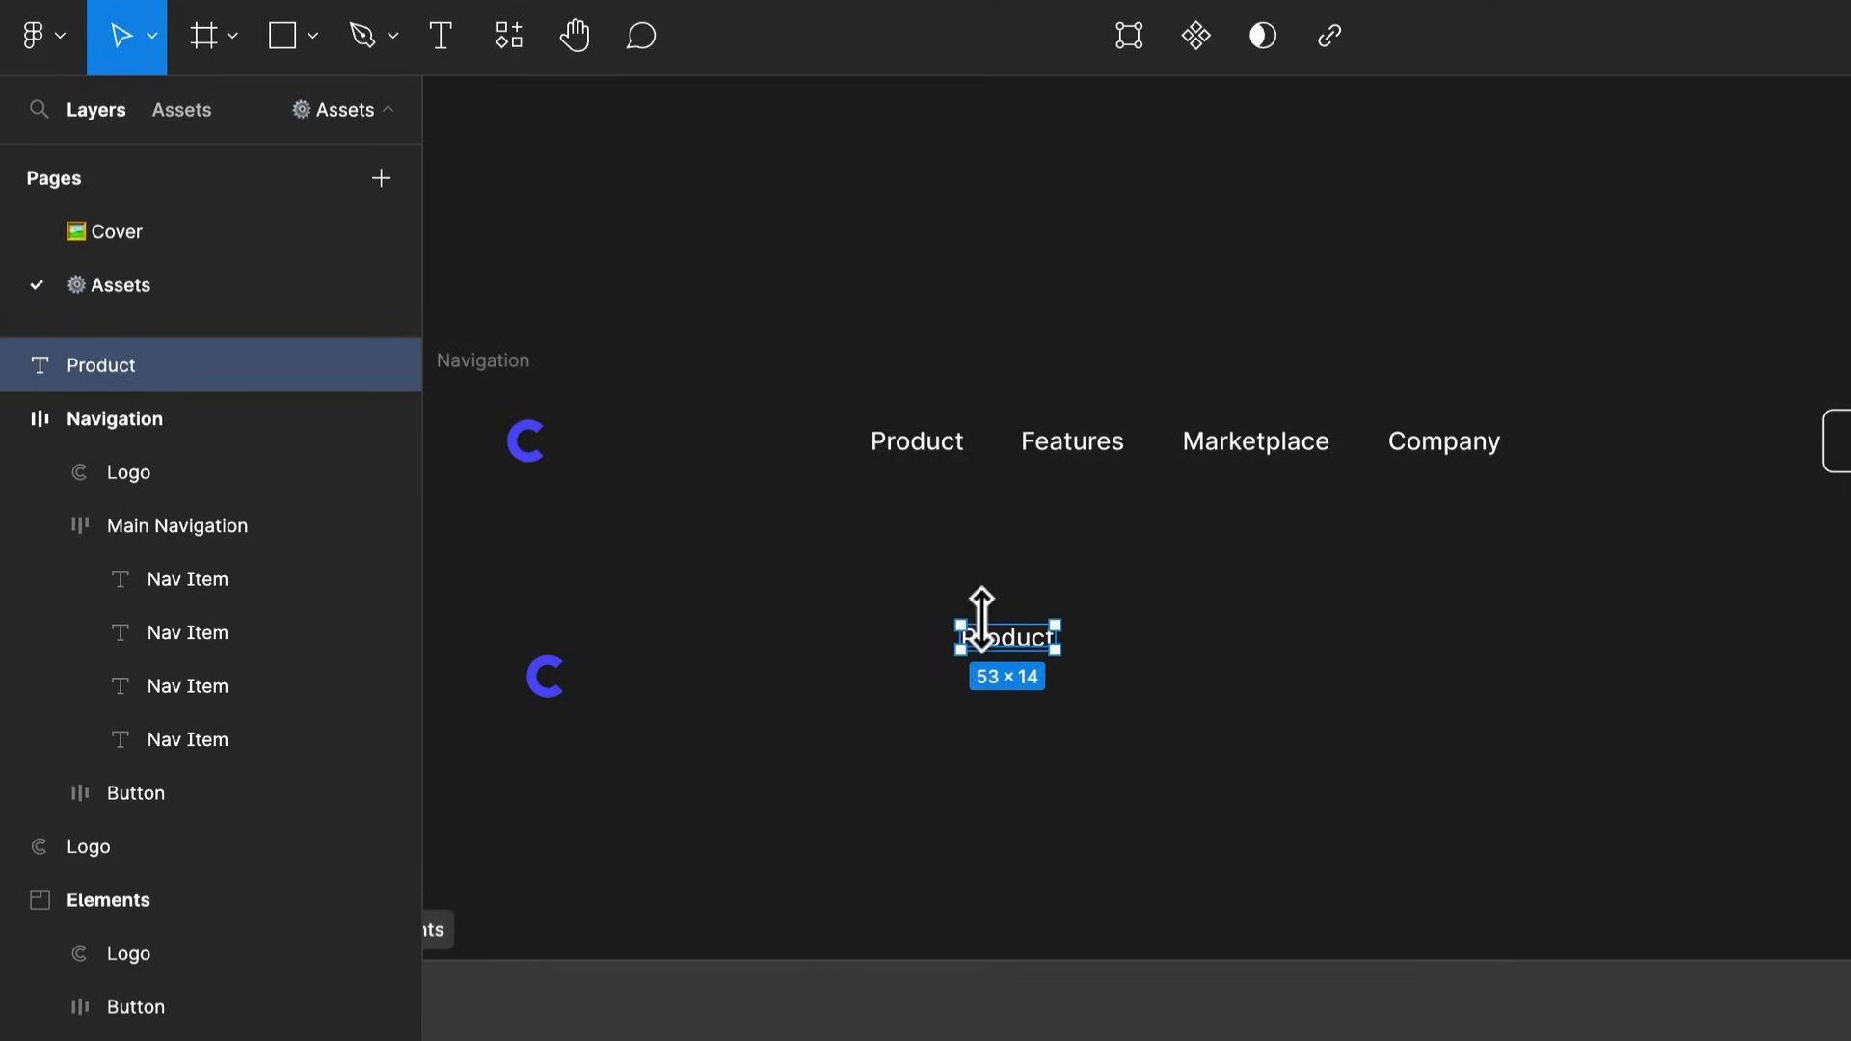
# Duplicate the new Product text three times in an evenly spaced horizontal row
pyautogui.hotkey('ctrl', 'd')
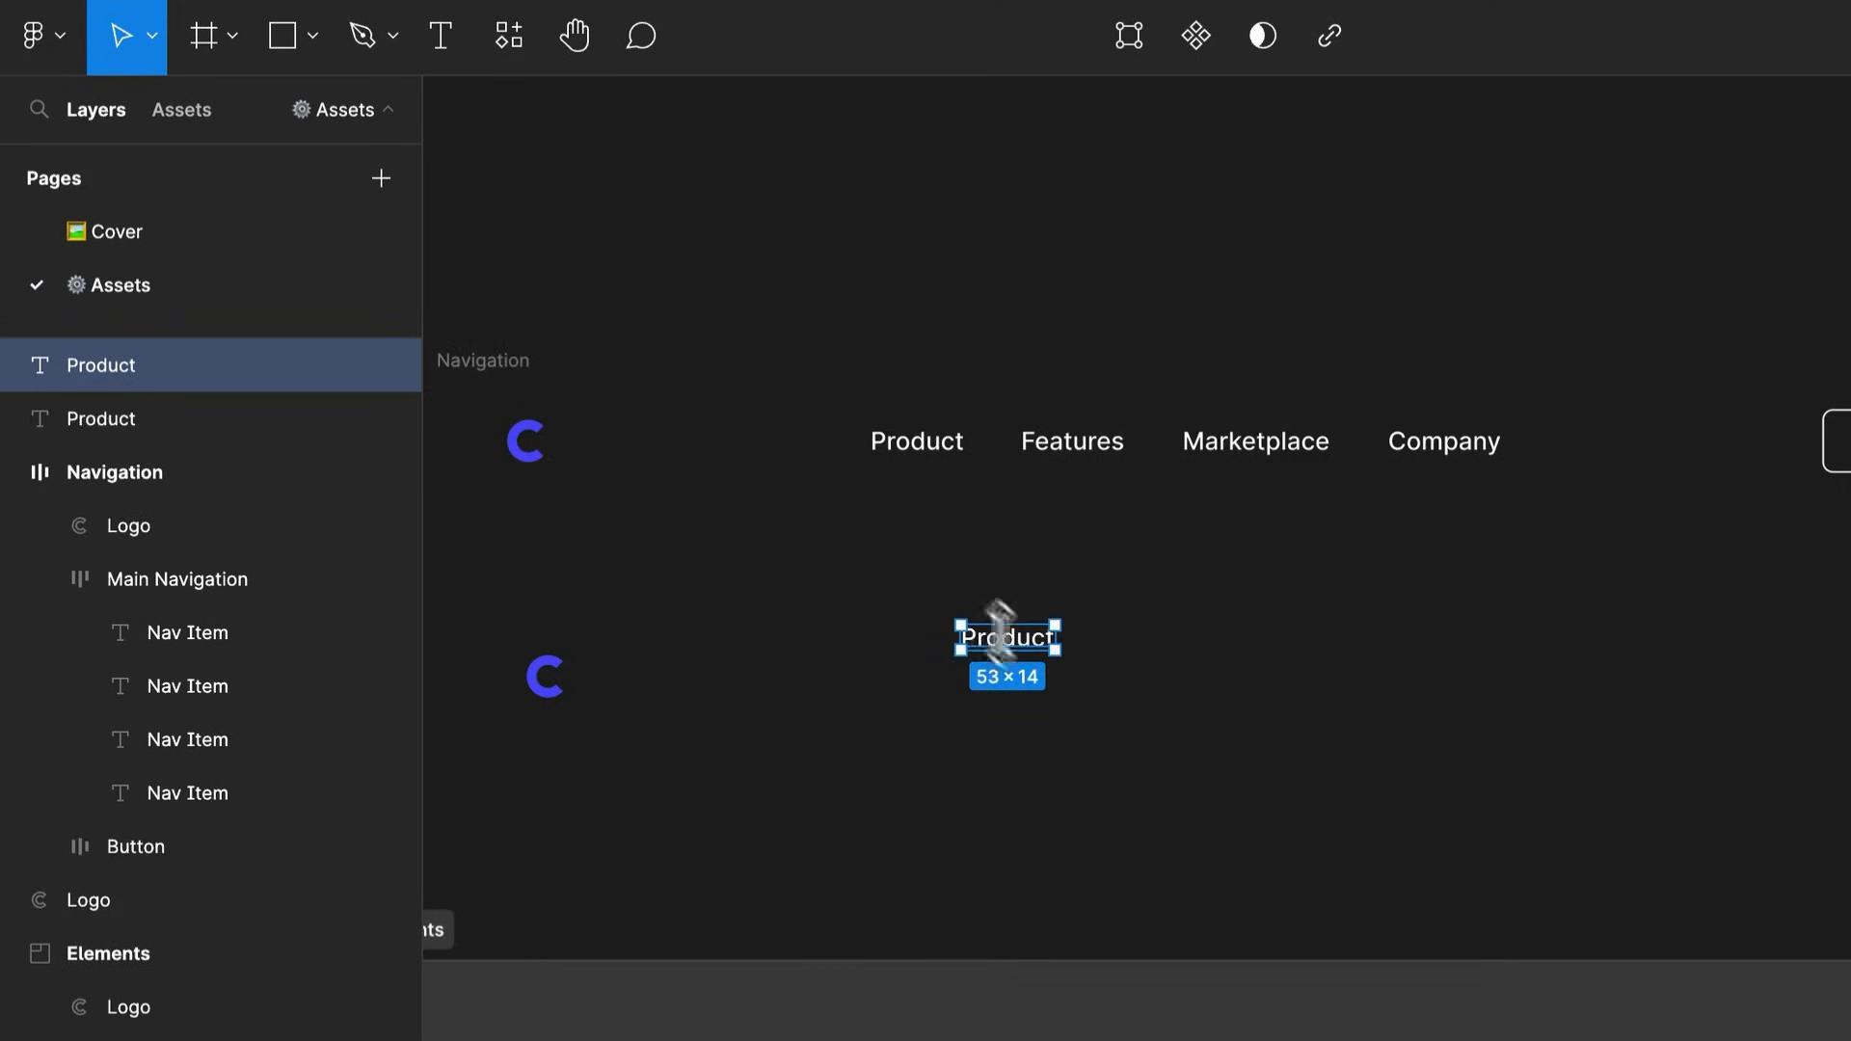
pyautogui.moveTo(1027, 641); pyautogui.dragTo(1148, 656)
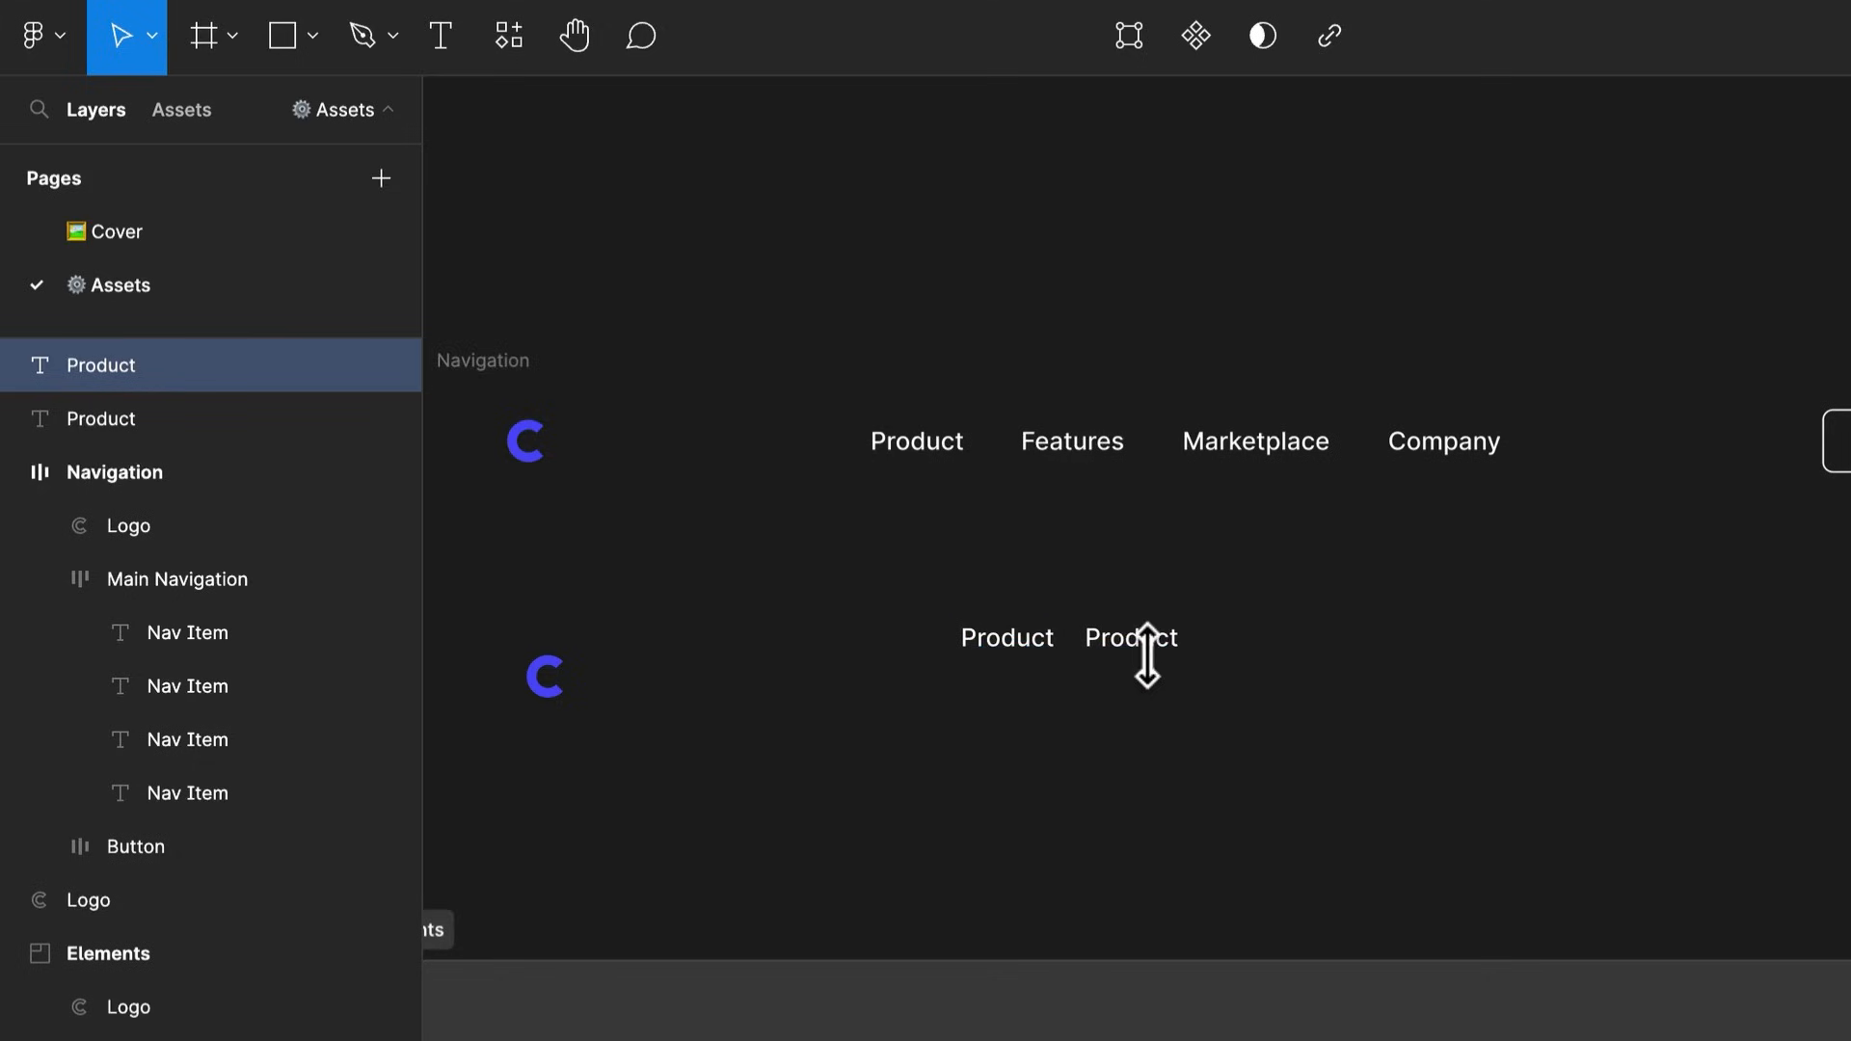
pyautogui.hotkey('ctrl', 'd')
pyautogui.hotkey('ctrl', 'd')
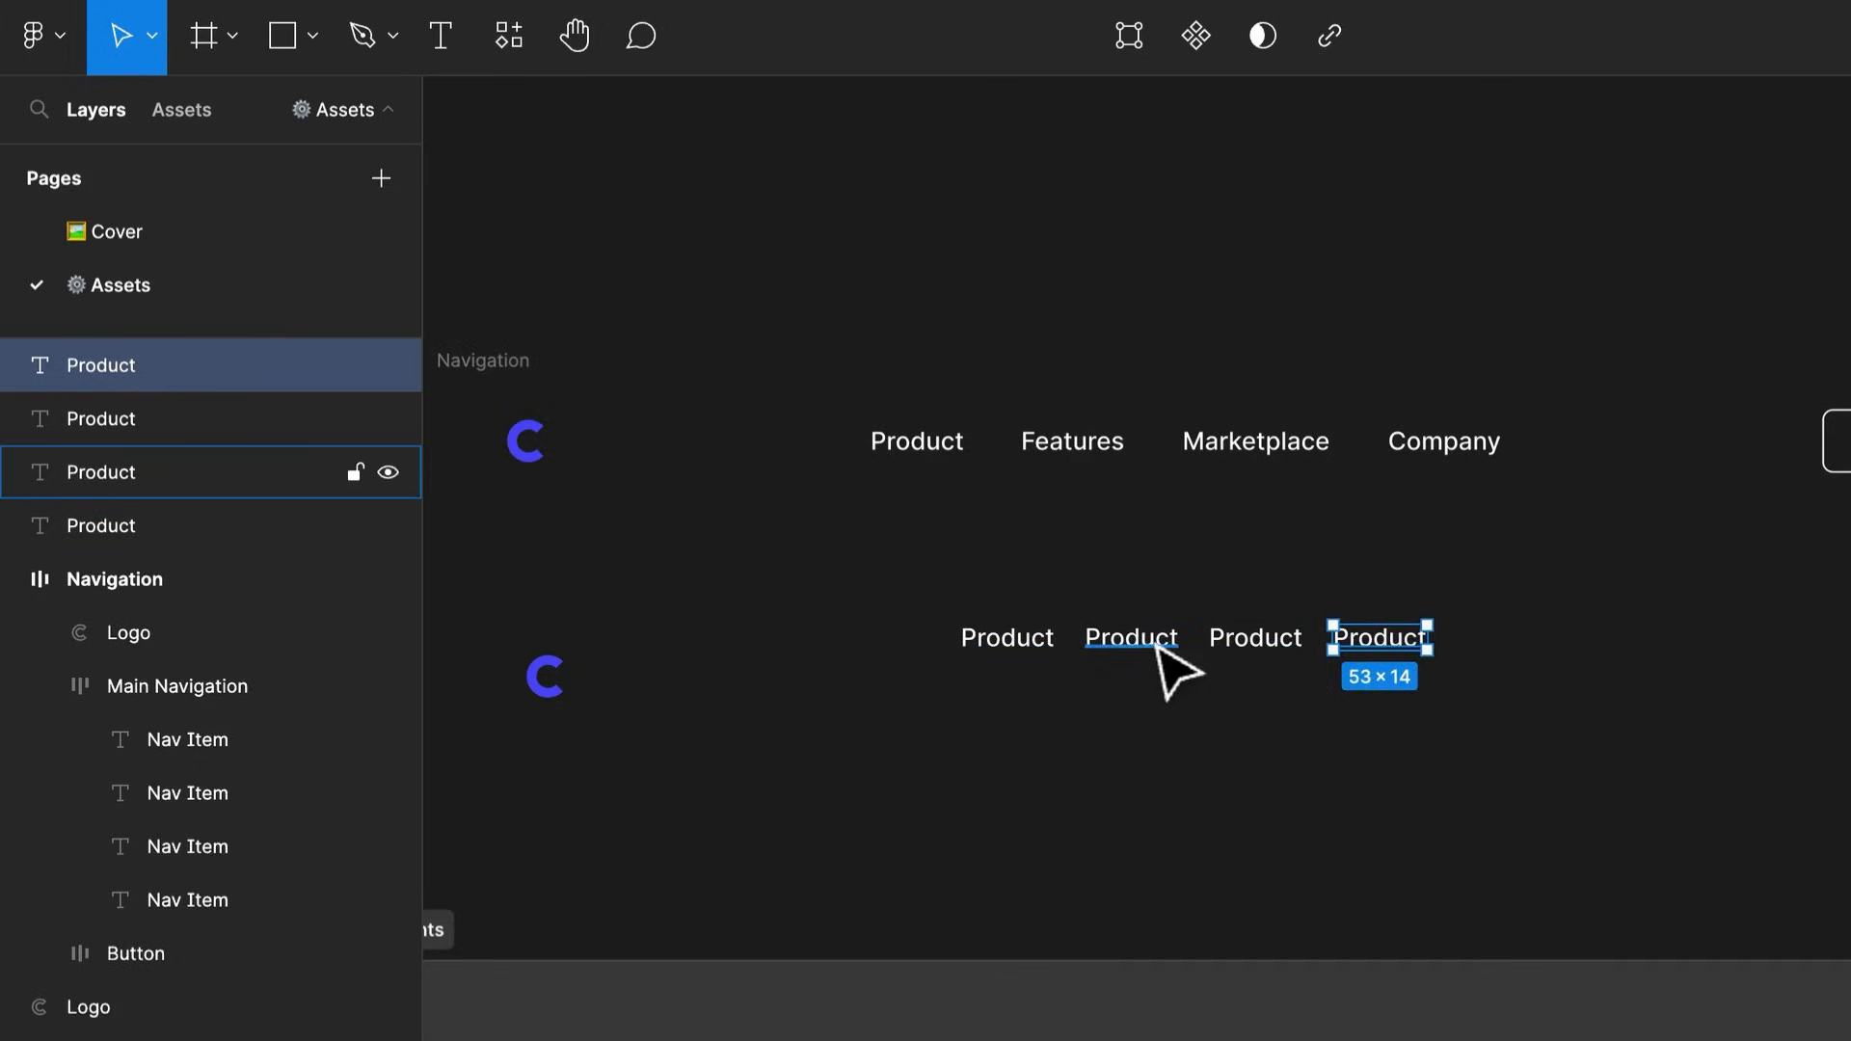
# Change the three duplicated texts to Features, Marketplace and Company, and select all four menu texts
pyautogui.click(1160, 644)
pyautogui.doubleClick(1160, 644)
pyautogui.write('FG')
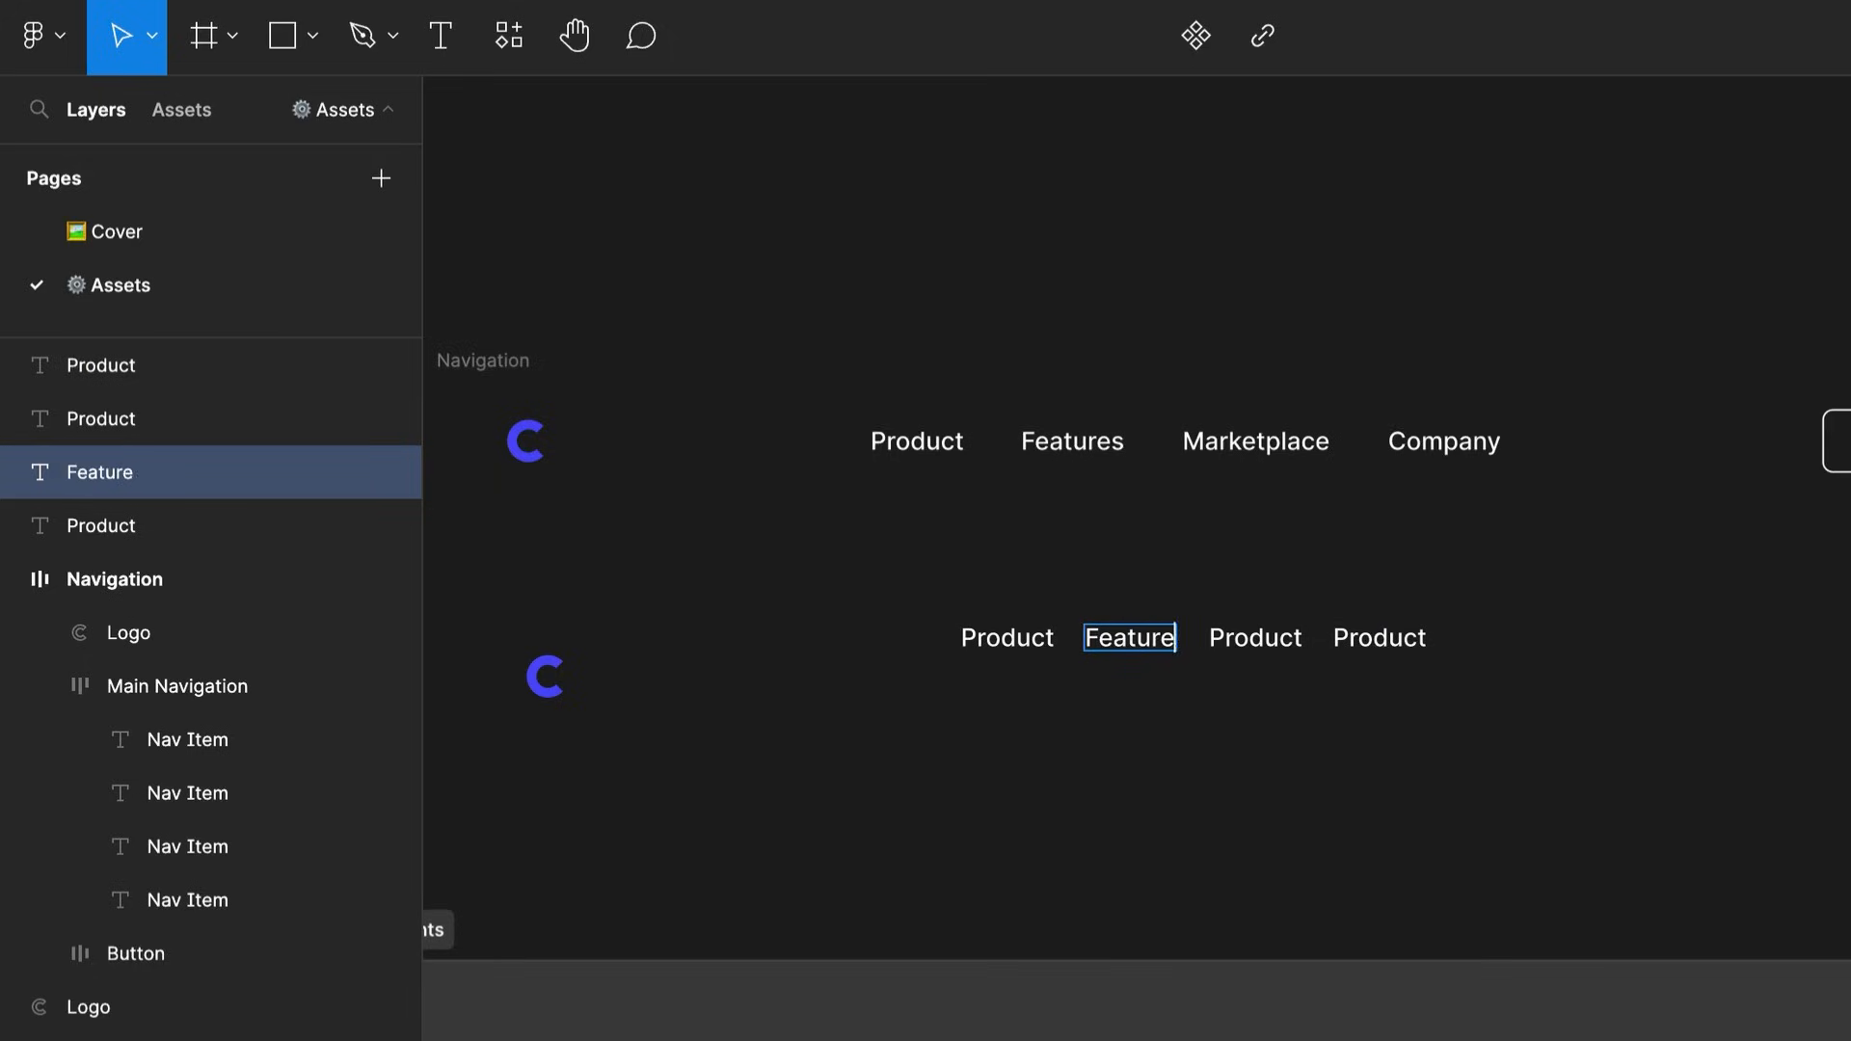
pyautogui.doubleClick(1266, 648)
pyautogui.write('market')
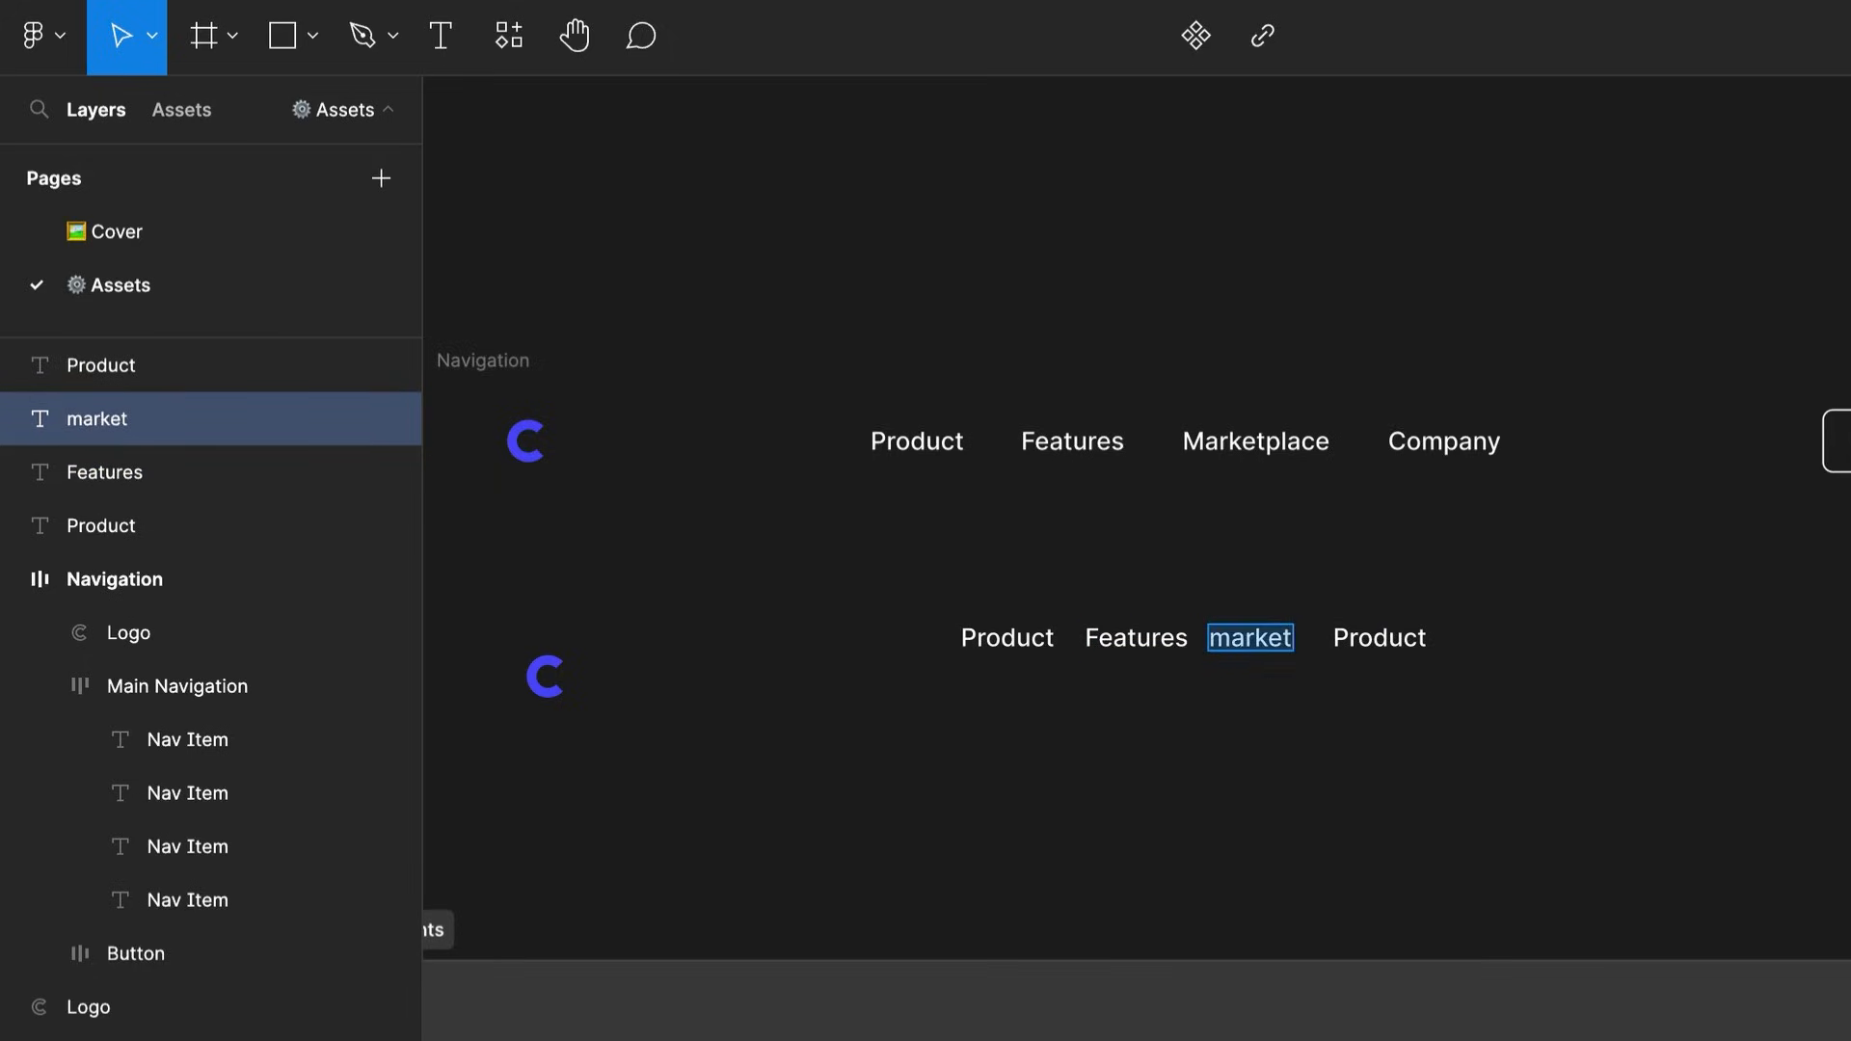
pyautogui.write('n')
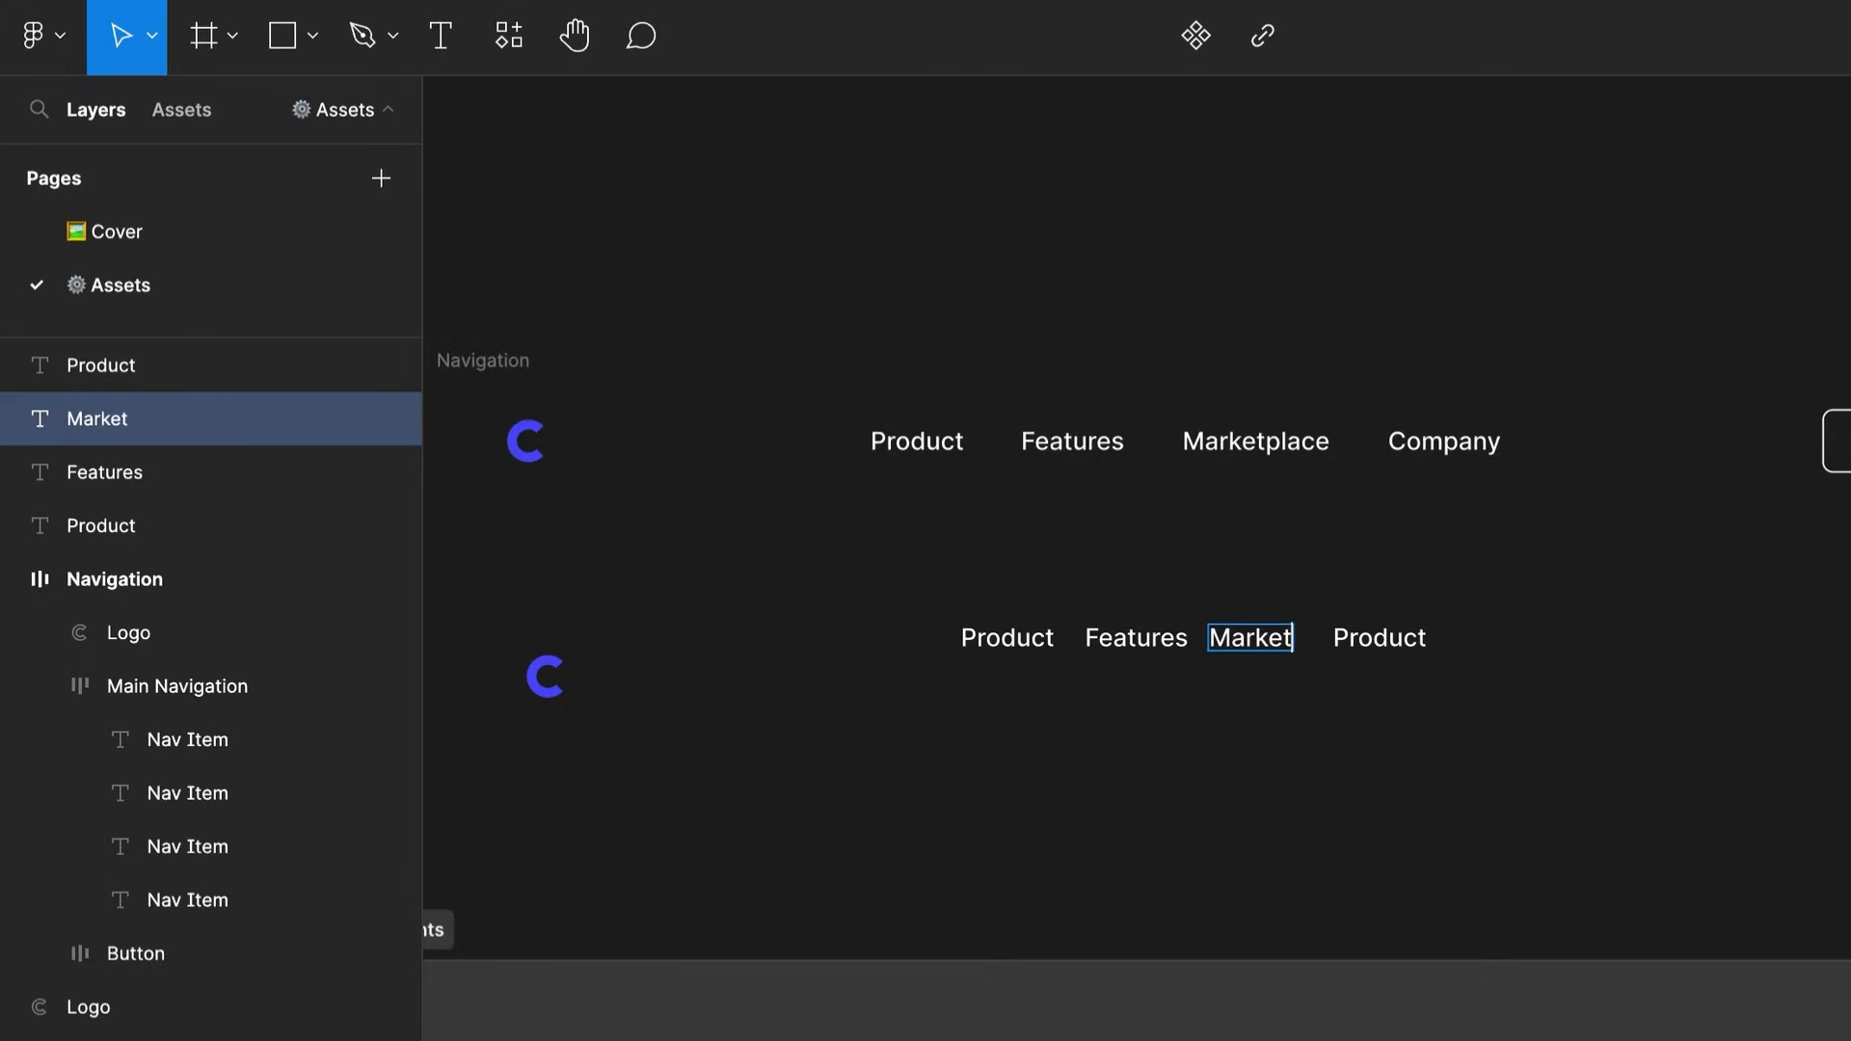
pyautogui.doubleClick(1397, 640)
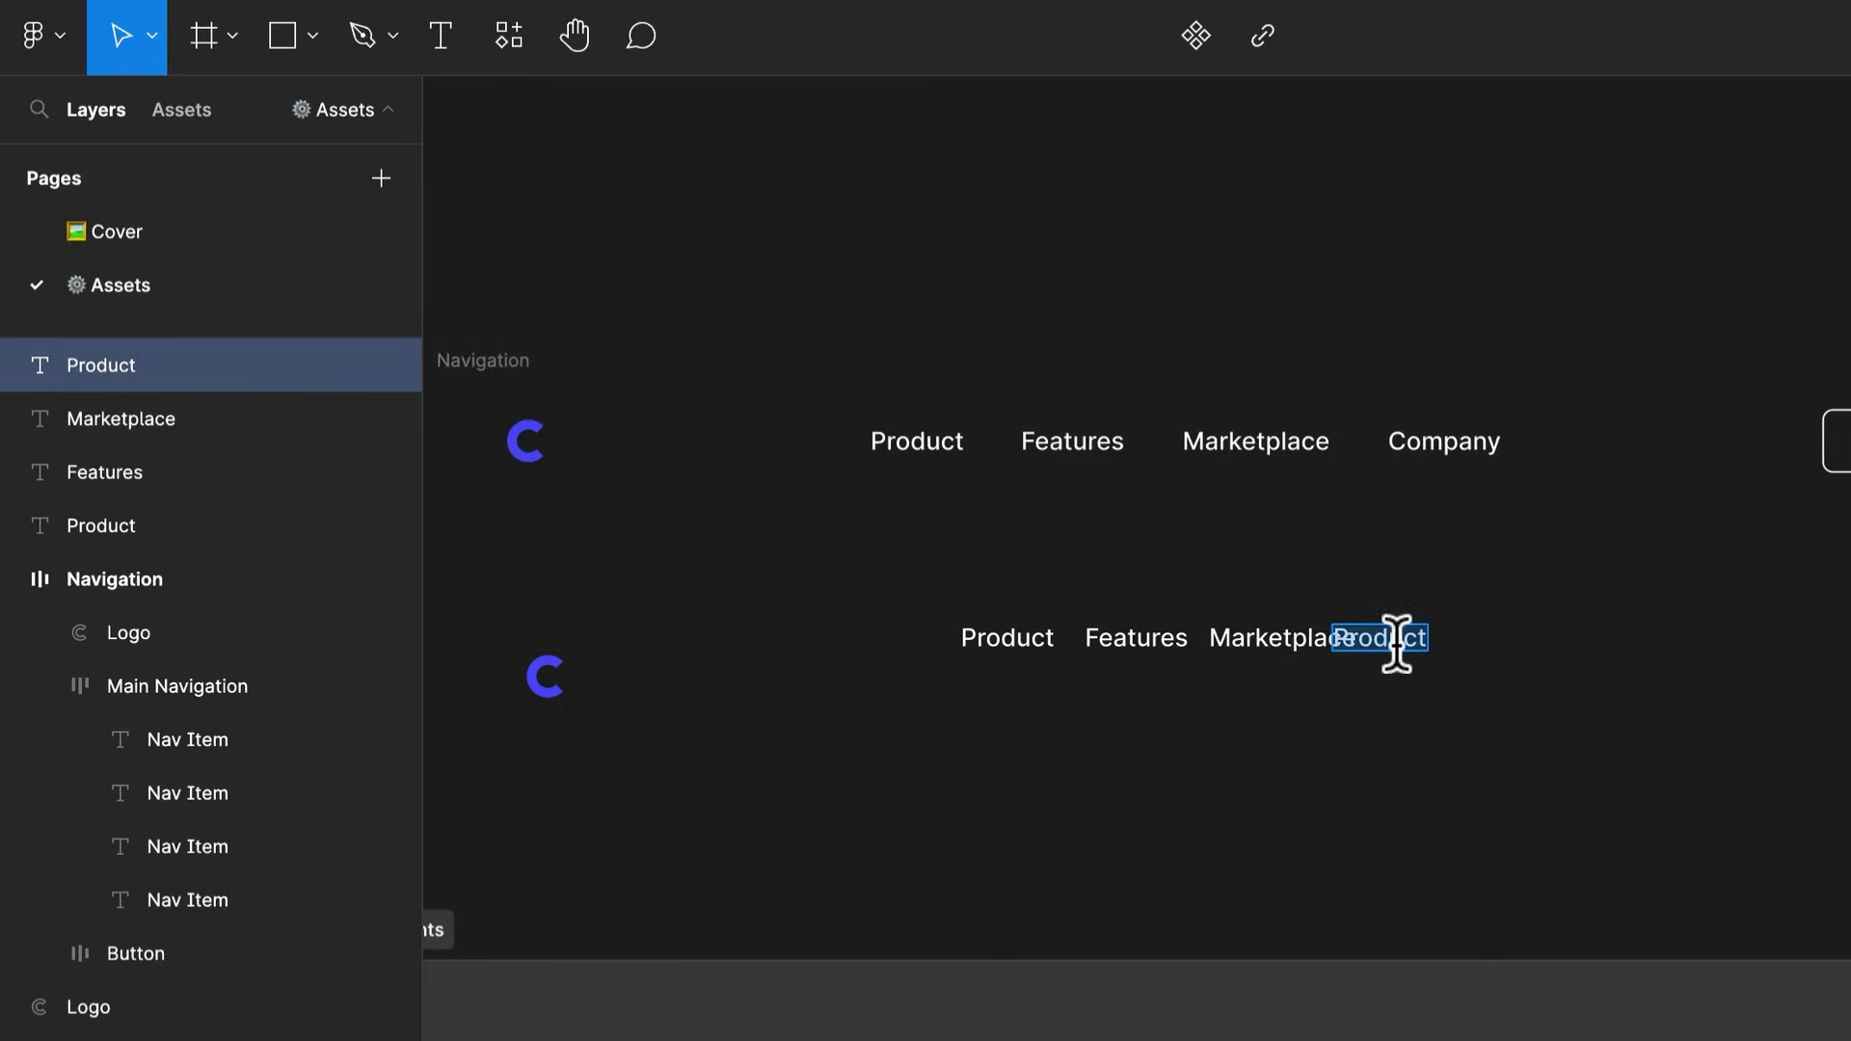
pyautogui.write('Company')
pyautogui.moveTo(914, 550); pyautogui.dragTo(1652, 806)
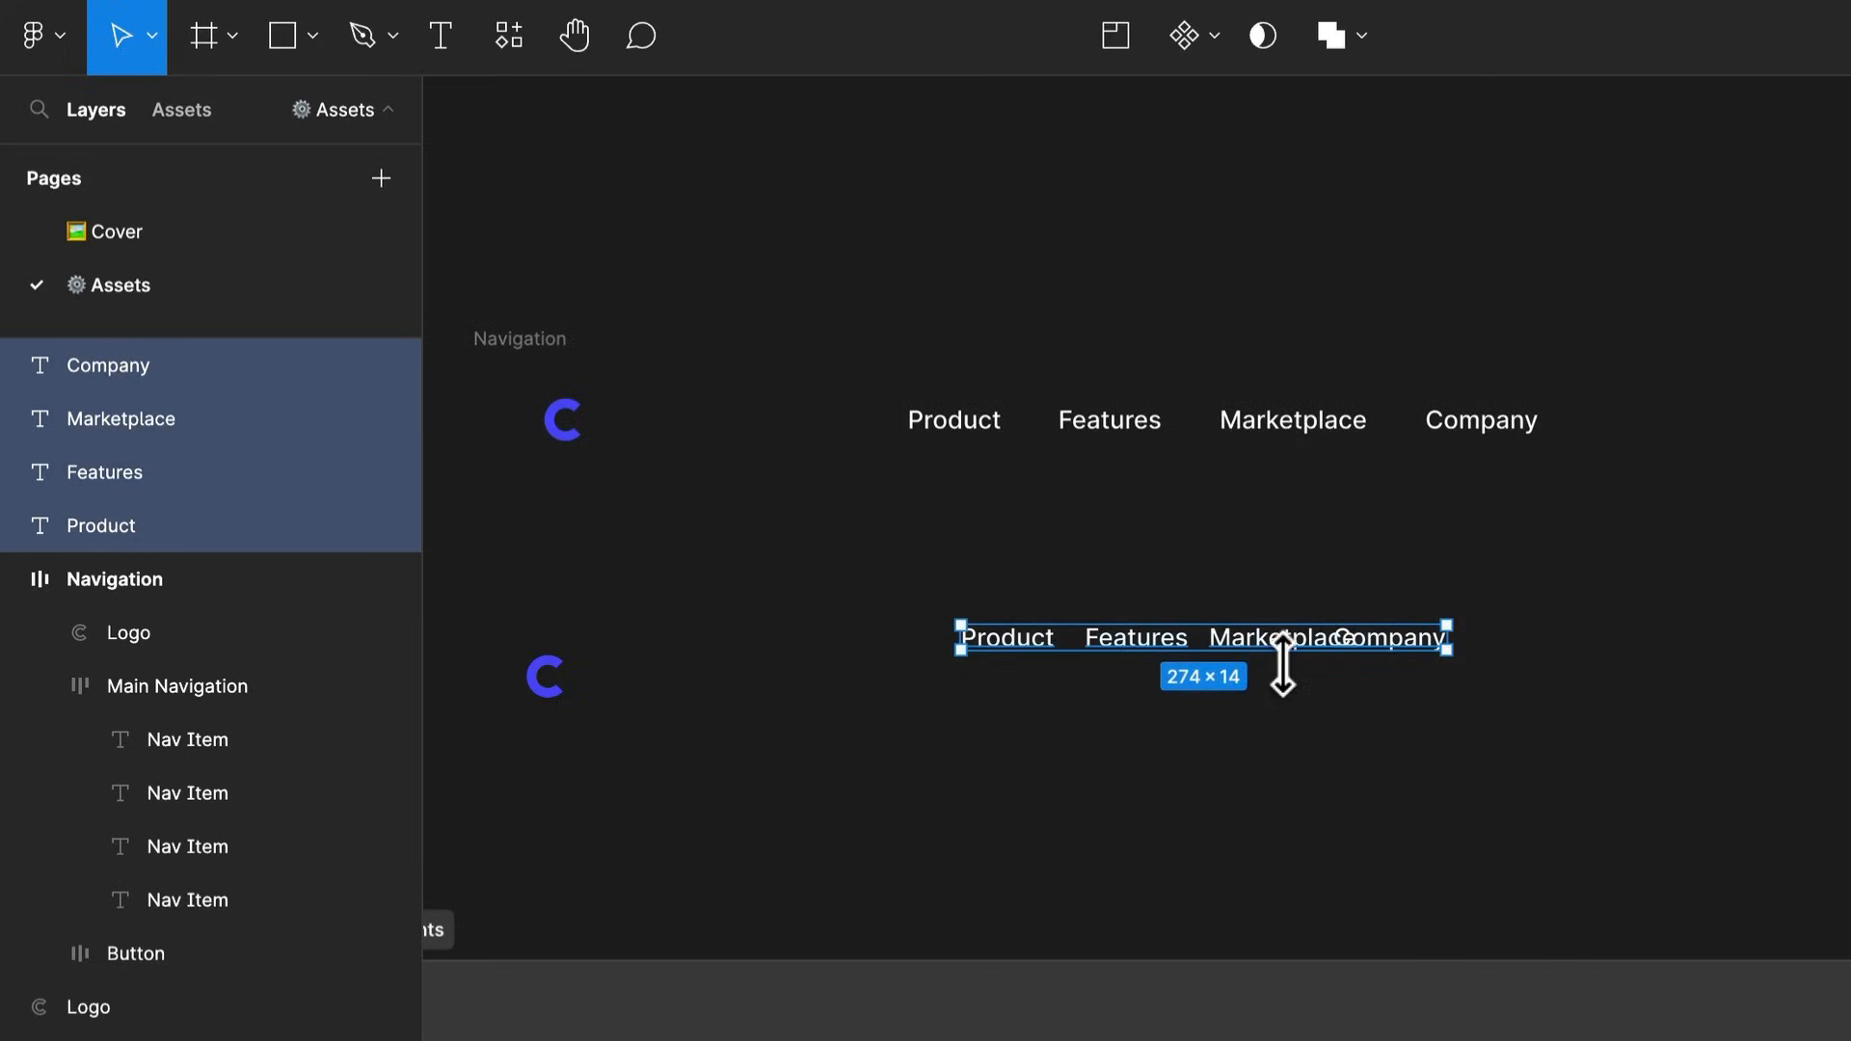
# Wrap the four menu texts in an auto layout frame and name it Nav items
pyautogui.scroll(3, 1200, 713)
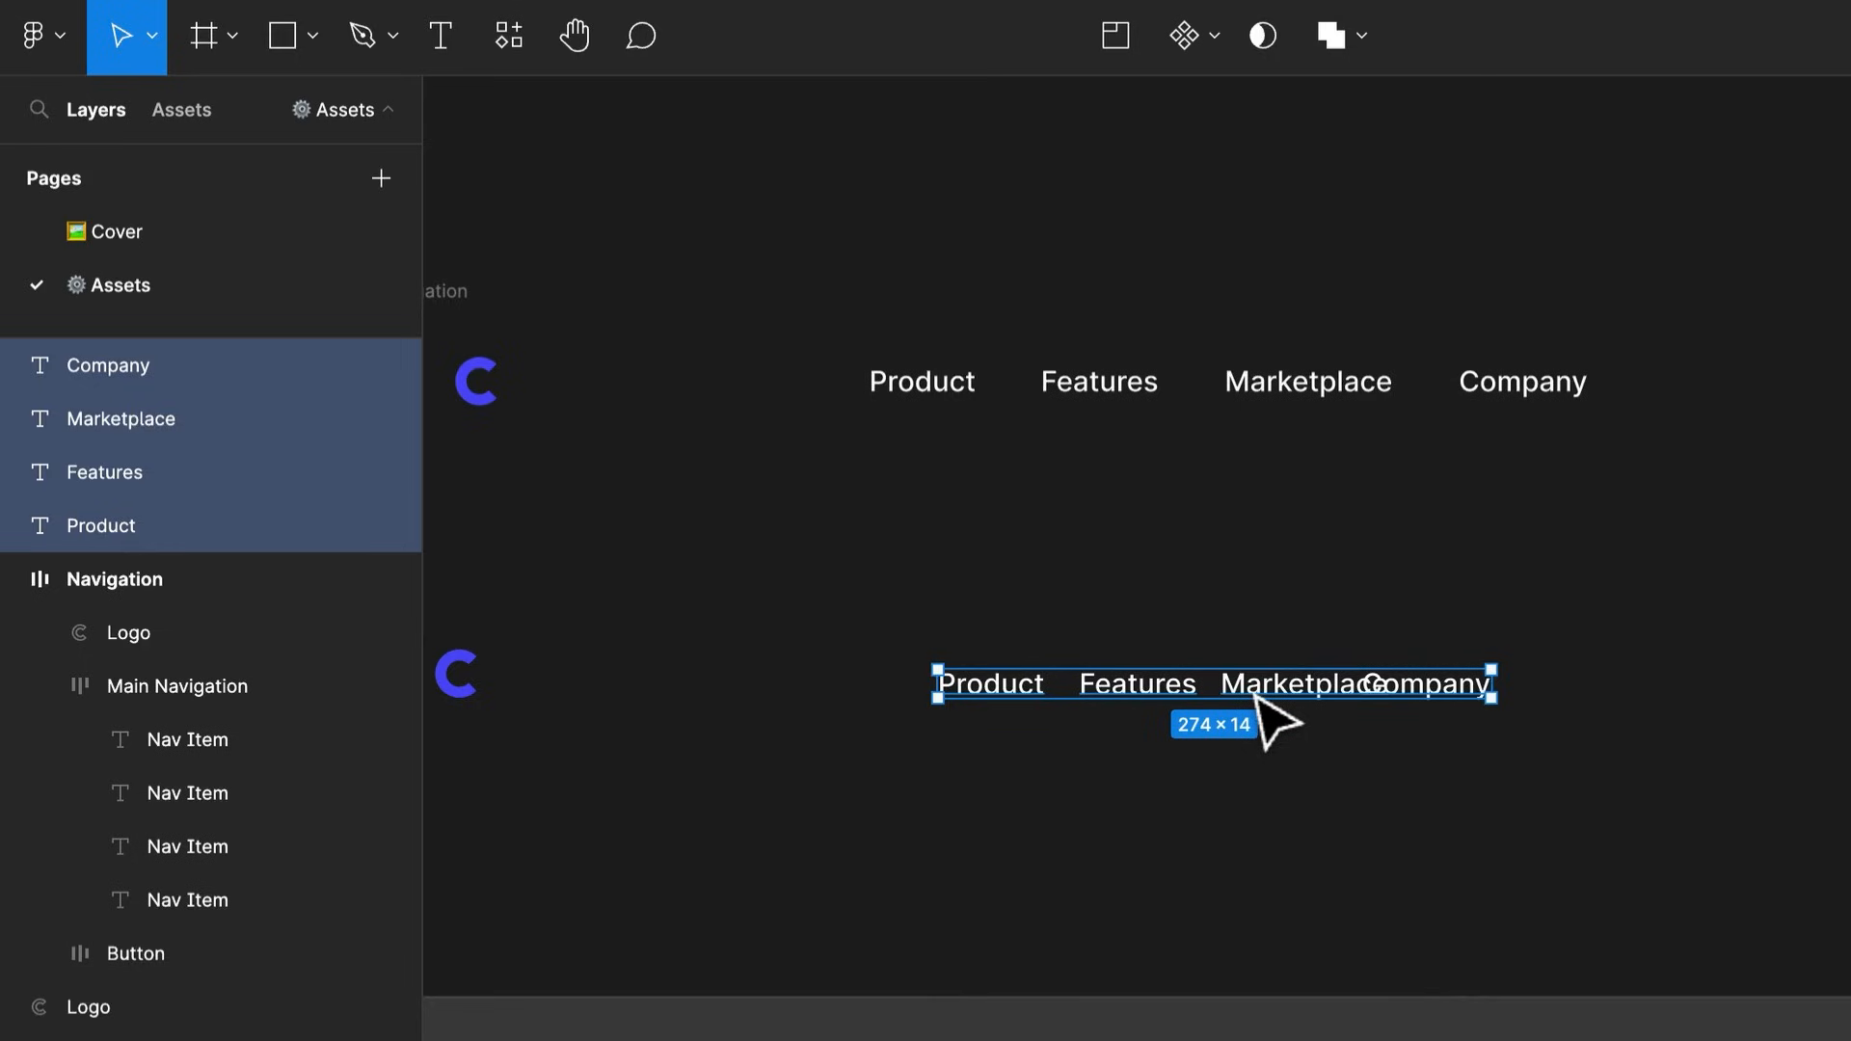
pyautogui.hotkey('shift', 'a')
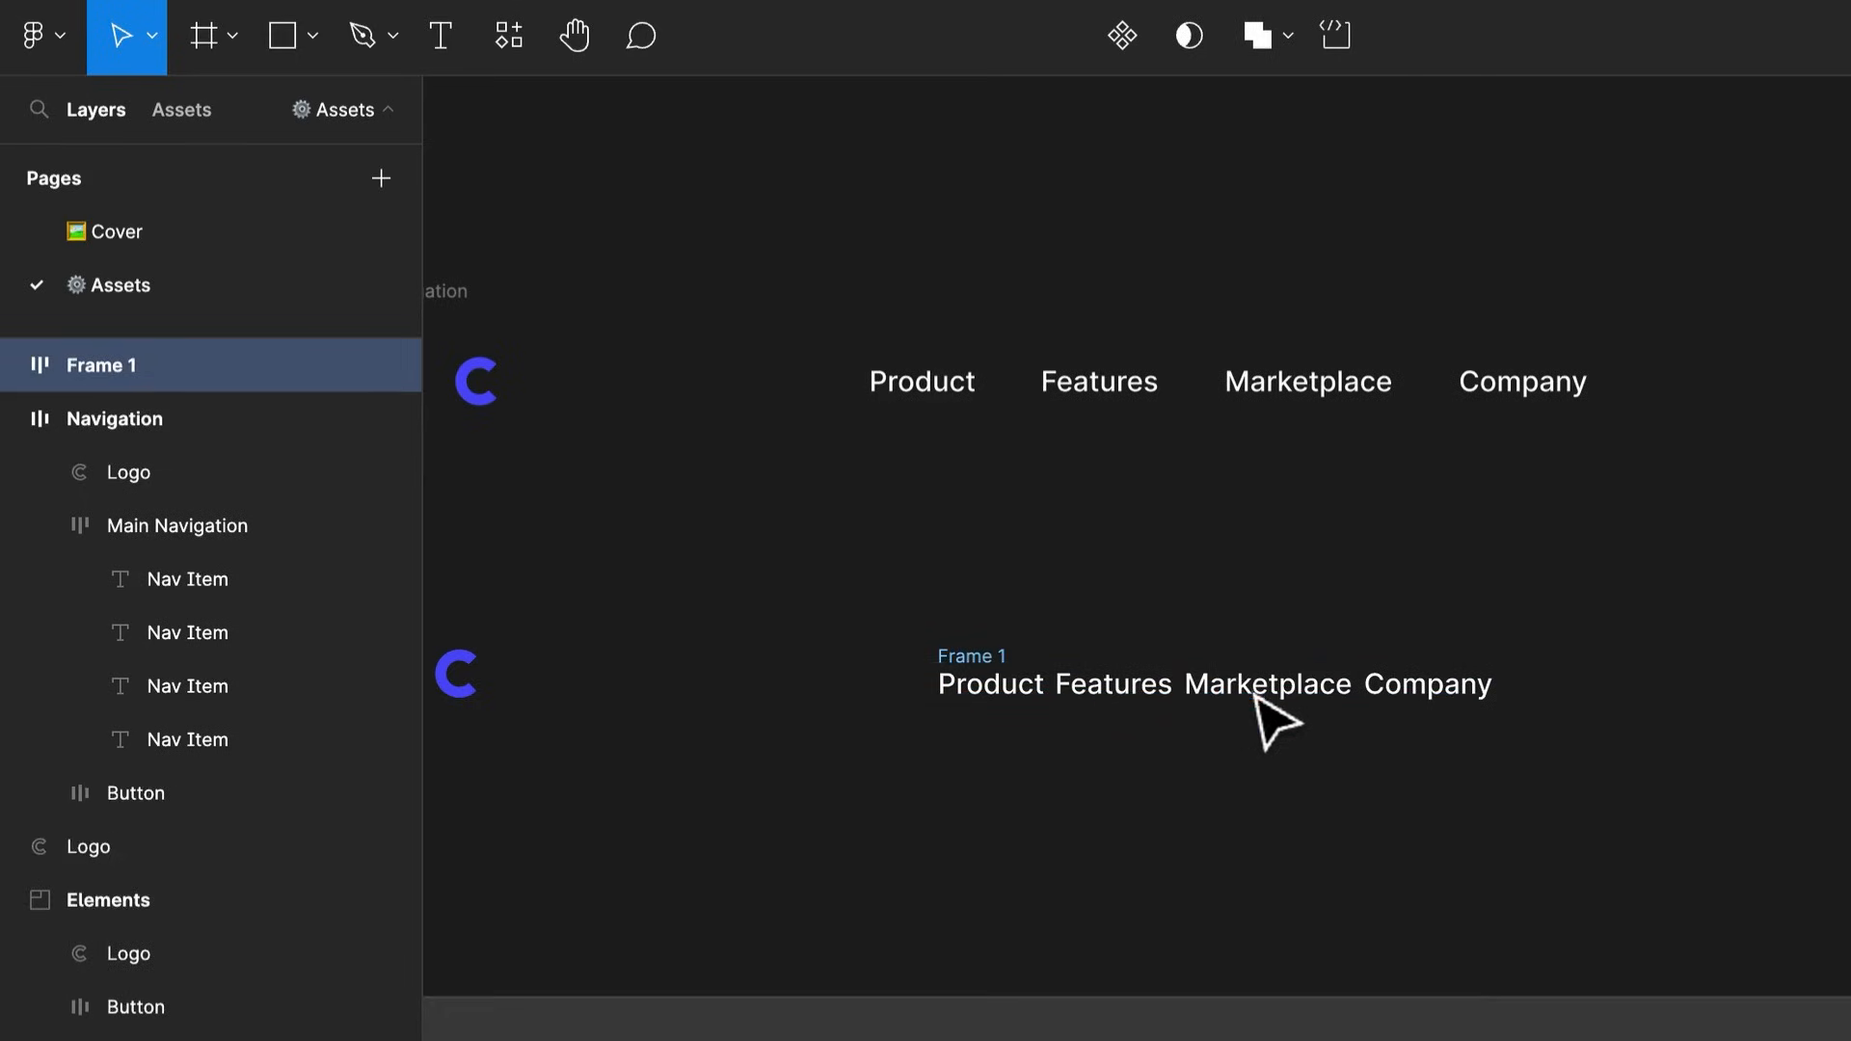
pyautogui.doubleClick(977, 655)
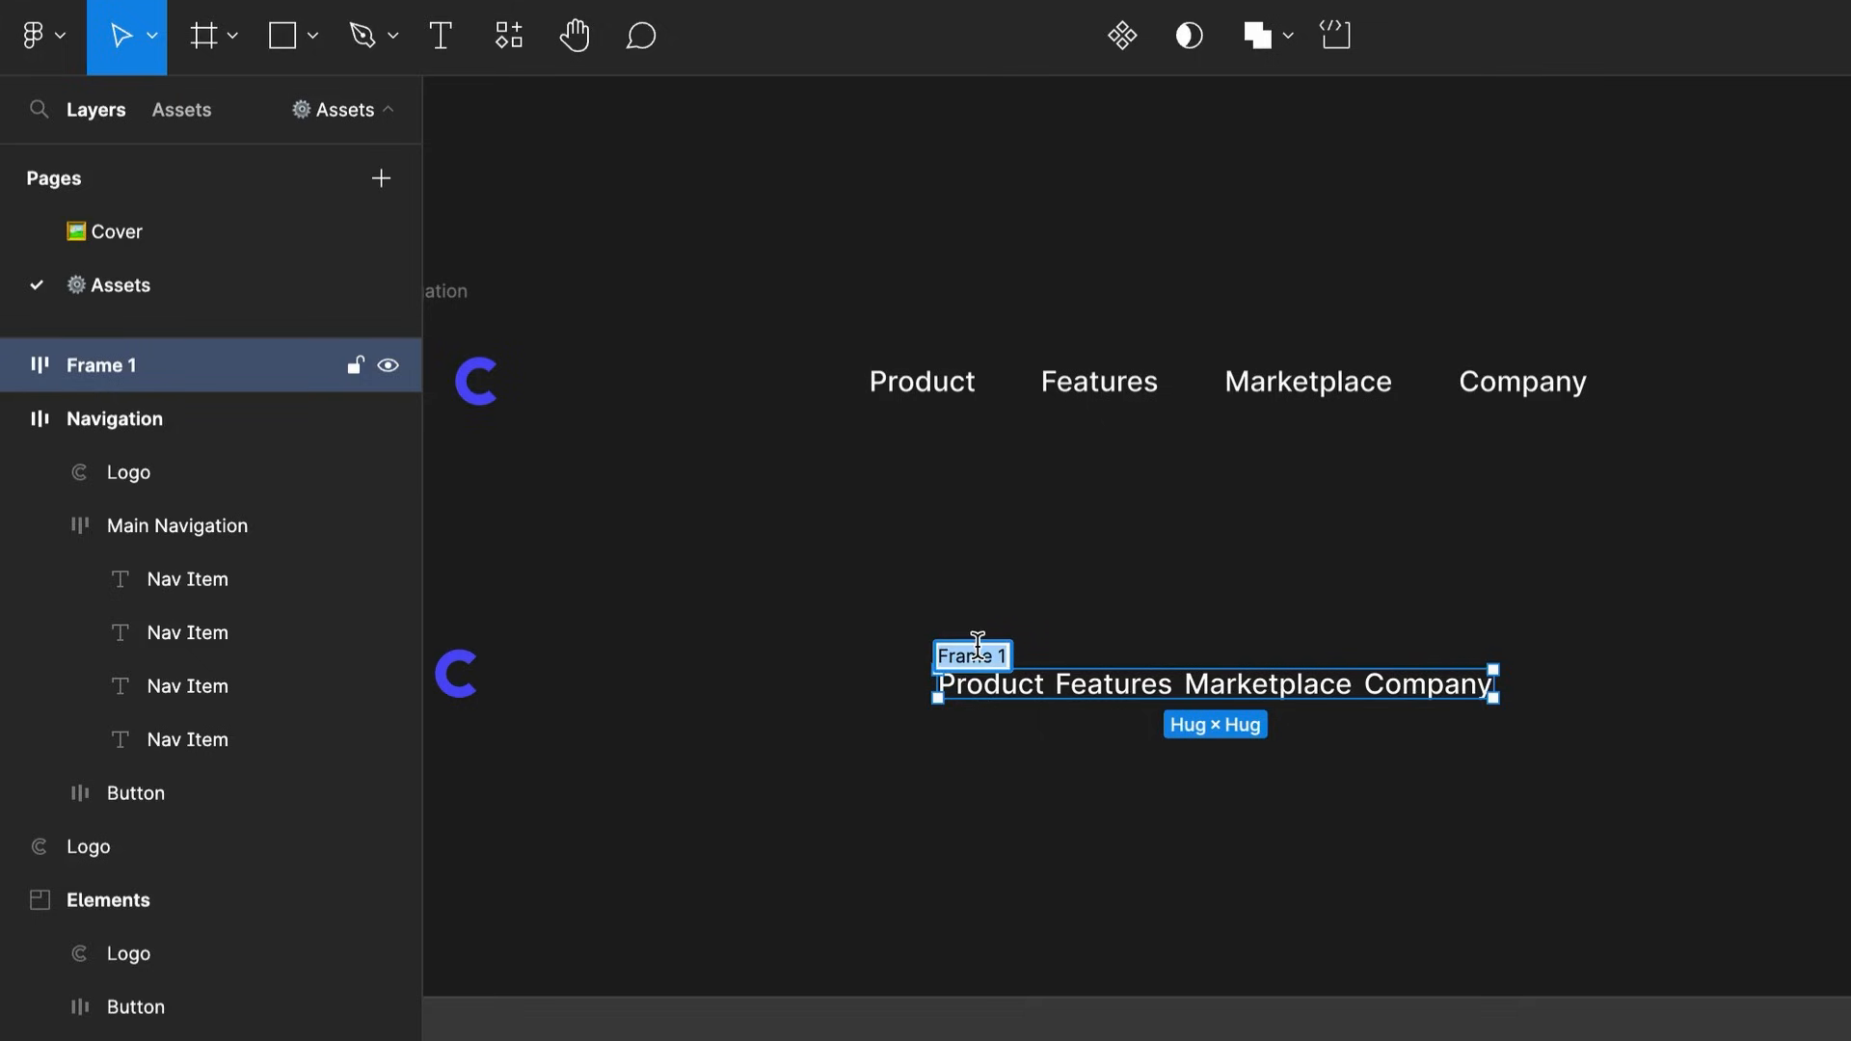
pyautogui.write('Nav items')
pyautogui.press('Return')
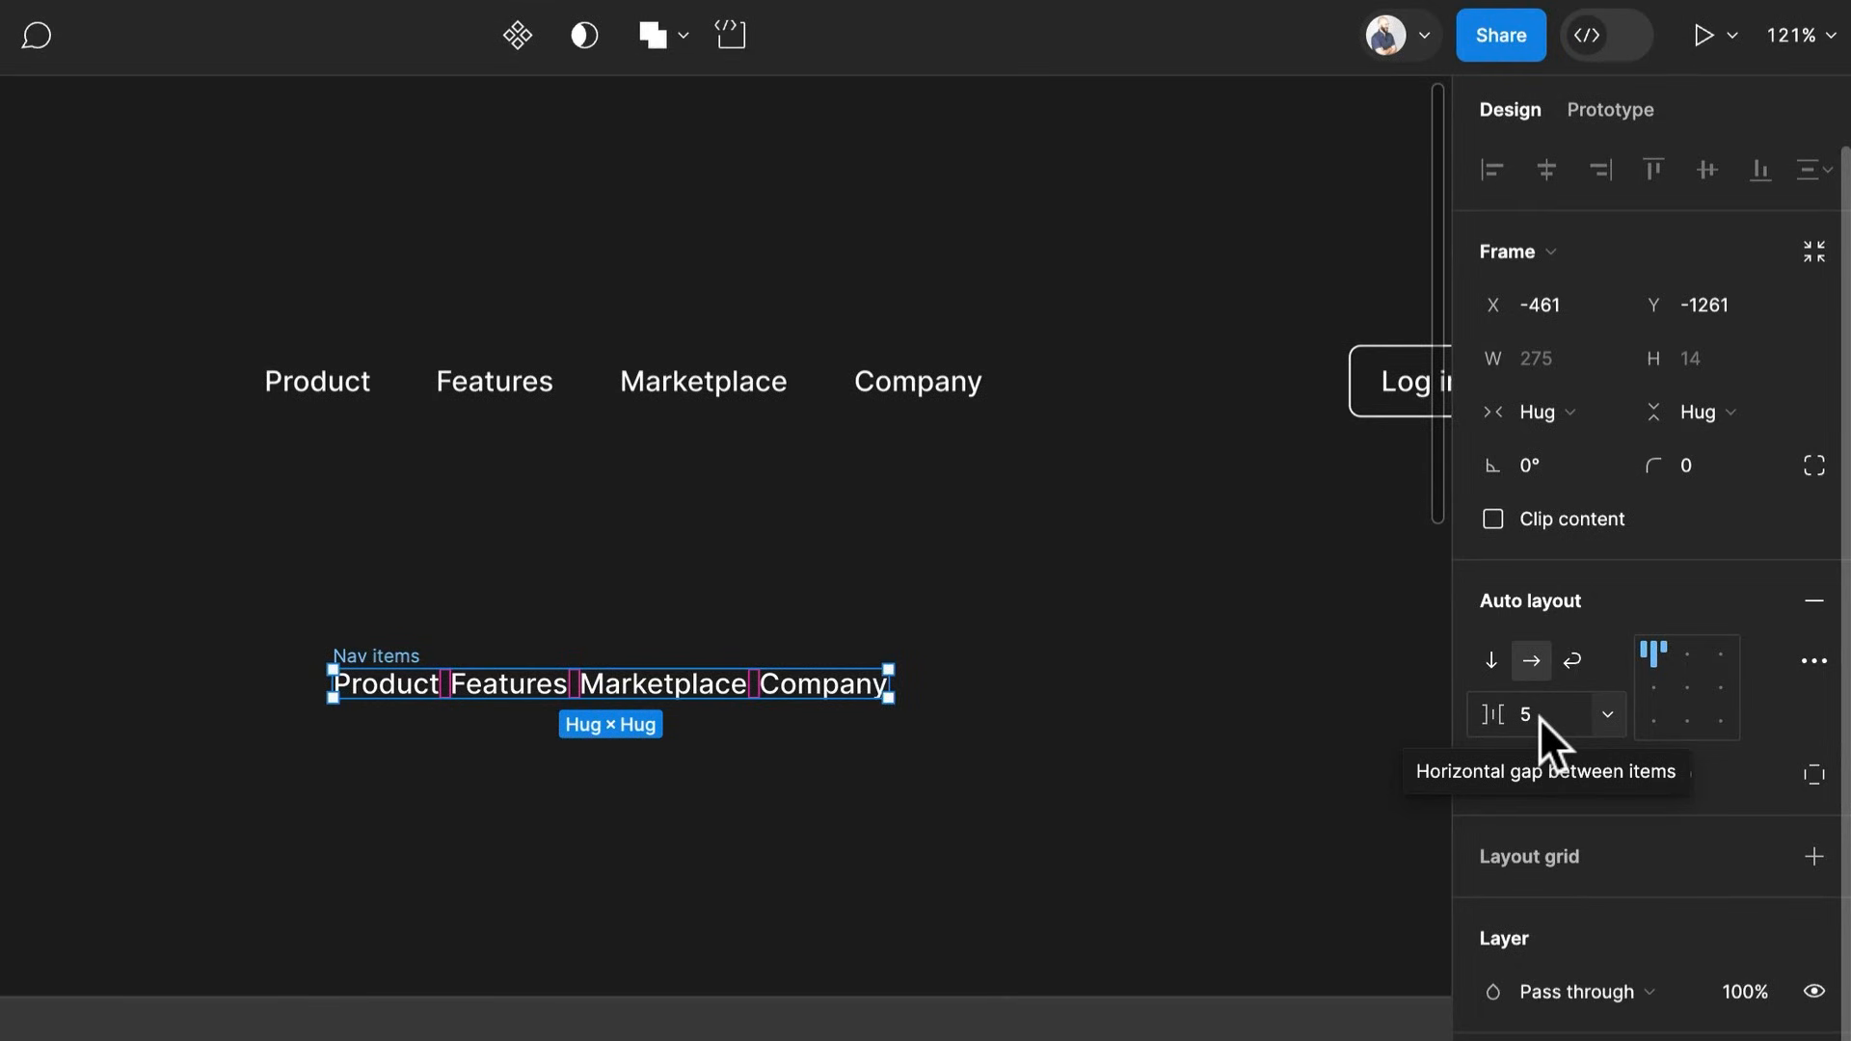
# Try horizontal gaps of 16 and 32 between the texts in the Nav items frame
pyautogui.click(1539, 718)
pyautogui.write('16')
pyautogui.press('Return')
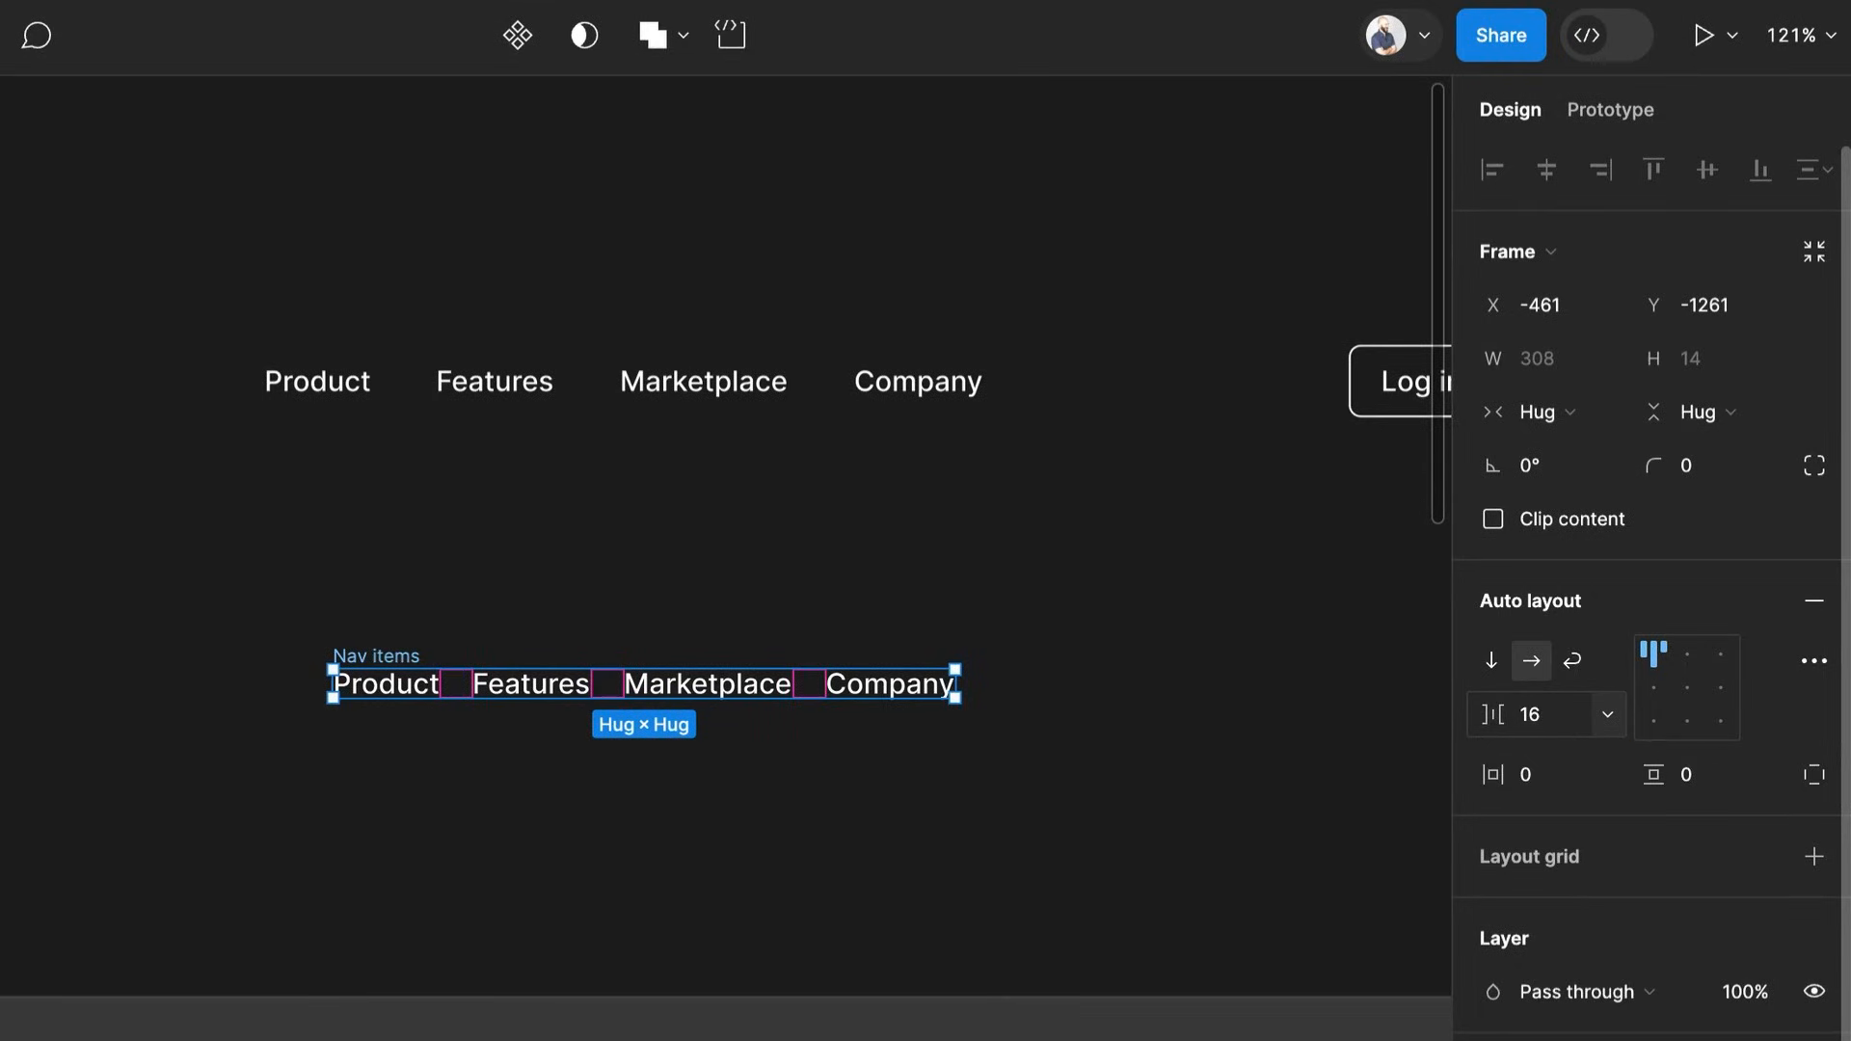
pyautogui.press('Return')
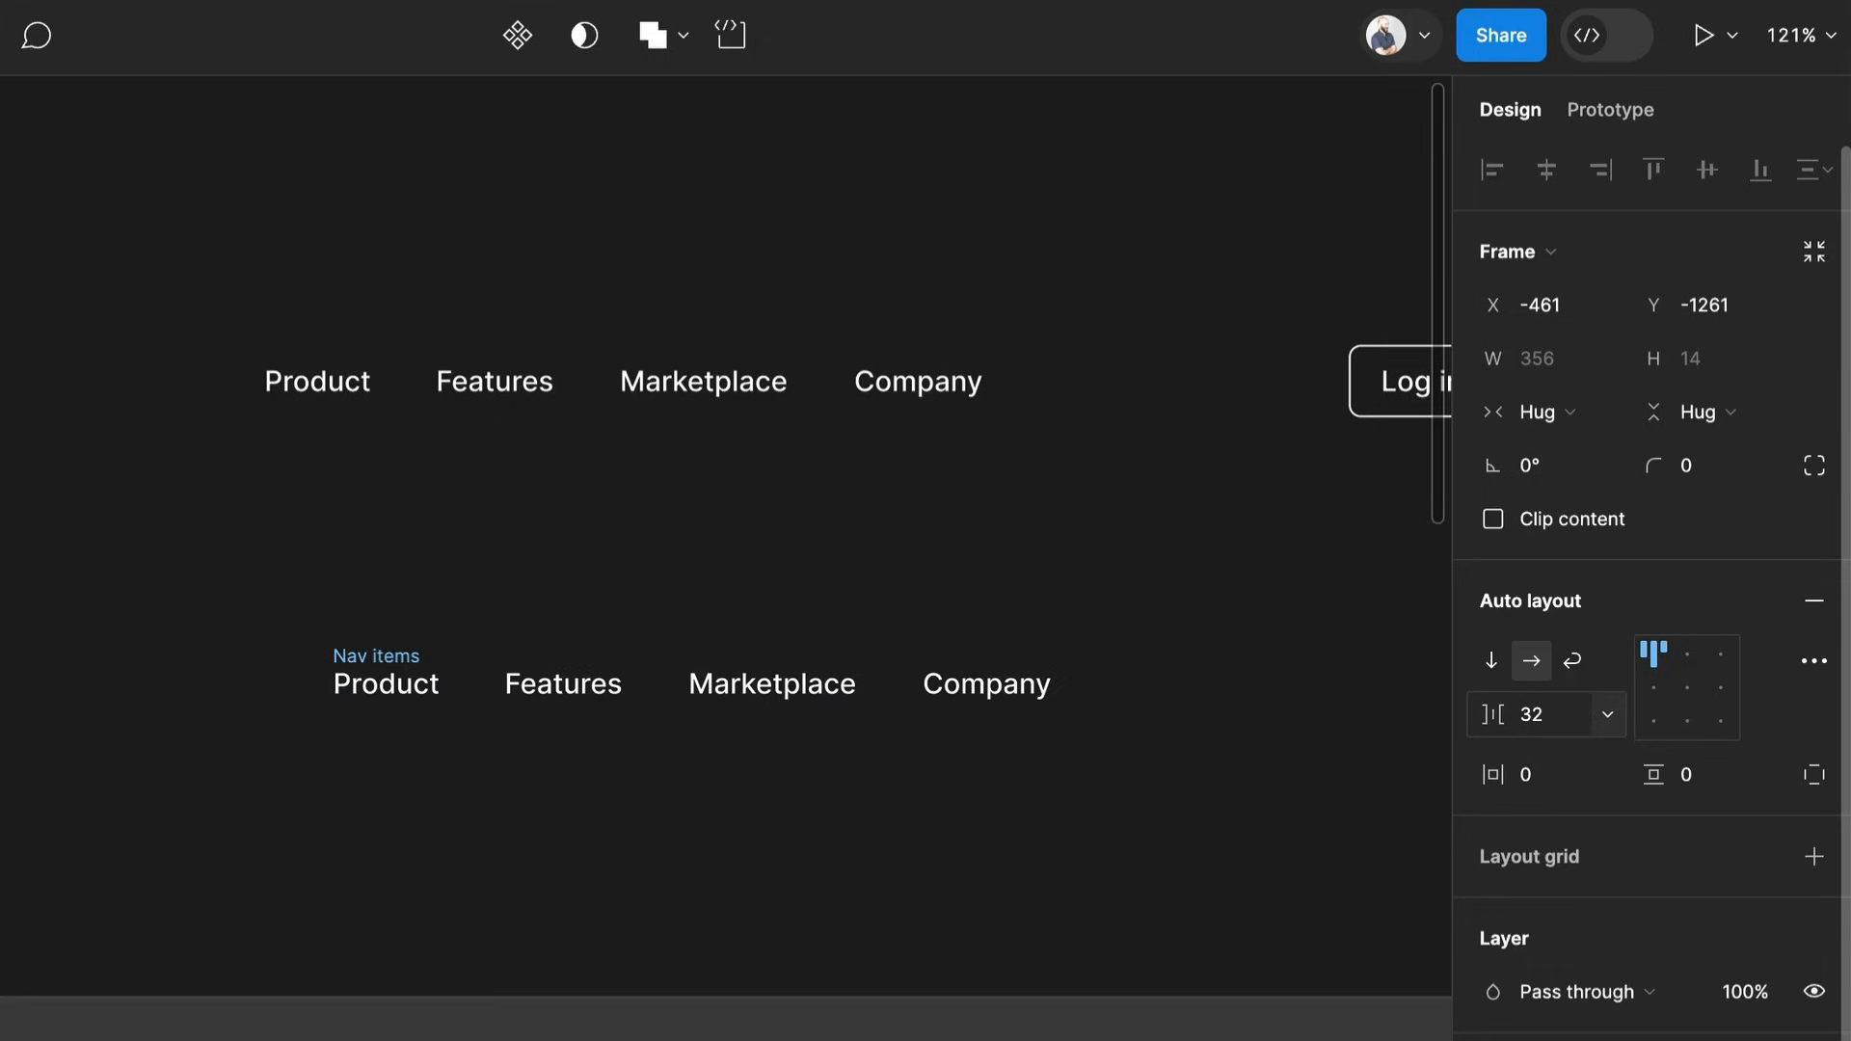
# Set the Nav items frame's horizontal gap to 40 and compare it with the menu of the copied Navigation bar
pyautogui.click(1540, 721)
pyautogui.write('4')
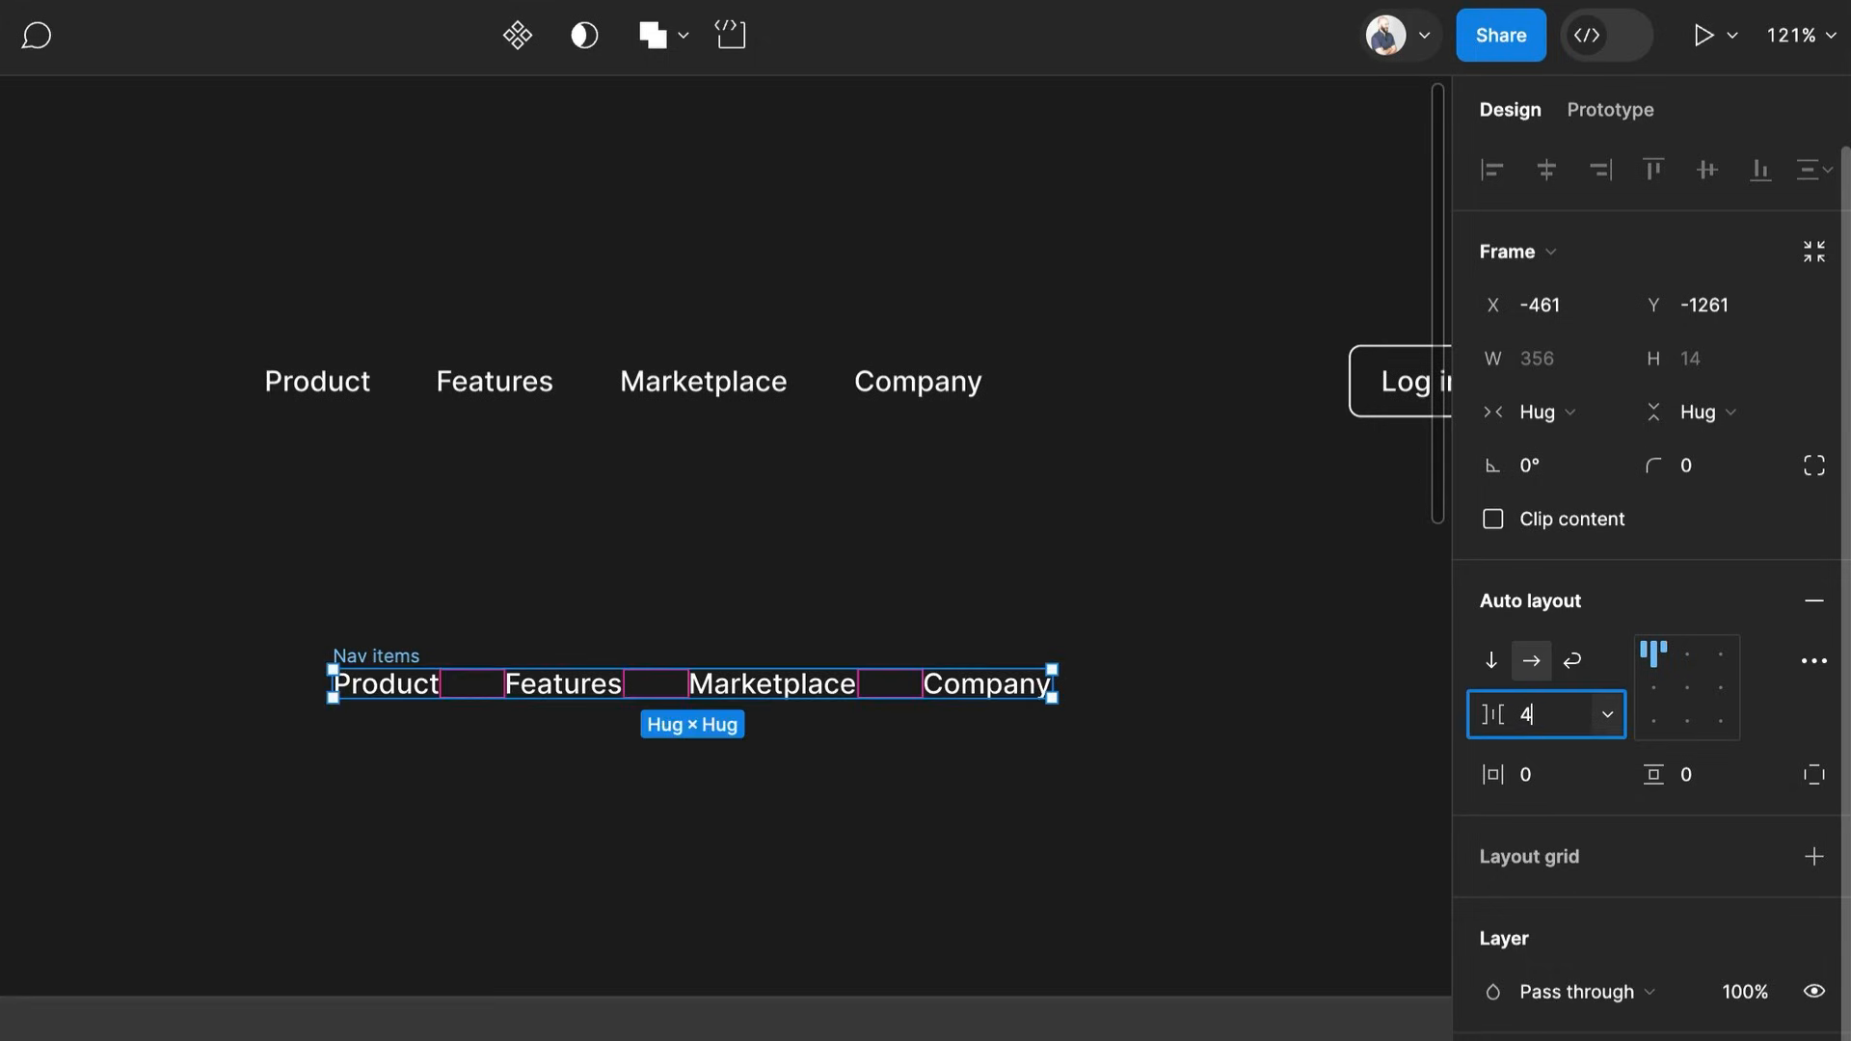
pyautogui.write('0')
pyautogui.press('Return')
pyautogui.click(530, 392)
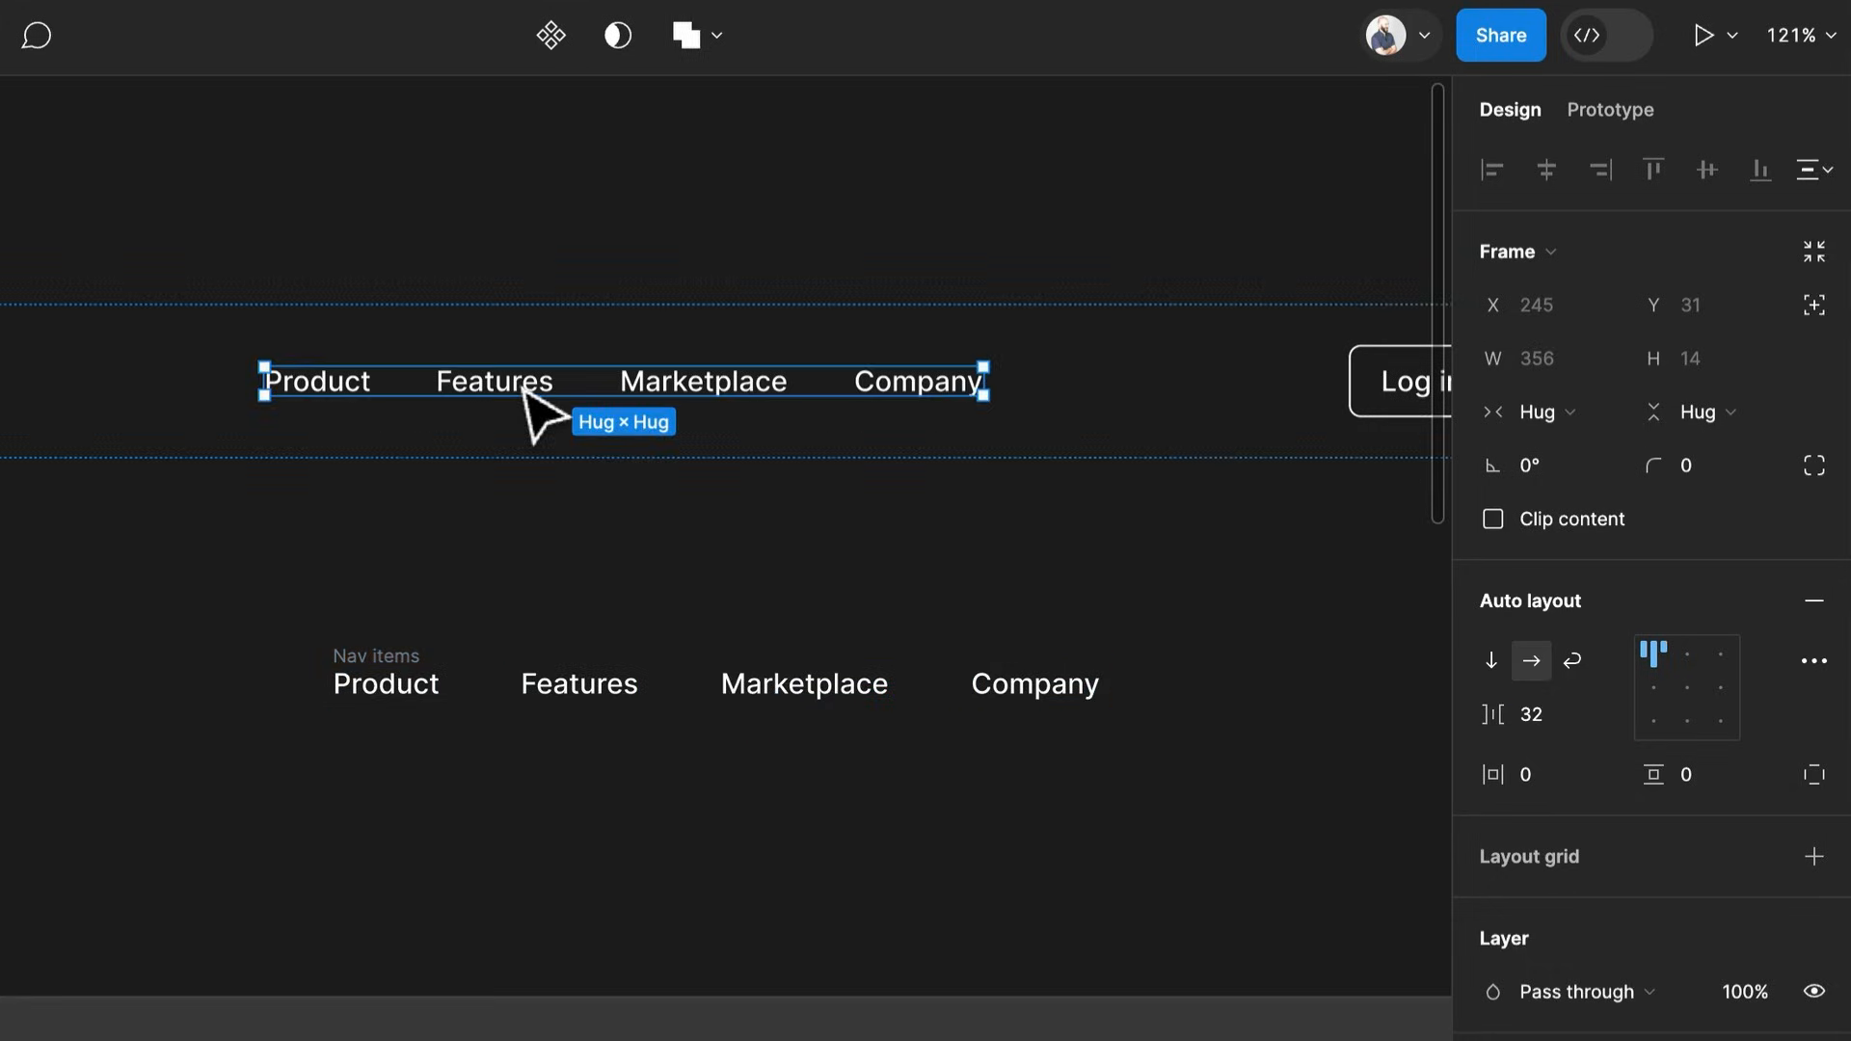
pyautogui.click(718, 686)
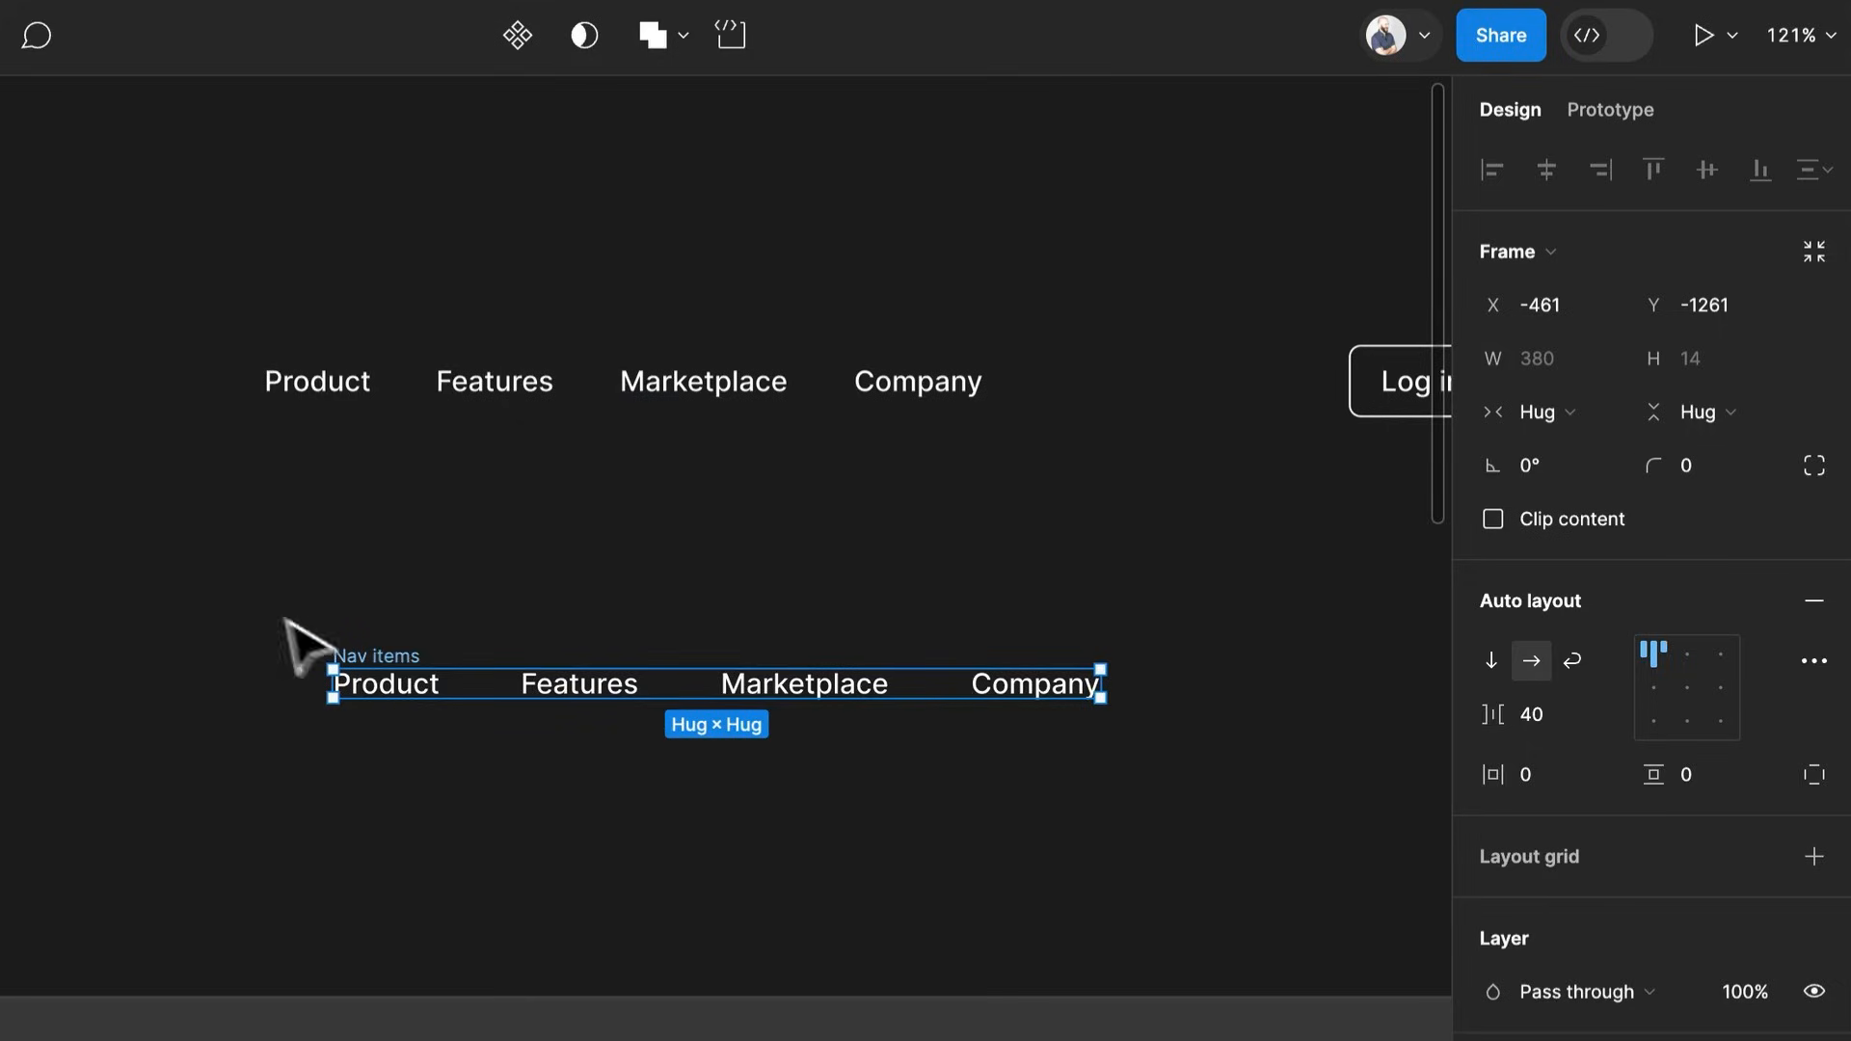
pyautogui.moveTo(405, 649)
pyautogui.mouseDown()
pyautogui.moveTo(376, 674)
pyautogui.moveTo(402, 691)
pyautogui.moveTo(426, 649)
pyautogui.mouseUp()
pyautogui.click(447, 819)
# Place a copy of the Elements section's Log in button in the Nav items row, below the copied Navigation bar's button
pyautogui.scroll(-2, 587, 768)
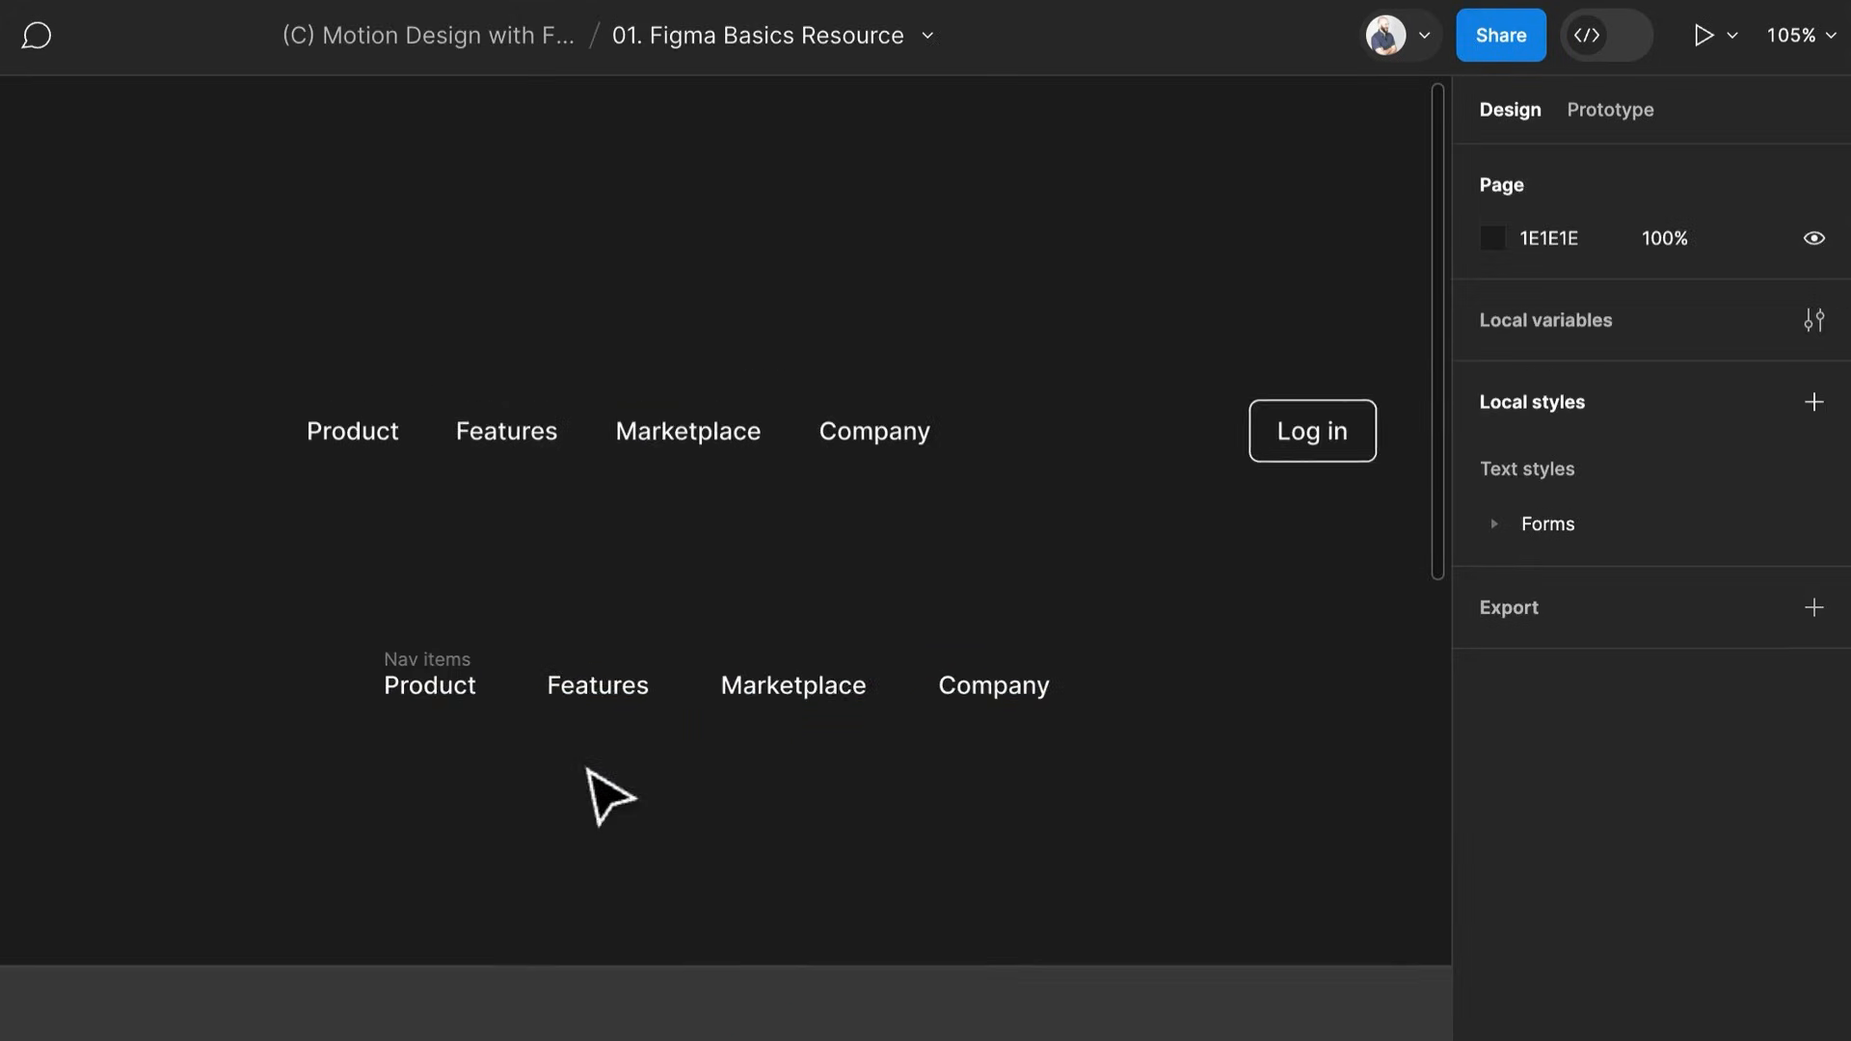
pyautogui.scroll(-5, 588, 769)
pyautogui.click(1234, 210)
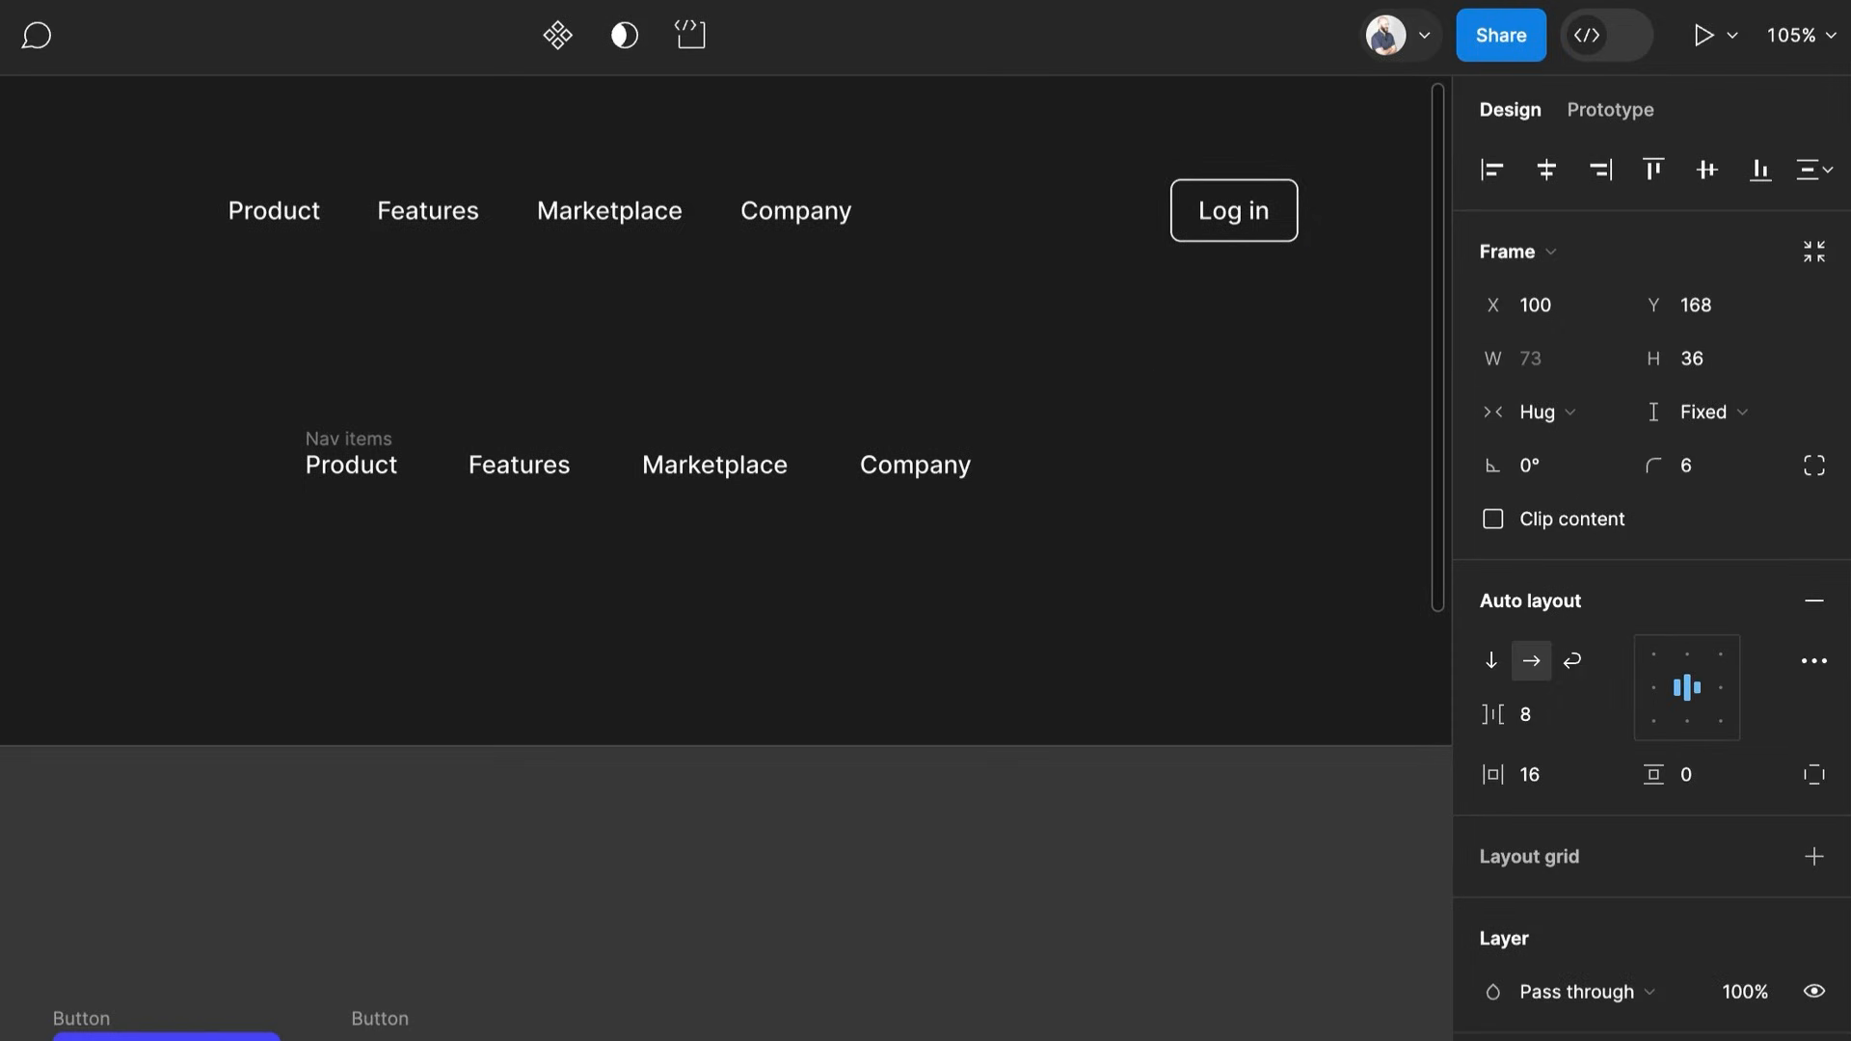
pyautogui.moveTo(0, 1025); pyautogui.dragTo(1213, 417)
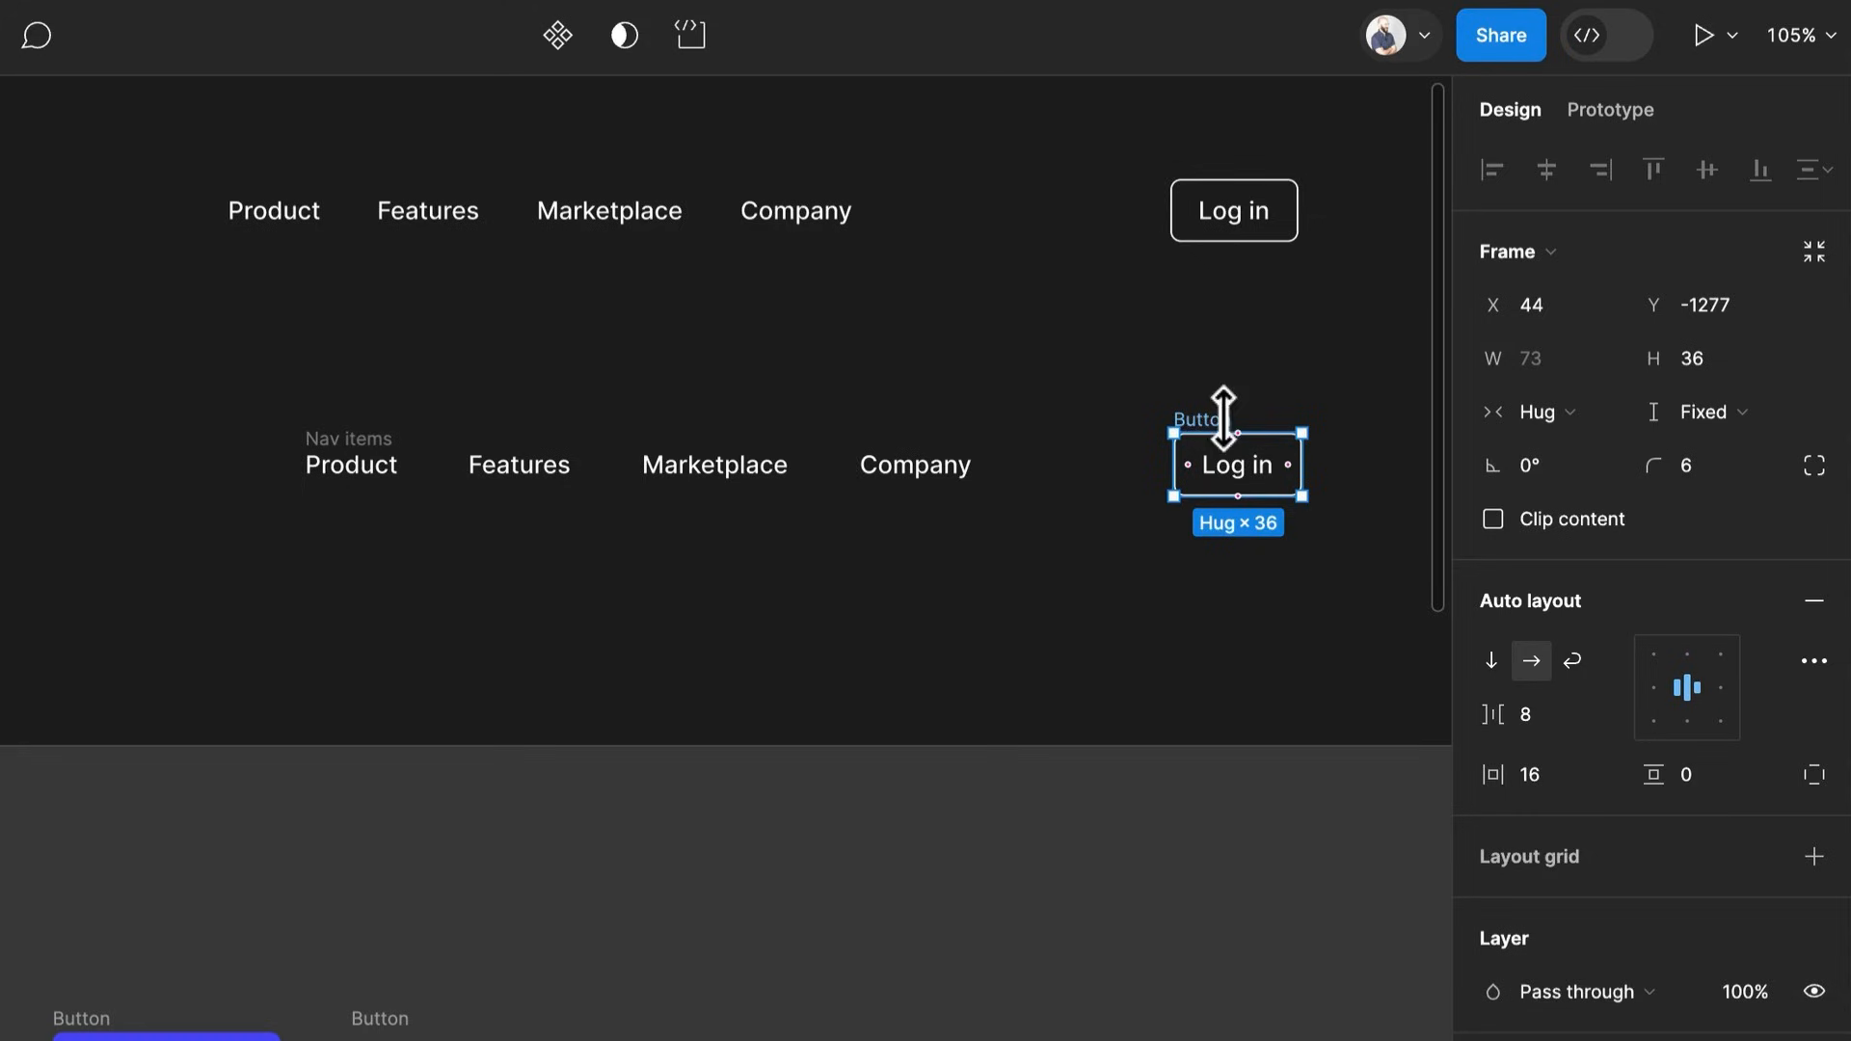
# Combine the new logo, the Nav items frame and the Log in button into one horizontal auto layout frame
pyautogui.scroll(-5, 992, 483)
pyautogui.scroll(5, 1123, 502)
pyautogui.scroll(-3, 1118, 487)
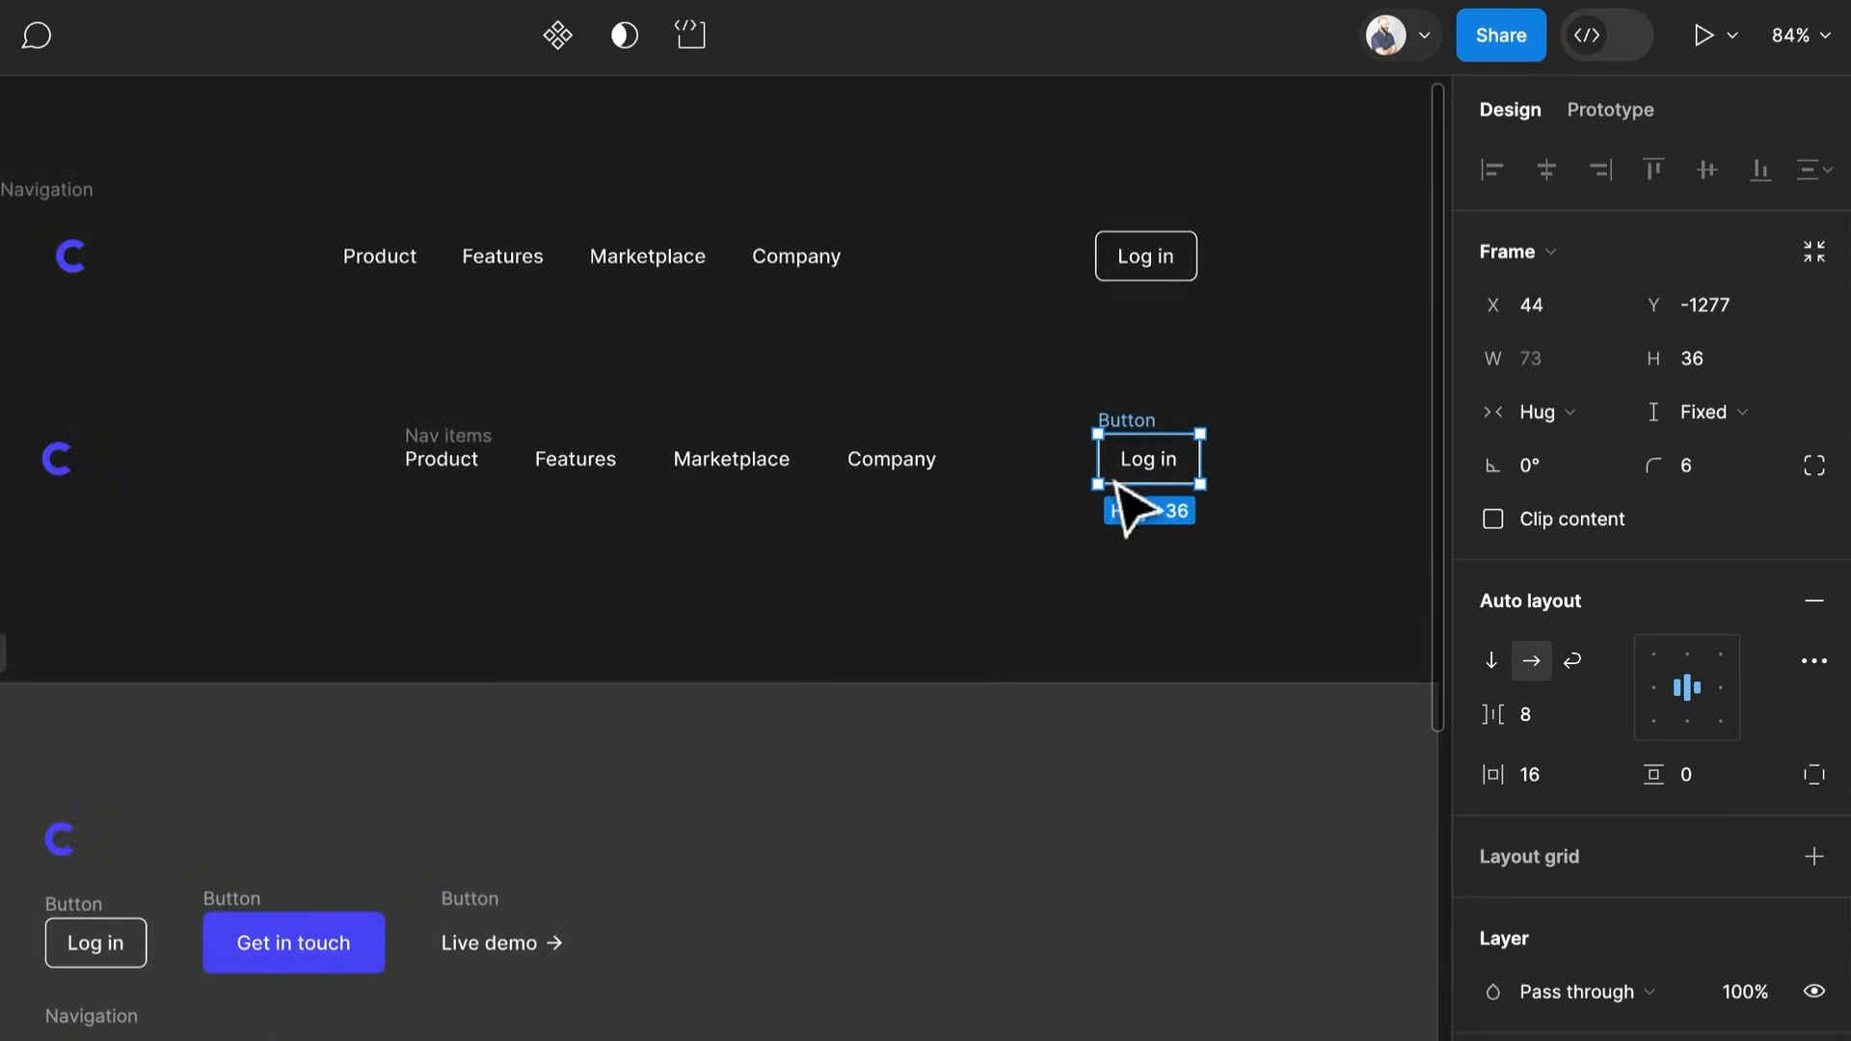
pyautogui.moveTo(1307, 557)
pyautogui.mouseDown()
pyautogui.moveTo(444, 419)
pyautogui.moveTo(83, 413)
pyautogui.moveTo(0, 346)
pyautogui.mouseUp()
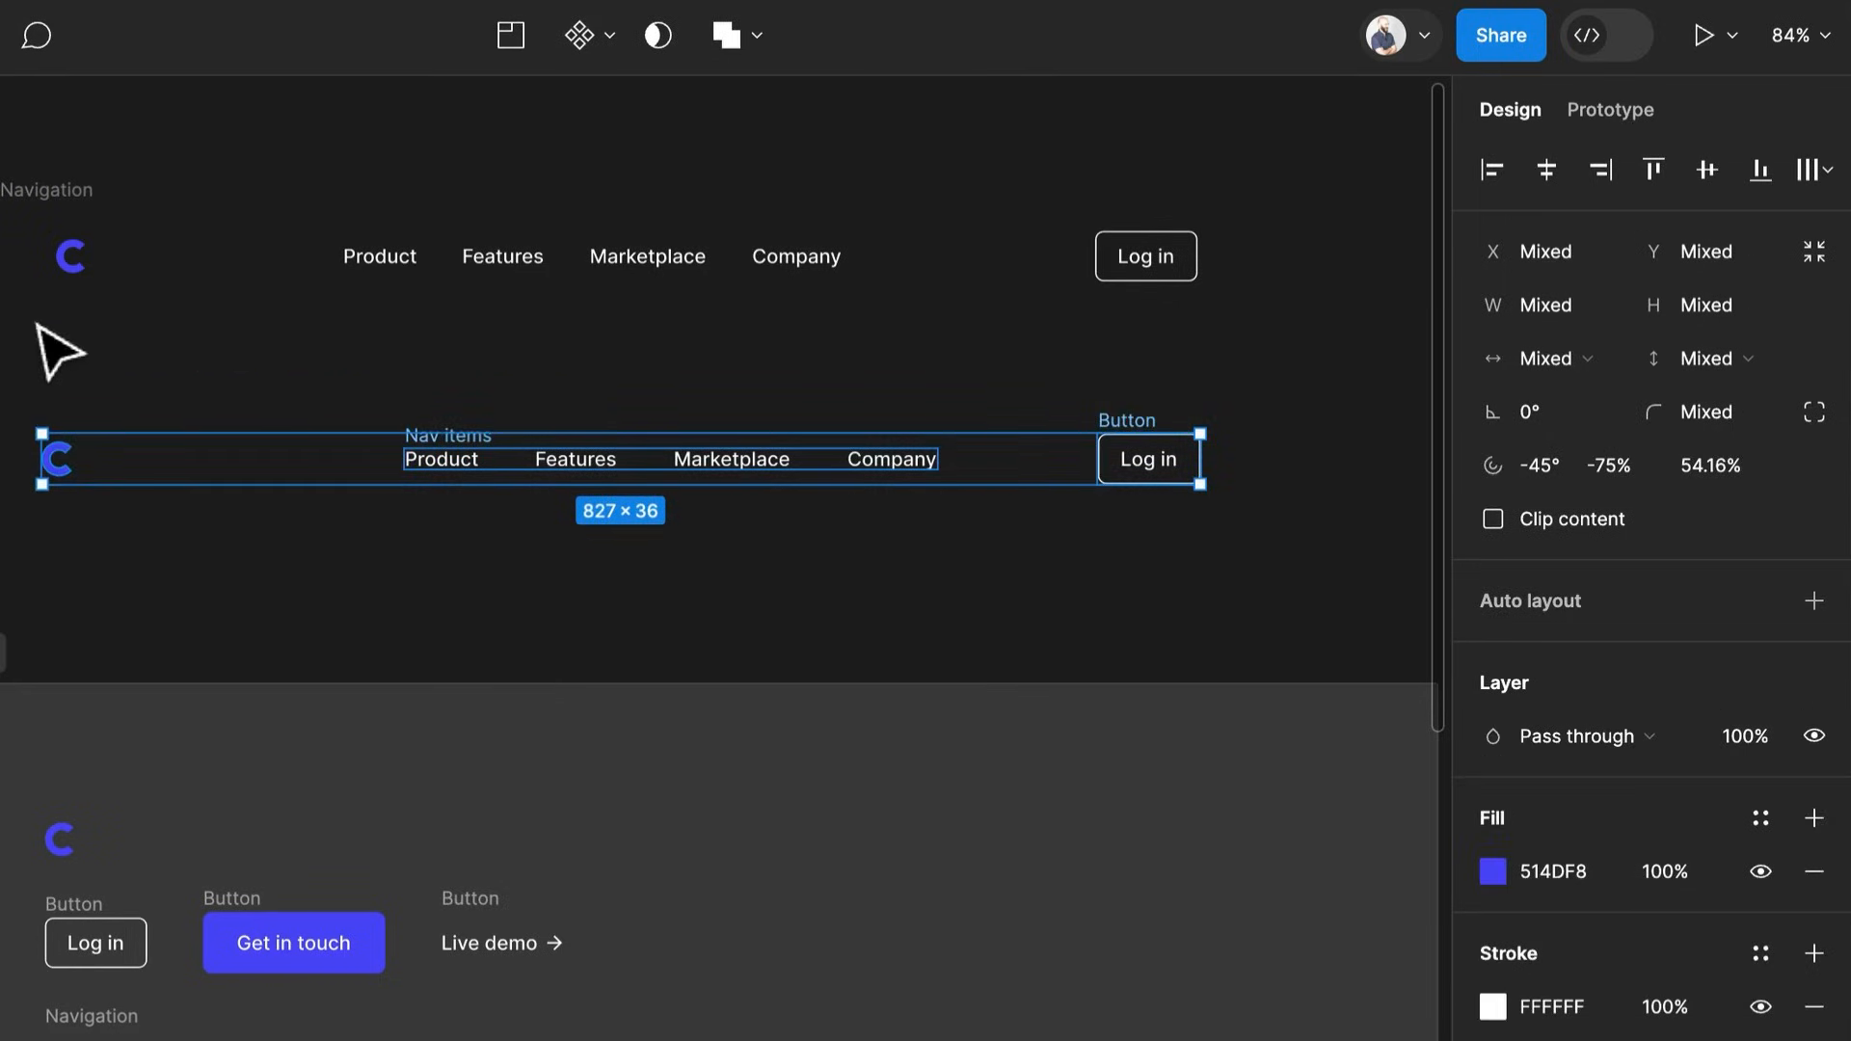
pyautogui.hotkey('shift', 'a')
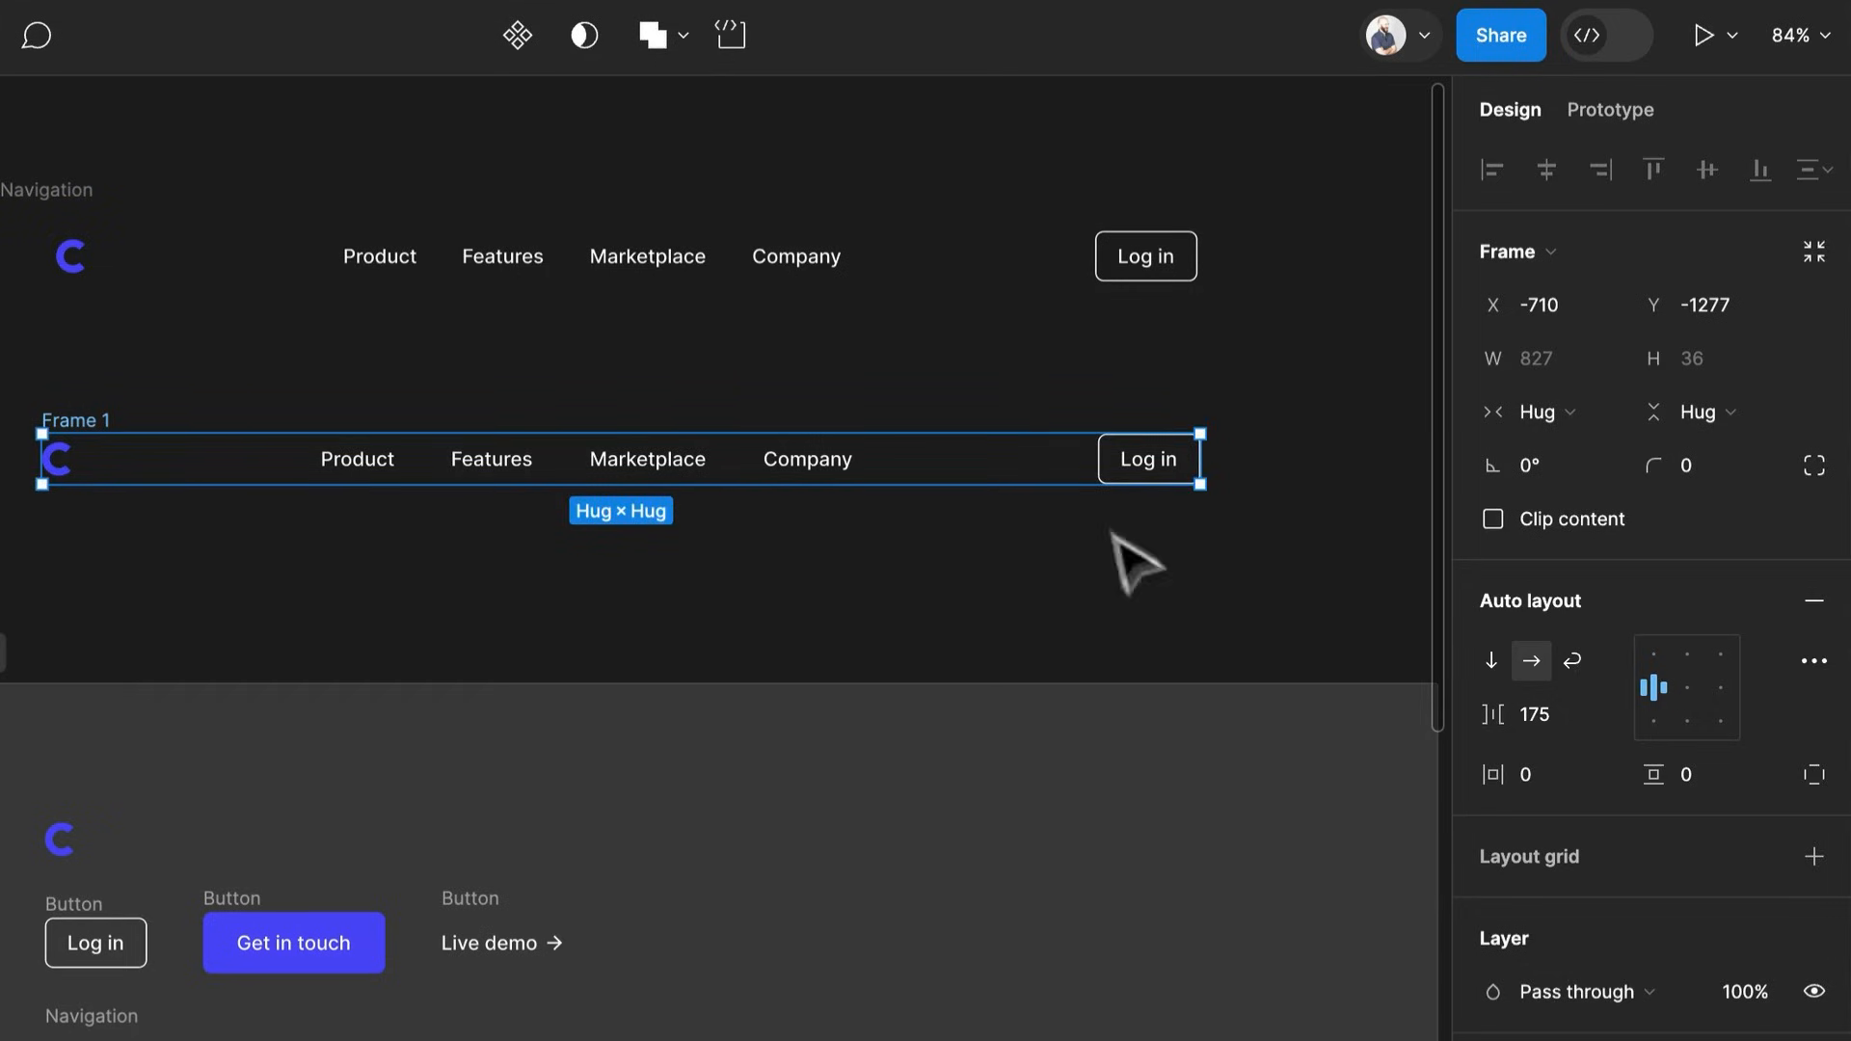
# Narrow the new auto layout frame to about 818 and the copied Navigation bar to about 815 wide
pyautogui.moveTo(1211, 457)
pyautogui.mouseDown()
pyautogui.moveTo(529, 445)
pyautogui.moveTo(1198, 458)
pyautogui.mouseUp()
pyautogui.click(21, 188)
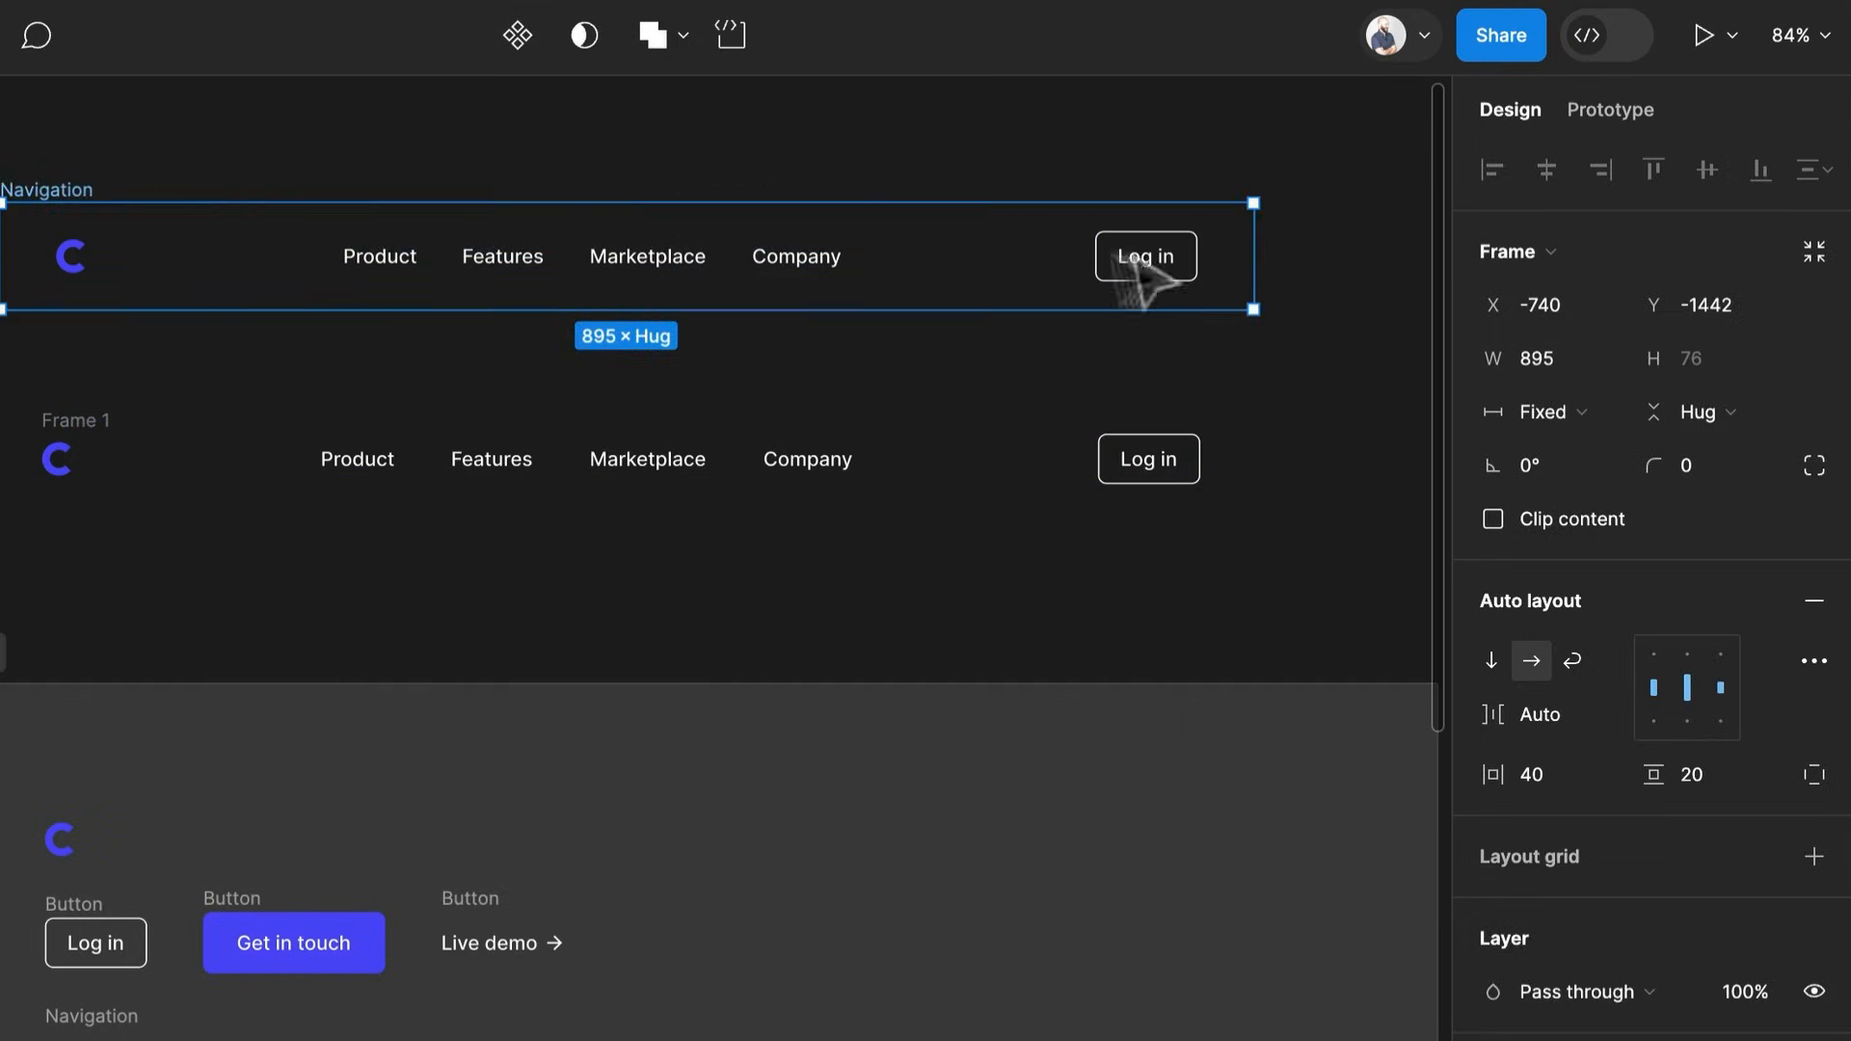
pyautogui.moveTo(1253, 273); pyautogui.dragTo(1140, 286)
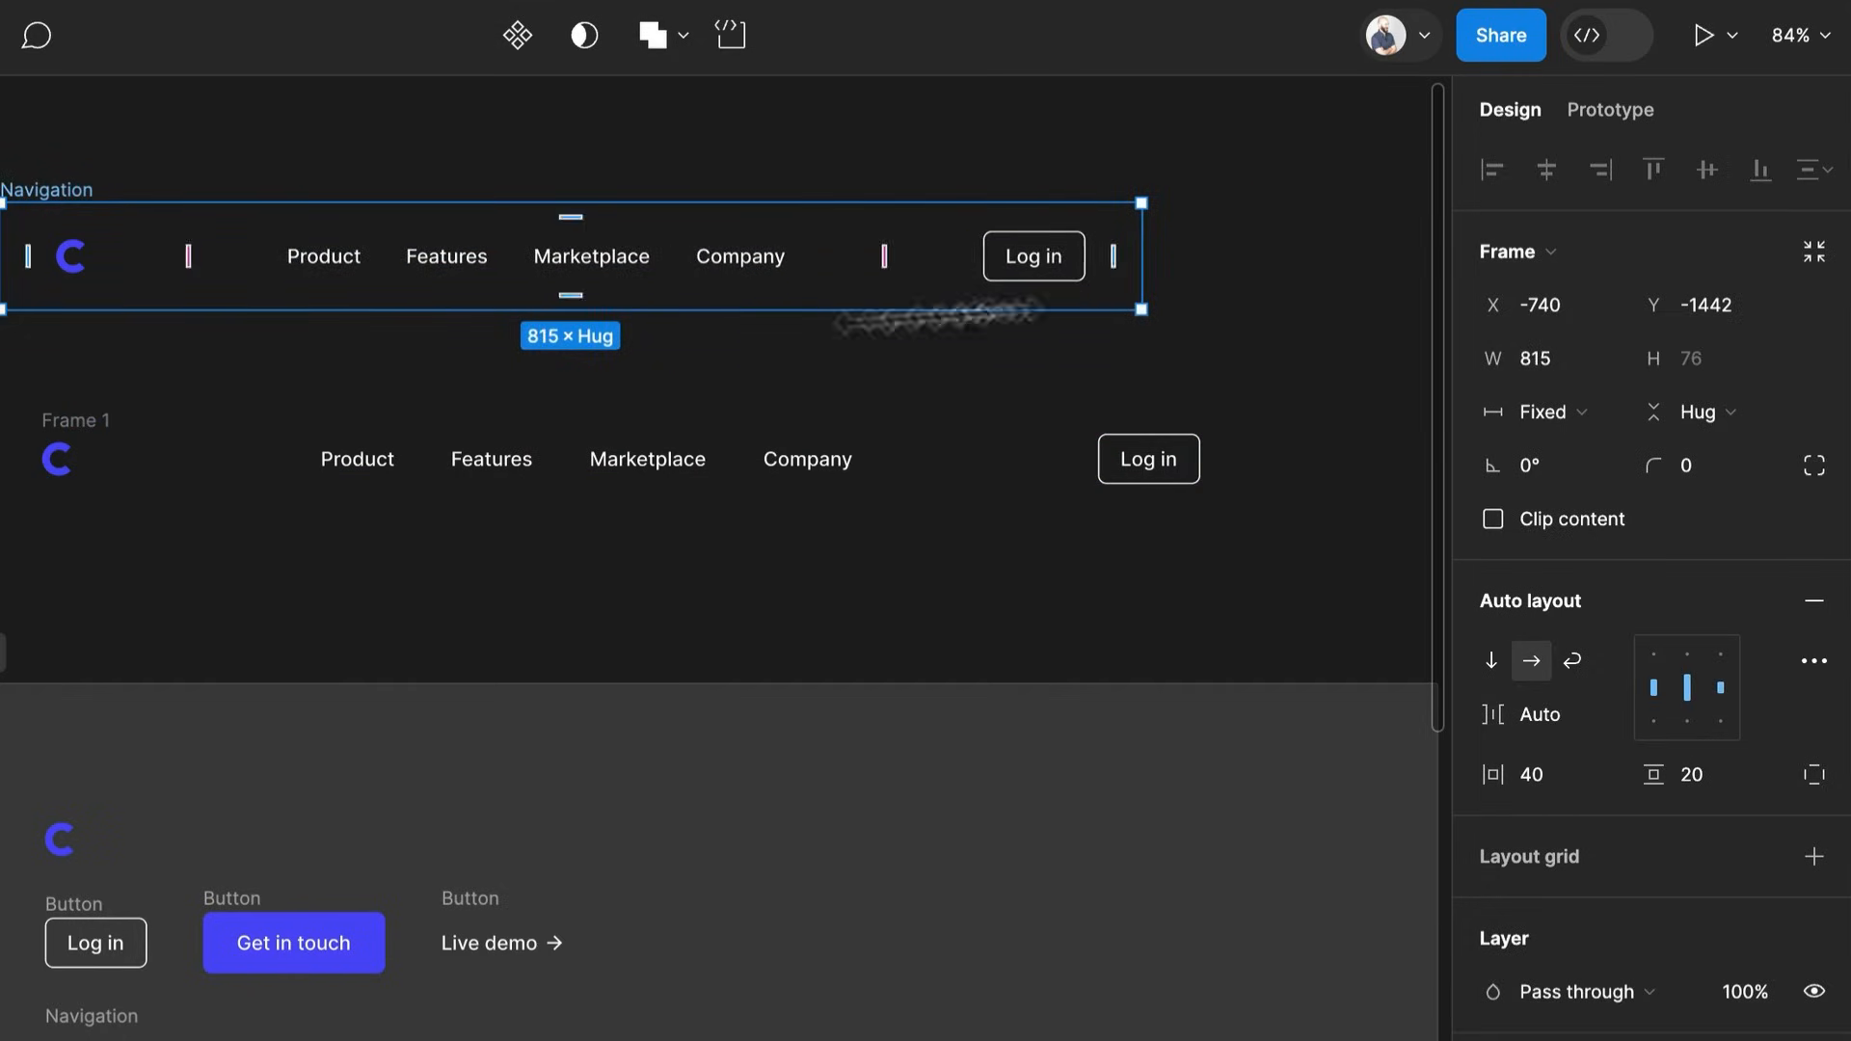
# Rename the new auto layout frame to Navigation v2
pyautogui.click(81, 426)
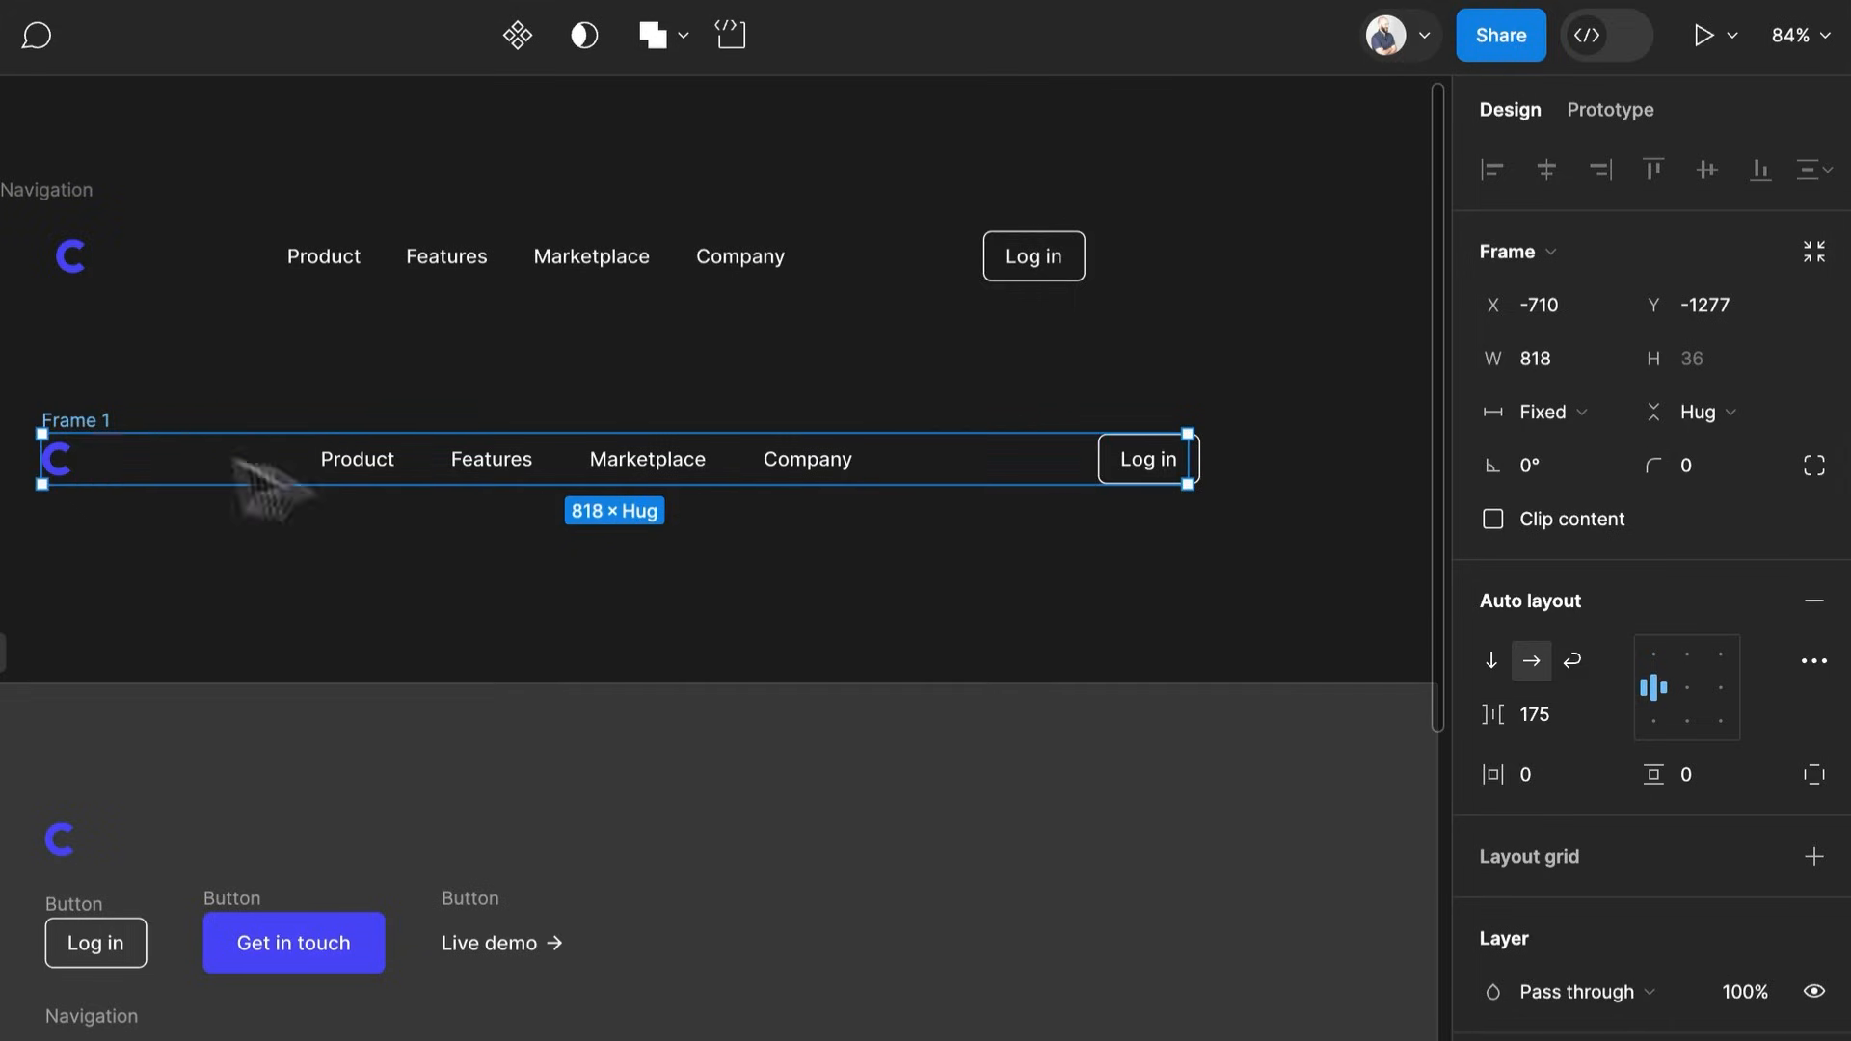
pyautogui.doubleClick(105, 419)
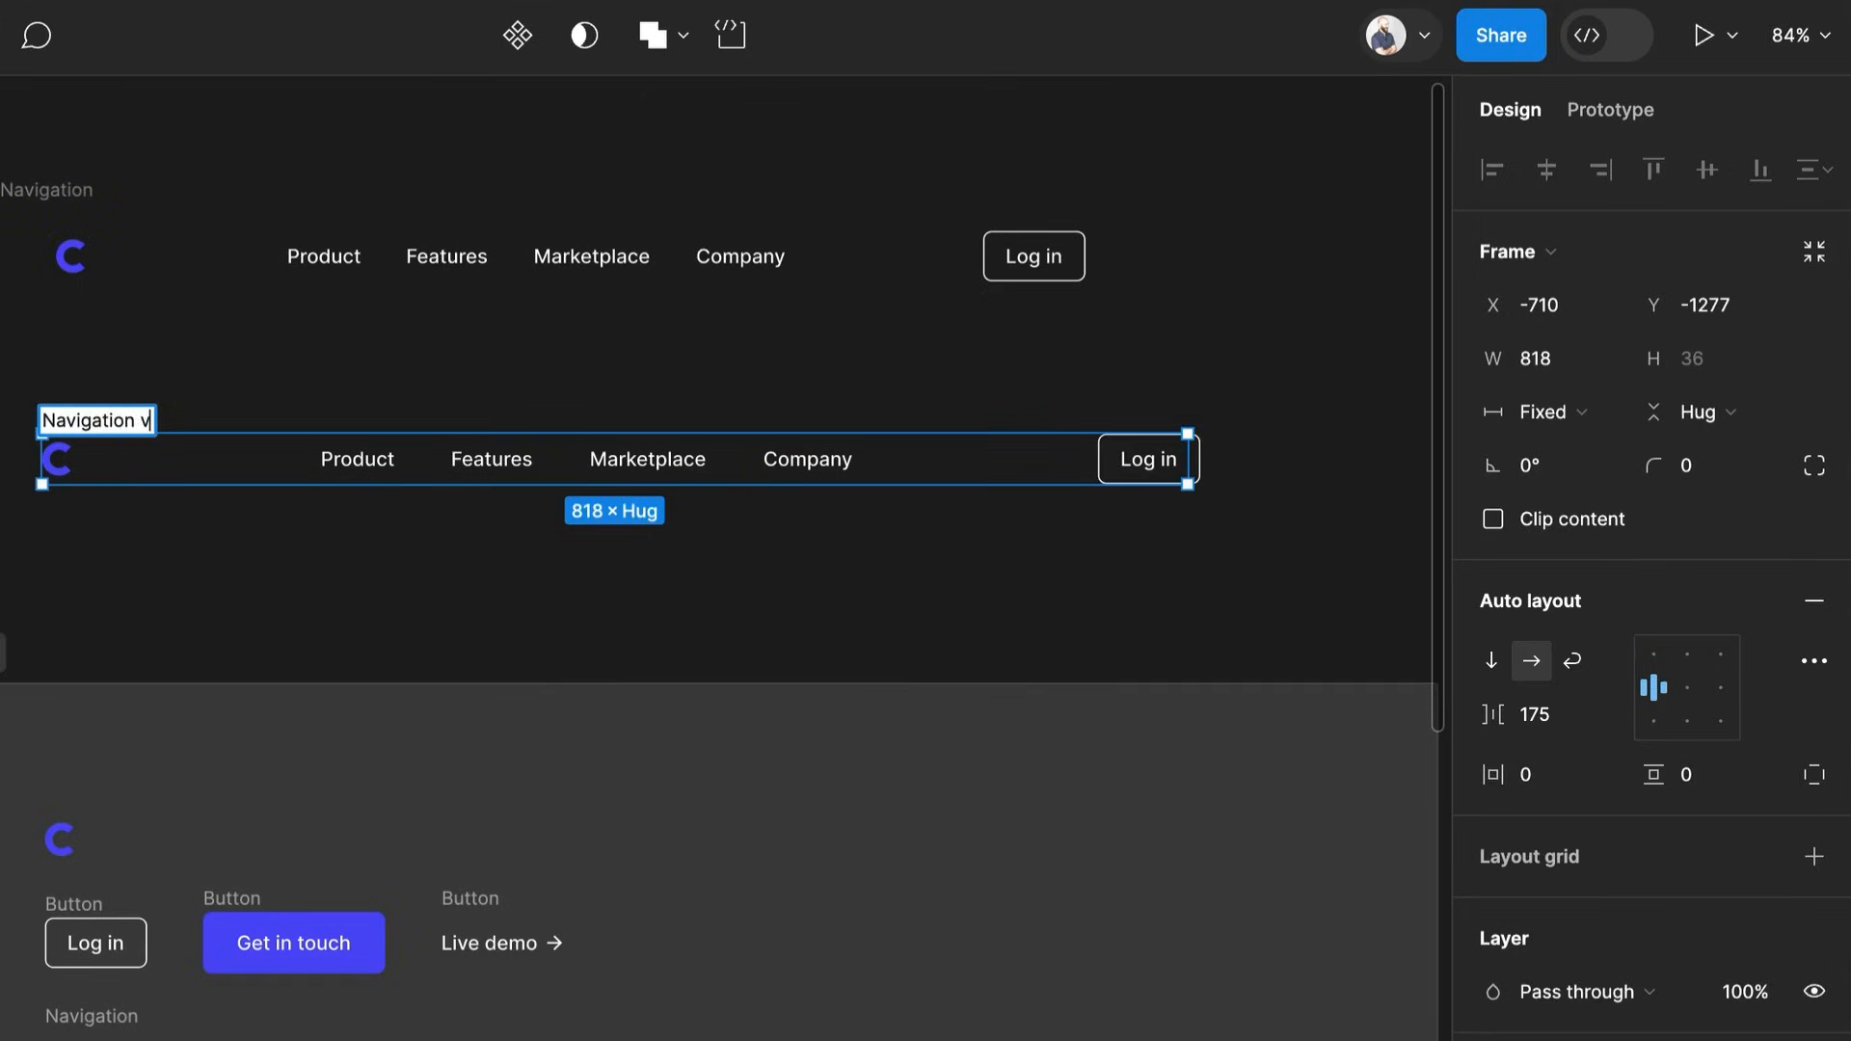
pyautogui.press('Return')
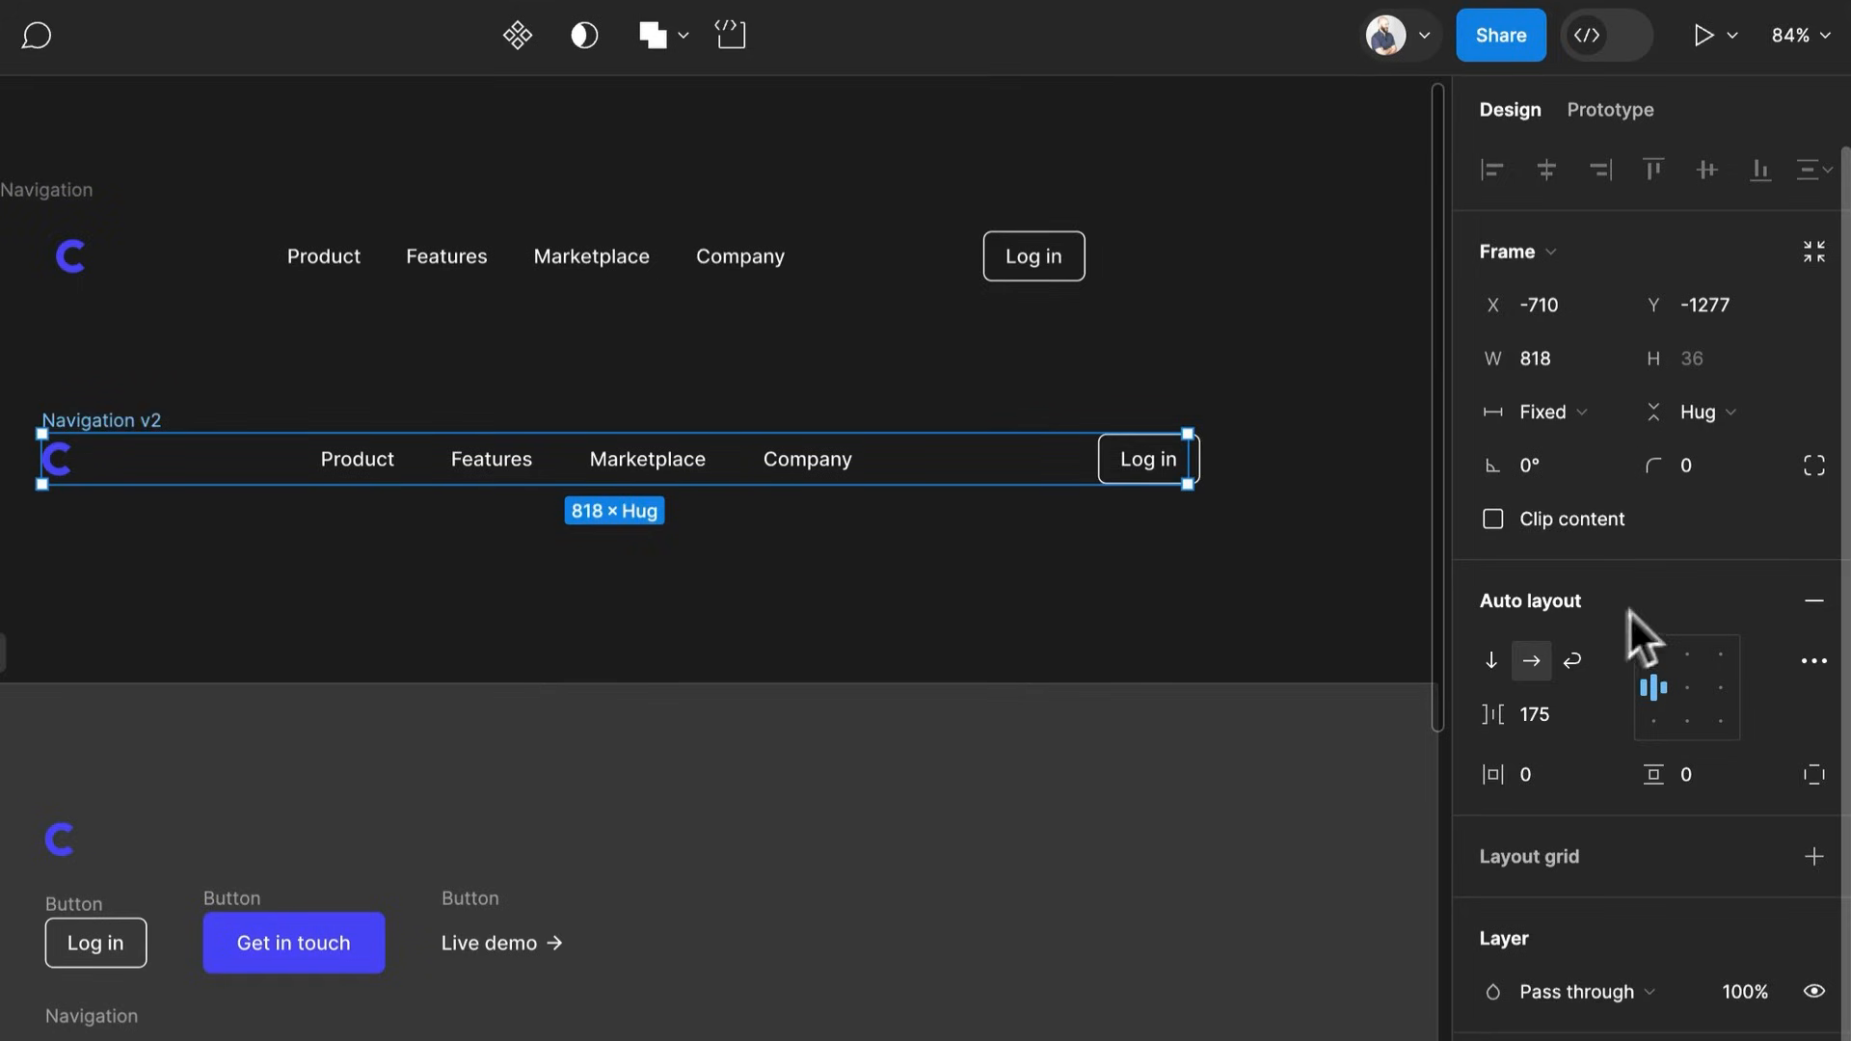
# Set the horizontal gap of Navigation v2 to Auto and test its spacing by narrowing it to about 809
pyautogui.click(1595, 711)
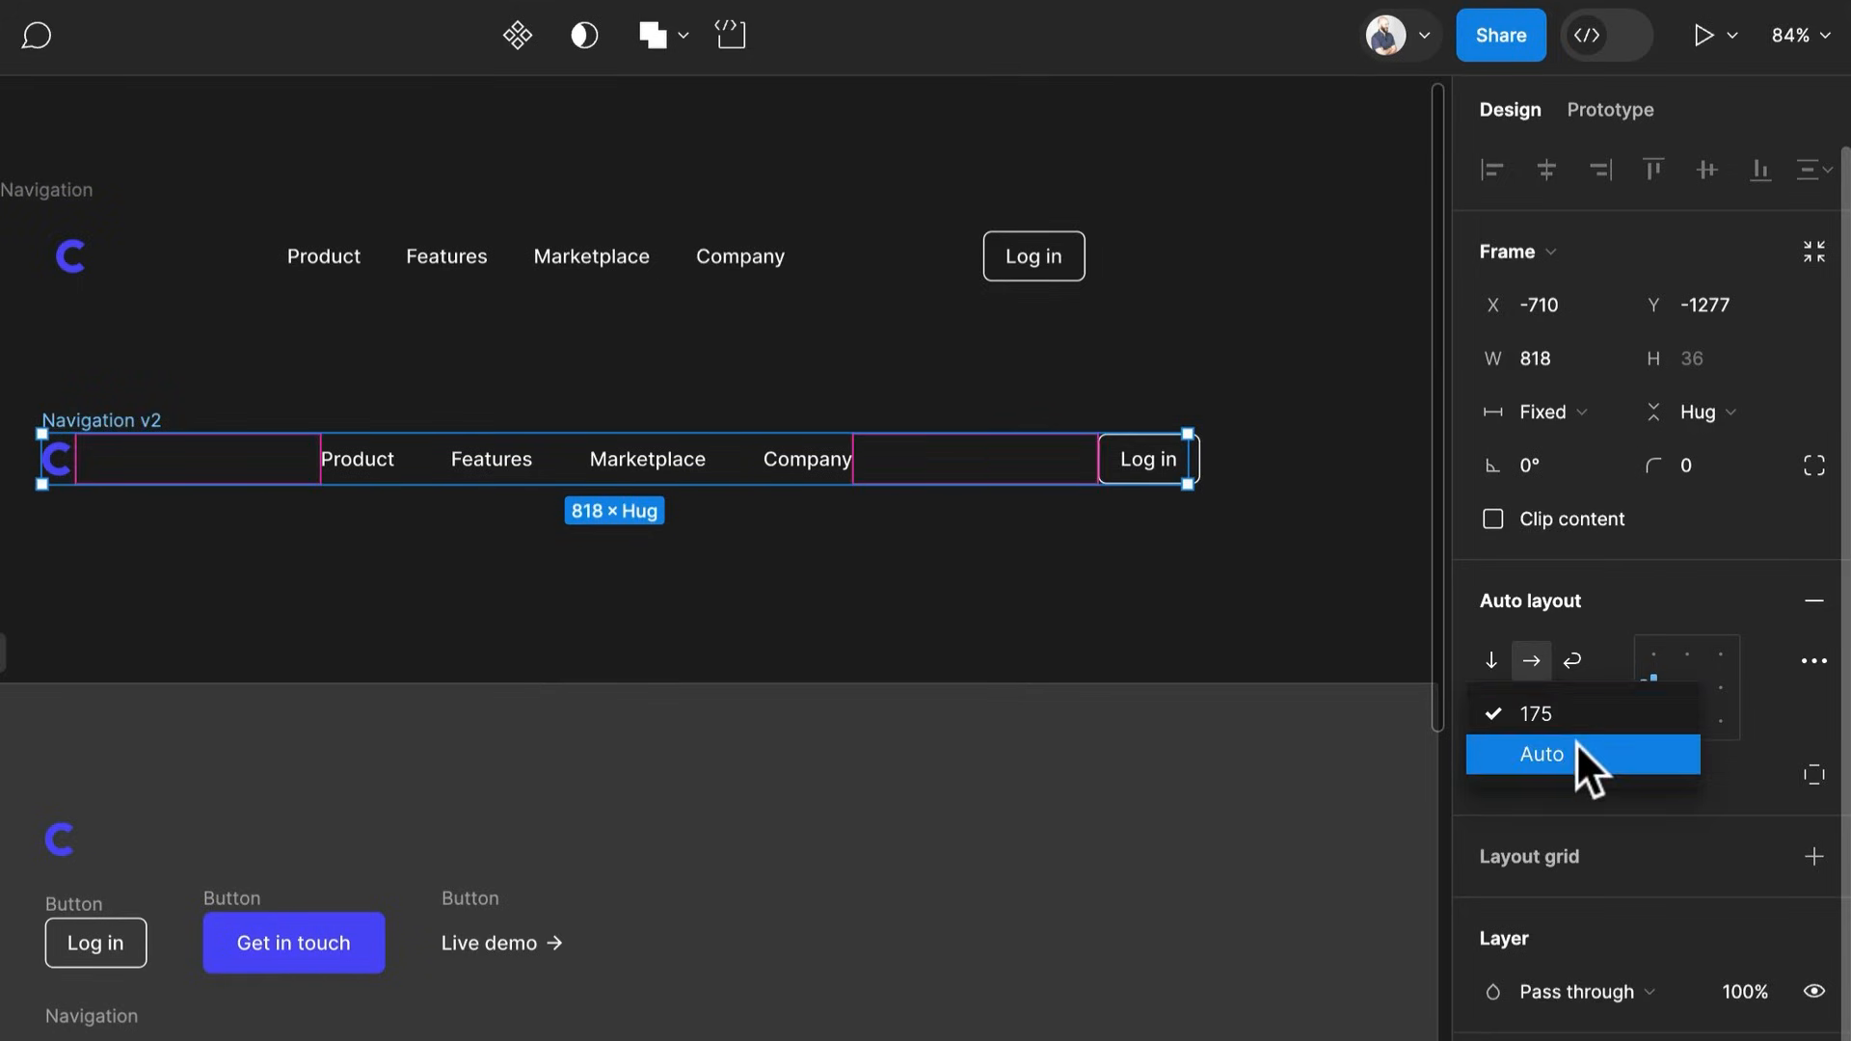
pyautogui.click(1579, 744)
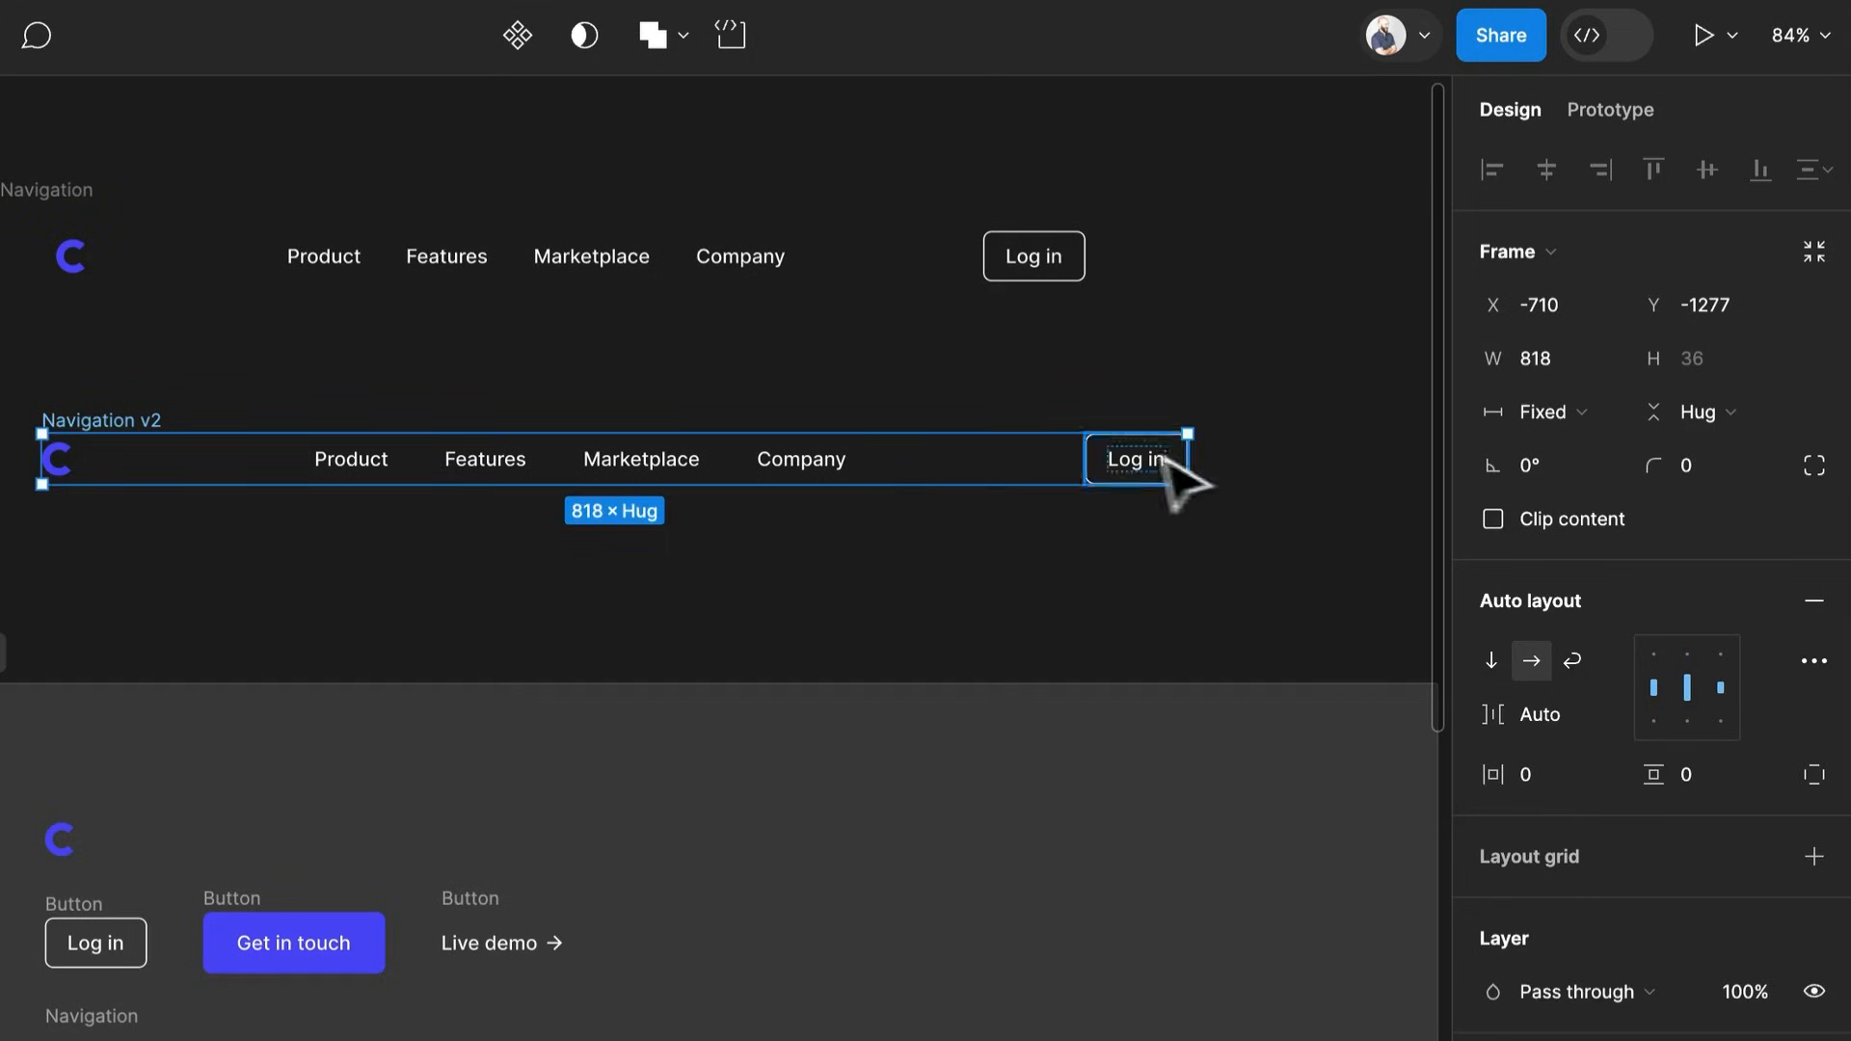
pyautogui.moveTo(1192, 457)
pyautogui.mouseDown()
pyautogui.moveTo(854, 460)
pyautogui.moveTo(1211, 466)
pyautogui.moveTo(1177, 467)
pyautogui.mouseUp()
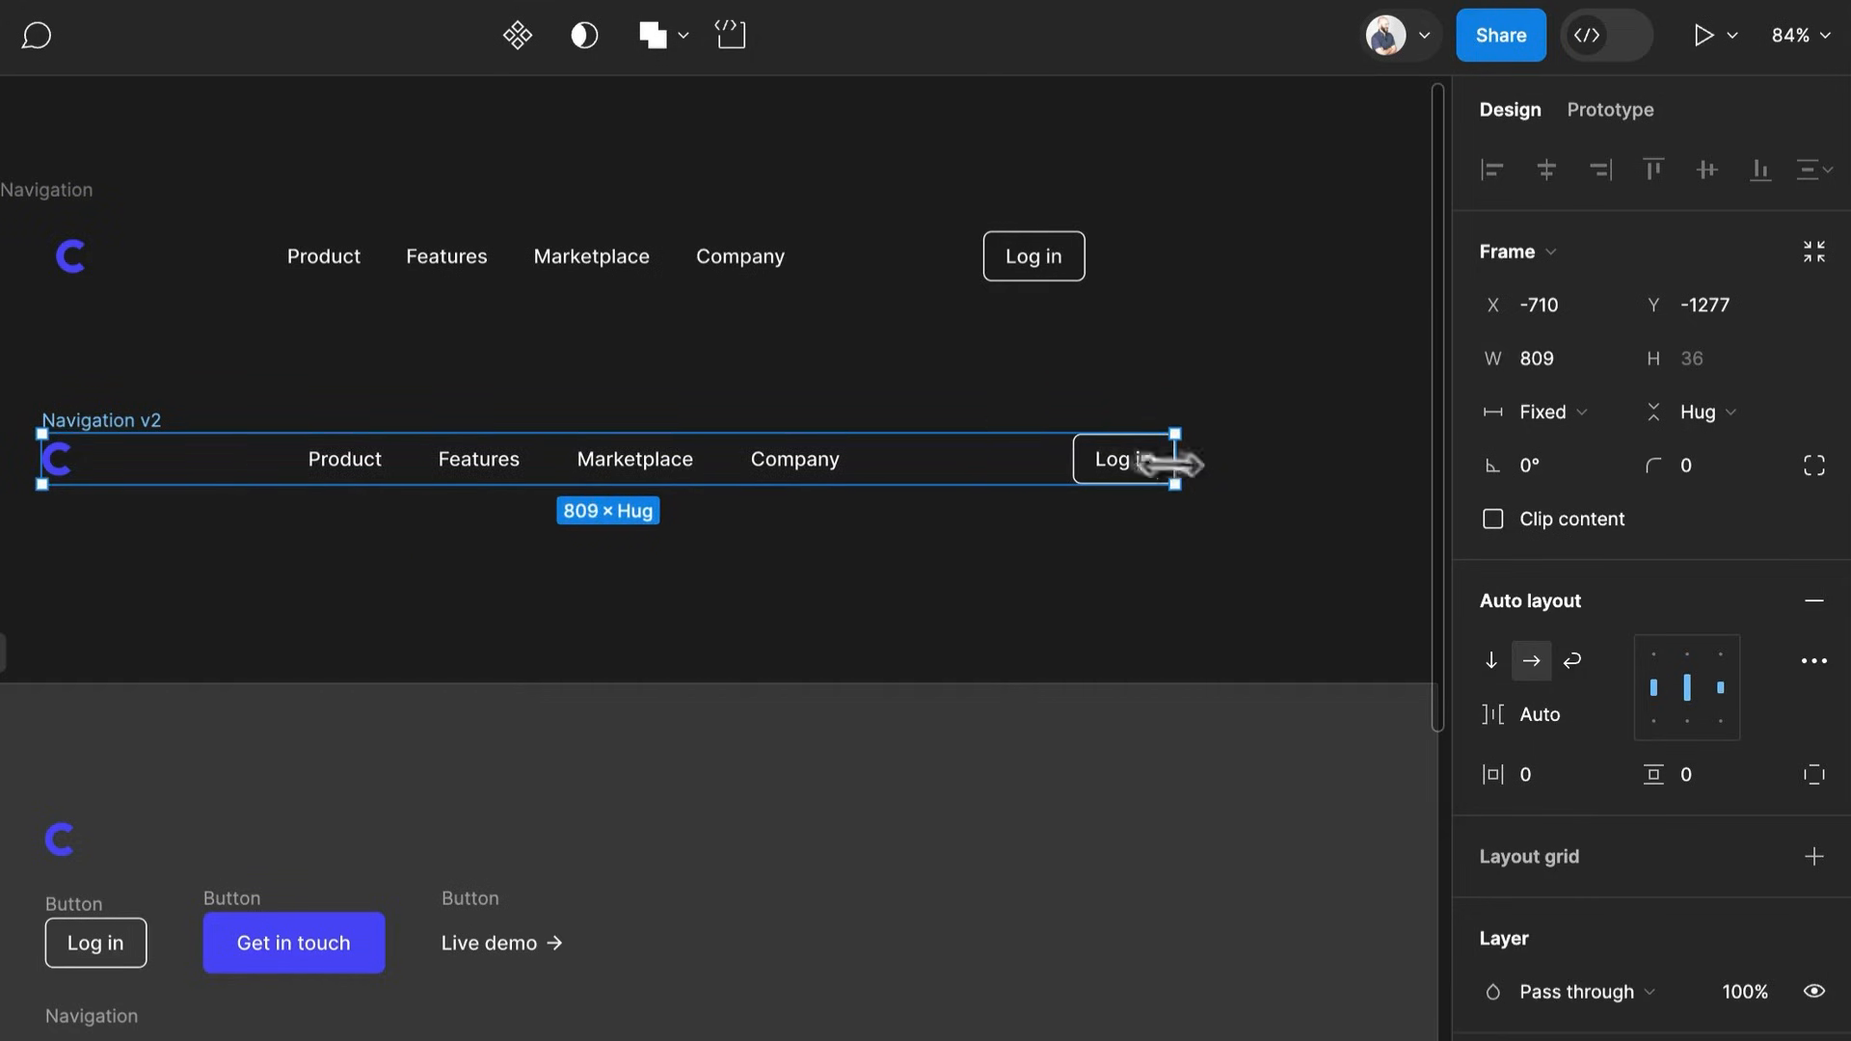
# Examine the padding and spacing of the copied Navigation bar and of the navigation in the first Landing Page Hero
pyautogui.click(62, 184)
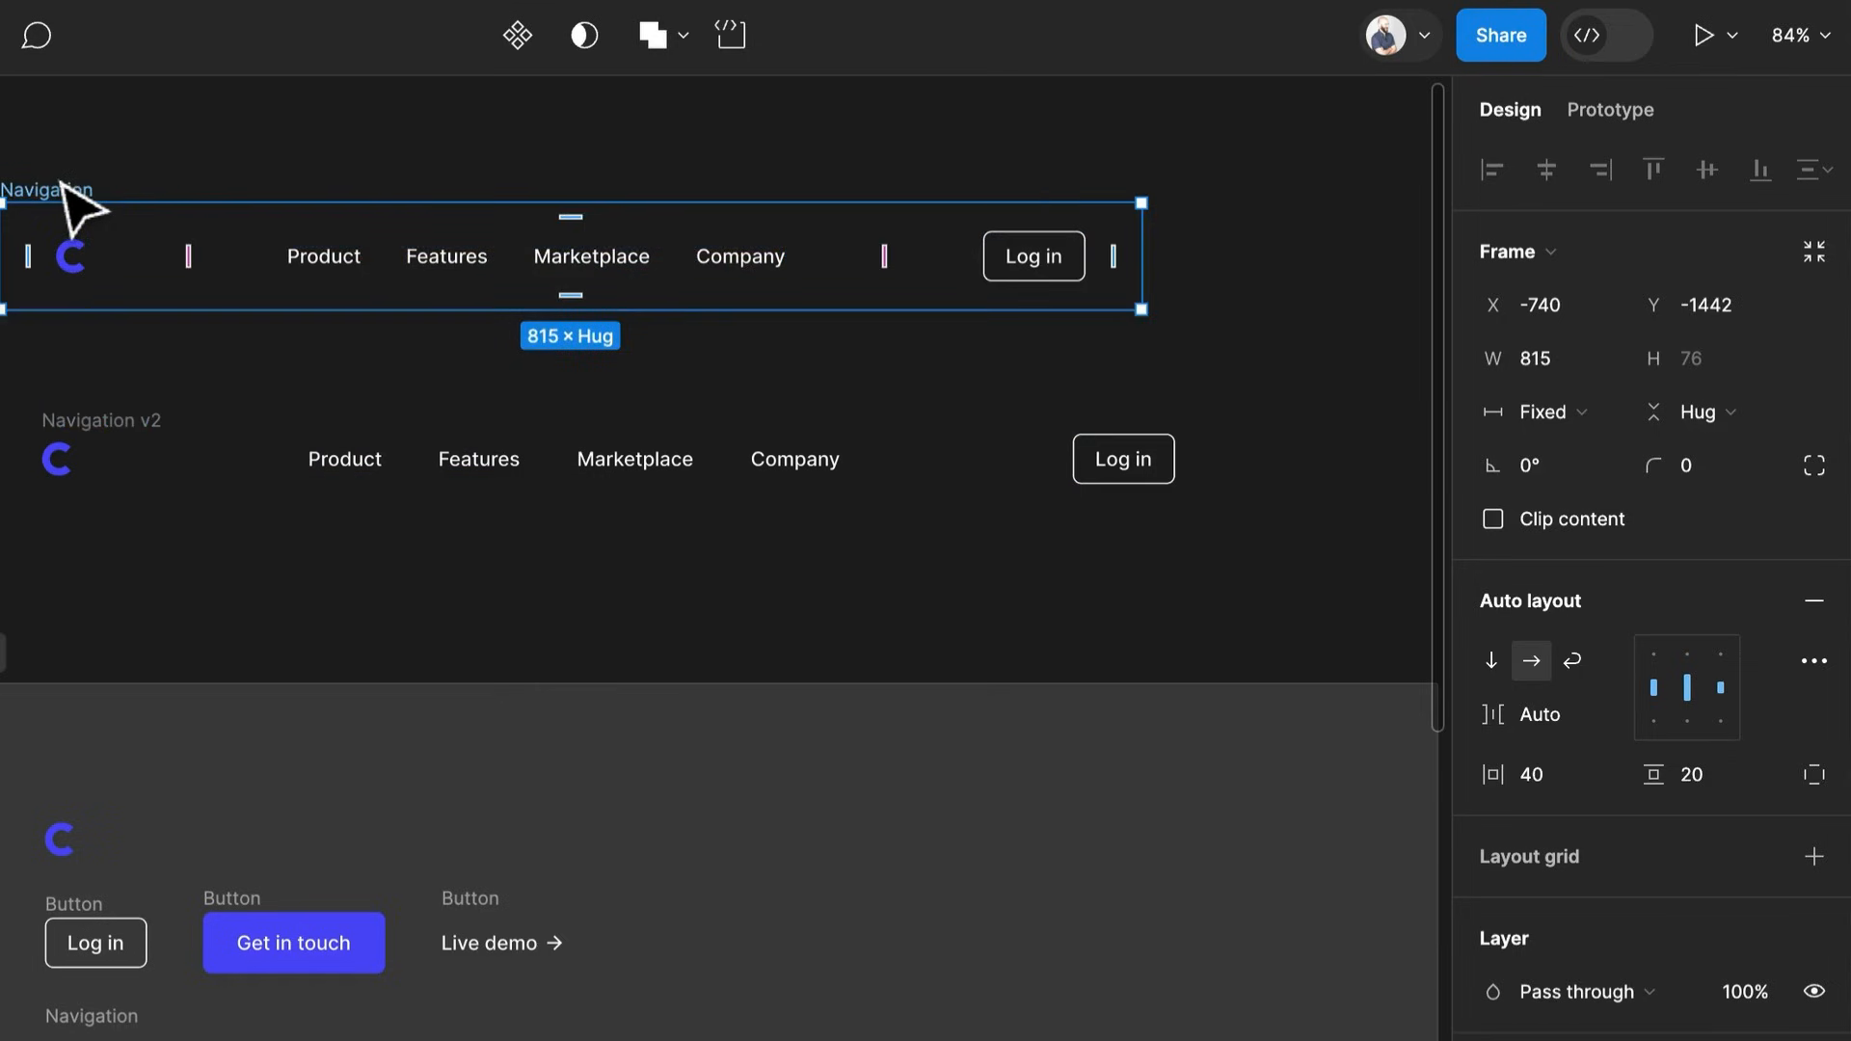
pyautogui.scroll(-5, 413, 653)
pyautogui.scroll(-5, 627, 975)
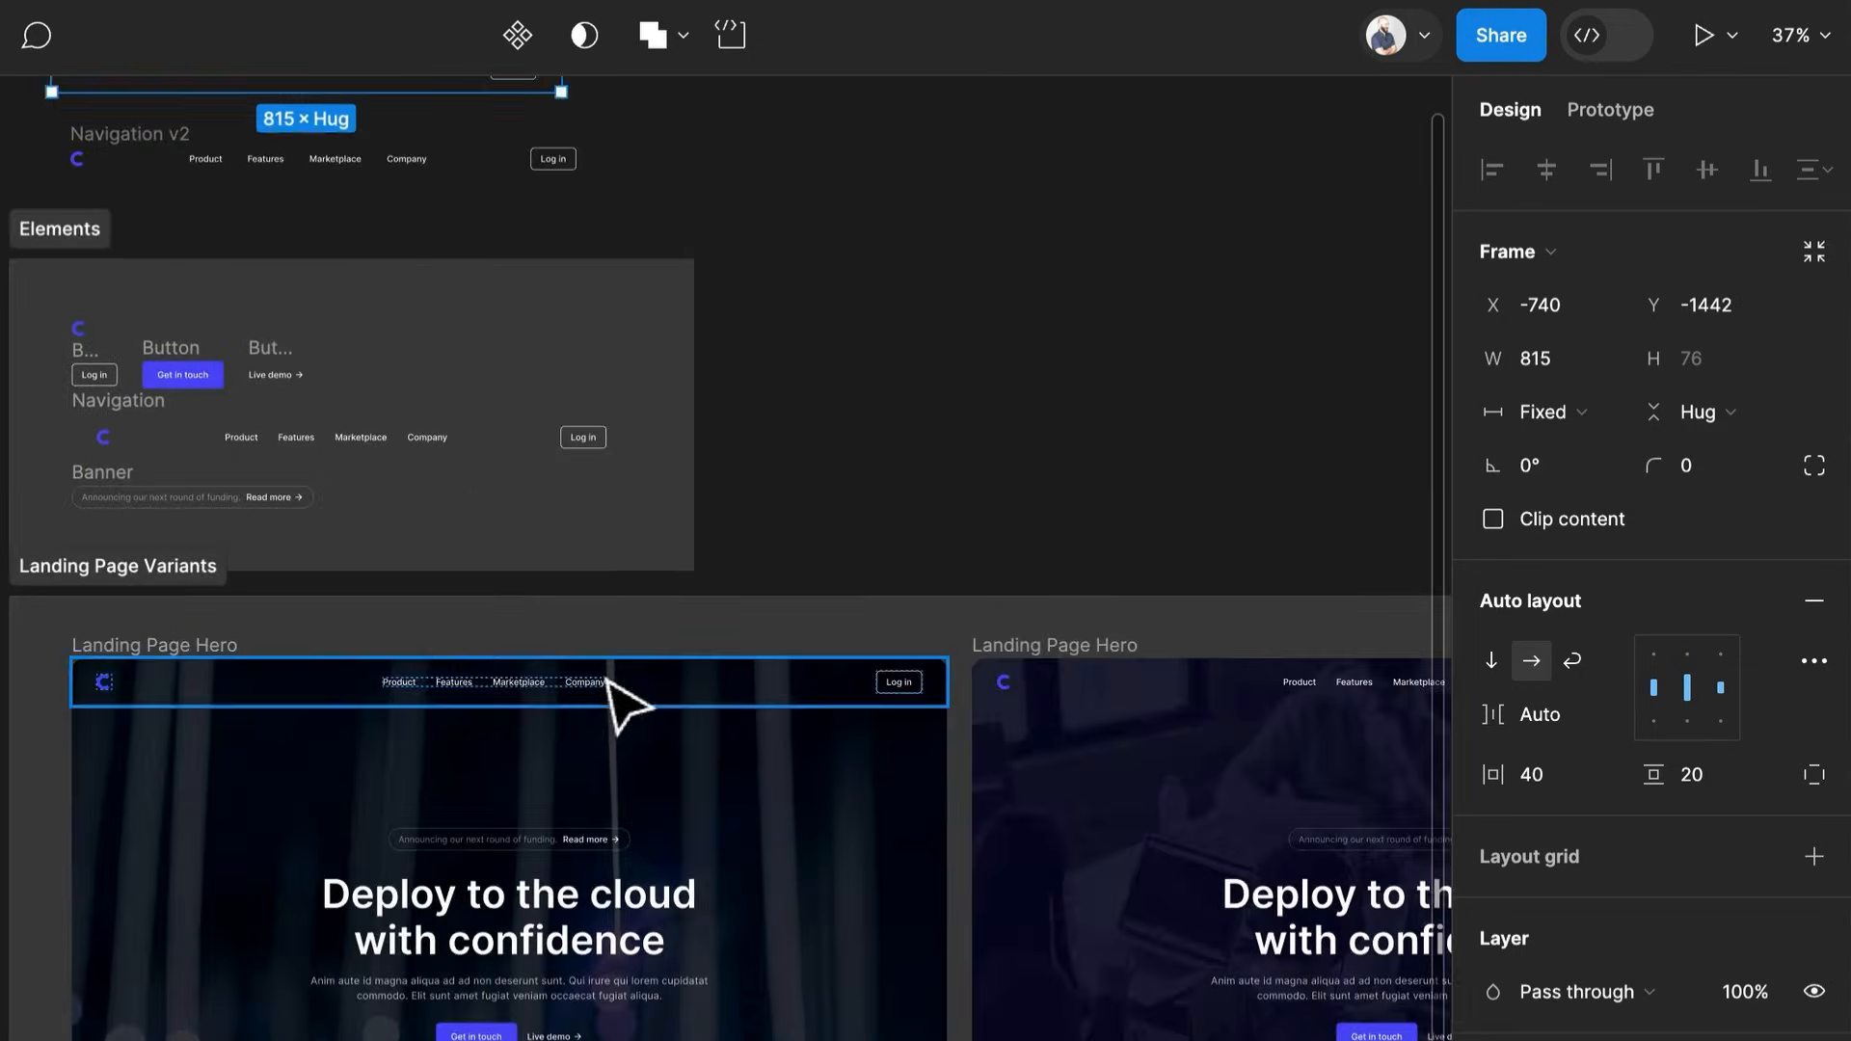
pyautogui.click(608, 681)
pyautogui.scroll(5, 414, 620)
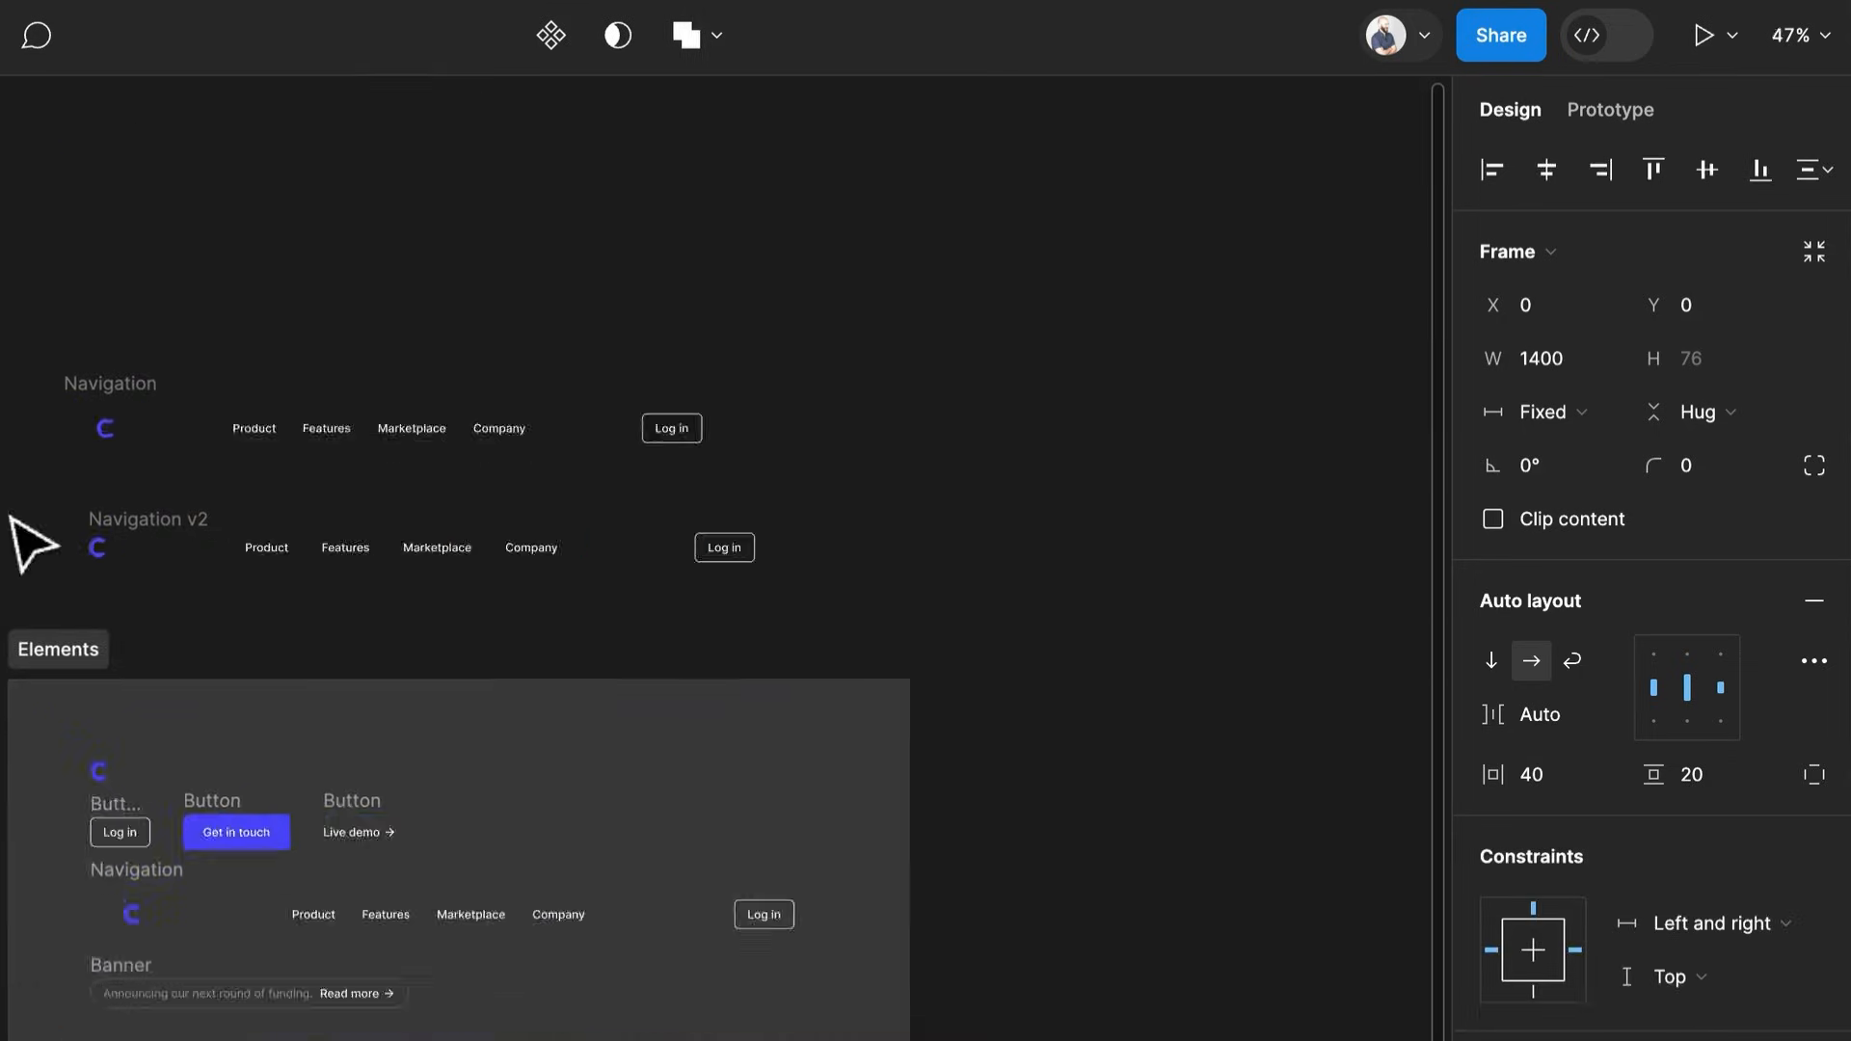
pyautogui.scroll(5, 193, 434)
pyautogui.click(145, 332)
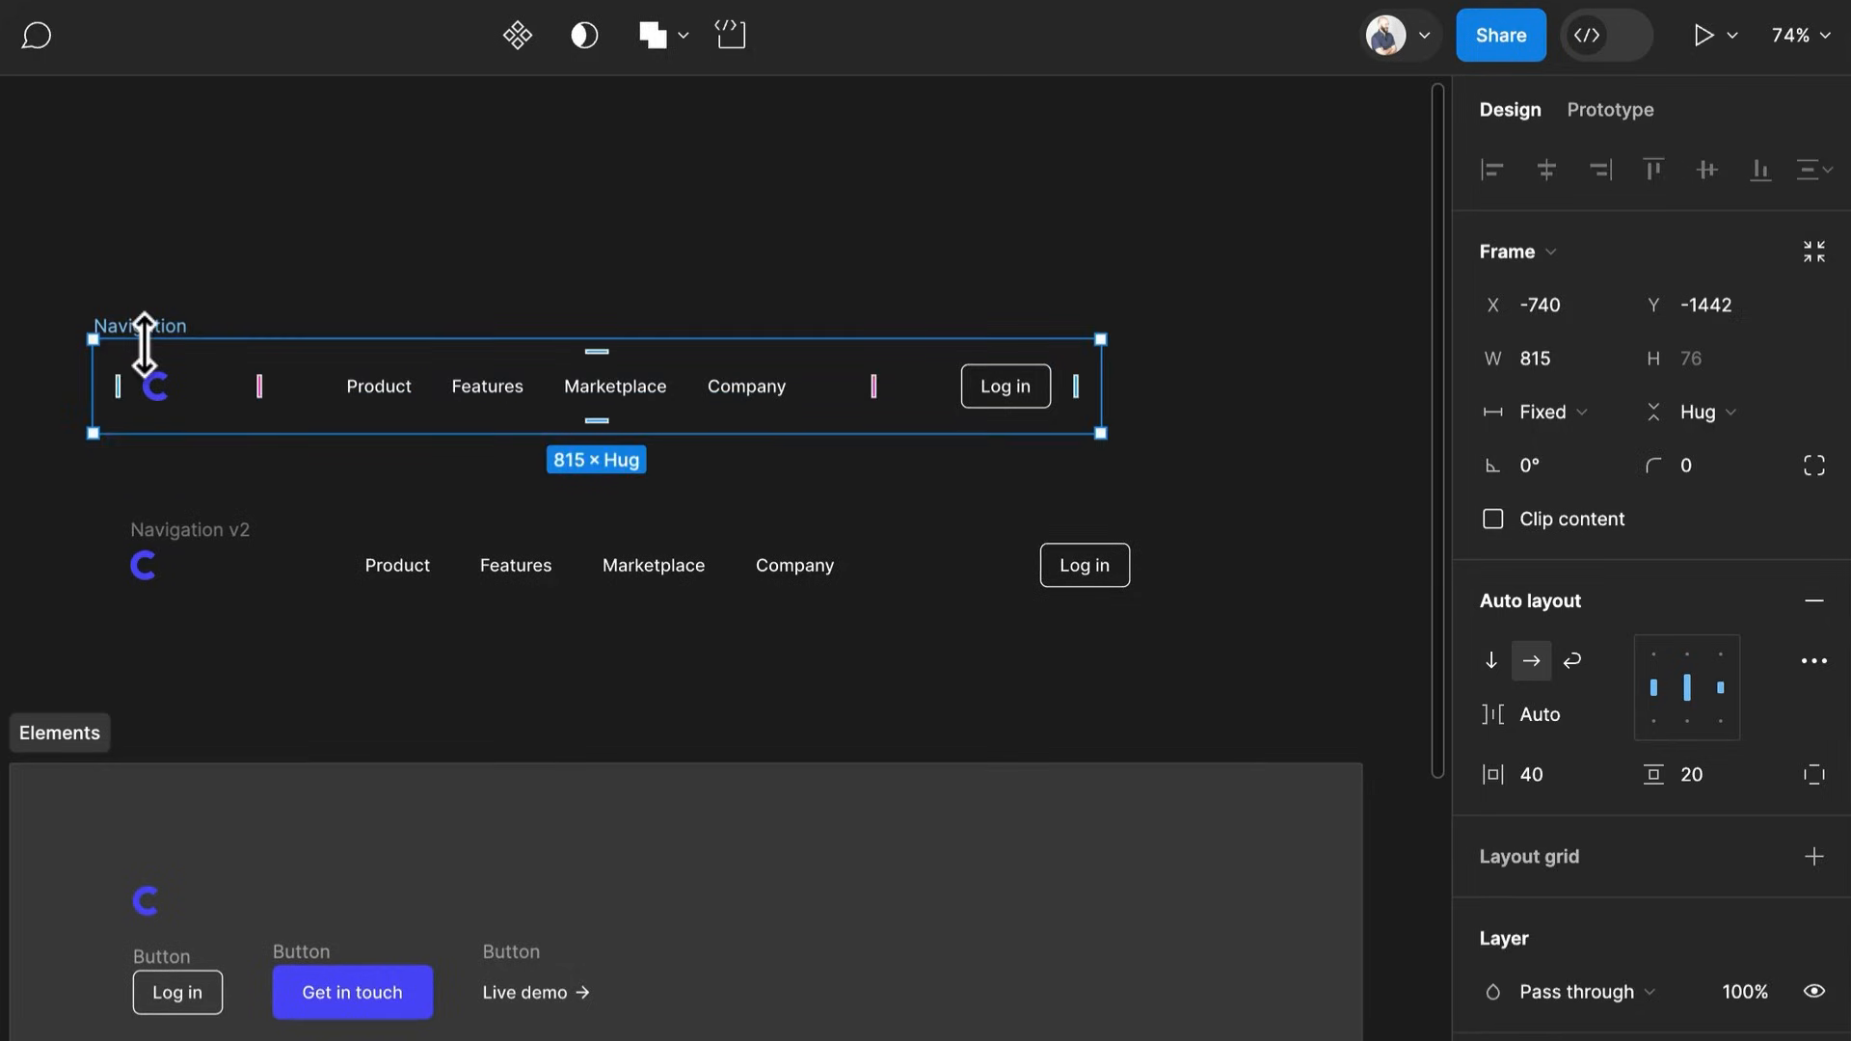
# Give Navigation v2 a horizontal padding of 40 and a vertical padding of 20, and widen it to about 941
pyautogui.click(193, 536)
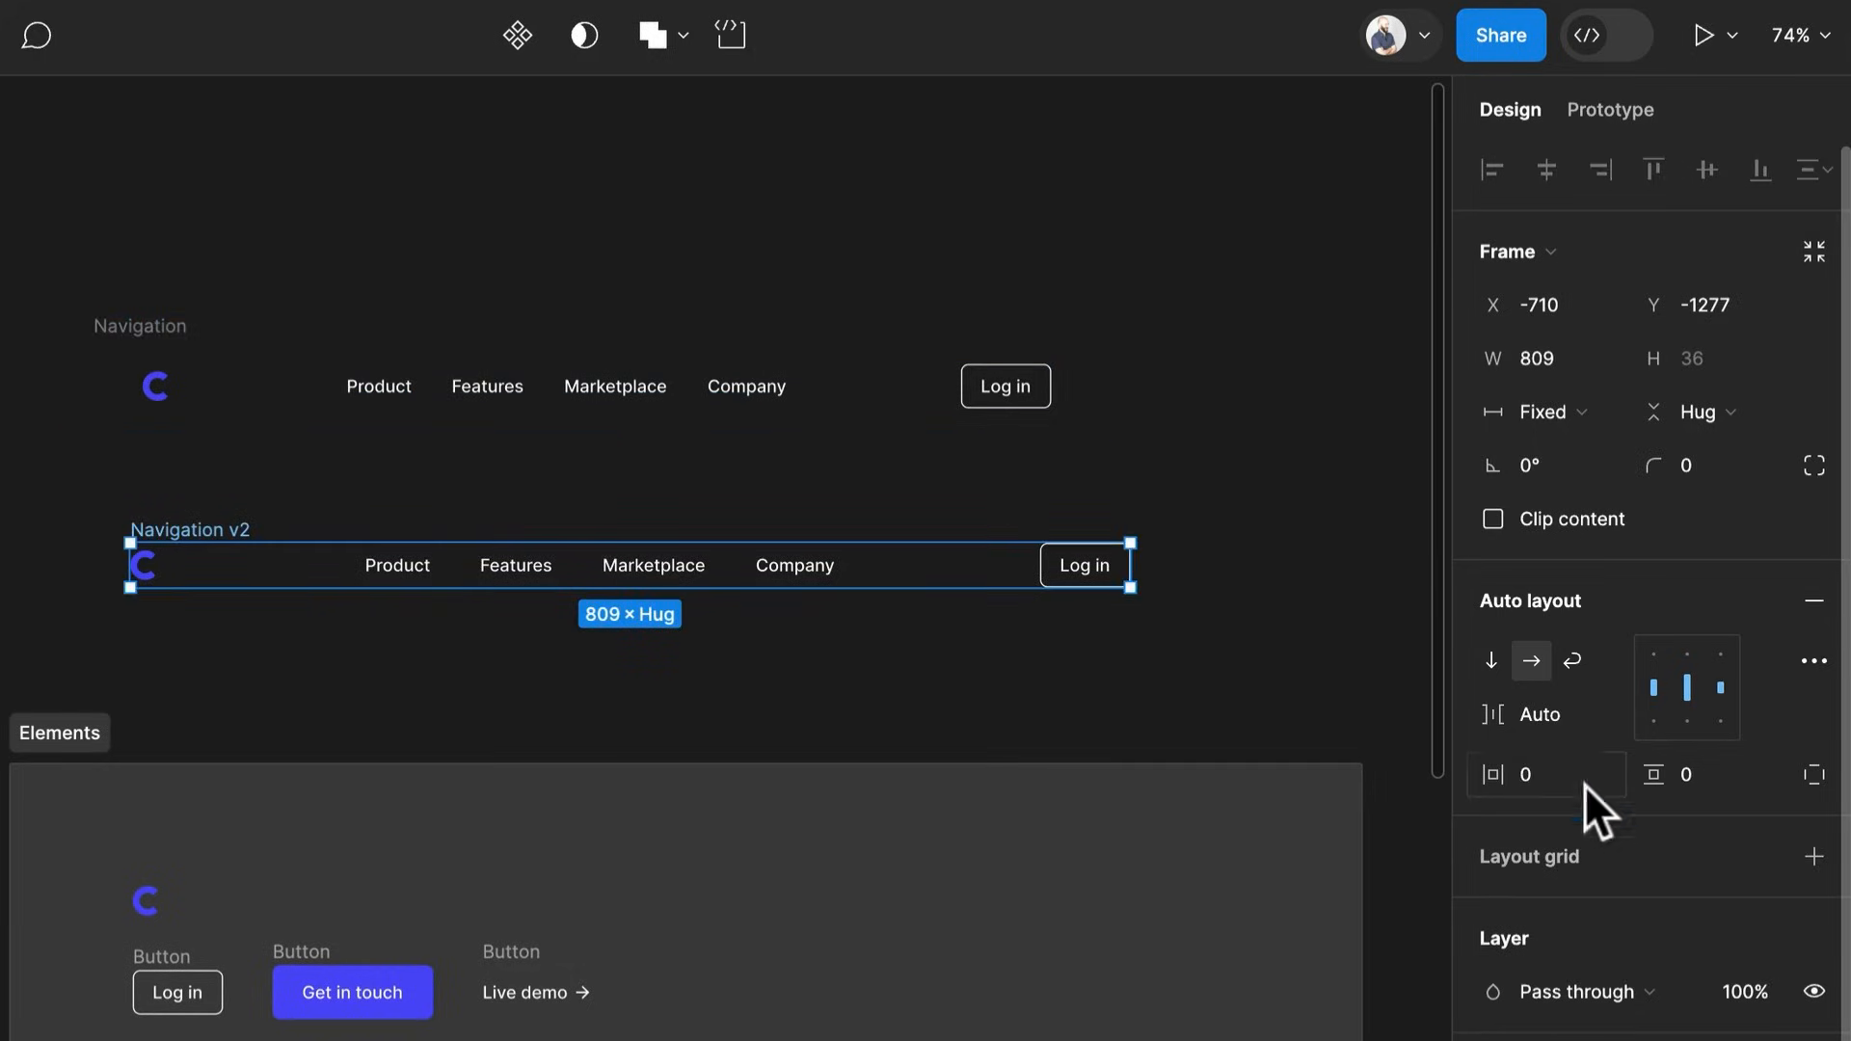
pyautogui.write('40')
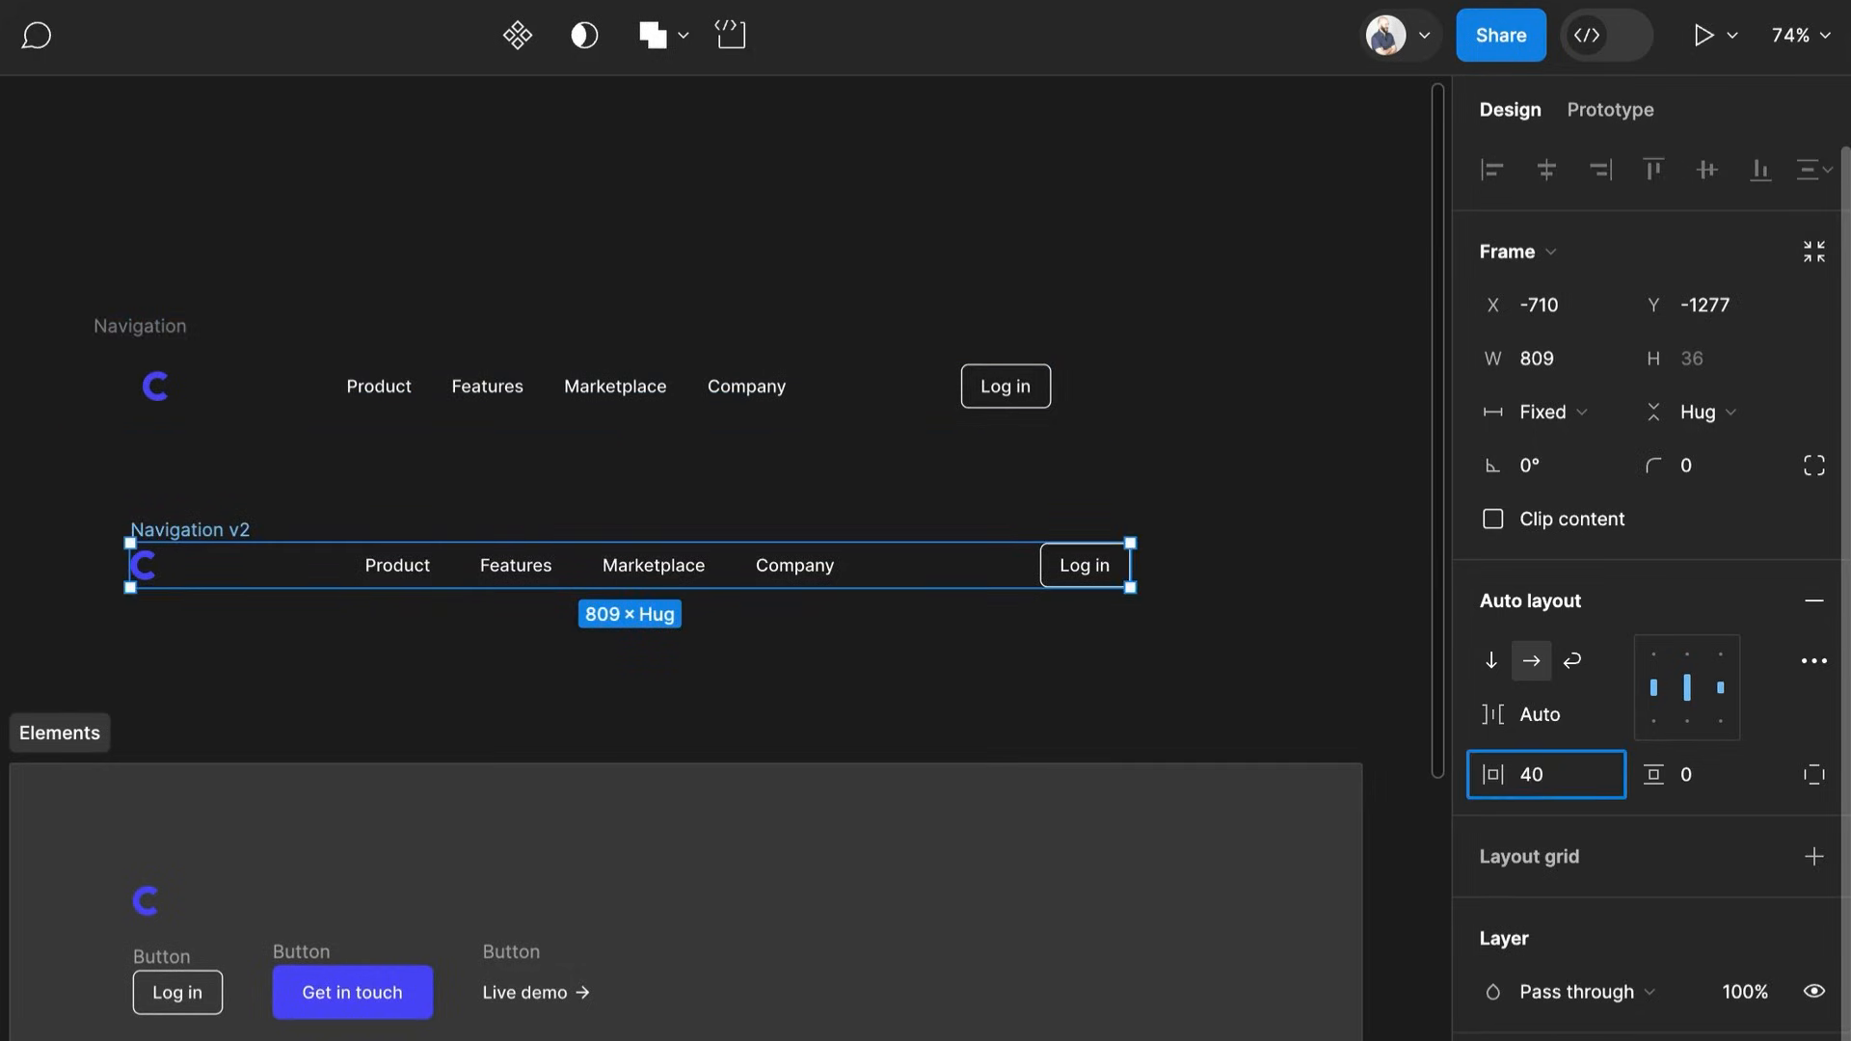
pyautogui.press('Tab')
pyautogui.write('20')
pyautogui.press('Return')
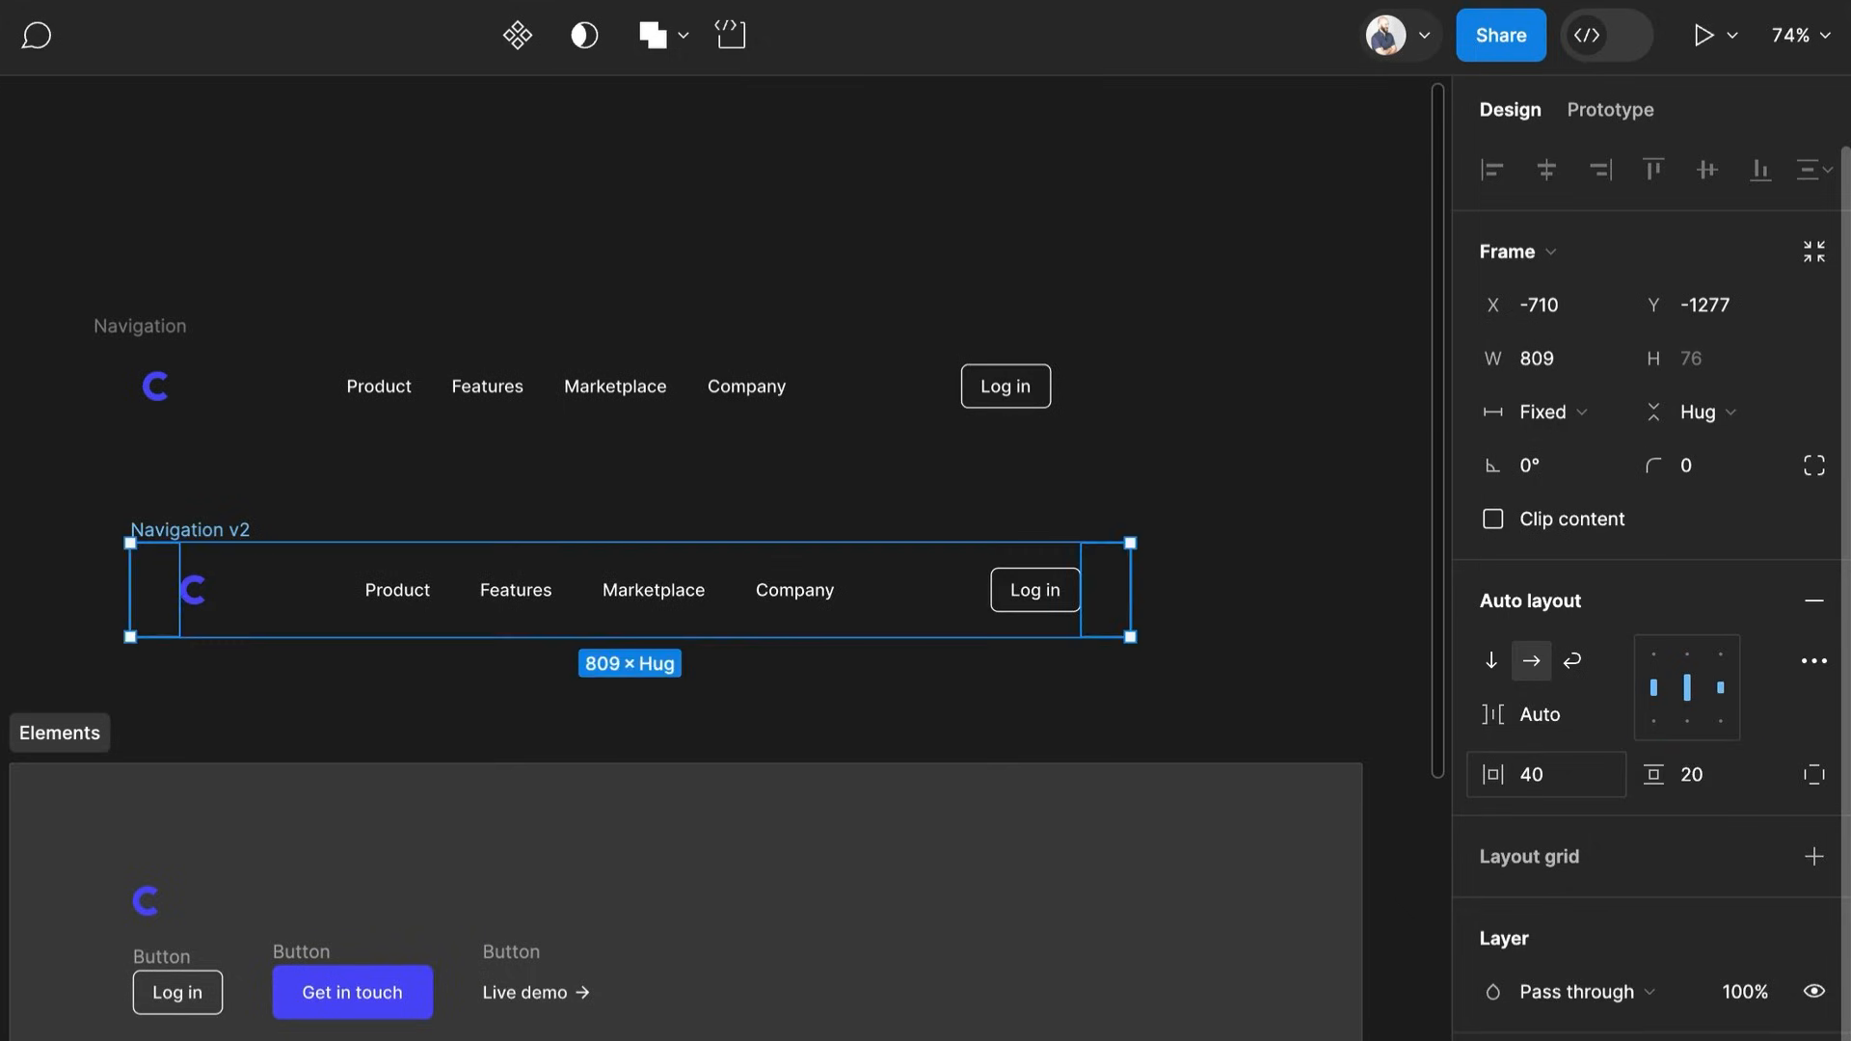
pyautogui.moveTo(1138, 581); pyautogui.dragTo(1208, 631)
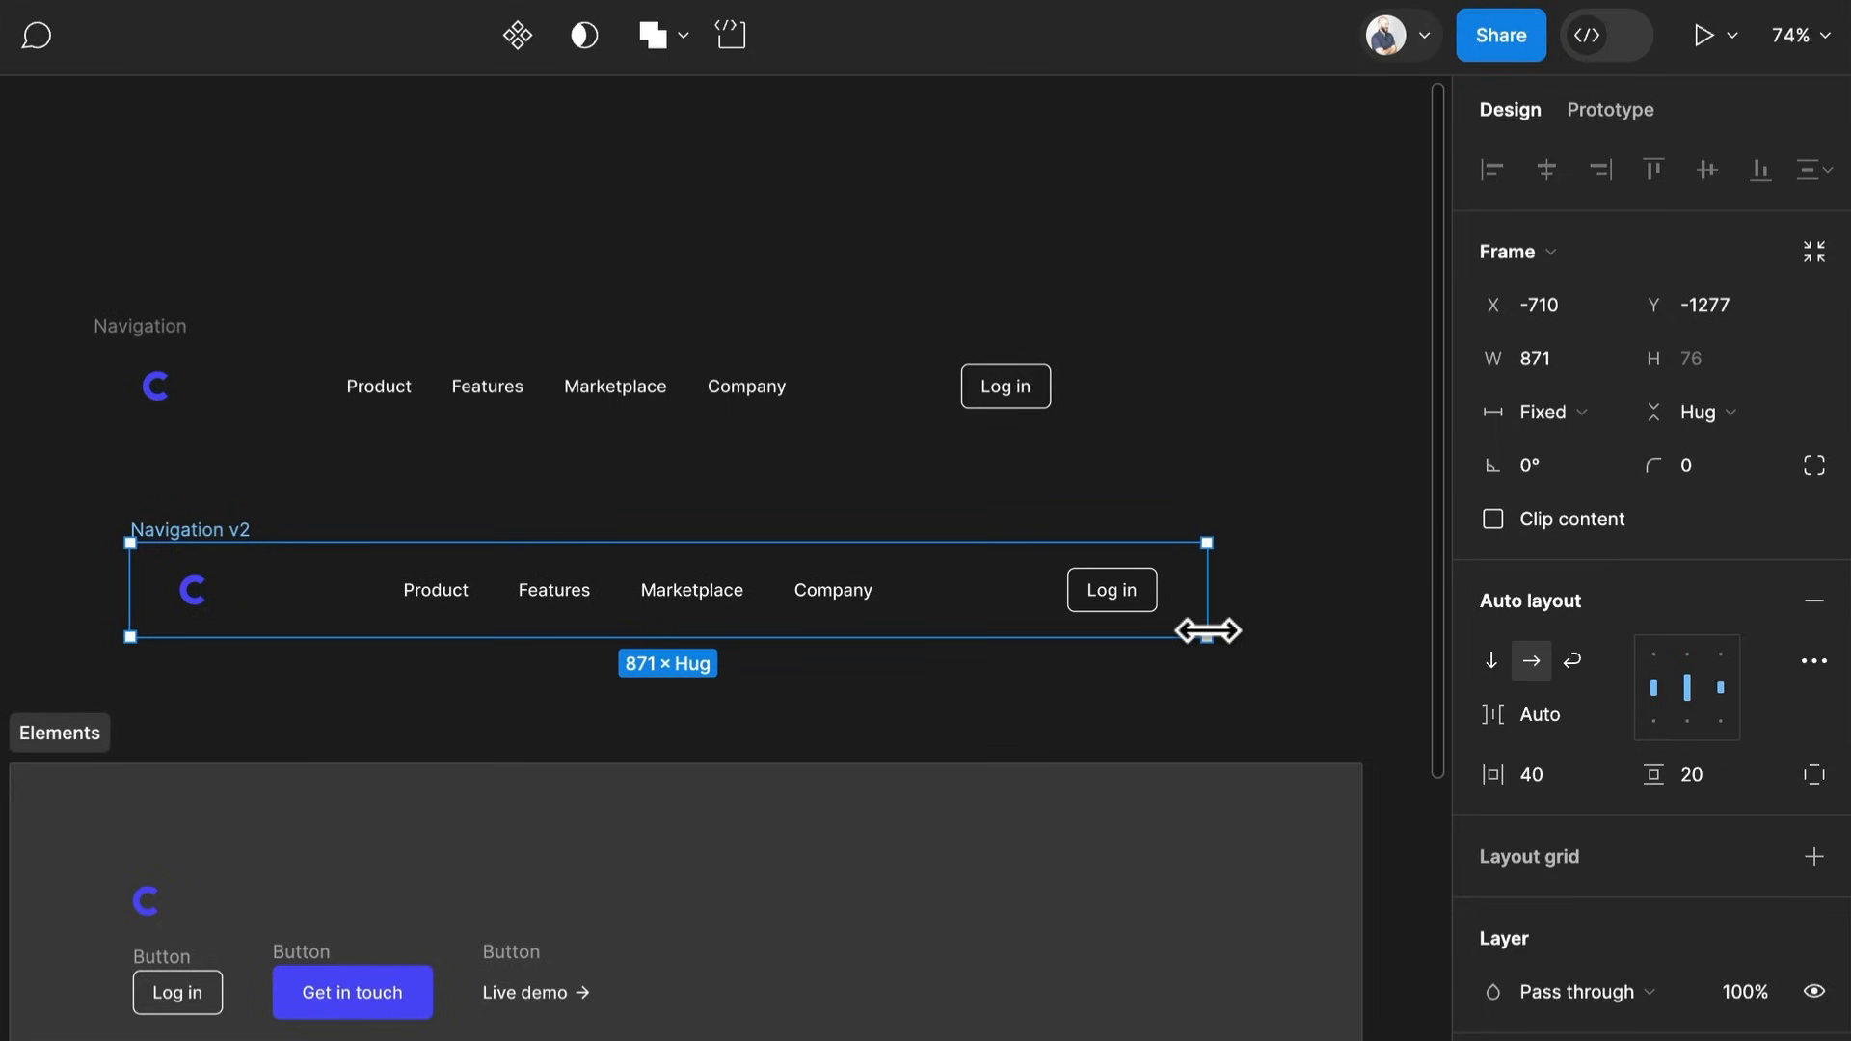
pyautogui.moveTo(1209, 631); pyautogui.dragTo(1296, 627)
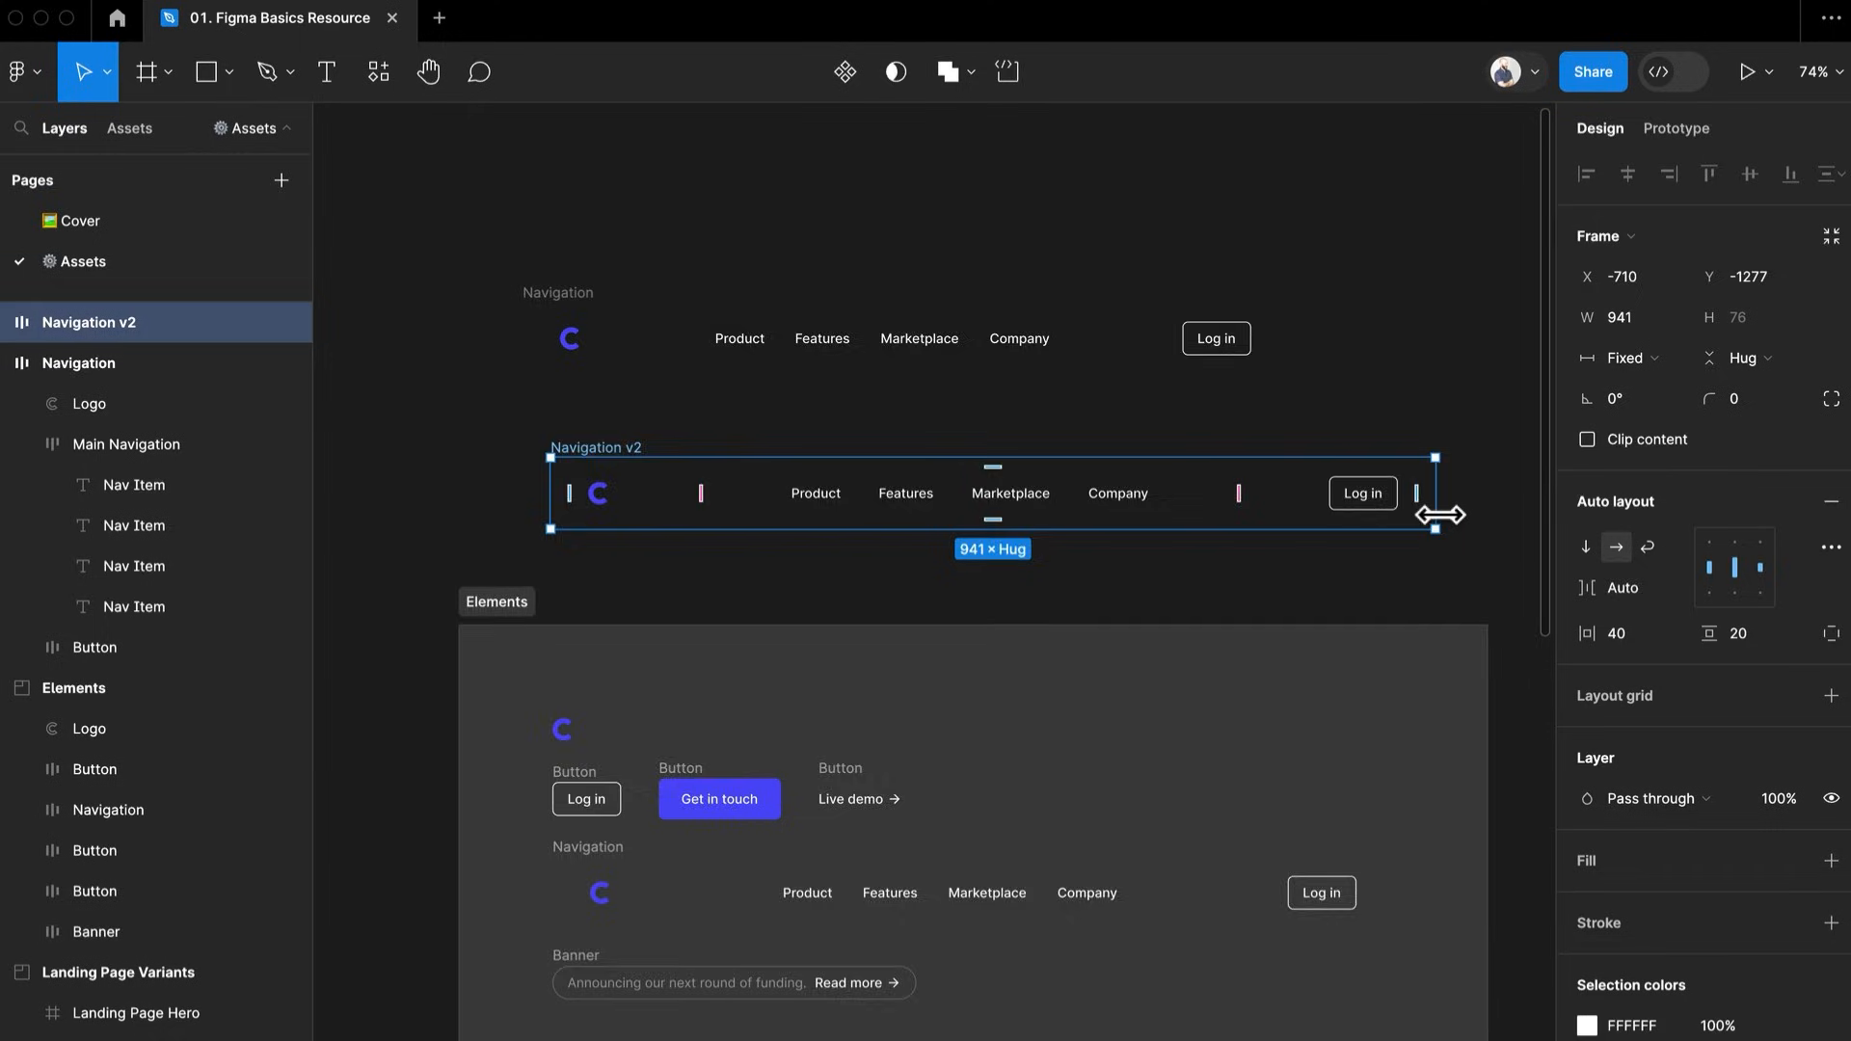
pyautogui.scroll(-3, 1439, 515)
pyautogui.scroll(-1, 1273, 570)
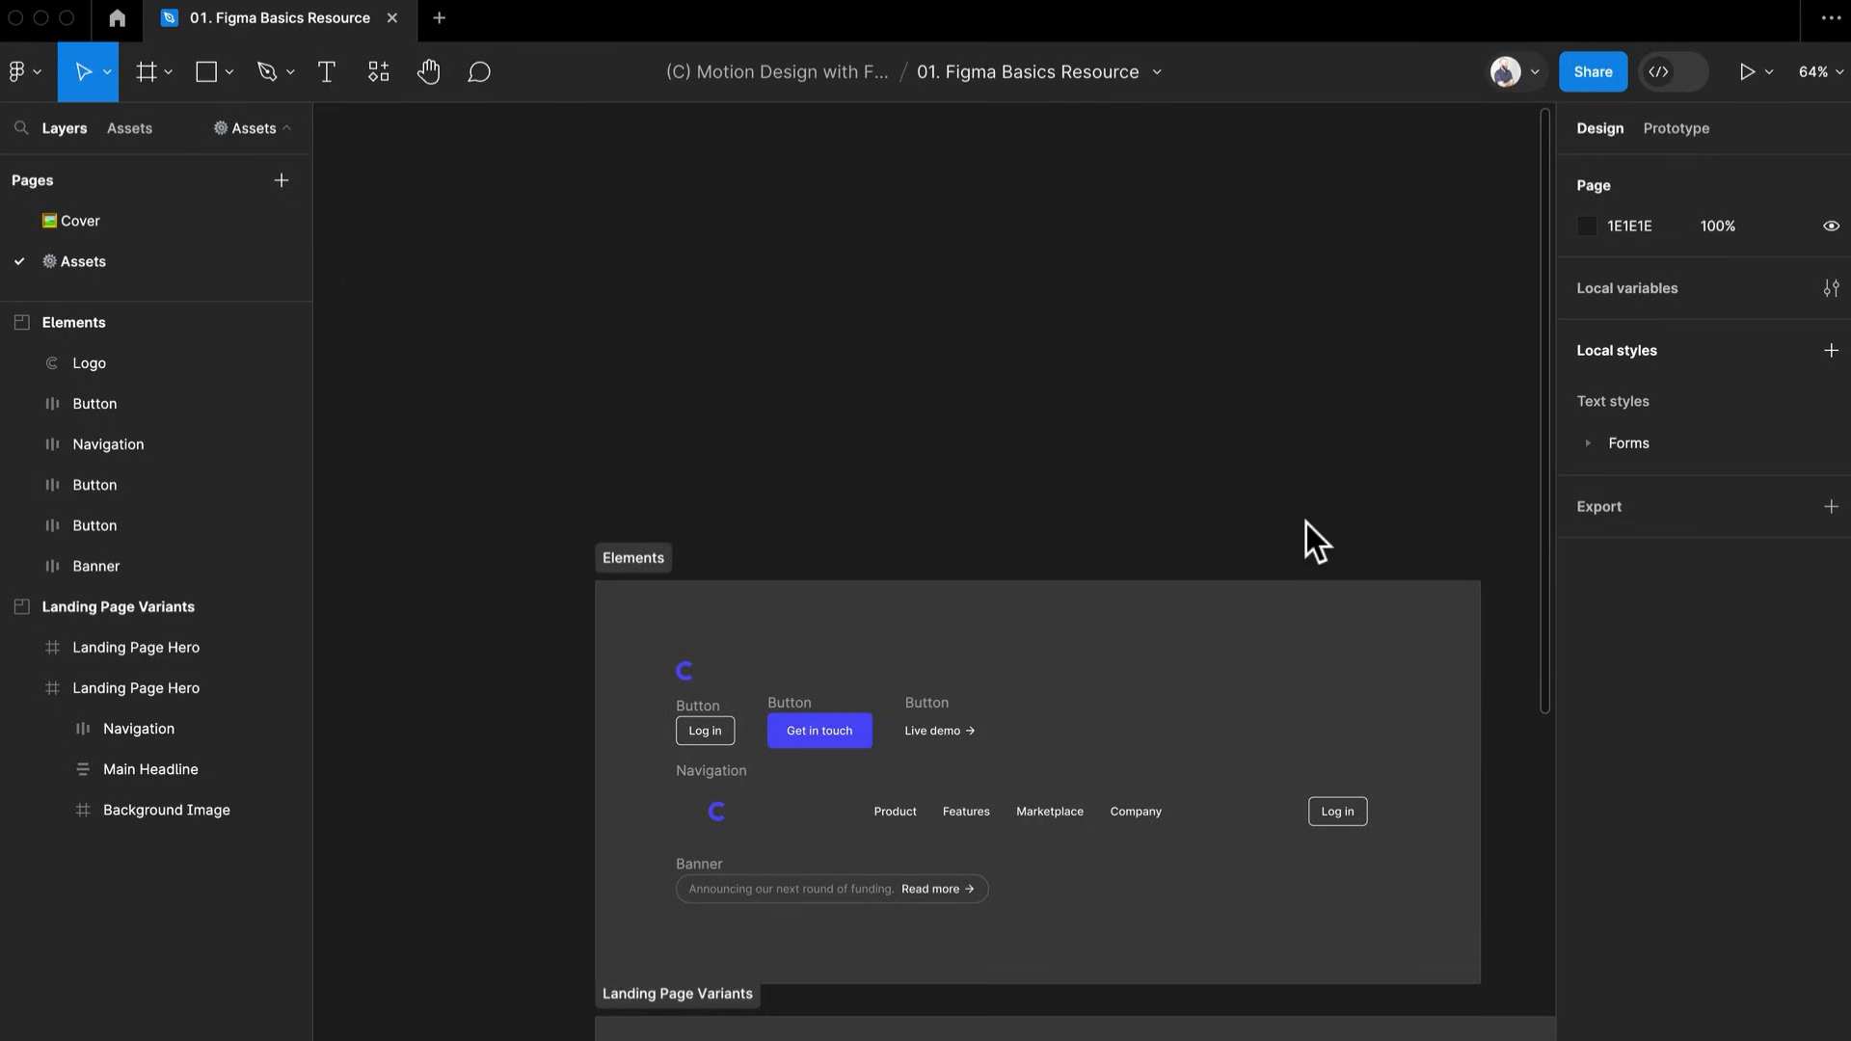
pyautogui.scroll(-5, 1305, 523)
pyautogui.moveTo(1306, 523); pyautogui.dragTo(1074, 442)
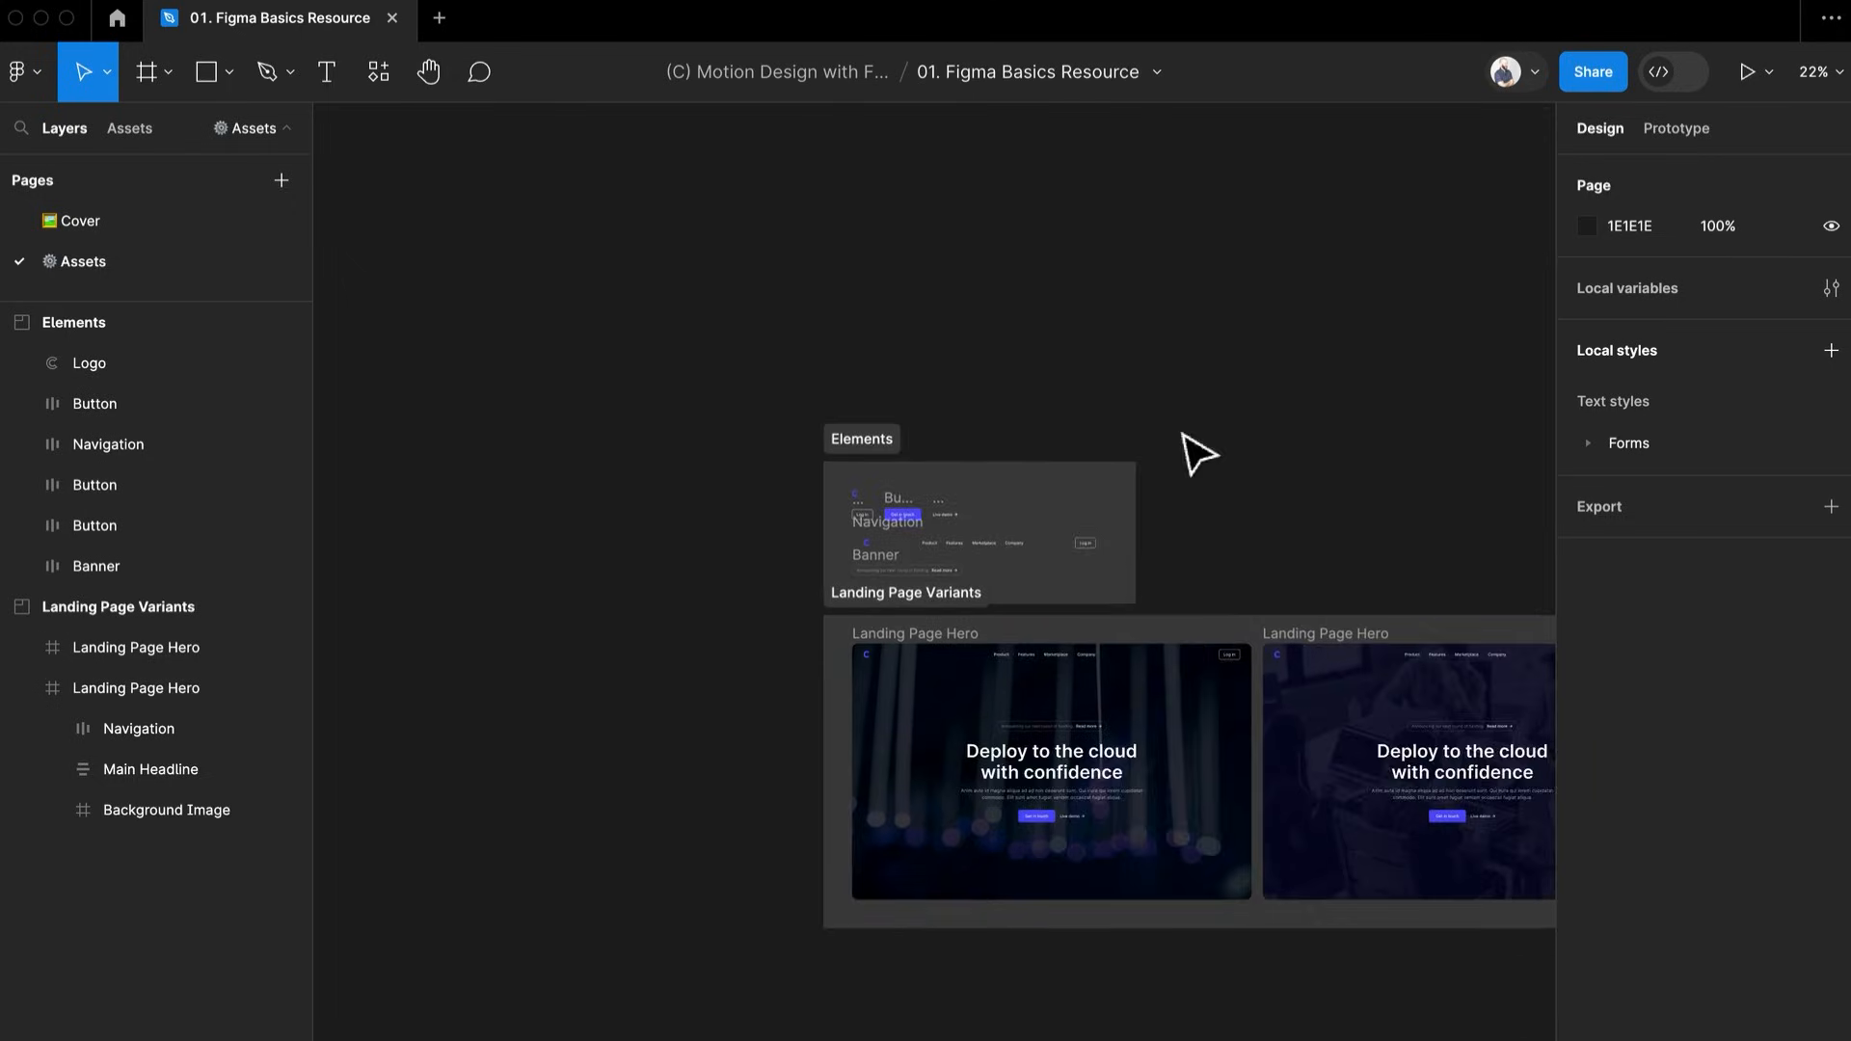
pyautogui.hscroll(3, 1180, 434)
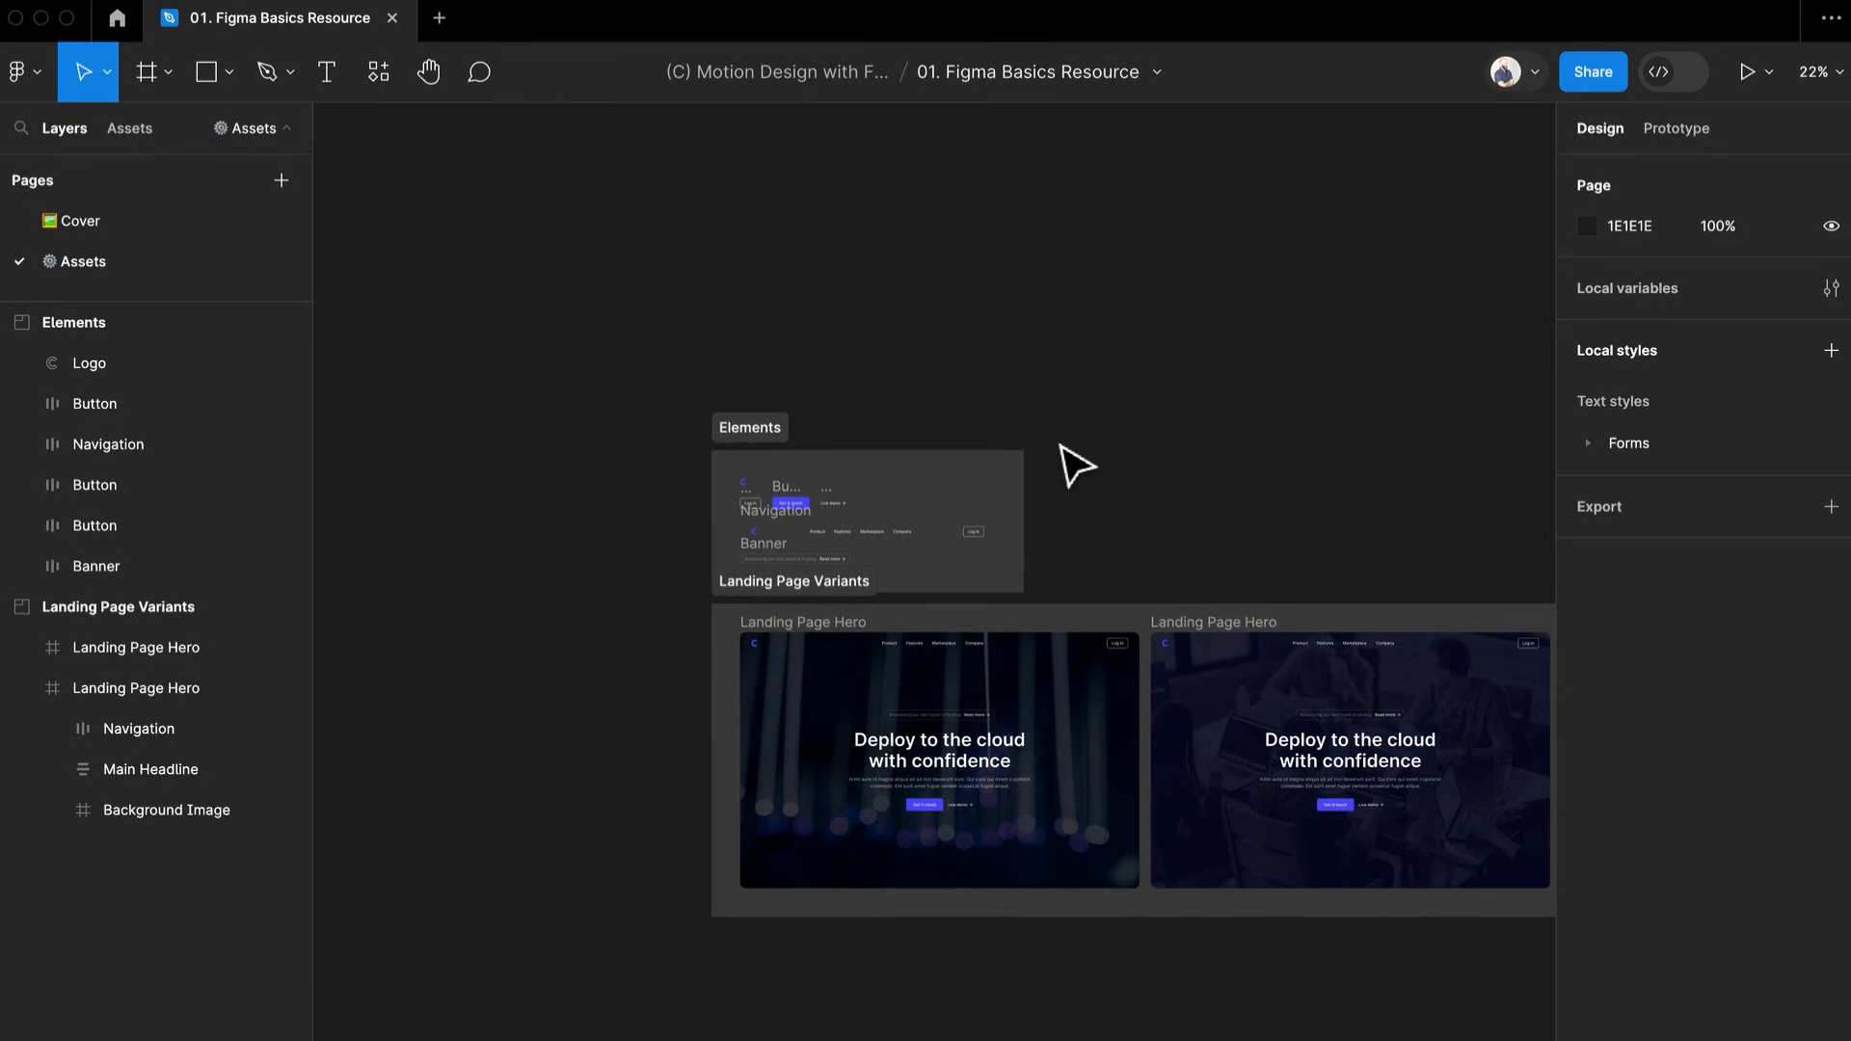
# Create a MacBook Air frame of 1280 × 832 and place it beside the Landing Page Variants section, before the first hero
pyautogui.press('f')
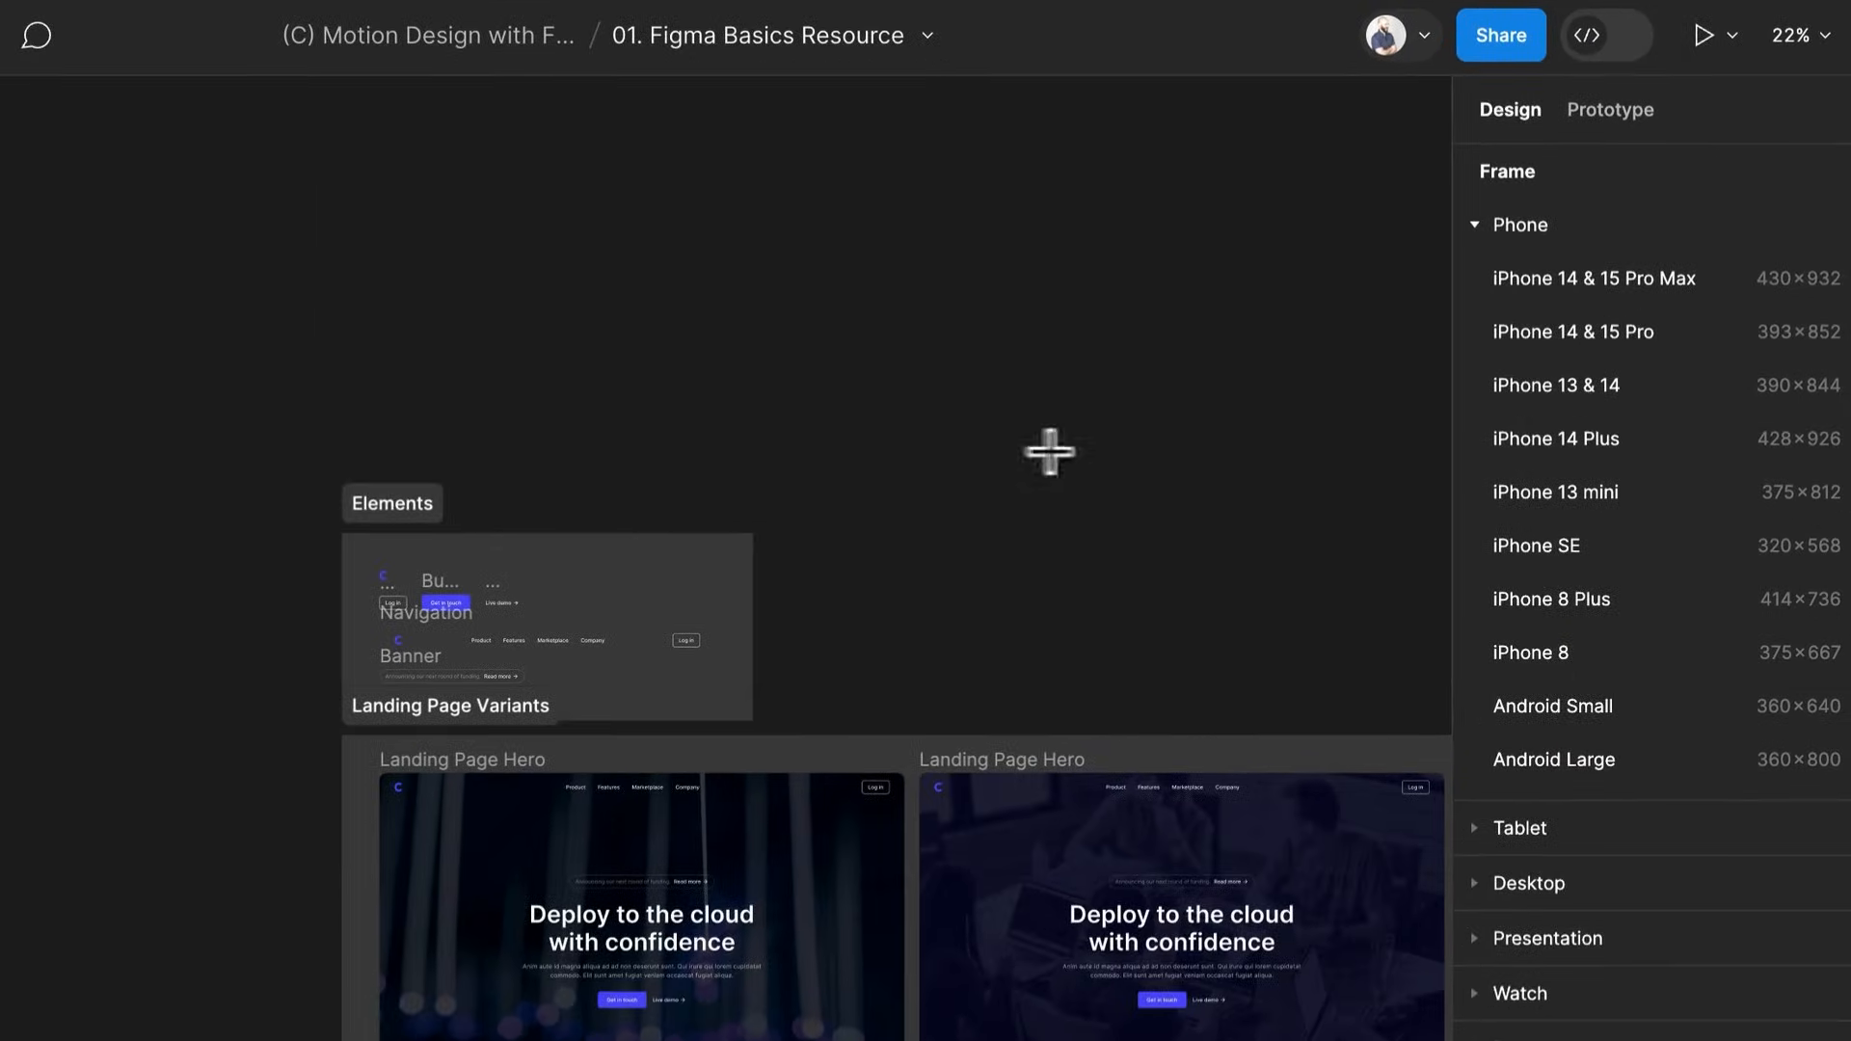
pyautogui.click(1467, 222)
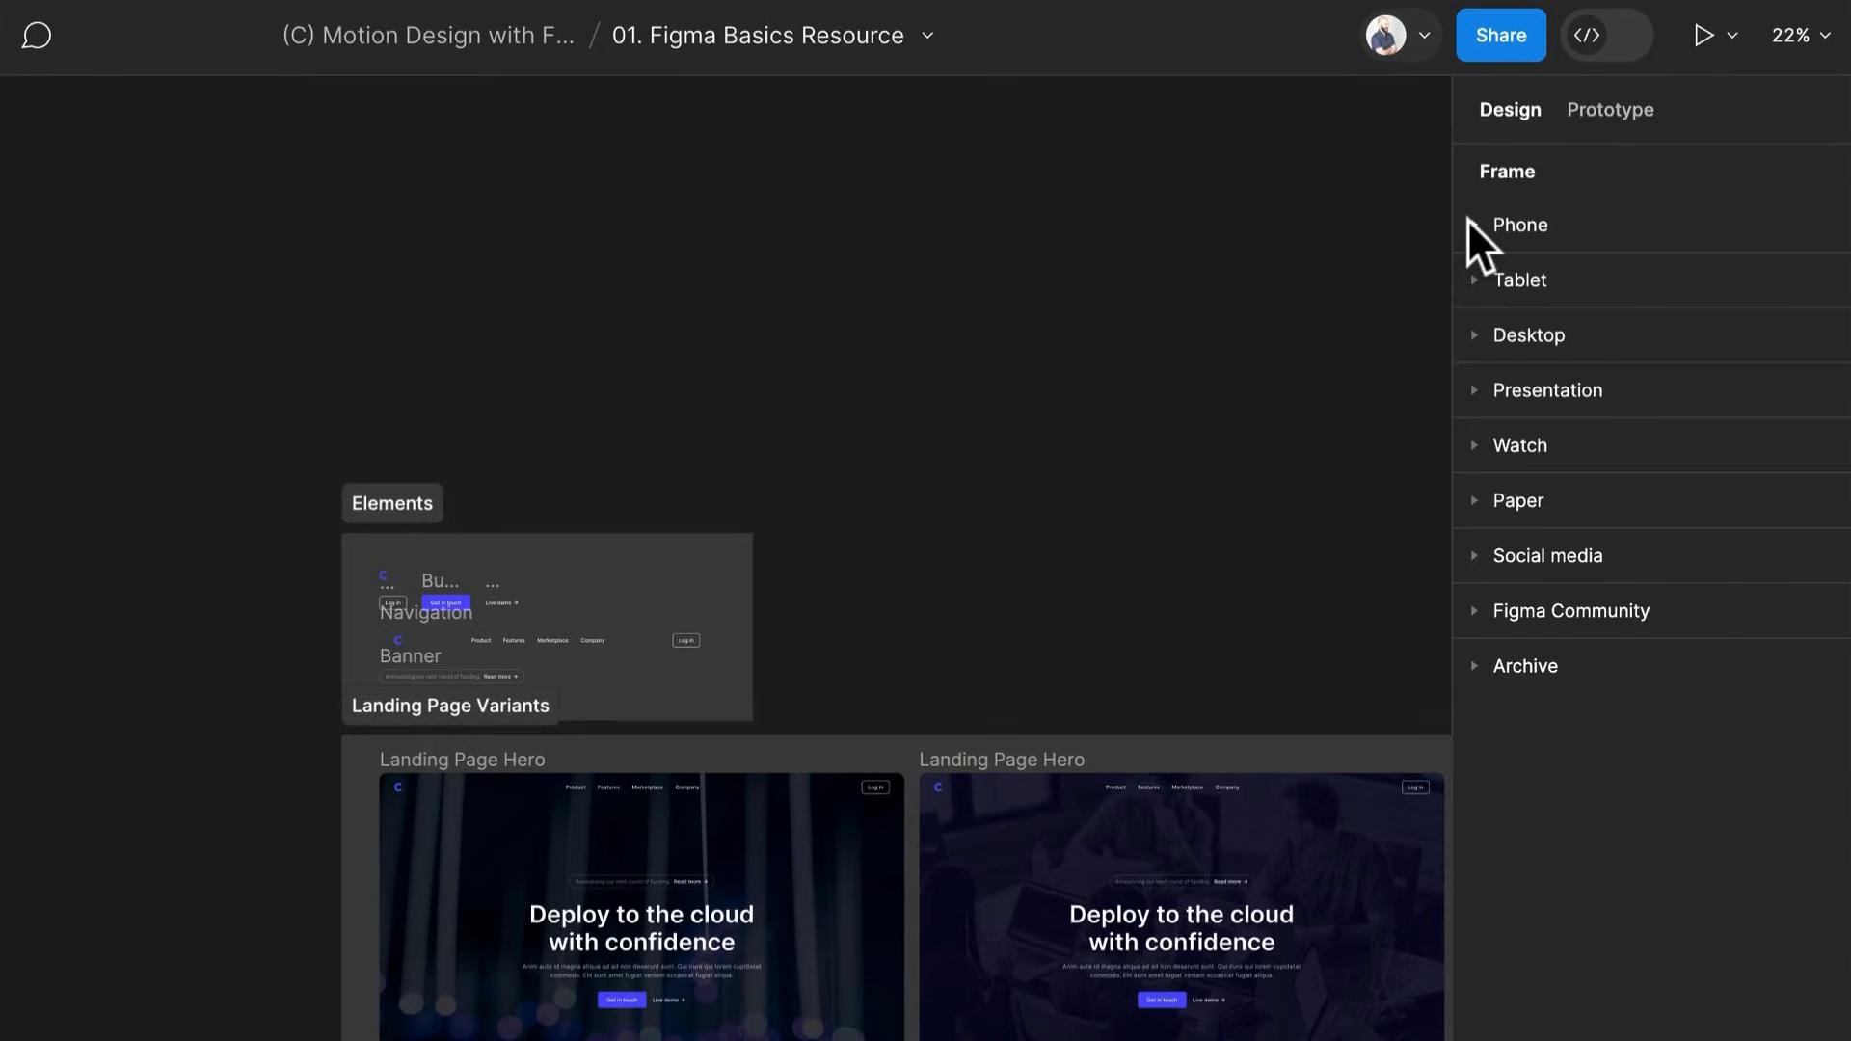
pyautogui.click(1478, 337)
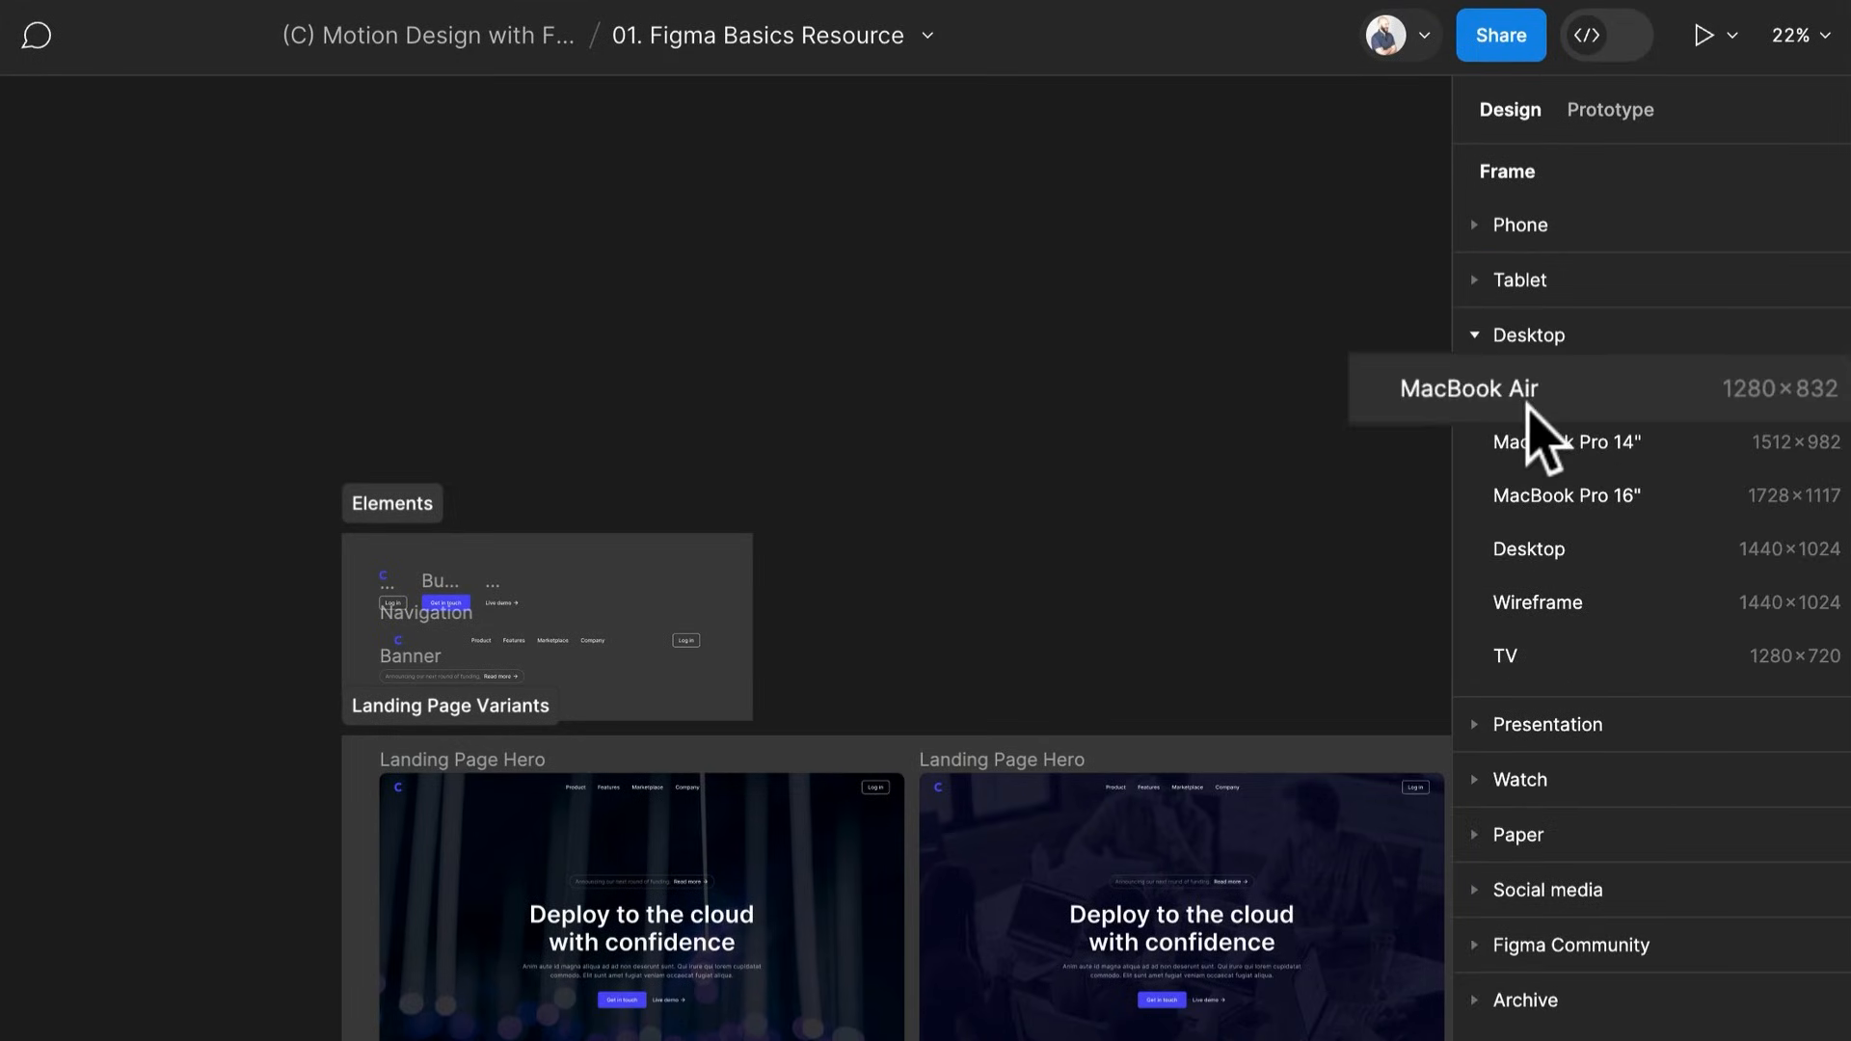
pyautogui.click(1542, 391)
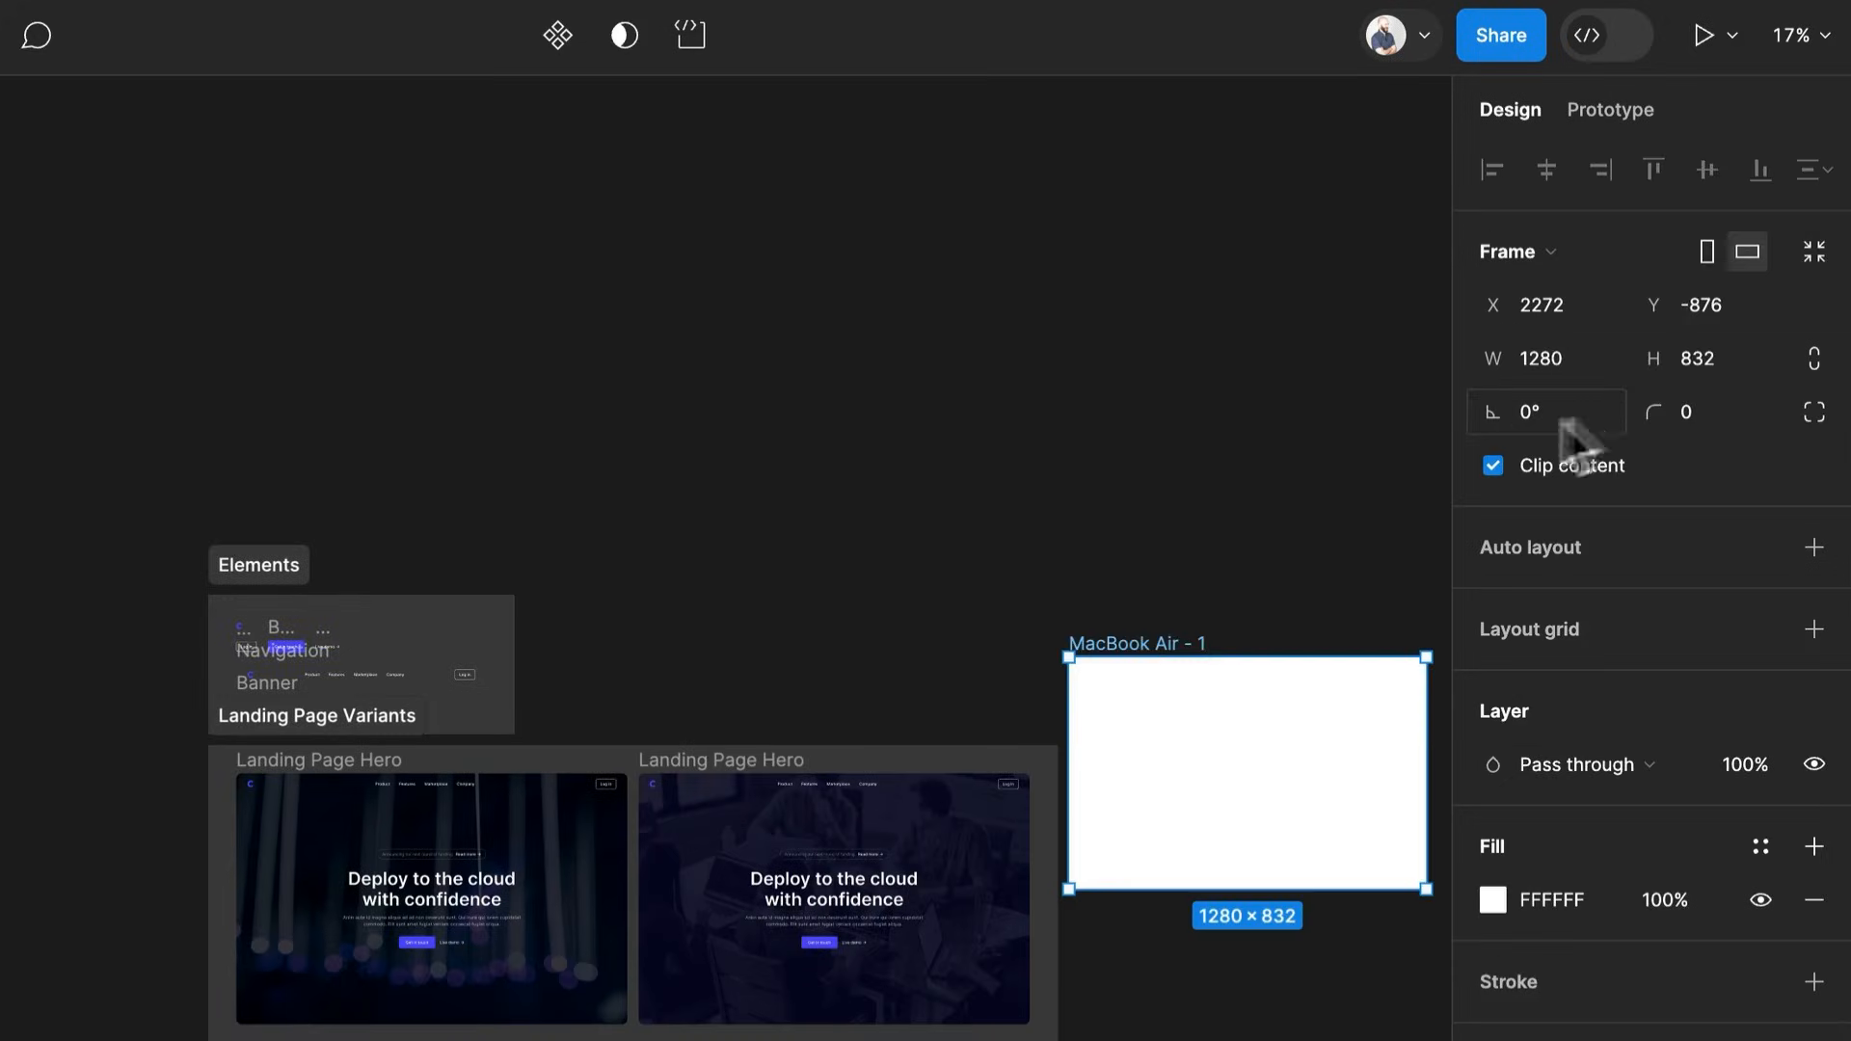
pyautogui.moveTo(1196, 771); pyautogui.dragTo(323, 858)
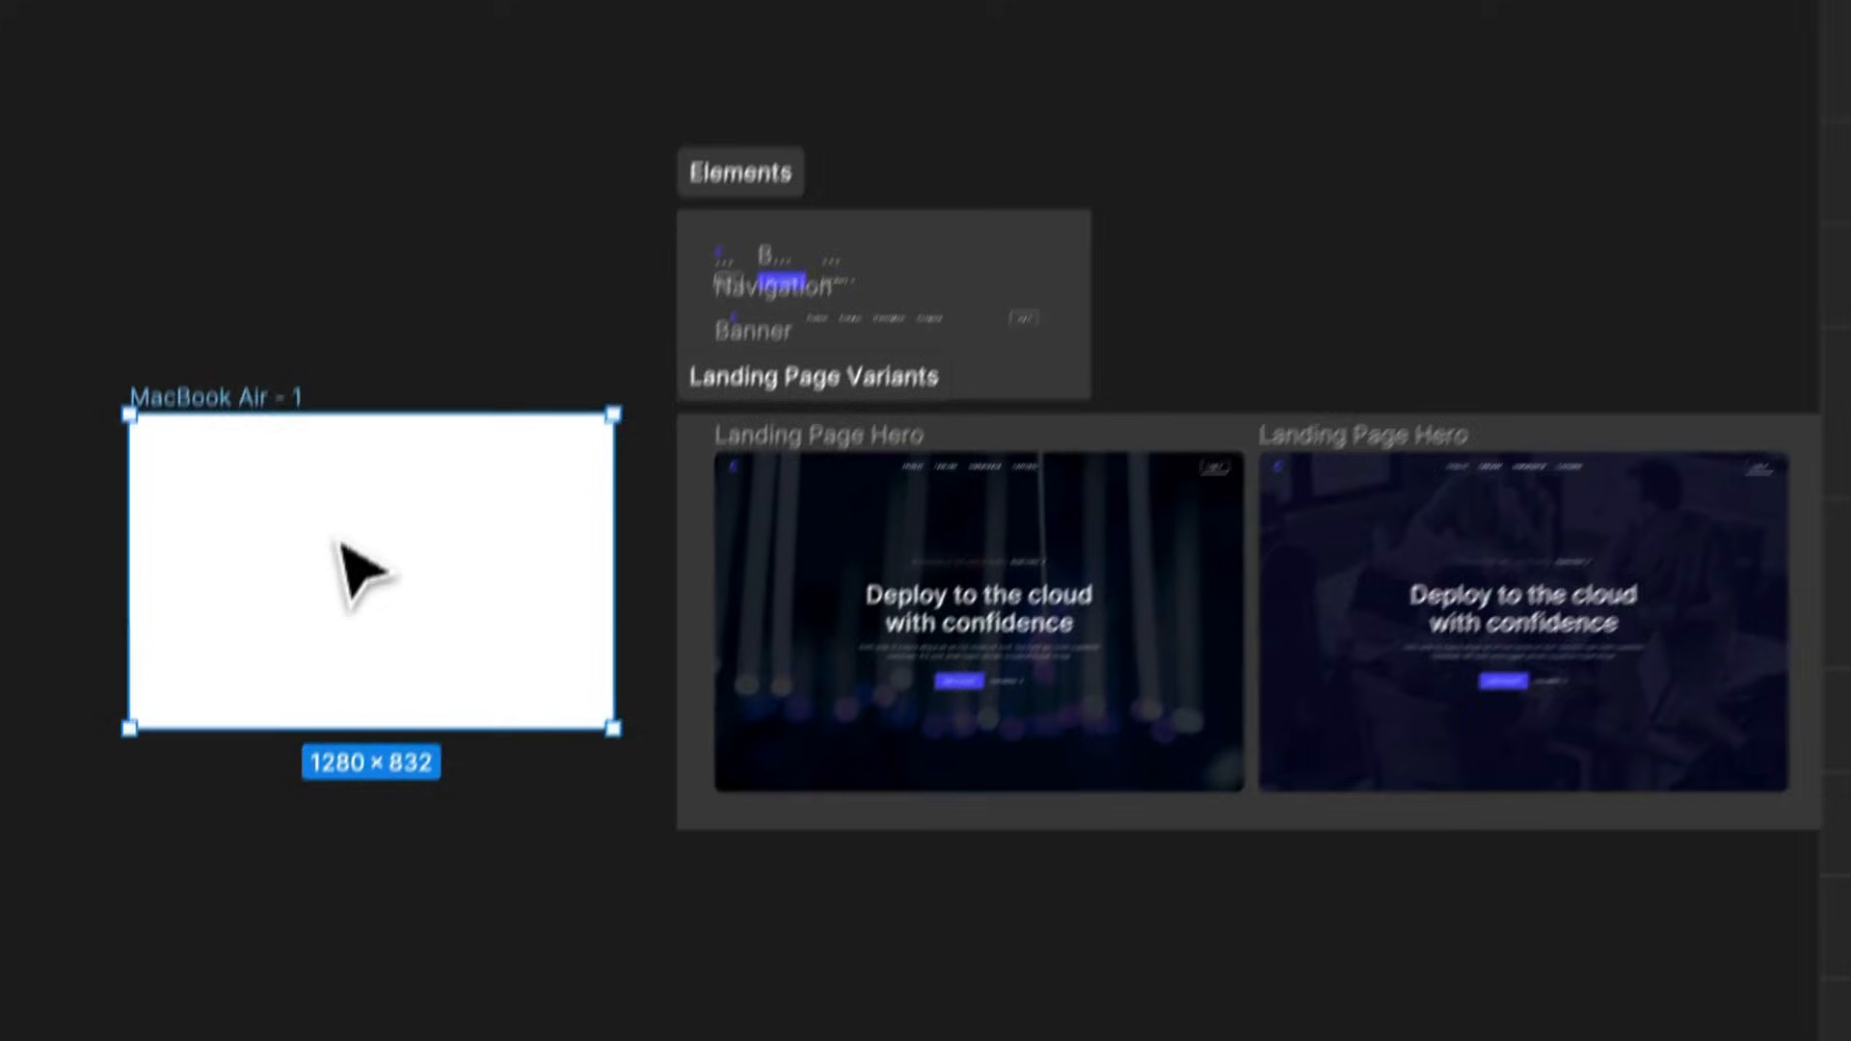
# Rename the MacBook Air frame to Desktop and set its fill colour to 000000
pyautogui.doubleClick(202, 397)
pyautogui.write('Desktop')
pyautogui.press('Return')
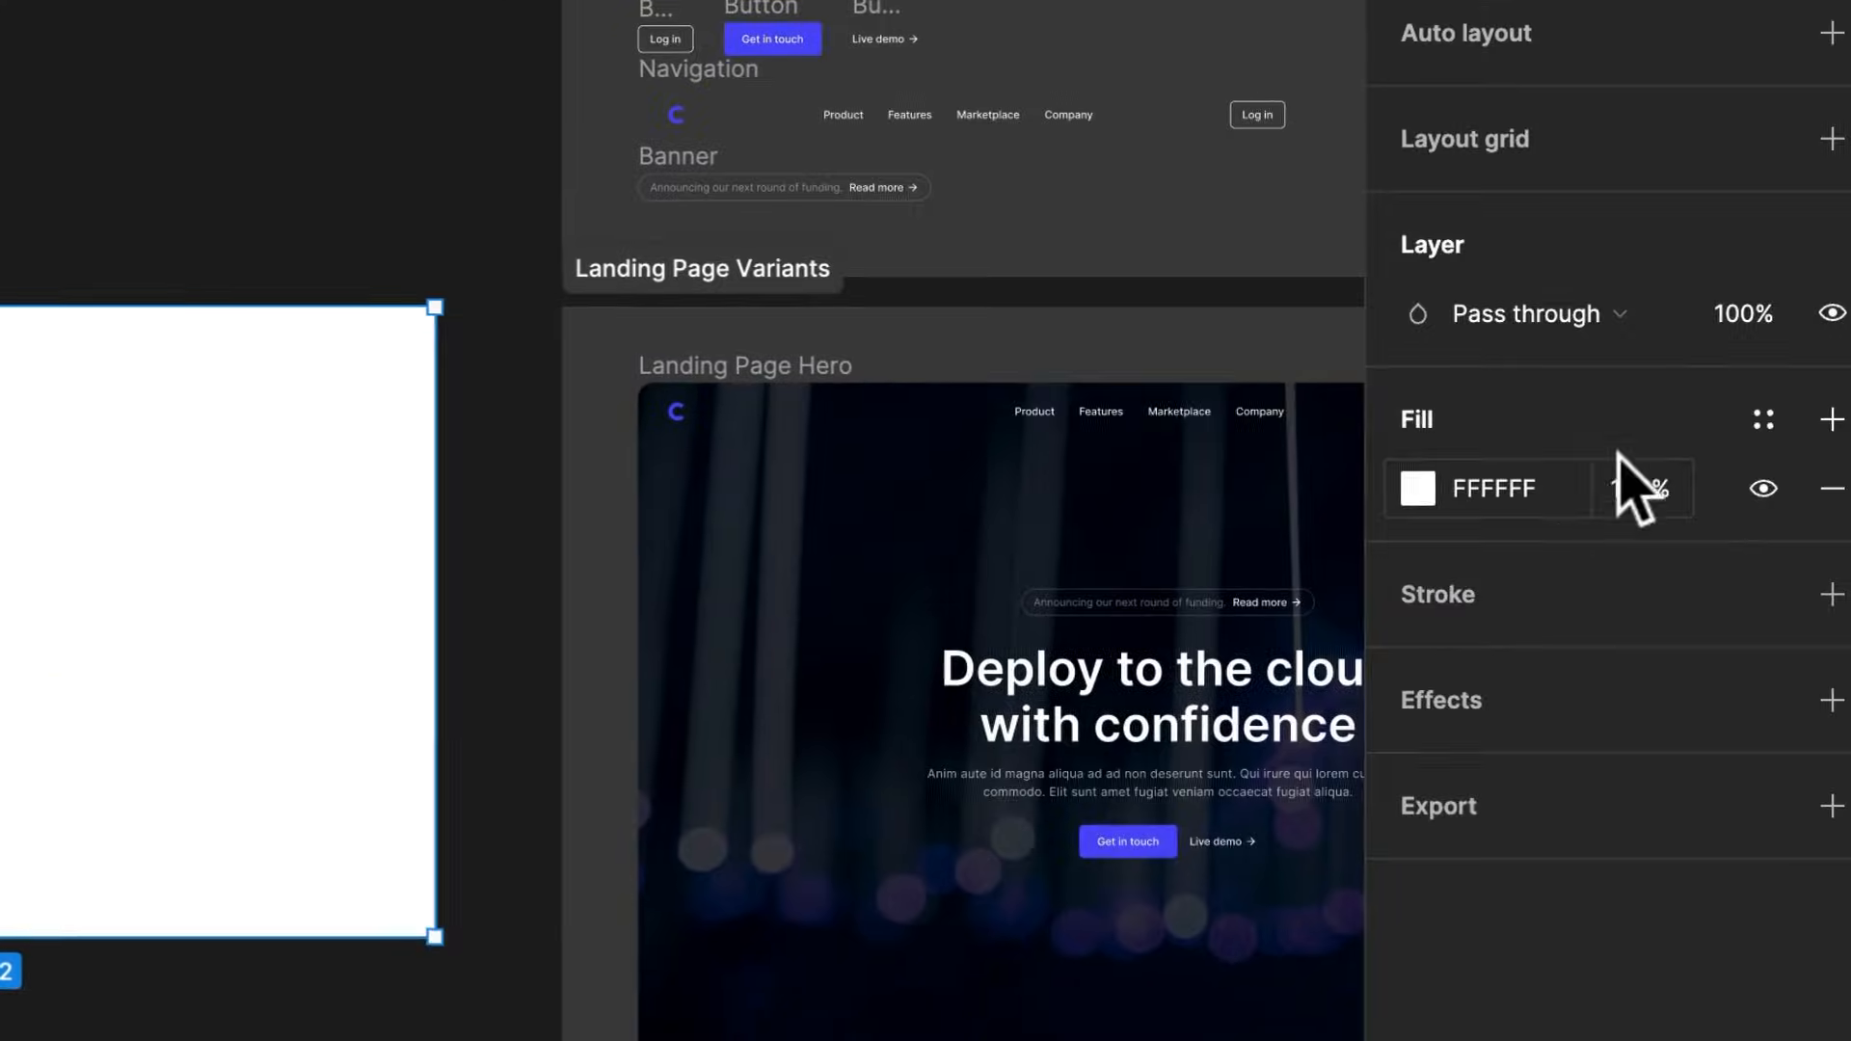
pyautogui.click(1560, 472)
pyautogui.write('000000')
pyautogui.press('Return')
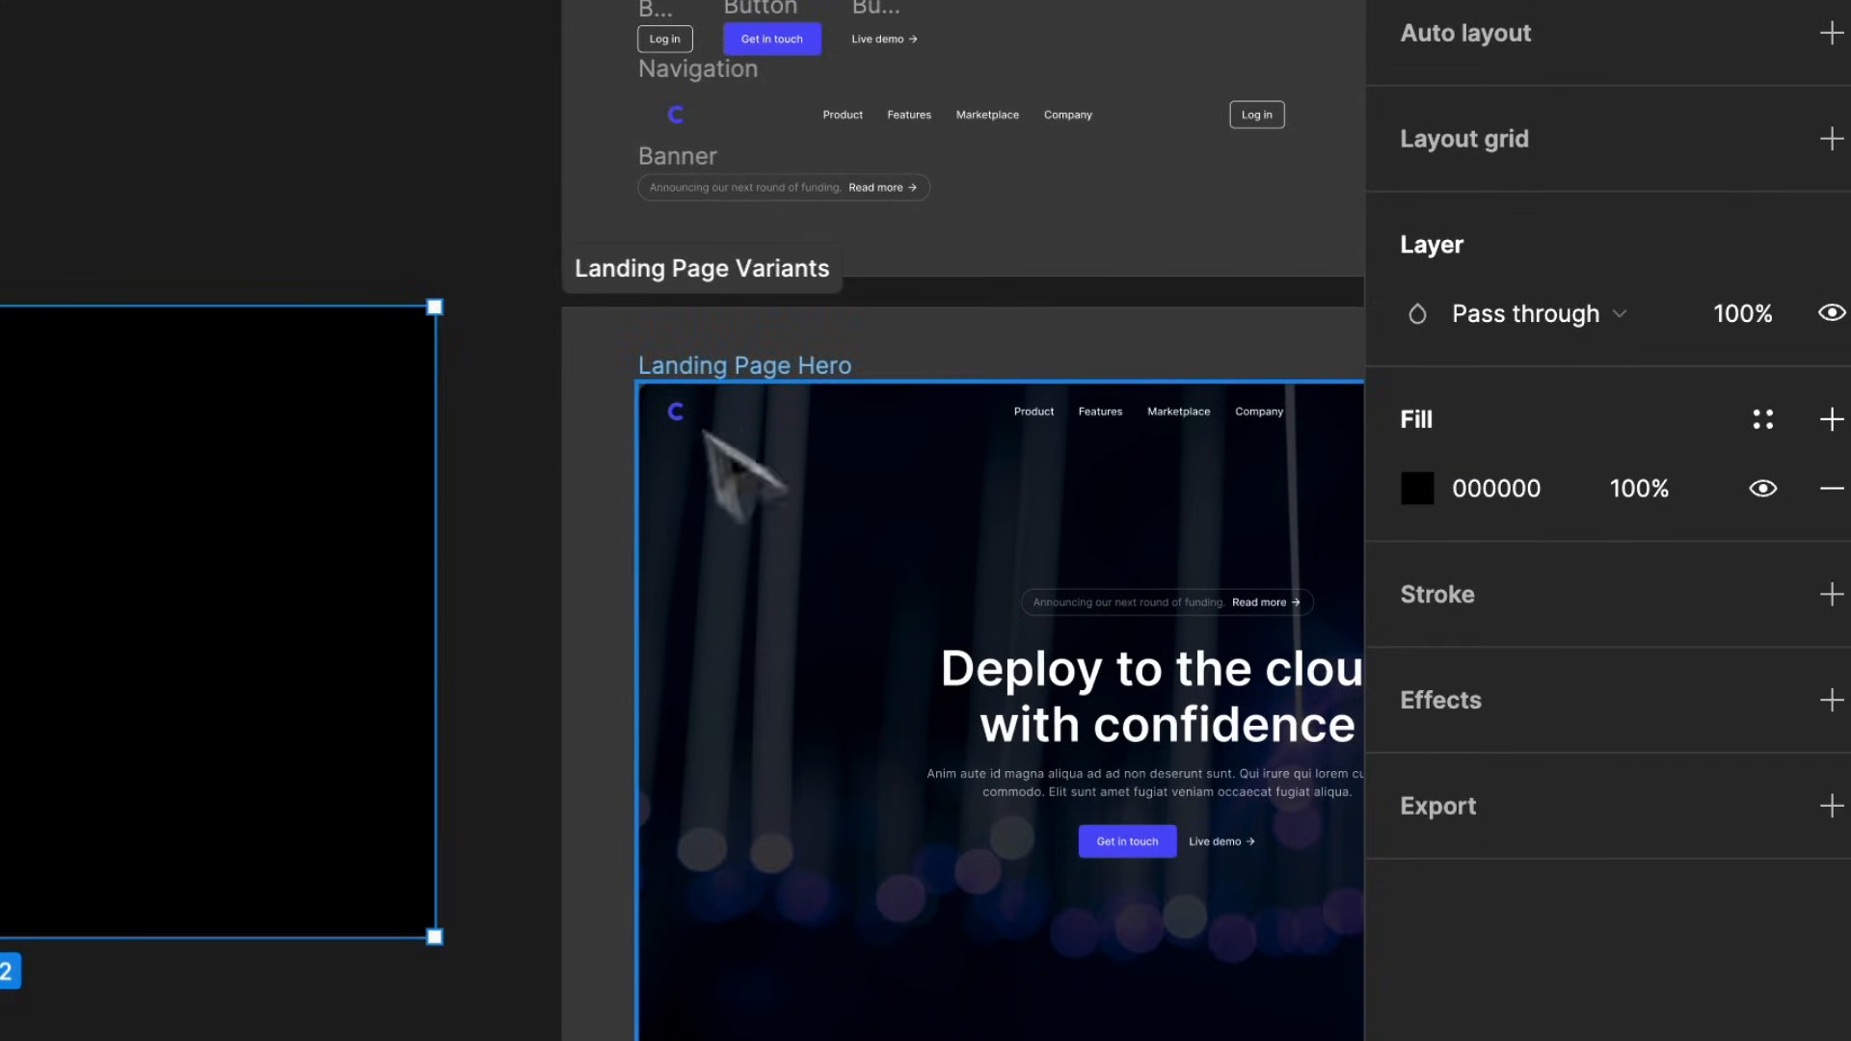
pyautogui.click(150, 181)
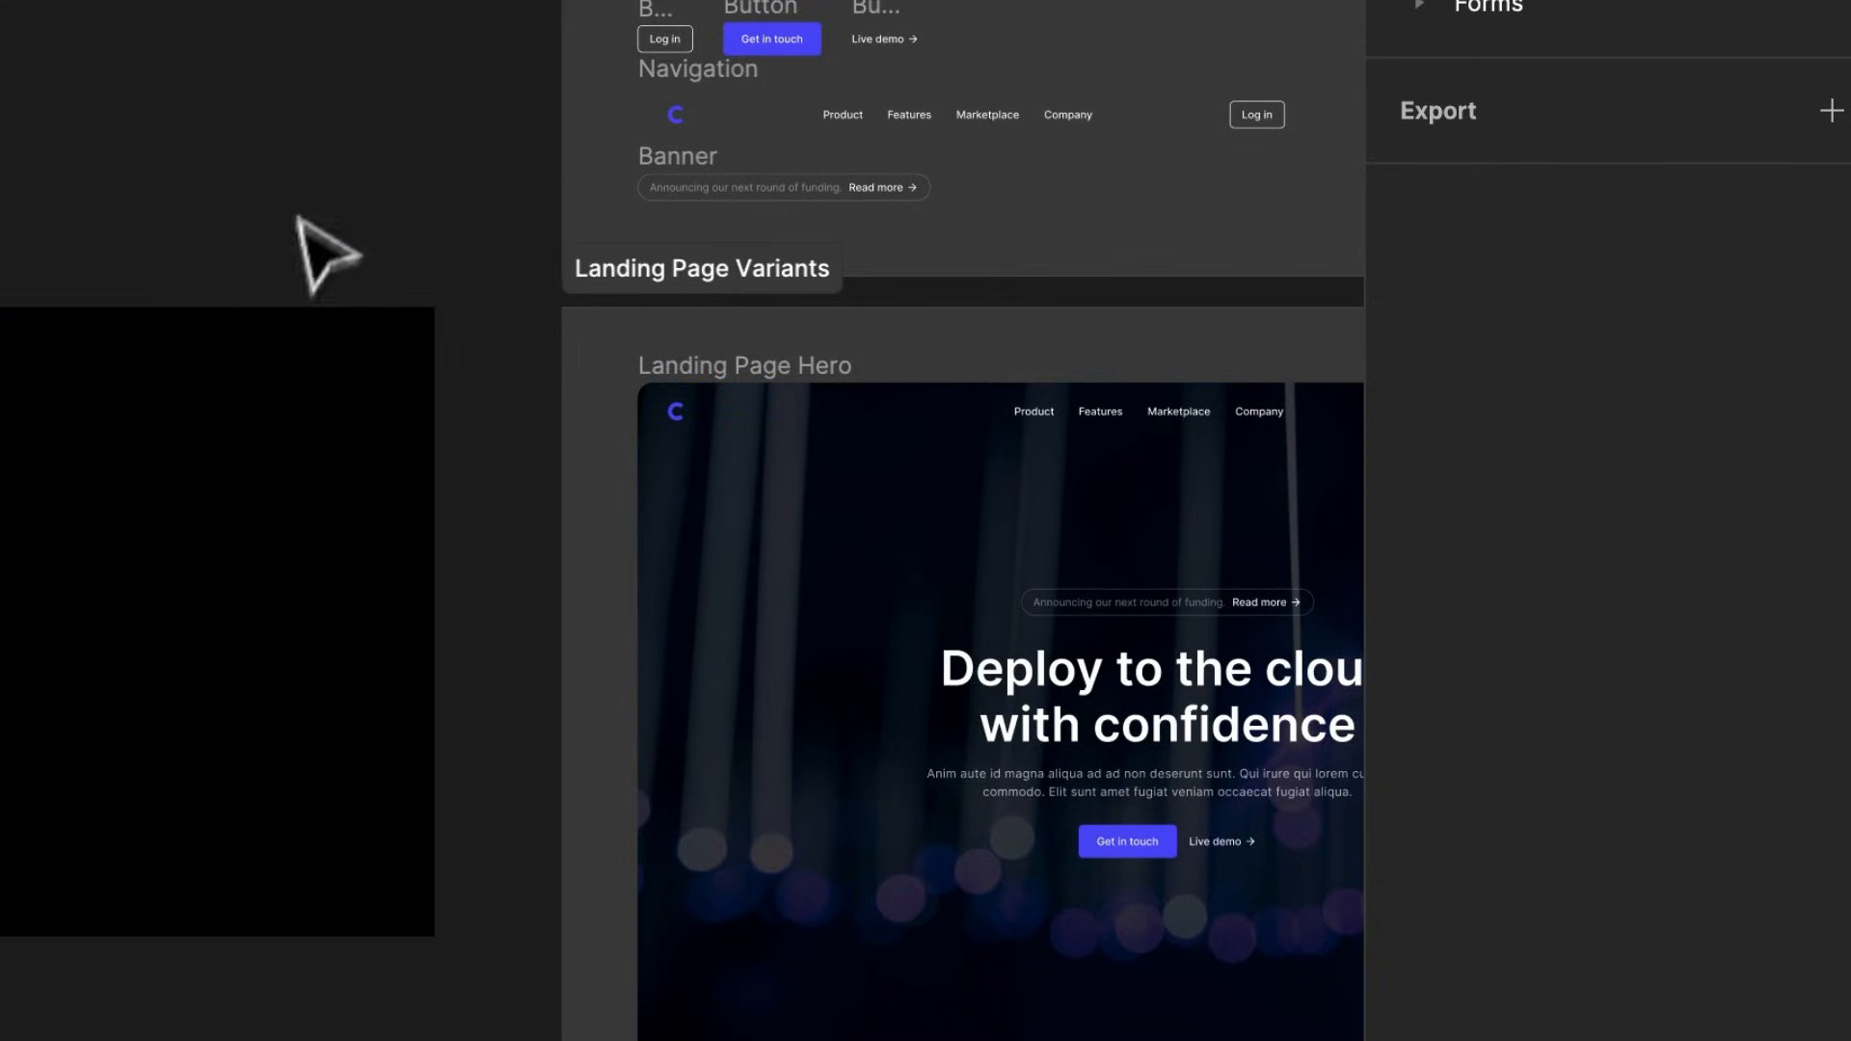
# Copy the Navigation bar from Elements to the top edge of the Desktop frame and widen it to 1280
pyautogui.click(718, 96)
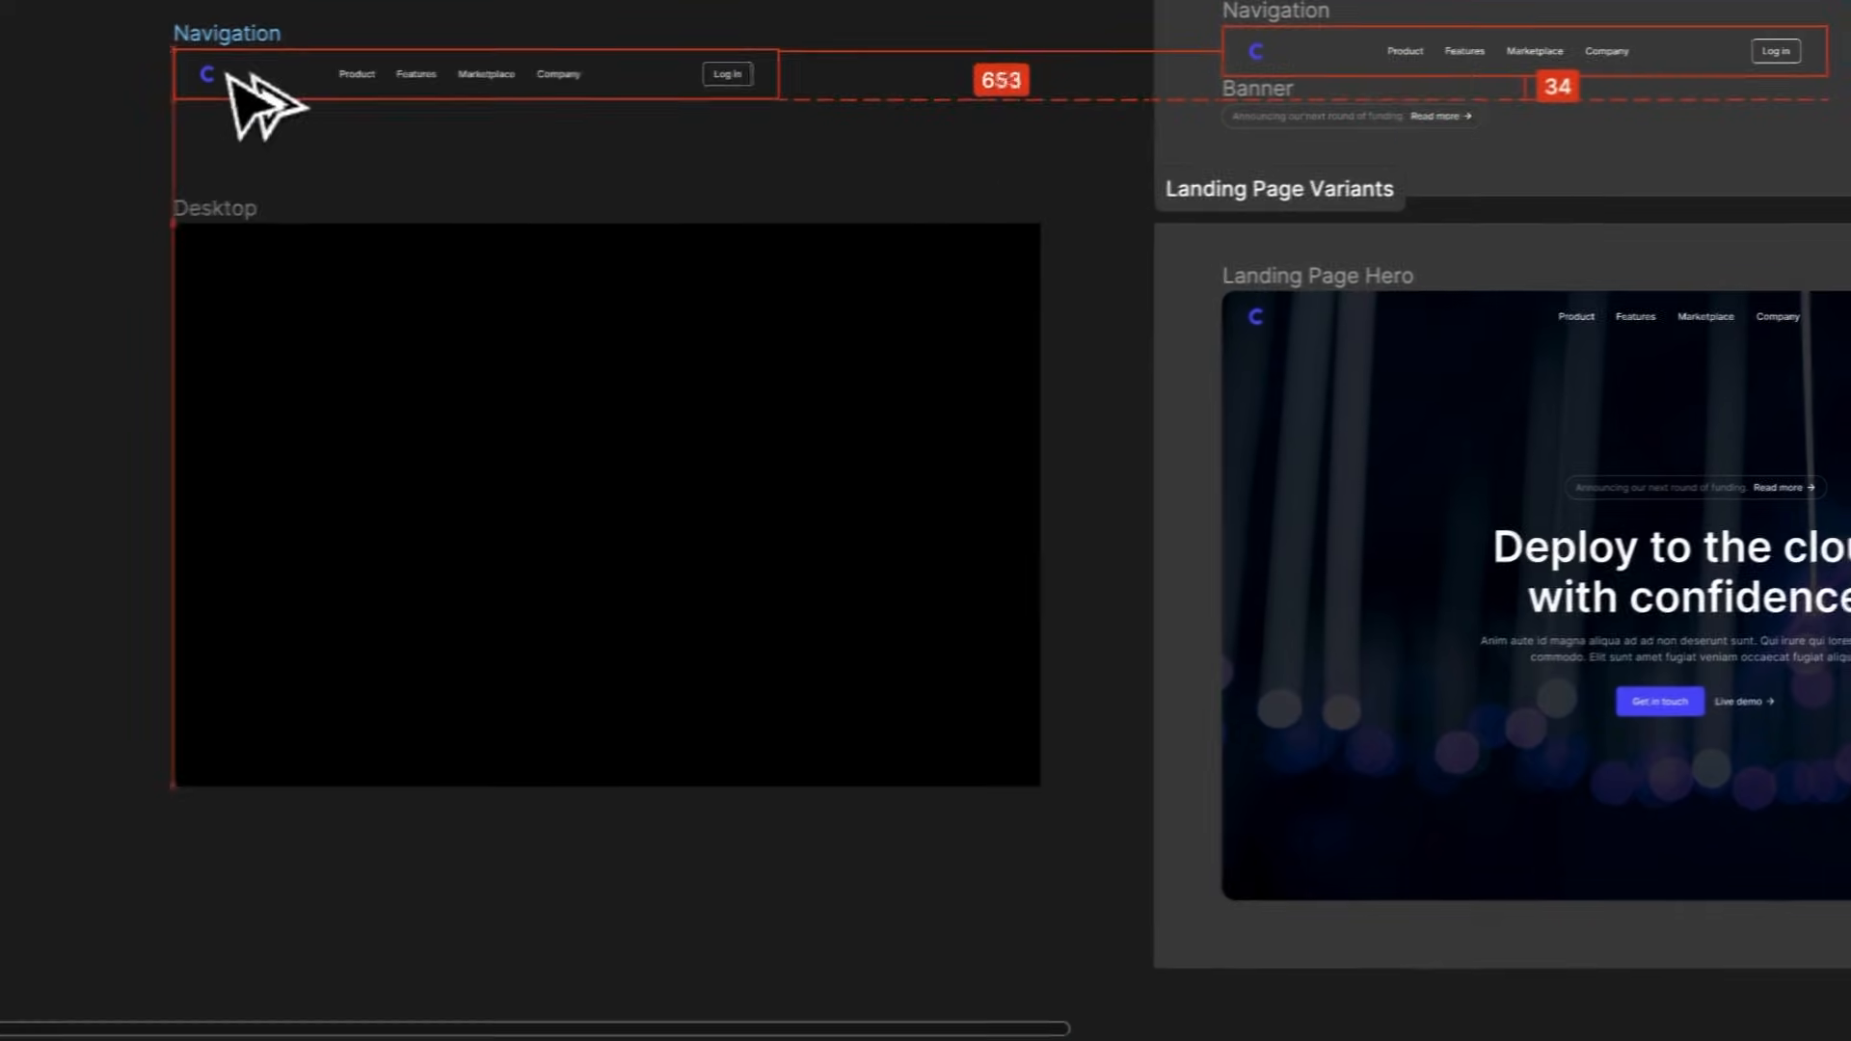
pyautogui.moveTo(228, 74); pyautogui.dragTo(339, 227)
pyautogui.scroll(3, 307, 308)
pyautogui.moveTo(1318, 257); pyautogui.dragTo(1835, 275)
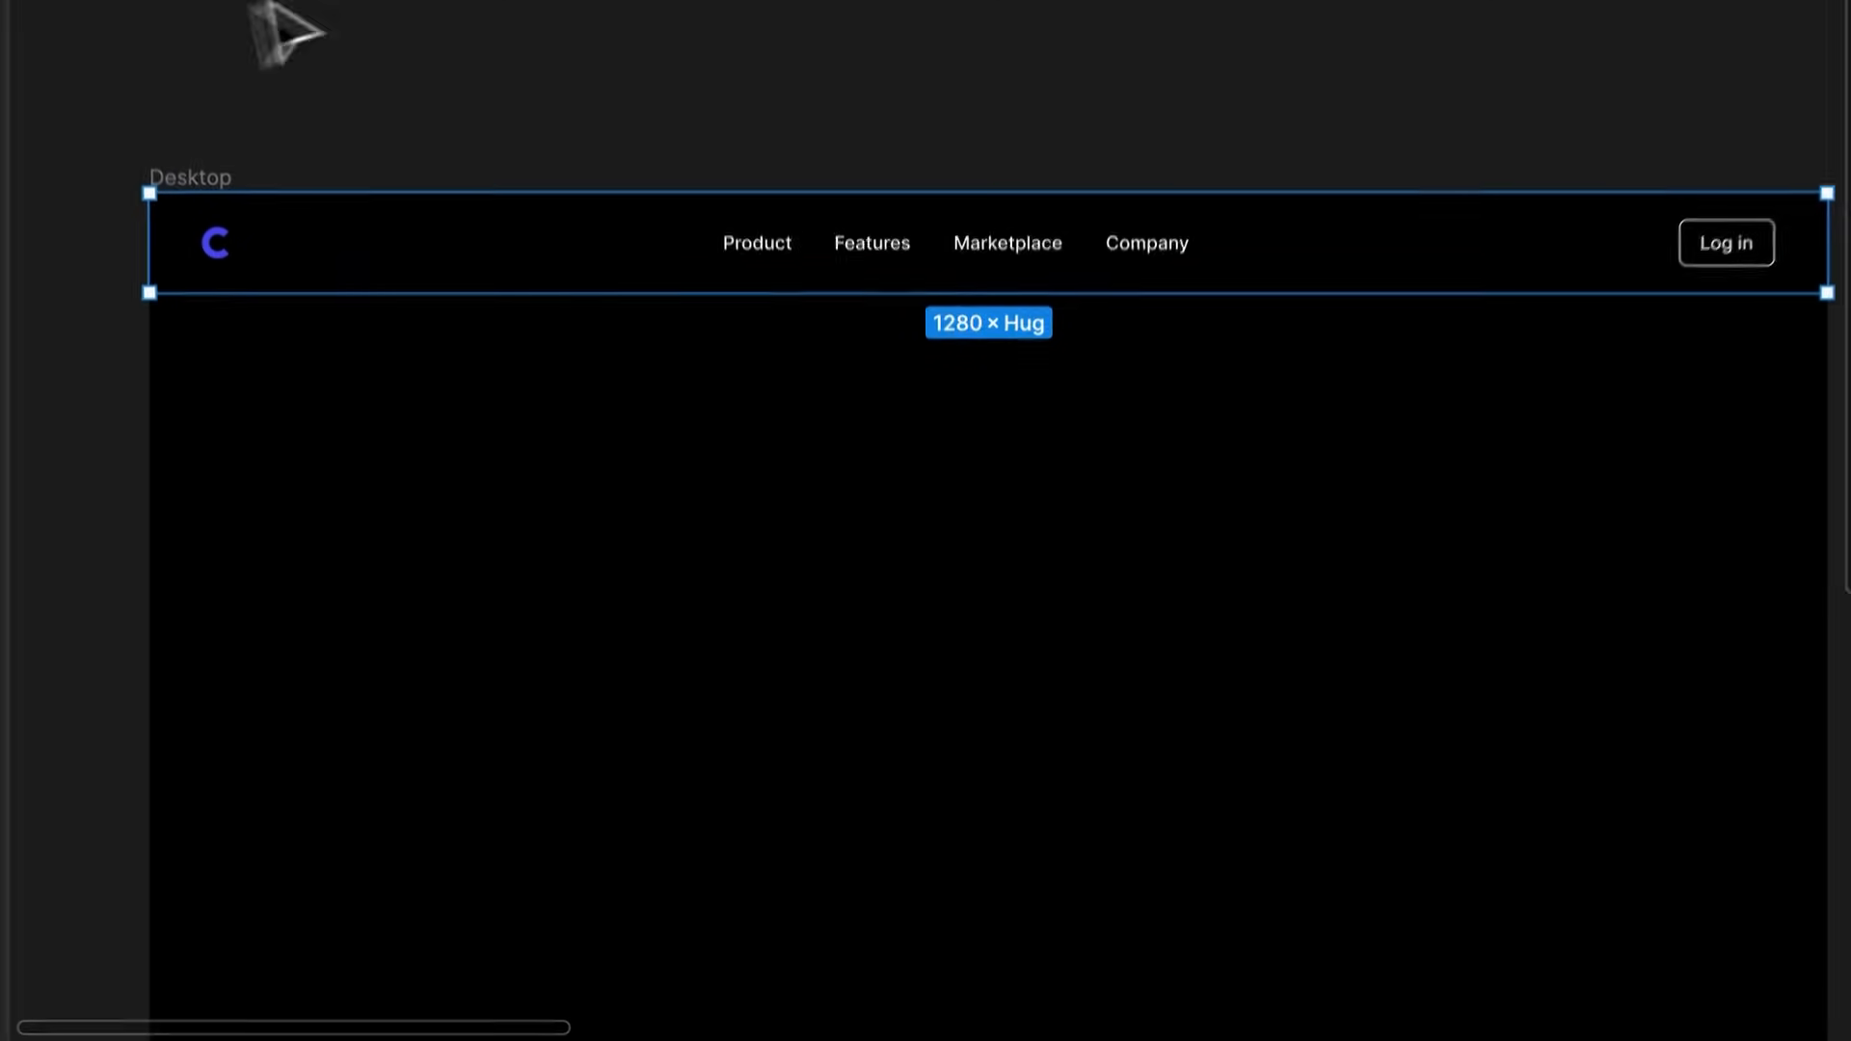
pyautogui.click(214, 43)
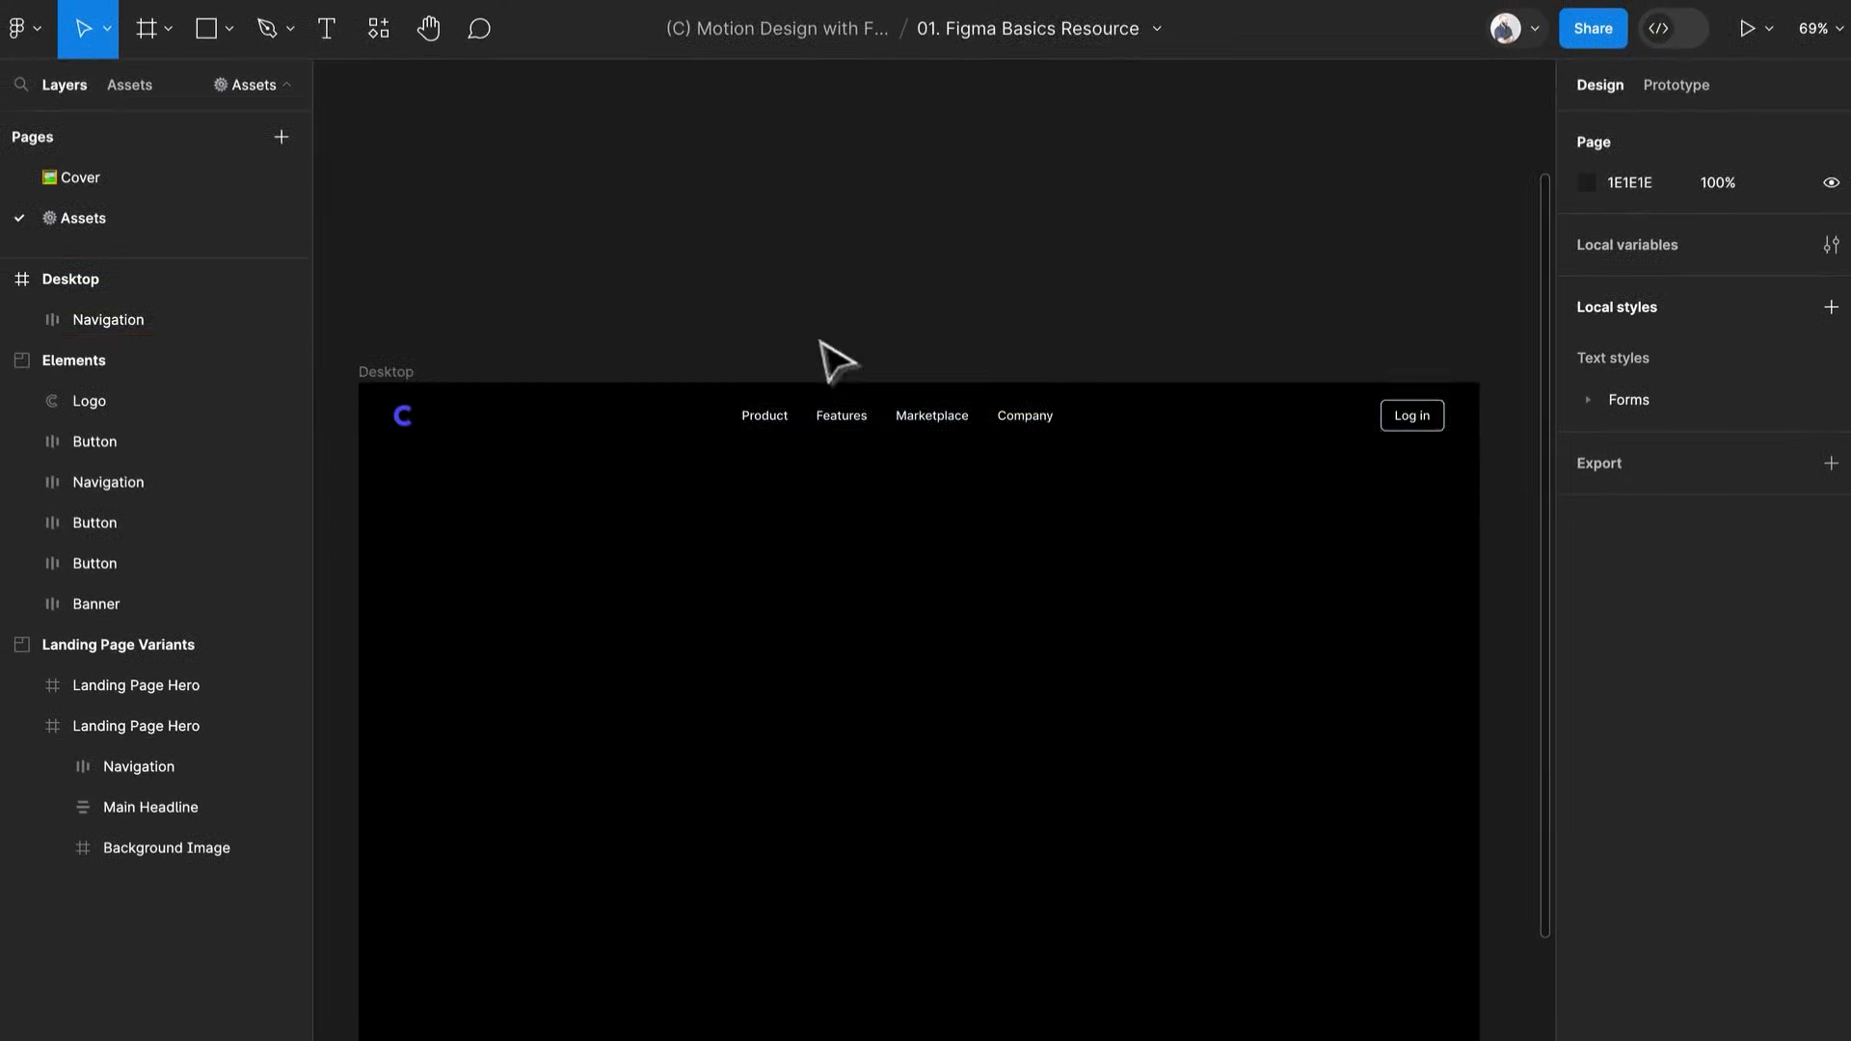
# Examine the placed Navigation's layout settings and the headline area of the first Landing Page Hero
pyautogui.click(908, 424)
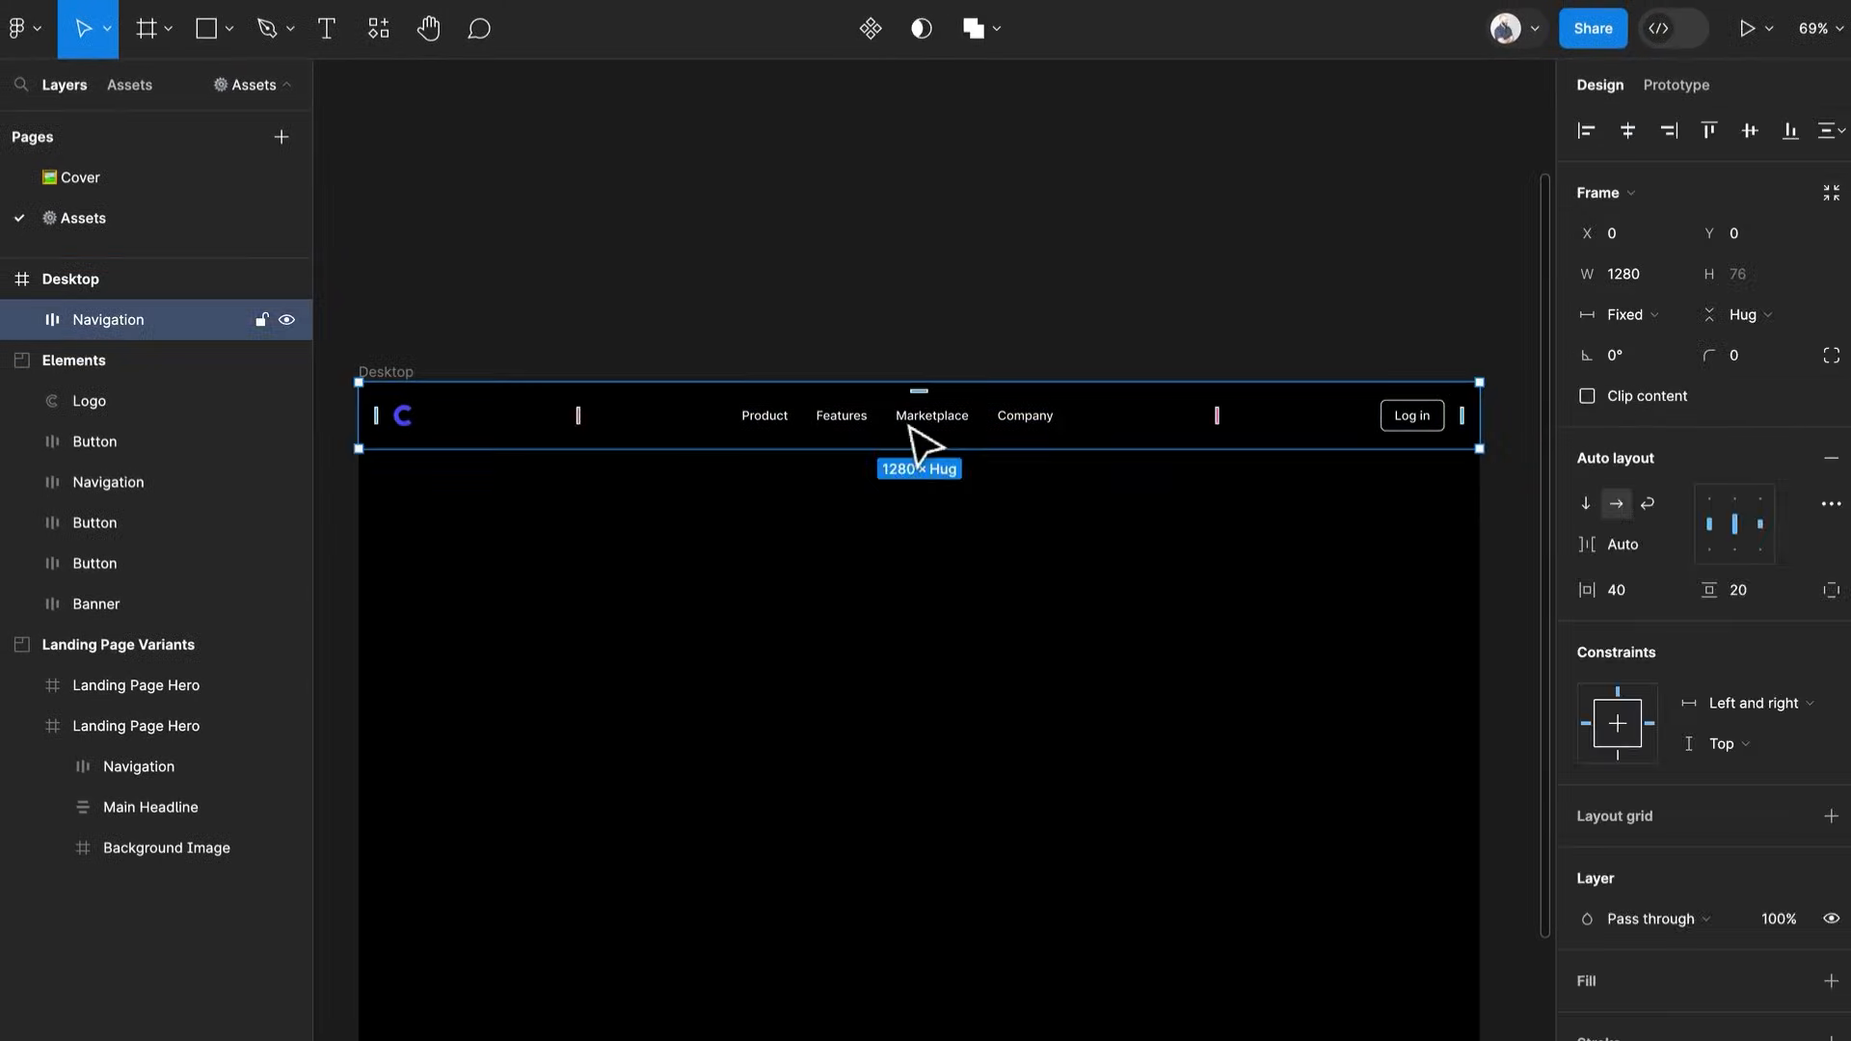
pyautogui.click(922, 337)
pyautogui.scroll(-3, 924, 338)
pyautogui.moveTo(911, 320); pyautogui.dragTo(798, 405)
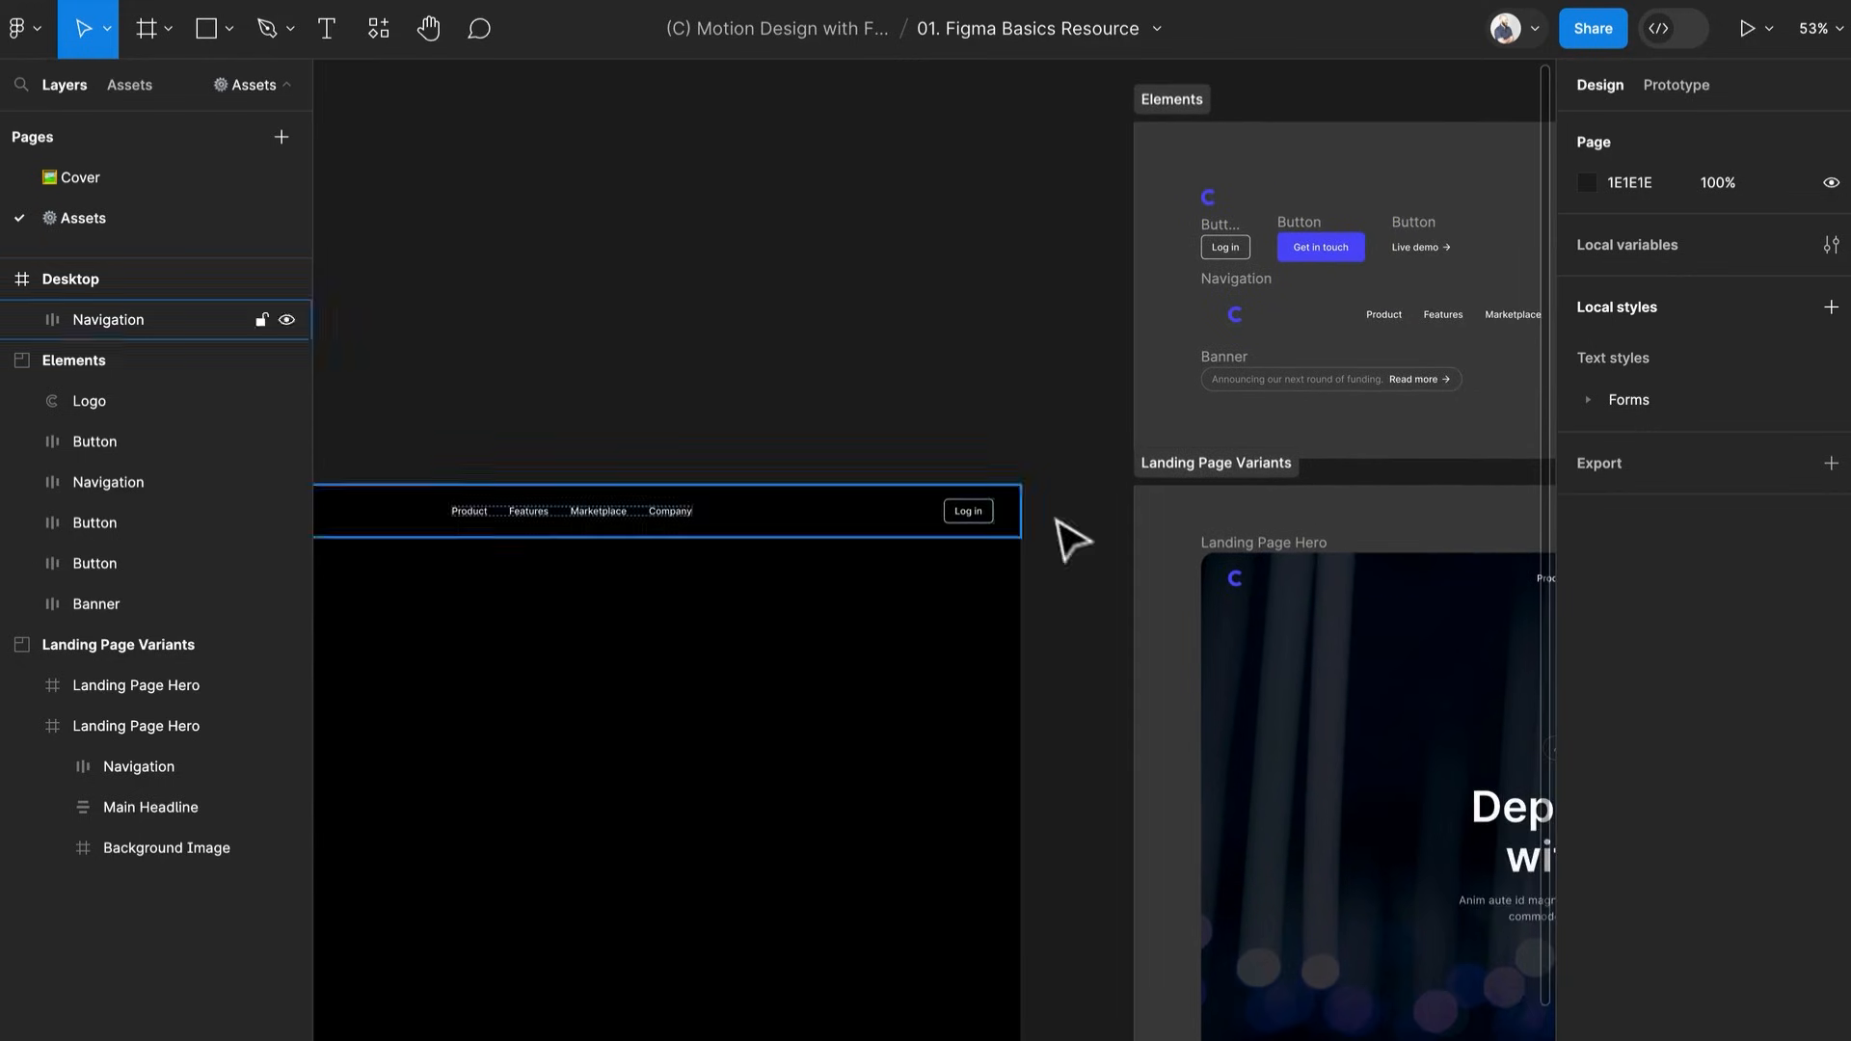
pyautogui.scroll(-3, 964, 472)
pyautogui.hscroll(5, 964, 472)
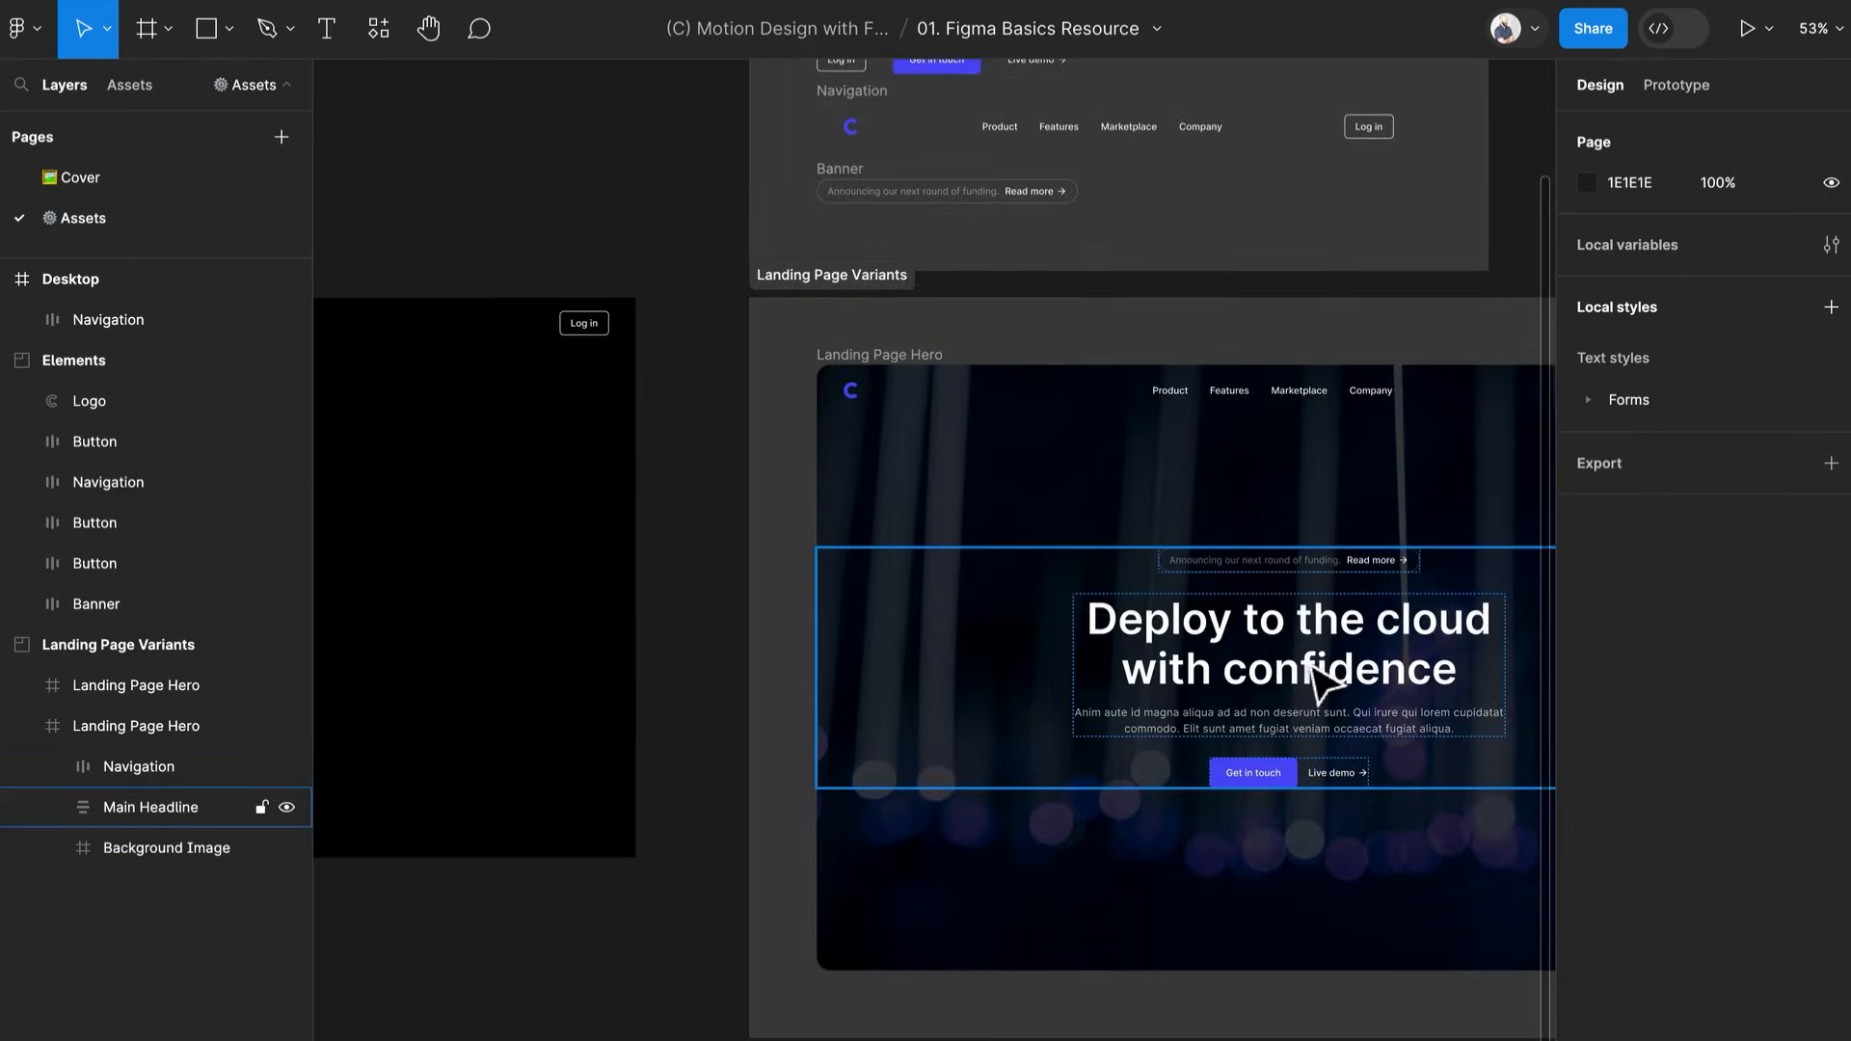
pyautogui.moveTo(1313, 665); pyautogui.dragTo(1030, 619)
pyautogui.moveTo(764, 603); pyautogui.dragTo(878, 457)
pyautogui.moveTo(579, 477); pyautogui.dragTo(1335, 681)
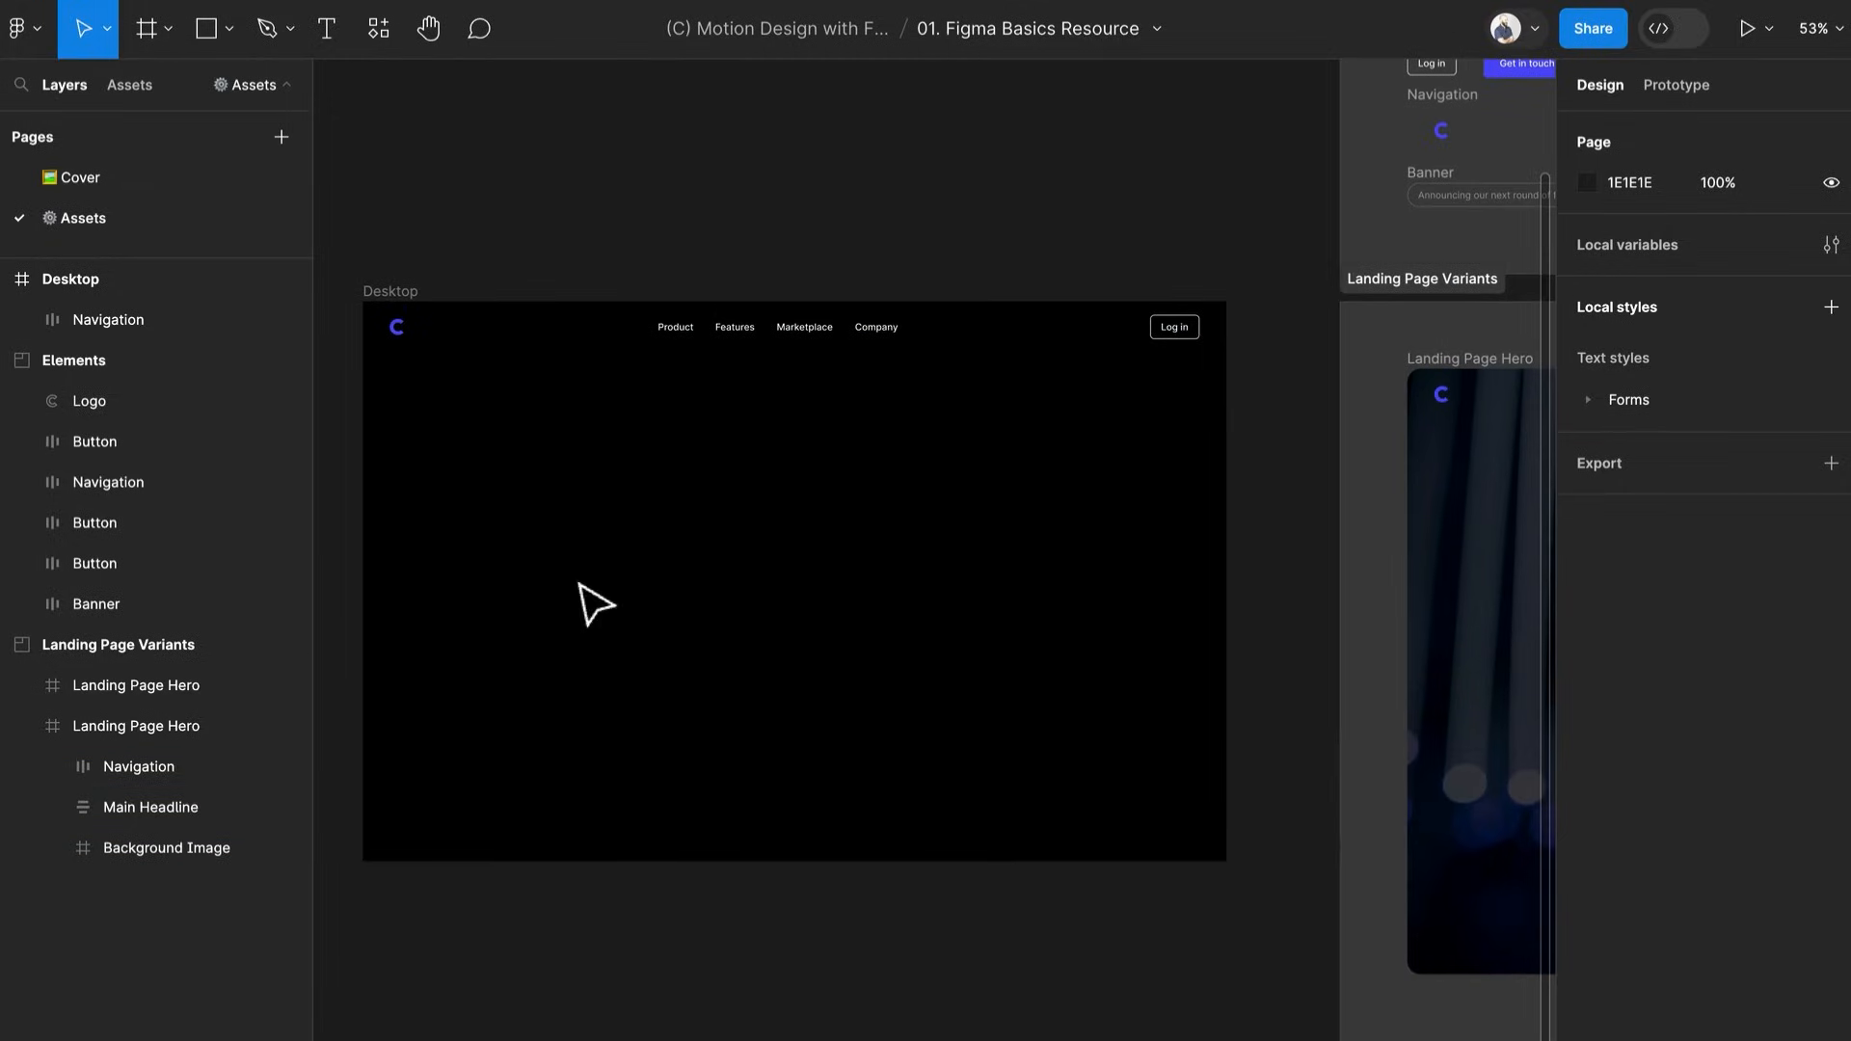
# Add a text layer reading "Deploy to the cloud with confidence" below the navigation in the Desktop frame
pyautogui.press('t')
pyautogui.click(759, 472)
pyautogui.moveTo(1160, 590); pyautogui.dragTo(943, 596)
pyautogui.scroll(-3, 951, 603)
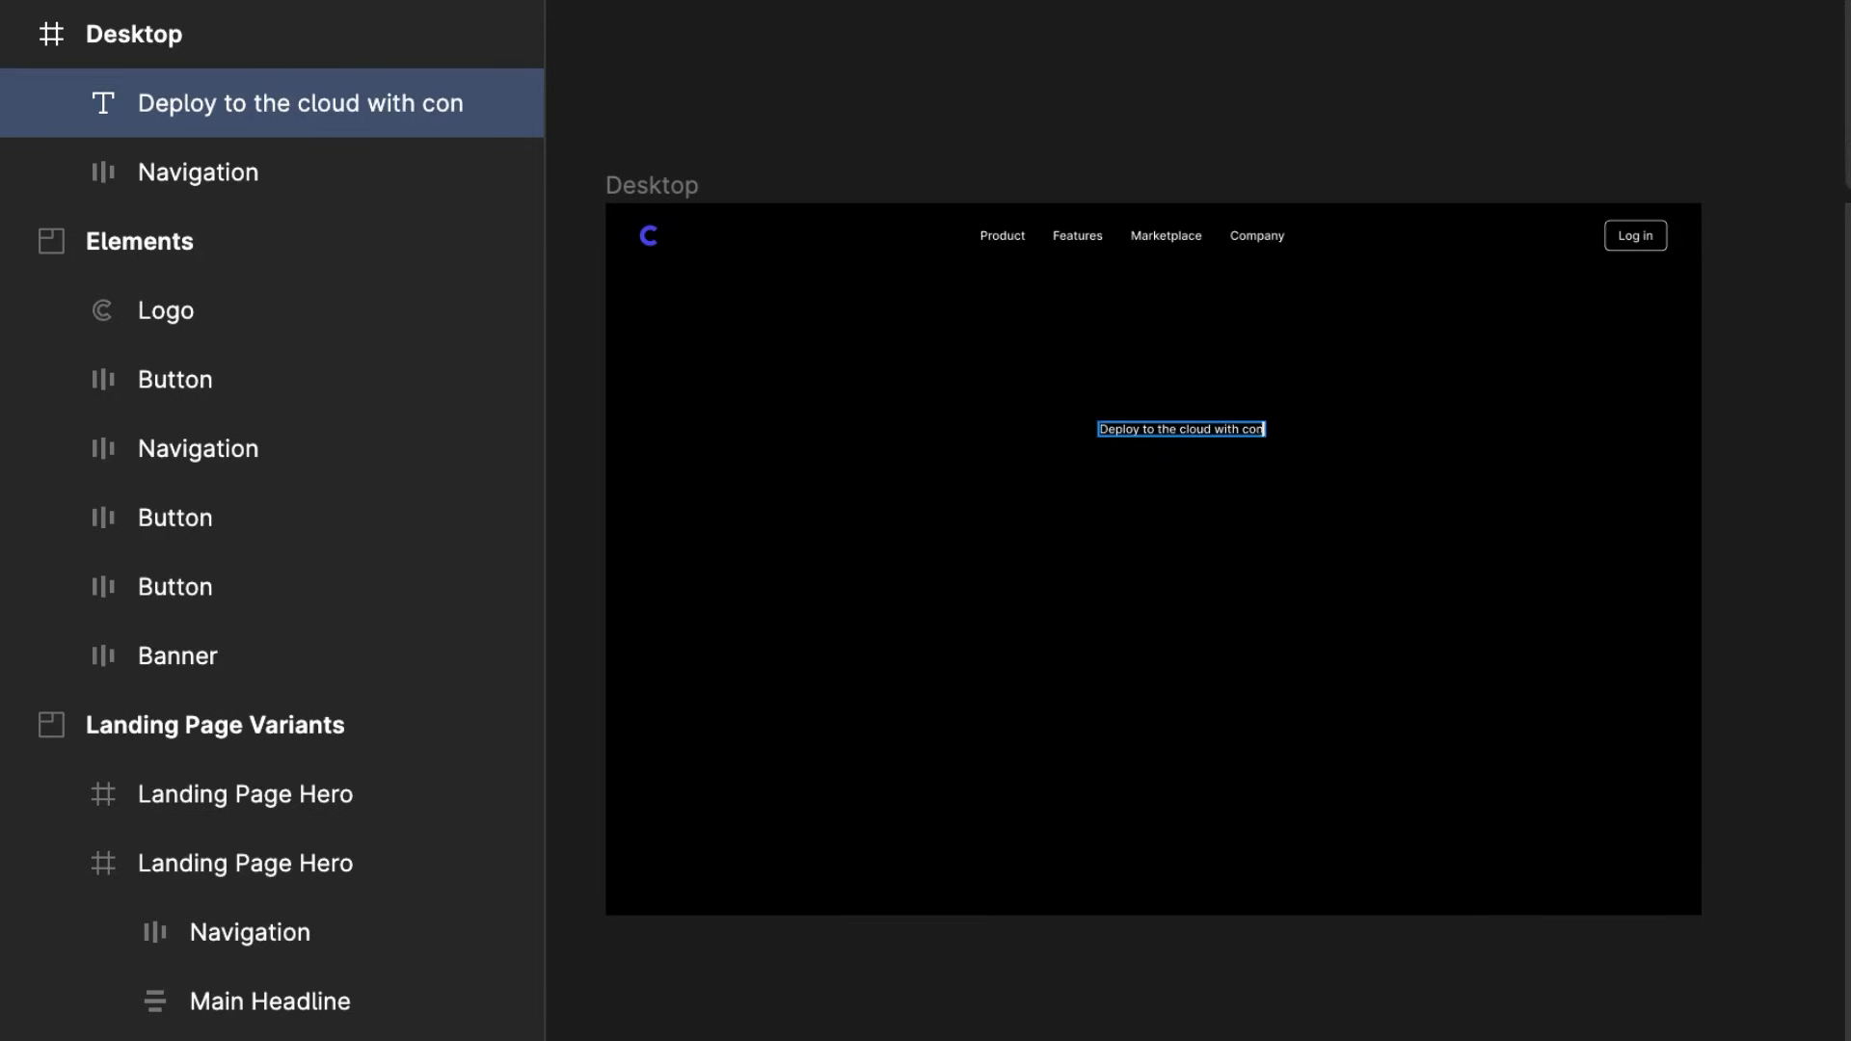
pyautogui.moveTo(1377, 631); pyautogui.dragTo(1331, 620)
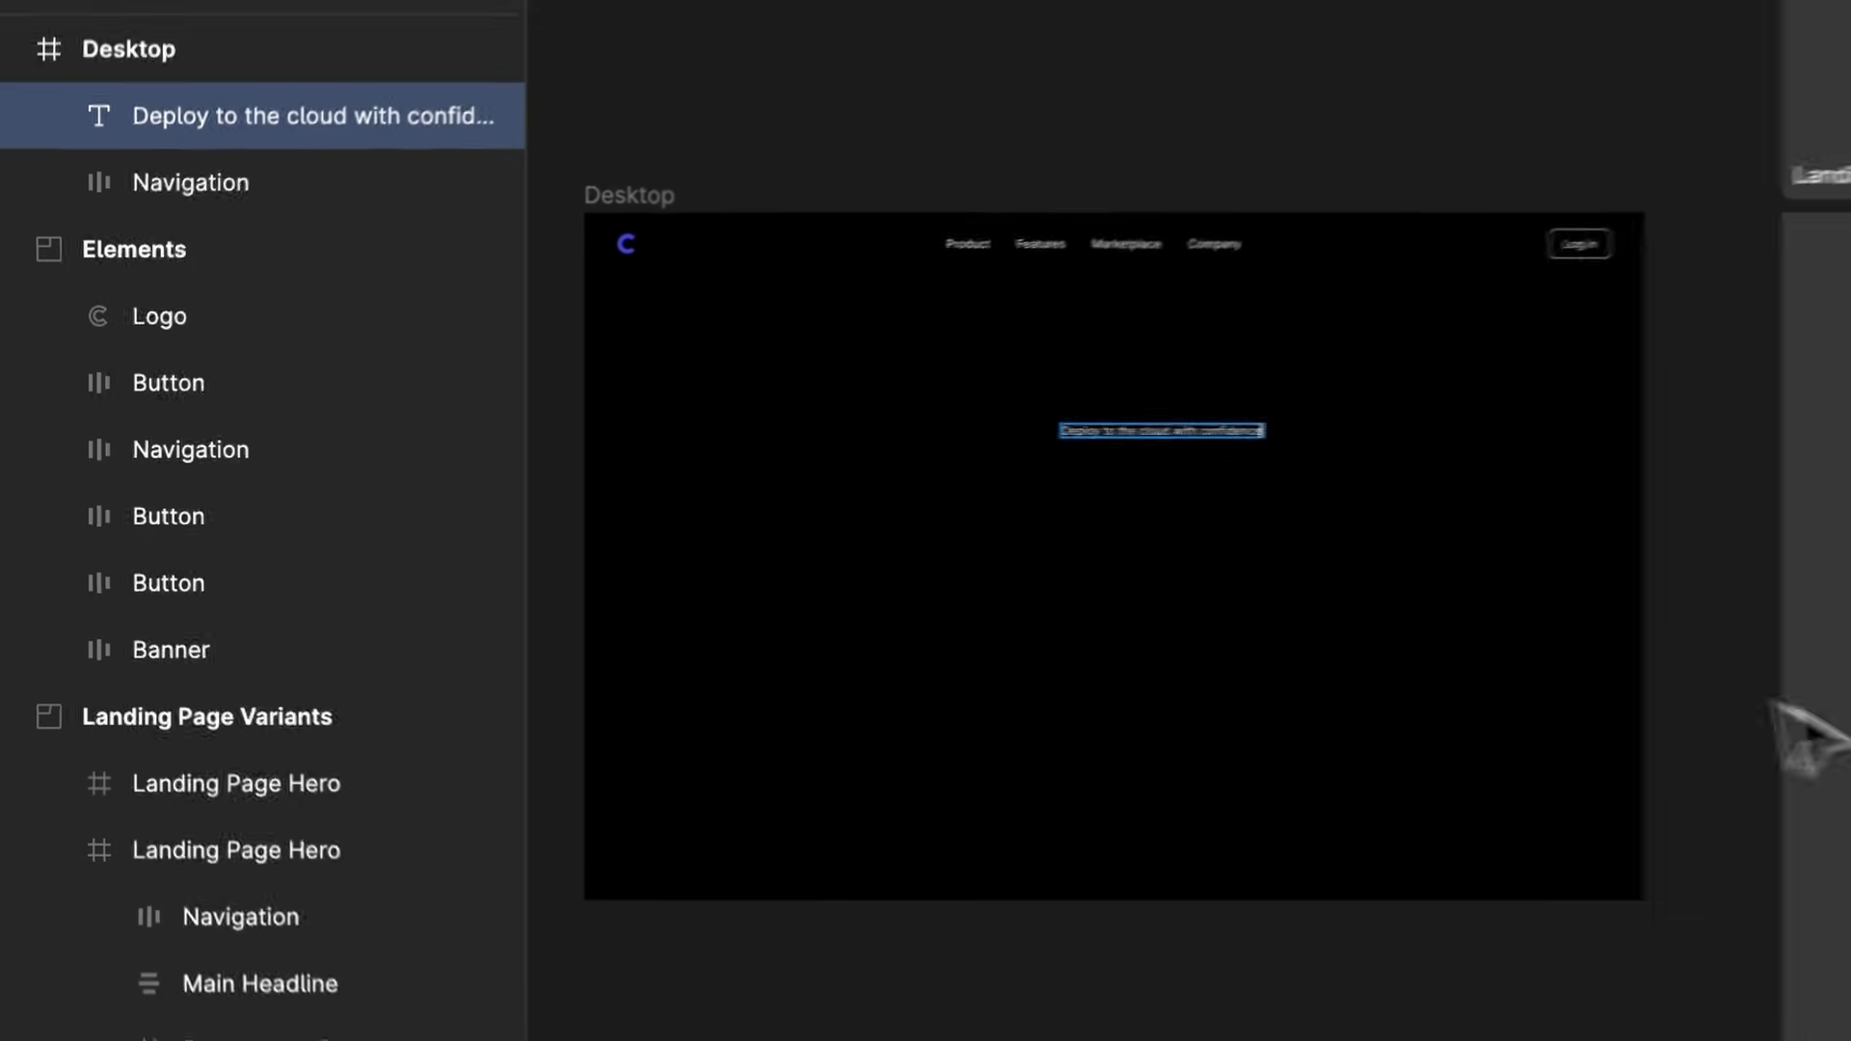
# Center-align the headline text in the Desktop frame and set its font size to 48
pyautogui.scroll(5, 463, 413)
pyautogui.scroll(-1, 540, 434)
pyautogui.hotkey('ctrl', 'a')
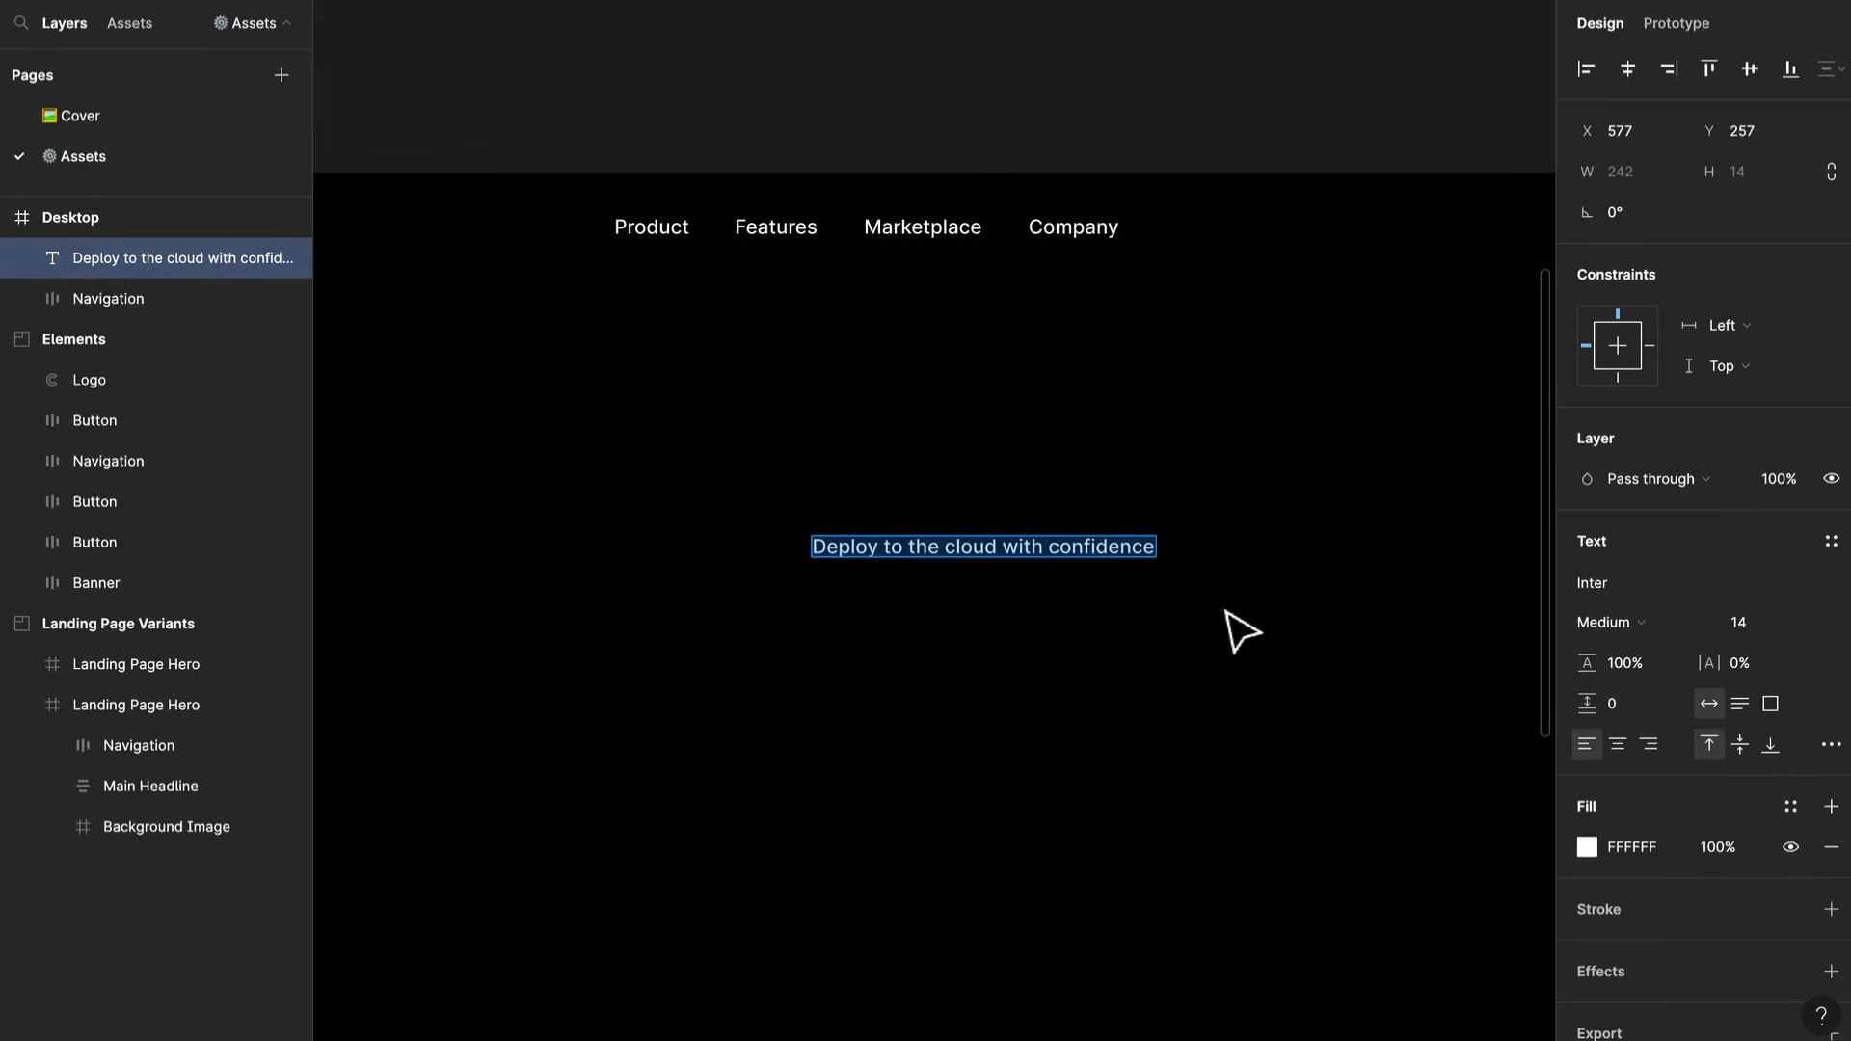
pyautogui.click(1617, 744)
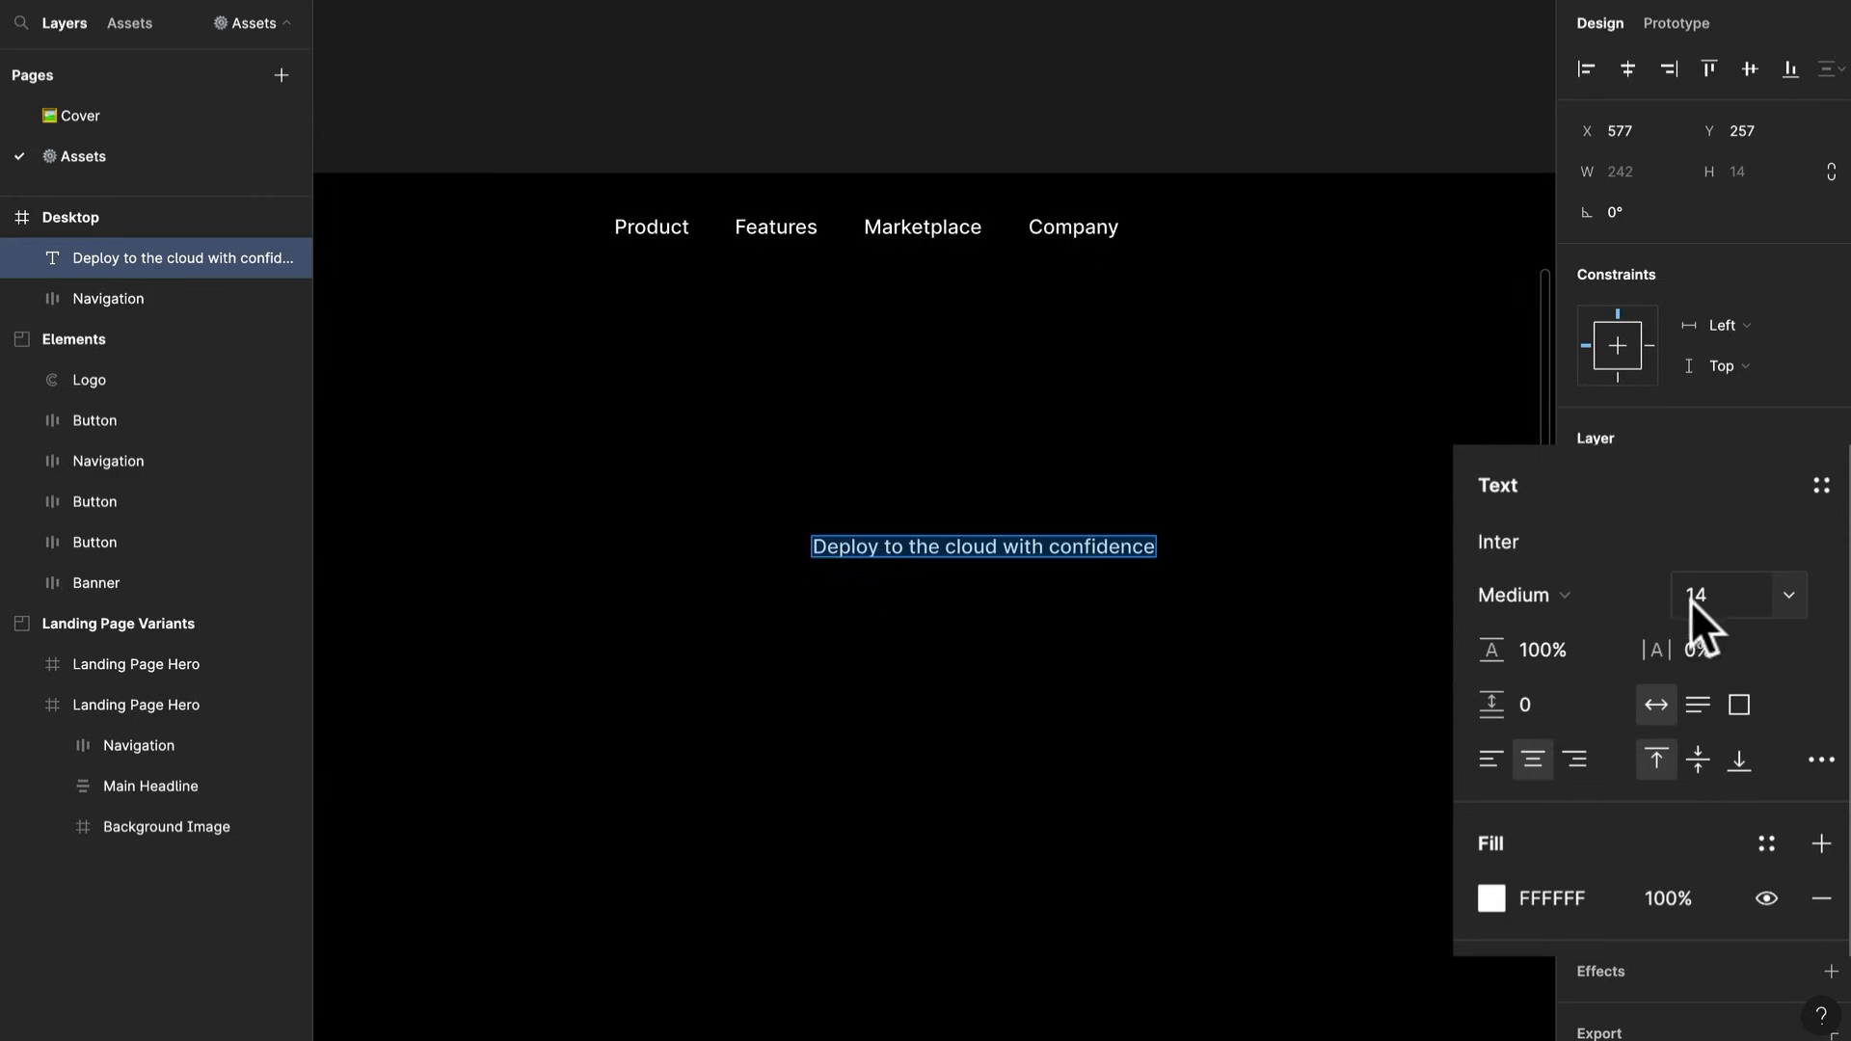
pyautogui.click(1792, 594)
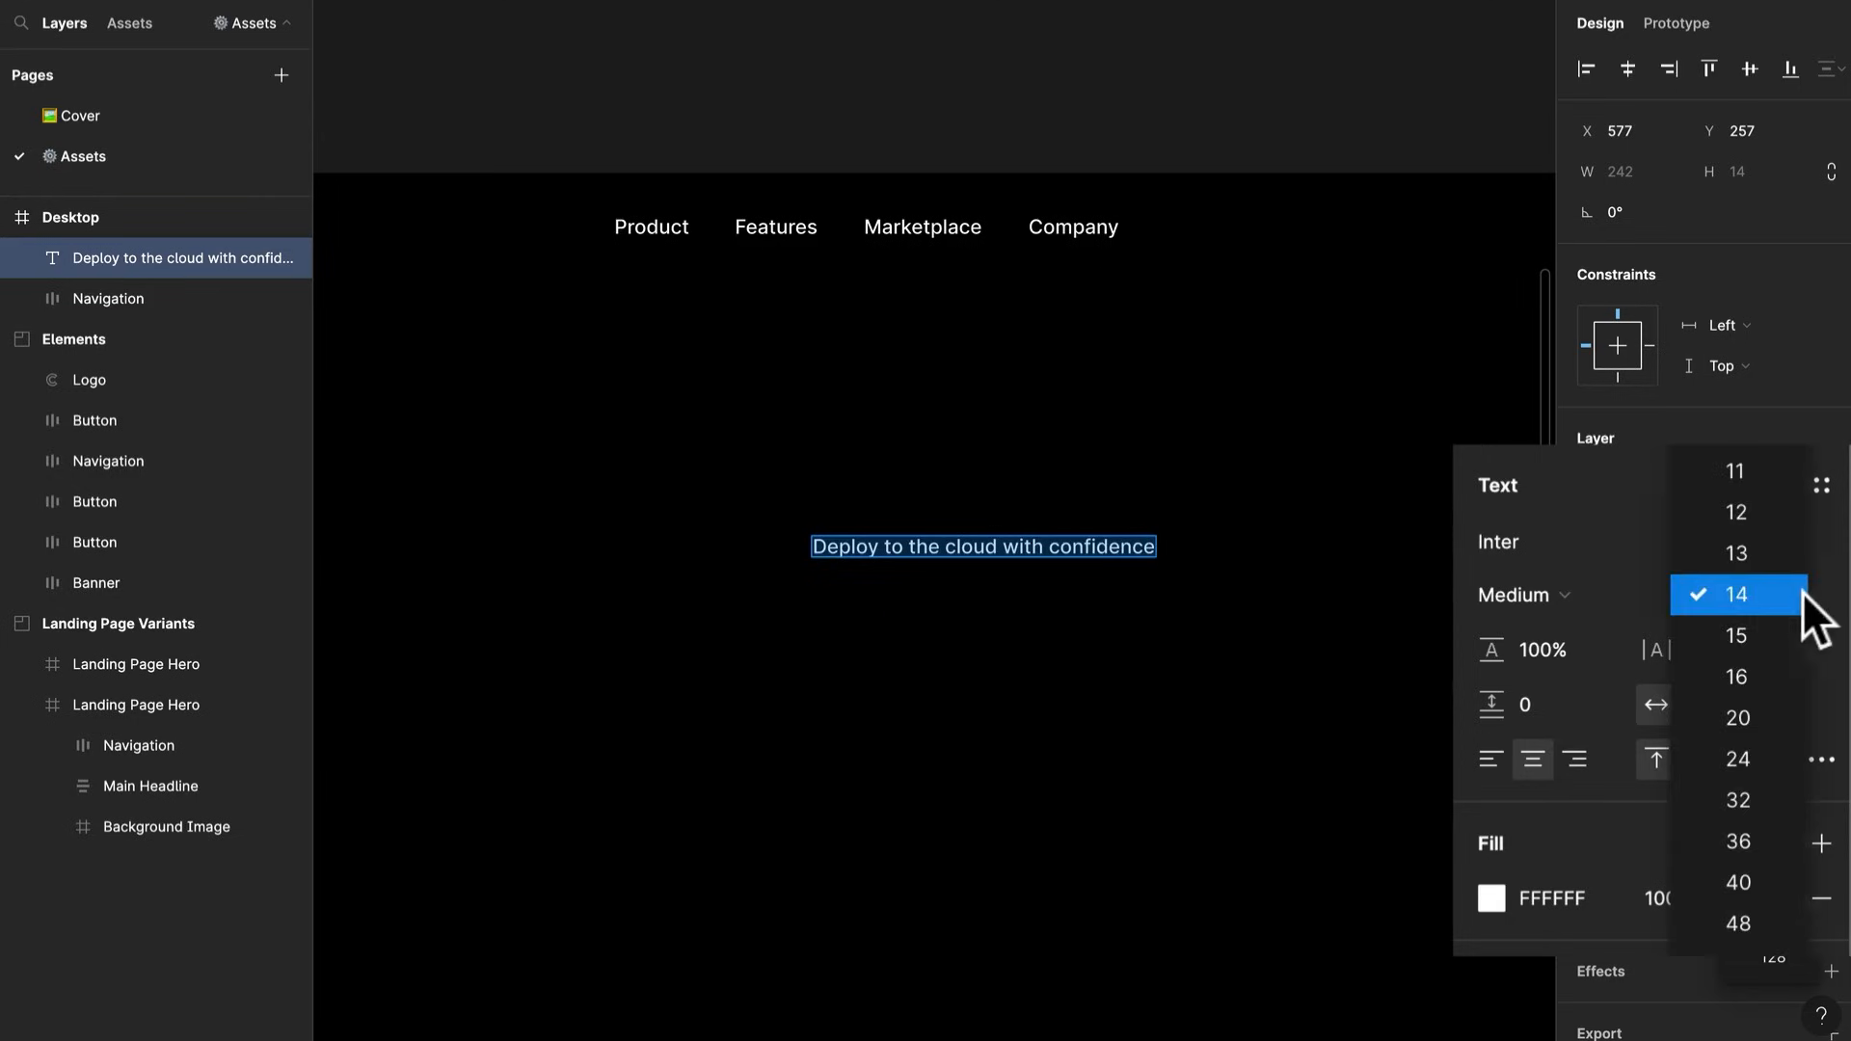
pyautogui.click(1738, 924)
# Check the first Landing Page Hero's title styling, and set the Desktop headline to size 64 and weight Semi Bold
pyautogui.scroll(-5, 855, 661)
pyautogui.click(1169, 644)
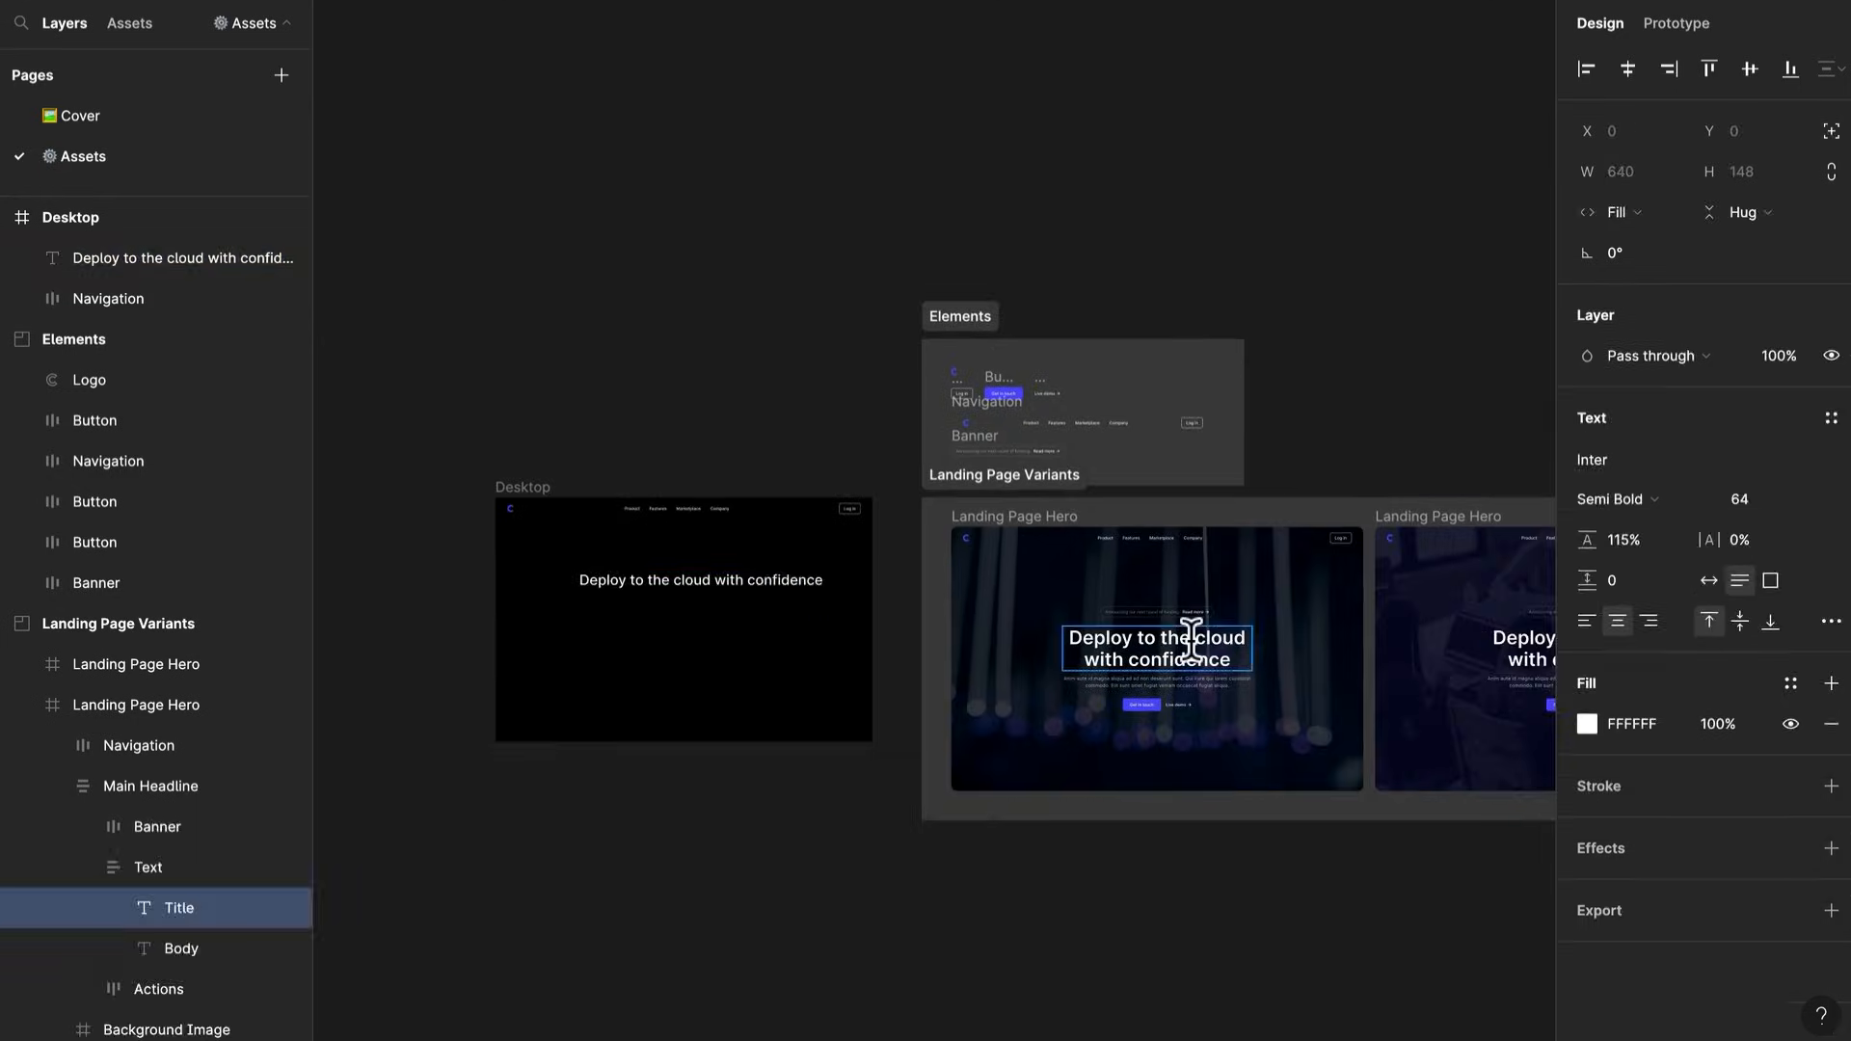
pyautogui.scroll(3, 252, 390)
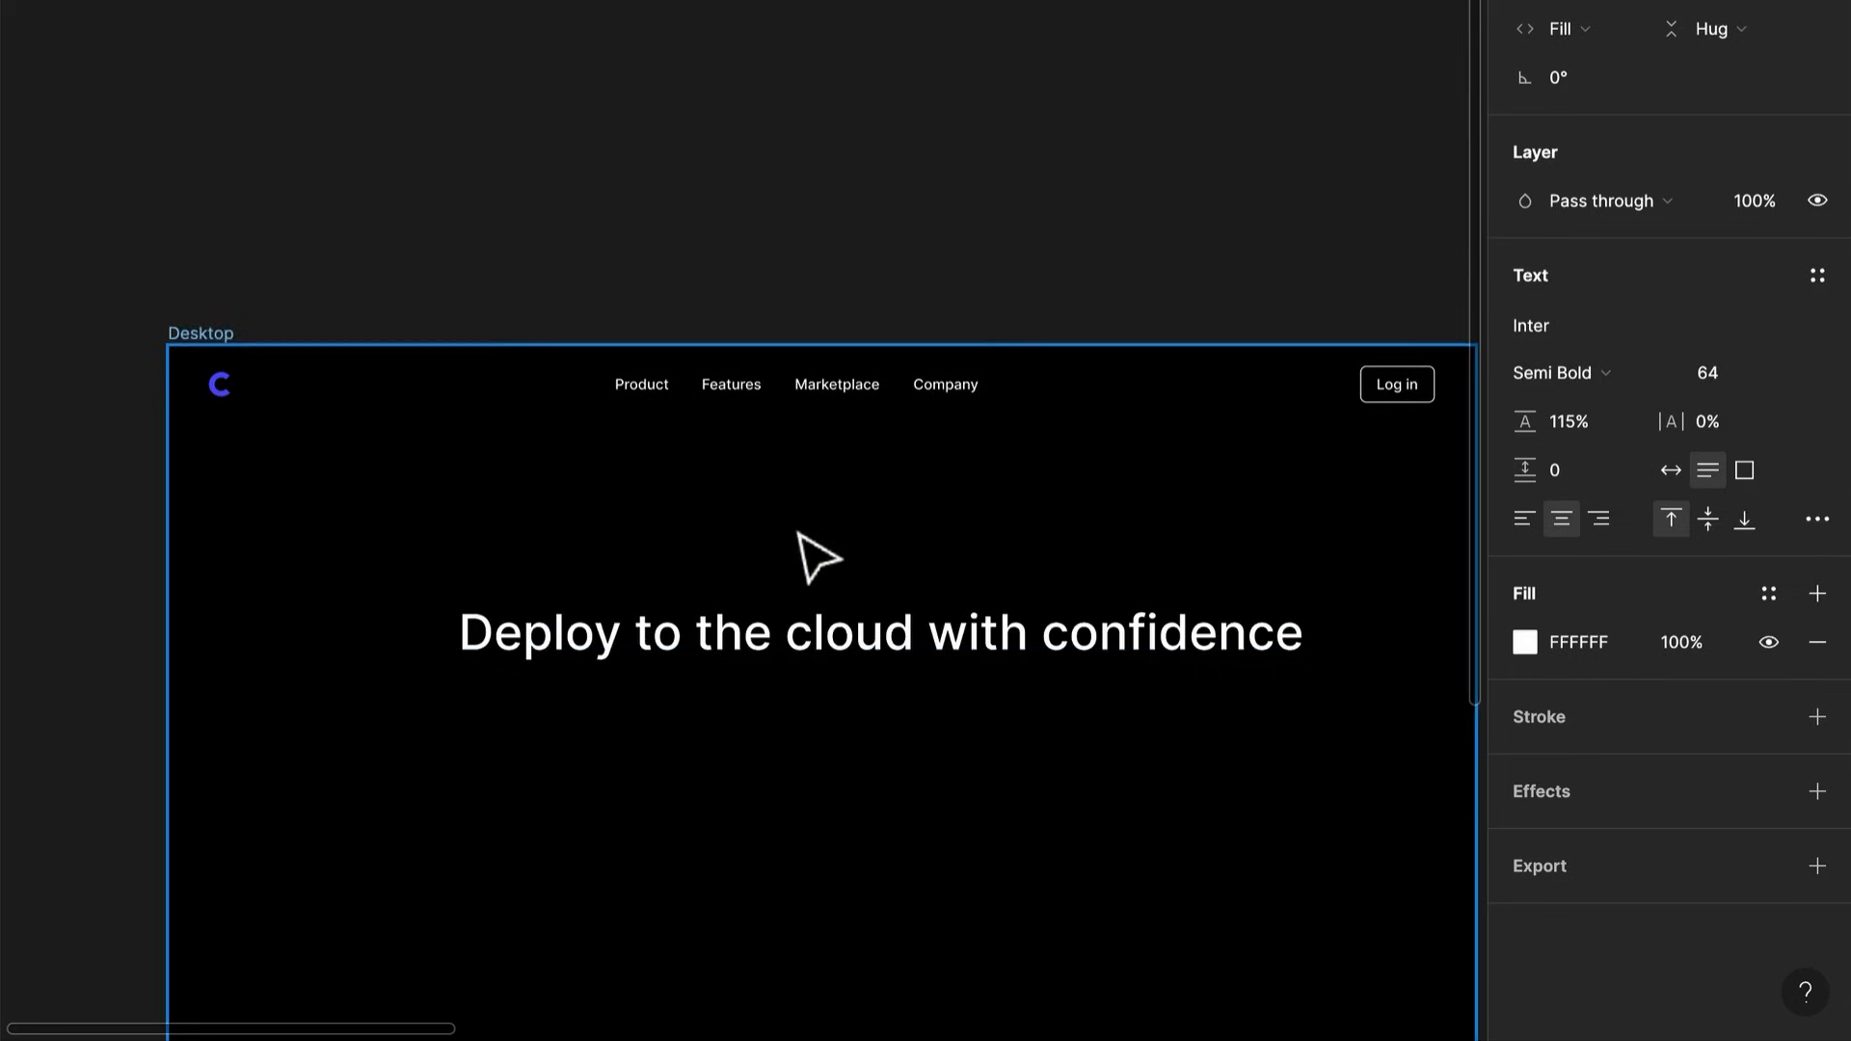
pyautogui.click(814, 633)
pyautogui.write('64')
pyautogui.press('Return')
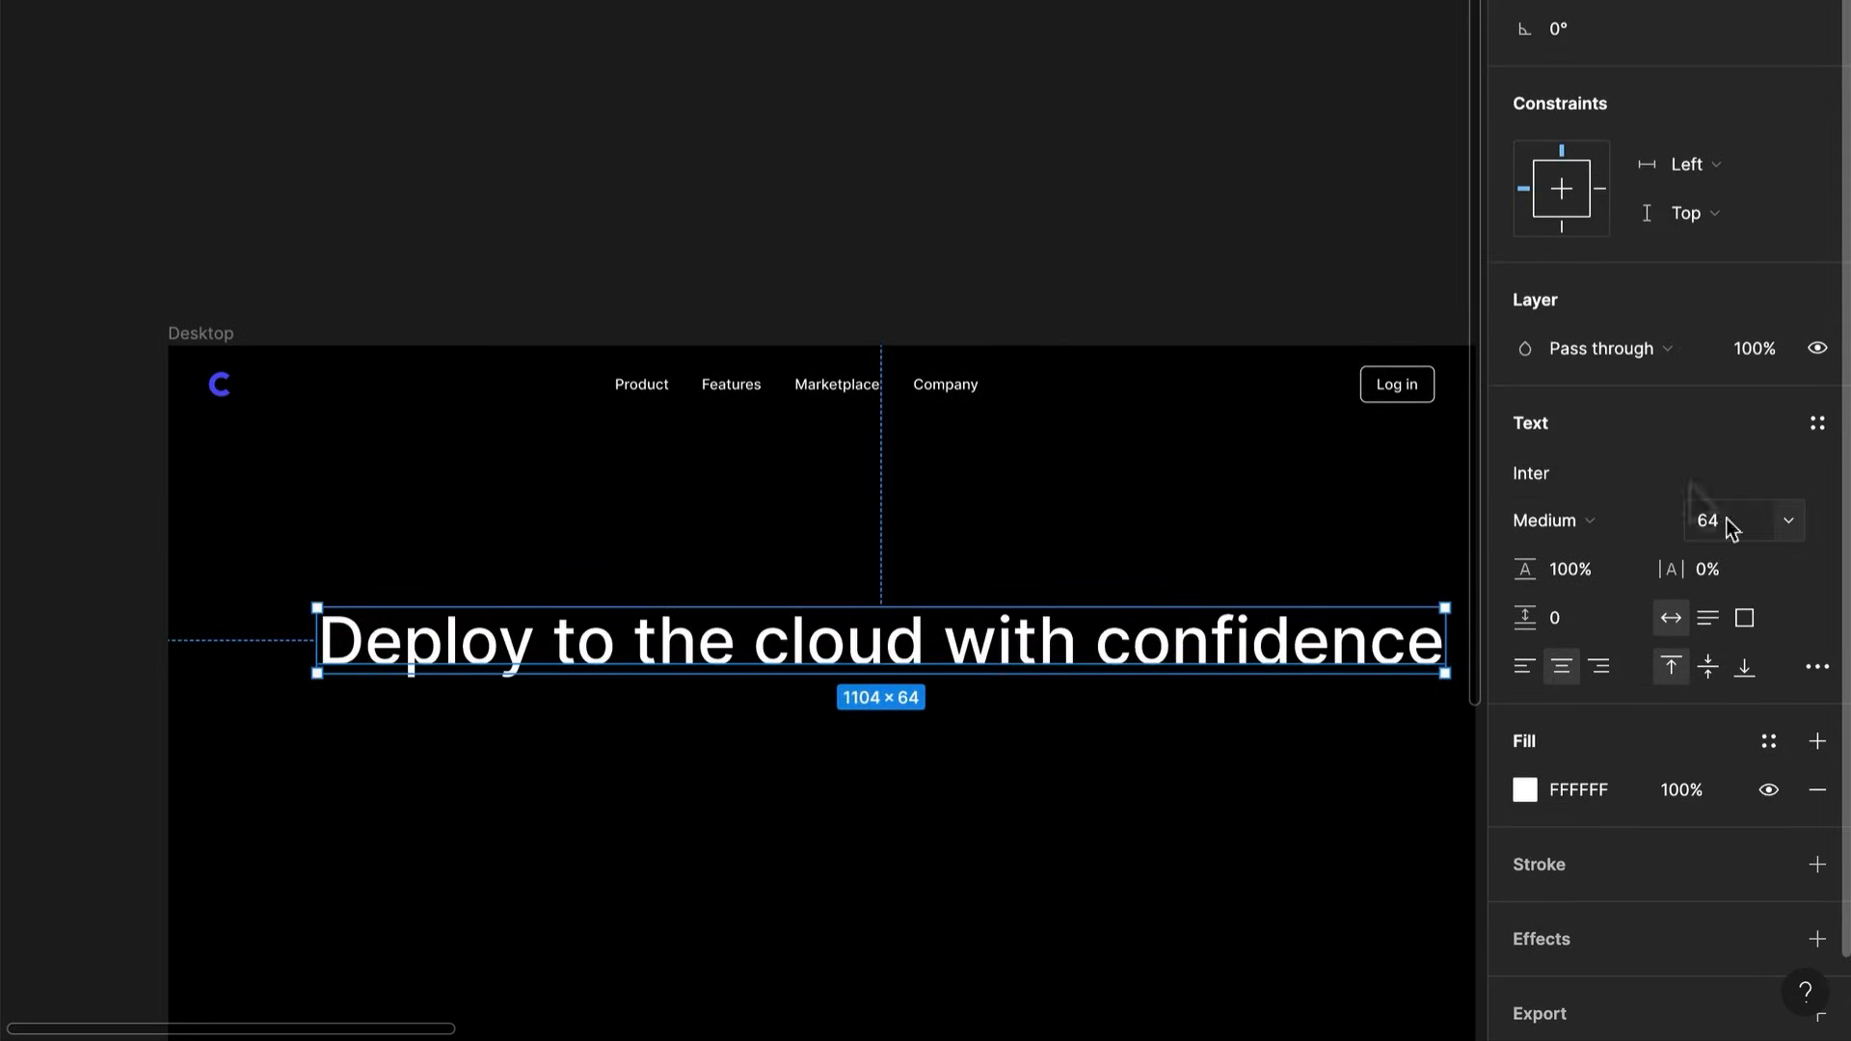
pyautogui.click(1585, 519)
pyautogui.click(1571, 553)
# Narrow the headline's text box to about 632 so it wraps onto two lines, and move it toward the frame's centre
pyautogui.scroll(-1, 964, 568)
pyautogui.scroll(-5, 962, 569)
pyautogui.hscroll(3, 962, 569)
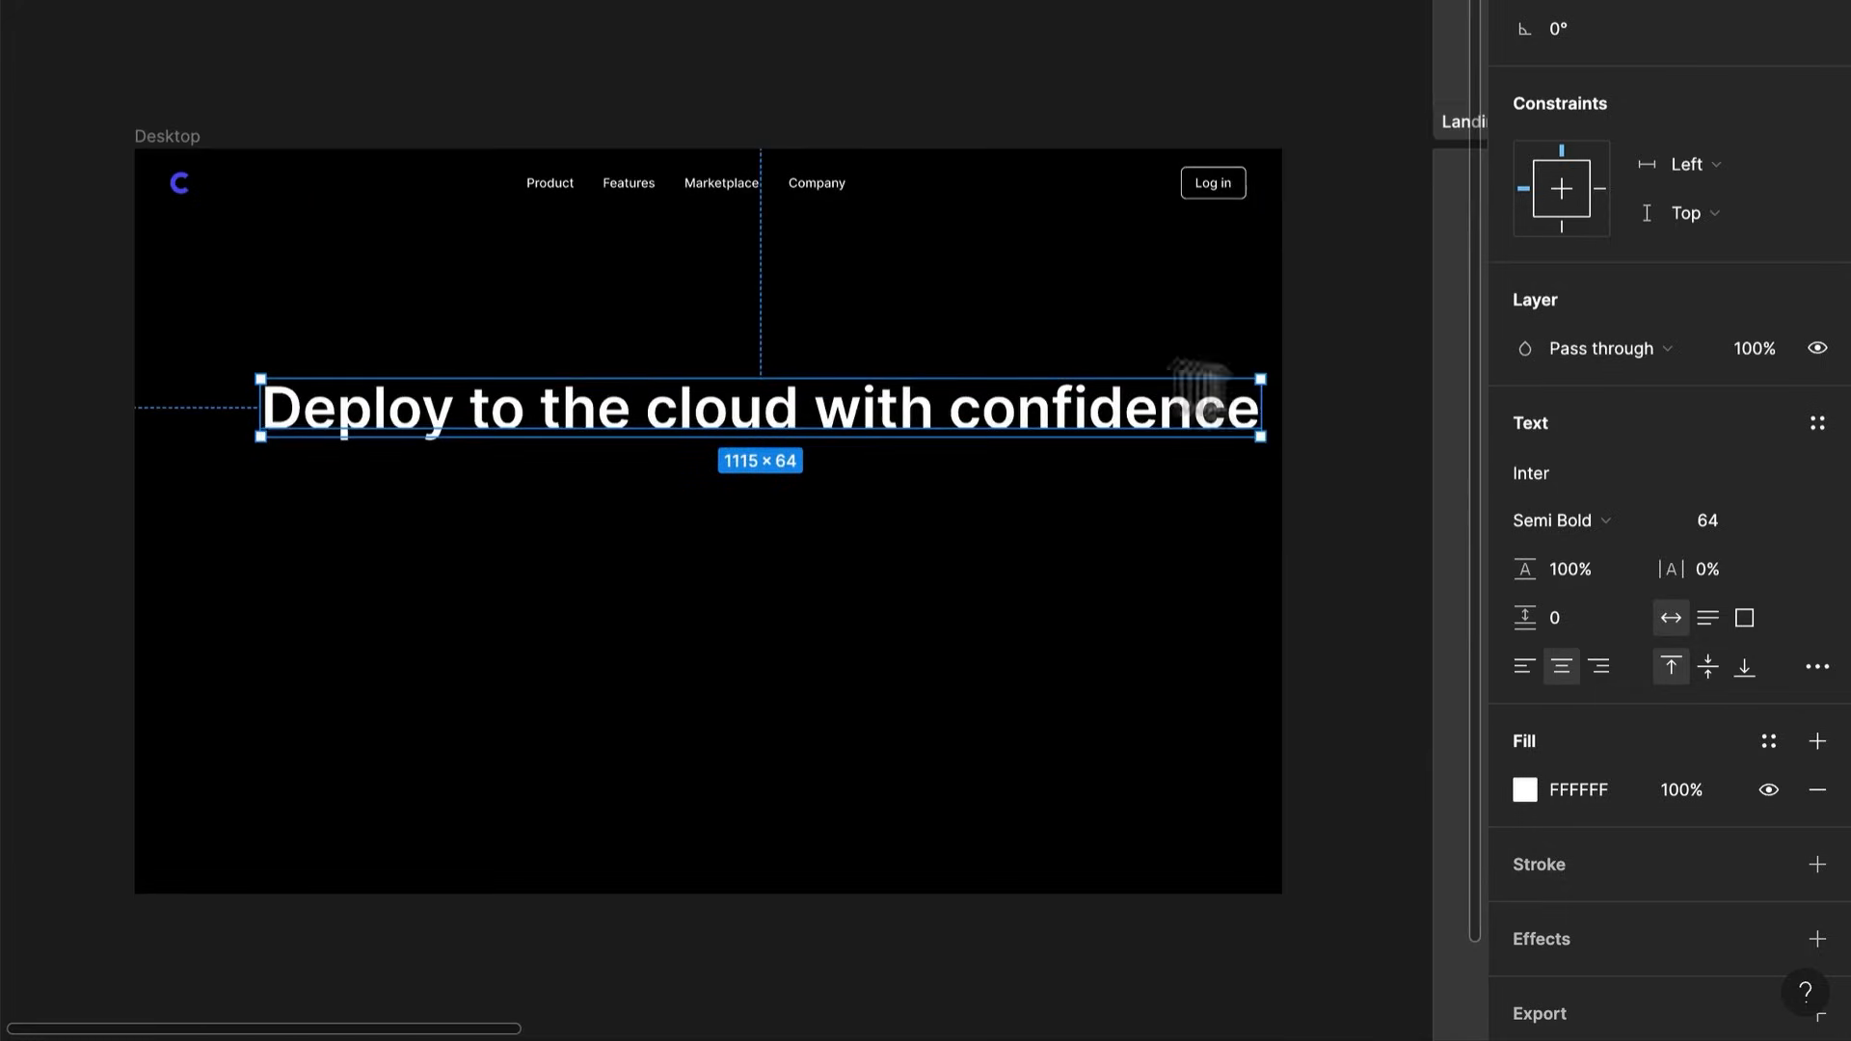
pyautogui.moveTo(1260, 409); pyautogui.dragTo(828, 465)
pyautogui.moveTo(614, 428); pyautogui.dragTo(756, 430)
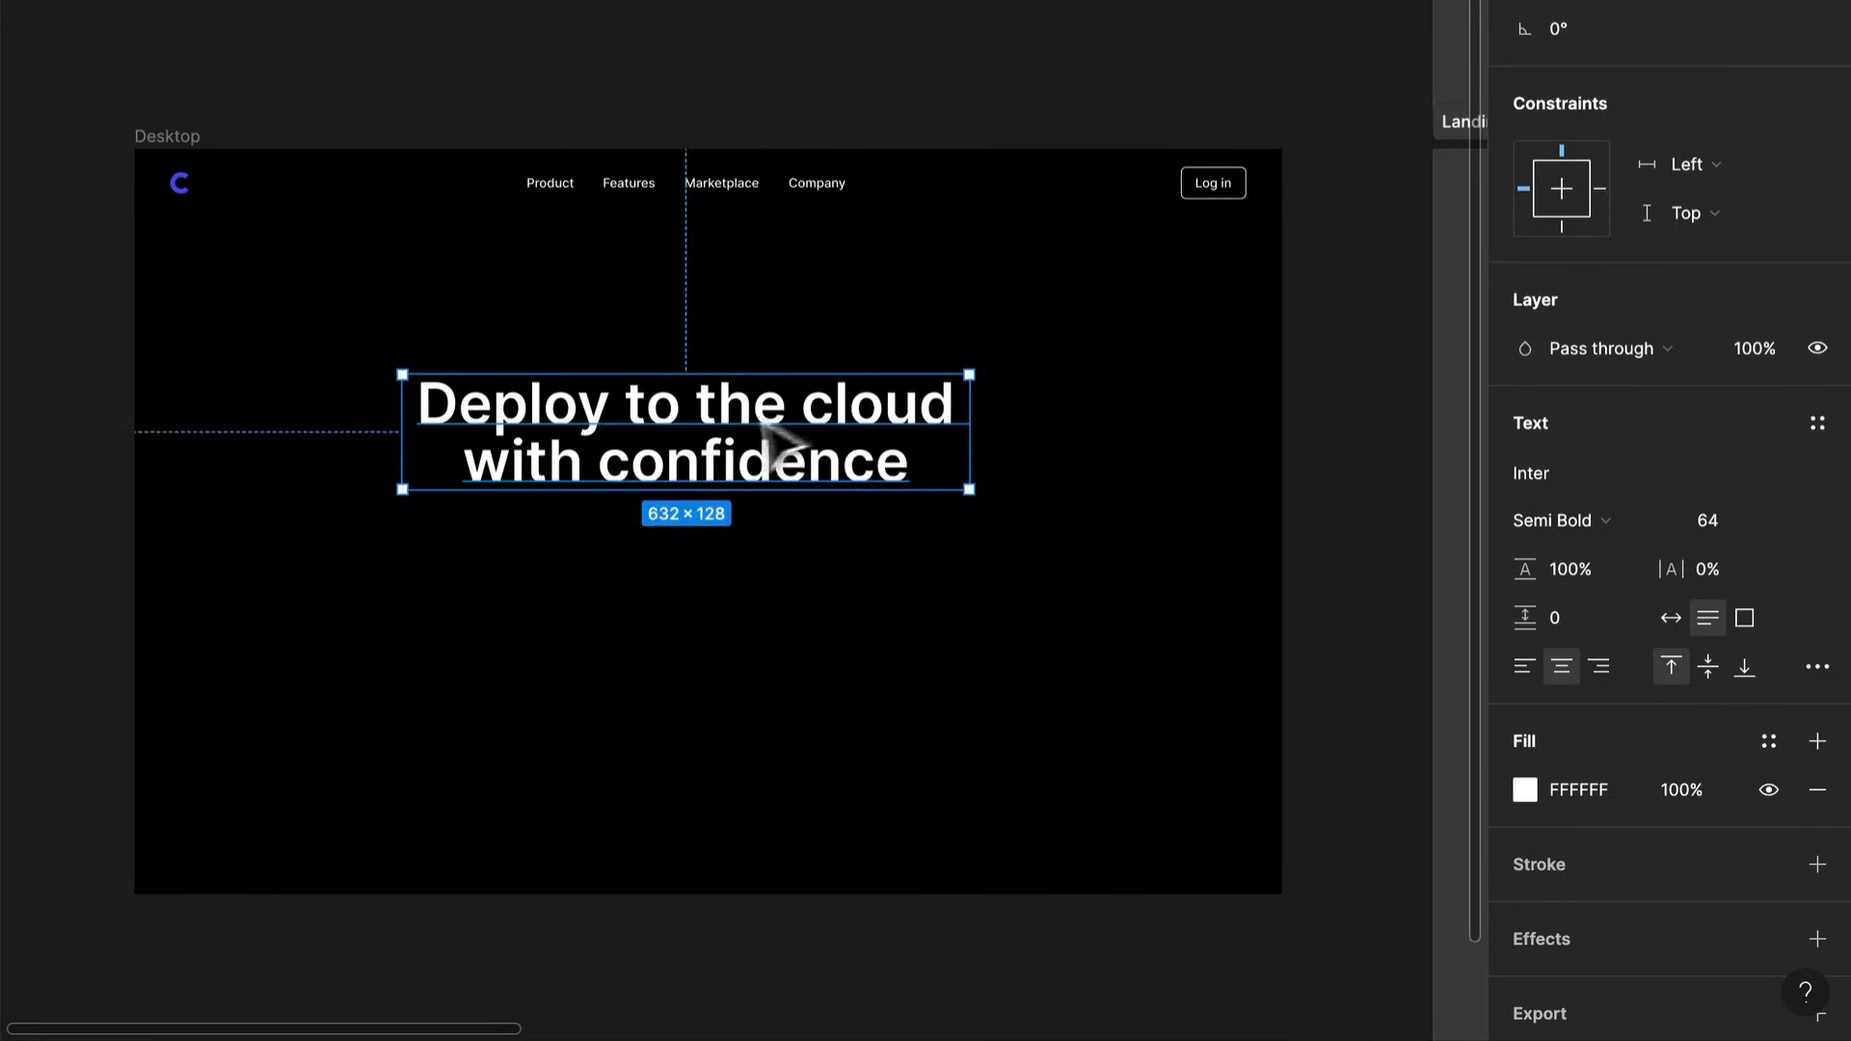
# Compare with the reference hero, add a placeholder text "sdsd" below the headline, and widen its box to about 611
pyautogui.scroll(-3, 830, 488)
pyautogui.hscroll(3, 620, 438)
pyautogui.scroll(-1, 620, 438)
pyautogui.scroll(3, 1322, 537)
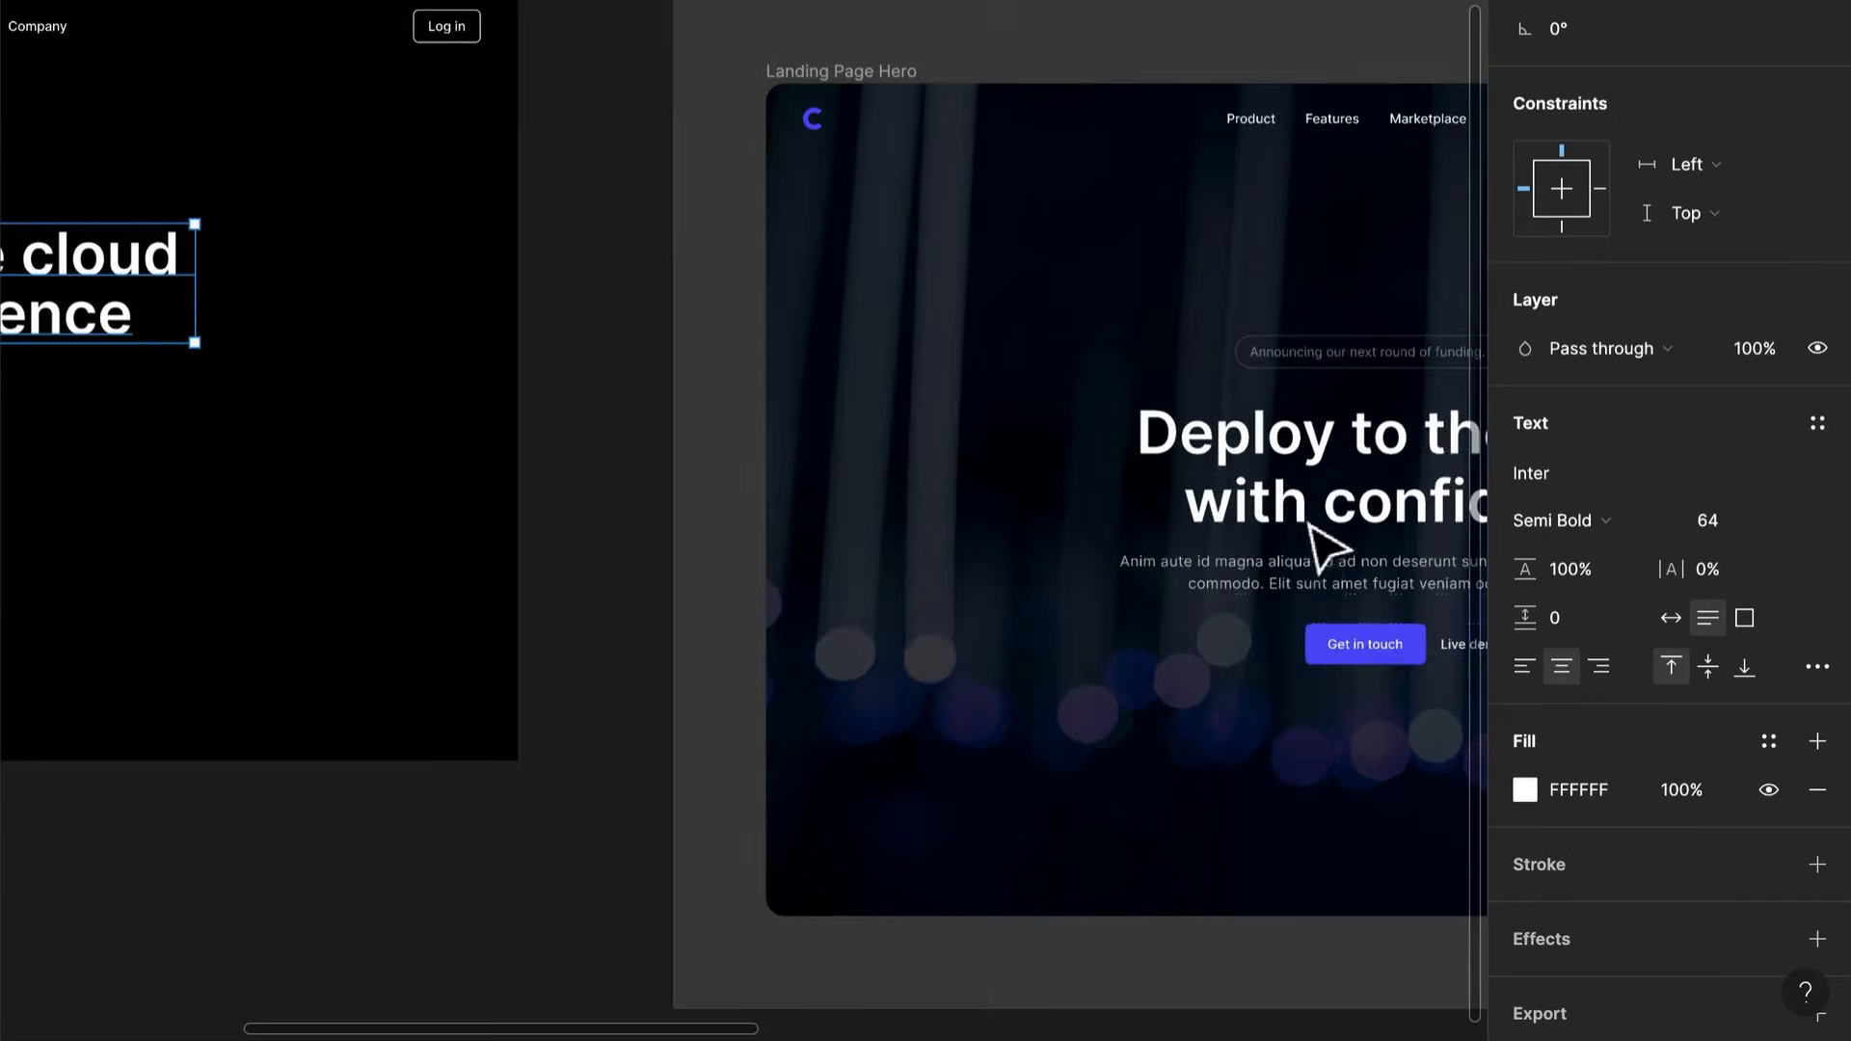
pyautogui.hscroll(-10, 1293, 599)
pyautogui.scroll(-2, 1293, 599)
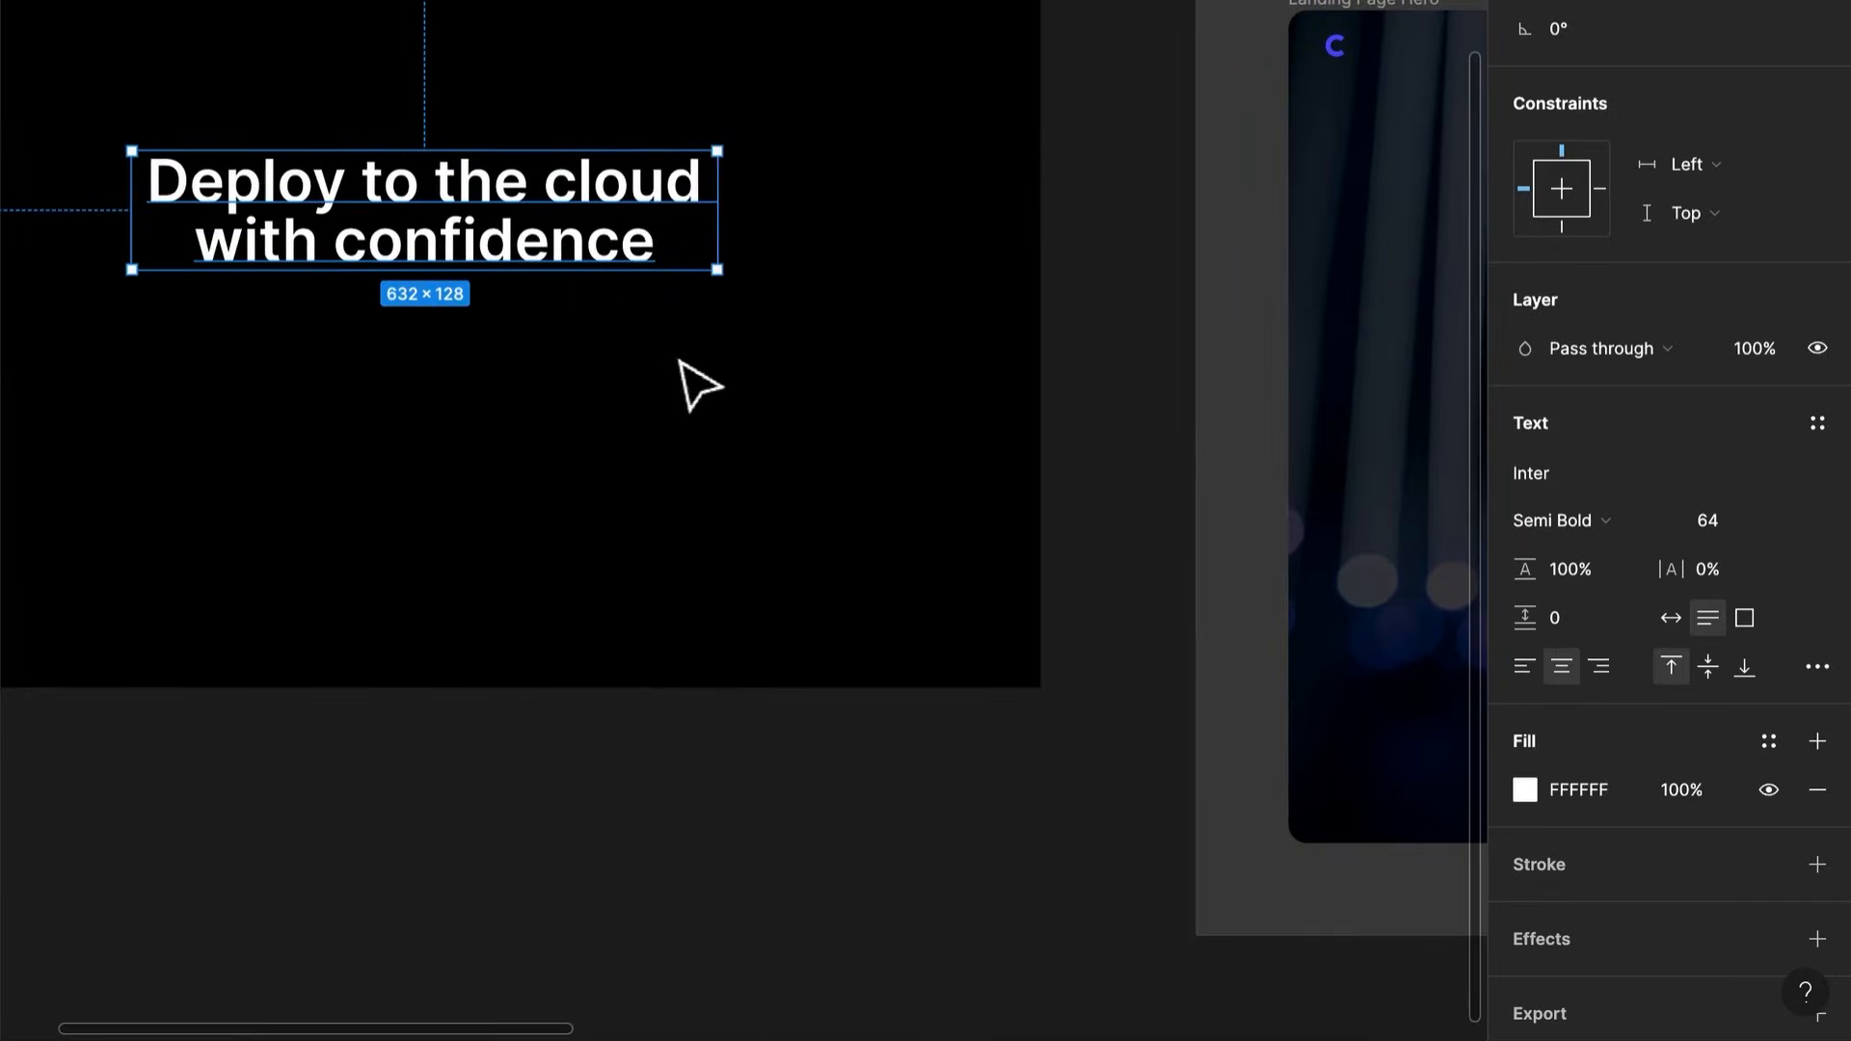
pyautogui.press('Return')
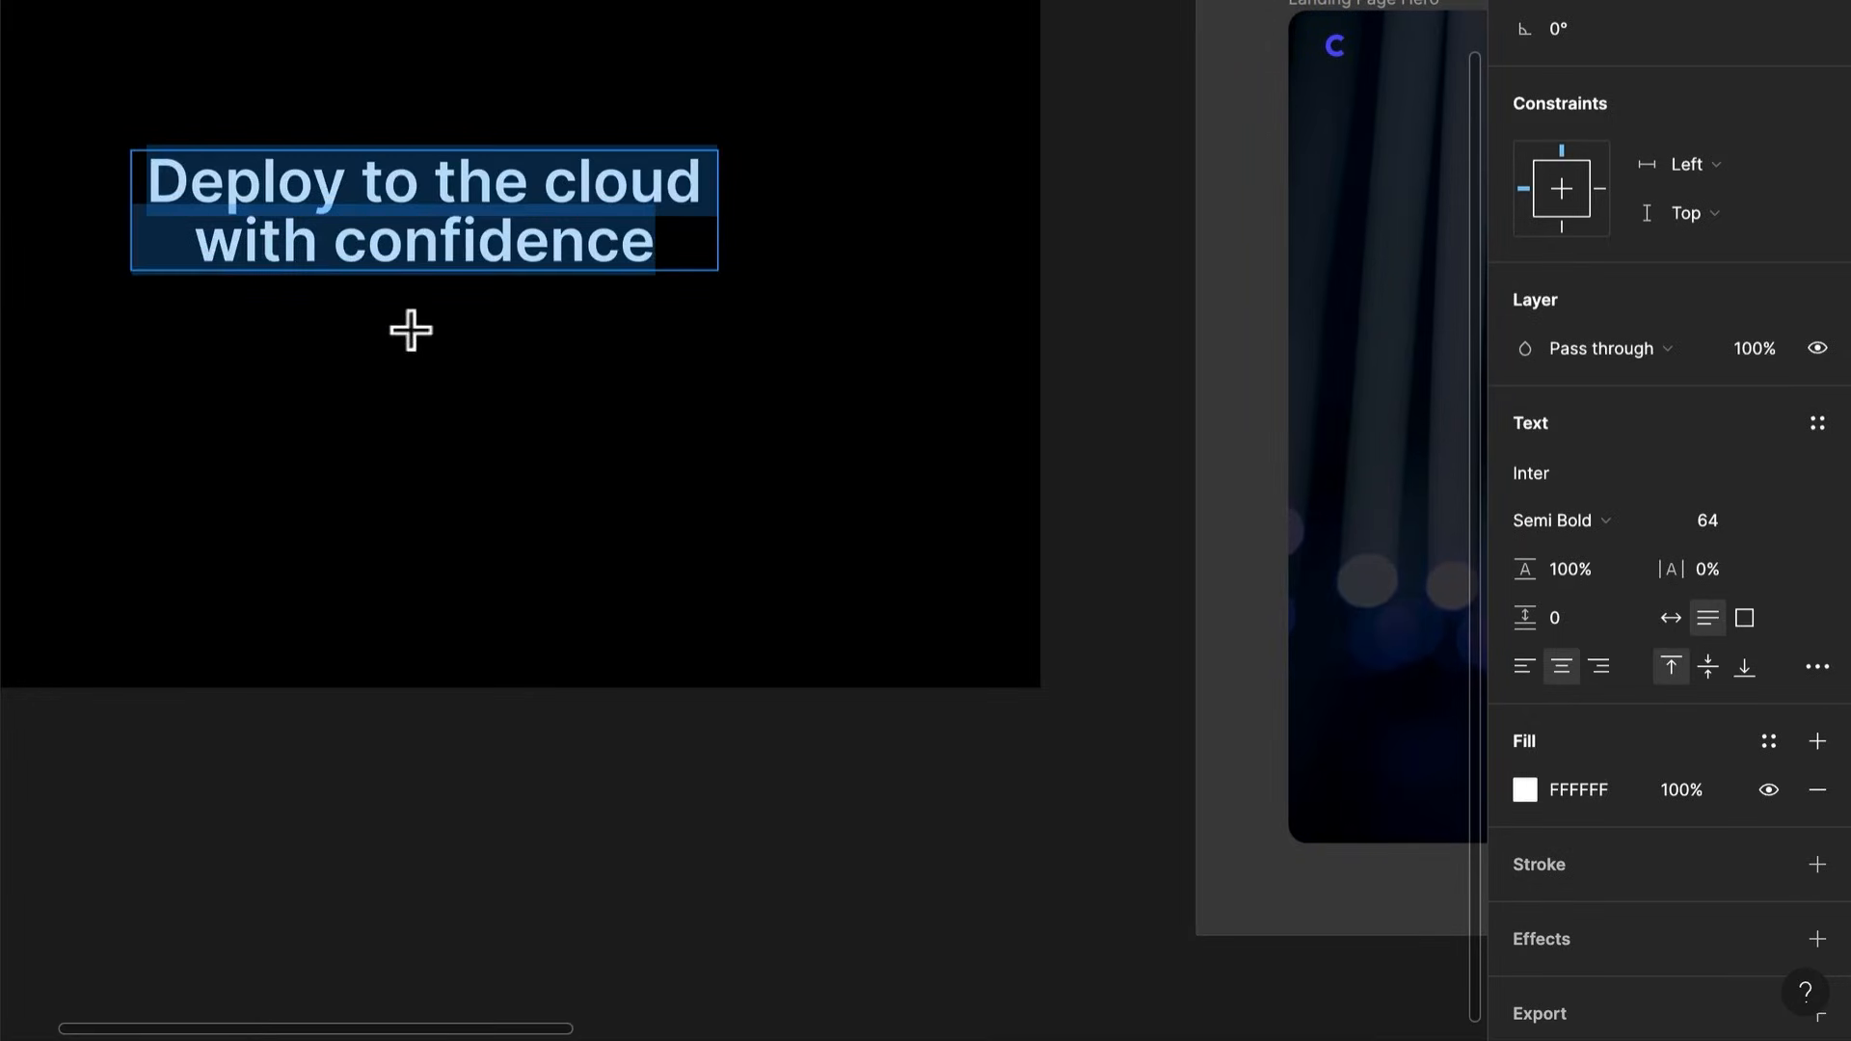
pyautogui.press('Escape')
pyautogui.write('sdsd')
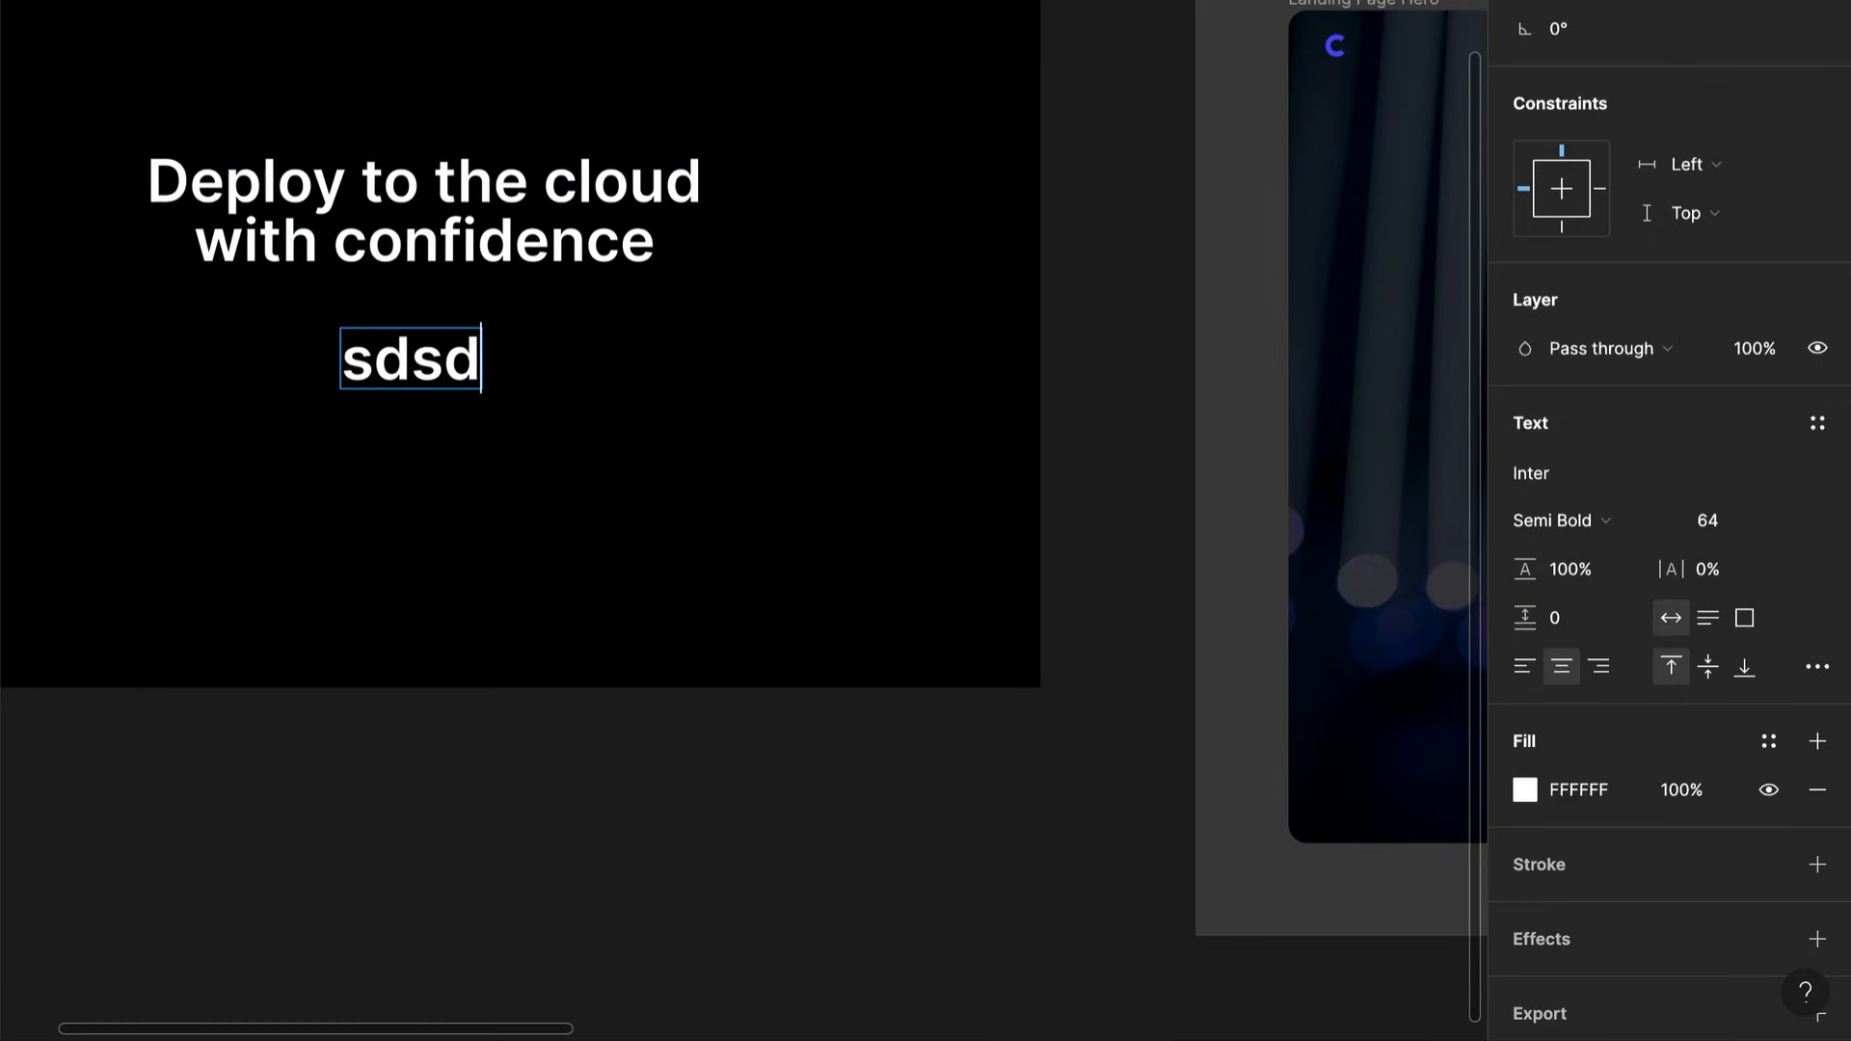
pyautogui.press('Escape')
pyautogui.moveTo(481, 355); pyautogui.dragTo(714, 357)
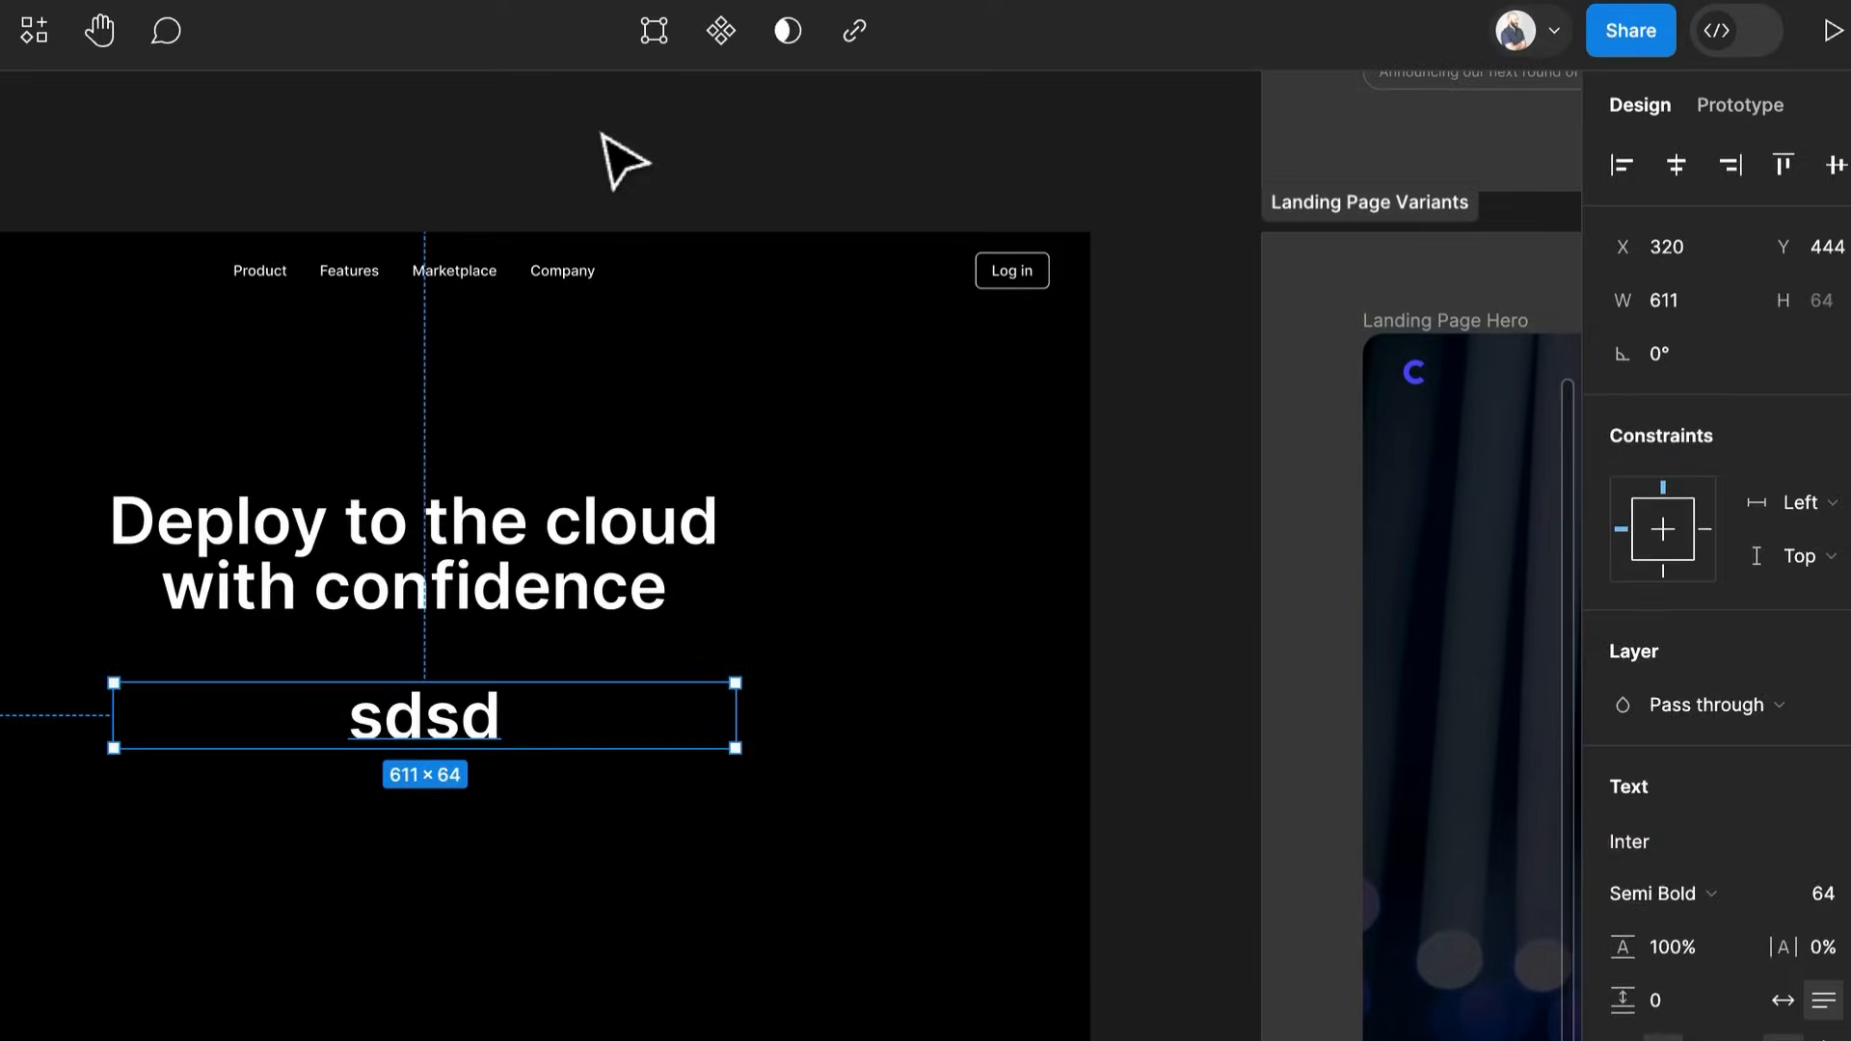
# Open the Lorem Ipsum plugin, place its window beside the headline area, and select the placeholder text "sdsd" for it
pyautogui.click(603, 135)
pyautogui.click(34, 30)
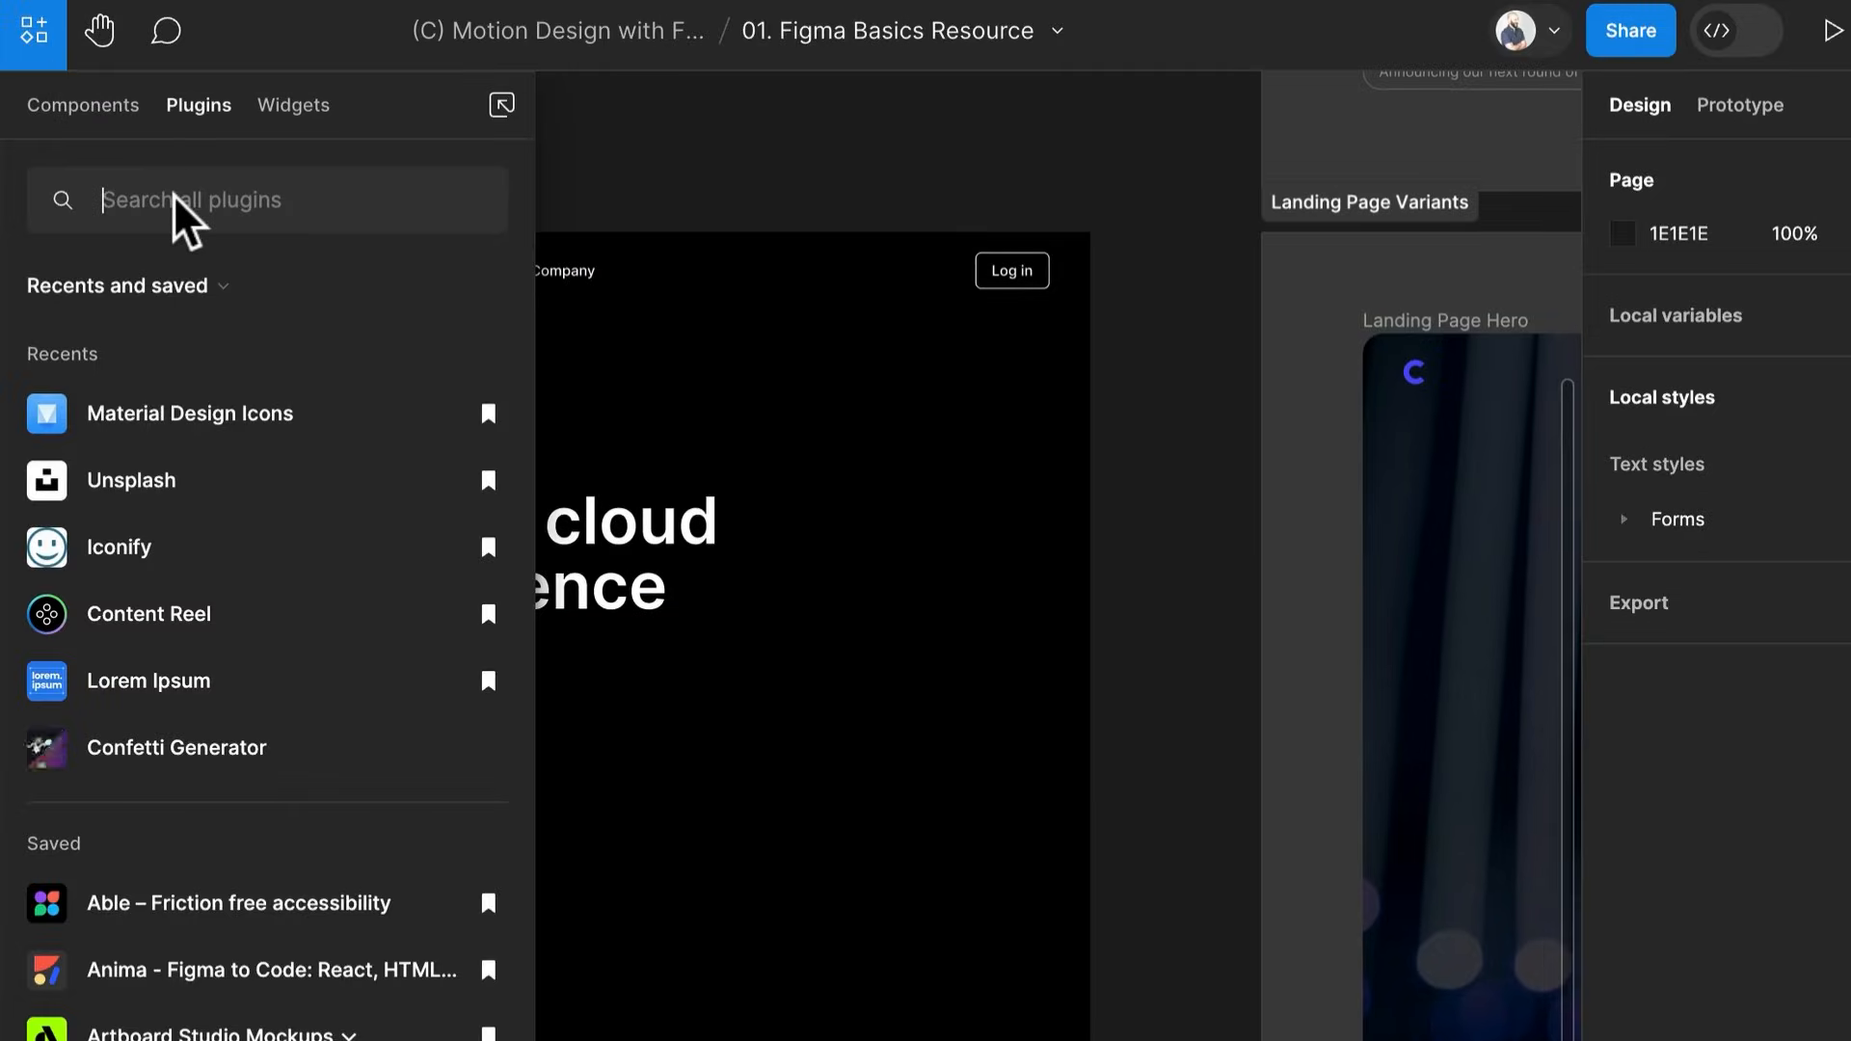
pyautogui.write('lorem')
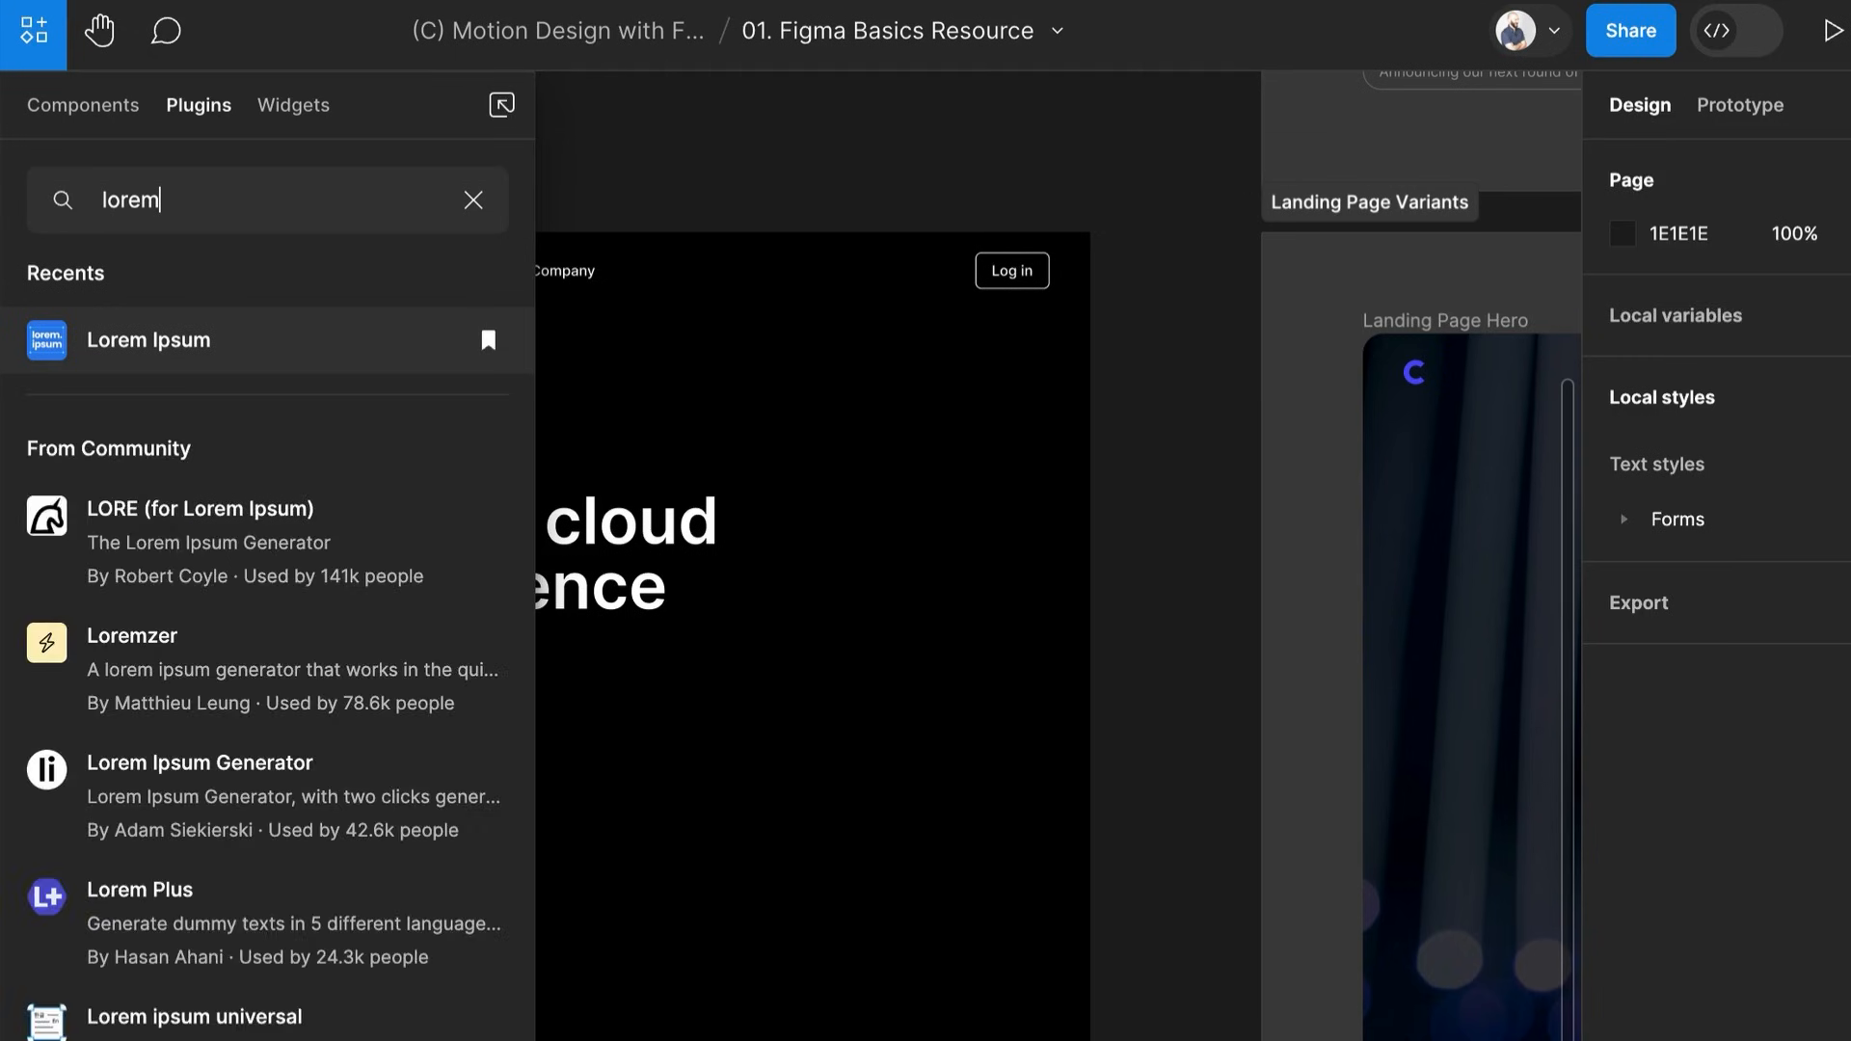
pyautogui.click(206, 332)
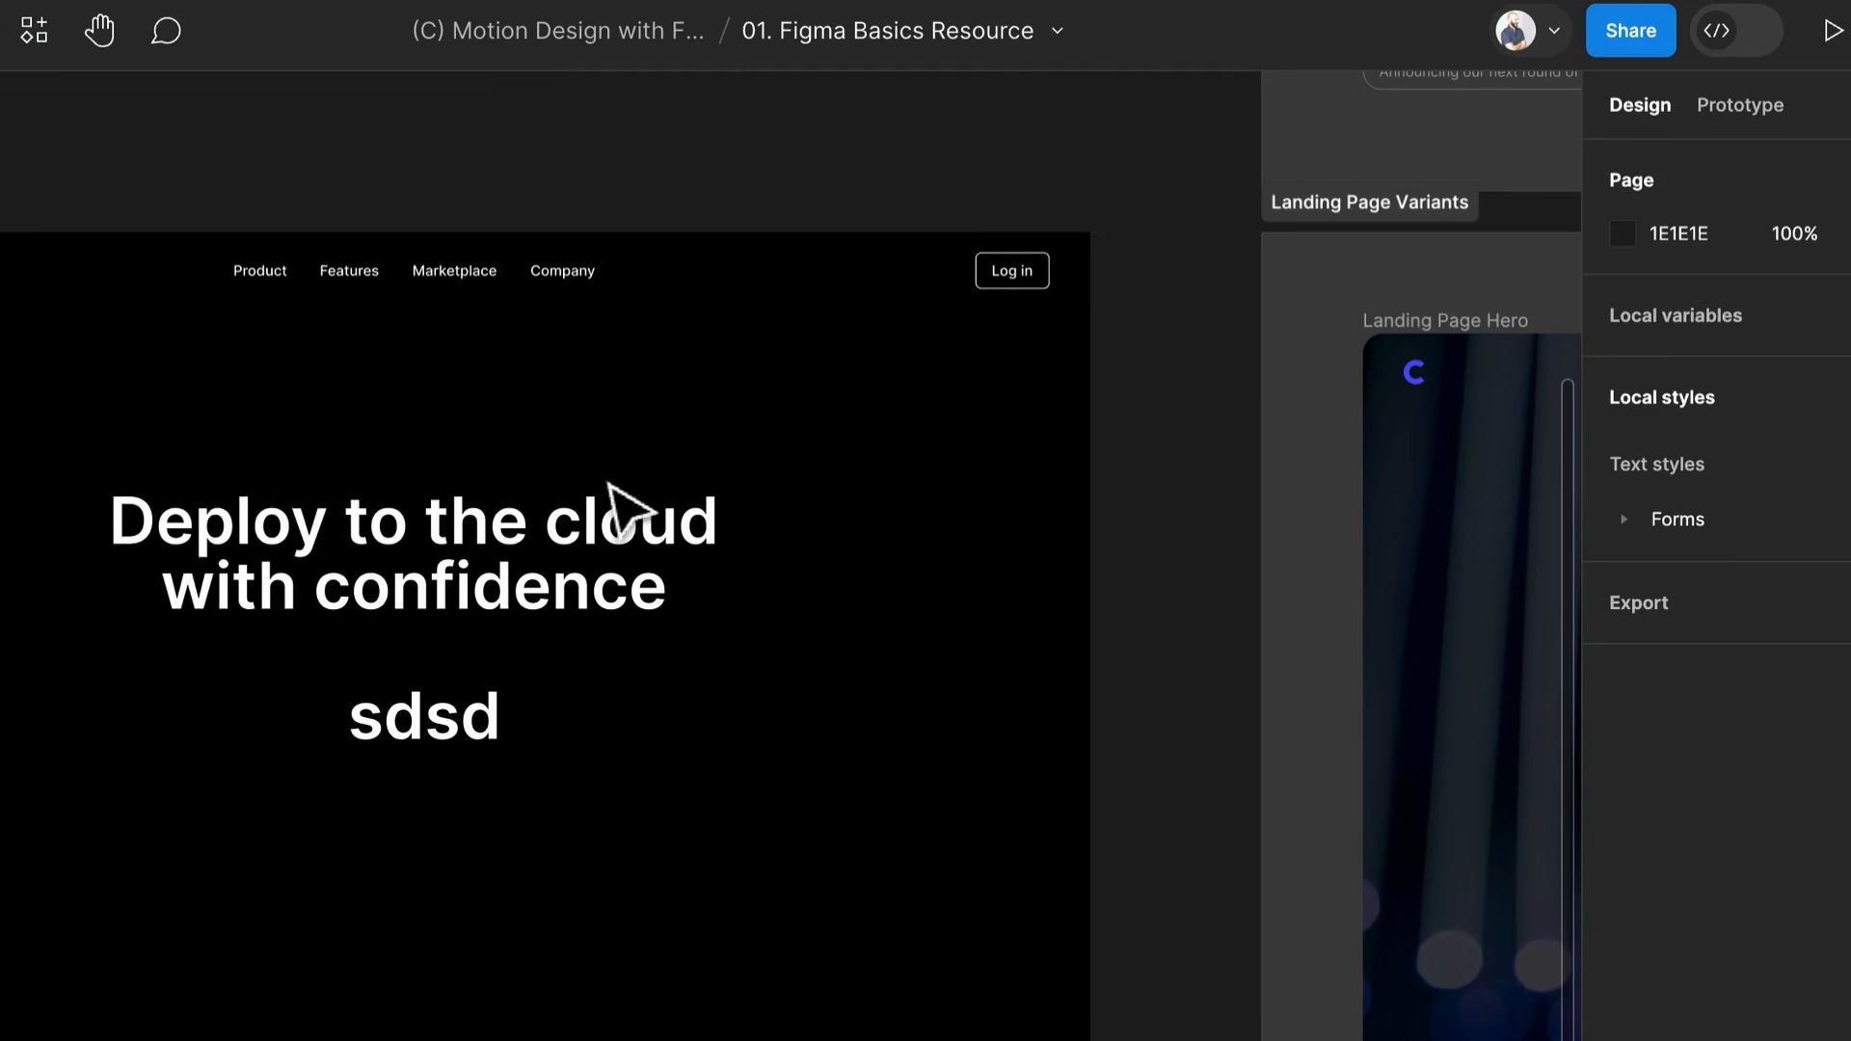
pyautogui.moveTo(1238, 733); pyautogui.dragTo(1191, 390)
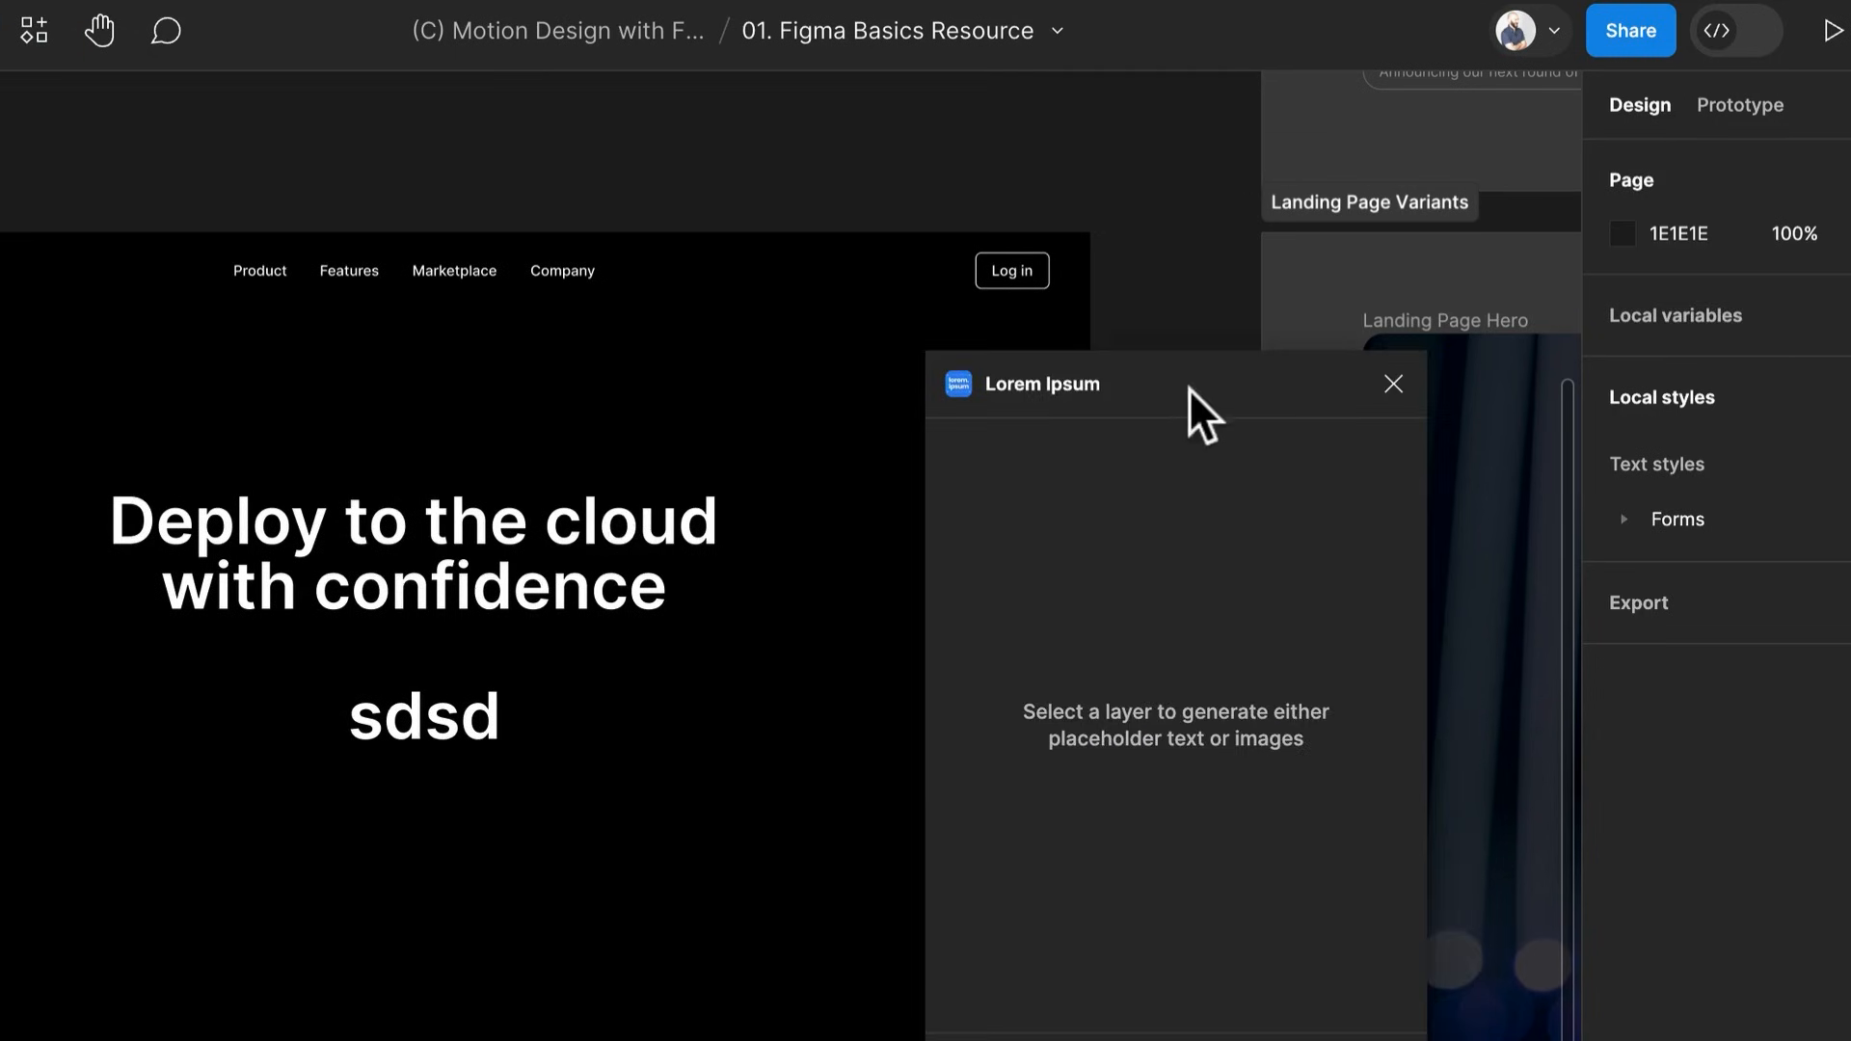
pyautogui.click(429, 738)
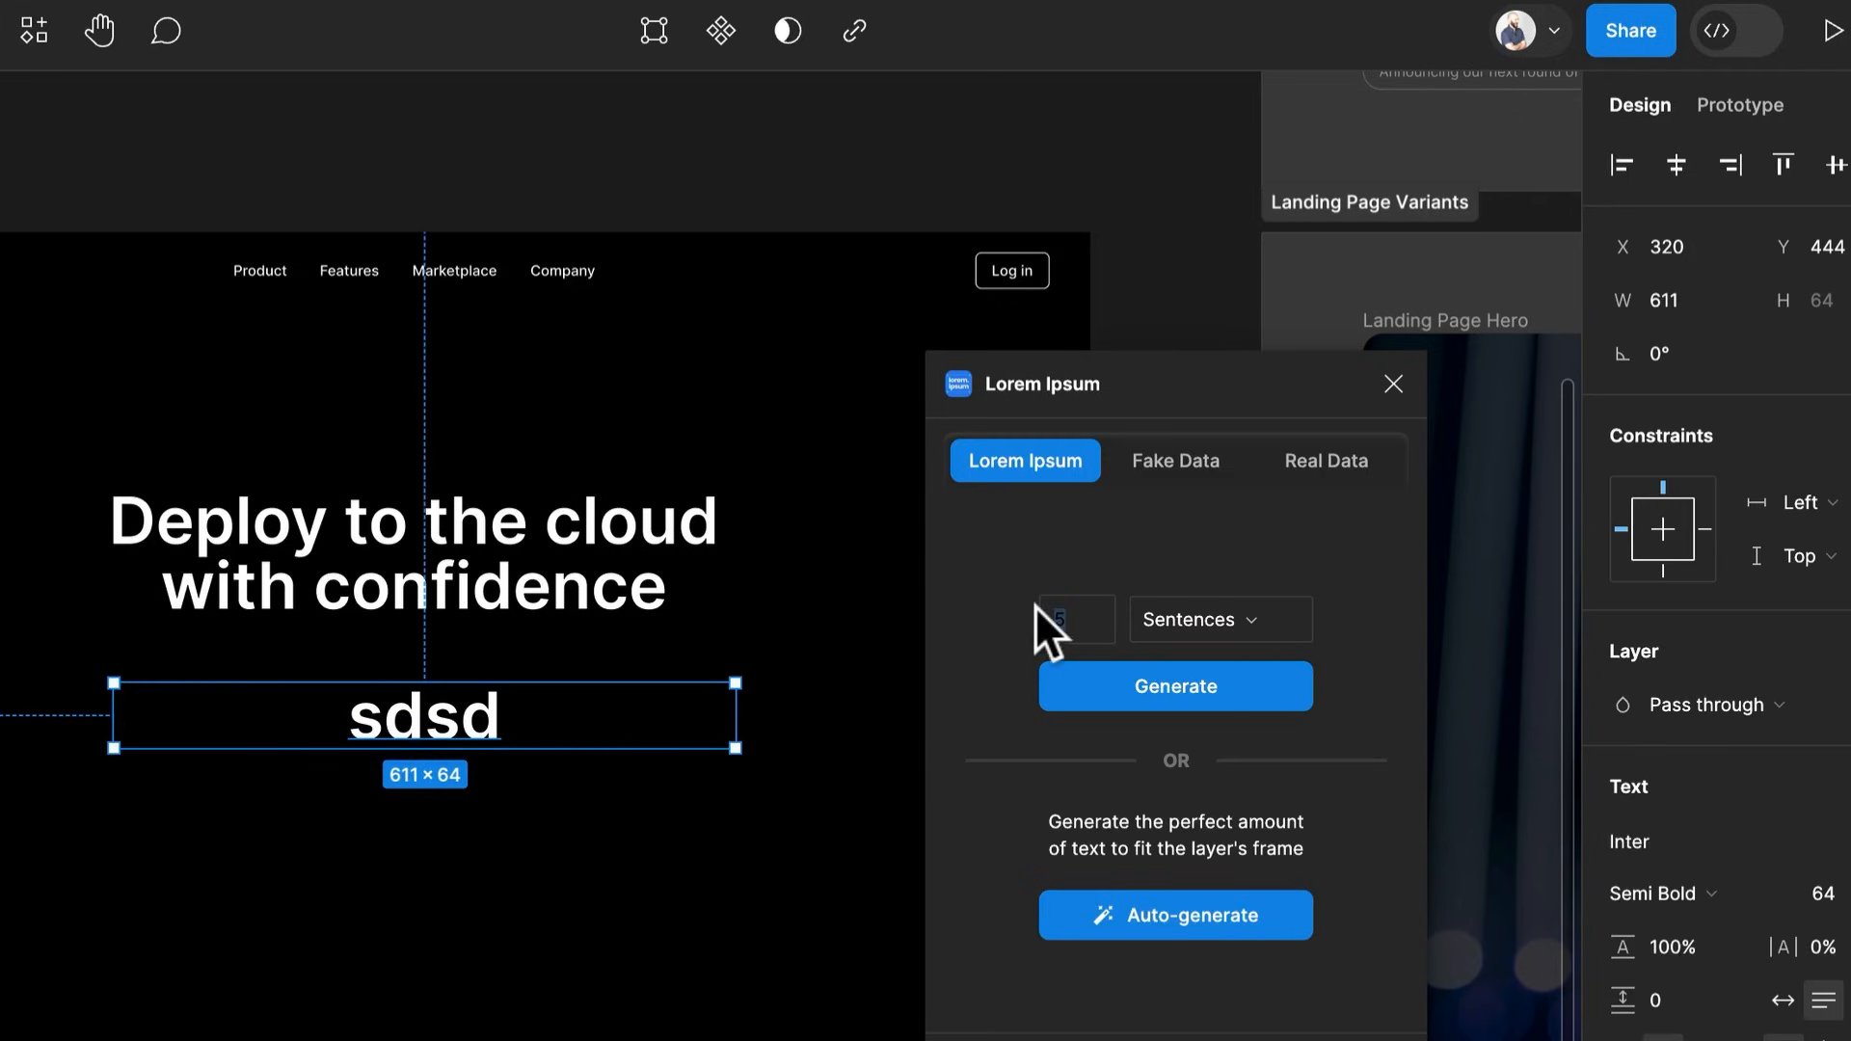
# Replace the placeholder with generated Lorem Ipsum text, and set it to the reference's size 16 and 150% line height
pyautogui.click(1251, 714)
pyautogui.click(1391, 386)
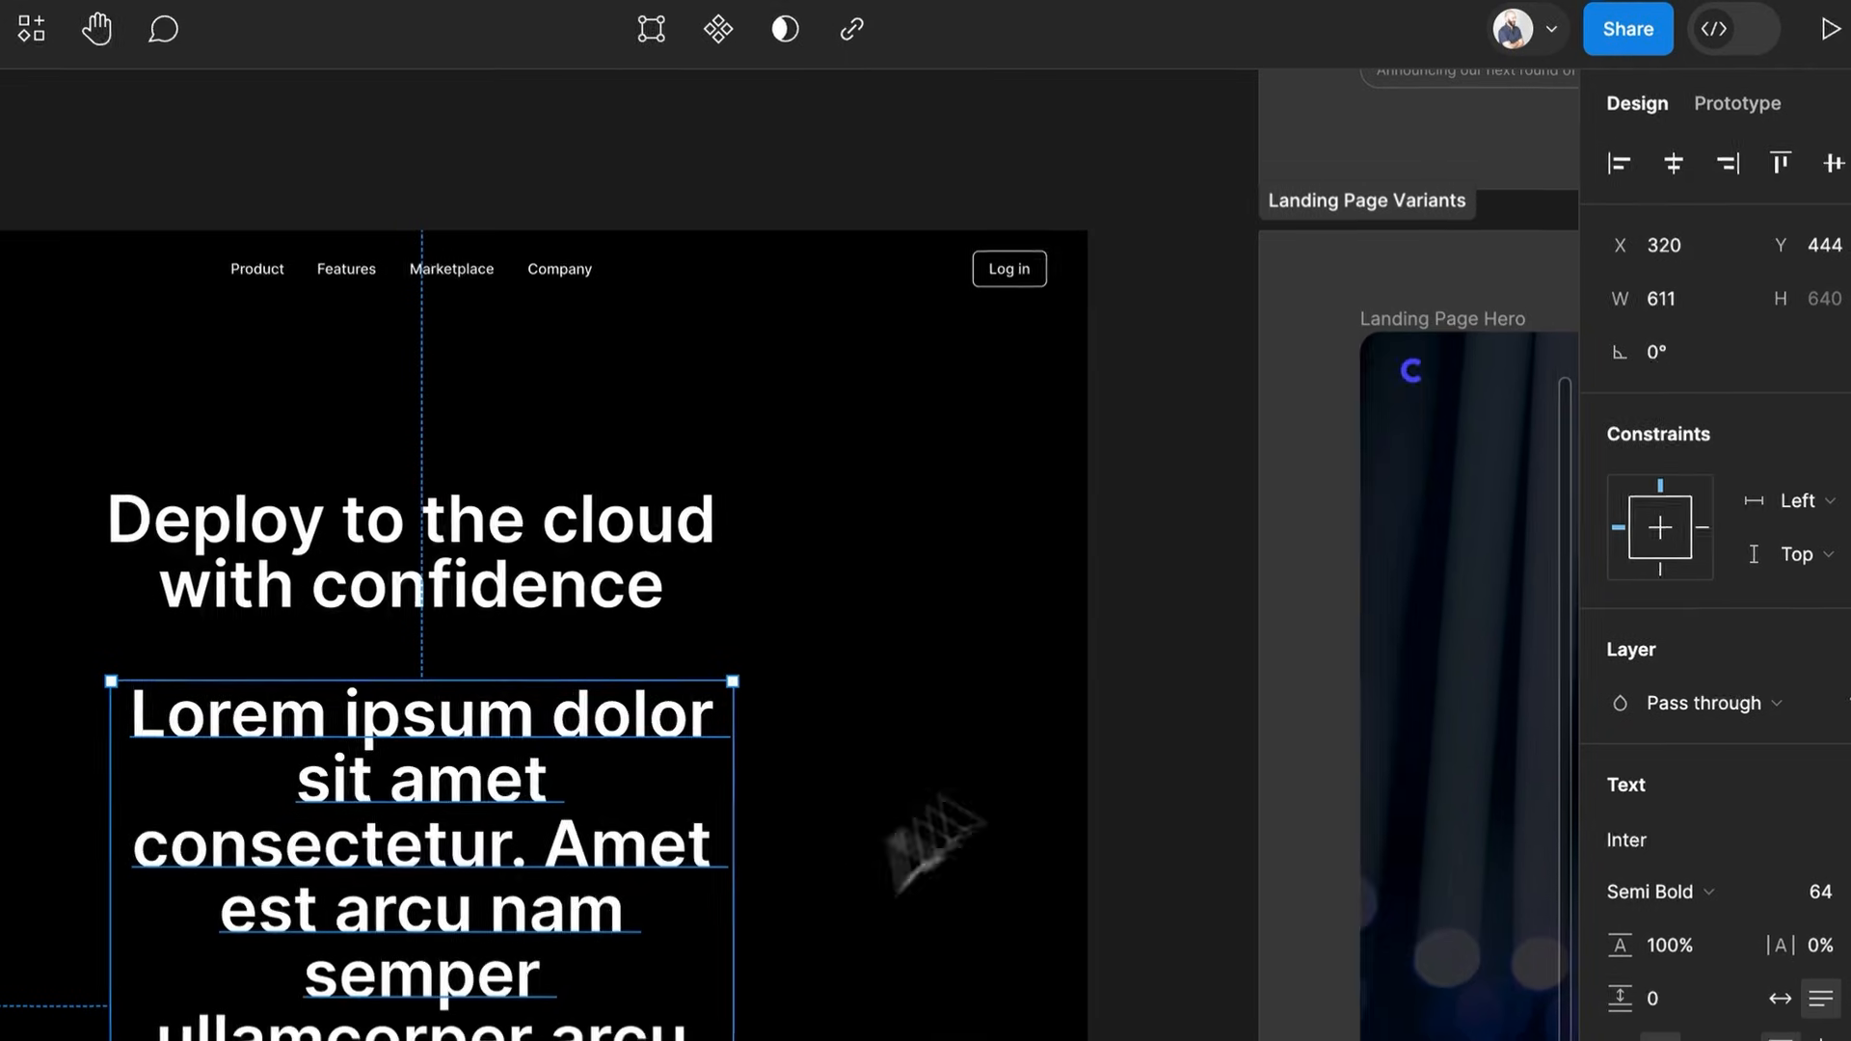
pyautogui.scroll(-3, 859, 901)
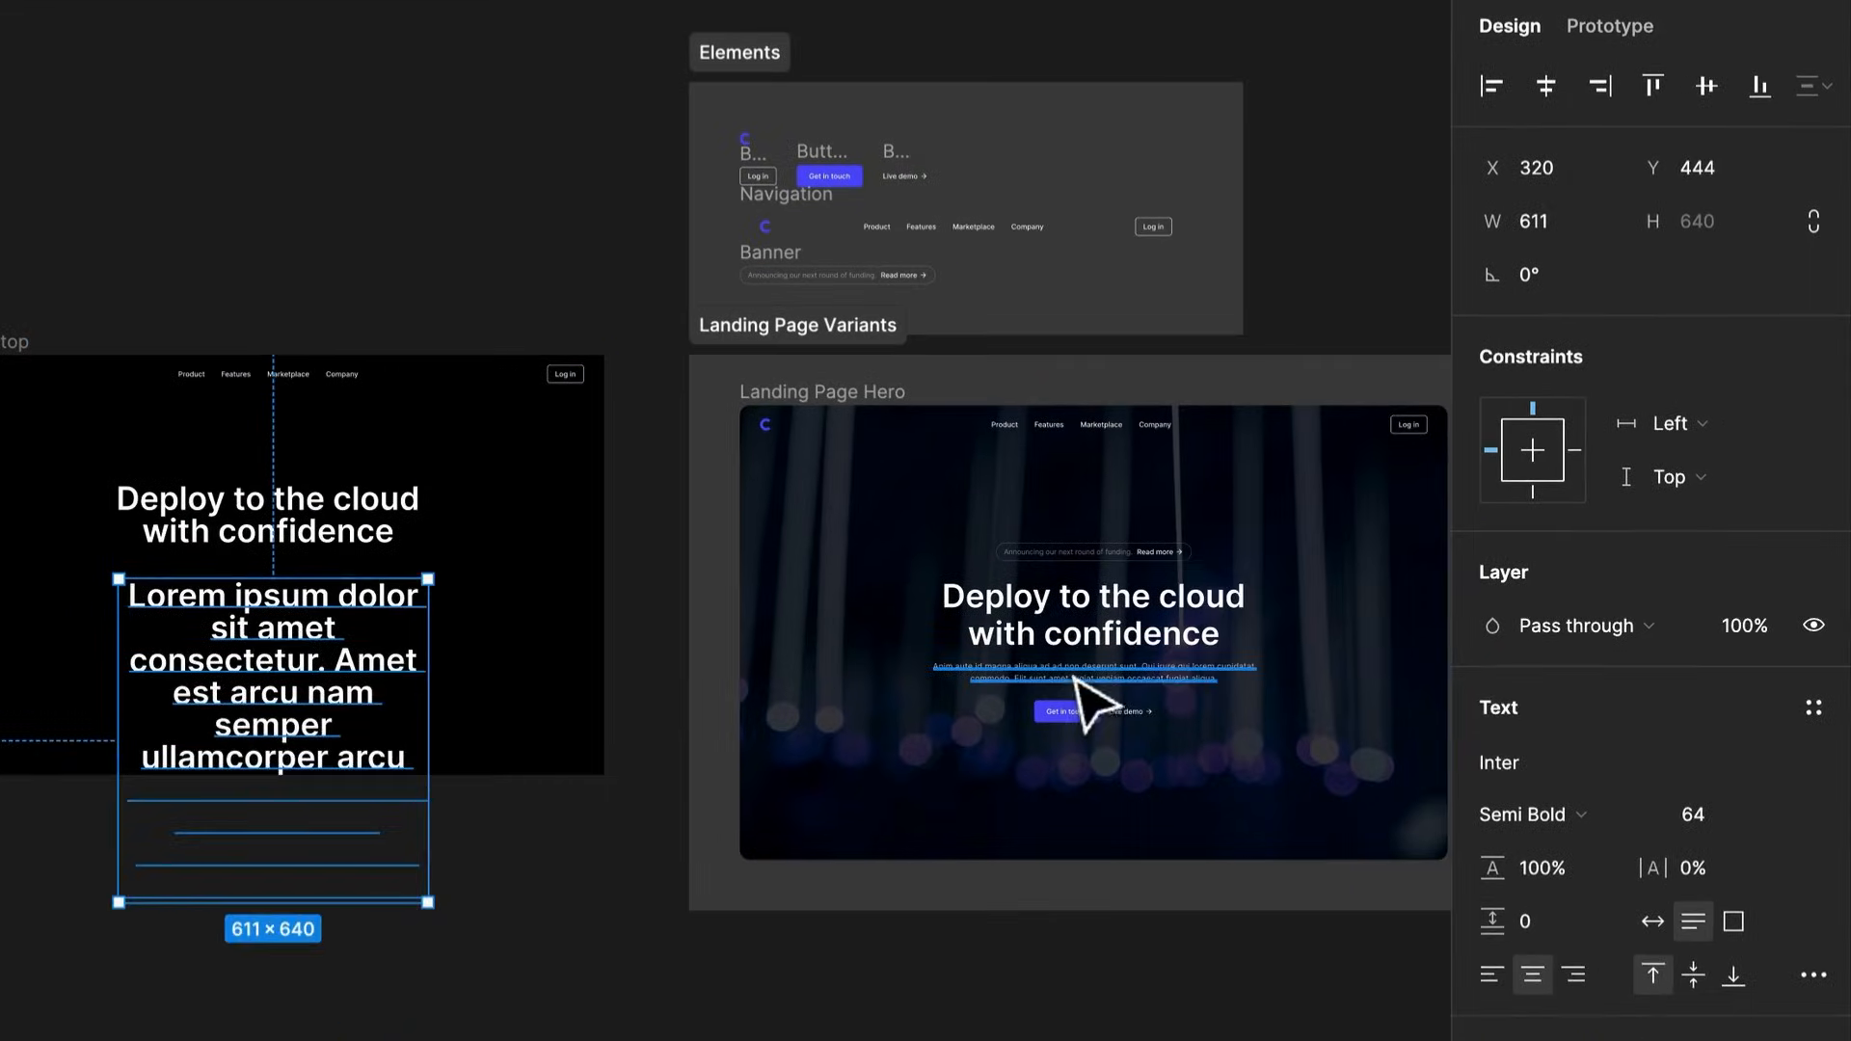
pyautogui.click(1075, 680)
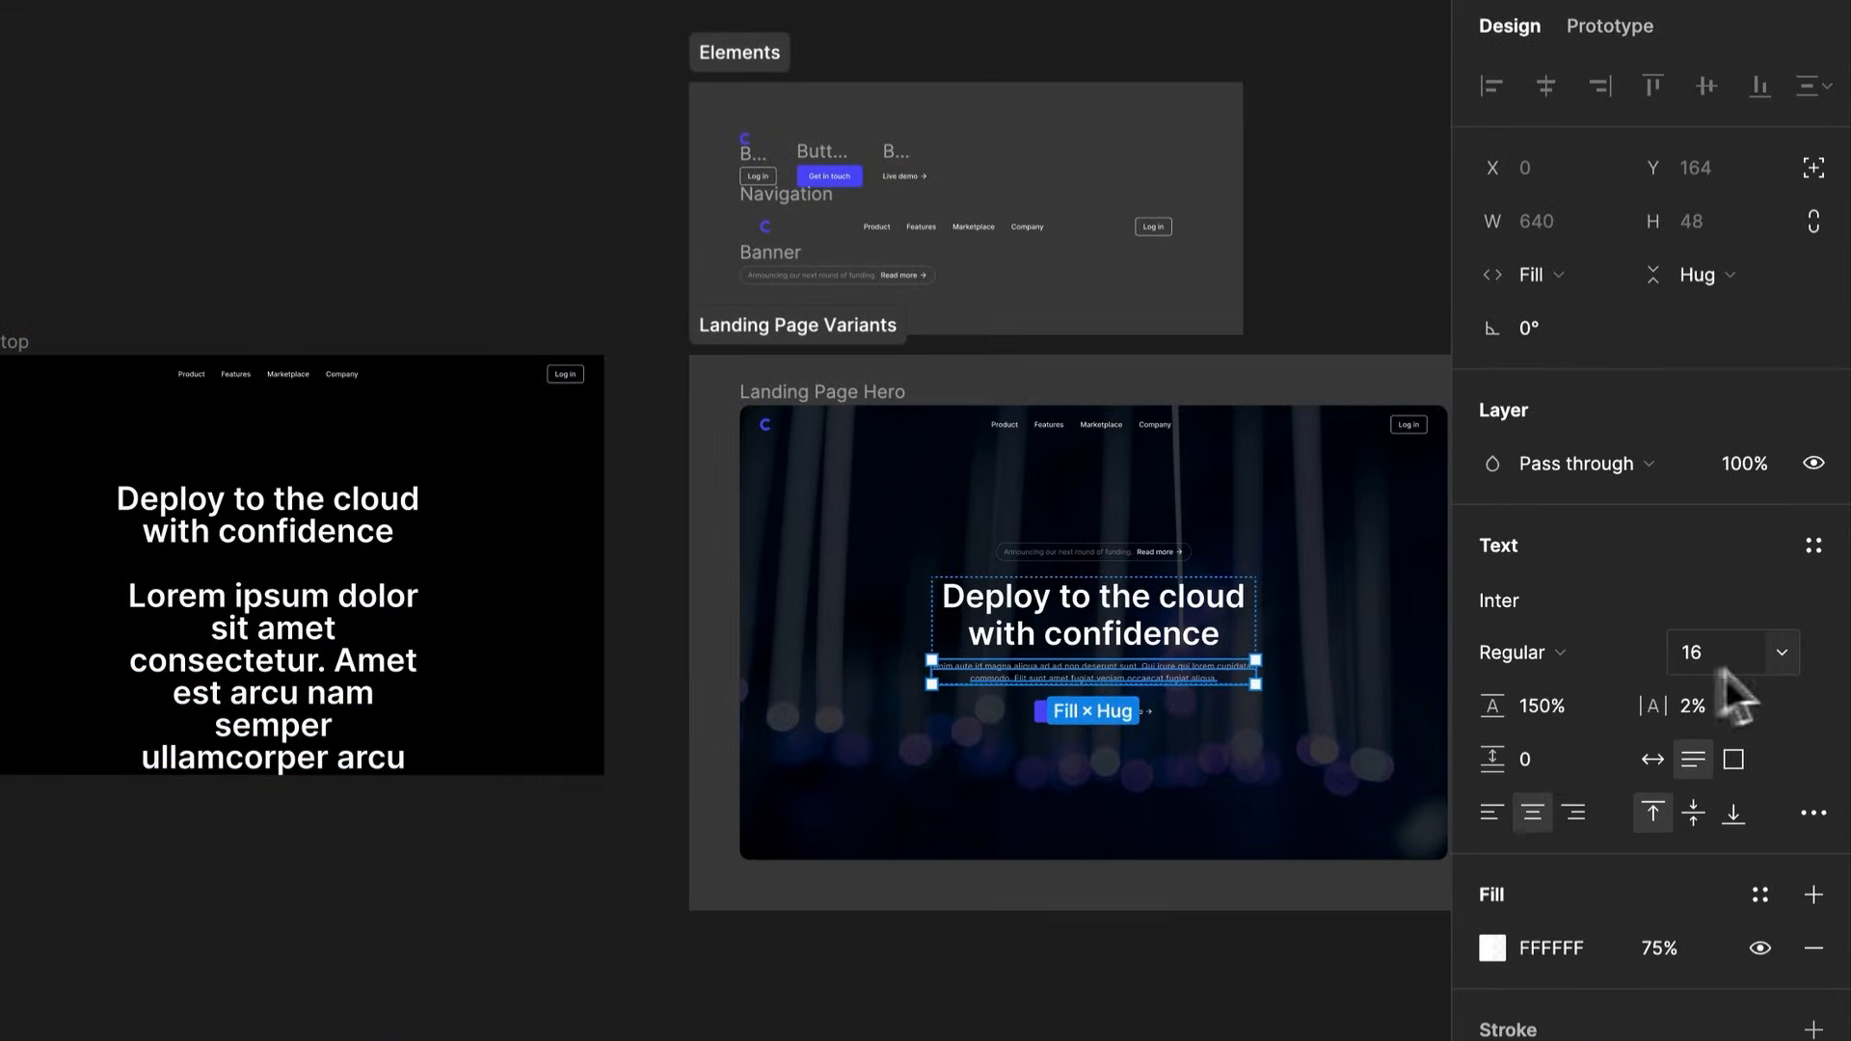
pyautogui.click(392, 743)
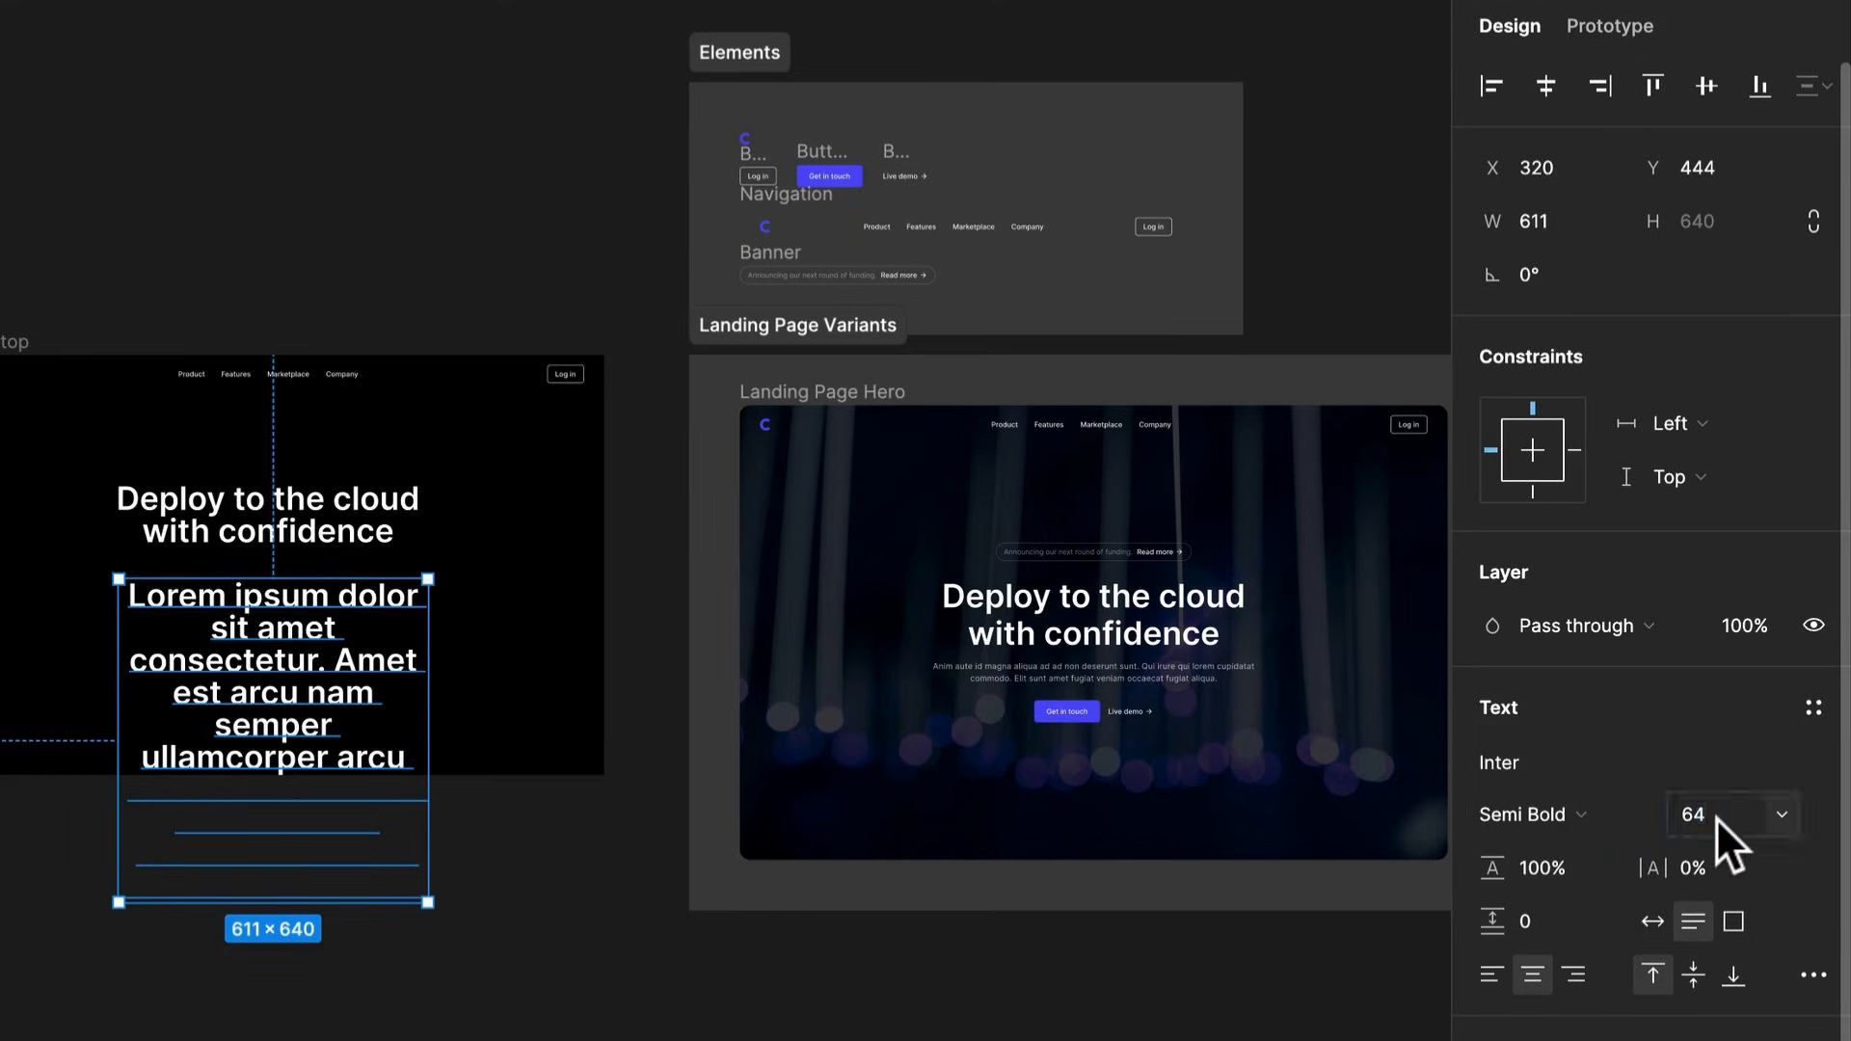
pyautogui.write('16')
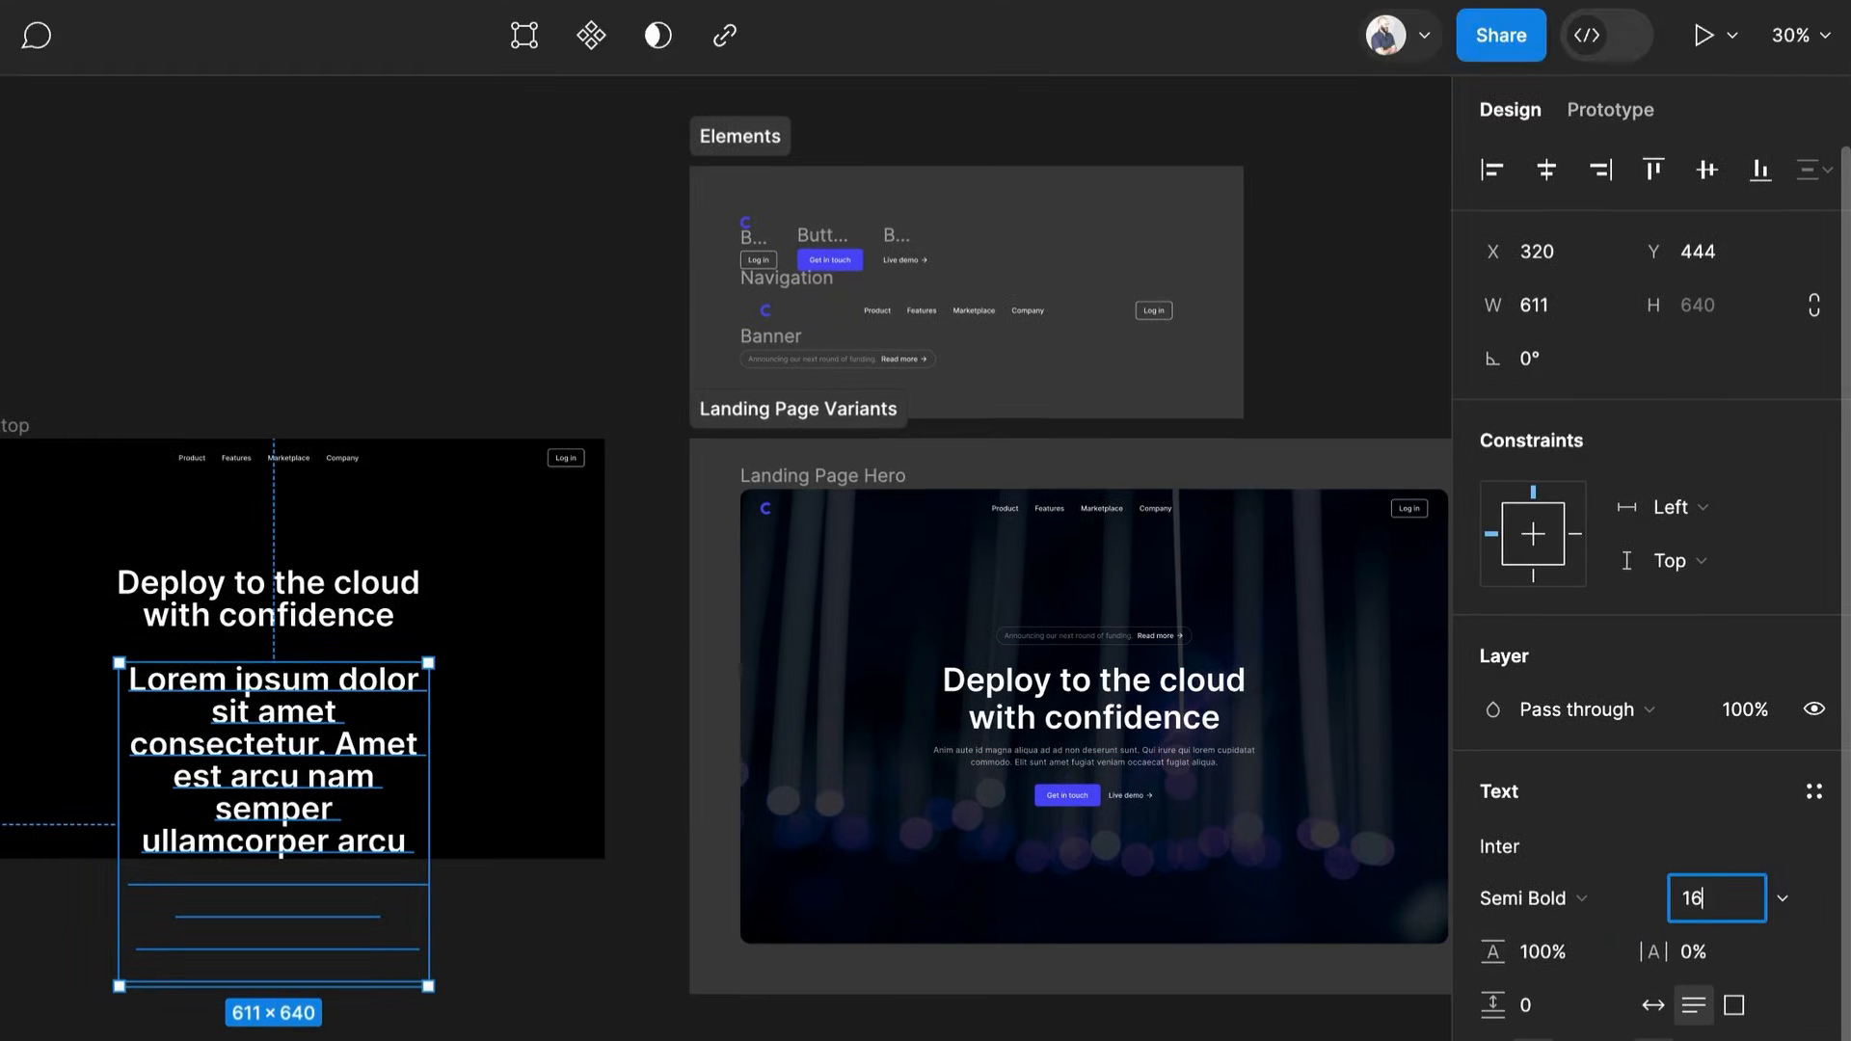
pyautogui.click(1570, 935)
pyautogui.press('Return')
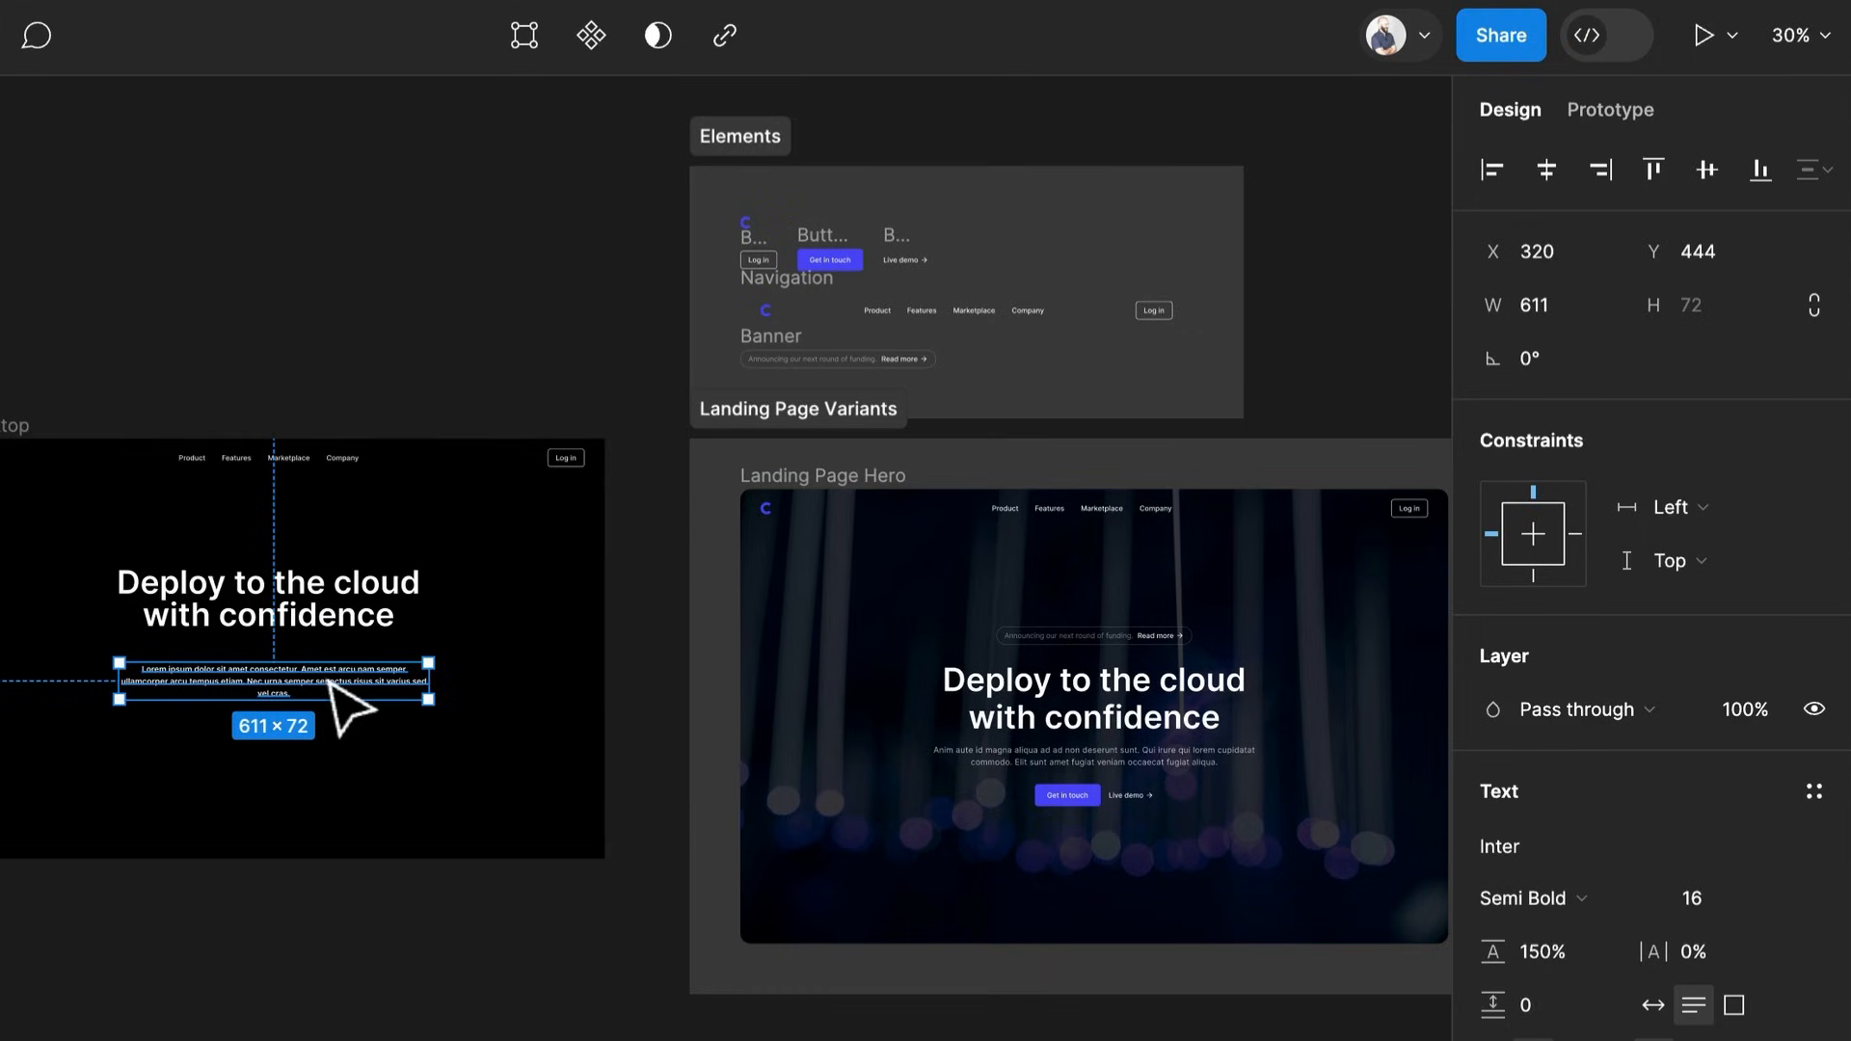
# Match the body text to the reference hero: fill opacity 75%, weight Regular and letter spacing 2%
pyautogui.click(1157, 761)
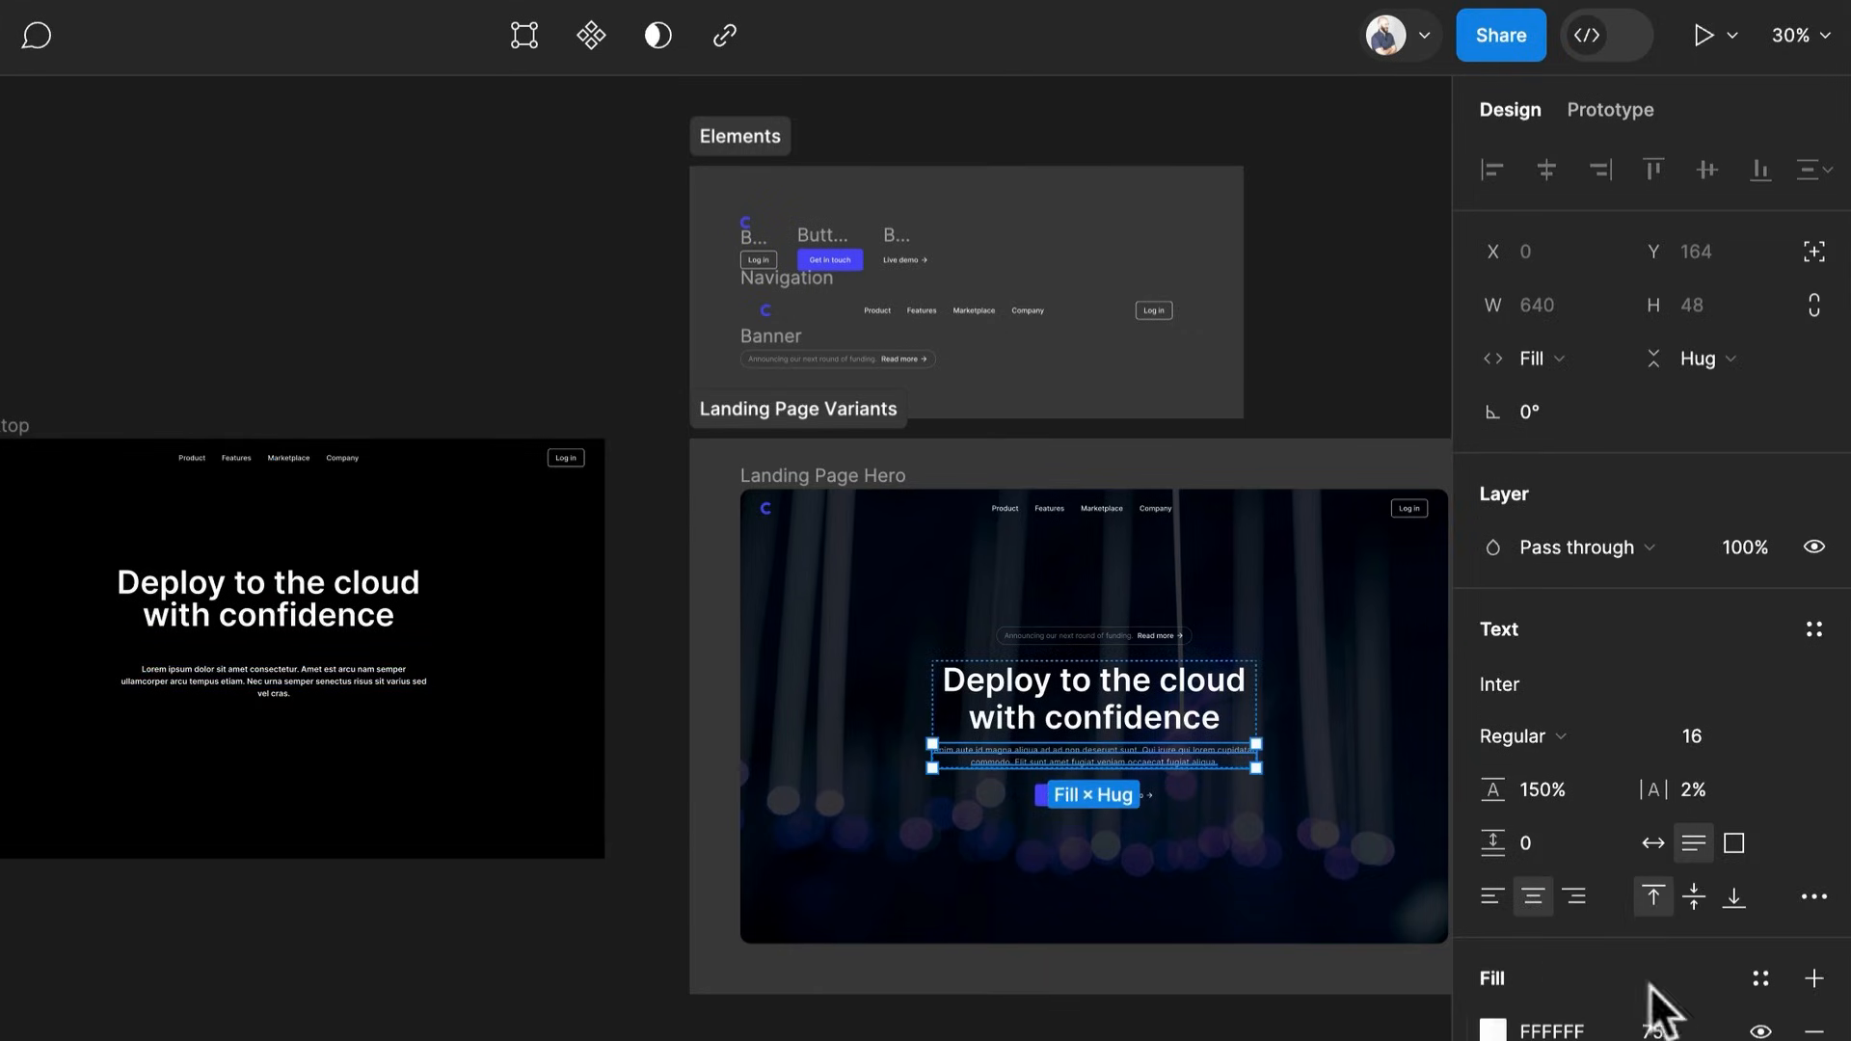
pyautogui.click(290, 682)
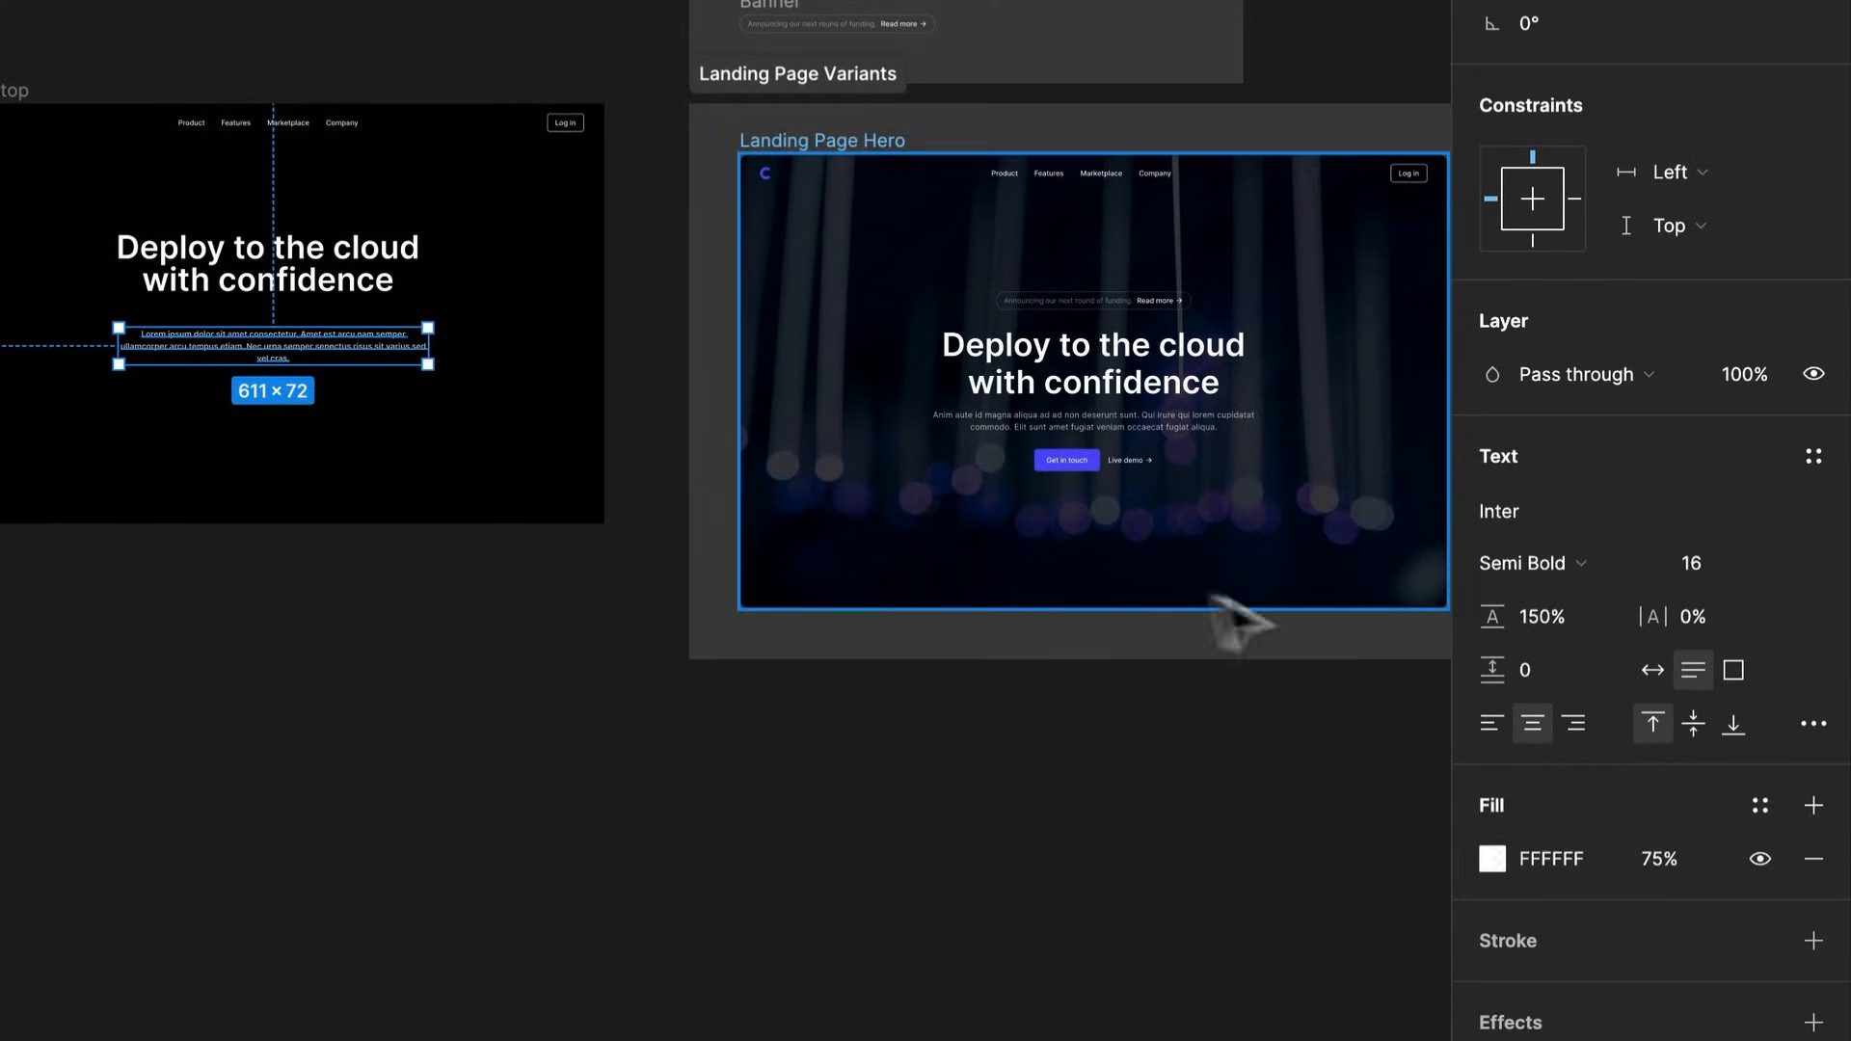
pyautogui.click(1522, 563)
pyautogui.click(1552, 484)
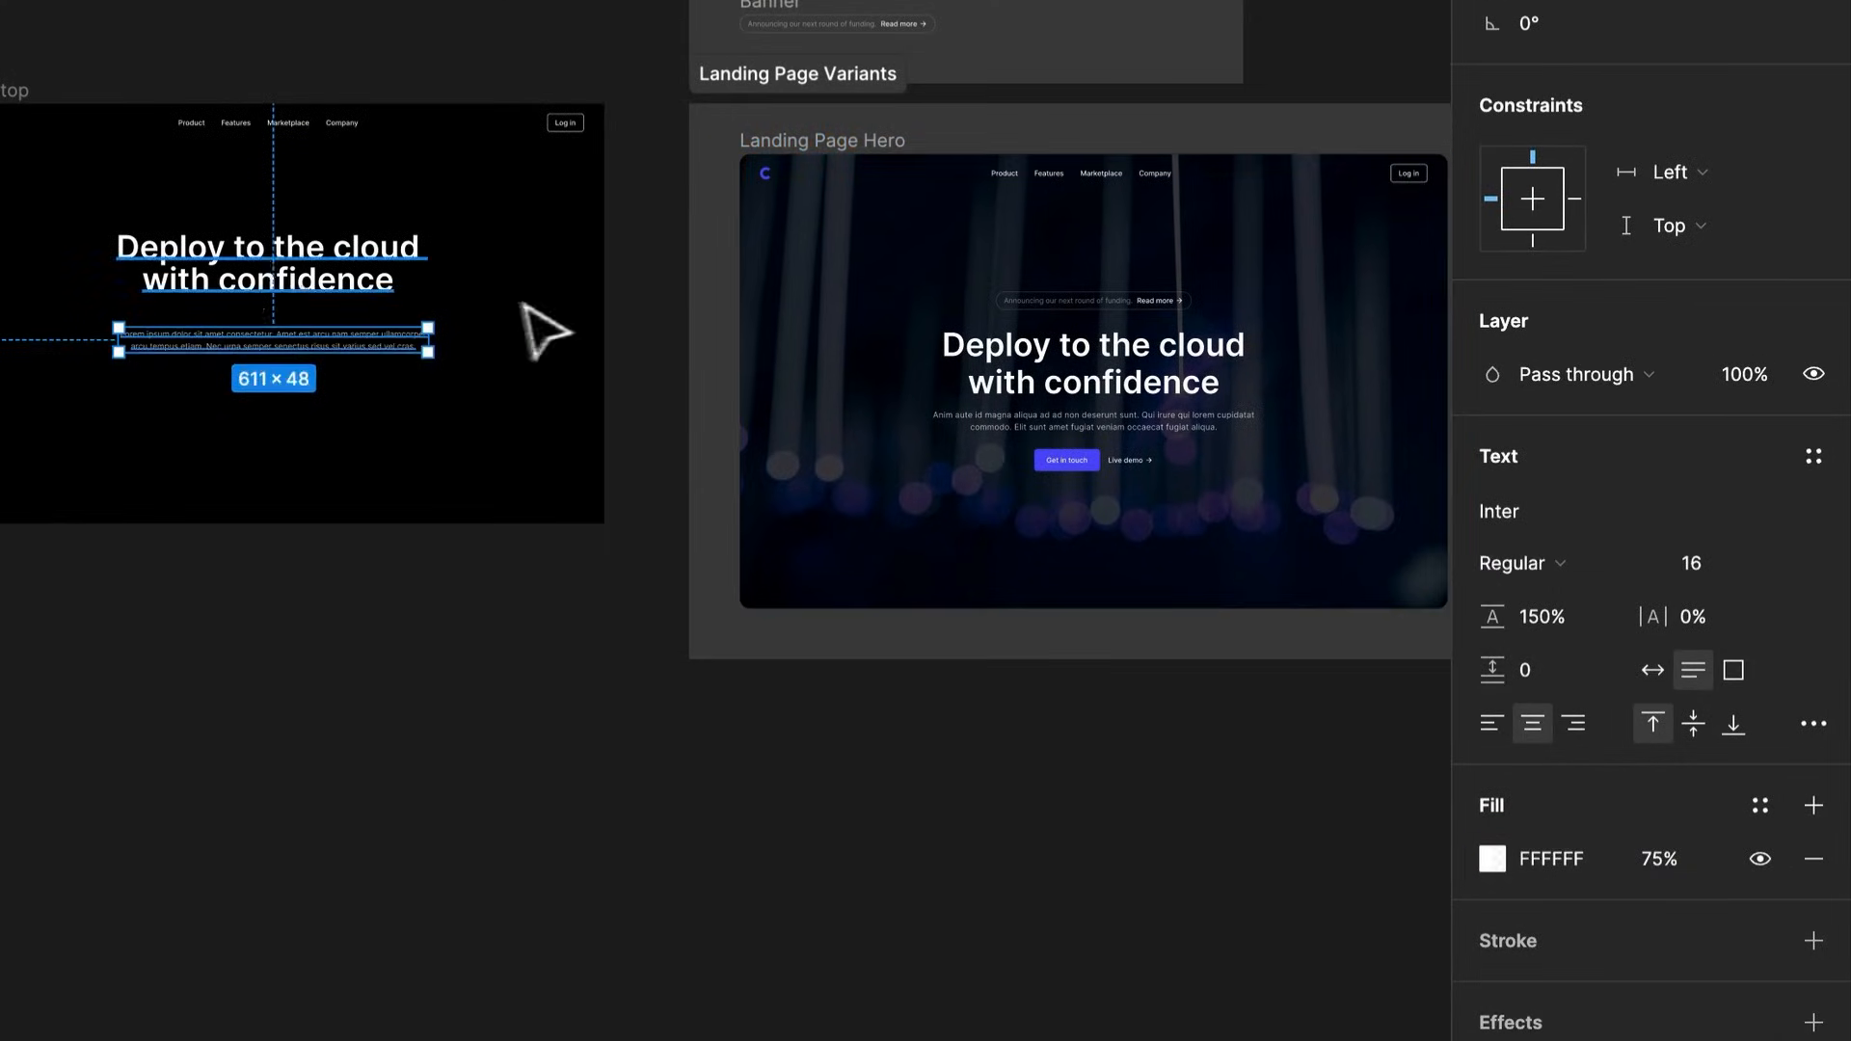
pyautogui.scroll(5, 251, 332)
pyautogui.scroll(-3, 155, 338)
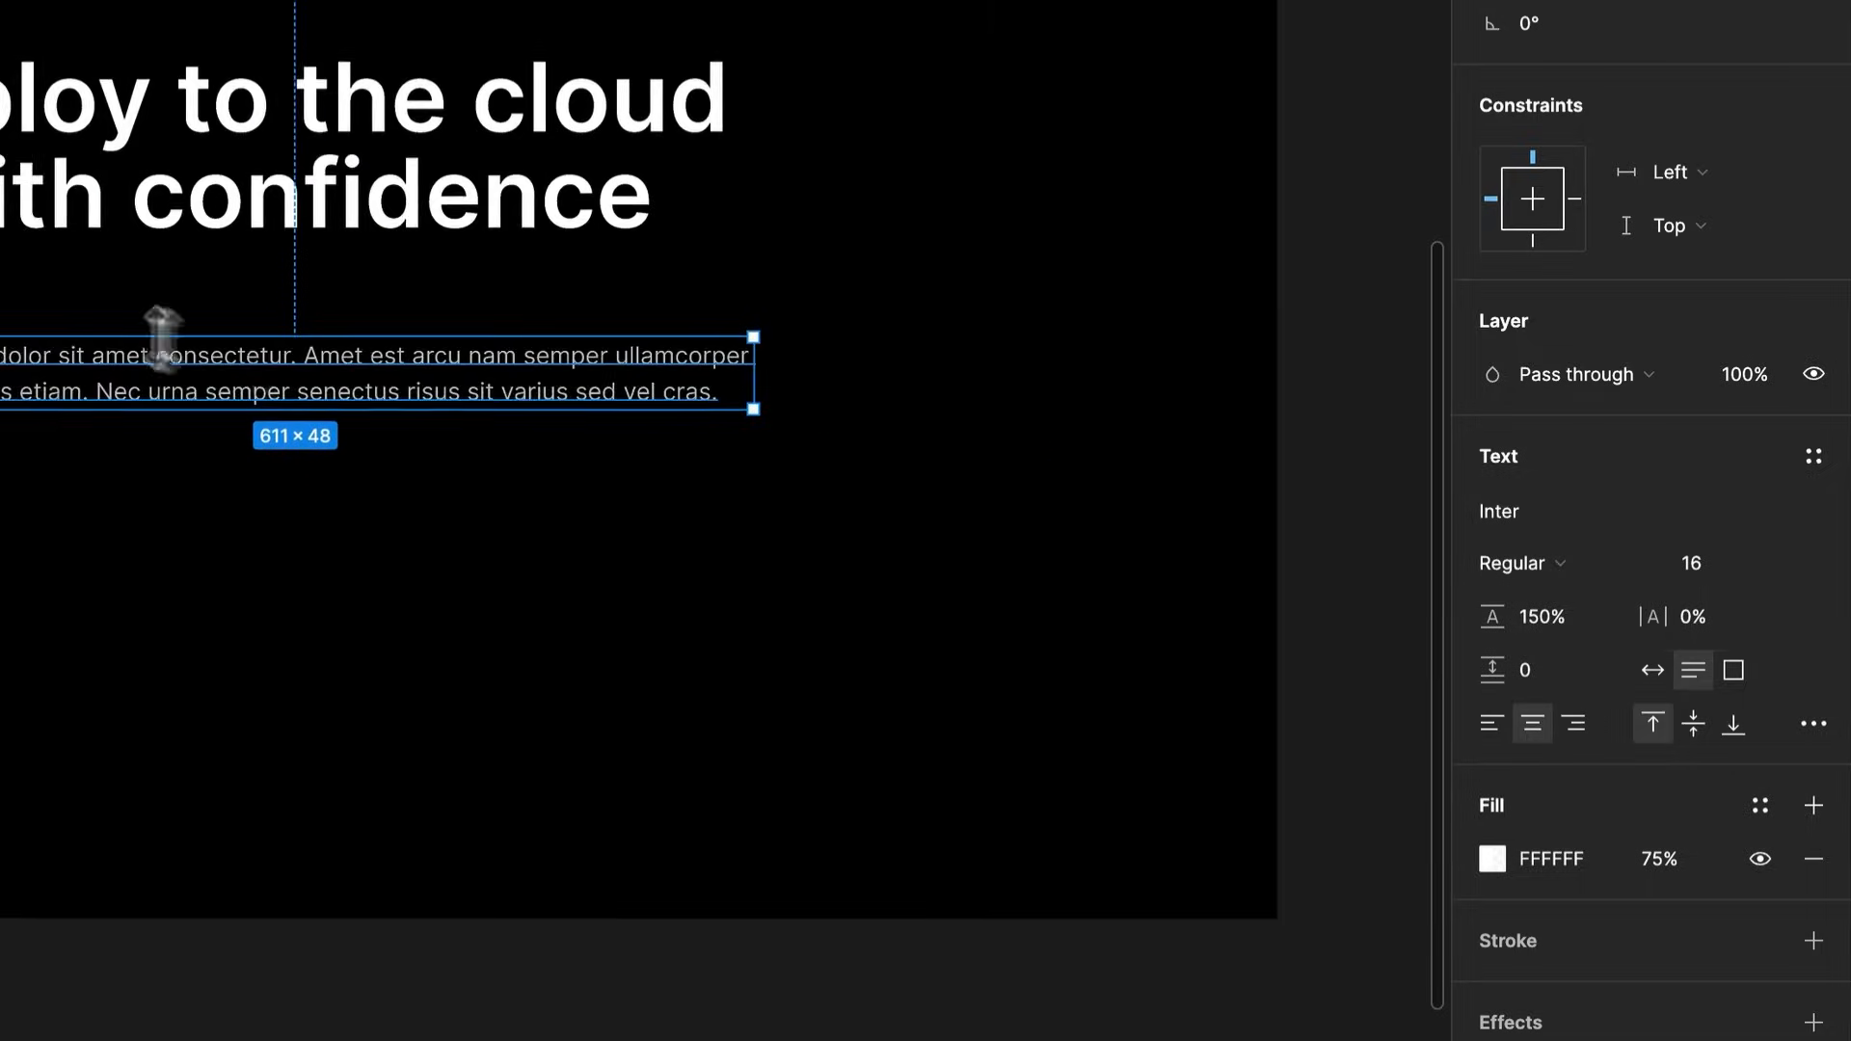
pyautogui.moveTo(1675, 616); pyautogui.dragTo(1677, 615)
pyautogui.click(1695, 662)
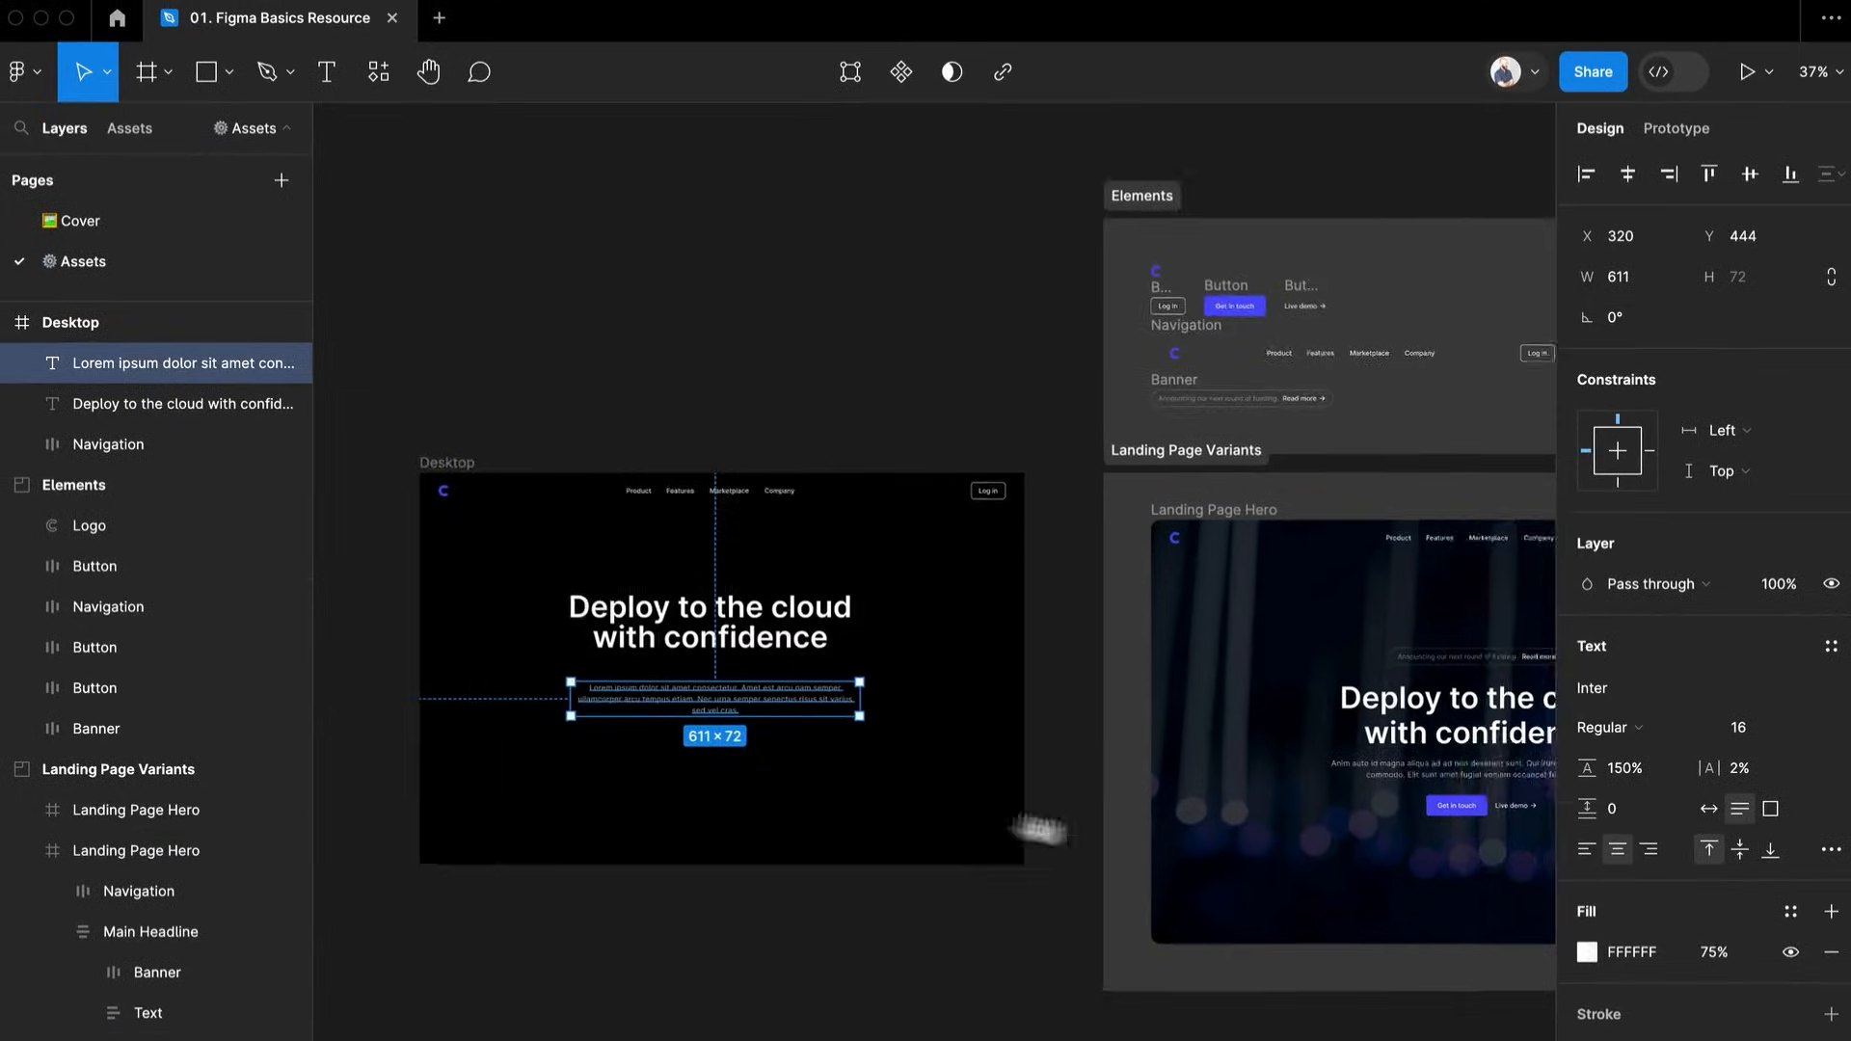
# Check the reference title's line height and set the Desktop headline's line height to 115%
pyautogui.hscroll(3, 1034, 827)
pyautogui.click(1323, 684)
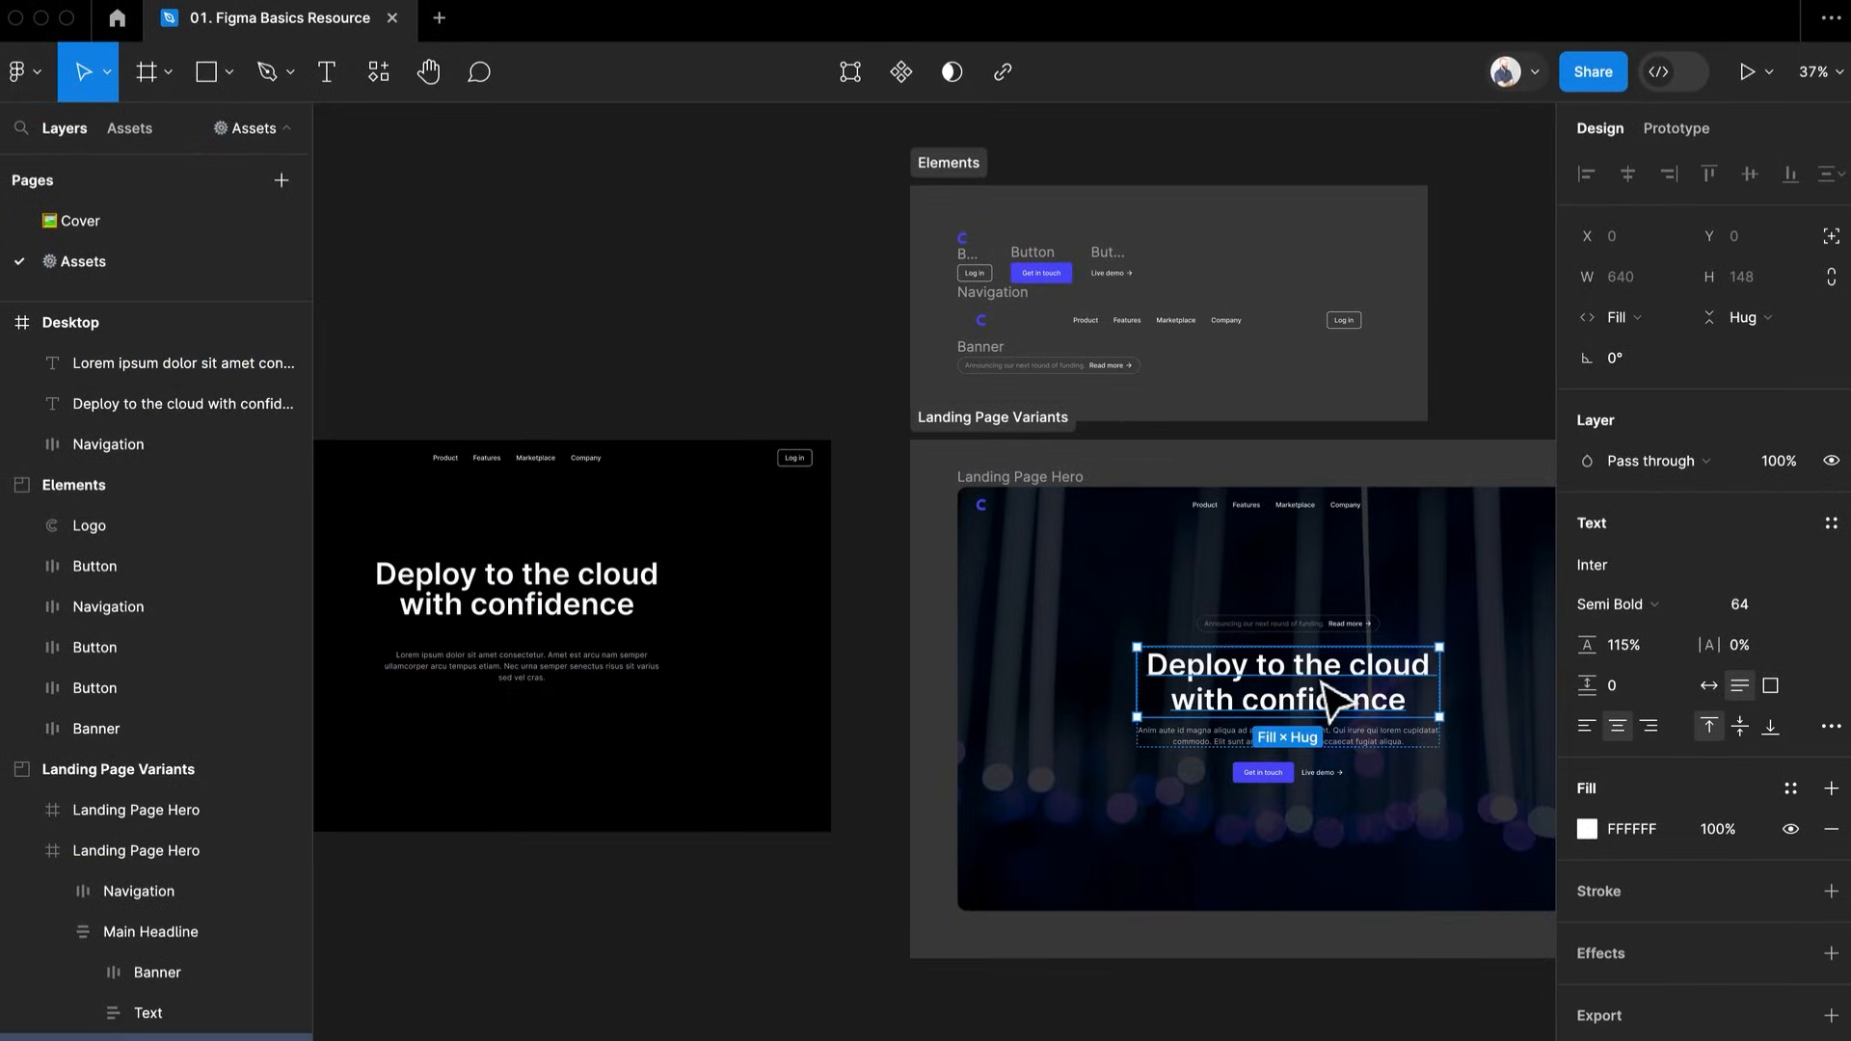
pyautogui.click(603, 603)
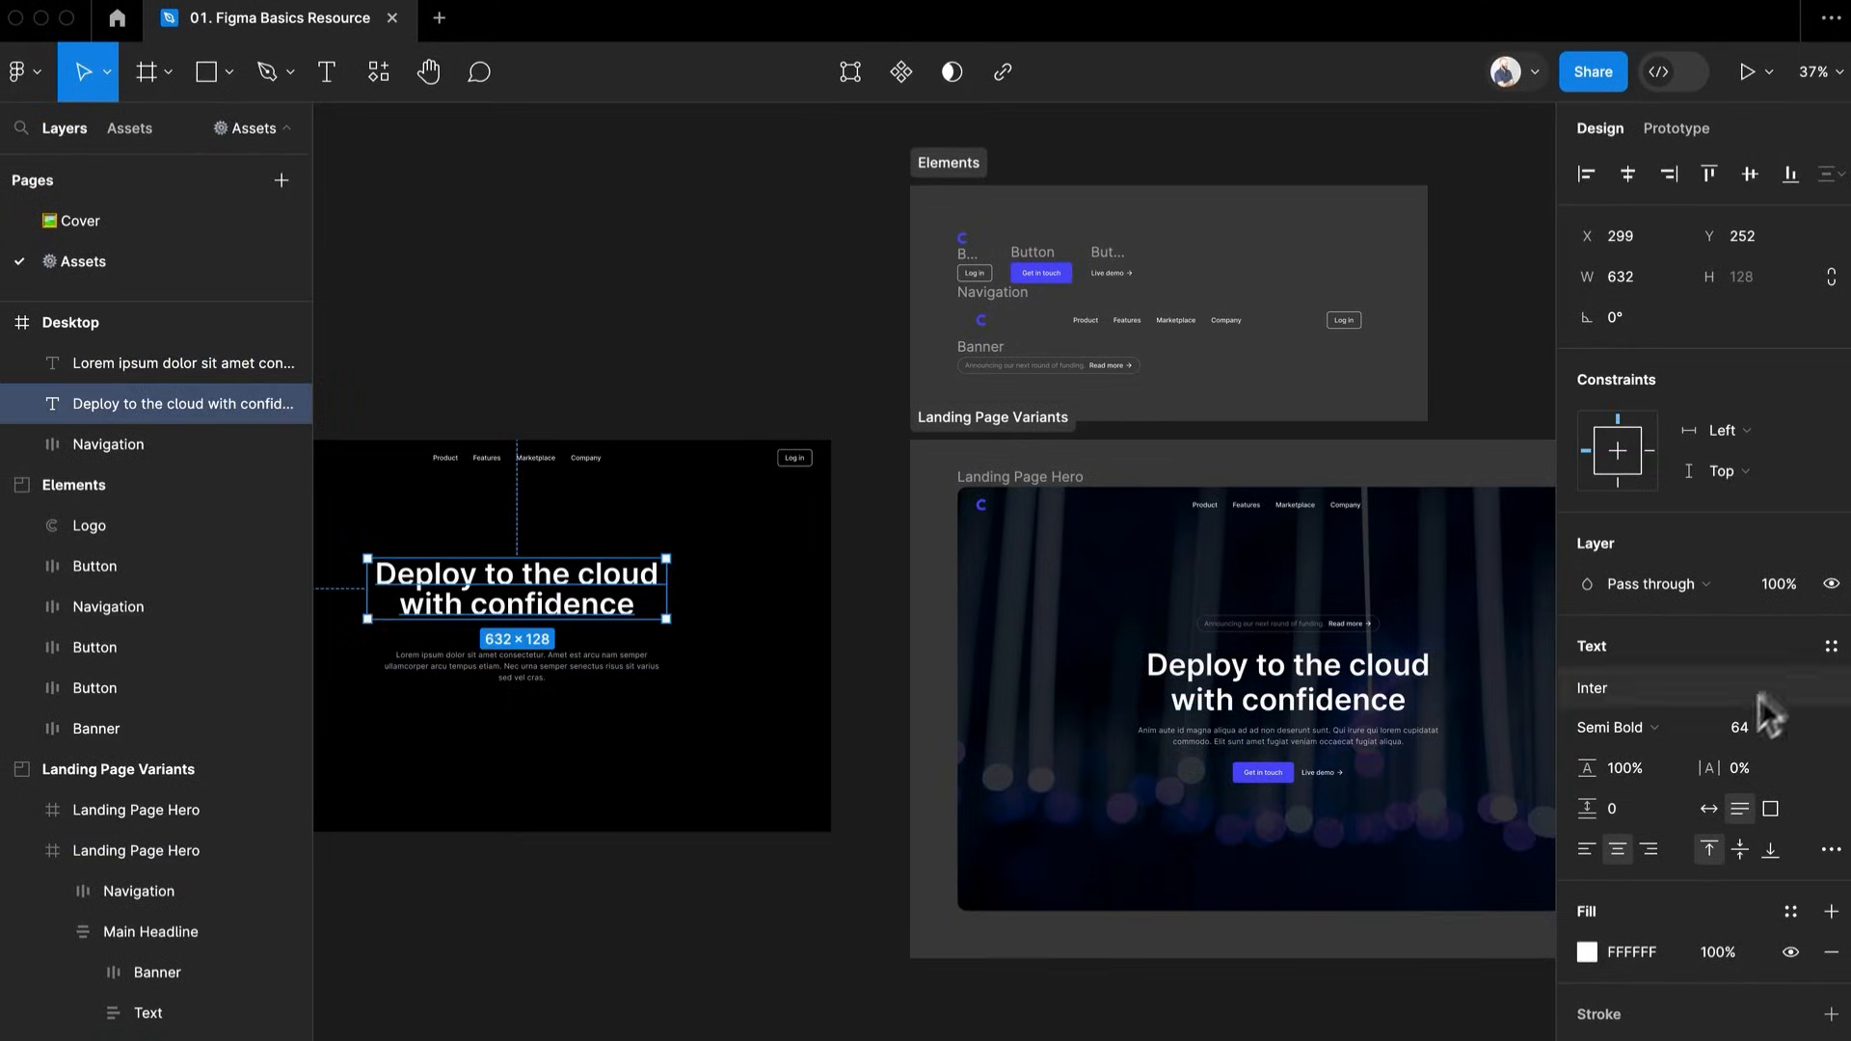
pyautogui.click(1622, 644)
pyautogui.write('15')
pyautogui.press('Return')
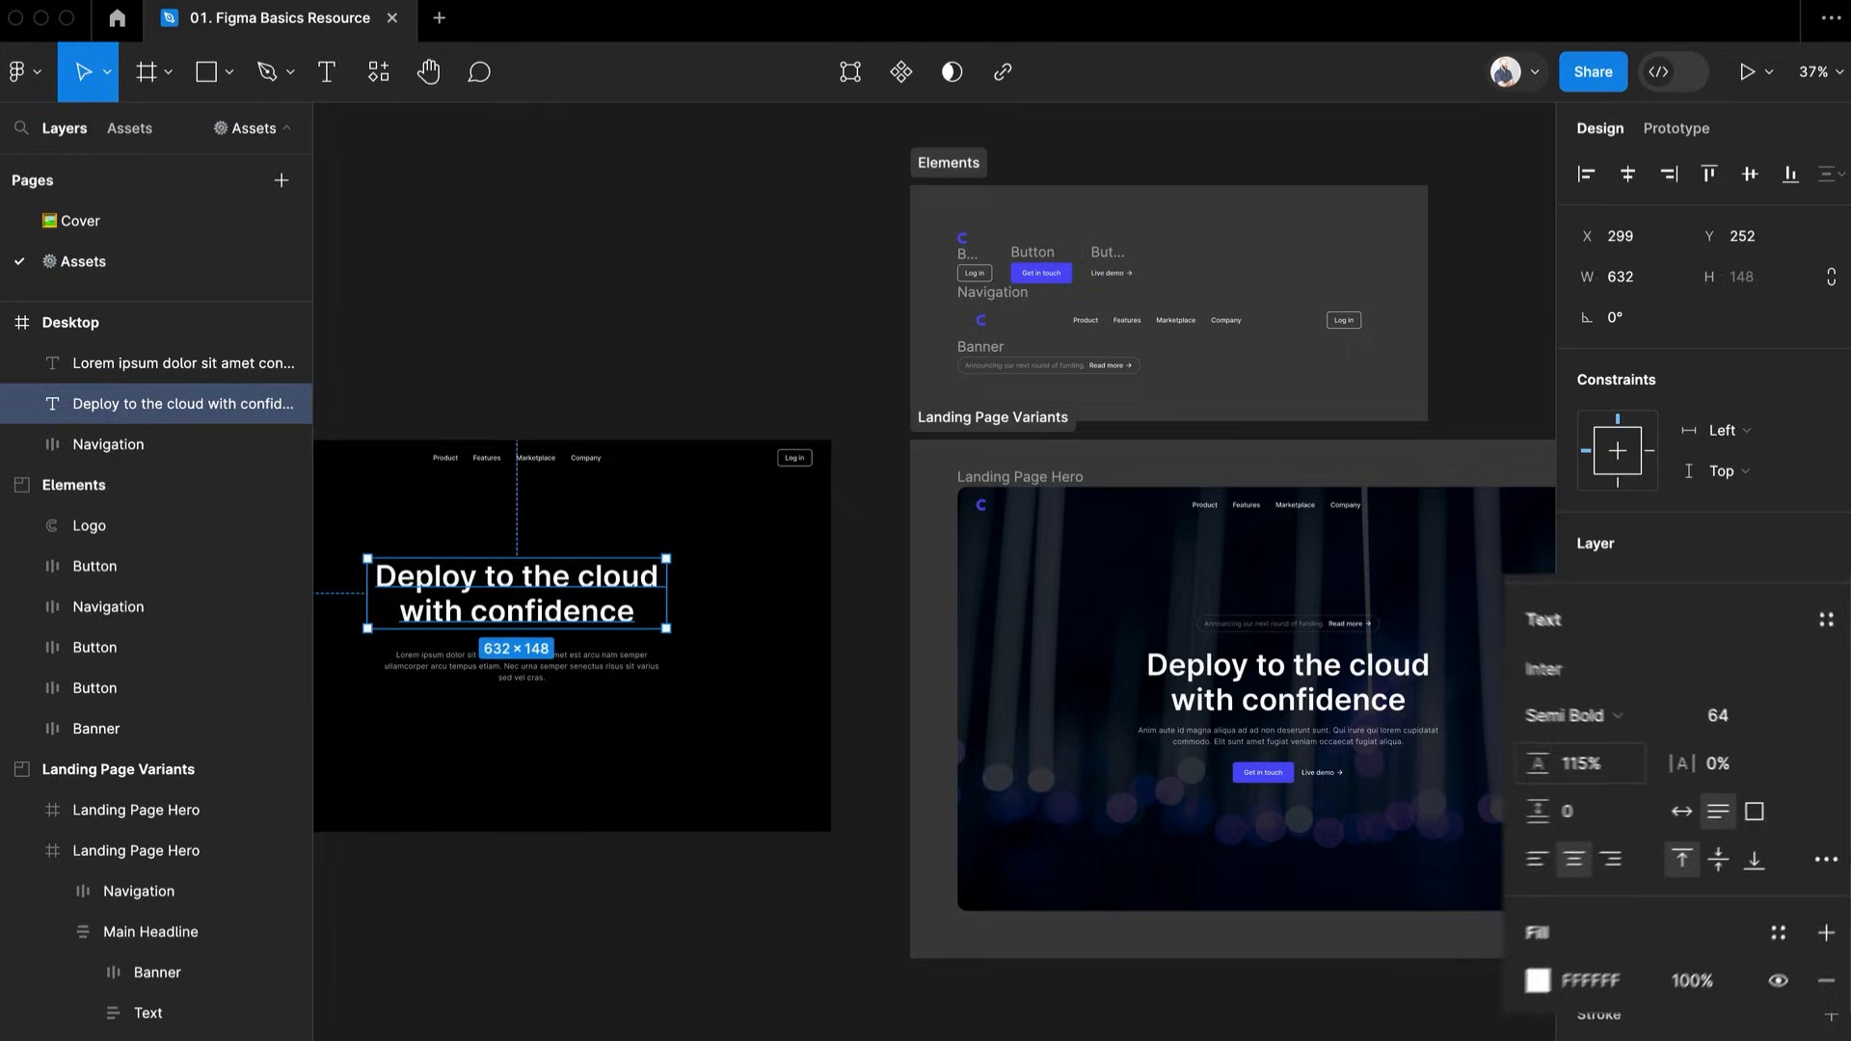
pyautogui.hscroll(-5, 1240, 711)
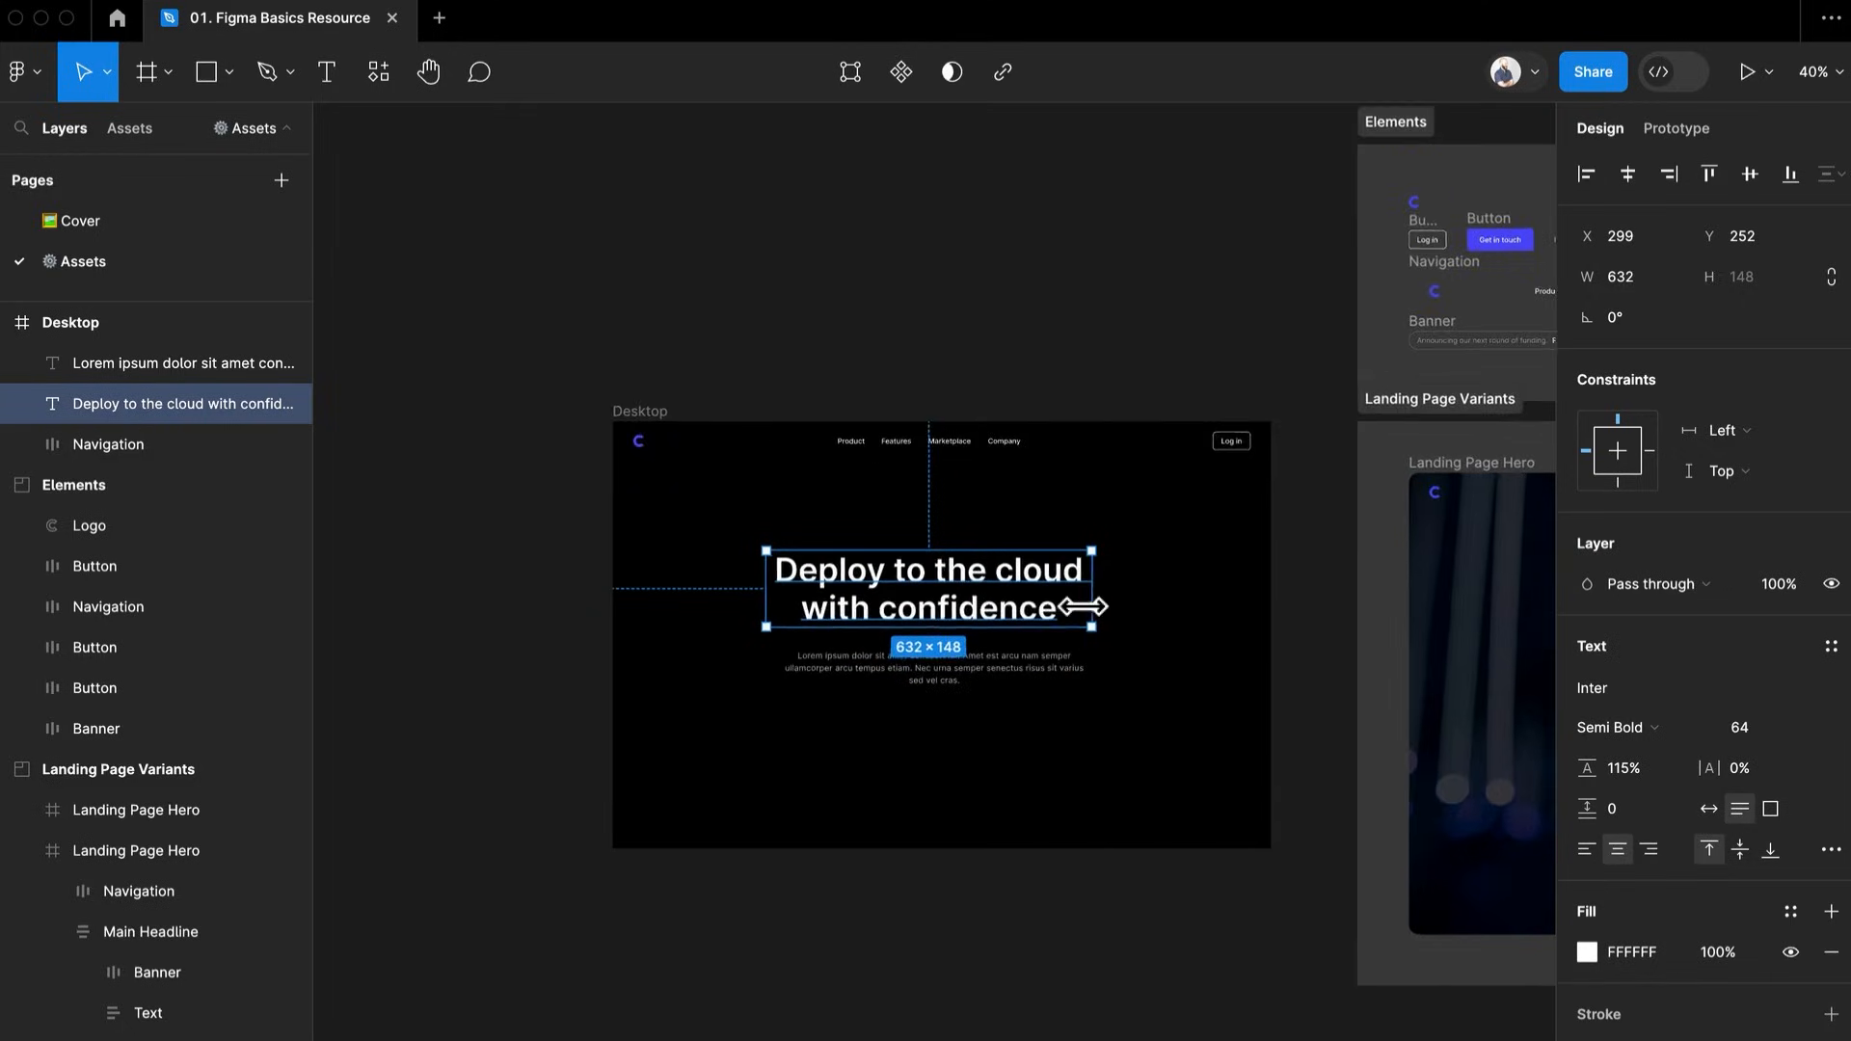
# Compare the text spacing with the reference hero, and move the body text up to Y 416, 16 below the headline
pyautogui.scroll(3, 1061, 636)
pyautogui.click(979, 714)
pyautogui.scroll(-3, 976, 718)
pyautogui.moveTo(1088, 730); pyautogui.dragTo(888, 715)
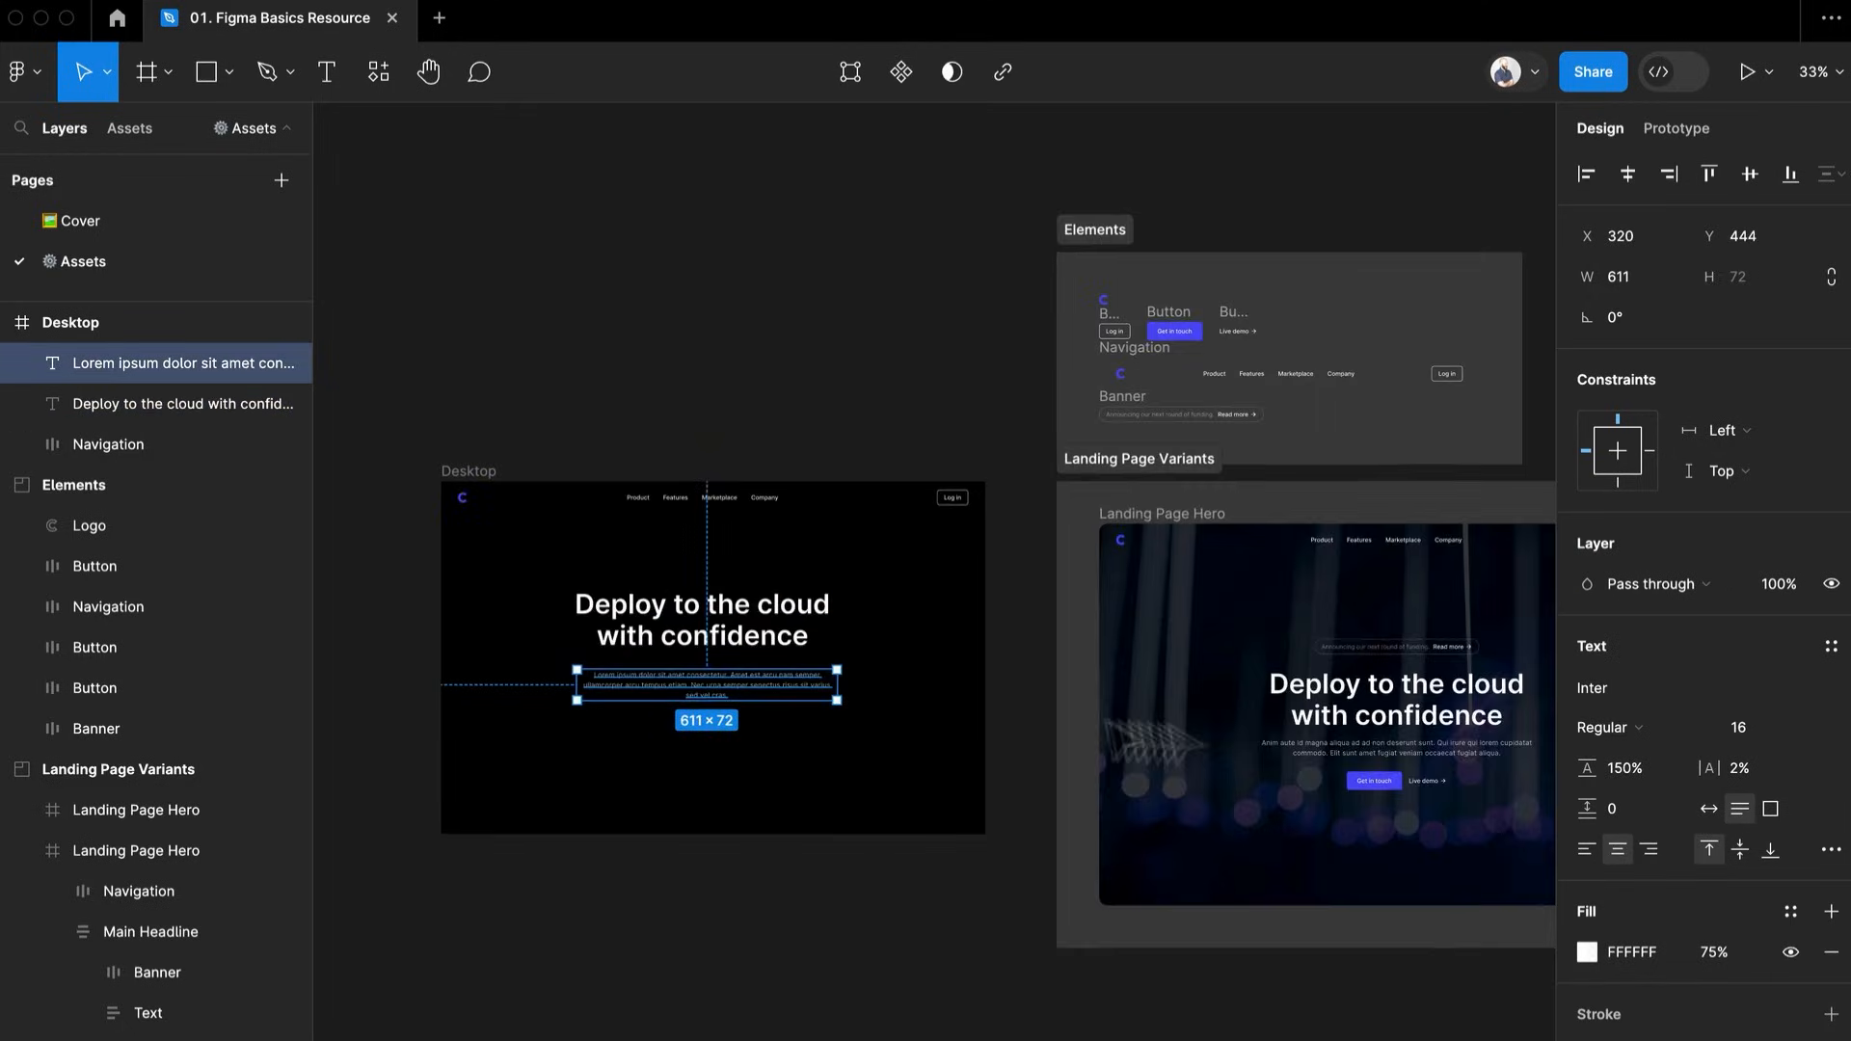
pyautogui.doubleClick(1401, 712)
pyautogui.moveTo(1452, 720); pyautogui.dragTo(1365, 648)
pyautogui.scroll(5, 881, 617)
pyautogui.moveTo(900, 710); pyautogui.dragTo(902, 694)
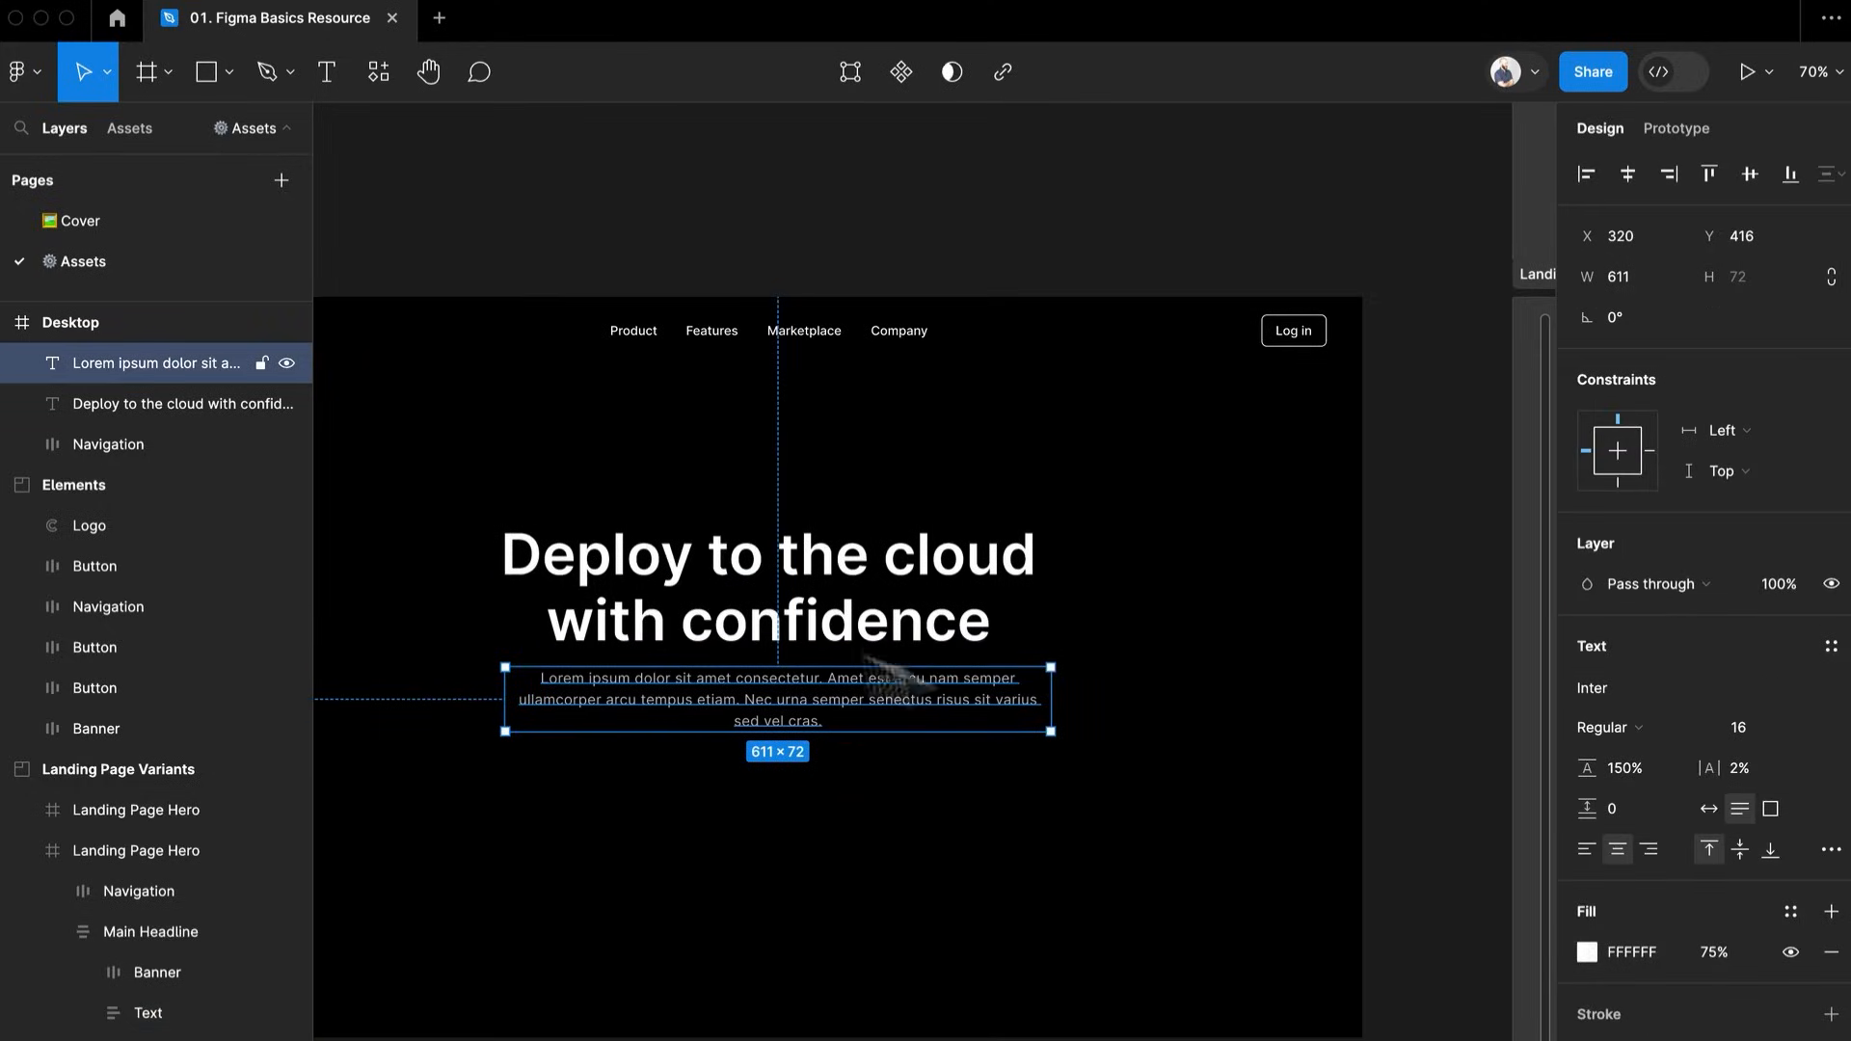
# Wrap the Desktop headline and body text together in an auto layout frame
pyautogui.keyDown('shift'); pyautogui.click(921, 625); pyautogui.keyUp('shift')
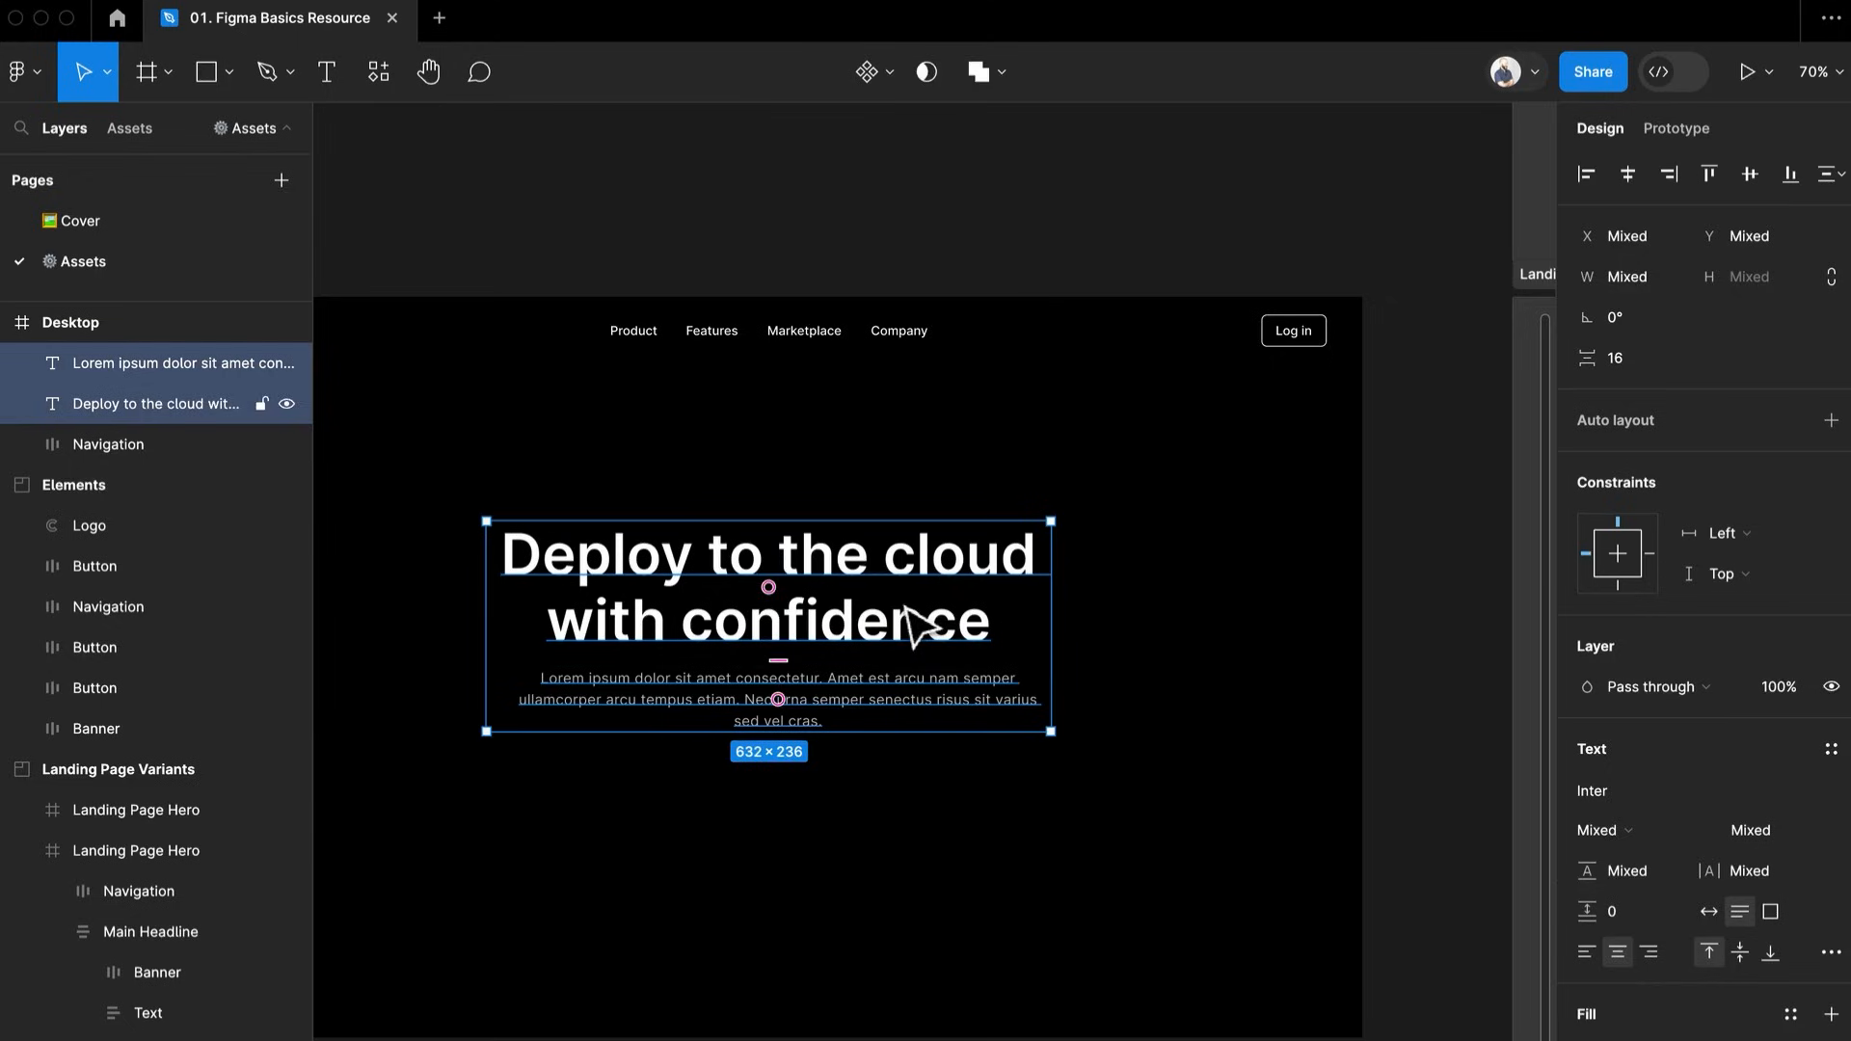
pyautogui.click(1013, 854)
pyautogui.moveTo(1097, 871); pyautogui.dragTo(675, 541)
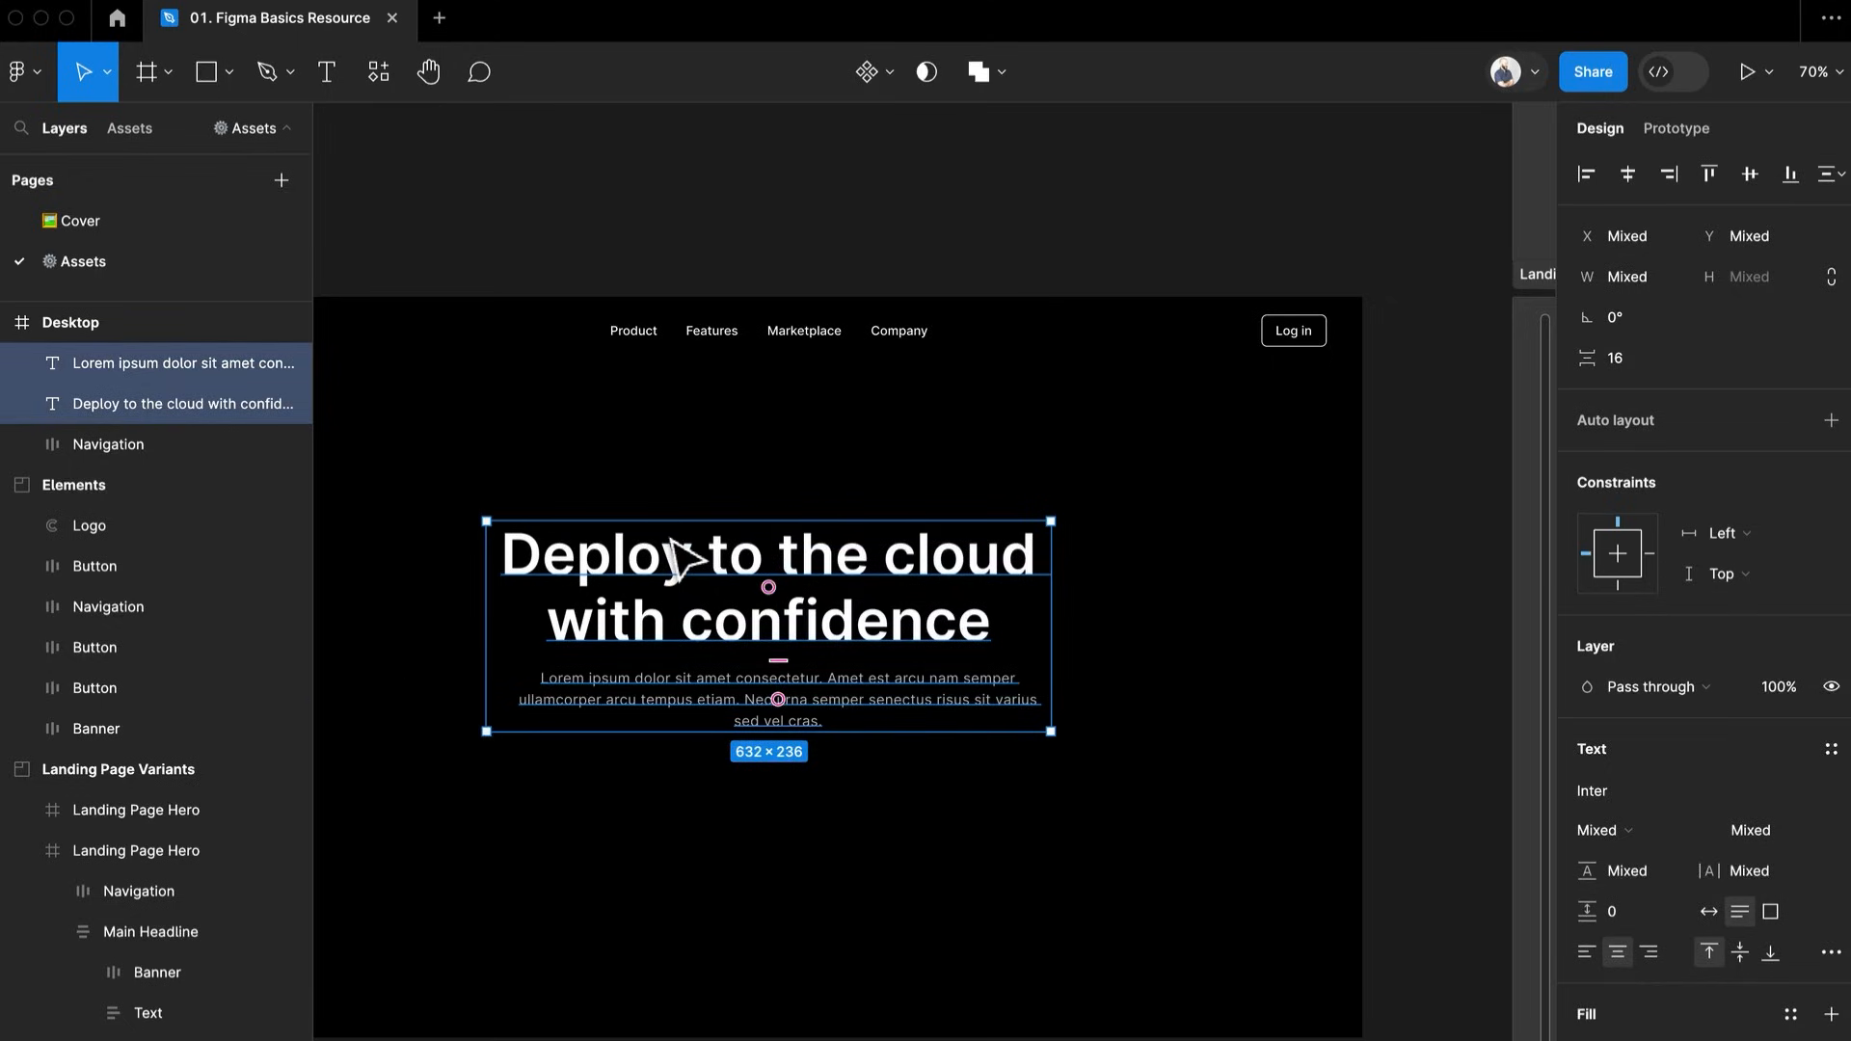
pyautogui.hotkey('shift', 'a')
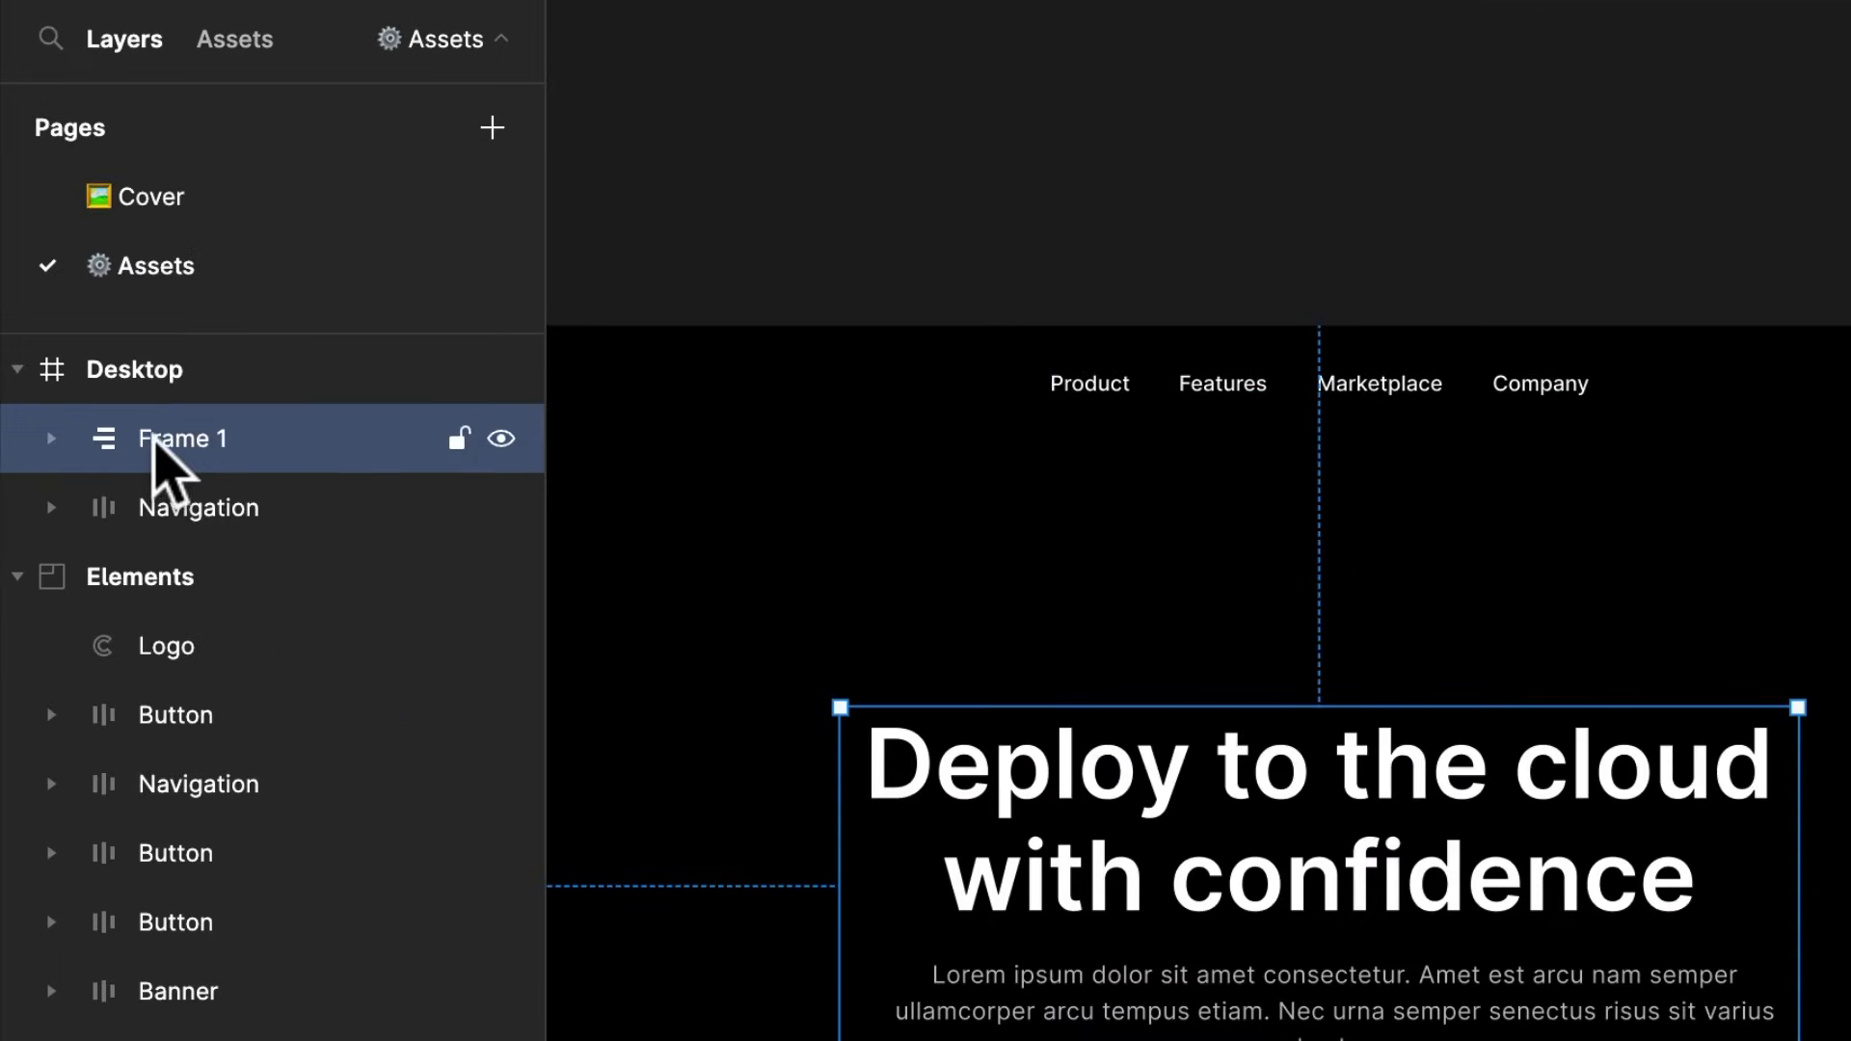
# Rename the new auto layout frame as "Text"
pyautogui.doubleClick(154, 459)
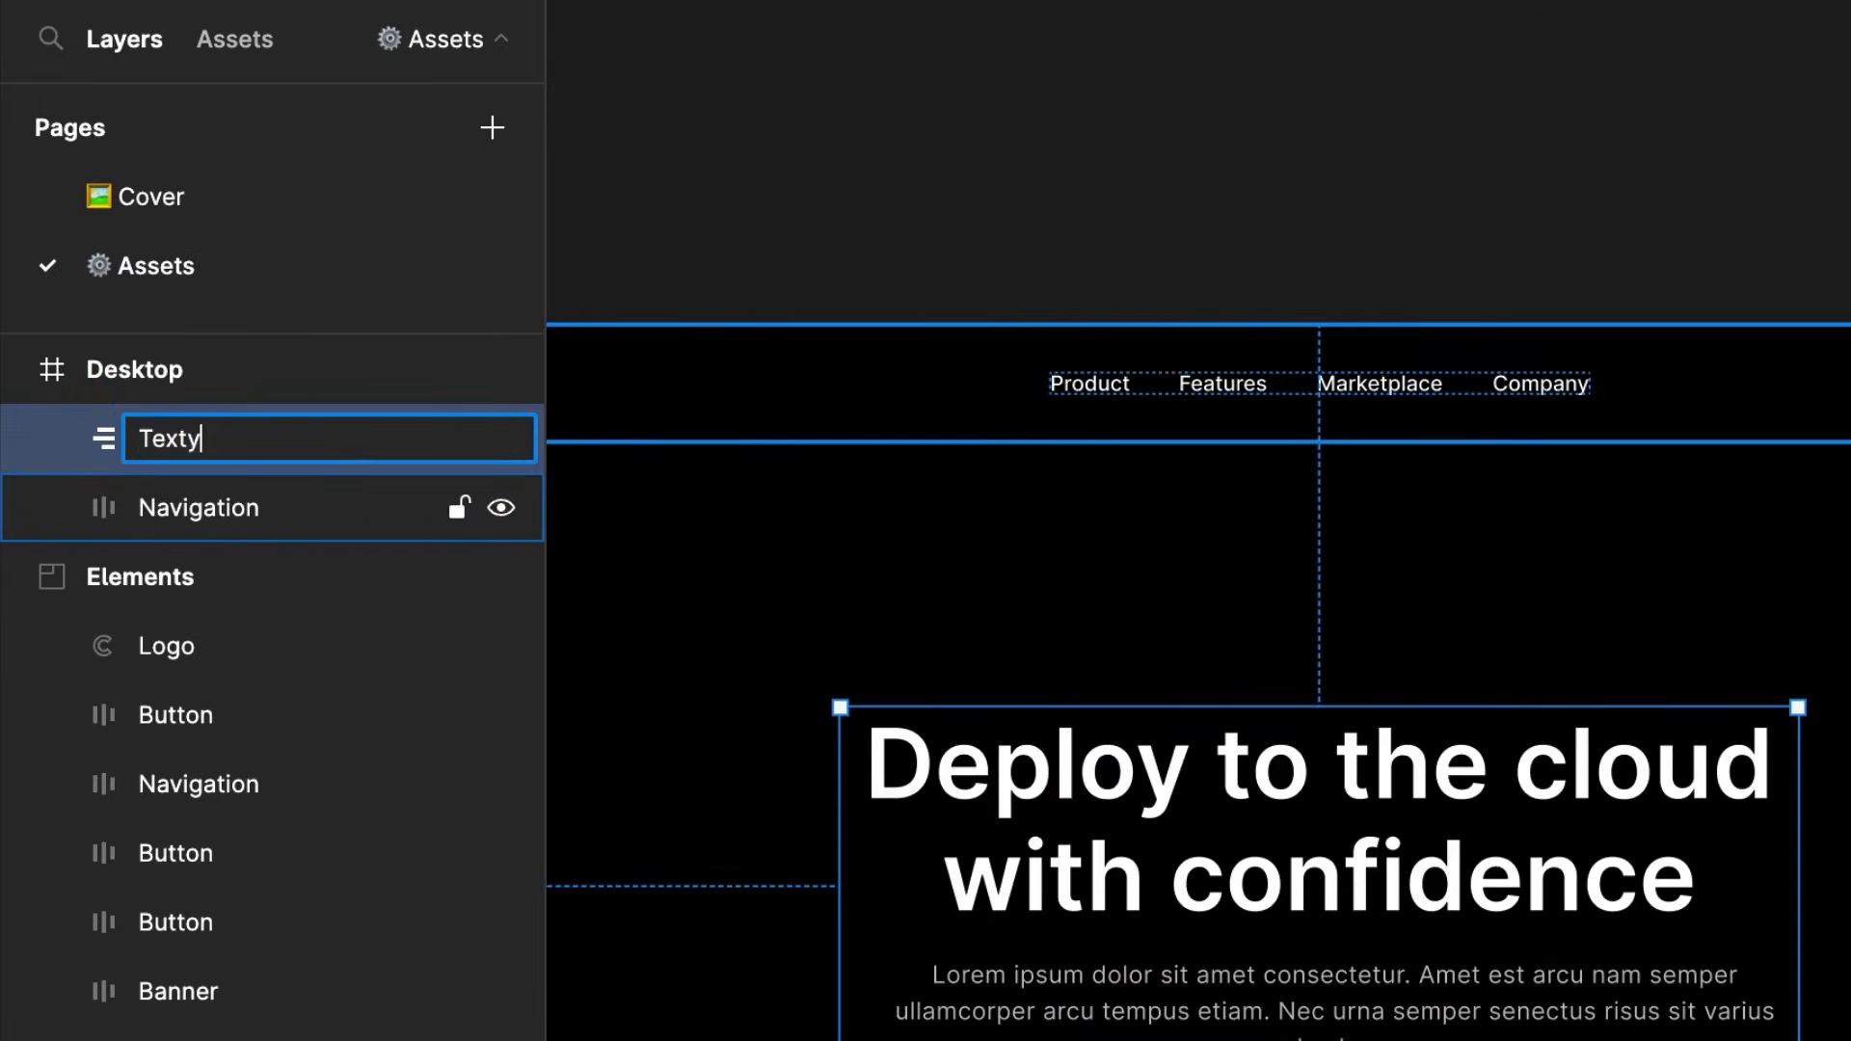
pyautogui.press('Return')
pyautogui.doubleClick(136, 453)
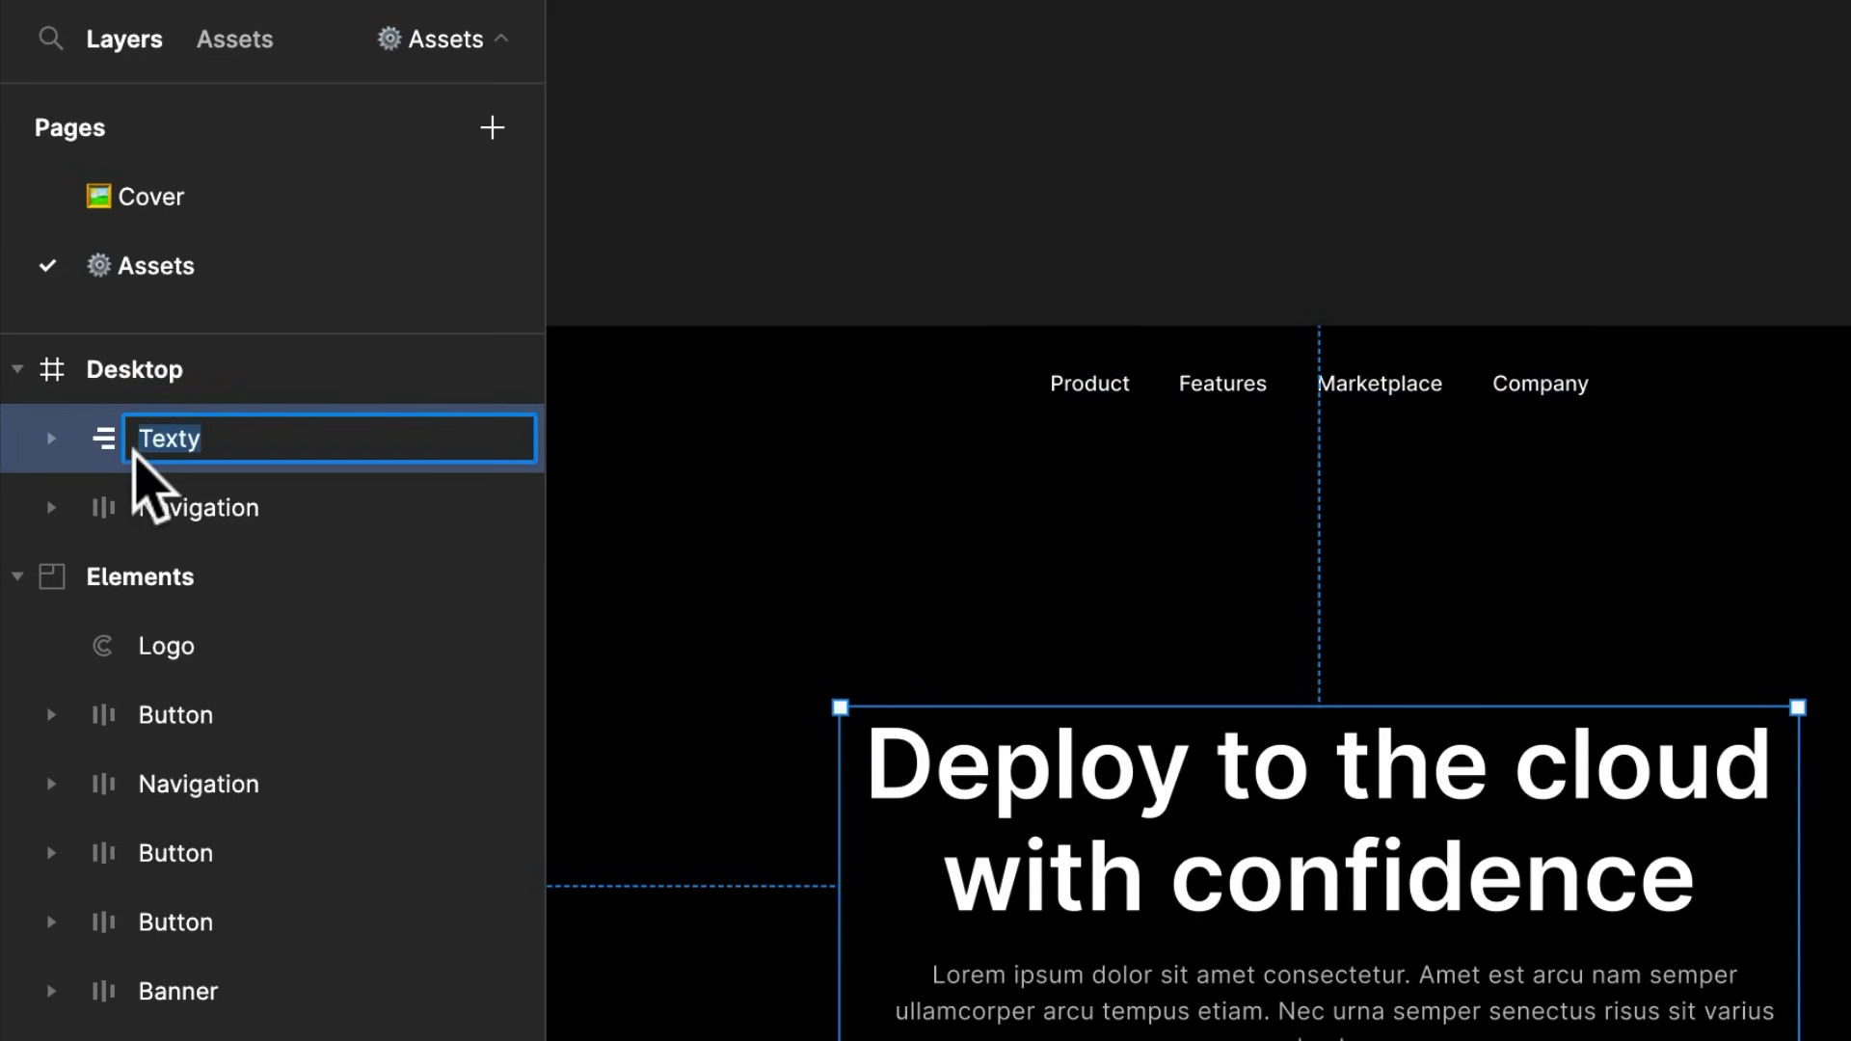
pyautogui.press('BackSpace')
pyautogui.press('Return')
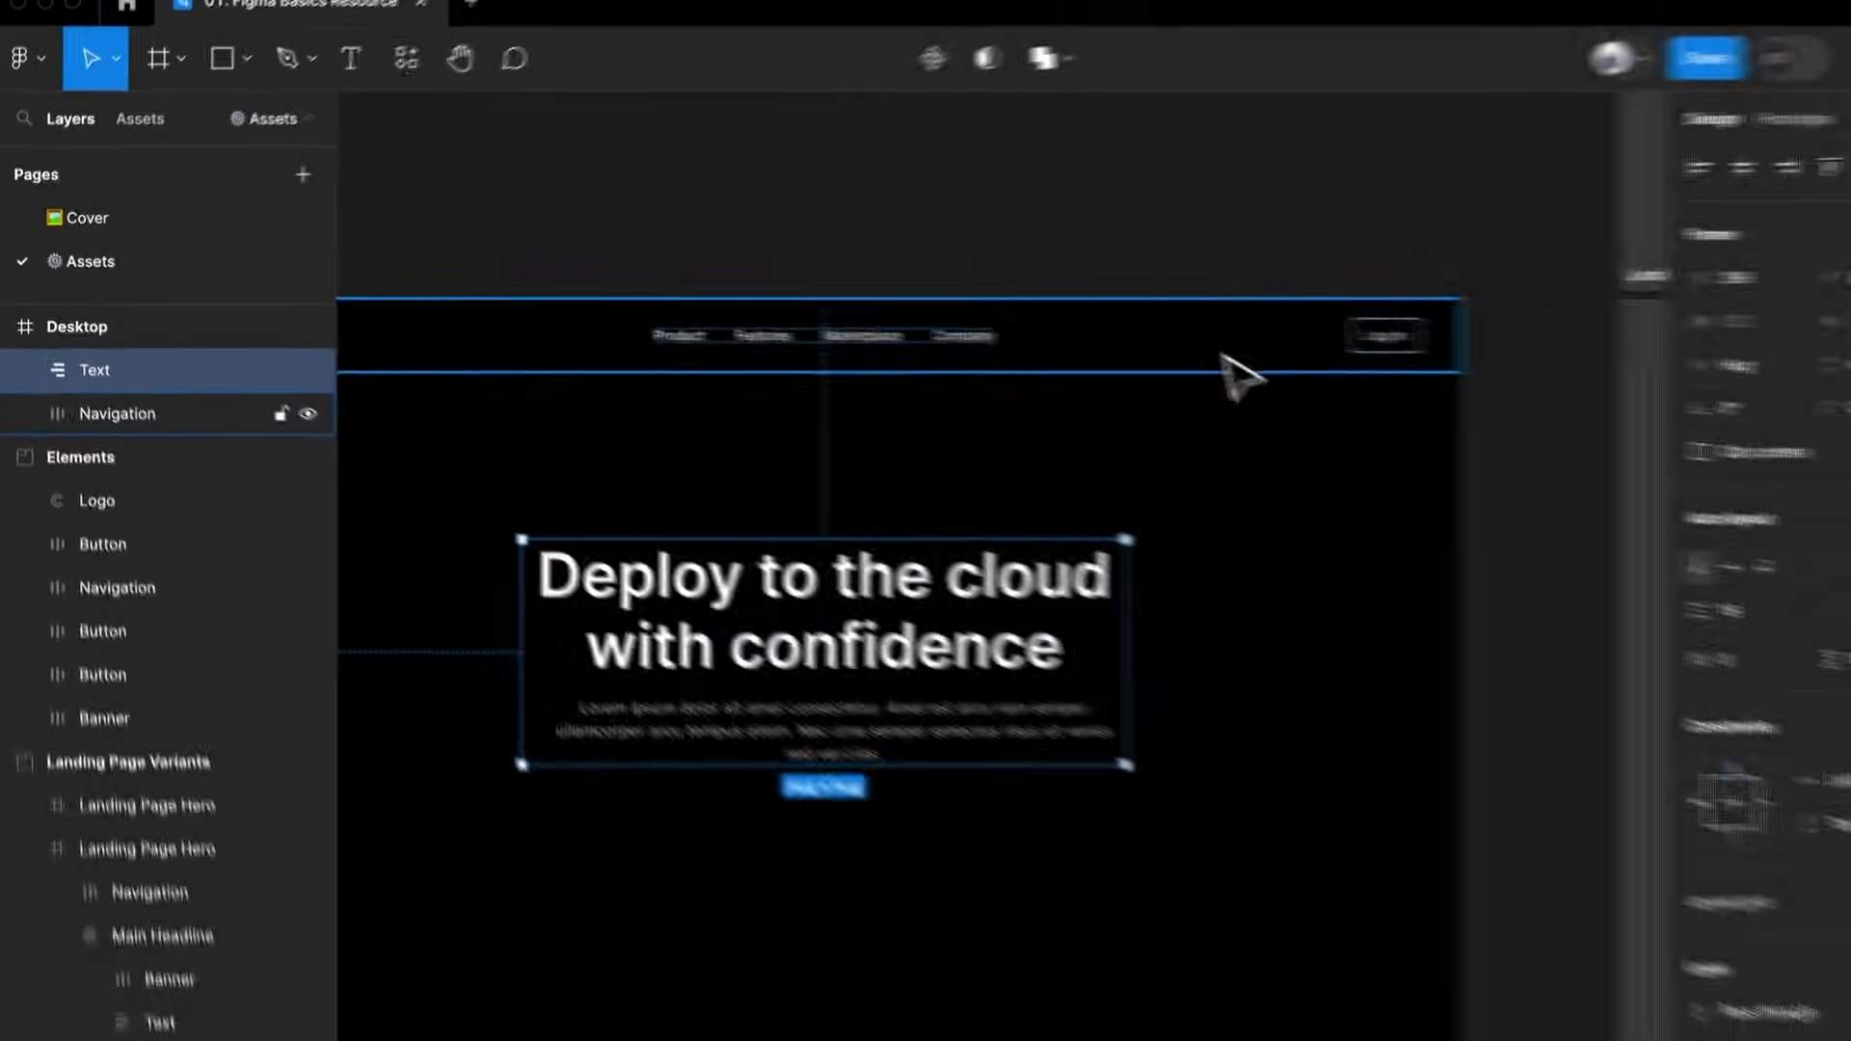
# Set the widths of both the body text and the headline inside the Text frame to Fill container
pyautogui.doubleClick(806, 611)
pyautogui.scroll(2, 806, 612)
pyautogui.click(855, 618)
pyautogui.click(1644, 321)
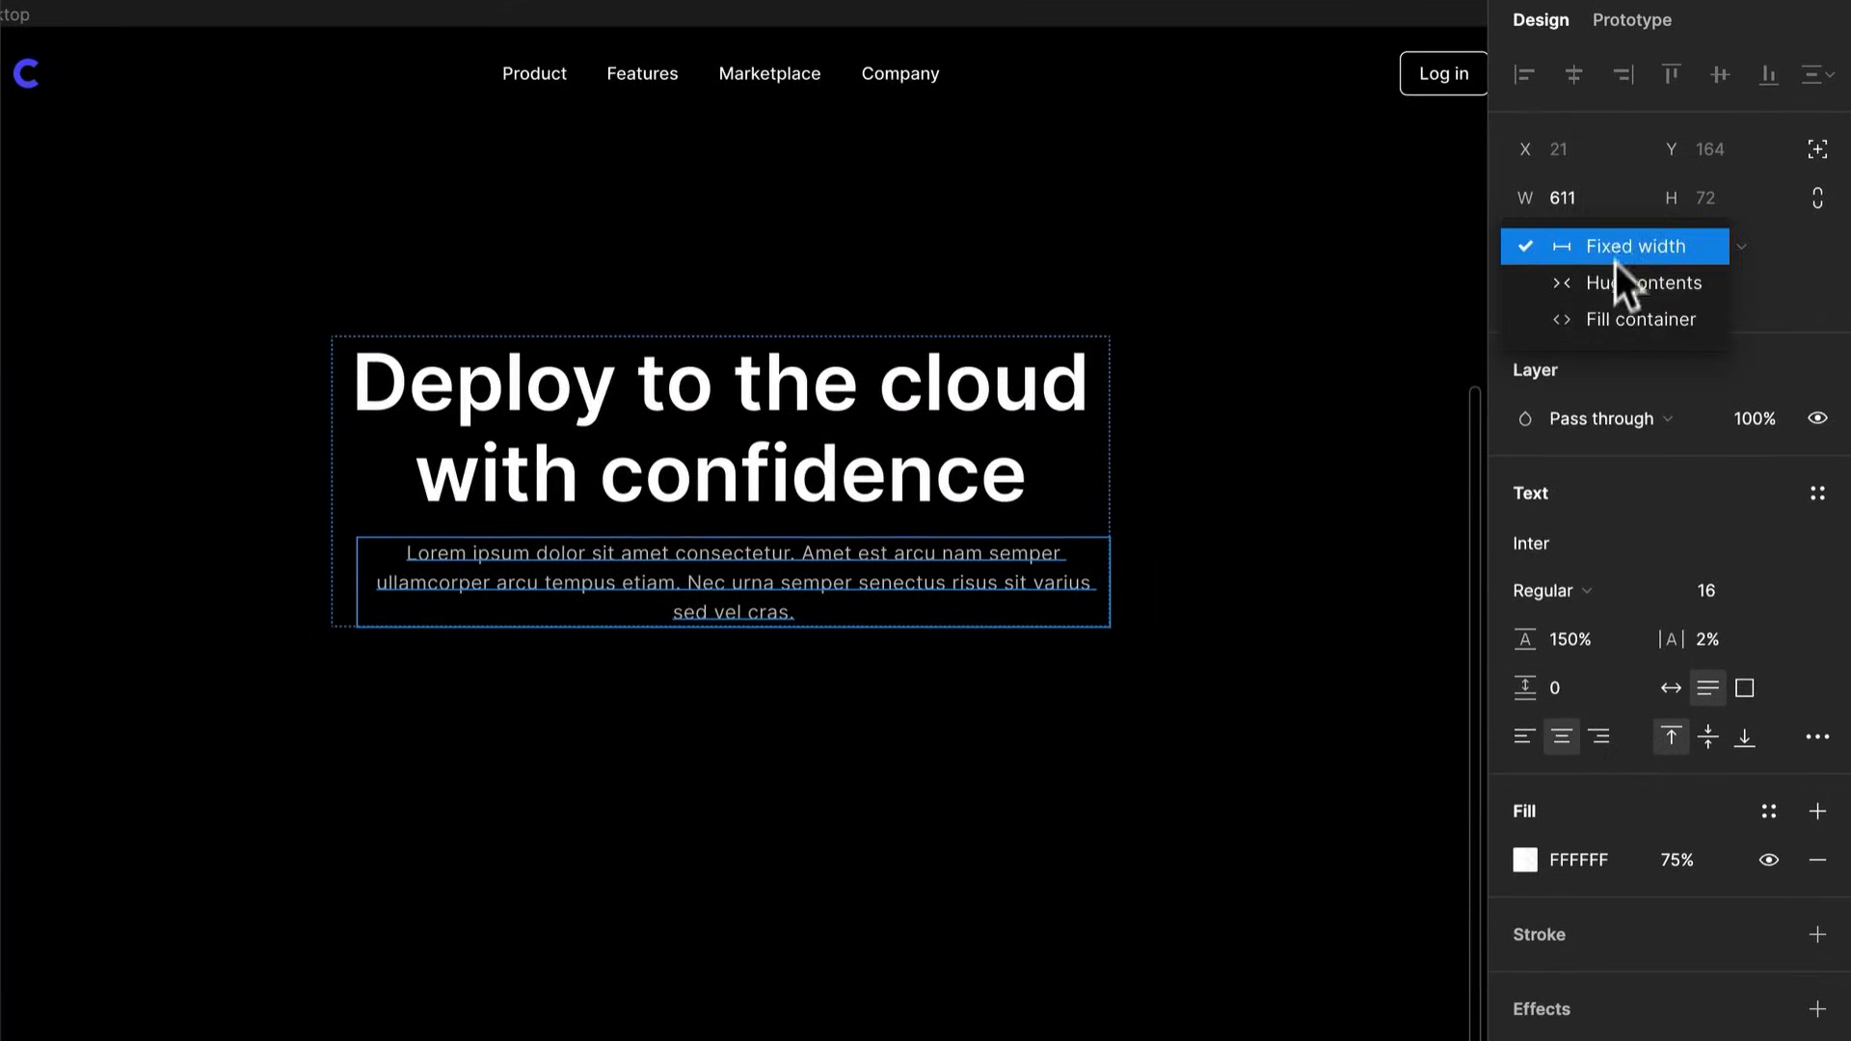
pyautogui.click(1616, 319)
pyautogui.click(998, 441)
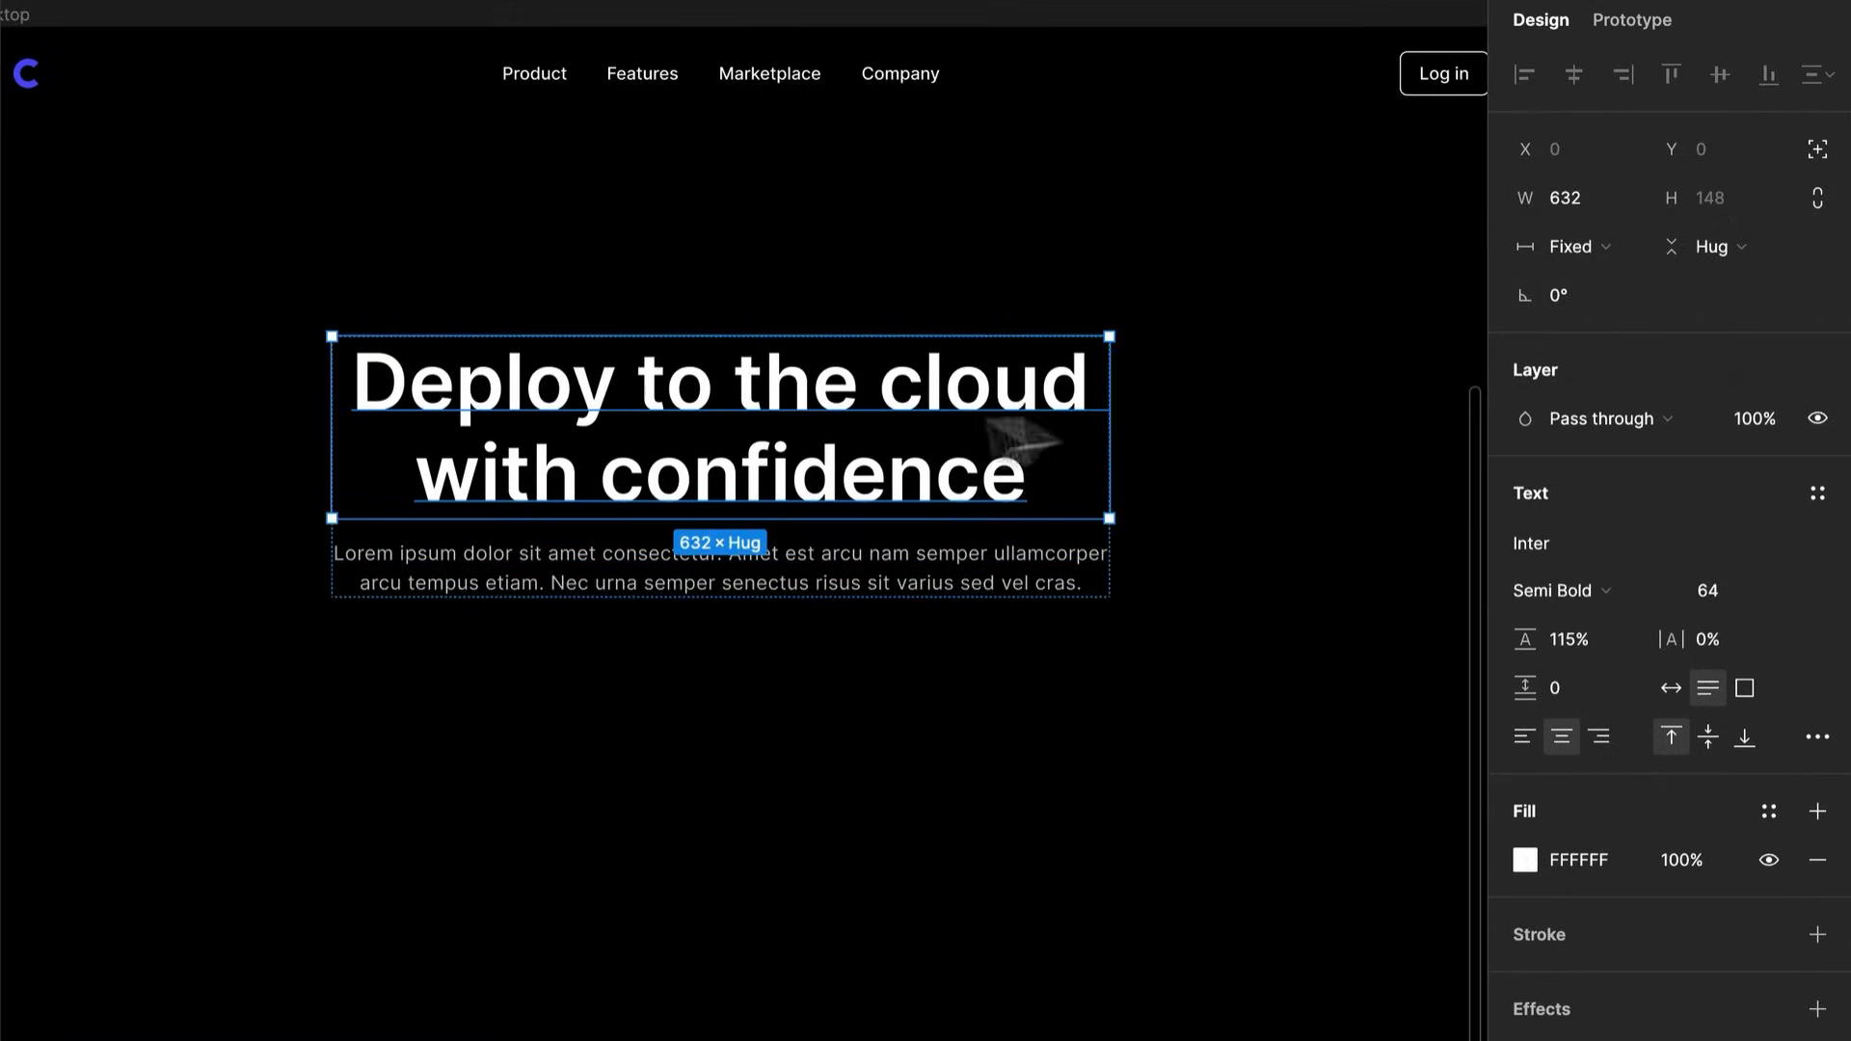
pyautogui.click(1567, 252)
pyautogui.click(1596, 316)
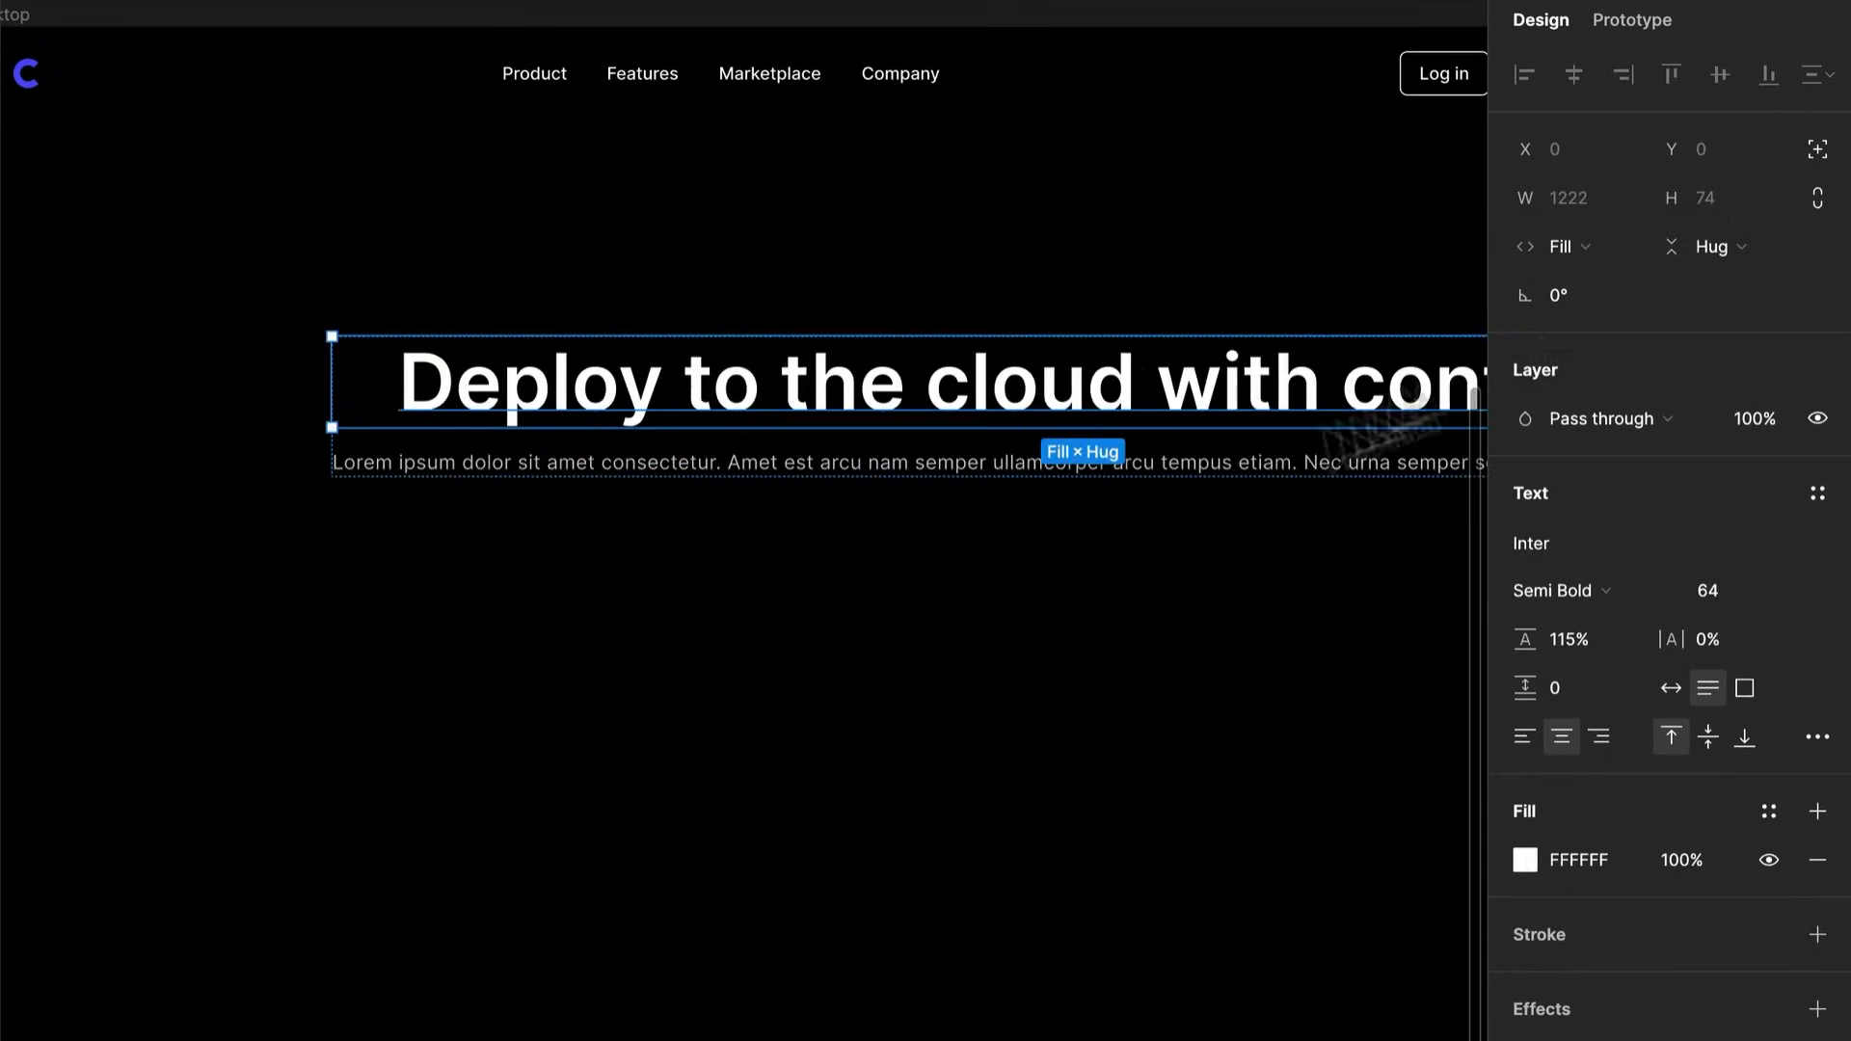
# Move the Text frame fully inside the Desktop frame, to about X 18, Y 250
pyautogui.click(644, 644)
pyautogui.scroll(-3, 663, 669)
pyautogui.click(895, 540)
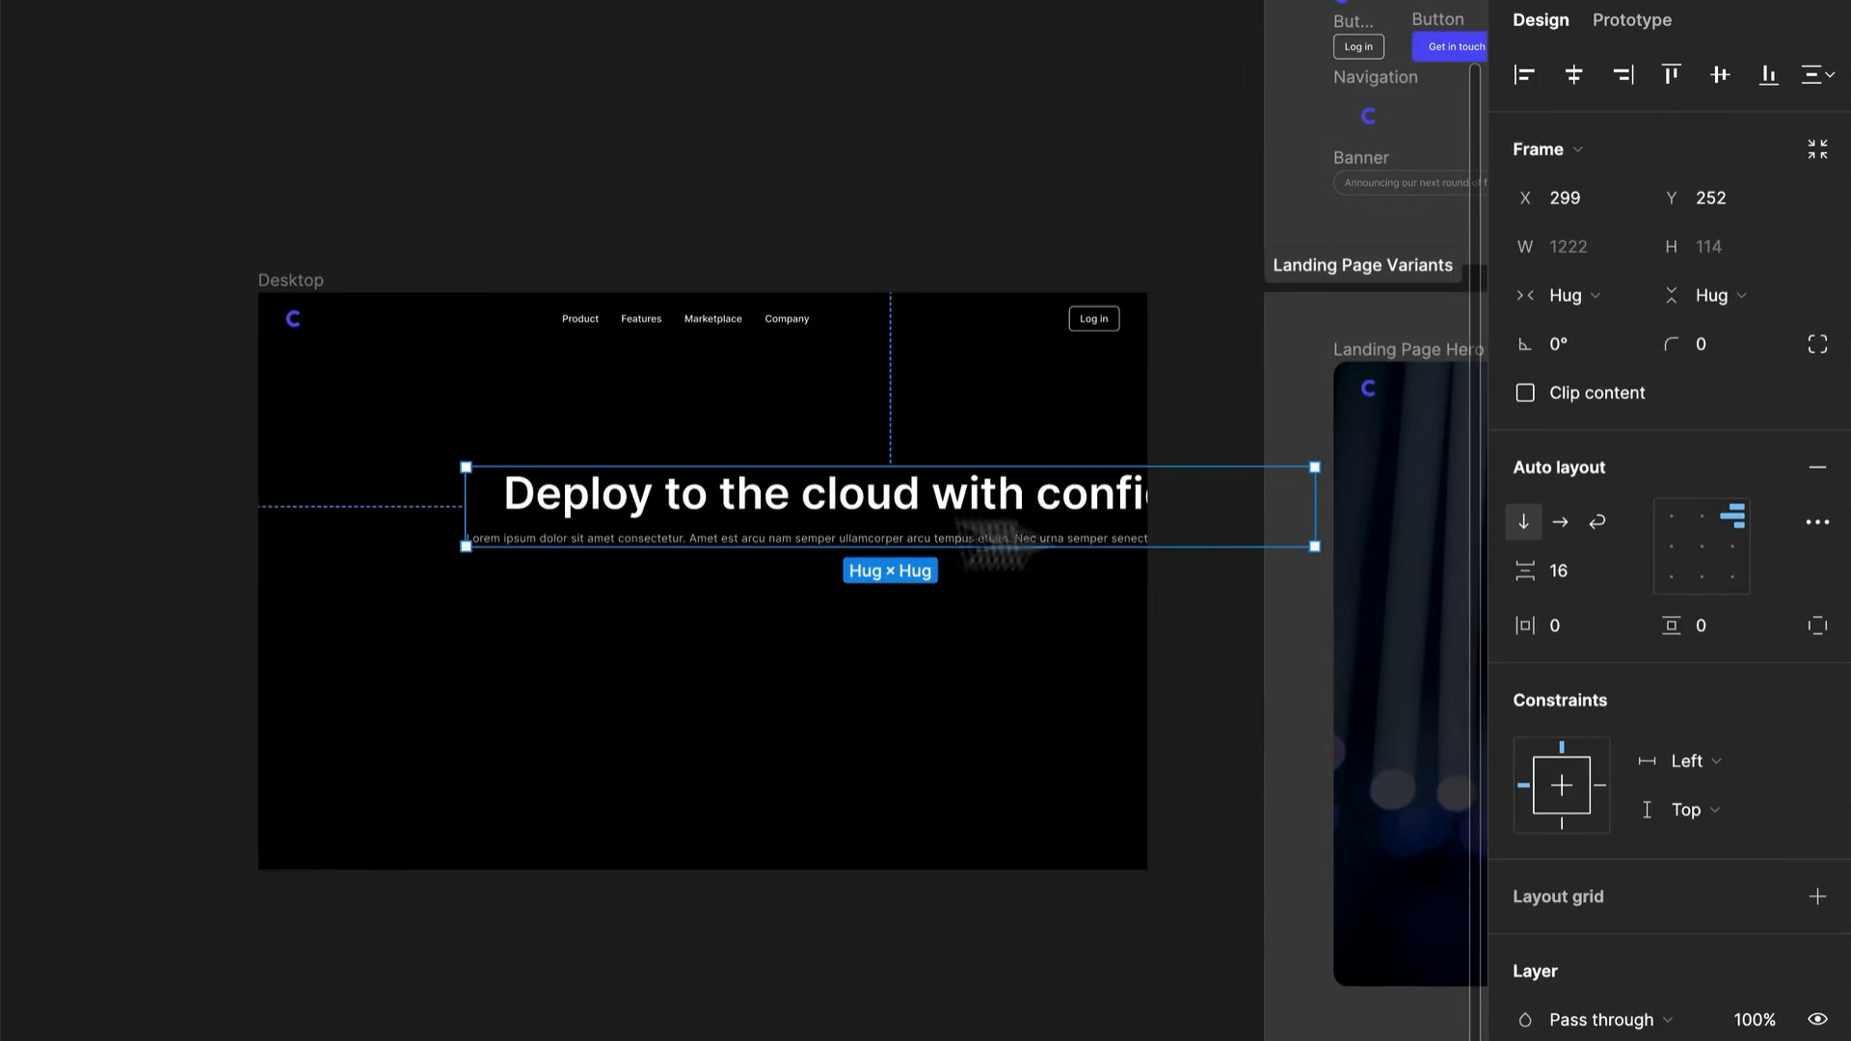
pyautogui.scroll(2, 781, 530)
pyautogui.moveTo(996, 518); pyautogui.dragTo(786, 527)
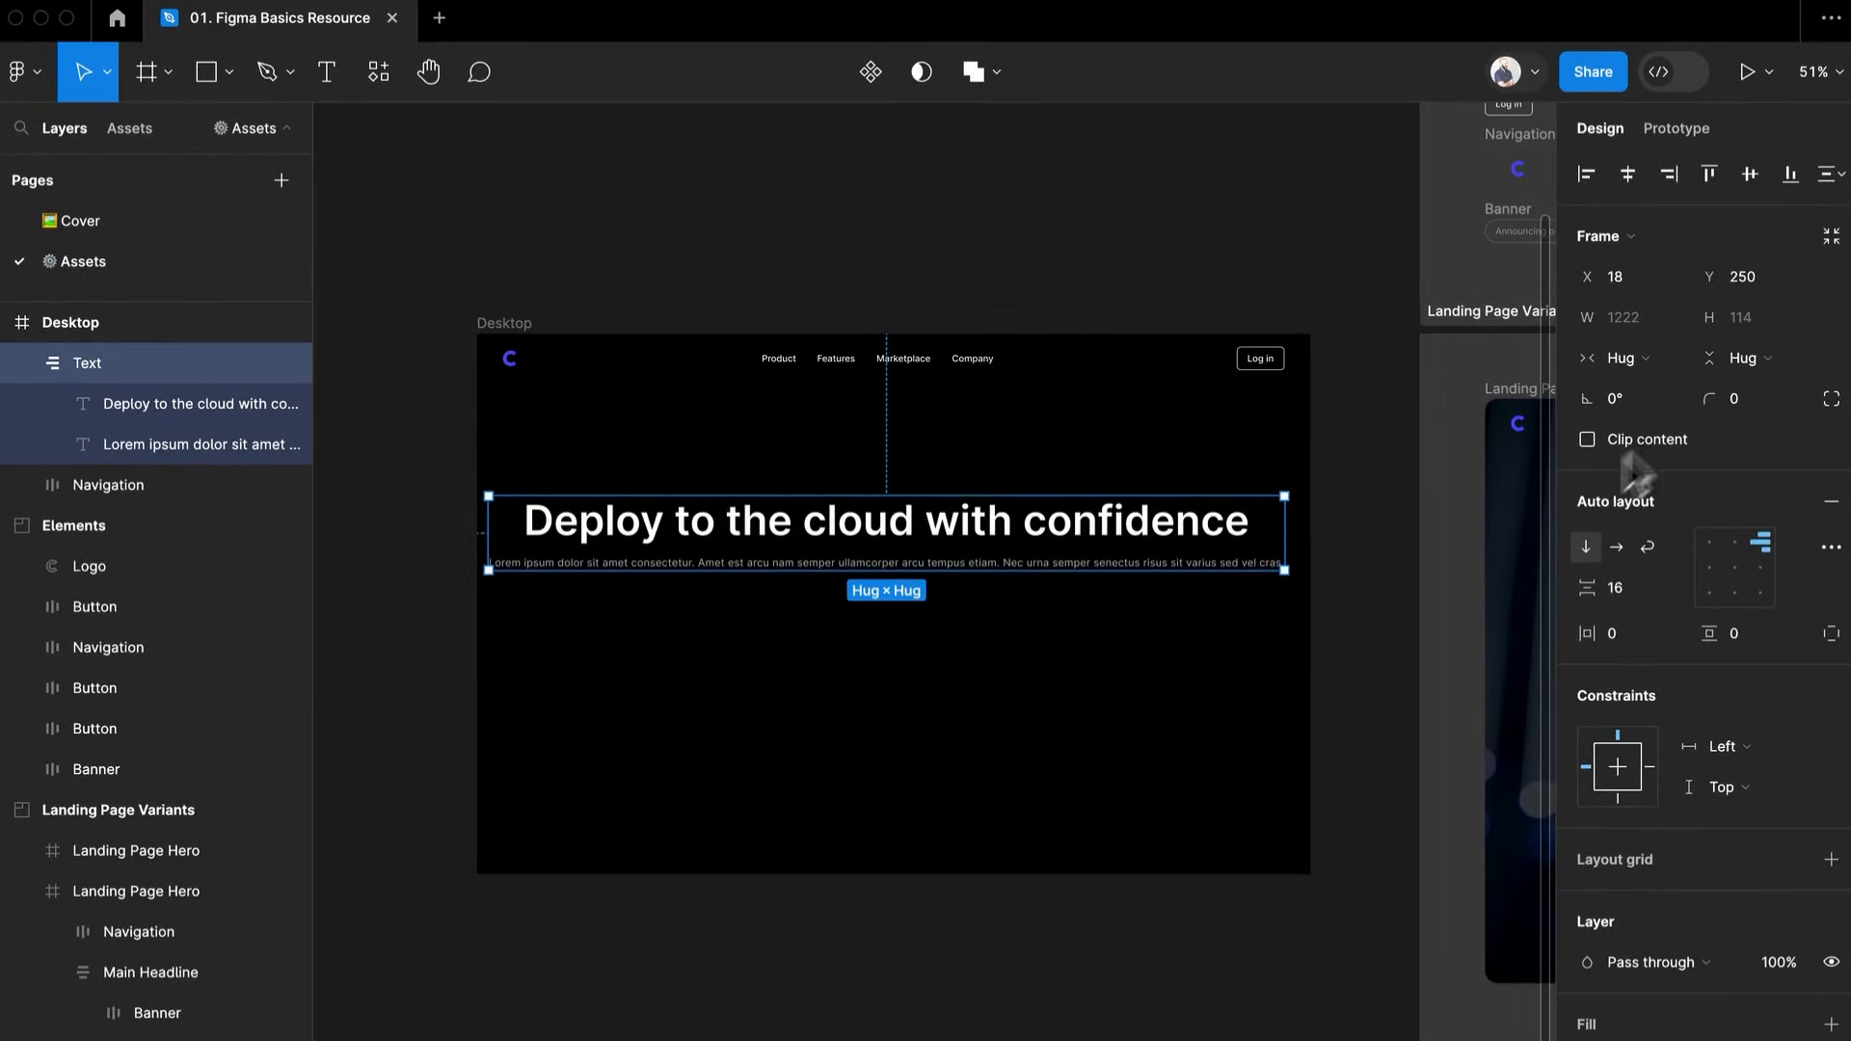
# Give the Text frame a fixed width, narrow it to about 665, and move it to about X 308
pyautogui.click(1634, 358)
pyautogui.click(1567, 323)
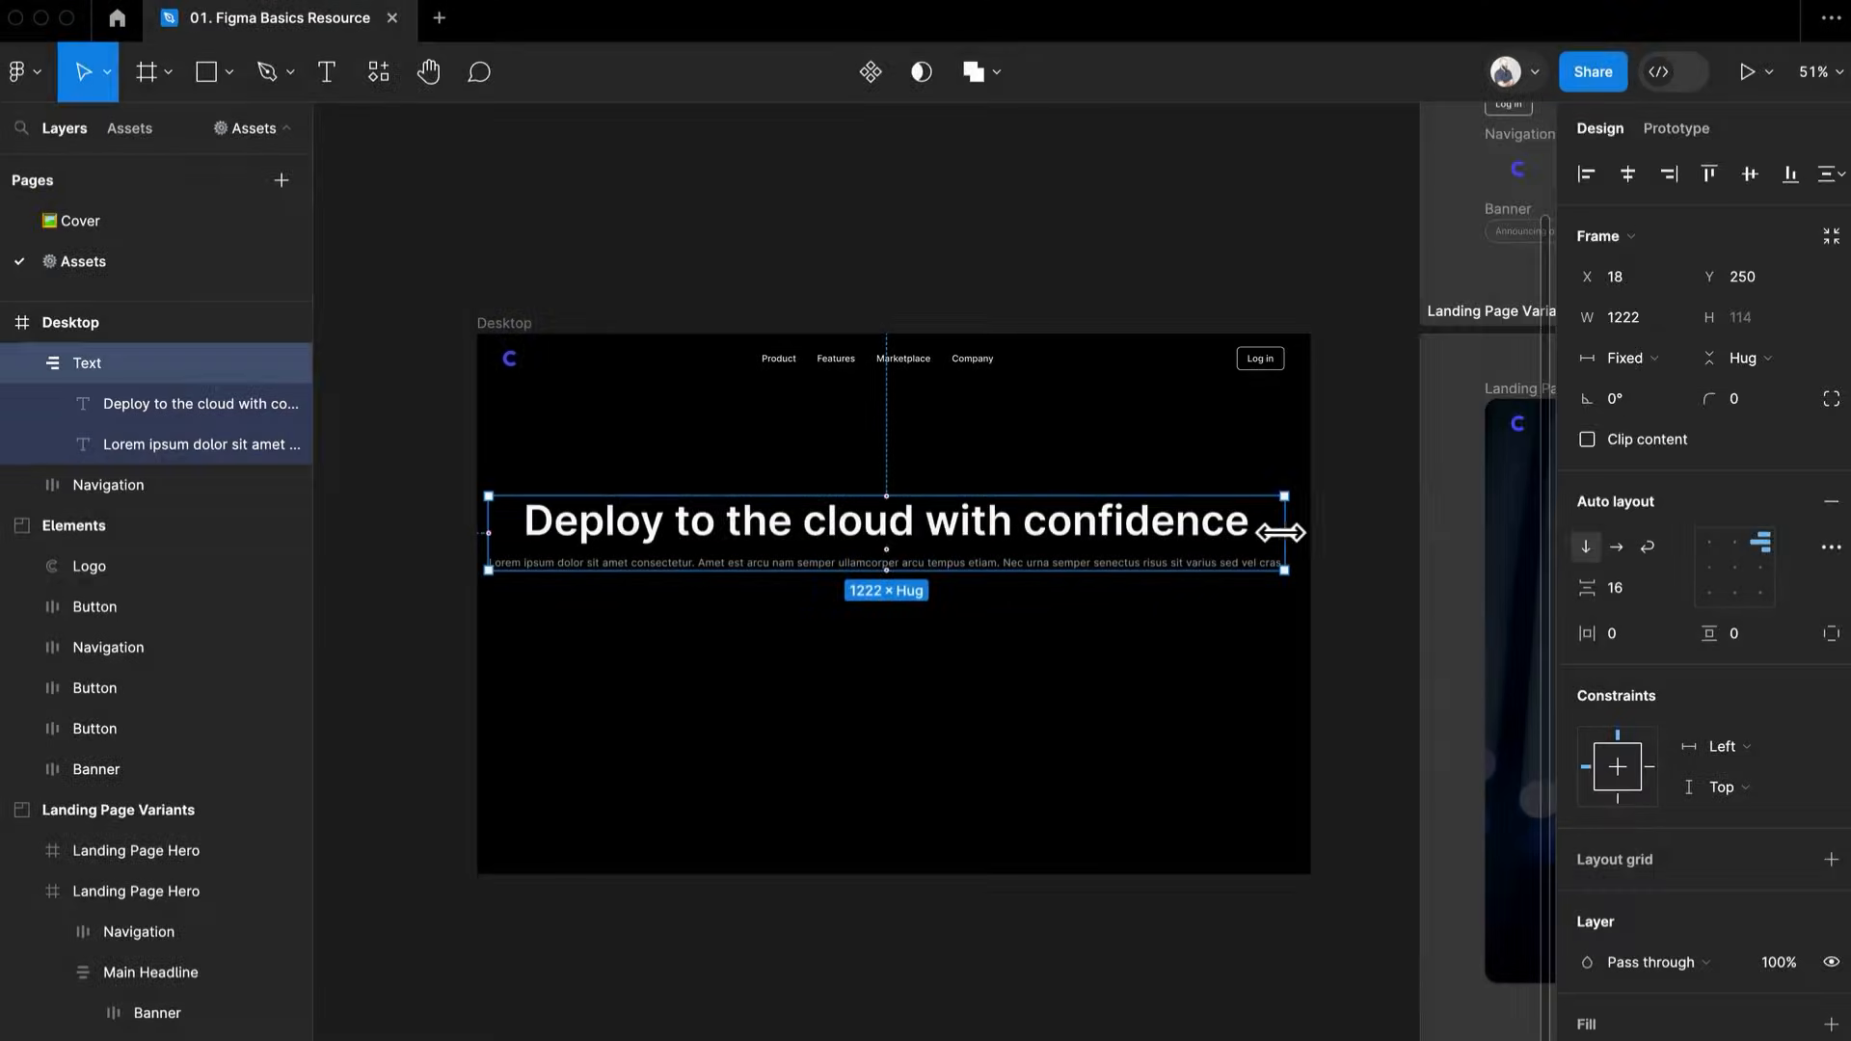
pyautogui.moveTo(1284, 530); pyautogui.dragTo(922, 567)
pyautogui.moveTo(774, 573); pyautogui.dragTo(931, 581)
pyautogui.scroll(5, 931, 578)
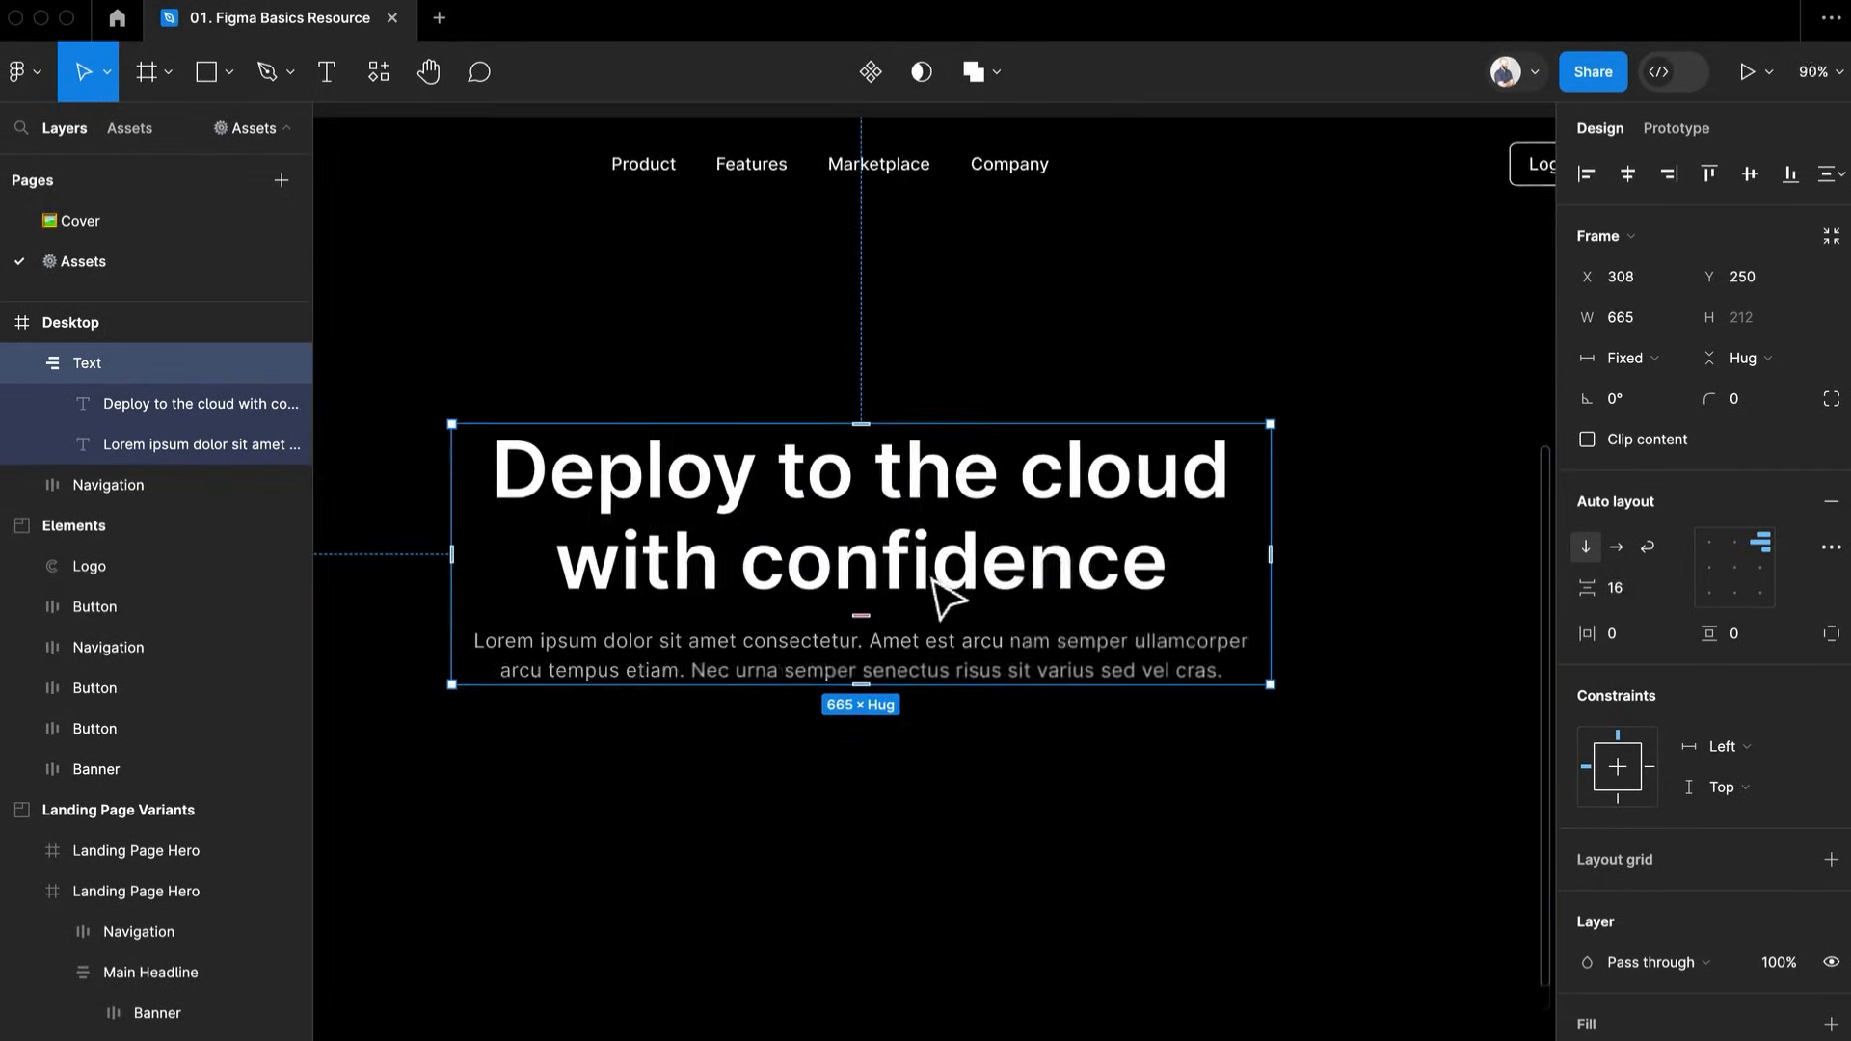
# Set the body text's width to Hug contents, and align the Text frame's contents top left
pyautogui.click(1033, 564)
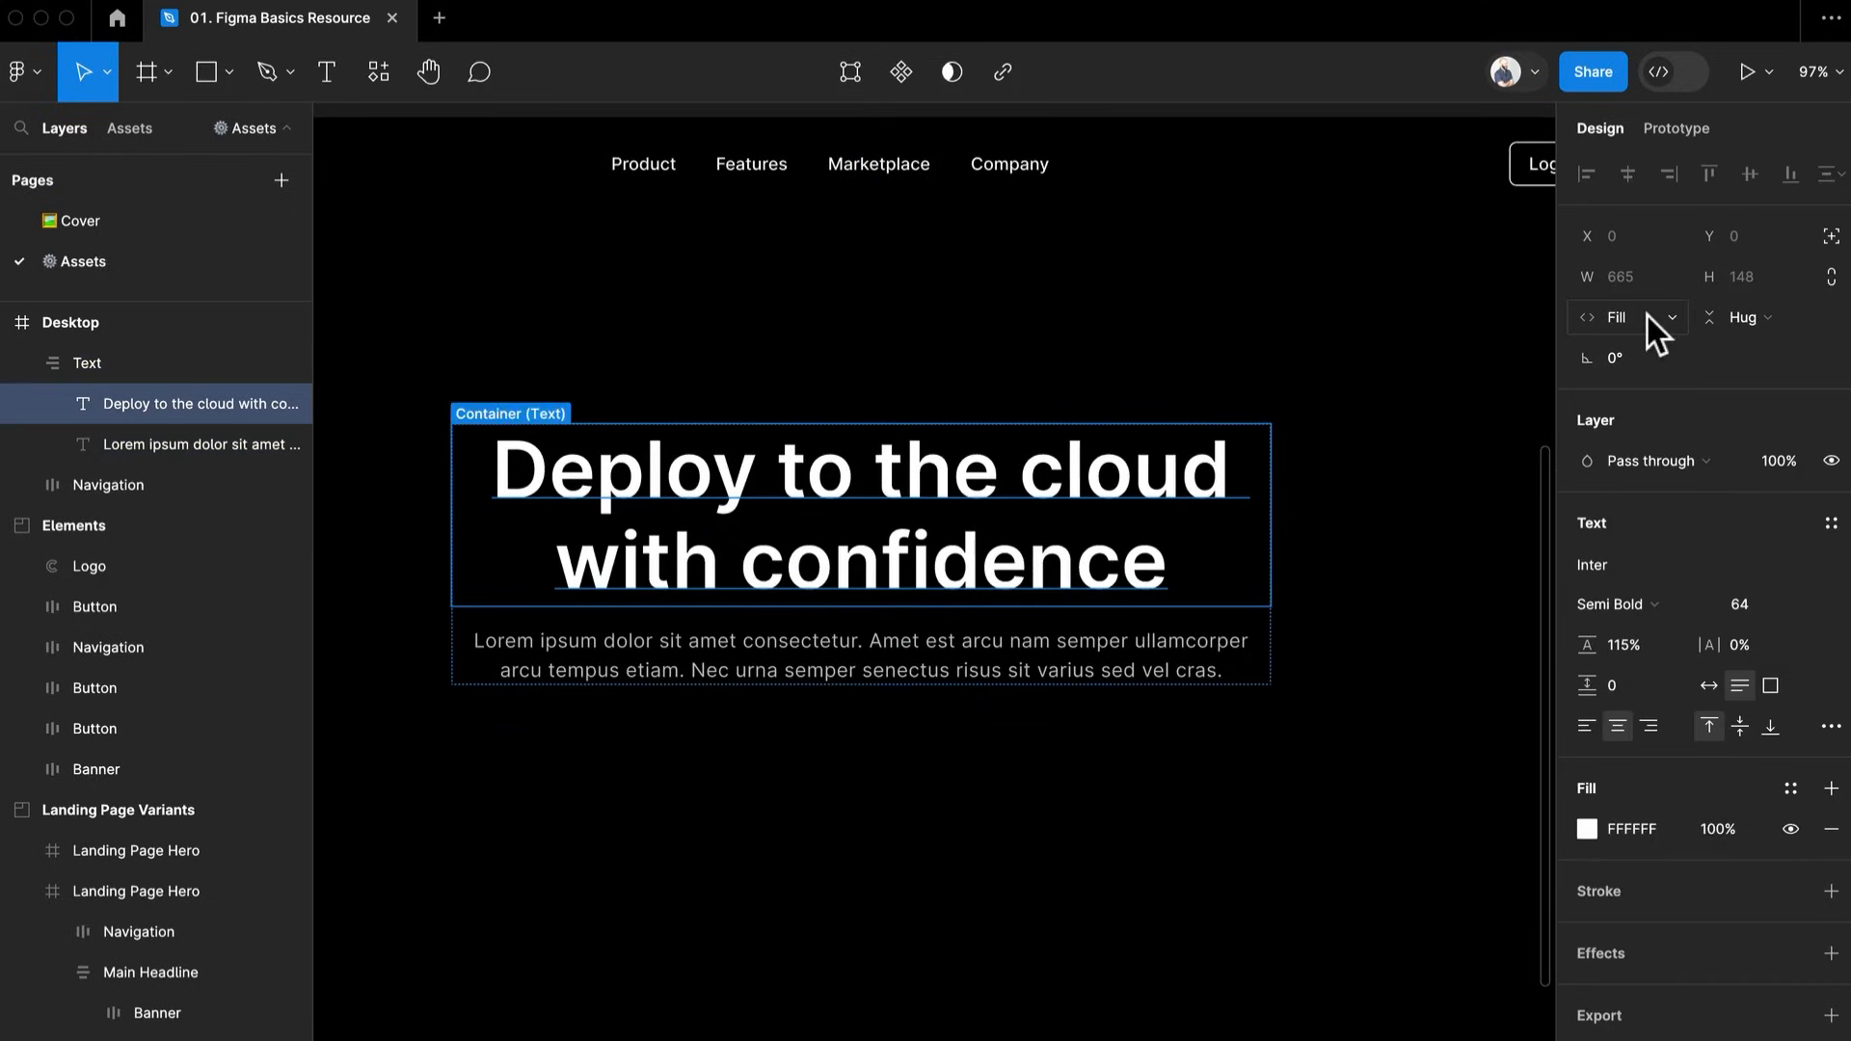
pyautogui.click(1124, 667)
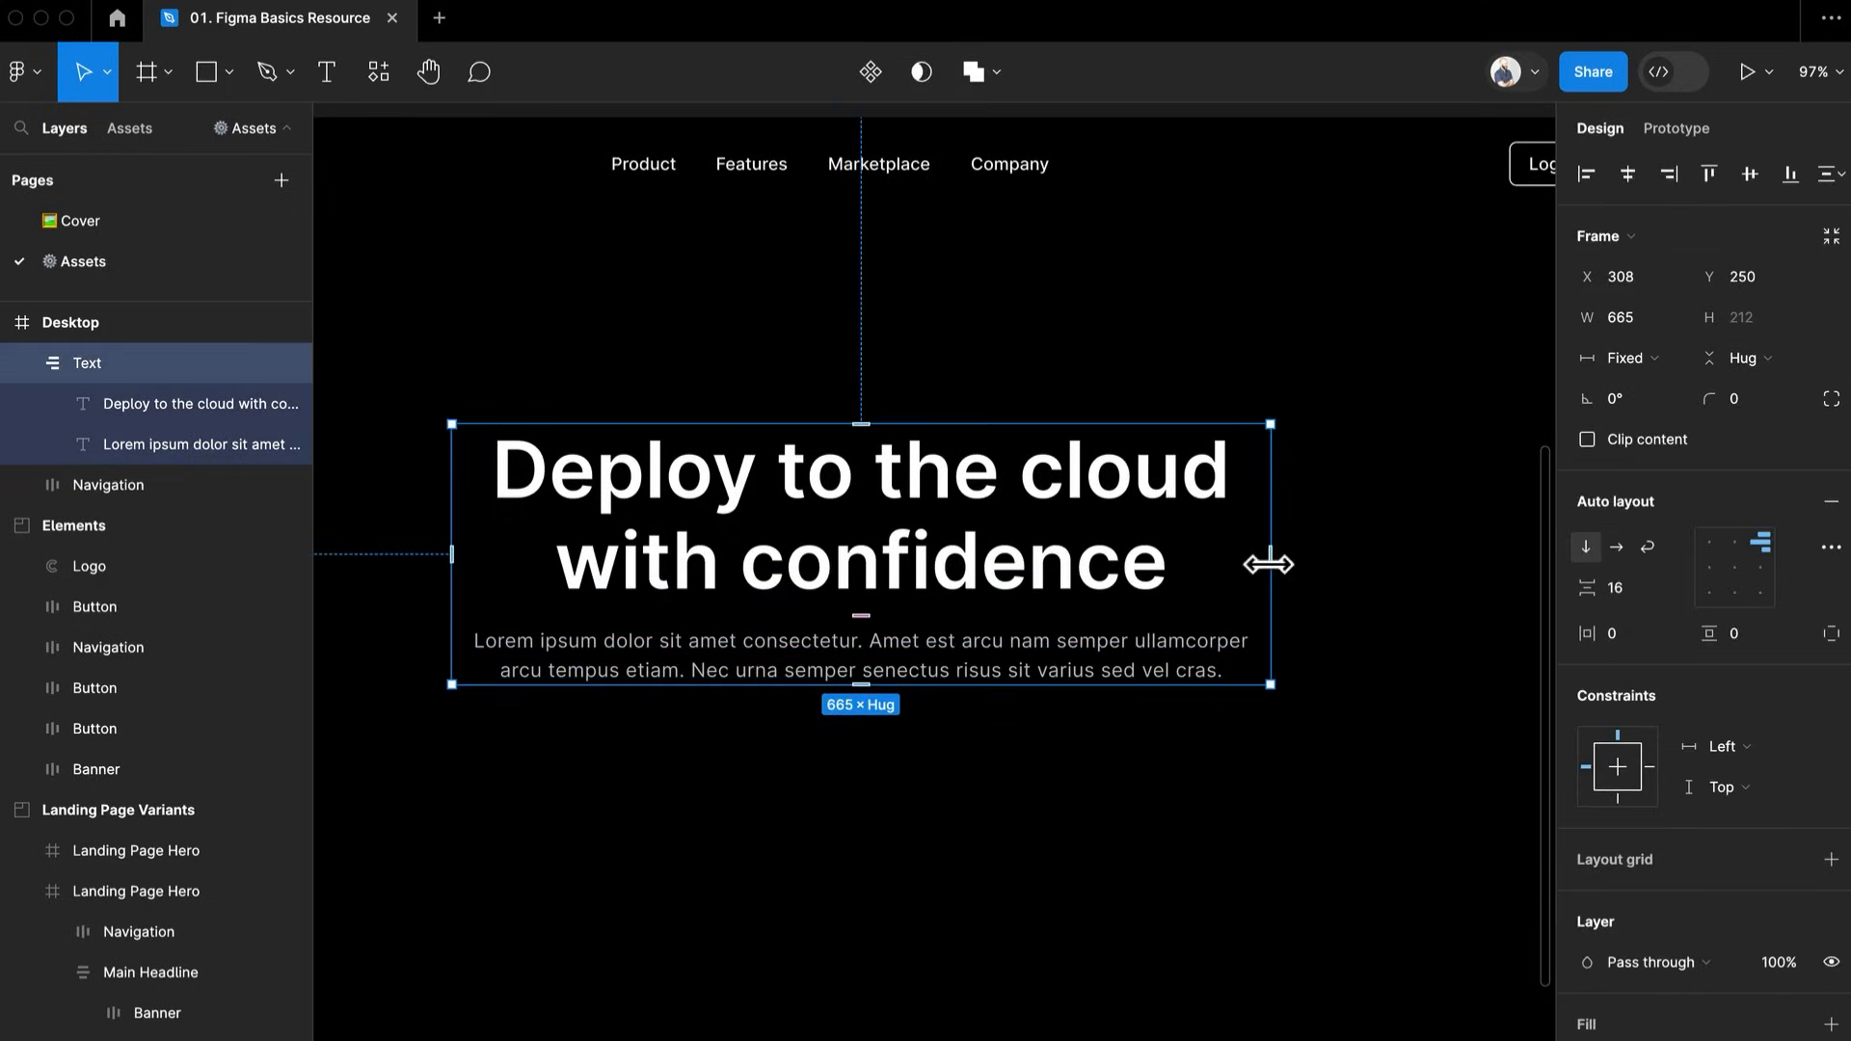
pyautogui.click(1164, 664)
pyautogui.click(1627, 309)
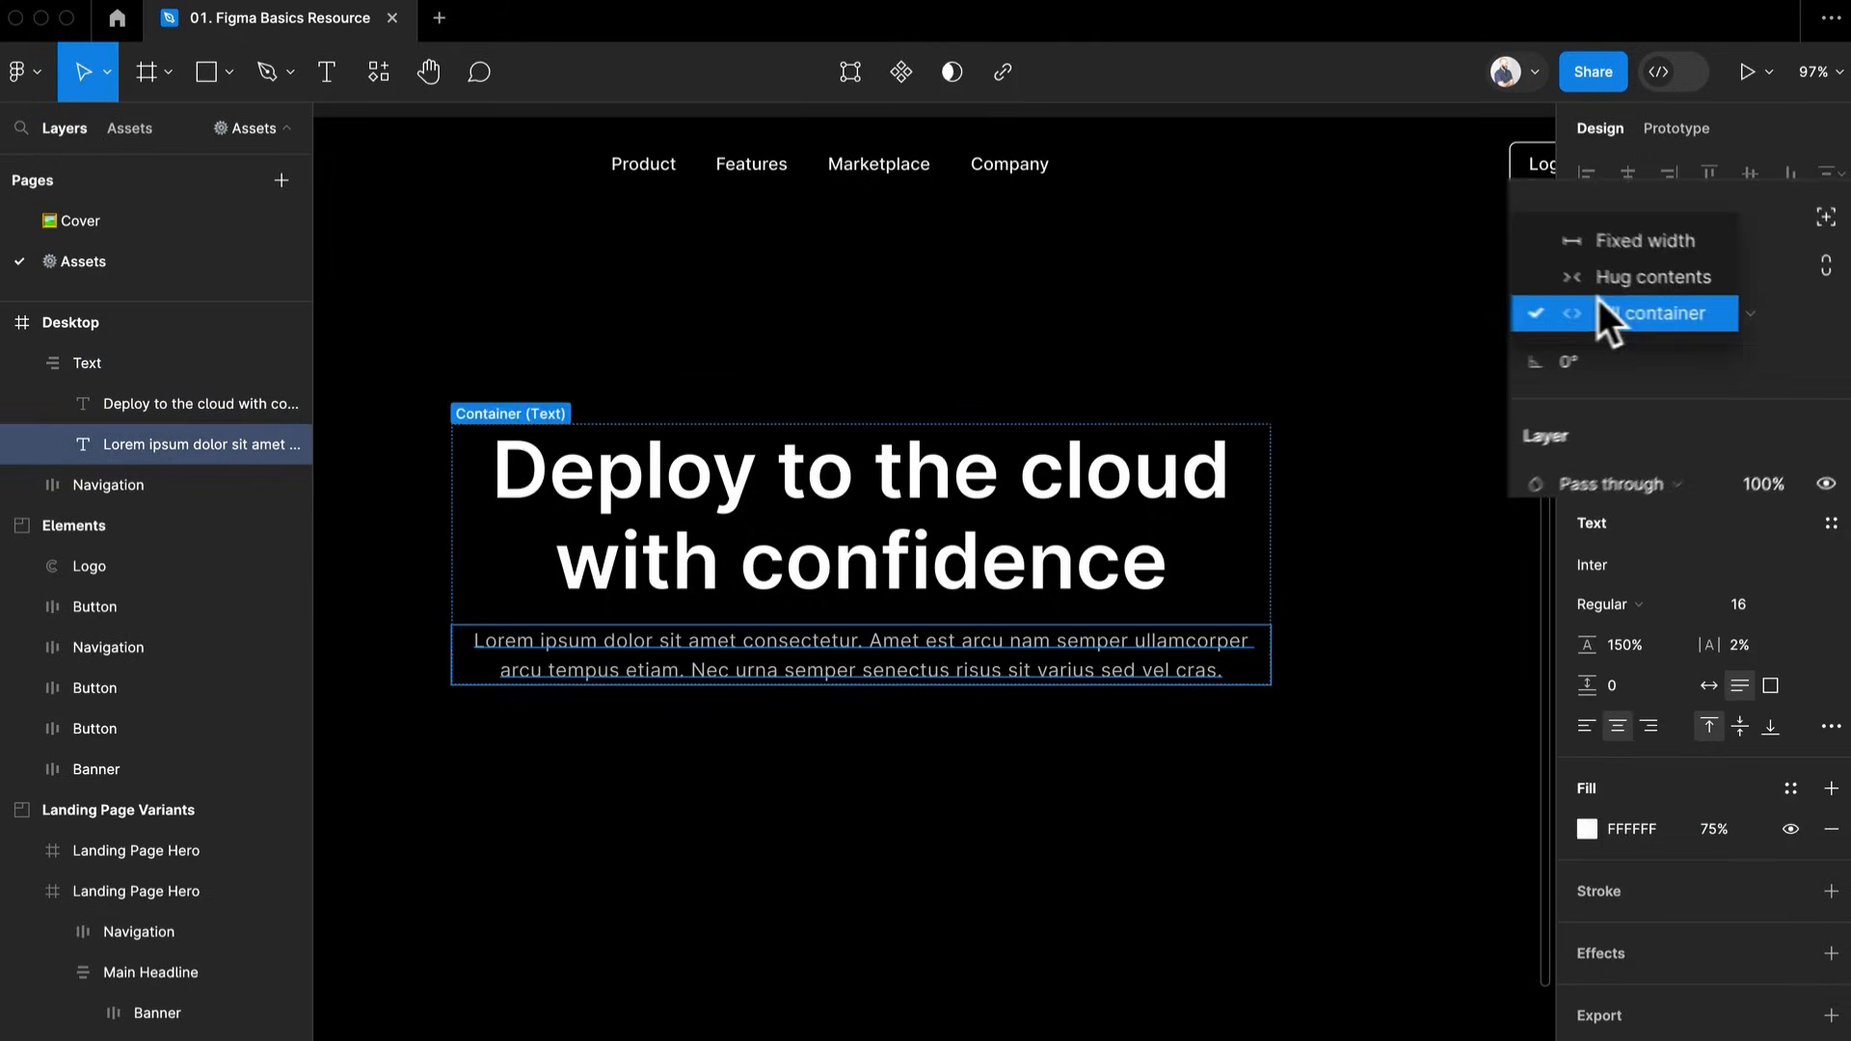
pyautogui.click(1543, 260)
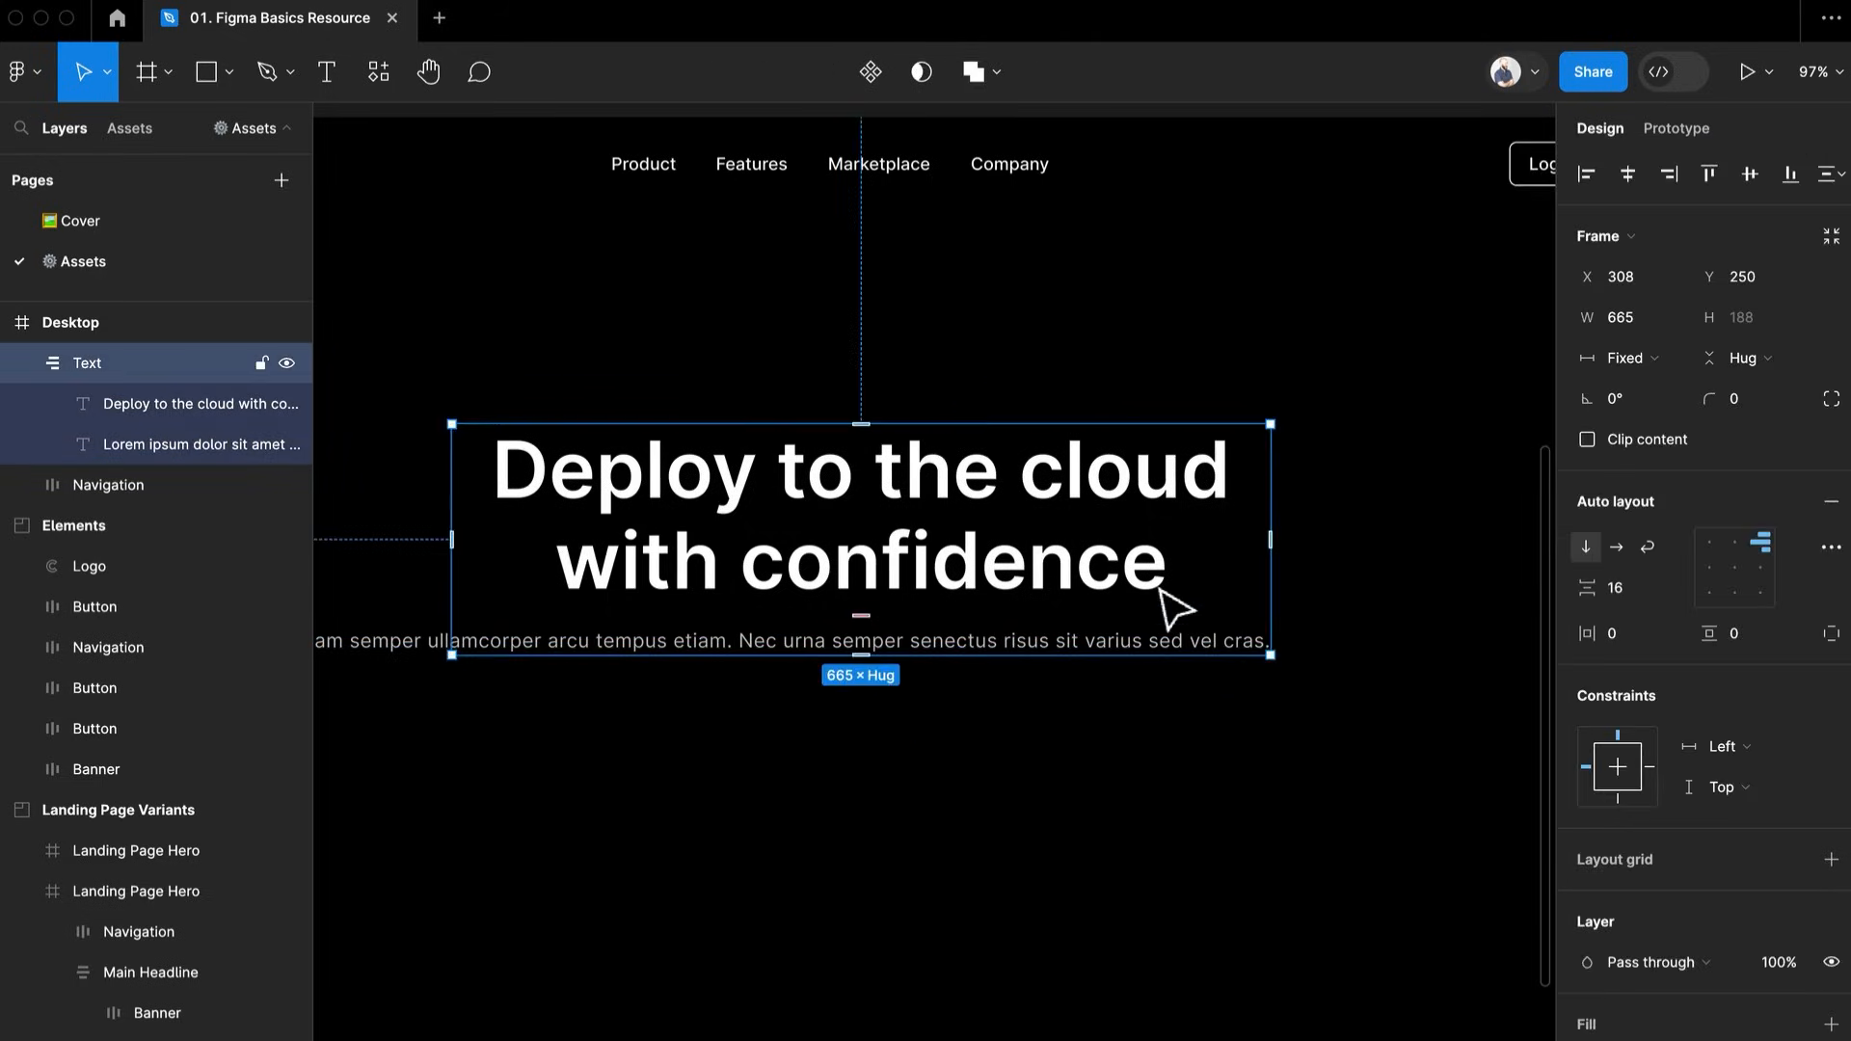
pyautogui.click(1714, 540)
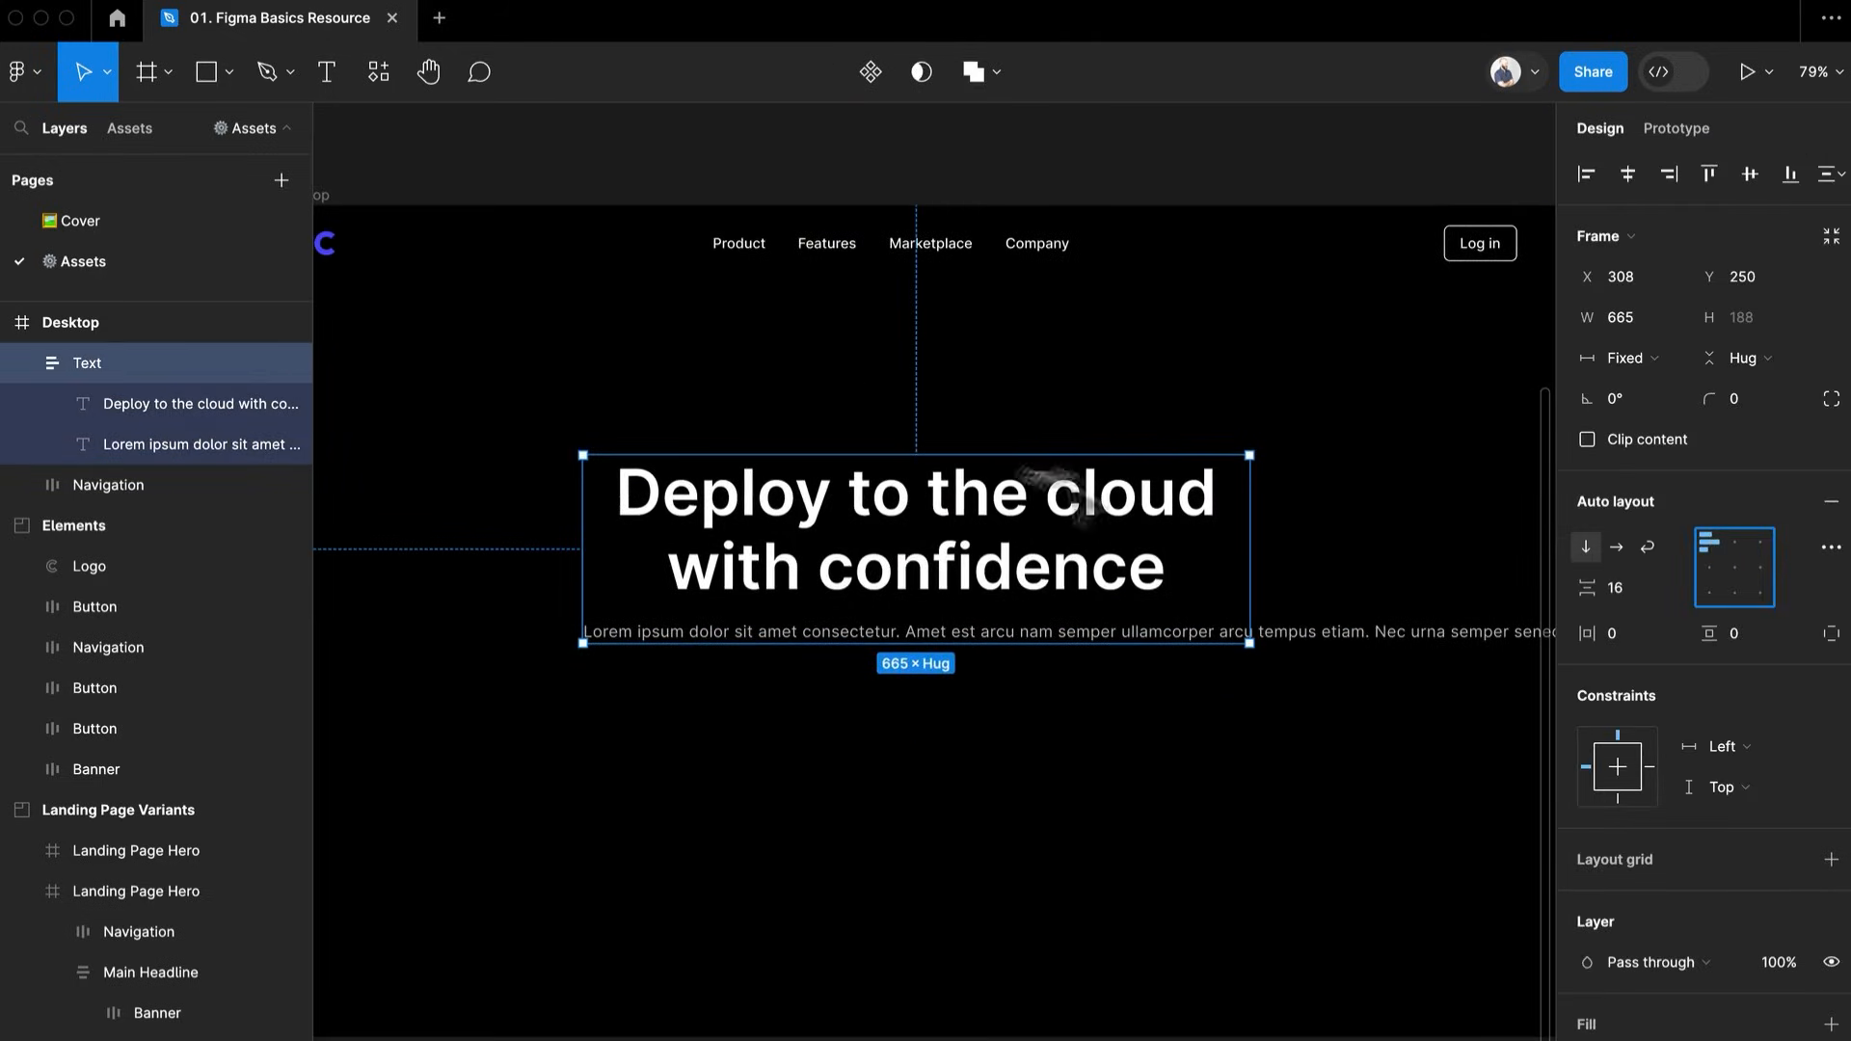
# Set the body text's width to Fill container, and widen the Text frame evenly on both sides to about 691
pyautogui.click(1095, 635)
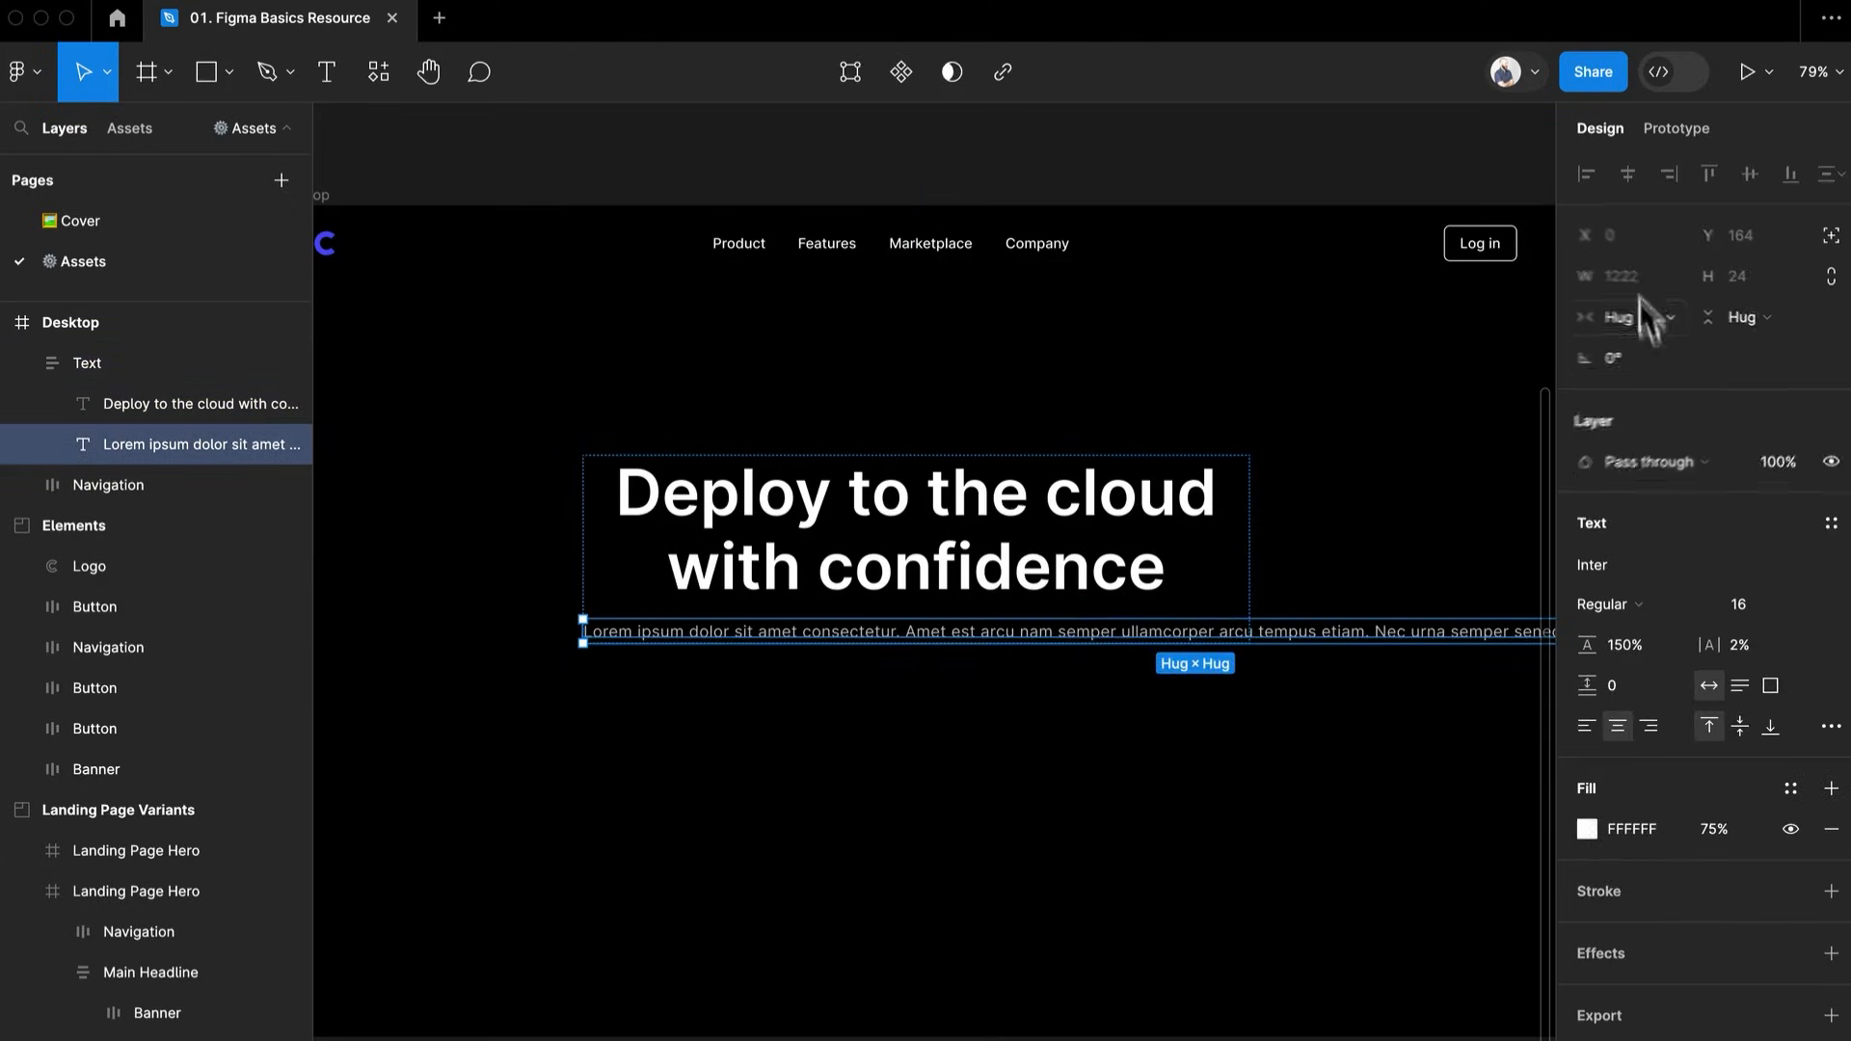
pyautogui.click(1643, 310)
pyautogui.click(1533, 355)
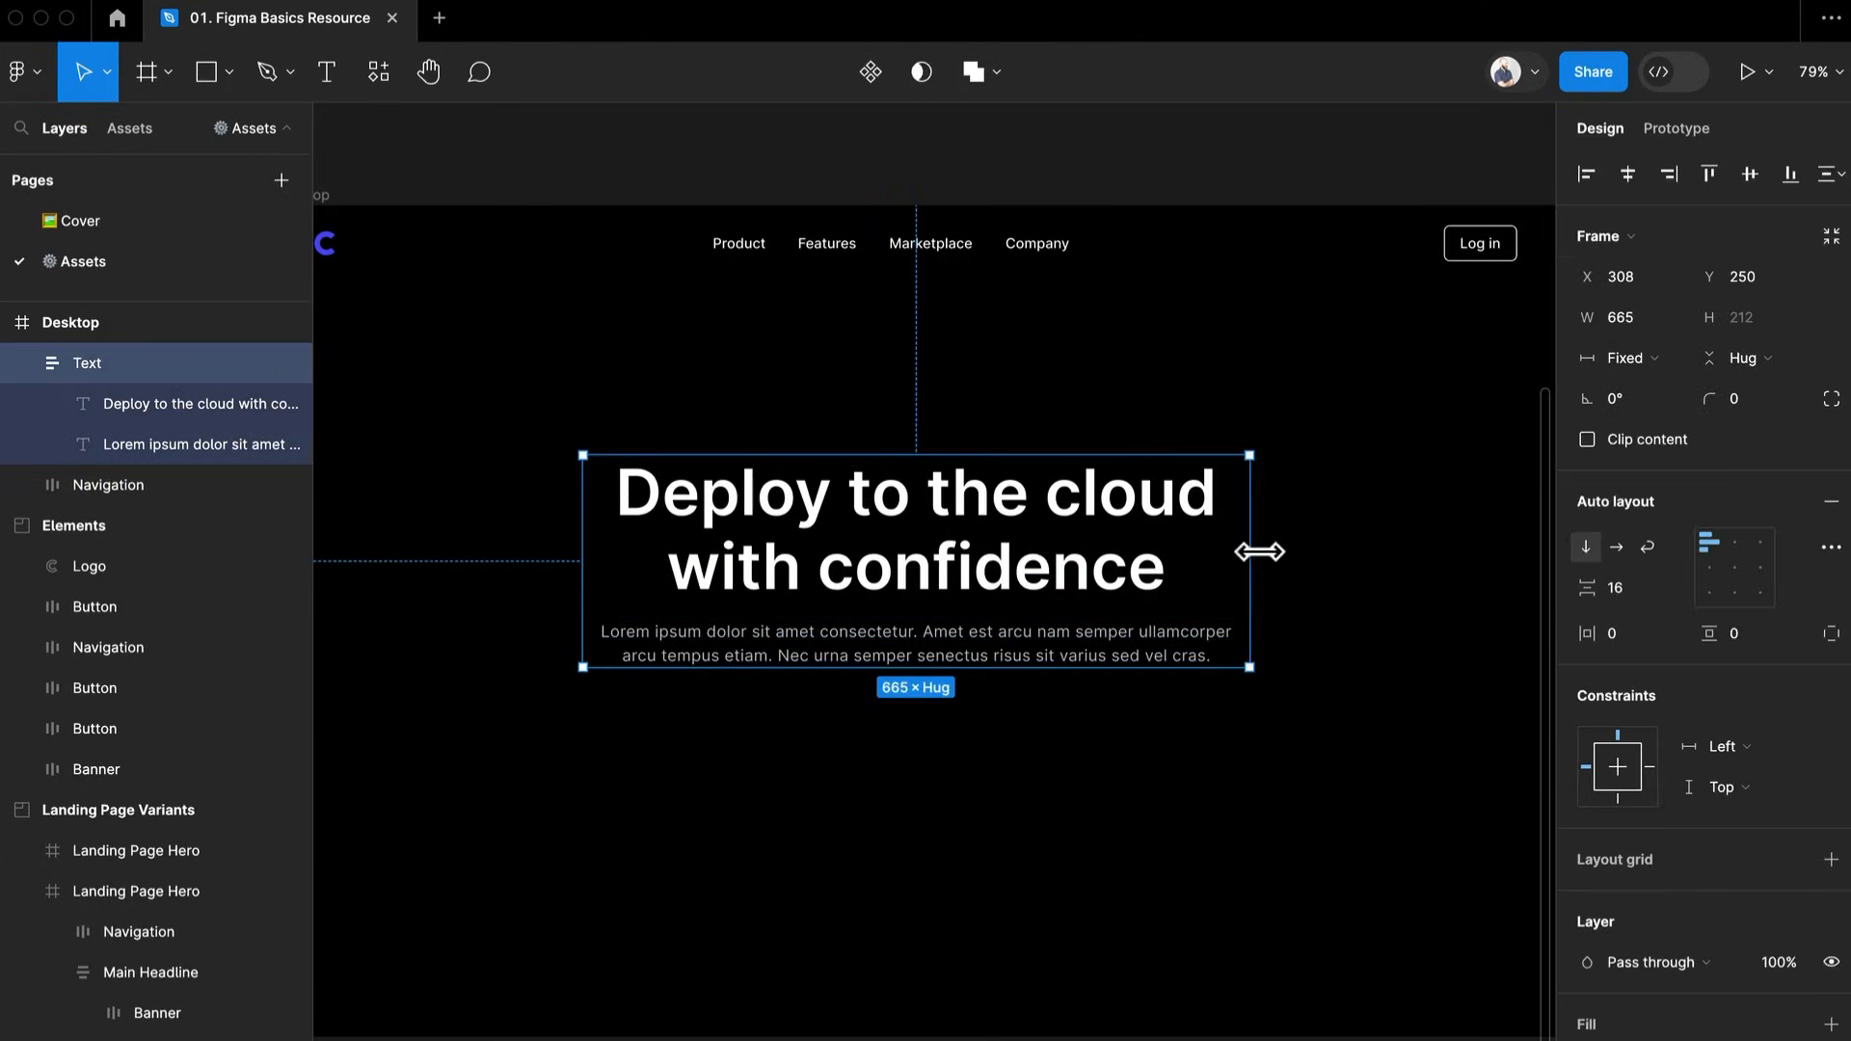
pyautogui.moveTo(1184, 553); pyautogui.dragTo(1277, 548)
pyautogui.moveTo(1089, 567)
pyautogui.mouseDown()
pyautogui.moveTo(1053, 574)
pyautogui.moveTo(1077, 577)
pyautogui.mouseUp()
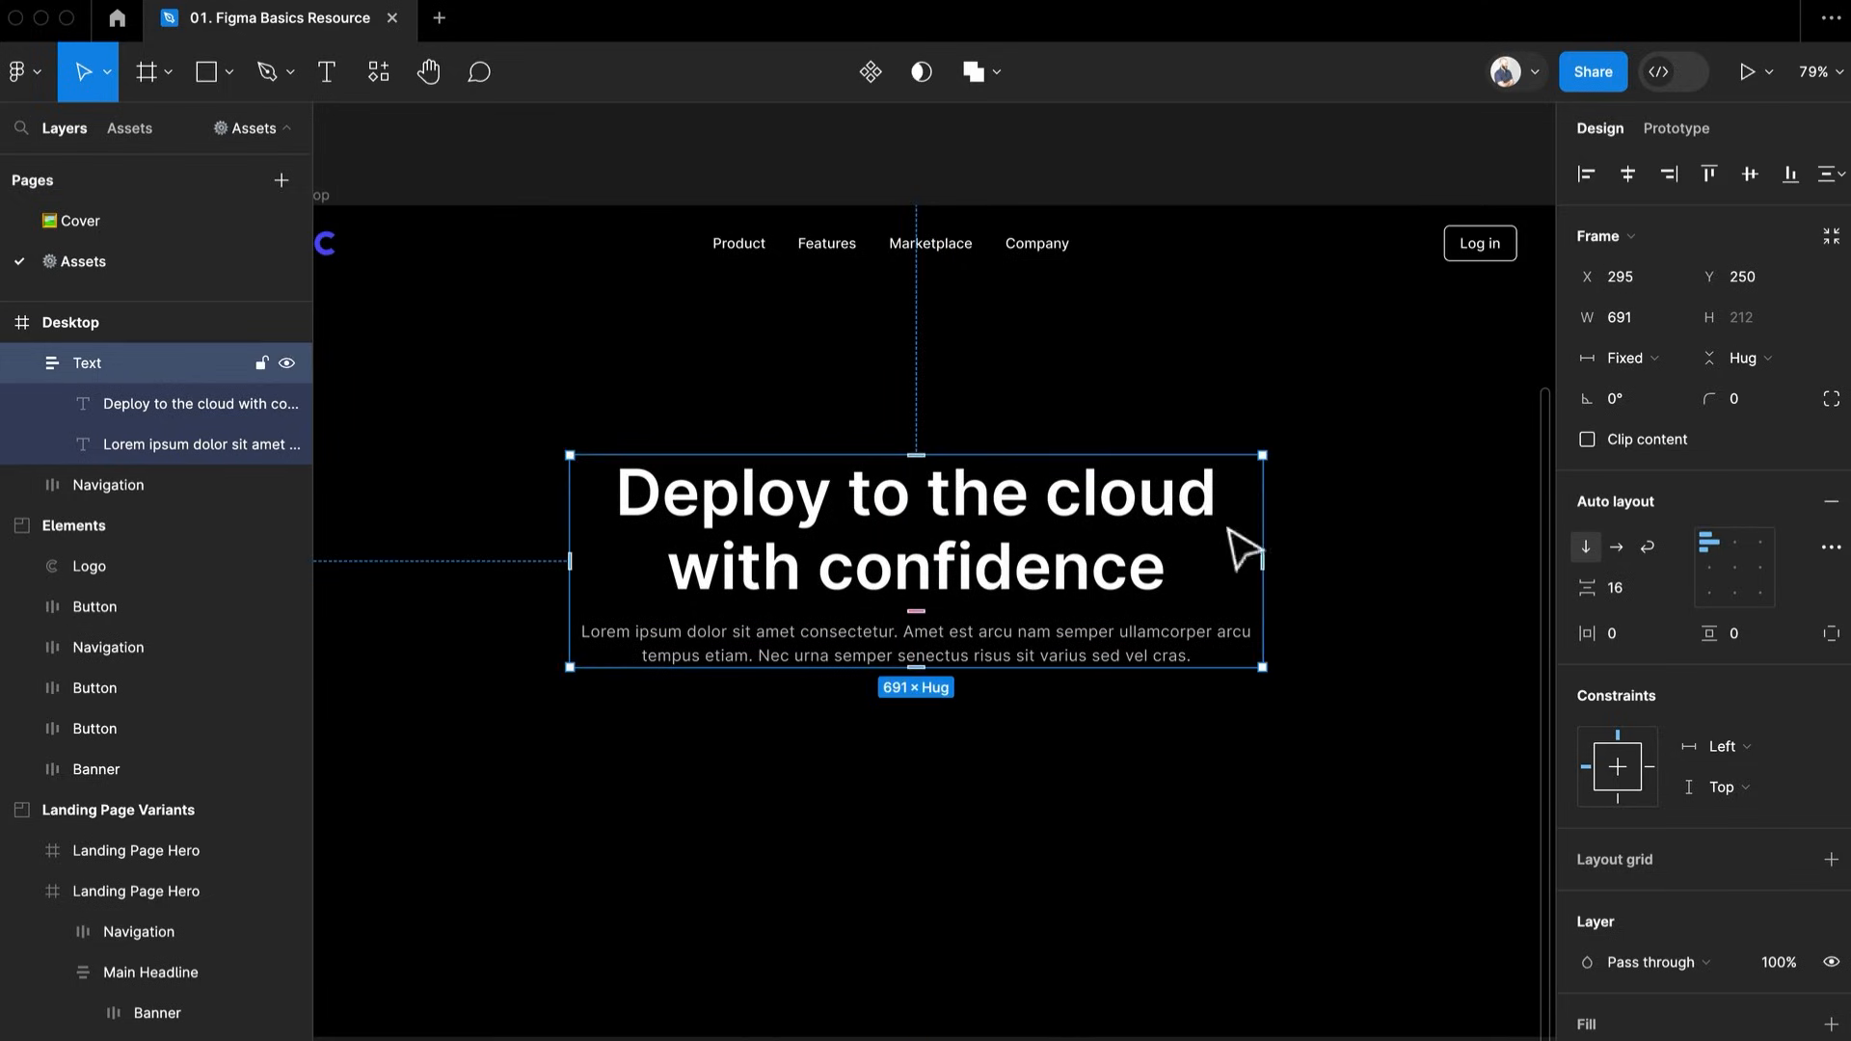
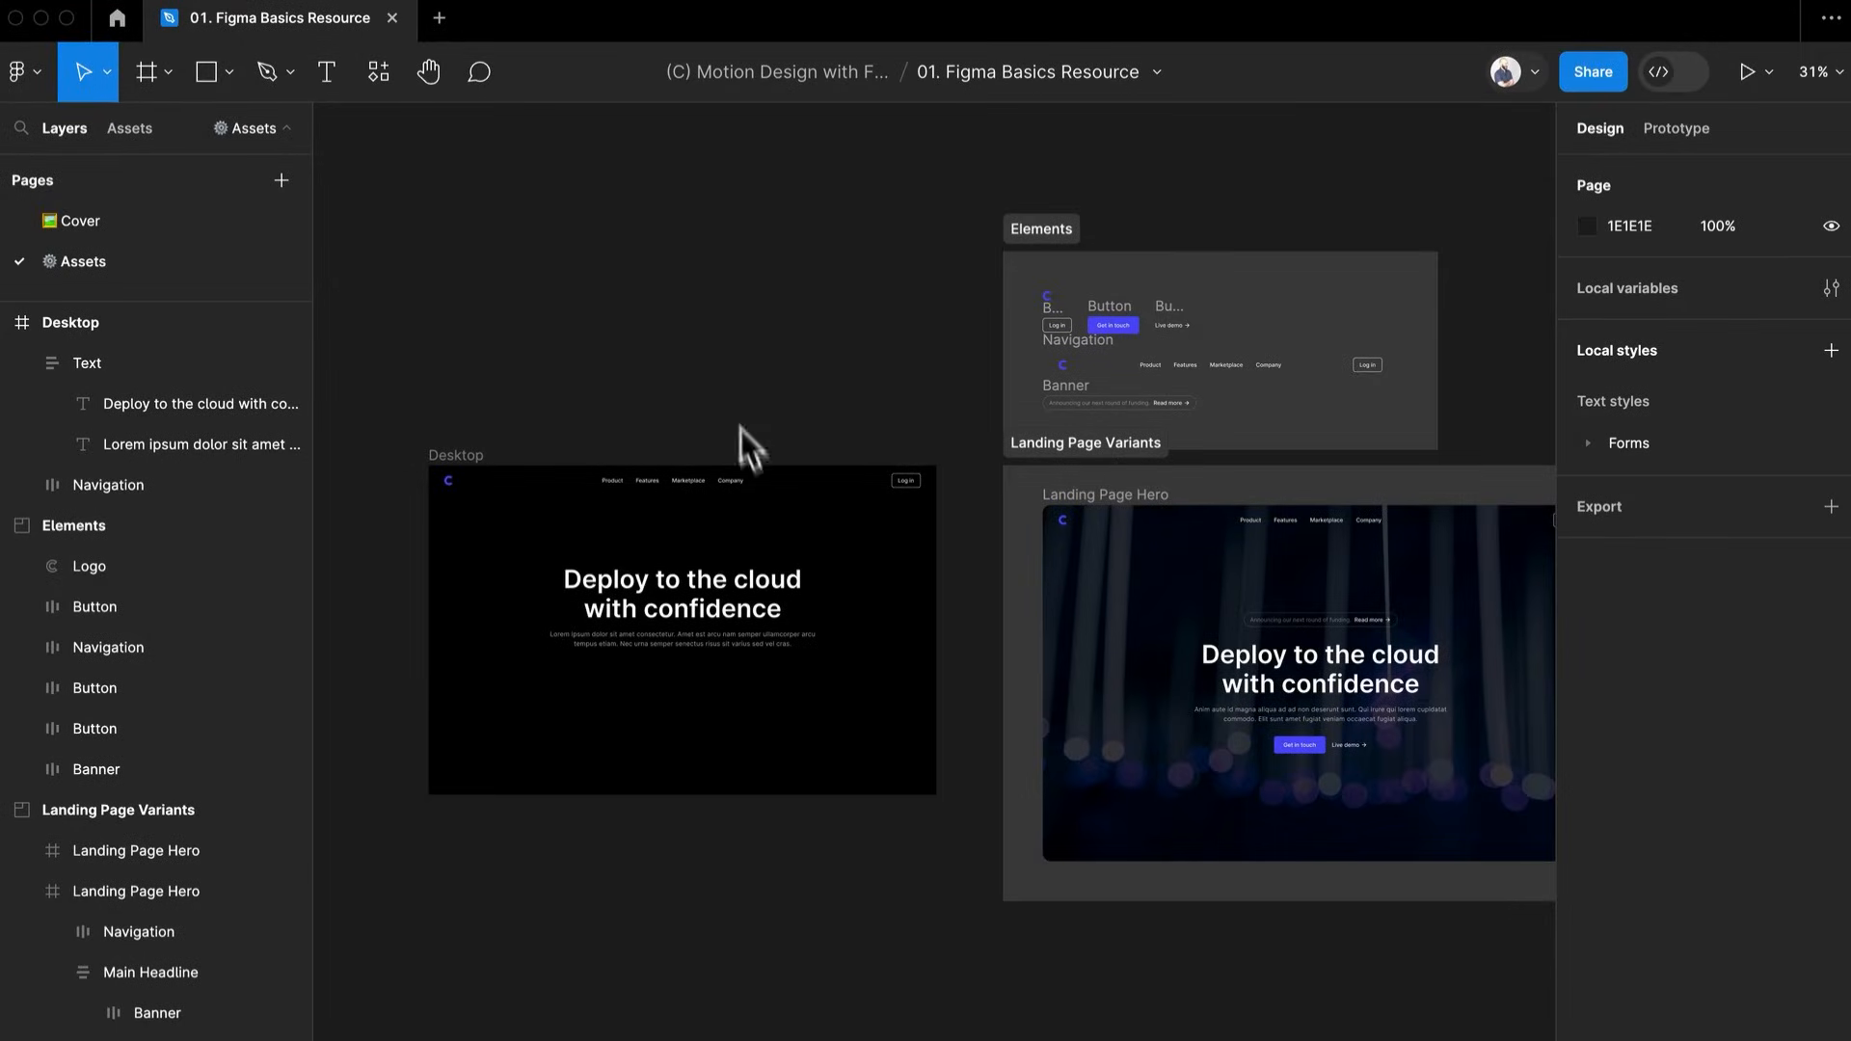
# Examine the Background Image layers of both Landing Page Hero frames in the Landing Page Variants section
pyautogui.hscroll(5, 717, 385)
pyautogui.scroll(-1, 718, 385)
pyautogui.hscroll(5, 1107, 652)
pyautogui.scroll(-1, 1107, 652)
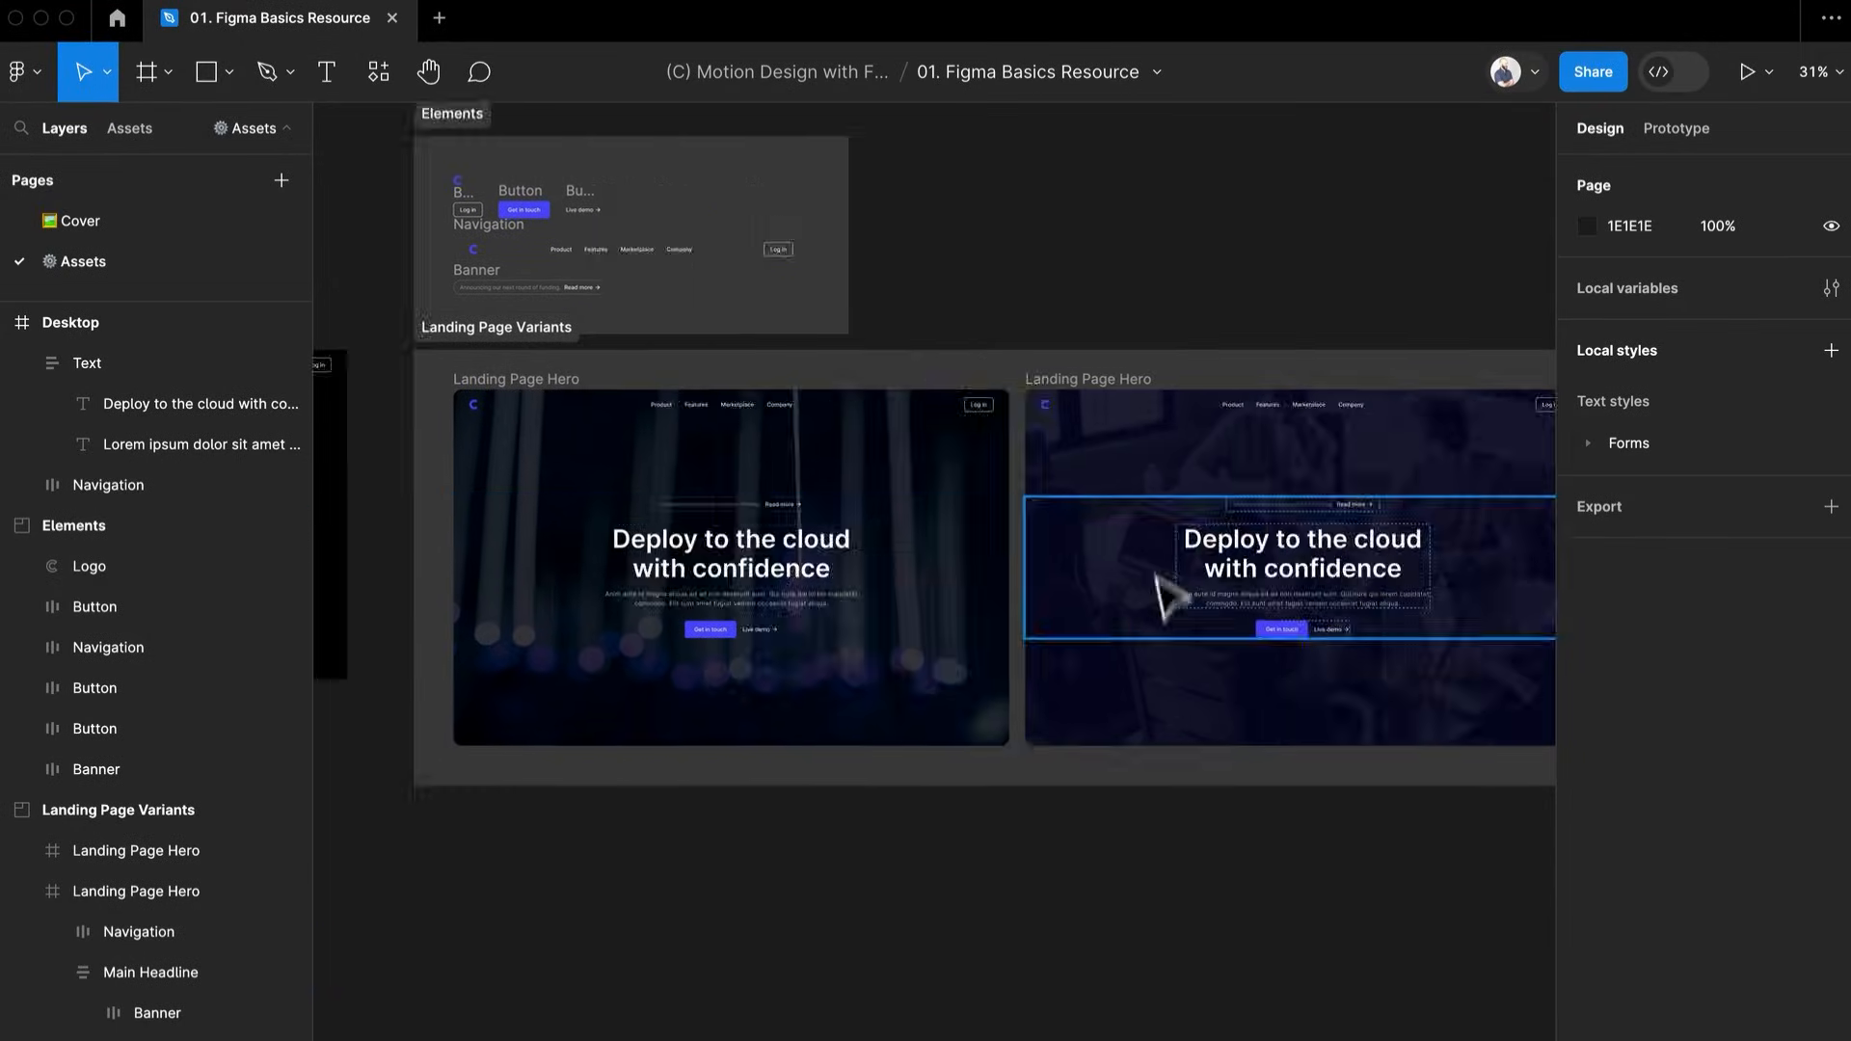
pyautogui.click(881, 681)
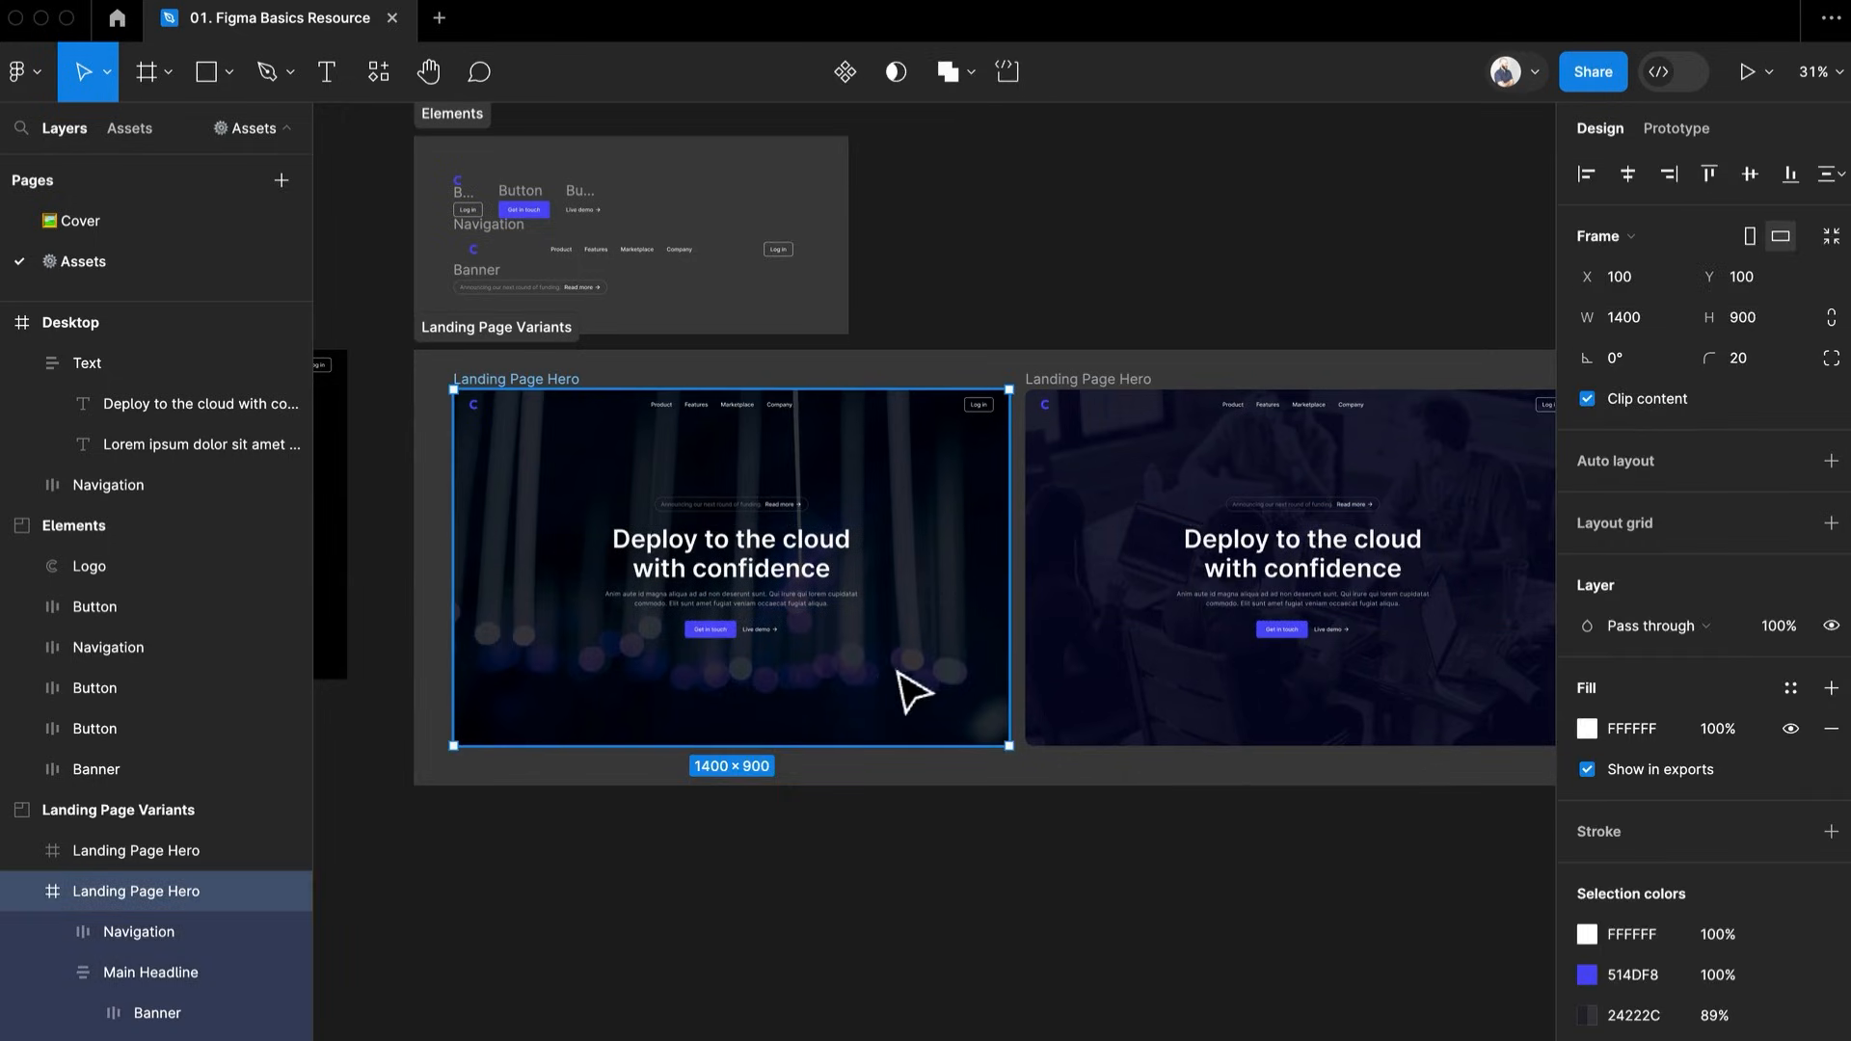
pyautogui.click(903, 674)
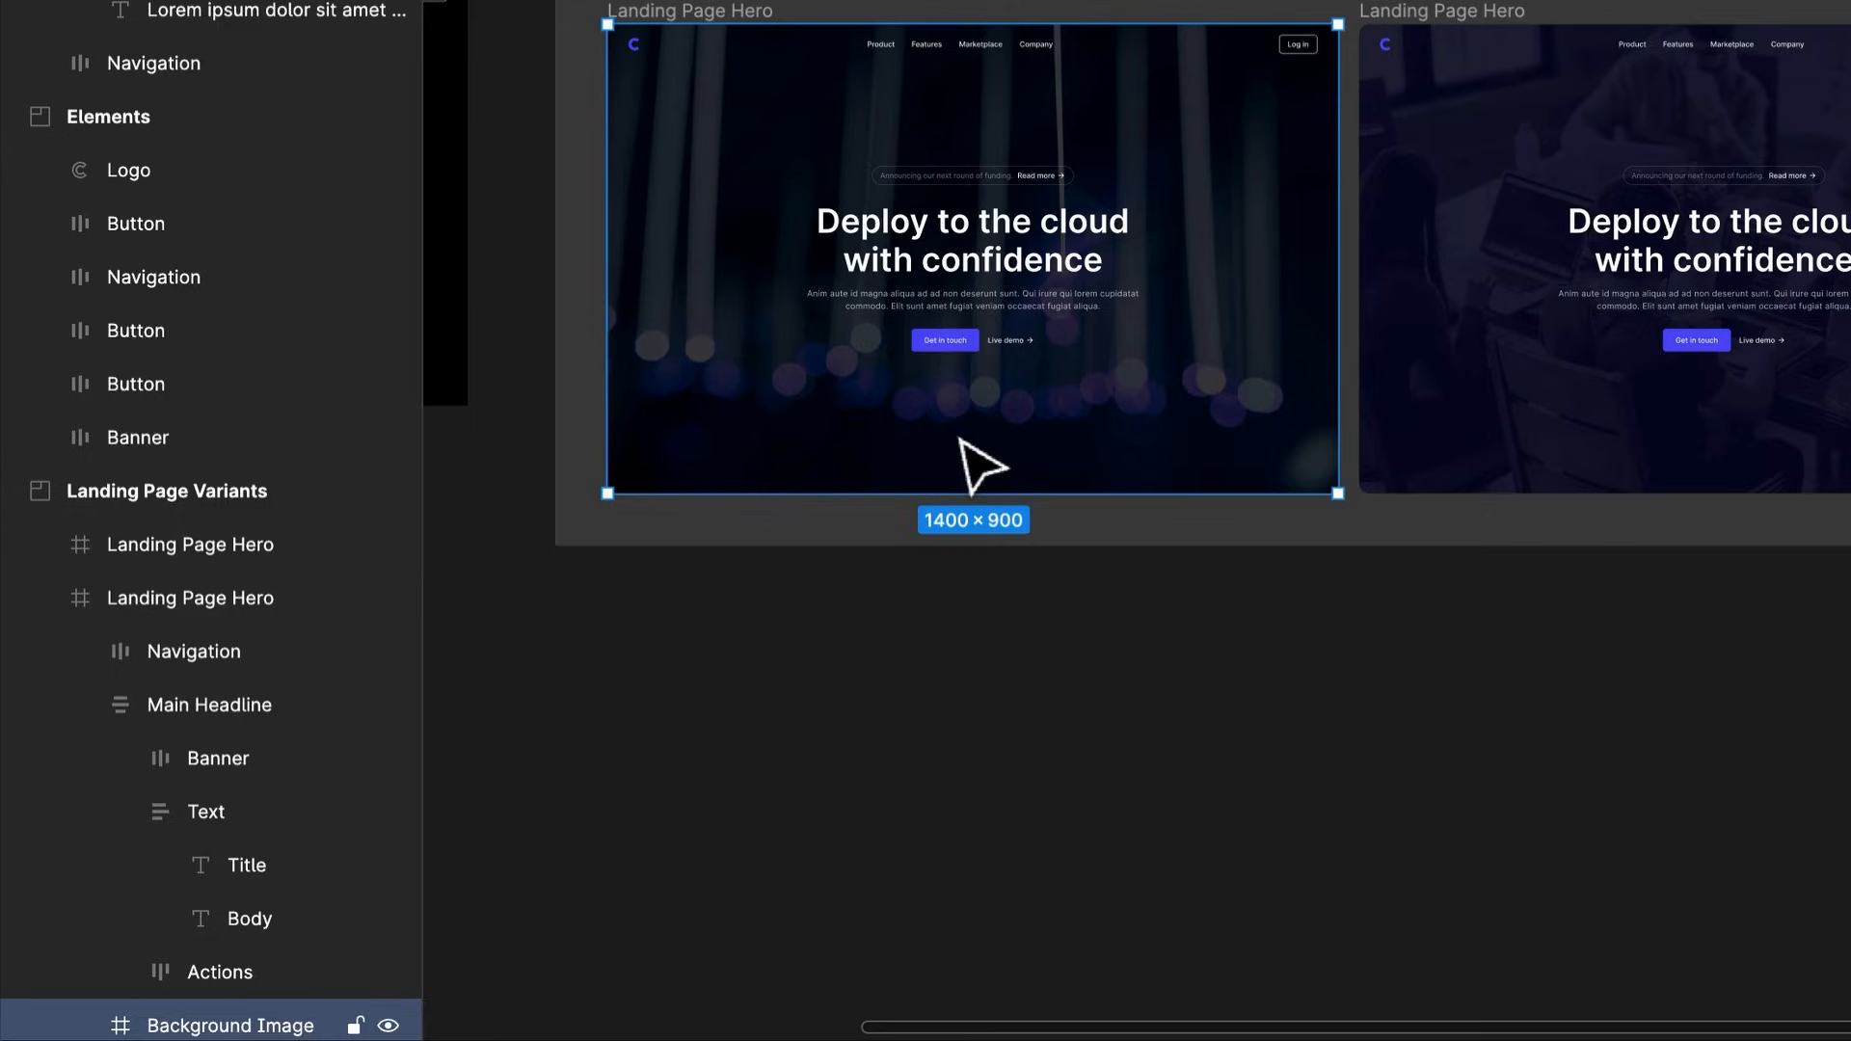
pyautogui.click(1697, 414)
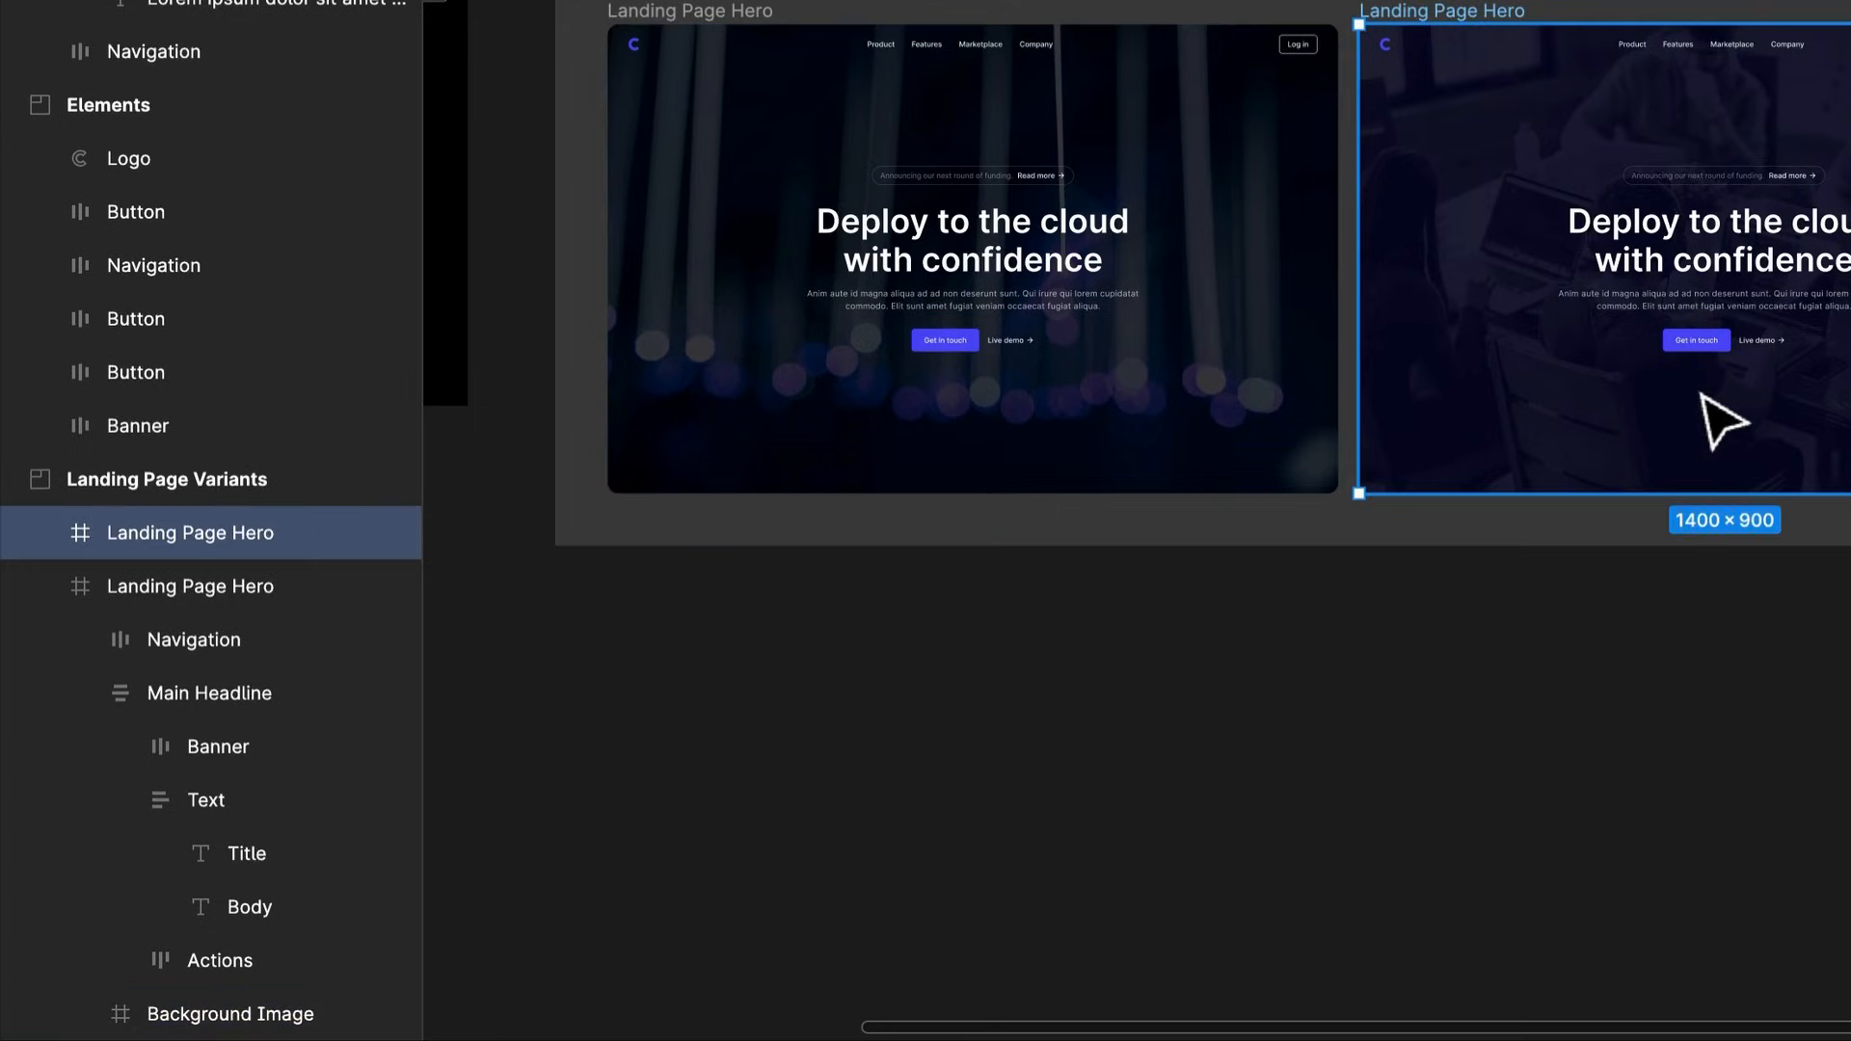
pyautogui.click(1721, 419)
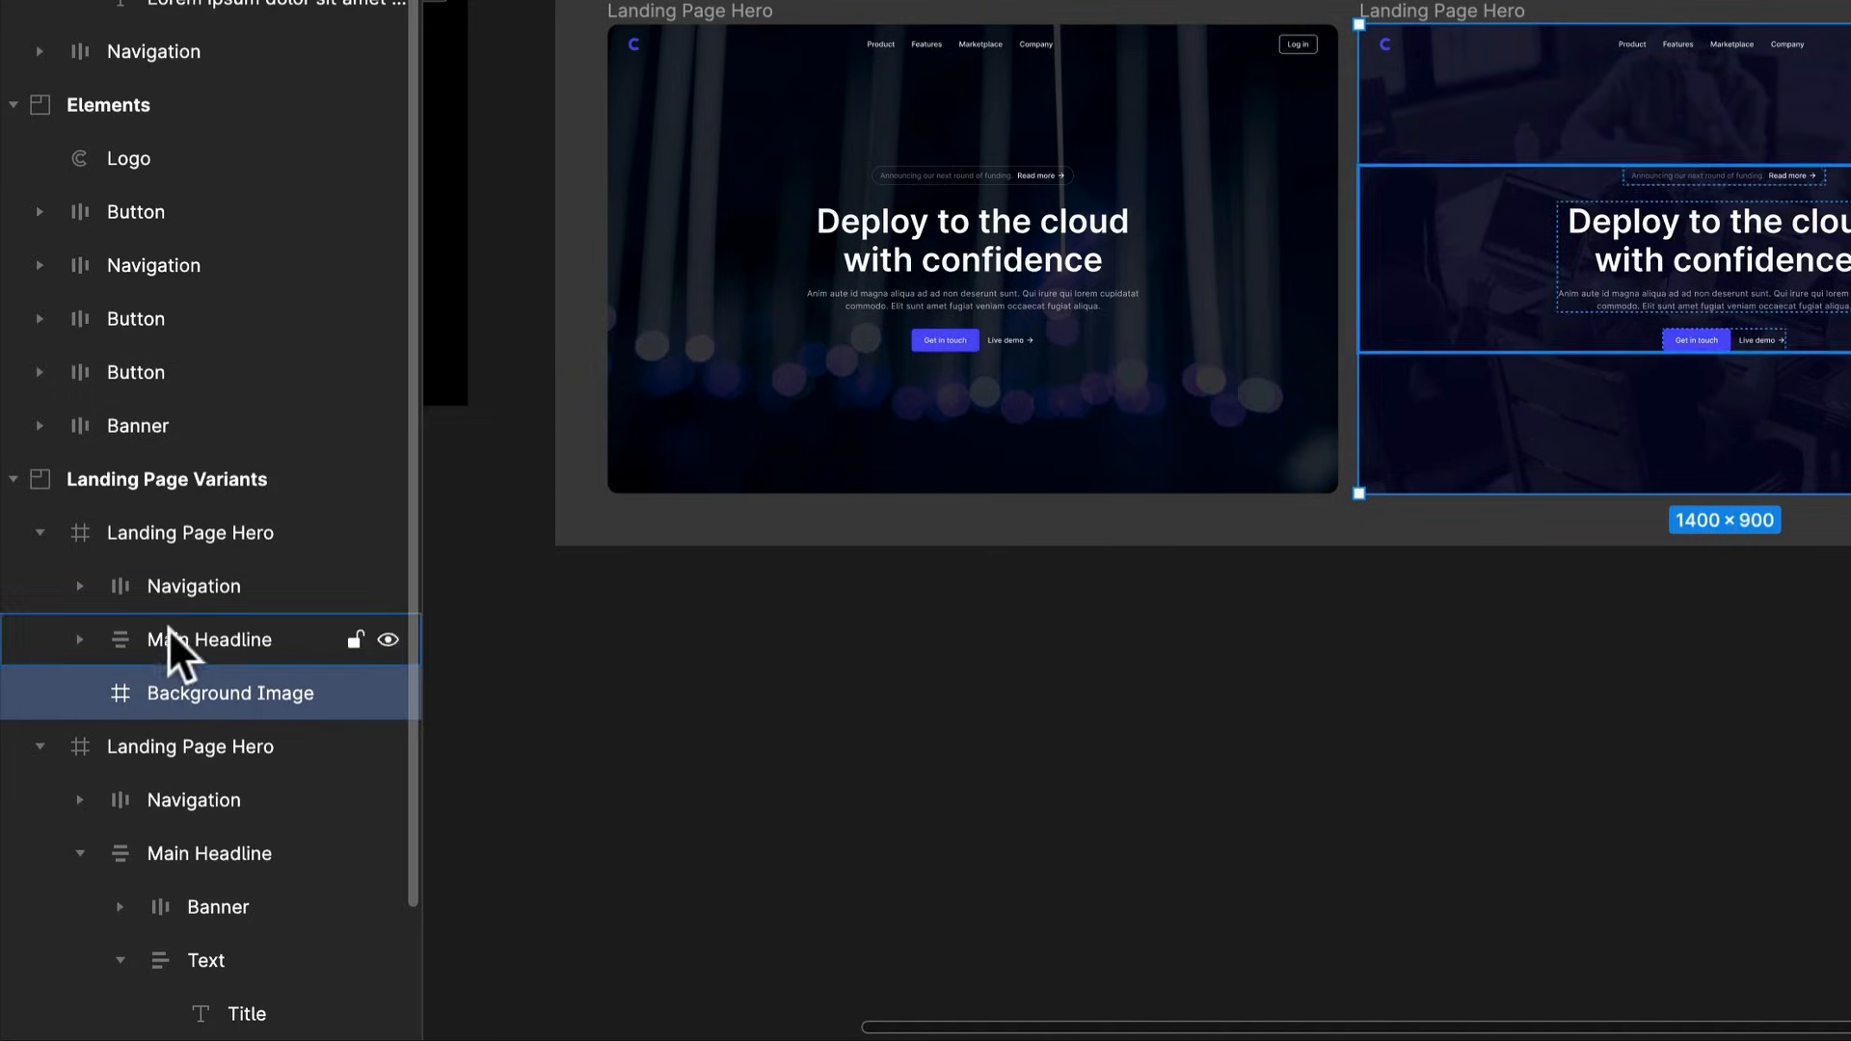
pyautogui.moveTo(1345, 433)
pyautogui.mouseDown()
pyautogui.moveTo(1577, 444)
pyautogui.moveTo(1355, 434)
pyautogui.mouseUp()
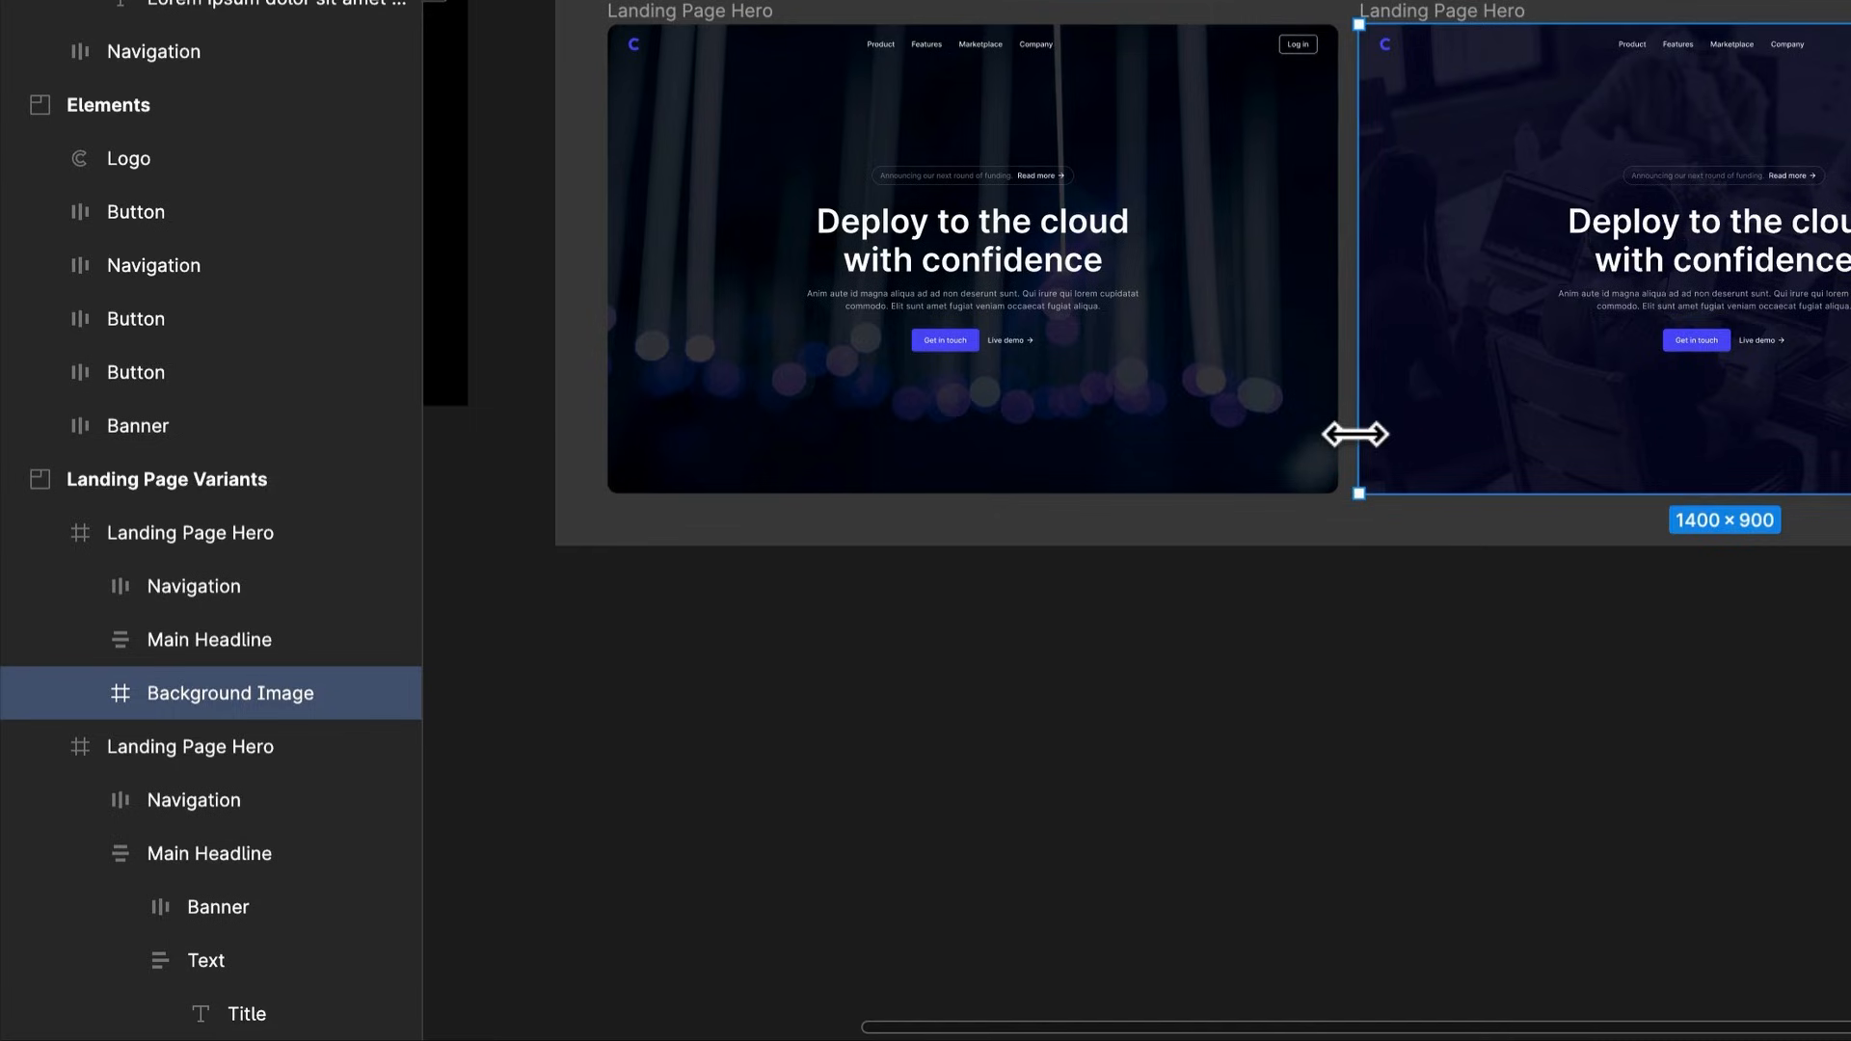
# Return to the Desktop frame and run the Unsplash plugin
pyautogui.moveTo(1138, 632); pyautogui.dragTo(1838, 612)
pyautogui.rightClick(706, 284)
pyautogui.click(607, 318)
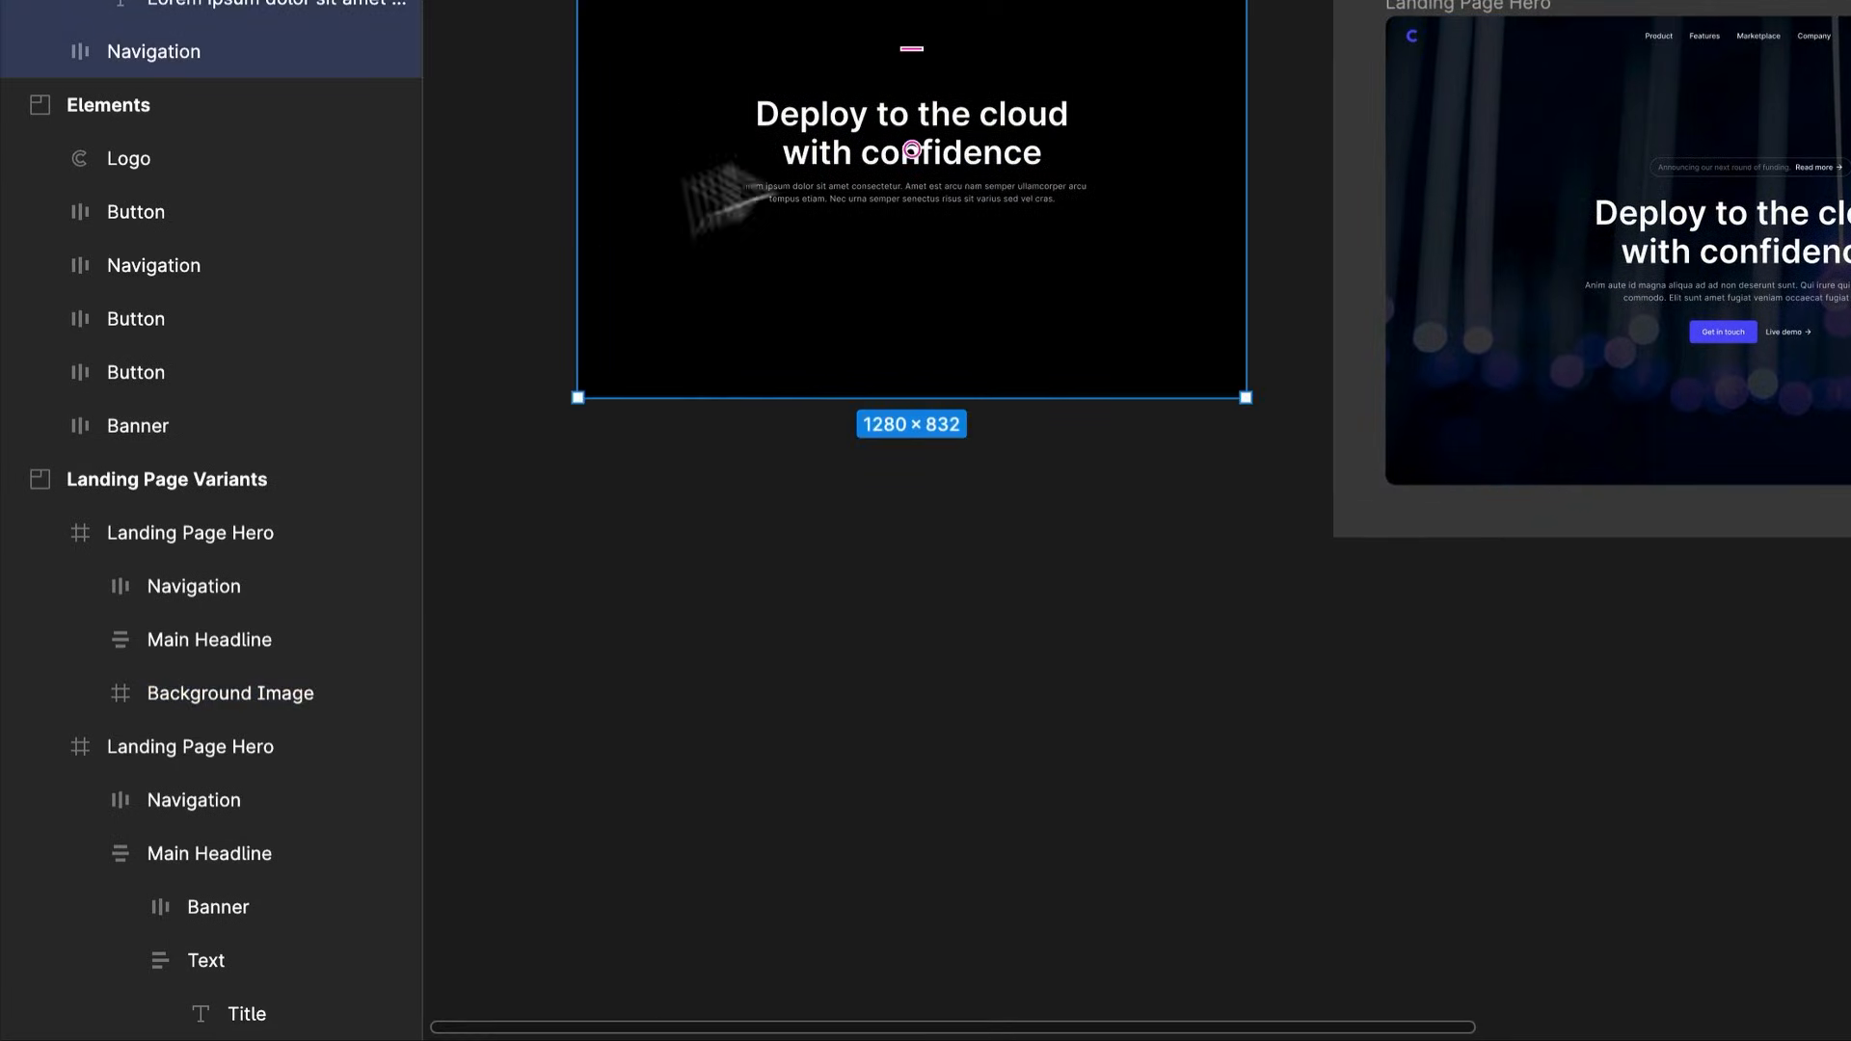
pyautogui.moveTo(1138, 385); pyautogui.dragTo(1017, 468)
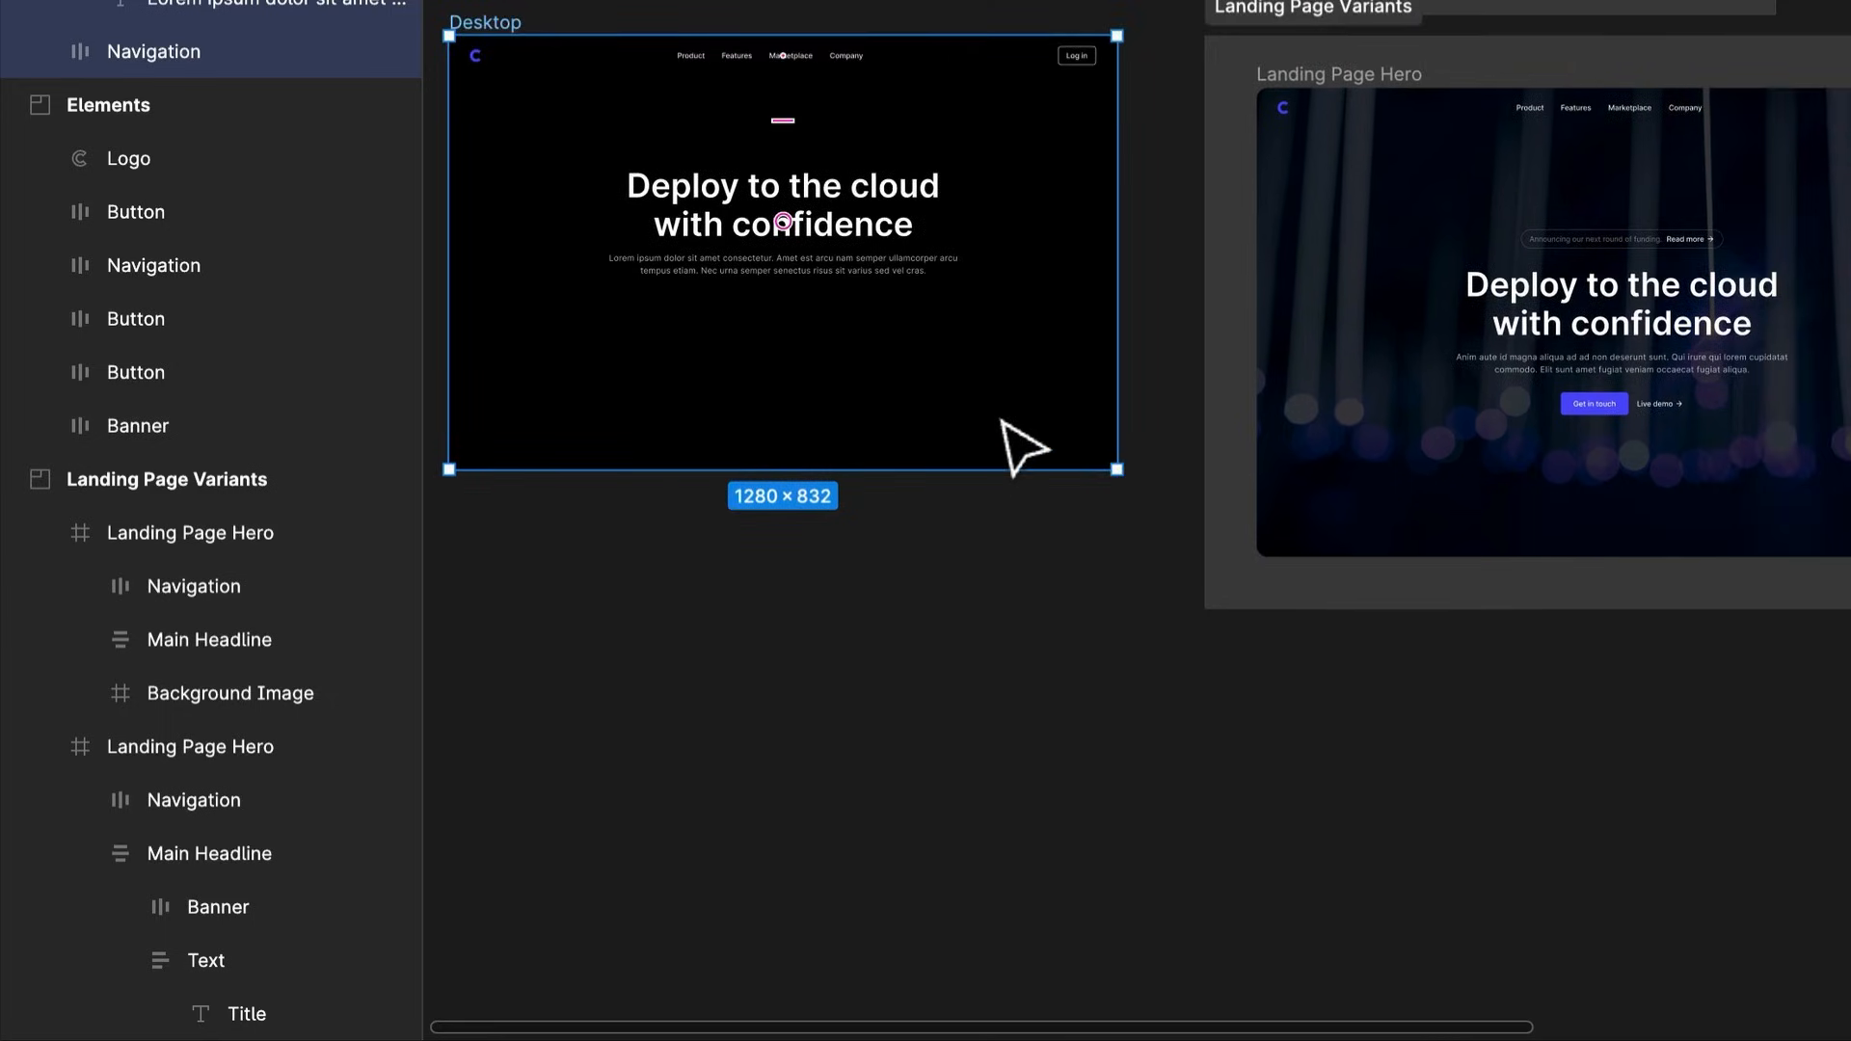
pyautogui.click(1025, 674)
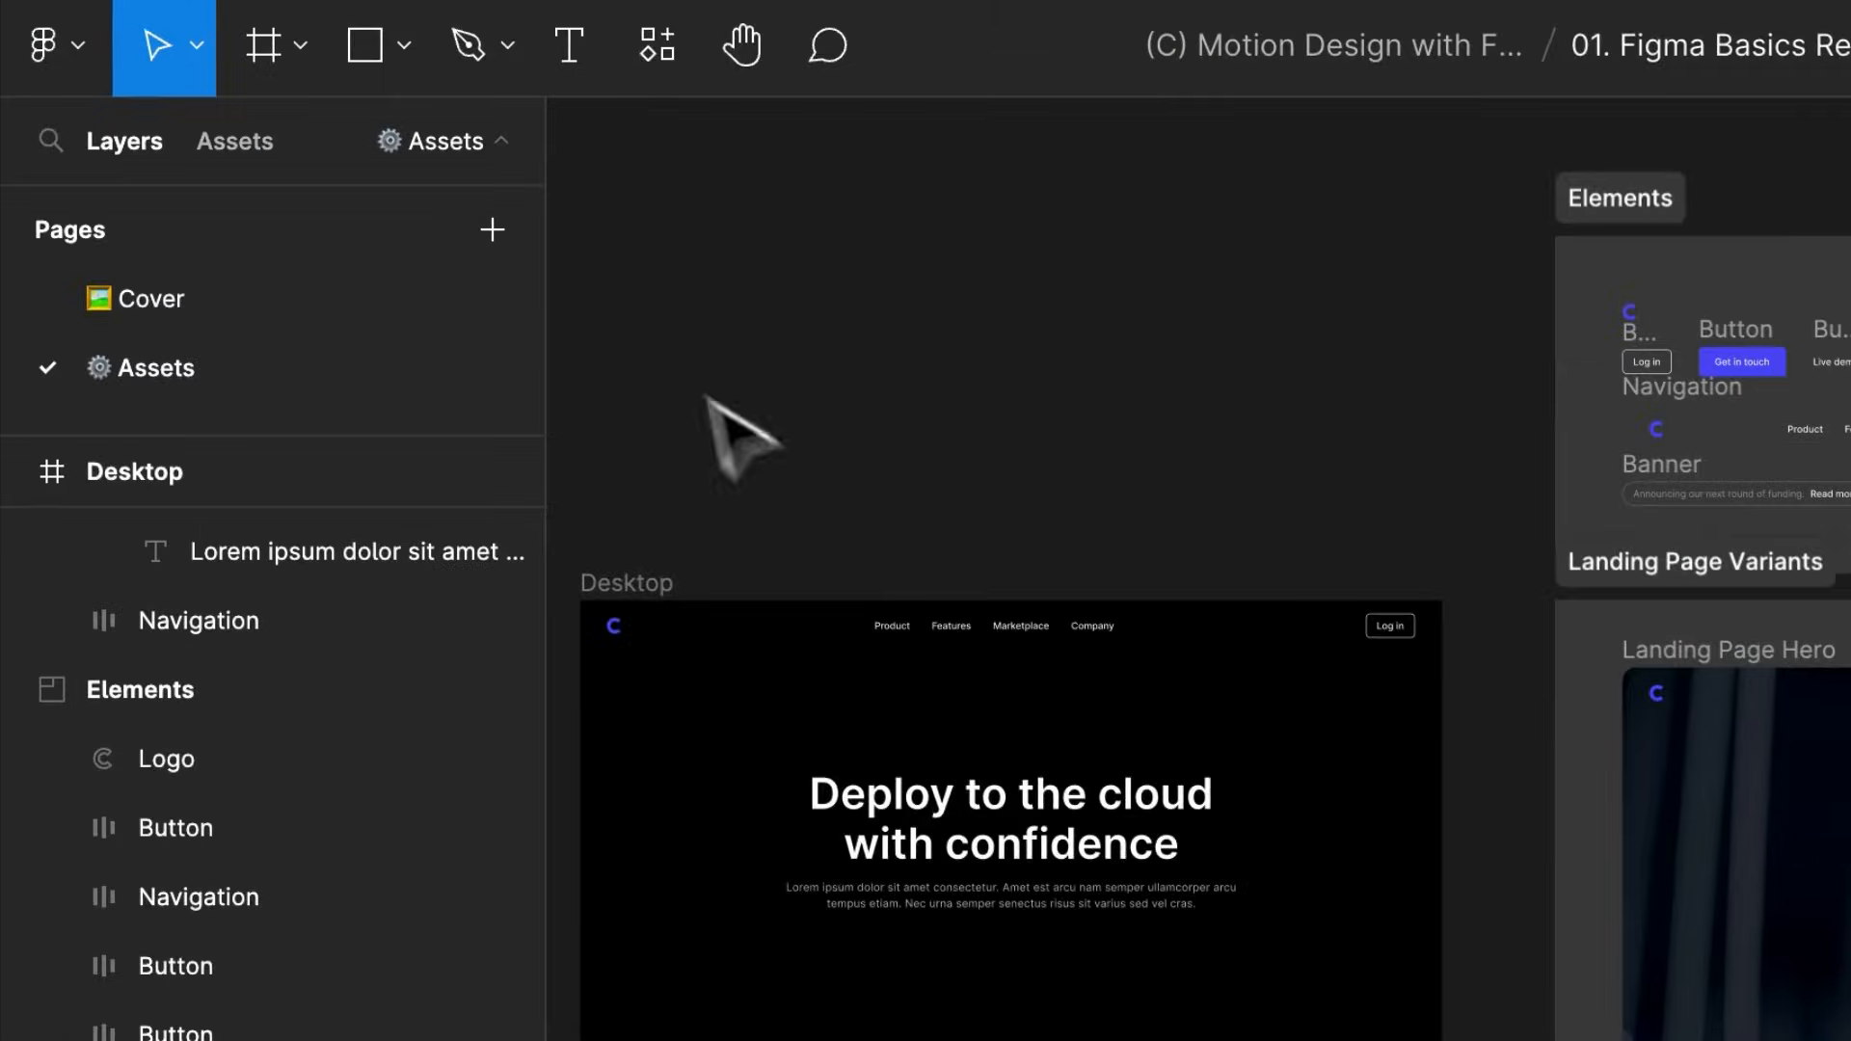
pyautogui.click(646, 46)
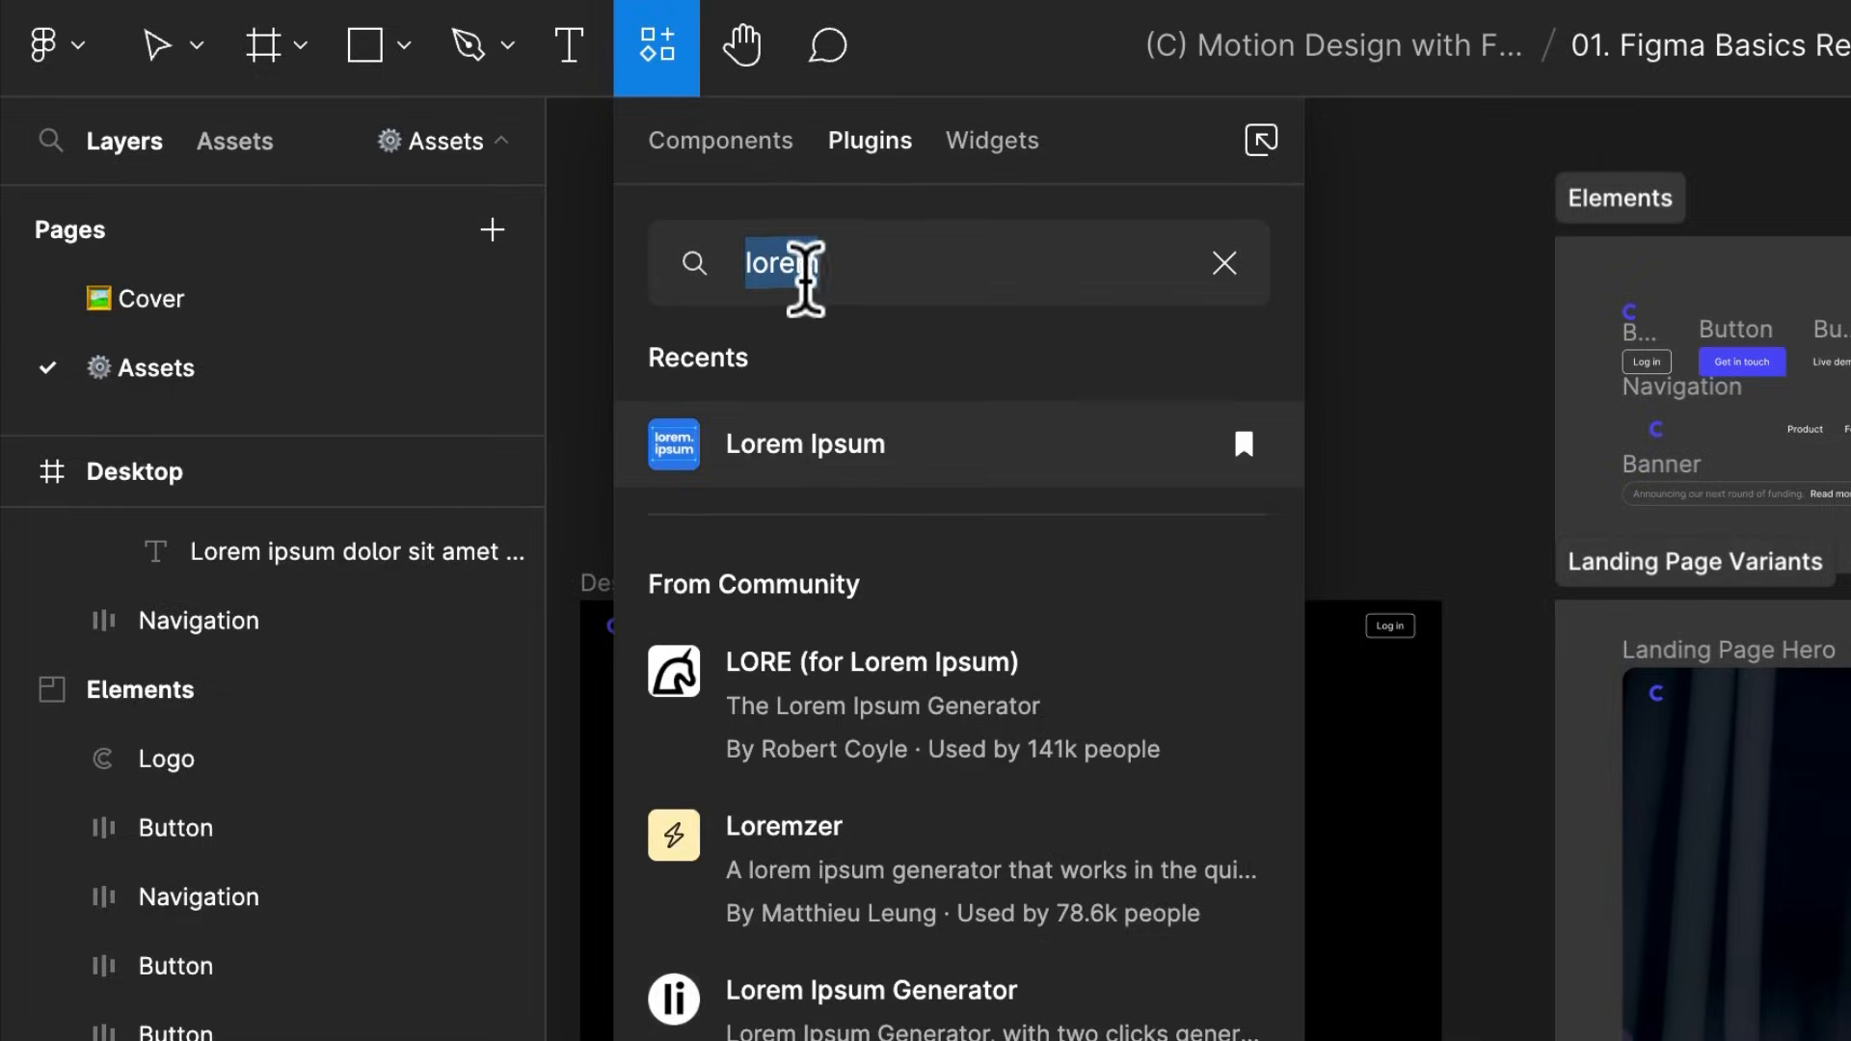
pyautogui.write('unspl')
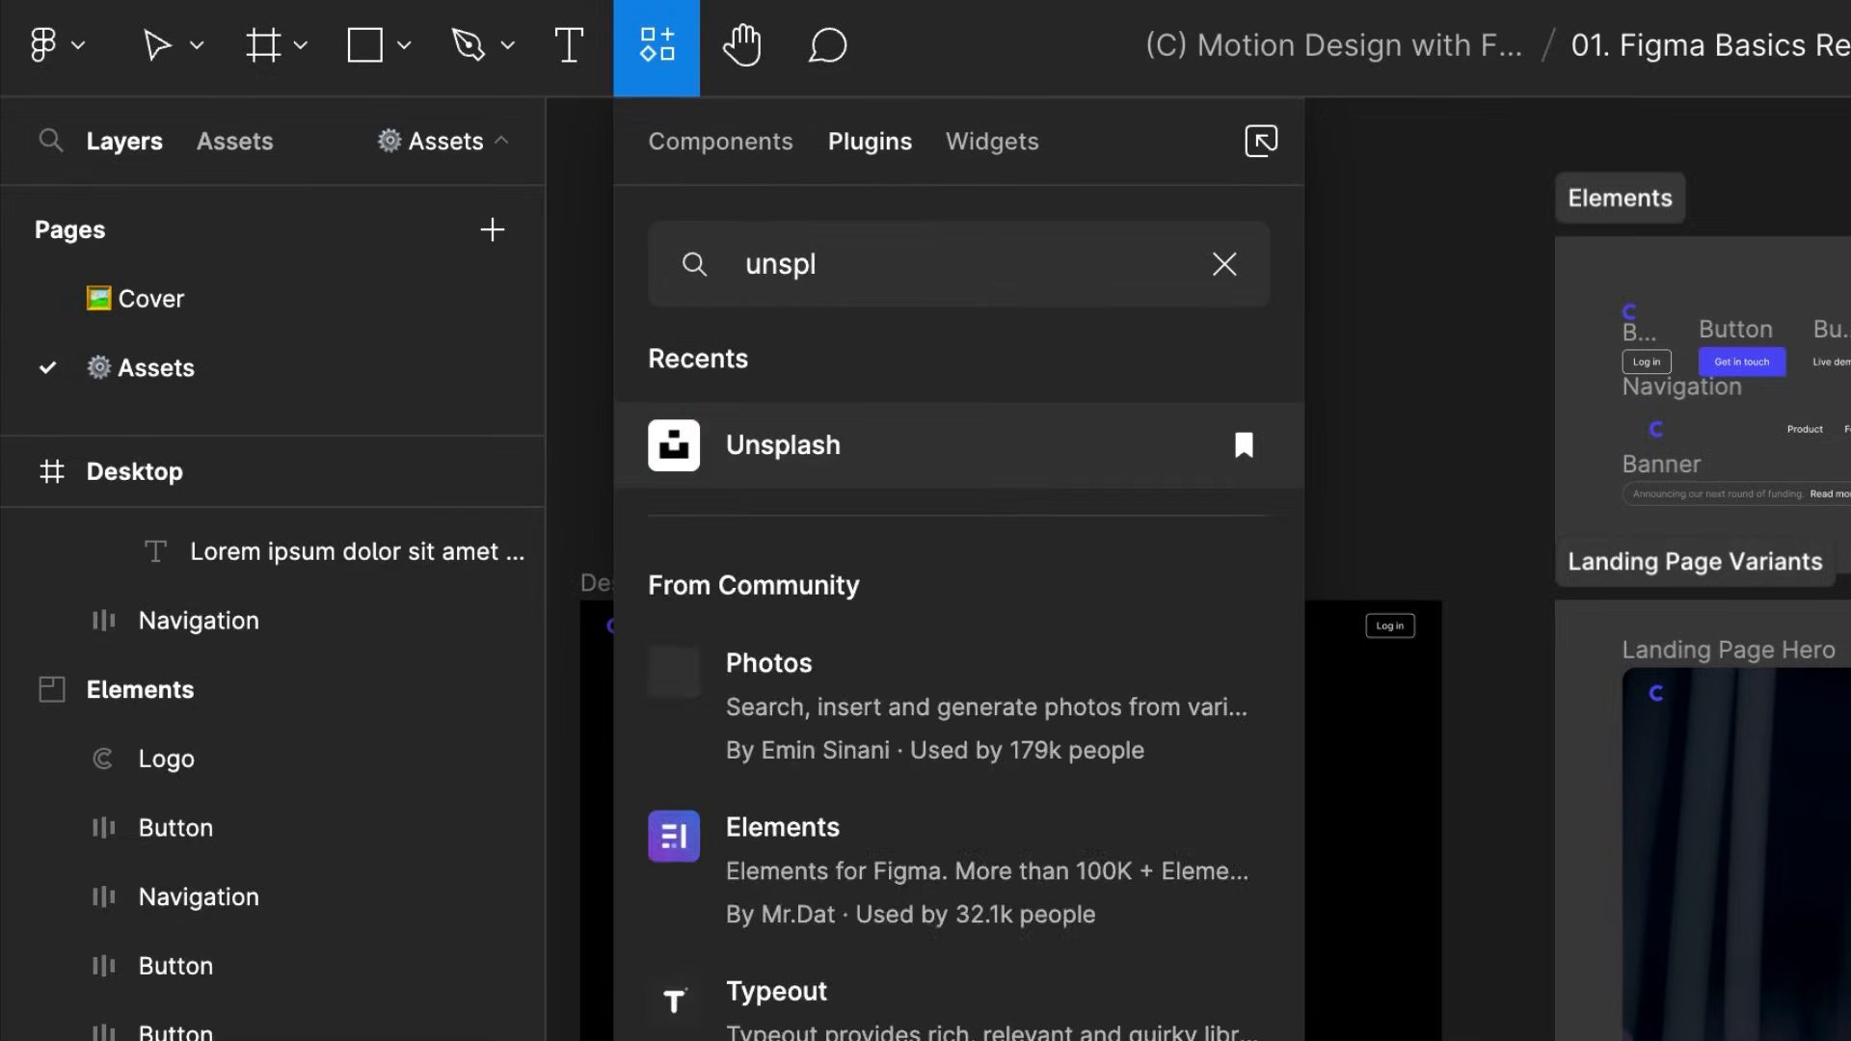
pyautogui.press('Return')
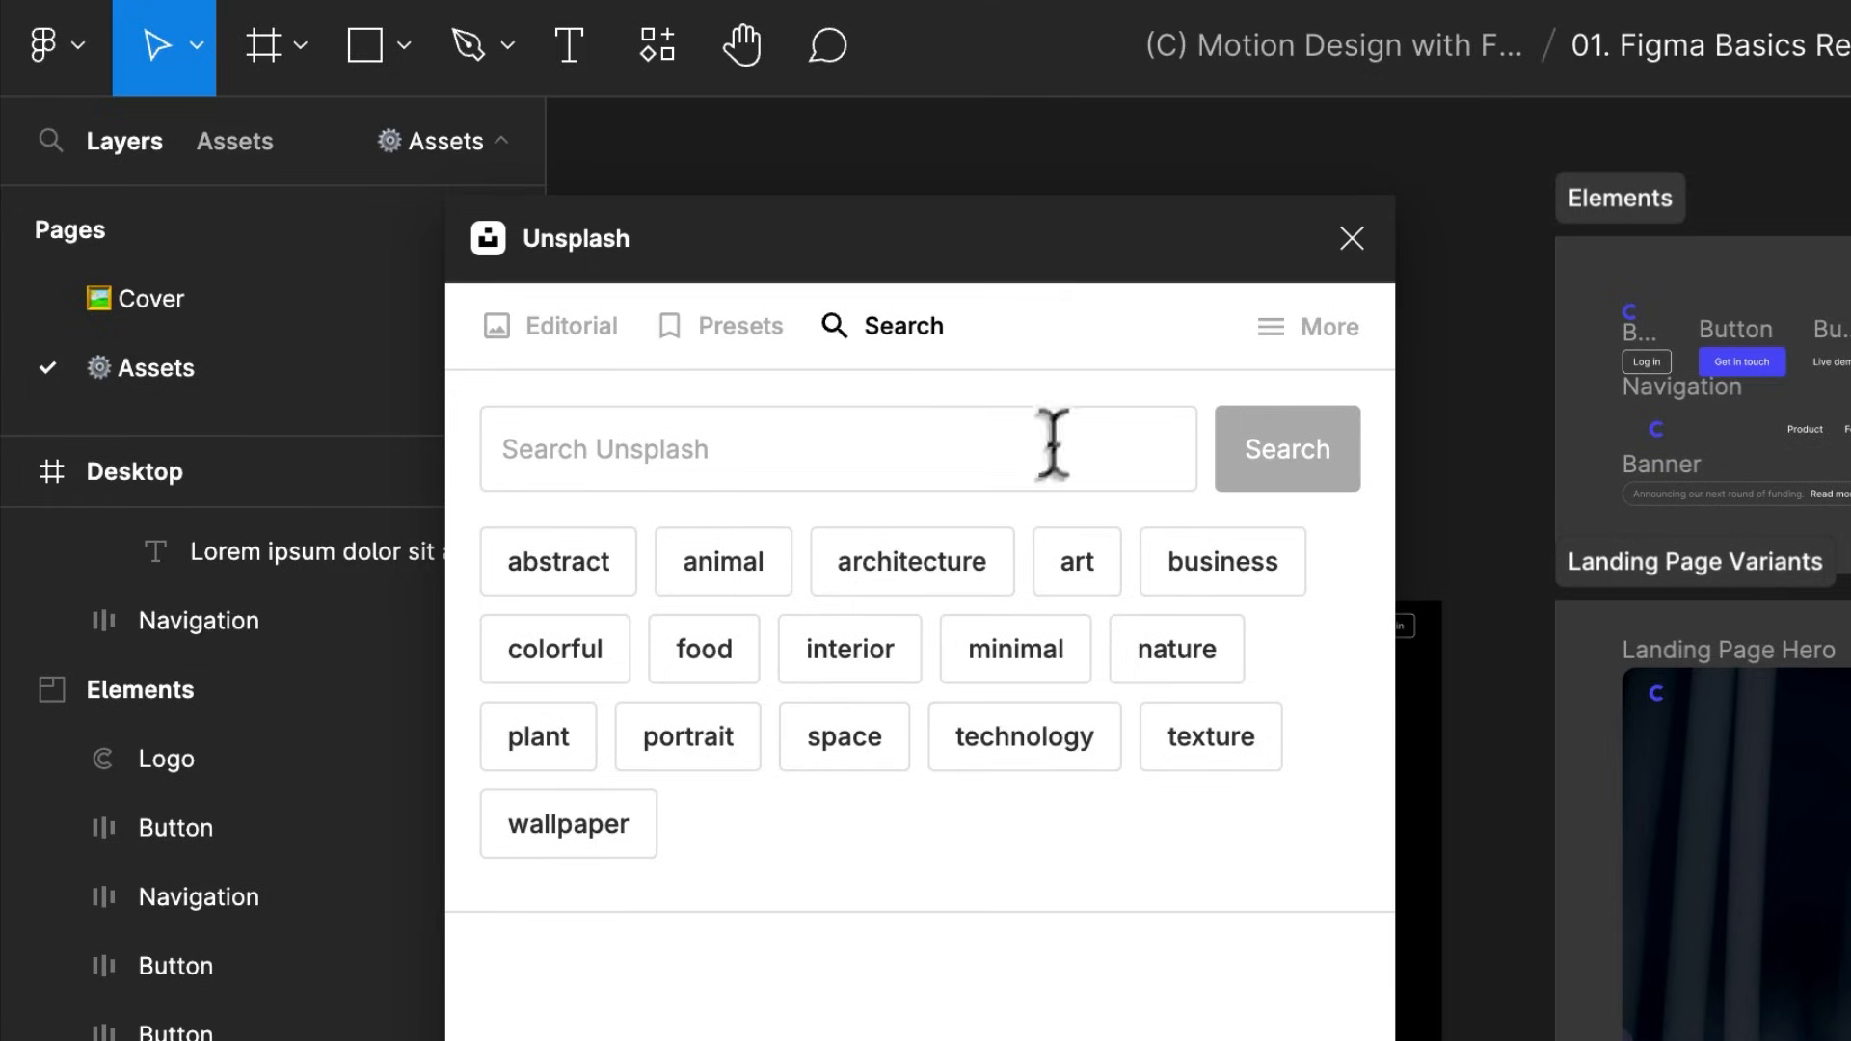
# Insert the blue and purple wave image from an Unsplash search for "abstract", and place it below the Desktop frame
pyautogui.click(737, 439)
pyautogui.write('abstract')
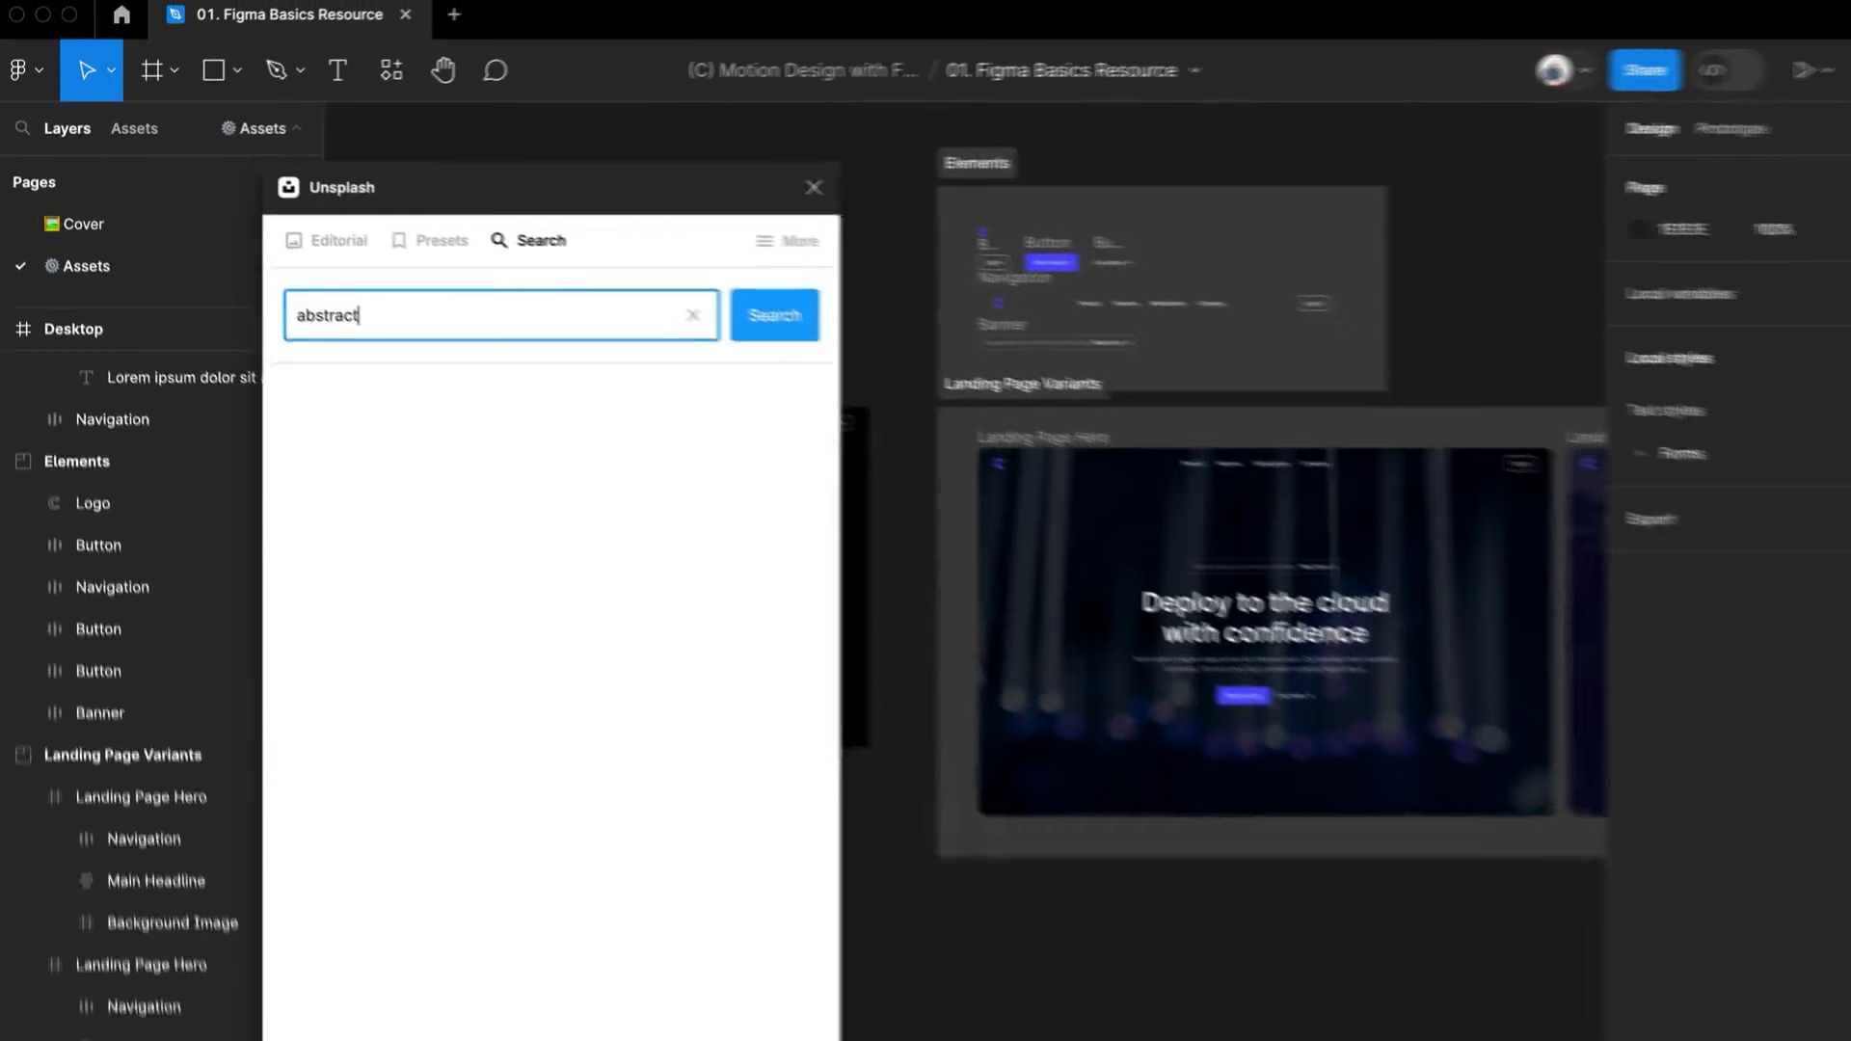
pyautogui.press('Return')
pyautogui.scroll(-15, 524, 566)
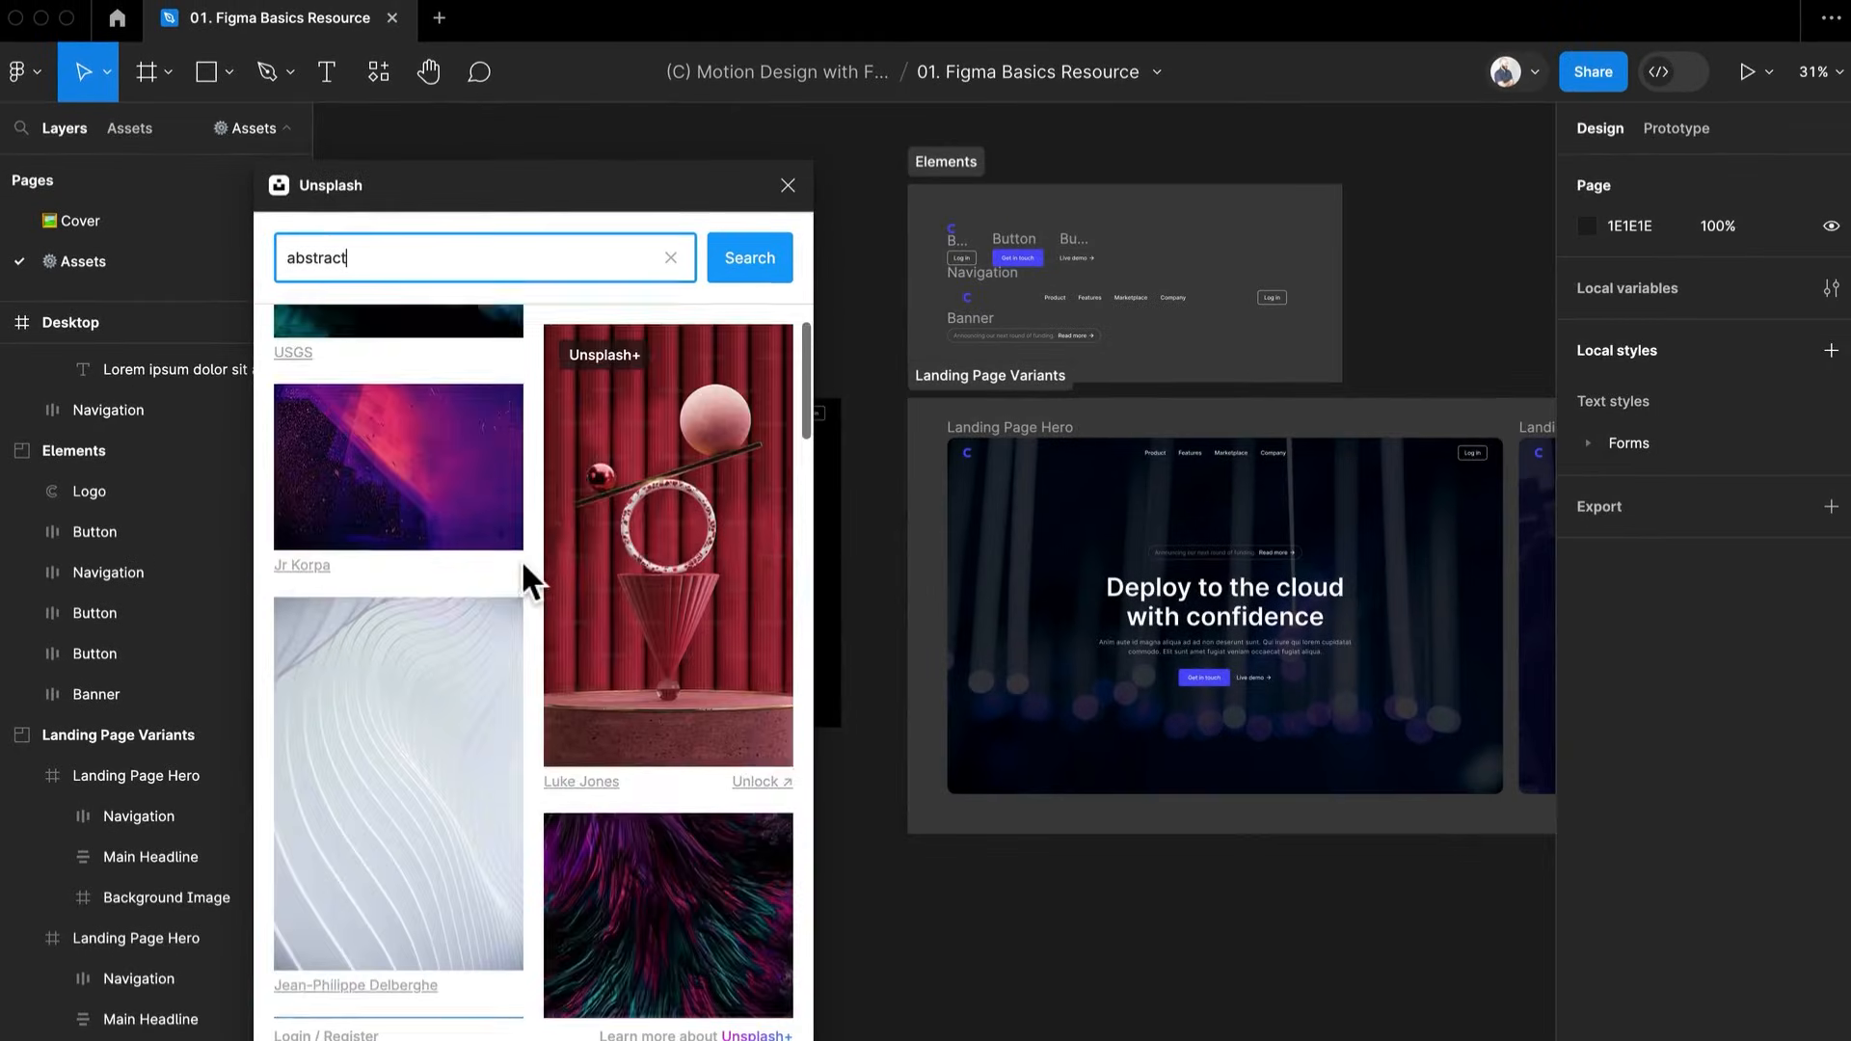
pyautogui.scroll(-10, 522, 569)
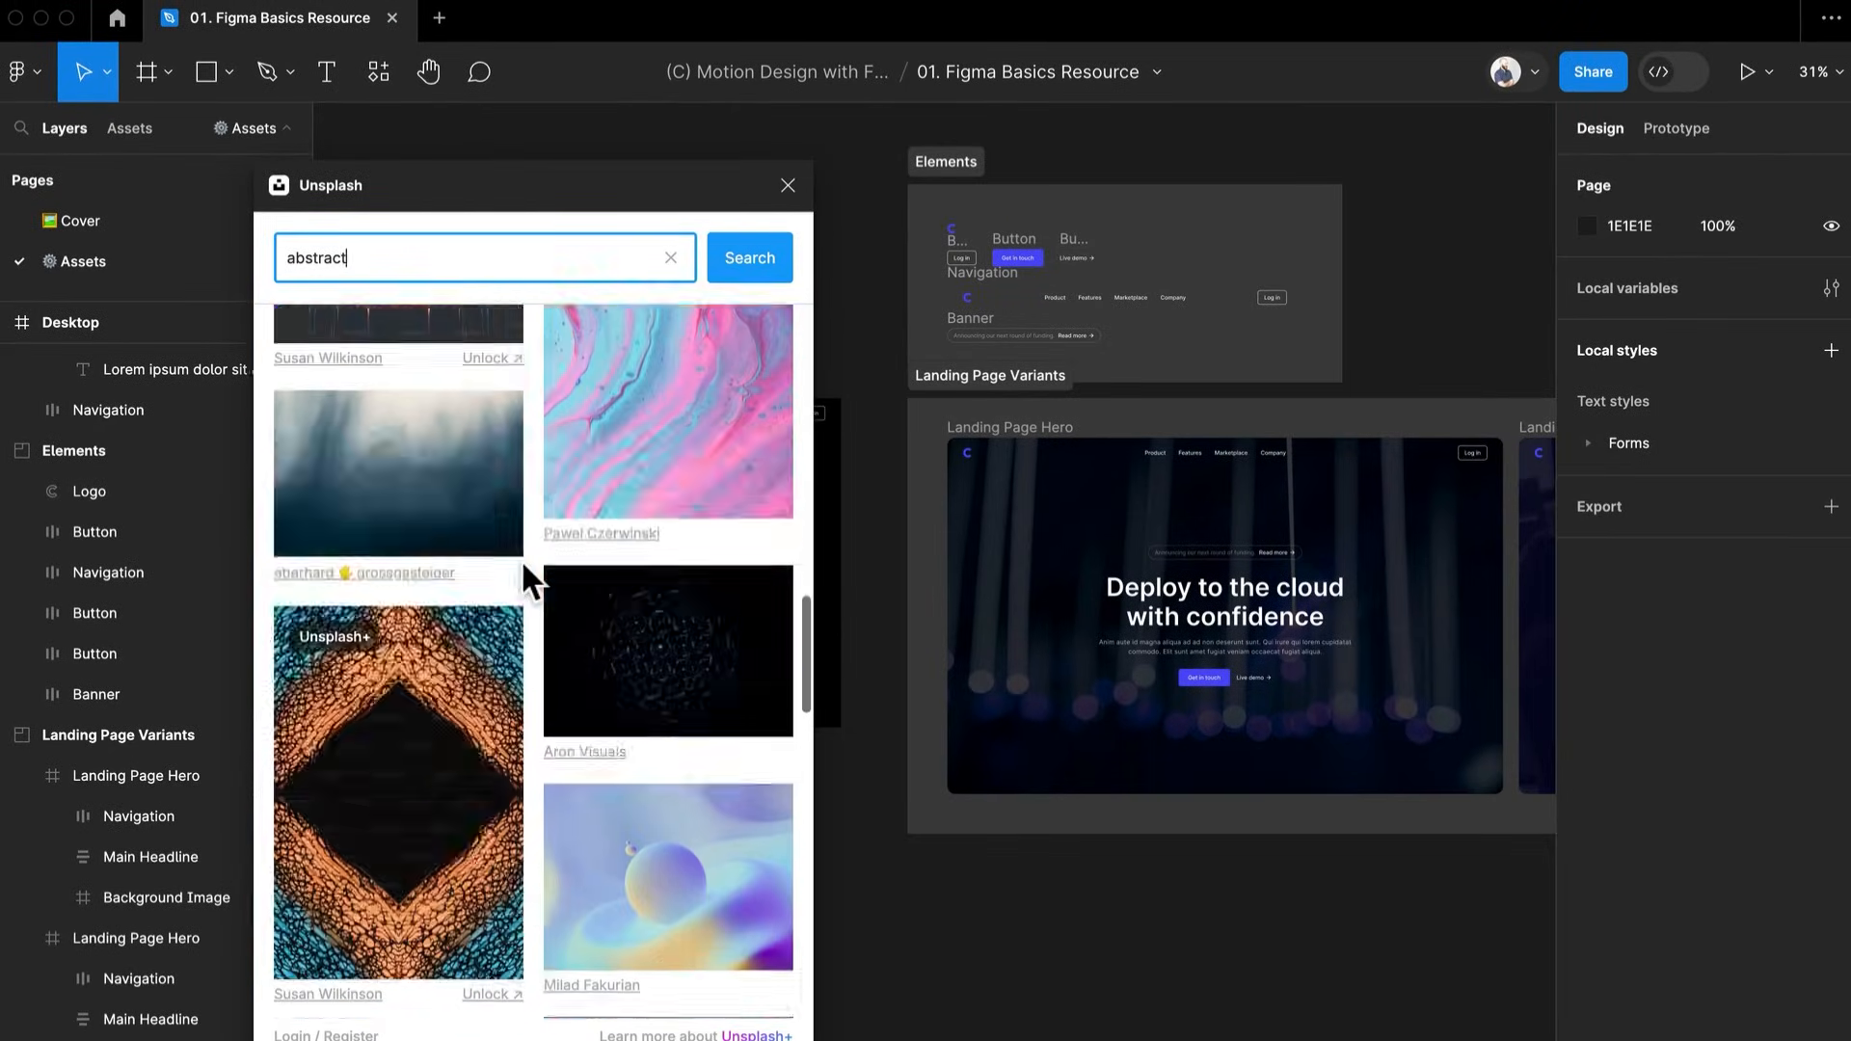
pyautogui.scroll(-10, 528, 578)
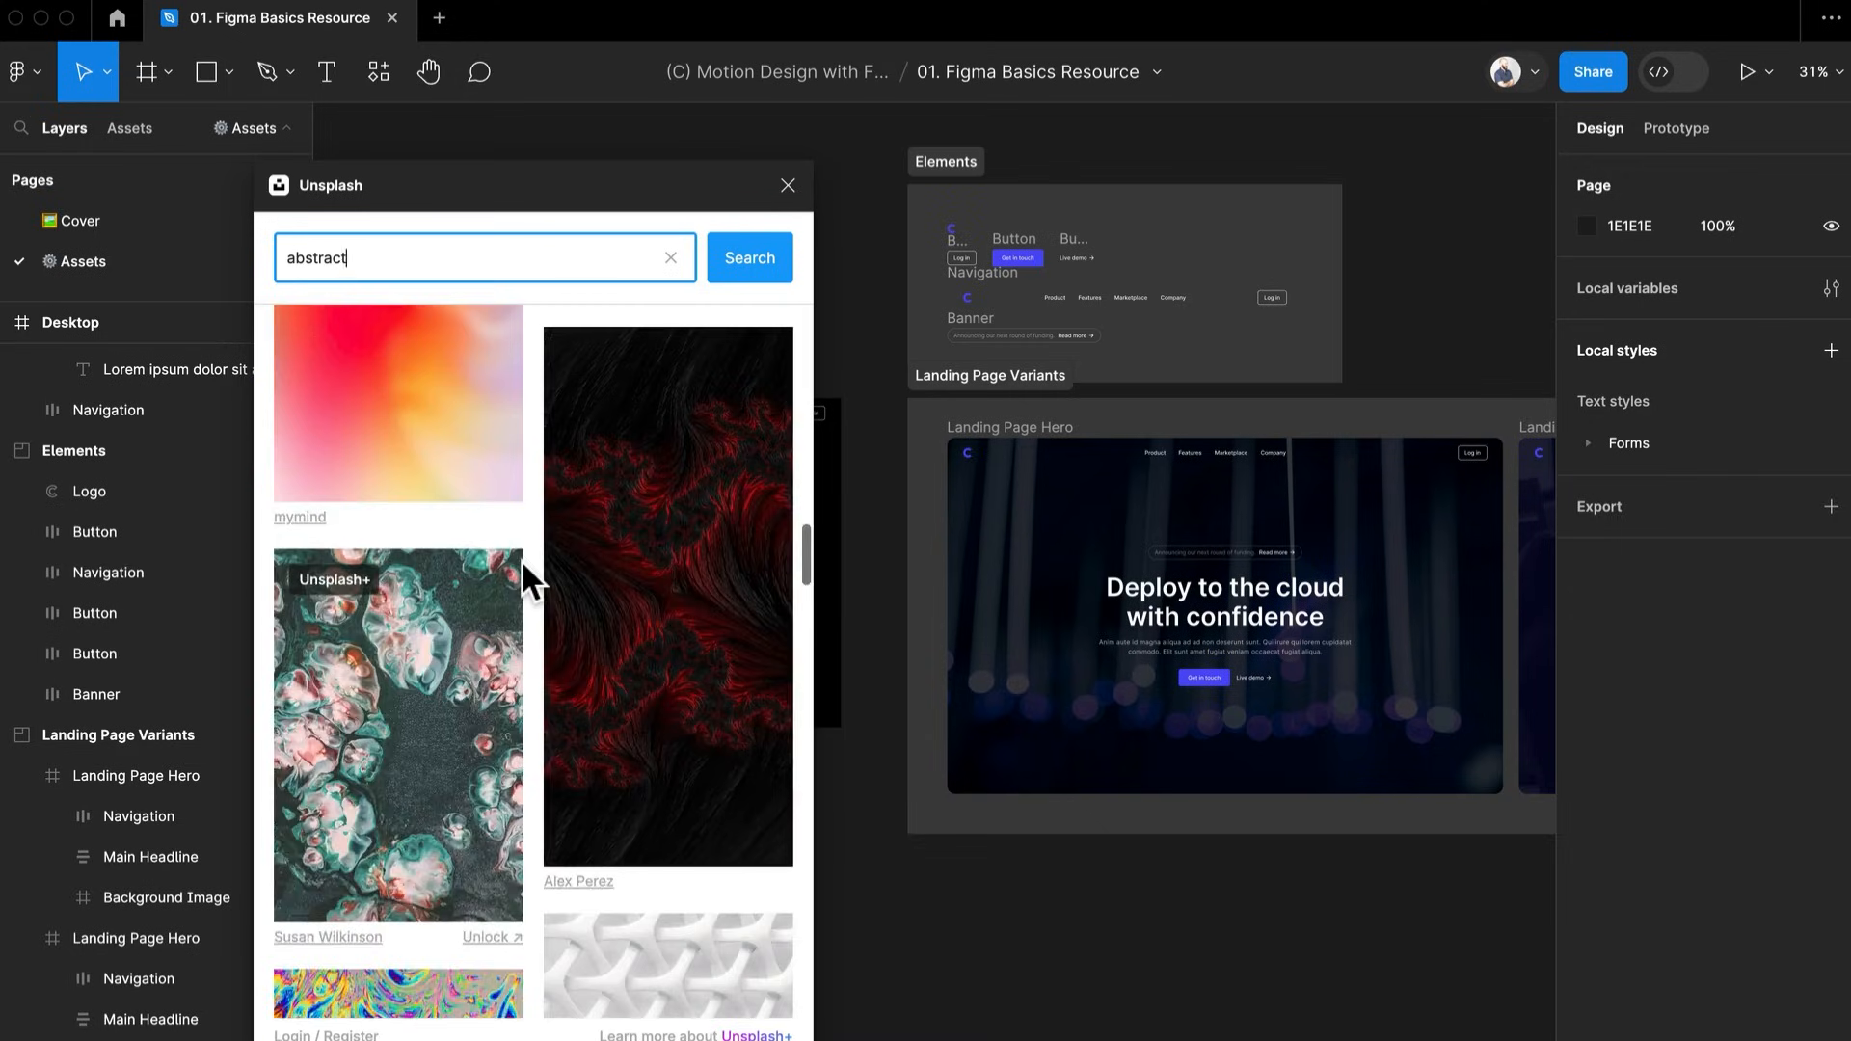
pyautogui.scroll(-5, 522, 559)
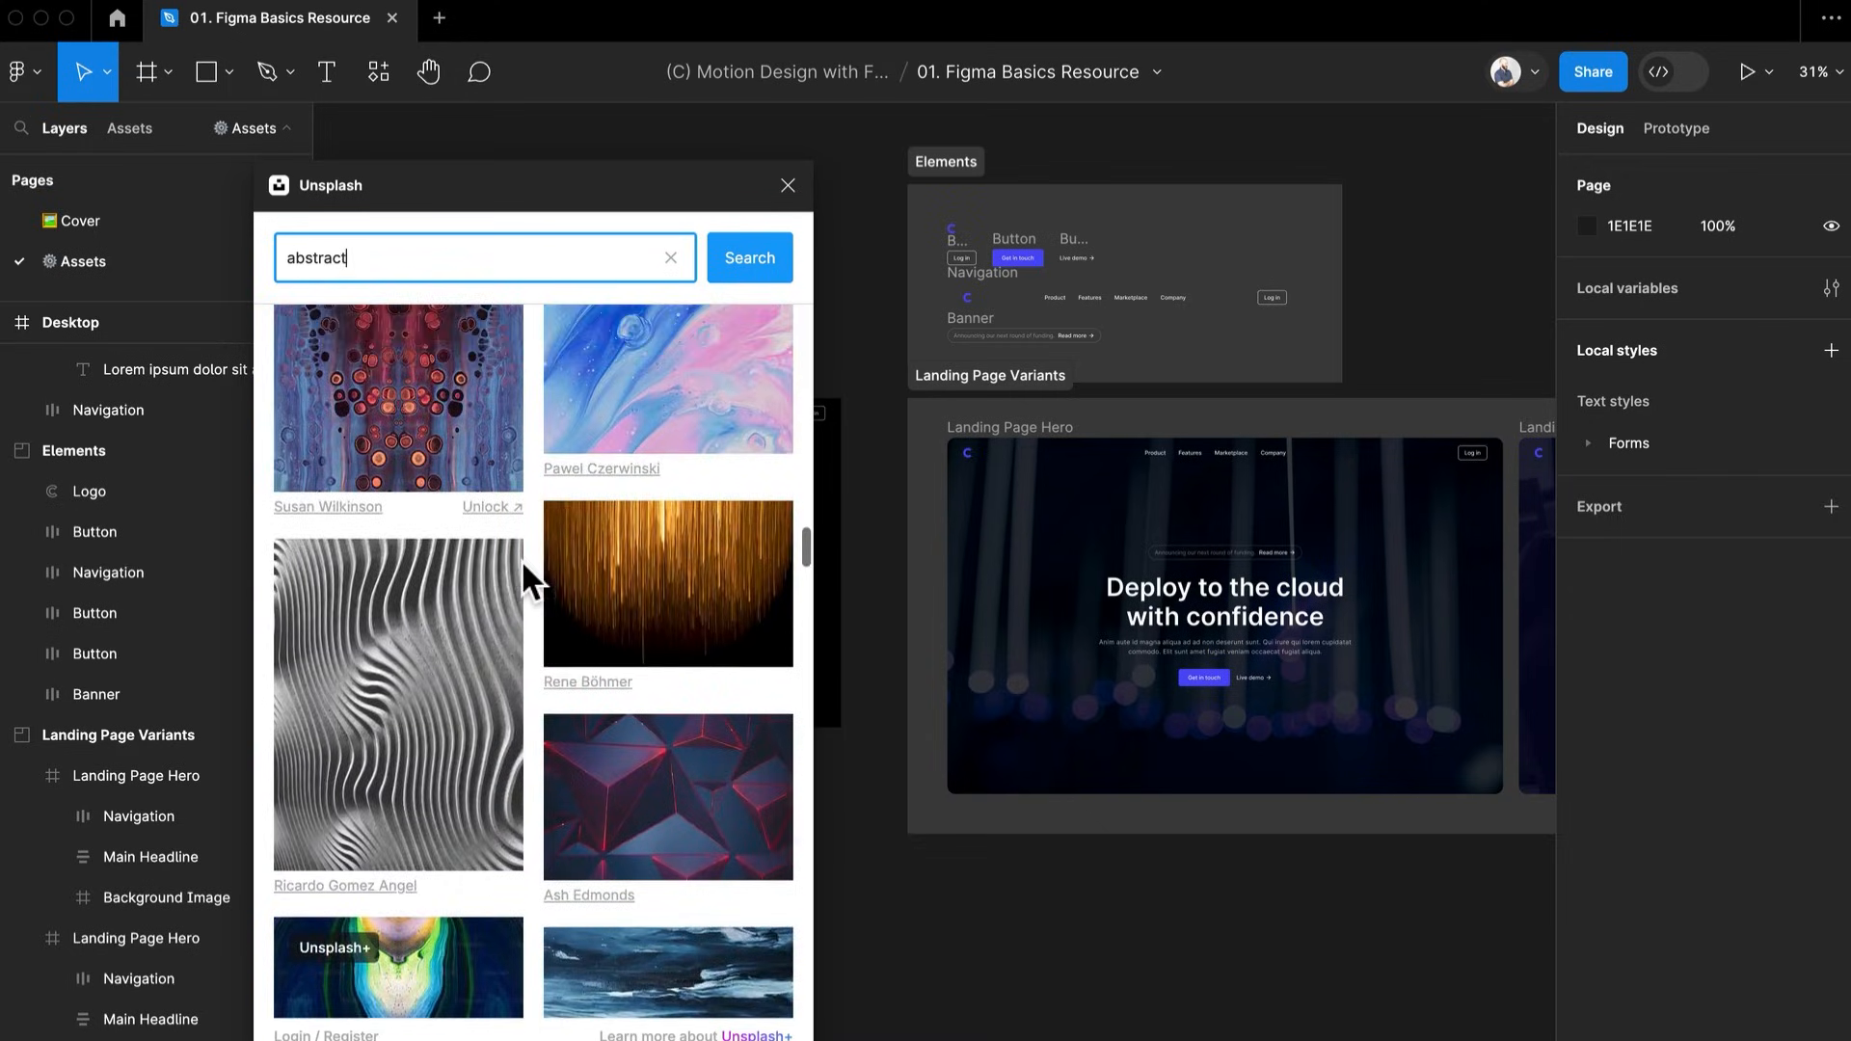
pyautogui.scroll(-5, 523, 559)
pyautogui.scroll(6, 523, 560)
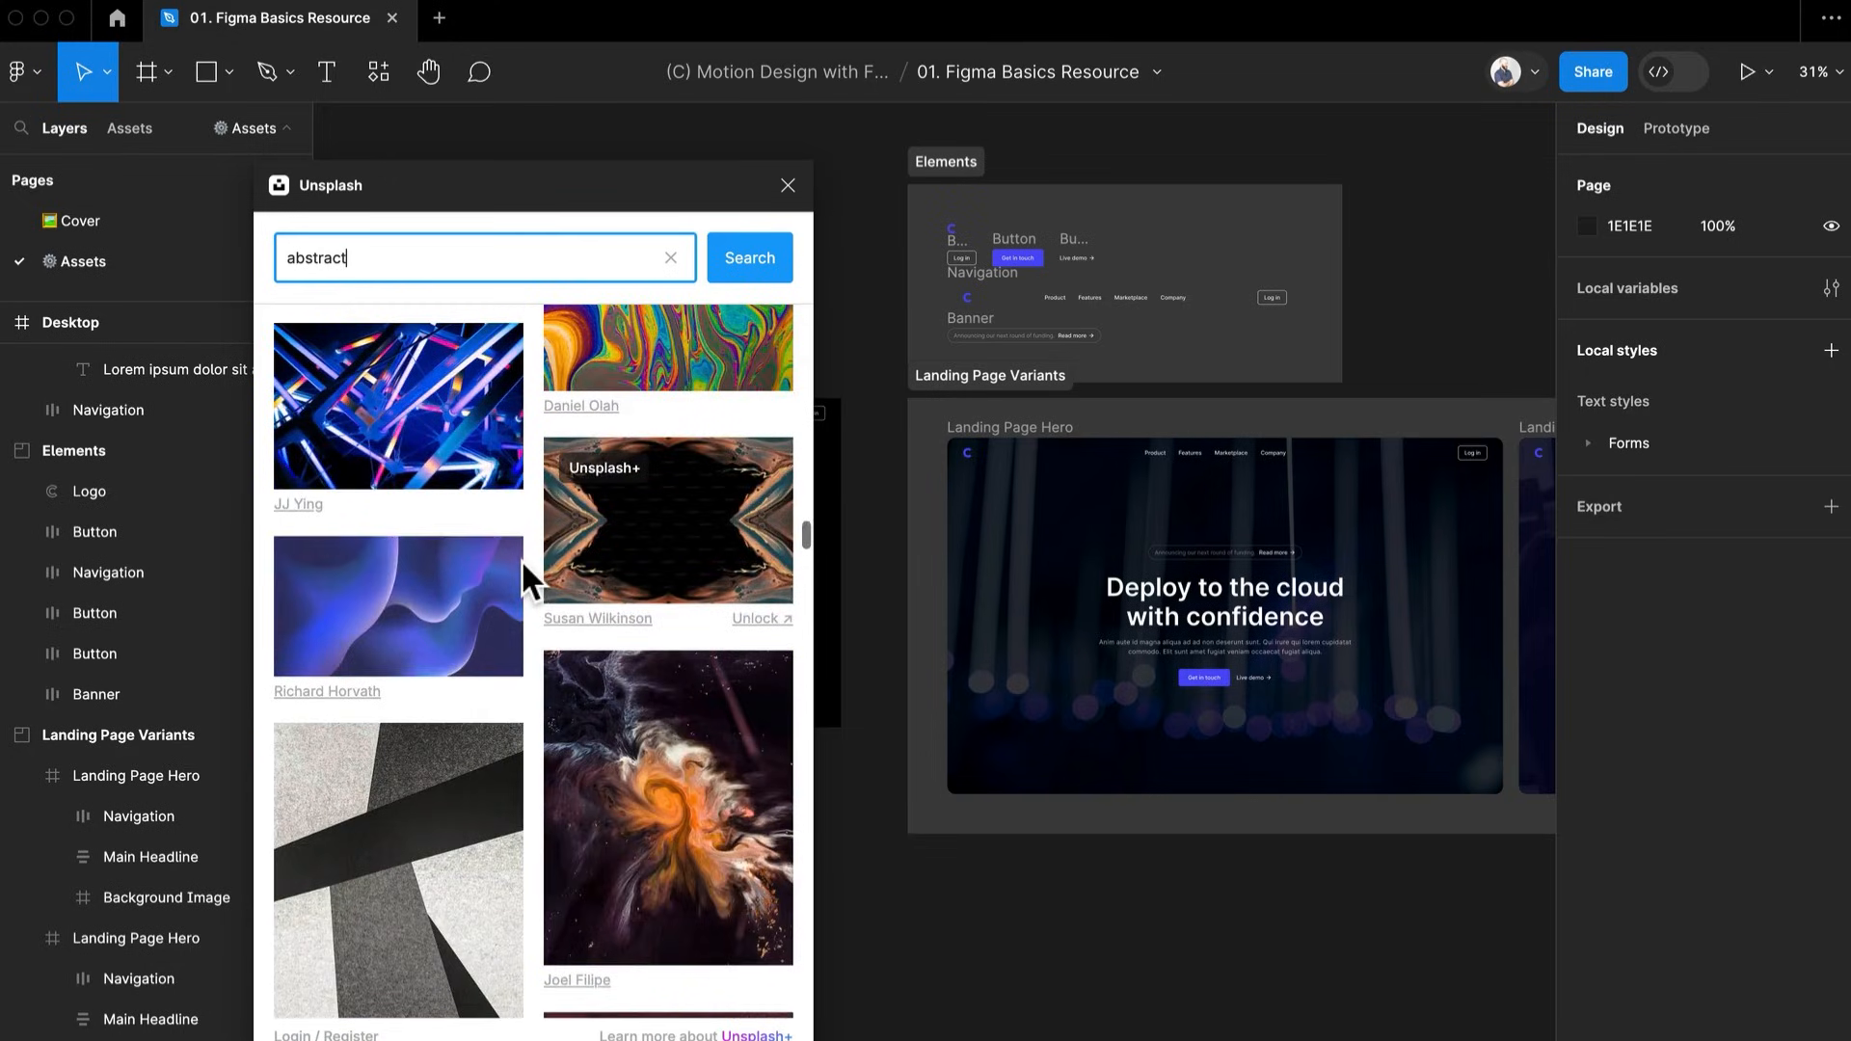
pyautogui.click(378, 615)
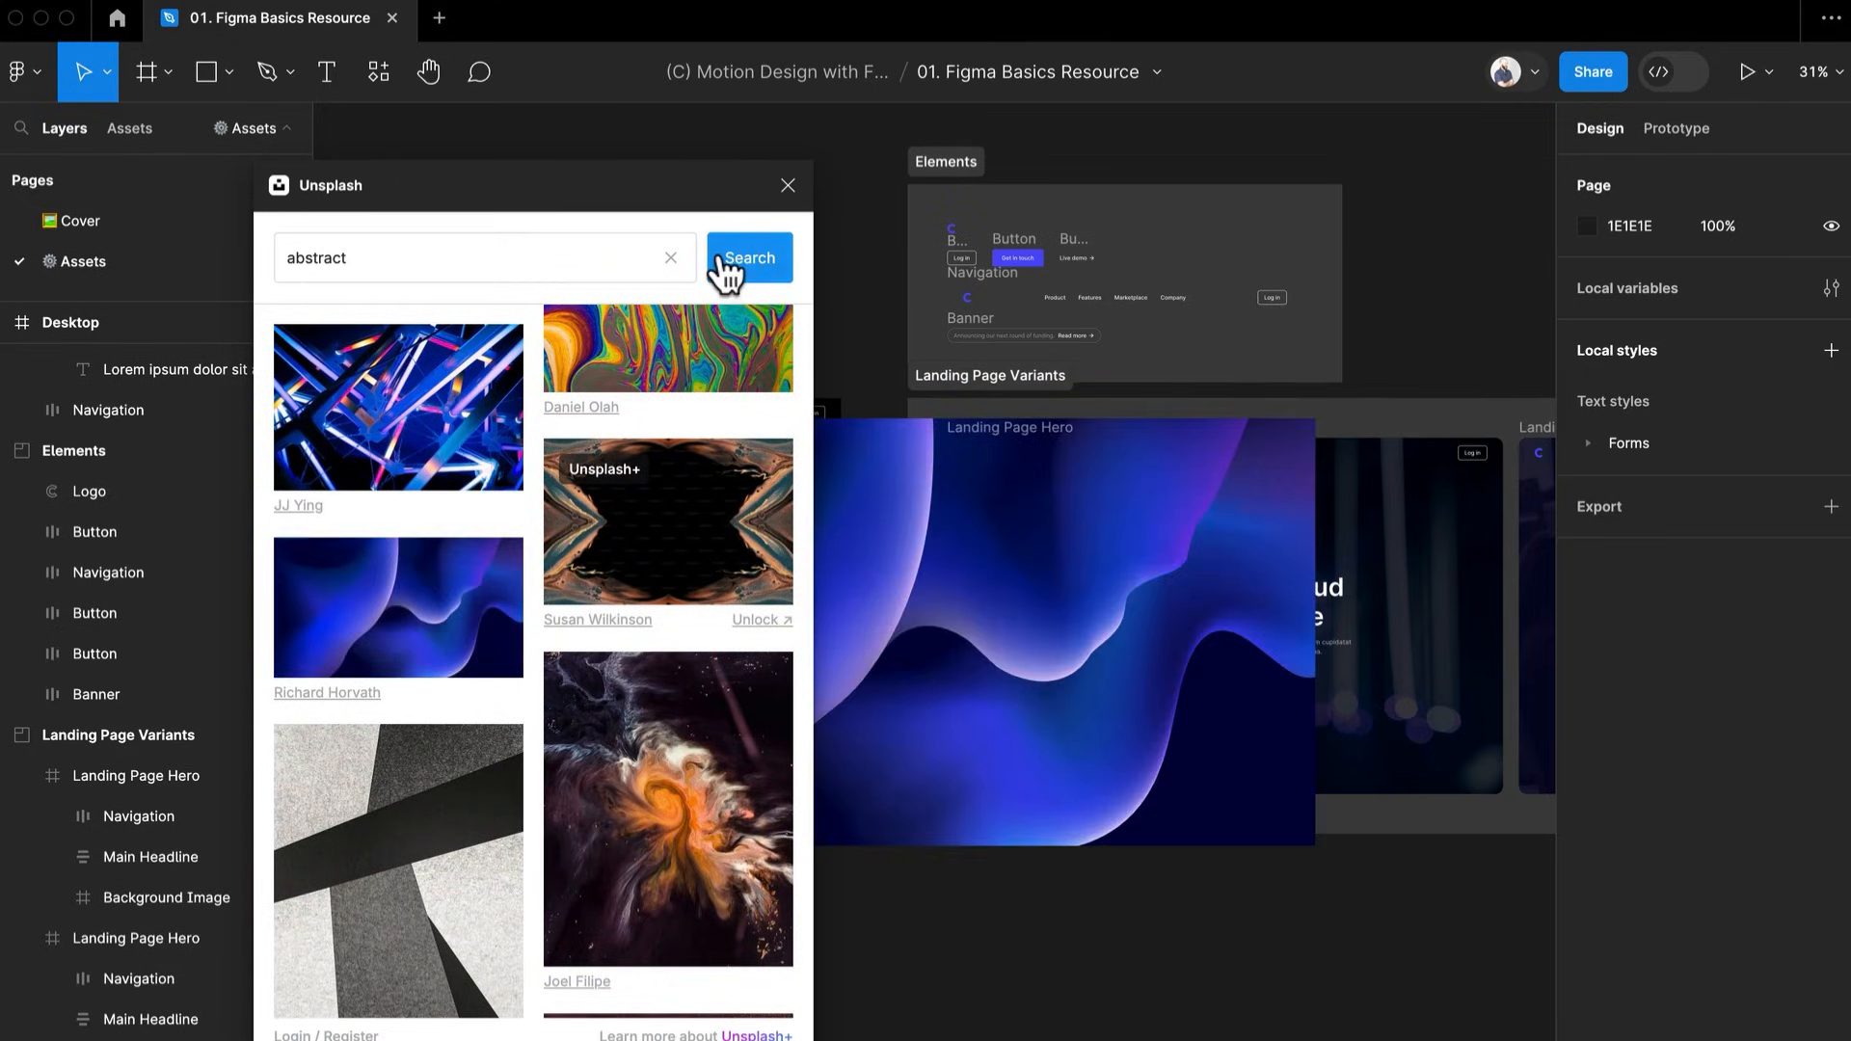
pyautogui.click(777, 188)
pyautogui.moveTo(831, 435); pyautogui.dragTo(605, 901)
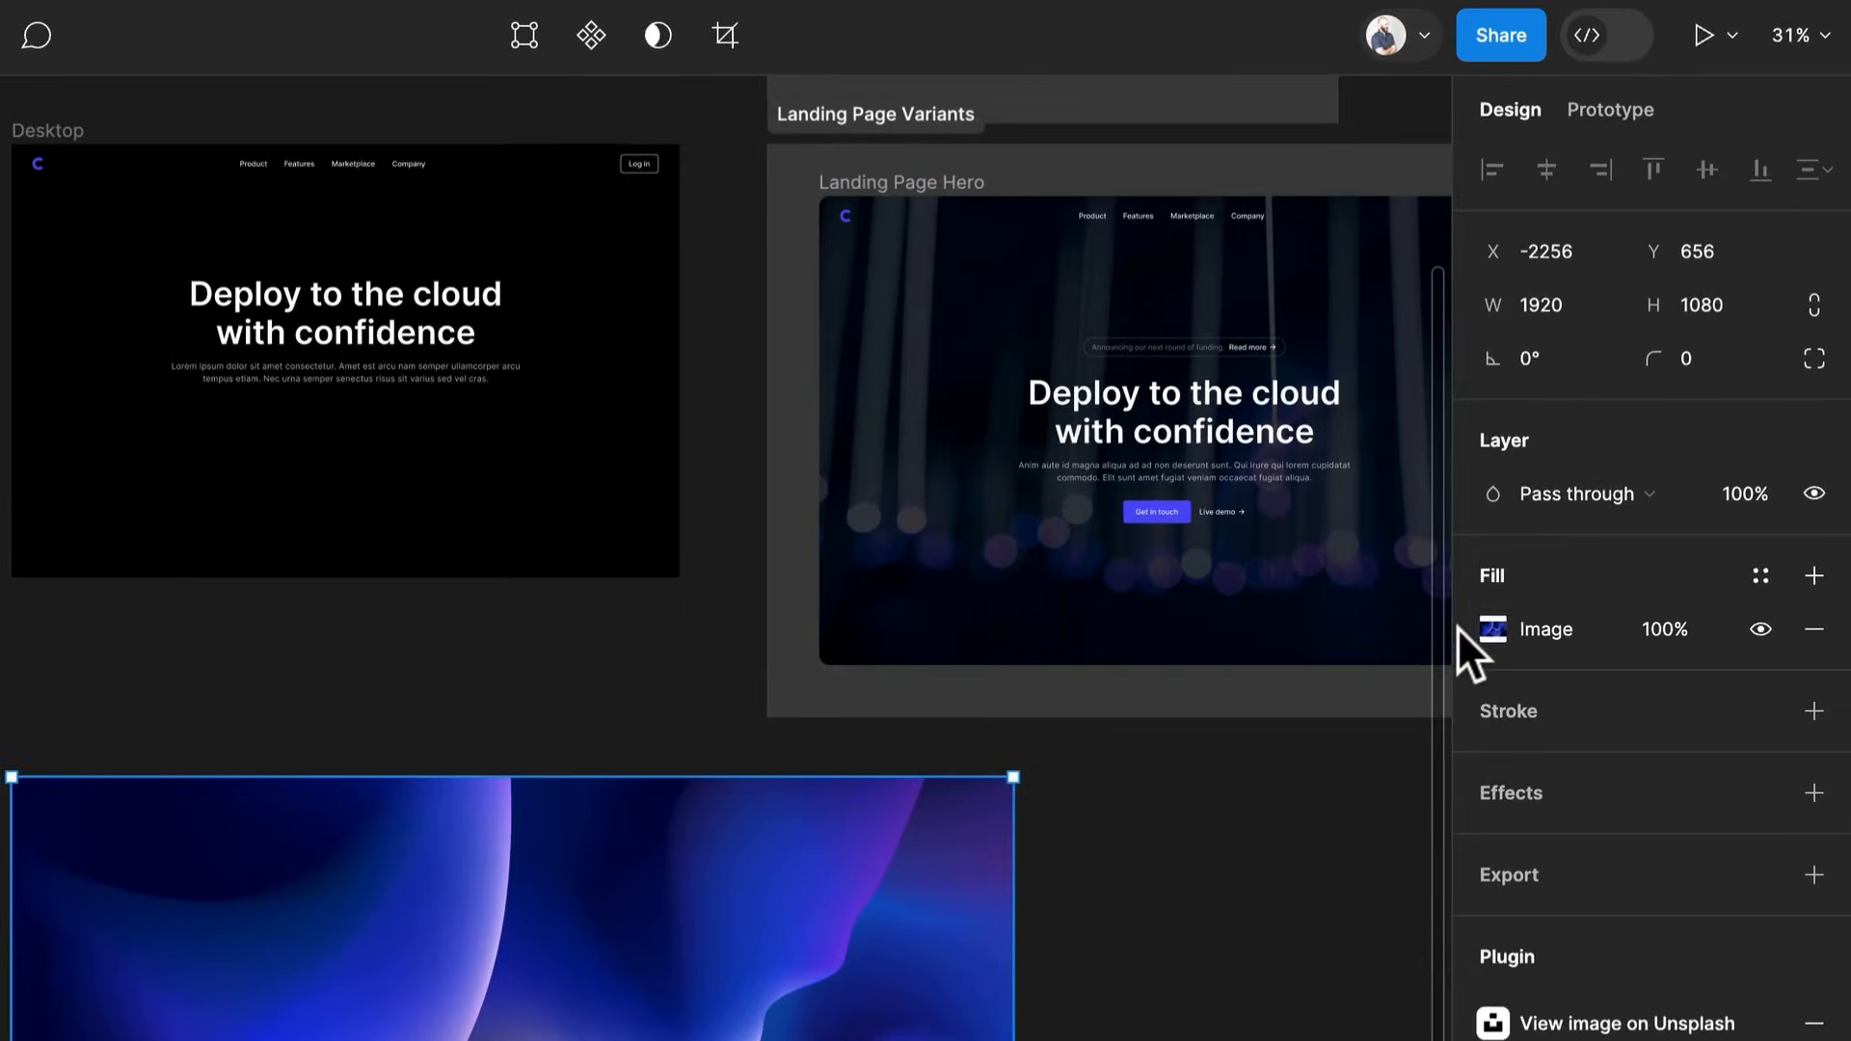
# Copy the image fill of the inserted Unsplash picture and apply it to the Desktop frame
pyautogui.click(1460, 627)
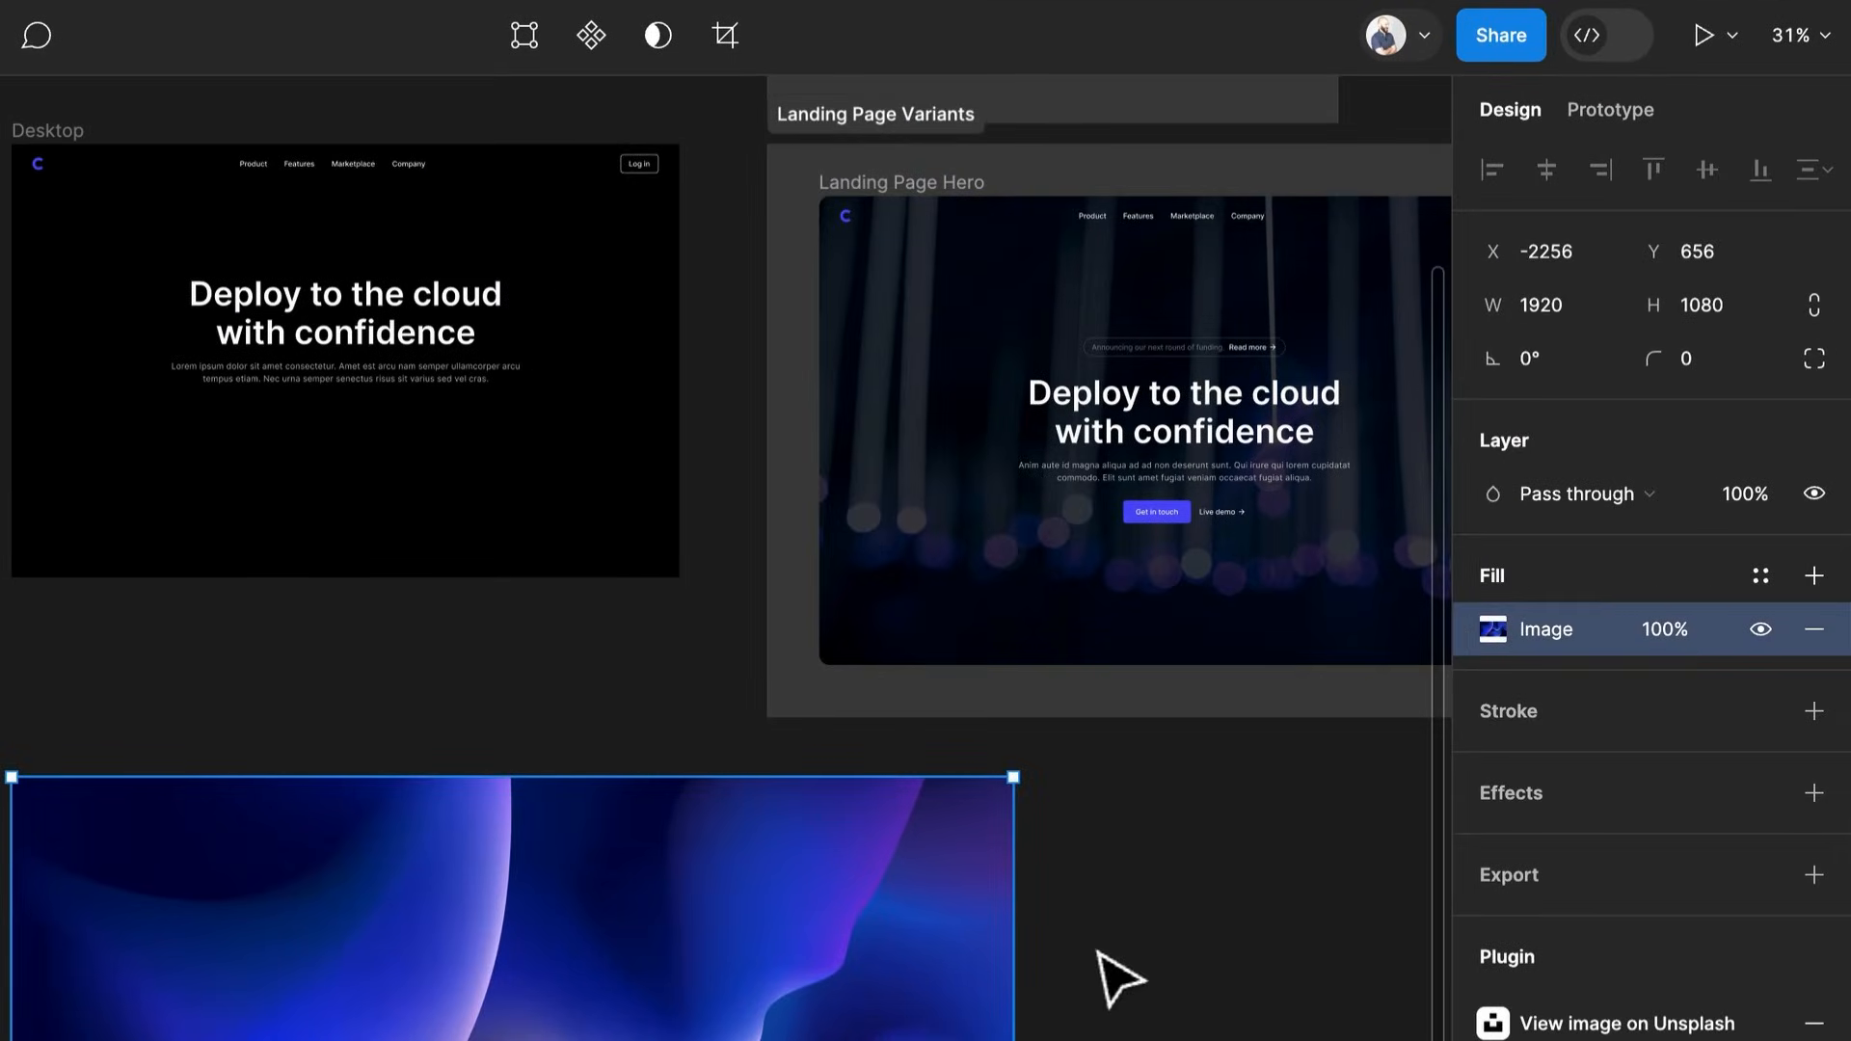
pyautogui.click(1273, 962)
pyautogui.rightClick(302, 521)
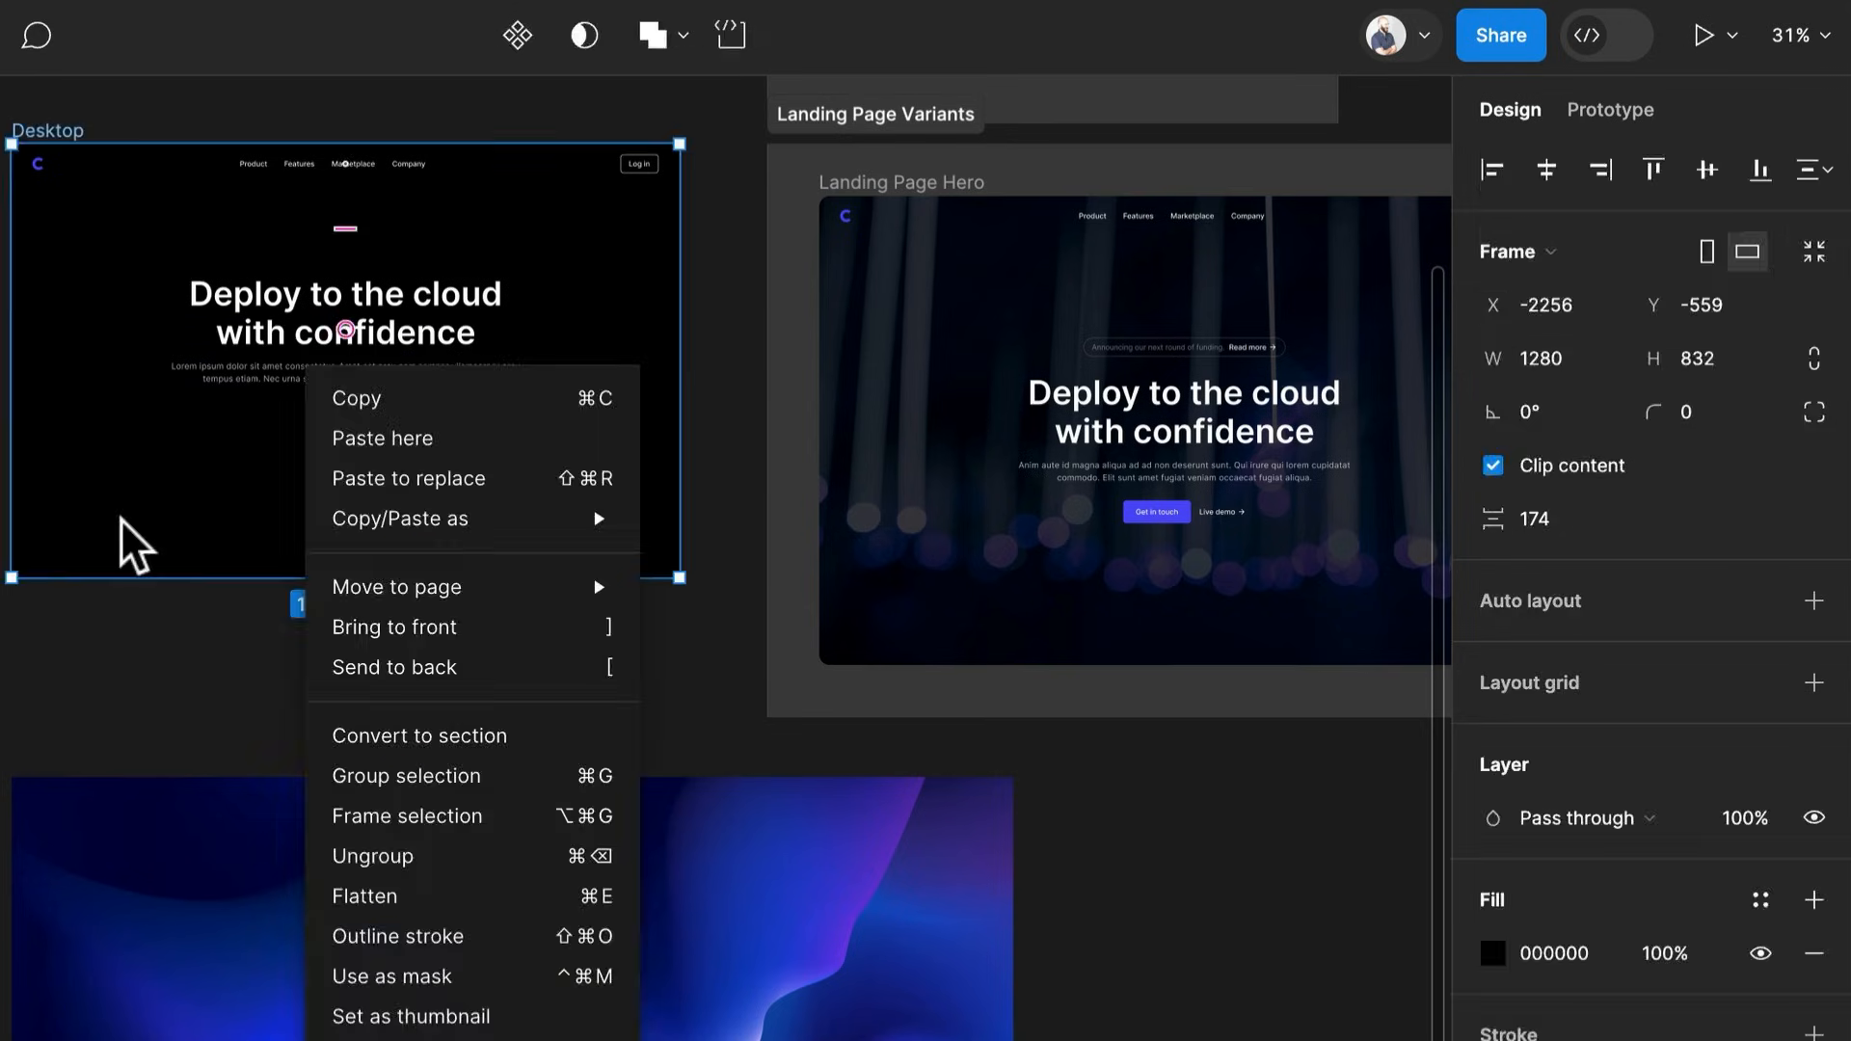
pyautogui.click(125, 520)
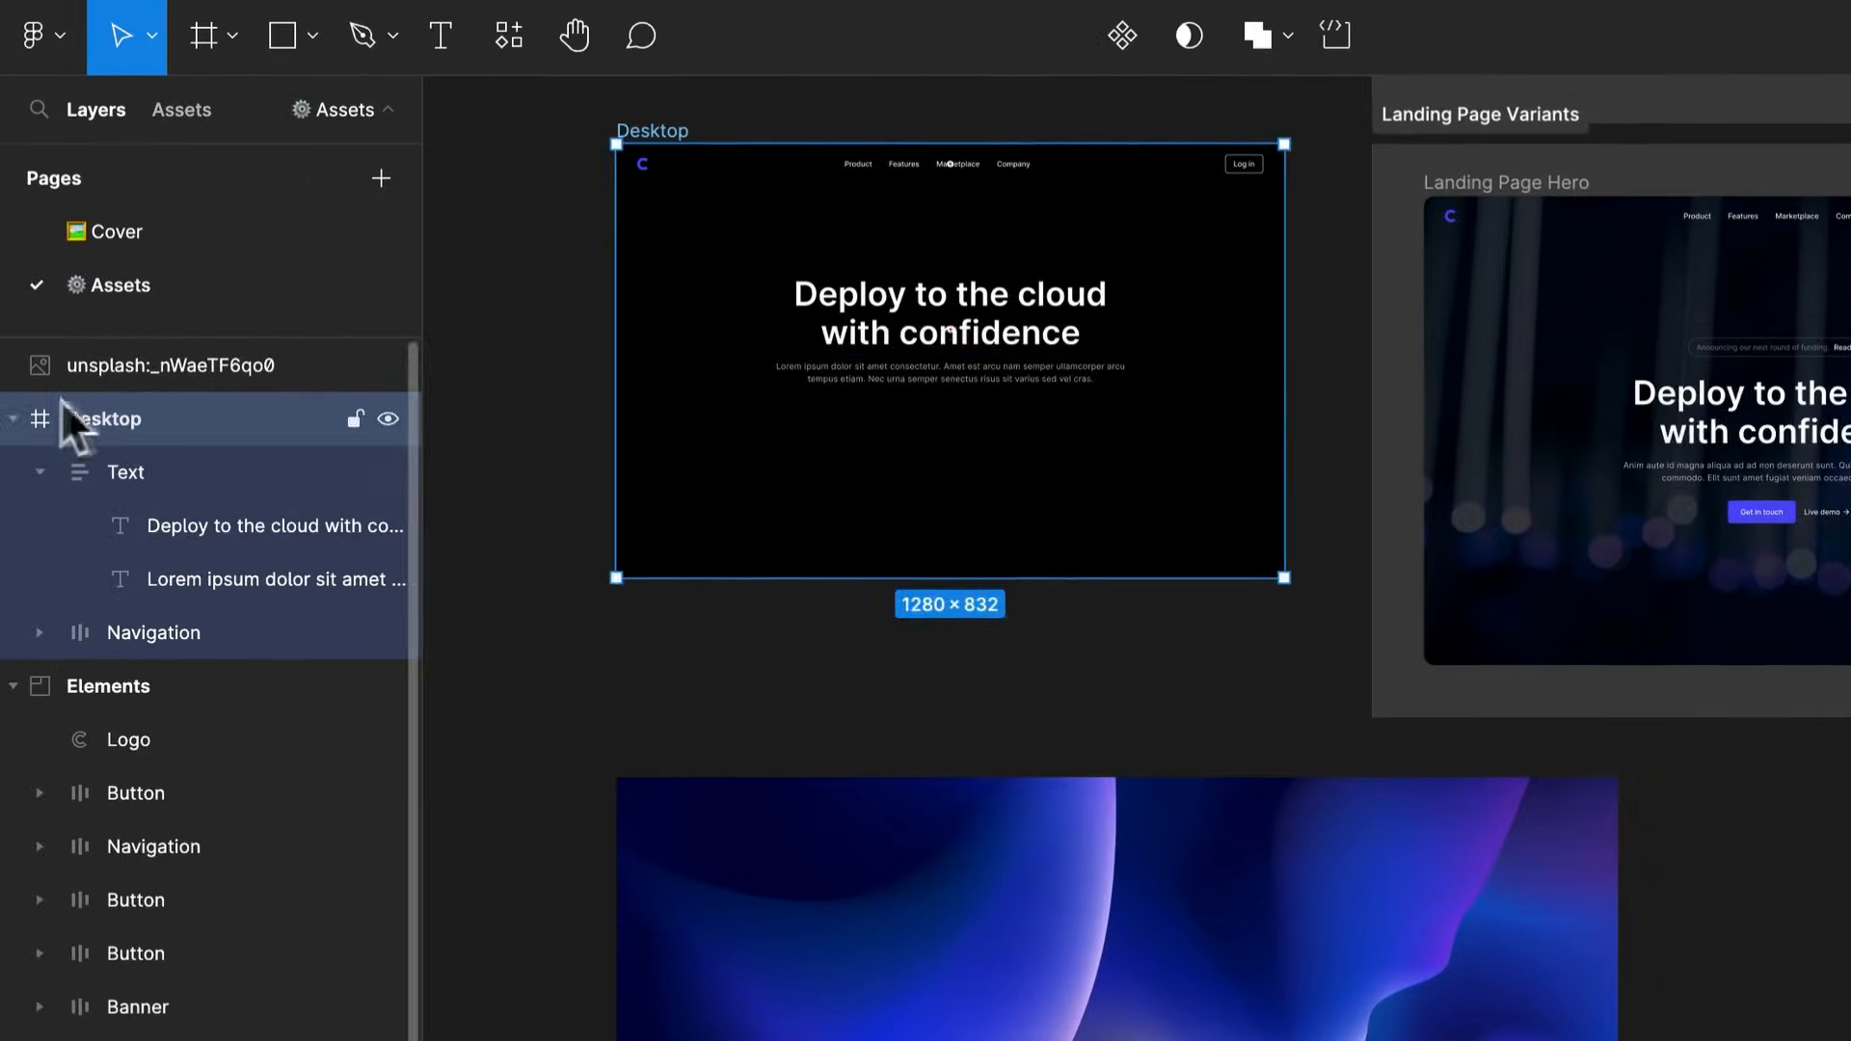
pyautogui.press('super+v')
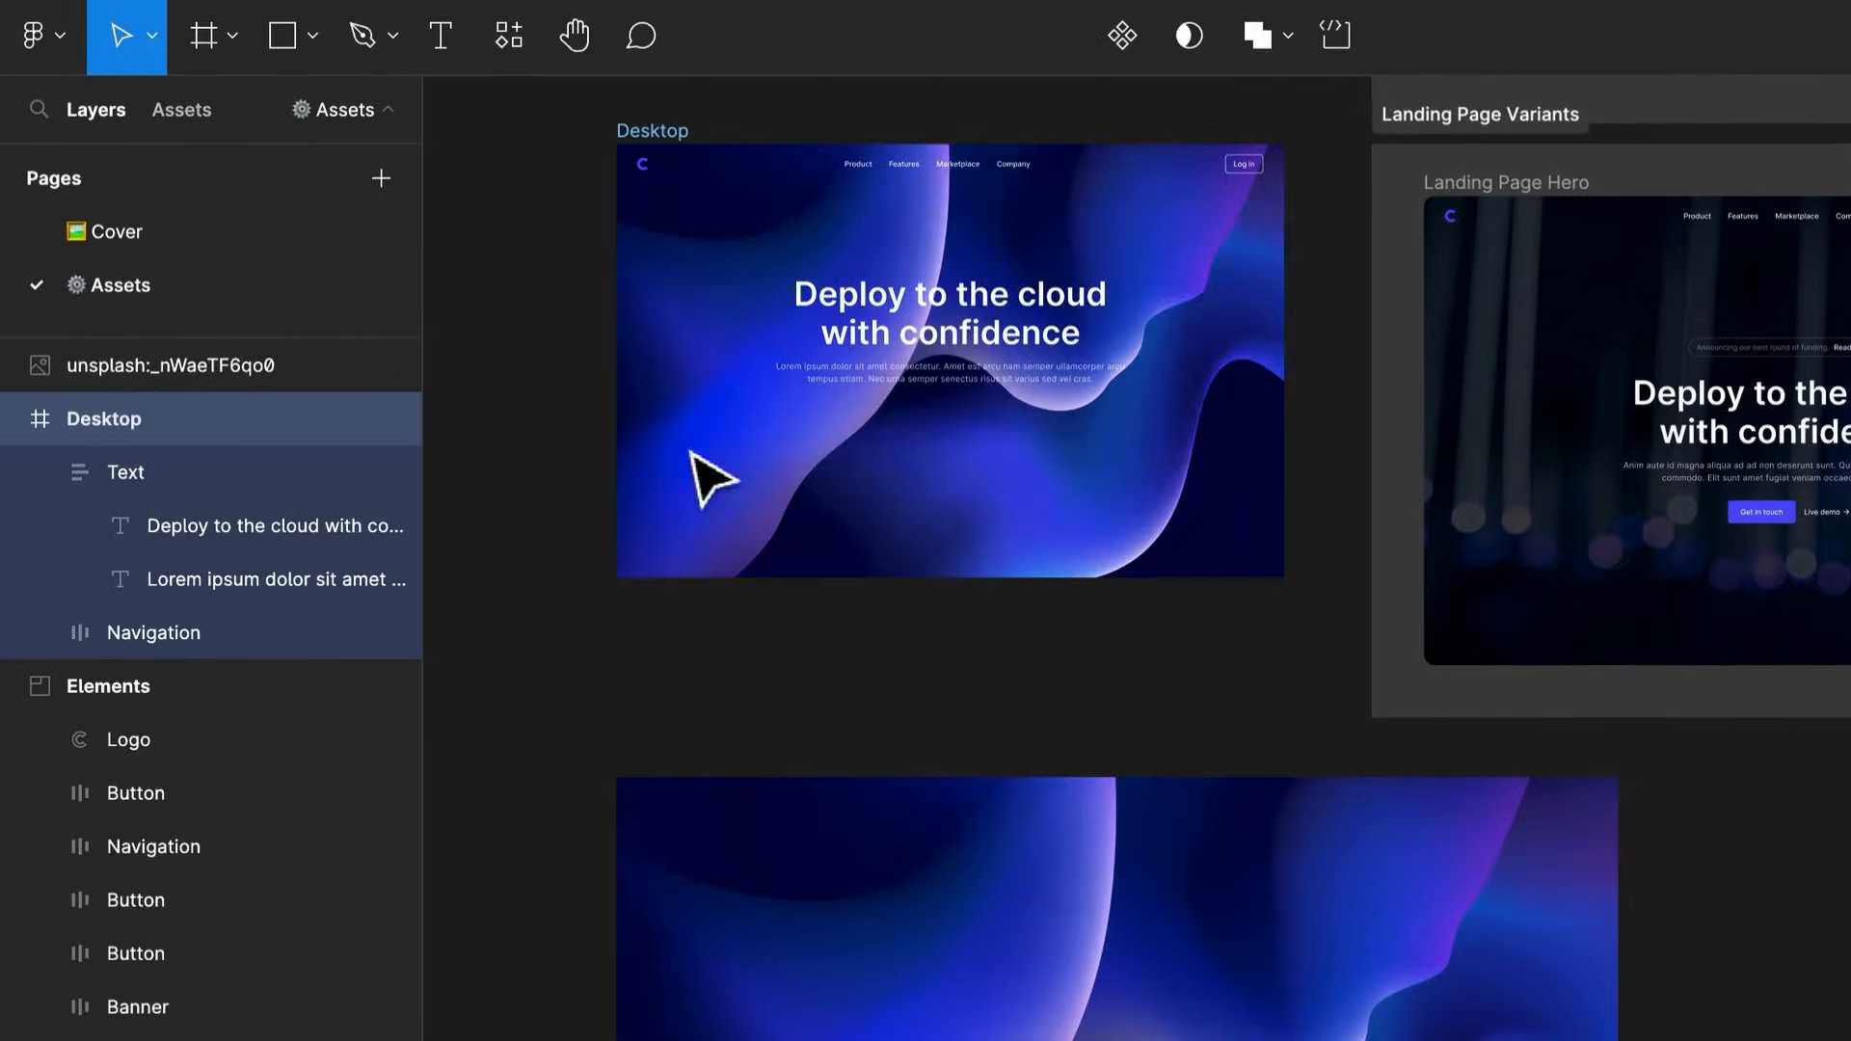
# Delete the loose Unsplash image below the Desktop frame
pyautogui.scroll(3, 1025, 298)
pyautogui.click(392, 917)
pyautogui.press('Delete')
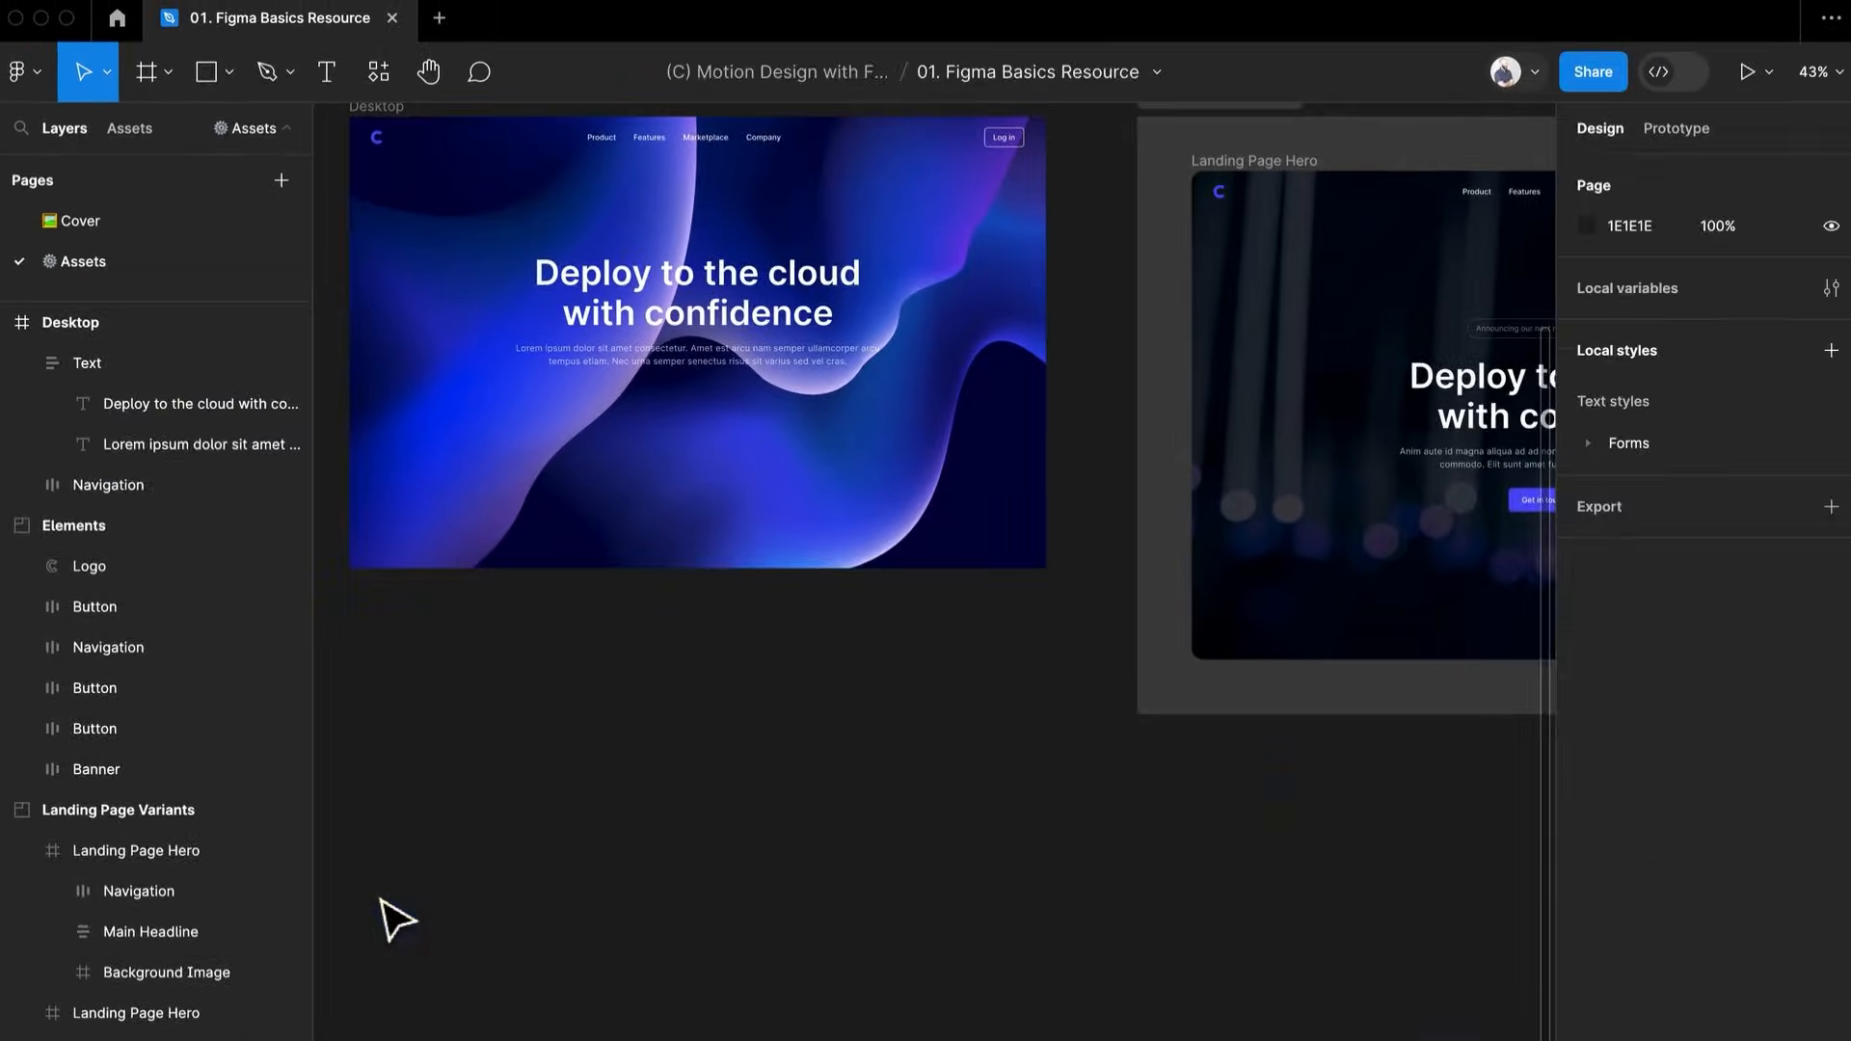
# Move the Desktop frame beneath the Landing Page Variants section, to about X -619, Y 640, and remove its 000000 fill
pyautogui.scroll(5, 710, 731)
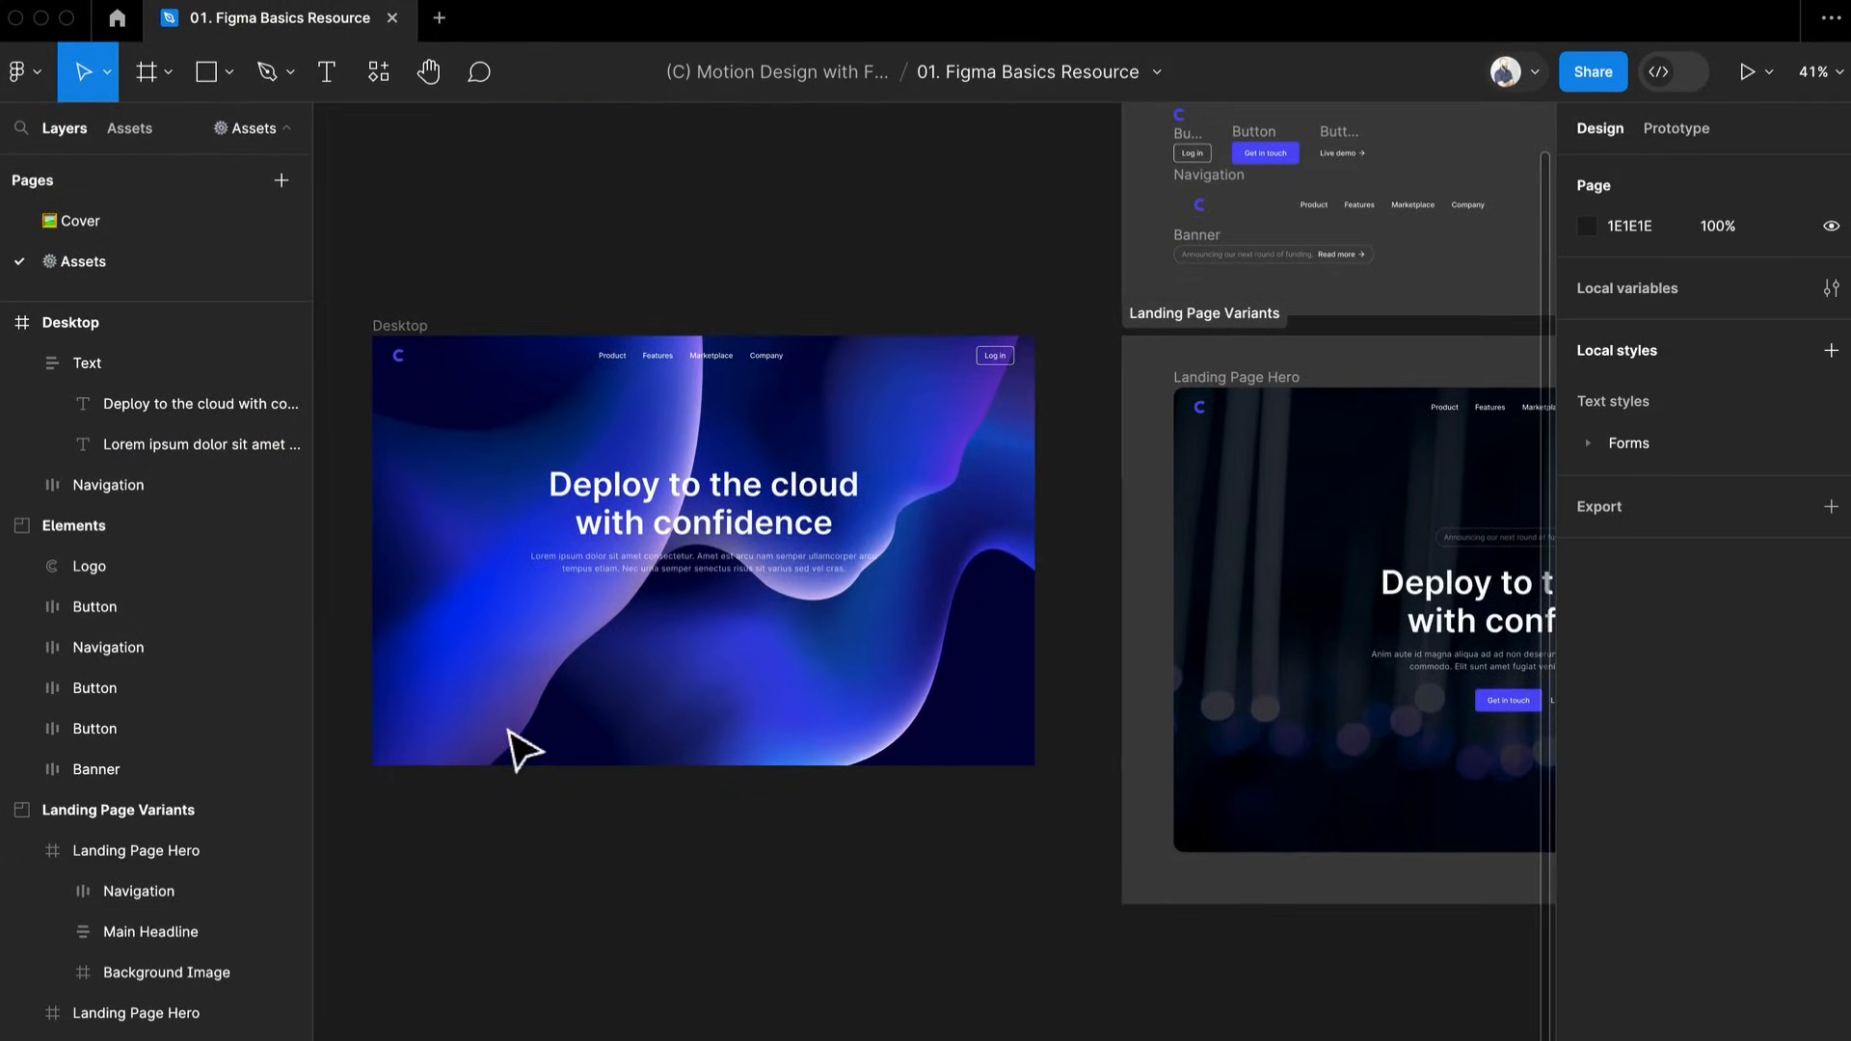
pyautogui.scroll(-5, 523, 750)
pyautogui.moveTo(451, 496); pyautogui.dragTo(955, 867)
pyautogui.moveTo(1300, 951); pyautogui.dragTo(1022, 816)
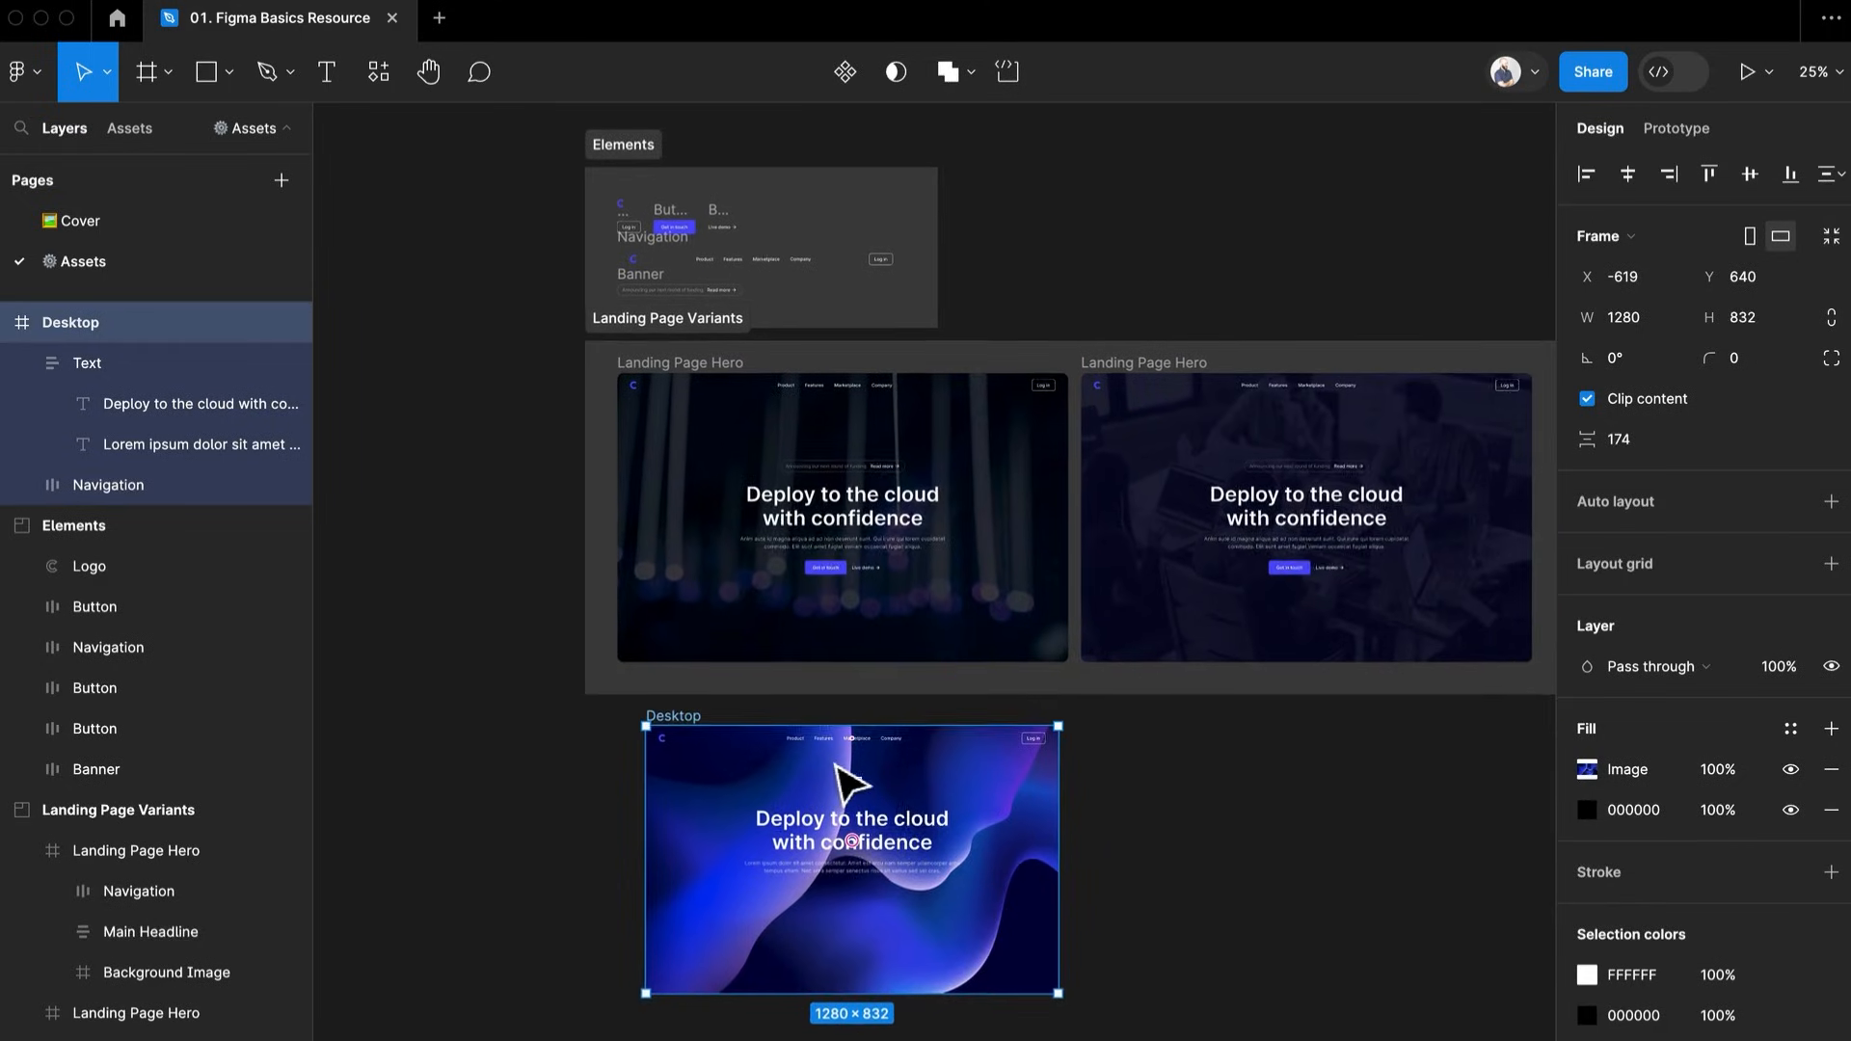
pyautogui.scroll(2, 848, 785)
pyautogui.scroll(3, 849, 786)
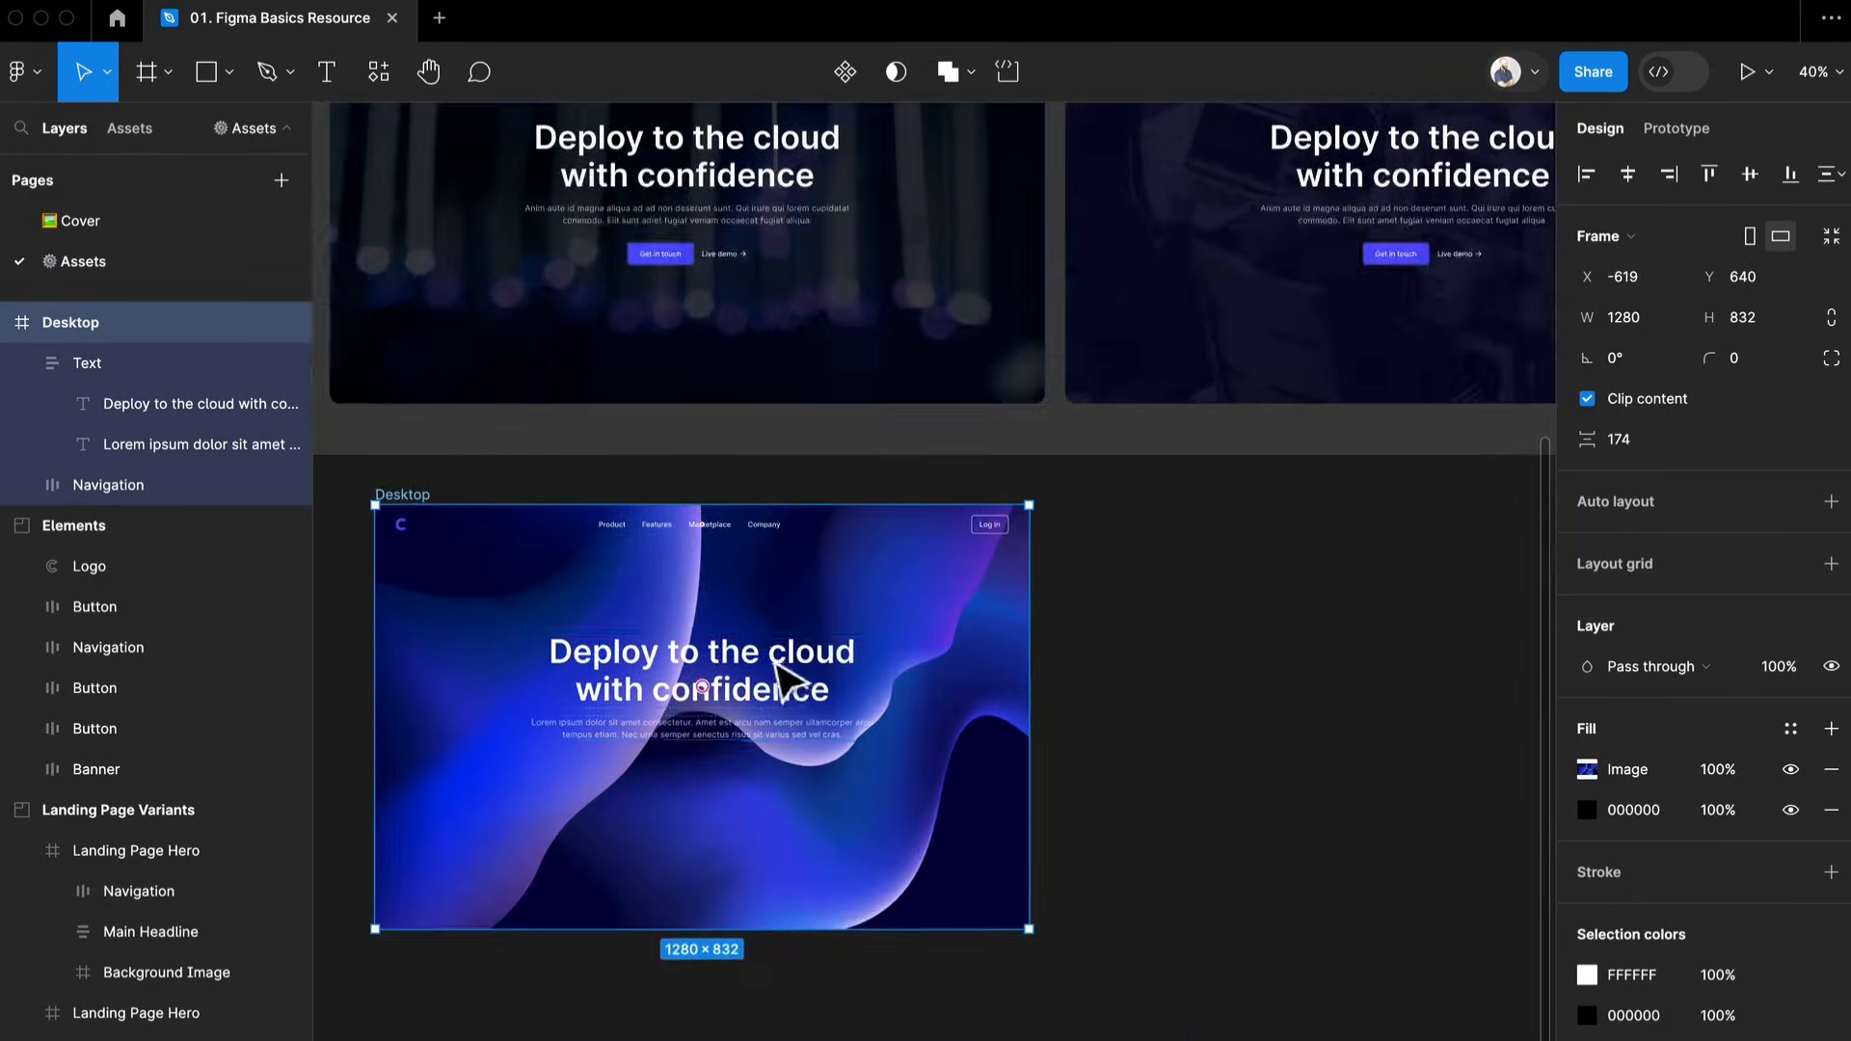
pyautogui.click(1818, 829)
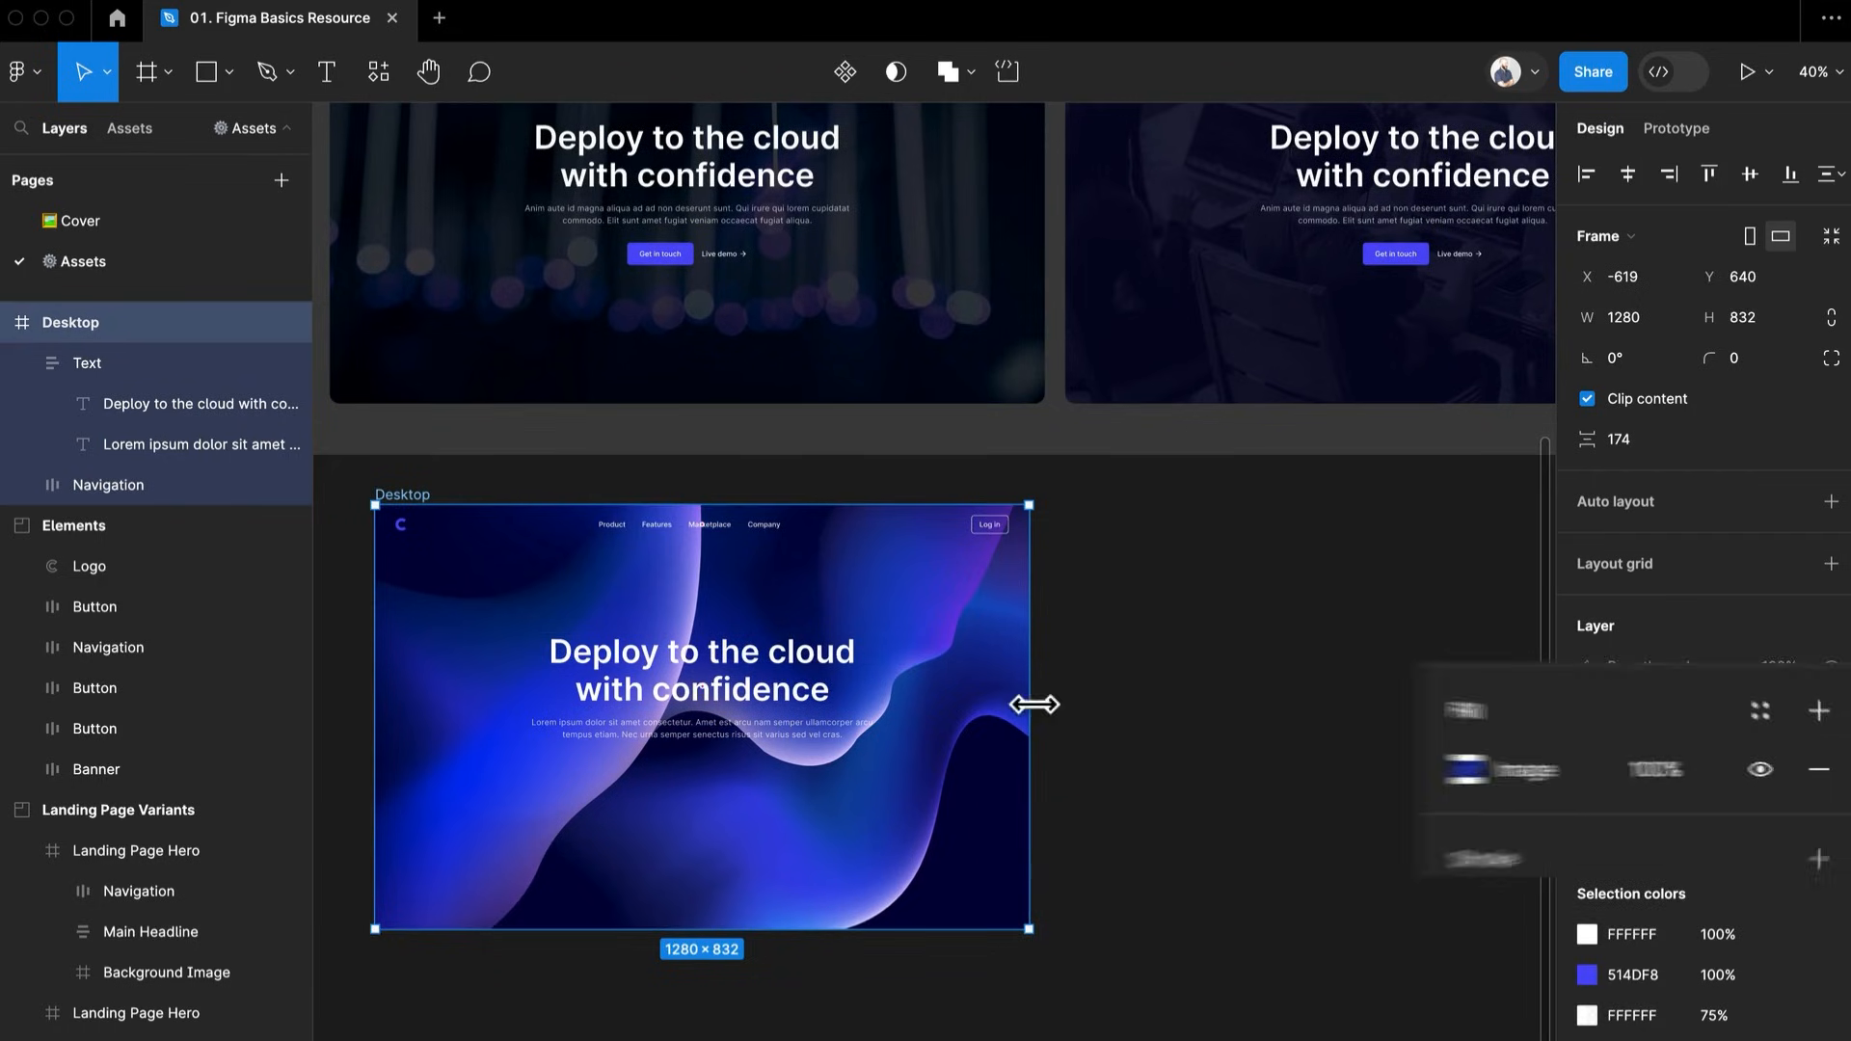
# Inspect the fill layers of the Background Image frames in the two Landing Page Hero variants
pyautogui.scroll(3, 1060, 781)
pyautogui.click(1222, 503)
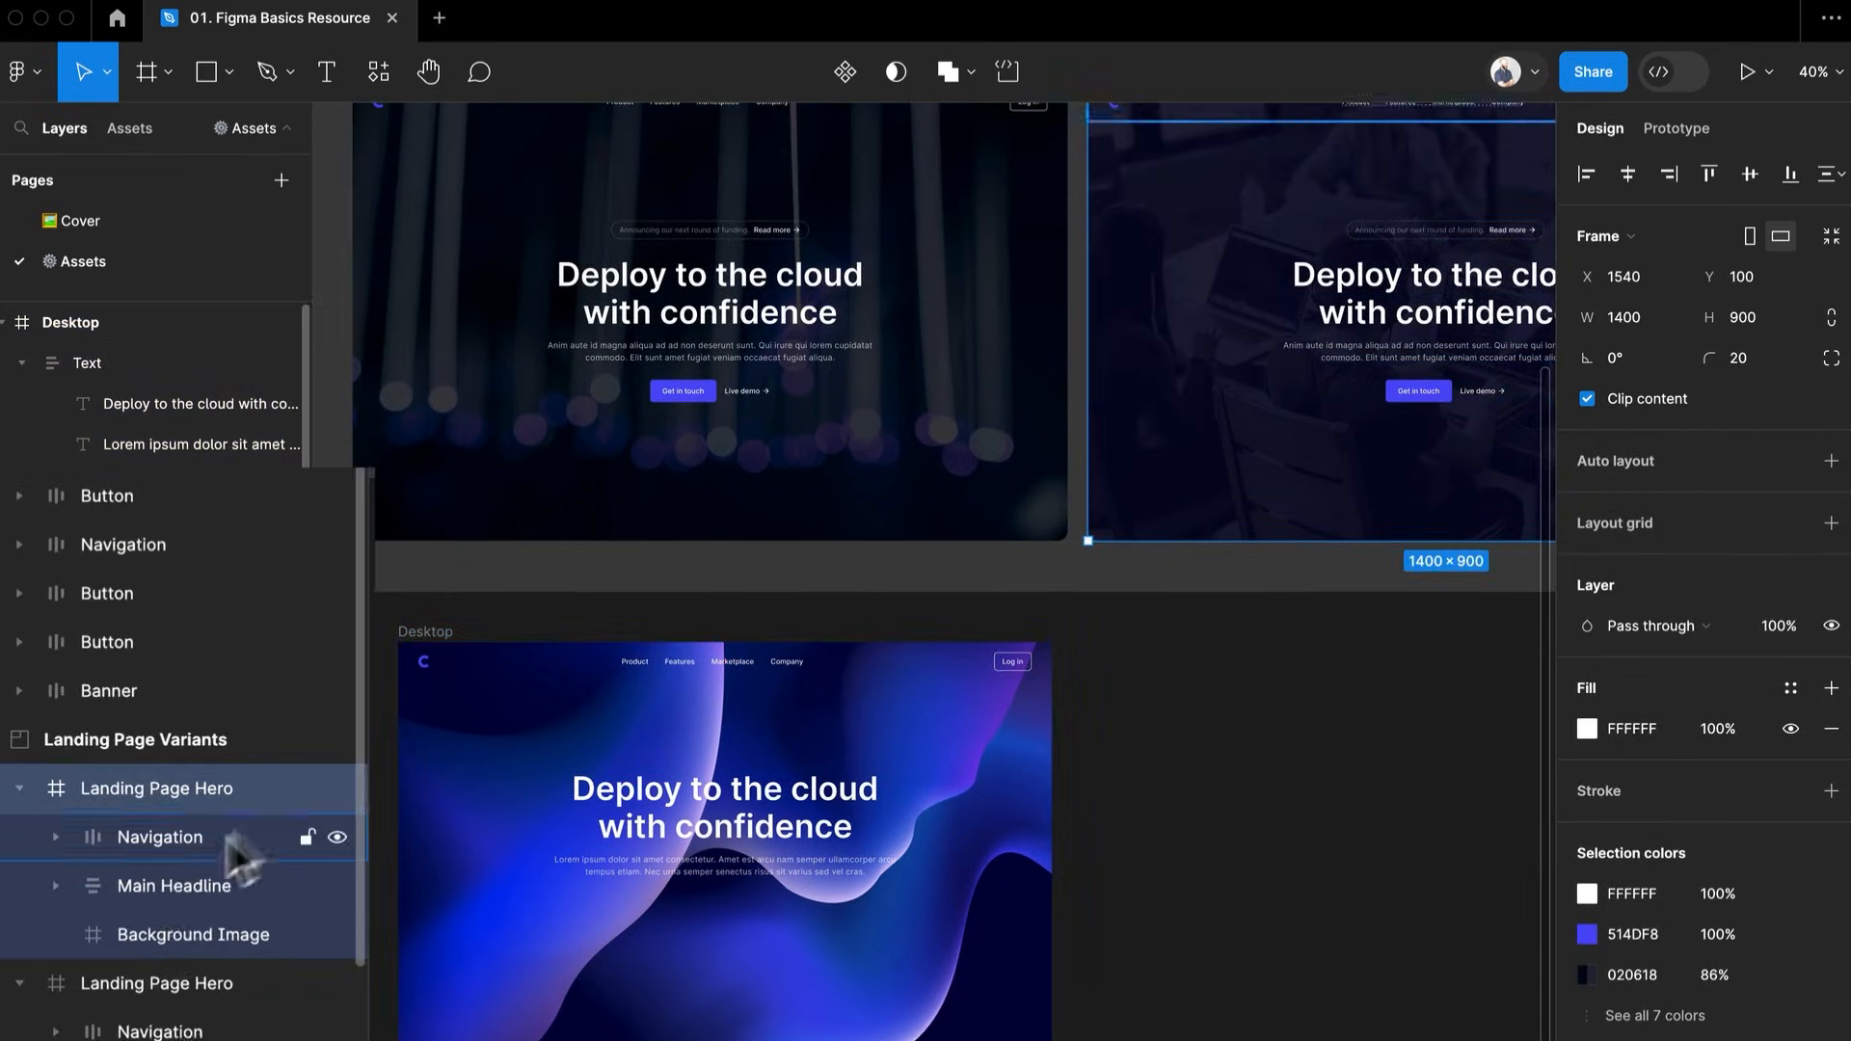
pyautogui.click(181, 970)
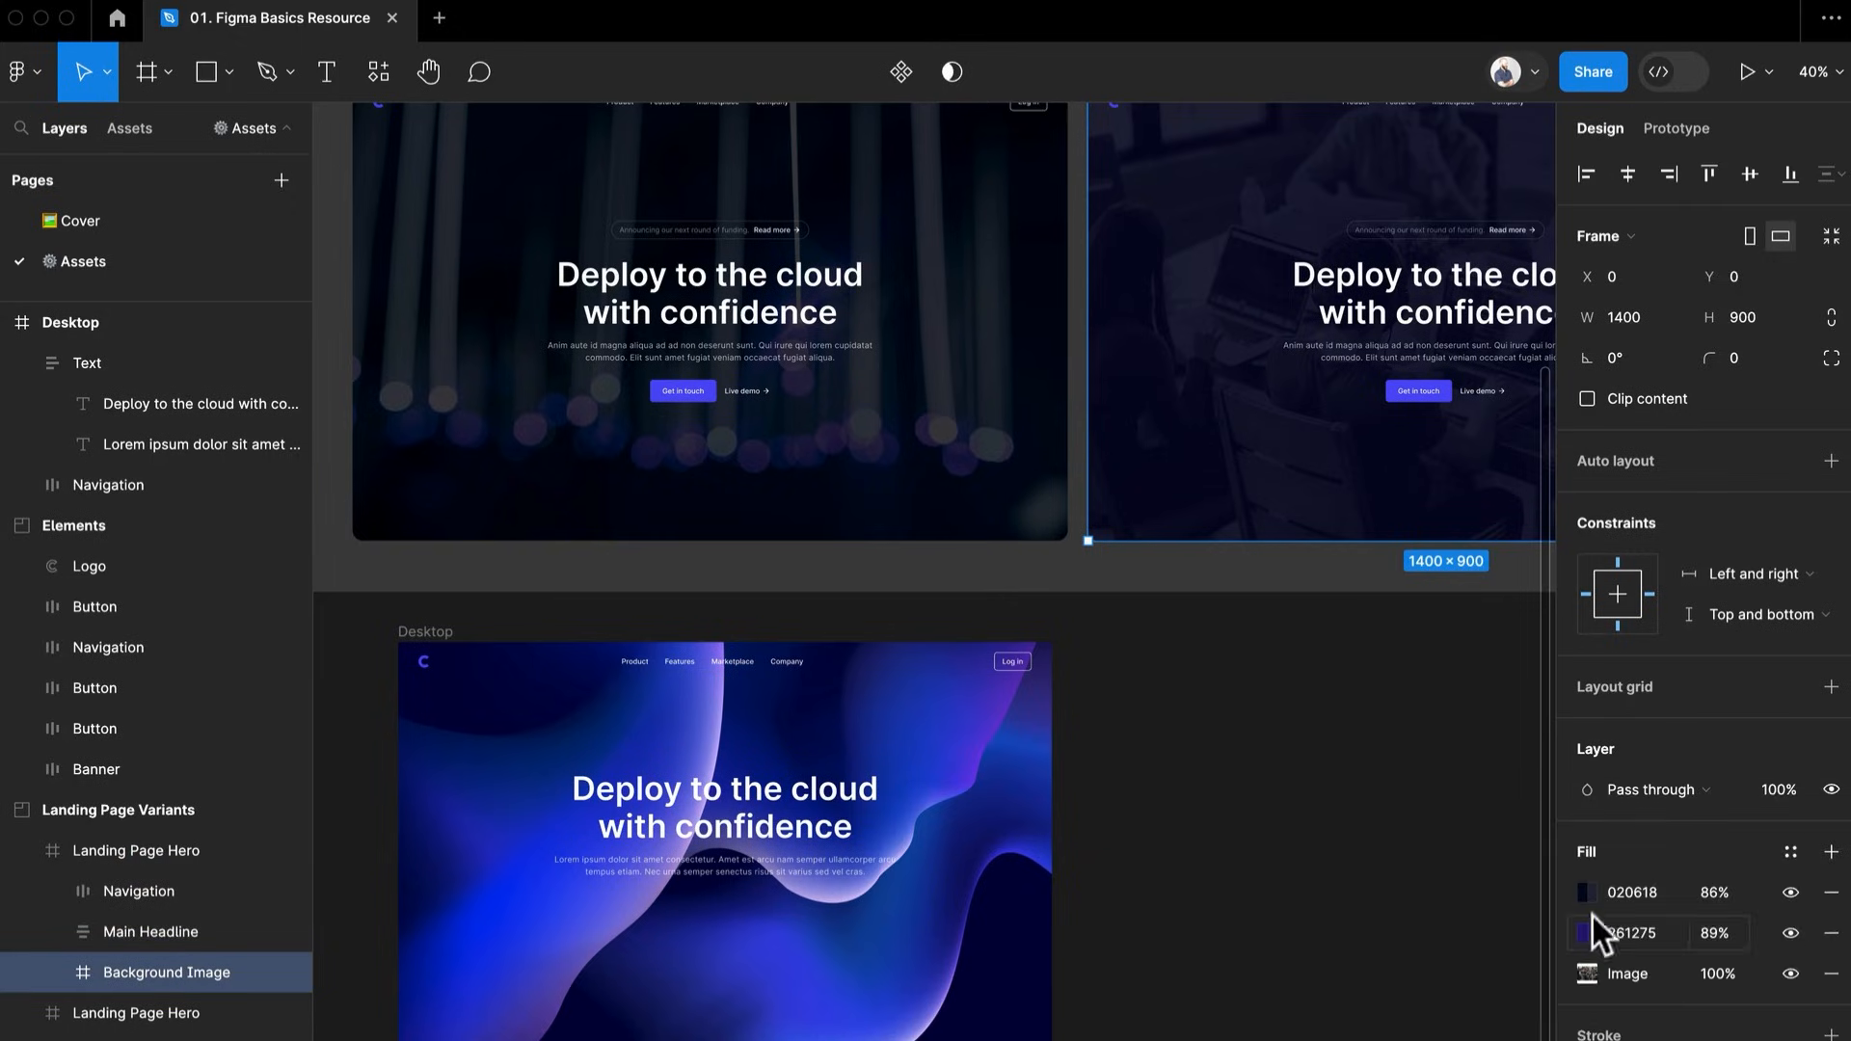
pyautogui.click(973, 484)
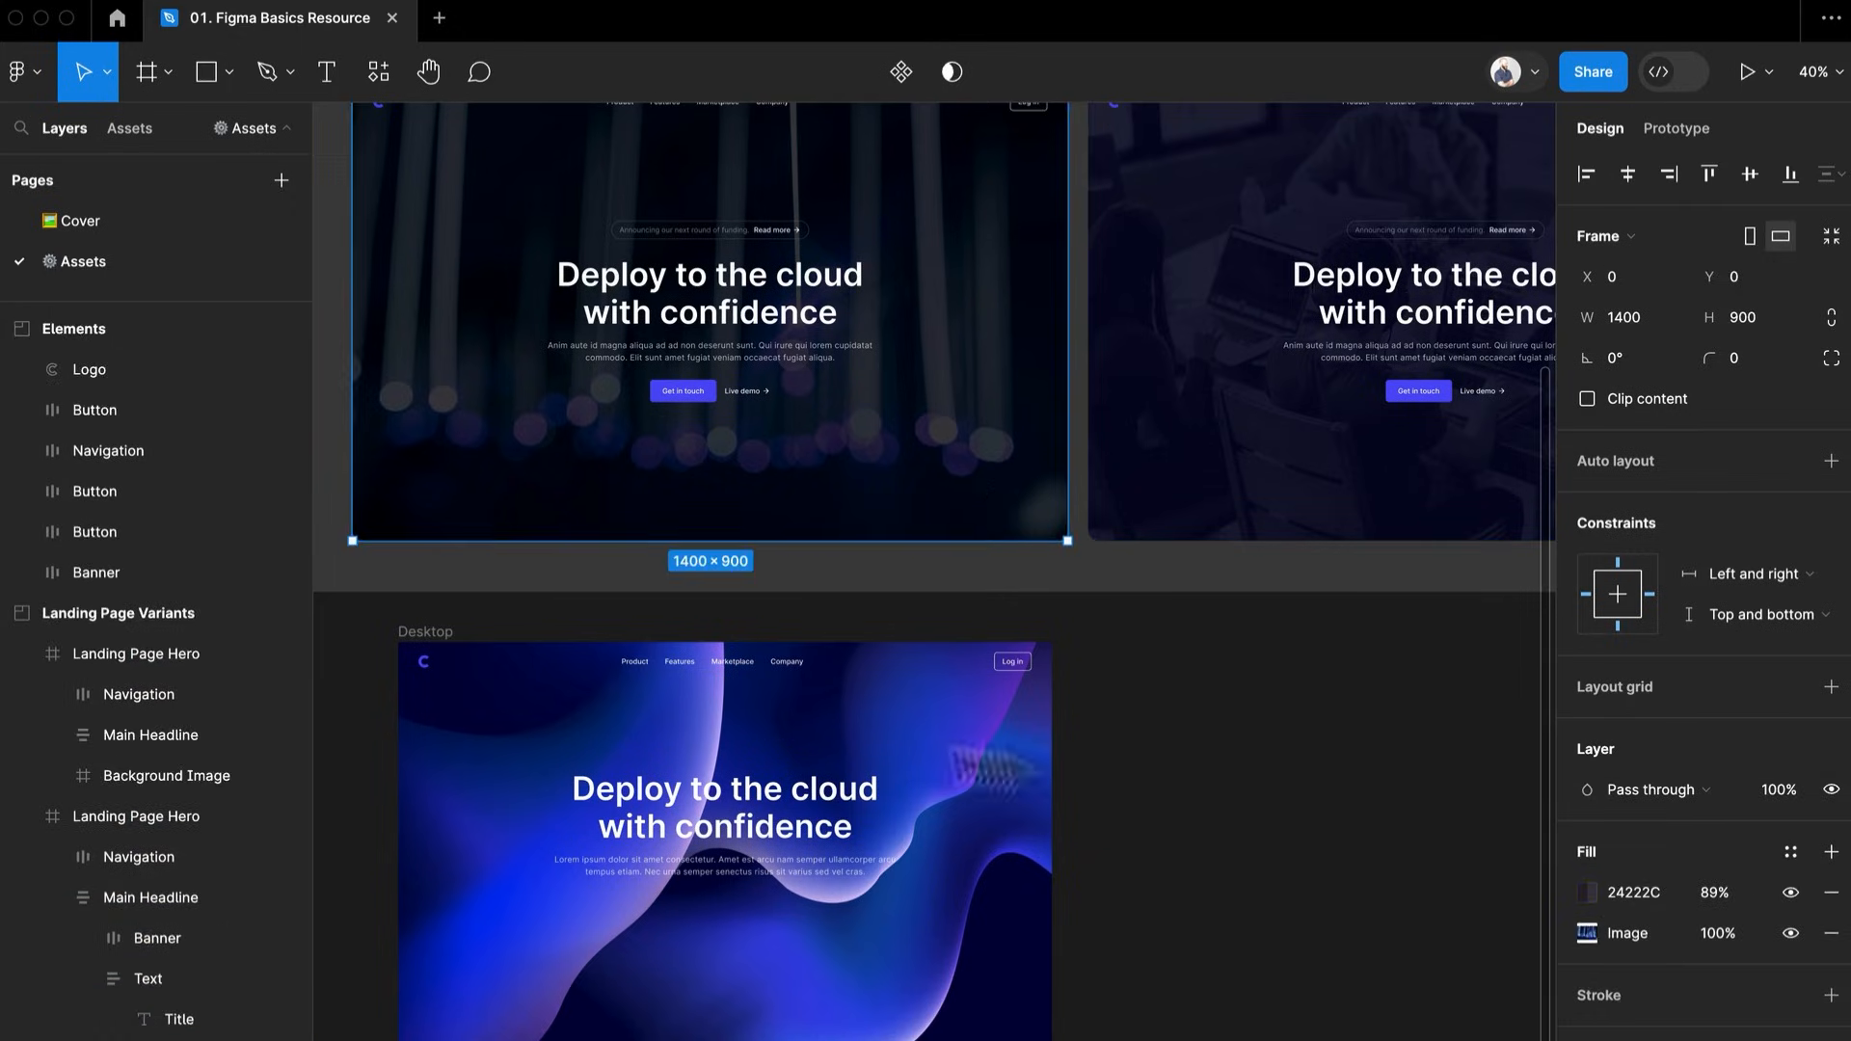
pyautogui.press('Escape')
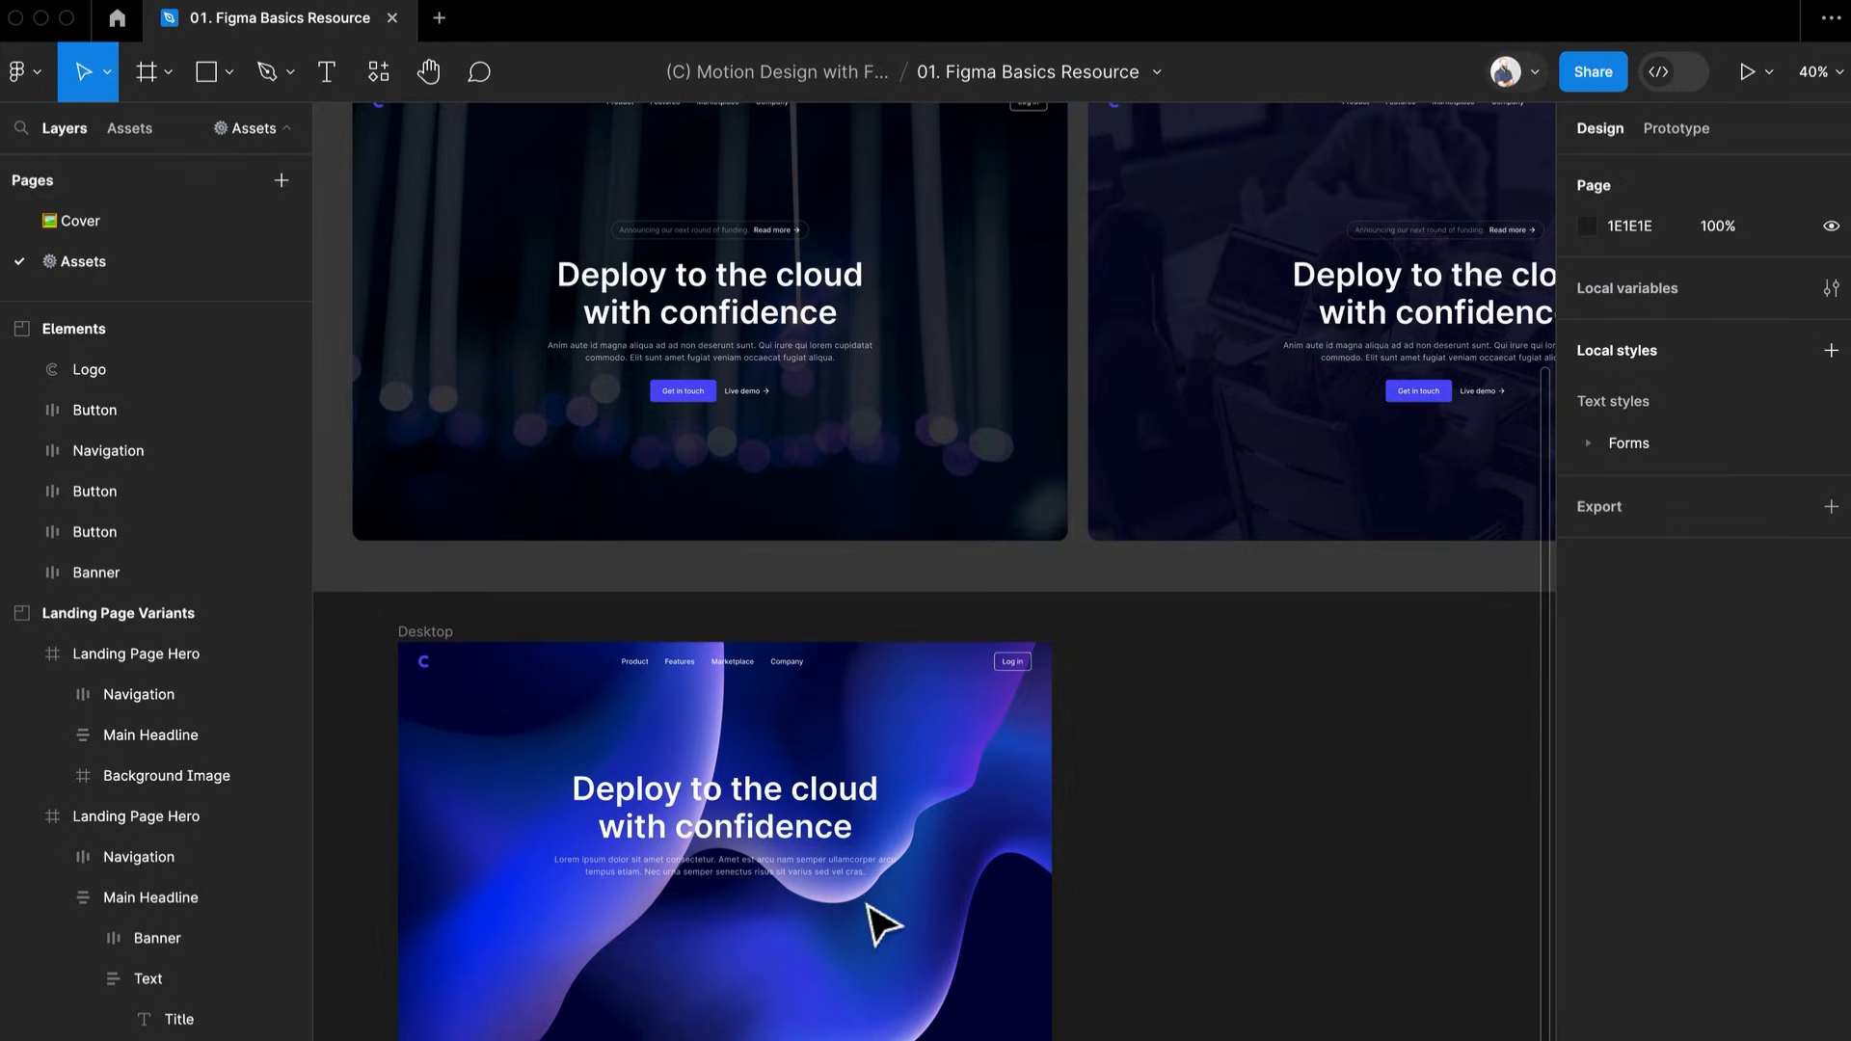
# Add a solid fill above the Desktop frame's image and sample the dark navy 000416 for it with the eyedropper
pyautogui.rightClick(868, 906)
pyautogui.press('Escape')
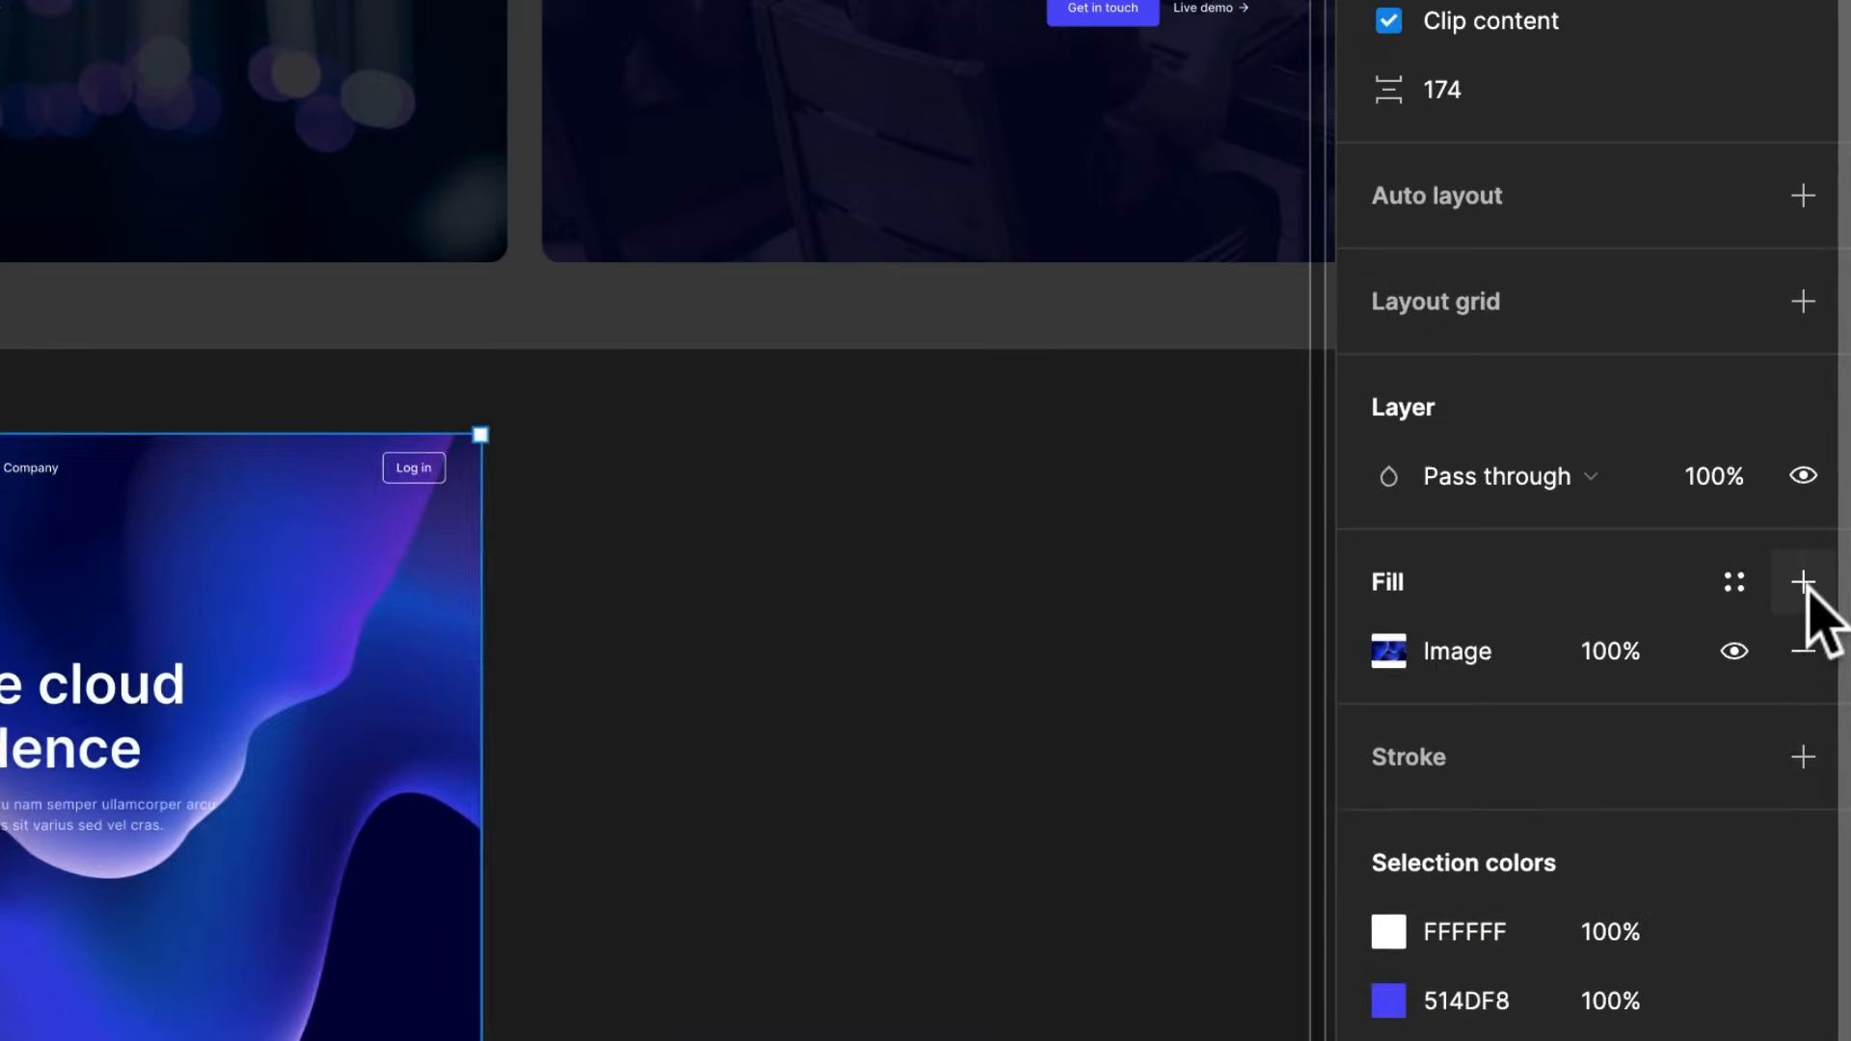
pyautogui.click(1803, 581)
pyautogui.click(1388, 651)
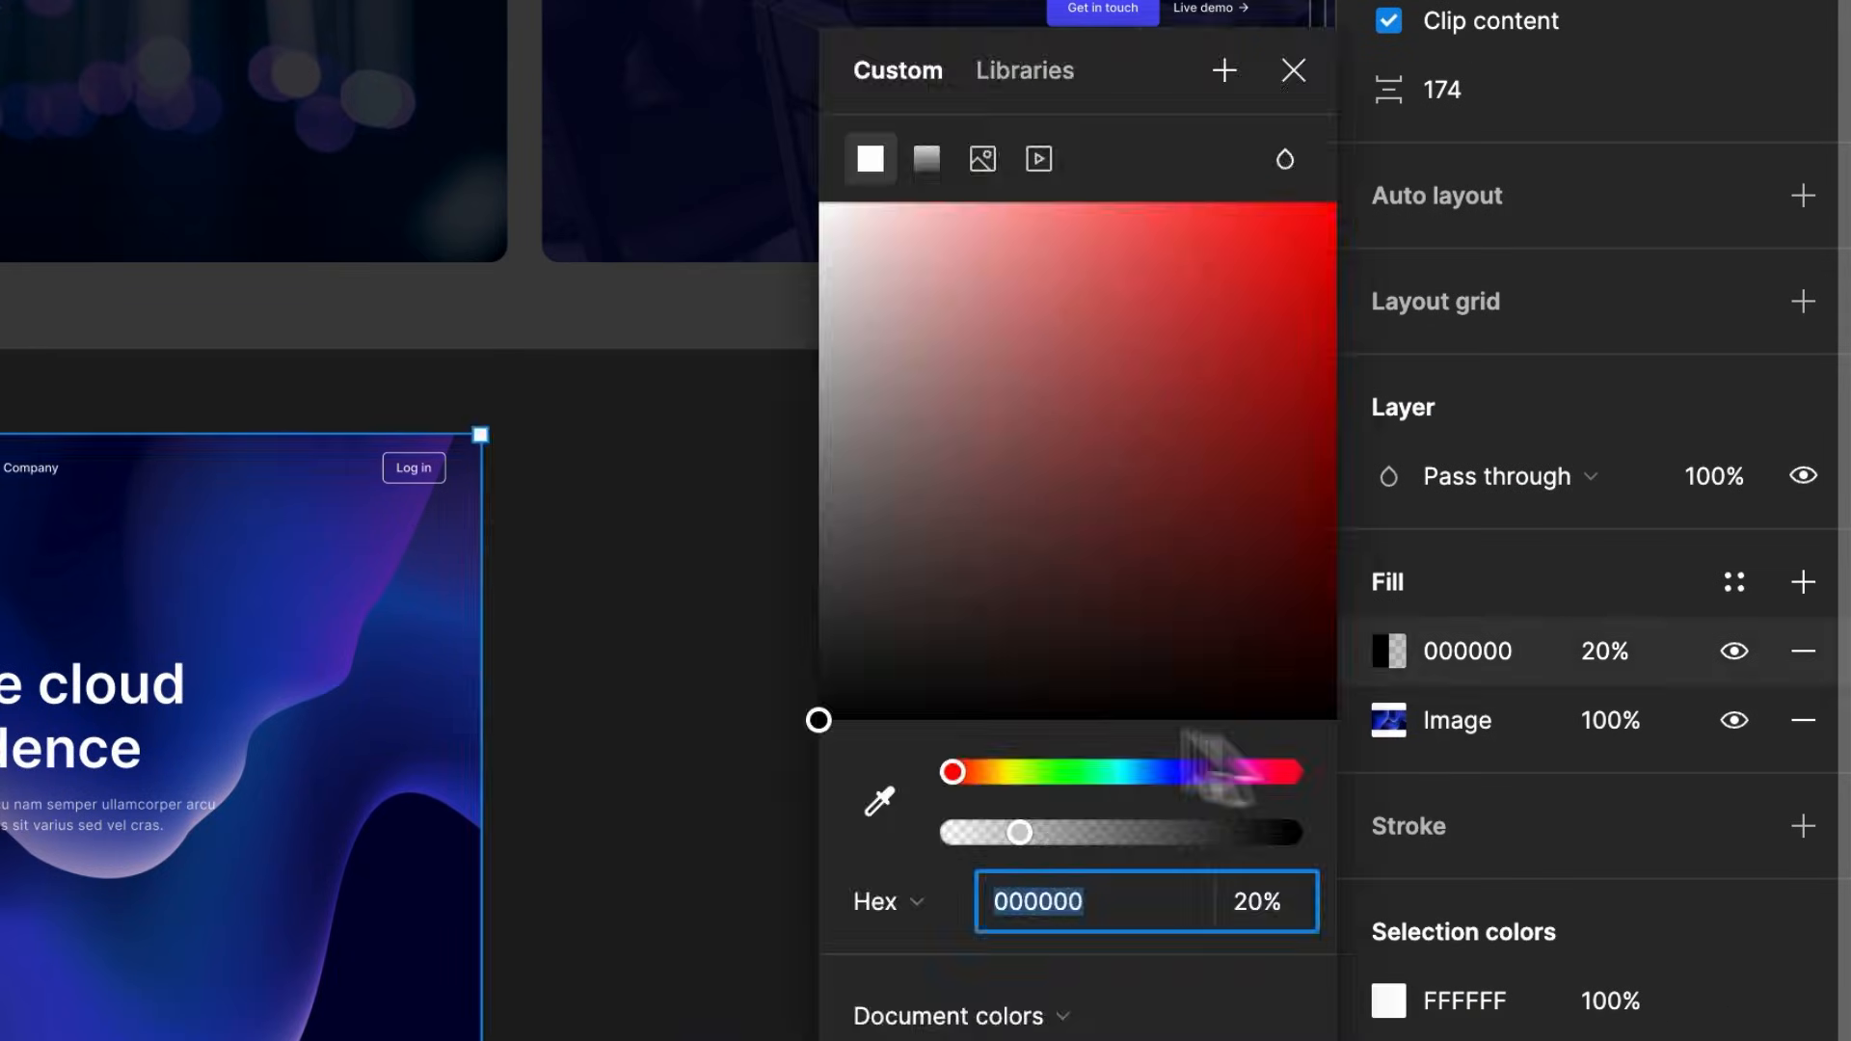
pyautogui.click(879, 800)
pyautogui.click(358, 216)
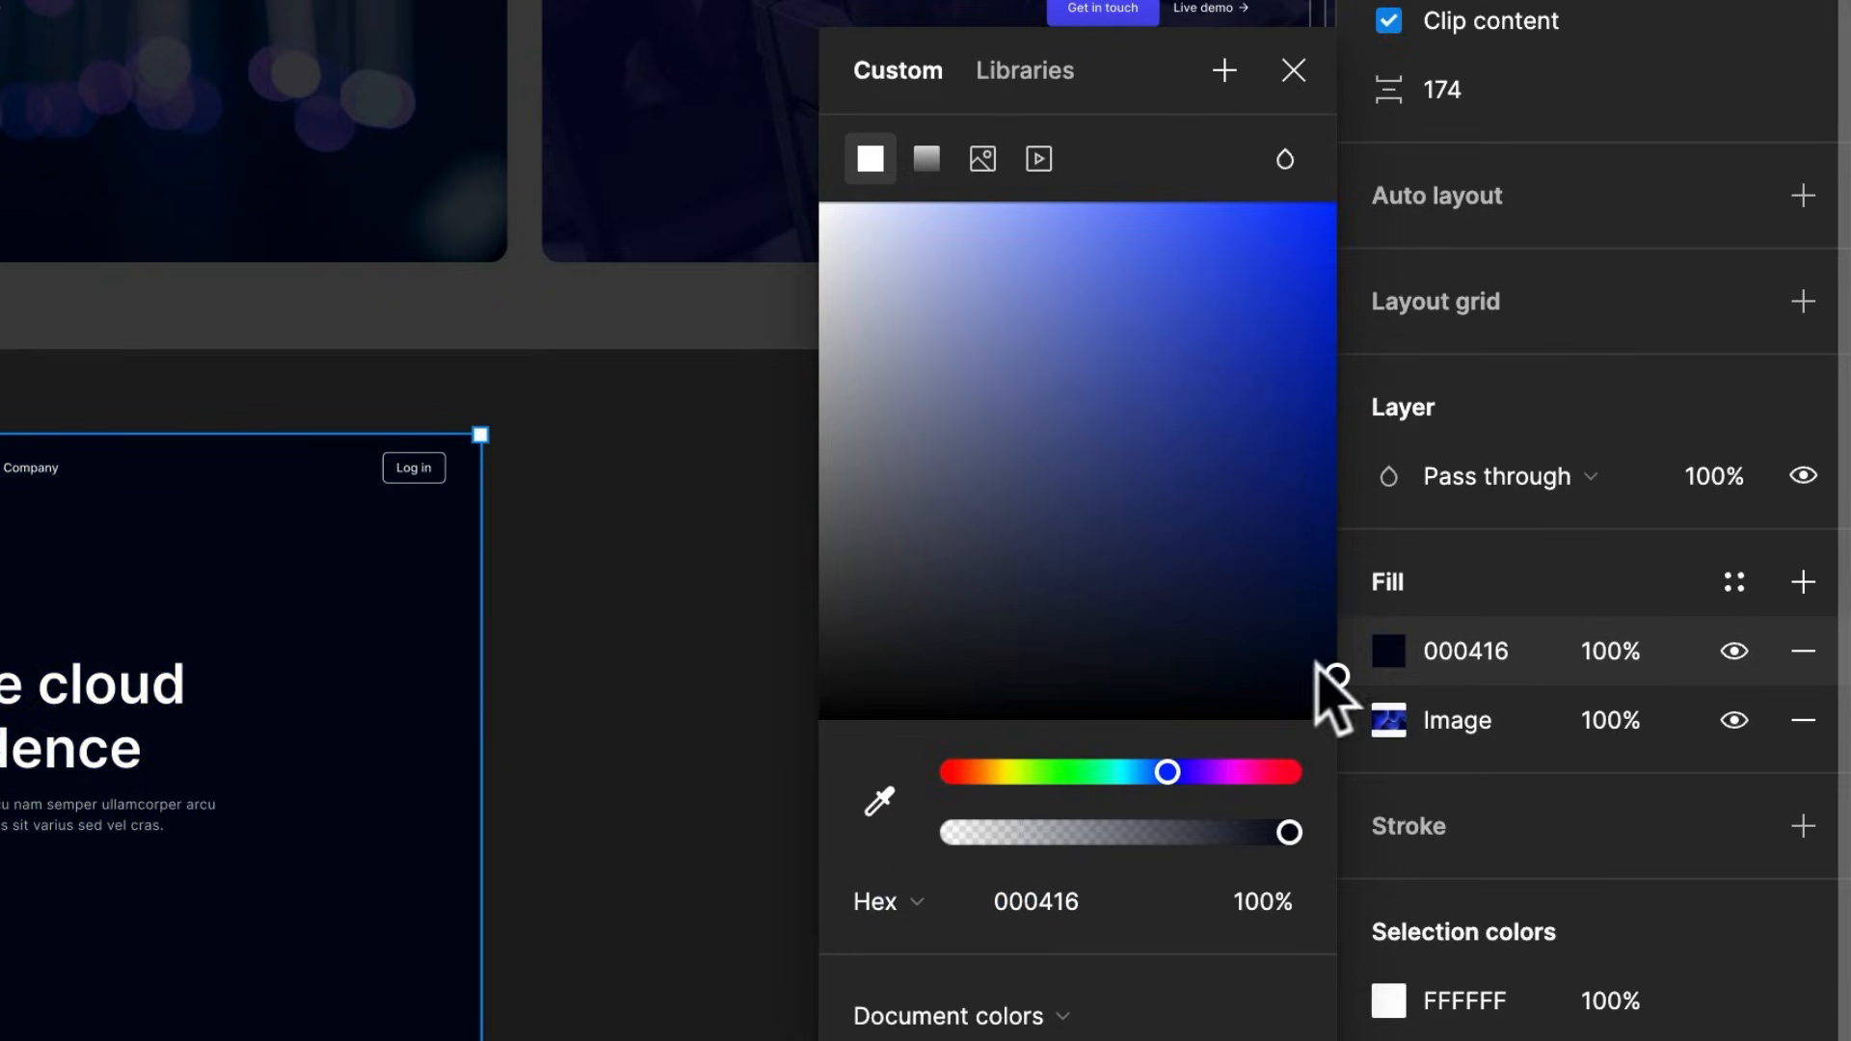
# Adjust the Desktop frame's solid overlay fill to dark blue 020320 at 90% opacity
pyautogui.moveTo(1164, 774); pyautogui.dragTo(1173, 774)
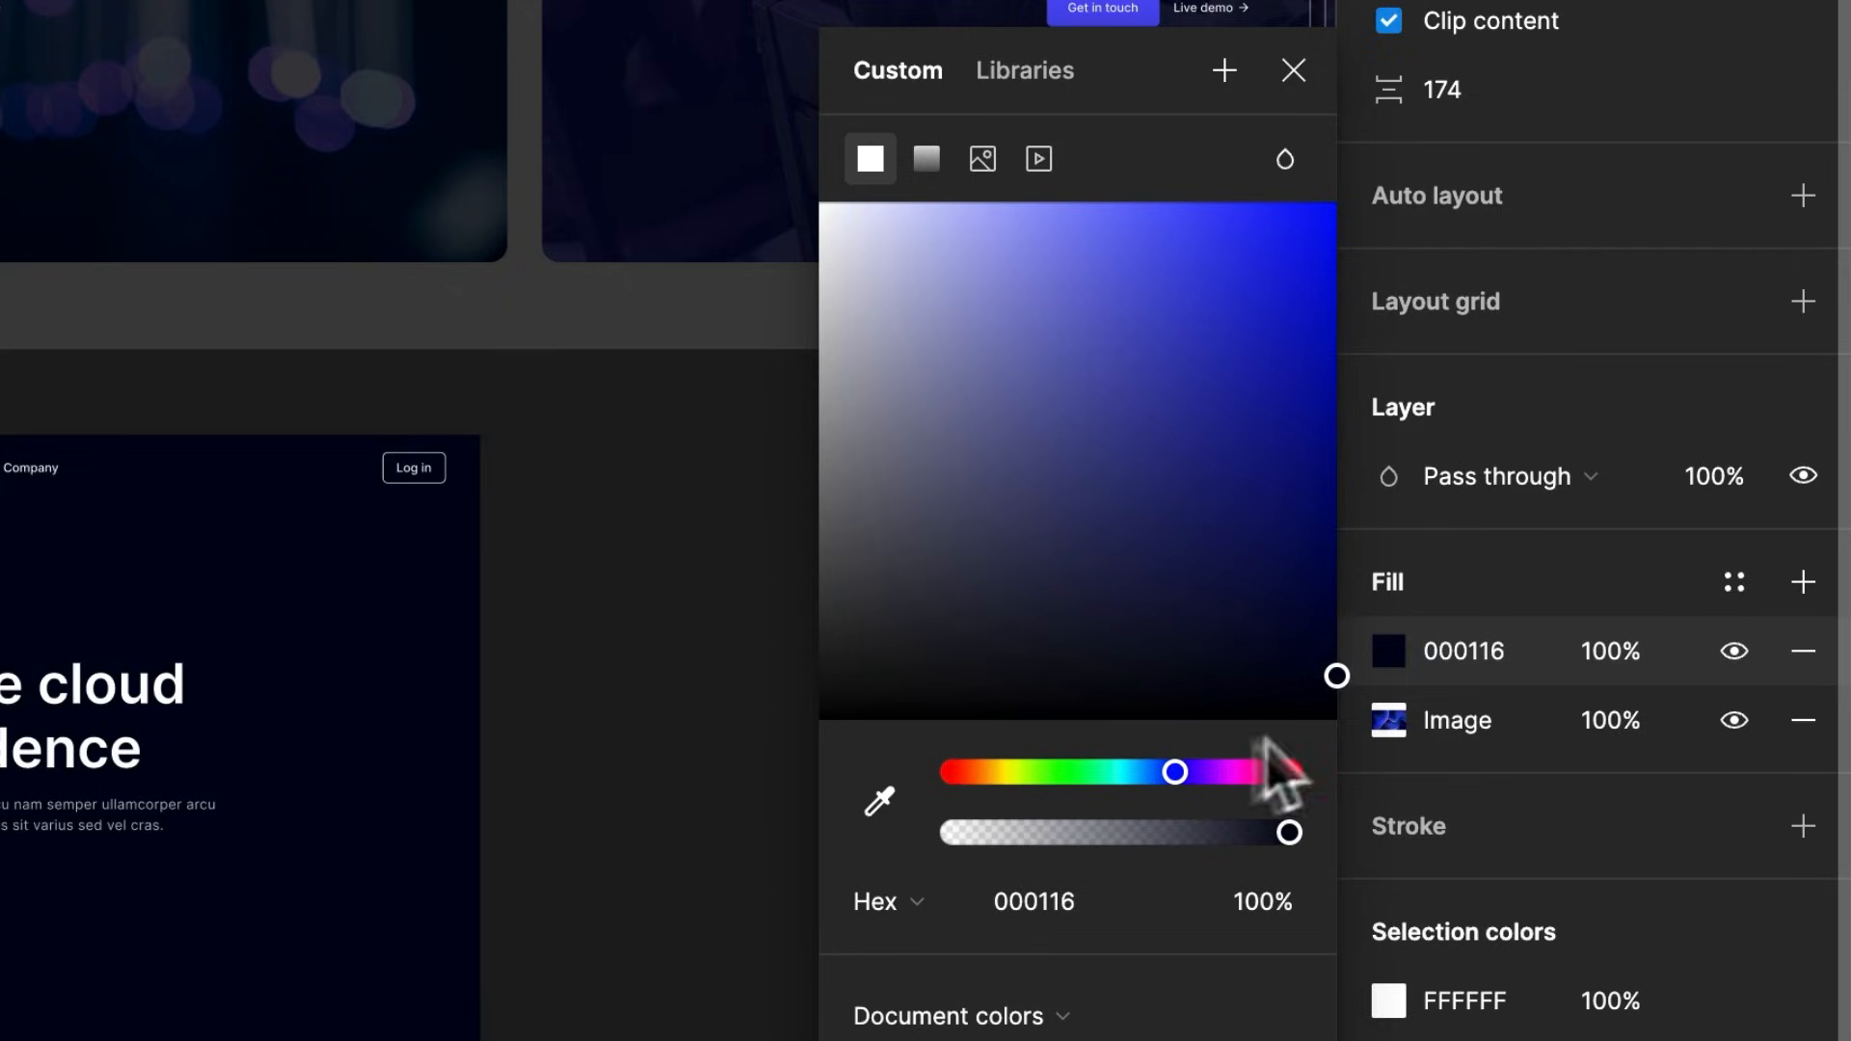
pyautogui.moveTo(1338, 677); pyautogui.dragTo(1283, 622)
pyautogui.moveTo(1289, 832); pyautogui.dragTo(1245, 833)
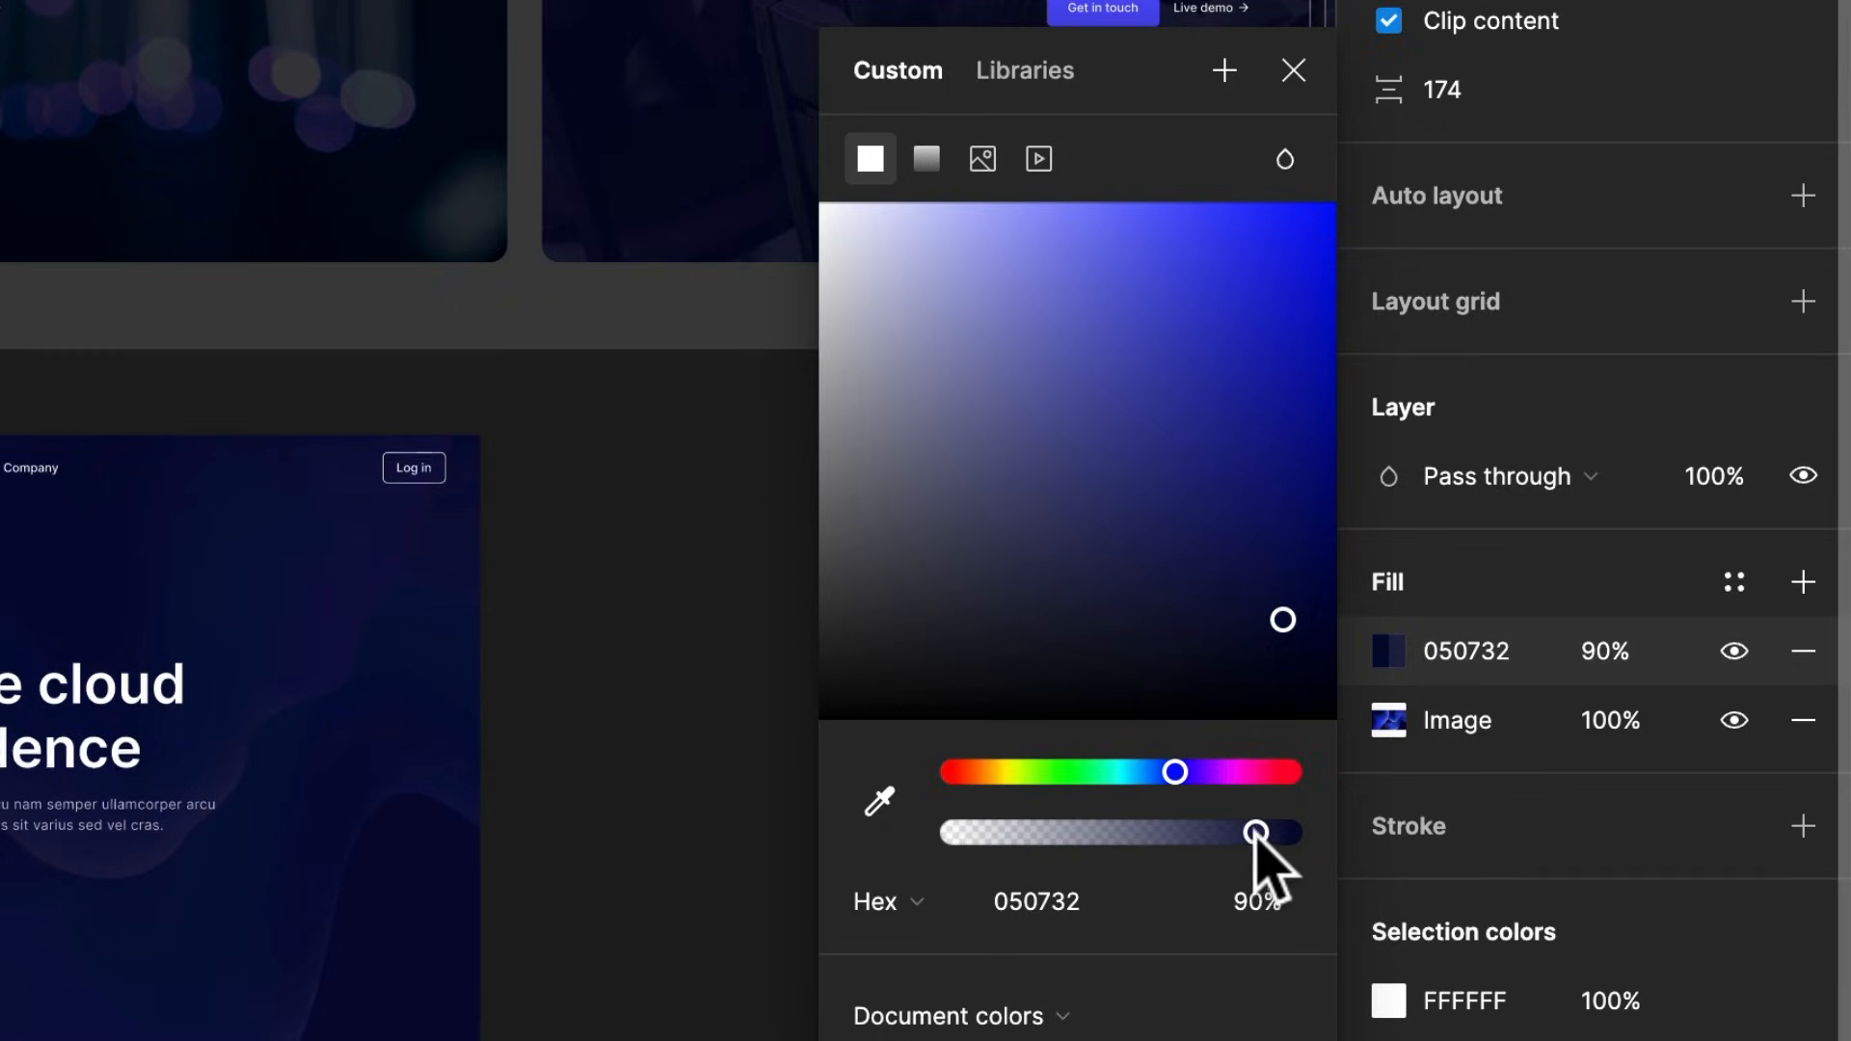
pyautogui.moveTo(1282, 620); pyautogui.dragTo(1295, 653)
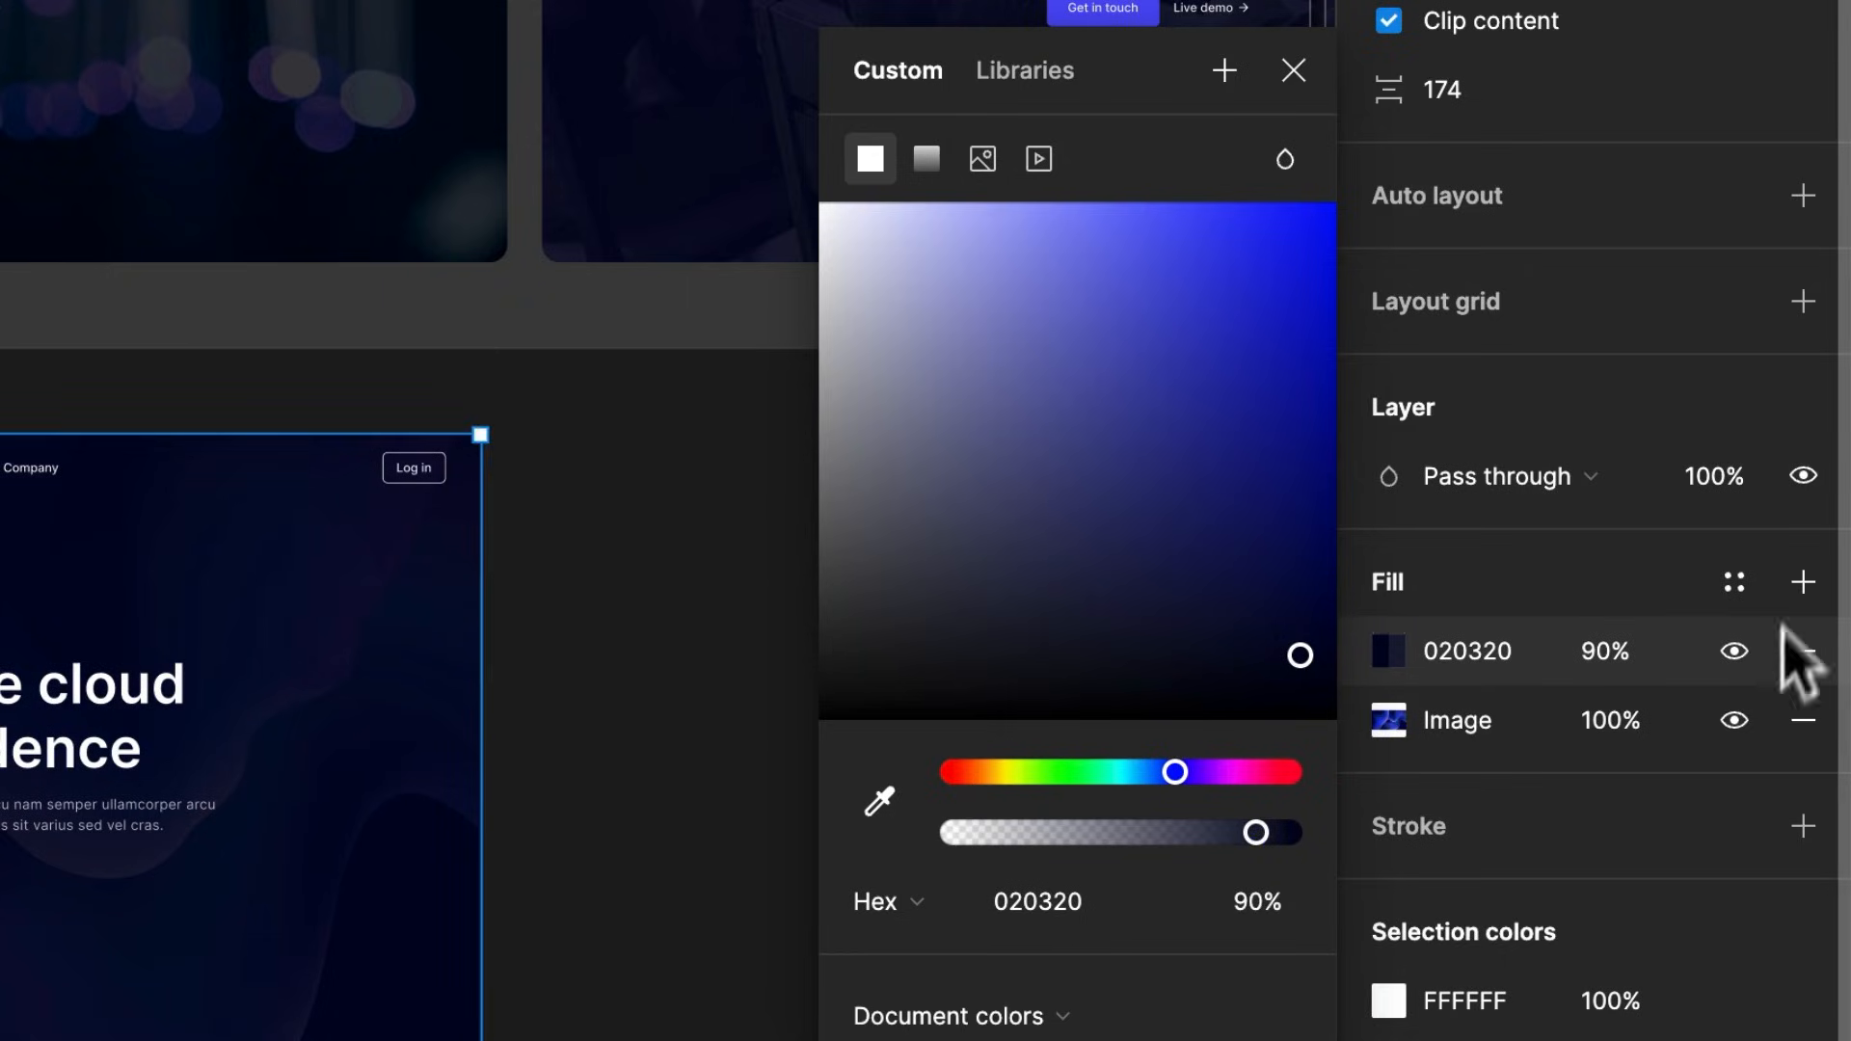
# Add a linear gradient fill on top of the Desktop frame's fills, swap its transparent and opaque stops, and set its opacity to 100%
pyautogui.click(1802, 581)
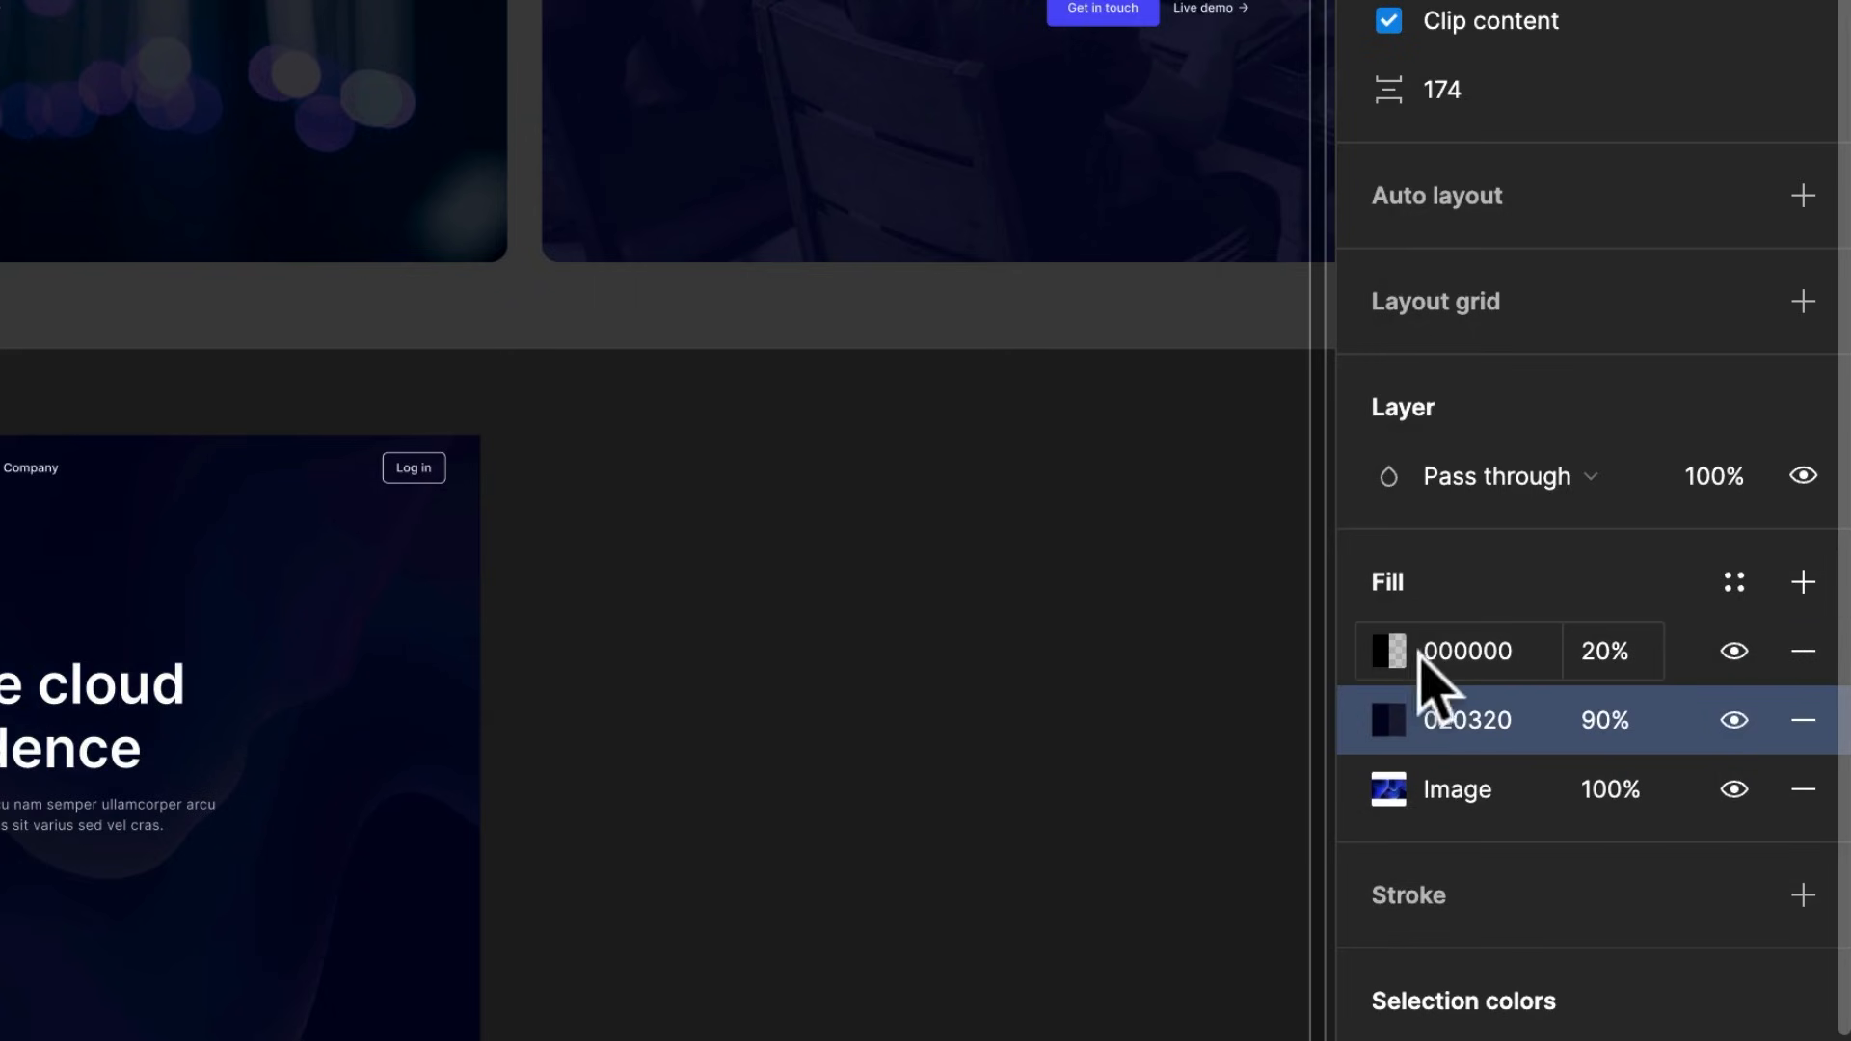
pyautogui.click(1389, 651)
pyautogui.click(916, 159)
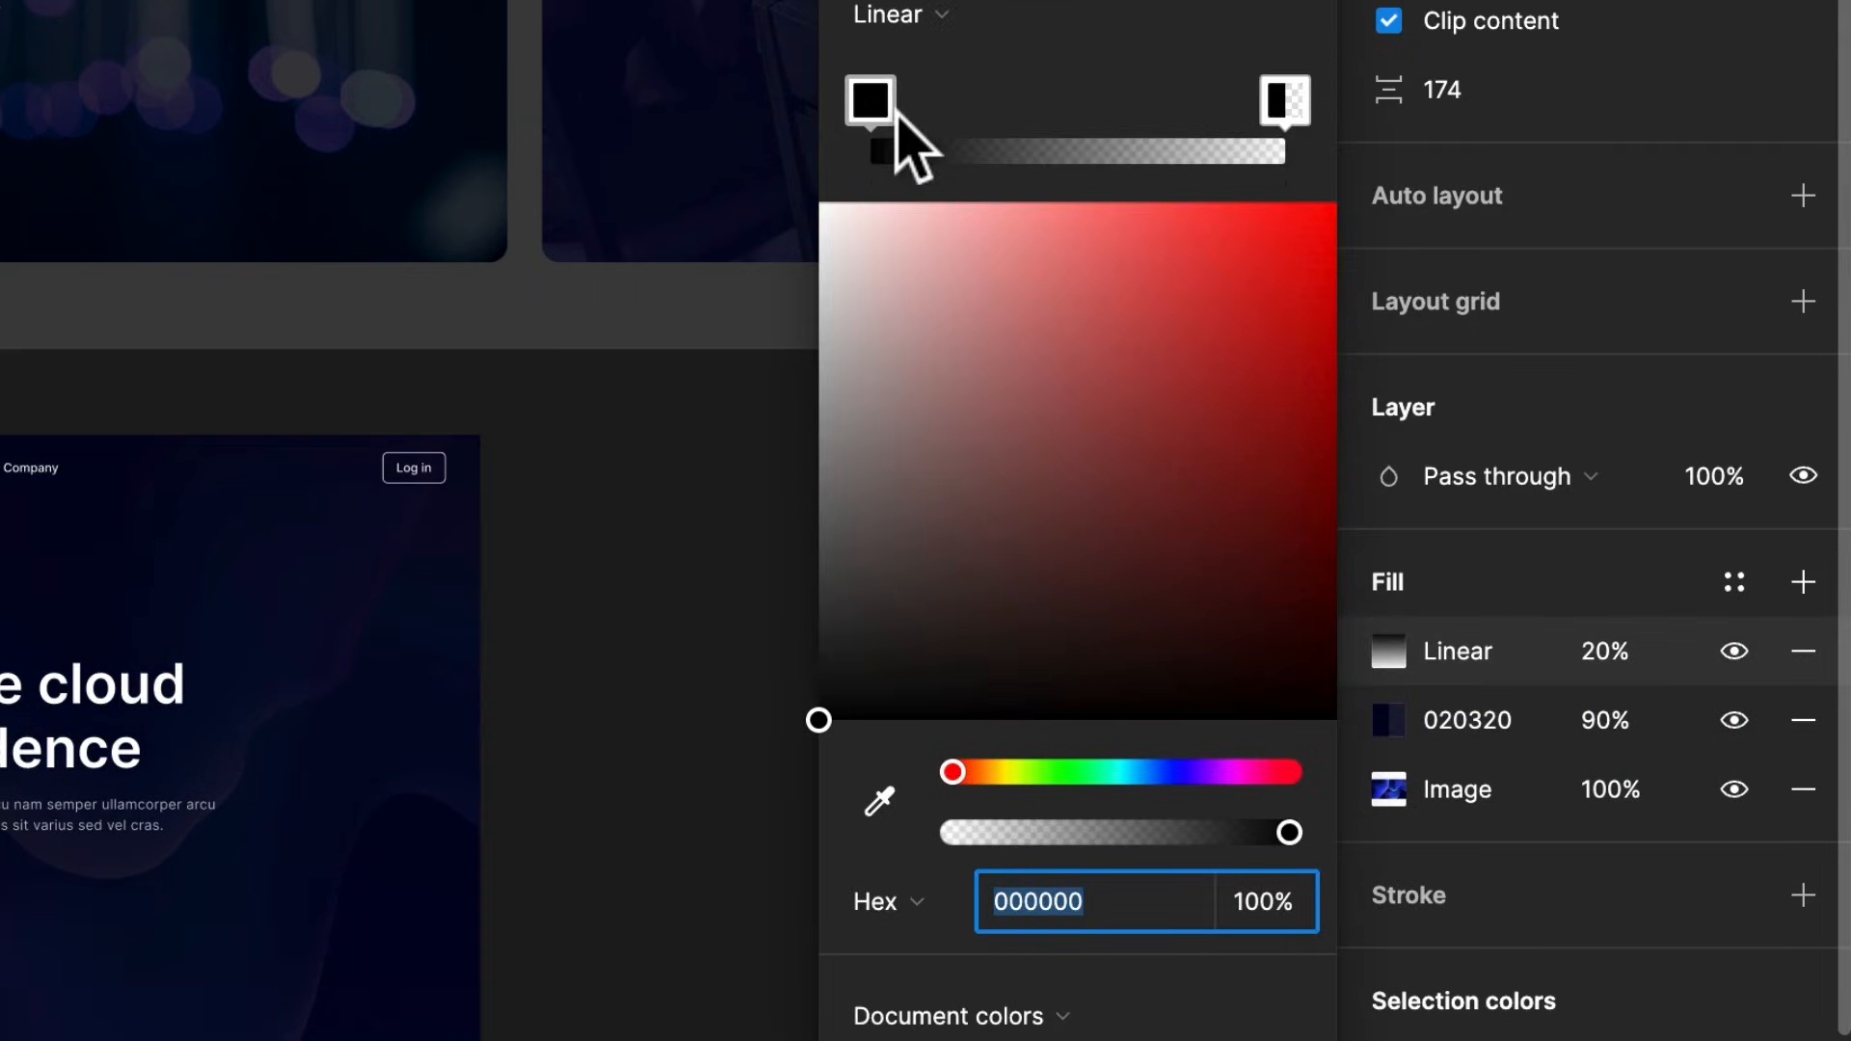
pyautogui.moveTo(881, 106); pyautogui.dragTo(1155, 125)
pyautogui.moveTo(1286, 101); pyautogui.dragTo(829, 140)
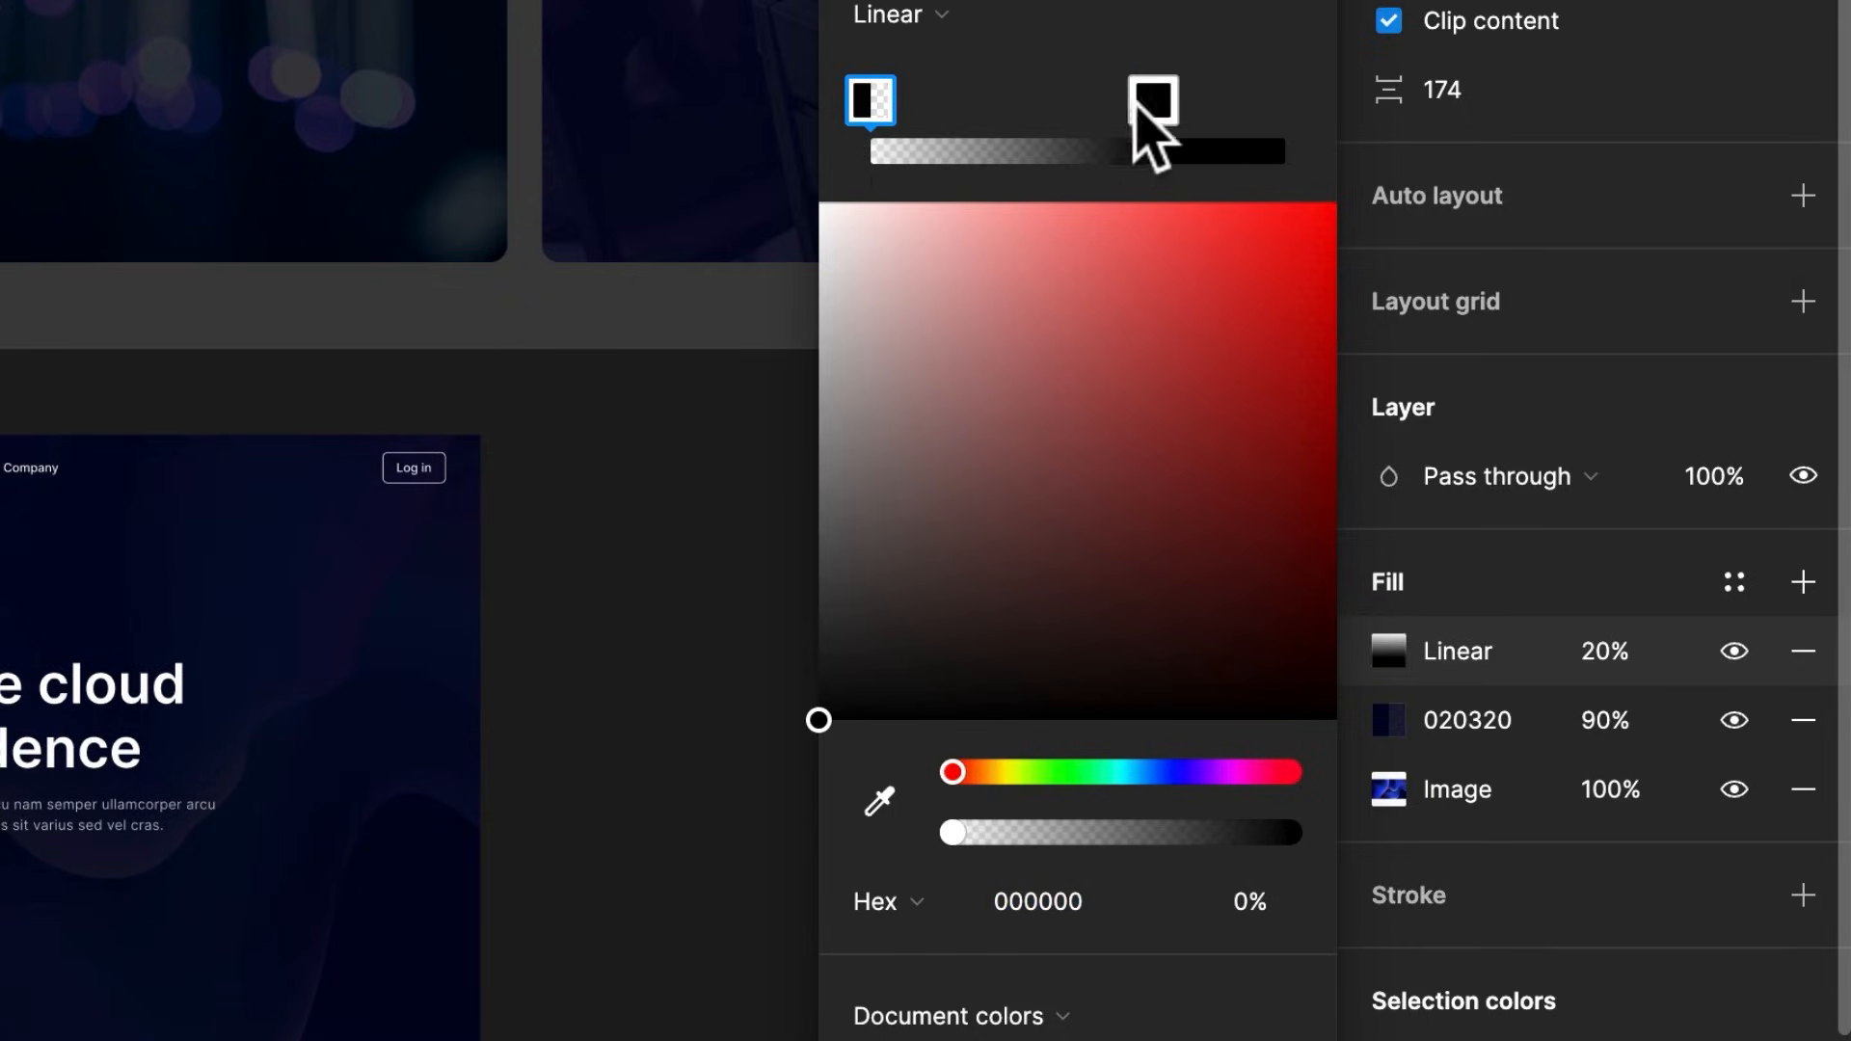
pyautogui.moveTo(1161, 126); pyautogui.dragTo(1233, 106)
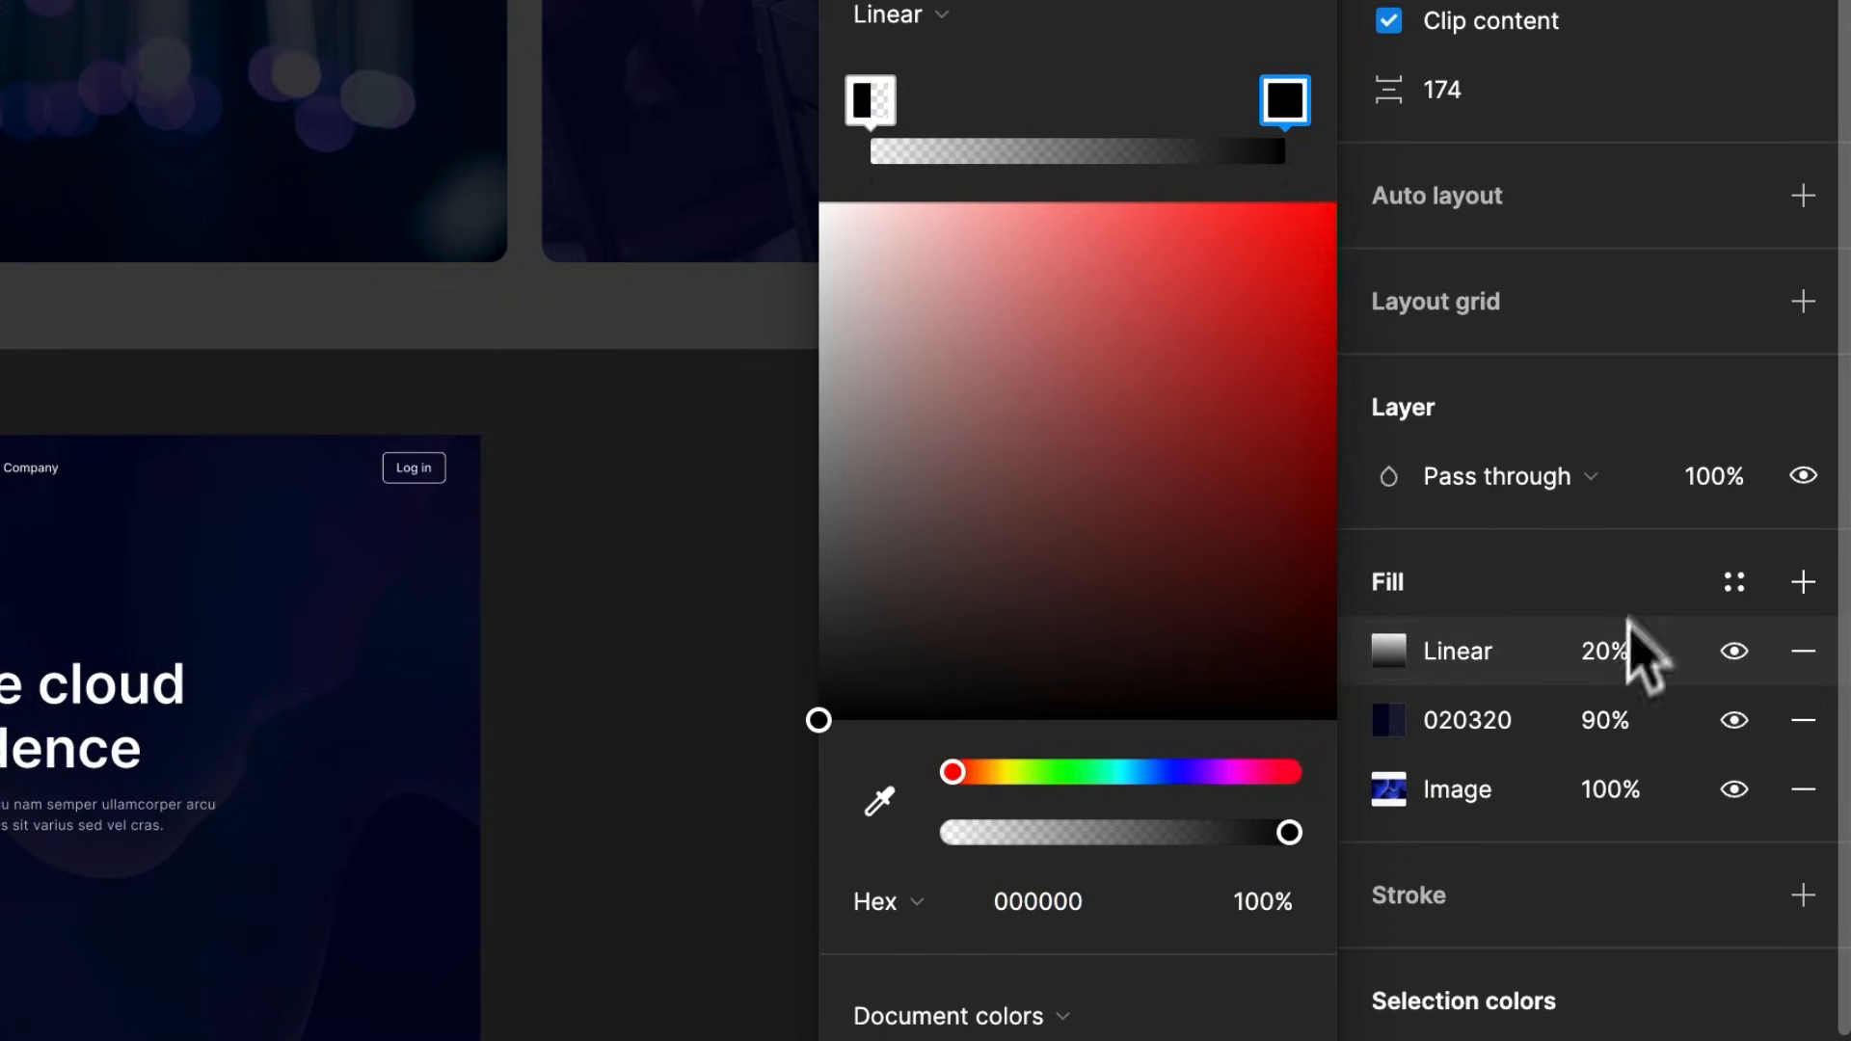
pyautogui.click(1624, 638)
pyautogui.write('100')
pyautogui.press('Return')
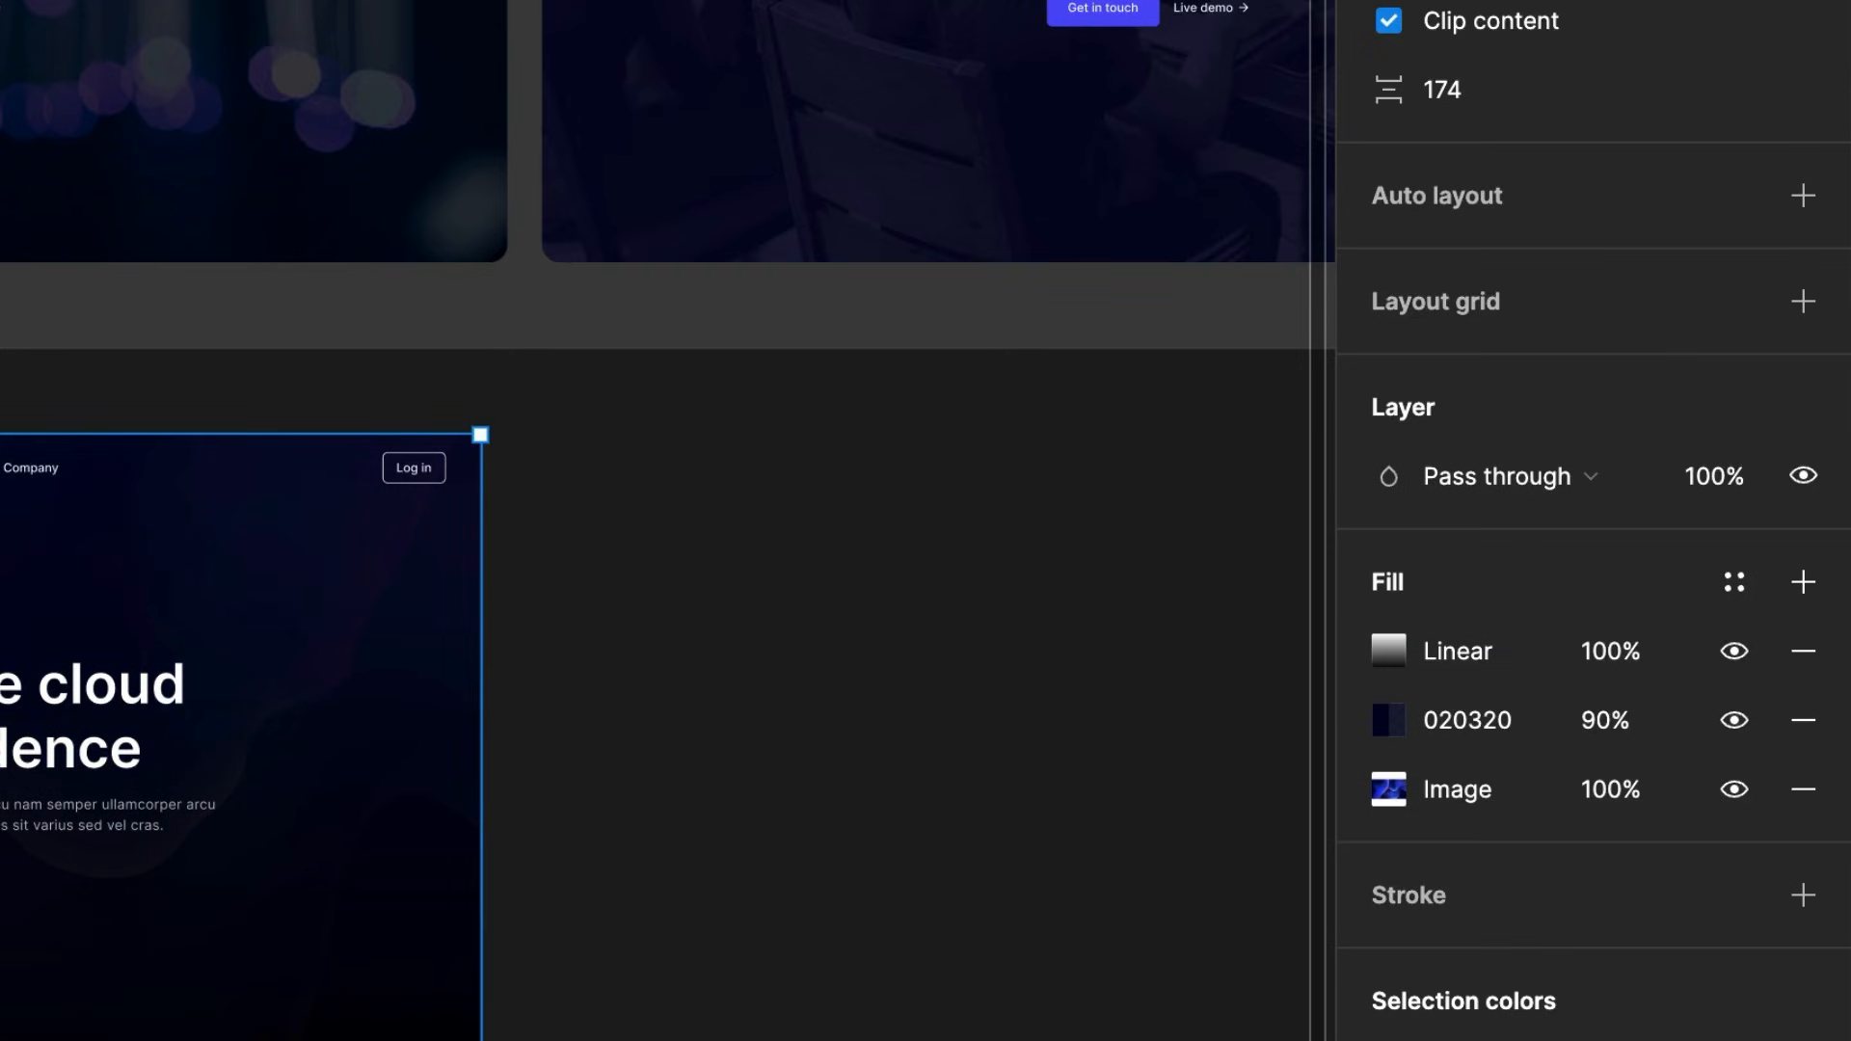
# Recolour the gradient's opaque end stop to blue 0B156C and delete the extra black stop beside it
pyautogui.click(1389, 652)
pyautogui.click(1292, 100)
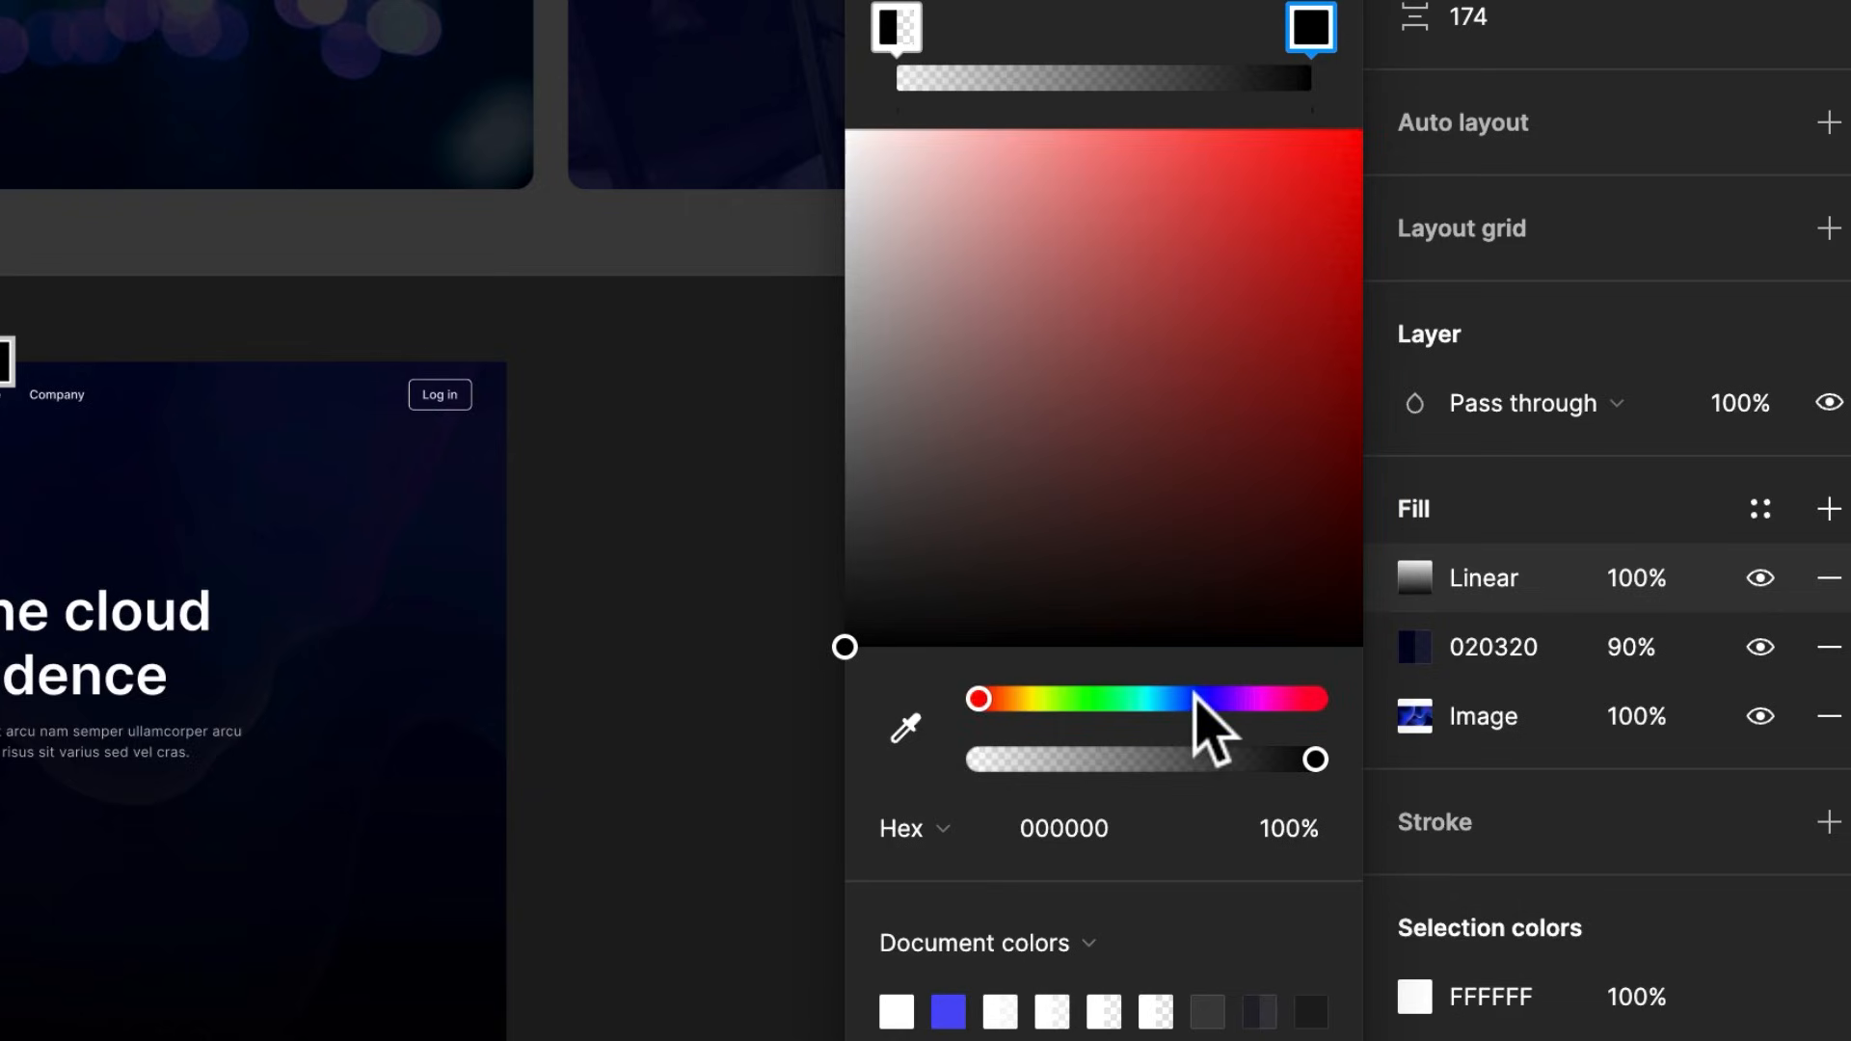
pyautogui.click(1196, 698)
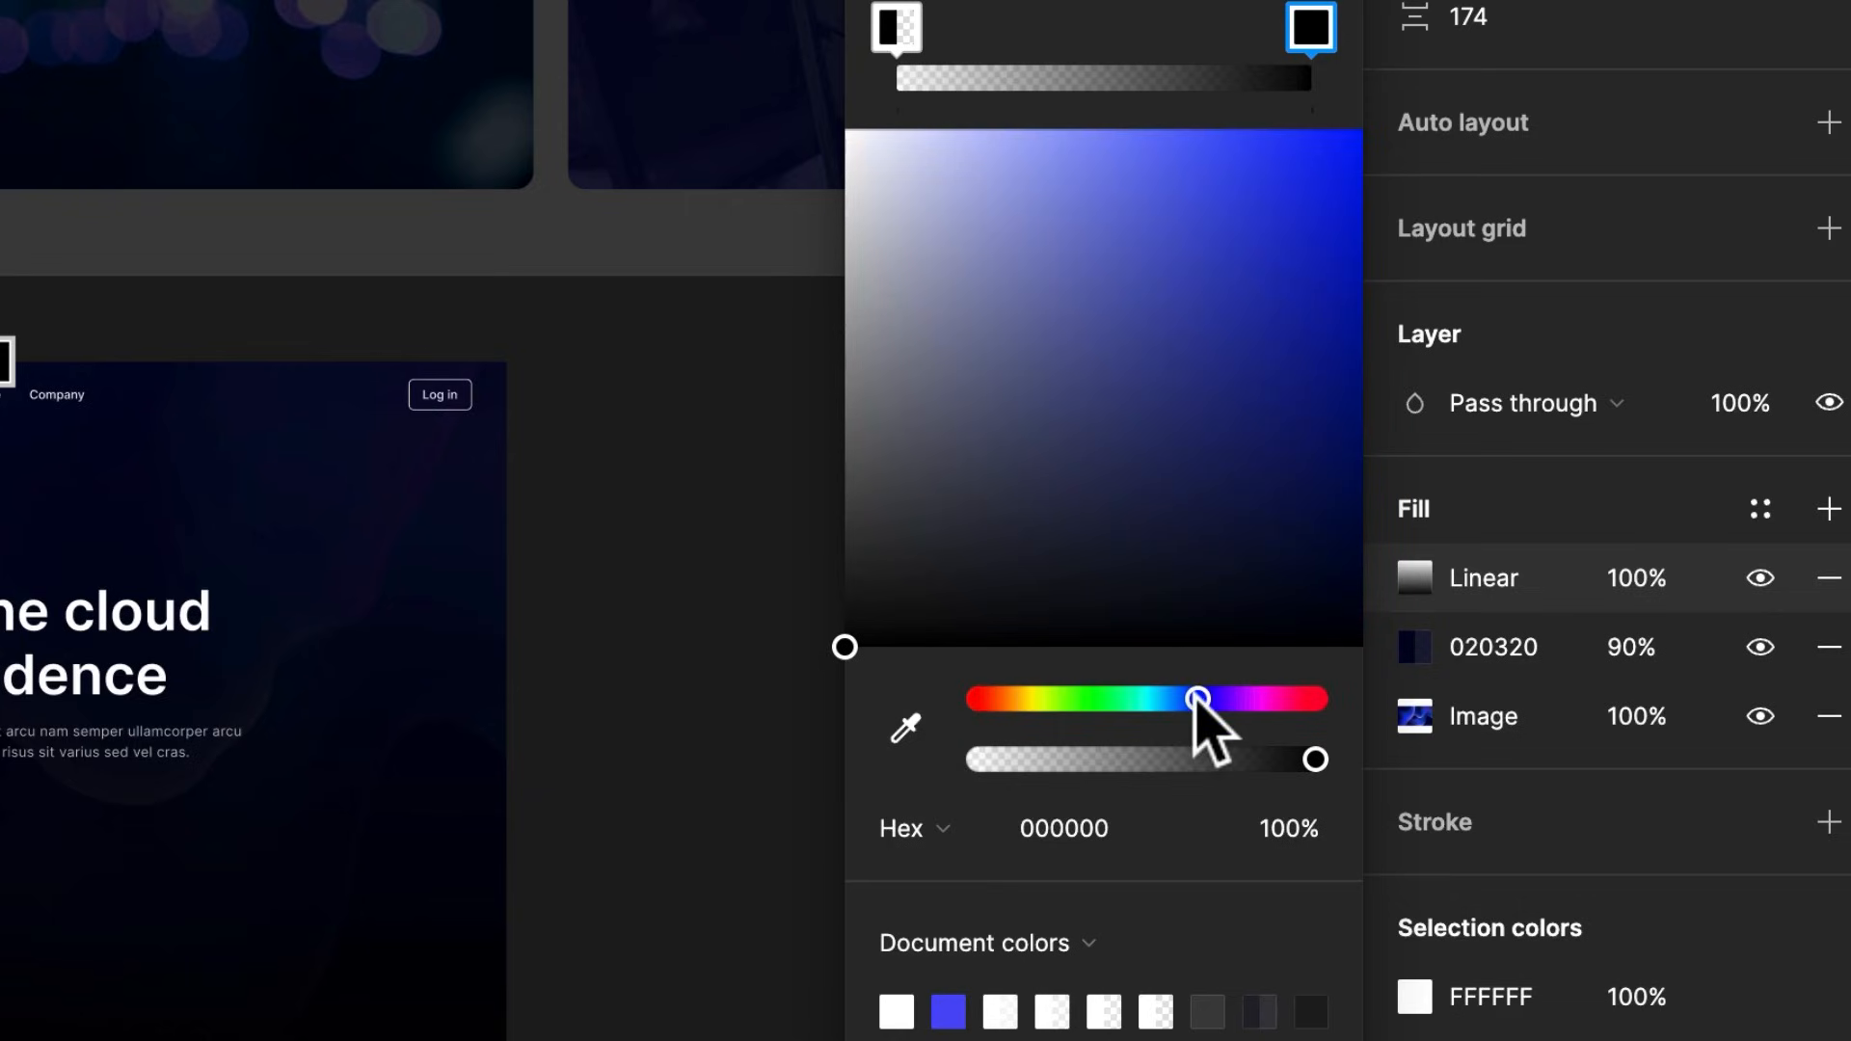
pyautogui.moveTo(1249, 376); pyautogui.dragTo(1297, 282)
pyautogui.click(1307, 426)
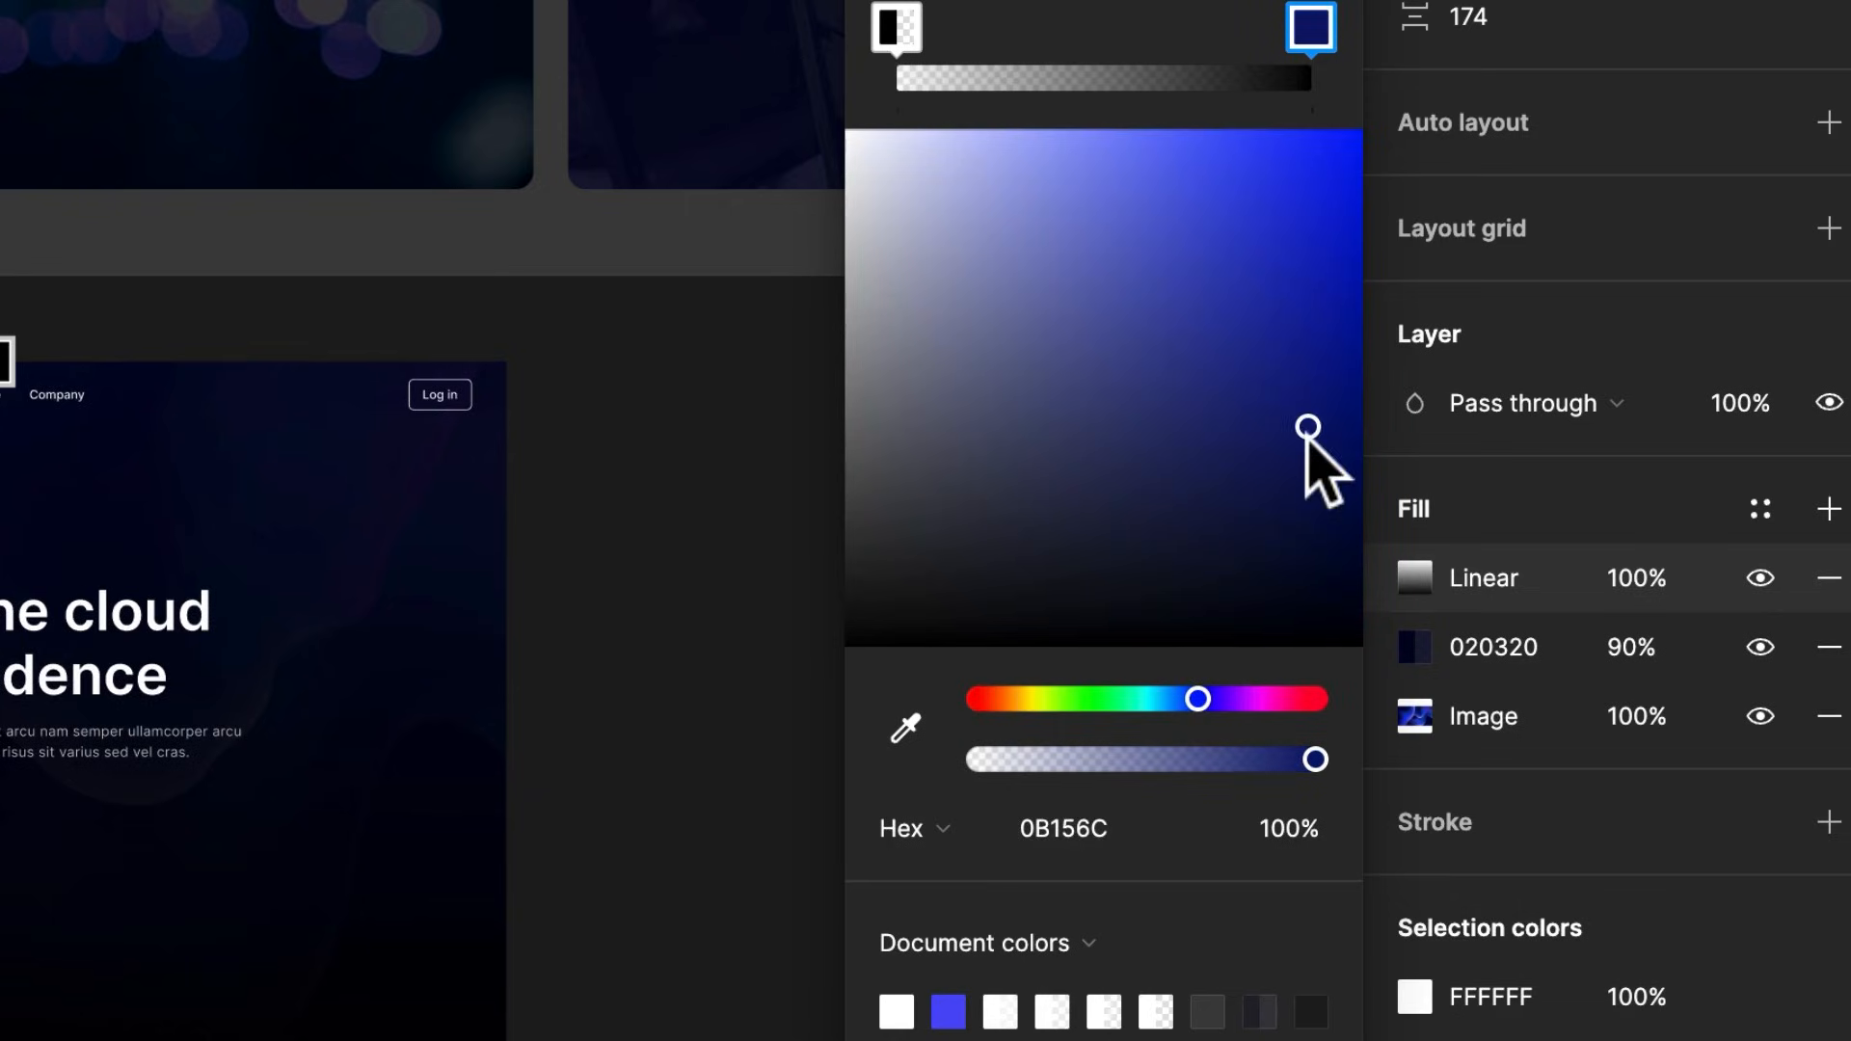
pyautogui.moveTo(1309, 23); pyautogui.dragTo(1271, 23)
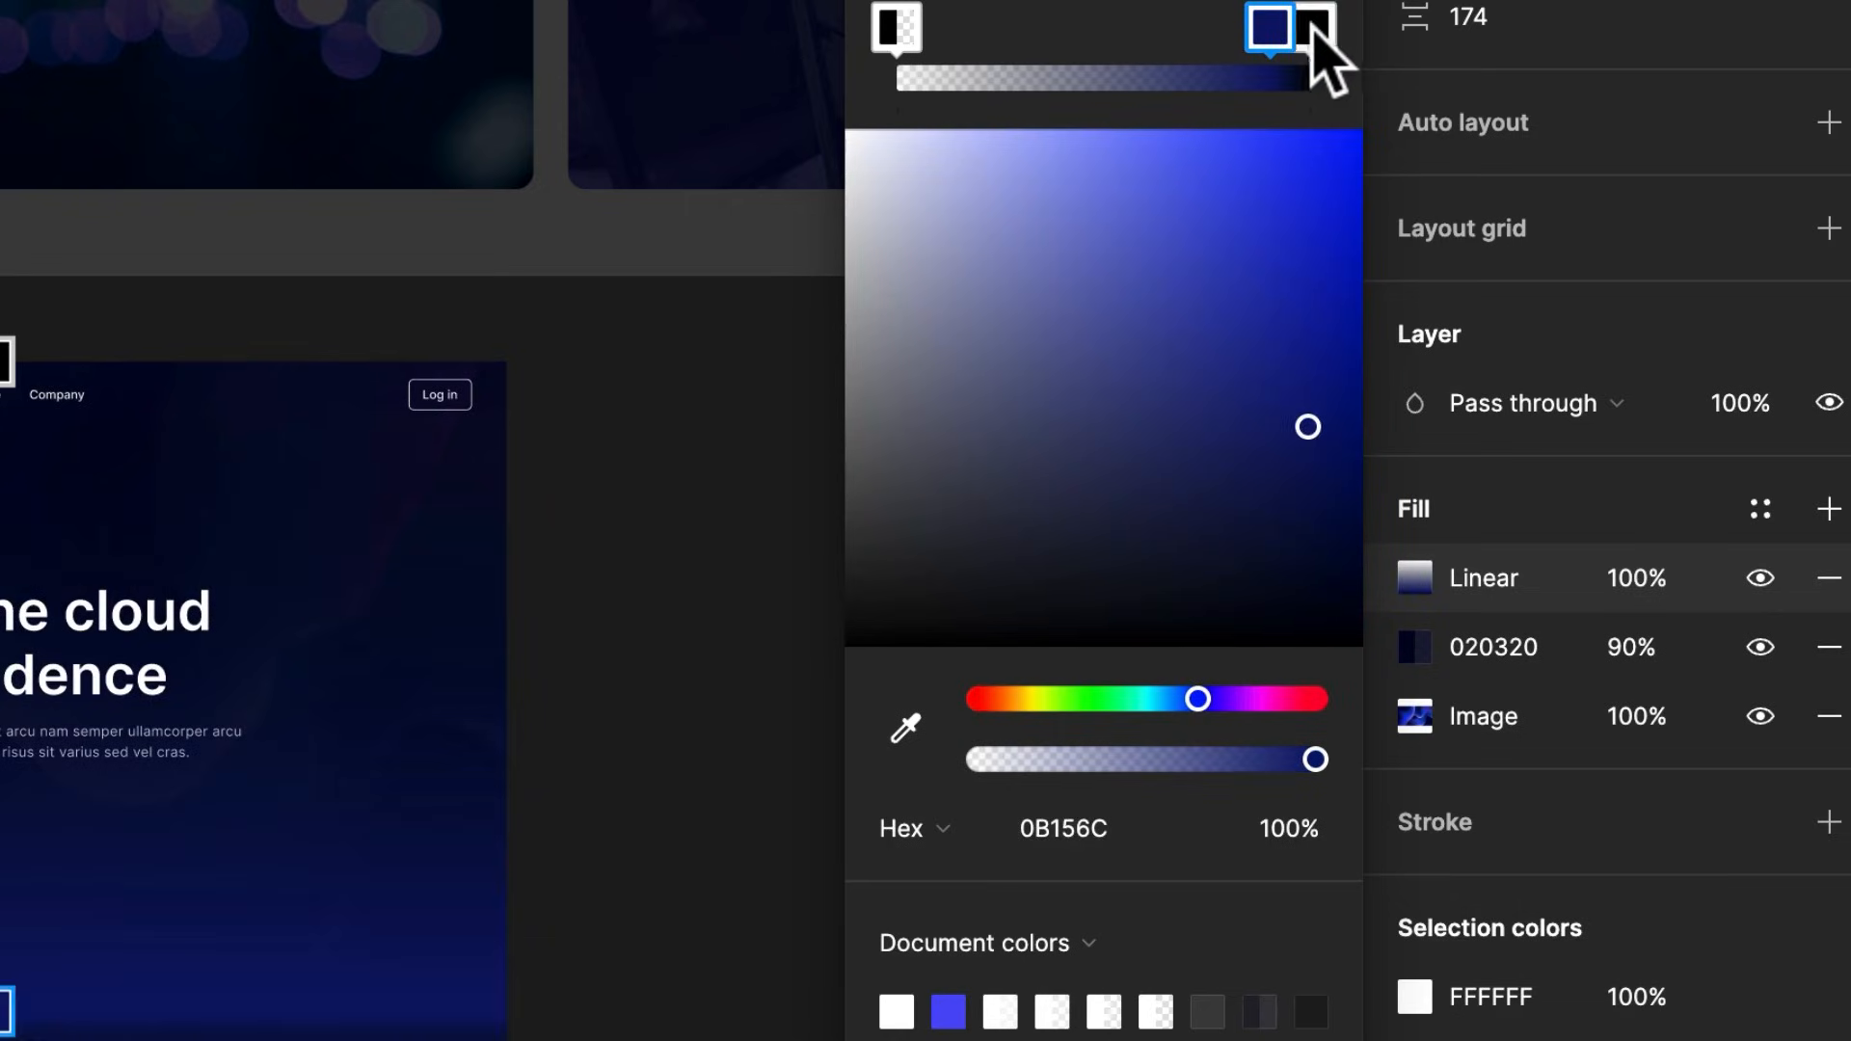
pyautogui.click(1315, 29)
pyautogui.press('Delete')
pyautogui.moveTo(1269, 27); pyautogui.dragTo(1334, 39)
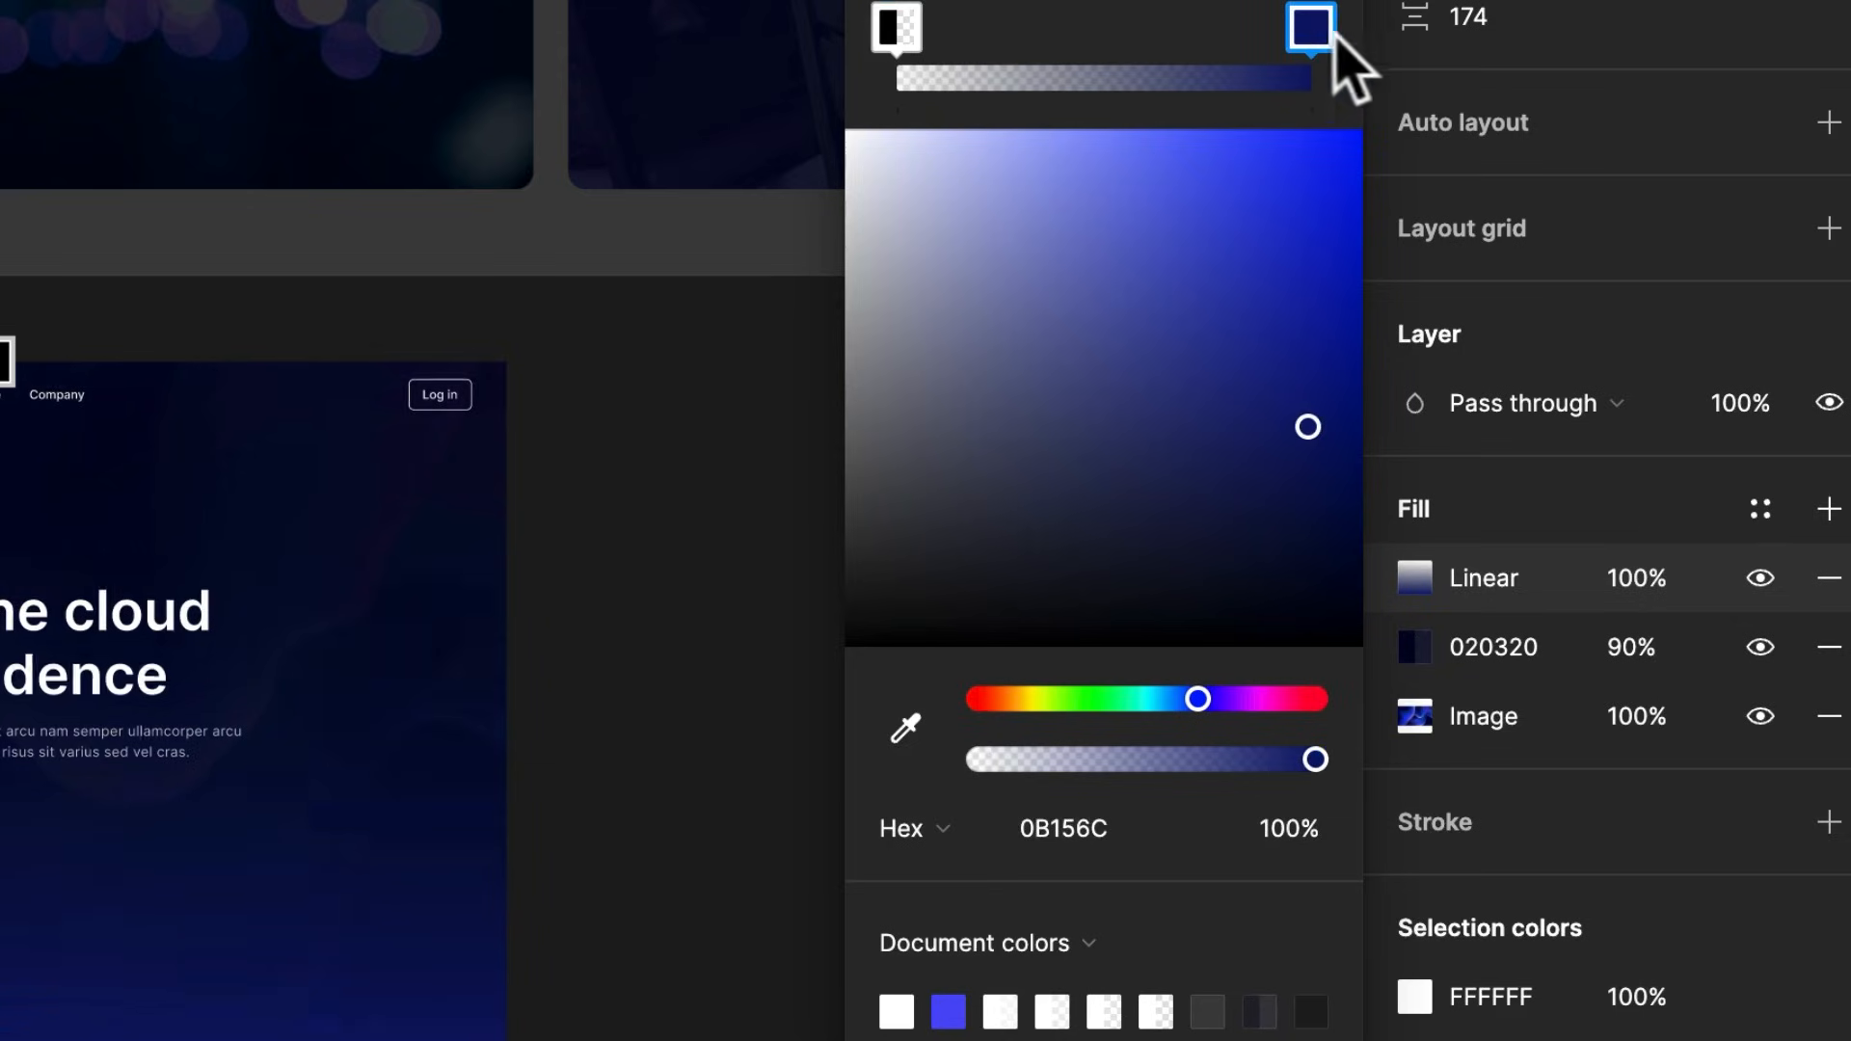
# Darken the gradient's end stop to 060448 and reduce its opacity to 67%
pyautogui.moveTo(1226, 687); pyautogui.dragTo(1210, 699)
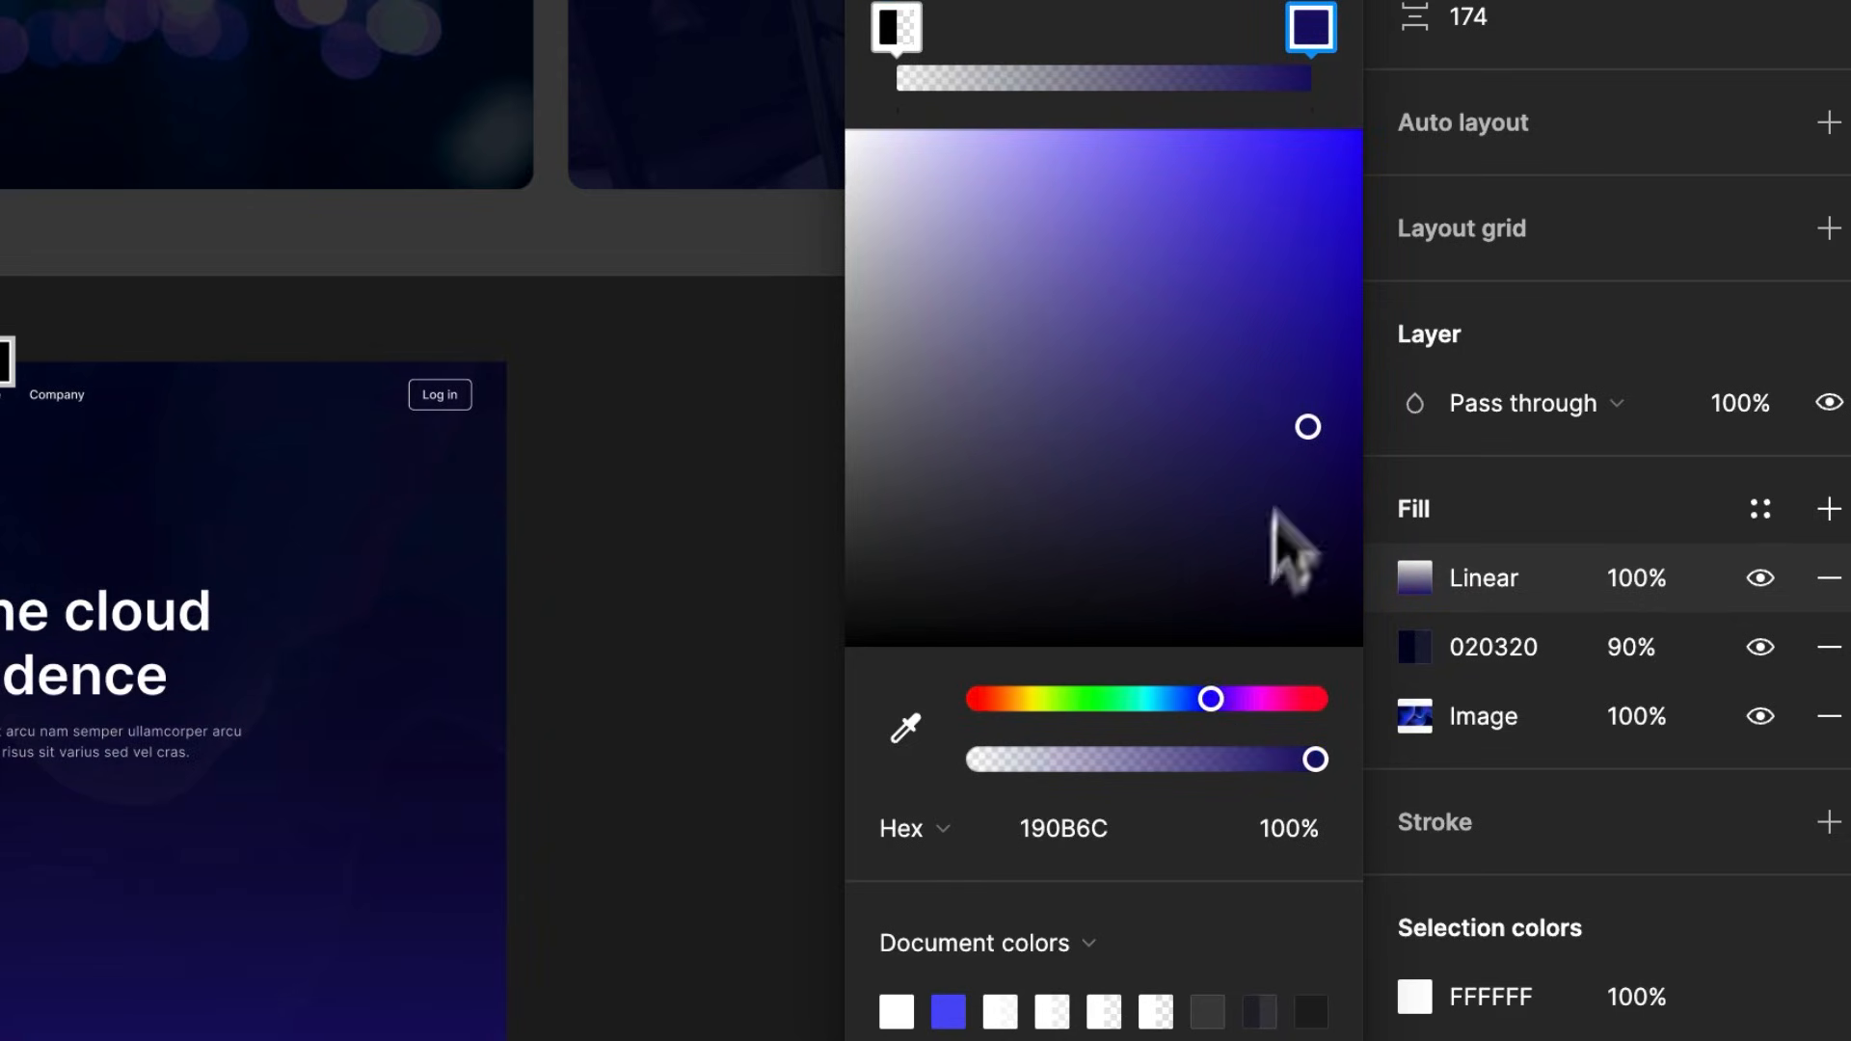
pyautogui.moveTo(1308, 426); pyautogui.dragTo(1332, 500)
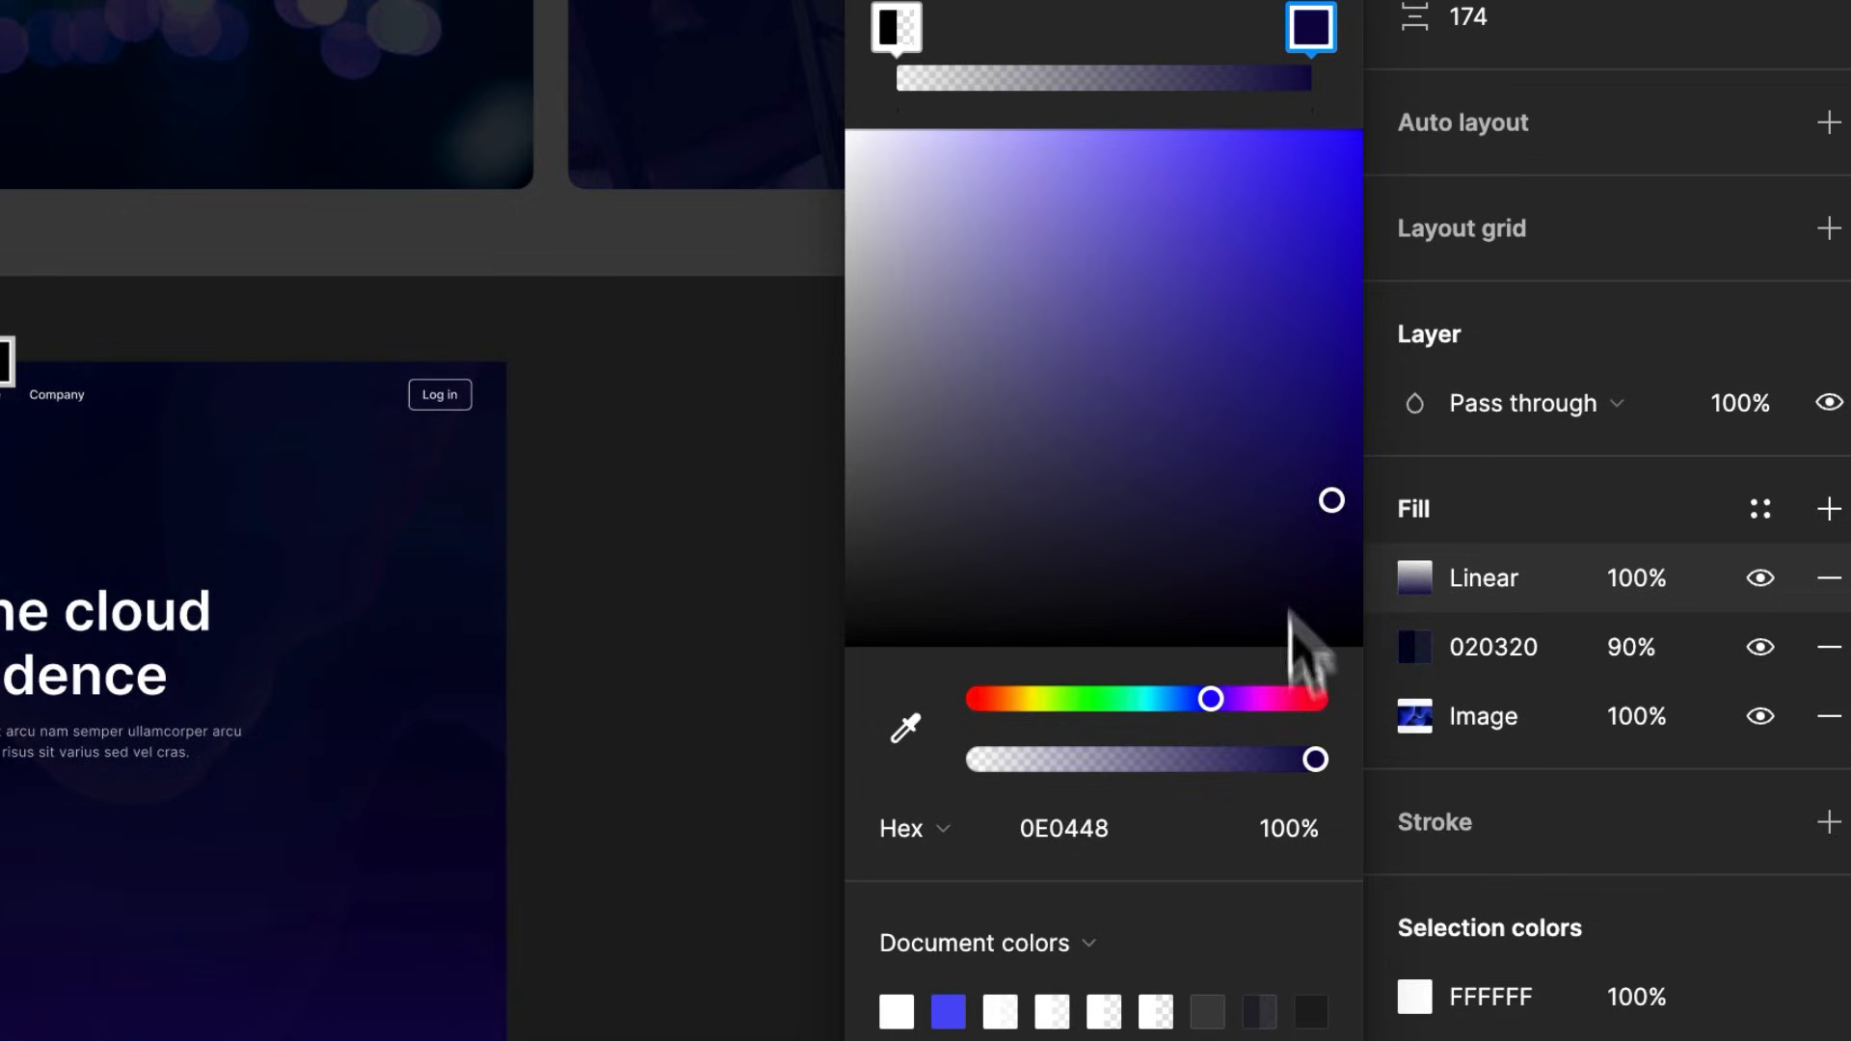
pyautogui.moveTo(1269, 758); pyautogui.dragTo(1204, 760)
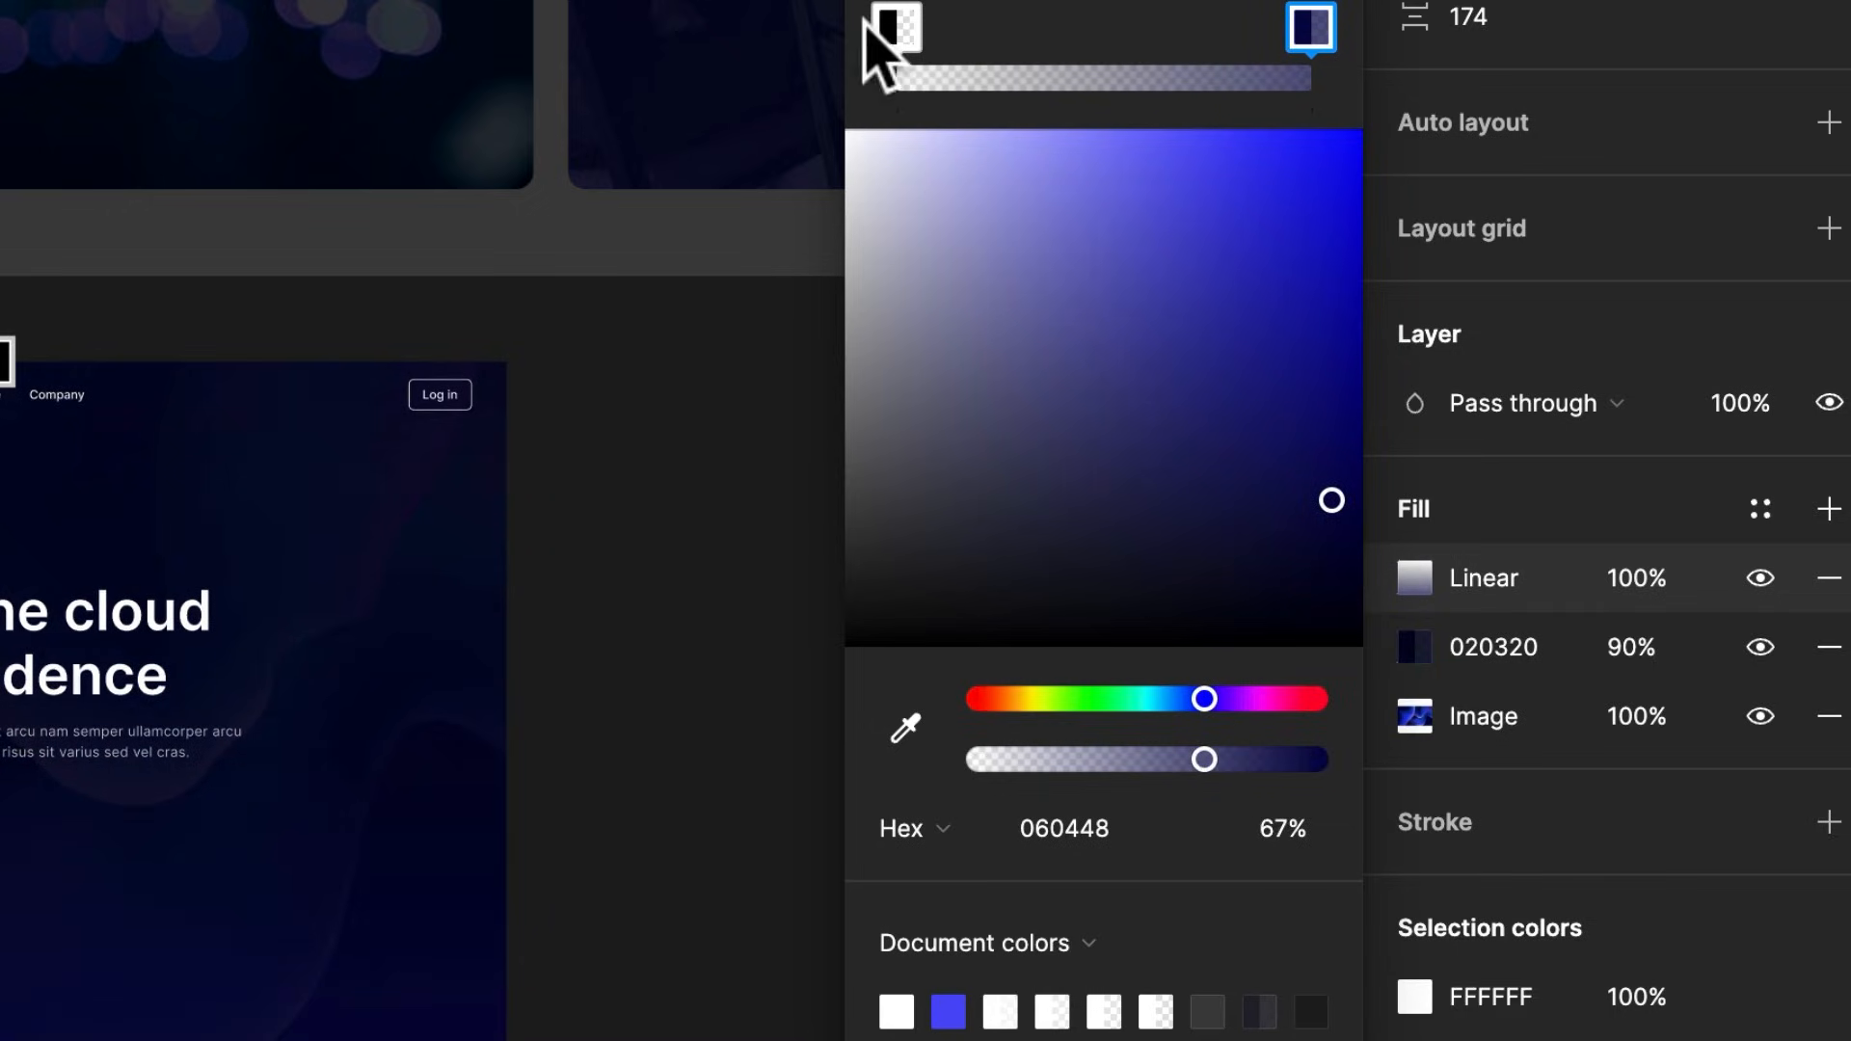
# Set the gradient's transparent start stop to blue 1512B6 at 0% opacity and finish editing the fill
pyautogui.click(895, 29)
pyautogui.moveTo(1321, 636); pyautogui.dragTo(1235, 206)
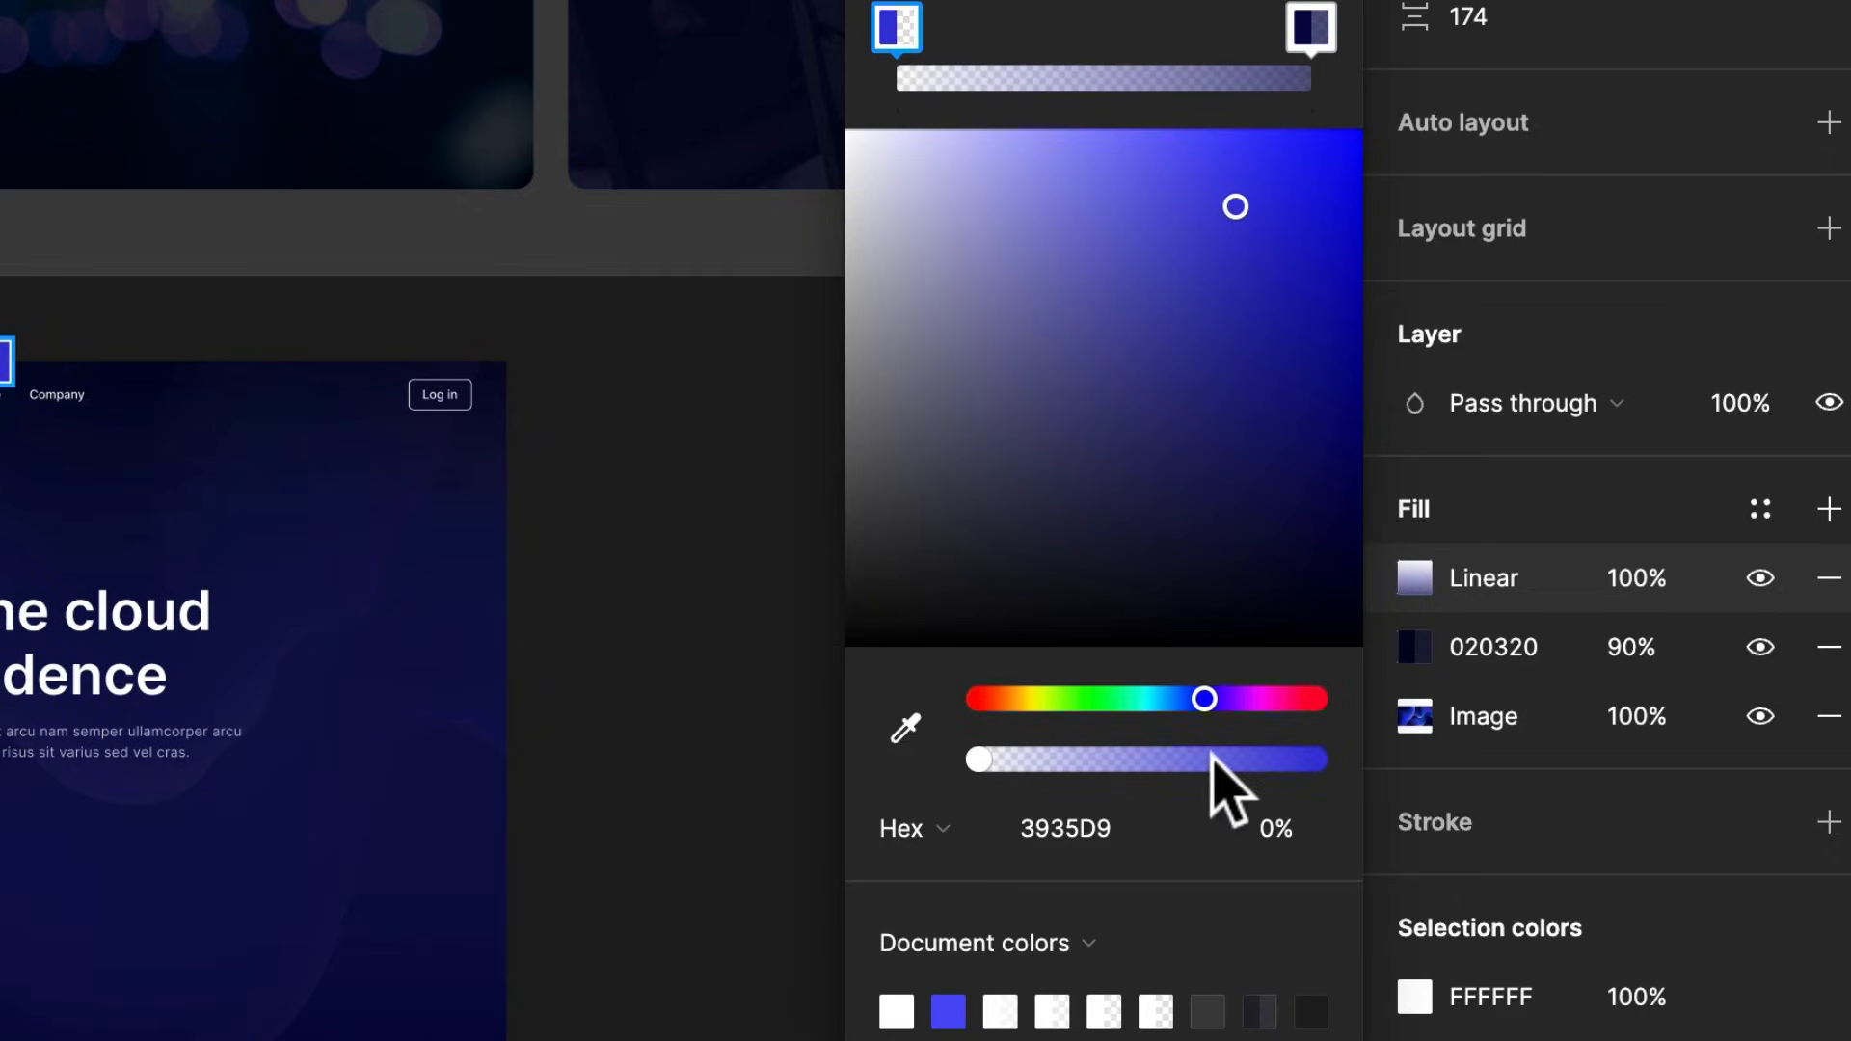
pyautogui.moveTo(1222, 218); pyautogui.dragTo(1311, 285)
pyautogui.scroll(5, 550, 910)
pyautogui.moveTo(565, 874); pyautogui.dragTo(881, 814)
pyautogui.scroll(-2, 342, 714)
pyautogui.moveTo(349, 711); pyautogui.dragTo(651, 676)
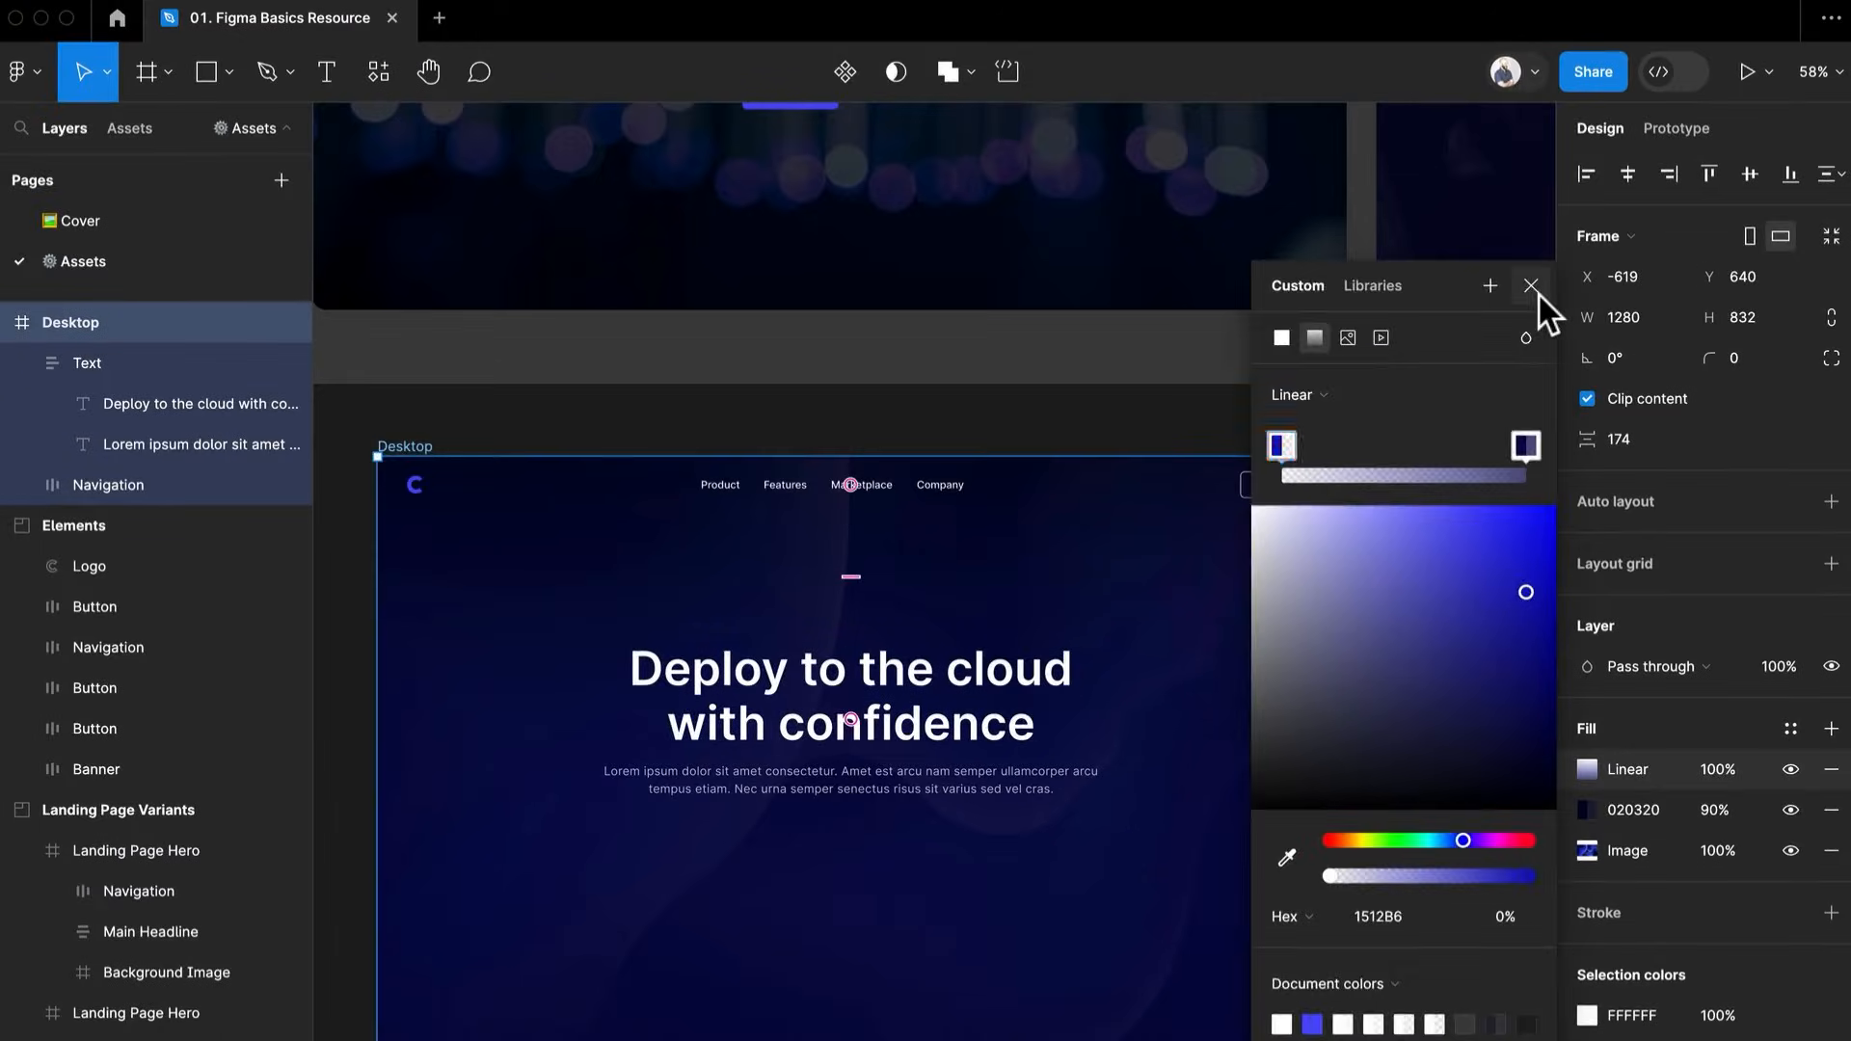
pyautogui.click(1539, 295)
# Compare the Desktop frame's background and text with the Landing Page Hero variants above it
pyautogui.moveTo(1388, 748); pyautogui.dragTo(1342, 799)
pyautogui.scroll(-5, 1188, 718)
pyautogui.click(1061, 764)
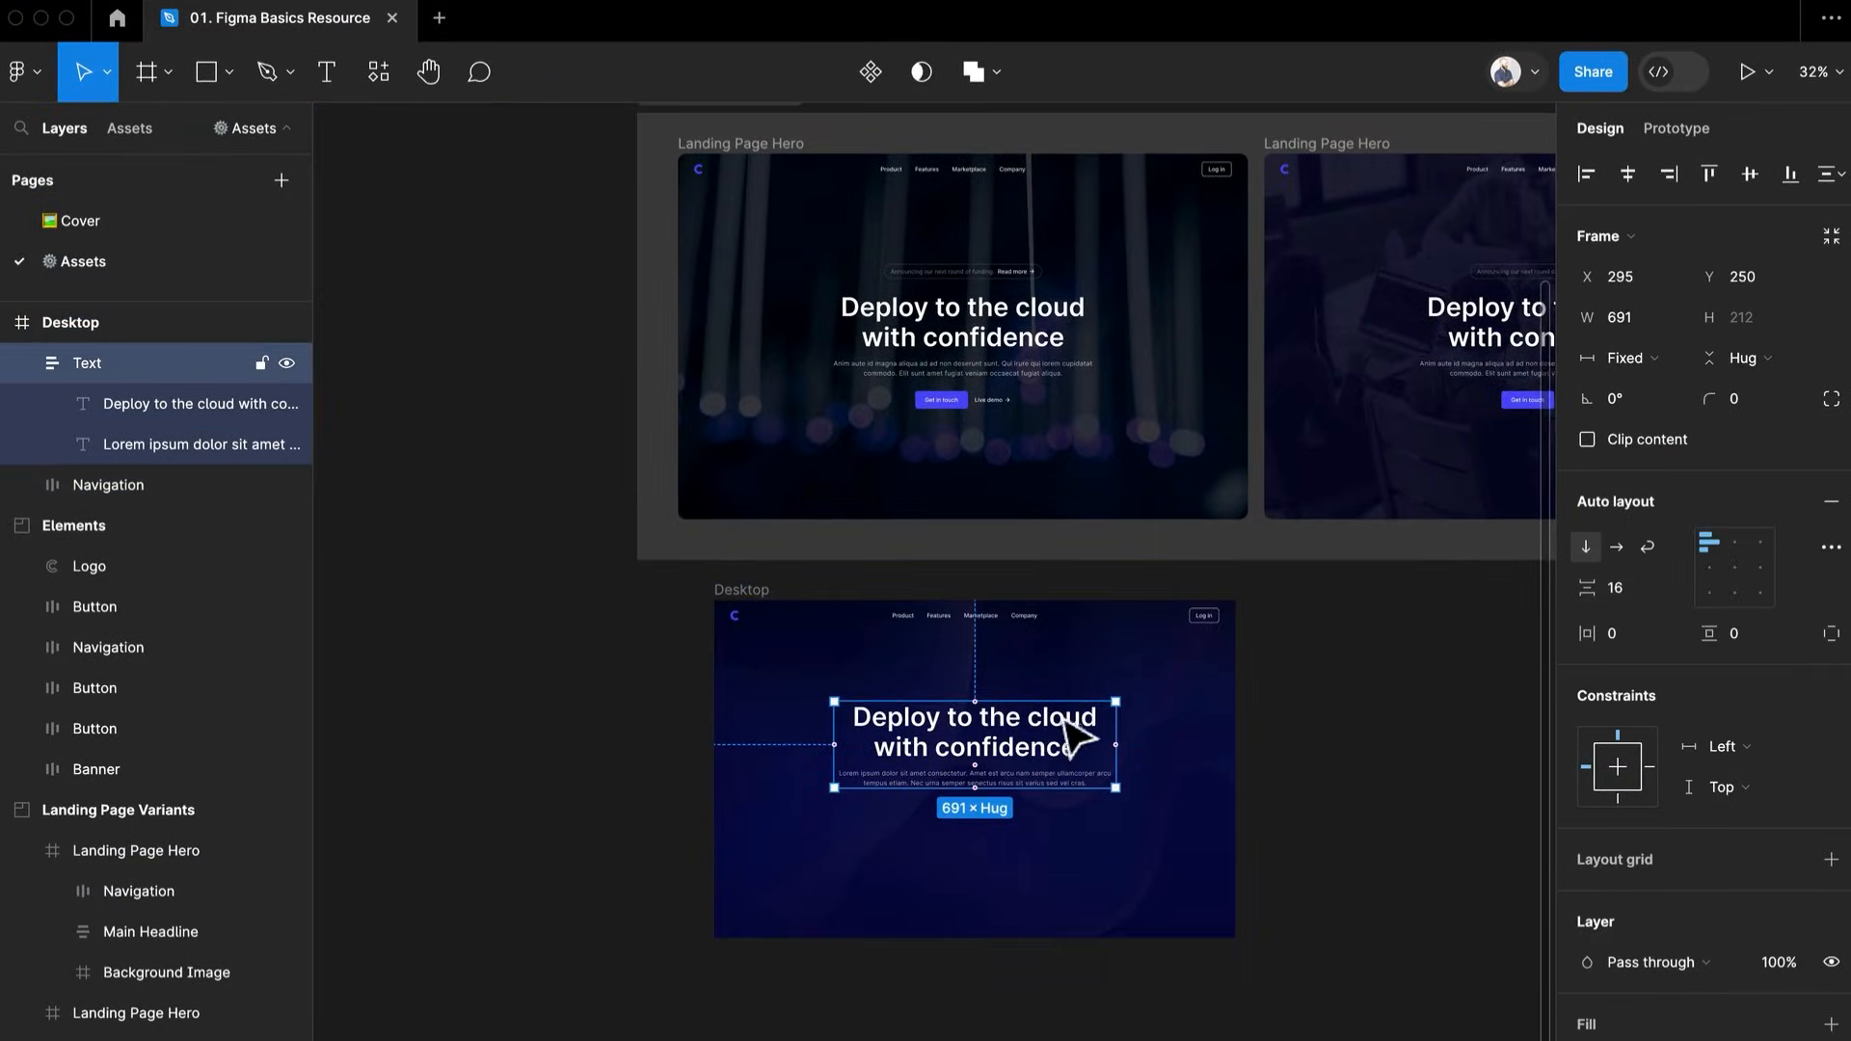
pyautogui.scroll(2, 1080, 737)
pyautogui.hscroll(3, 1080, 738)
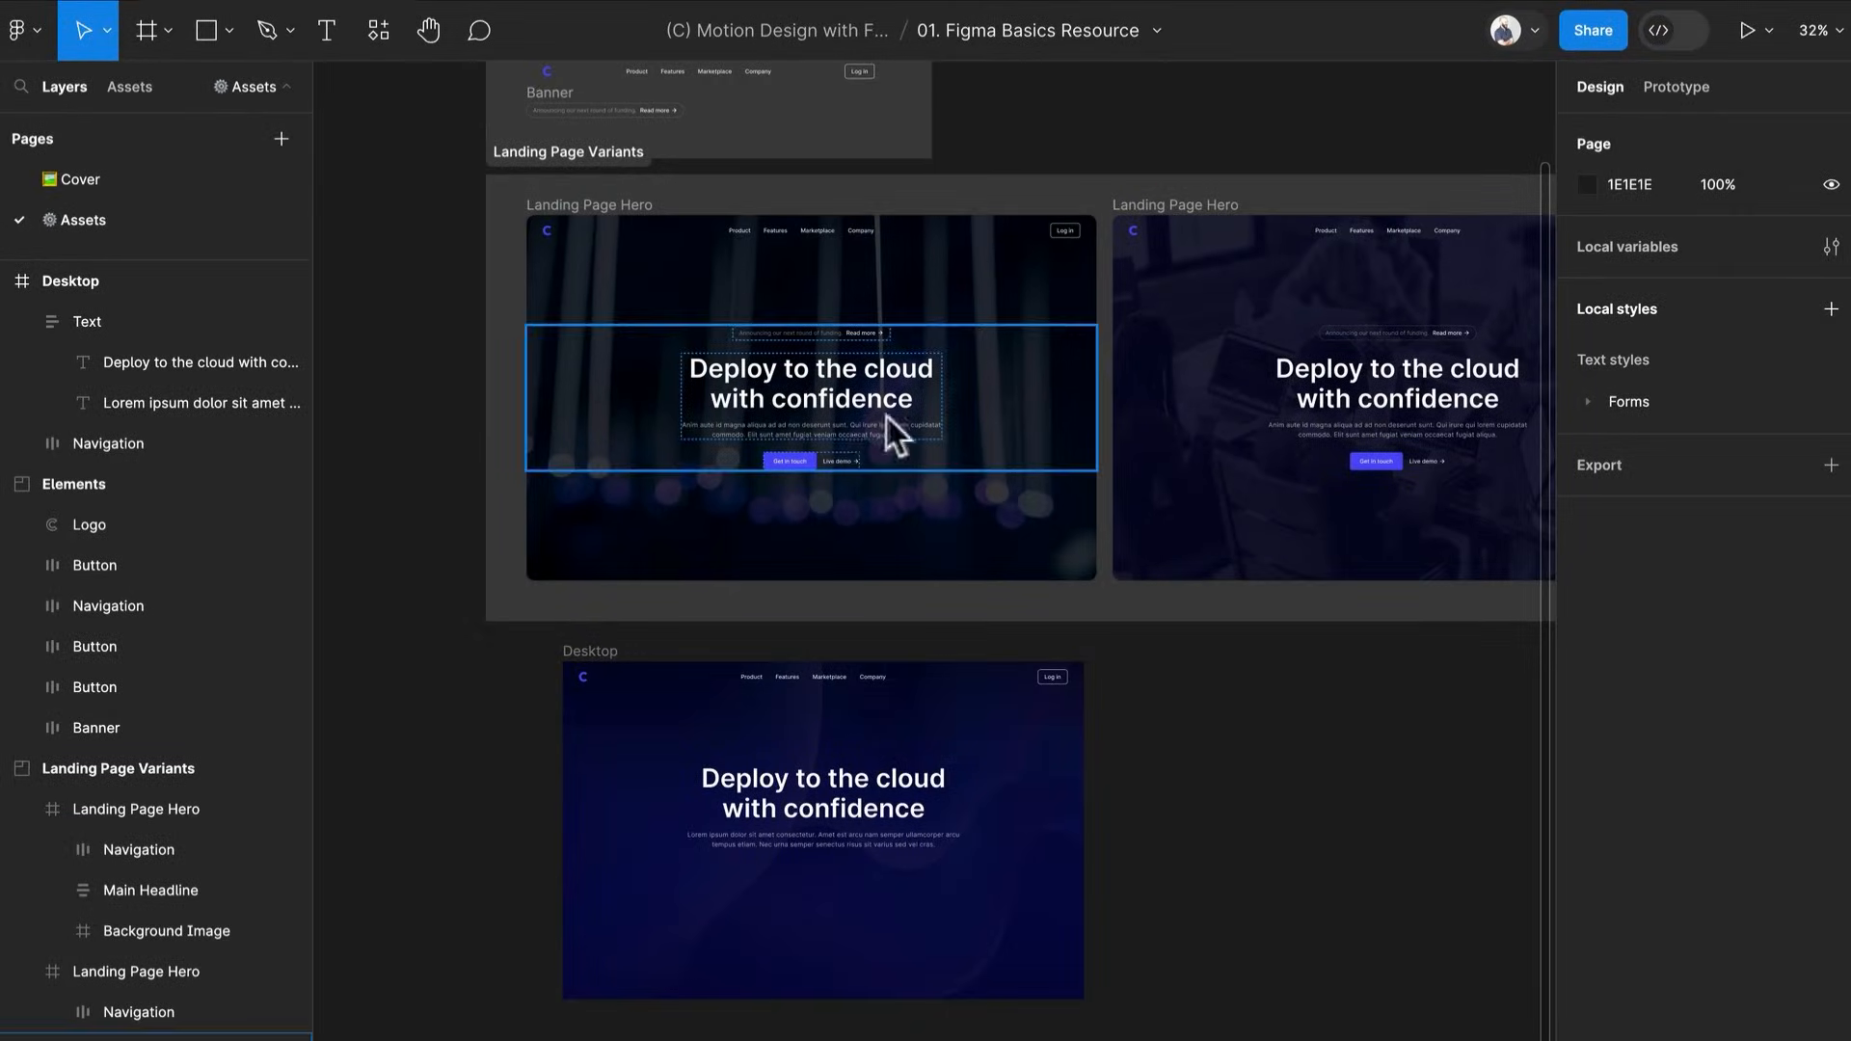
pyautogui.scroll(5, 818, 875)
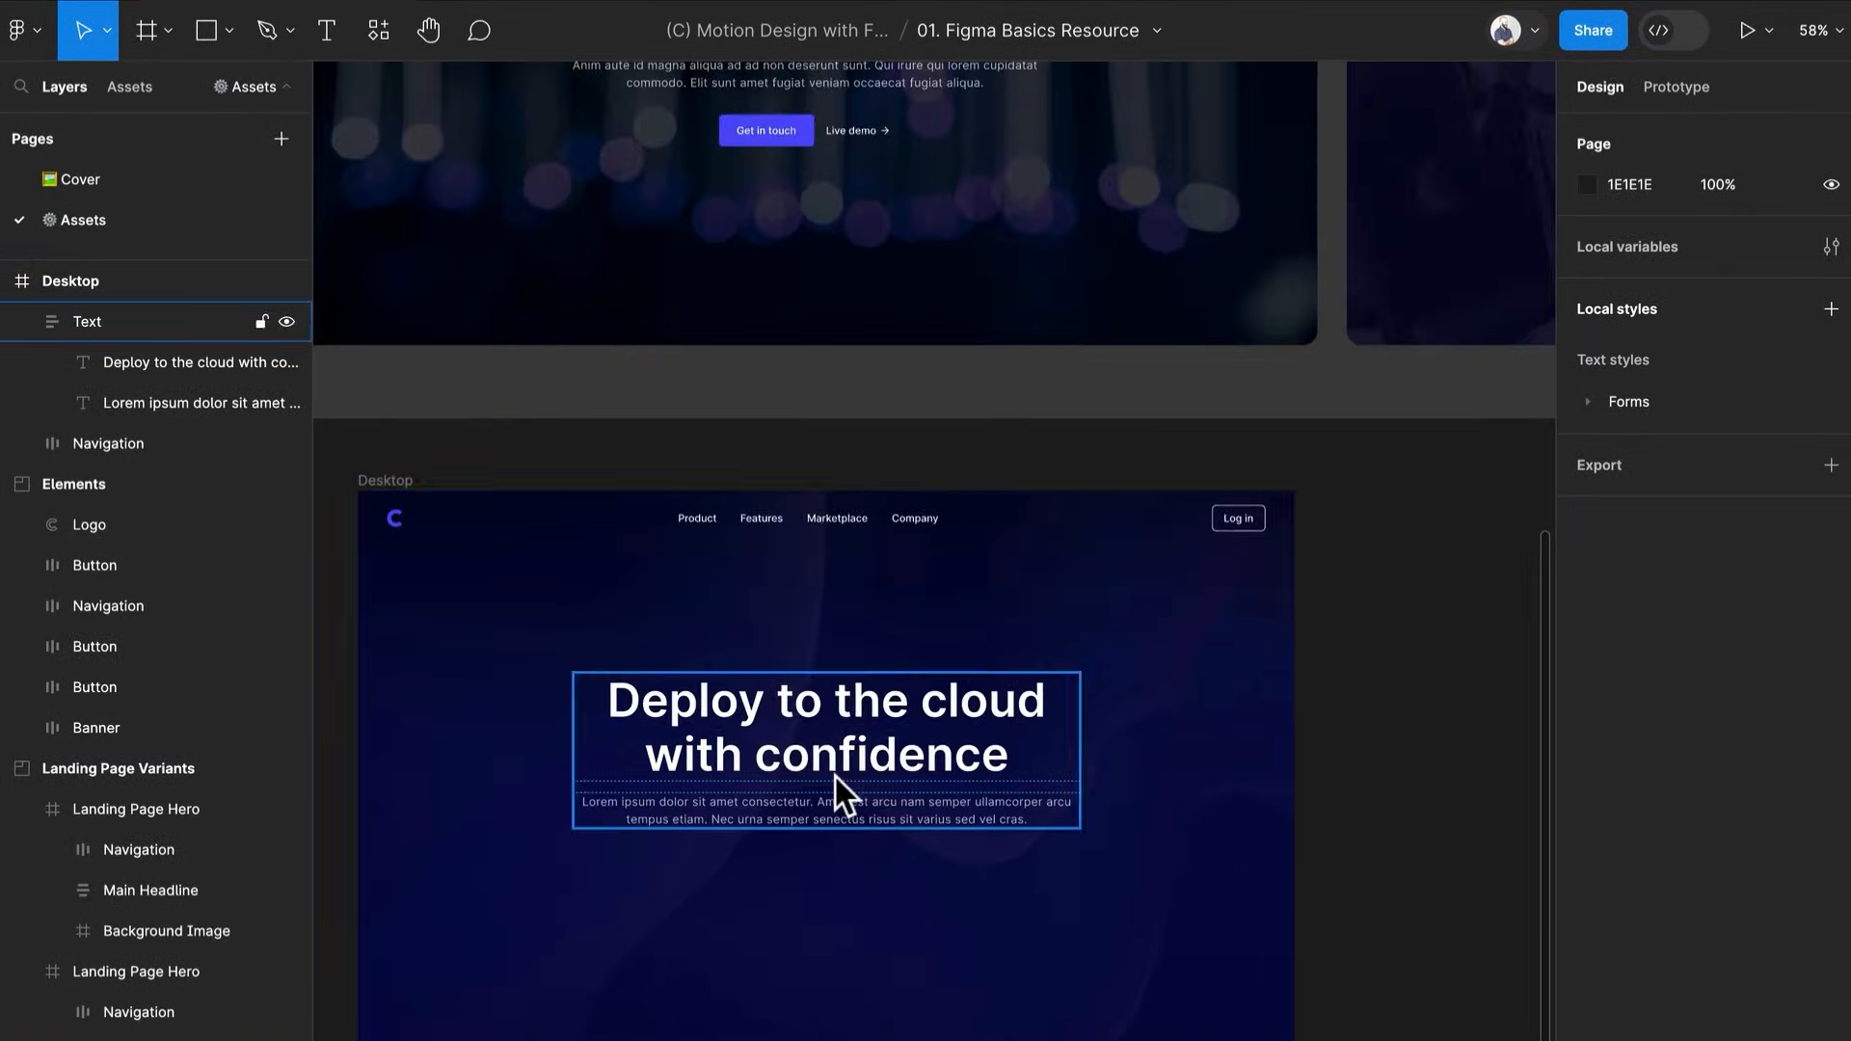
pyautogui.scroll(-5, 835, 775)
# Copy the Get in touch and Live demo buttons from the Elements section and paste them into the Desktop frame
pyautogui.scroll(10, 778, 425)
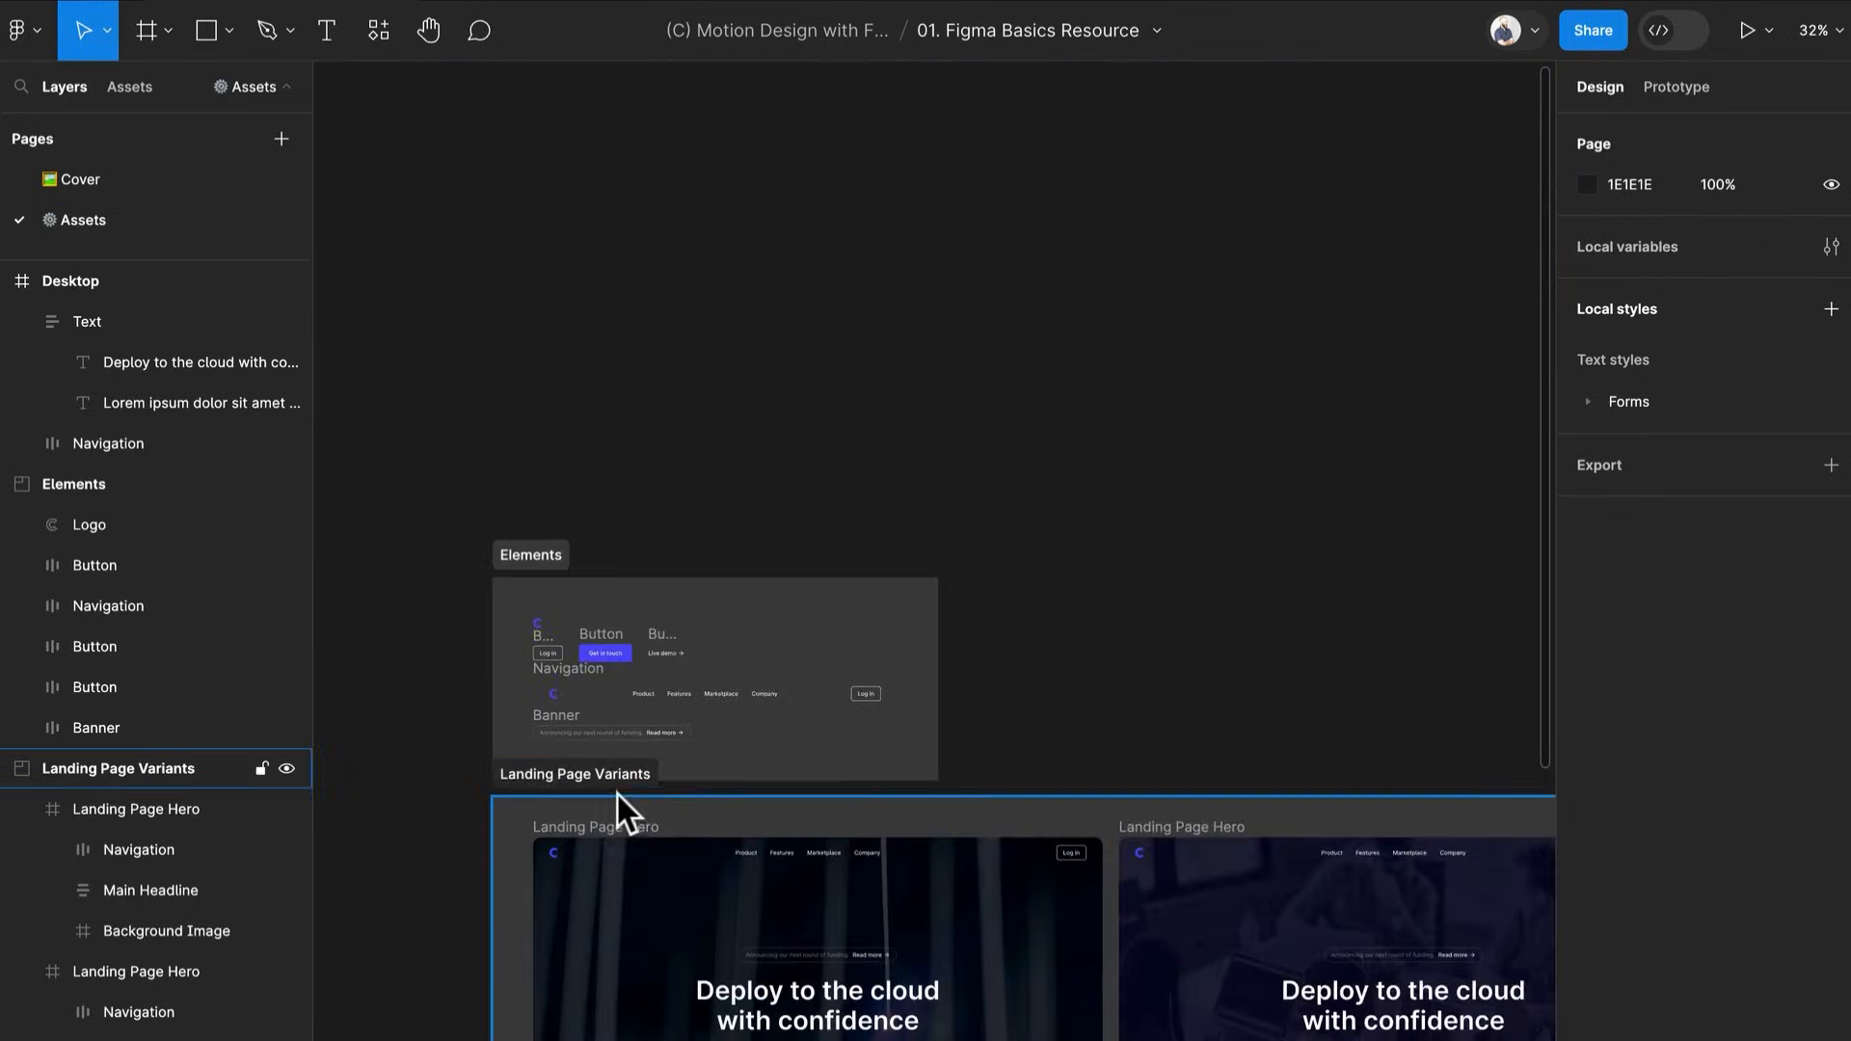
pyautogui.scroll(8, 617, 796)
pyautogui.hscroll(-2, 772, 689)
pyautogui.scroll(-1, 789, 674)
pyautogui.scroll(-5, 656, 552)
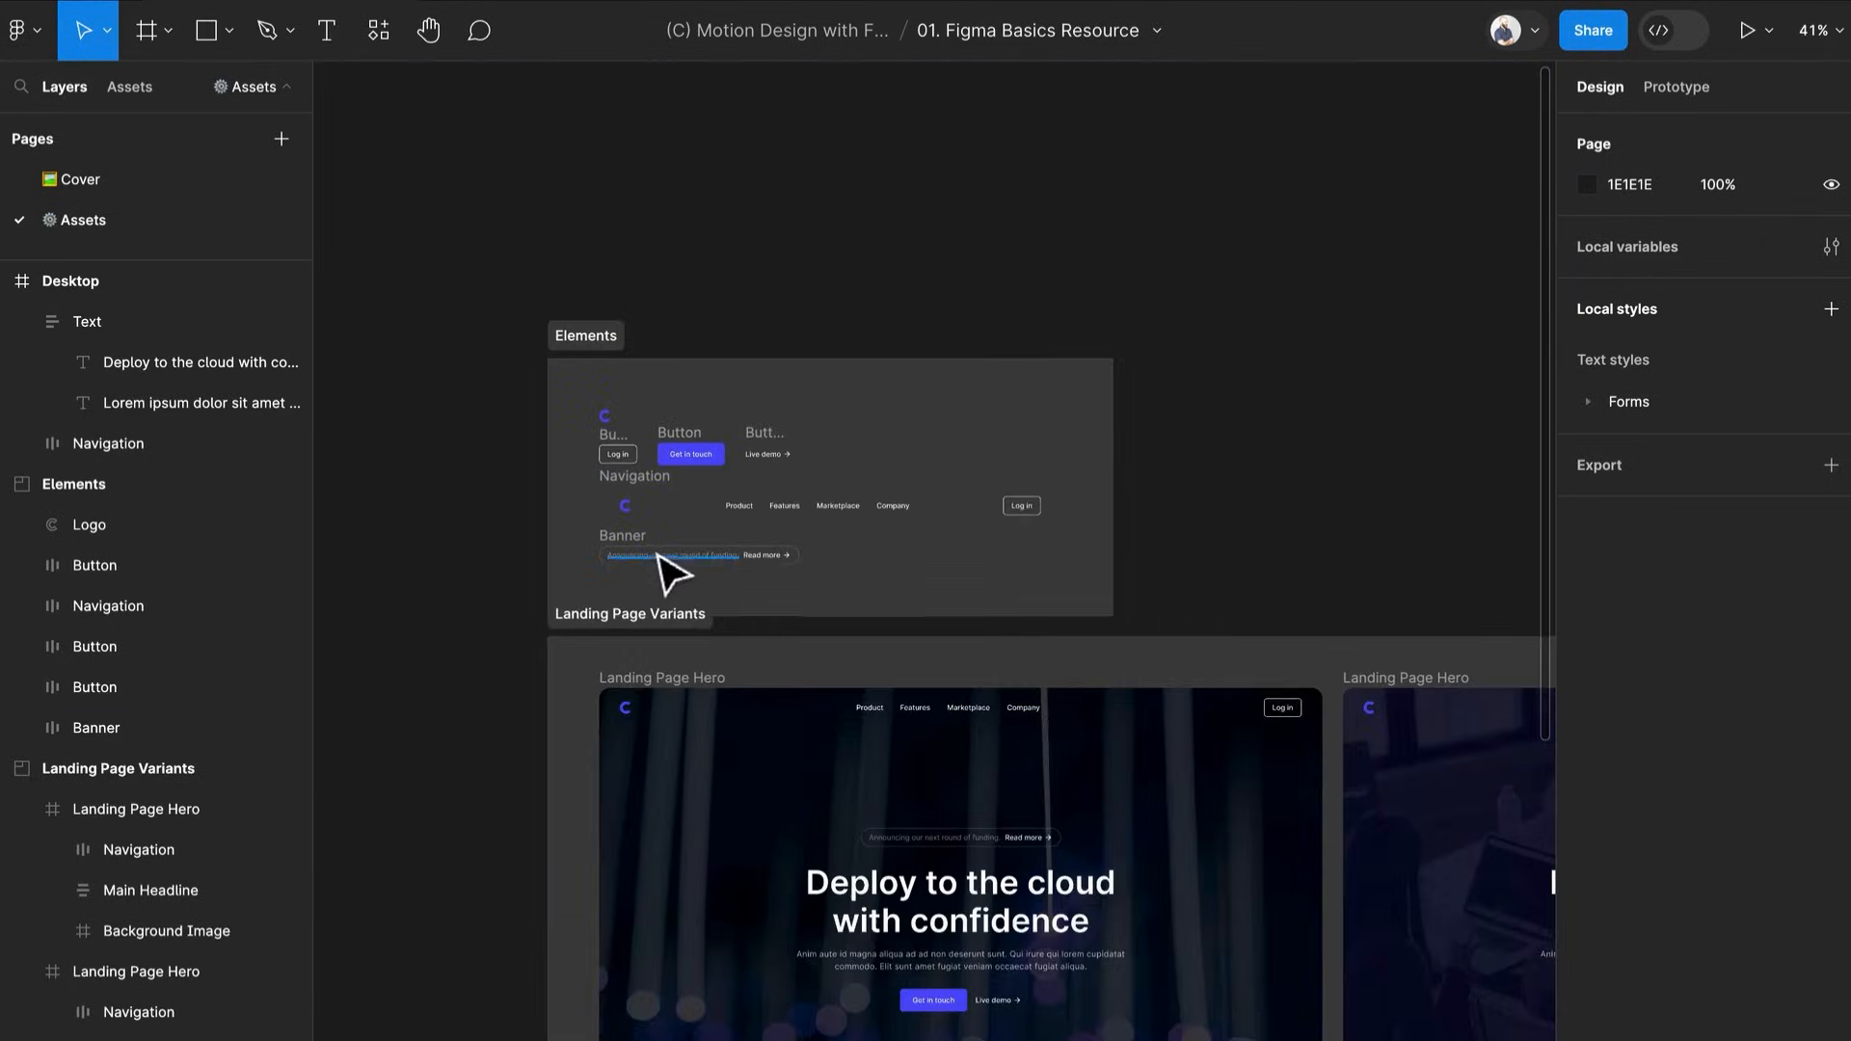
pyautogui.scroll(3, 695, 424)
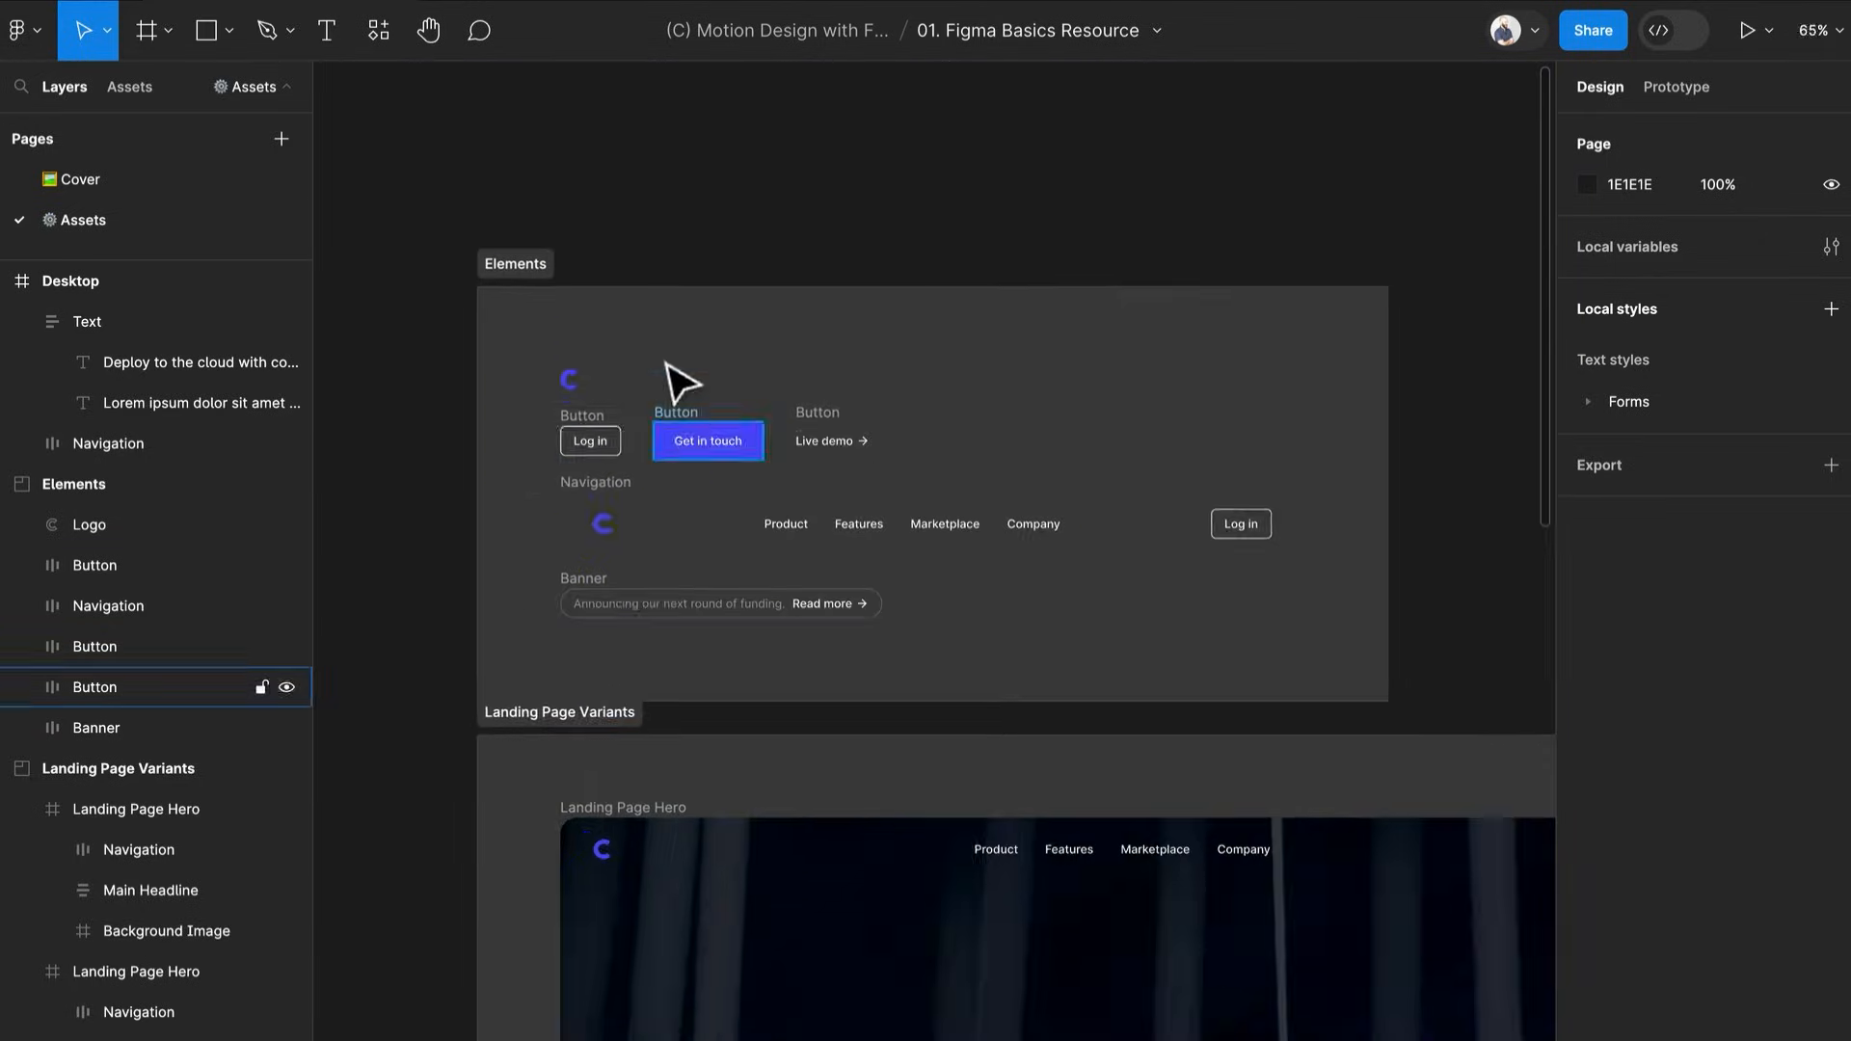
pyautogui.click(682, 439)
pyautogui.keyDown('shift'); pyautogui.click(827, 434); pyautogui.keyUp('shift')
pyautogui.scroll(-4, 858, 559)
pyautogui.scroll(-6, 916, 482)
pyautogui.click(1349, 752)
pyautogui.hotkey('ctrl', 'v')
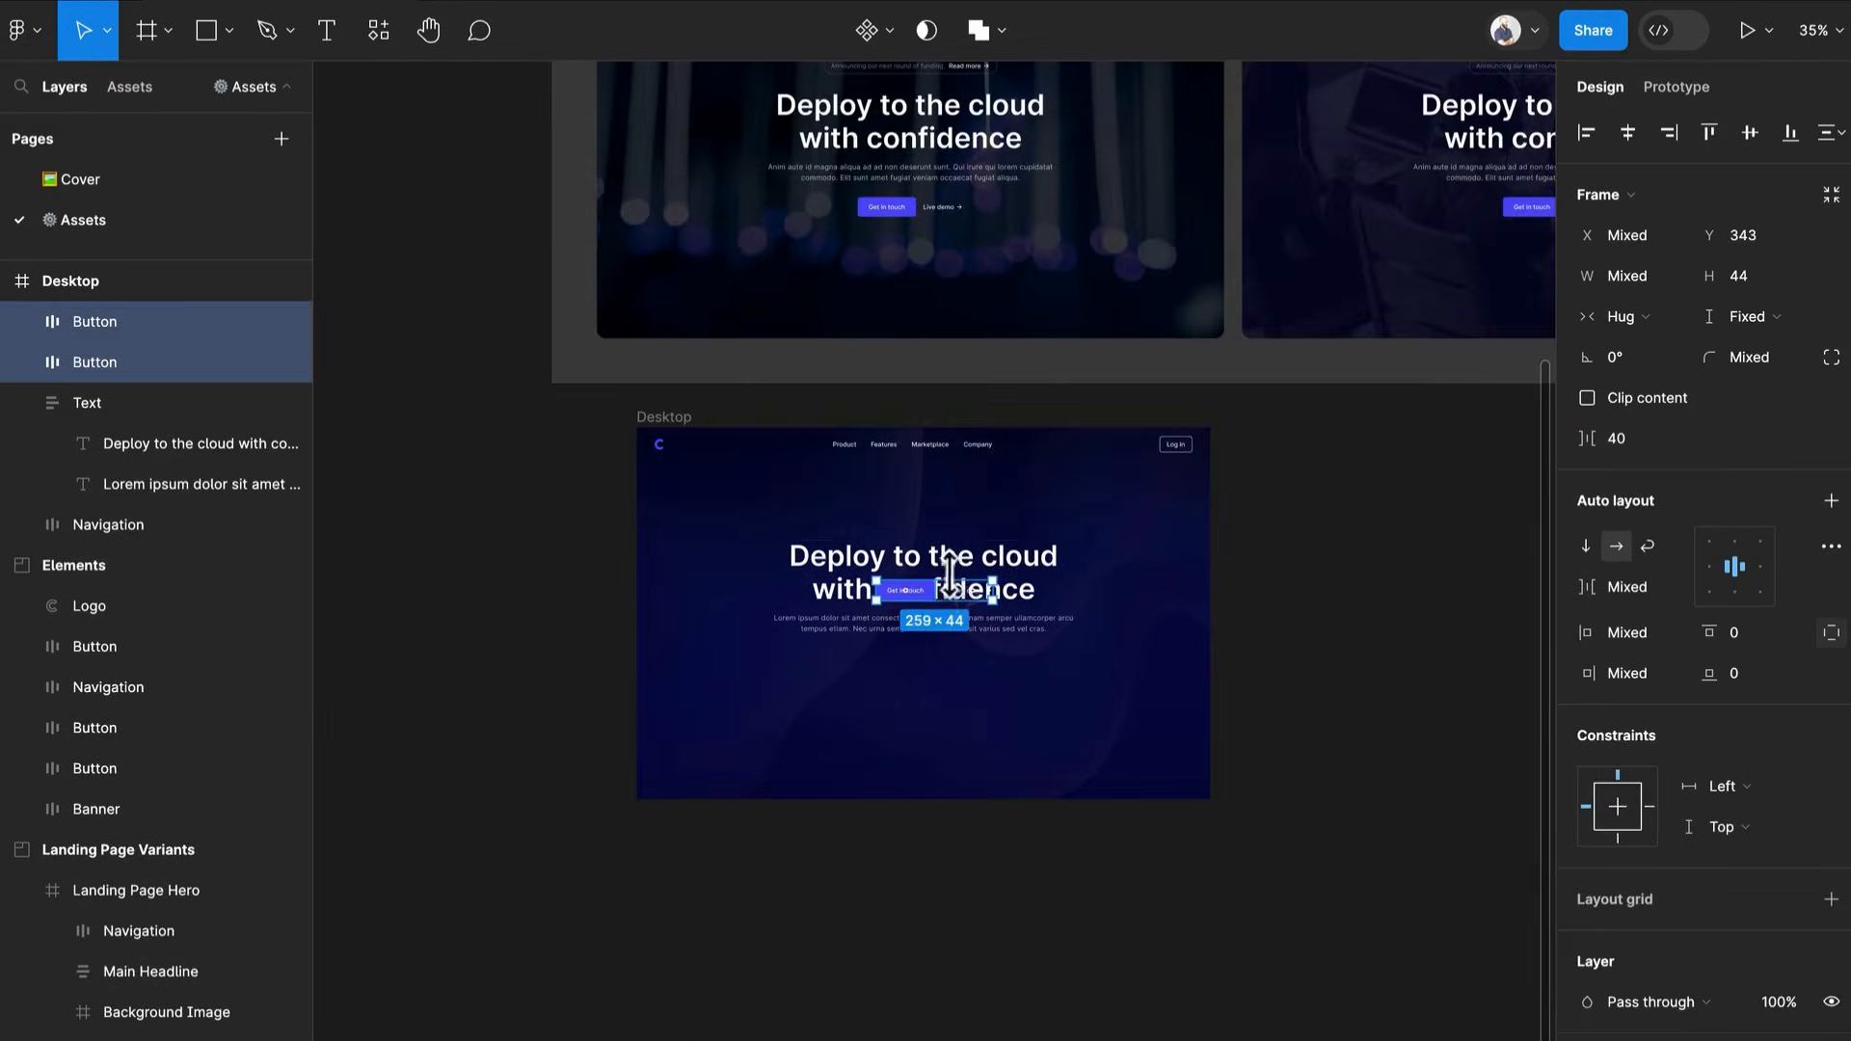
# Move the two pasted buttons beneath the Desktop frame's paragraph text, to about Y 542
pyautogui.scroll(5, 915, 606)
pyautogui.moveTo(941, 577); pyautogui.dragTo(897, 835)
pyautogui.scroll(-1, 1008, 831)
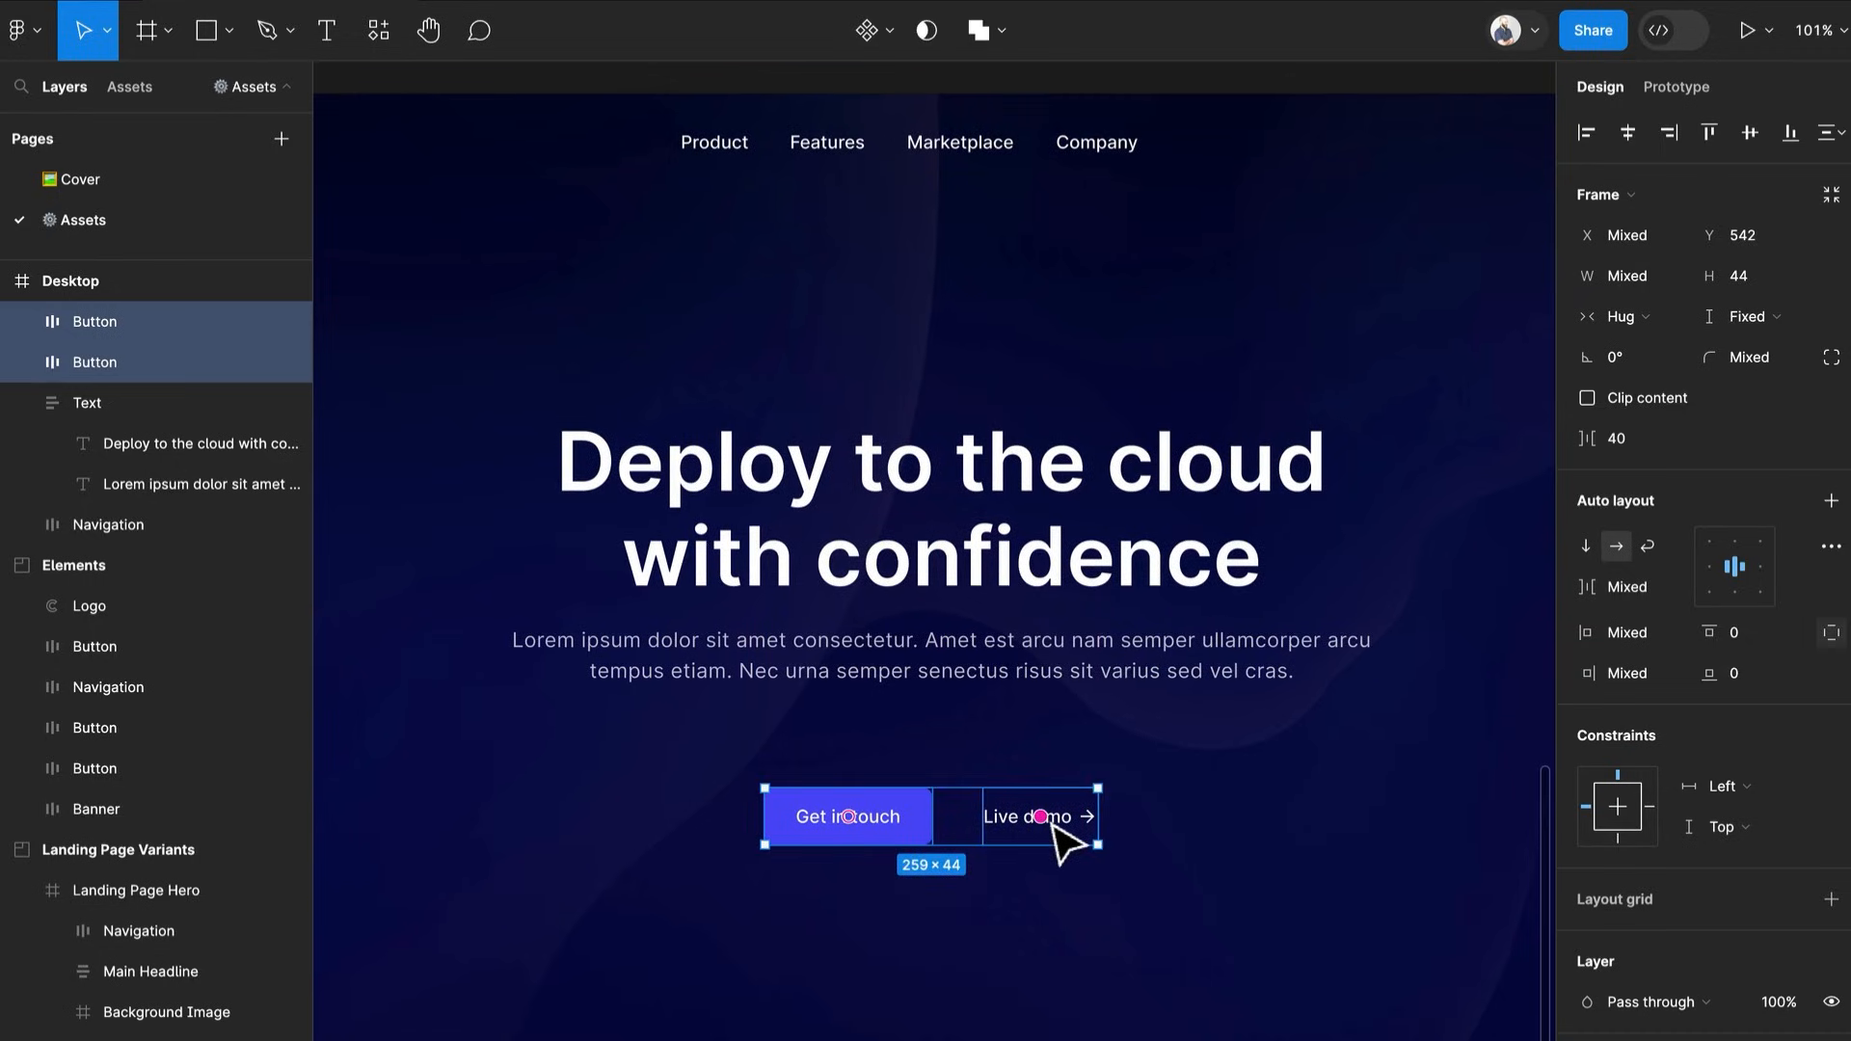
# Wrap the two buttons in an auto layout frame named Button with 32 spacing between them
pyautogui.hotkey('shift', 'a')
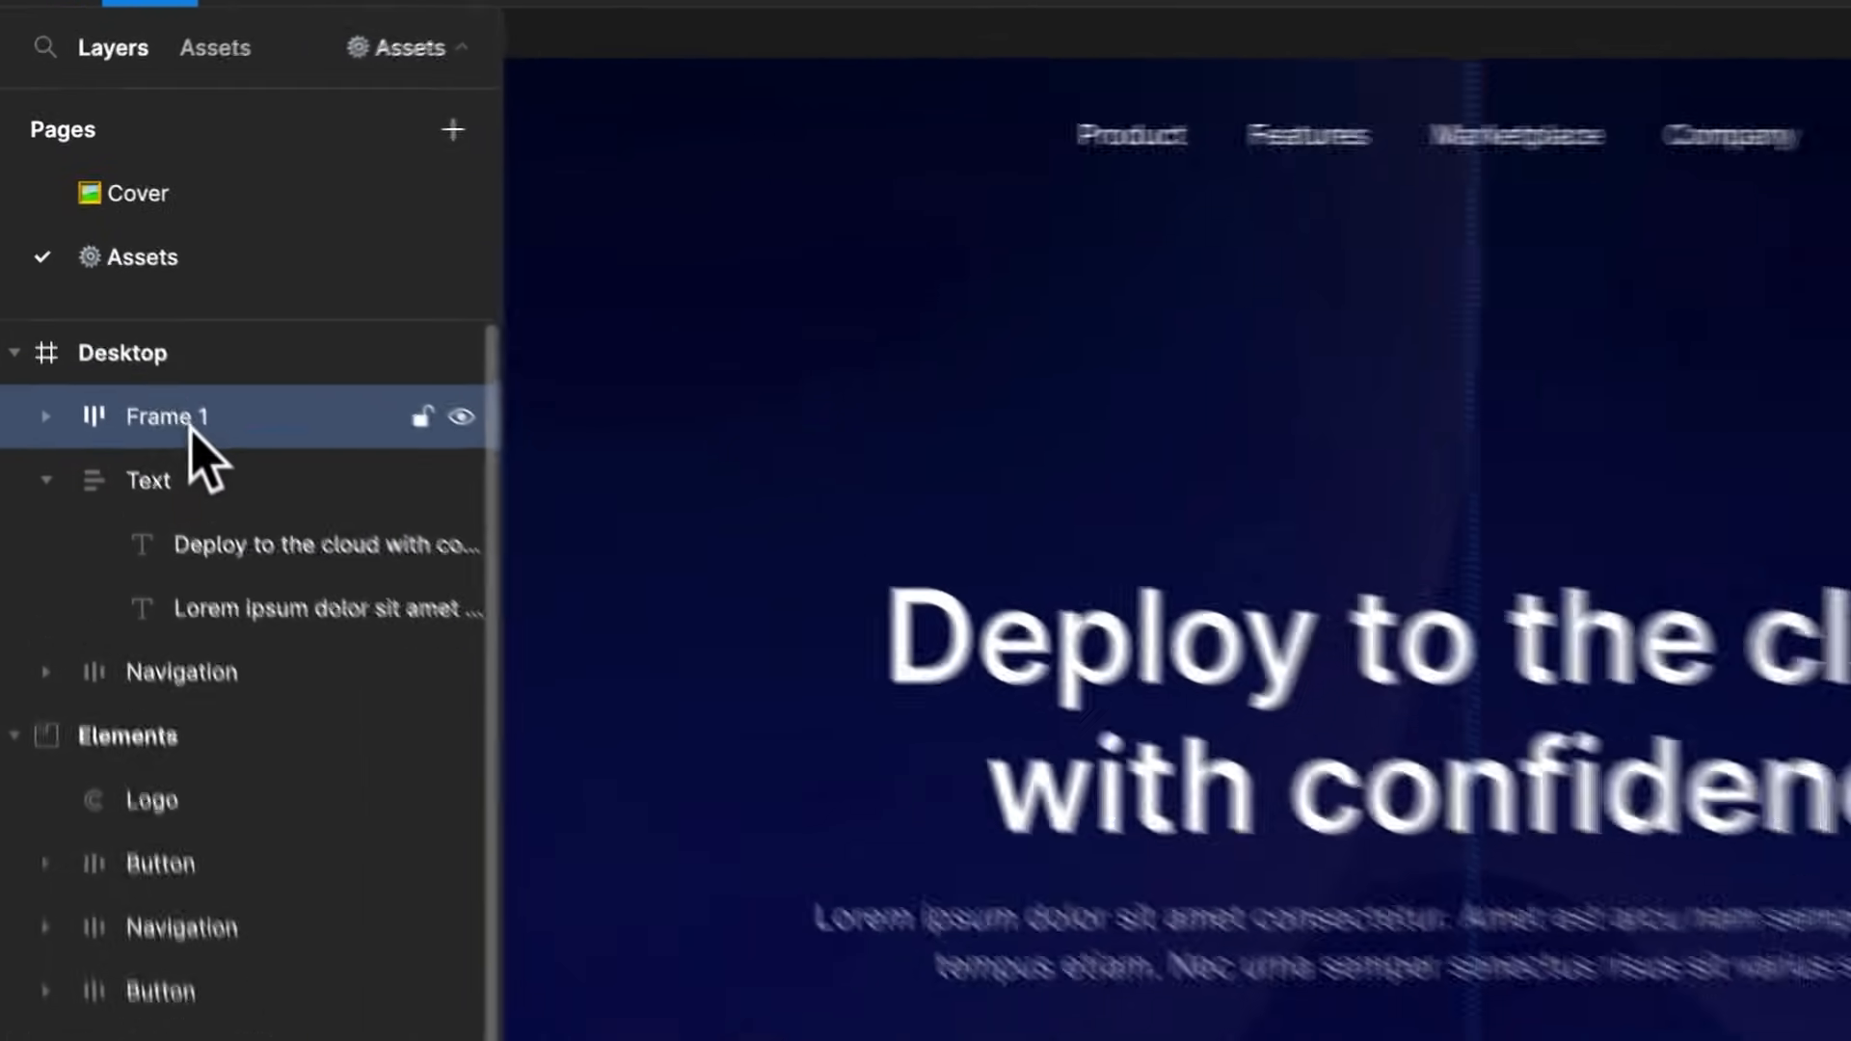
pyautogui.doubleClick(113, 324)
pyautogui.write('Butto')
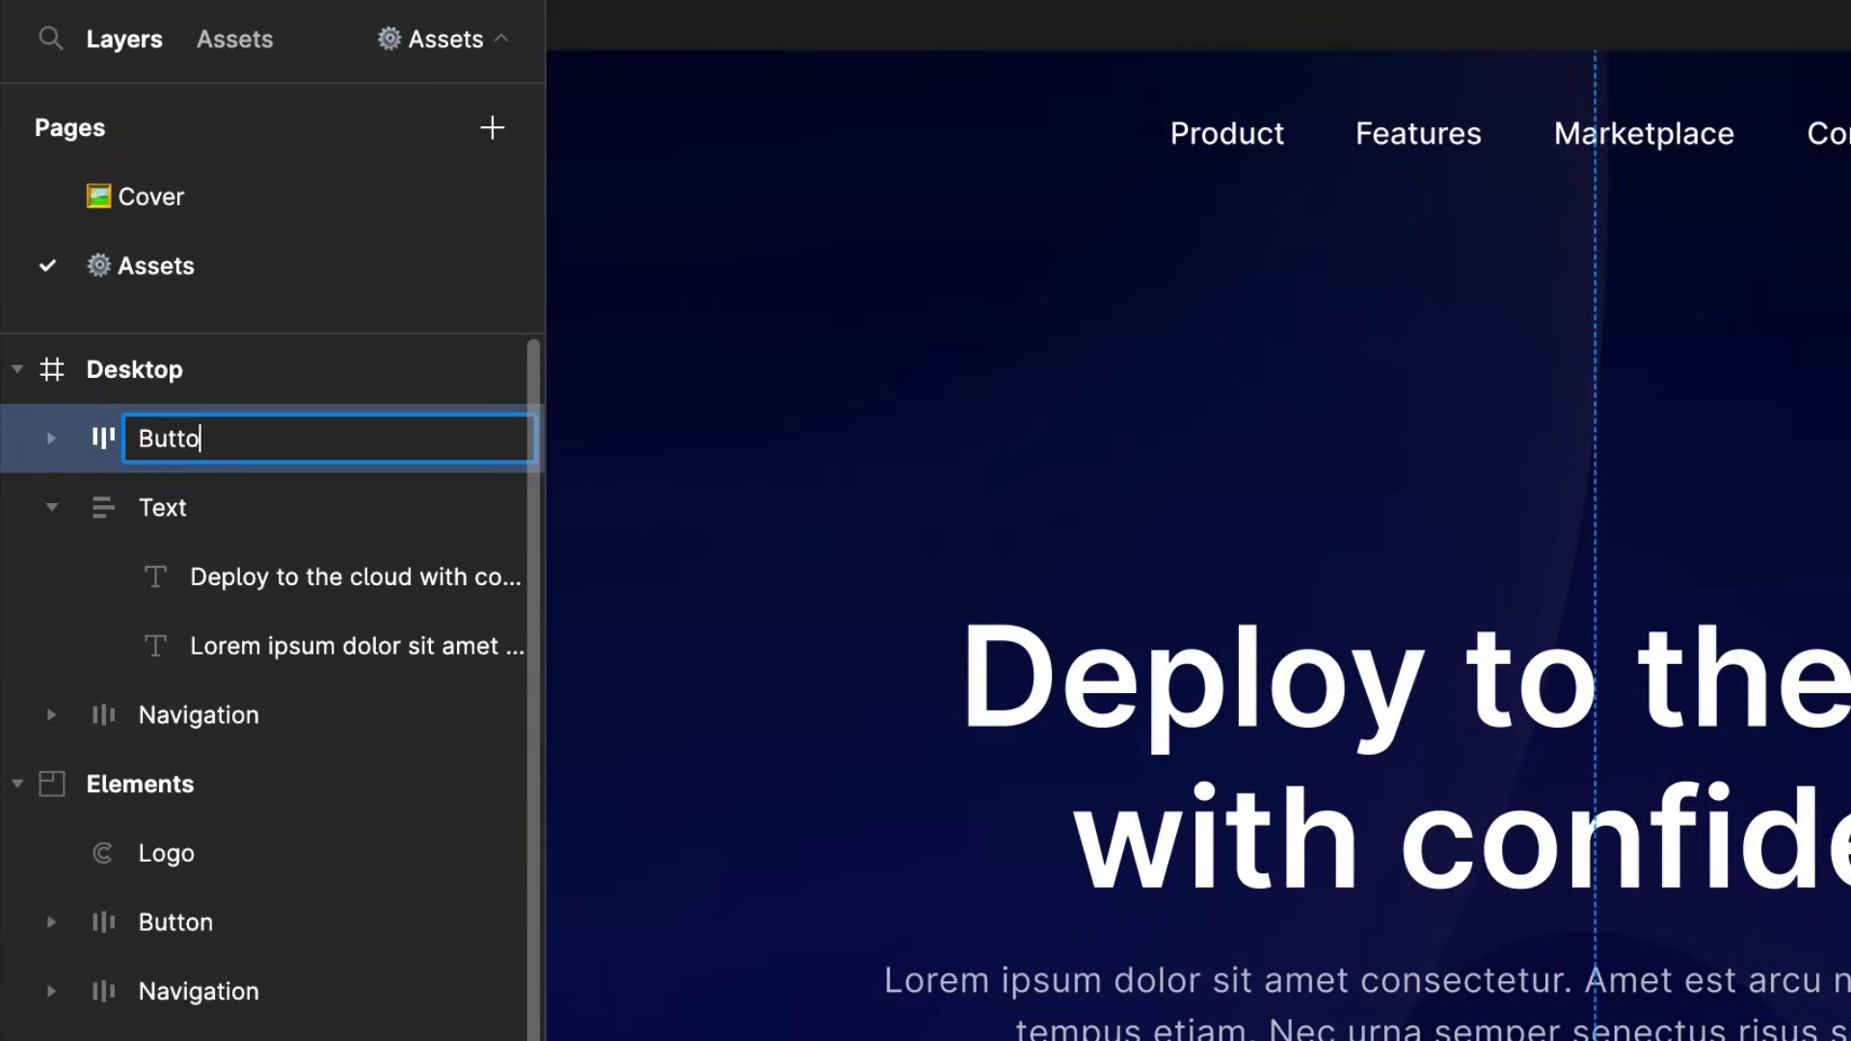
pyautogui.write('n')
pyautogui.press('Return')
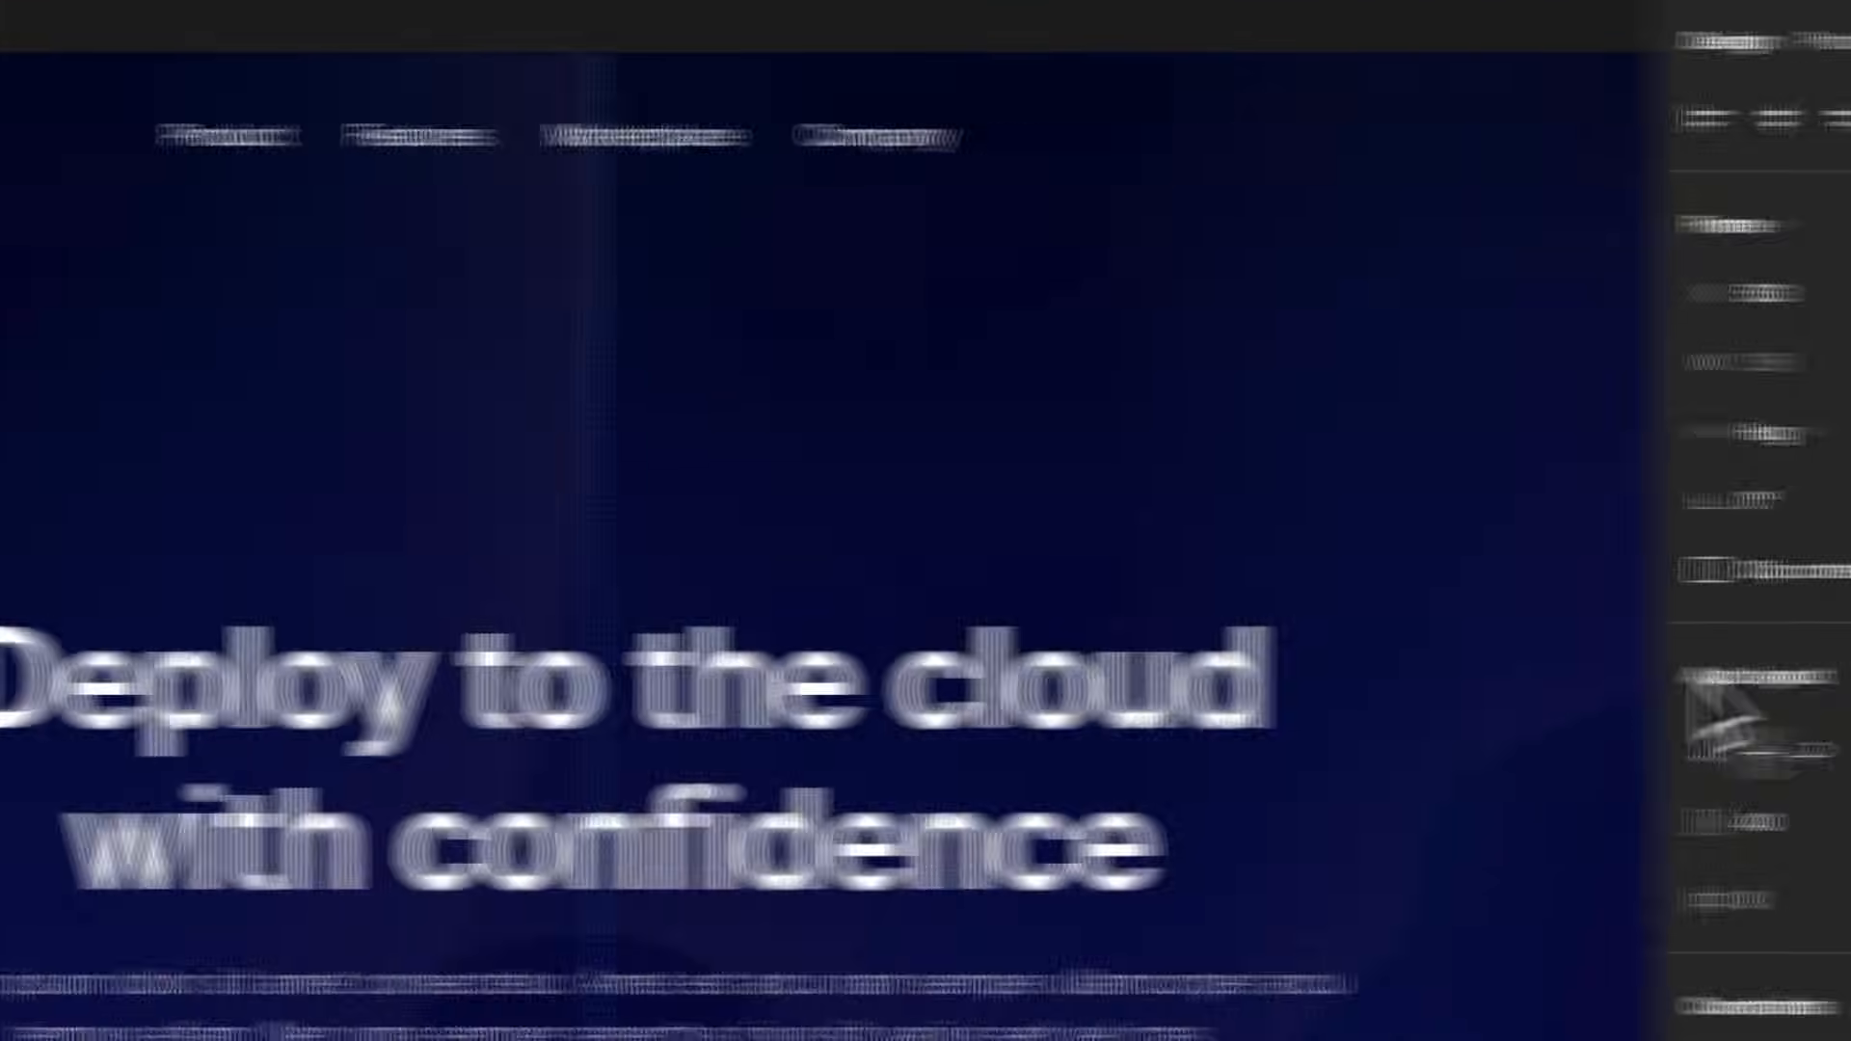
pyautogui.write('32')
pyautogui.press('Return')
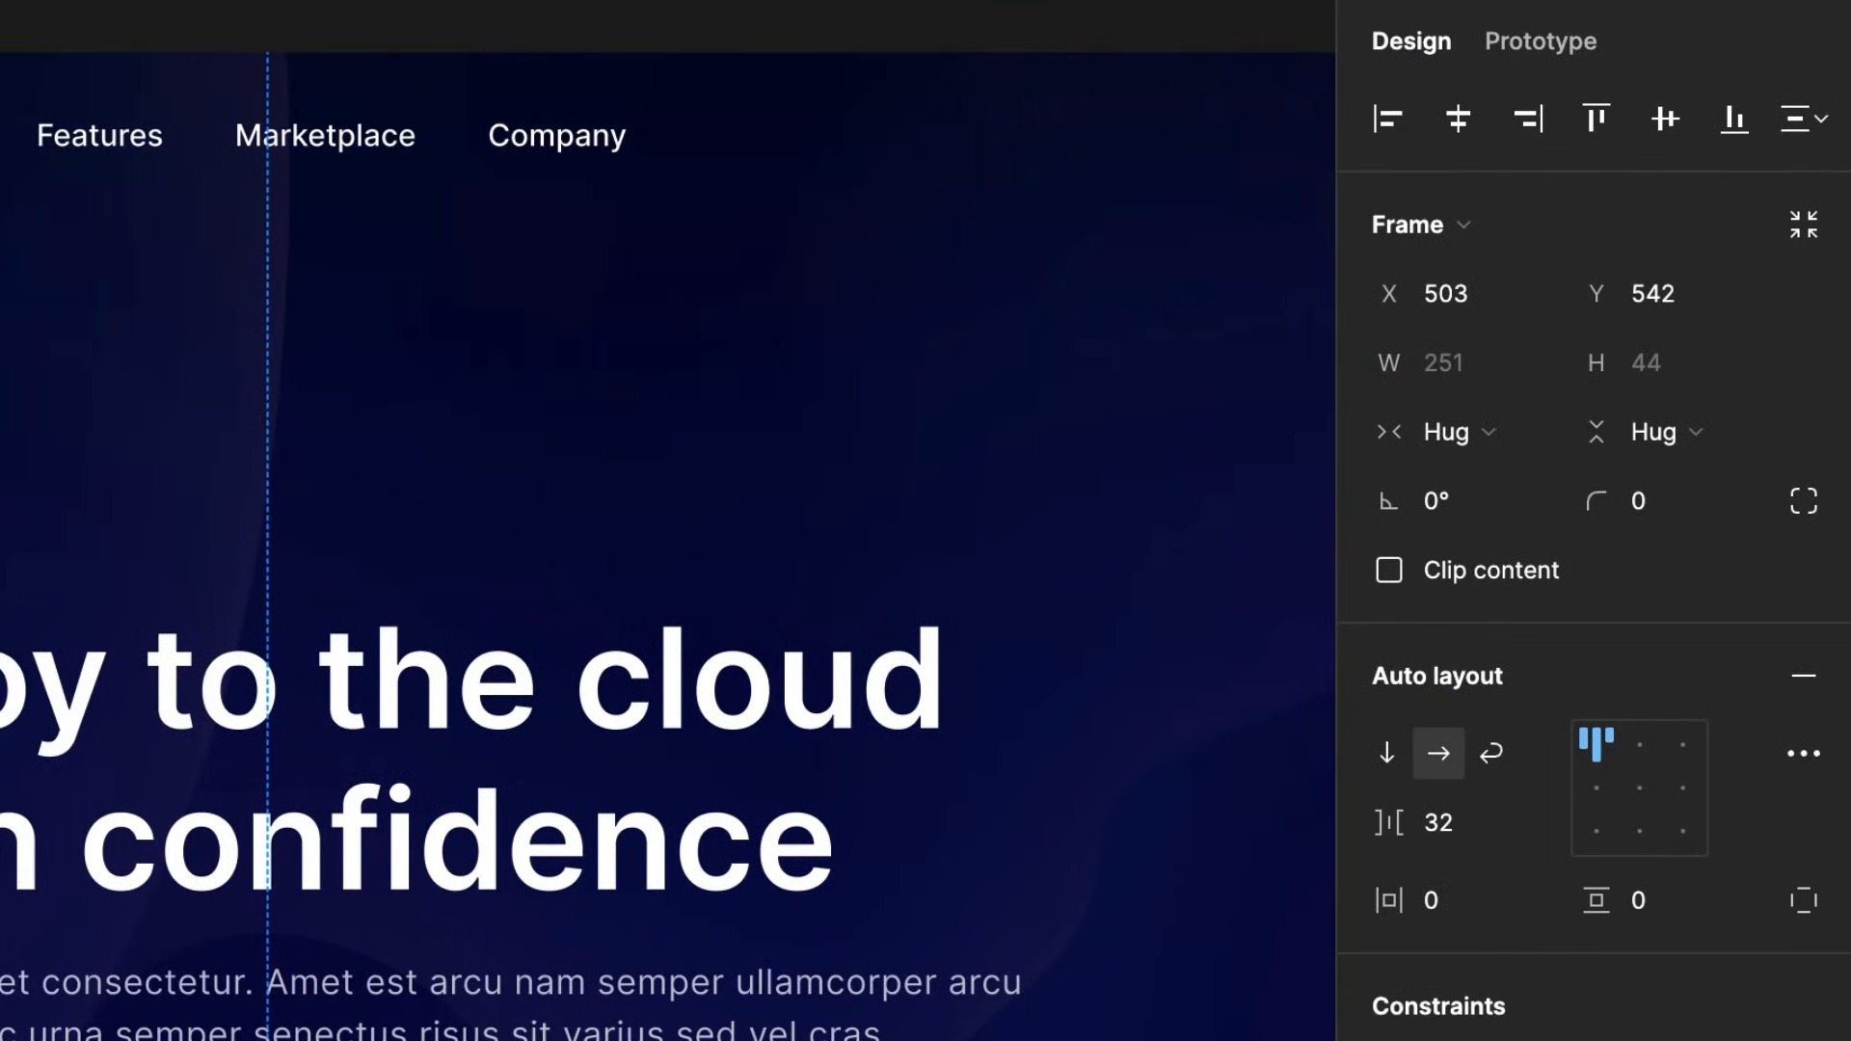
# Group the Text frame and the Button frame in a new auto layout frame named Content
pyautogui.click(347, 945)
pyautogui.scroll(-5, 348, 933)
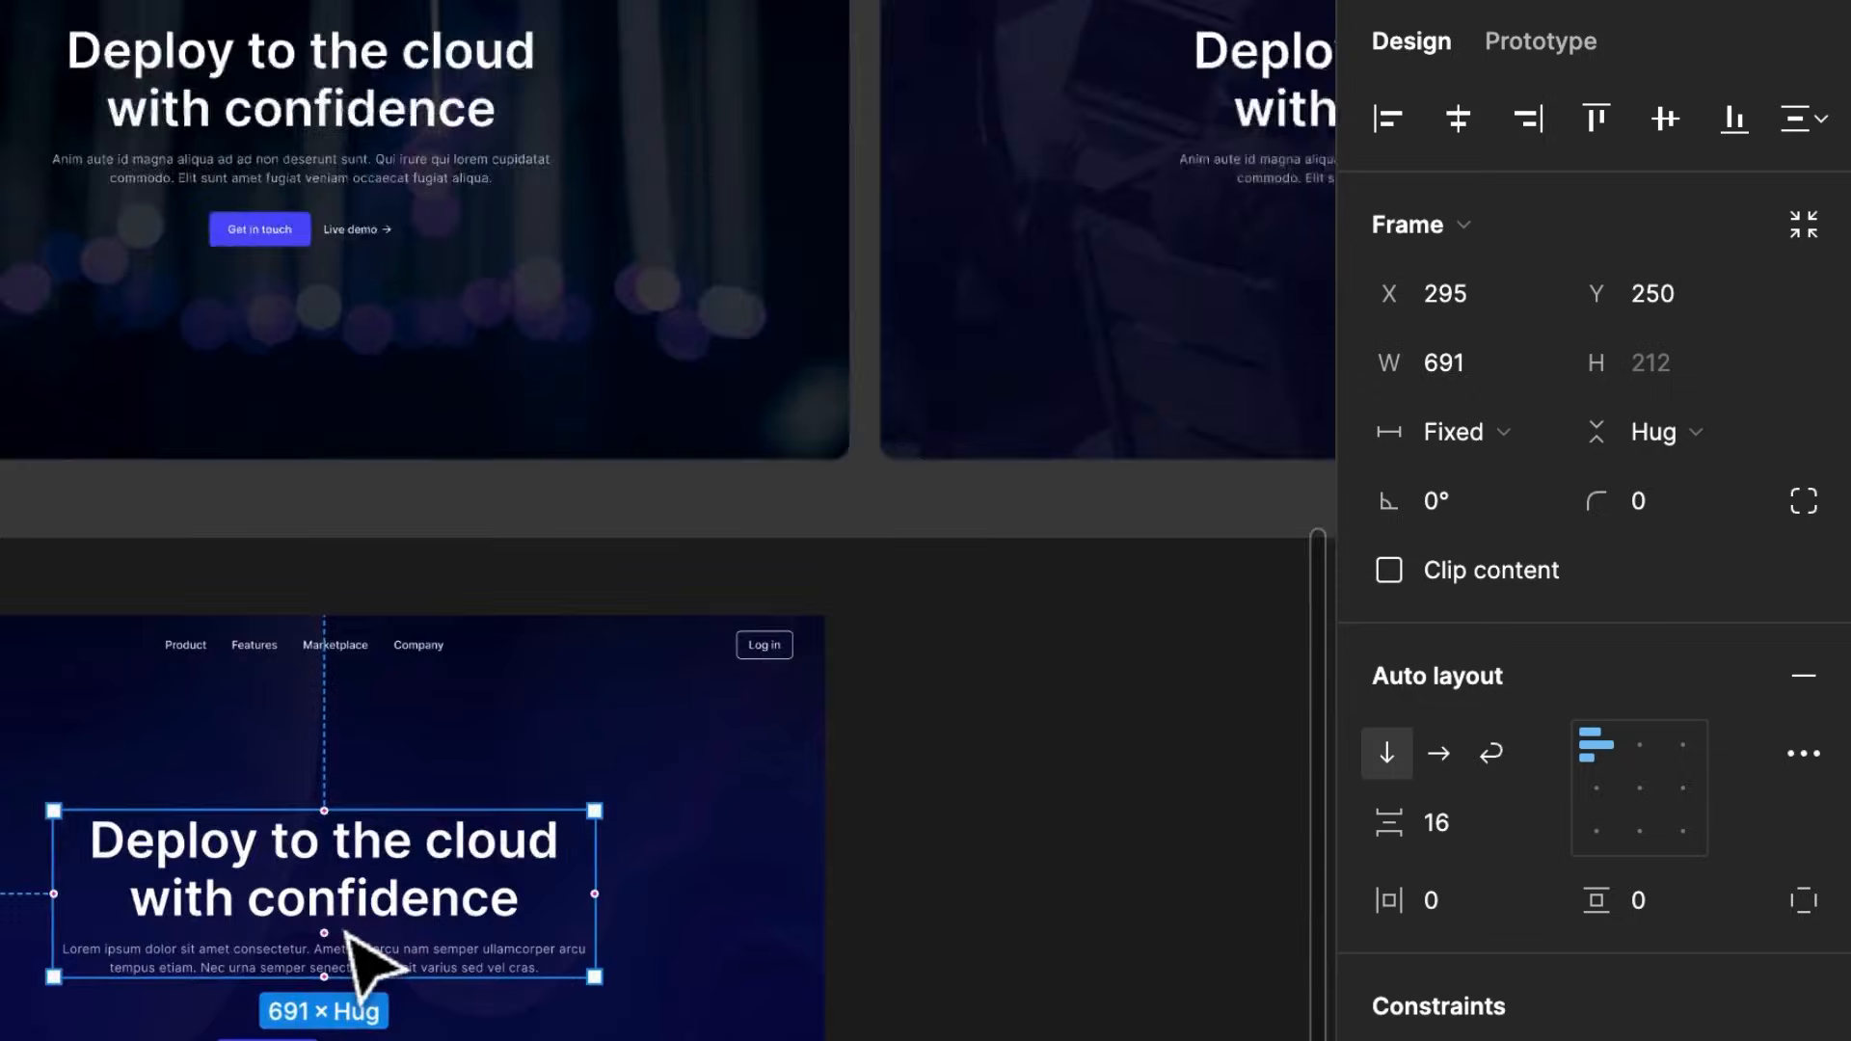
pyautogui.scroll(3, 357, 959)
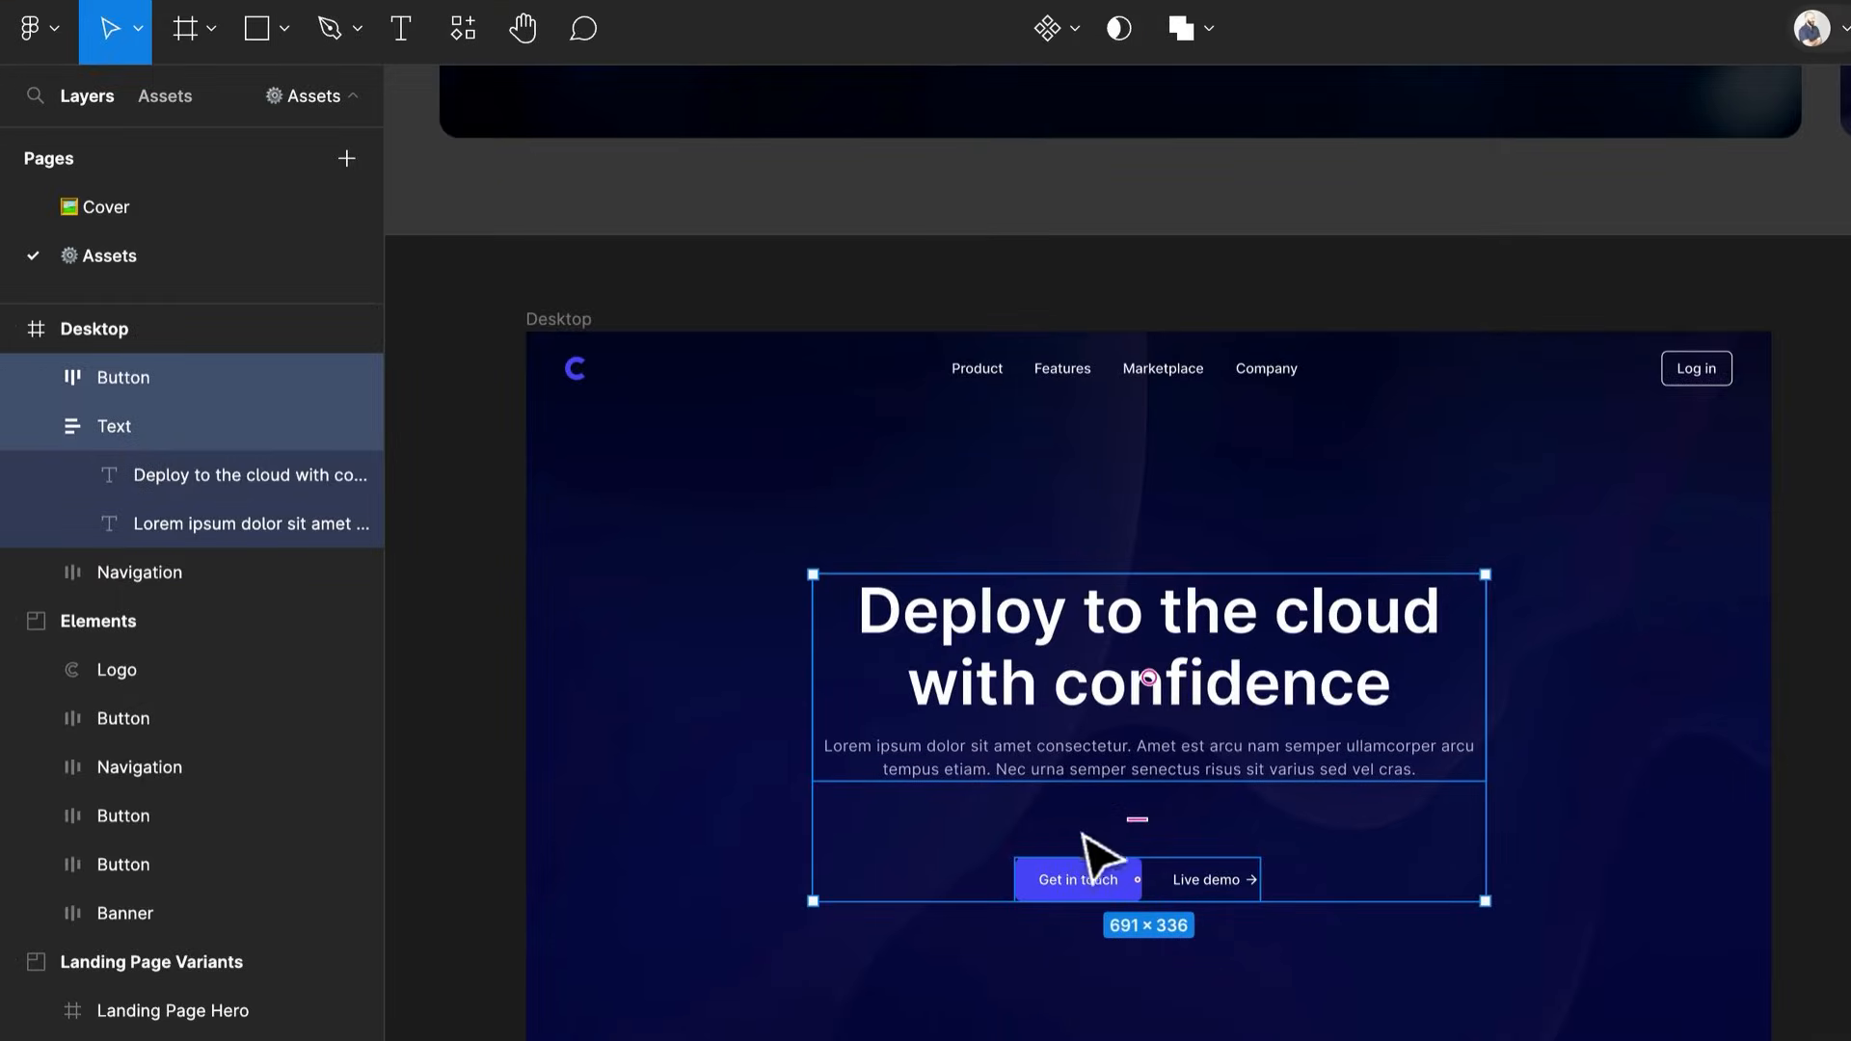
pyautogui.hotkey('shift', 'a')
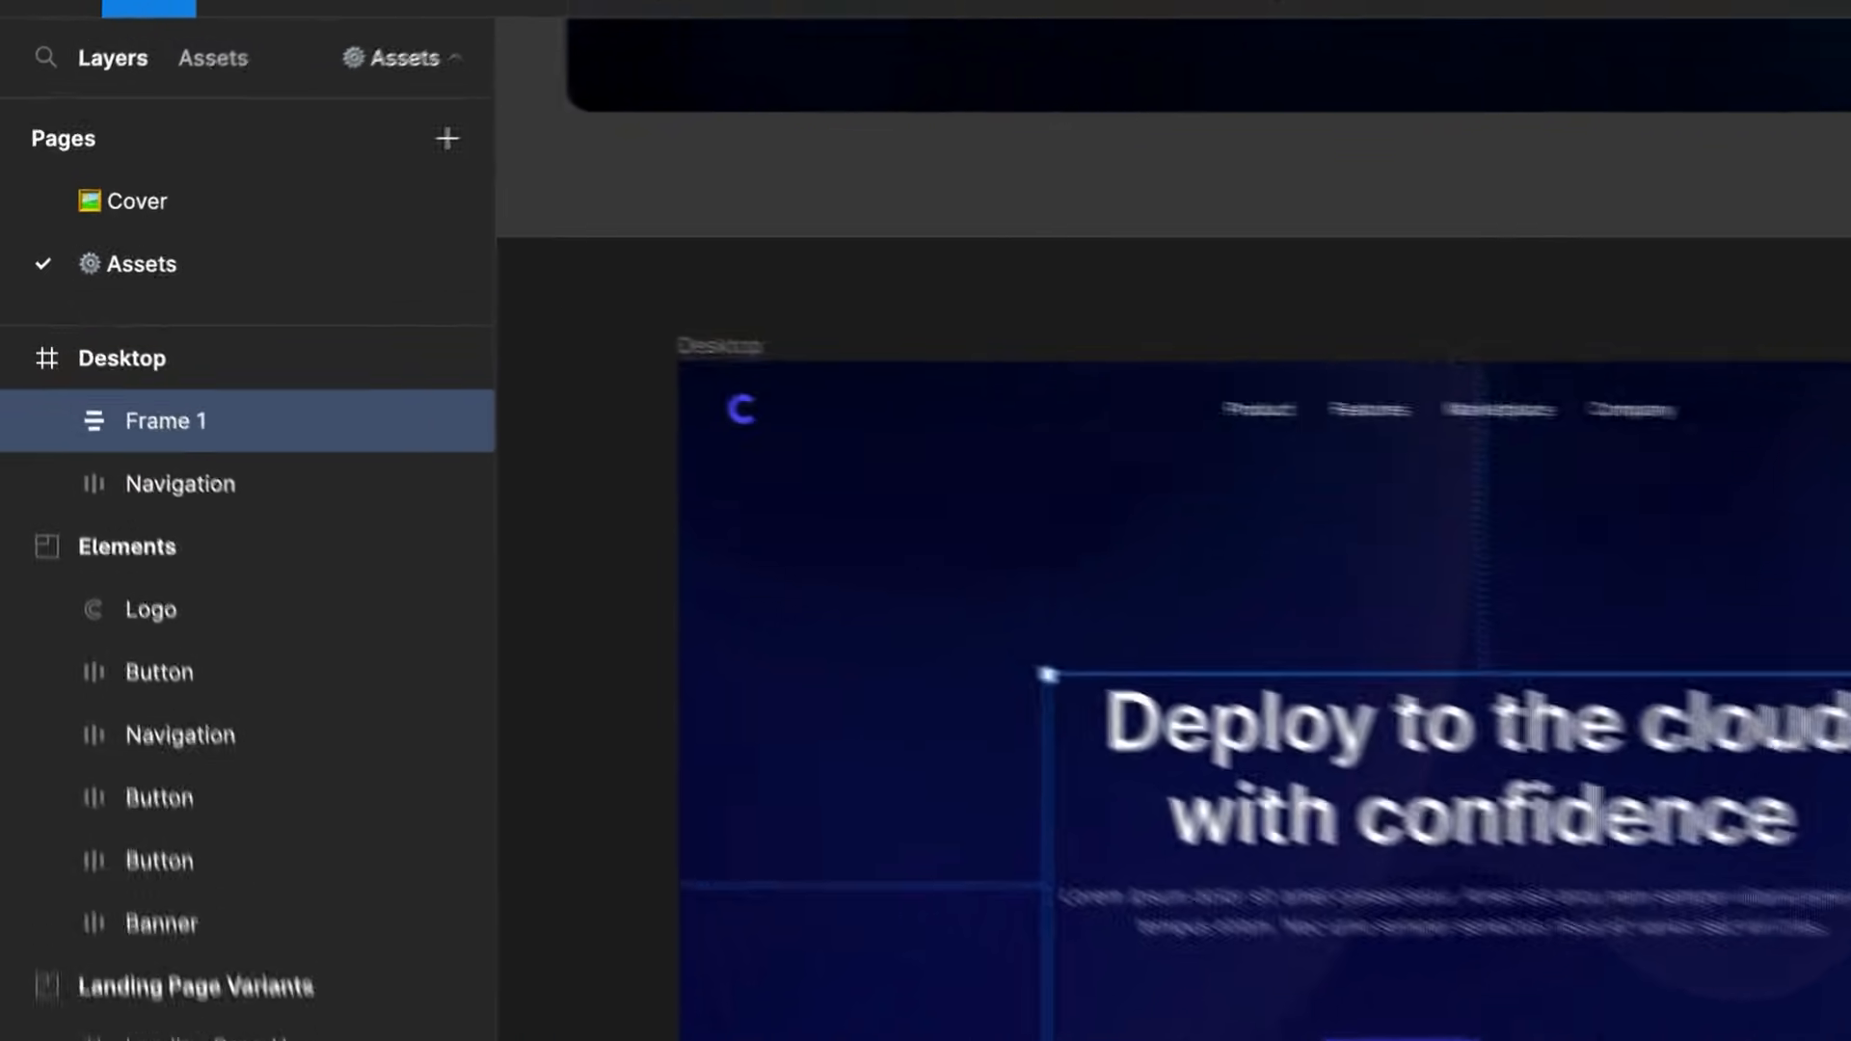
pyautogui.press('super+r')
pyautogui.write('Content')
pyautogui.press('Return')
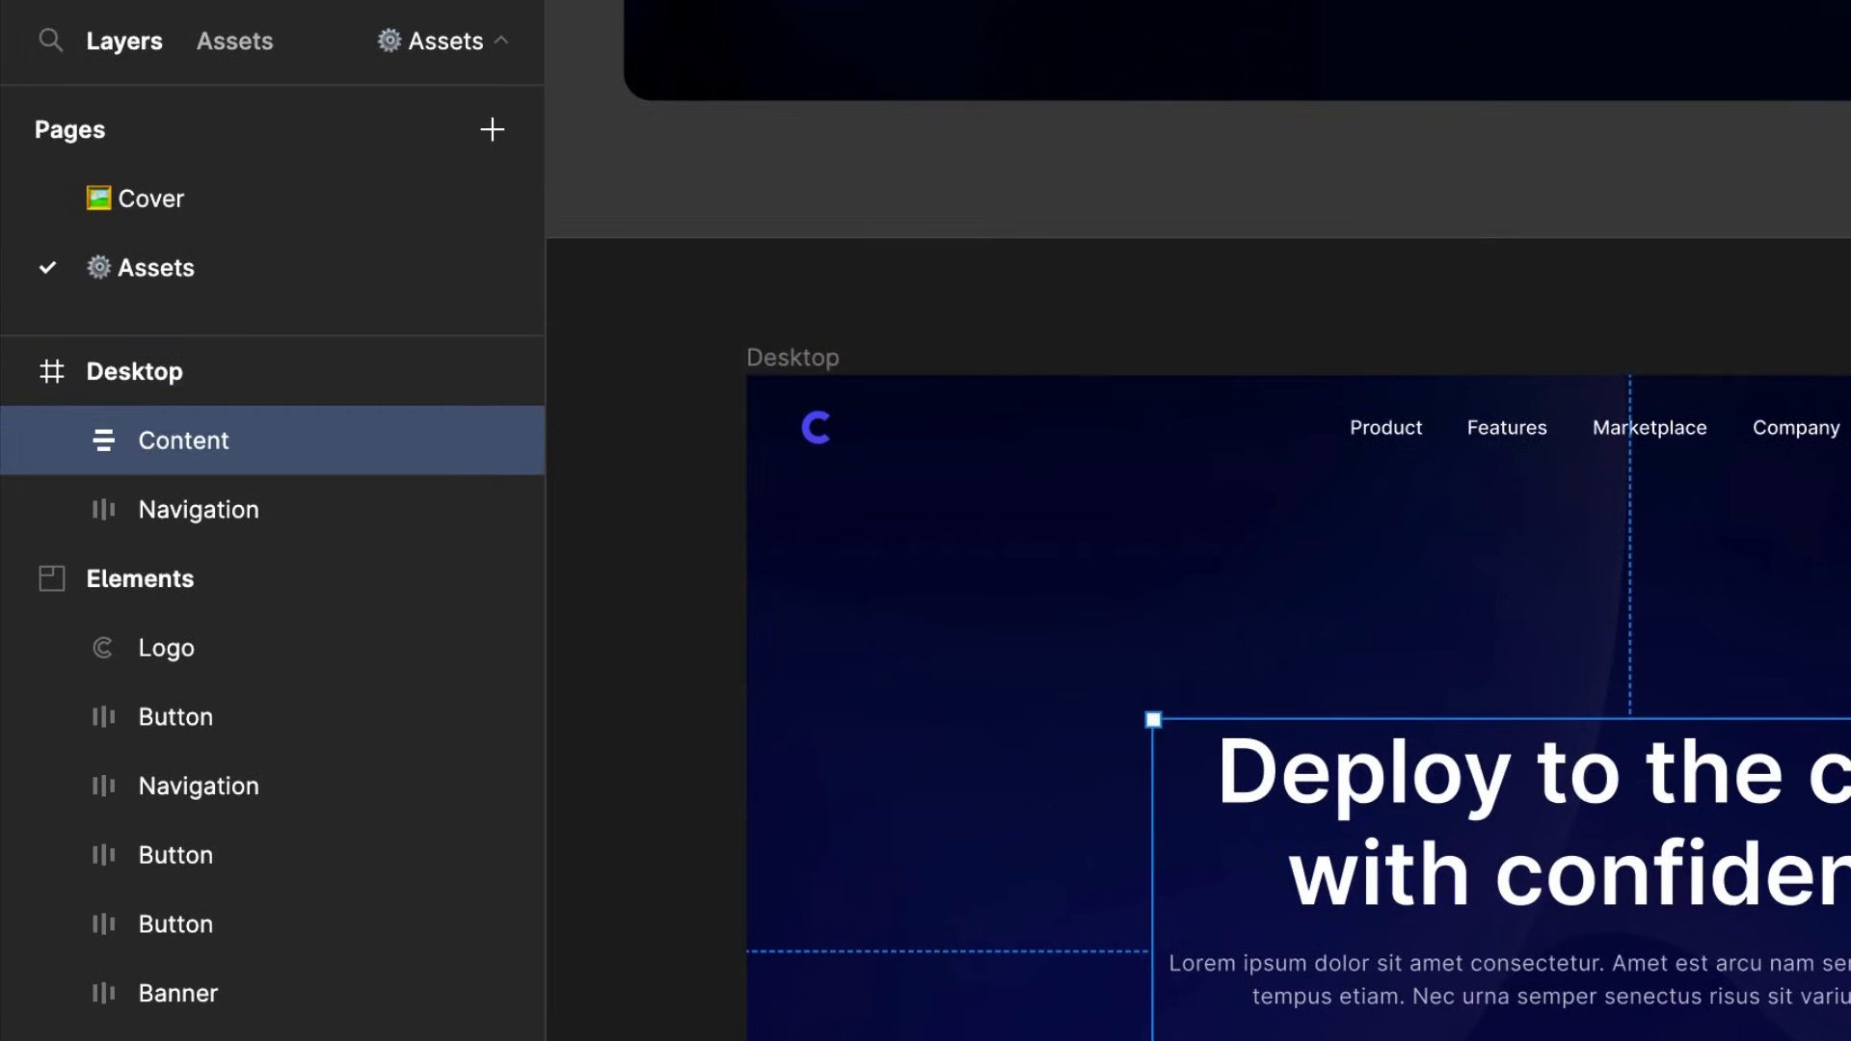
# Stretch the Content frame across the full width of the Desktop frame, to X 0 and a width of 1280
pyautogui.moveTo(1832, 952); pyautogui.dragTo(1850, 951)
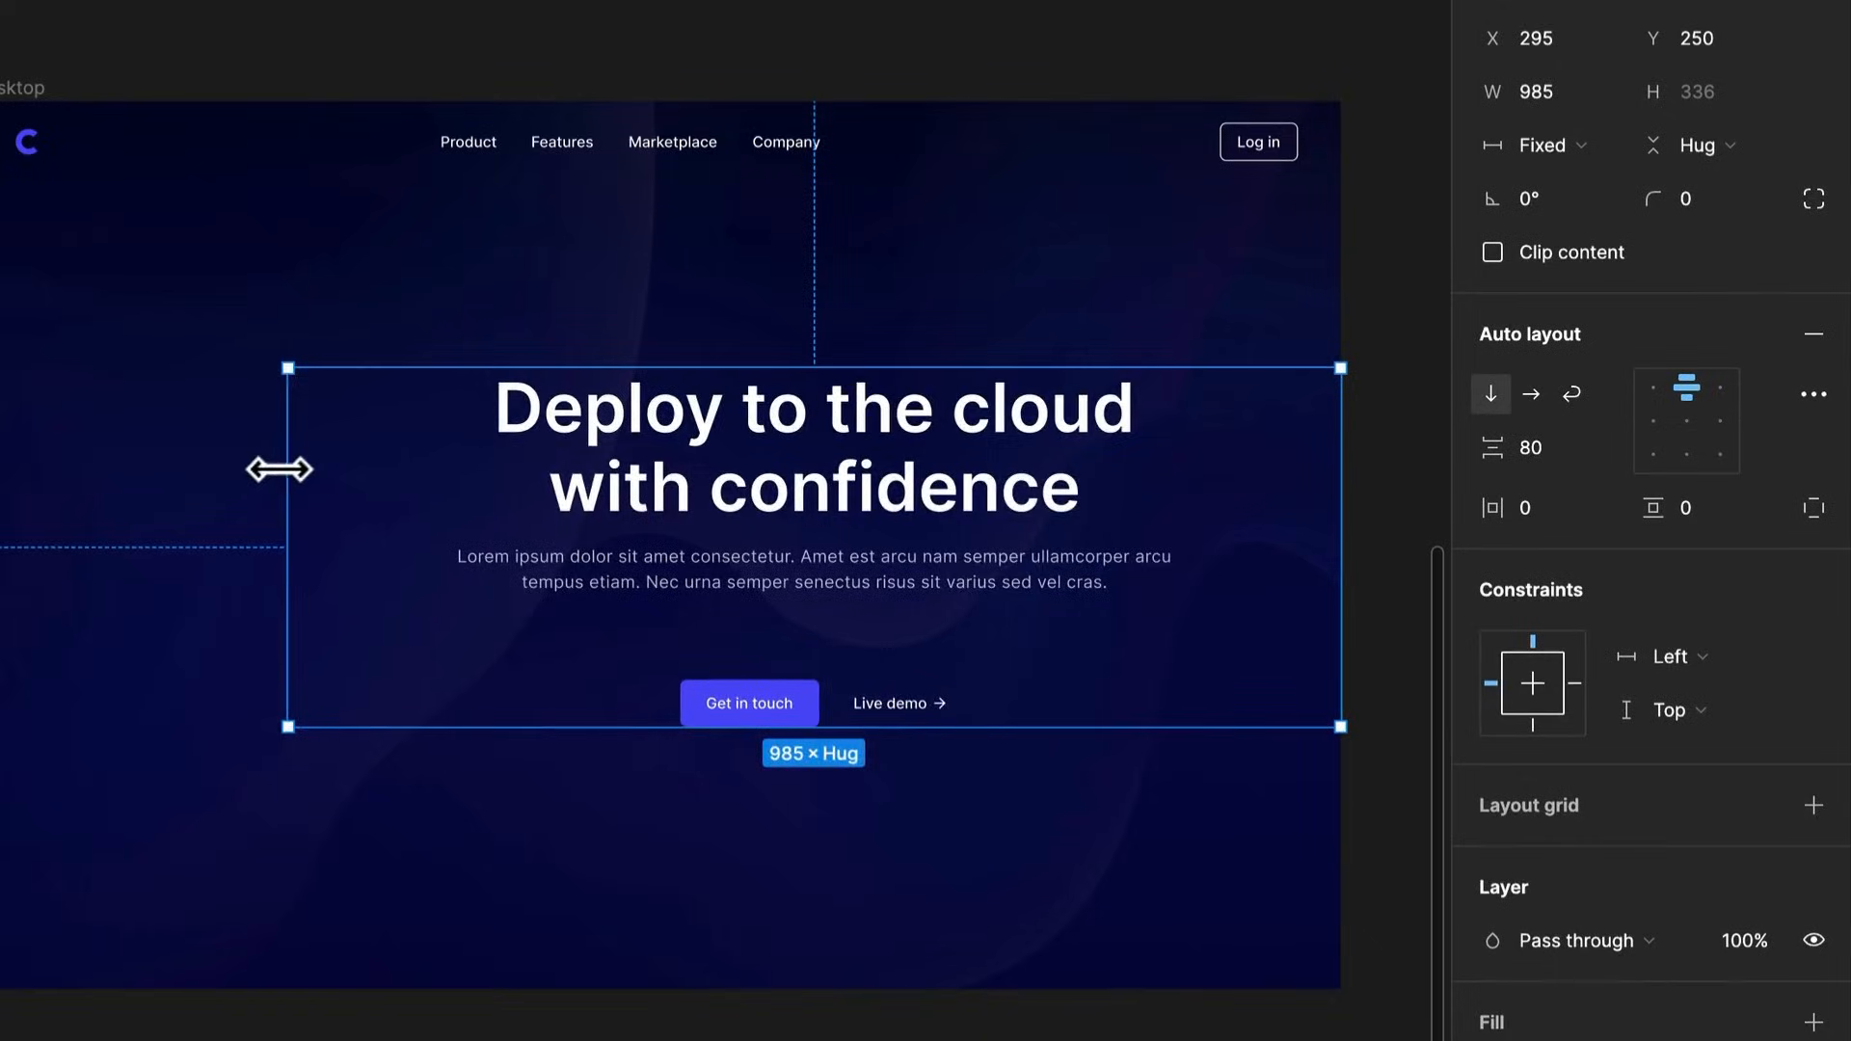
pyautogui.moveTo(289, 466); pyautogui.dragTo(0, 483)
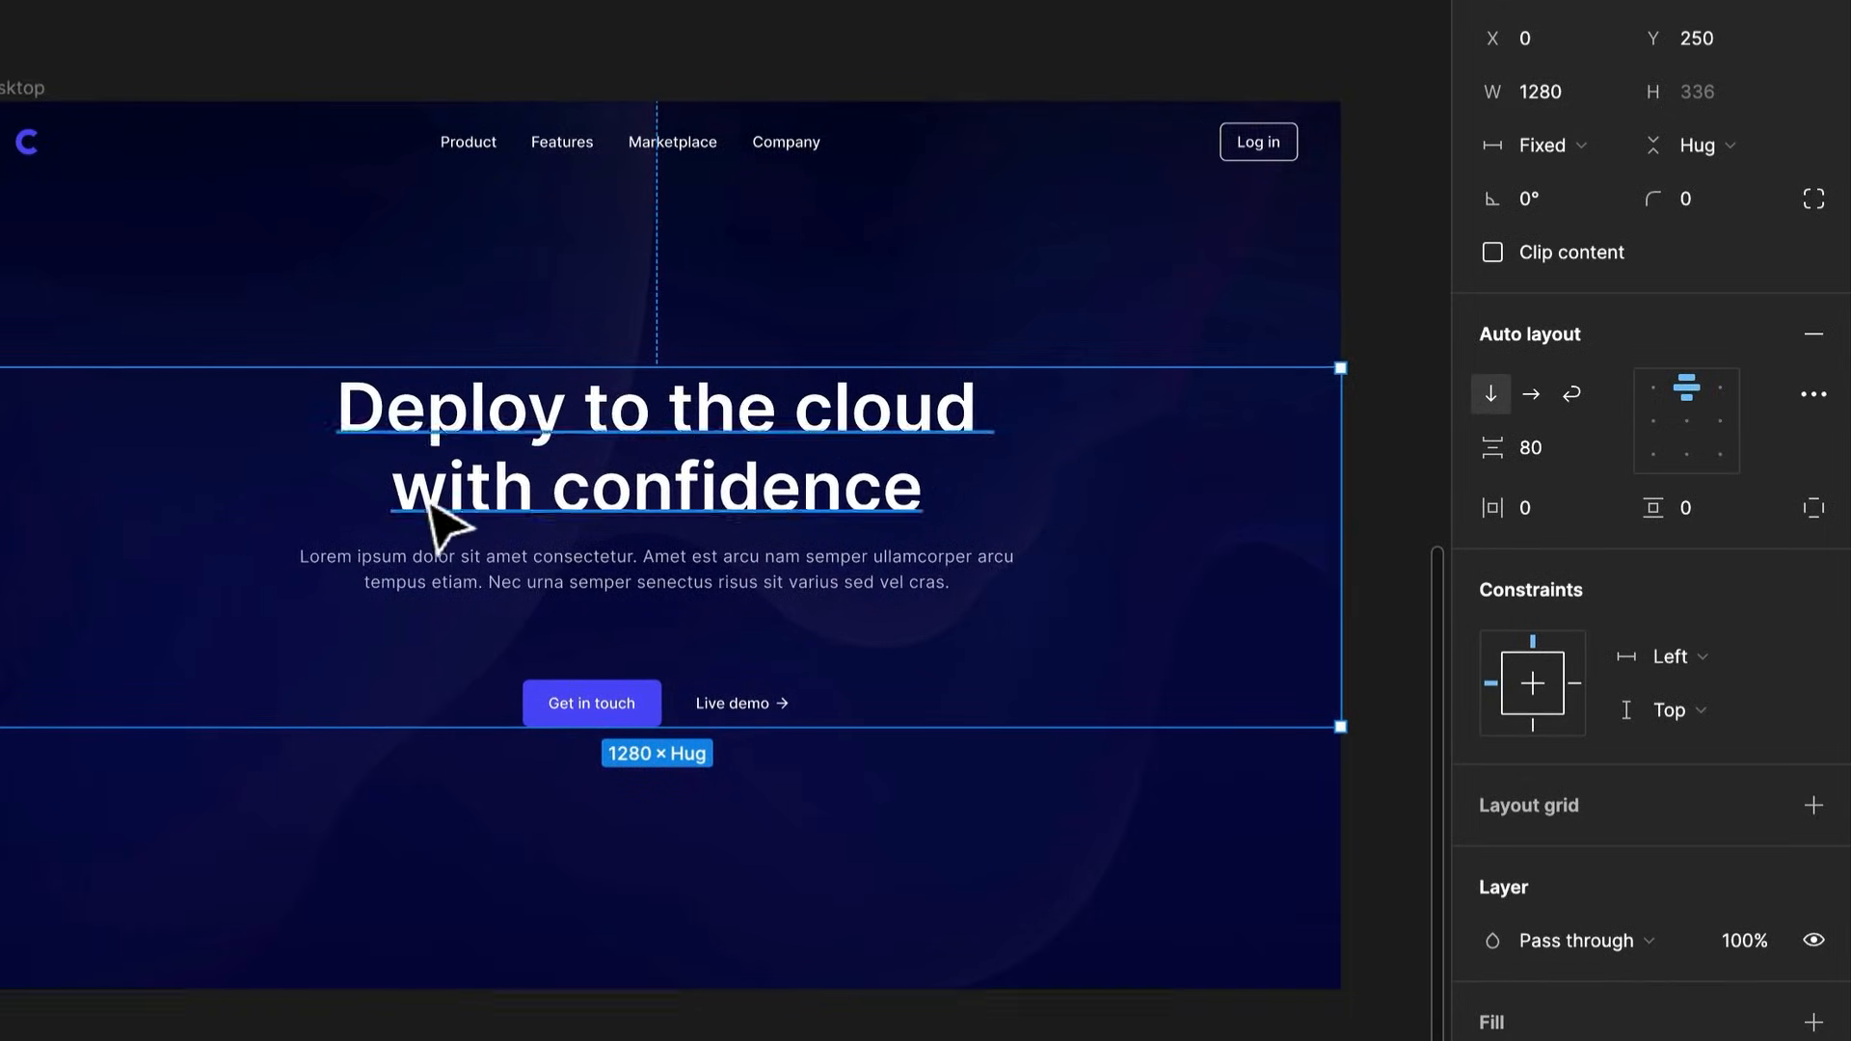
pyautogui.scroll(-2, 427, 501)
pyautogui.scroll(2, 439, 515)
pyautogui.scroll(-5, 675, 535)
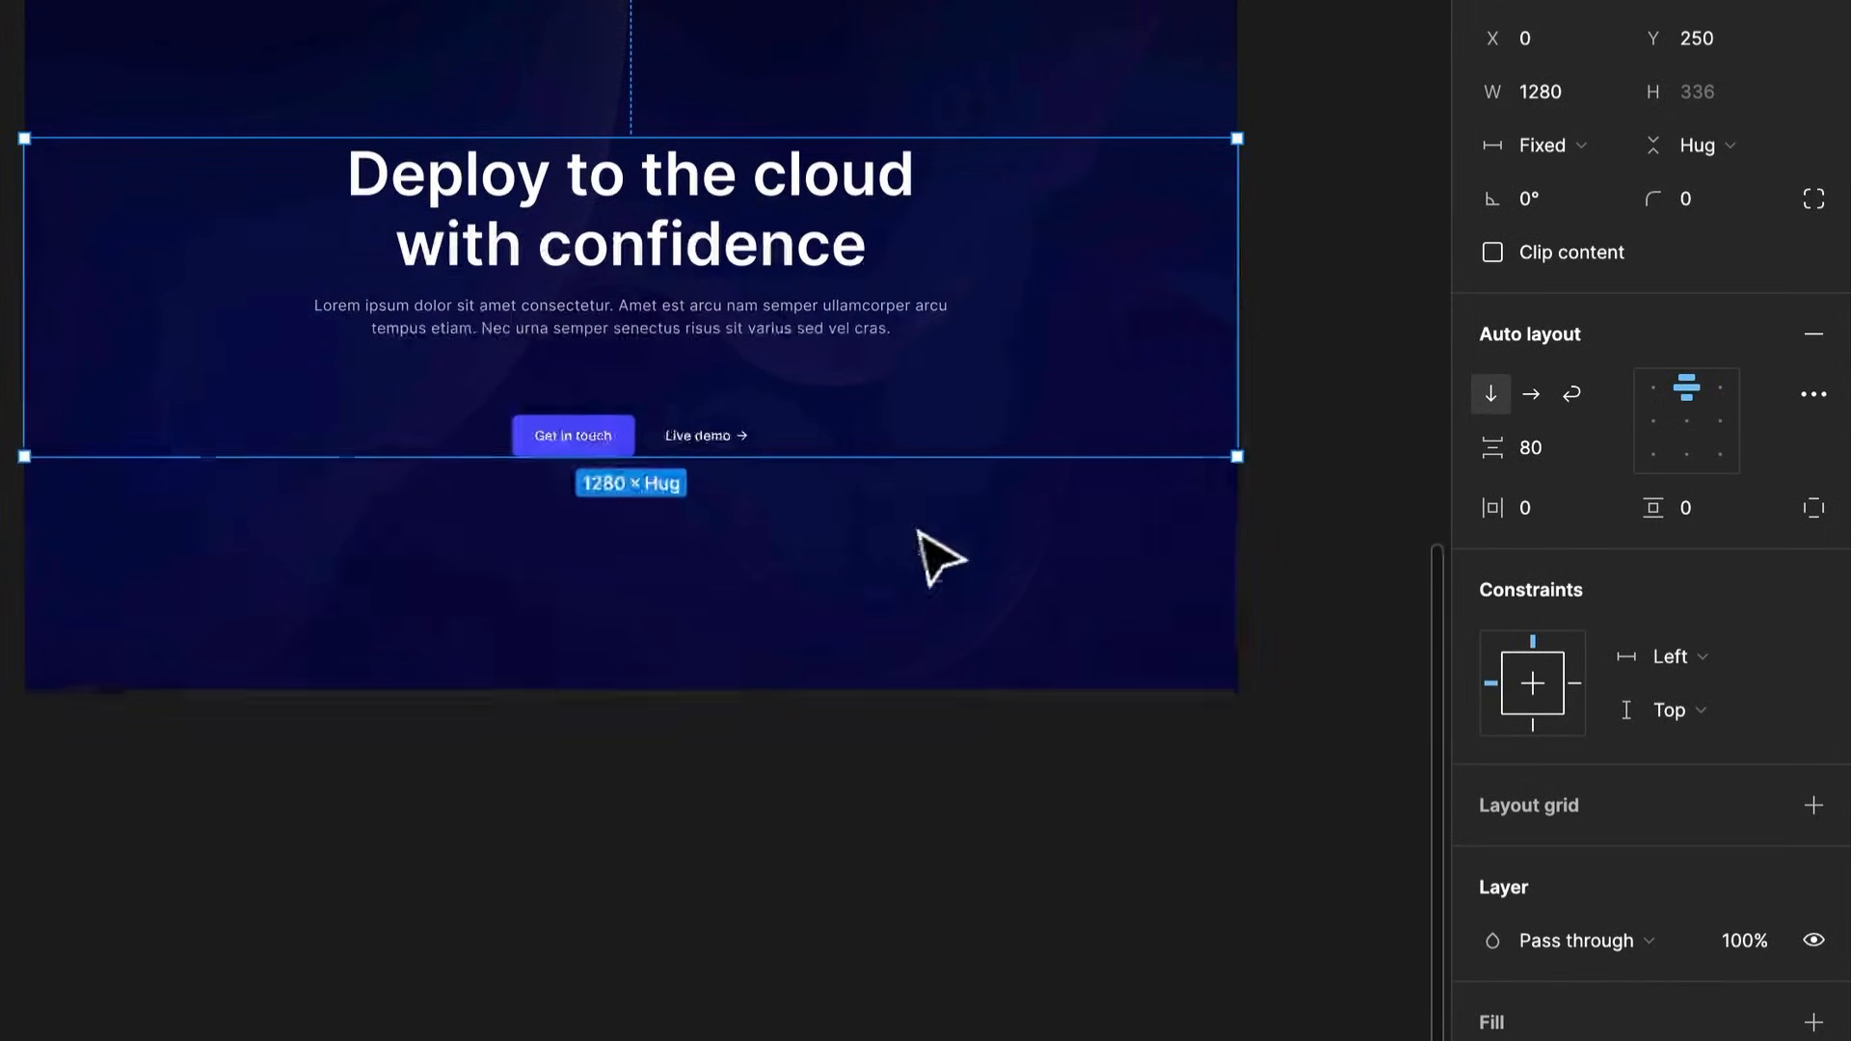
# Set the Content frame's constraints to Left and right horizontally and Center vertically
pyautogui.click(1722, 652)
pyautogui.click(1704, 745)
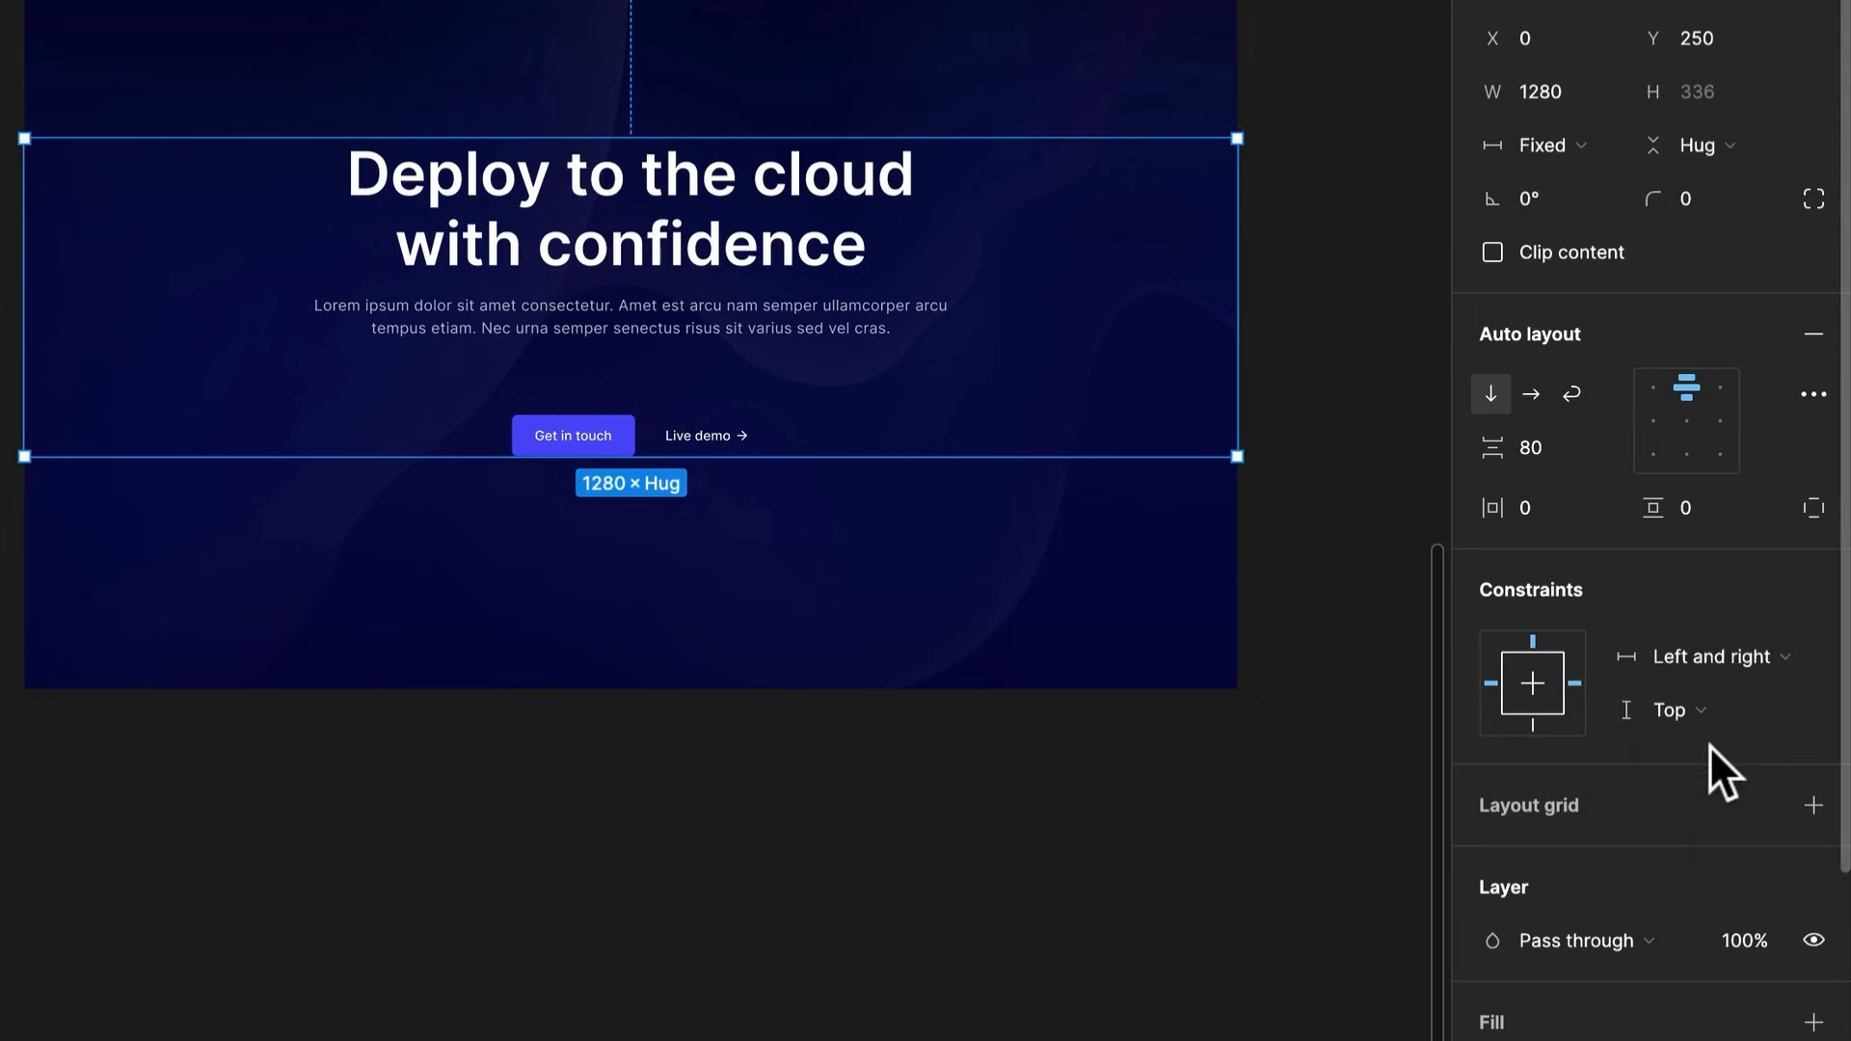
pyautogui.click(1712, 730)
pyautogui.click(1716, 825)
# Resize the Desktop frame's height to about 819 to test how the Content frame responds
pyautogui.scroll(3, 900, 466)
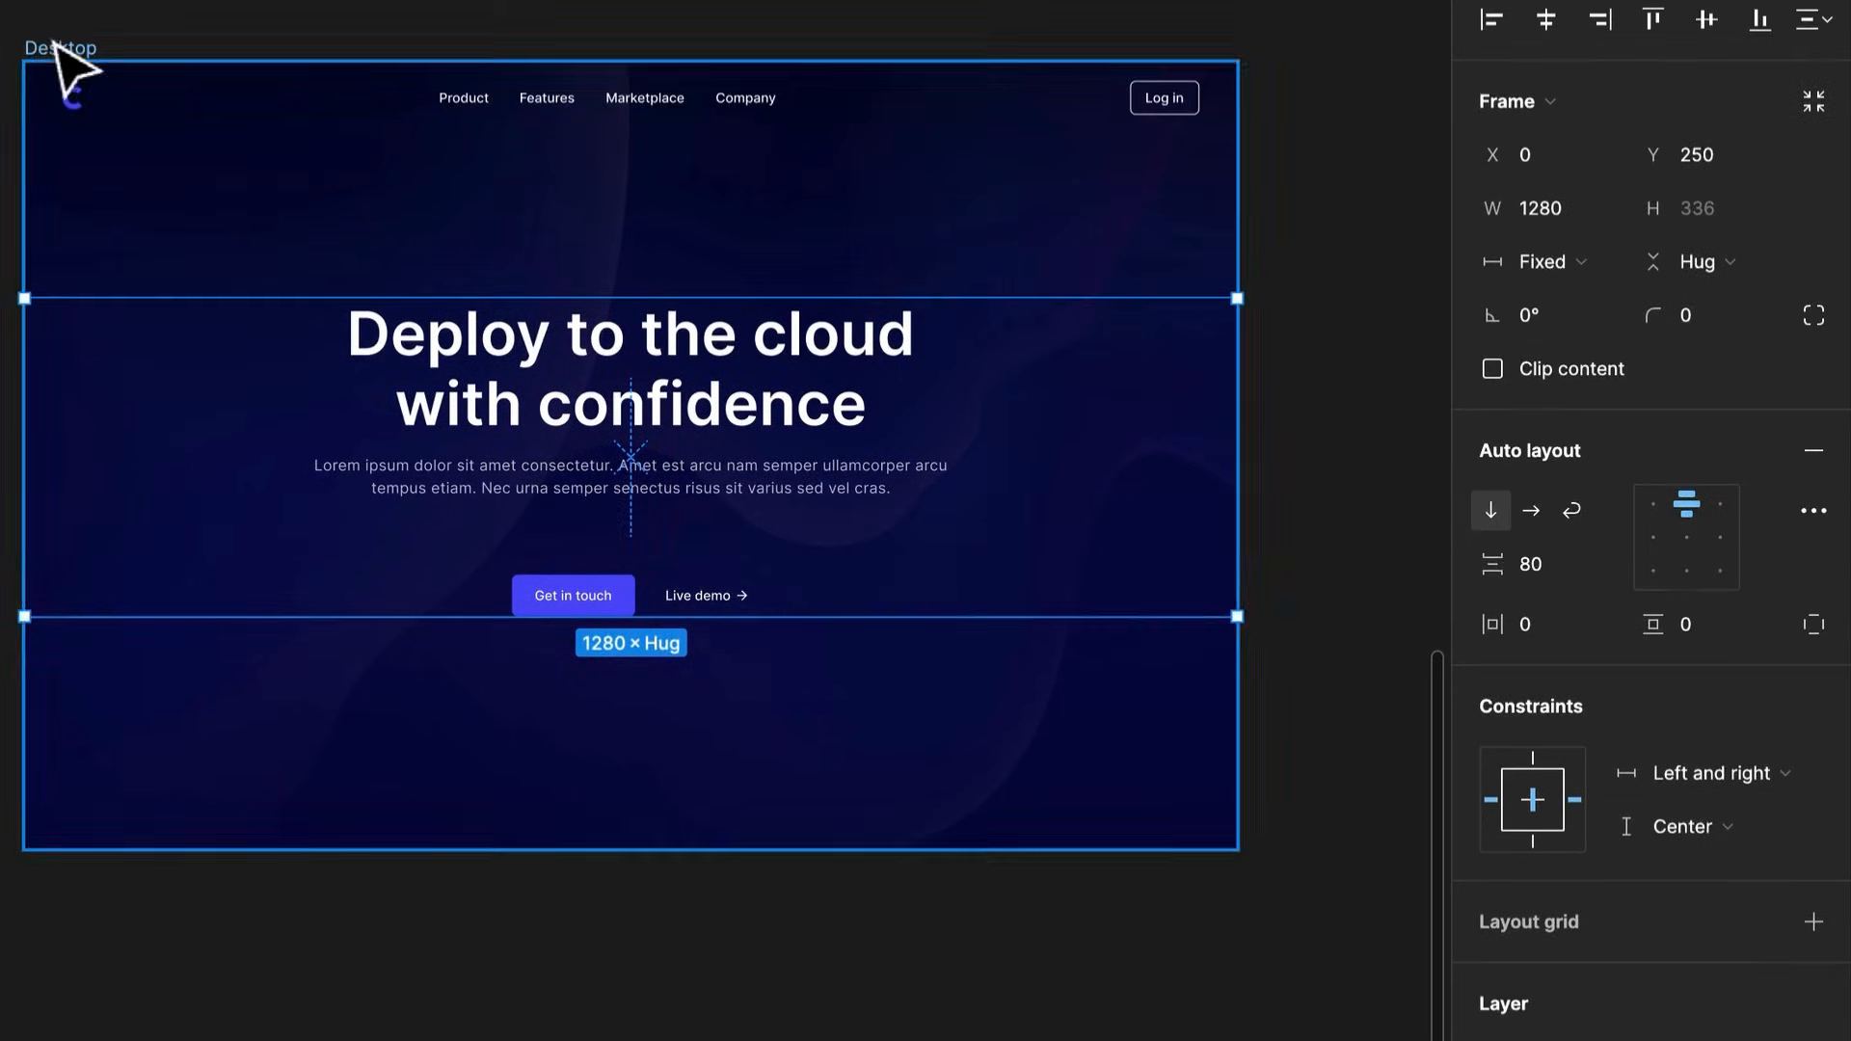
pyautogui.click(60, 48)
pyautogui.moveTo(1003, 848); pyautogui.dragTo(940, 839)
# Examine the Banner in the Elements section, including its announcement label and the nested Read more button
pyautogui.scroll(5, 814, 530)
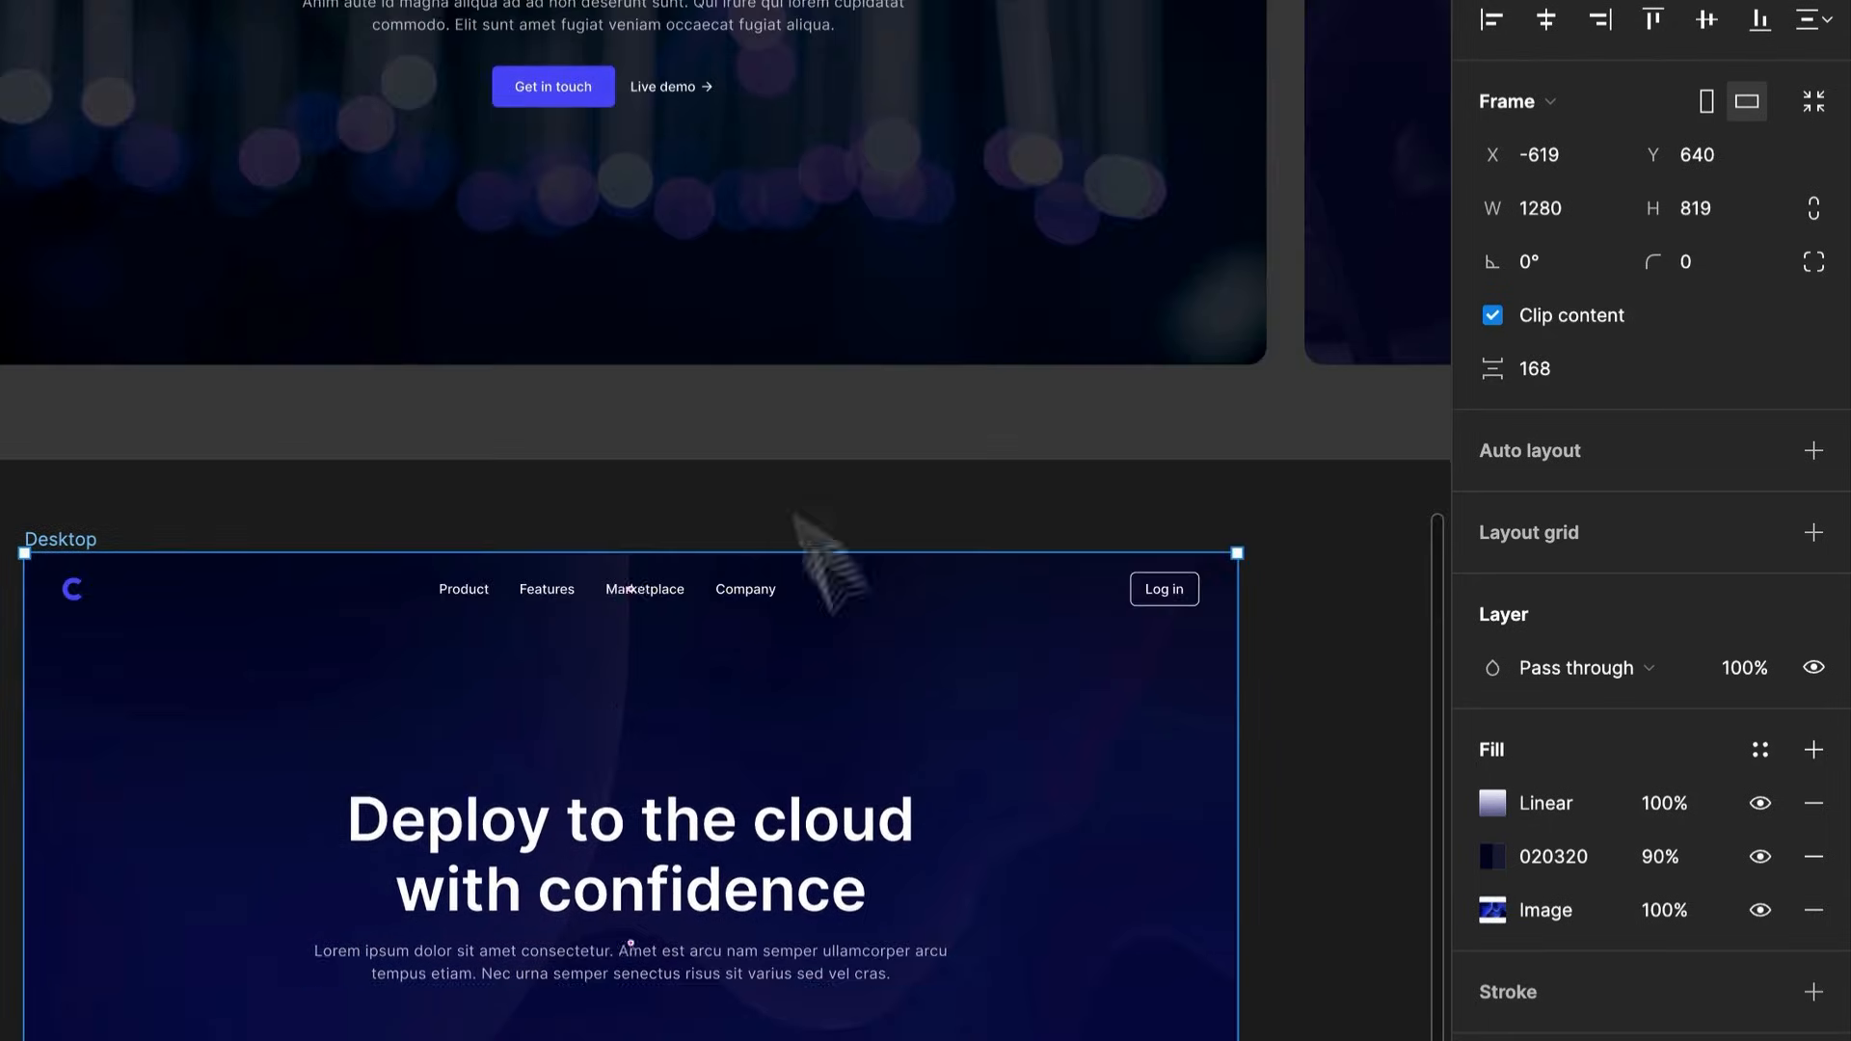
pyautogui.scroll(-3, 810, 736)
pyautogui.scroll(5, 808, 742)
pyautogui.scroll(8, 425, 479)
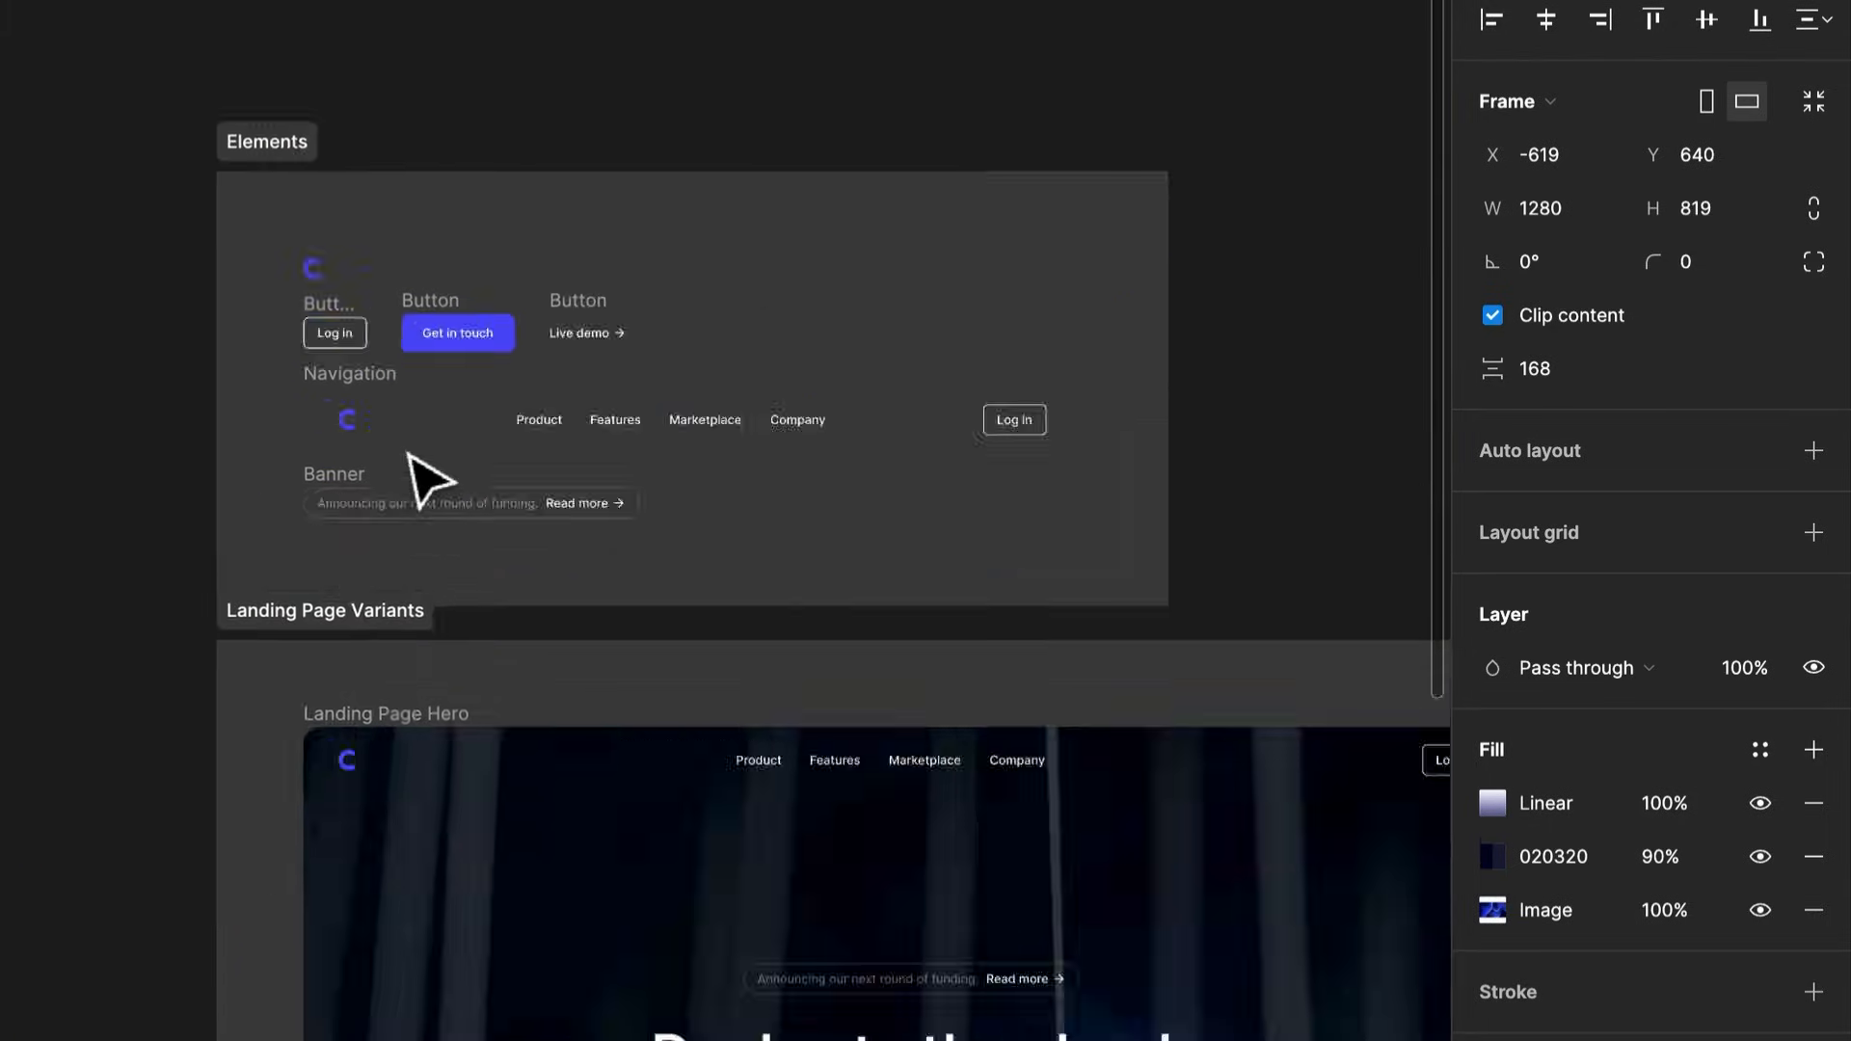
pyautogui.click(249, 518)
pyautogui.scroll(5, 556, 581)
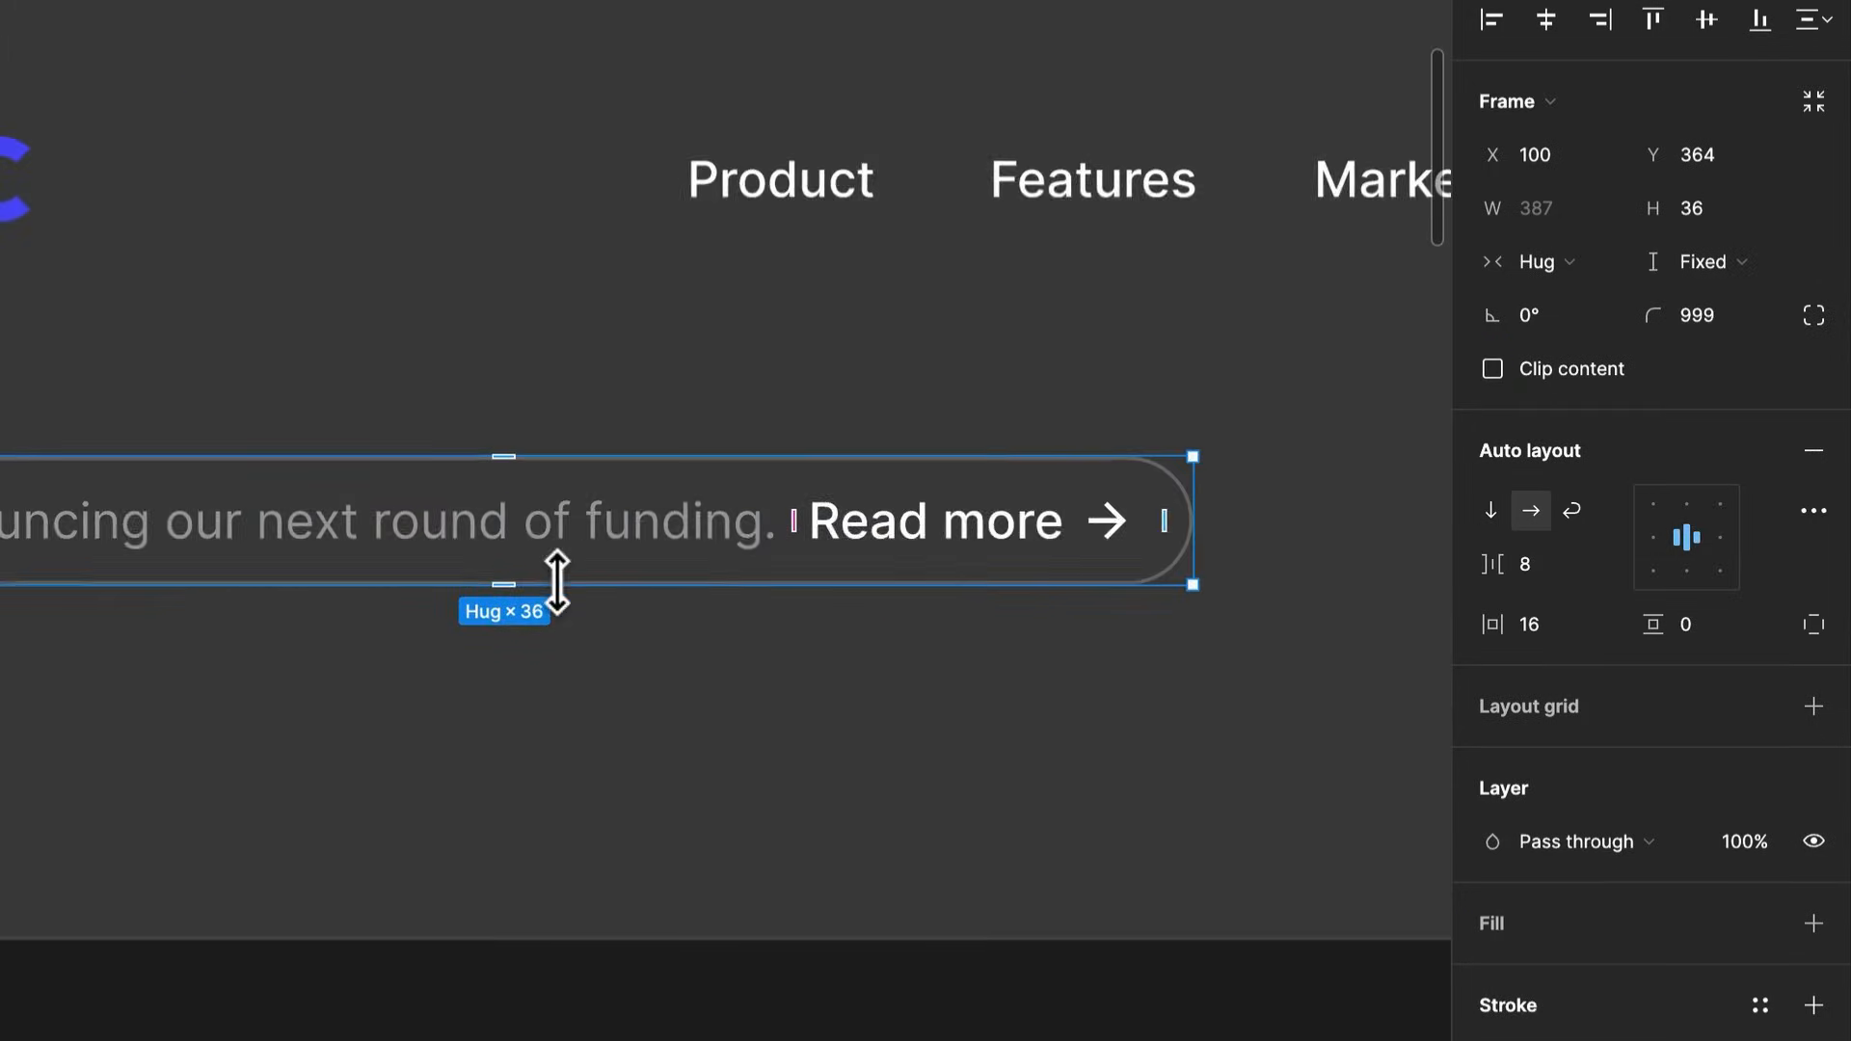
pyautogui.click(1002, 545)
pyautogui.scroll(-3, 999, 550)
pyautogui.scroll(3, 999, 551)
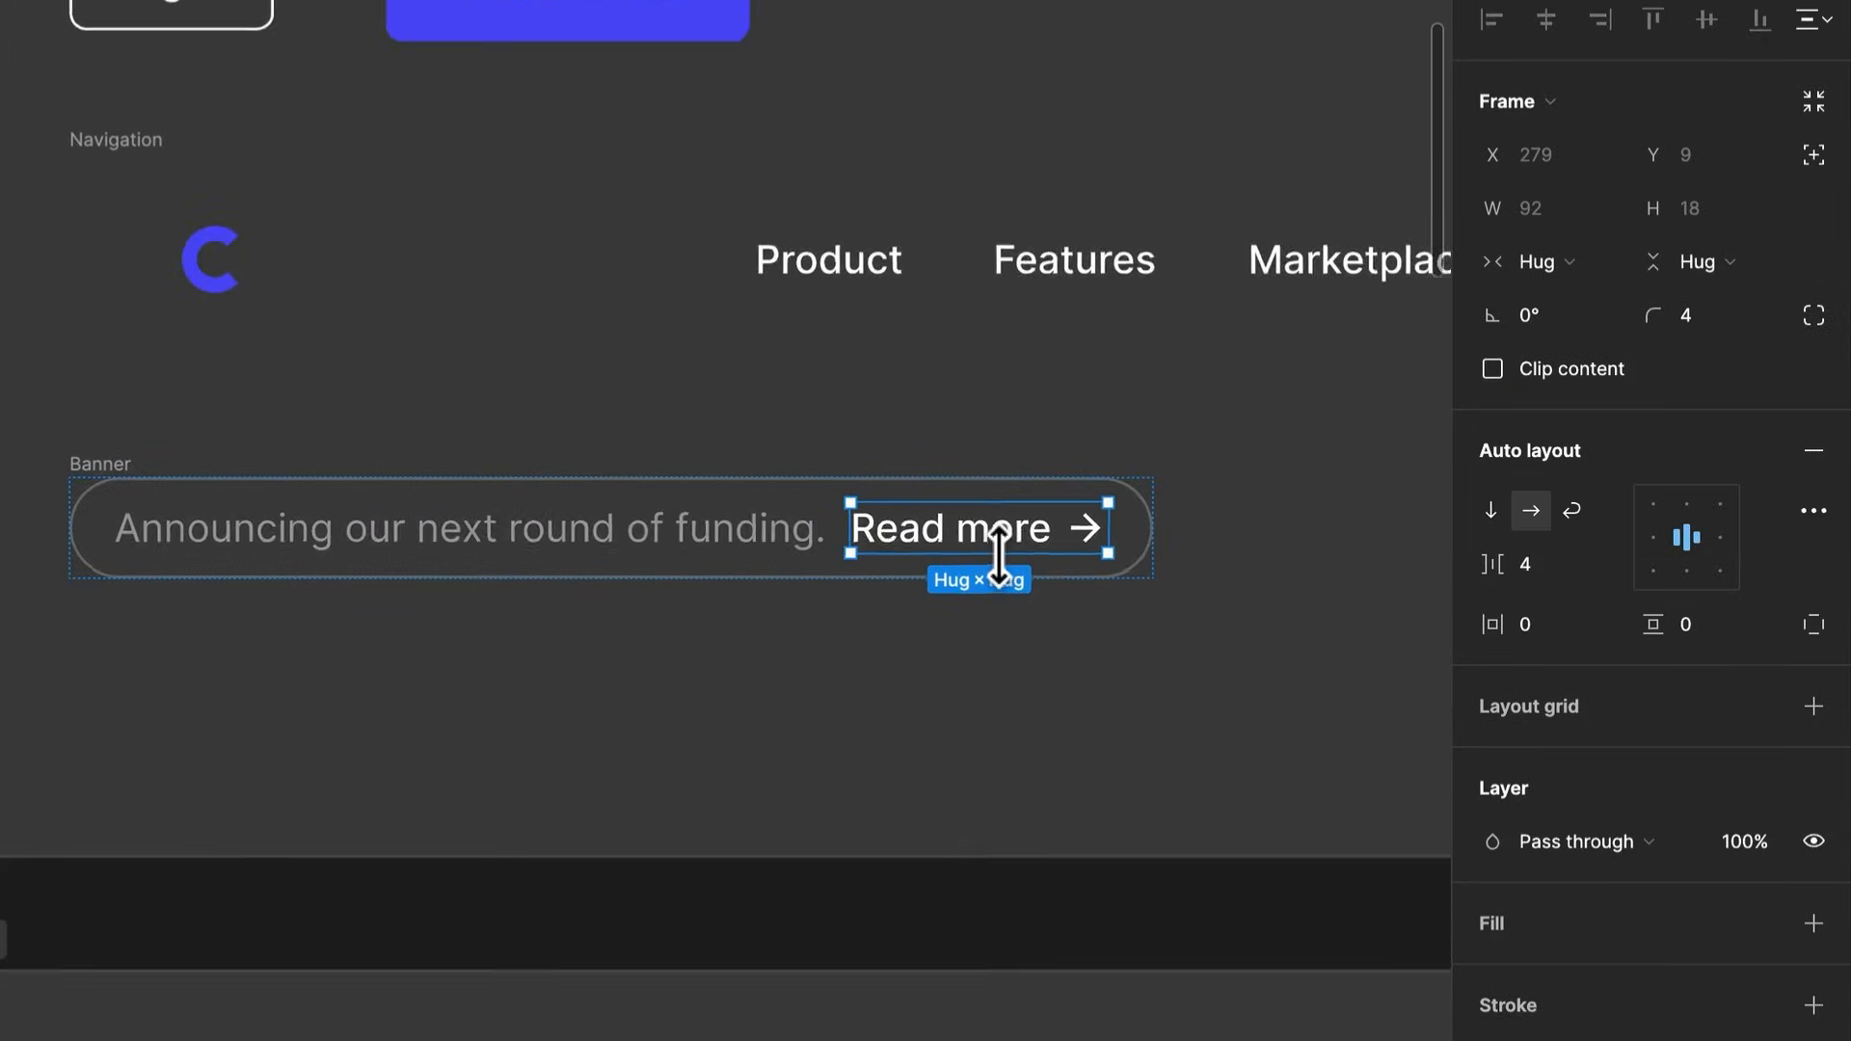
pyautogui.click(790, 557)
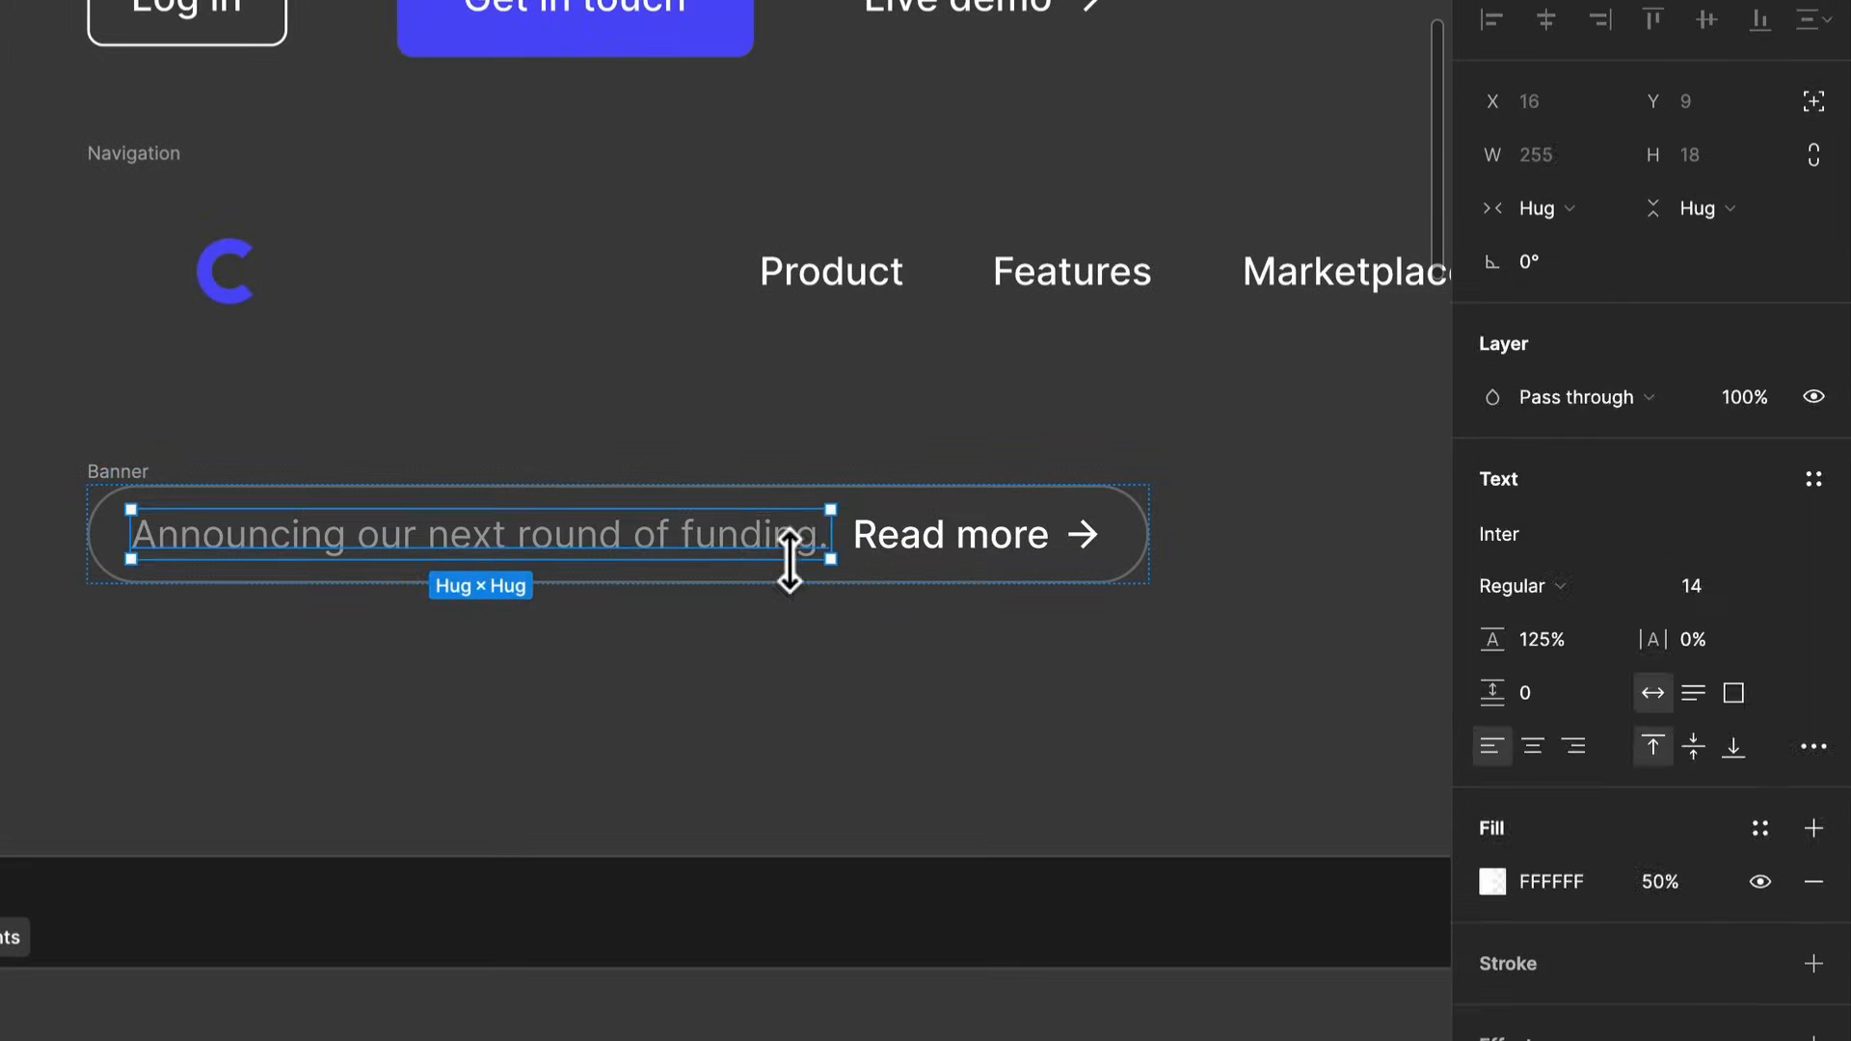
pyautogui.click(1003, 542)
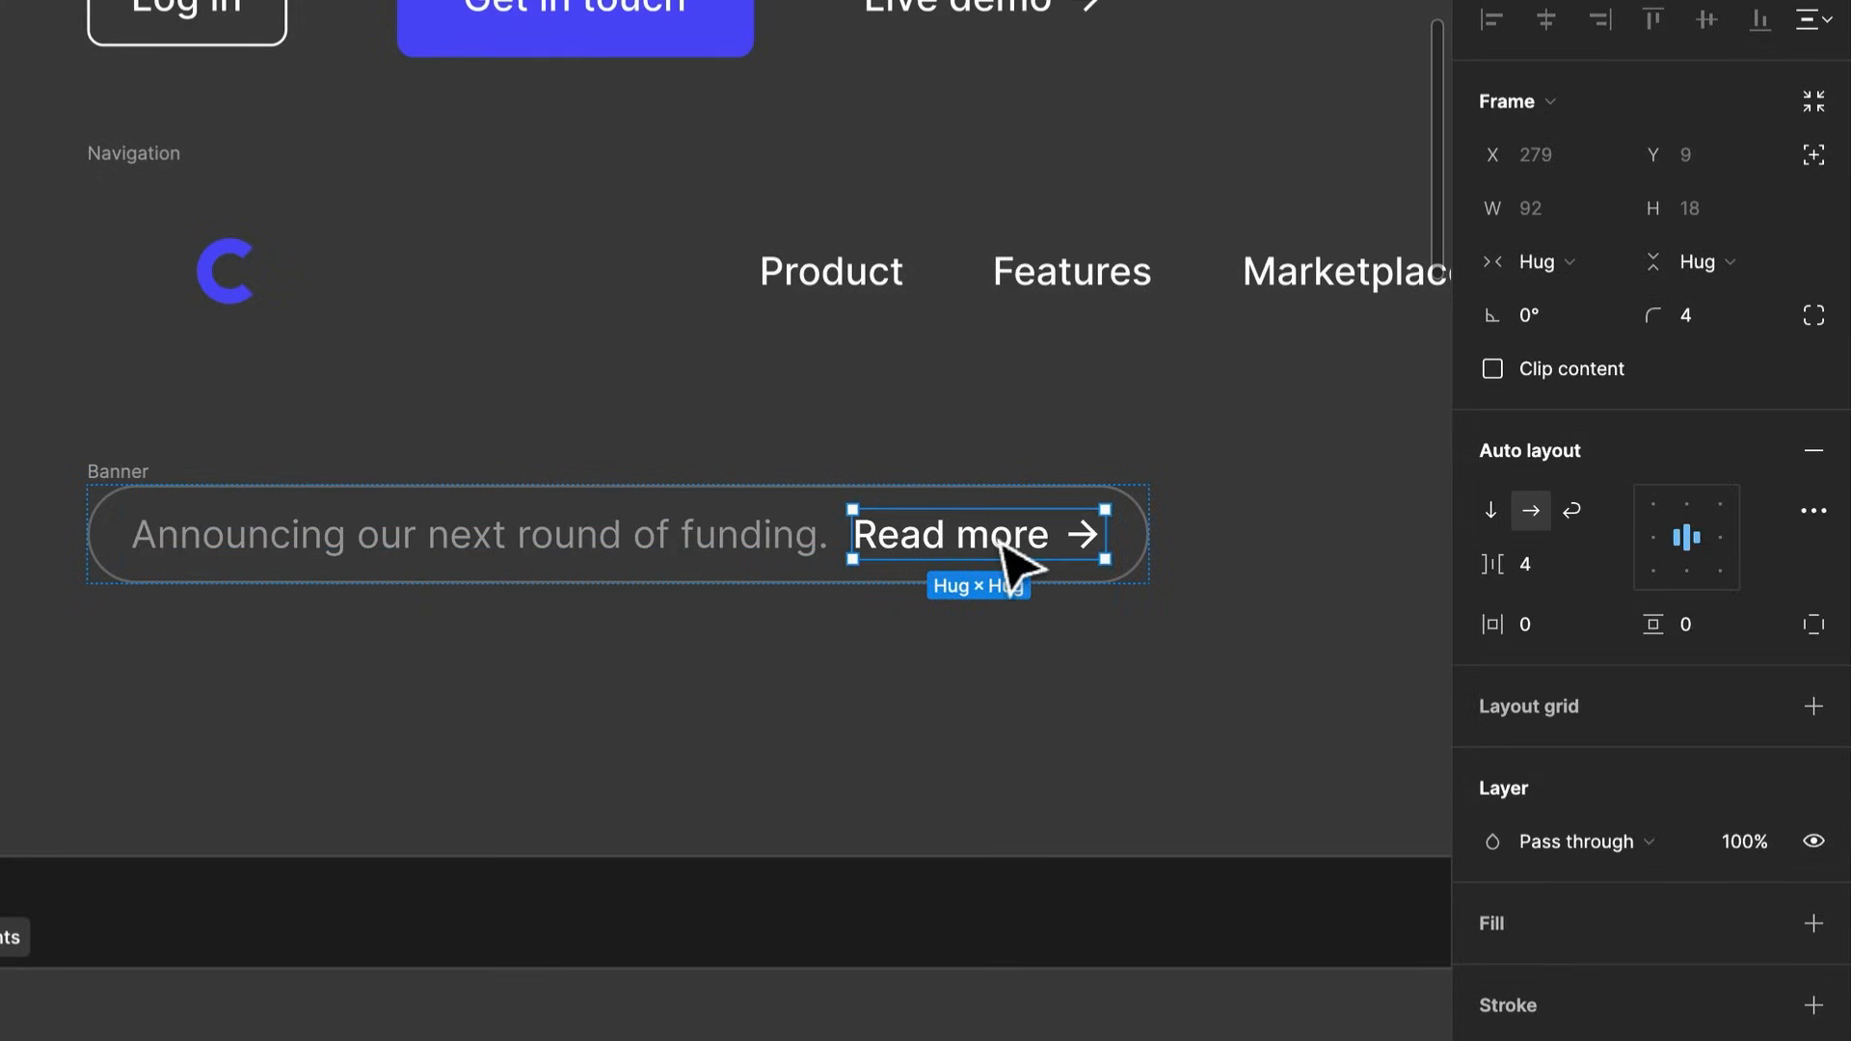
pyautogui.scroll(3, 1056, 530)
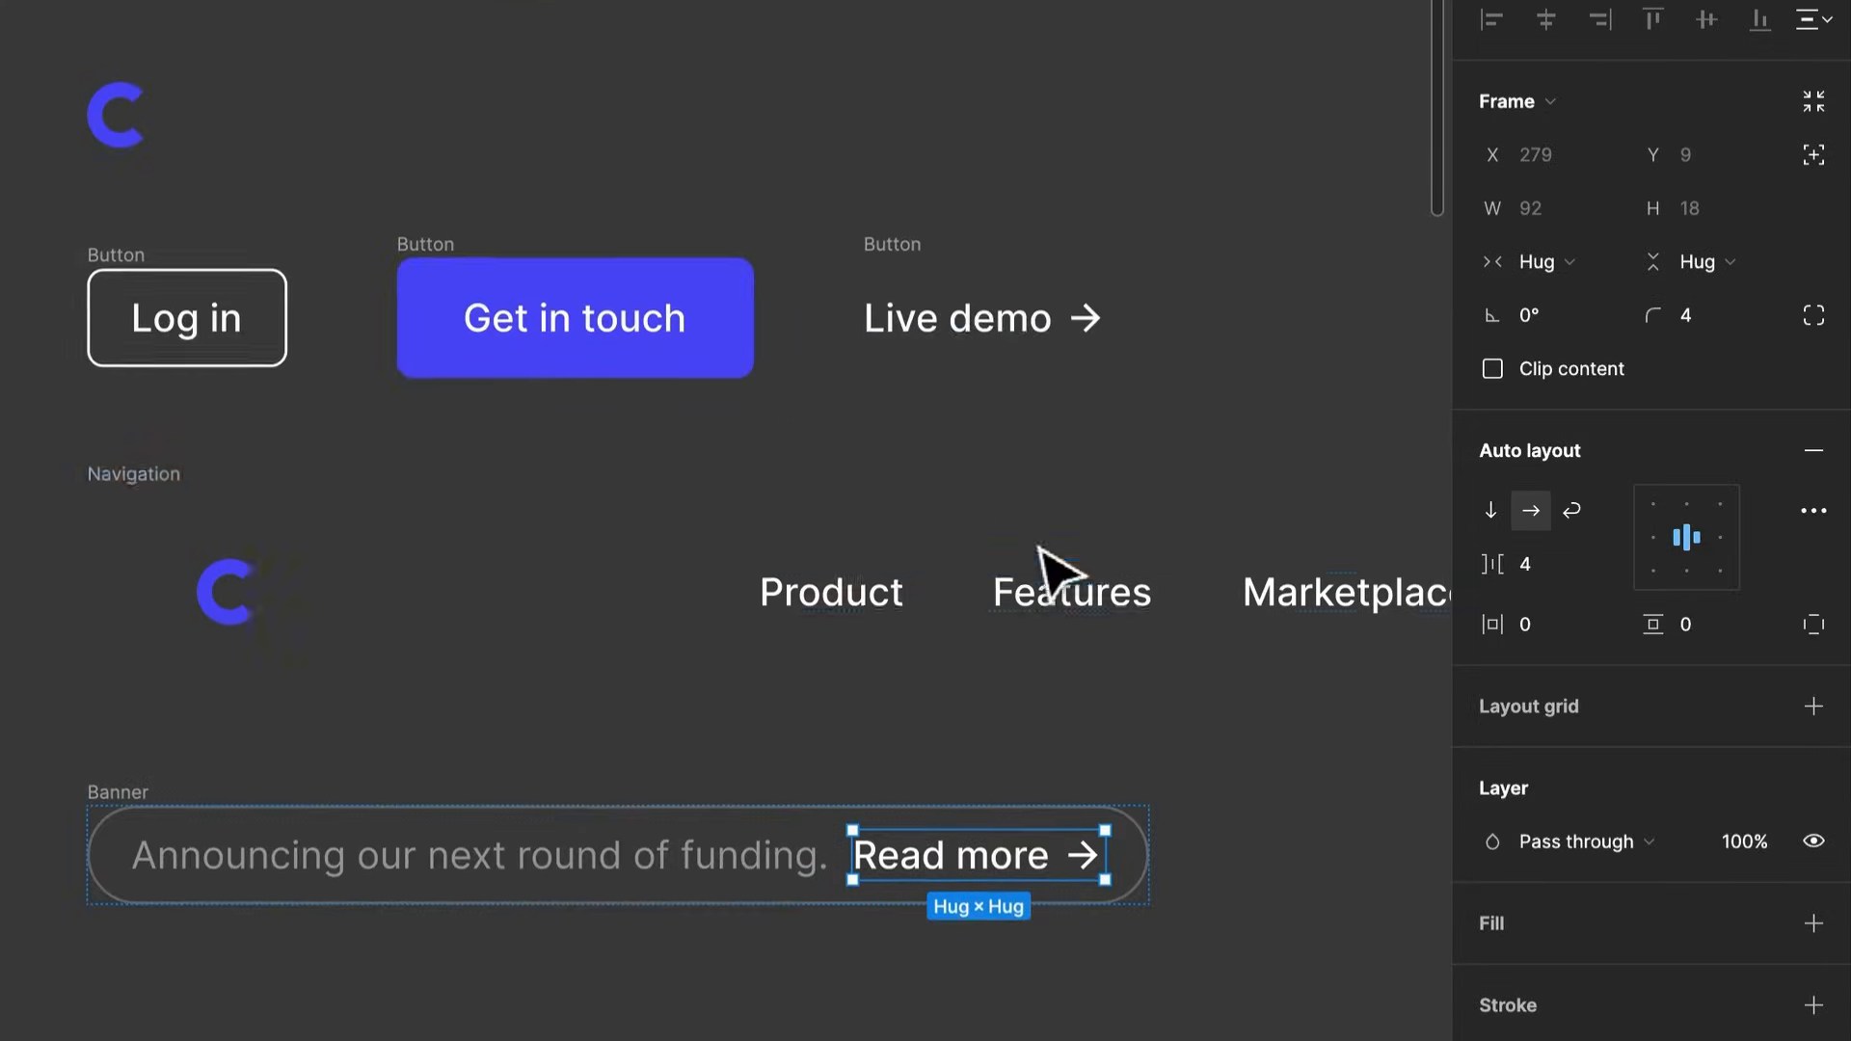
pyautogui.click(983, 357)
pyautogui.click(1033, 864)
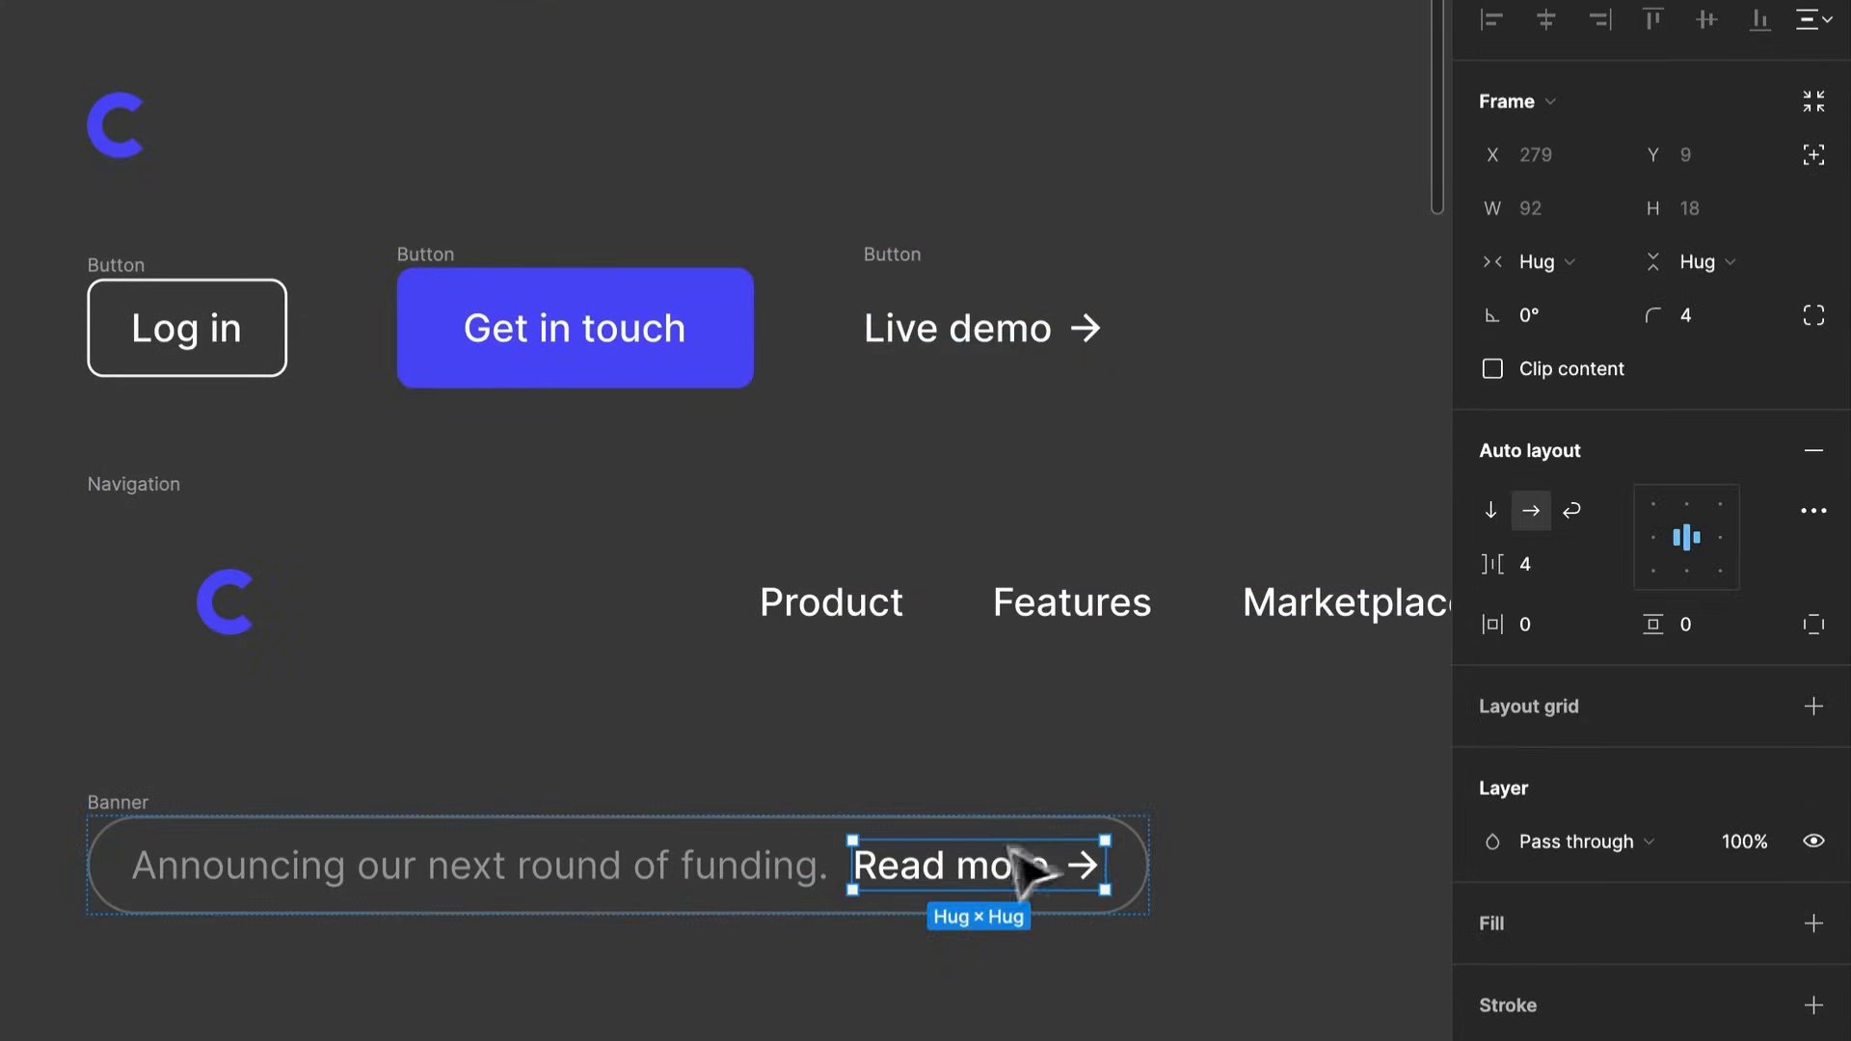
# Copy the Banner from the Elements section into the Content frame and move it above the Text frame
pyautogui.click(1136, 825)
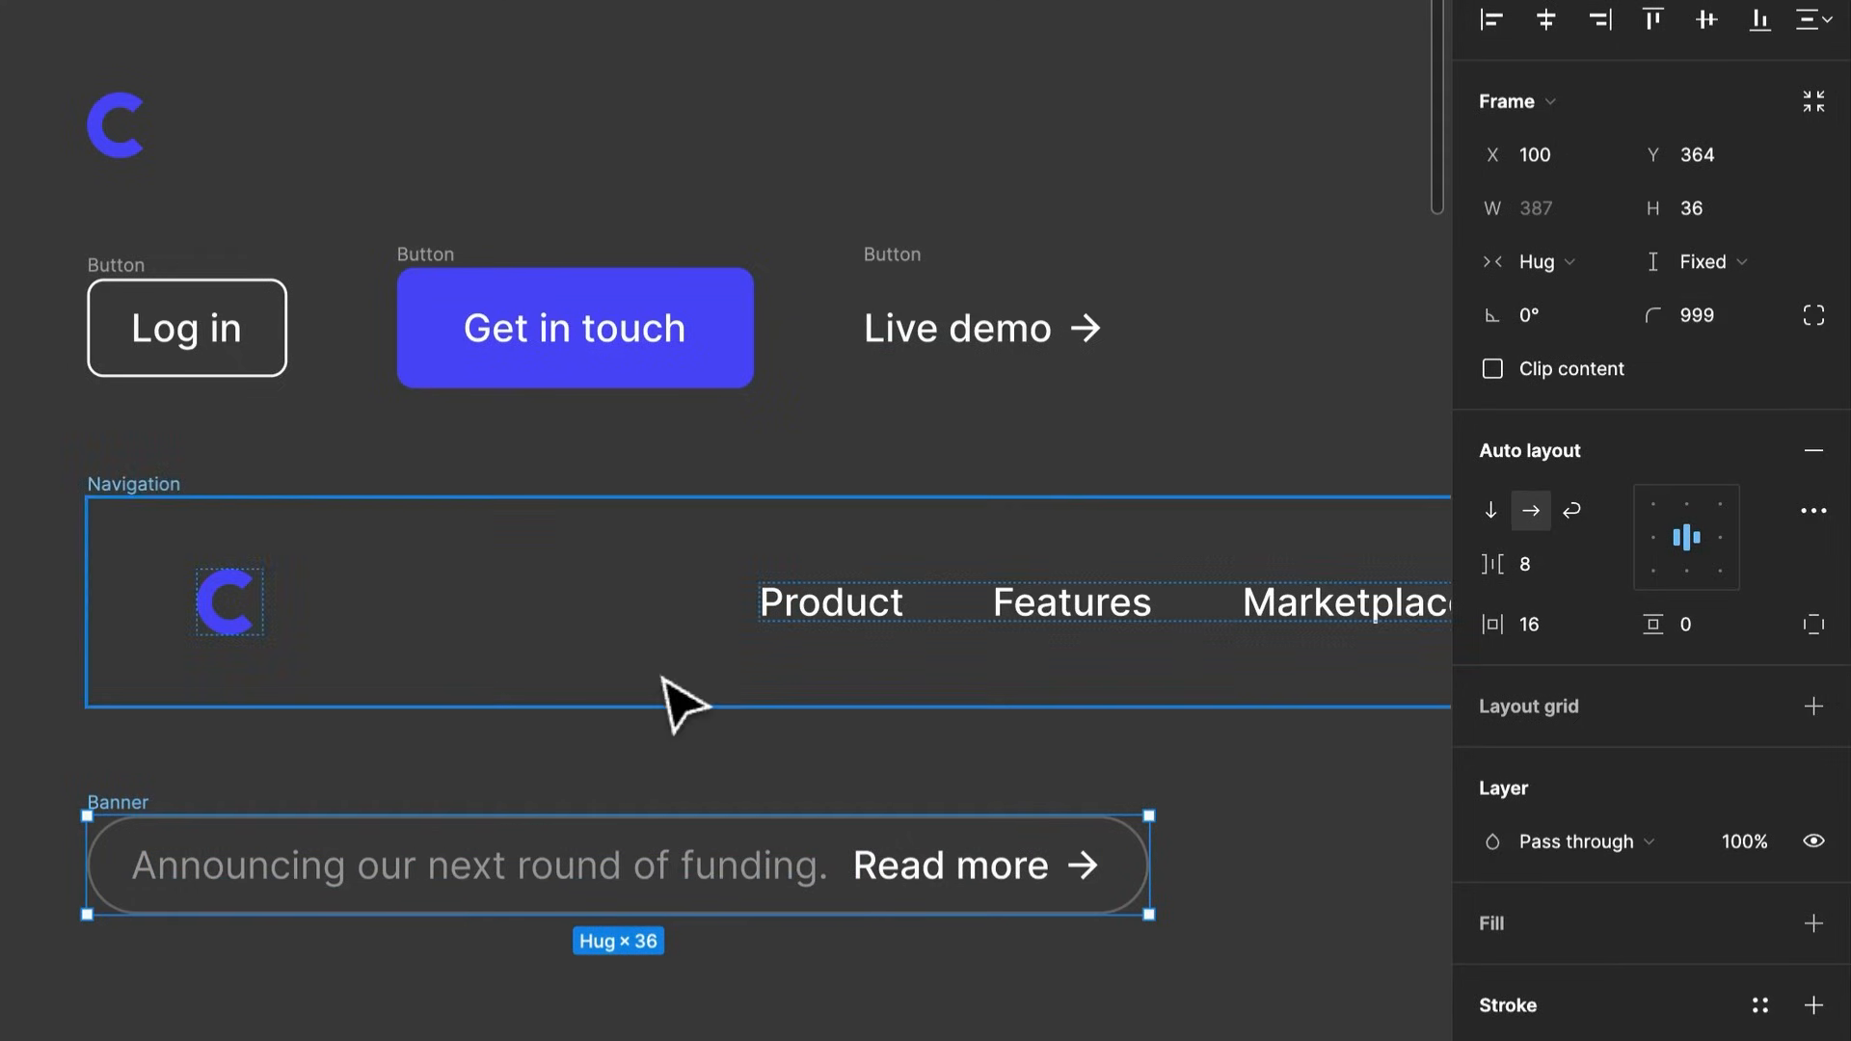
pyautogui.scroll(-5, 680, 702)
pyautogui.scroll(-5, 627, 559)
pyautogui.scroll(-4, 1109, 781)
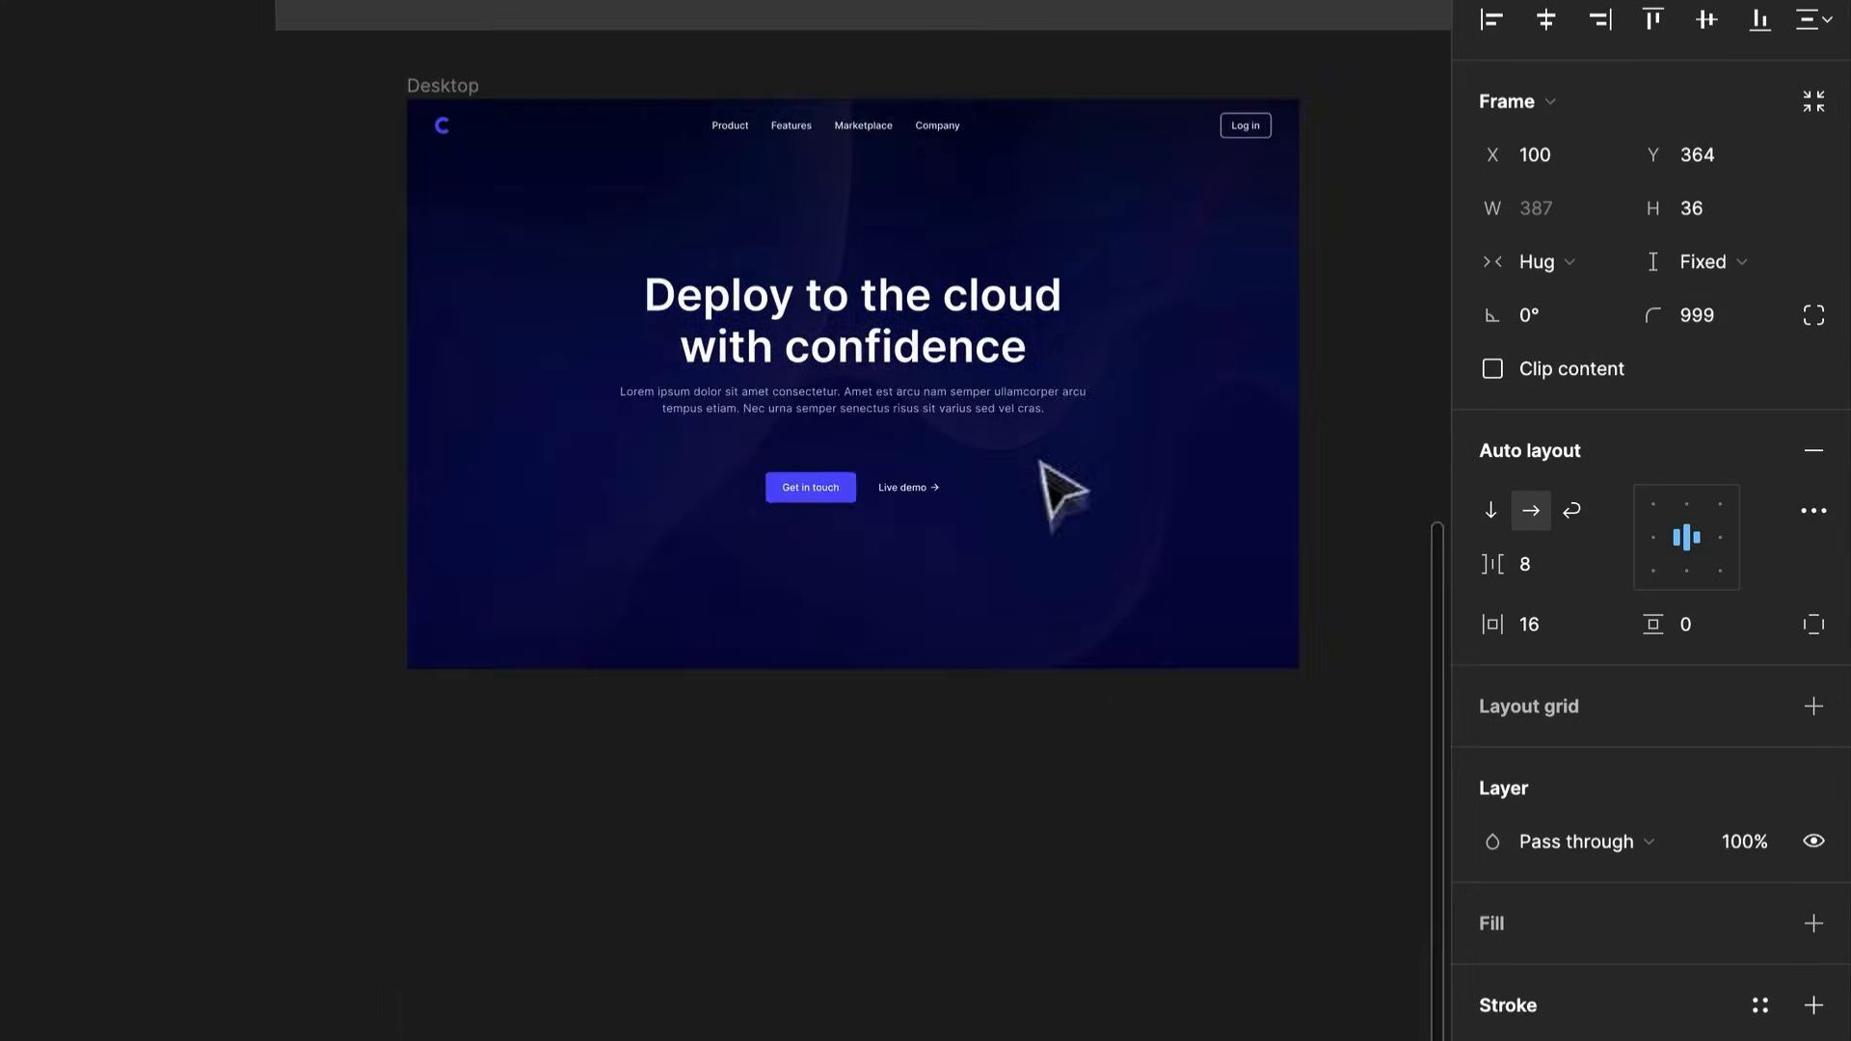
pyautogui.click(1232, 454)
pyautogui.hotkey('ctrl', 'v')
pyautogui.press('Up')
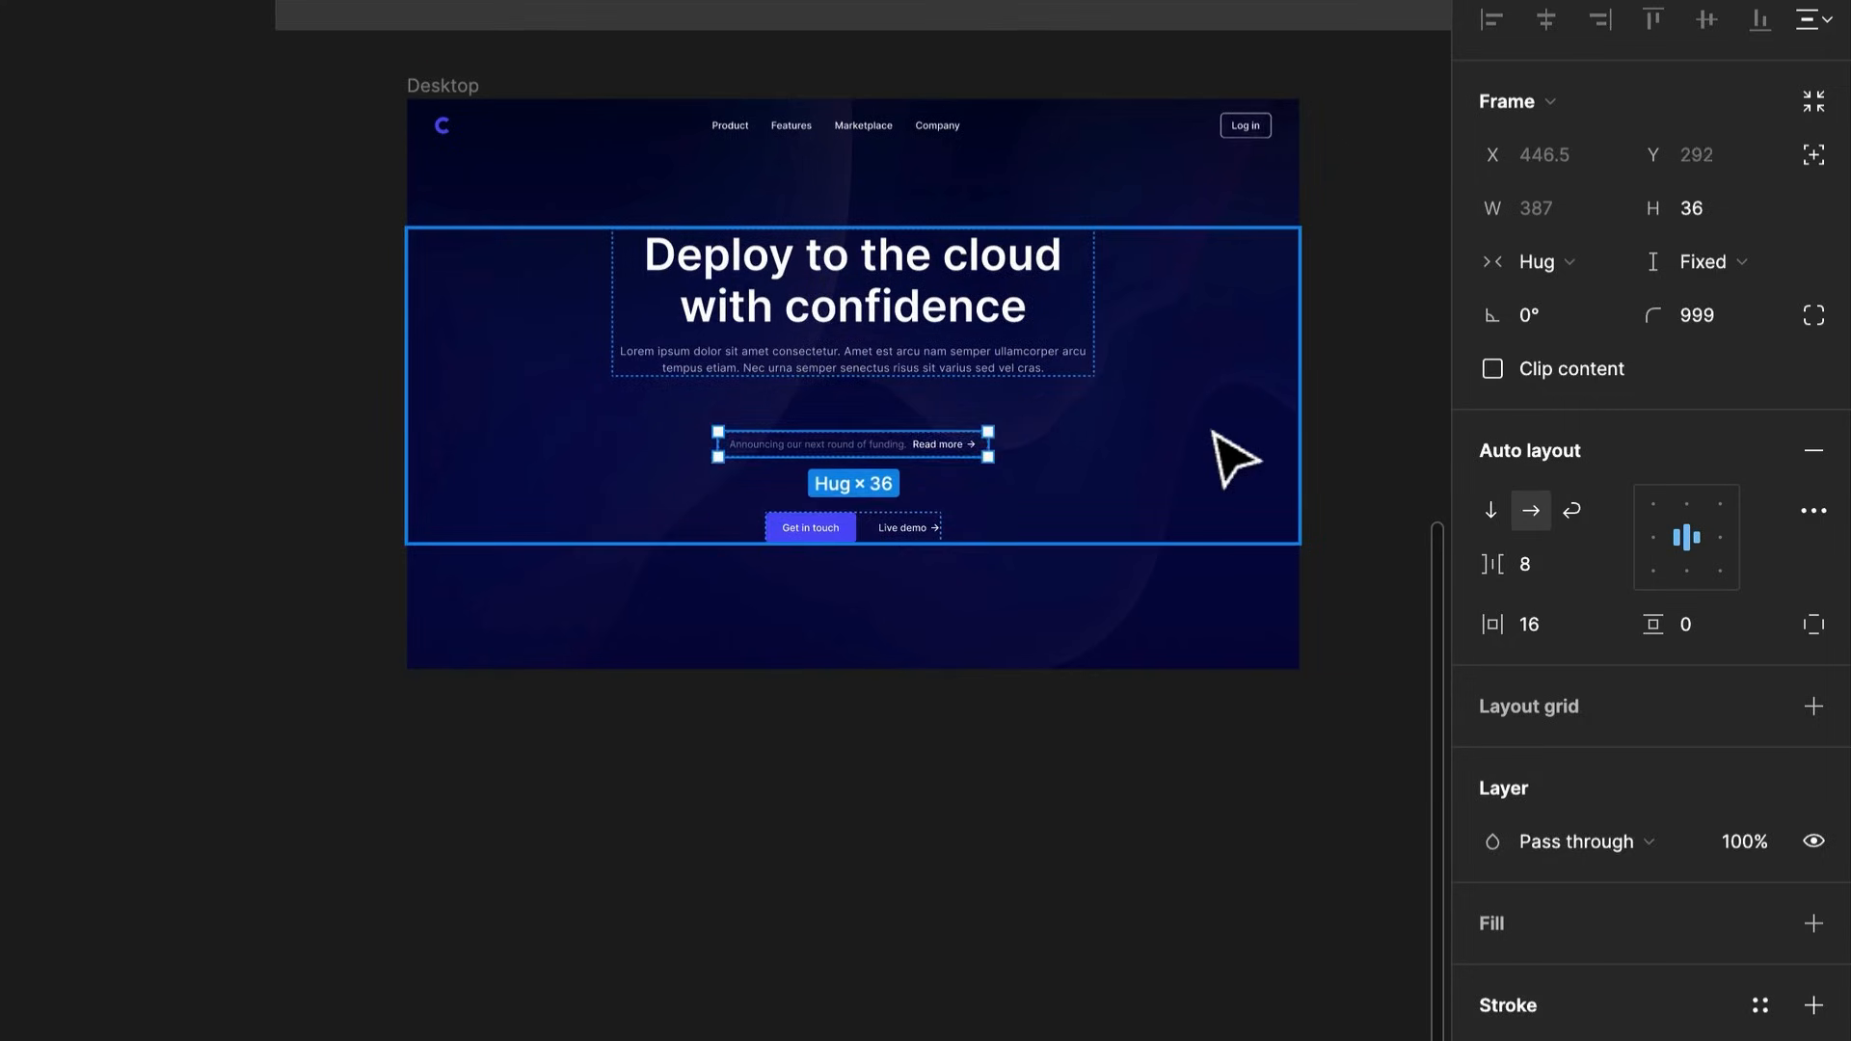
pyautogui.press('Up')
# Reduce the Content frame's auto layout spacing to 32, using the Landing Page Hero above as reference
pyautogui.scroll(2, 1215, 540)
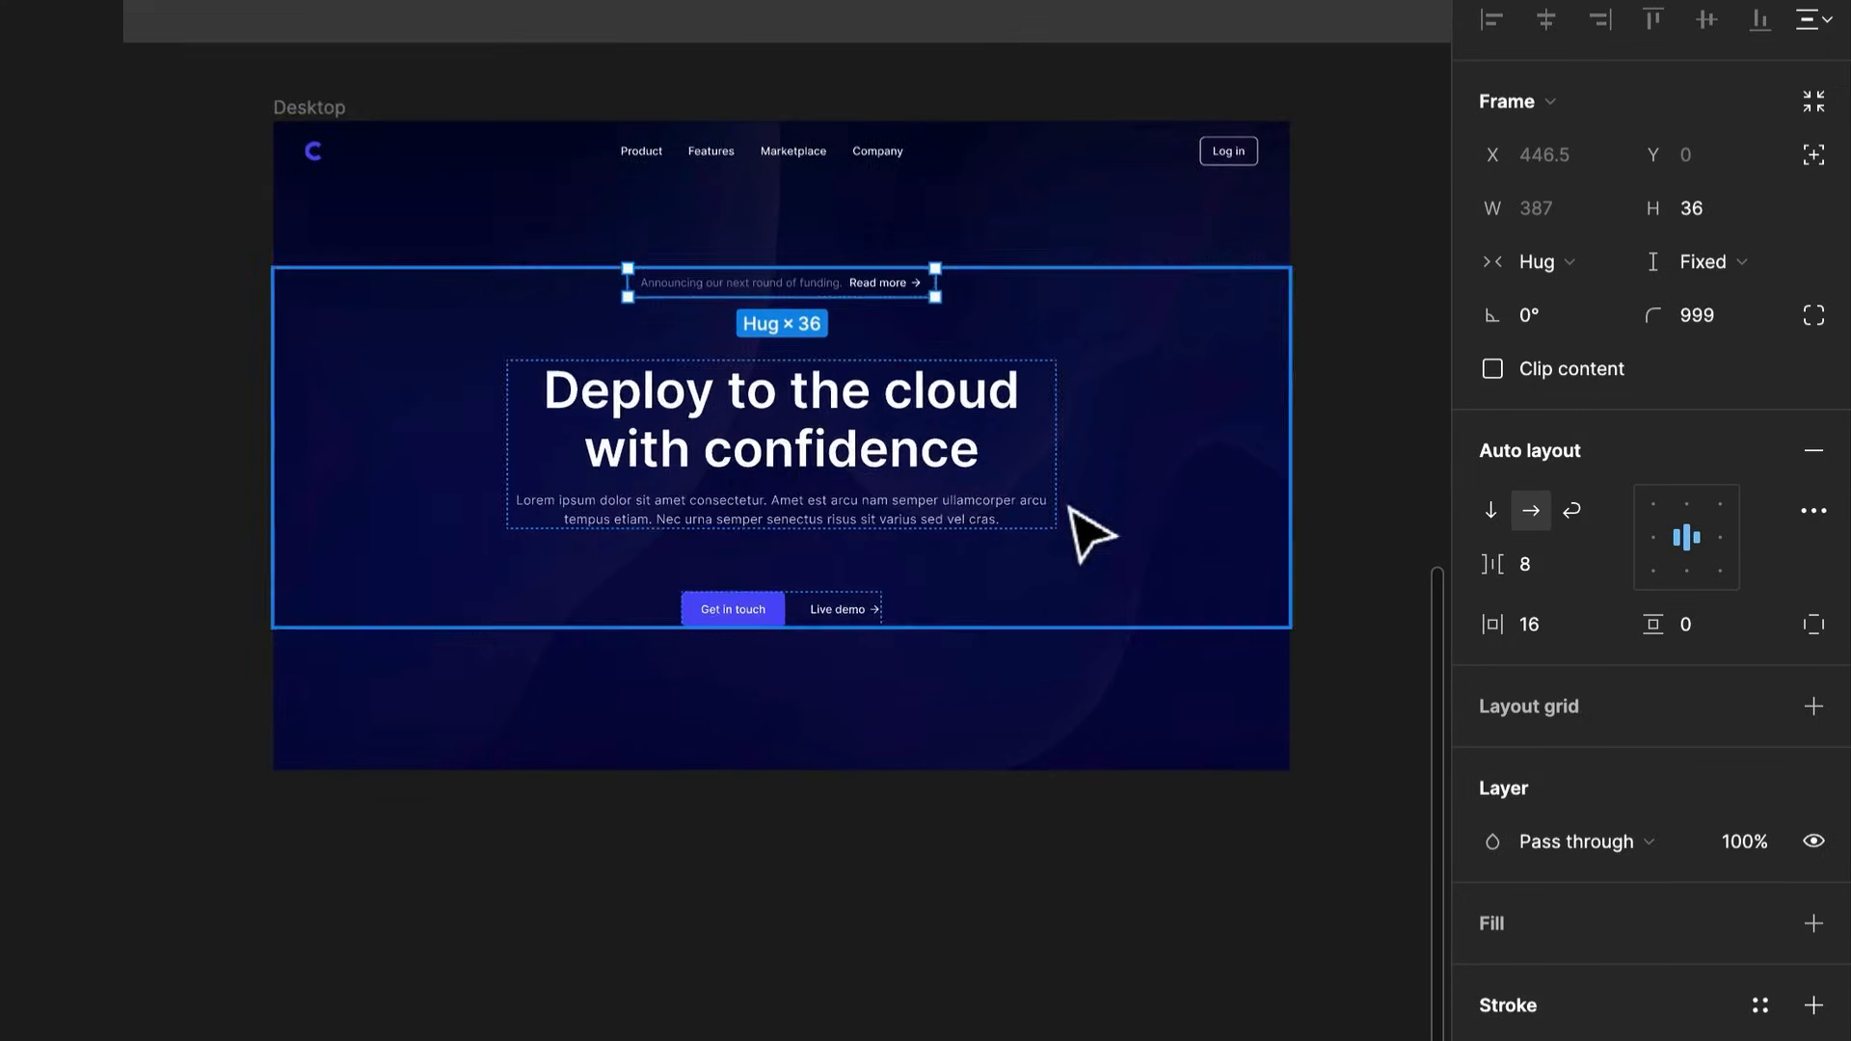
pyautogui.scroll(5, 1087, 531)
pyautogui.scroll(-2, 1061, 598)
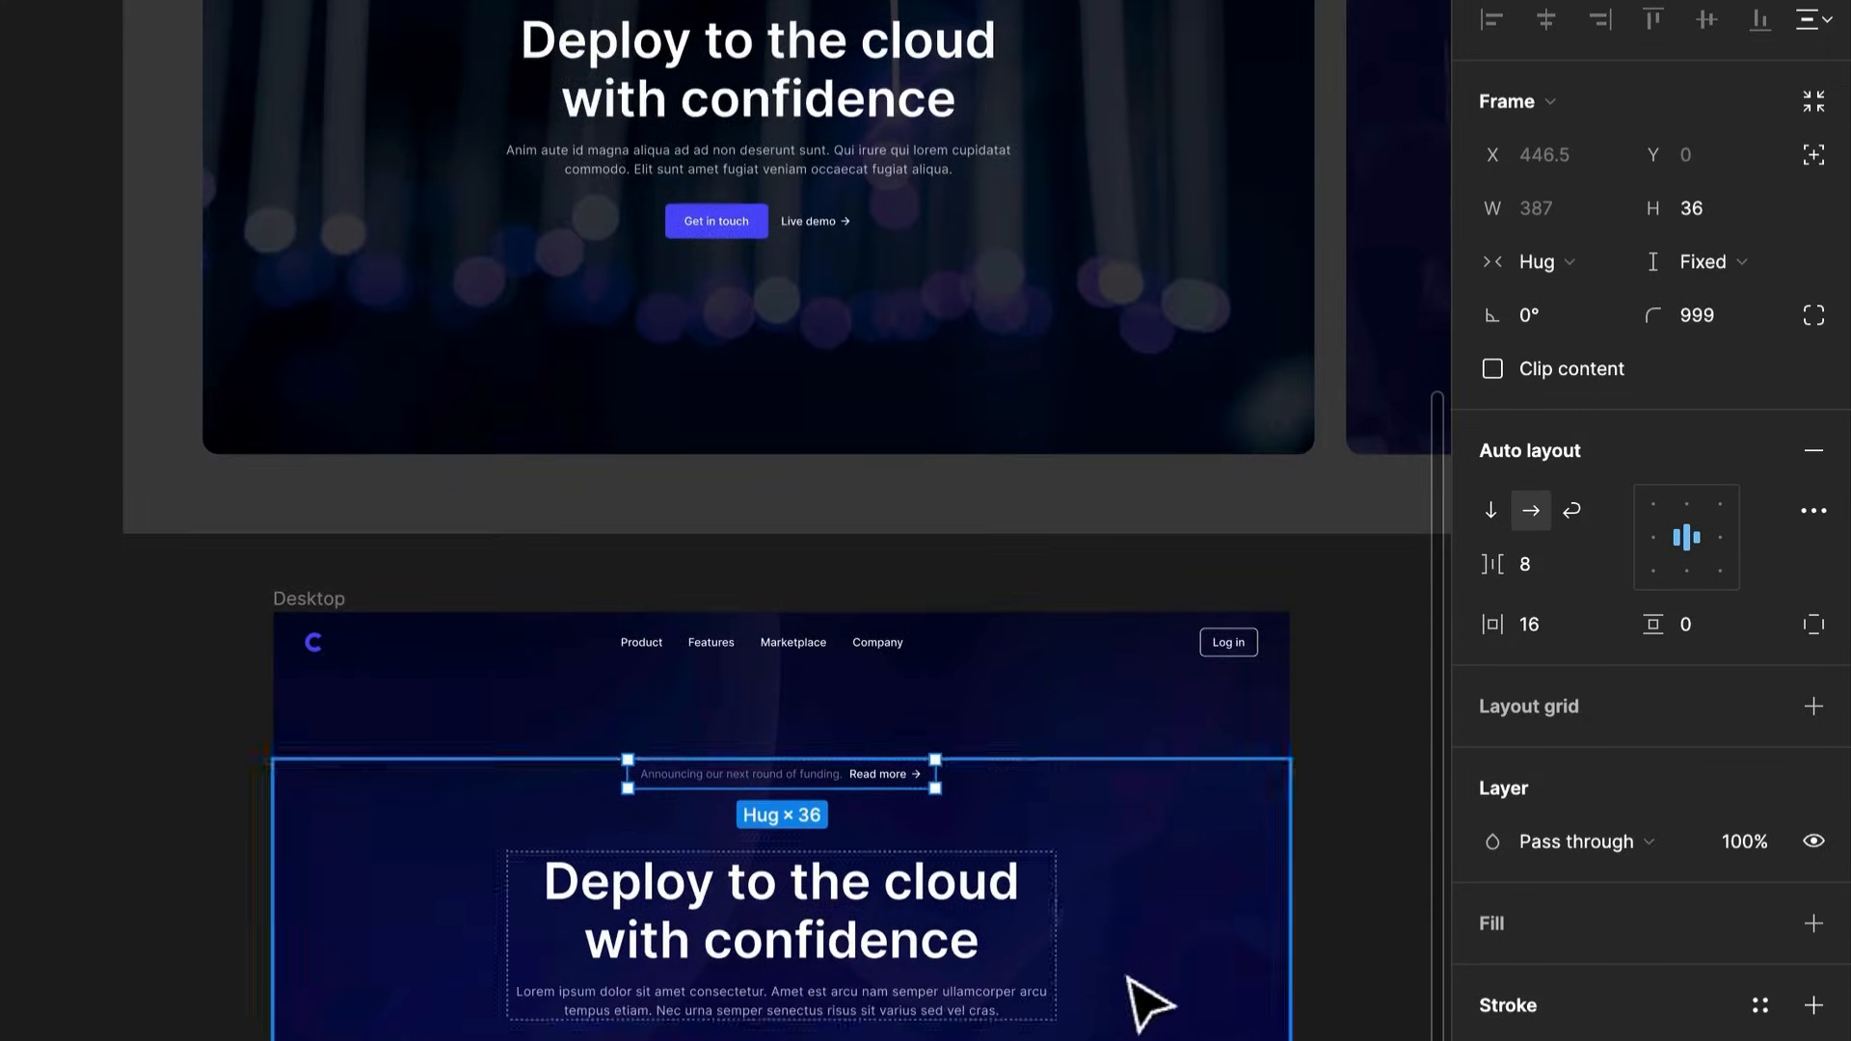
pyautogui.click(1148, 988)
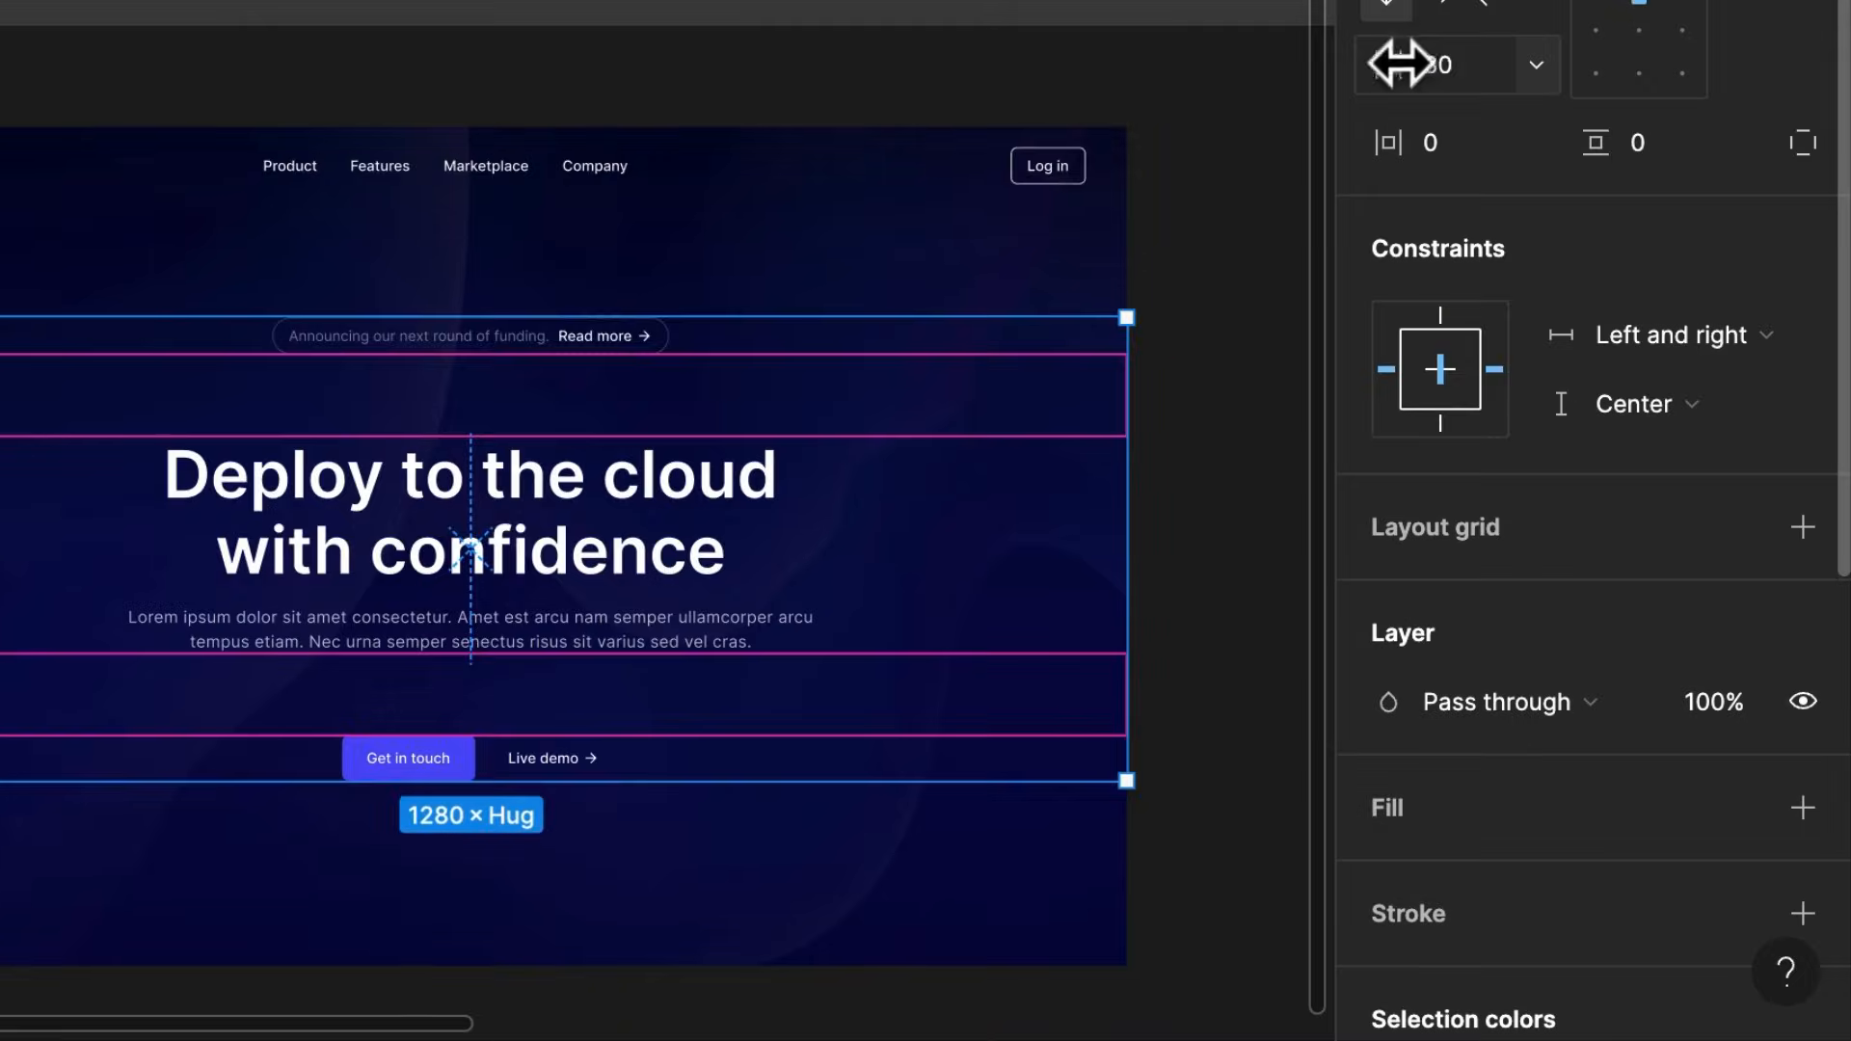
pyautogui.moveTo(1471, 390); pyautogui.dragTo(1430, 393)
pyautogui.moveTo(1357, 66); pyautogui.dragTo(1195, 103)
pyautogui.scroll(5, 1100, 412)
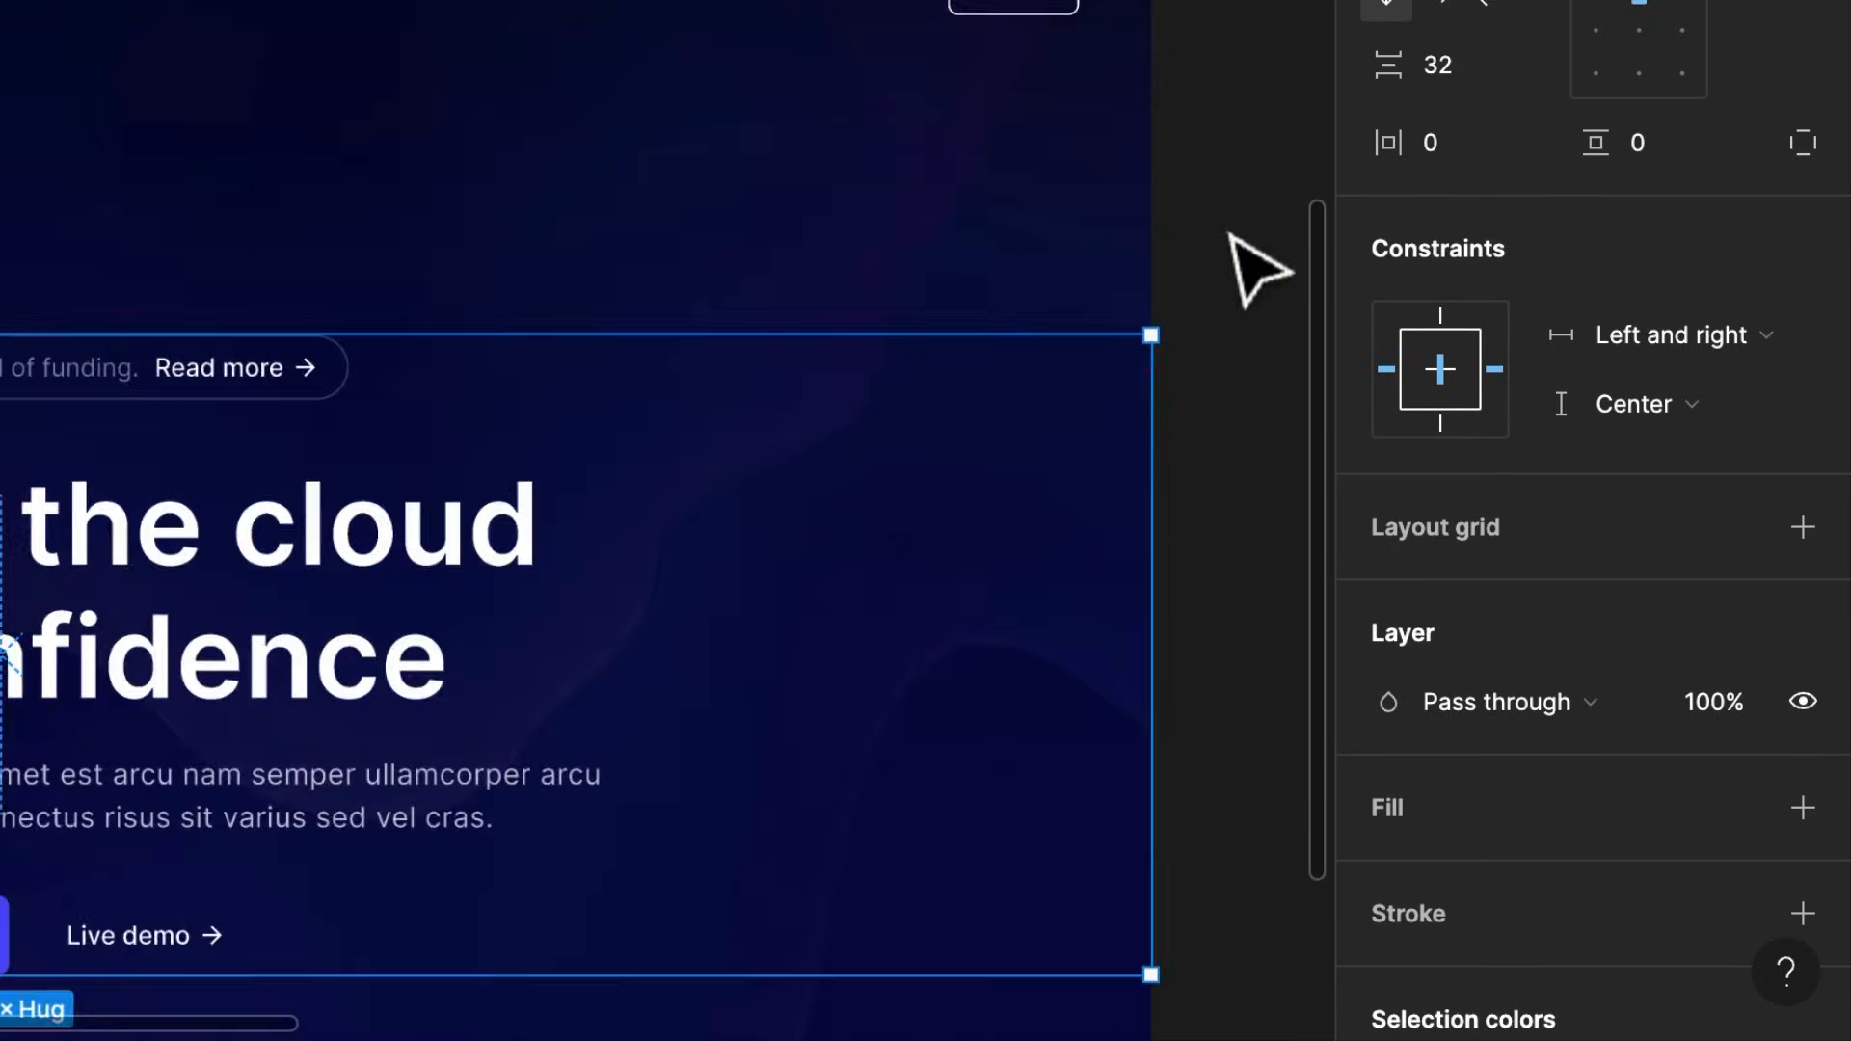
pyautogui.click(1232, 239)
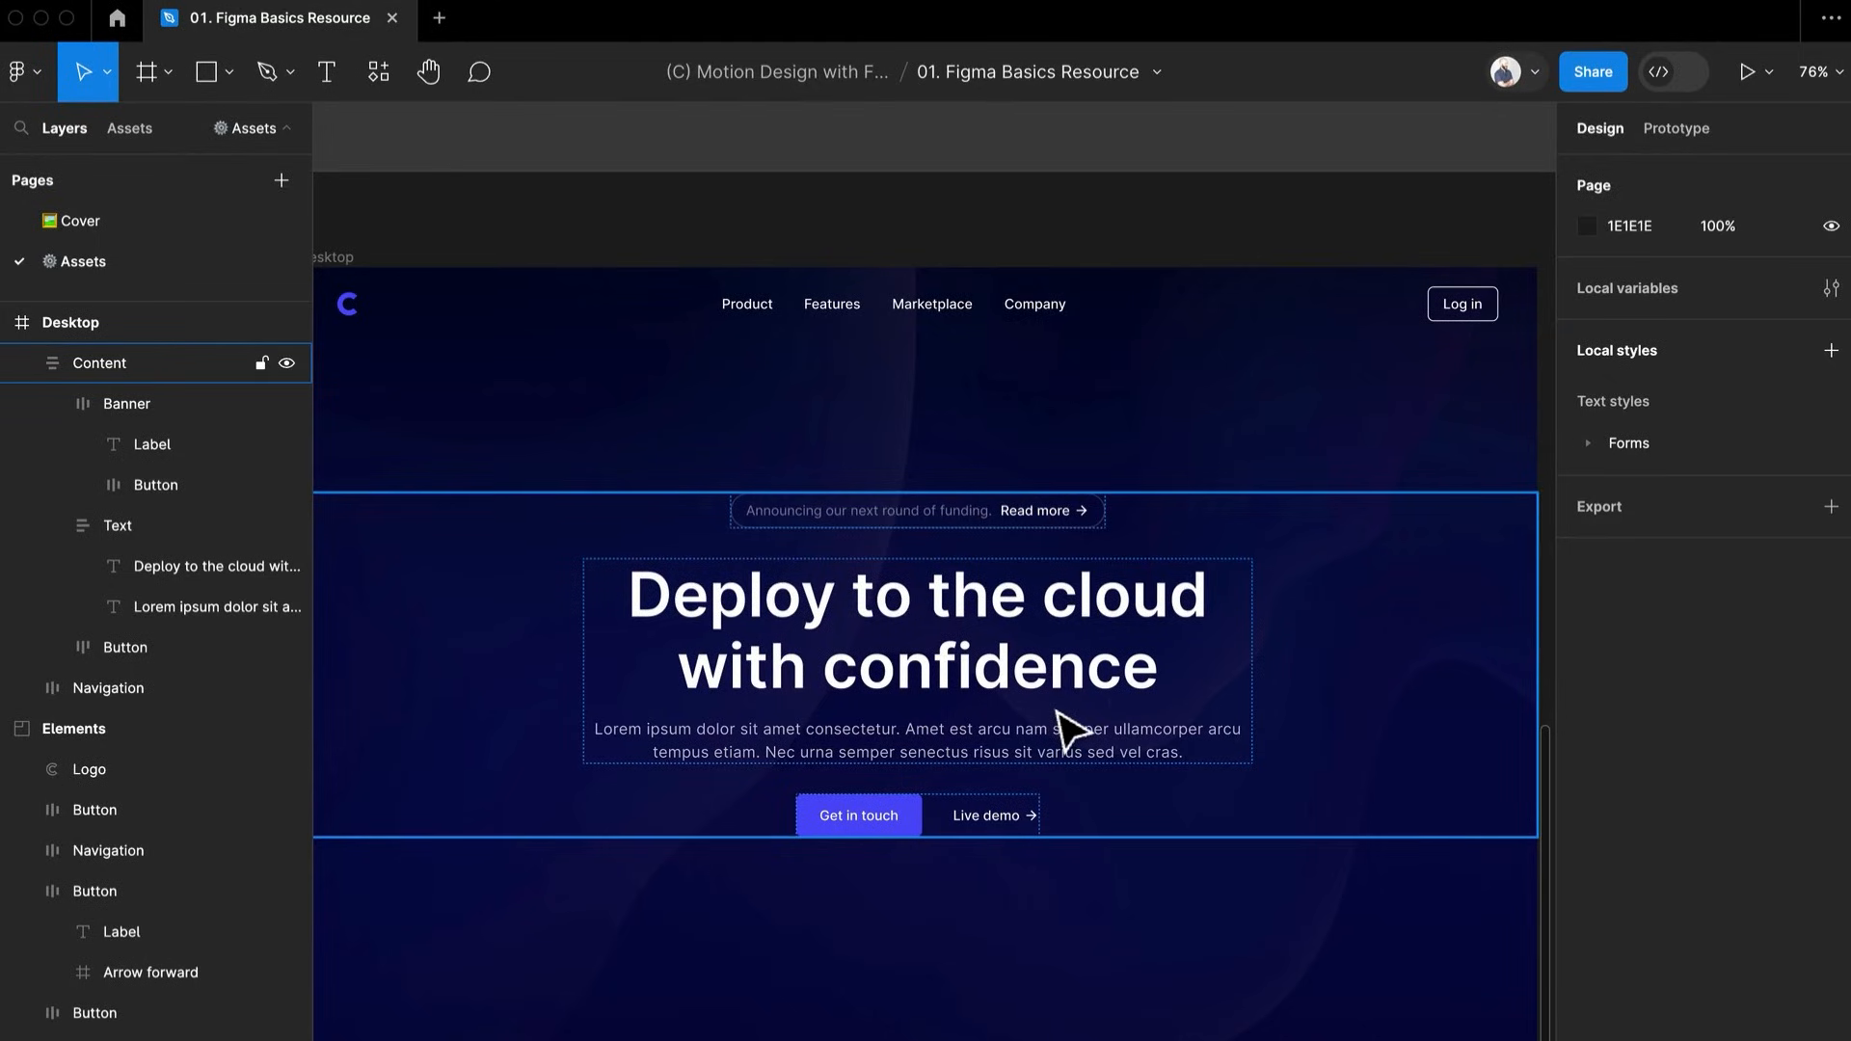
# Set the horizontal resizing of the Text frame inside Content to Fill container
pyautogui.click(1061, 711)
pyautogui.click(1123, 652)
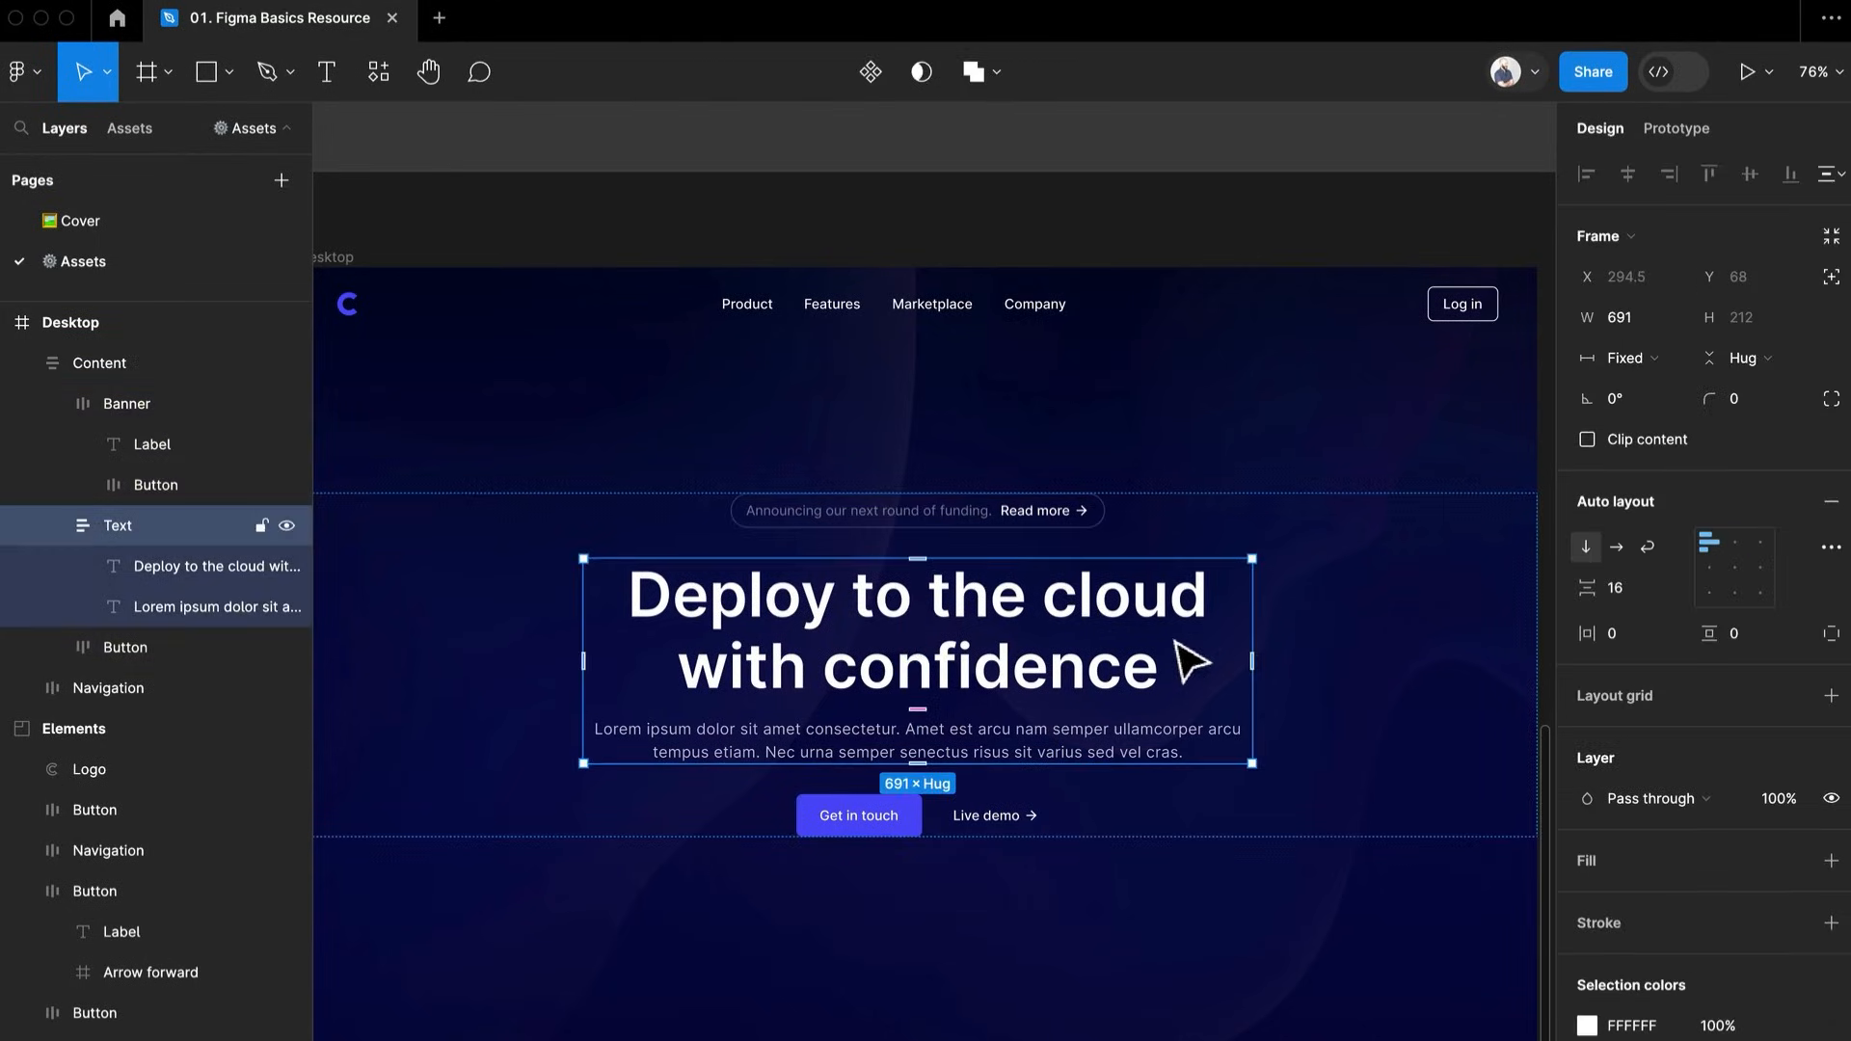
pyautogui.scroll(-5, 1322, 690)
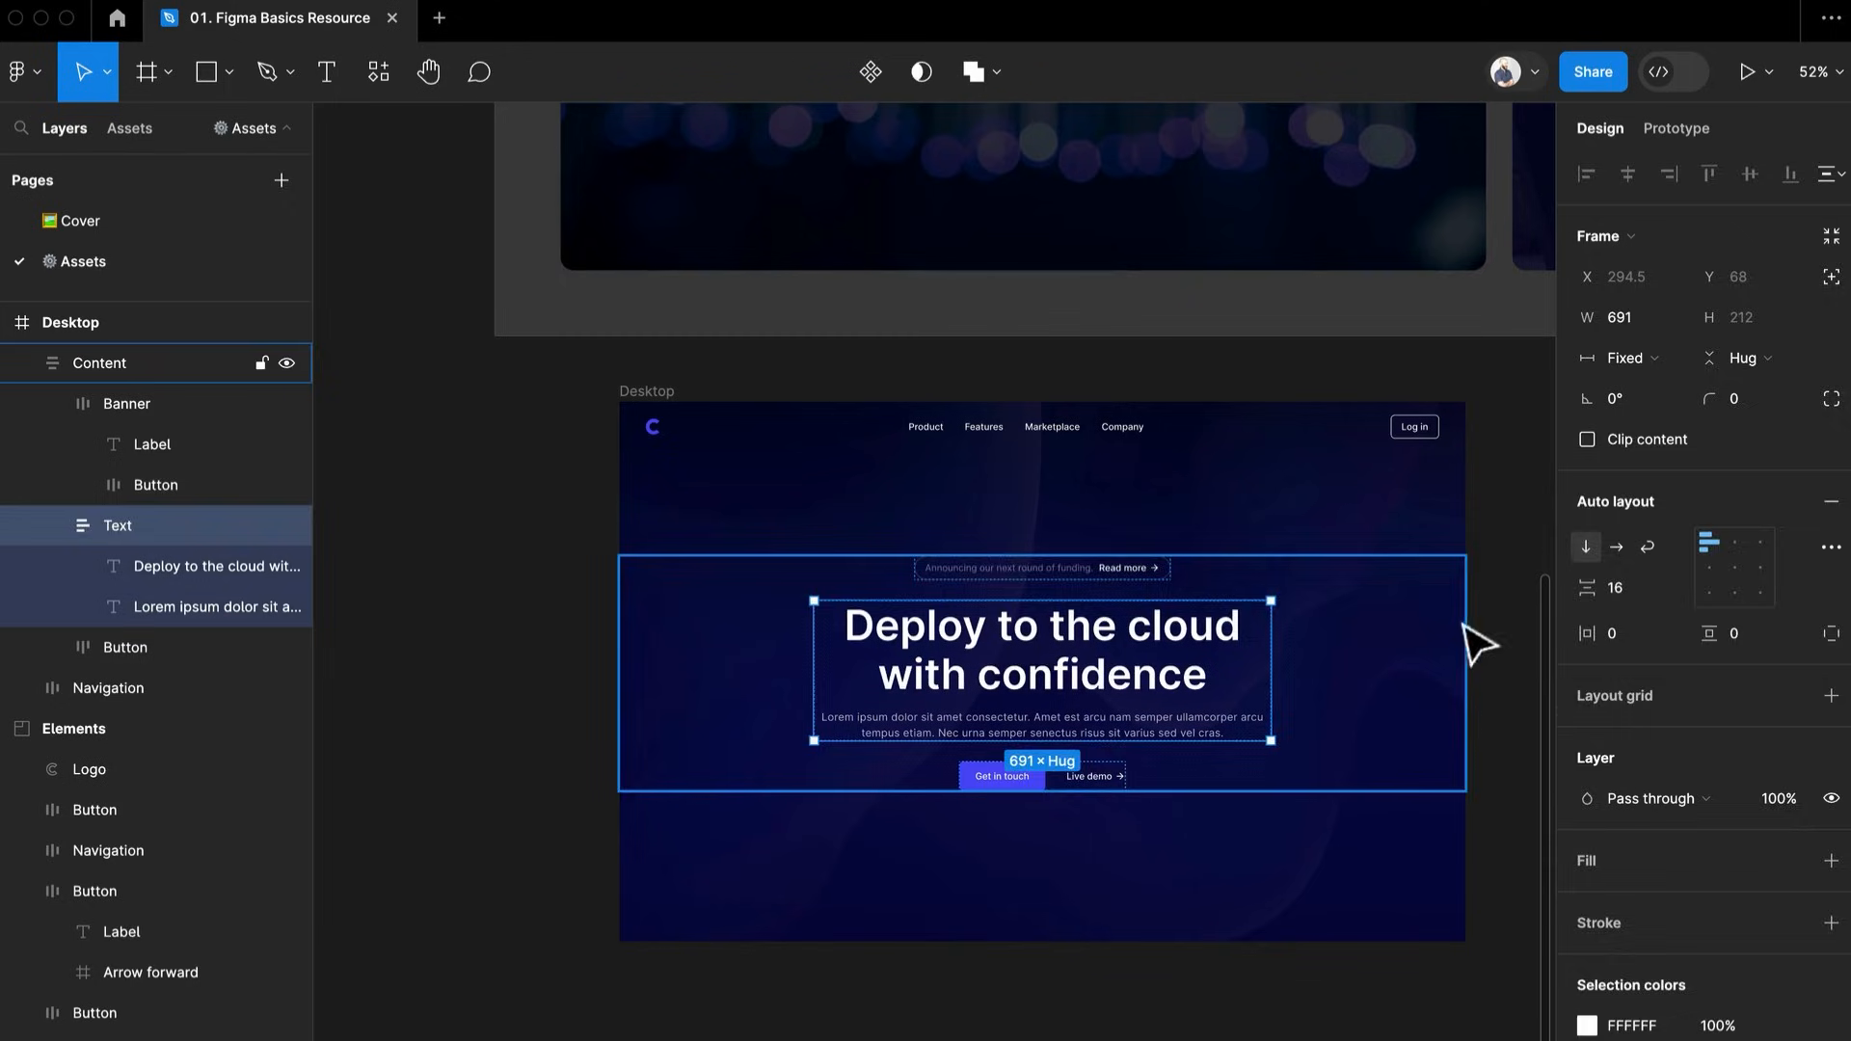
pyautogui.click(1537, 566)
pyautogui.scroll(2, 1459, 648)
pyautogui.click(1128, 789)
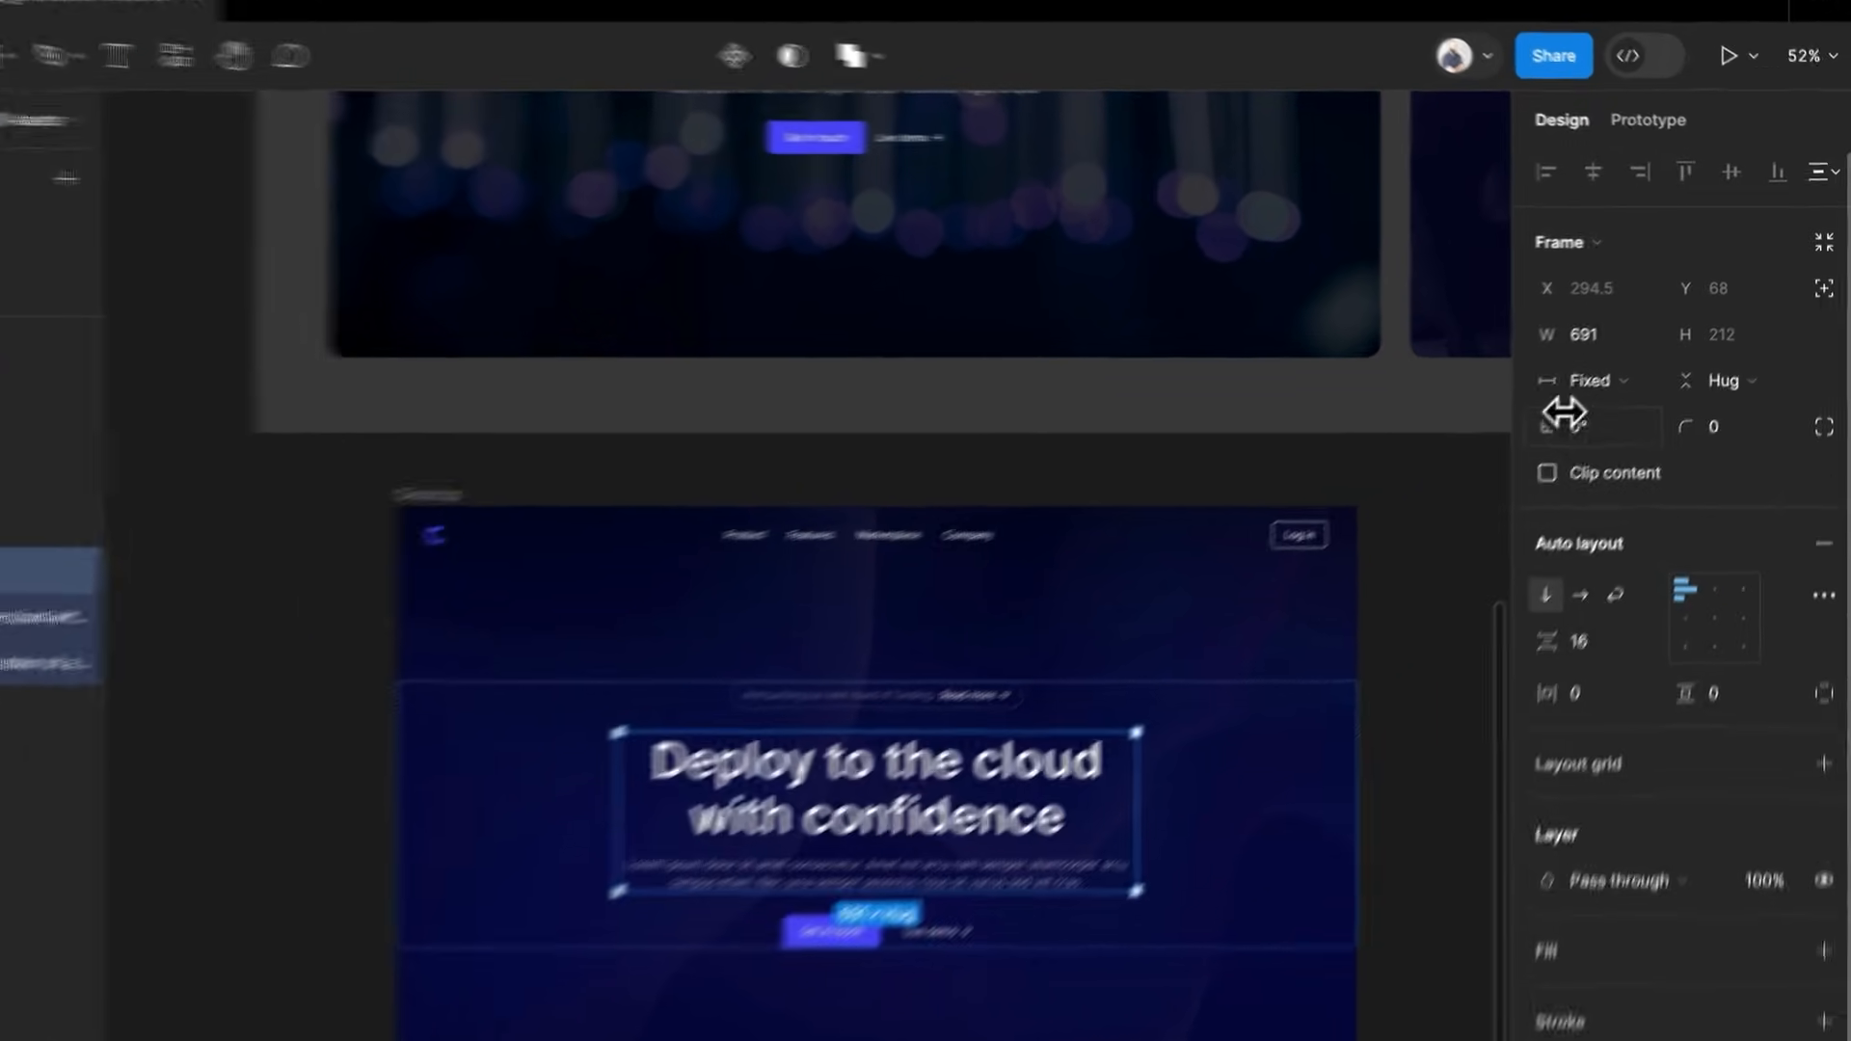
pyautogui.click(1589, 382)
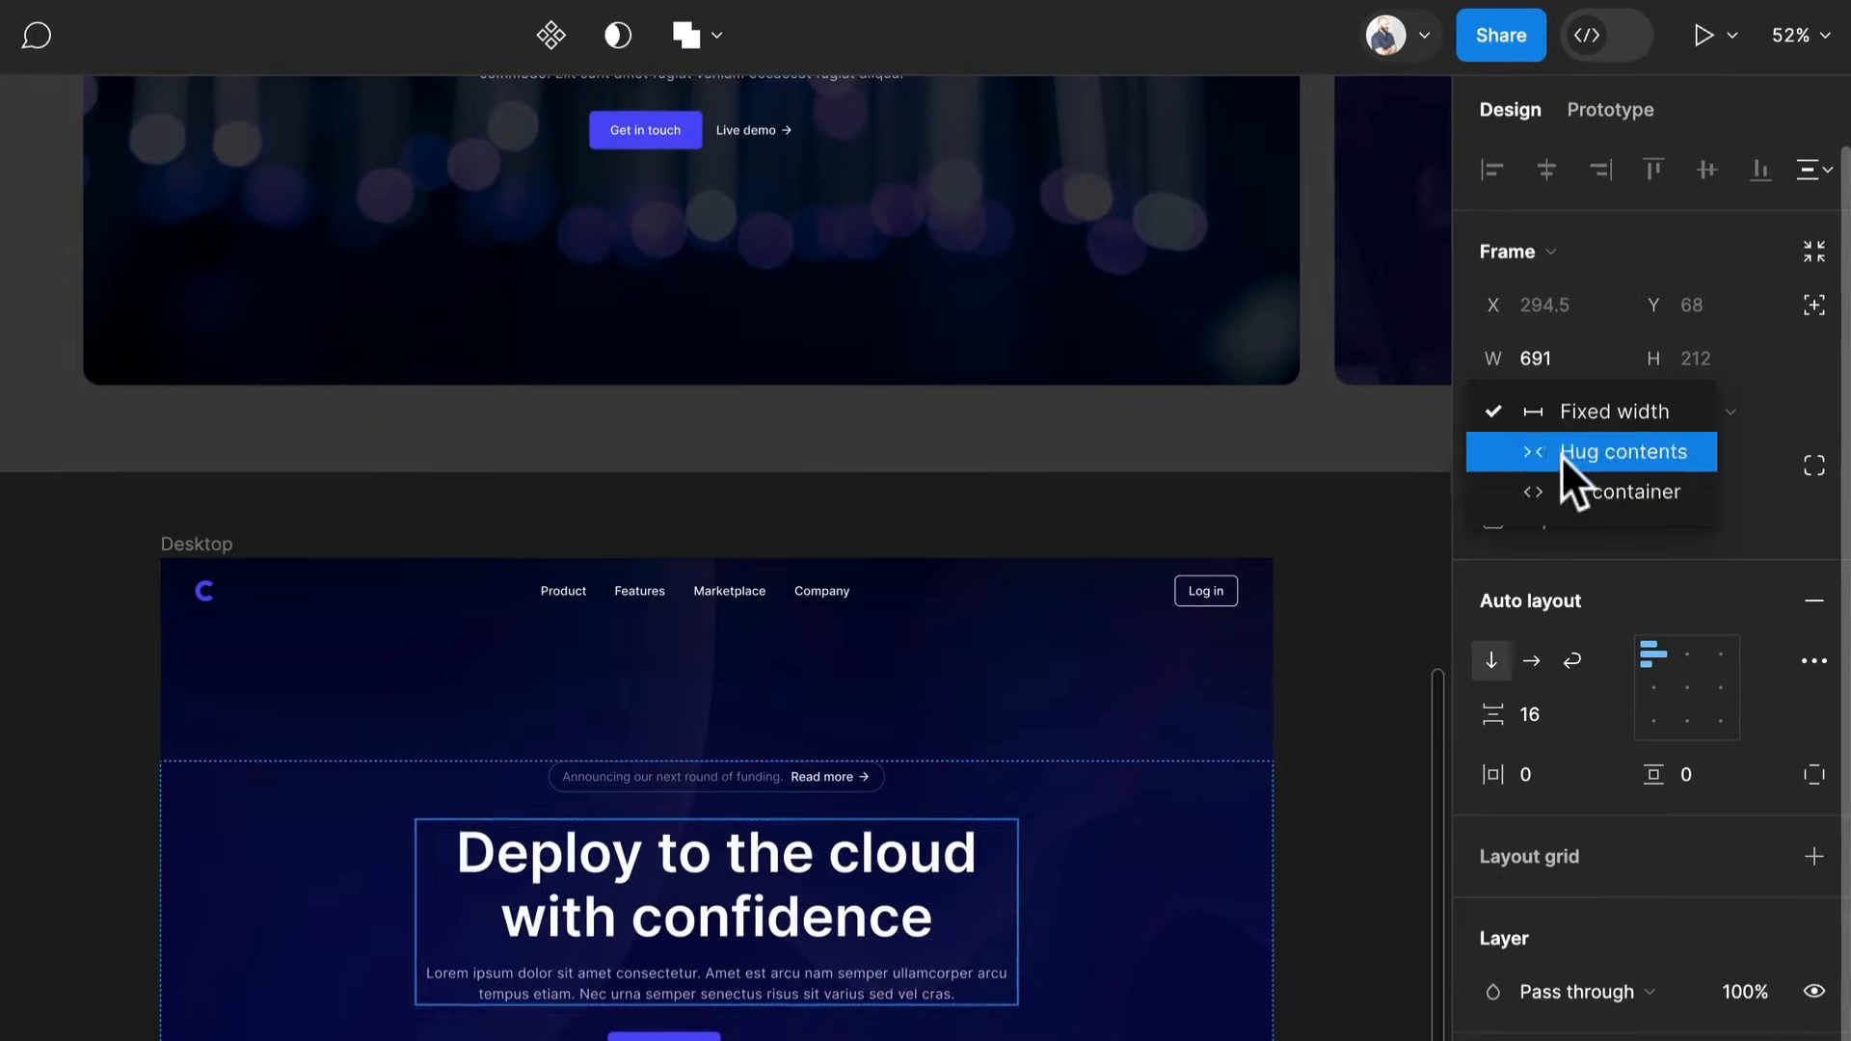
pyautogui.click(1614, 446)
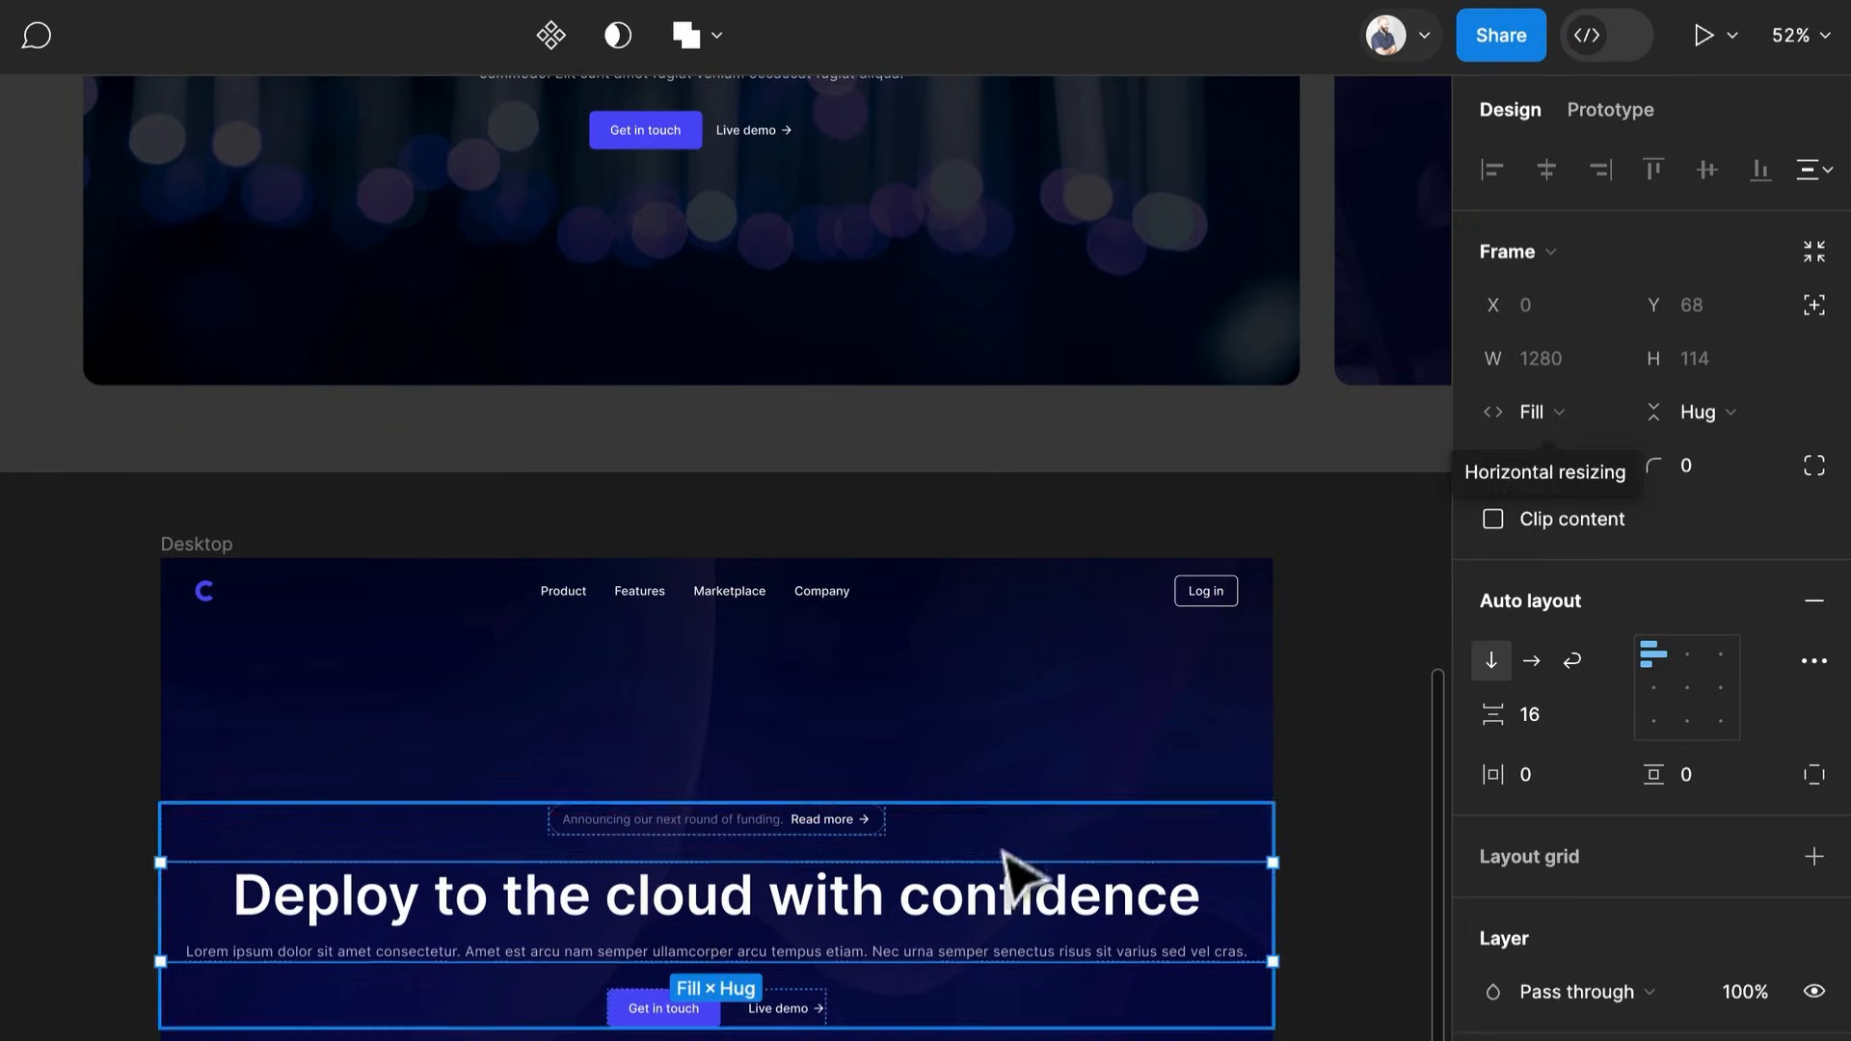
pyautogui.click(1595, 345)
pyautogui.click(1595, 456)
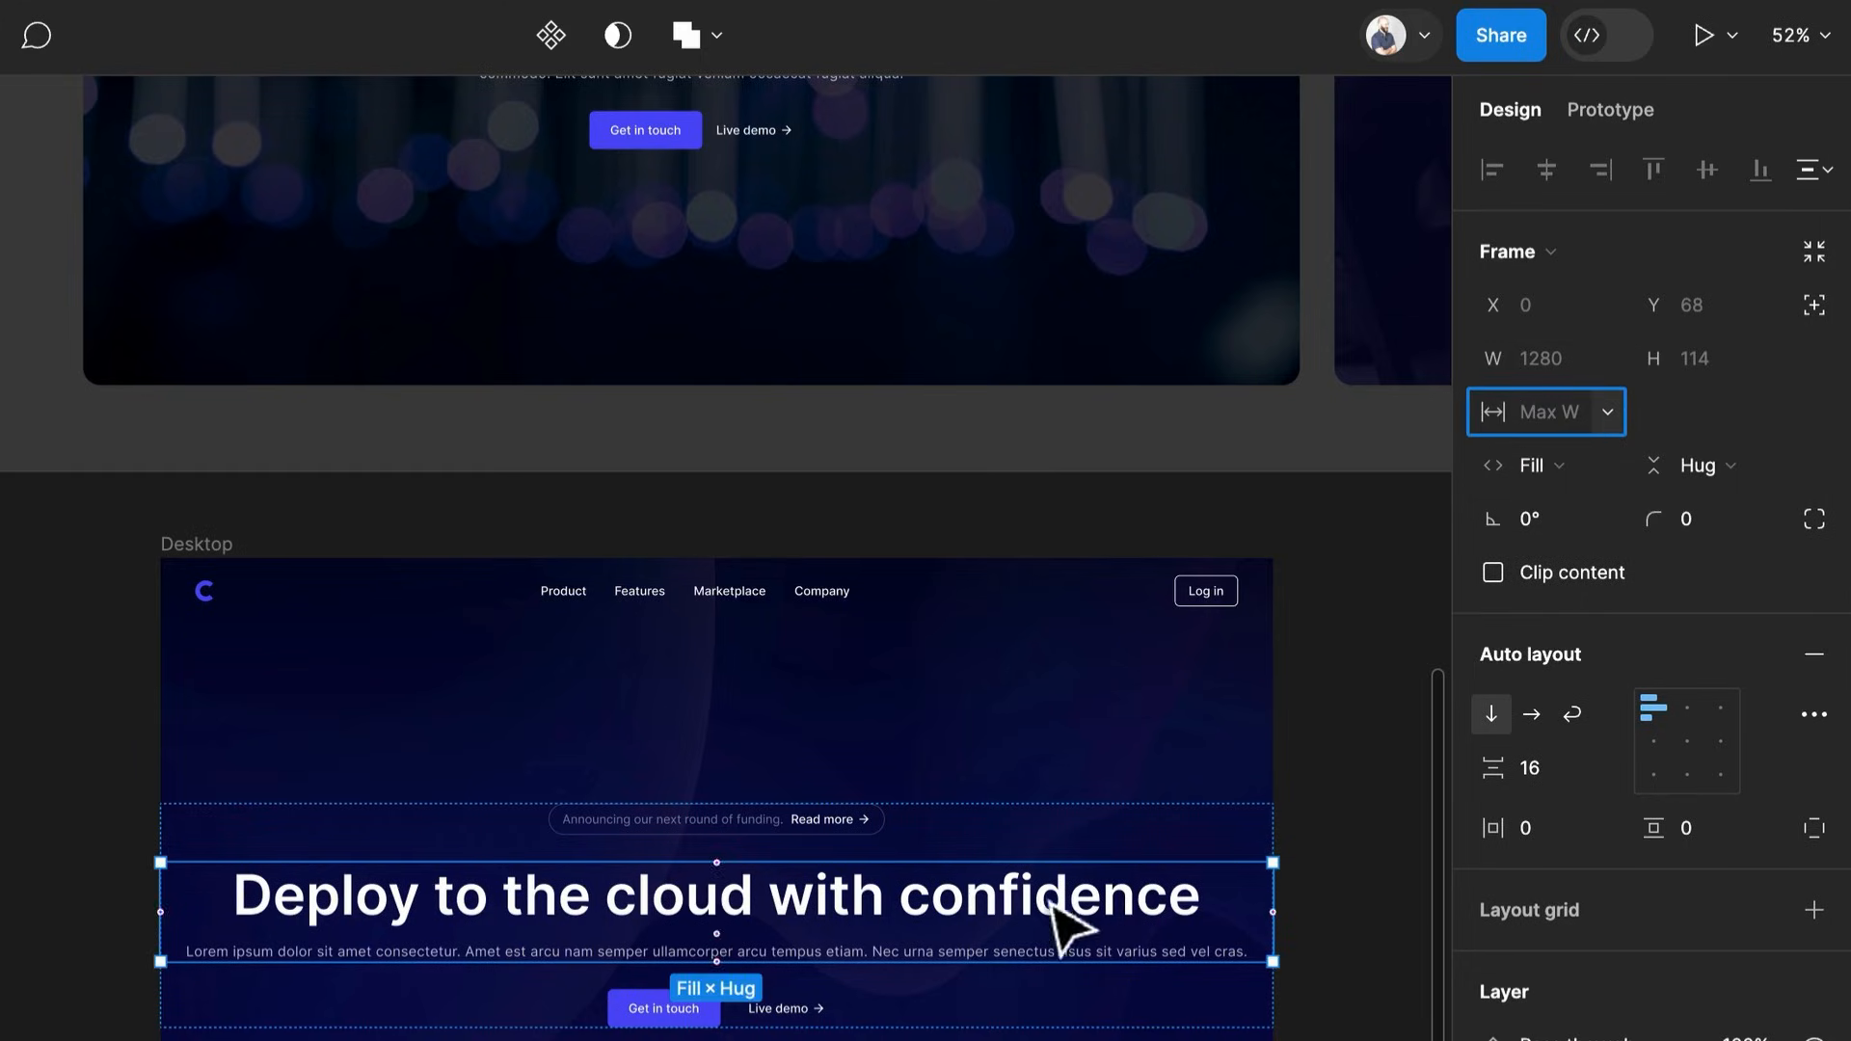
pyautogui.click(1418, 703)
pyautogui.click(1128, 879)
pyautogui.doubleClick(1099, 865)
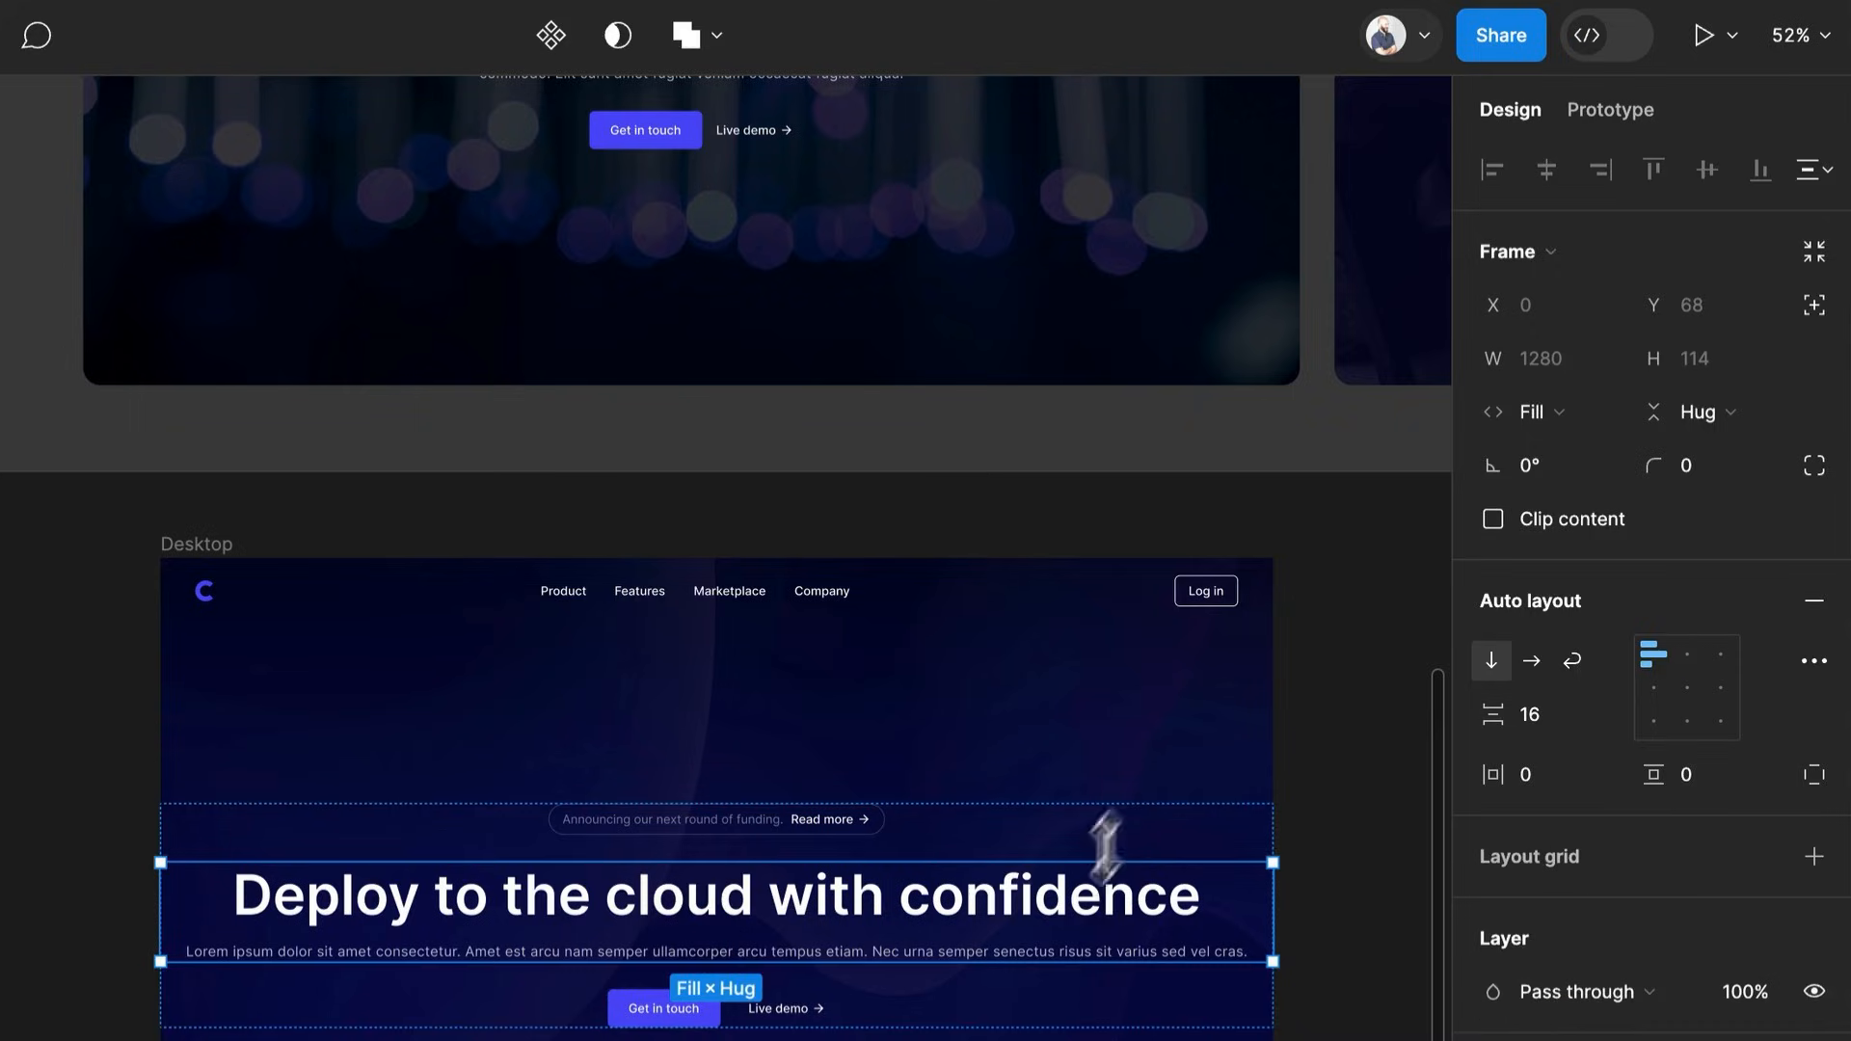
# Limit the Text frame inside Content to a maximum width of 640
pyautogui.click(1605, 361)
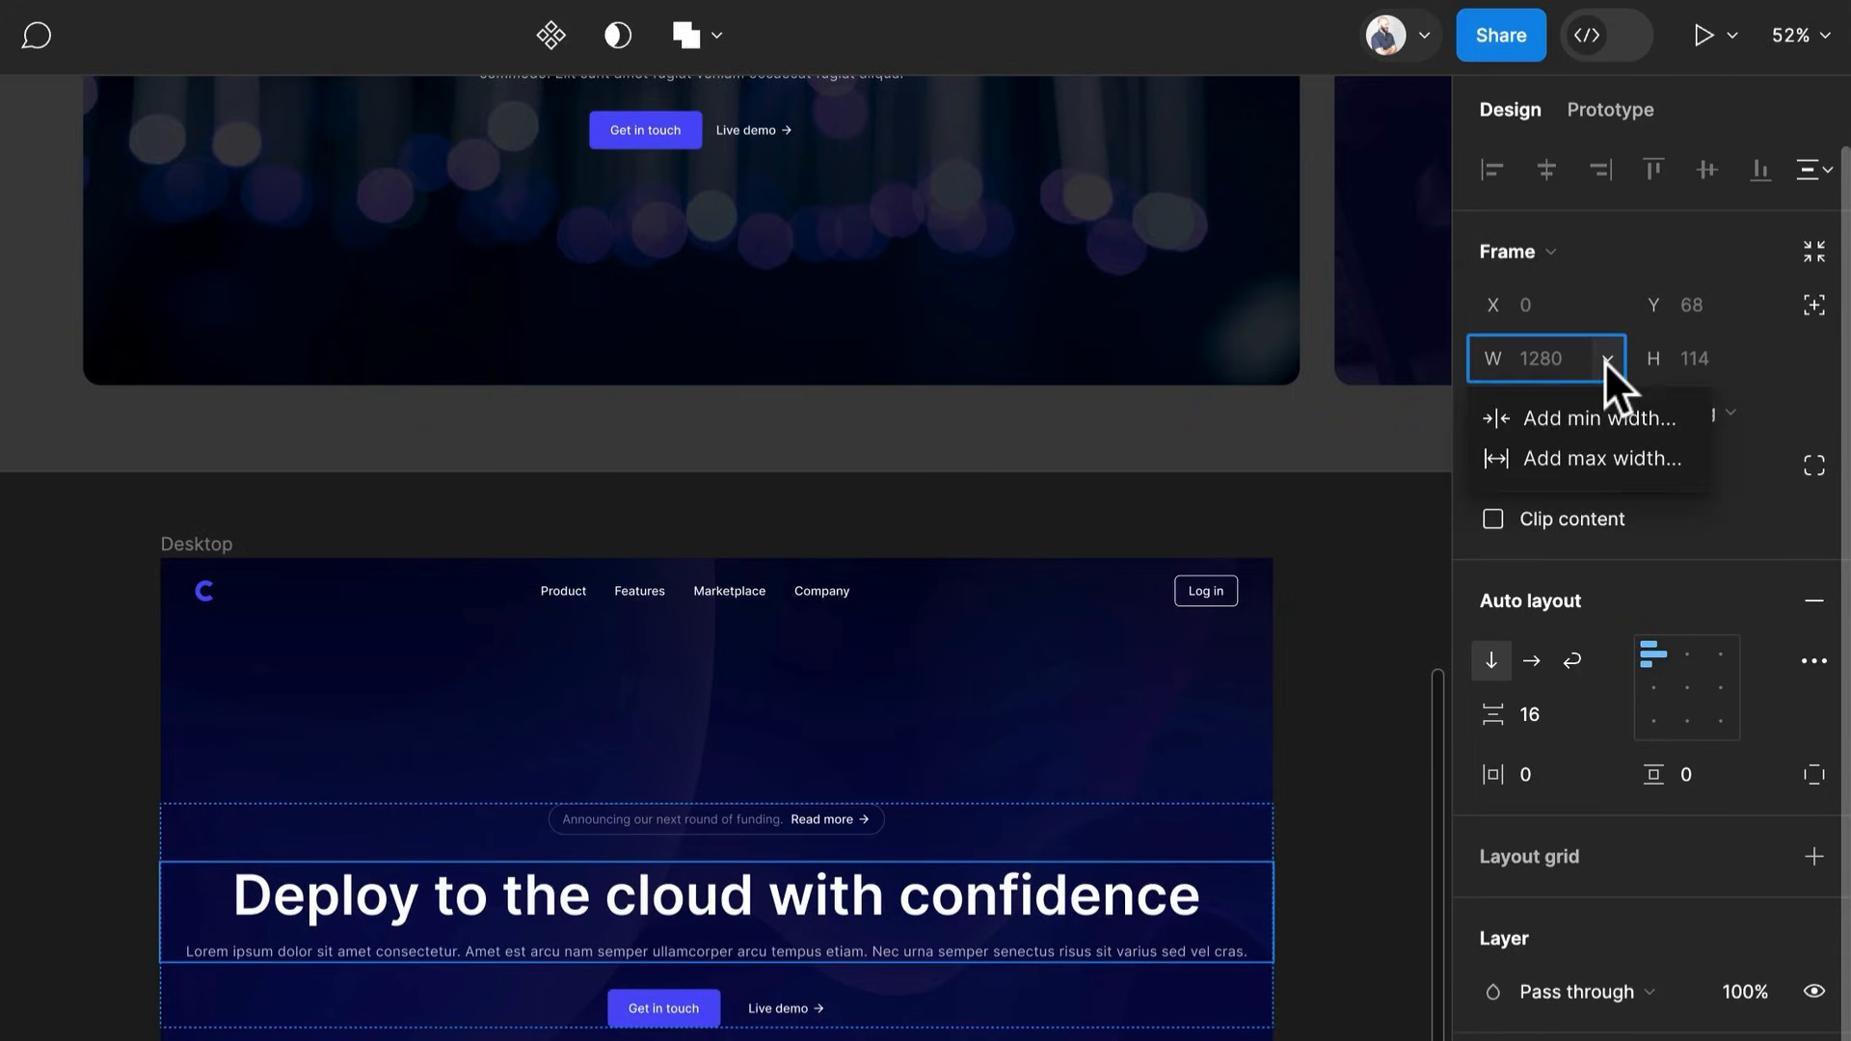
pyautogui.click(1591, 442)
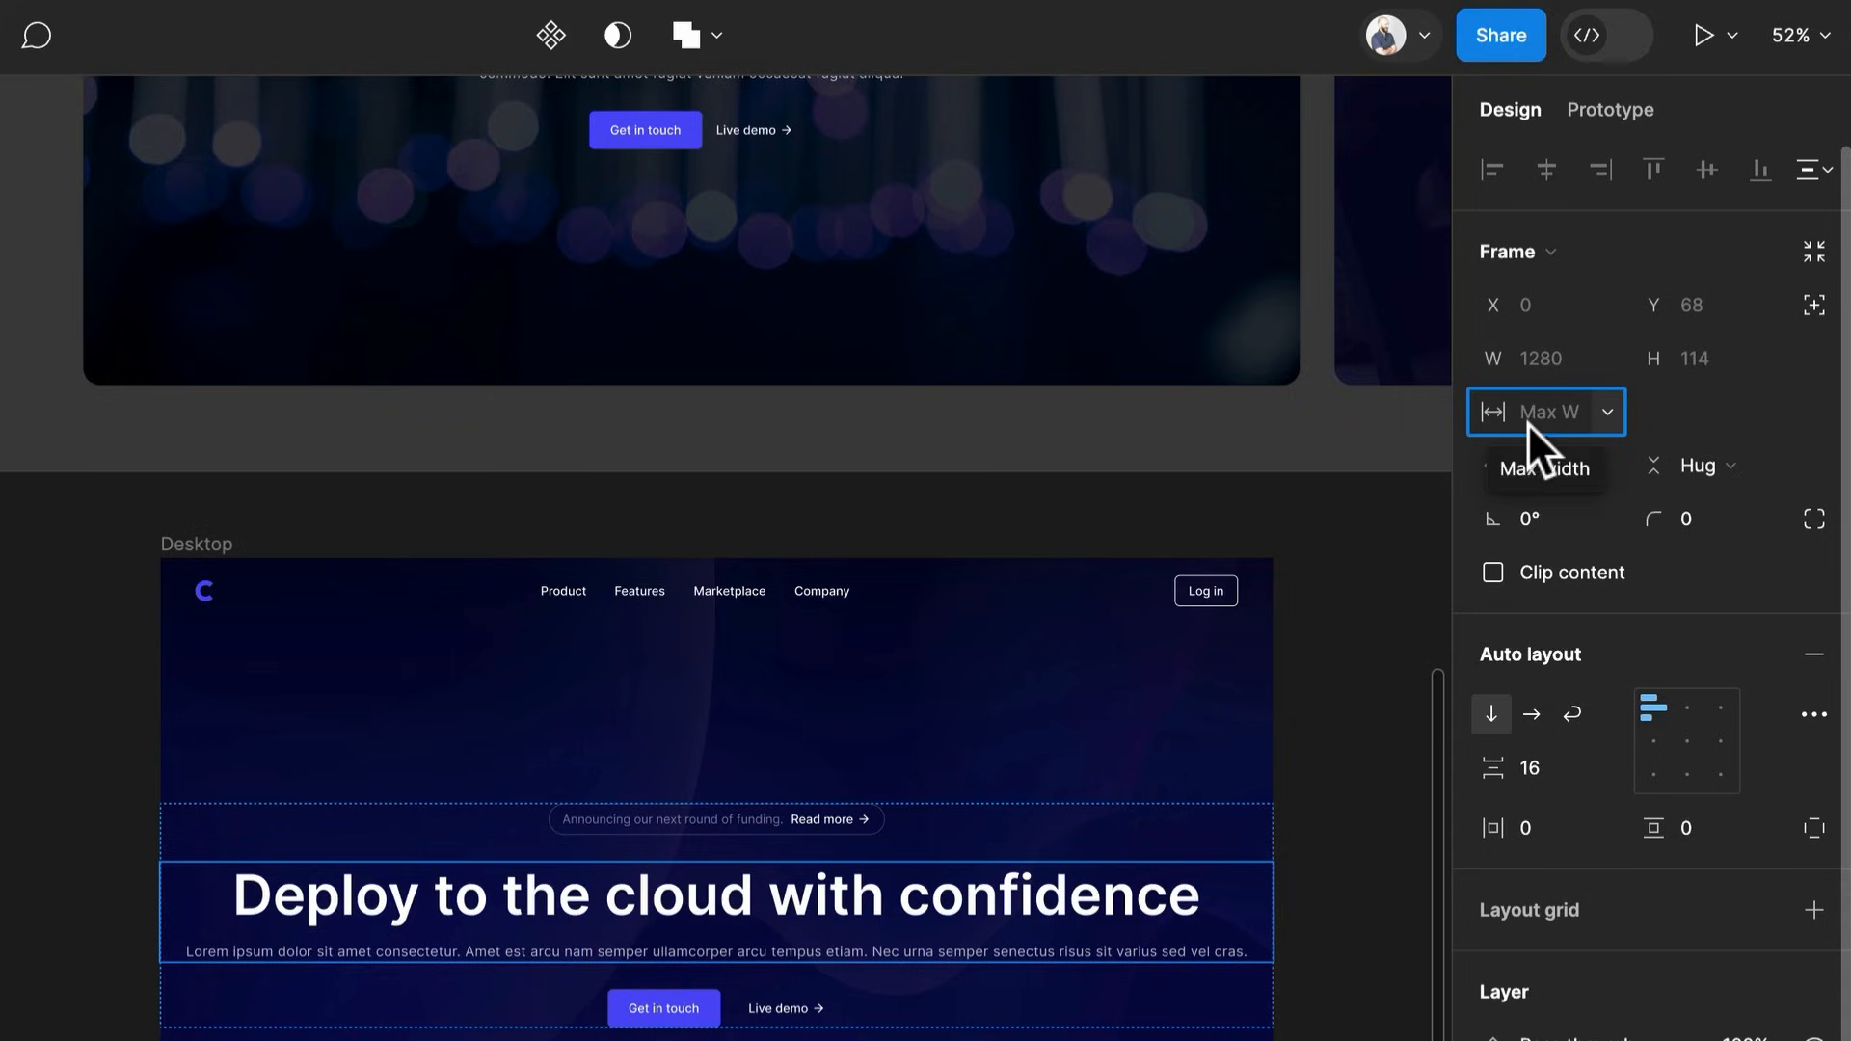
pyautogui.write('640')
pyautogui.press('Return')
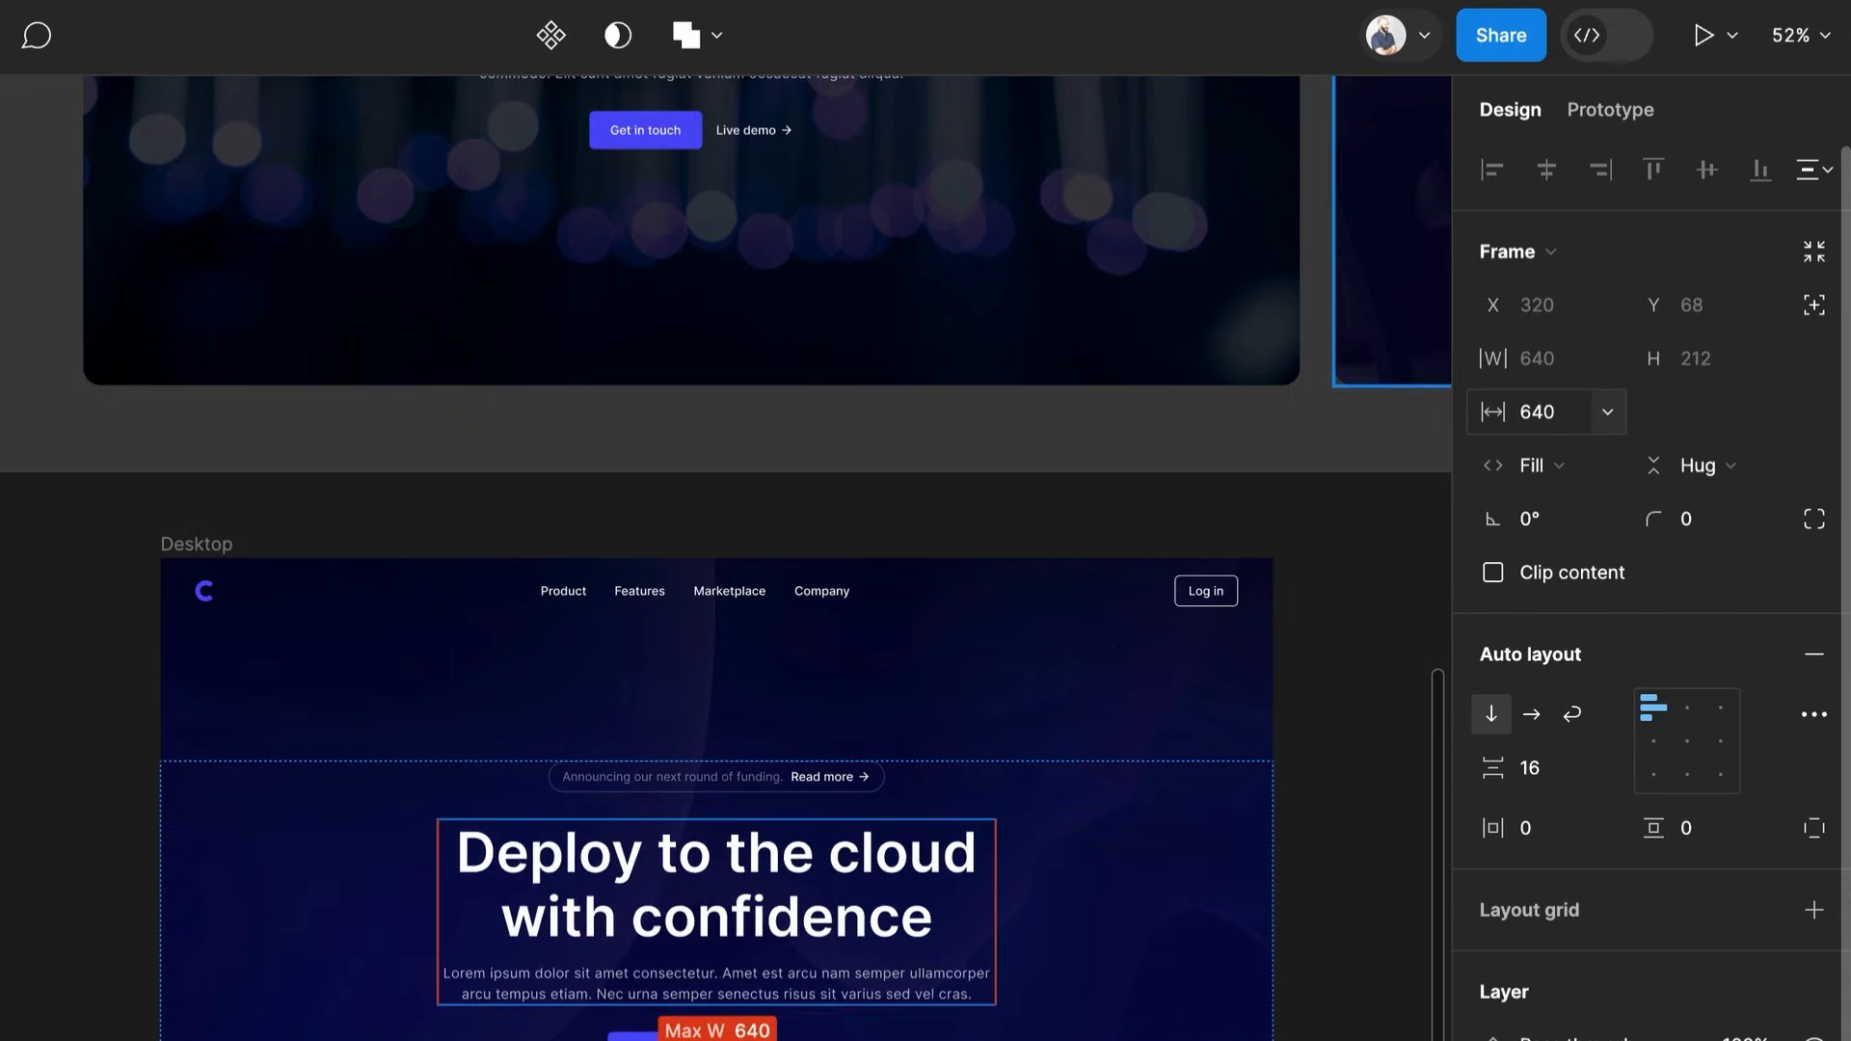
# Narrow the Desktop frame to about 552 wide to test how the hero content adapts
pyautogui.click(1270, 796)
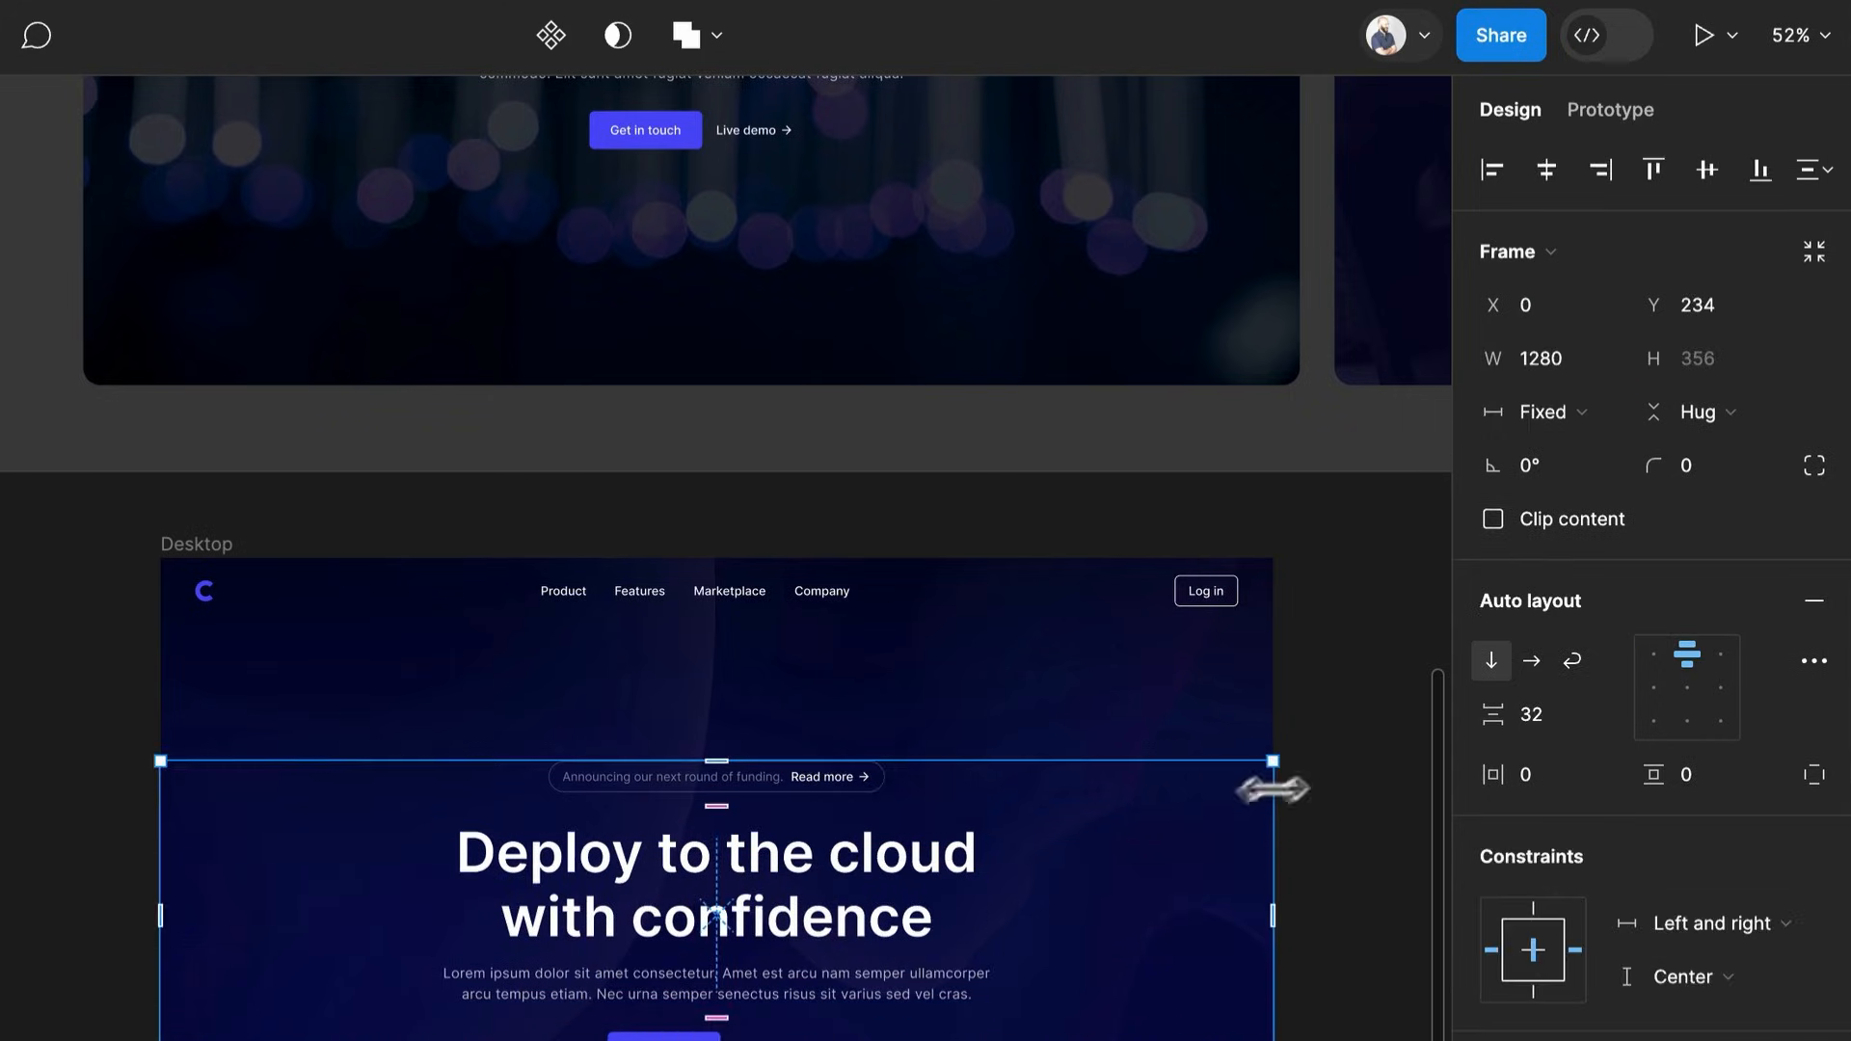
pyautogui.click(193, 545)
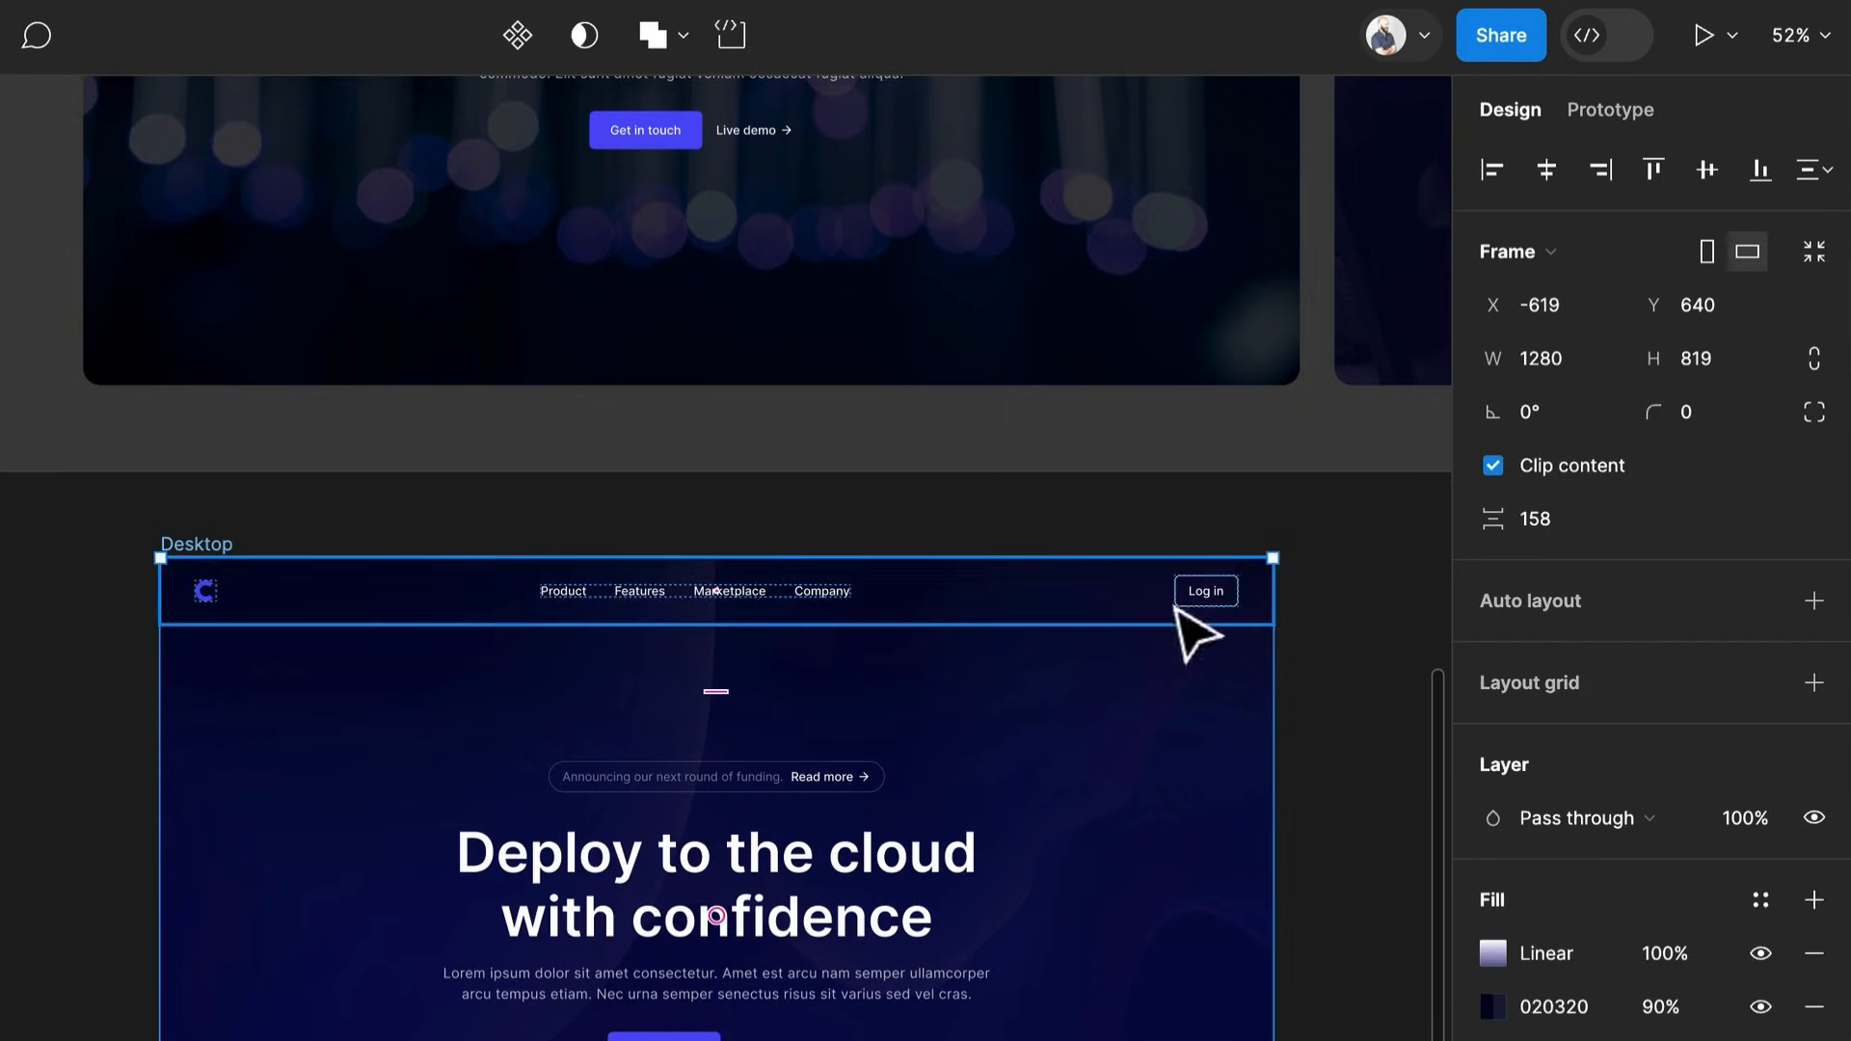
pyautogui.moveTo(1274, 774); pyautogui.dragTo(641, 824)
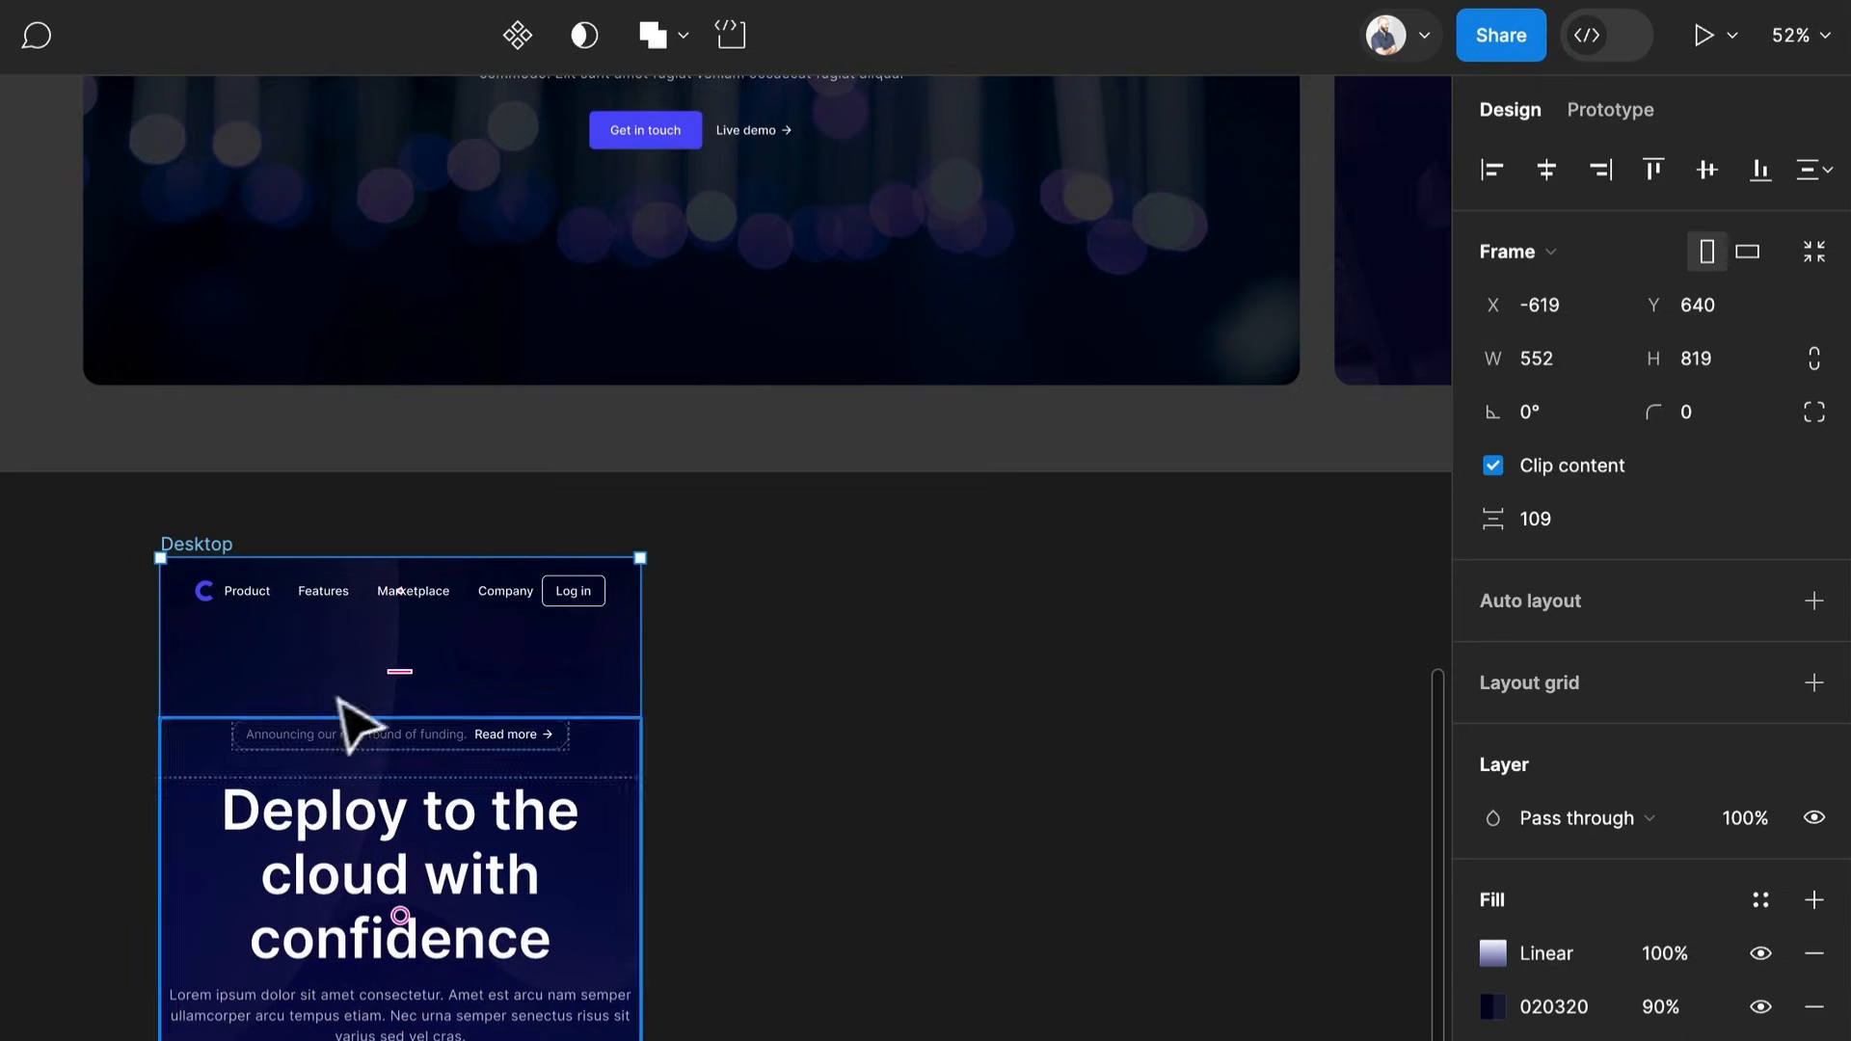
# Set the horizontal padding of the Content frame's auto layout to 40
pyautogui.click(590, 806)
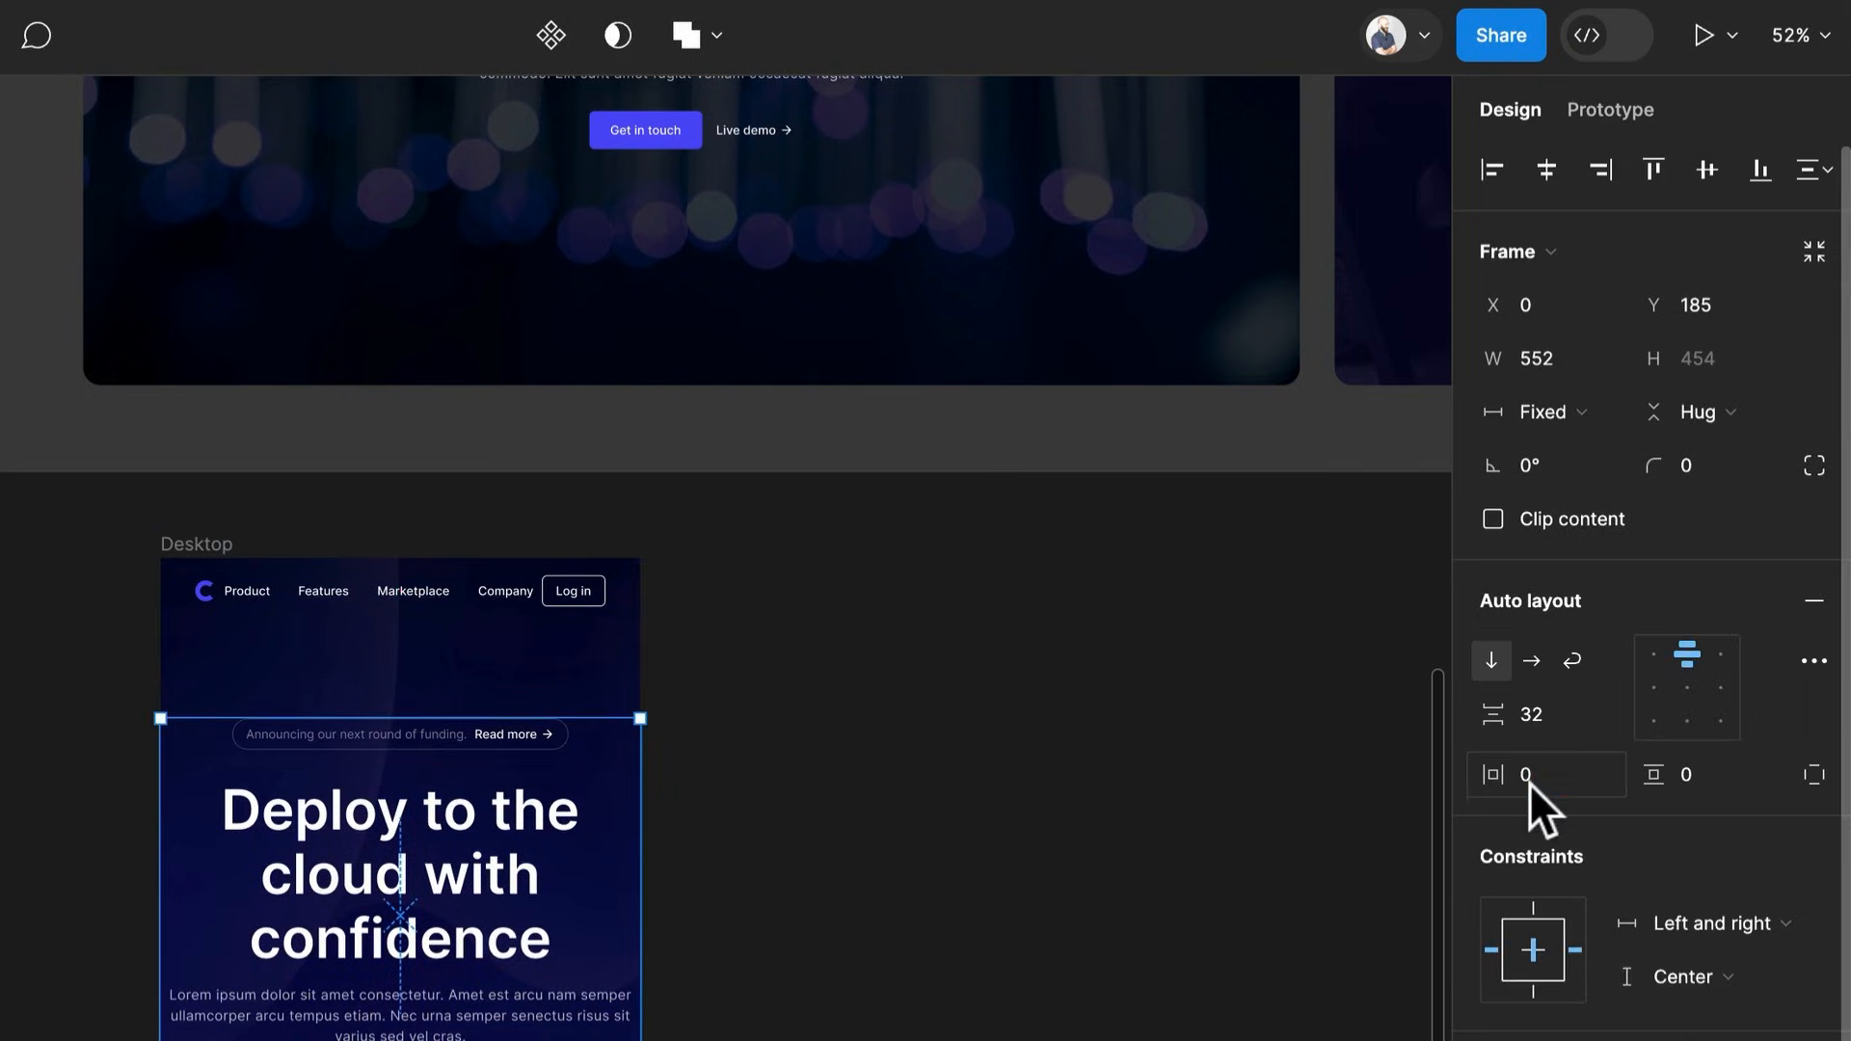
pyautogui.write('40')
pyautogui.press('Return')
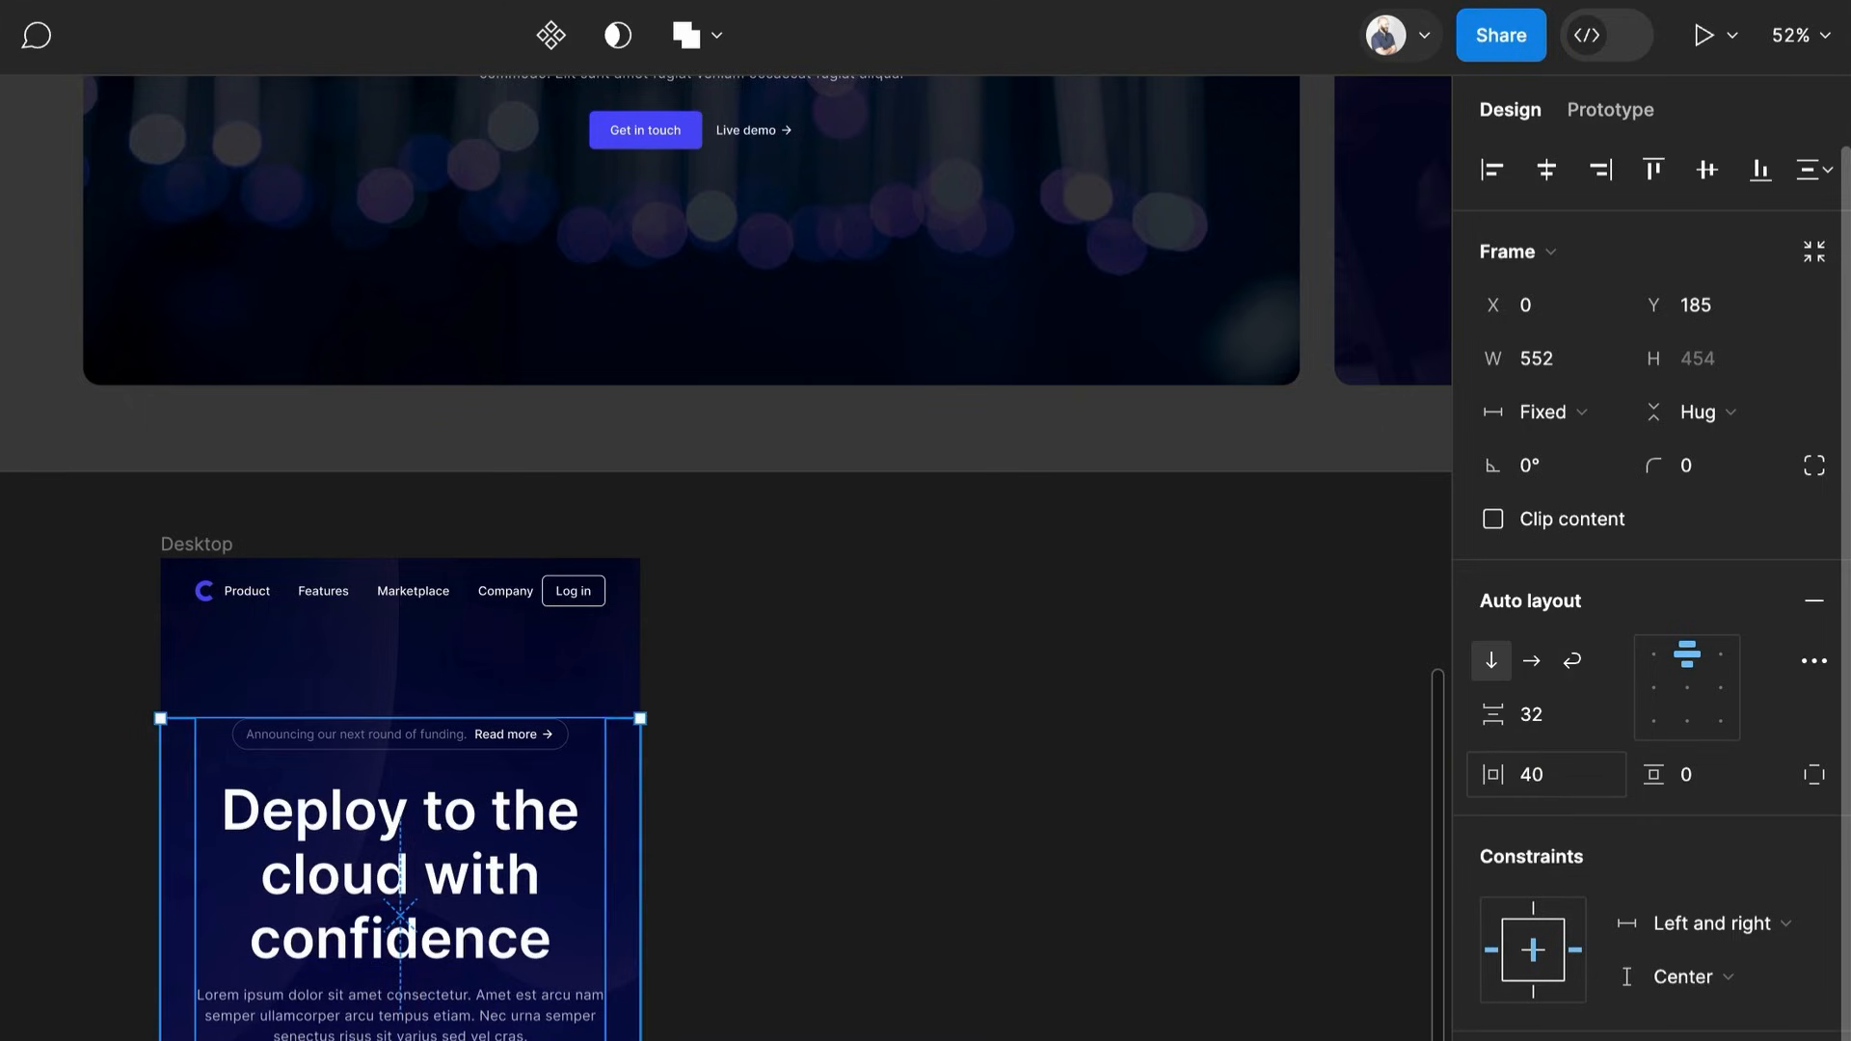
pyautogui.click(940, 875)
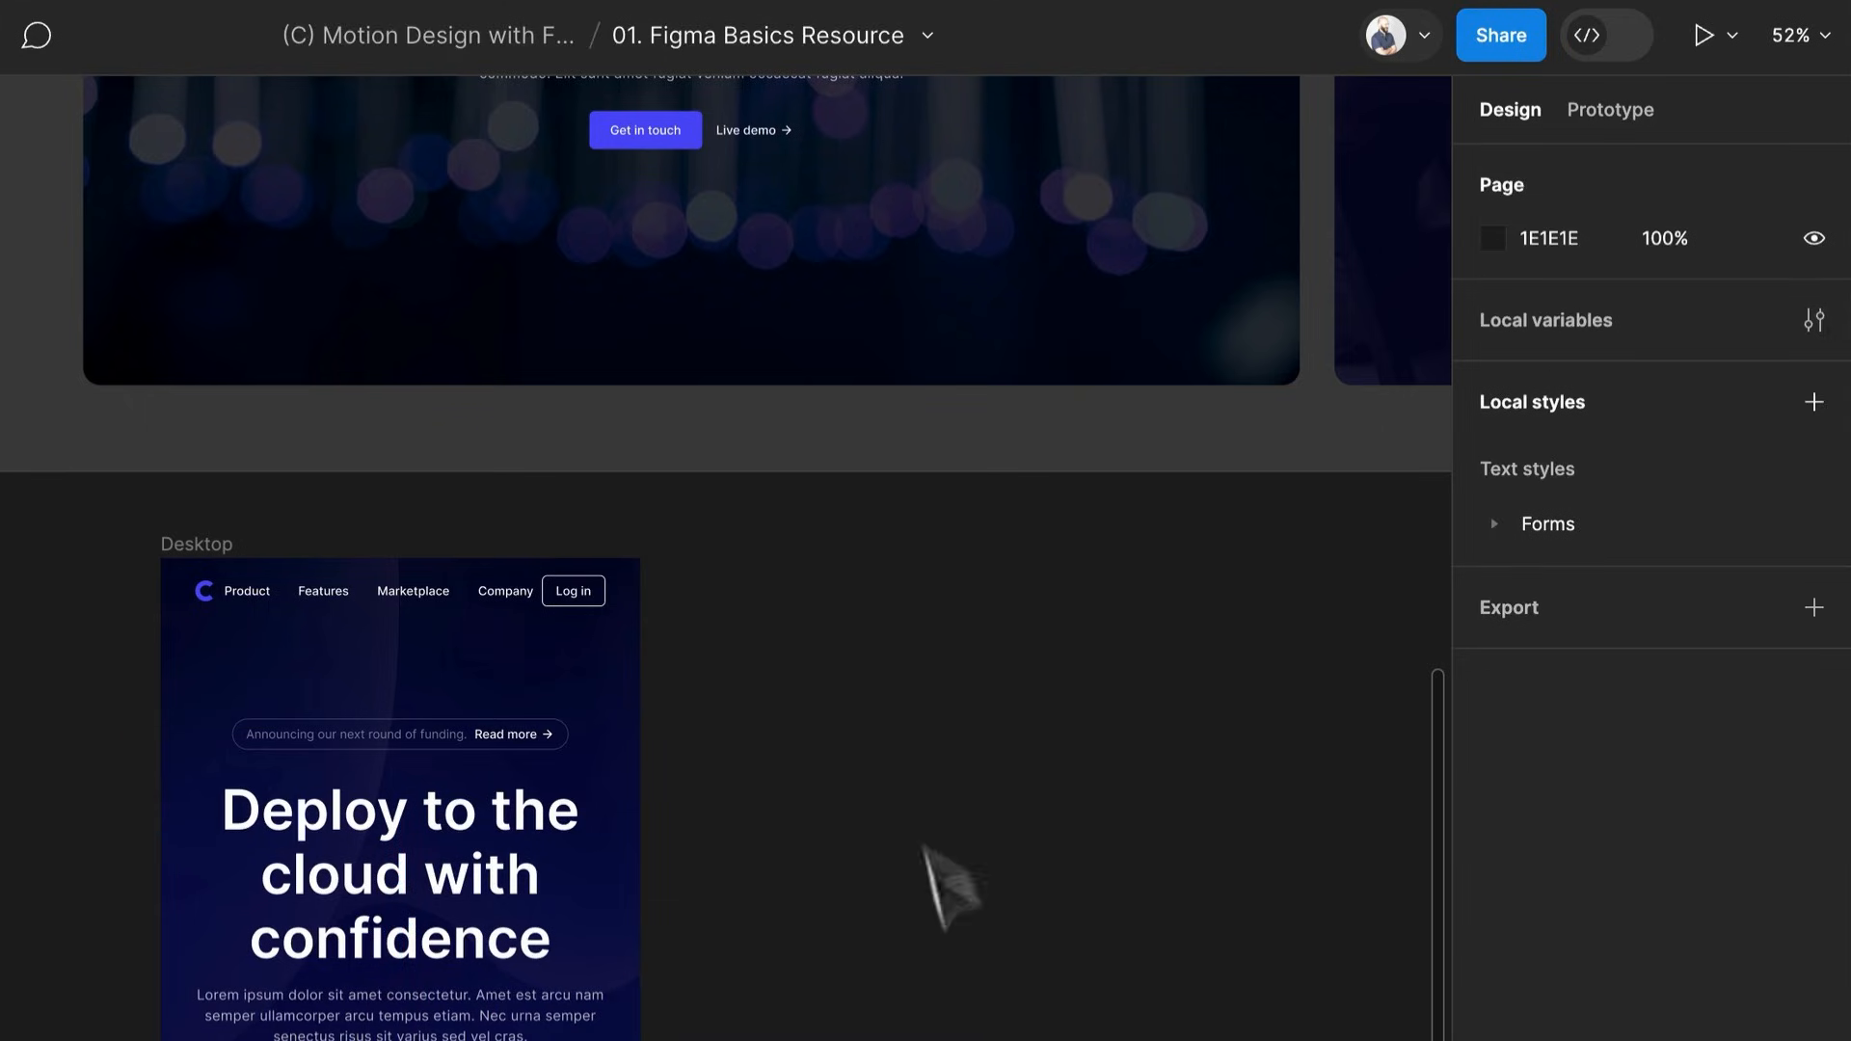
# Test the hero's responsiveness by resizing the Desktop frame to about 1175 × 827, narrowing it to about 644 and widening it again
pyautogui.click(449, 1014)
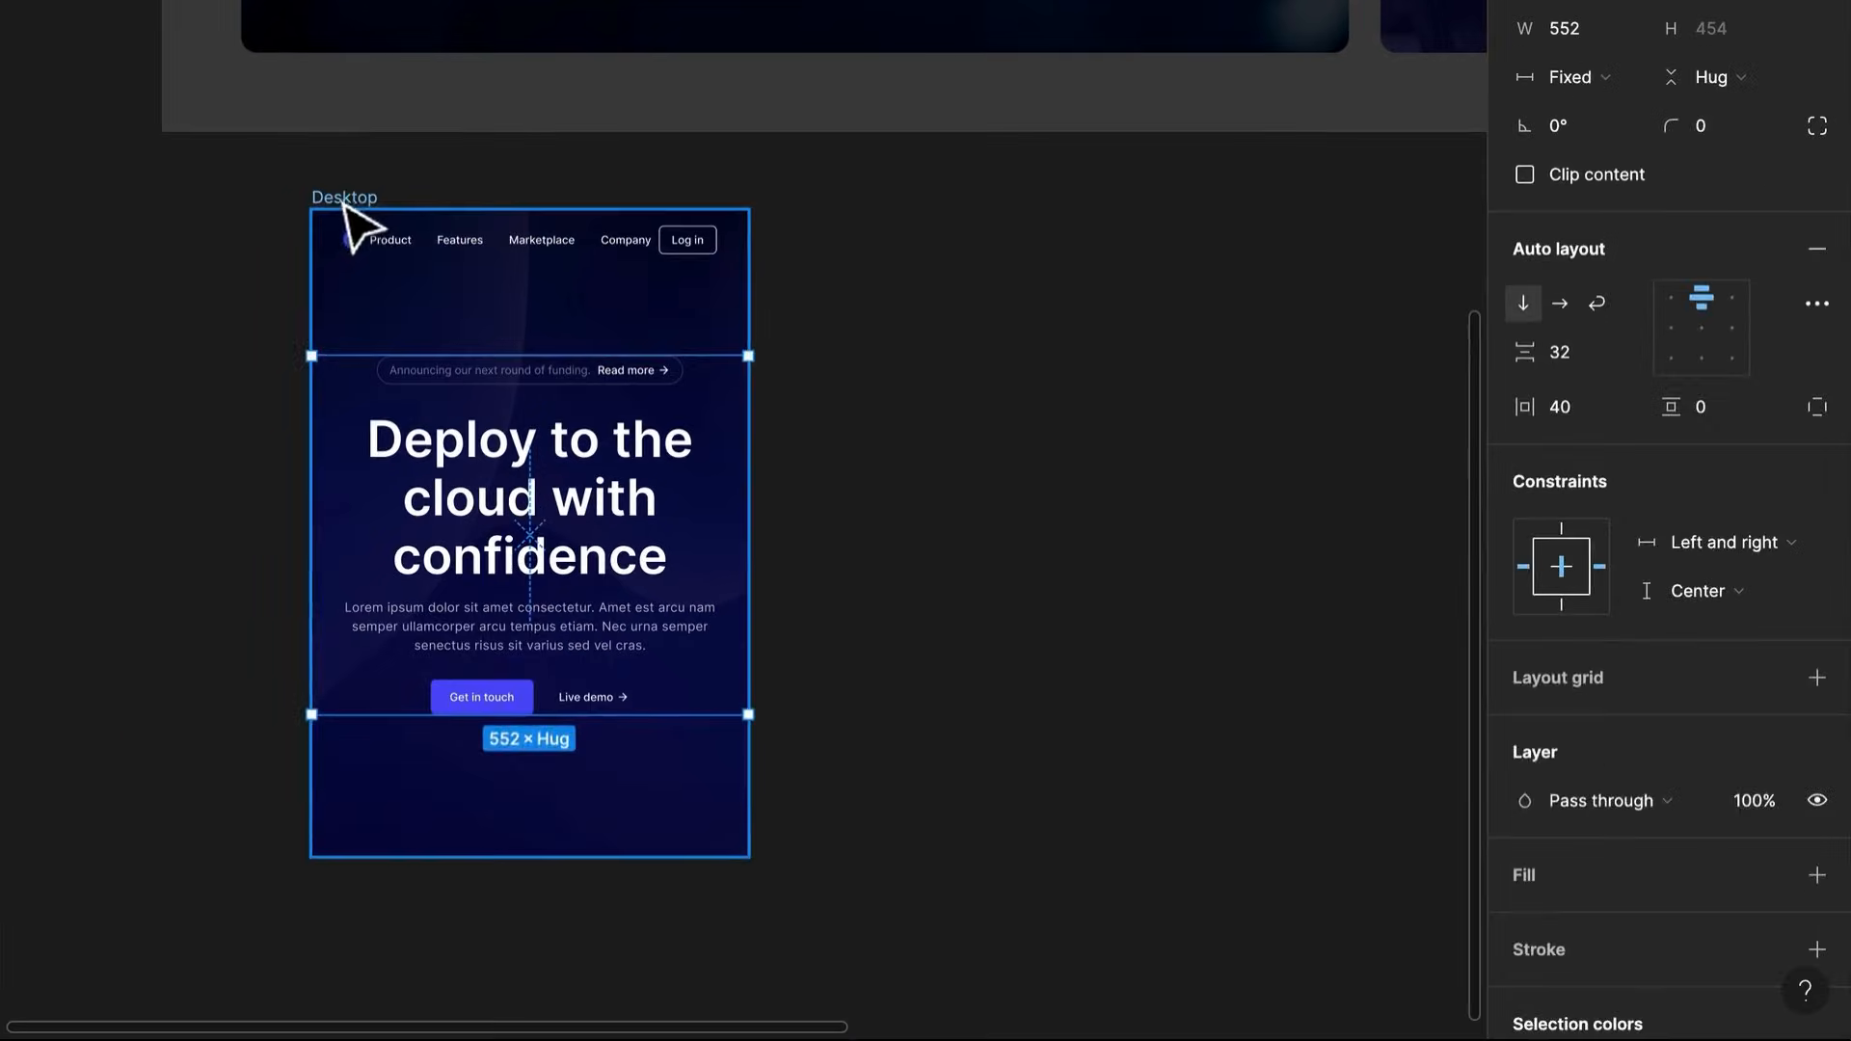
pyautogui.click(344, 198)
pyautogui.moveTo(748, 500); pyautogui.dragTo(1243, 529)
pyautogui.moveTo(1070, 856); pyautogui.dragTo(1004, 863)
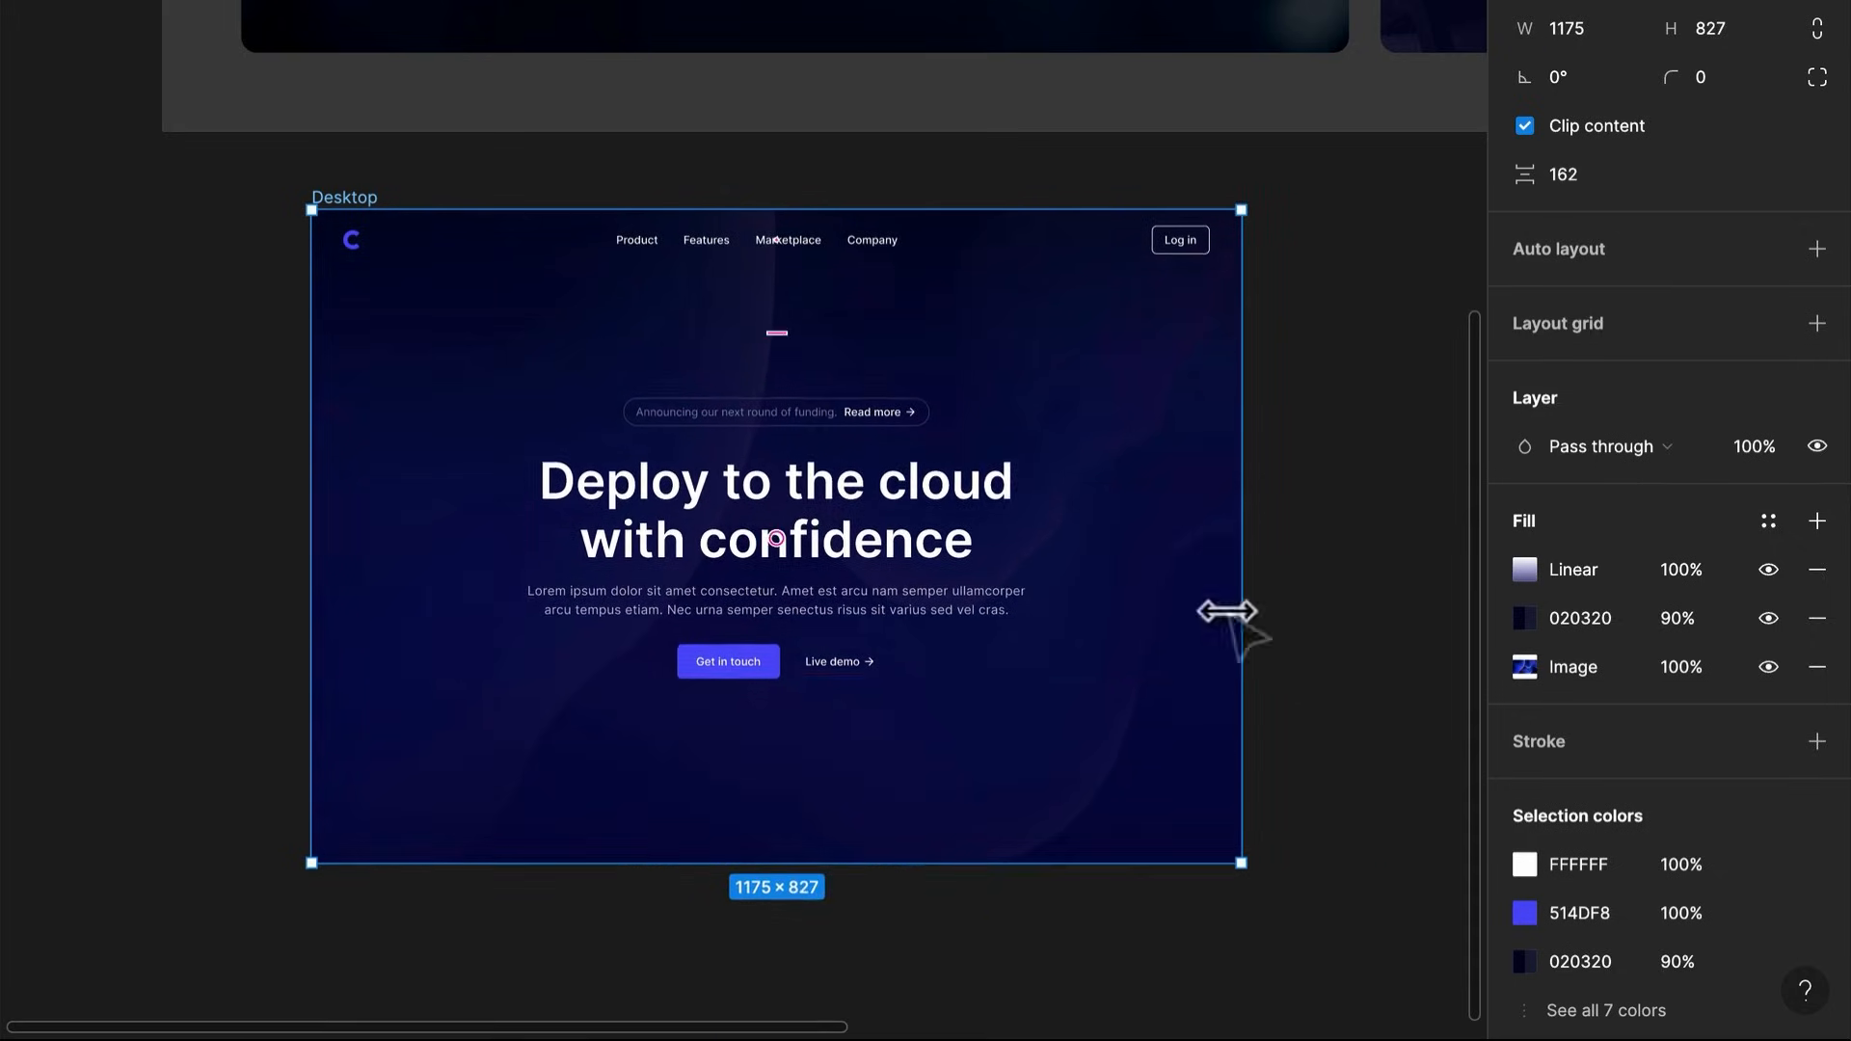
pyautogui.moveTo(1244, 598); pyautogui.dragTo(818, 582)
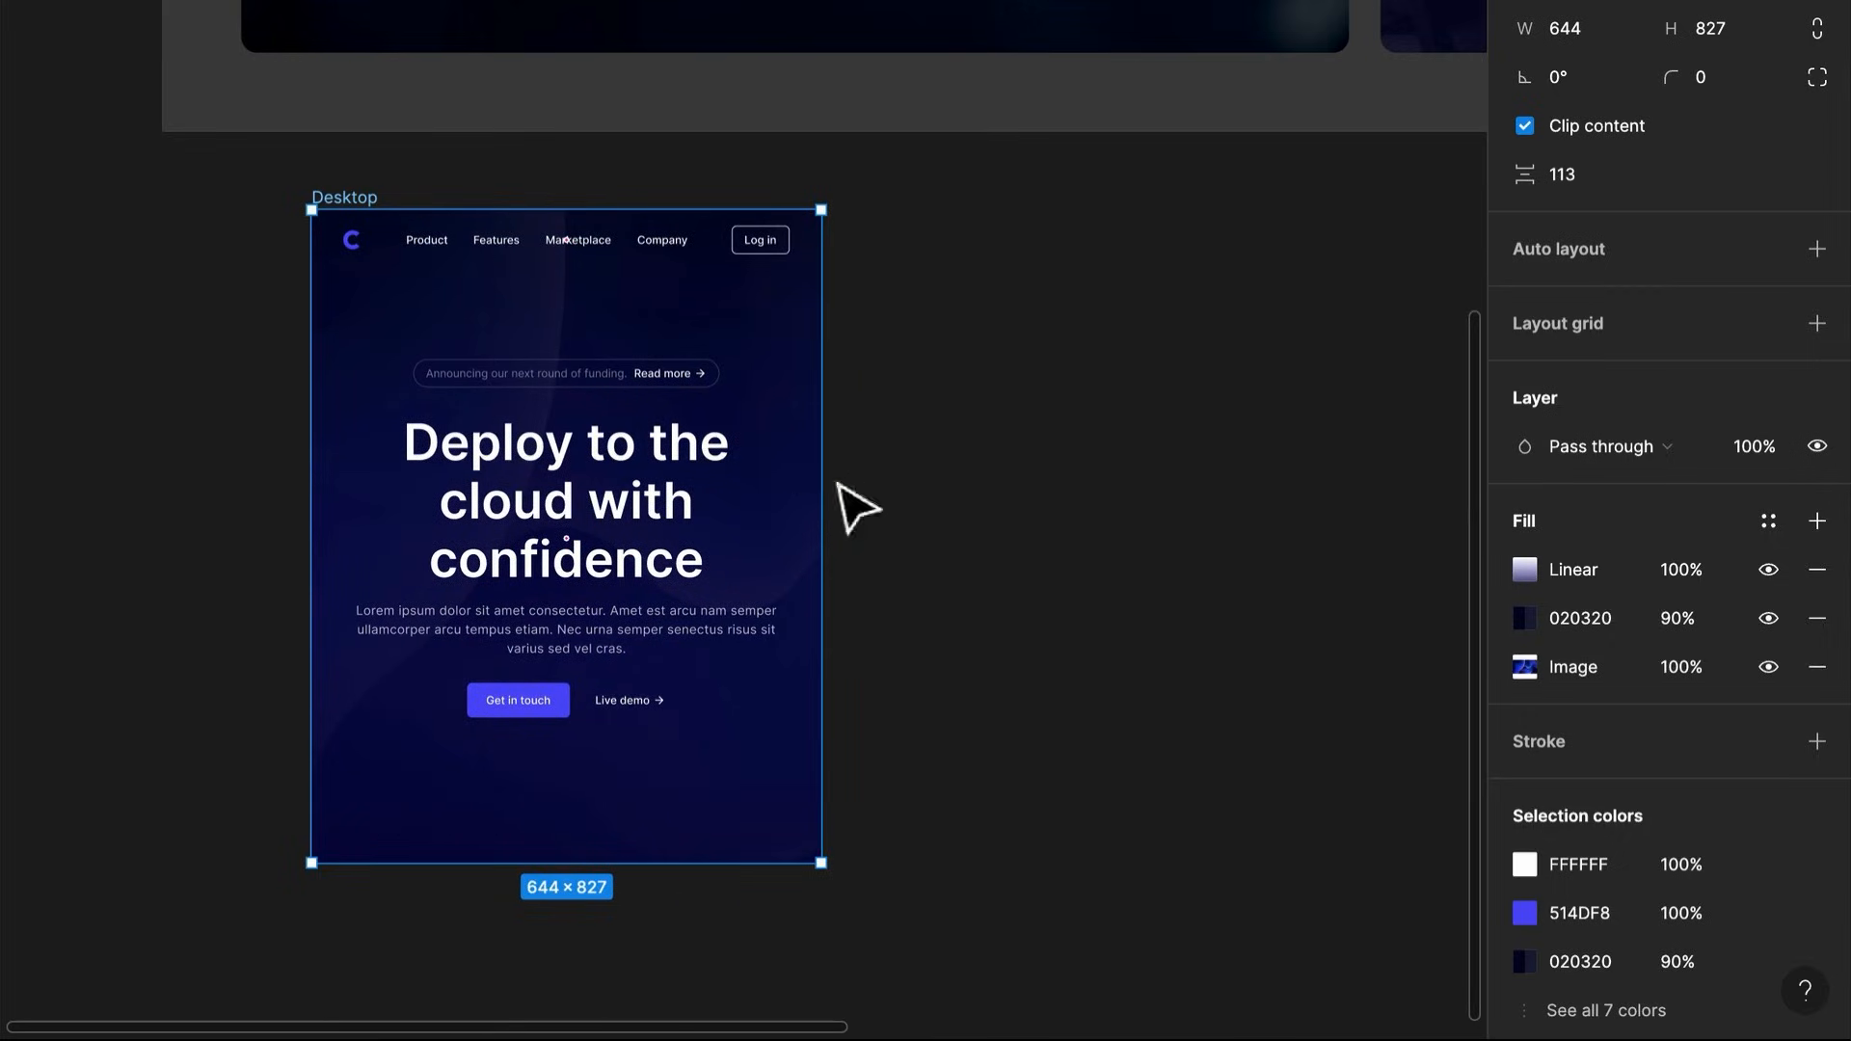
pyautogui.moveTo(830, 562); pyautogui.dragTo(1205, 573)
pyautogui.moveTo(1297, 512); pyautogui.dragTo(1162, 681)
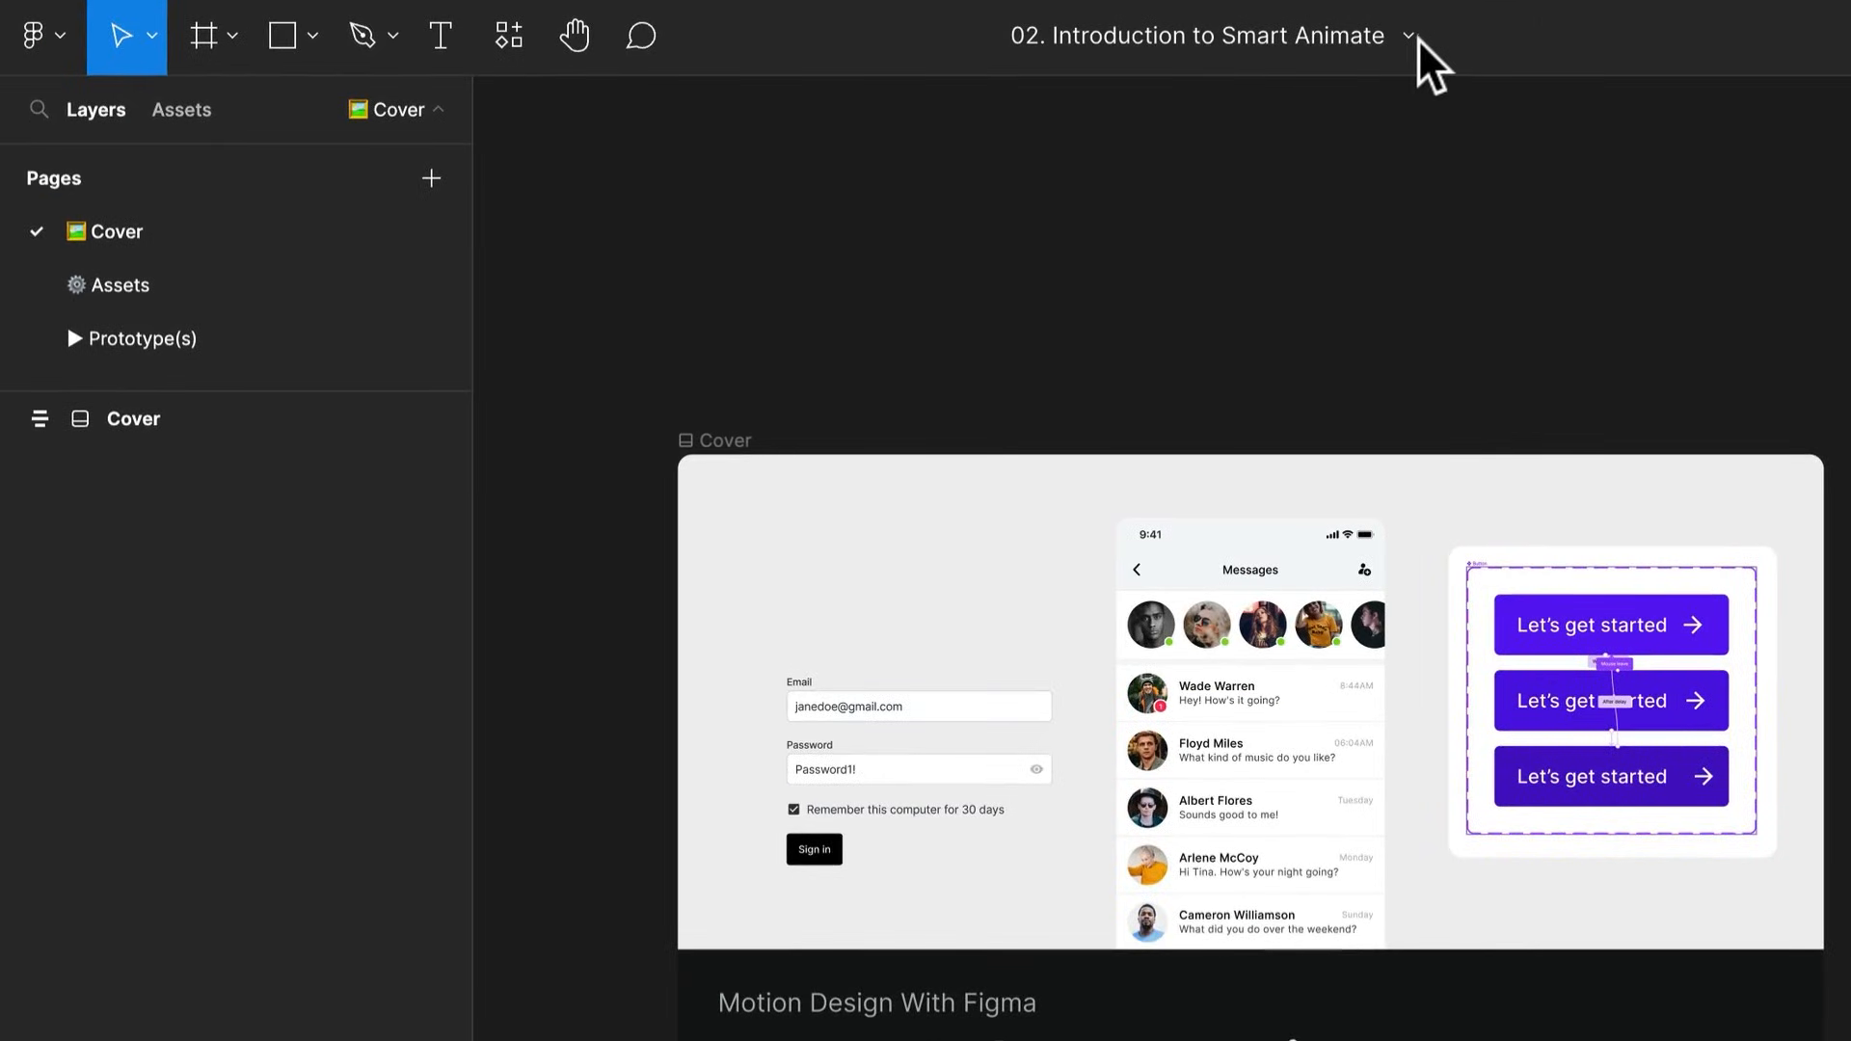
pyautogui.click(1411, 40)
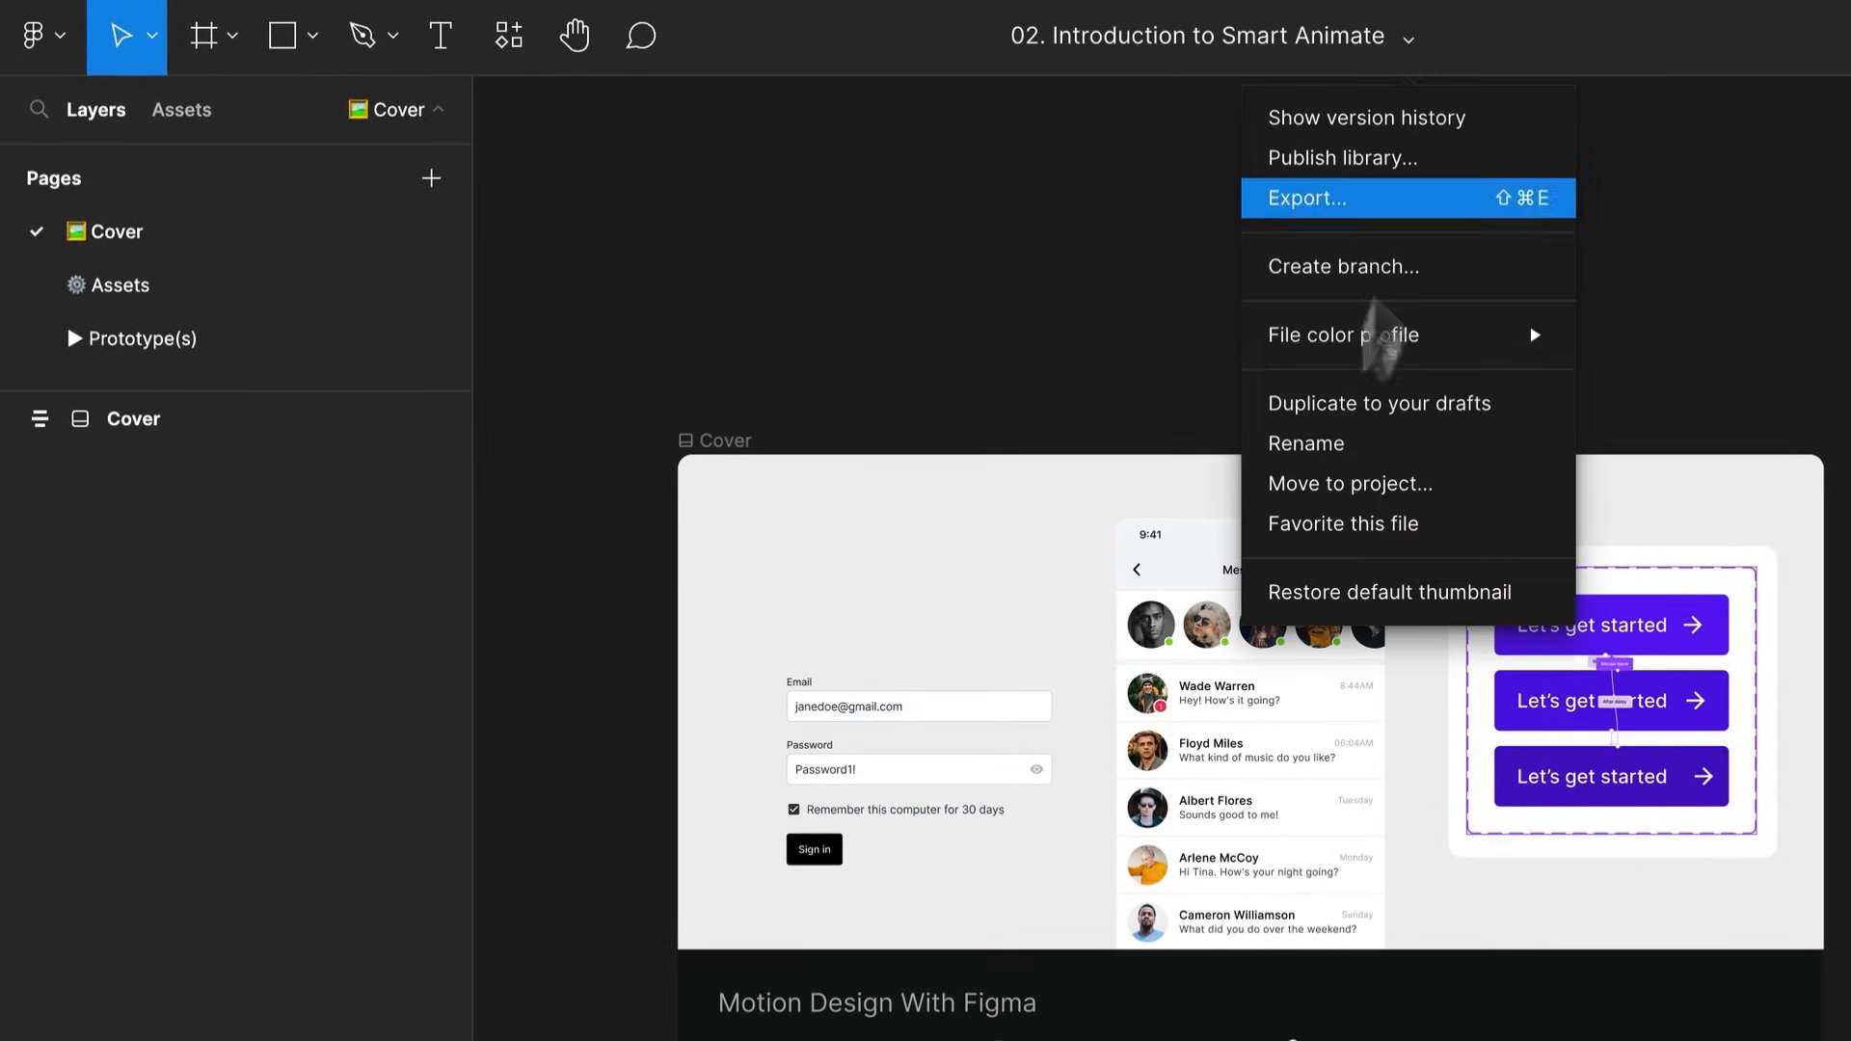
pyautogui.click(1058, 157)
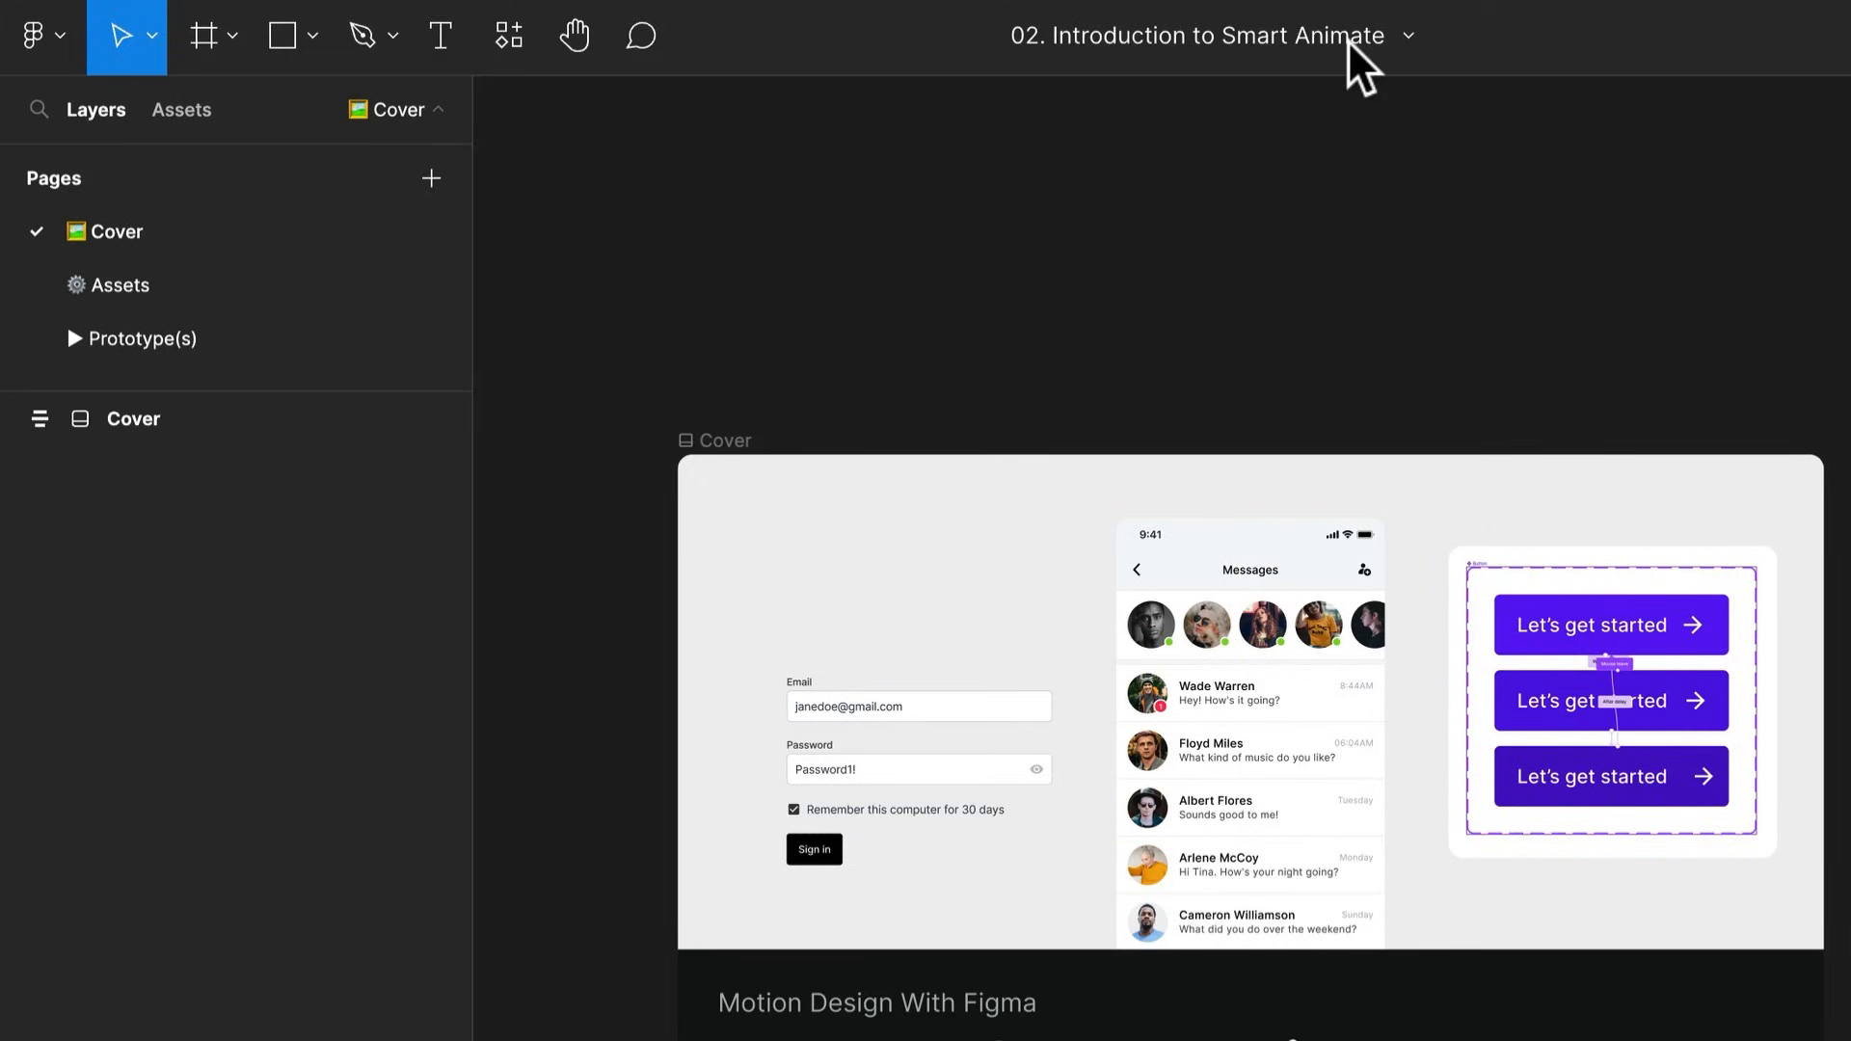
pyautogui.click(1398, 44)
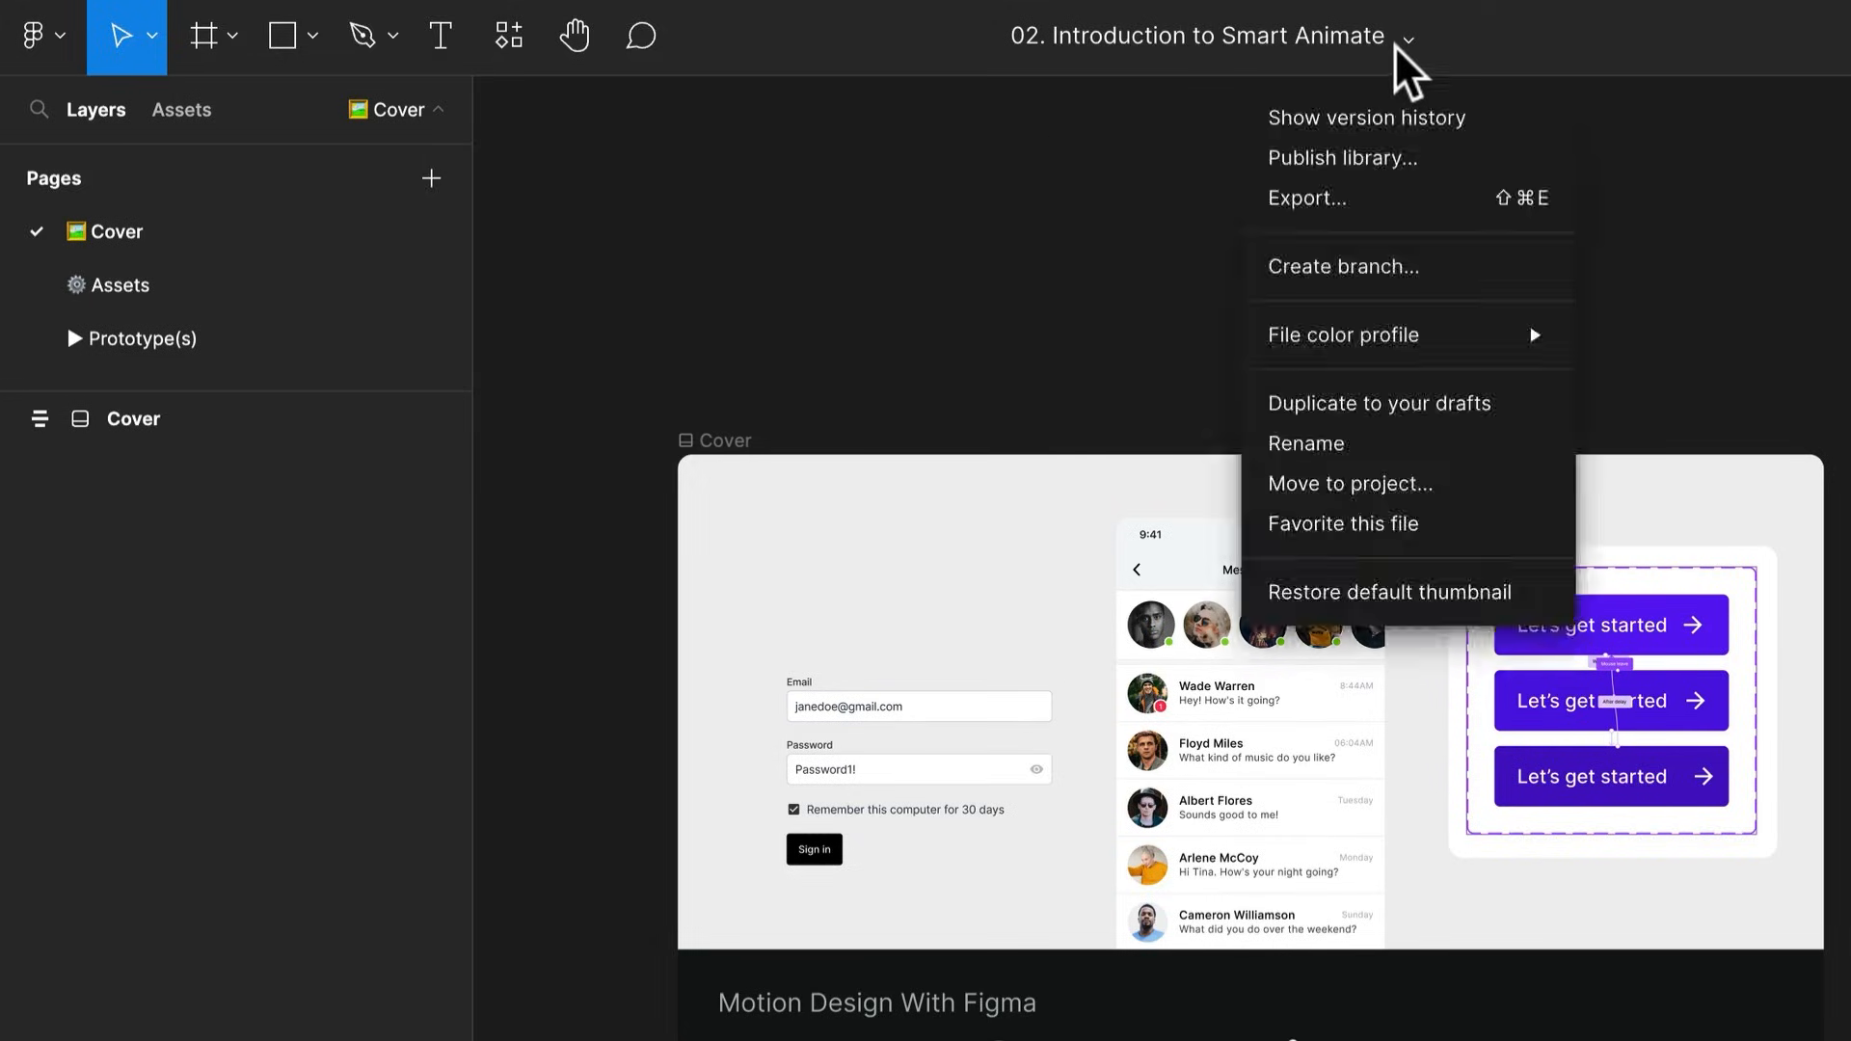
pyautogui.click(1046, 297)
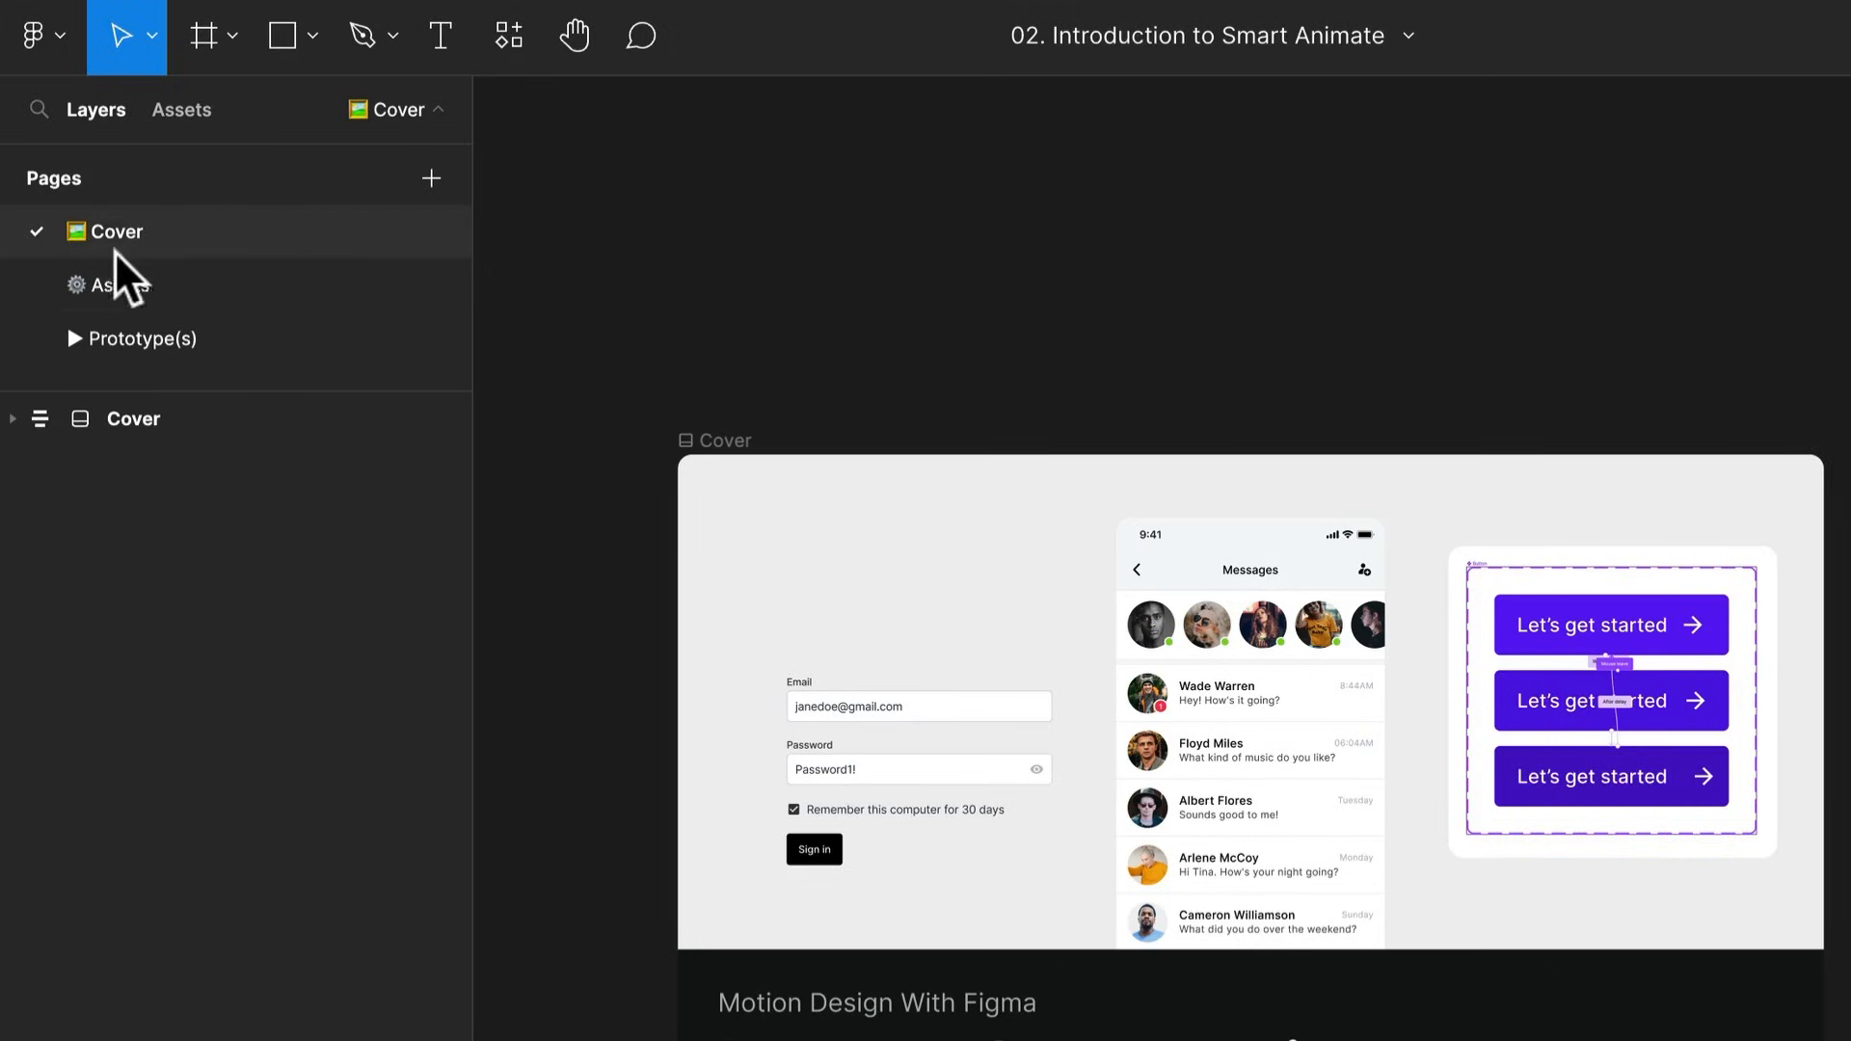
# Examine the Assets page of the Smart Animate file, including the New Message, Form Elements and Interactive Button sections
pyautogui.click(132, 285)
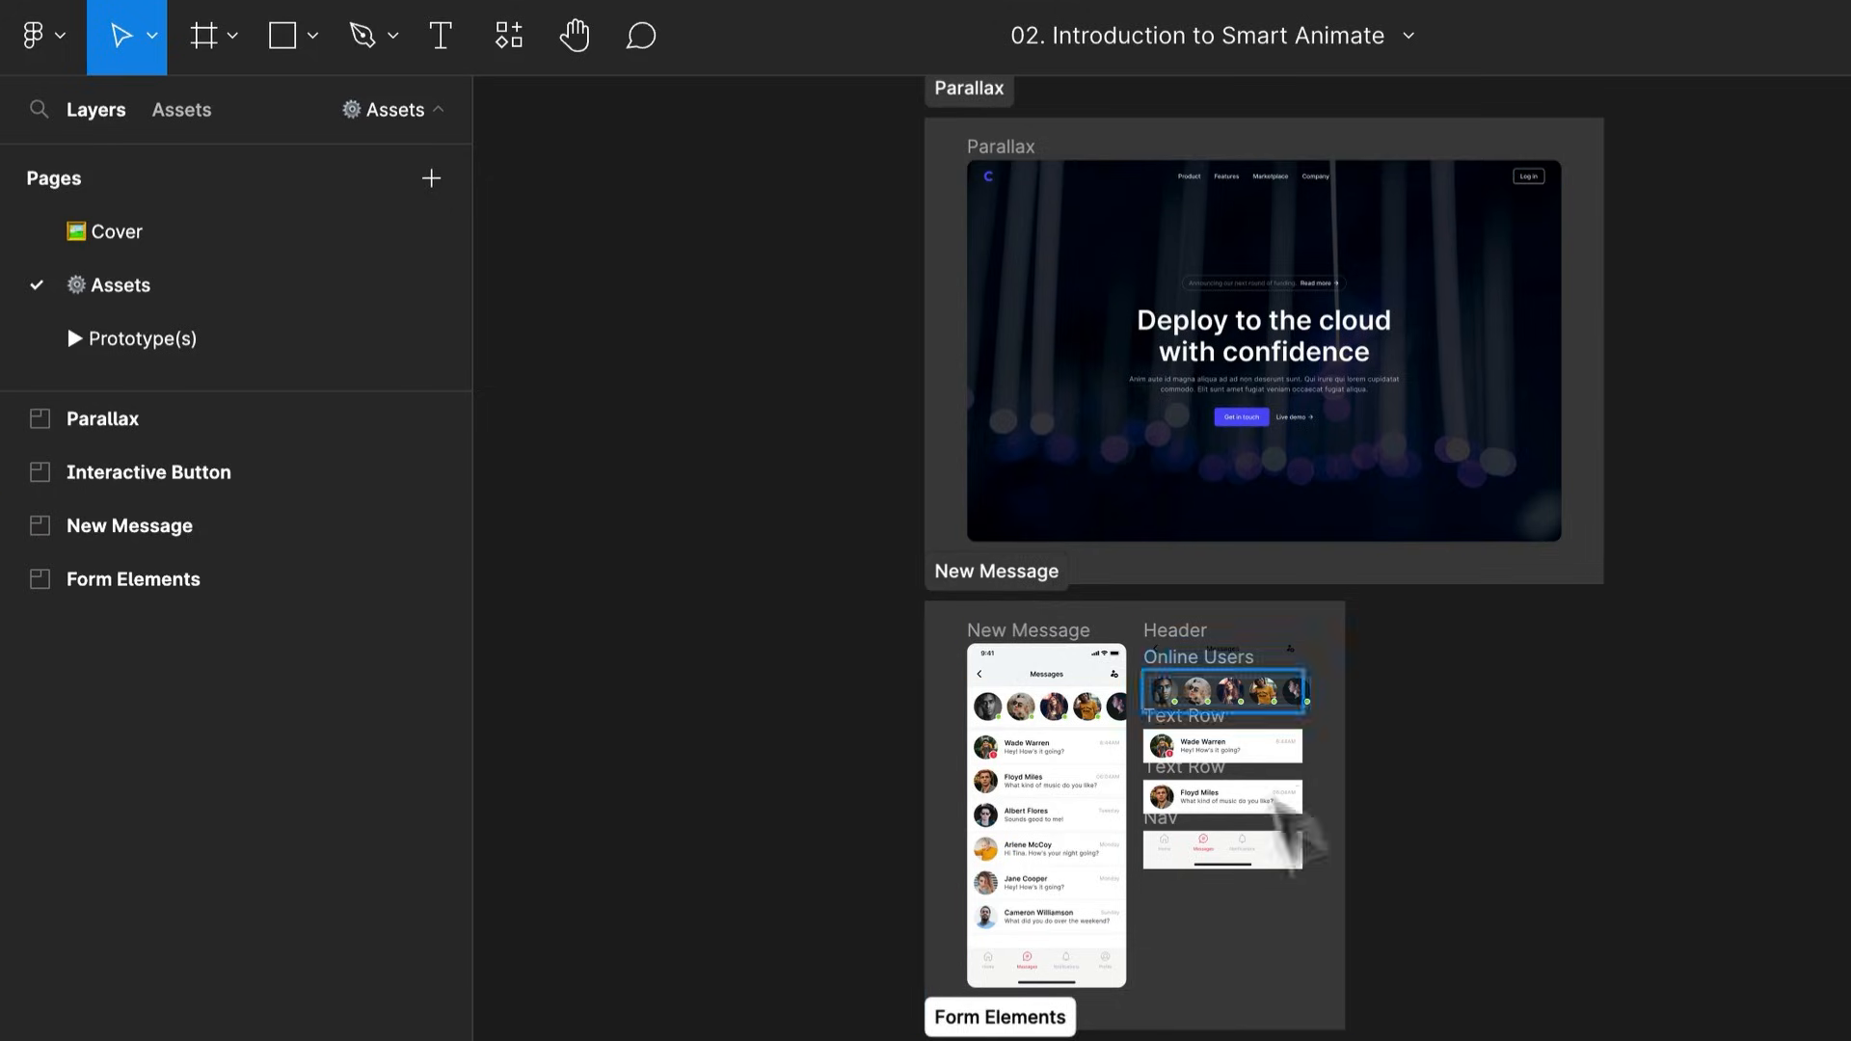
pyautogui.scroll(5, 961, 1039)
pyautogui.moveTo(975, 1039); pyautogui.dragTo(959, 737)
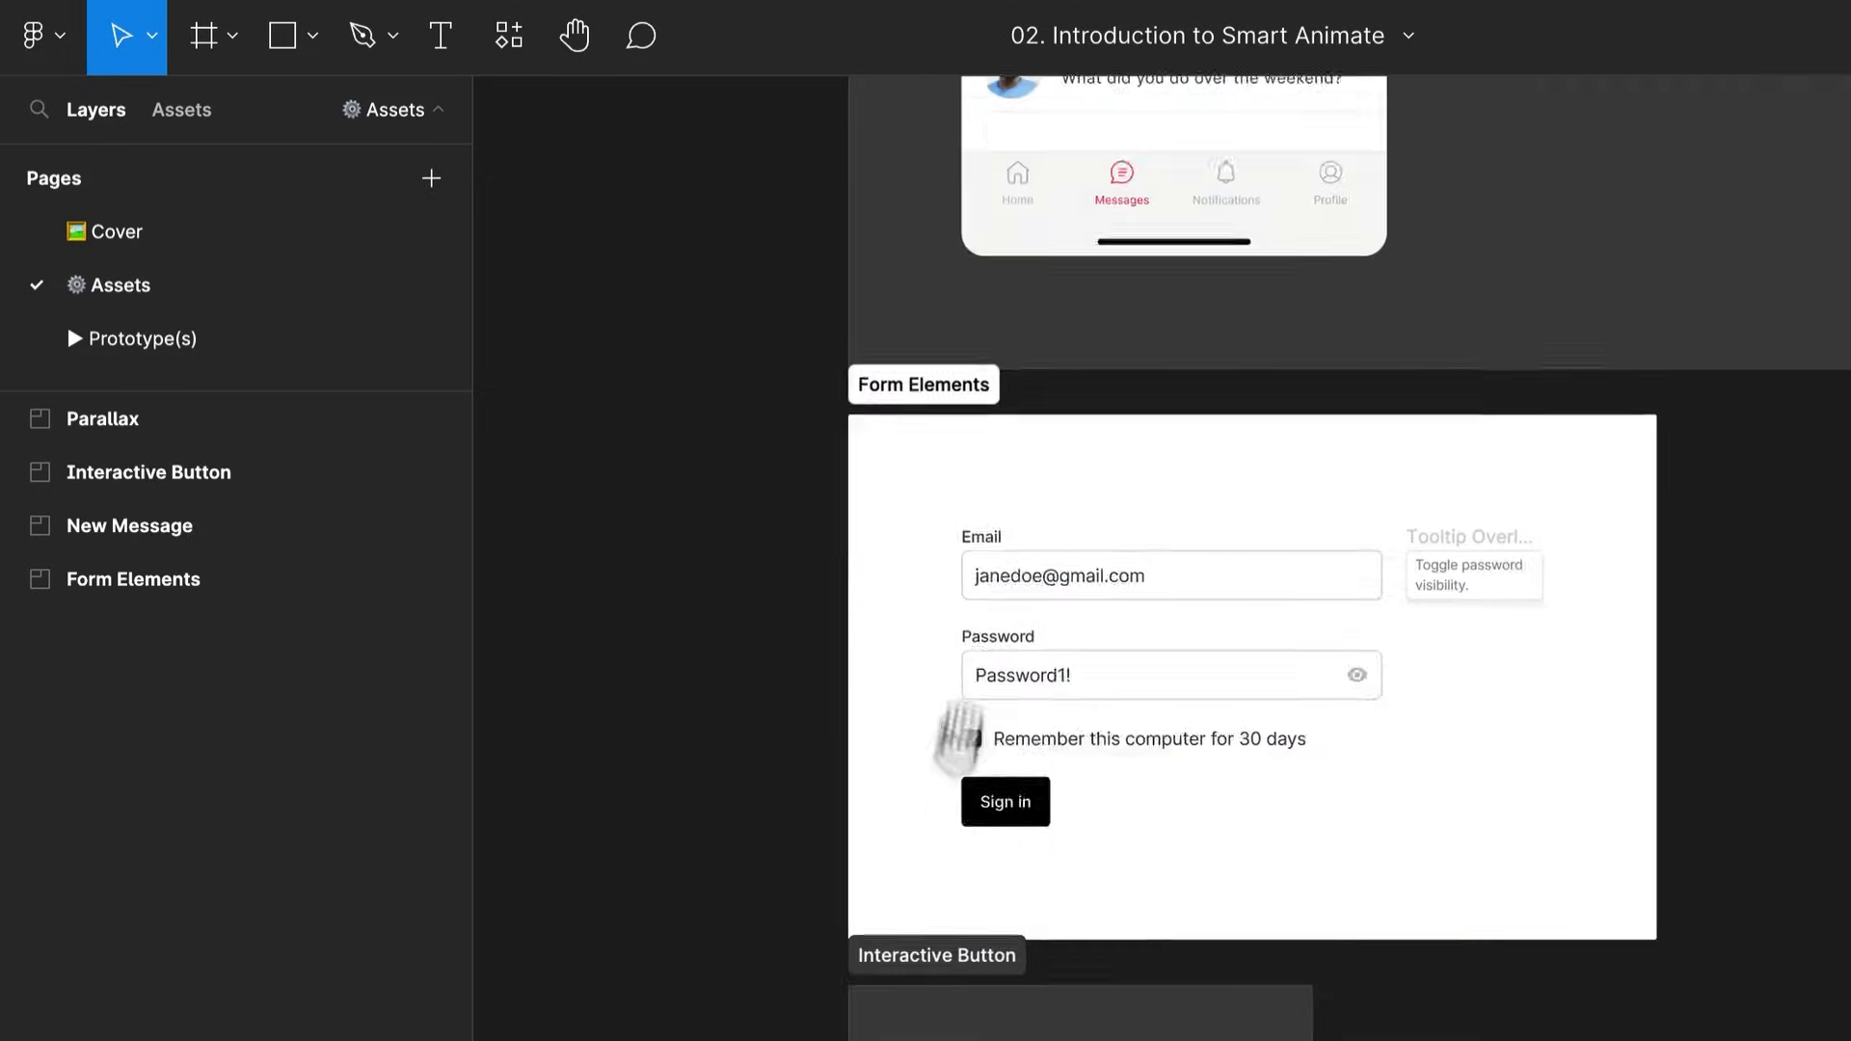
pyautogui.scroll(-2, 1157, 964)
pyautogui.scroll(5, 1079, 1022)
pyautogui.scroll(-1, 1011, 755)
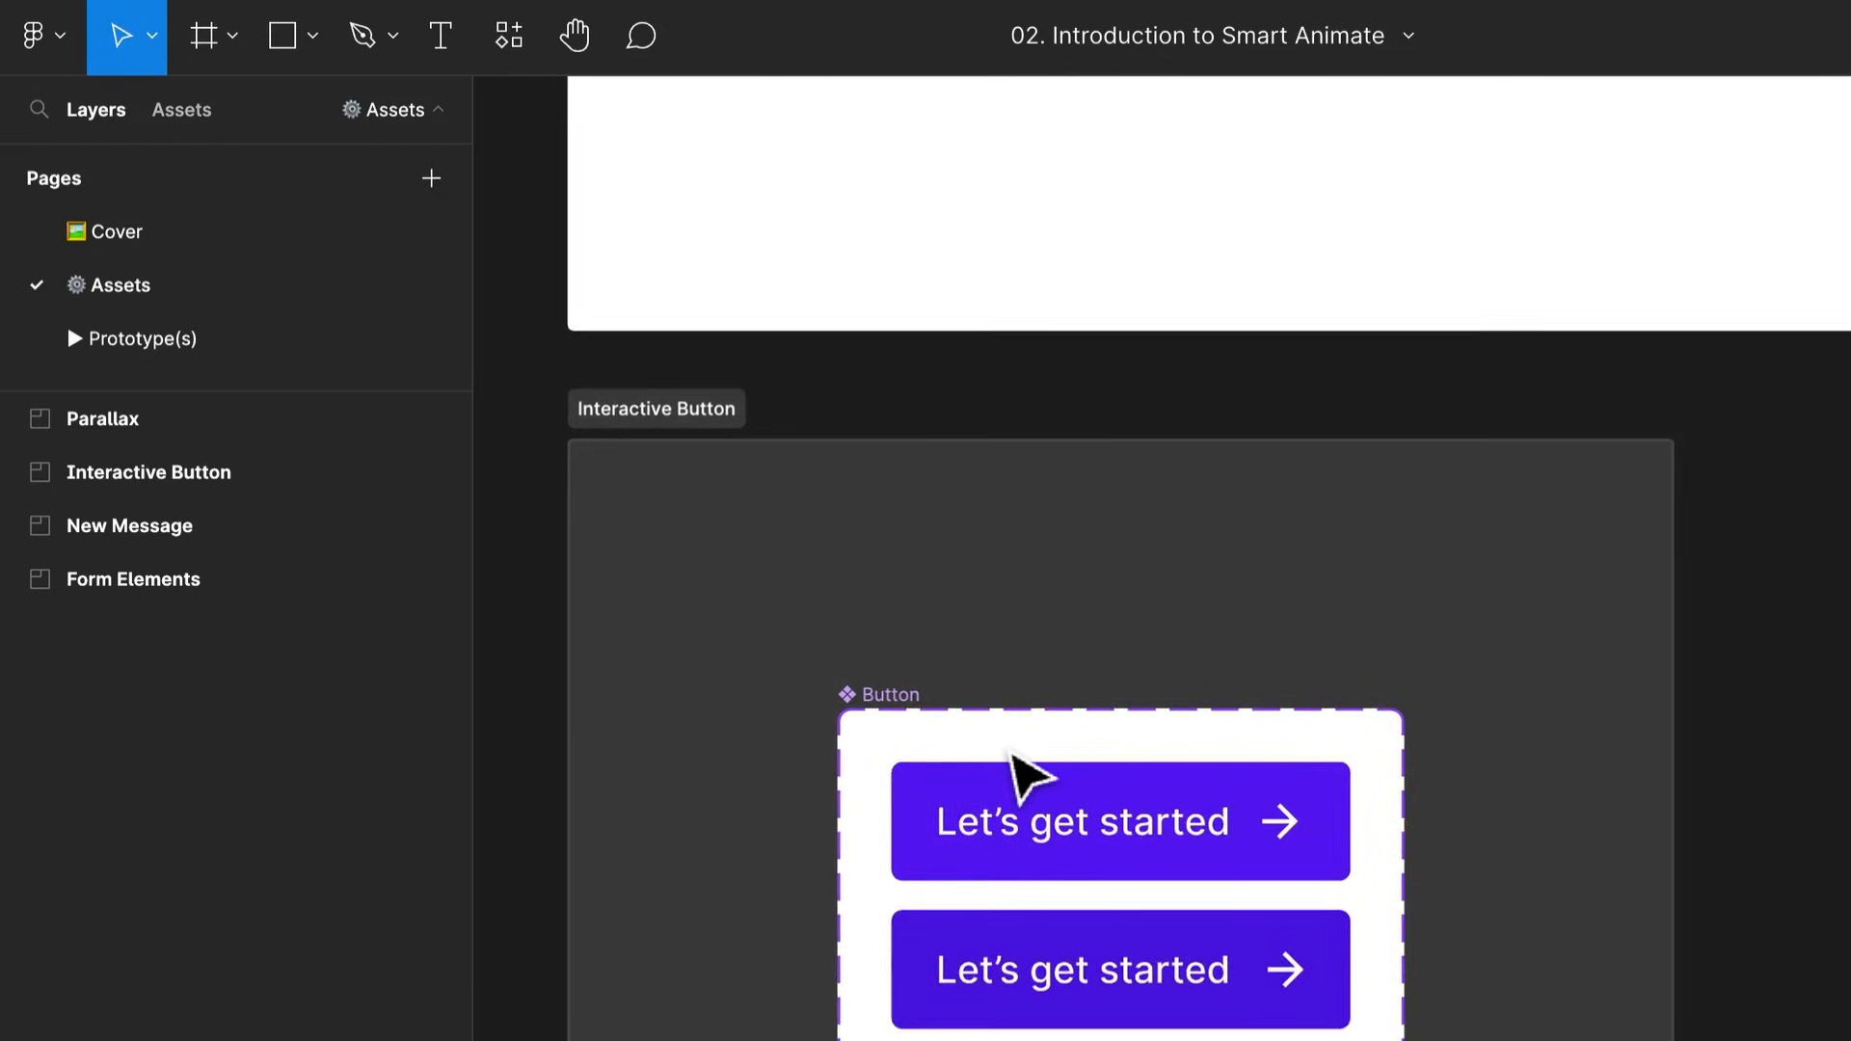
pyautogui.scroll(-1, 1011, 755)
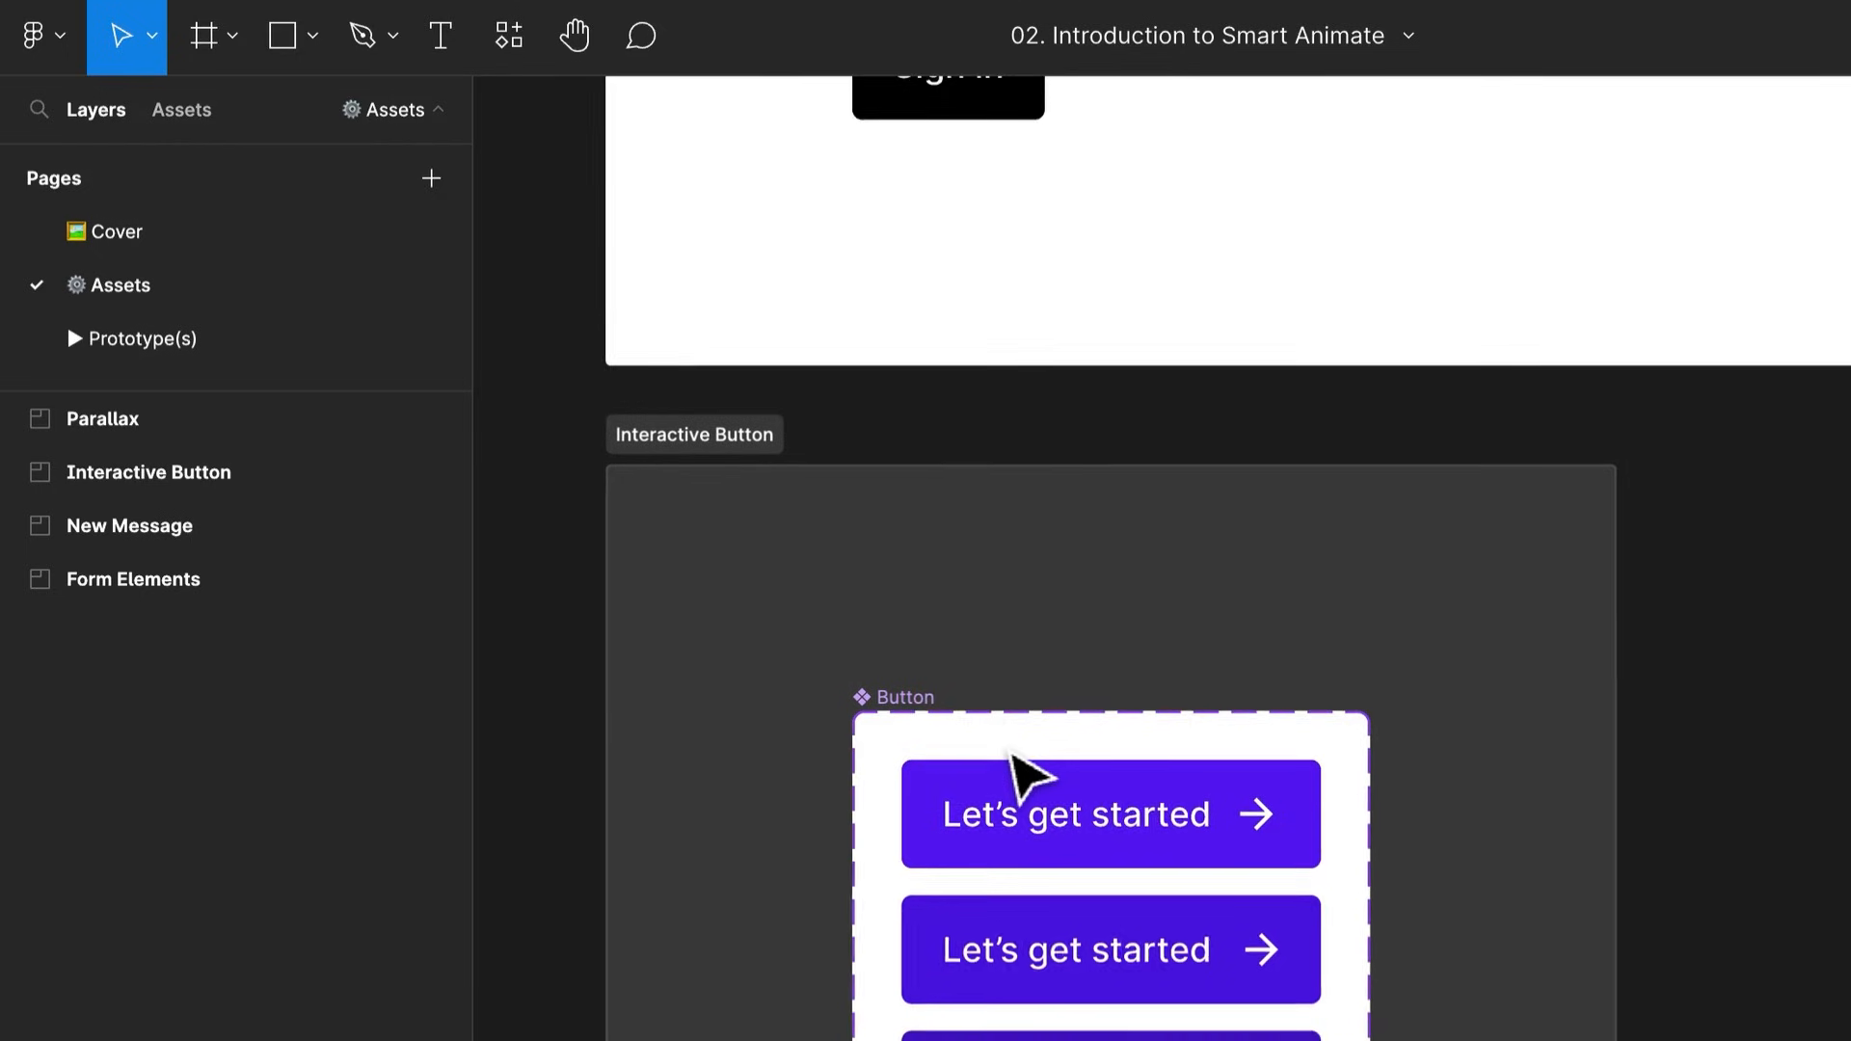
# Examine the Prototype(s) page, including the Smart Animate Examples, Parallax, New Message, Tooltip and Interactive Button sections
pyautogui.click(212, 336)
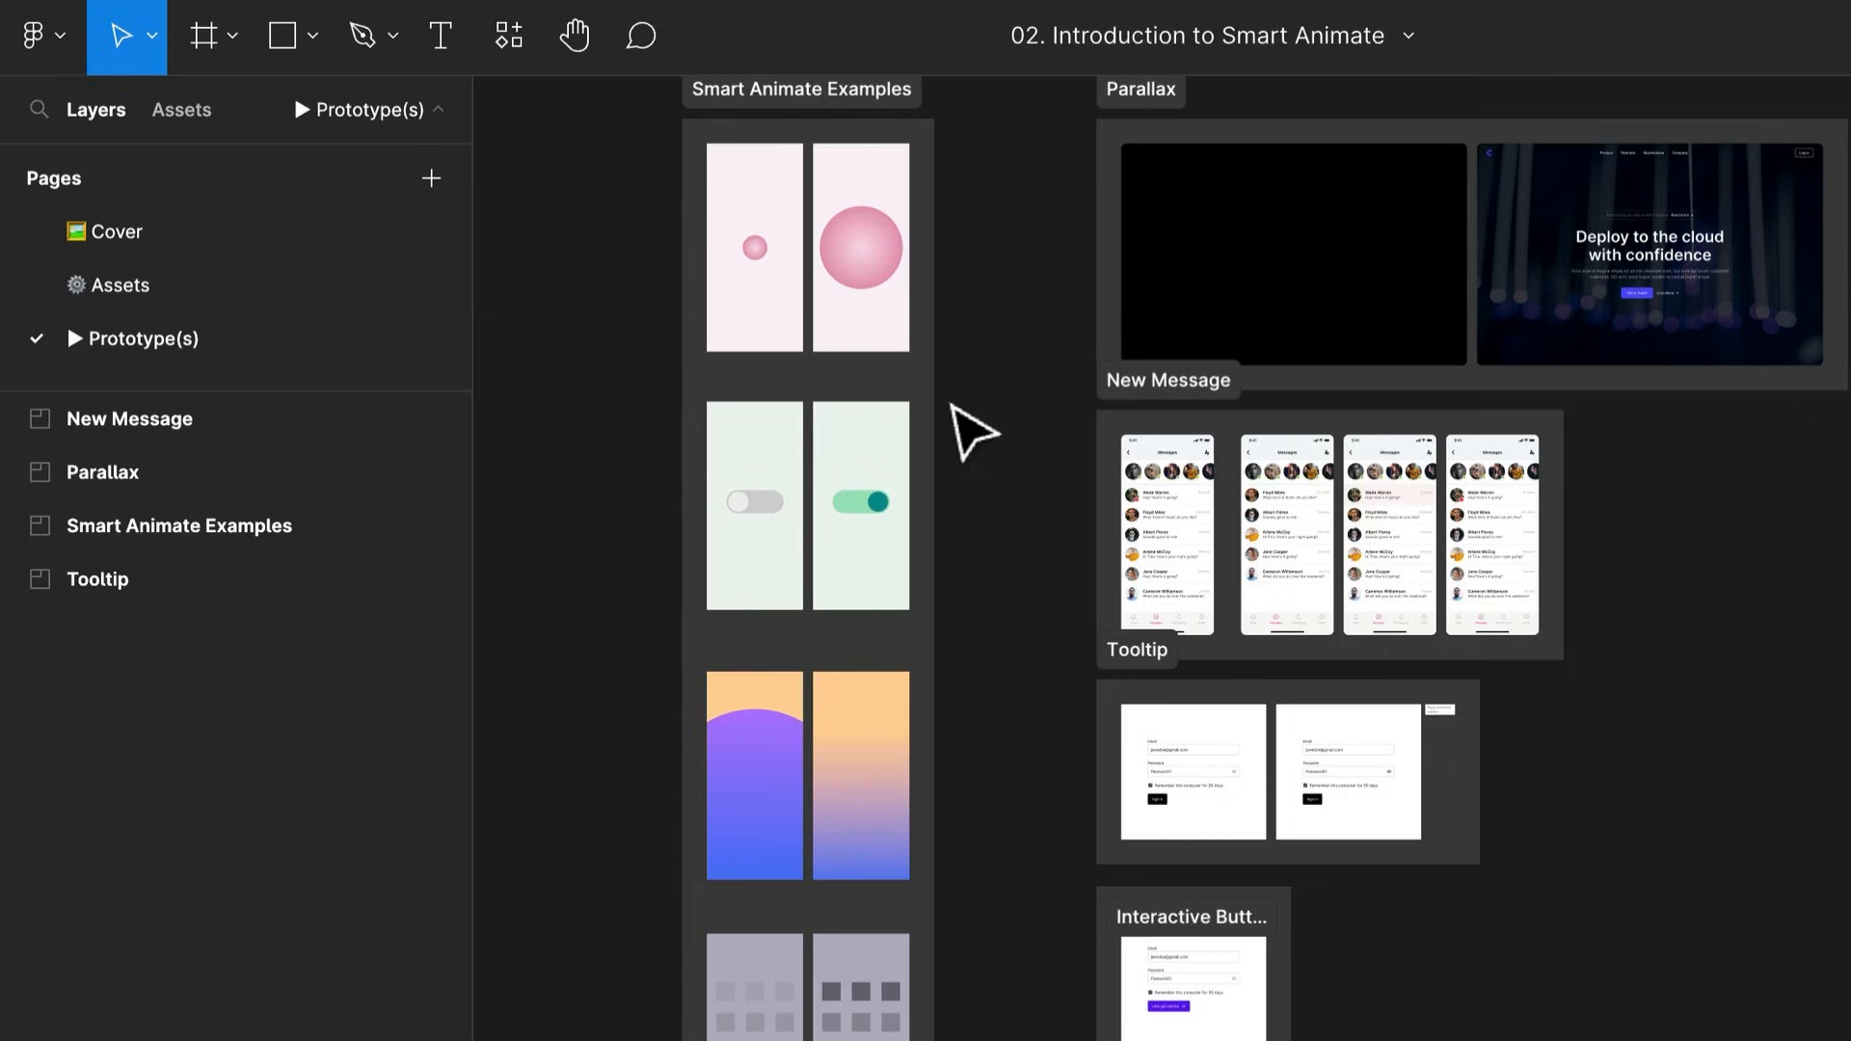
pyautogui.click(861, 804)
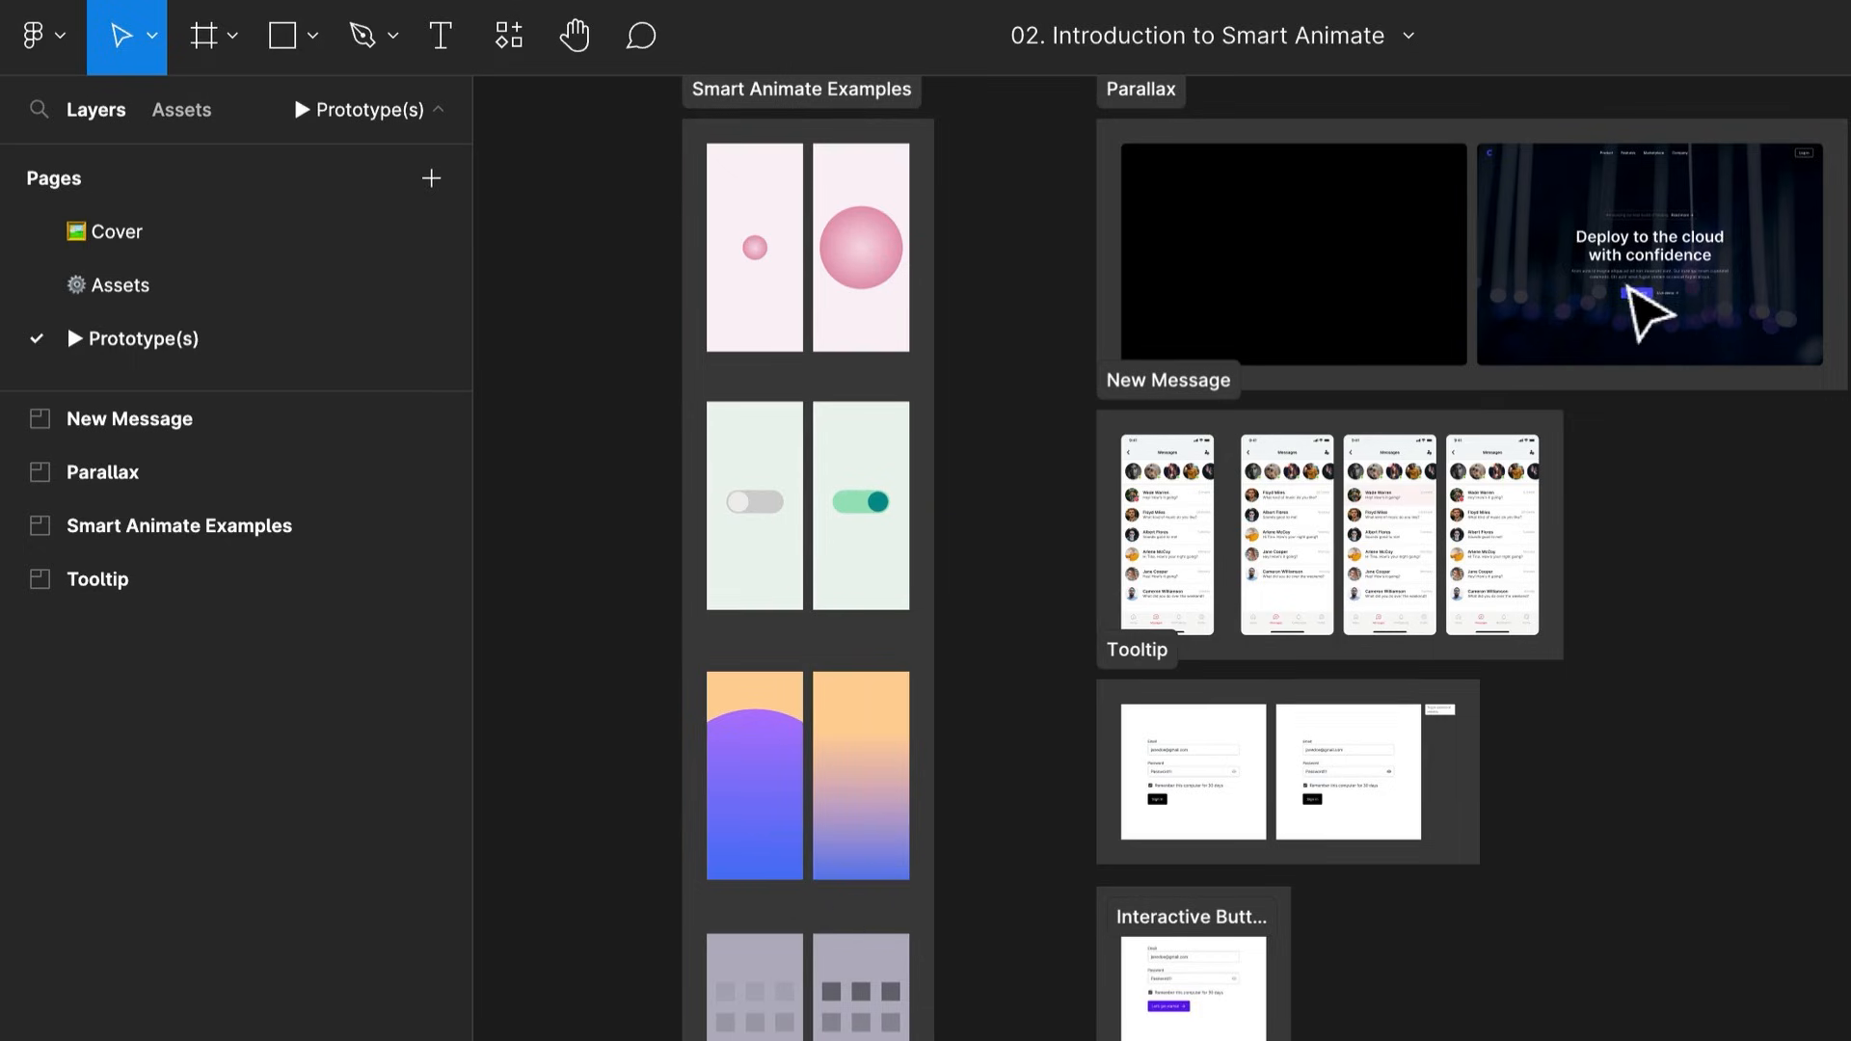
pyautogui.scroll(5, 1627, 285)
pyautogui.moveTo(1631, 482); pyautogui.dragTo(1697, 725)
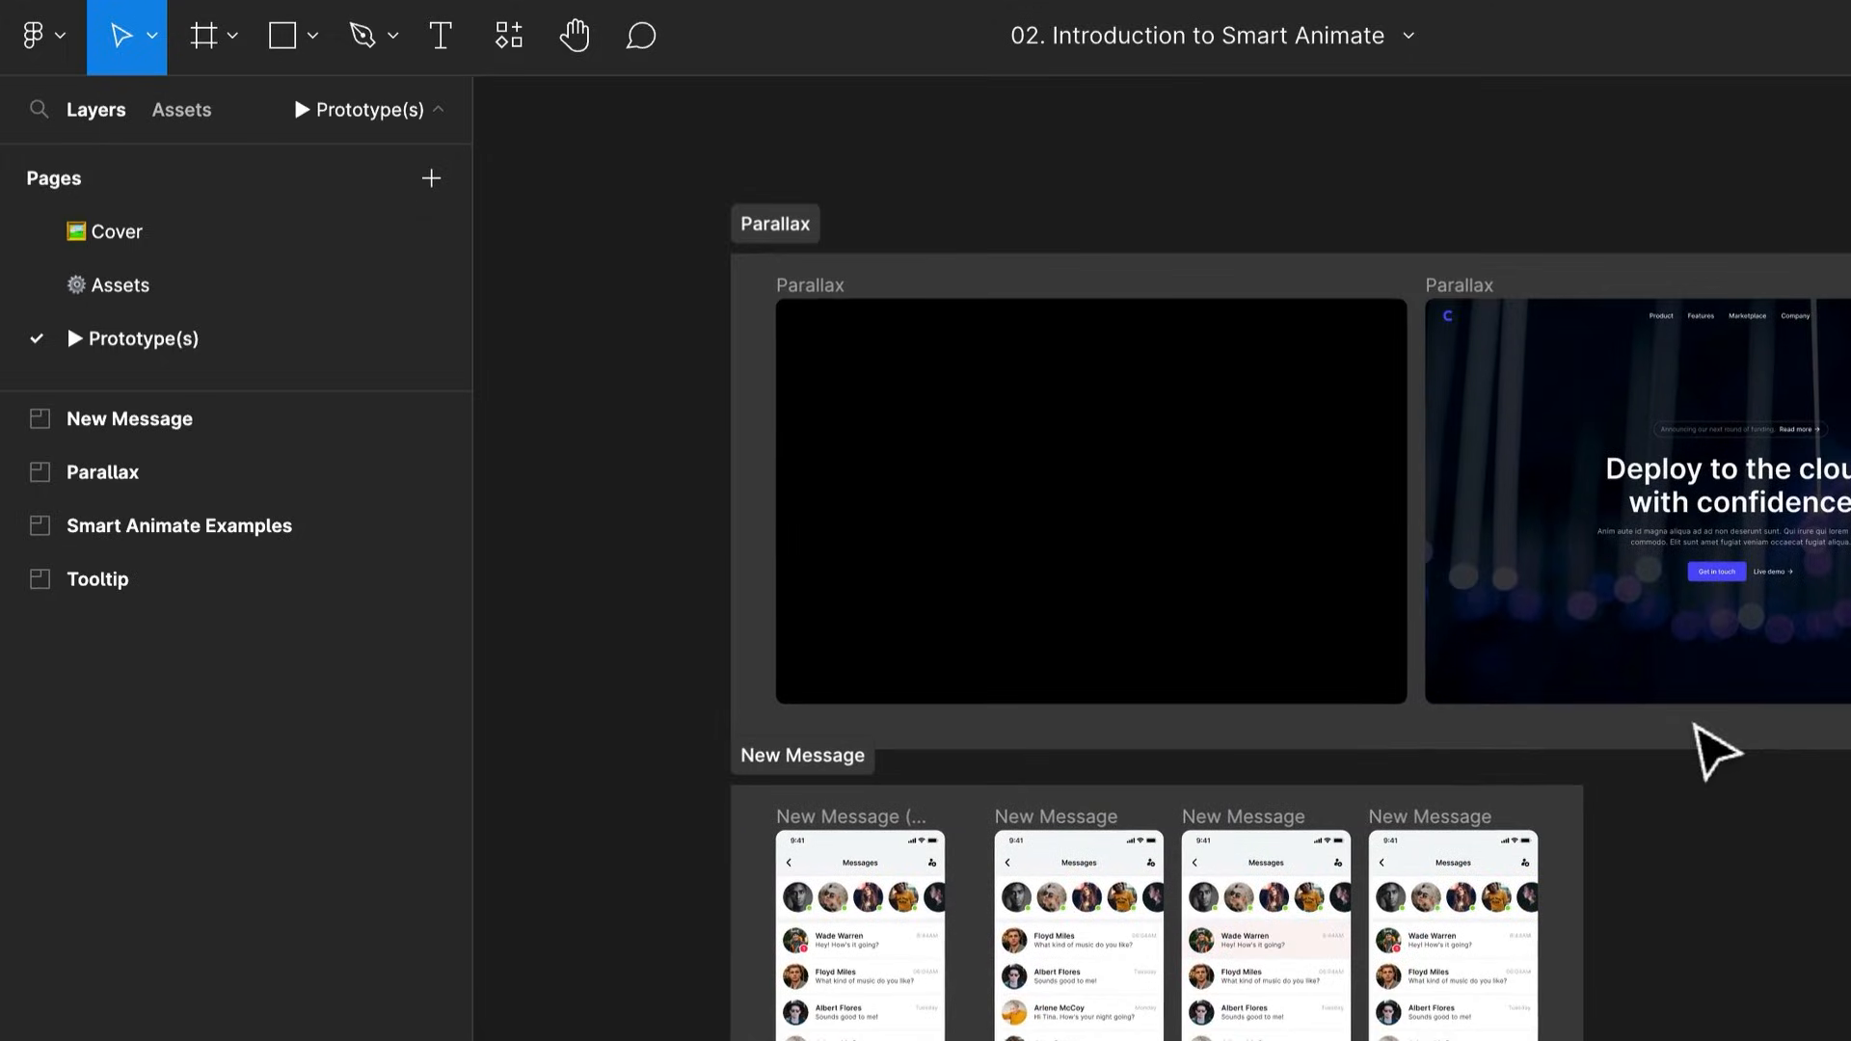
pyautogui.scroll(-1, 891, 829)
pyautogui.scroll(-8, 885, 824)
pyautogui.scroll(4, 885, 824)
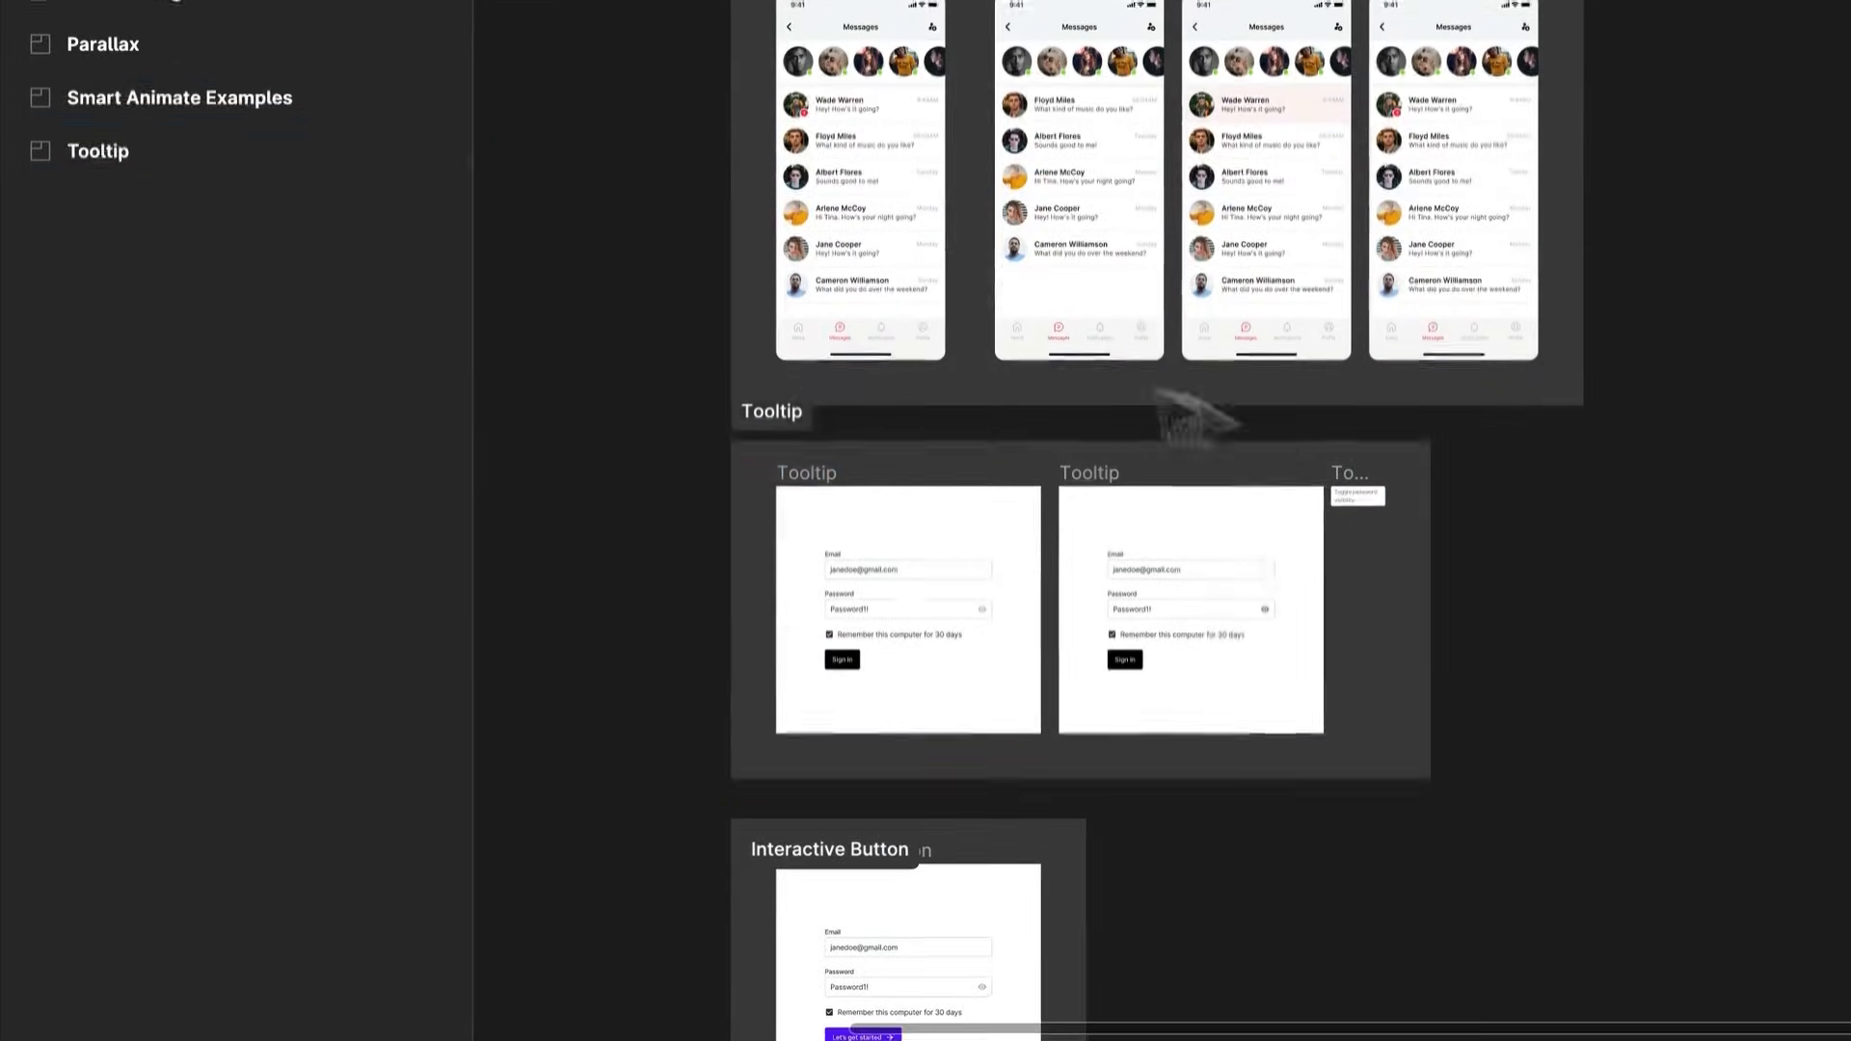
pyautogui.scroll(4, 1335, 559)
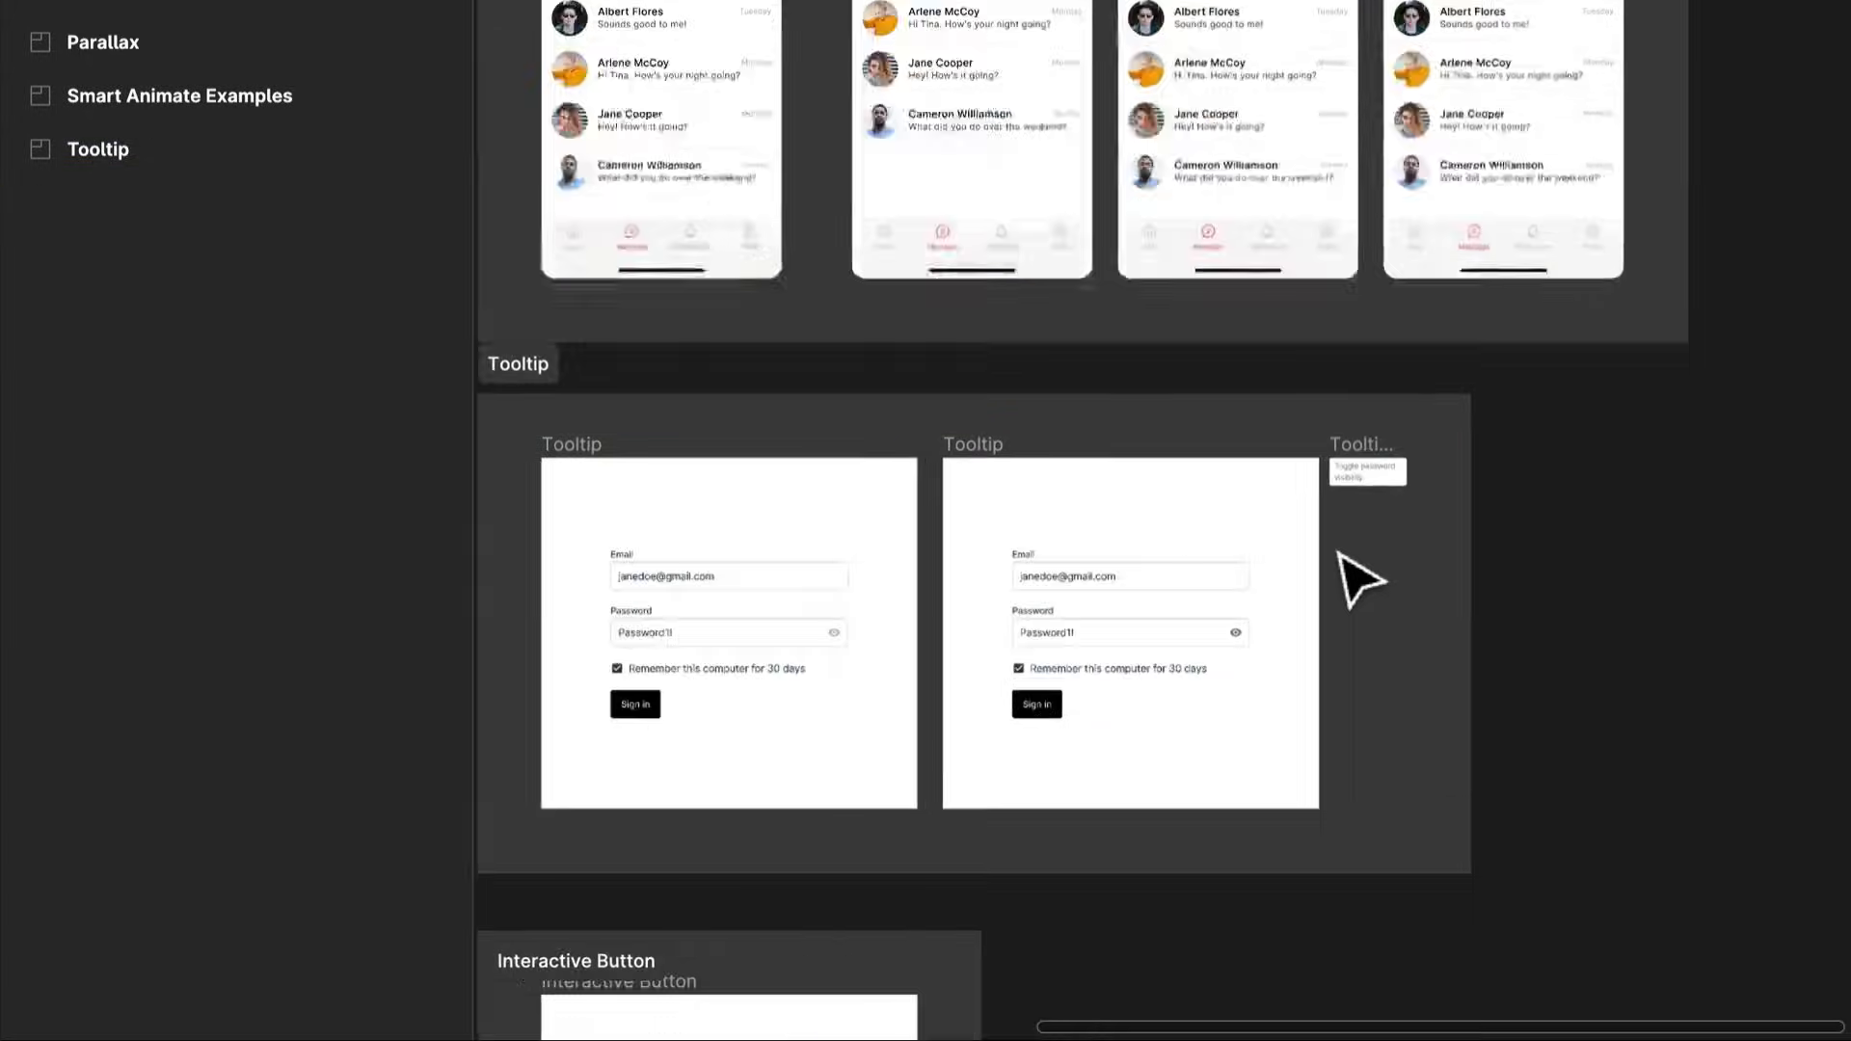
pyautogui.moveTo(825, 854); pyautogui.dragTo(1274, 210)
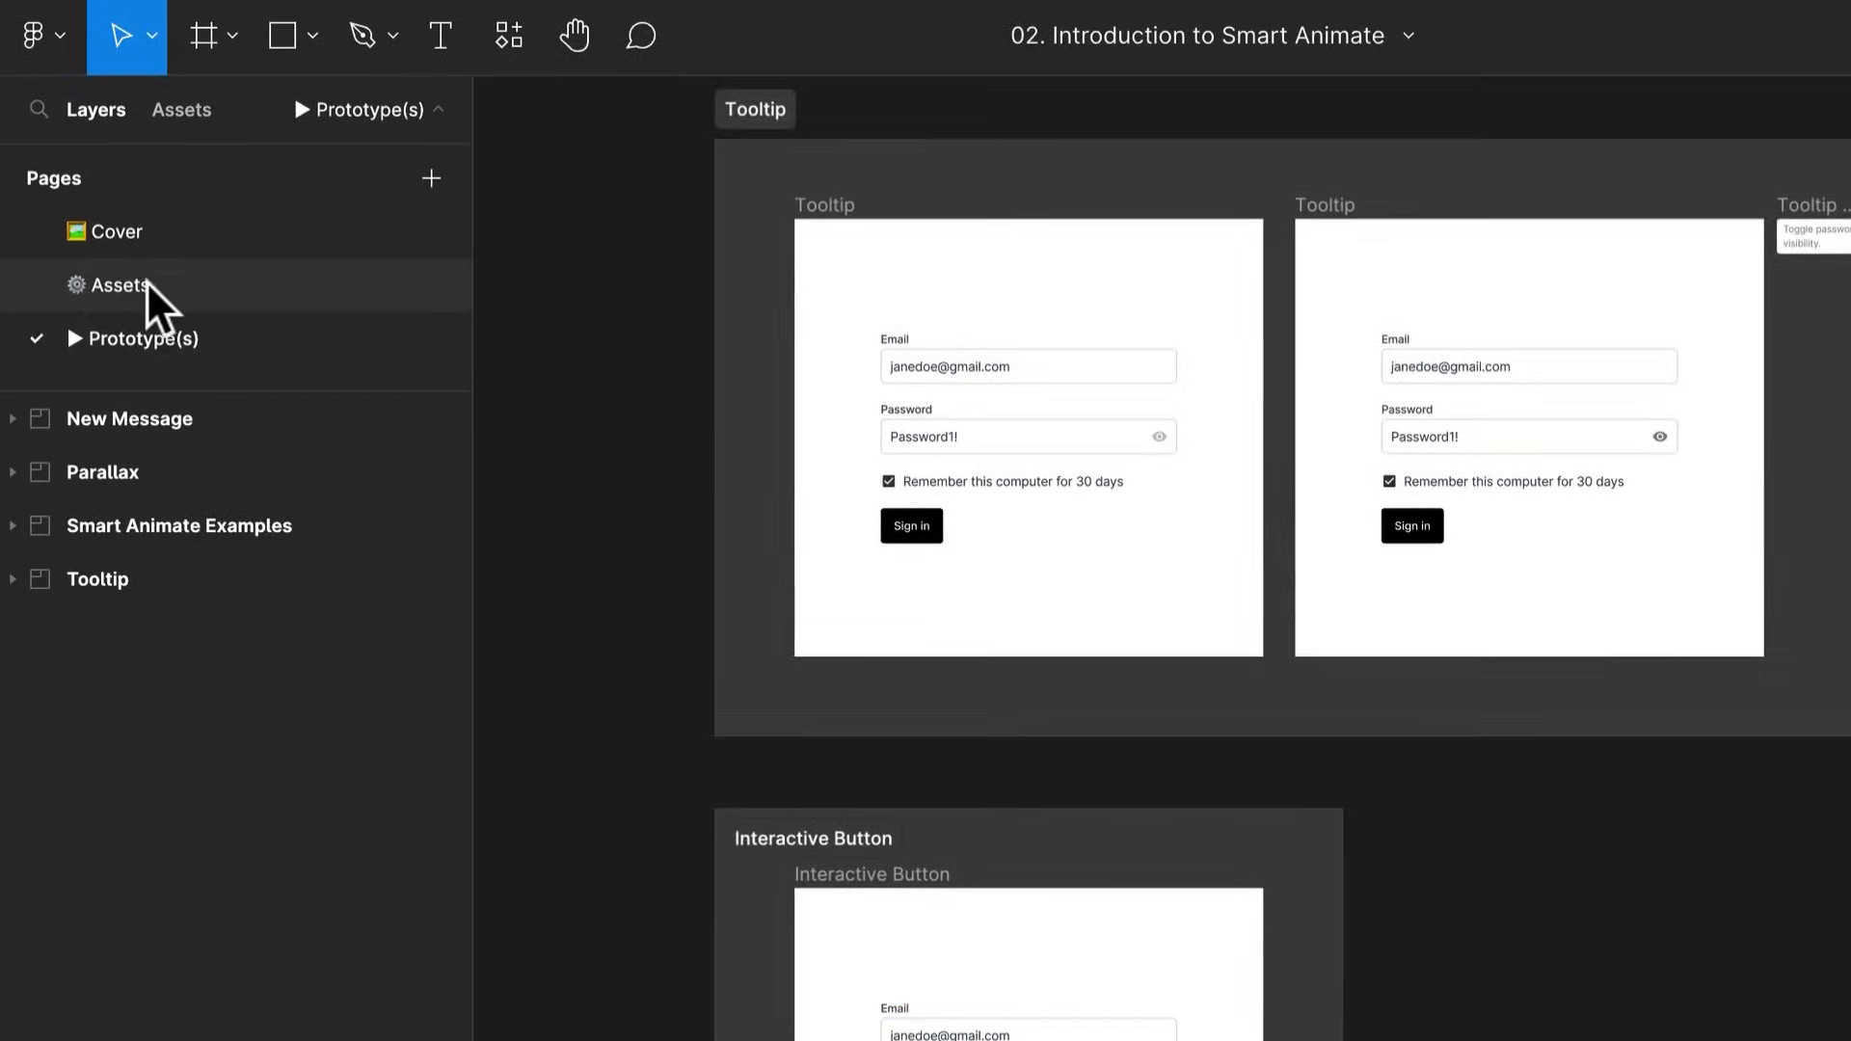
# Return to the Assets page and review the Button component in the Interactive Button section and the sections around it
pyautogui.click(143, 284)
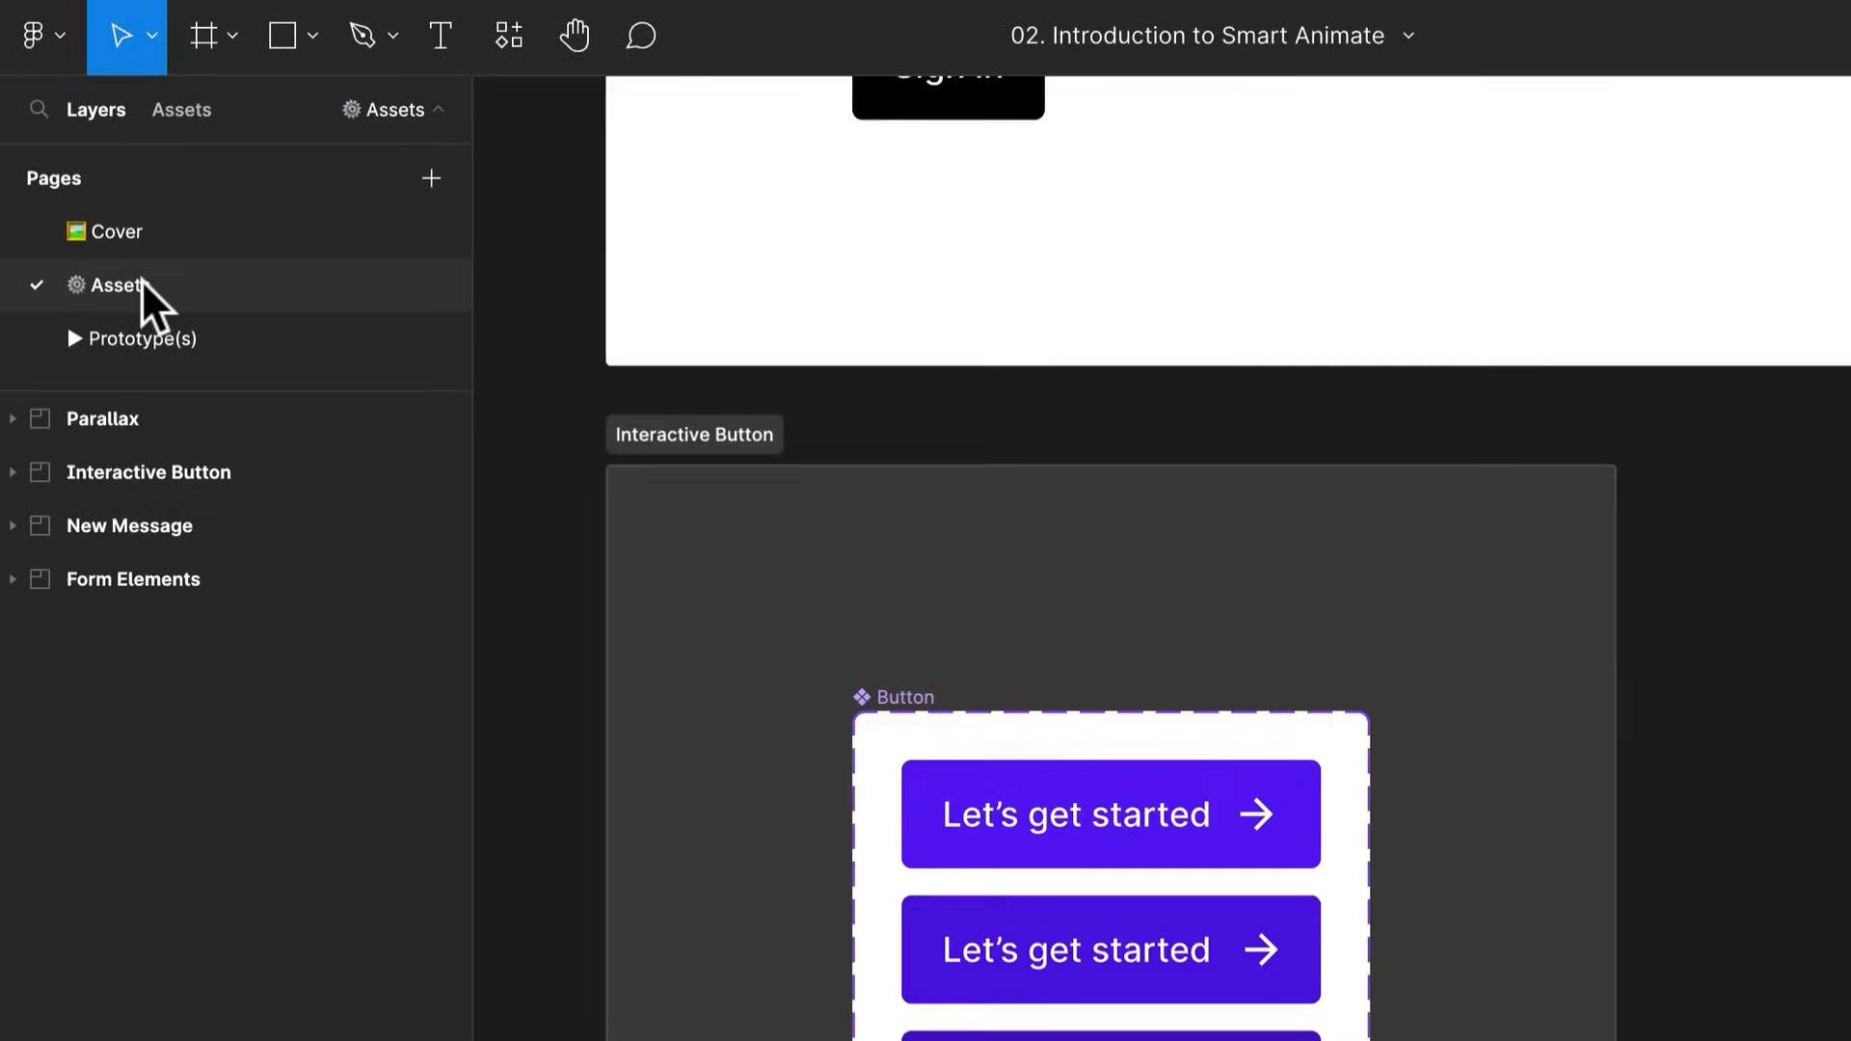
pyautogui.scroll(-1, 983, 733)
pyautogui.scroll(-5, 984, 733)
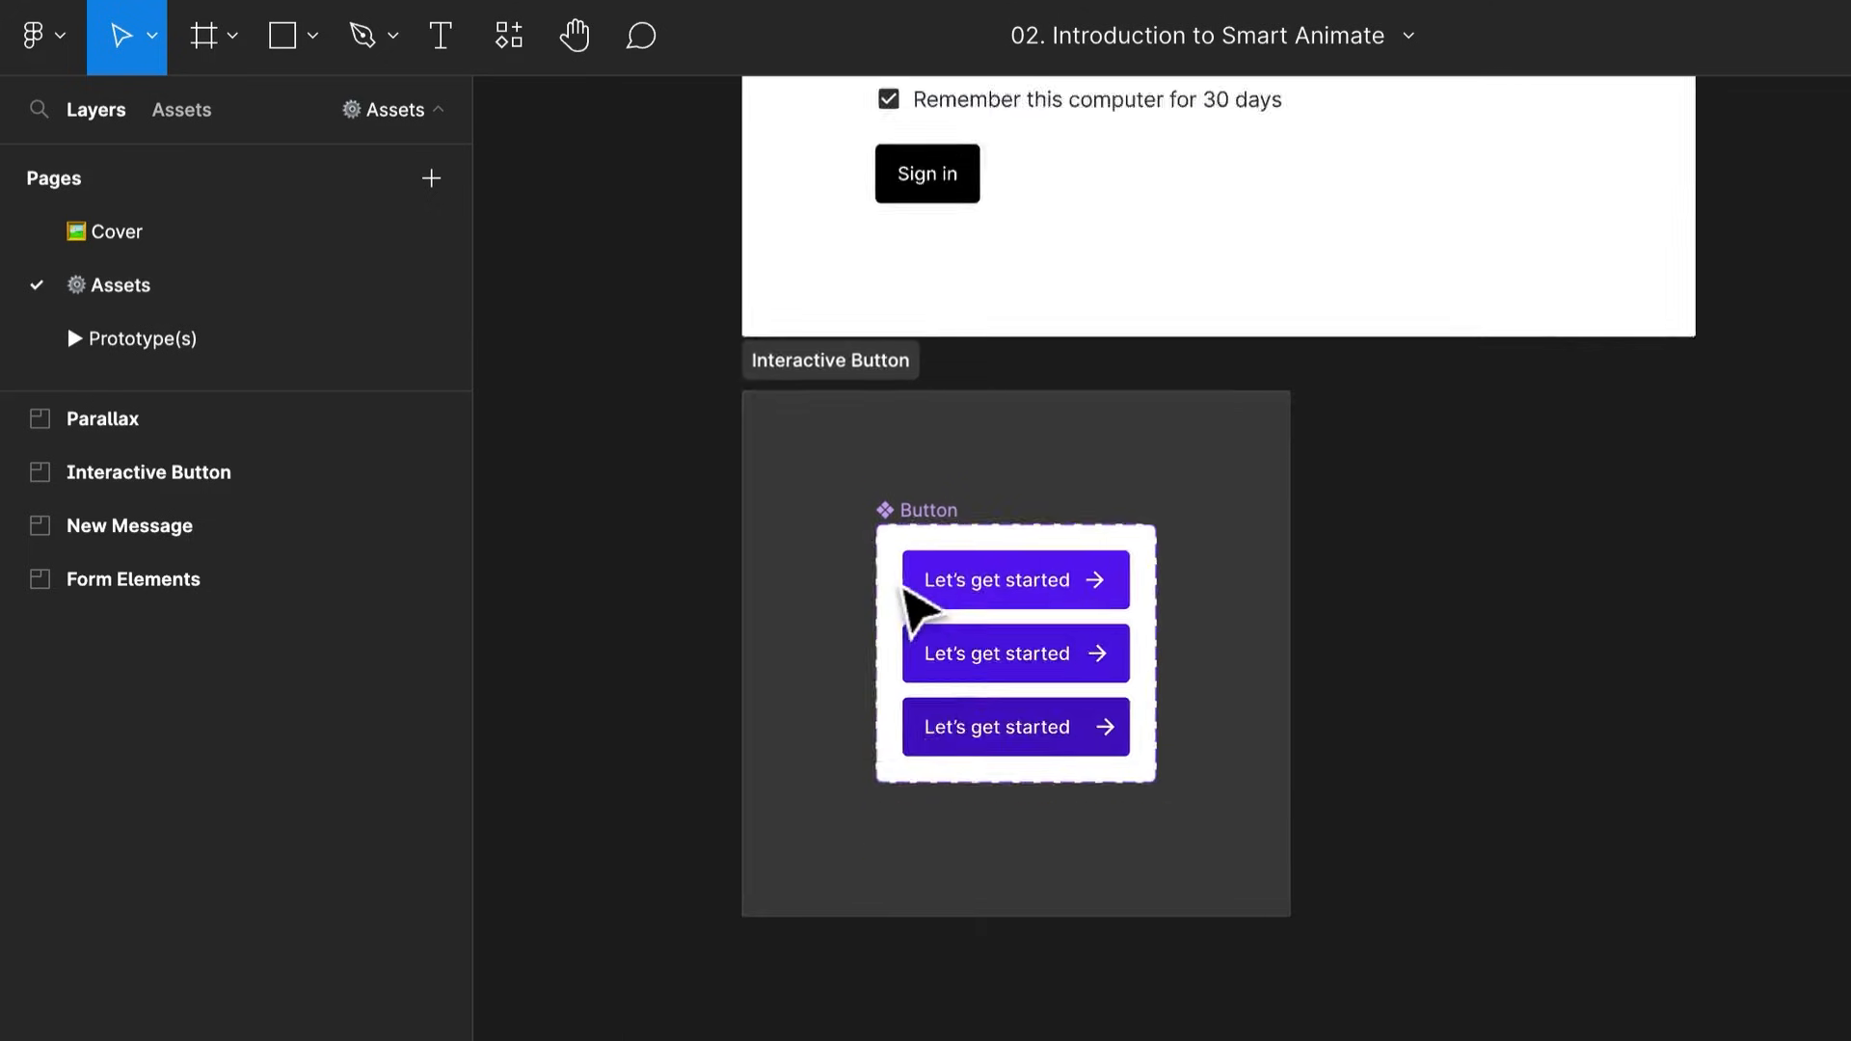
pyautogui.scroll(-2, 901, 586)
pyautogui.moveTo(1318, 640); pyautogui.dragTo(1335, 1040)
pyautogui.moveTo(1521, 481); pyautogui.dragTo(1306, 991)
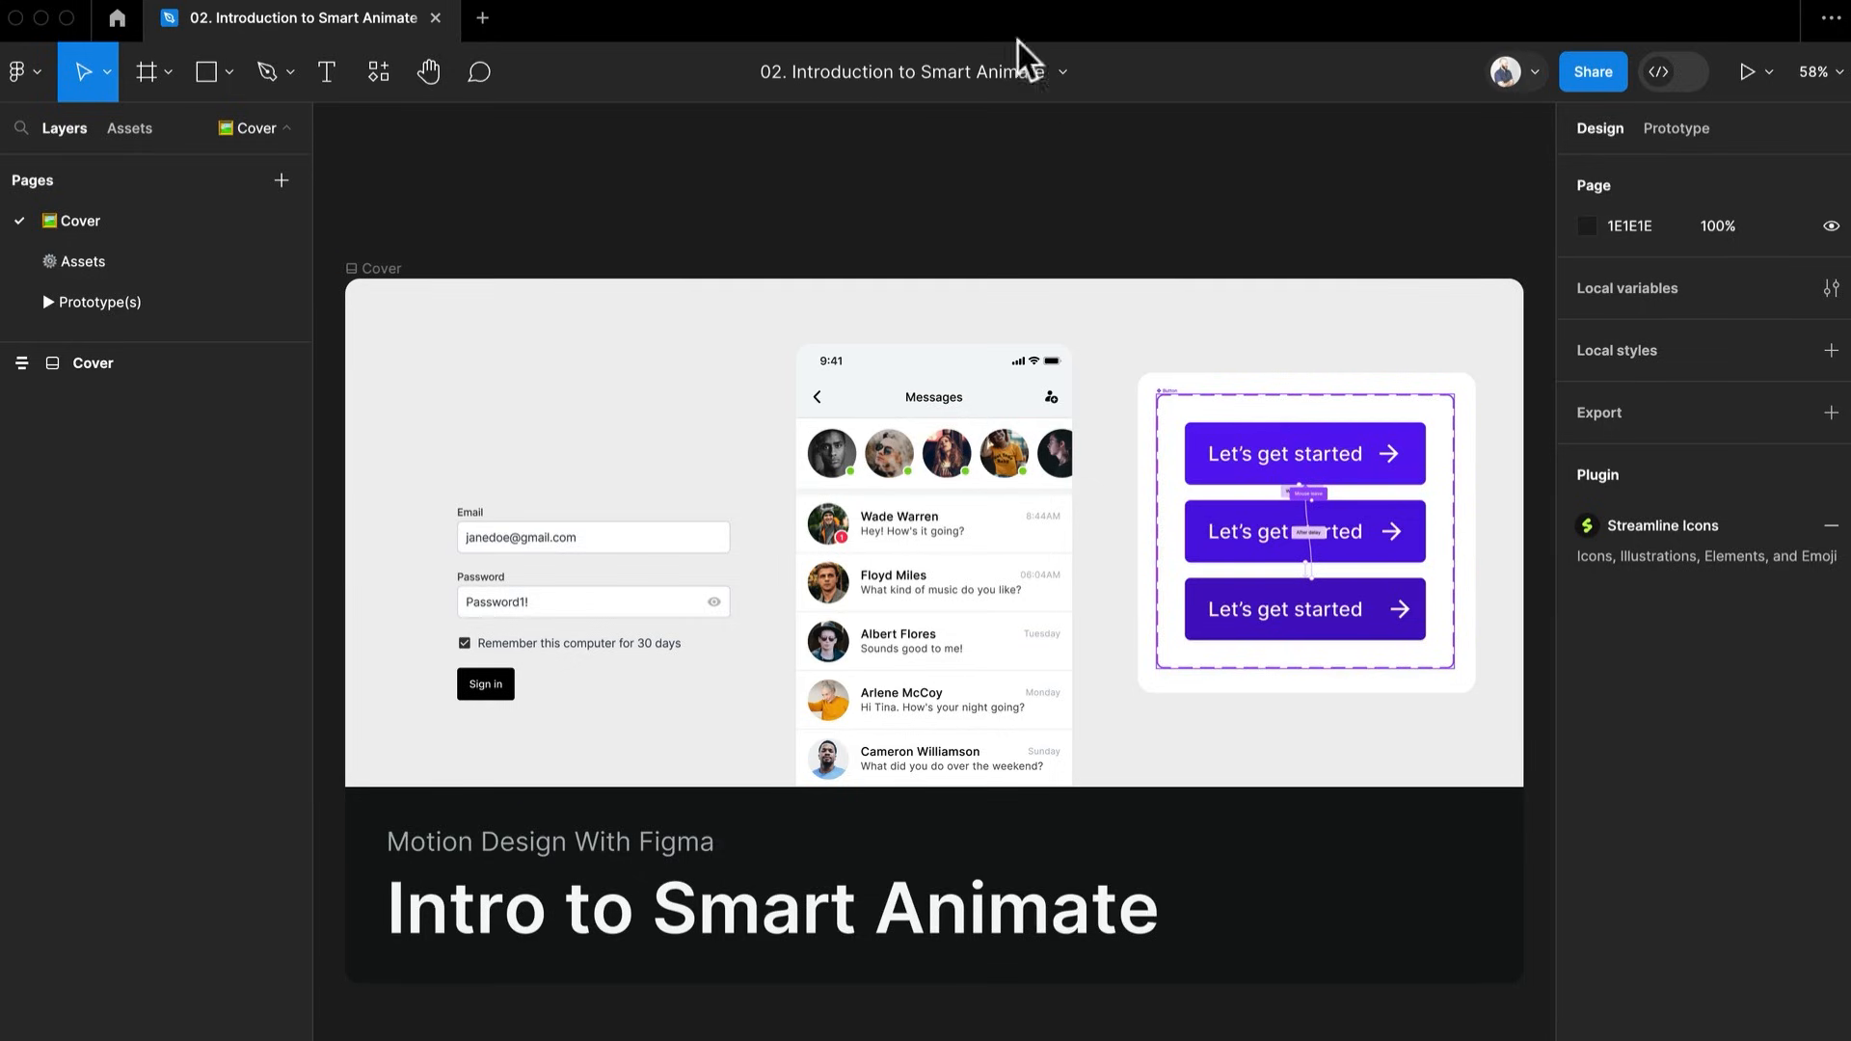
pyautogui.click(1065, 75)
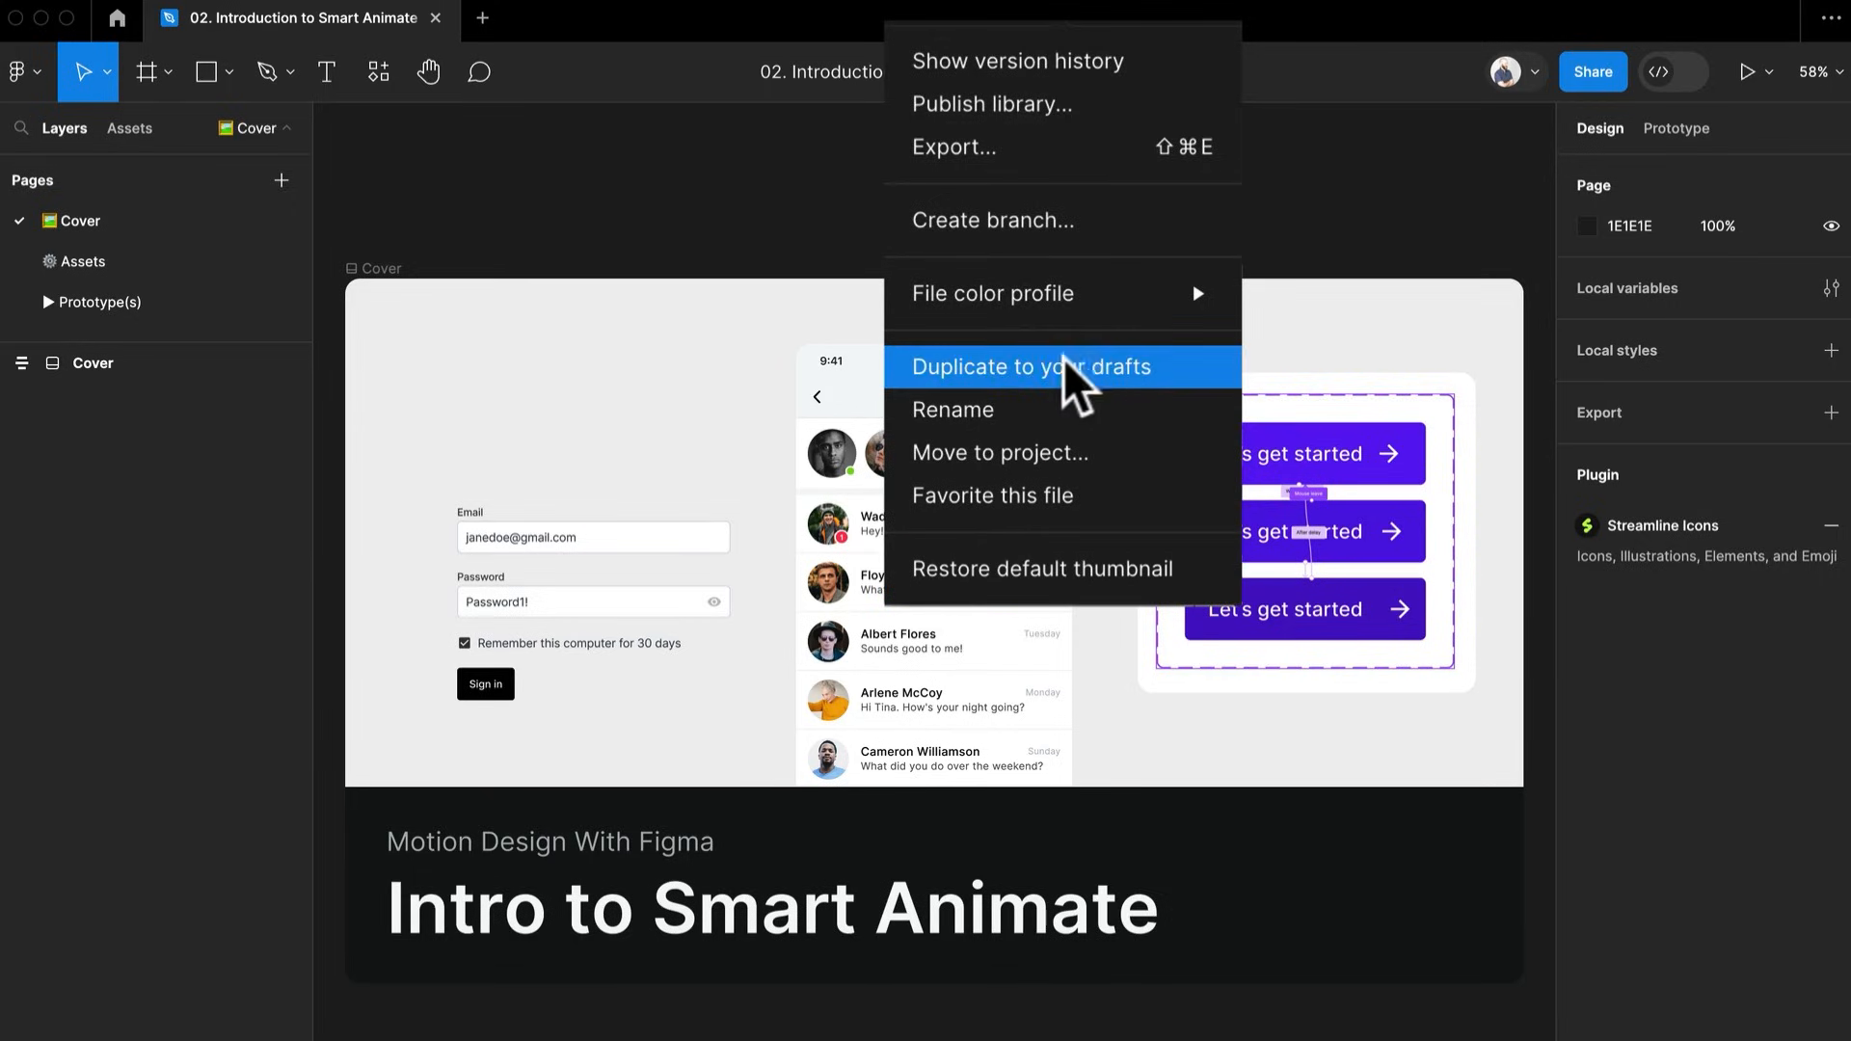
pyautogui.click(800, 203)
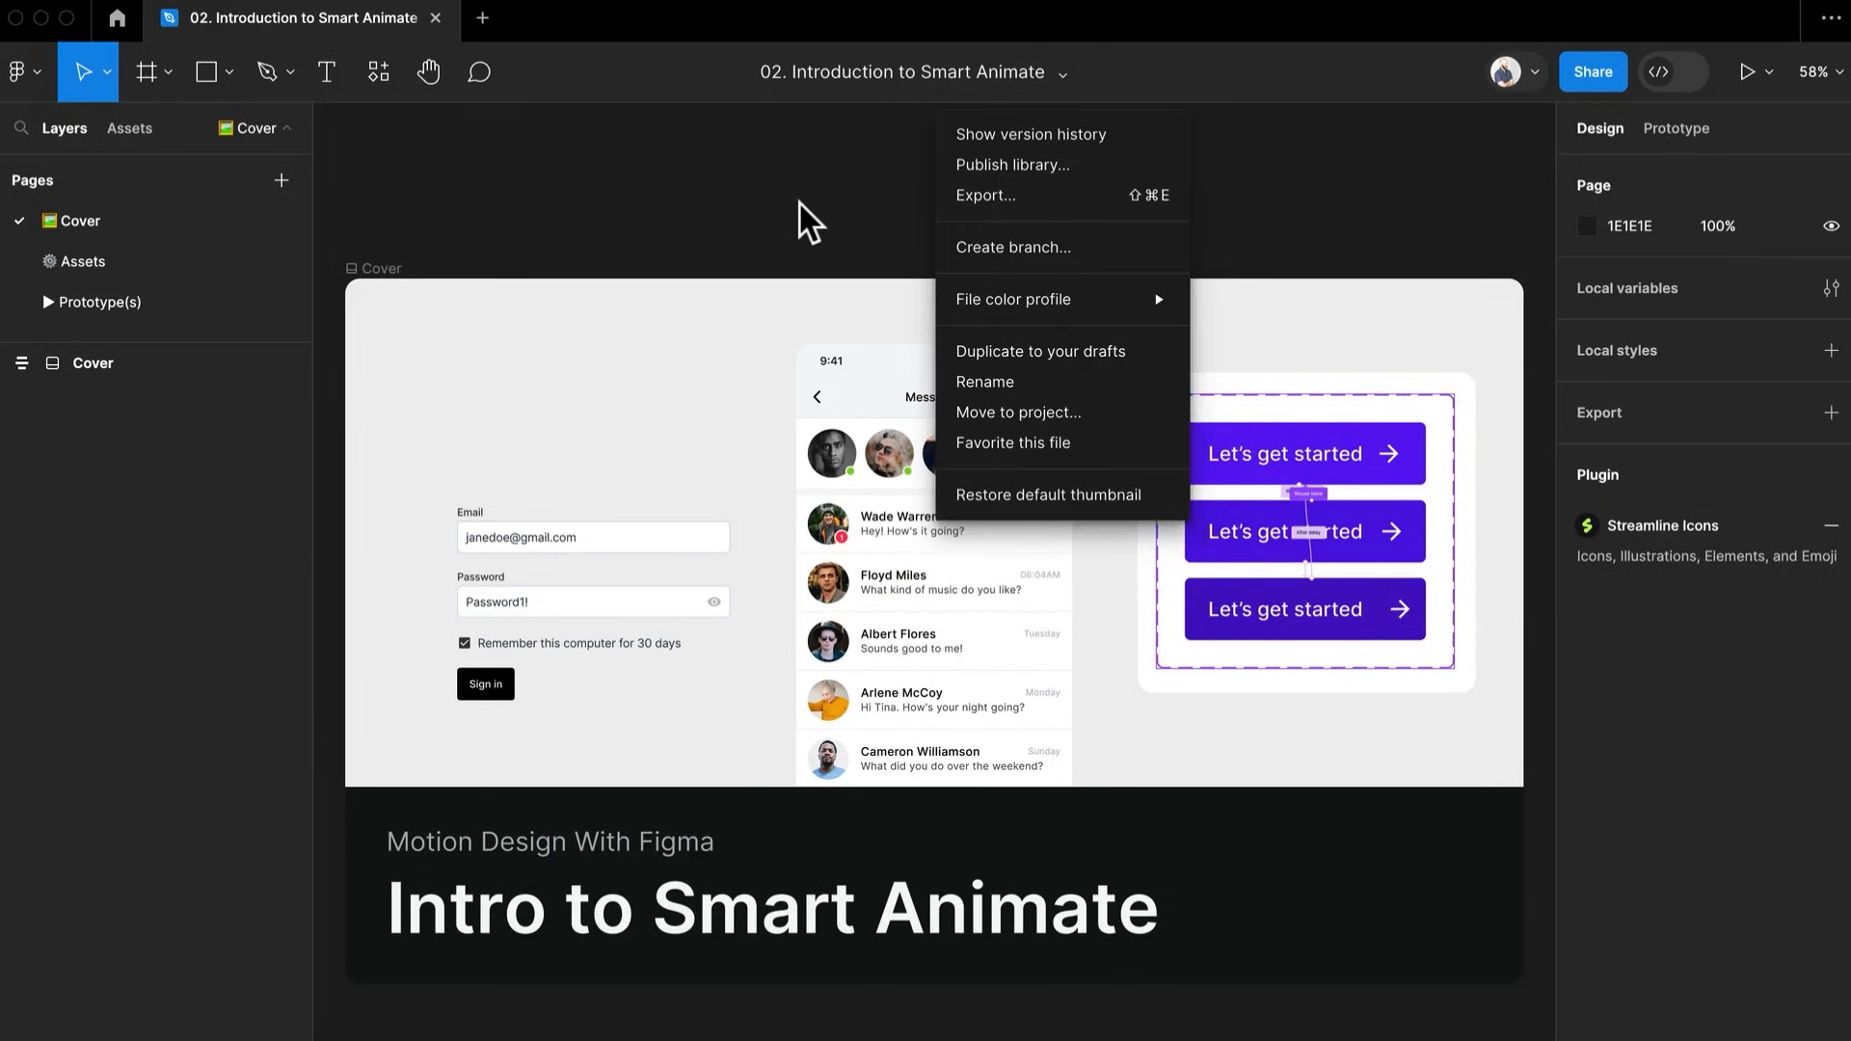
pyautogui.click(799, 204)
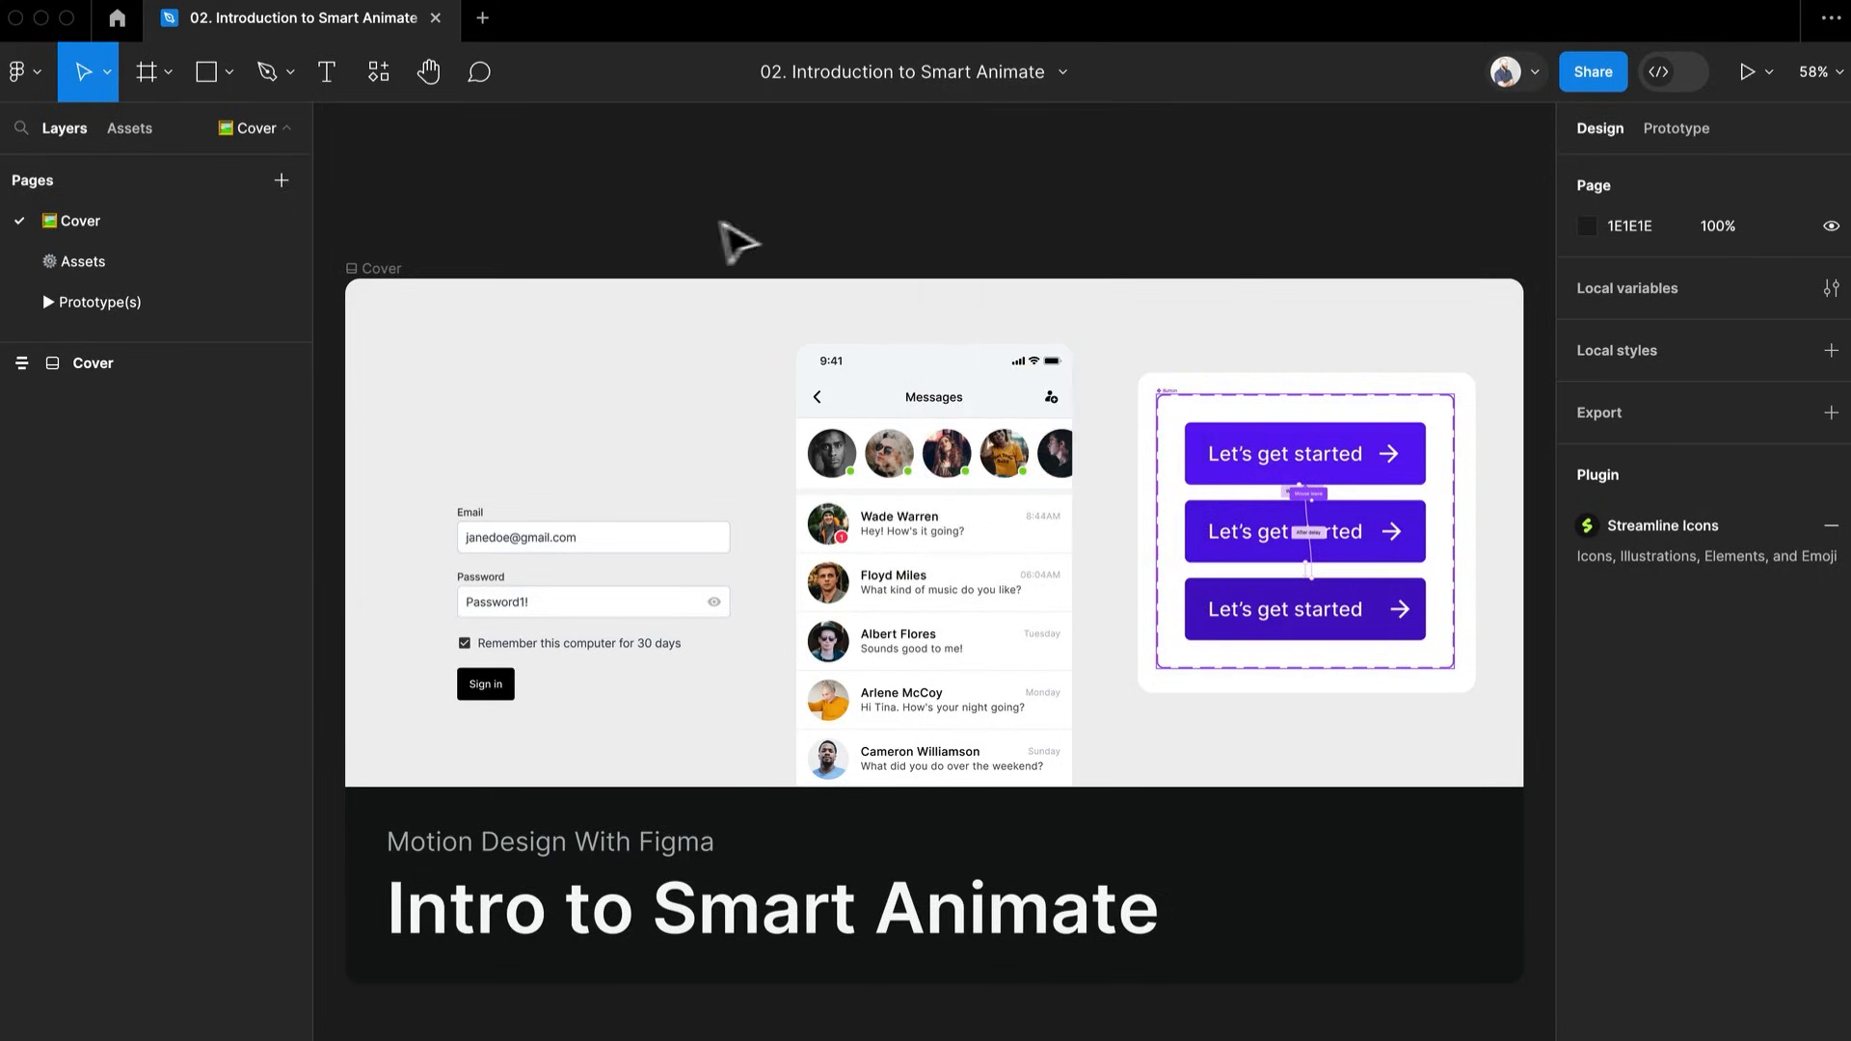
# Open the Prototype(s) page with its prototype connections and flows displayed, focused on the Scale example in Smart Animate Examples
pyautogui.click(130, 262)
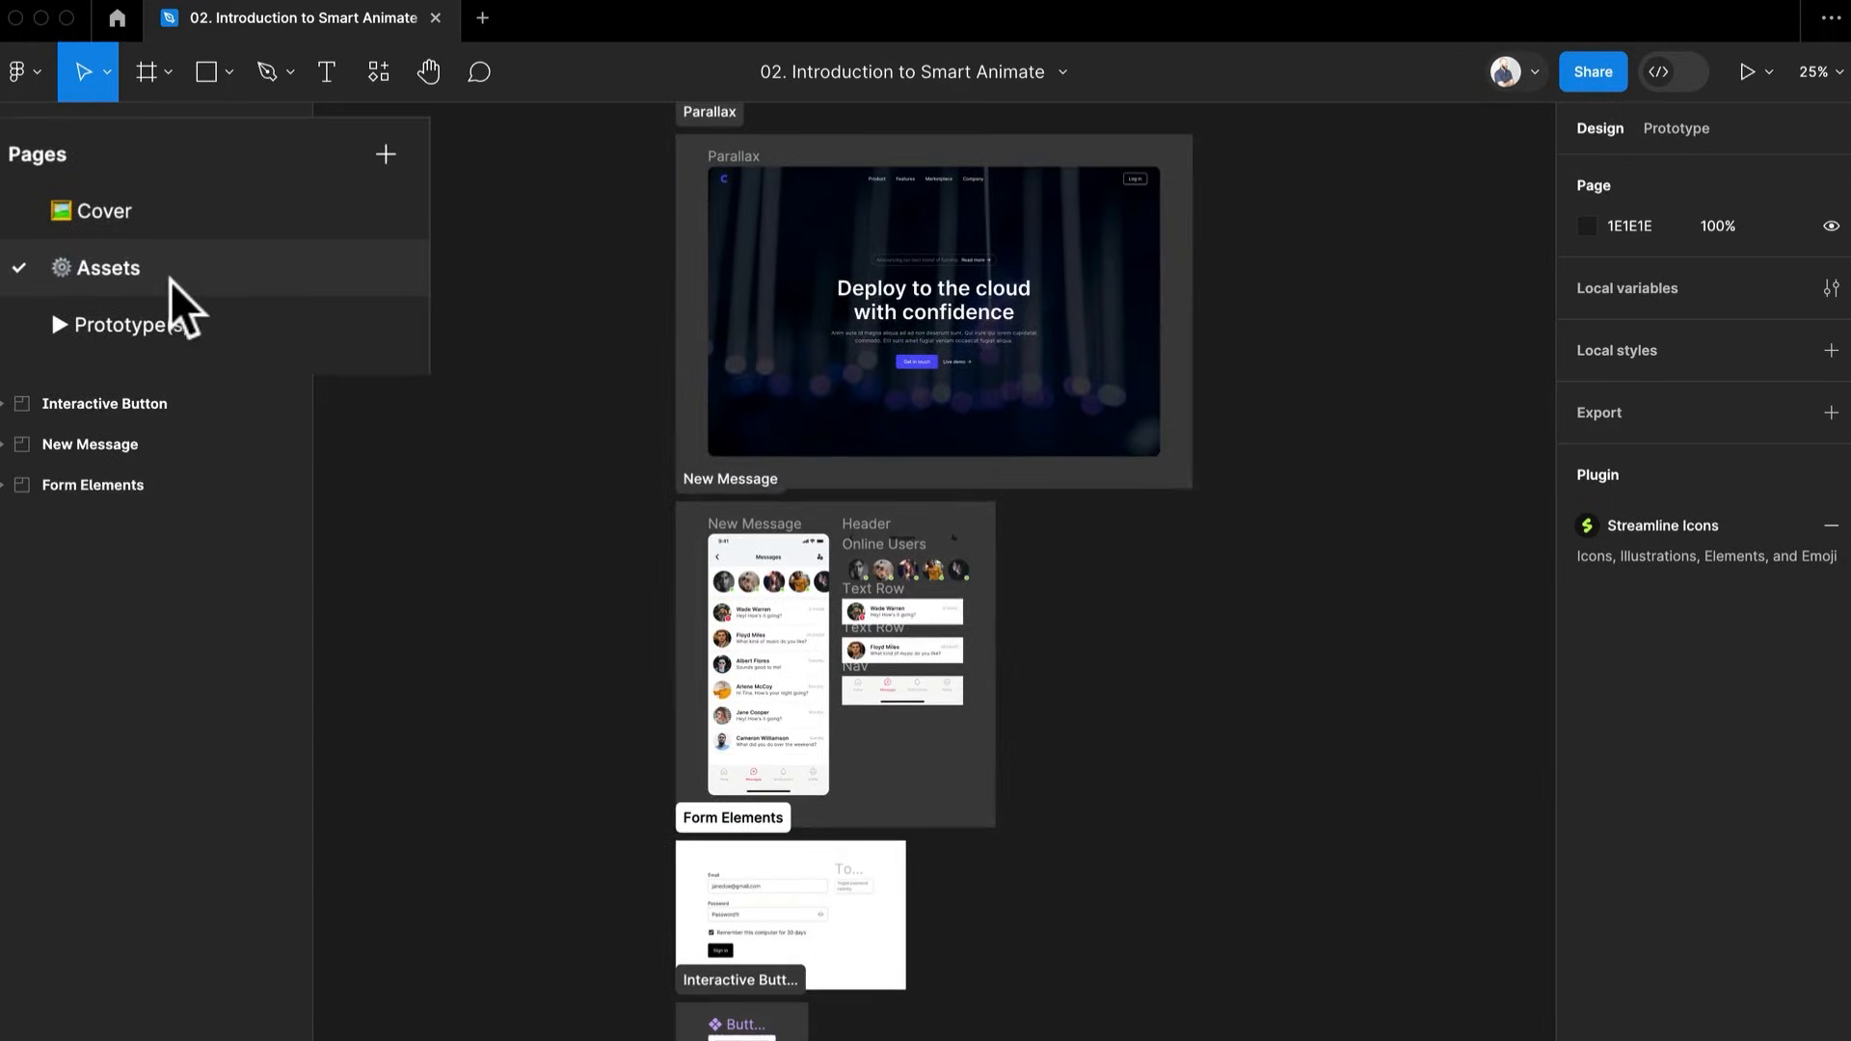
pyautogui.click(112, 310)
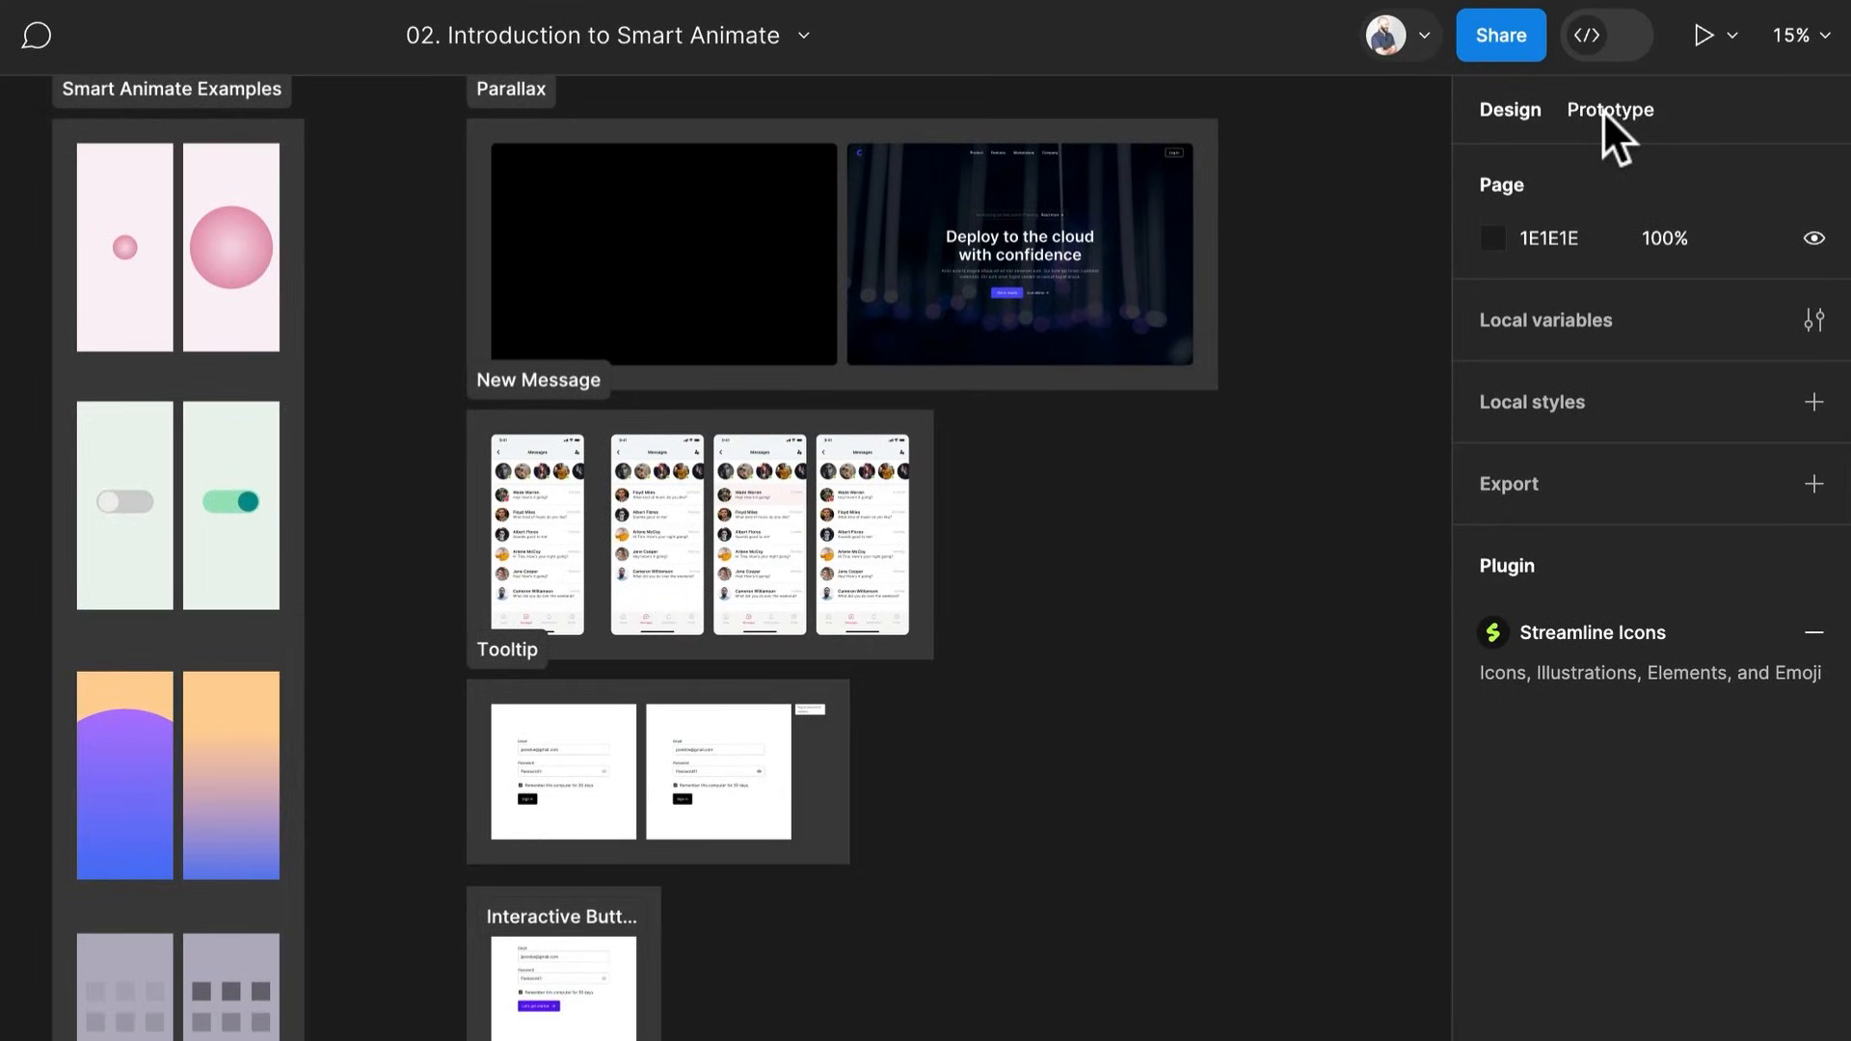
pyautogui.click(1602, 110)
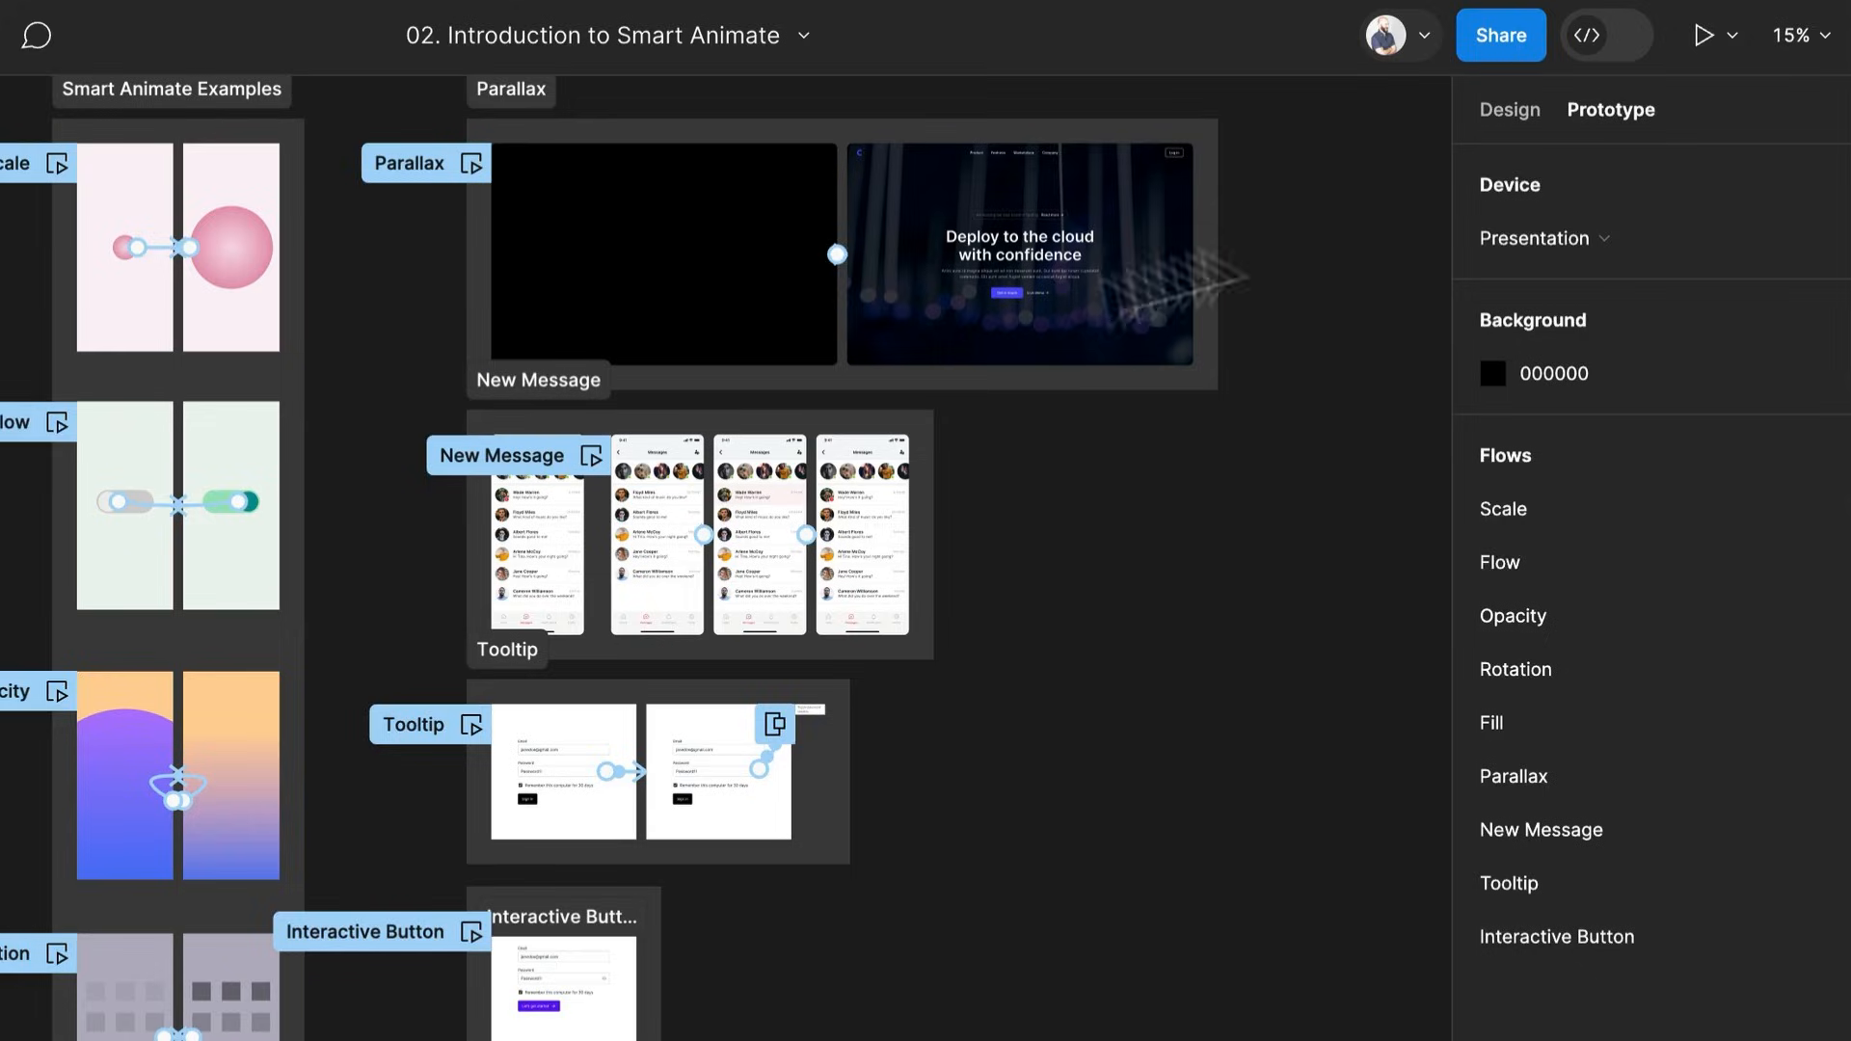
pyautogui.moveTo(344, 400); pyautogui.dragTo(579, 513)
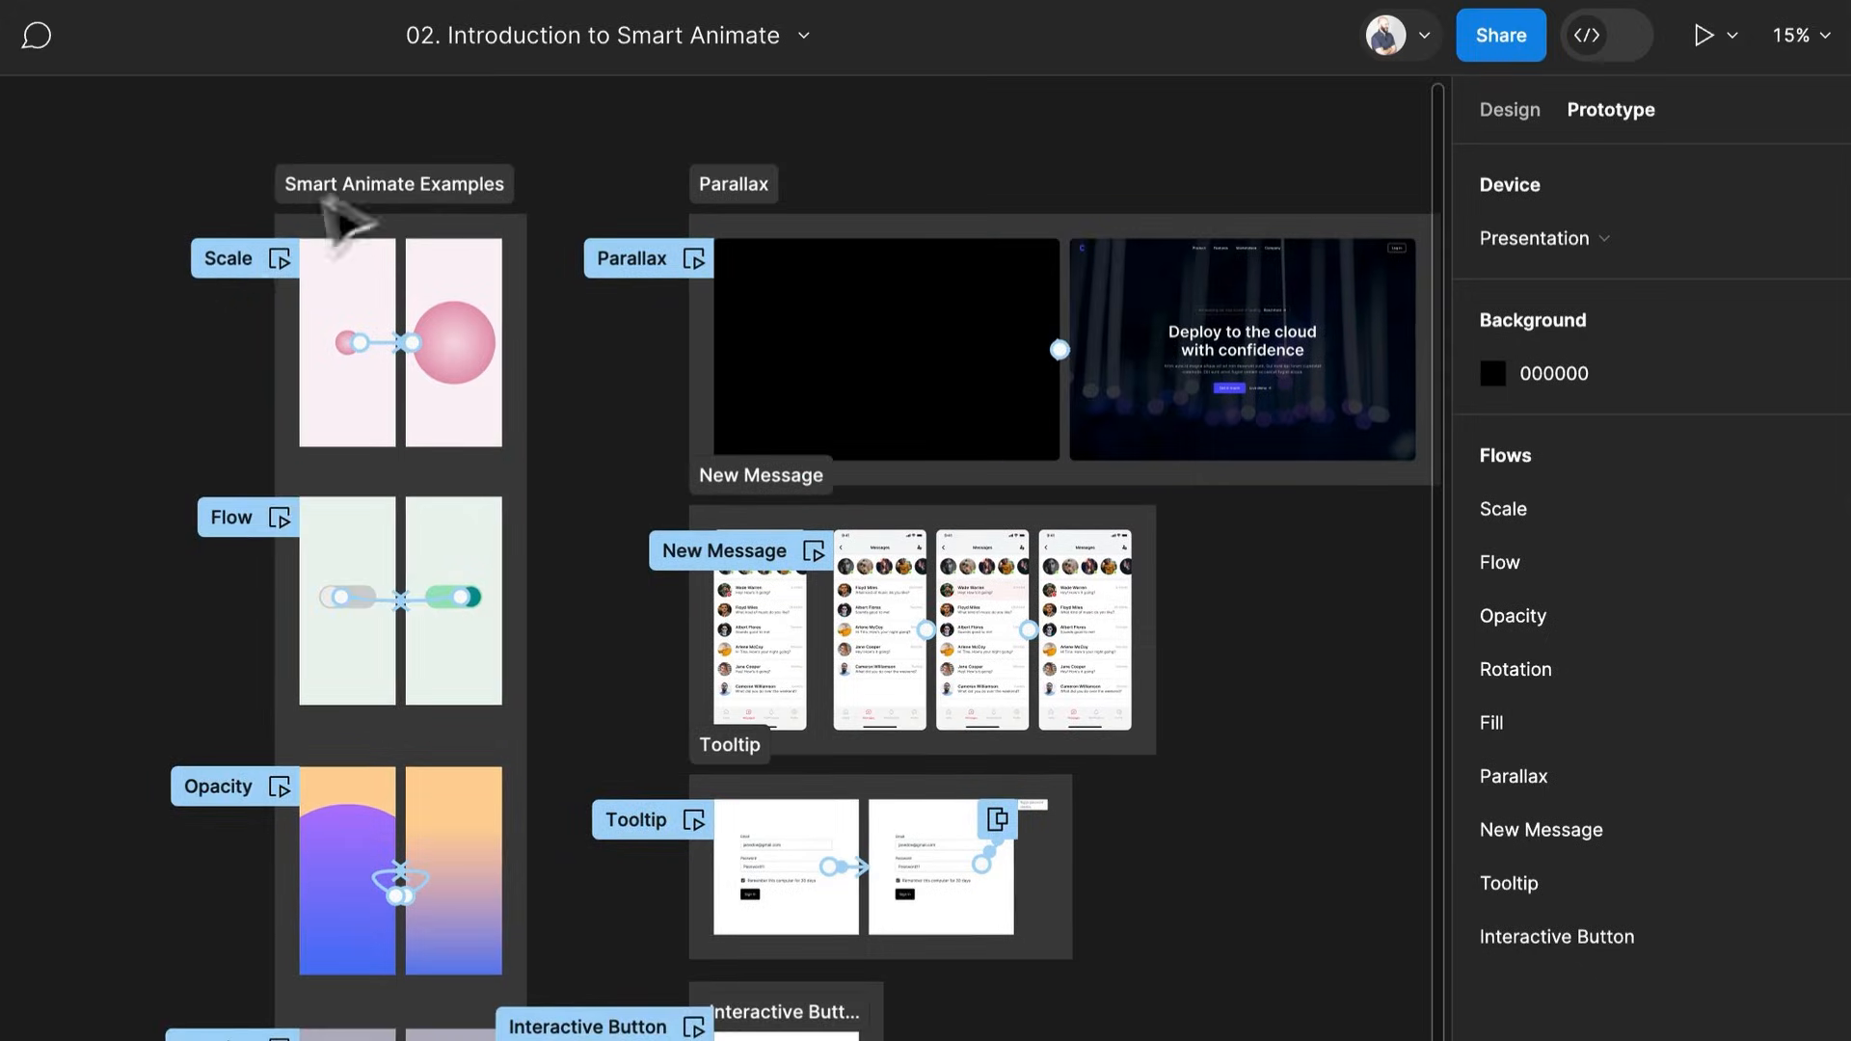
pyautogui.scroll(3, 349, 212)
pyautogui.scroll(5, 349, 212)
pyautogui.scroll(2, 183, 579)
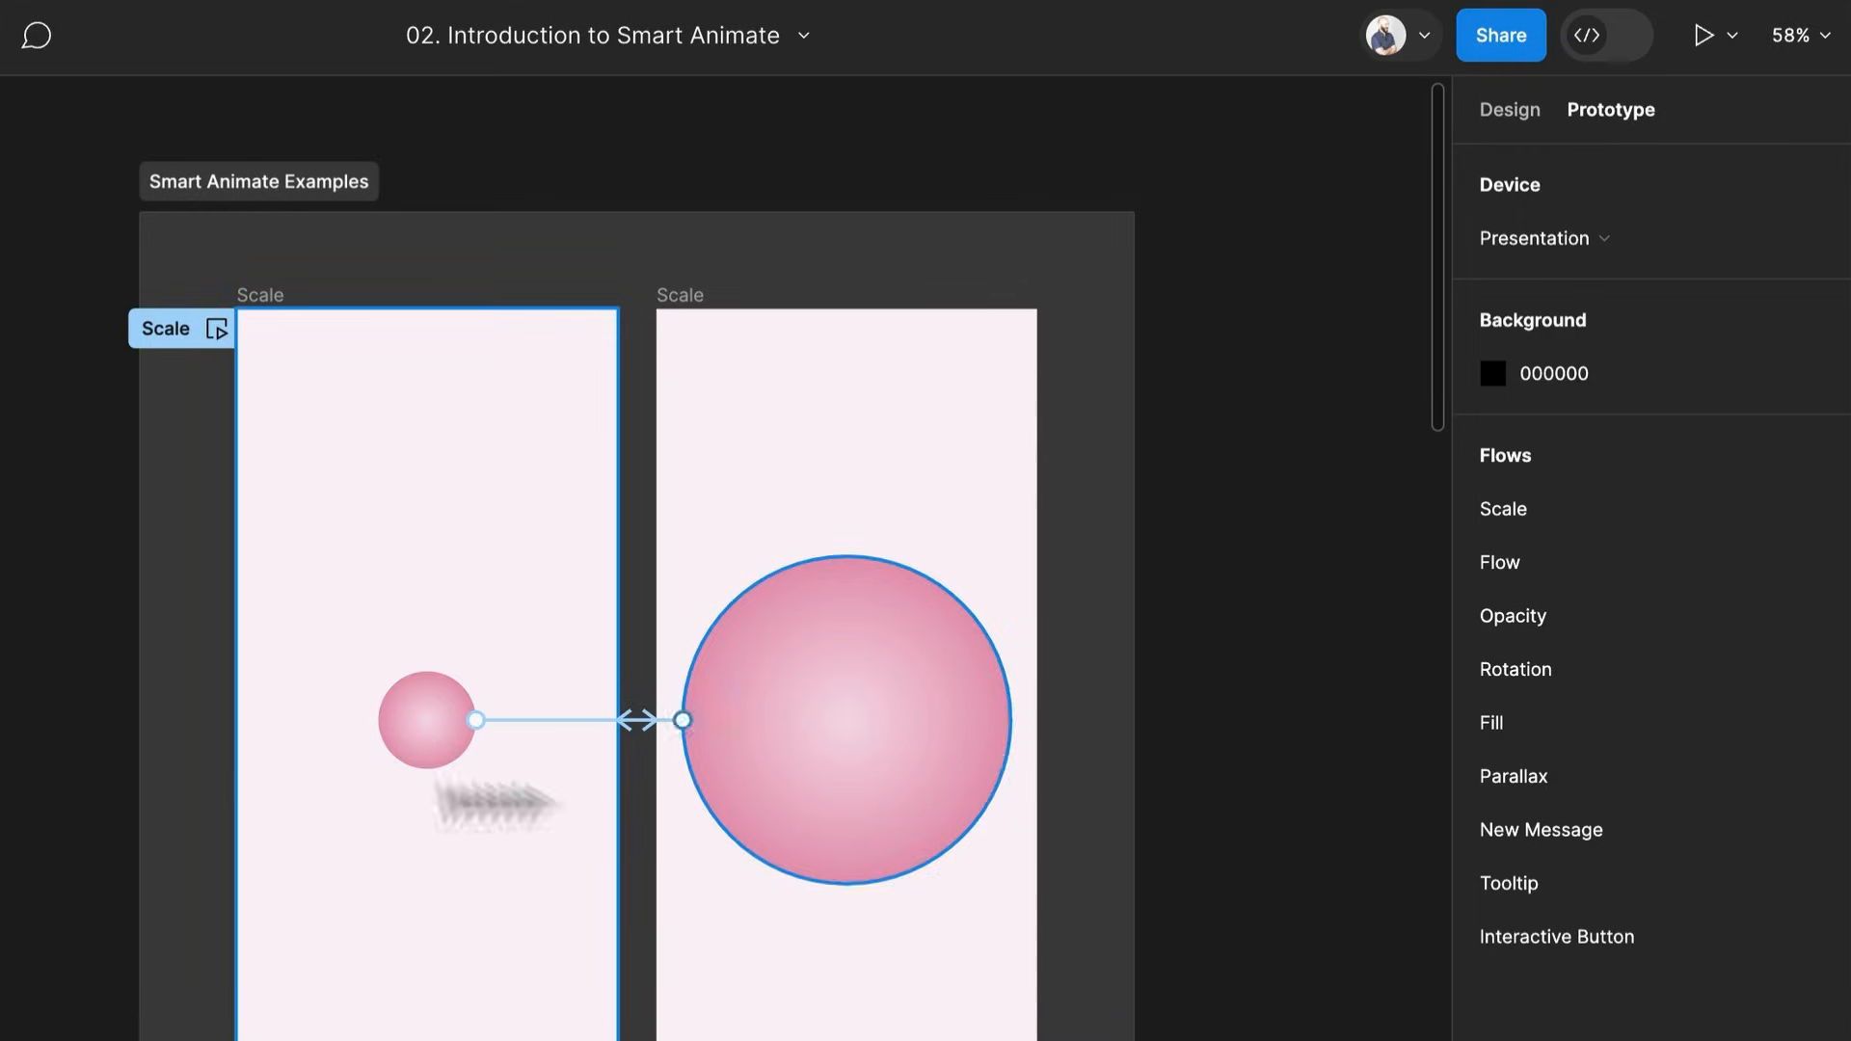
# Rename the flow starting point of the first Position frame to Position
pyautogui.scroll(-1, 469, 856)
pyautogui.scroll(-10, 479, 878)
pyautogui.scroll(4, 479, 878)
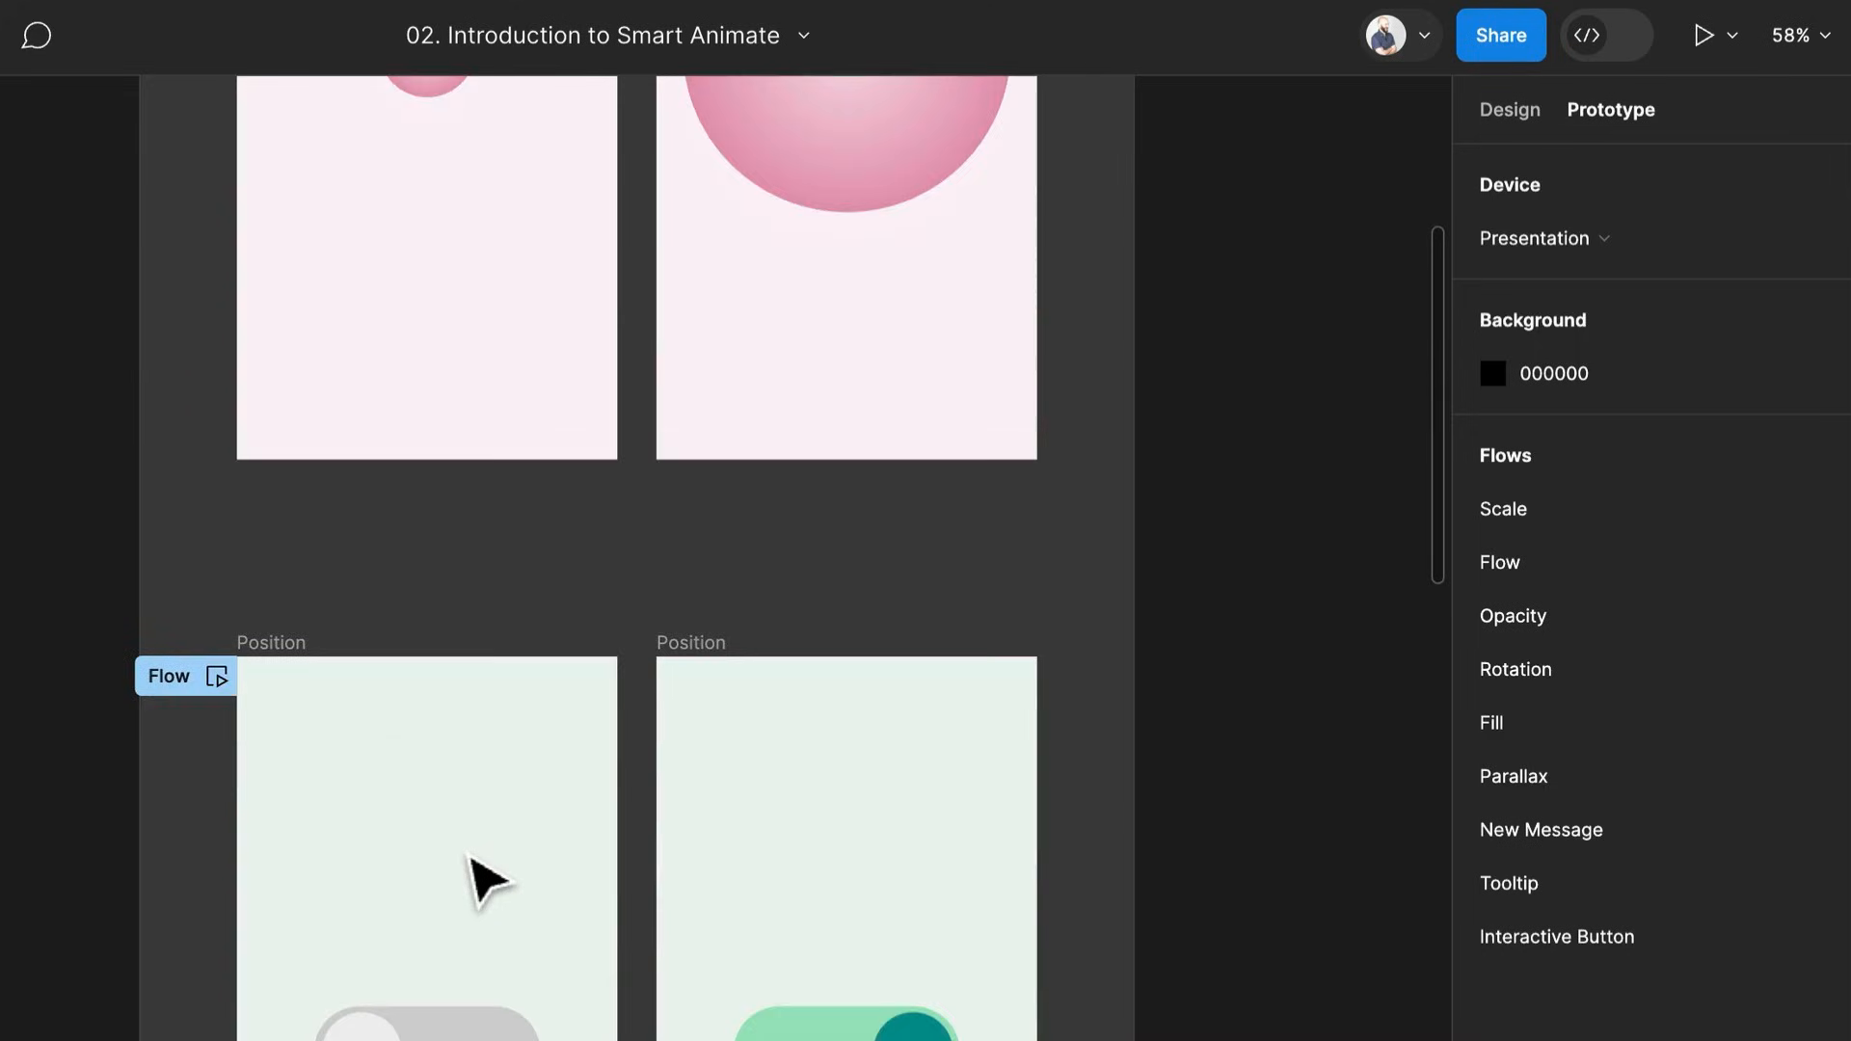
pyautogui.scroll(-1, 479, 878)
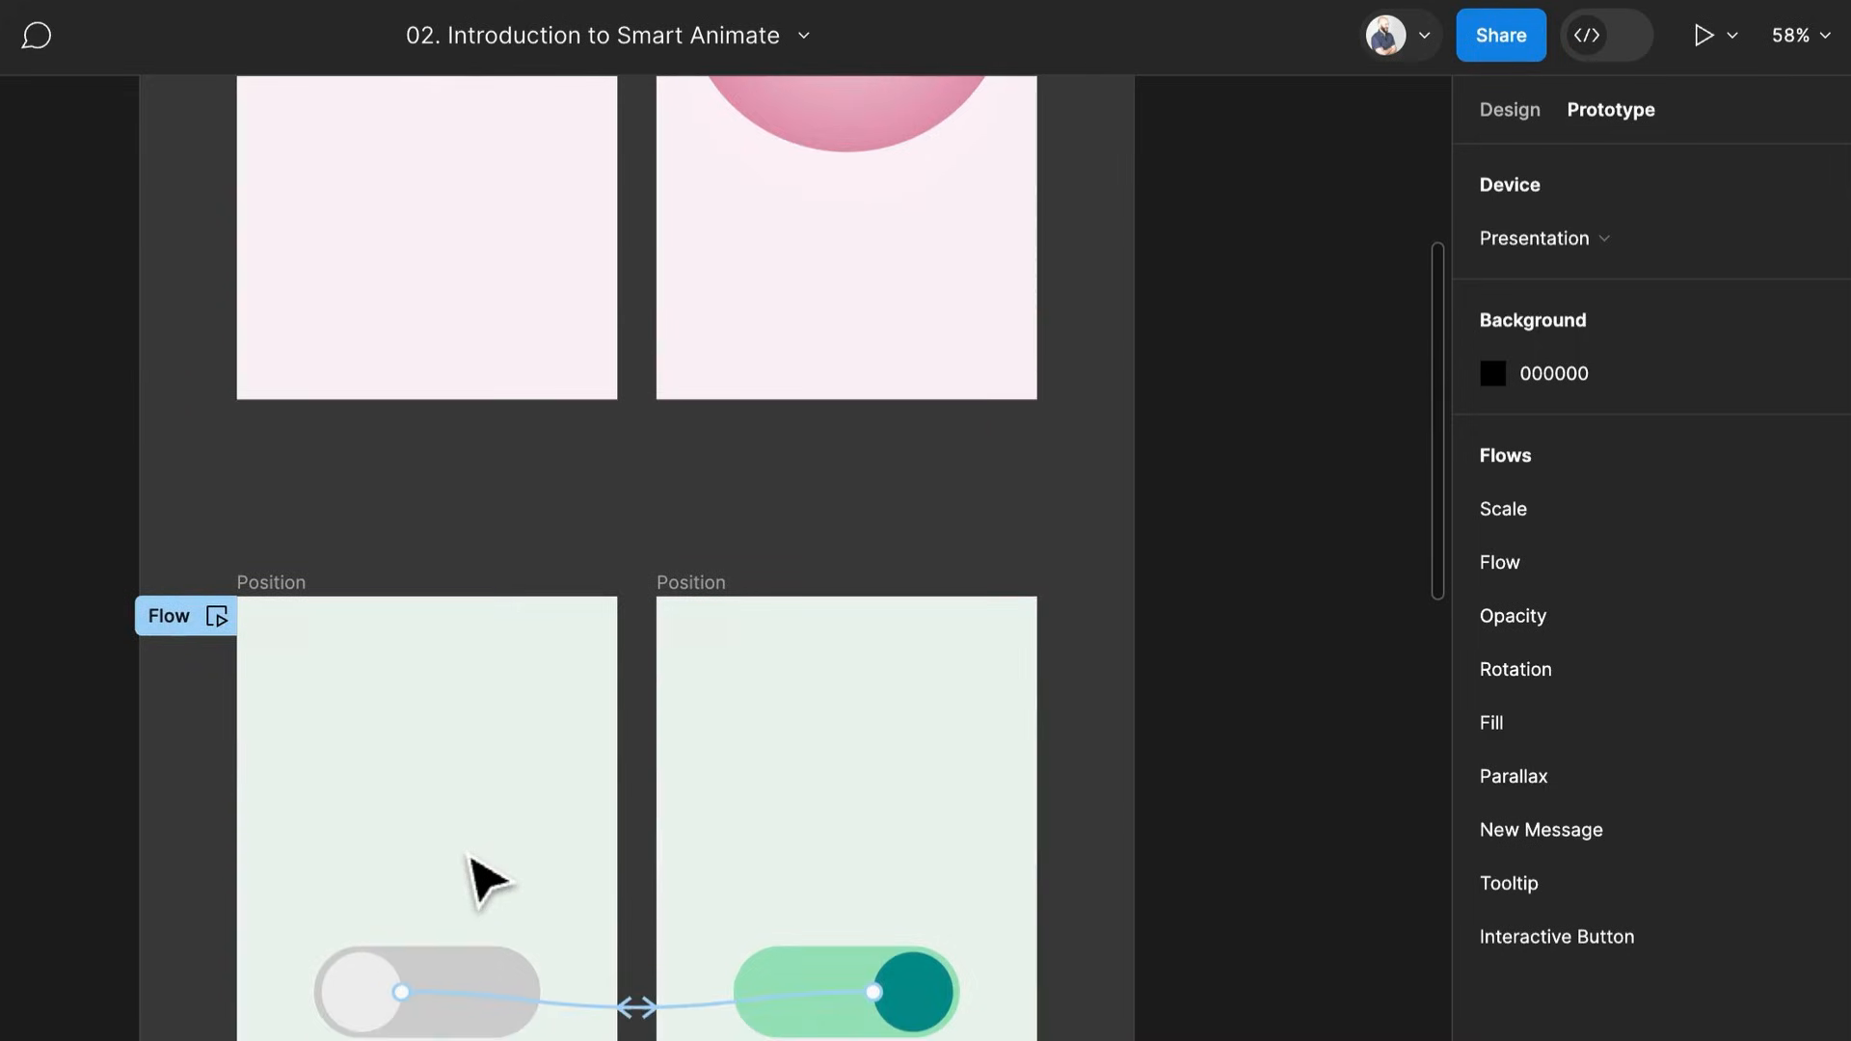
pyautogui.doubleClick(161, 615)
pyautogui.write('Position')
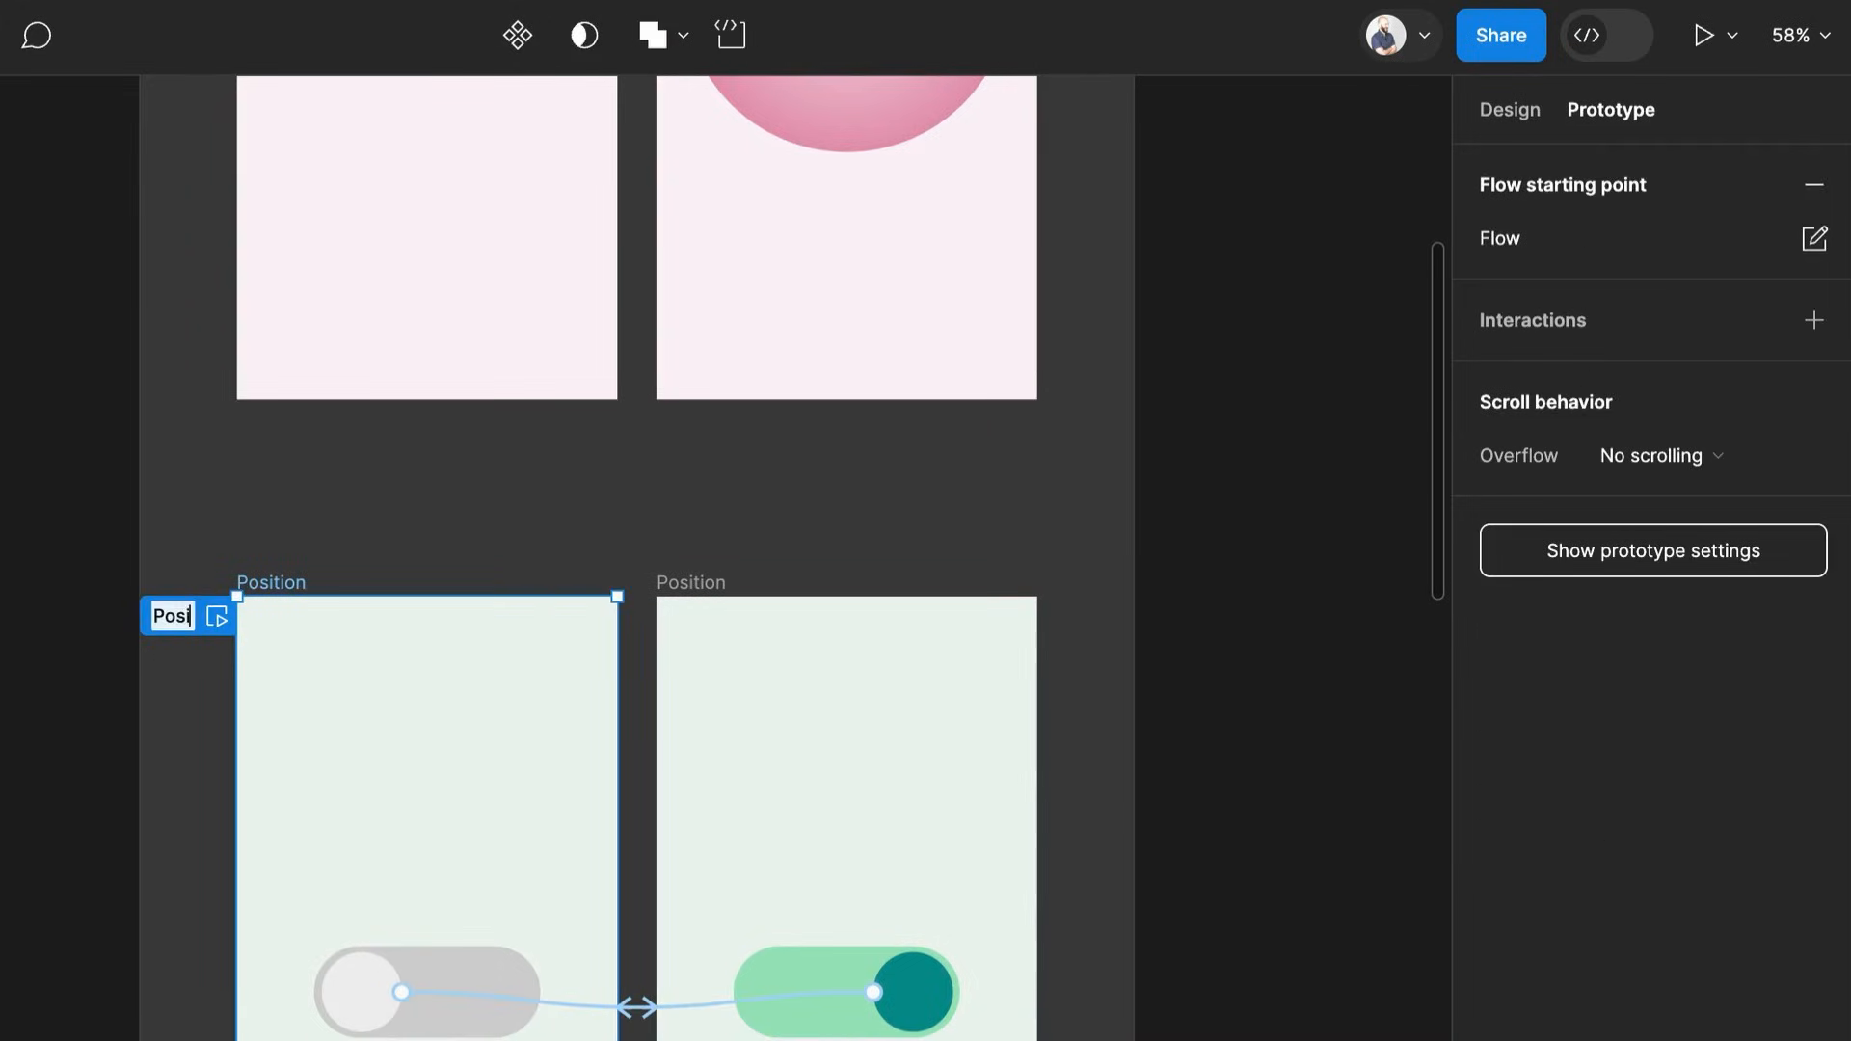
pyautogui.click(472, 567)
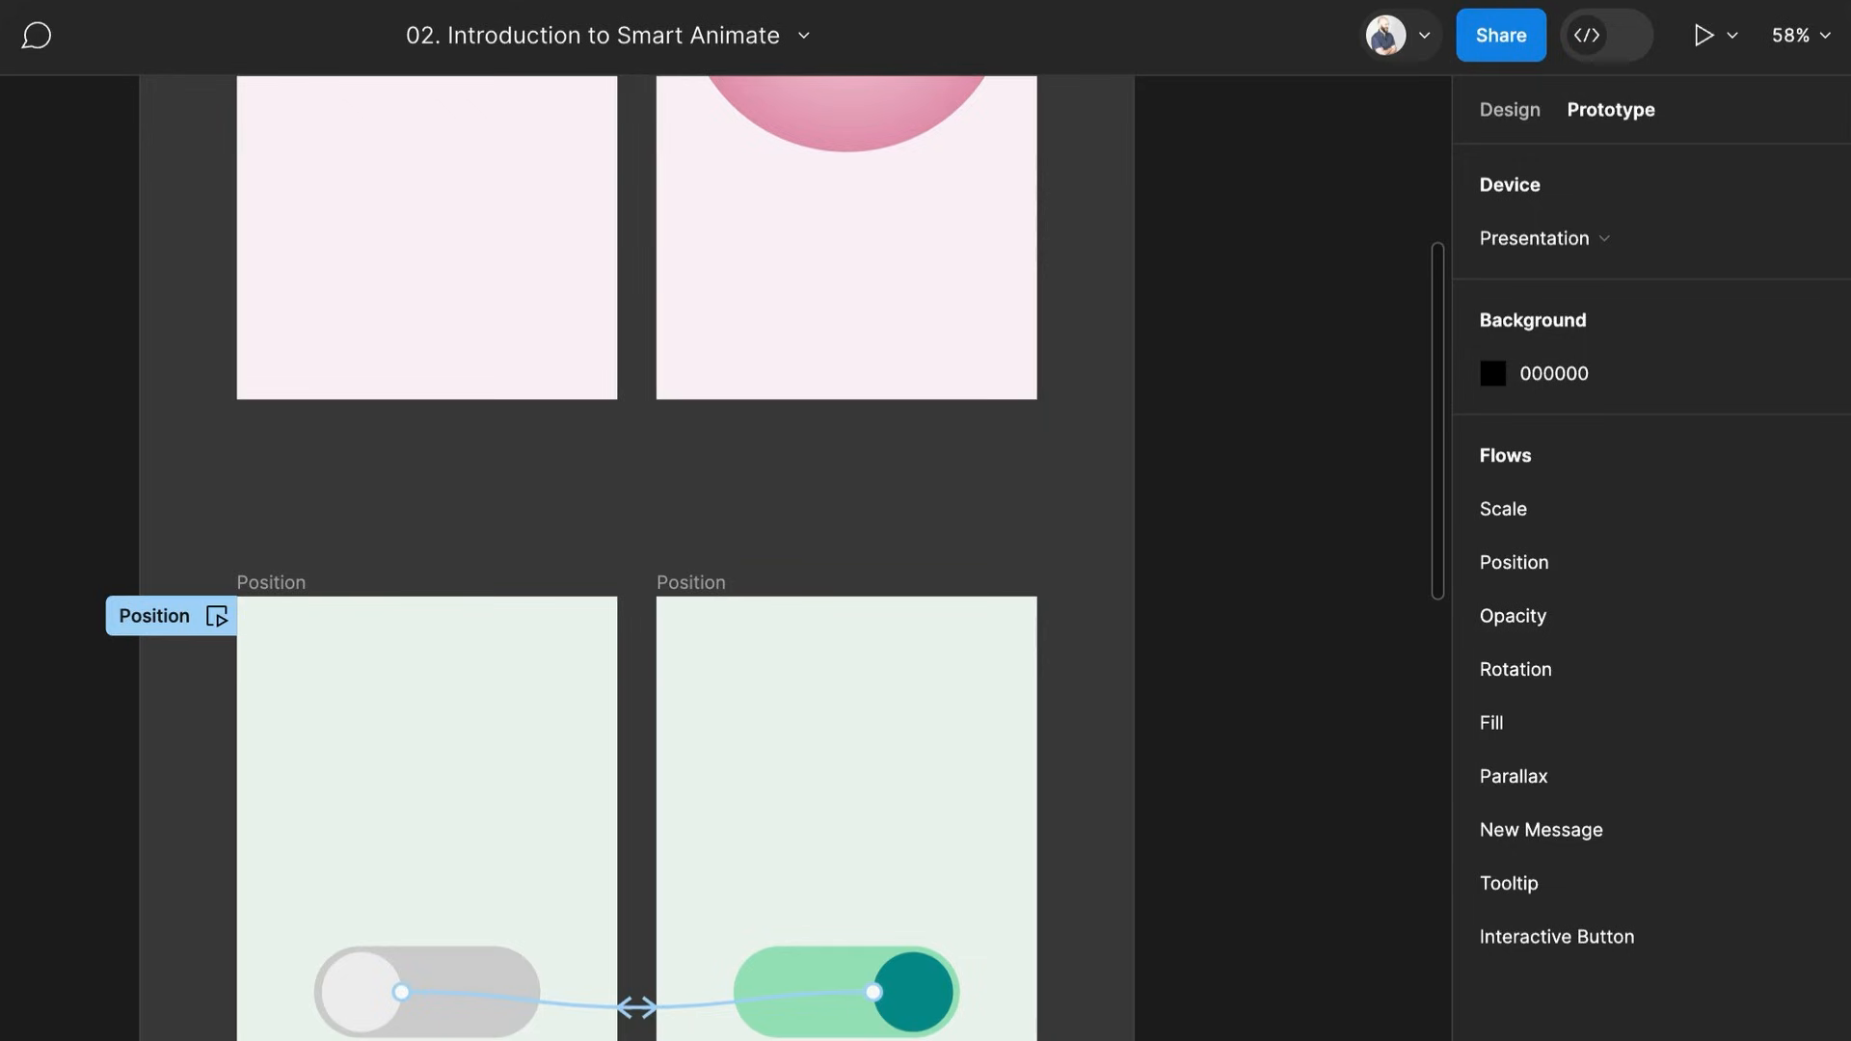
# Examine the Opacity, Rotation and Fill examples, comparing the hidden circle, the group of squares and the coloured circles between frames
pyautogui.scroll(-5, 420, 1032)
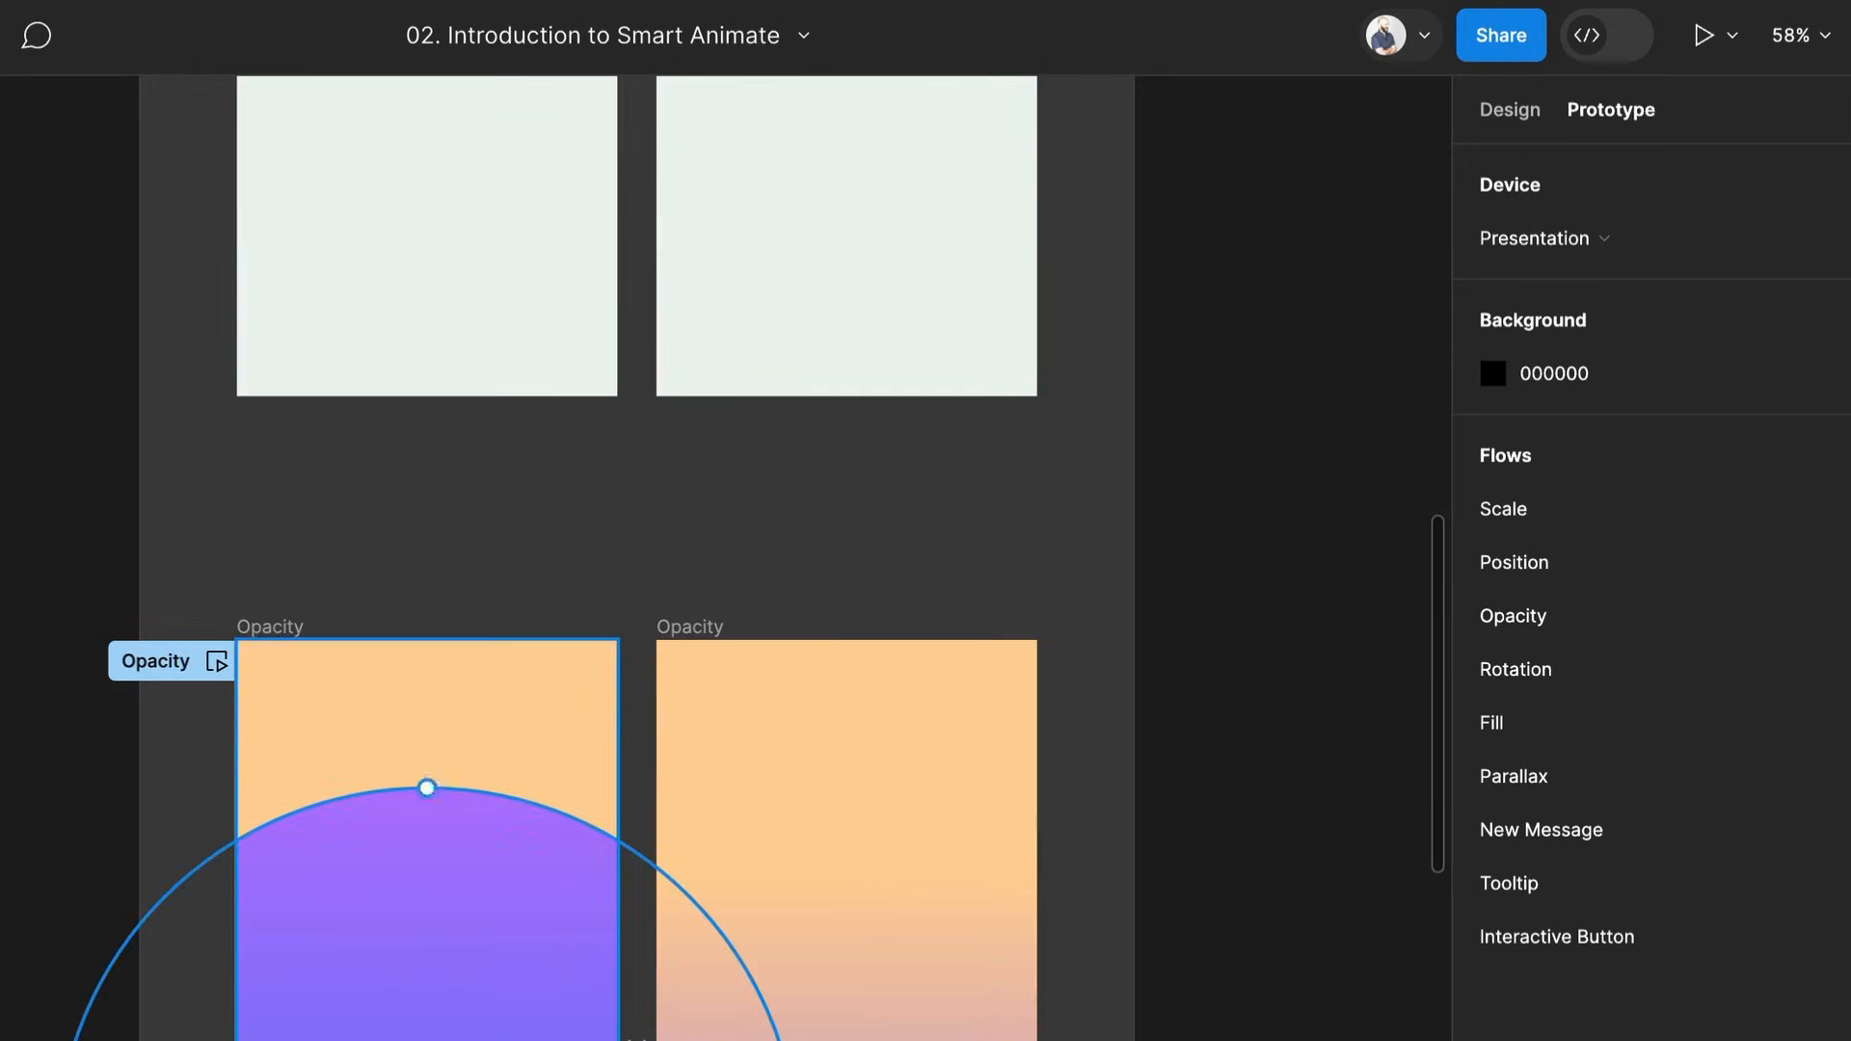
pyautogui.scroll(-4, 357, 993)
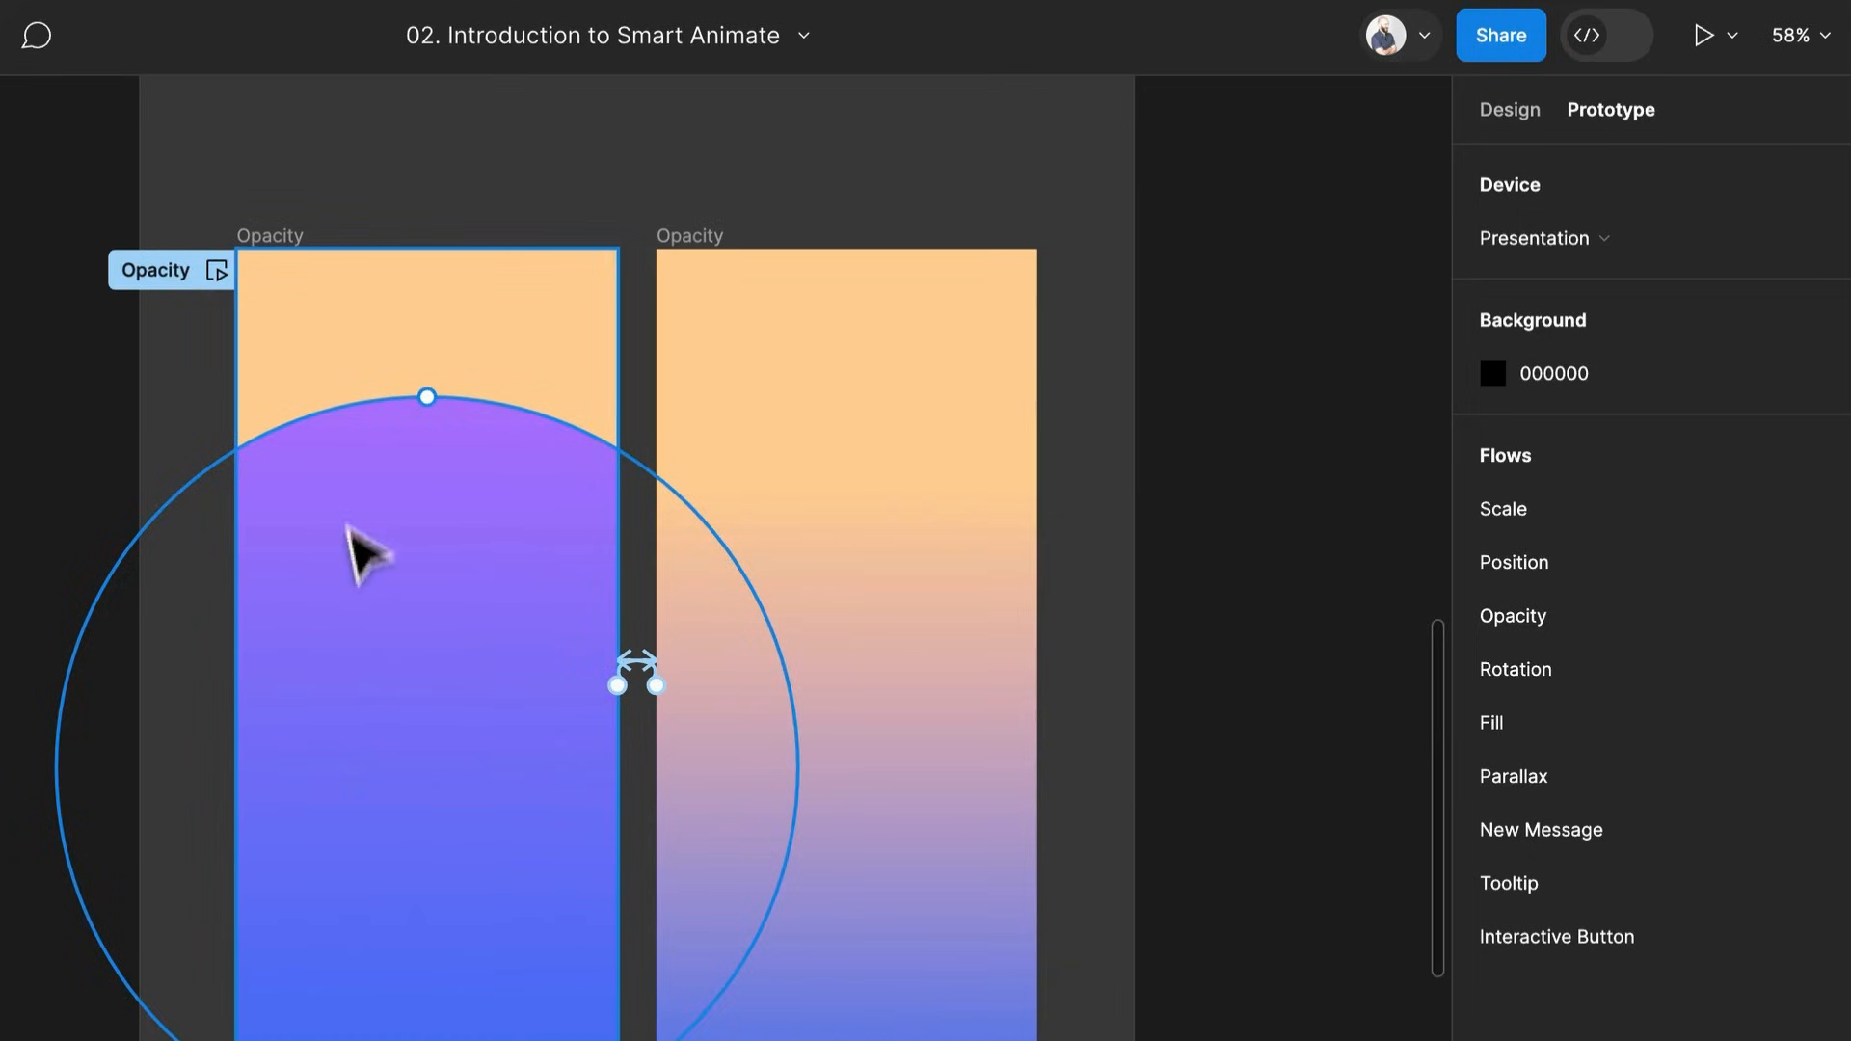
pyautogui.click(964, 588)
pyautogui.click(340, 578)
pyautogui.click(1045, 583)
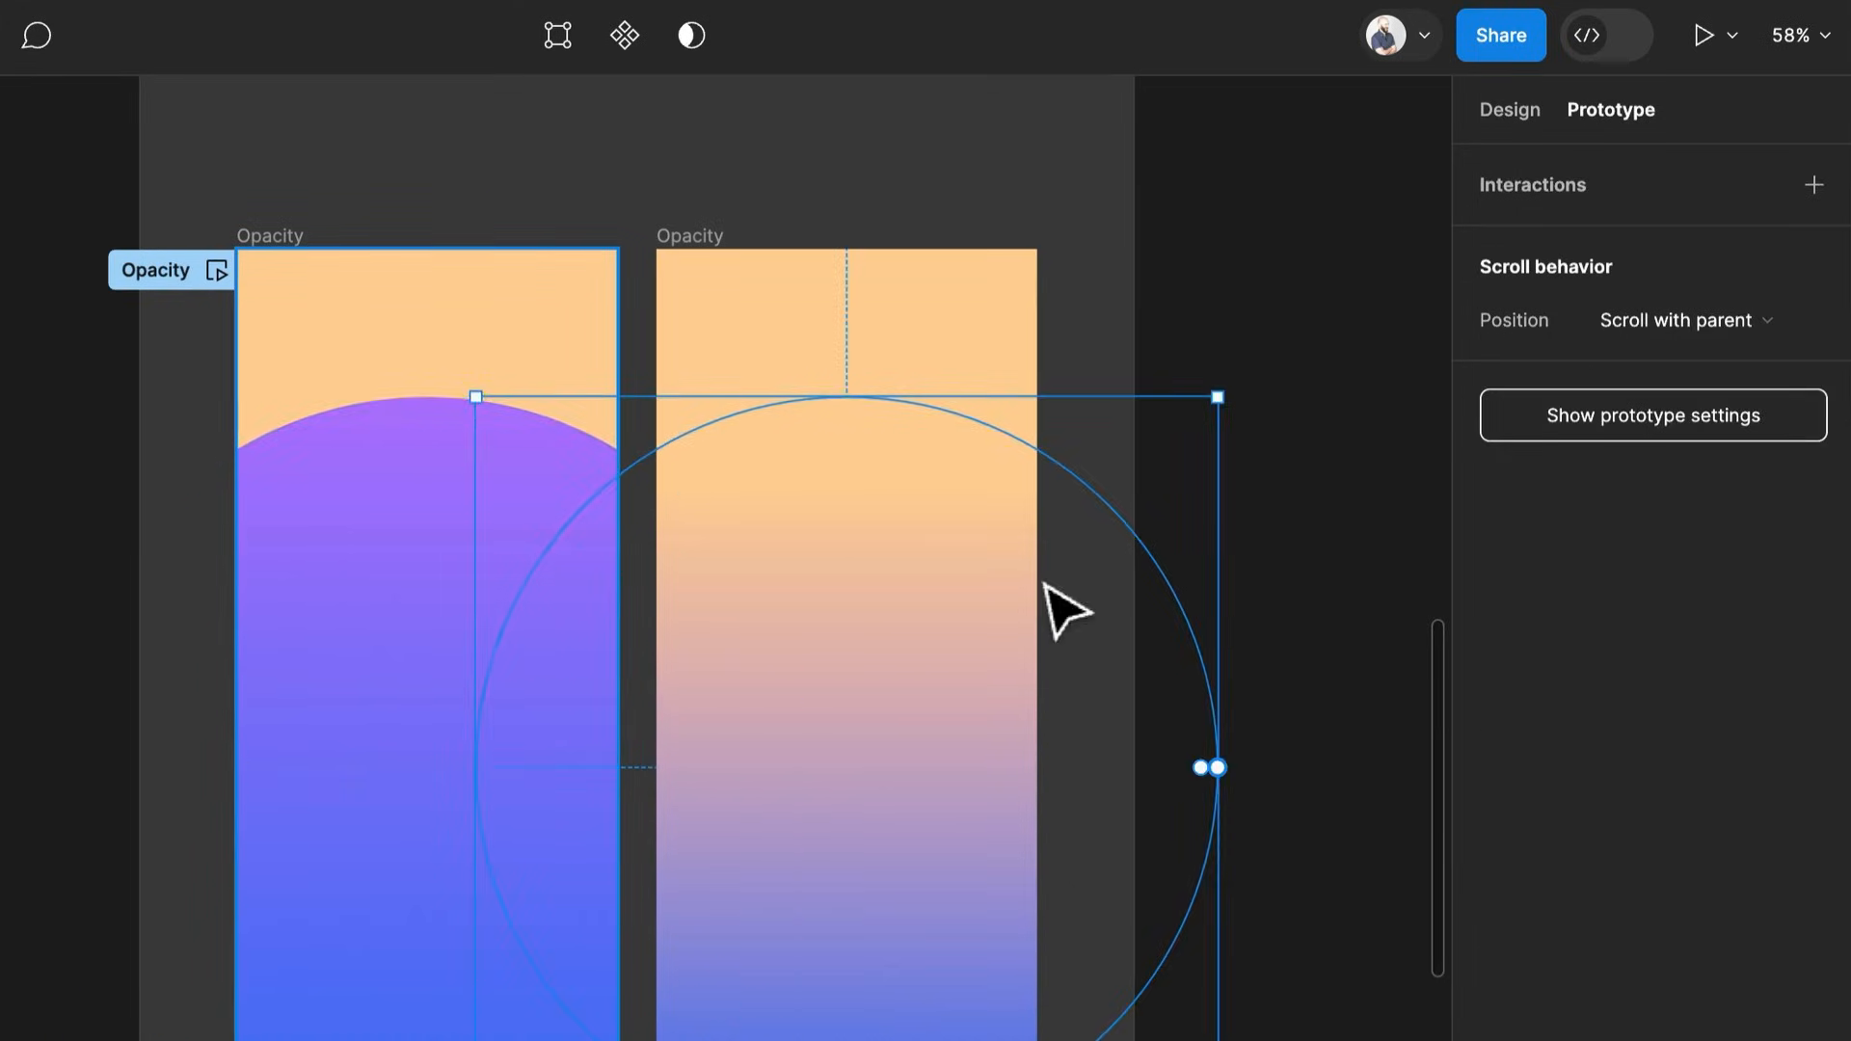
pyautogui.scroll(-10, 887, 800)
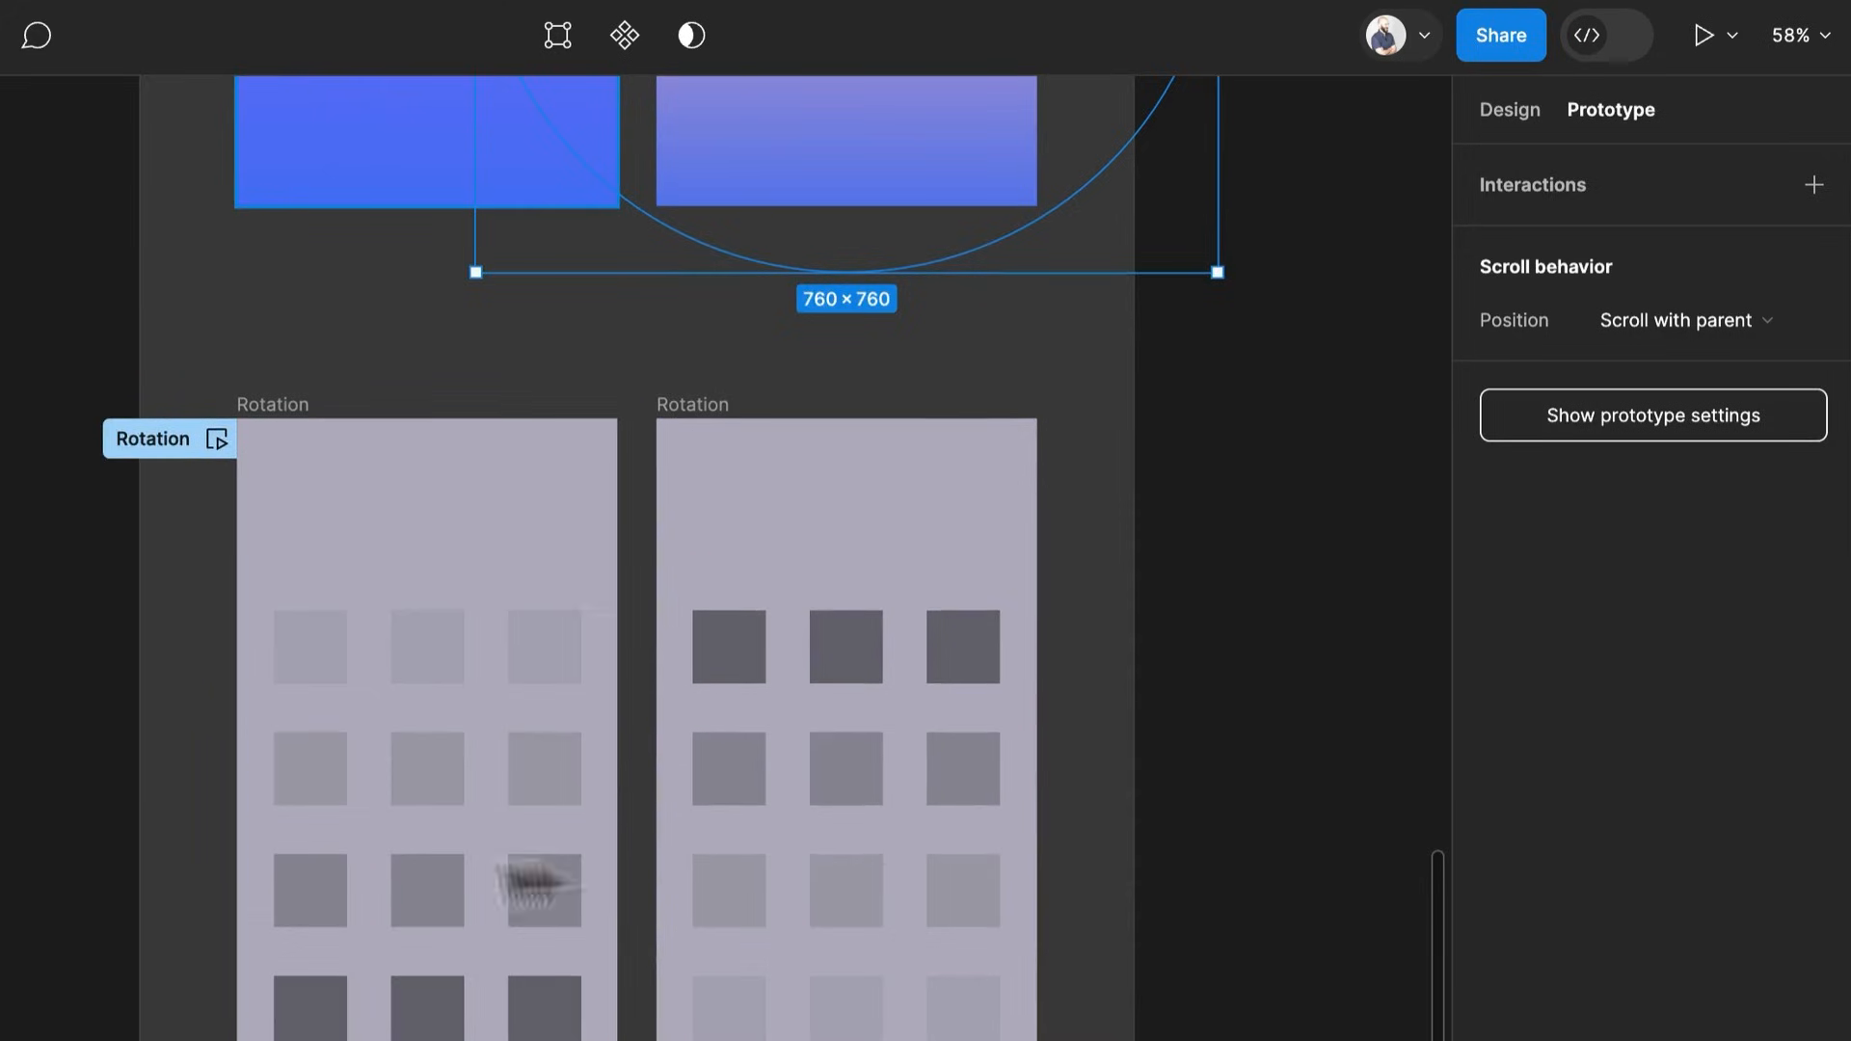
pyautogui.scroll(1, 500, 868)
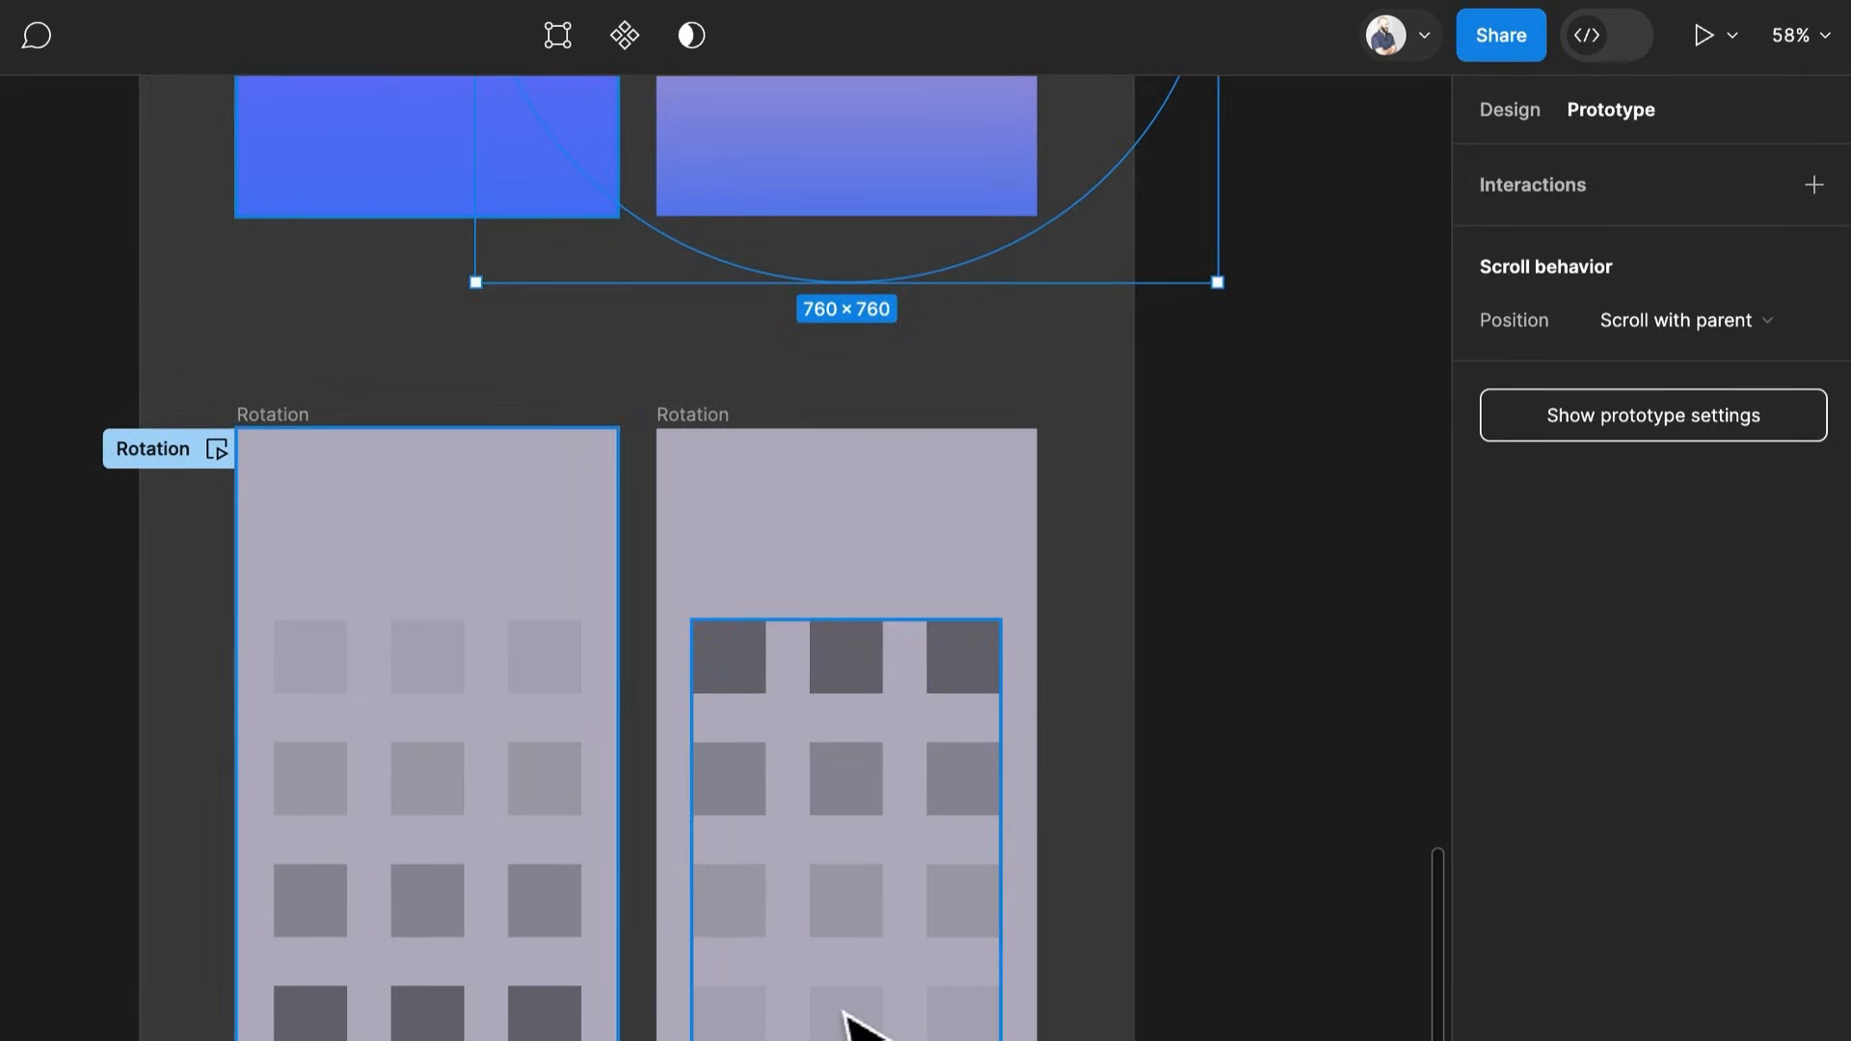
pyautogui.click(356, 888)
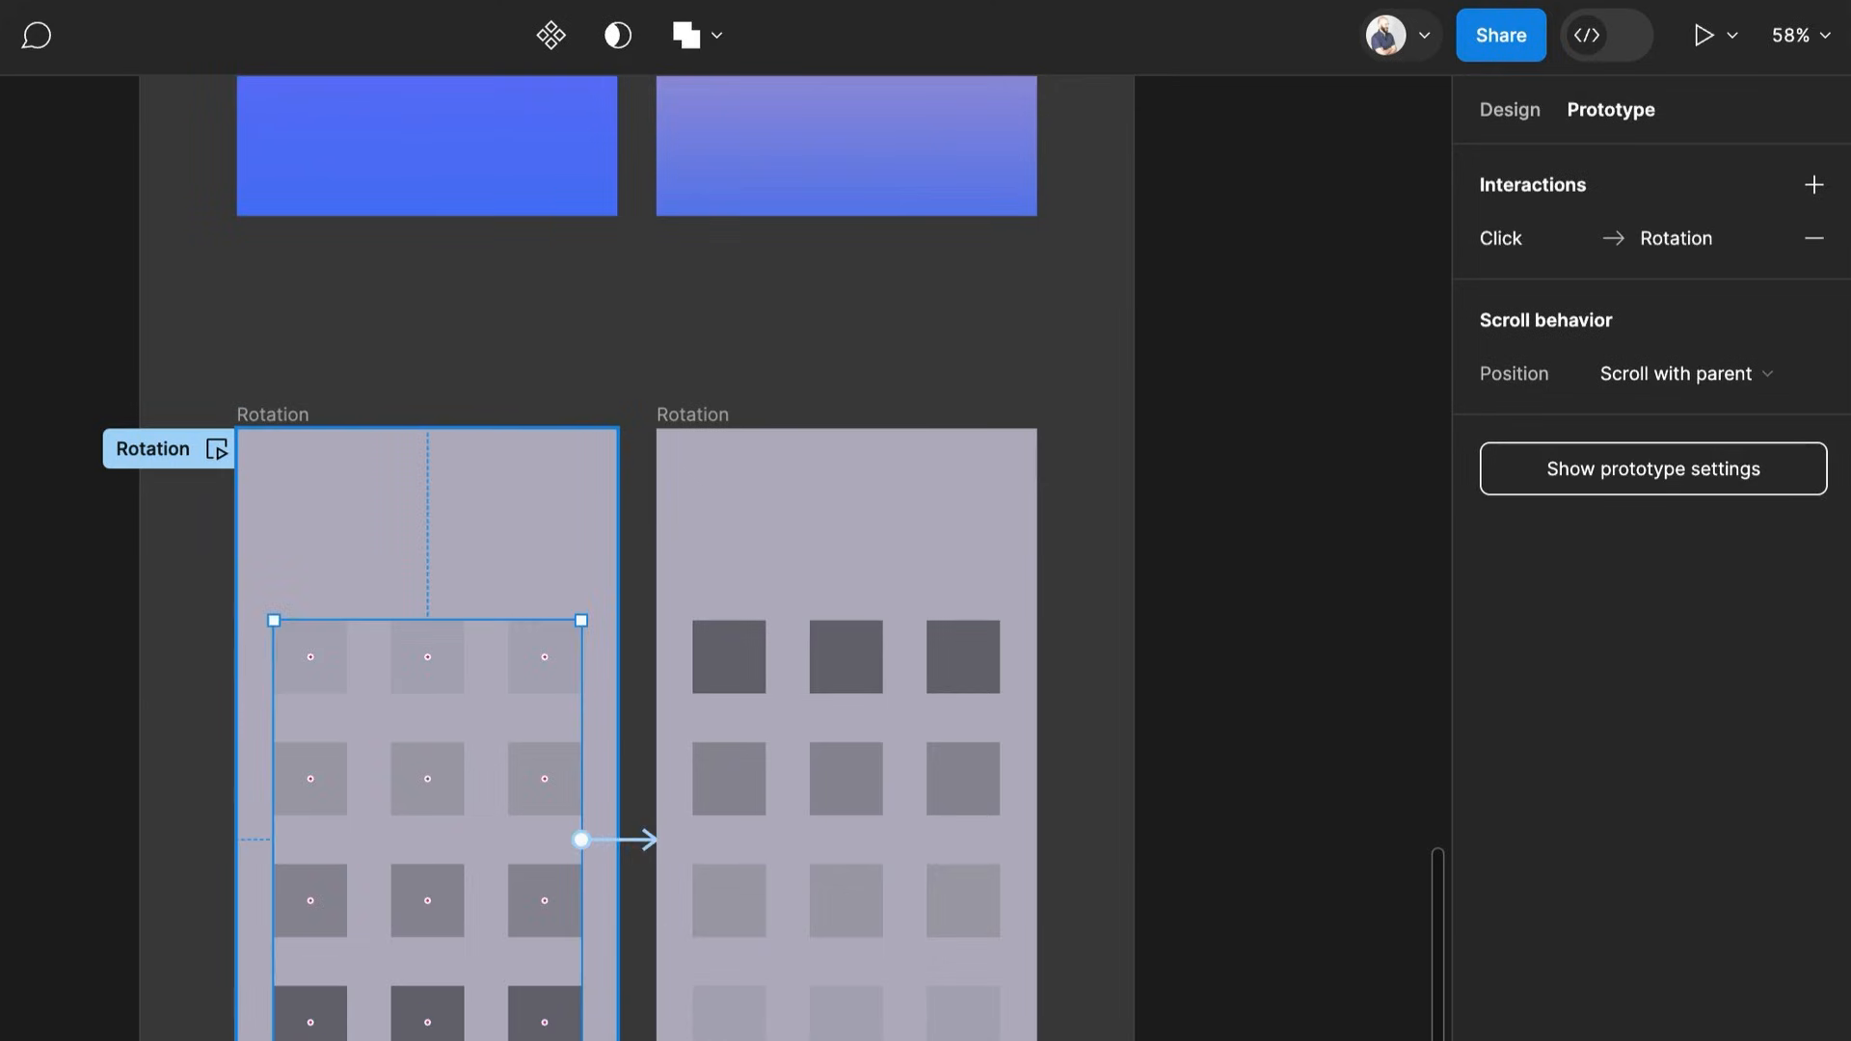
pyautogui.moveTo(608, 1040); pyautogui.dragTo(649, 1025)
pyautogui.scroll(-10, 649, 1025)
pyautogui.scroll(10, 659, 1027)
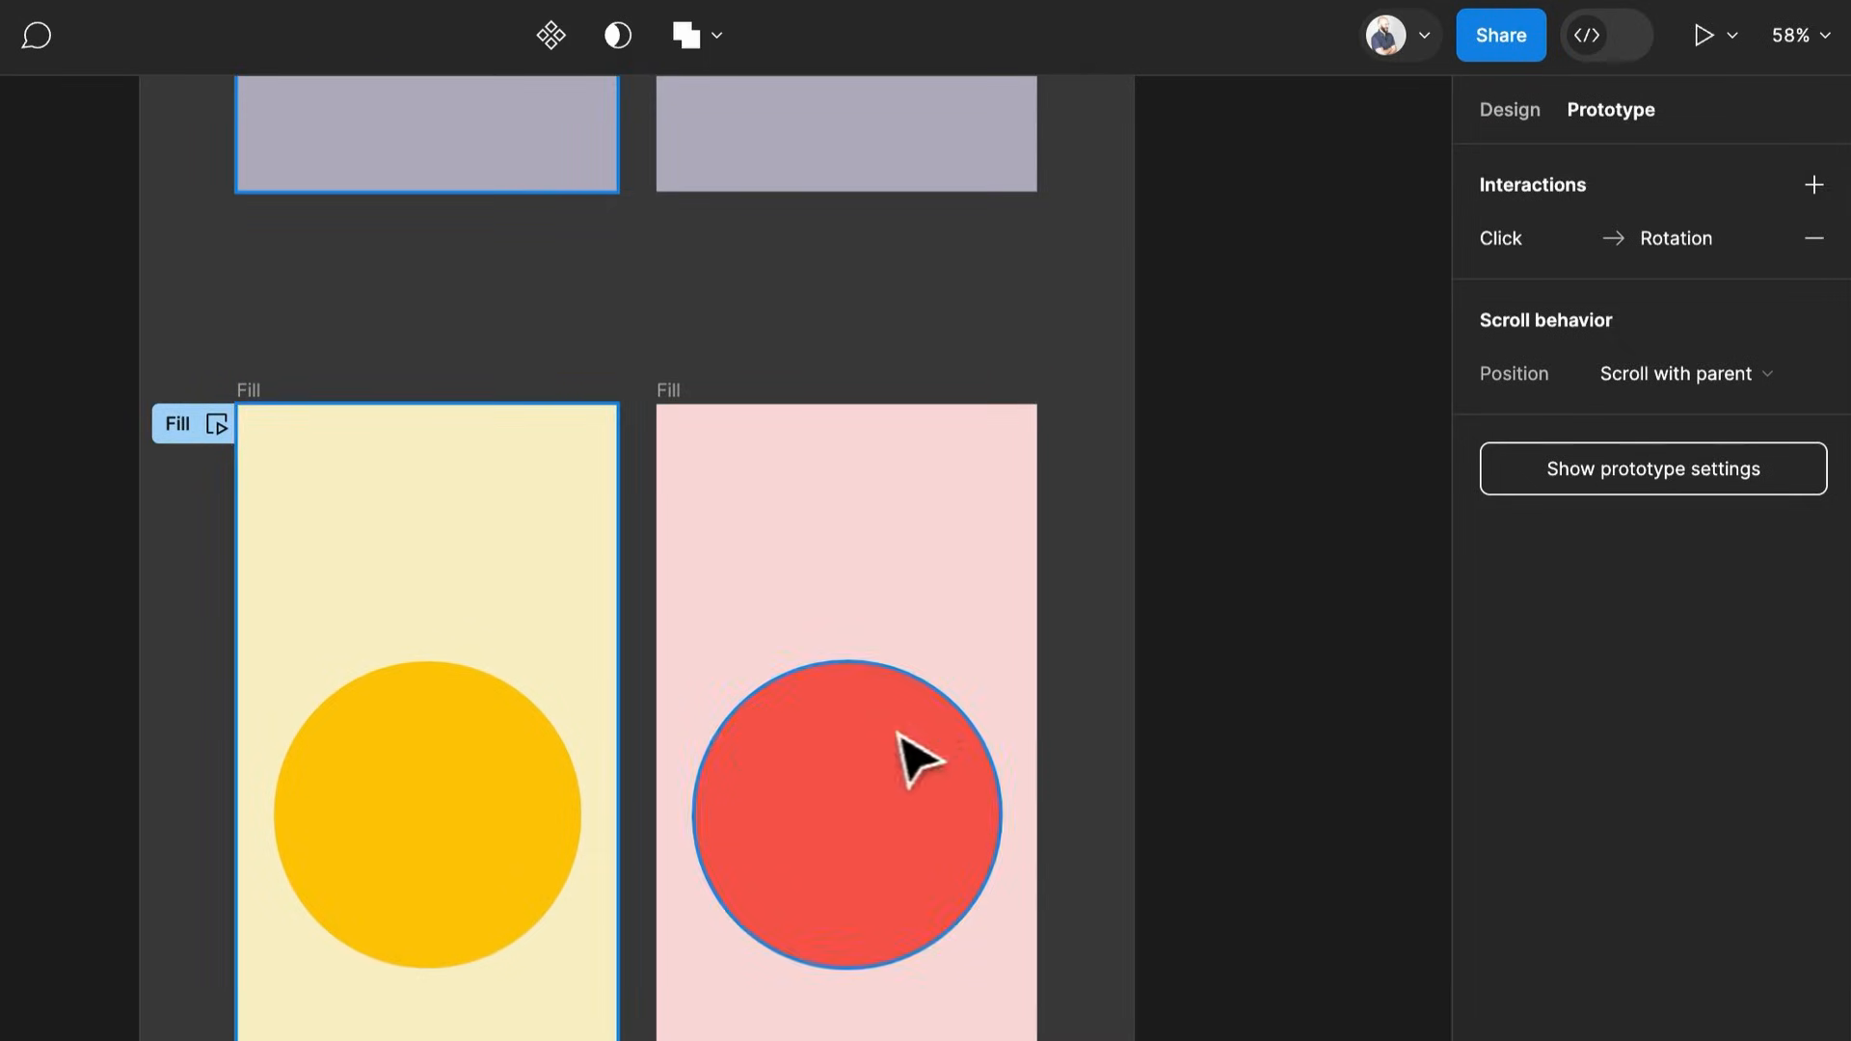
# Return to the Scale example and review the interaction settings on the small circle's connection to the second frame
pyautogui.click(1109, 699)
pyautogui.scroll(5, 1254, 723)
pyautogui.scroll(8, 1178, 748)
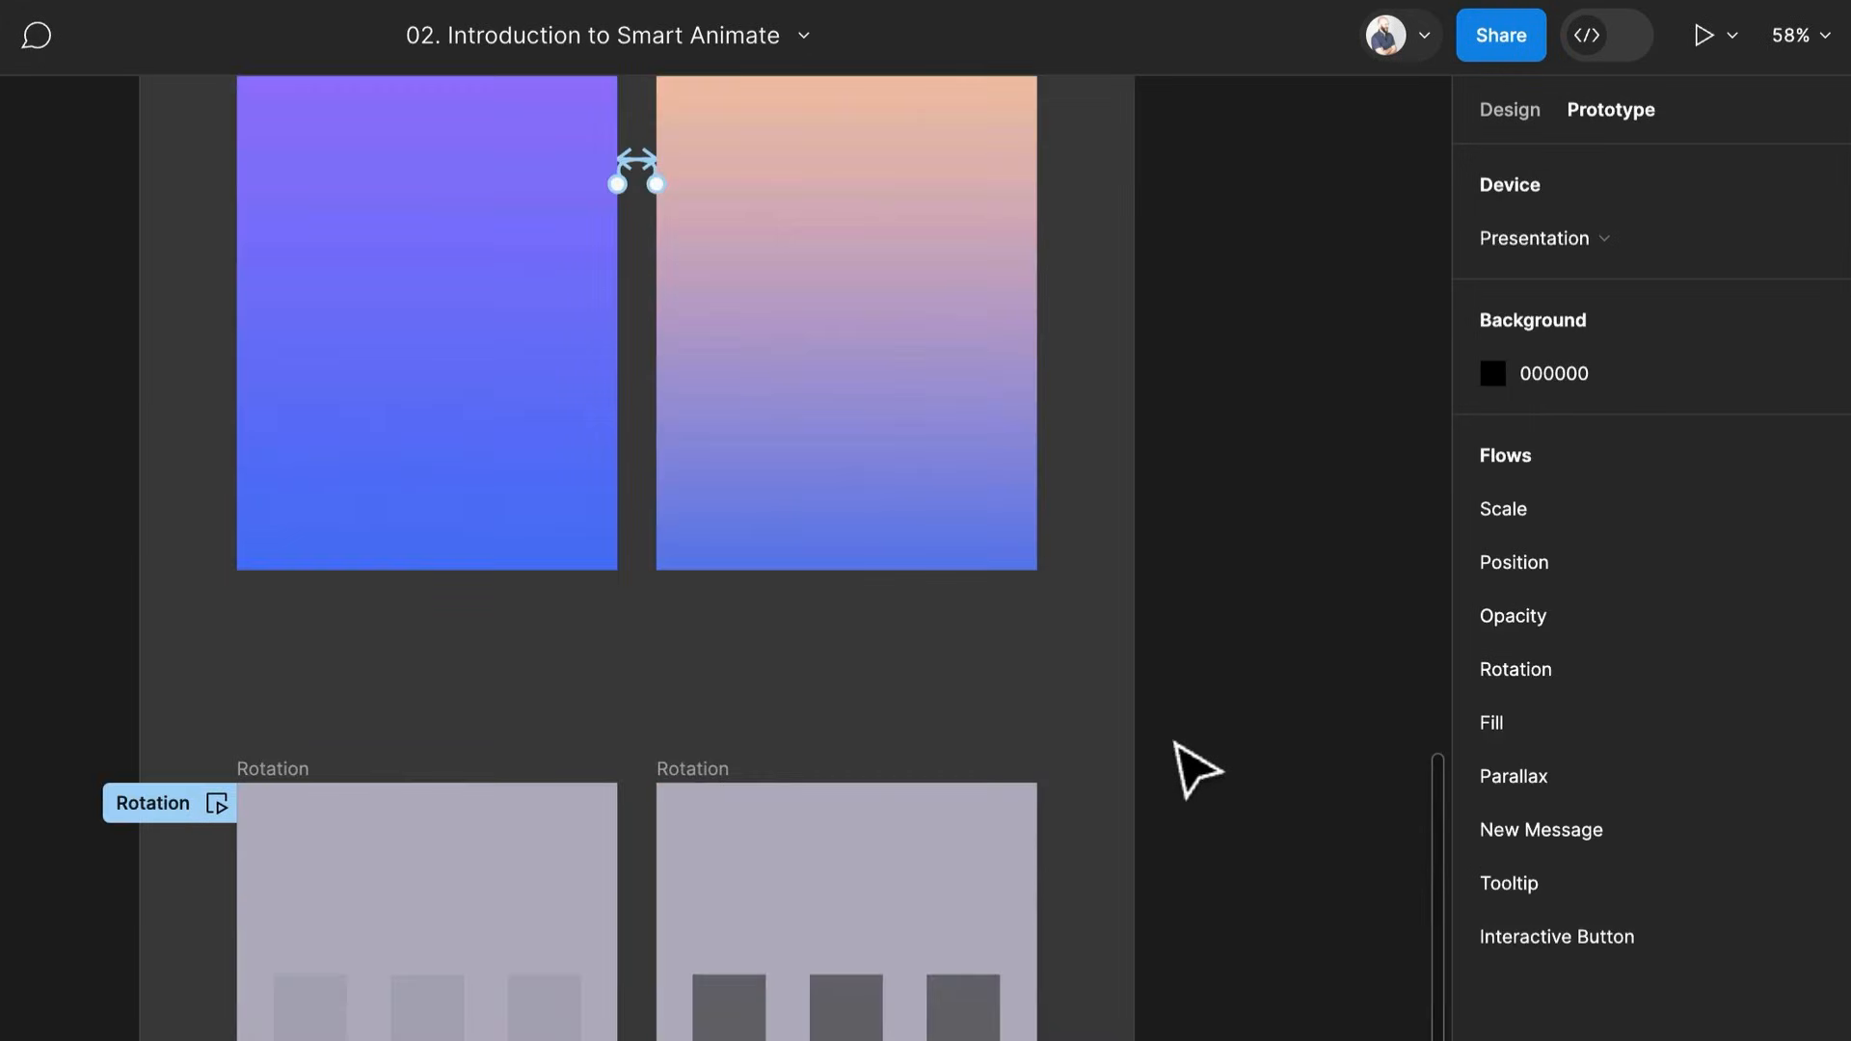
pyautogui.scroll(15, 1196, 771)
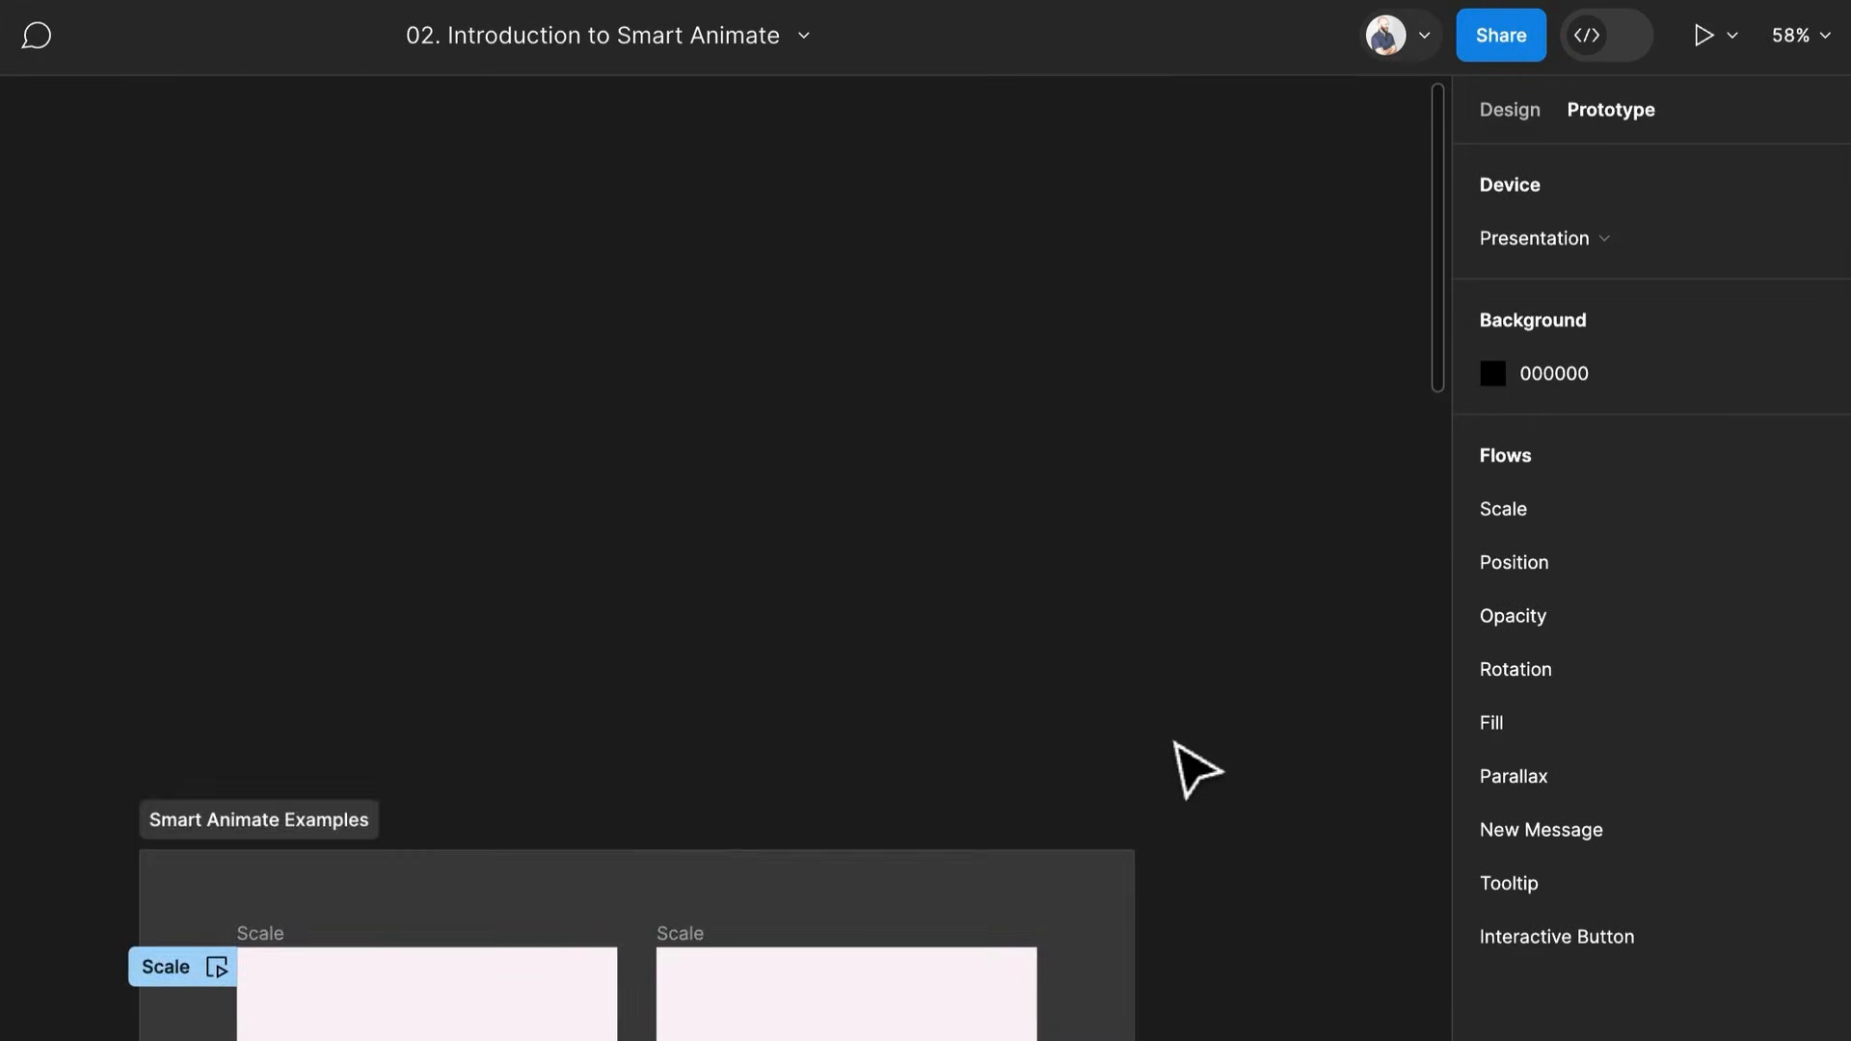
pyautogui.scroll(-5, 1196, 771)
pyautogui.scroll(-4, 550, 541)
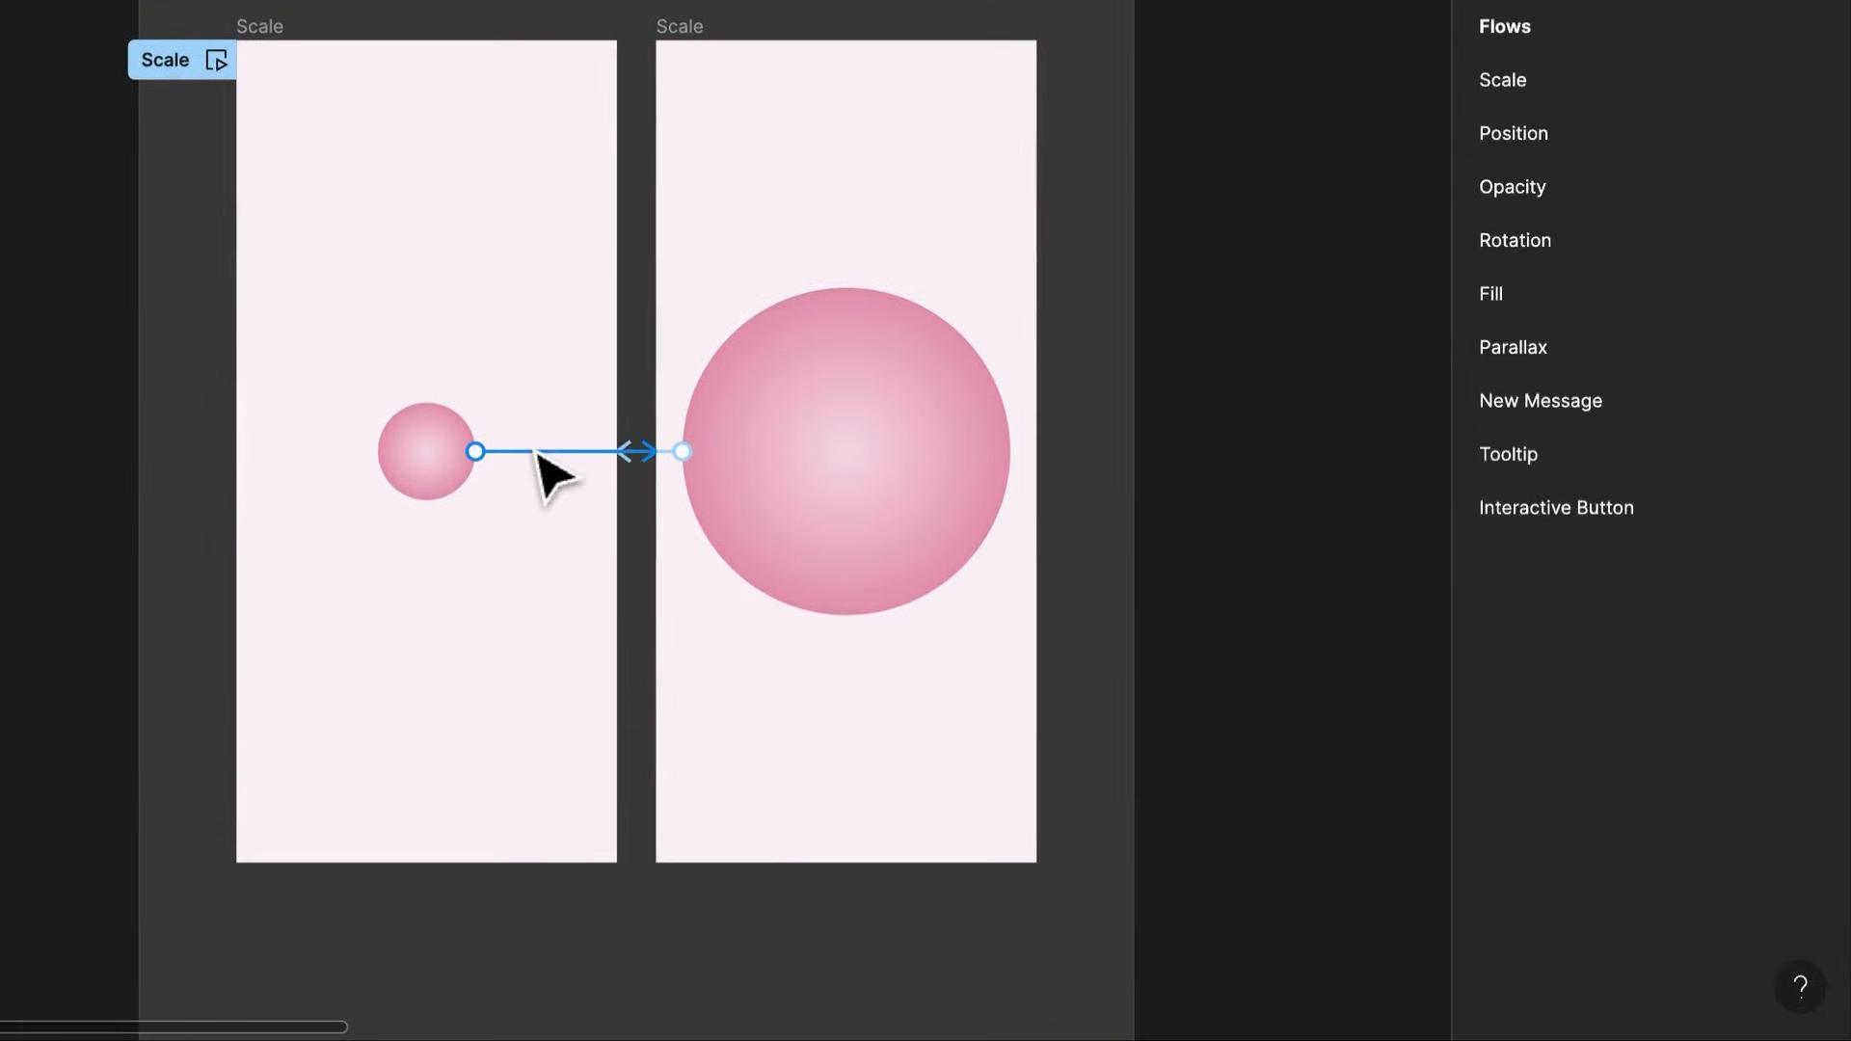
pyautogui.click(540, 451)
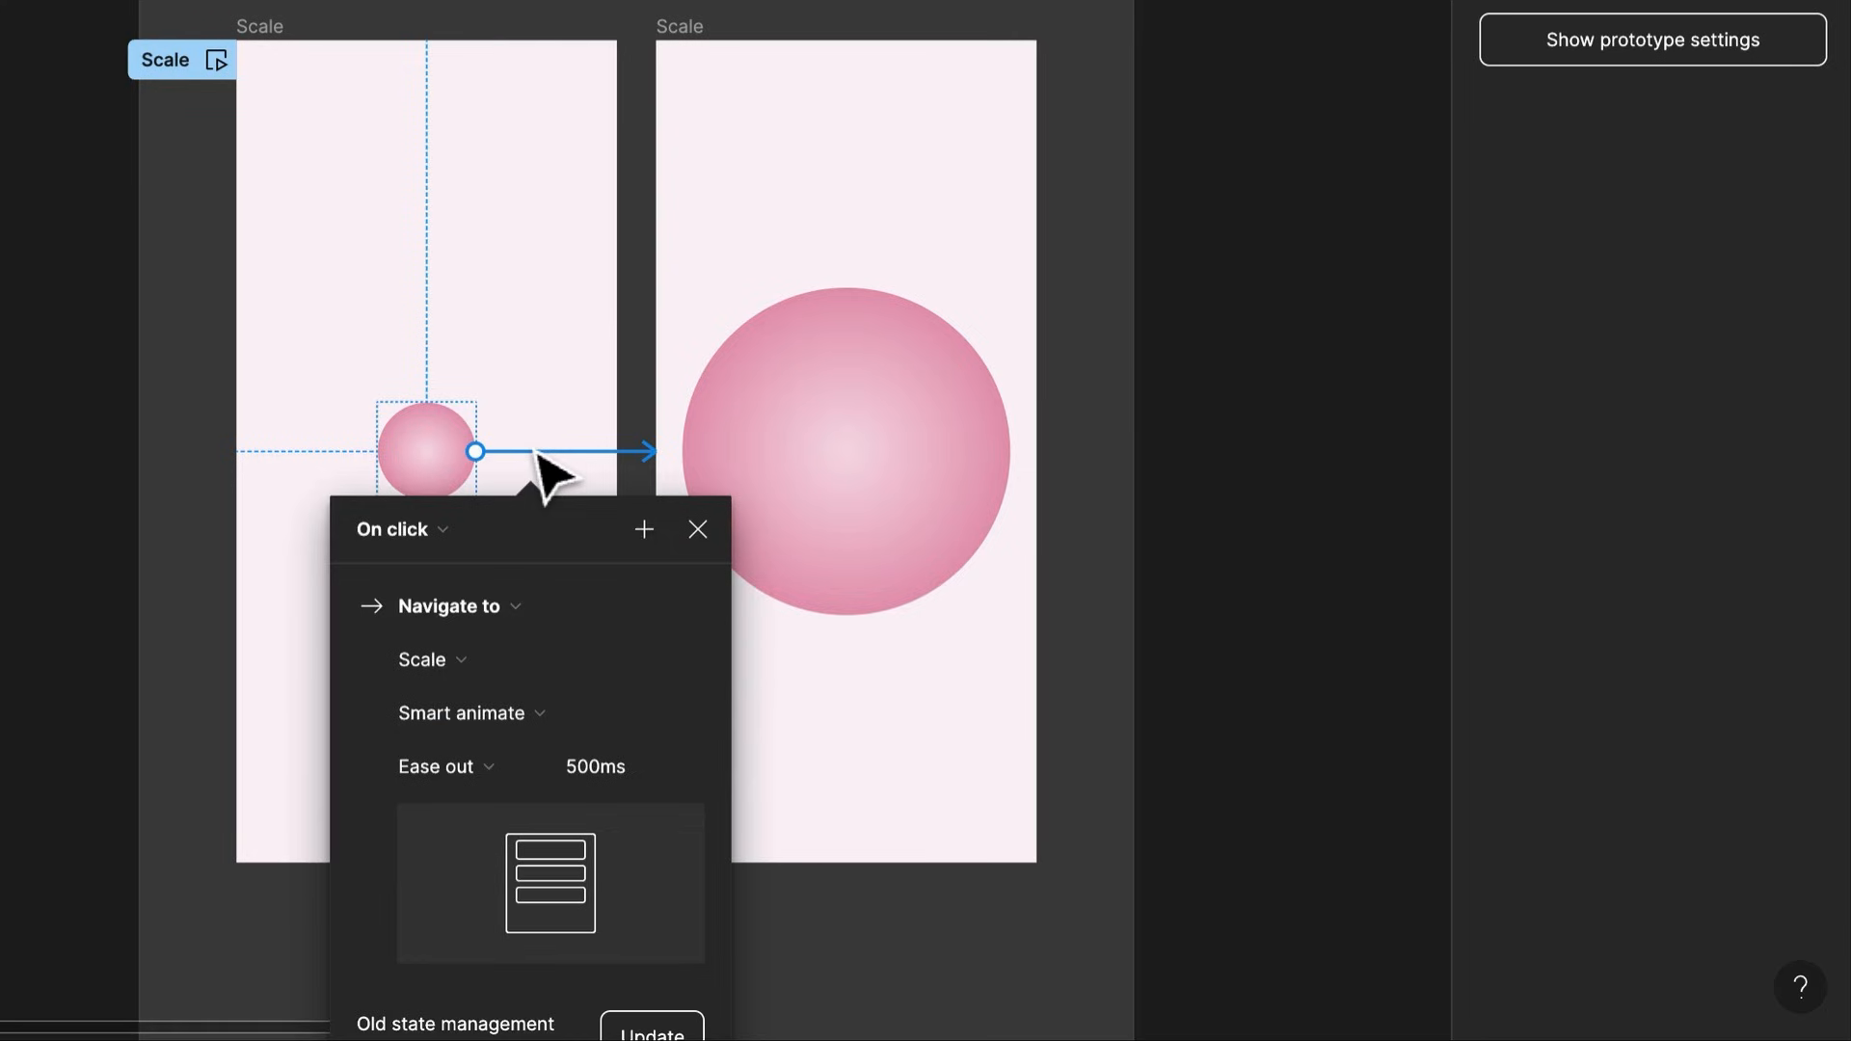
pyautogui.scroll(-4, 577, 673)
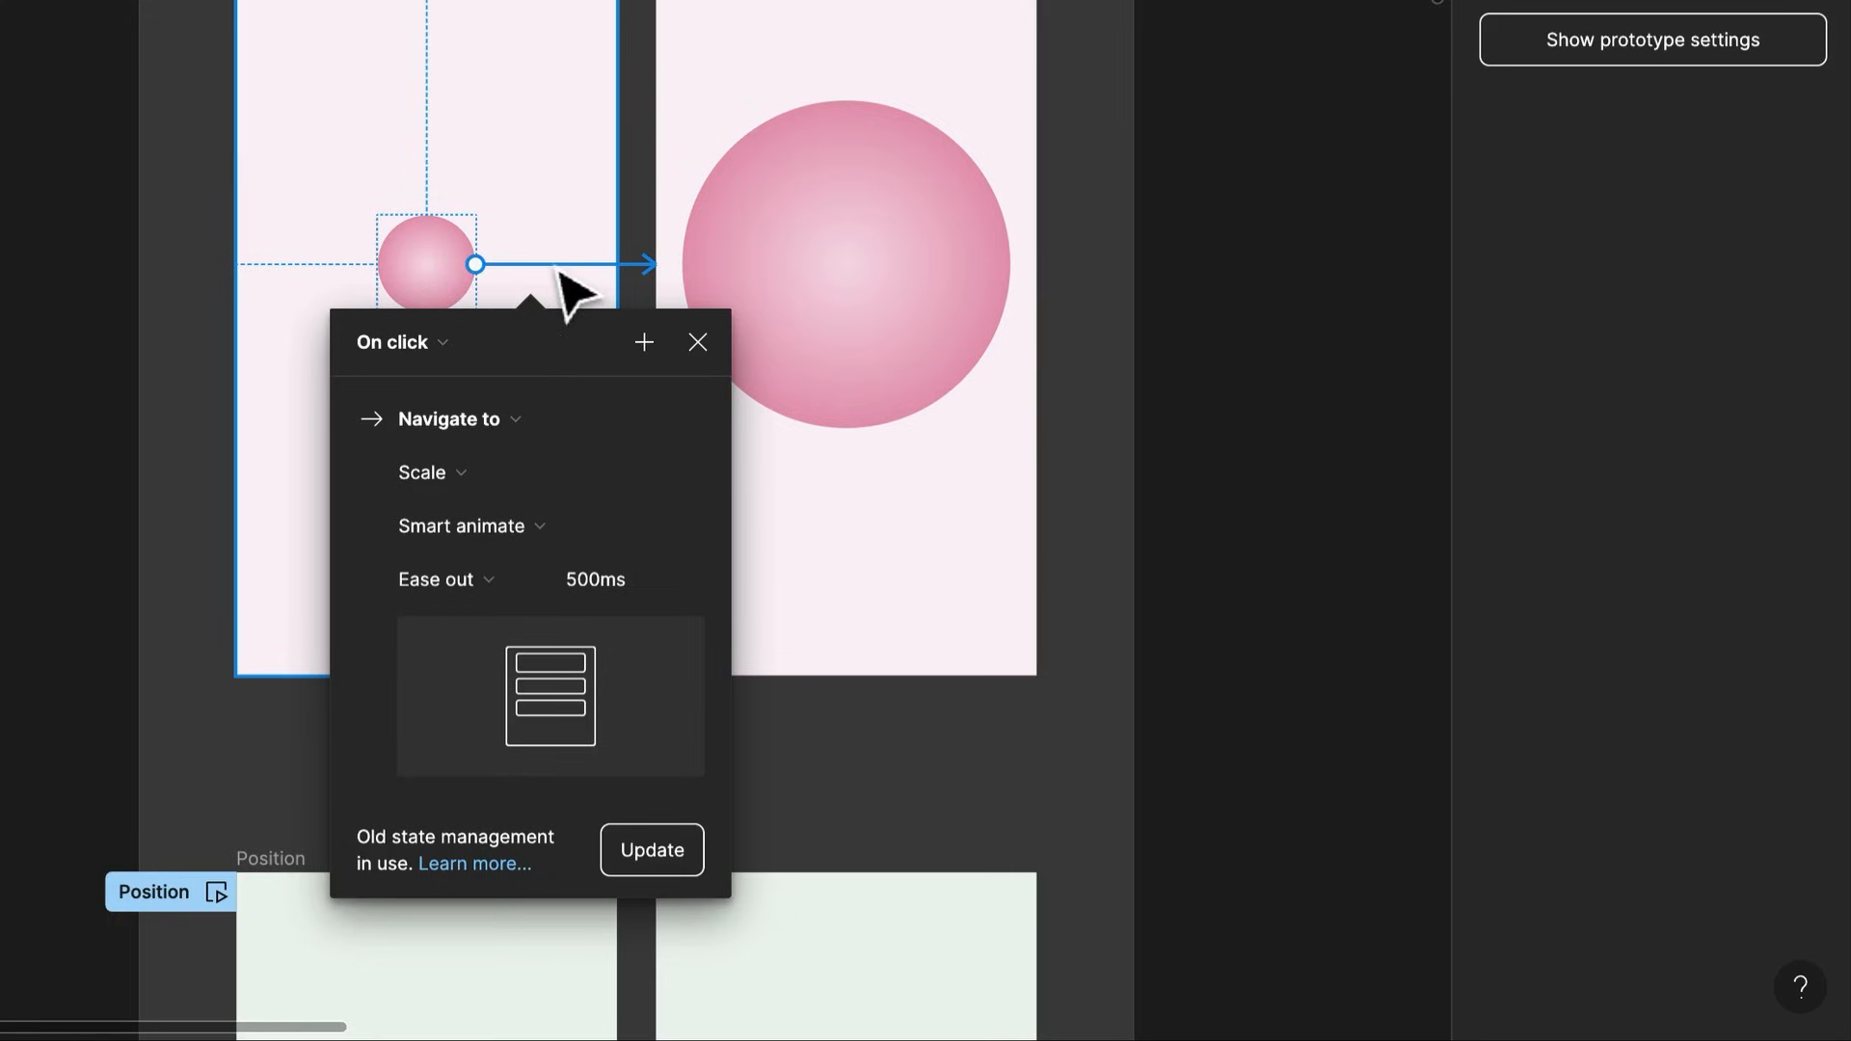
pyautogui.moveTo(557, 266); pyautogui.dragTo(870, 283)
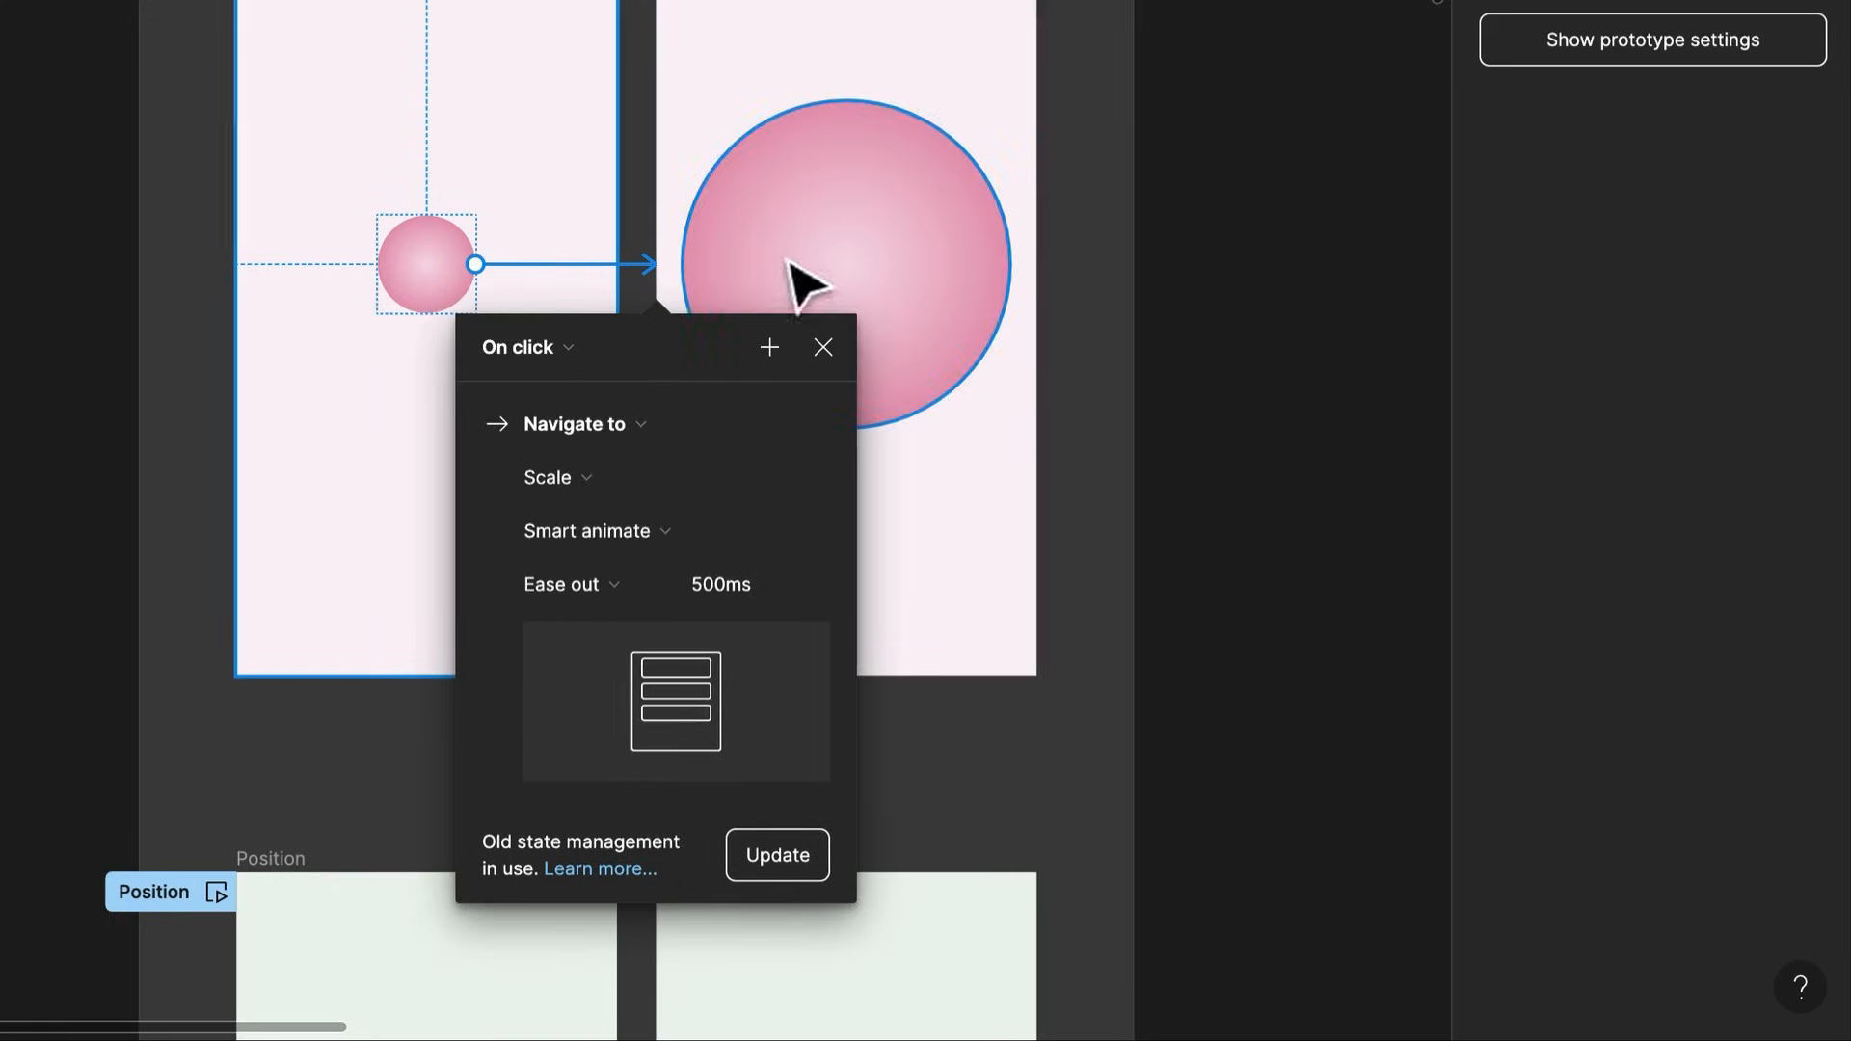
pyautogui.click(1322, 281)
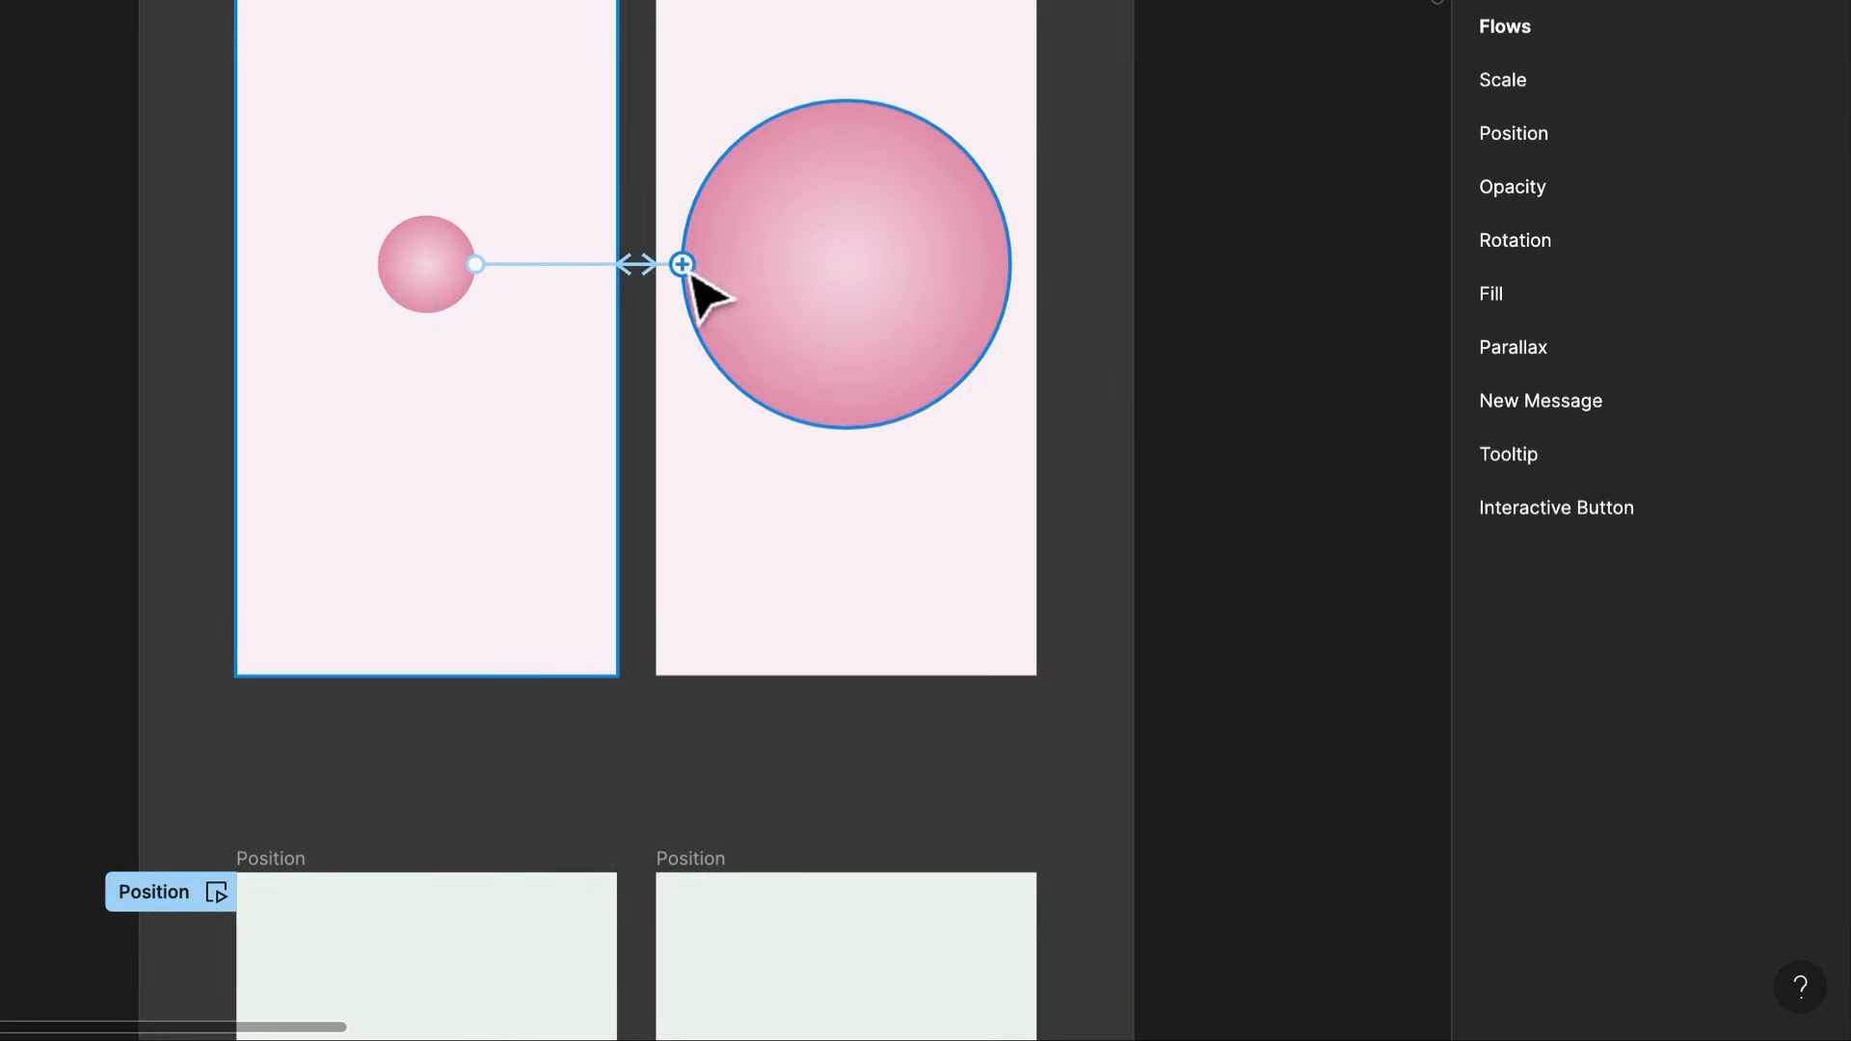
# Redraw the large circle's prototype connection to the first Scale frame and check the interaction settings on the small circle's connection
pyautogui.click(743, 290)
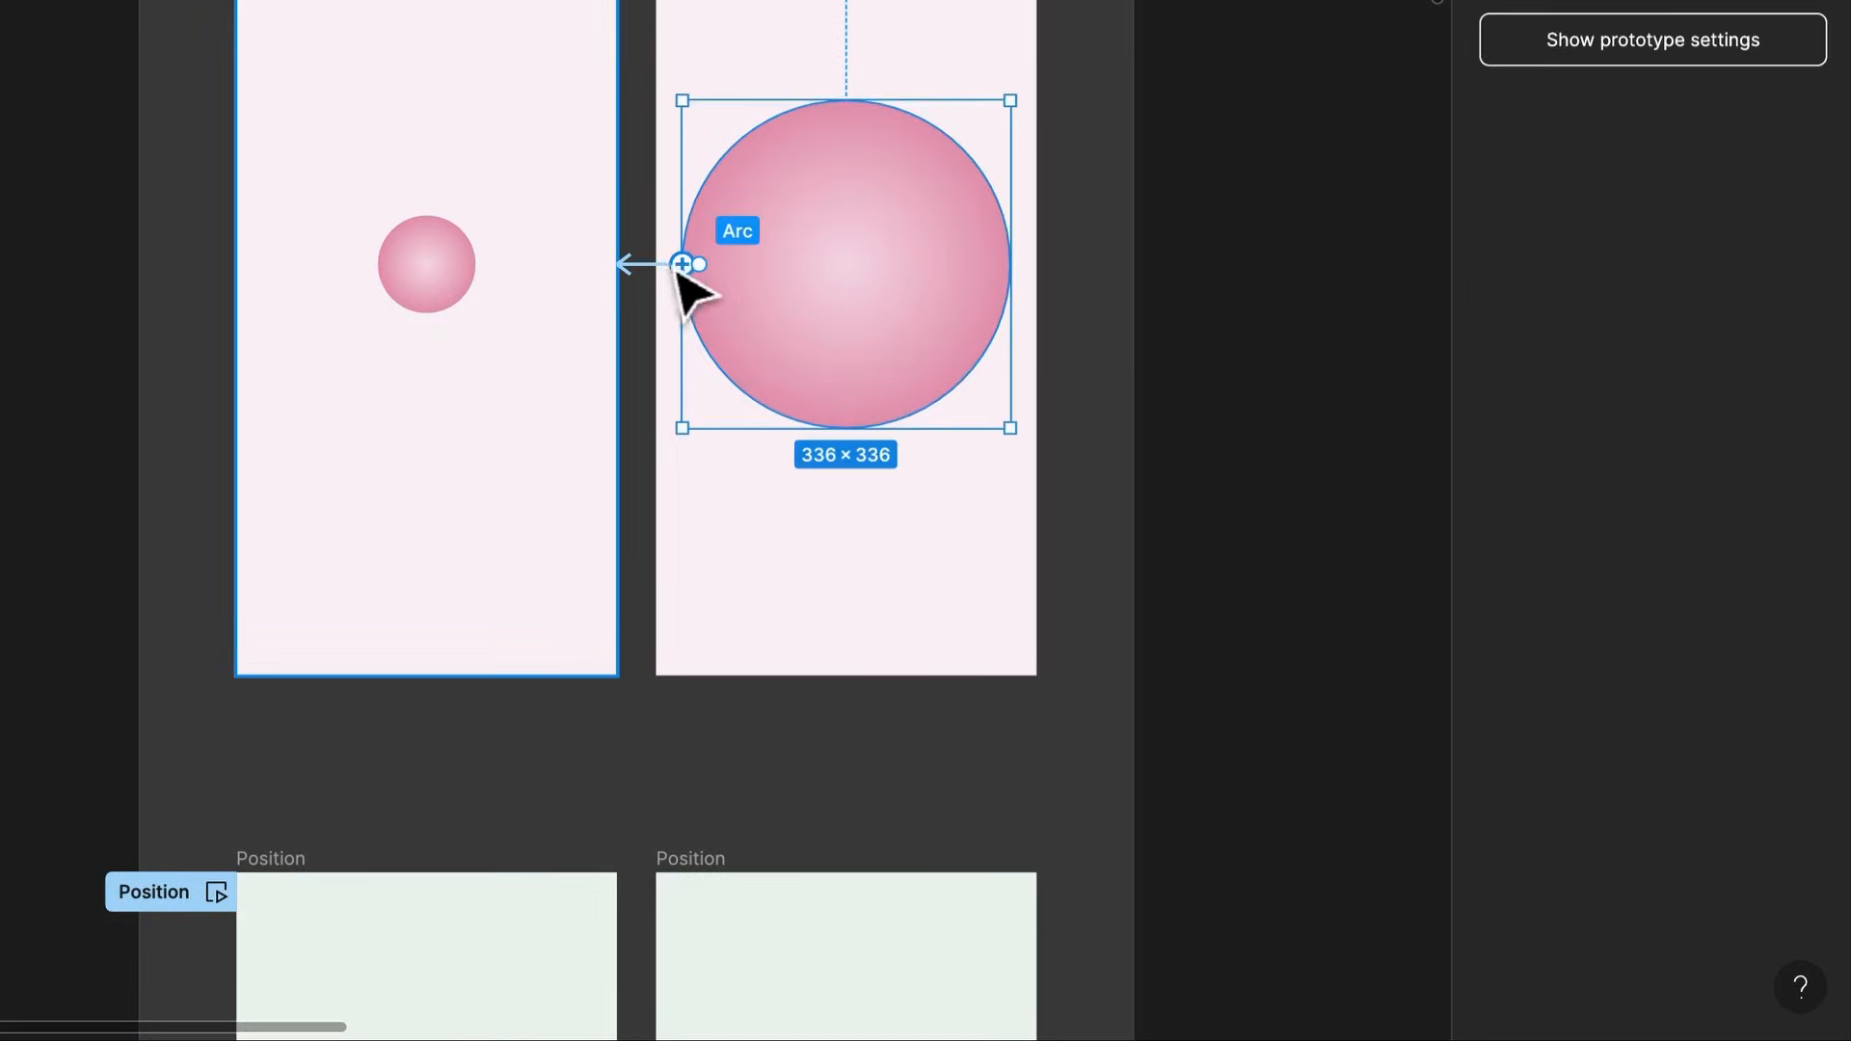
pyautogui.moveTo(682, 265); pyautogui.dragTo(279, 434)
pyautogui.click(1195, 390)
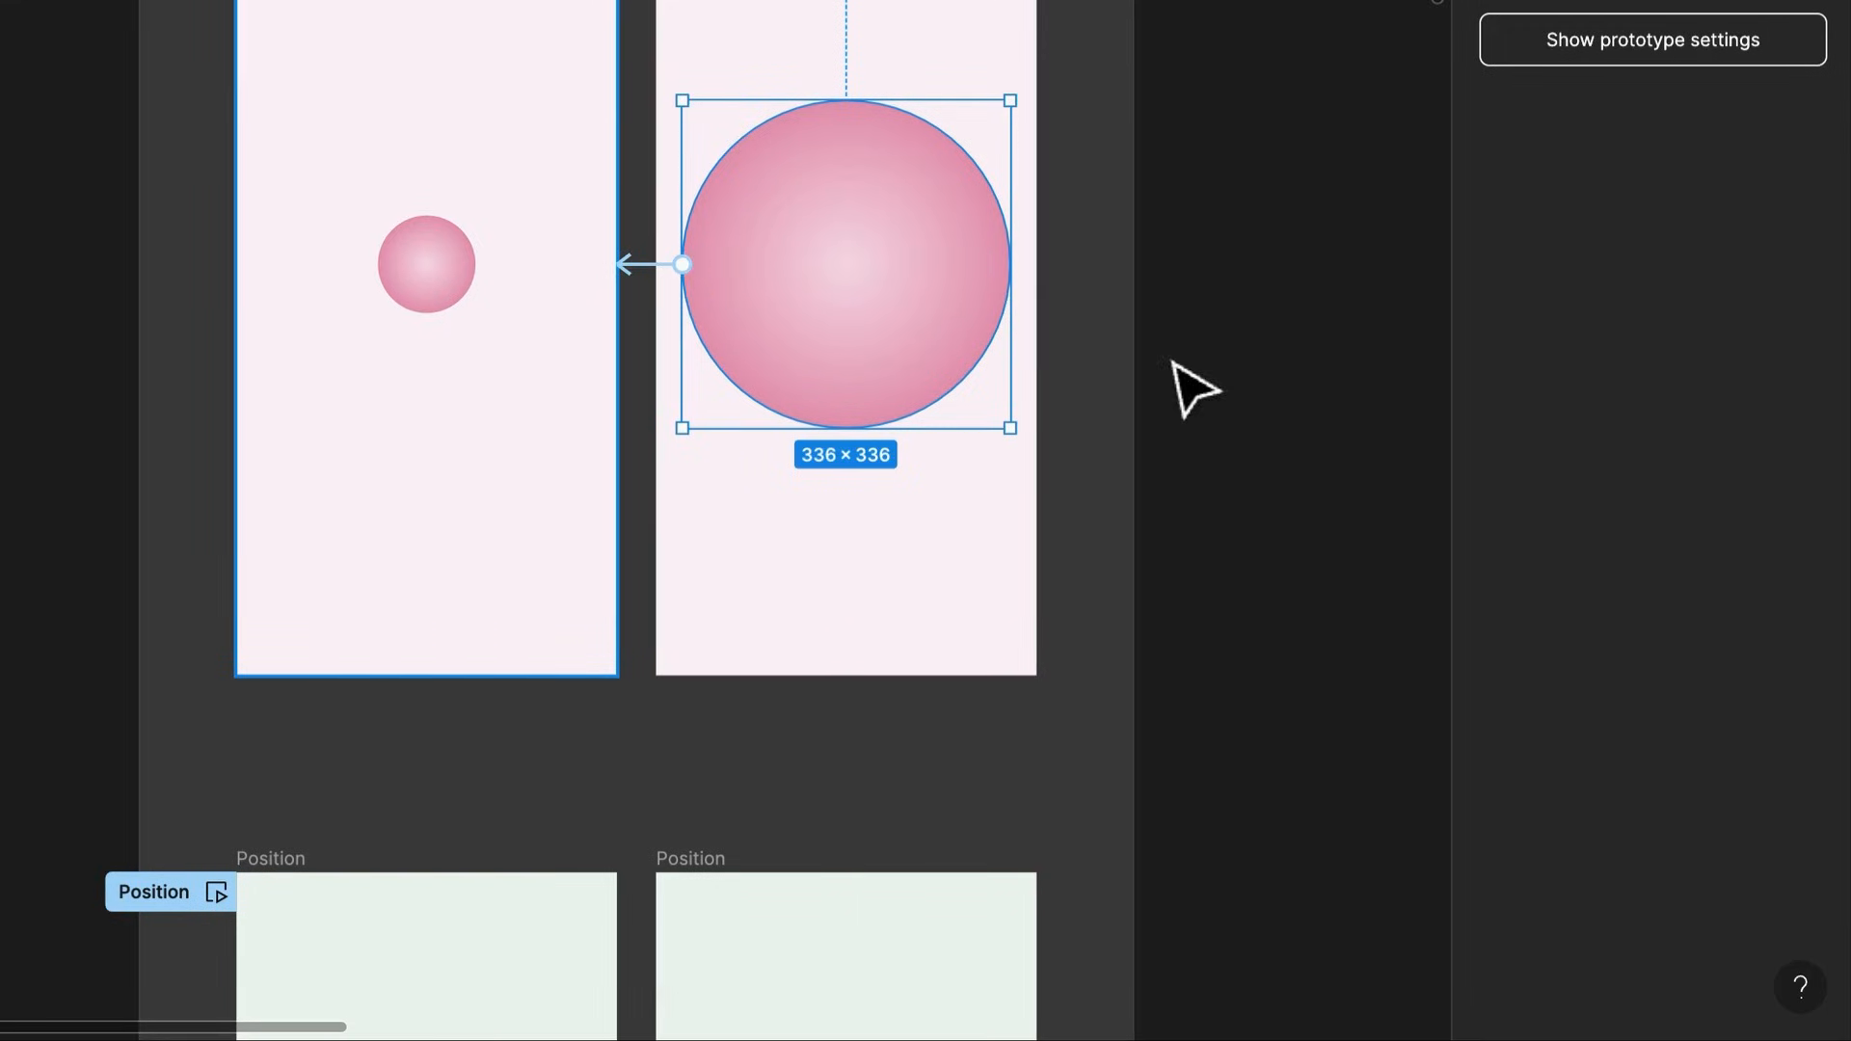
pyautogui.click(1196, 391)
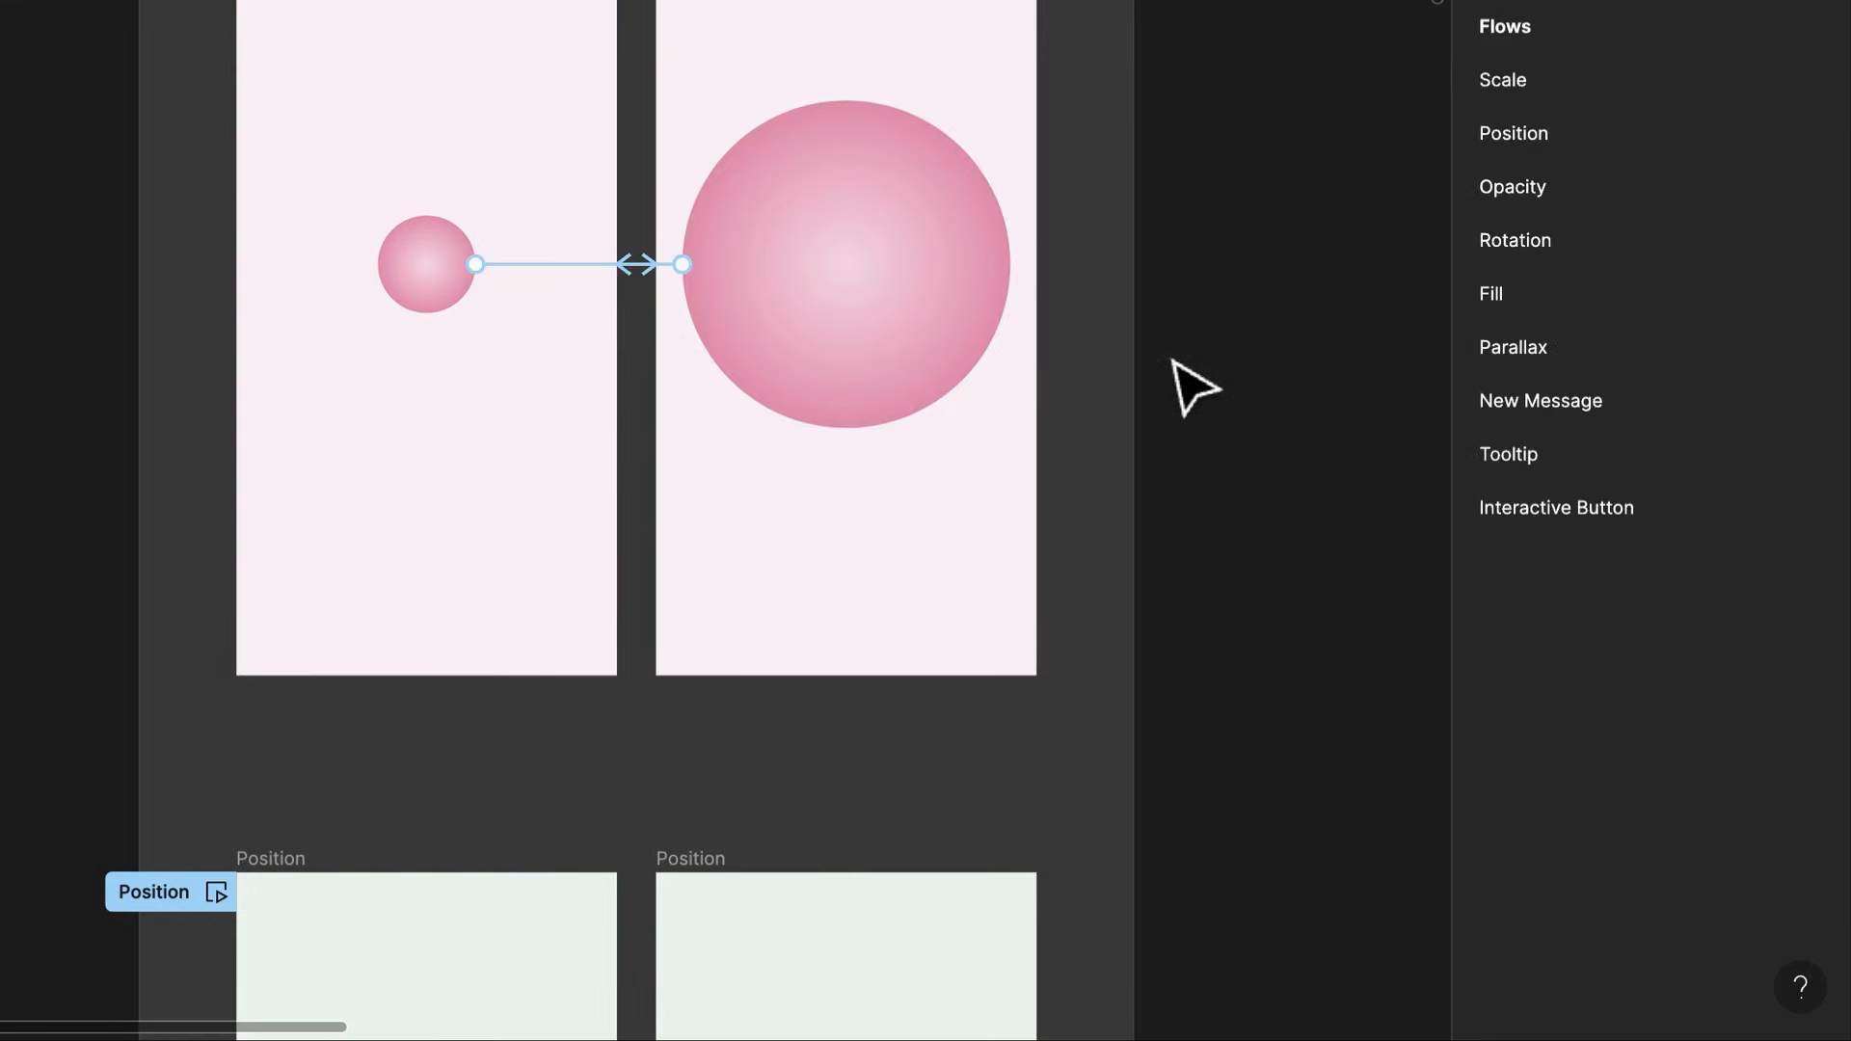
pyautogui.click(599, 279)
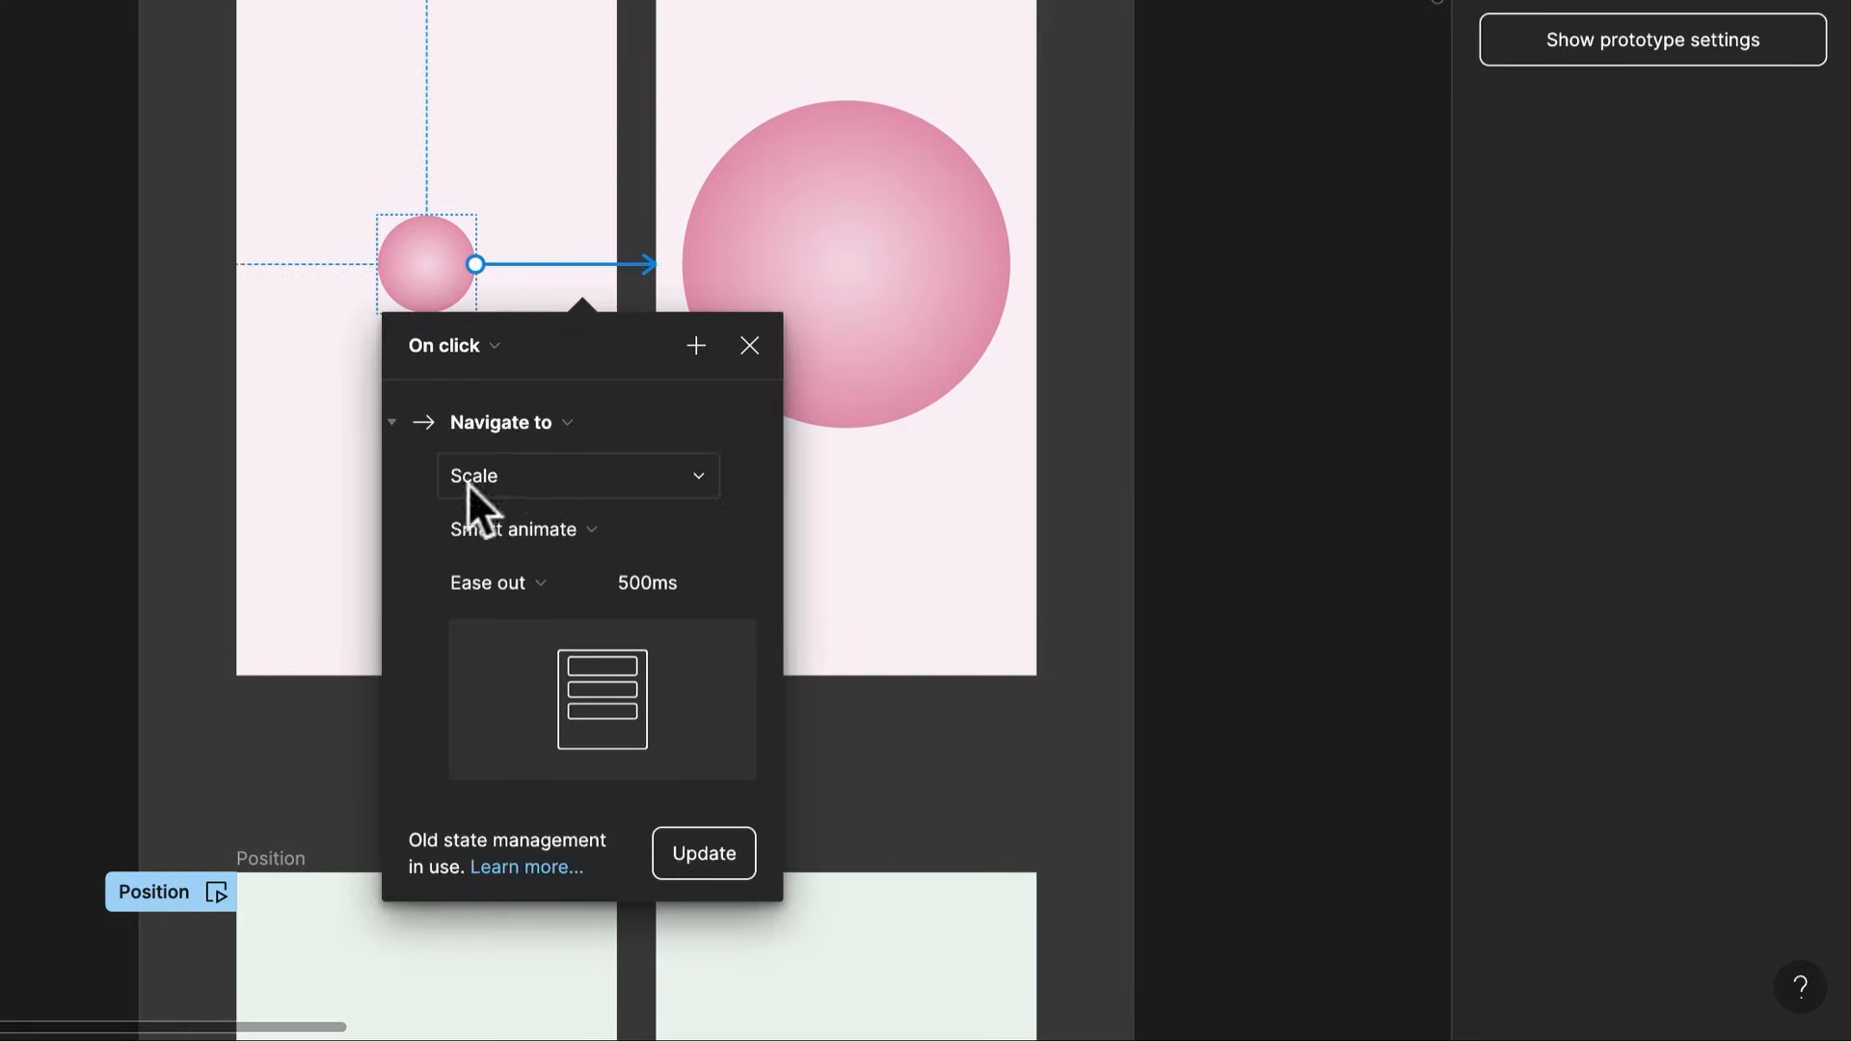
pyautogui.click(1323, 109)
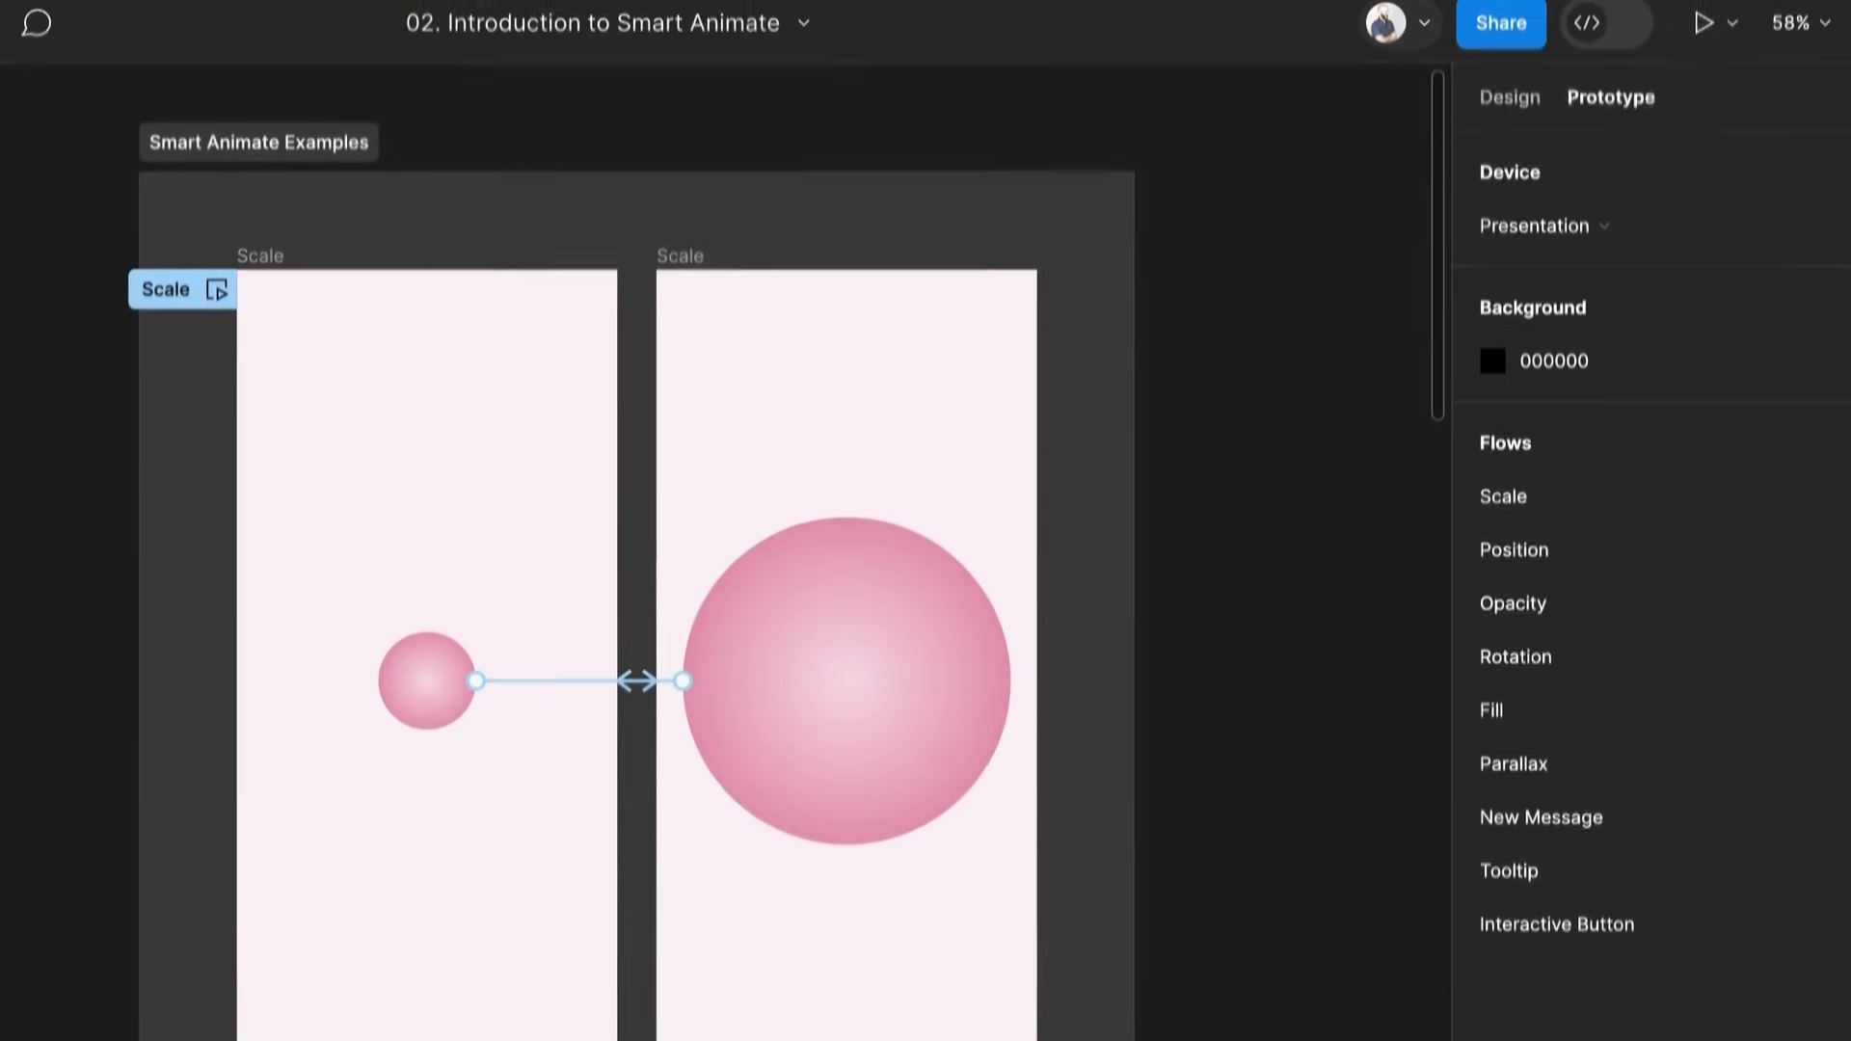
# Present the prototype, enlarge the flow list so every flow shows, try switching flows and return to Scale
pyautogui.click(1701, 50)
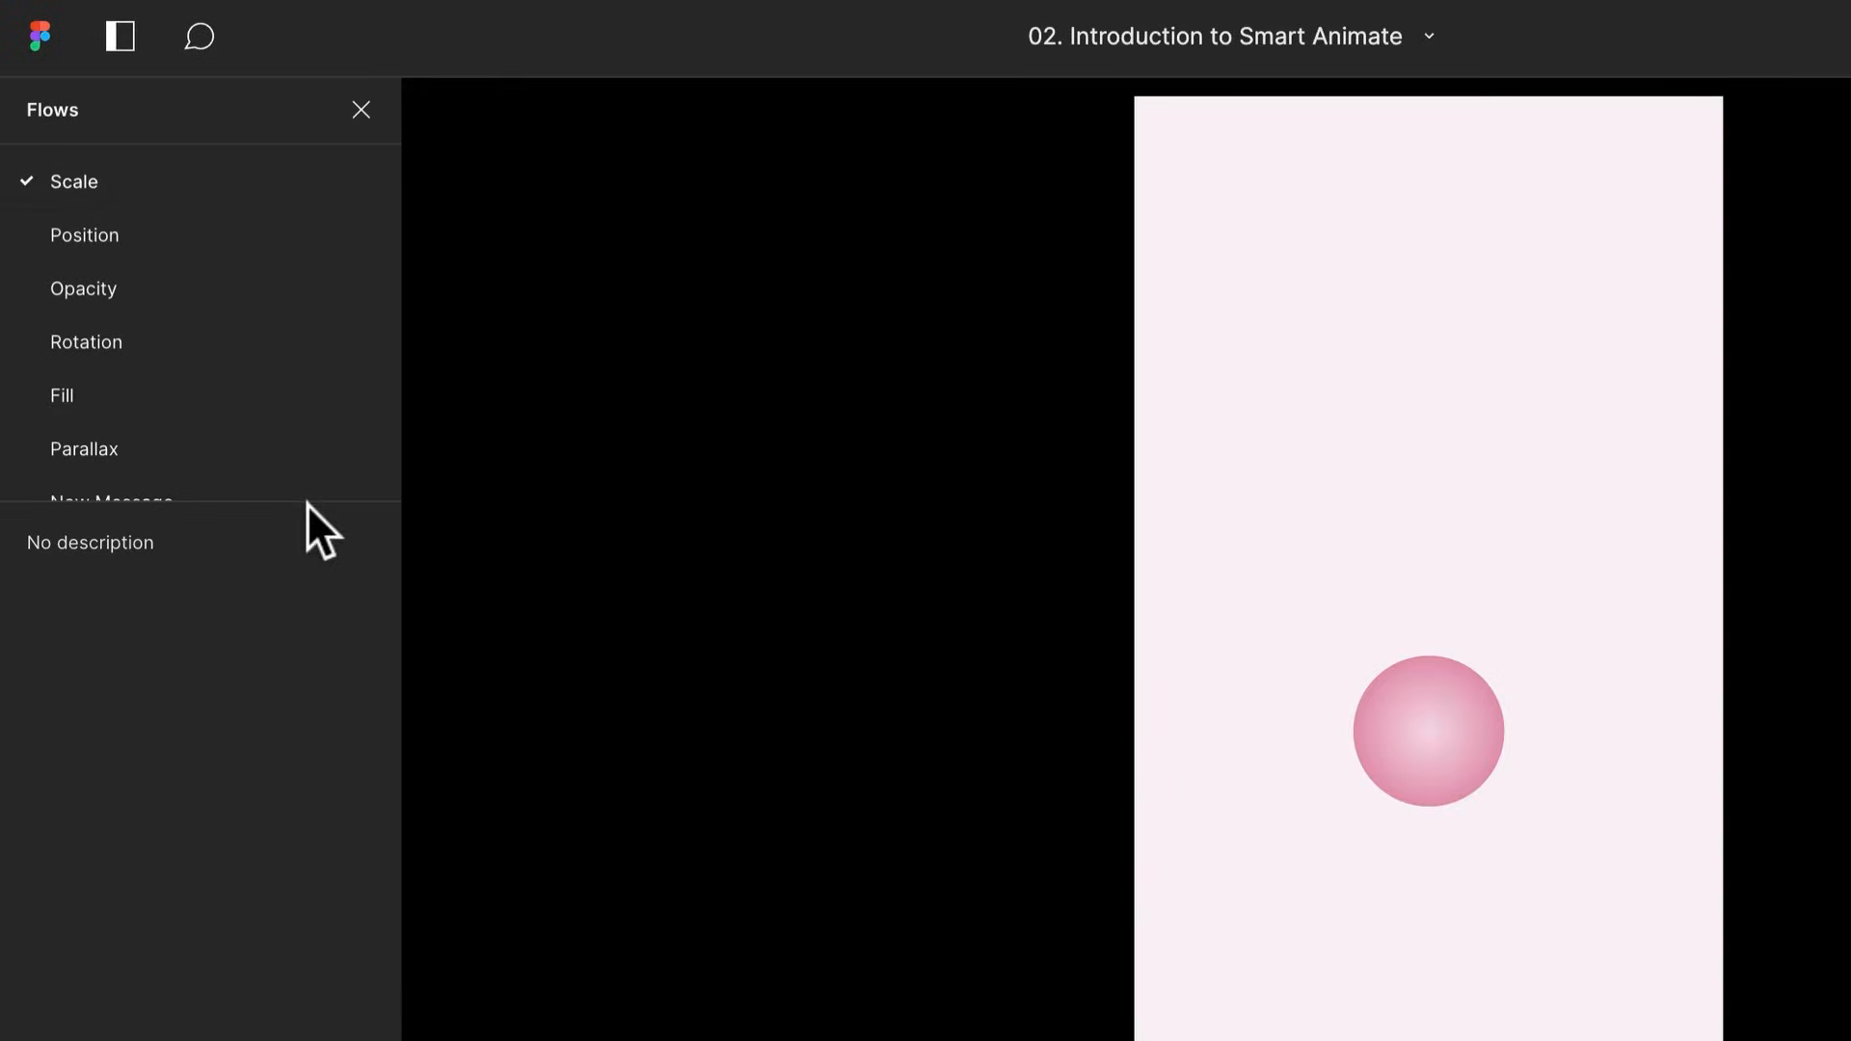
pyautogui.moveTo(312, 501); pyautogui.dragTo(294, 722)
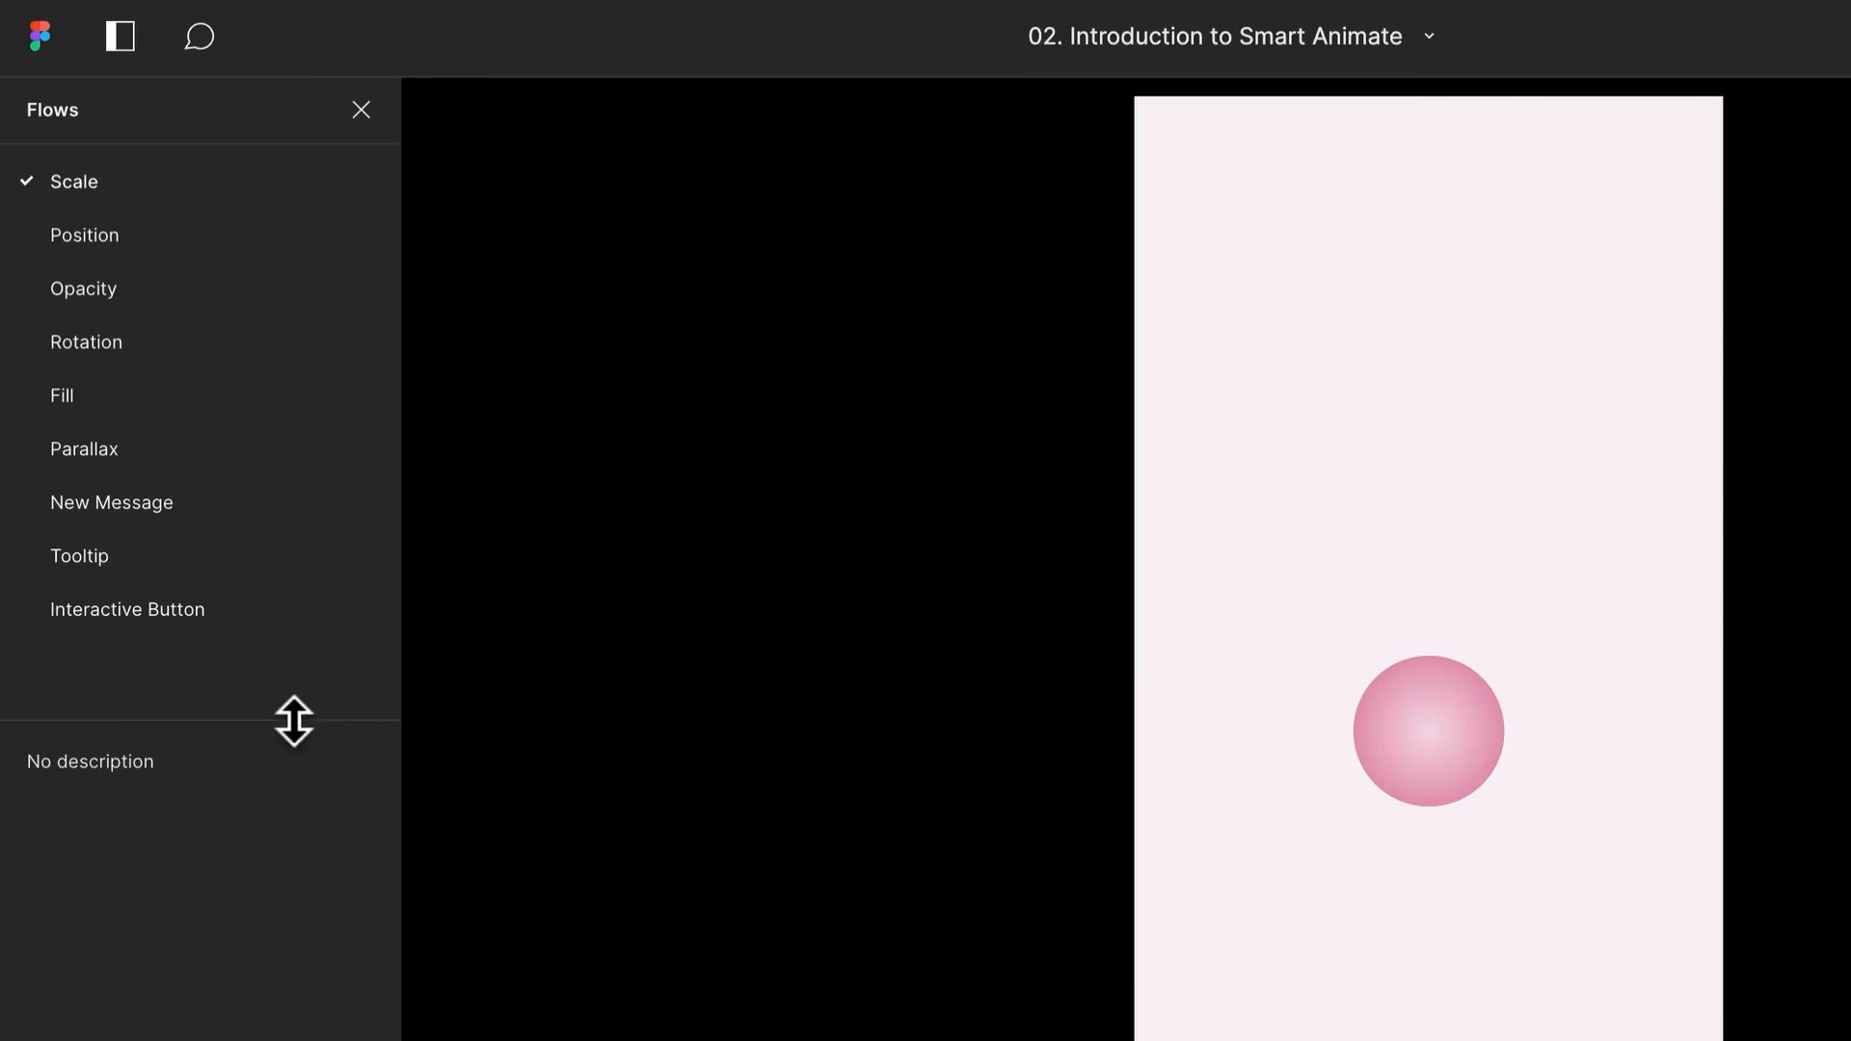
pyautogui.click(112, 338)
pyautogui.click(91, 188)
pyautogui.click(91, 232)
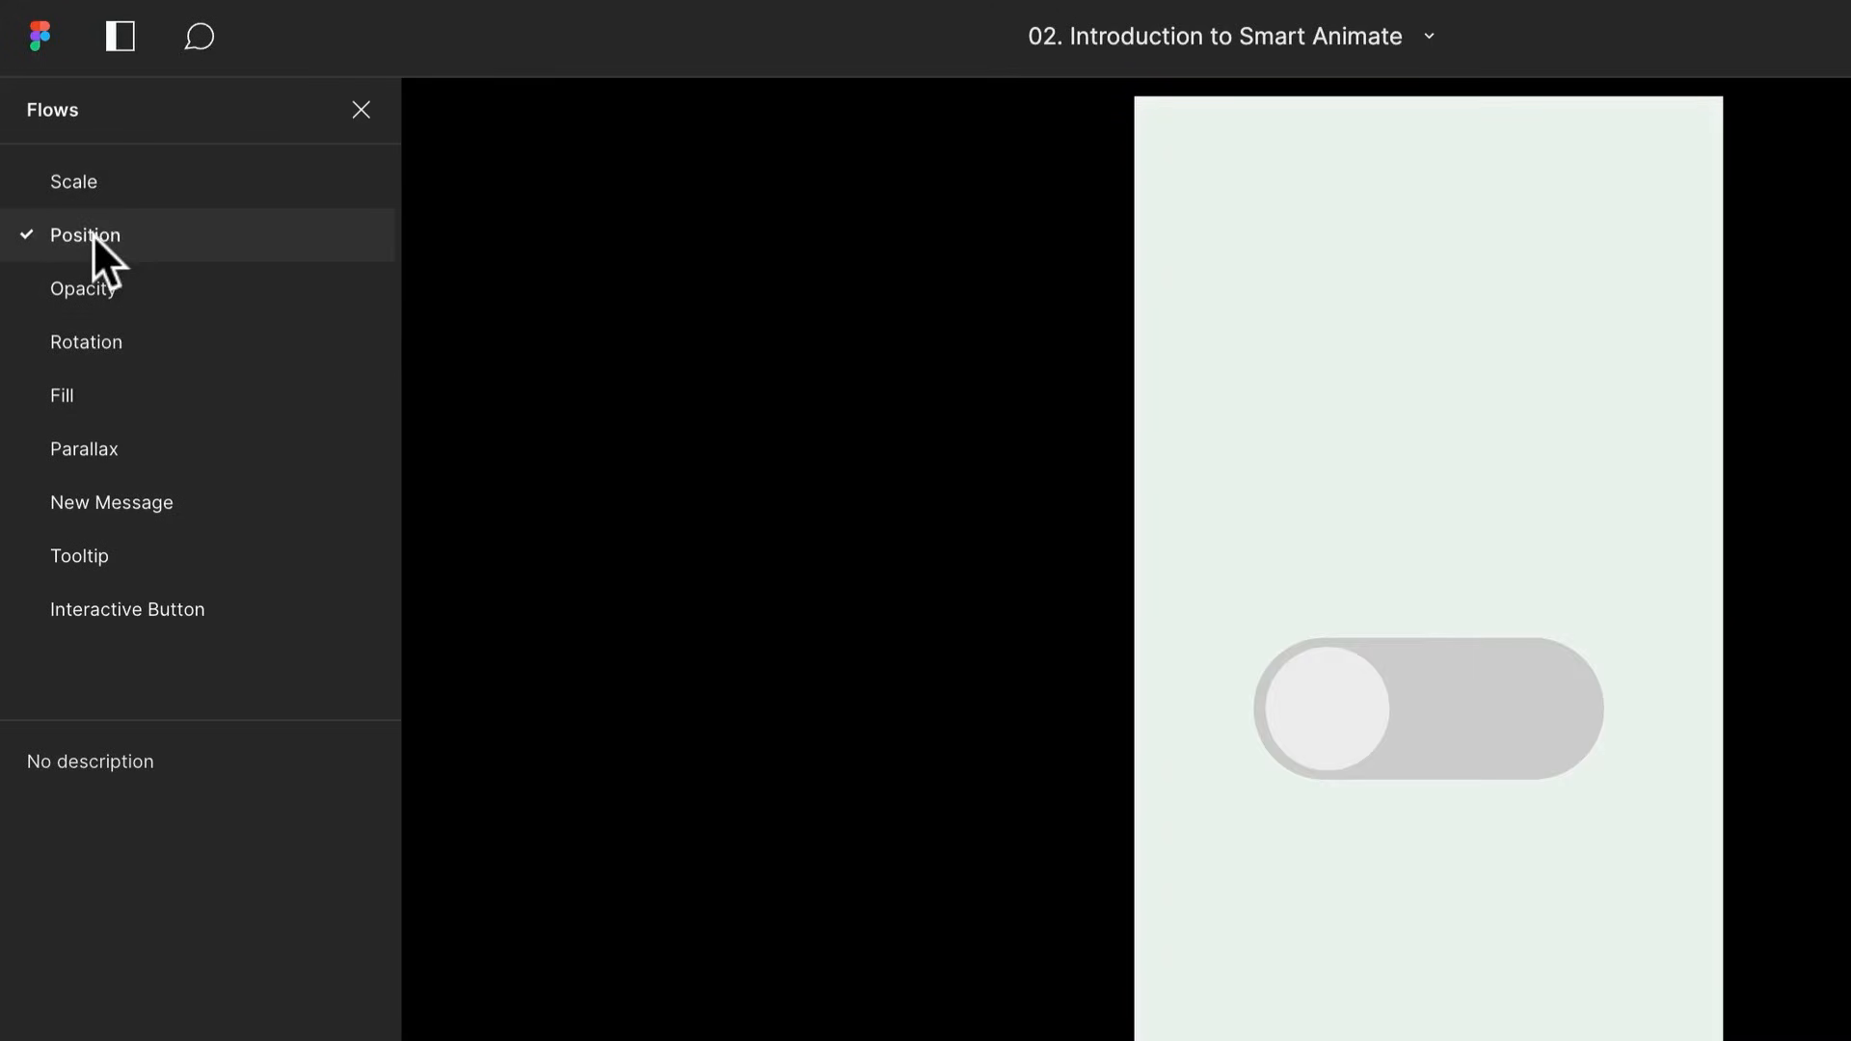
pyautogui.click(74, 185)
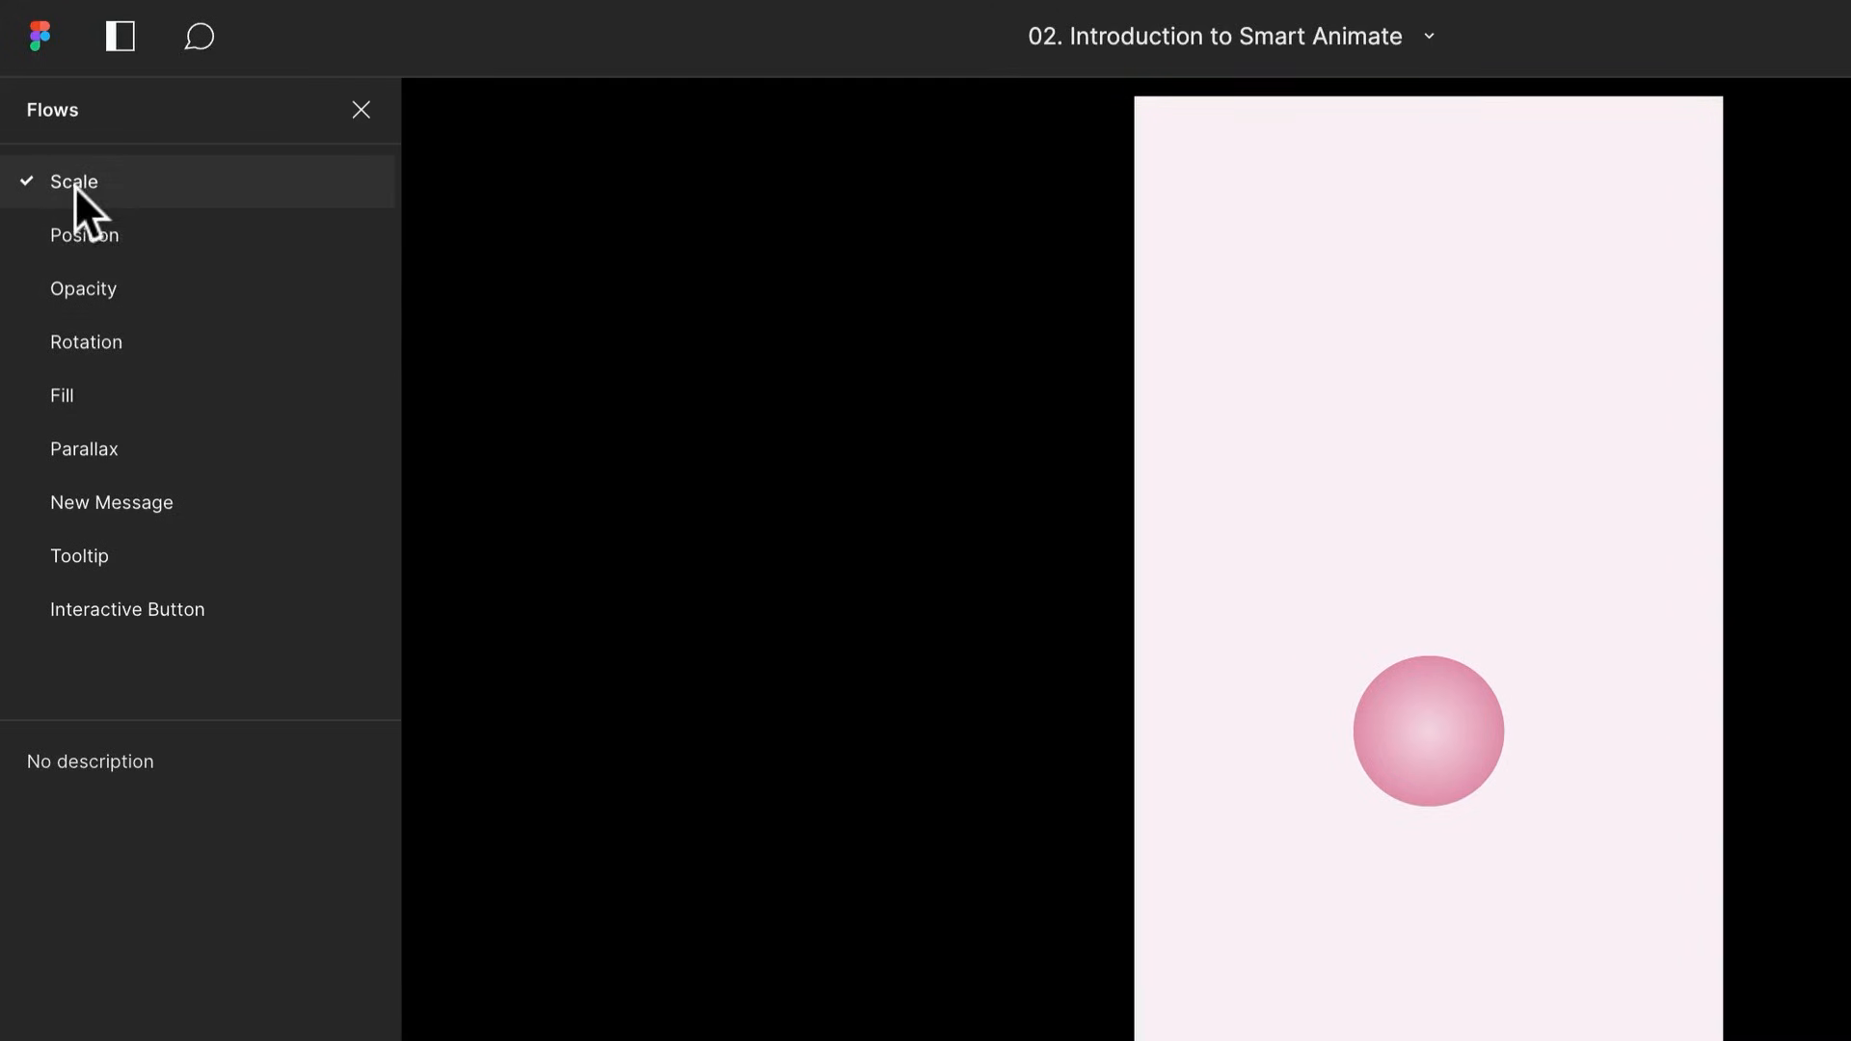
# Test the Scale flow by repeatedly triggering the circle's grow and shrink animation
pyautogui.click(1428, 754)
pyautogui.click(1426, 741)
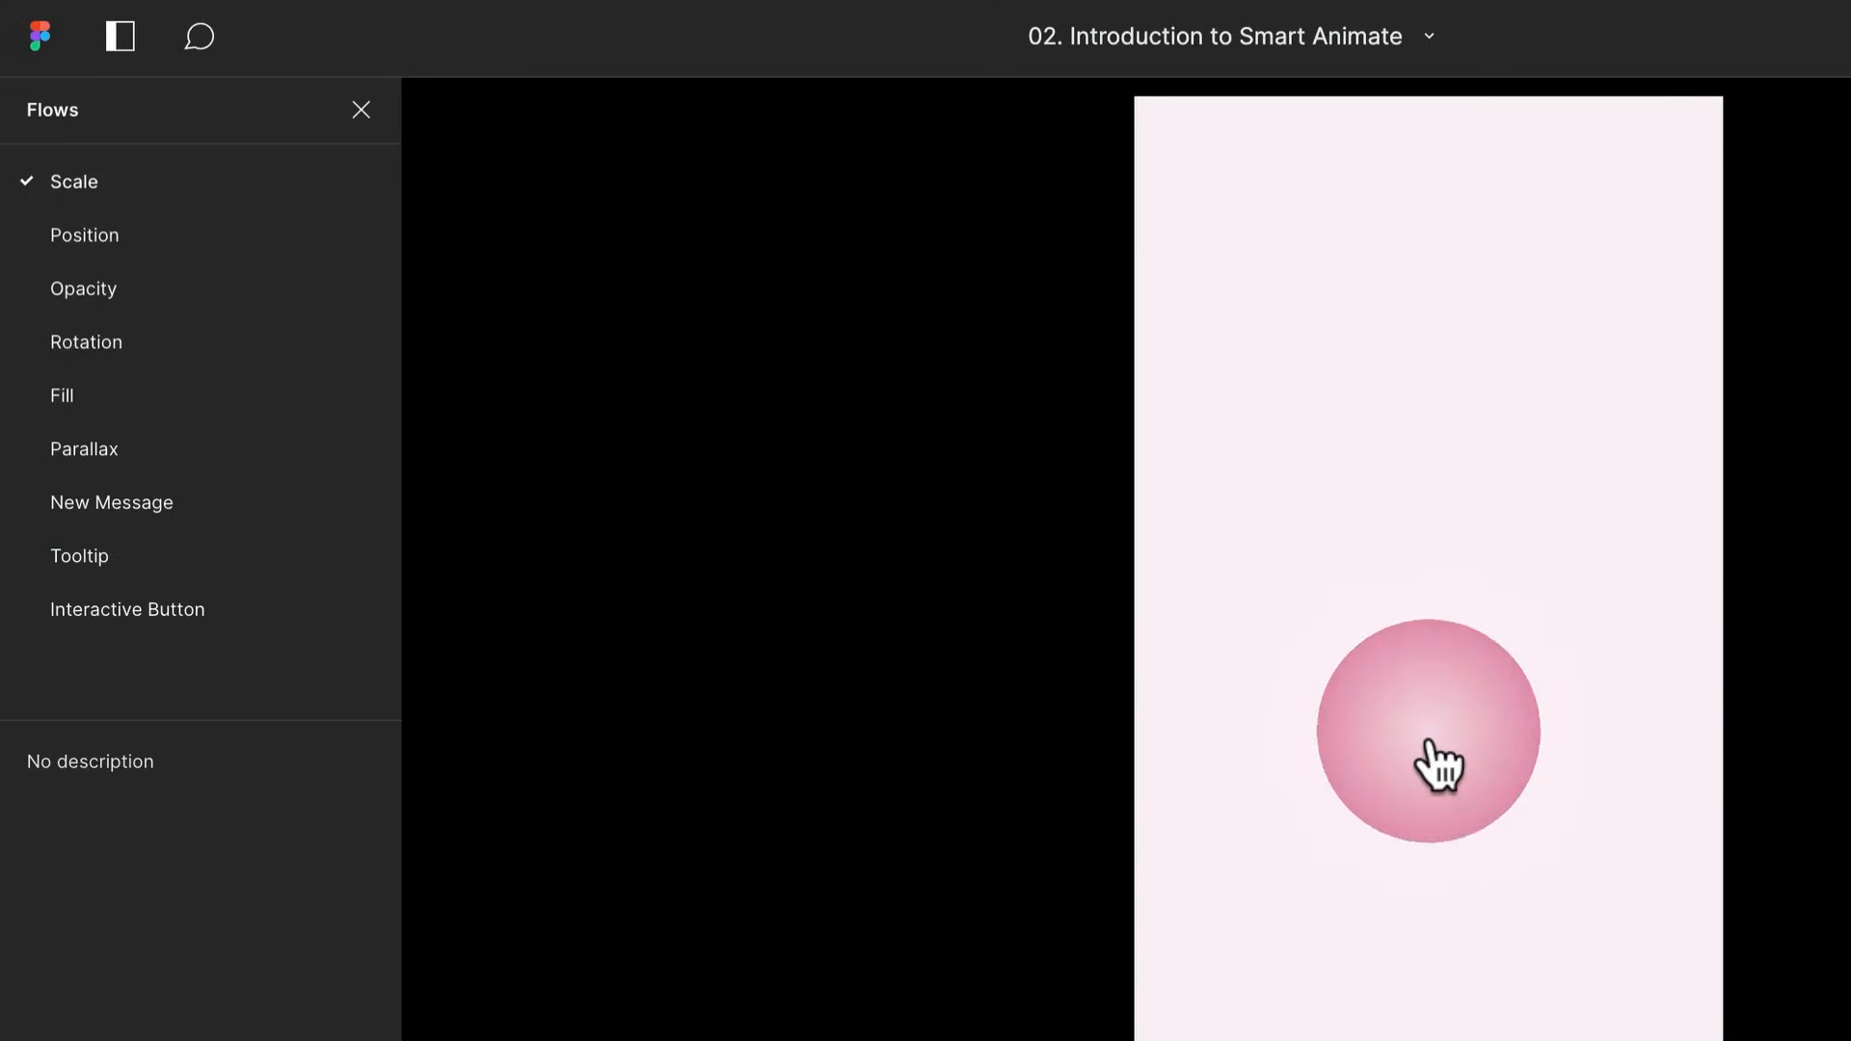
pyautogui.click(1437, 772)
pyautogui.click(1437, 773)
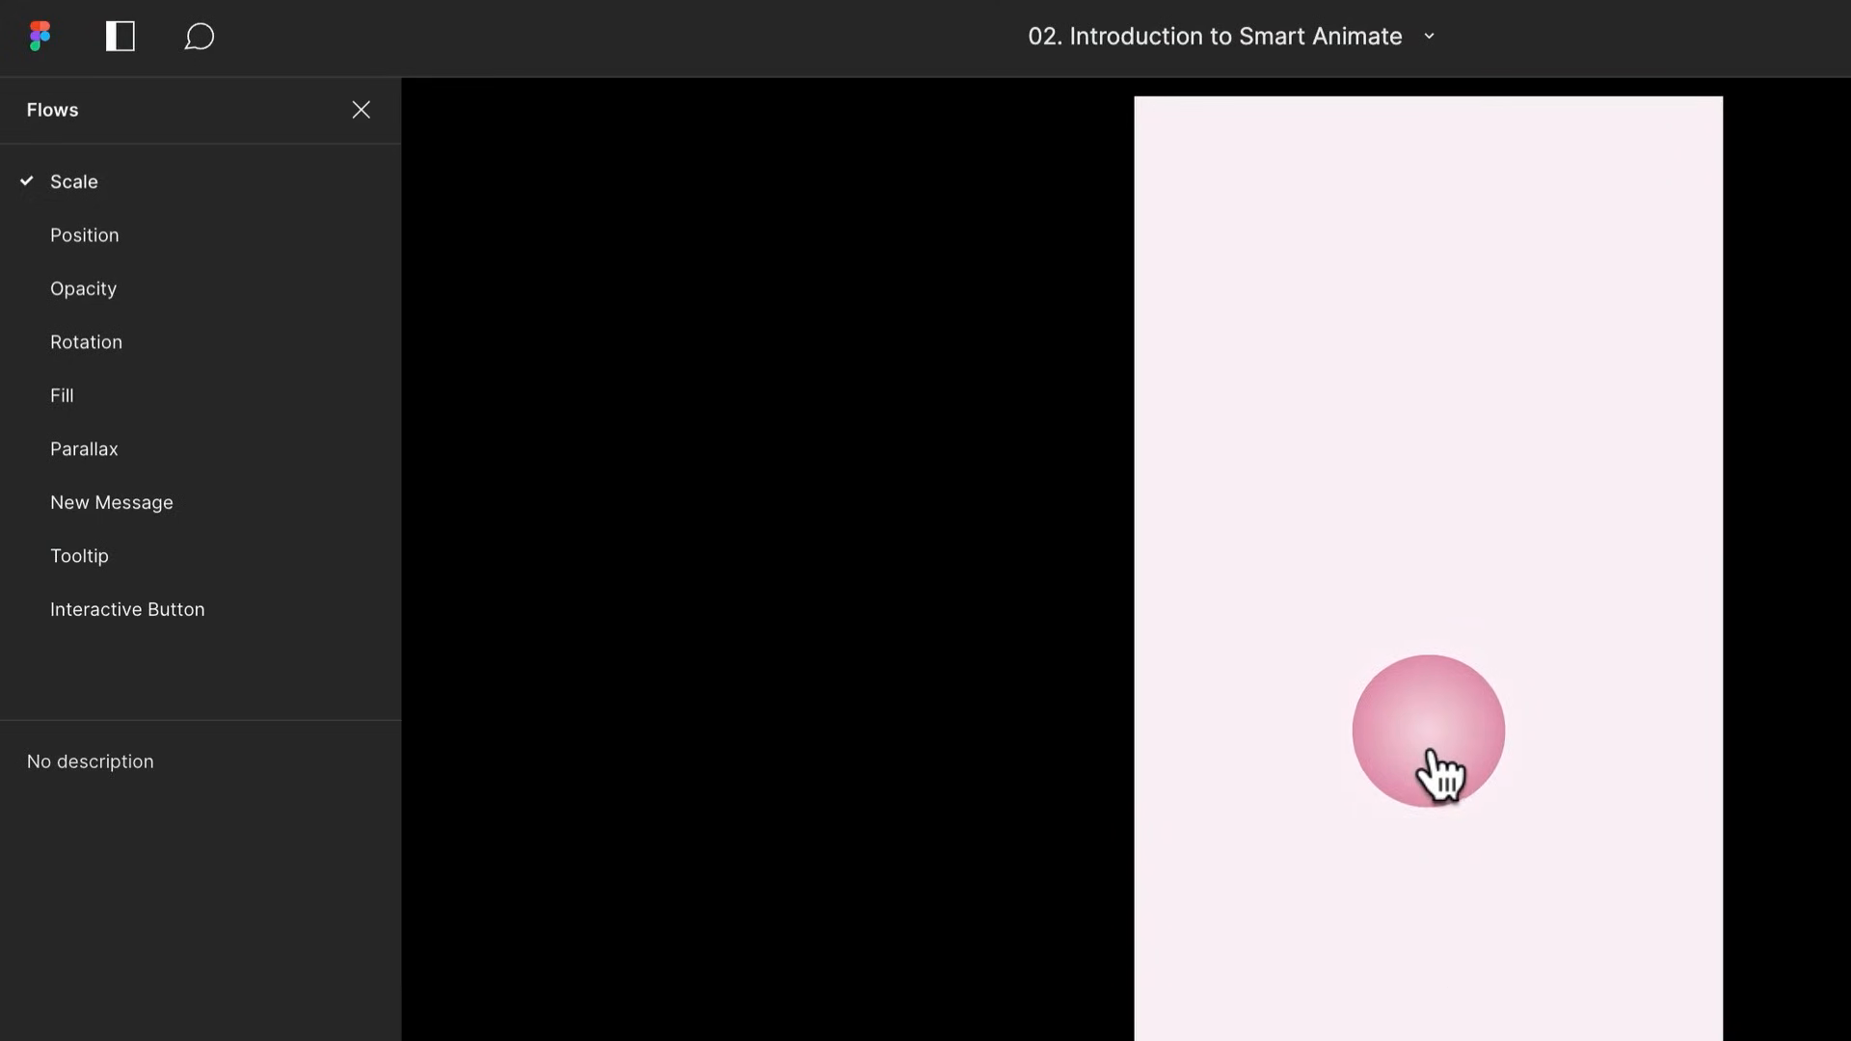
# Open the Position flow and test the toggle's on and off animation repeatedly
pyautogui.click(102, 224)
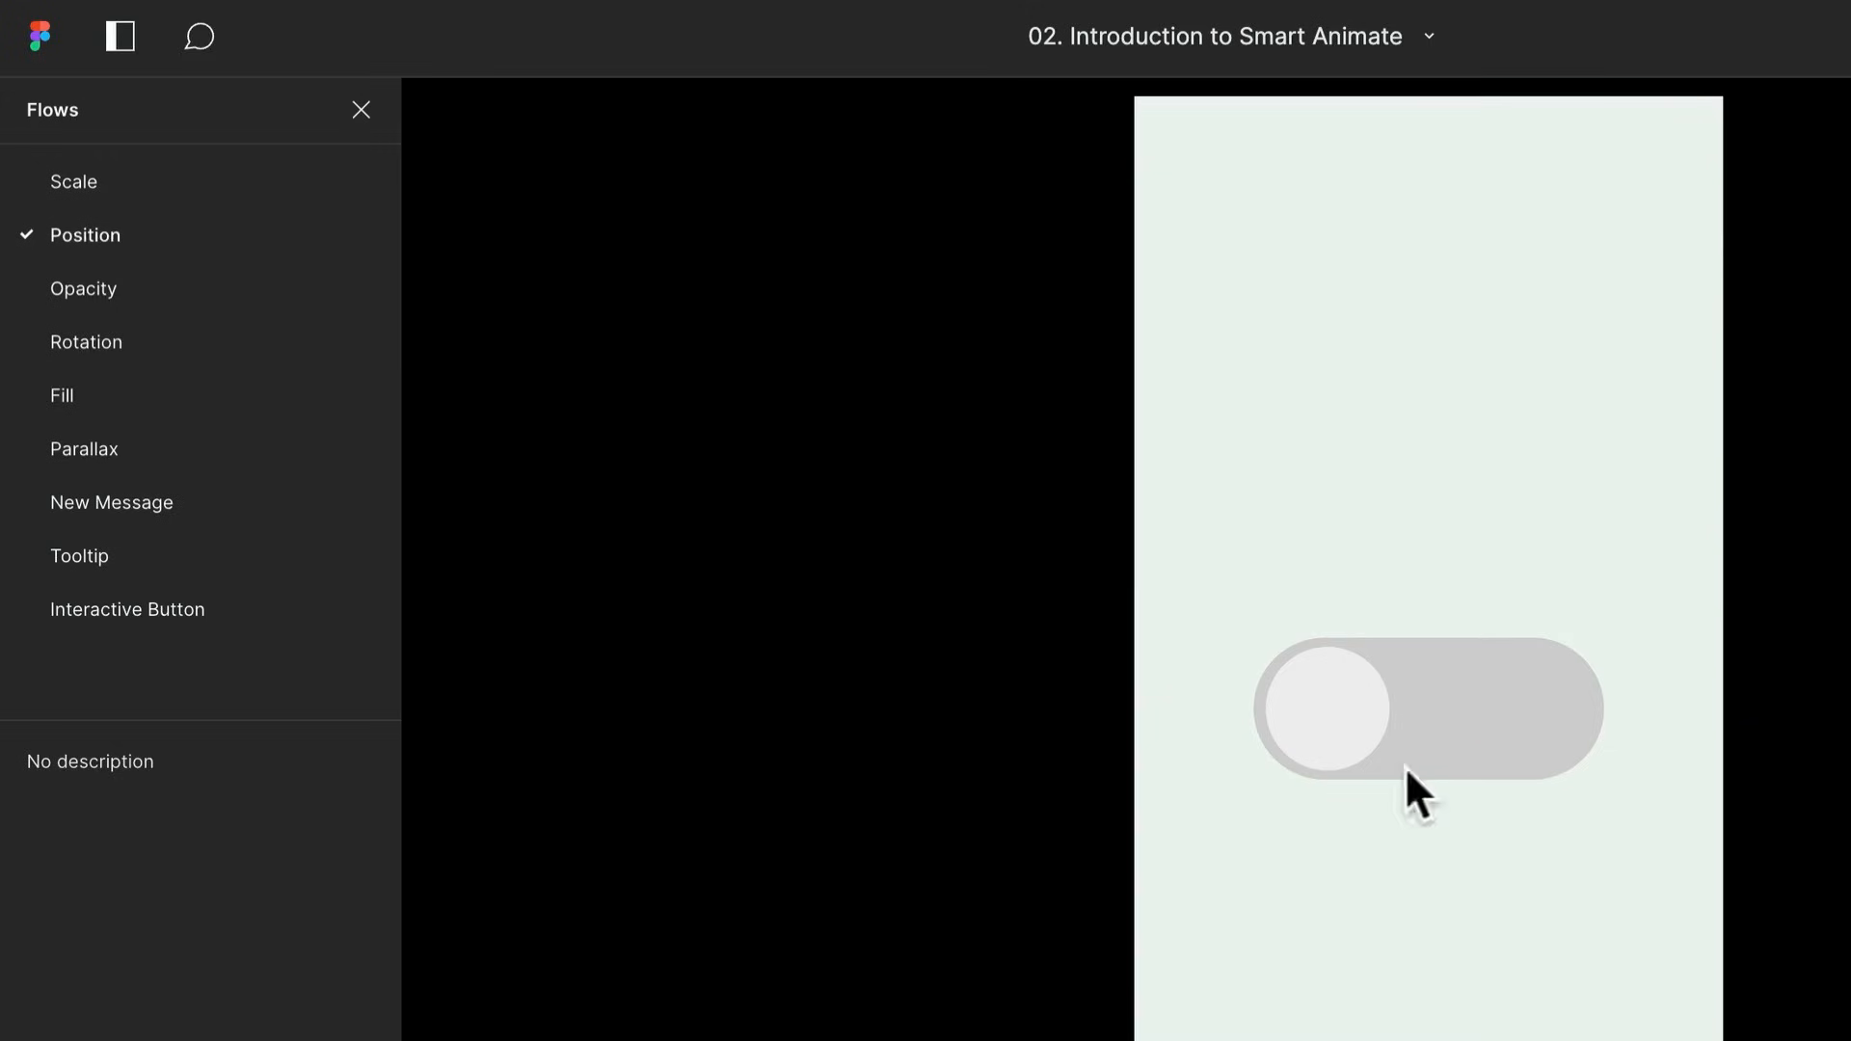
pyautogui.click(1368, 739)
pyautogui.click(1543, 758)
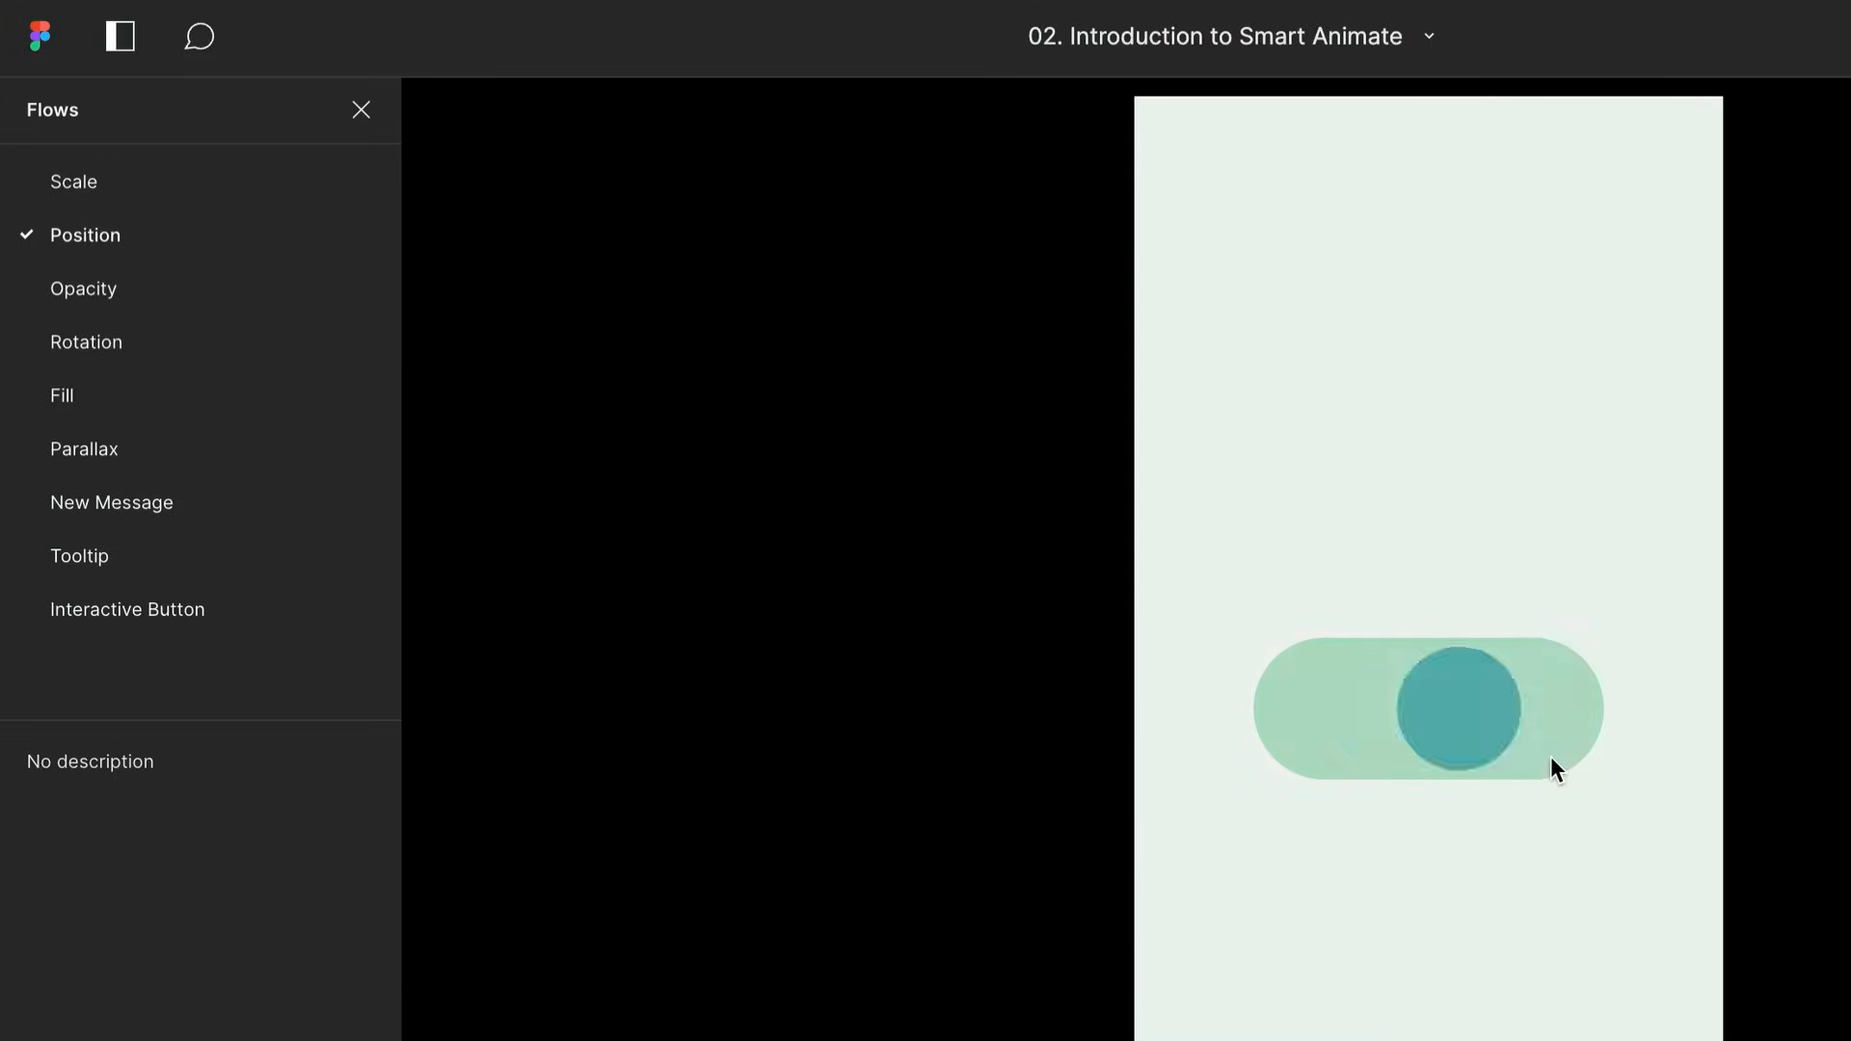
pyautogui.click(1331, 747)
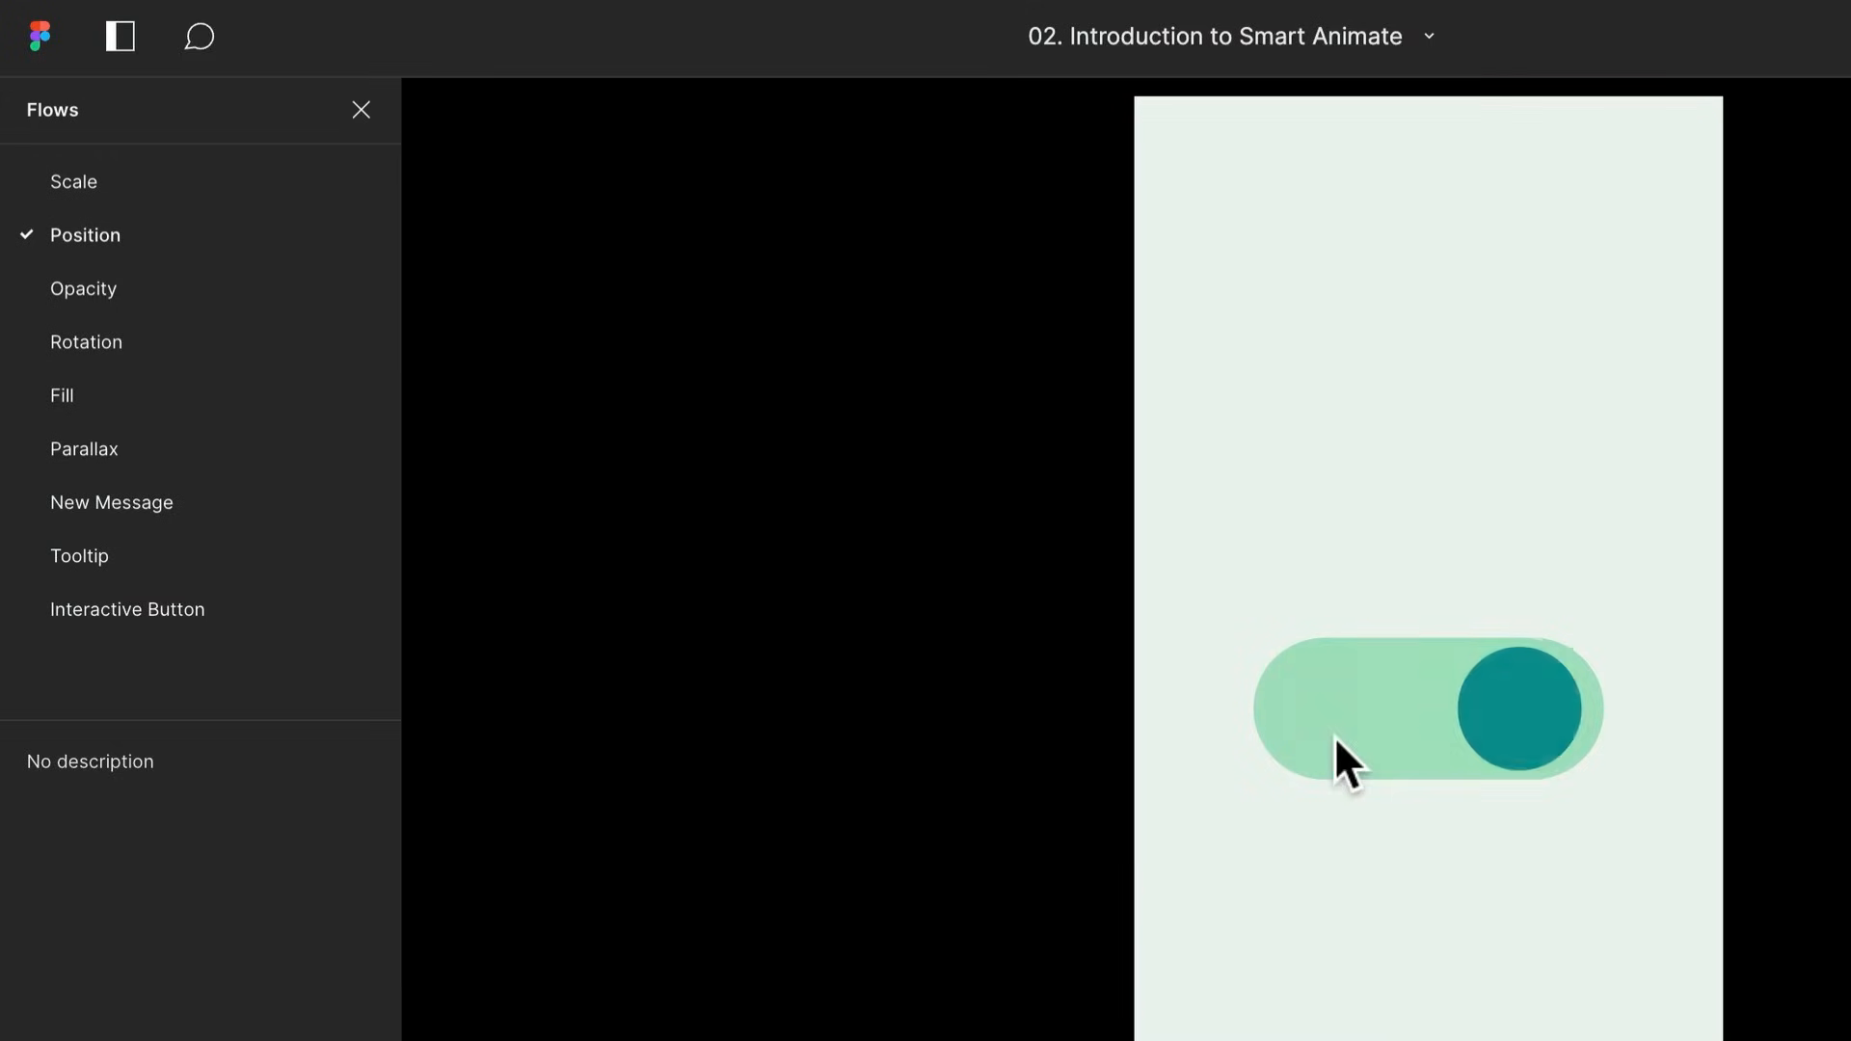
pyautogui.click(1531, 750)
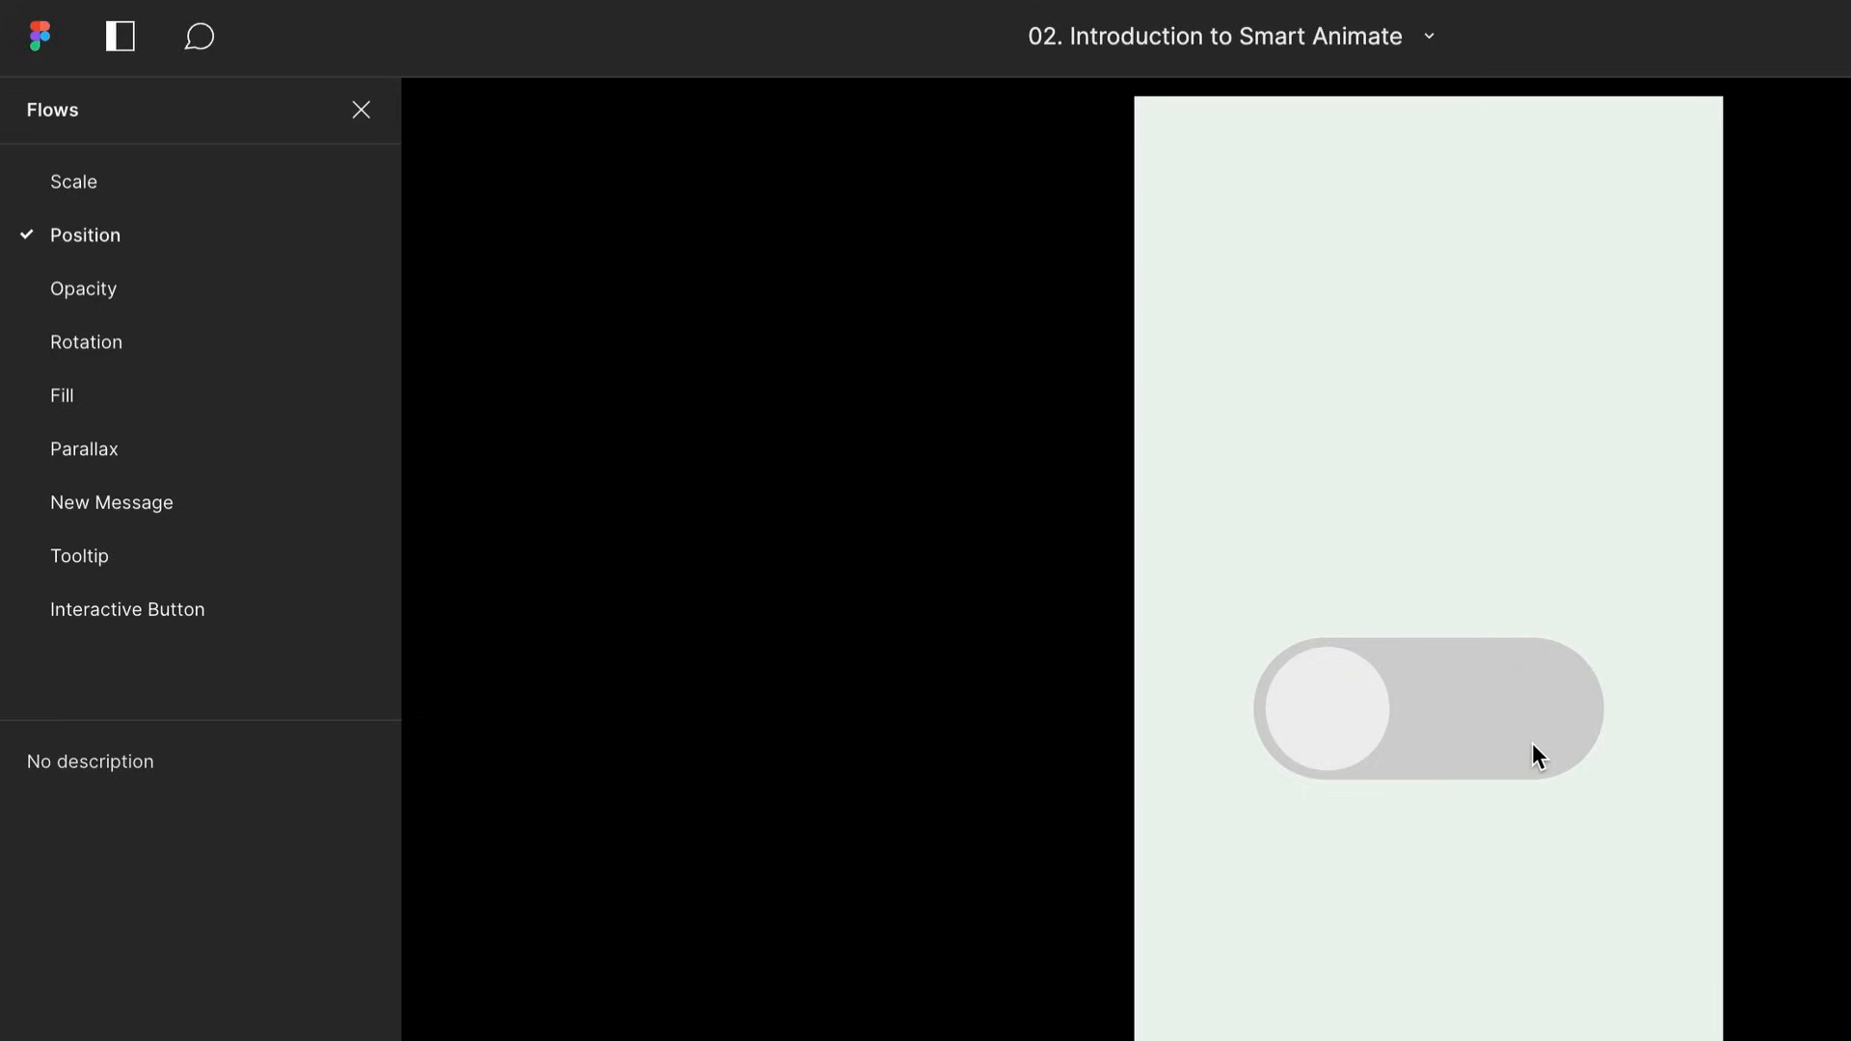
pyautogui.click(1312, 744)
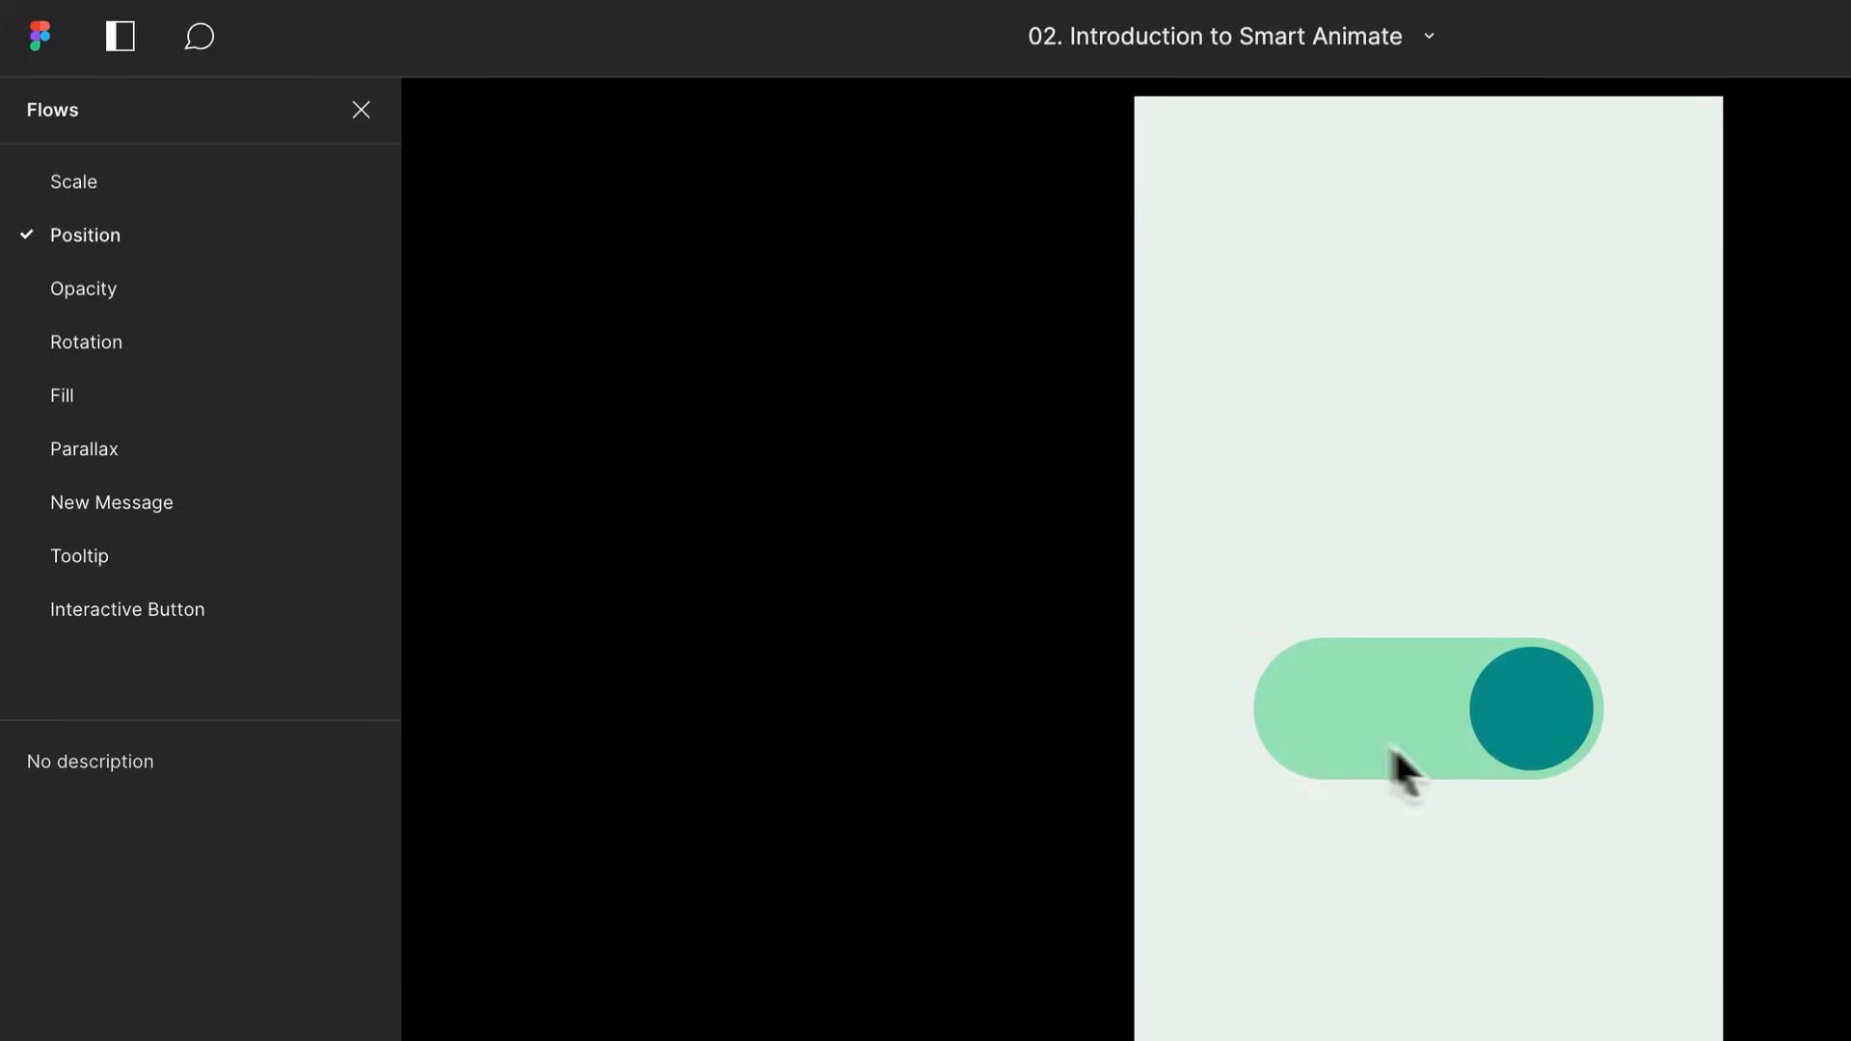
pyautogui.click(1533, 738)
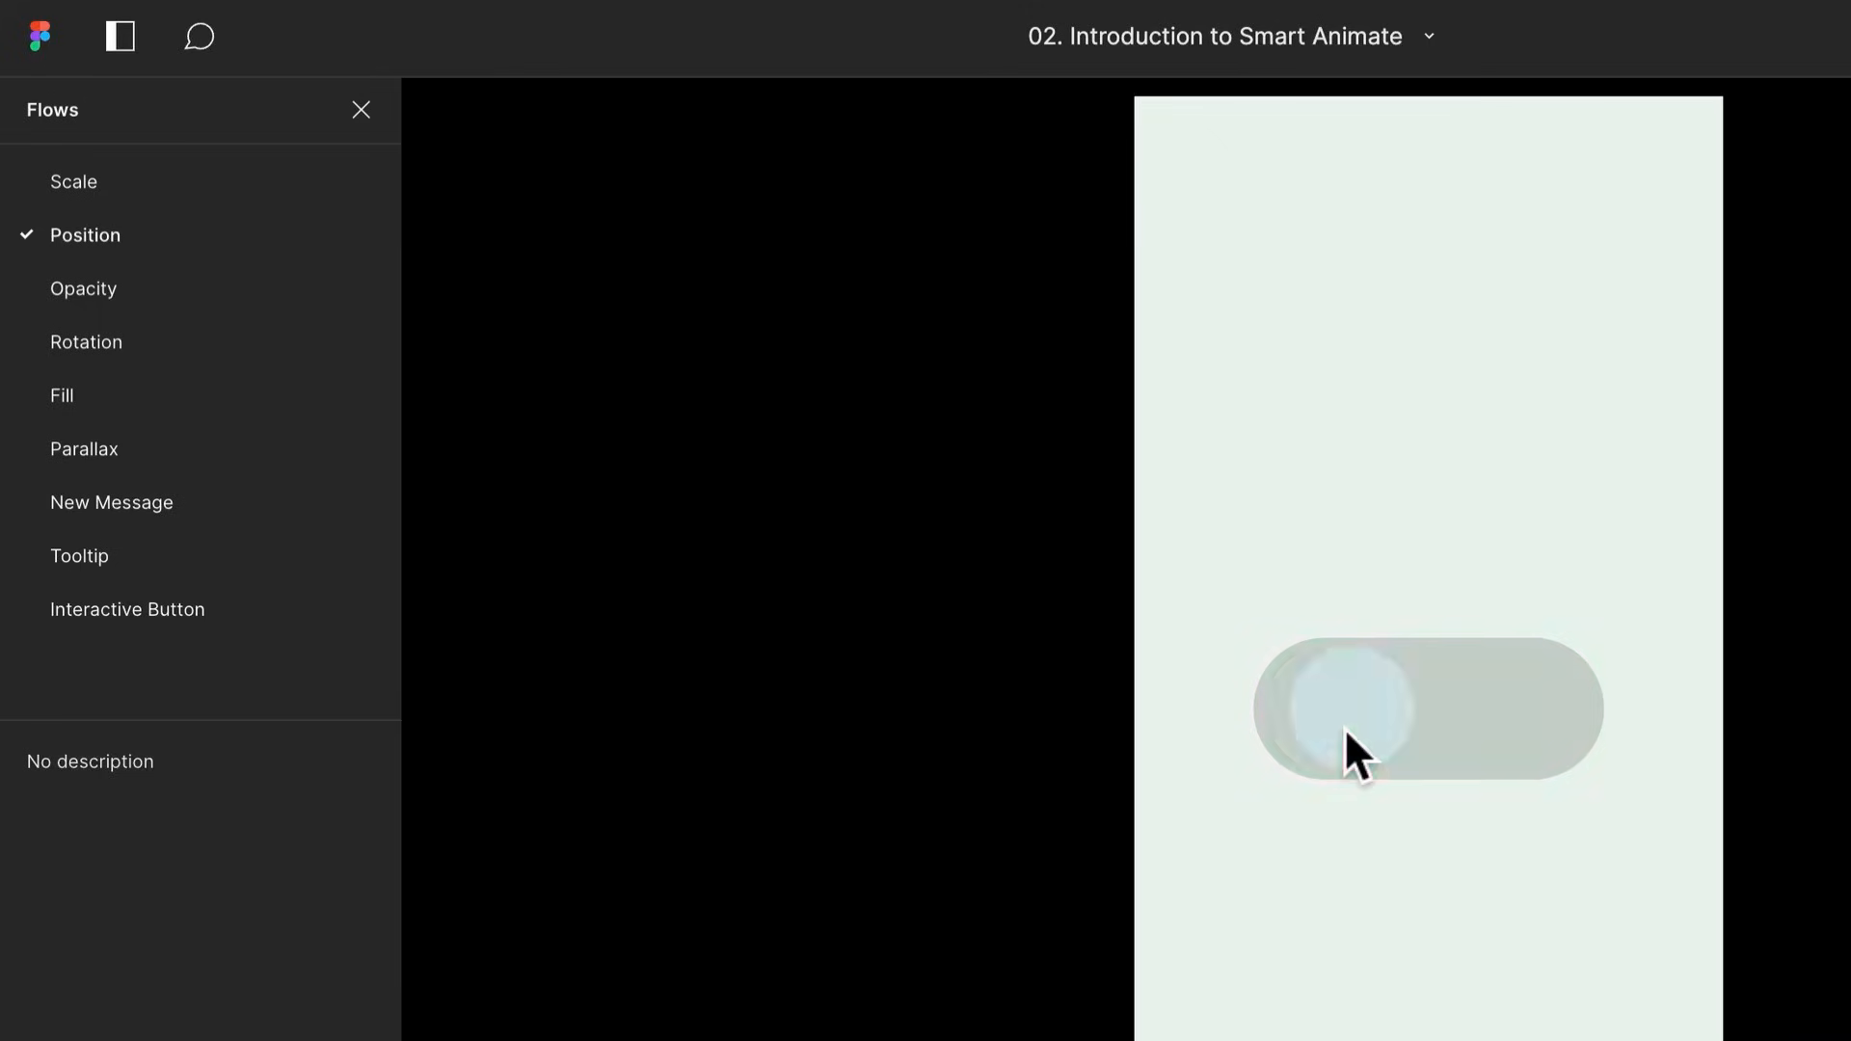
pyautogui.click(1345, 733)
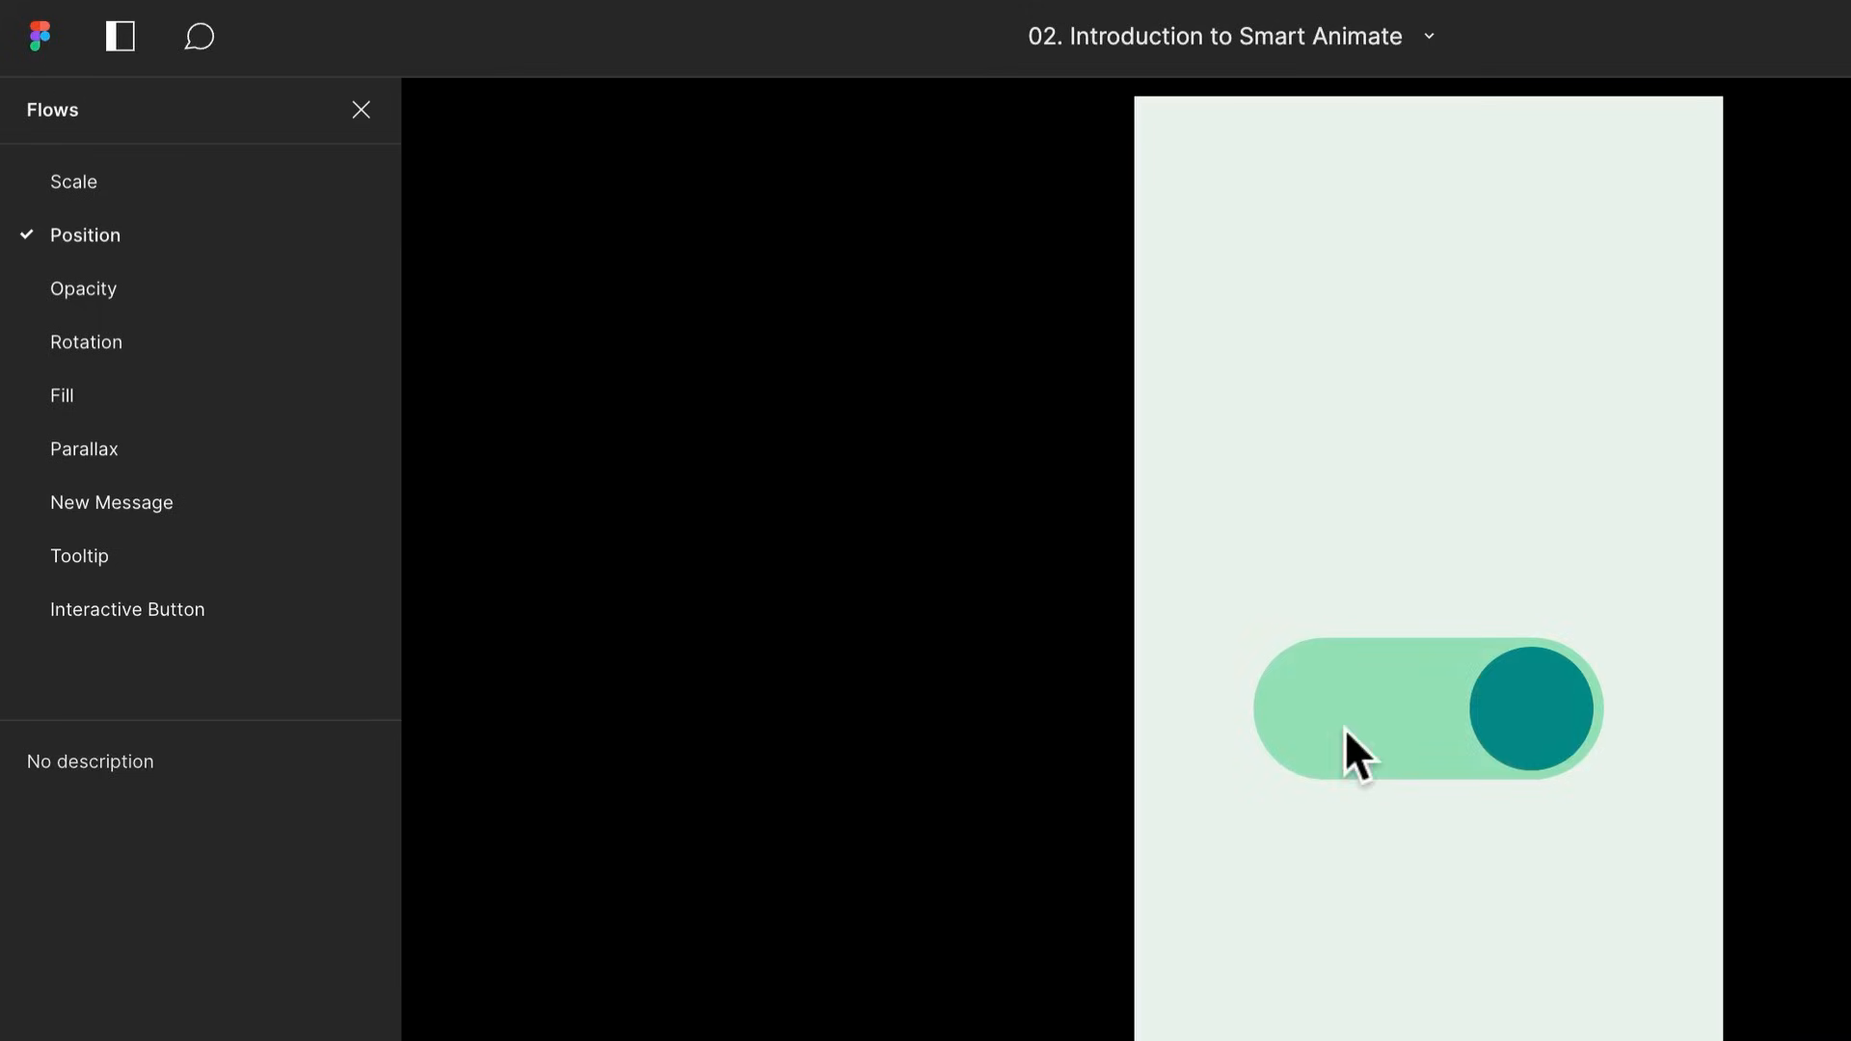
# Open the Opacity flow and try triggering its animation in the preview
pyautogui.click(205, 293)
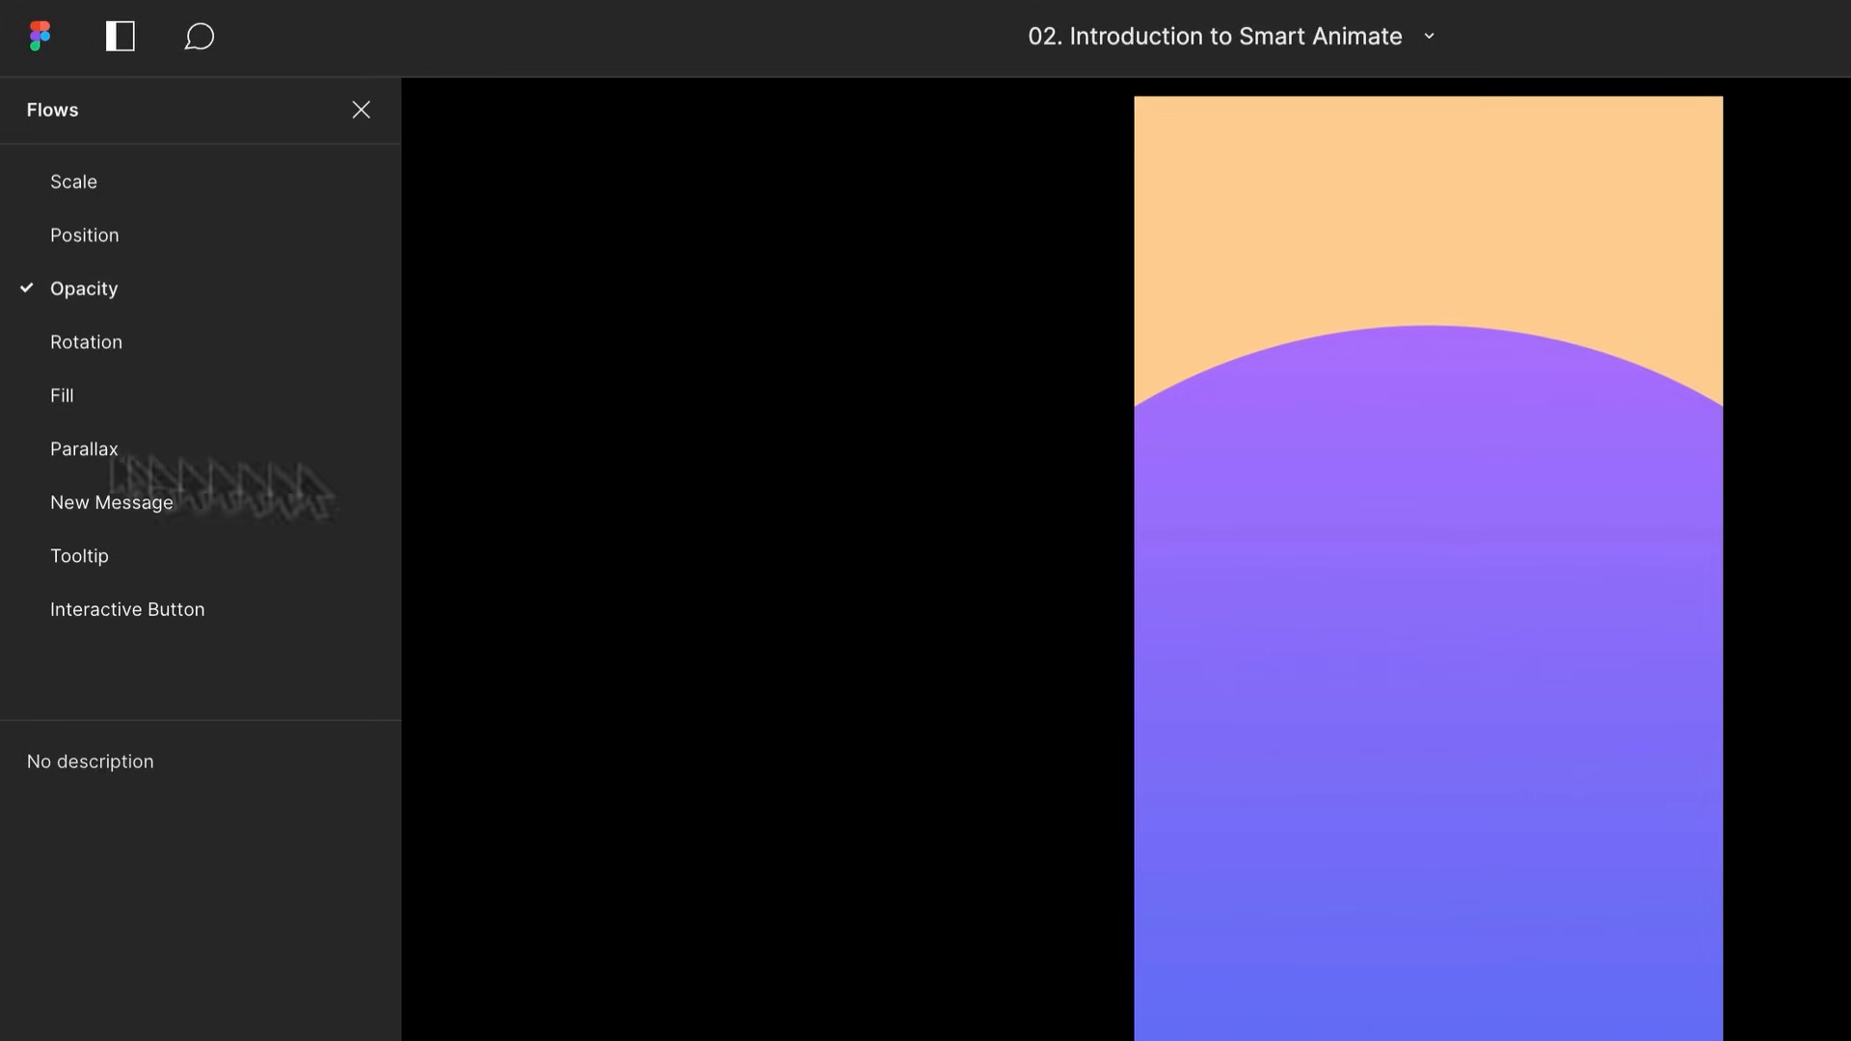
pyautogui.click(1625, 552)
pyautogui.click(1626, 551)
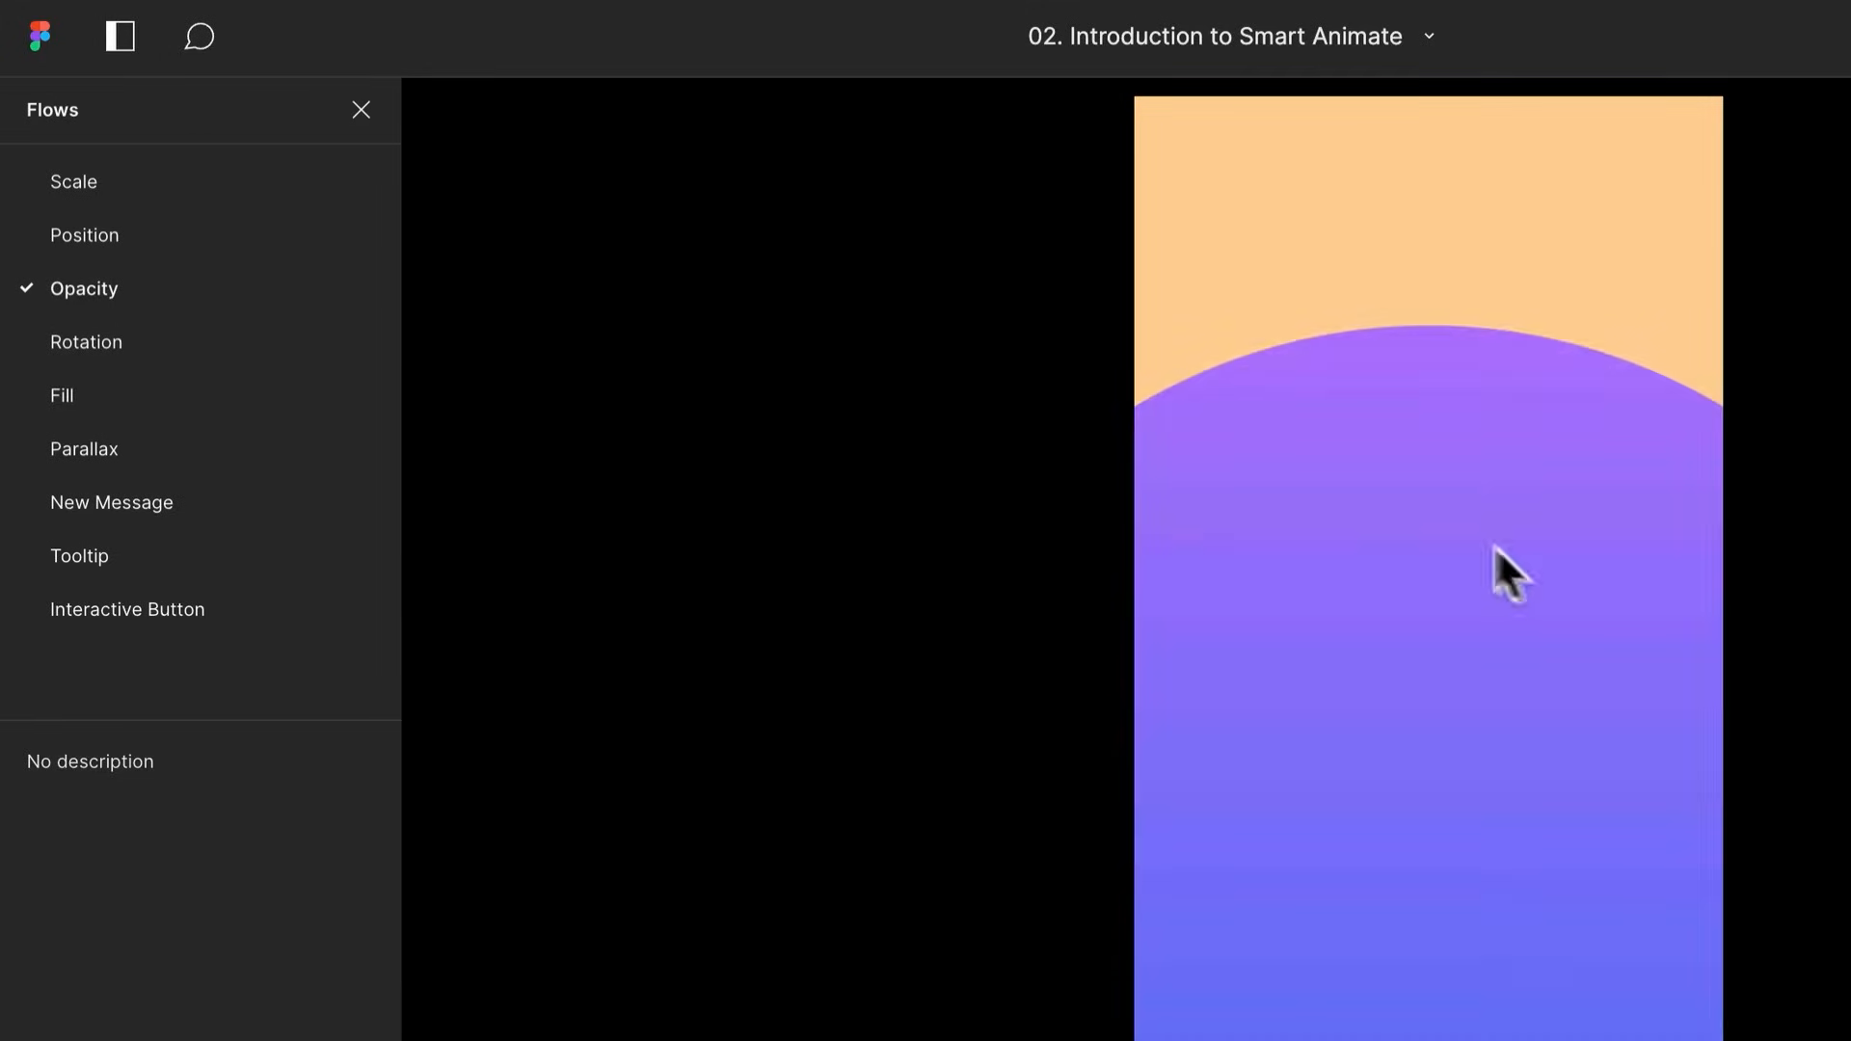
# Test the Rotation and Fill flows' animations and return to the Introduction to Smart Animate design file
pyautogui.click(211, 346)
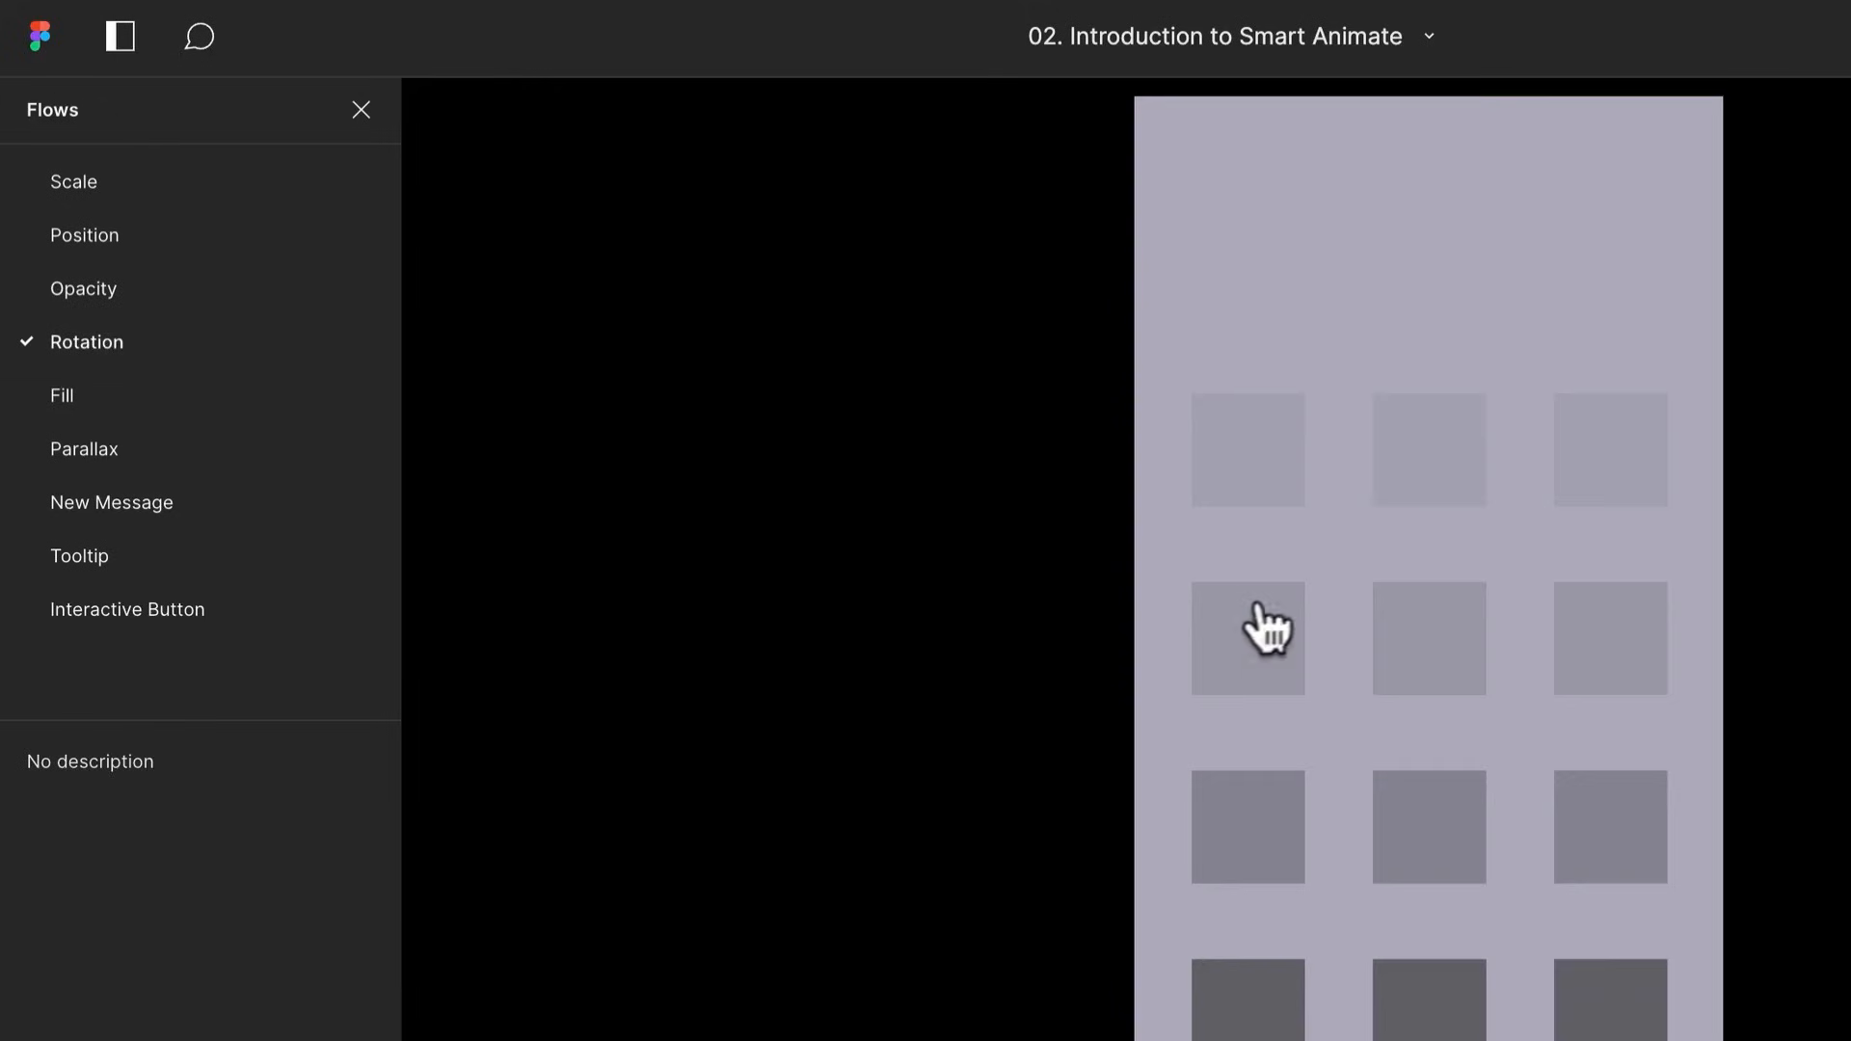
pyautogui.click(1331, 629)
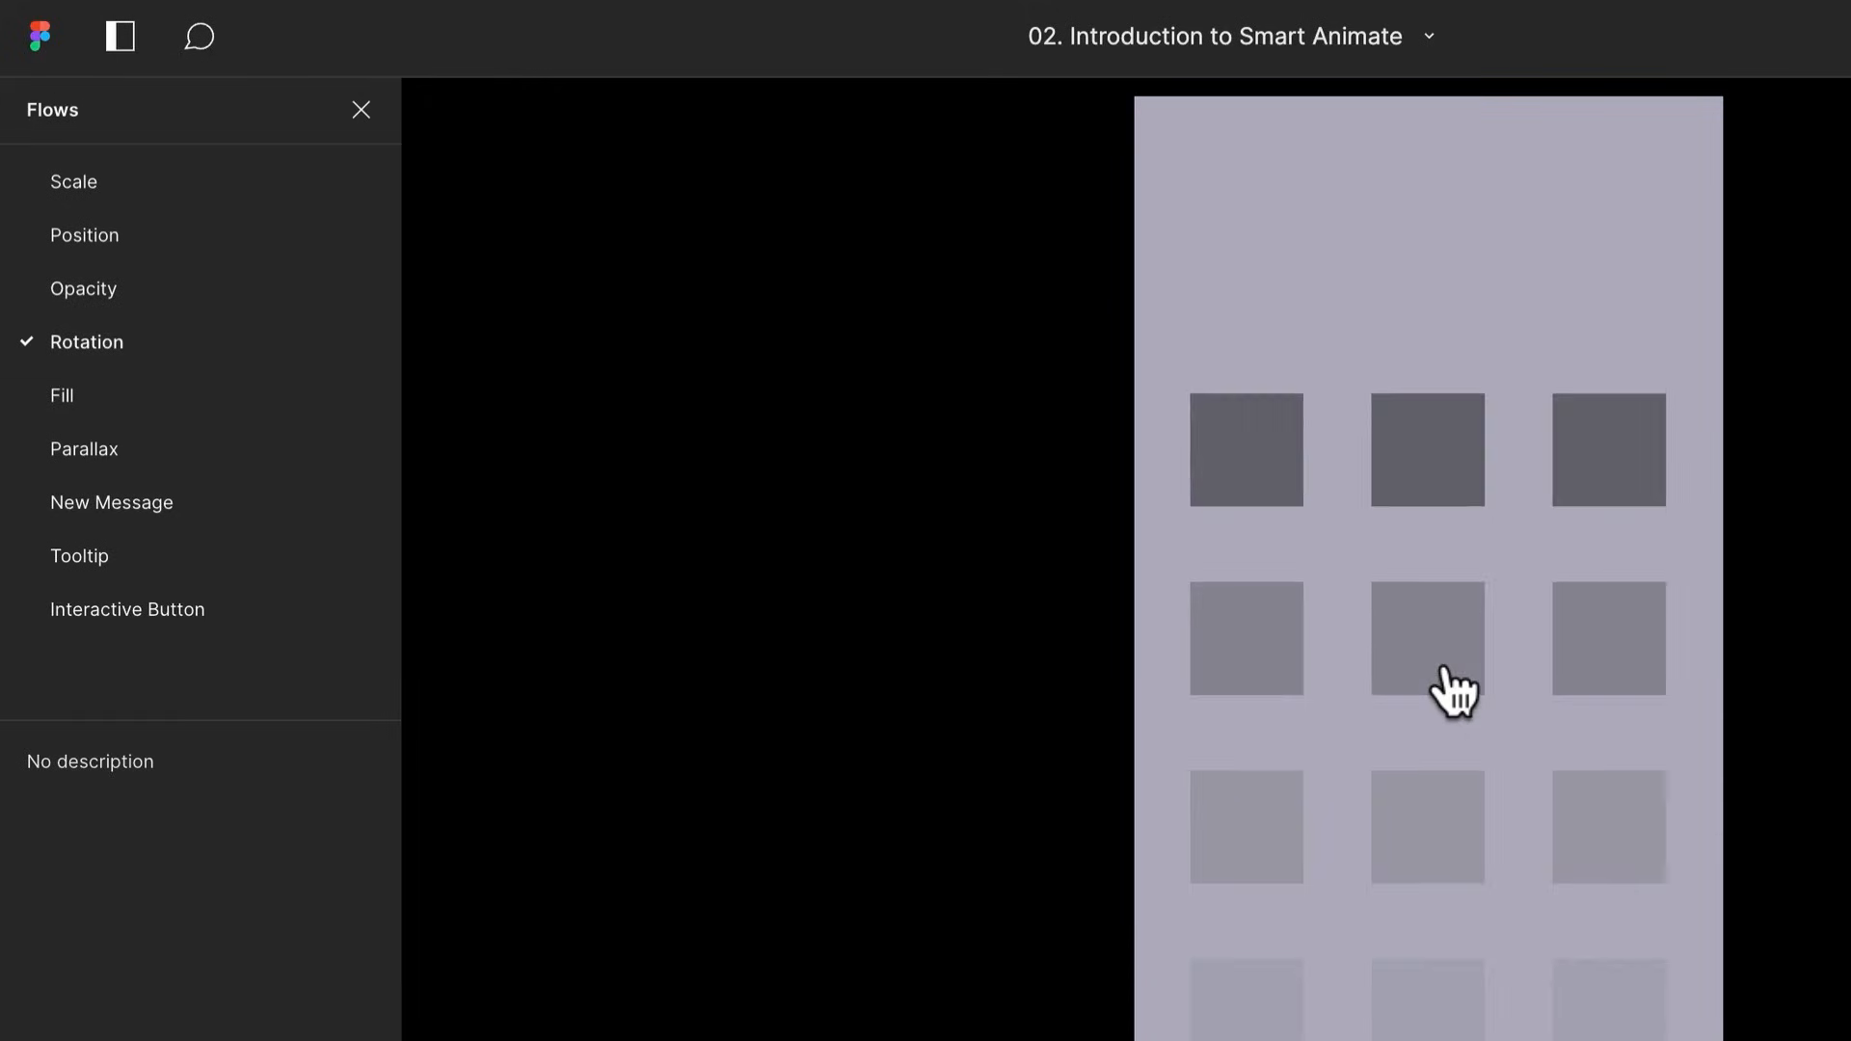
pyautogui.click(113, 386)
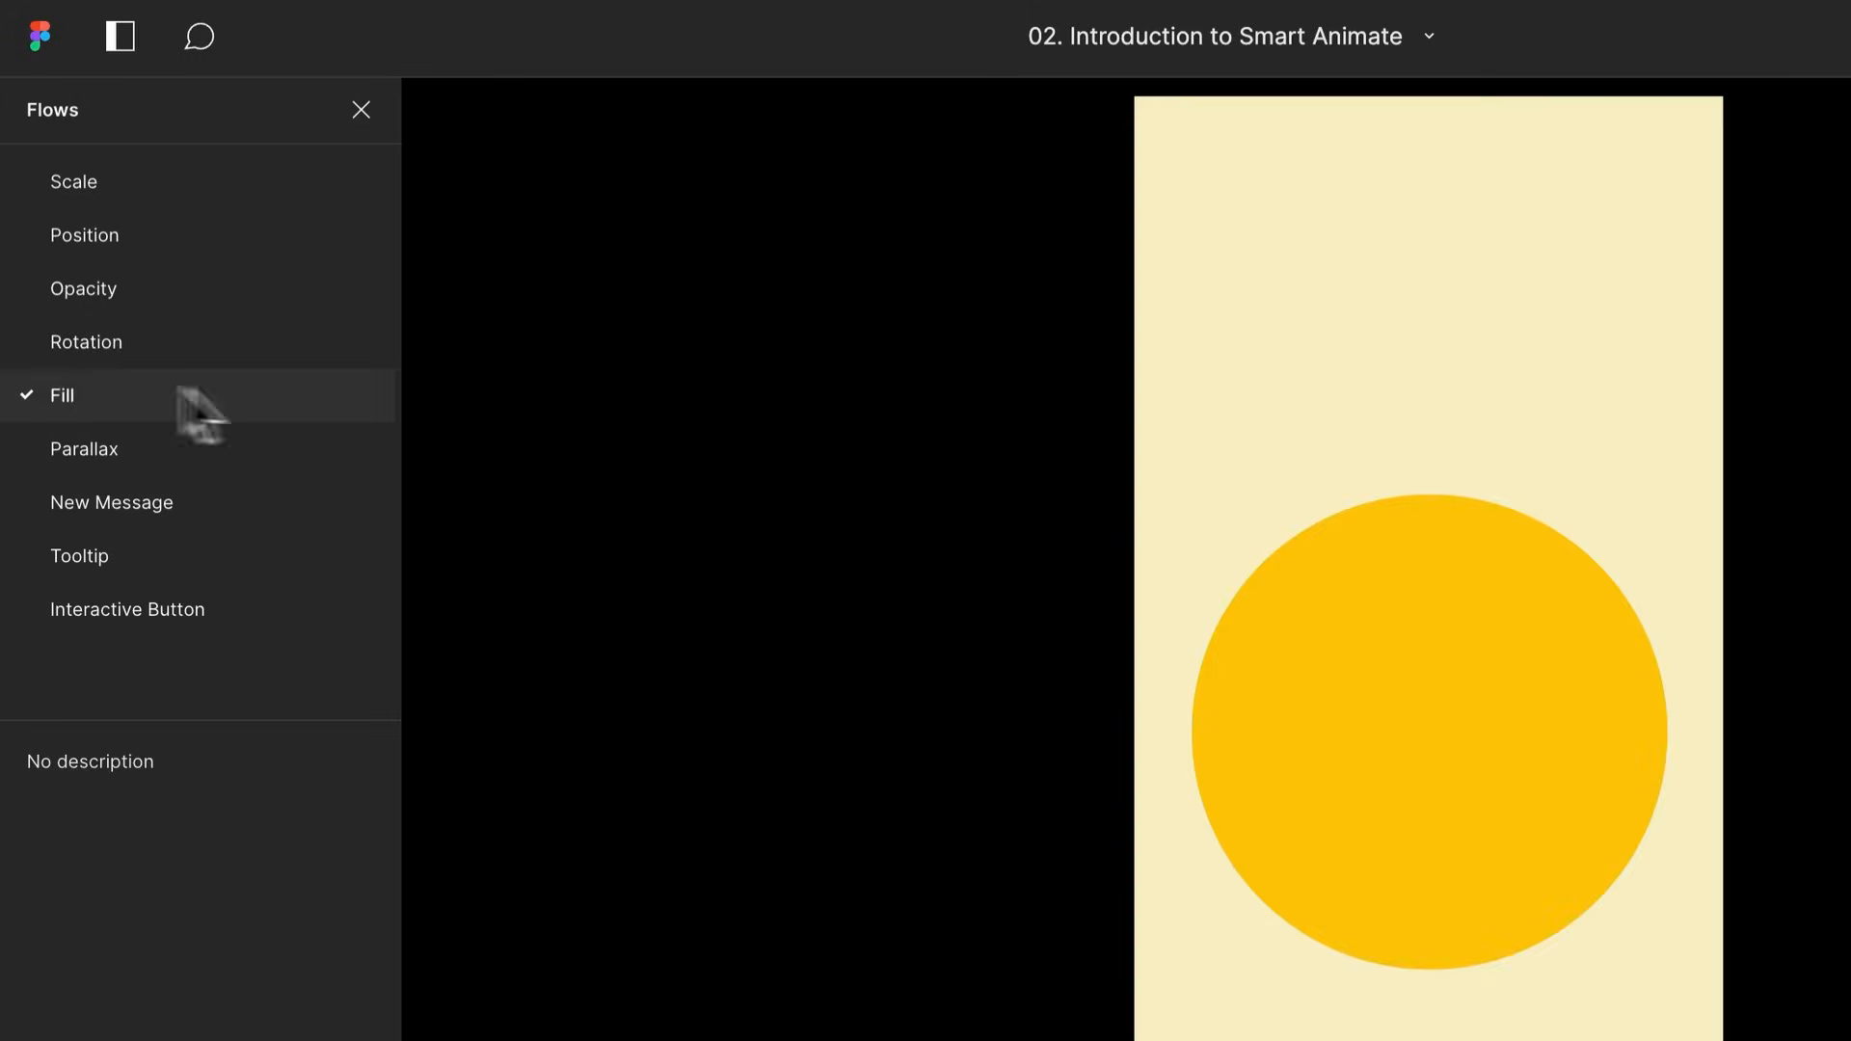
pyautogui.click(1385, 677)
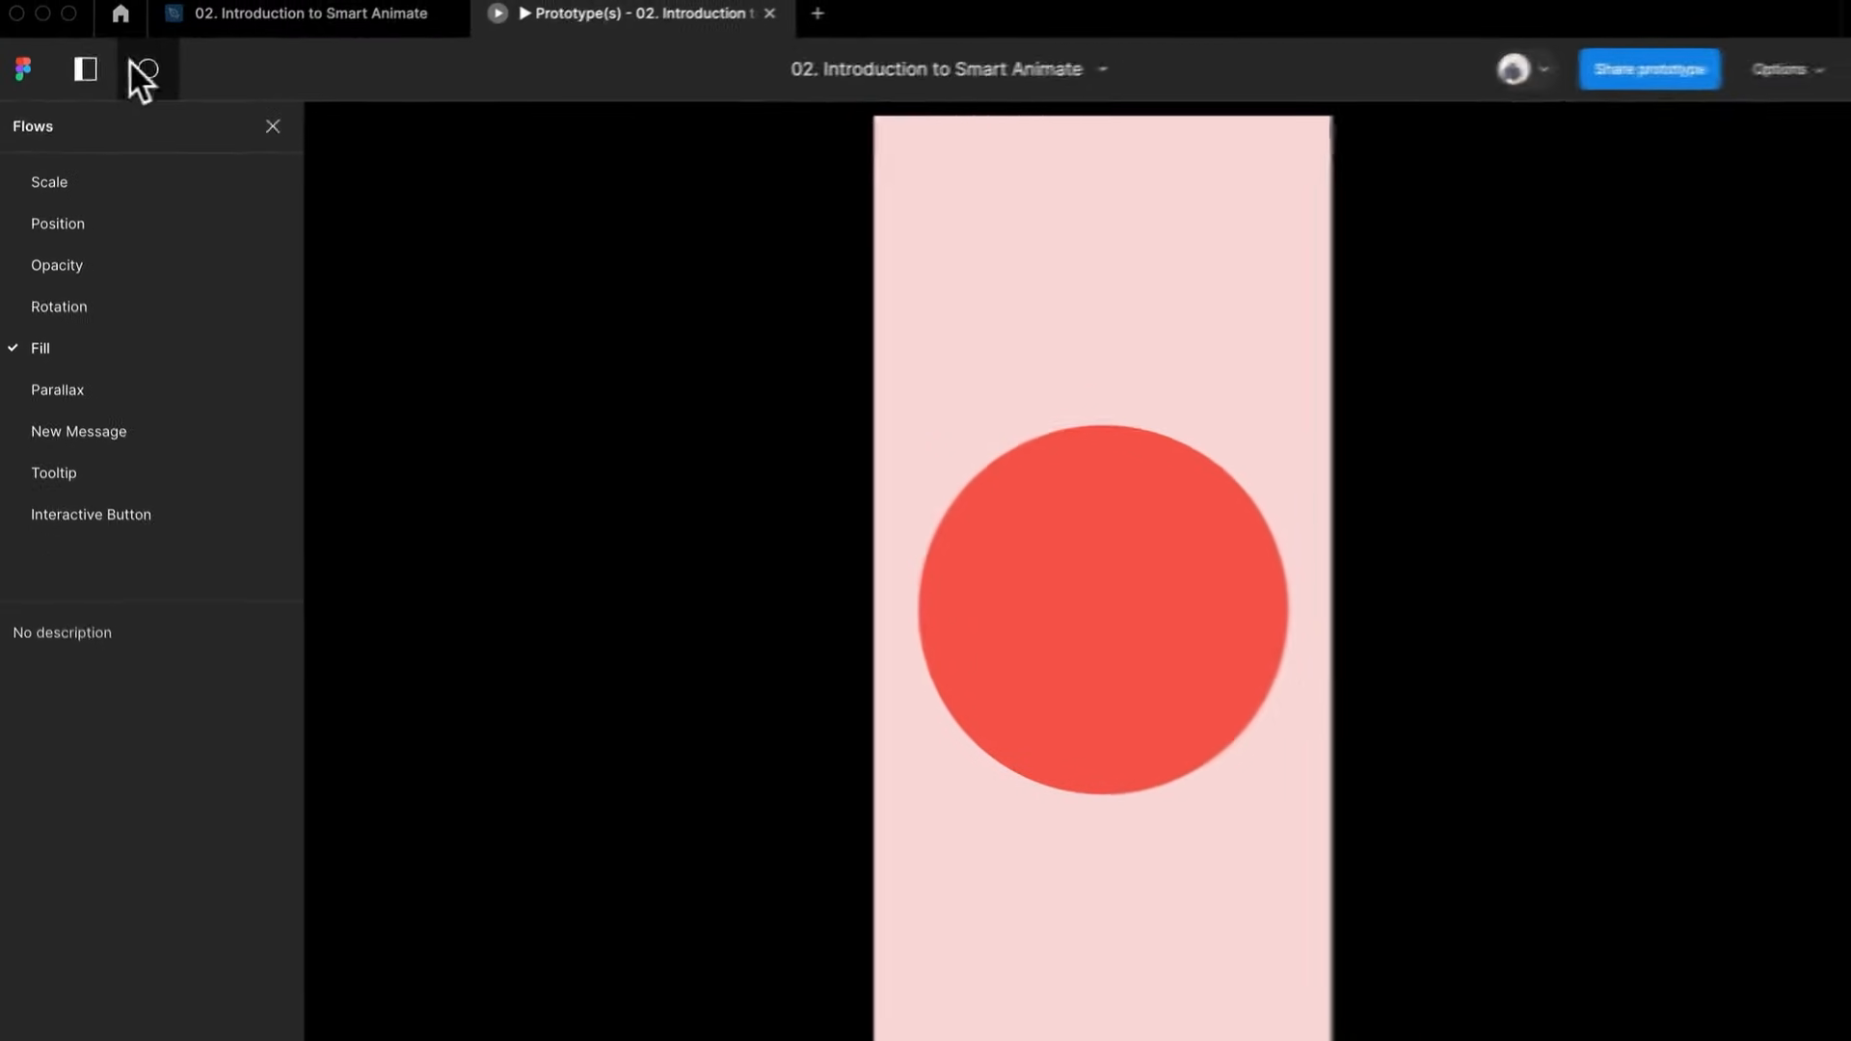
pyautogui.click(243, 25)
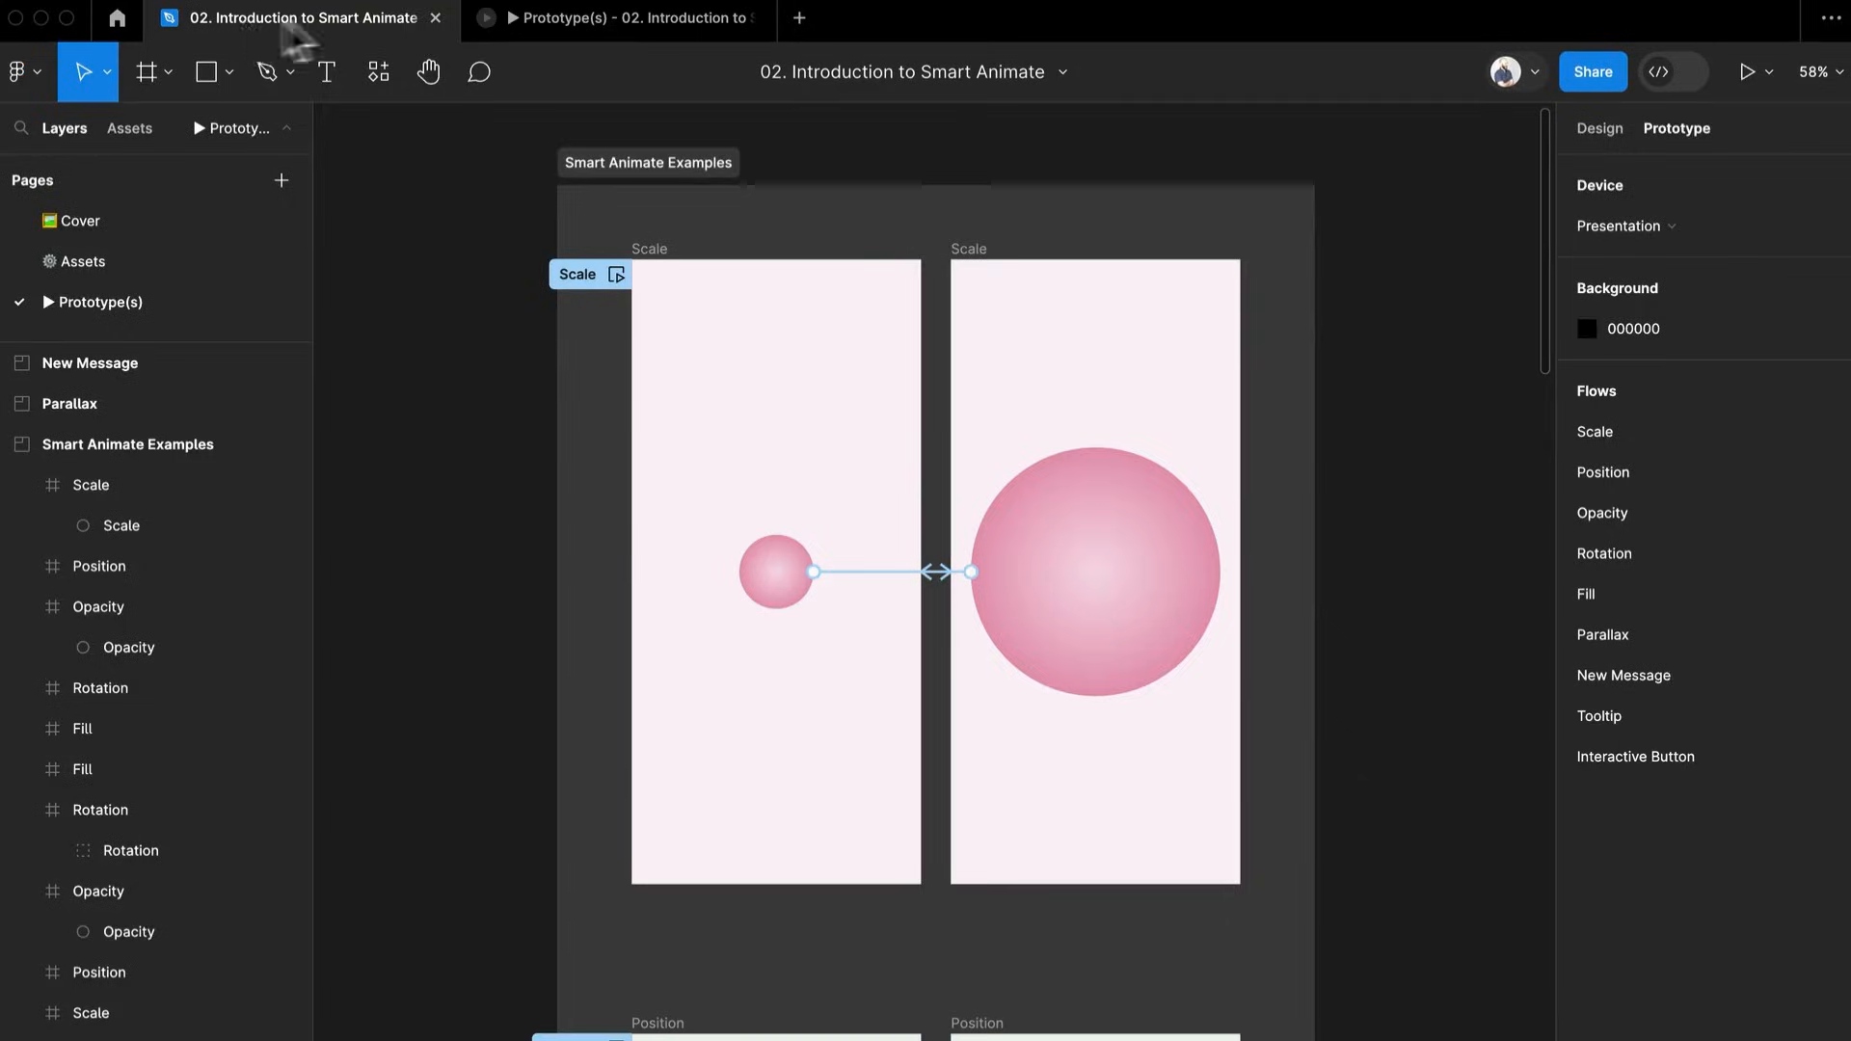
pyautogui.click(1186, 640)
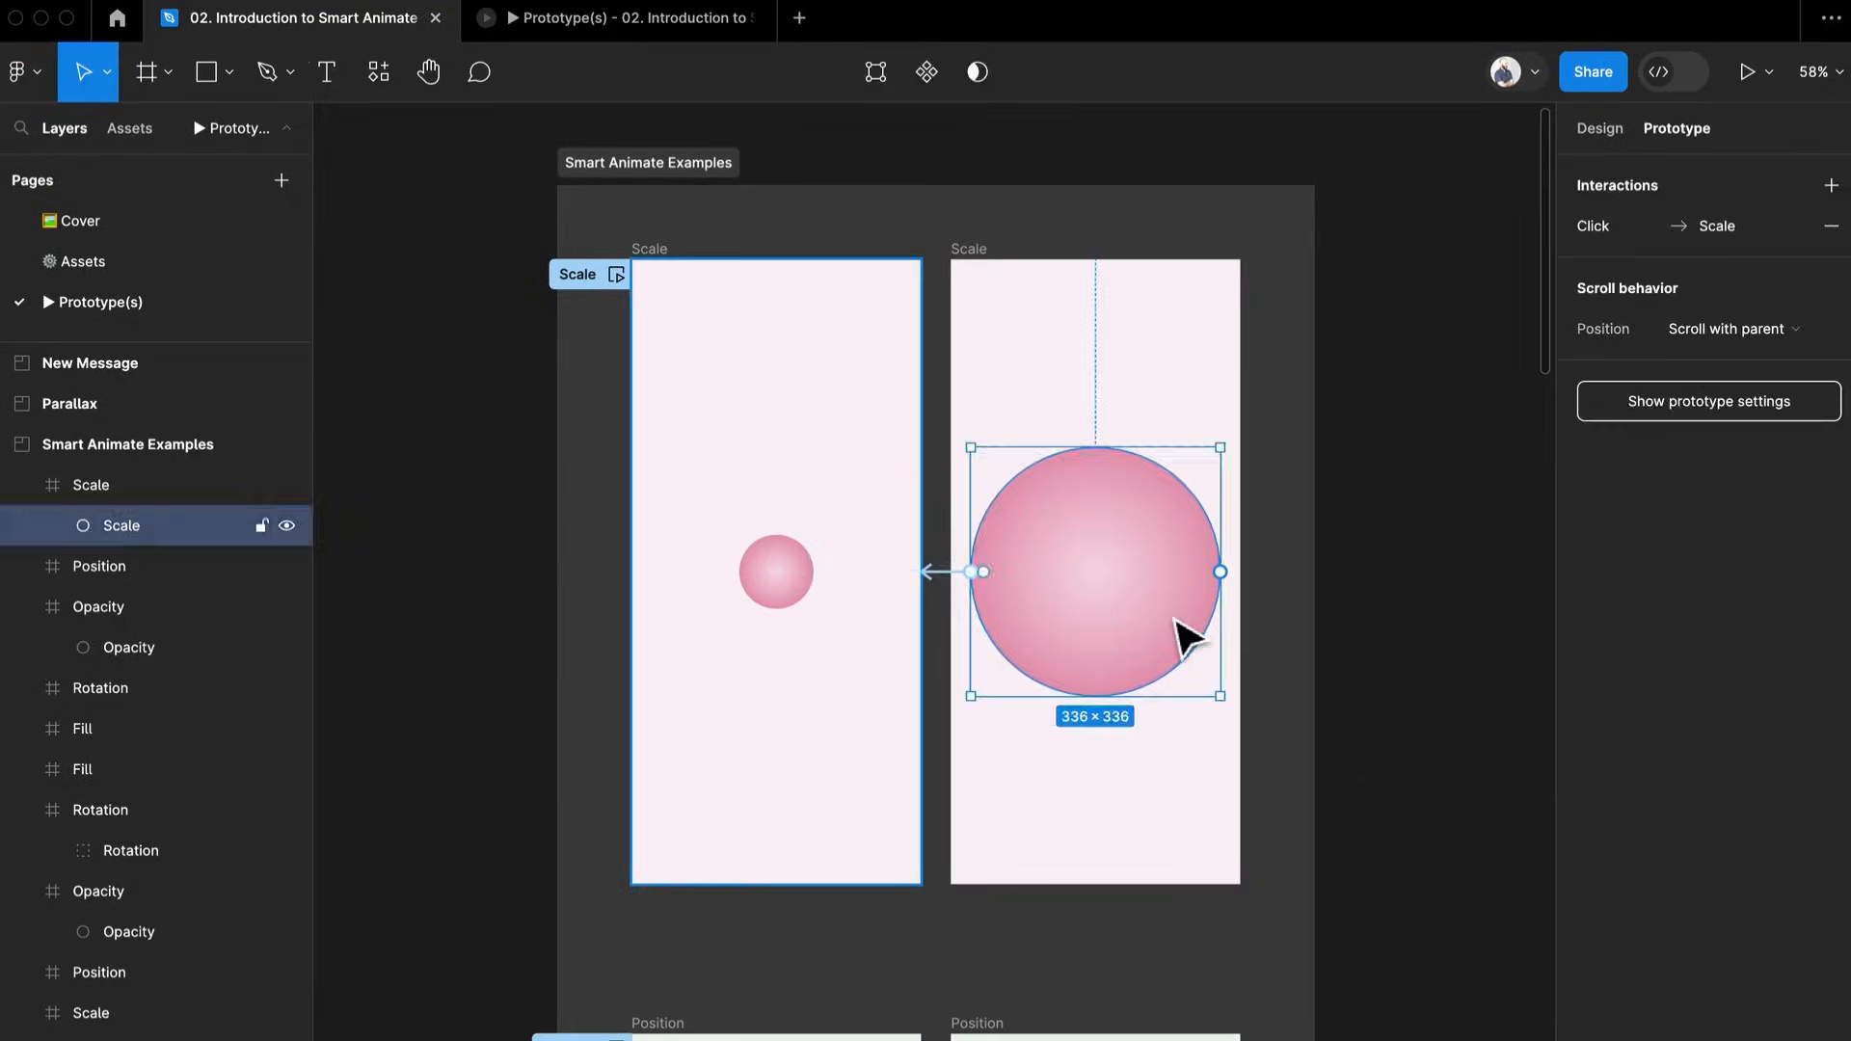
pyautogui.moveTo(1225, 443); pyautogui.dragTo(1302, 356)
pyautogui.press('super+z')
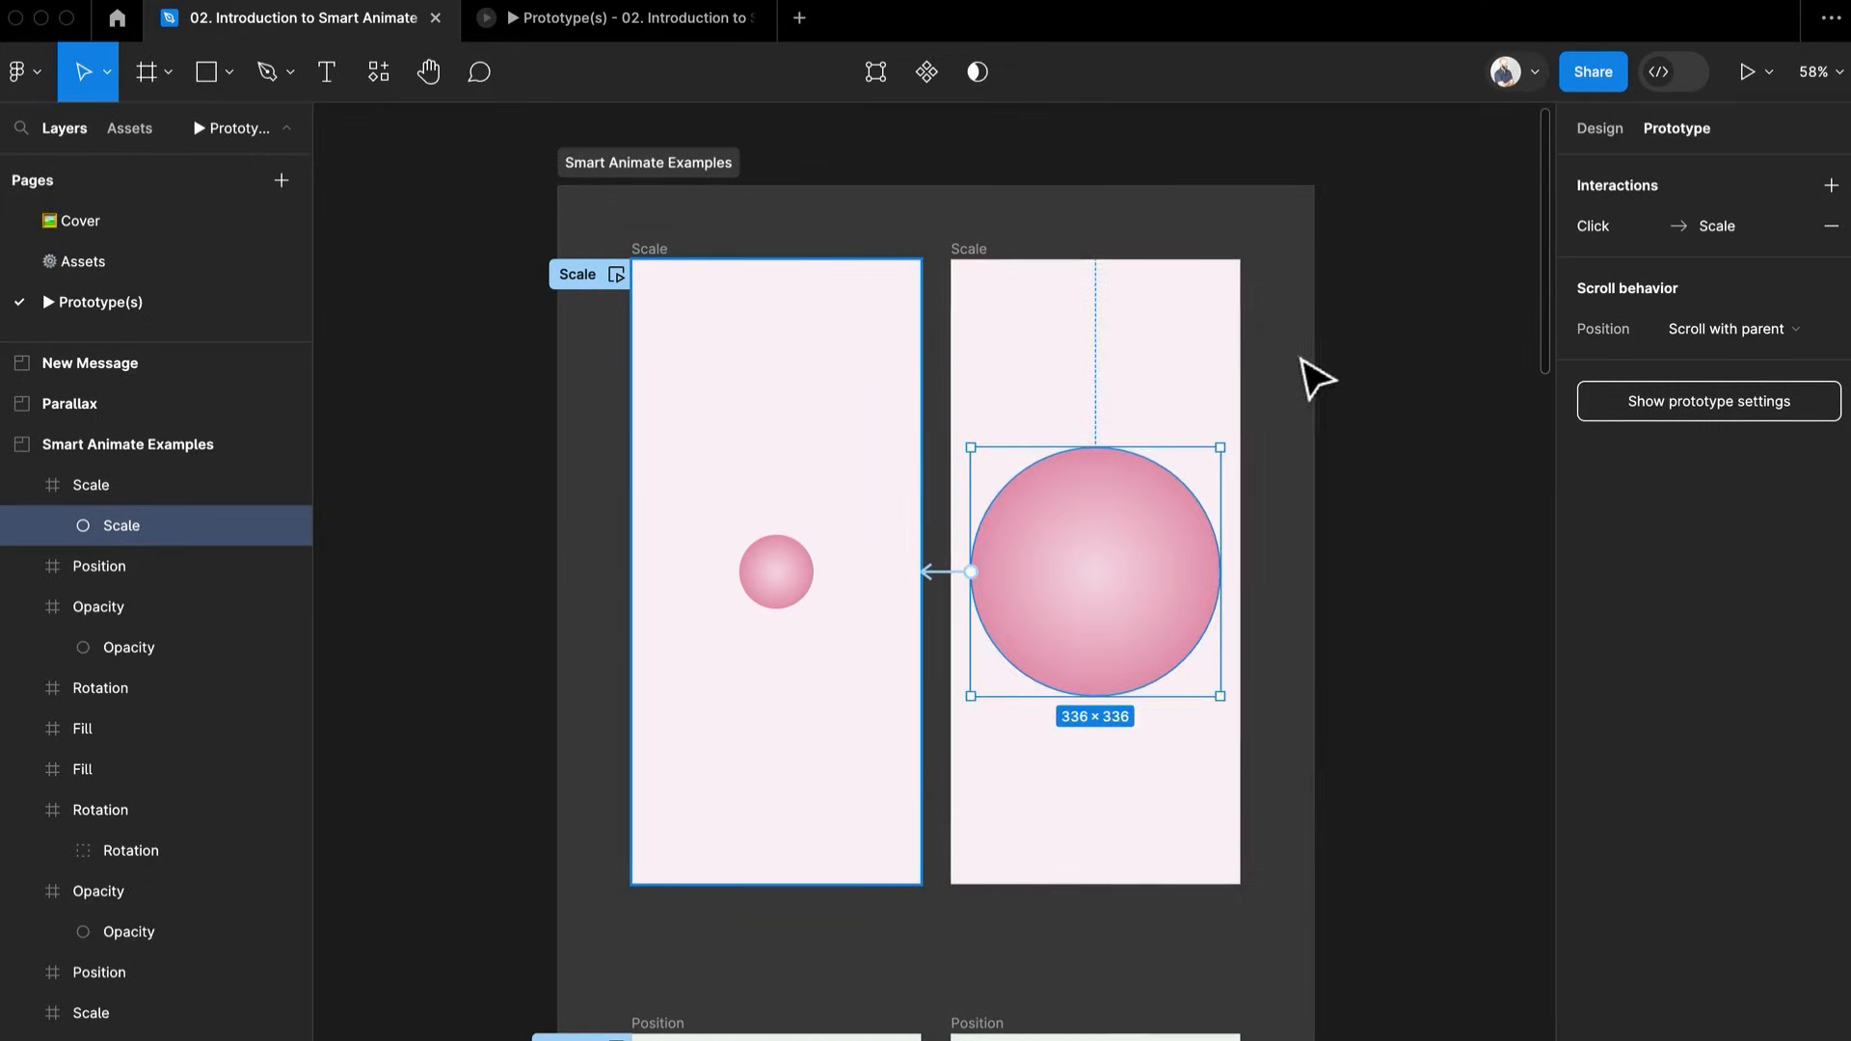
pyautogui.click(1425, 375)
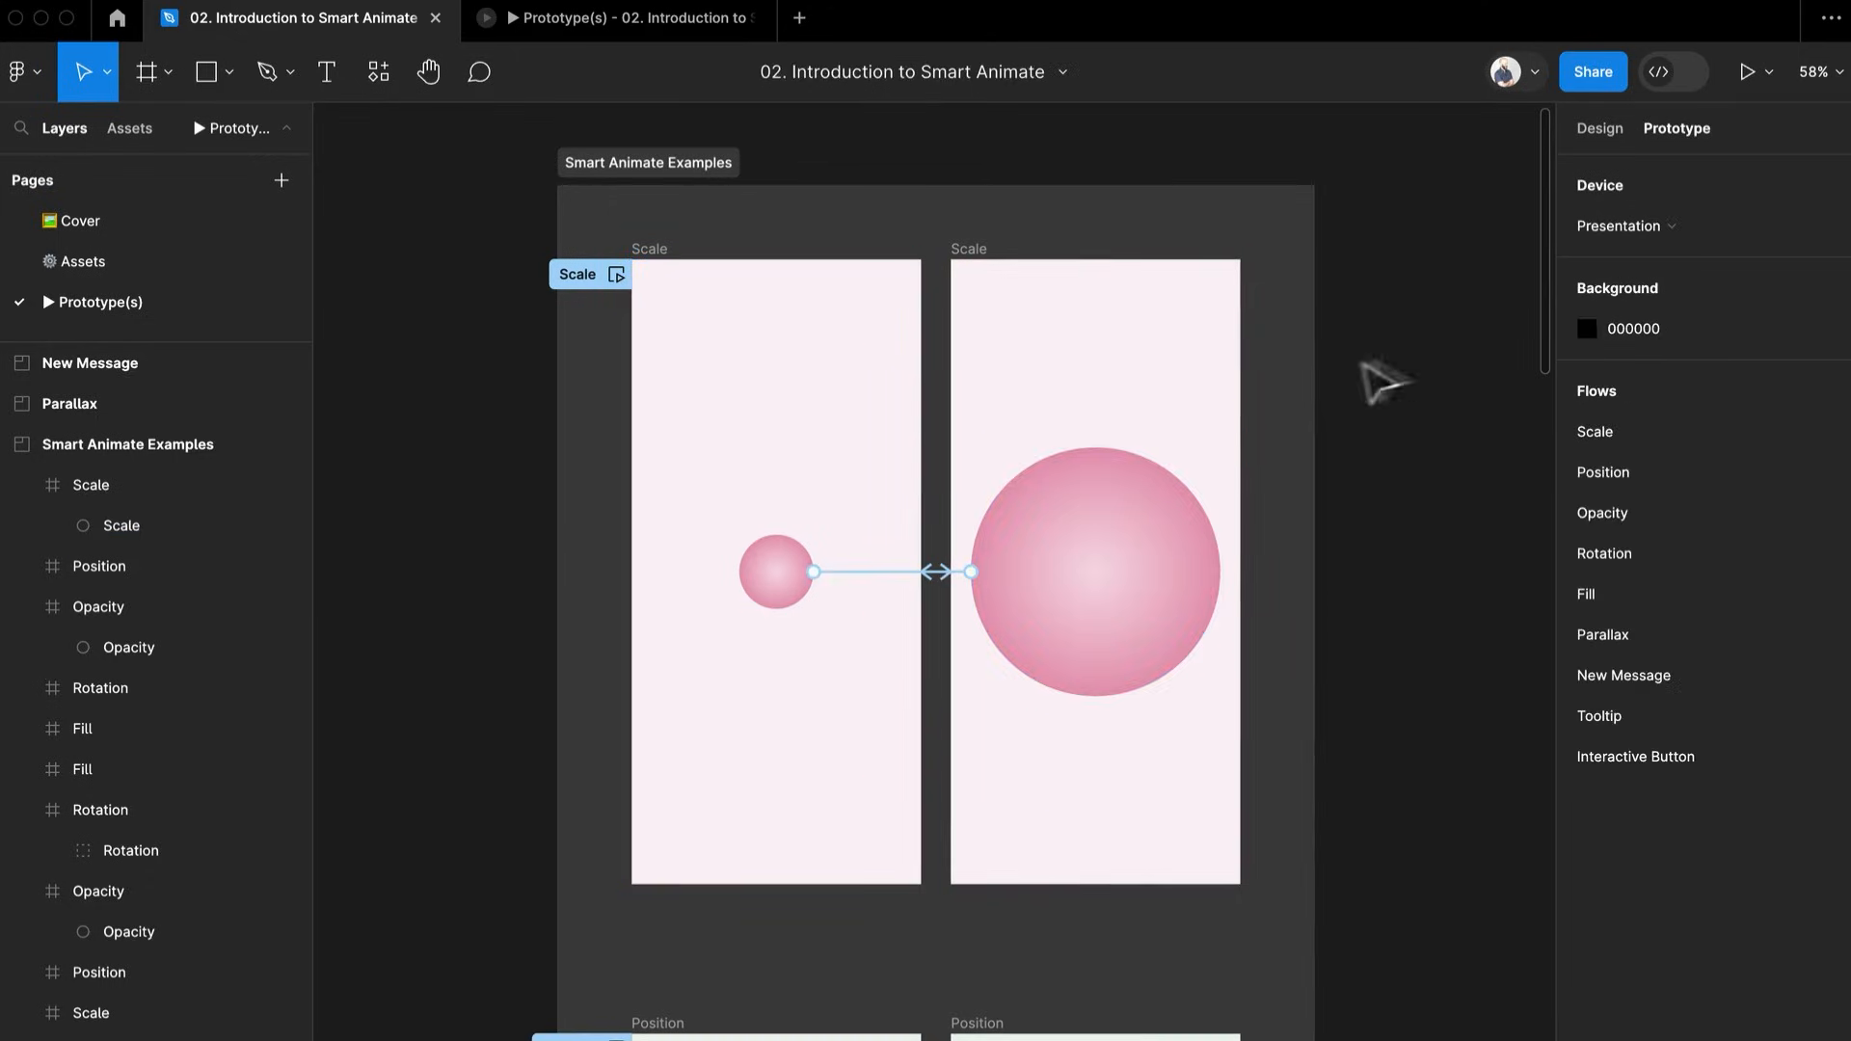
# Compare the layer names of the small and large circles in the two Scale frames
pyautogui.click(1133, 656)
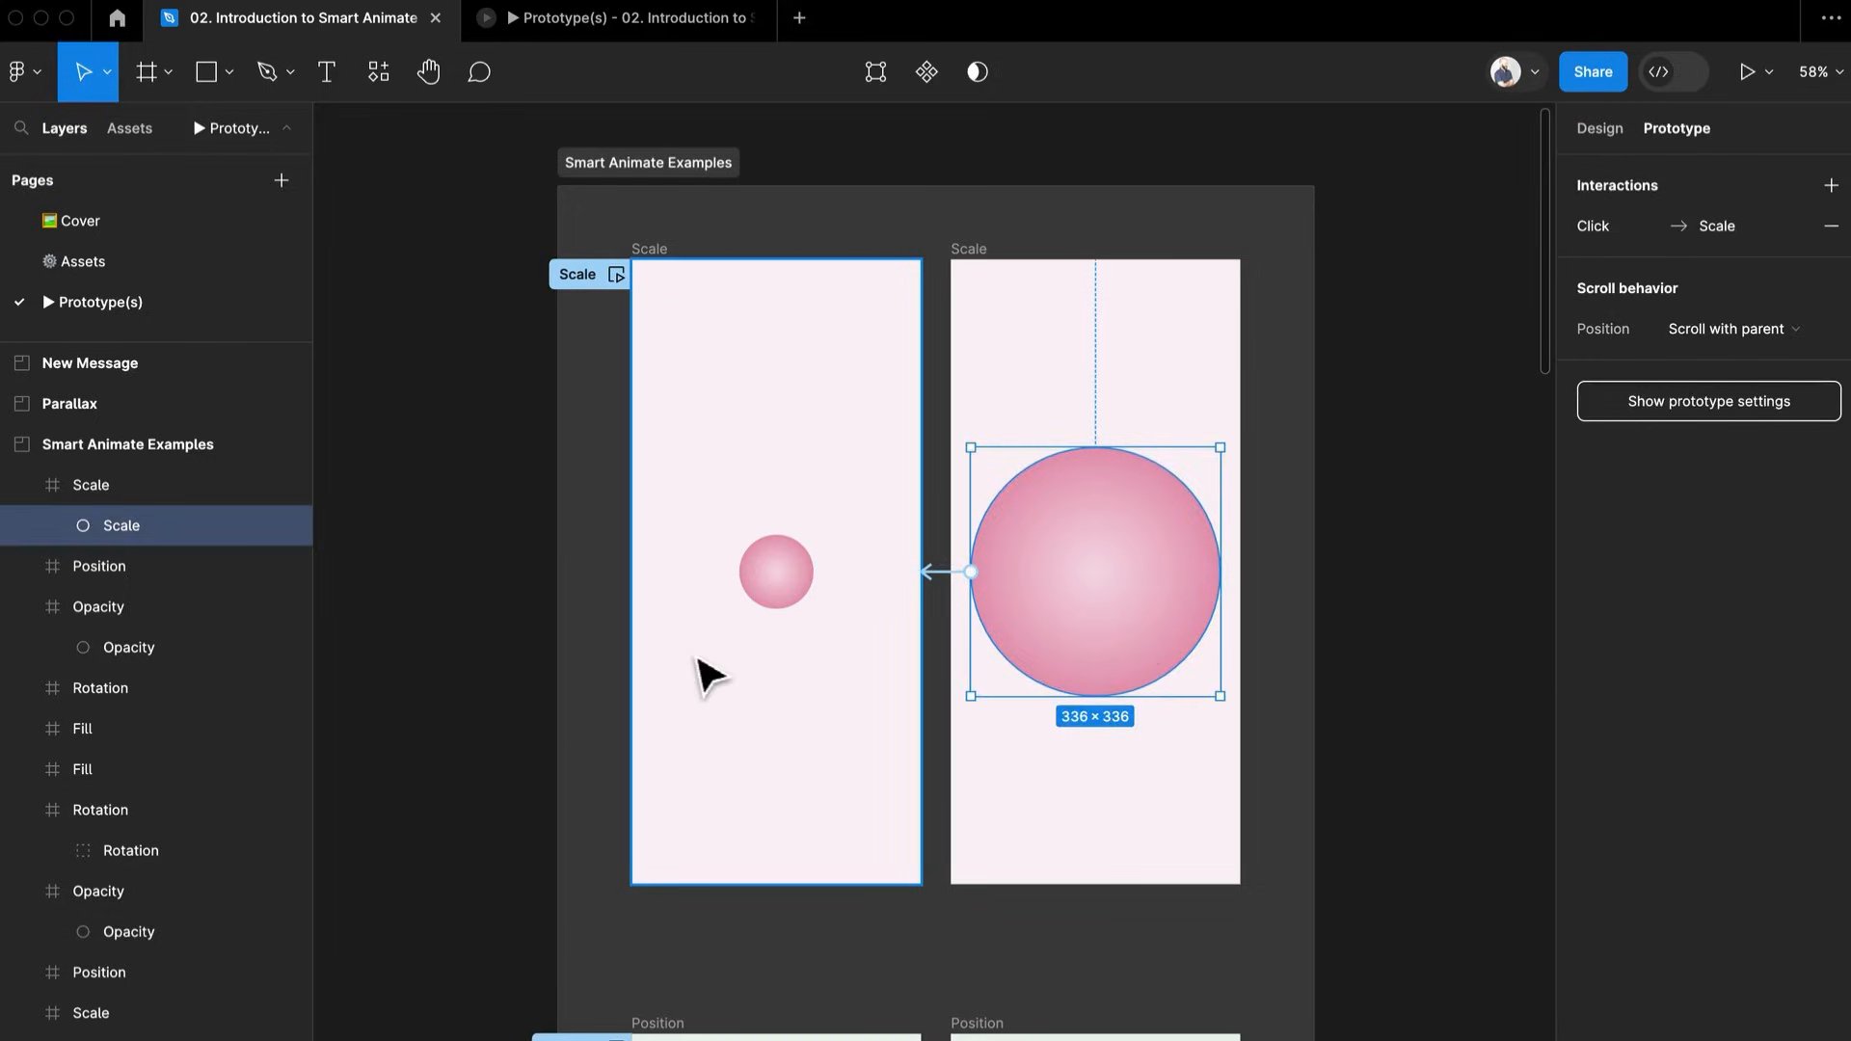
pyautogui.click(749, 576)
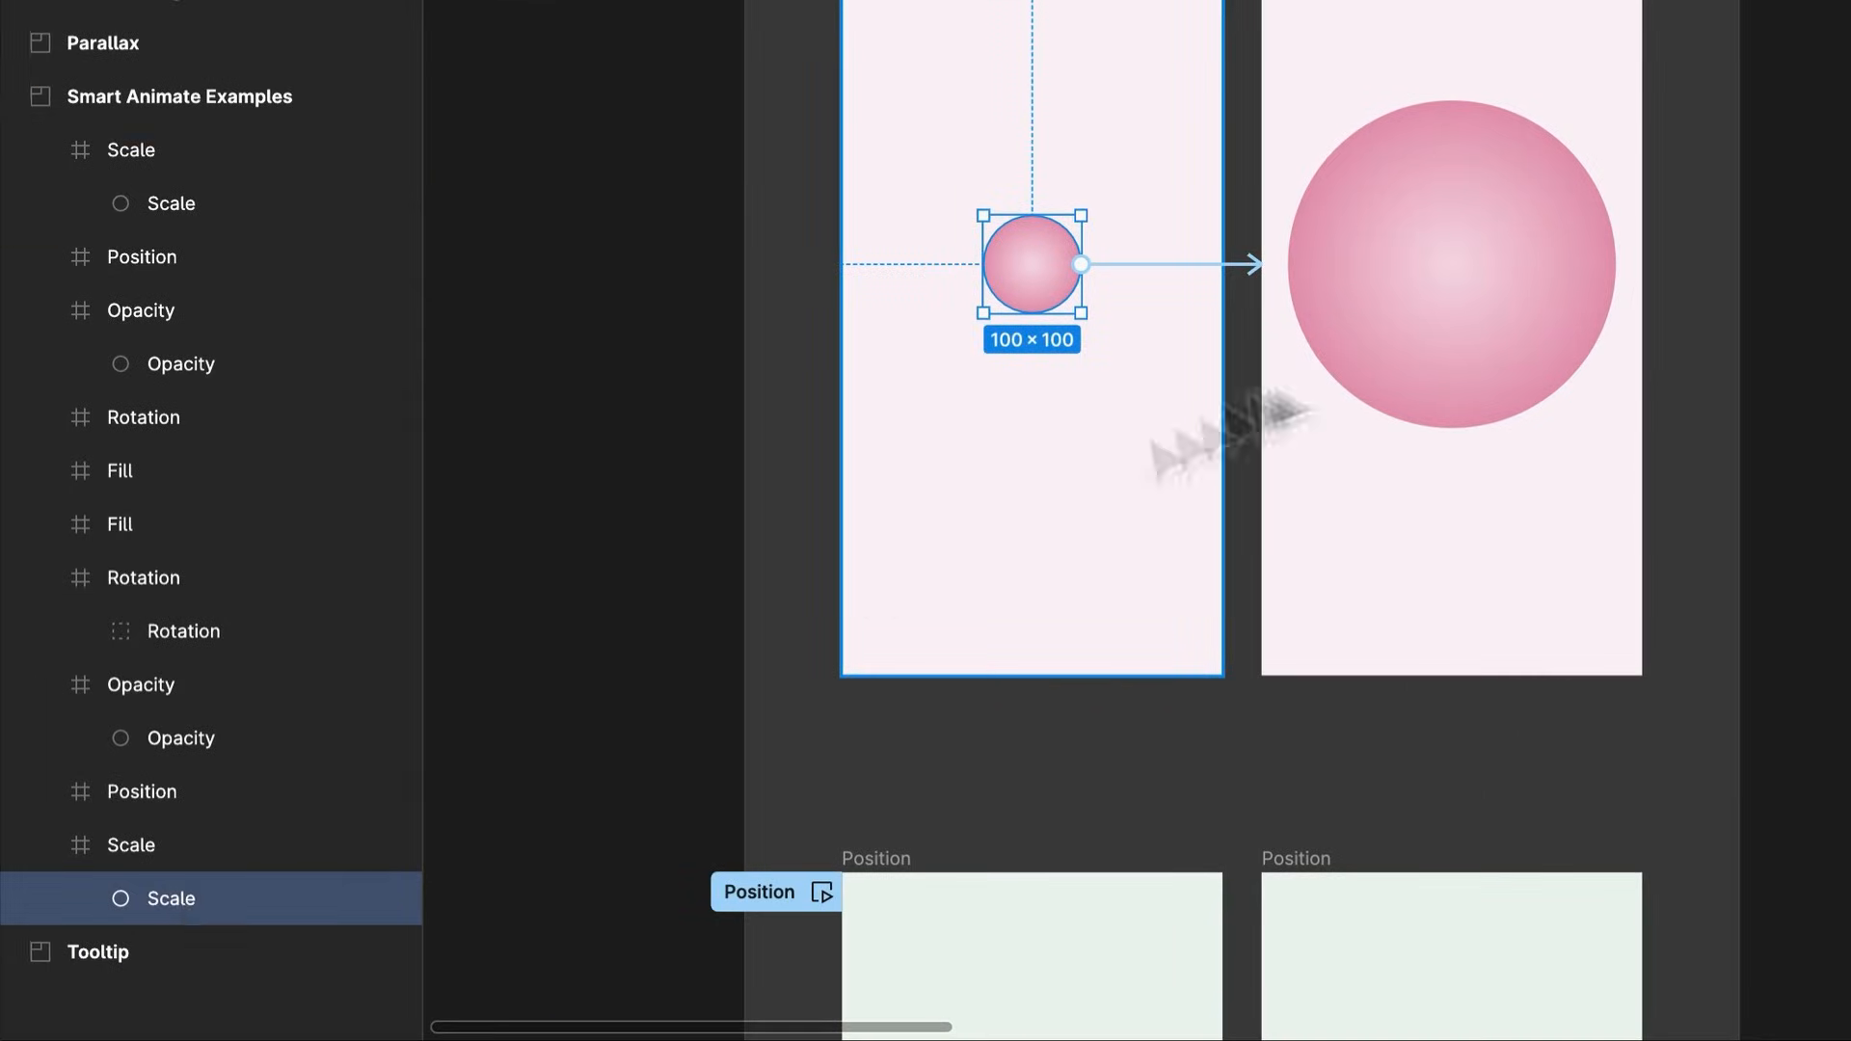
pyautogui.click(1493, 326)
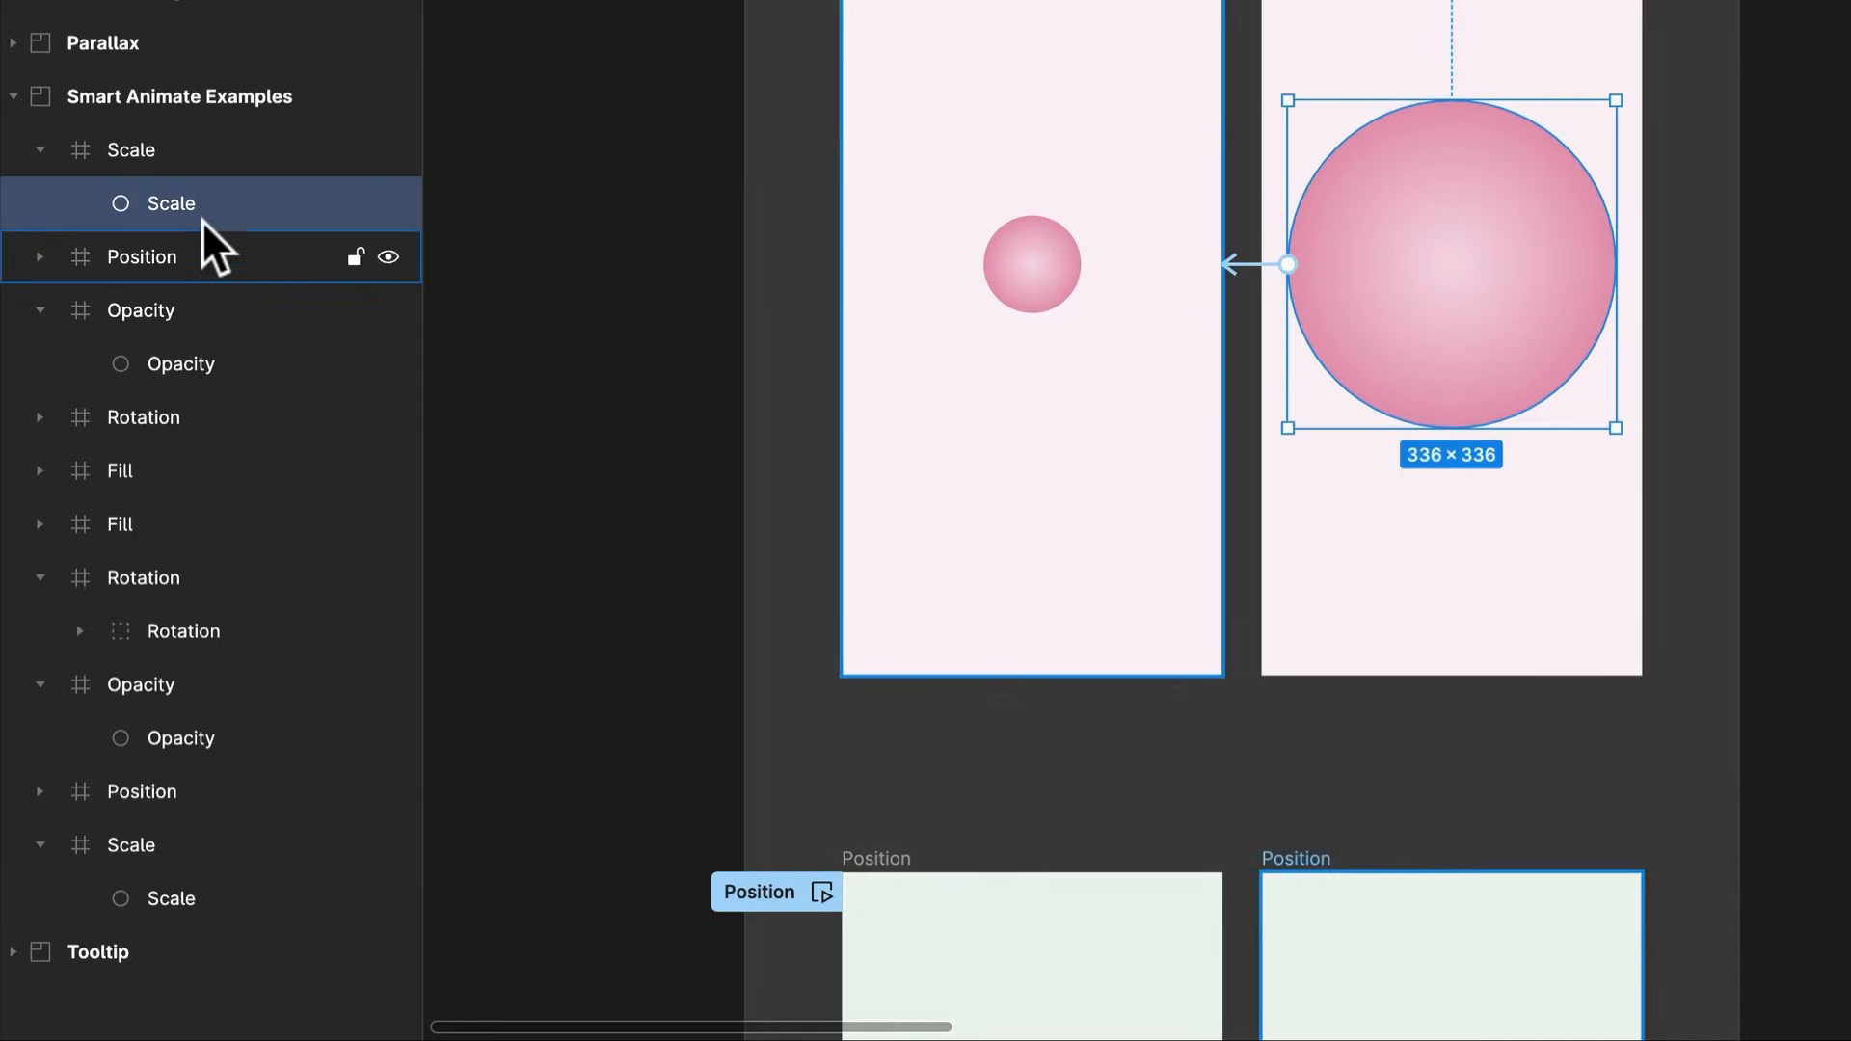
# Compare the toggle's layer names in both Position frames and check the interaction settings on the second toggle's connection
pyautogui.scroll(-10, 1537, 496)
pyautogui.scroll(2, 1552, 500)
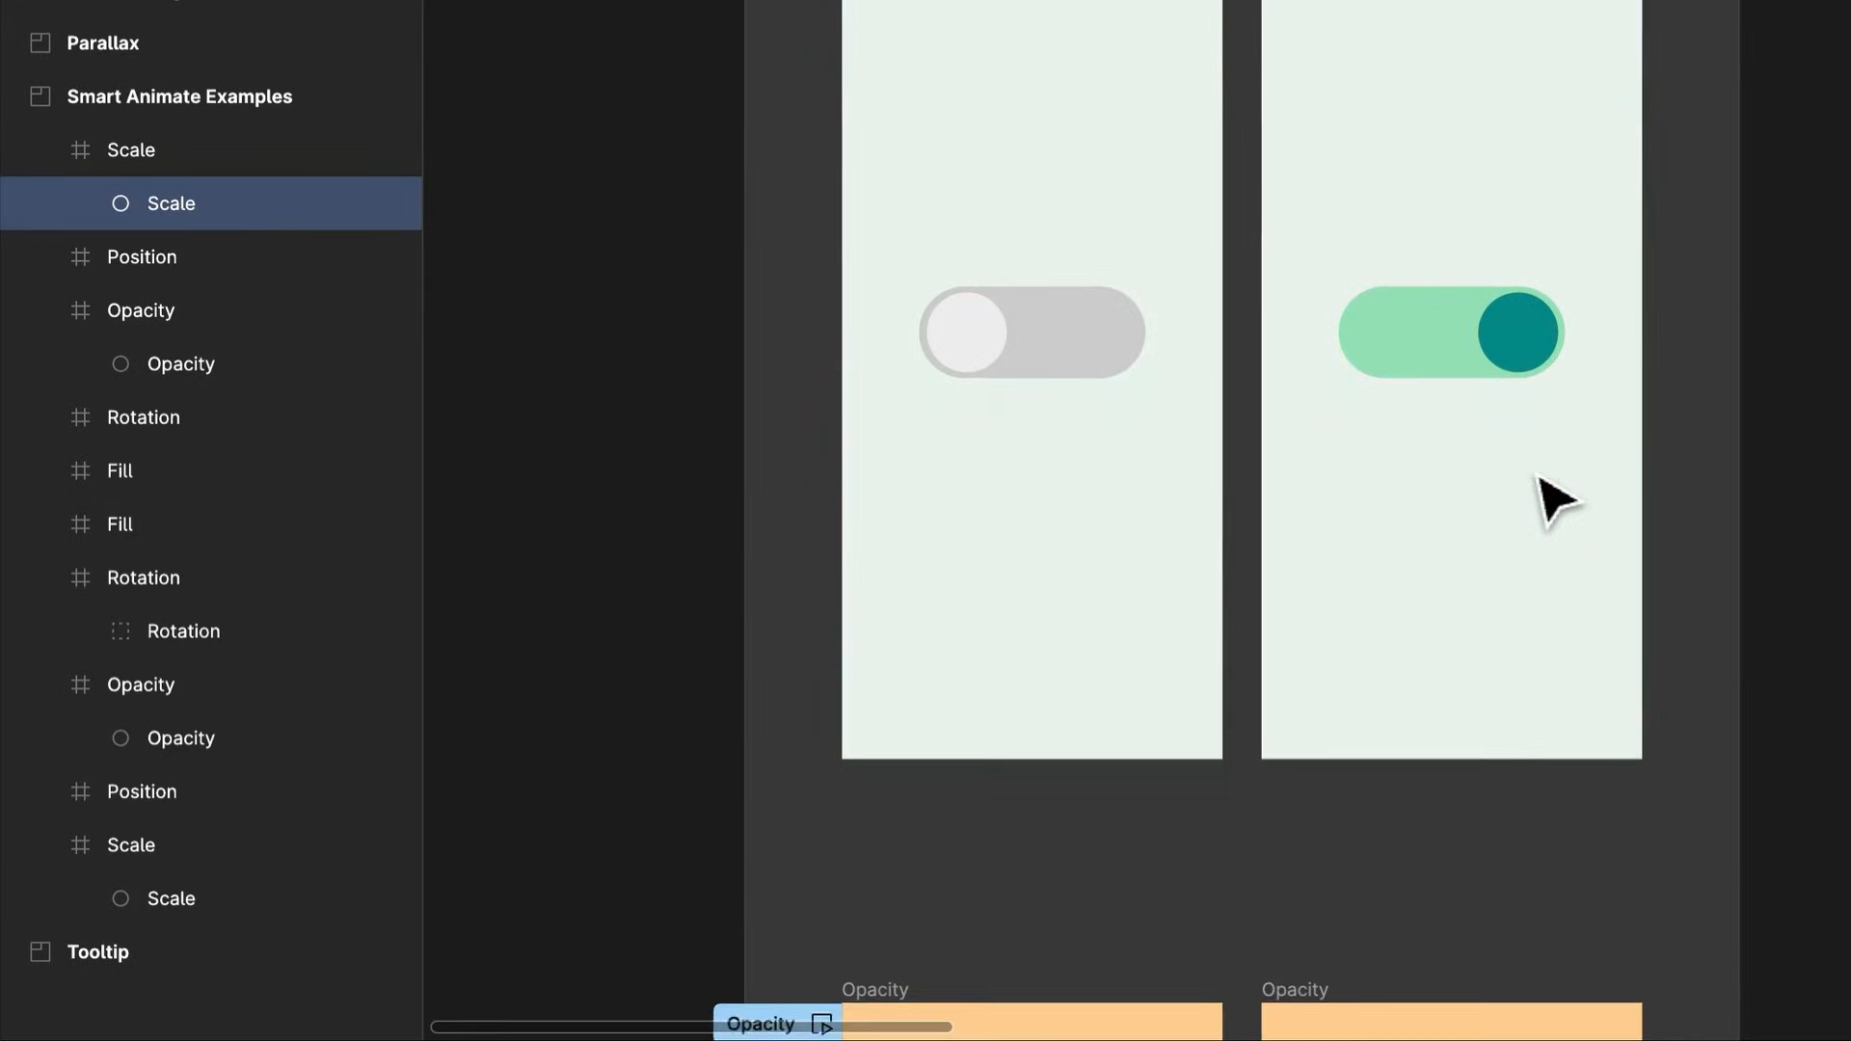
pyautogui.click(1080, 383)
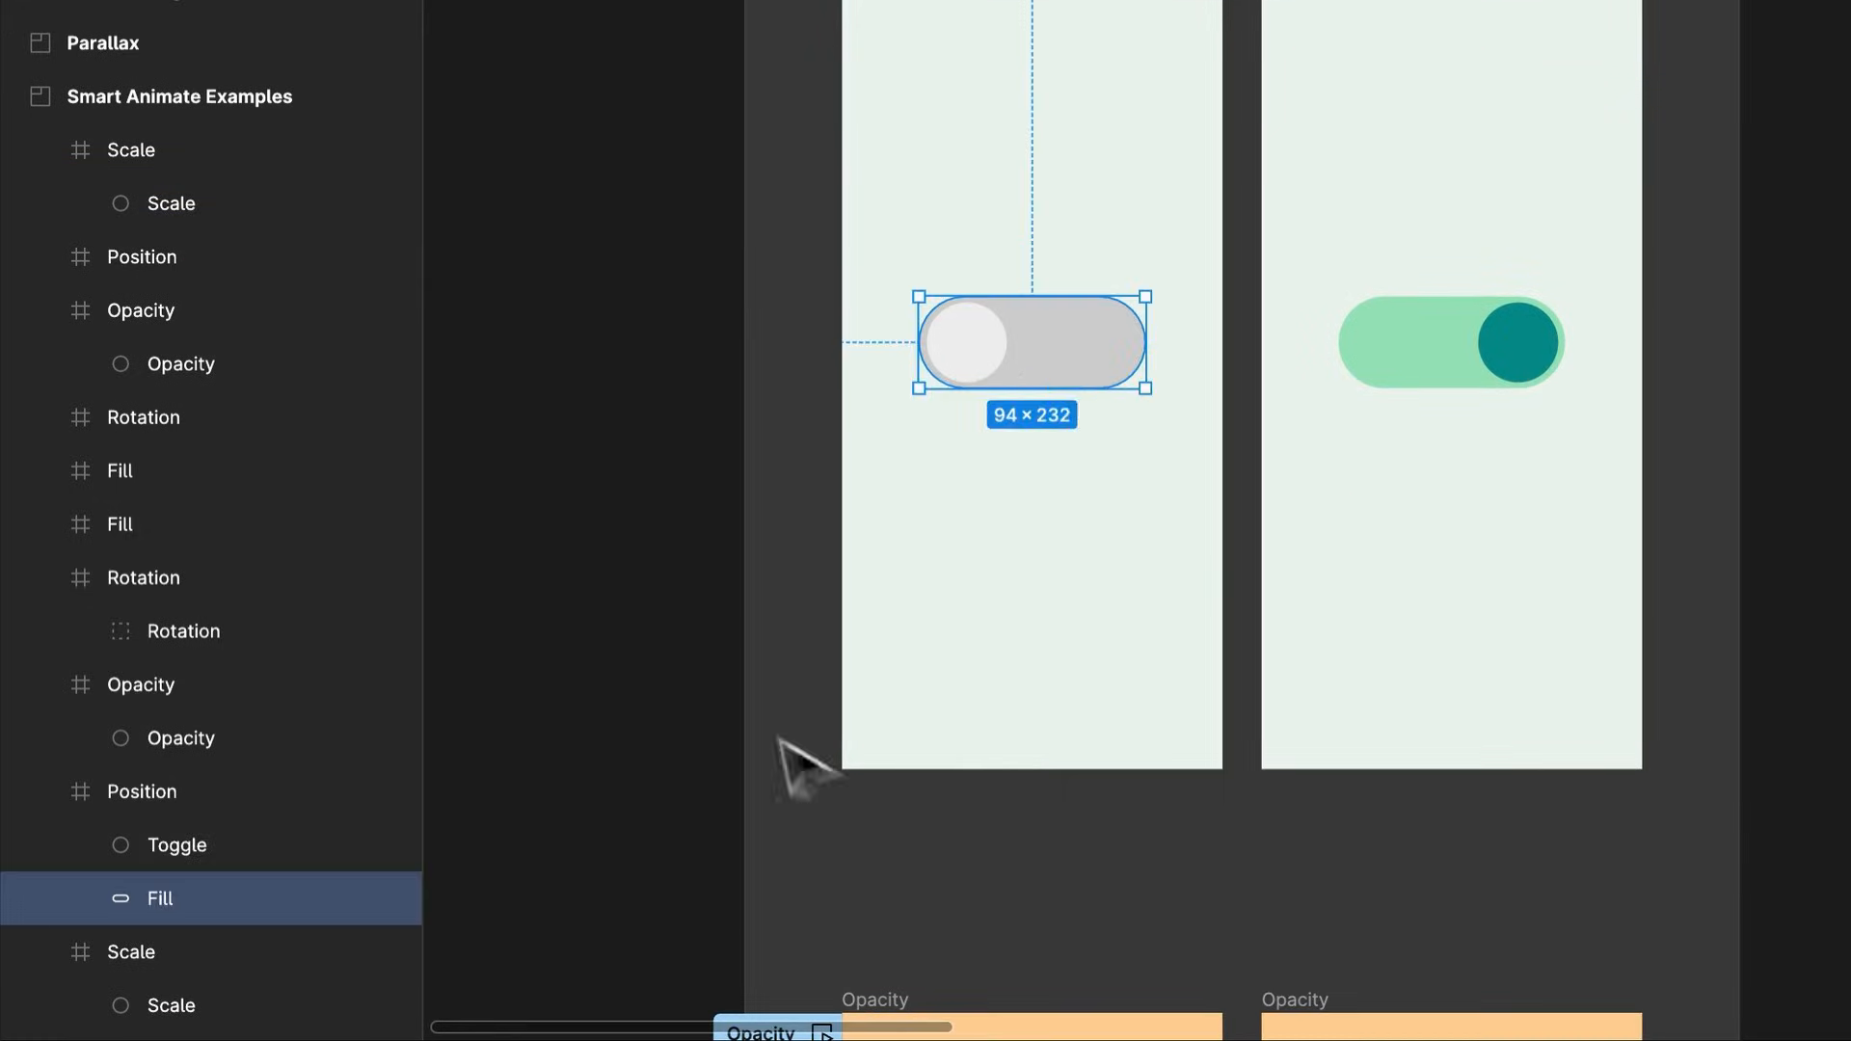
pyautogui.click(964, 368)
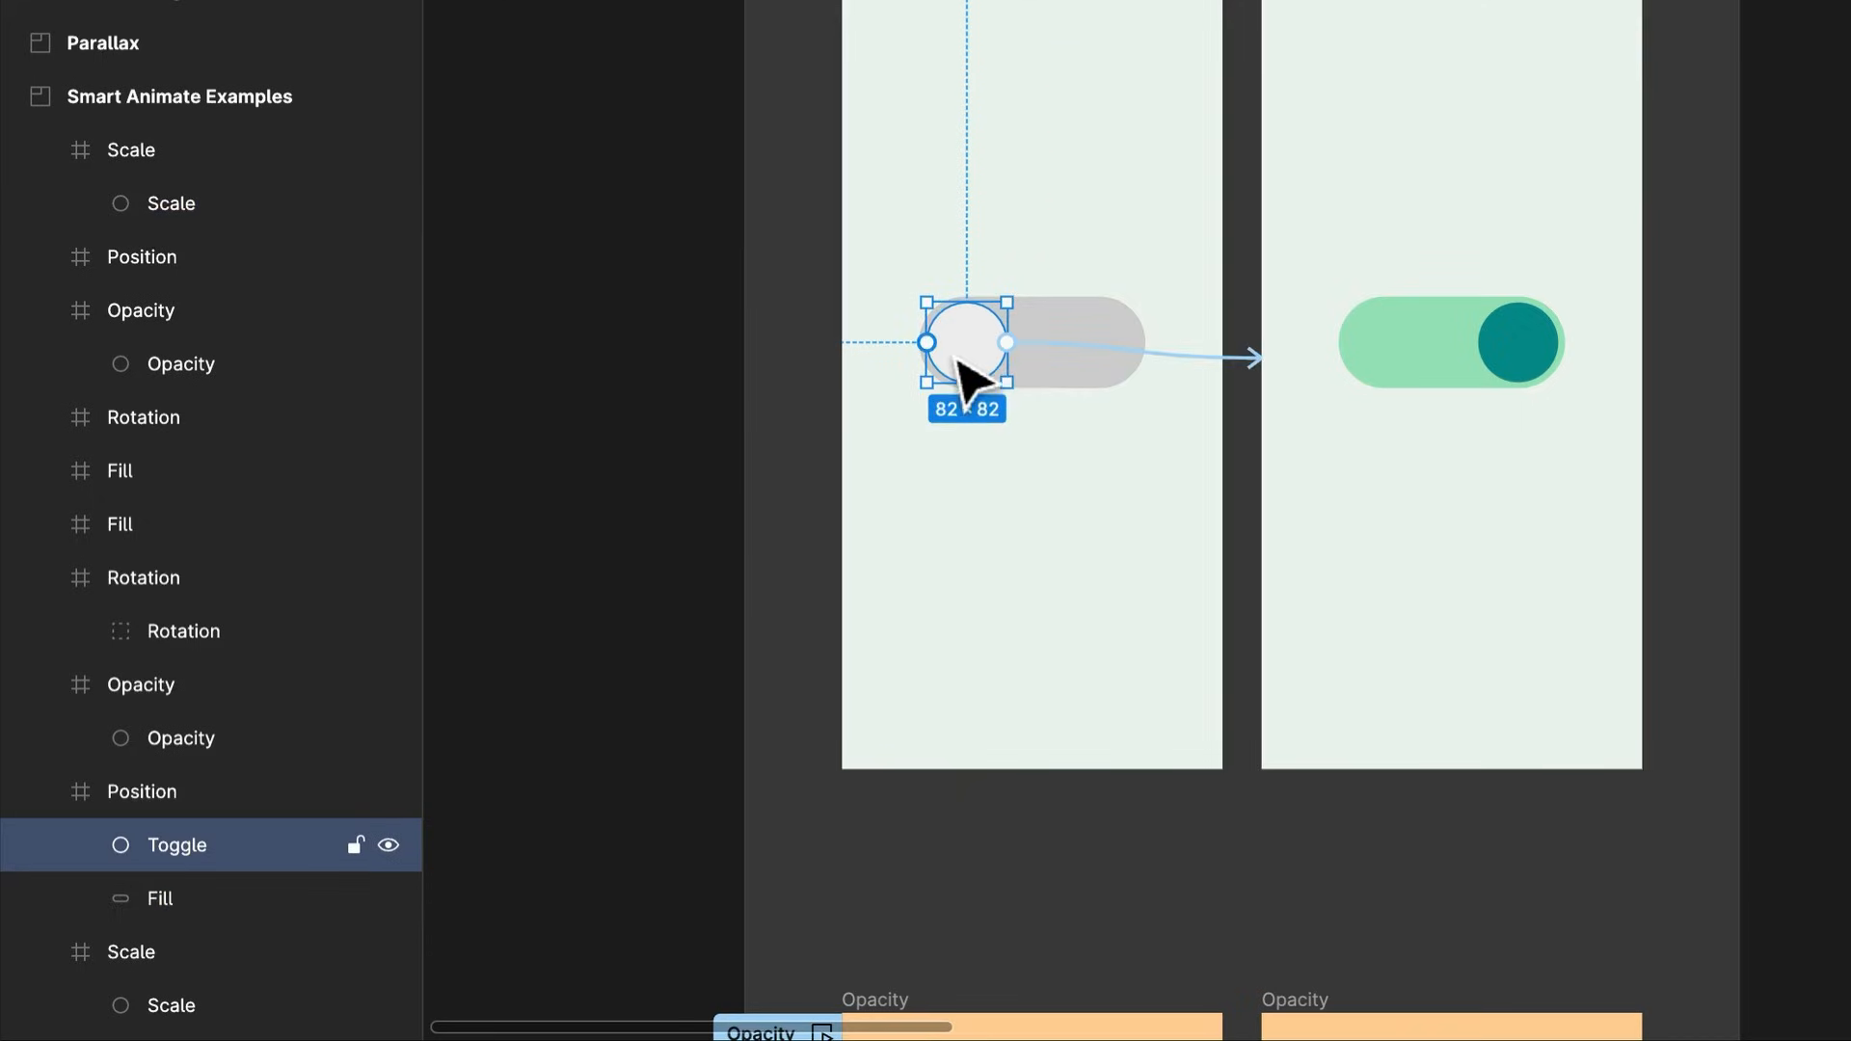
pyautogui.click(1499, 351)
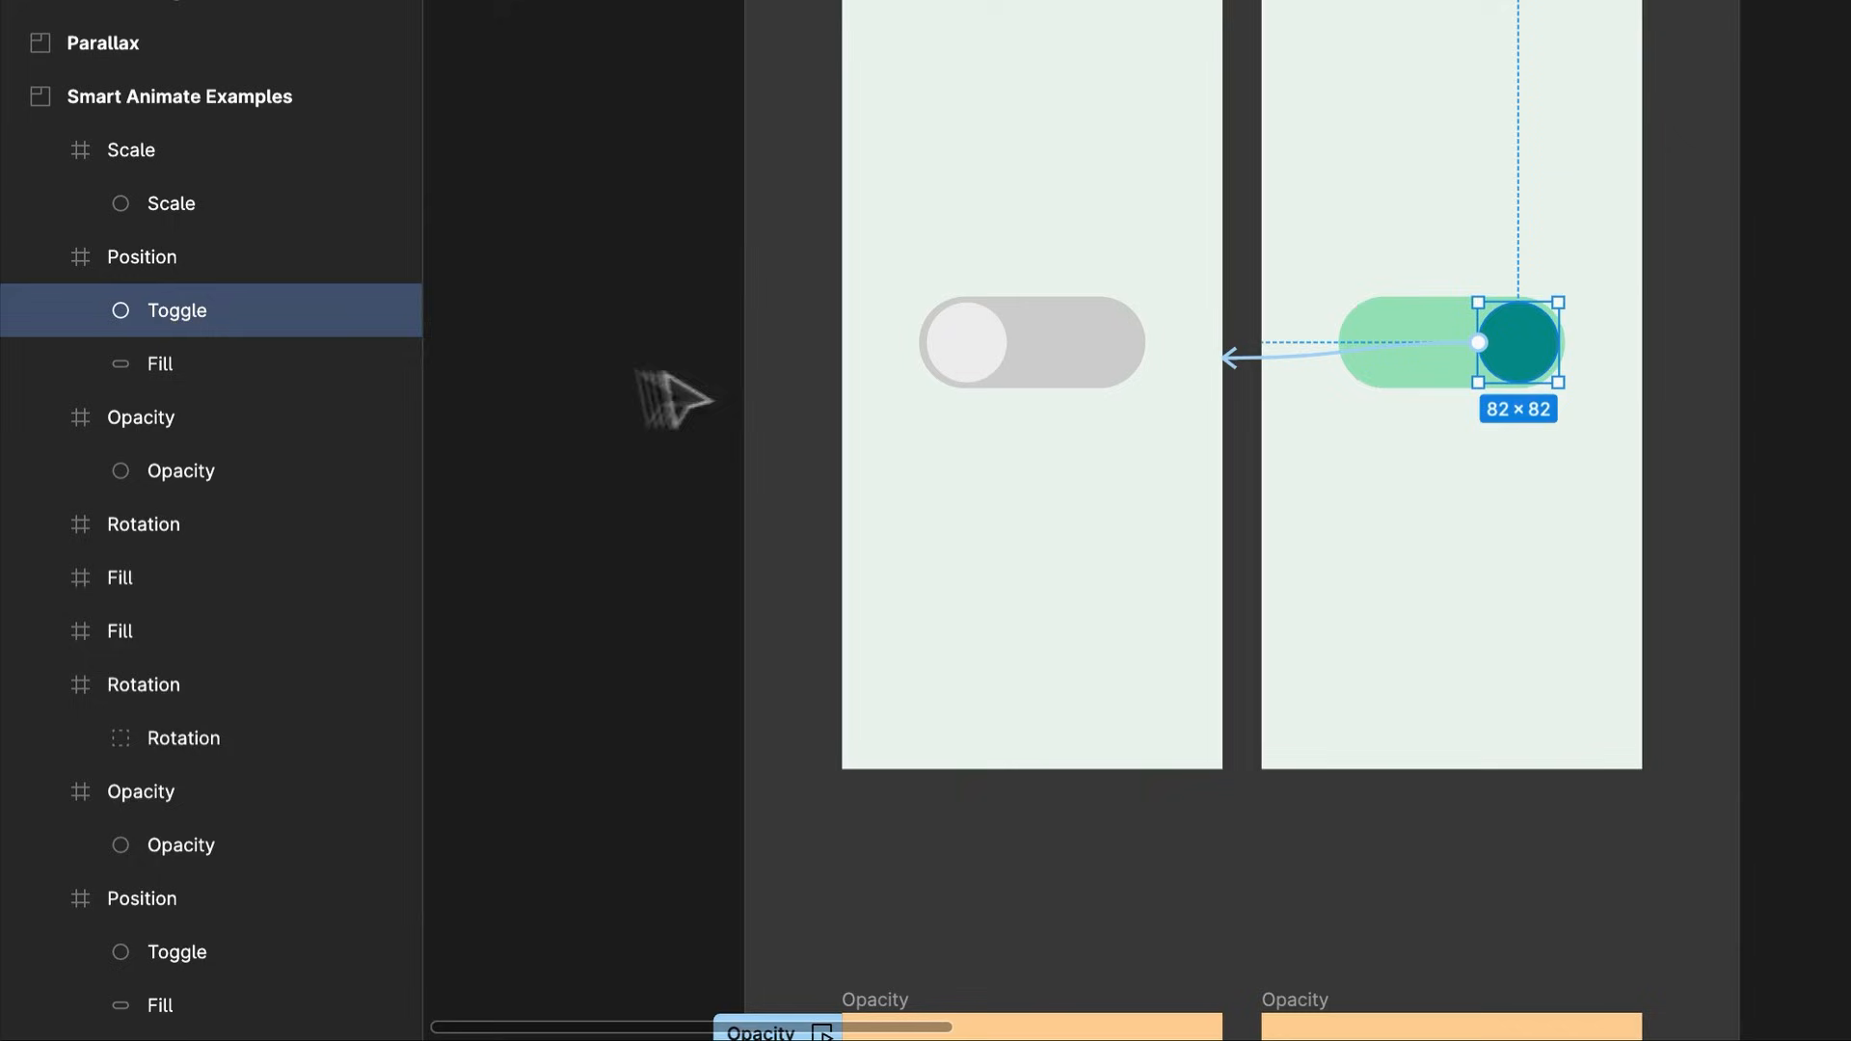
pyautogui.click(1398, 371)
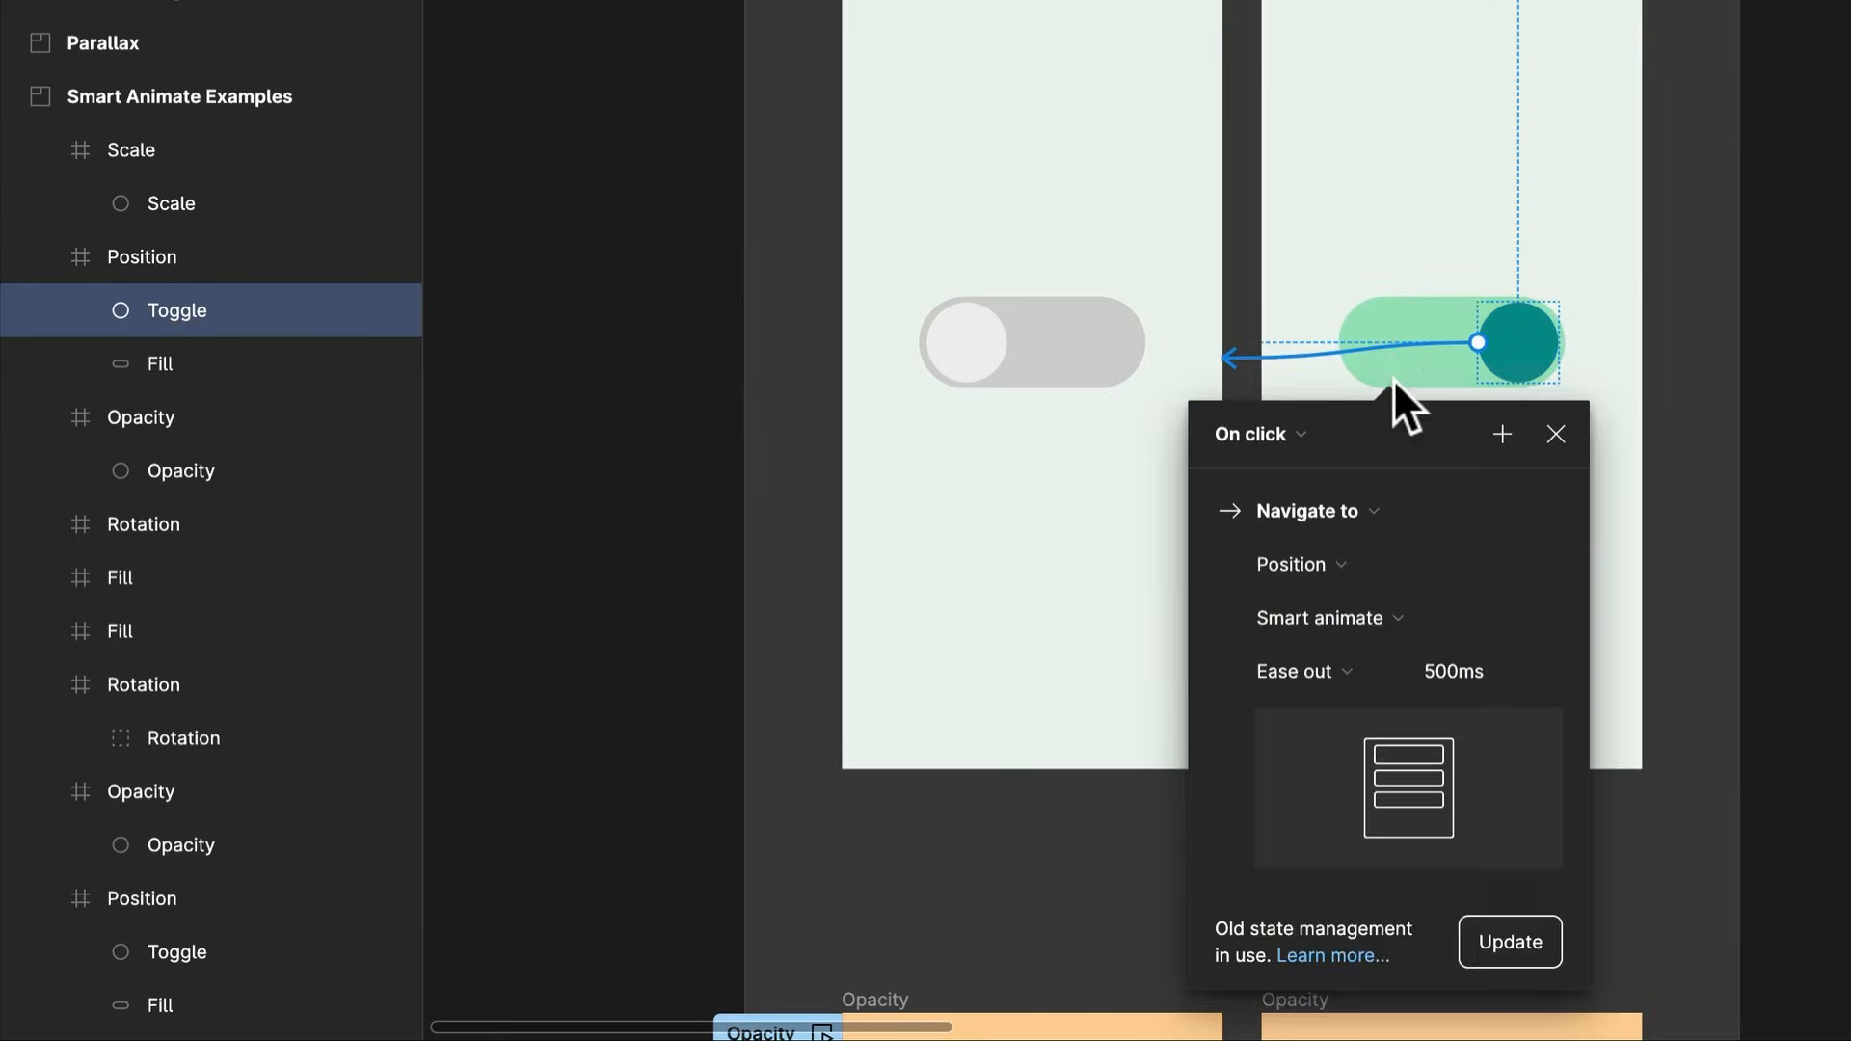
pyautogui.click(1422, 380)
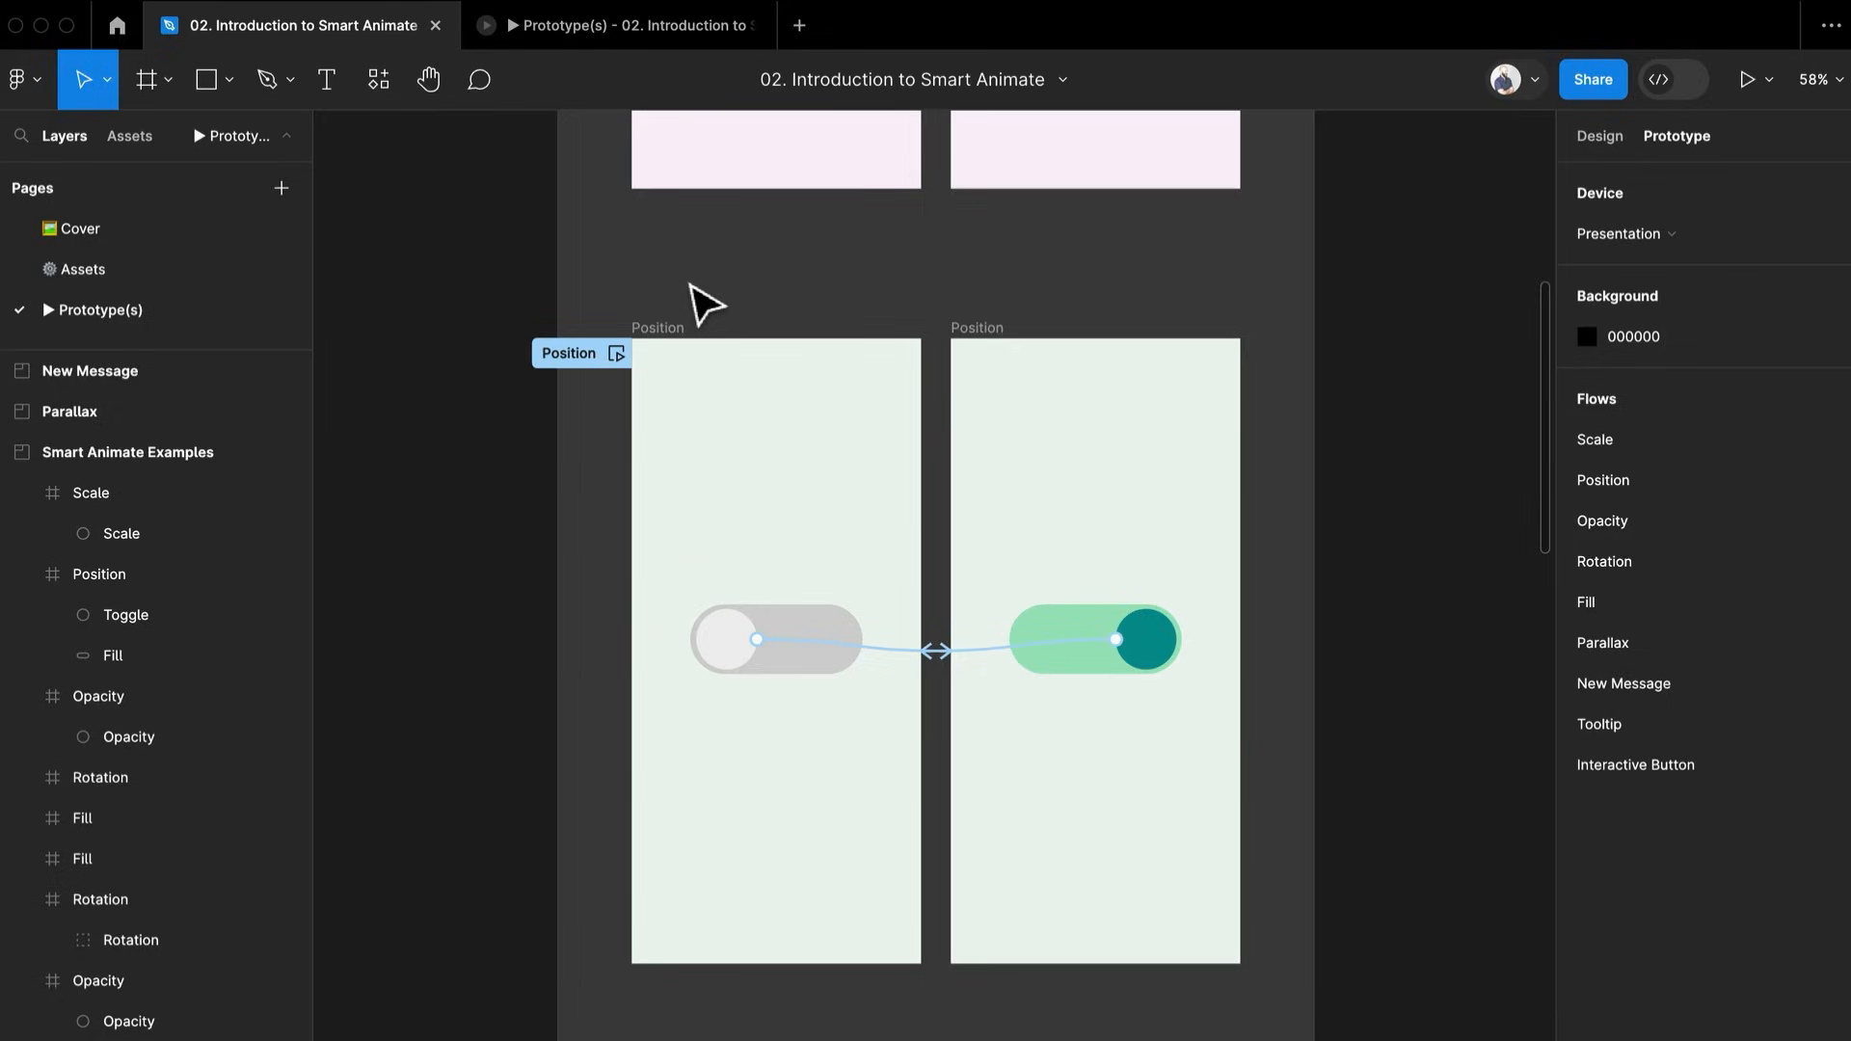
# Return to the Scale example and delete the small circle's prototype connection to the second frame
pyautogui.scroll(5, 909, 581)
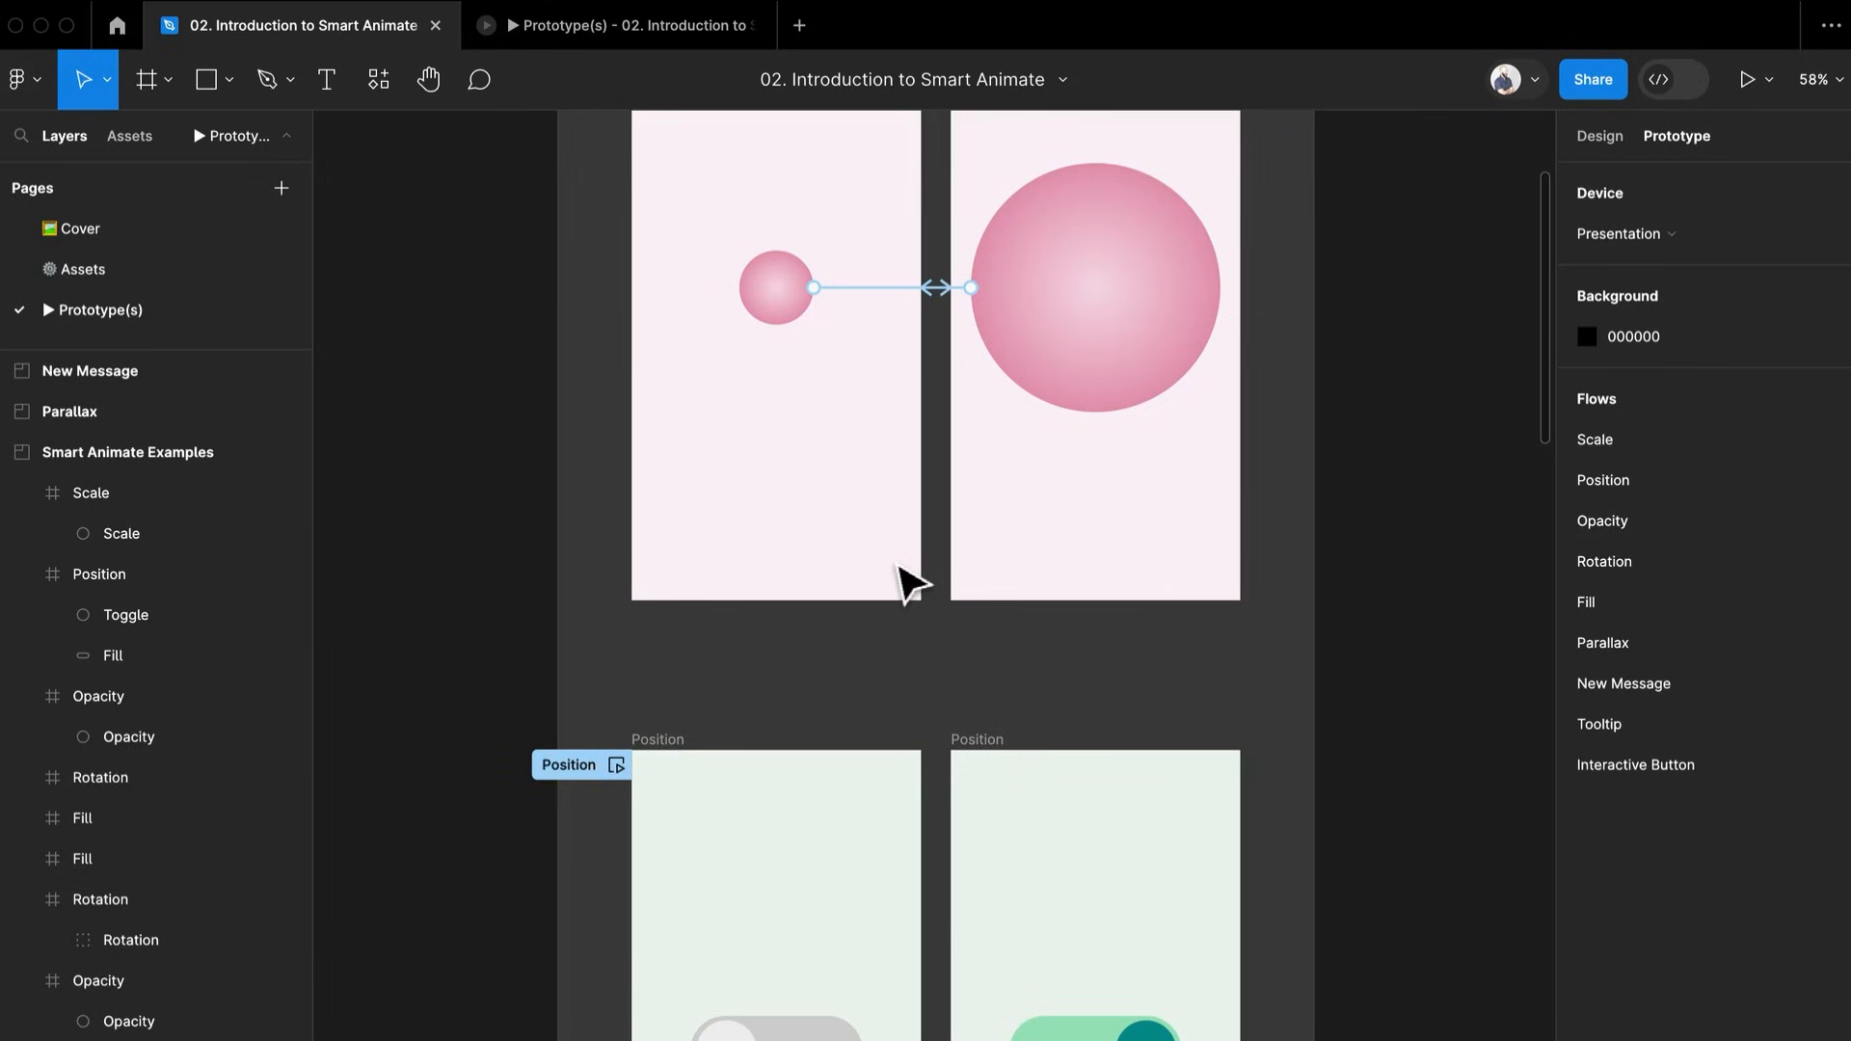
pyautogui.scroll(3, 909, 582)
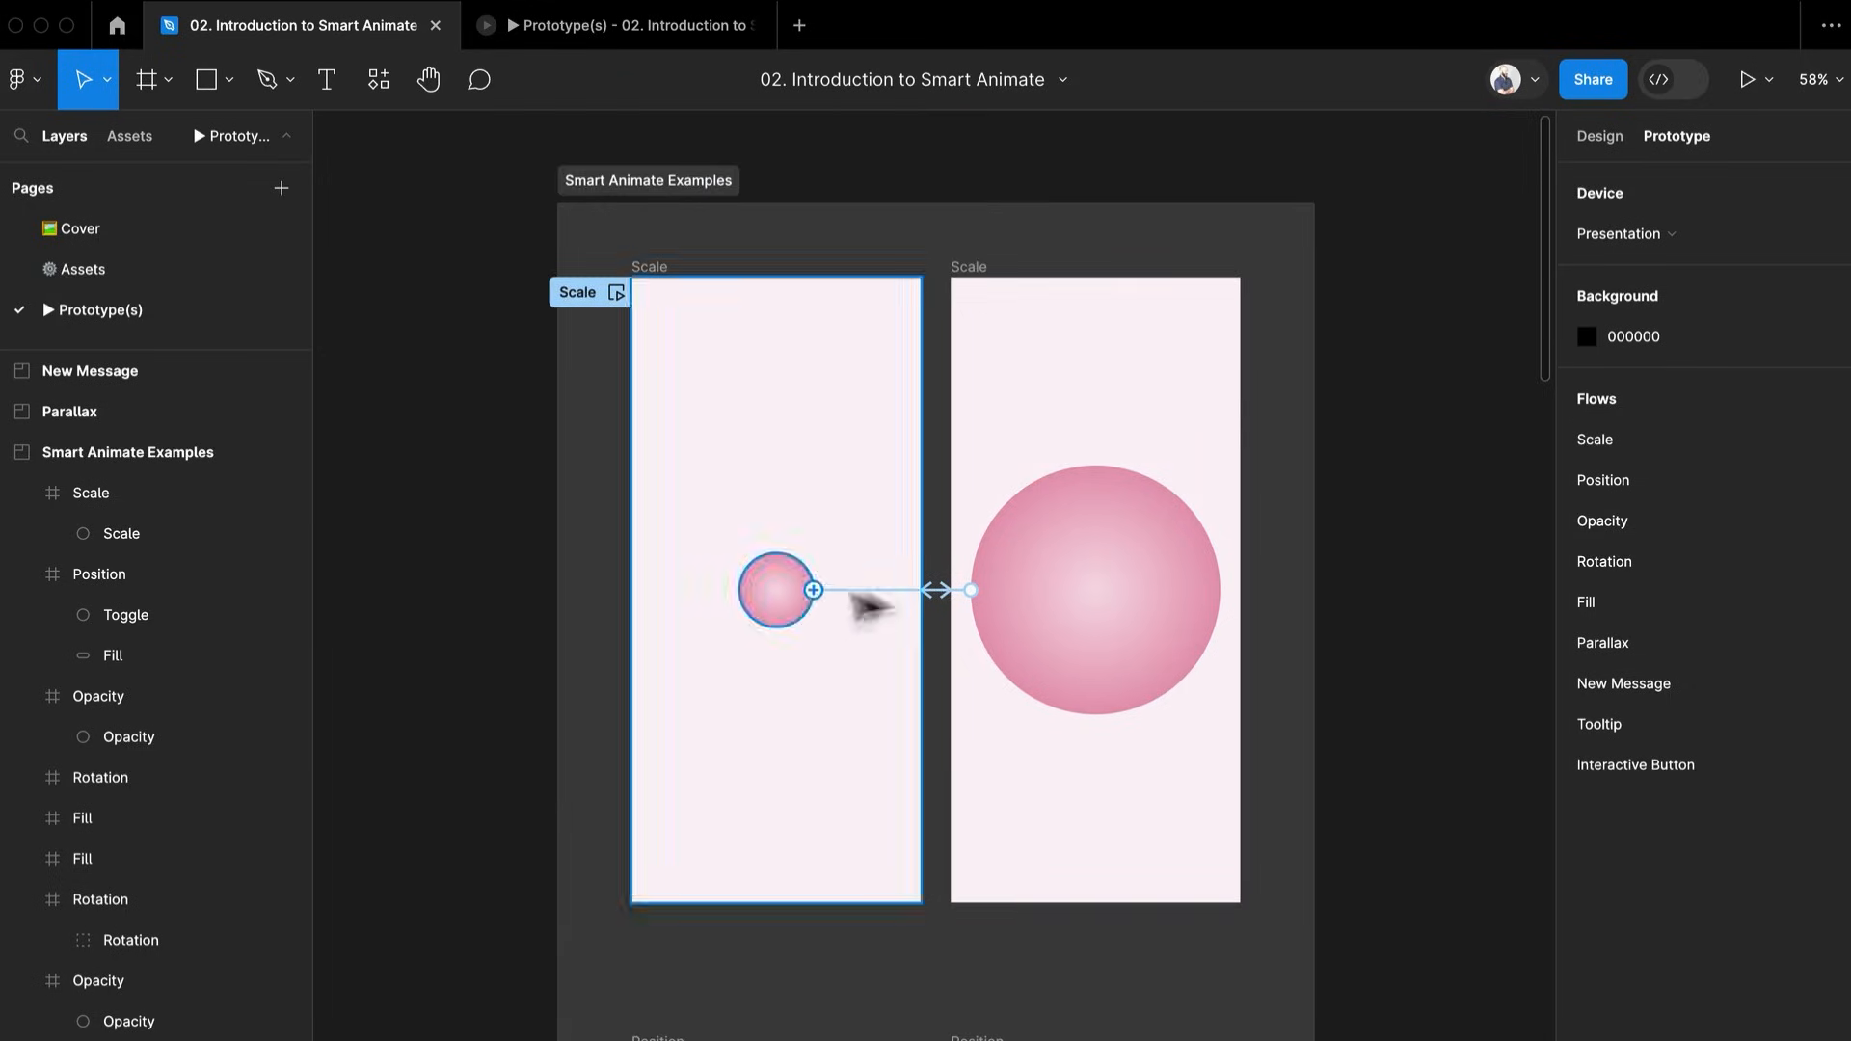
pyautogui.click(904, 591)
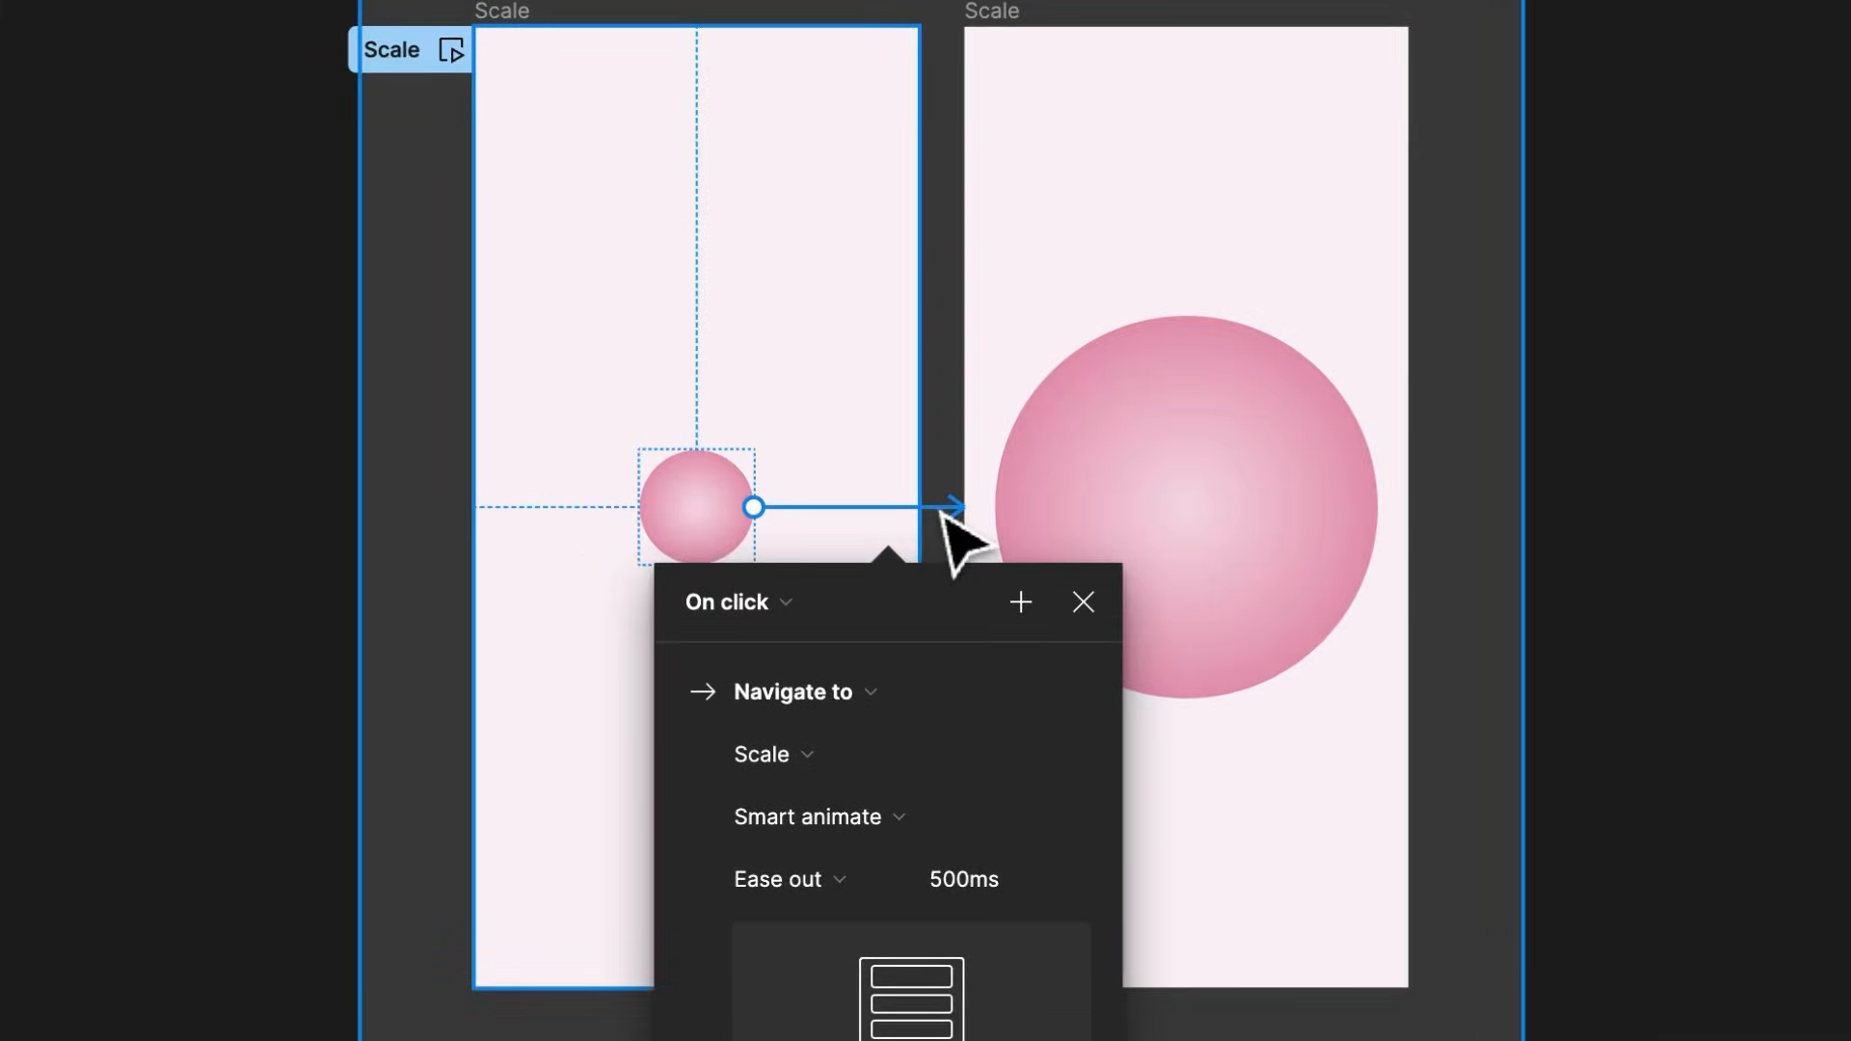
pyautogui.press('Delete')
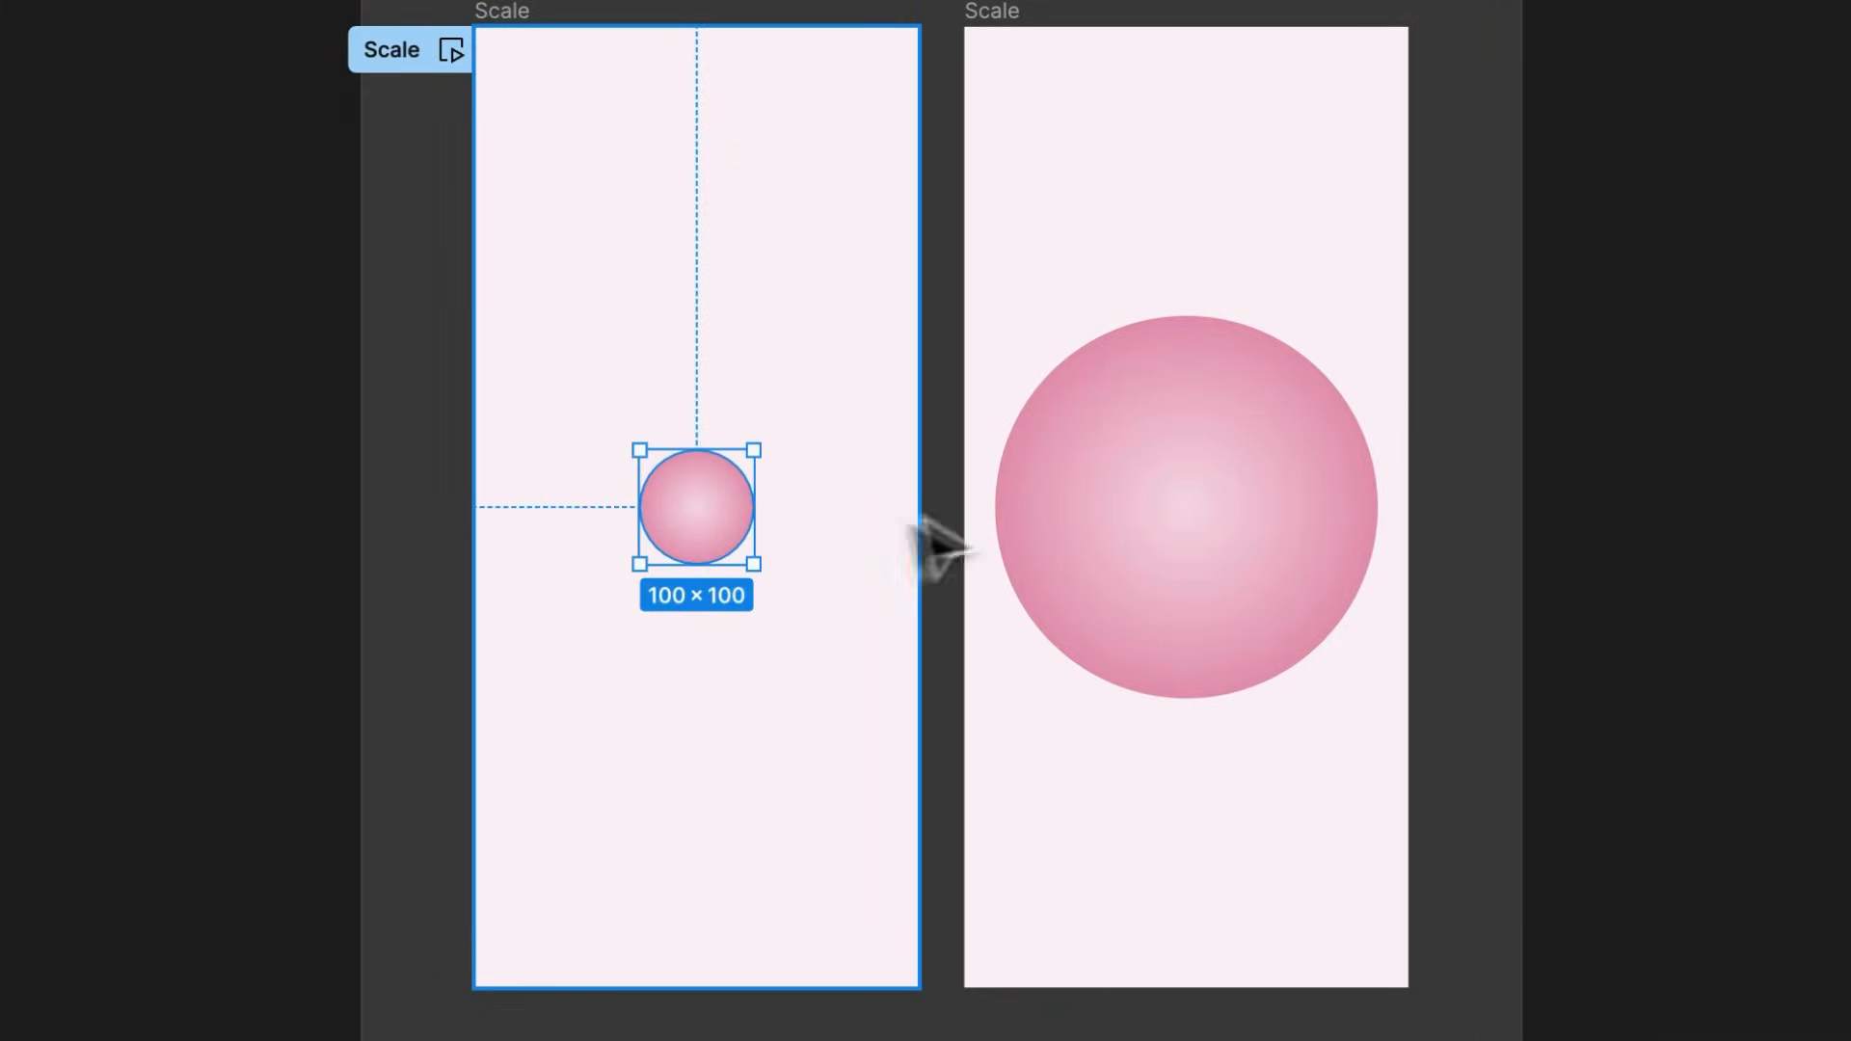
# Draw a new prototype connection from the small circle to the second Scale frame
pyautogui.click(988, 698)
pyautogui.click(711, 514)
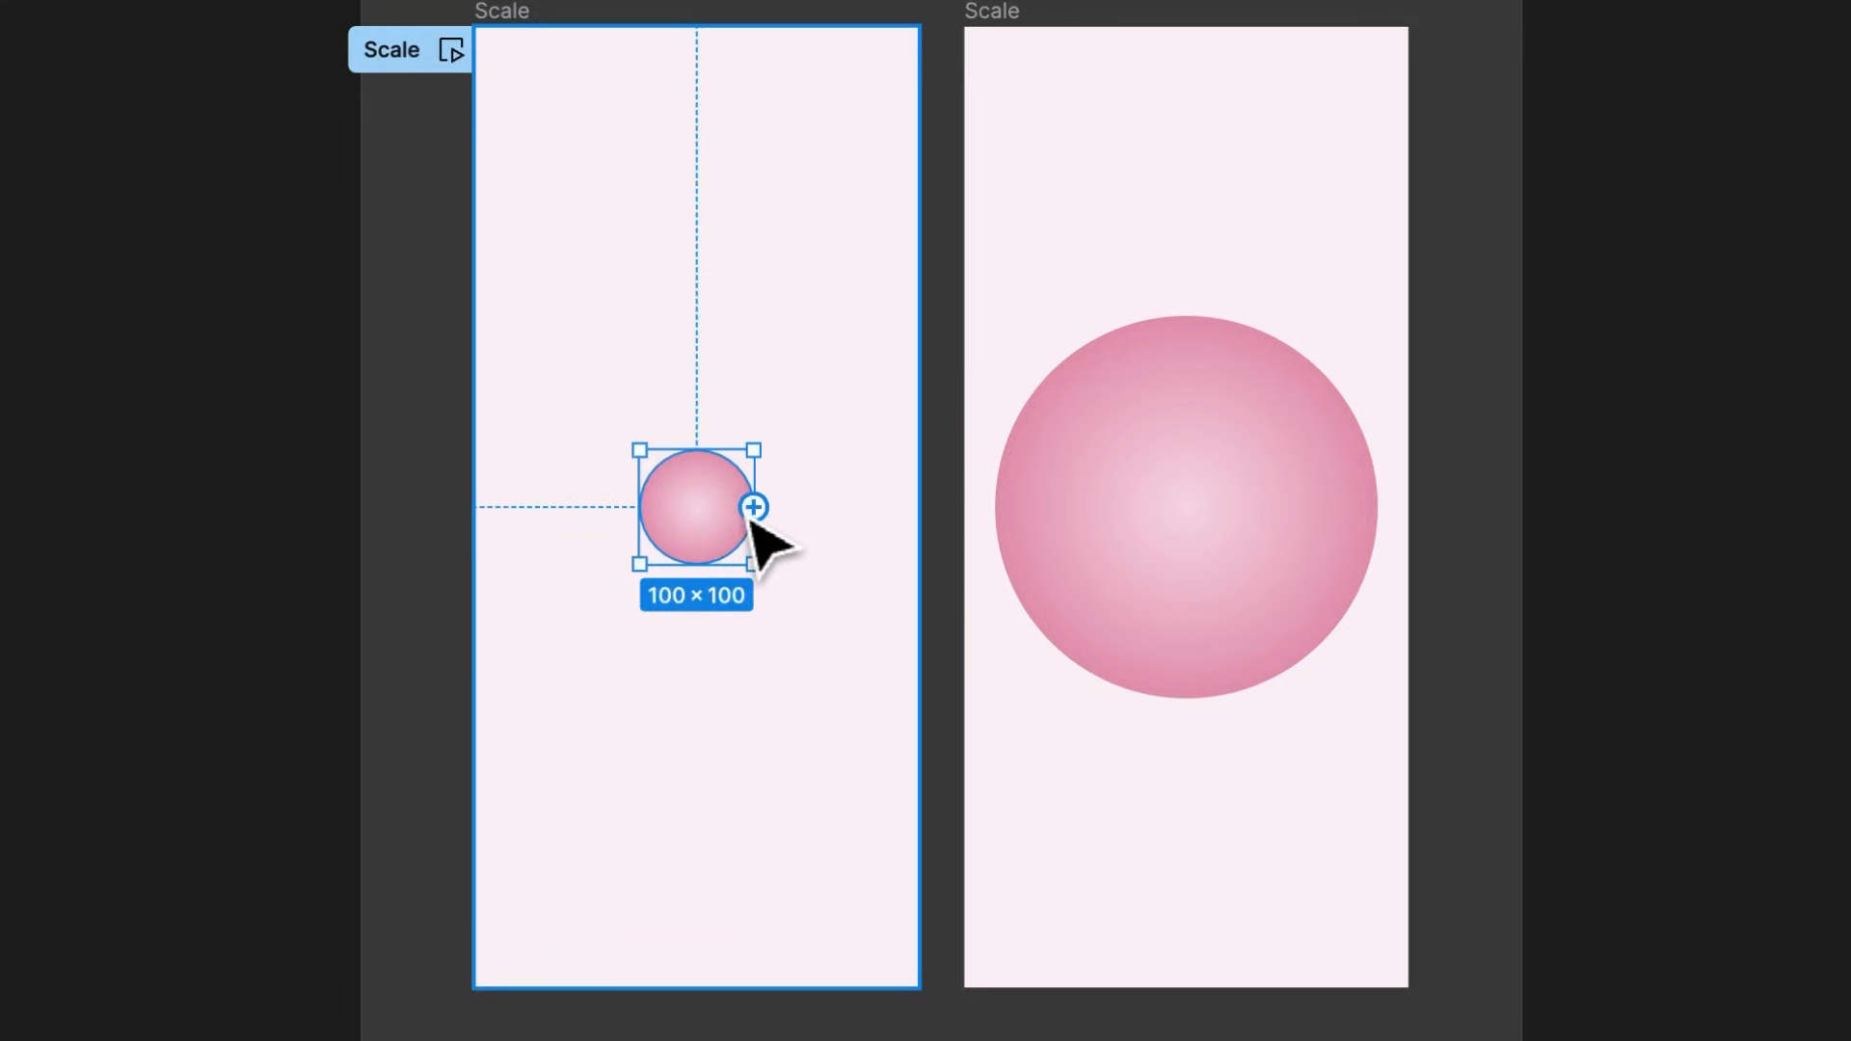
pyautogui.moveTo(756, 521); pyautogui.dragTo(1336, 557)
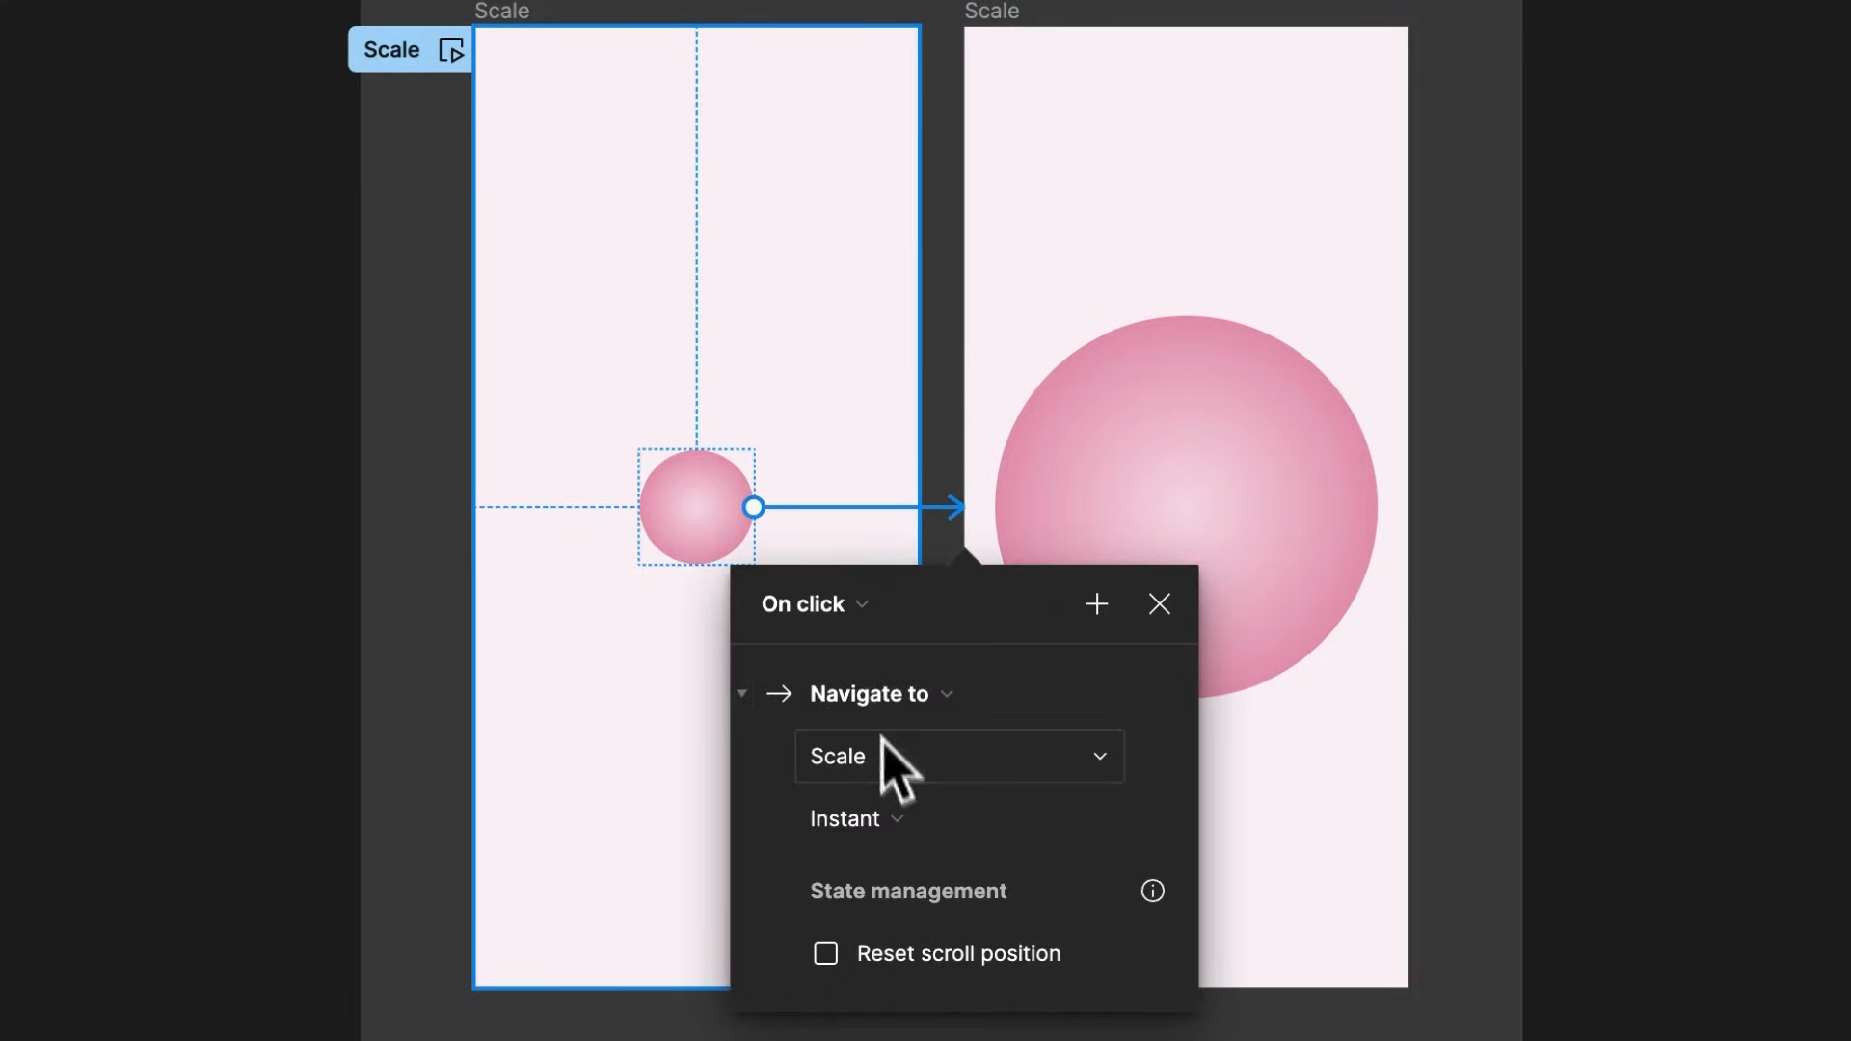
# Check the trigger and action options of the small circle's connection, keeping On click and Navigate to
pyautogui.click(855, 605)
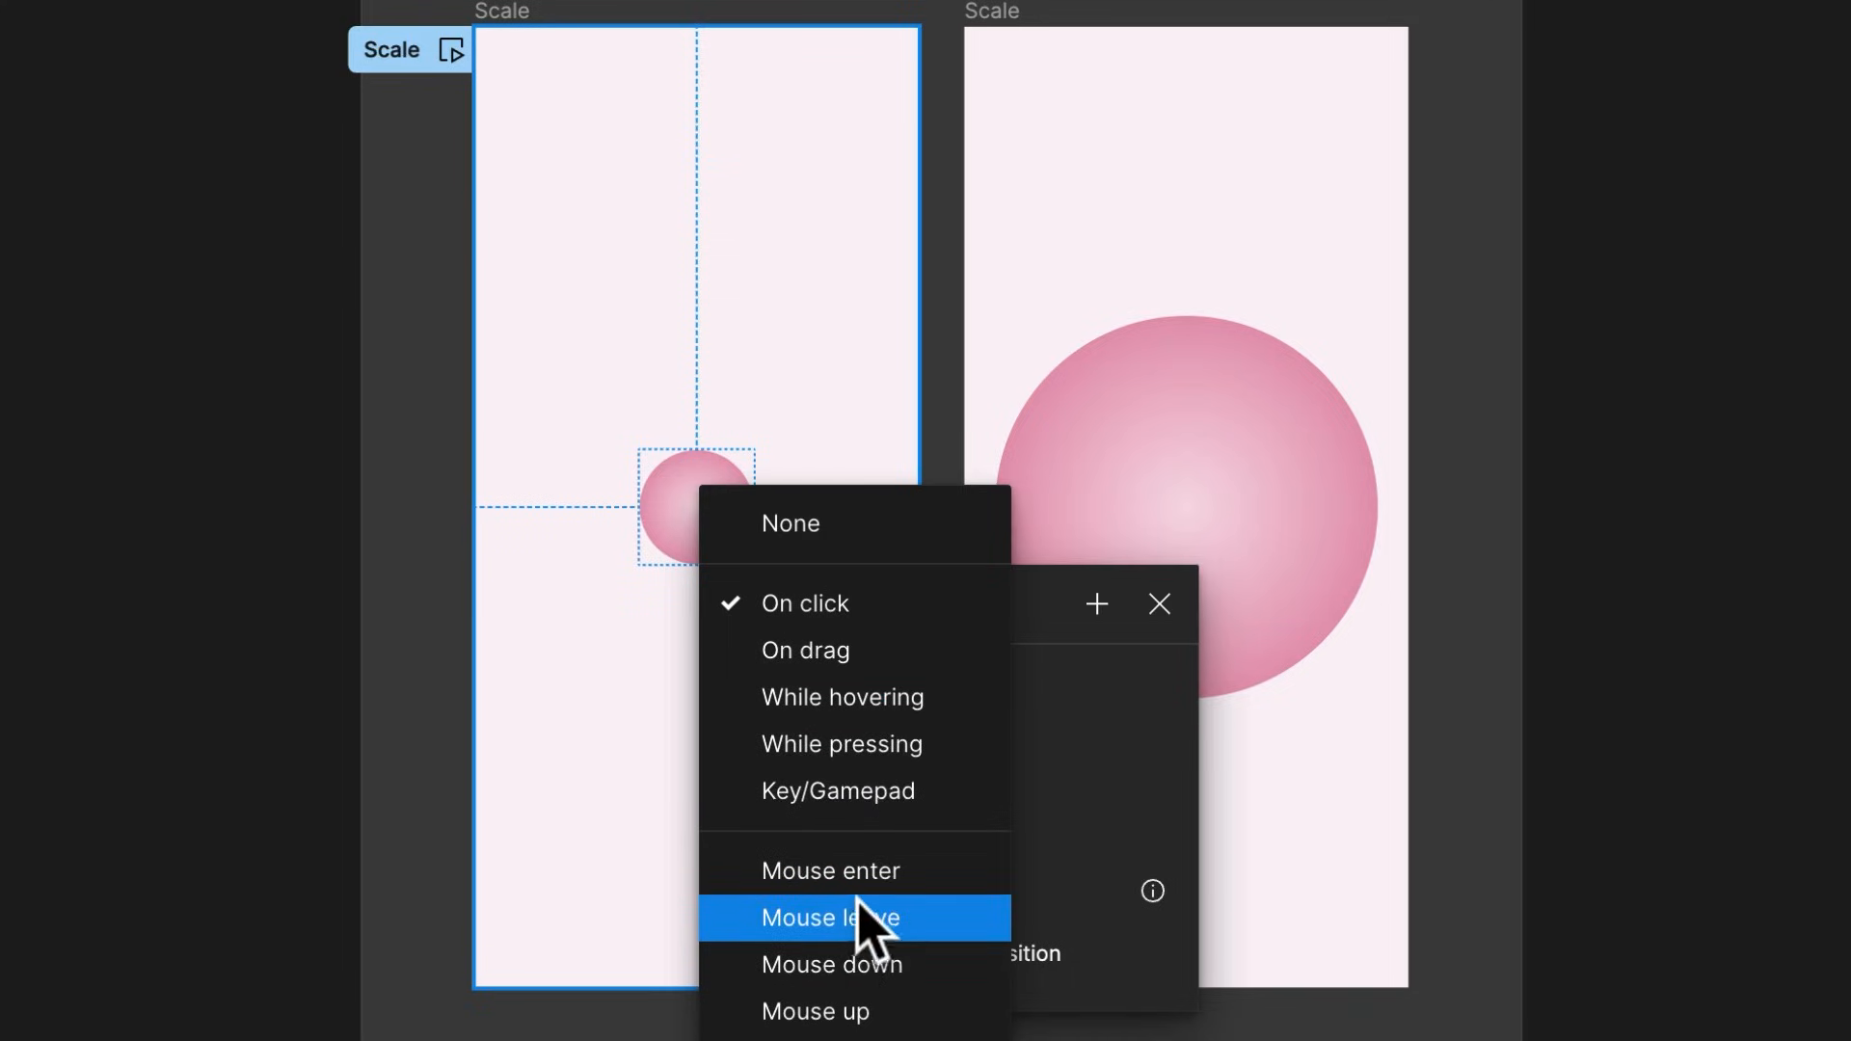
pyautogui.click(857, 593)
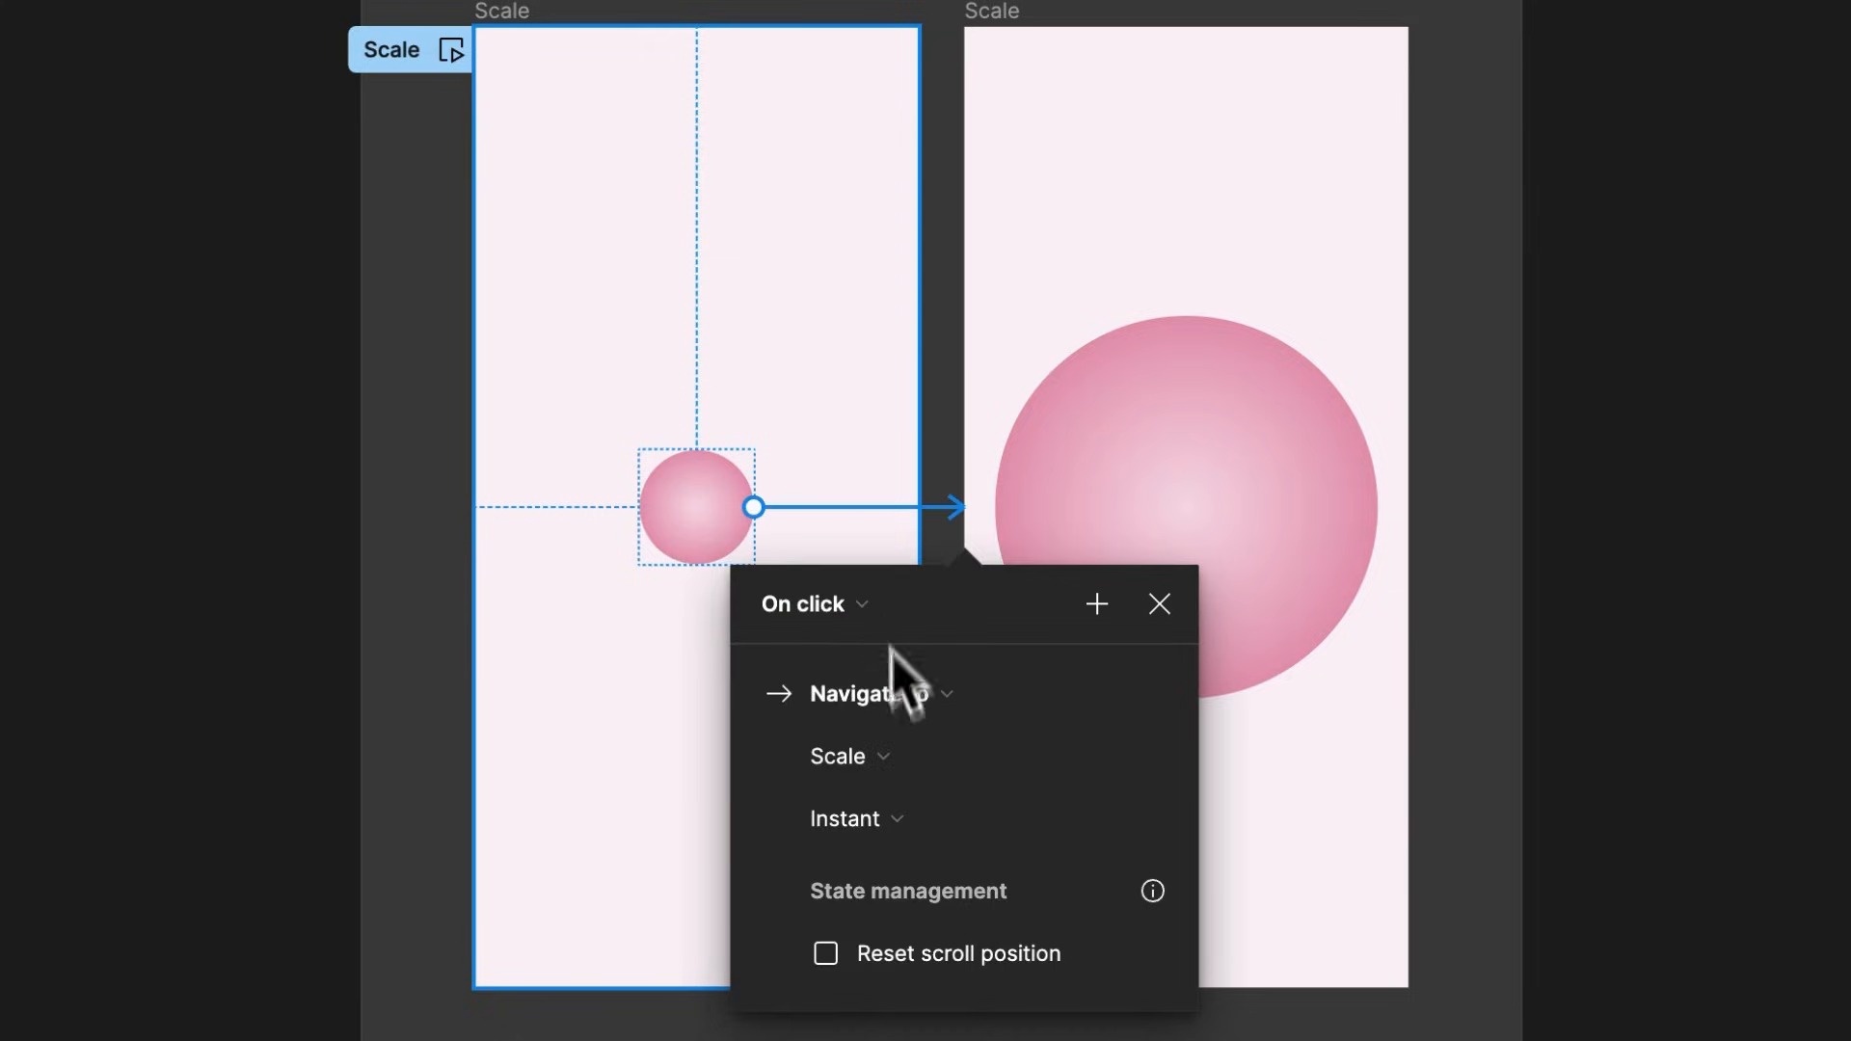
pyautogui.click(988, 711)
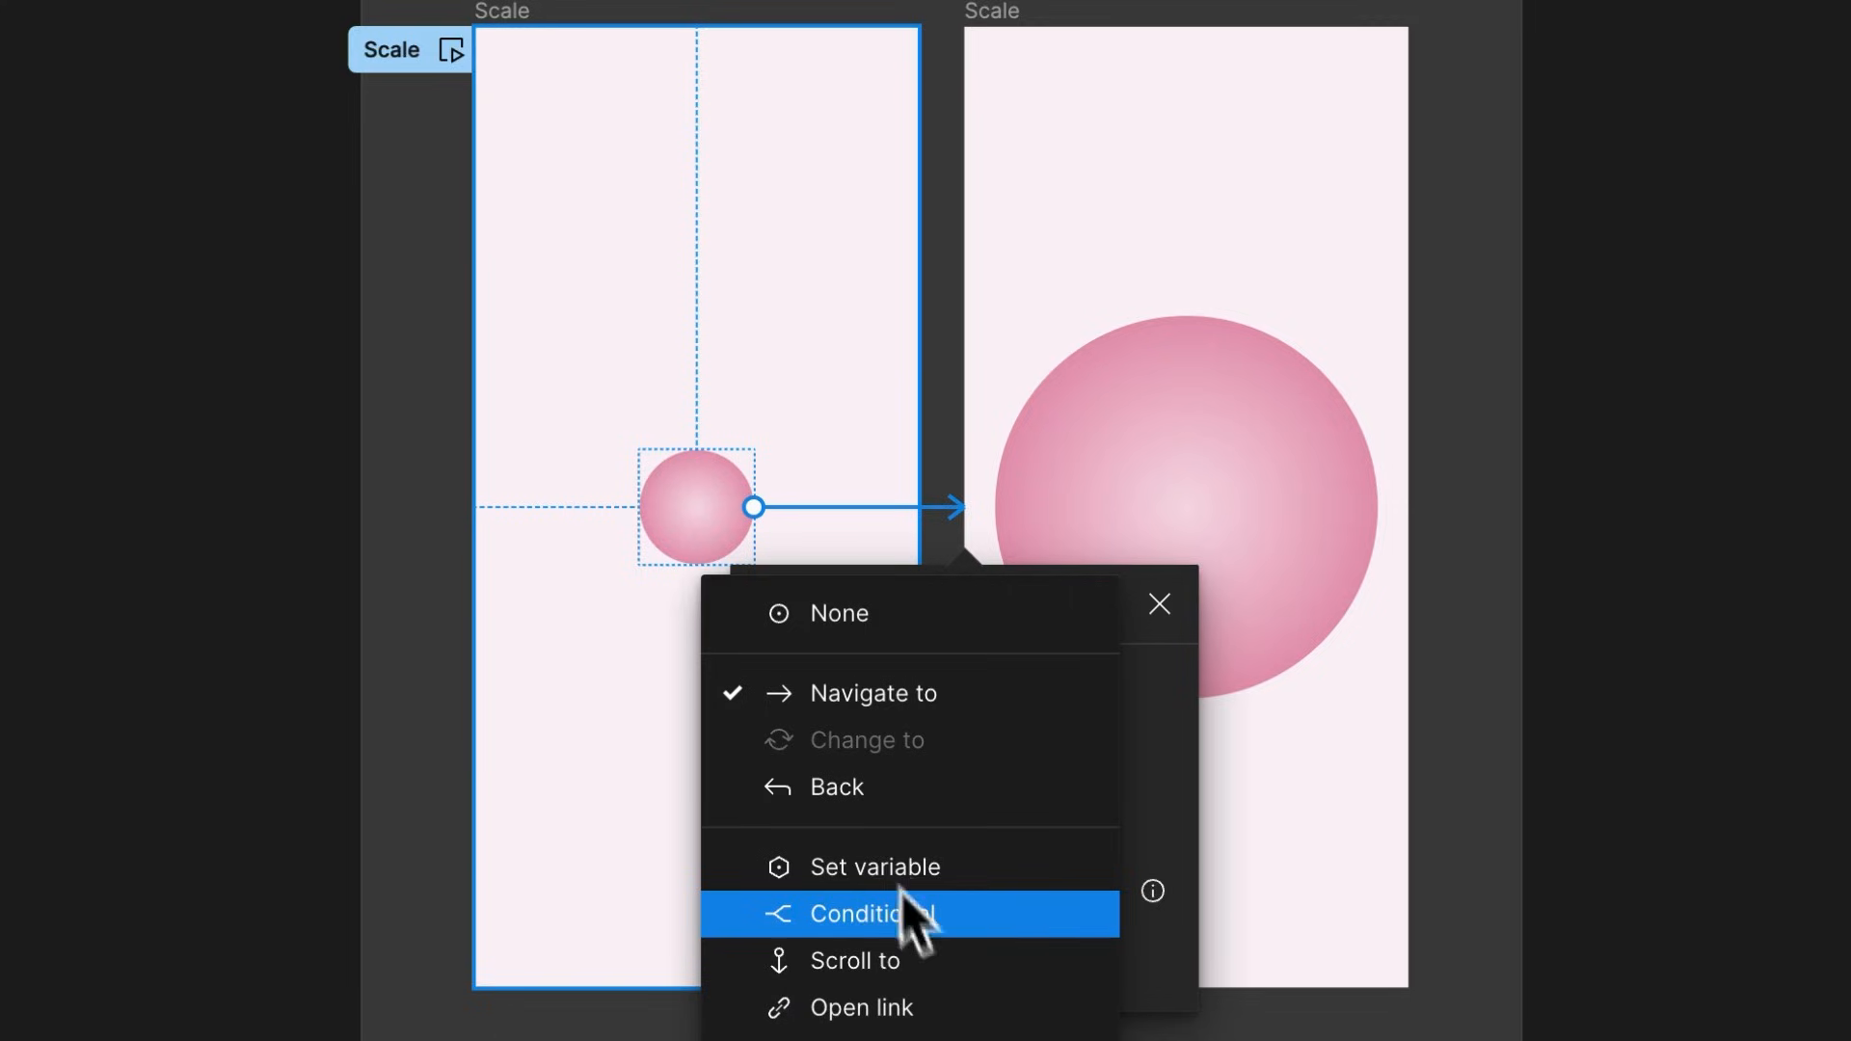
pyautogui.click(949, 706)
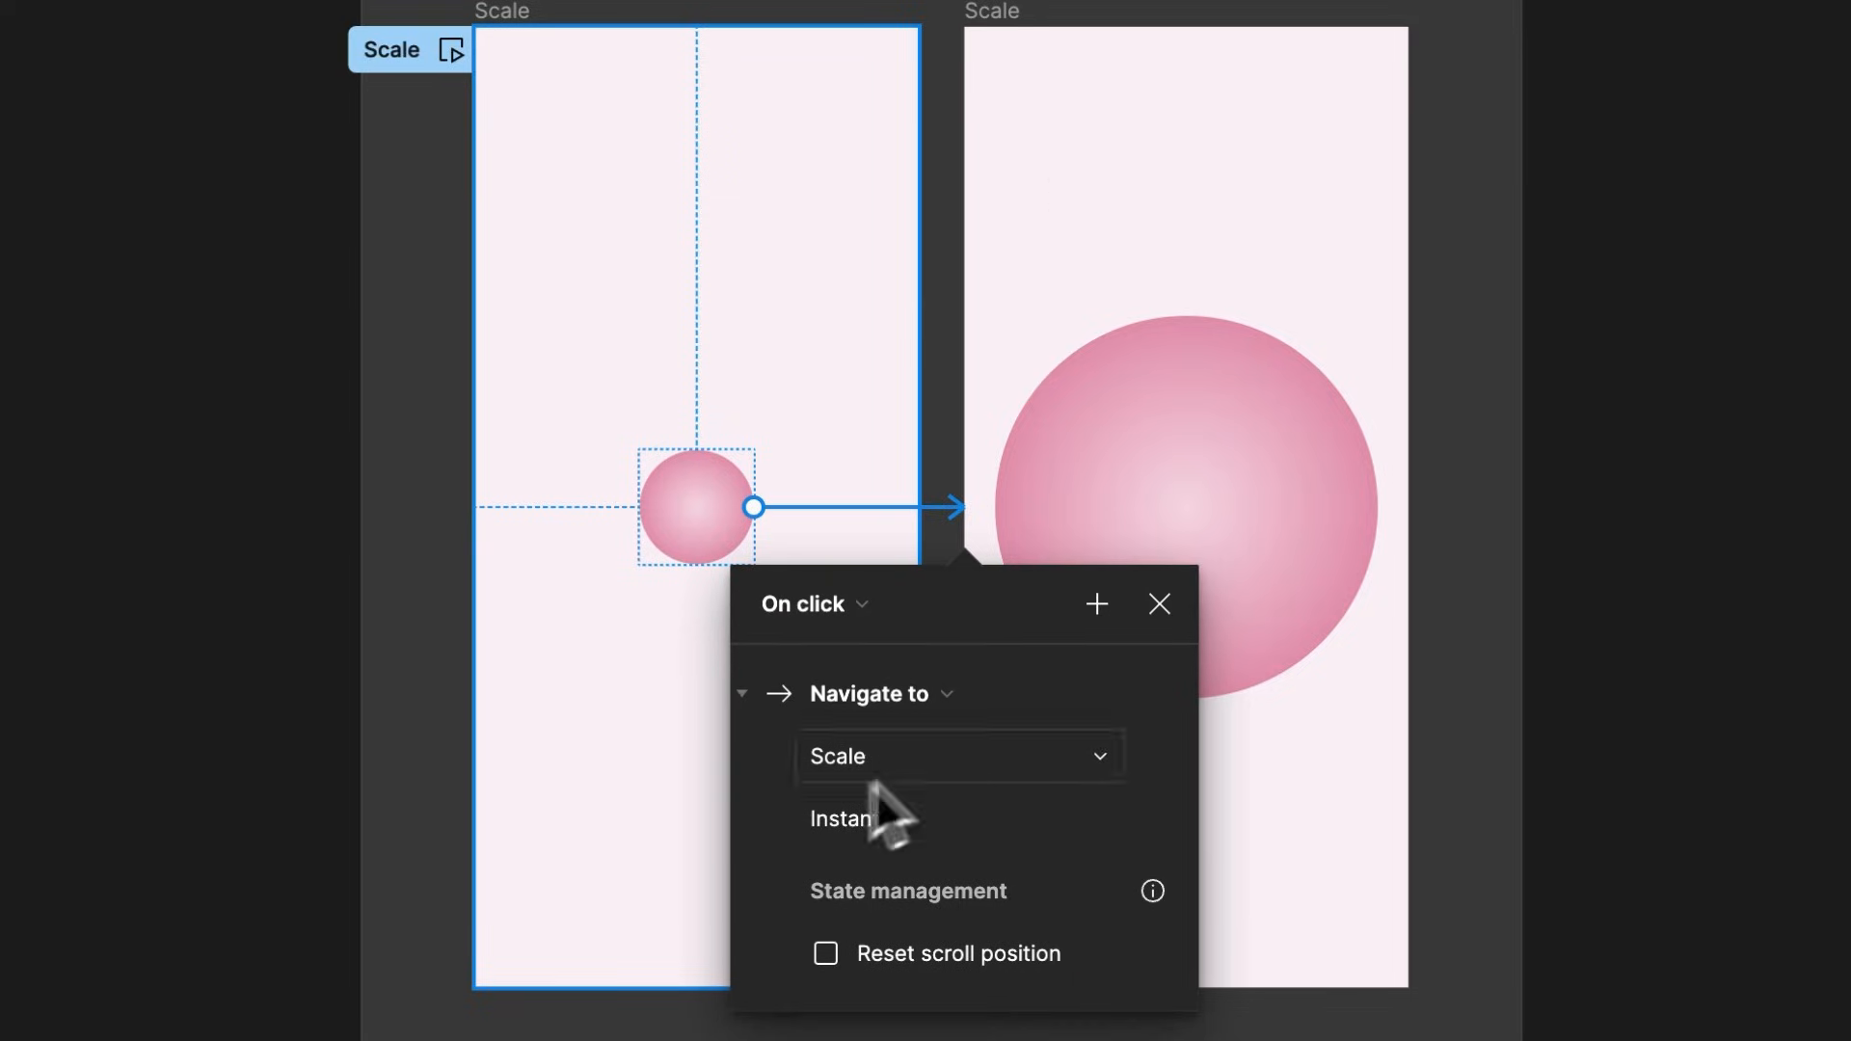
# Set the connection's animation to Smart animate and look through its easing options, keeping Ease out
pyautogui.click(969, 816)
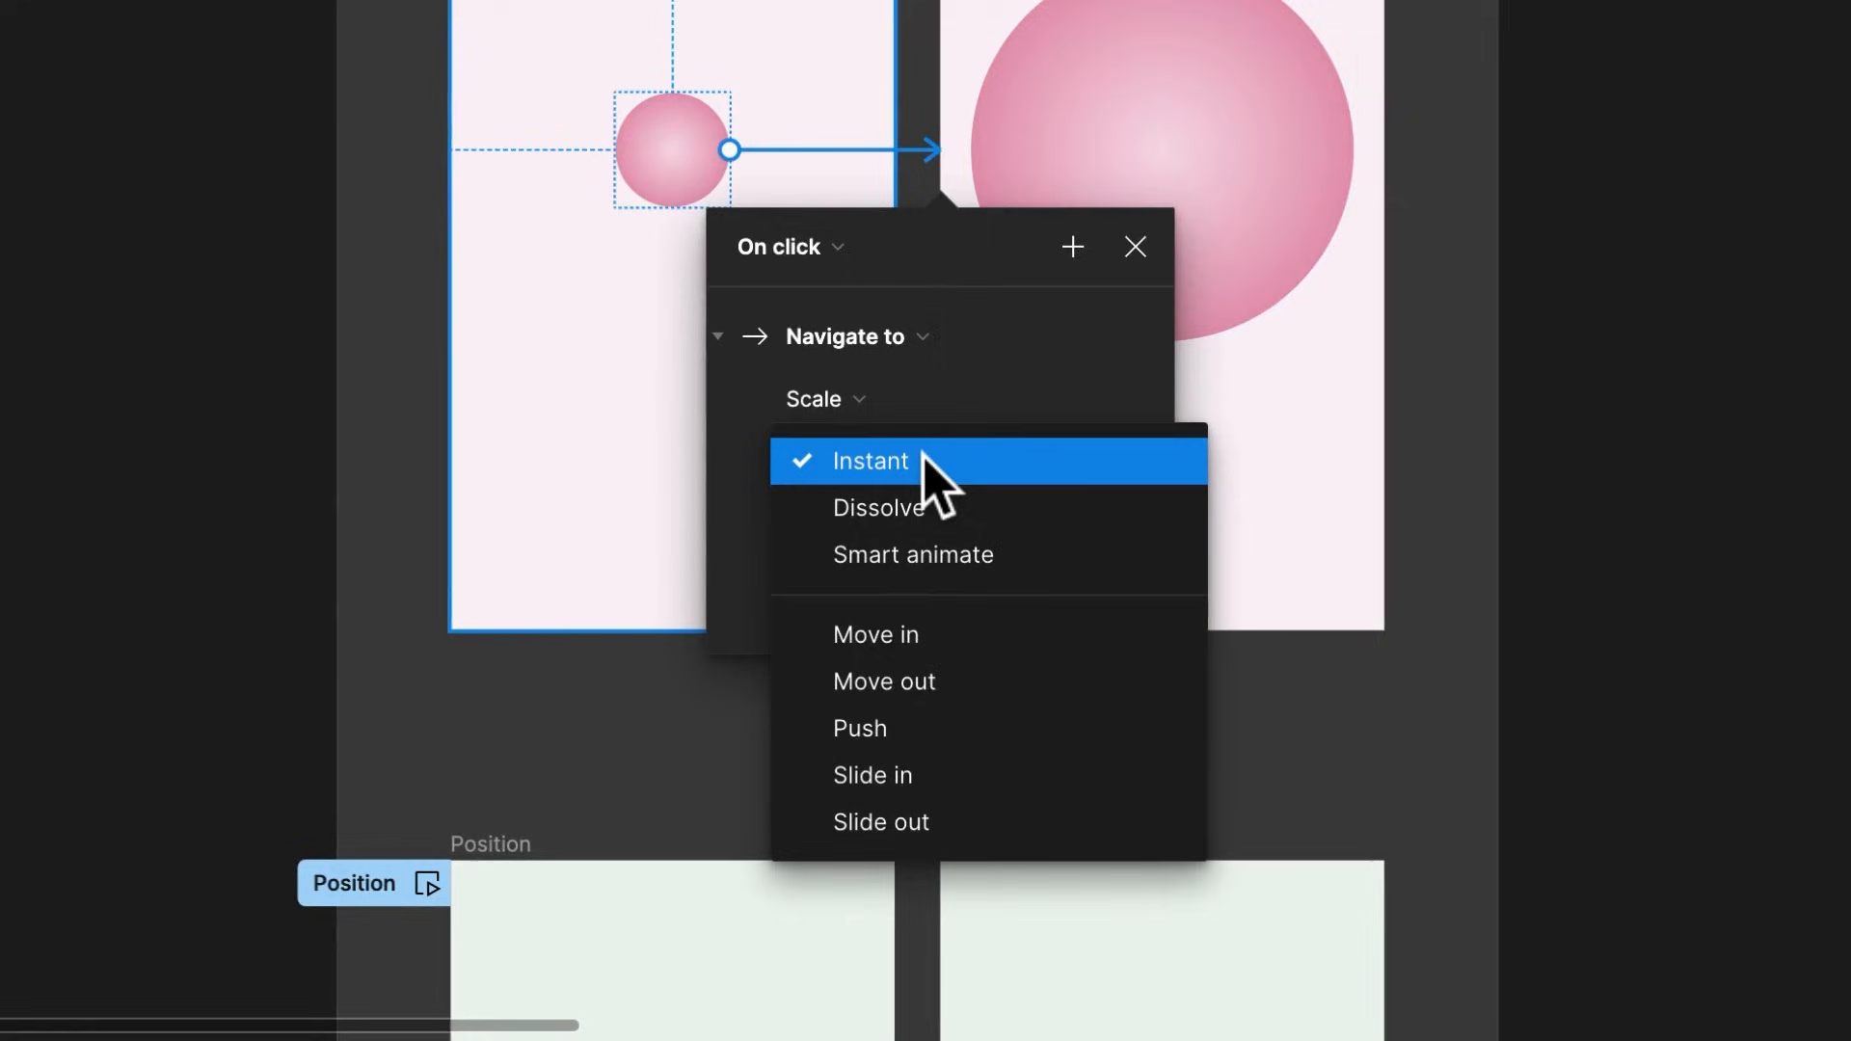
pyautogui.click(968, 561)
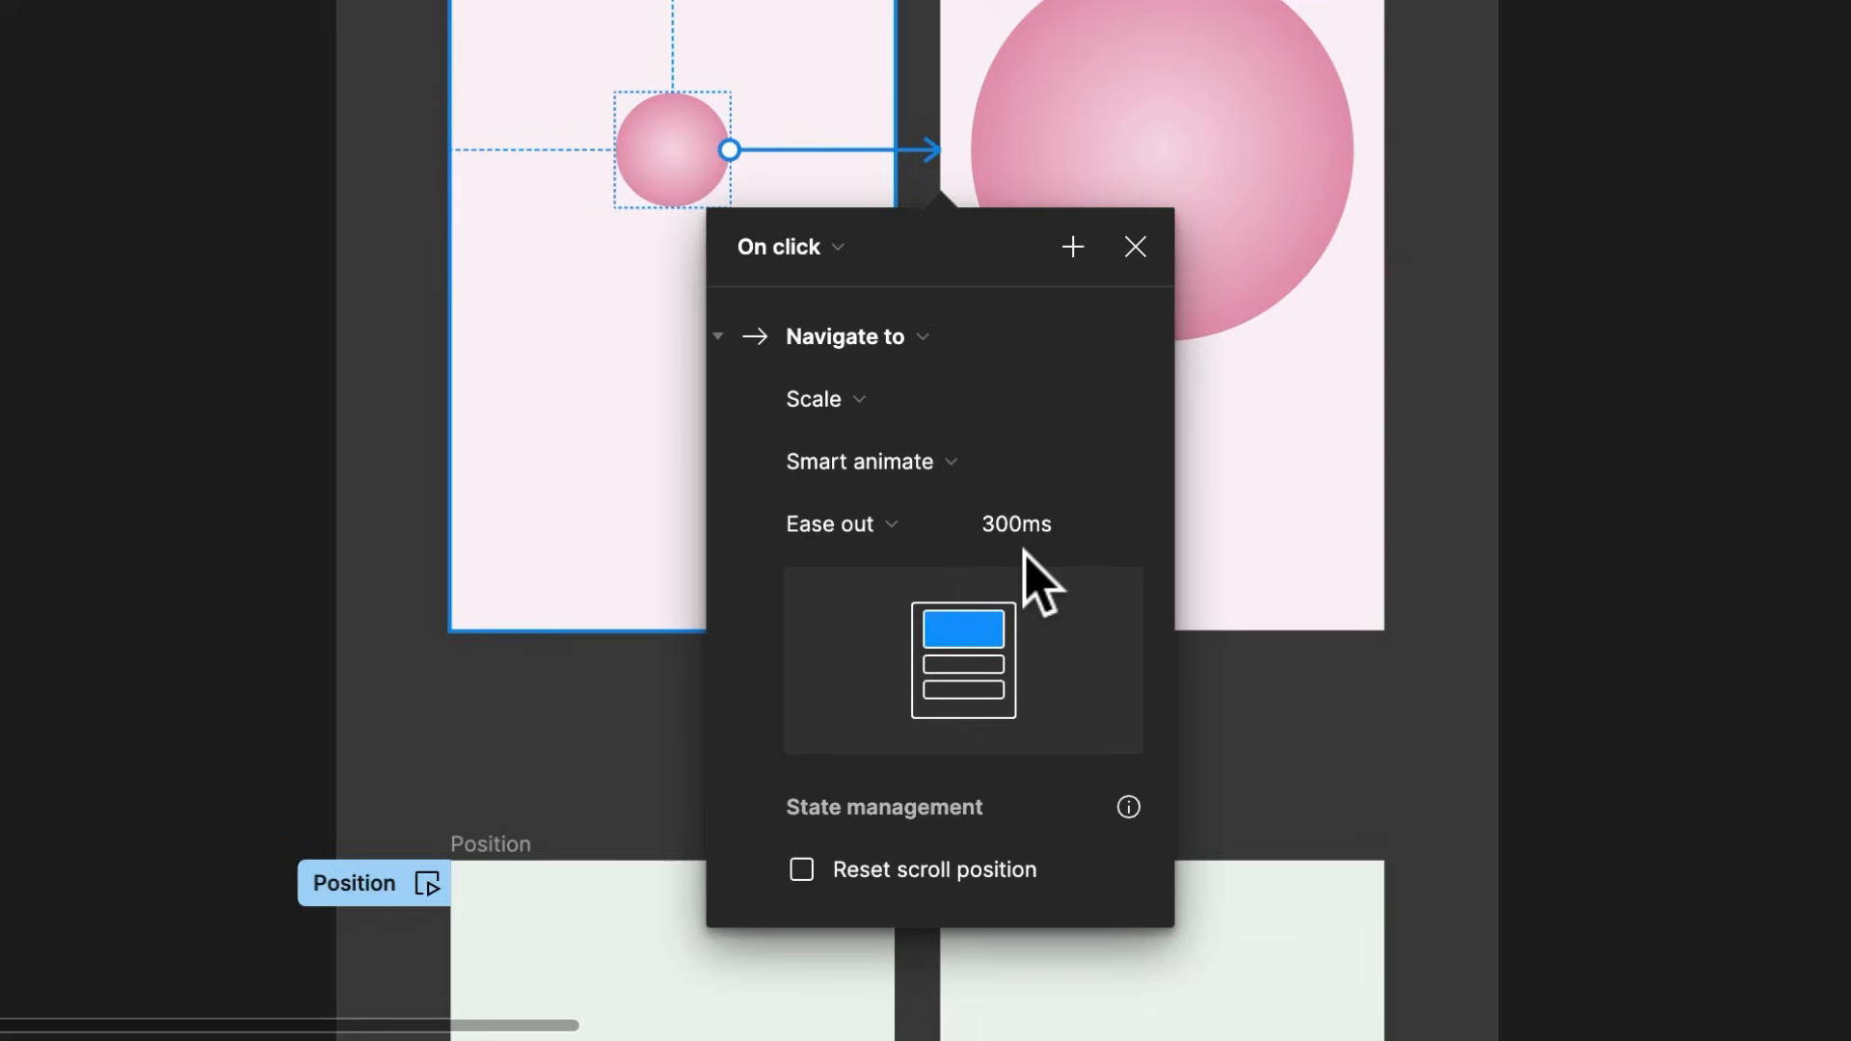
pyautogui.click(921, 559)
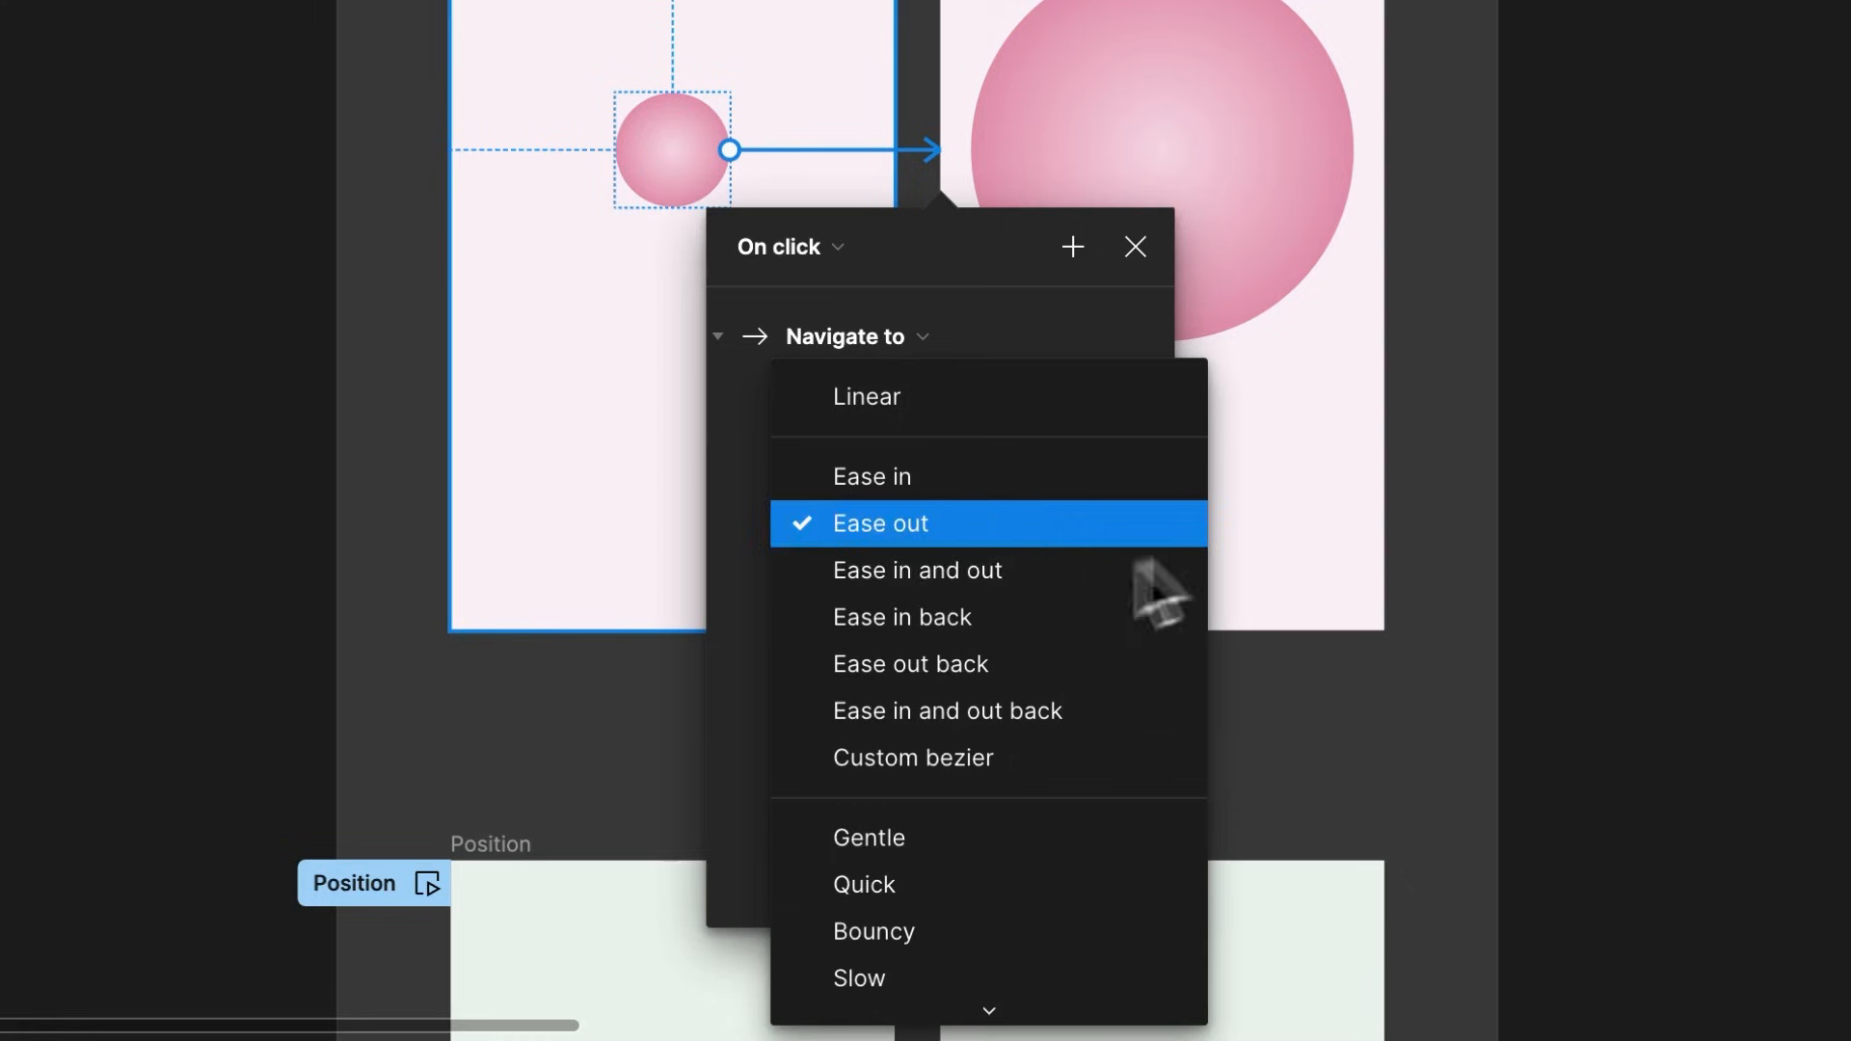
pyautogui.click(1044, 302)
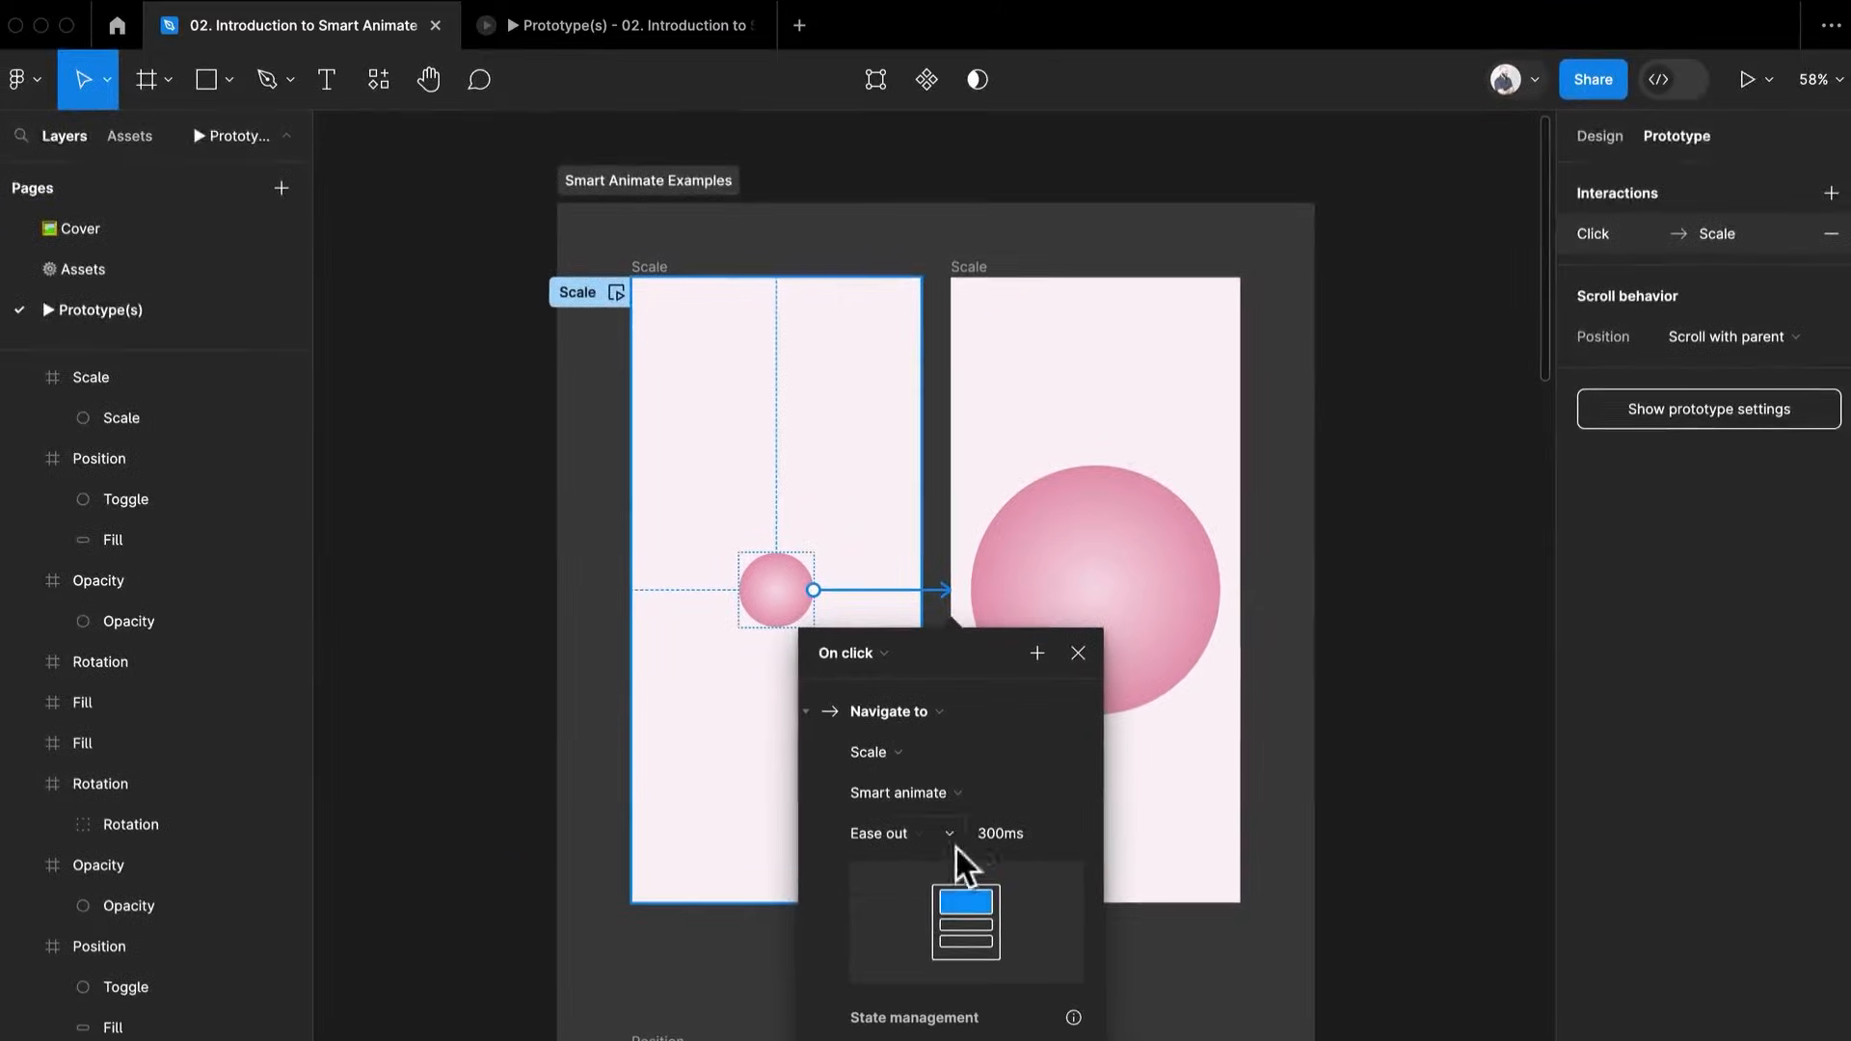
# Play the Scale flow in the prototype preview and test the circle's growing and shrinking transition
pyautogui.click(625, 37)
pyautogui.click(135, 191)
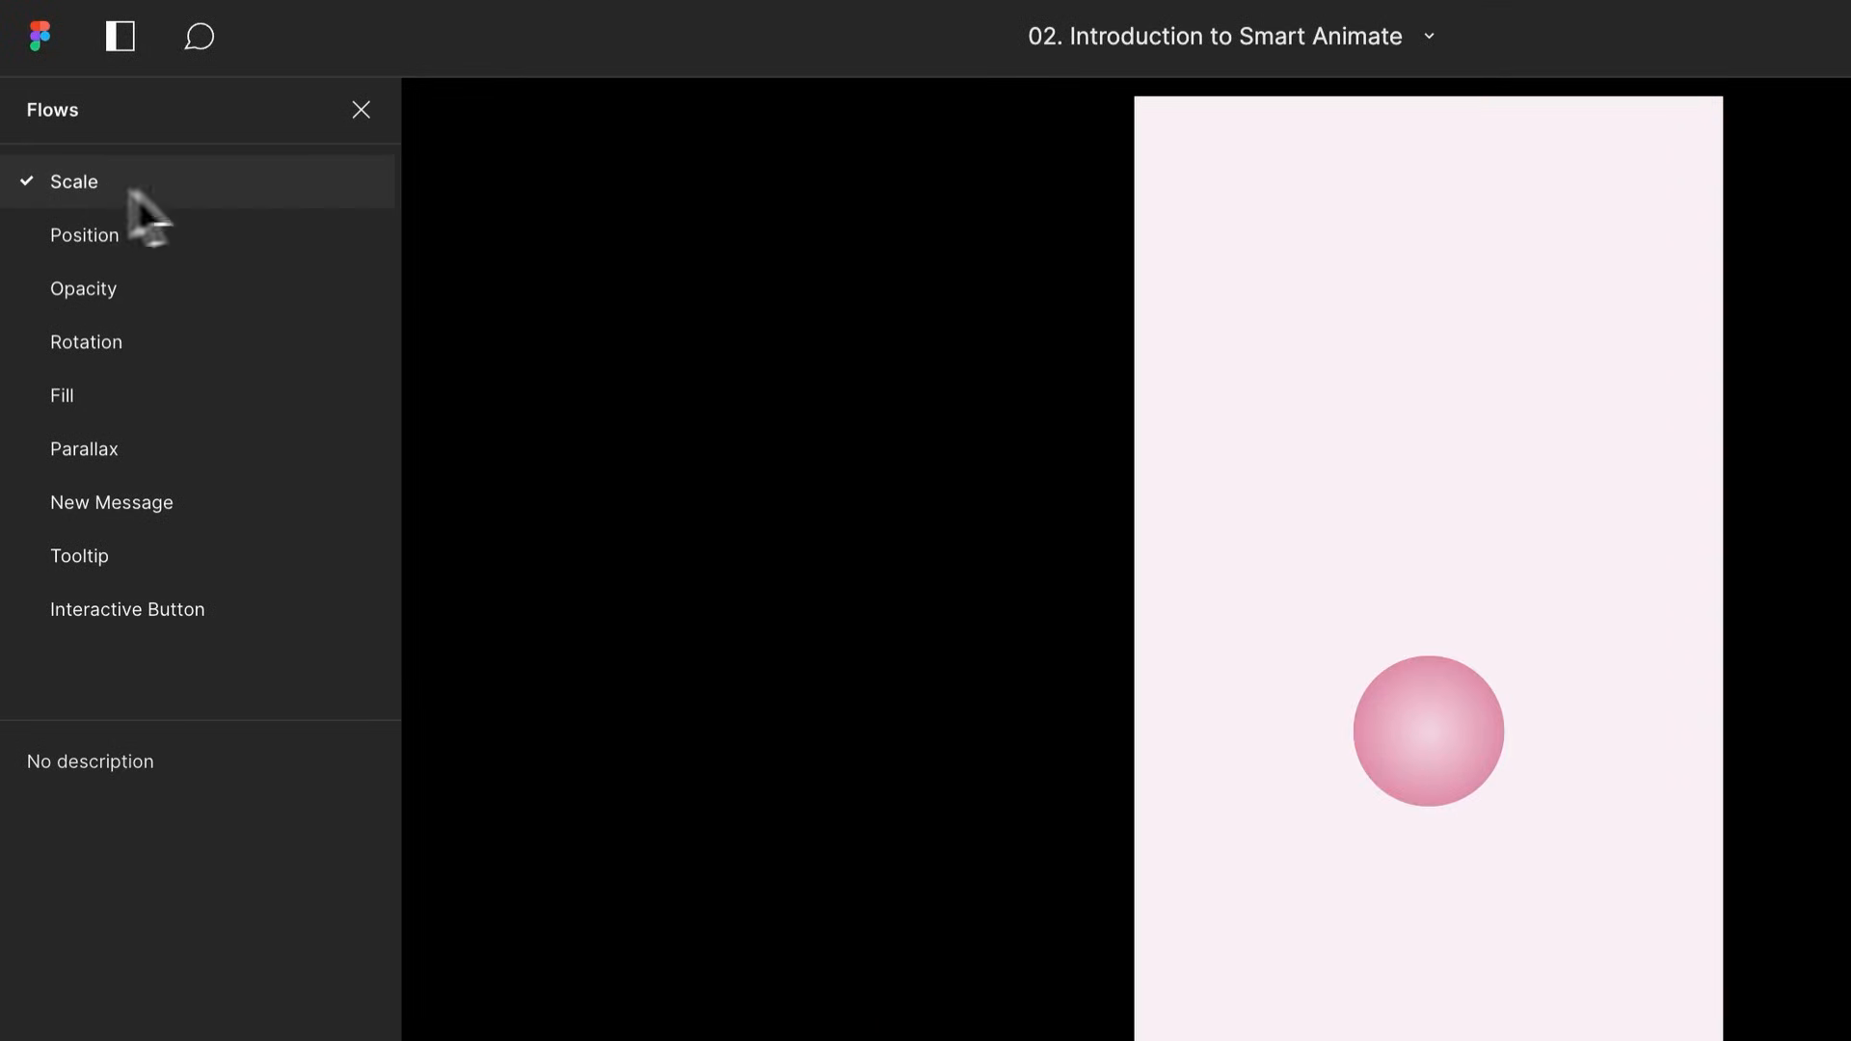
pyautogui.click(1443, 777)
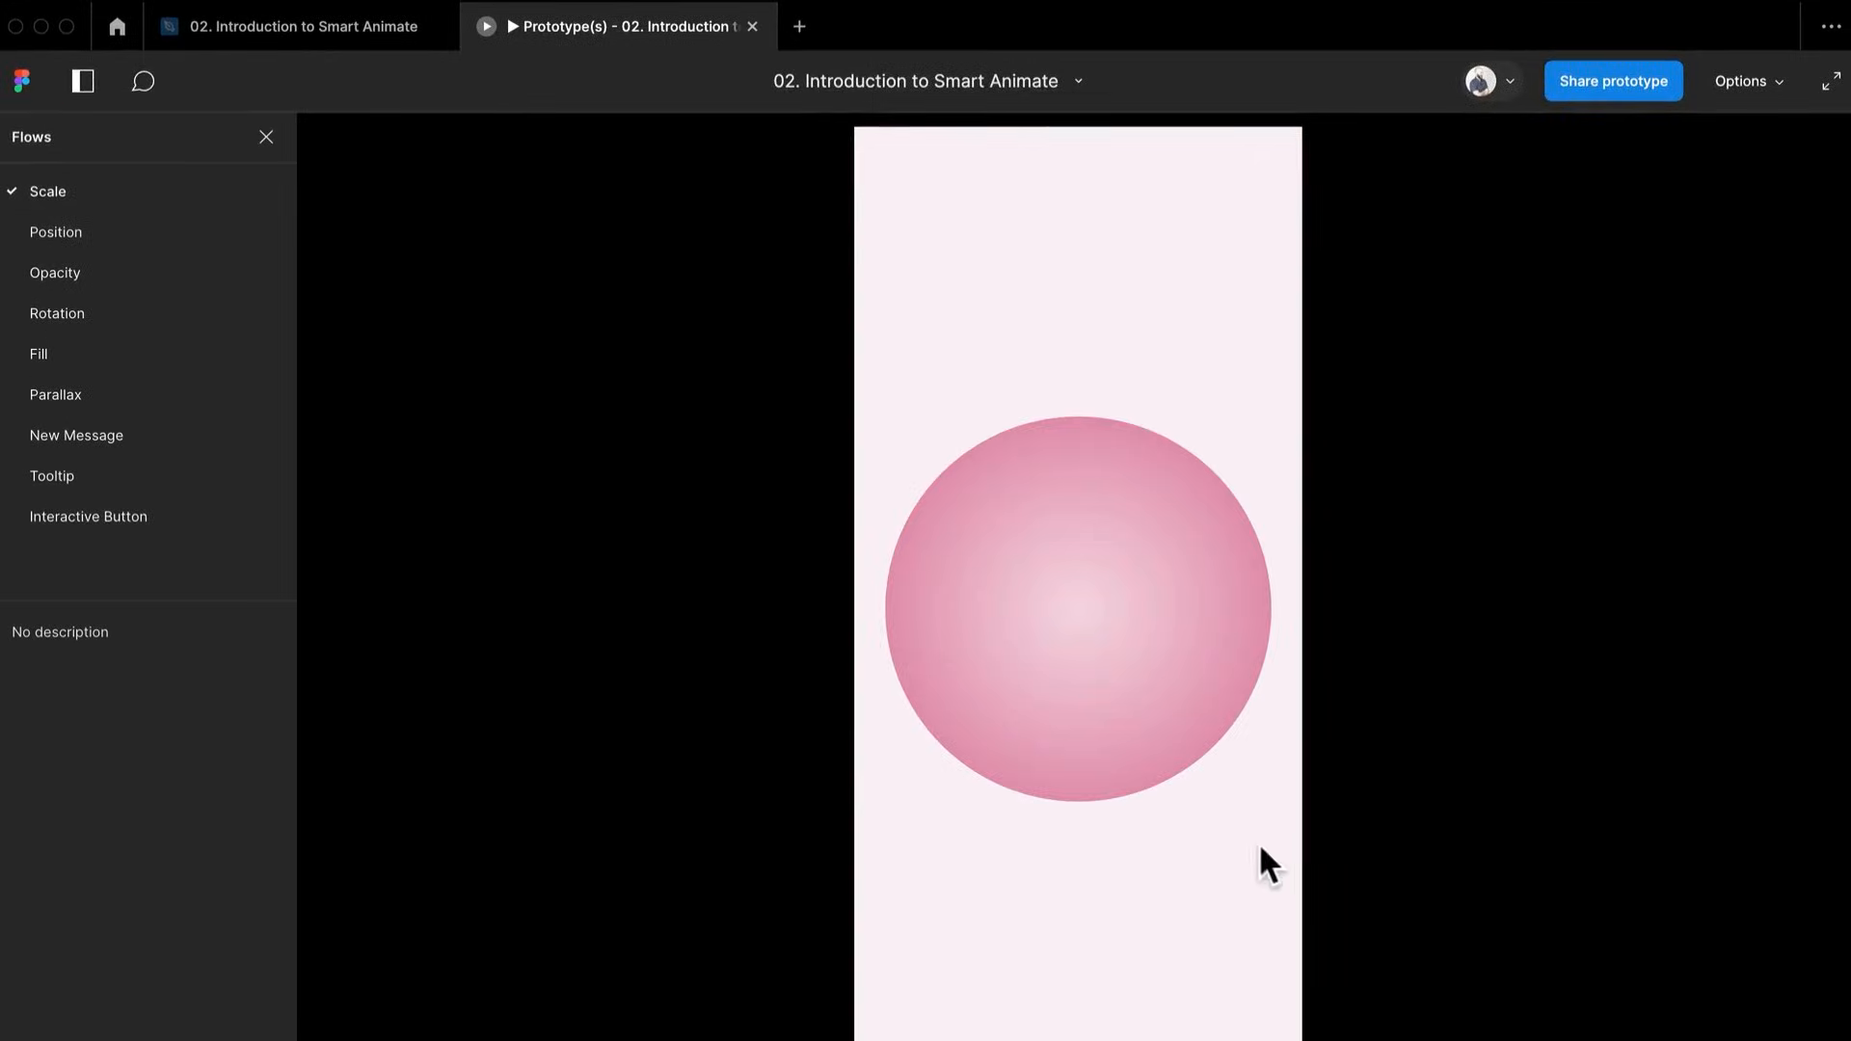
pyautogui.click(1109, 704)
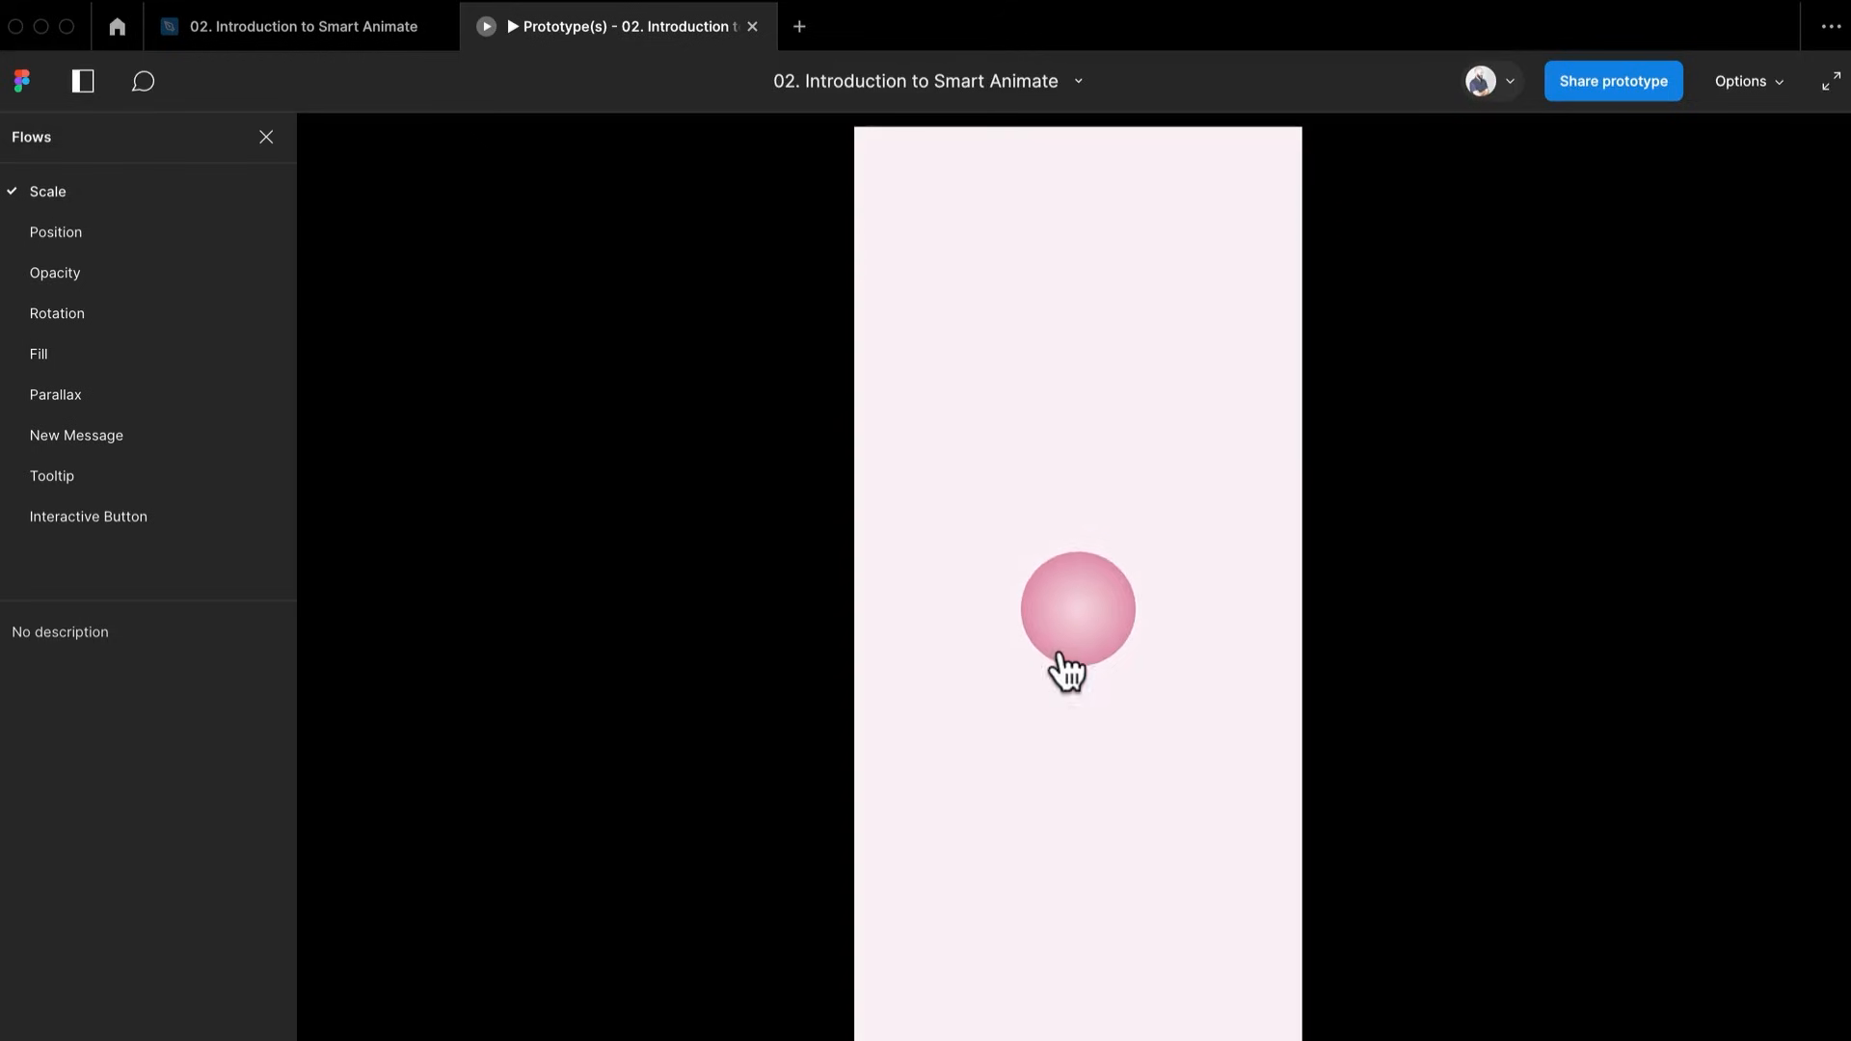
pyautogui.click(1063, 667)
# Return to the design file and set the connection's easing to Ease in and out back with a 1000 ms duration
pyautogui.click(367, 38)
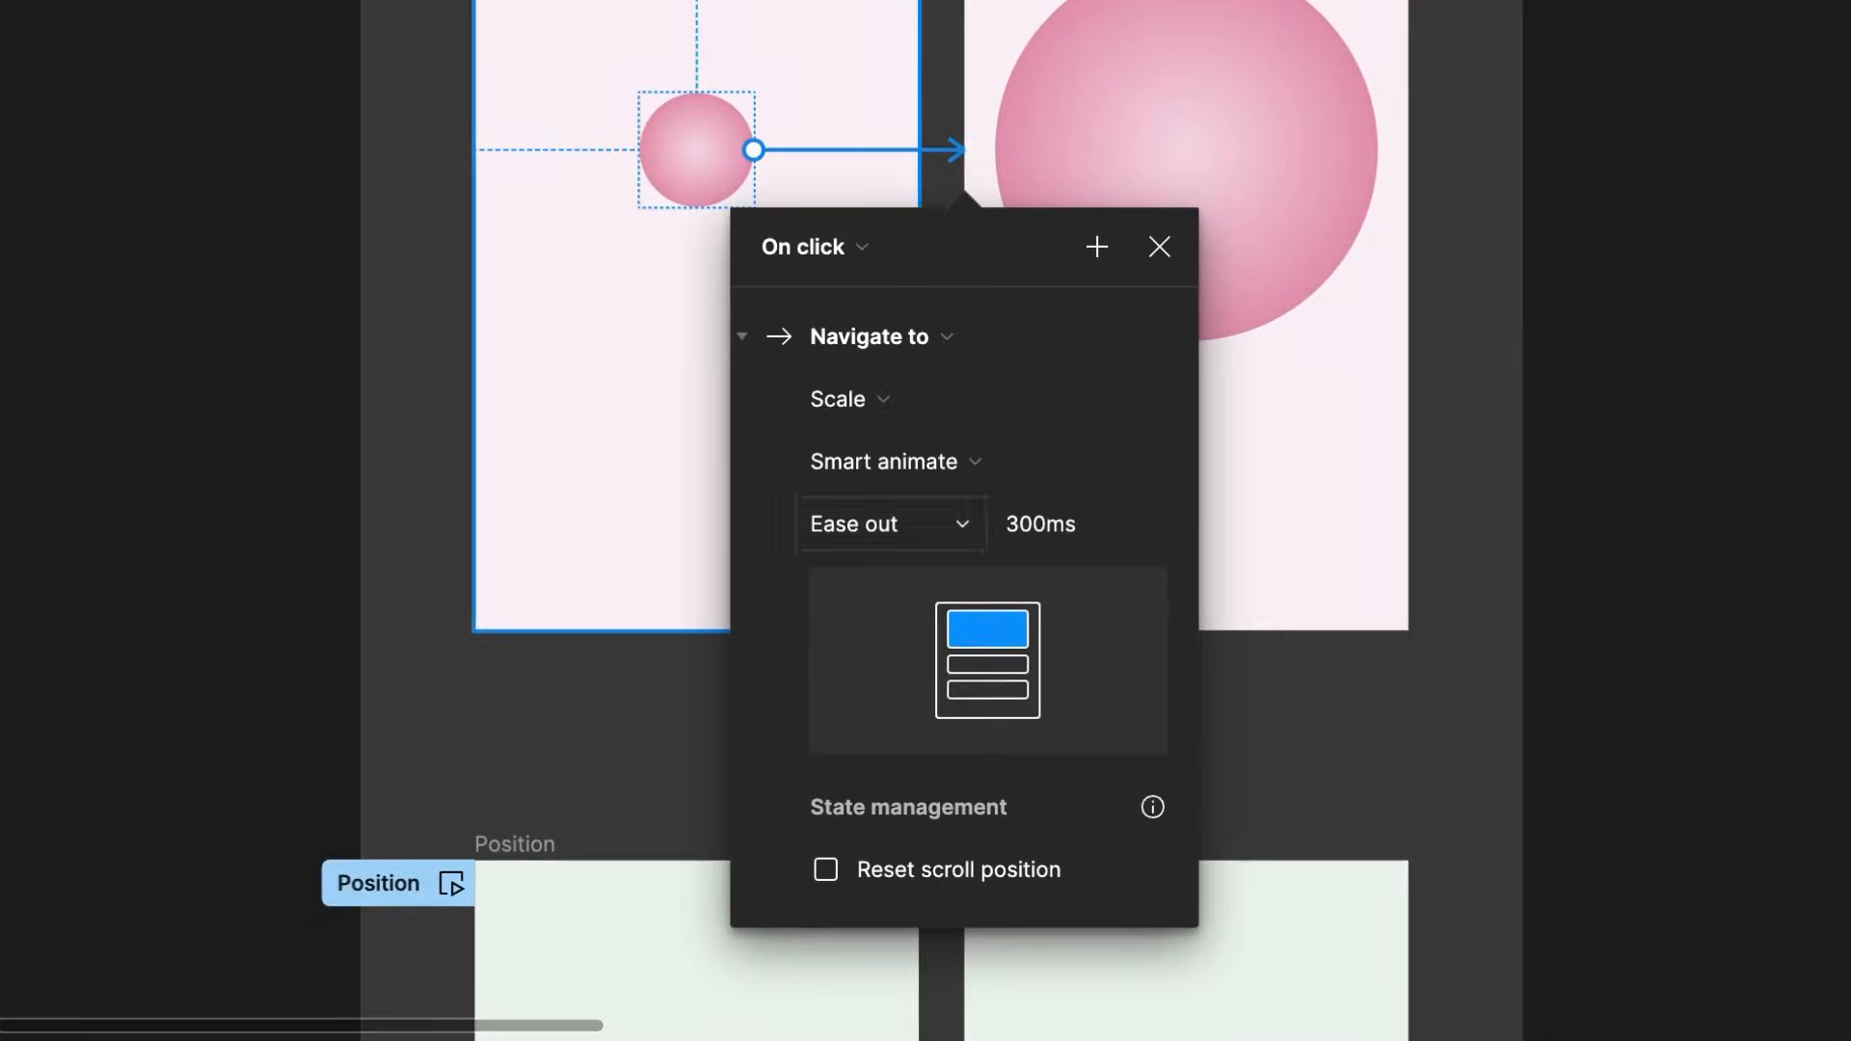
pyautogui.click(879, 529)
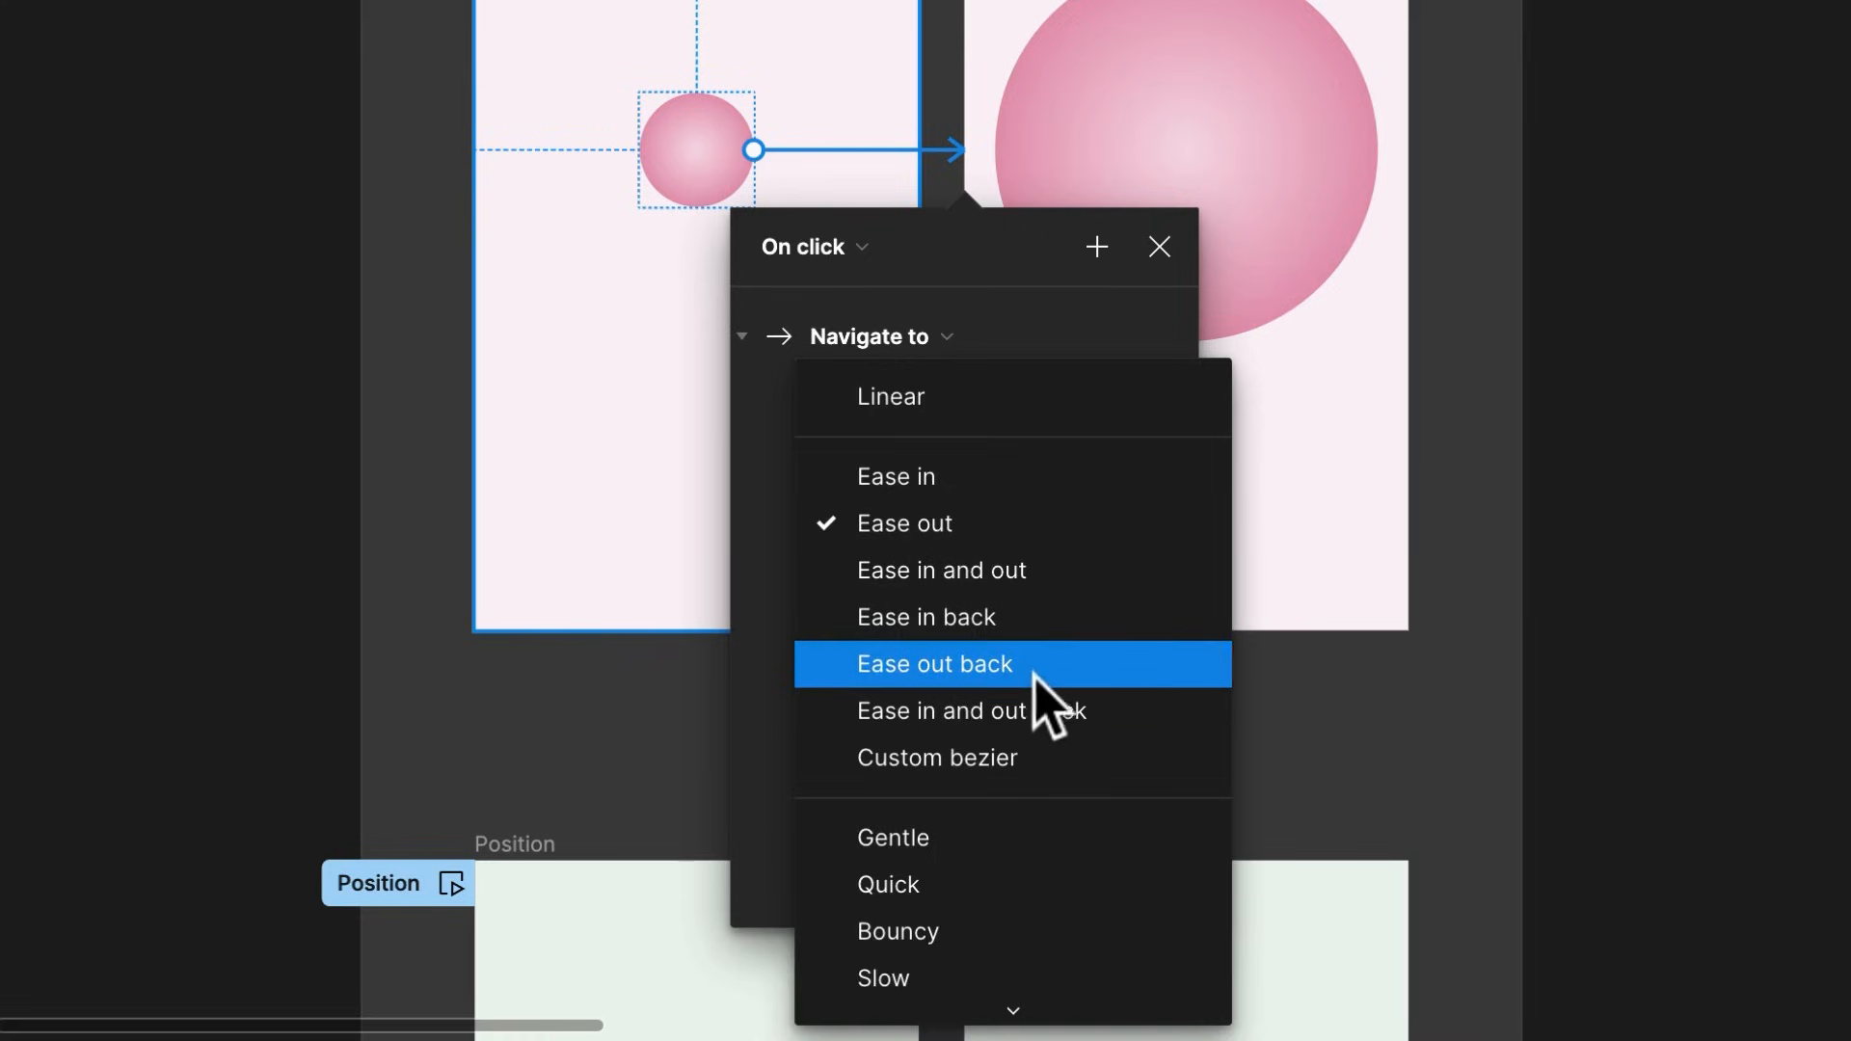
pyautogui.click(1024, 715)
pyautogui.click(1035, 526)
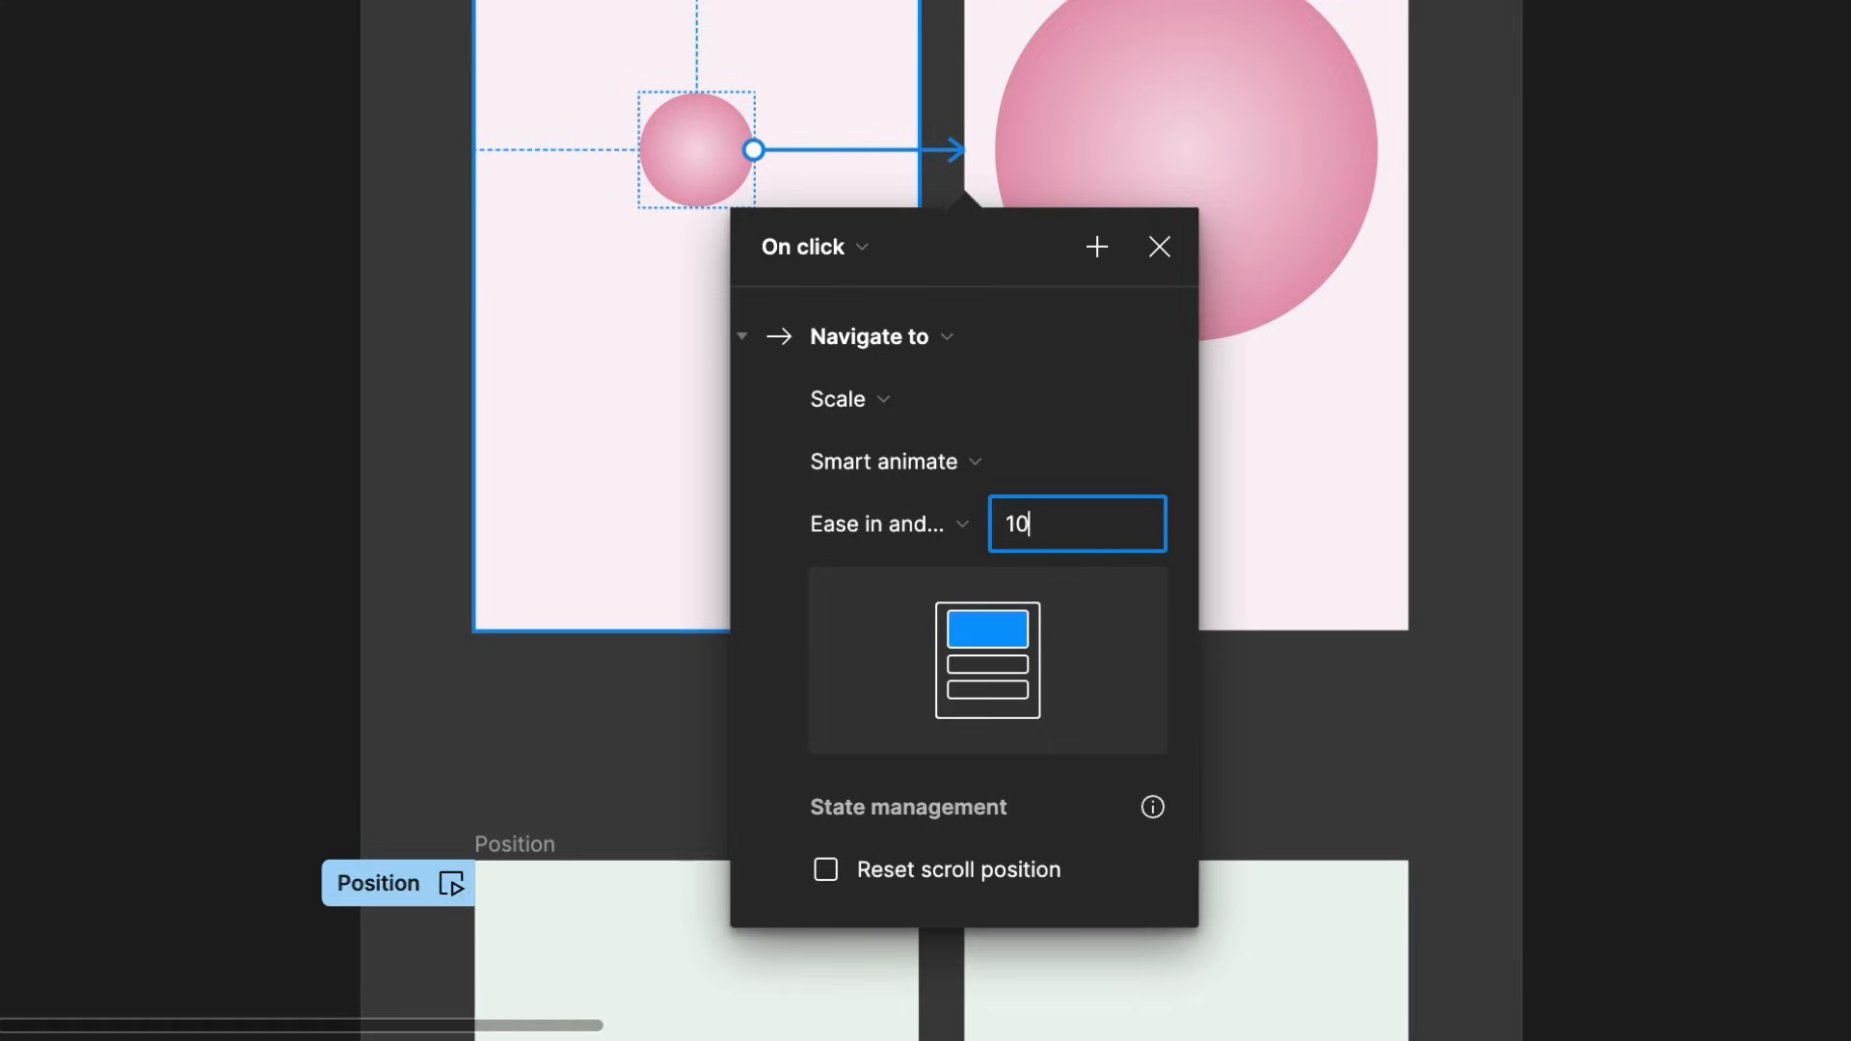
pyautogui.click(1094, 403)
pyautogui.click(1093, 407)
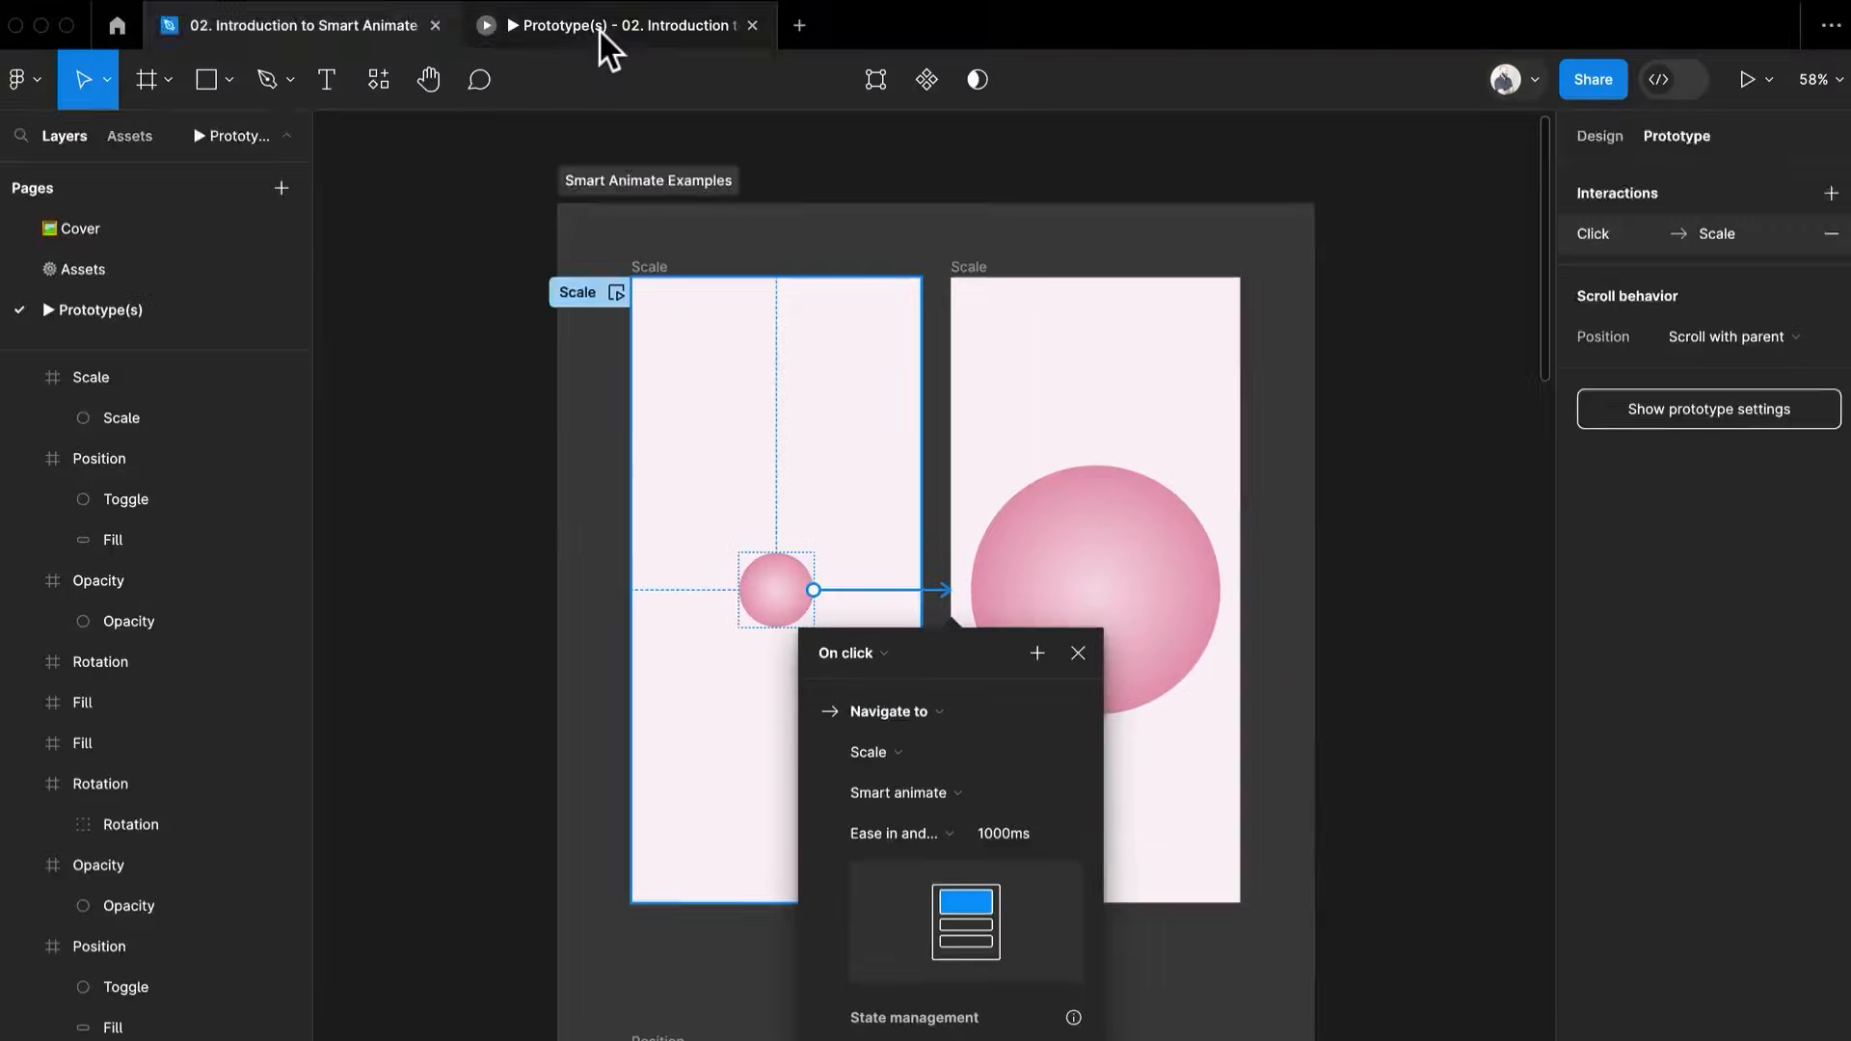
# Test the Scale flow again in the prototype preview with the changed easing and duration
pyautogui.click(599, 31)
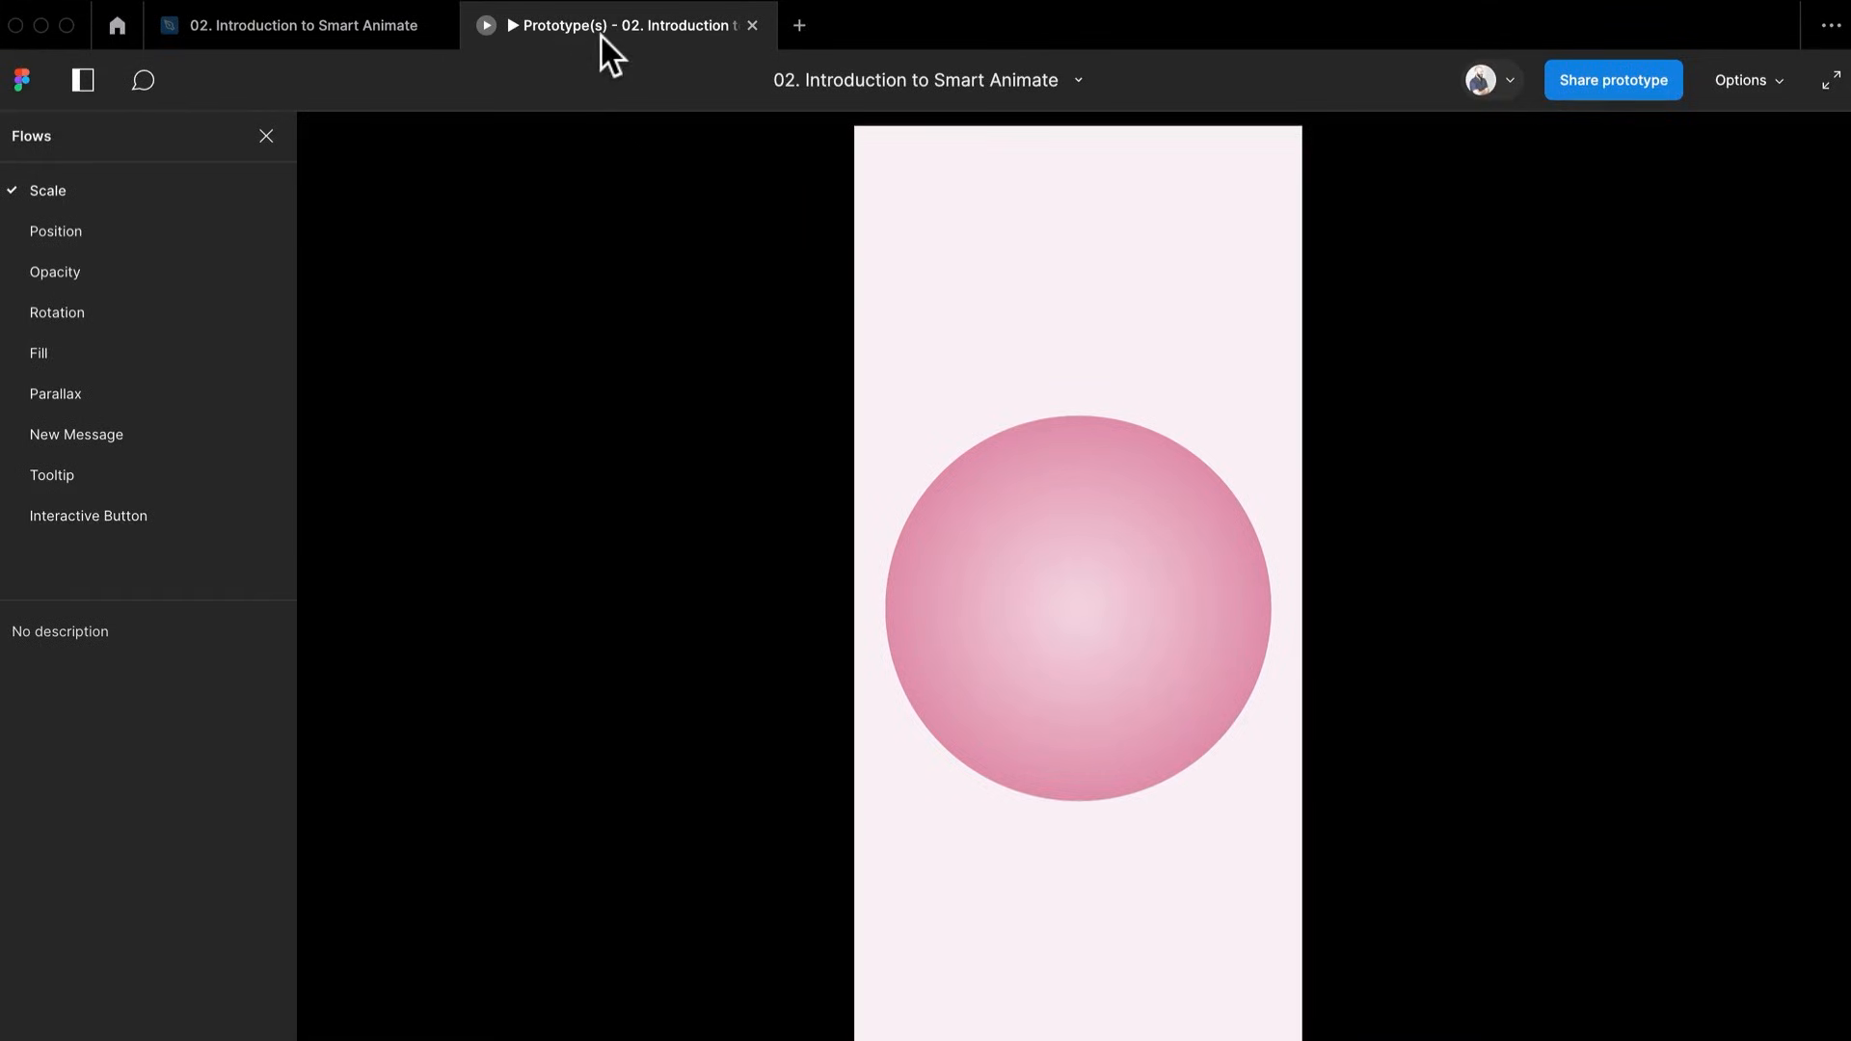
pyautogui.click(1091, 704)
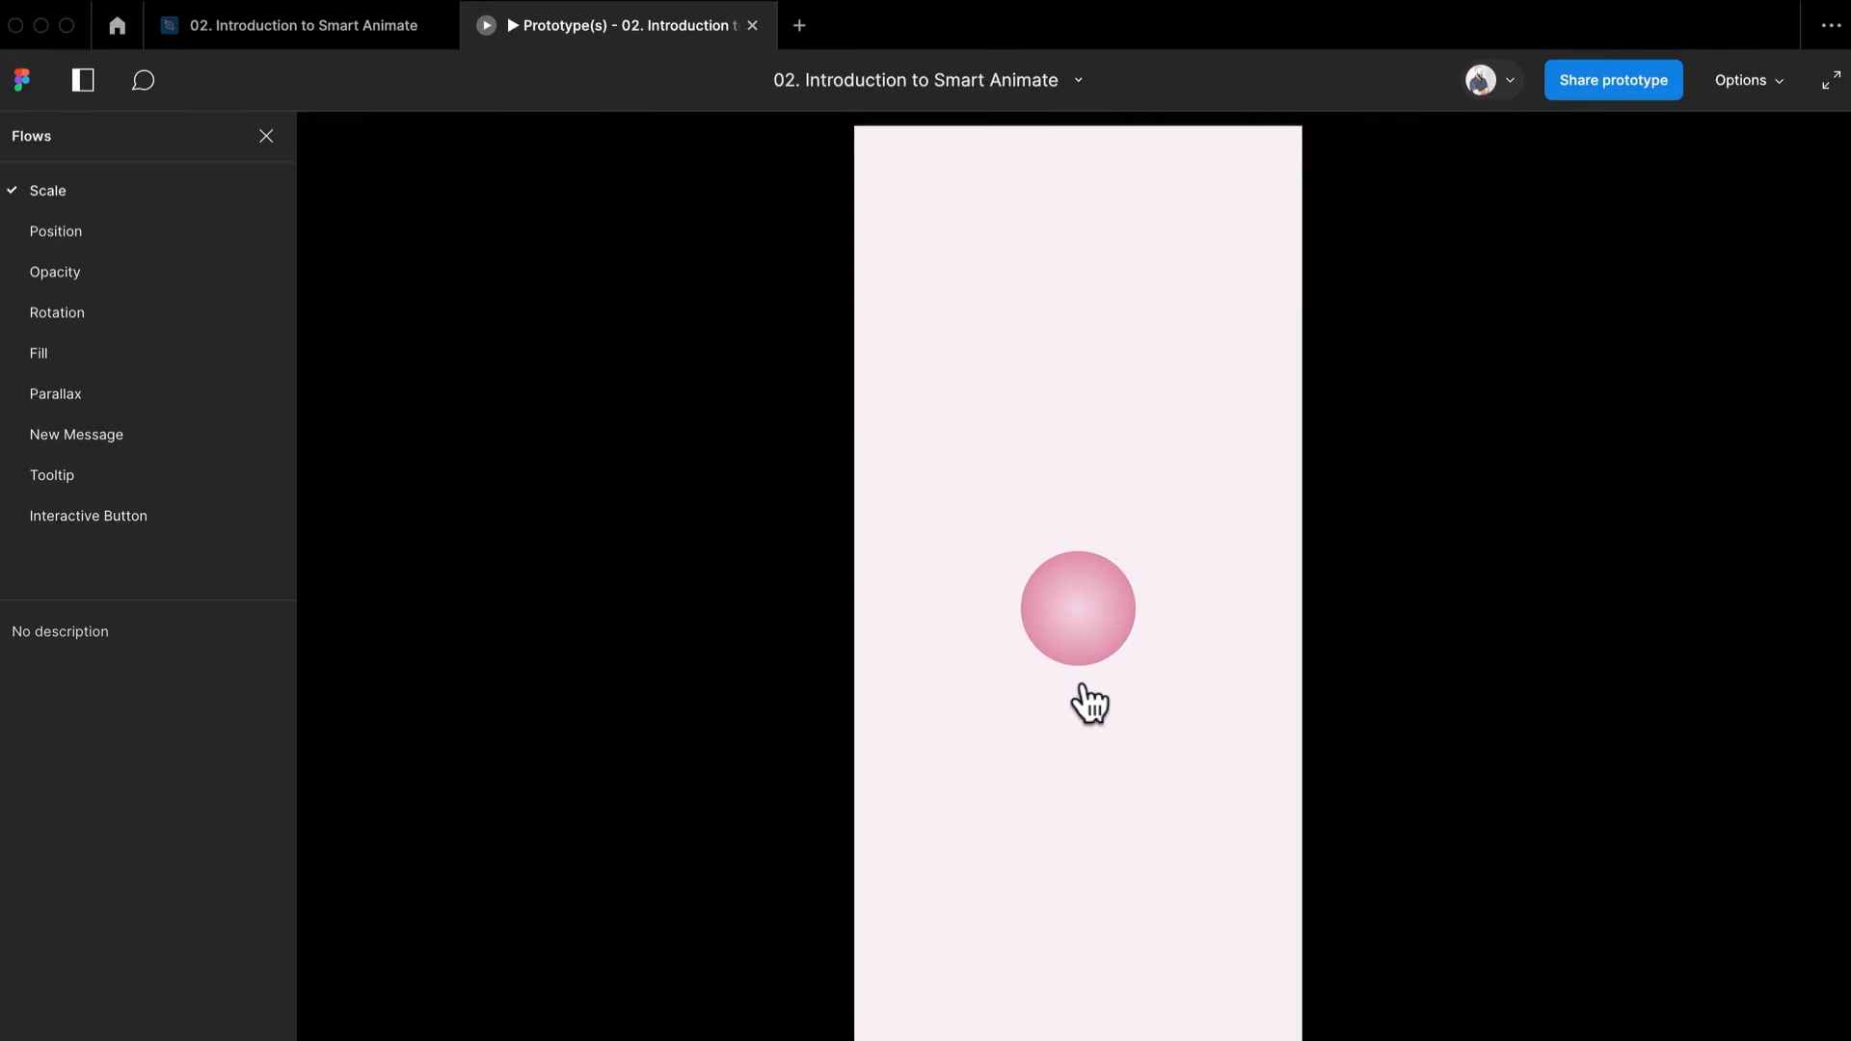
pyautogui.click(1106, 635)
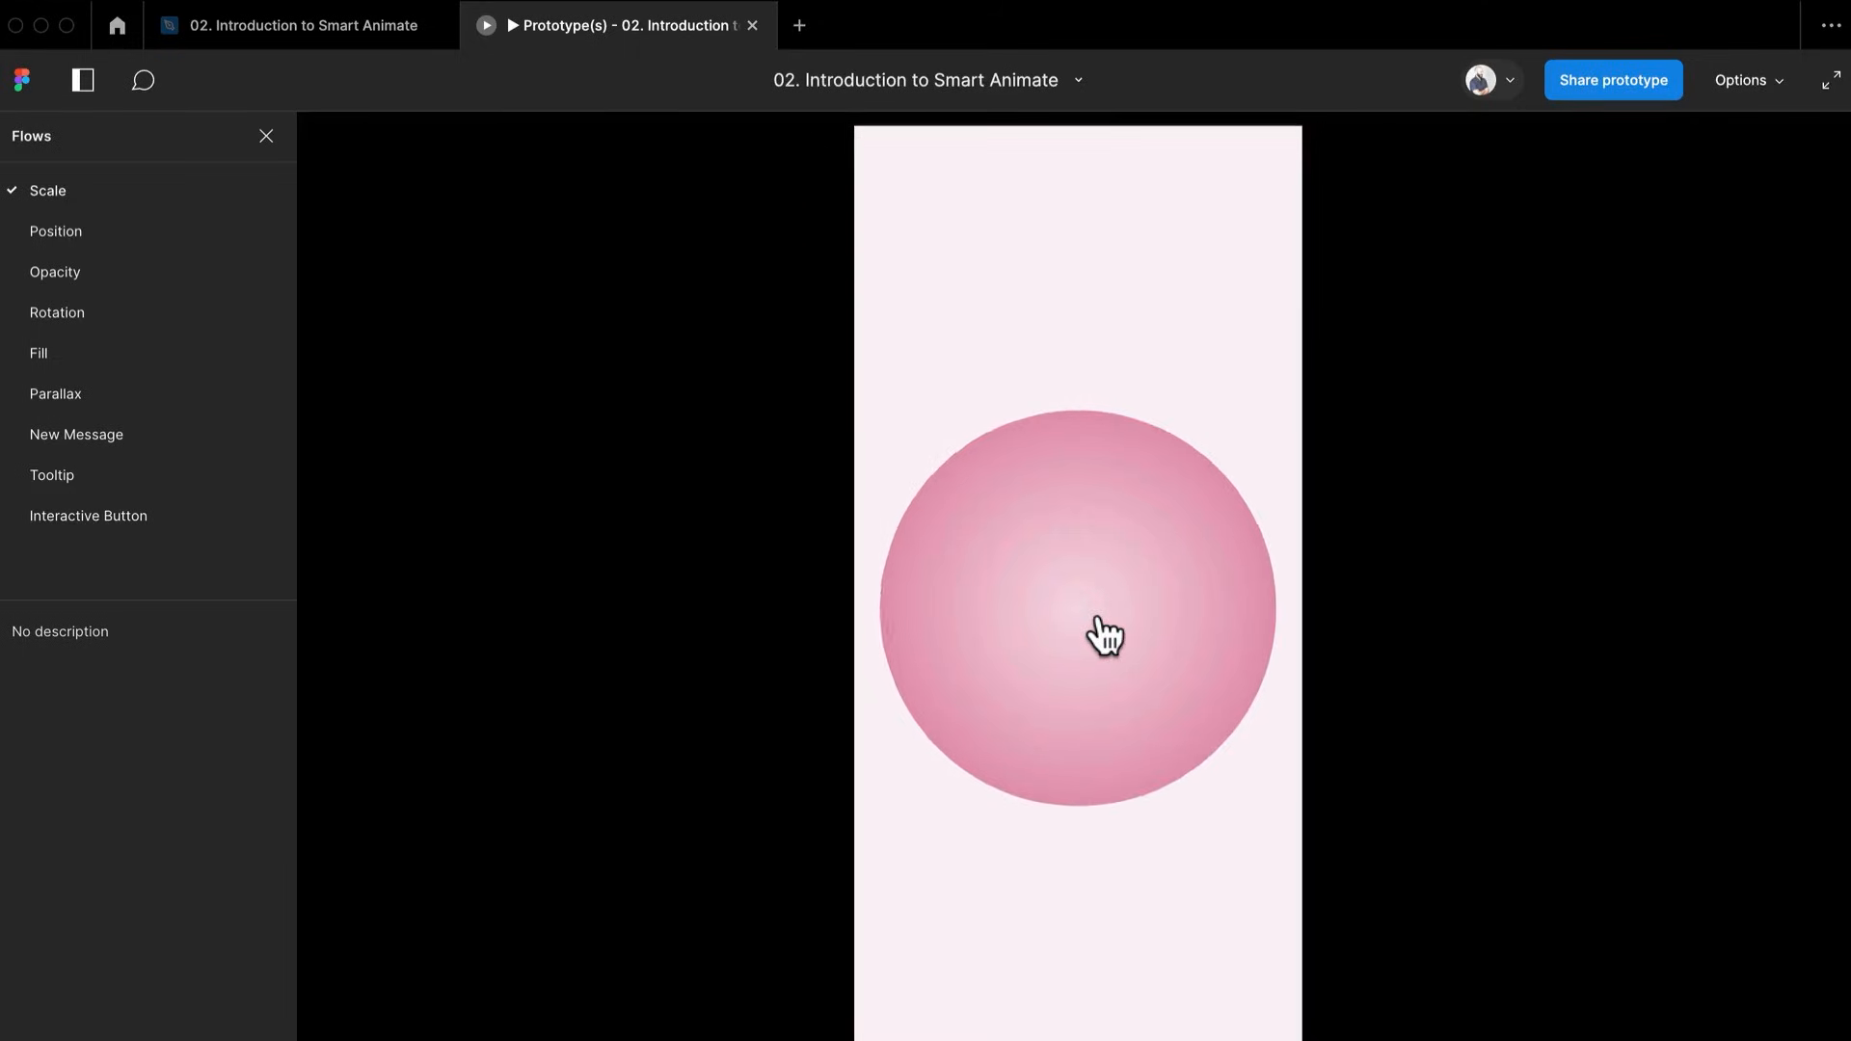
# Play the Scale flow in the prototype preview, toggling the pink circle between small and large several times
pyautogui.click(1115, 672)
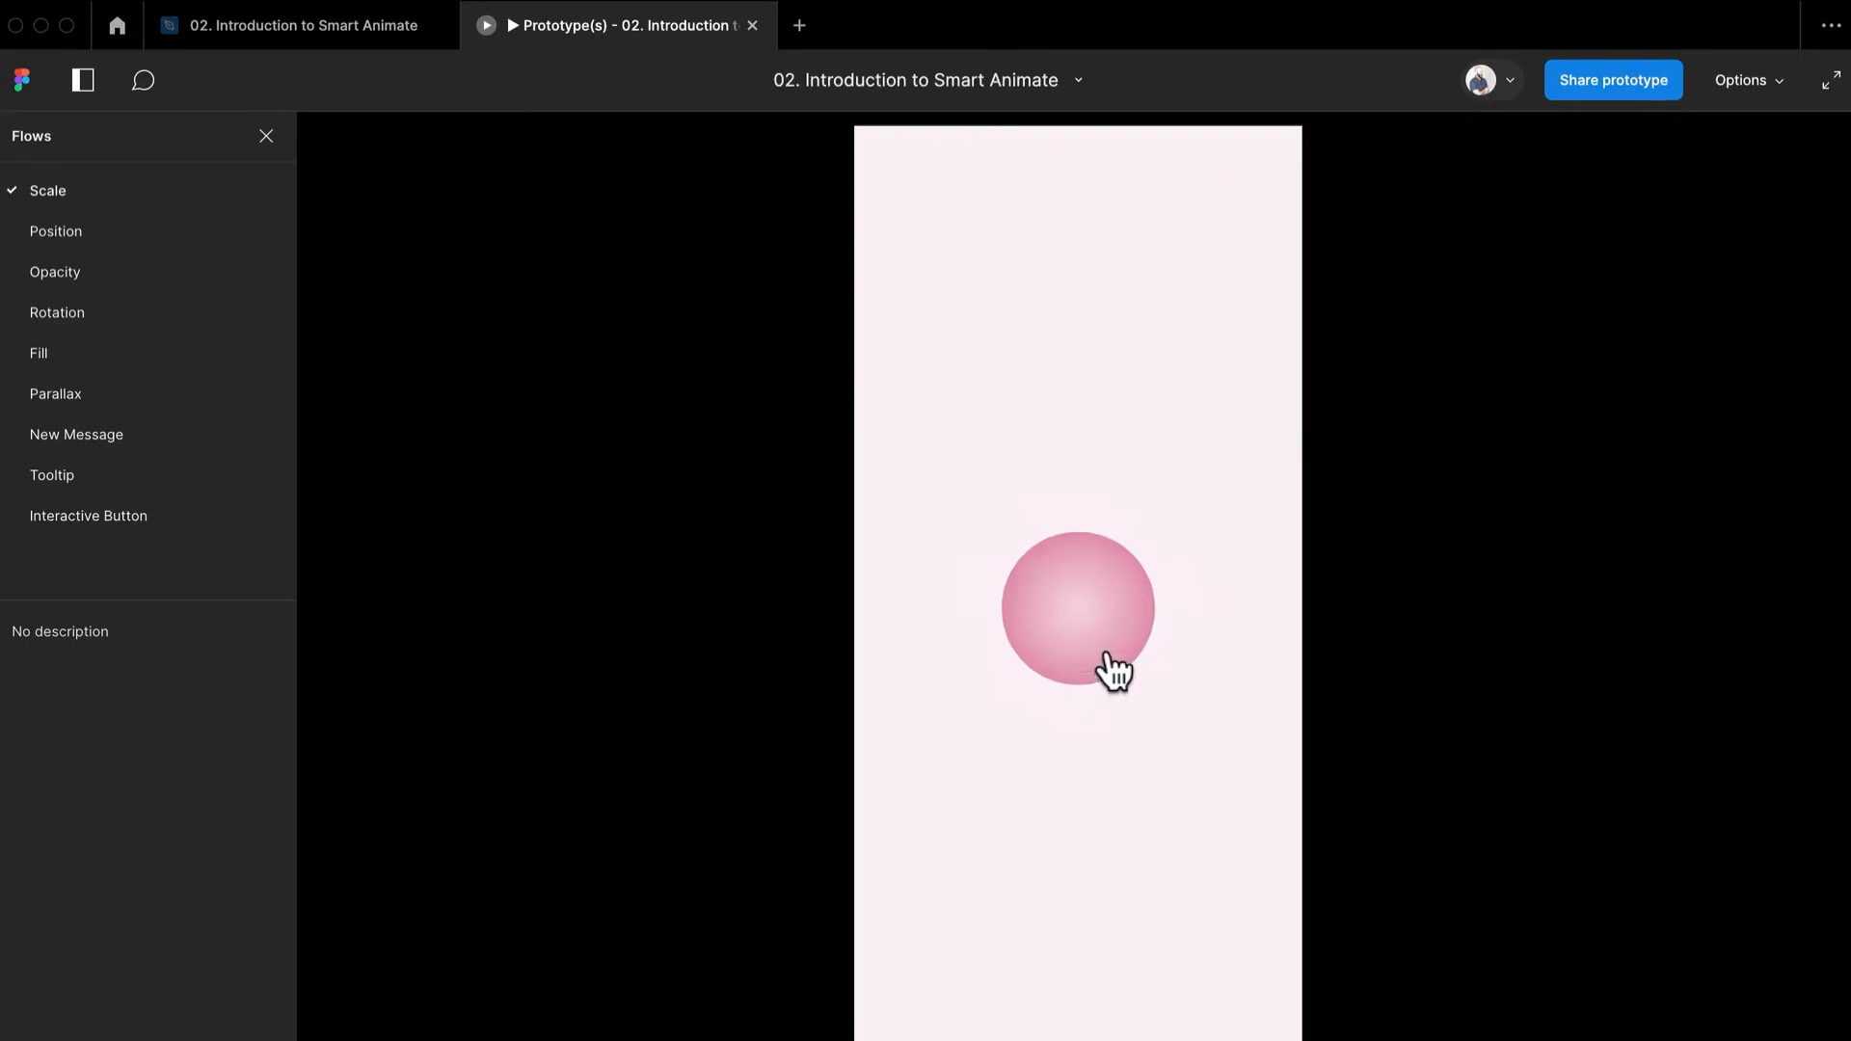
pyautogui.click(1111, 671)
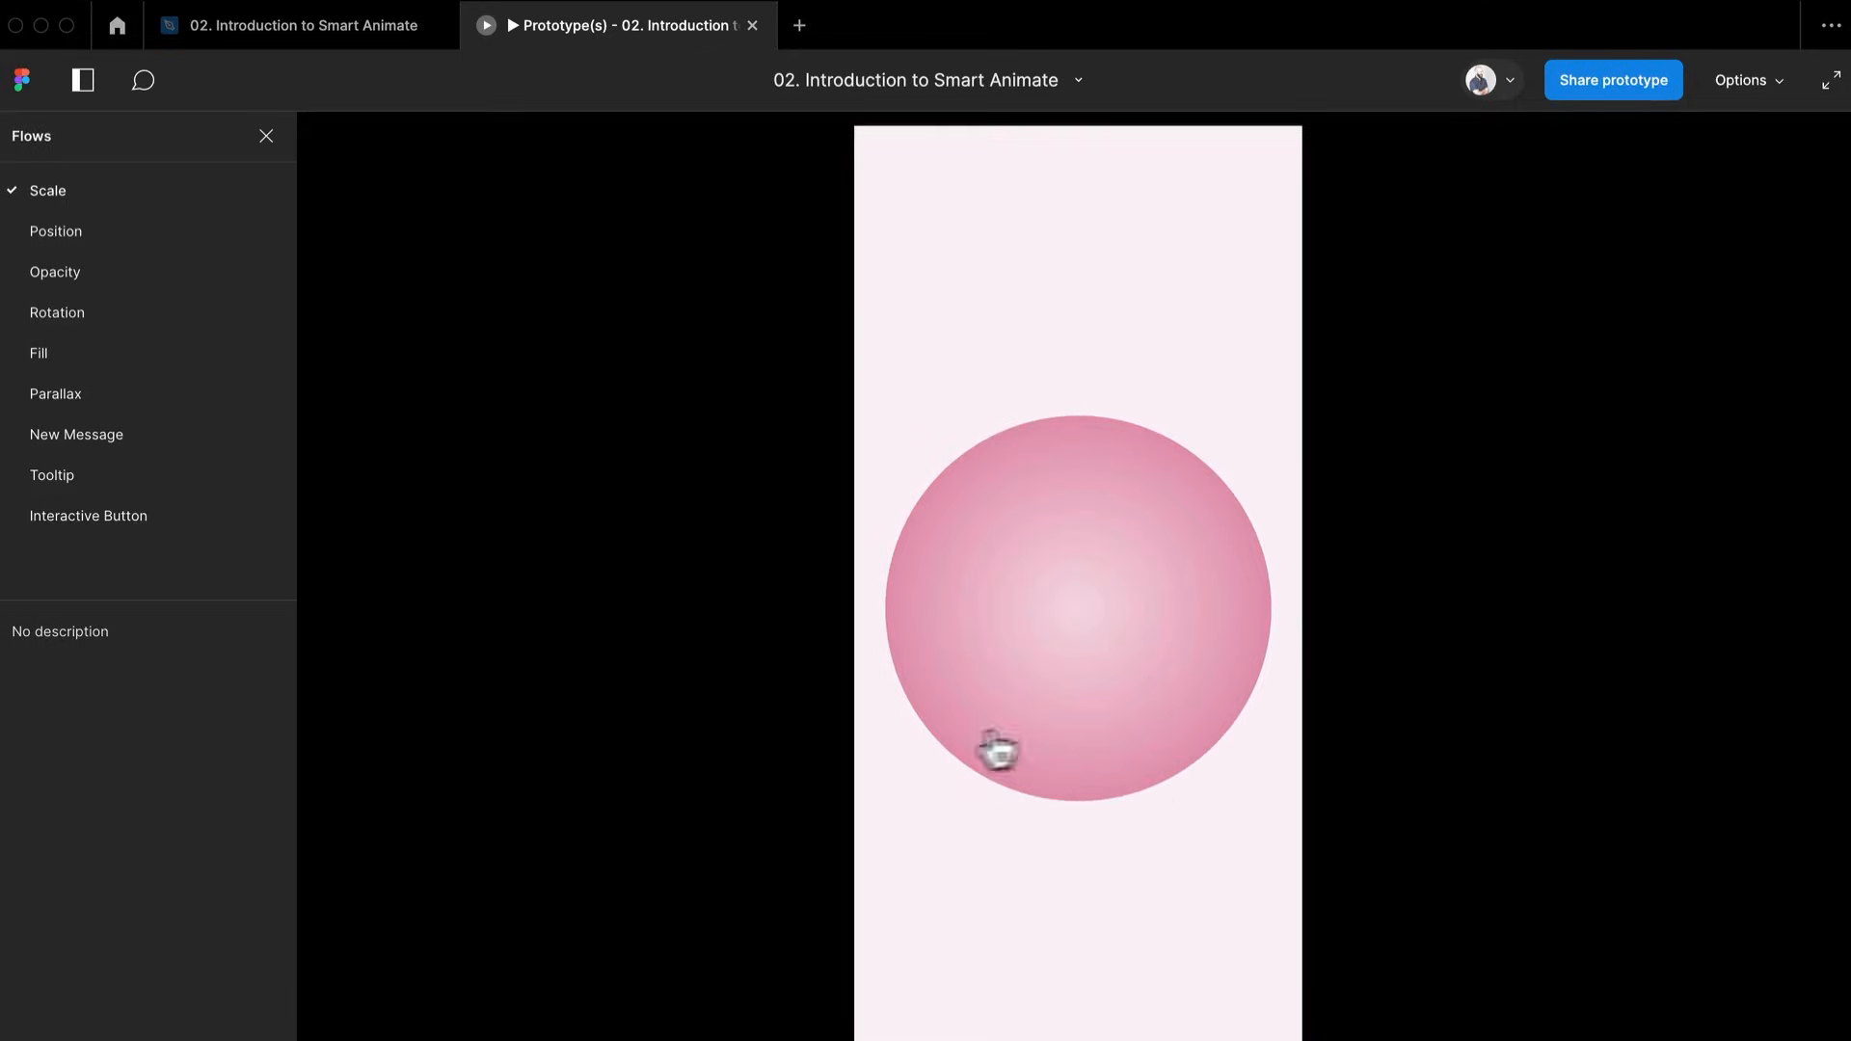
pyautogui.click(1078, 733)
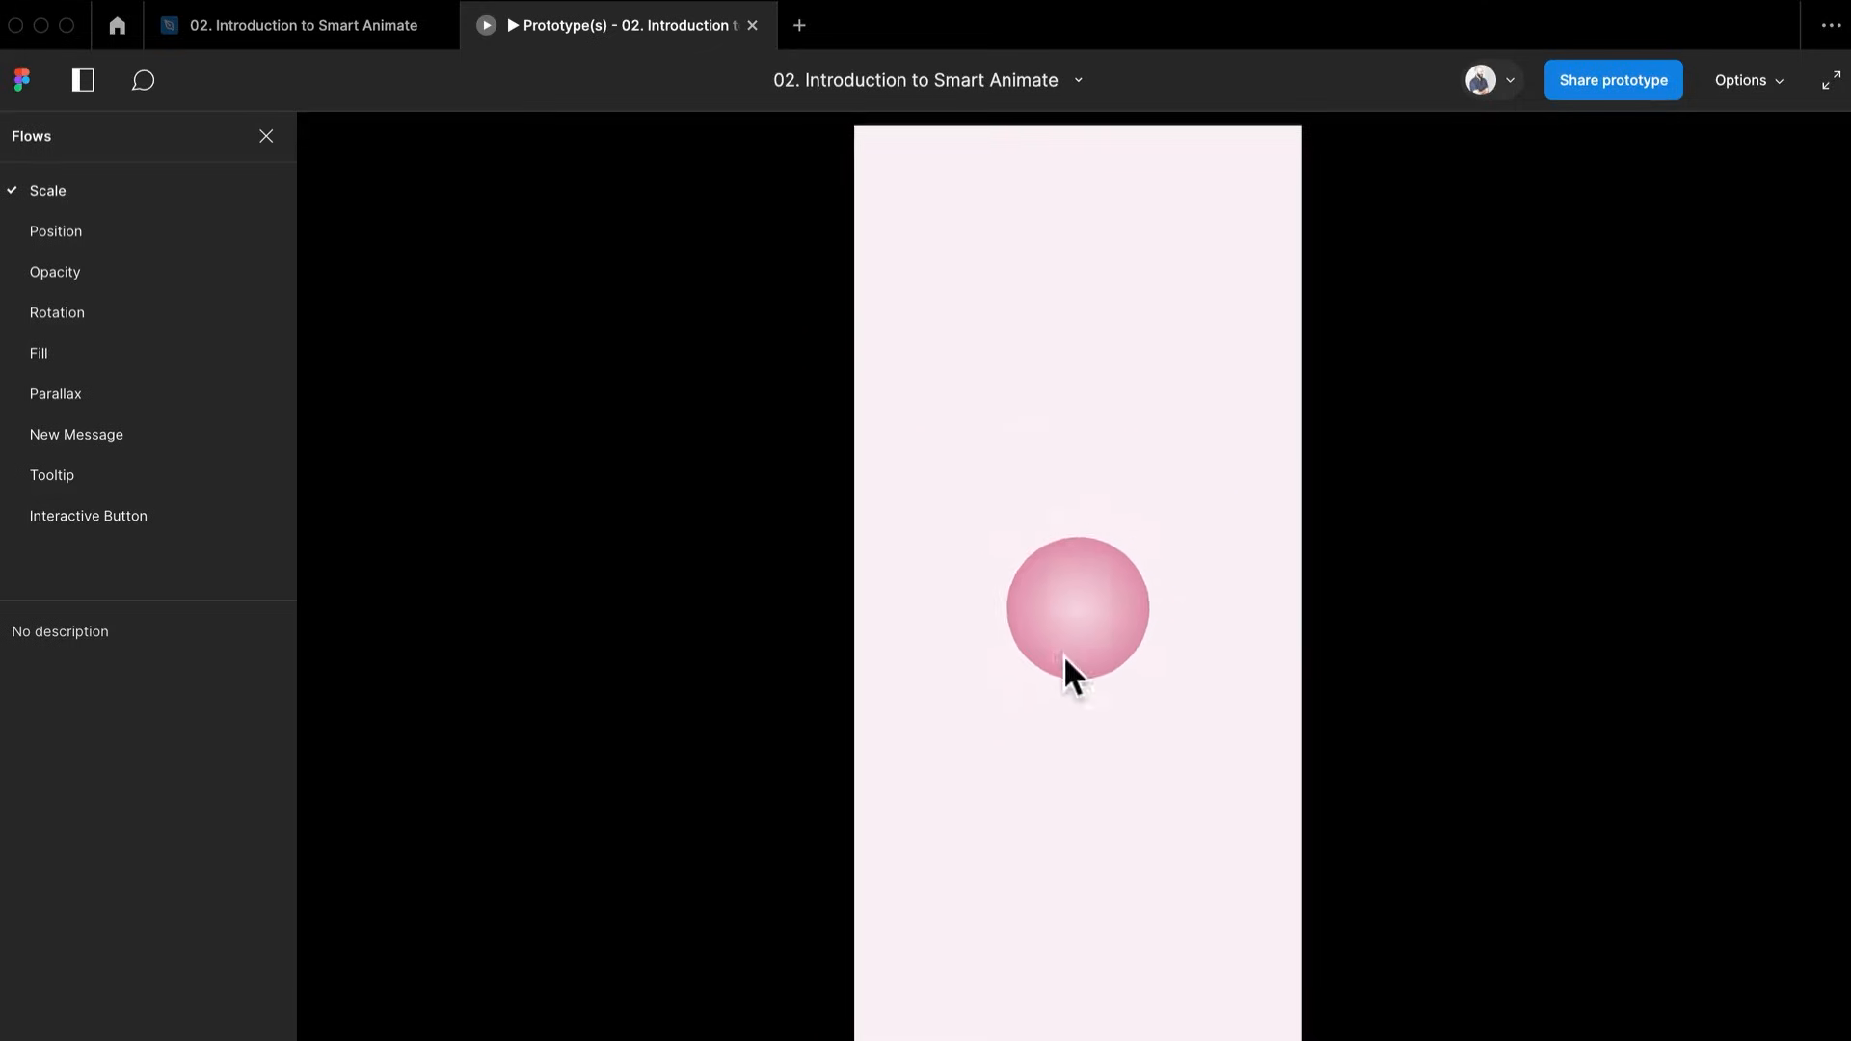
pyautogui.click(1063, 655)
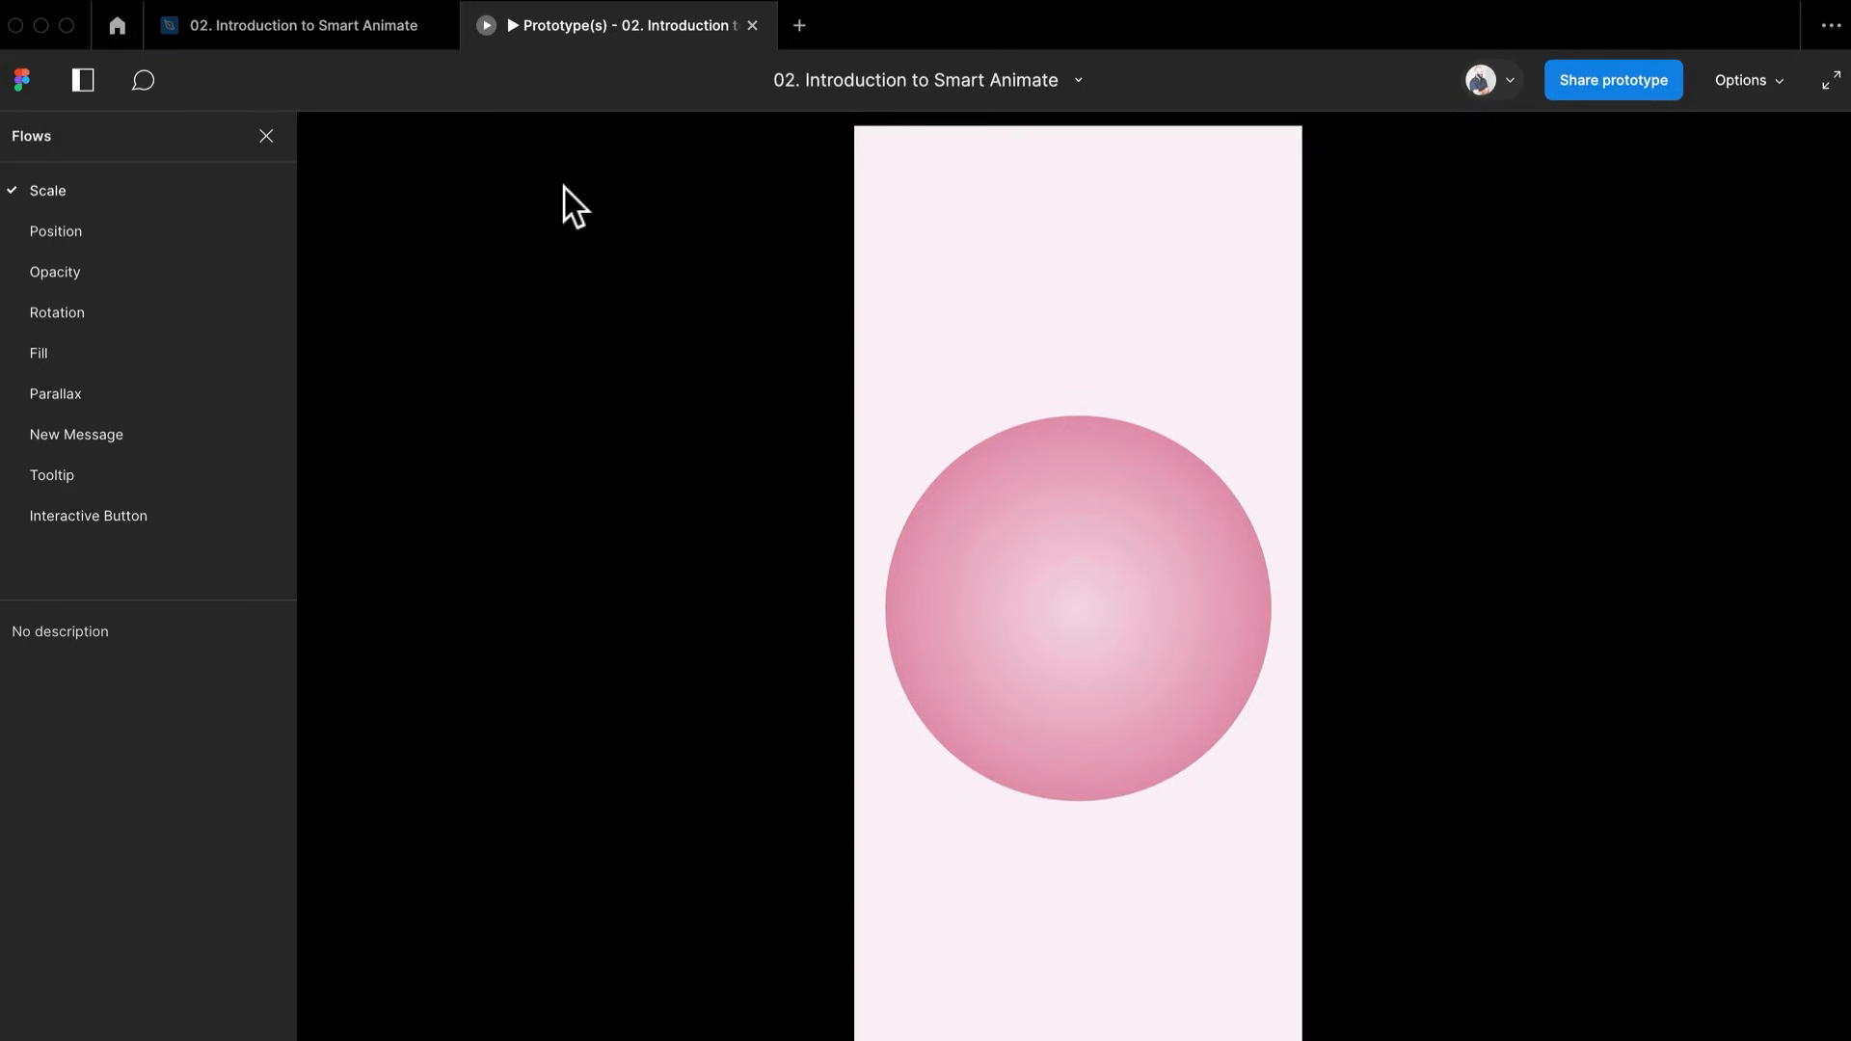
# Return to the design file and set the small circle's Smart animate easing to Gentle
pyautogui.click(303, 37)
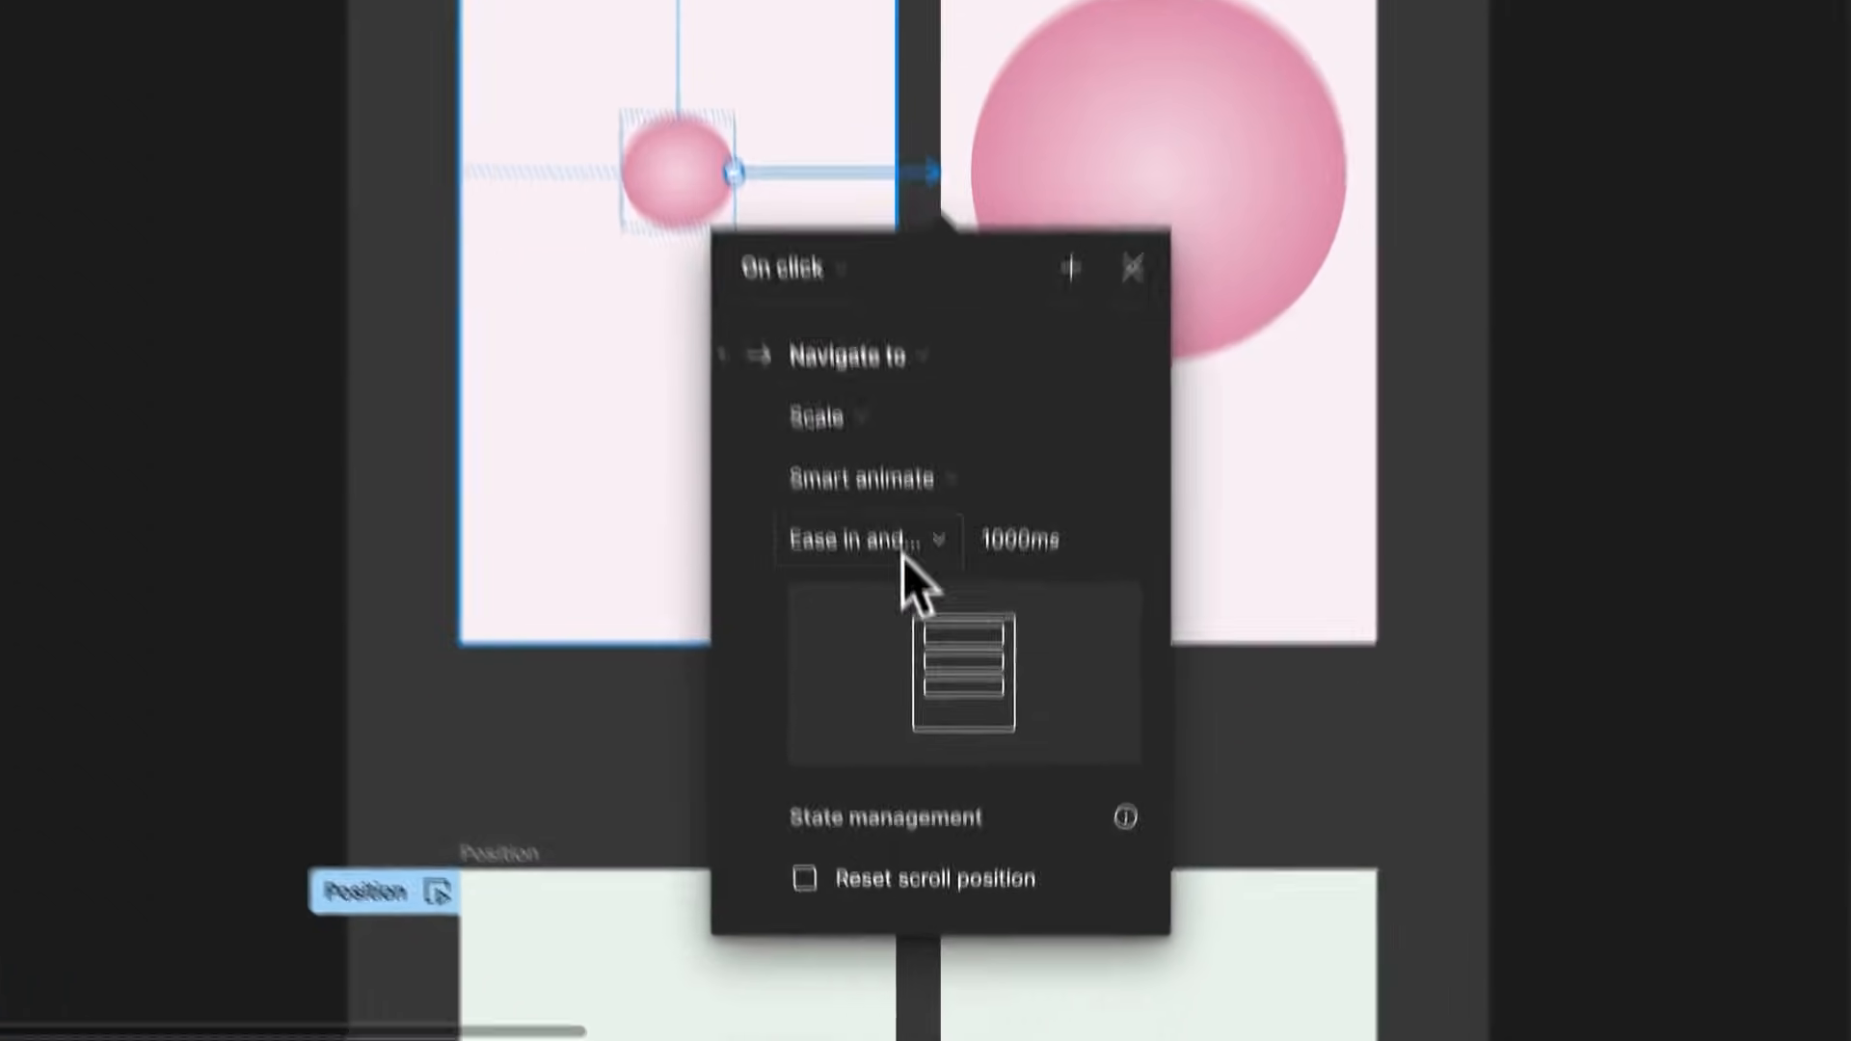
pyautogui.click(925, 835)
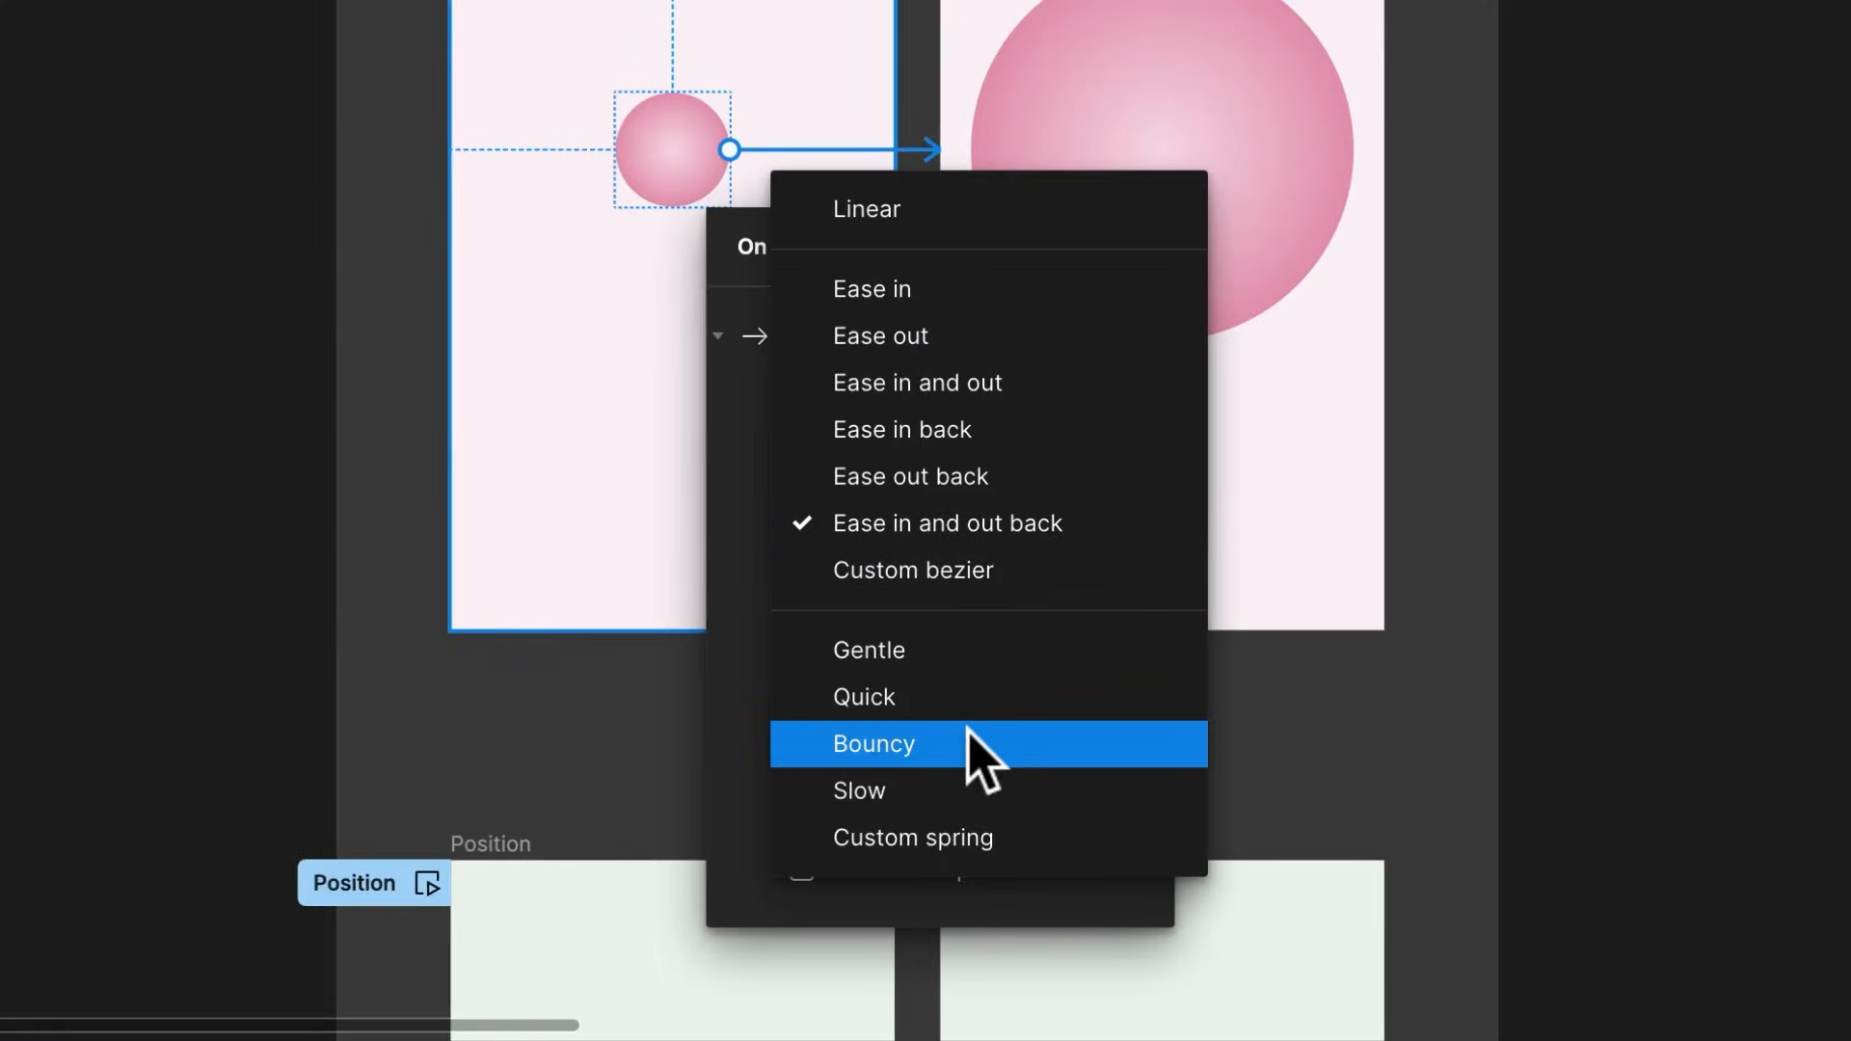
pyautogui.click(955, 675)
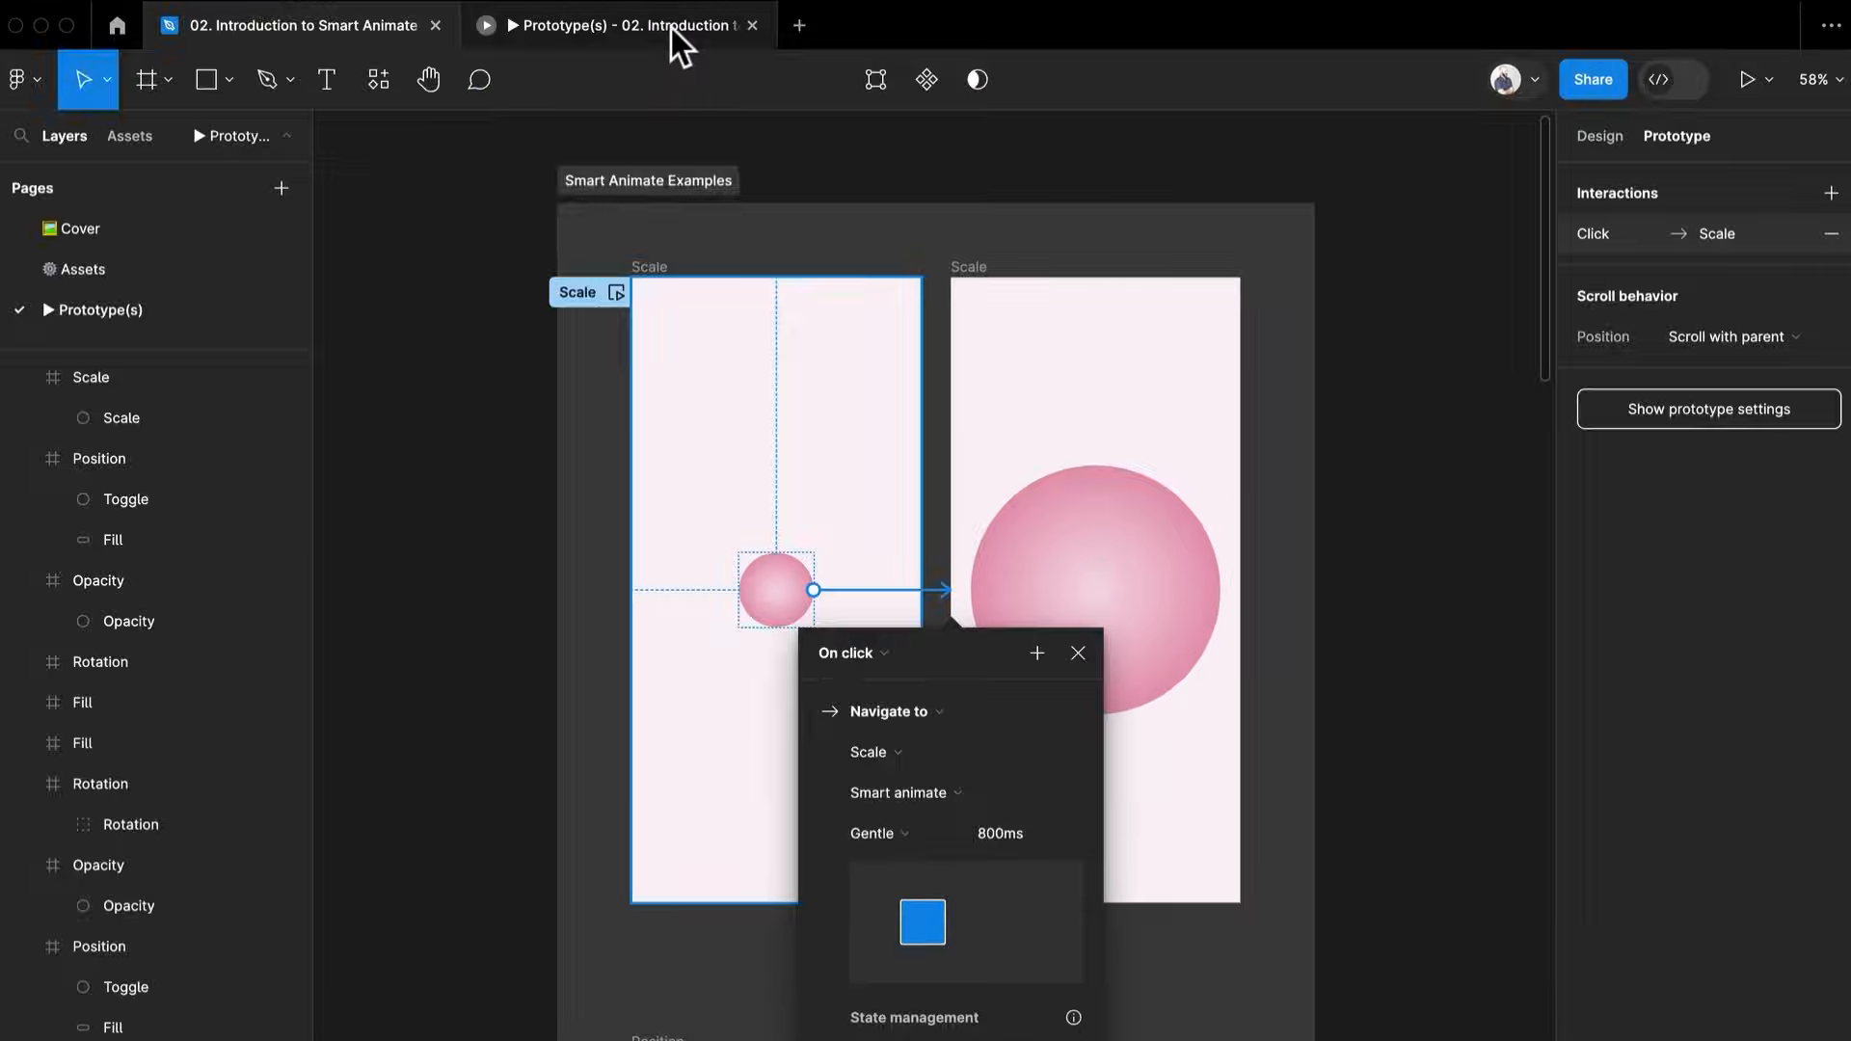
# Preview the Gentle easing by repeatedly growing and shrinking the circle in the Scale prototype
pyautogui.click(671, 27)
pyautogui.click(1056, 675)
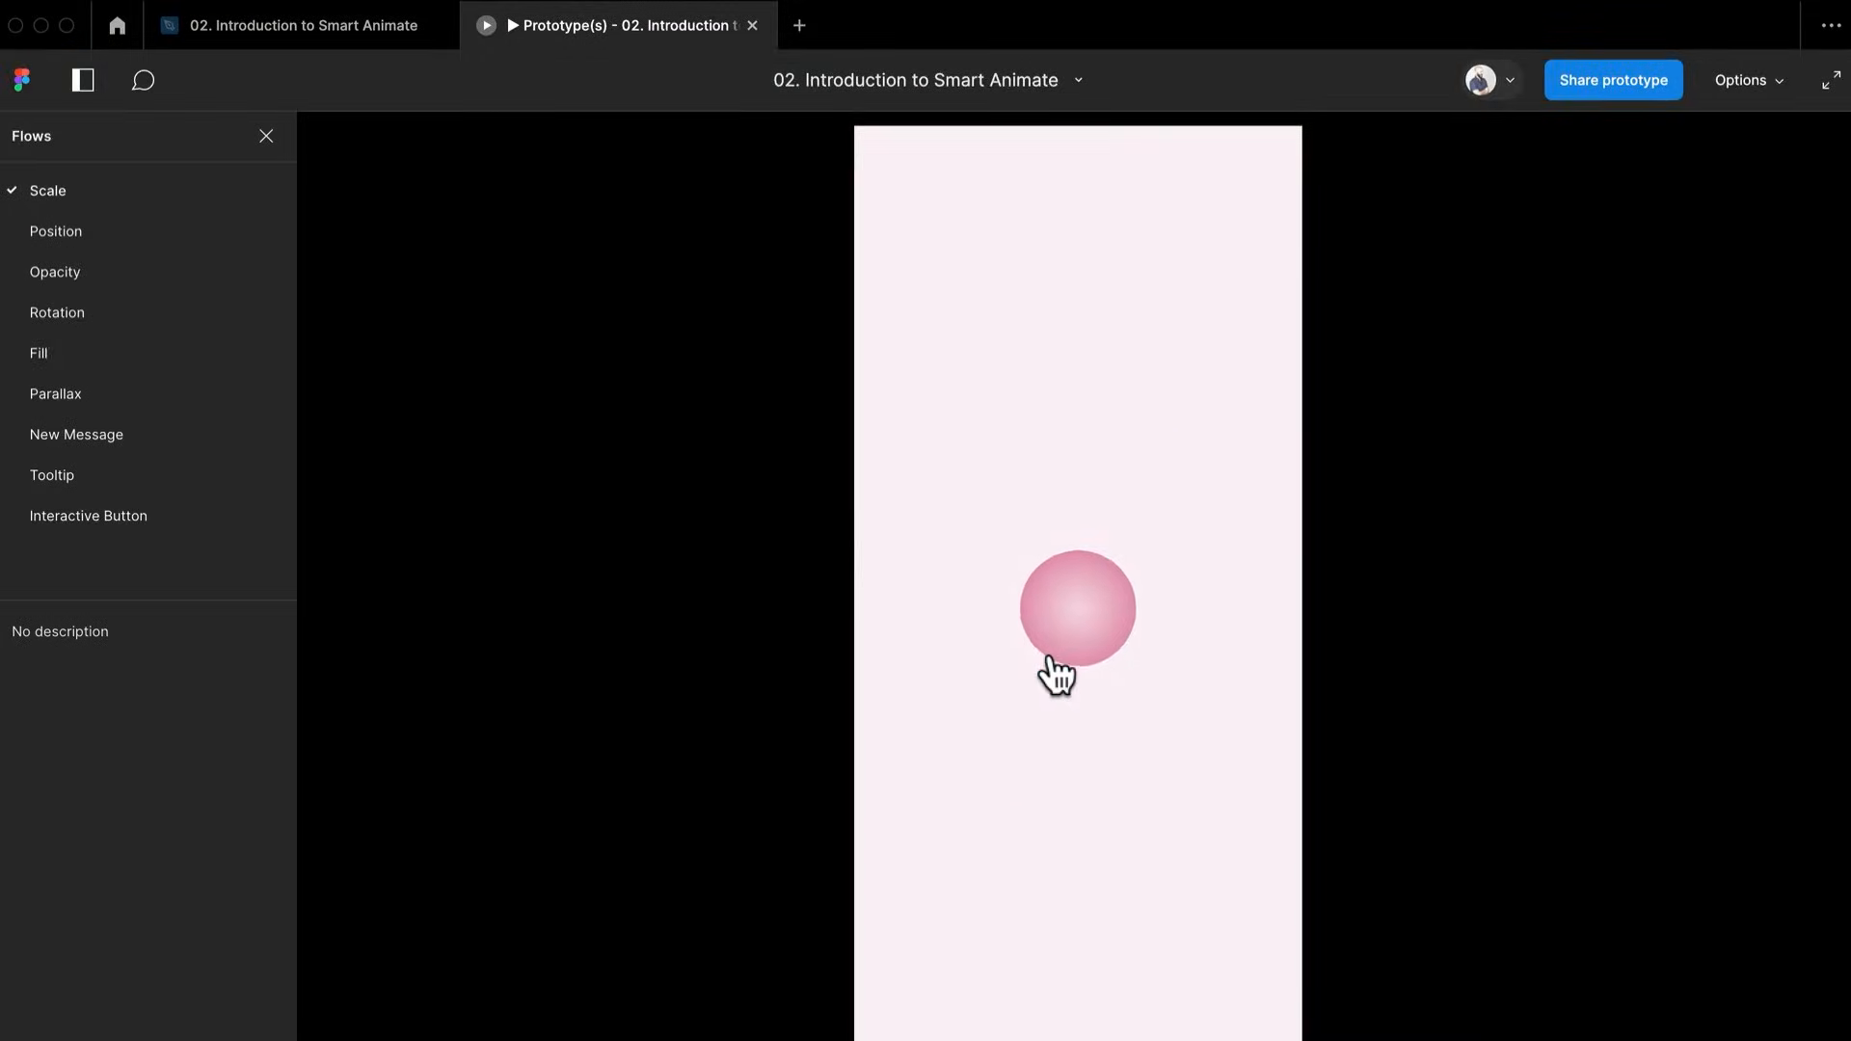
pyautogui.click(1056, 675)
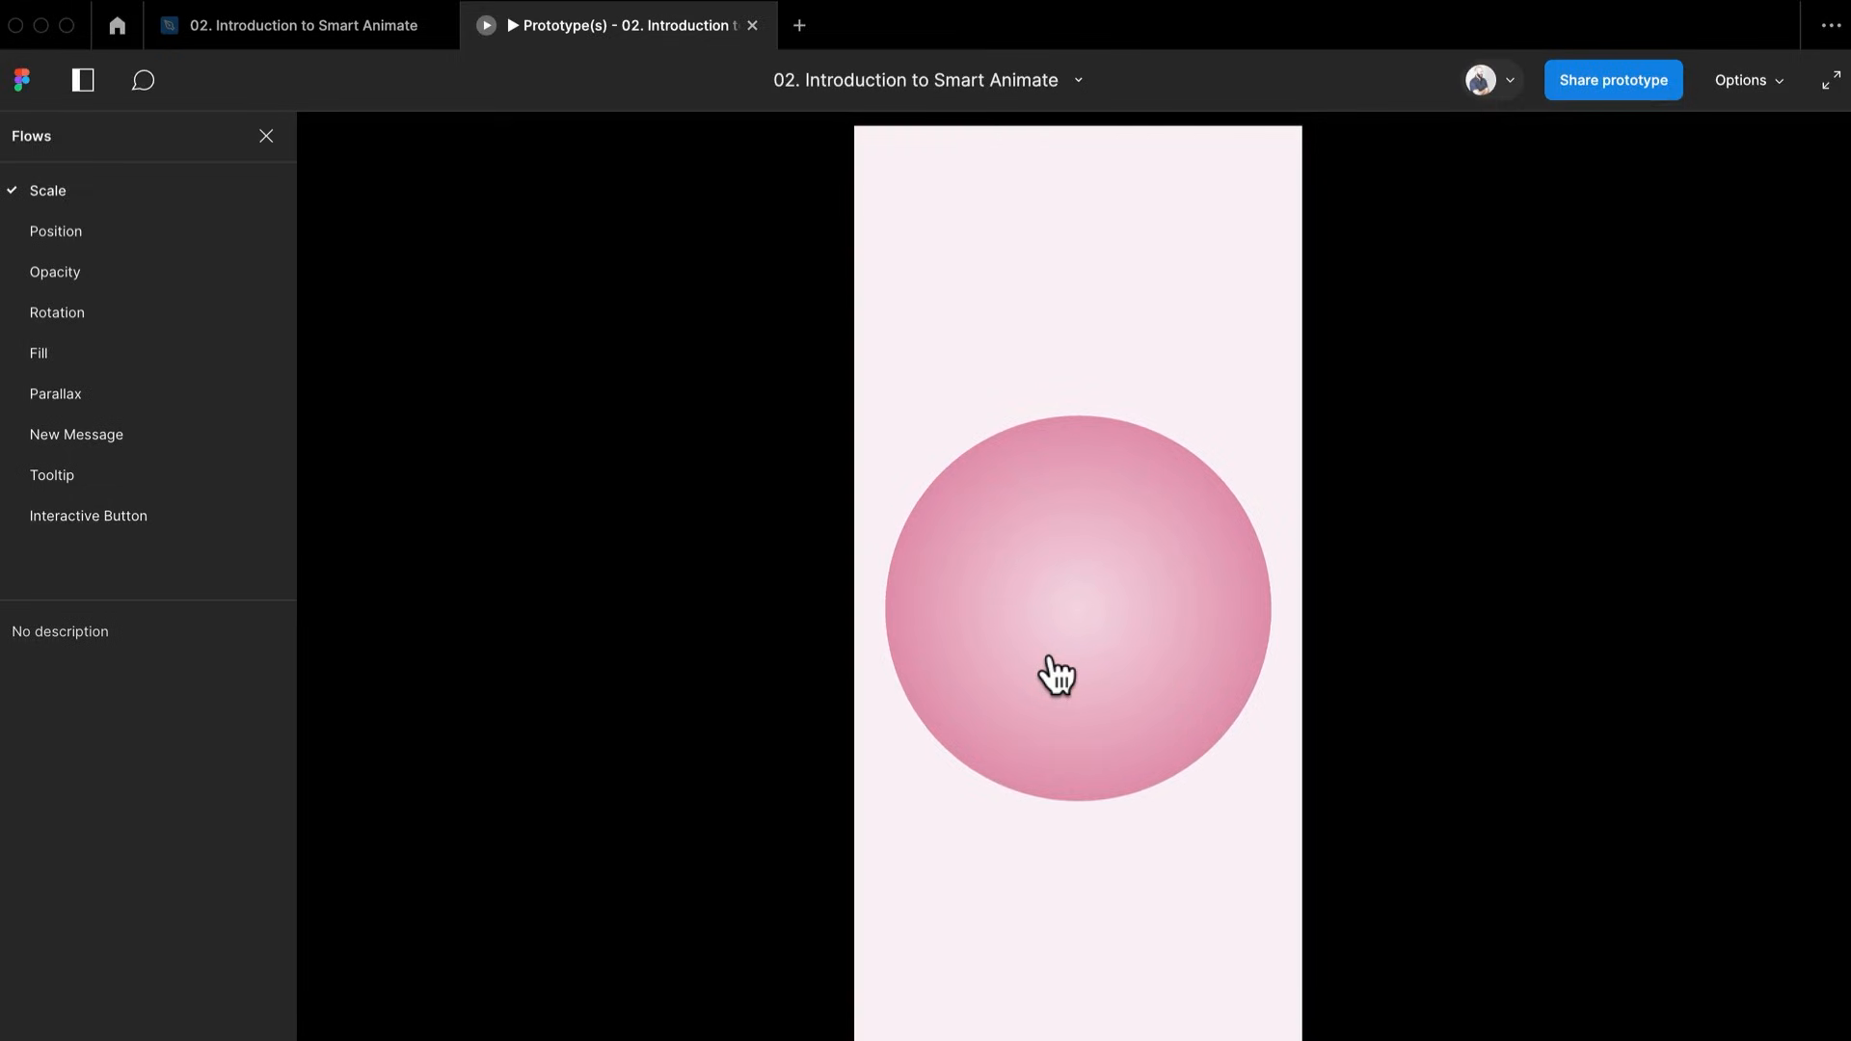
pyautogui.click(1056, 675)
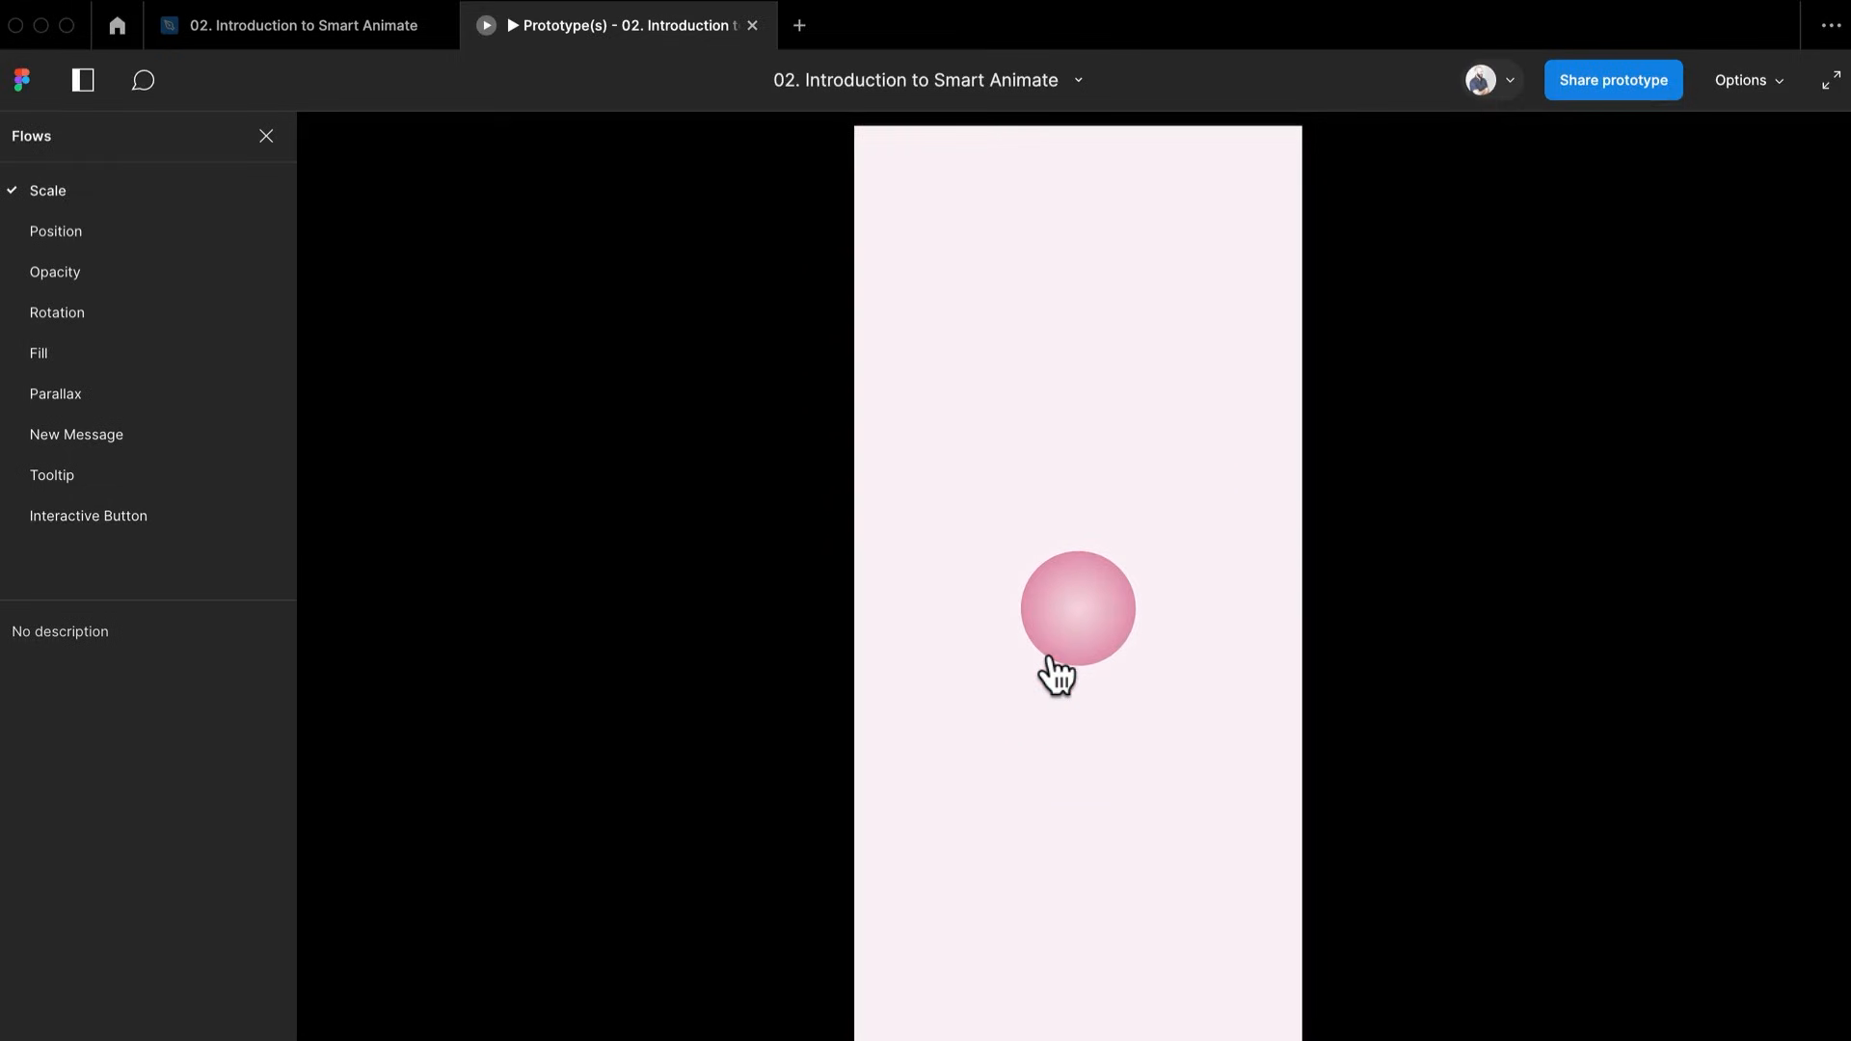
pyautogui.click(1056, 675)
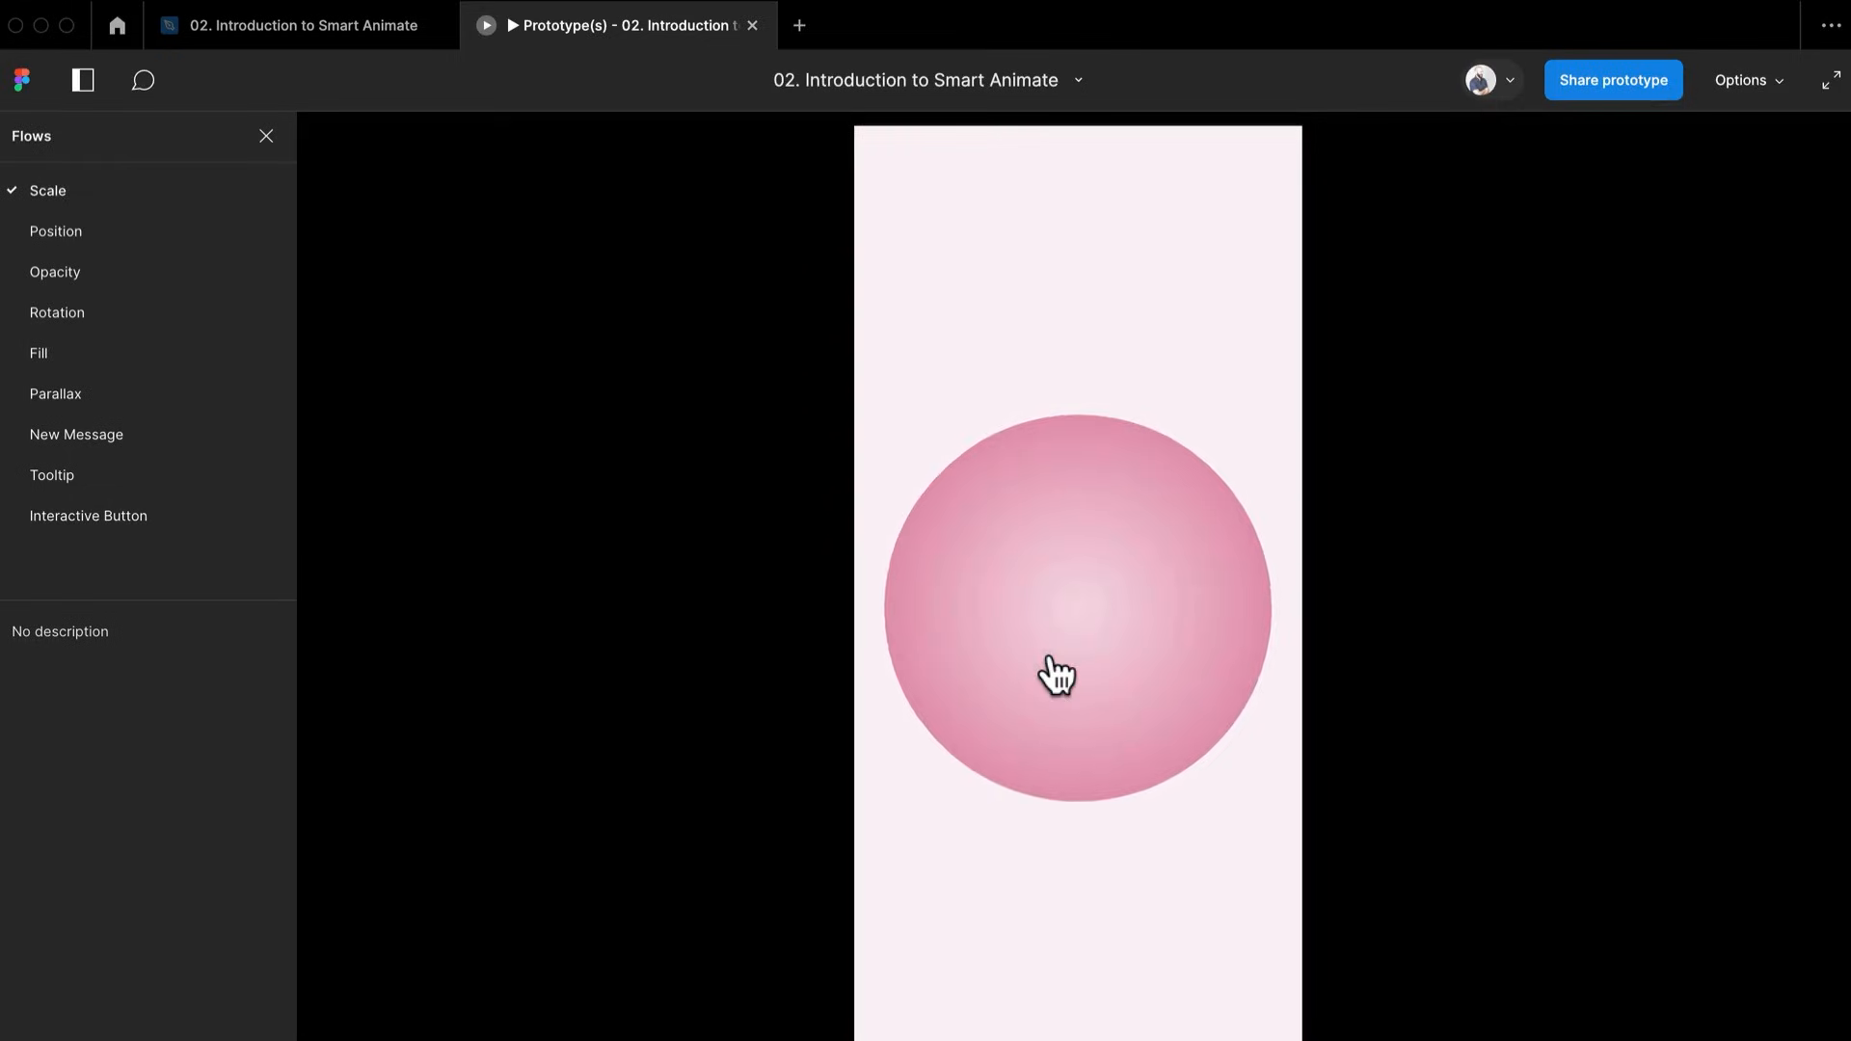
pyautogui.click(907, 697)
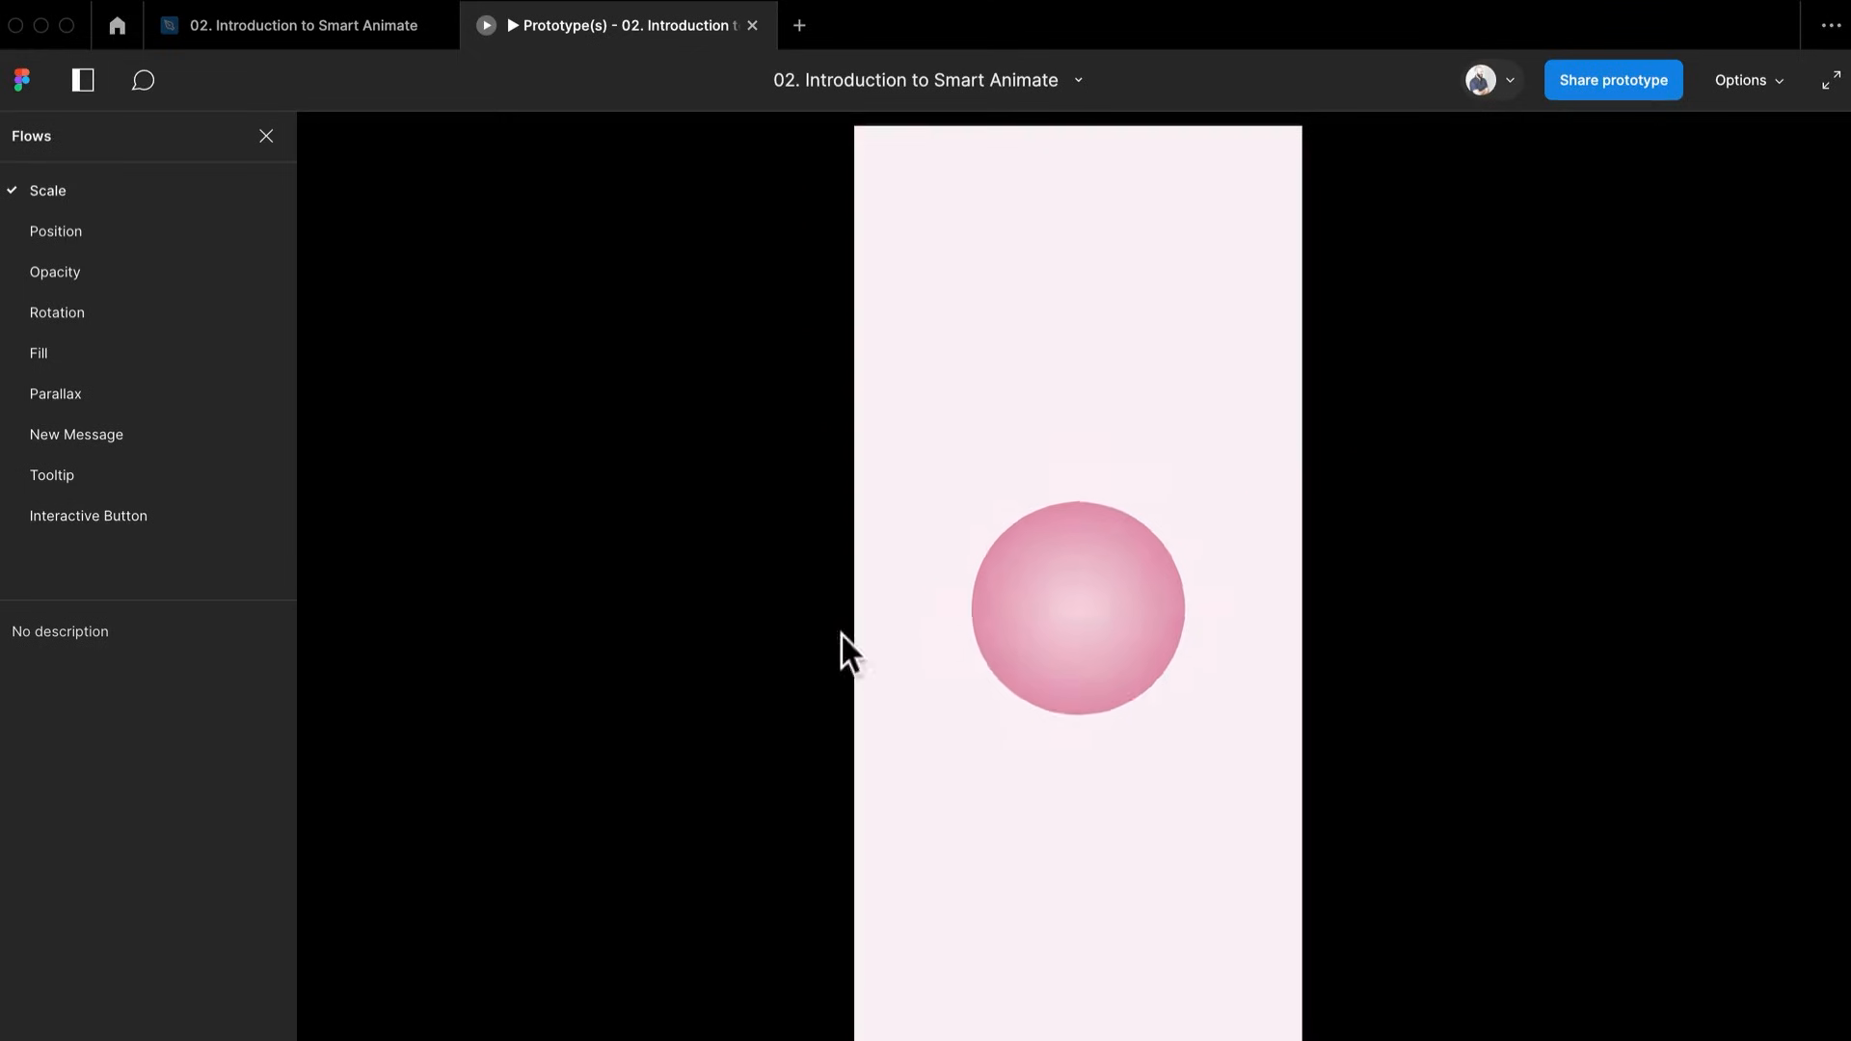
pyautogui.click(1078, 650)
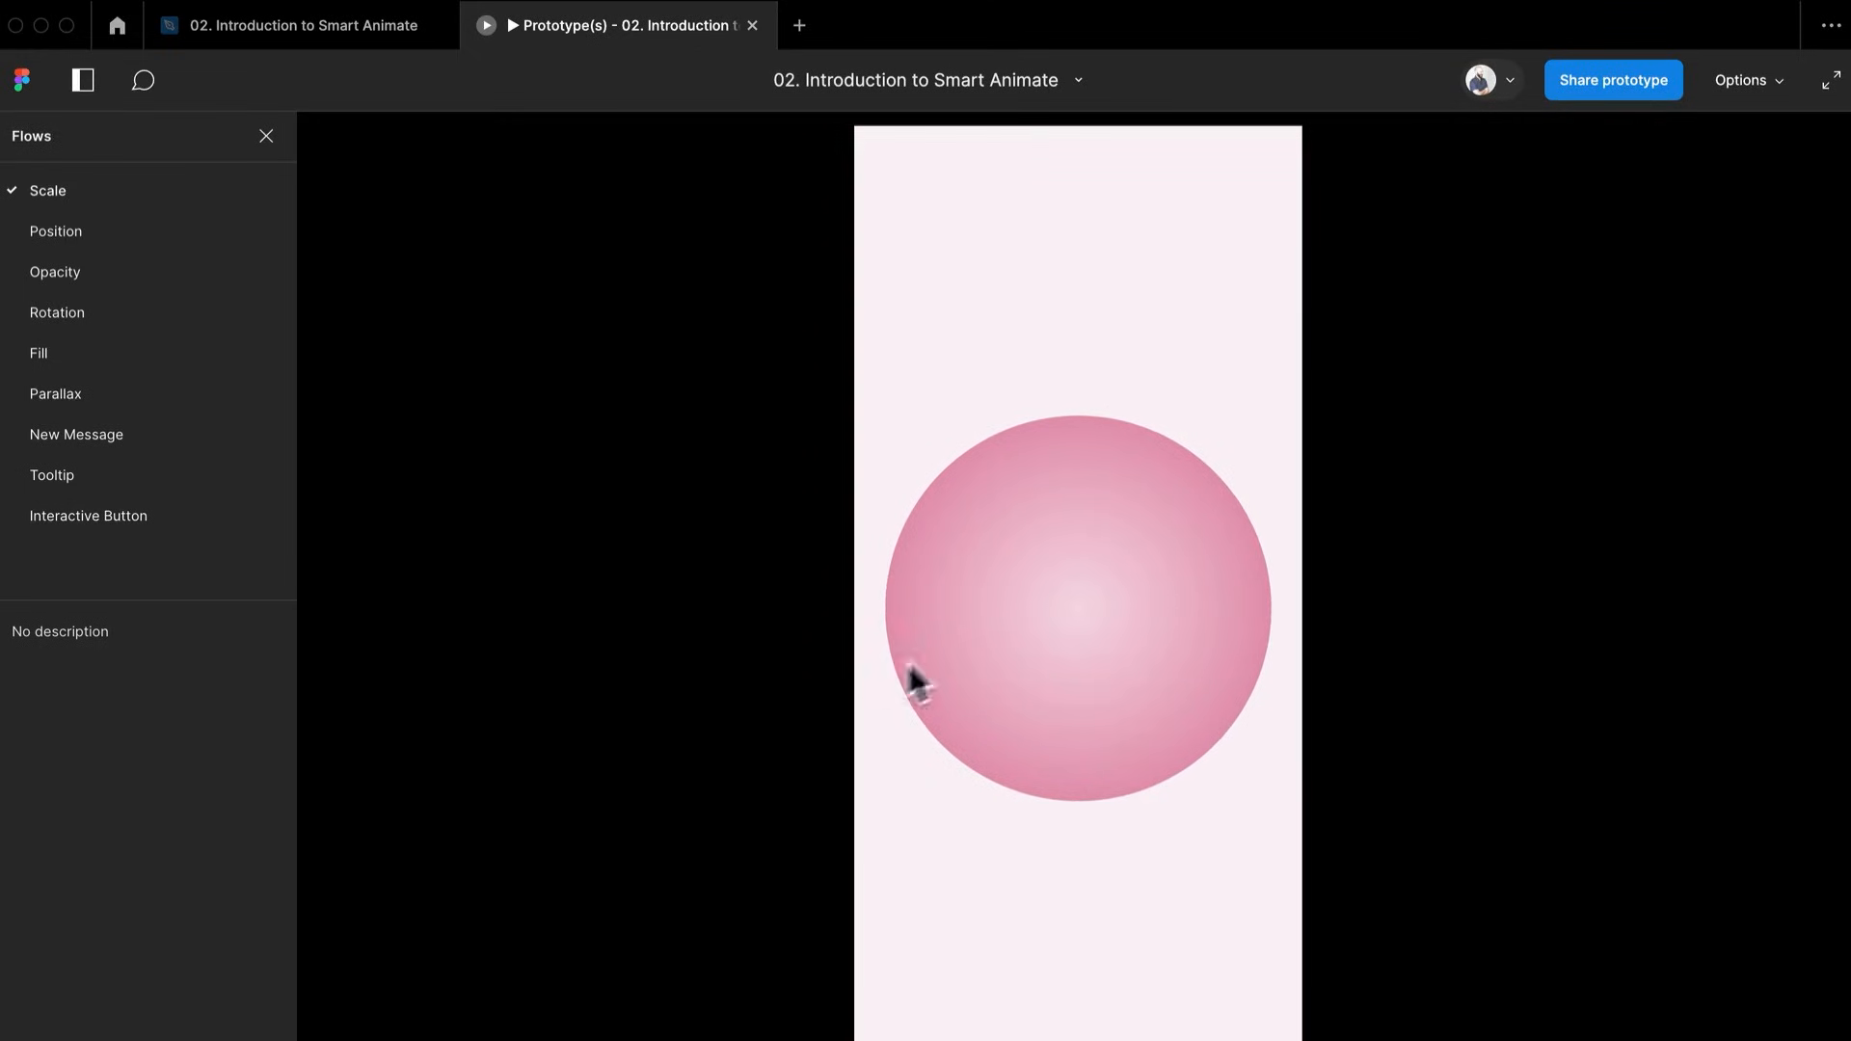
# Back in the design file, change the small circle's Smart animate easing to Bouncy
pyautogui.click(314, 31)
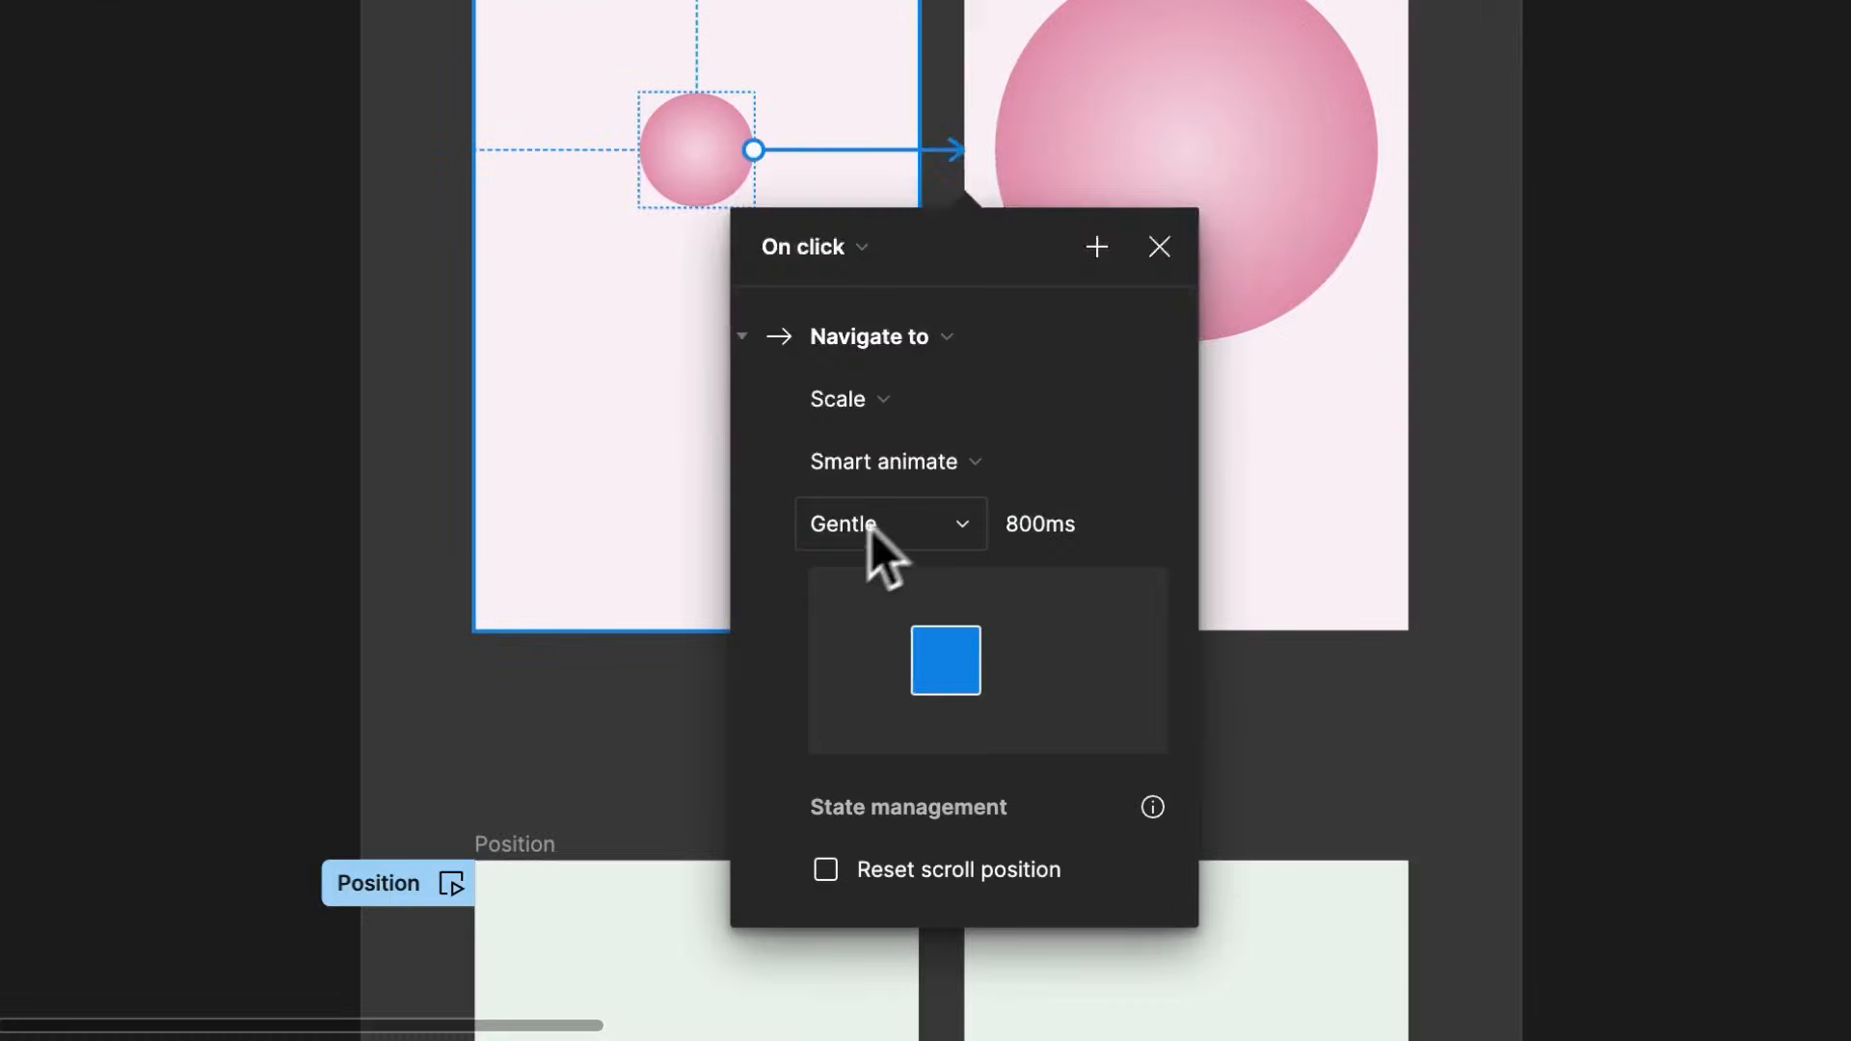
pyautogui.click(887, 831)
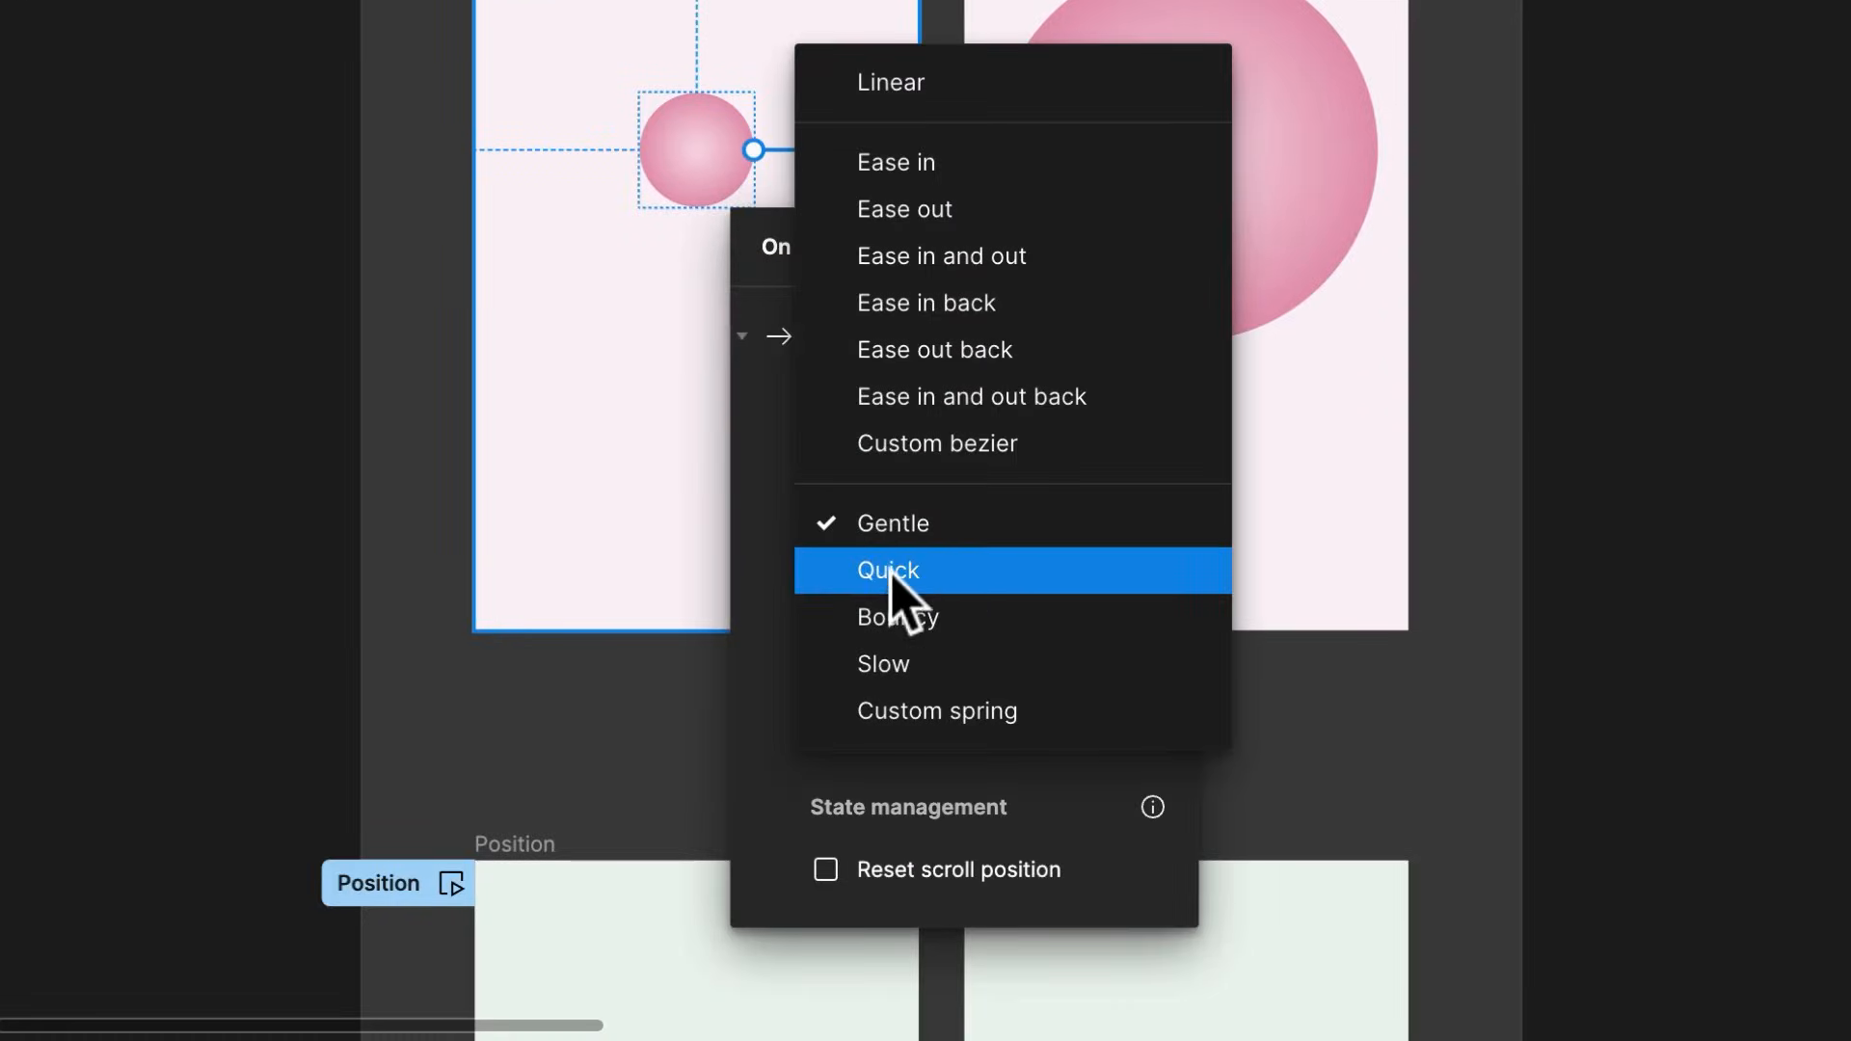
pyautogui.click(971, 622)
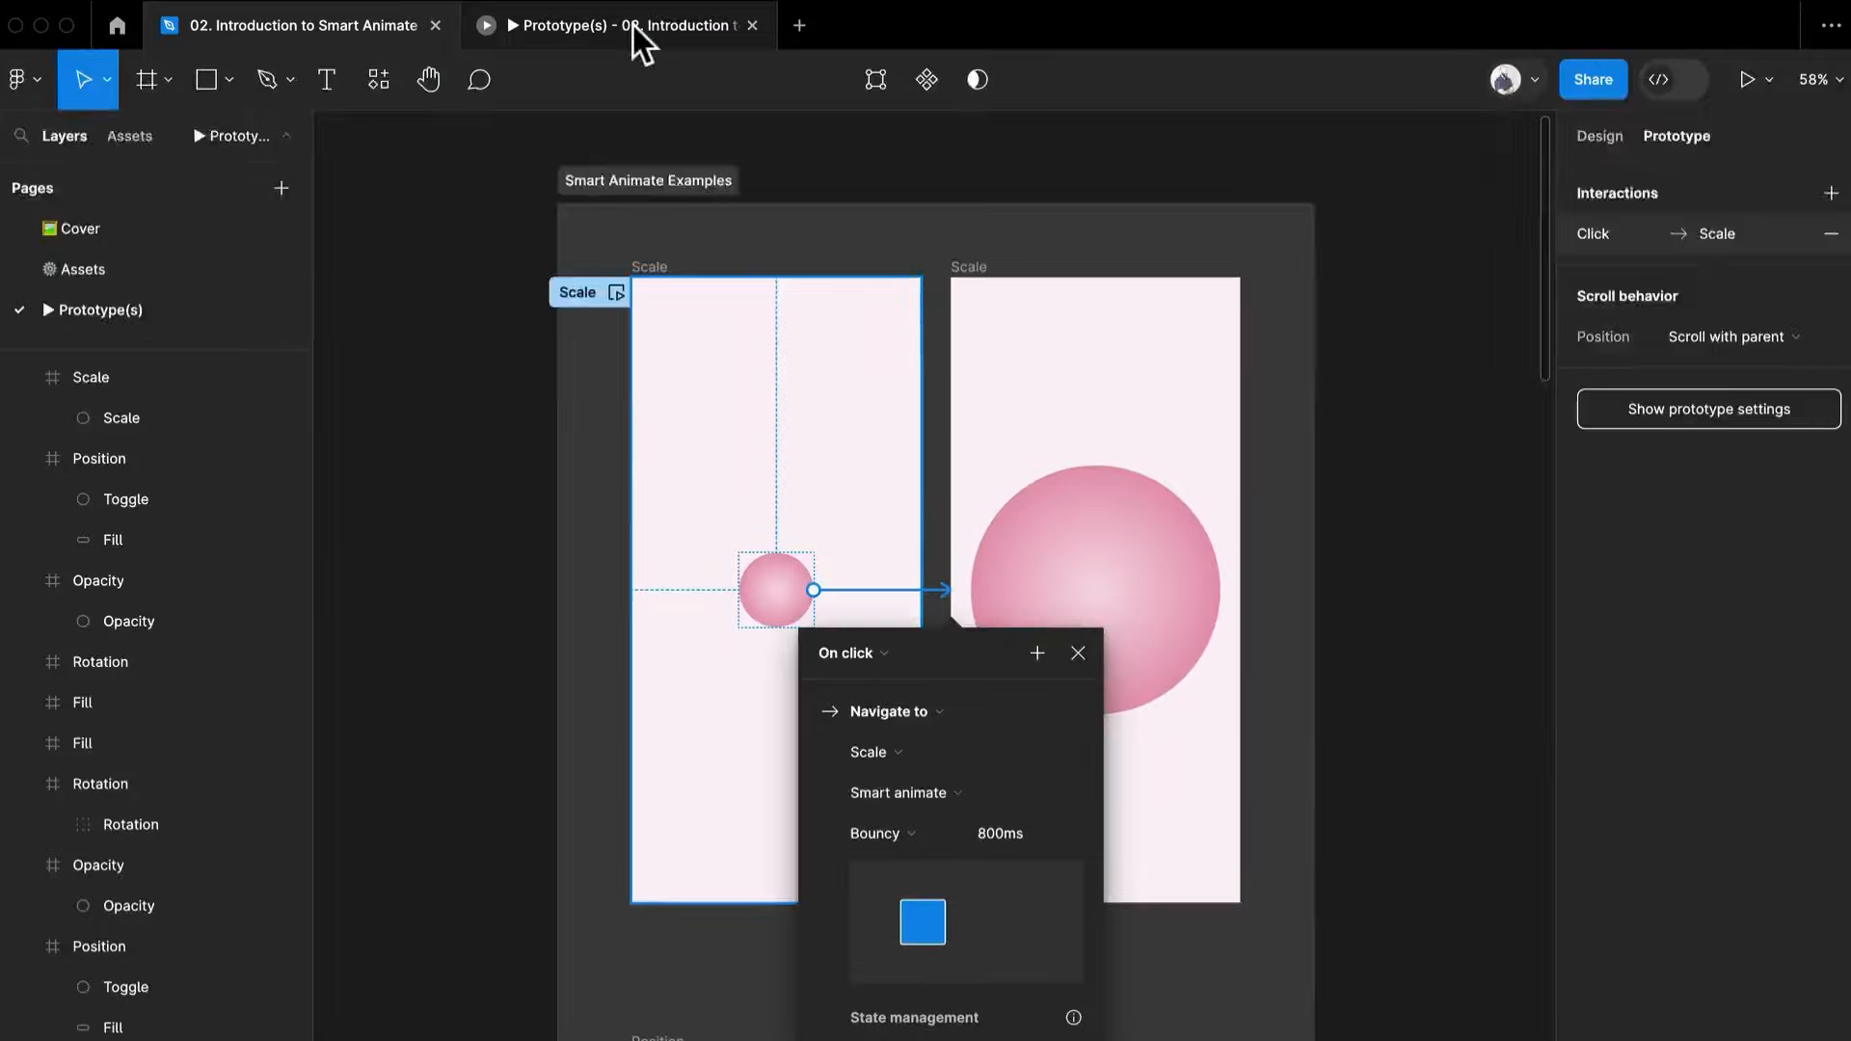
# Preview the Bouncy easing by toggling the circle's size several times in the Scale prototype
pyautogui.click(633, 25)
pyautogui.click(1116, 677)
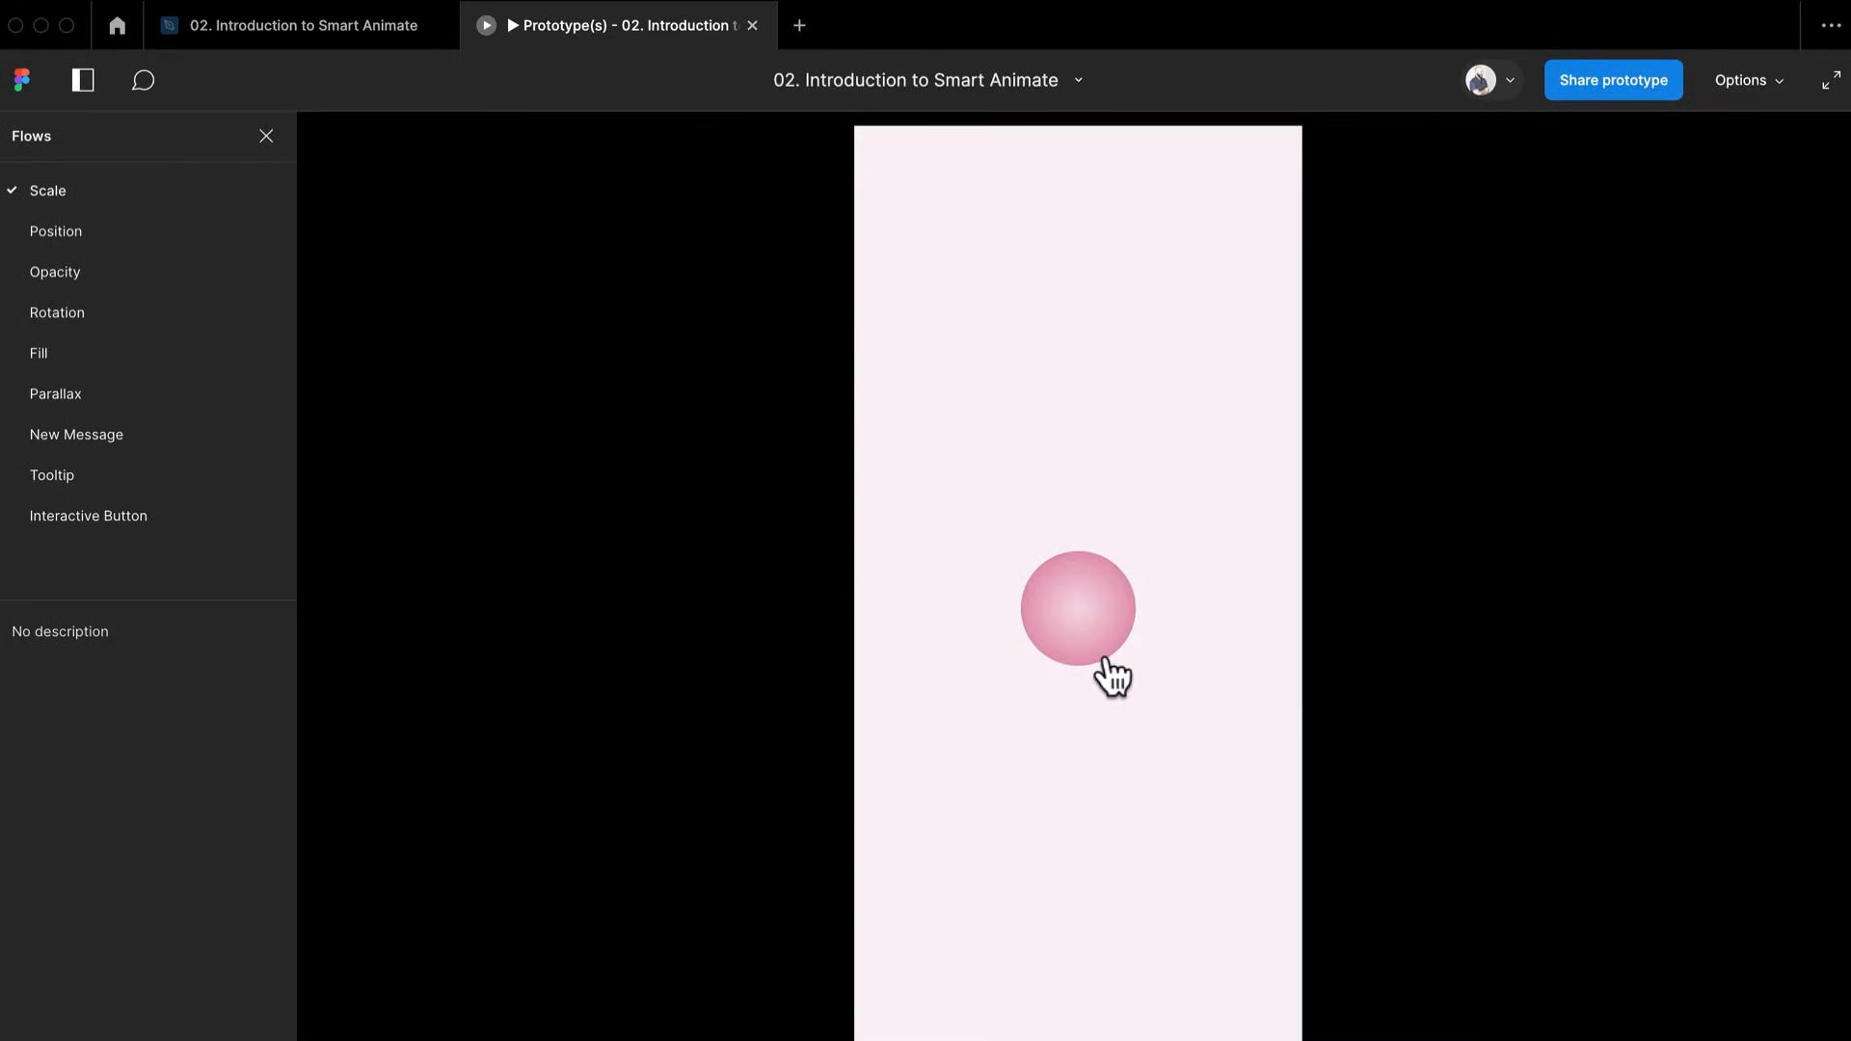
pyautogui.click(1107, 667)
pyautogui.click(1113, 680)
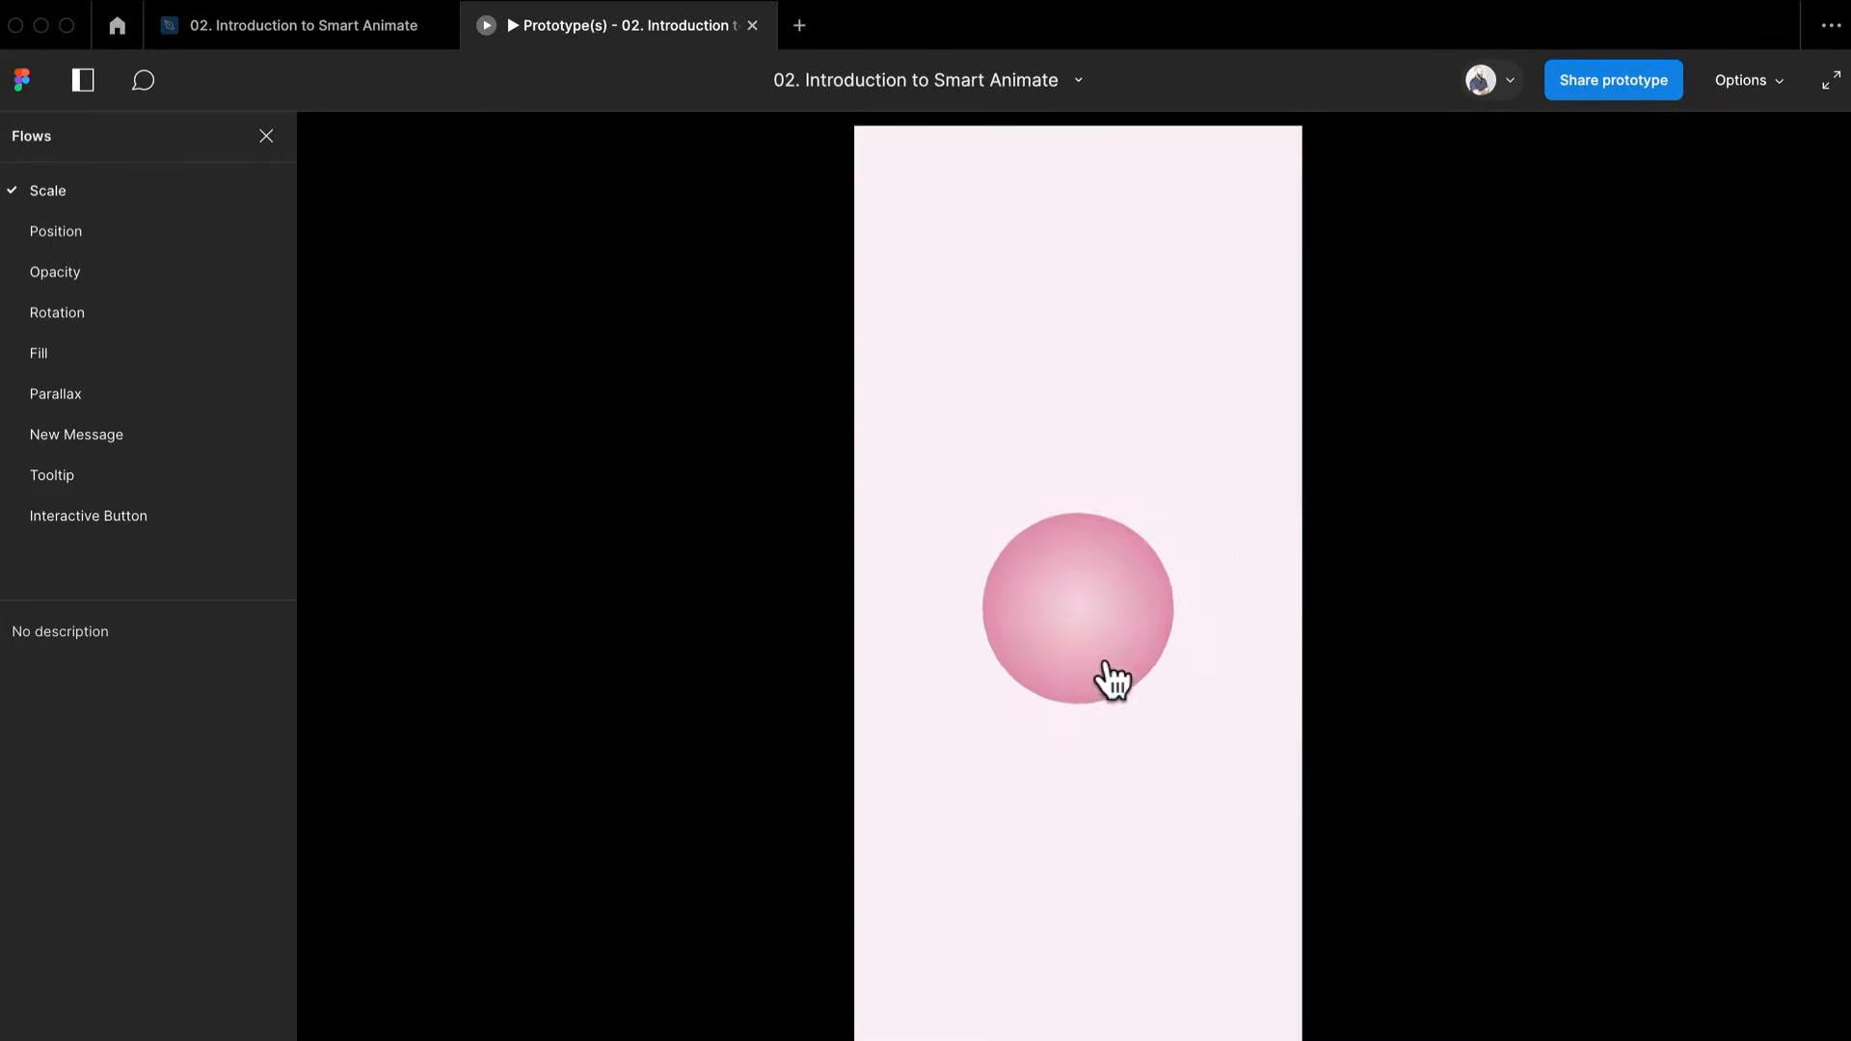
pyautogui.click(1107, 673)
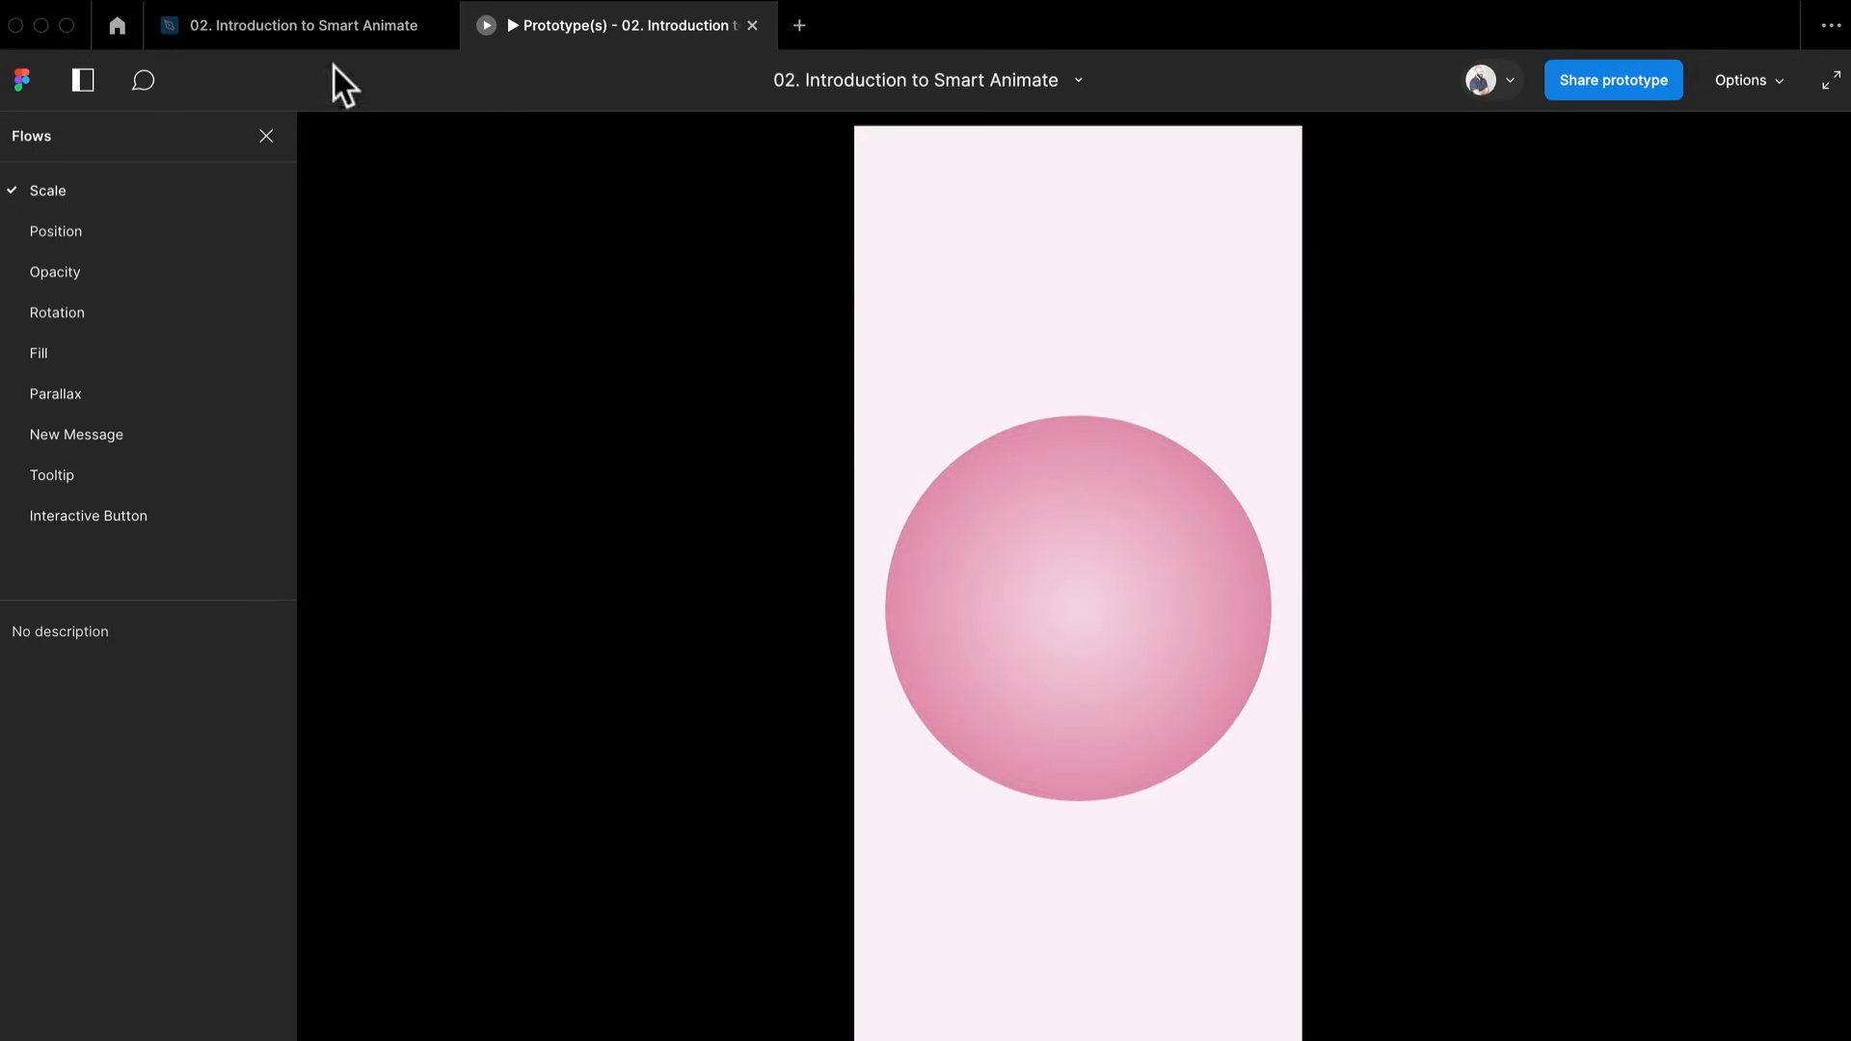
# Change the easing of the small circle's Smart animate interaction to Slow in the design file
pyautogui.click(316, 35)
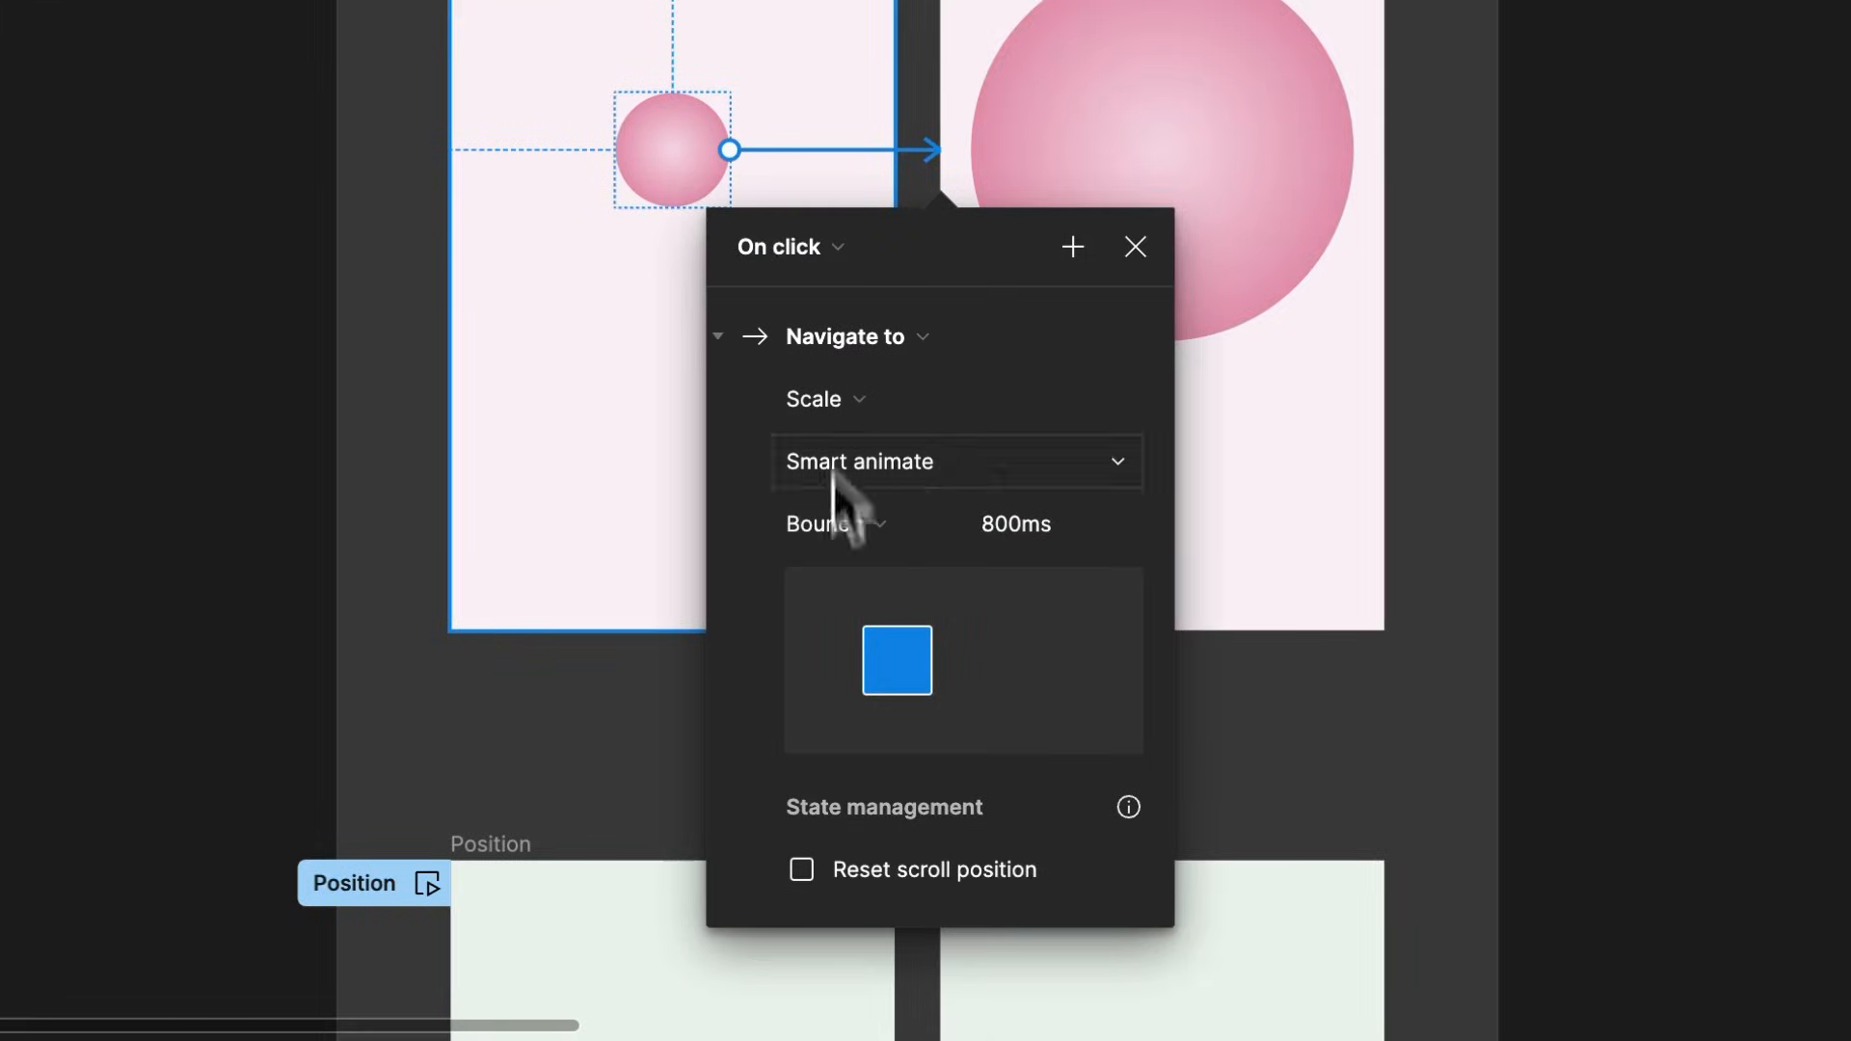
pyautogui.click(835, 523)
pyautogui.click(878, 570)
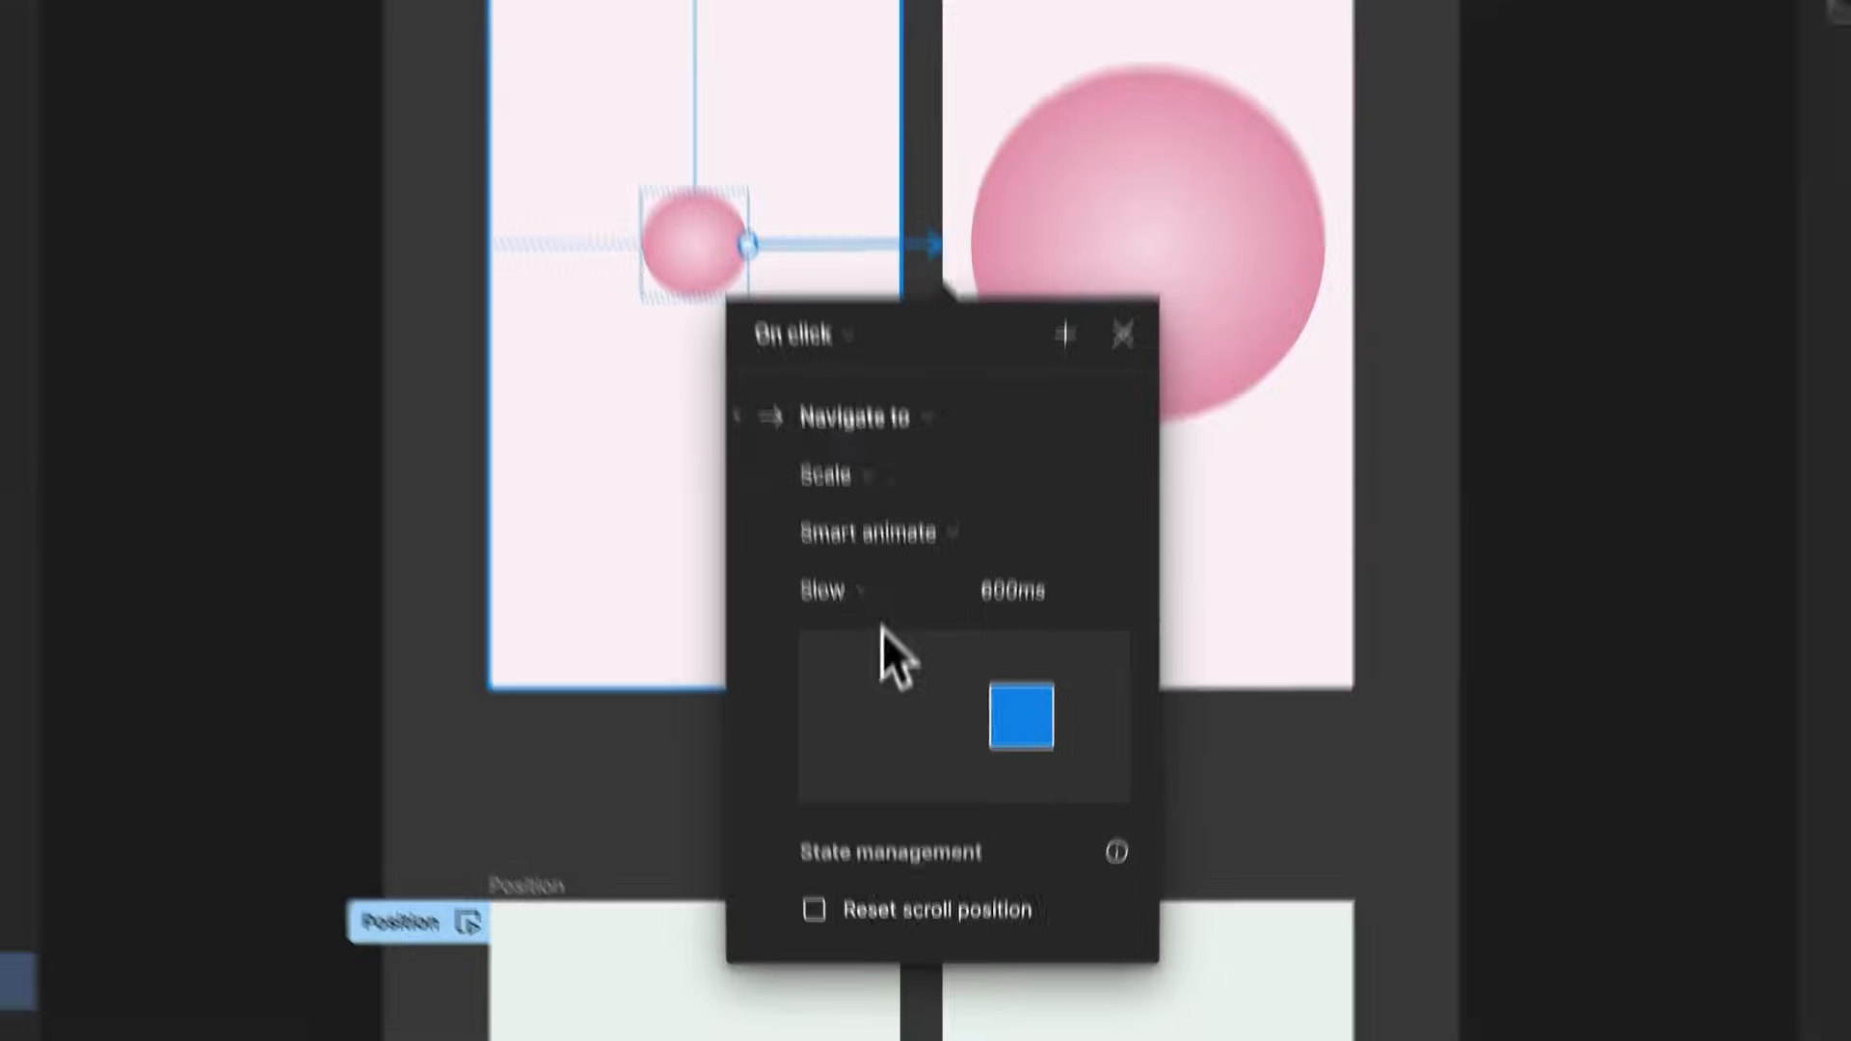
# Preview the Slow easing by shrinking and growing the circle in the Scale prototype
pyautogui.click(617, 29)
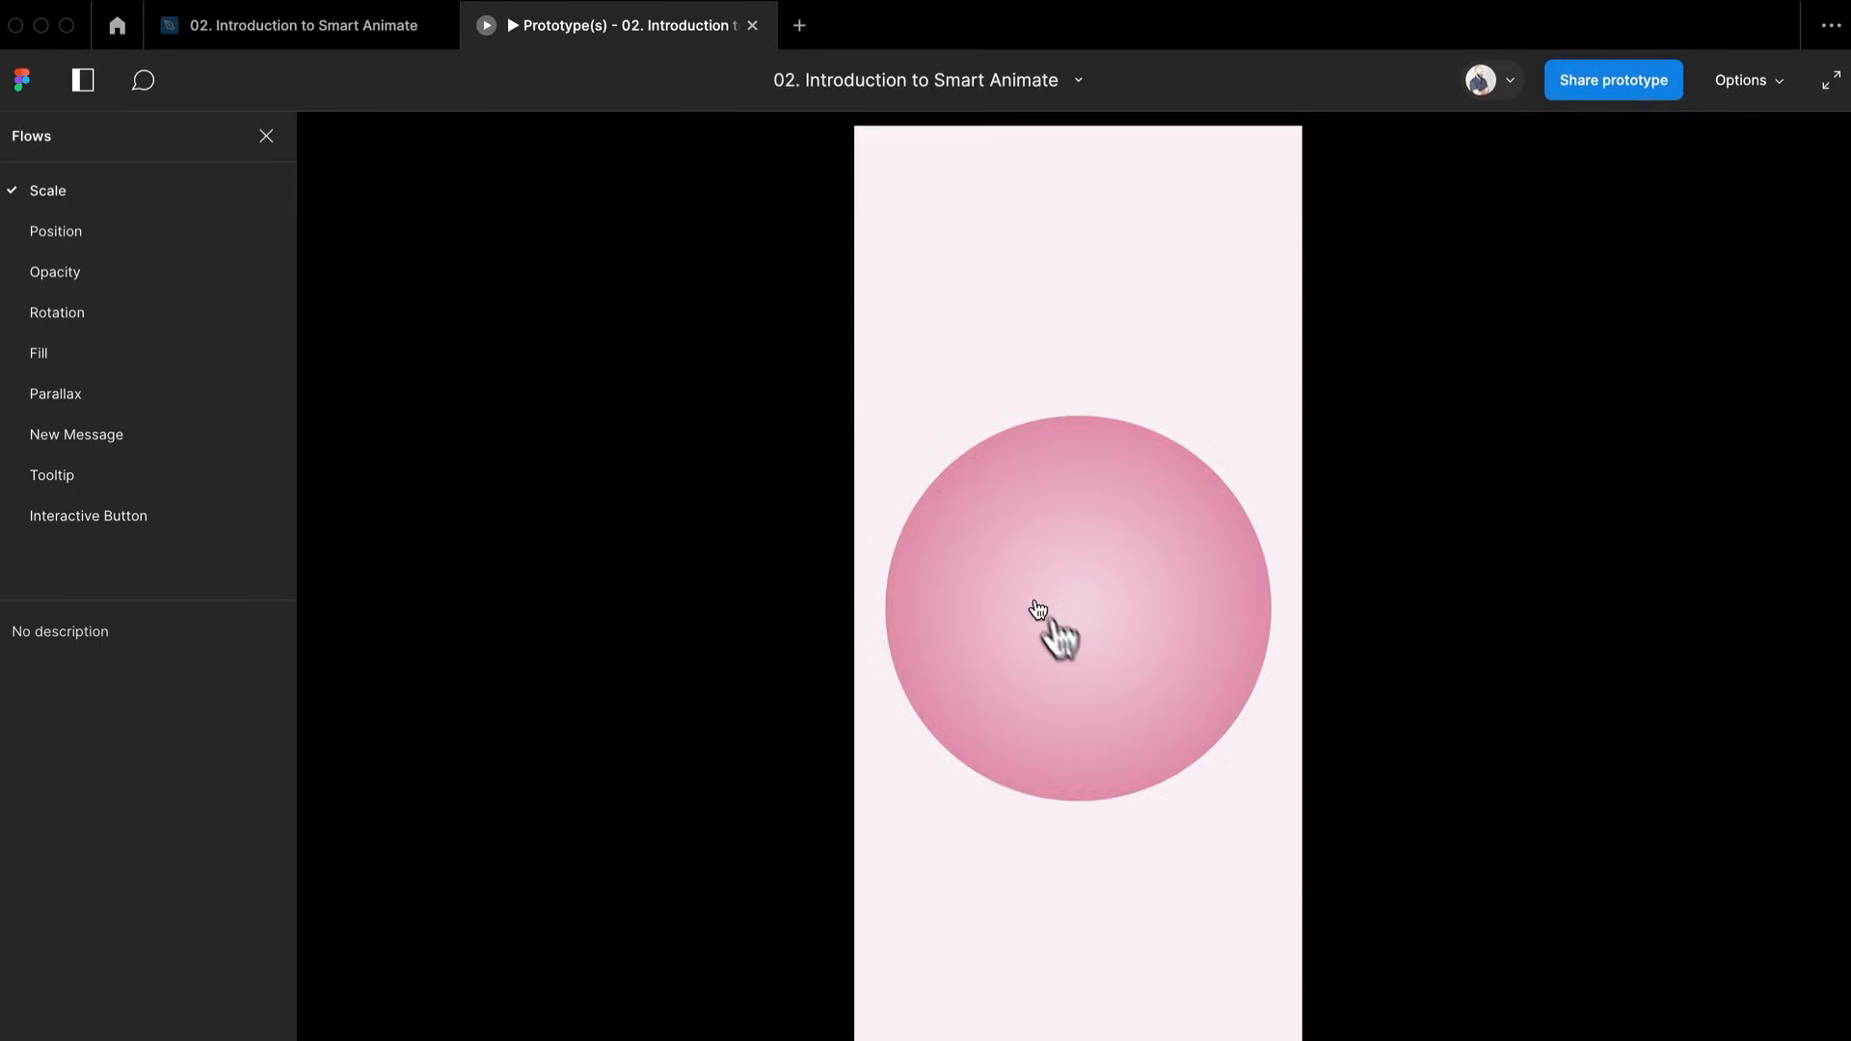
pyautogui.click(1104, 682)
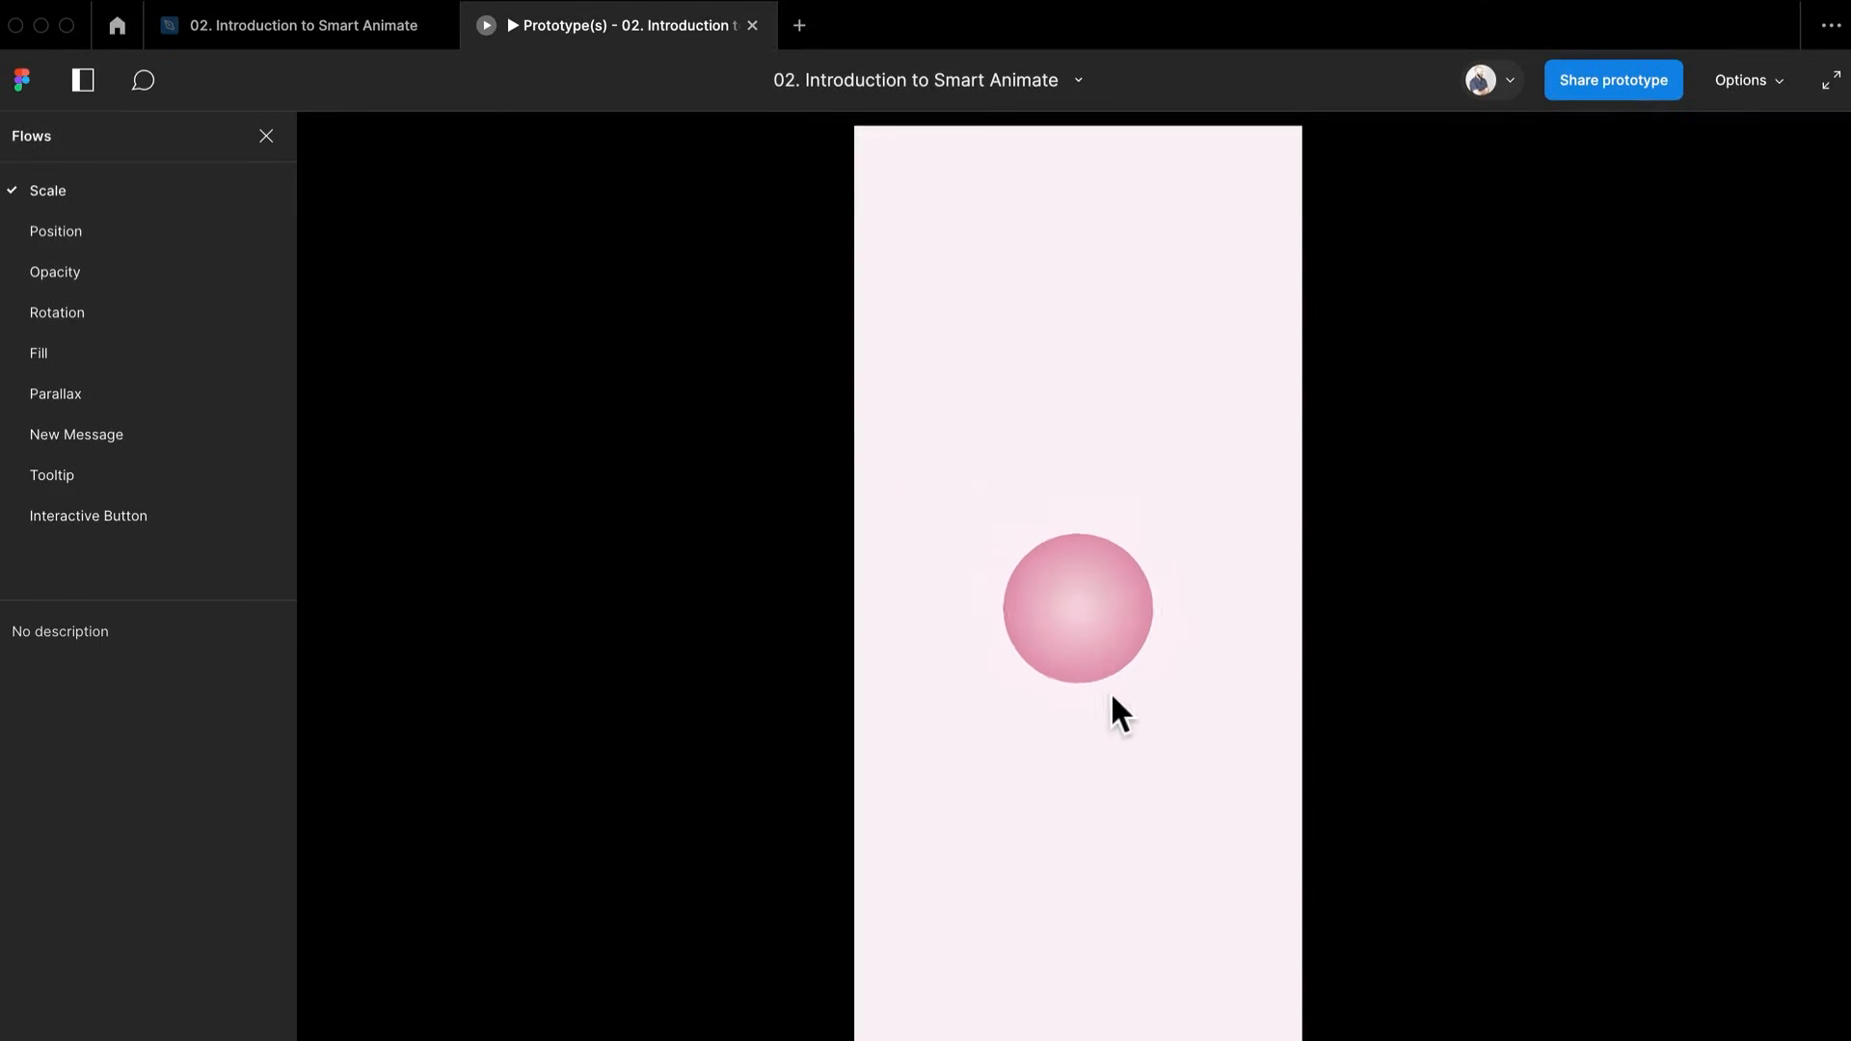
pyautogui.click(1097, 672)
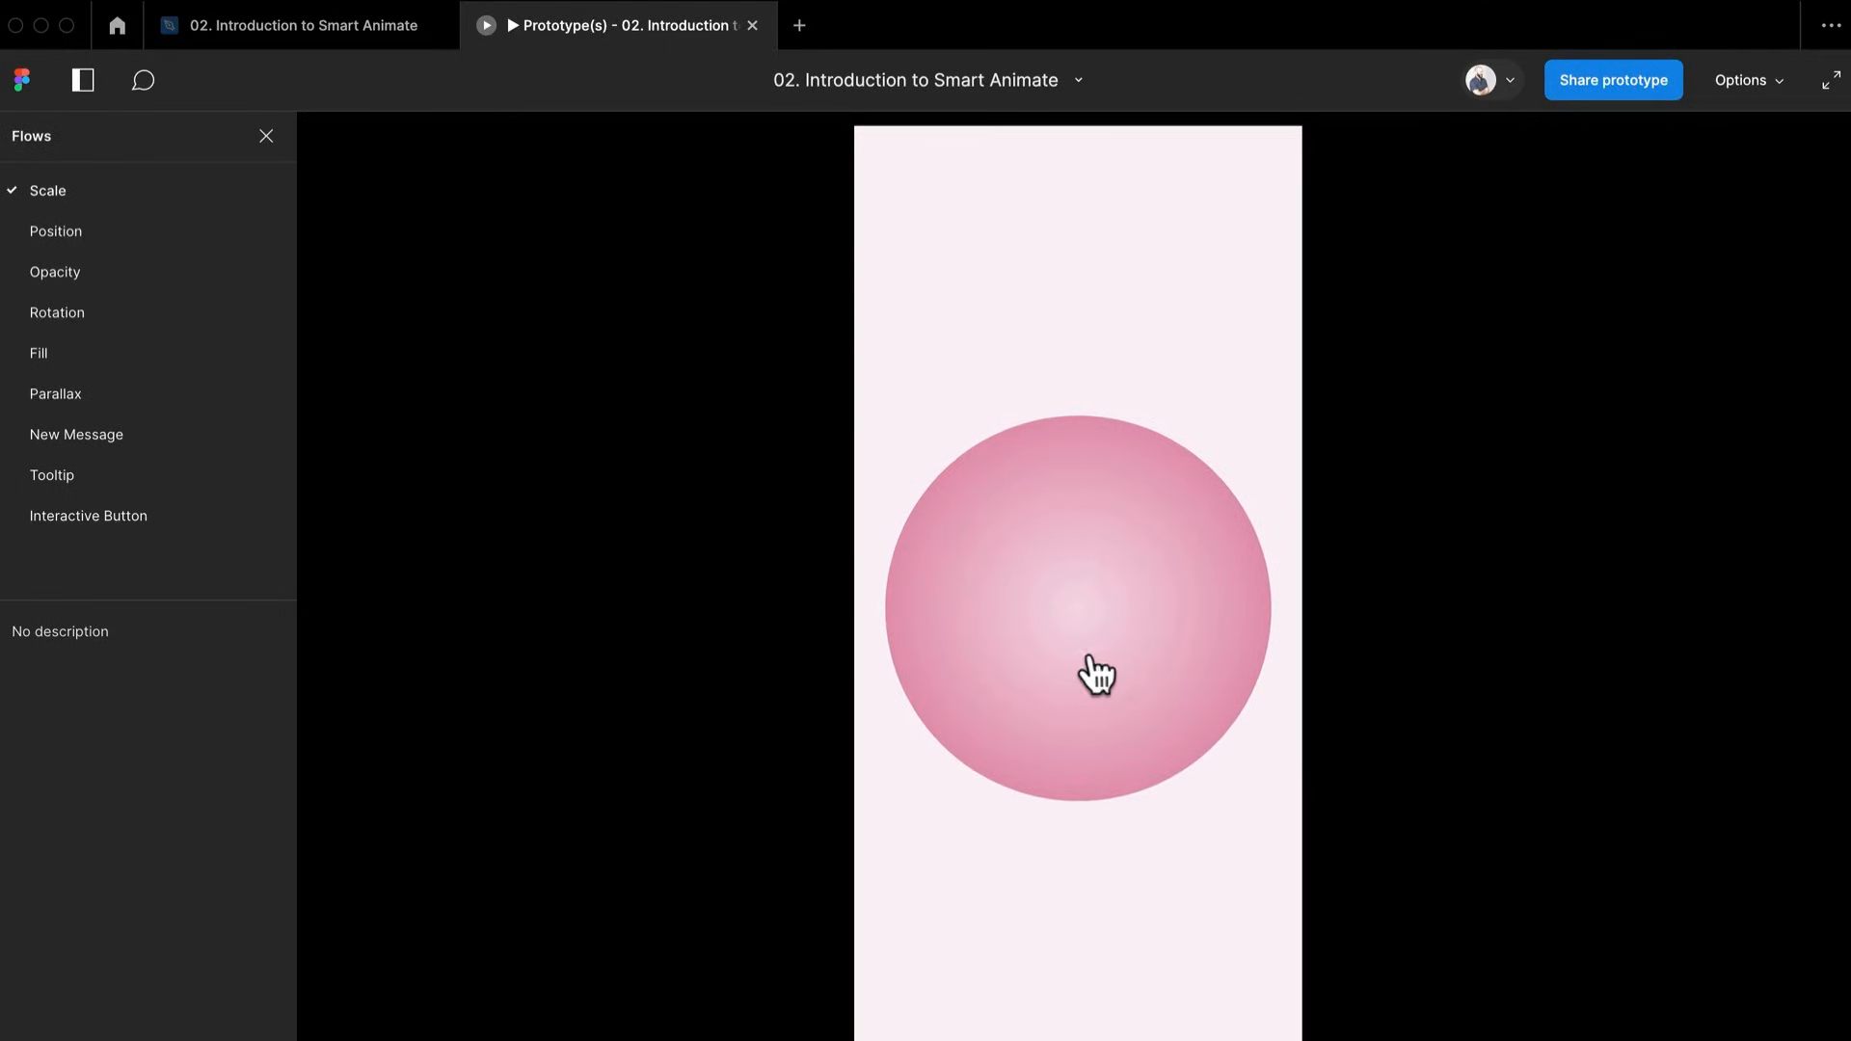
# In the design file, switch the small circle's Smart animate easing to Custom spring
pyautogui.click(362, 25)
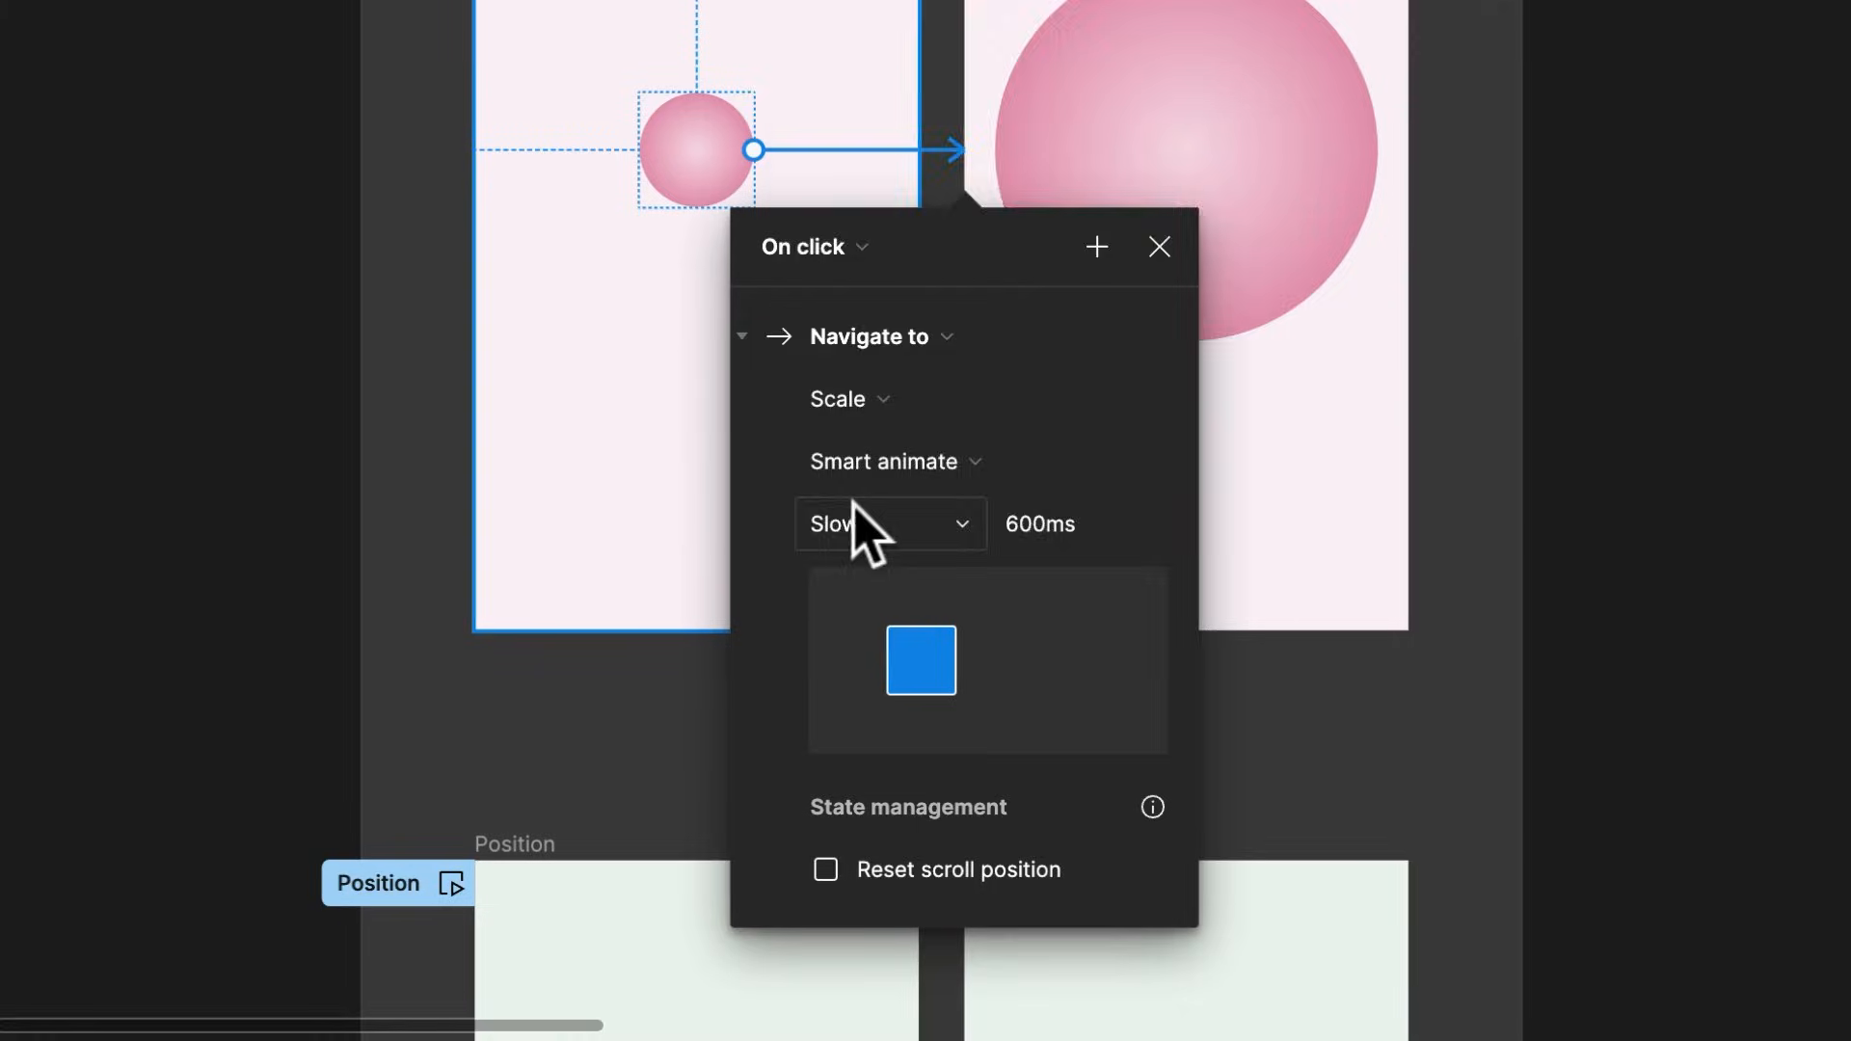
pyautogui.click(852, 507)
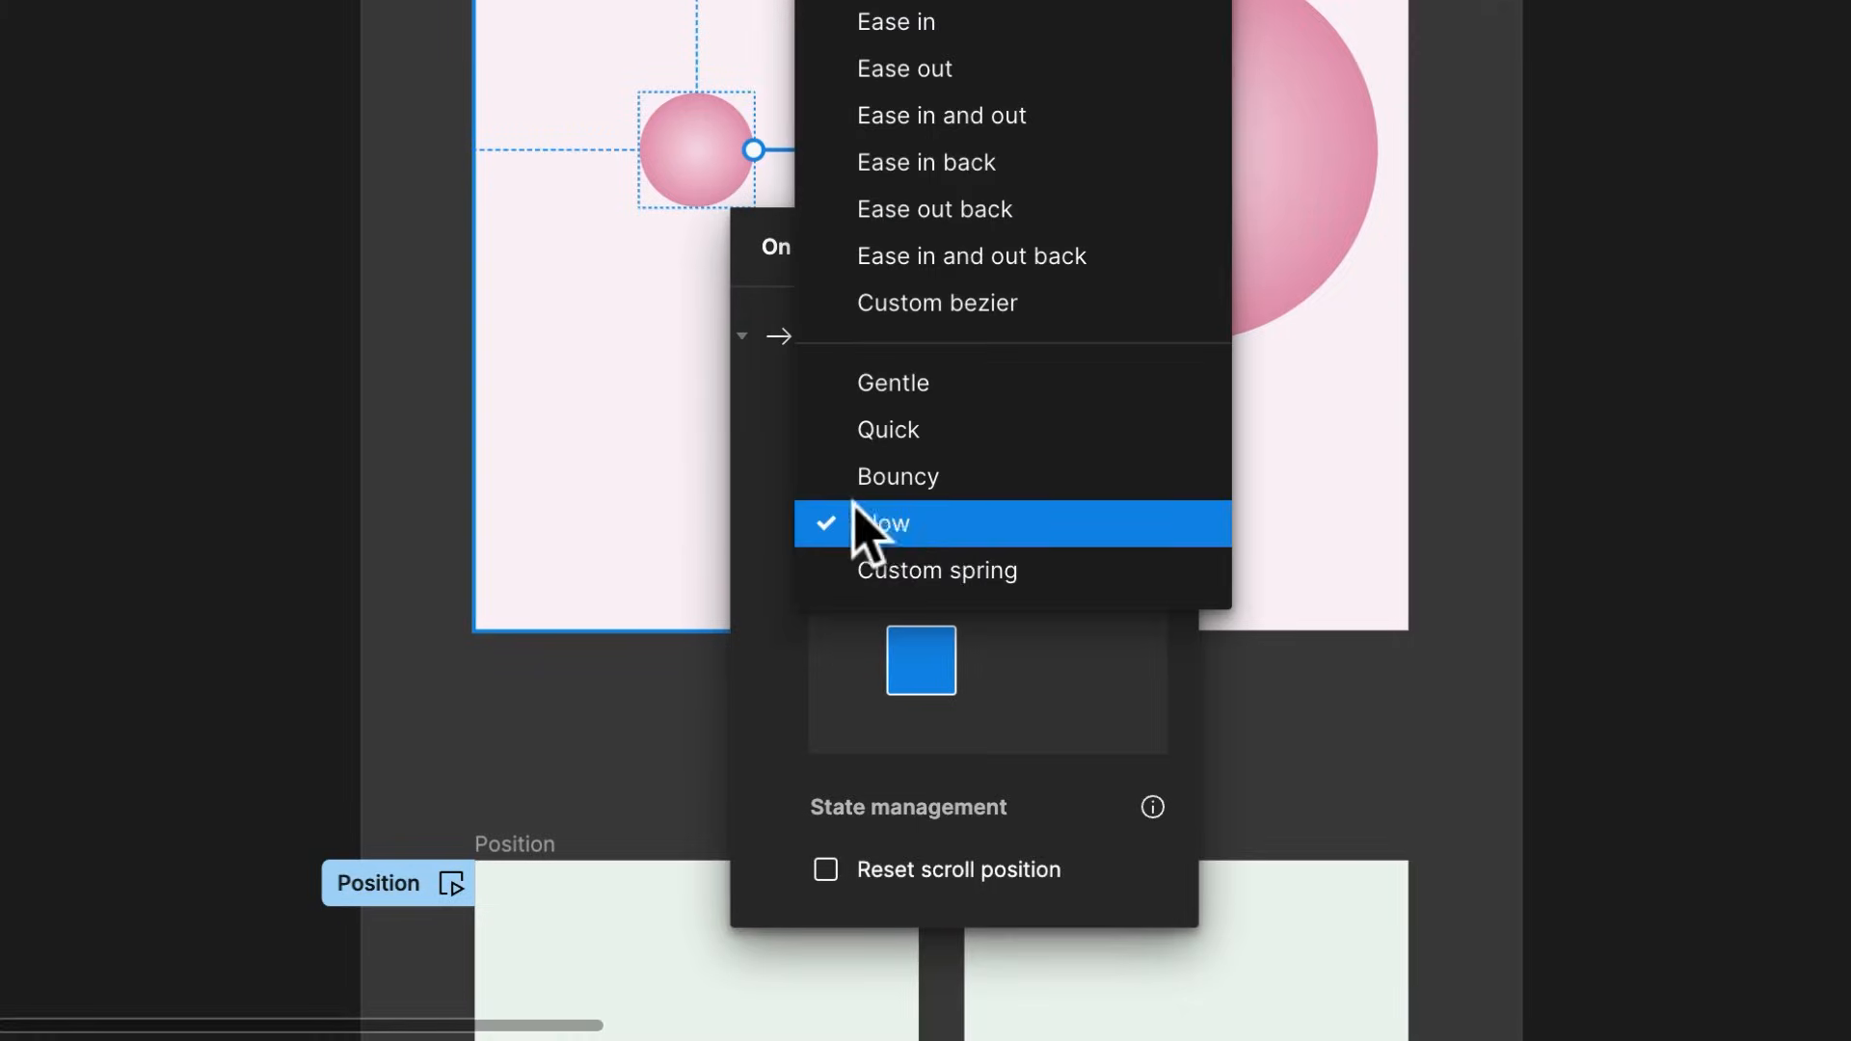
pyautogui.click(945, 567)
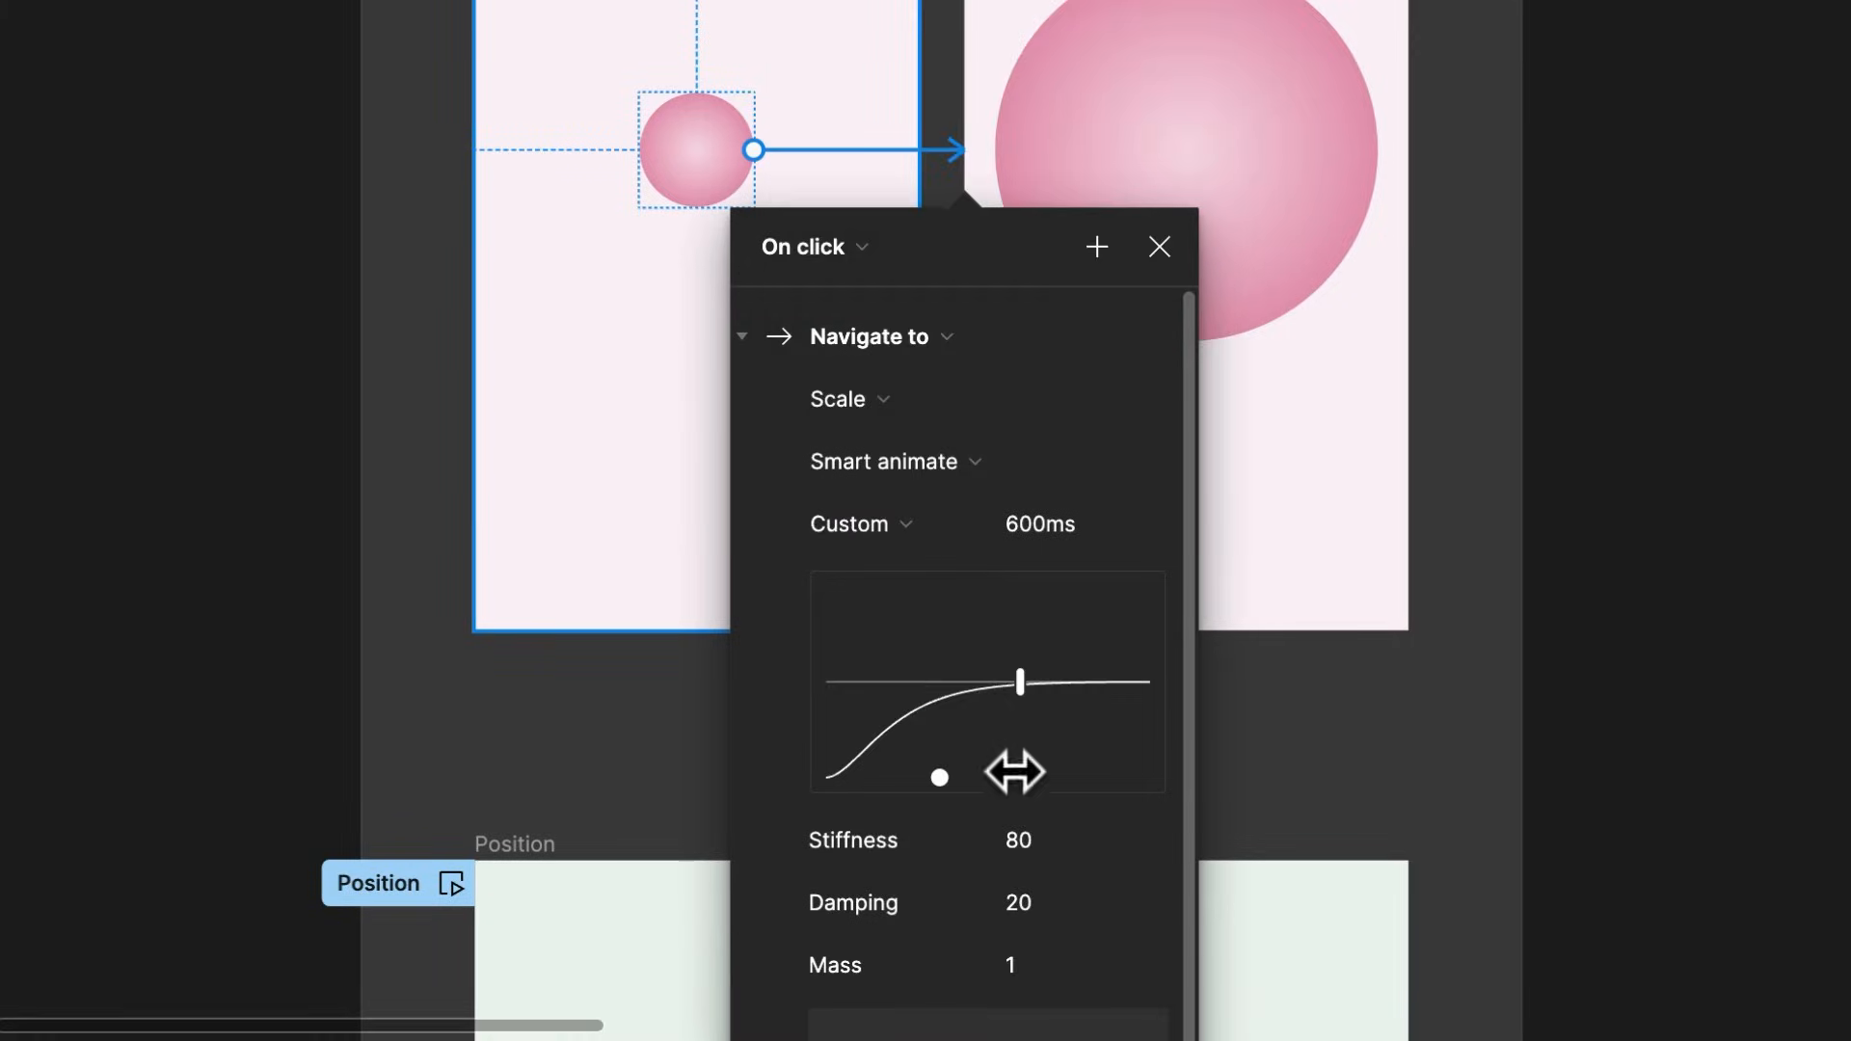
# Reshape the custom spring curve until stiffness is about 121 and damping about 6.08, then close the interaction settings
pyautogui.scroll(-2, 1000, 744)
pyautogui.moveTo(941, 696); pyautogui.dragTo(835, 516)
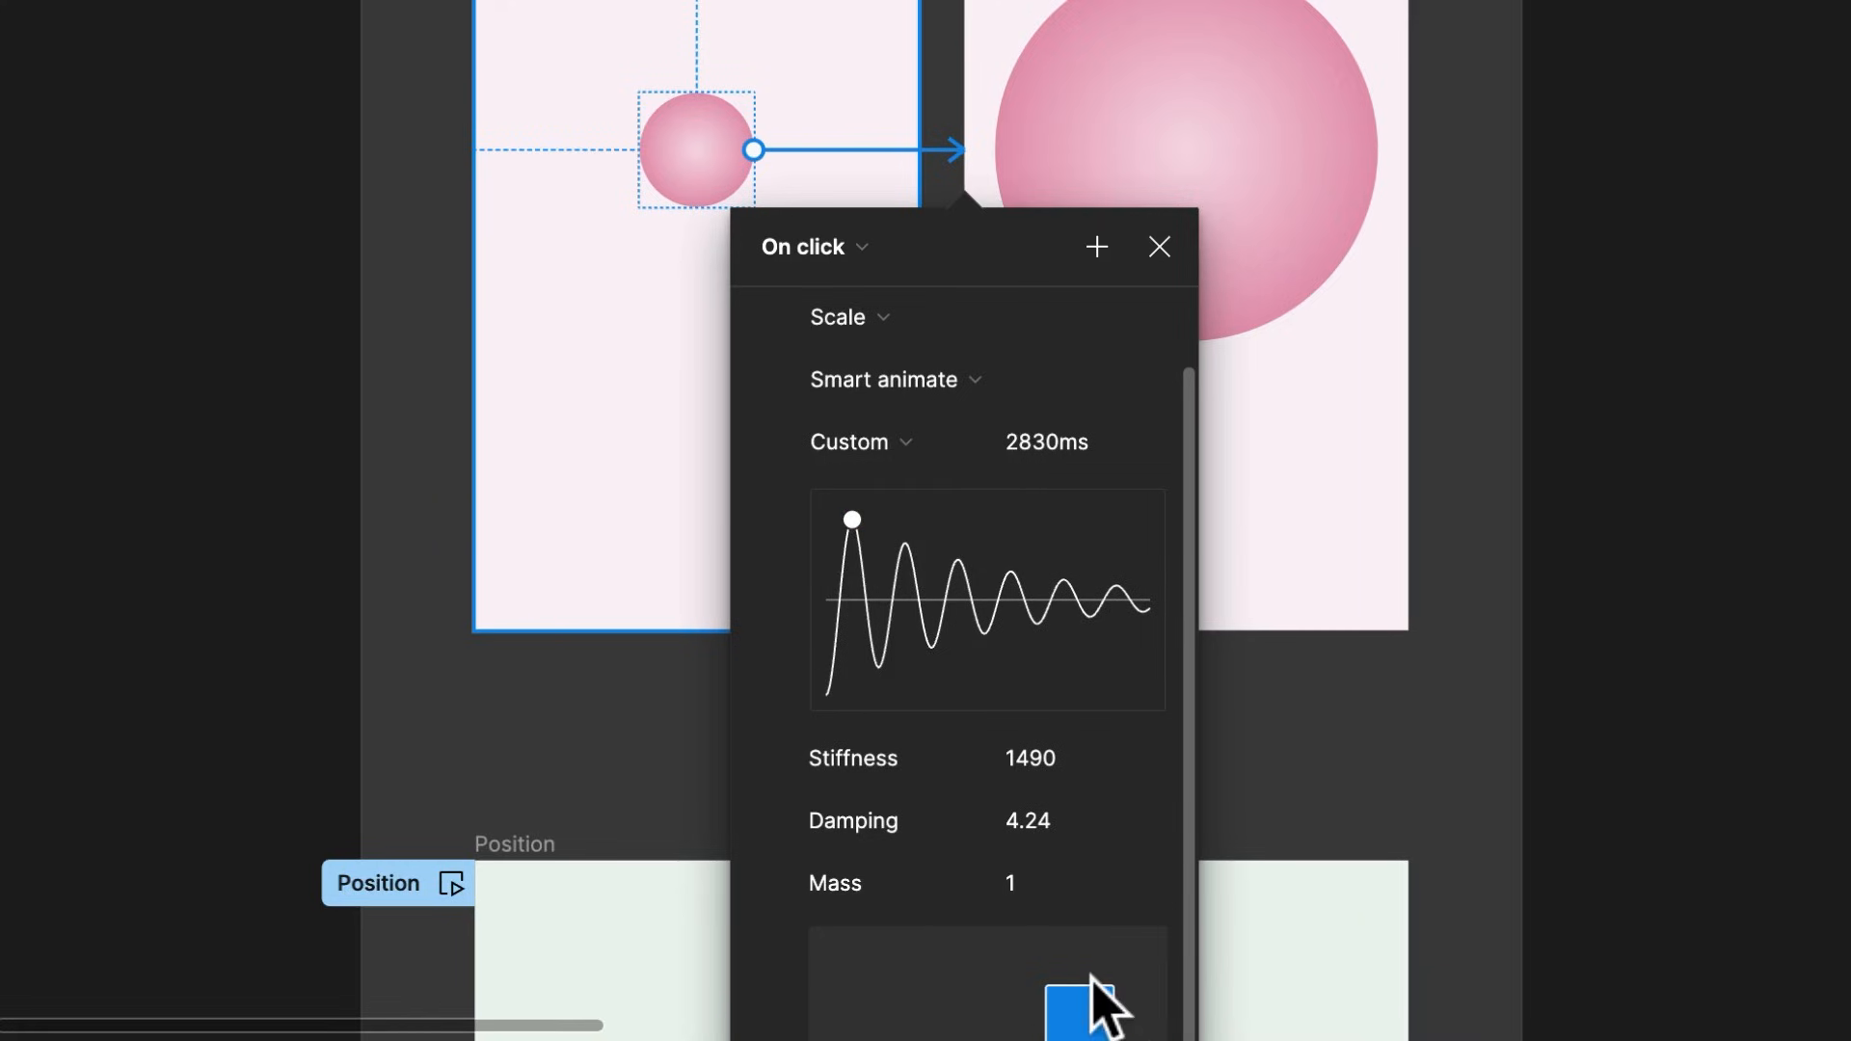
pyautogui.moveTo(959, 266); pyautogui.dragTo(1016, 39)
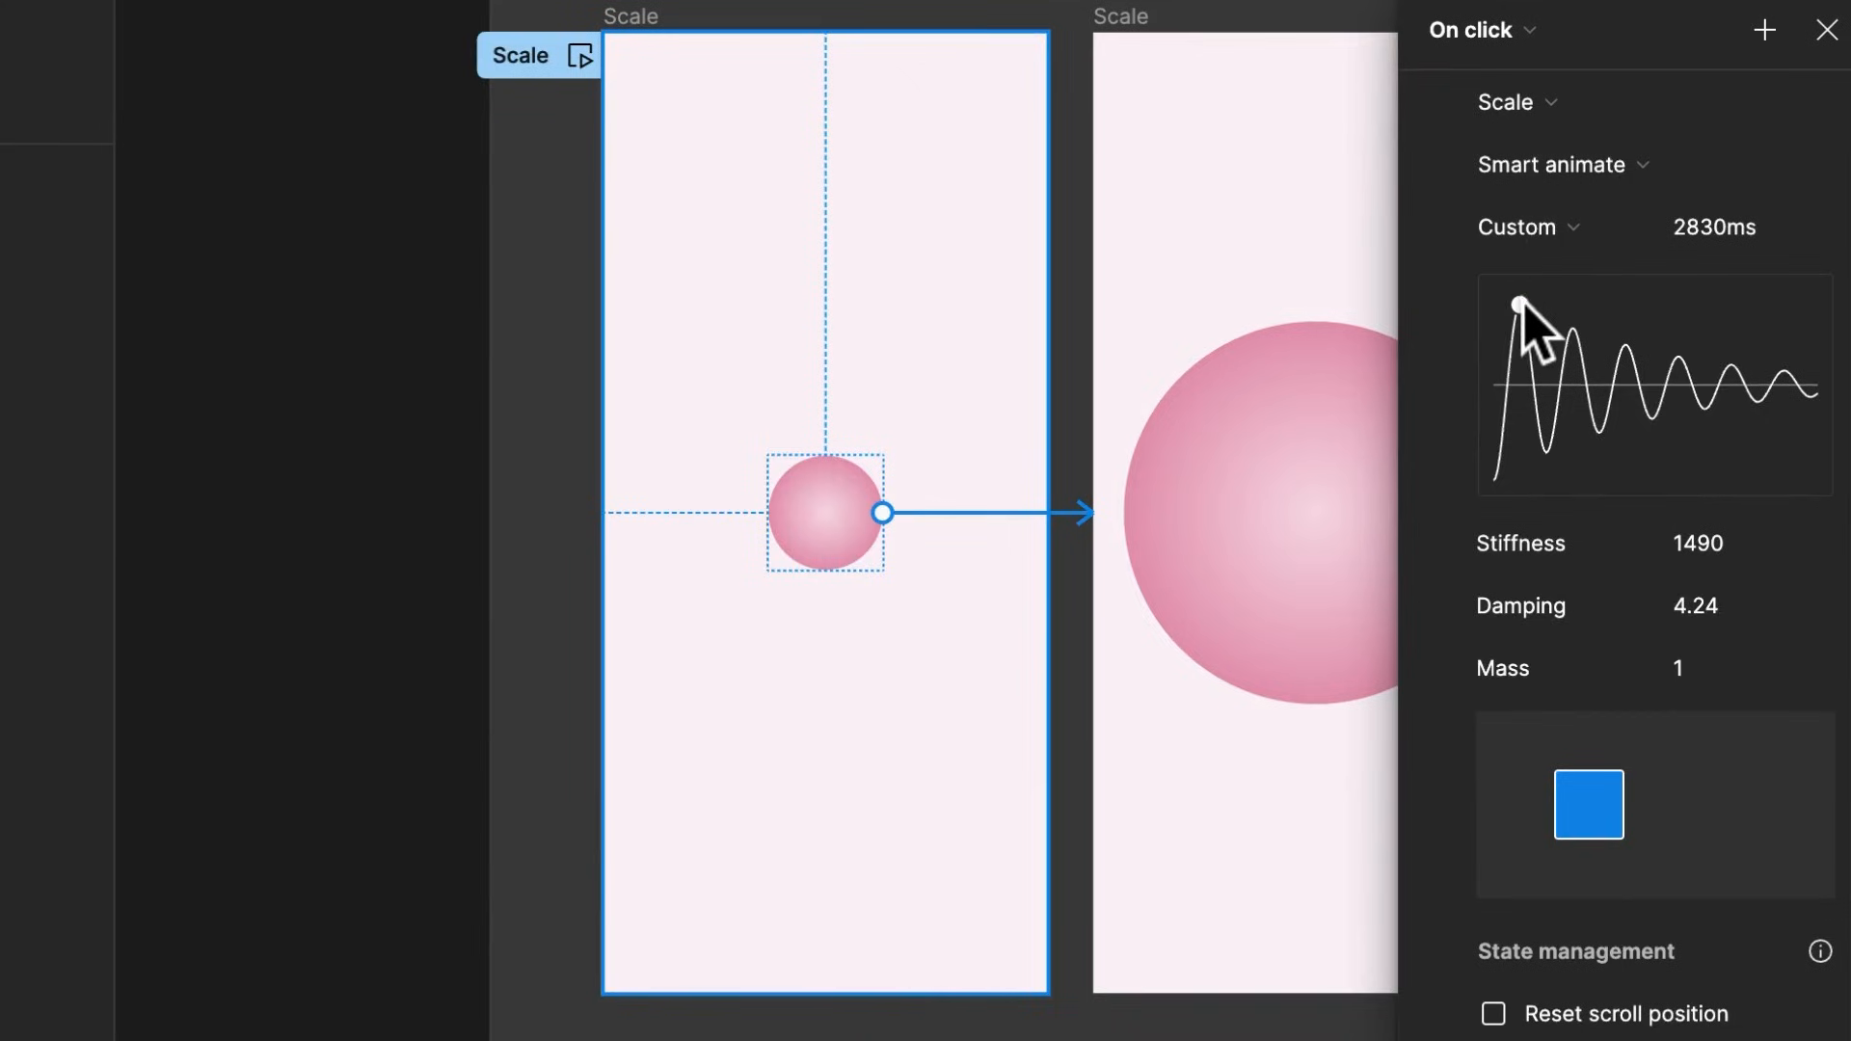
pyautogui.moveTo(1518, 305); pyautogui.dragTo(1535, 411)
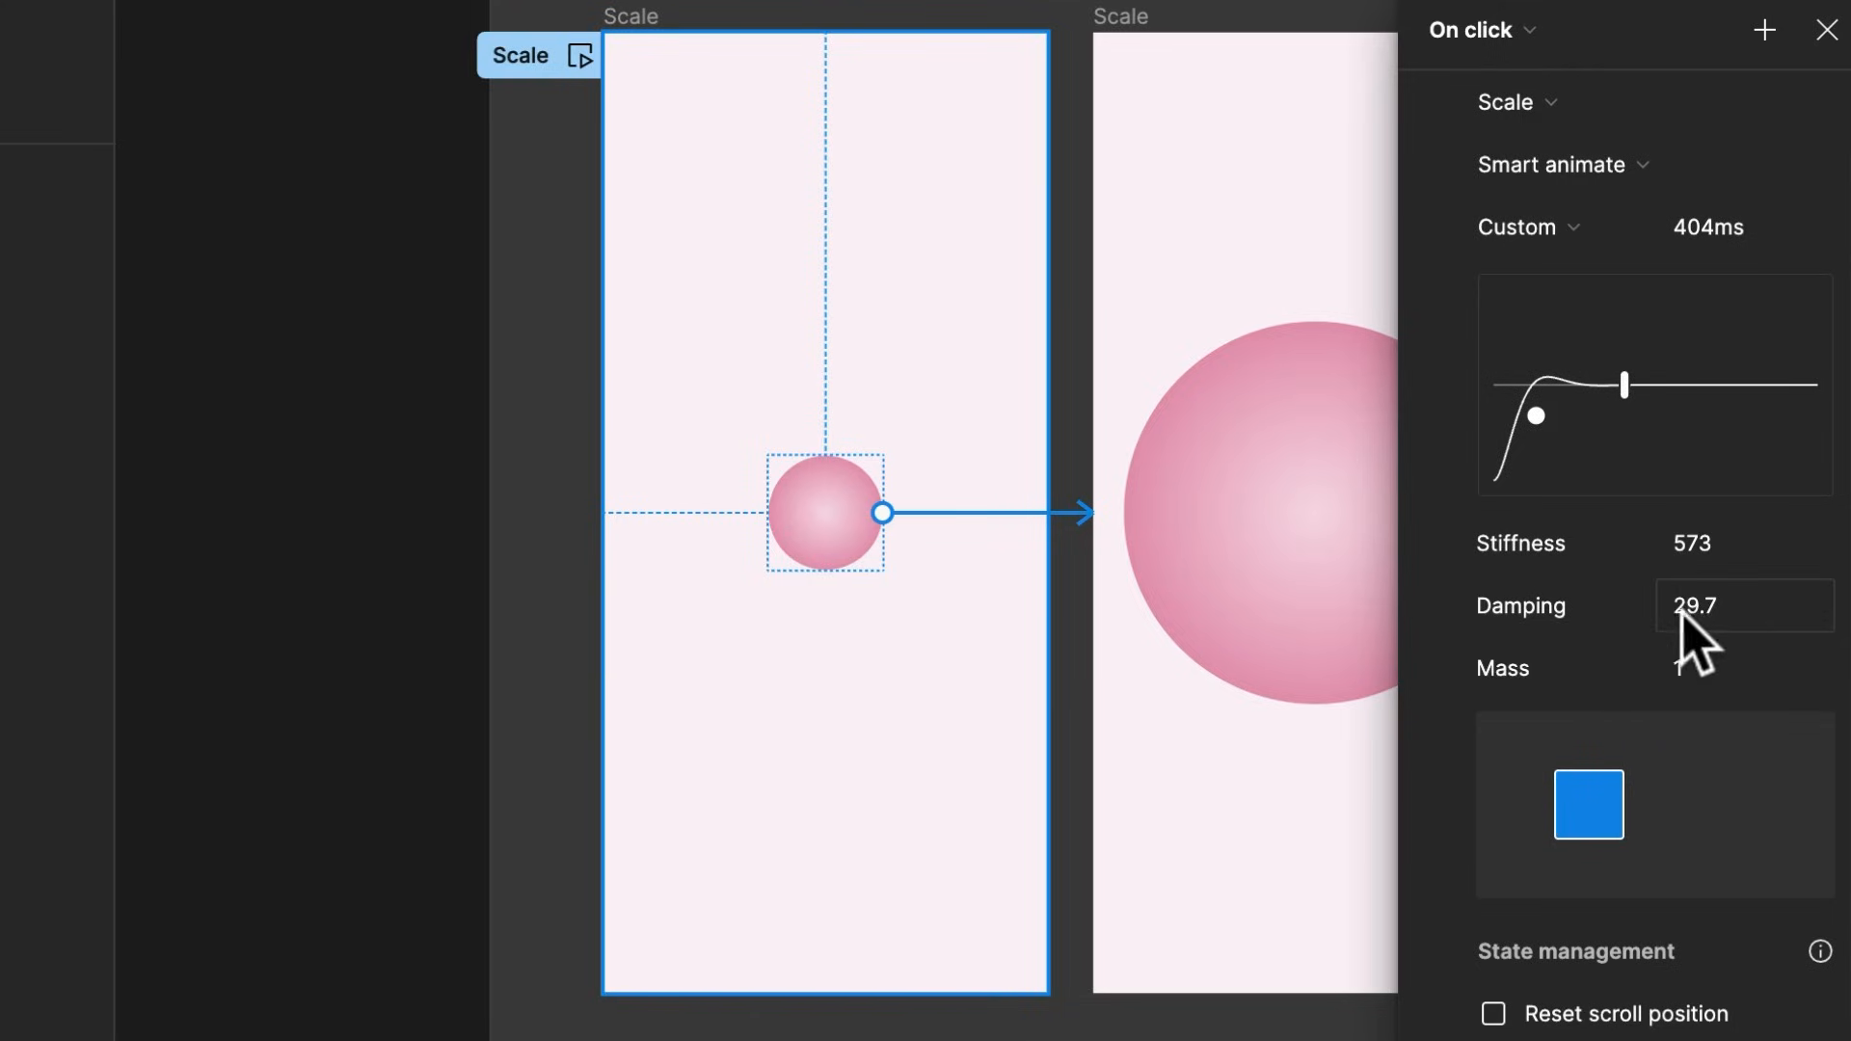
pyautogui.moveTo(1539, 421); pyautogui.dragTo(1587, 353)
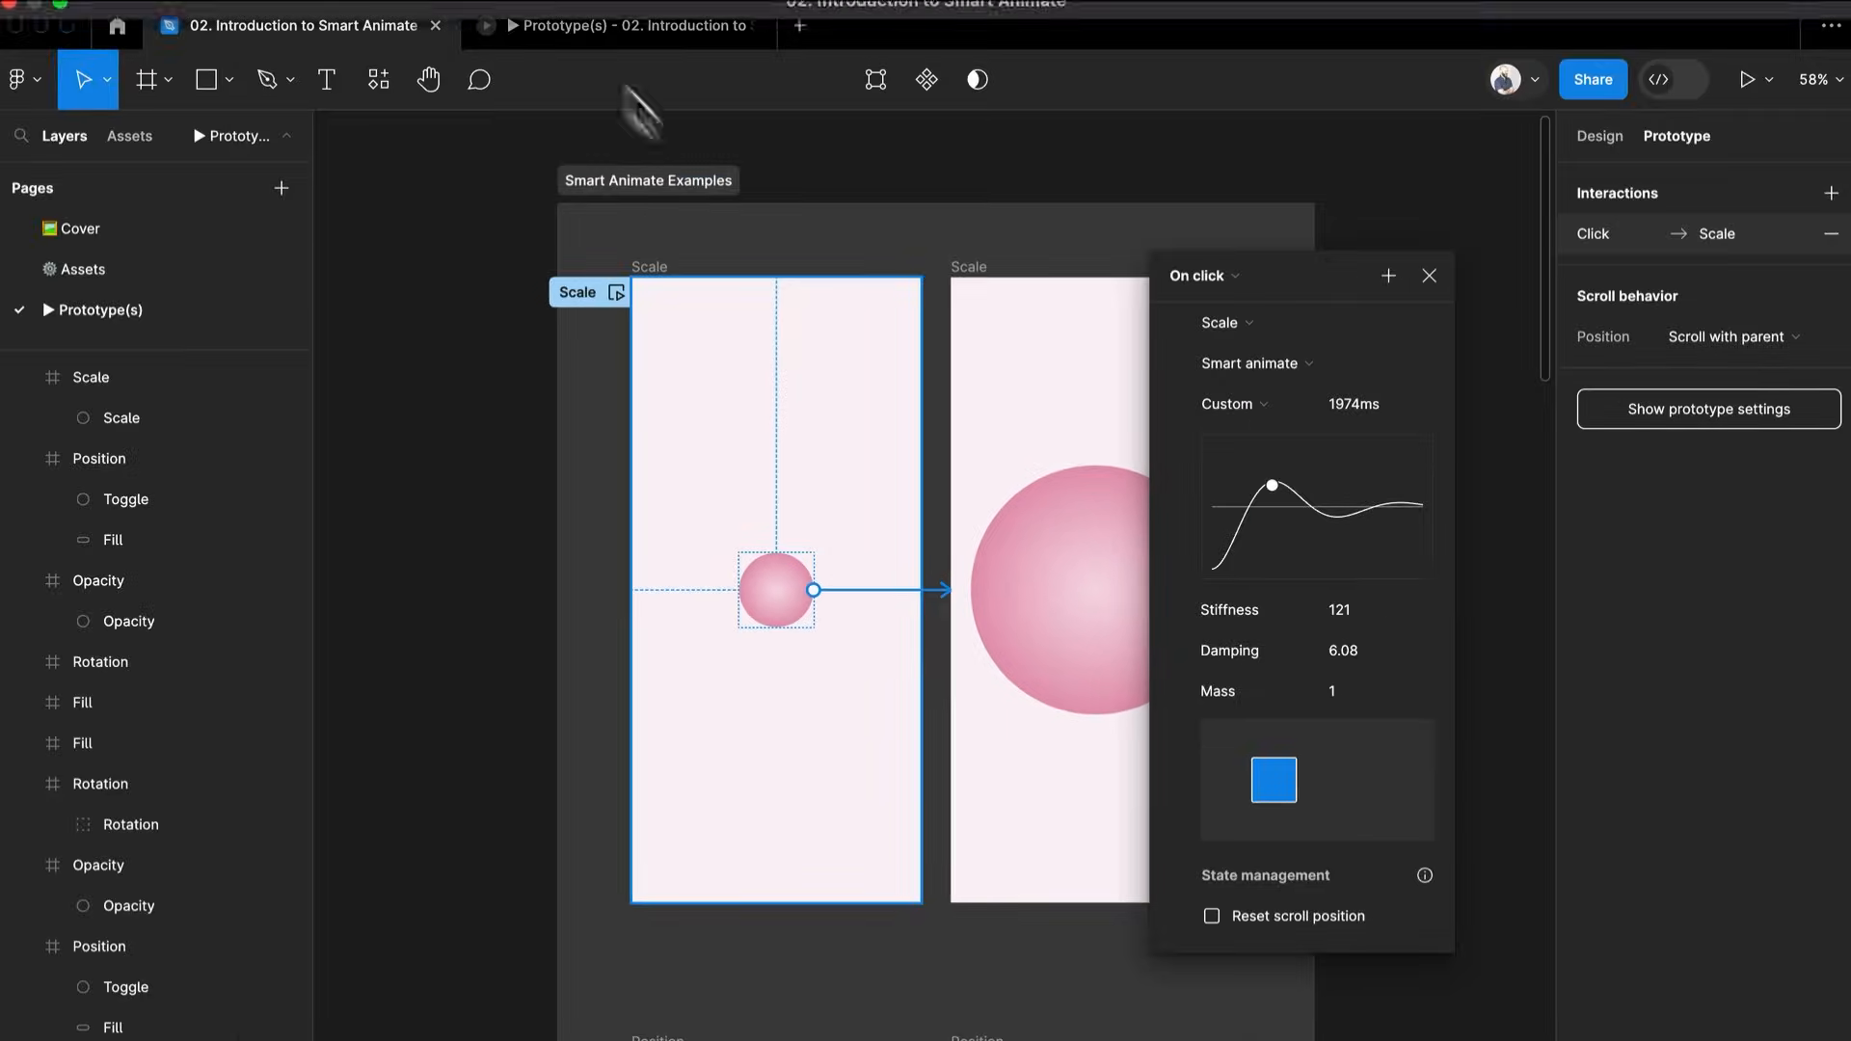
pyautogui.click(1504, 333)
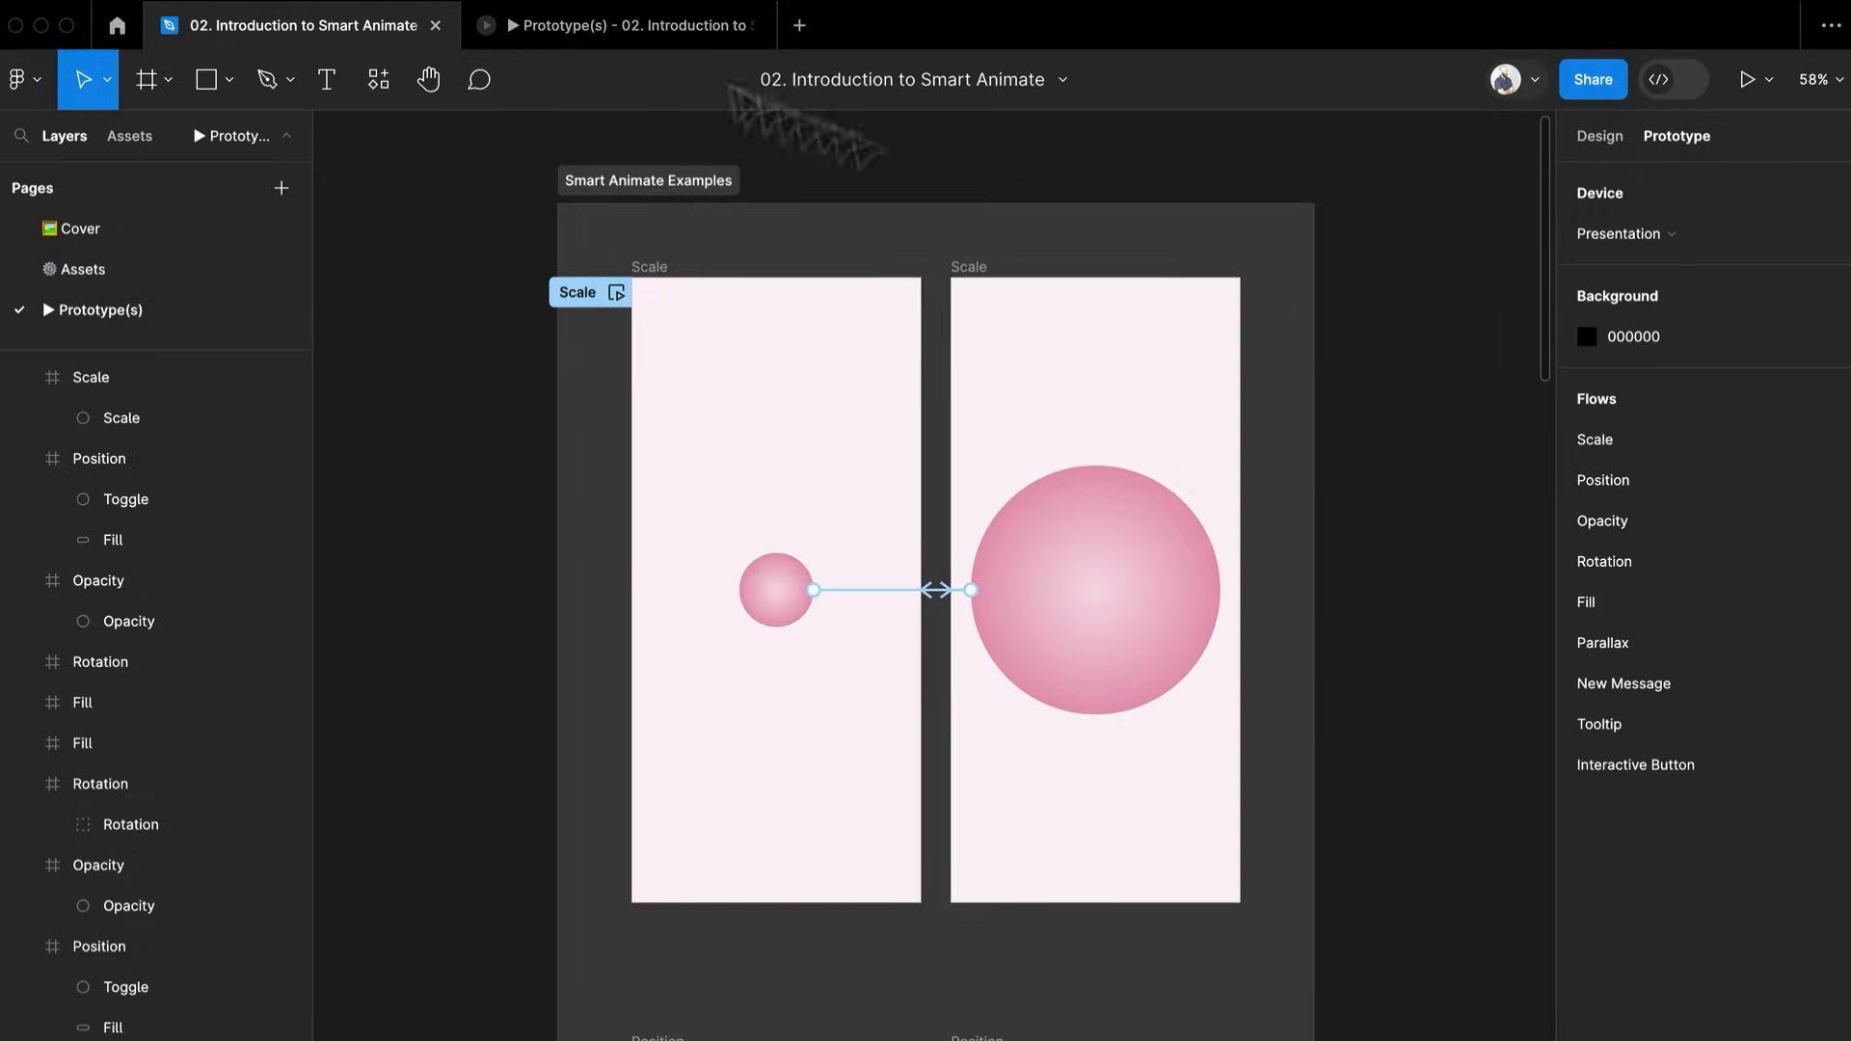
# Preview the custom spring on the circle in the Scale prototype, then return to the design file
pyautogui.click(593, 23)
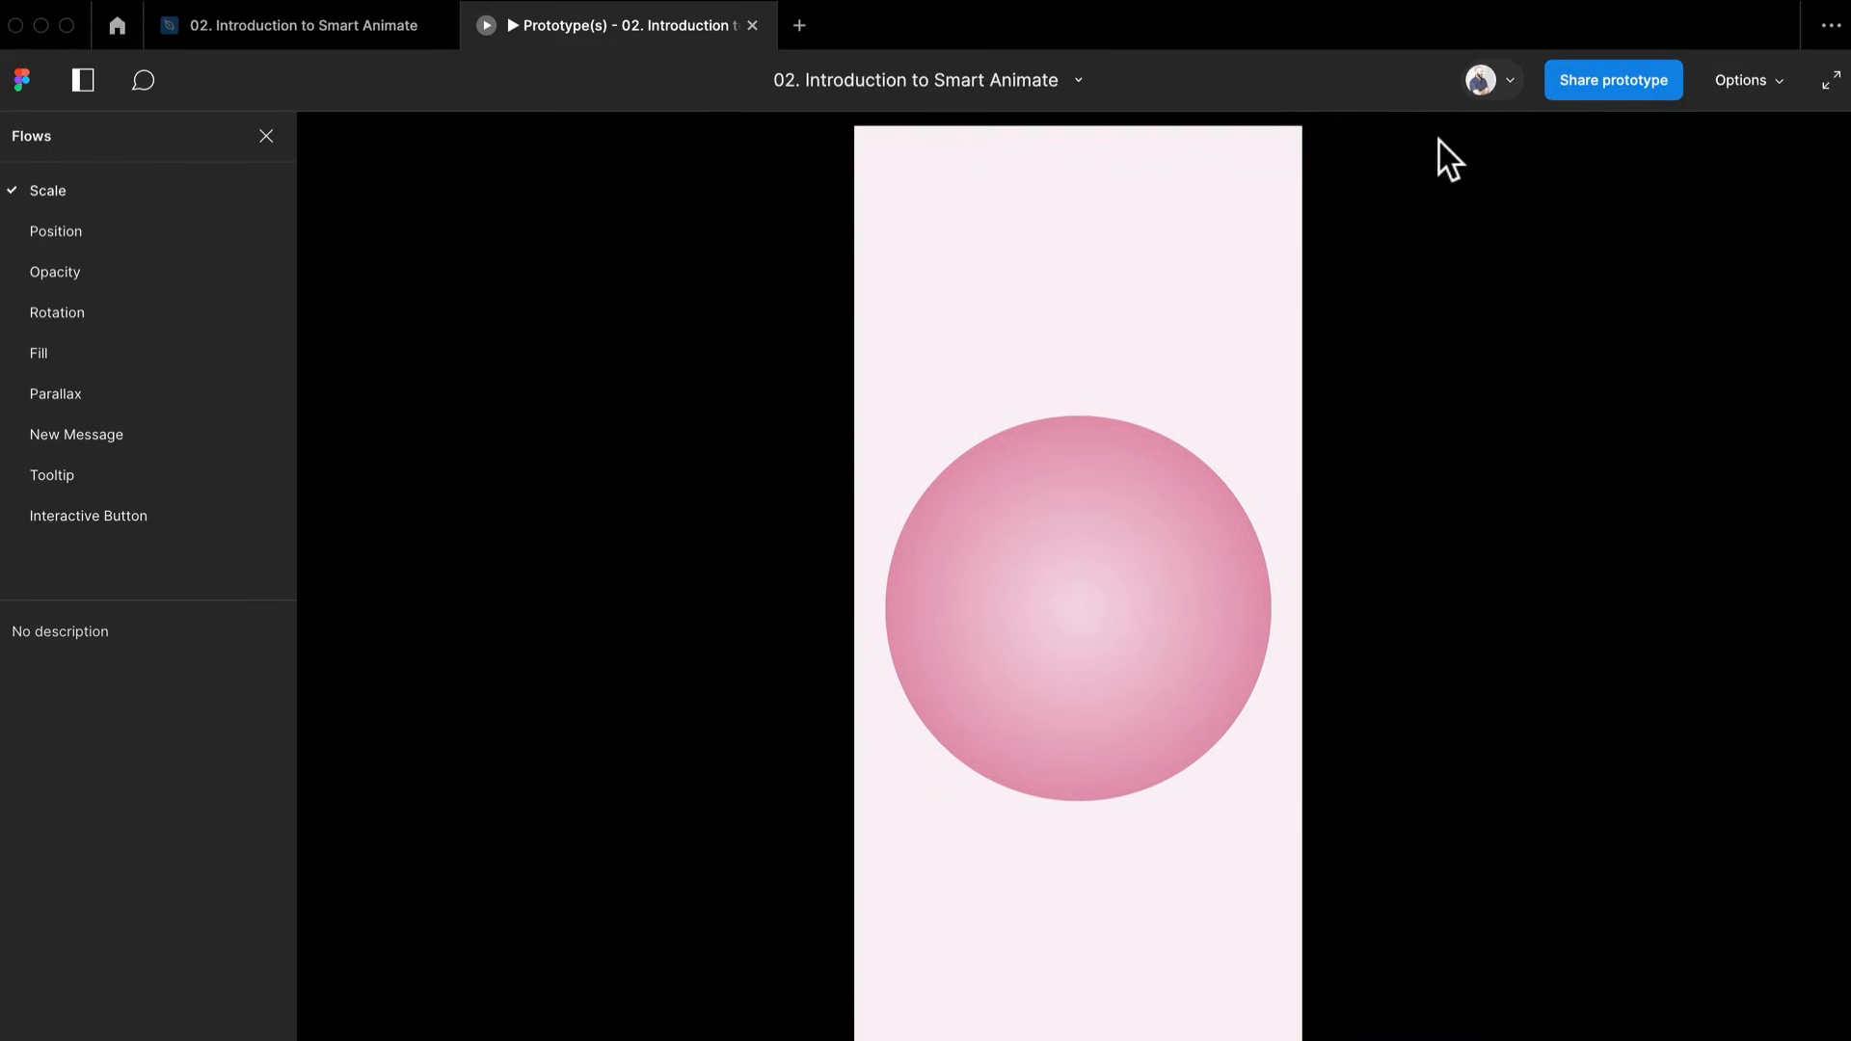
pyautogui.click(1108, 628)
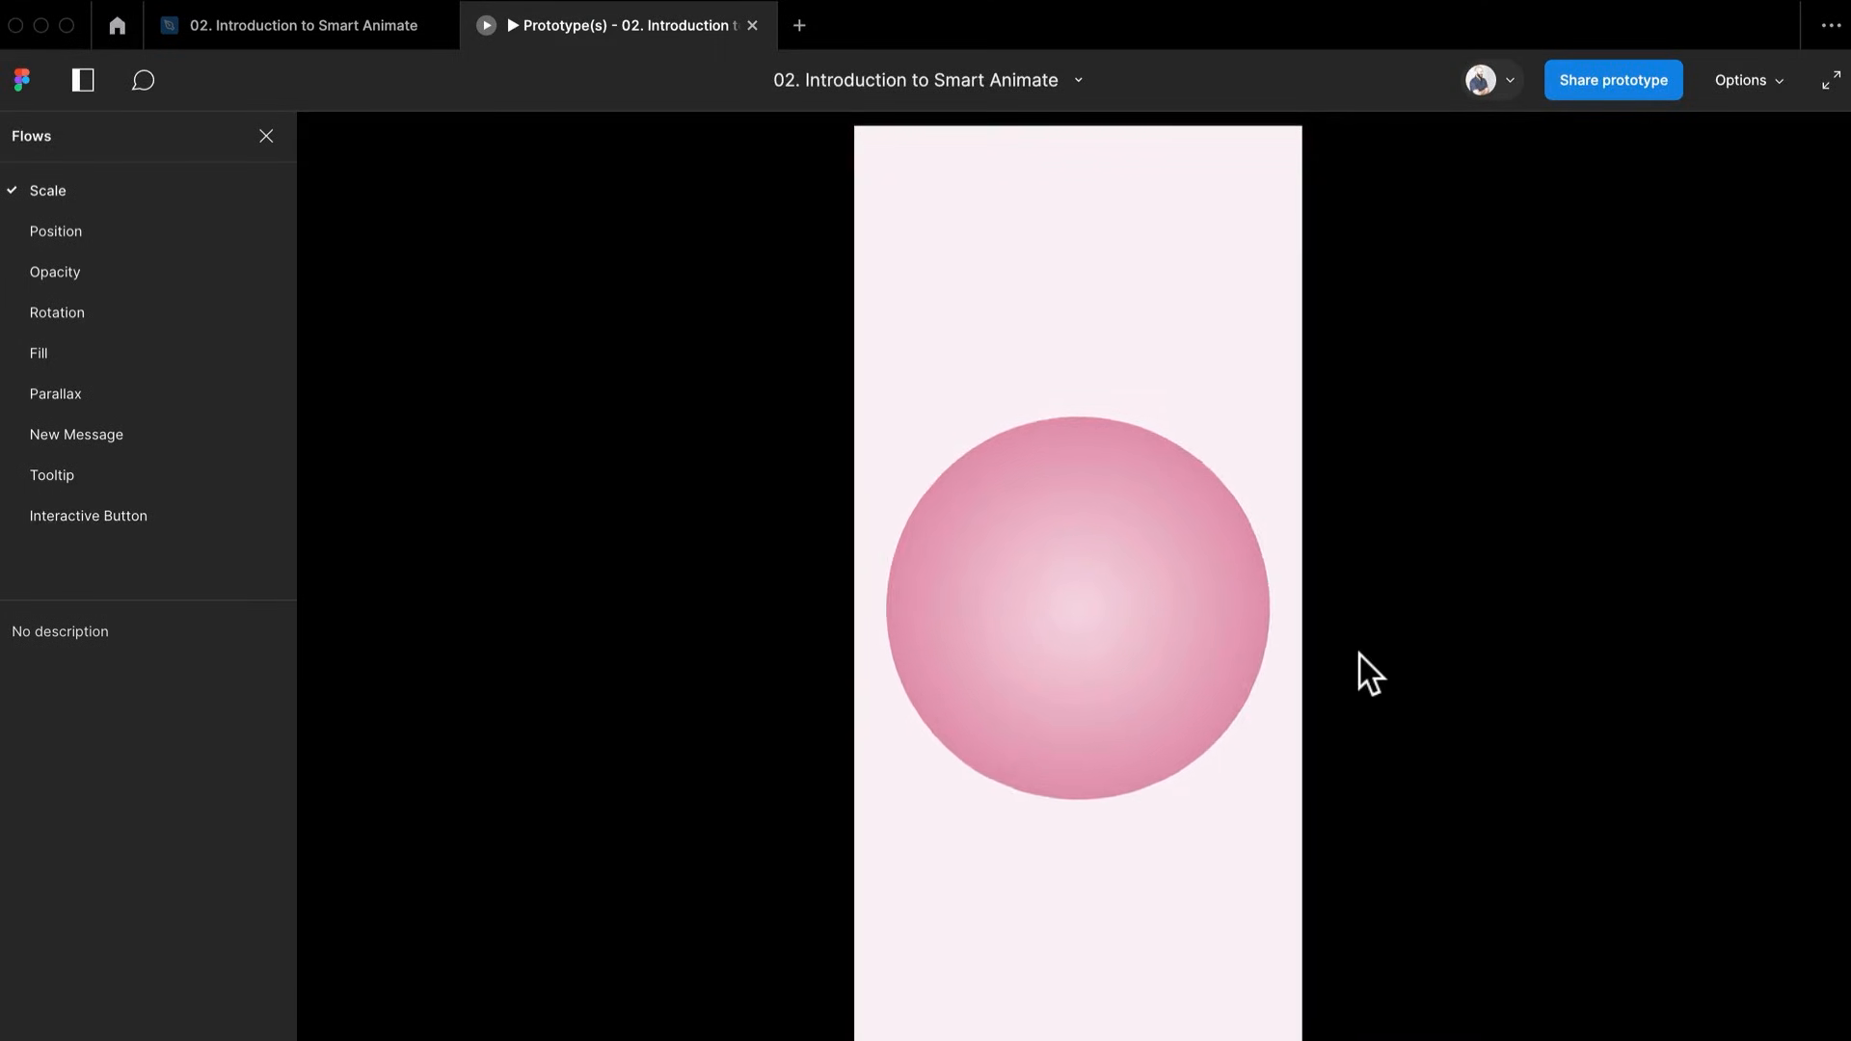
pyautogui.click(319, 26)
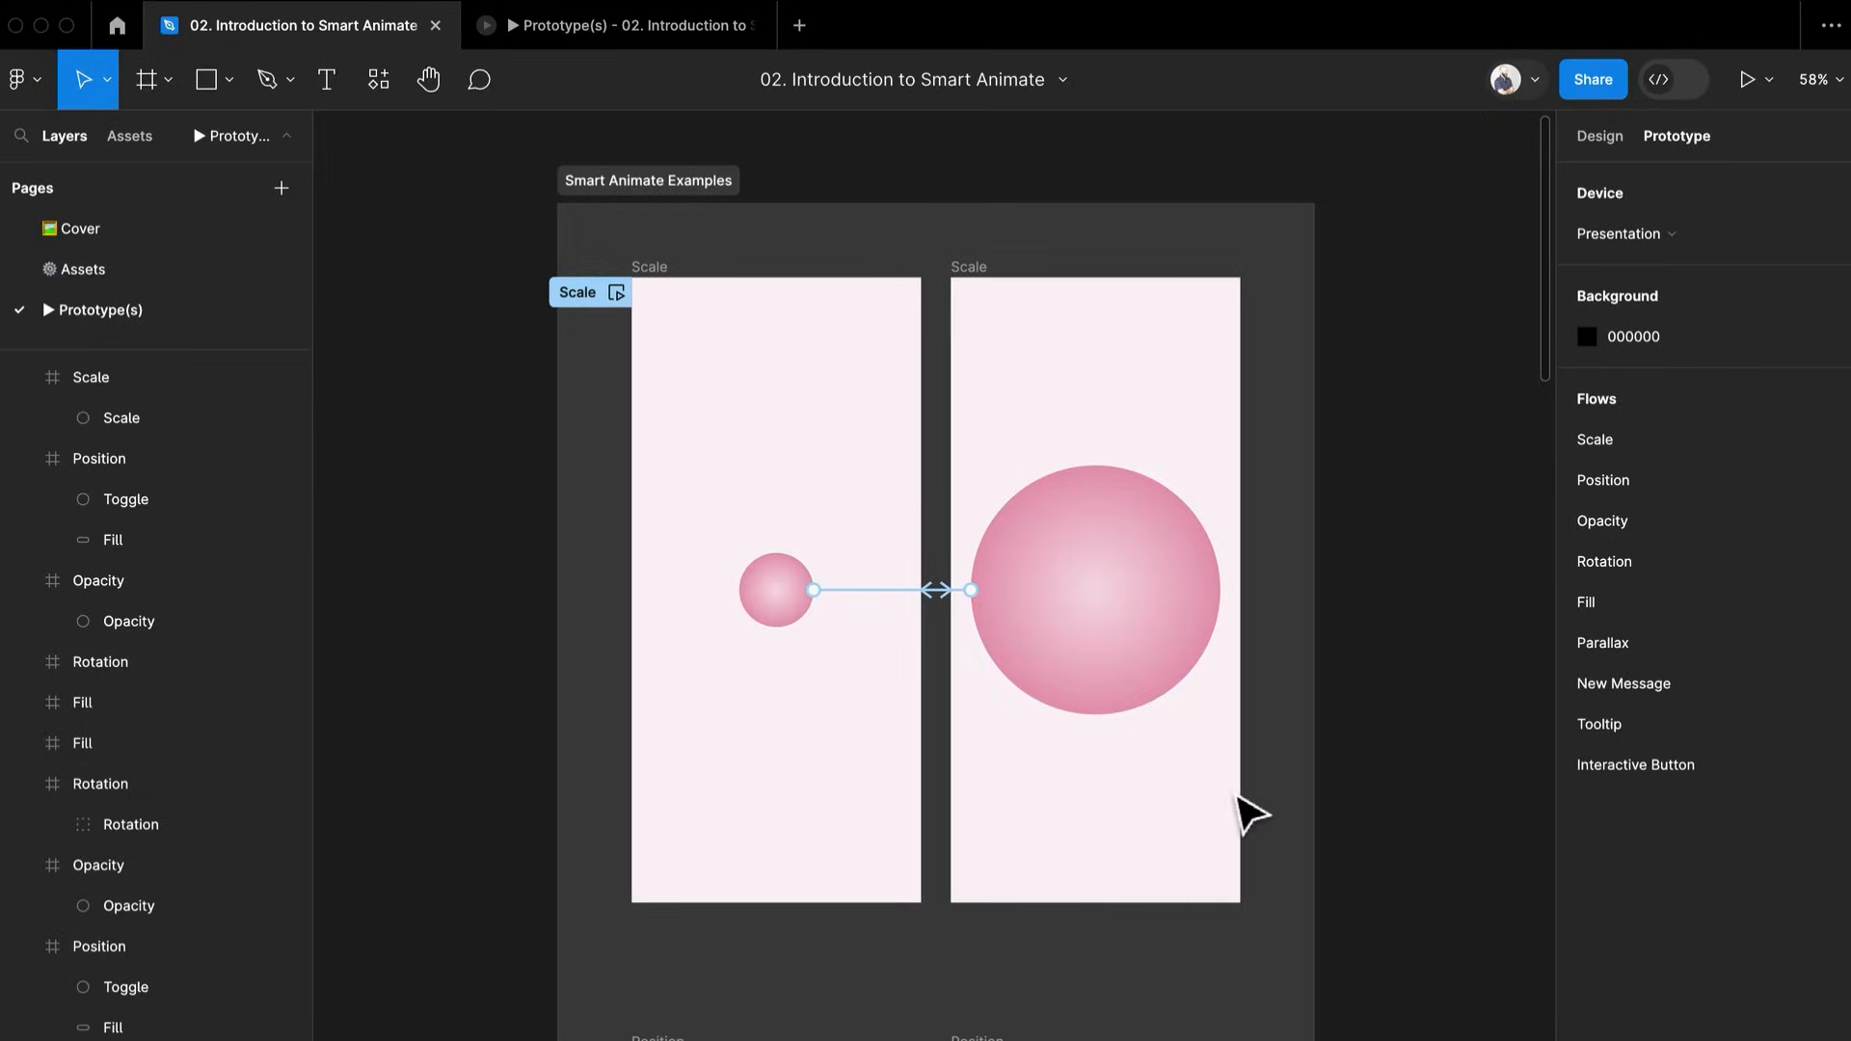
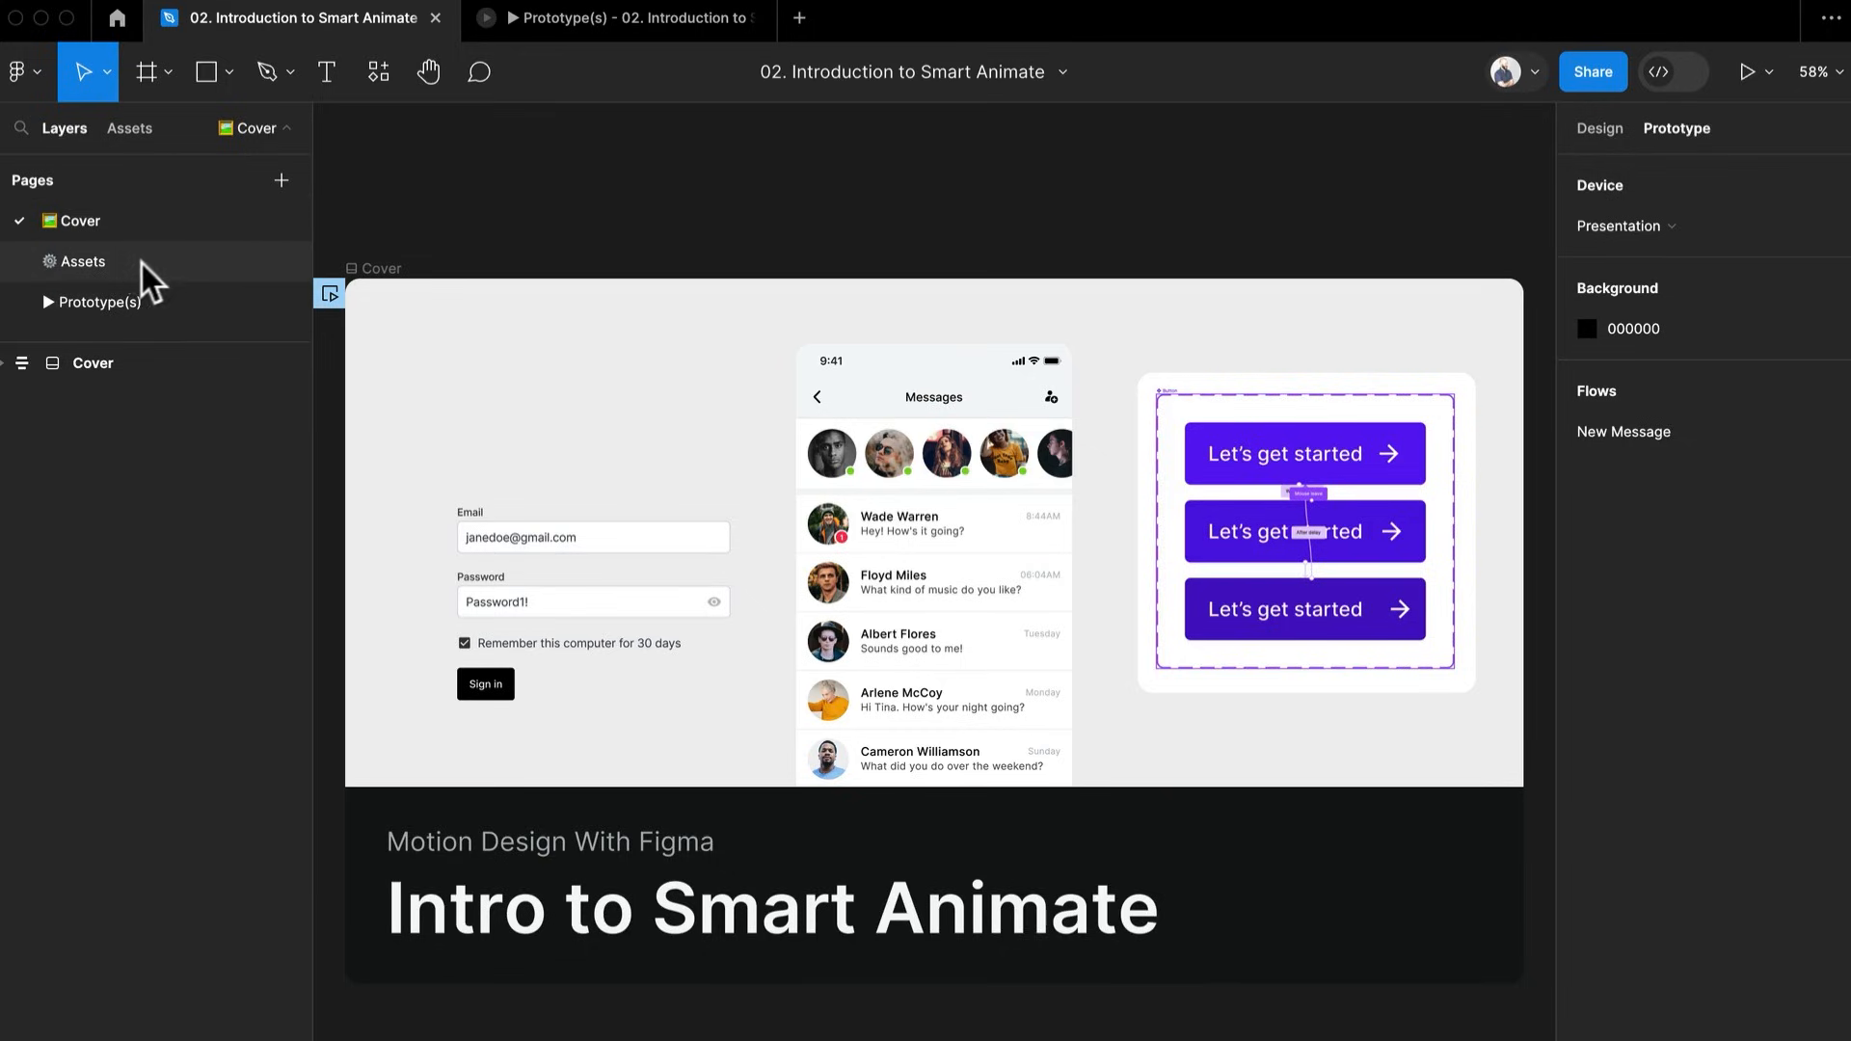
# On the Assets page, copy the Parallax landing page frame
pyautogui.click(165, 264)
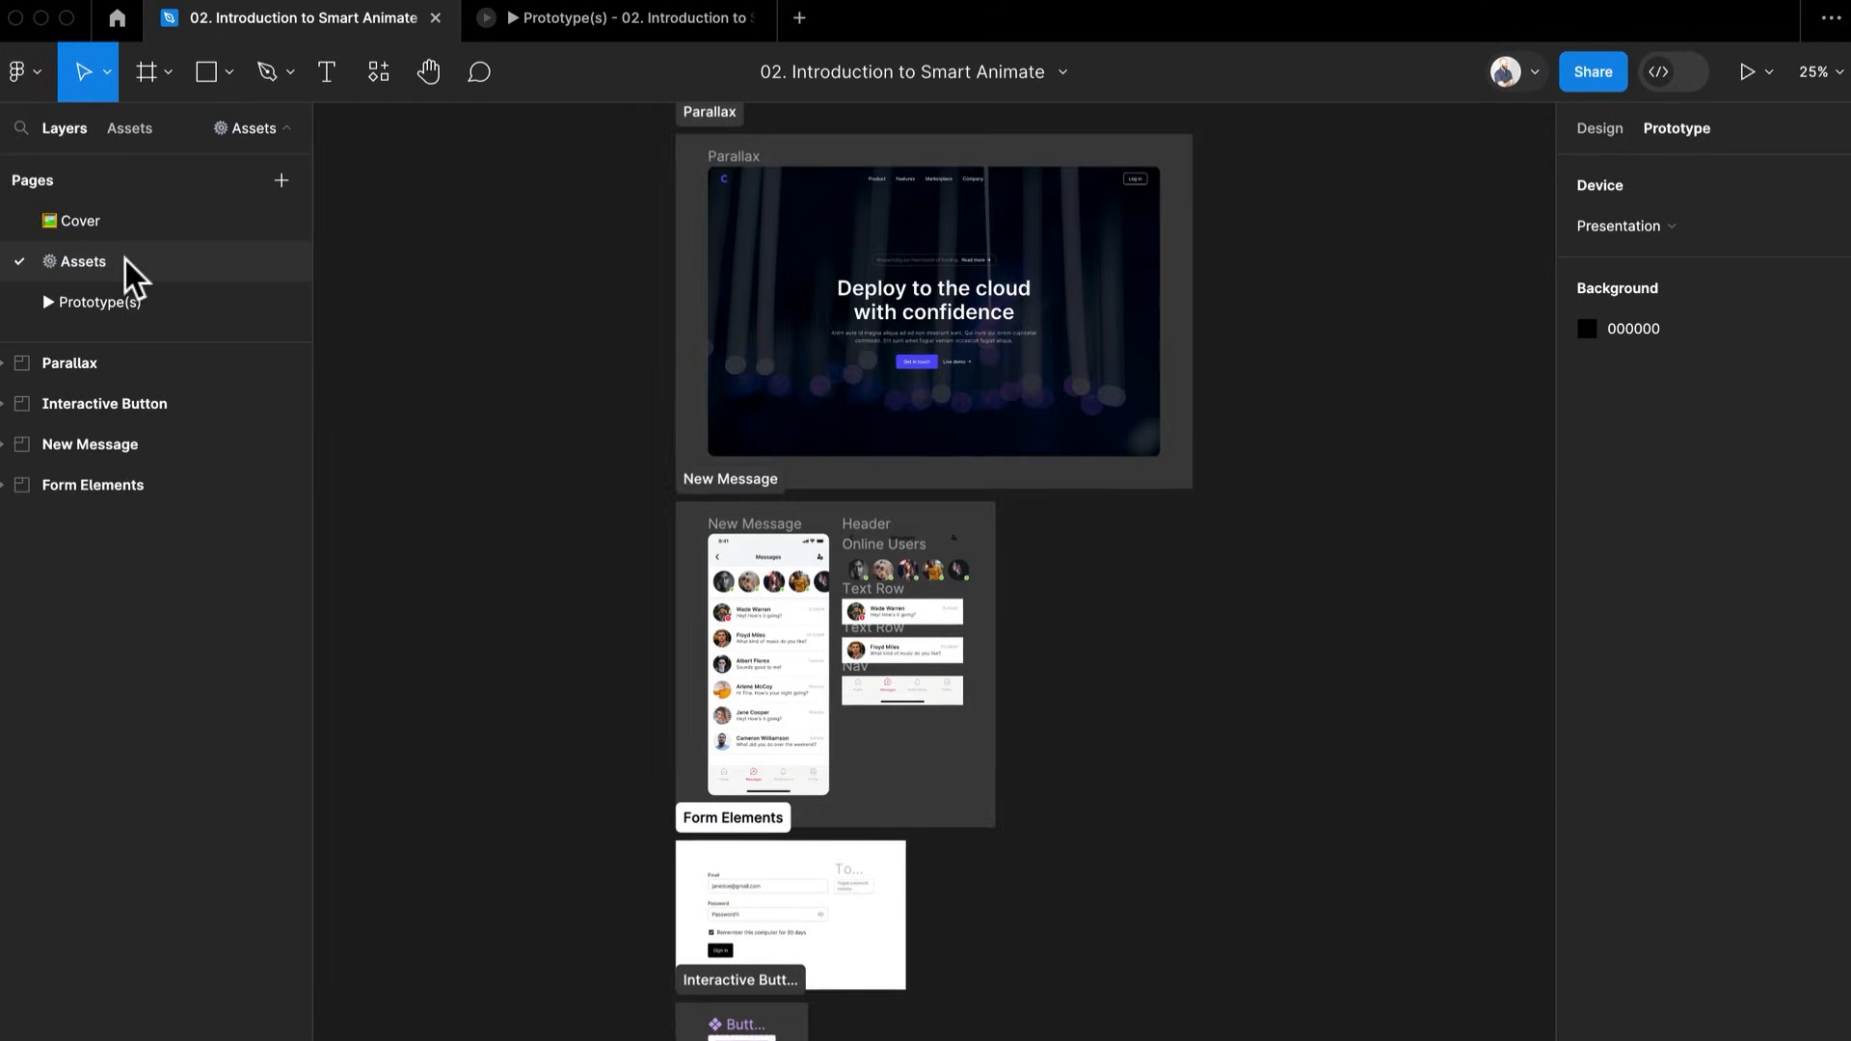
pyautogui.click(889, 666)
pyautogui.click(511, 738)
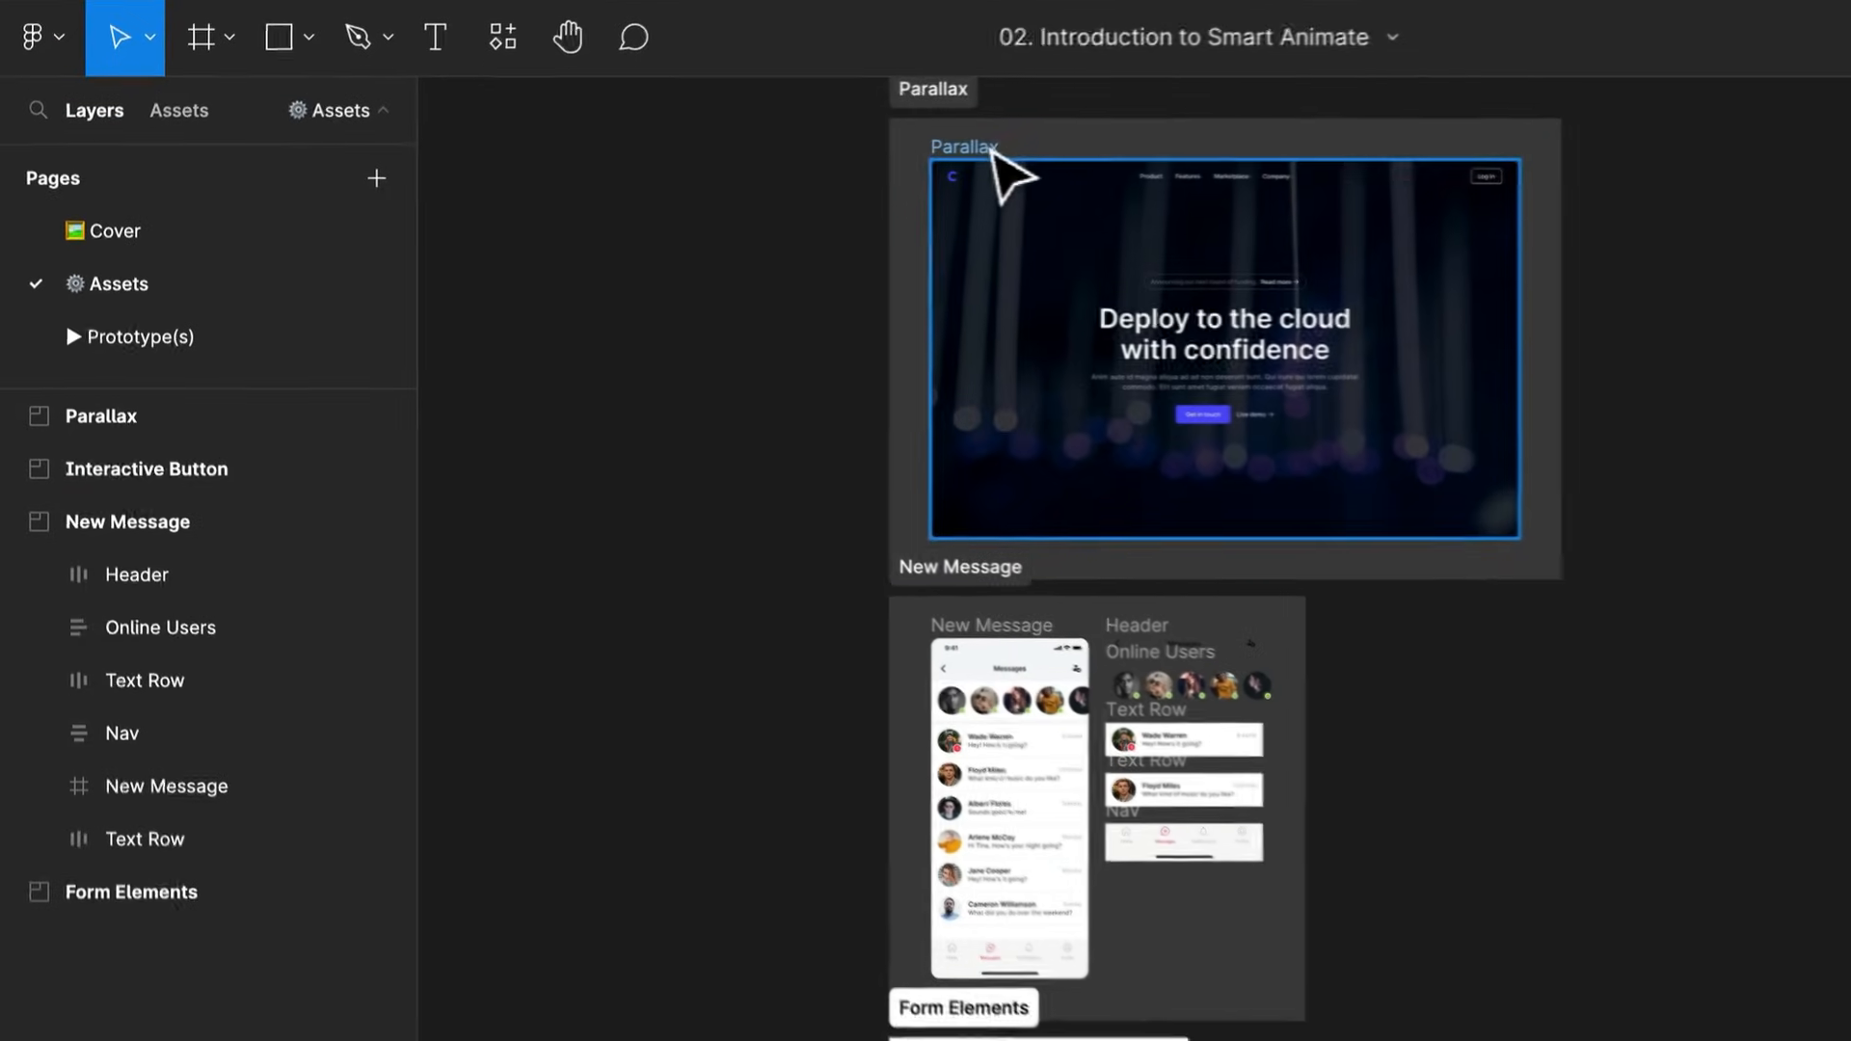
pyautogui.click(763, 162)
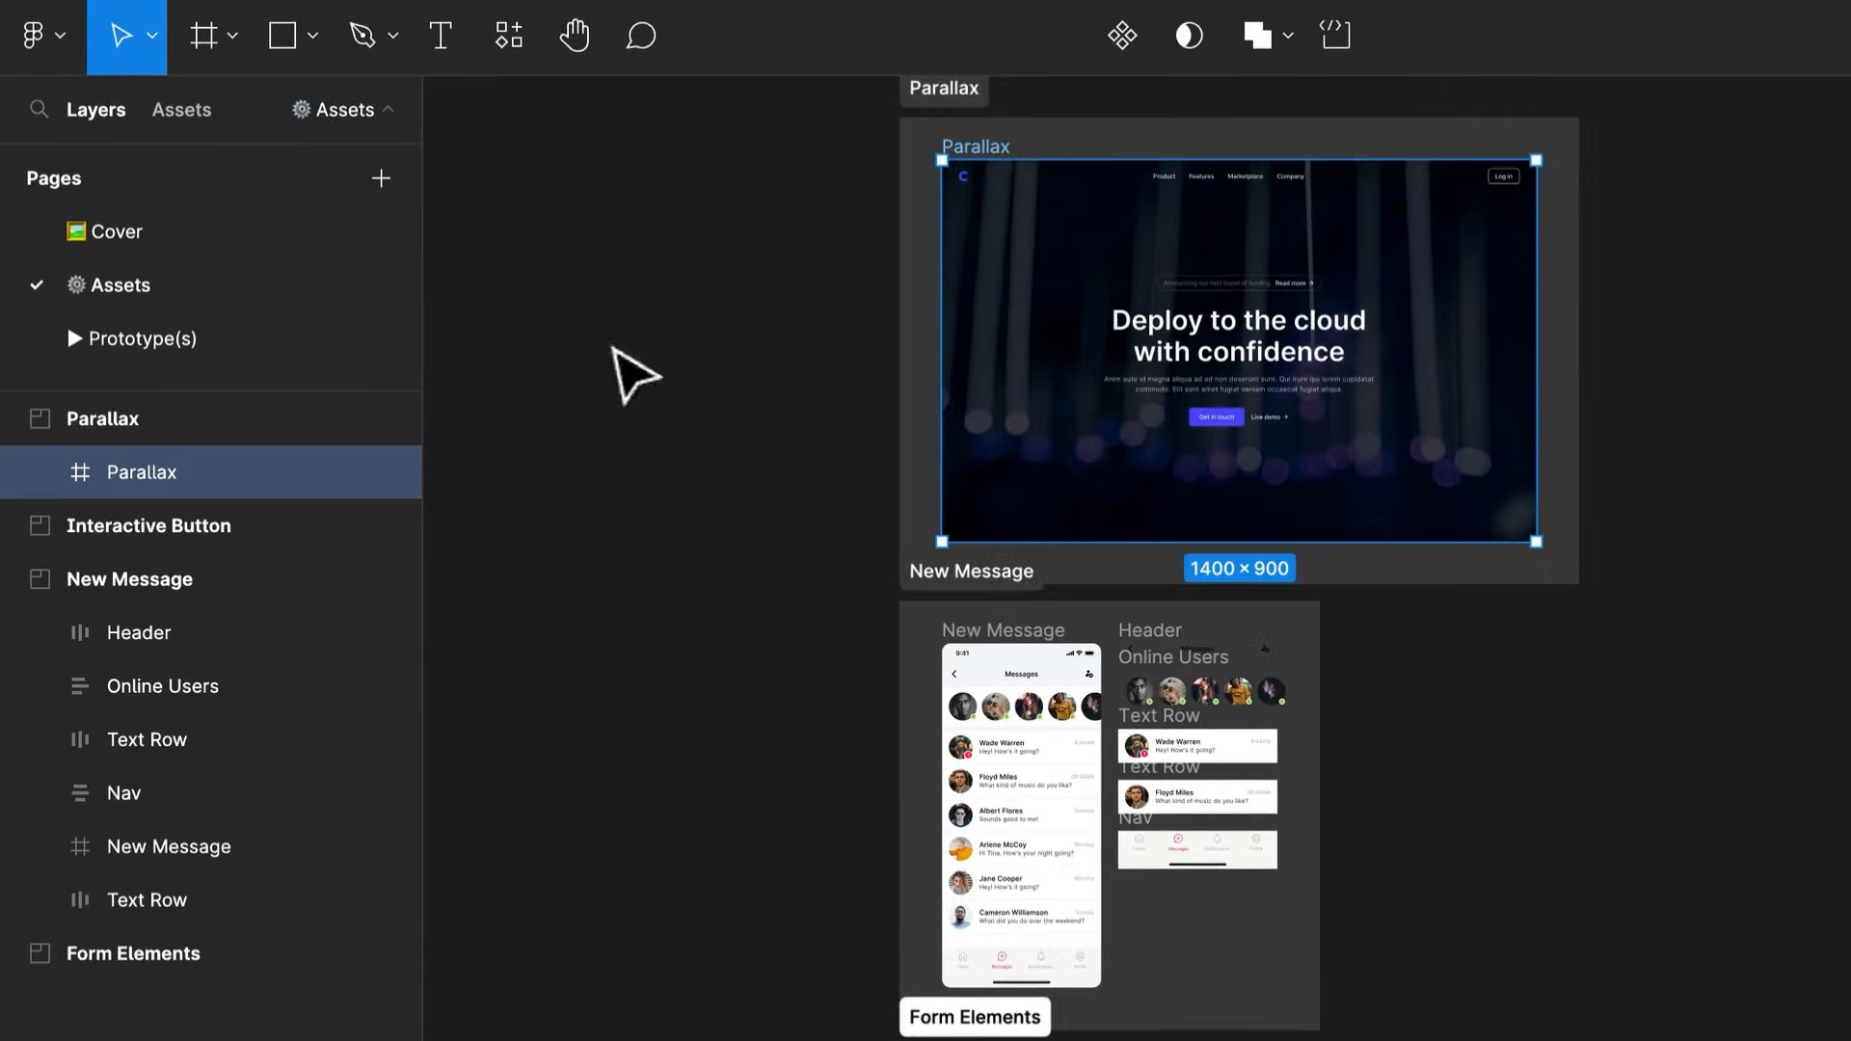
pyautogui.scroll(10, 1000, 161)
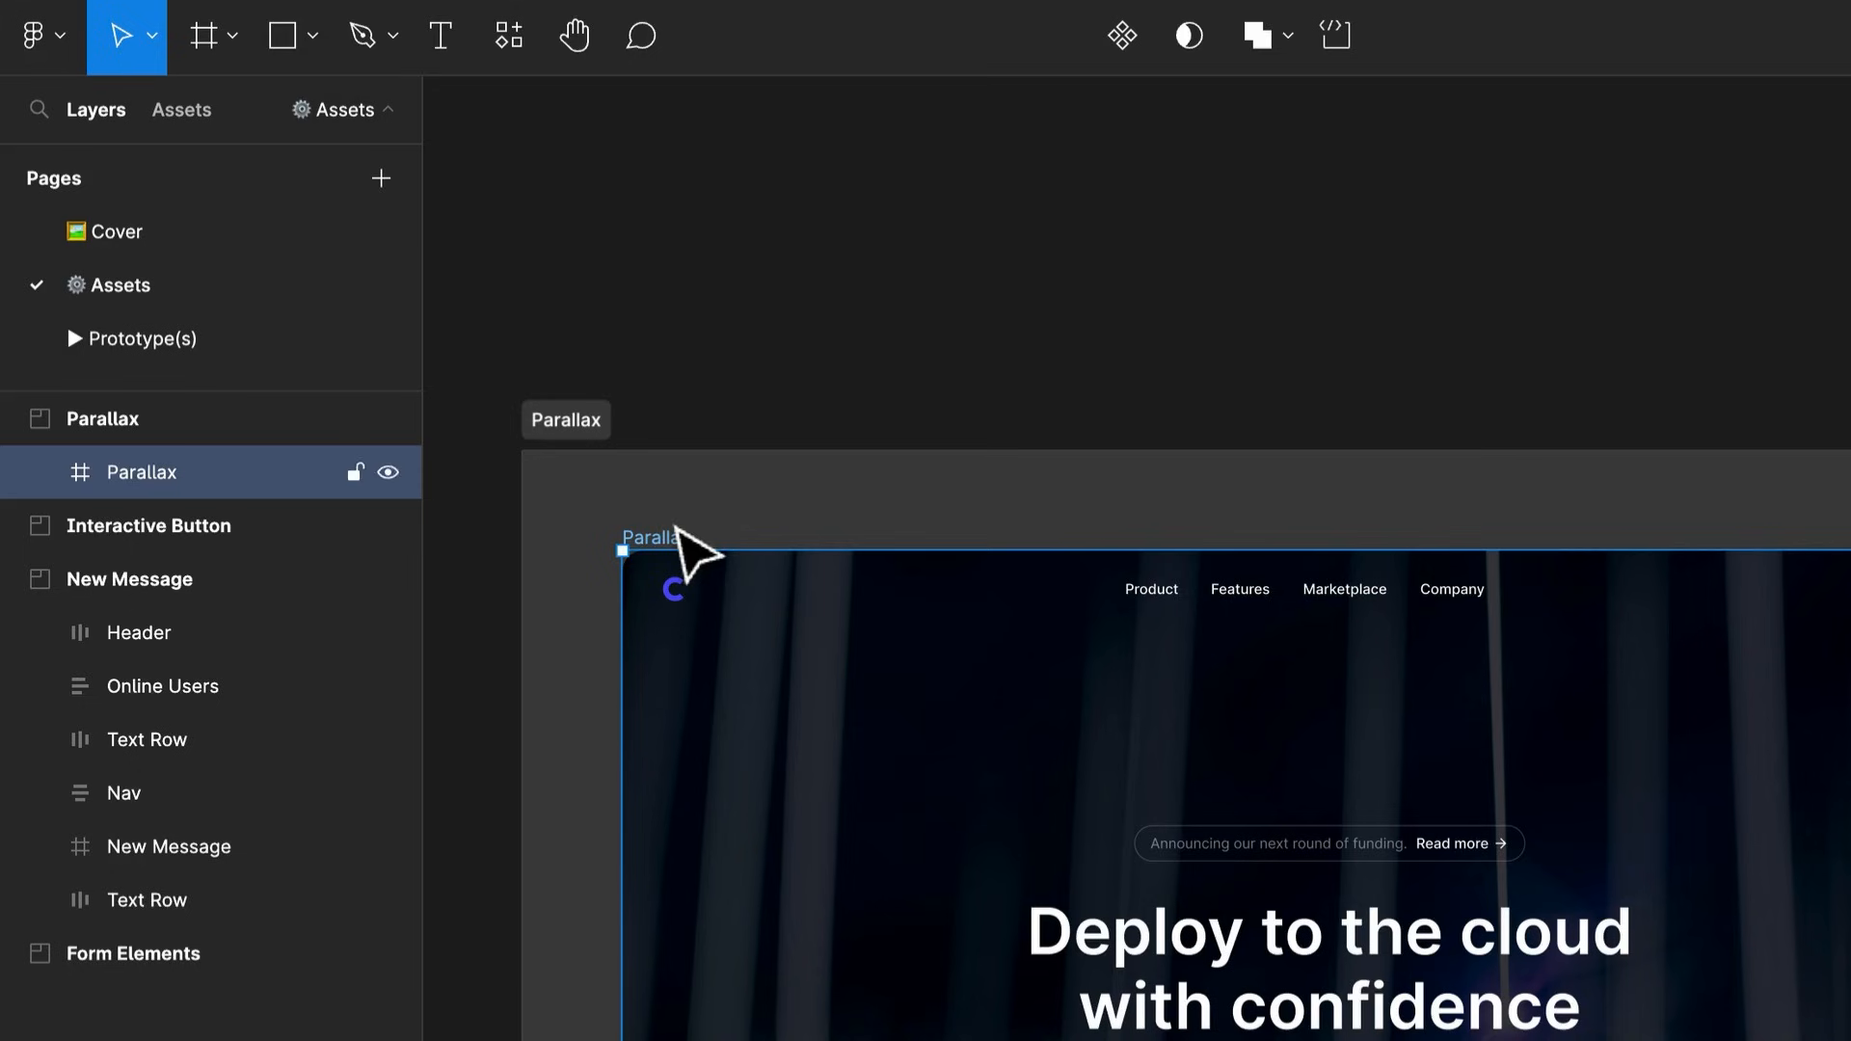
# Paste the Parallax frame on the Prototype(s) page and place it outside the Parallax section, level with the existing frames
pyautogui.click(204, 330)
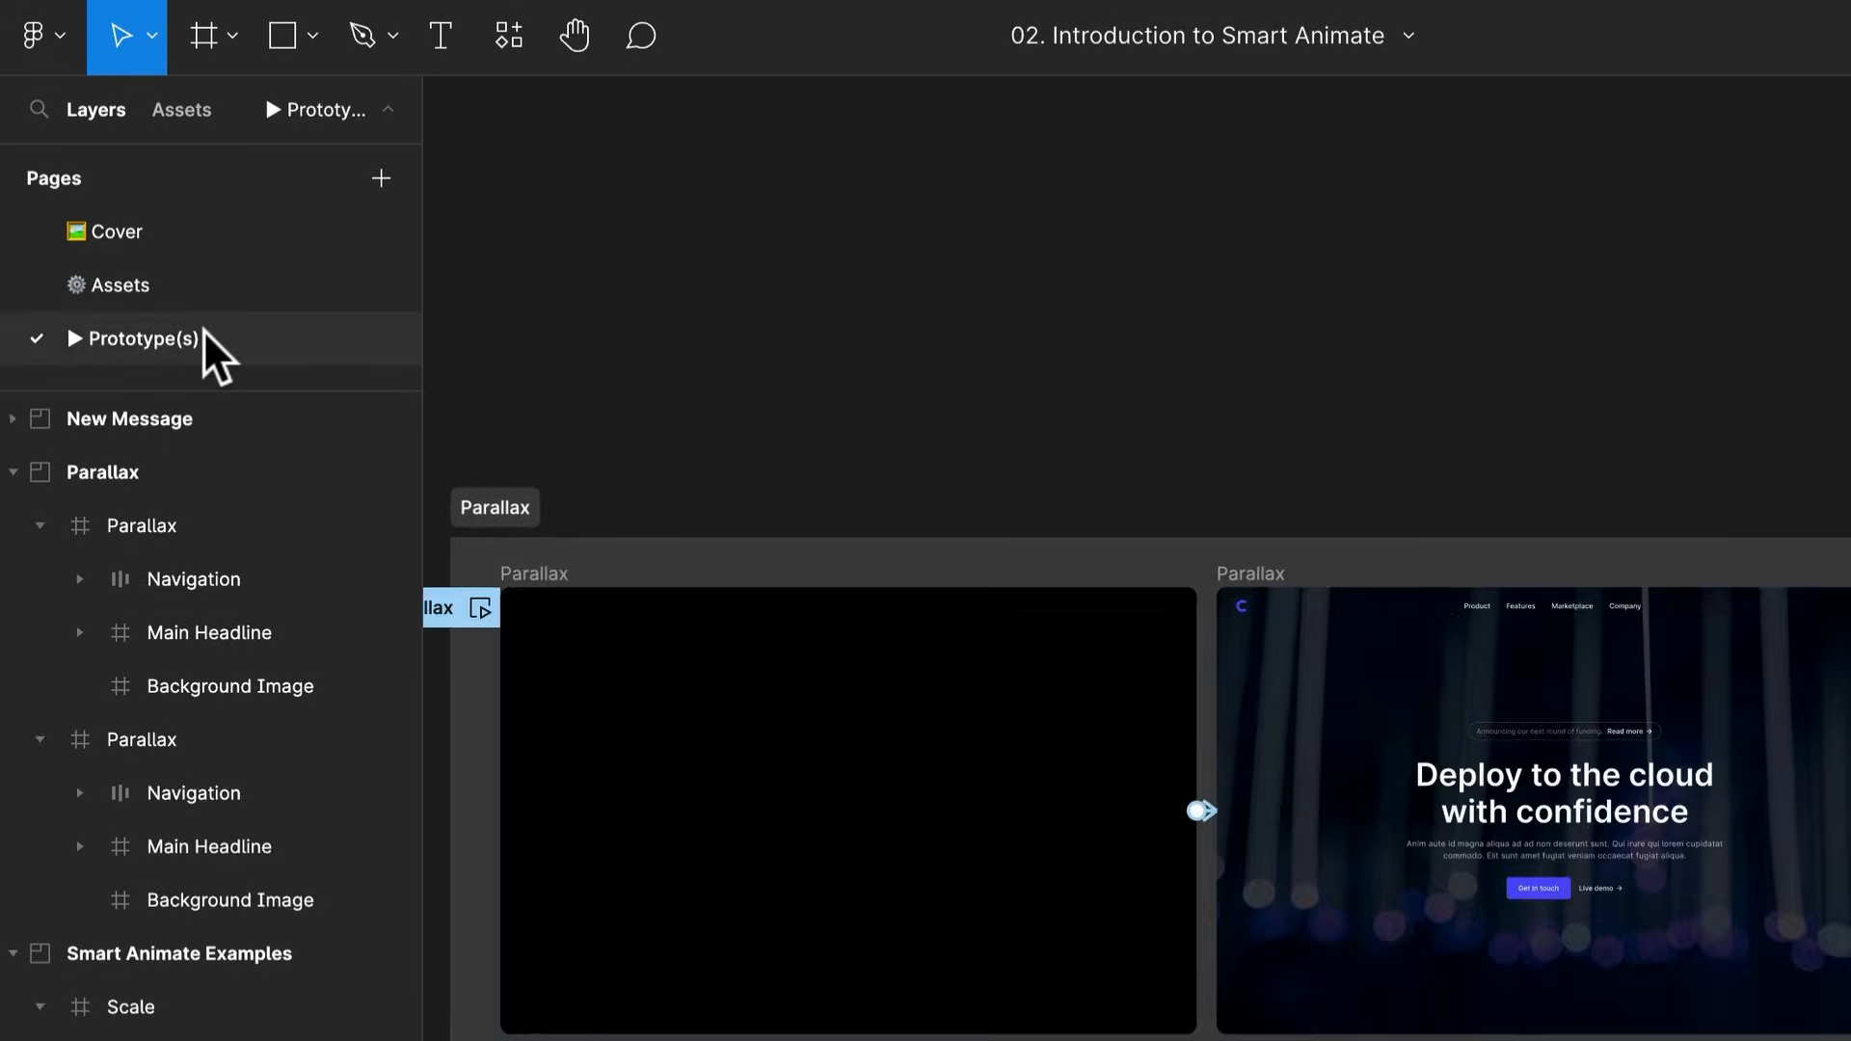
pyautogui.scroll(-1, 1410, 936)
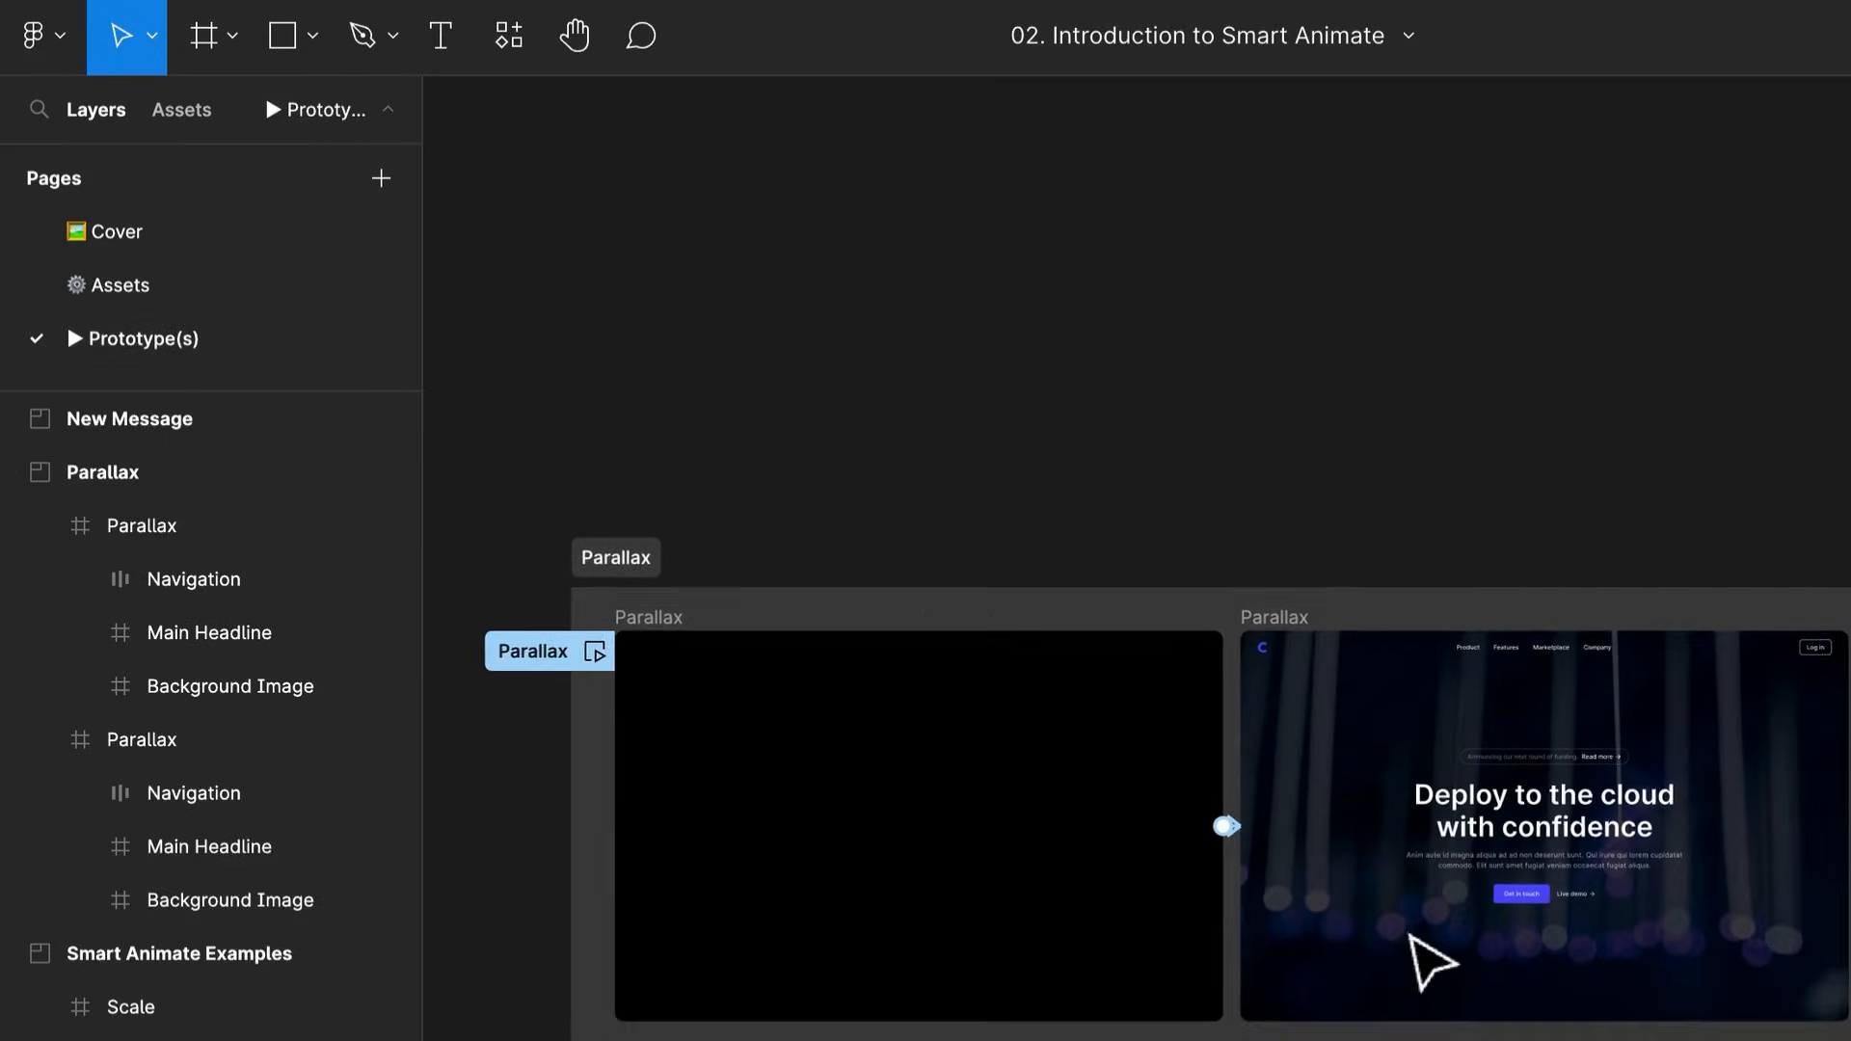
pyautogui.moveTo(1410, 936); pyautogui.dragTo(1036, 908)
pyautogui.hotkey('ctrl', 'v')
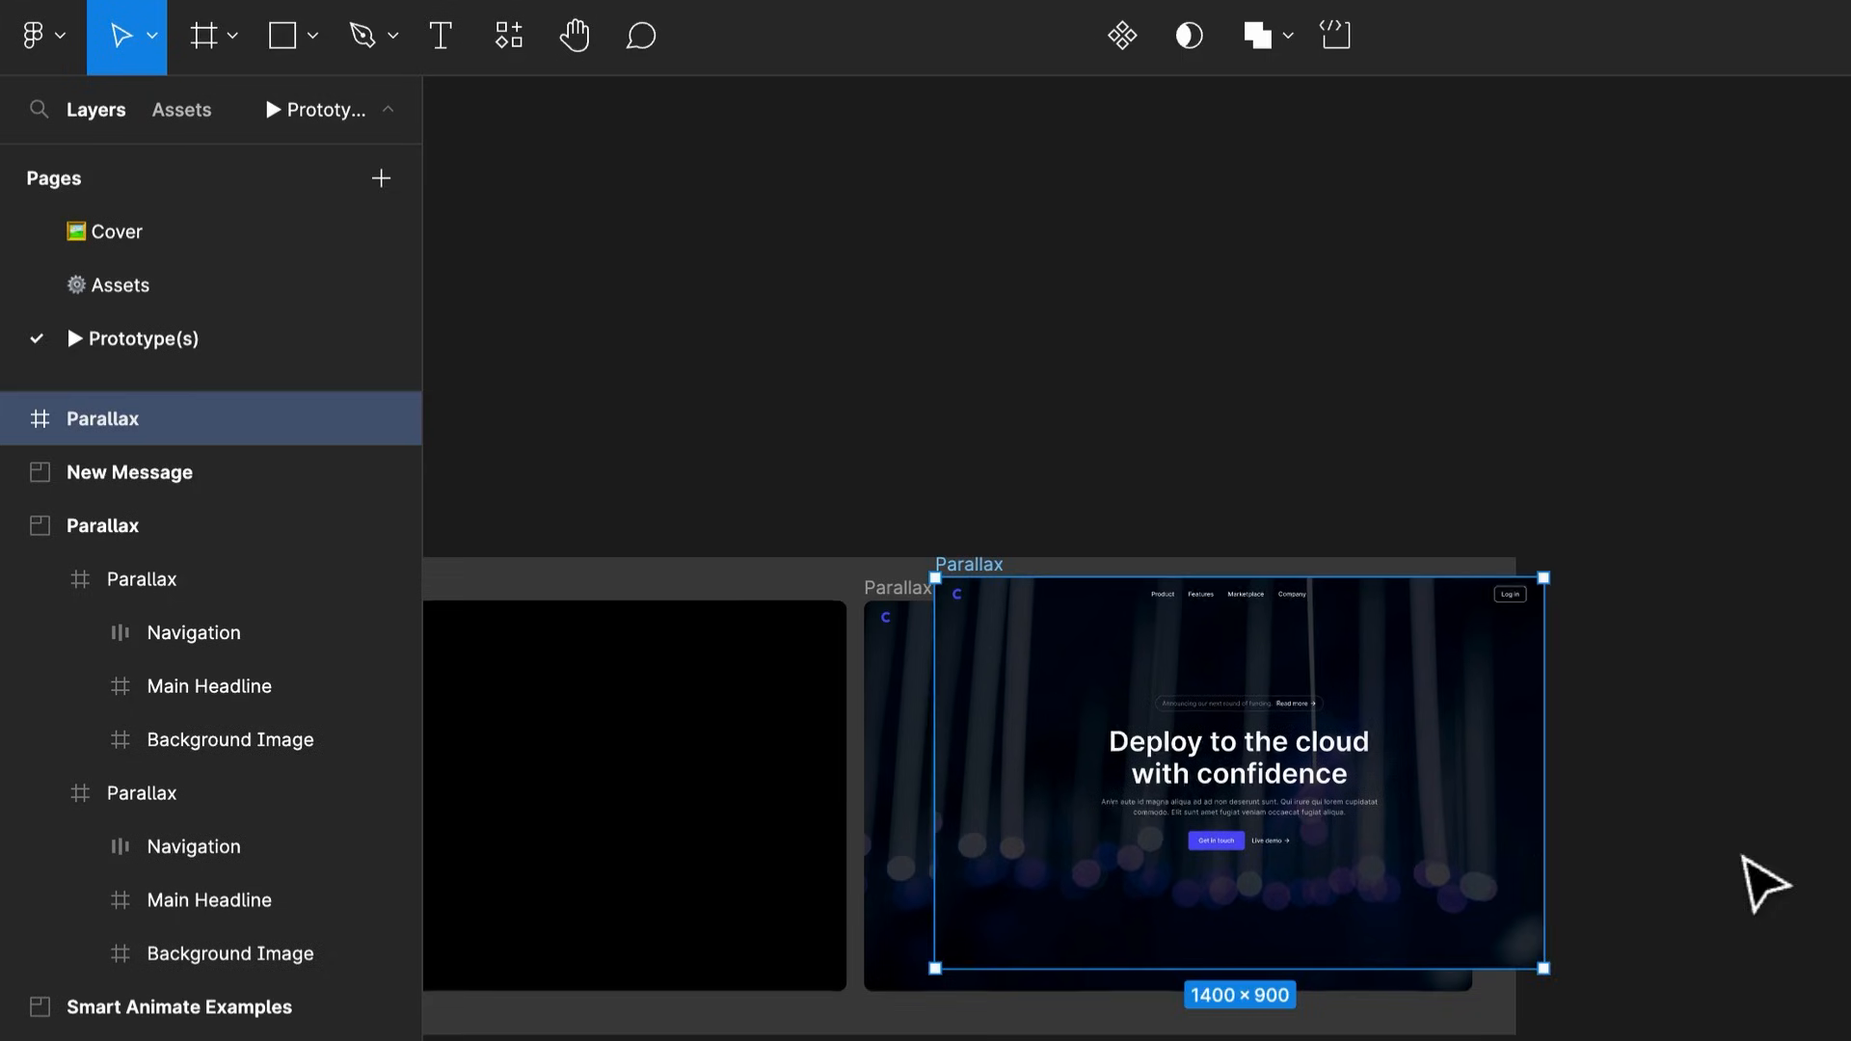
pyautogui.moveTo(1115, 827); pyautogui.dragTo(1813, 843)
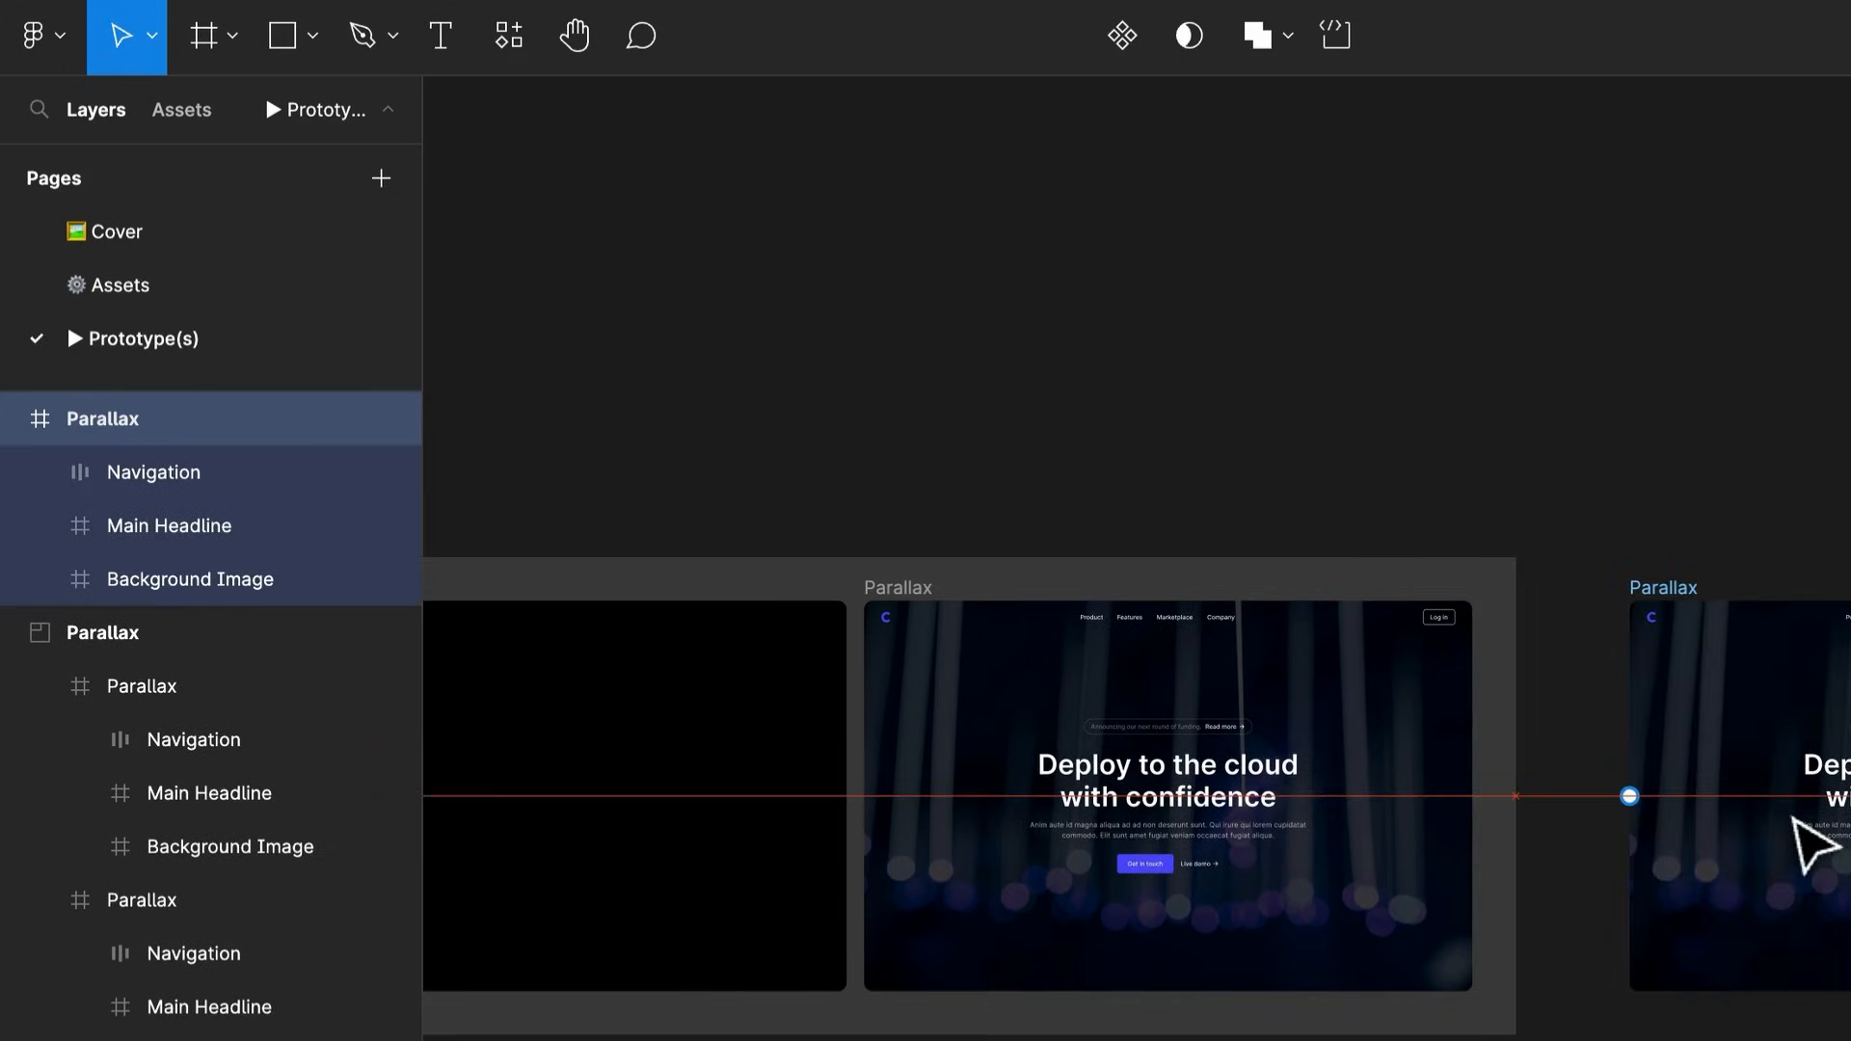
pyautogui.click(1640, 530)
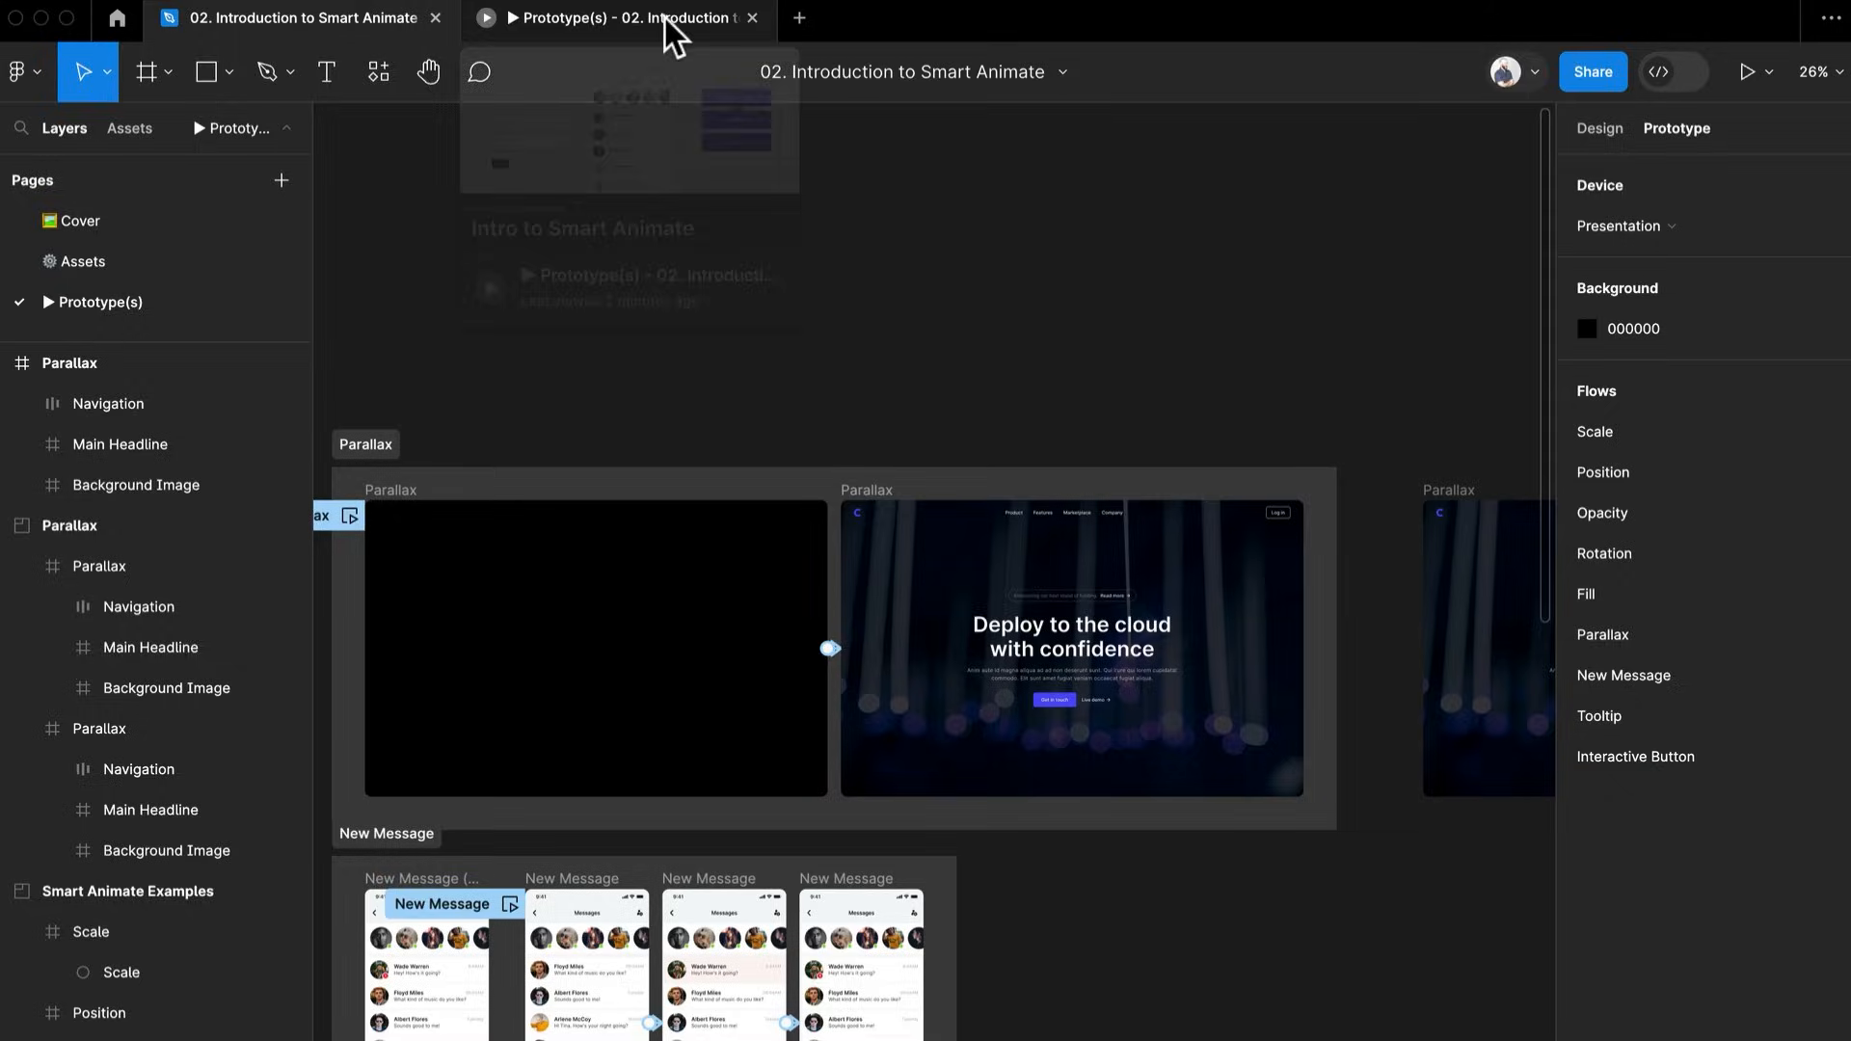
# Preview the Parallax flow in the prototype presentation, then return to the design file
pyautogui.click(1736, 83)
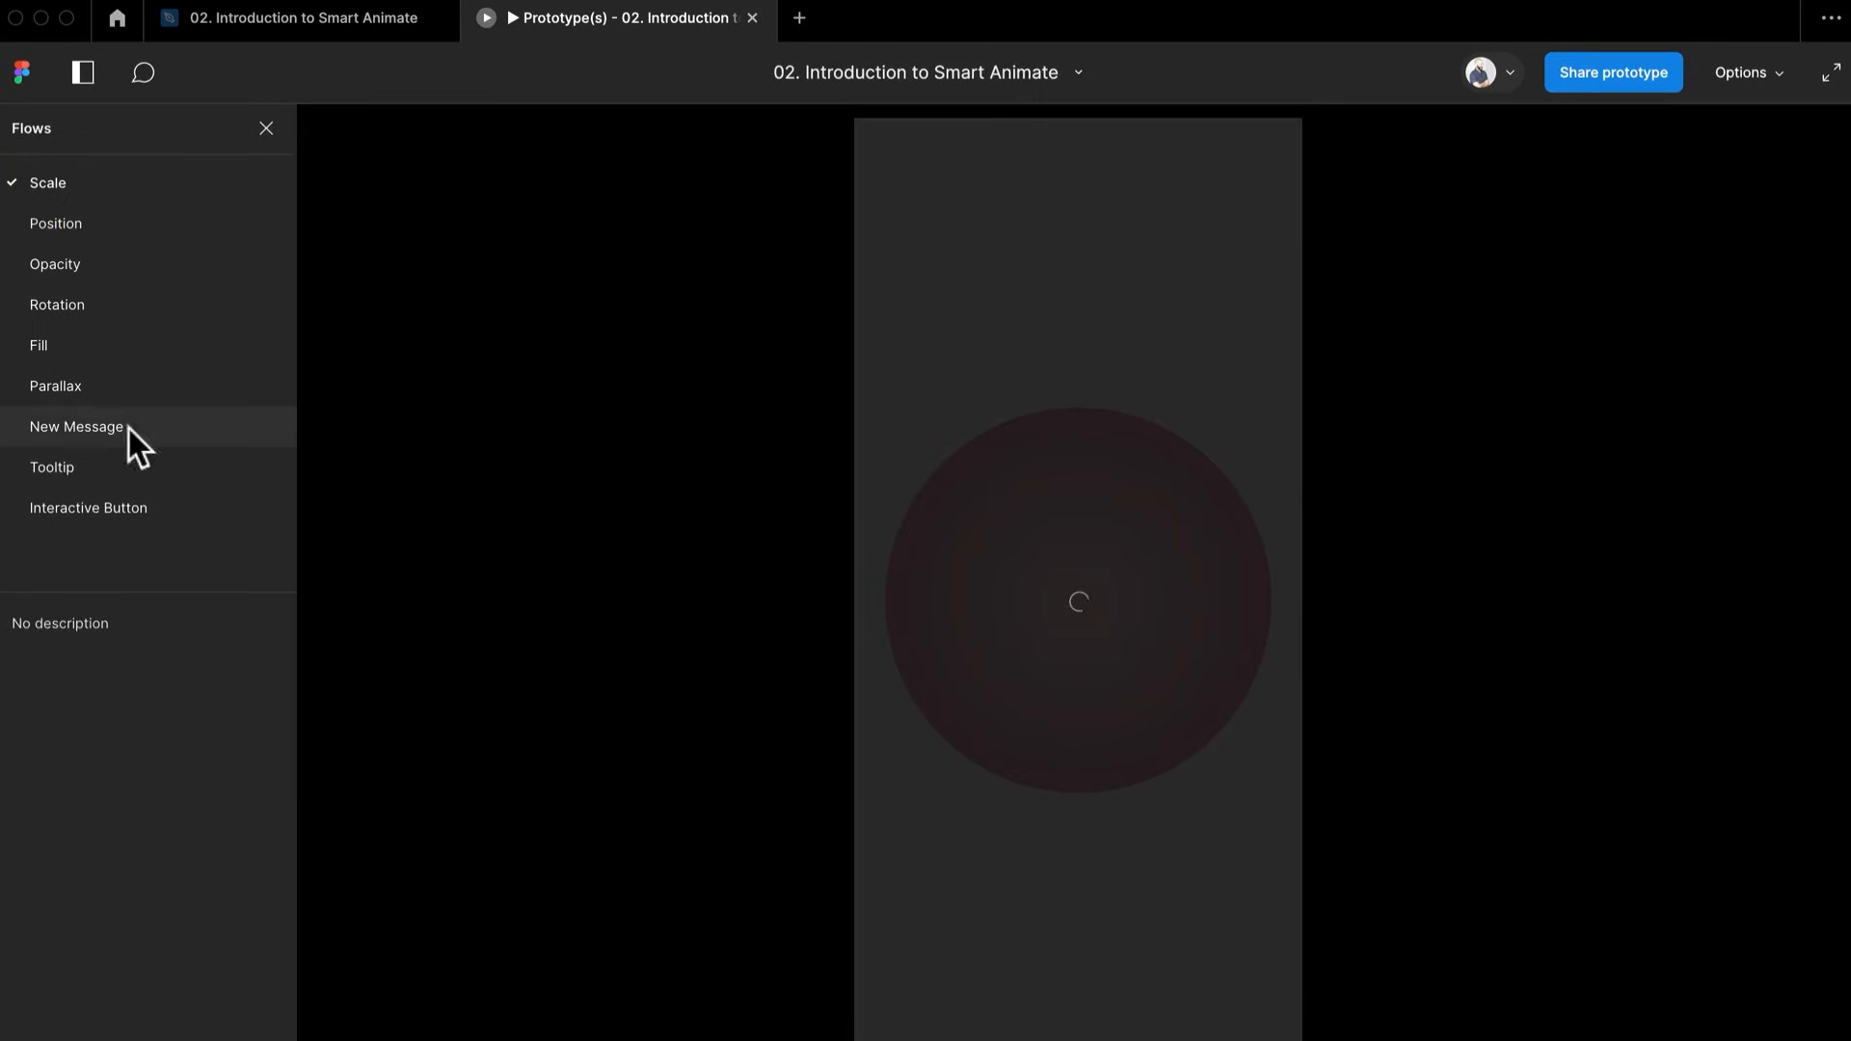
pyautogui.click(92, 386)
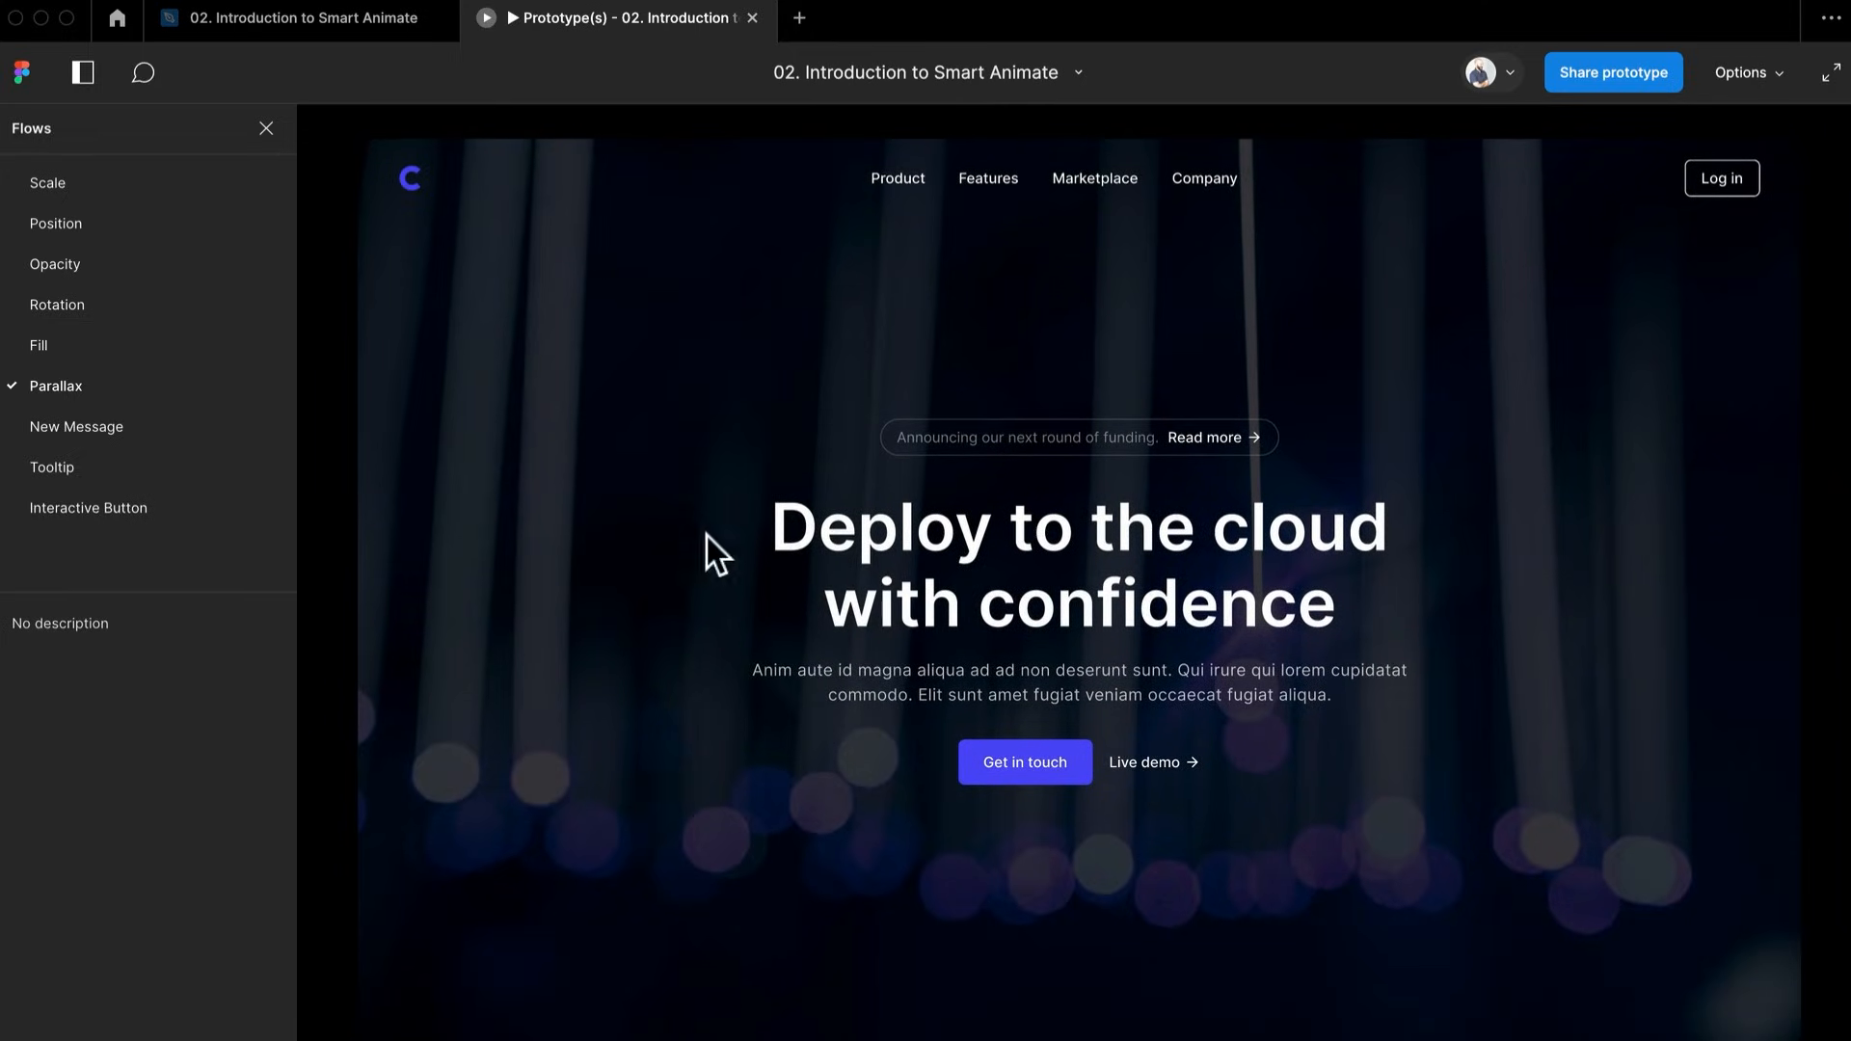
pyautogui.click(317, 21)
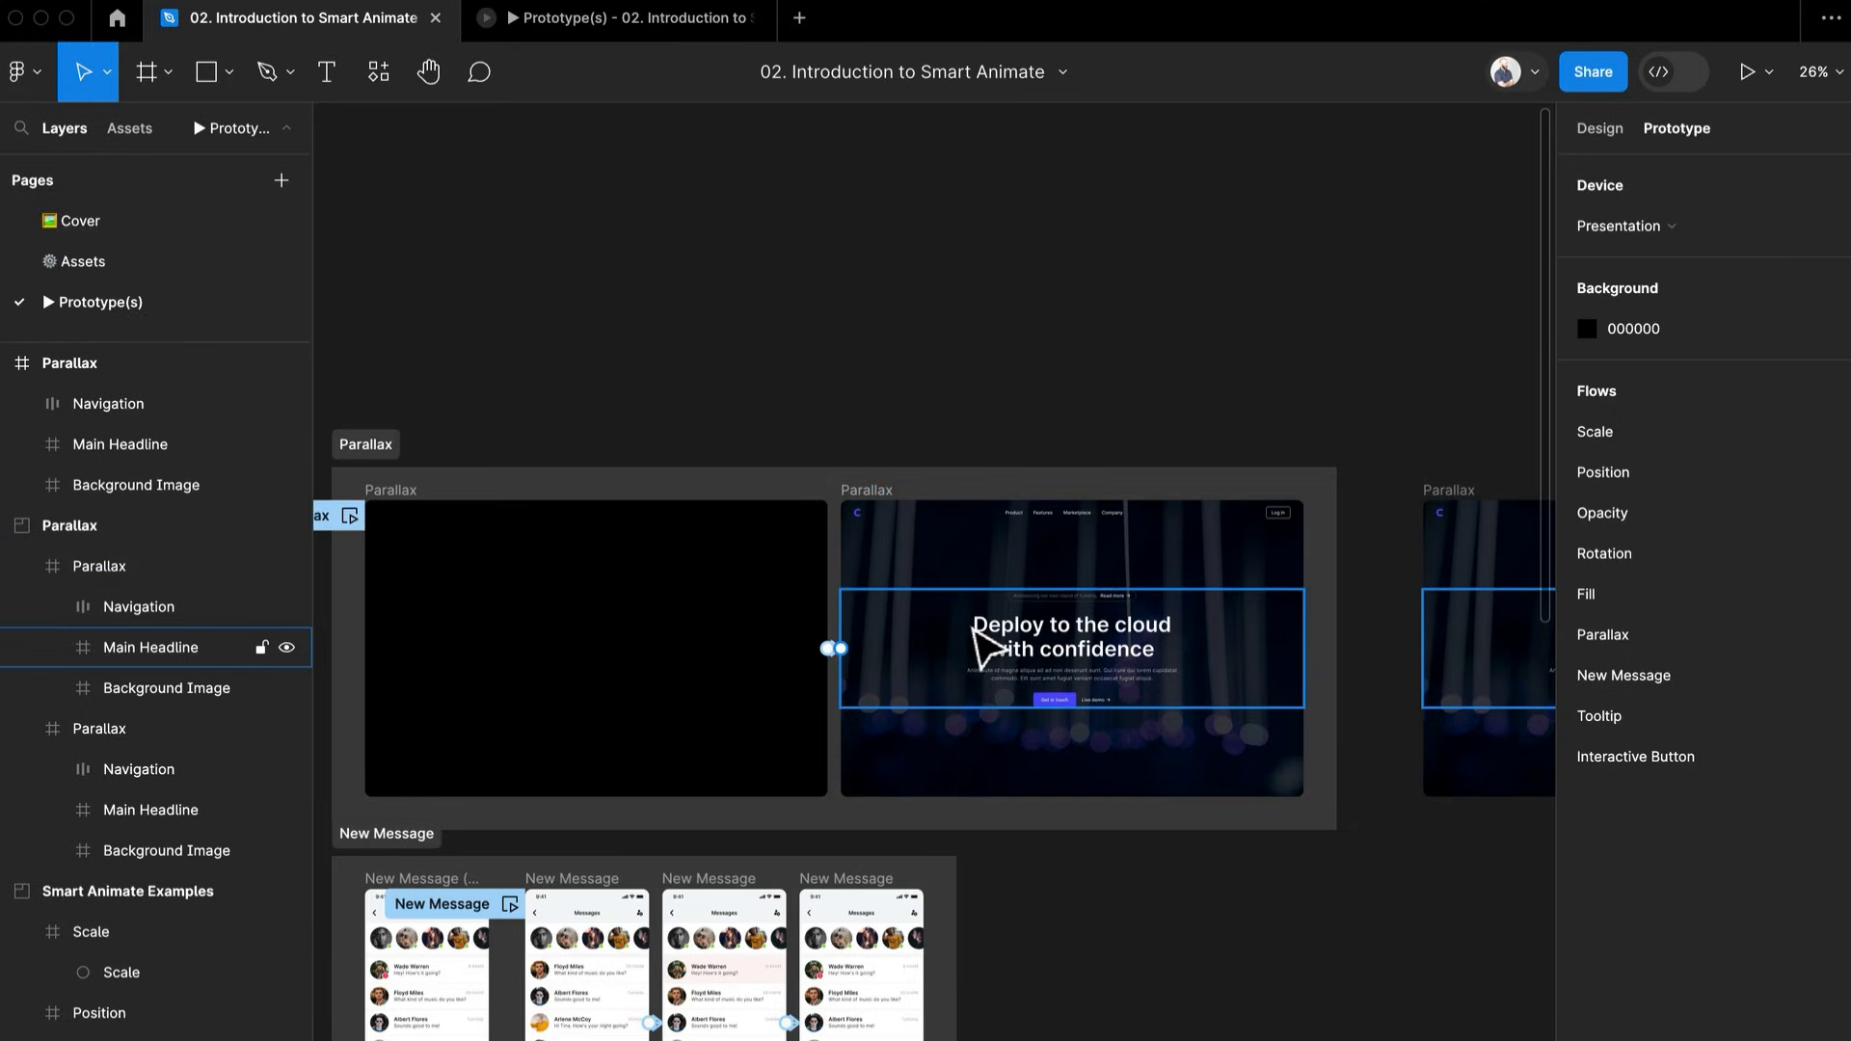
# Compare the design properties of the Main Headline layer in the black Parallax frame and the finished one
pyautogui.click(641, 702)
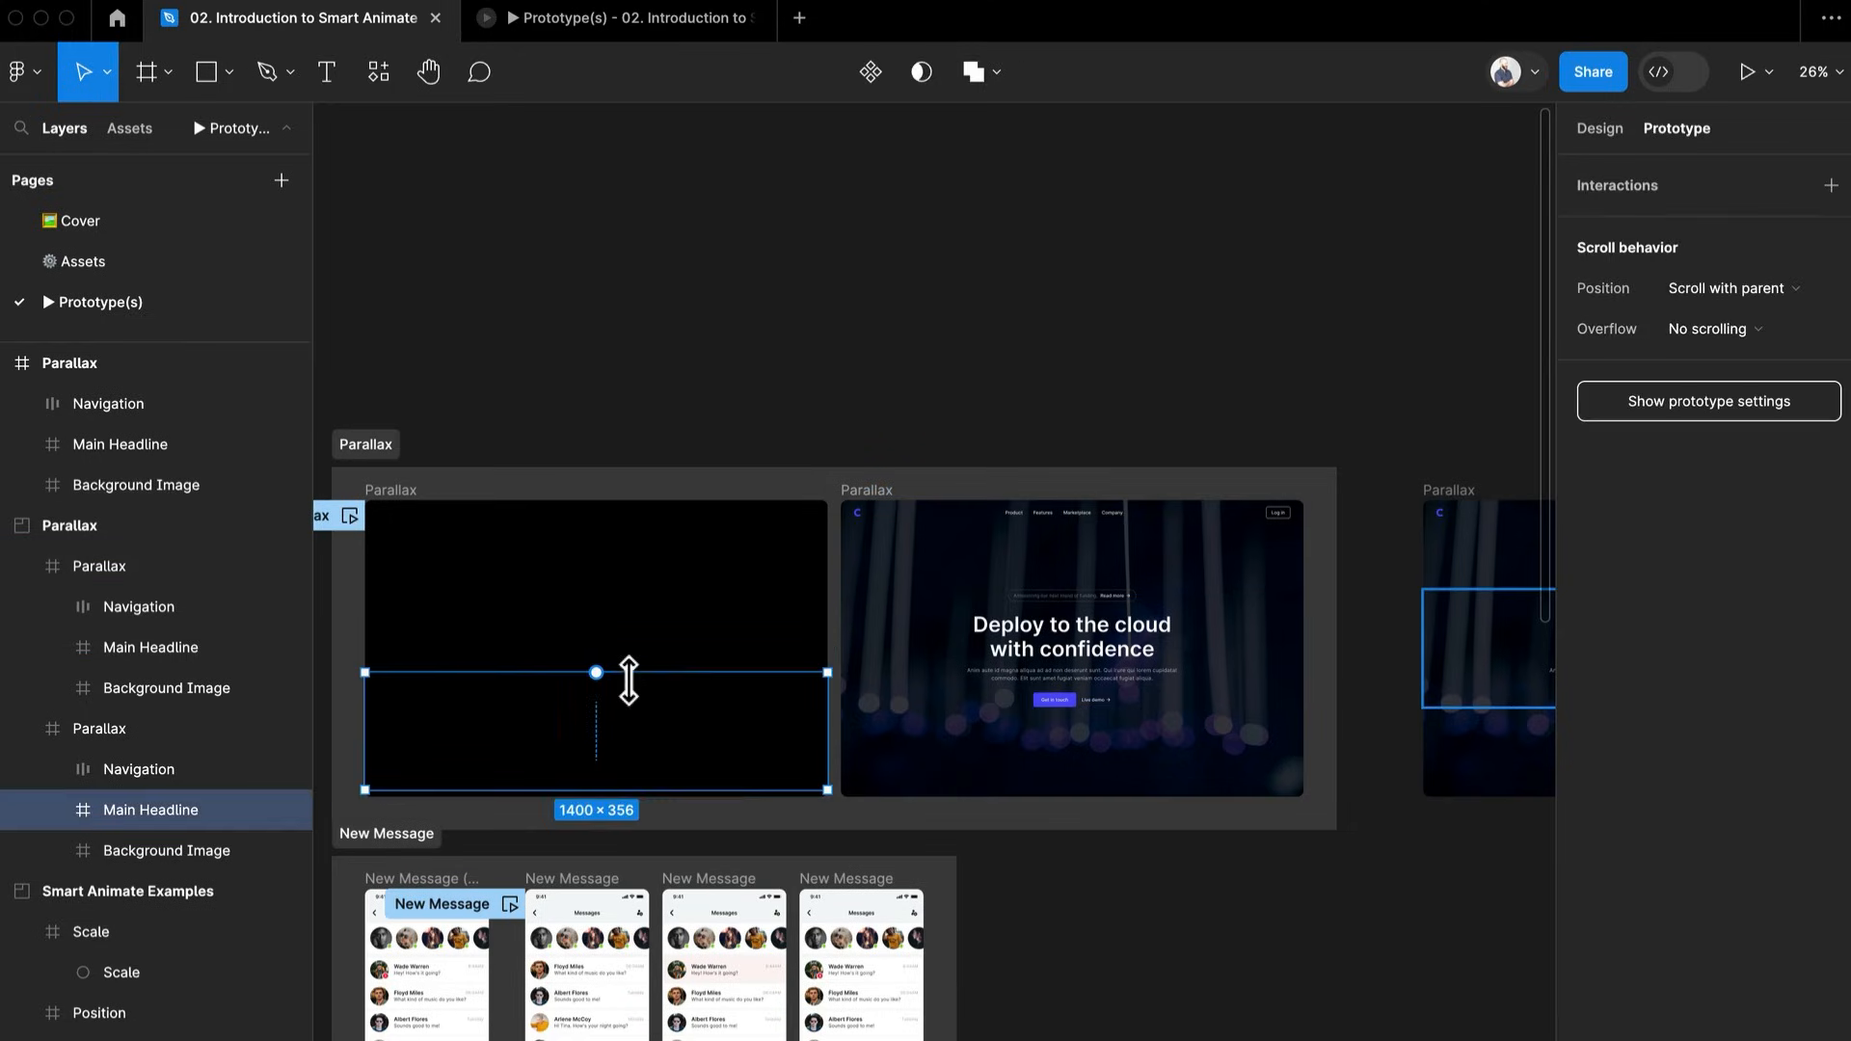
pyautogui.click(1490, 131)
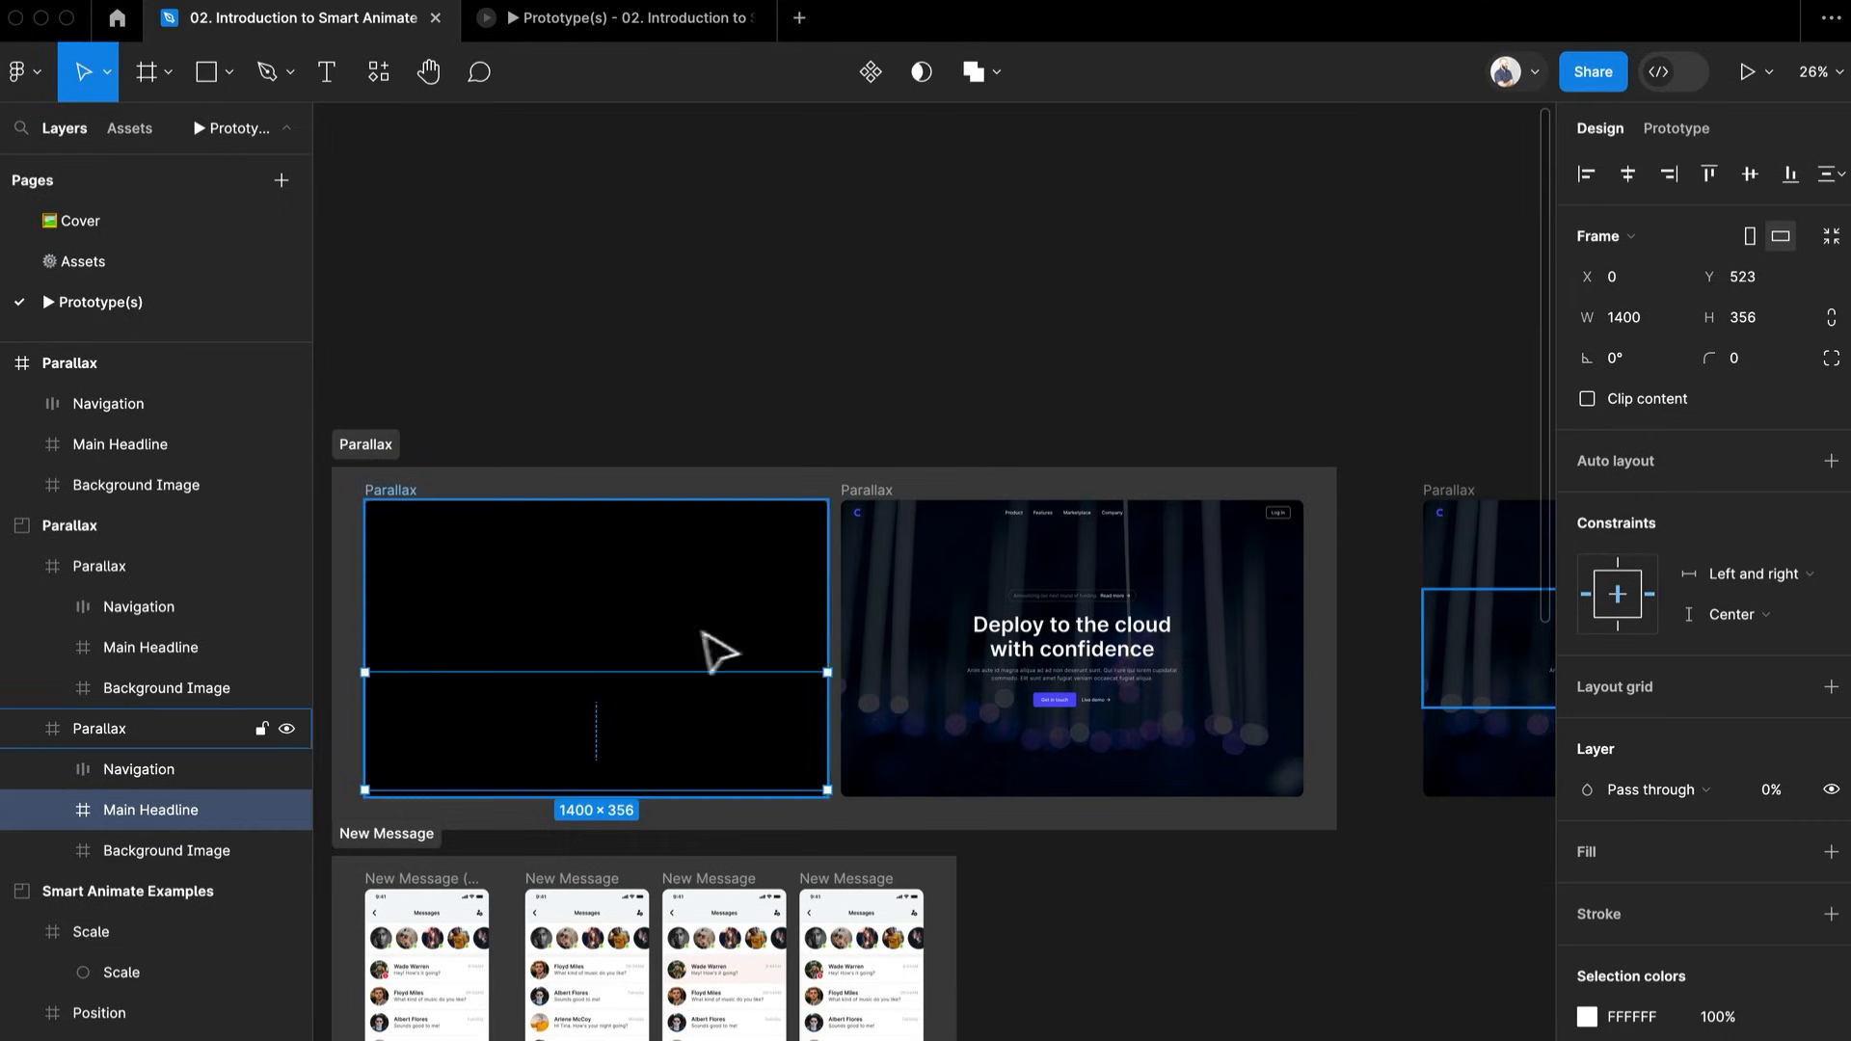
pyautogui.click(963, 631)
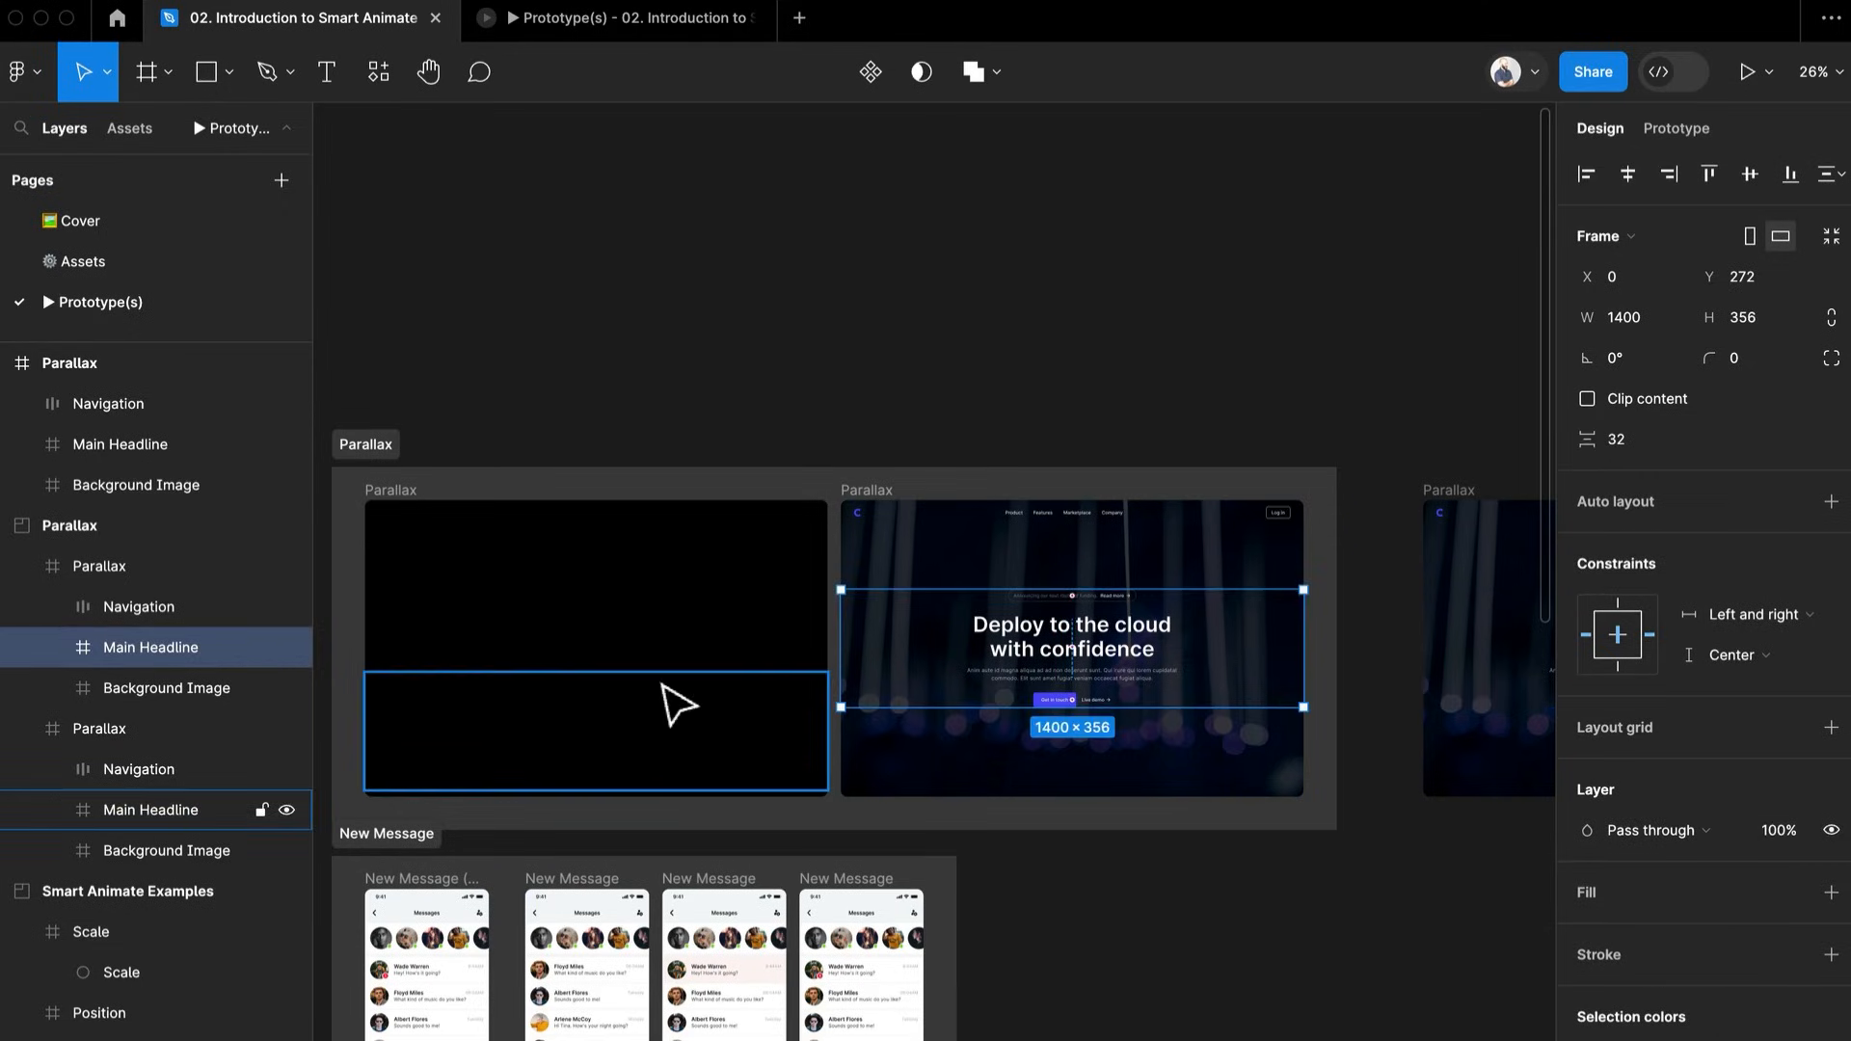
pyautogui.click(674, 703)
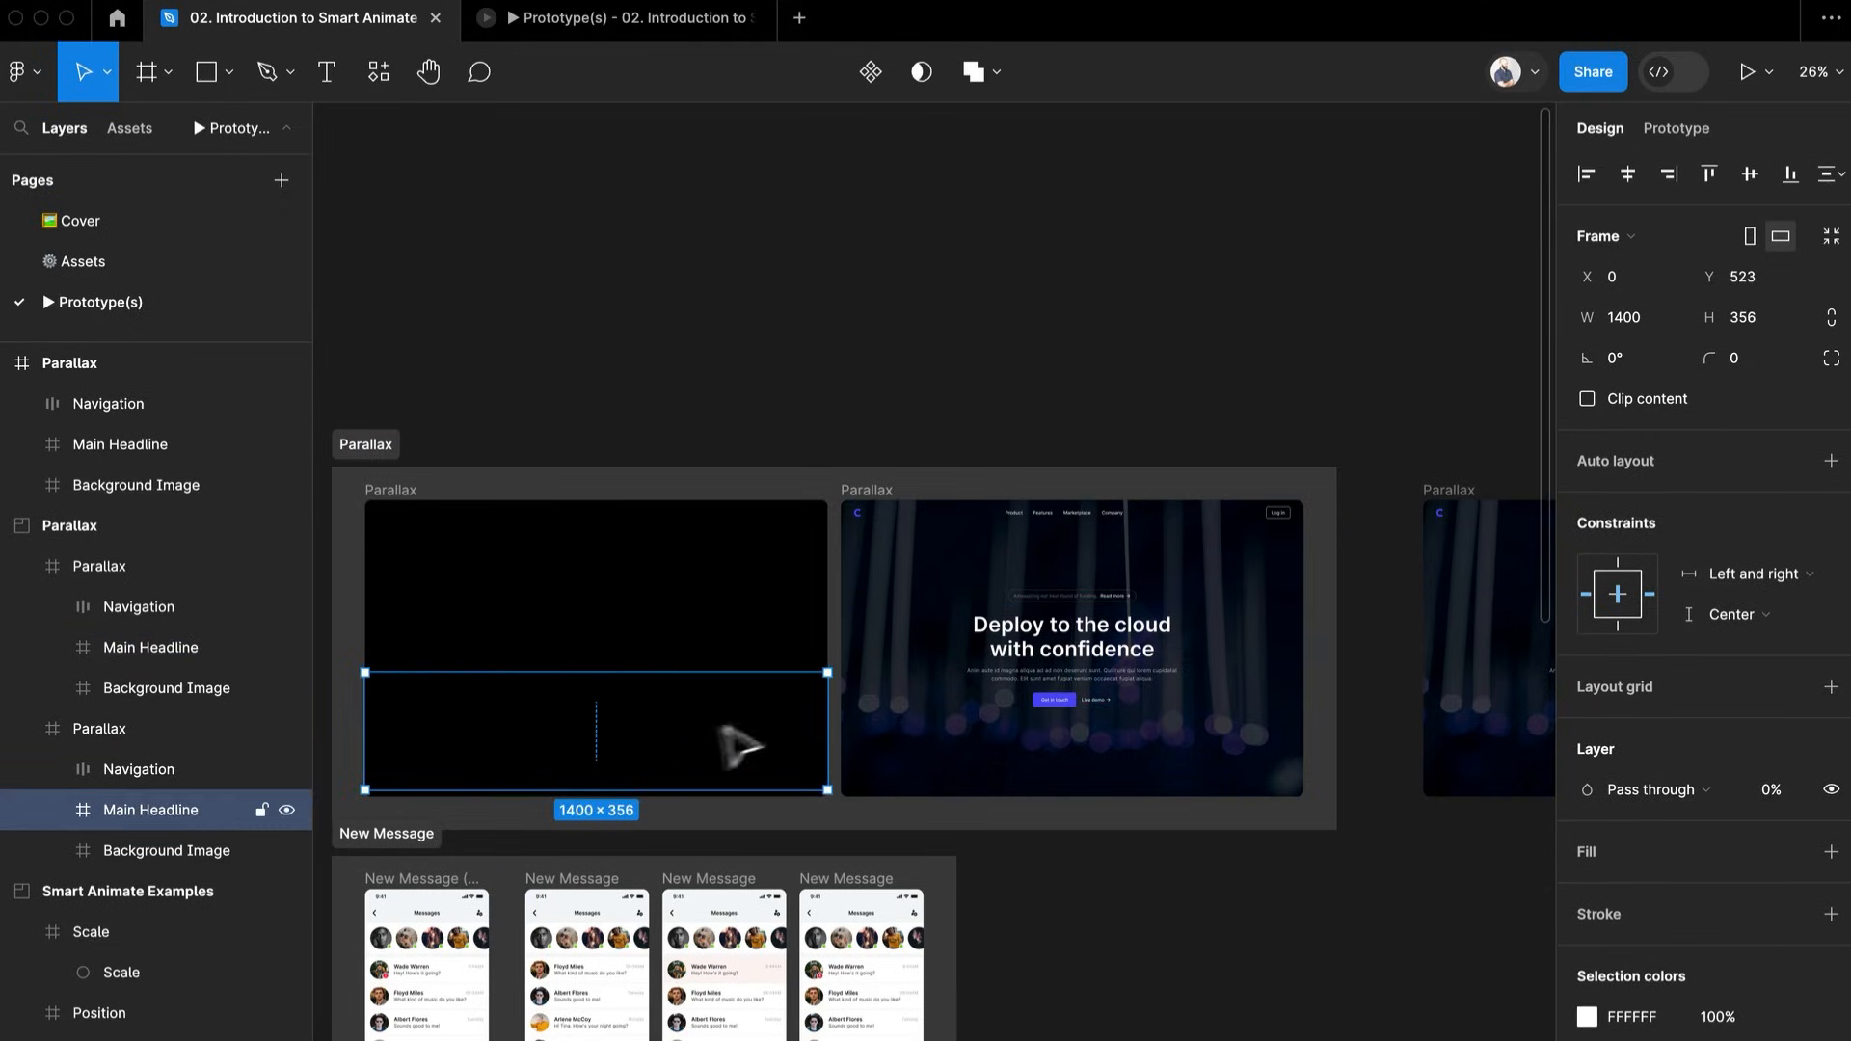
# Set the opacity of the black Parallax frame's Main Headline to 100% and compare its position with the finished frame
pyautogui.click(1770, 790)
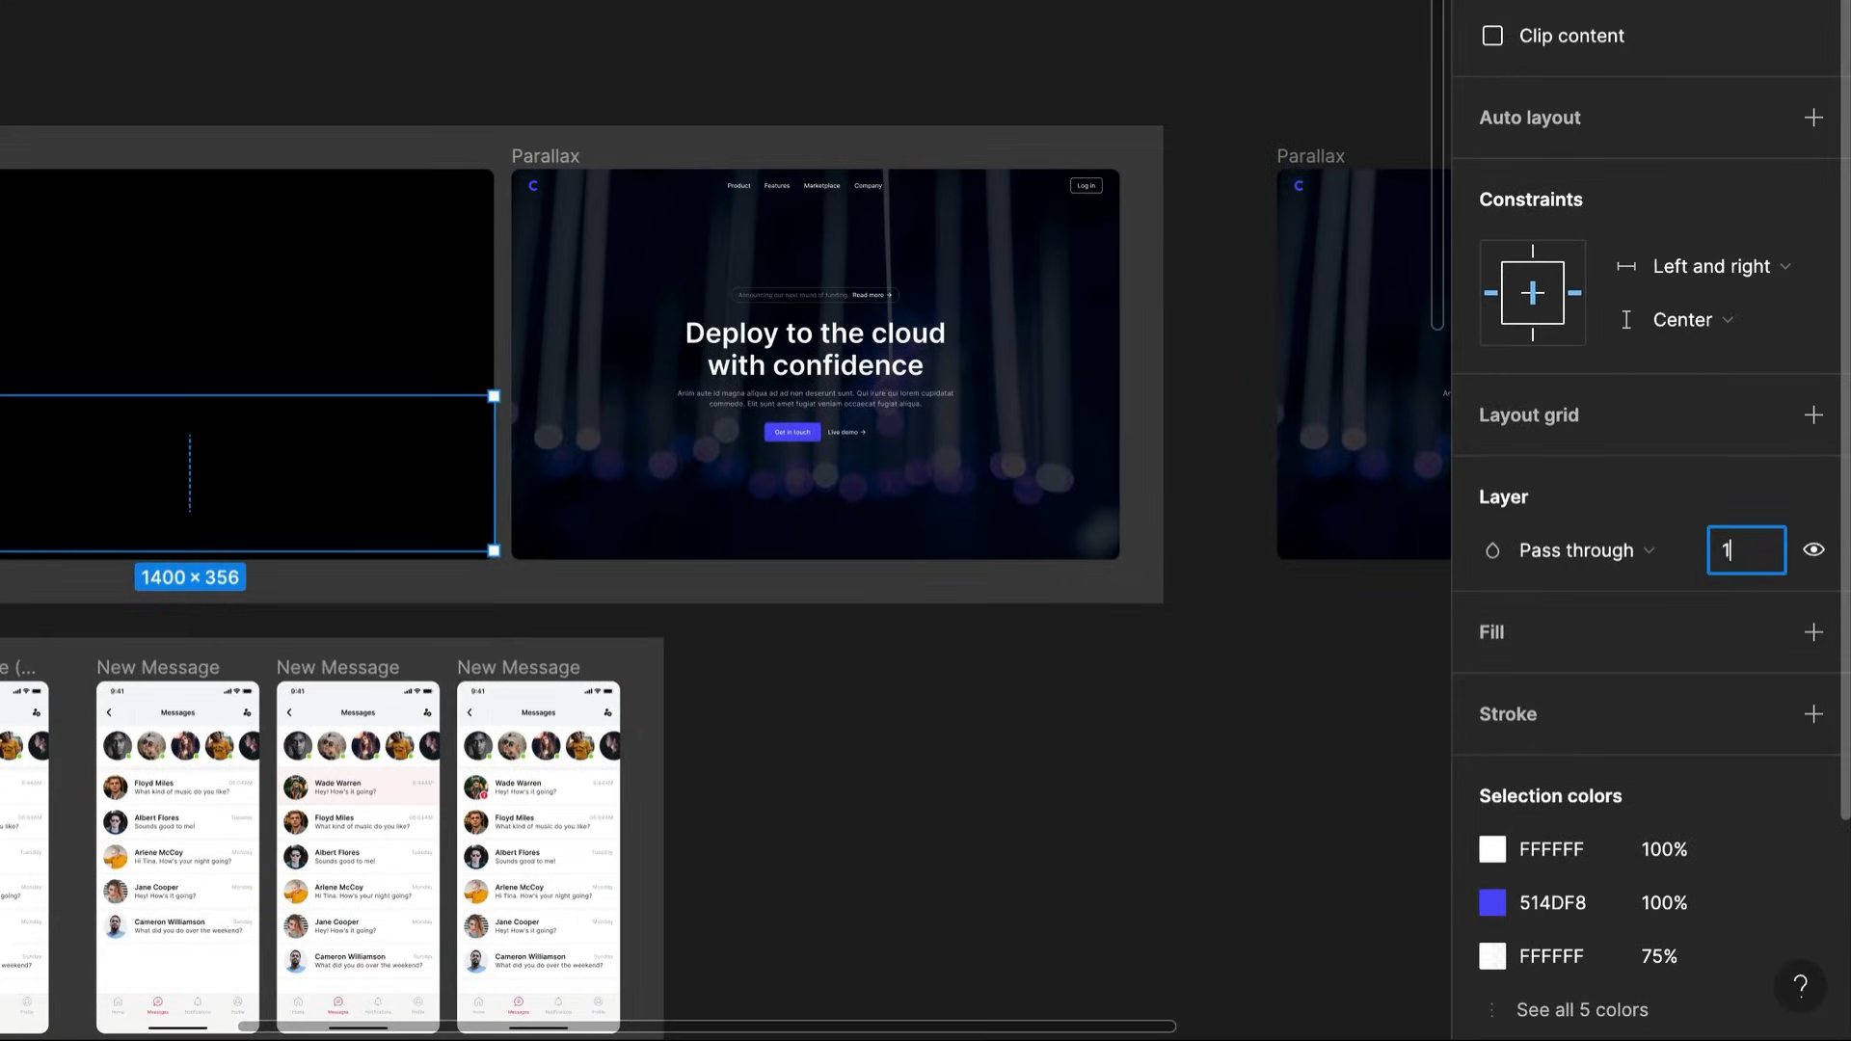
pyautogui.press('Return')
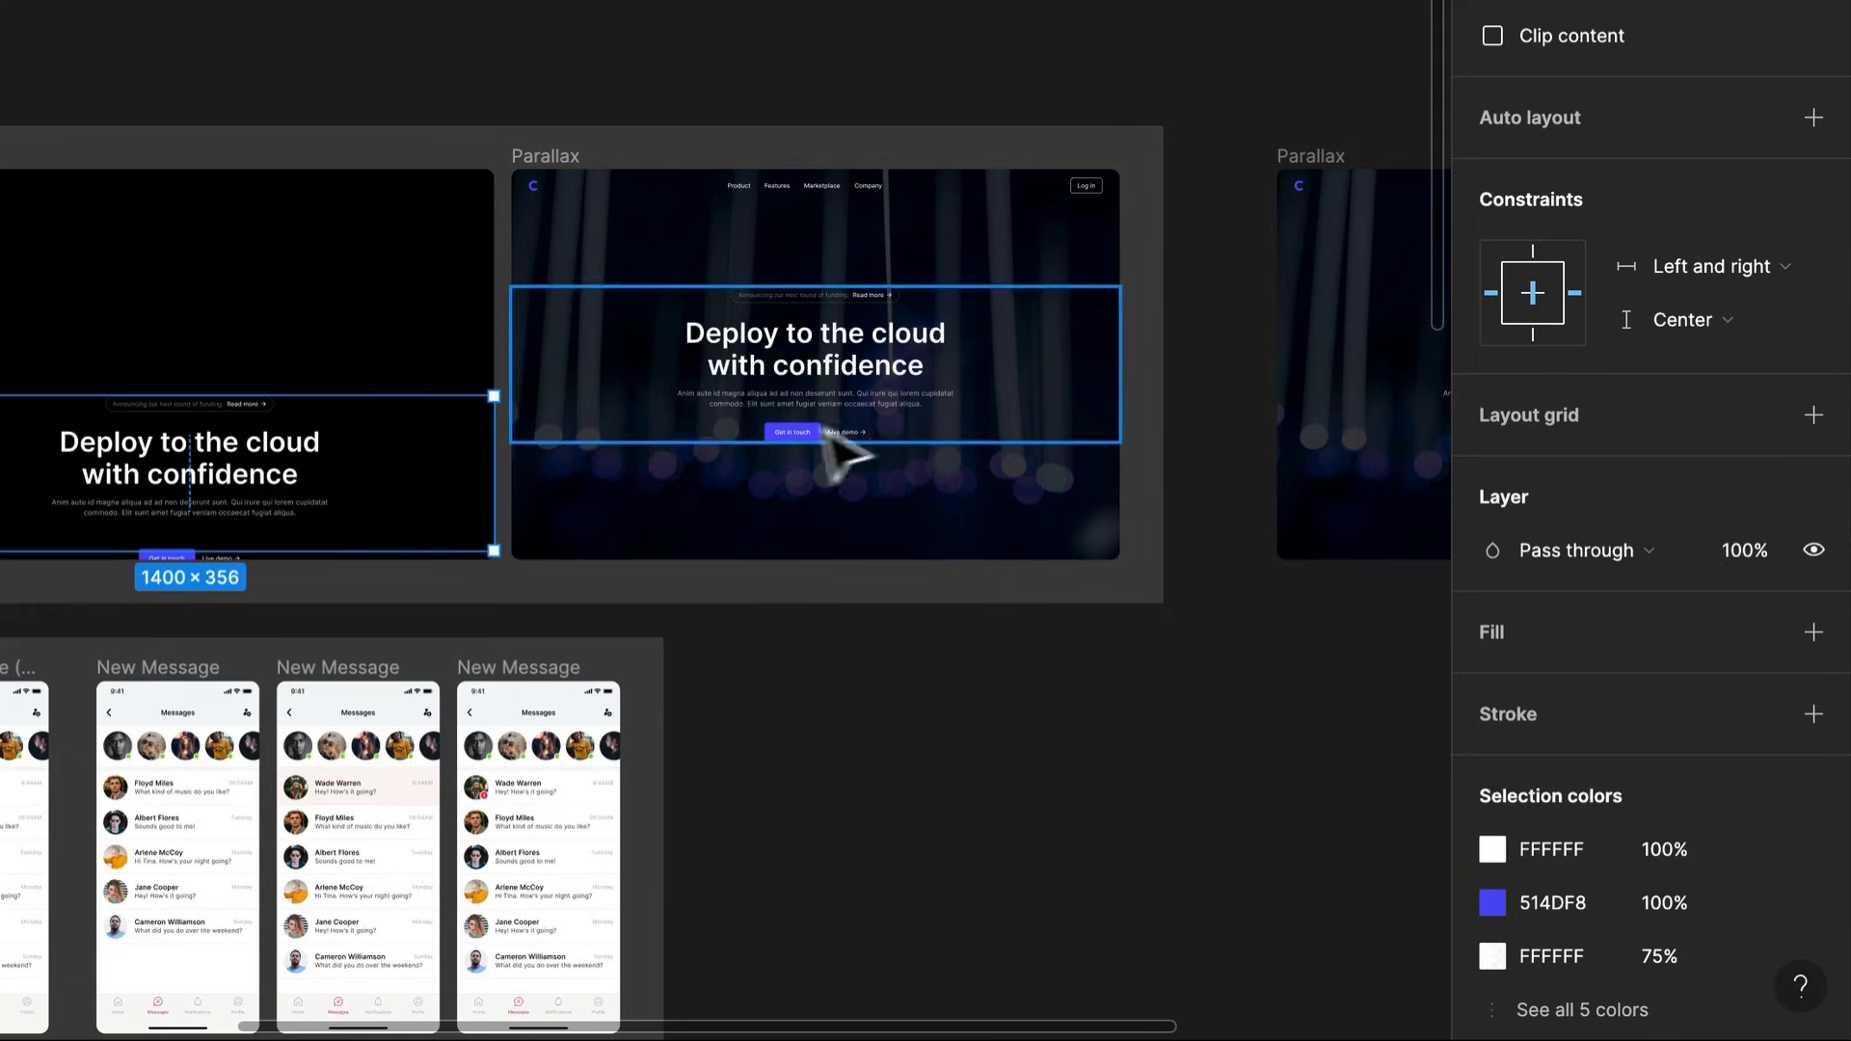
pyautogui.scroll(8, 830, 454)
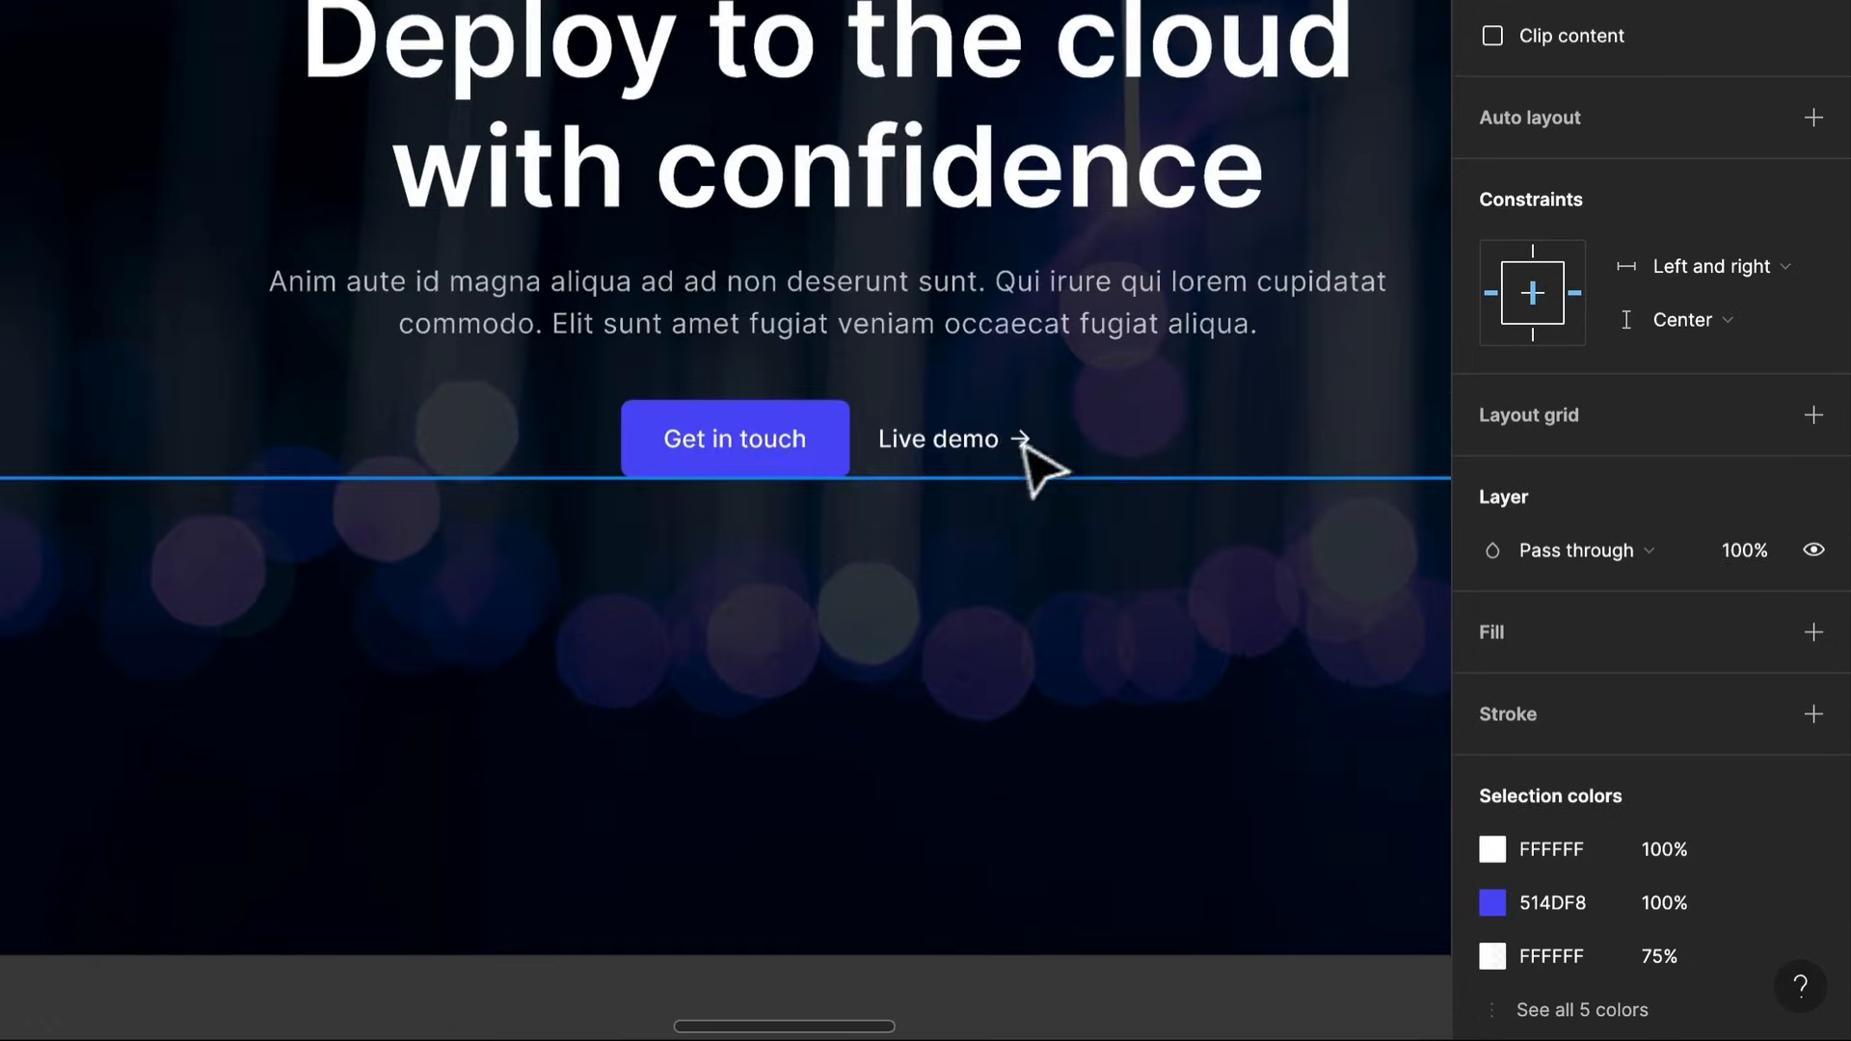
pyautogui.moveTo(380, 703); pyautogui.dragTo(1324, 579)
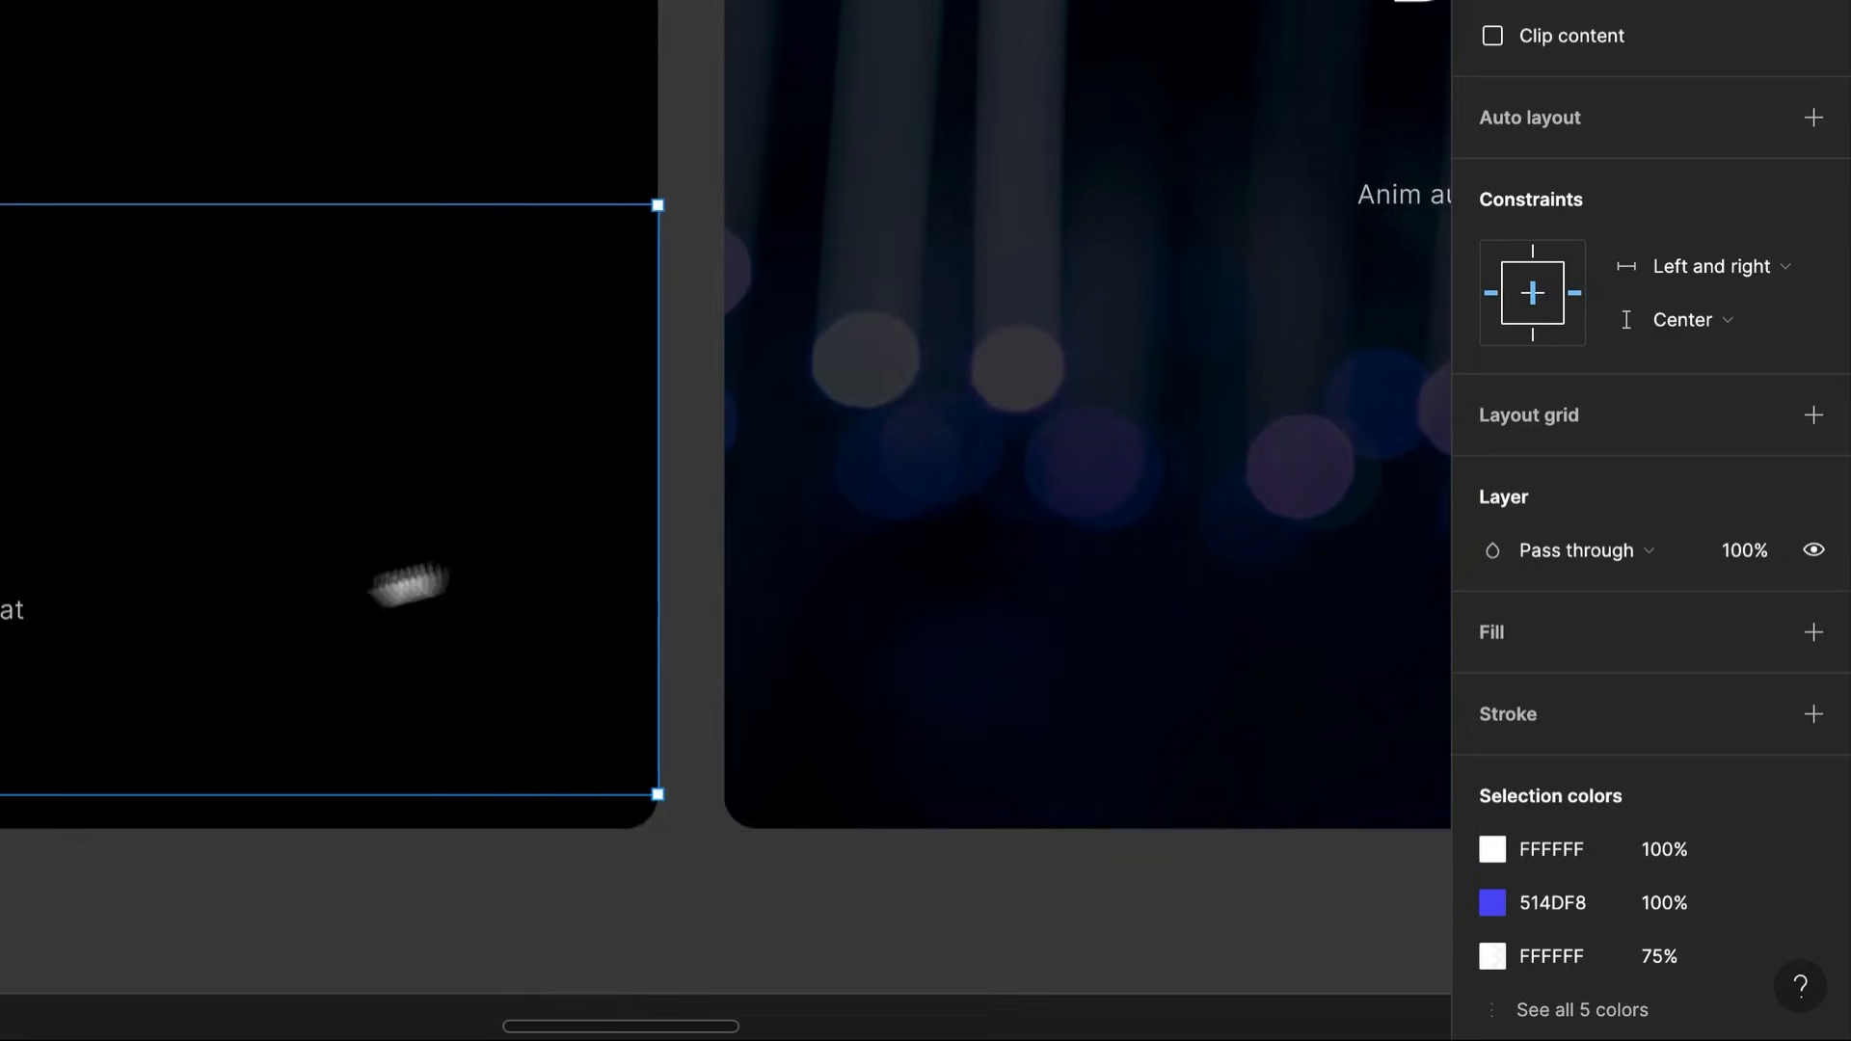
pyautogui.moveTo(410, 586); pyautogui.dragTo(1394, 413)
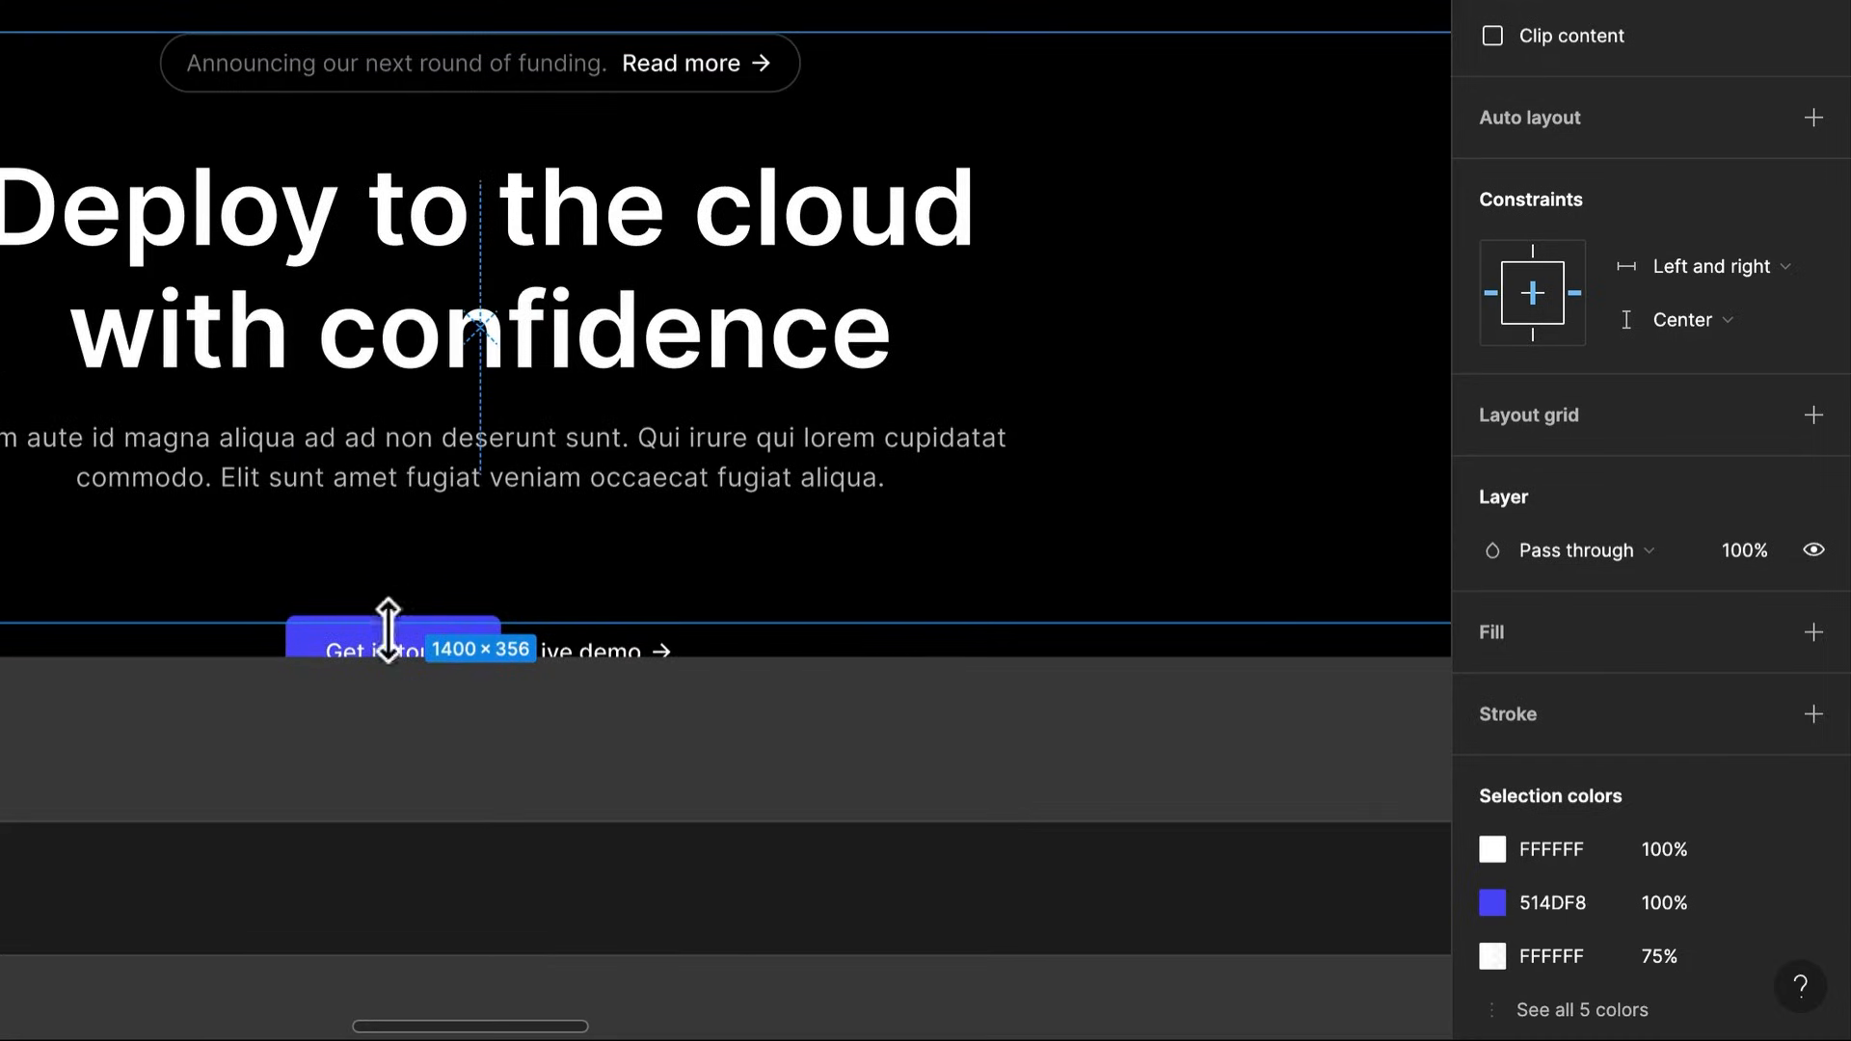
pyautogui.scroll(-5, 396, 583)
pyautogui.moveTo(565, 369); pyautogui.dragTo(35, 622)
# Set the opacity of the Navigation layer in the black Parallax frame to 100%
pyautogui.click(1006, 52)
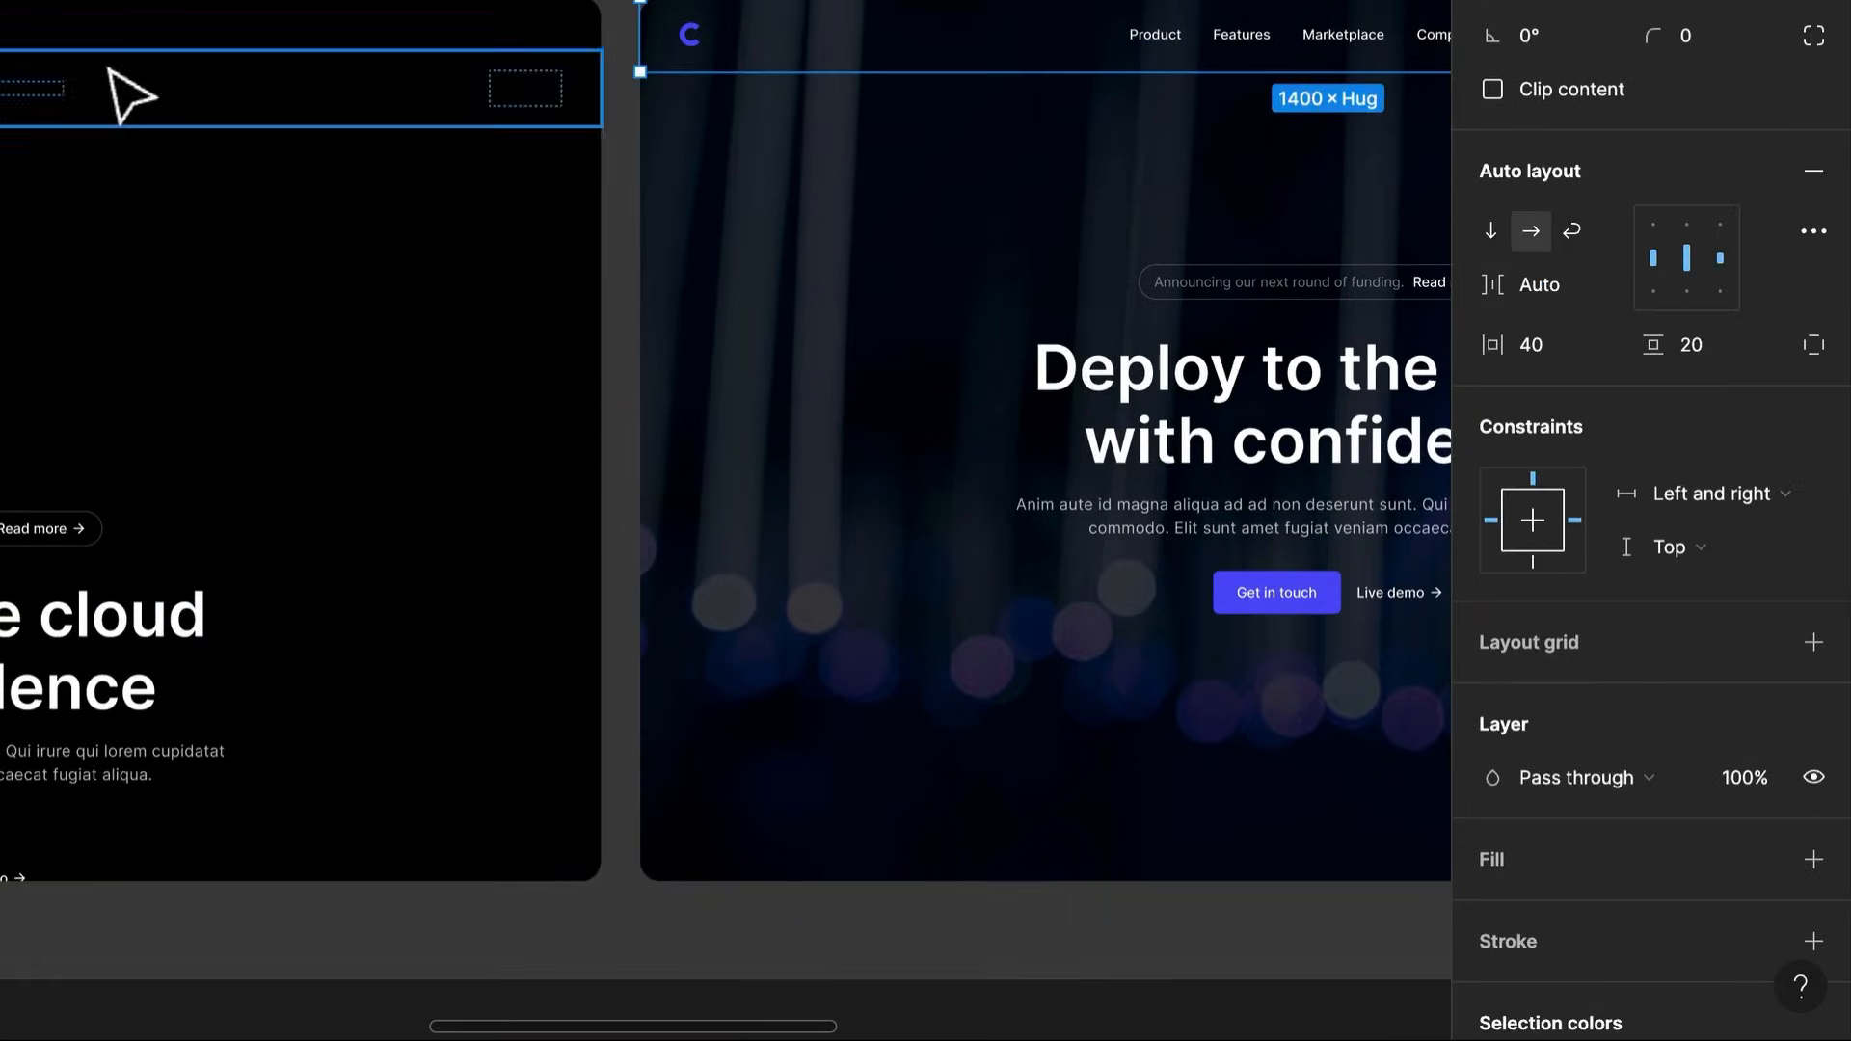
pyautogui.click(109, 69)
pyautogui.click(1736, 777)
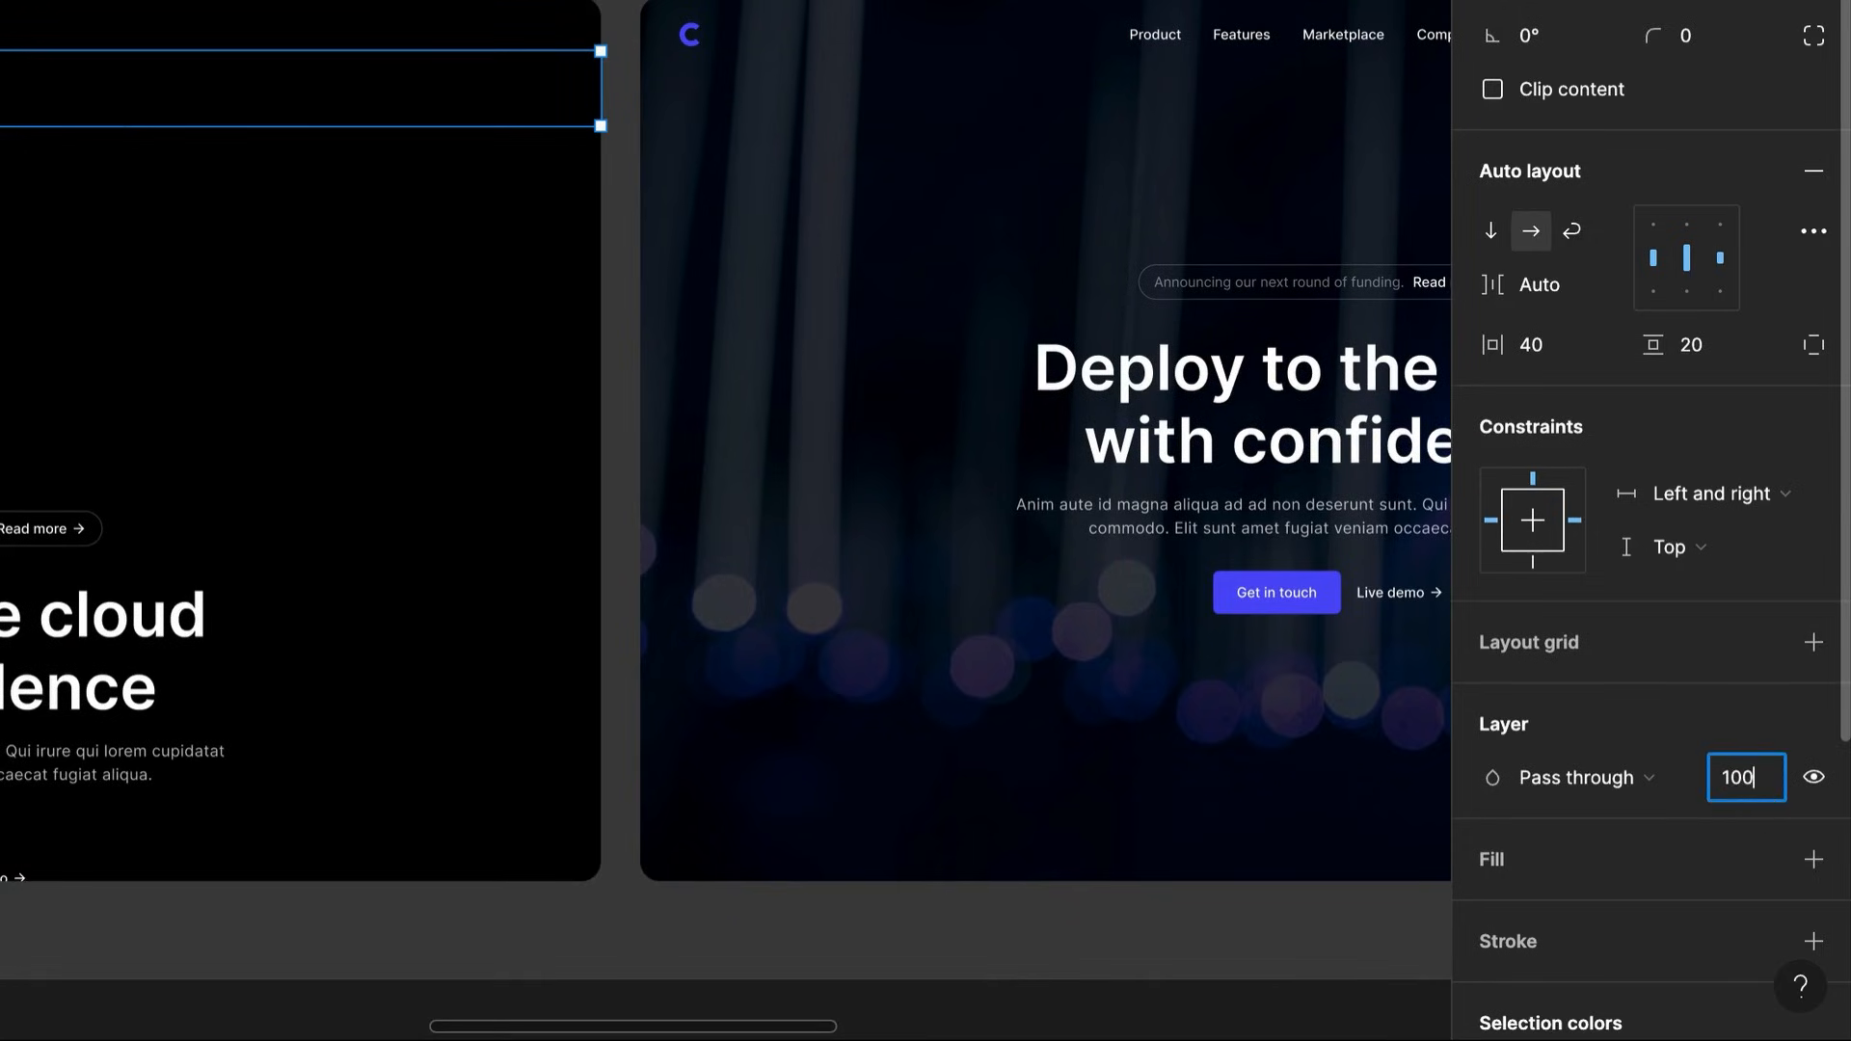
pyautogui.write('100')
pyautogui.press('Return')
pyautogui.scroll(-2, 395, 261)
pyautogui.moveTo(395, 260); pyautogui.dragTo(1003, 280)
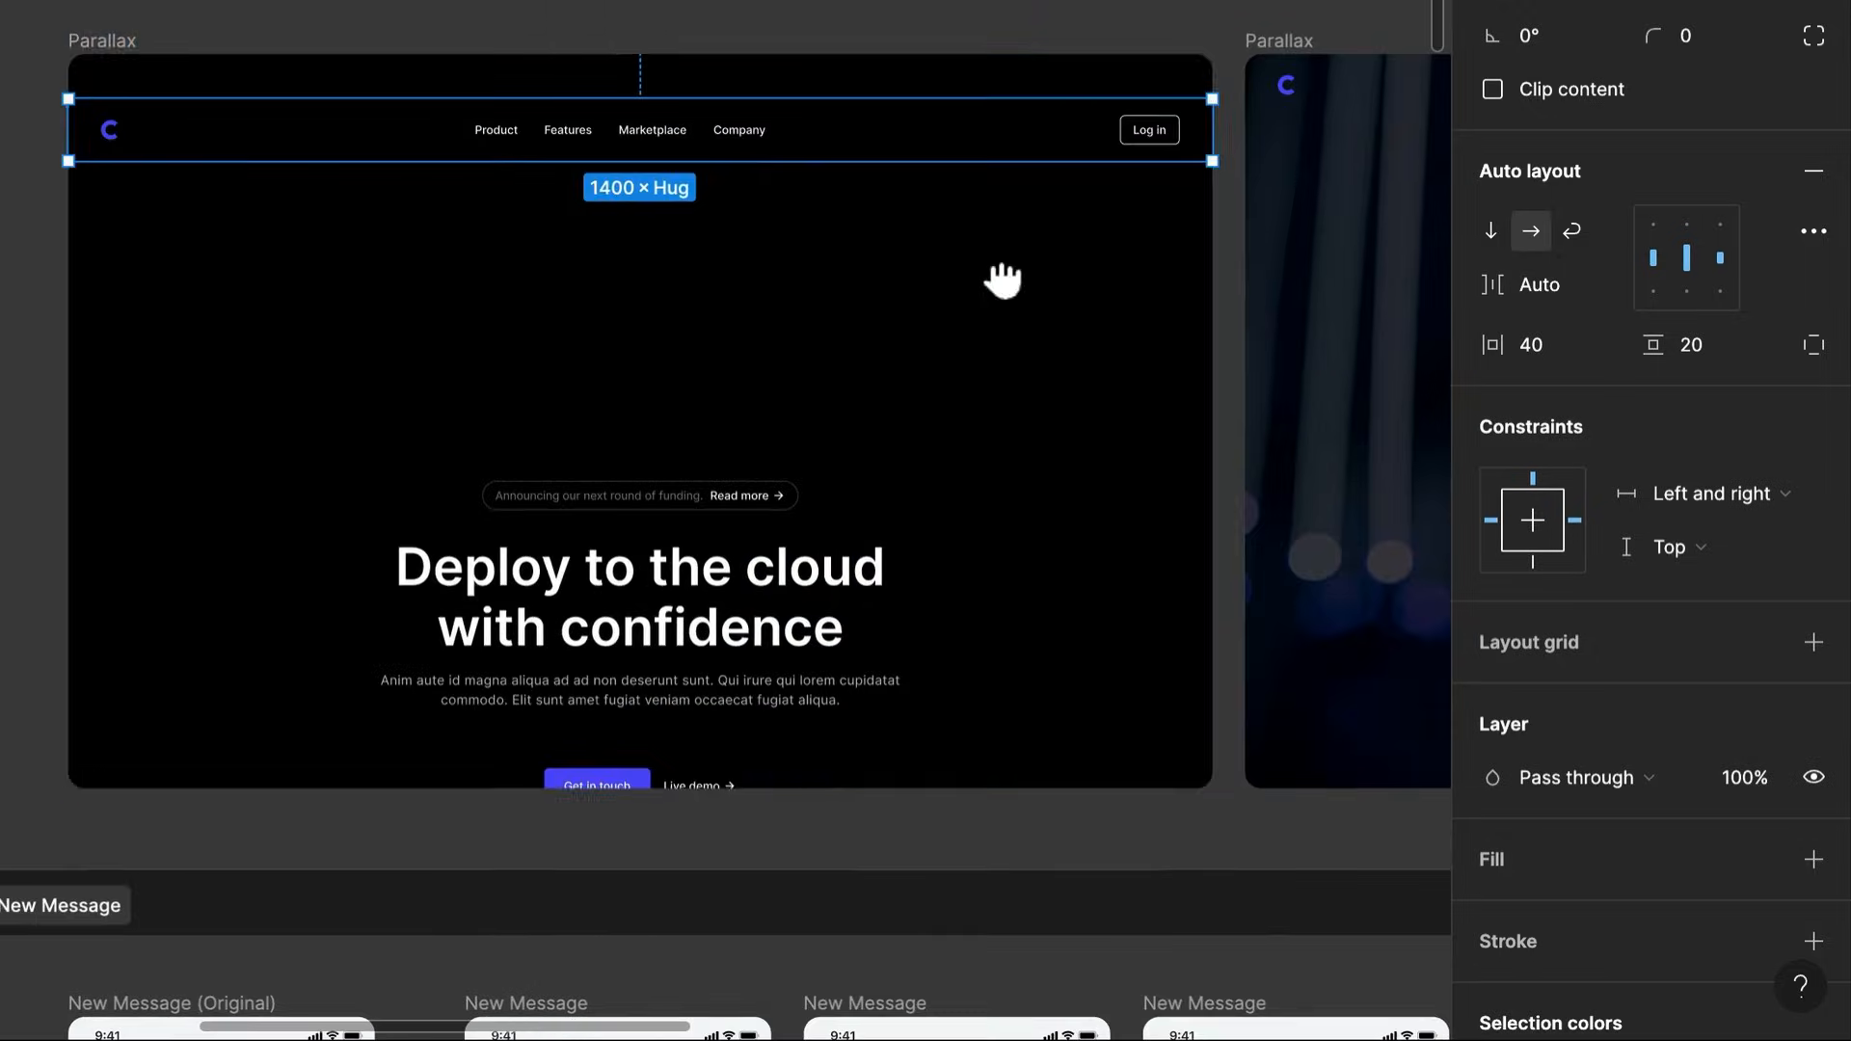
# Toggle the visibility of the image fill on the first Parallax frame's Background Image and compare both frames
pyautogui.click(77, 43)
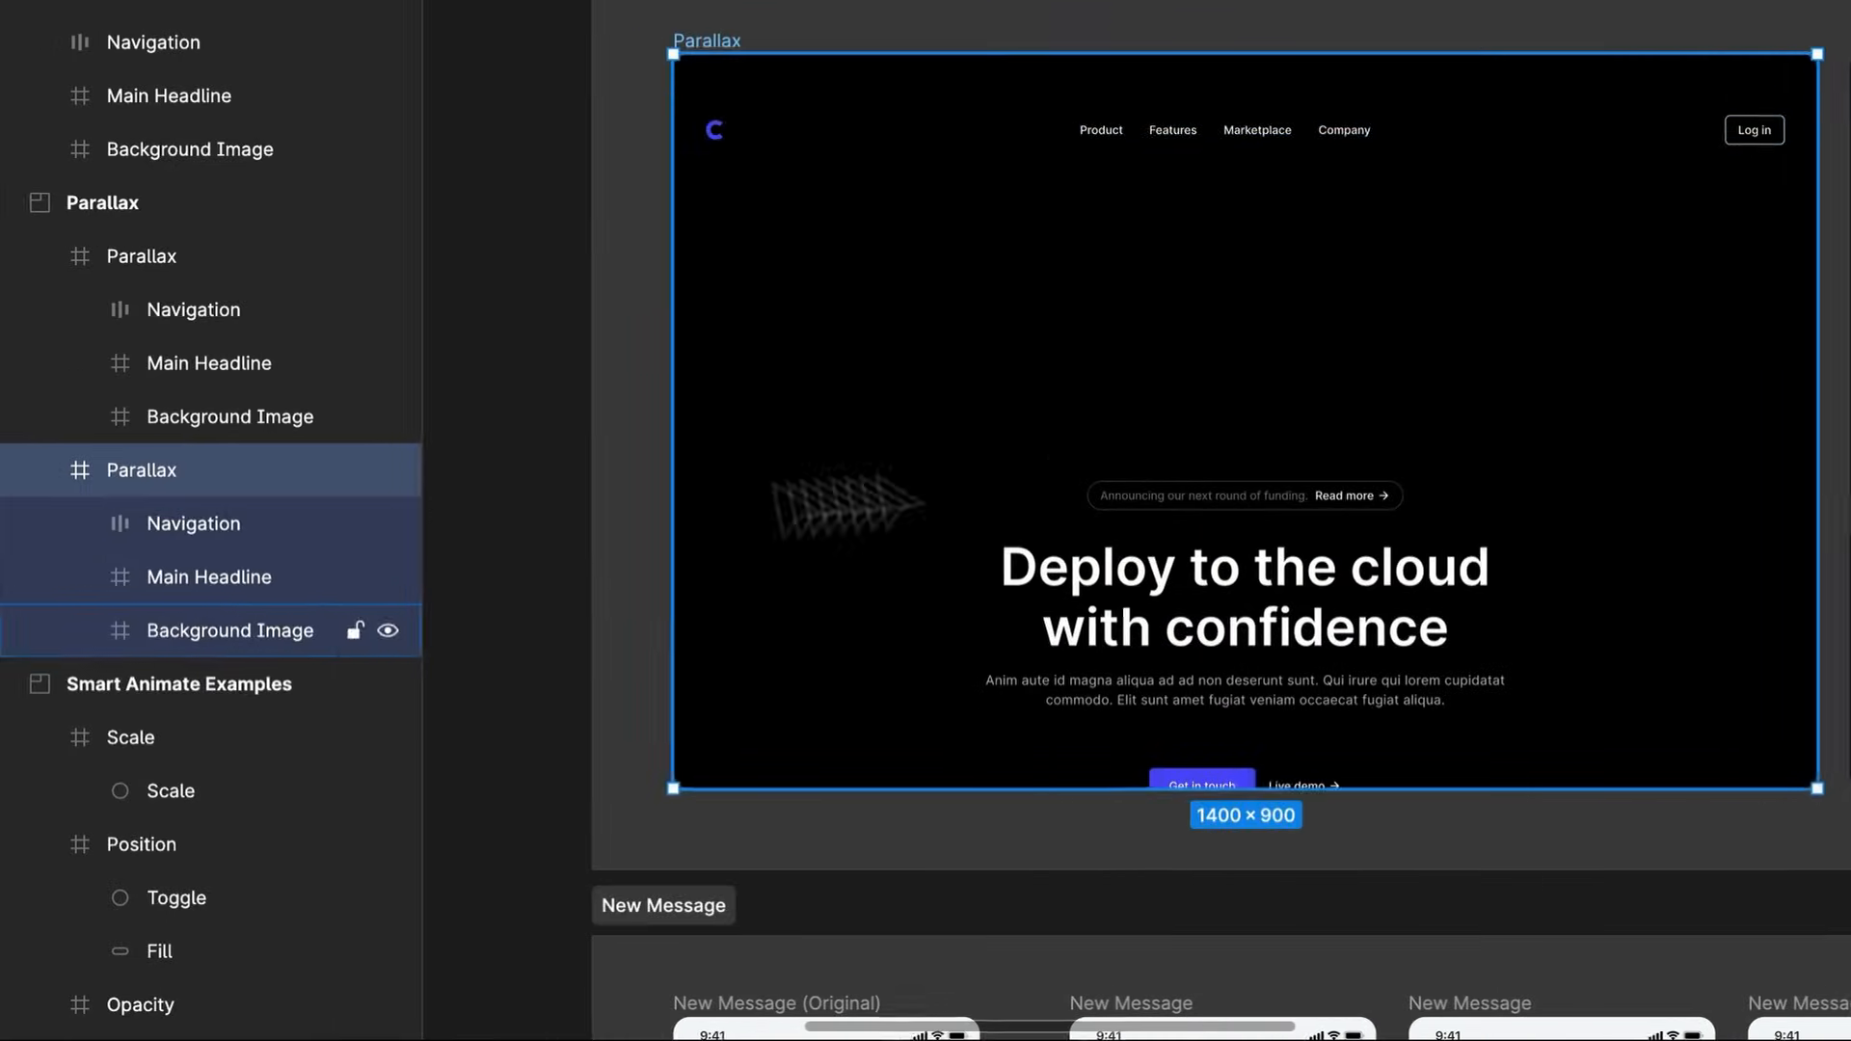
pyautogui.click(215, 643)
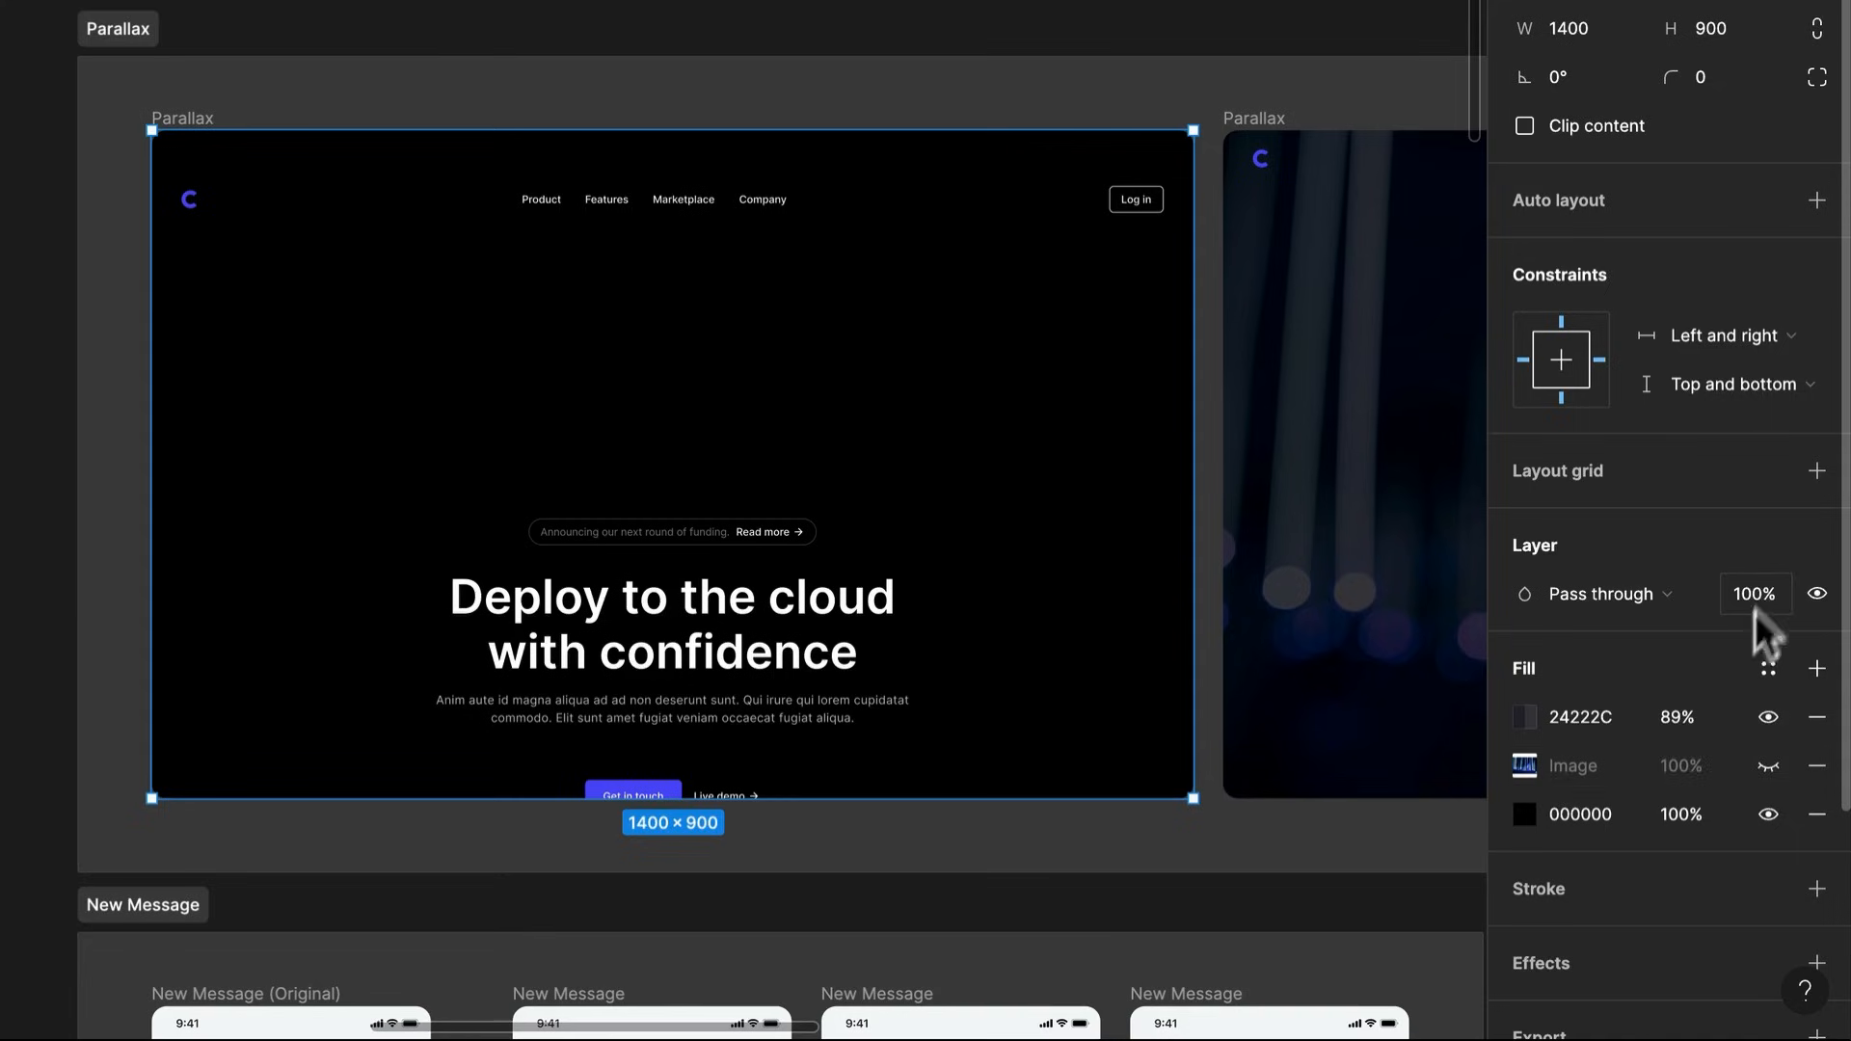
pyautogui.click(1767, 768)
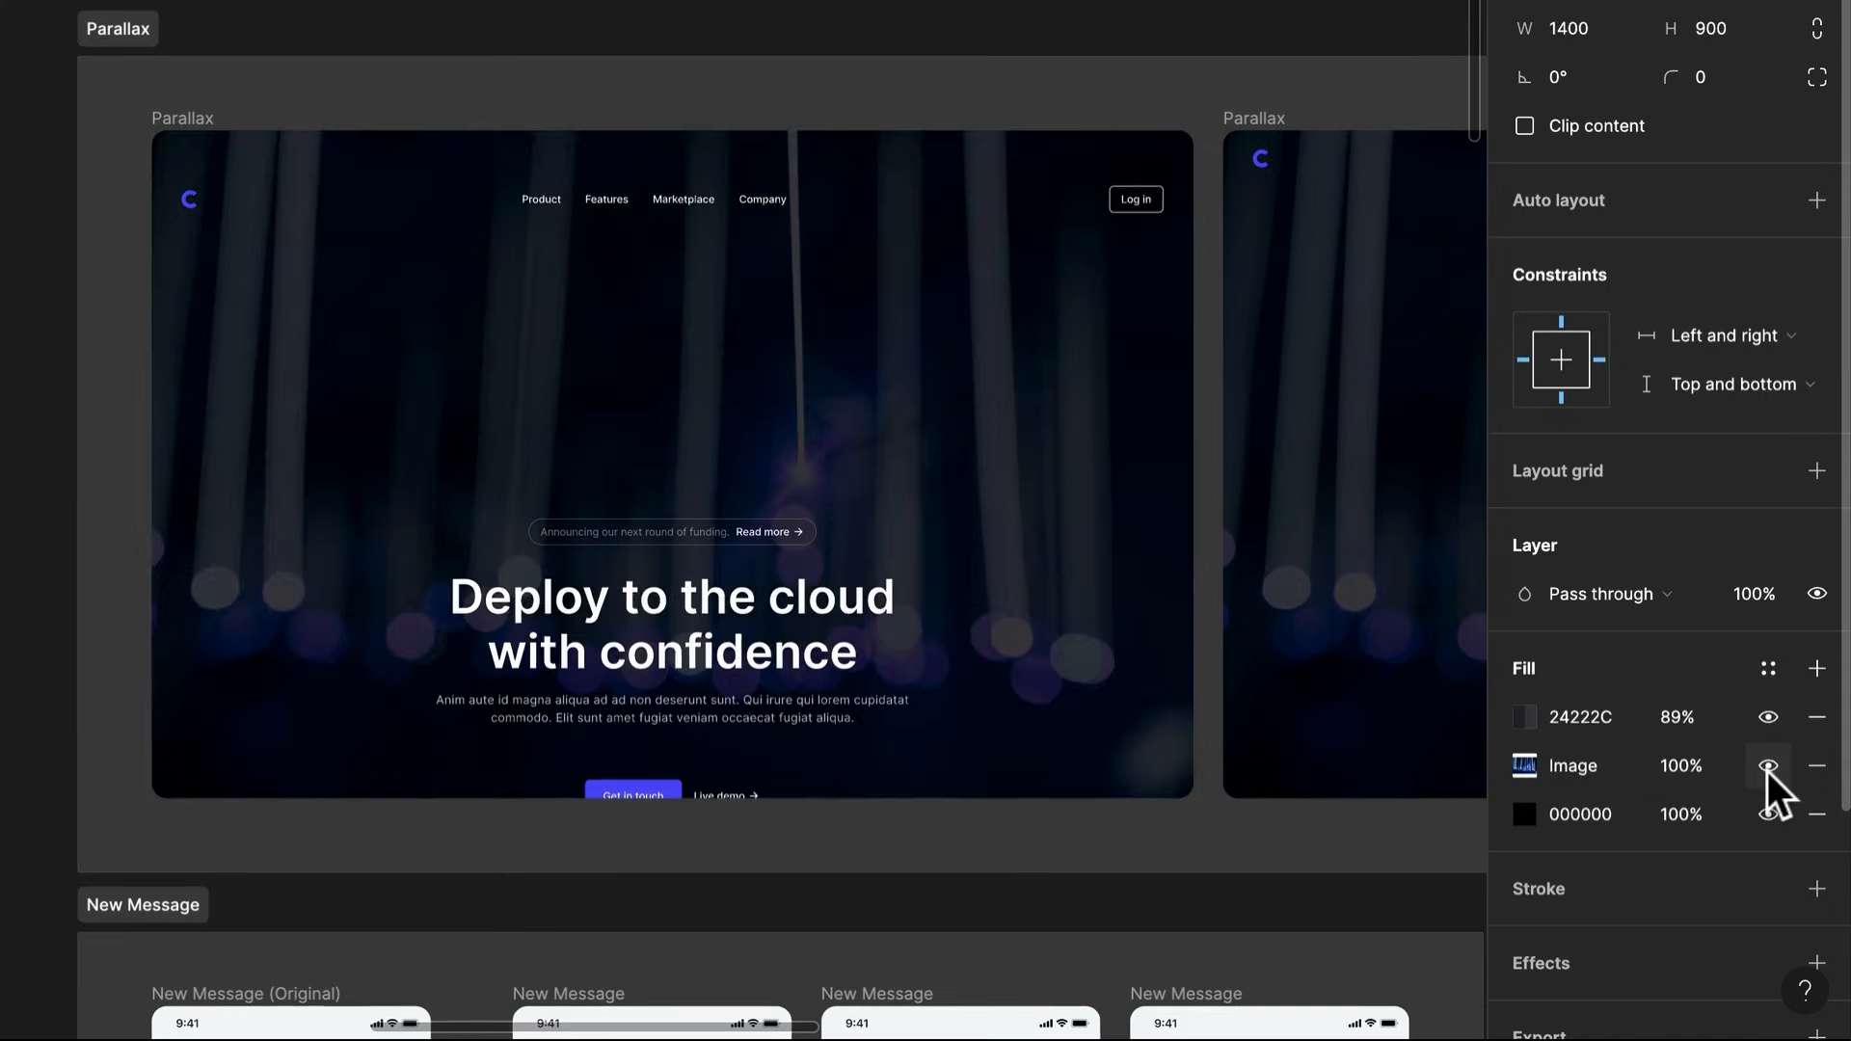
pyautogui.click(1767, 767)
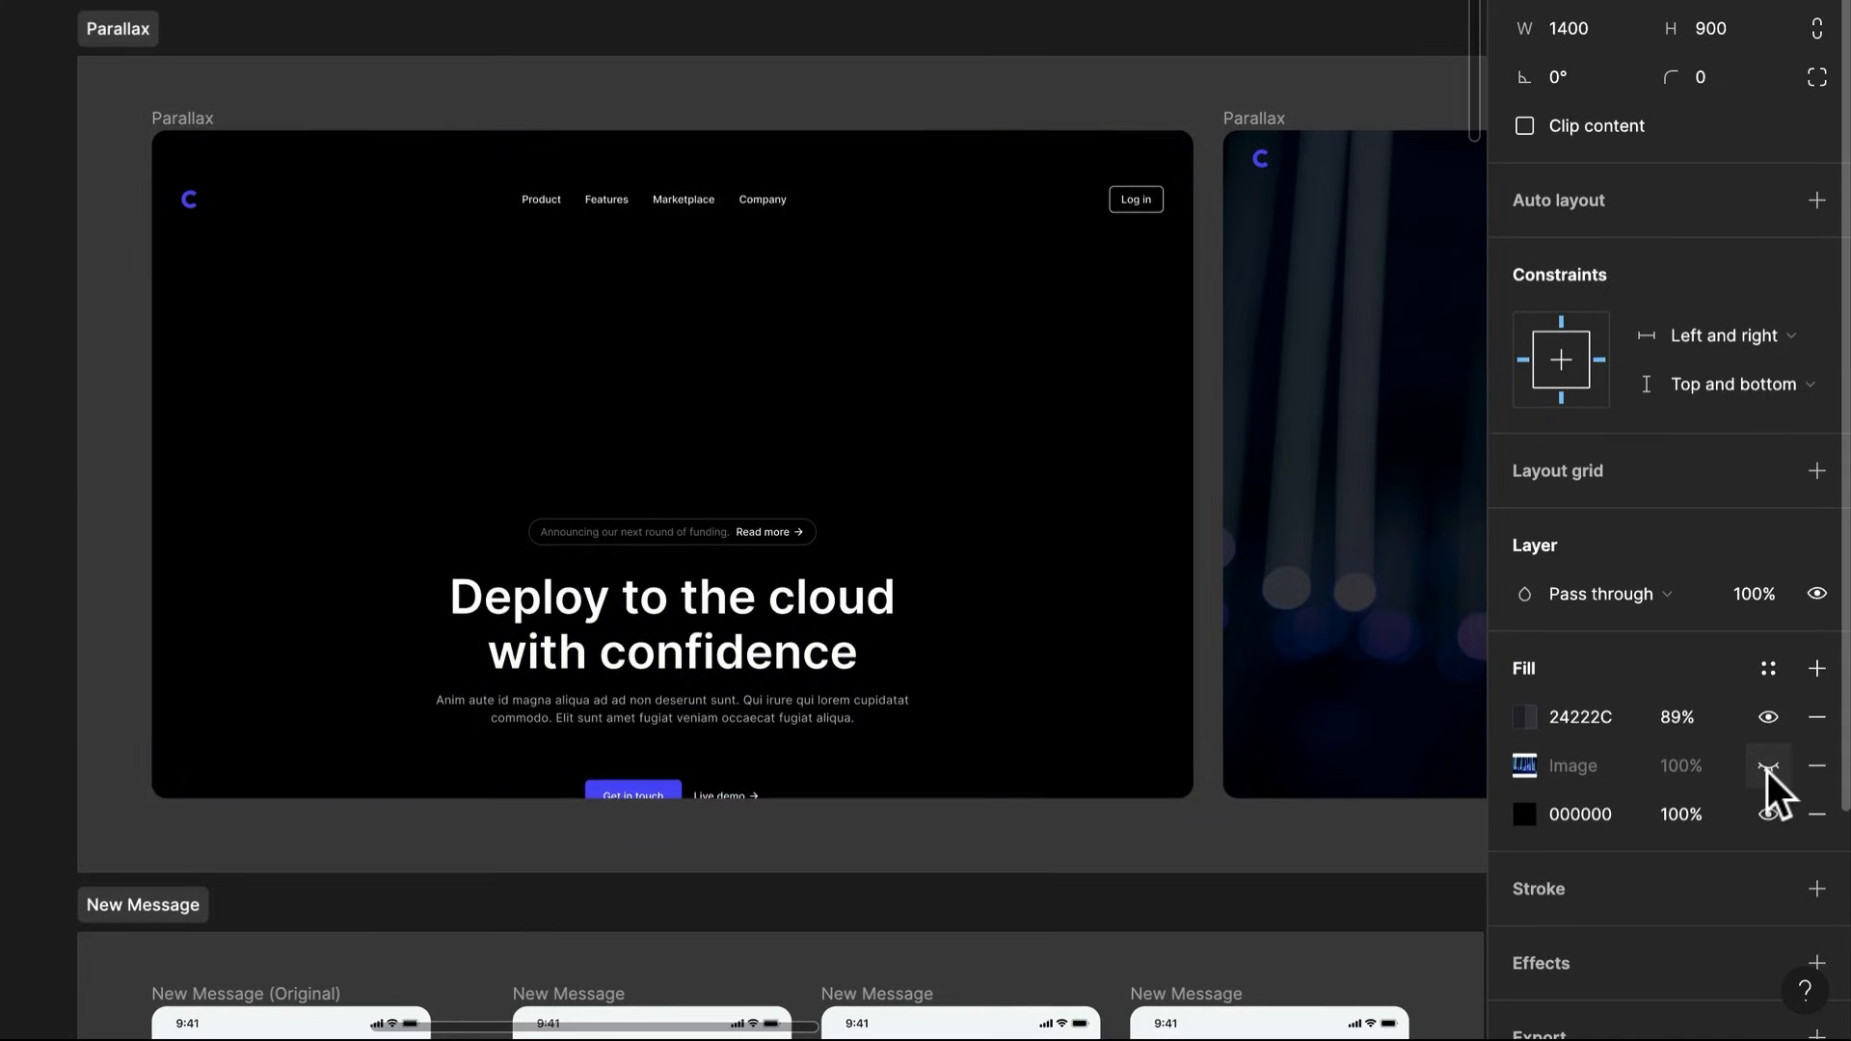
pyautogui.click(1767, 772)
pyautogui.scroll(-1, 727, 449)
pyautogui.hscroll(1, 771, 473)
pyautogui.hscroll(3, 829, 385)
pyautogui.scroll(-1, 1022, 289)
pyautogui.scroll(-3, 1027, 289)
pyautogui.scroll(4, 1144, 351)
pyautogui.scroll(2, 1137, 352)
# Undo the image fill, Navigation opacity and Main Headline opacity changes in the first Parallax frame
pyautogui.press('super+z')
pyautogui.press('super+shift+z')
pyautogui.press('super+z')
pyautogui.press('super+z')
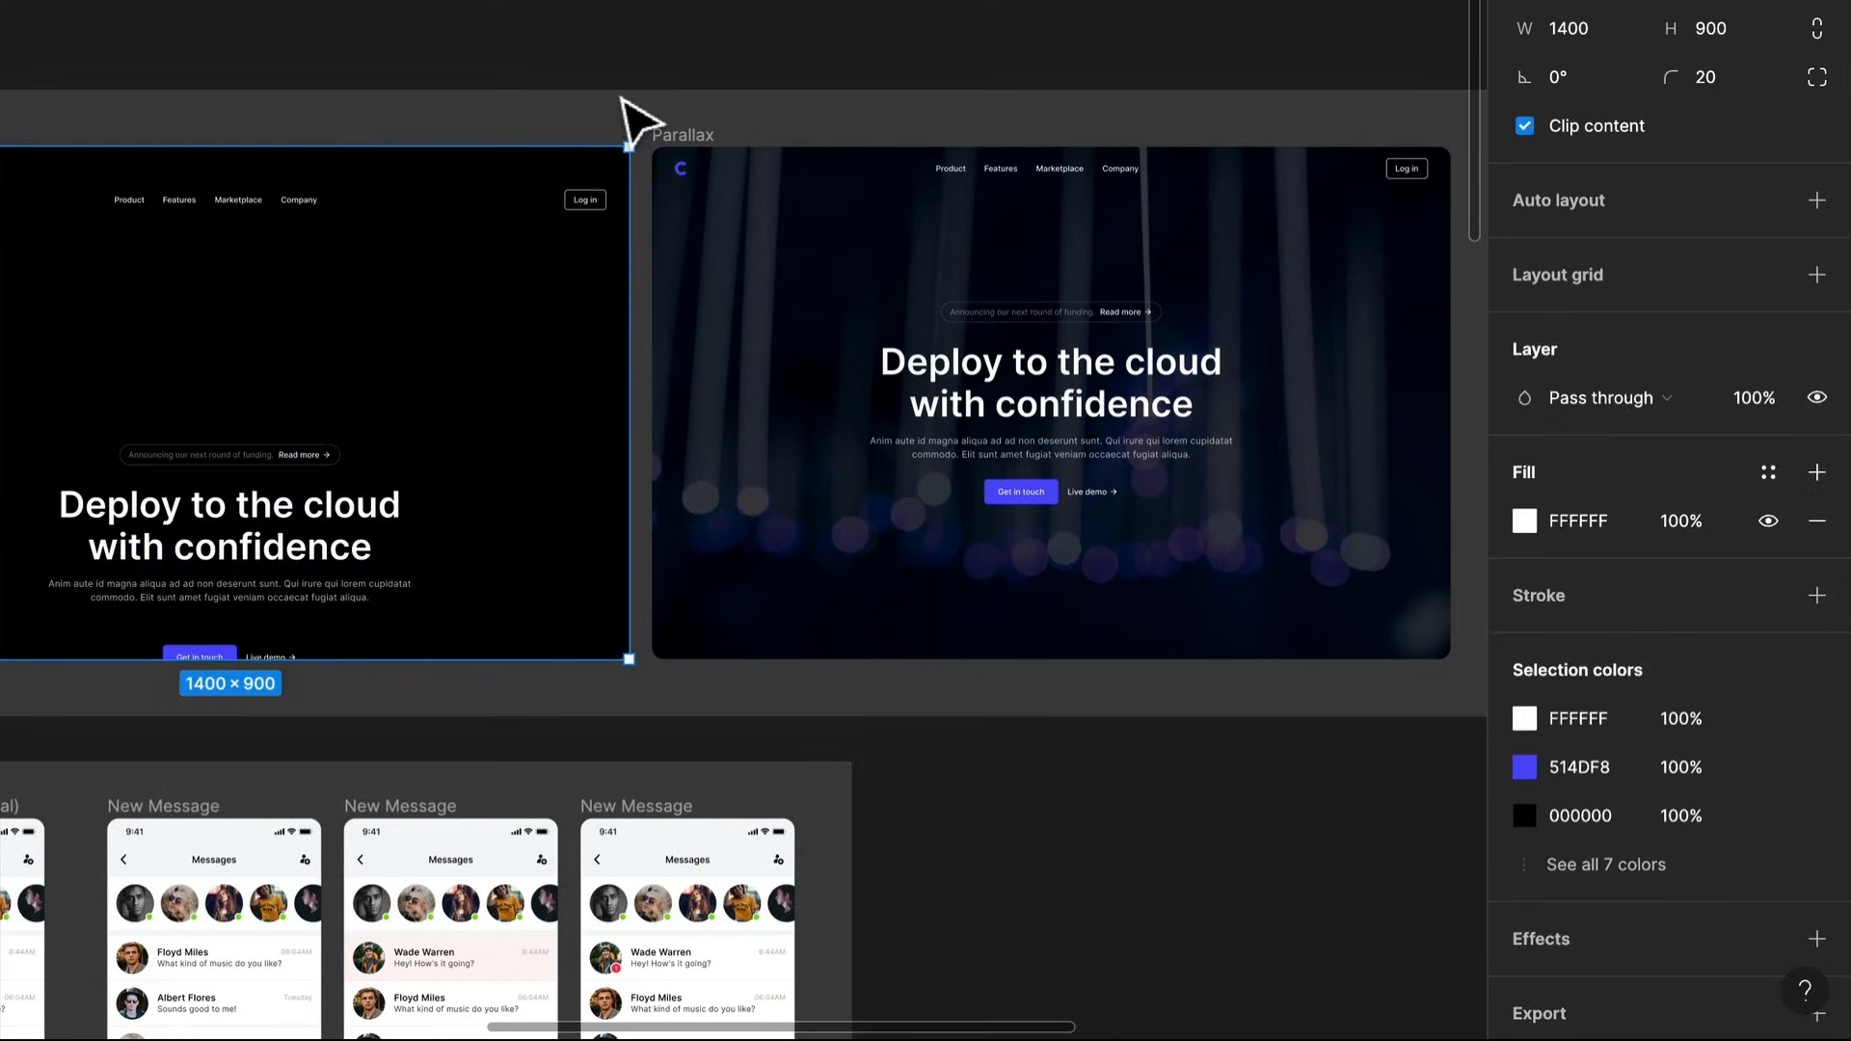
pyautogui.press('super+z')
pyautogui.press('super+z')
pyautogui.press('super+z')
pyautogui.press('super+z')
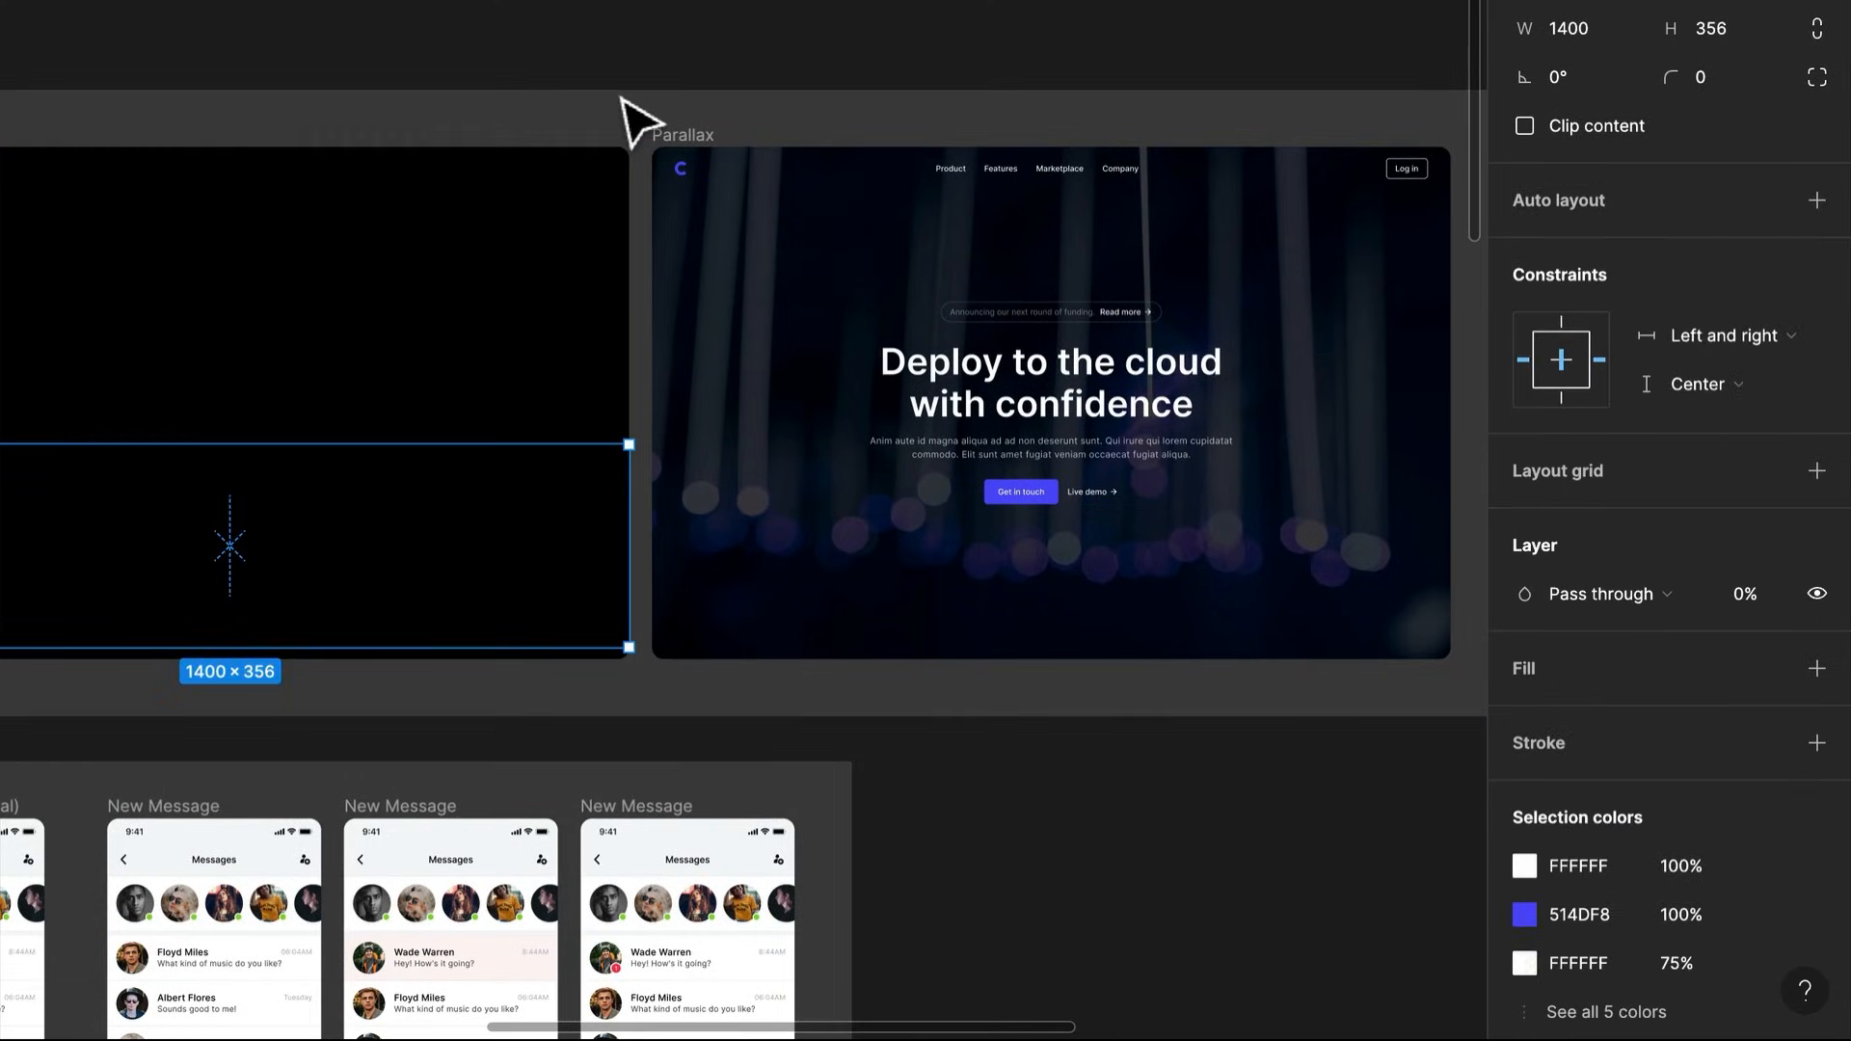
# Duplicate the pasted Parallax frame outside the section so that the copy sits directly beside it
pyautogui.moveTo(1189, 470); pyautogui.dragTo(775, 480)
pyautogui.hscroll(2, 774, 480)
pyautogui.click(649, 90)
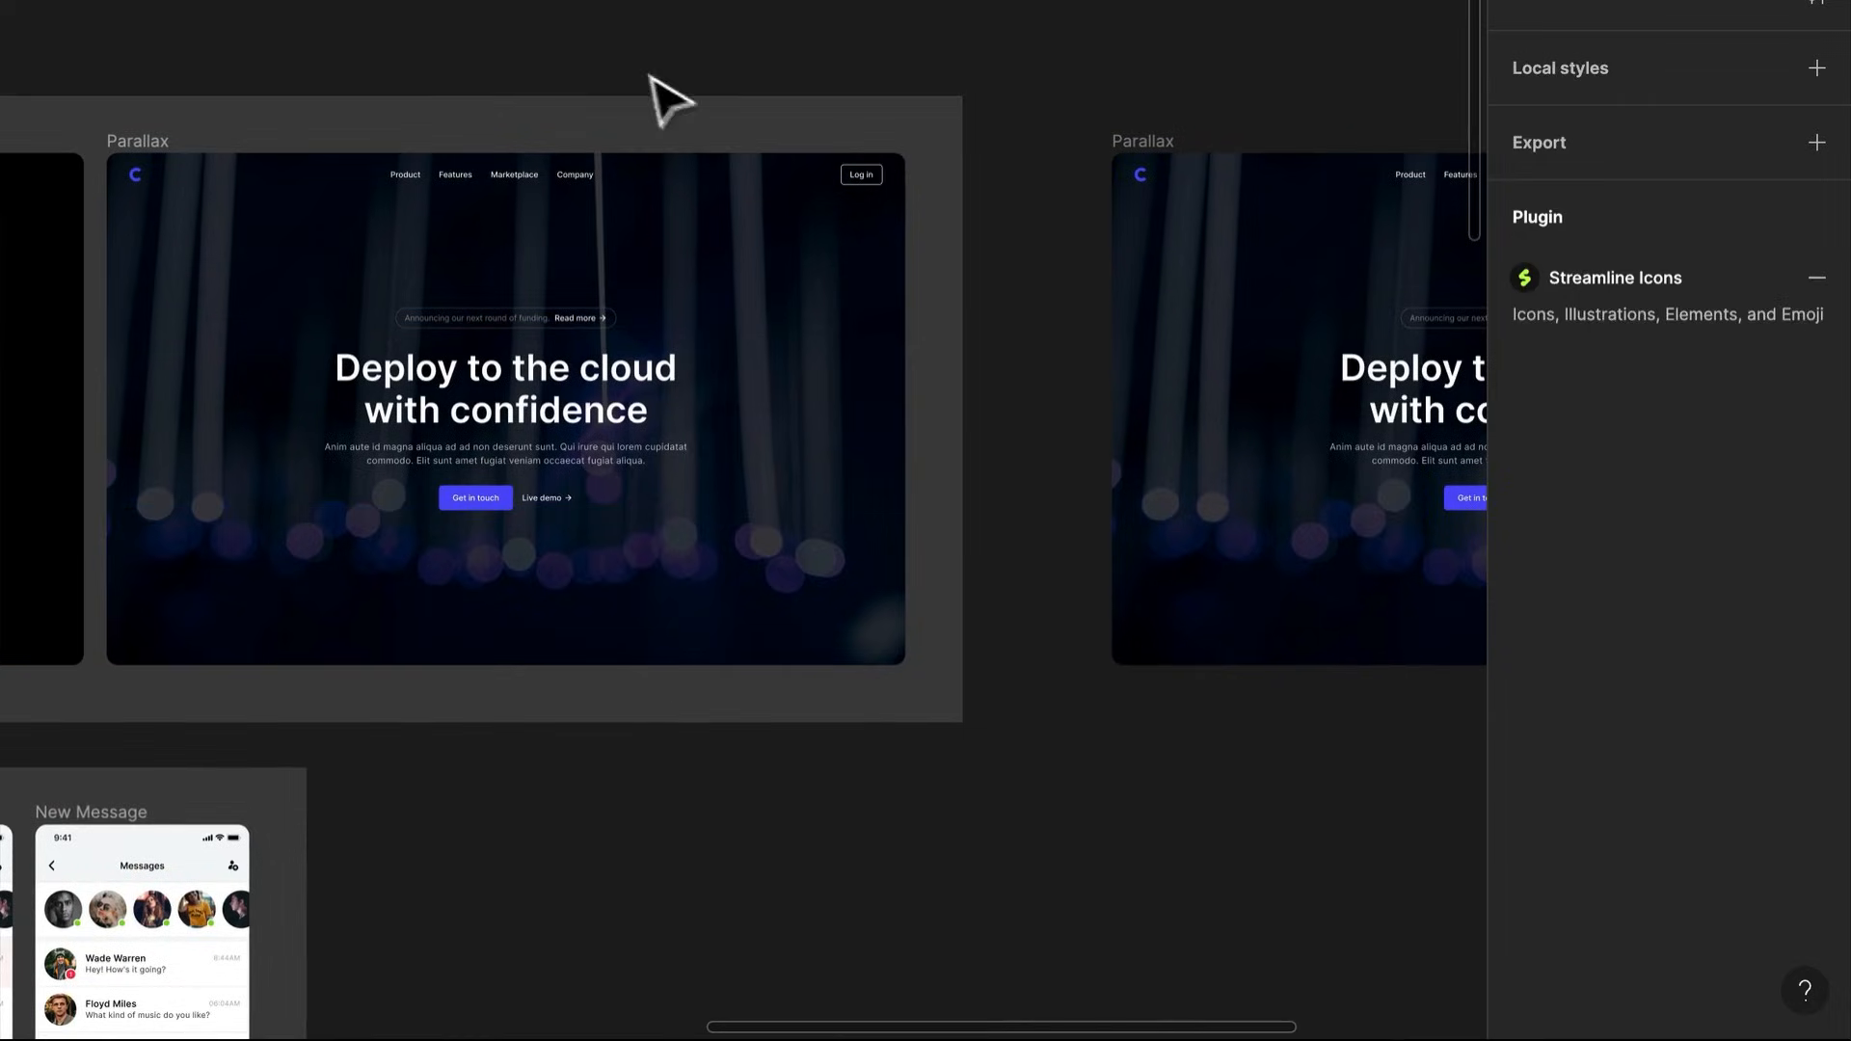
pyautogui.hscroll(10, 540, 212)
pyautogui.moveTo(289, 129)
pyautogui.mouseDown()
pyautogui.moveTo(364, 136)
pyautogui.moveTo(299, 124)
pyautogui.mouseUp()
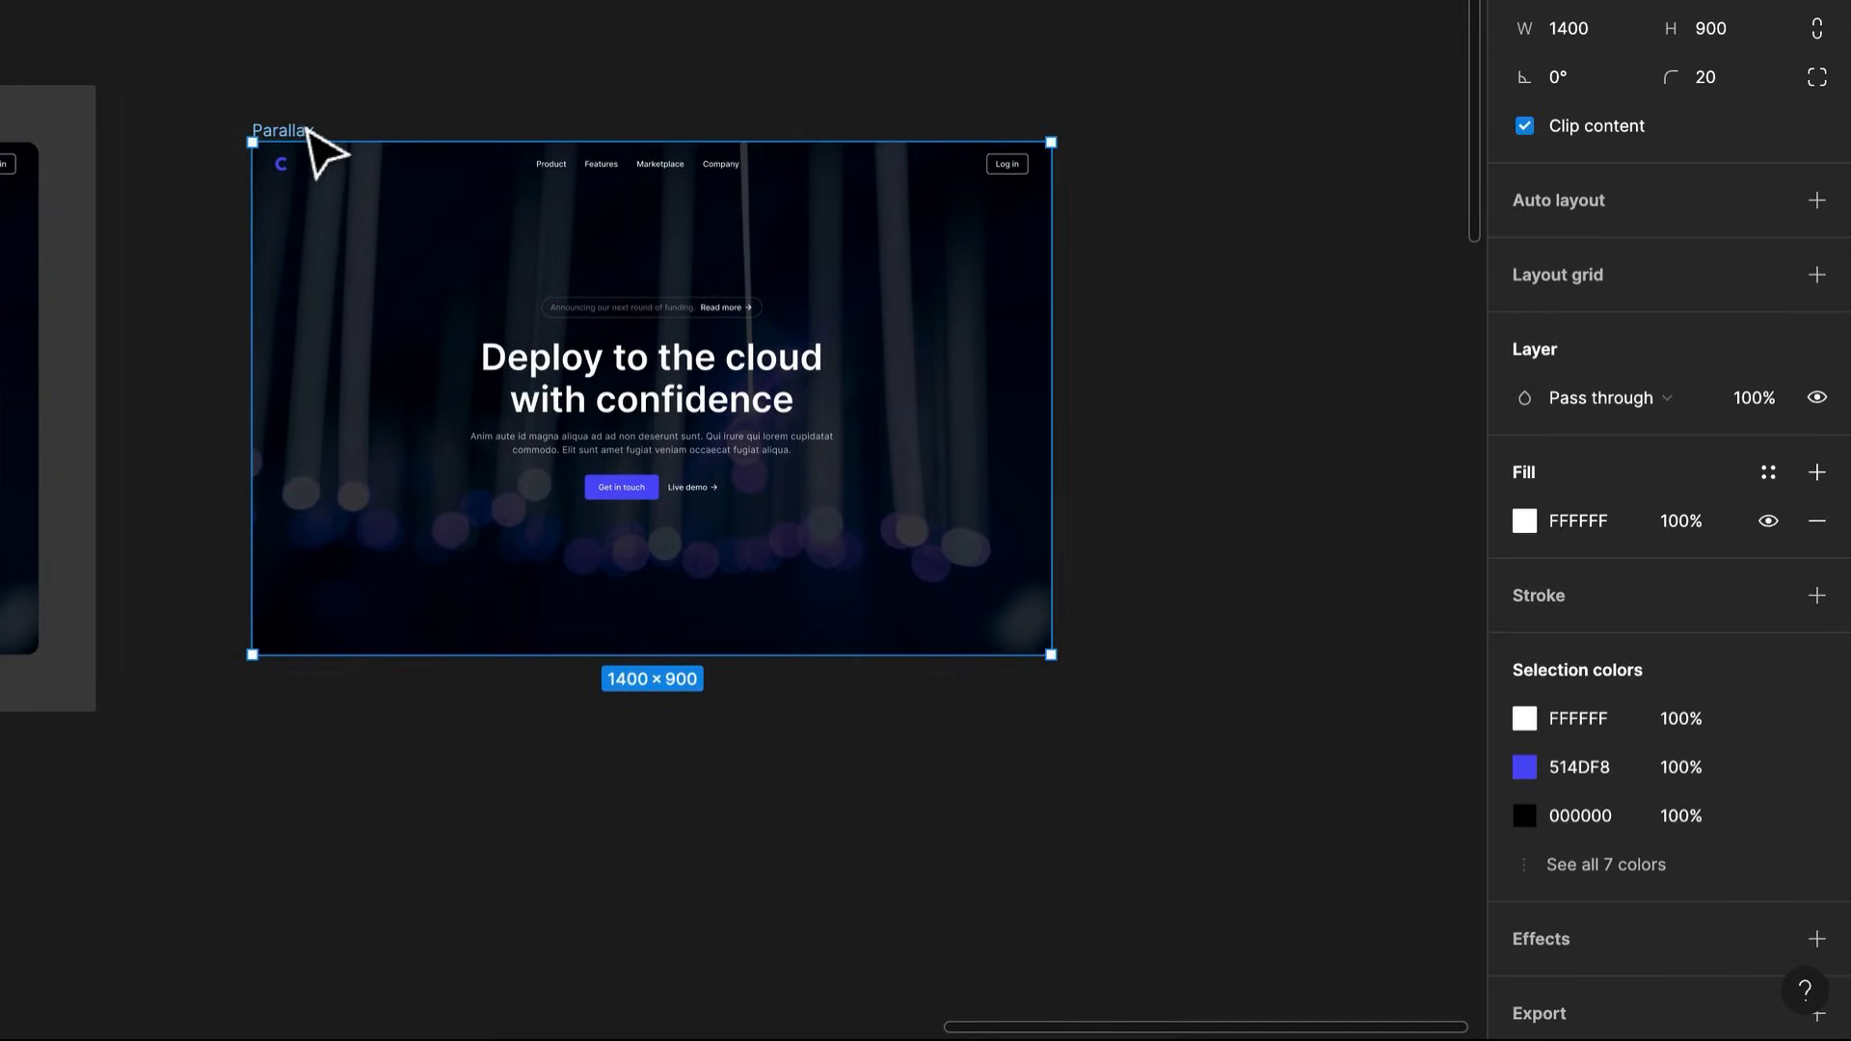
pyautogui.press('super+d')
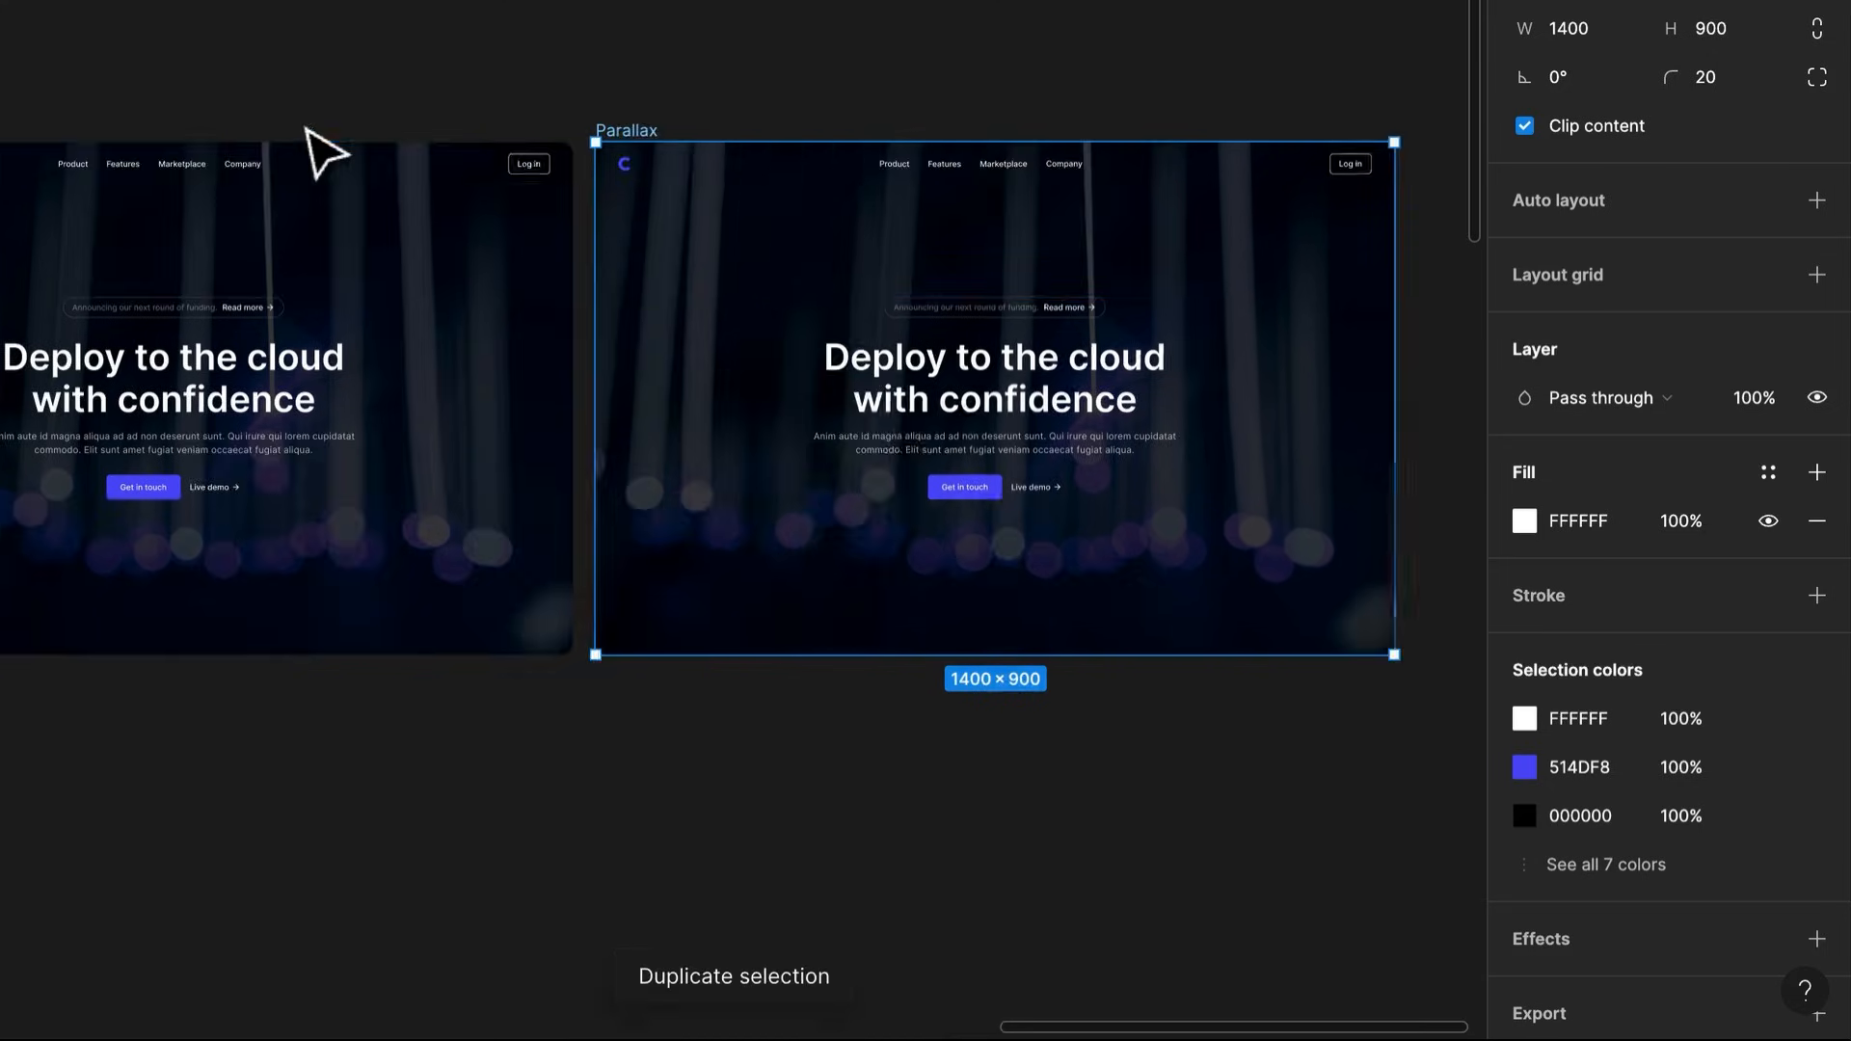
pyautogui.scroll(-2, 656, 563)
pyautogui.moveTo(651, 566); pyautogui.dragTo(979, 548)
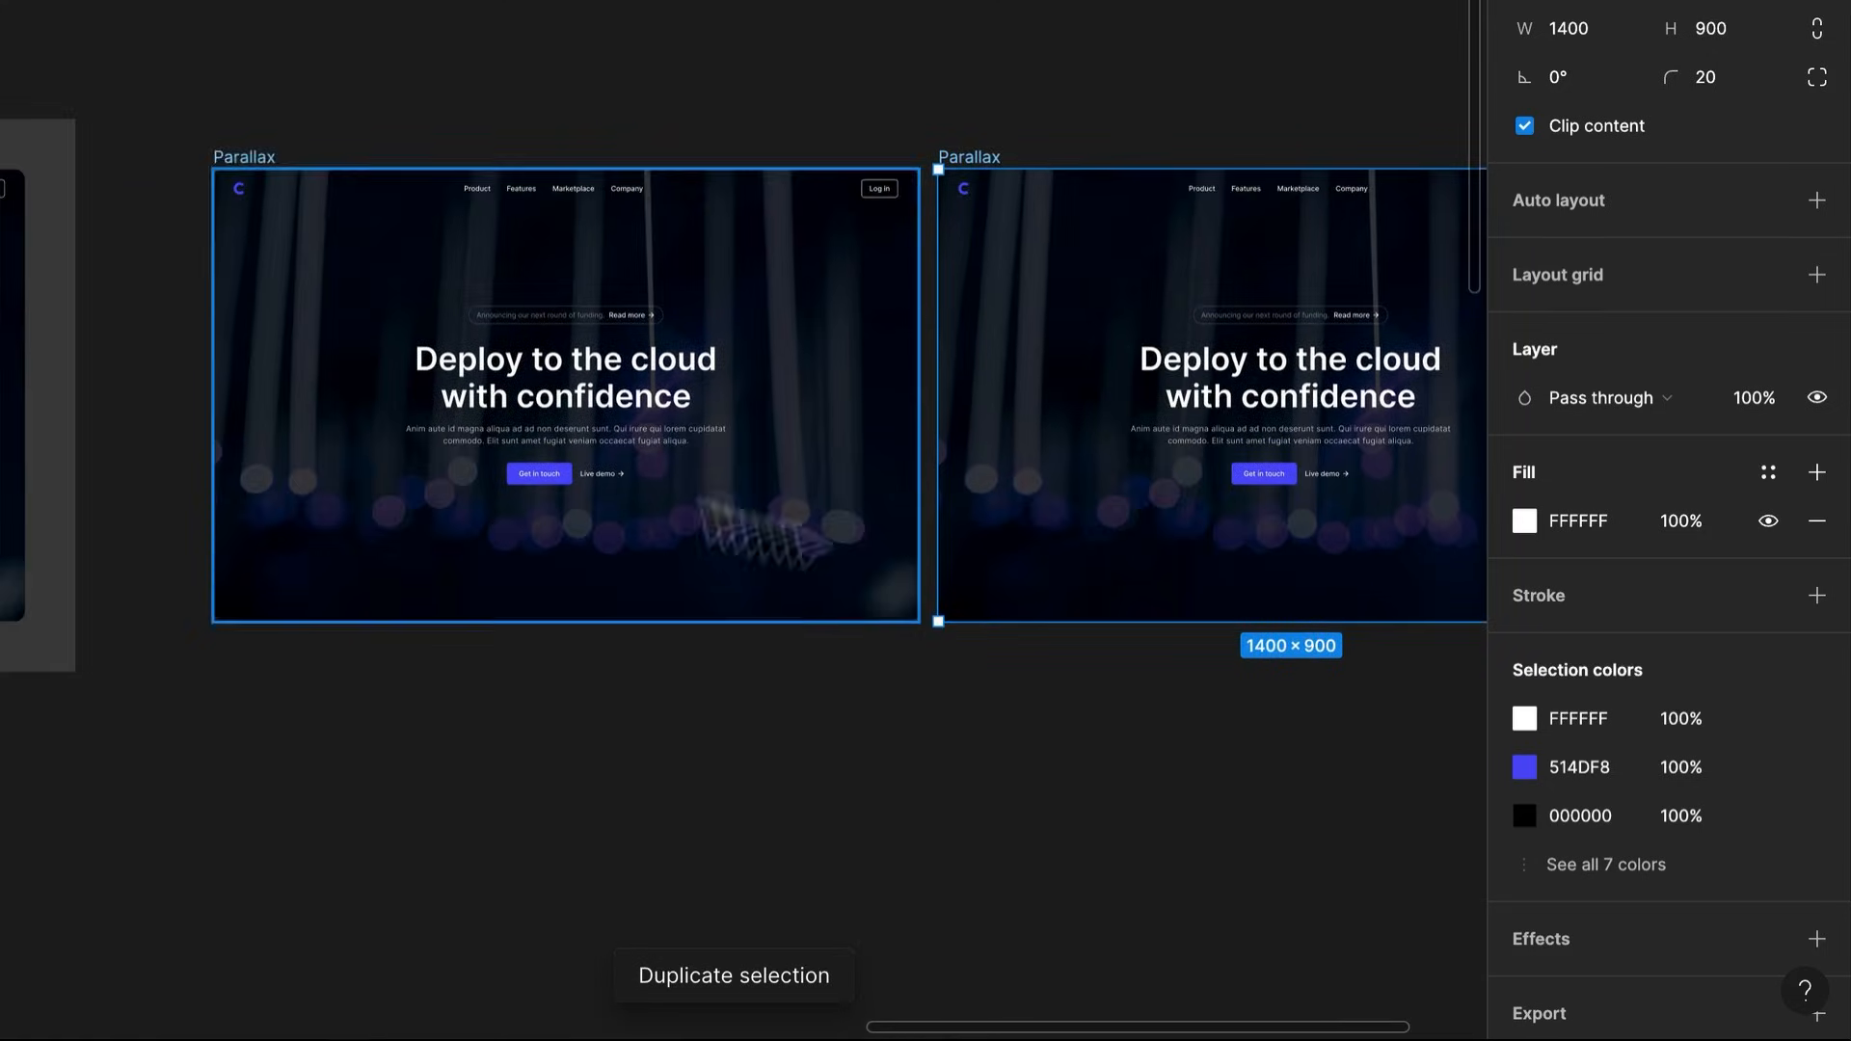
# Move the Main Headline group down in the first Parallax frame, keeping it horizontally centred
pyautogui.click(805, 412)
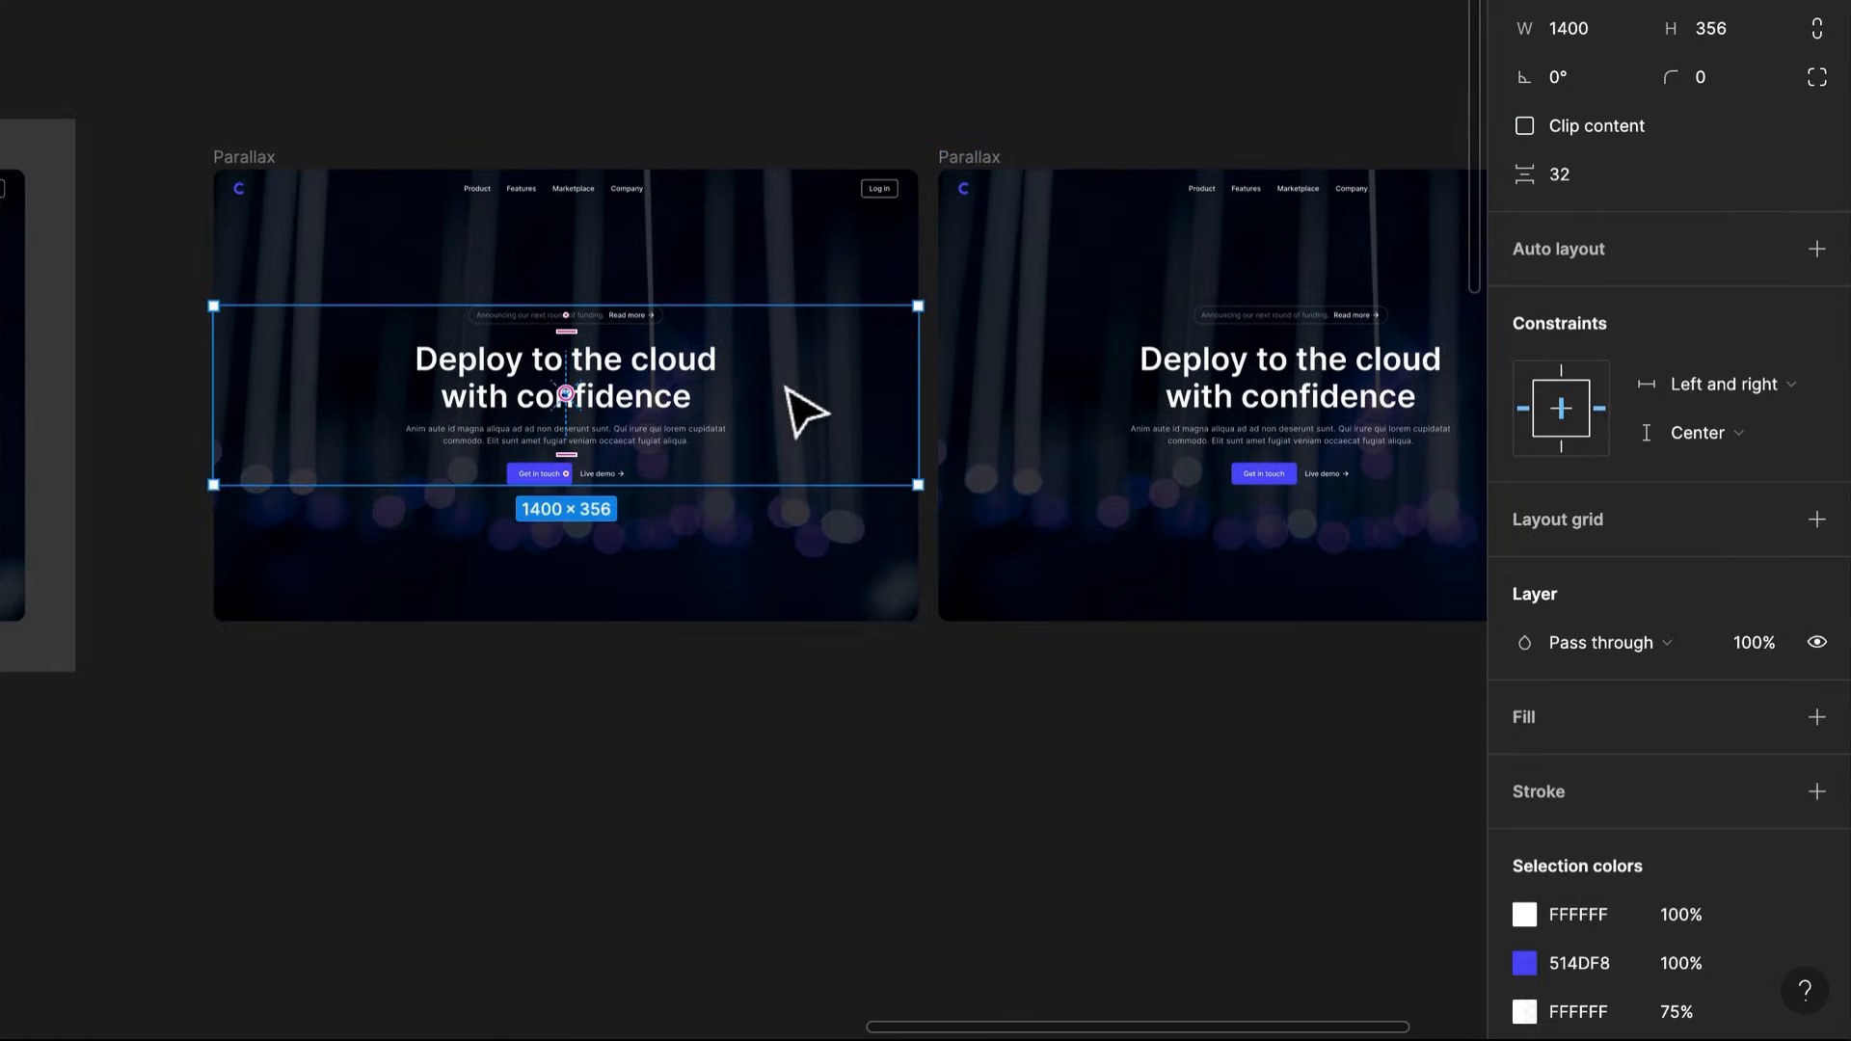
pyautogui.moveTo(786, 386); pyautogui.dragTo(701, 467)
pyautogui.hotkey('ctrl', 'z')
pyautogui.moveTo(688, 383); pyautogui.dragTo(714, 483)
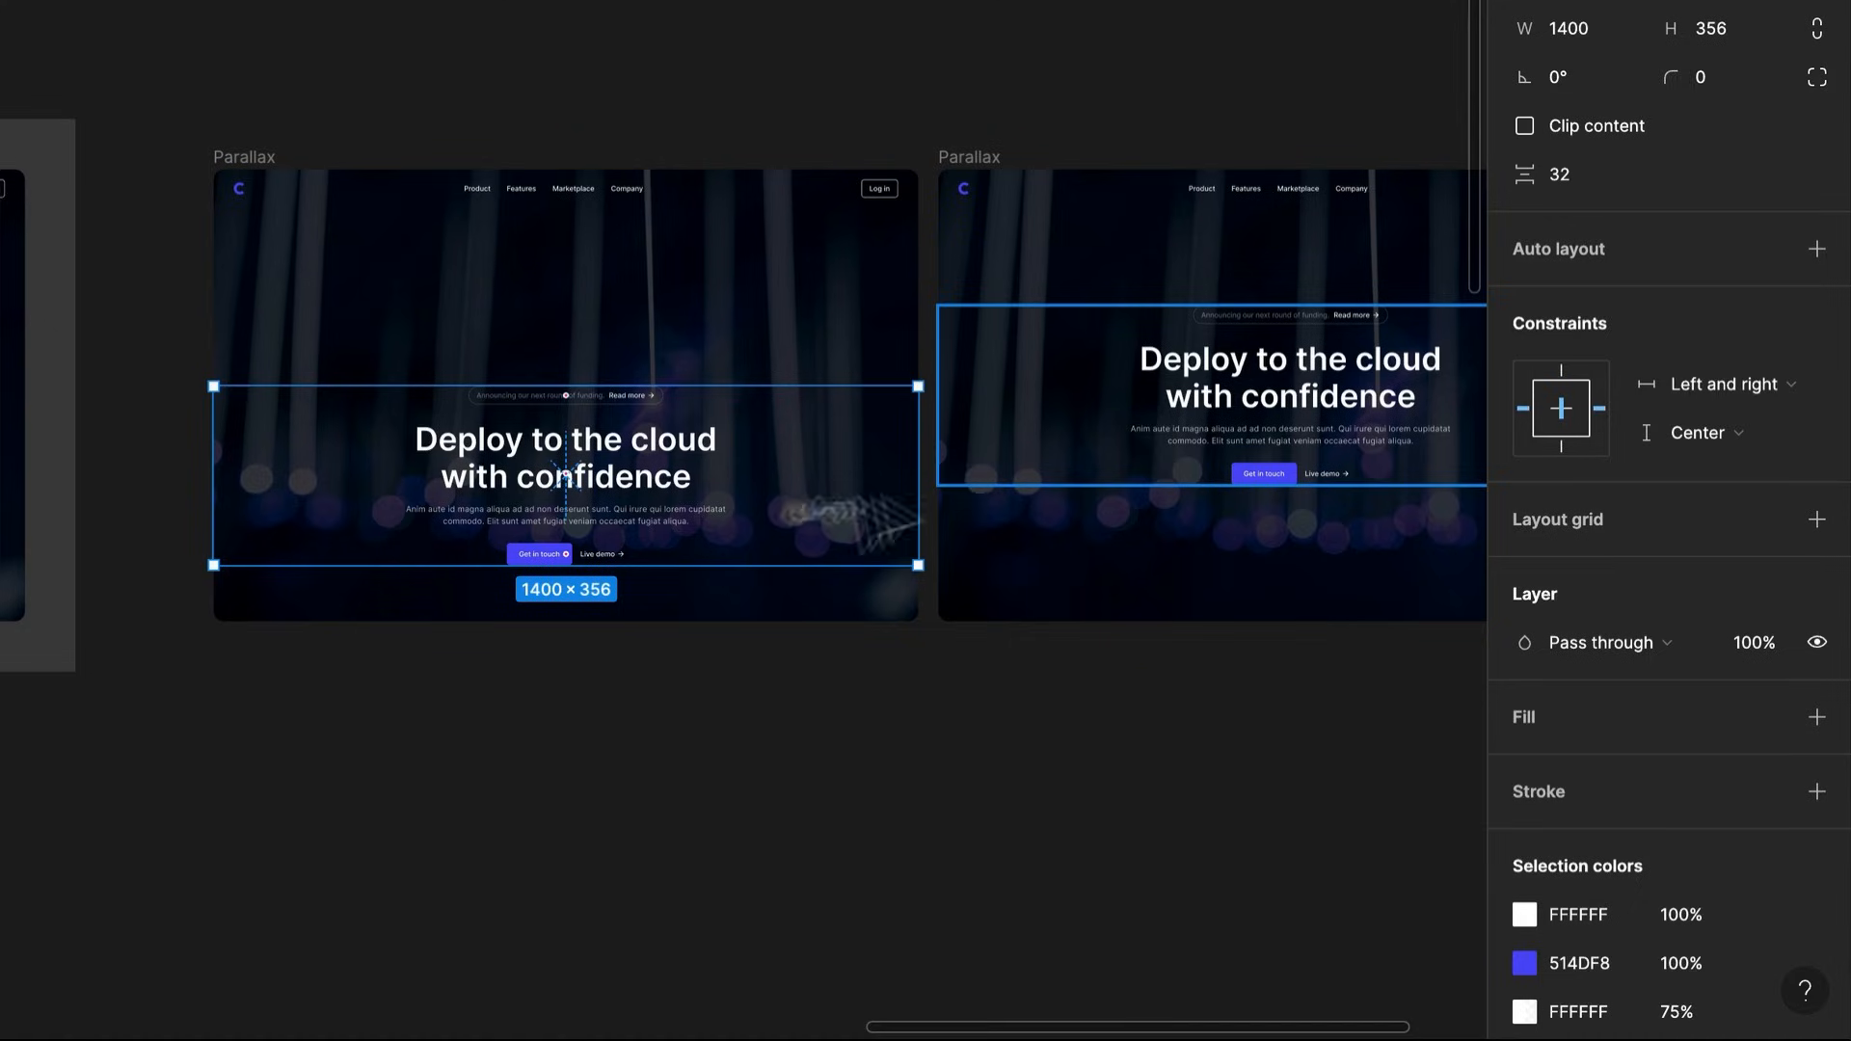
# Nudge the Actions button group in the first Parallax frame further down, widening the gap below the headline text
pyautogui.click(613, 552)
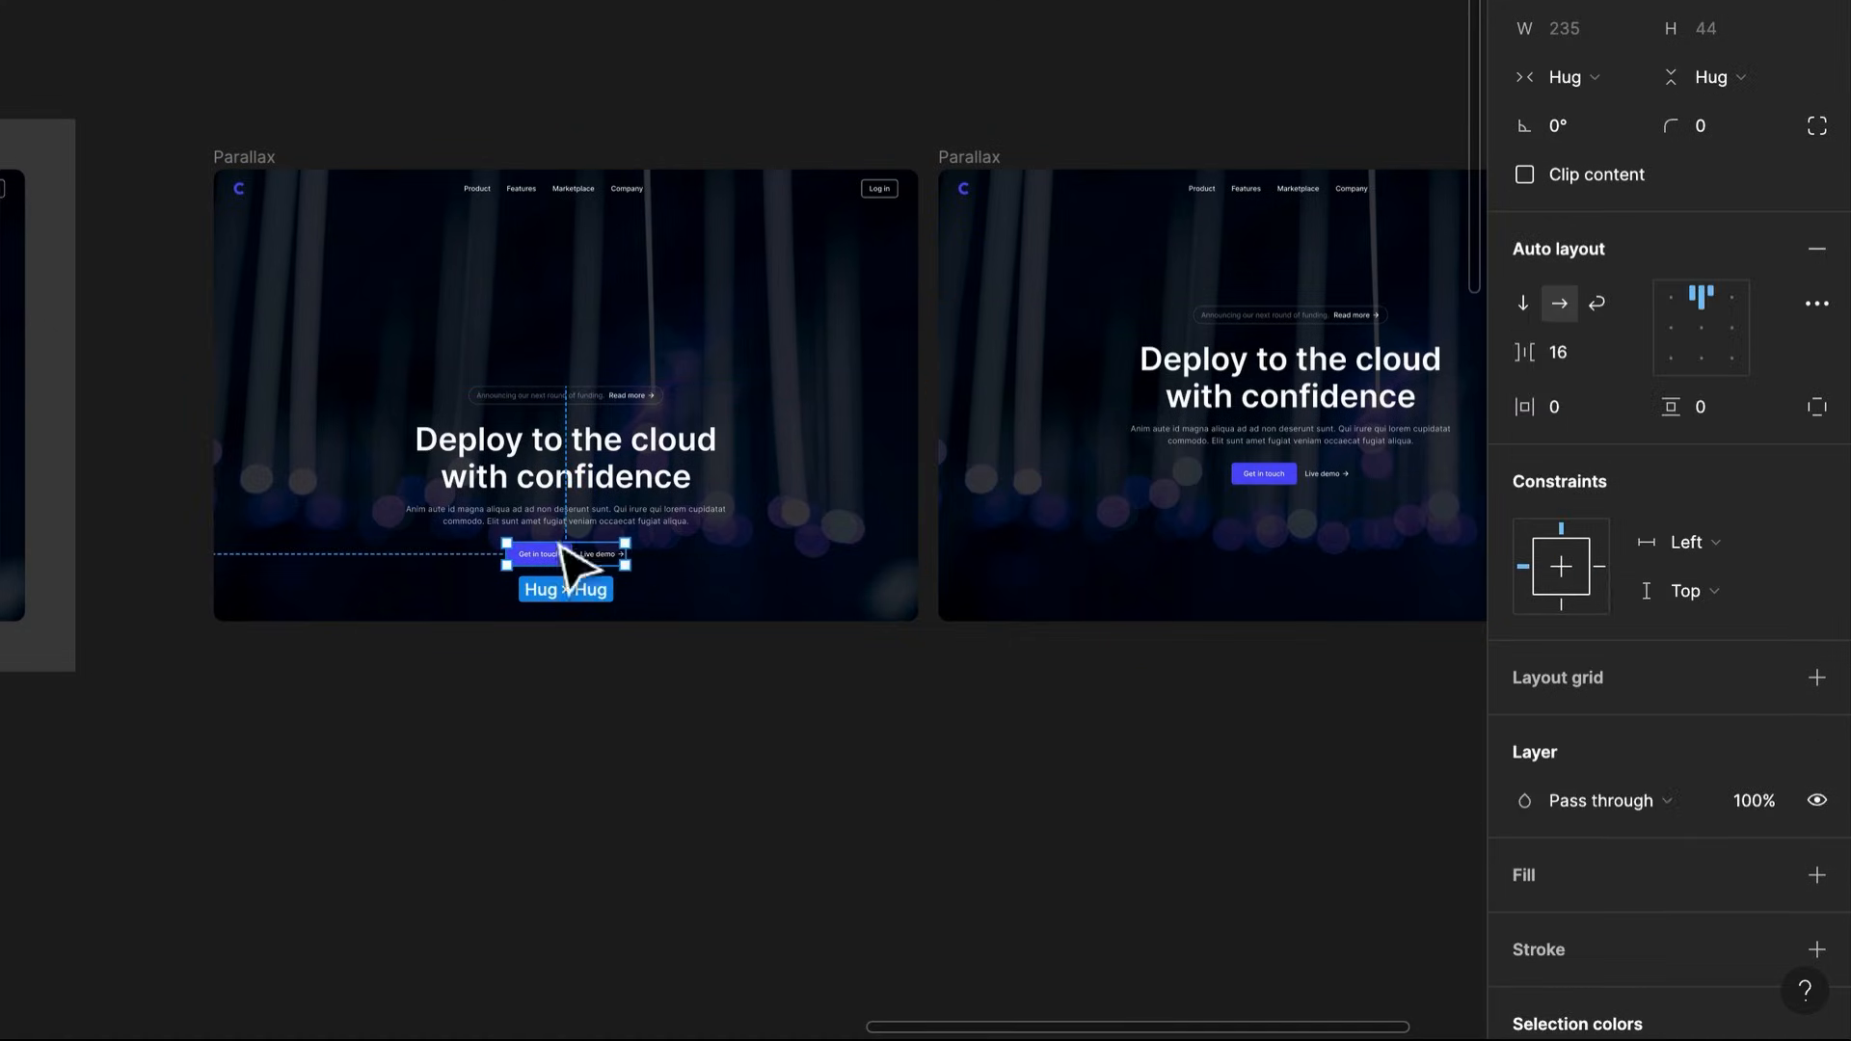
pyautogui.scroll(3, 549, 551)
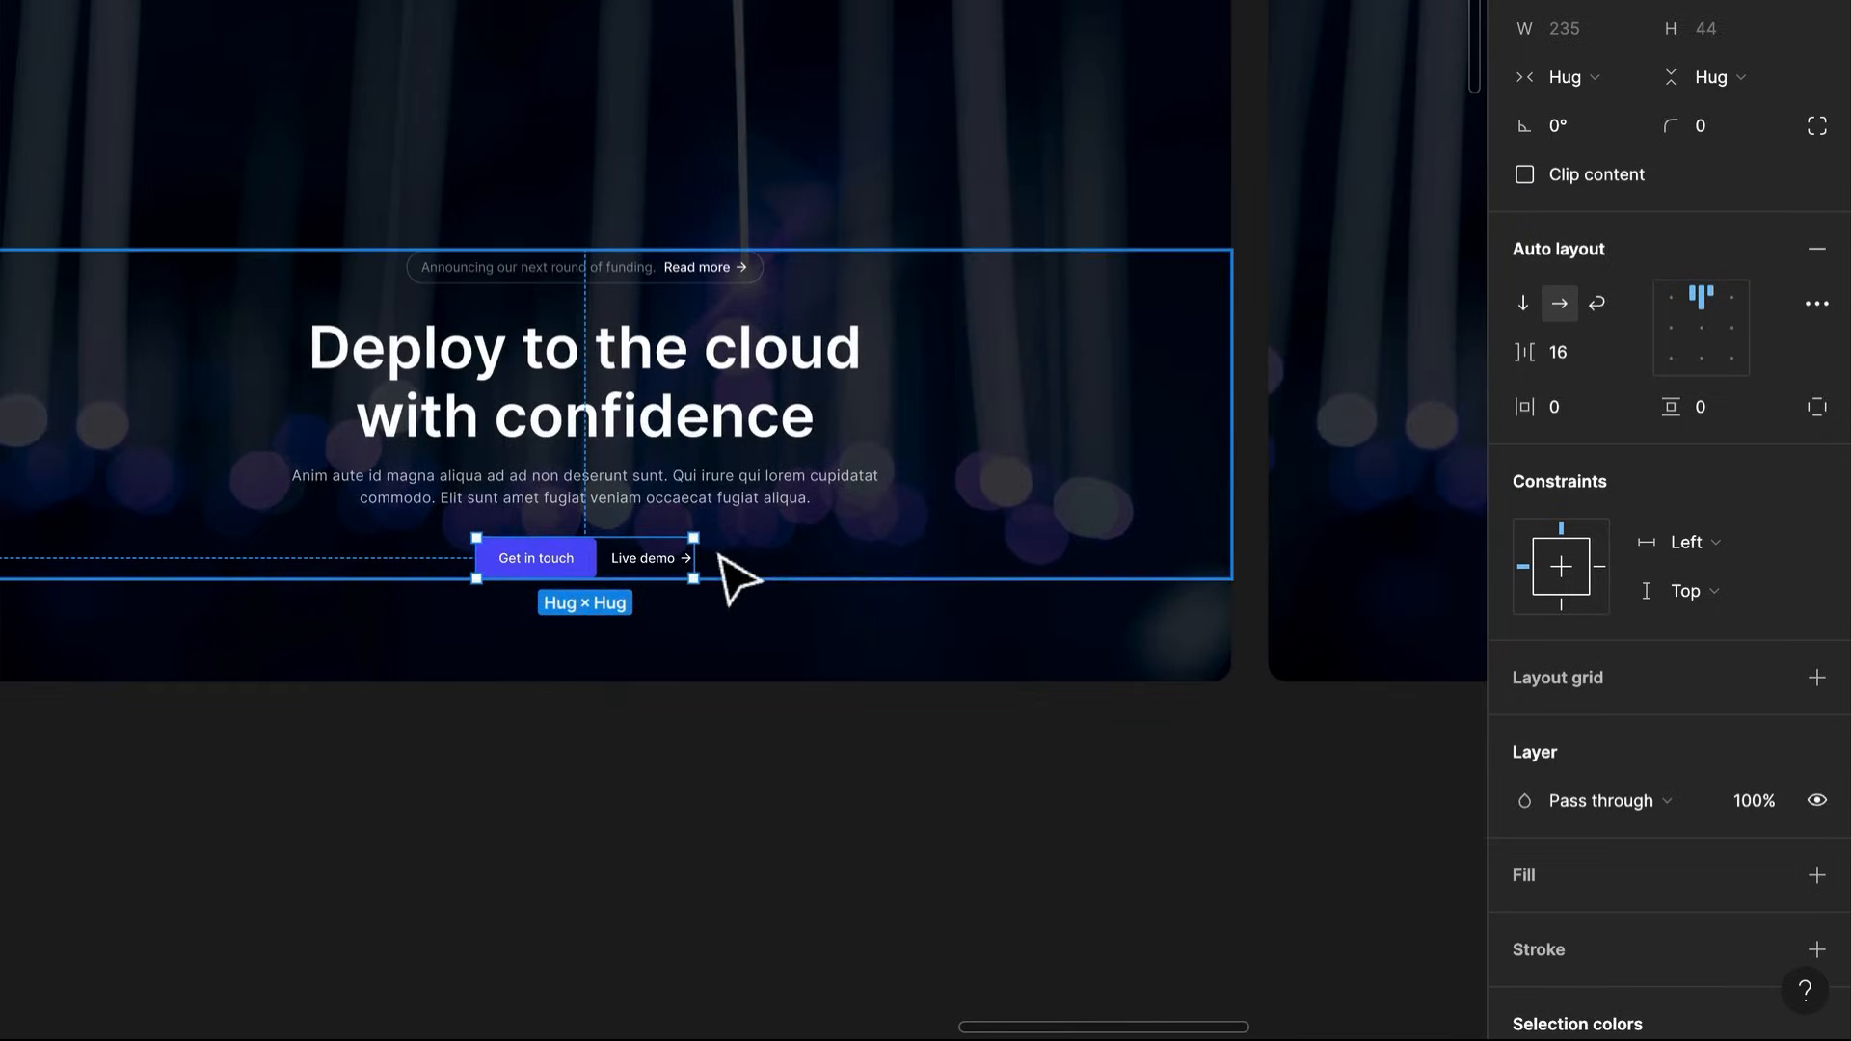
pyautogui.press('Down')
pyautogui.press('Down')
pyautogui.press('Down')
pyautogui.press('Down')
pyautogui.press('Down')
pyautogui.press('Down')
pyautogui.press('Down')
pyautogui.press('Down')
pyautogui.press('Down')
pyautogui.press('Down')
pyautogui.press('Down')
pyautogui.press('Down')
pyautogui.press('Down')
pyautogui.press('Down')
pyautogui.press('Down')
pyautogui.press('Down')
pyautogui.press('Down')
pyautogui.press('Down')
pyautogui.press('Down')
pyautogui.press('Down')
pyautogui.press('Down')
pyautogui.press('Down')
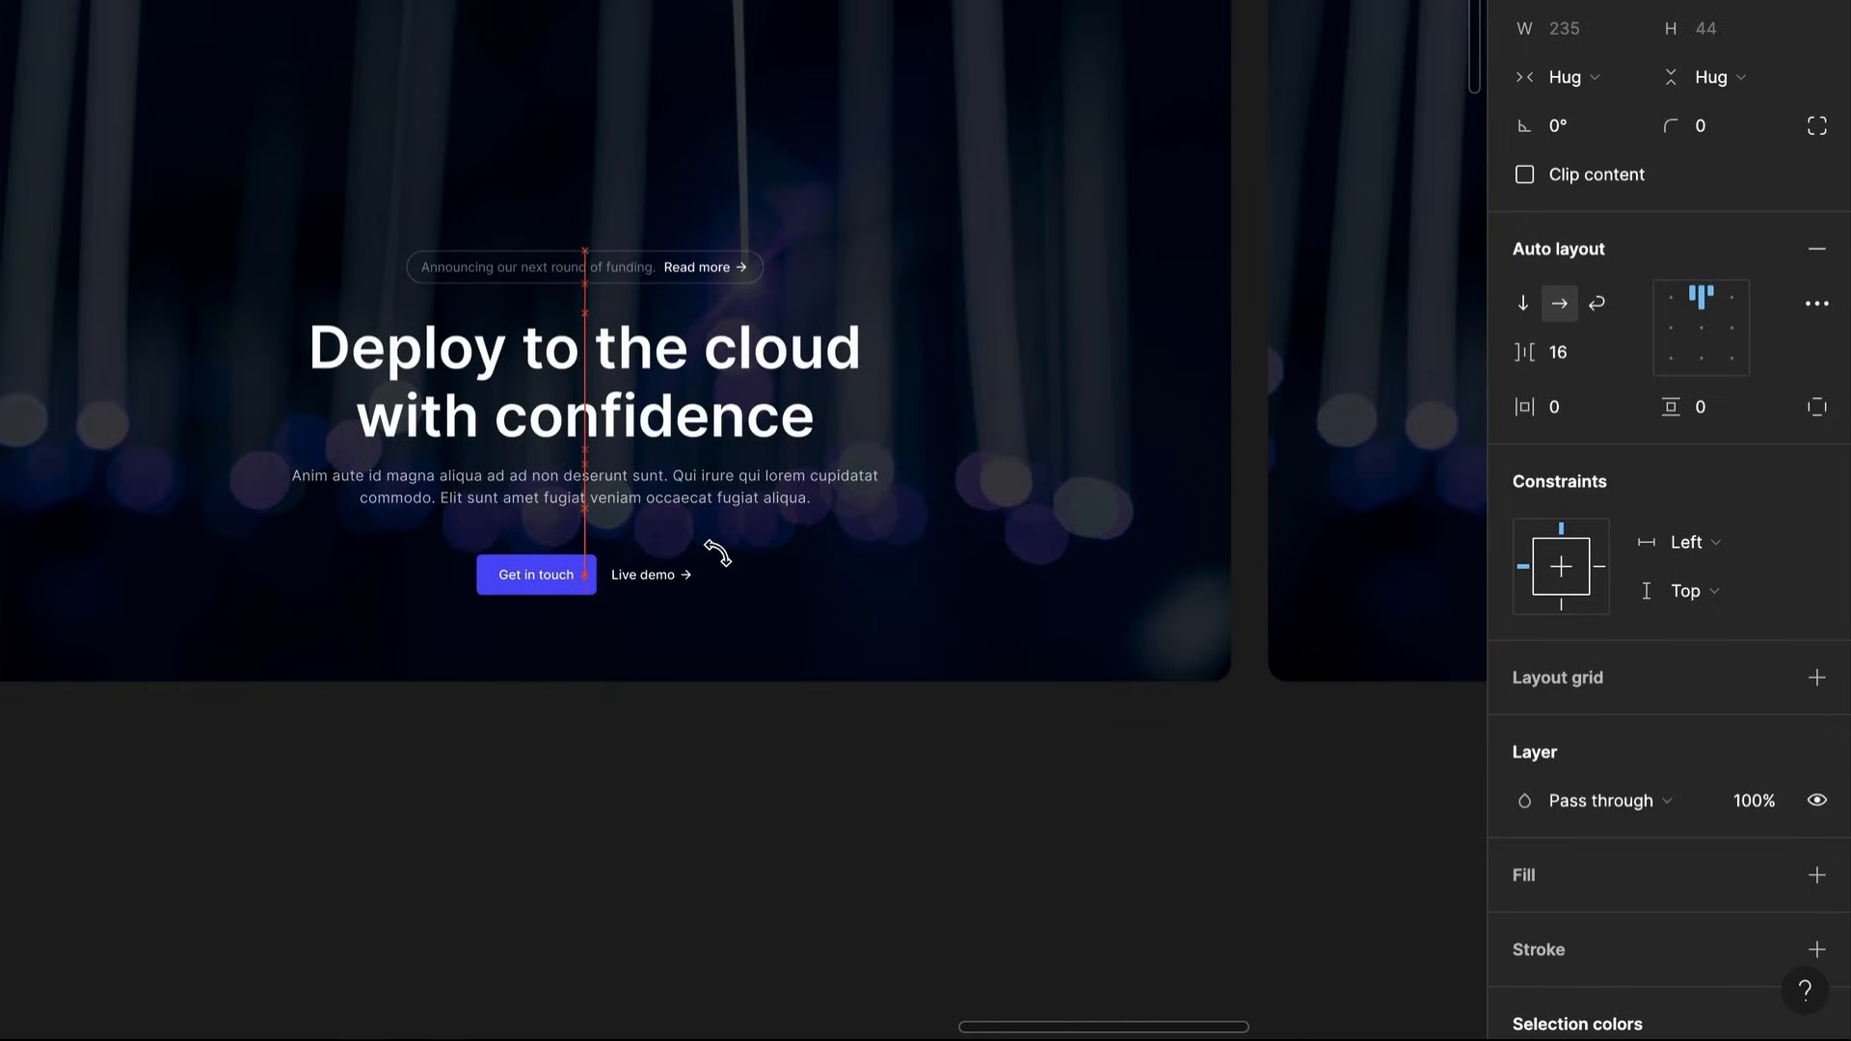
pyautogui.press('Down')
pyautogui.press('Down')
pyautogui.press('Down')
pyautogui.press('Down')
pyautogui.press('Down')
pyautogui.press('Down')
pyautogui.press('Down')
pyautogui.press('Down')
pyautogui.press('Down')
pyautogui.press('Down')
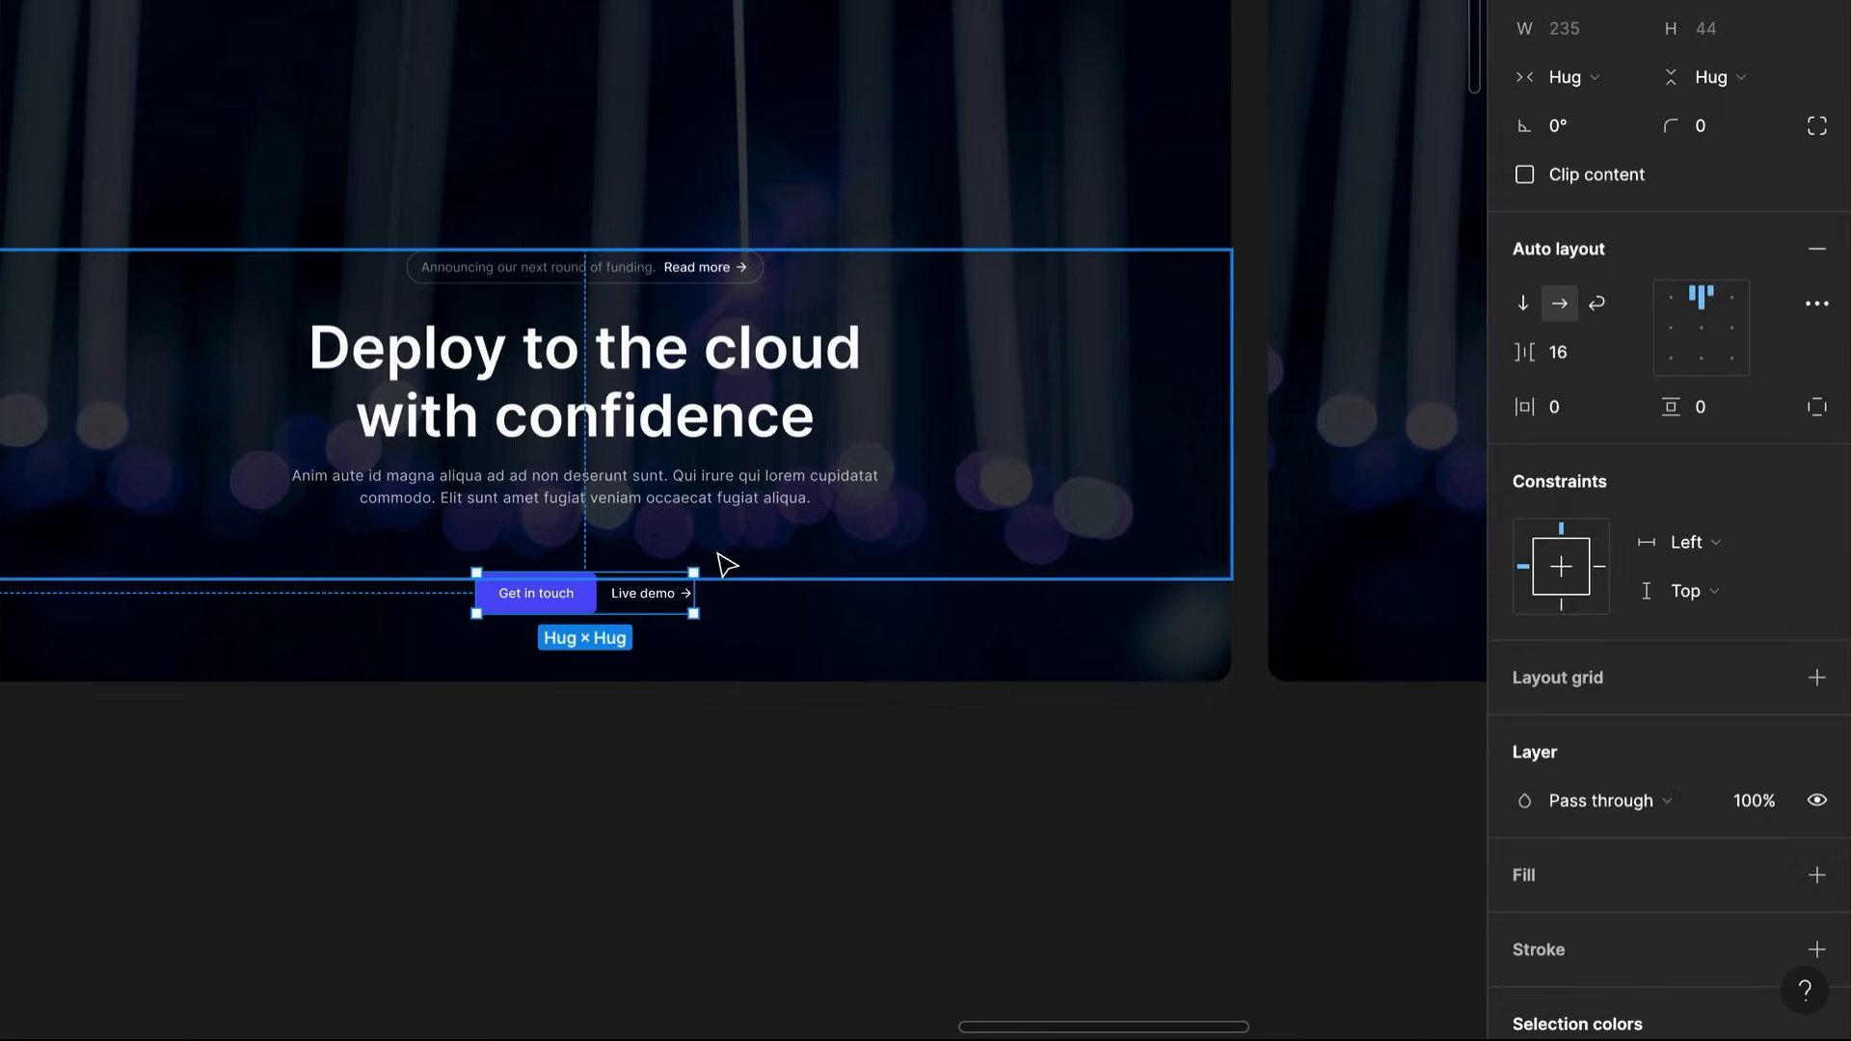
pyautogui.press('Down')
pyautogui.press('Down')
pyautogui.press('Down')
pyautogui.press('Down')
pyautogui.press('Down')
pyautogui.press('Down')
pyautogui.press('Down')
pyautogui.press('Down')
pyautogui.press('Down')
pyautogui.press('Down')
pyautogui.press('Down')
pyautogui.press('Down')
pyautogui.press('Down')
pyautogui.press('Down')
pyautogui.press('Down')
pyautogui.press('Down')
pyautogui.press('Down')
pyautogui.press('Down')
pyautogui.press('Down')
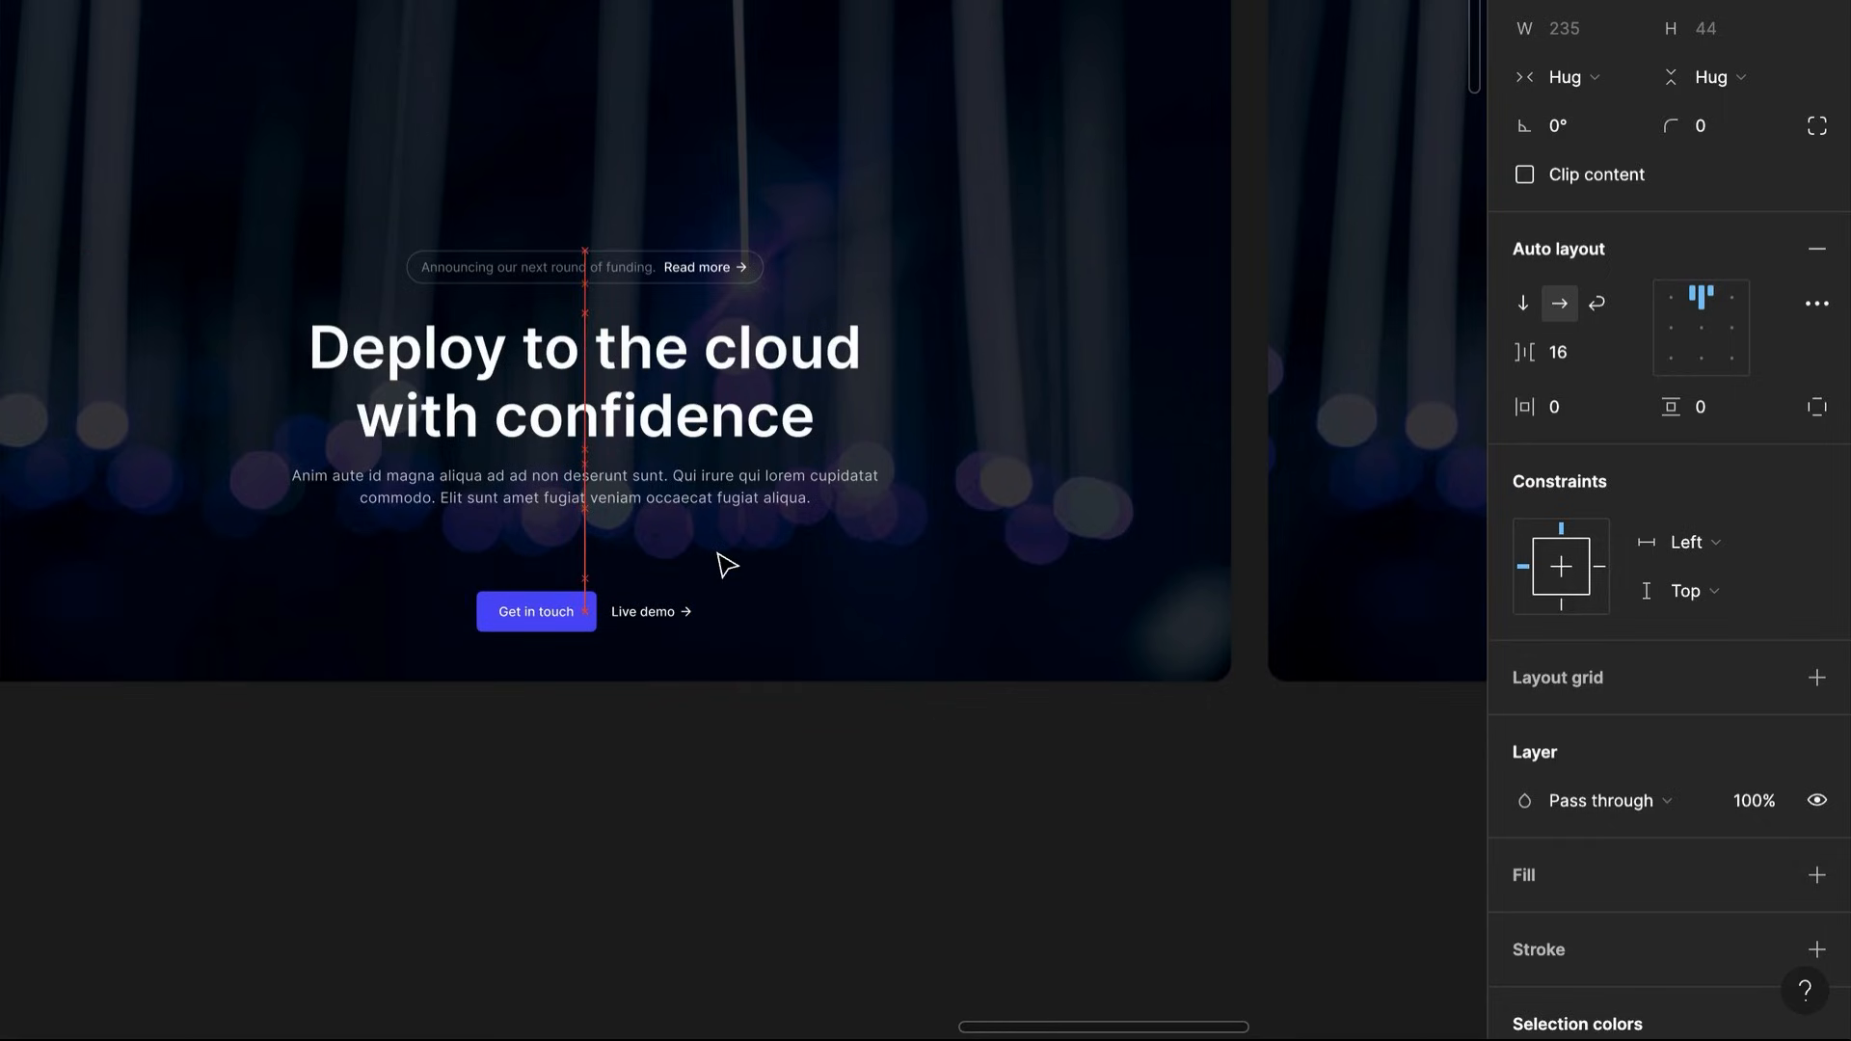
pyautogui.scroll(-2, 718, 564)
pyautogui.click(983, 900)
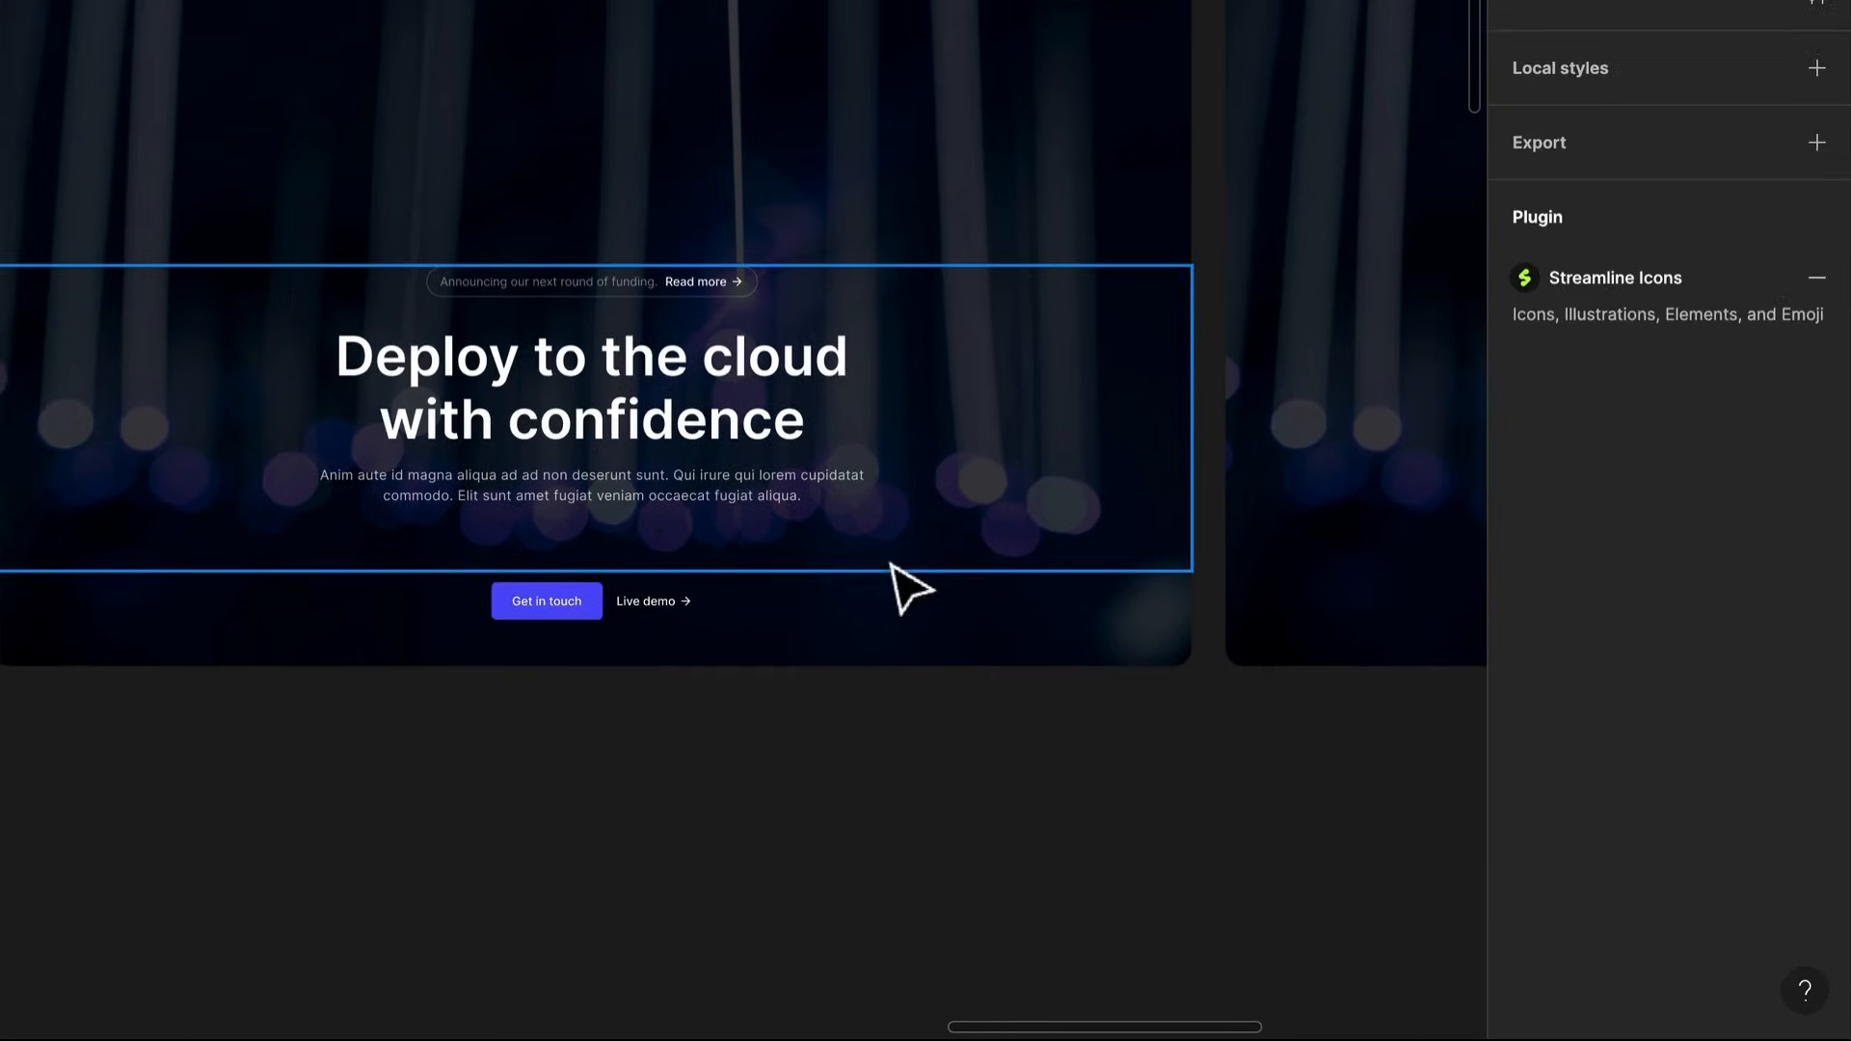
# Set the opacity of the Main Headline in the first Parallax frame to 0%
pyautogui.click(874, 452)
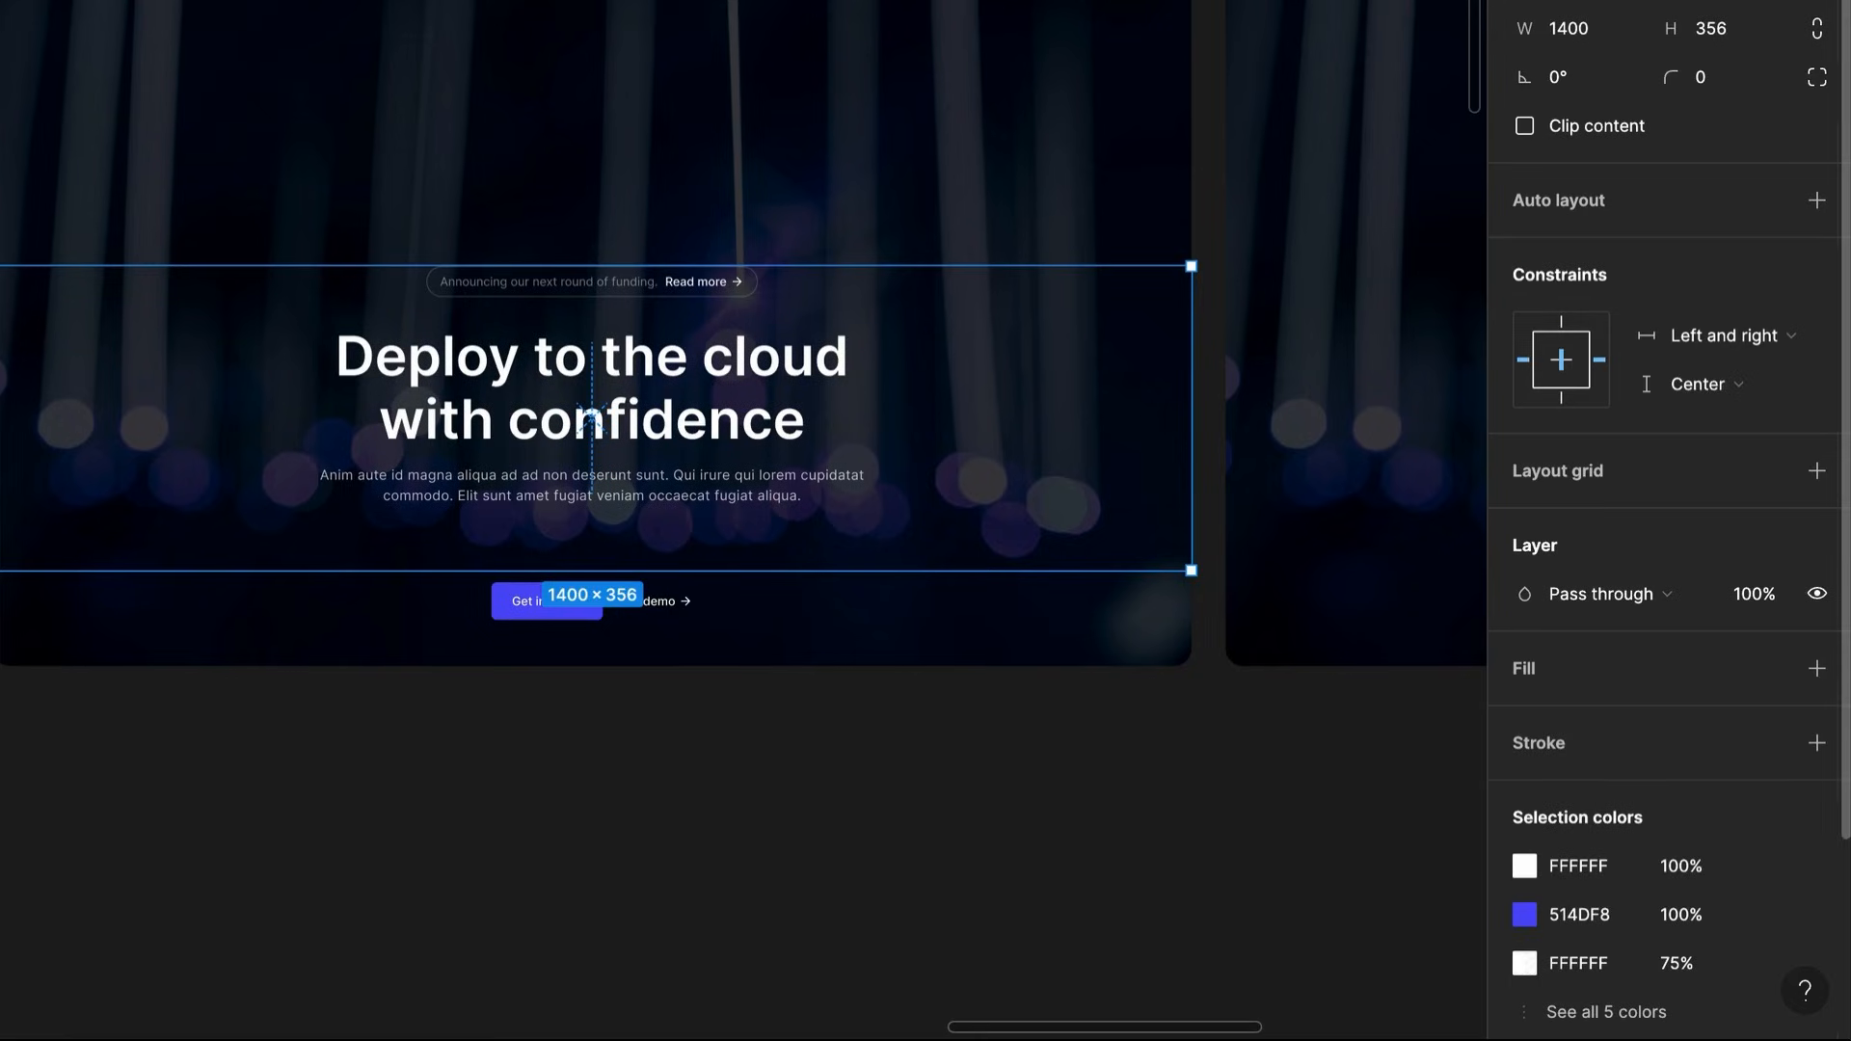
pyautogui.press('Return')
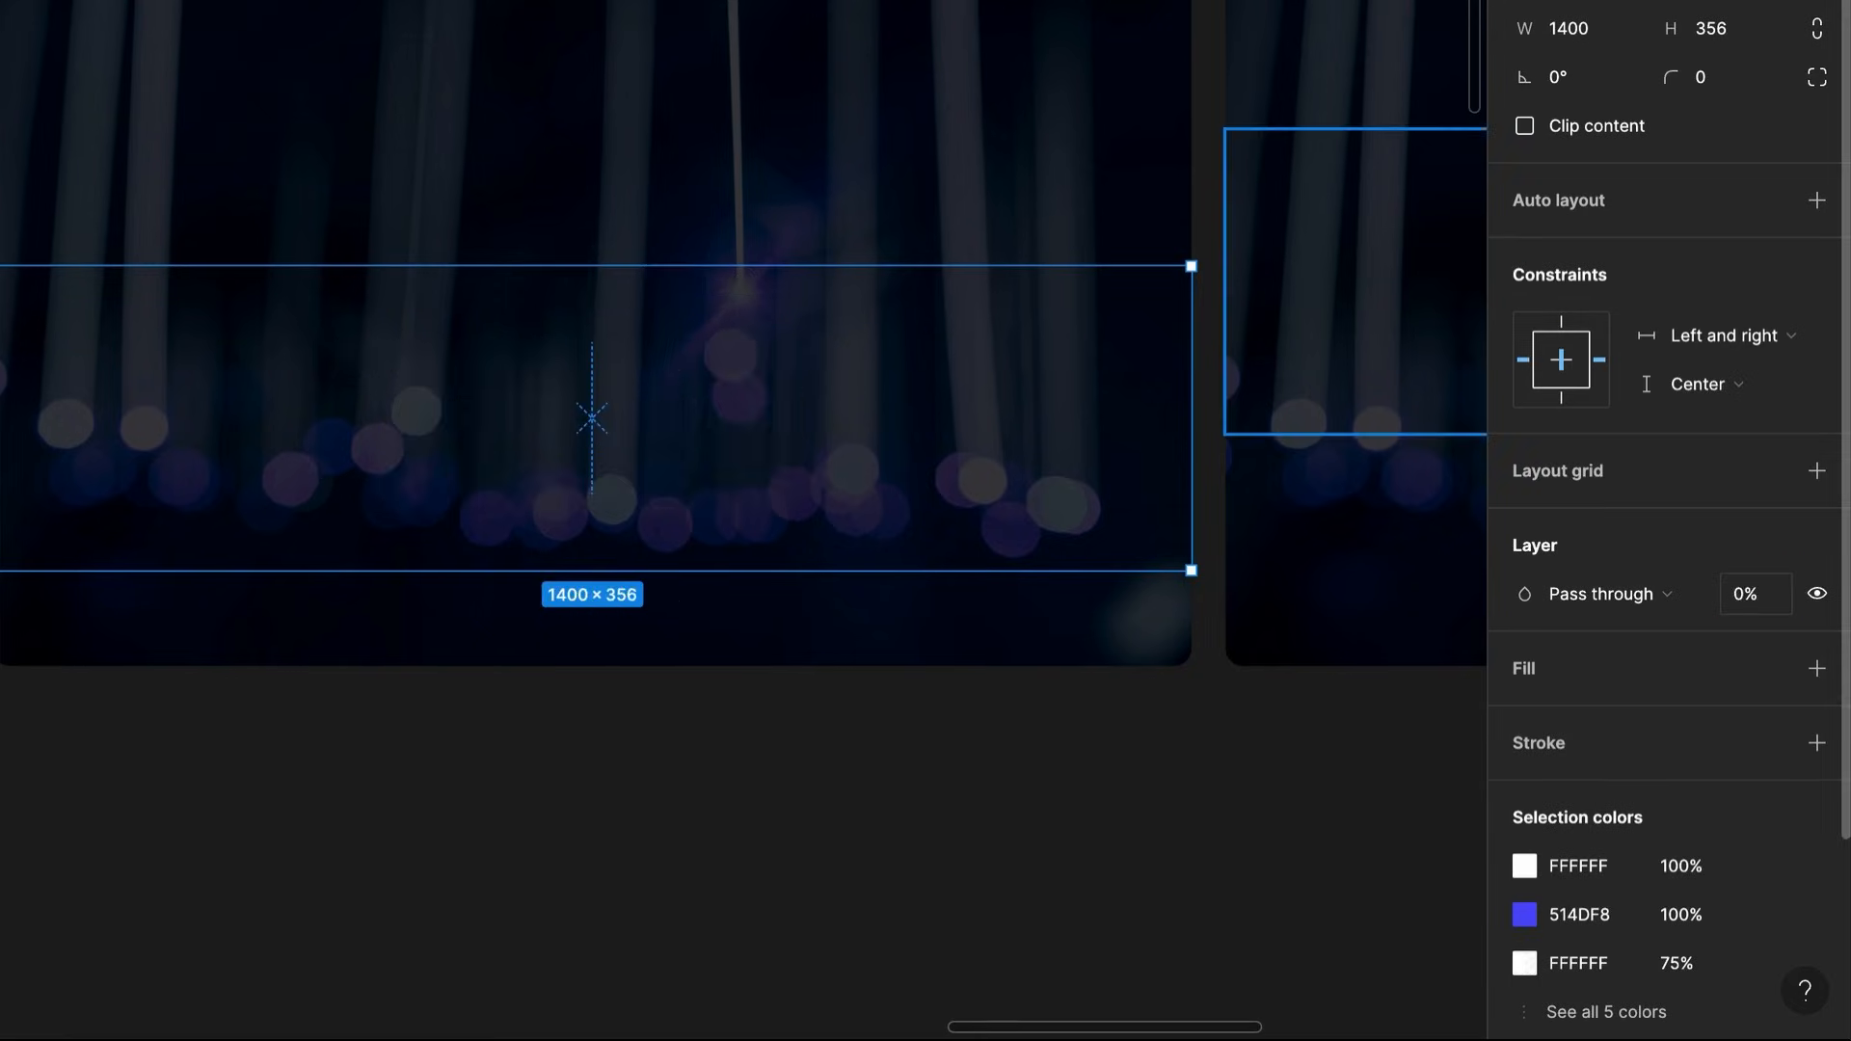
# Move the Navigation layer down in the first Parallax frame and set its opacity to 0%
pyautogui.press('space')
pyautogui.moveTo(646, 192); pyautogui.dragTo(632, 397)
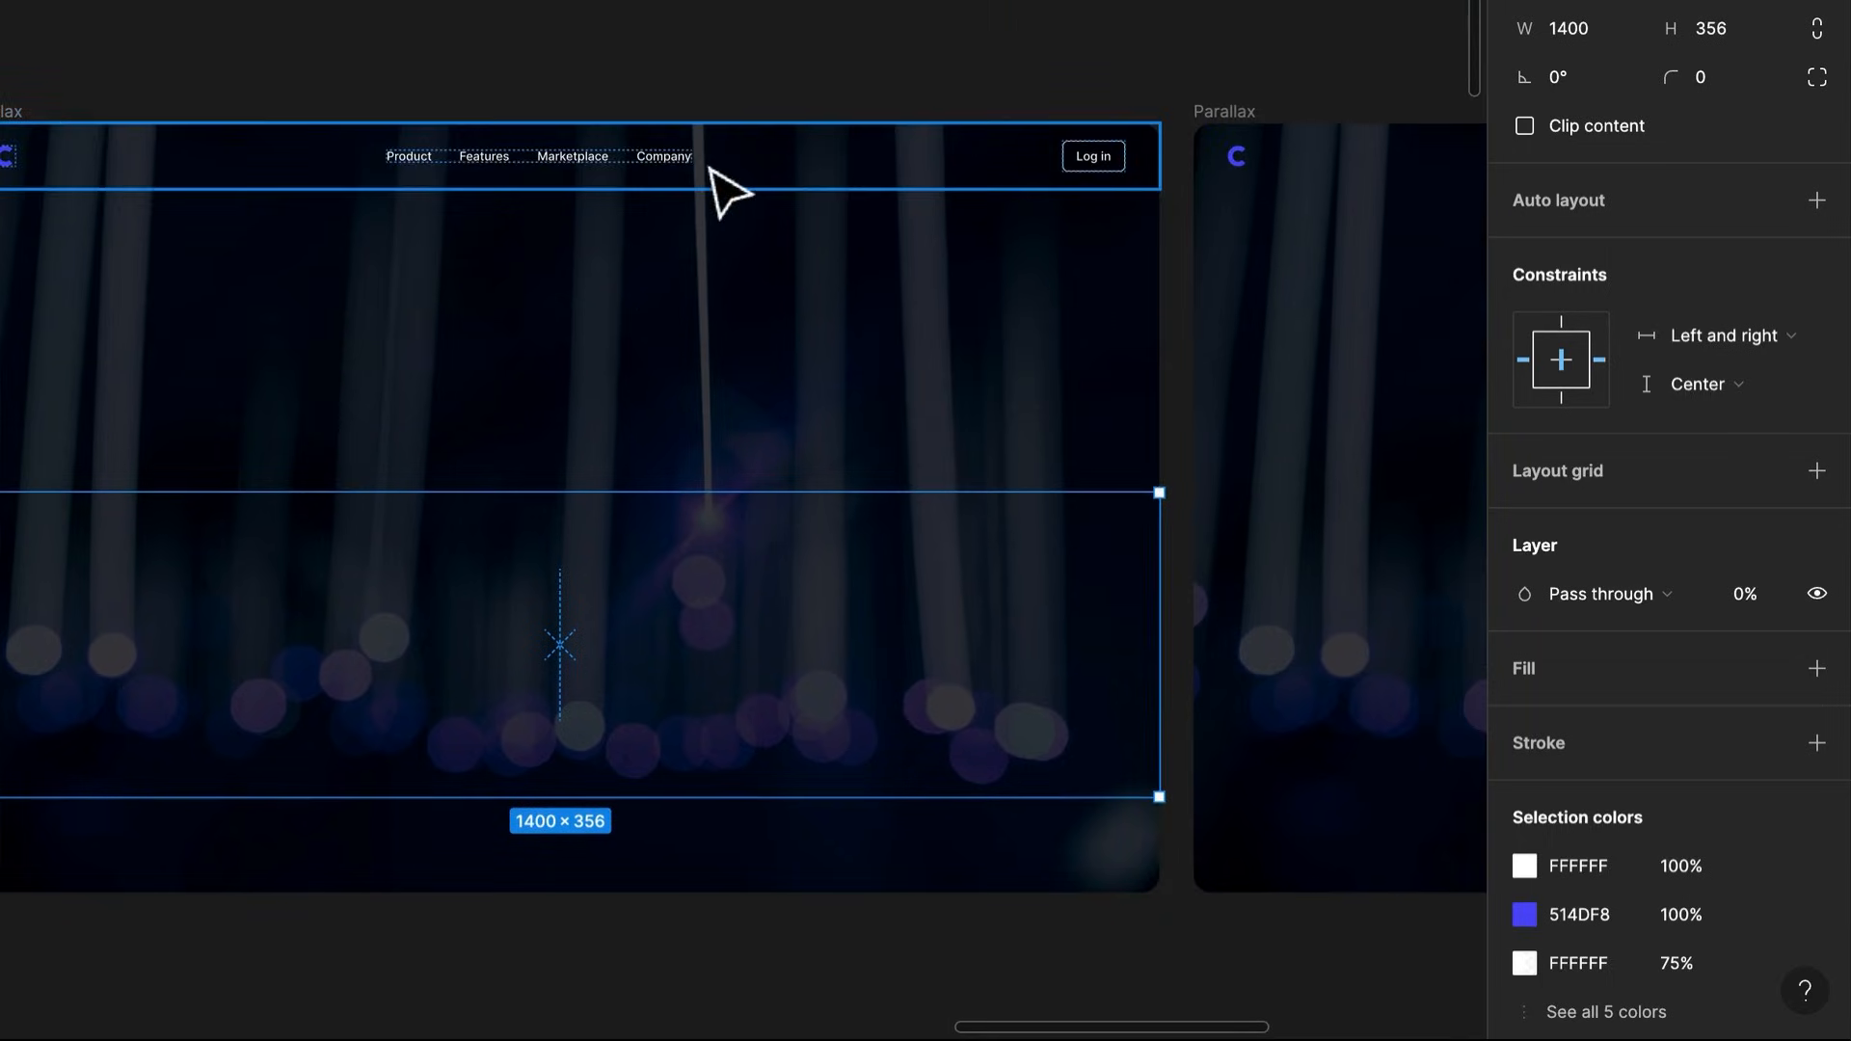
pyautogui.click(762, 172)
pyautogui.hotkey('shift', 'a')
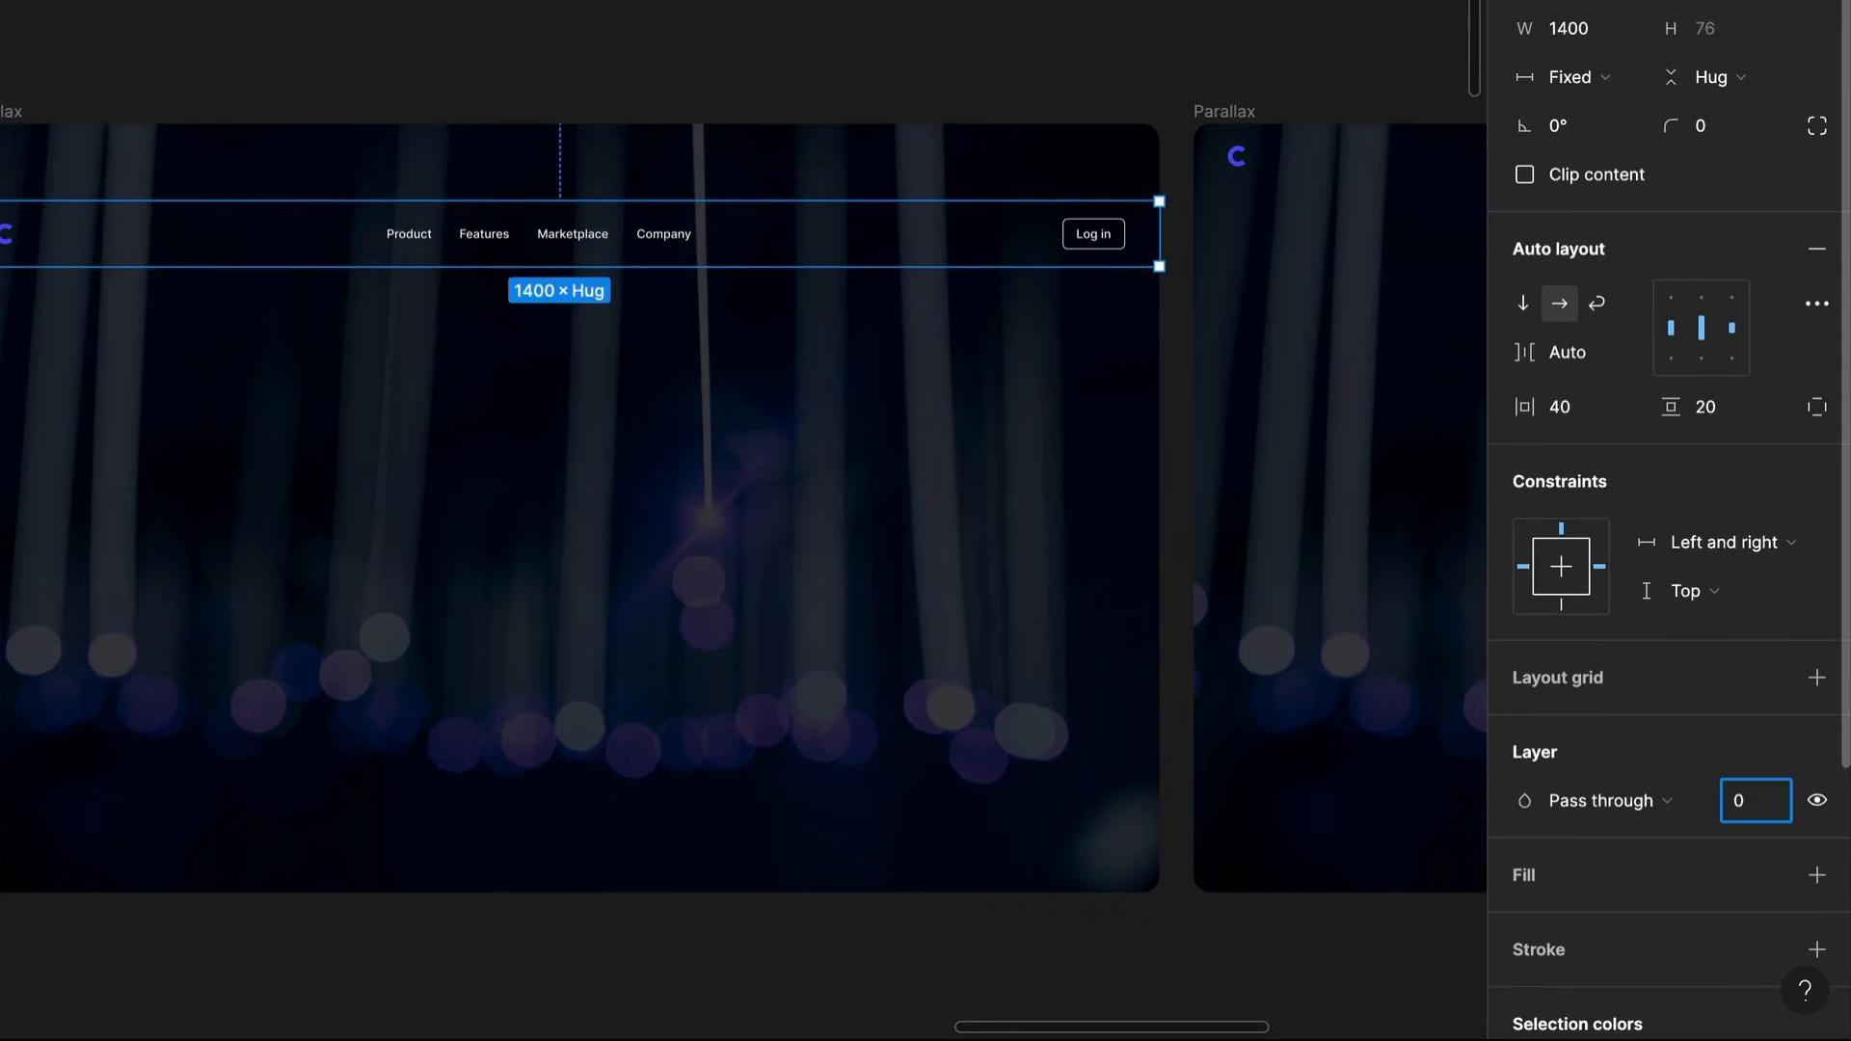
pyautogui.write('0')
pyautogui.press('Return')
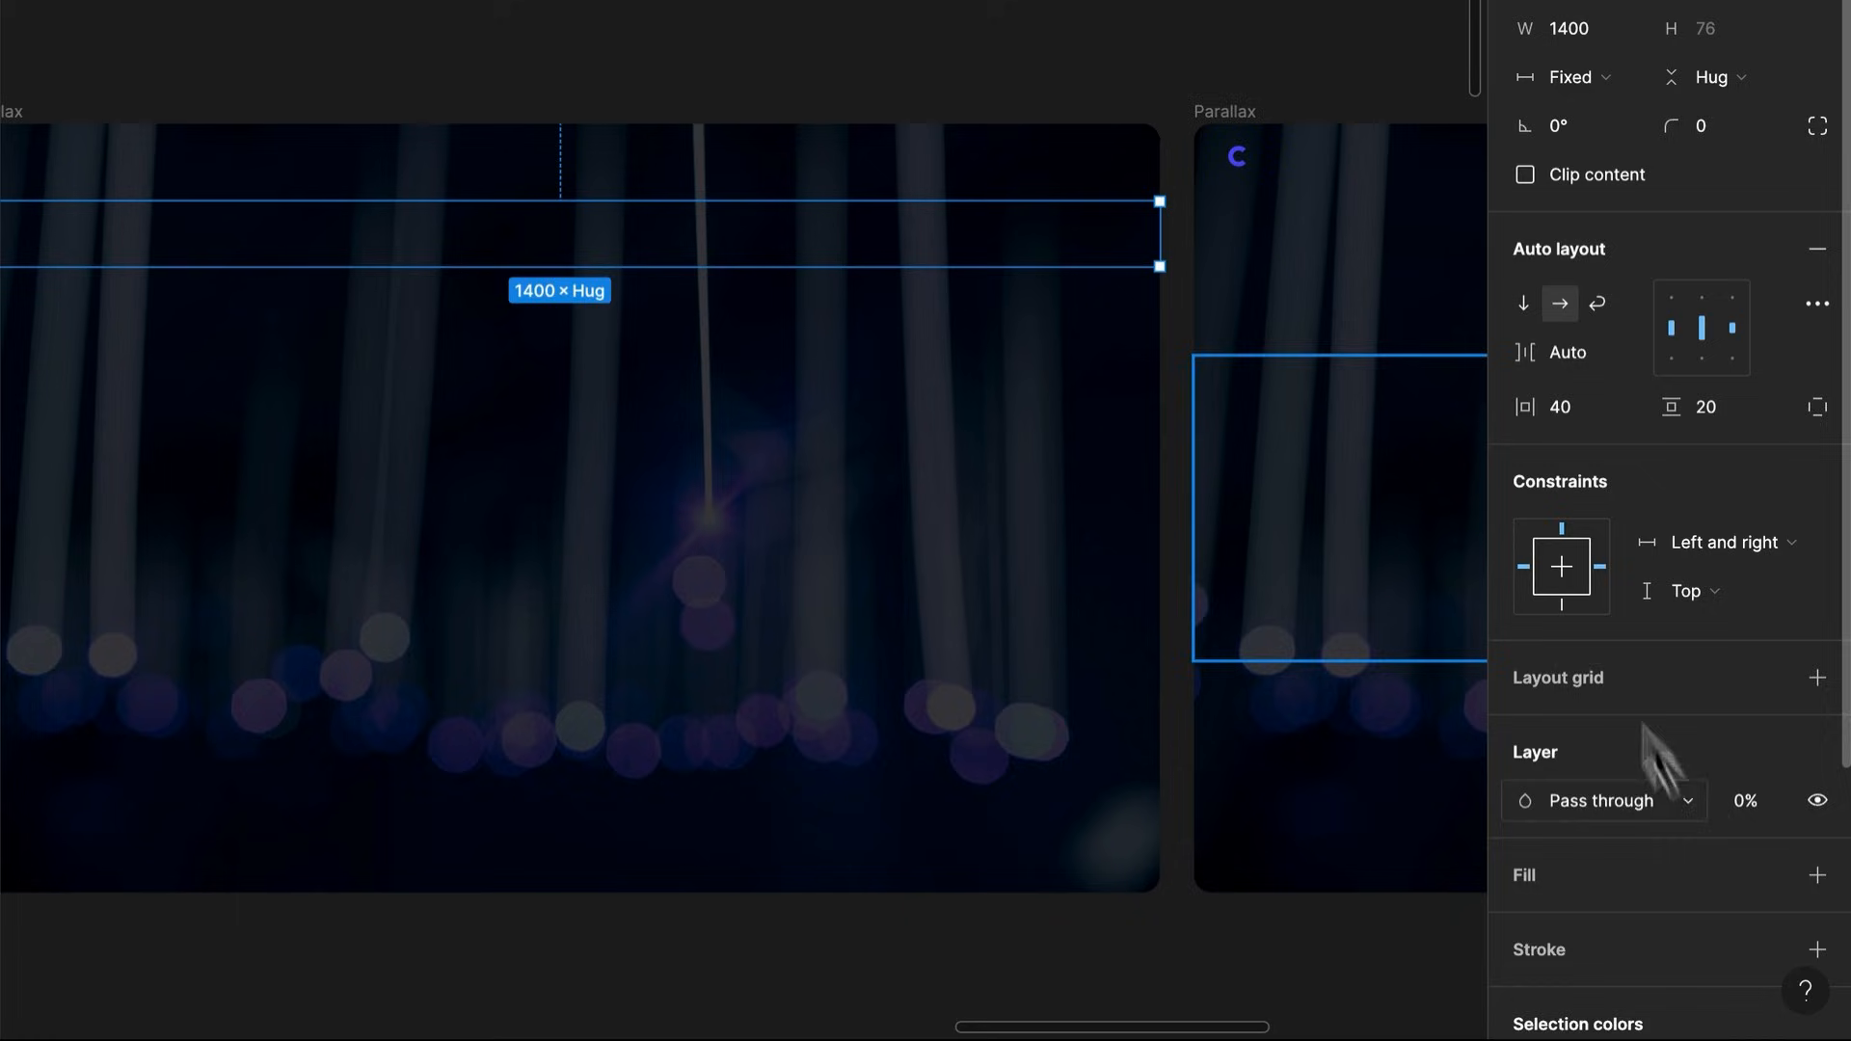
# Black out the Background Image in the first Parallax frame by hiding its image fill
pyautogui.scroll(-1, 498, 364)
pyautogui.hscroll(-2, 499, 363)
pyautogui.hscroll(-3, 729, 332)
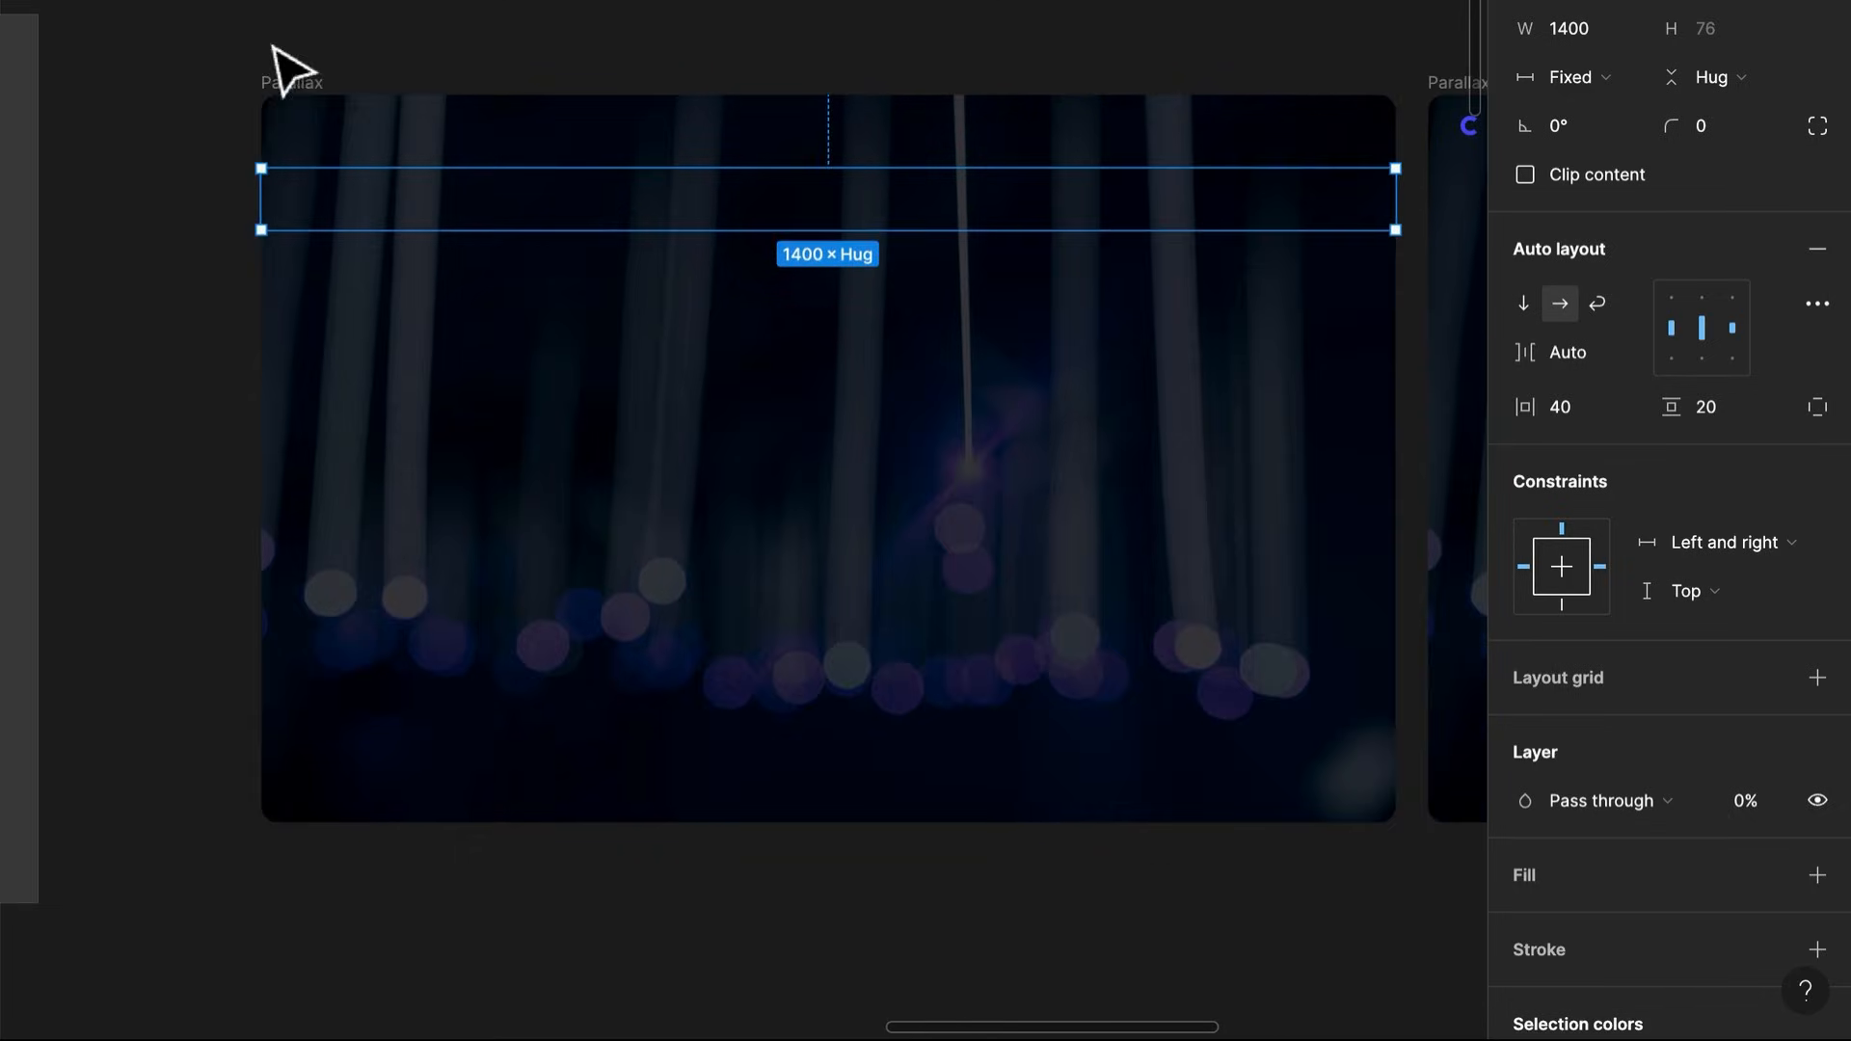
pyautogui.click(307, 79)
pyautogui.moveTo(1014, 527); pyautogui.dragTo(748, 511)
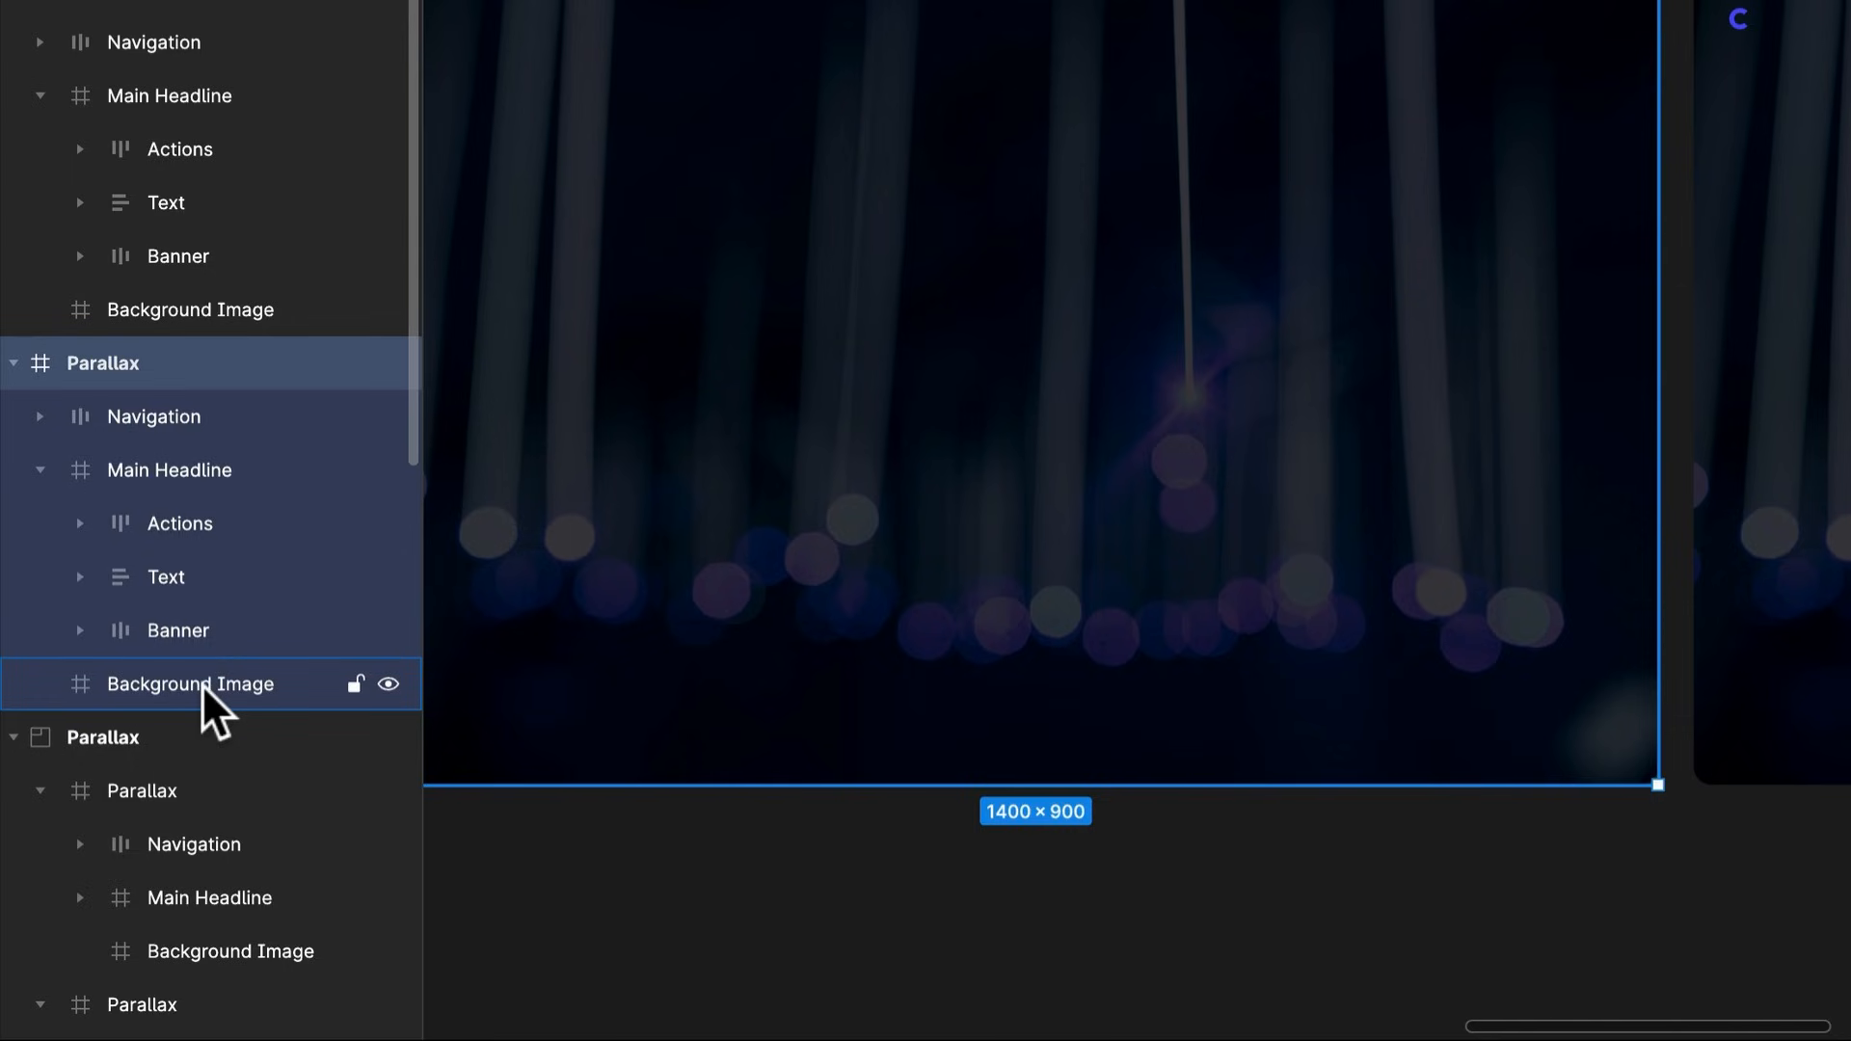
pyautogui.click(205, 684)
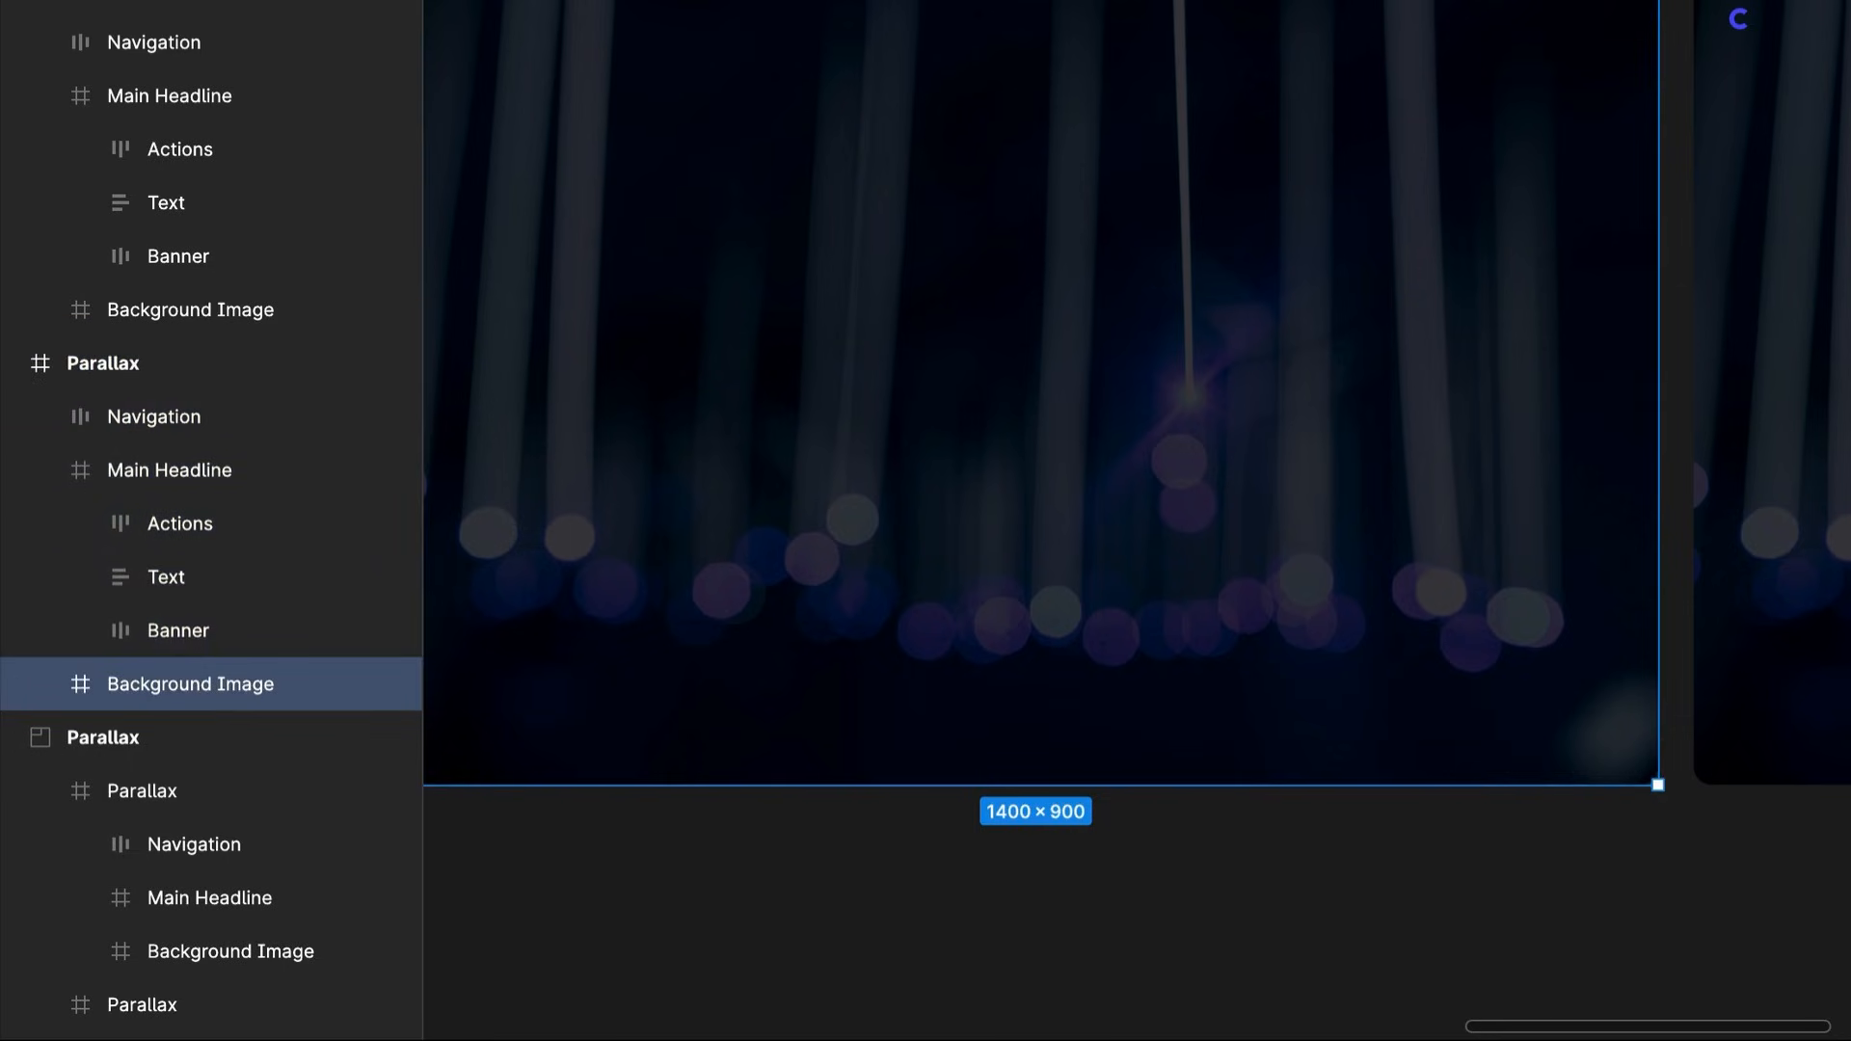
pyautogui.press('0')
pyautogui.press('0')
# Review the interaction settings of the connection between the finished Parallax frames in the section
pyautogui.scroll(-5, 1121, 520)
pyautogui.moveTo(675, 289); pyautogui.dragTo(1729, 514)
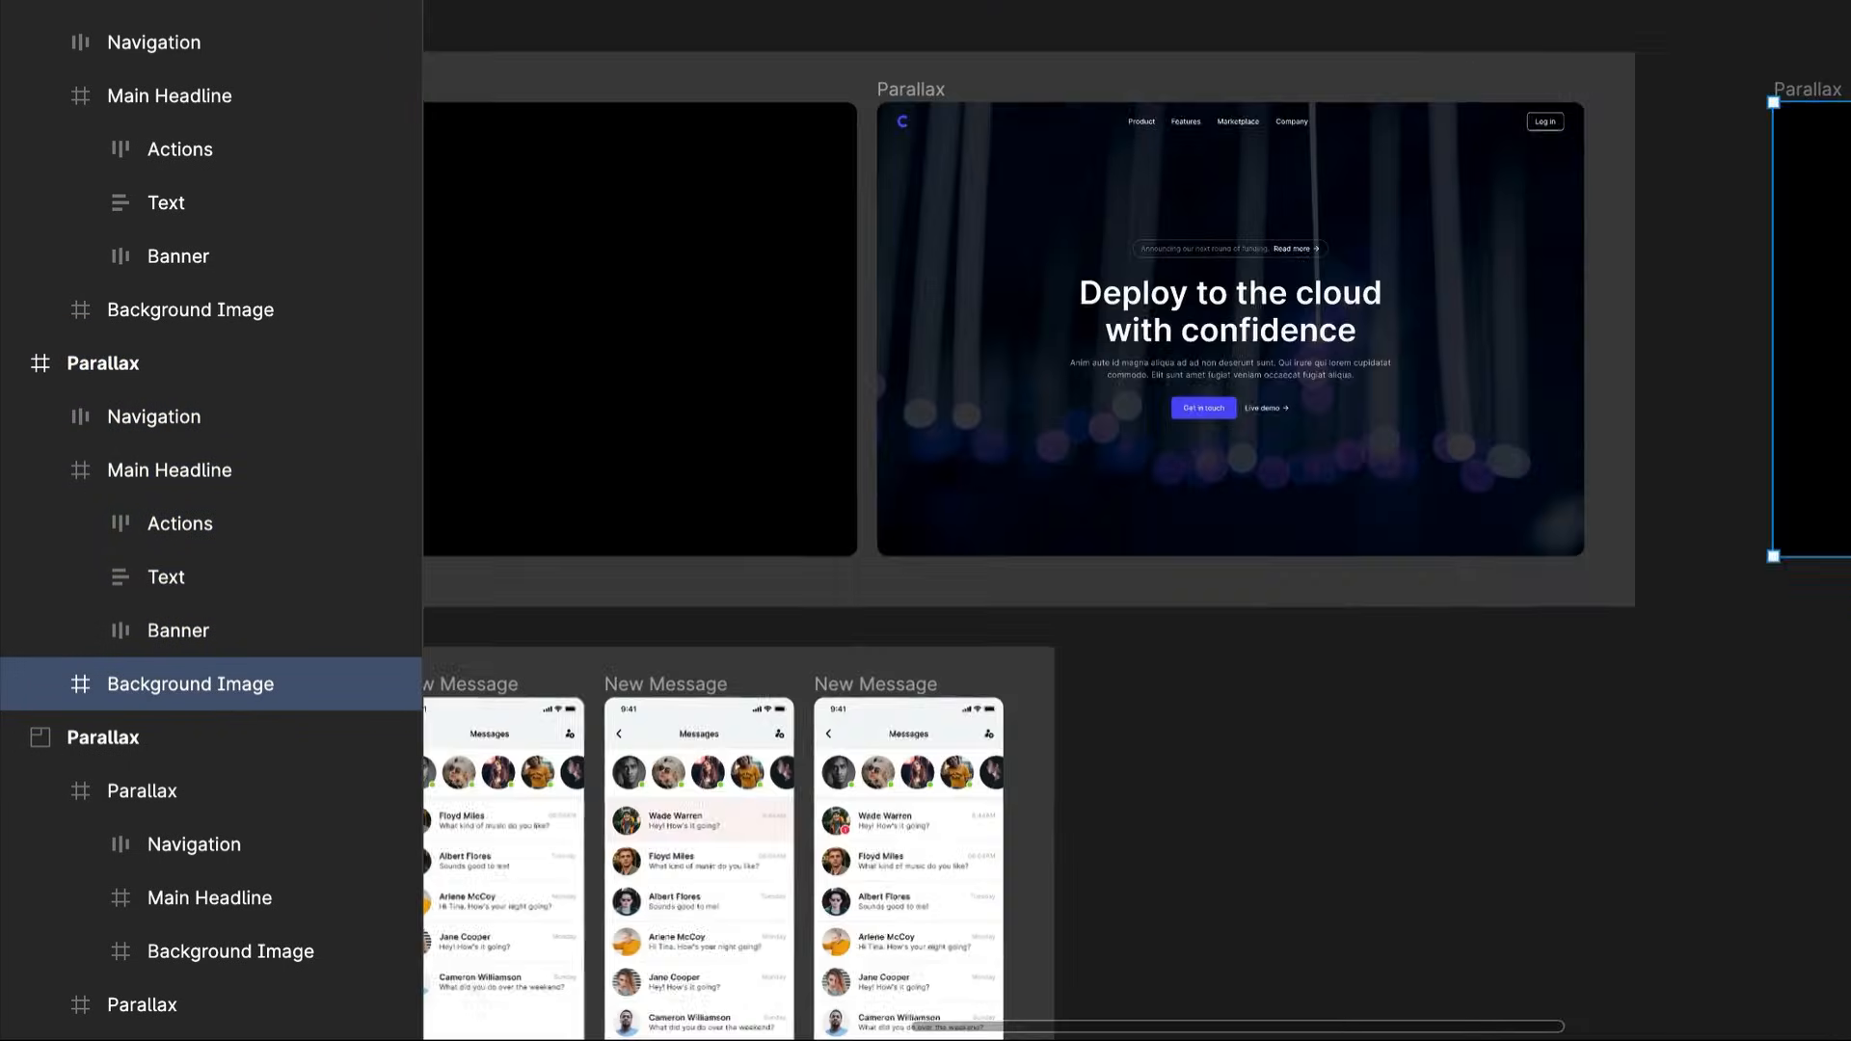
pyautogui.press('Escape')
pyautogui.hotkey('shift', 'e')
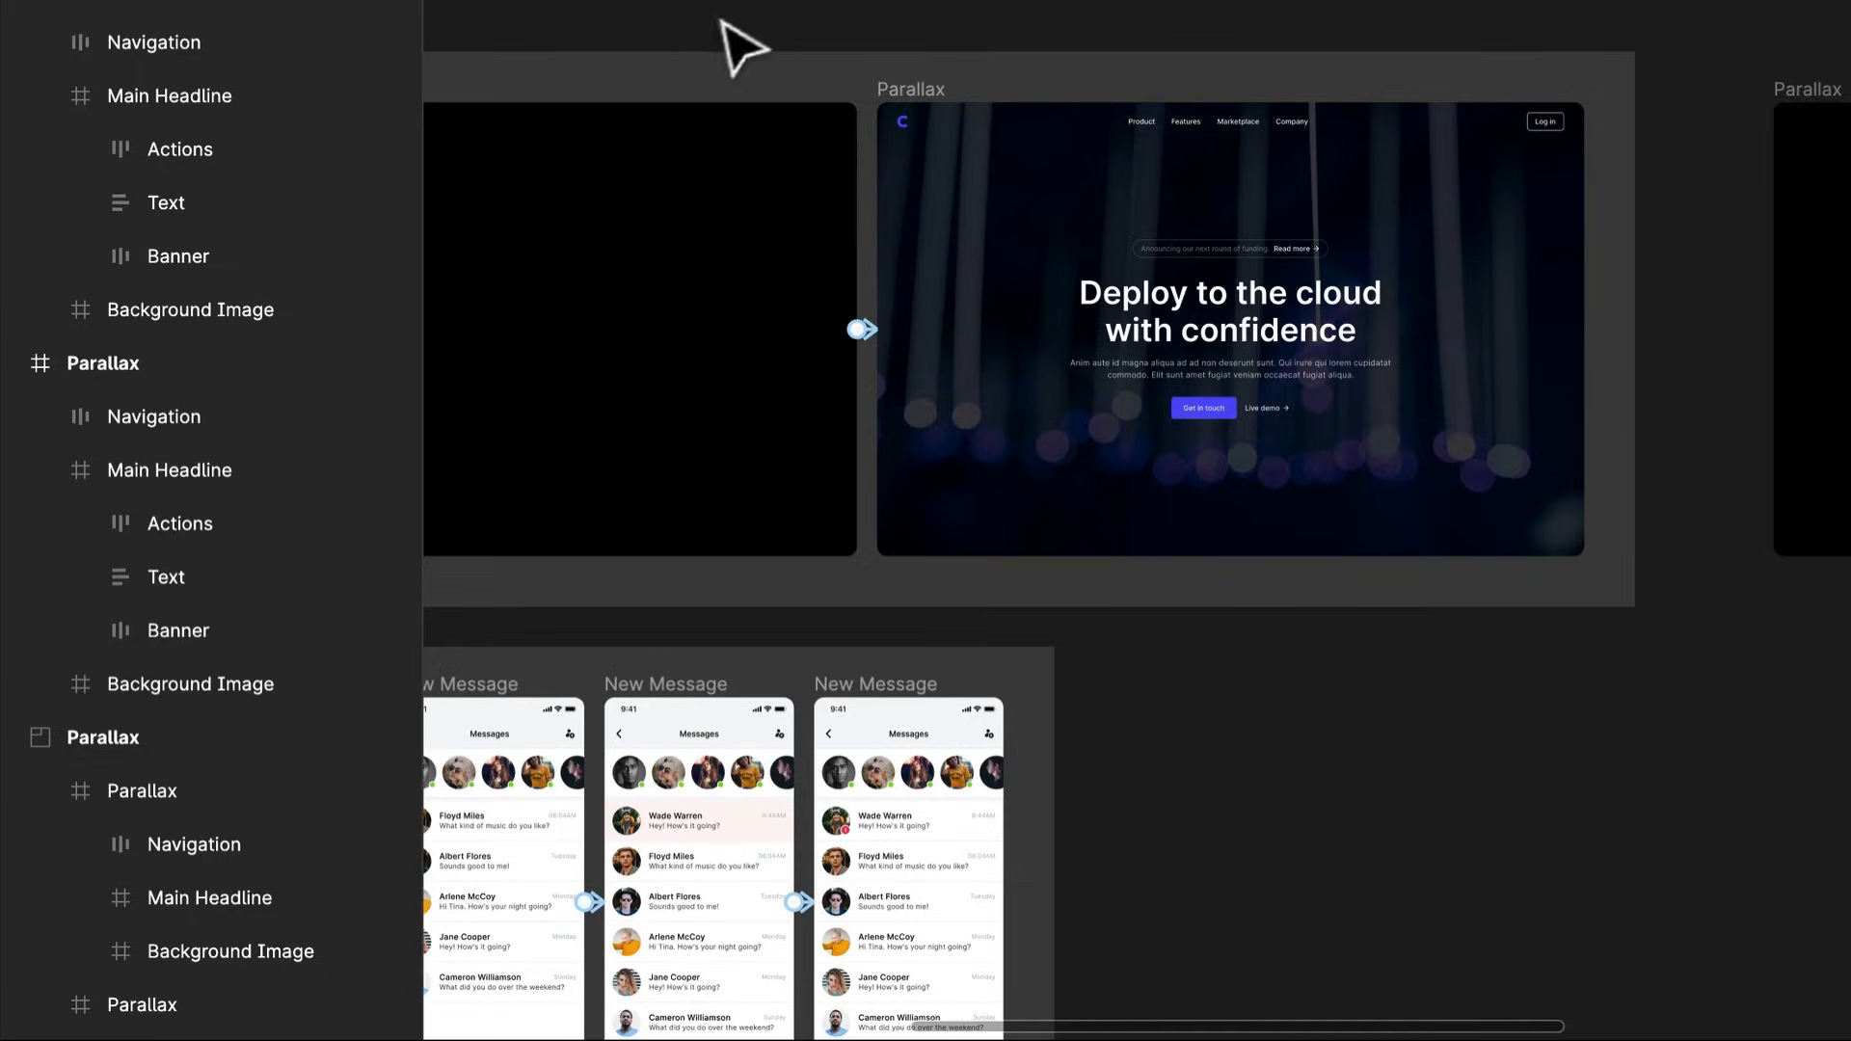
pyautogui.scroll(5, 826, 426)
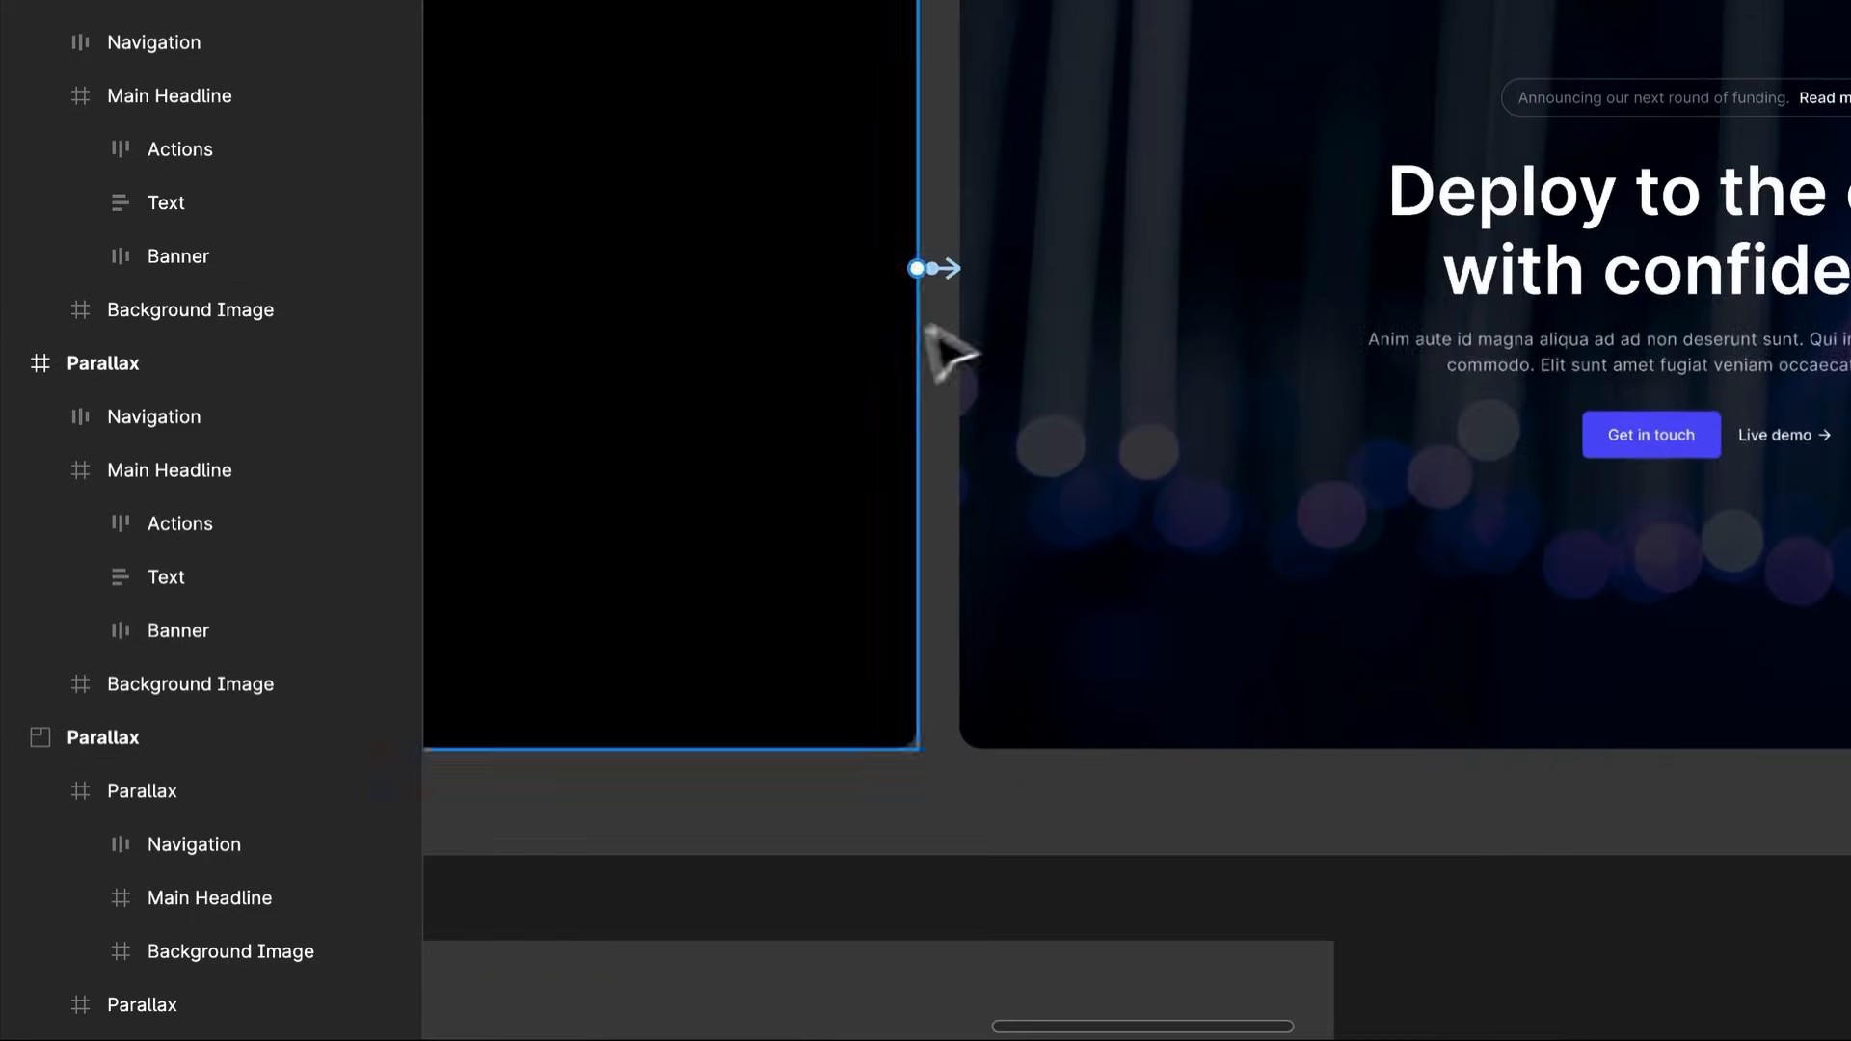
pyautogui.click(954, 274)
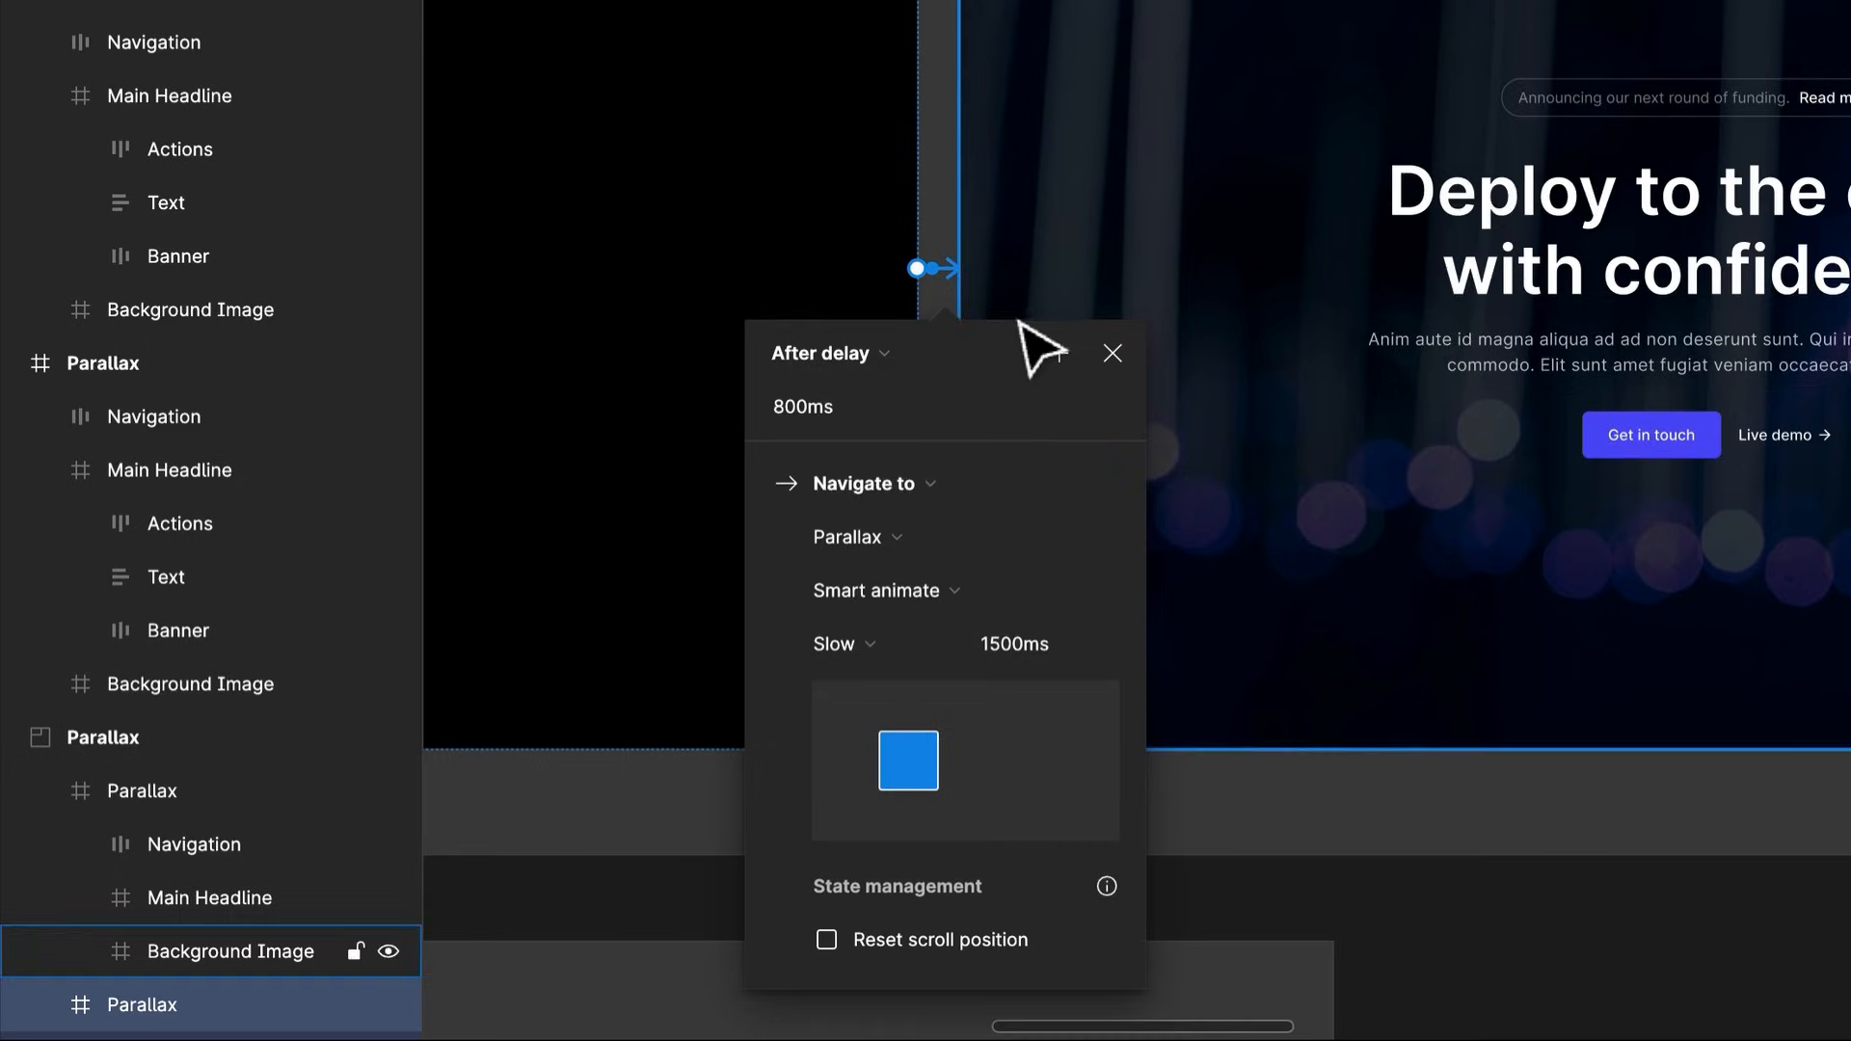
pyautogui.keyDown('ctrl'); pyautogui.scroll(-3, 1033, 353); pyautogui.keyUp('ctrl')
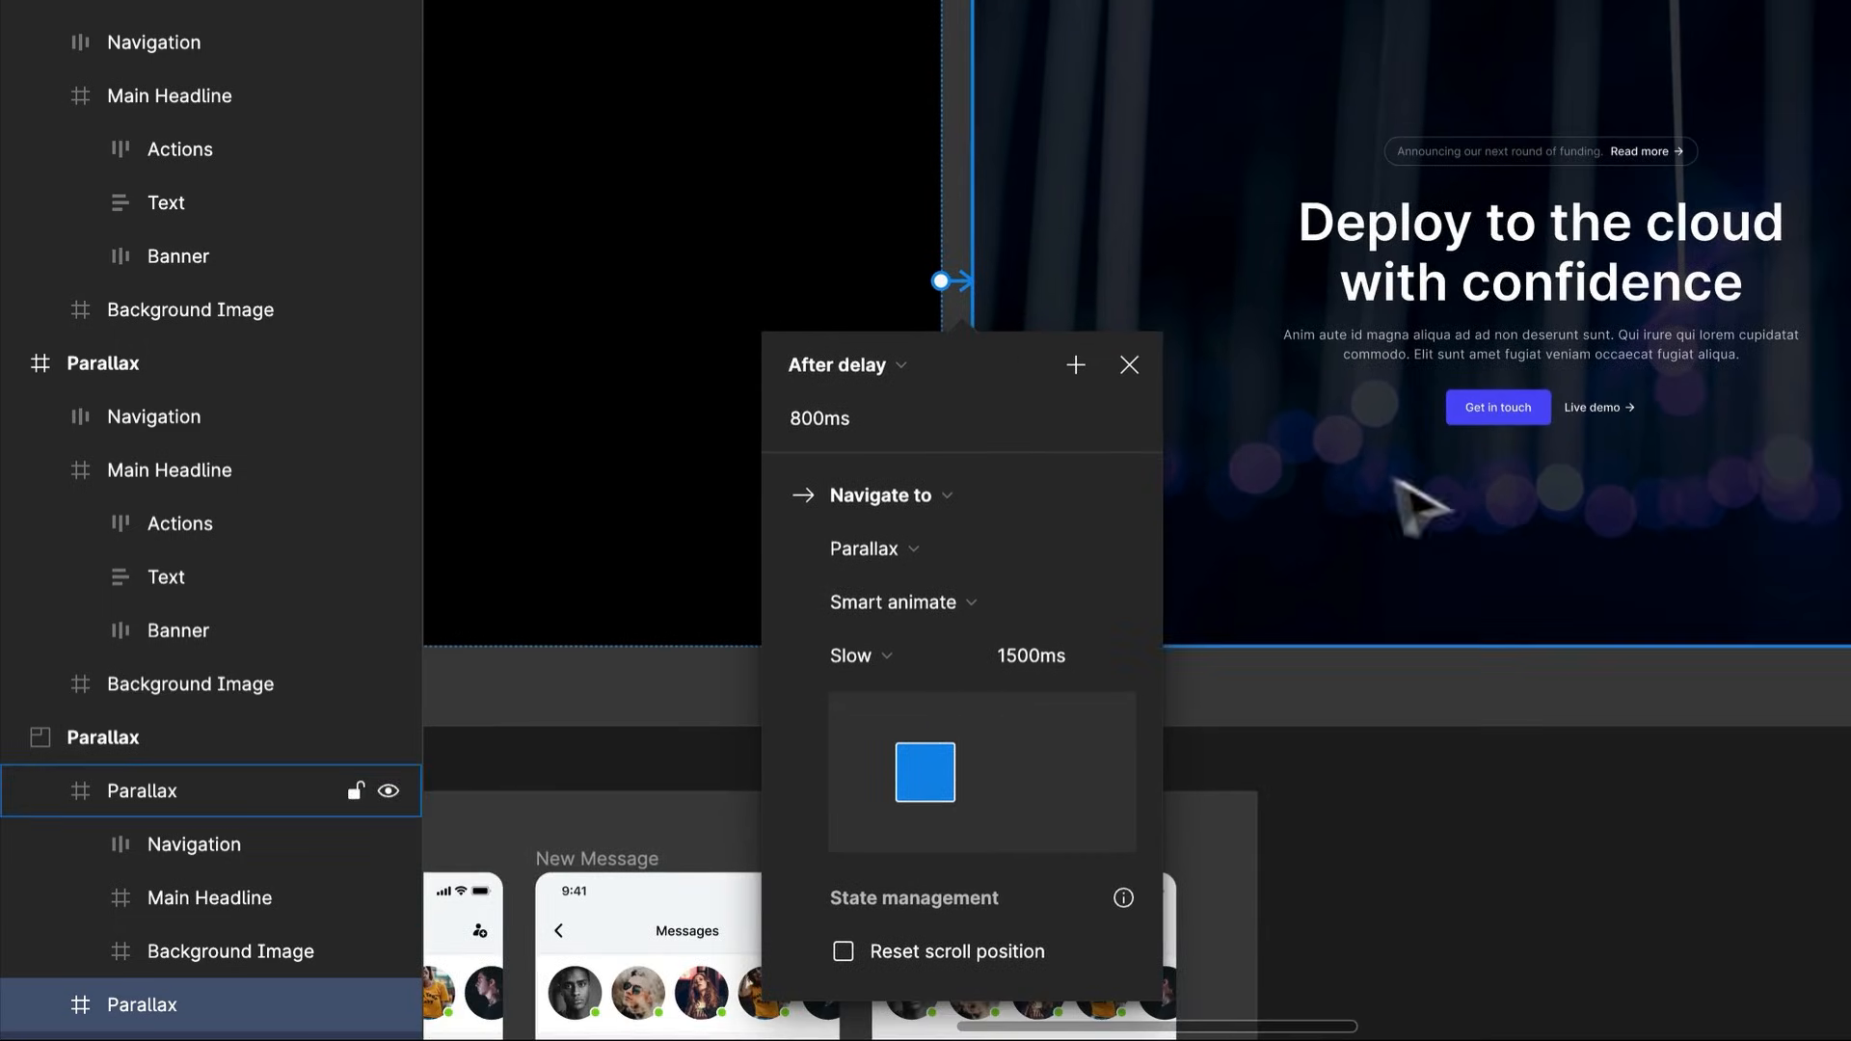
pyautogui.moveTo(1776, 529); pyautogui.dragTo(1534, 527)
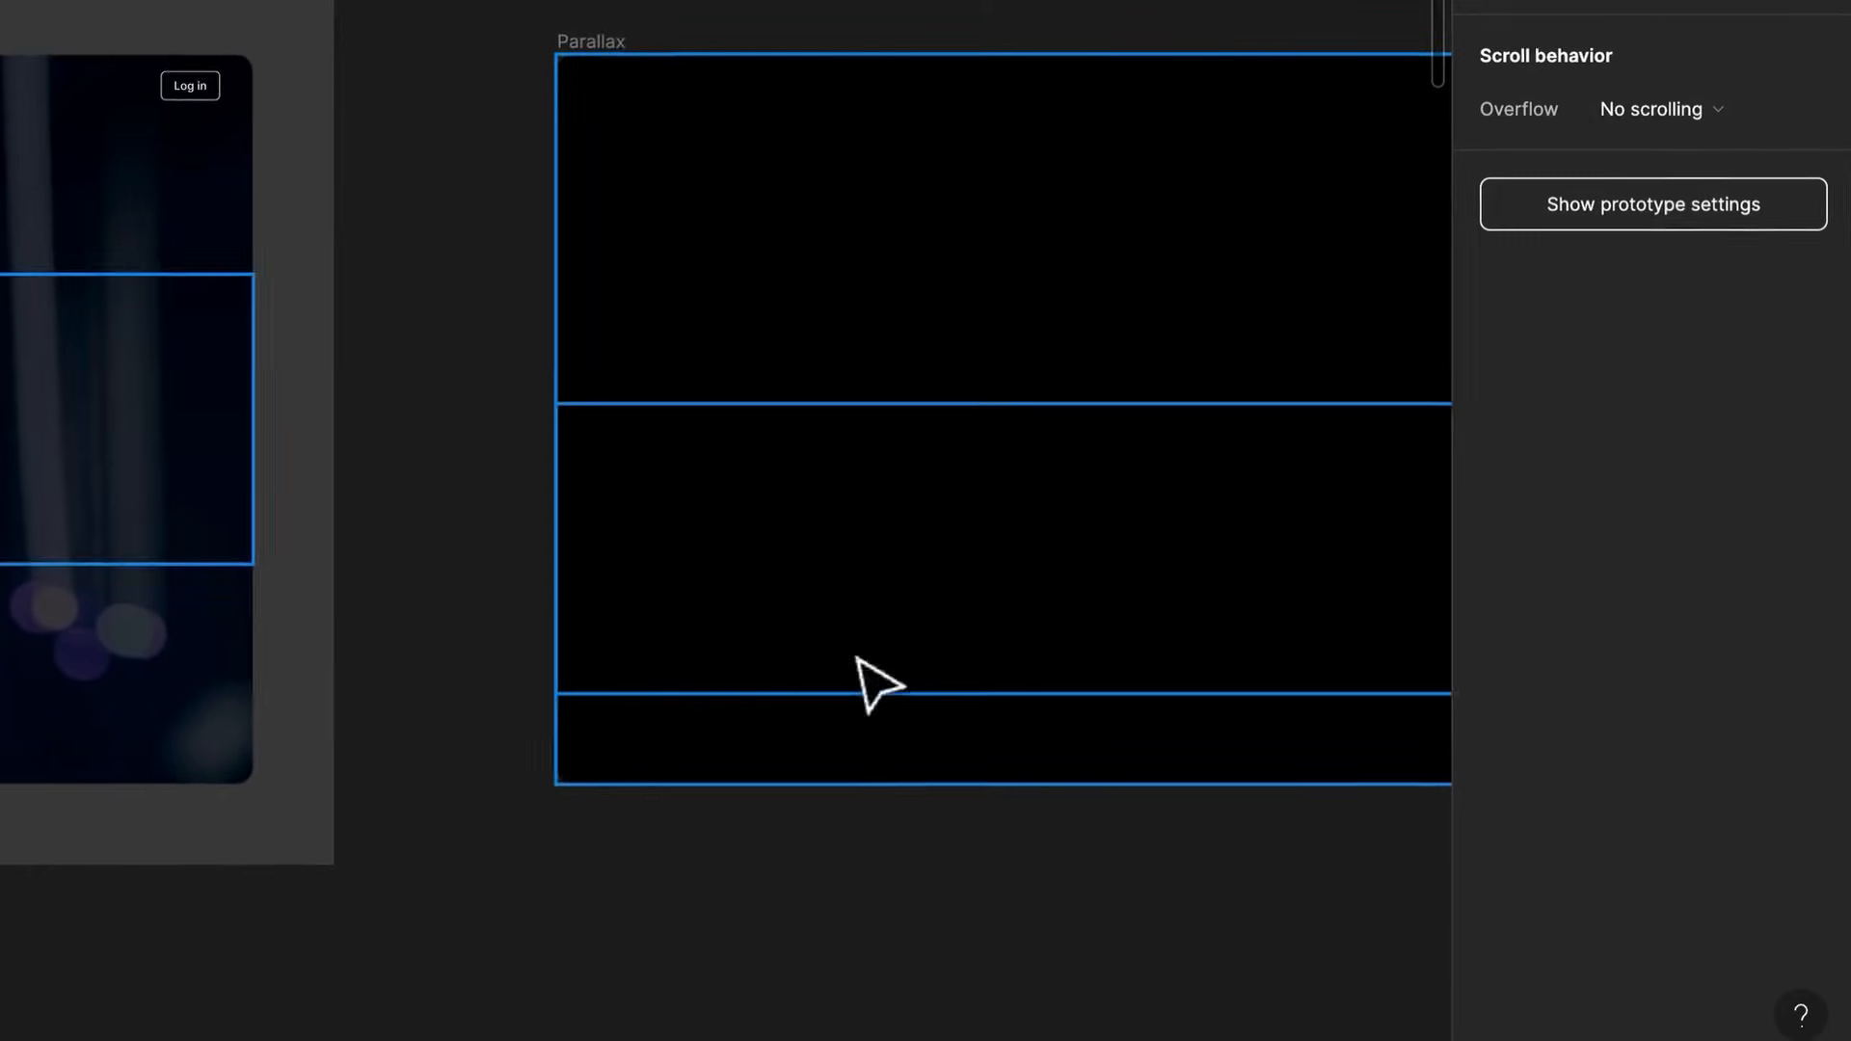
# Connect the new black Parallax frame to the visible copy beside it with a prototype interaction
pyautogui.hscroll(8, 860, 681)
pyautogui.hscroll(-5, 289, 48)
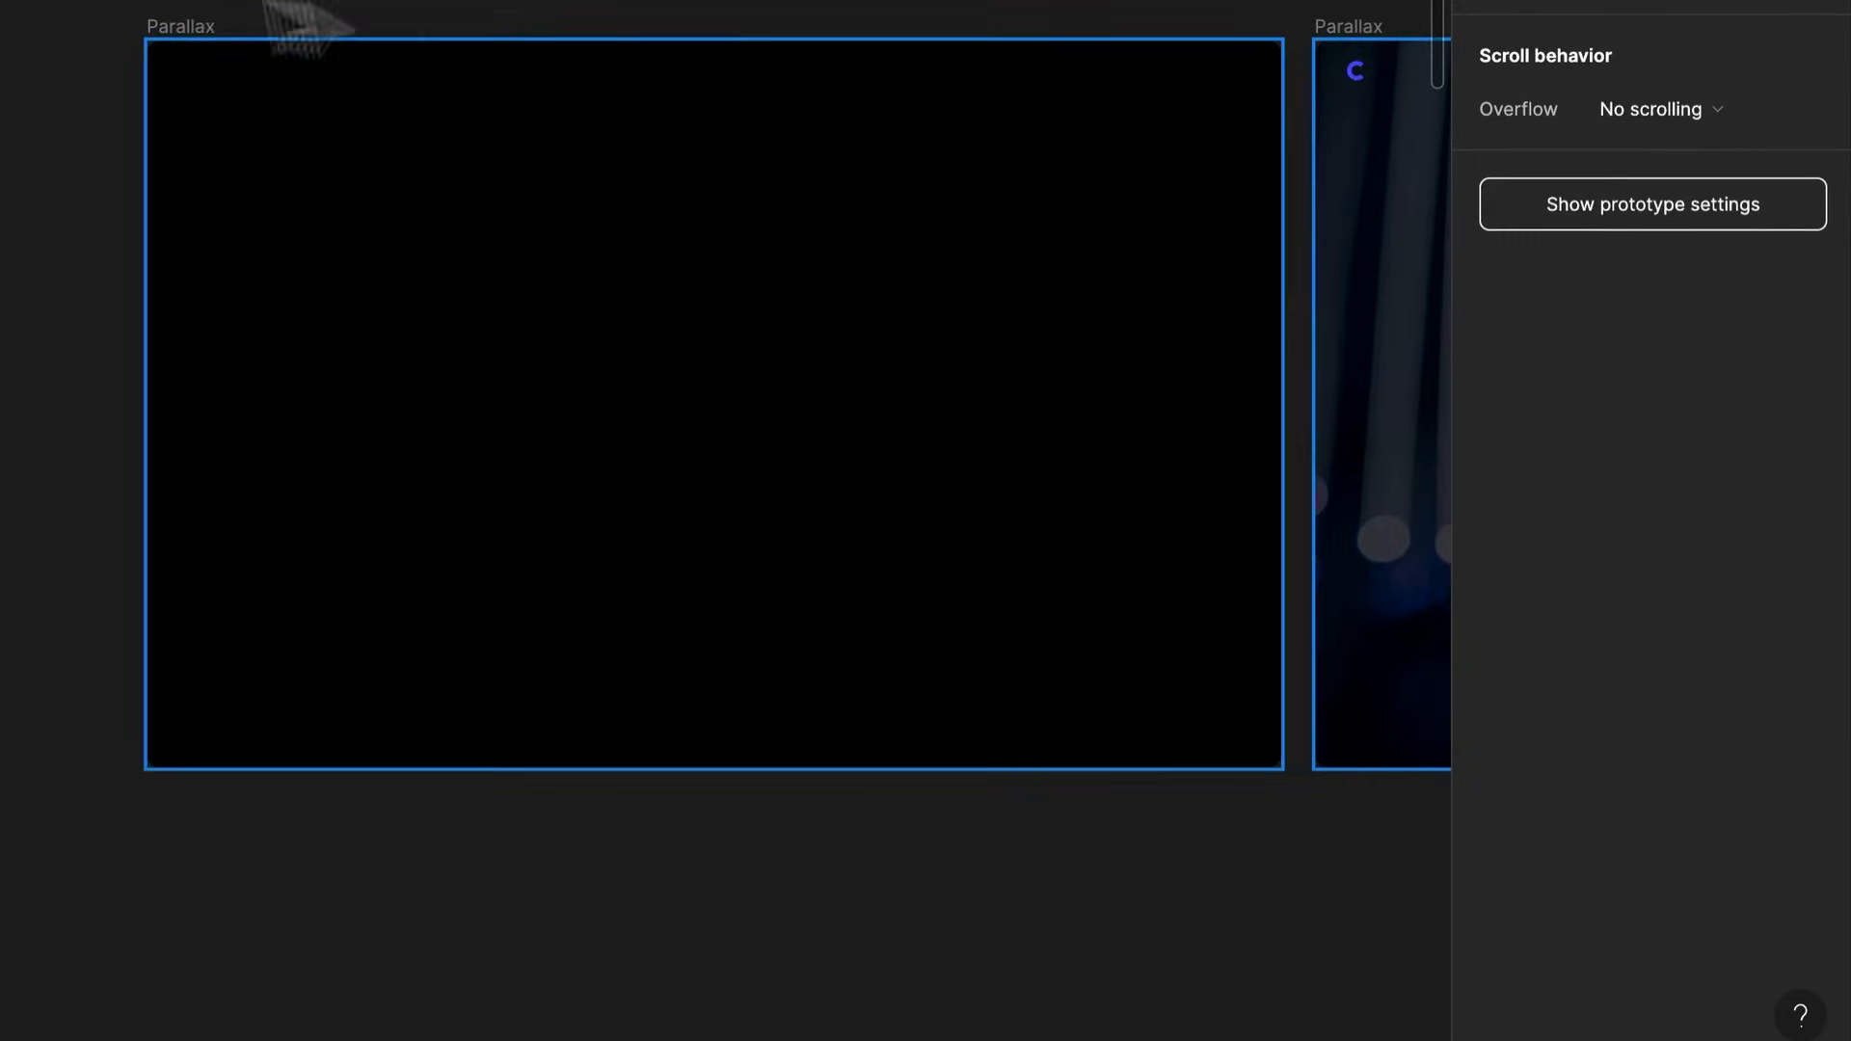
pyautogui.click(183, 26)
pyautogui.moveTo(1282, 405); pyautogui.dragTo(1322, 418)
pyautogui.moveTo(881, 368); pyautogui.dragTo(659, 316)
# Set the new connection's Smart animate easing to Slow with a duration of 1500 ms
pyautogui.scroll(-2, 901, 508)
pyautogui.hscroll(3, 768, 443)
pyautogui.click(889, 579)
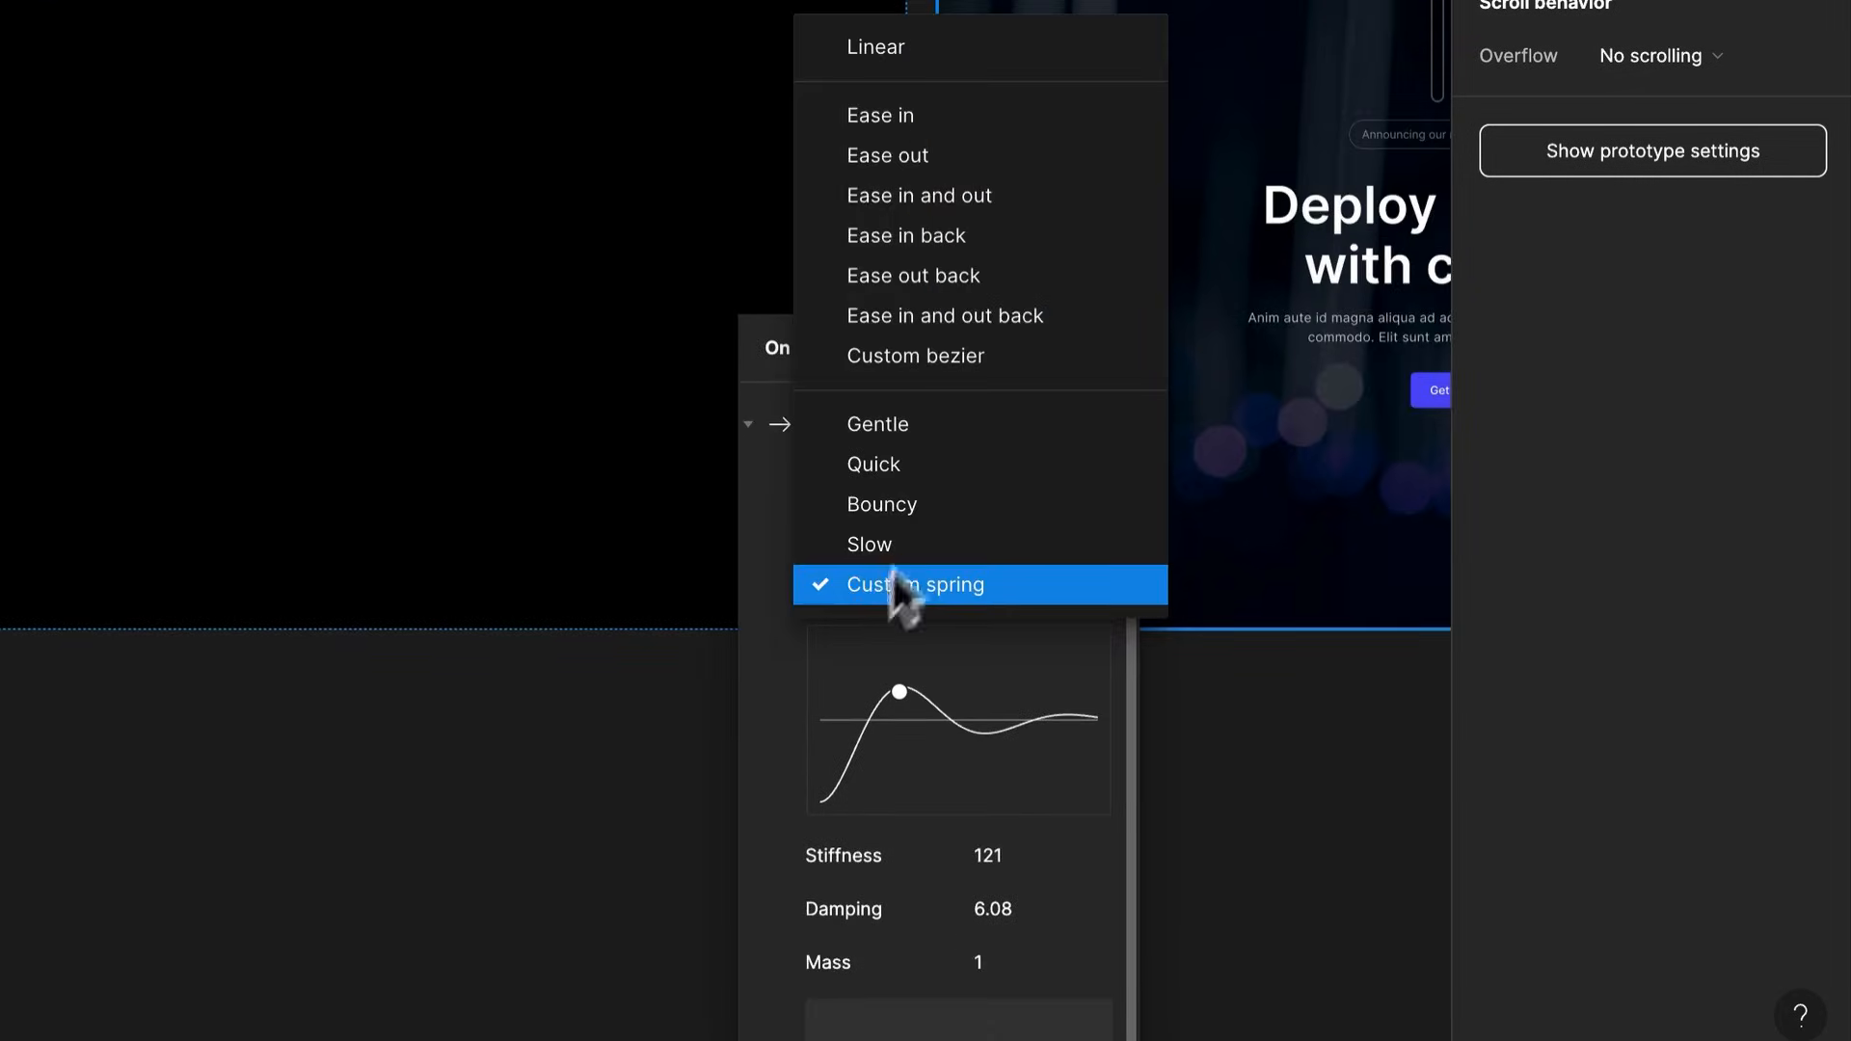
pyautogui.click(900, 546)
pyautogui.click(1070, 582)
pyautogui.write('1500')
pyautogui.press('Return')
# Change the connection's trigger to After delay with a delay of 1000 ms and close the interaction settings
pyautogui.click(810, 349)
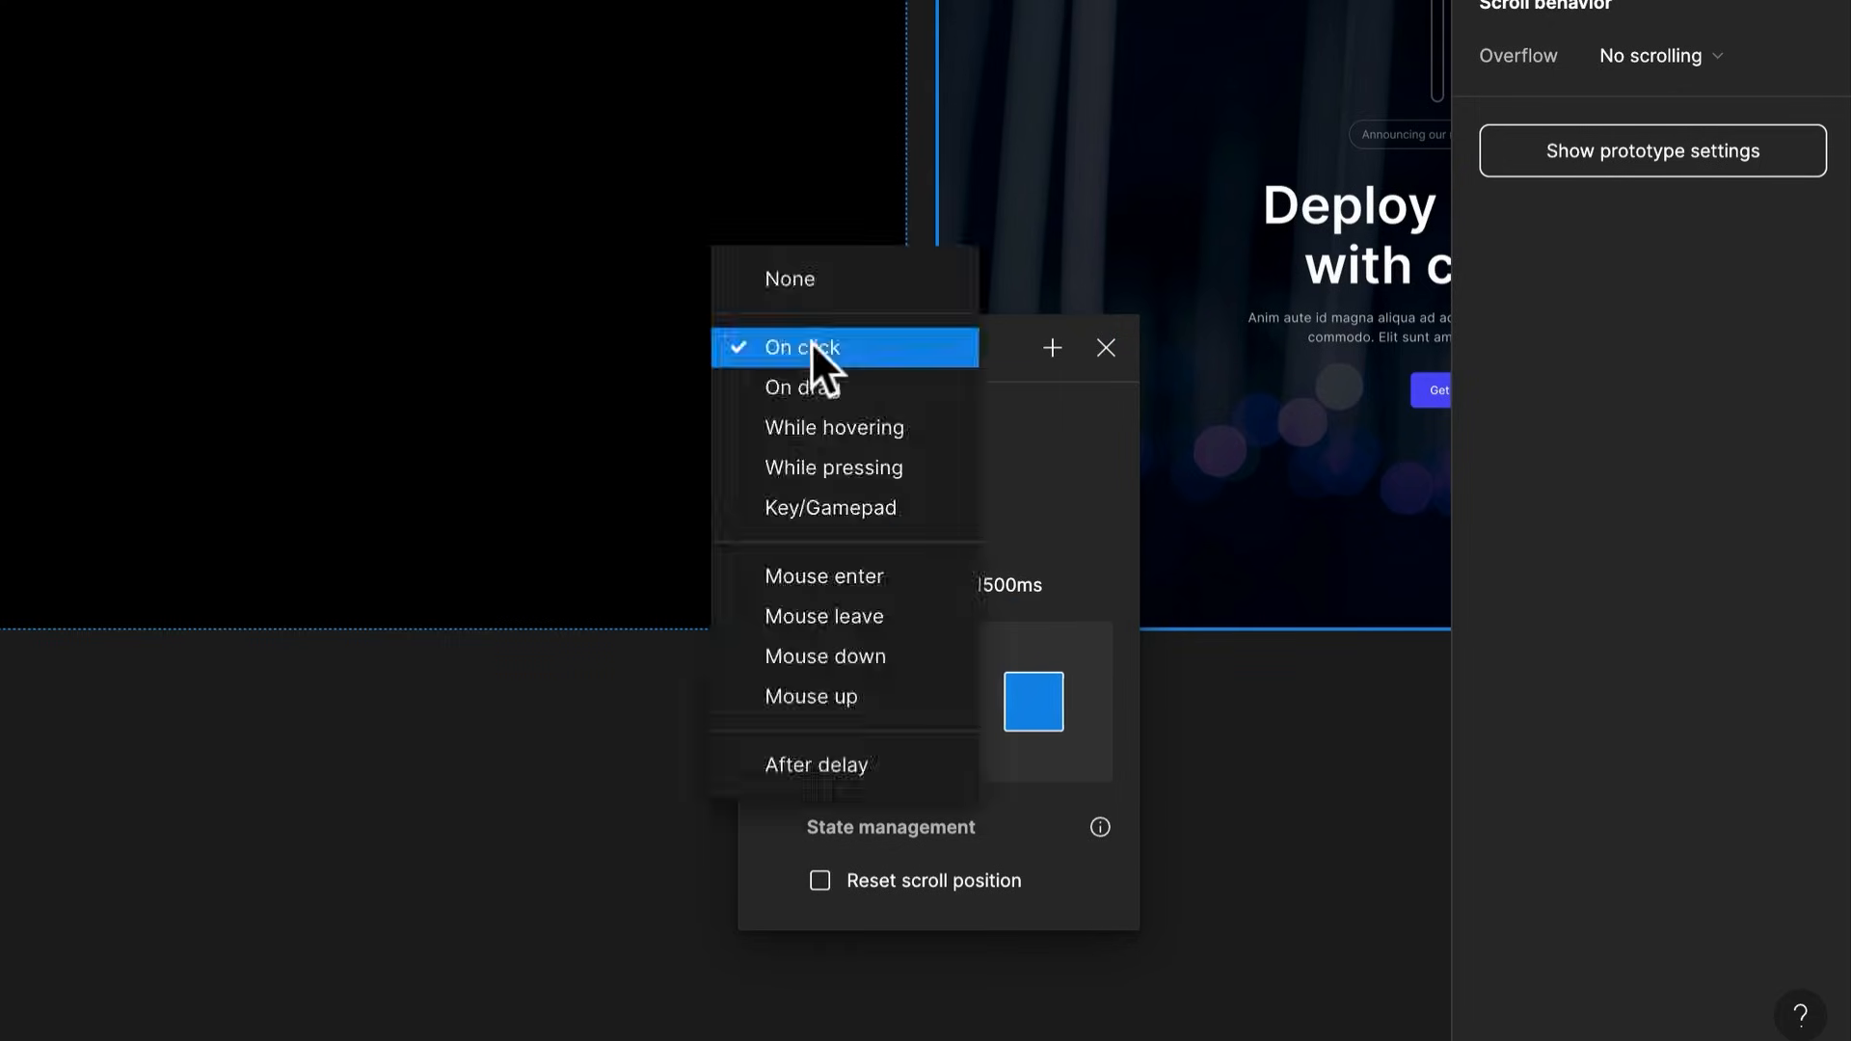
pyautogui.click(853, 765)
pyautogui.click(839, 390)
pyautogui.write('1000')
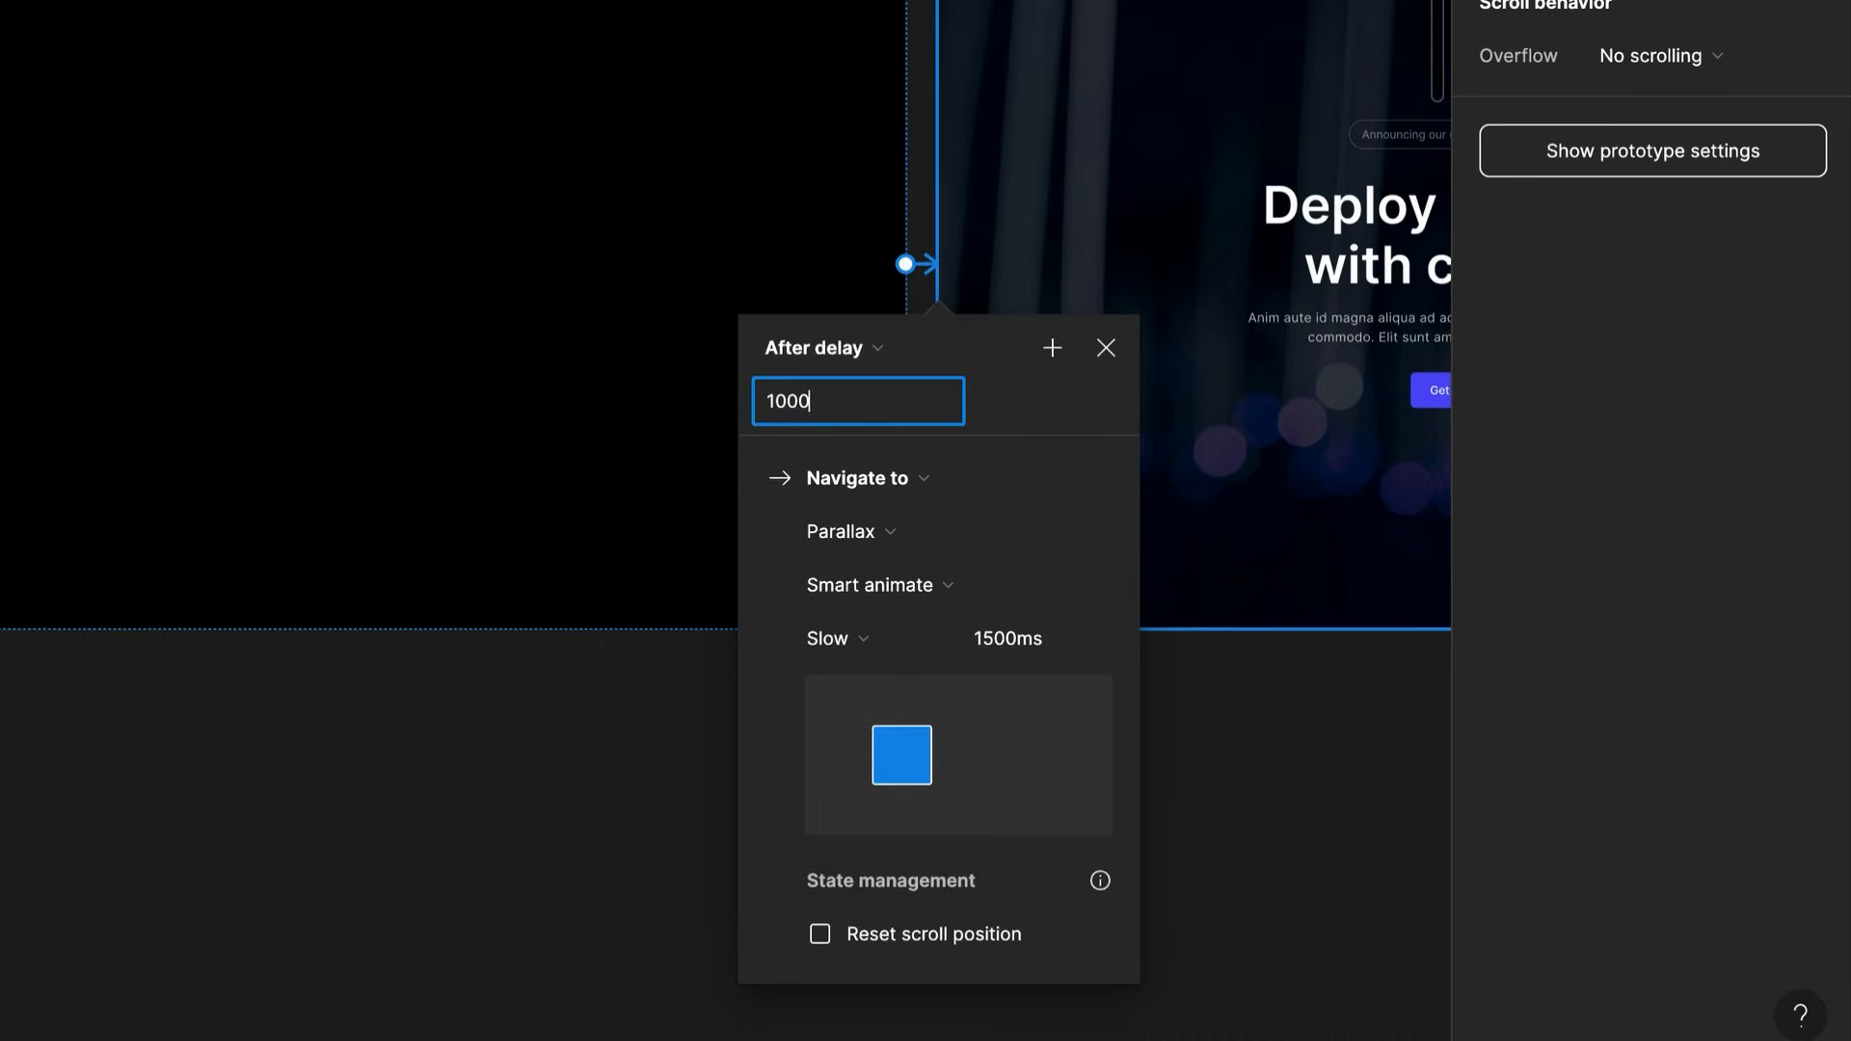
pyautogui.press('Return')
pyautogui.click(446, 840)
# Add a flow starting point to the black Parallax frame and name it "Our Parallax"
pyautogui.moveTo(482, 845); pyautogui.dragTo(799, 969)
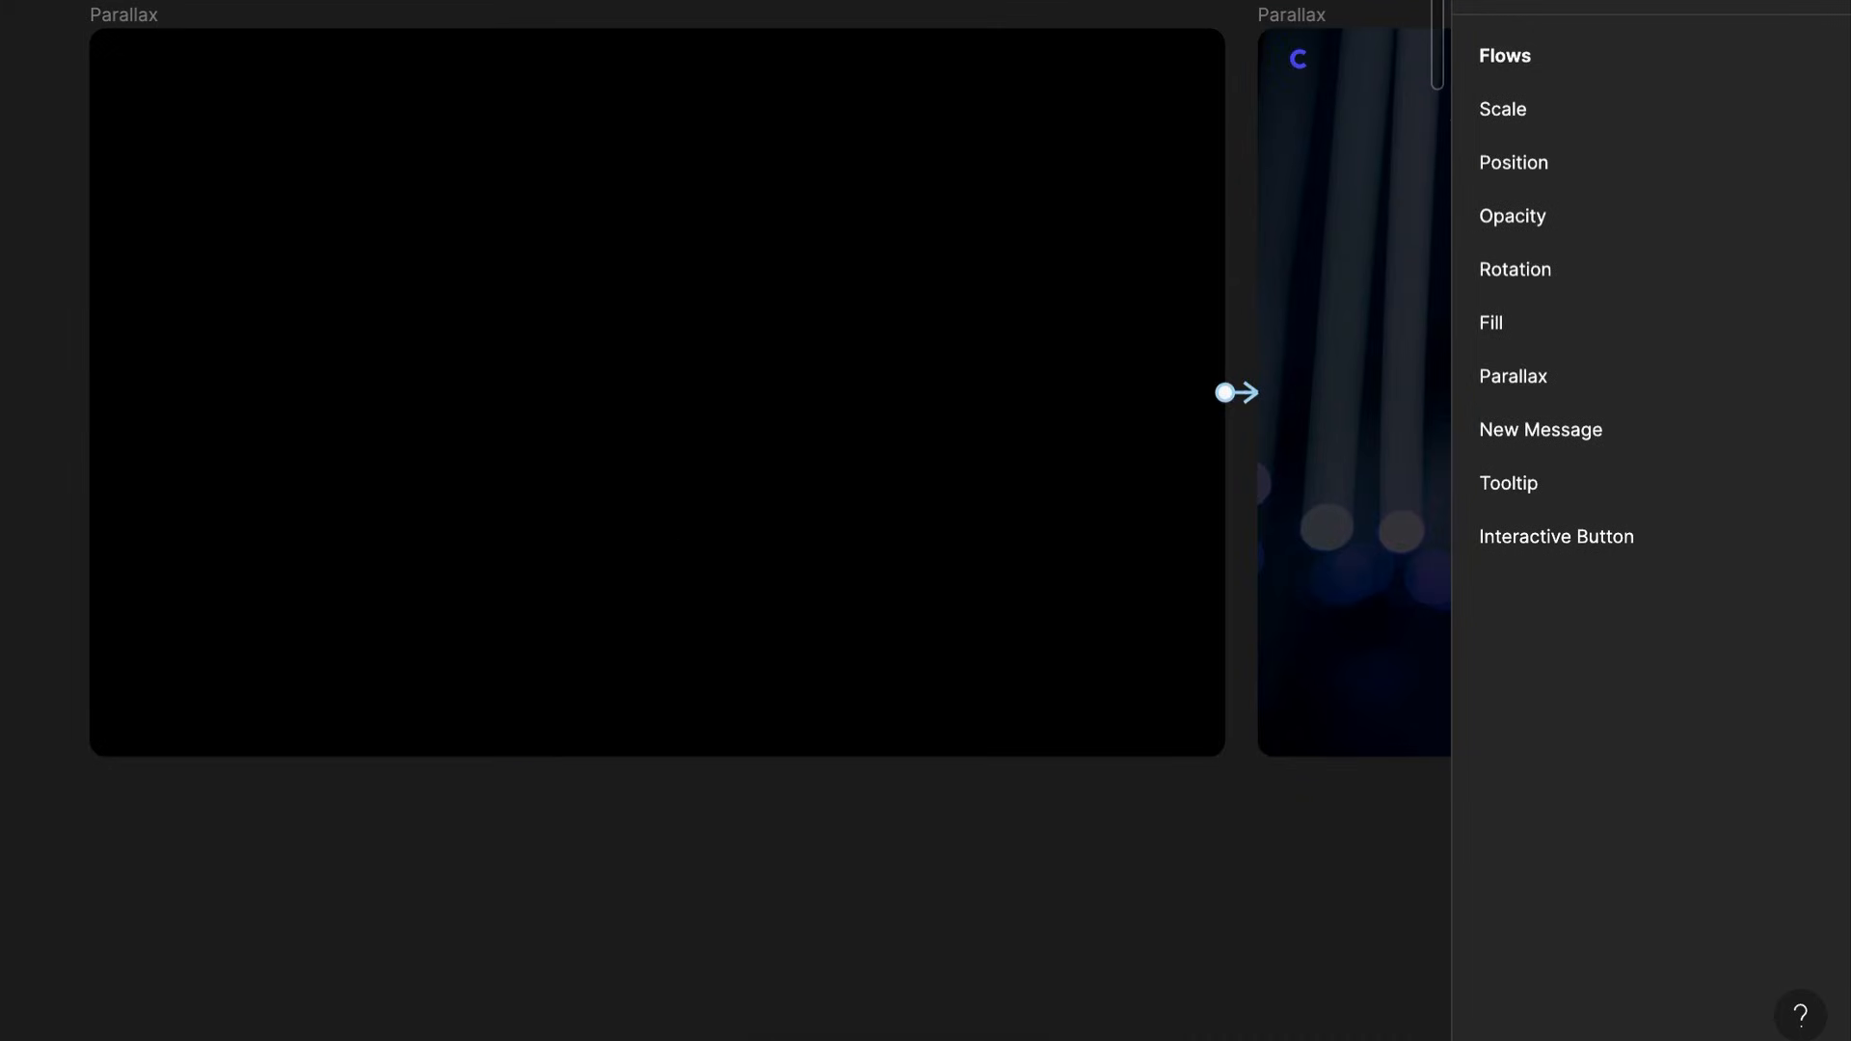
pyautogui.click(164, 14)
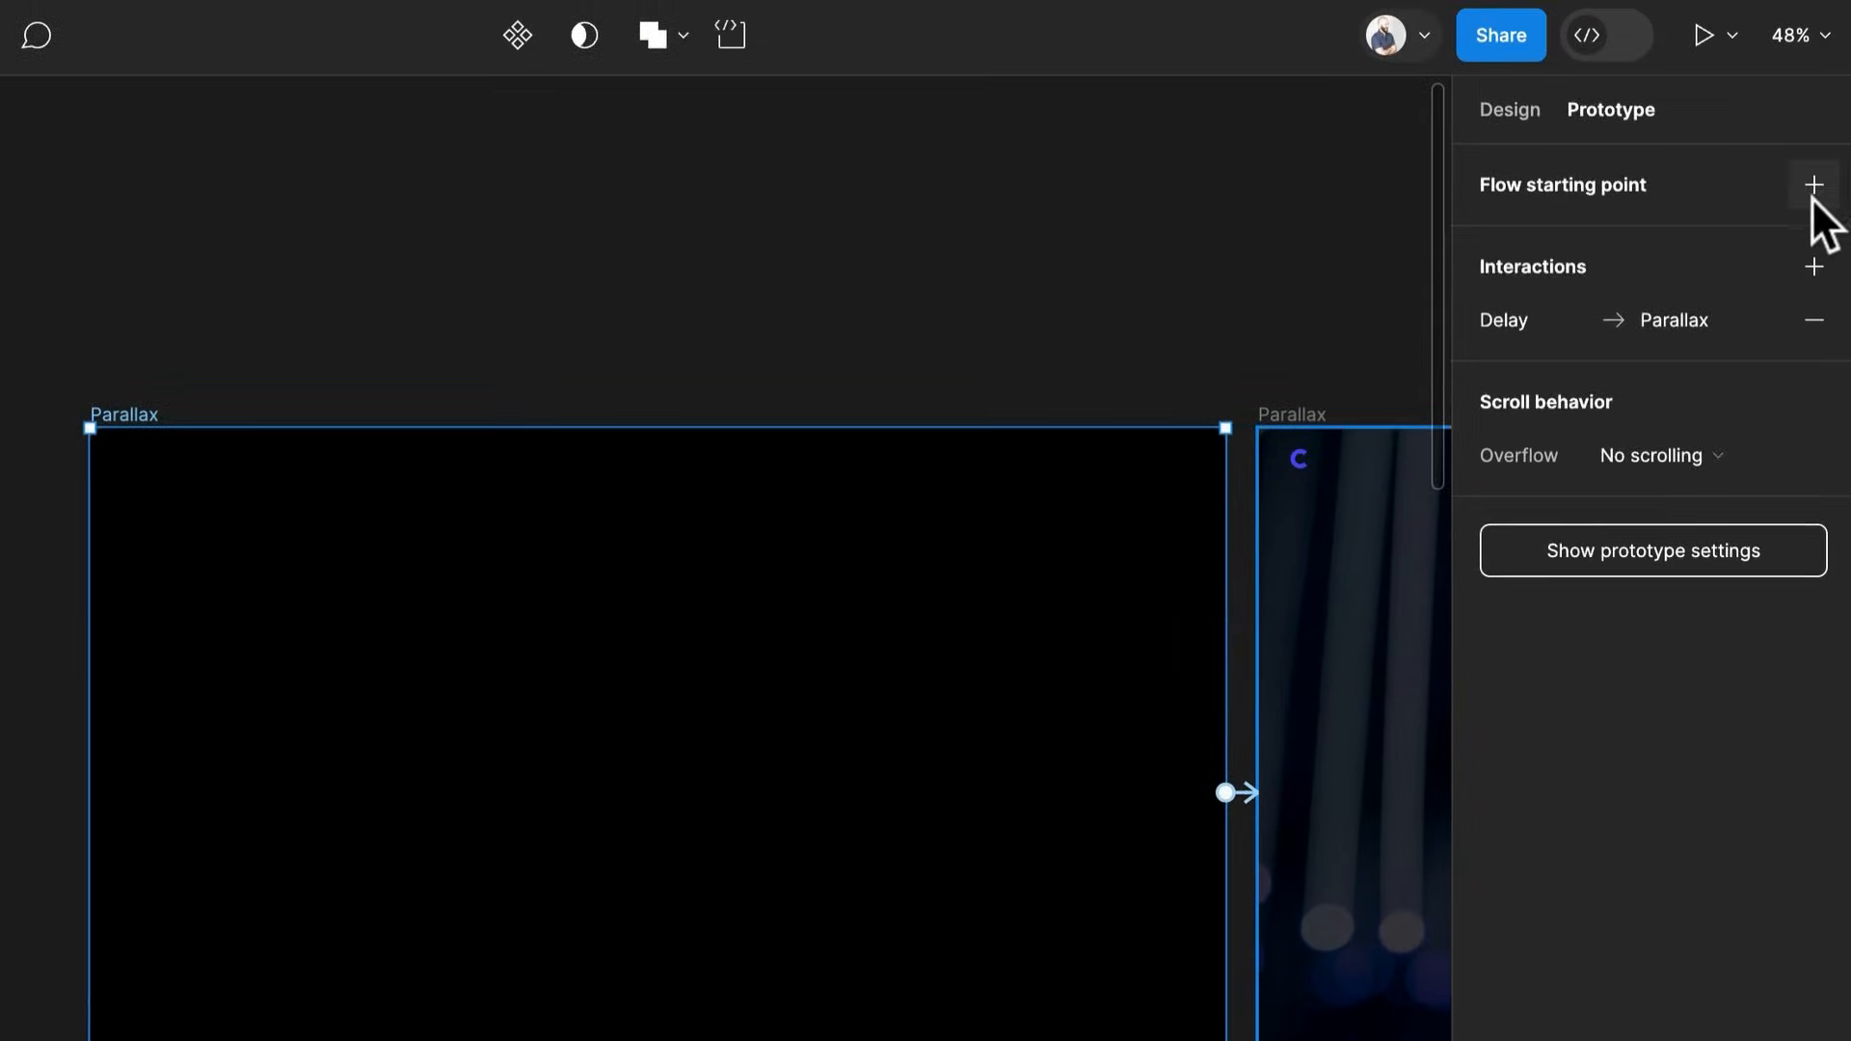
pyautogui.click(1814, 186)
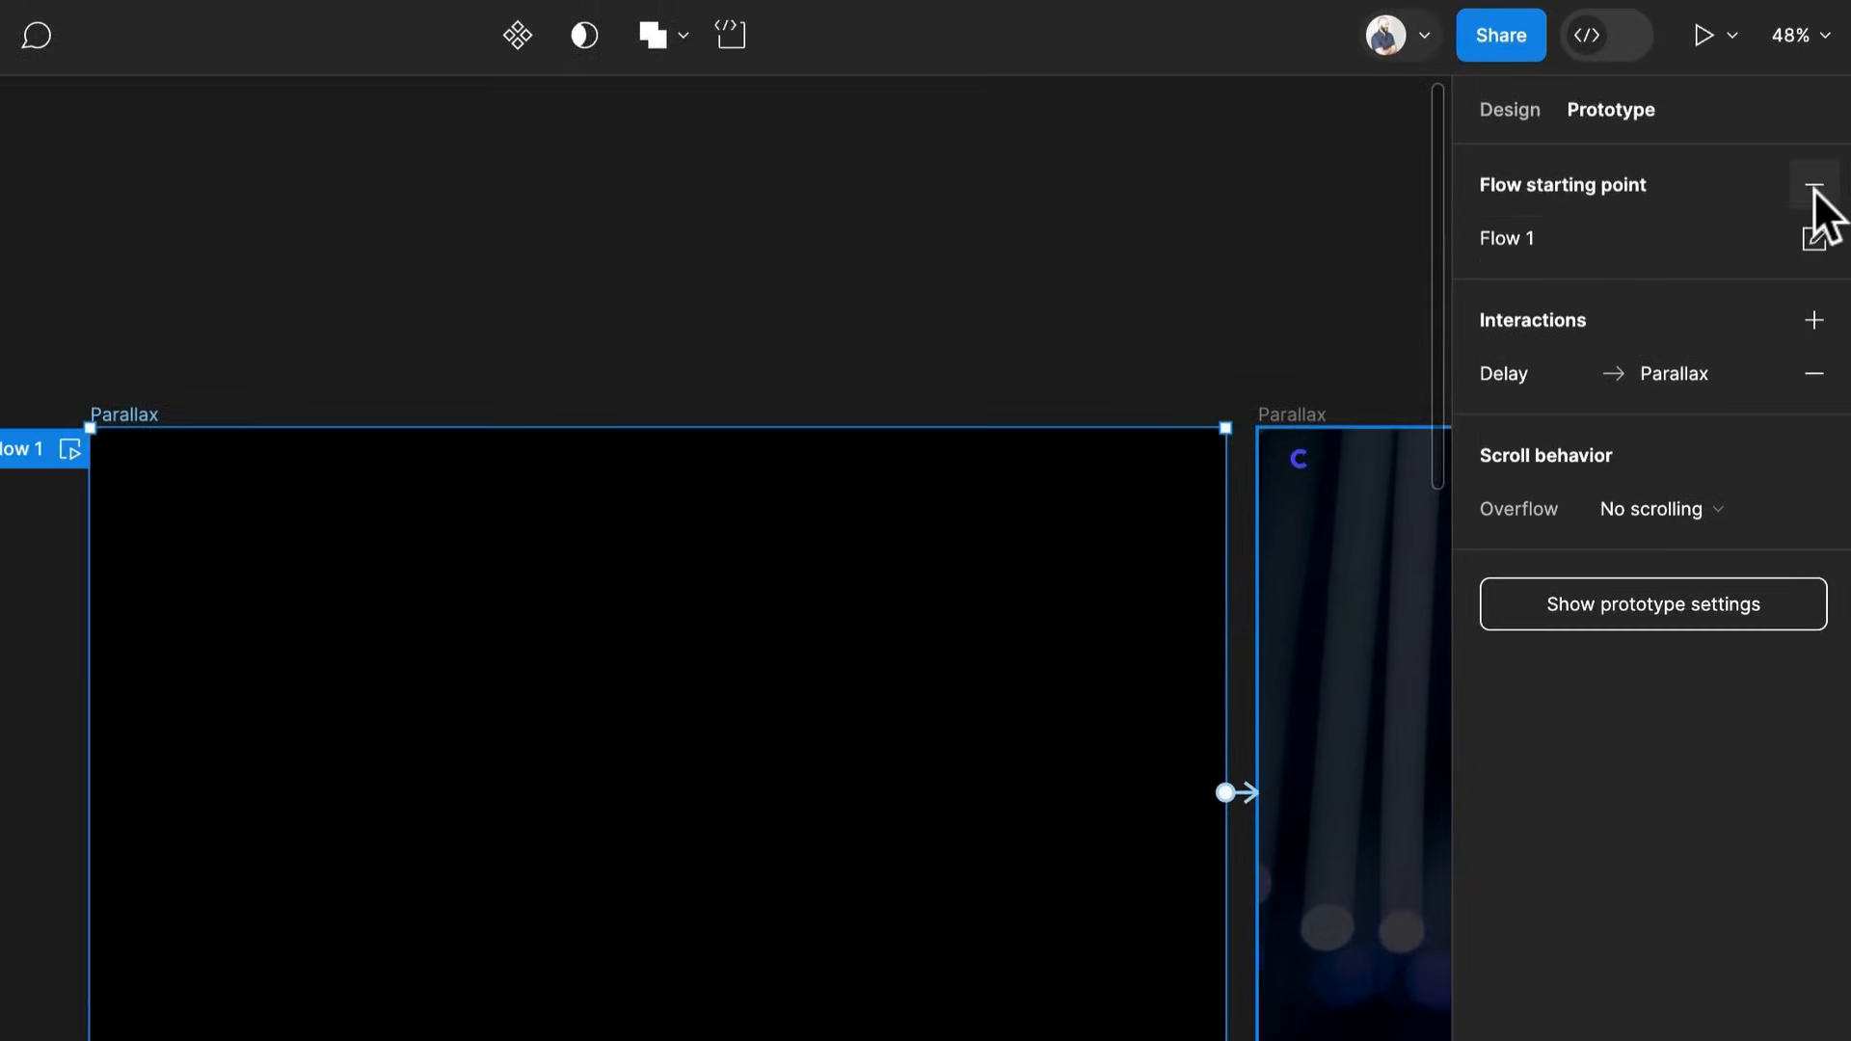
pyautogui.click(1552, 234)
pyautogui.write('Our Paral')
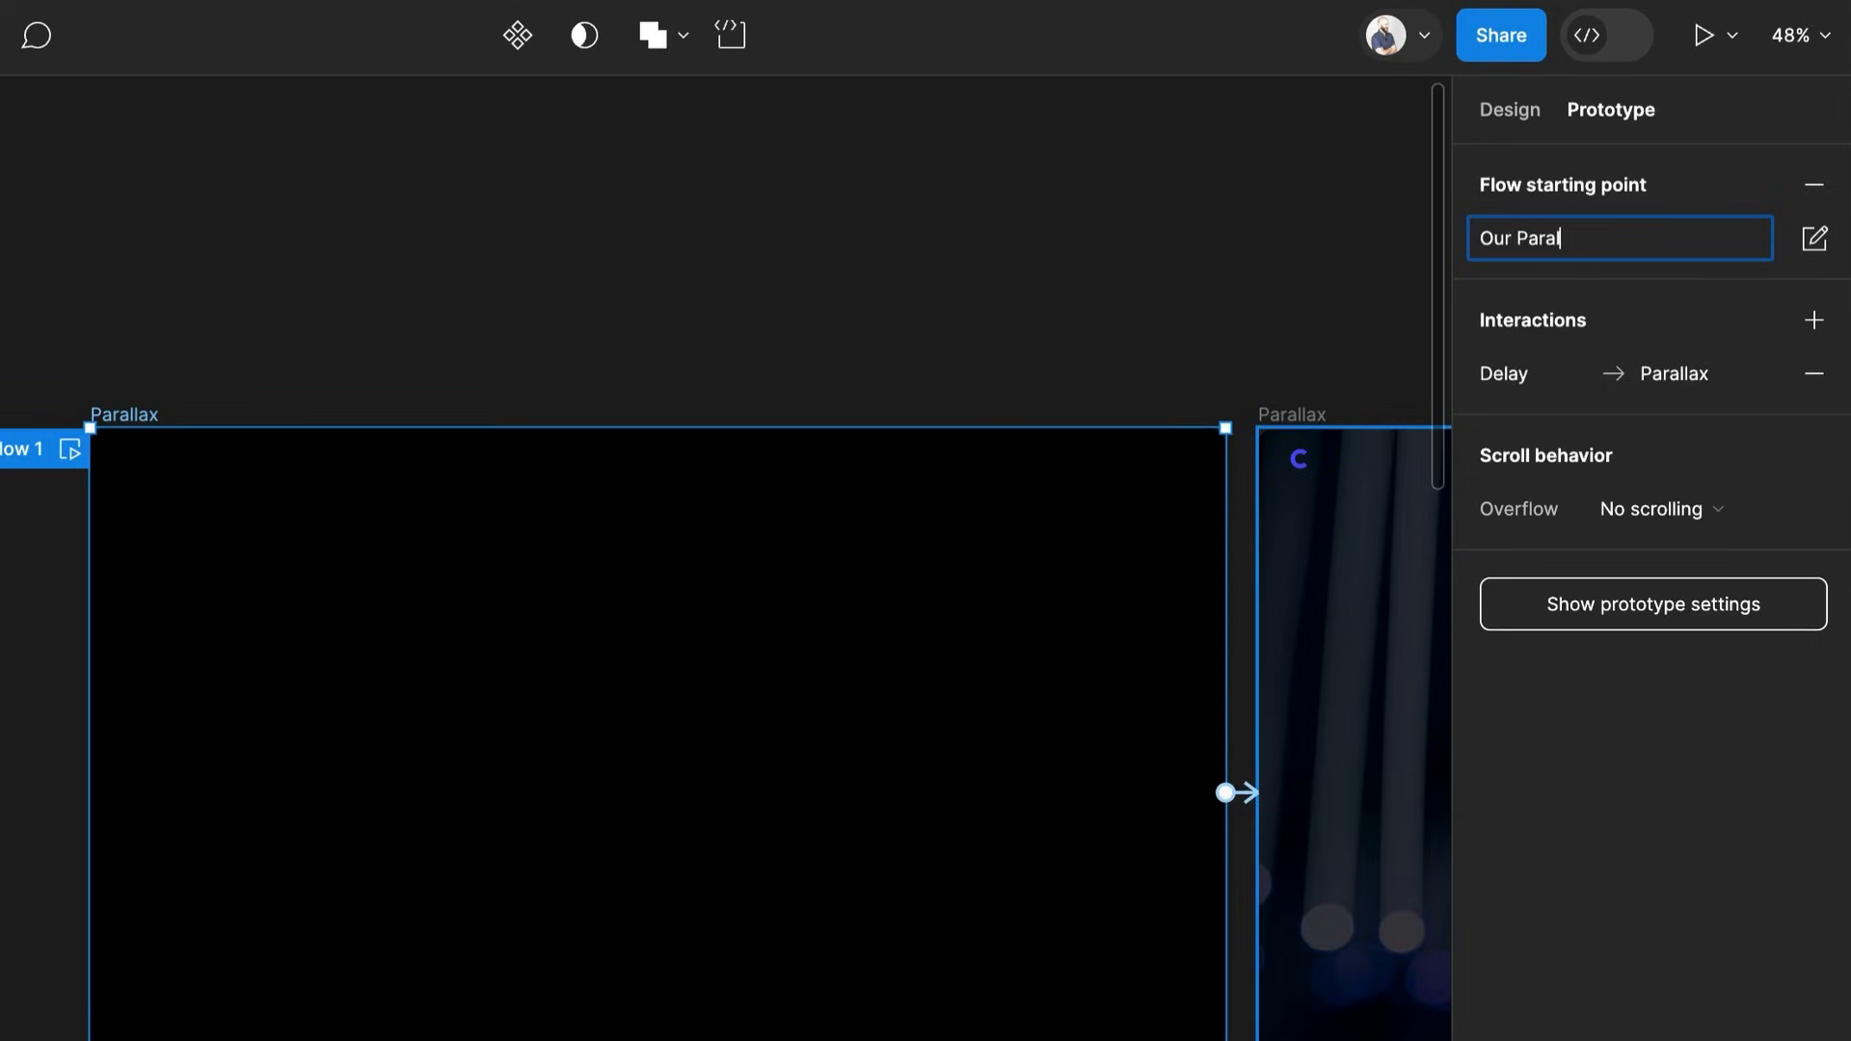
pyautogui.write('lax')
pyautogui.press('Return')
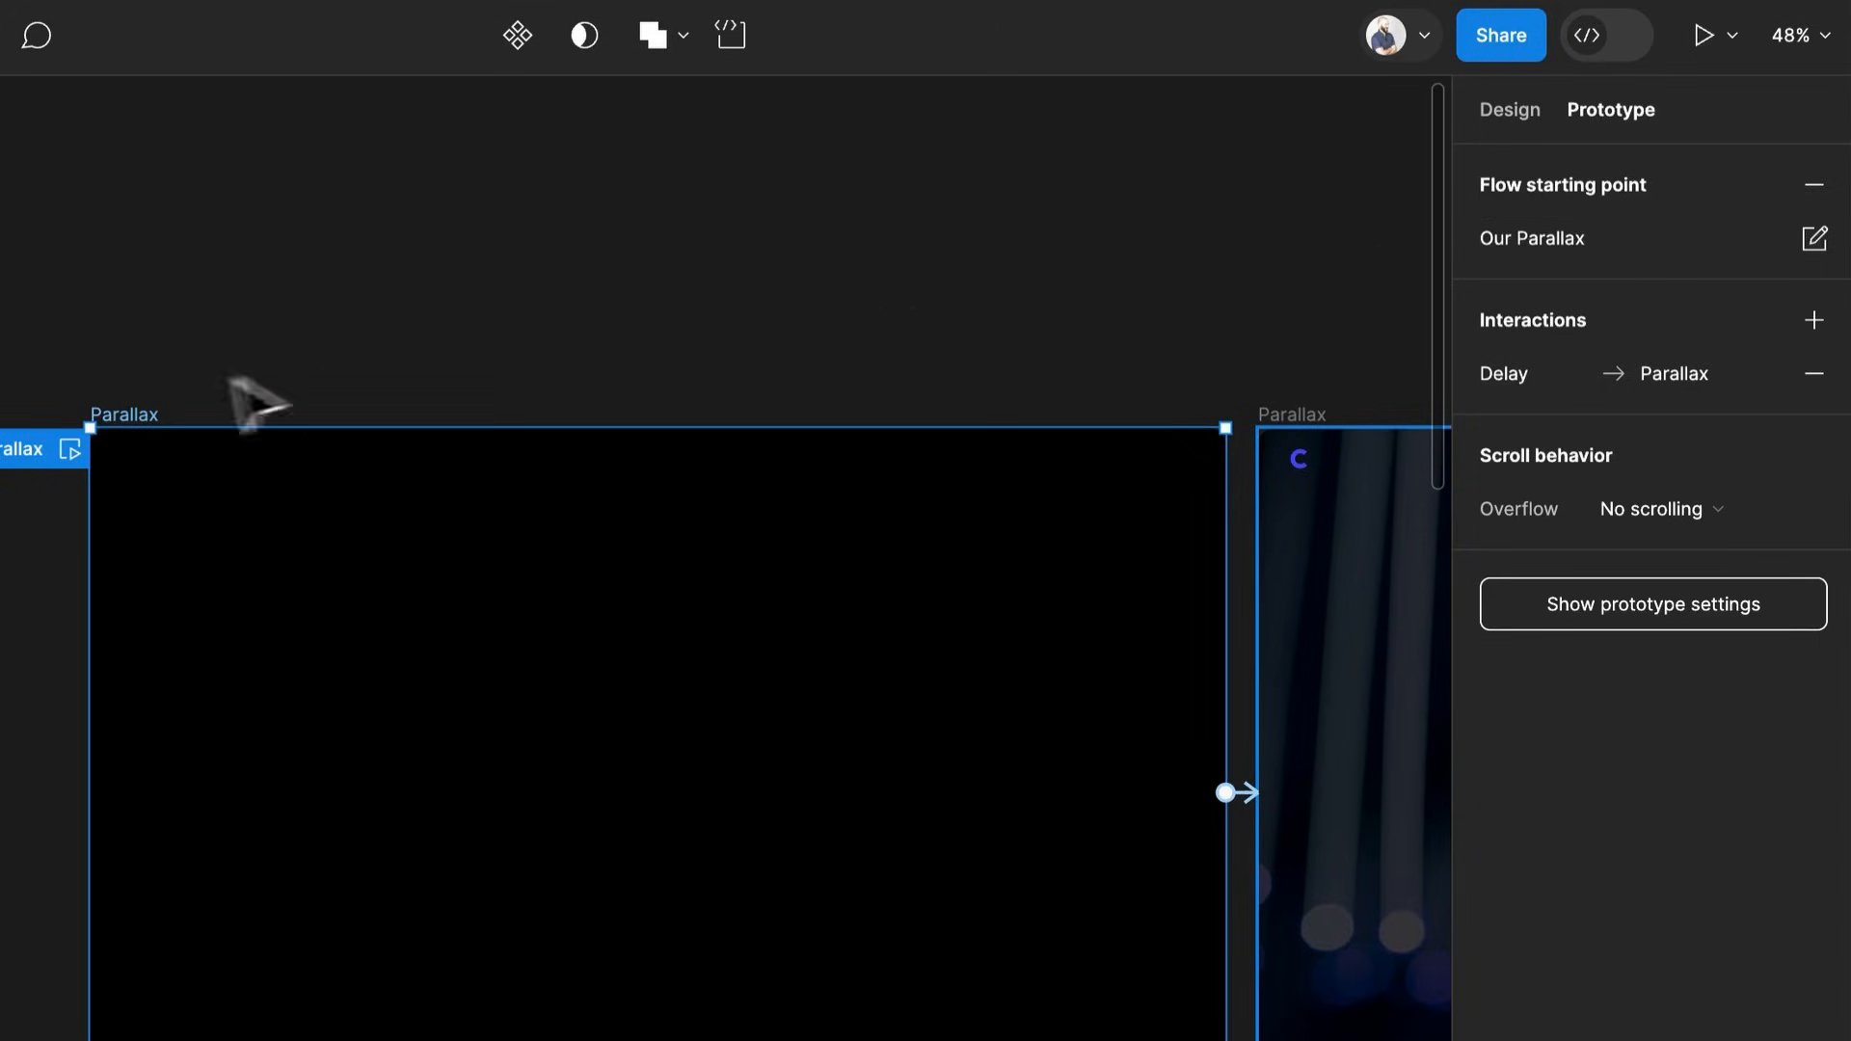
# Switch to the open prototype preview, play the Our Parallax flow and restart it to check the animation
pyautogui.scroll(-2, 310, 385)
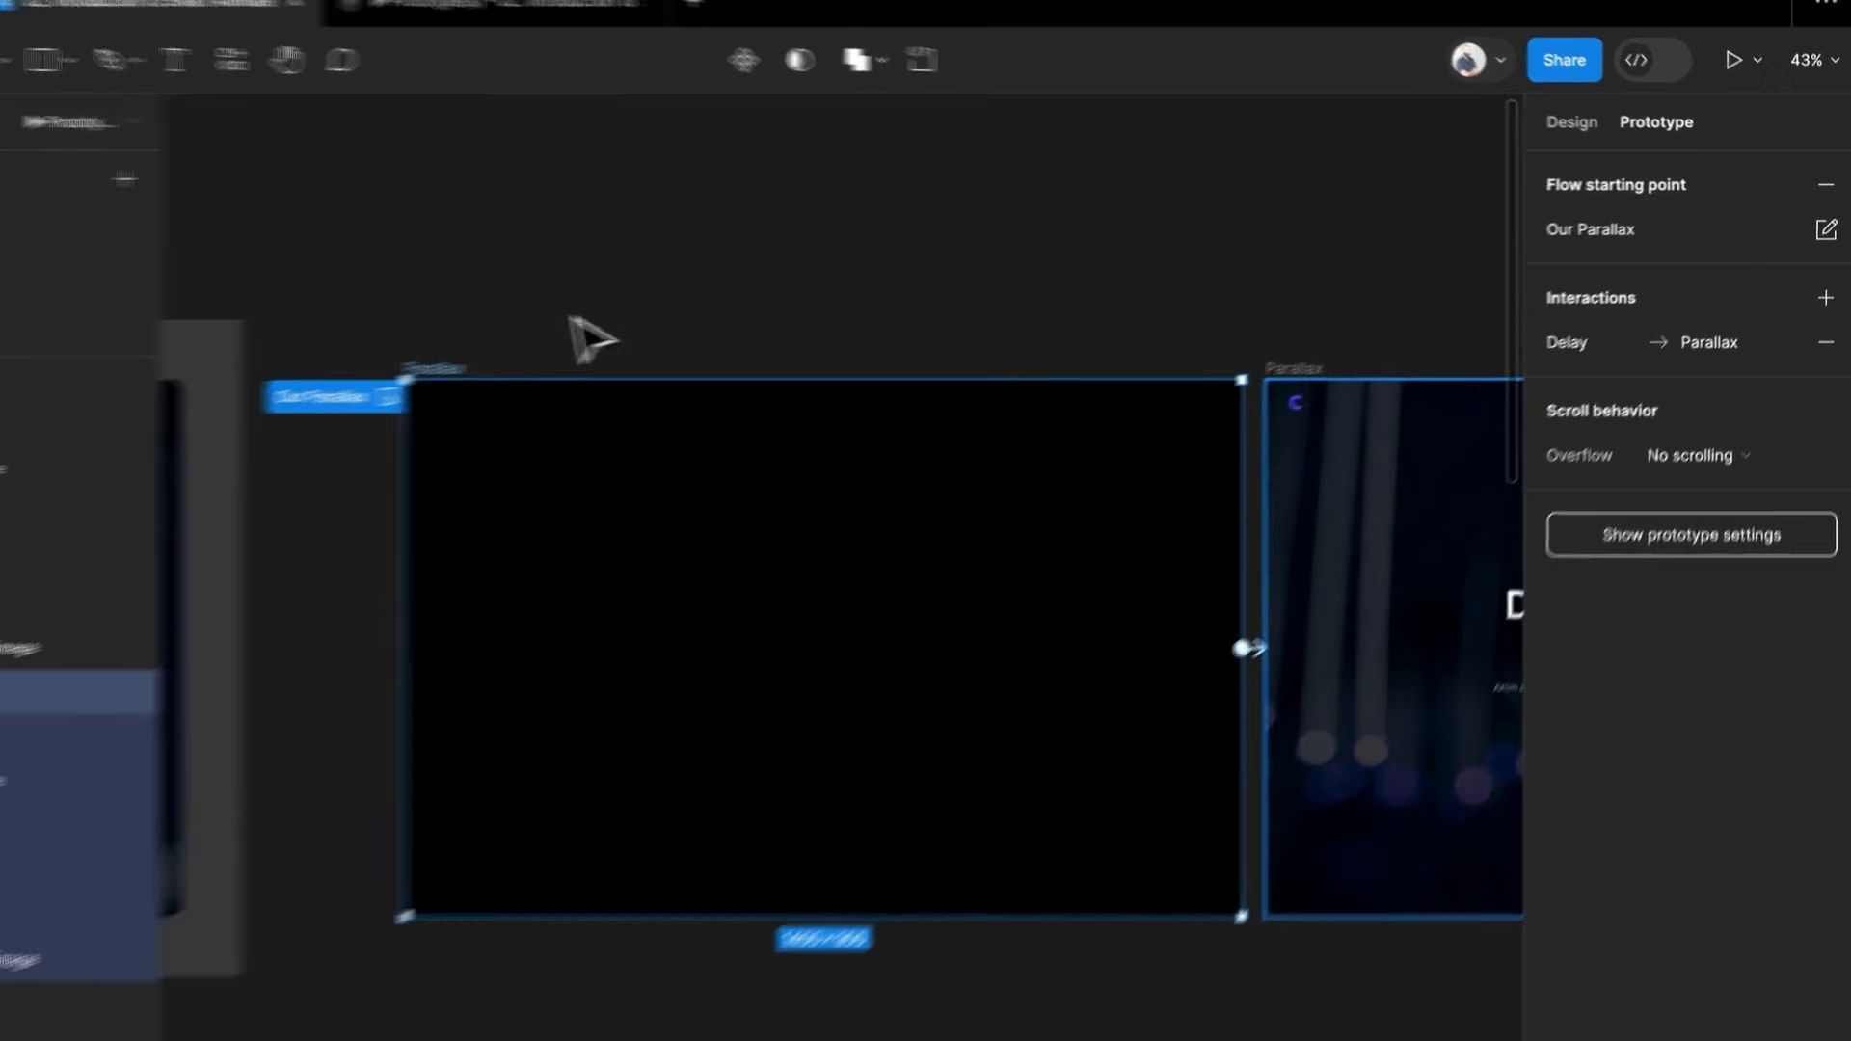
pyautogui.click(679, 23)
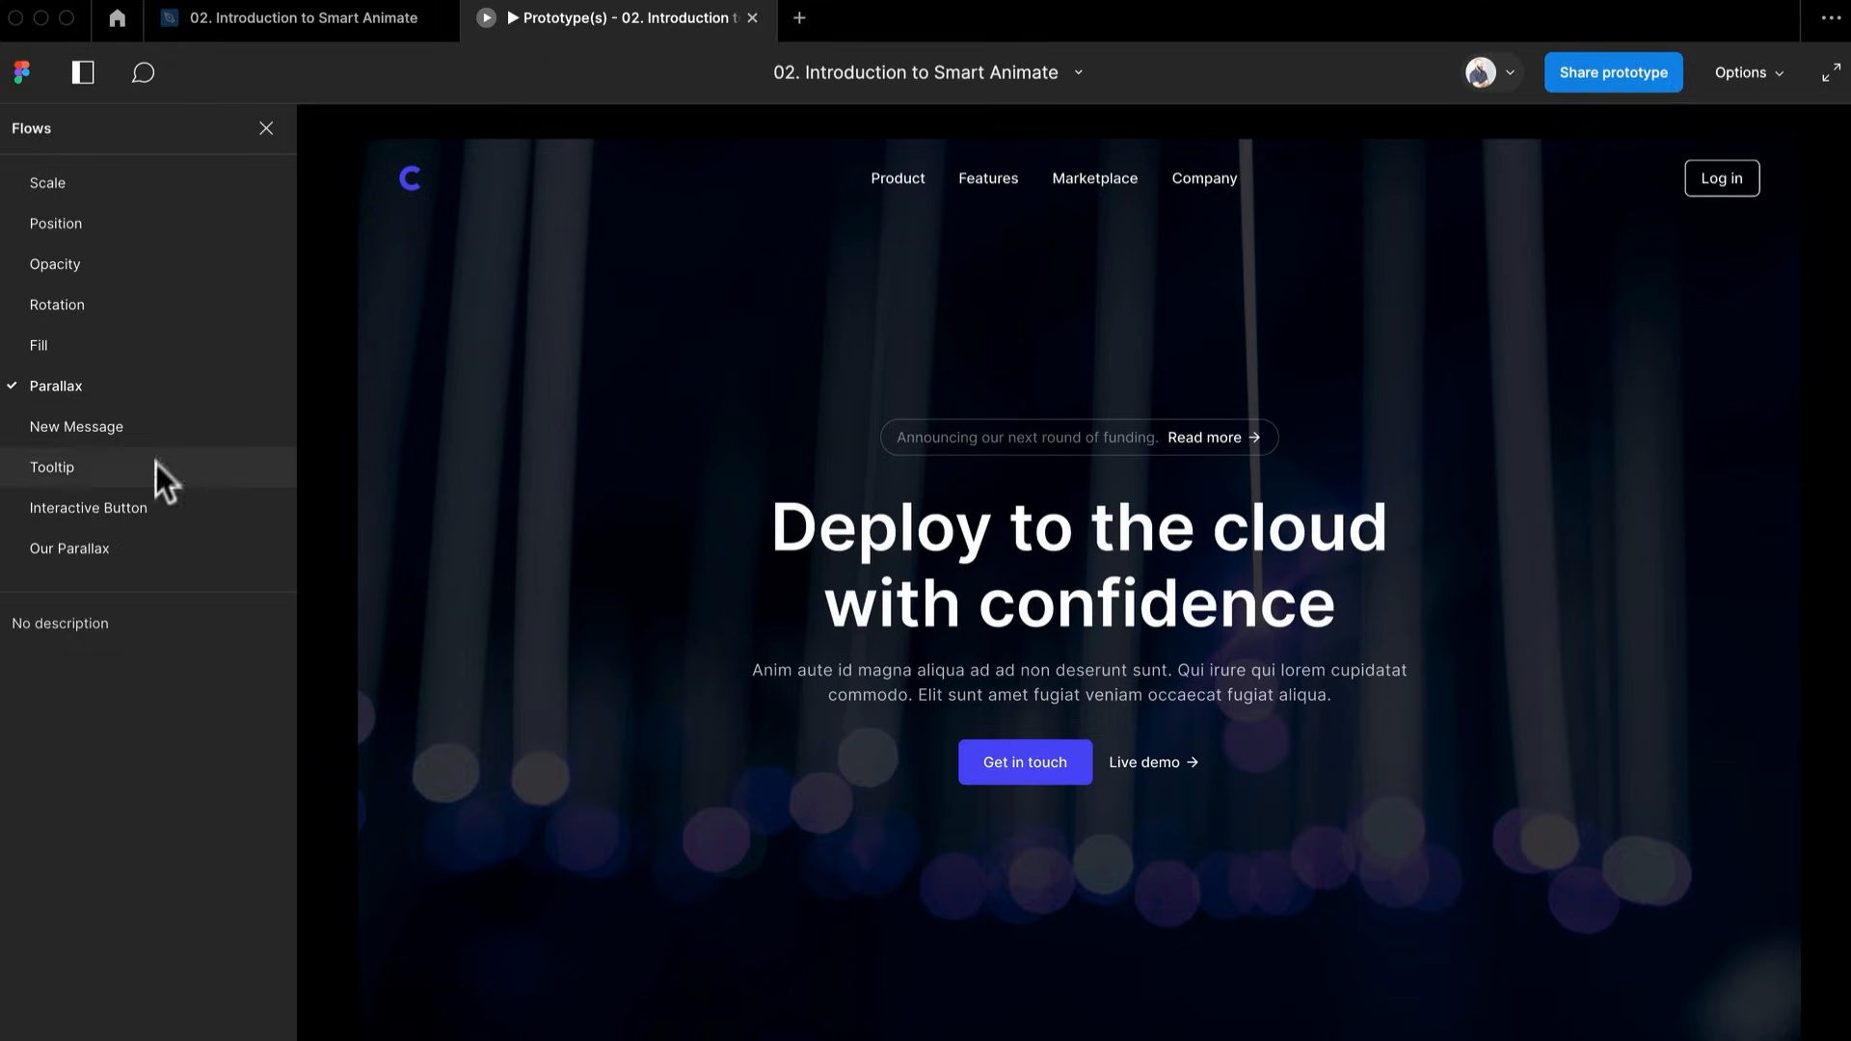
pyautogui.click(159, 548)
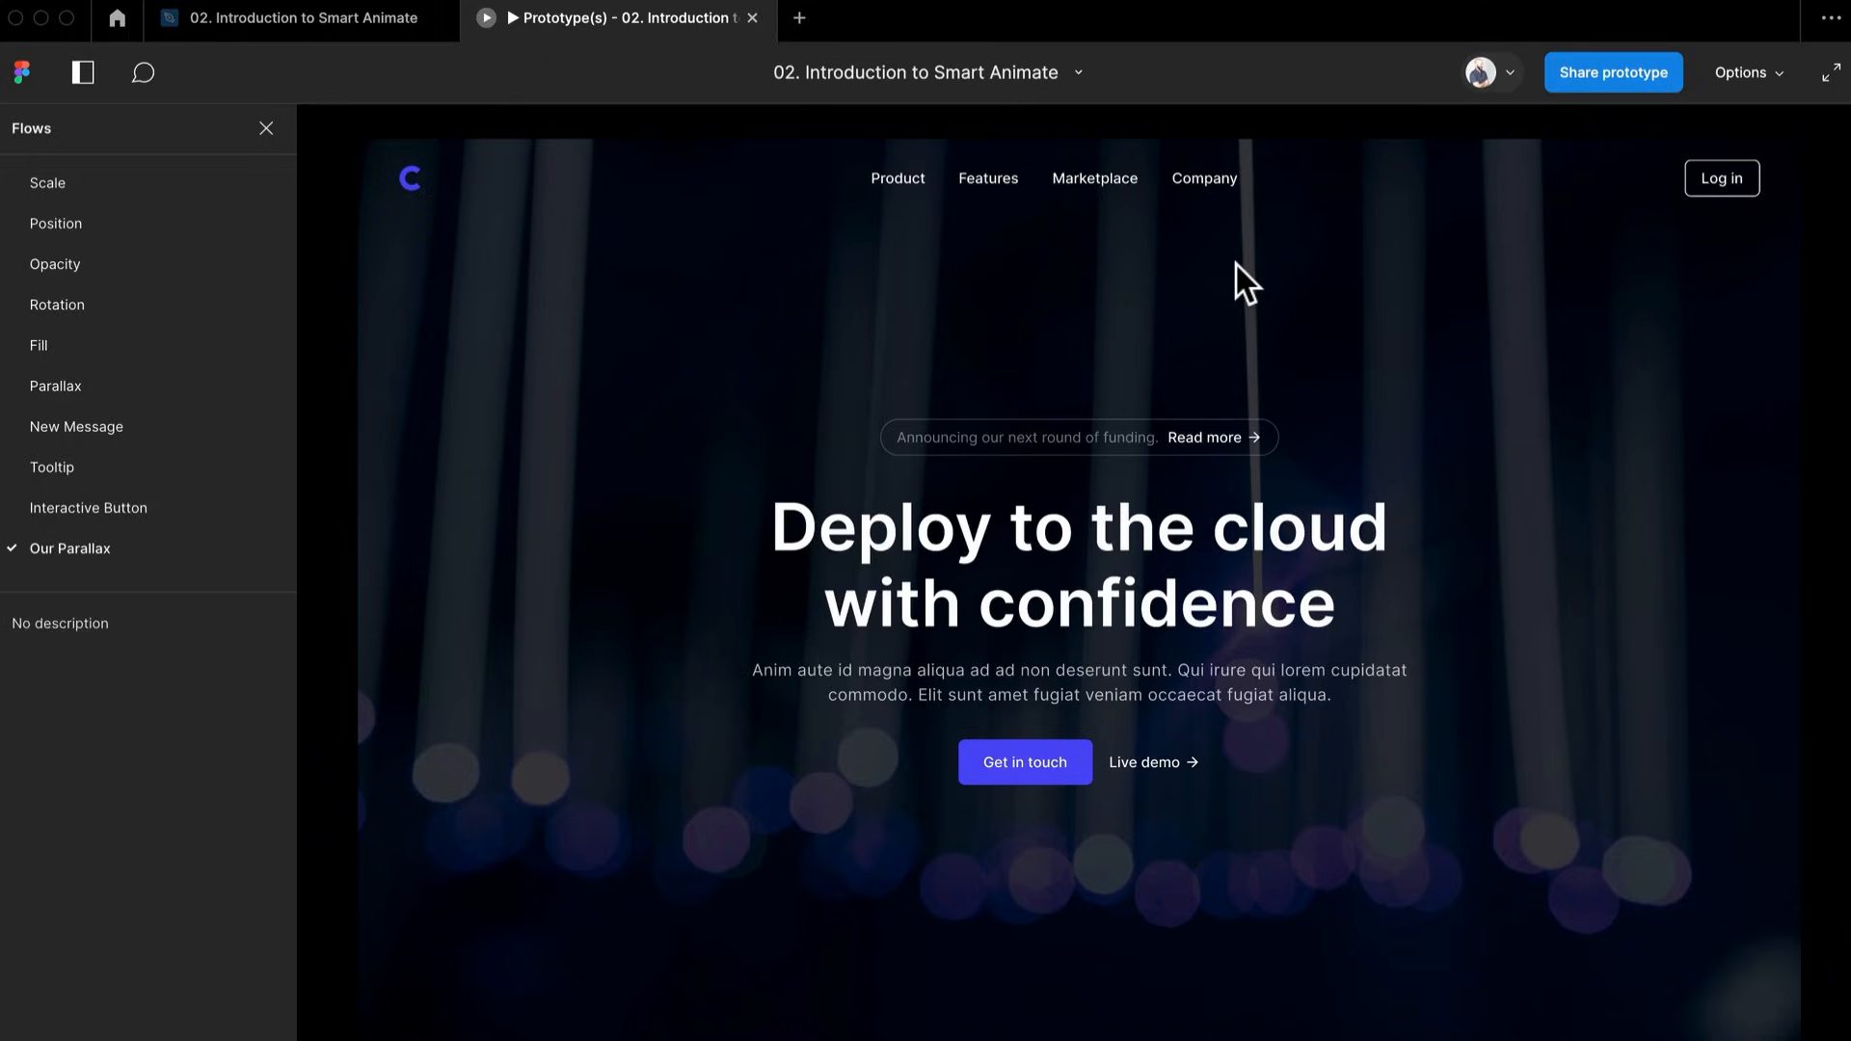
pyautogui.press('r')
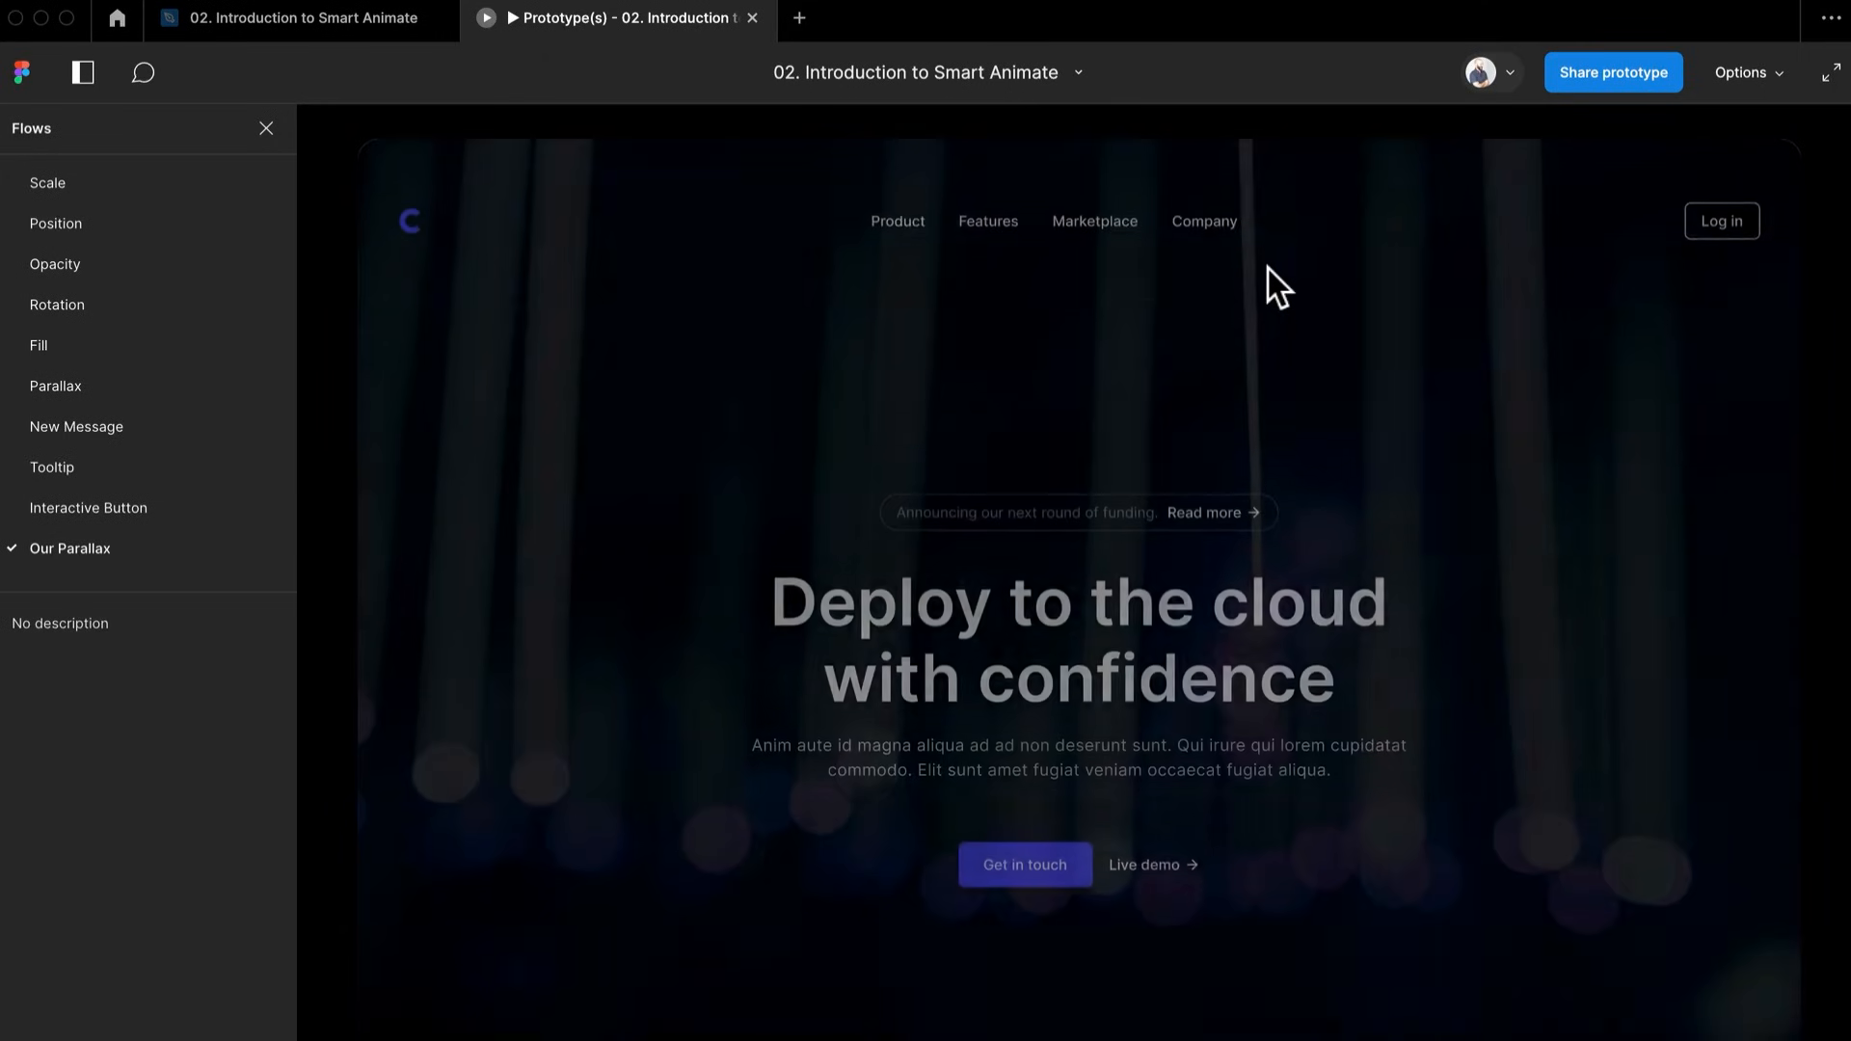
# Compare the Parallax and Our Parallax flows in the prototype preview, return to the design file and clear the selection
pyautogui.click(121, 376)
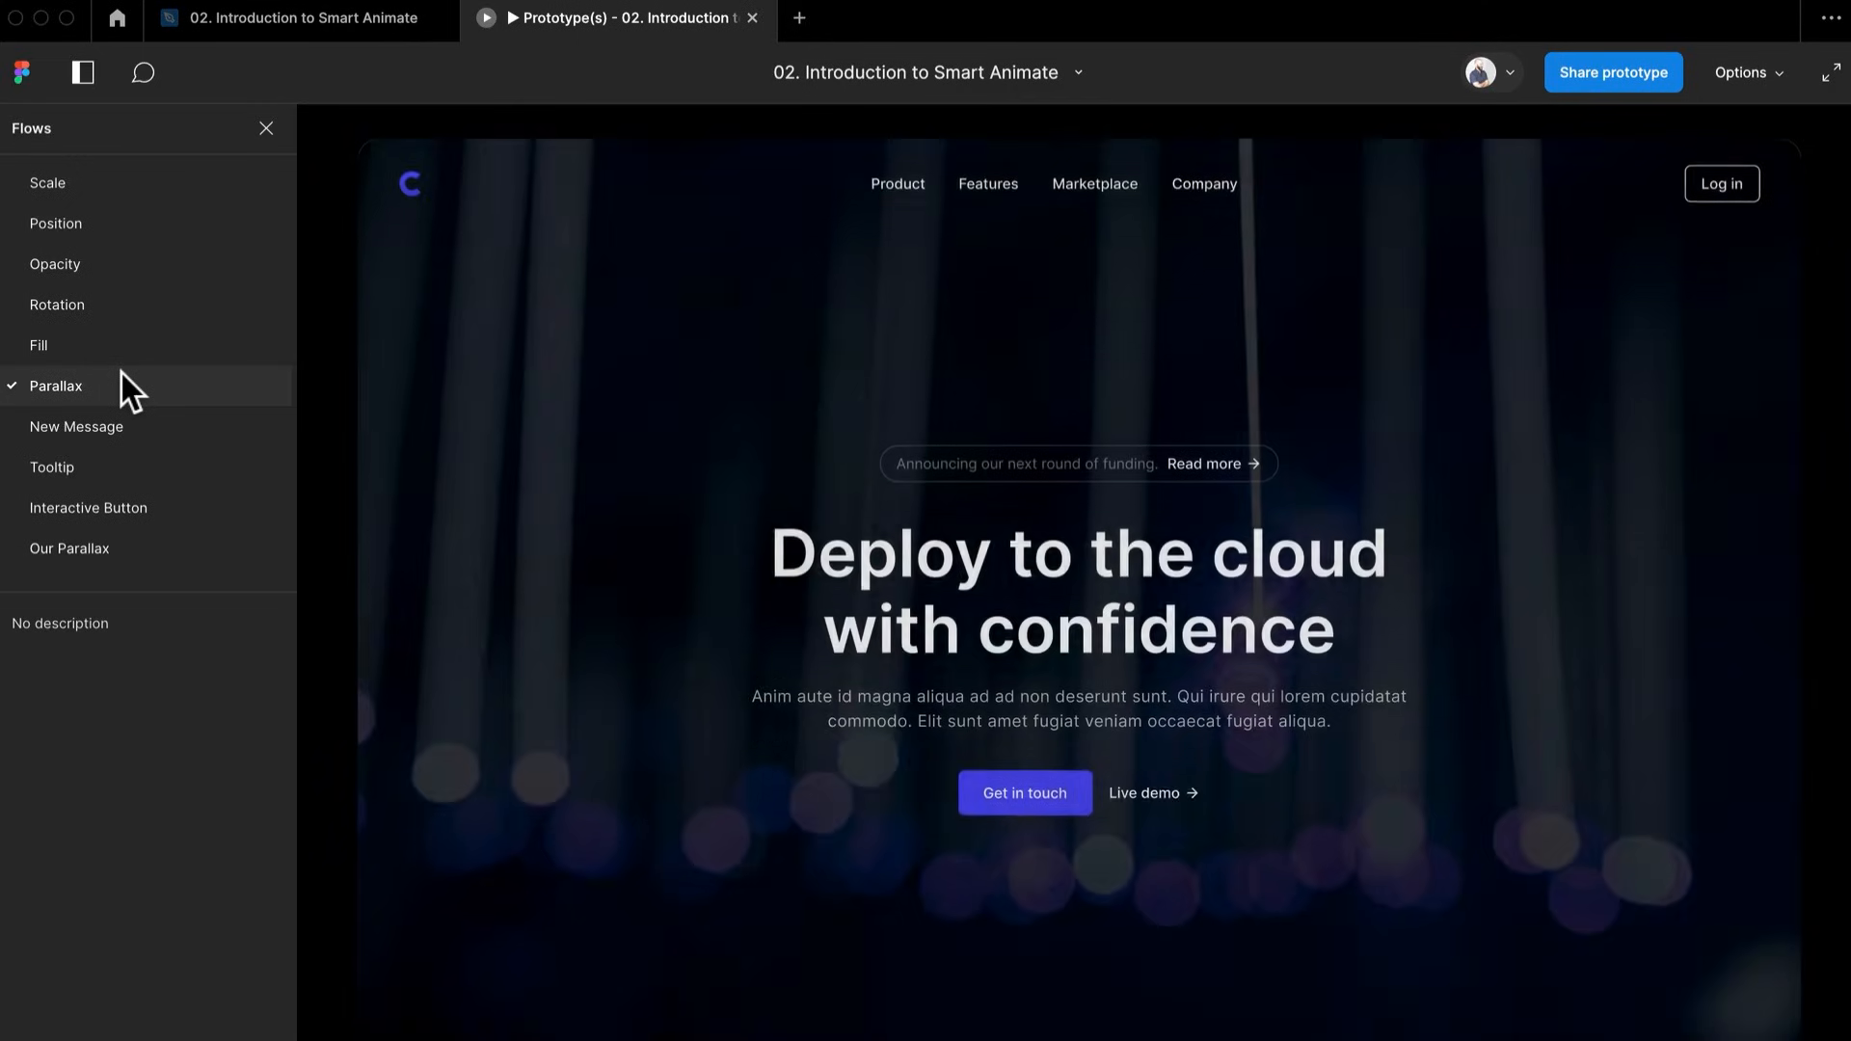
pyautogui.click(89, 551)
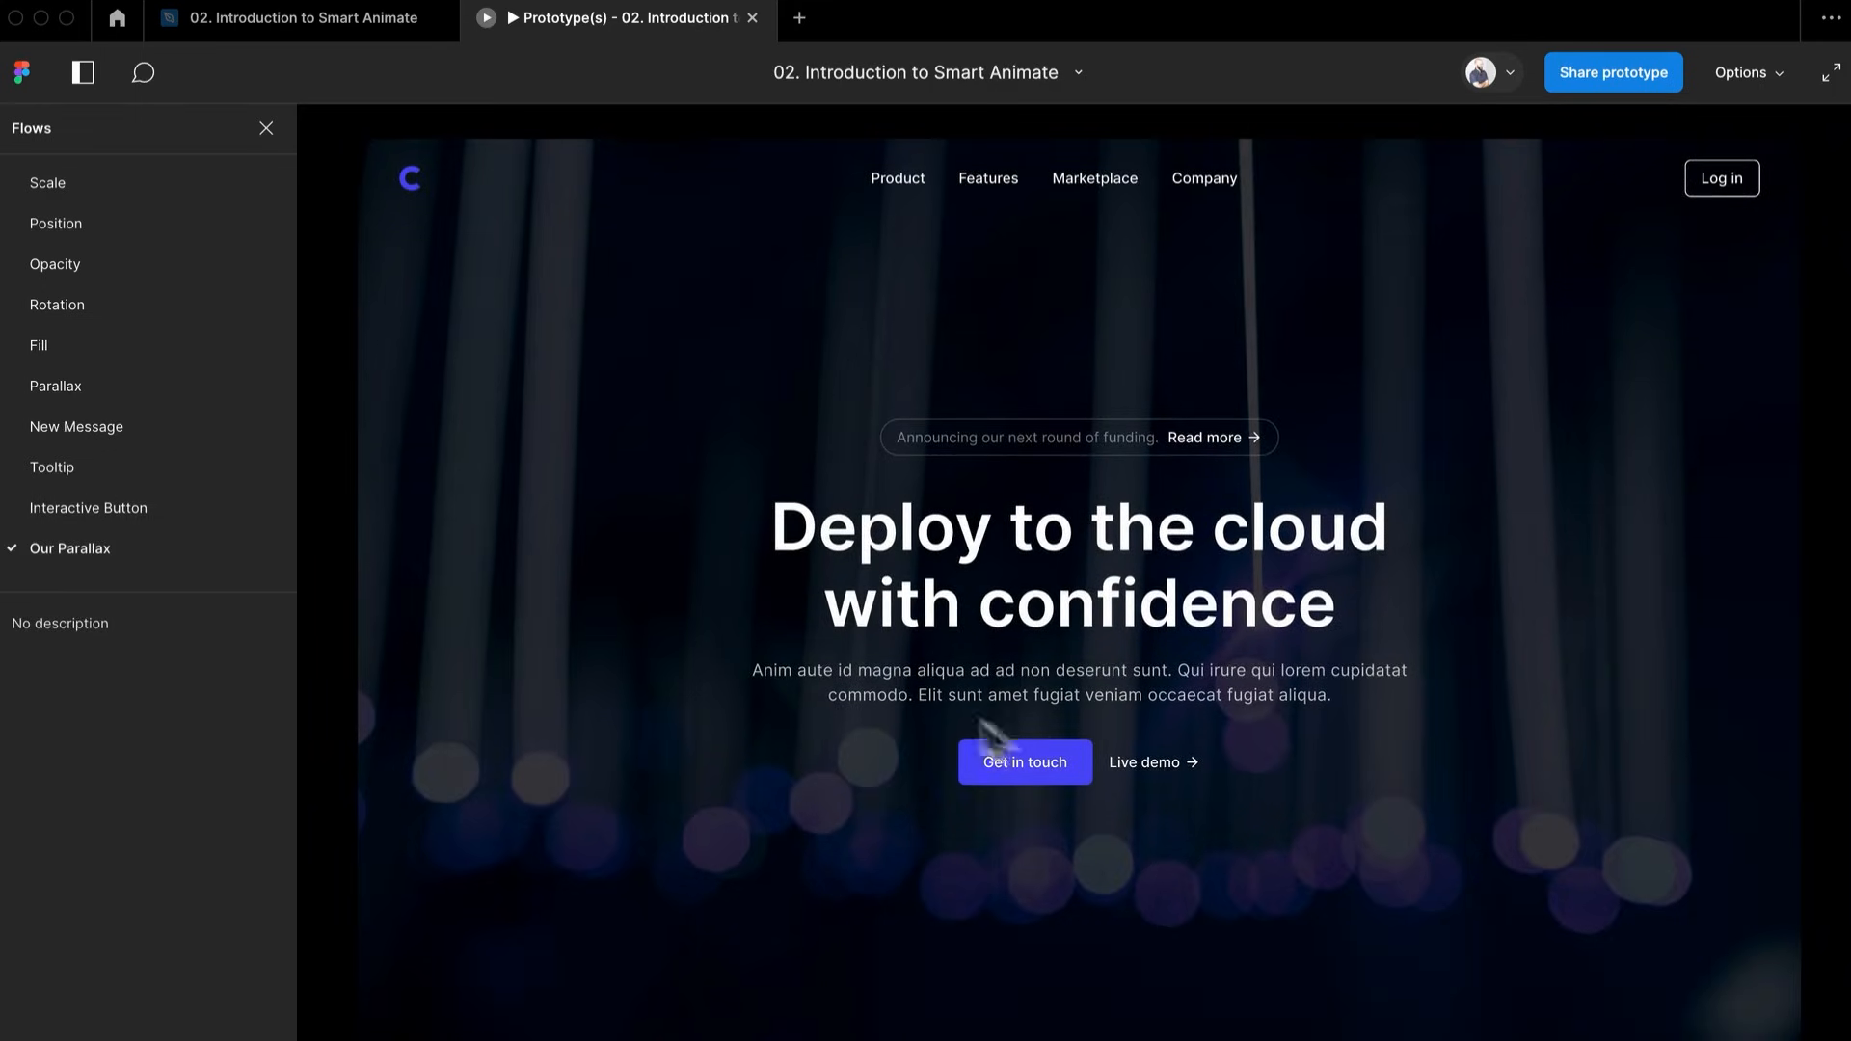
pyautogui.click(391, 27)
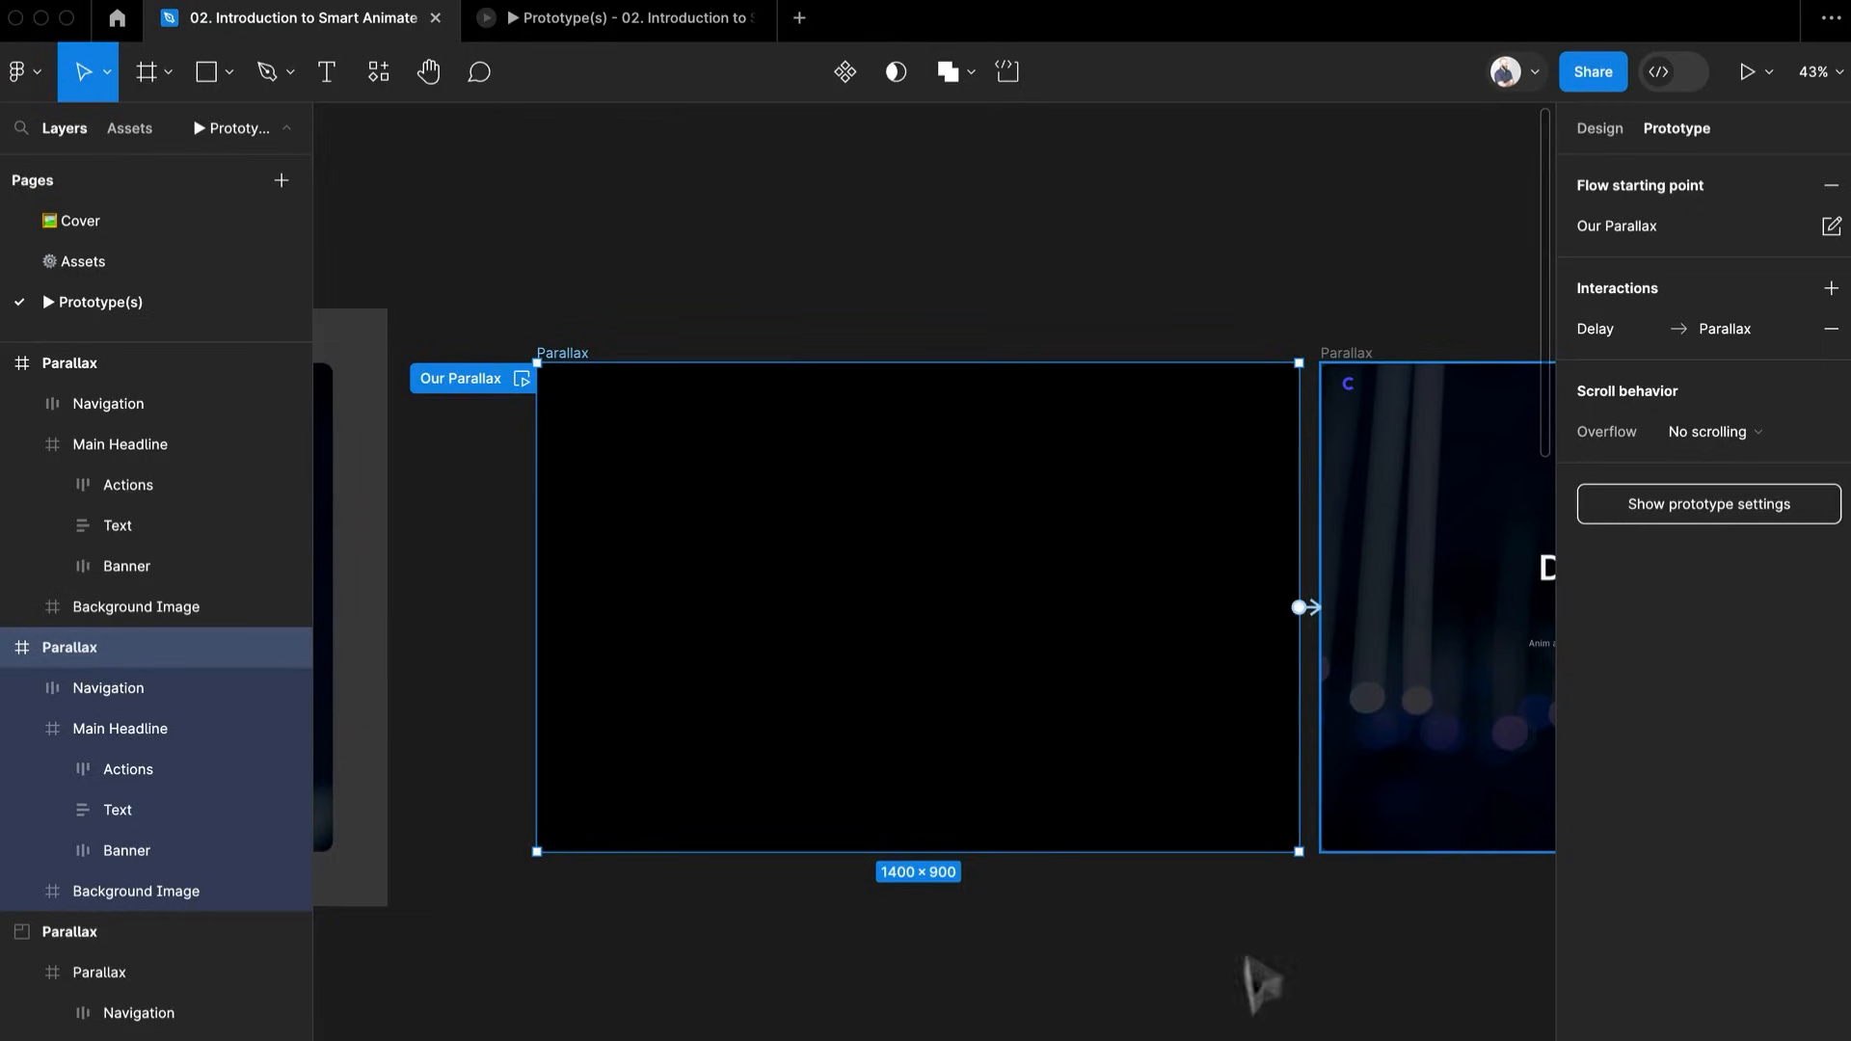
pyautogui.keyDown('ctrl'); pyautogui.scroll(-5, 1213, 1000); pyautogui.keyUp('ctrl')
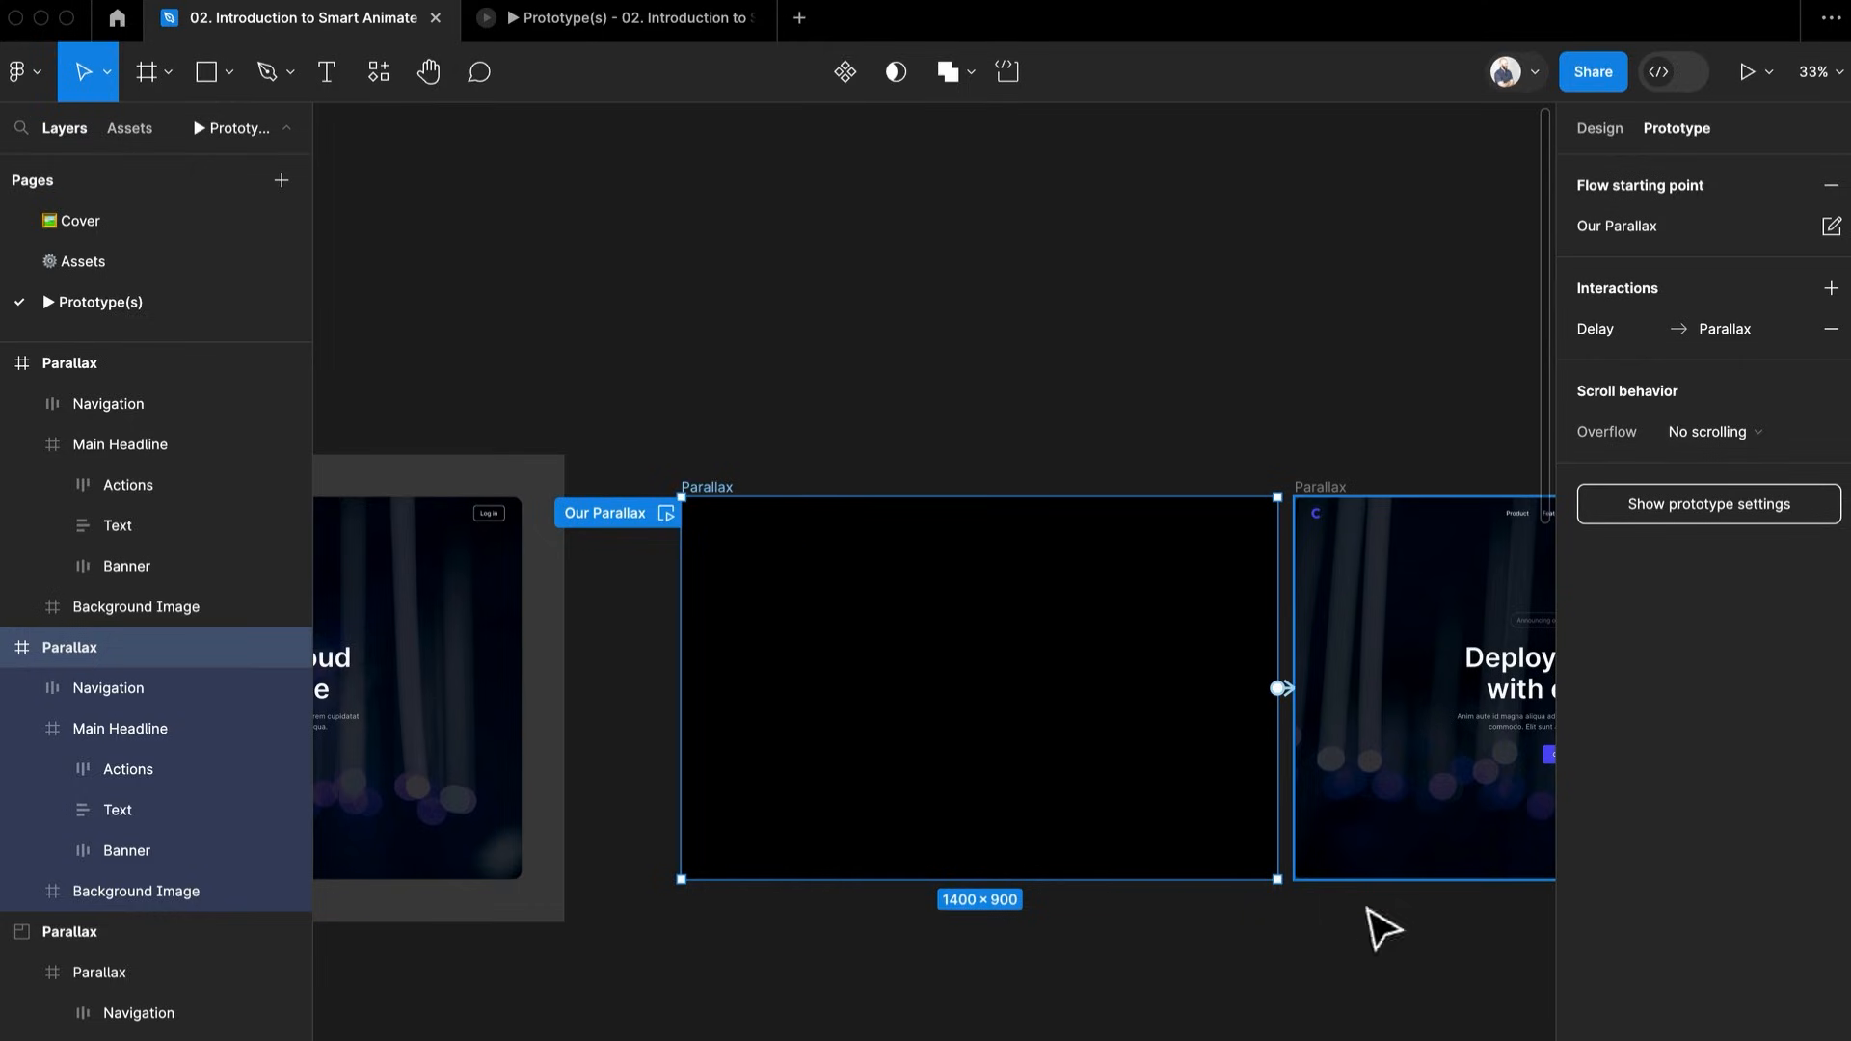
pyautogui.click(1020, 341)
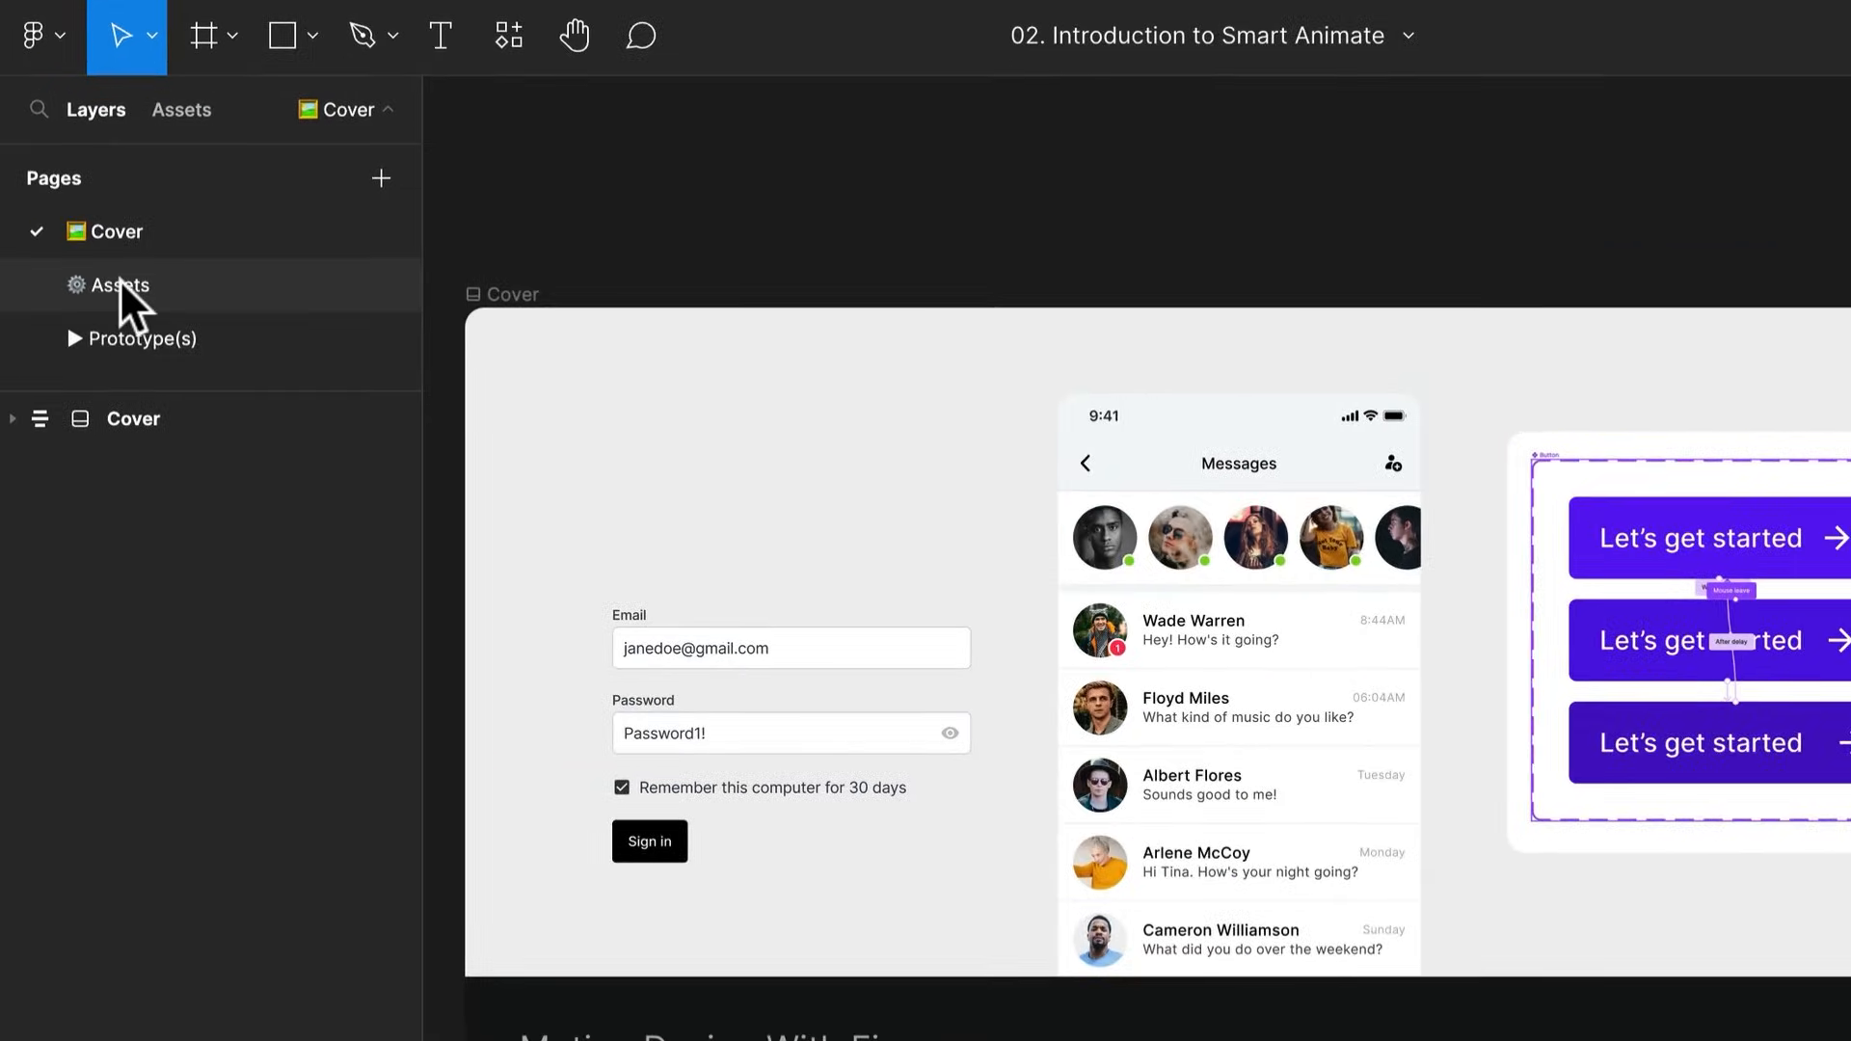
# Copy the New Message frame from the Assets page to the Prototype(s) page and place it beside the New Message section
pyautogui.click(119, 282)
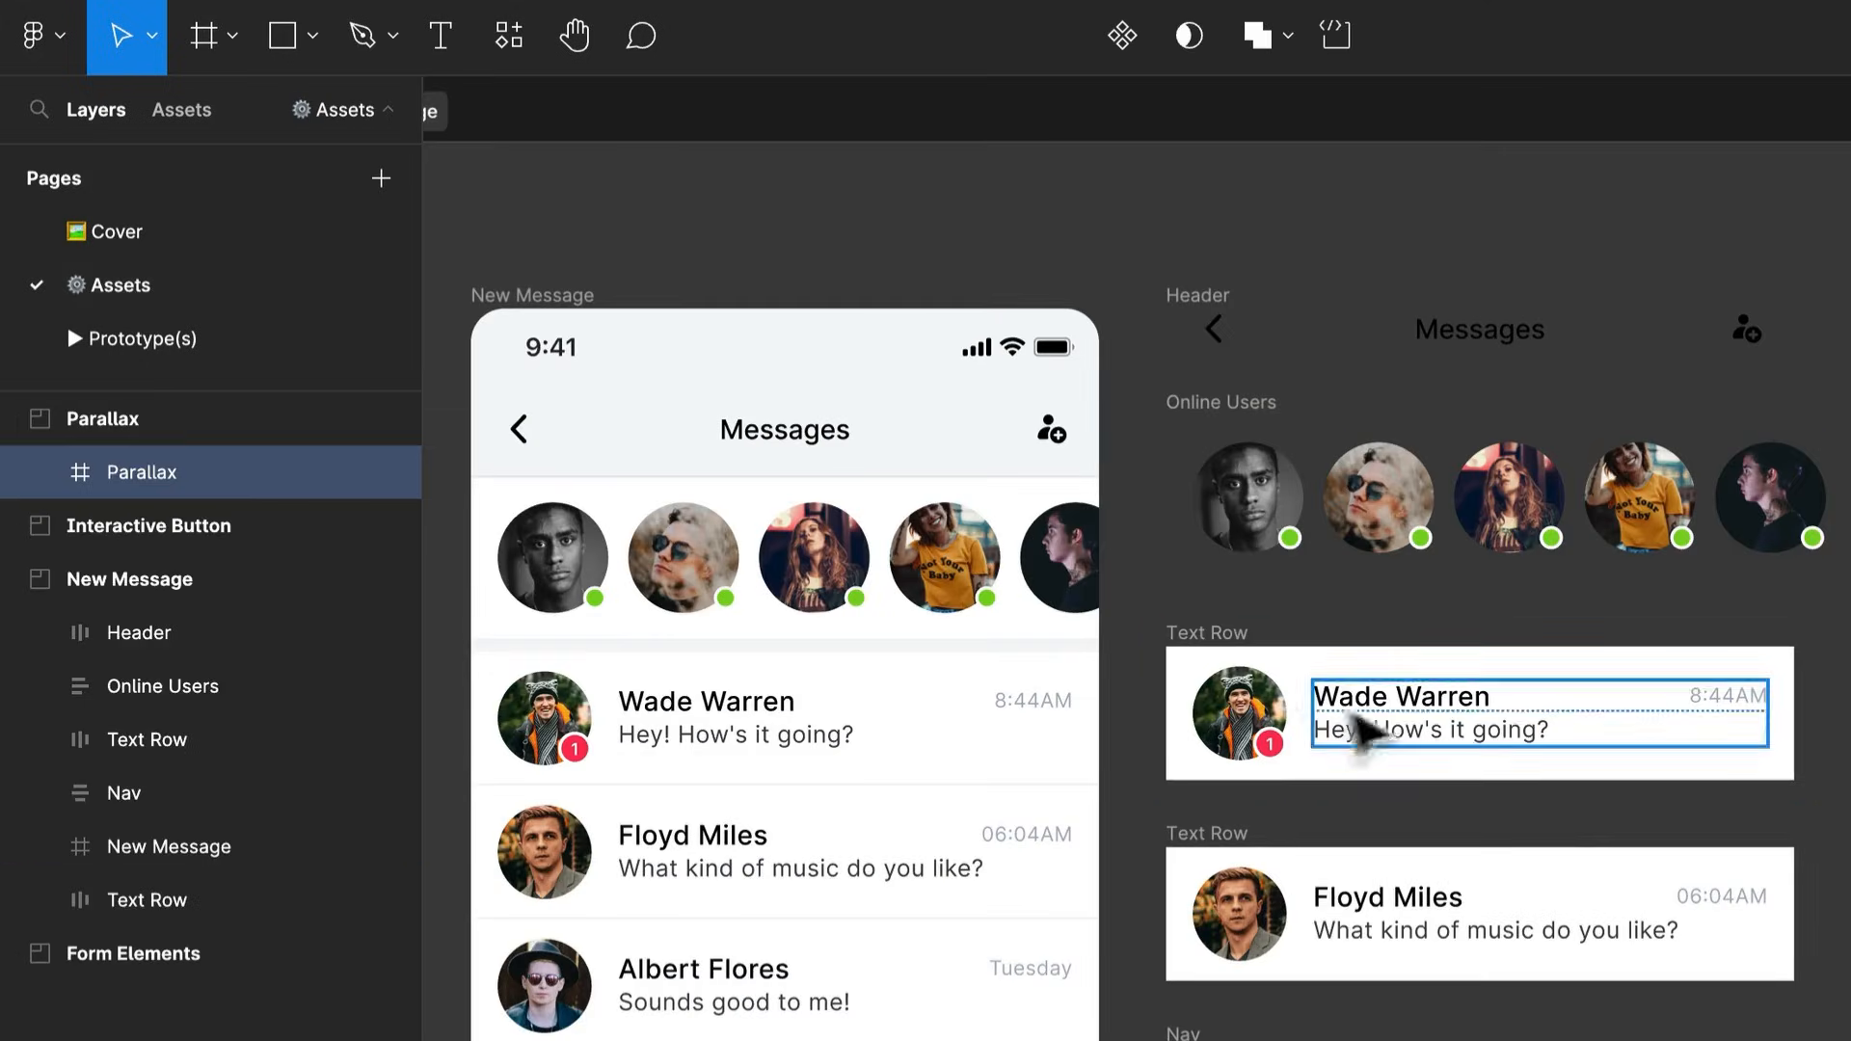
pyautogui.scroll(-3, 1226, 656)
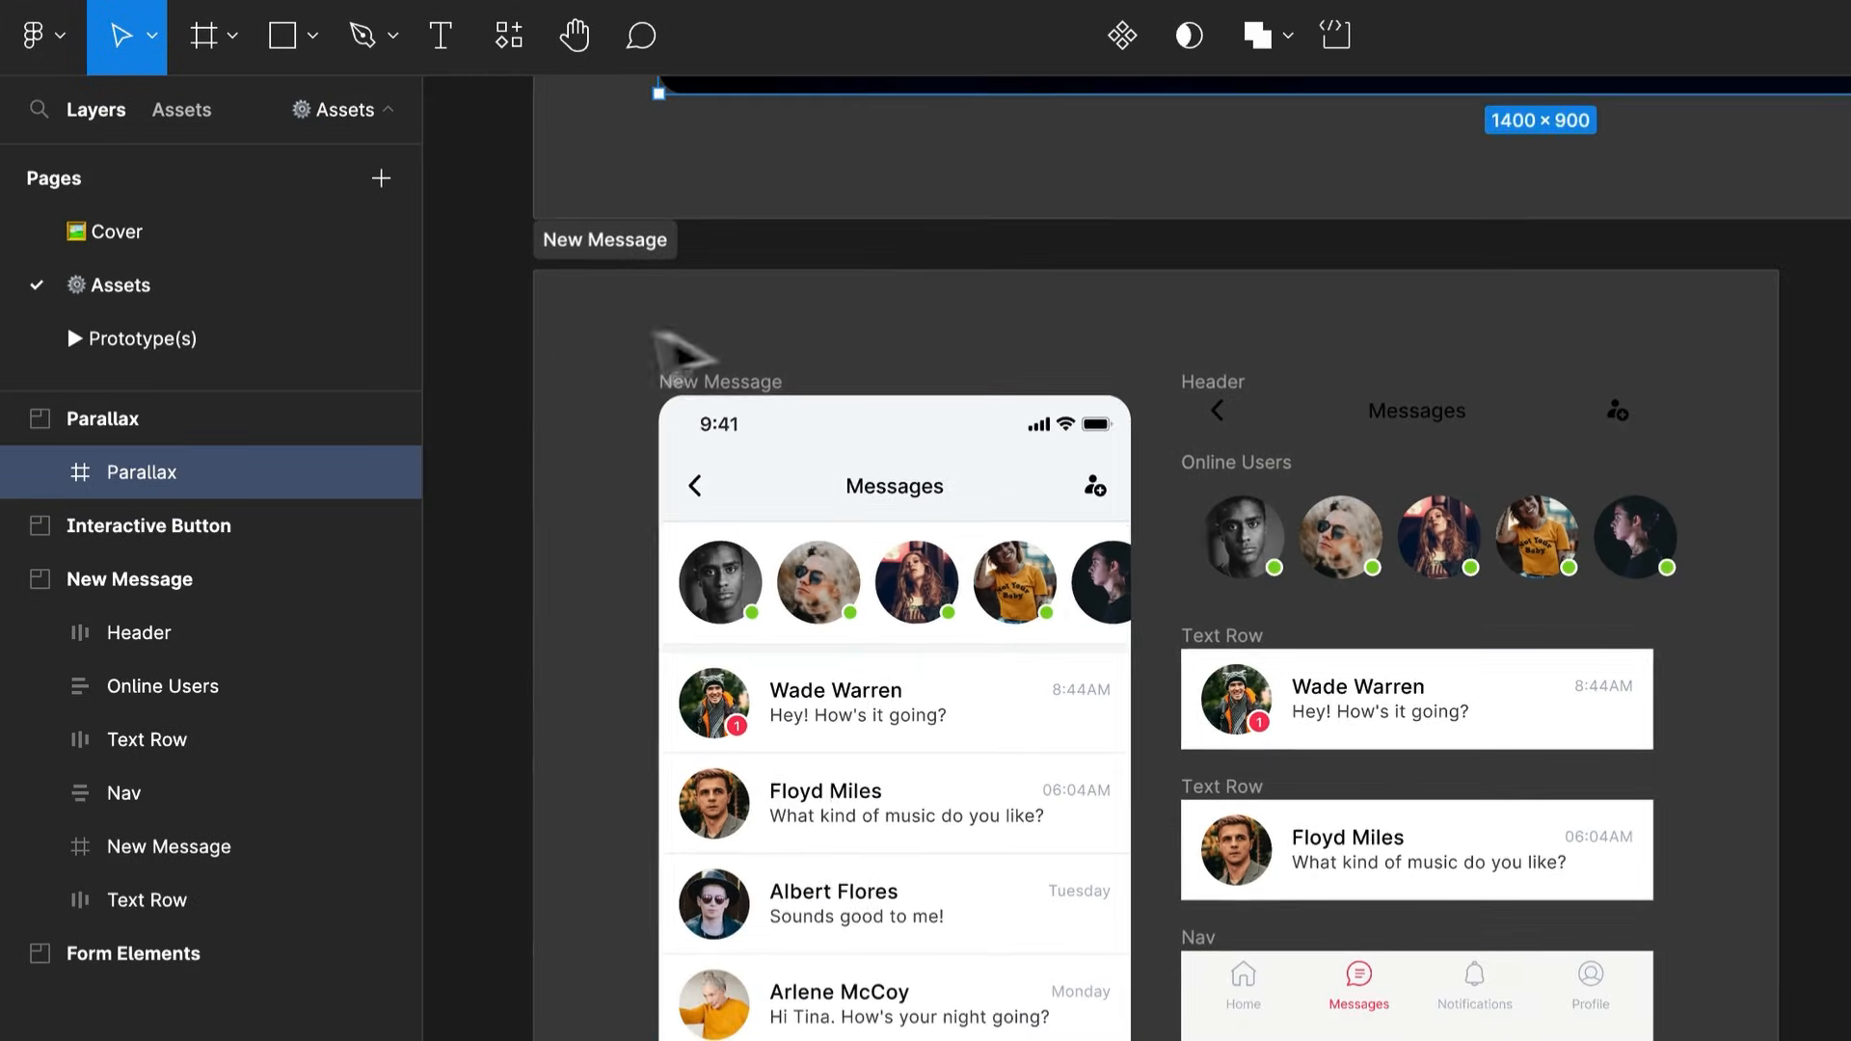
pyautogui.click(733, 383)
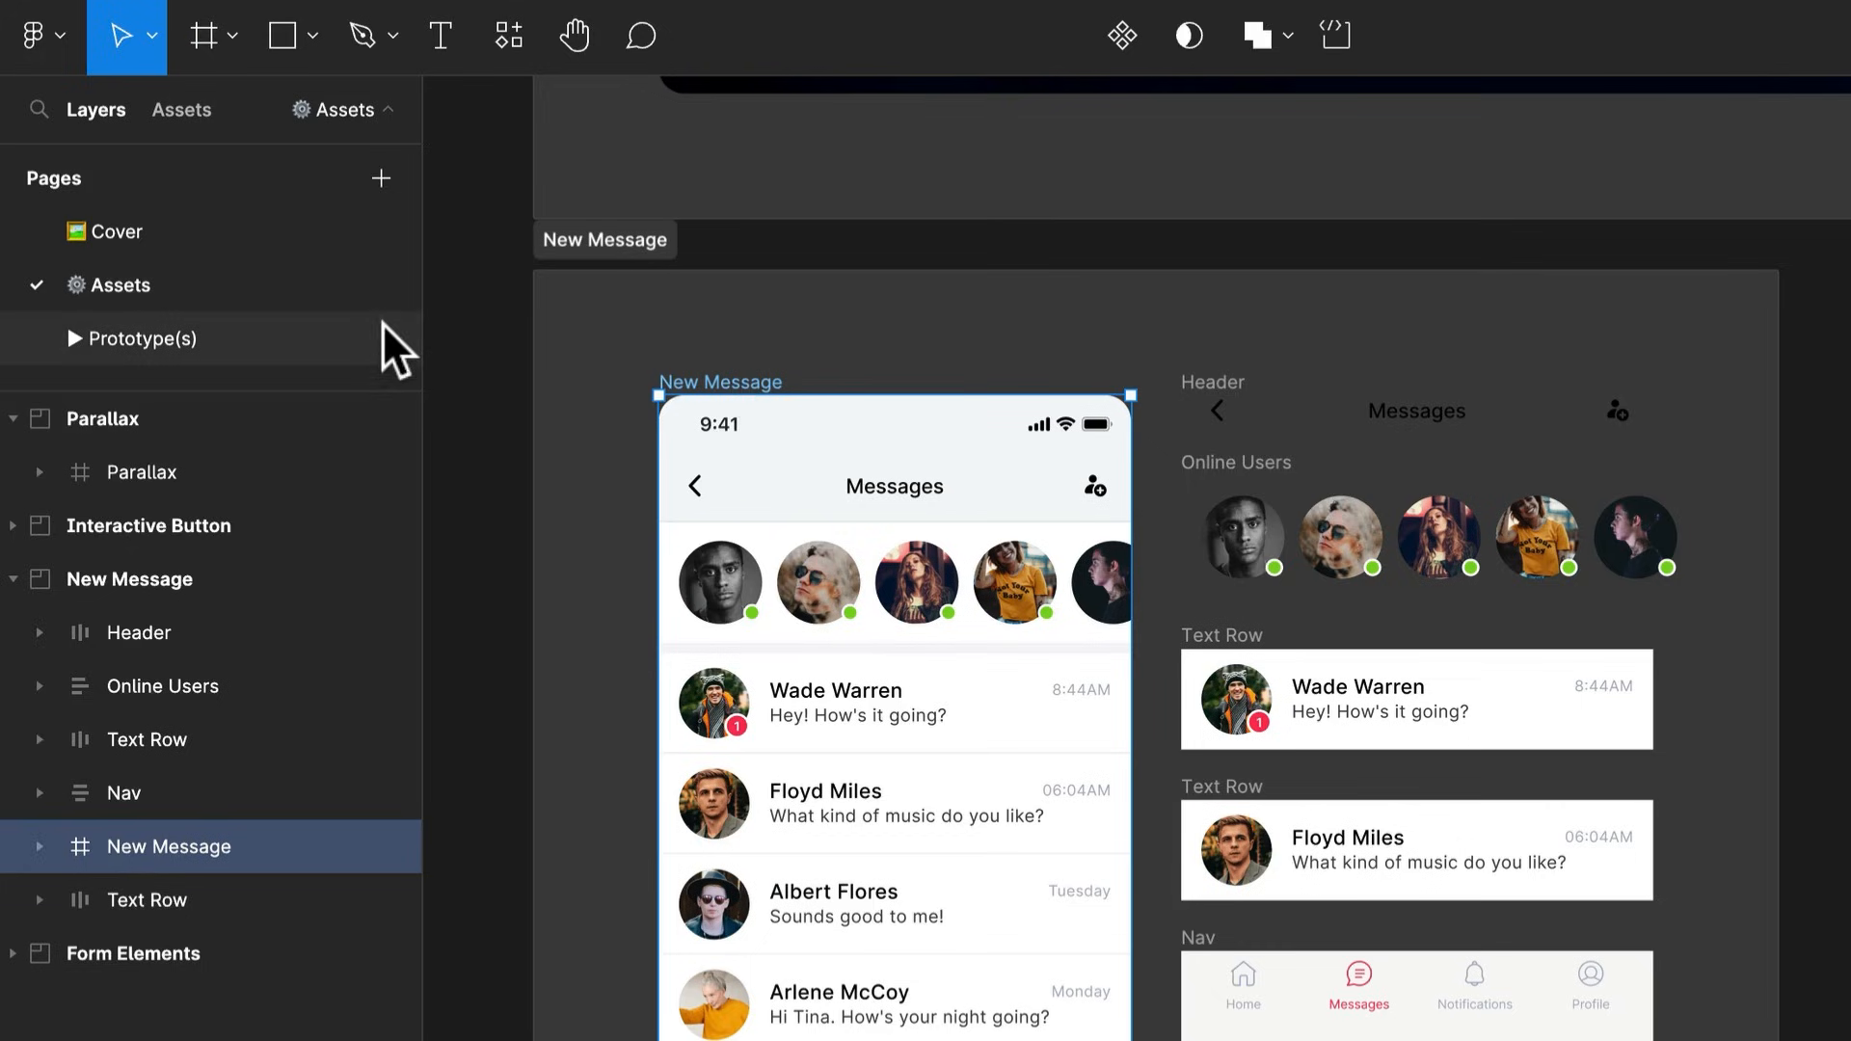
pyautogui.click(153, 341)
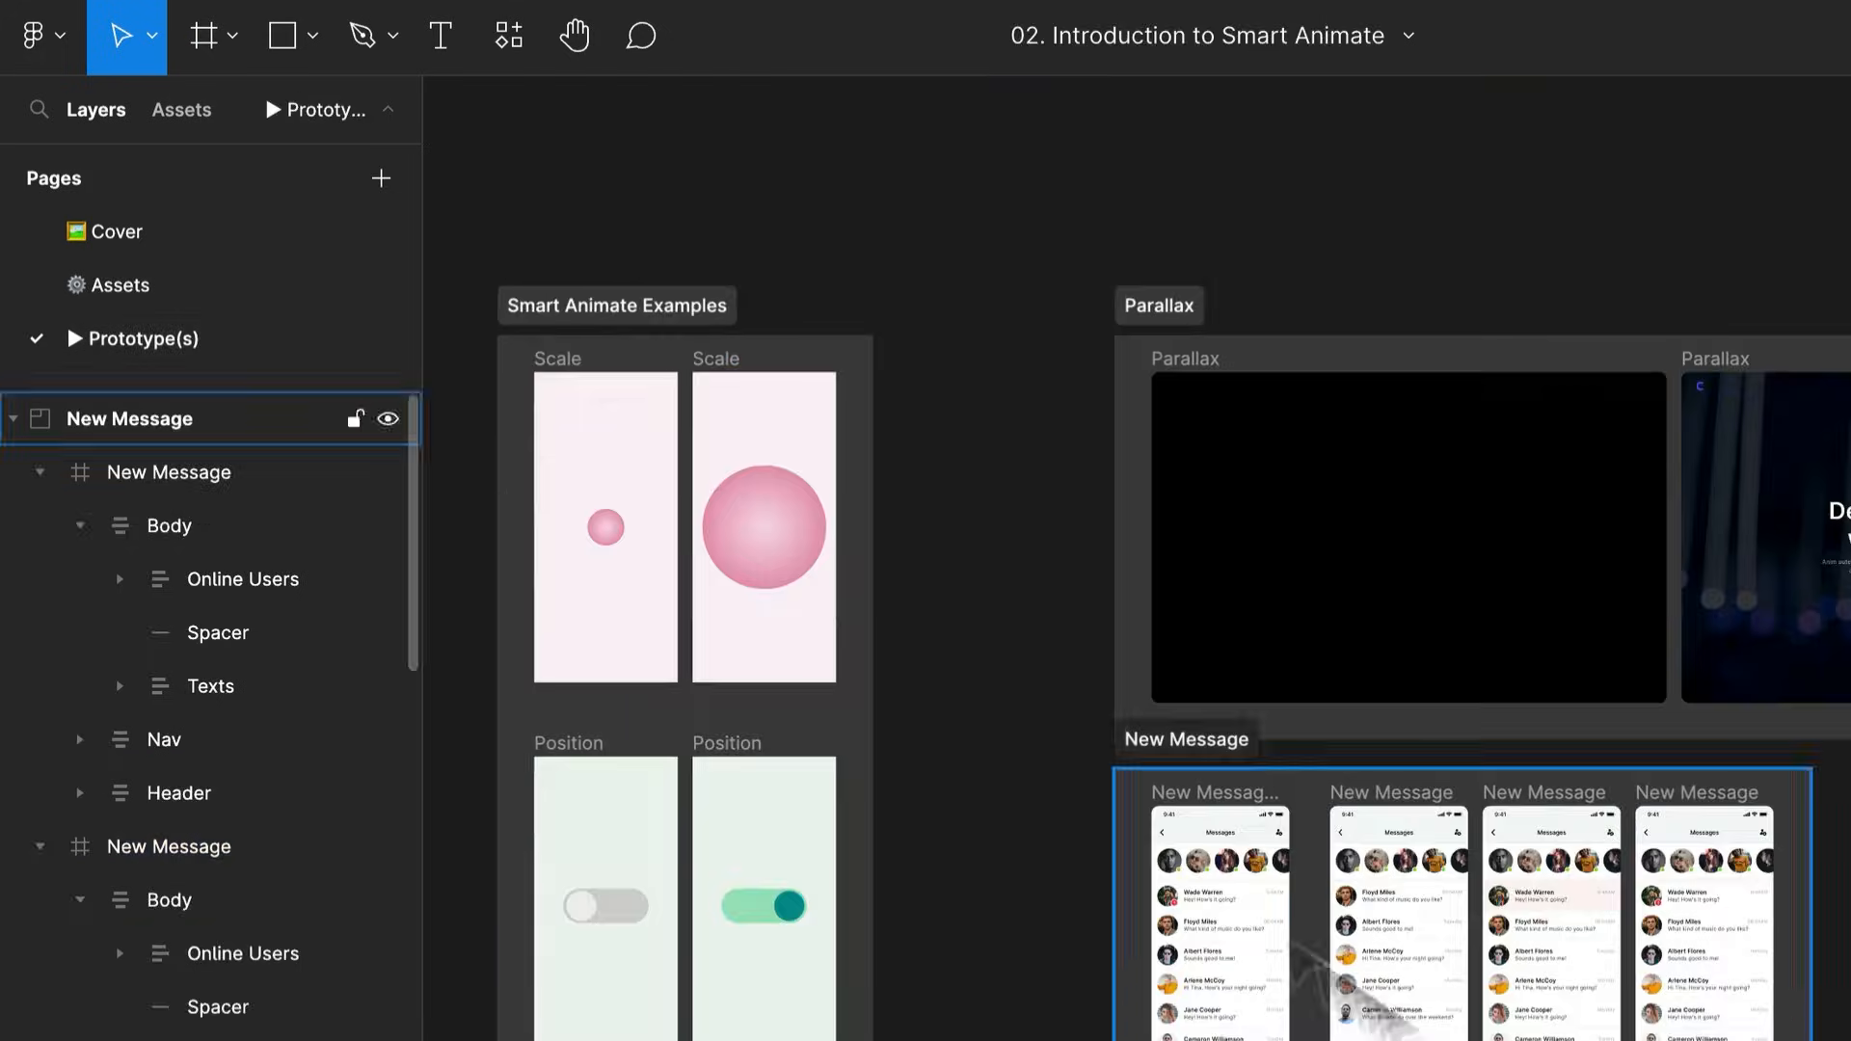
pyautogui.hotkey('ctrl', 'v')
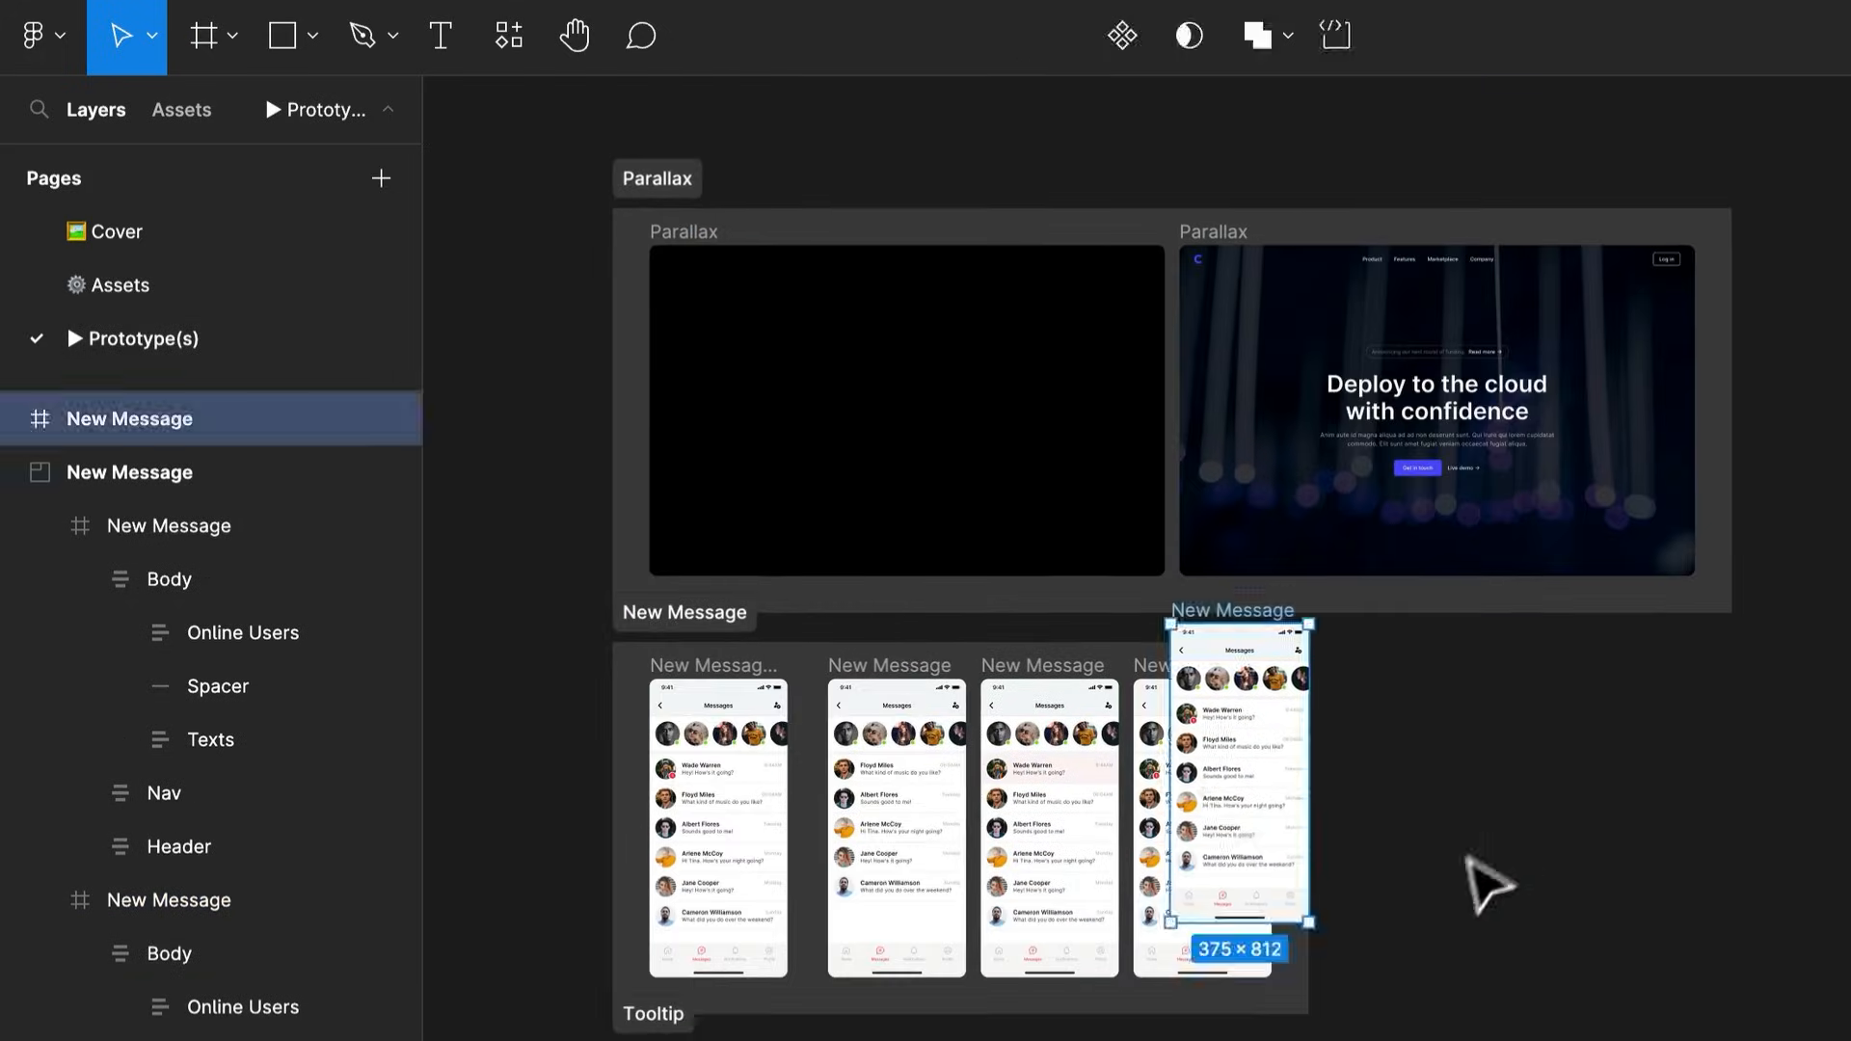
pyautogui.moveTo(1235, 789); pyautogui.dragTo(1483, 829)
pyautogui.moveTo(1468, 844); pyautogui.dragTo(1473, 843)
pyautogui.click(1359, 827)
# Examine the example New Message frames, comparing their message rows and checking the prototype settings of the frame after the original
pyautogui.scroll(10, 704, 762)
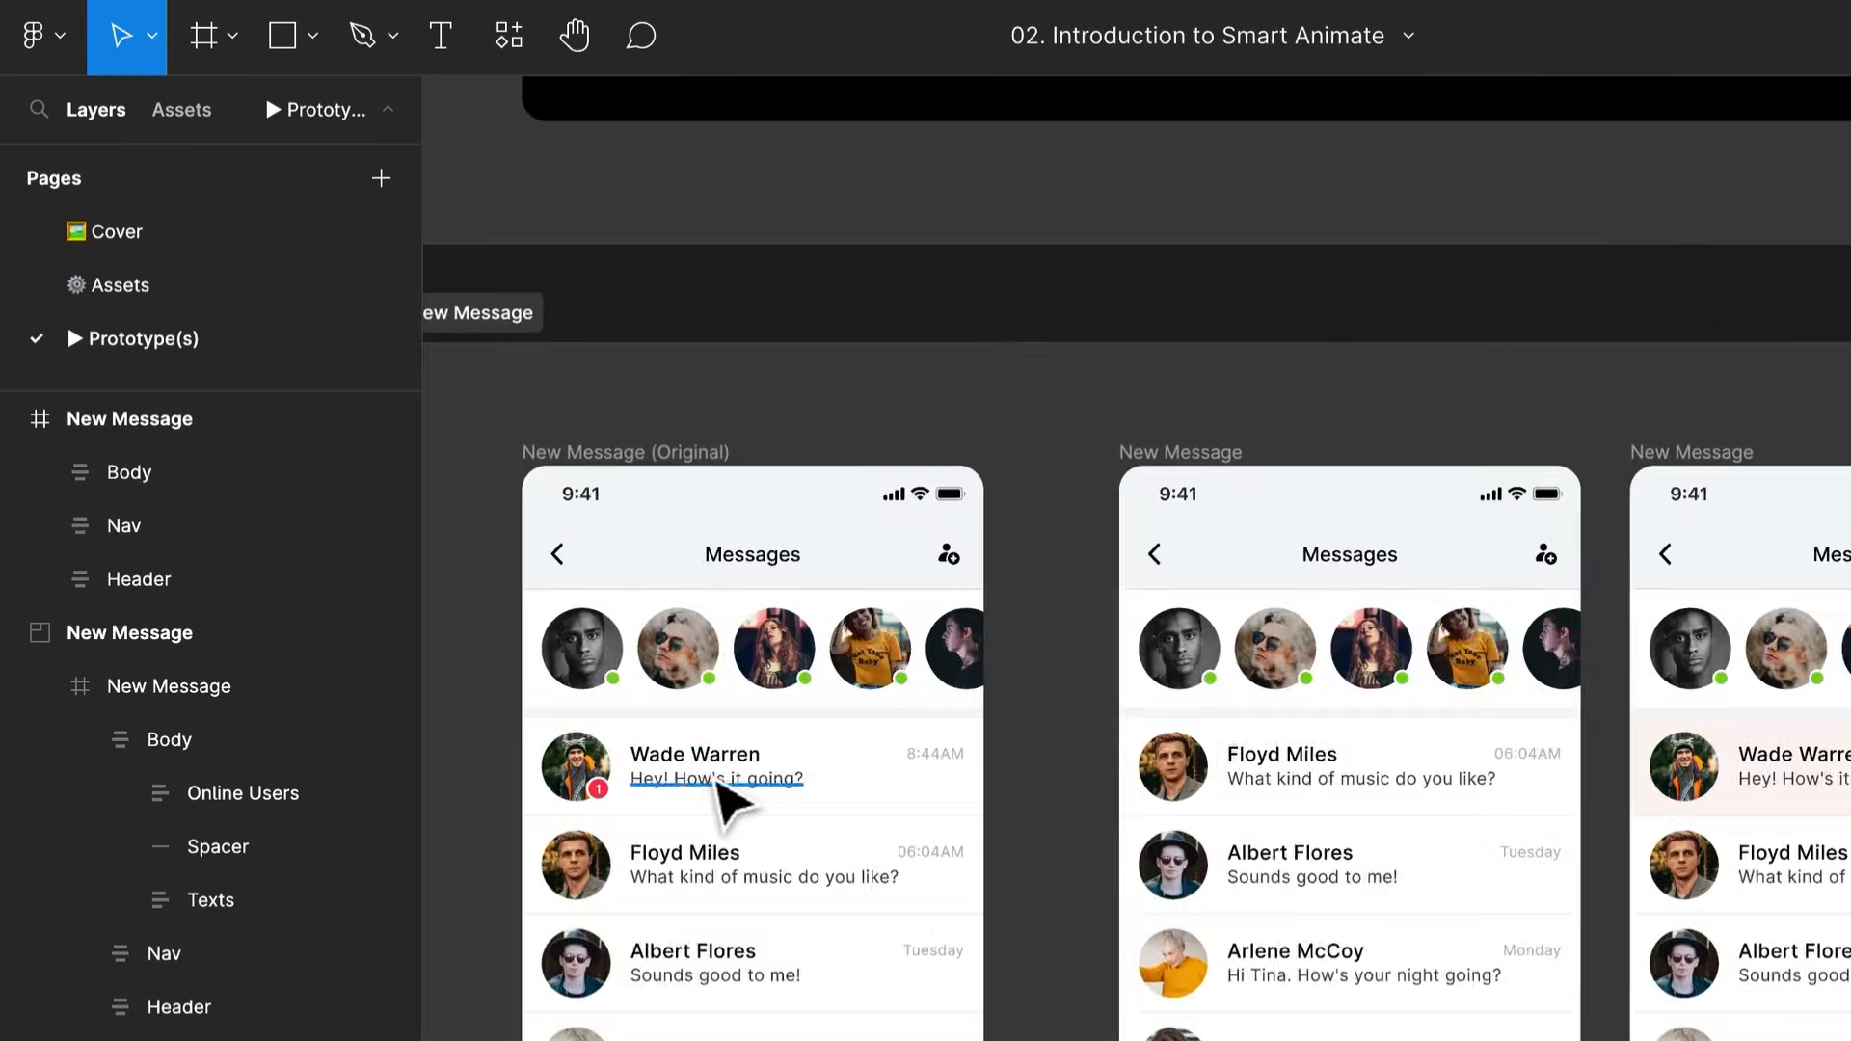
pyautogui.moveTo(950, 926); pyautogui.dragTo(896, 863)
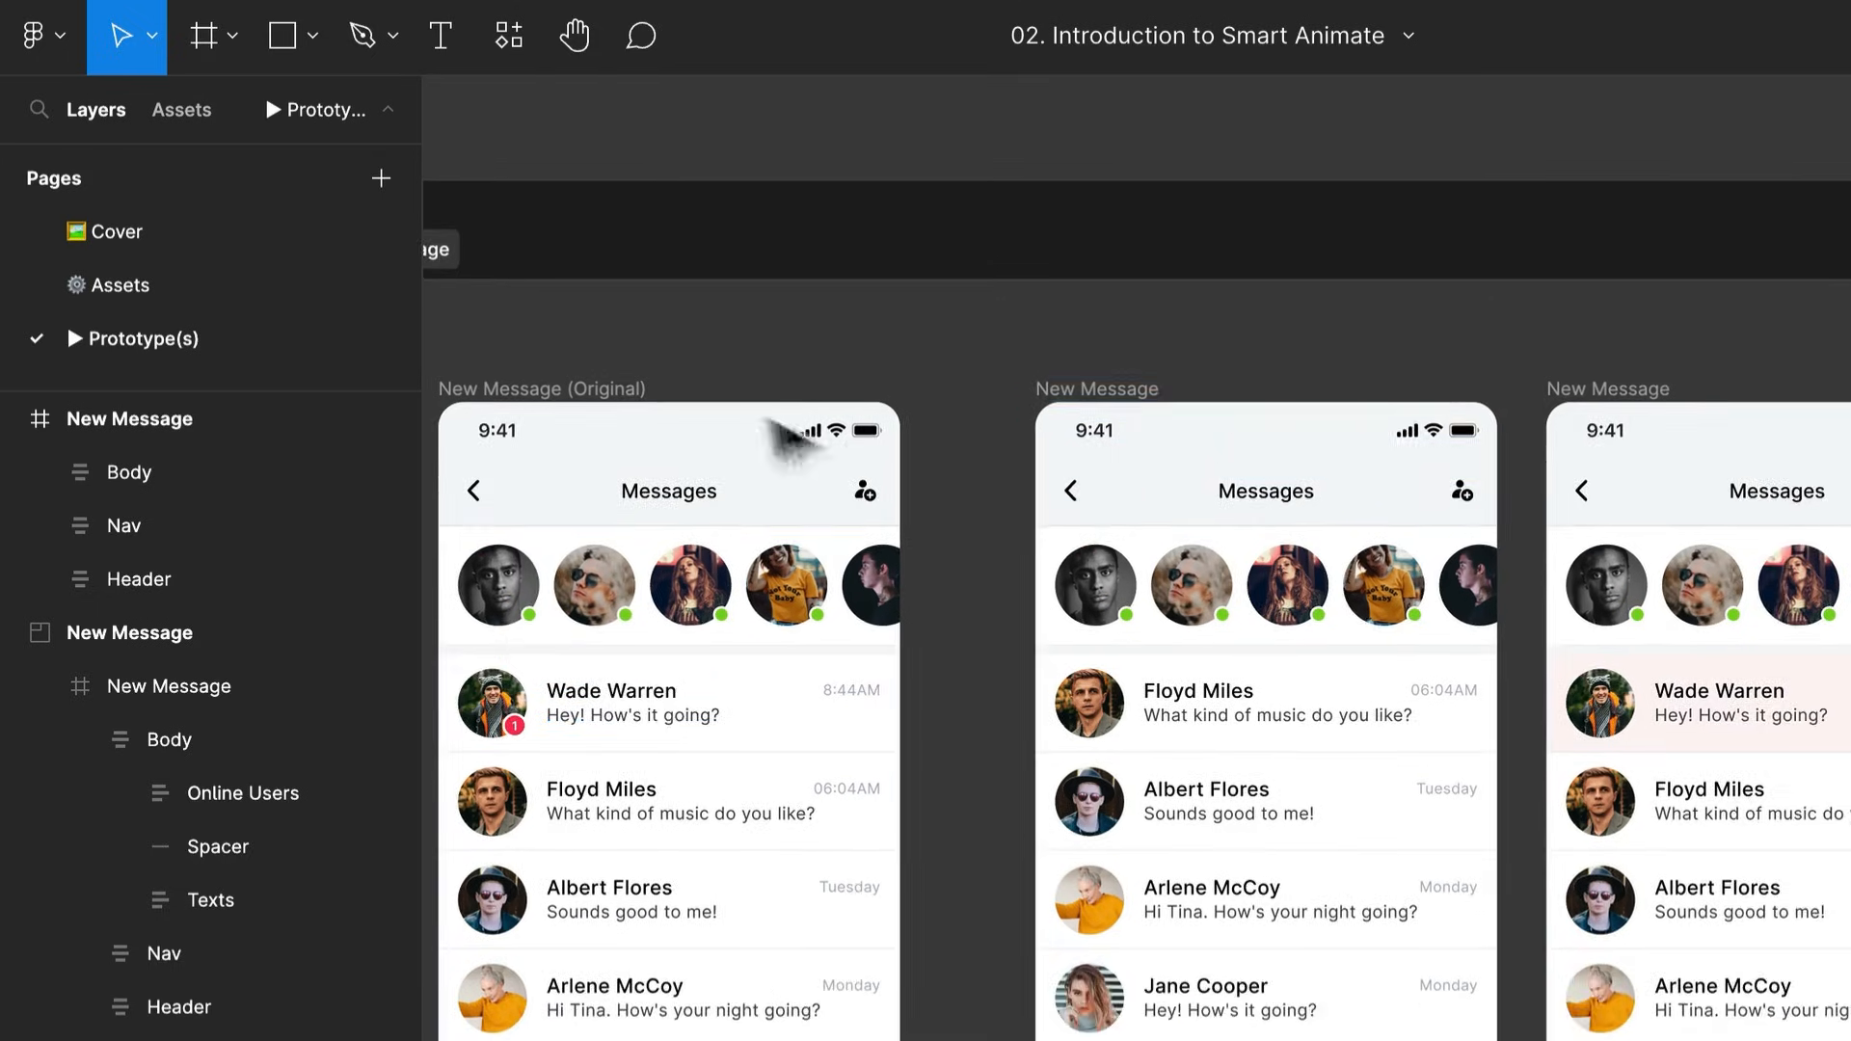
pyautogui.click(553, 387)
pyautogui.click(1104, 387)
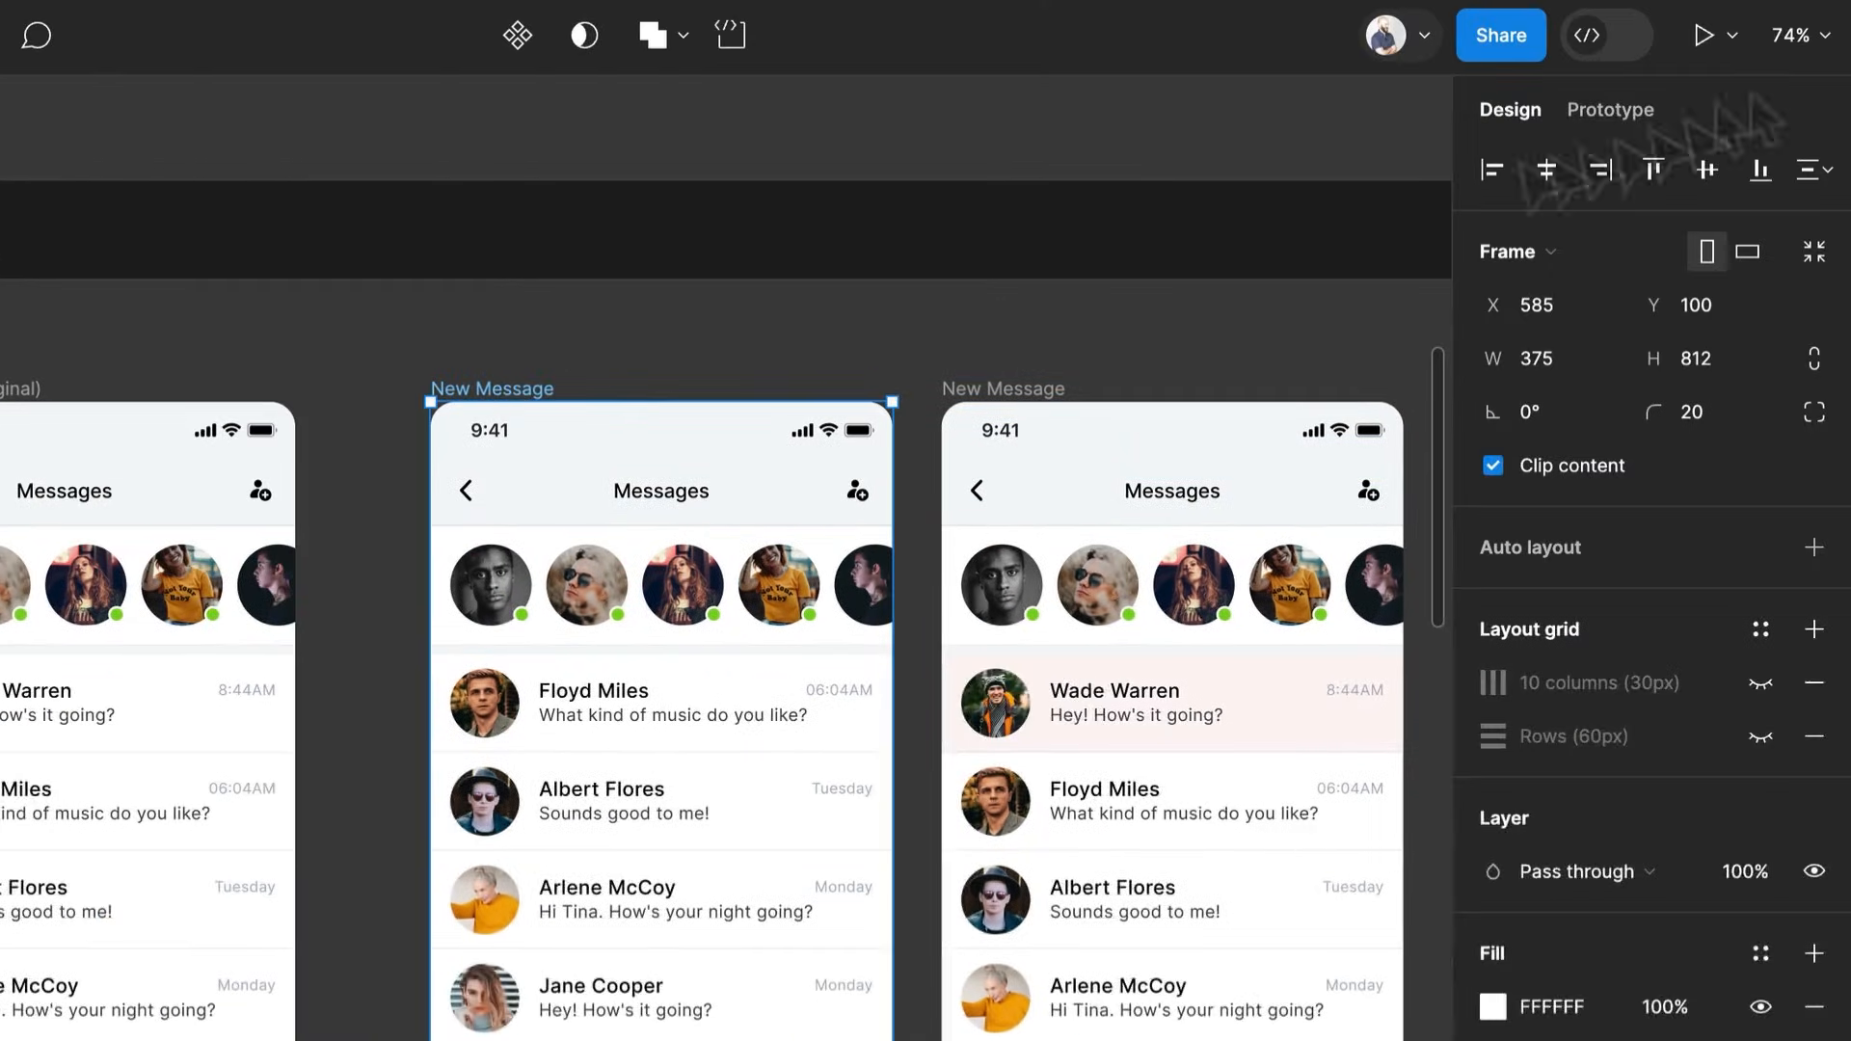
pyautogui.click(1611, 109)
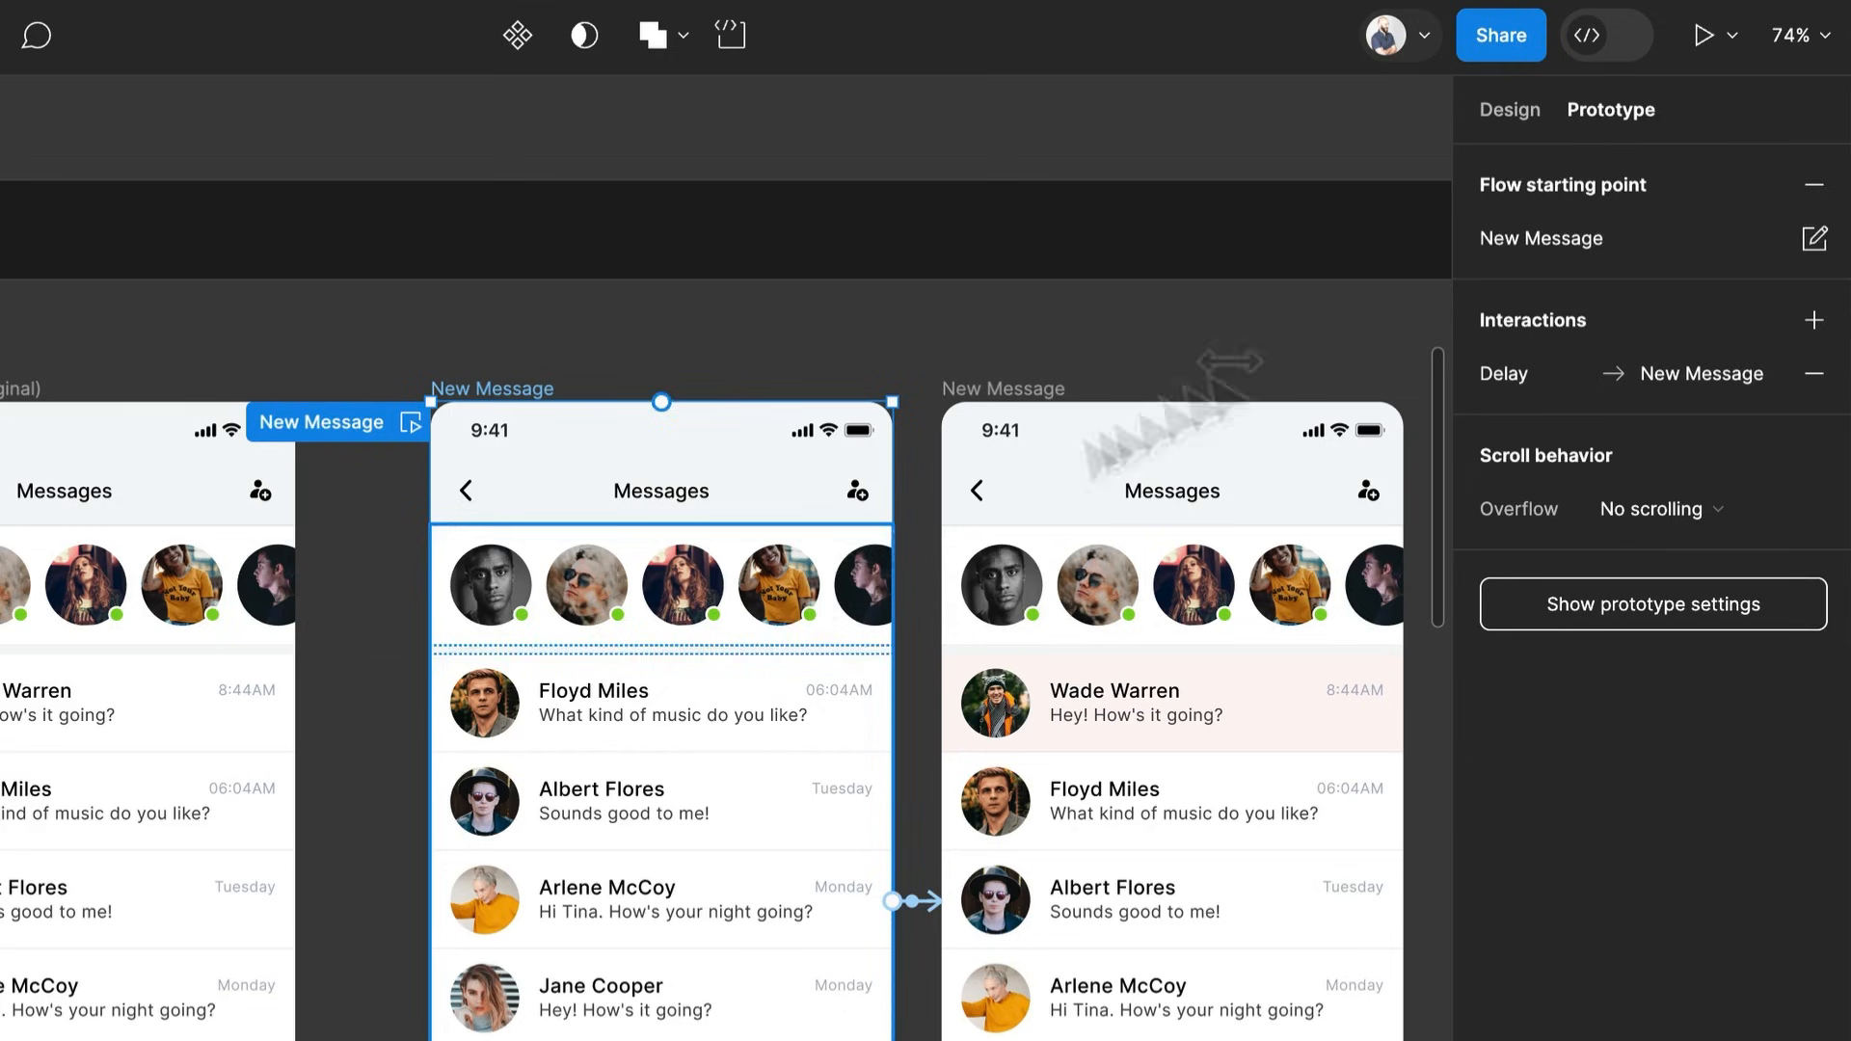
pyautogui.click(1519, 114)
pyautogui.moveTo(684, 791); pyautogui.dragTo(465, 805)
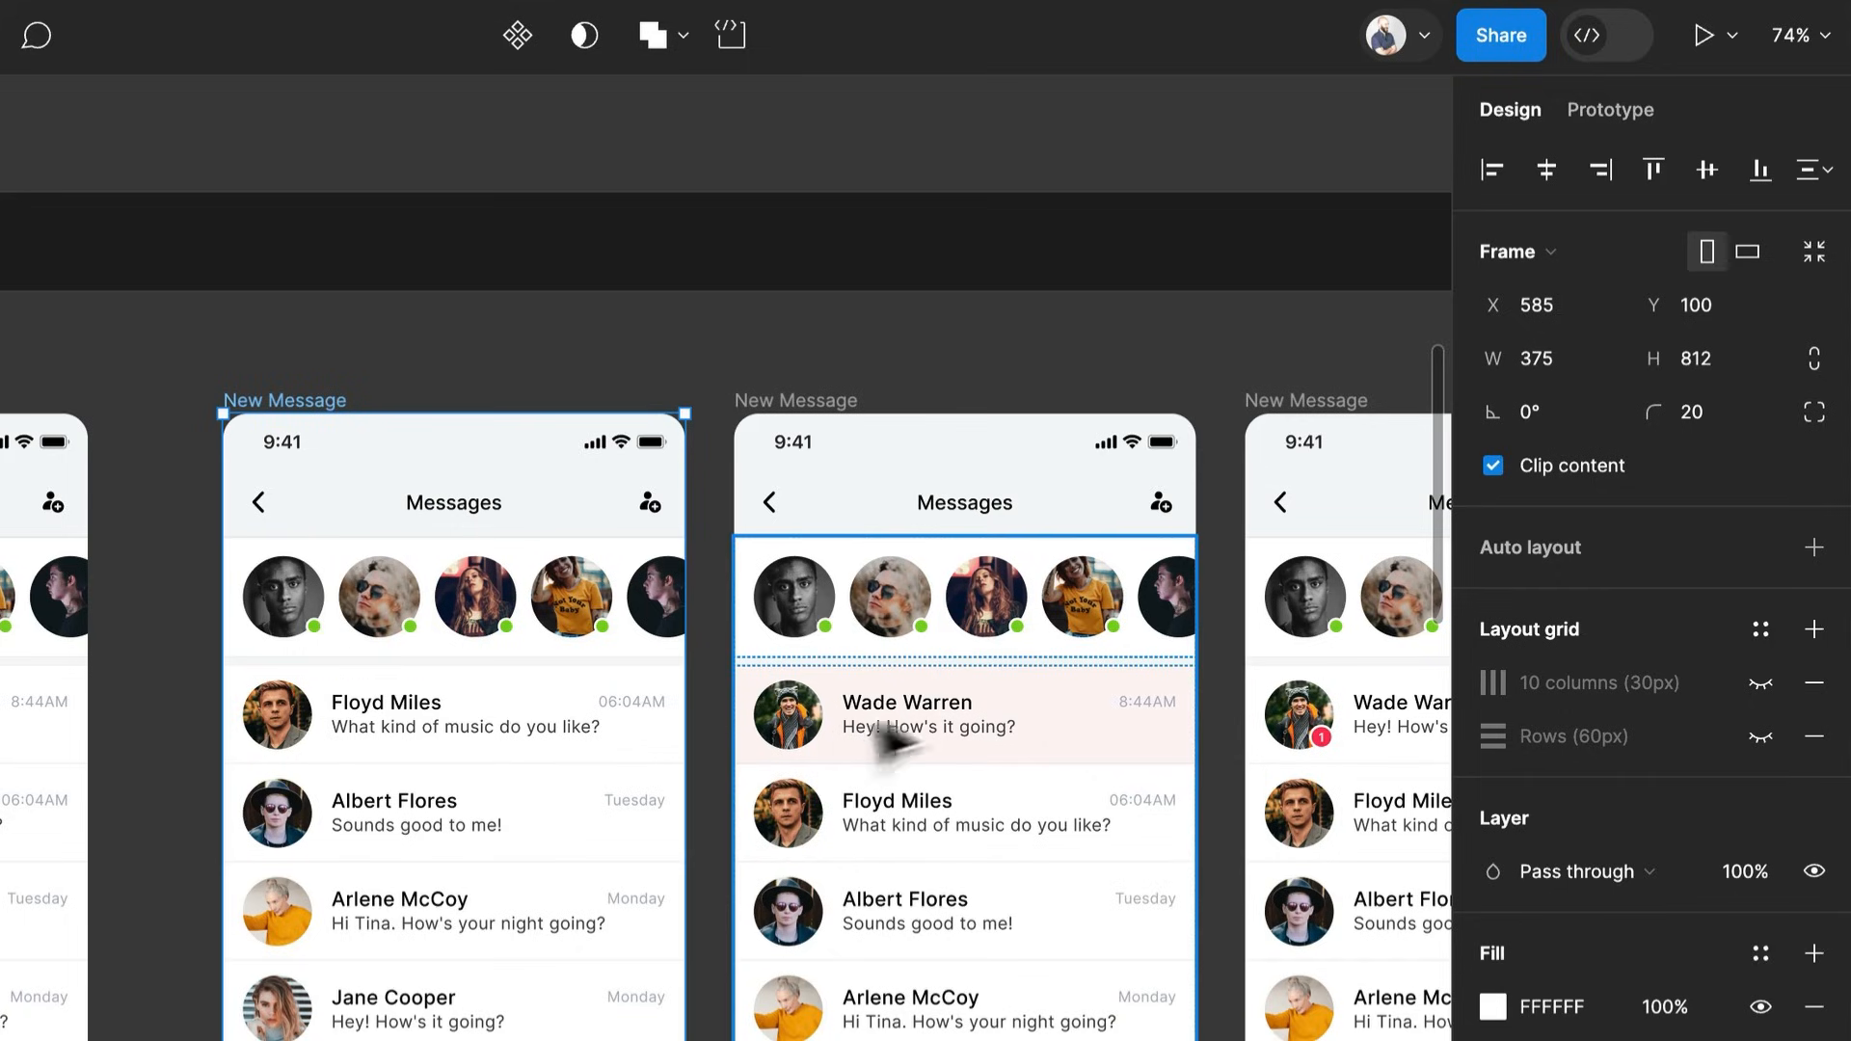
pyautogui.moveTo(1046, 761); pyautogui.dragTo(917, 810)
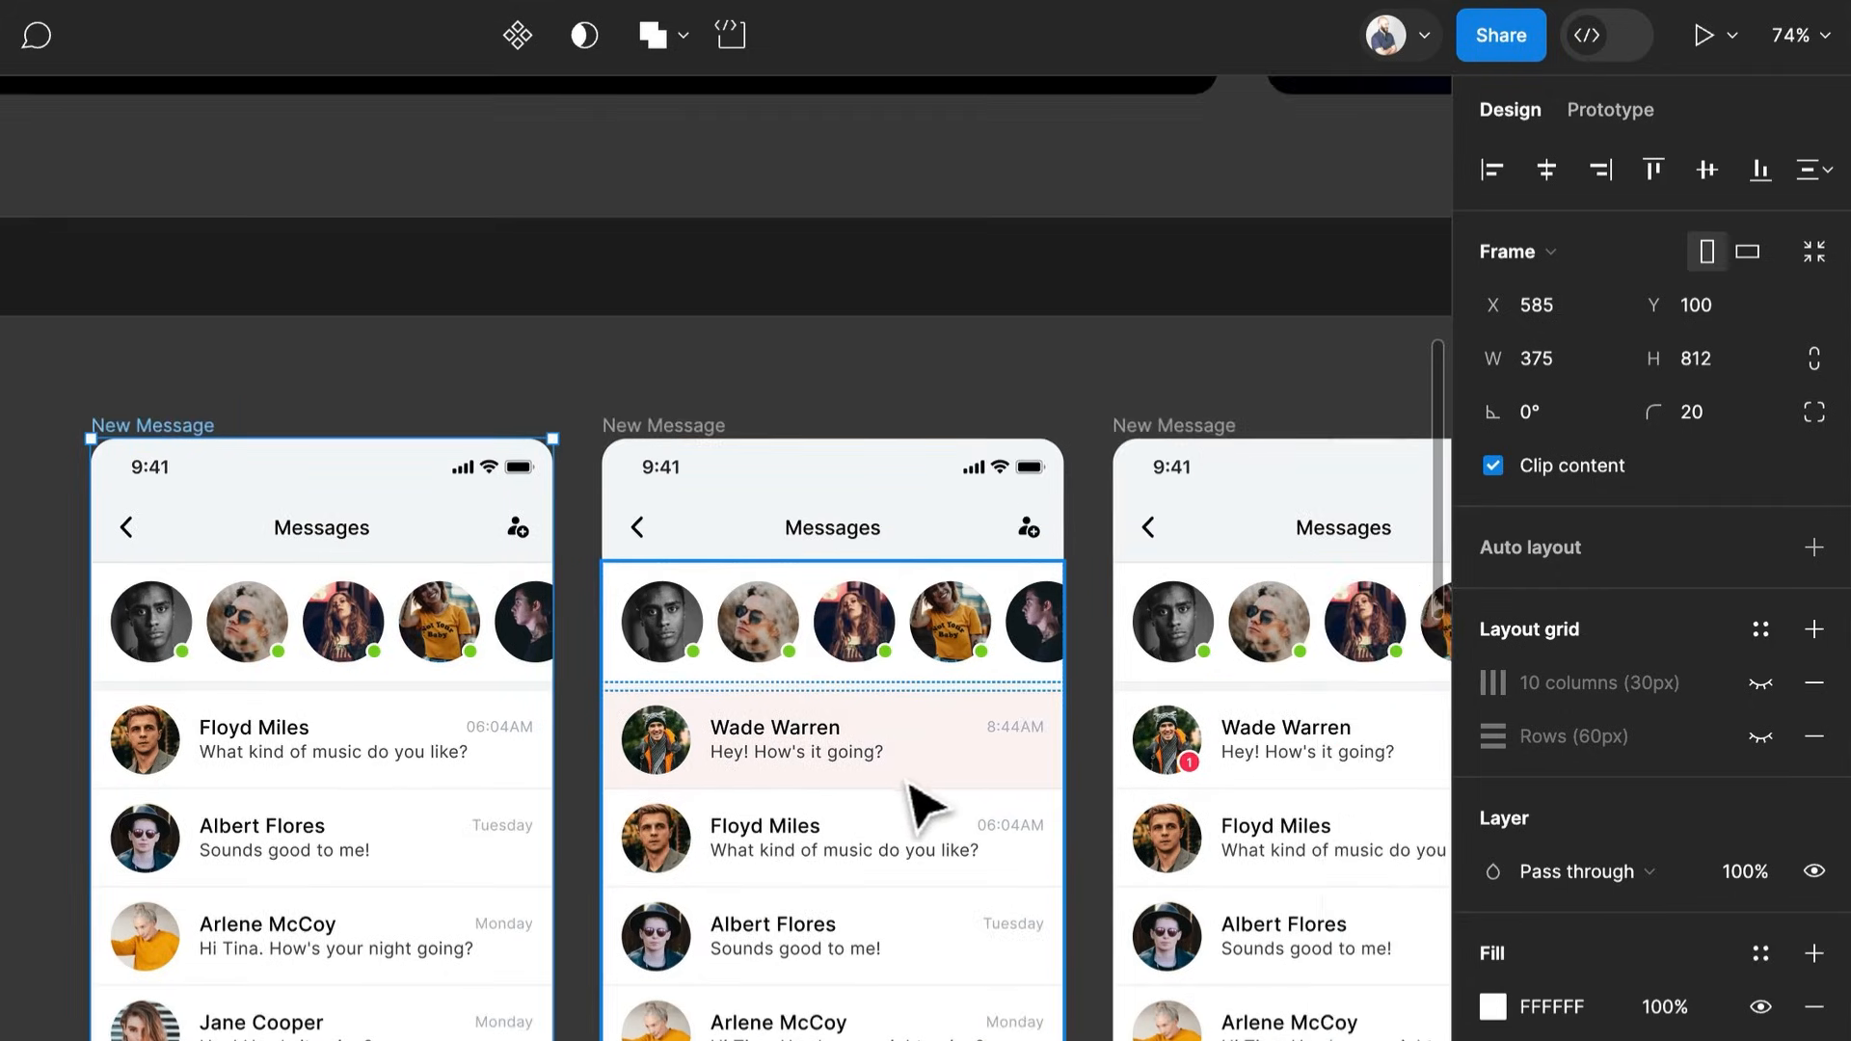
pyautogui.moveTo(1029, 802); pyautogui.dragTo(786, 808)
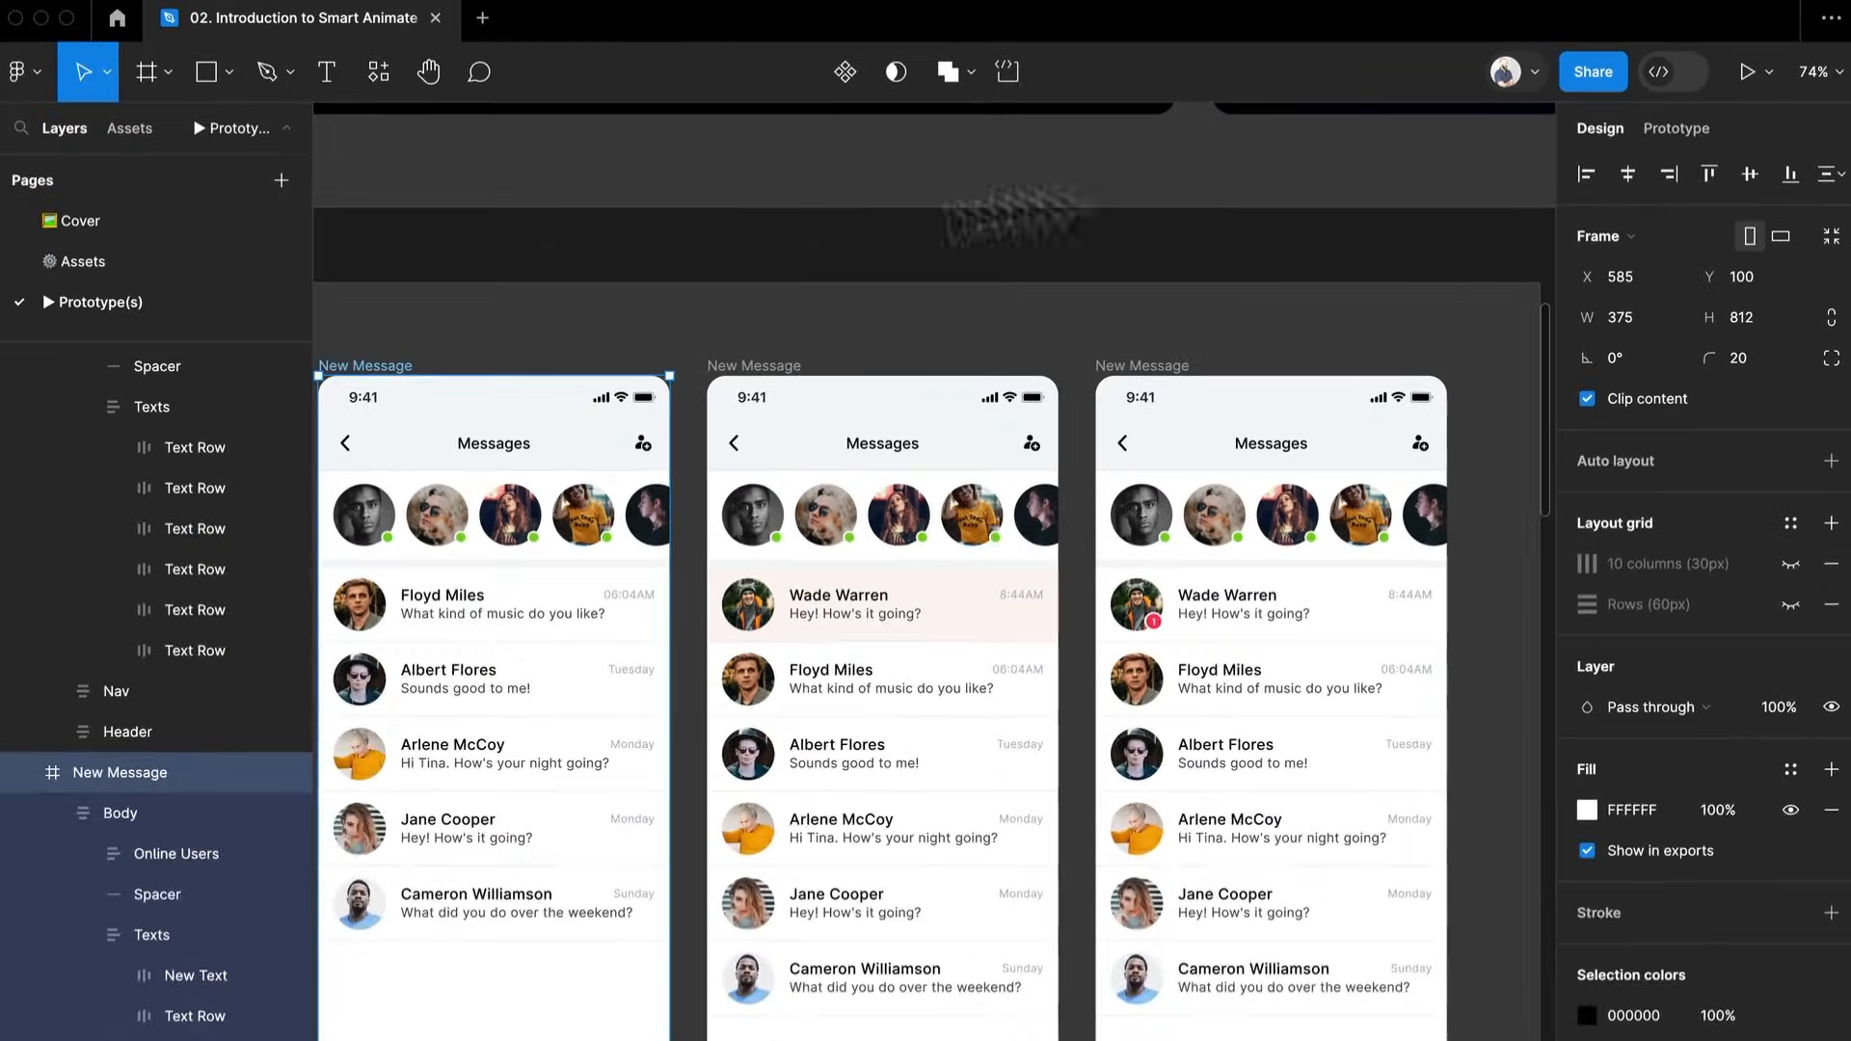
# Play the New Message flow in the prototype preview and return to the design file
pyautogui.click(1738, 75)
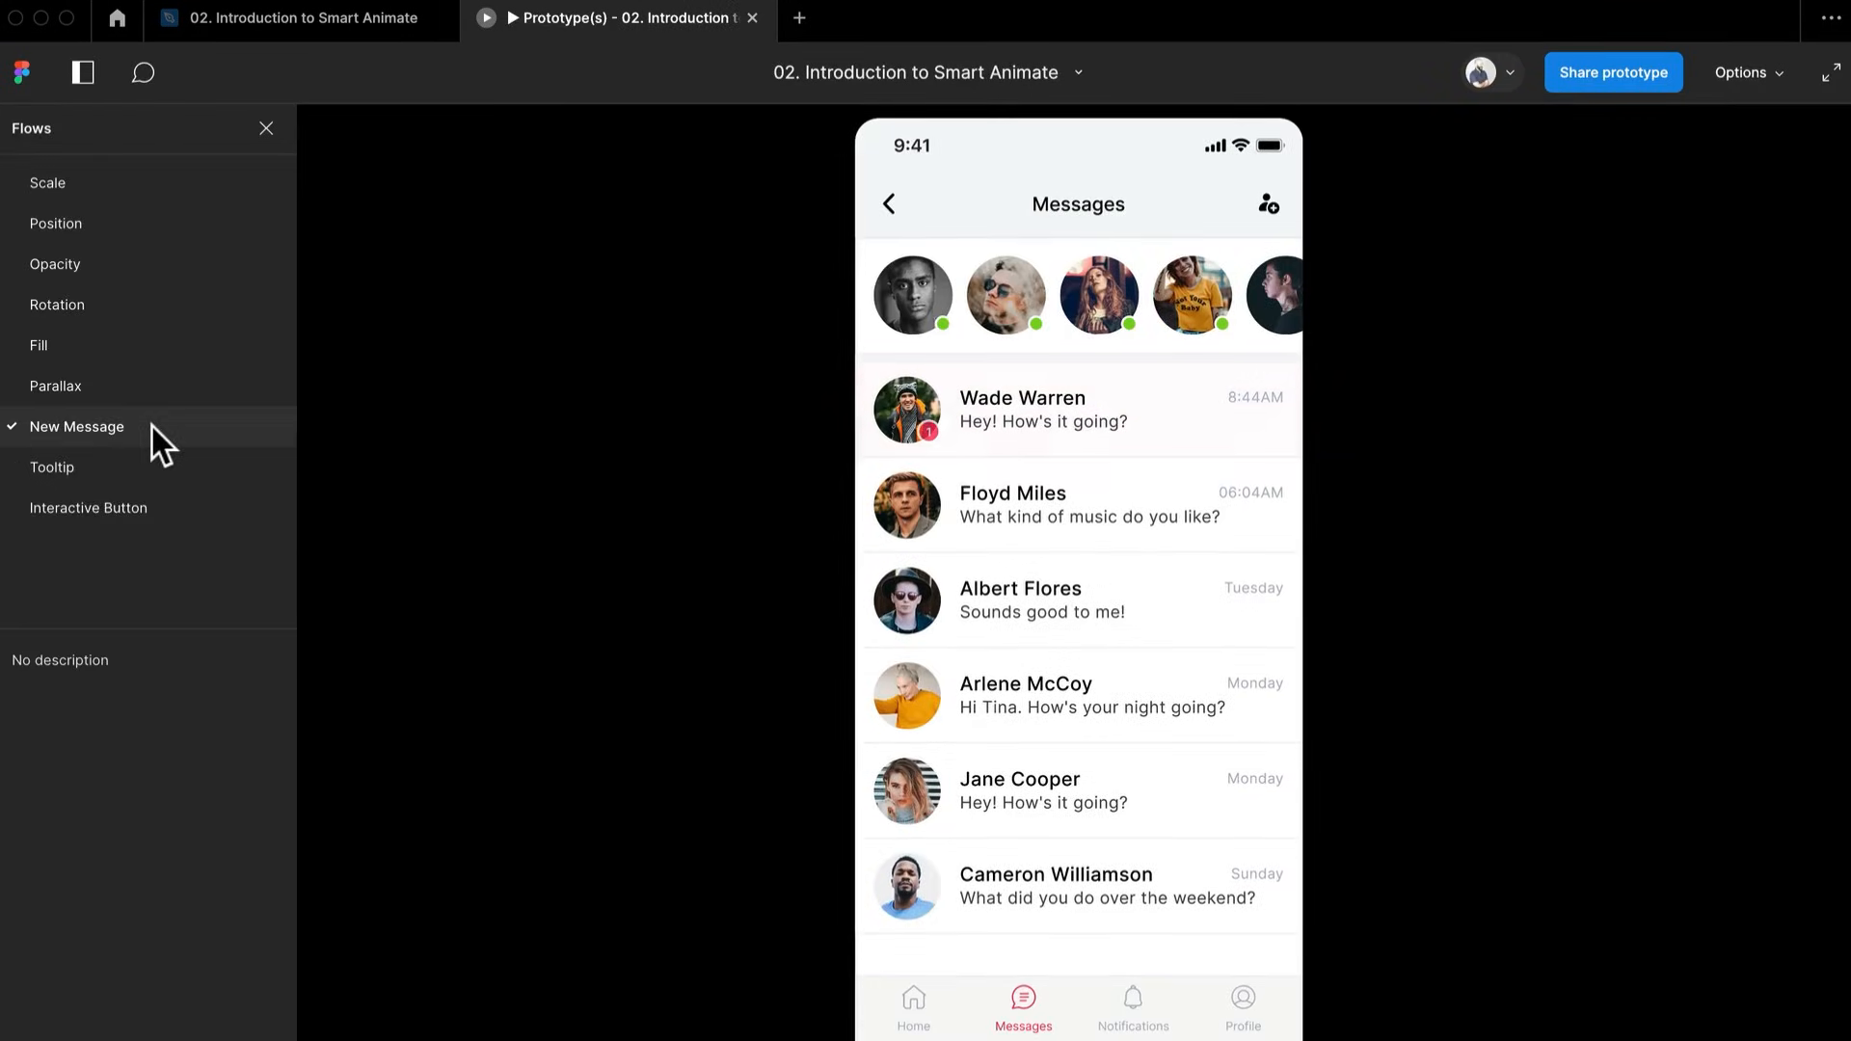
pyautogui.click(152, 425)
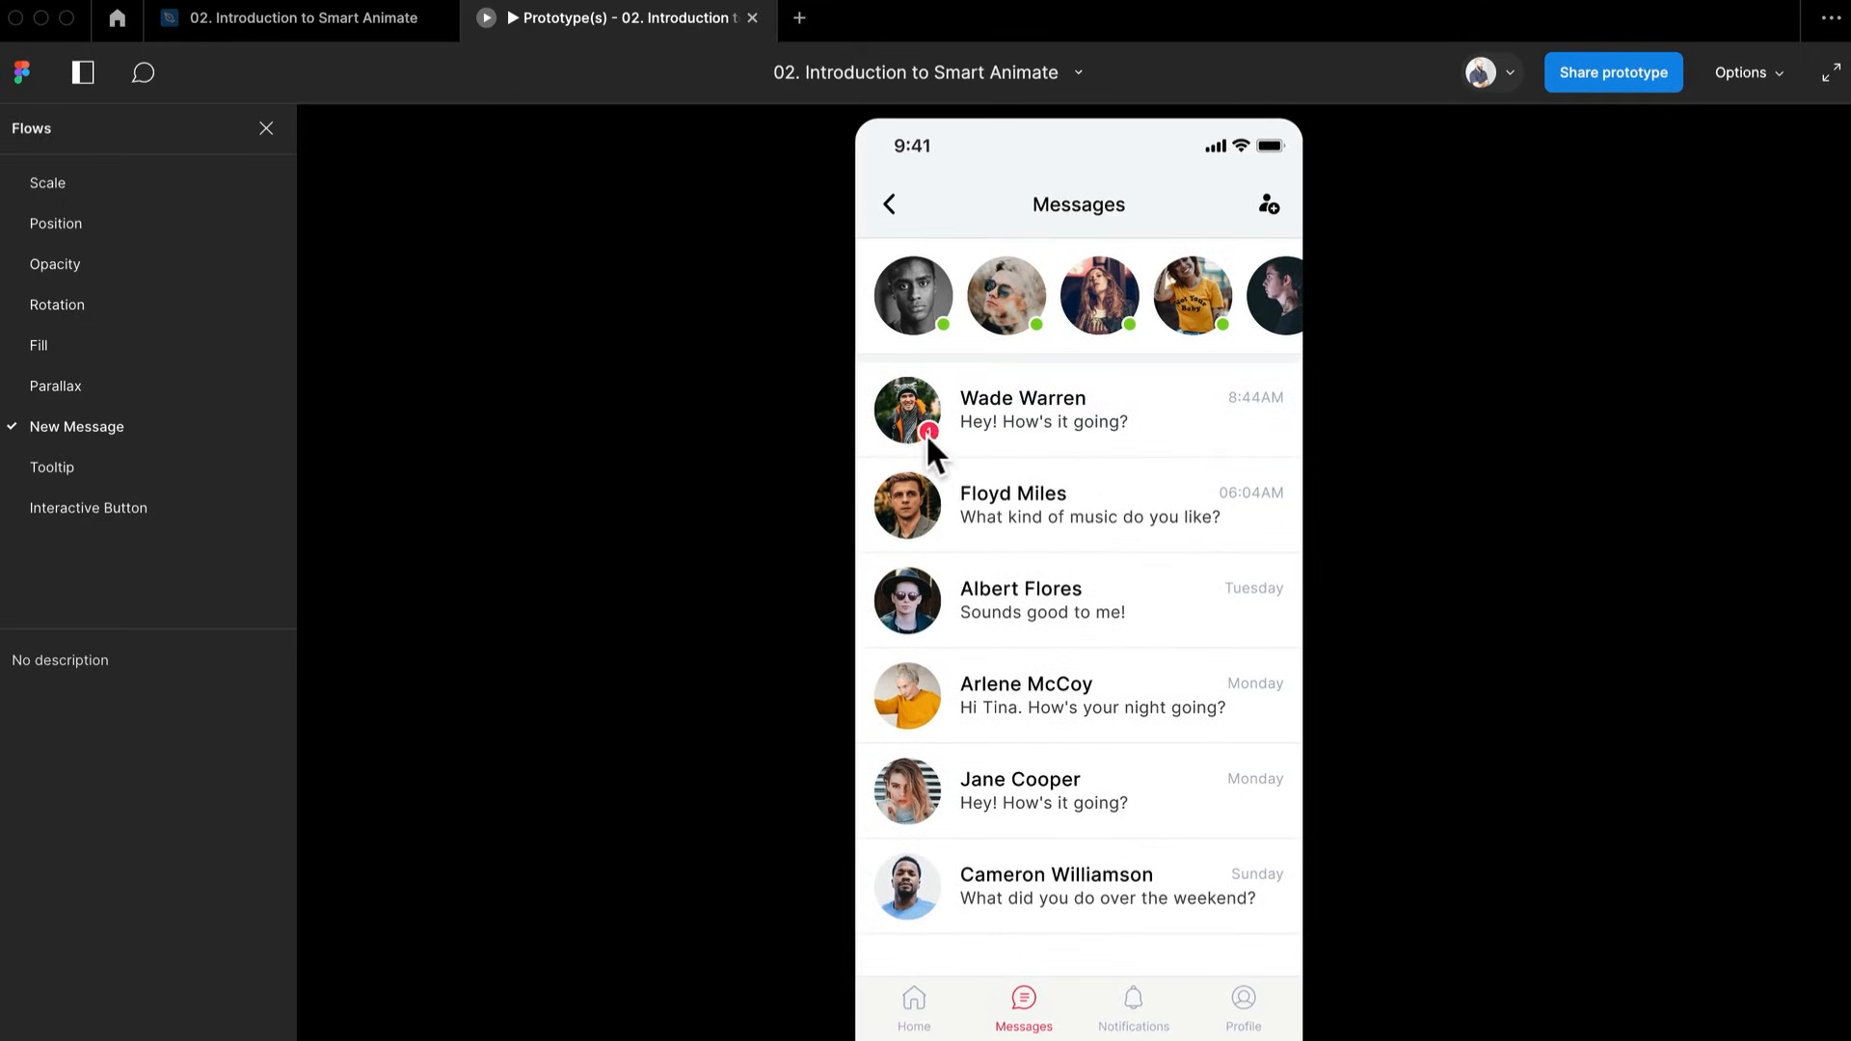
pyautogui.click(351, 31)
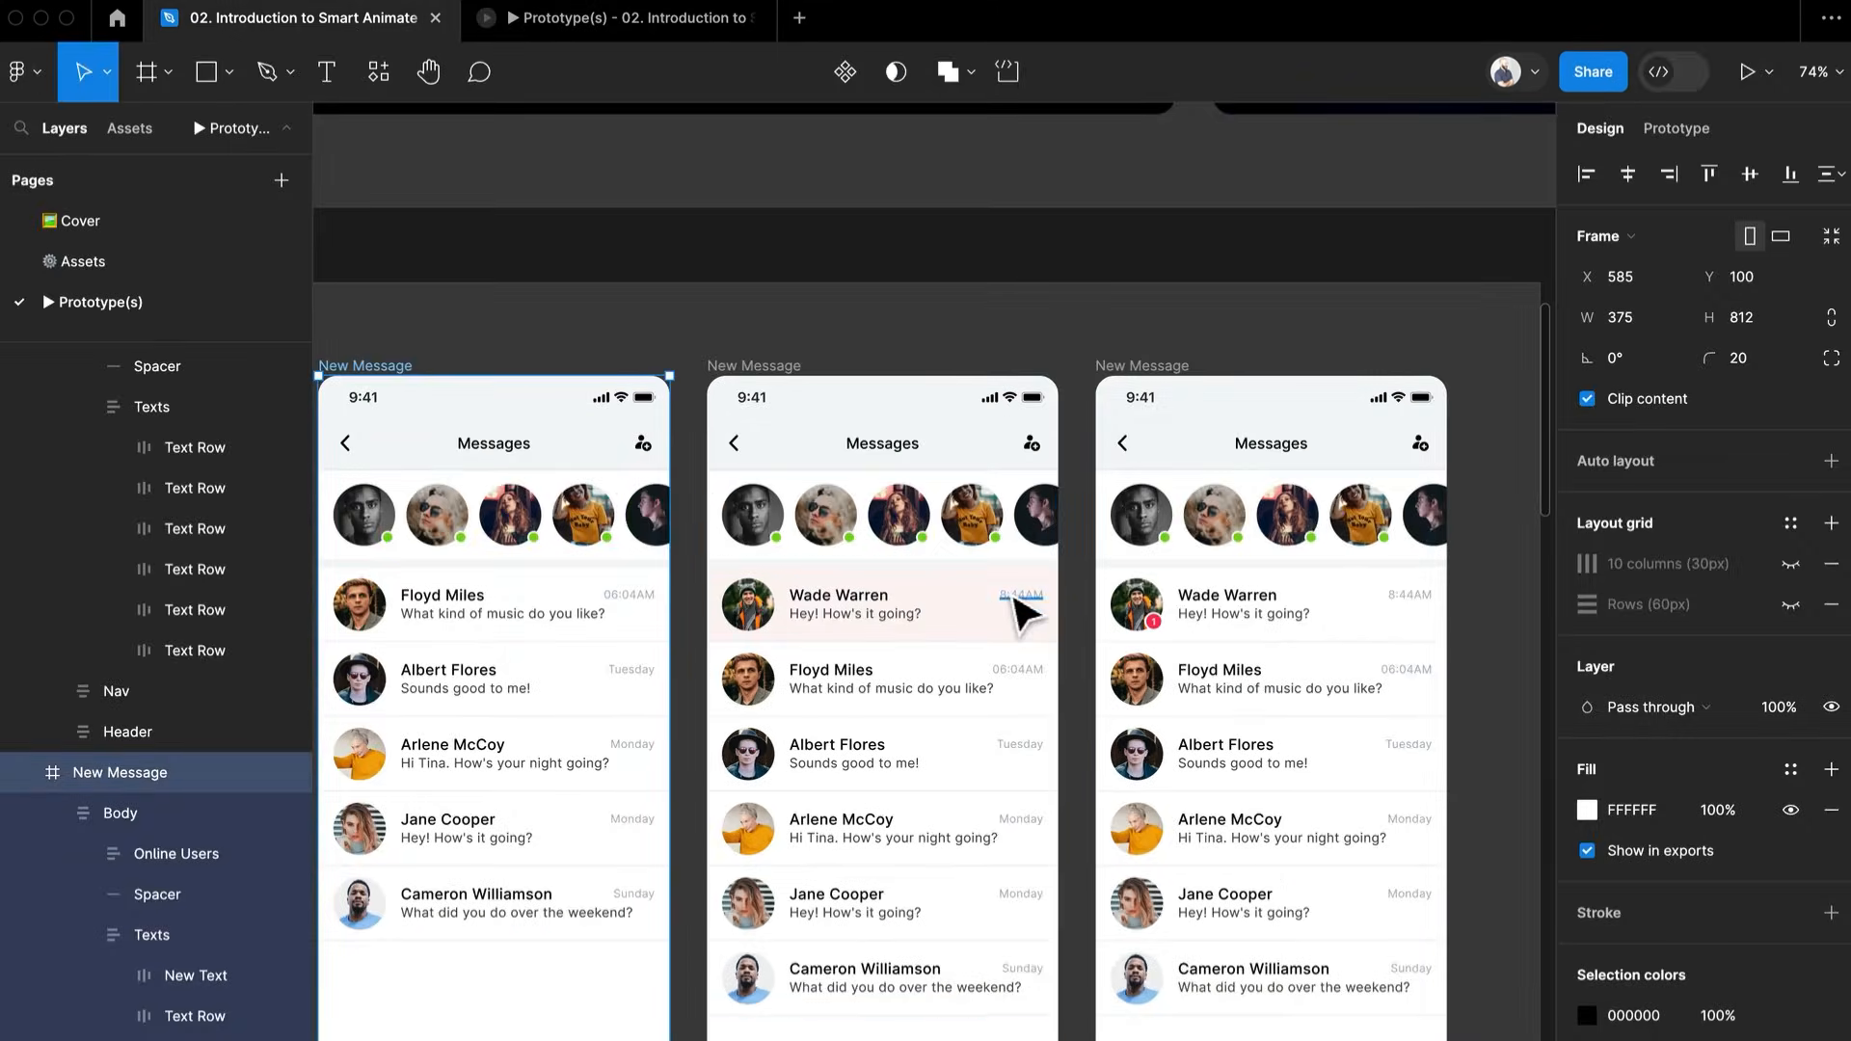
# Duplicate the pasted New Message frame twice to make a row of three identical frames
pyautogui.scroll(-3, 1024, 614)
pyautogui.moveTo(1412, 692); pyautogui.dragTo(805, 694)
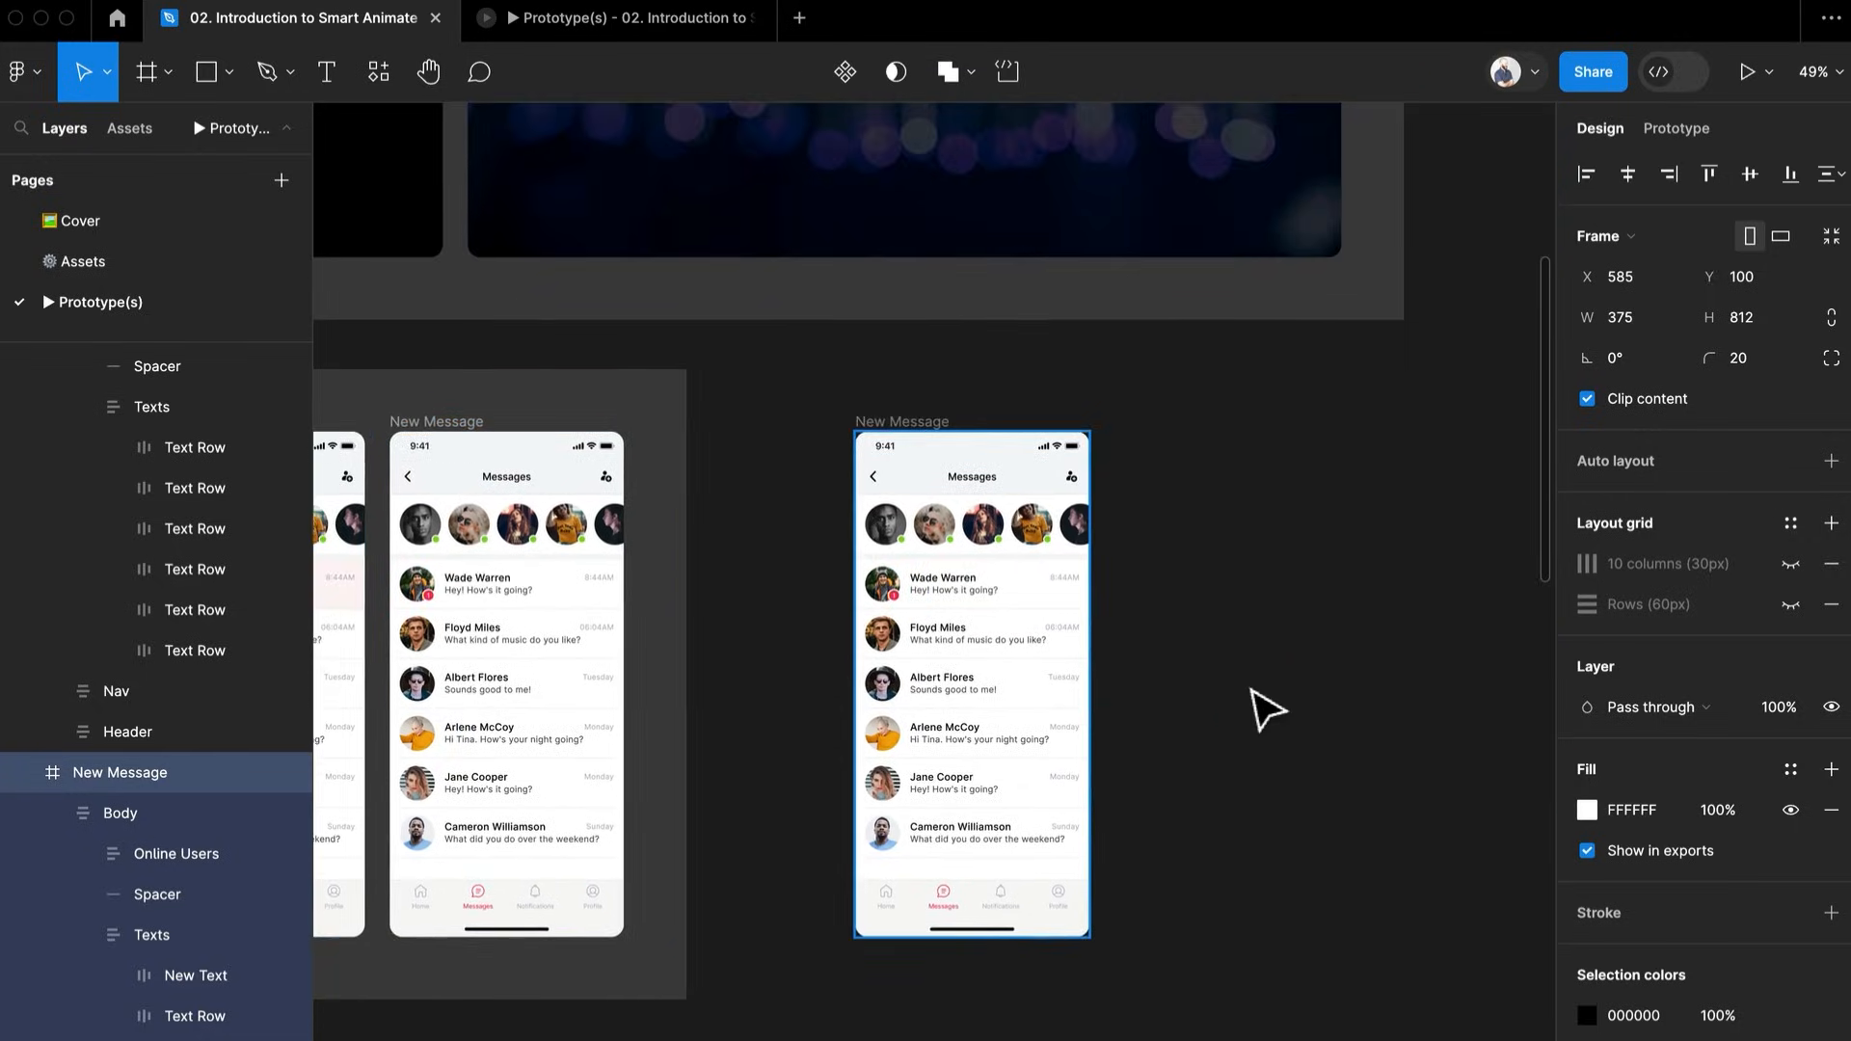
pyautogui.scroll(3, 1266, 711)
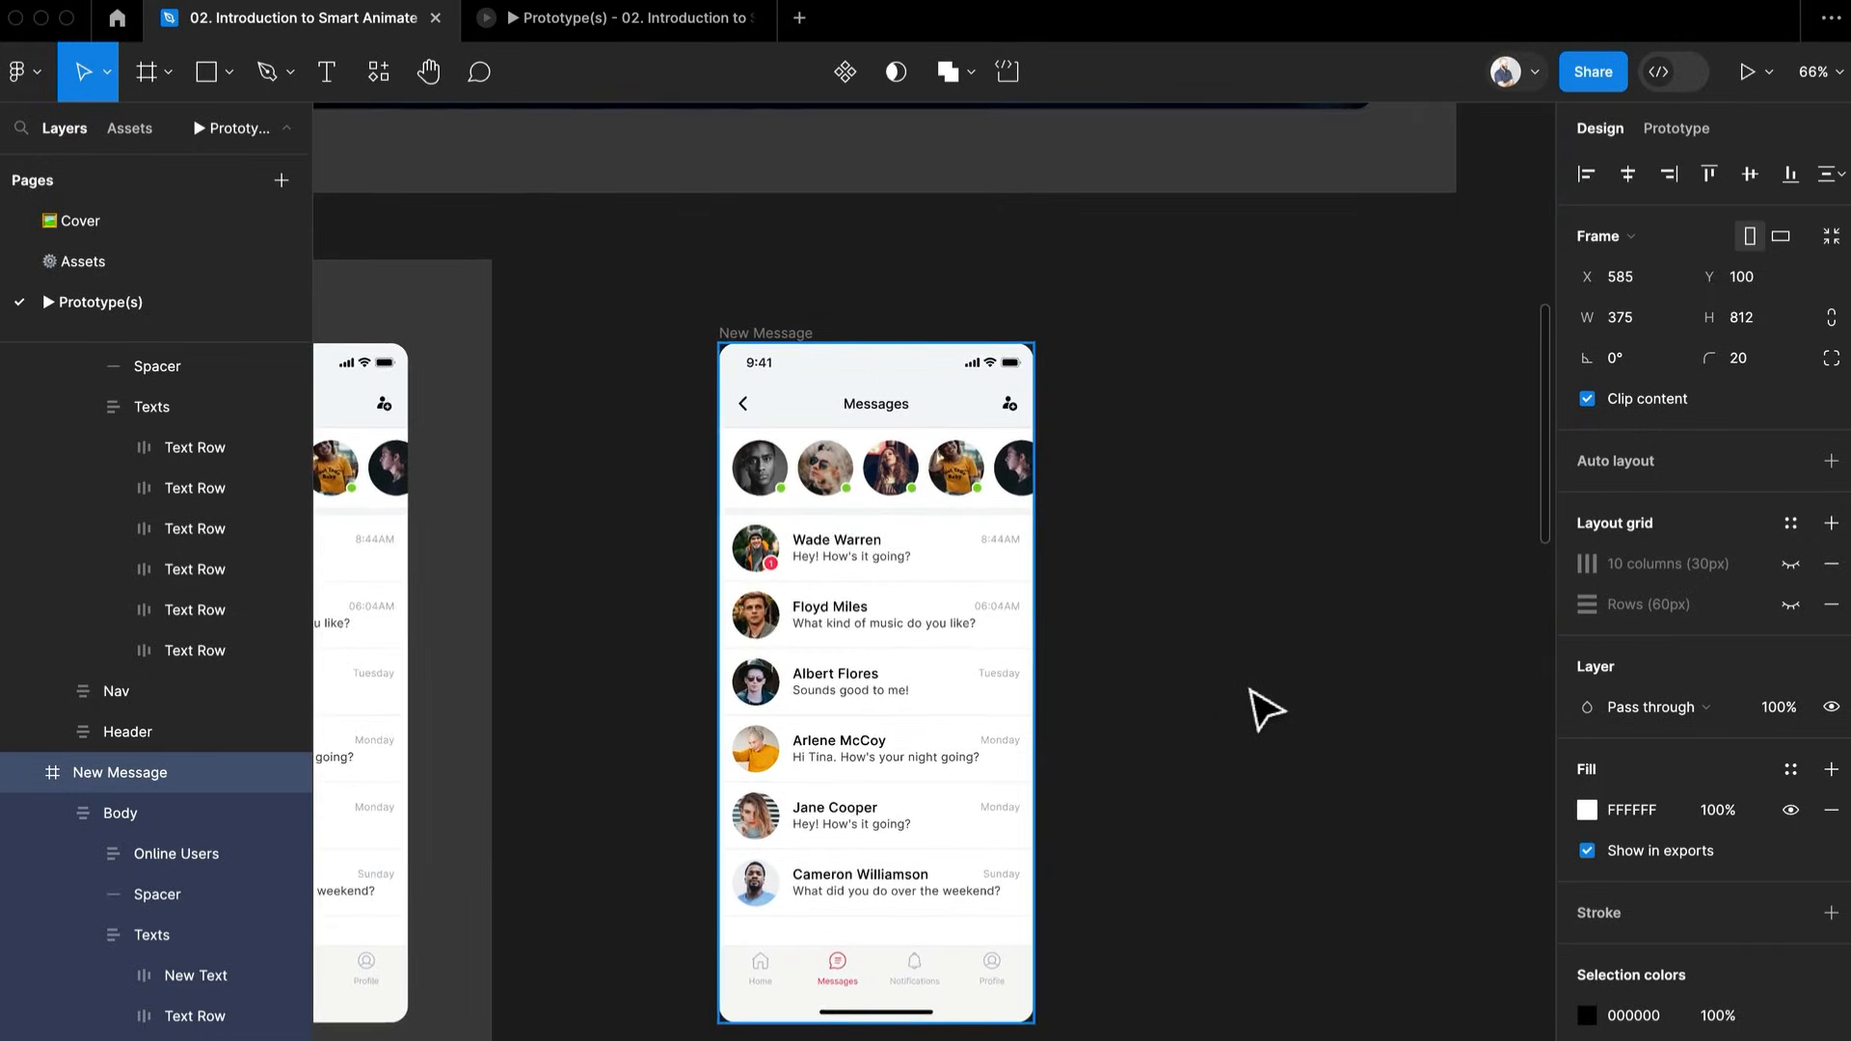
pyautogui.scroll(1, 1252, 710)
pyautogui.moveTo(865, 319); pyautogui.dragTo(1259, 371)
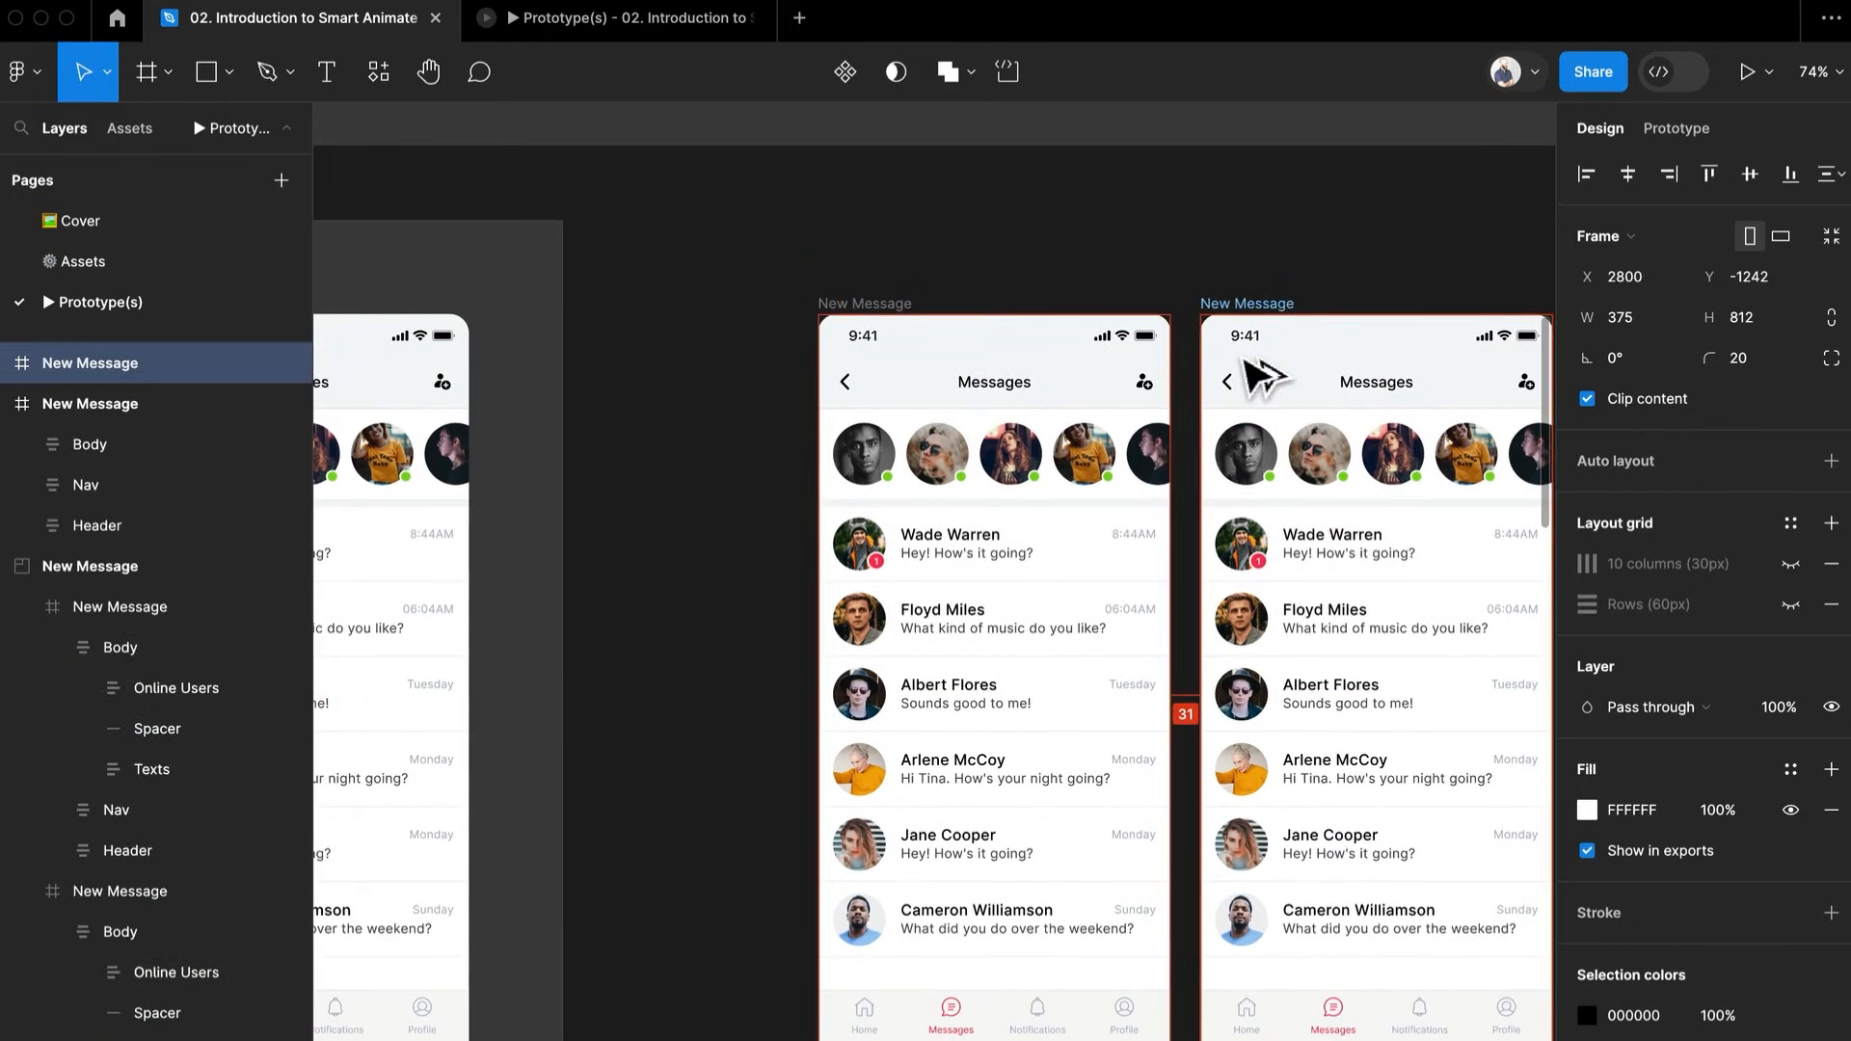
pyautogui.hotkey('ctrl', 'z')
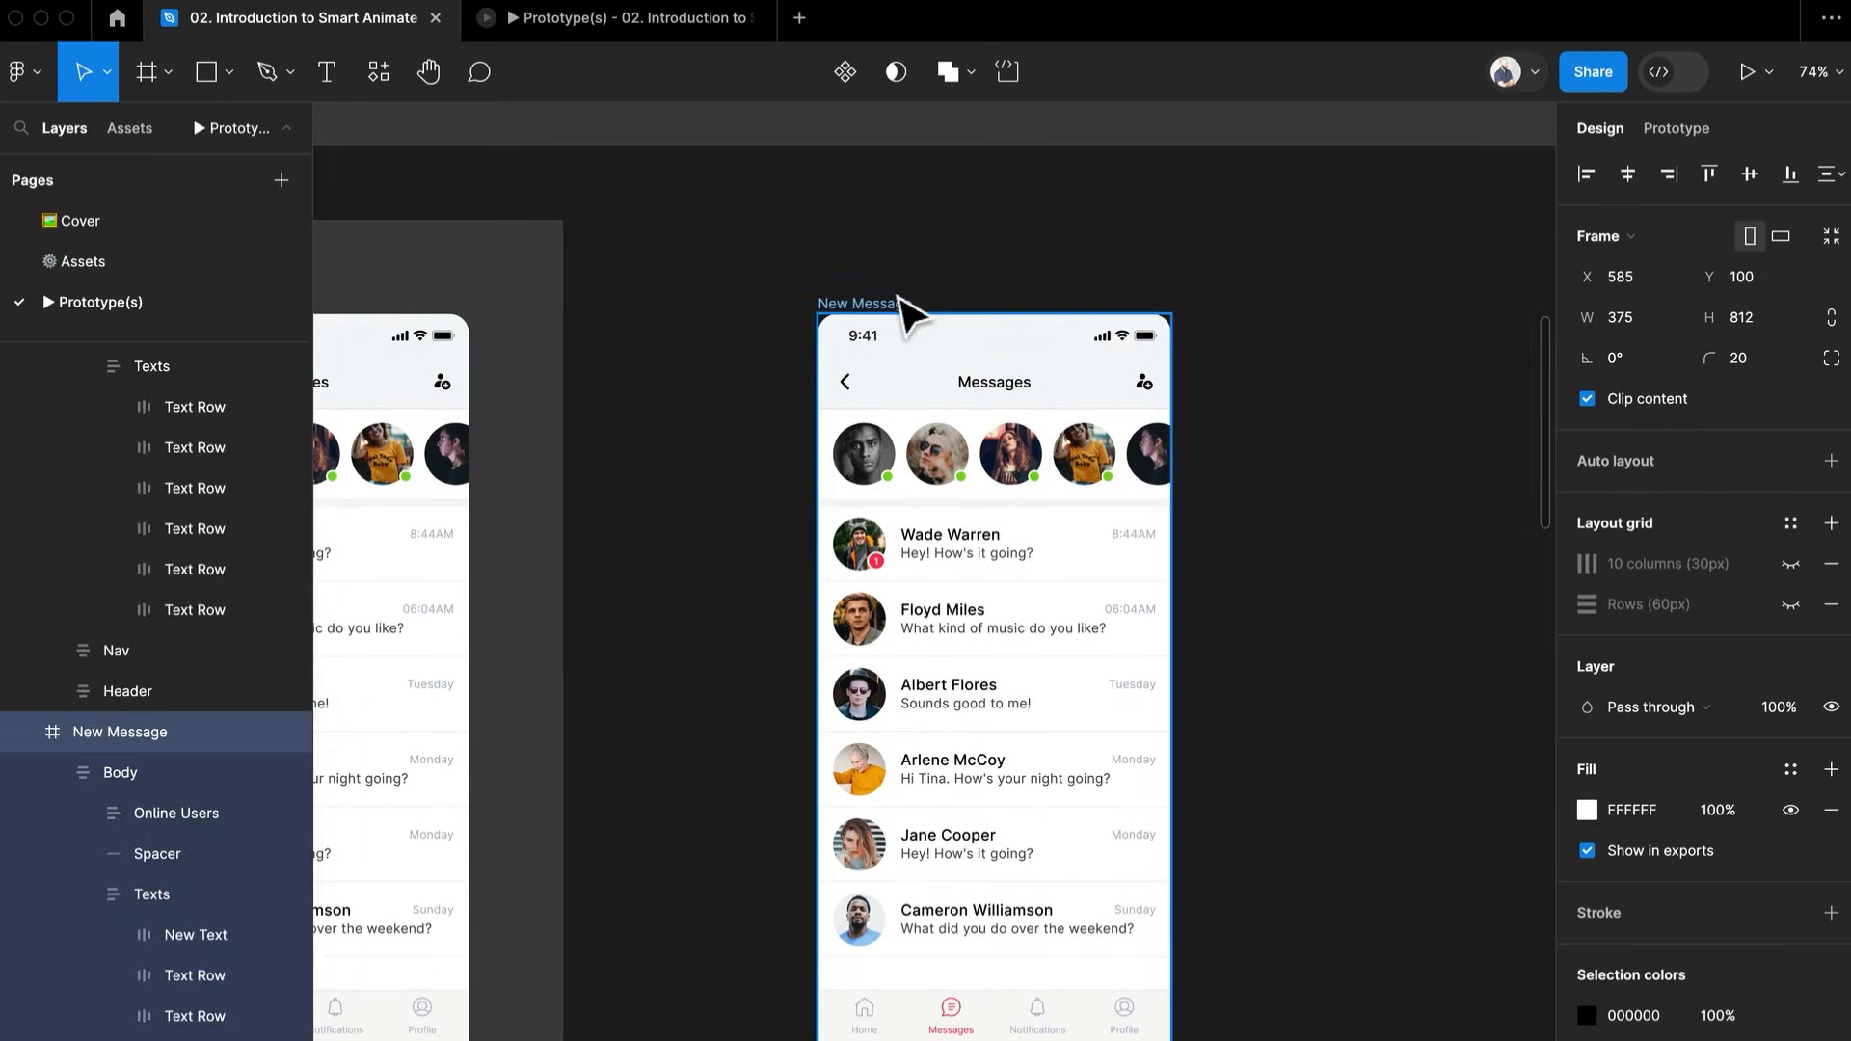
pyautogui.hotkey('ctrl', 'd')
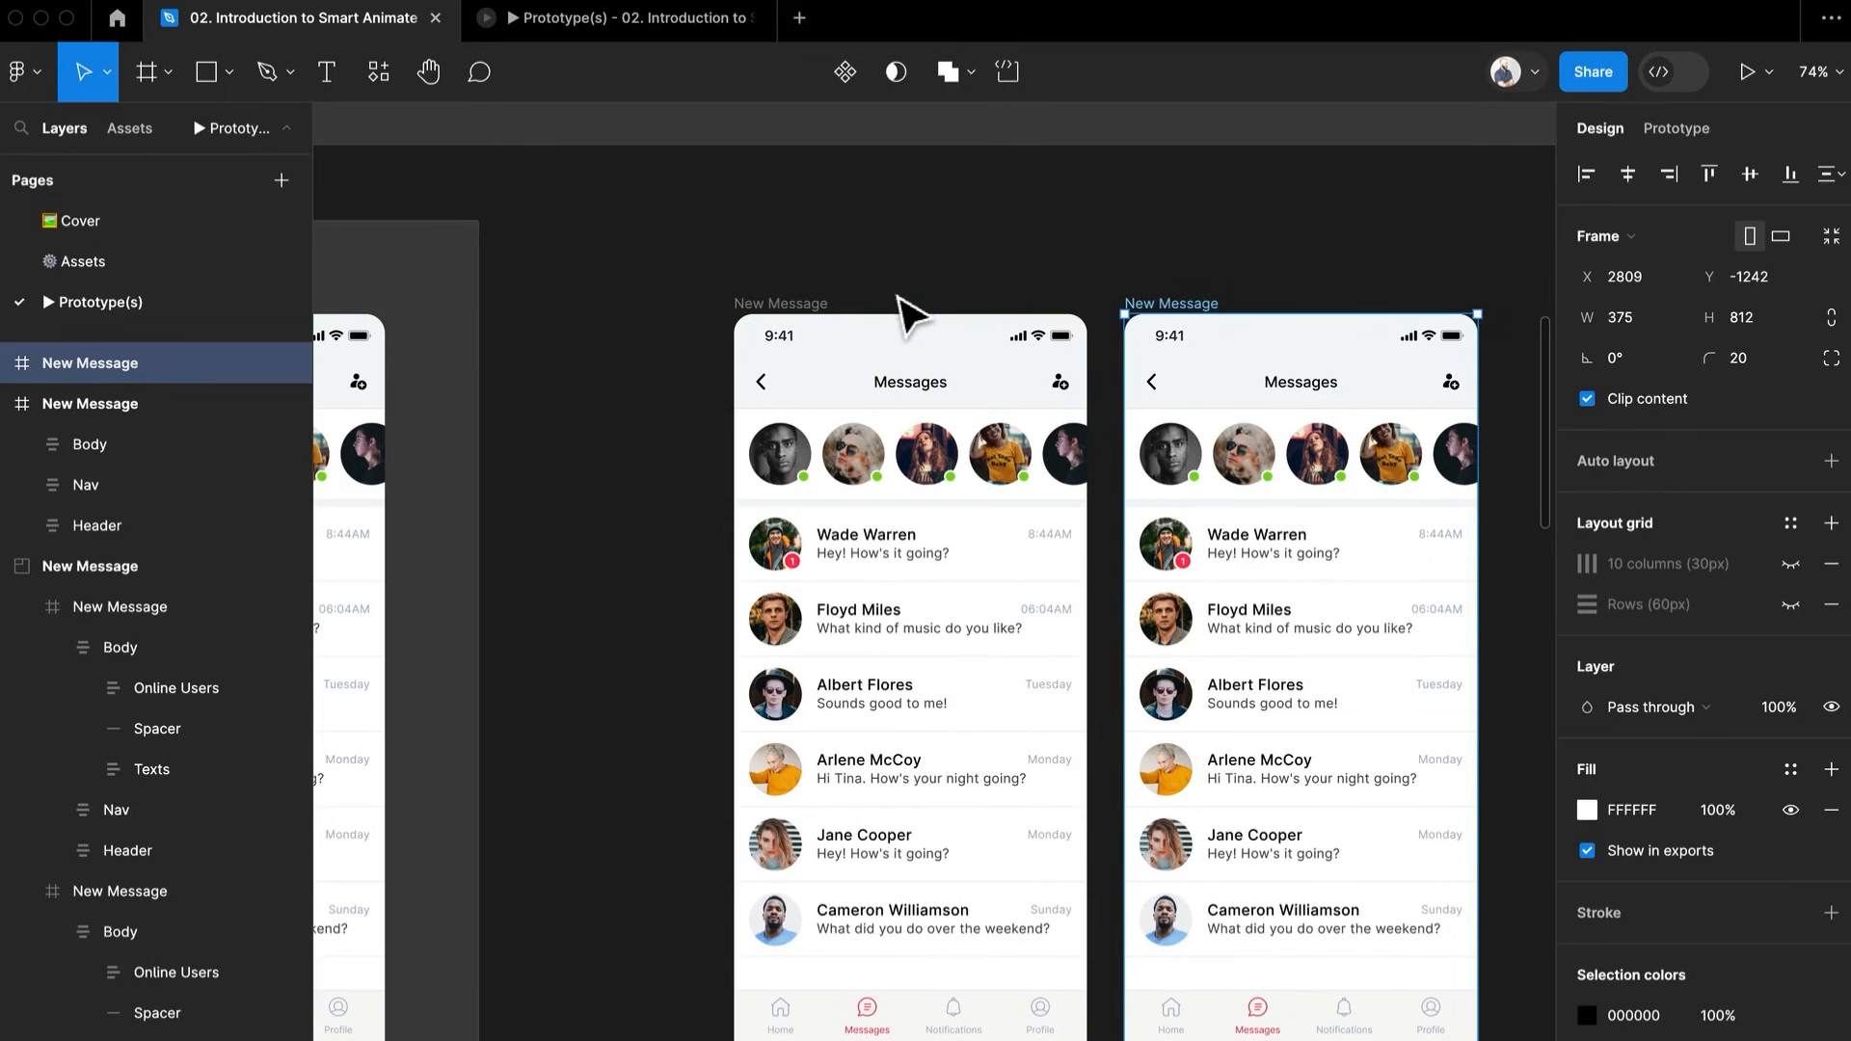
pyautogui.hotkey('ctrl', 'd')
pyautogui.moveTo(850, 501); pyautogui.dragTo(1005, 506)
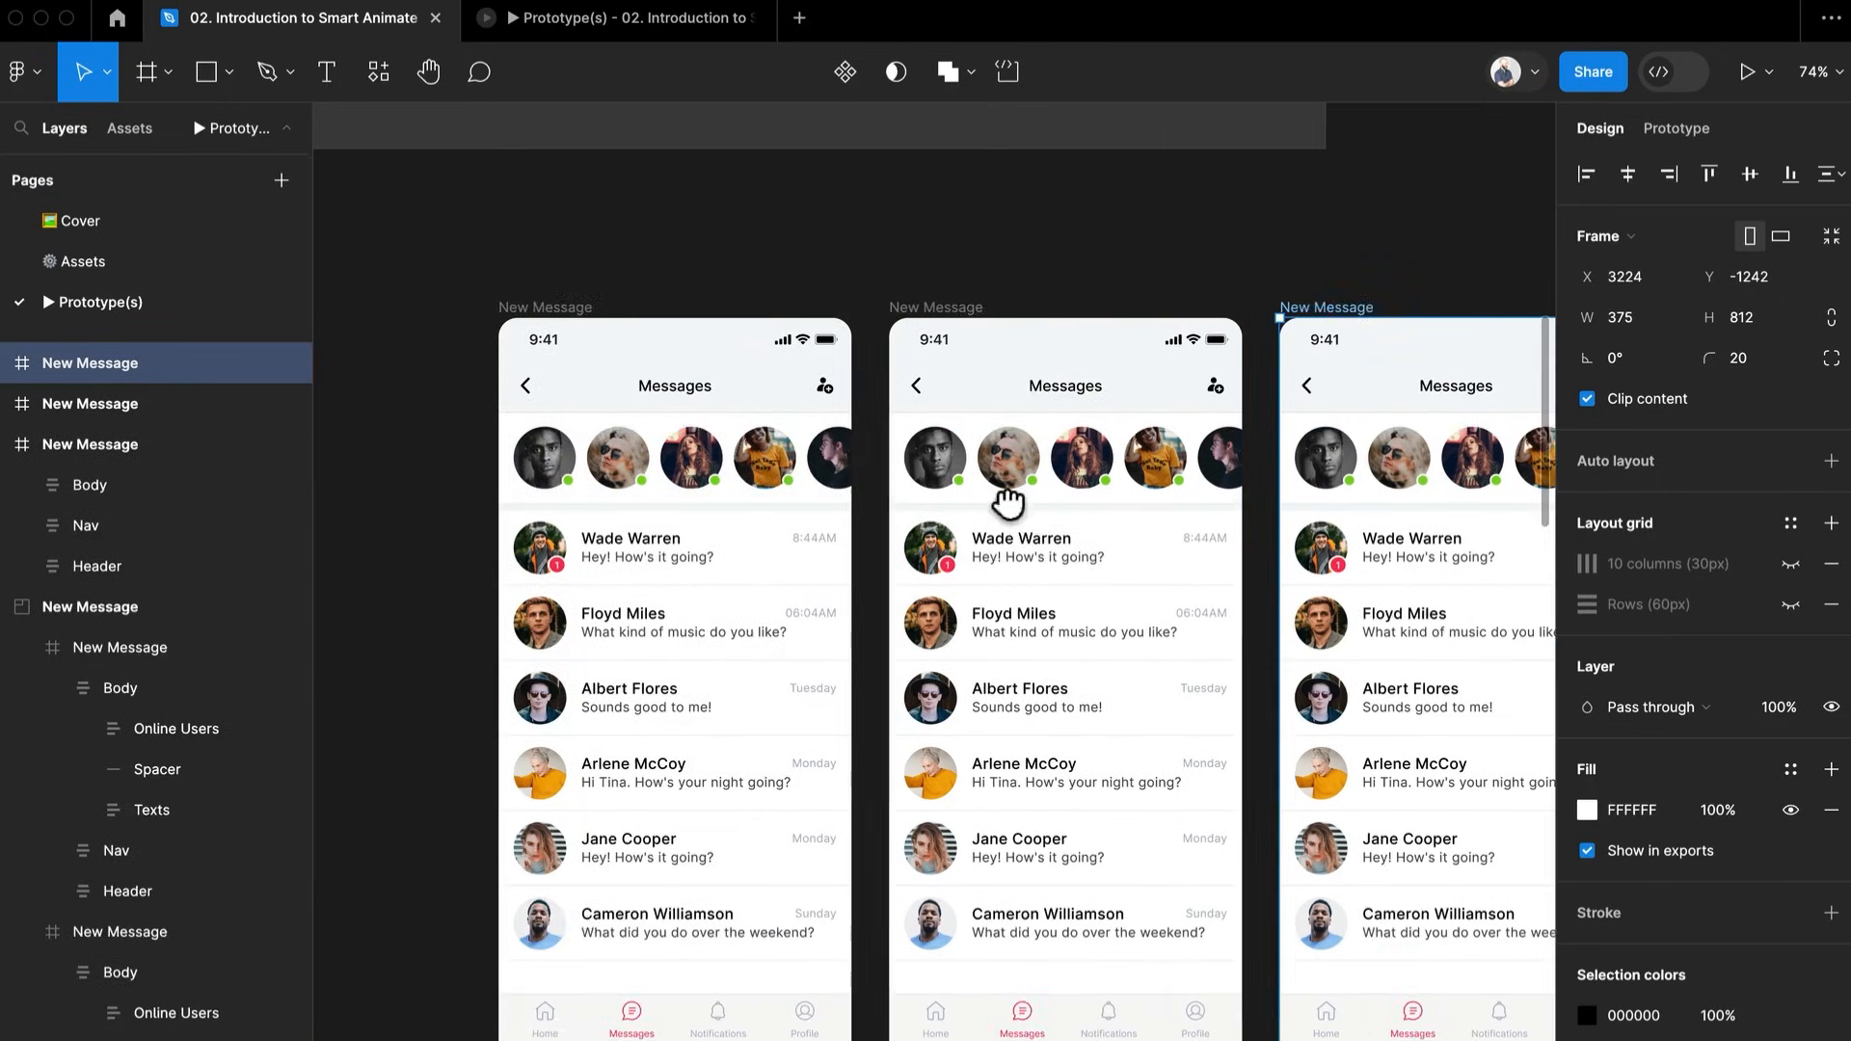
pyautogui.moveTo(1165, 557); pyautogui.dragTo(1087, 555)
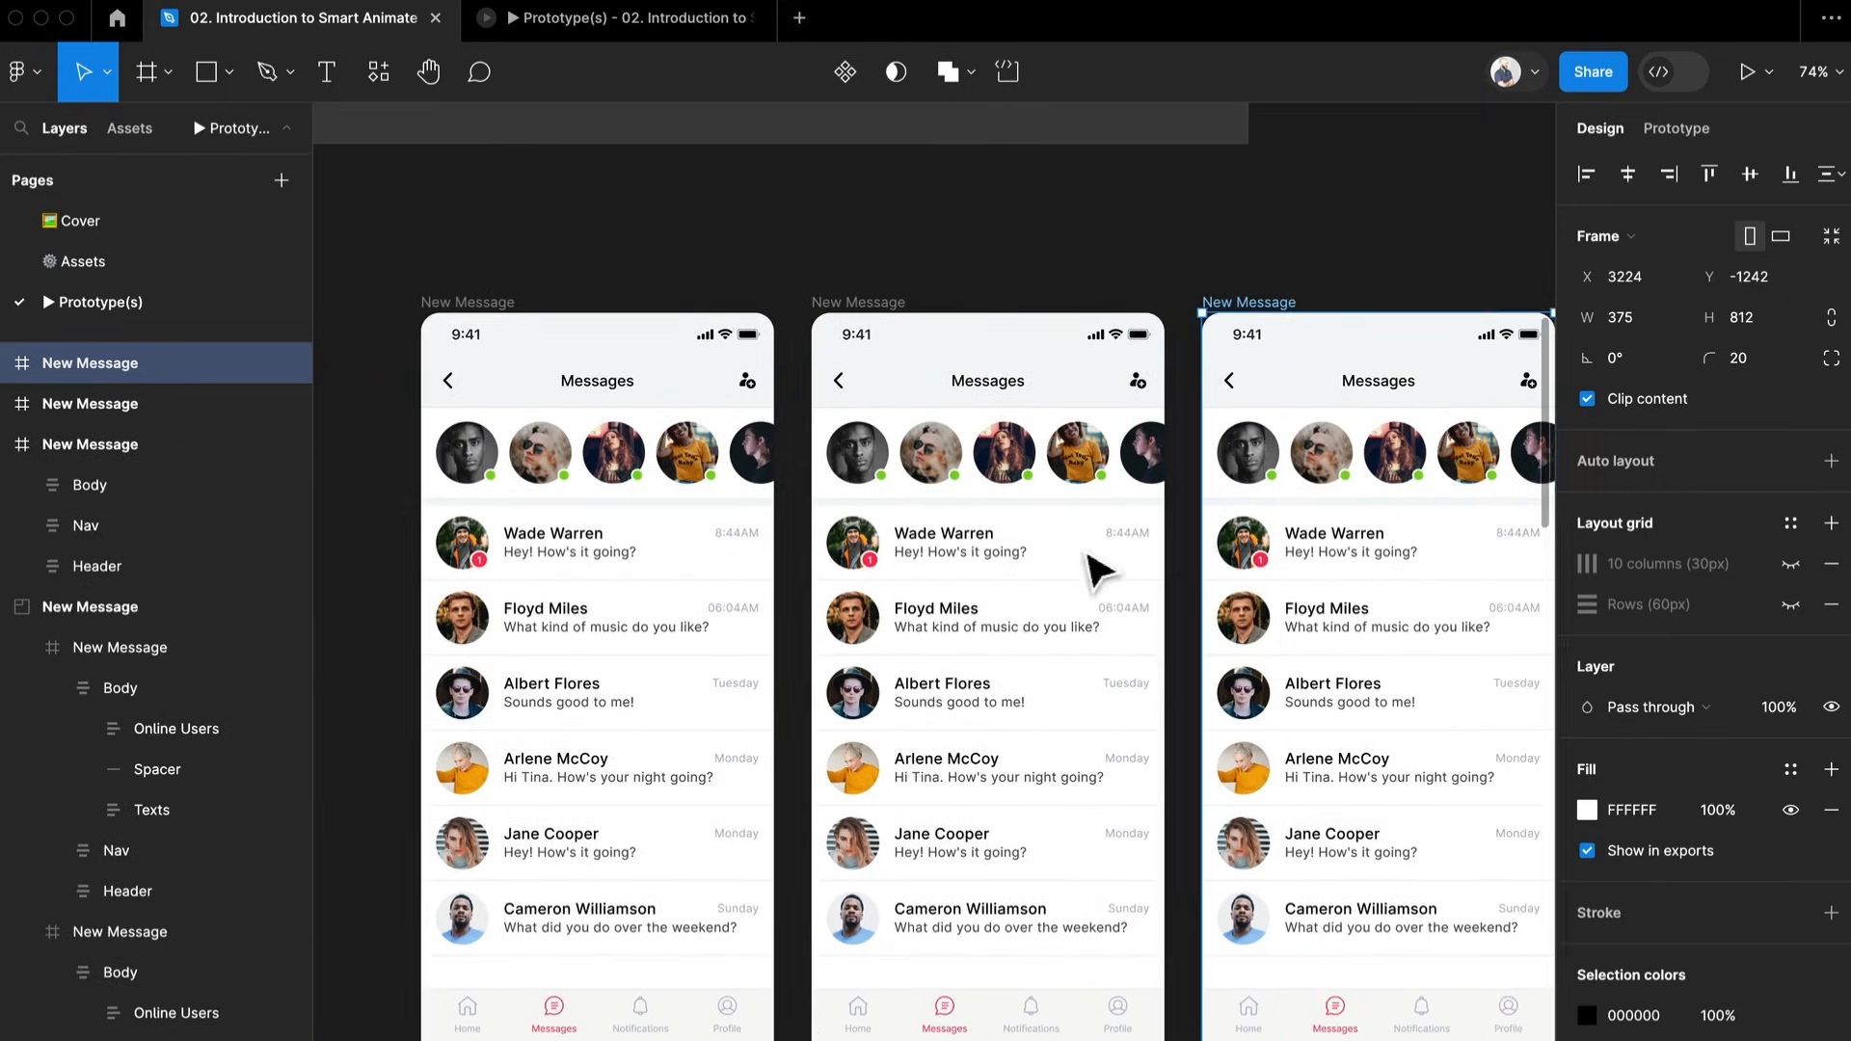
# Delete the notification badge from the avatar of the first message row in the middle New Message frame
pyautogui.doubleClick(869, 559)
pyautogui.doubleClick(869, 559)
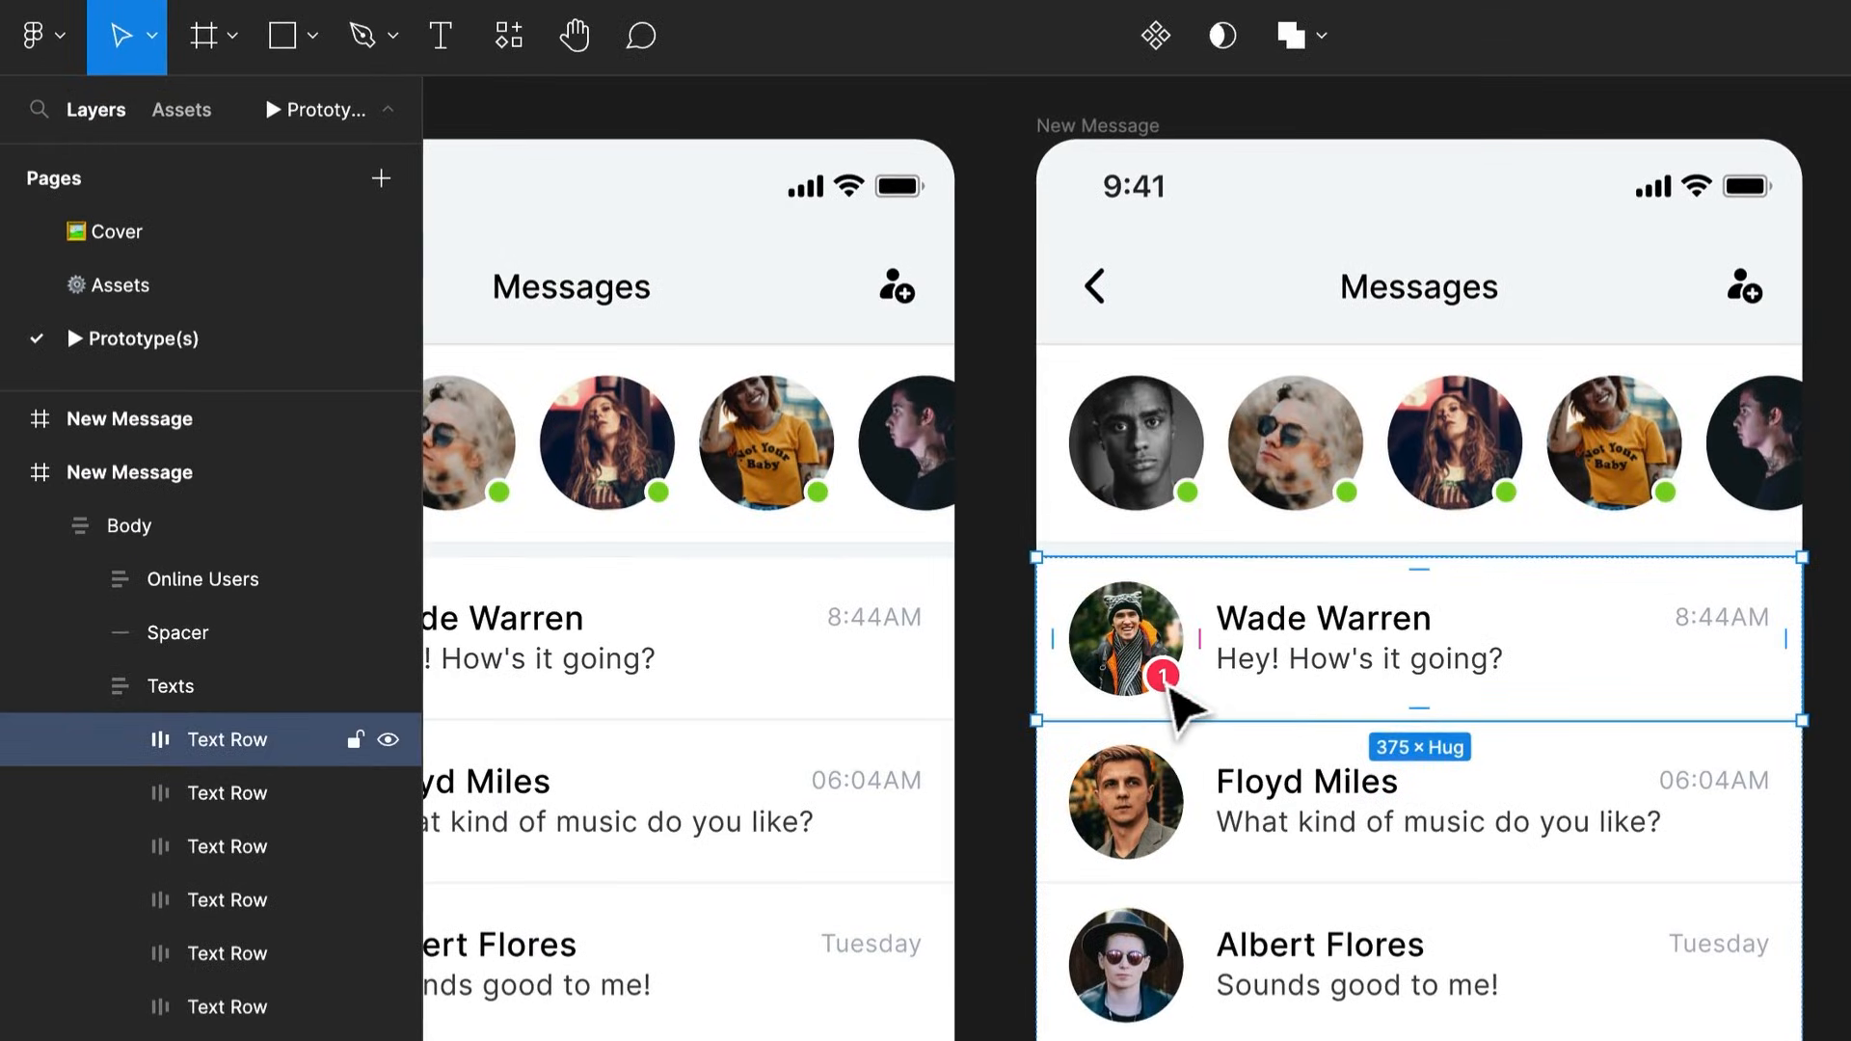
pyautogui.doubleClick(1170, 692)
pyautogui.doubleClick(1172, 694)
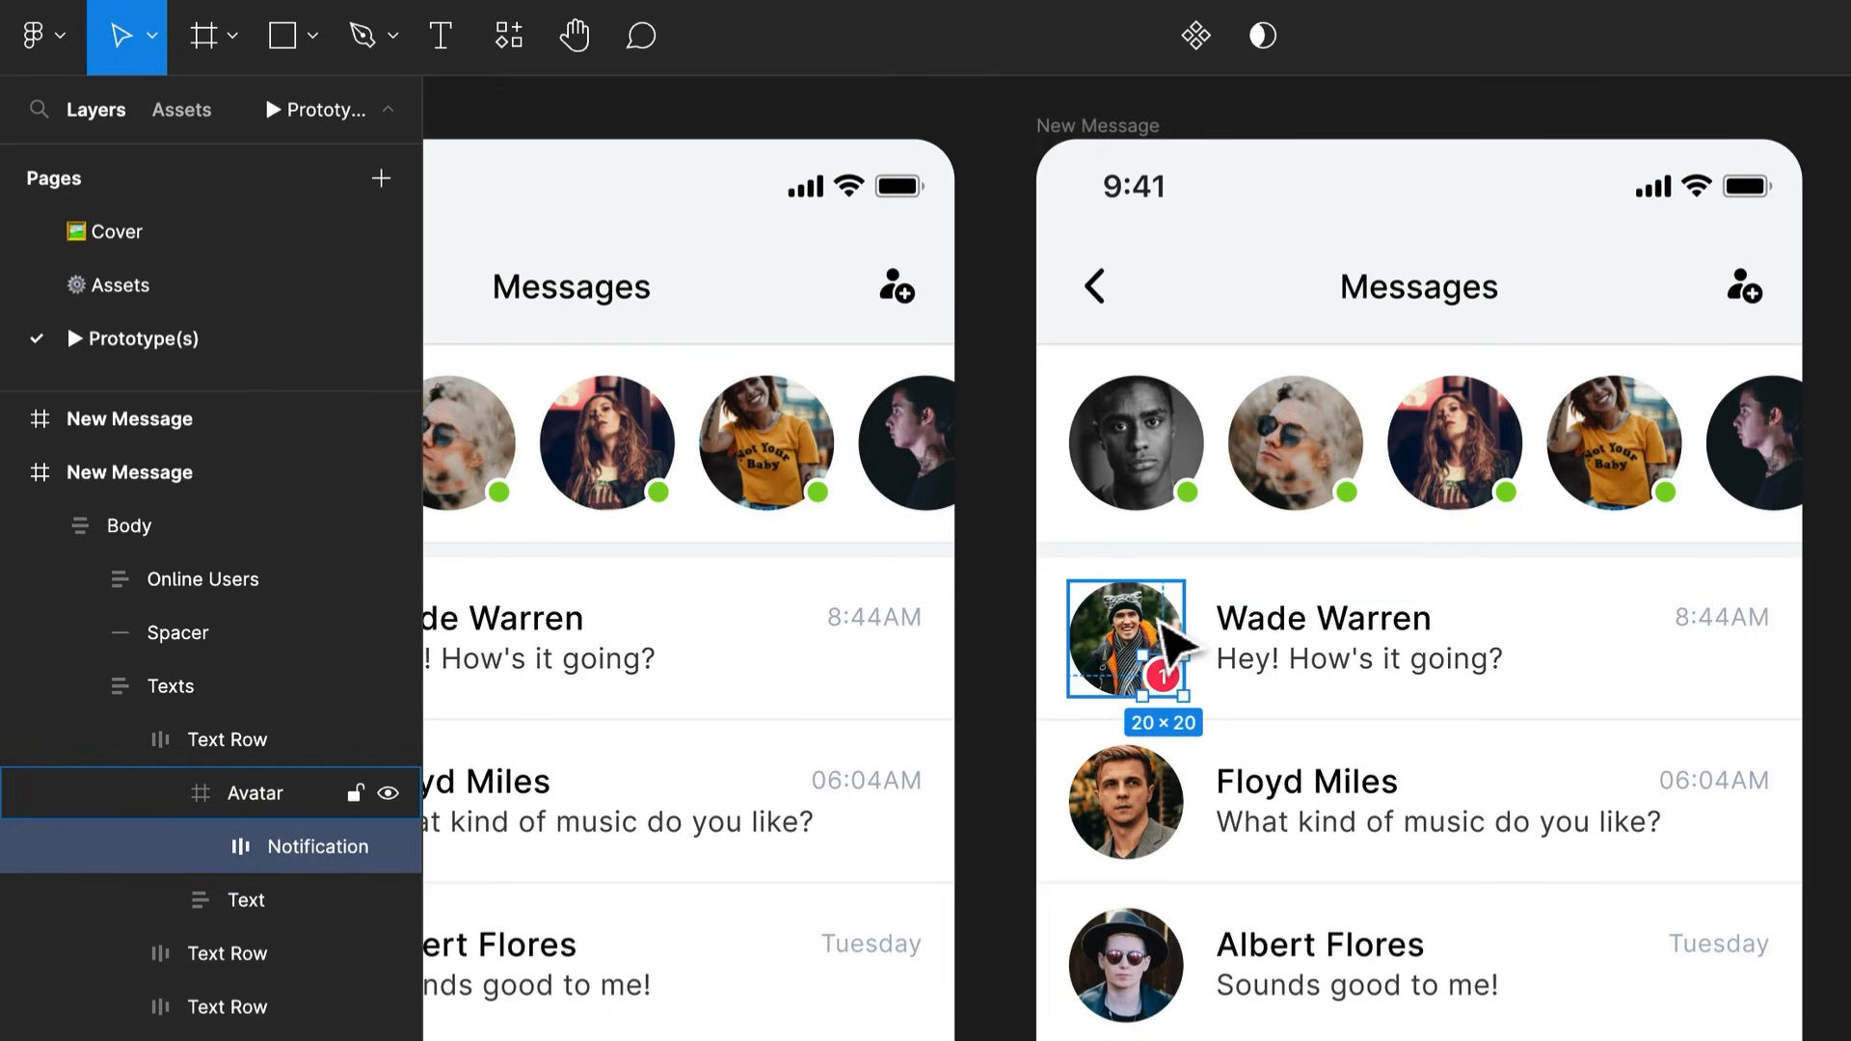
pyautogui.press('Delete')
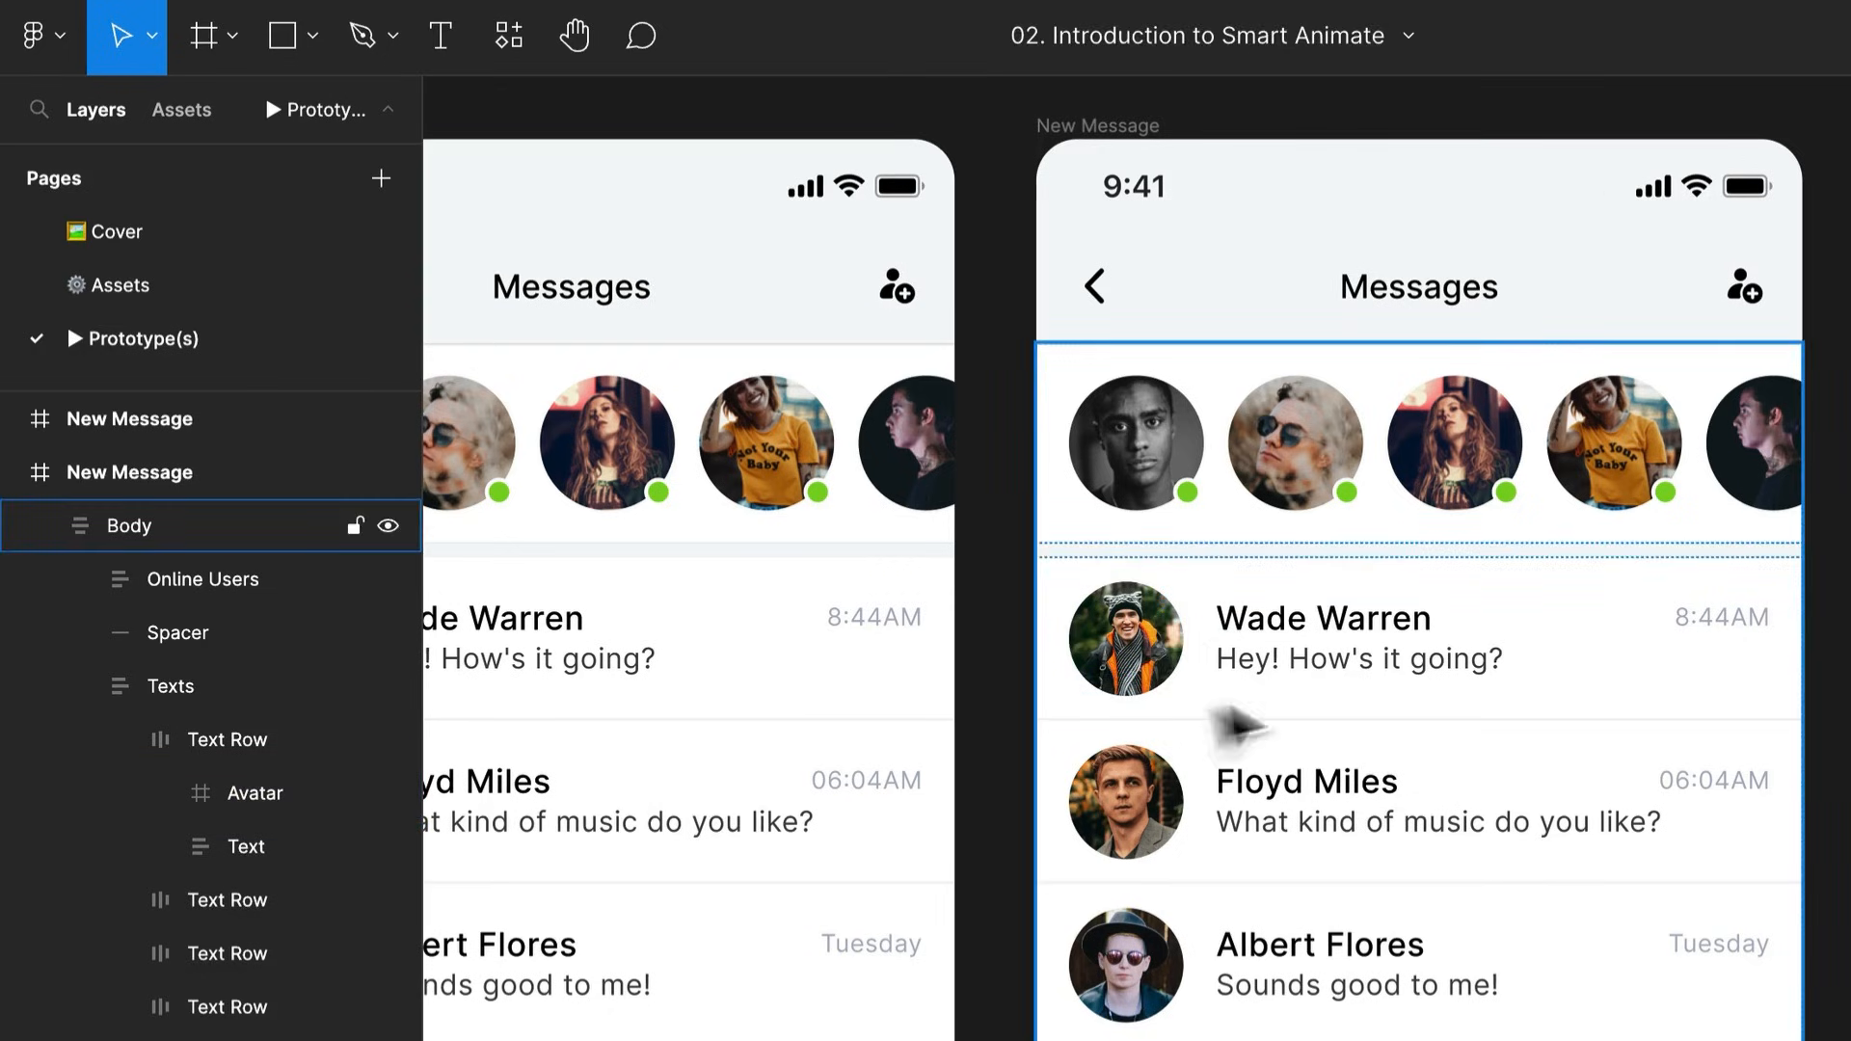
# Rename the first message row layers in all three New Message frames to "New Text"
pyautogui.hscroll(5, 1196, 742)
pyautogui.click(1364, 728)
pyautogui.click(1364, 728)
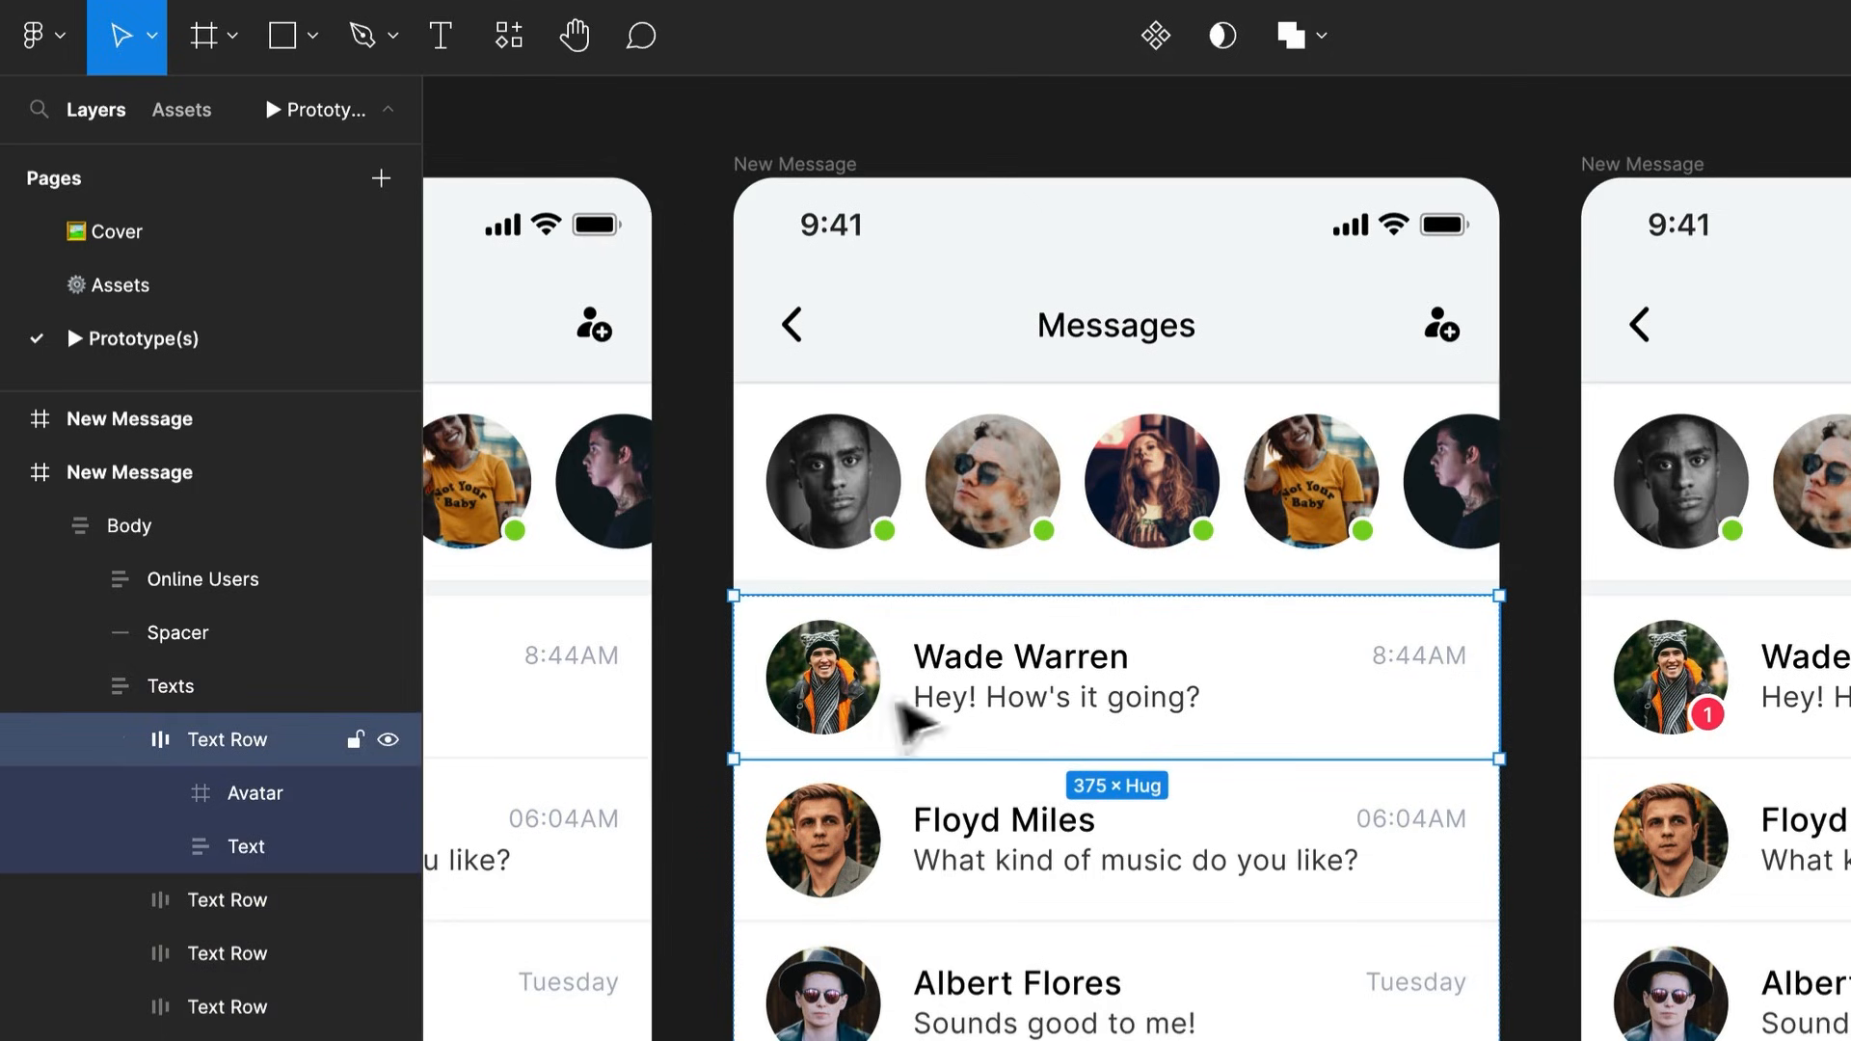
pyautogui.keyDown('shift'); pyautogui.click(1739, 683); pyautogui.keyUp('shift')
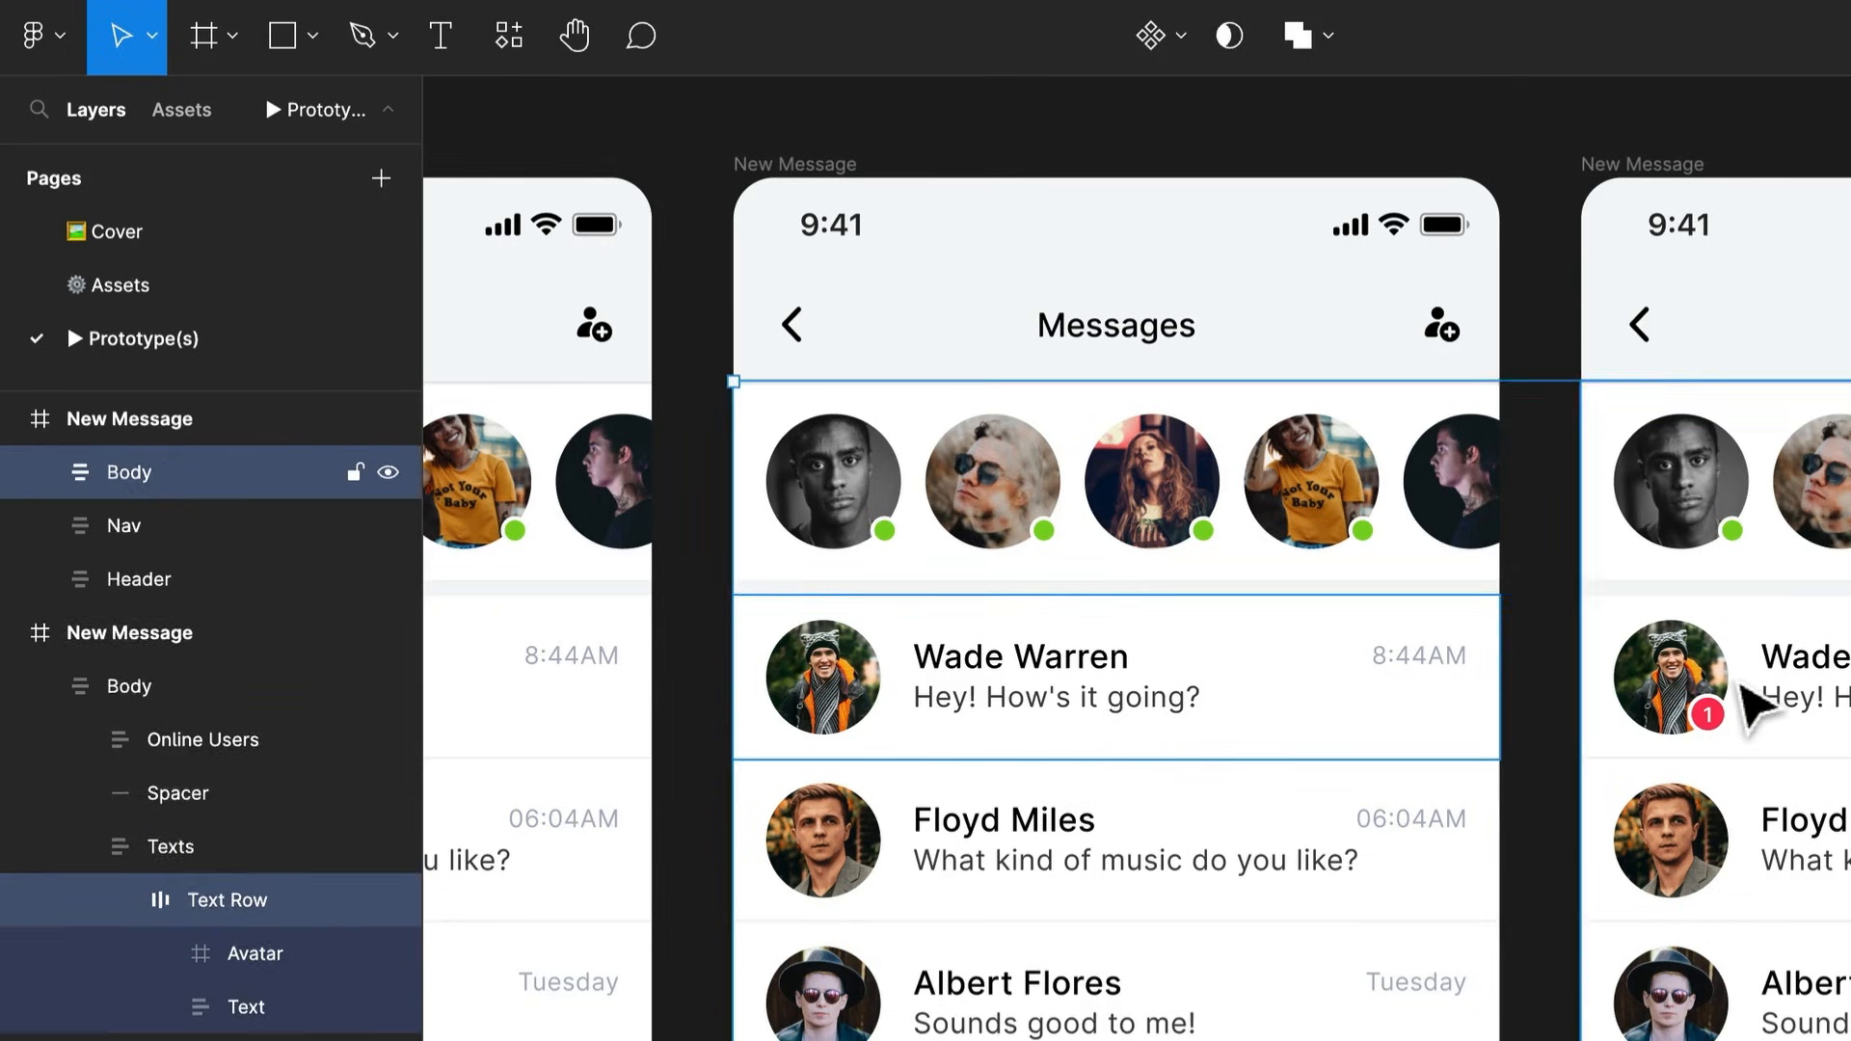
pyautogui.keyDown('shift'); pyautogui.click(1739, 683); pyautogui.keyUp('shift')
pyautogui.keyDown('shift'); pyautogui.click(1740, 683); pyautogui.keyUp('shift')
pyautogui.hscroll(-5, 1066, 841)
pyautogui.keyDown('shift'); pyautogui.click(985, 706); pyautogui.keyUp('shift')
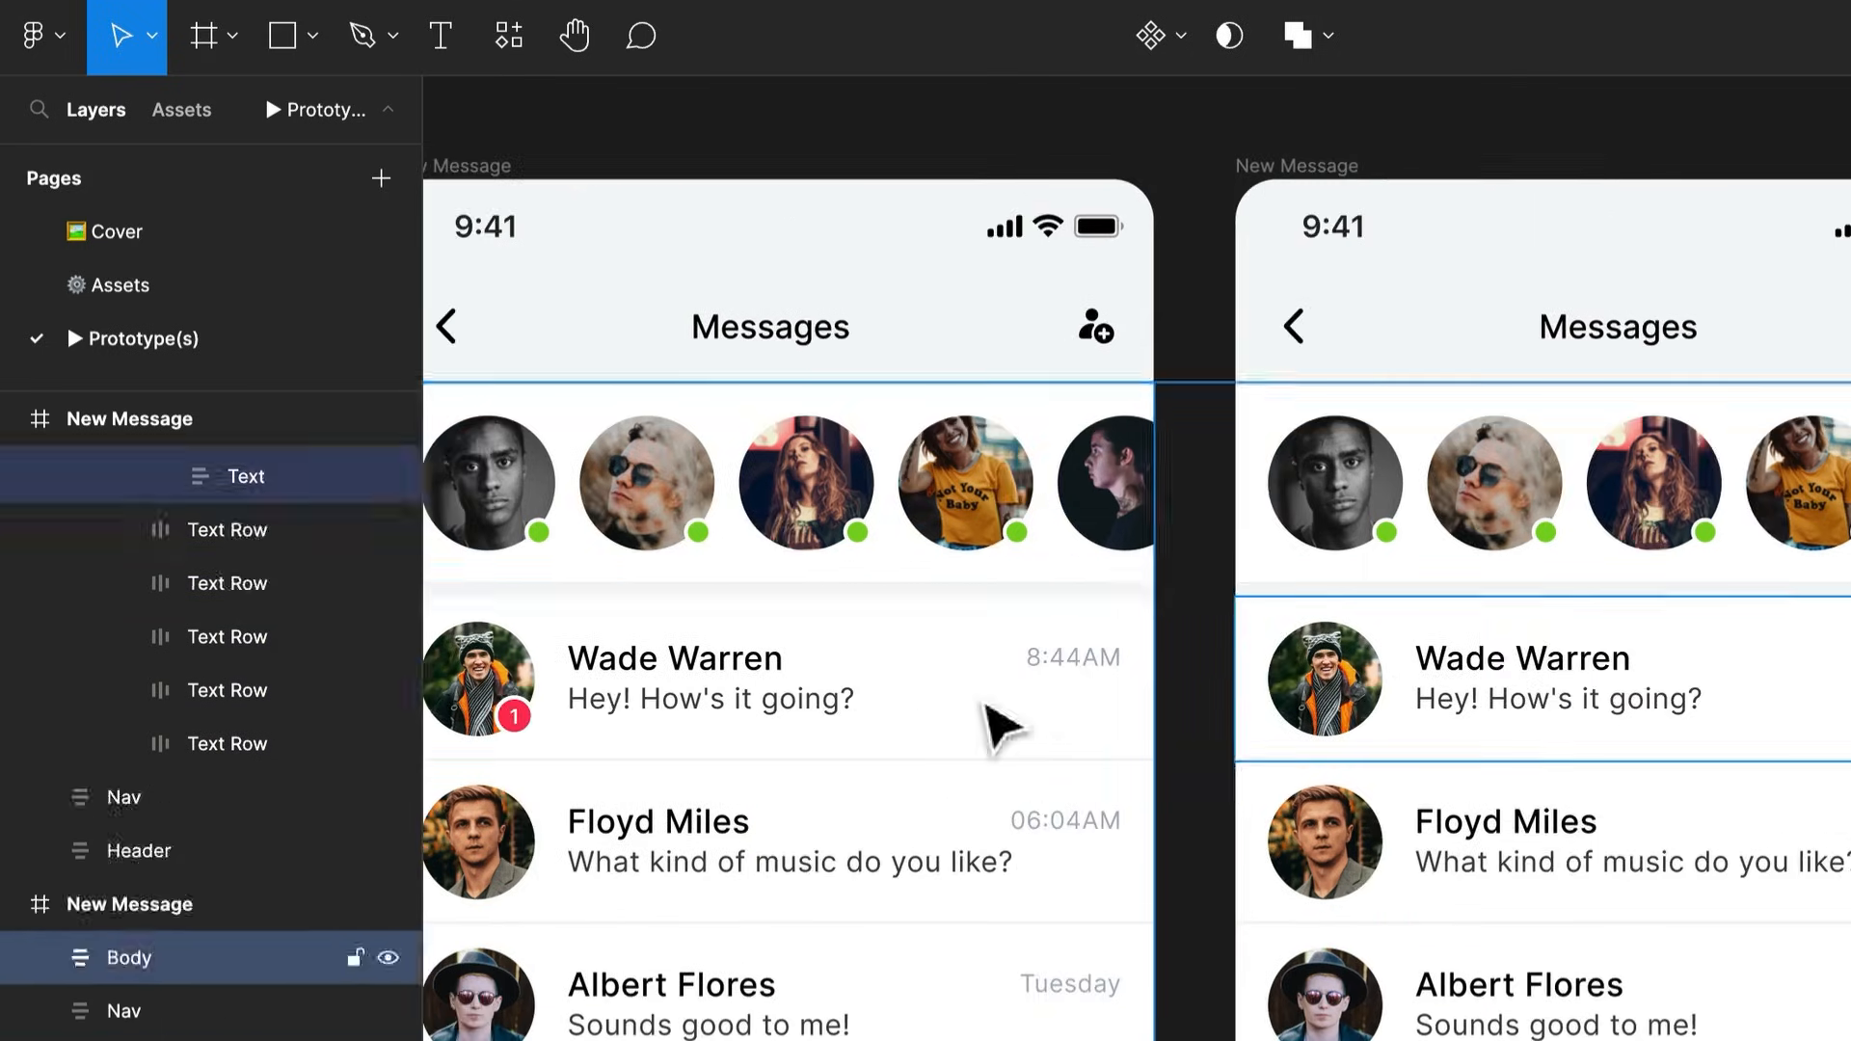
pyautogui.keyDown('shift'); pyautogui.click(984, 703); pyautogui.keyUp('shift')
pyautogui.keyDown('shift'); pyautogui.click(984, 704); pyautogui.keyUp('shift')
pyautogui.hotkey('ctrl', 'r')
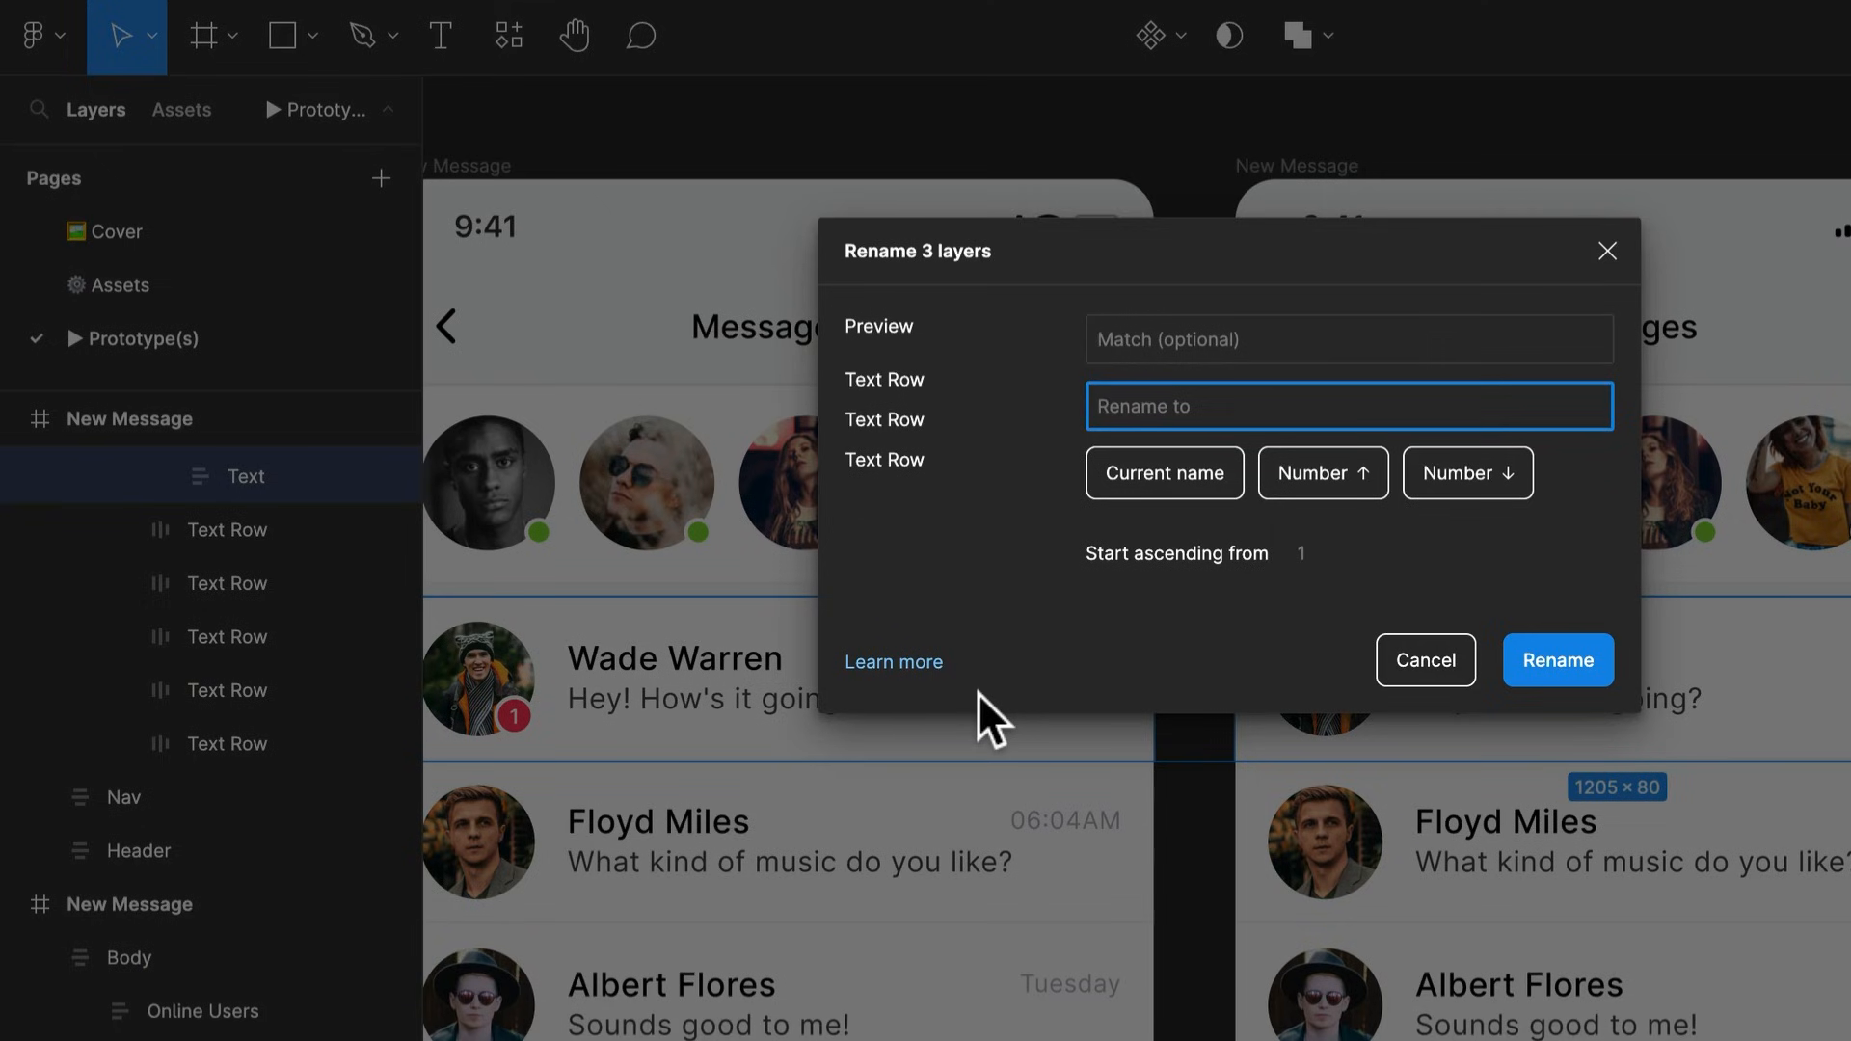
pyautogui.write('New Text')
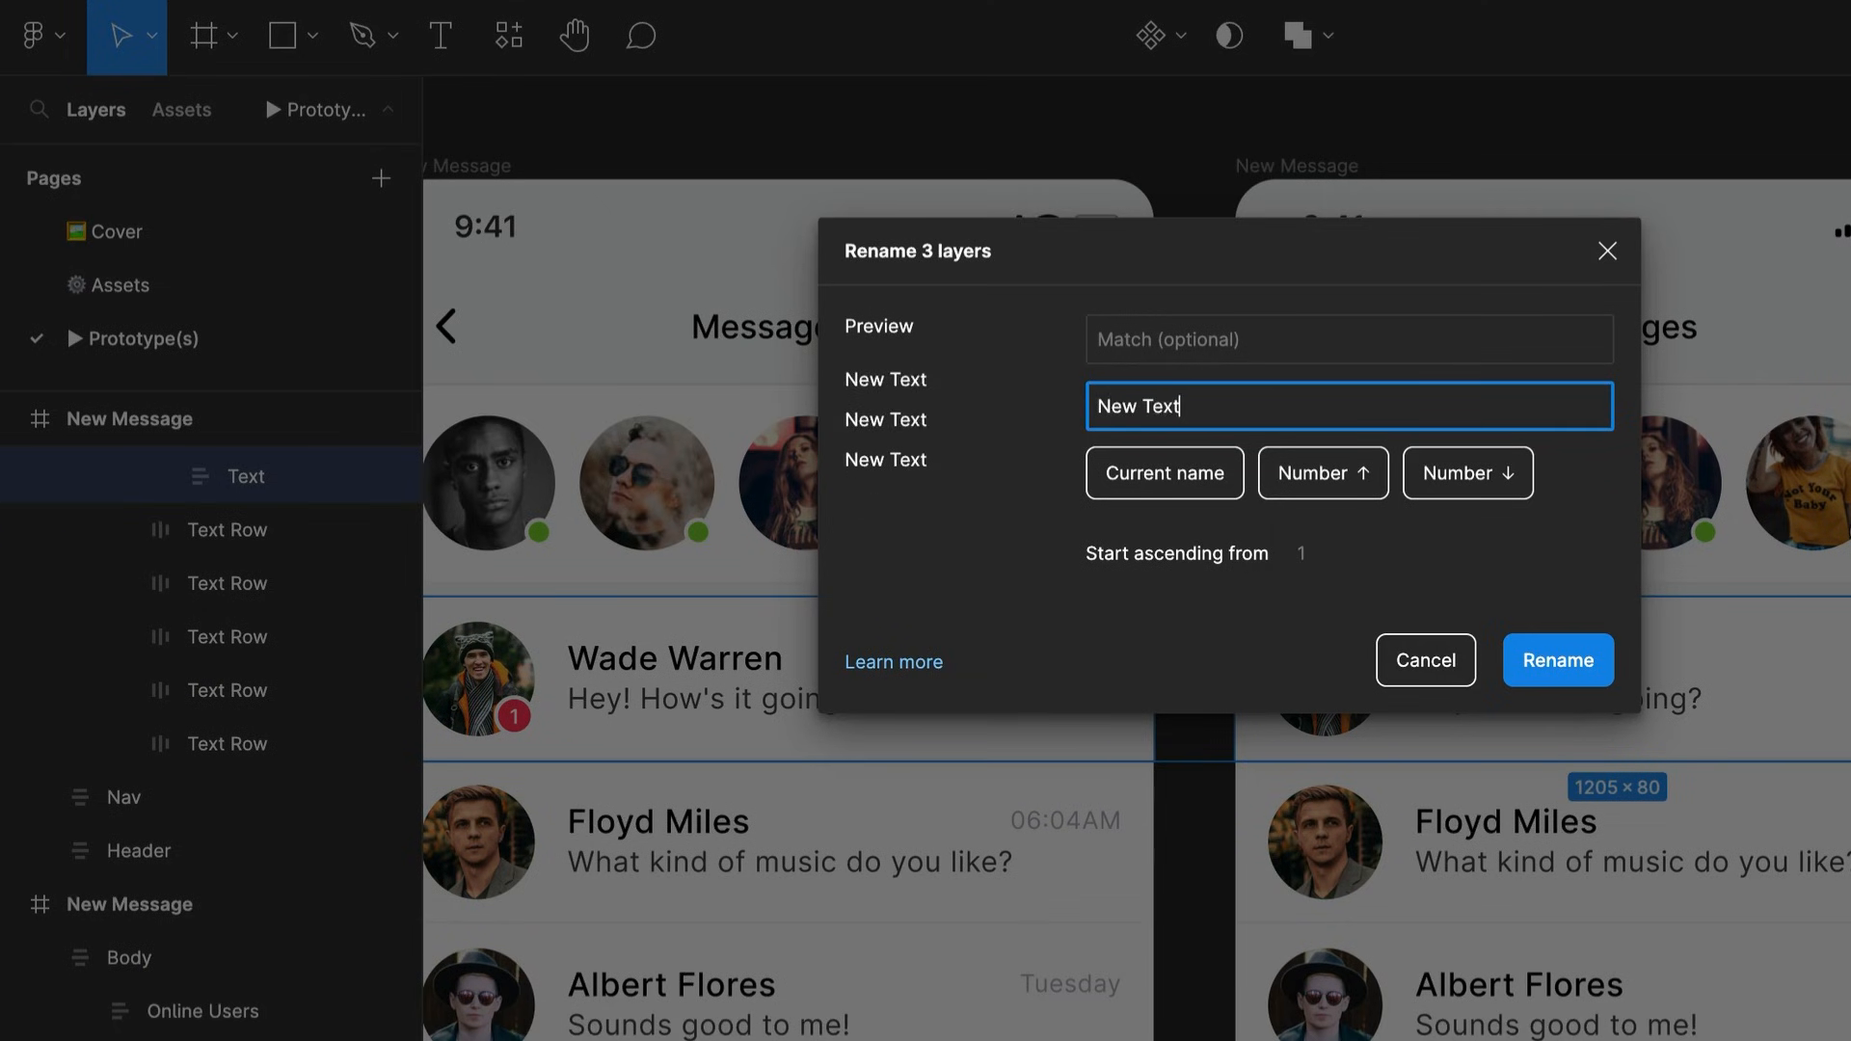
pyautogui.press('Return')
# Change the fill of the first message row in the middle frame to FF2D55, sampled from the Messages icon in the bottom navigation
pyautogui.moveTo(1834, 906); pyautogui.dragTo(1511, 997)
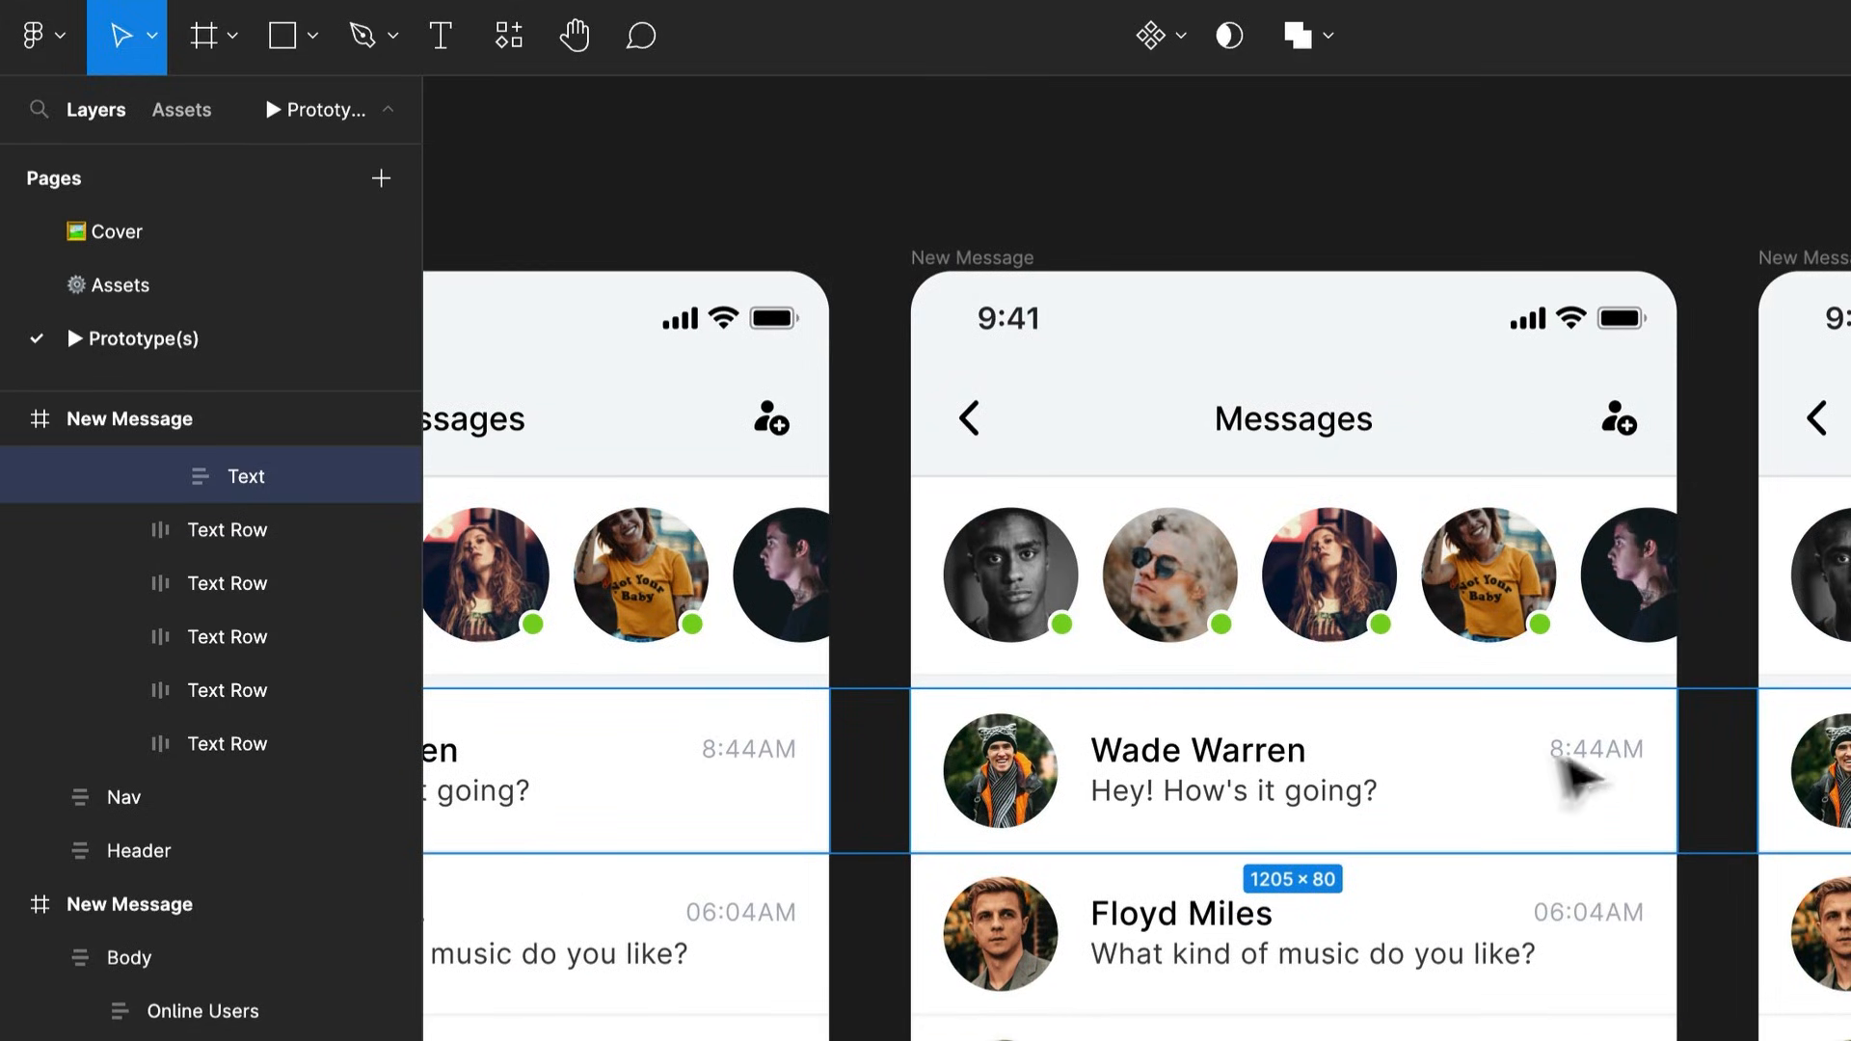
pyautogui.doubleClick(1264, 794)
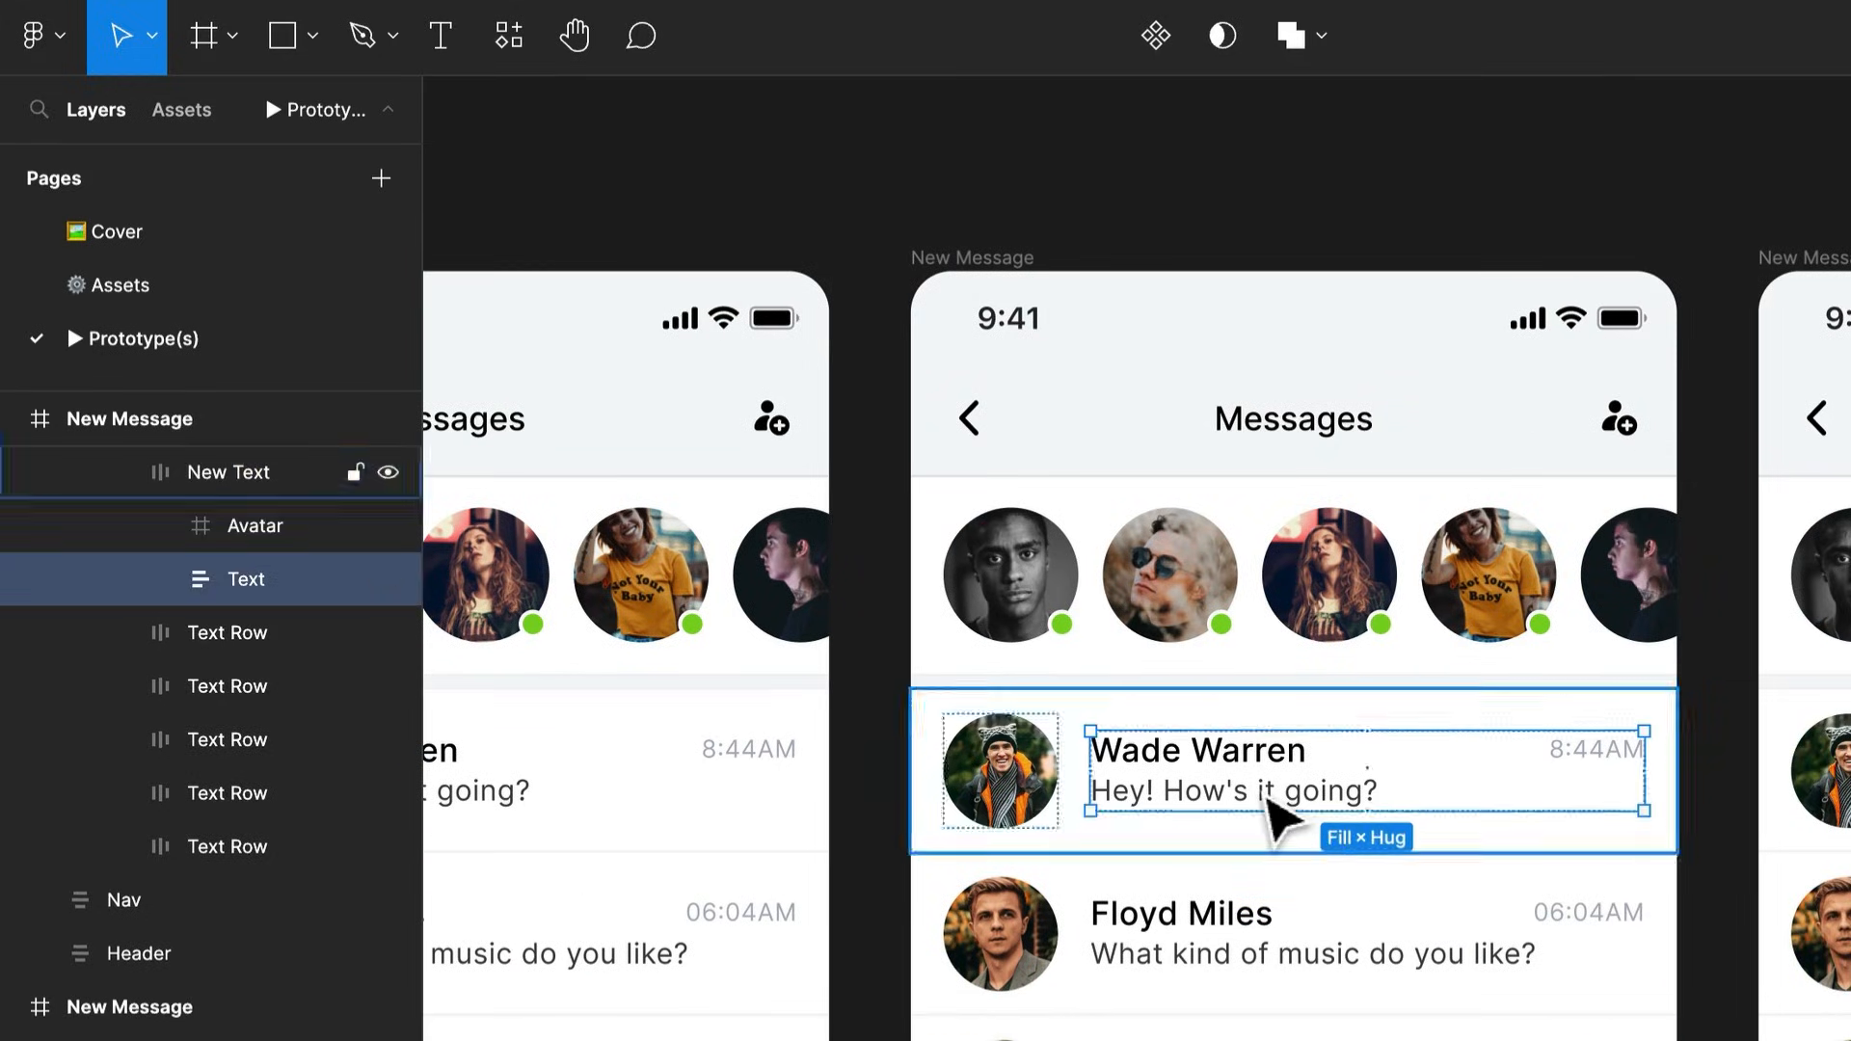
pyautogui.click(1405, 820)
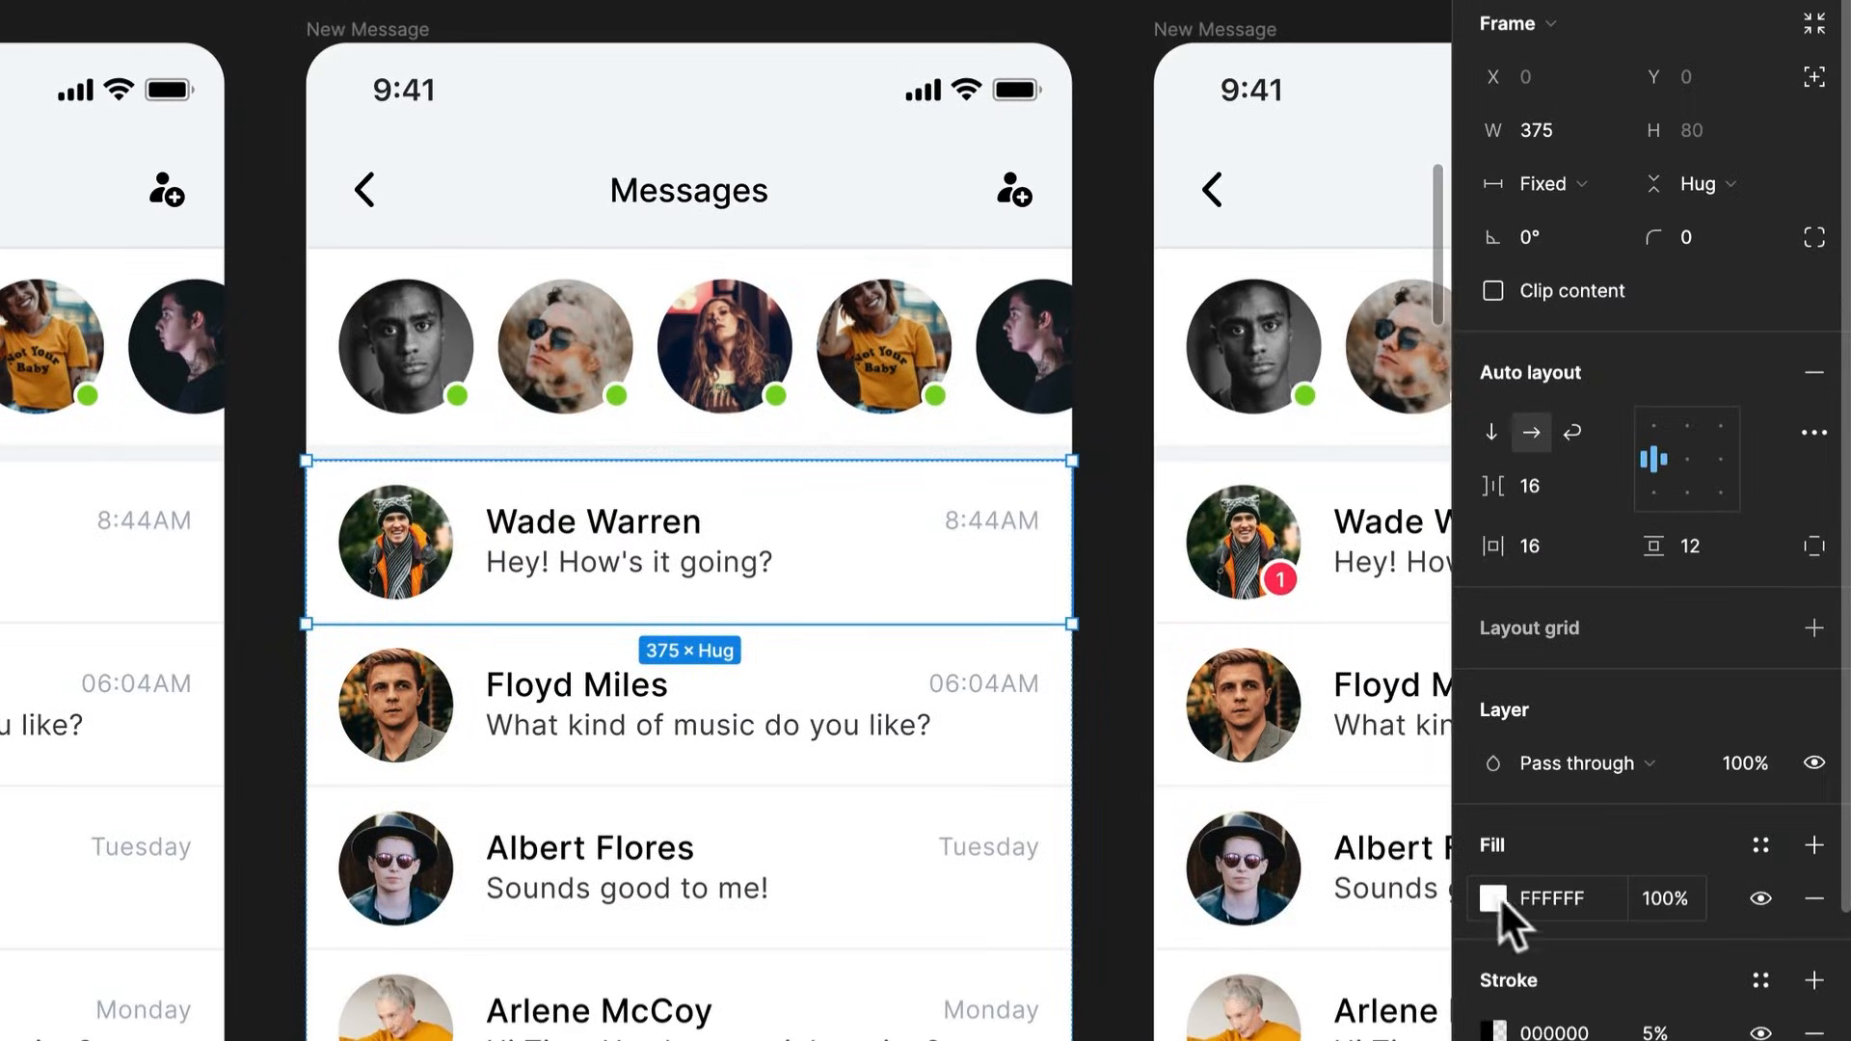
pyautogui.click(1493, 898)
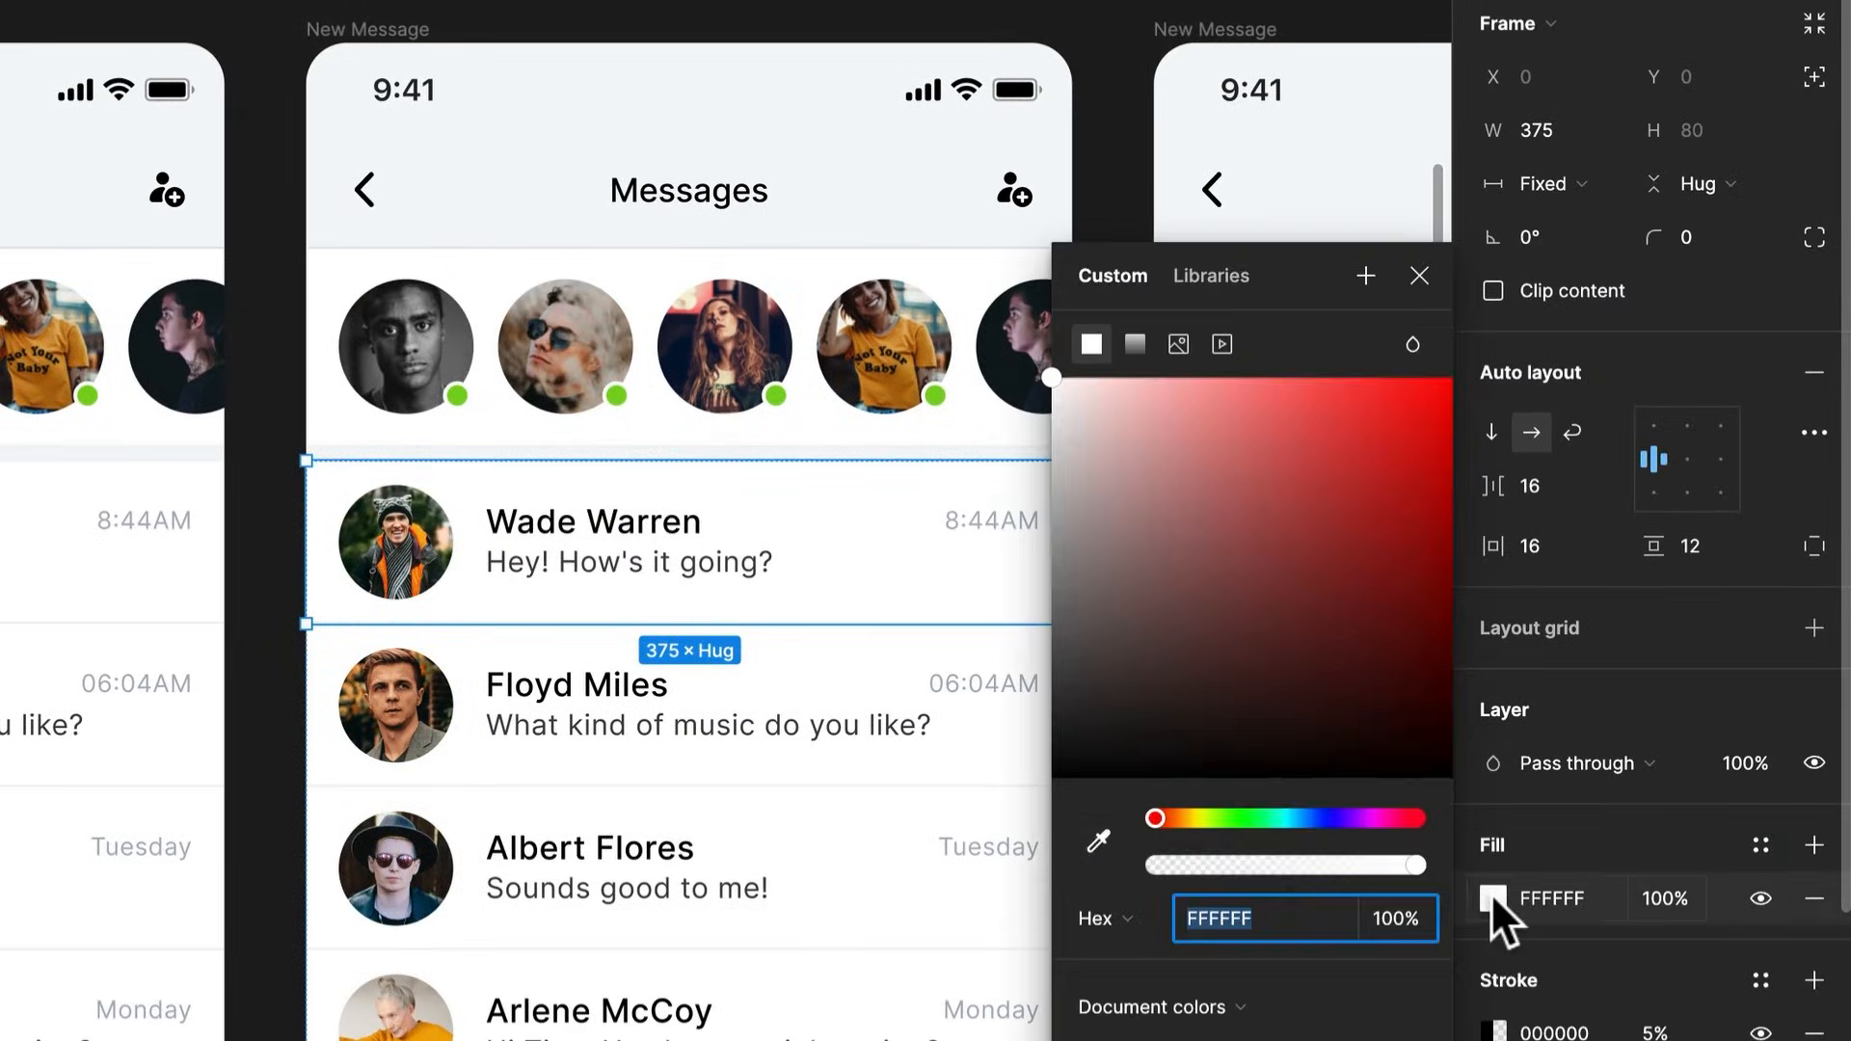
pyautogui.click(1103, 823)
pyautogui.scroll(-4, 598, 878)
pyautogui.scroll(-4, 595, 877)
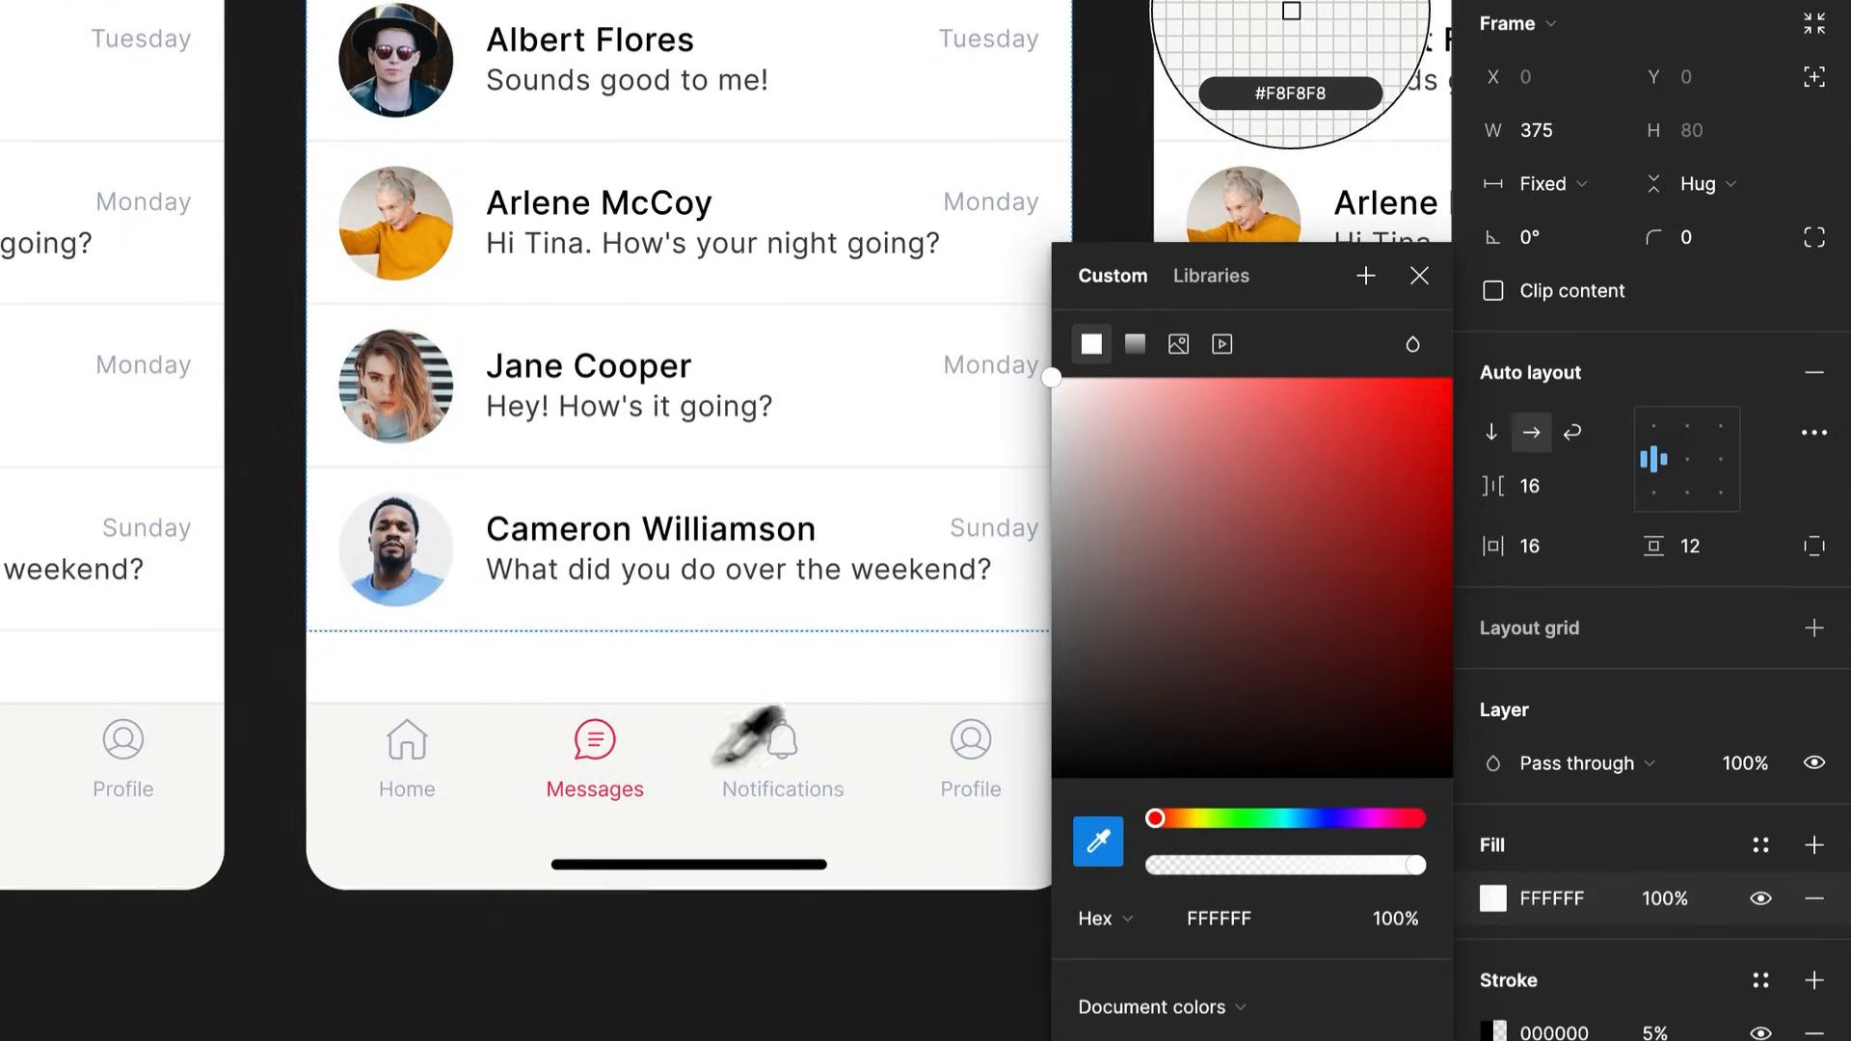
pyautogui.scroll(10, 593, 741)
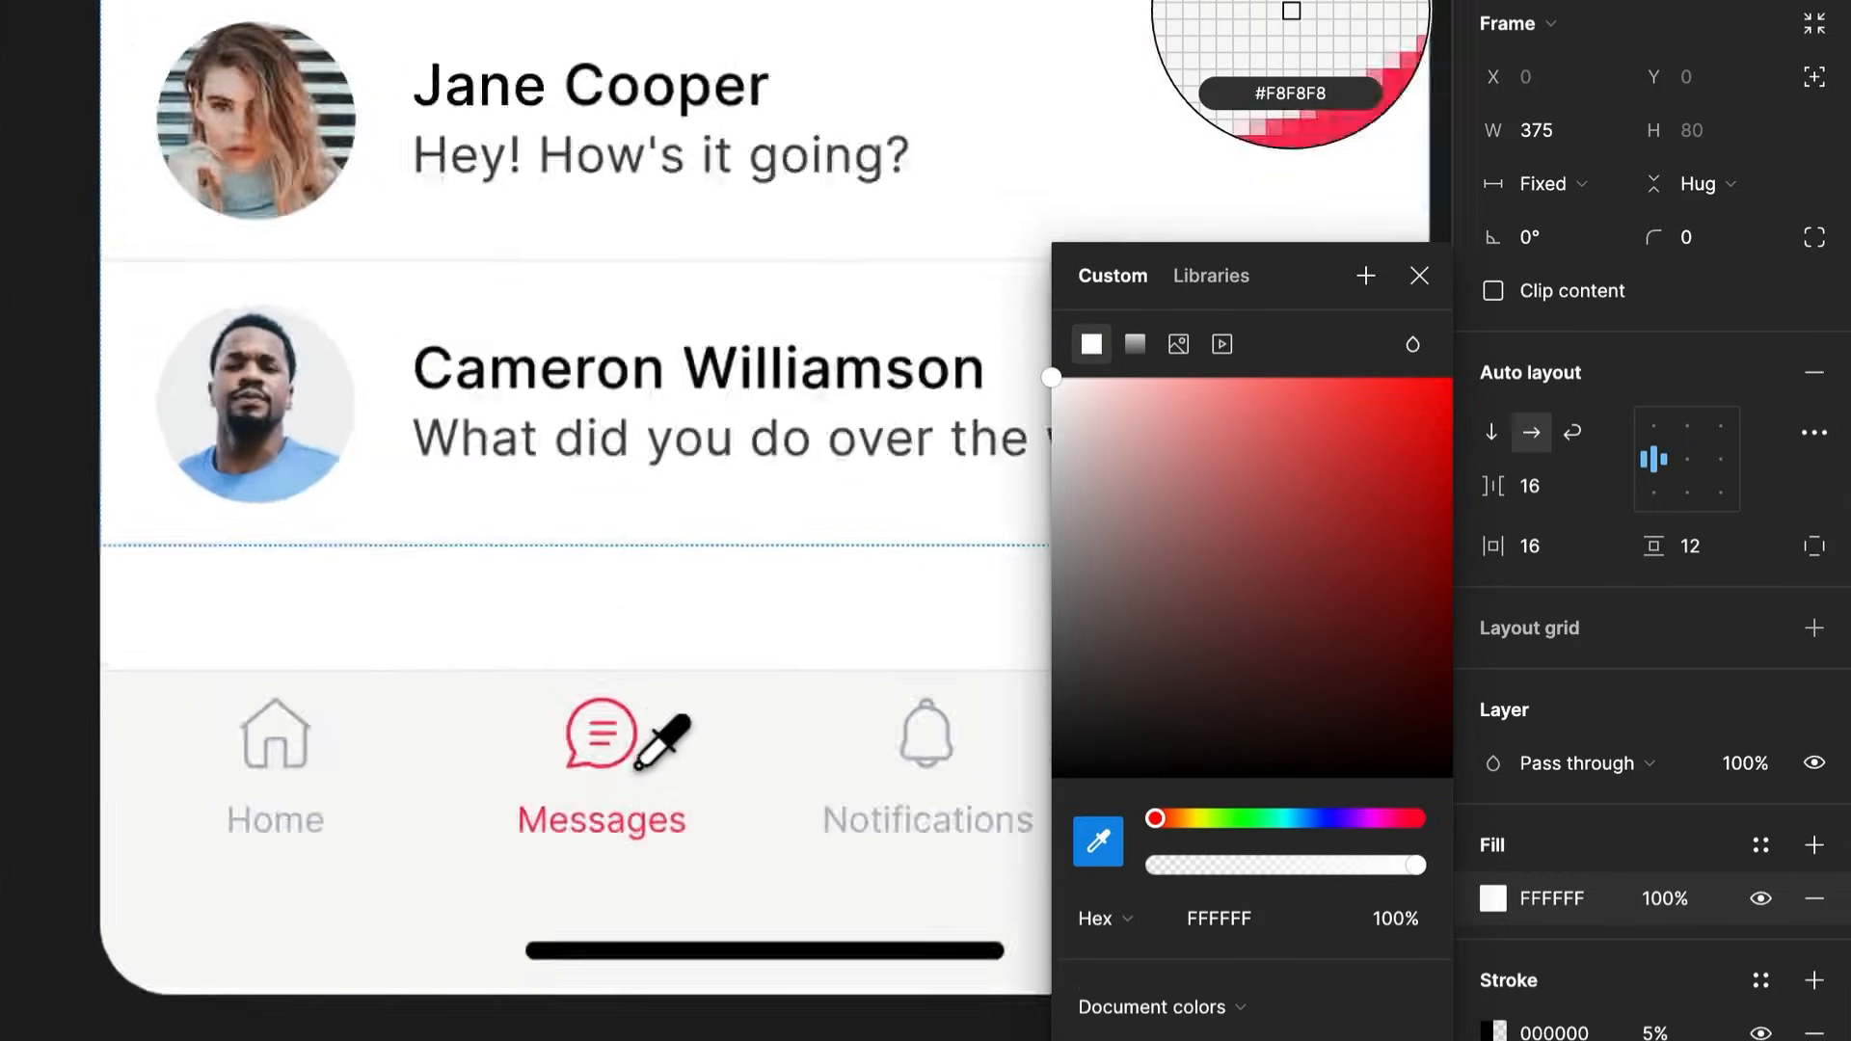
pyautogui.click(639, 730)
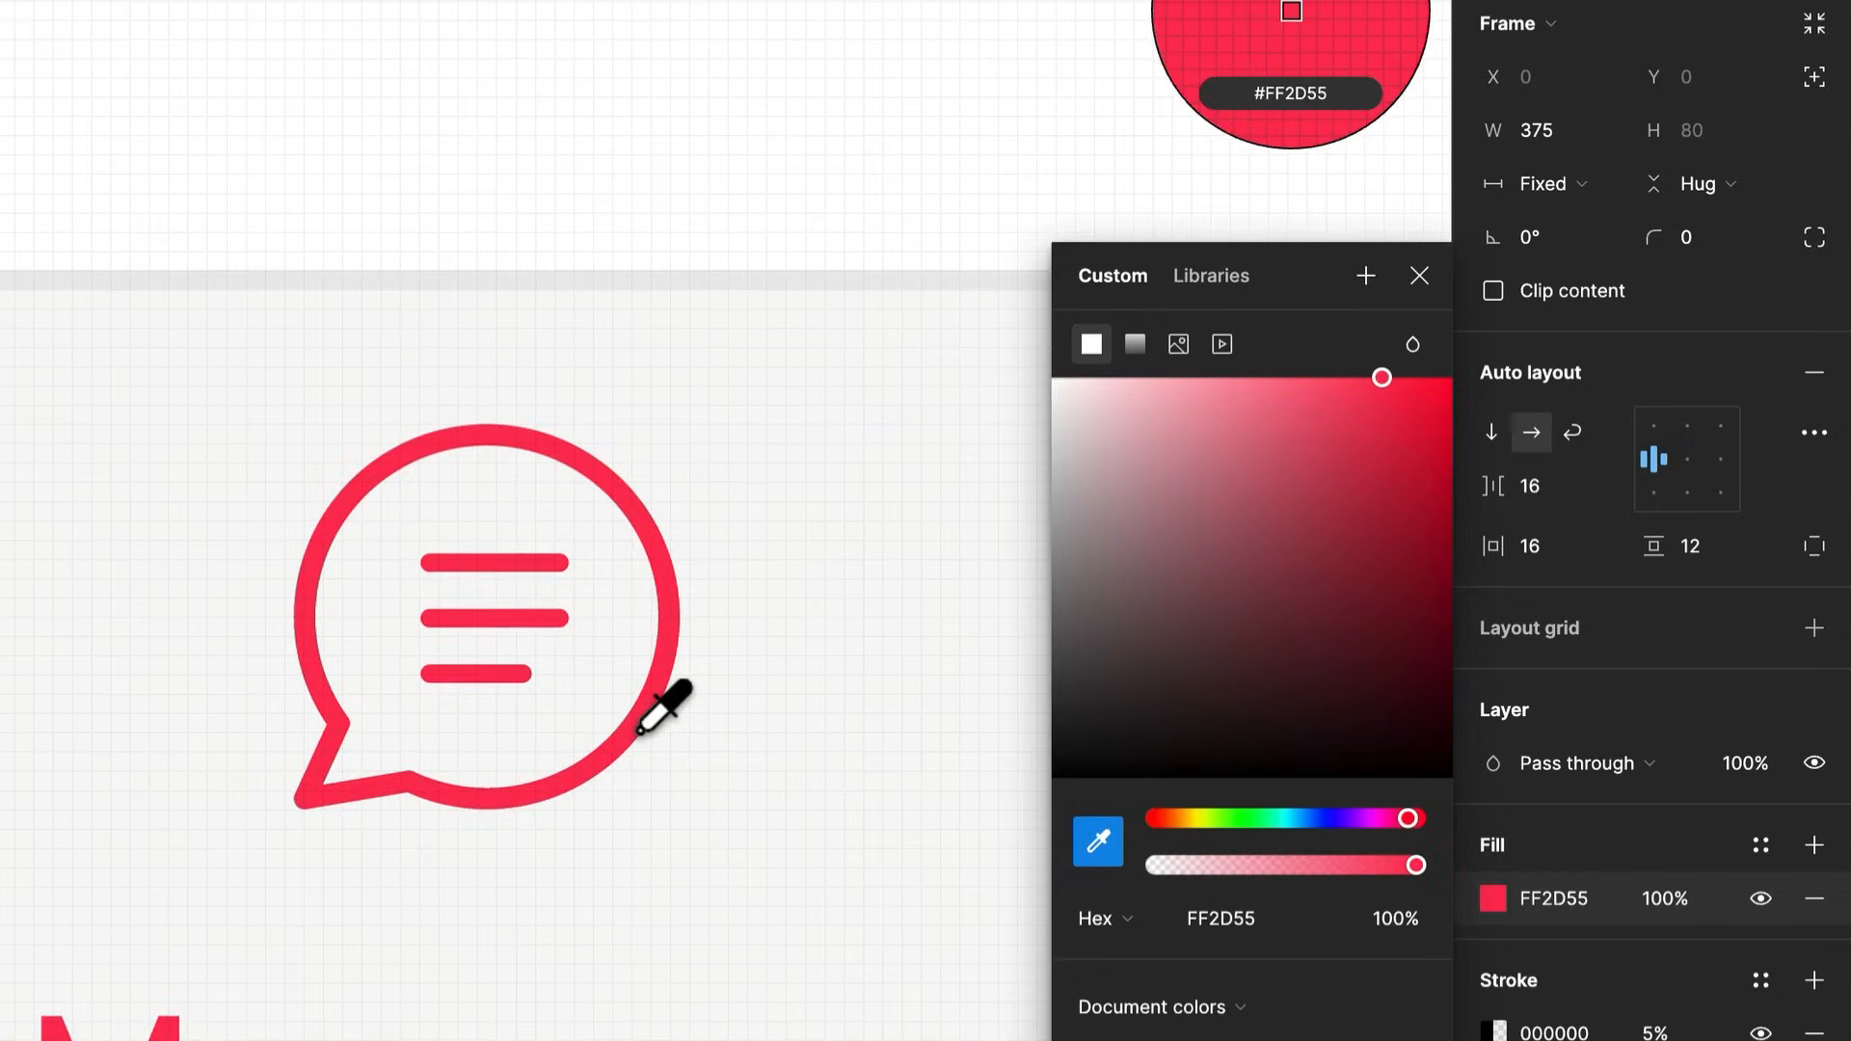
# Lighten the row's fill to the pale pink FEF0F3 and close the color picker
pyautogui.scroll(-10, 646, 757)
pyautogui.scroll(15, 648, 762)
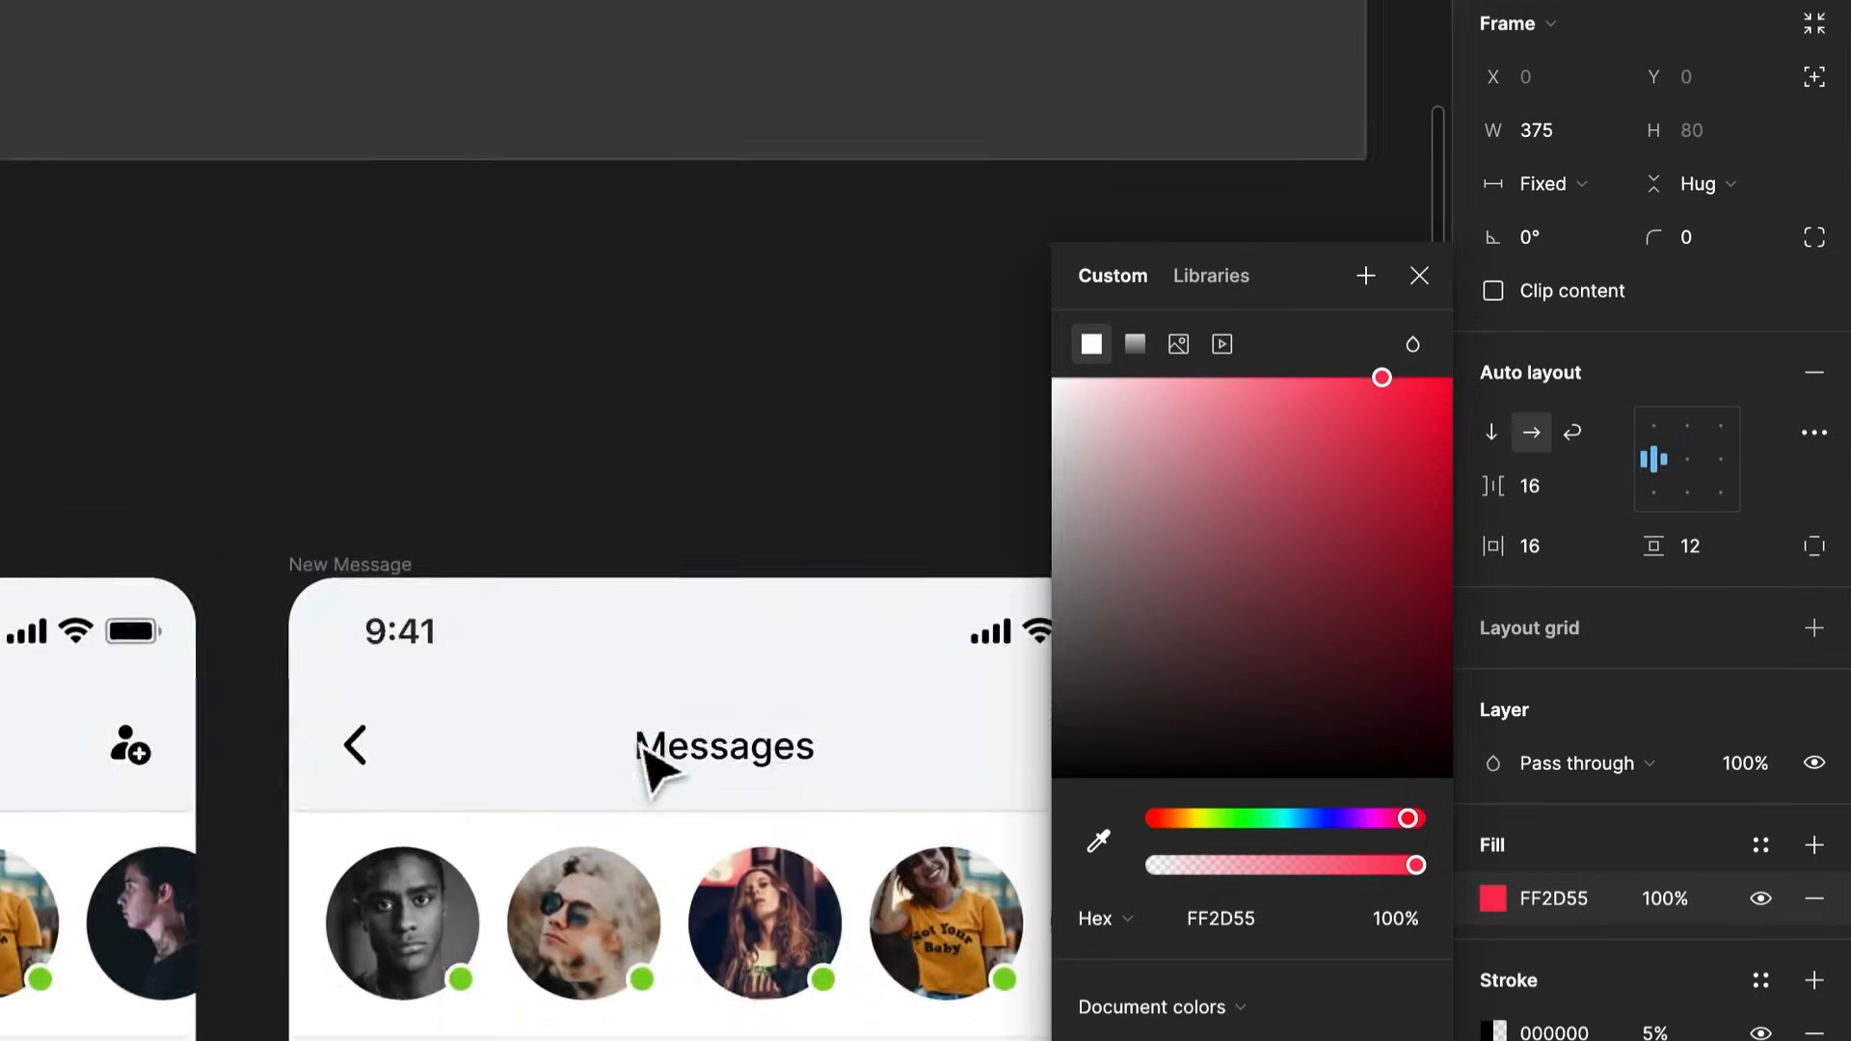
pyautogui.scroll(-8, 649, 757)
pyautogui.scroll(2, 649, 761)
pyautogui.moveTo(1369, 374); pyautogui.dragTo(1071, 382)
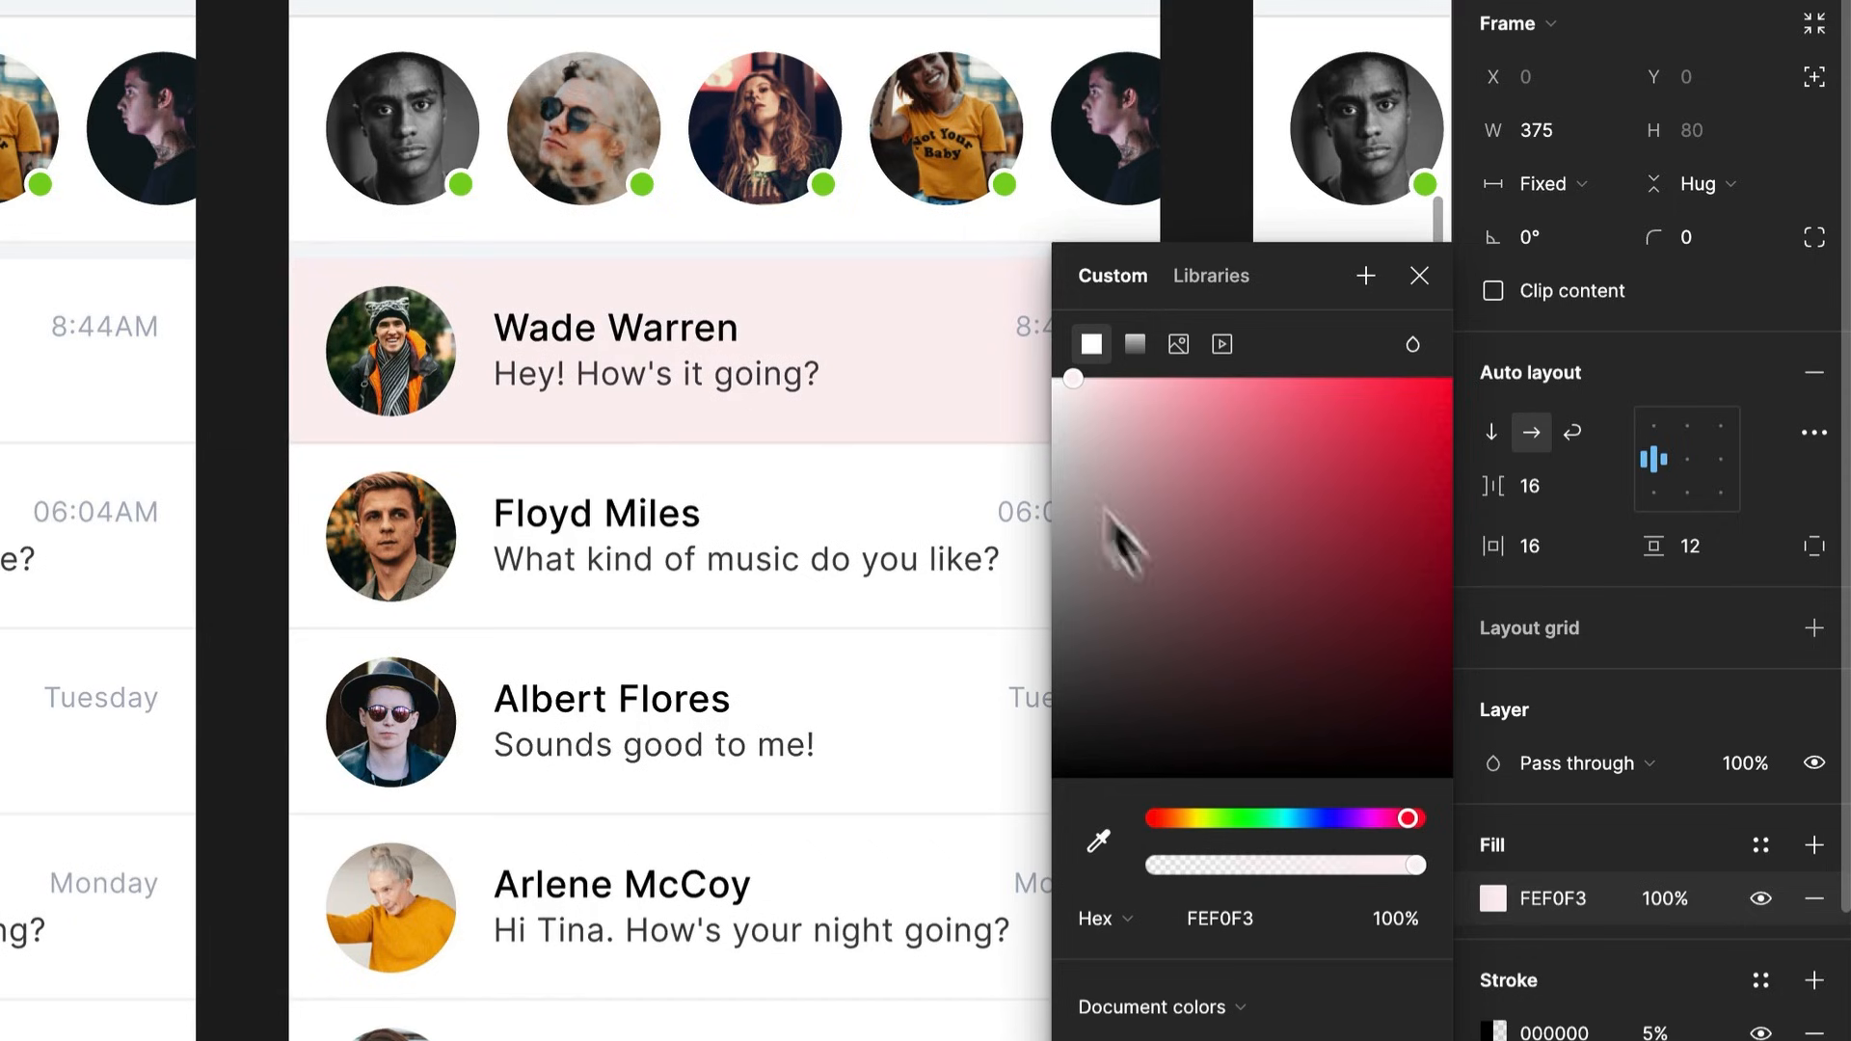
pyautogui.click(1264, 159)
# Copy the pink message row from the middle New Message frame and paste it into the message list of the first frame
pyautogui.scroll(-3, 1126, 579)
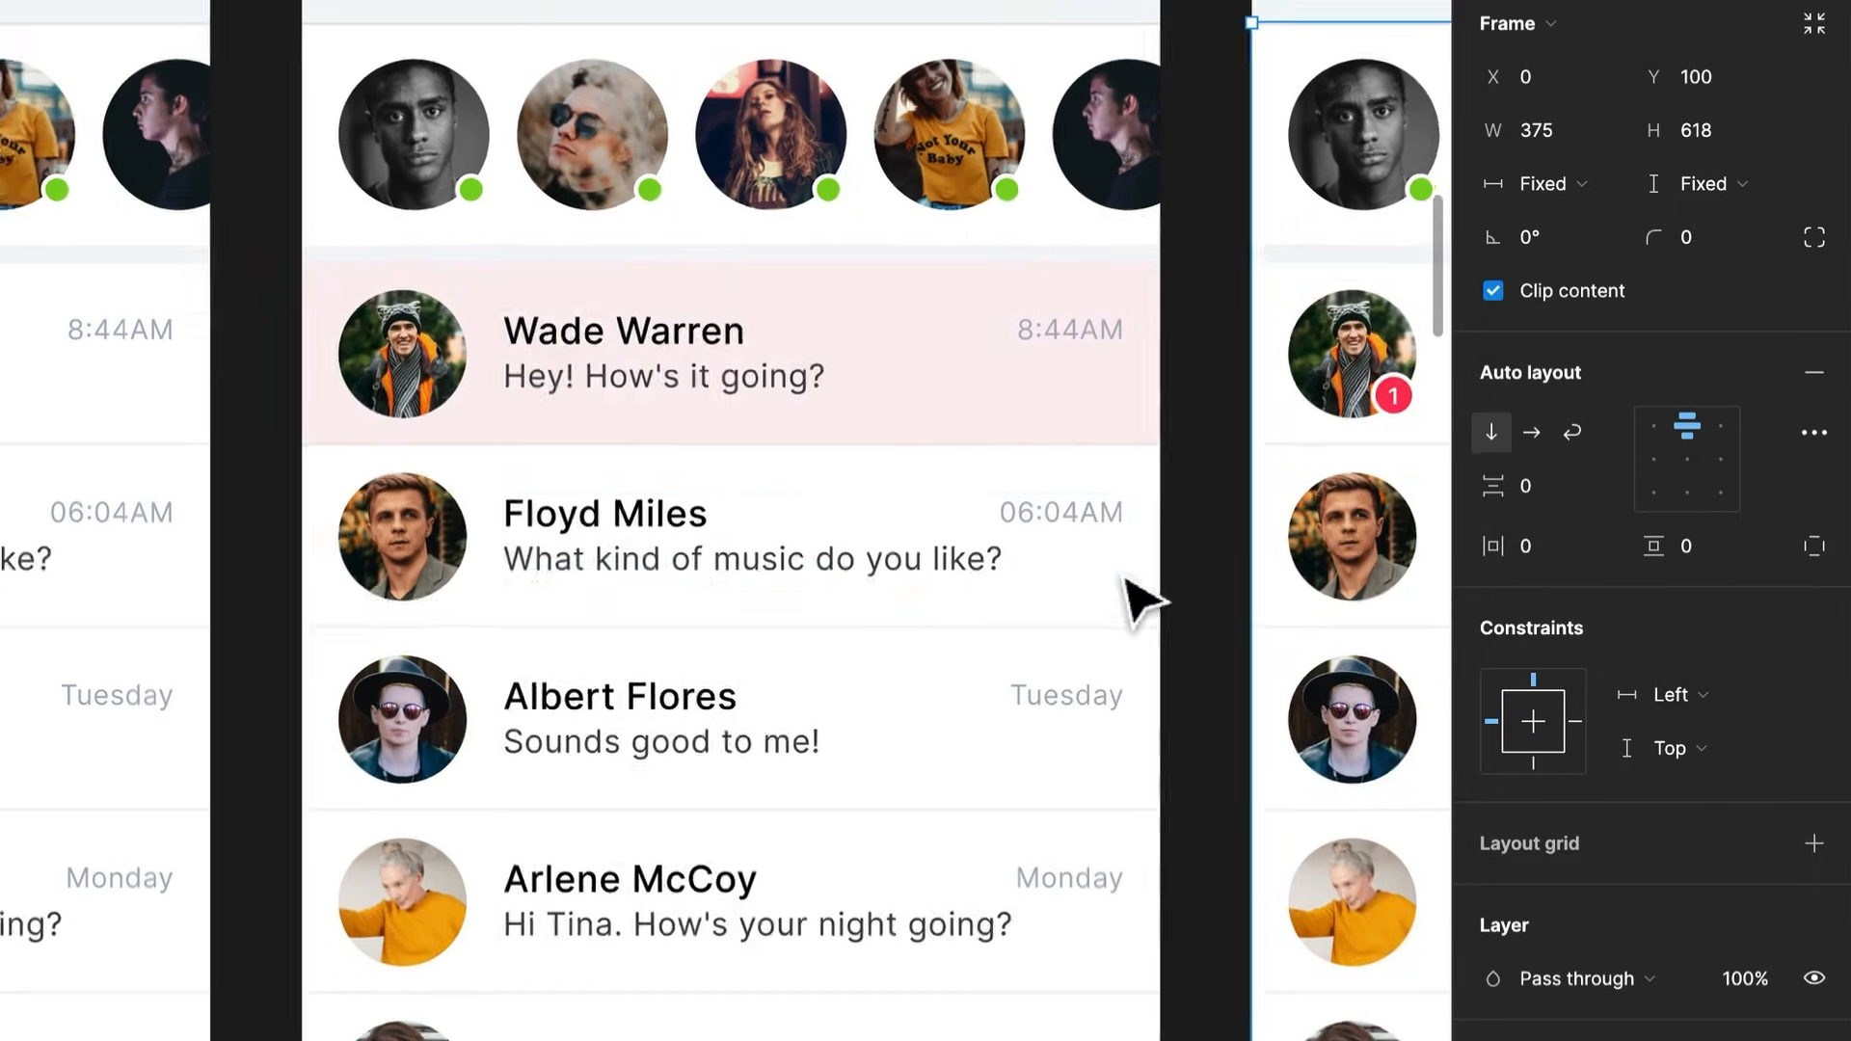
pyautogui.moveTo(1049, 627); pyautogui.dragTo(700, 666)
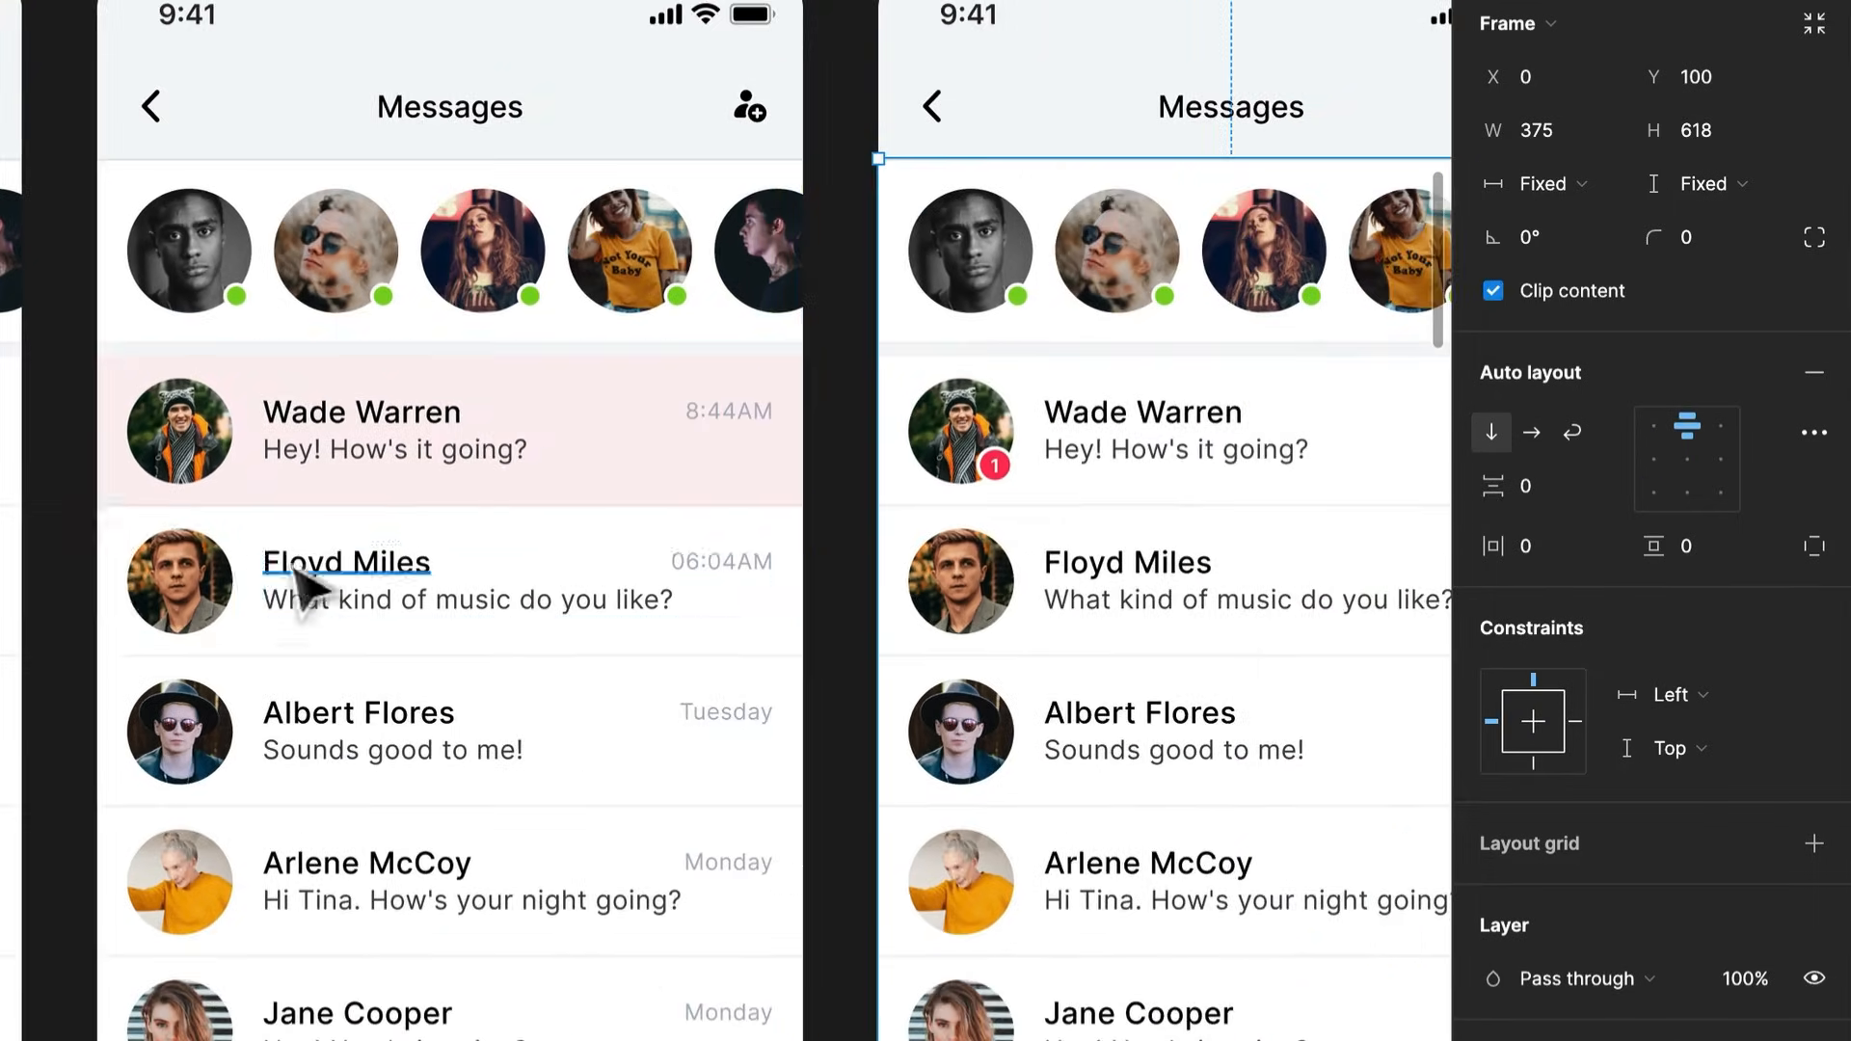
pyautogui.scroll(-2, 277, 562)
pyautogui.moveTo(275, 562); pyautogui.dragTo(846, 571)
pyautogui.click(1009, 477)
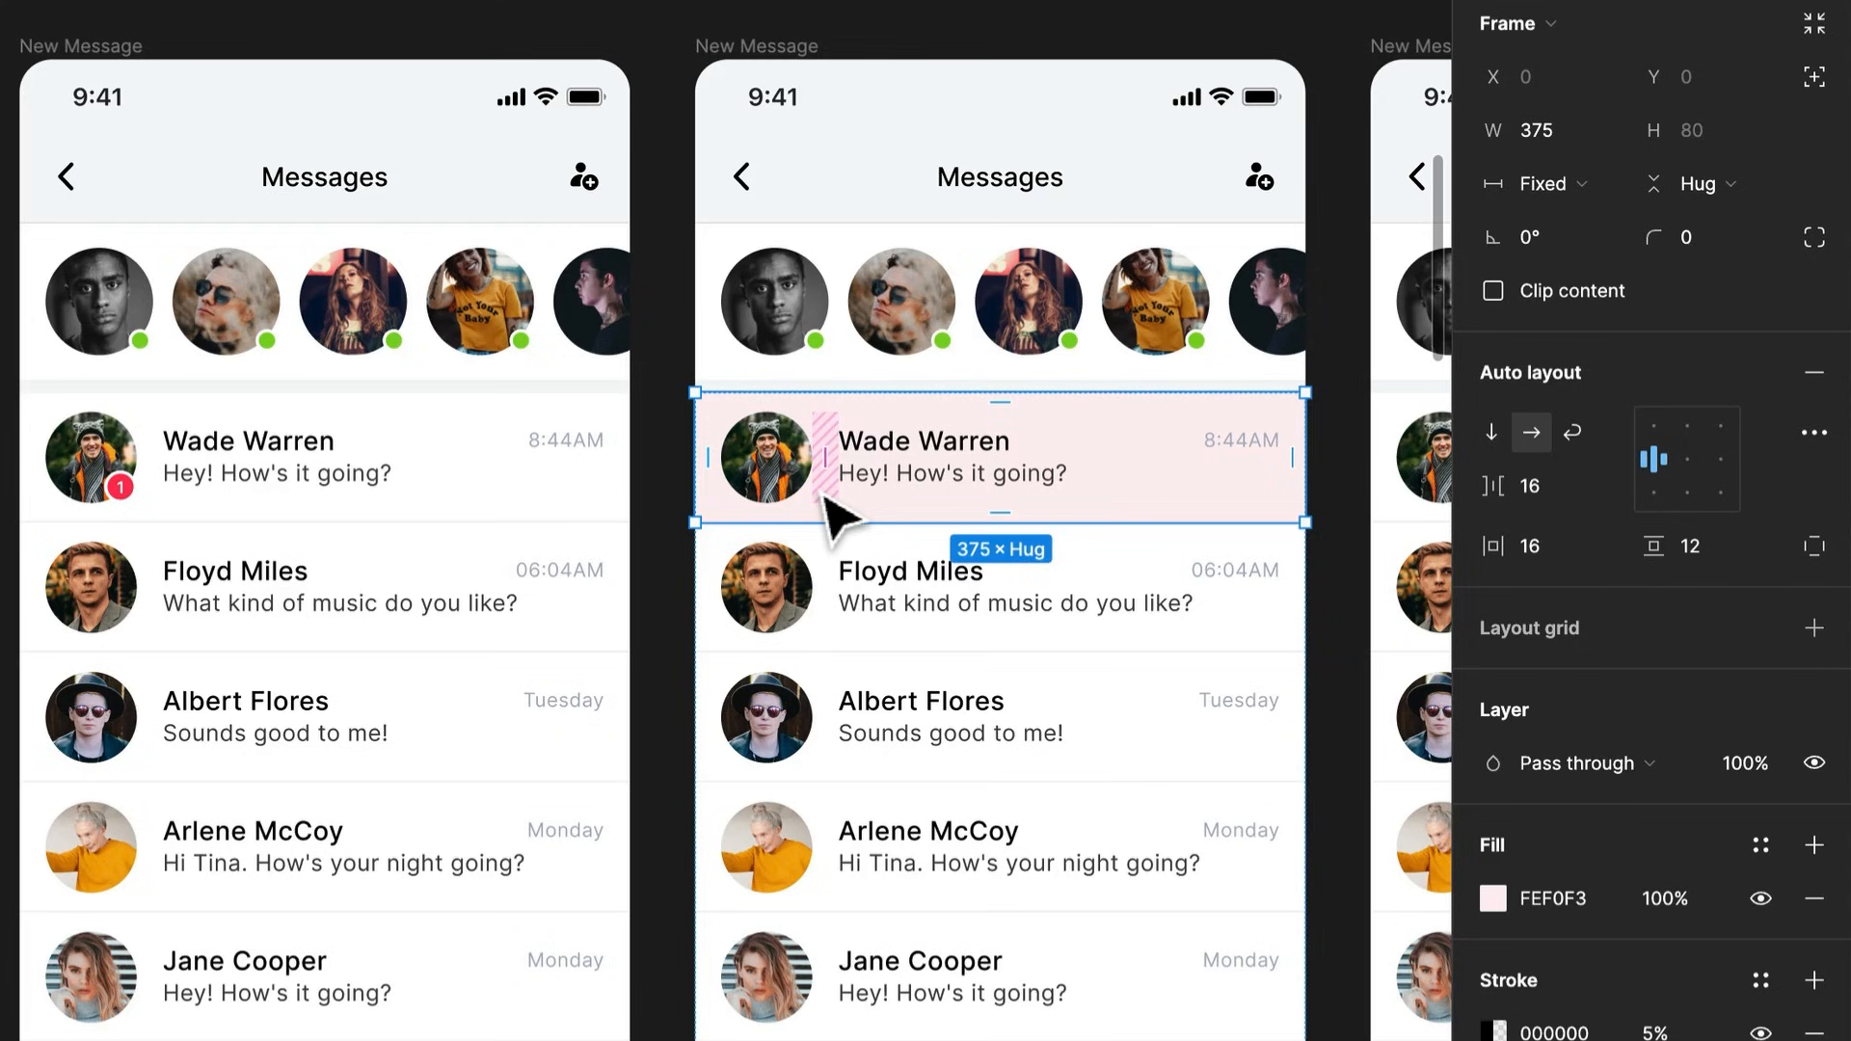
pyautogui.click(501, 516)
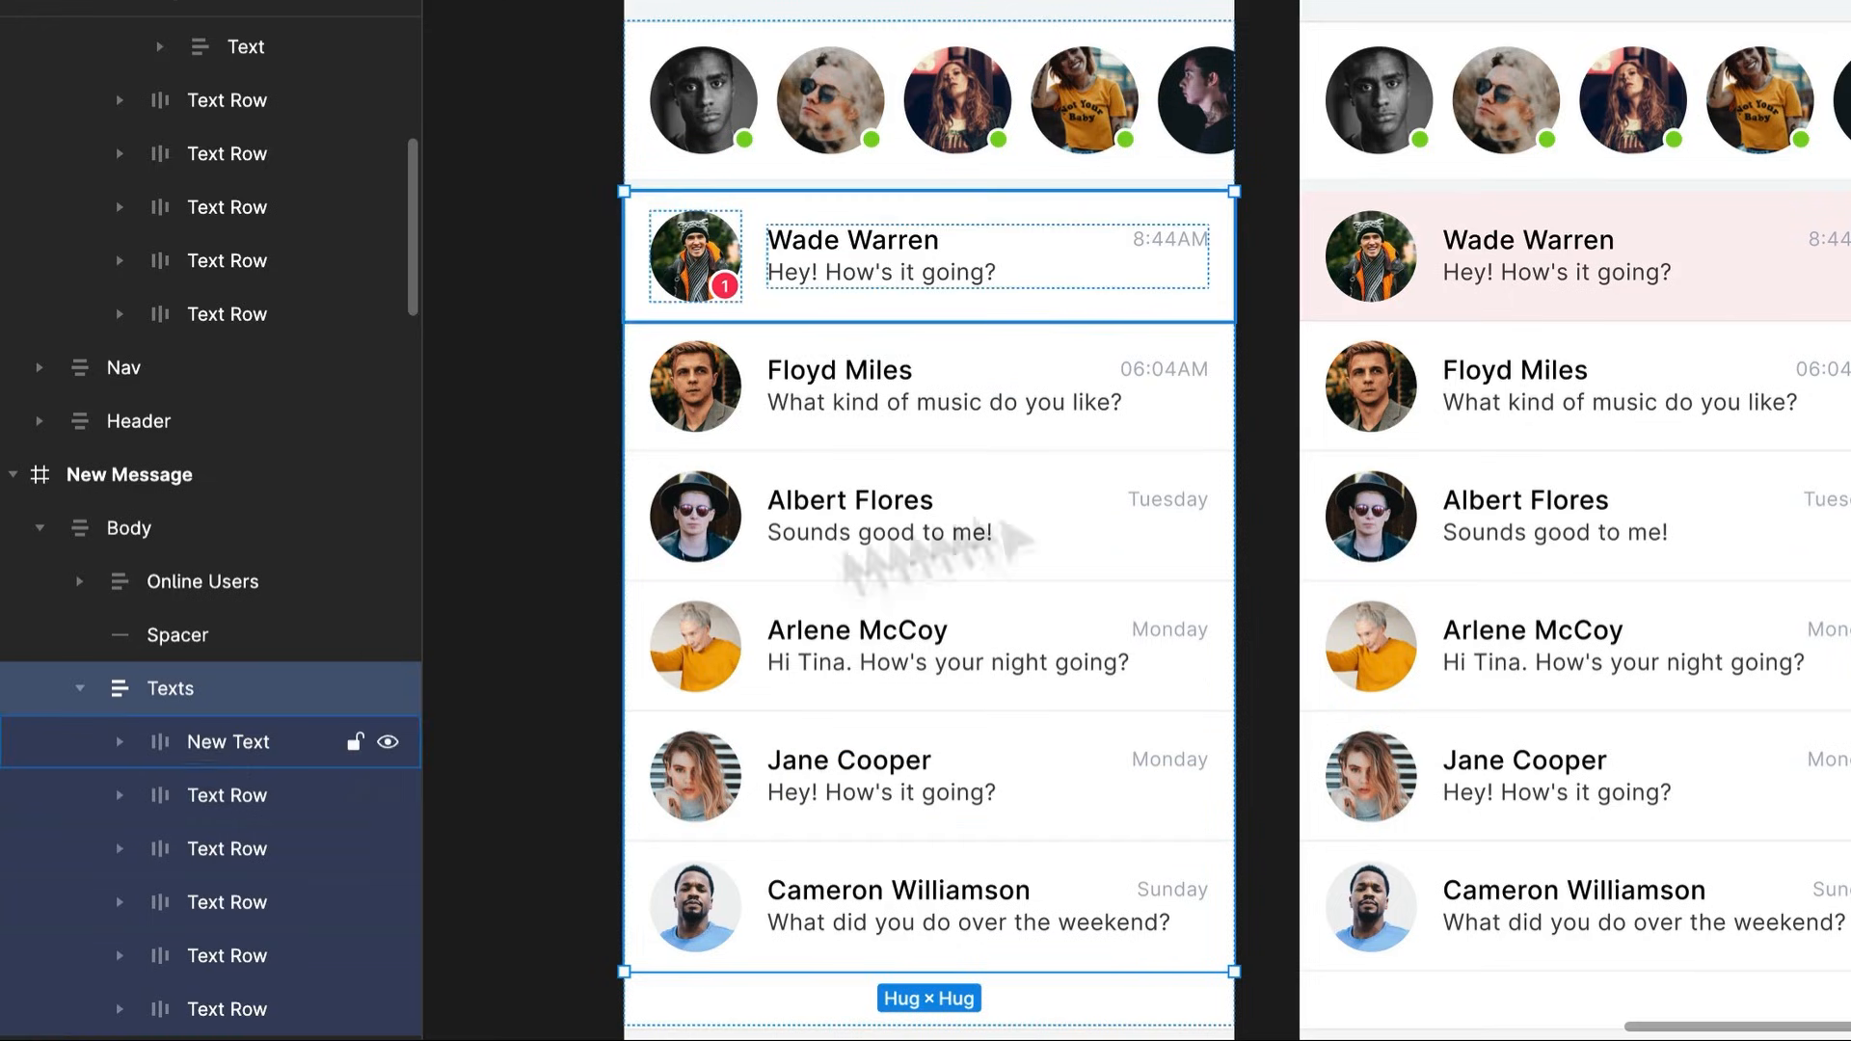
pyautogui.click(1423, 447)
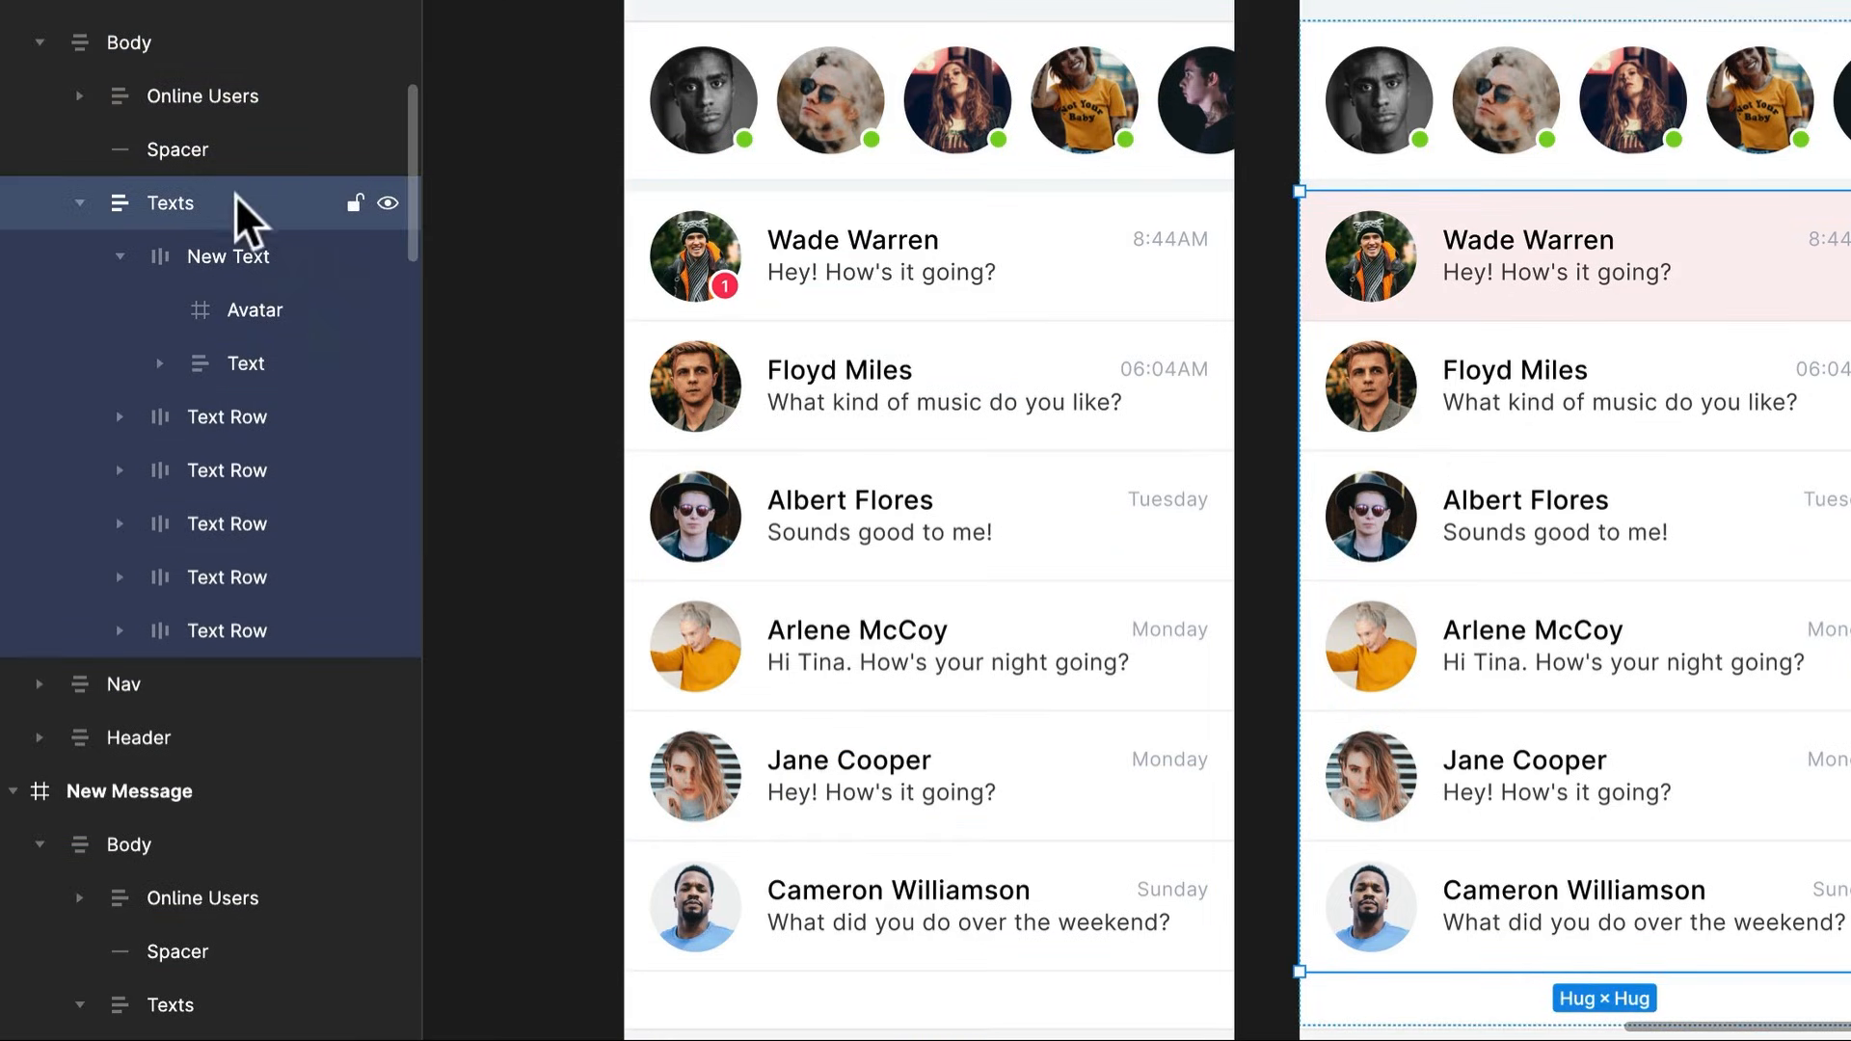
pyautogui.click(901, 363)
pyautogui.click(906, 364)
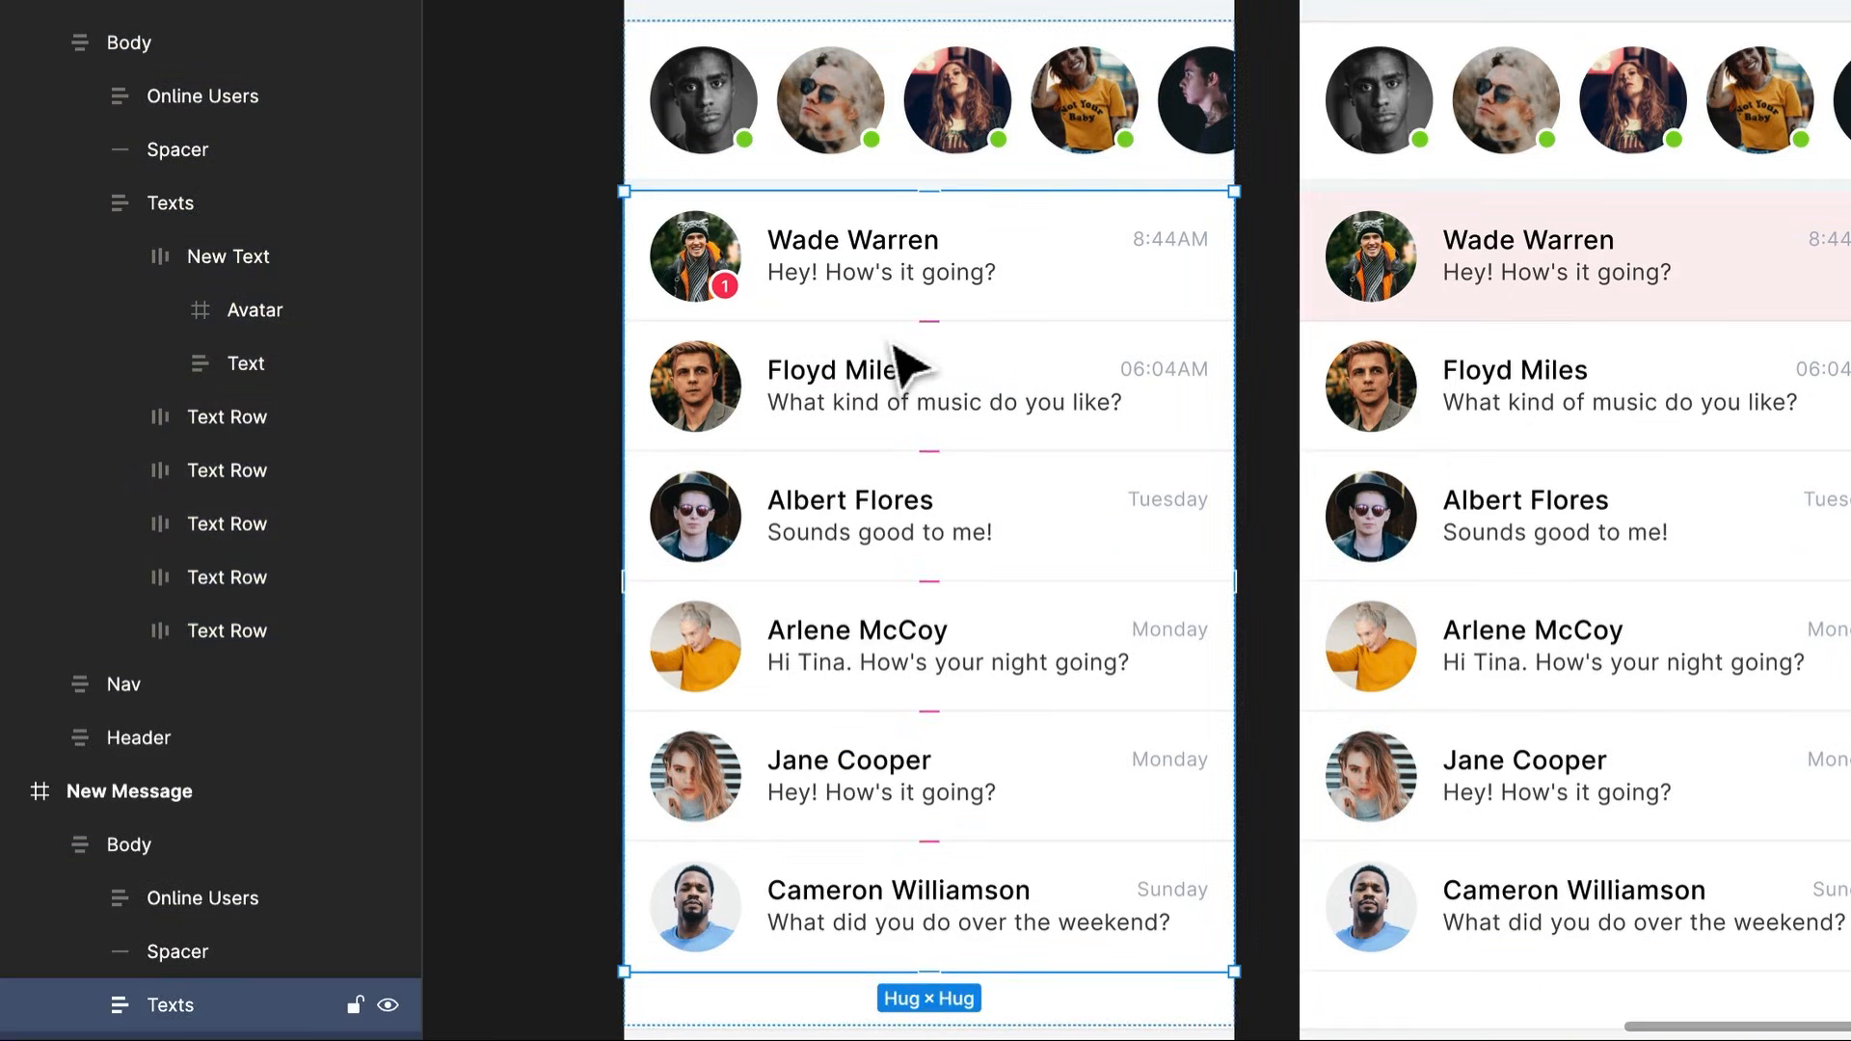
pyautogui.hotkey('ctrl', 'v')
# Move the pasted pink row up to second place in the list and delete the original first row with the notification badge
pyautogui.press('Up')
pyautogui.press('Up')
pyautogui.press('Up')
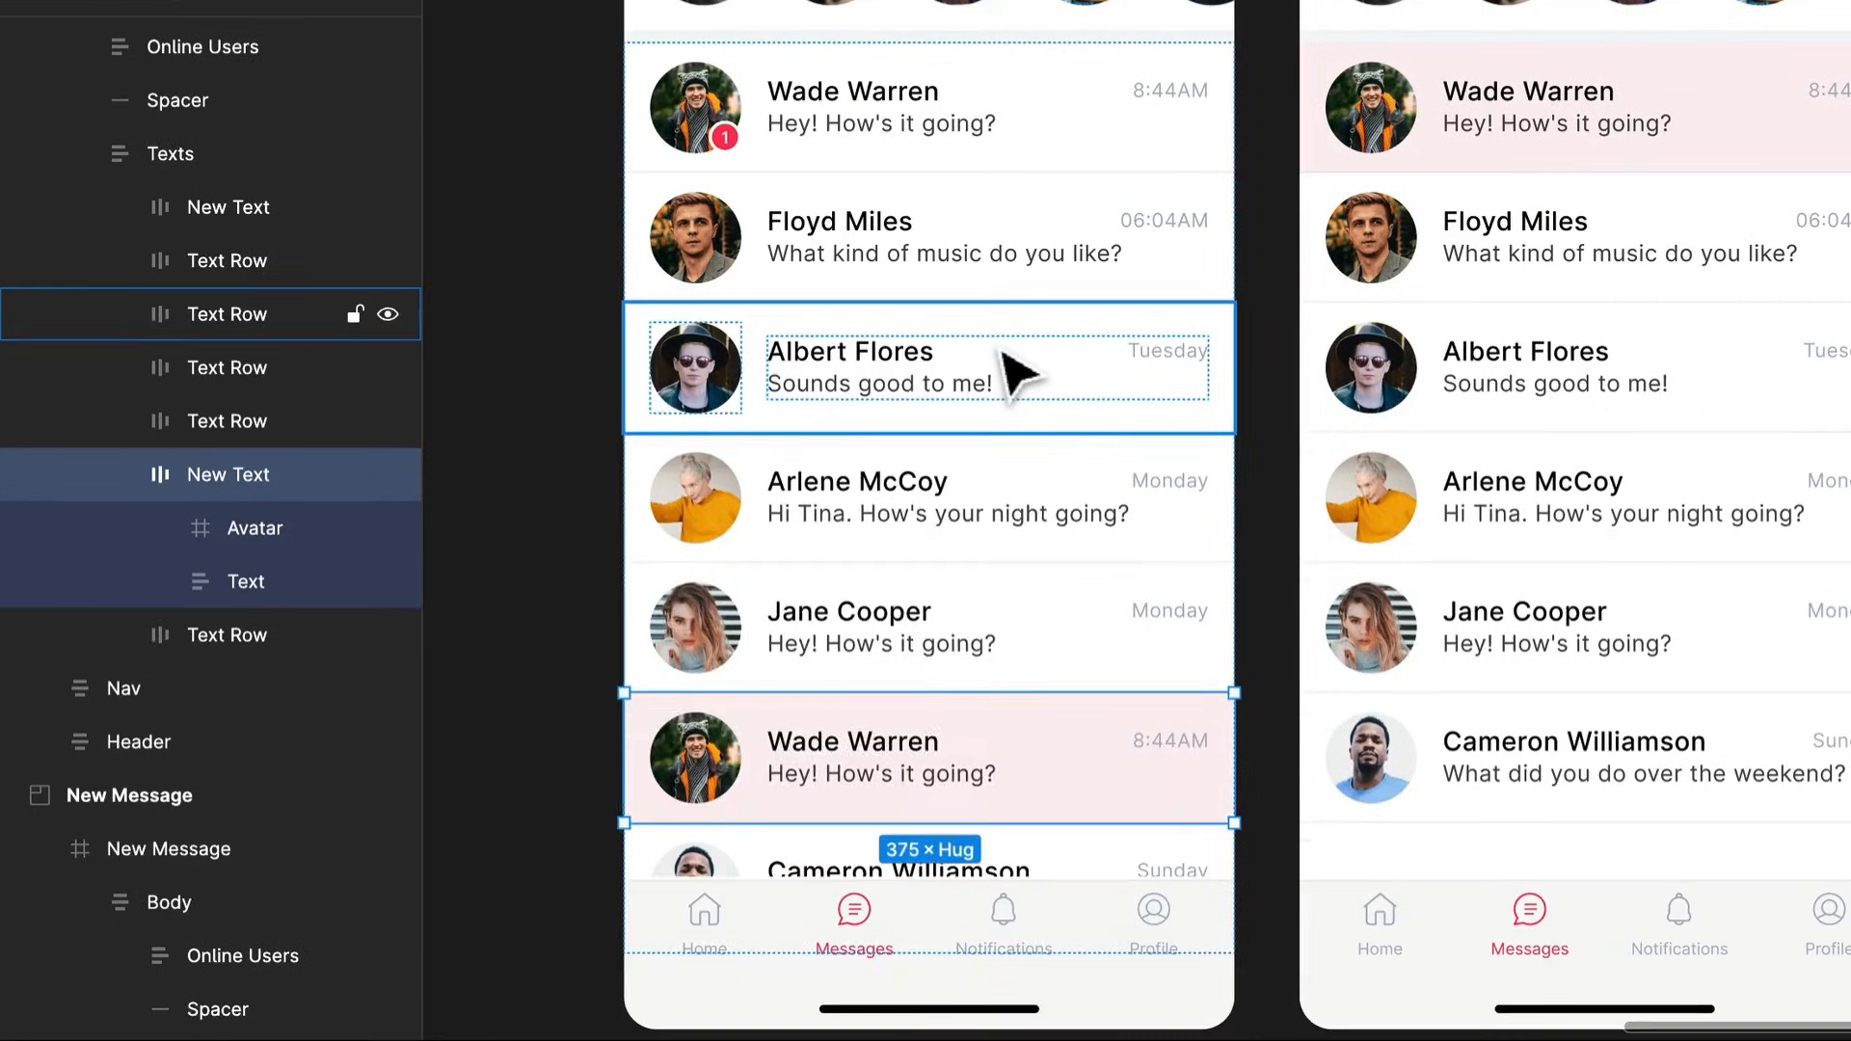
pyautogui.press('Up')
pyautogui.press('Up')
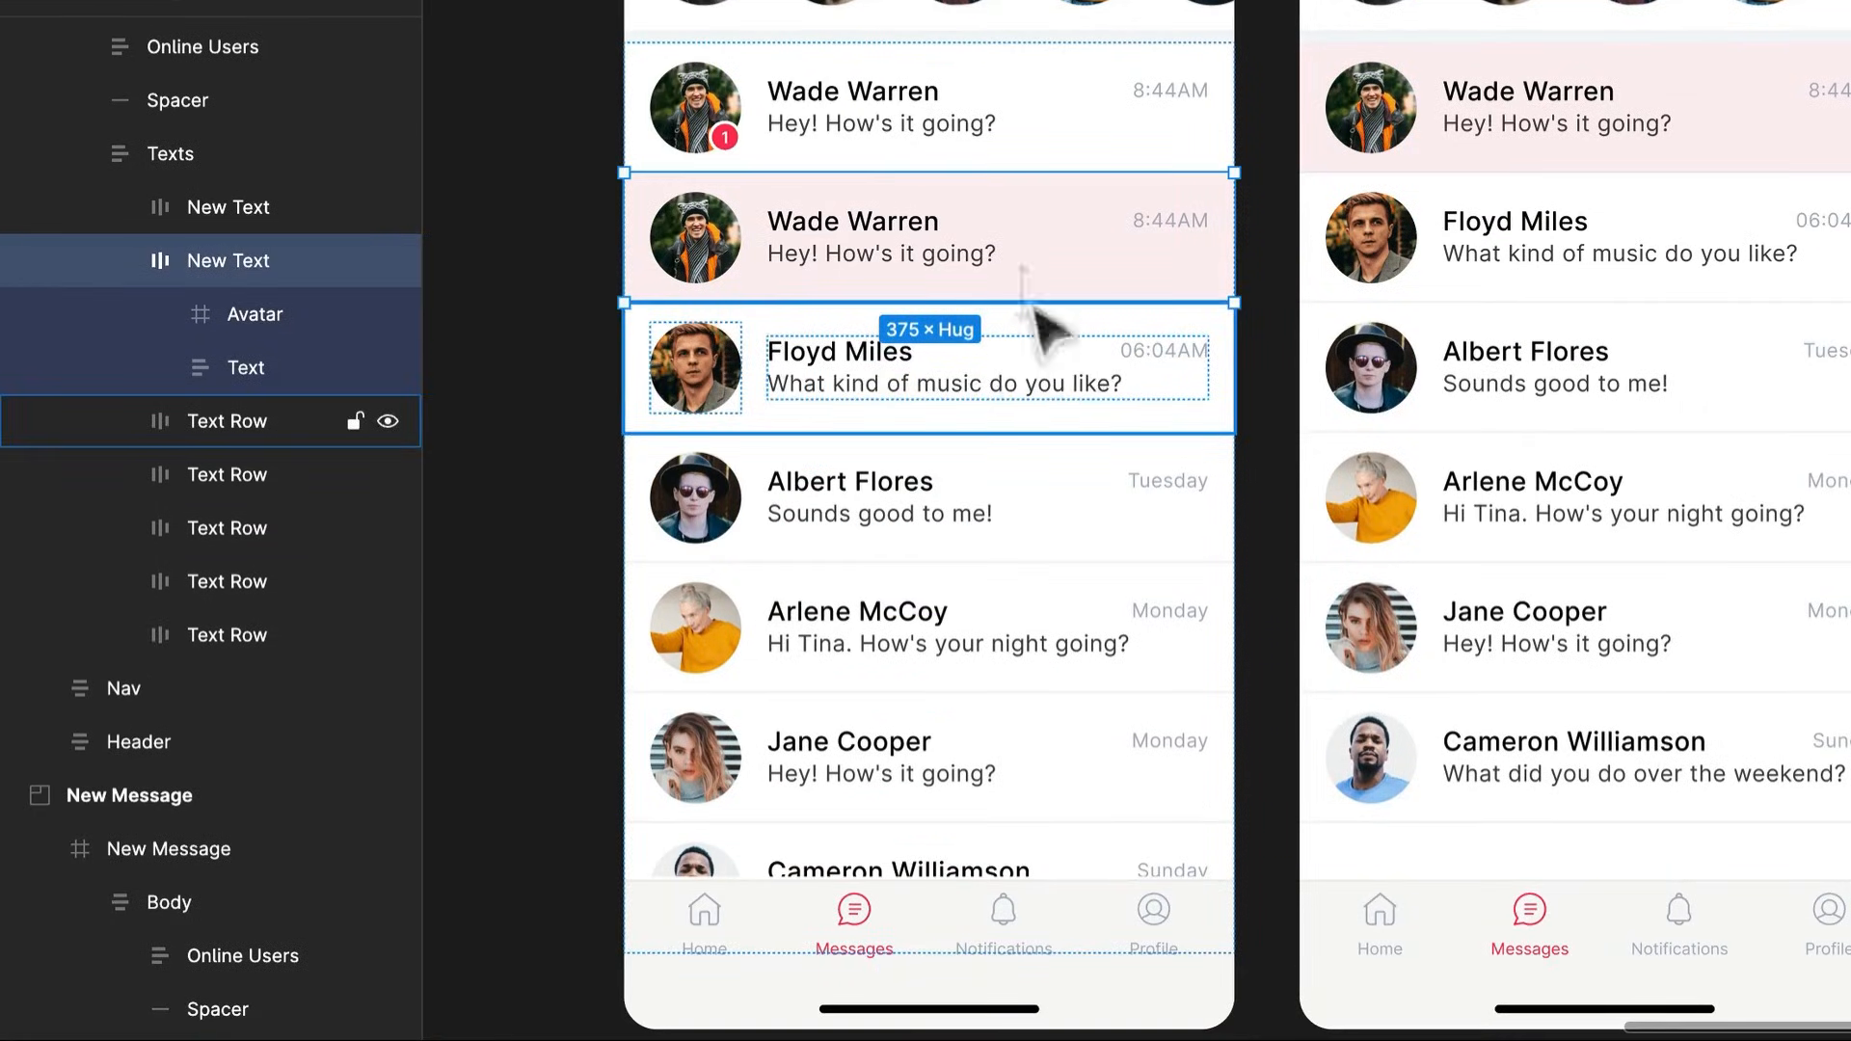
pyautogui.click(1078, 143)
pyautogui.press('Delete')
pyautogui.click(1078, 143)
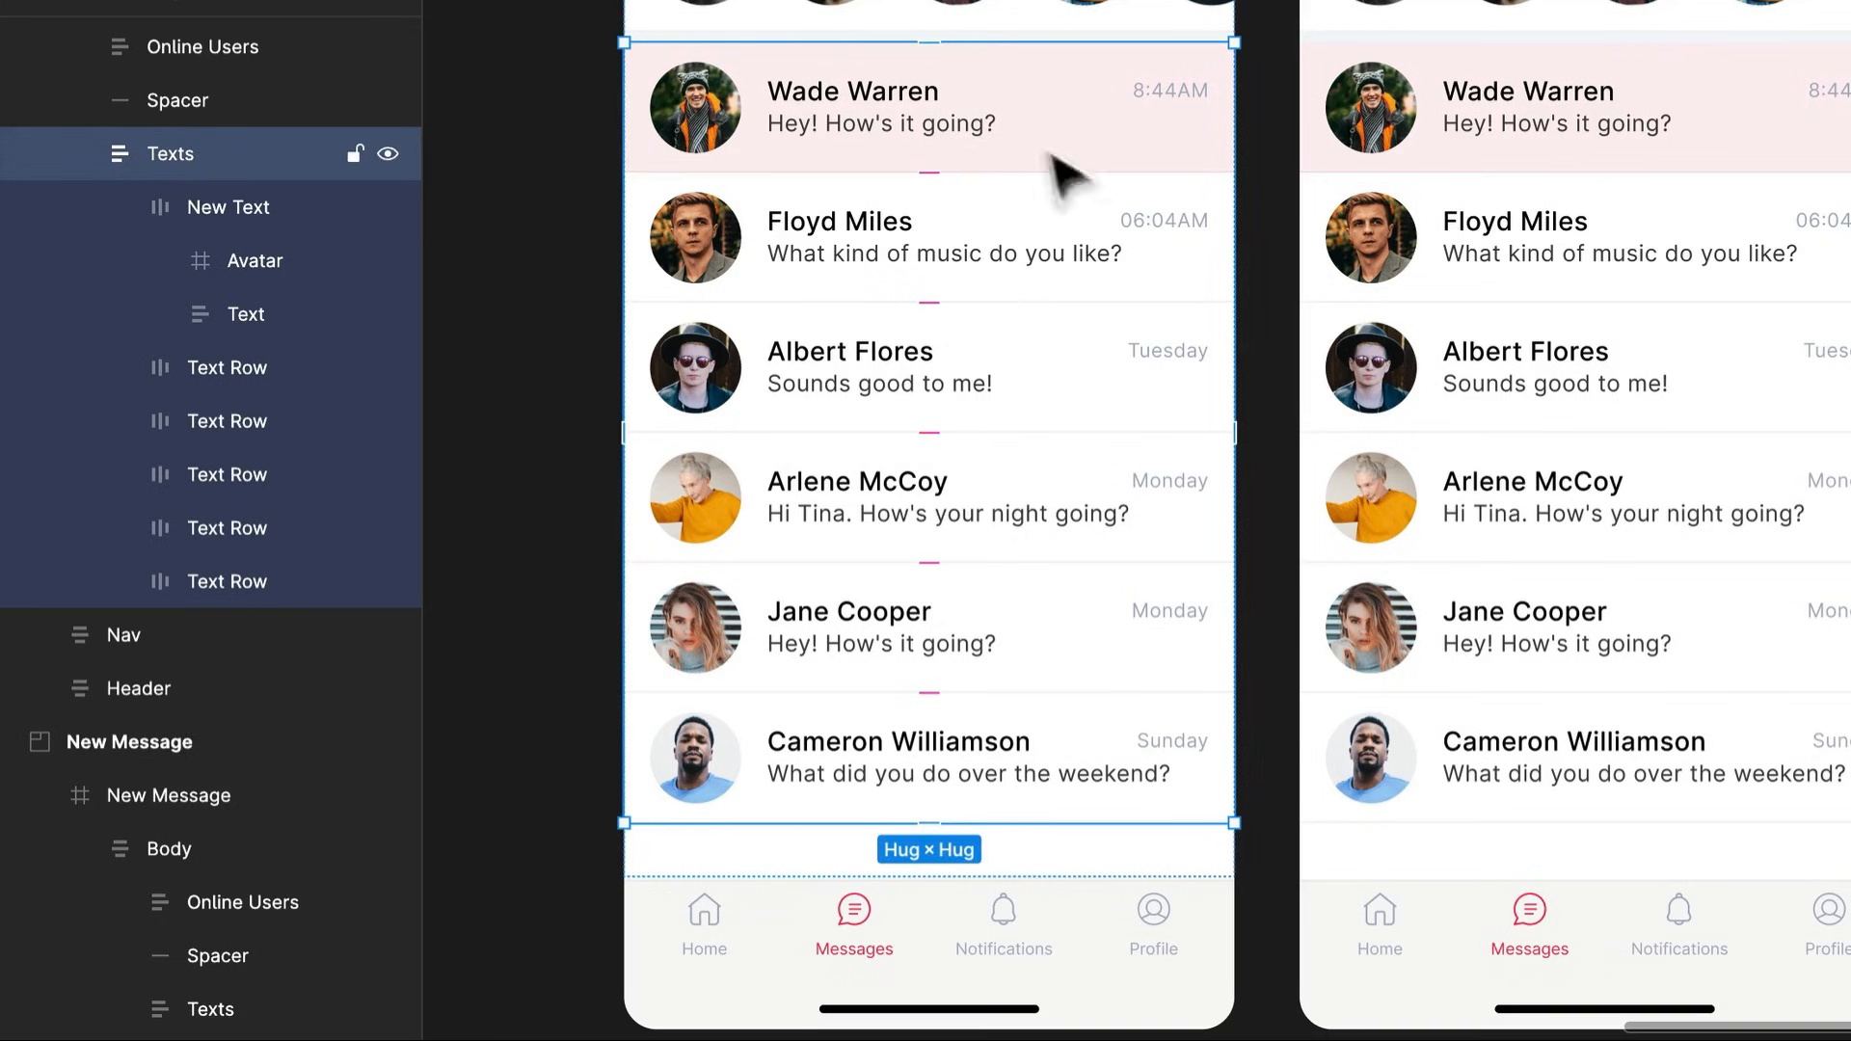
# Try duplicating the second message row in the first frame several times and remove the duplicates
pyautogui.click(1002, 261)
pyautogui.hotkey('ctrl', 'd')
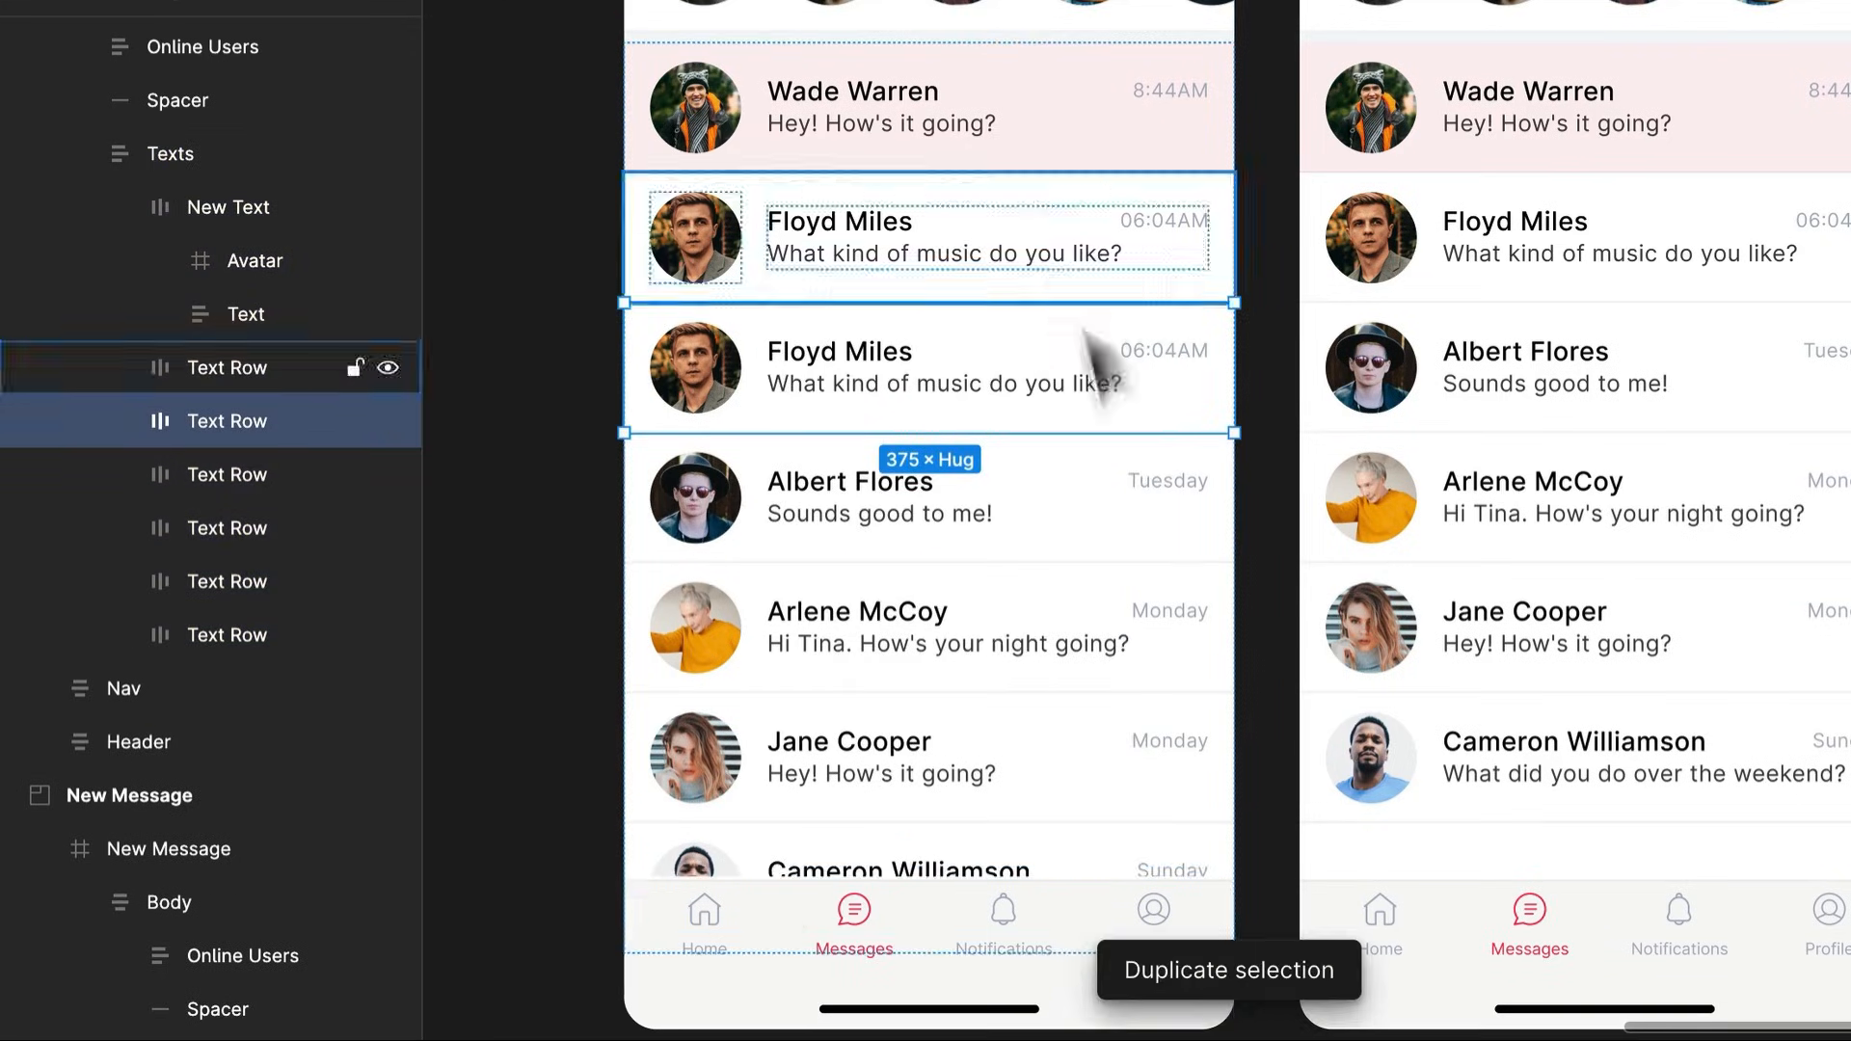
pyautogui.hotkey('ctrl', 'd')
pyautogui.hotkey('ctrl', 'd')
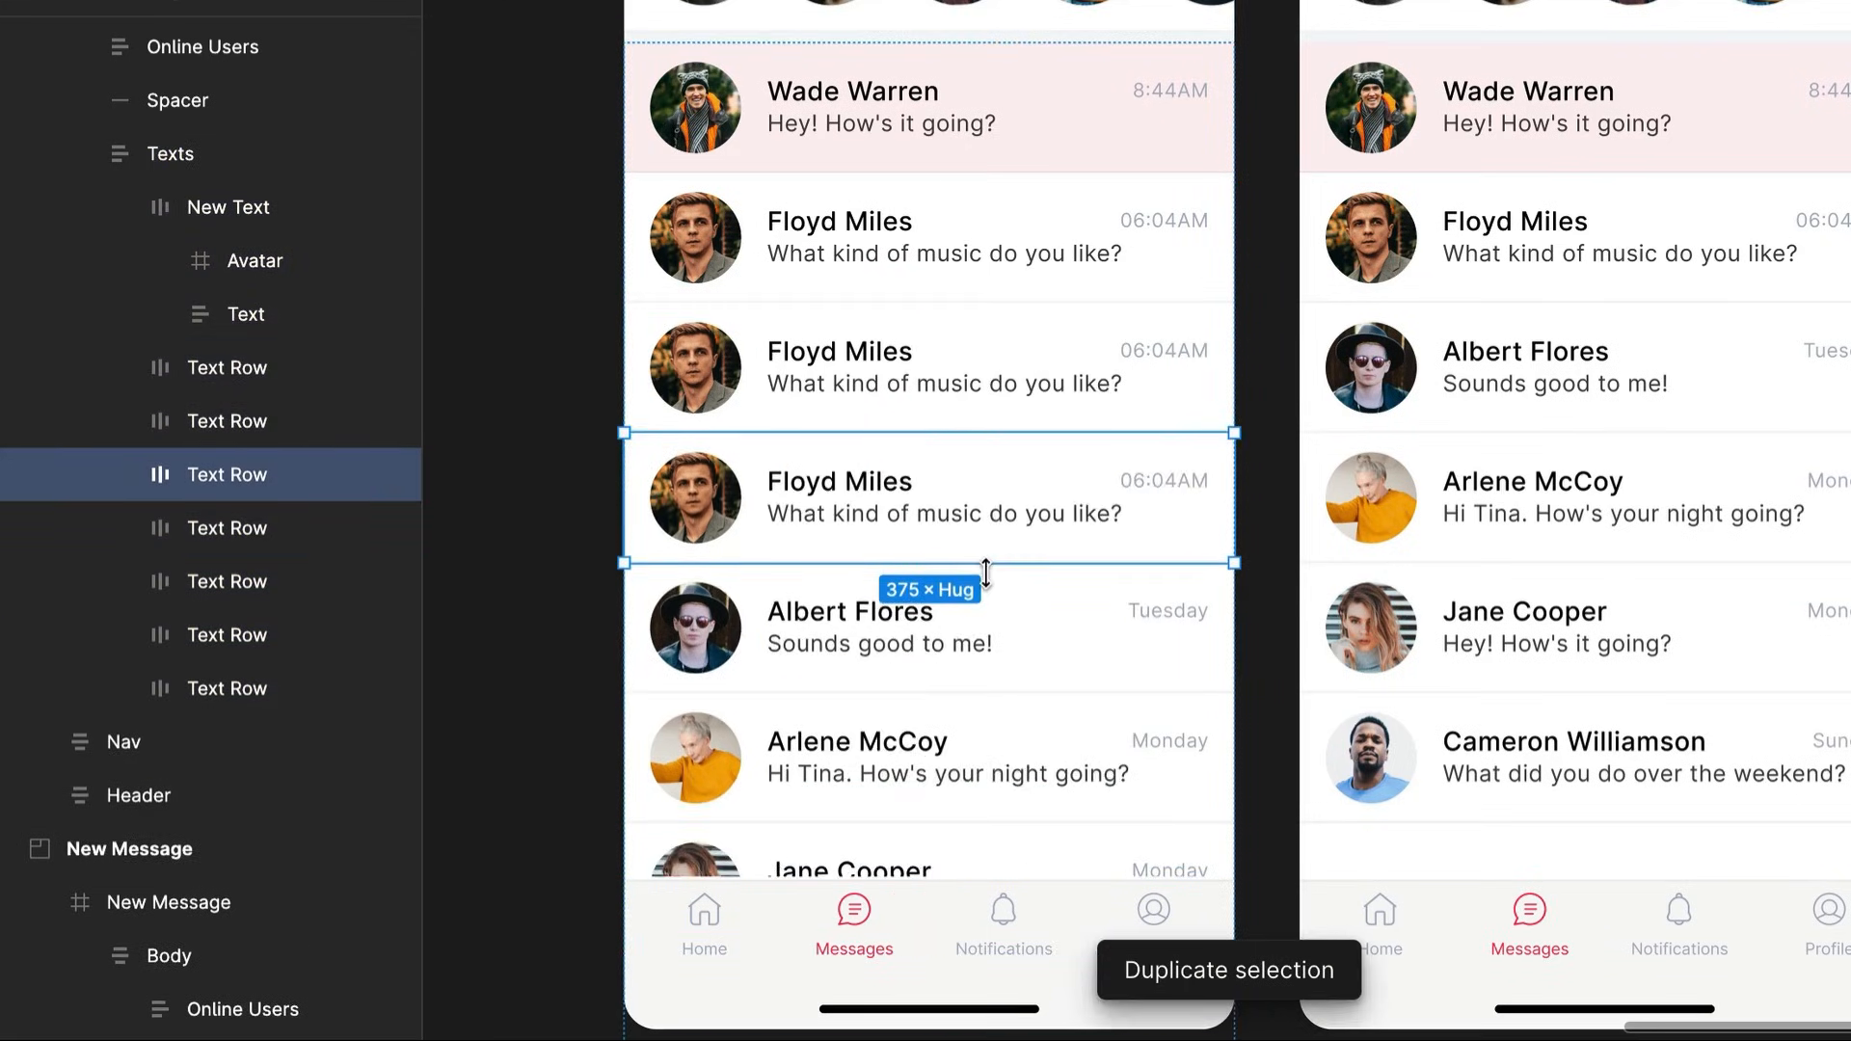
pyautogui.press('Delete')
pyautogui.press('Delete')
pyautogui.press('Delete')
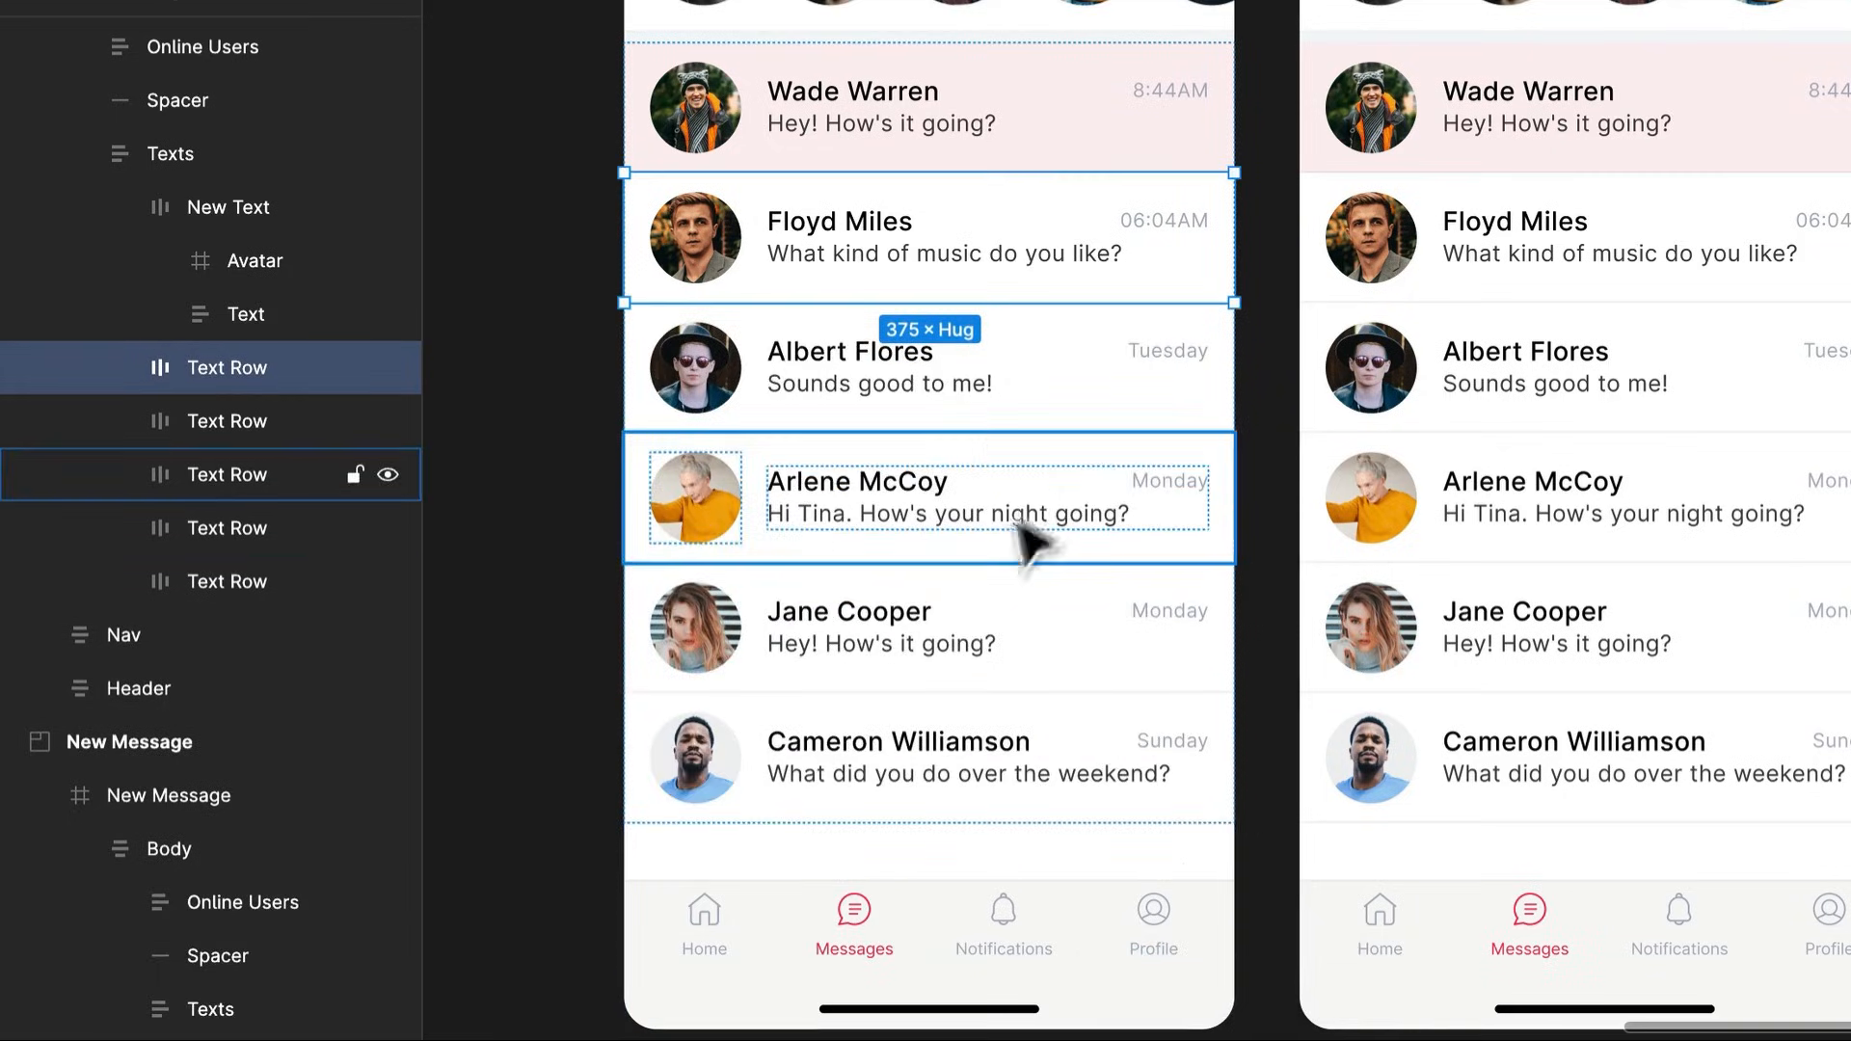
# Shorten the Texts list in the first New Message frame to a fixed height of 400
pyautogui.click(1116, 795)
pyautogui.click(1118, 800)
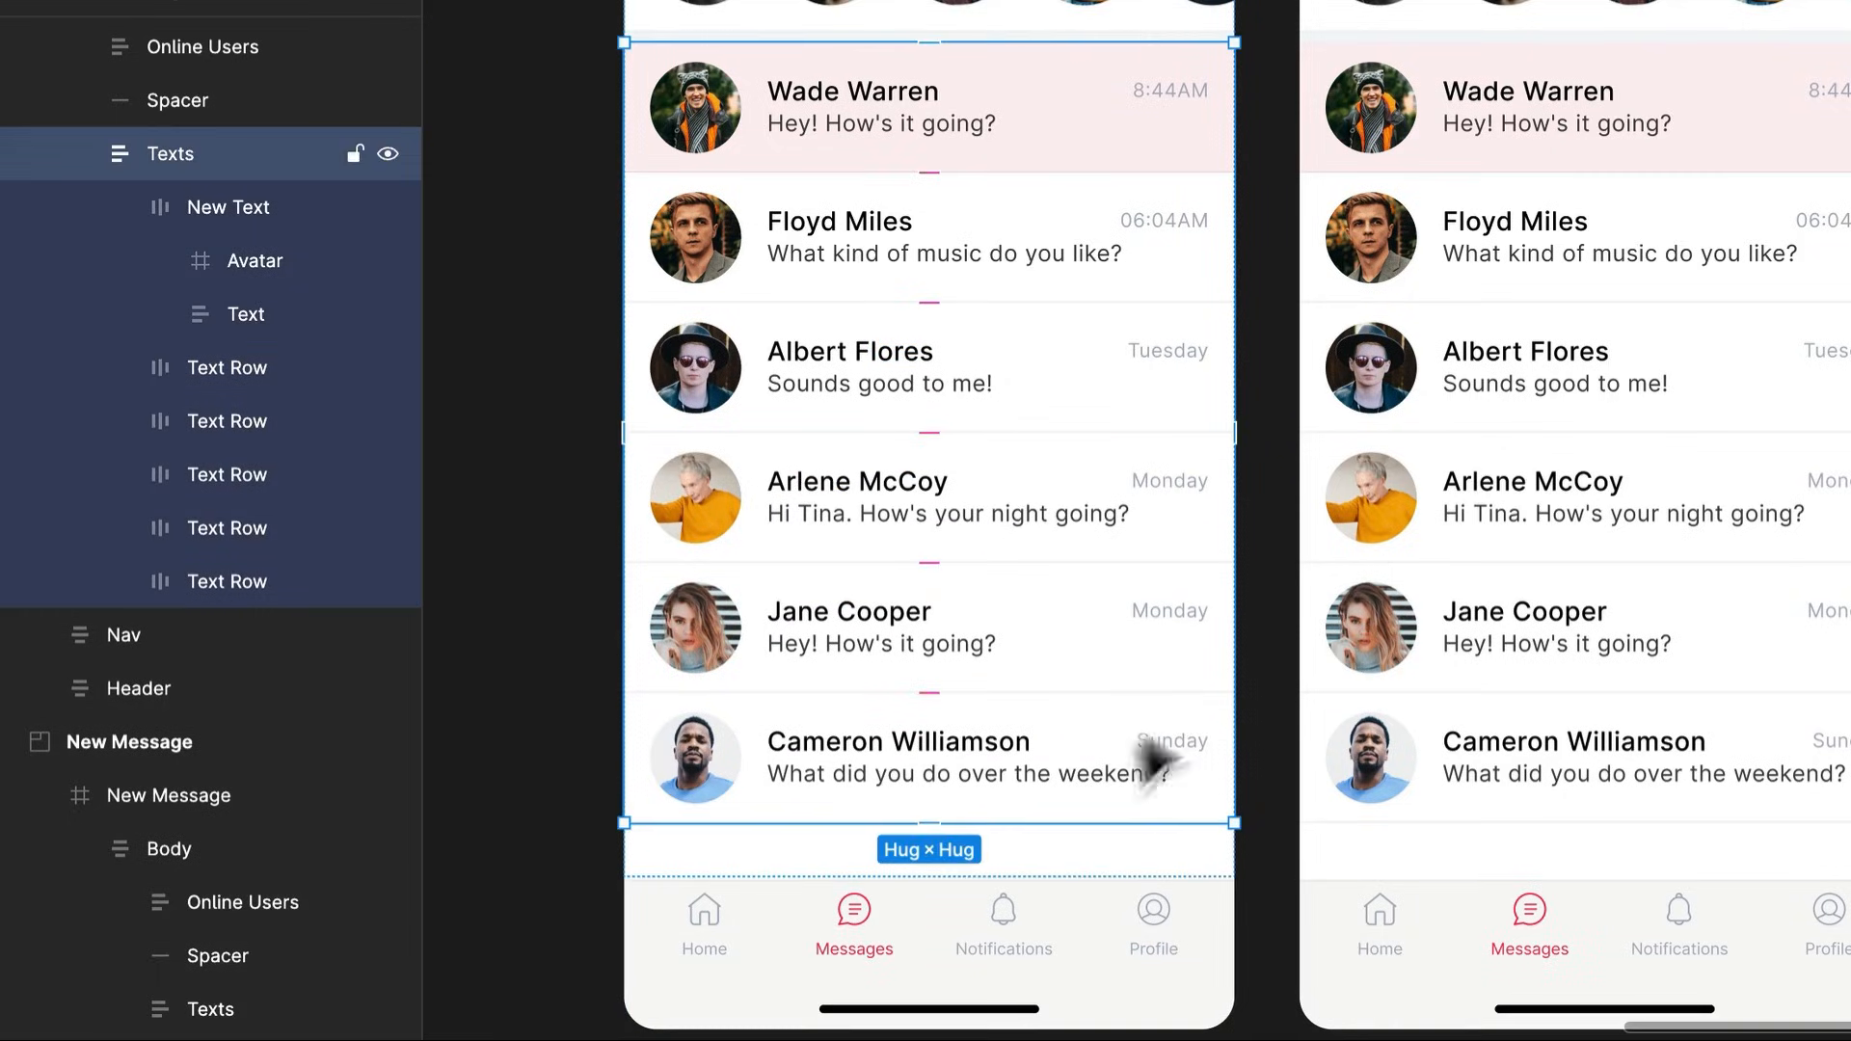
pyautogui.moveTo(1094, 821); pyautogui.dragTo(1105, 715)
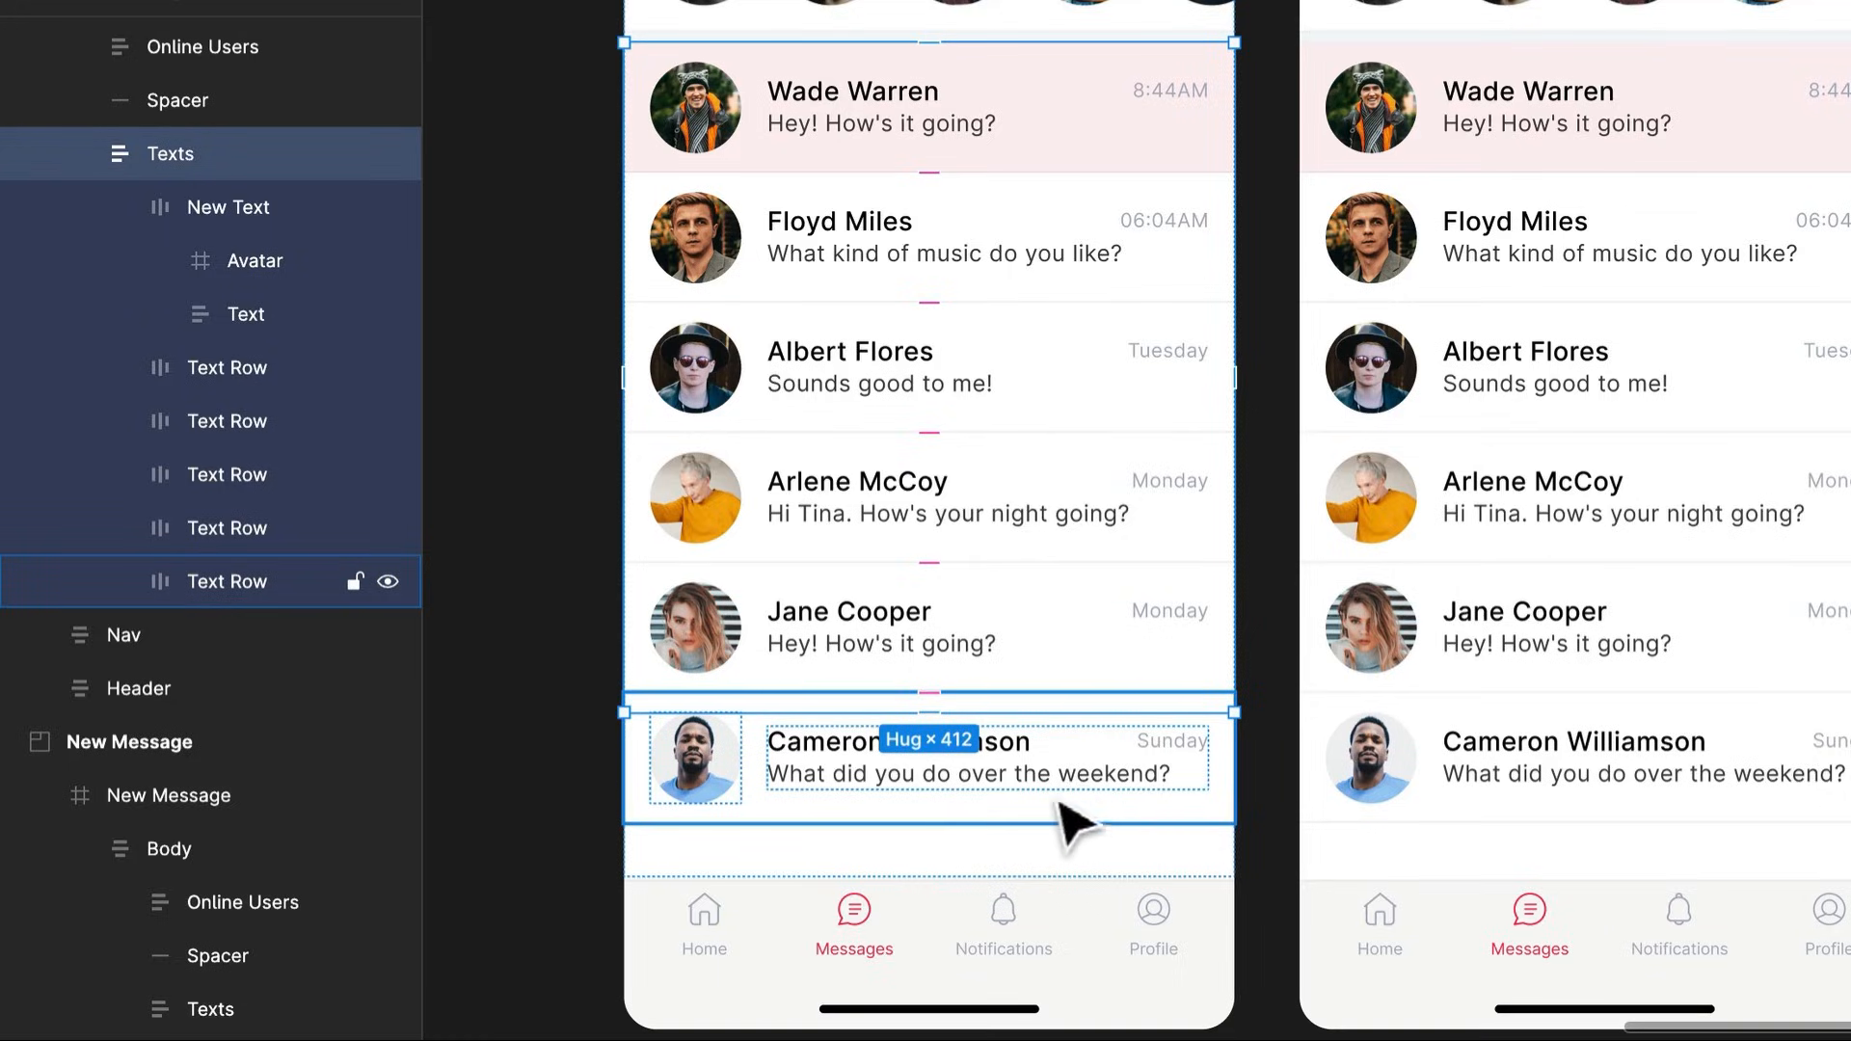
pyautogui.scroll(5, 1208, 732)
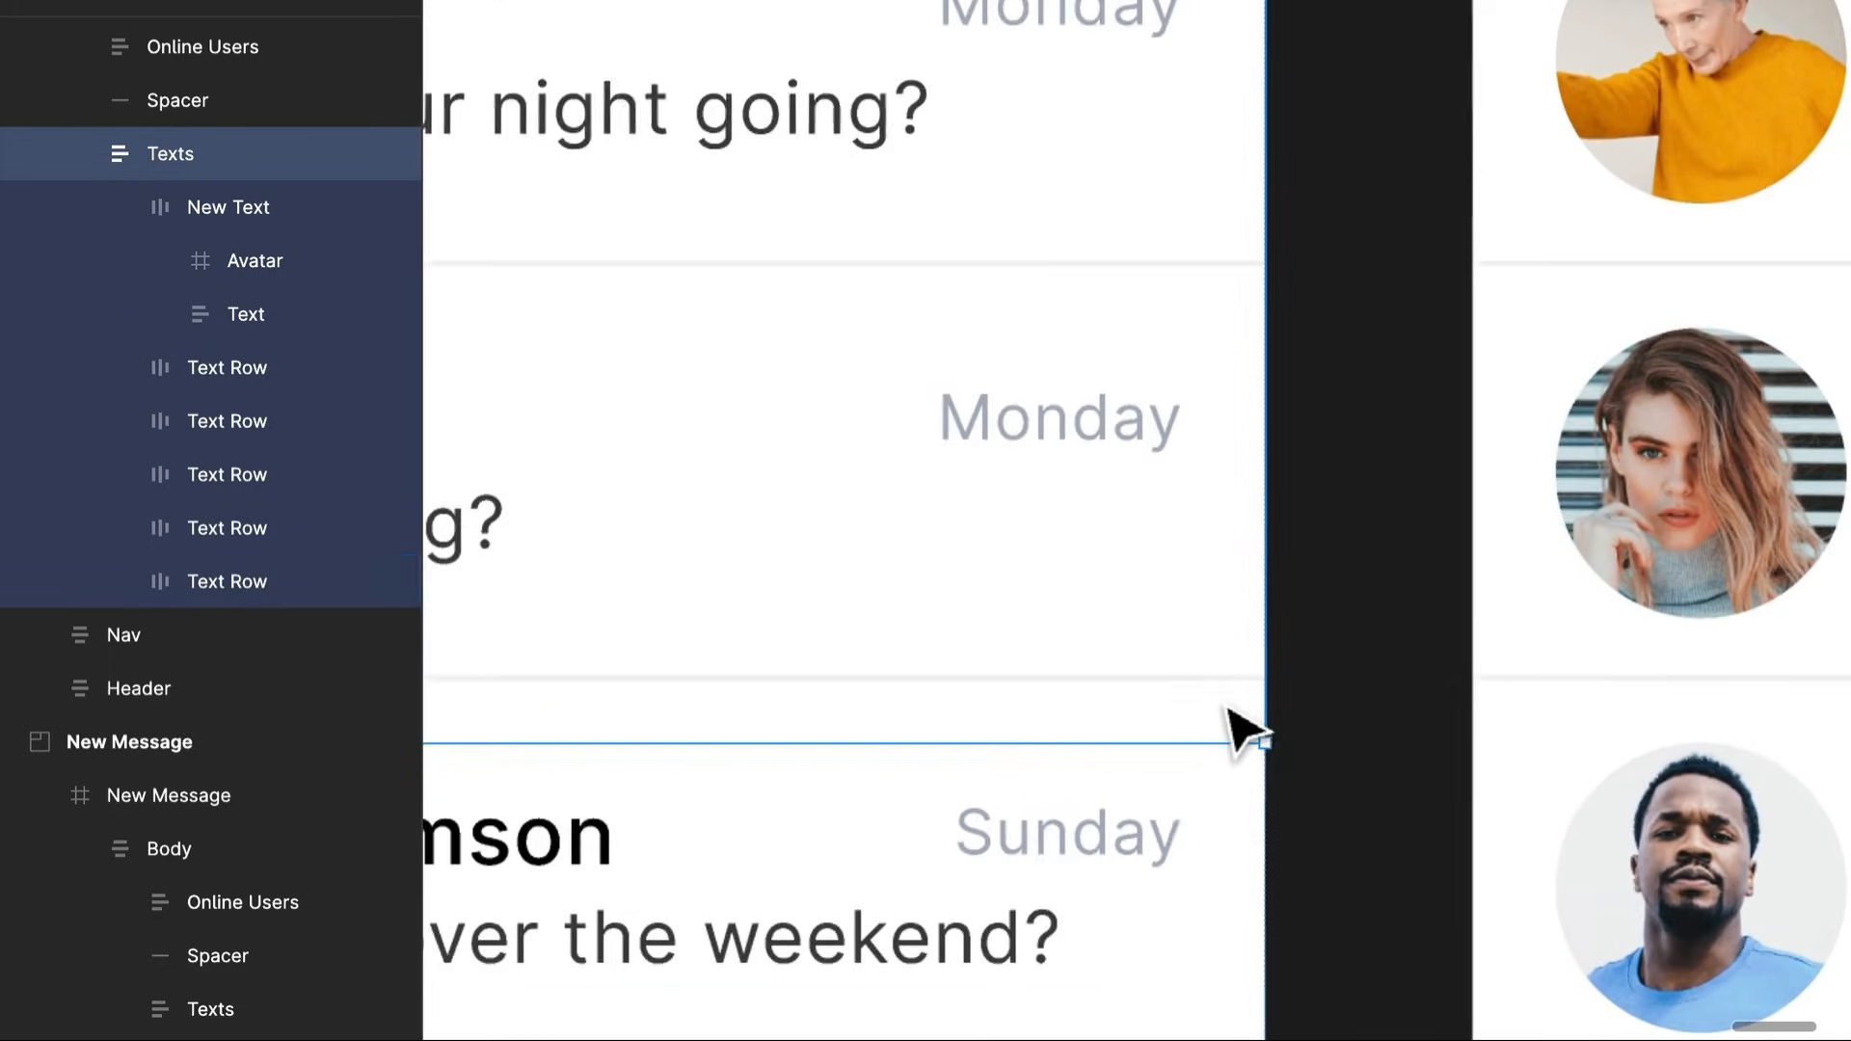
pyautogui.moveTo(1178, 743); pyautogui.dragTo(1187, 675)
pyautogui.scroll(-1, 1186, 678)
pyautogui.scroll(3, 1185, 679)
pyautogui.moveTo(1195, 677); pyautogui.dragTo(1196, 681)
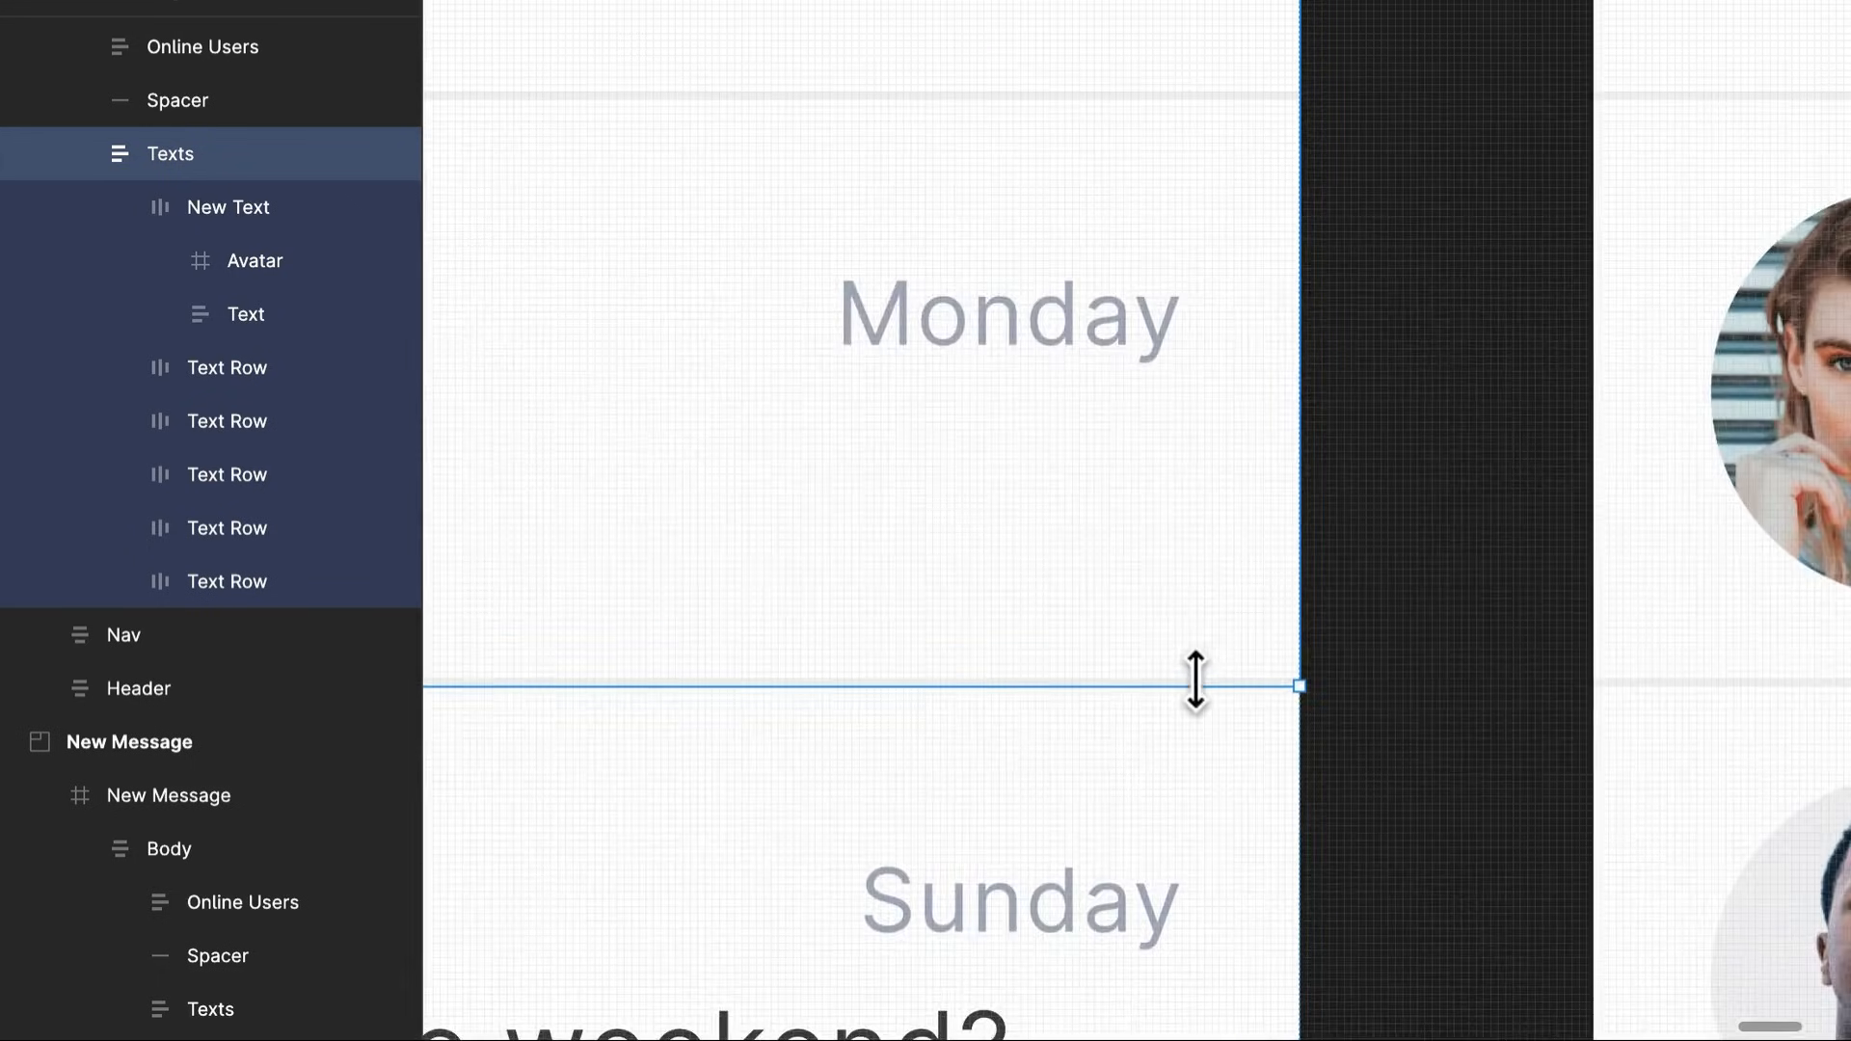
pyautogui.scroll(-6, 1196, 680)
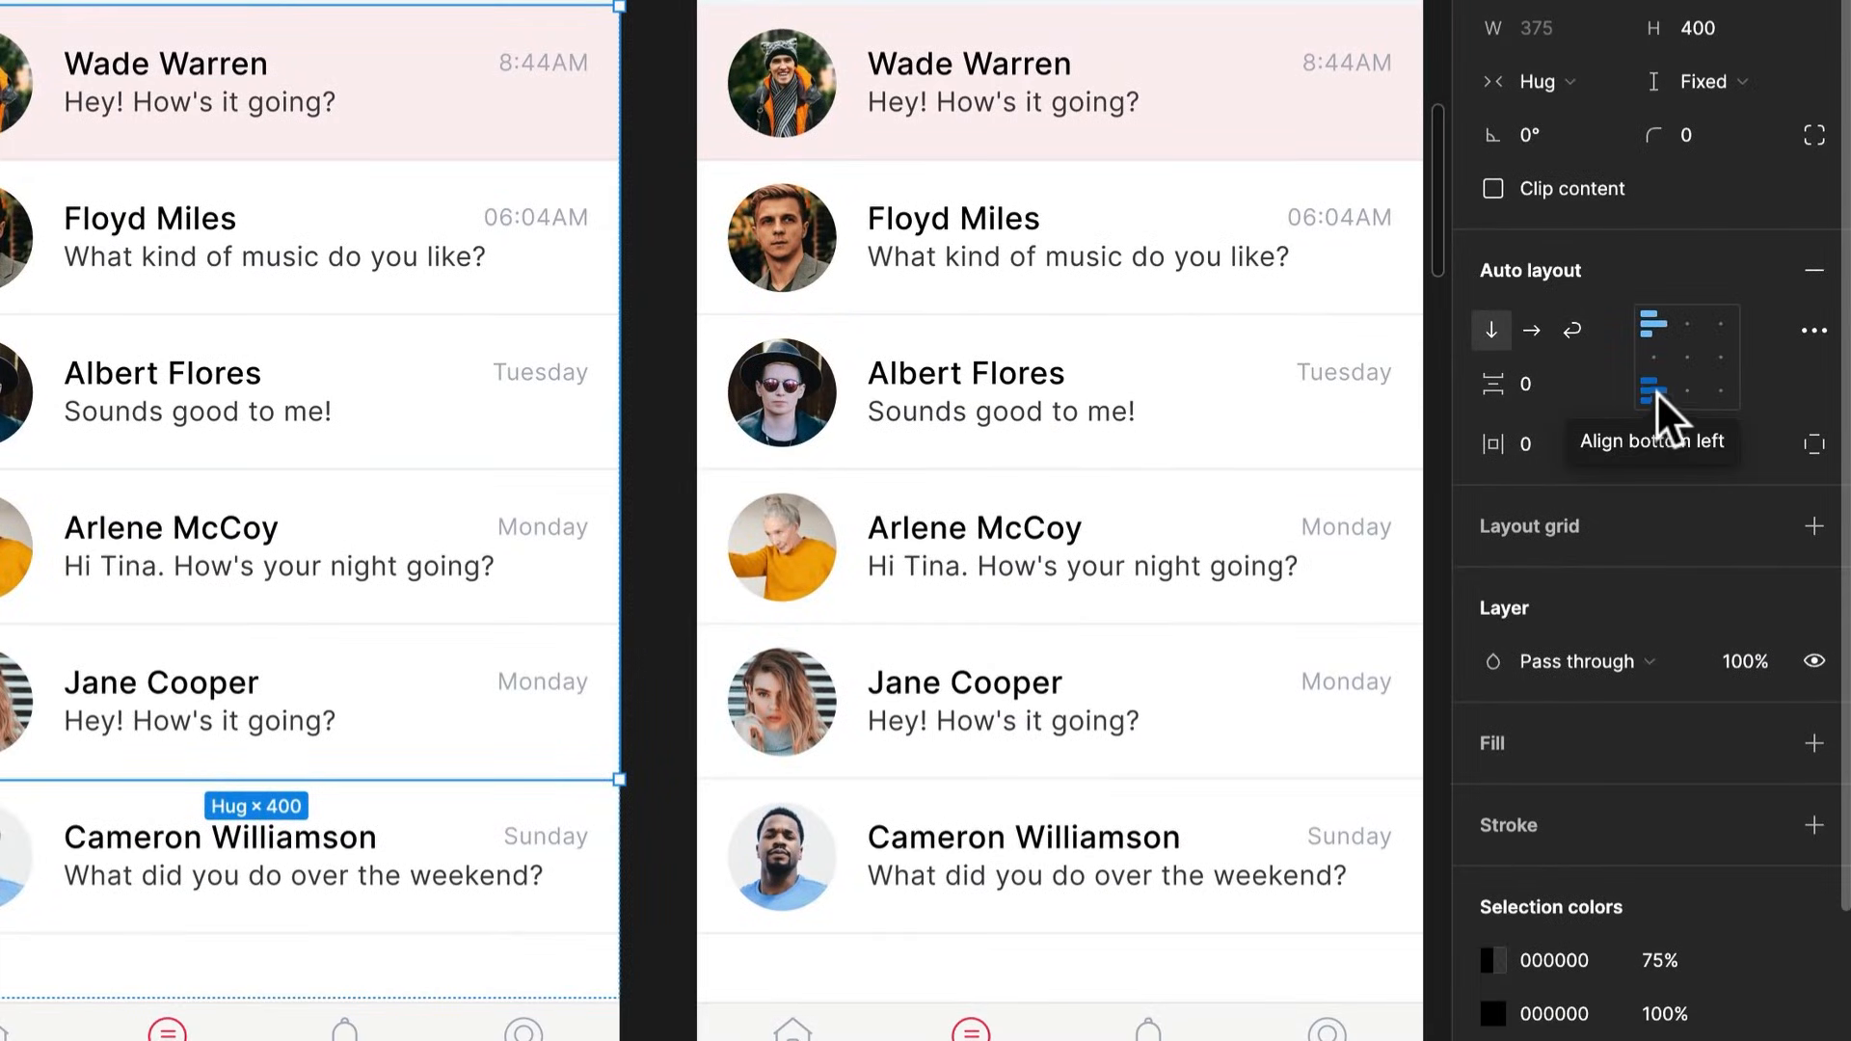
# Align the first frame's Texts list to the bottom left, and enable Clip content on the Texts lists of the first and middle frames
pyautogui.click(1657, 393)
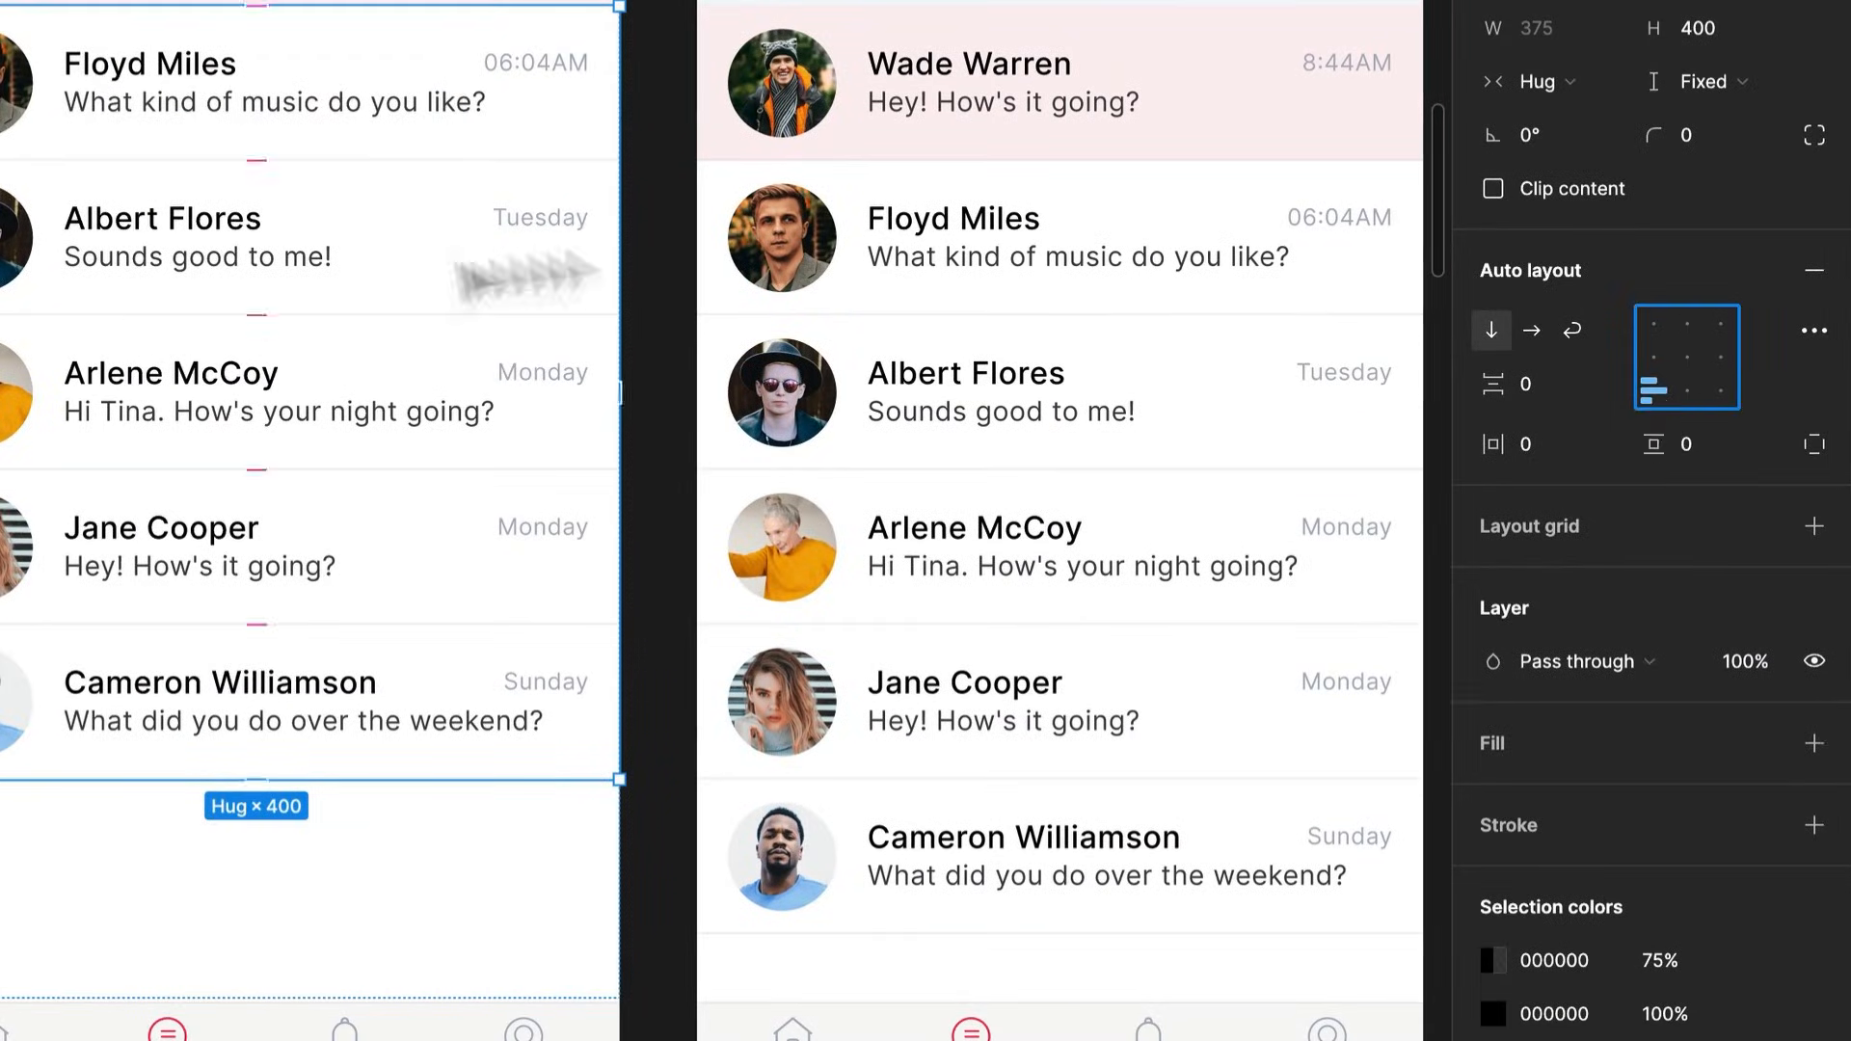
pyautogui.click(1493, 189)
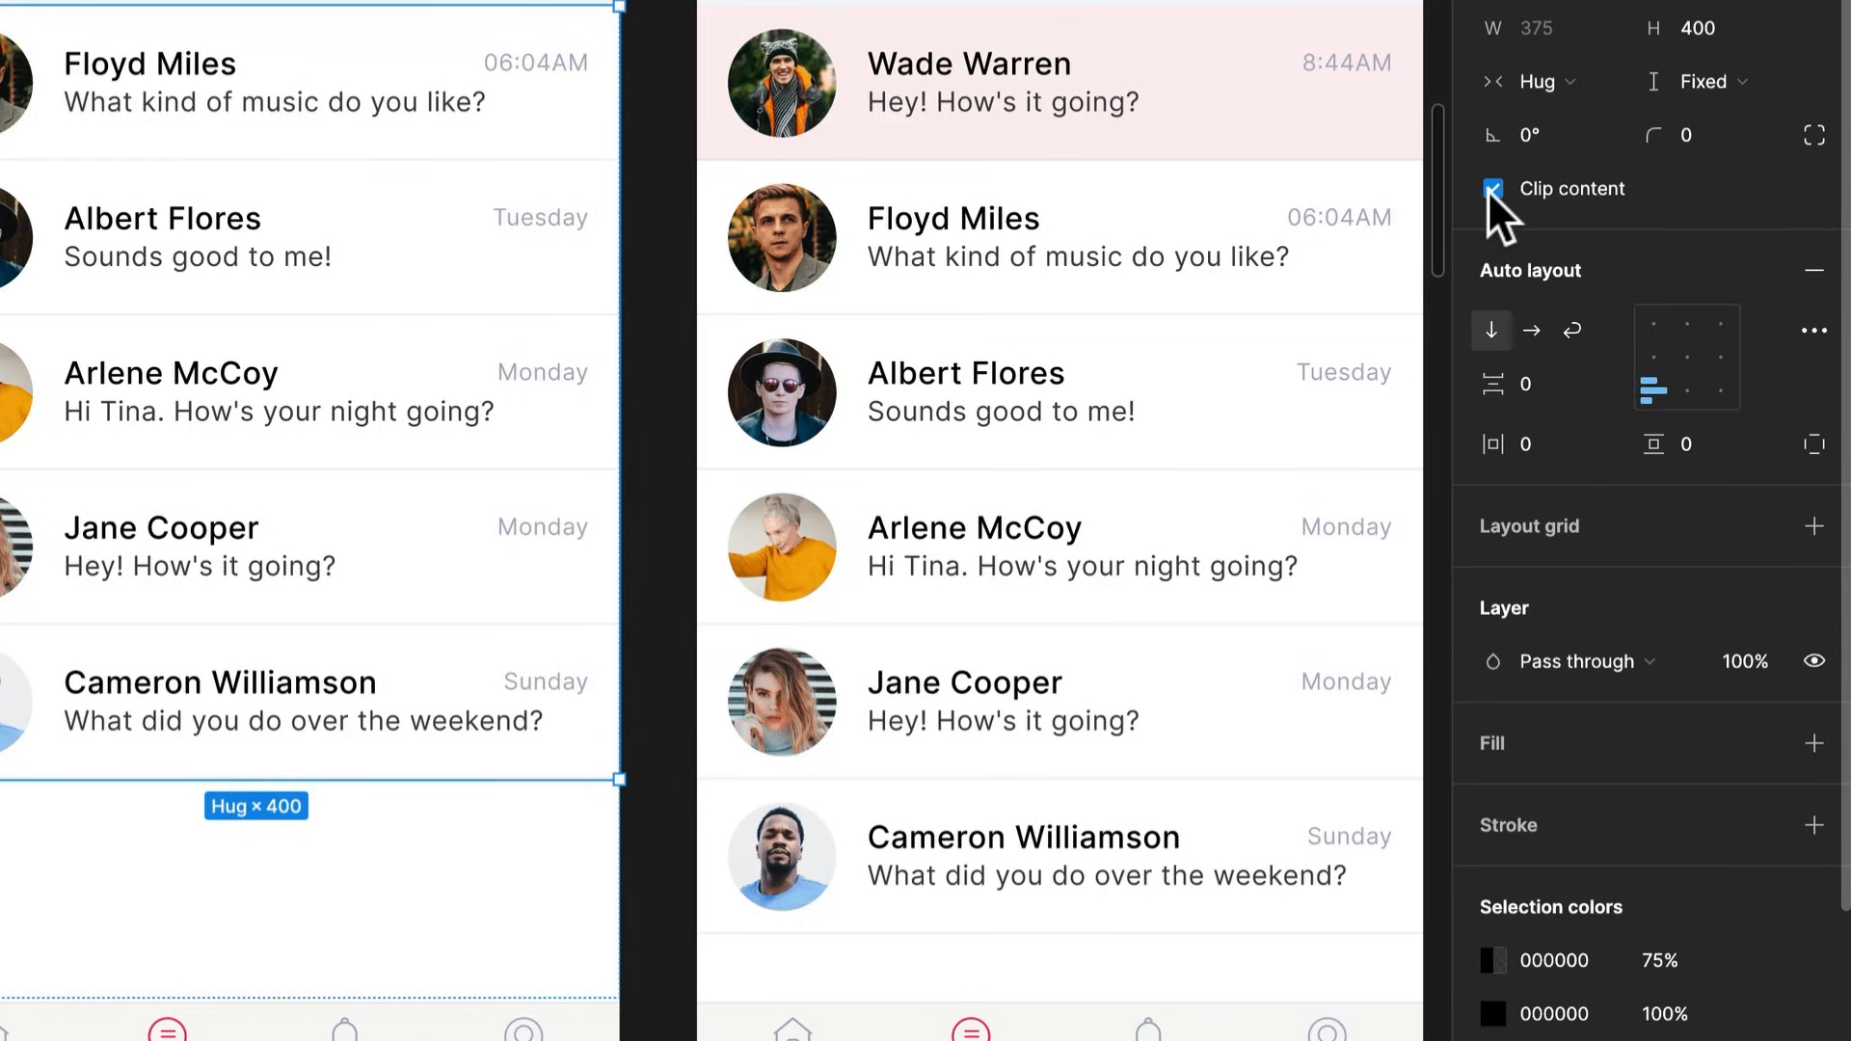
pyautogui.click(901, 255)
pyautogui.click(911, 260)
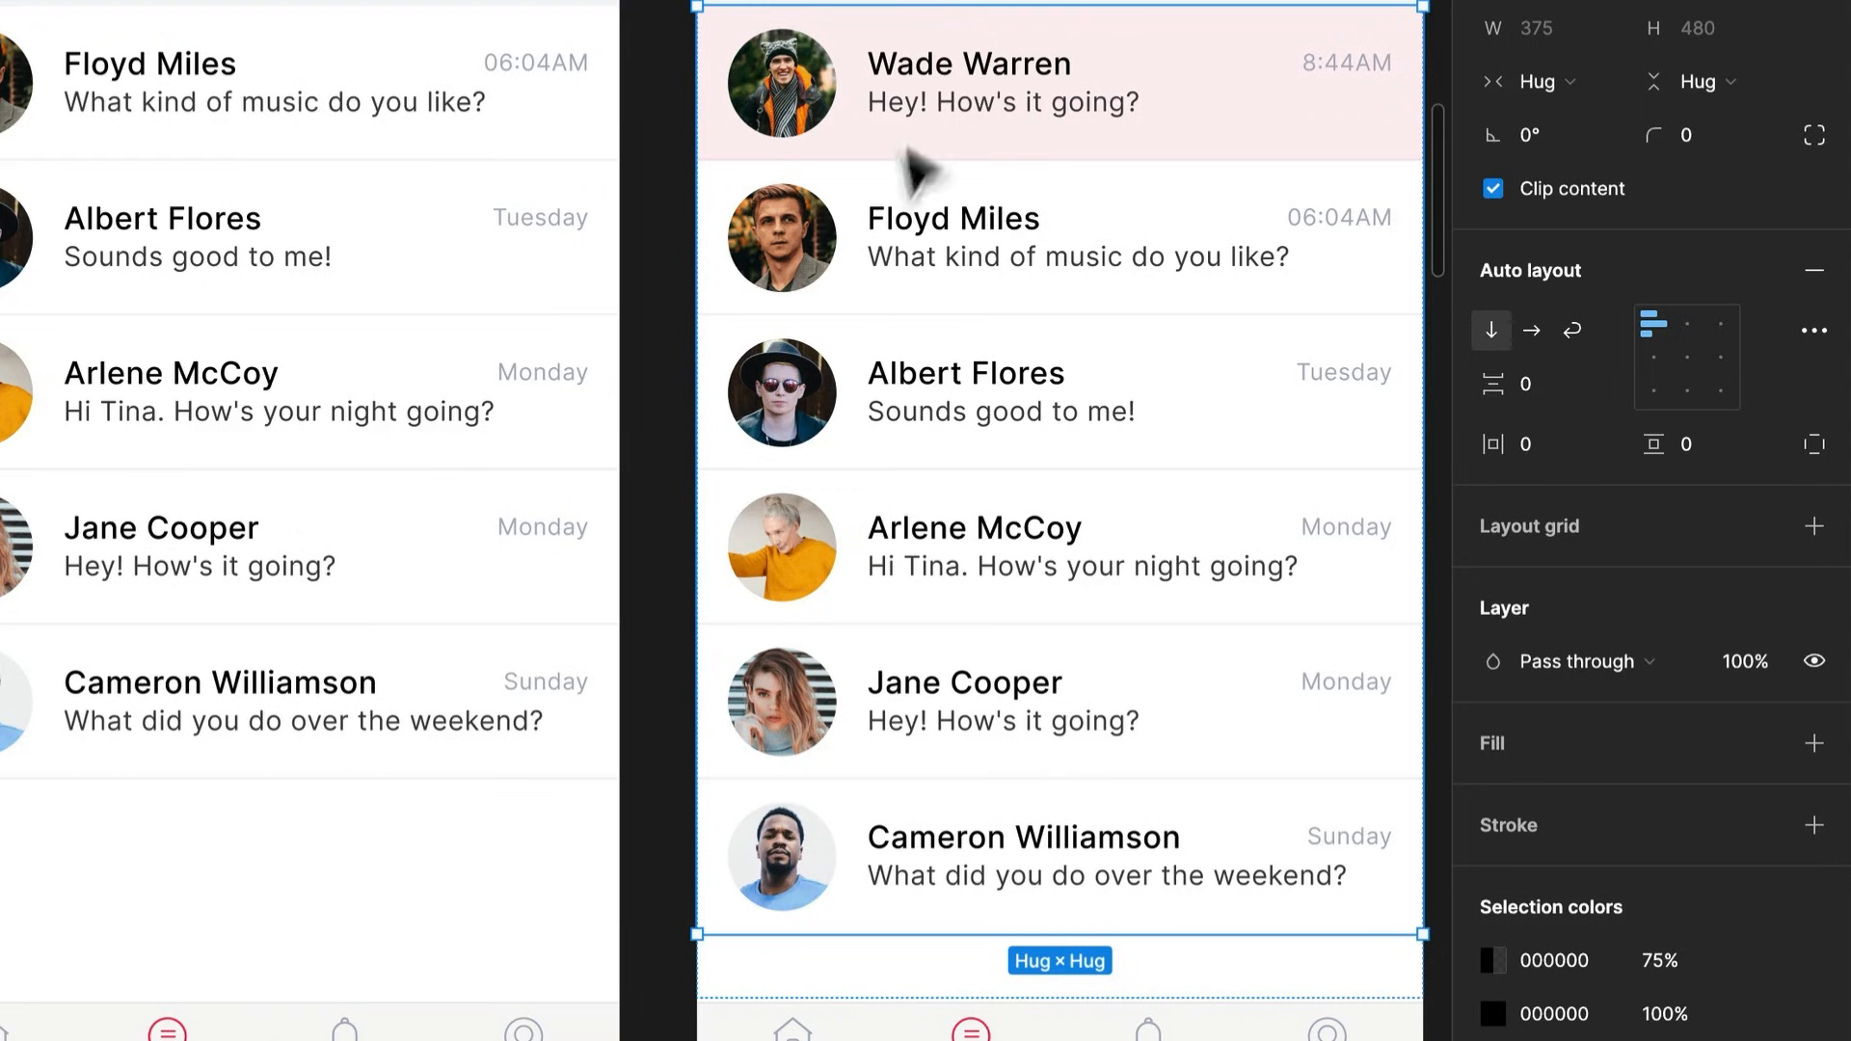
pyautogui.scroll(-3, 981, 183)
pyautogui.moveTo(982, 183); pyautogui.dragTo(725, 395)
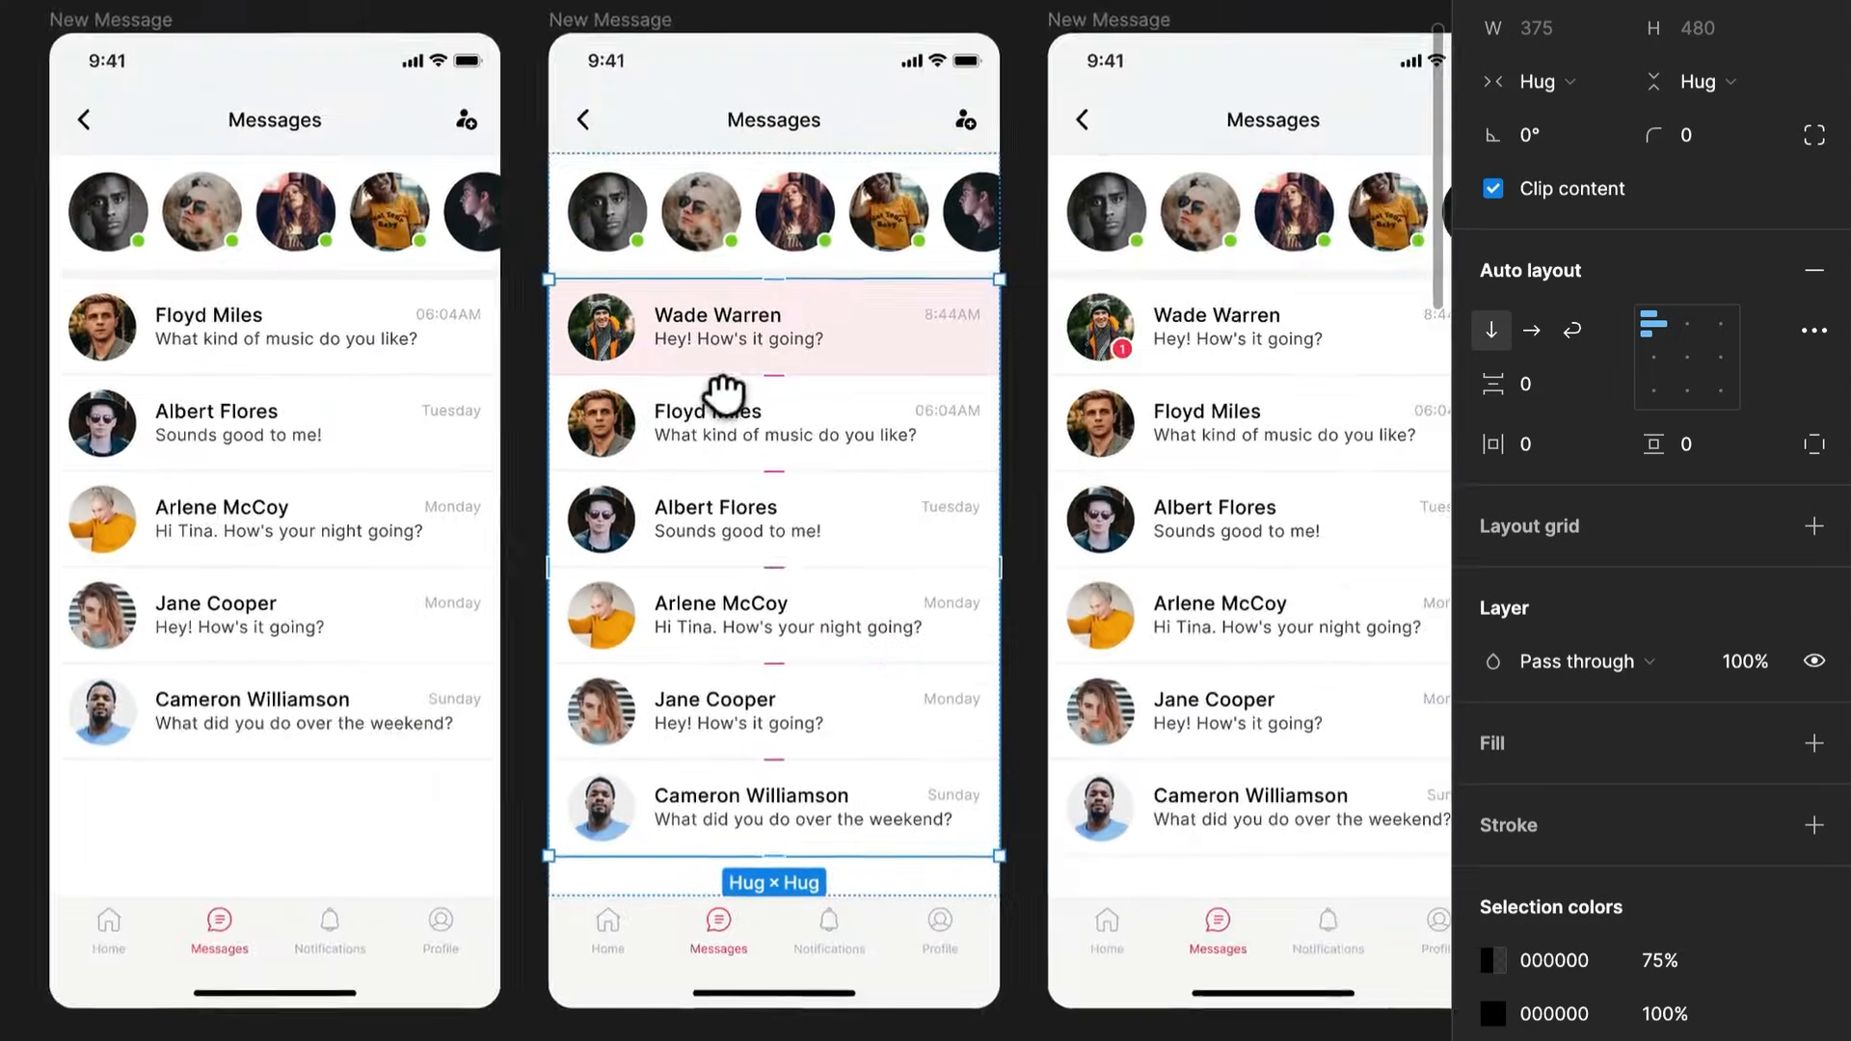
# Examine the trigger, delay and easing settings of both connections between the original New Message frames
pyautogui.click(912, 193)
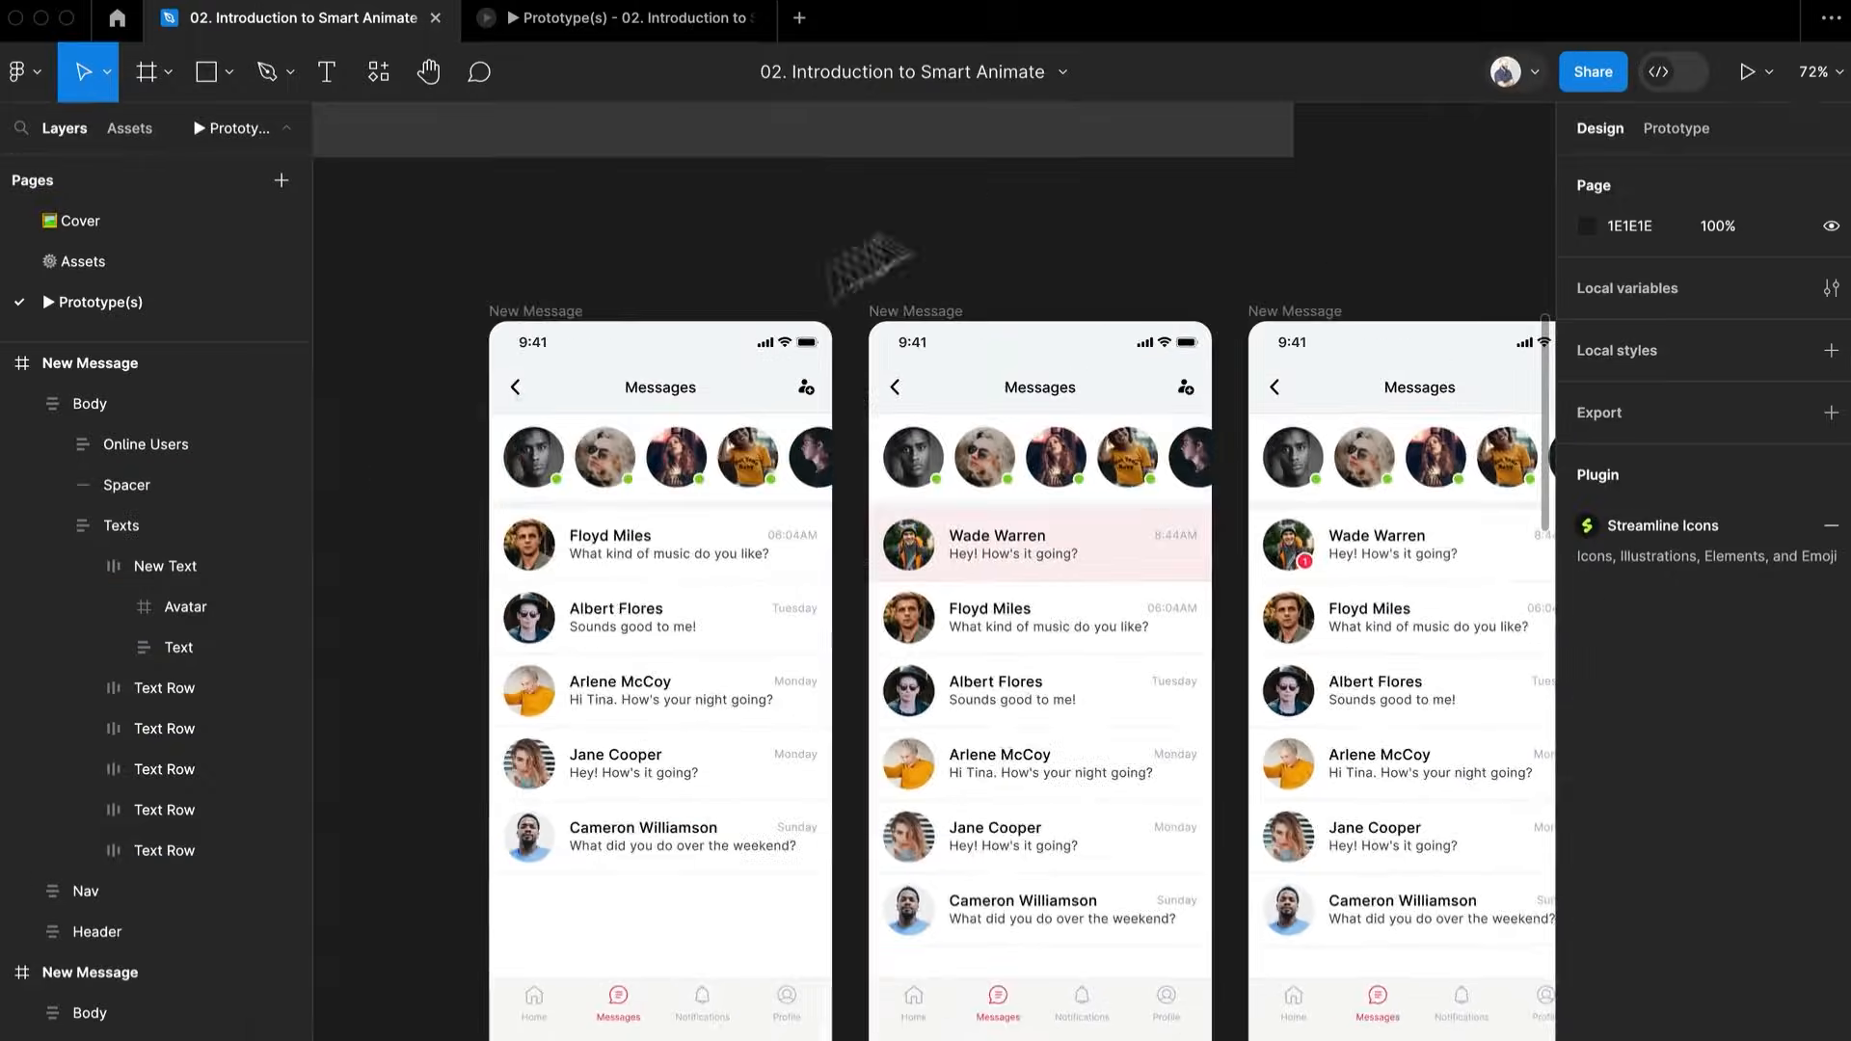
pyautogui.hscroll(-2, 661, 483)
pyautogui.hscroll(5, 1061, 482)
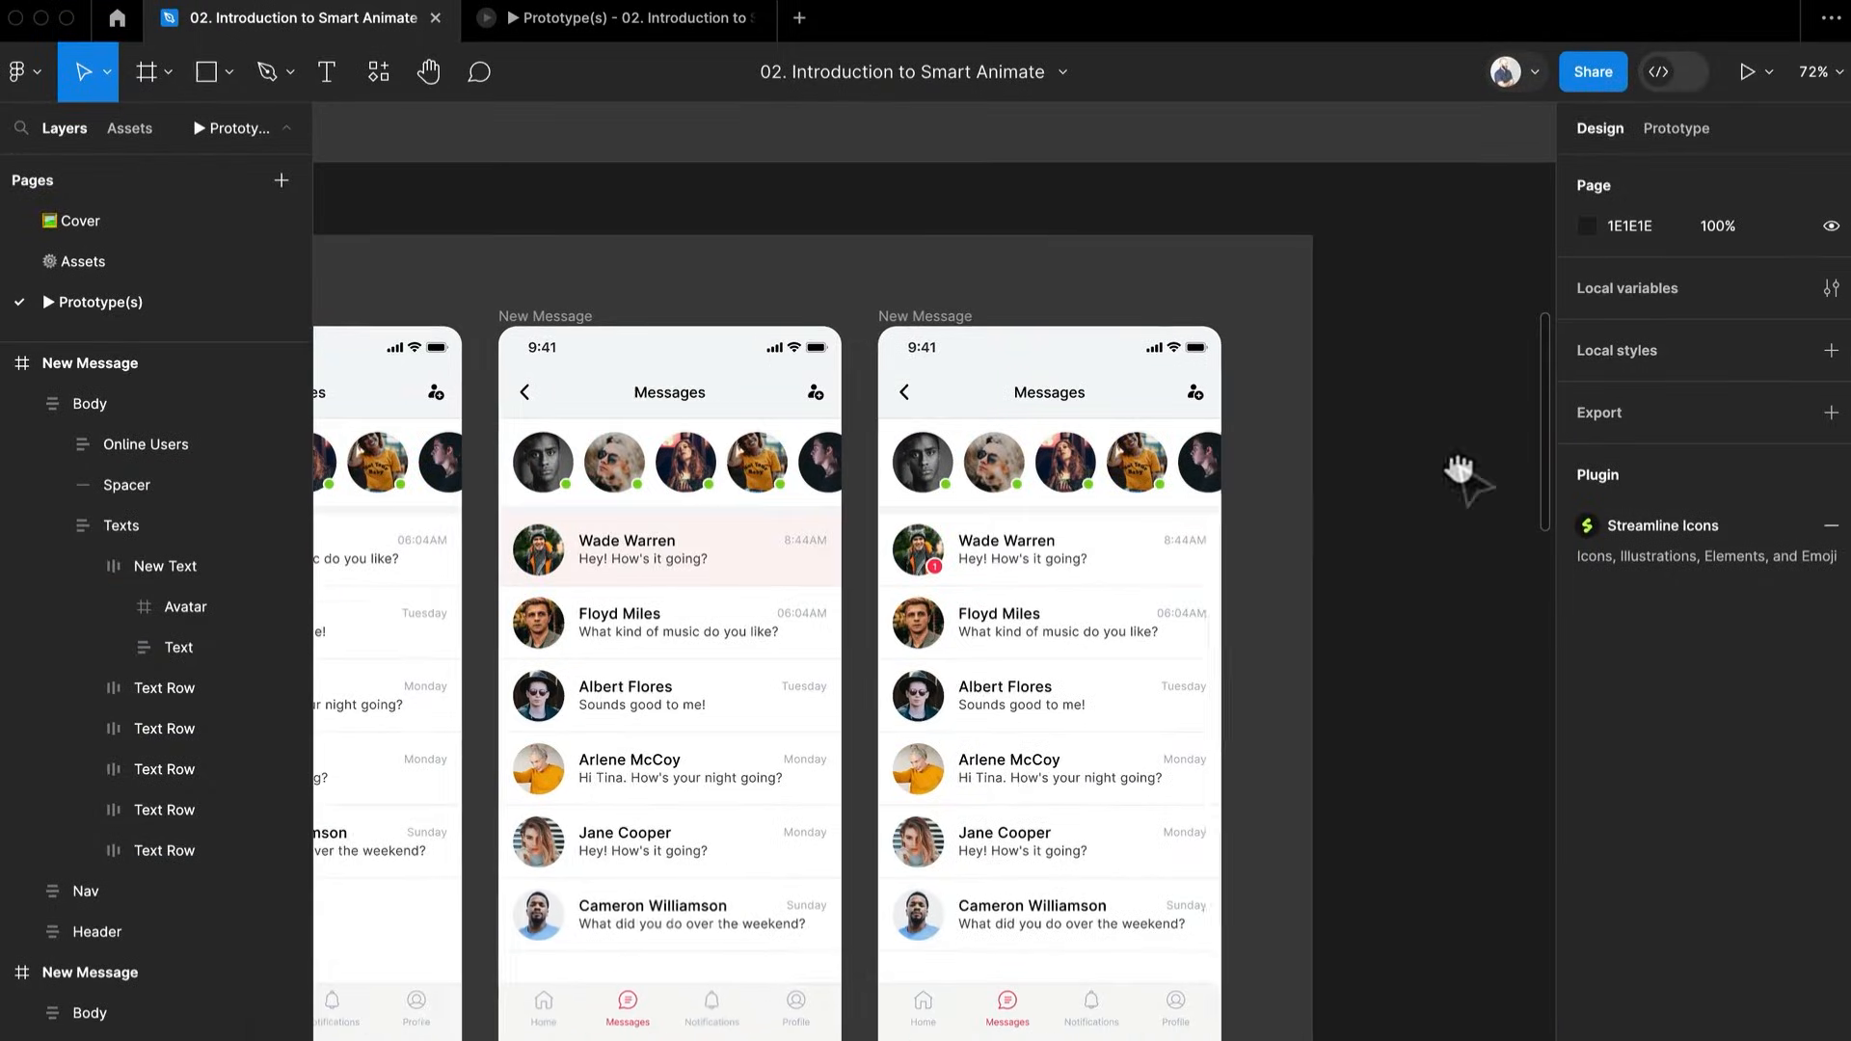
pyautogui.click(1676, 128)
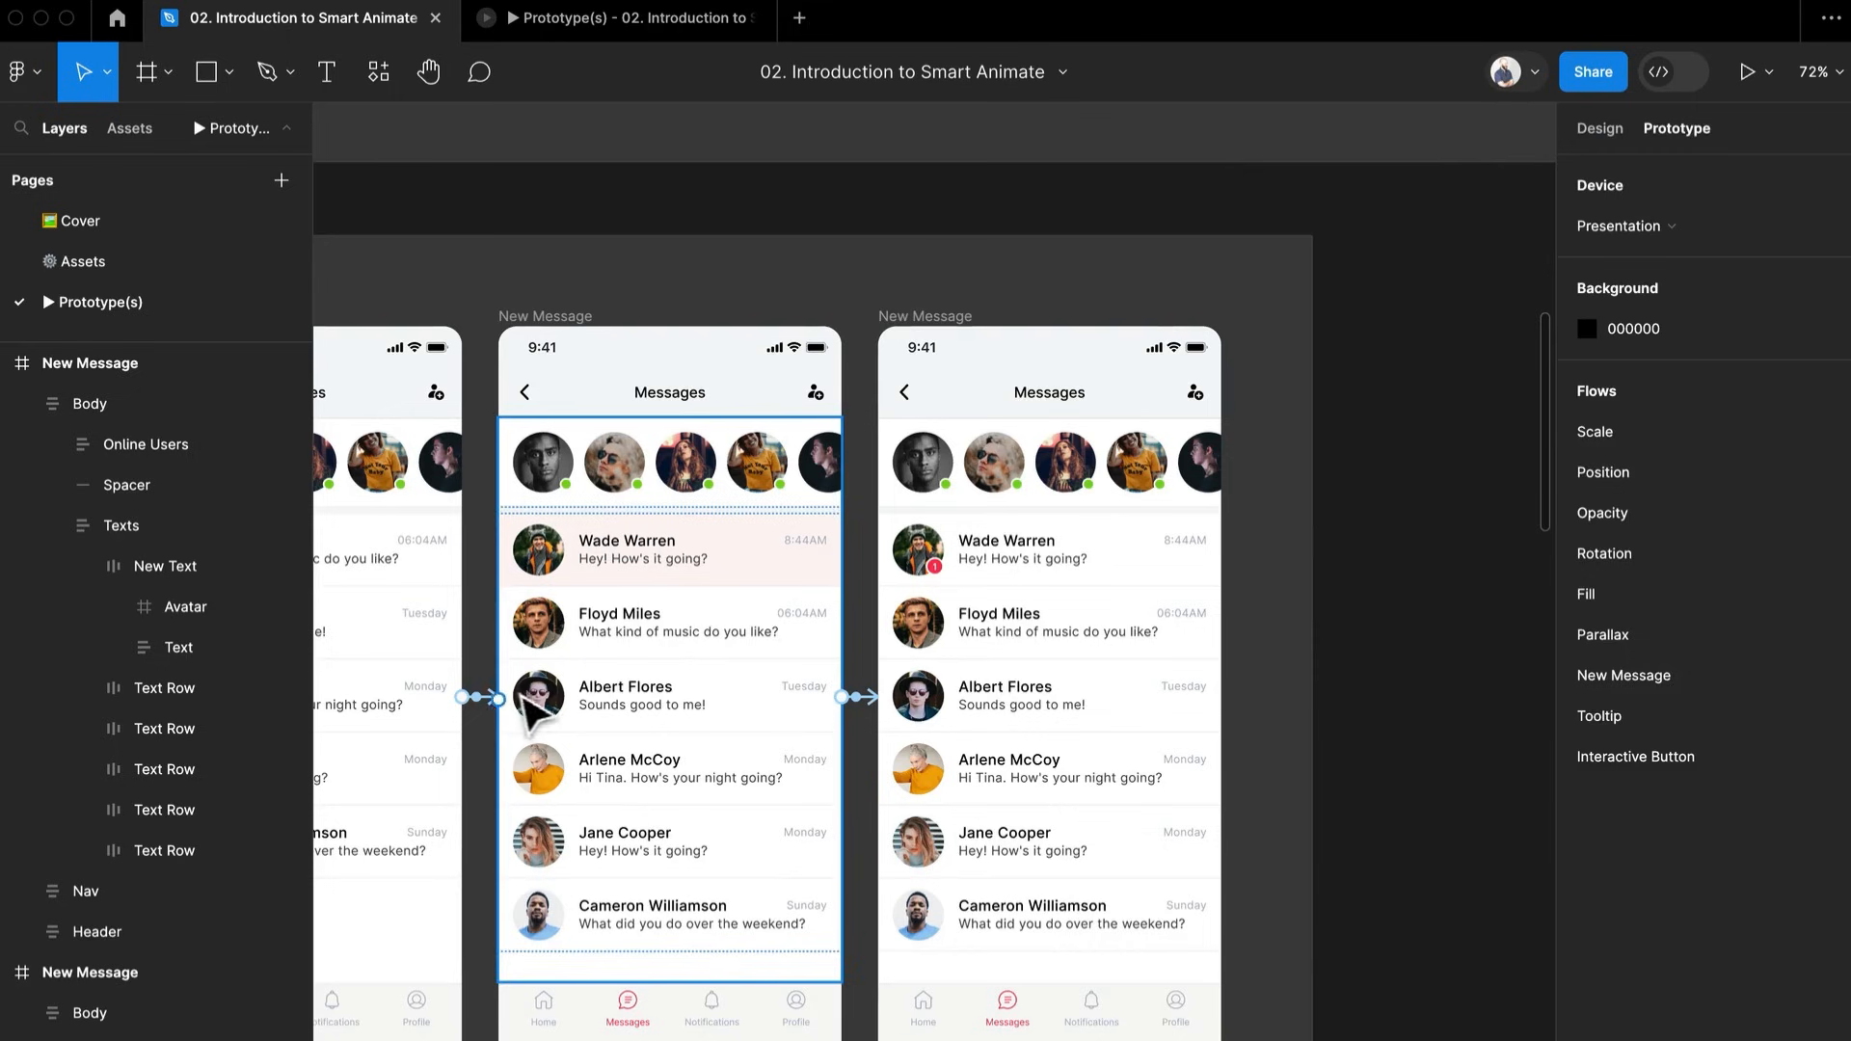
pyautogui.click(484, 704)
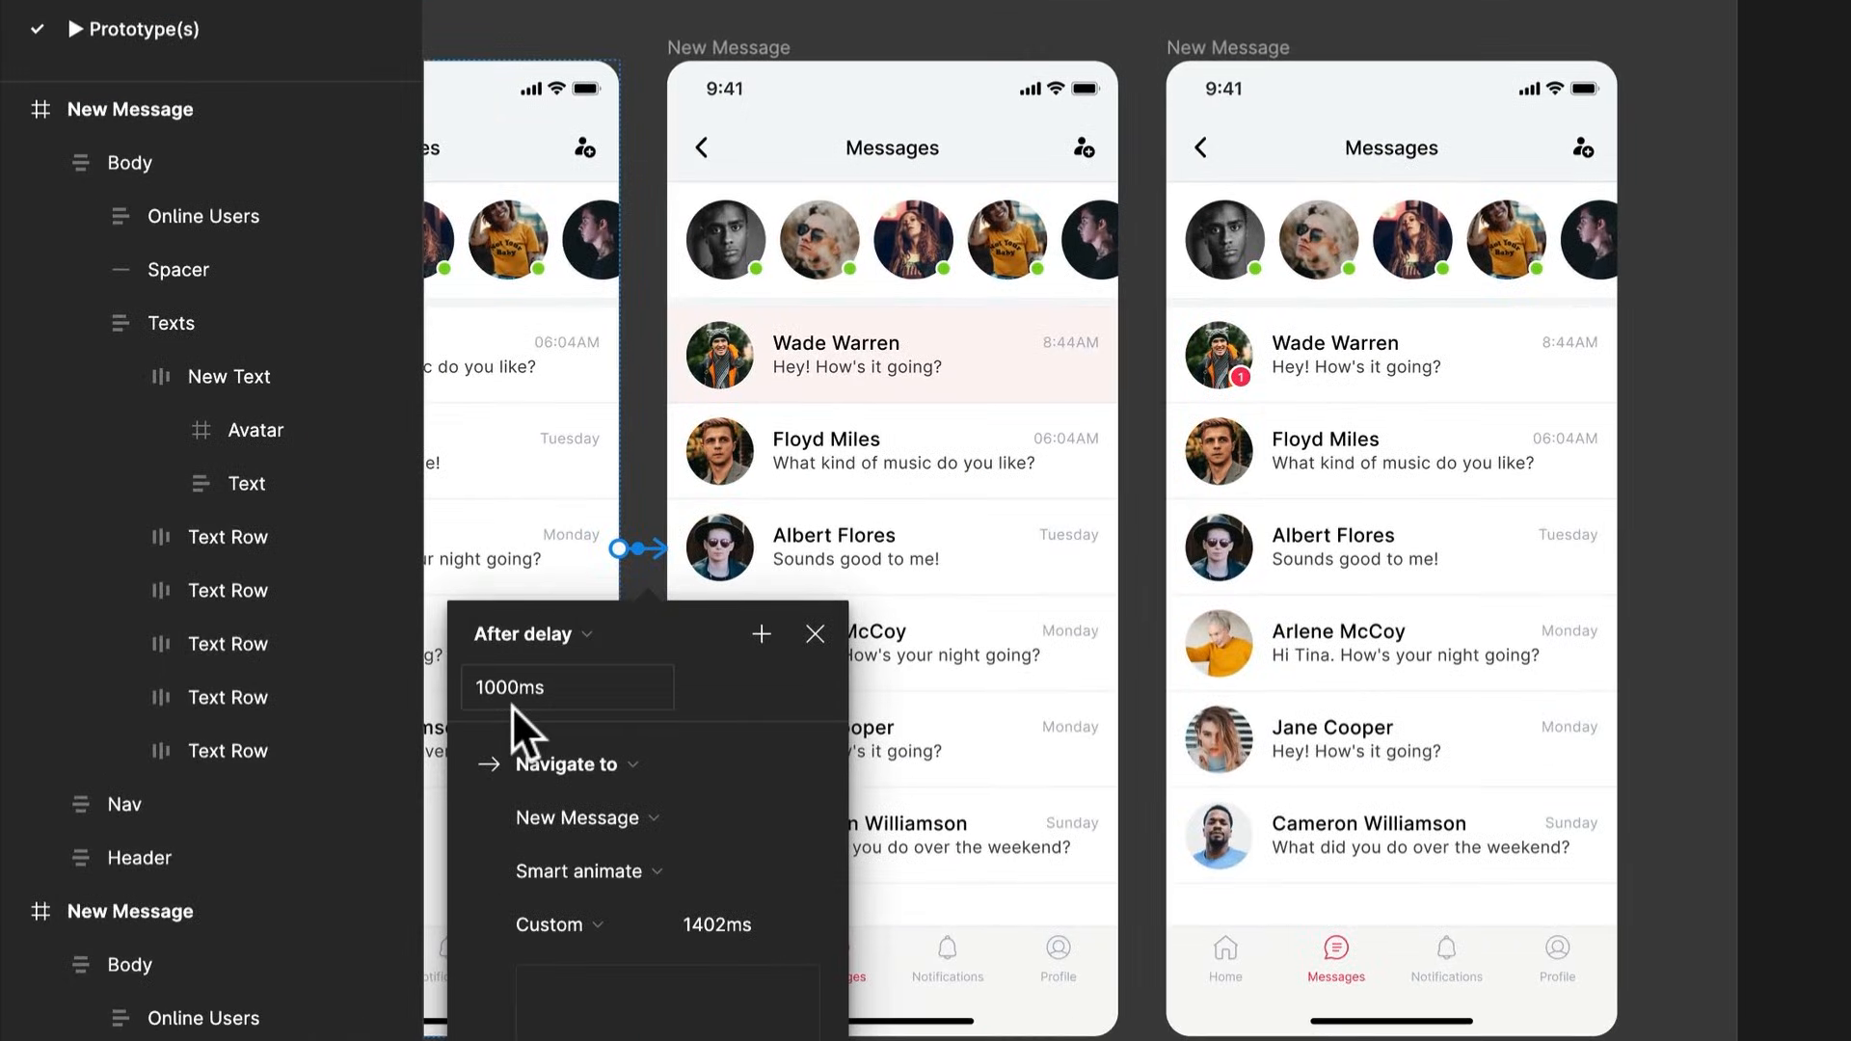
pyautogui.scroll(-1, 636, 743)
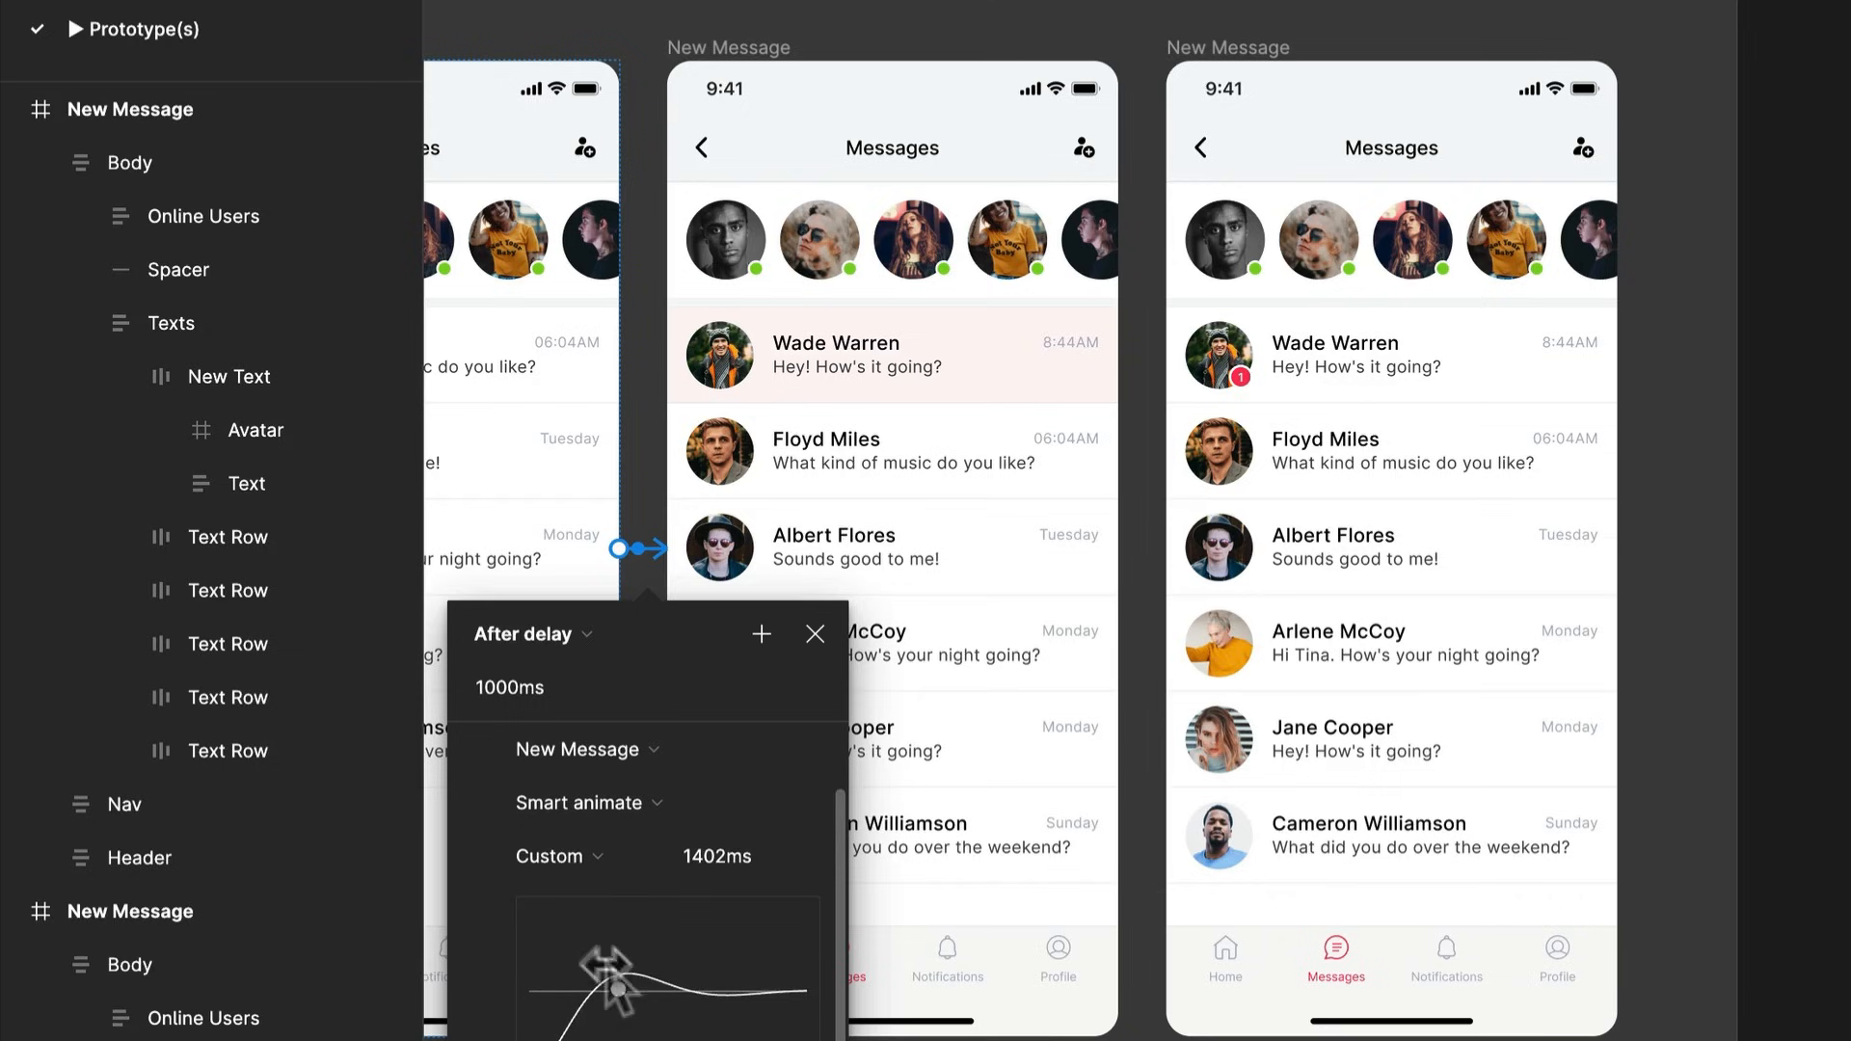
pyautogui.click(1702, 374)
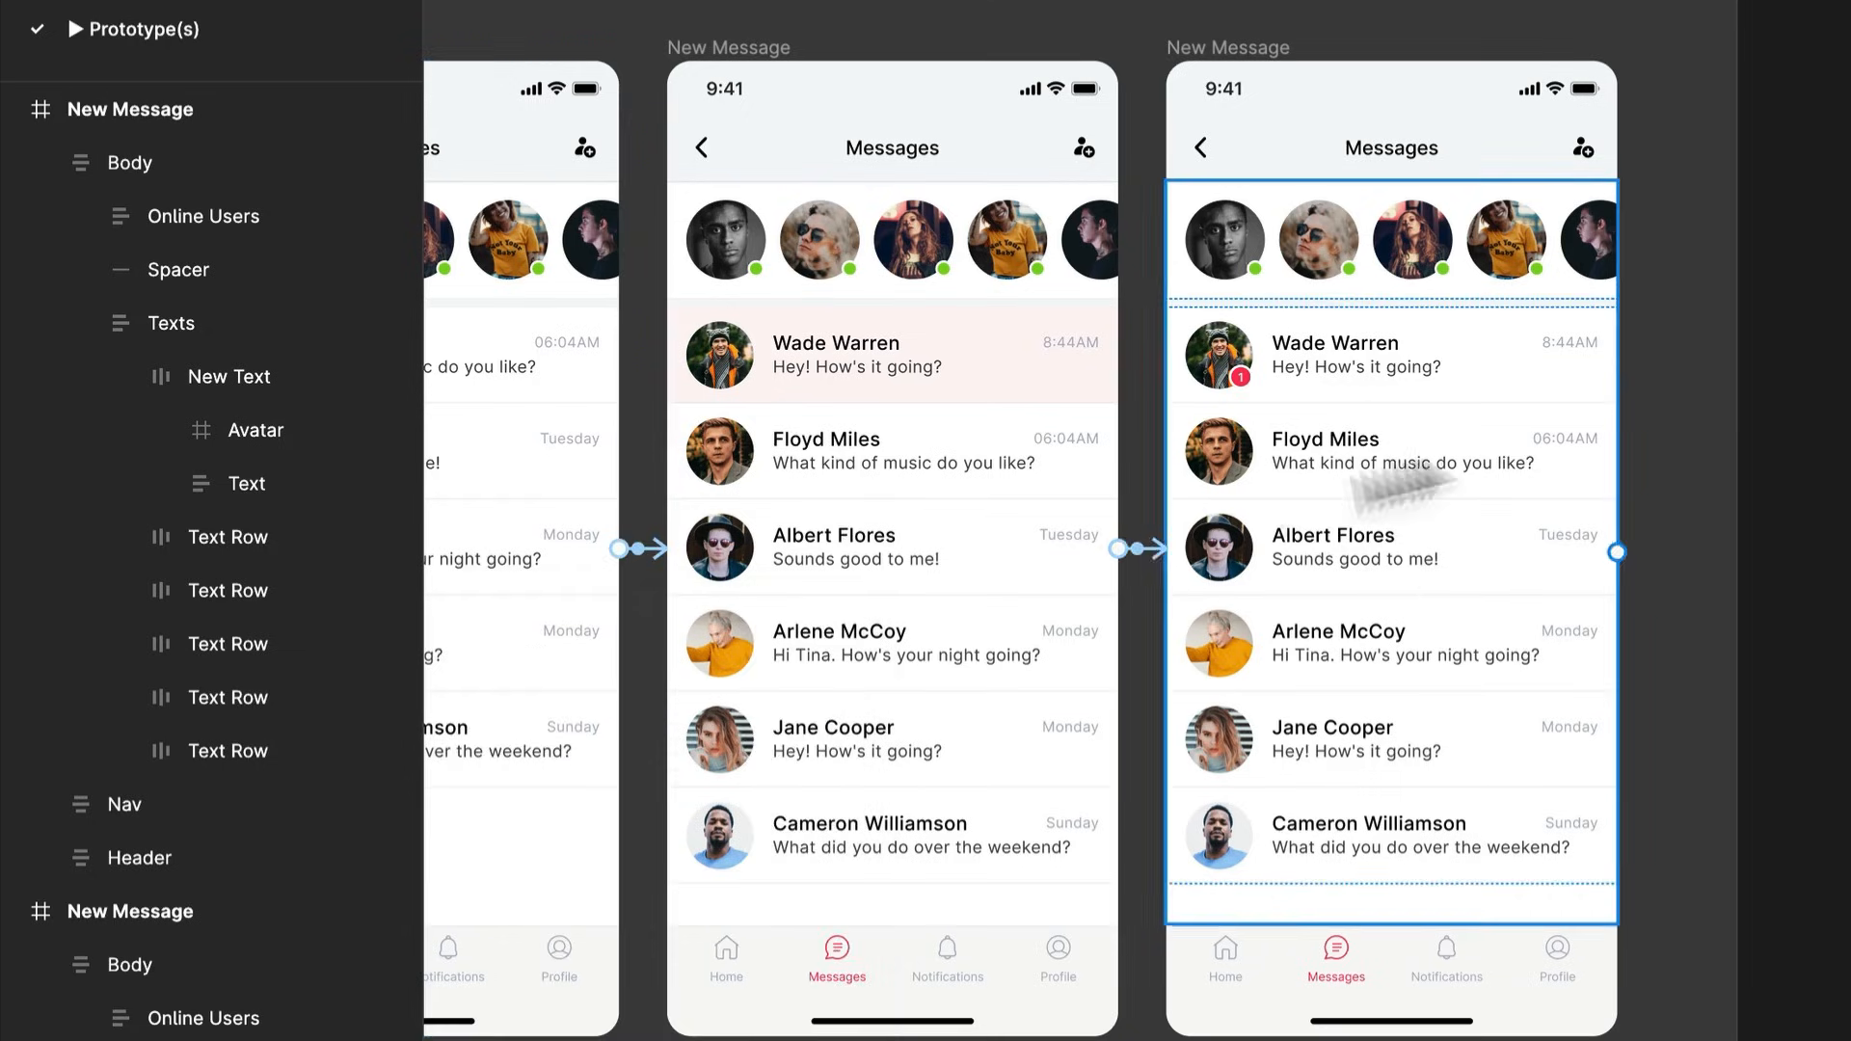
pyautogui.click(1152, 558)
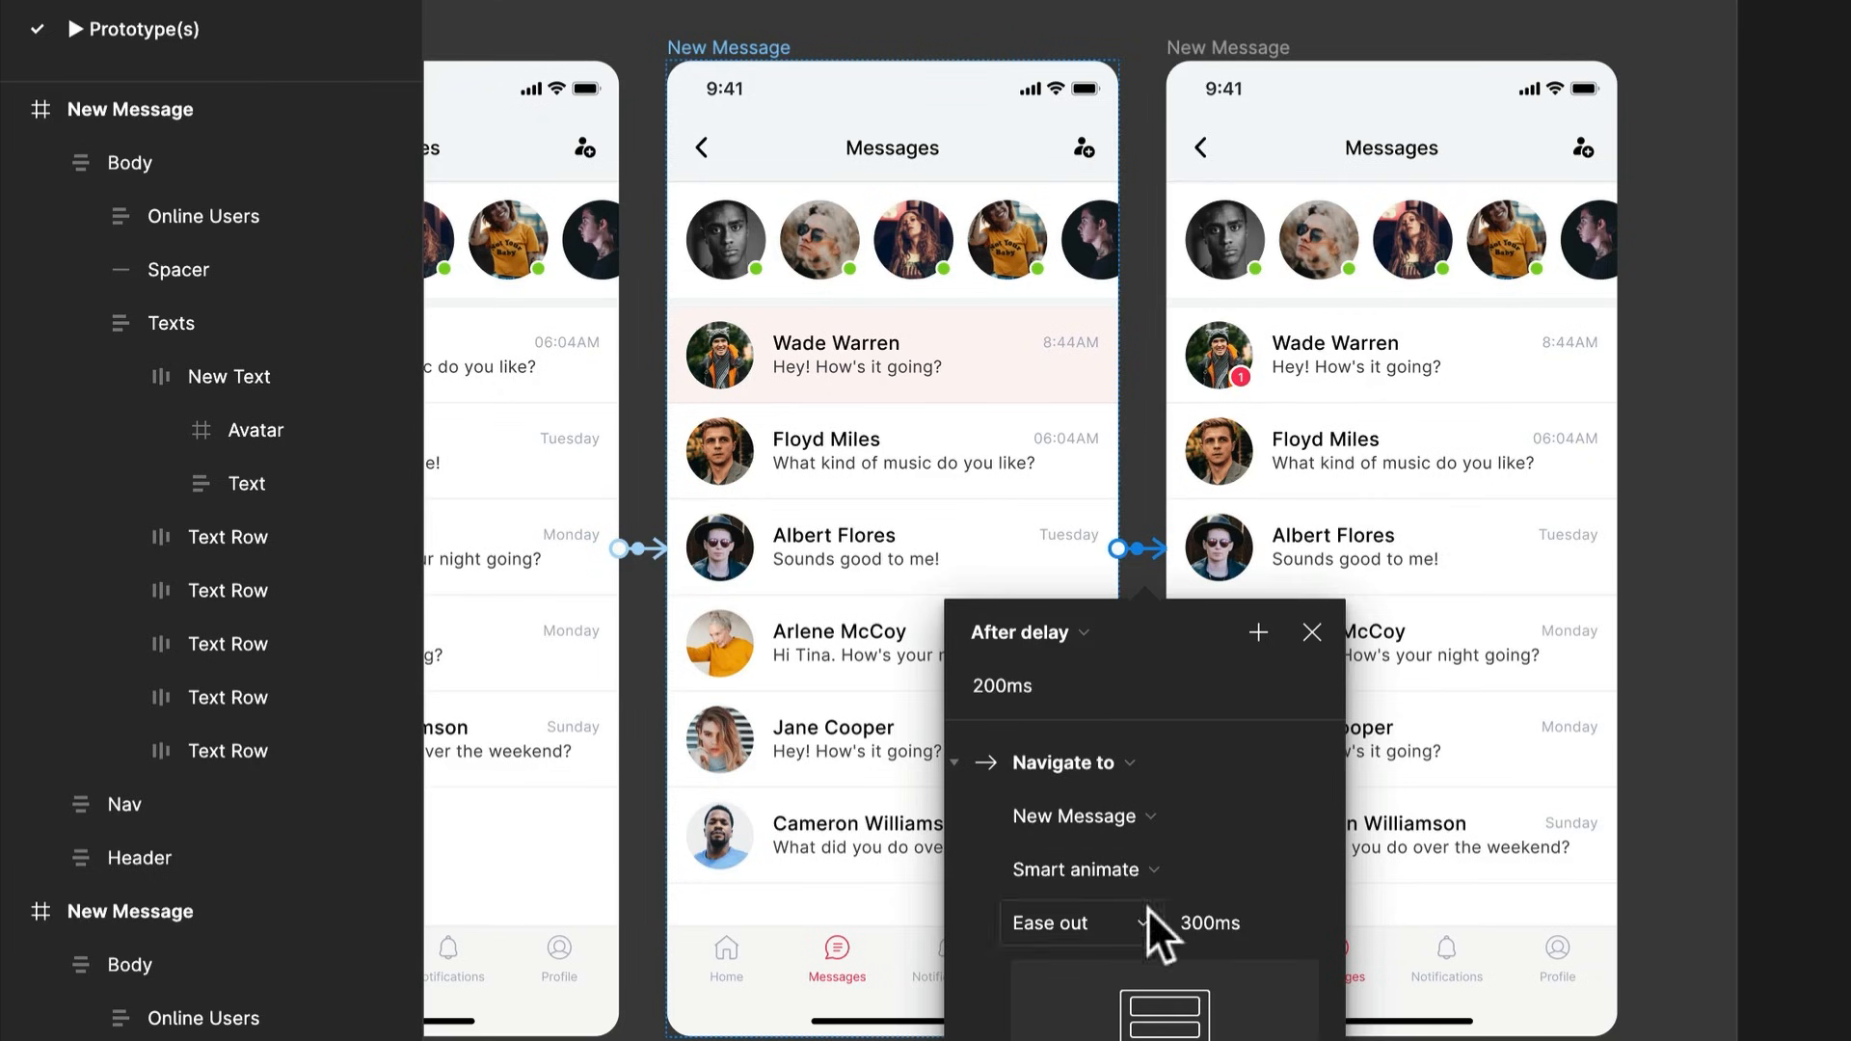
pyautogui.click(1822, 575)
# Give the first copied New Message frame a flow starting point named "Our message"
pyautogui.scroll(-5, 1817, 560)
pyautogui.moveTo(1821, 574); pyautogui.dragTo(1123, 617)
pyautogui.scroll(4, 1707, 598)
pyautogui.scroll(3, 1138, 521)
pyautogui.hscroll(4, 1138, 521)
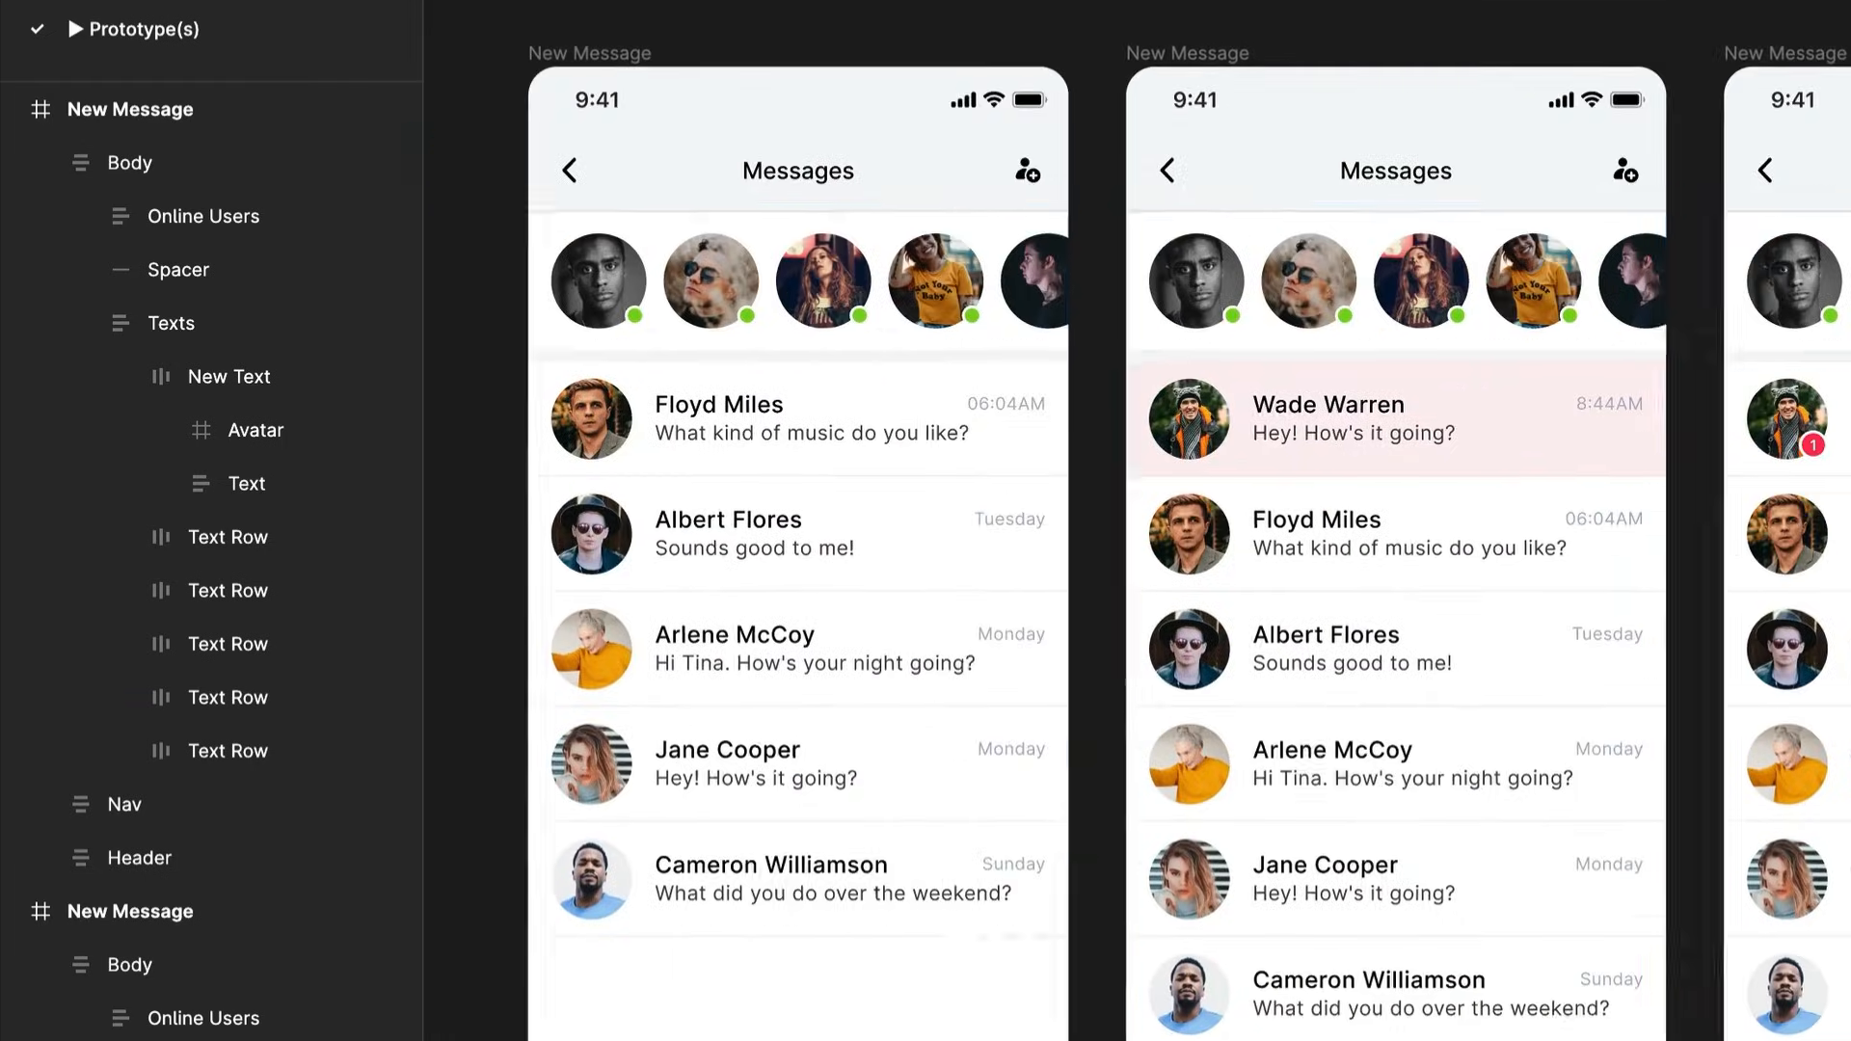
pyautogui.click(589, 54)
pyautogui.hscroll(-5, 776, 68)
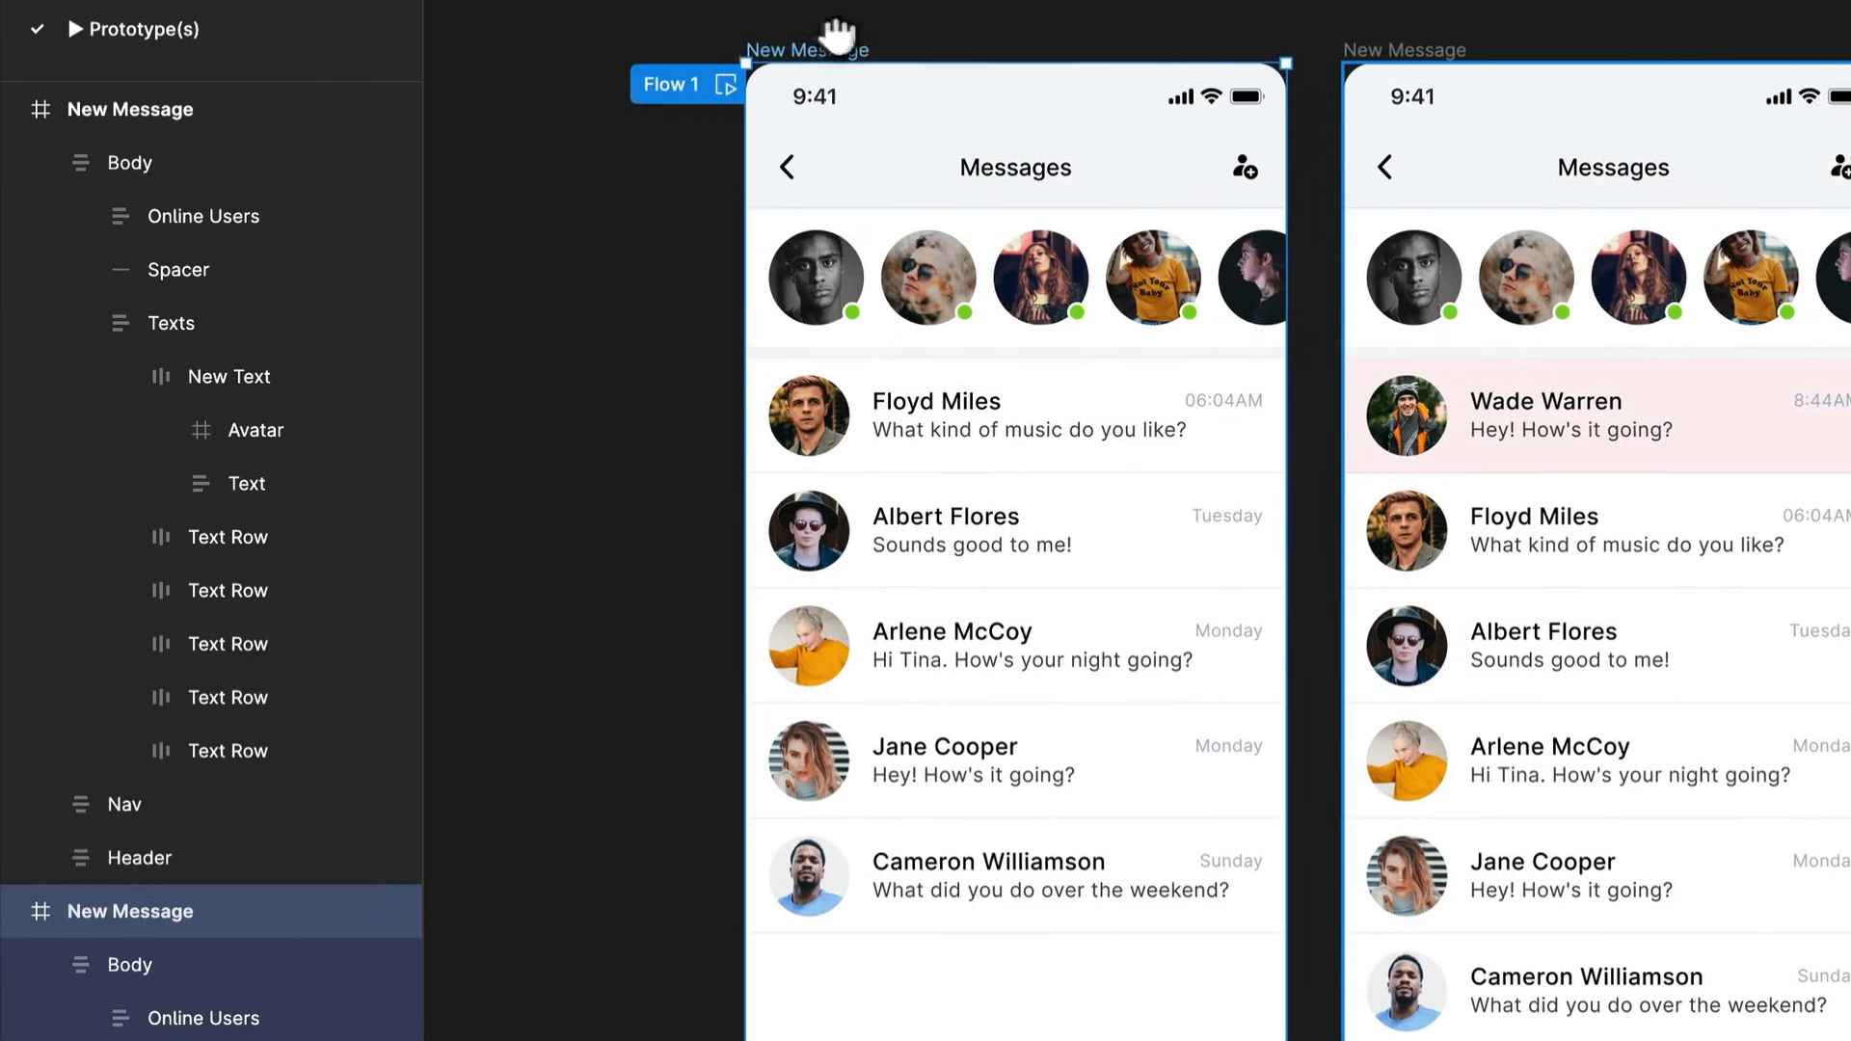
pyautogui.doubleClick(739, 86)
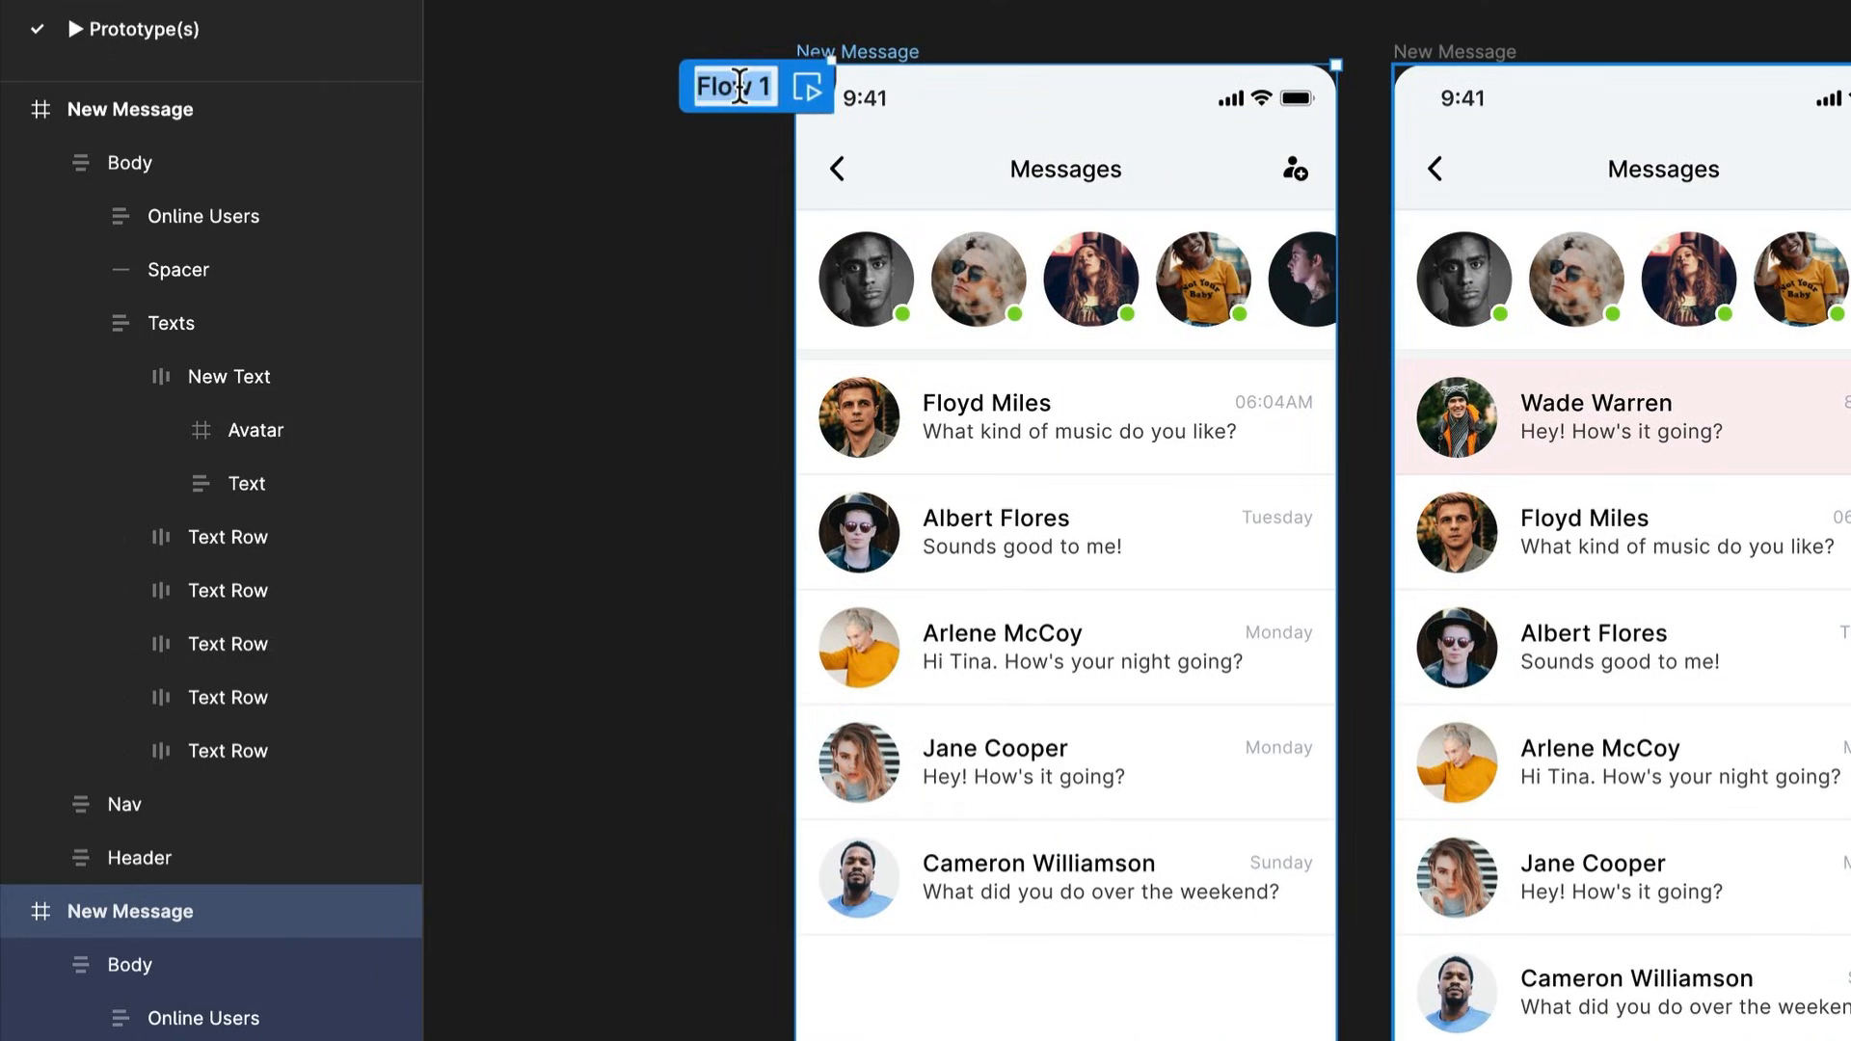
pyautogui.write('Our mess')
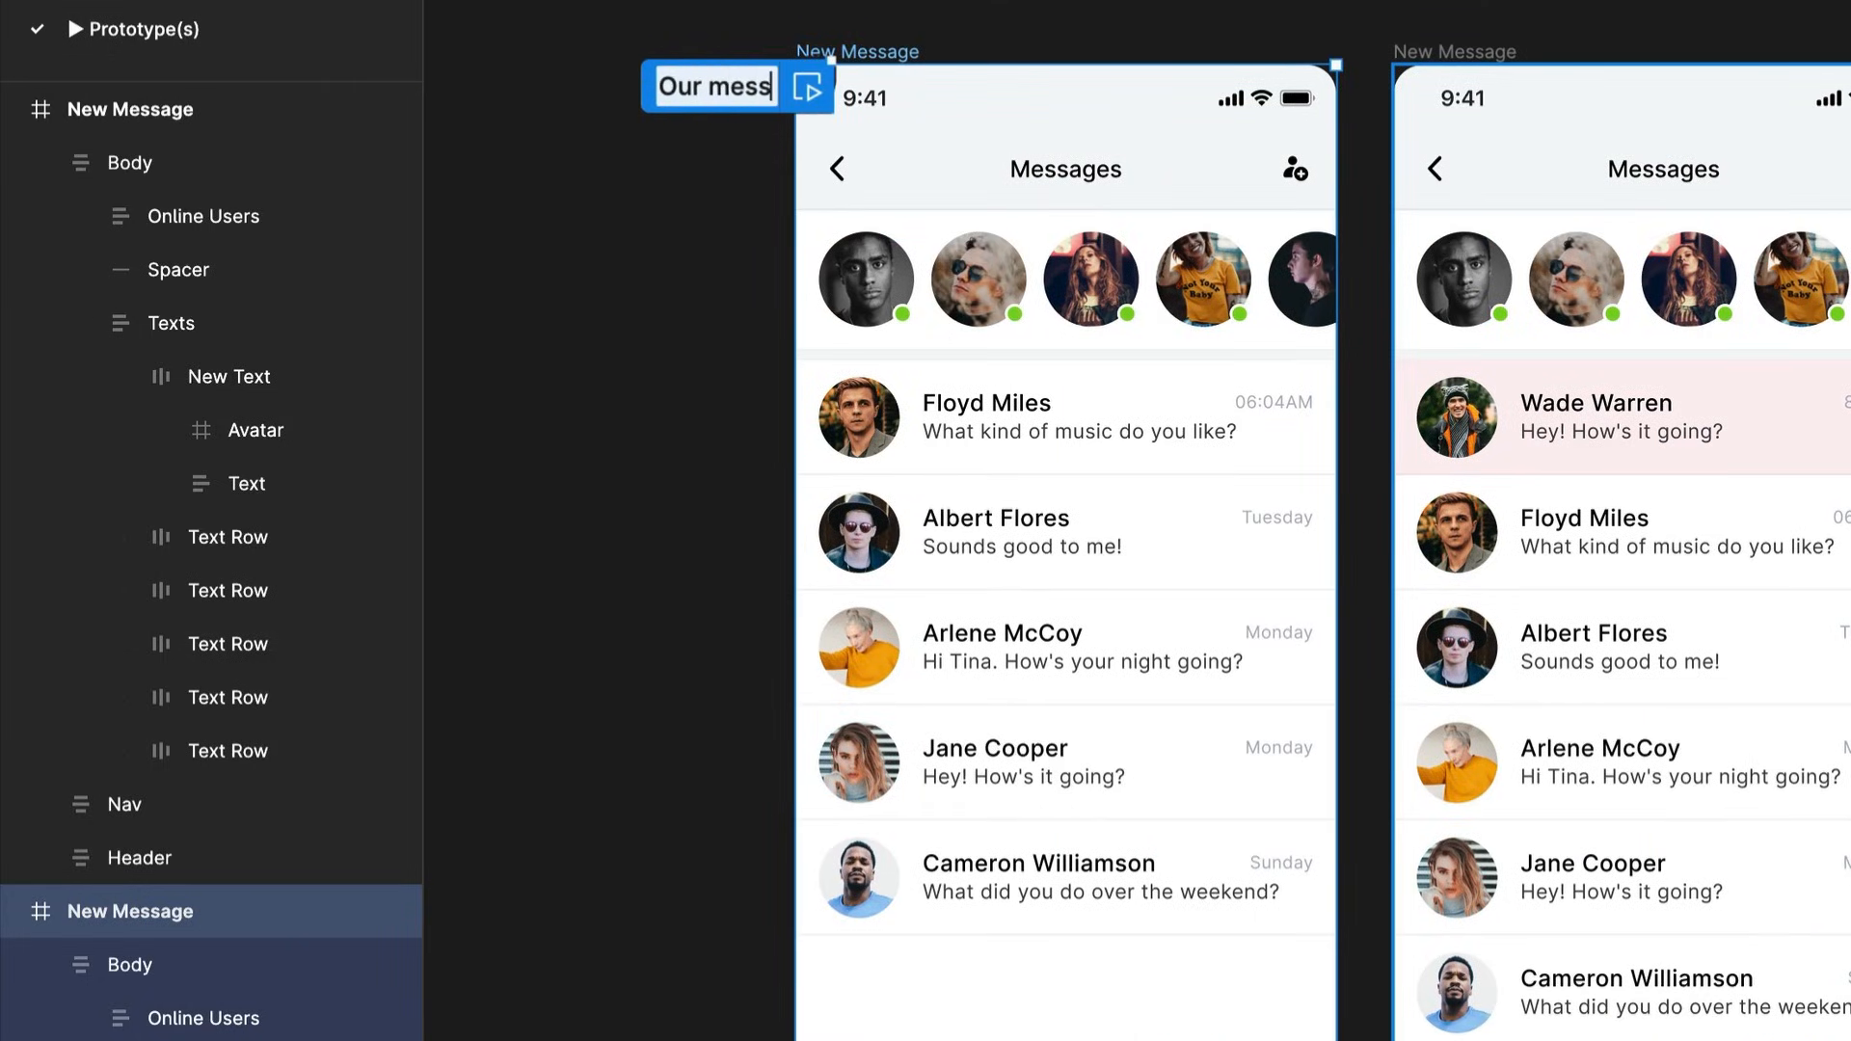
pyautogui.write('age')
pyautogui.press('Return')
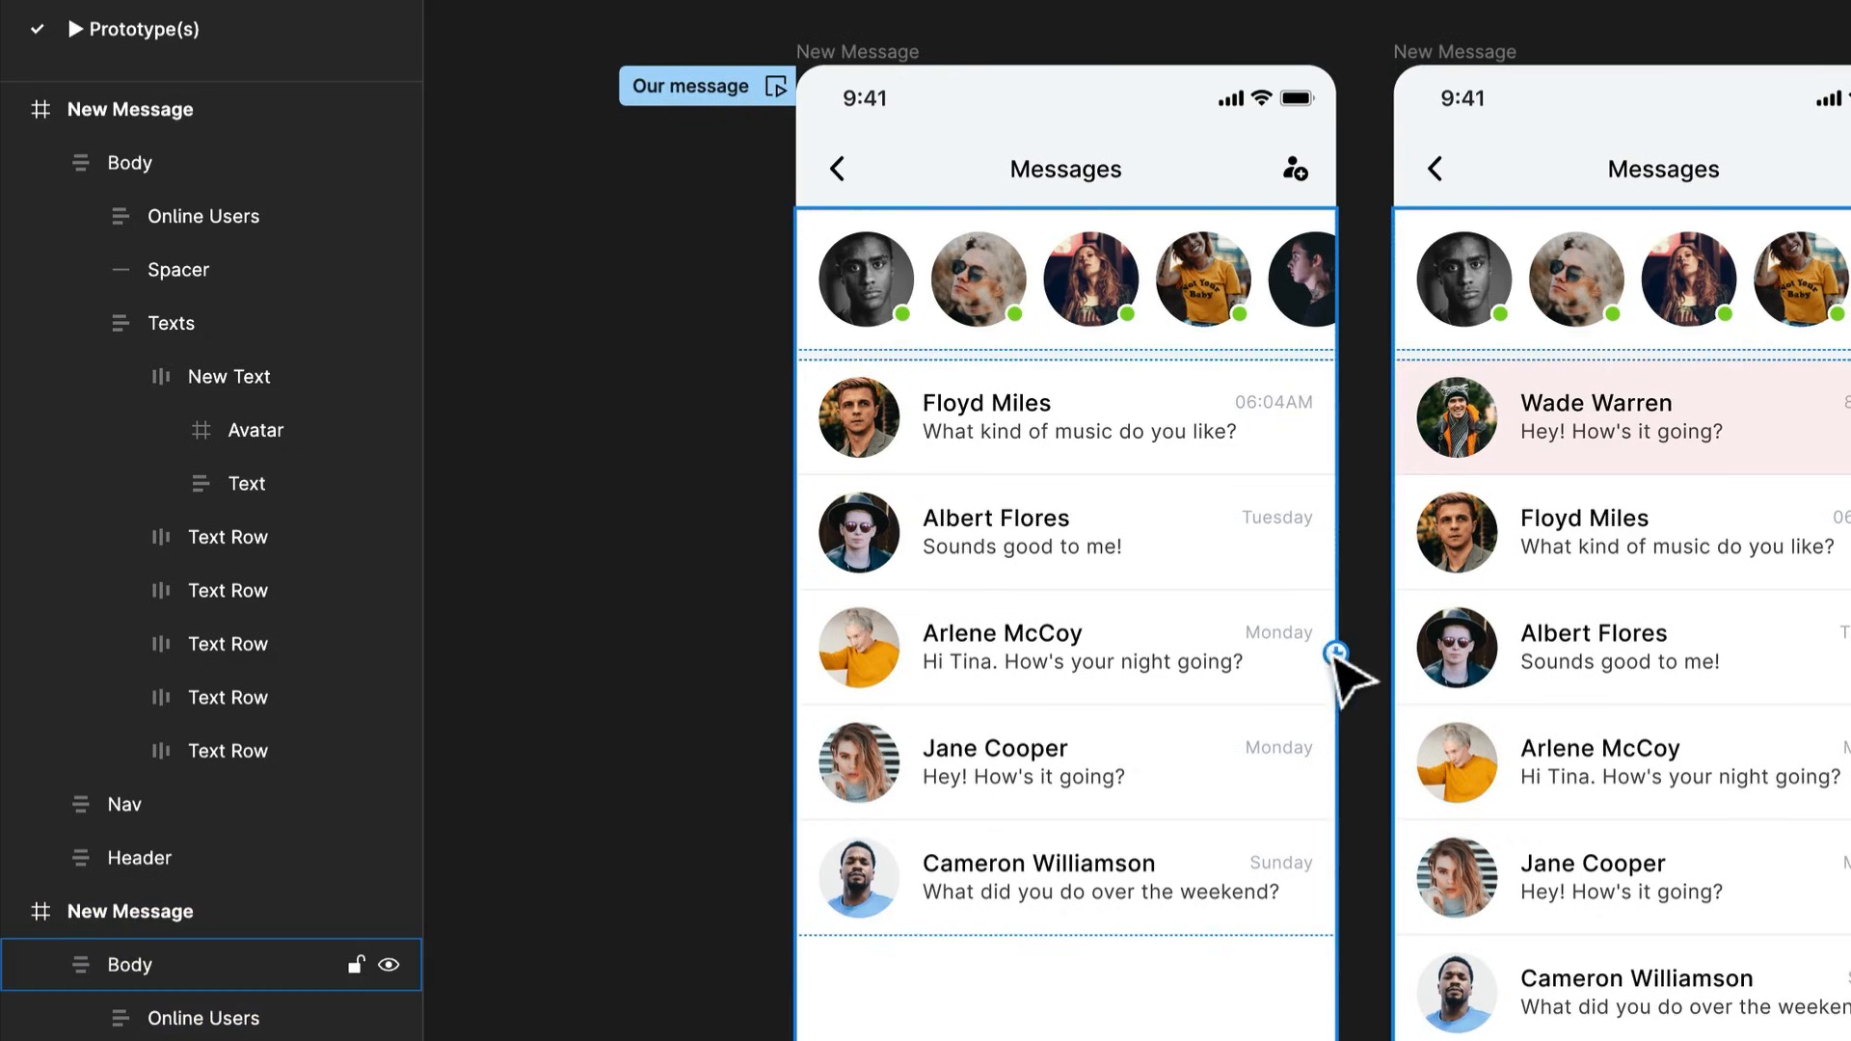
pyautogui.moveTo(1336, 654); pyautogui.dragTo(1524, 666)
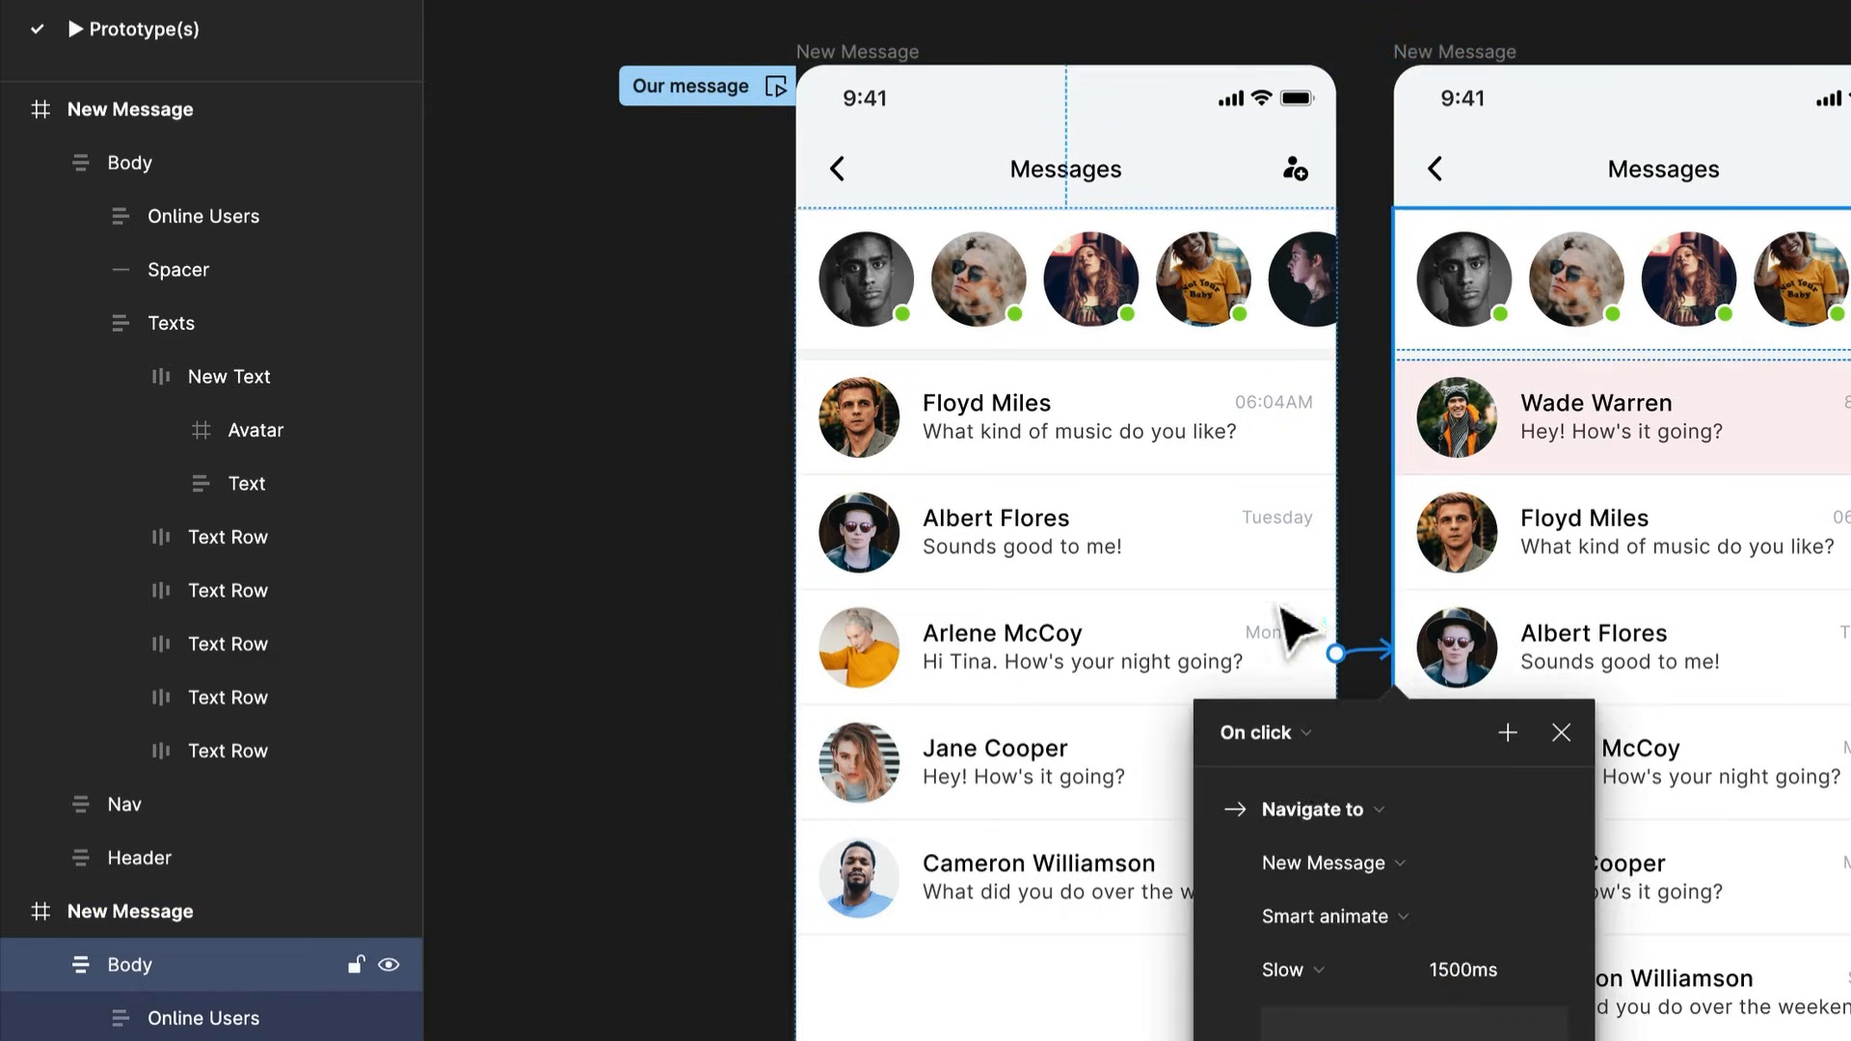
pyautogui.scroll(-5, 1282, 641)
pyautogui.scroll(4, 1291, 581)
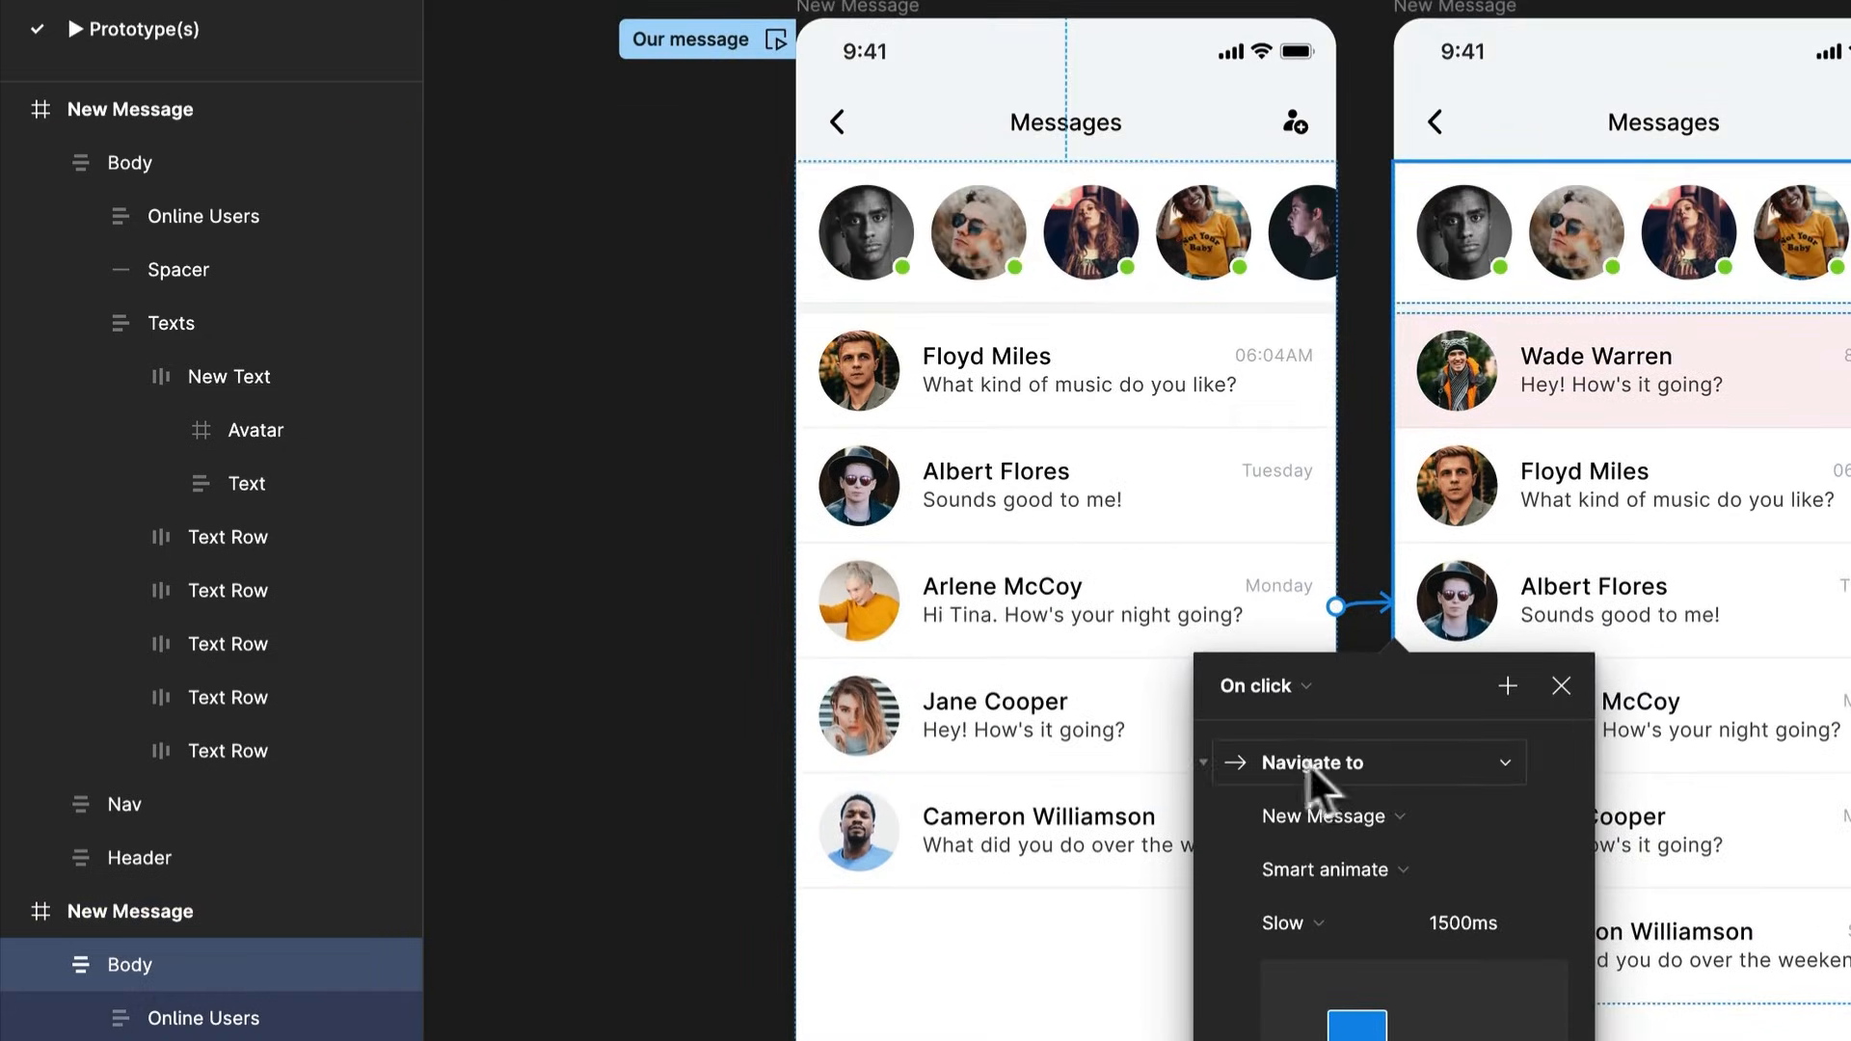
pyautogui.click(1287, 691)
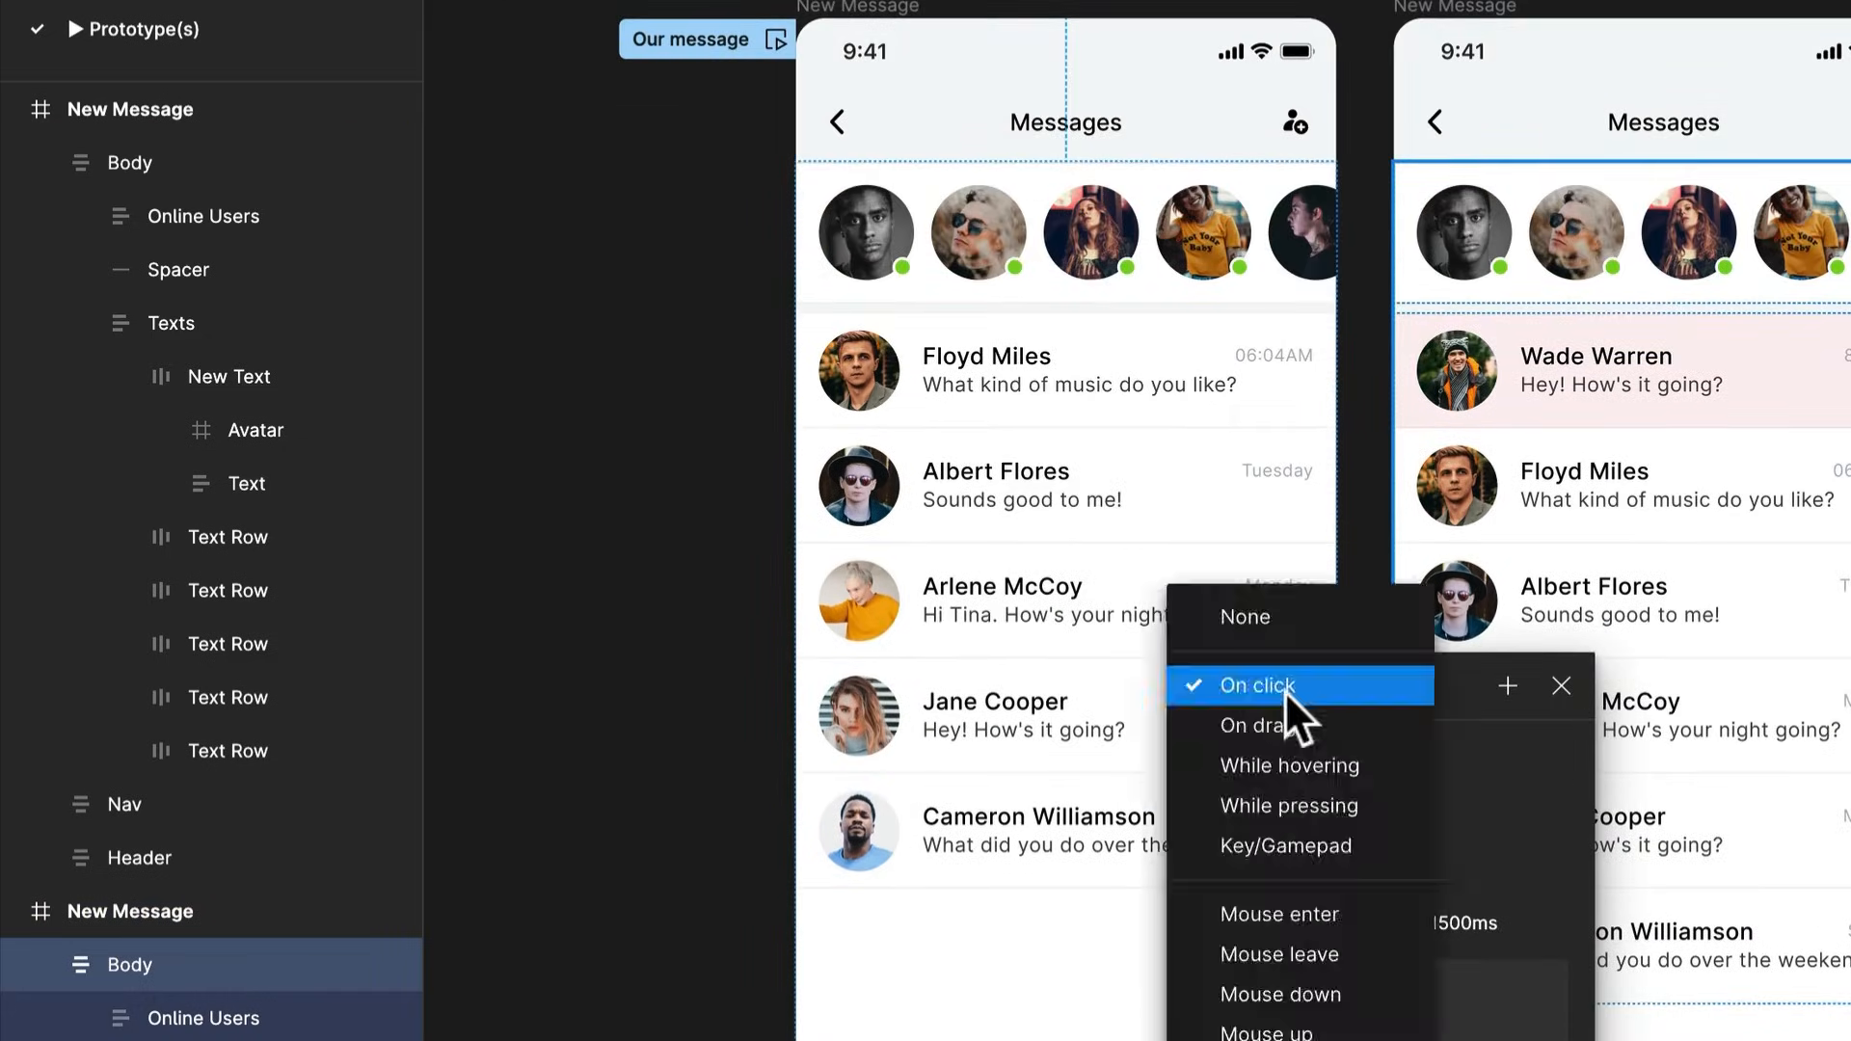
pyautogui.click(1354, 416)
pyautogui.click(1367, 609)
pyautogui.press('Escape')
# Connect the whole first New Message frame to the middle one with an After delay trigger of 1500 ms
pyautogui.click(880, 12)
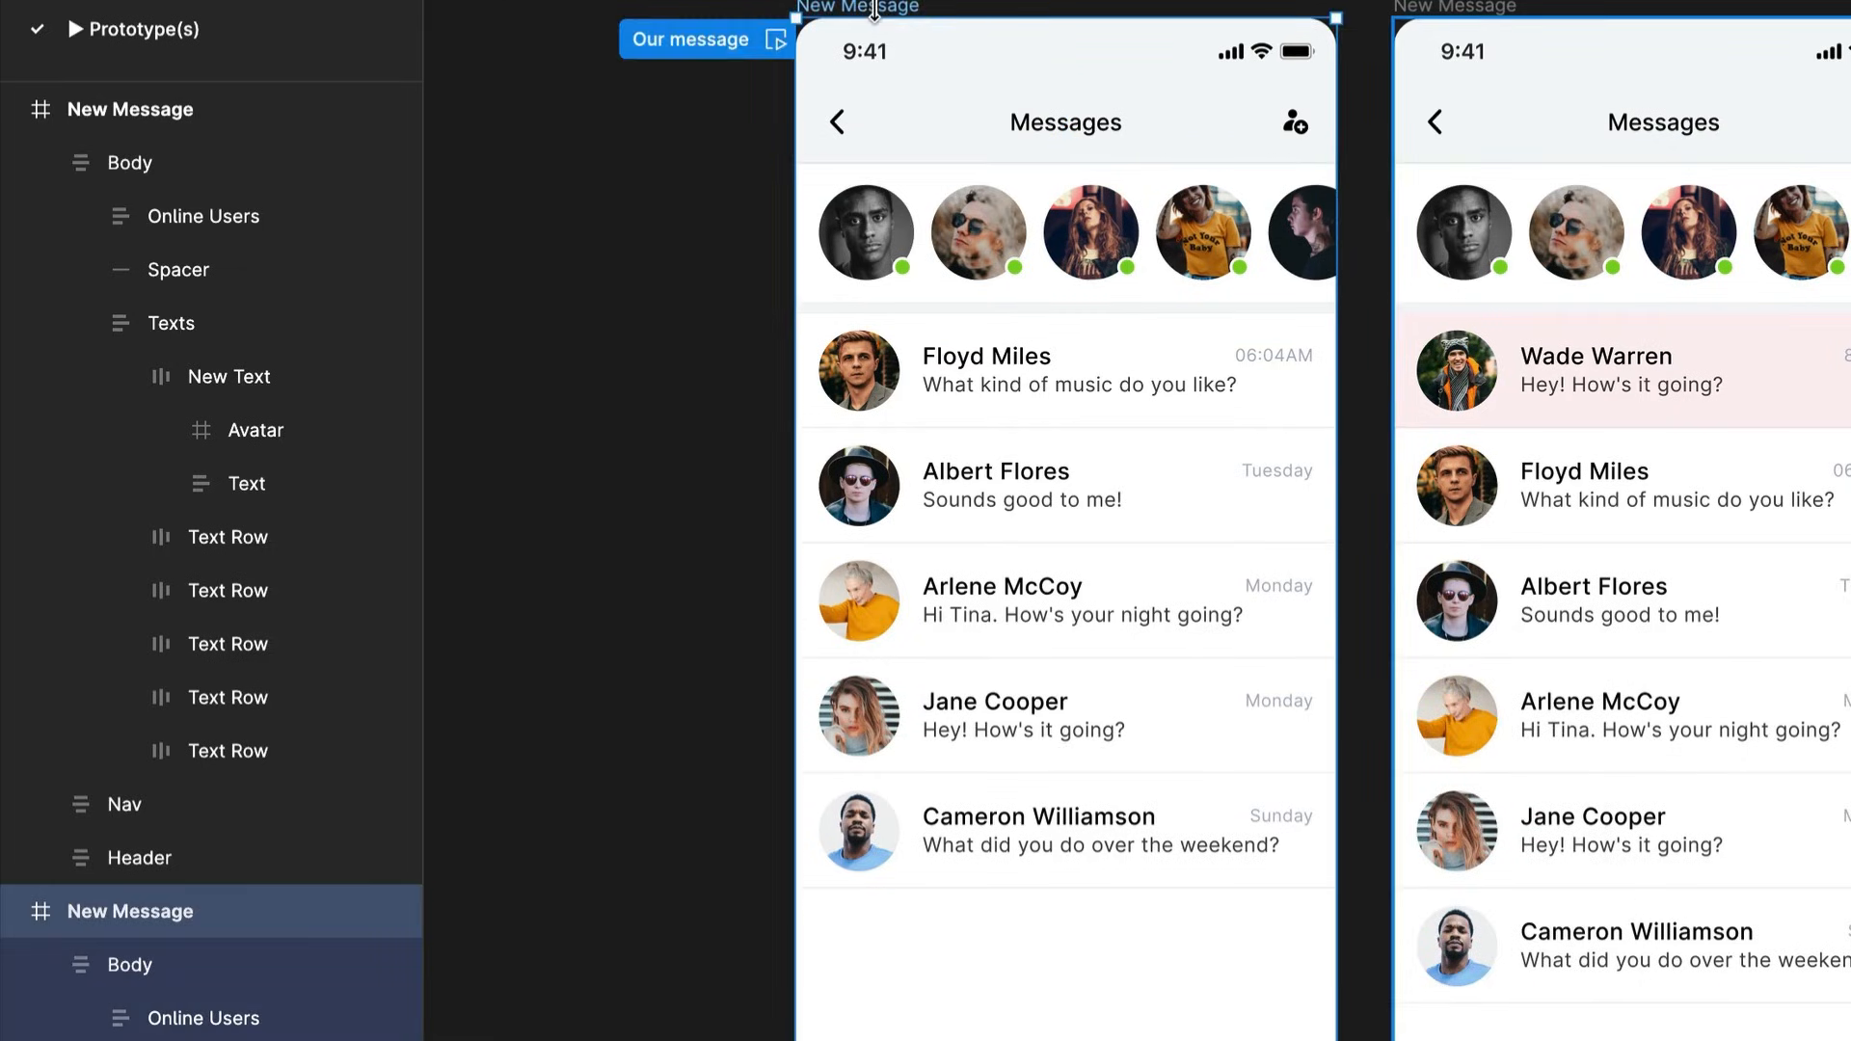
pyautogui.scroll(-1, 1289, 537)
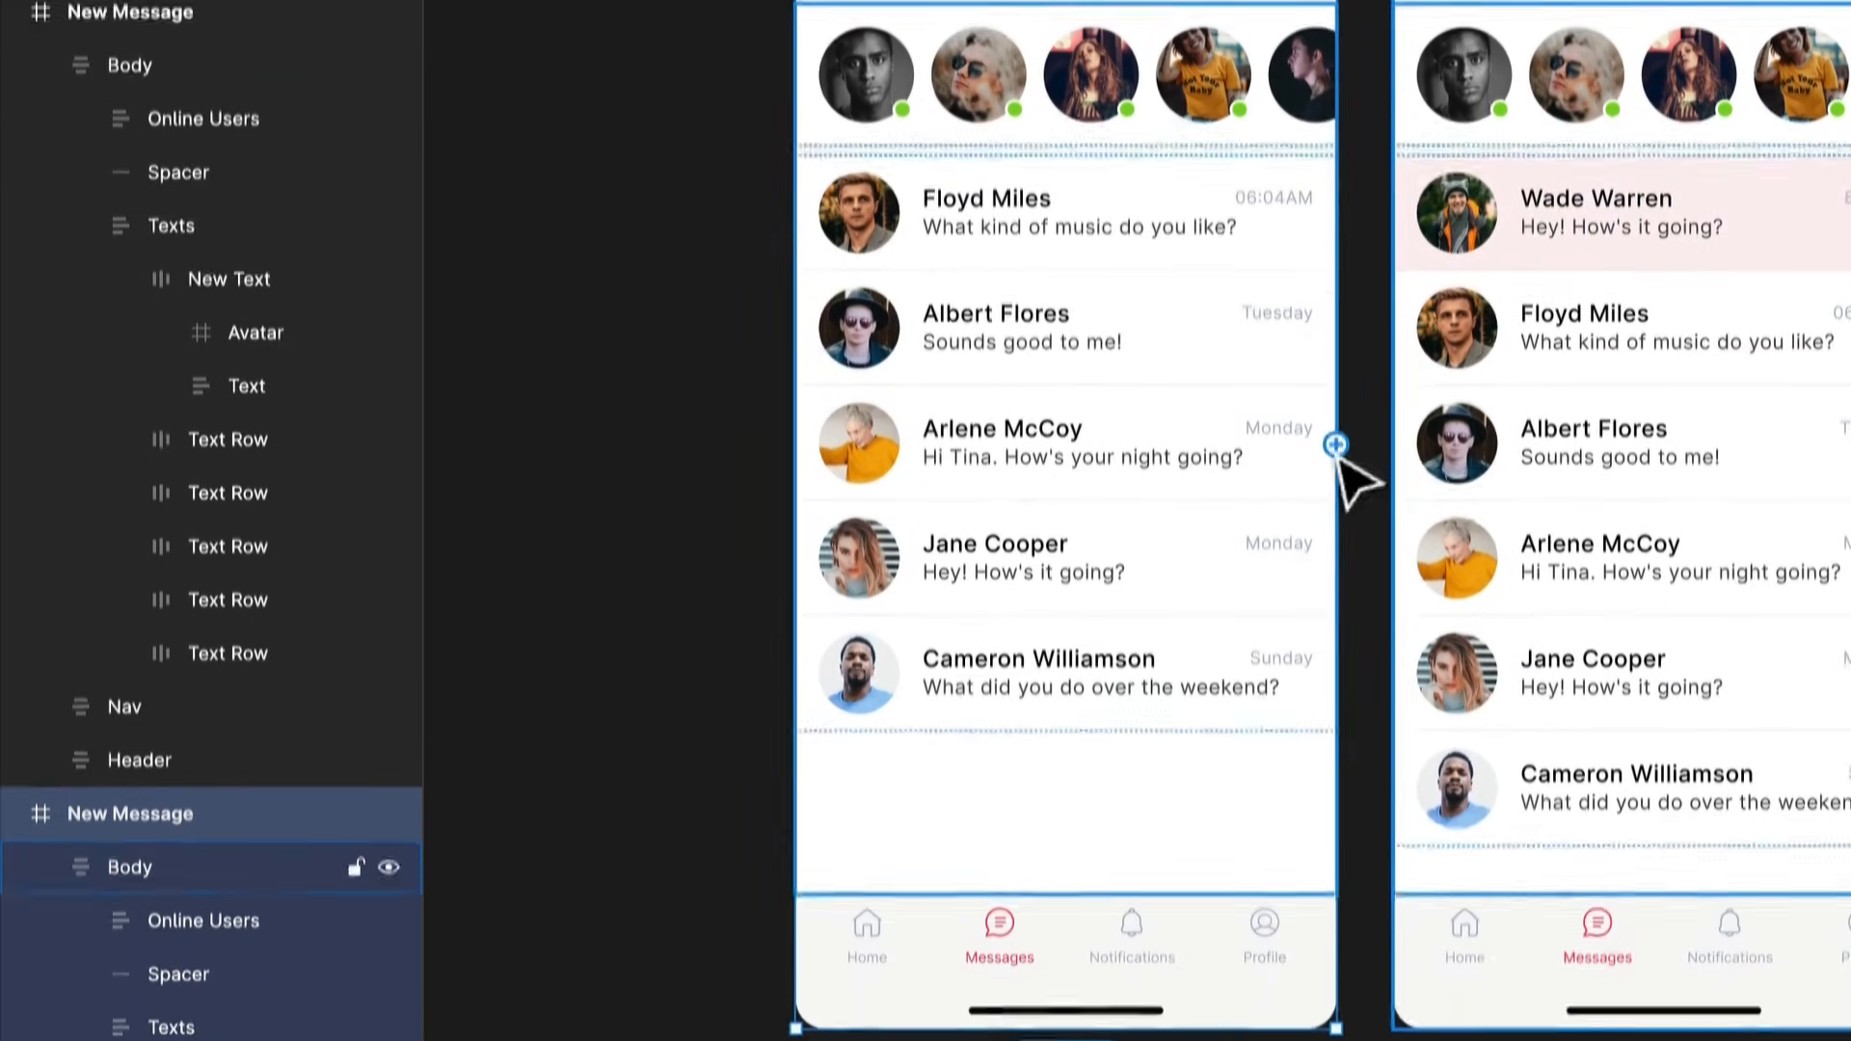
pyautogui.moveTo(1337, 451); pyautogui.dragTo(1429, 436)
pyautogui.click(1265, 502)
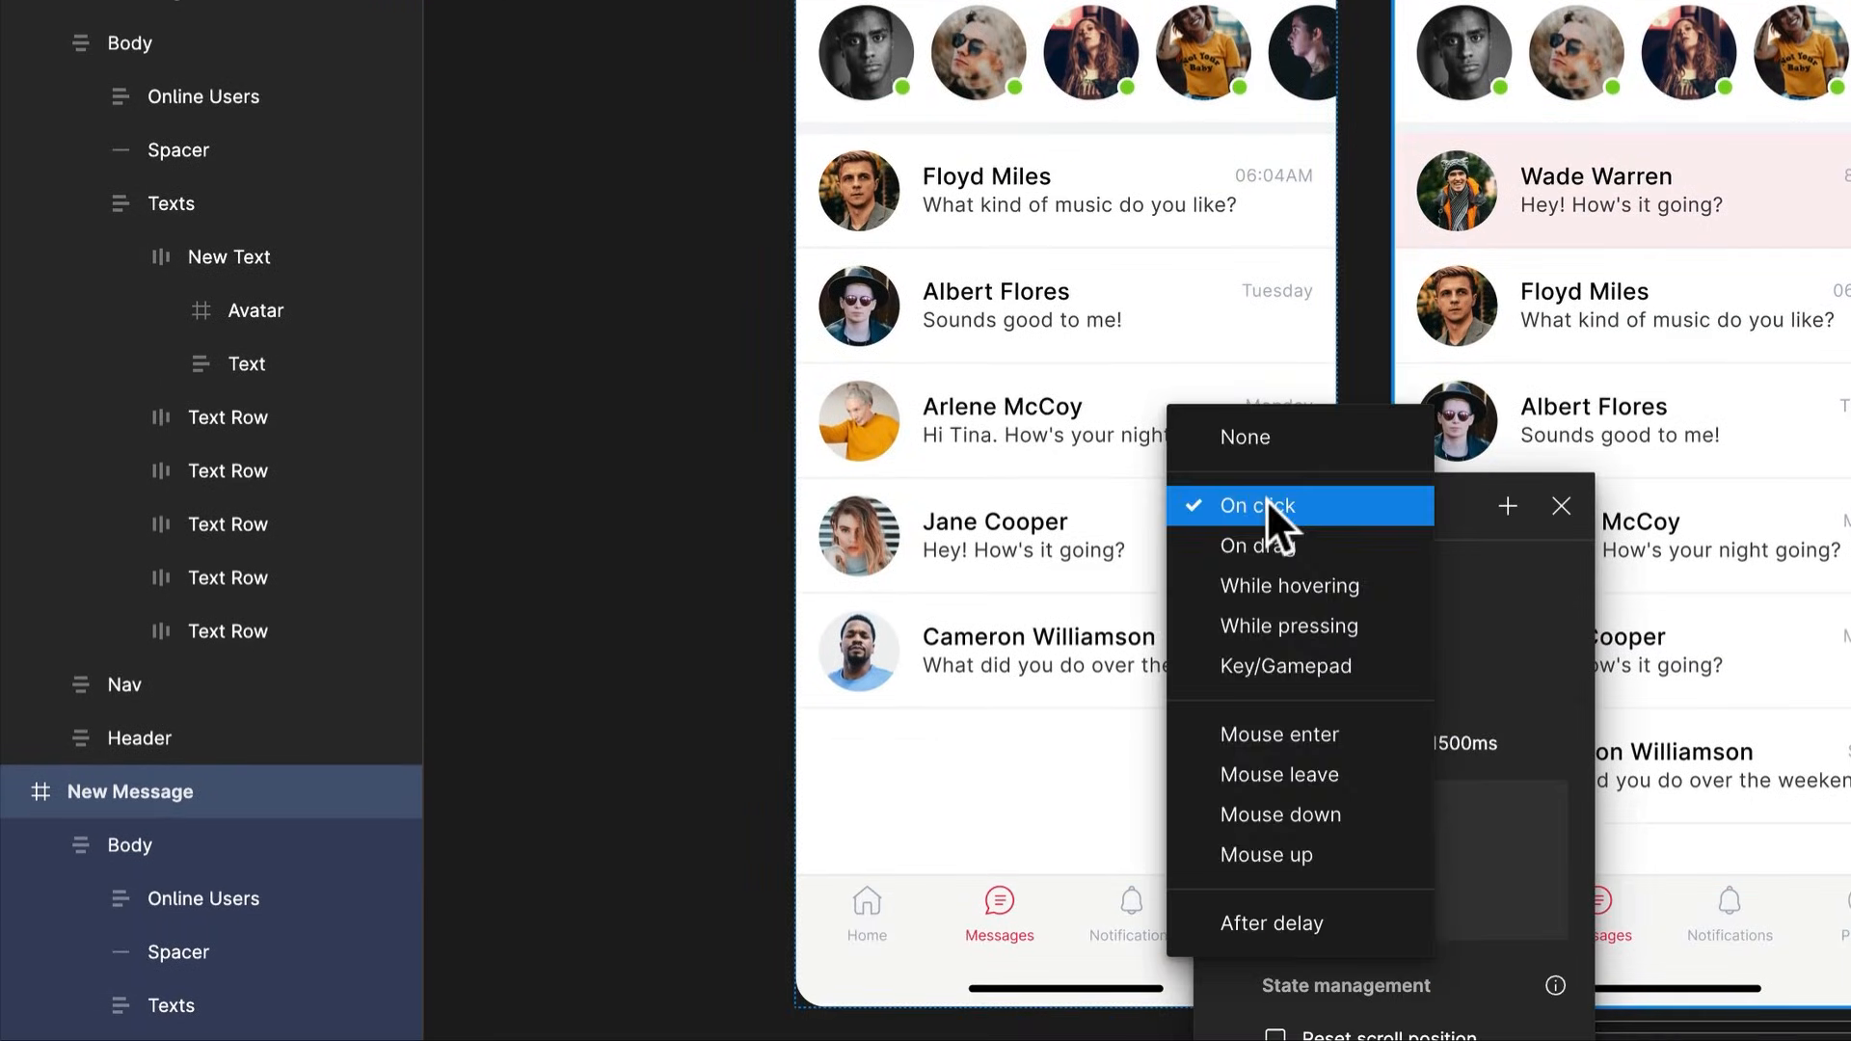
pyautogui.click(1281, 921)
pyautogui.click(1258, 555)
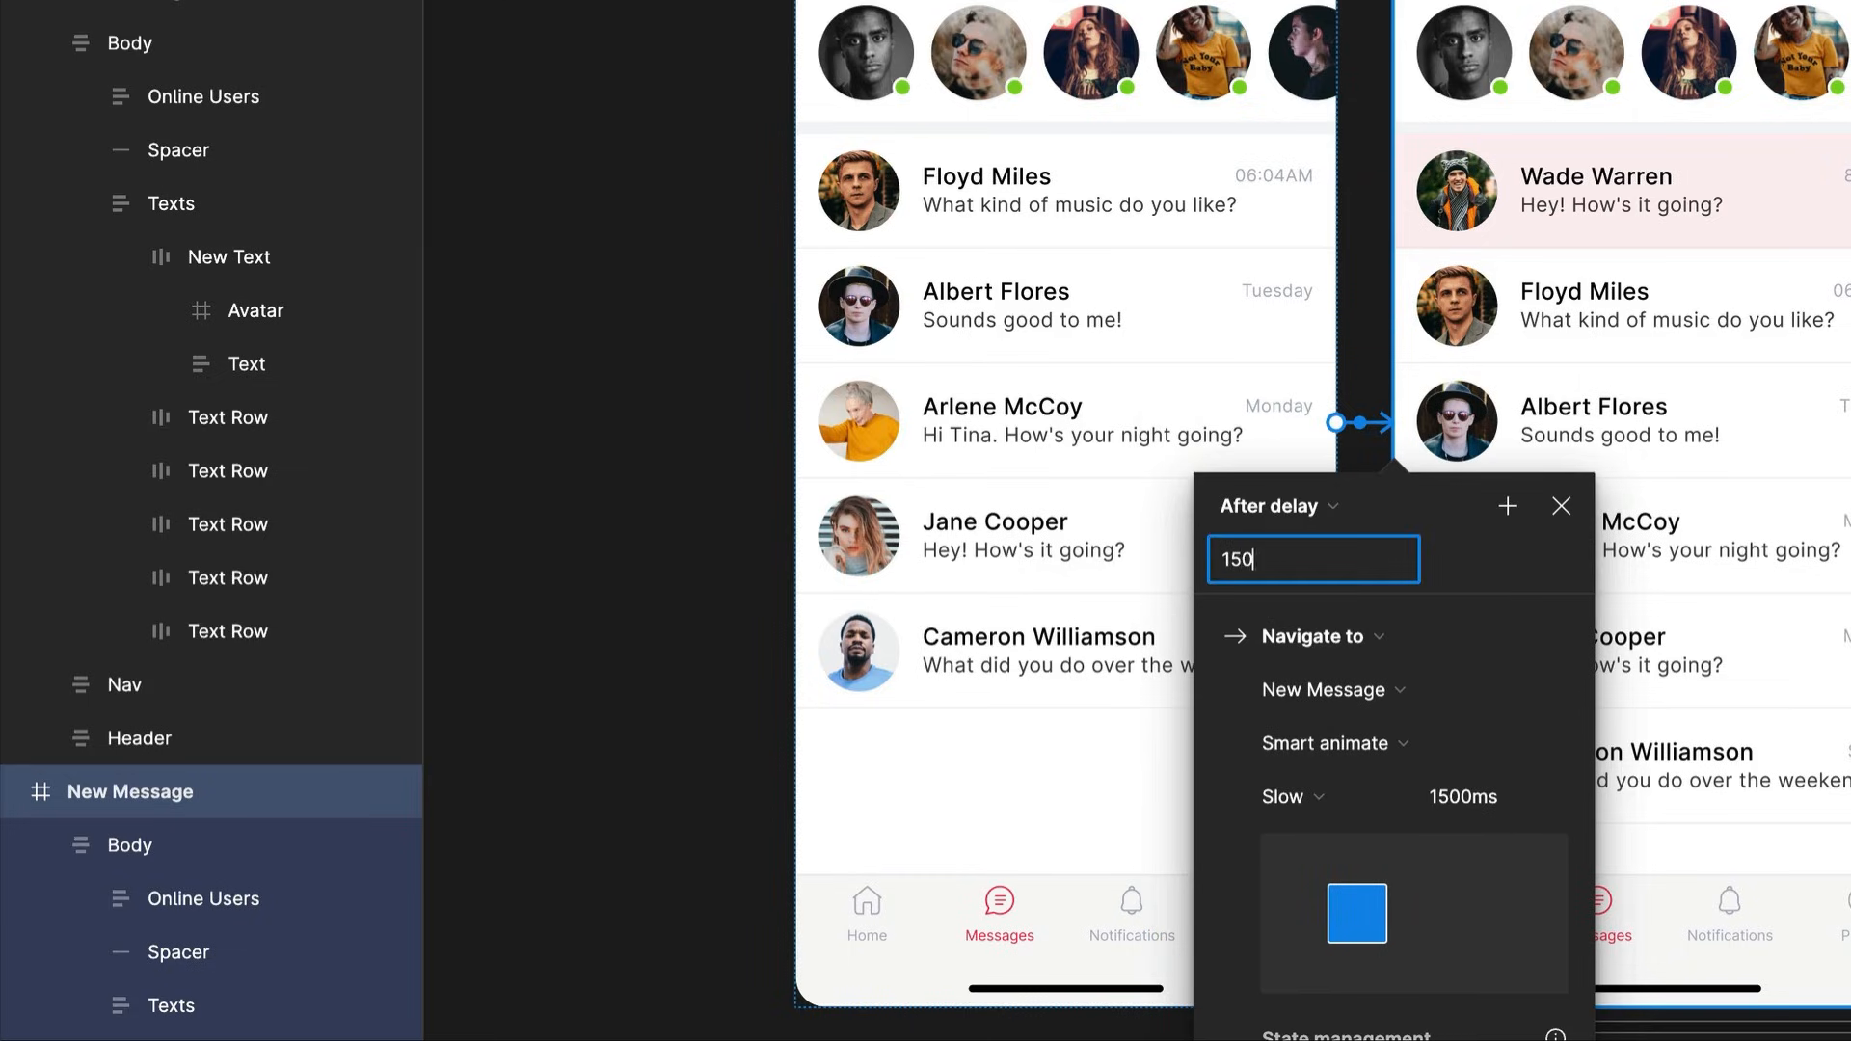
pyautogui.scroll(-2, 1331, 675)
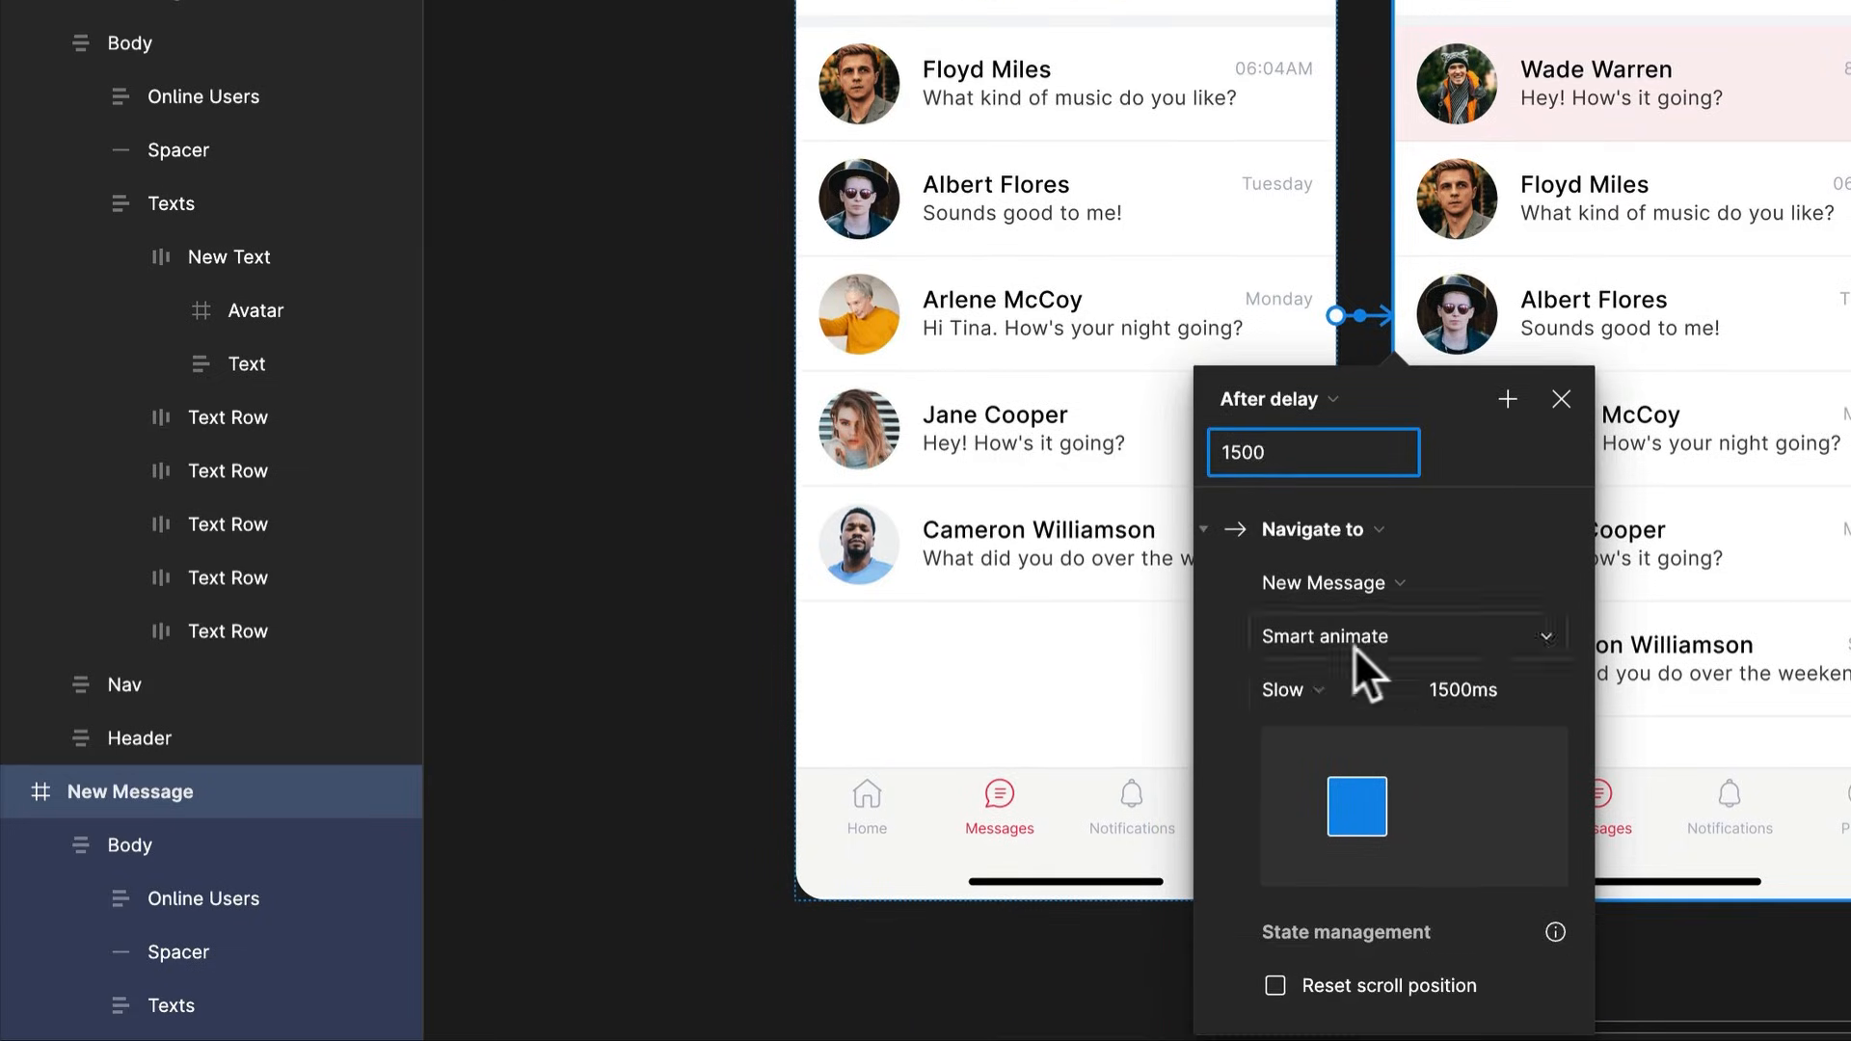
# Give the first connection Custom spring easing and shape its curve to stiffness about 72.9 and damping about 9.33
pyautogui.click(1316, 689)
pyautogui.click(1346, 729)
pyautogui.moveTo(1331, 900); pyautogui.dragTo(1377, 842)
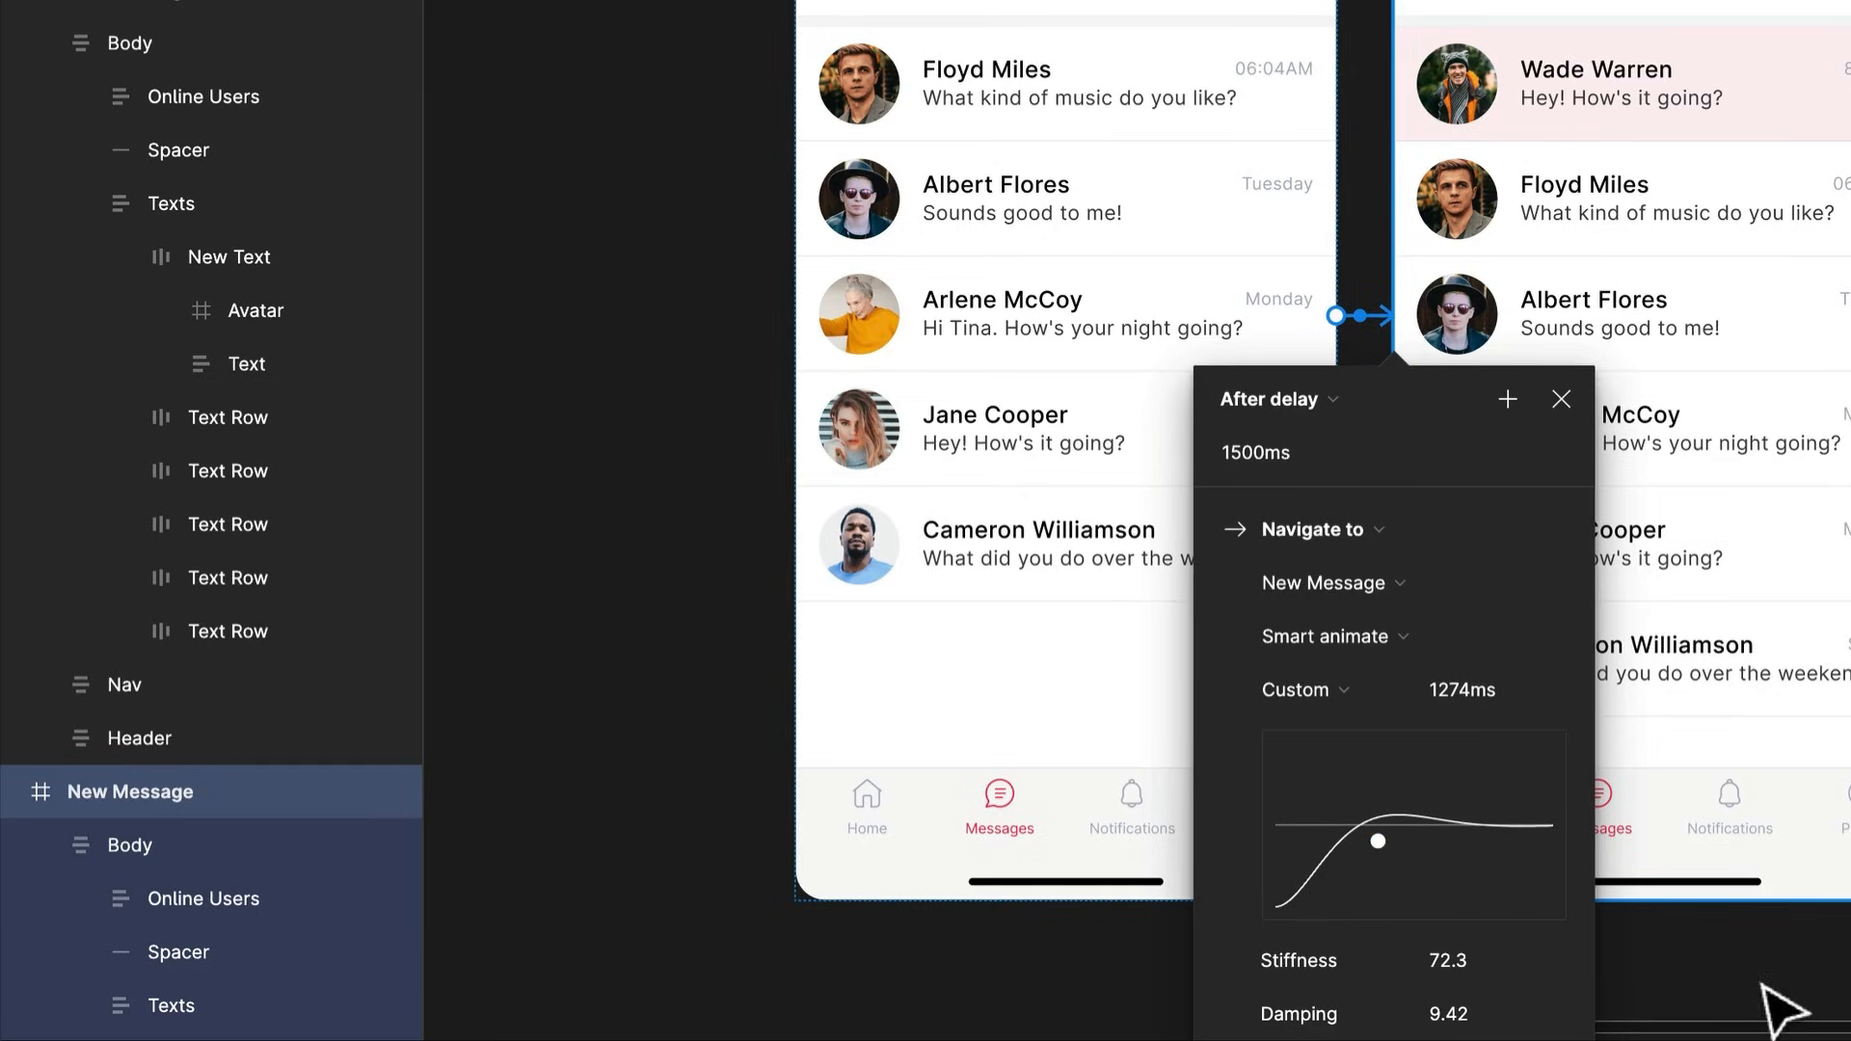
pyautogui.scroll(-2, 1550, 863)
pyautogui.moveTo(1400, 395); pyautogui.dragTo(1166, 307)
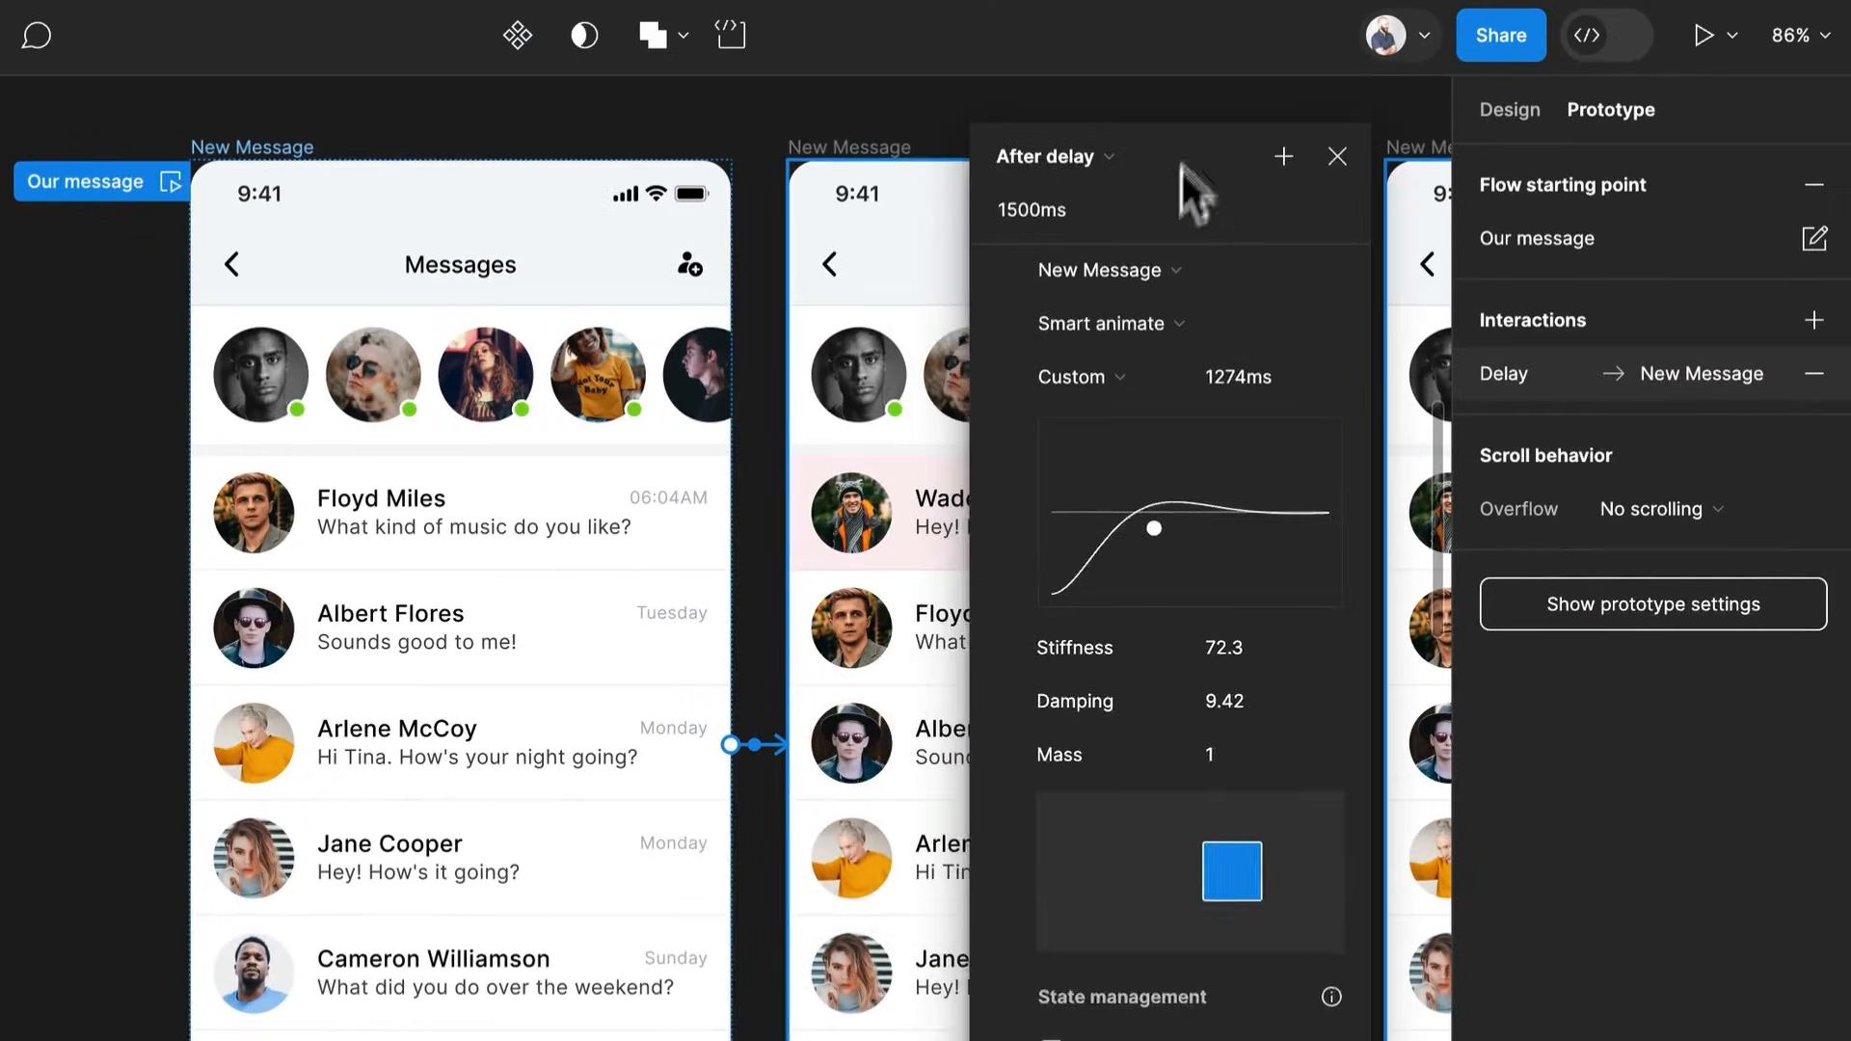
pyautogui.moveTo(1137, 664); pyautogui.dragTo(1136, 656)
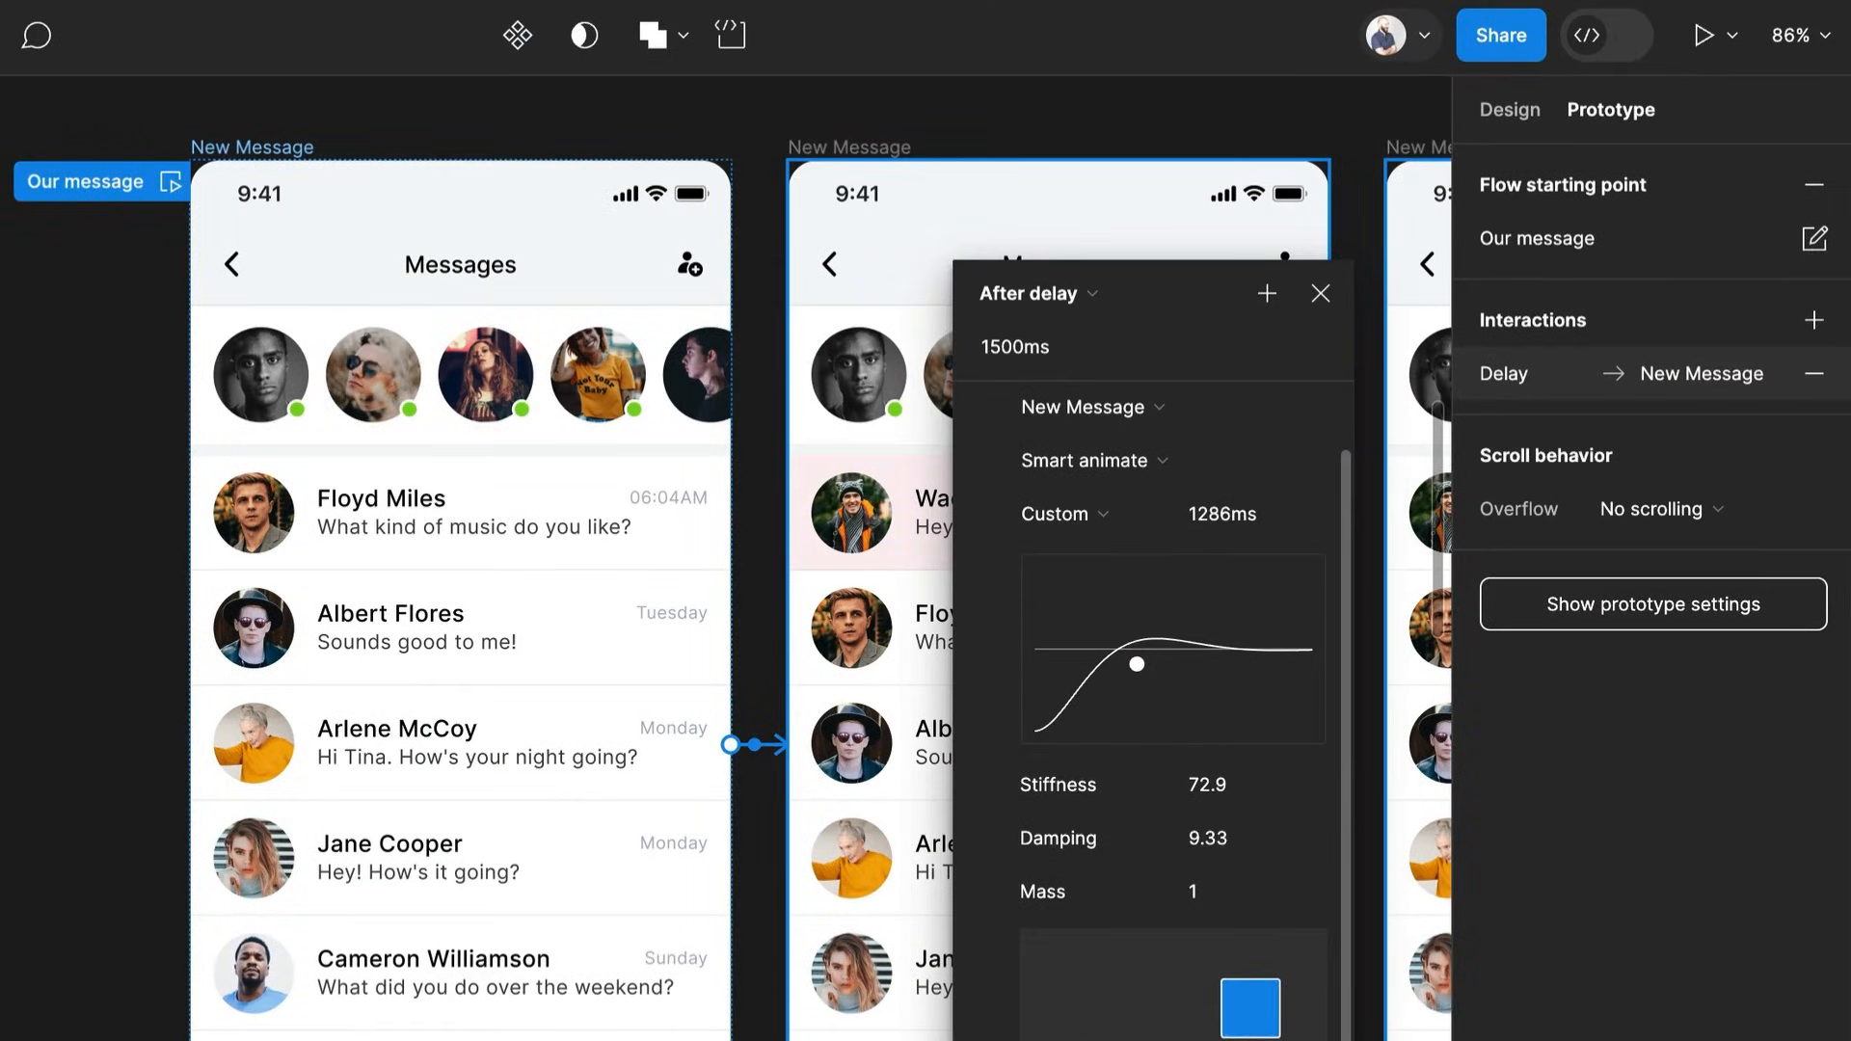
pyautogui.click(758, 827)
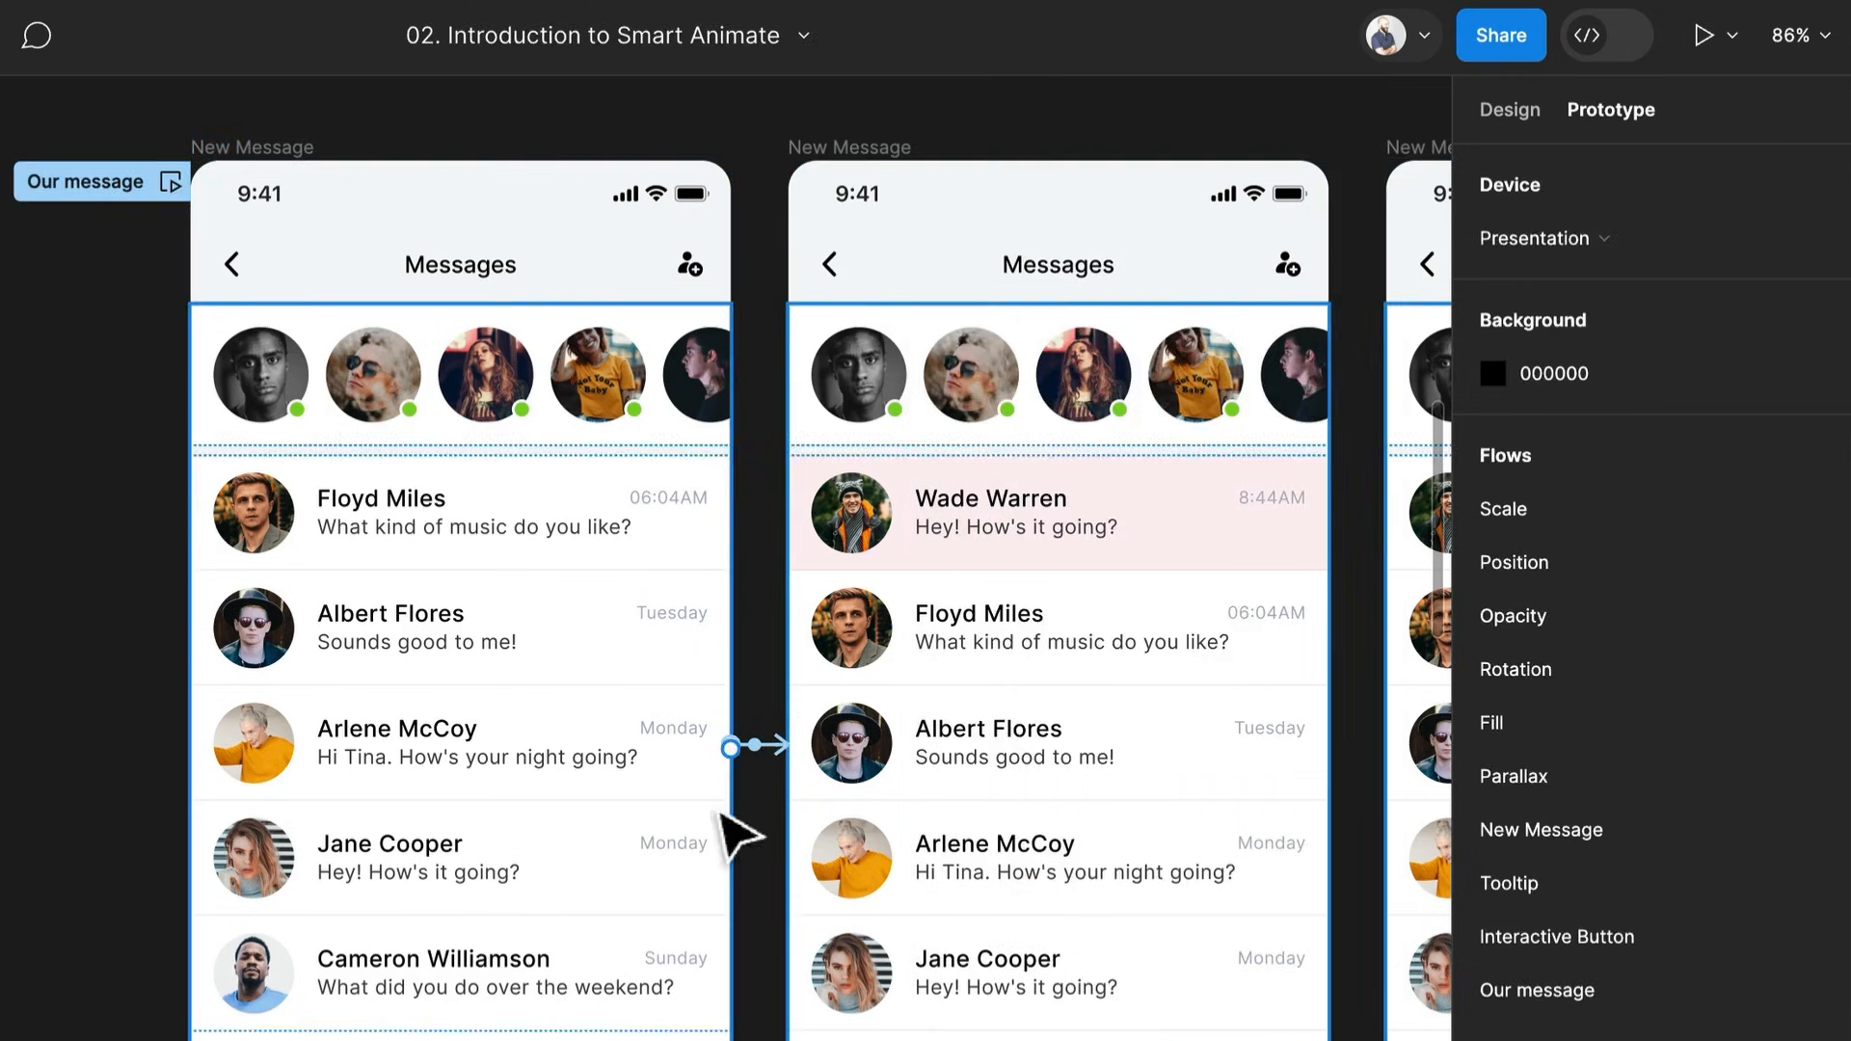
# Connect the middle New Message frame to the third copied frame with an After delay trigger
pyautogui.hscroll(5, 733, 830)
pyautogui.scroll(2, 733, 830)
pyautogui.click(515, 258)
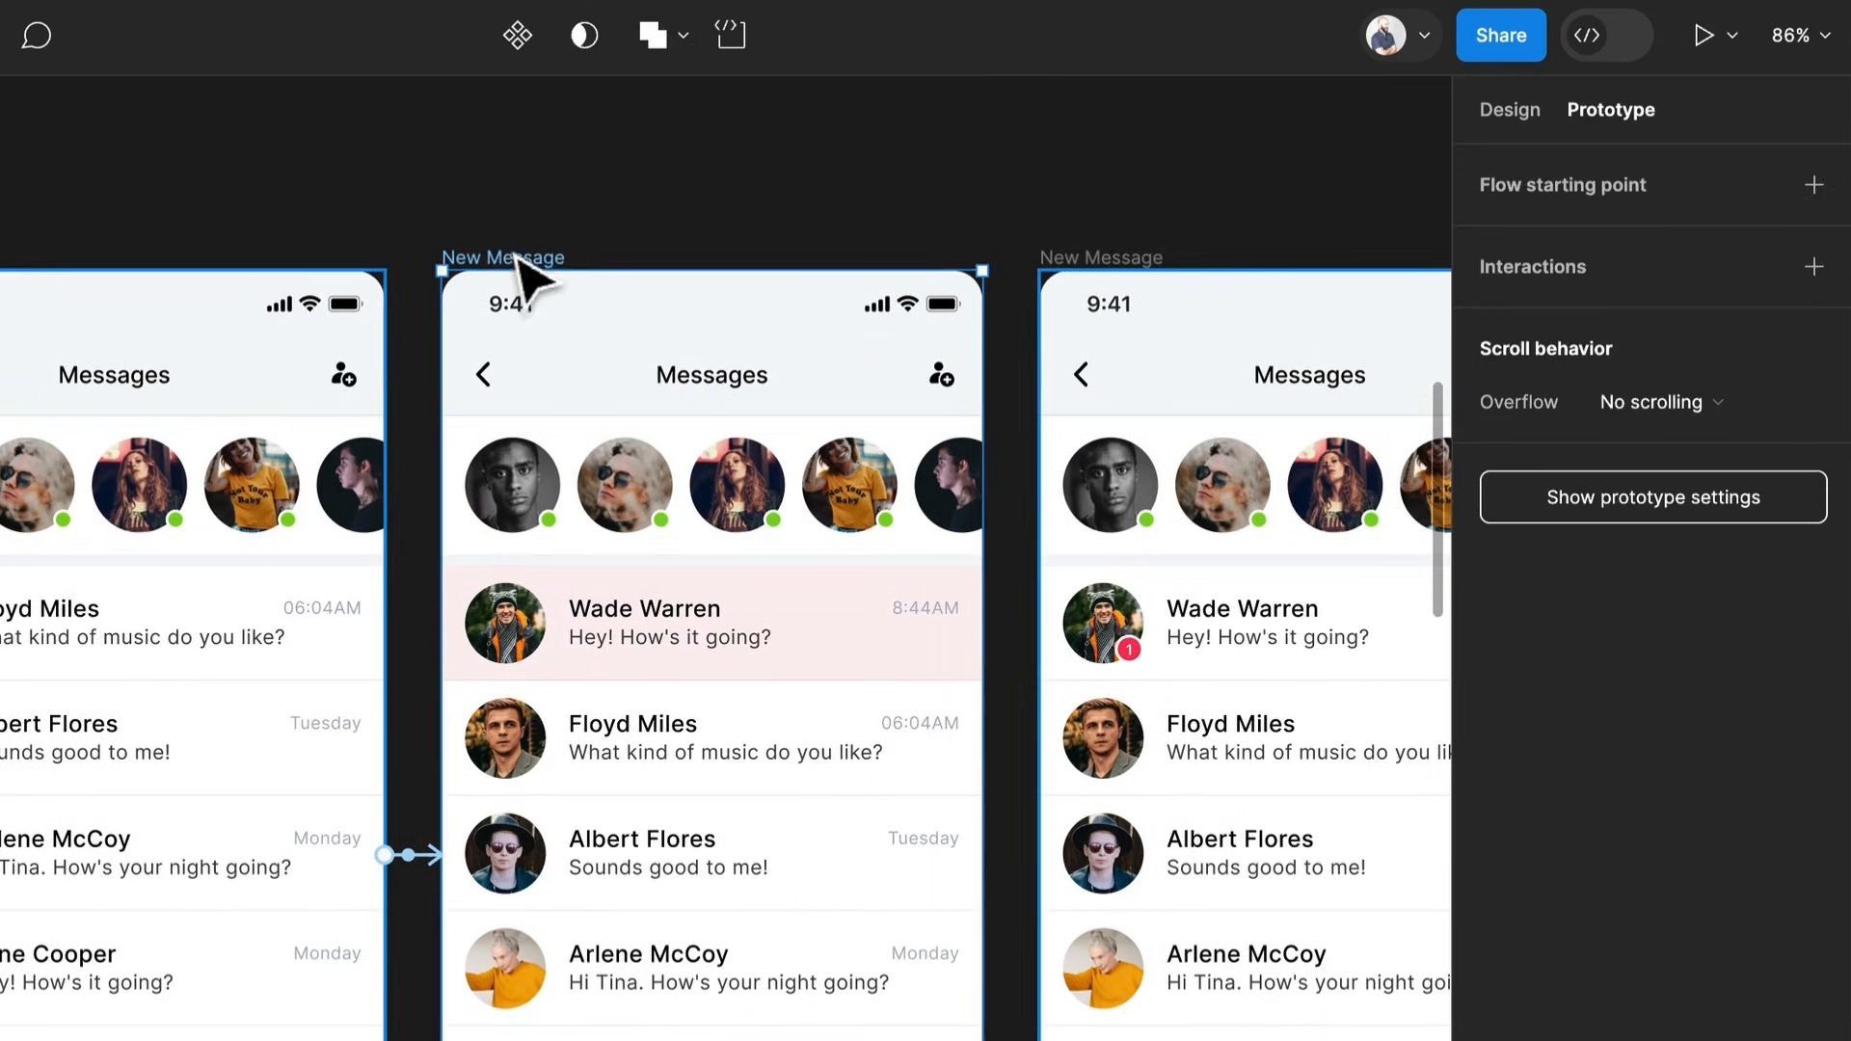
pyautogui.moveTo(983, 855); pyautogui.dragTo(1075, 904)
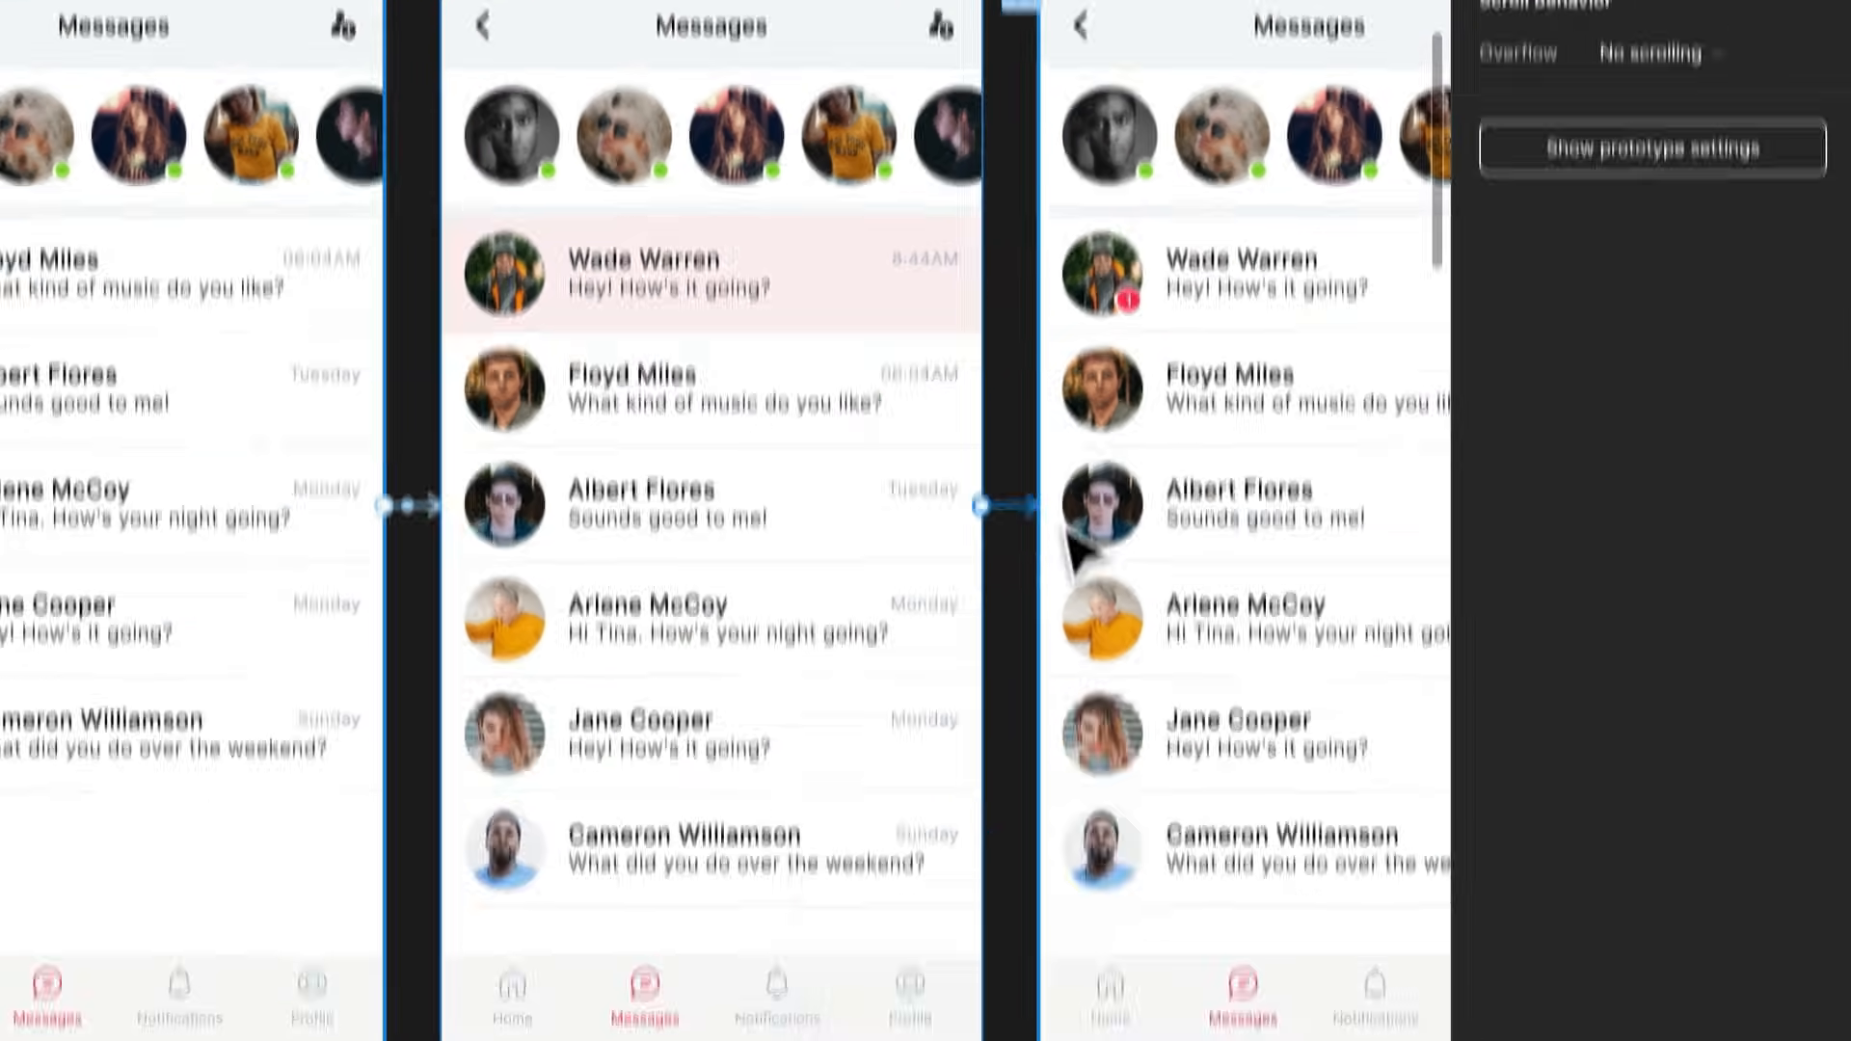
pyautogui.click(900, 508)
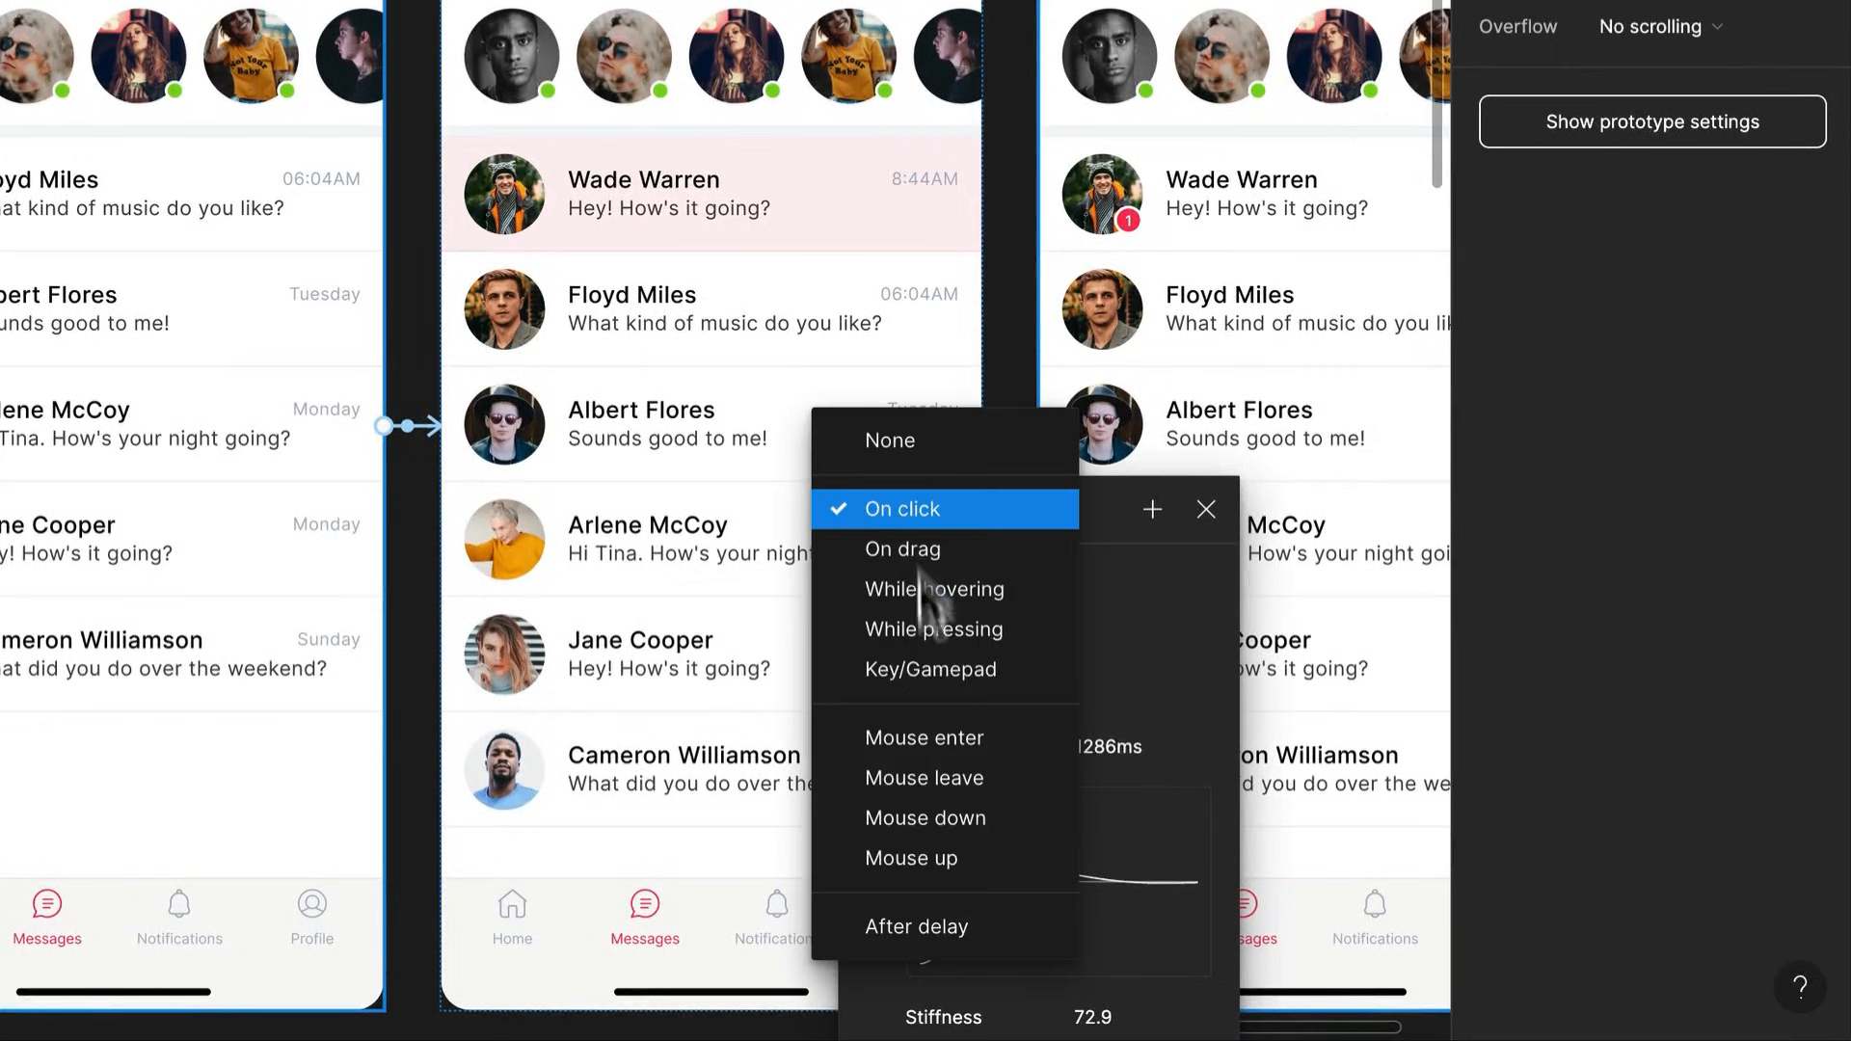
pyautogui.click(933, 928)
# Set the middle-to-third frame connection to Ease out easing and a delay of 500 ms
pyautogui.click(1008, 797)
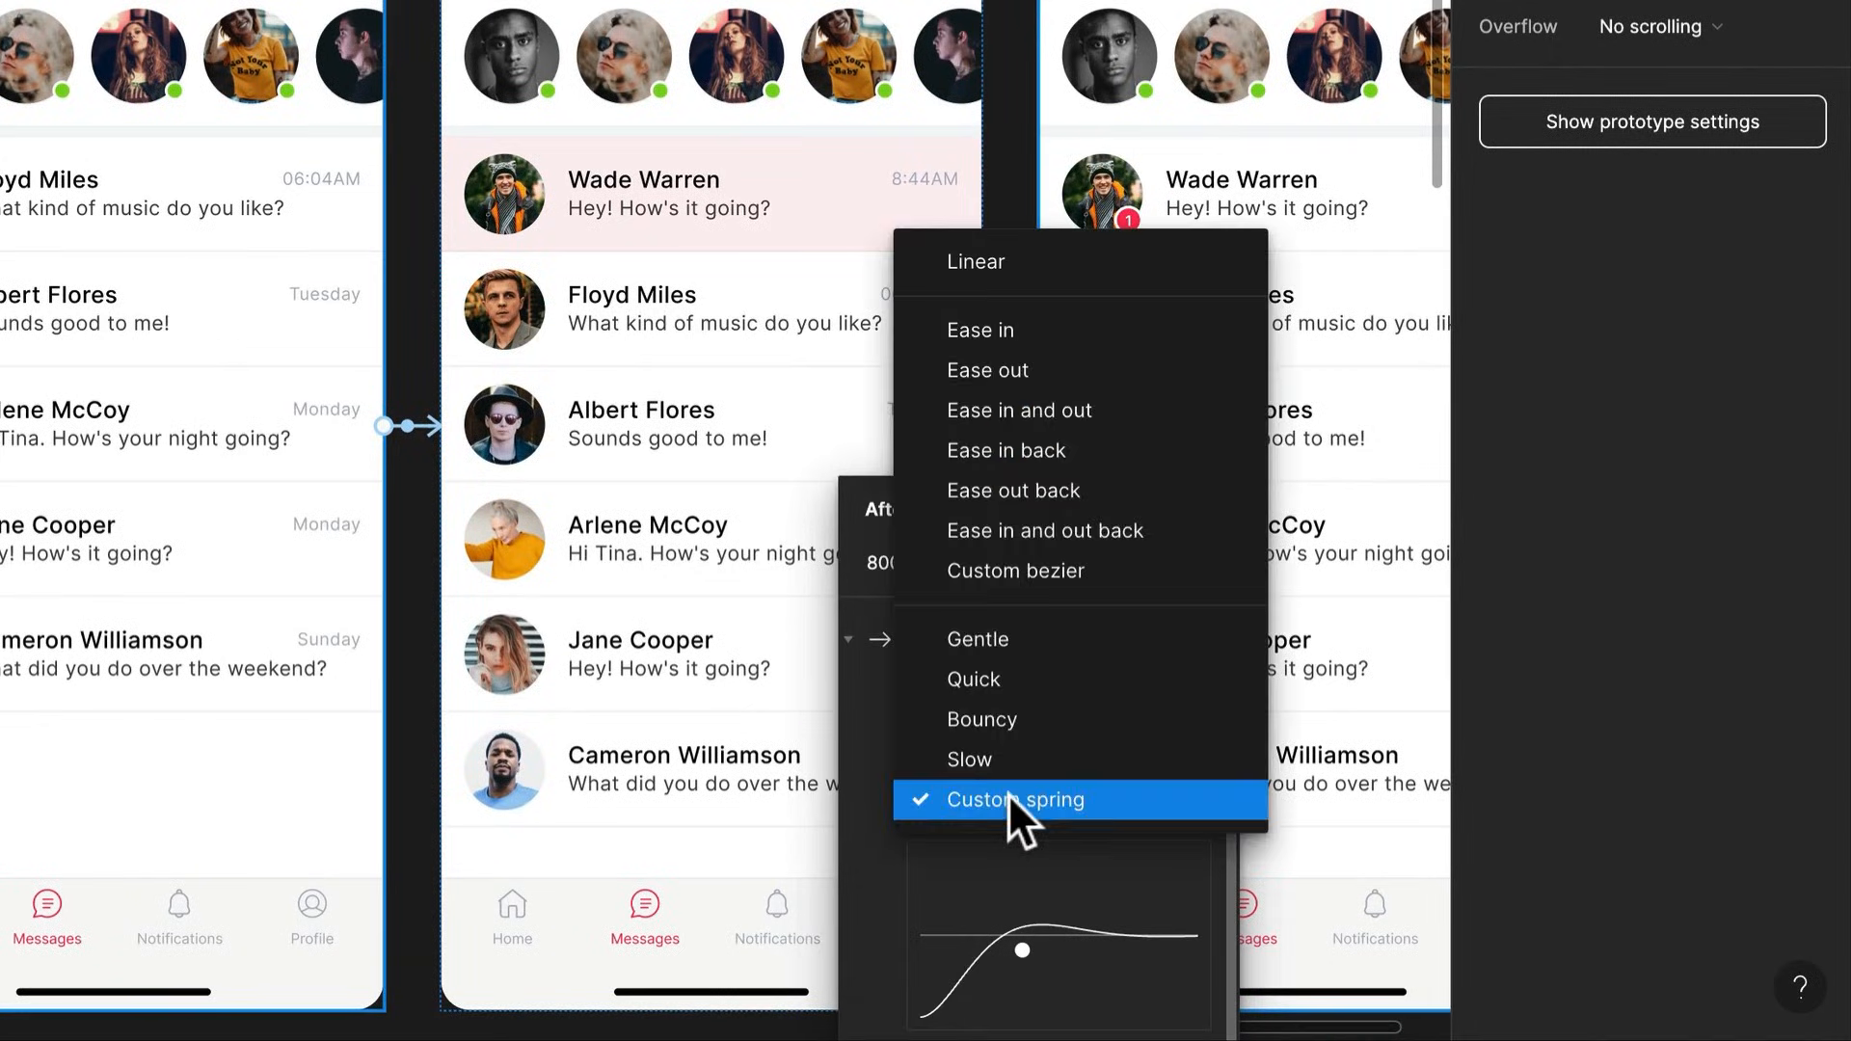
pyautogui.click(1026, 366)
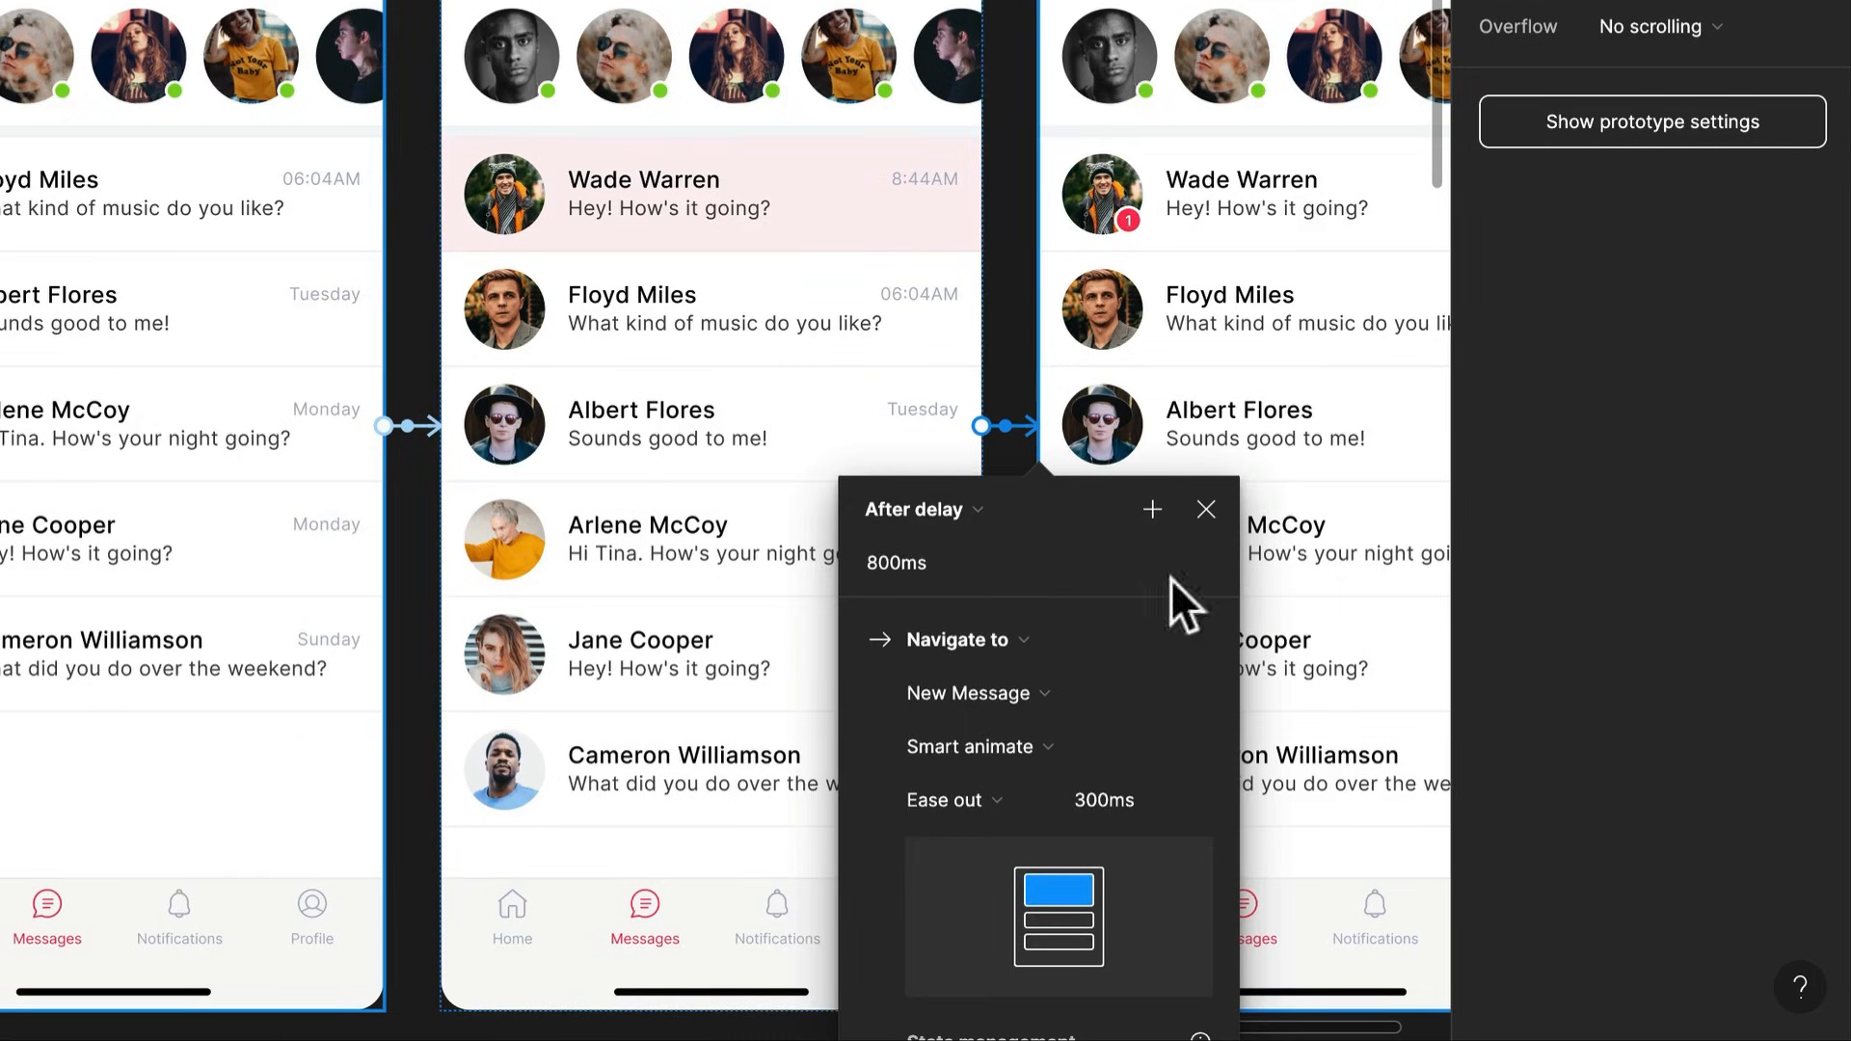
pyautogui.scroll(-5, 1037, 401)
pyautogui.click(906, 228)
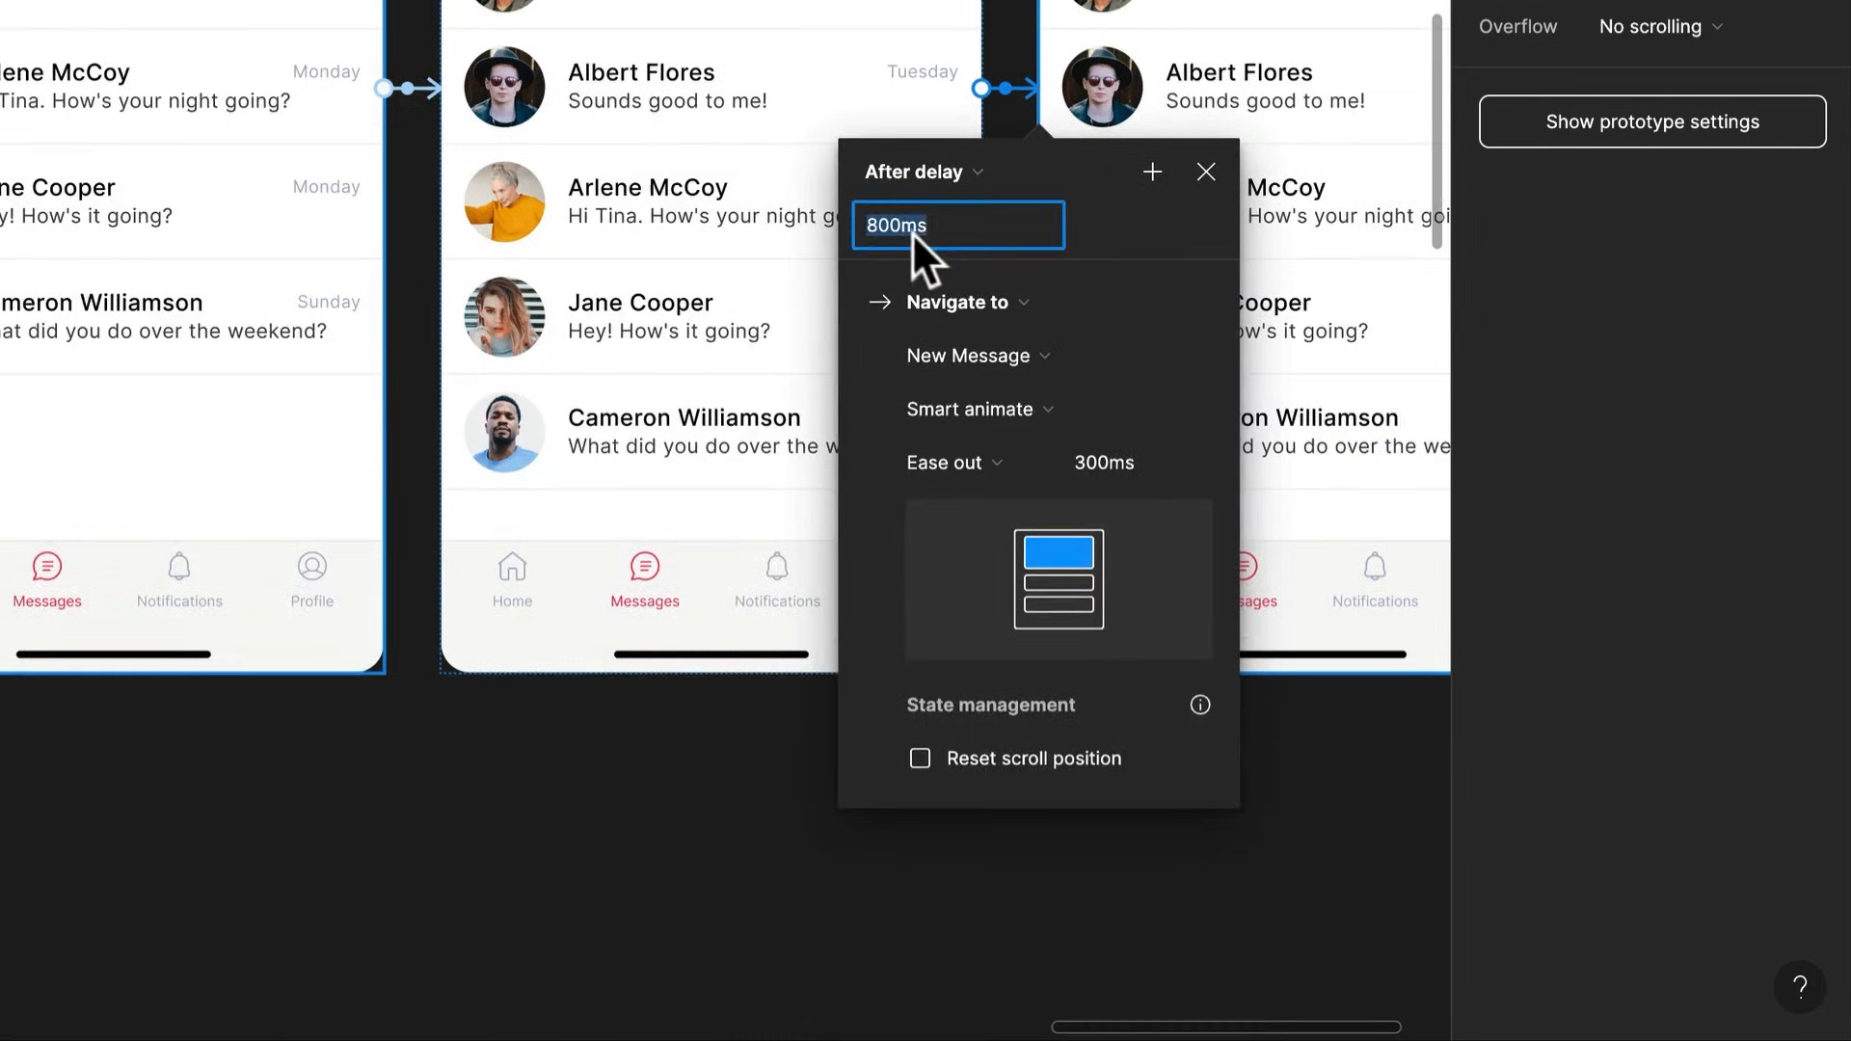
pyautogui.write('4500')
pyautogui.press('Return')
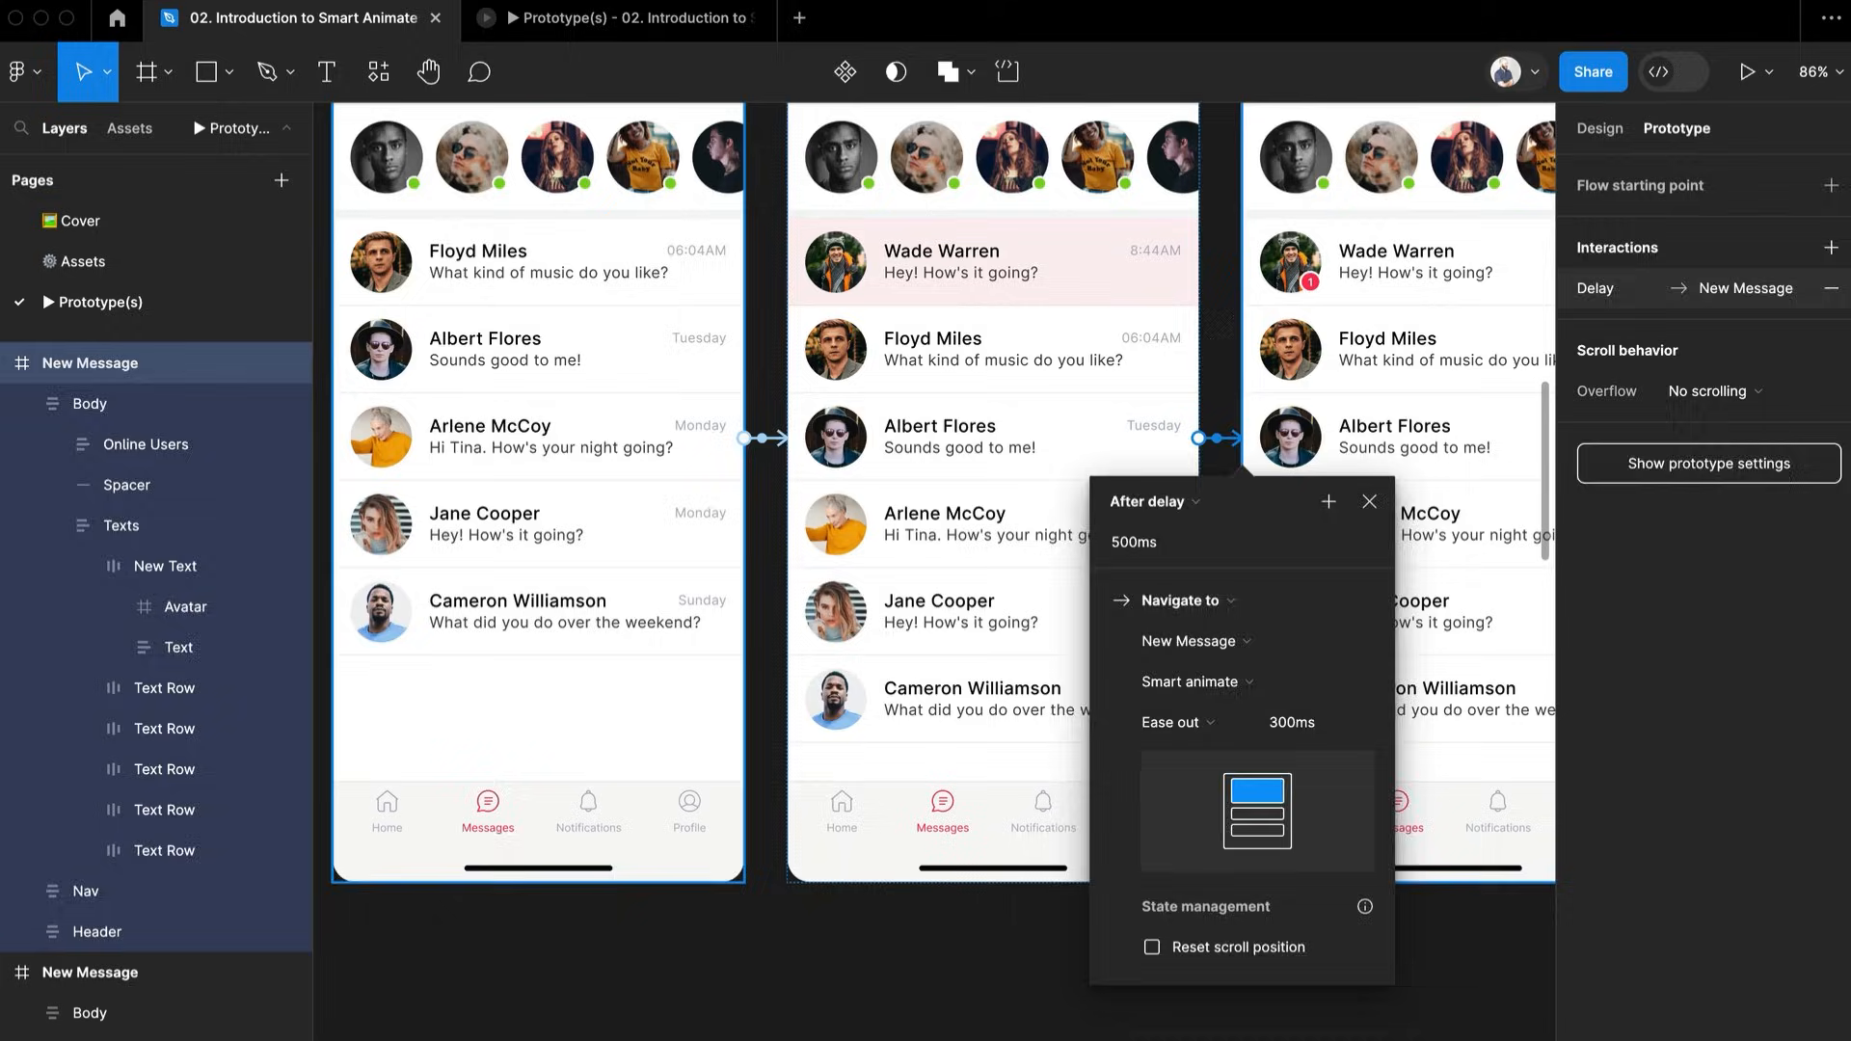
pyautogui.click(1157, 1008)
# Play the "Our message" flow in the prototype preview and compare it with the original New Message flow
pyautogui.scroll(5, 1108, 930)
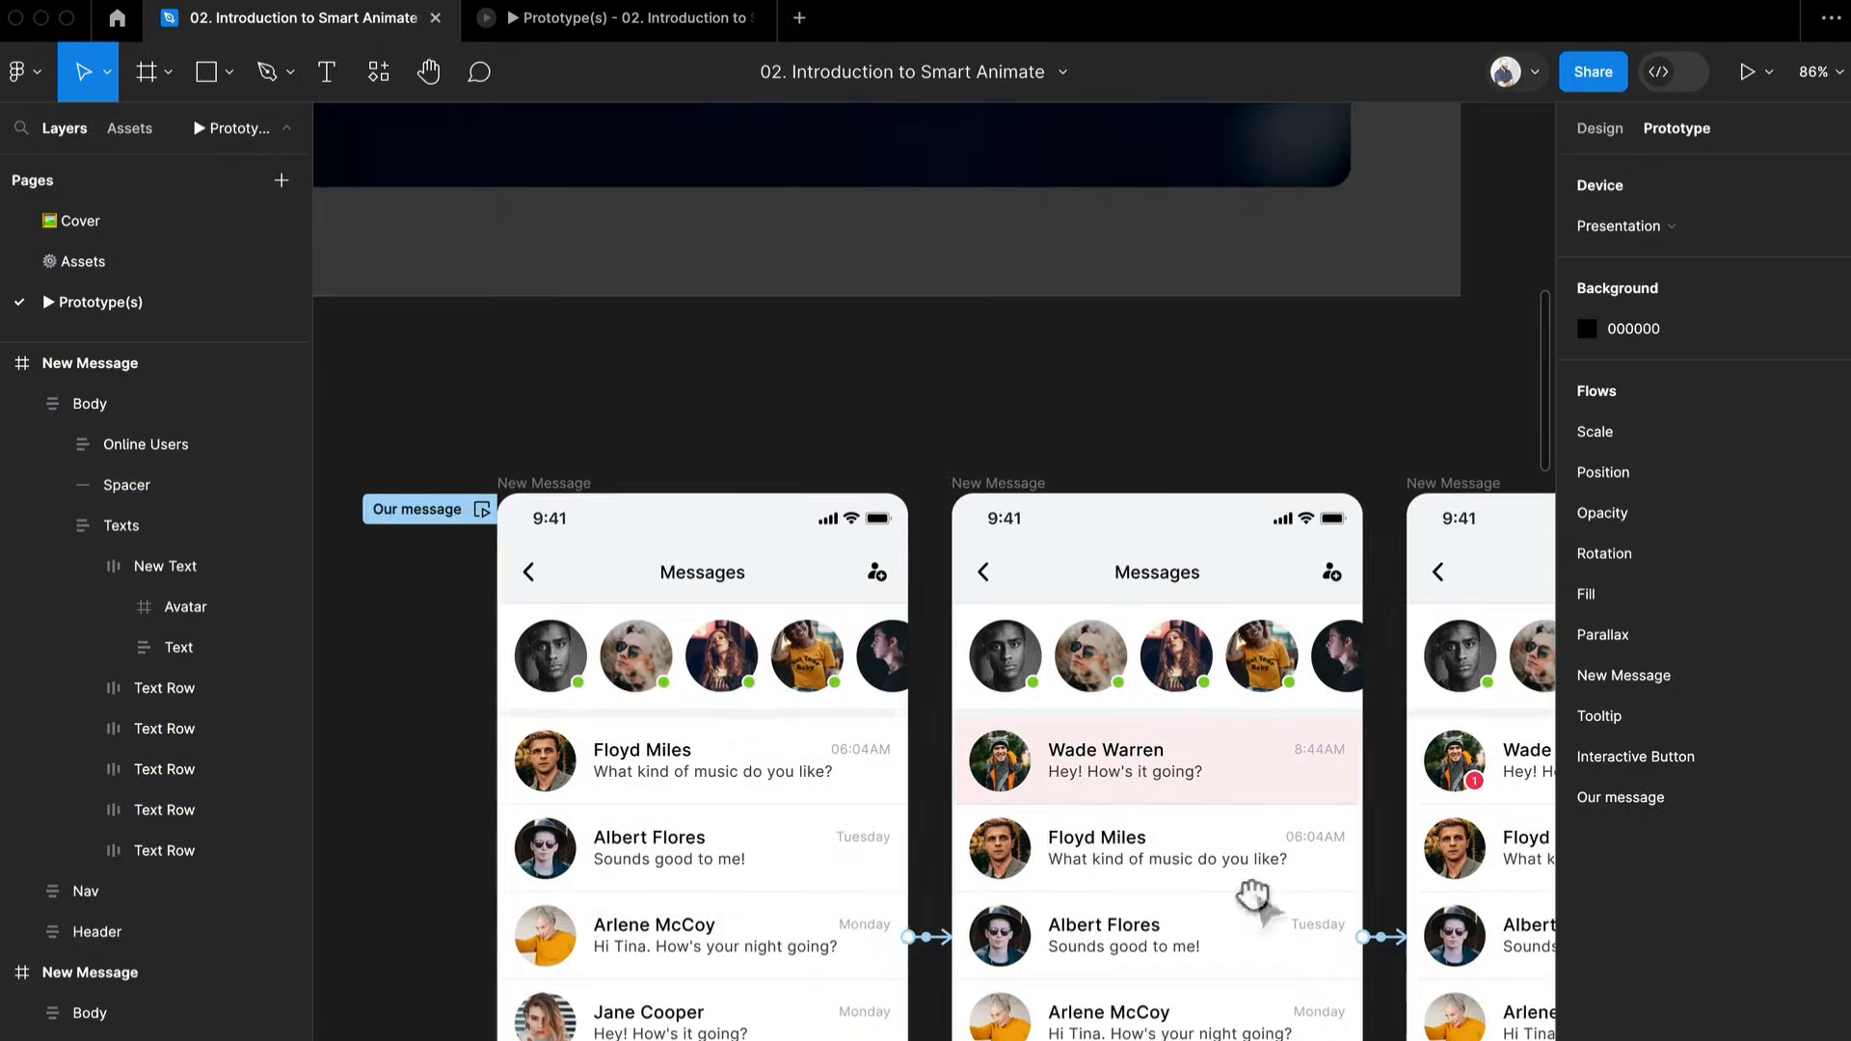
pyautogui.click(576, 25)
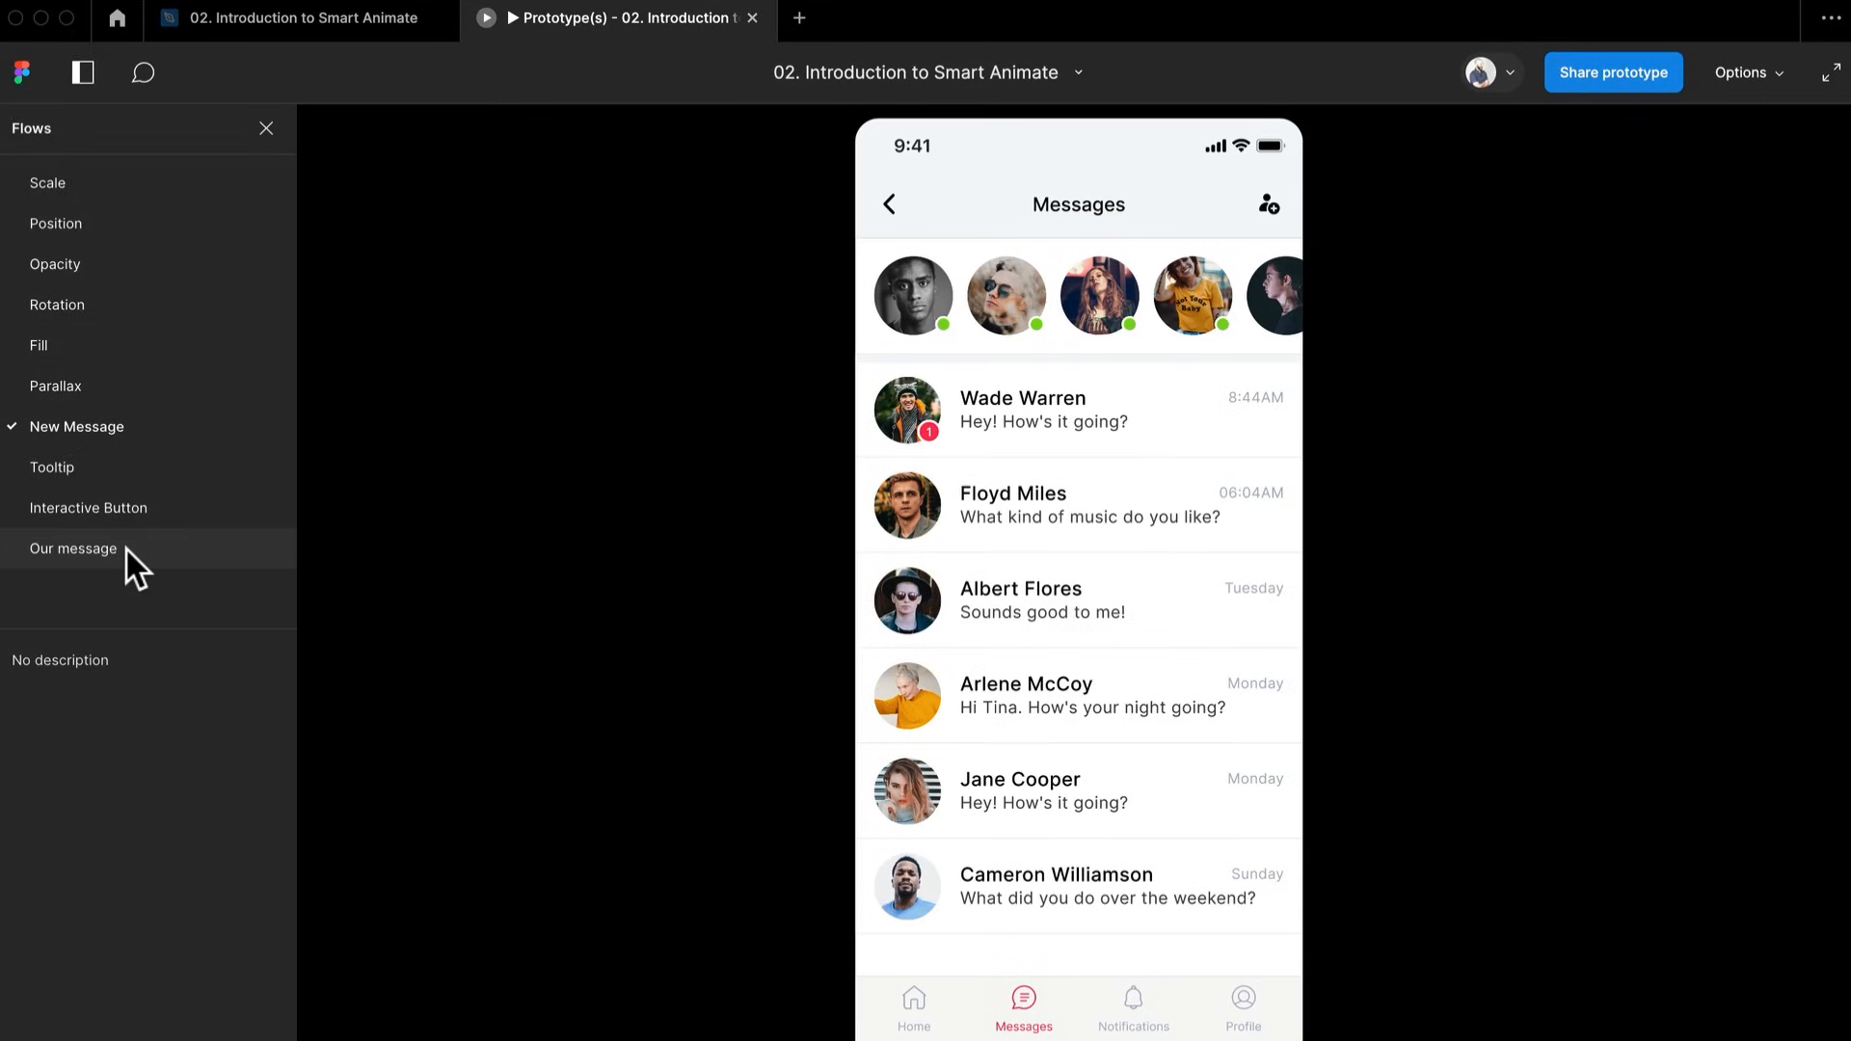
pyautogui.click(73, 549)
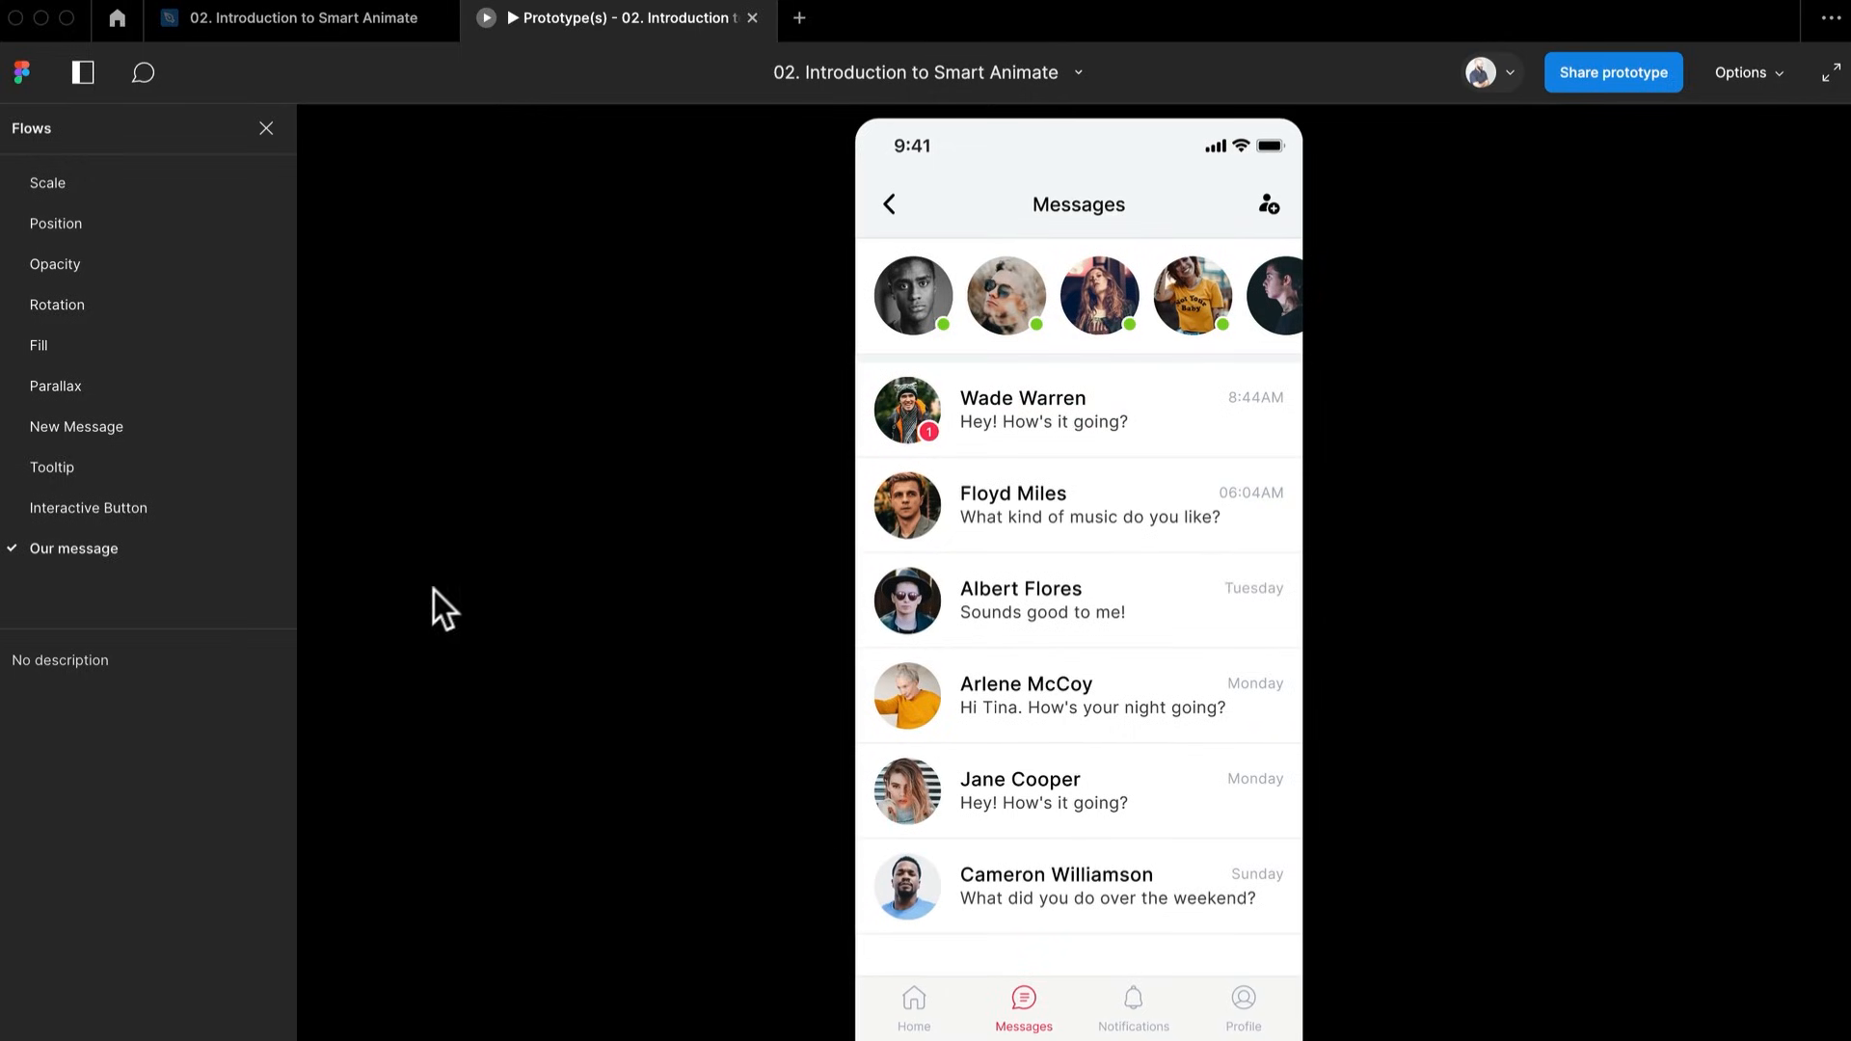
pyautogui.click(120, 425)
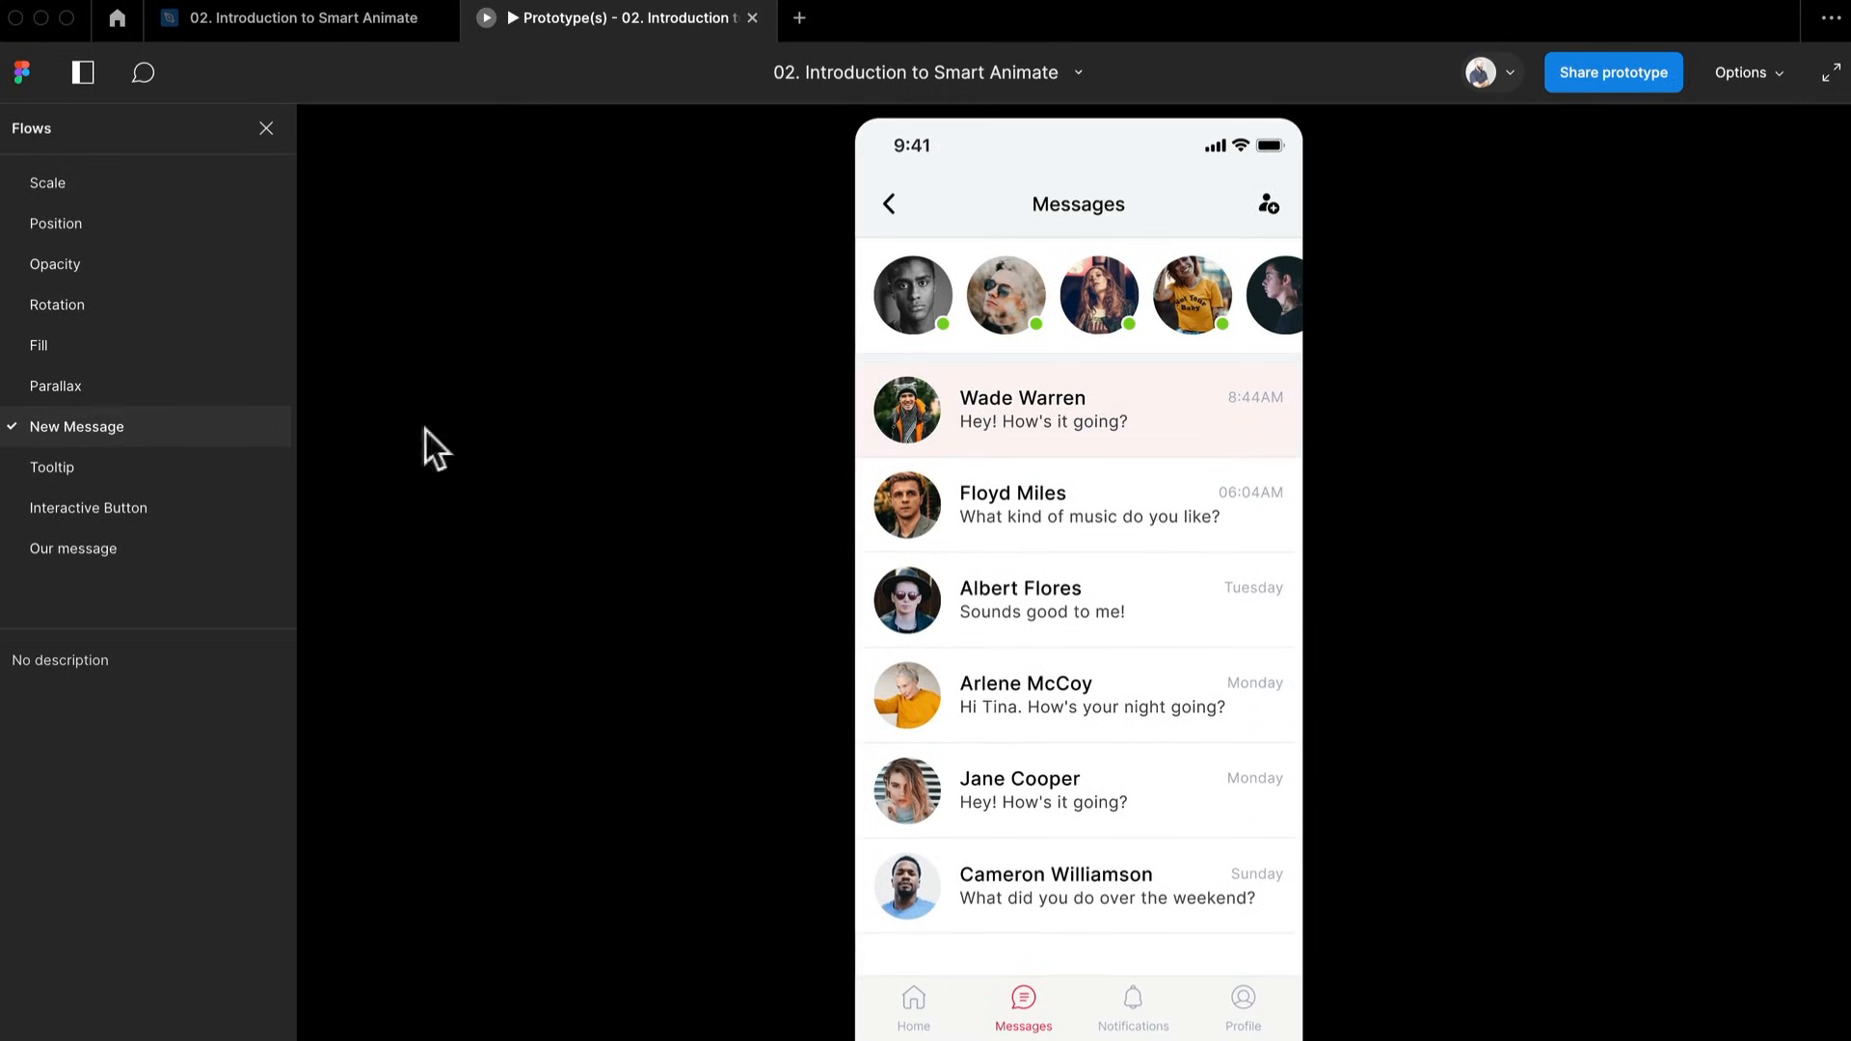
# Switch the prototype preview to the "Our message" flow
pyautogui.click(113, 548)
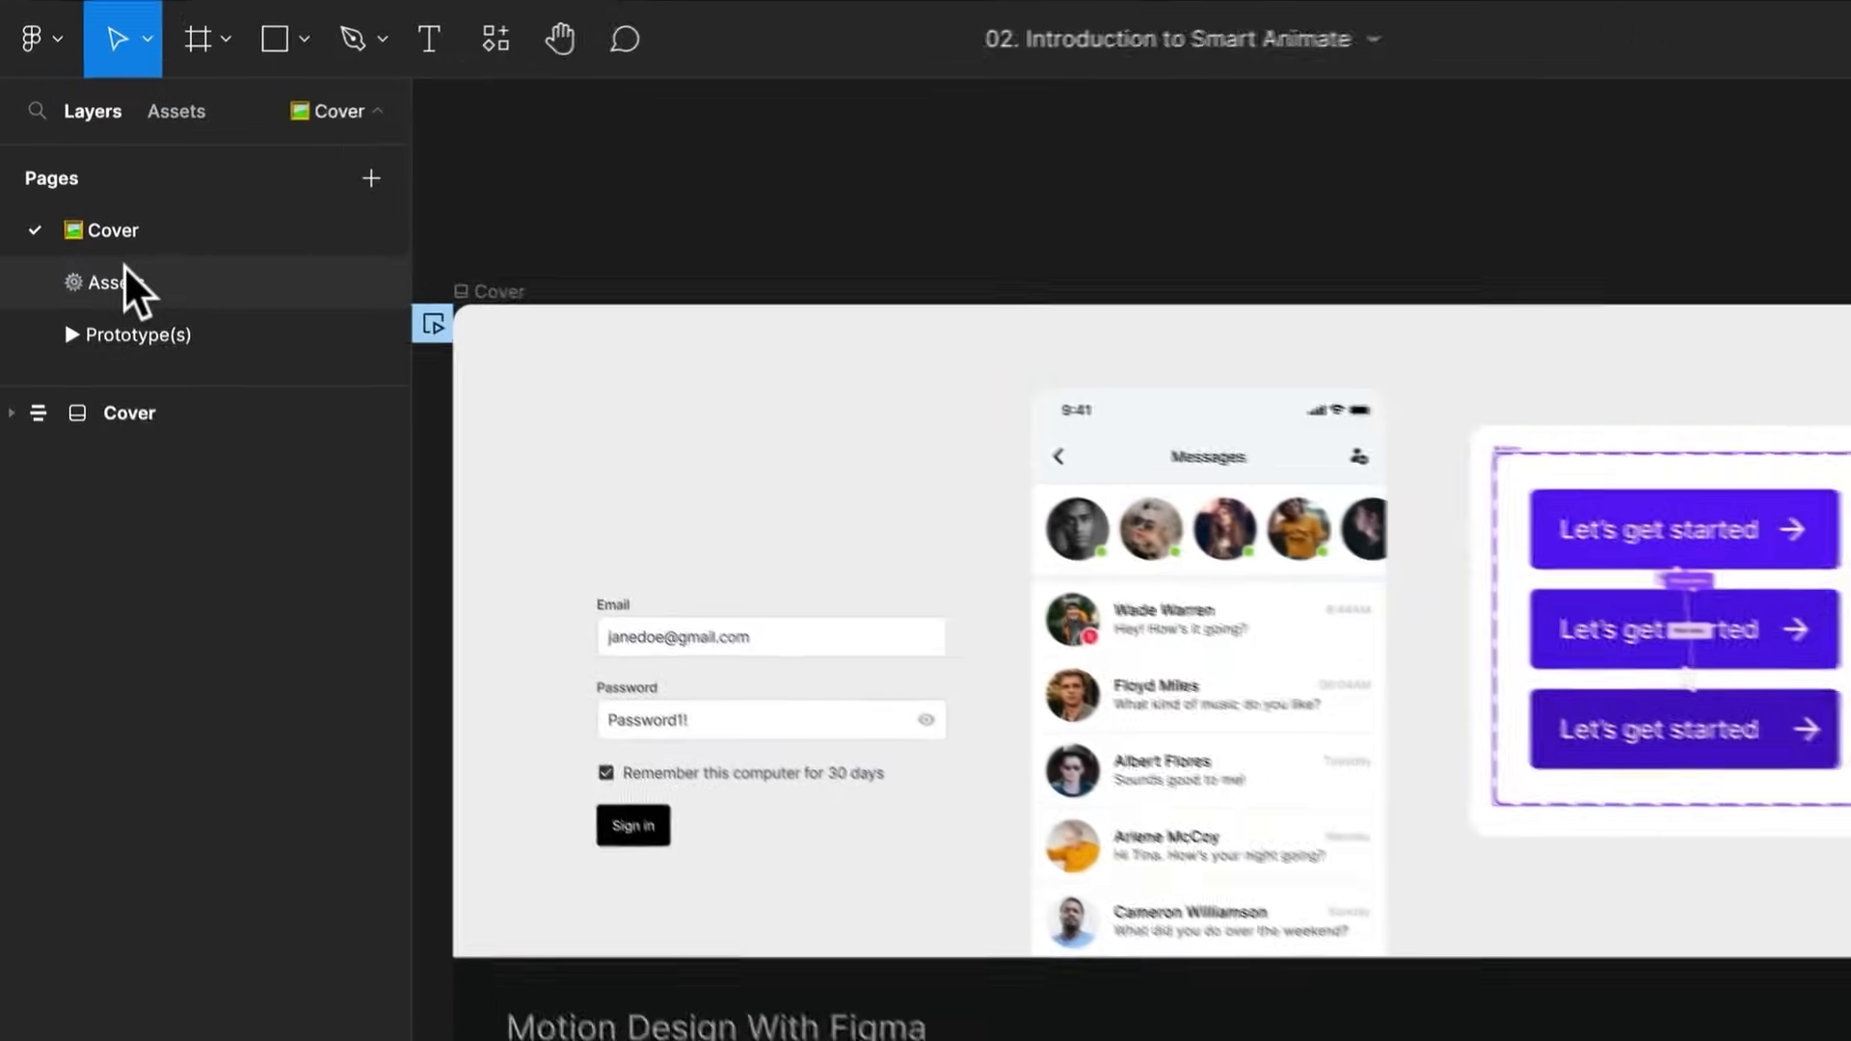
# Copy the form elements and tooltip overlay from the Assets page's Form Elements section and paste them beside the Tooltip section on the Prototype(s) page
pyautogui.click(88, 255)
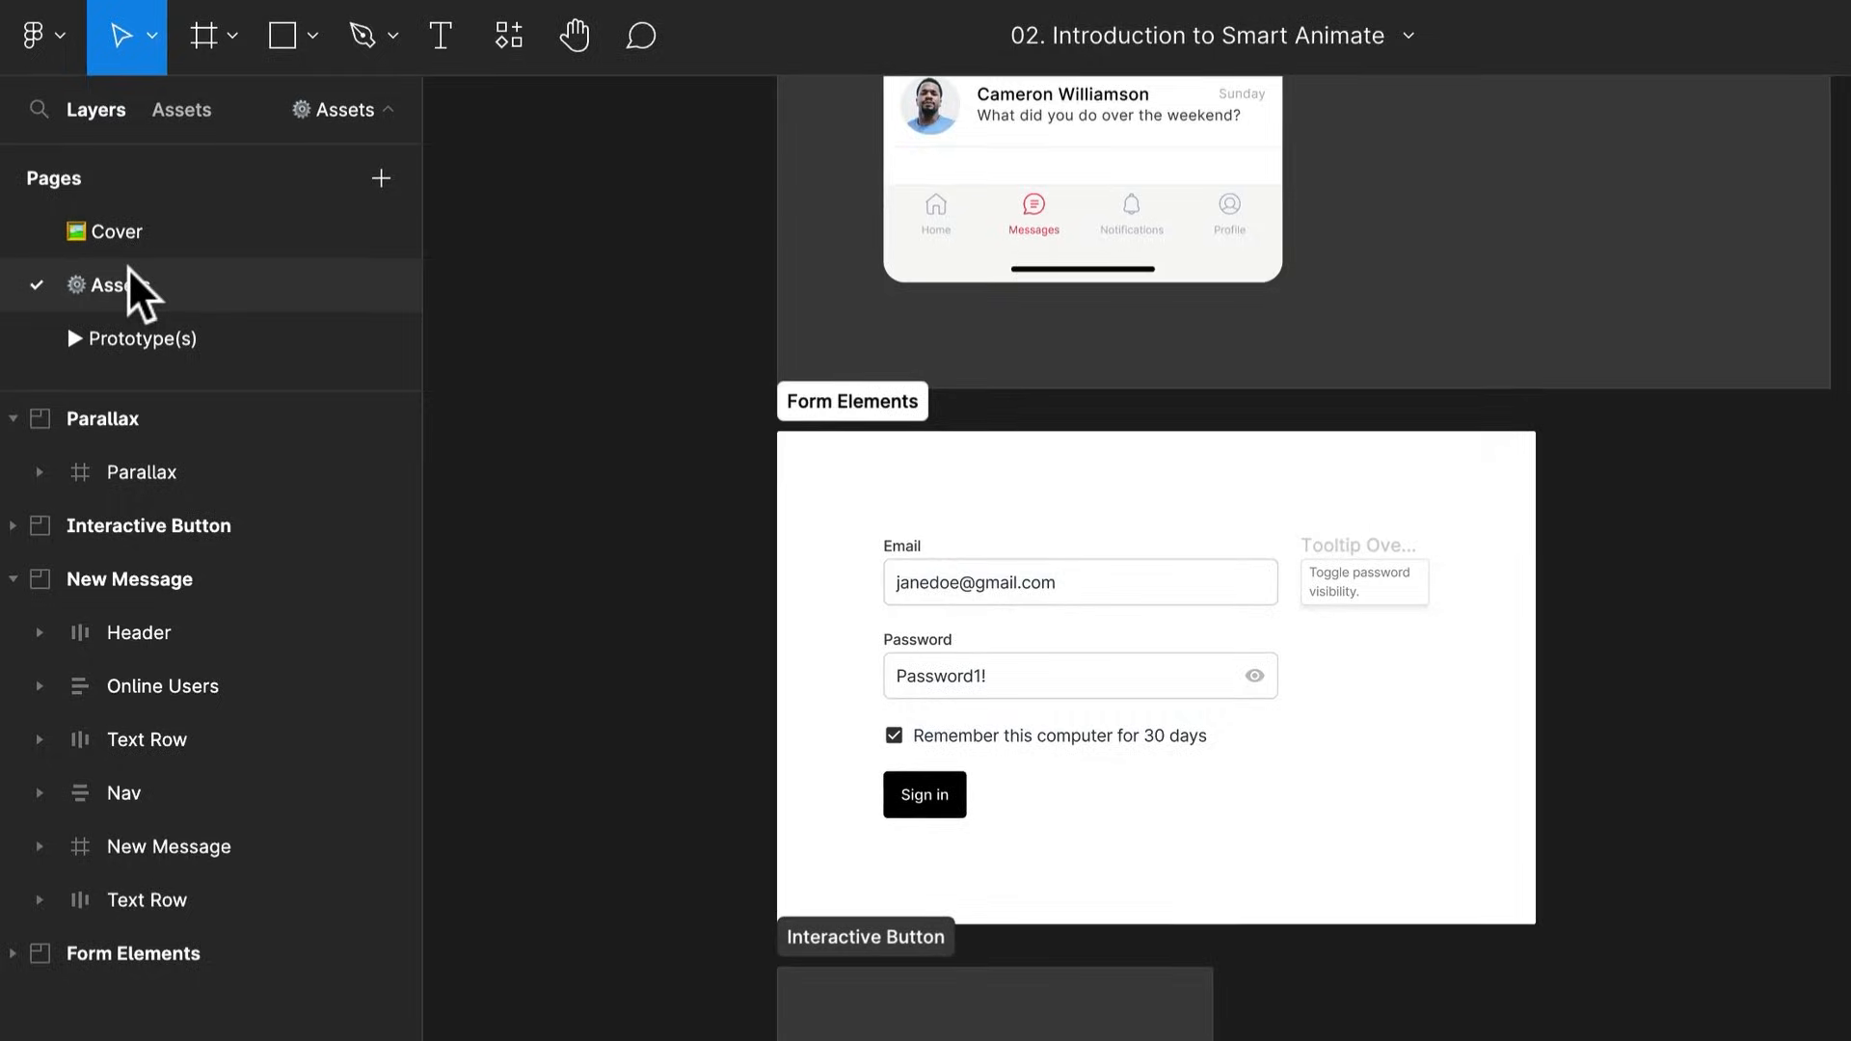
pyautogui.click(917, 427)
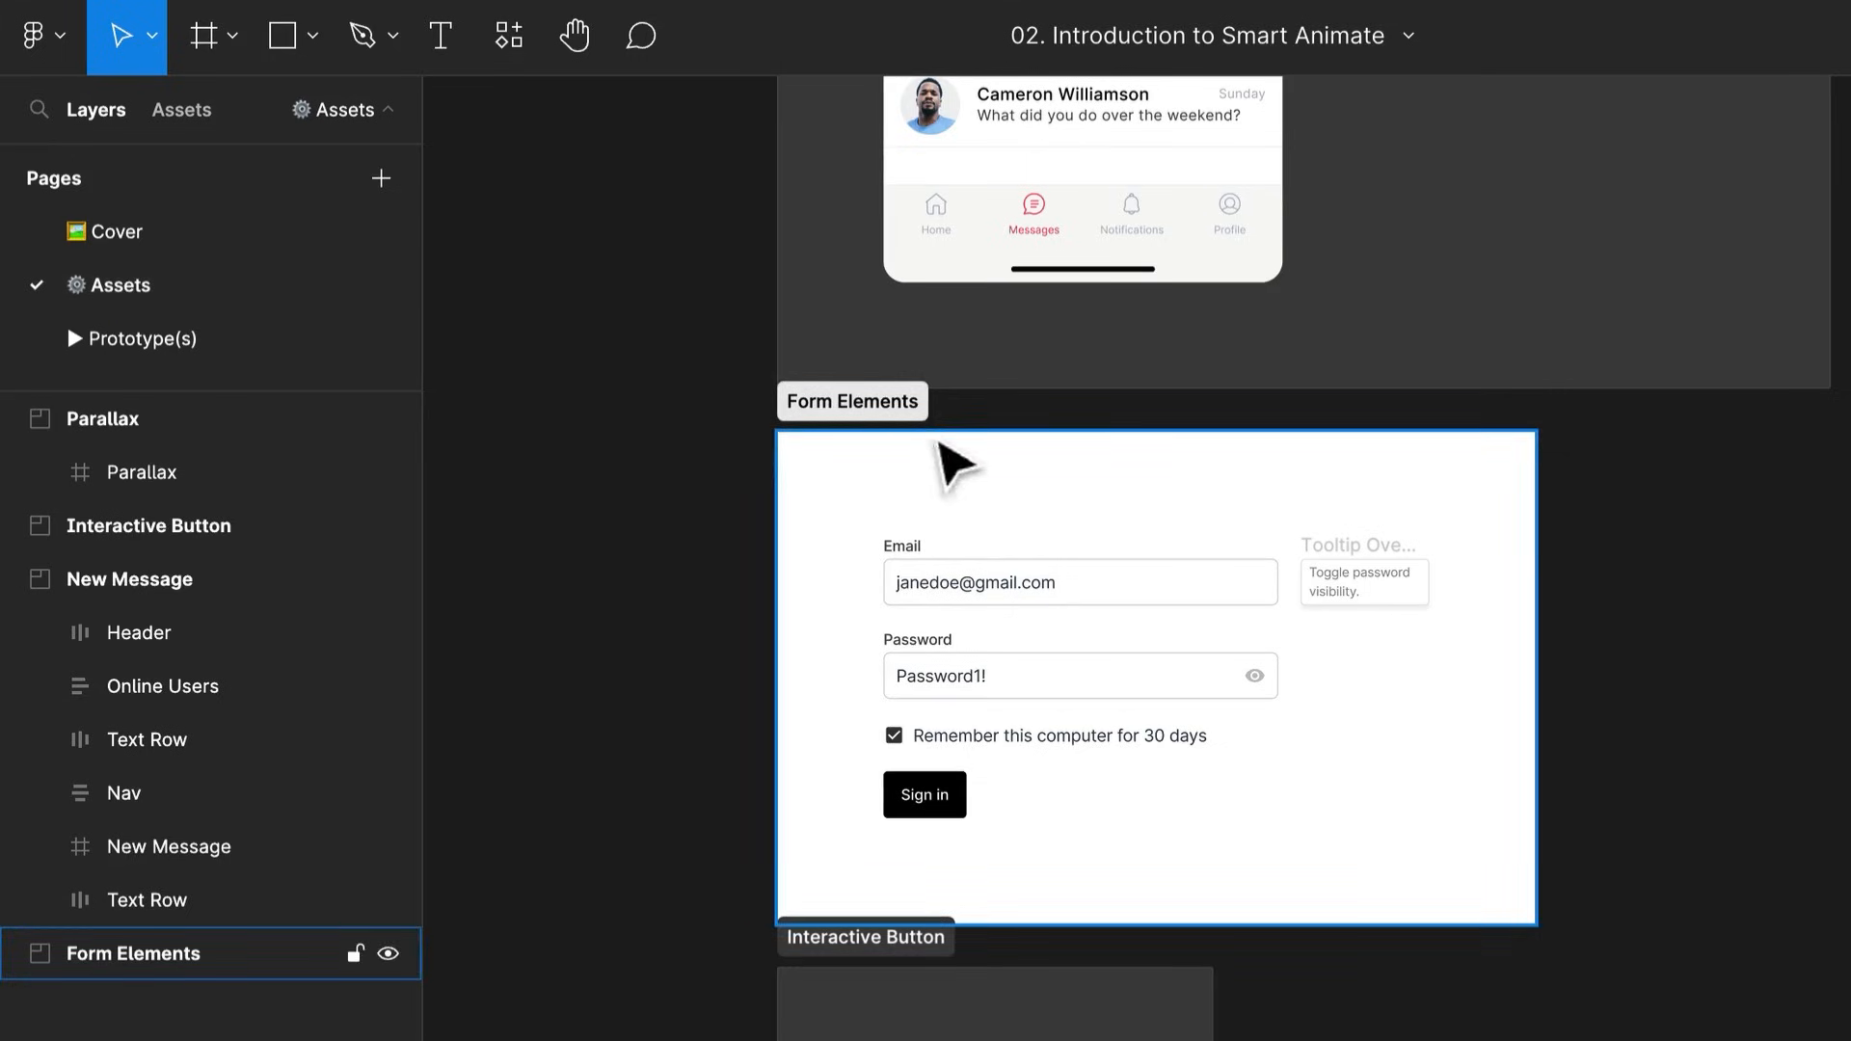
pyautogui.press('Escape')
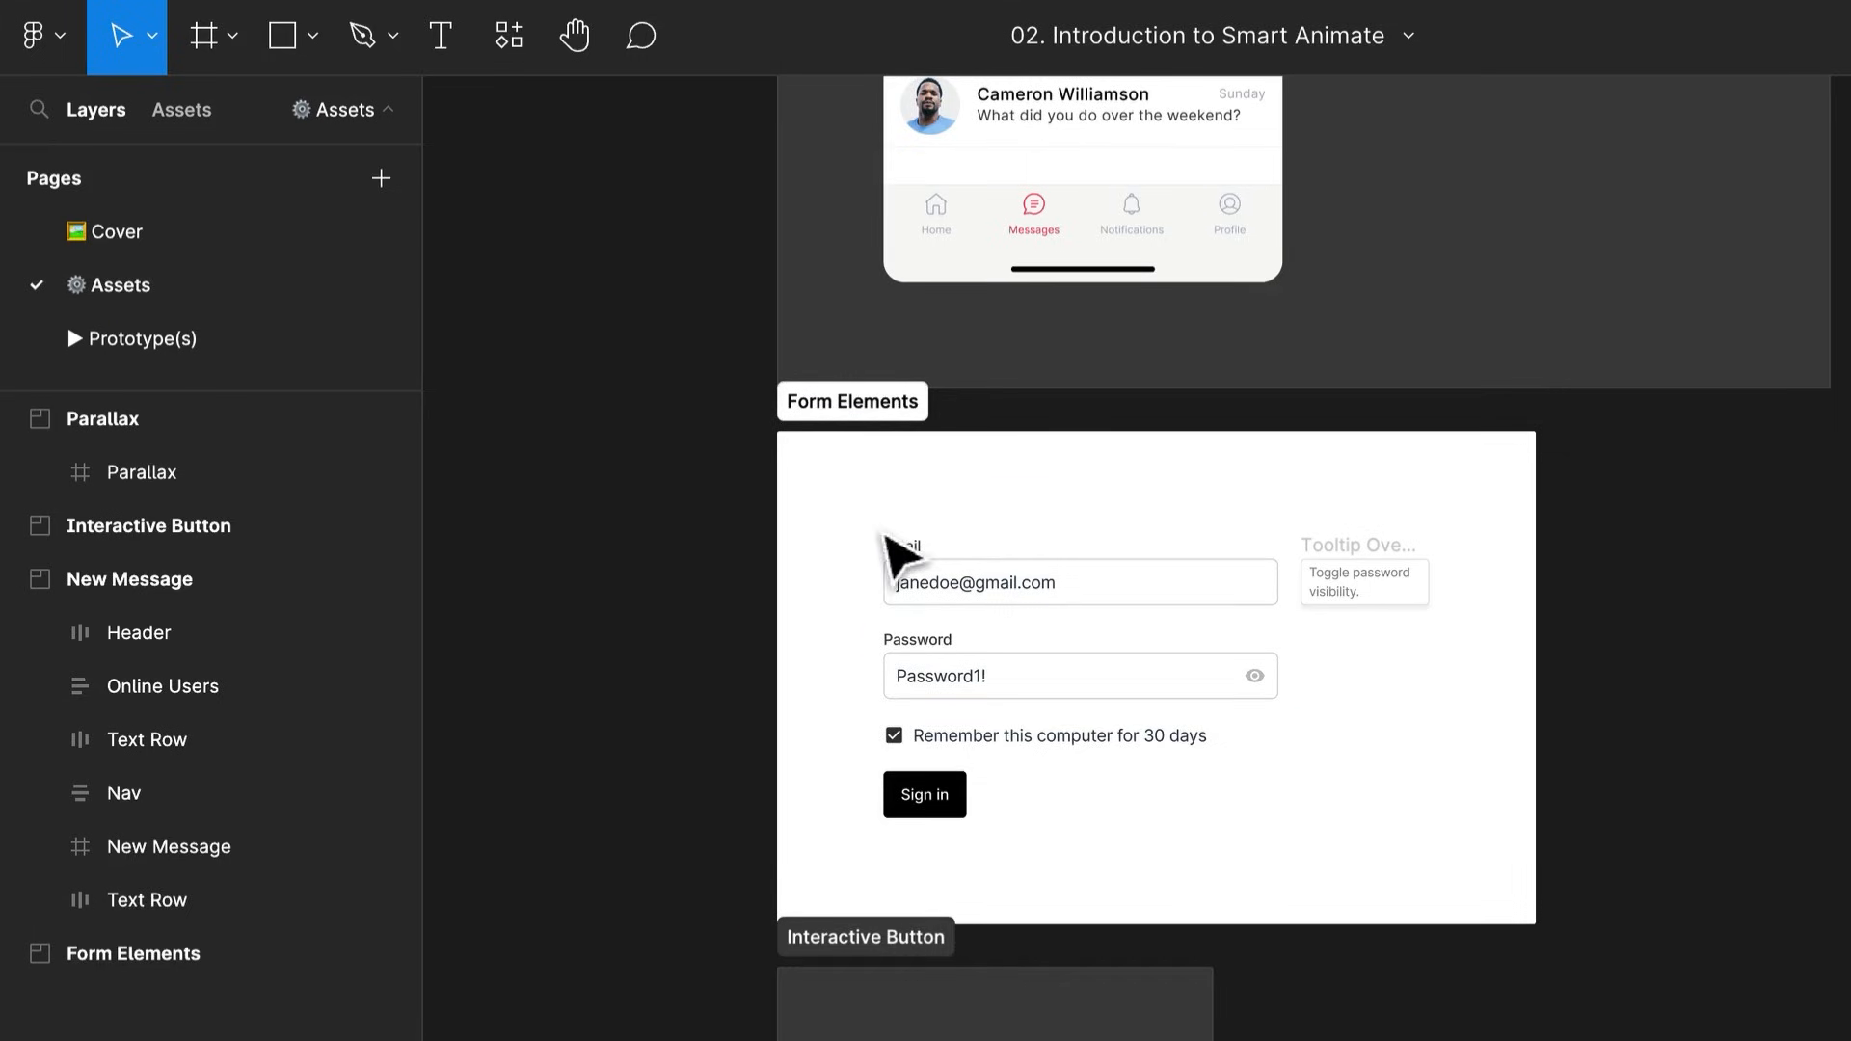
pyautogui.moveTo(822, 530); pyautogui.dragTo(1629, 882)
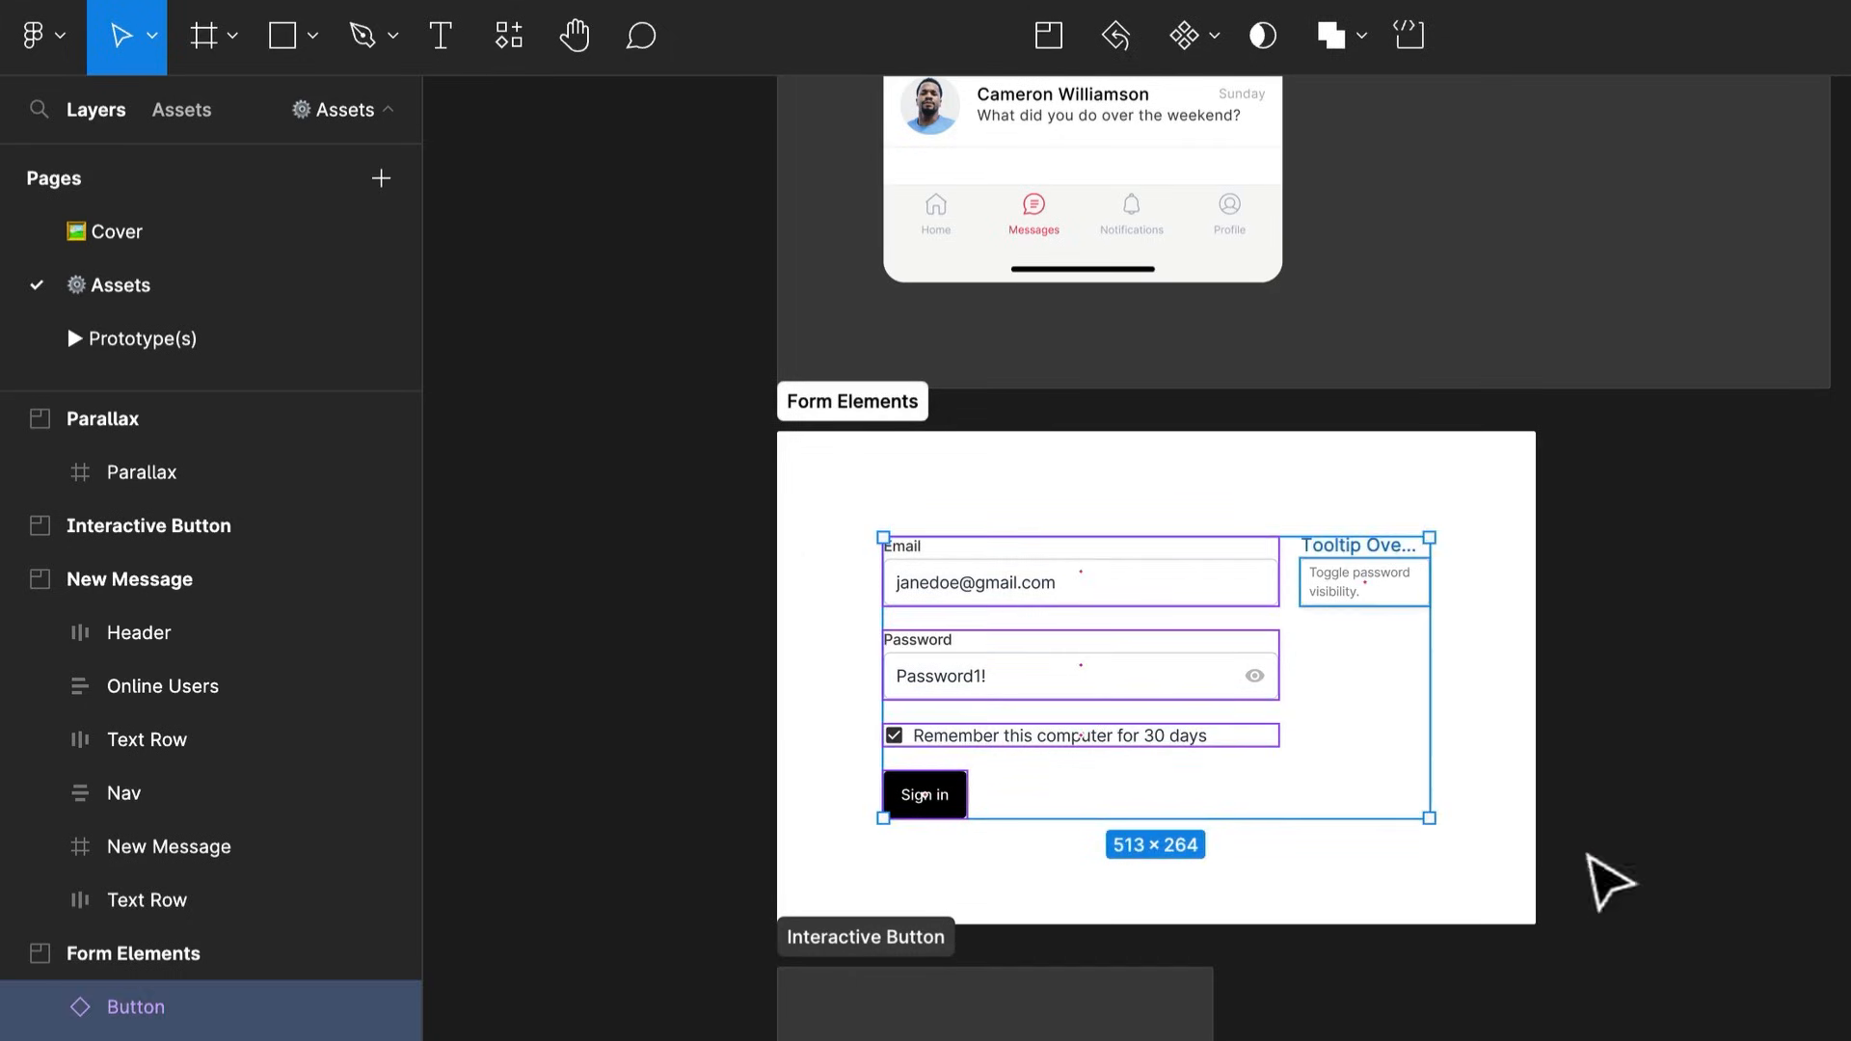
pyautogui.click(142, 339)
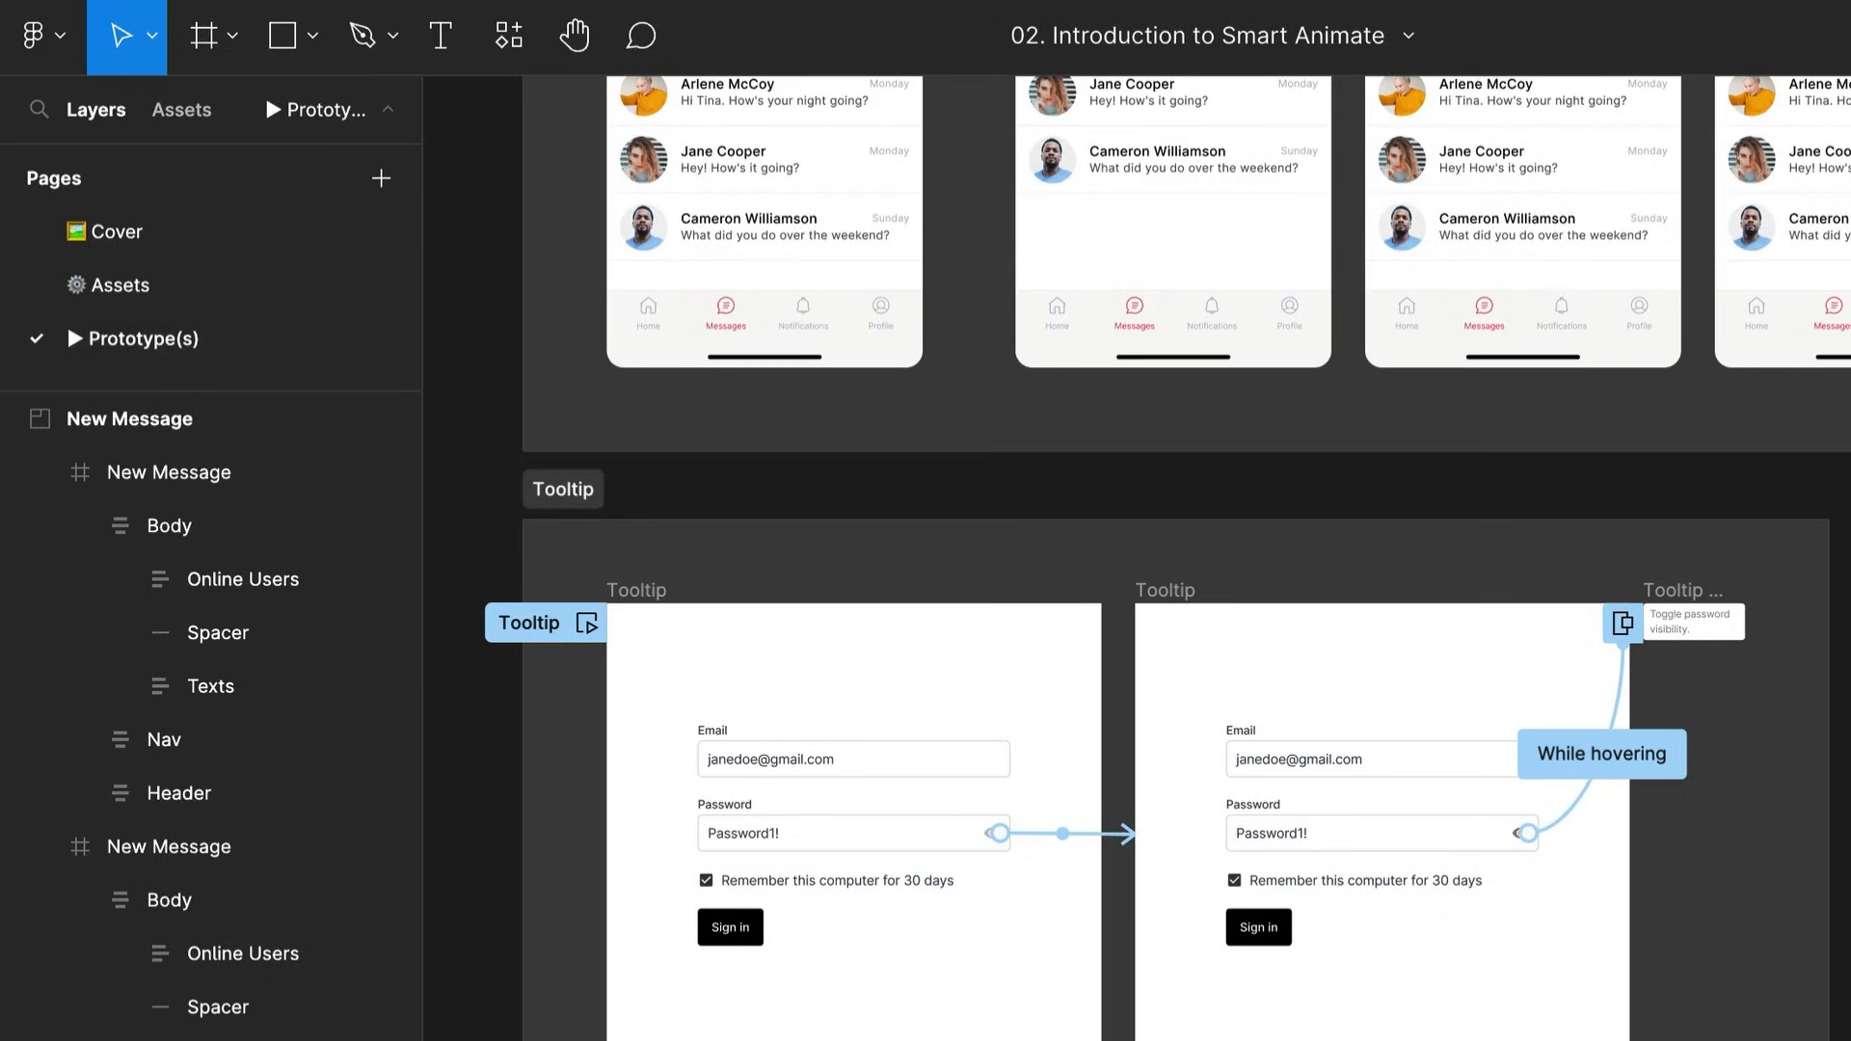
pyautogui.moveTo(1844, 916); pyautogui.dragTo(1516, 895)
pyautogui.hotkey('ctrl', 'v')
pyautogui.moveTo(1314, 820); pyautogui.dragTo(1812, 795)
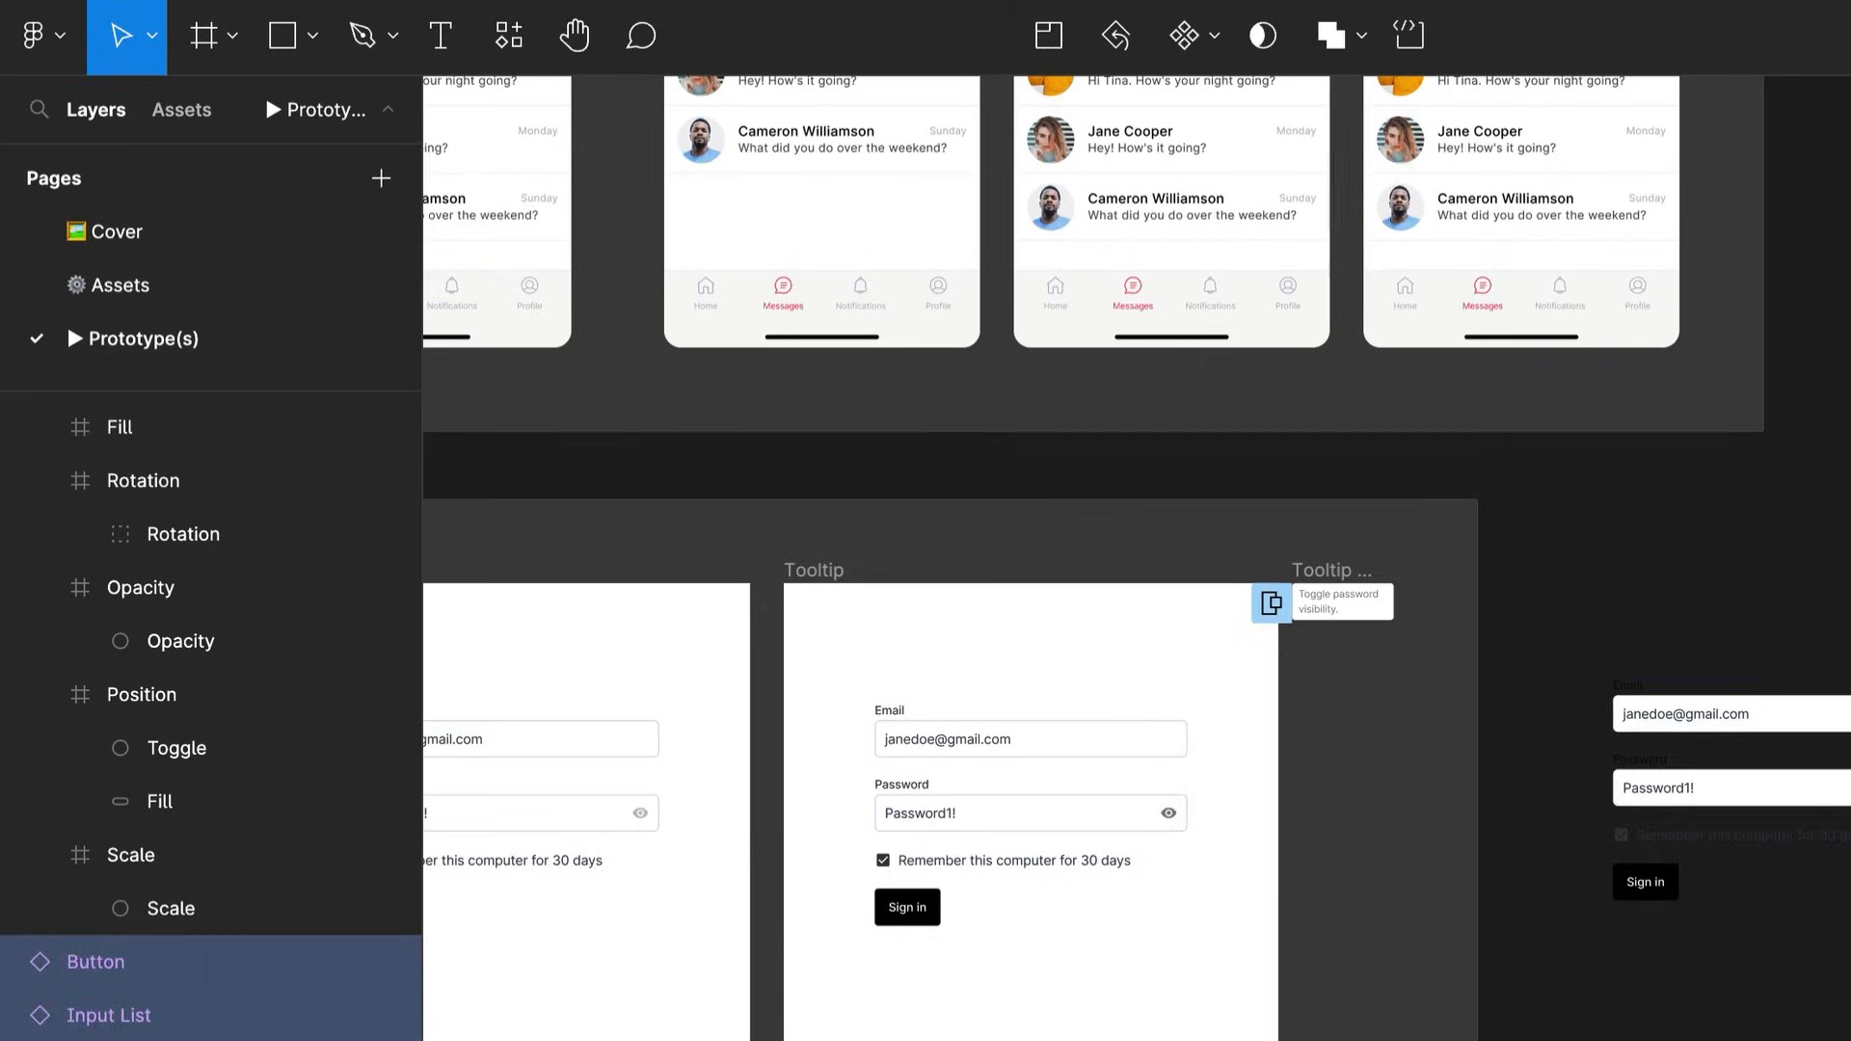
pyautogui.click(1694, 1036)
pyautogui.moveTo(1695, 1040); pyautogui.dragTo(1332, 1036)
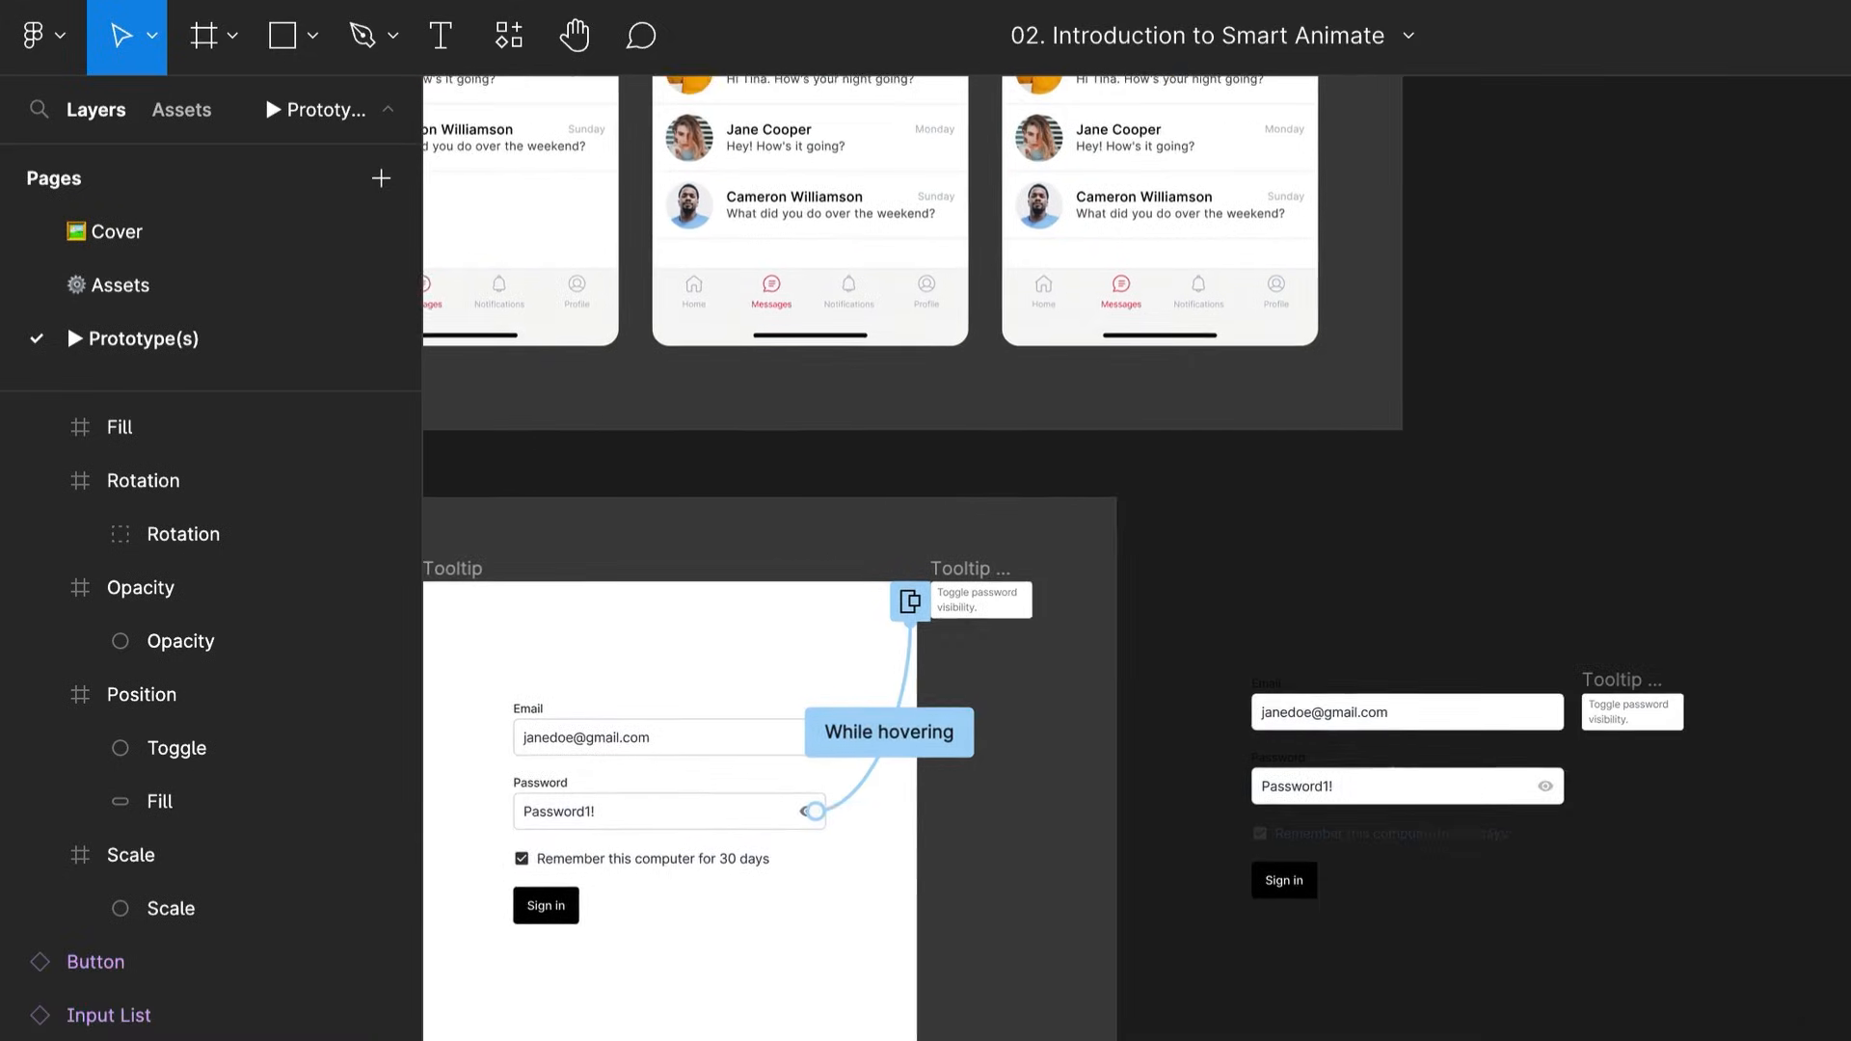
# Examine the existing Tooltip prototype, comparing the eye icon in both frames and the While hovering connections to the second frame and the overlay
pyautogui.hscroll(-8, 1137, 558)
pyautogui.scroll(3, 1213, 795)
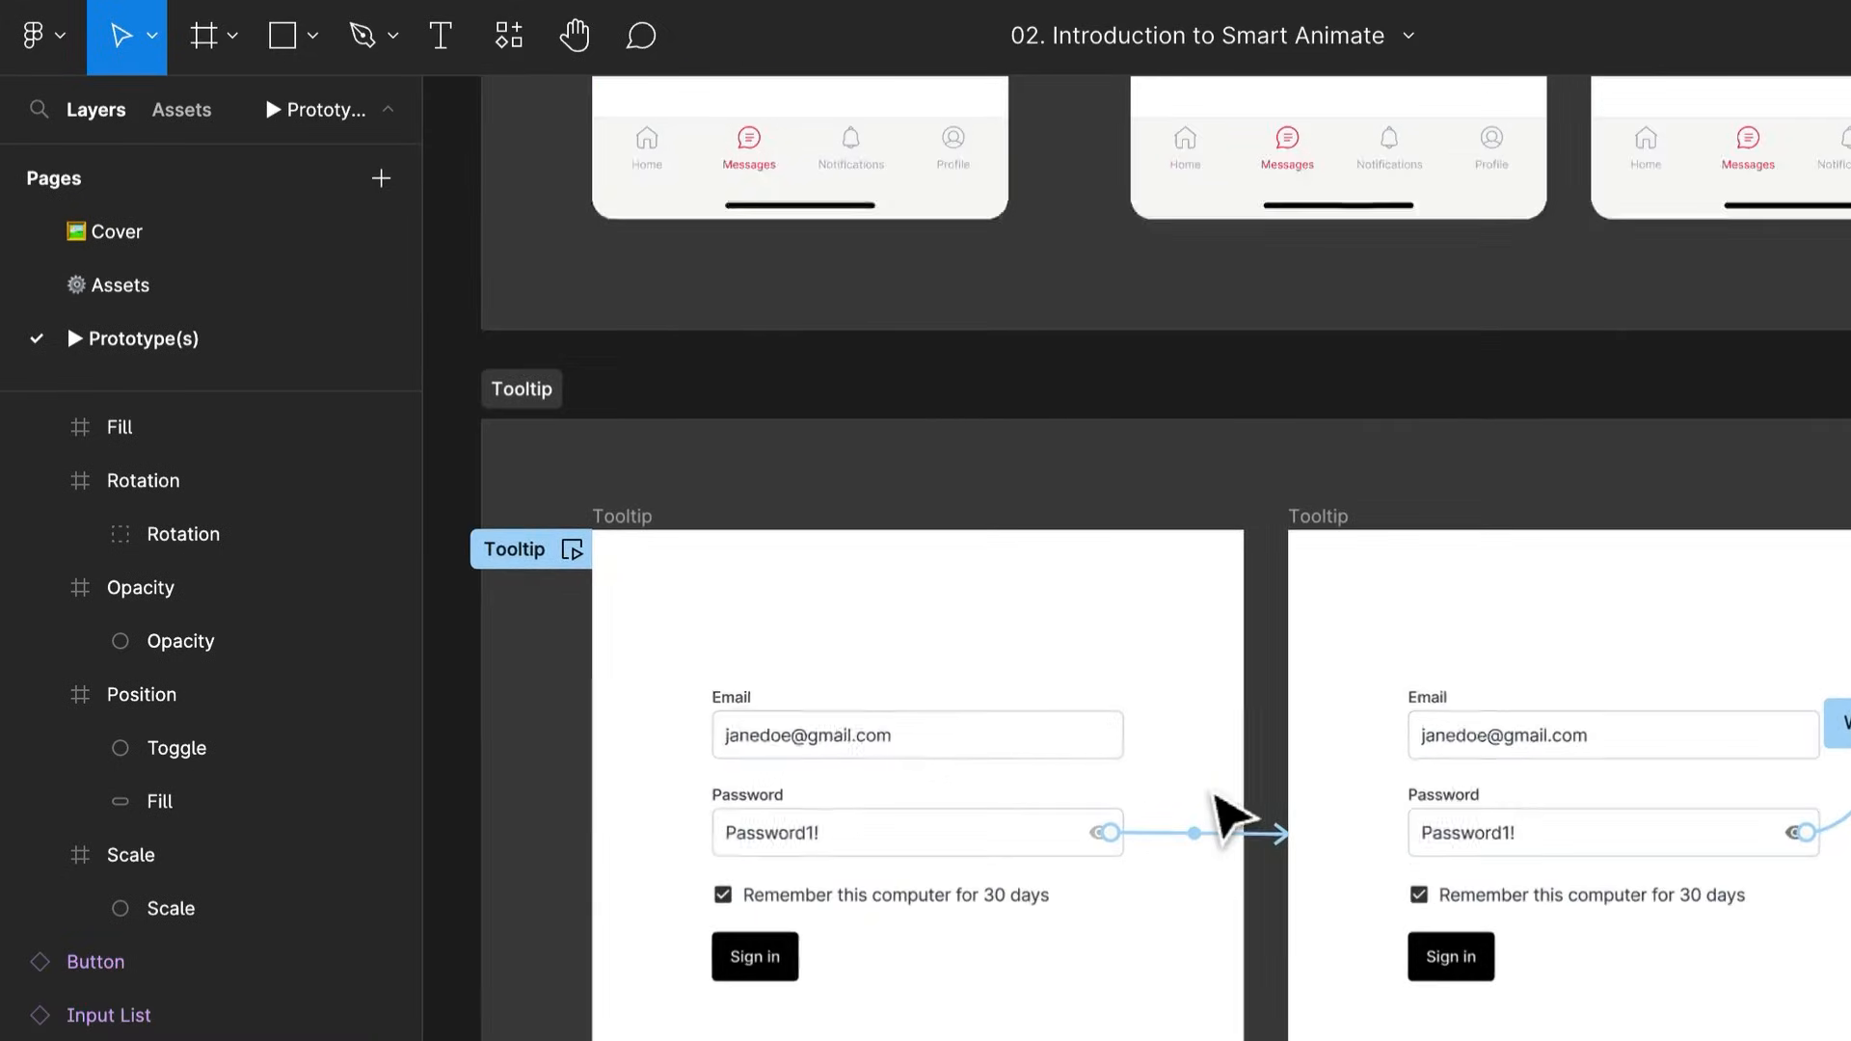
pyautogui.moveTo(1213, 794); pyautogui.dragTo(1102, 819)
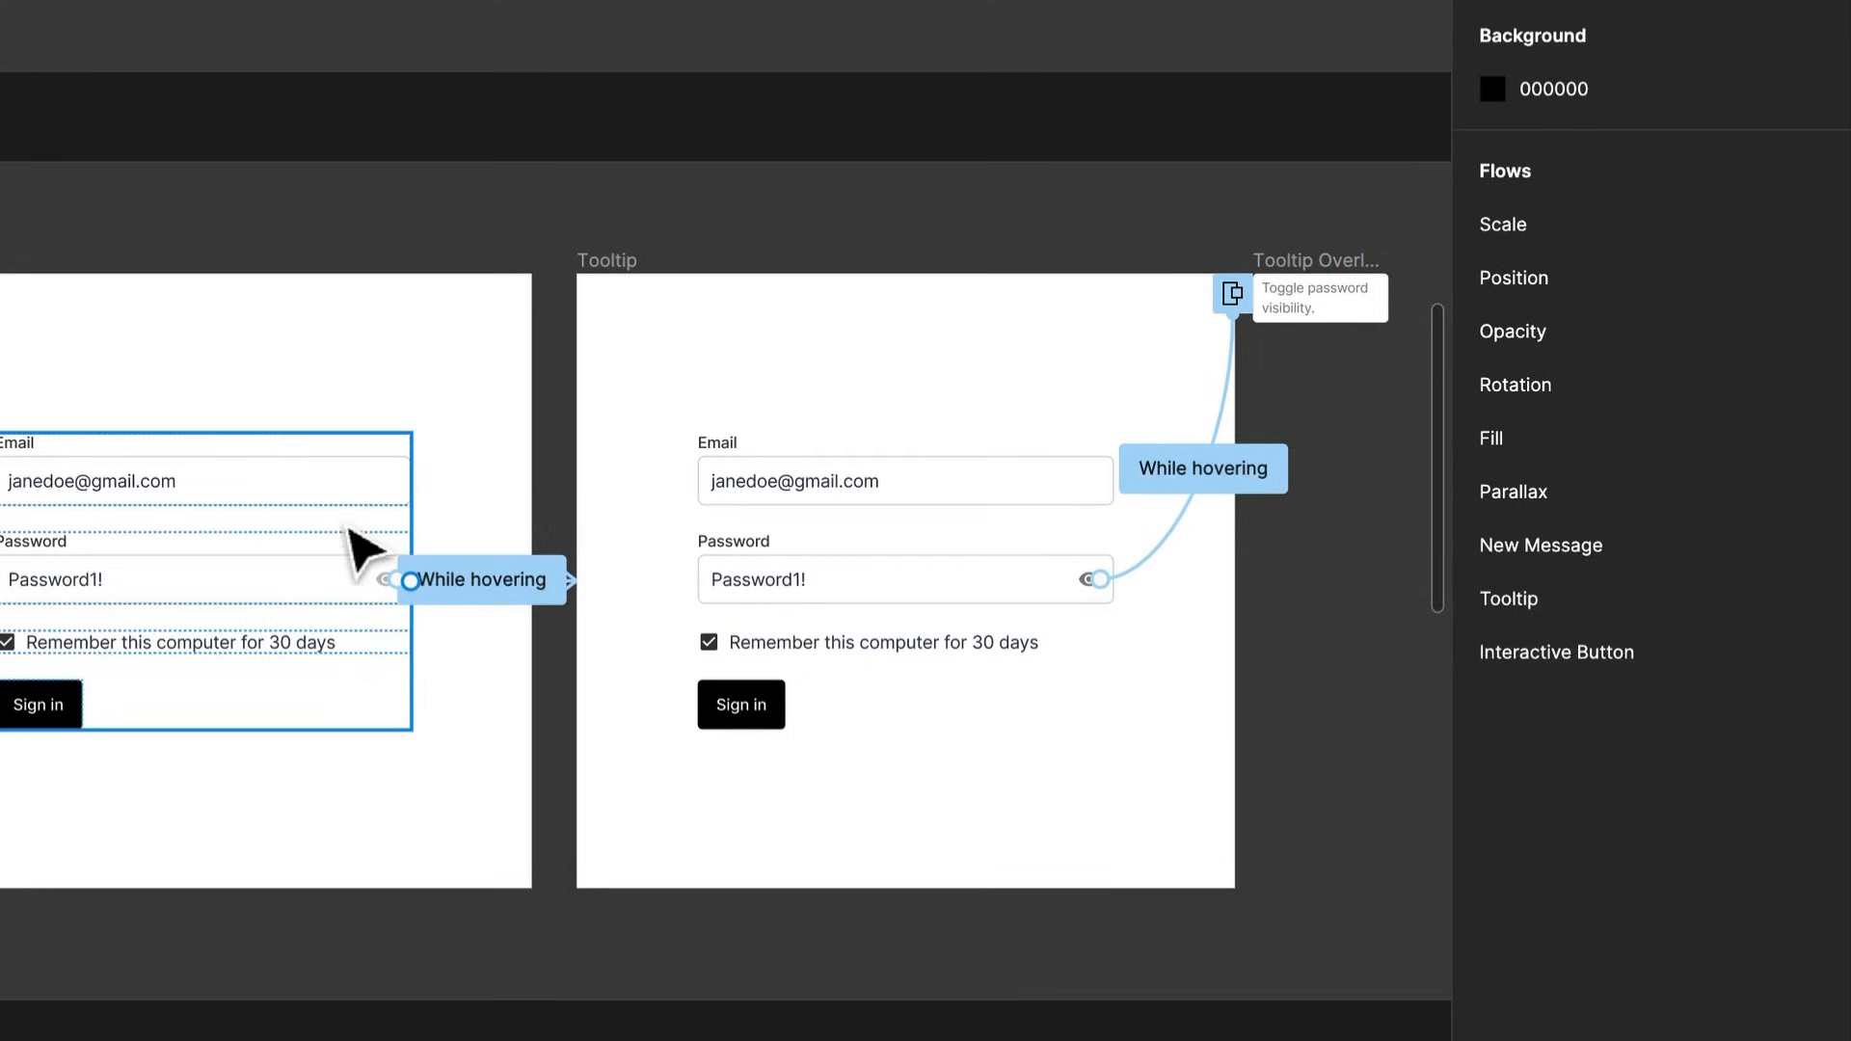
pyautogui.click(417, 557)
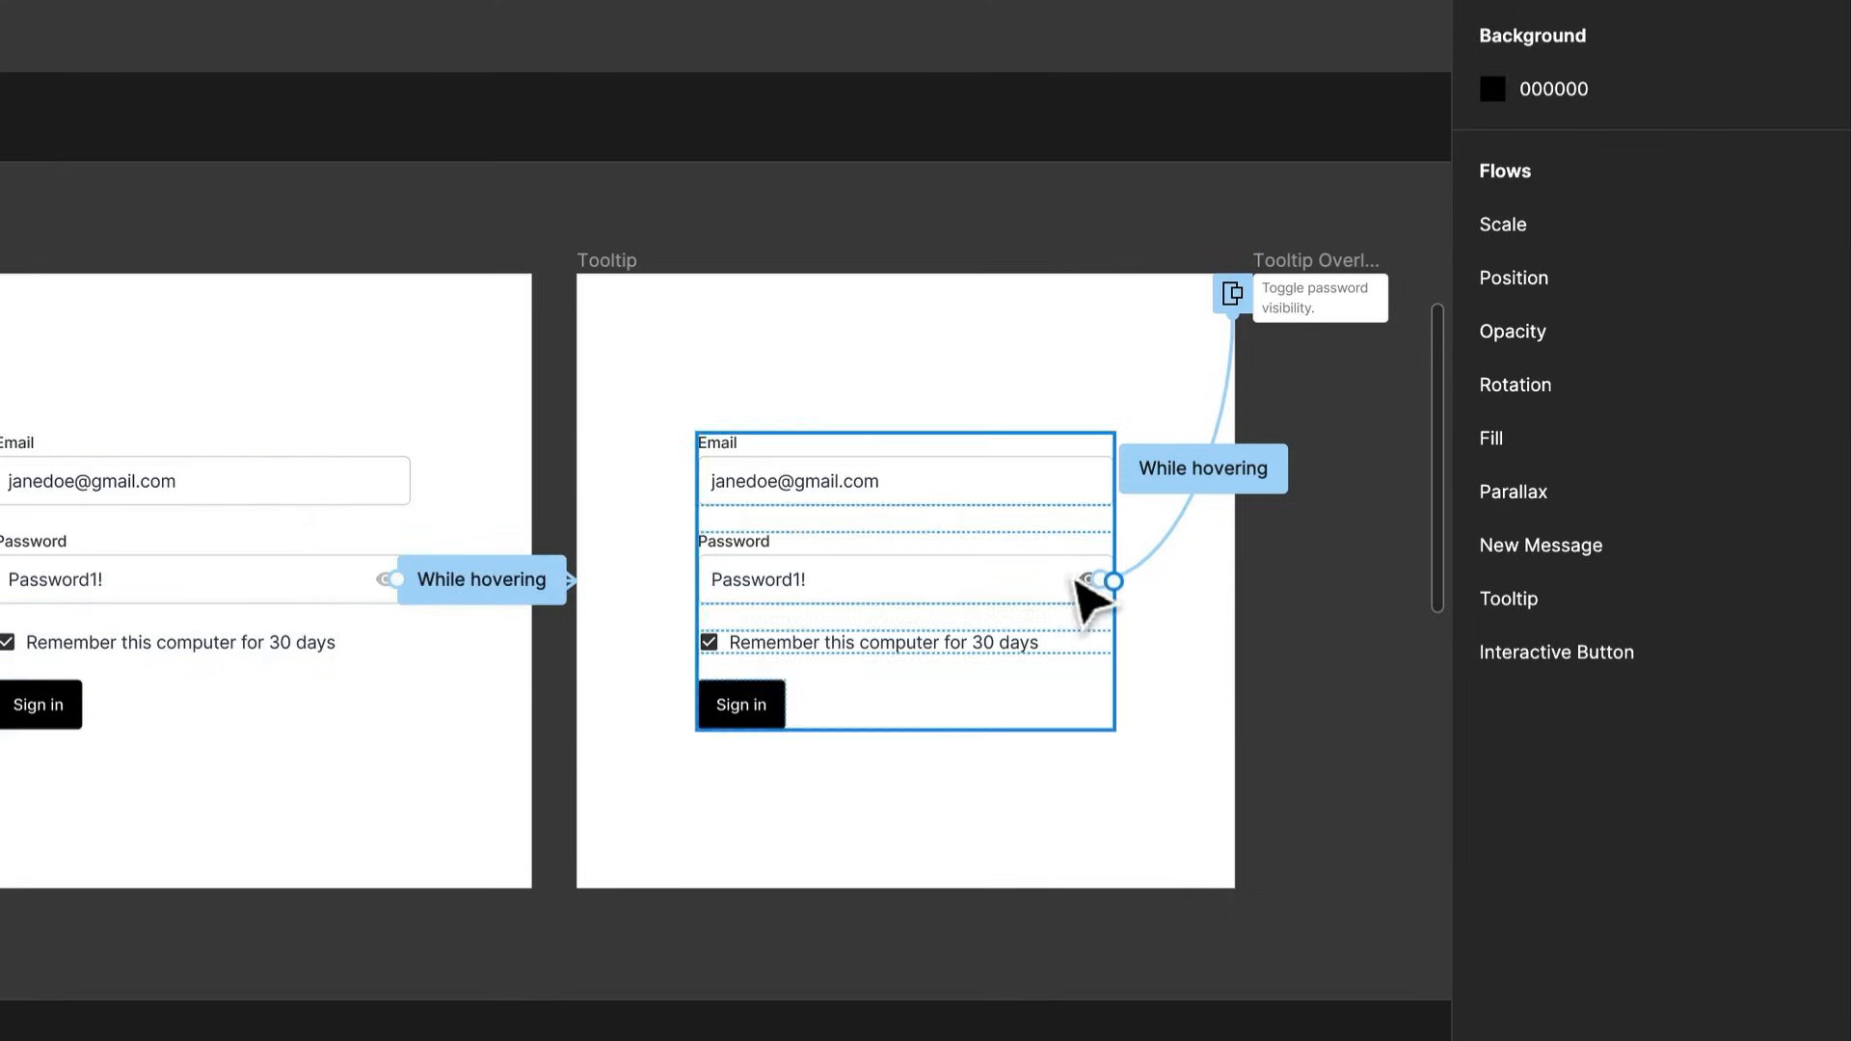
pyautogui.scroll(5, 1075, 582)
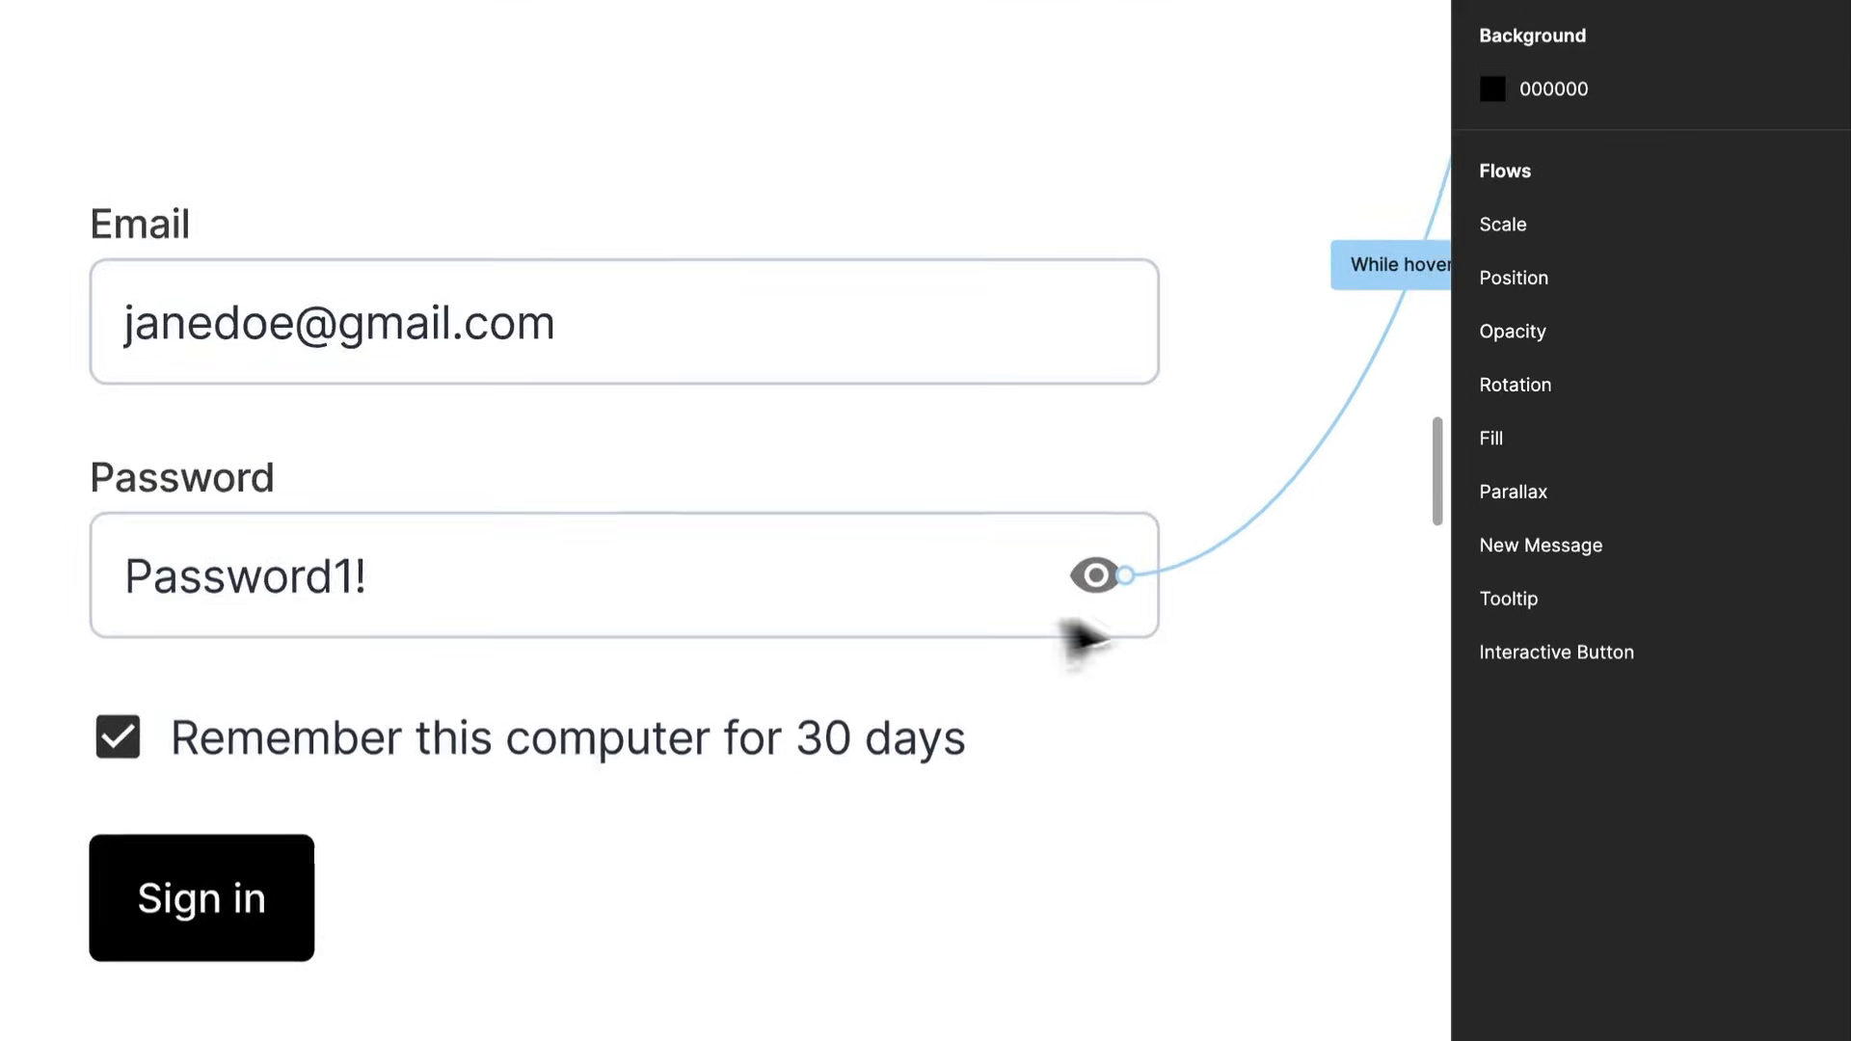
pyautogui.hscroll(-10, 1099, 631)
pyautogui.scroll(-2, 434, 620)
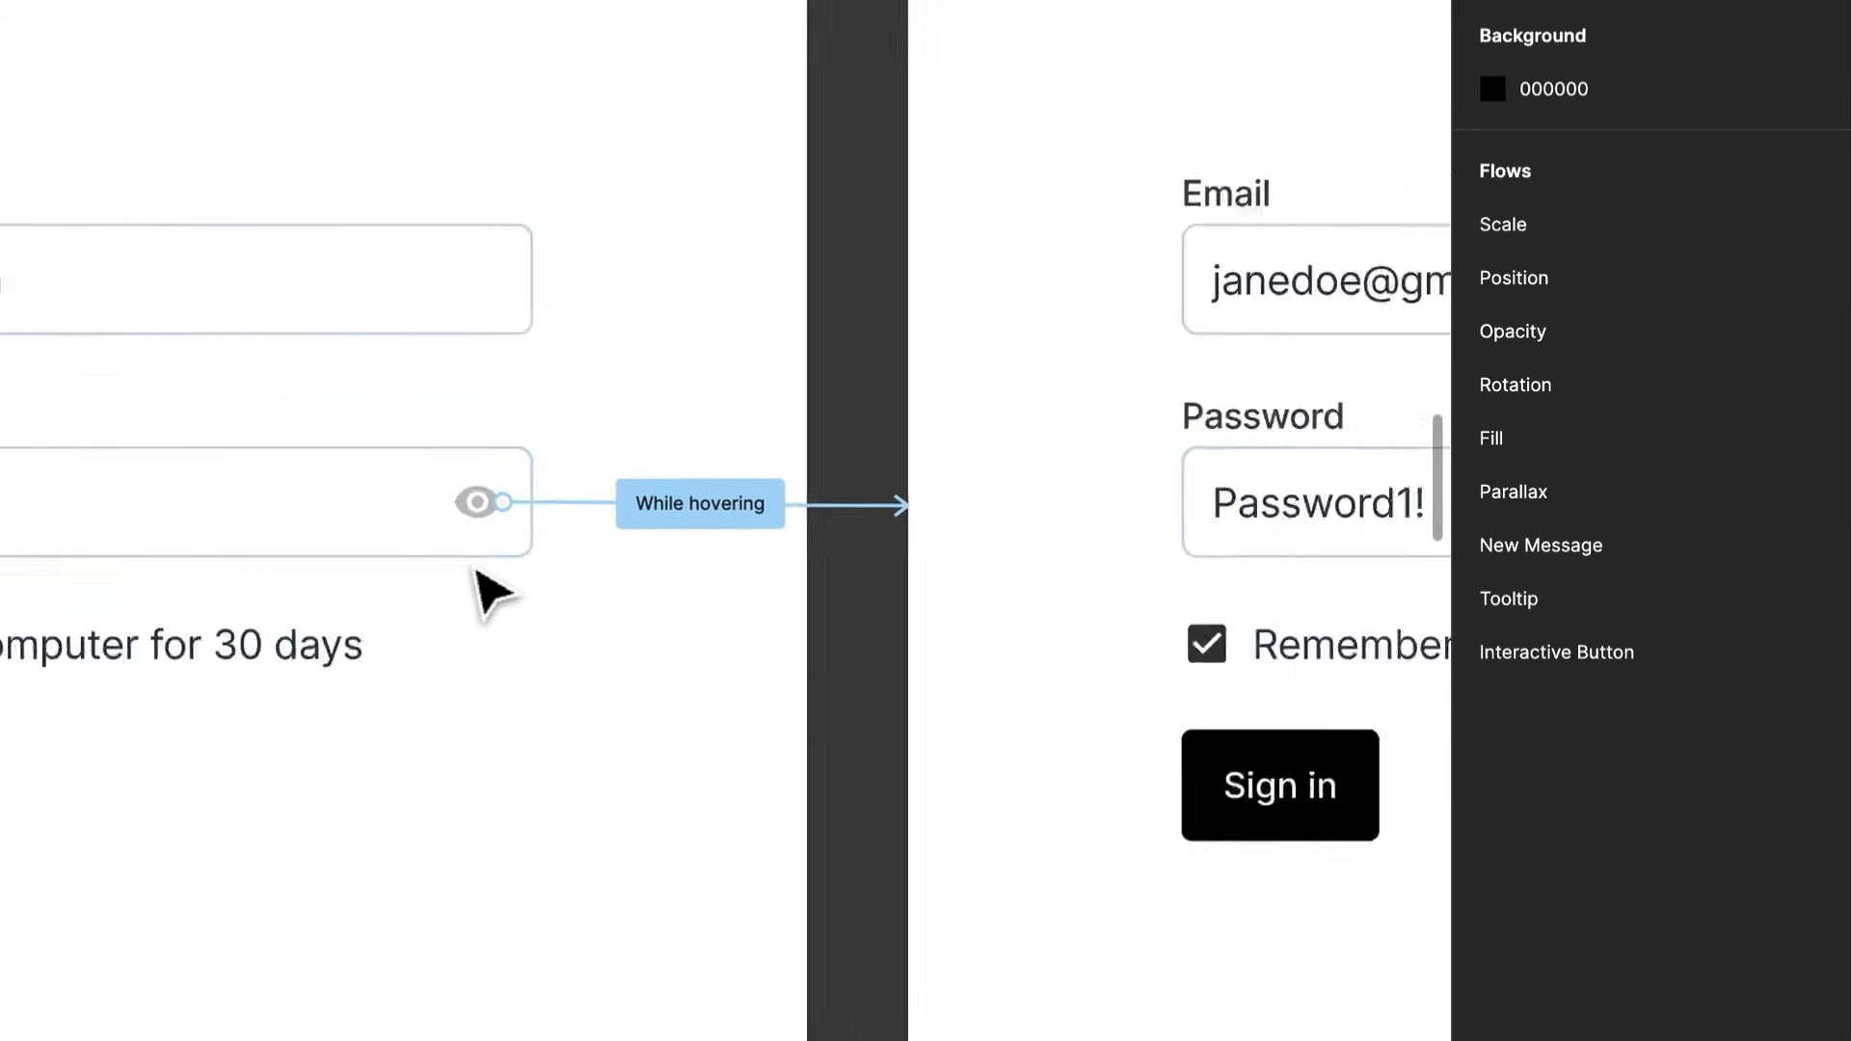
pyautogui.scroll(-3, 482, 583)
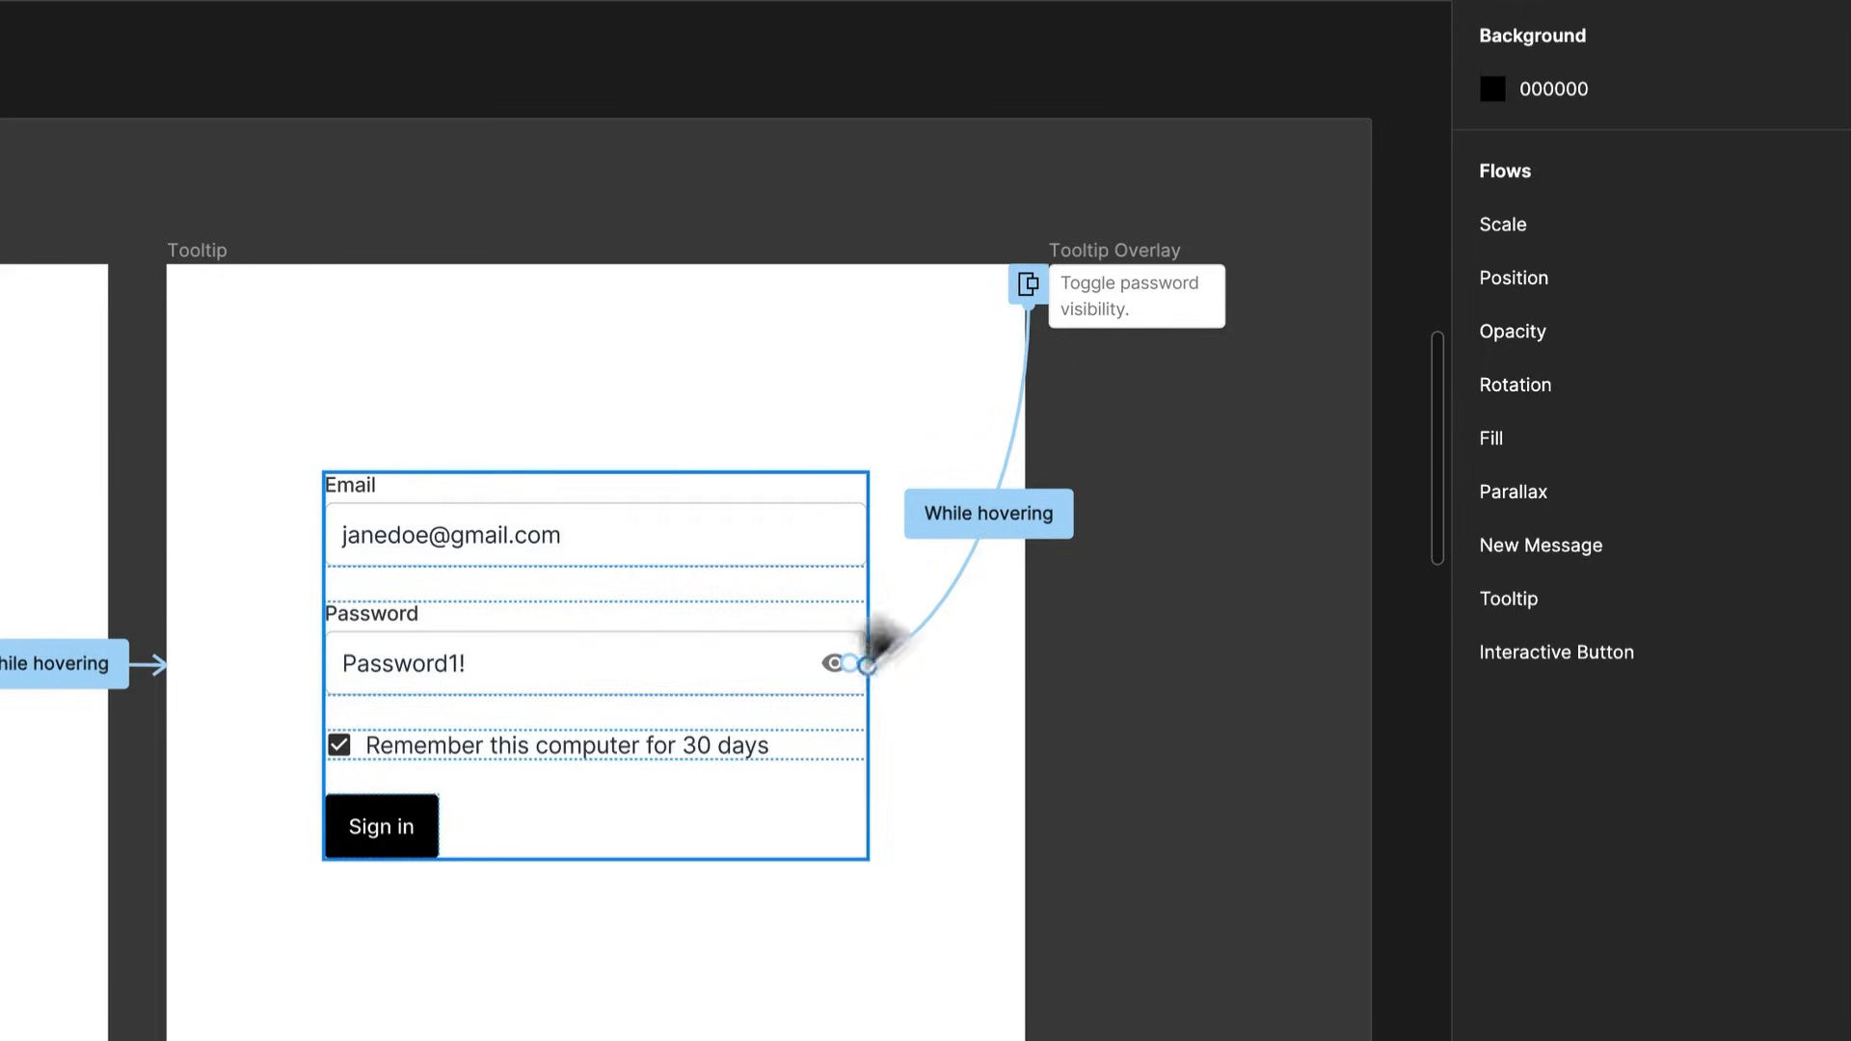
pyautogui.moveTo(431, 884); pyautogui.dragTo(722, 855)
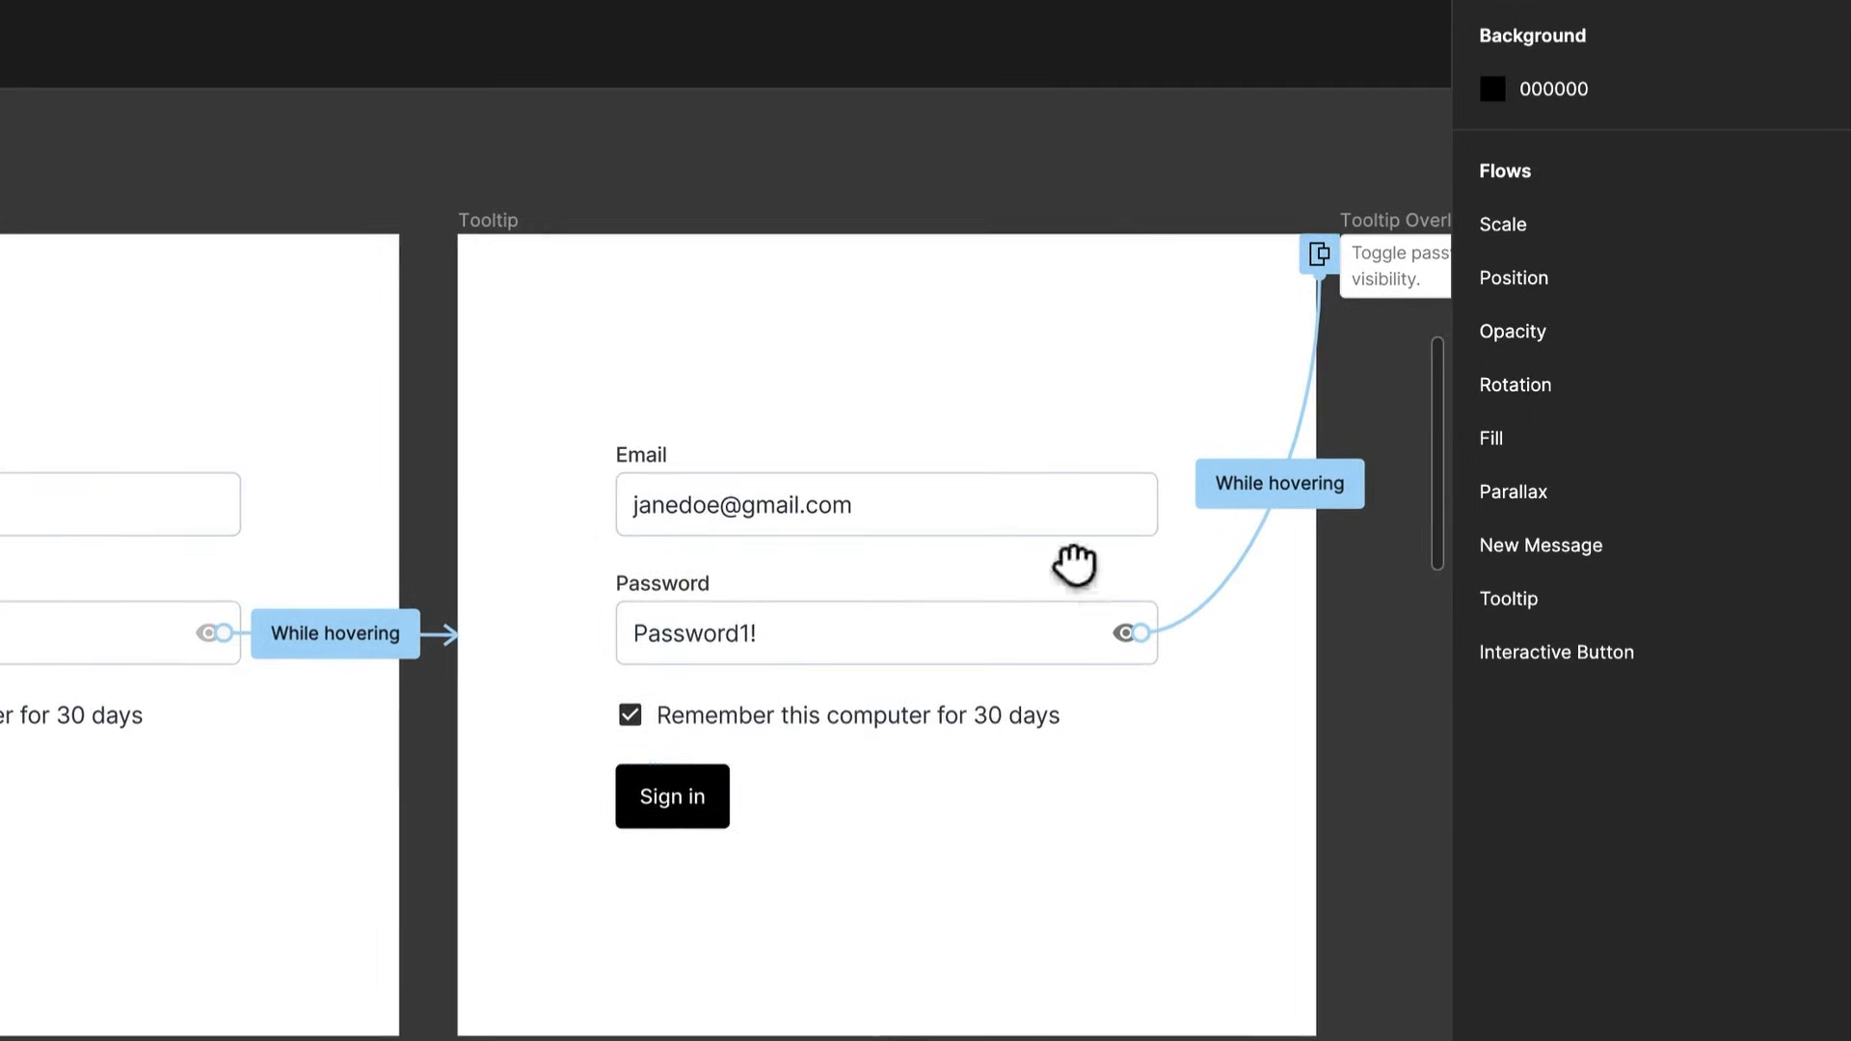
pyautogui.moveTo(1074, 566); pyautogui.dragTo(831, 633)
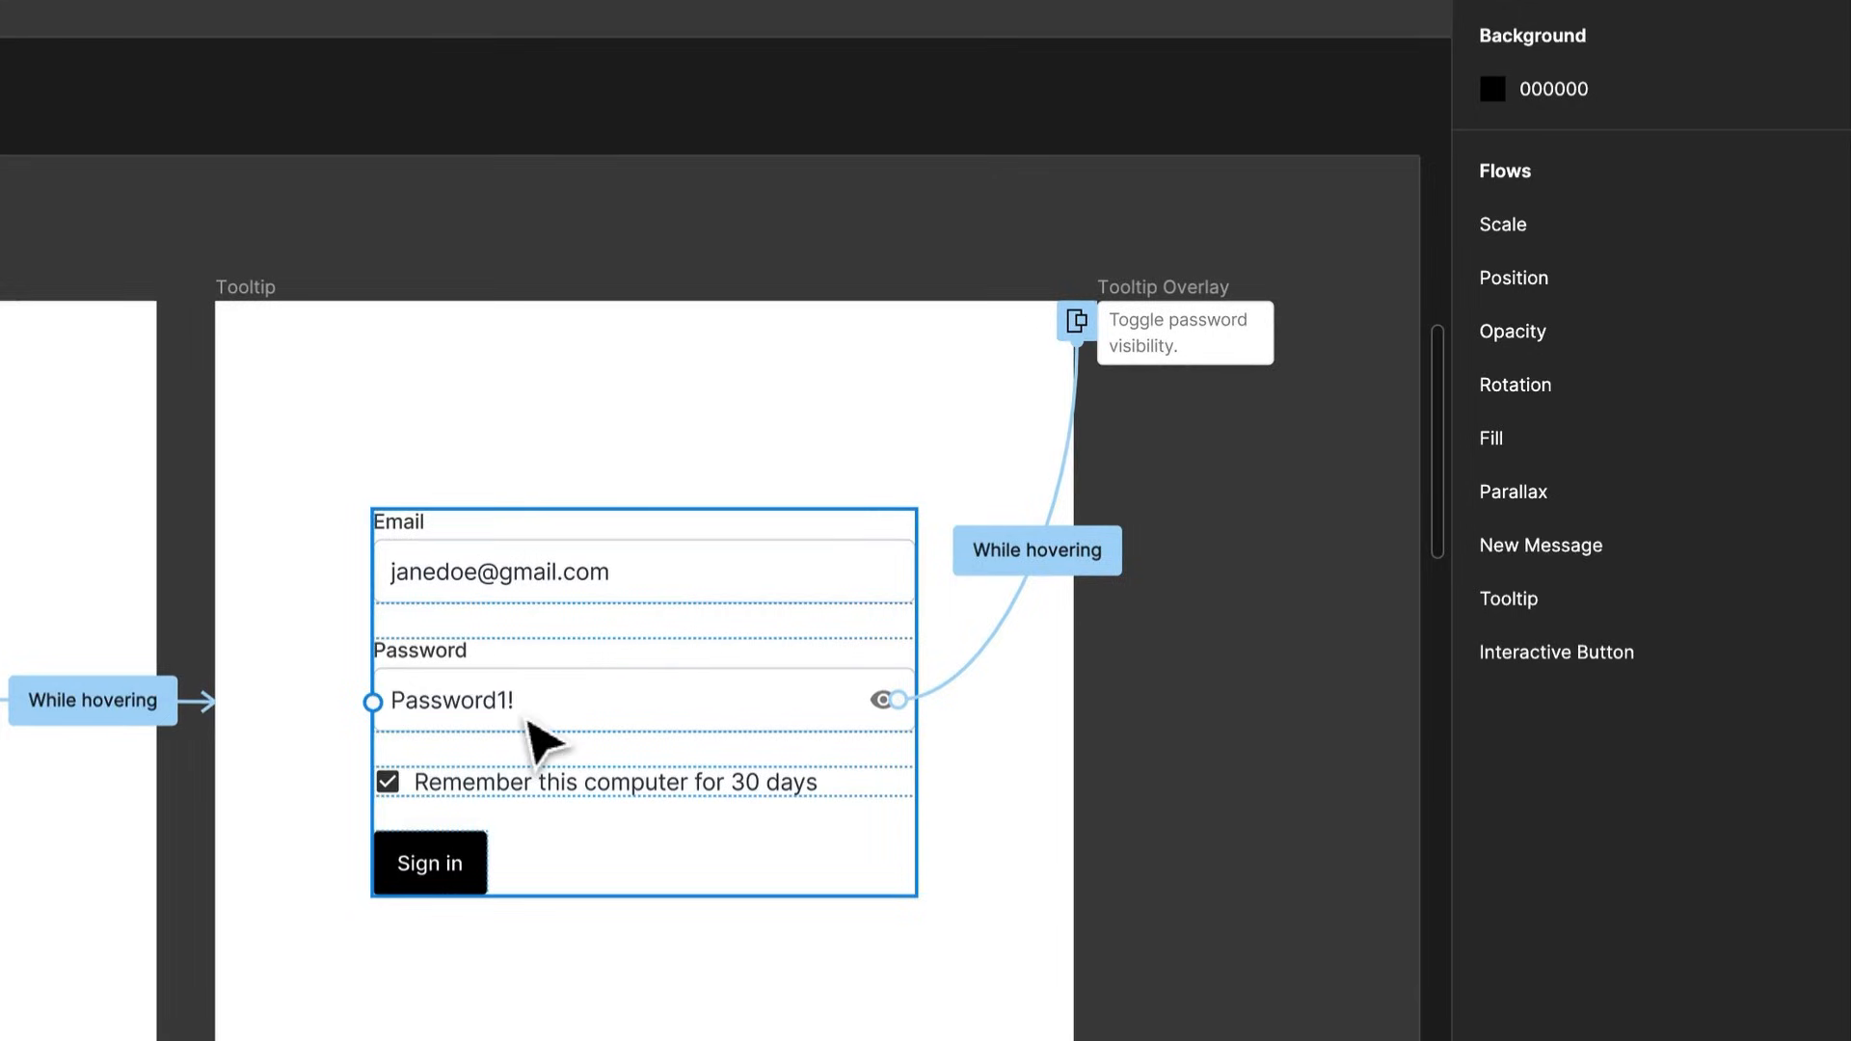
pyautogui.scroll(-5, 414, 847)
pyautogui.moveTo(251, 856); pyautogui.dragTo(492, 806)
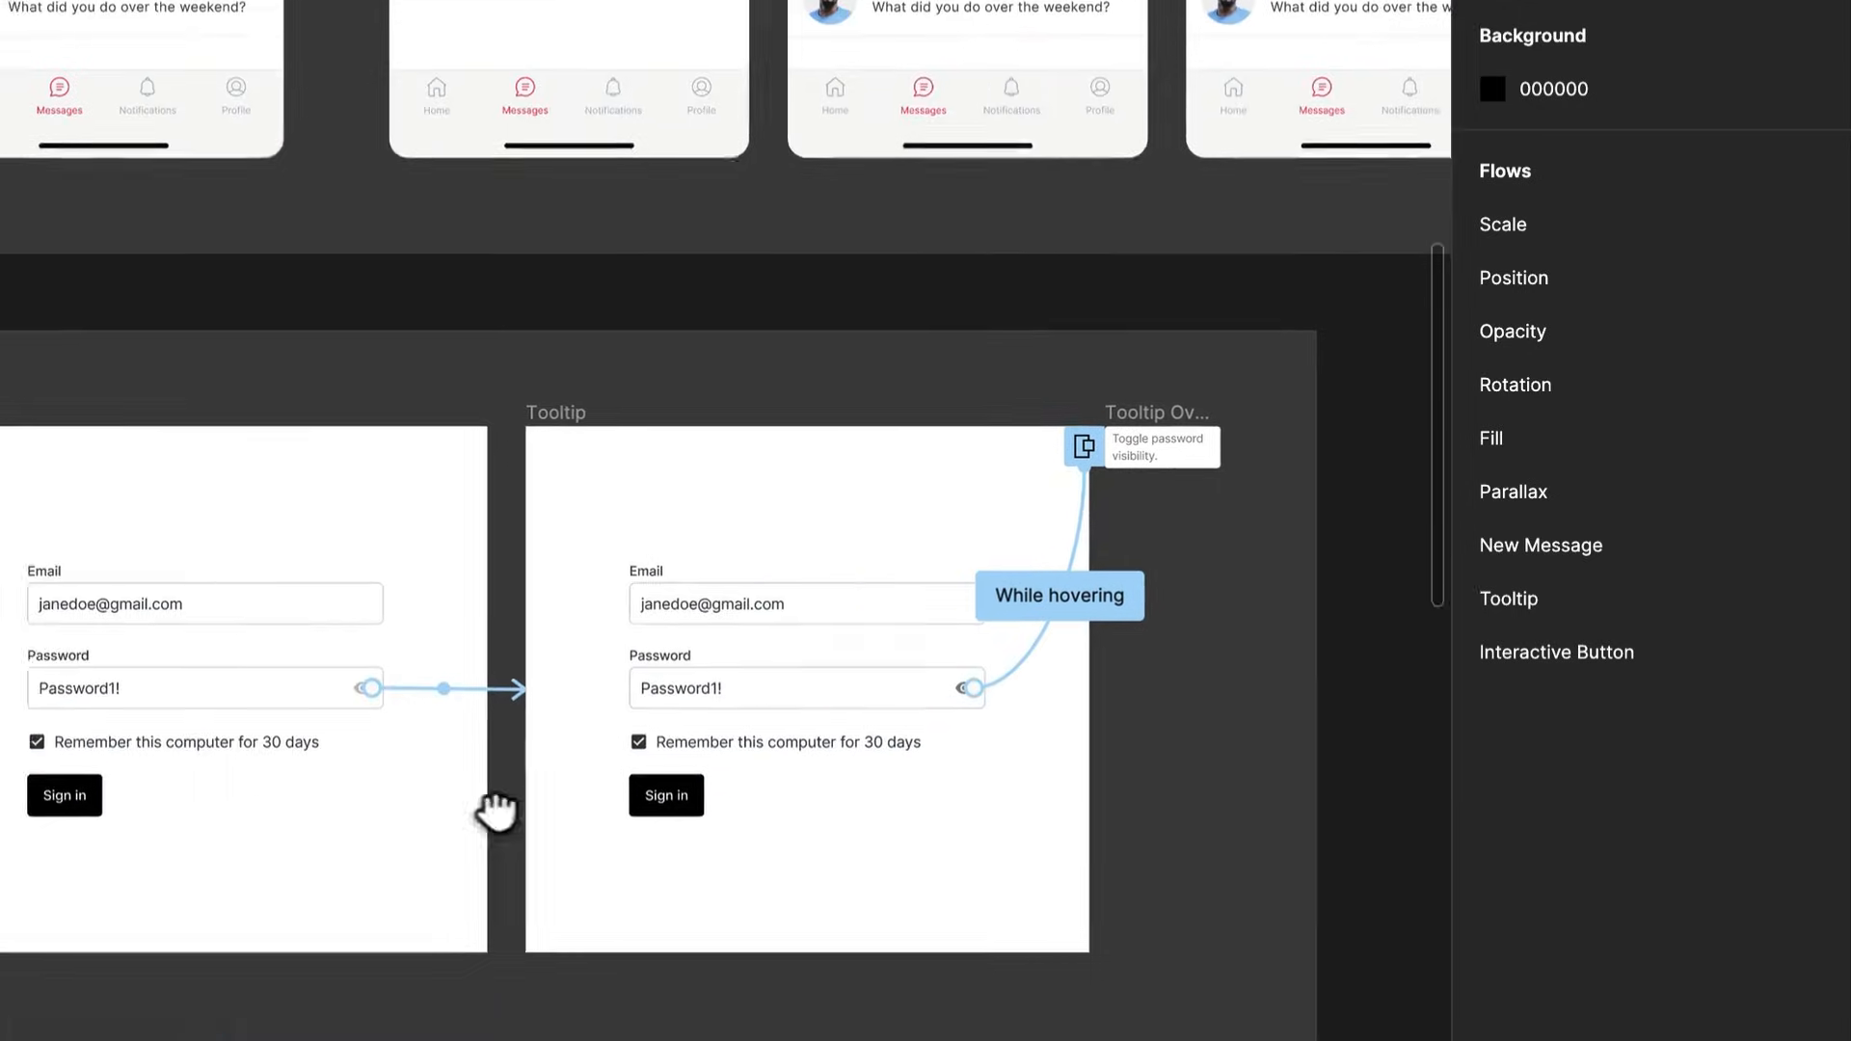
# Move the pasted Tooltip Overlay frame farther right, away from the pasted form elements
pyautogui.moveTo(1207, 806); pyautogui.dragTo(434, 823)
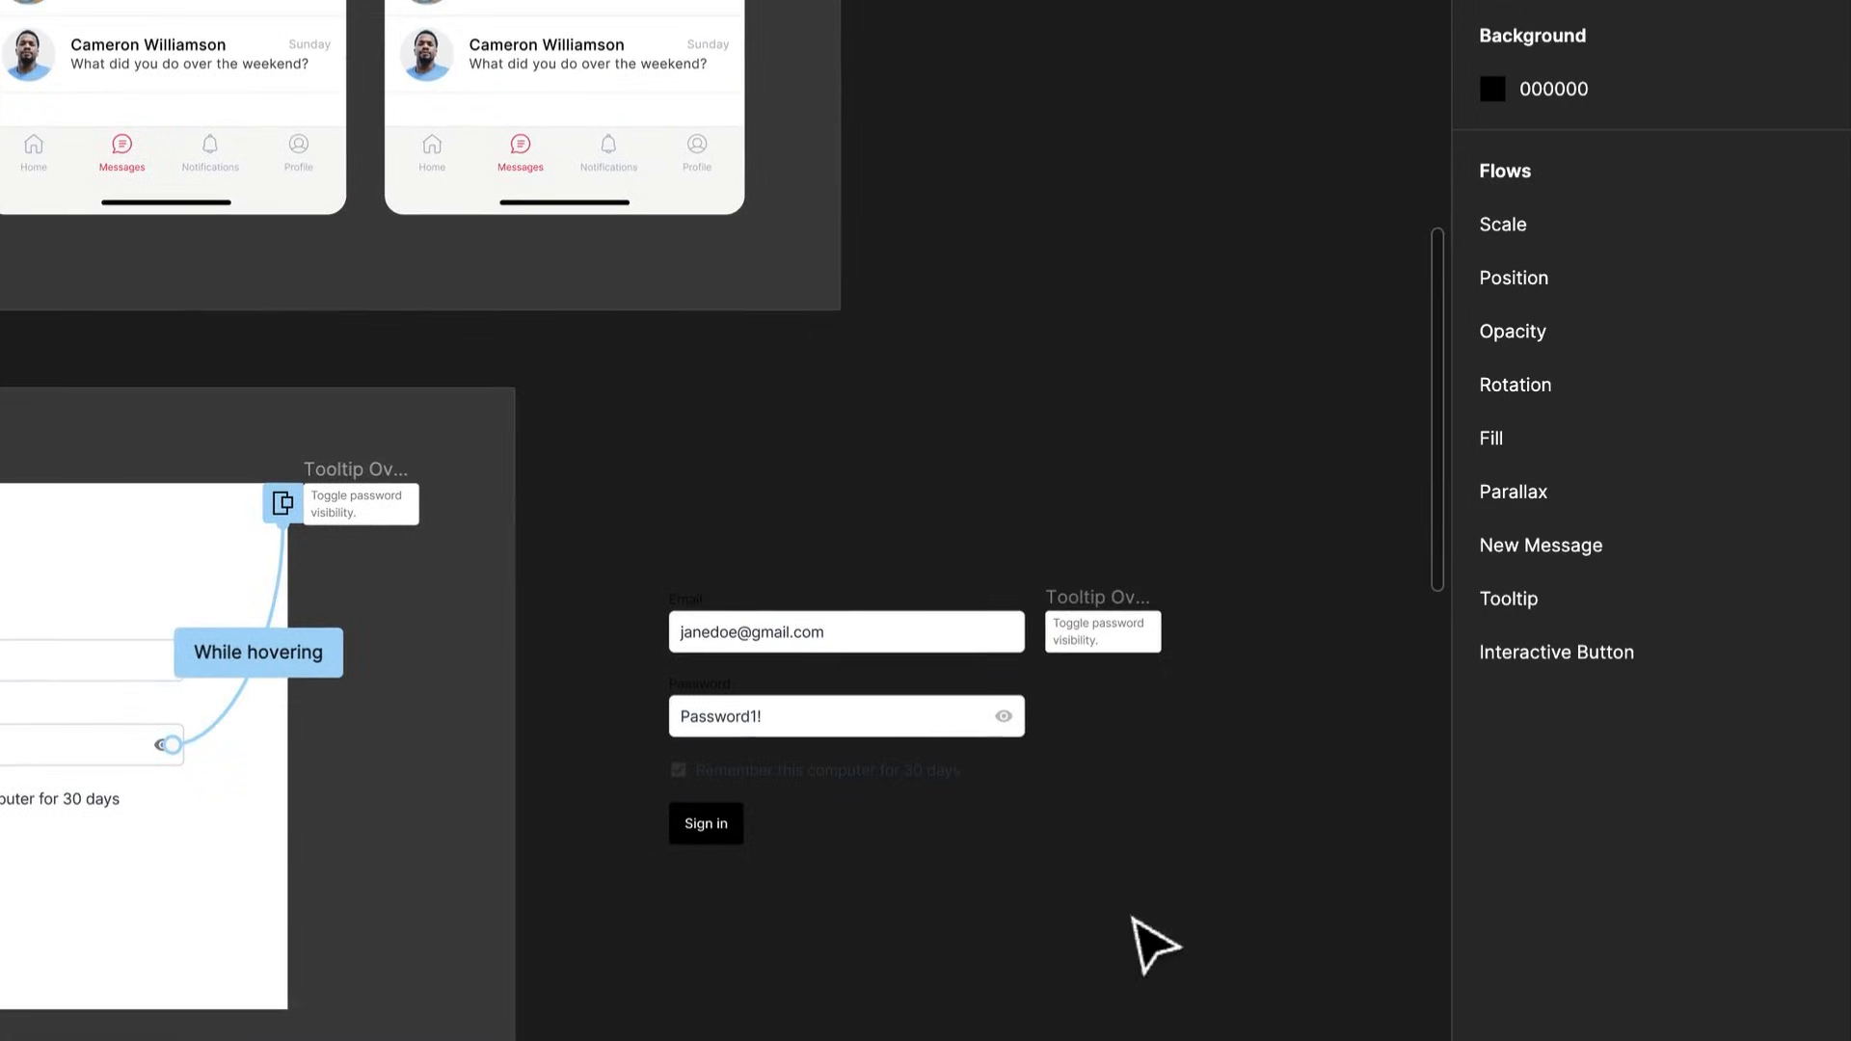
pyautogui.moveTo(1161, 632); pyautogui.dragTo(1243, 605)
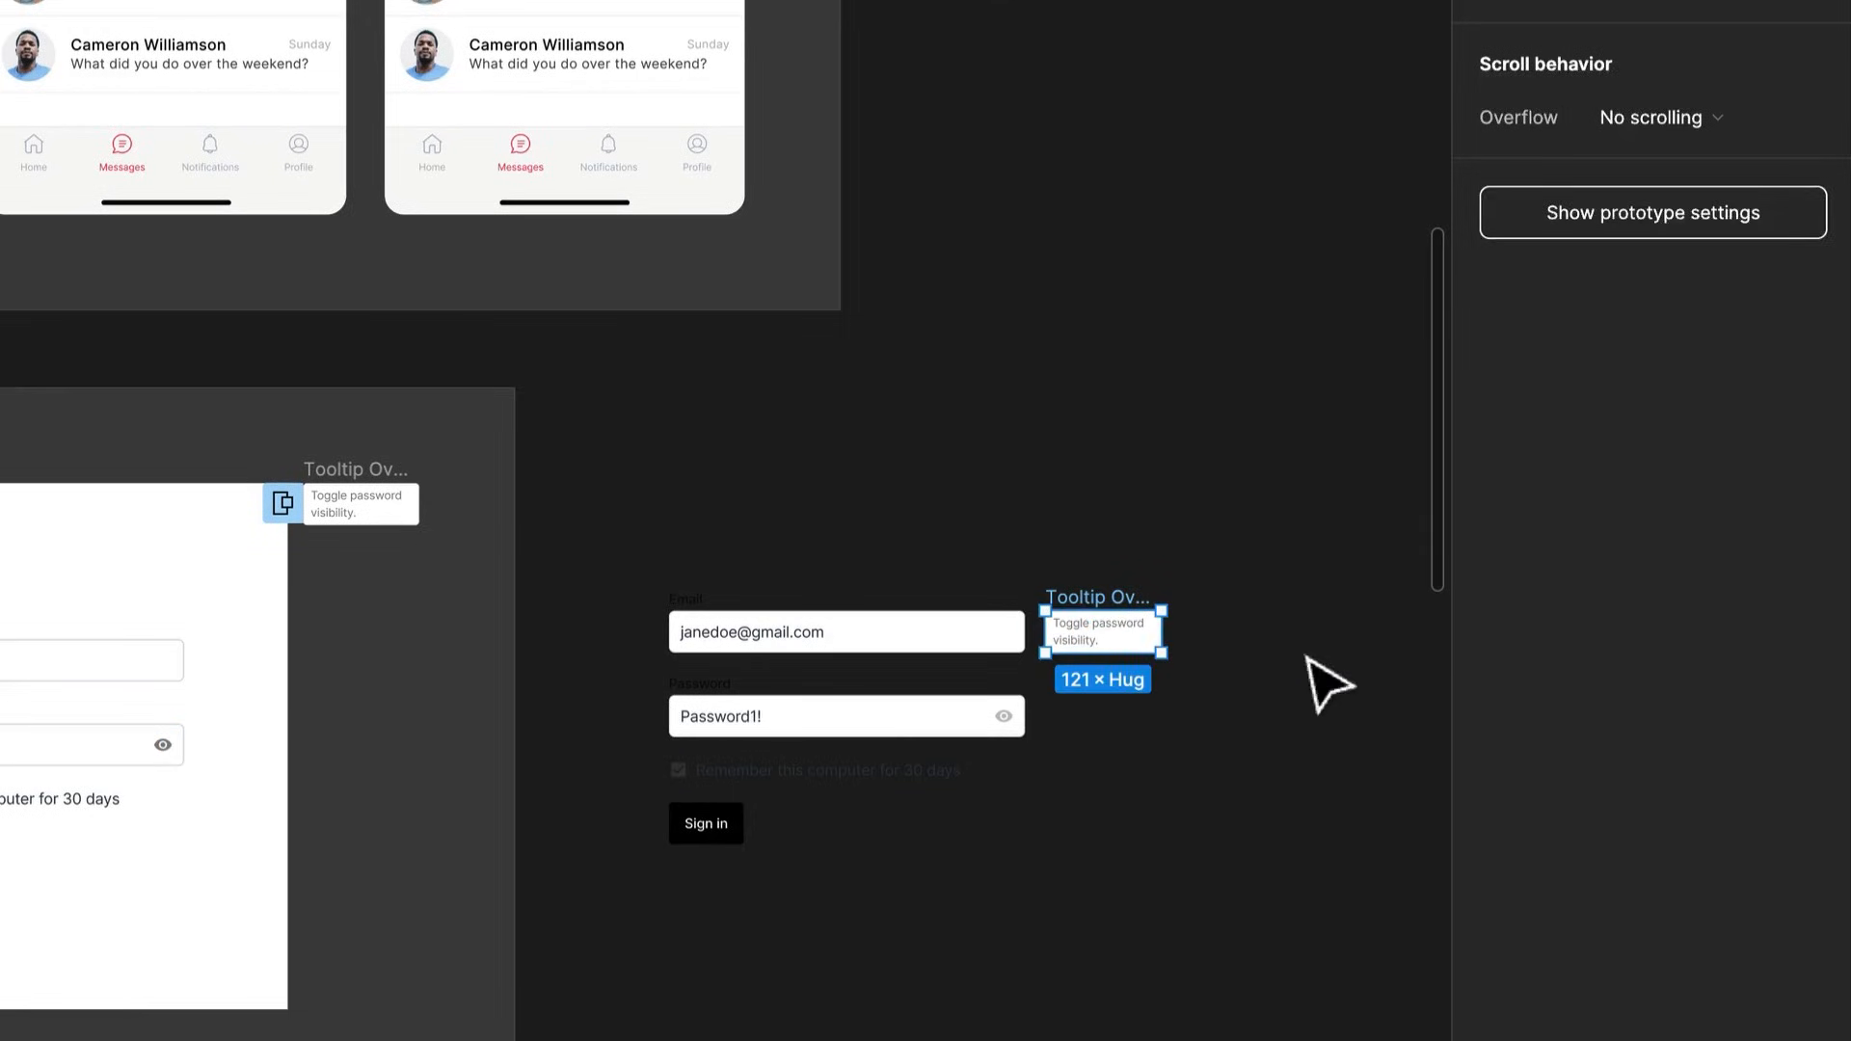
pyautogui.click(1309, 657)
pyautogui.moveTo(1091, 600); pyautogui.dragTo(1381, 592)
pyautogui.click(1227, 641)
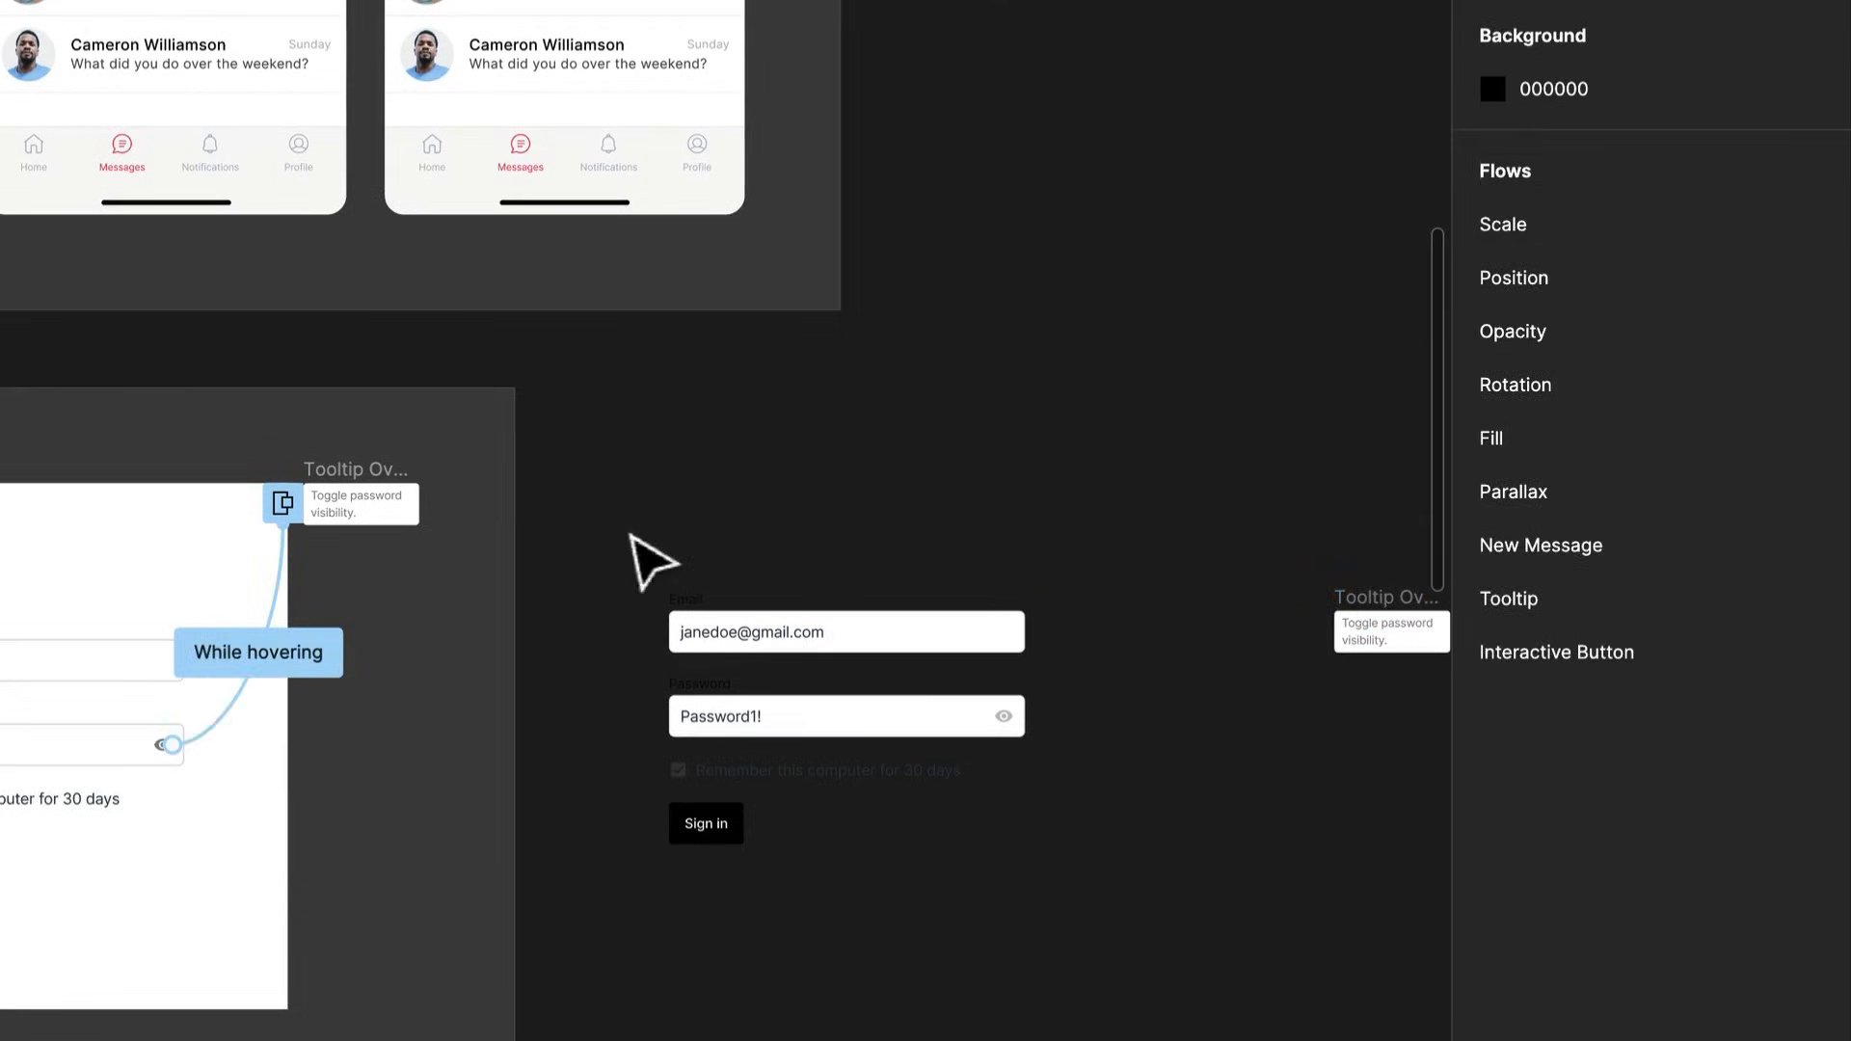
# Wrap the pasted inputs, checkbox row and Sign in button in one auto layout frame and name it Form
pyautogui.moveTo(600, 526); pyautogui.dragTo(1145, 972)
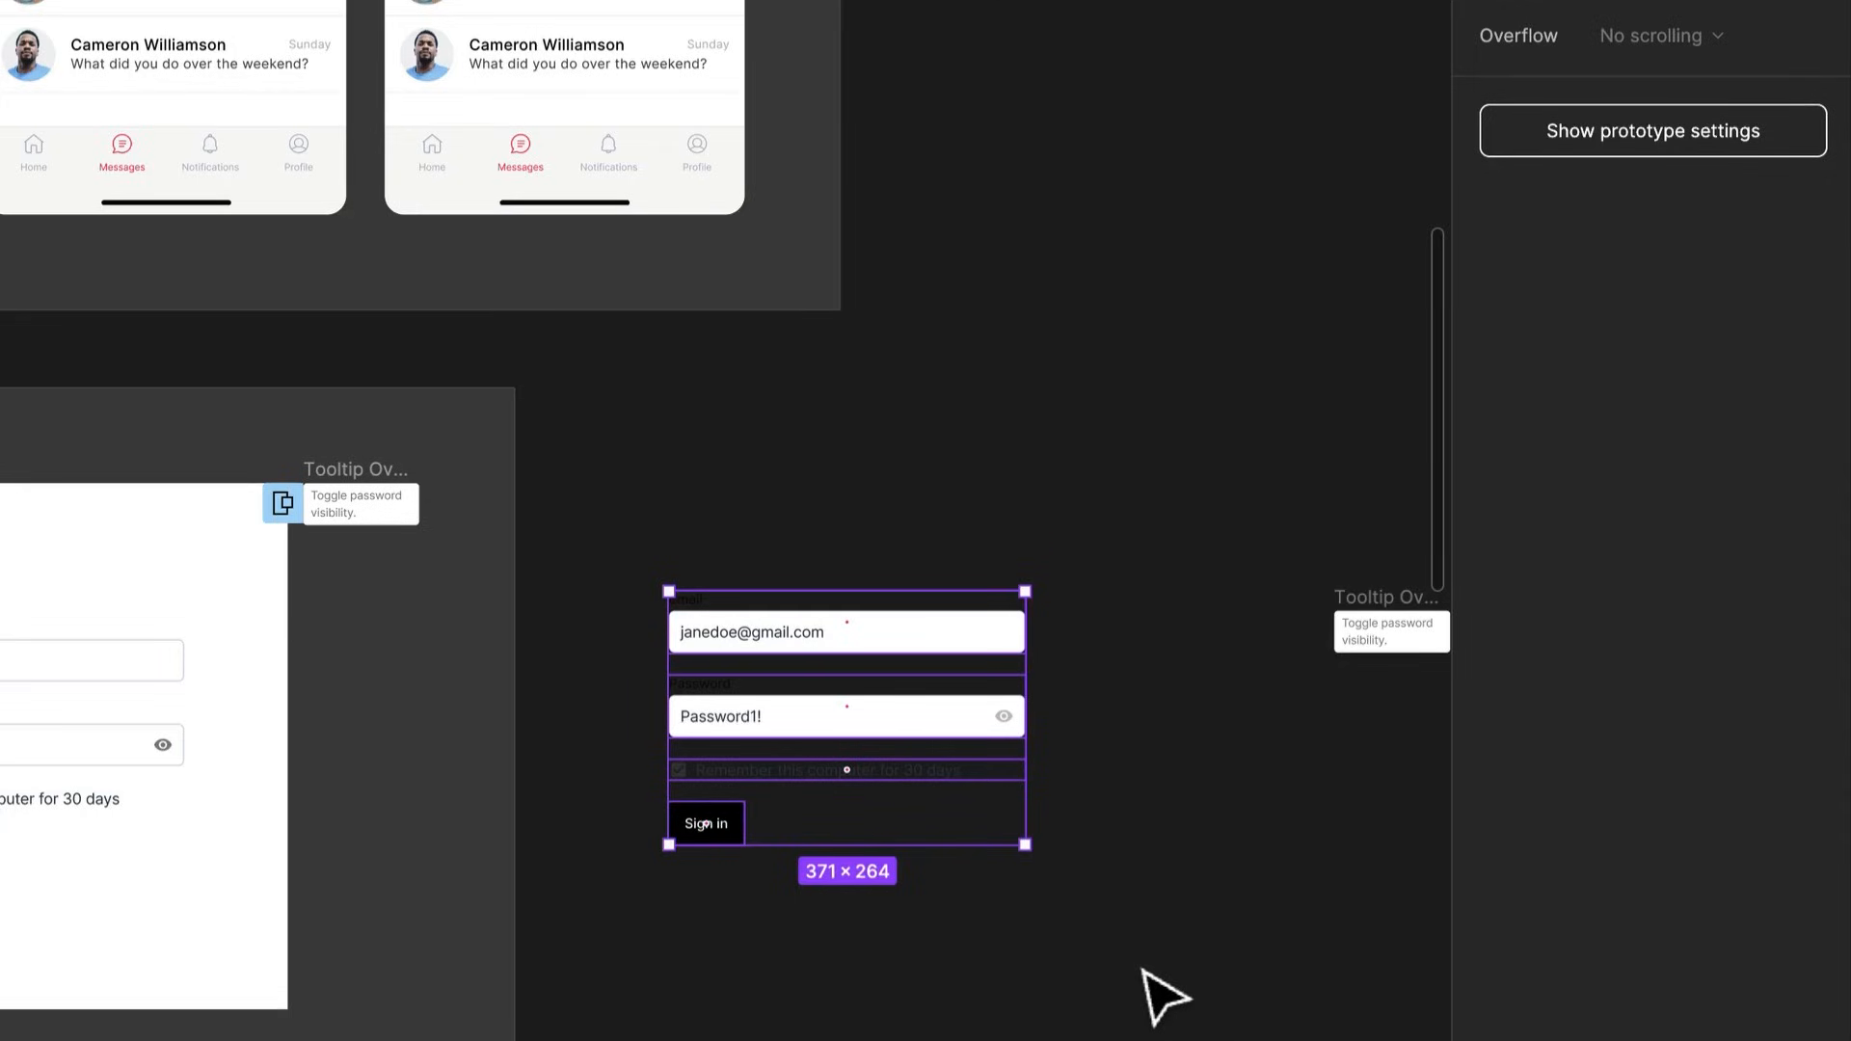
pyautogui.hotkey('shift', 'a')
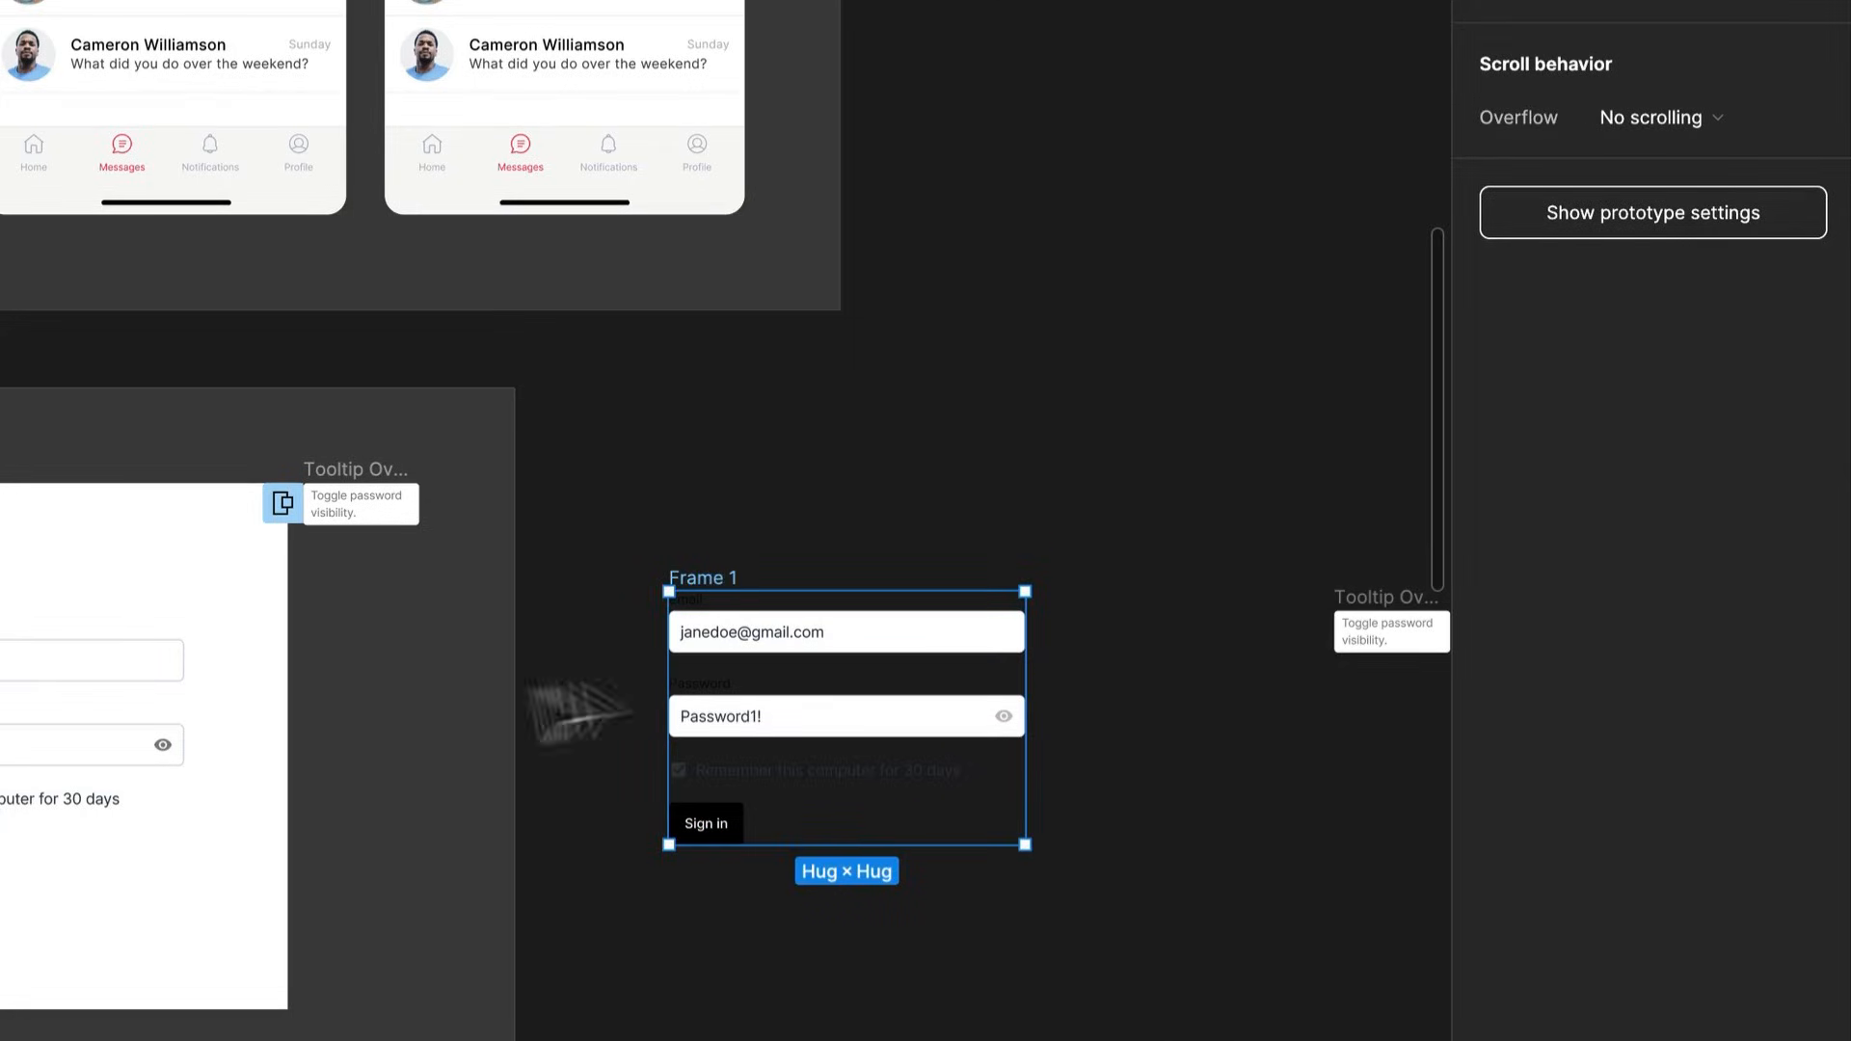
pyautogui.doubleClick(704, 577)
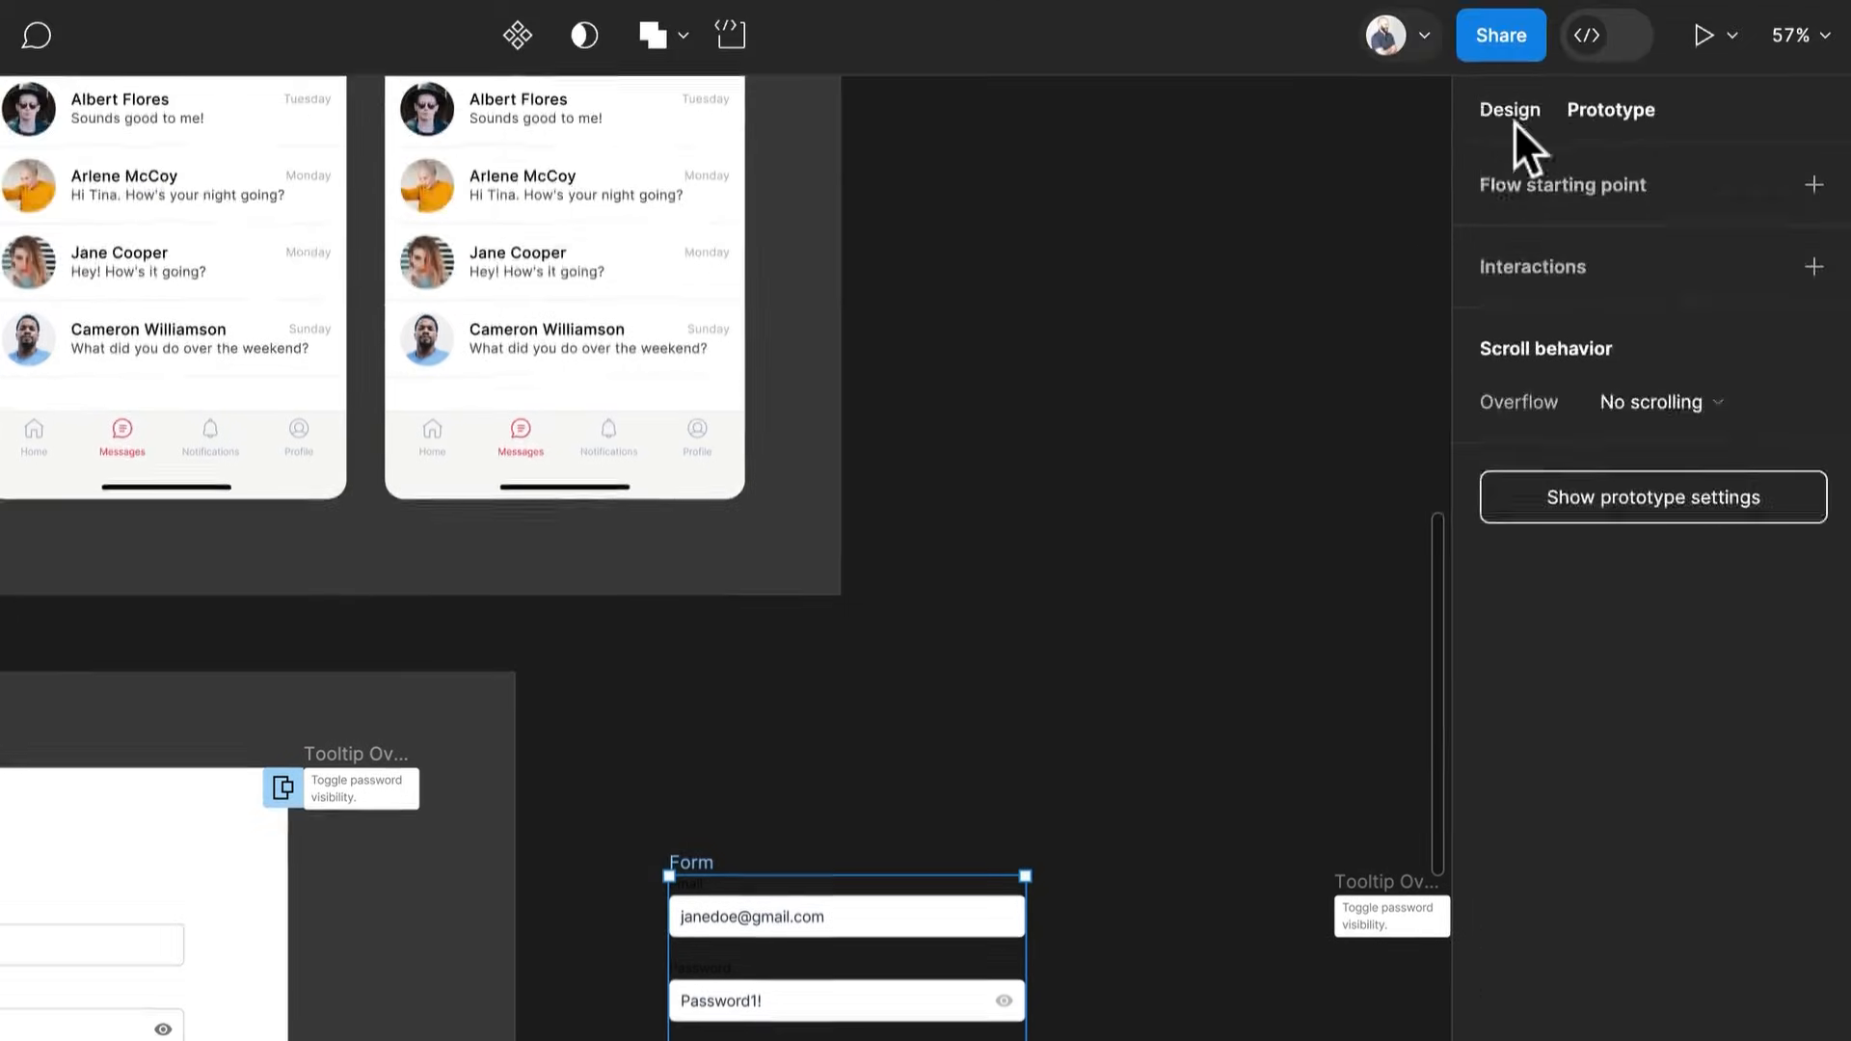
# Set the Form frame's horizontal and vertical padding to 80 and add a white FFFFFF fill
pyautogui.click(1514, 113)
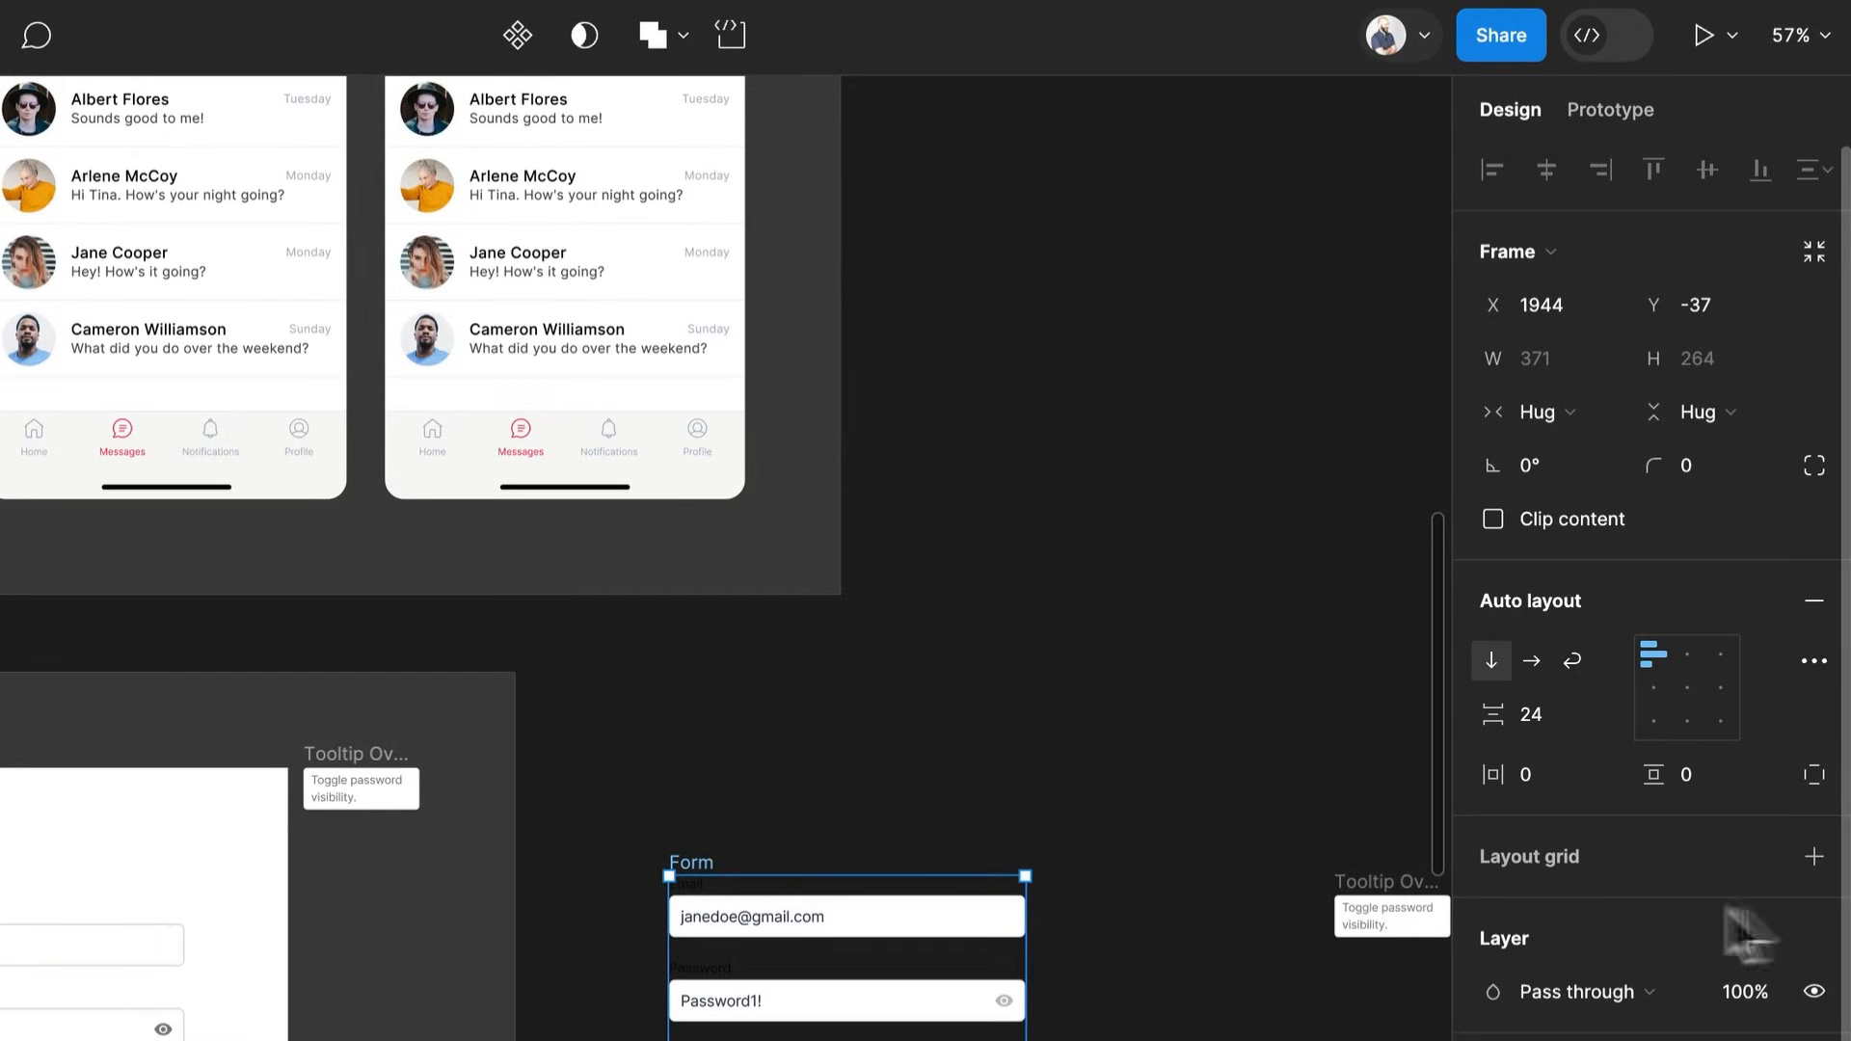
pyautogui.click(1578, 779)
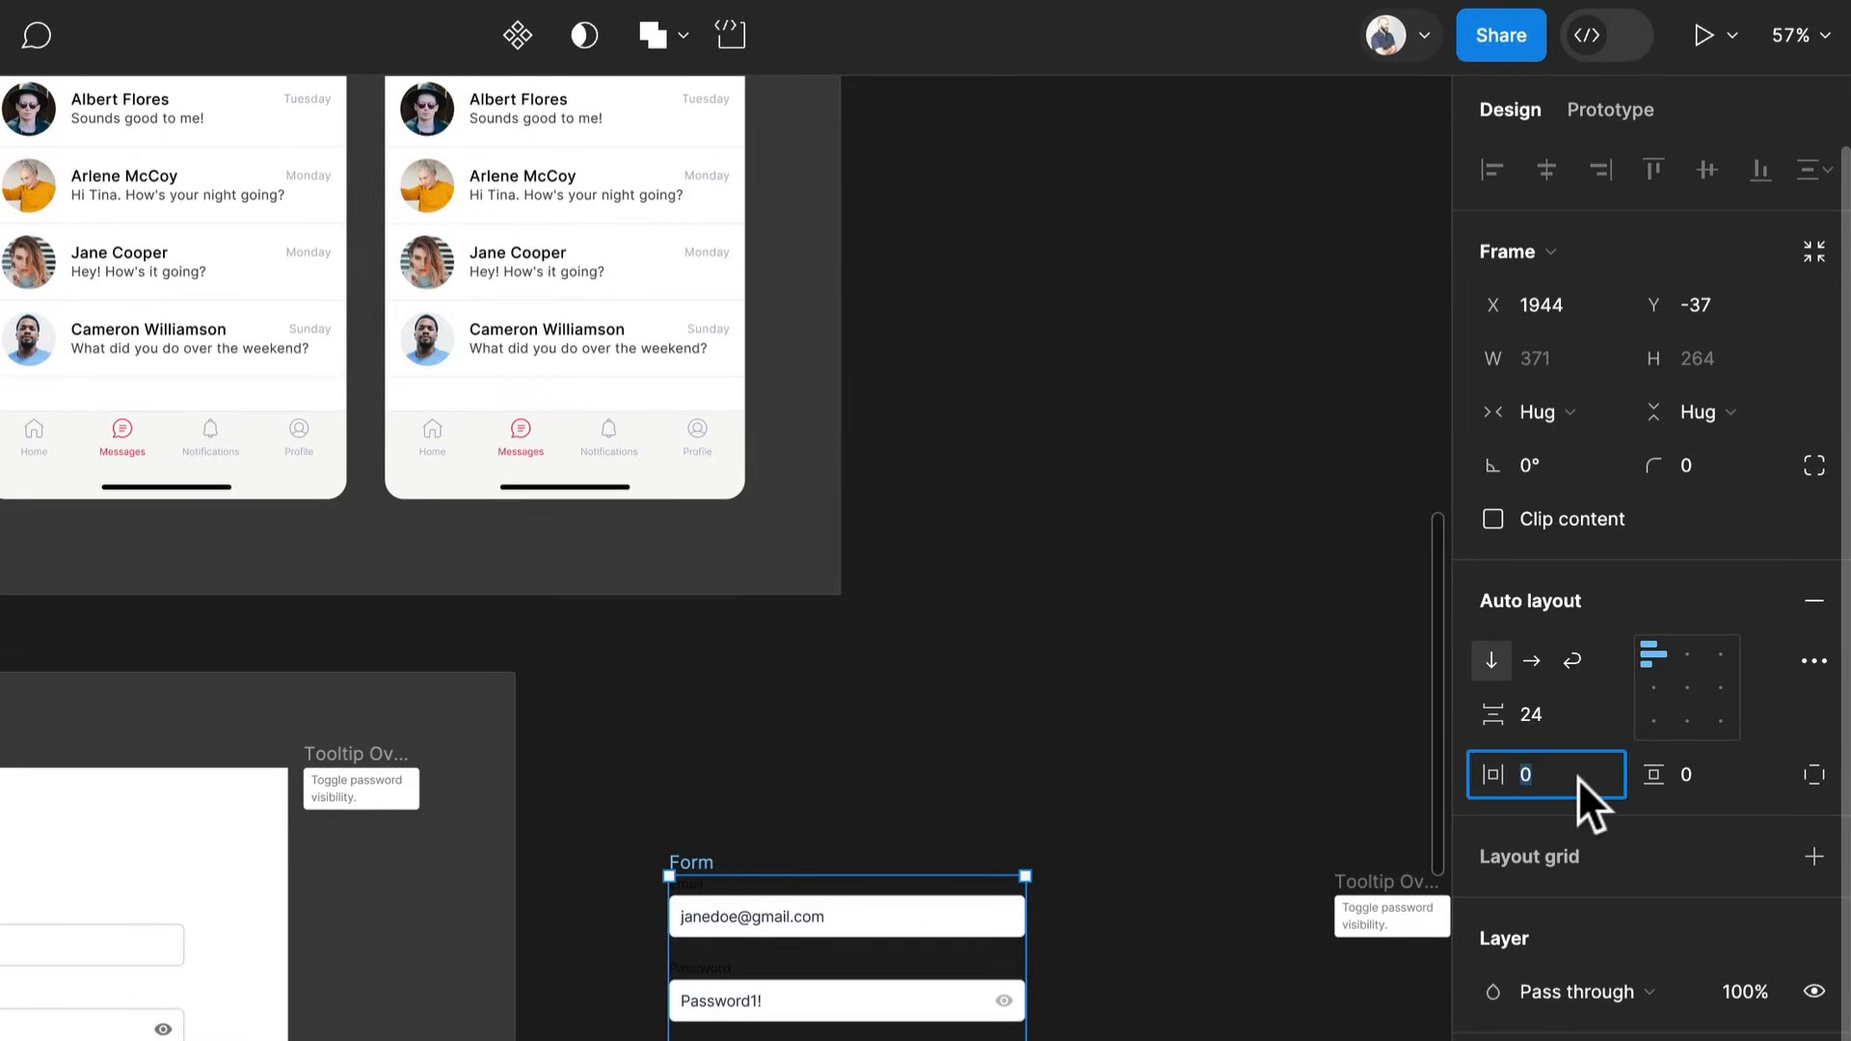
pyautogui.write('80')
pyautogui.press('Tab')
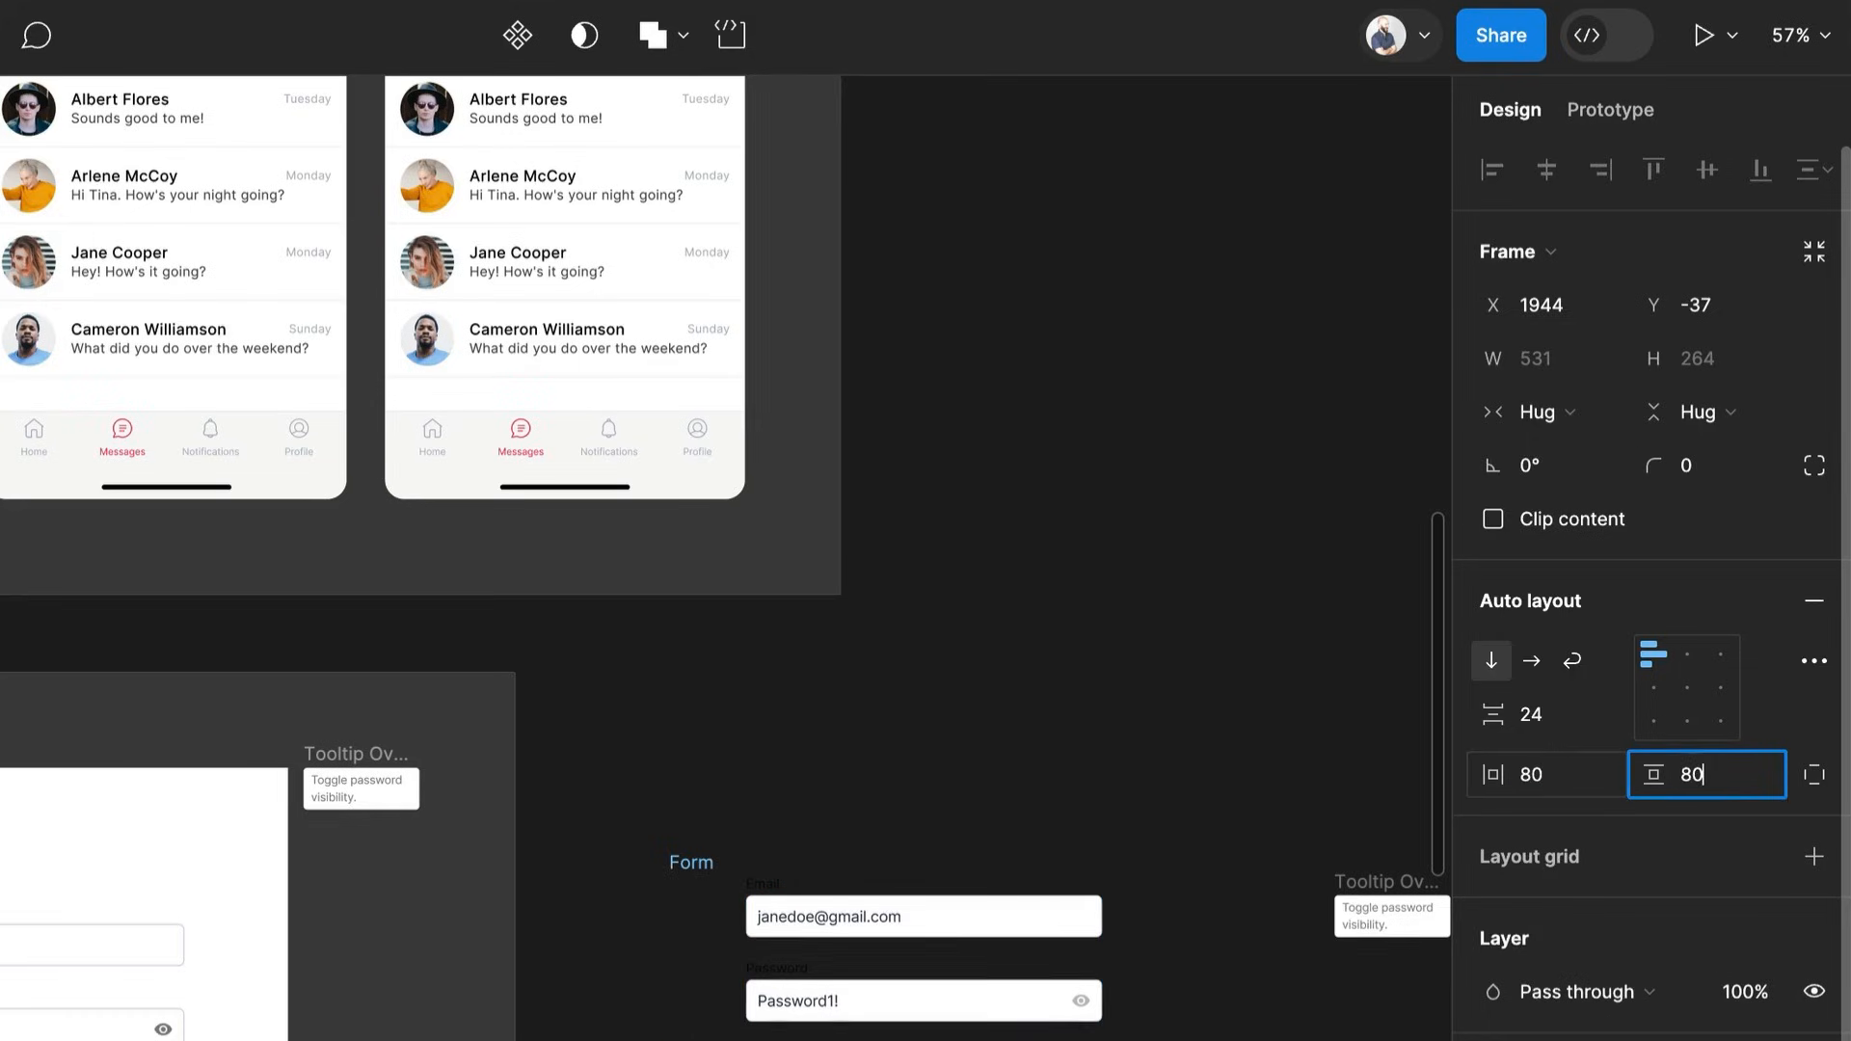
pyautogui.press('Return')
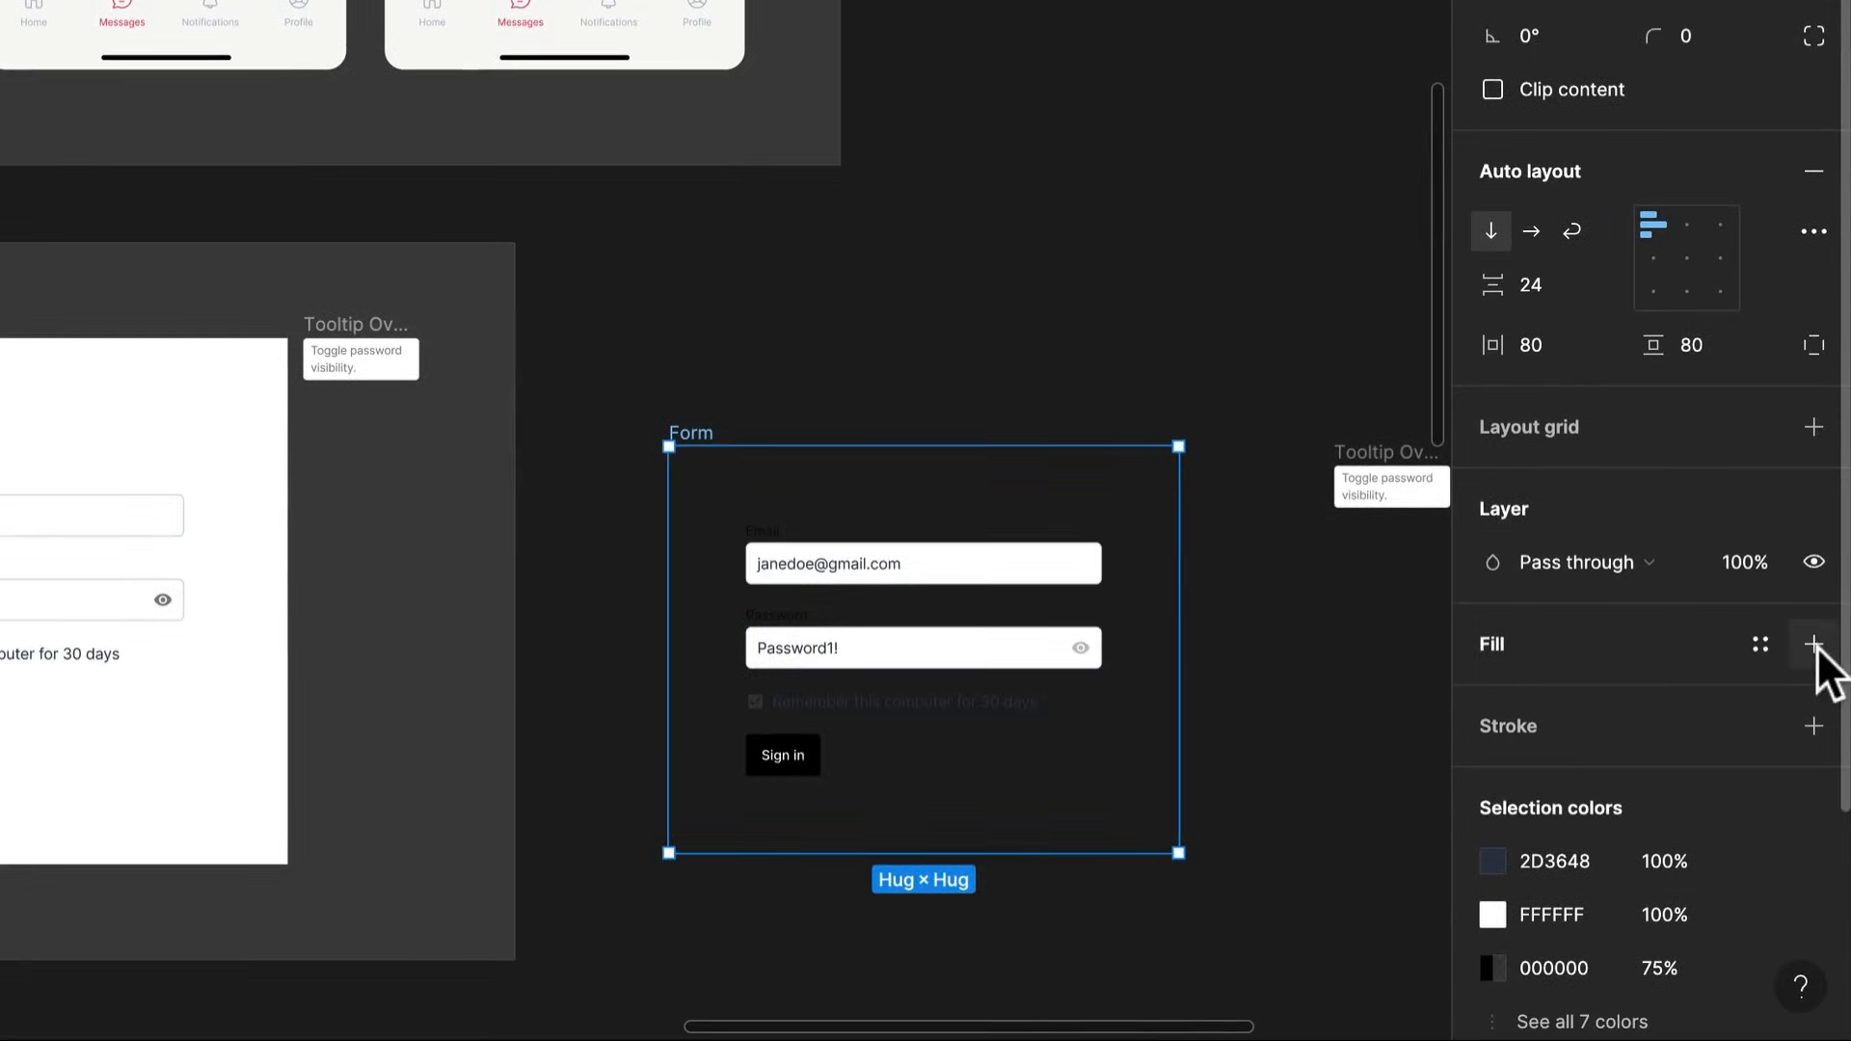
pyautogui.click(1815, 644)
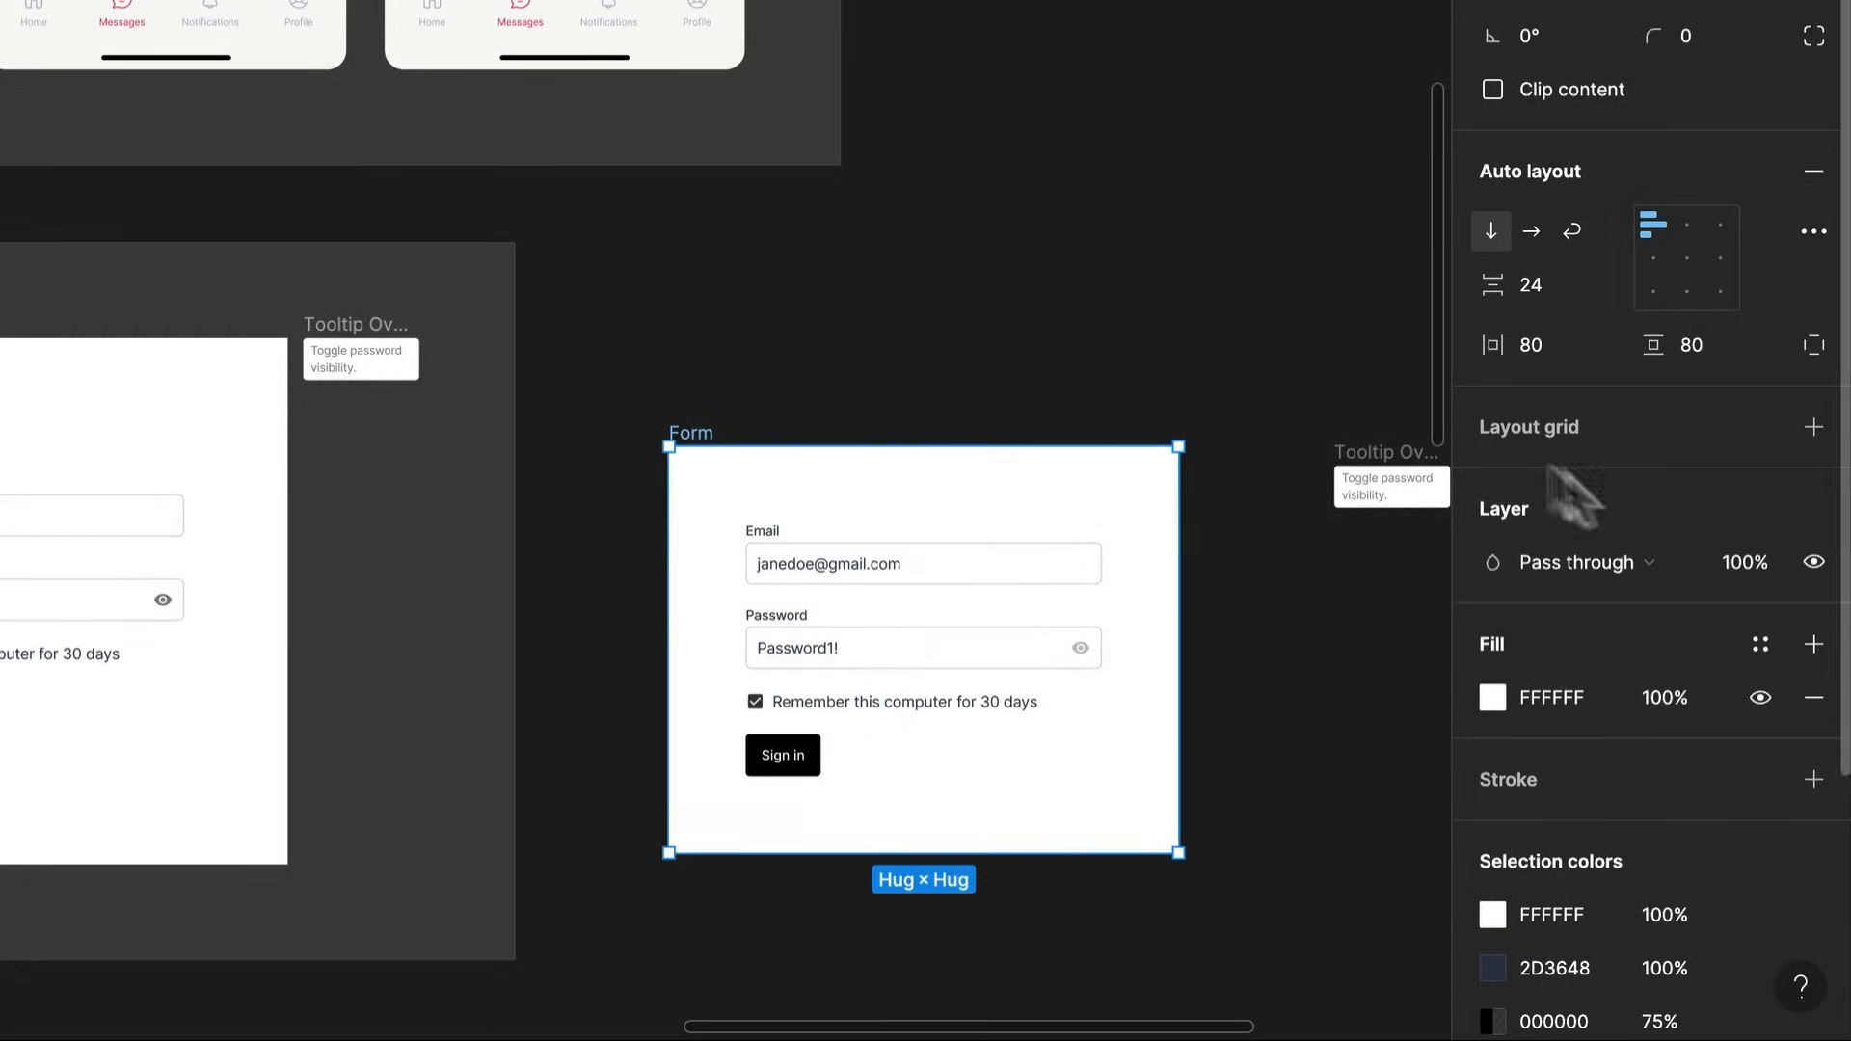
# Move the Form frame slightly up and place the Tooltip Overlay just above the form's upper-right corner
pyautogui.scroll(3, 779, 759)
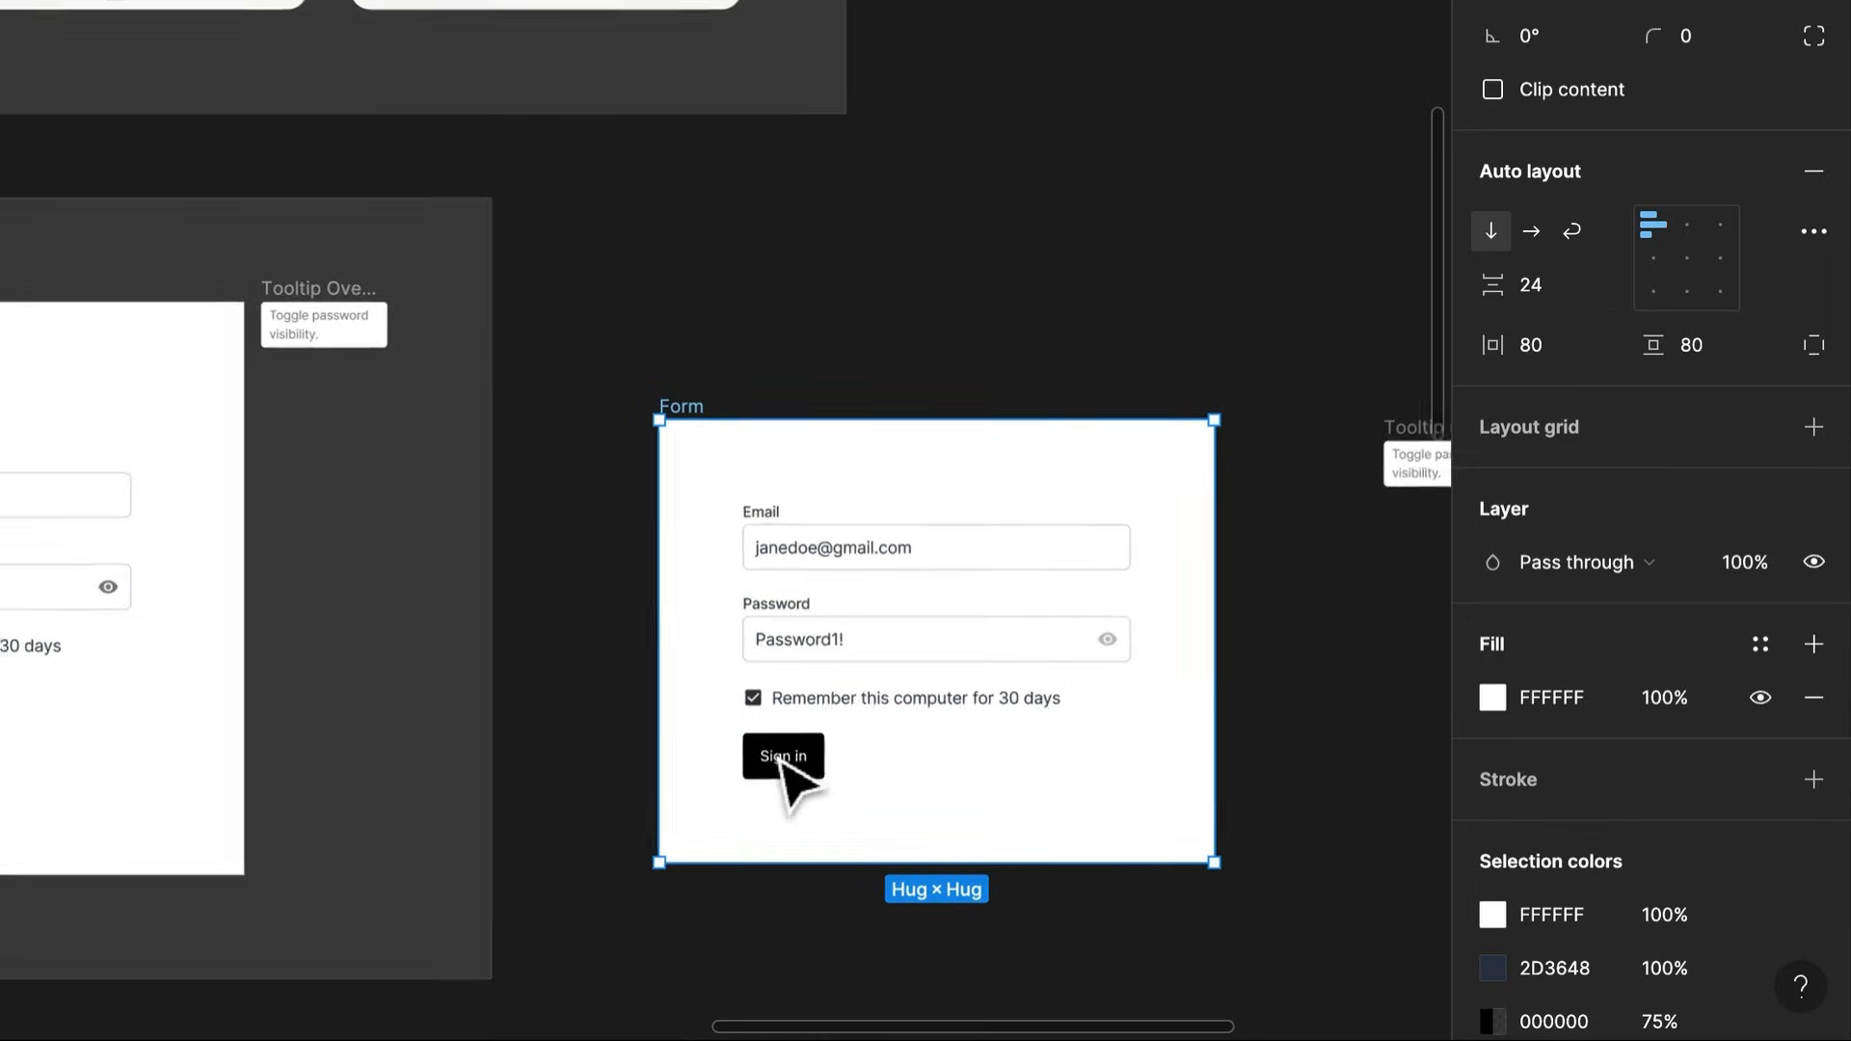
pyautogui.moveTo(1049, 679); pyautogui.dragTo(673, 735)
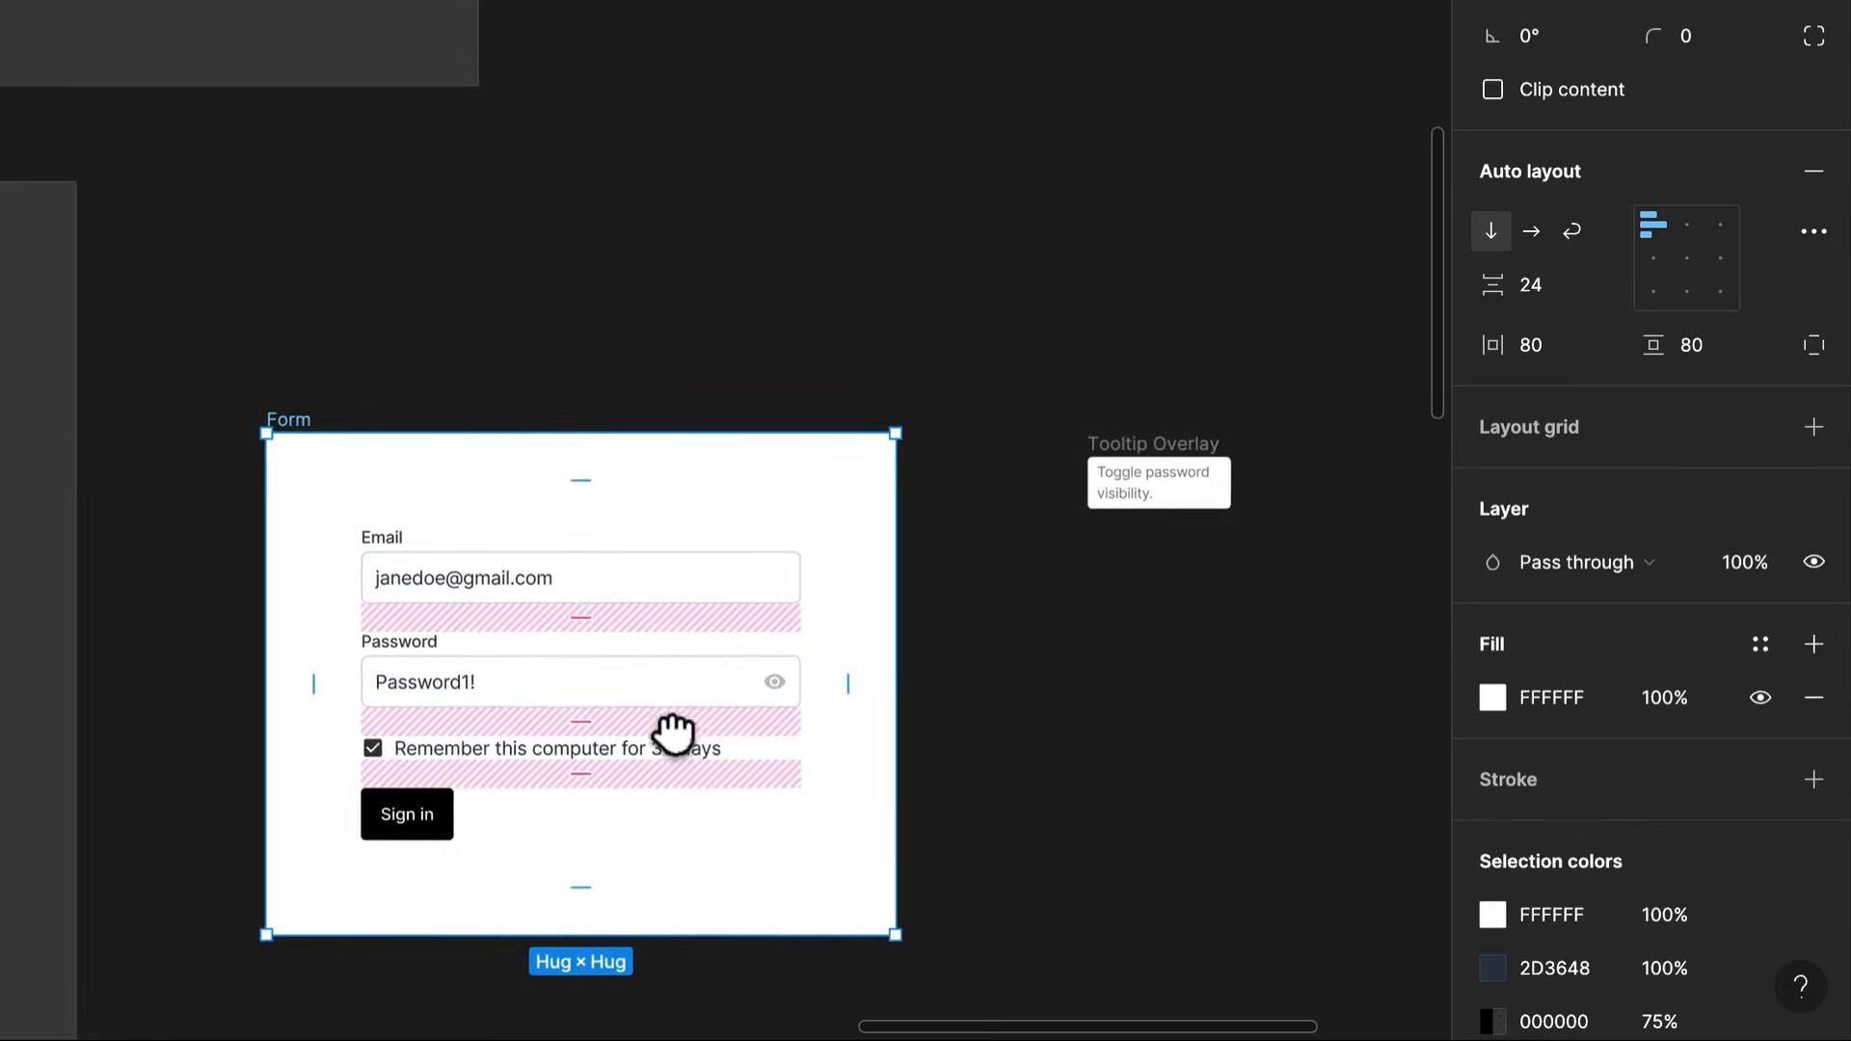
pyautogui.click(1294, 673)
pyautogui.moveTo(322, 425); pyautogui.dragTo(333, 314)
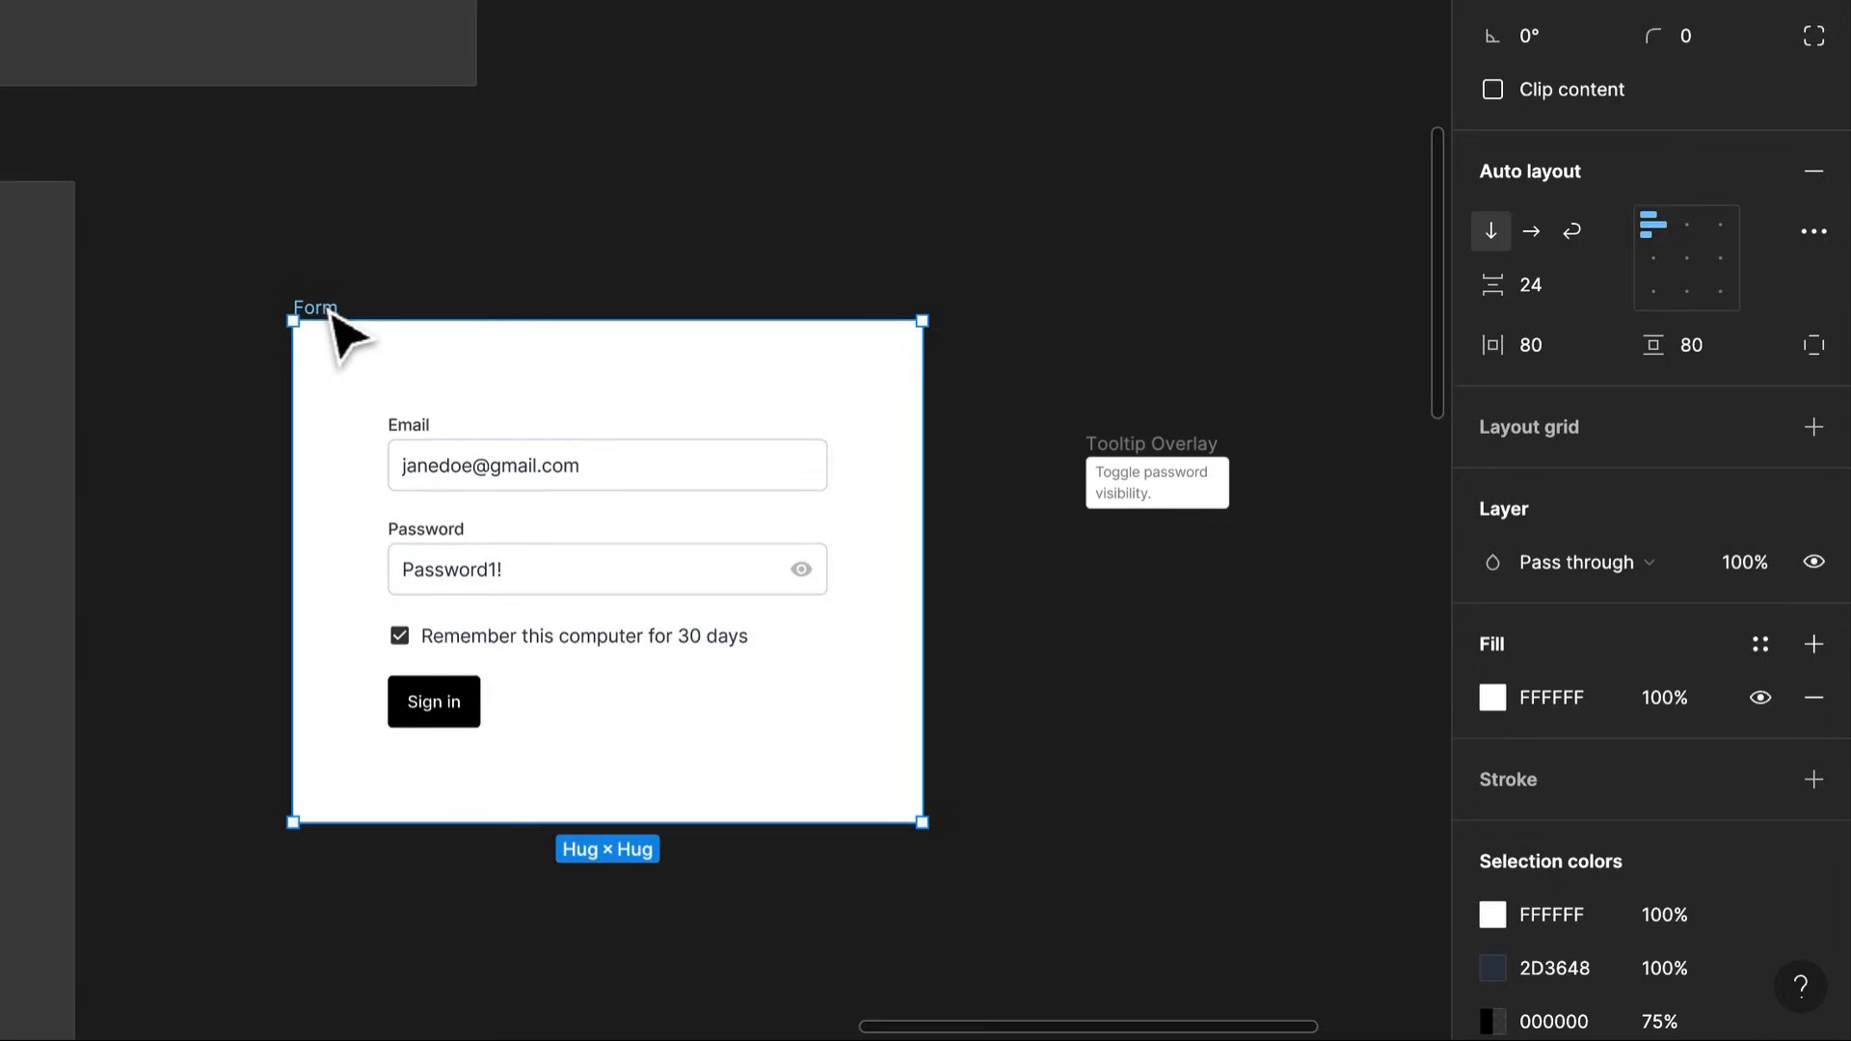
pyautogui.click(1157, 298)
pyautogui.moveTo(1132, 483); pyautogui.dragTo(893, 202)
pyautogui.click(1223, 257)
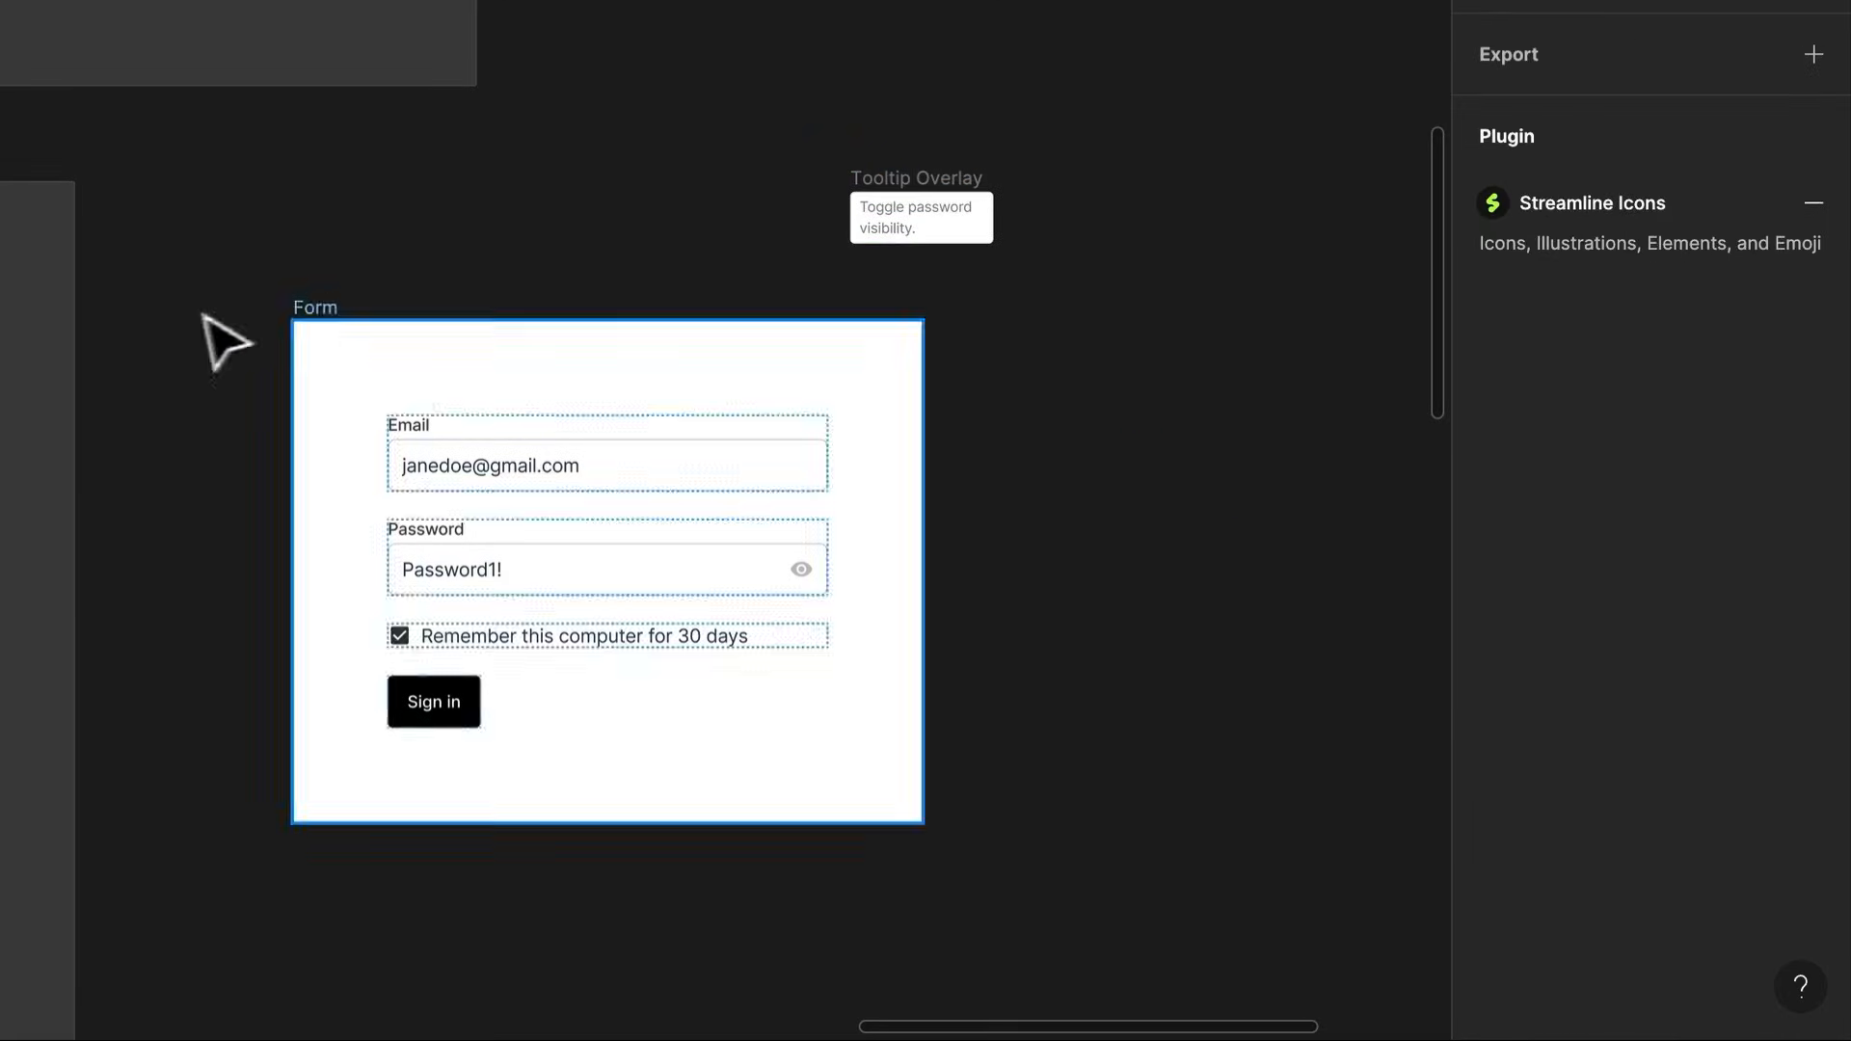
# Duplicate the Form frame directly to the right of the original
pyautogui.click(300, 321)
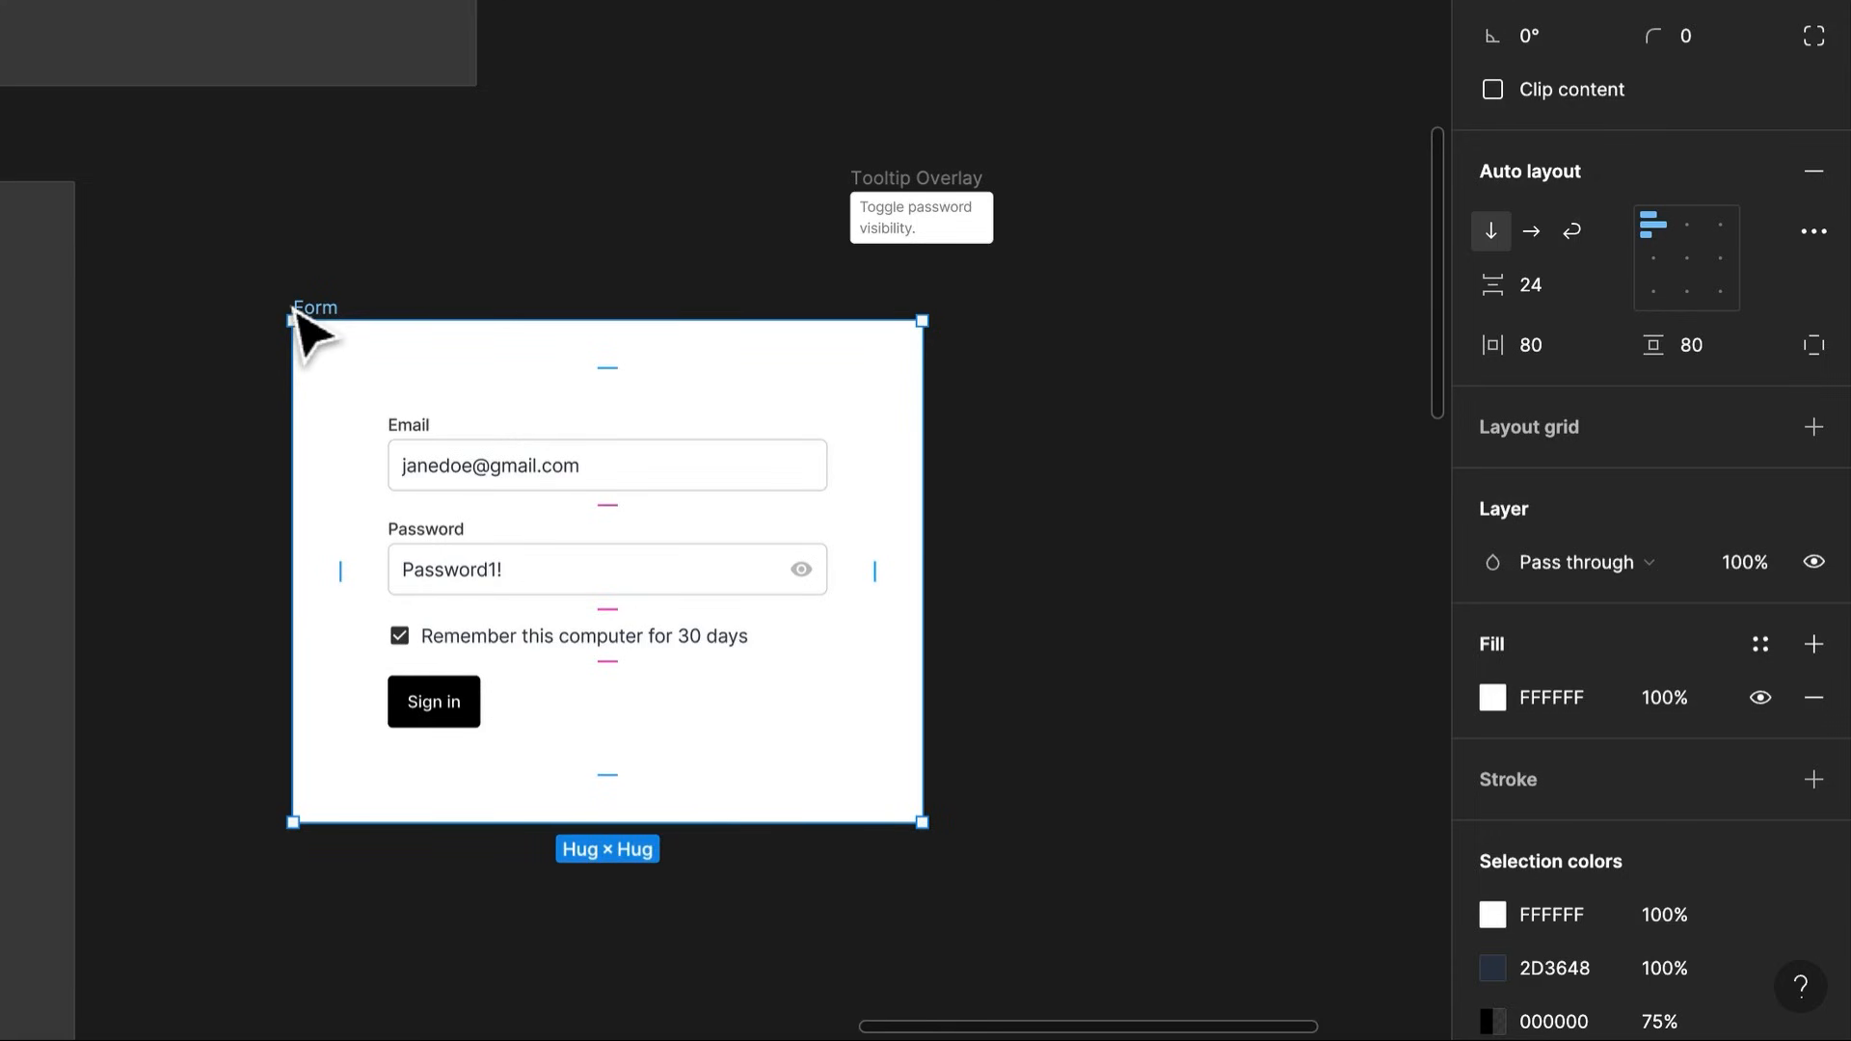
pyautogui.hotkey('ctrl', 'd')
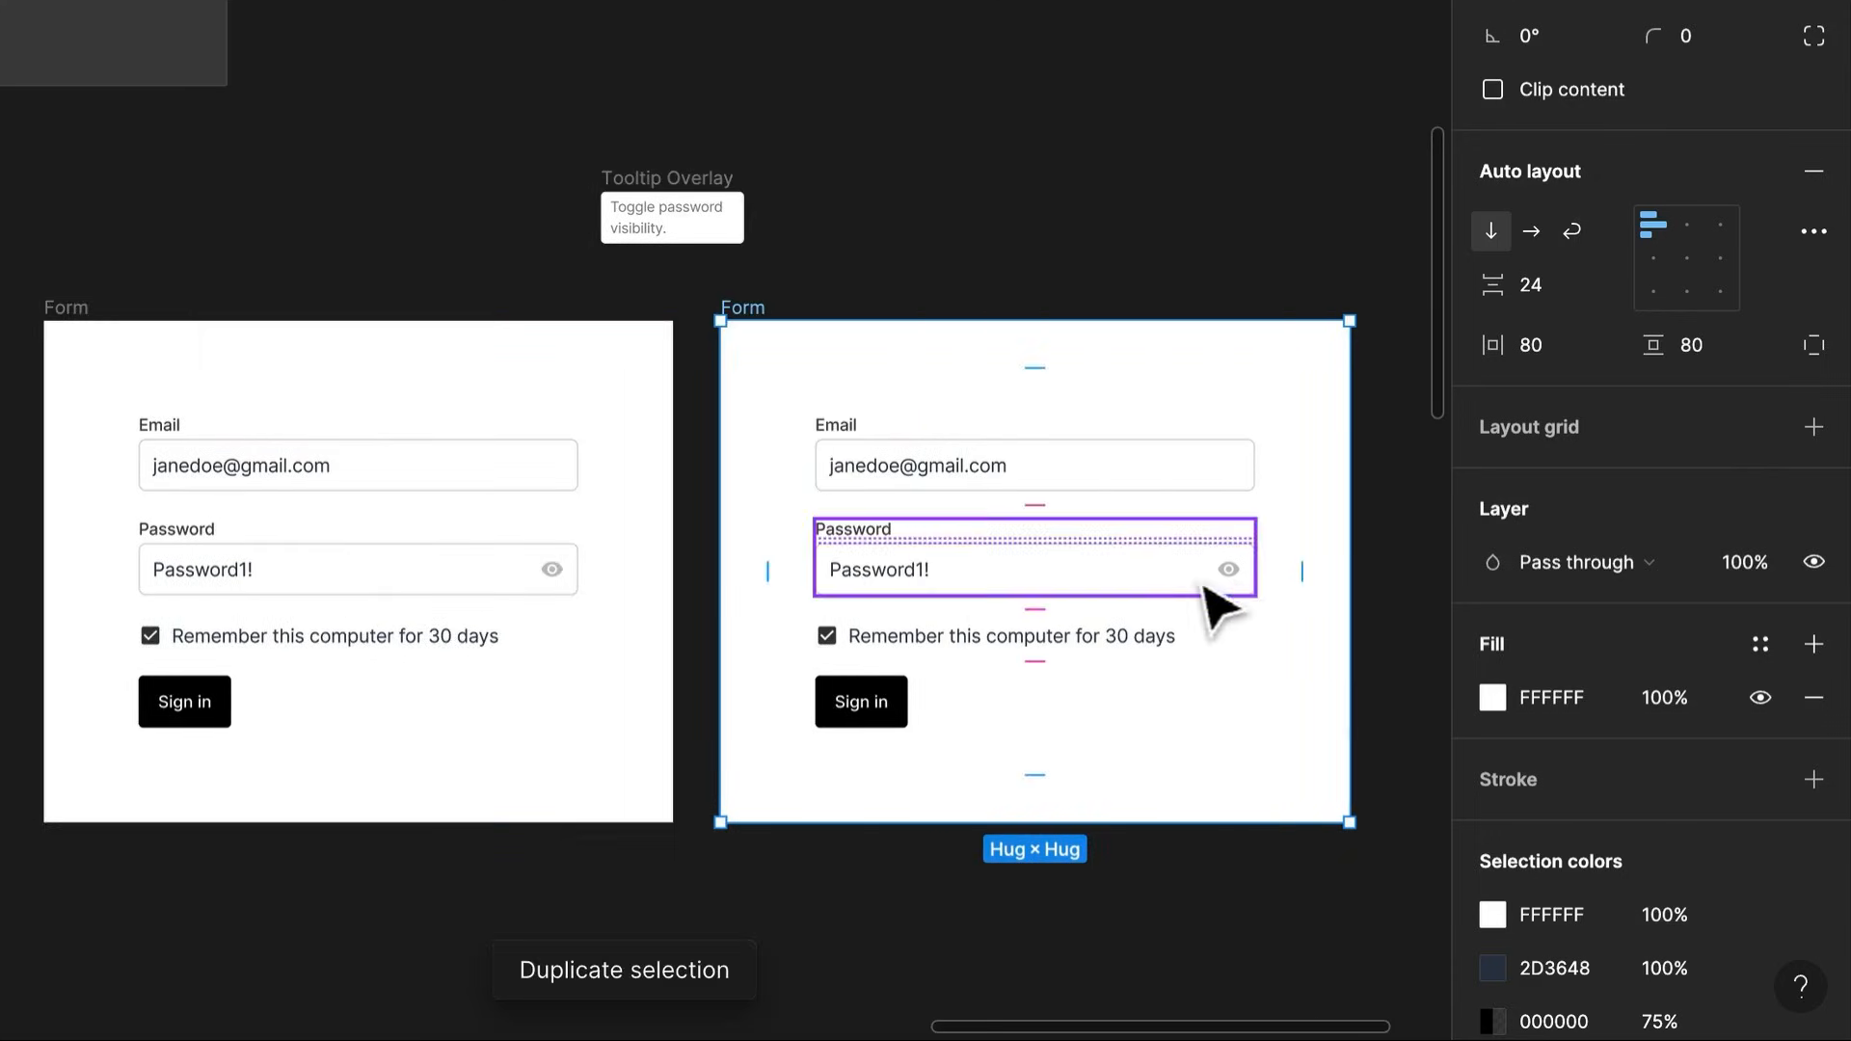
pyautogui.click(1229, 584)
pyautogui.click(1230, 587)
pyautogui.click(1231, 587)
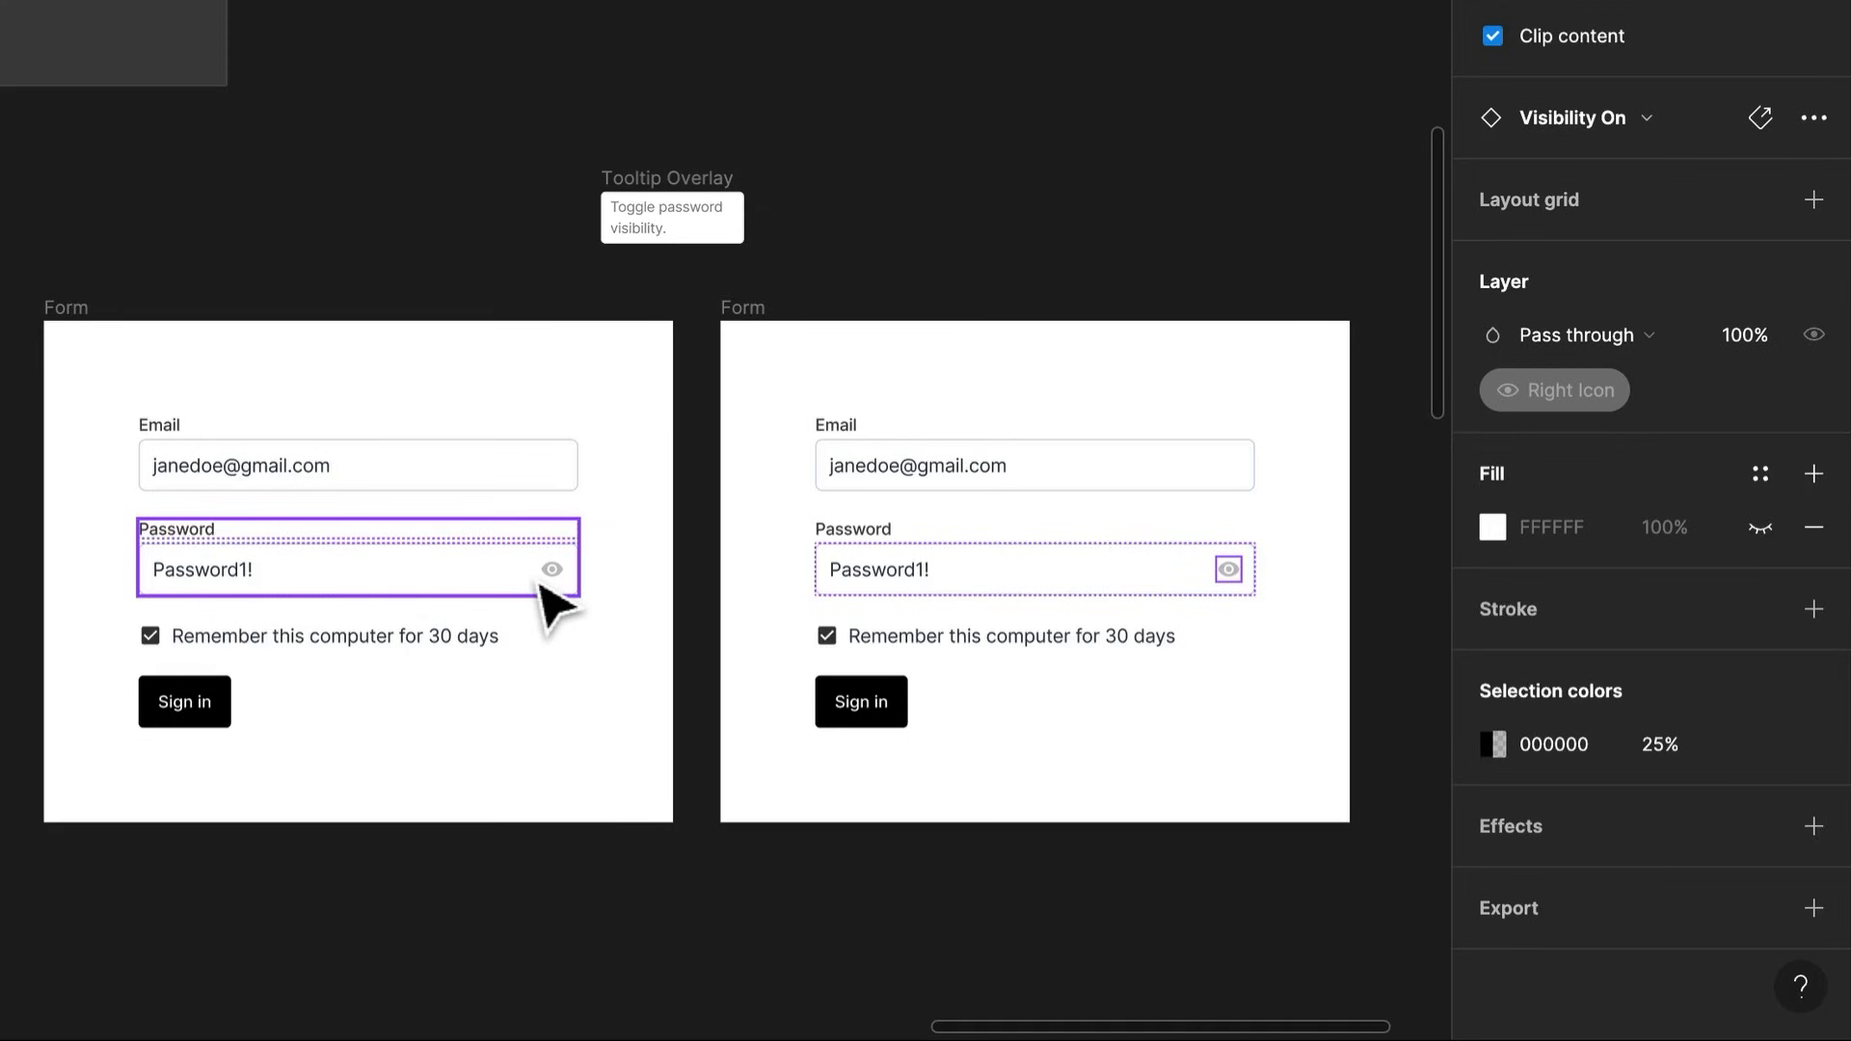
pyautogui.click(903, 222)
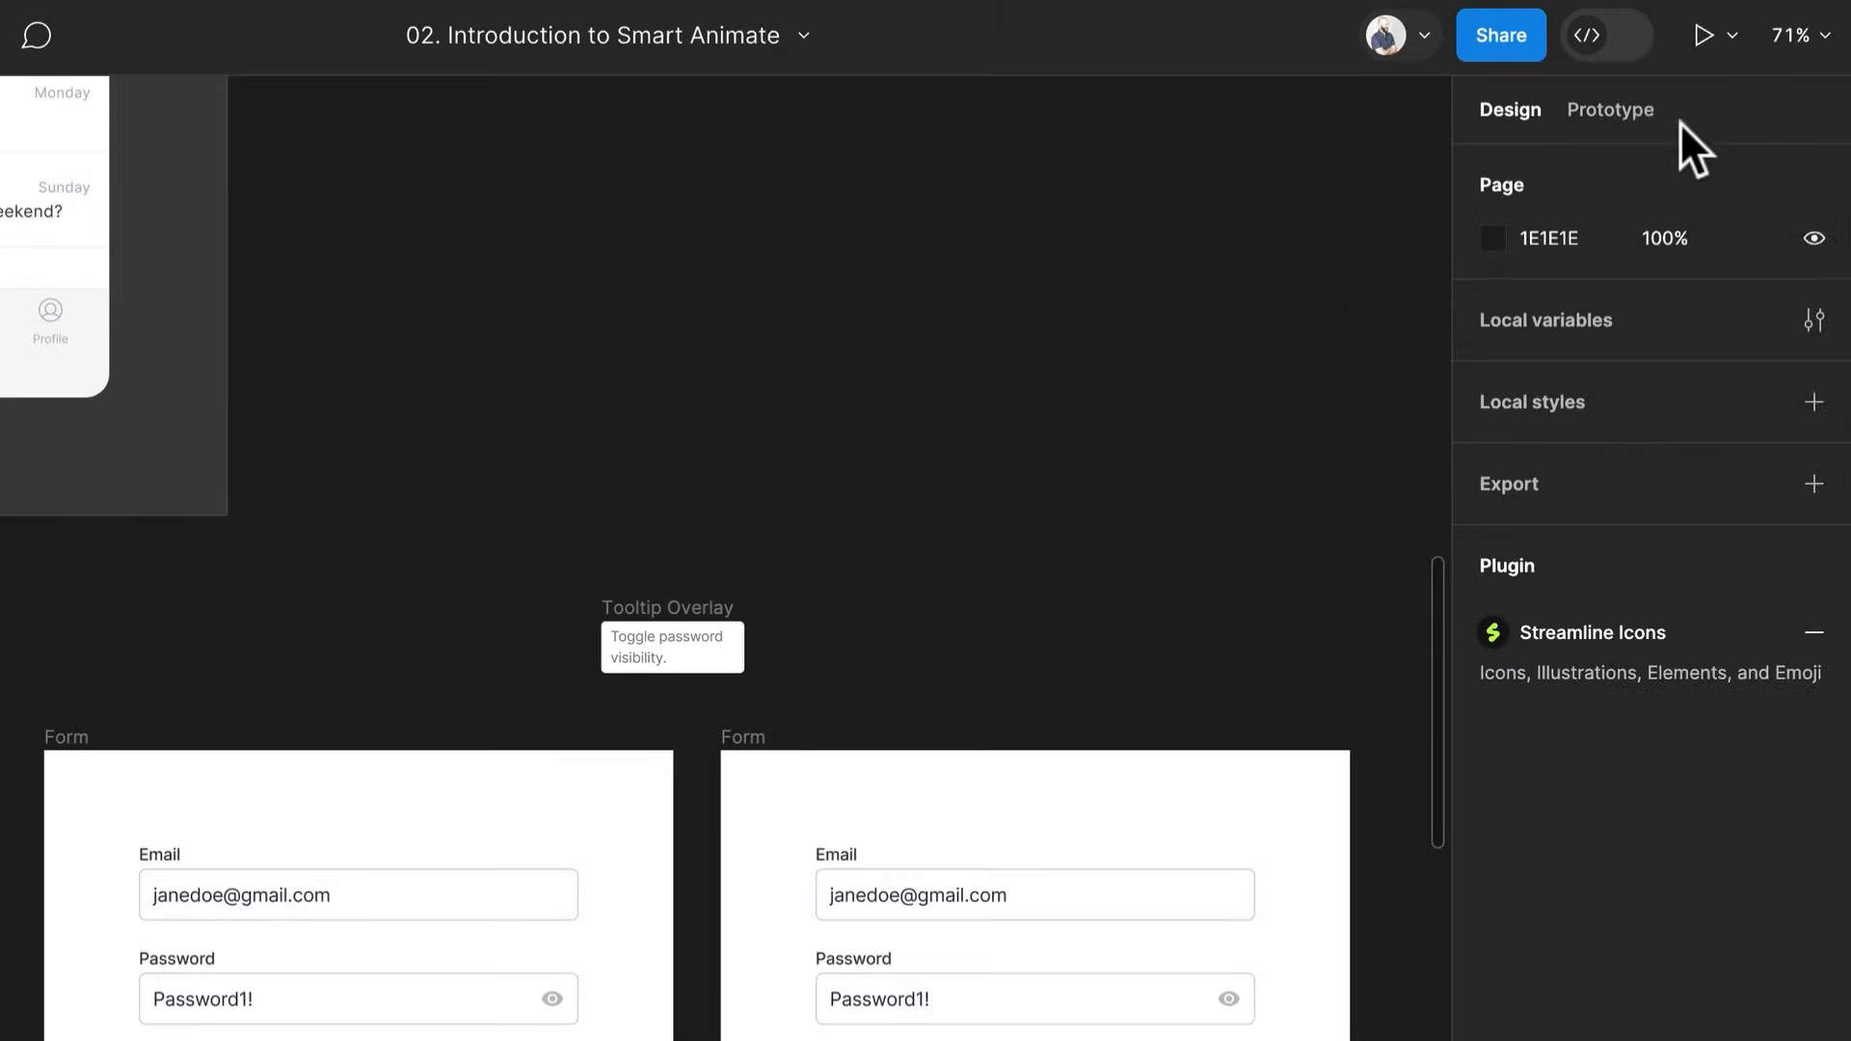
# Connect the eye icon in the first Form's Password field to the second Form frame as a prototype interaction
pyautogui.click(1649, 114)
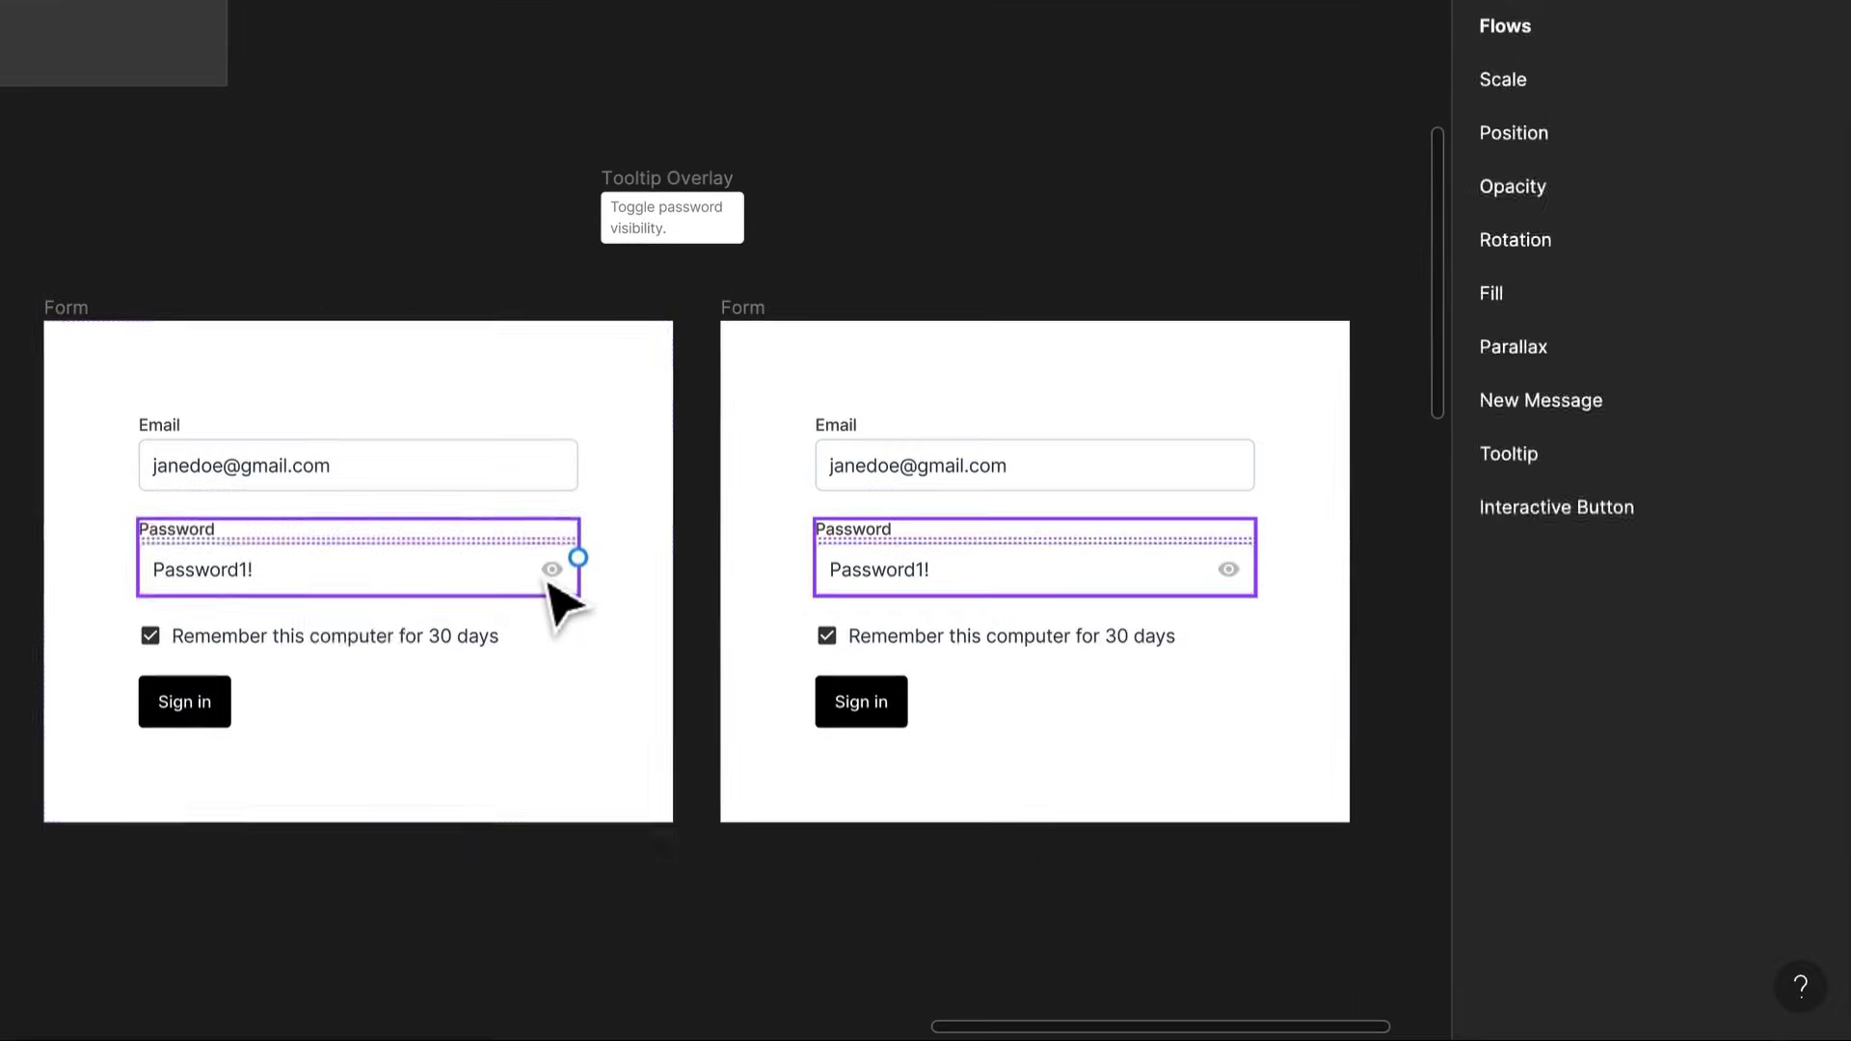
pyautogui.click(550, 574)
pyautogui.scroll(3, 549, 583)
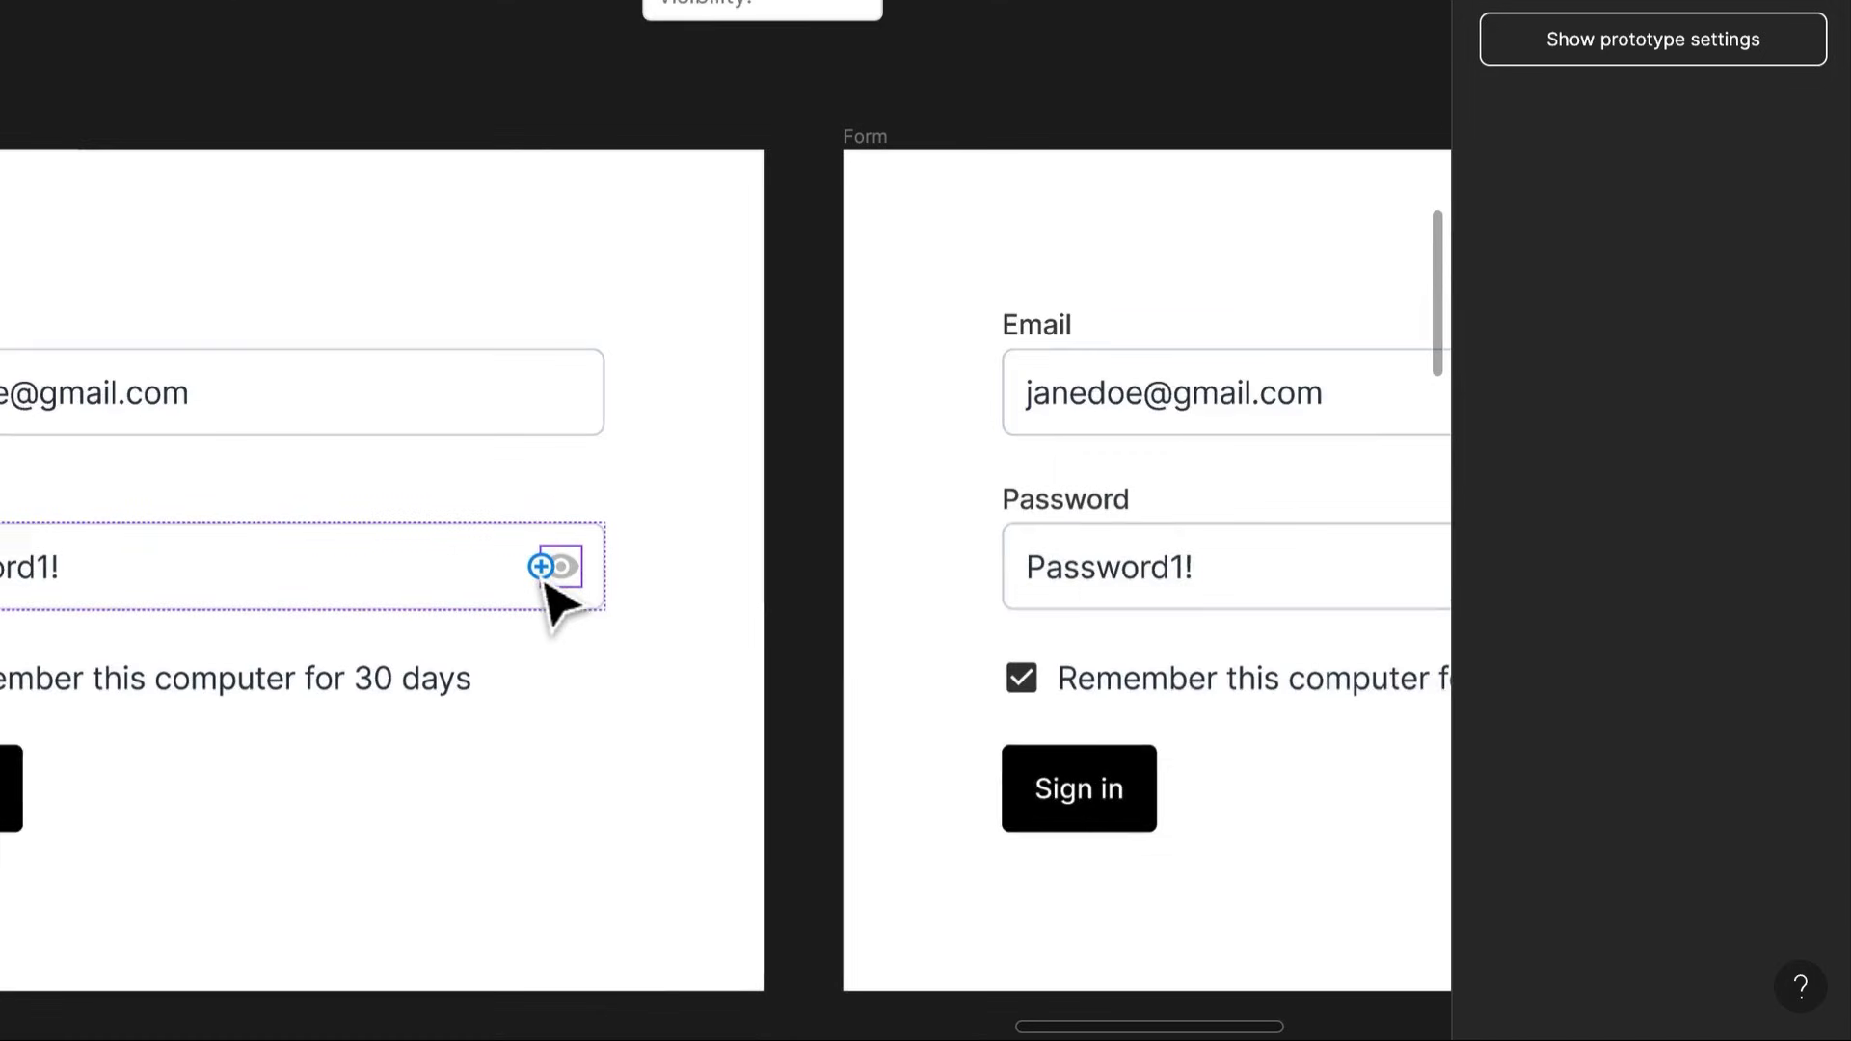
pyautogui.moveTo(541, 567); pyautogui.dragTo(1048, 591)
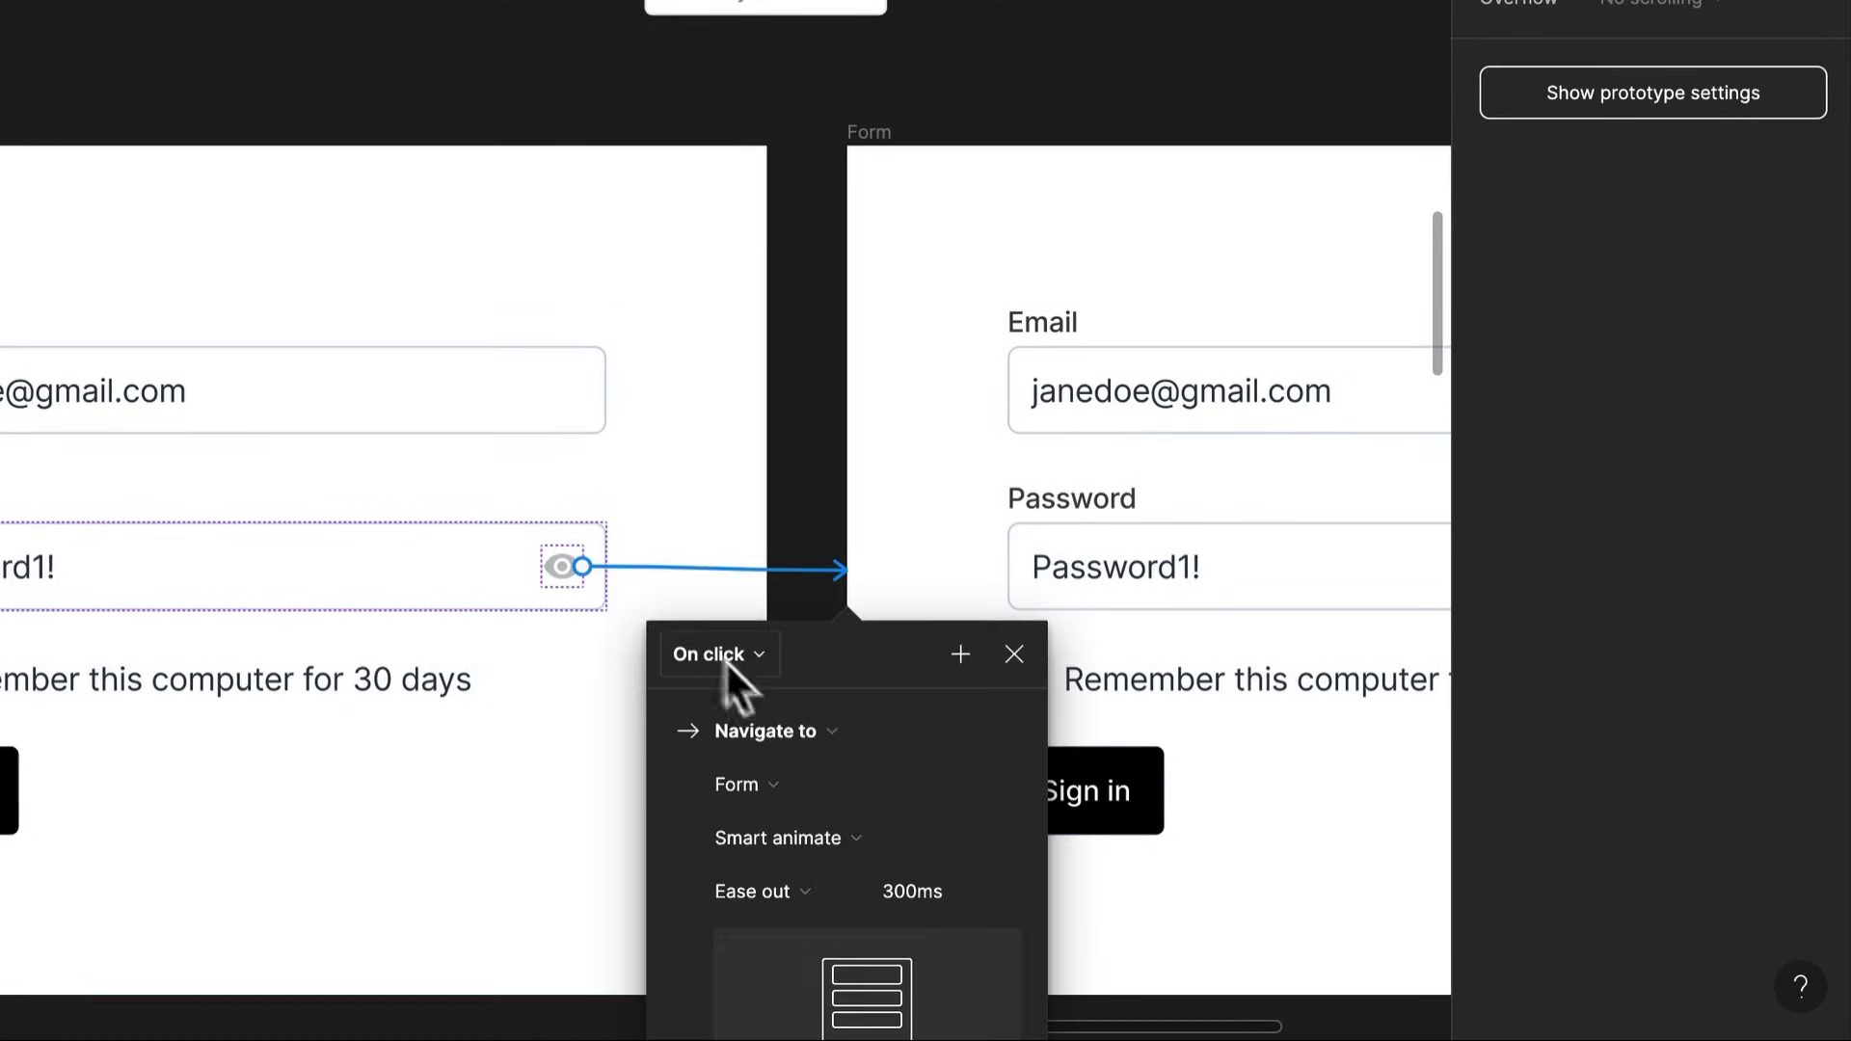
pyautogui.moveTo(778, 547); pyautogui.dragTo(676, 276)
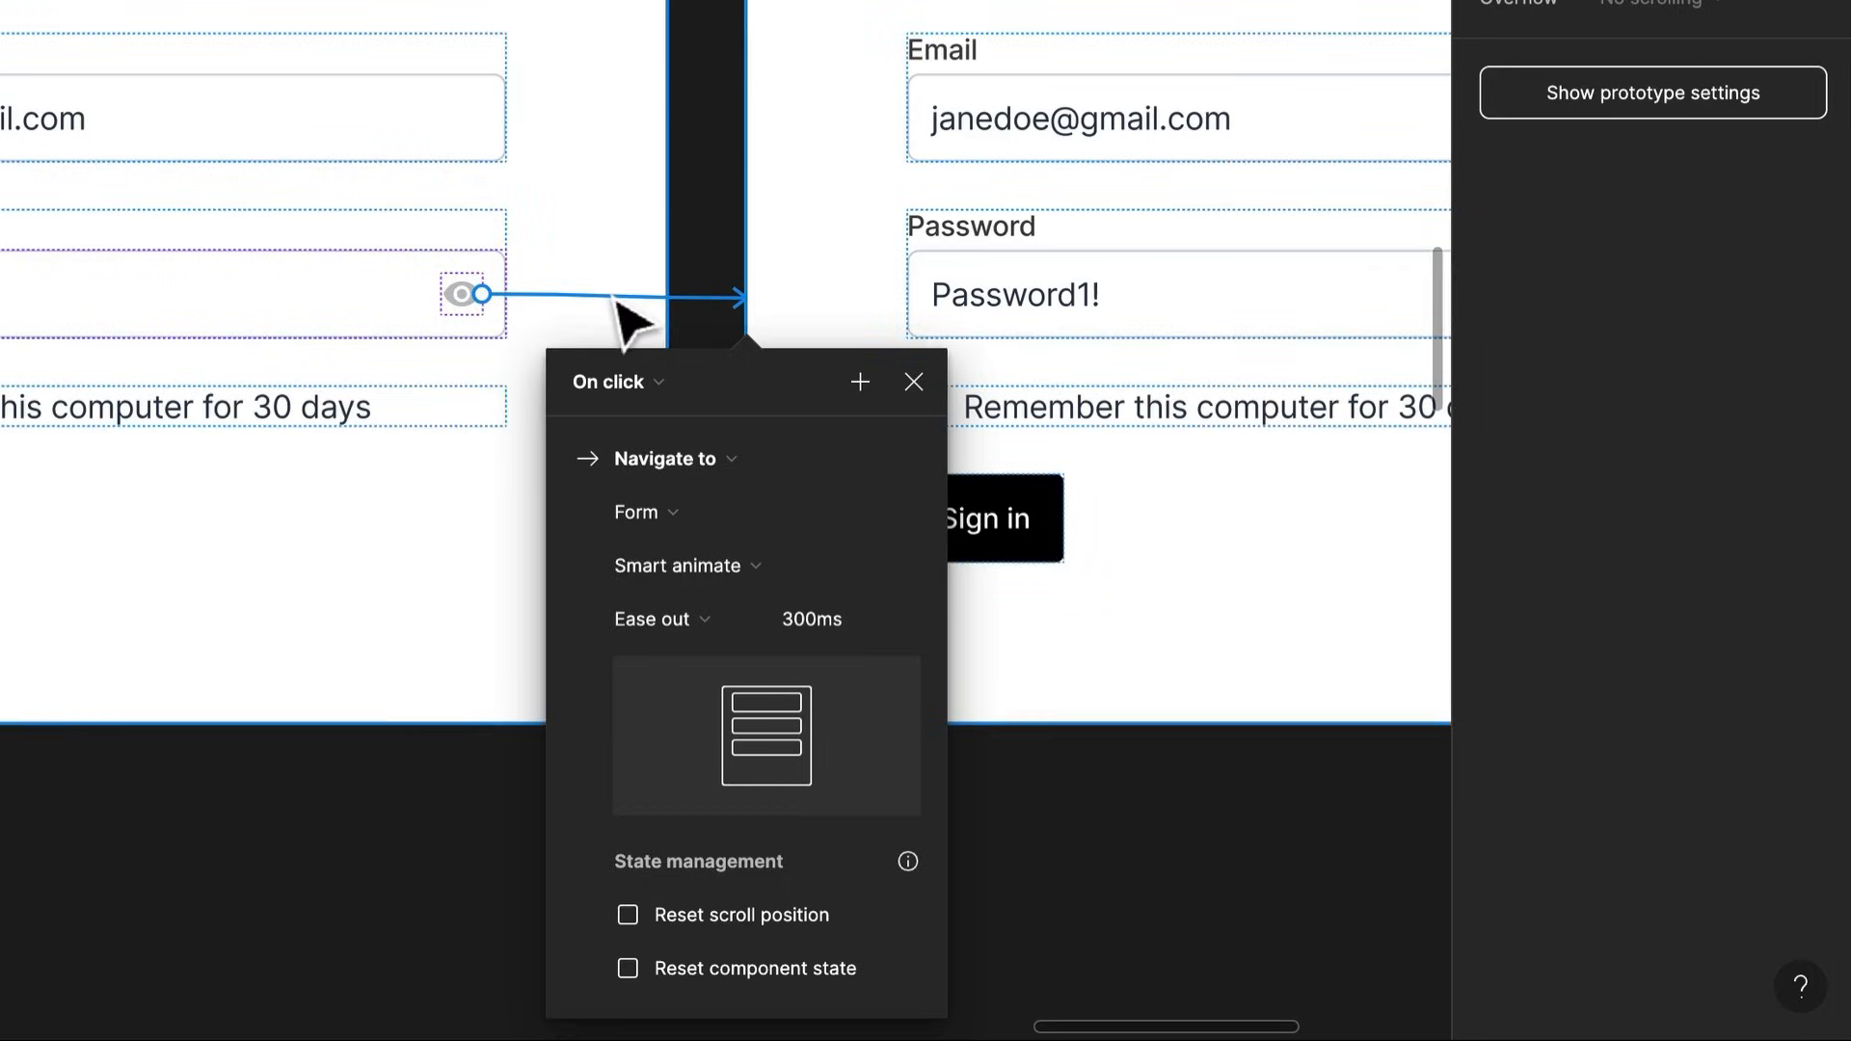
pyautogui.scroll(3, 656, 405)
pyautogui.hscroll(-2, 655, 405)
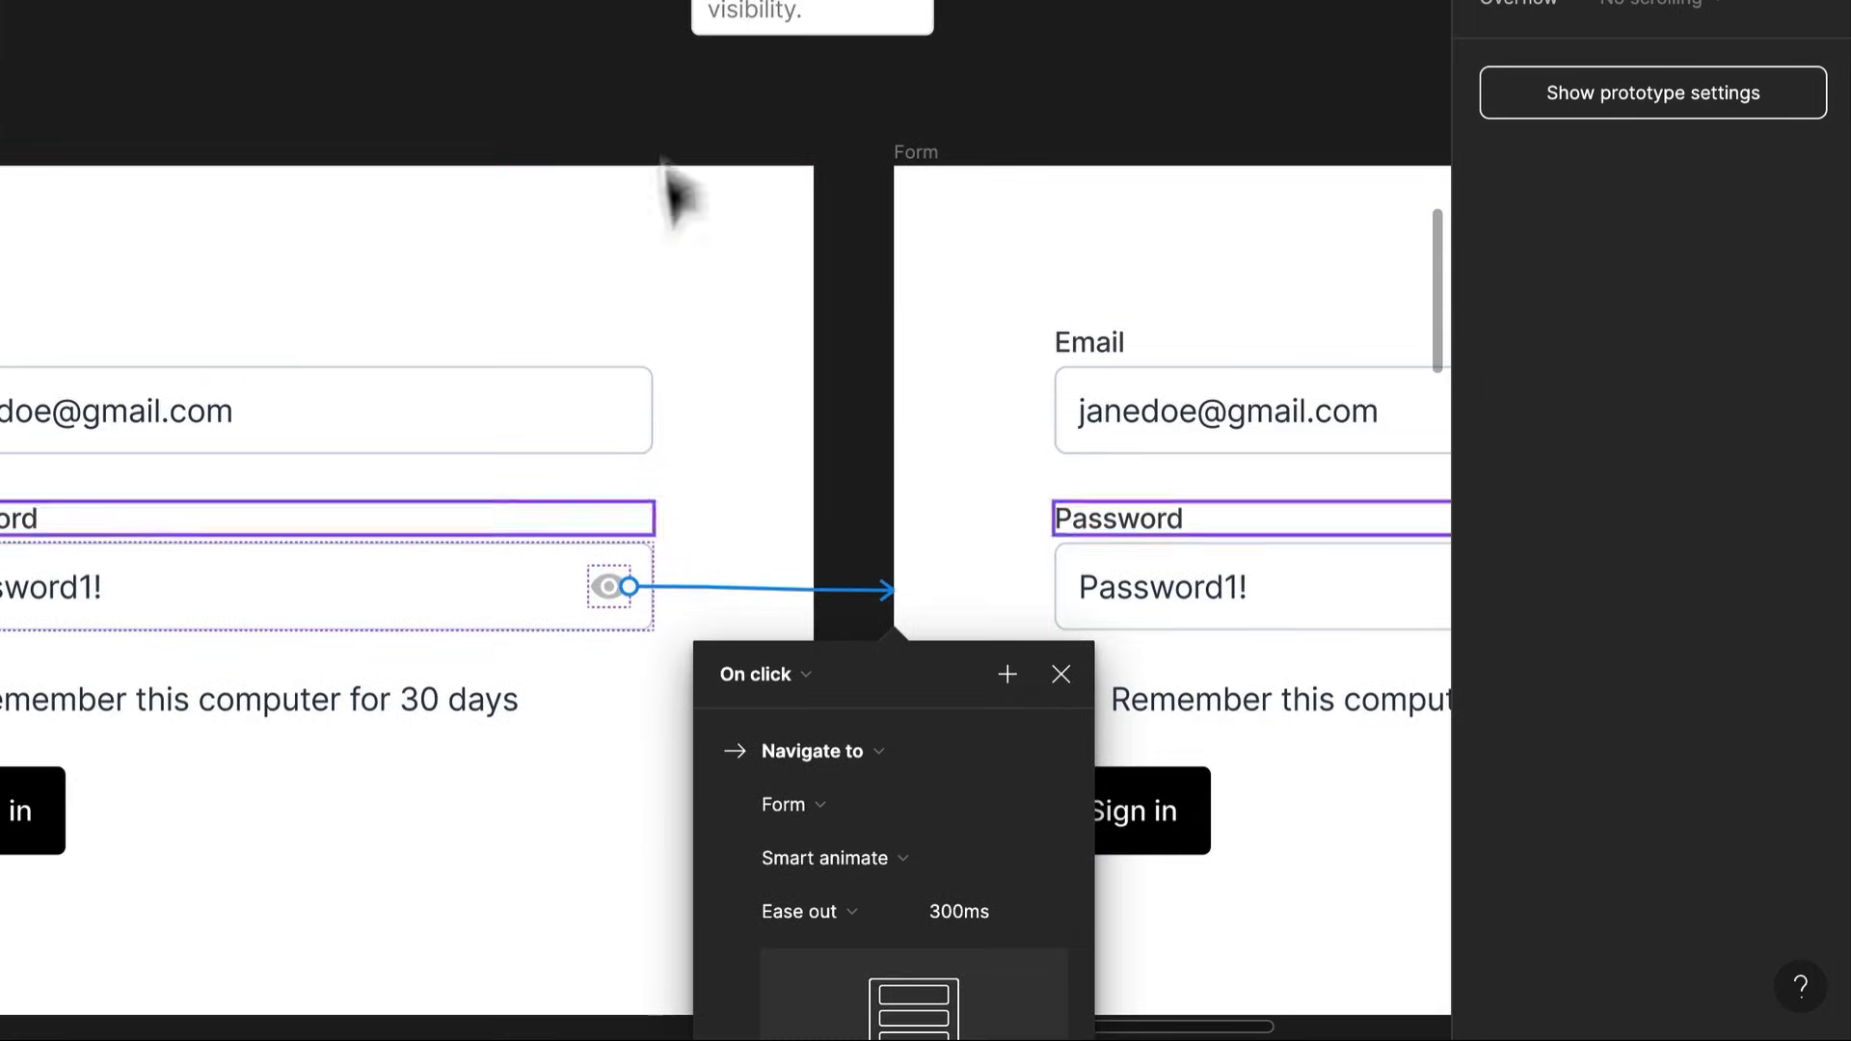
# Set the trigger of the connection from the first Form's eye icon to While hovering
pyautogui.click(802, 666)
pyautogui.click(721, 675)
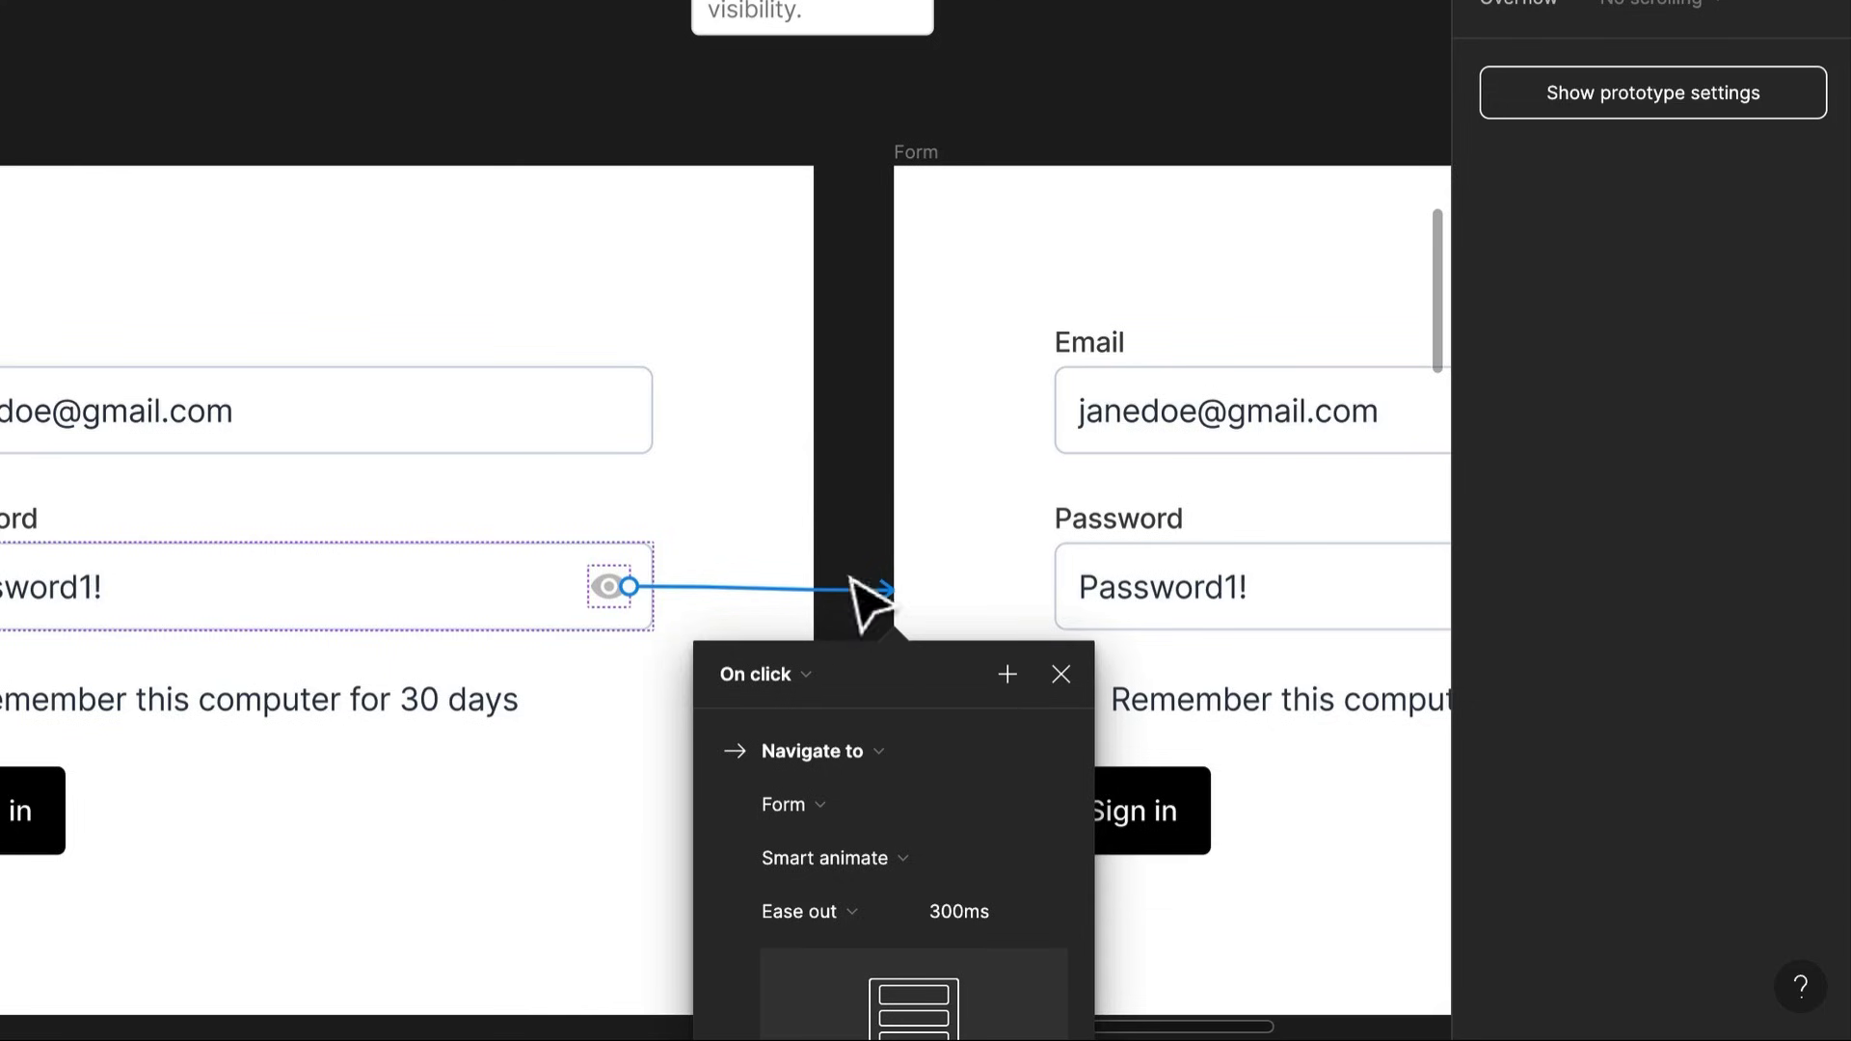
pyautogui.moveTo(852, 581); pyautogui.dragTo(816, 317)
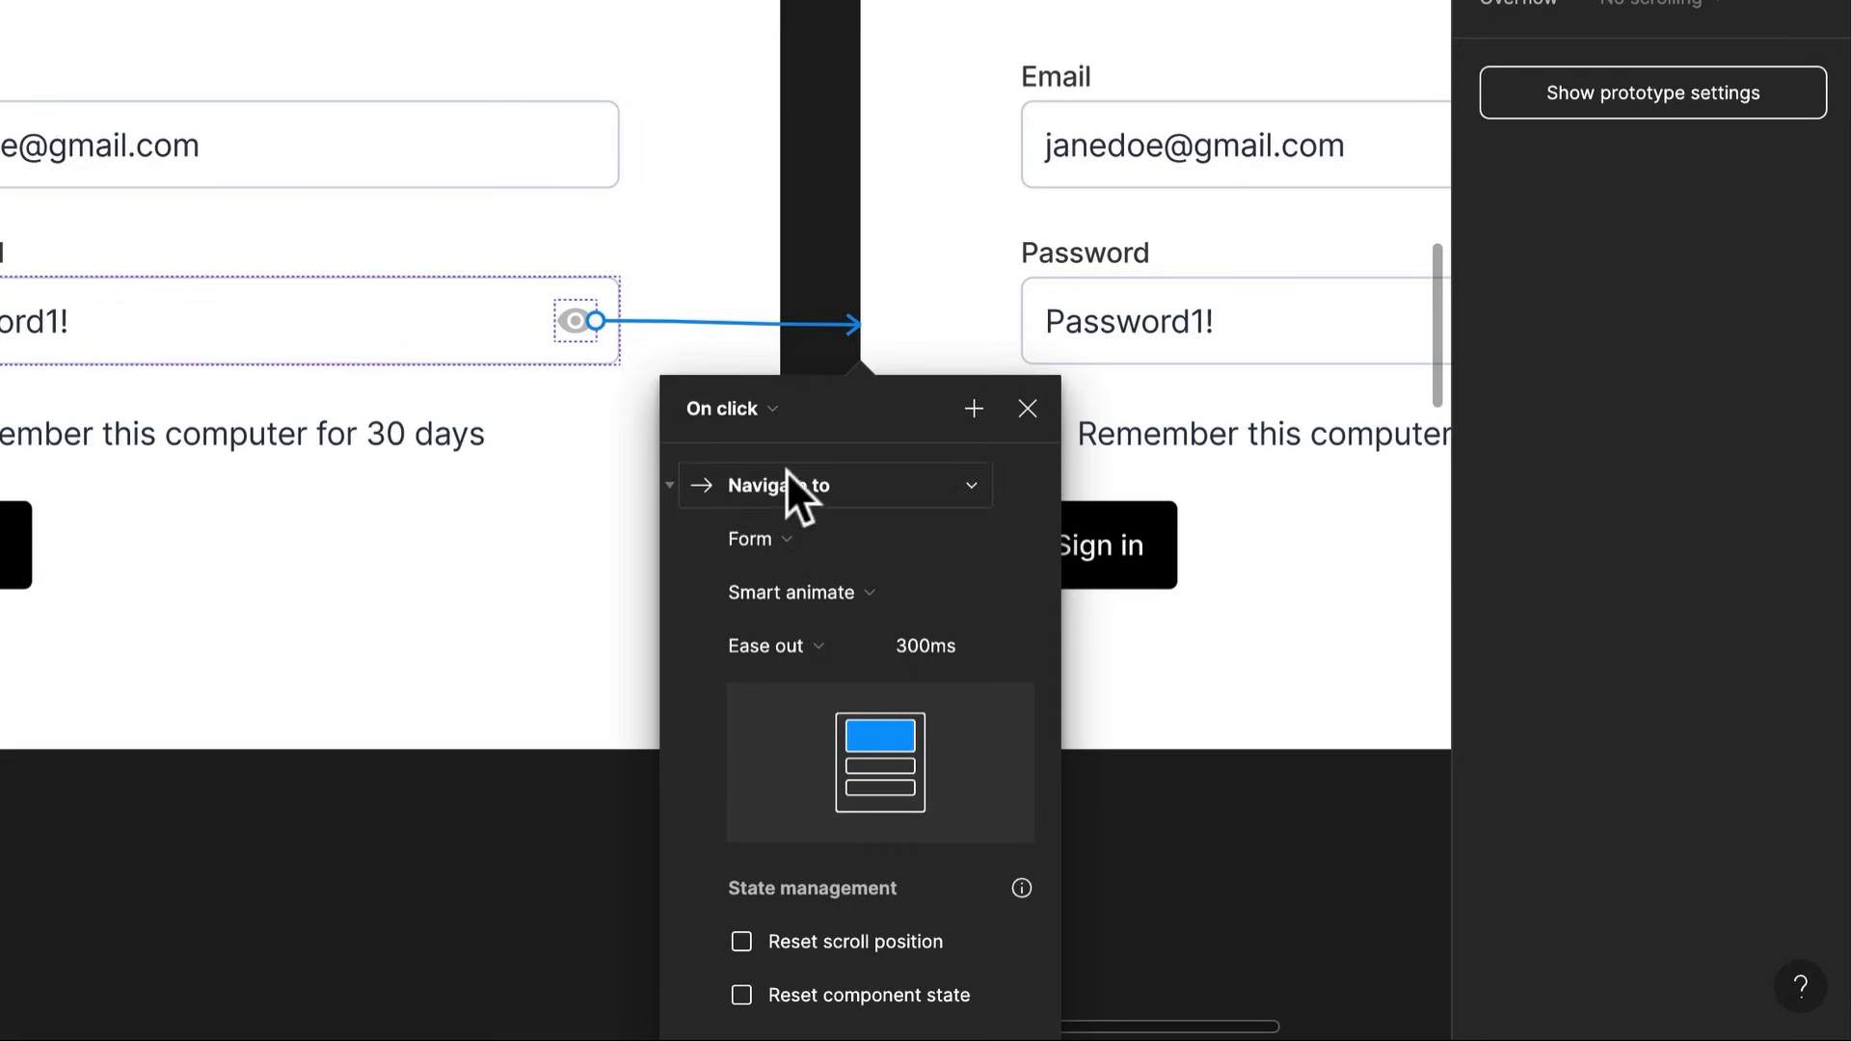
pyautogui.click(745, 405)
pyautogui.click(760, 487)
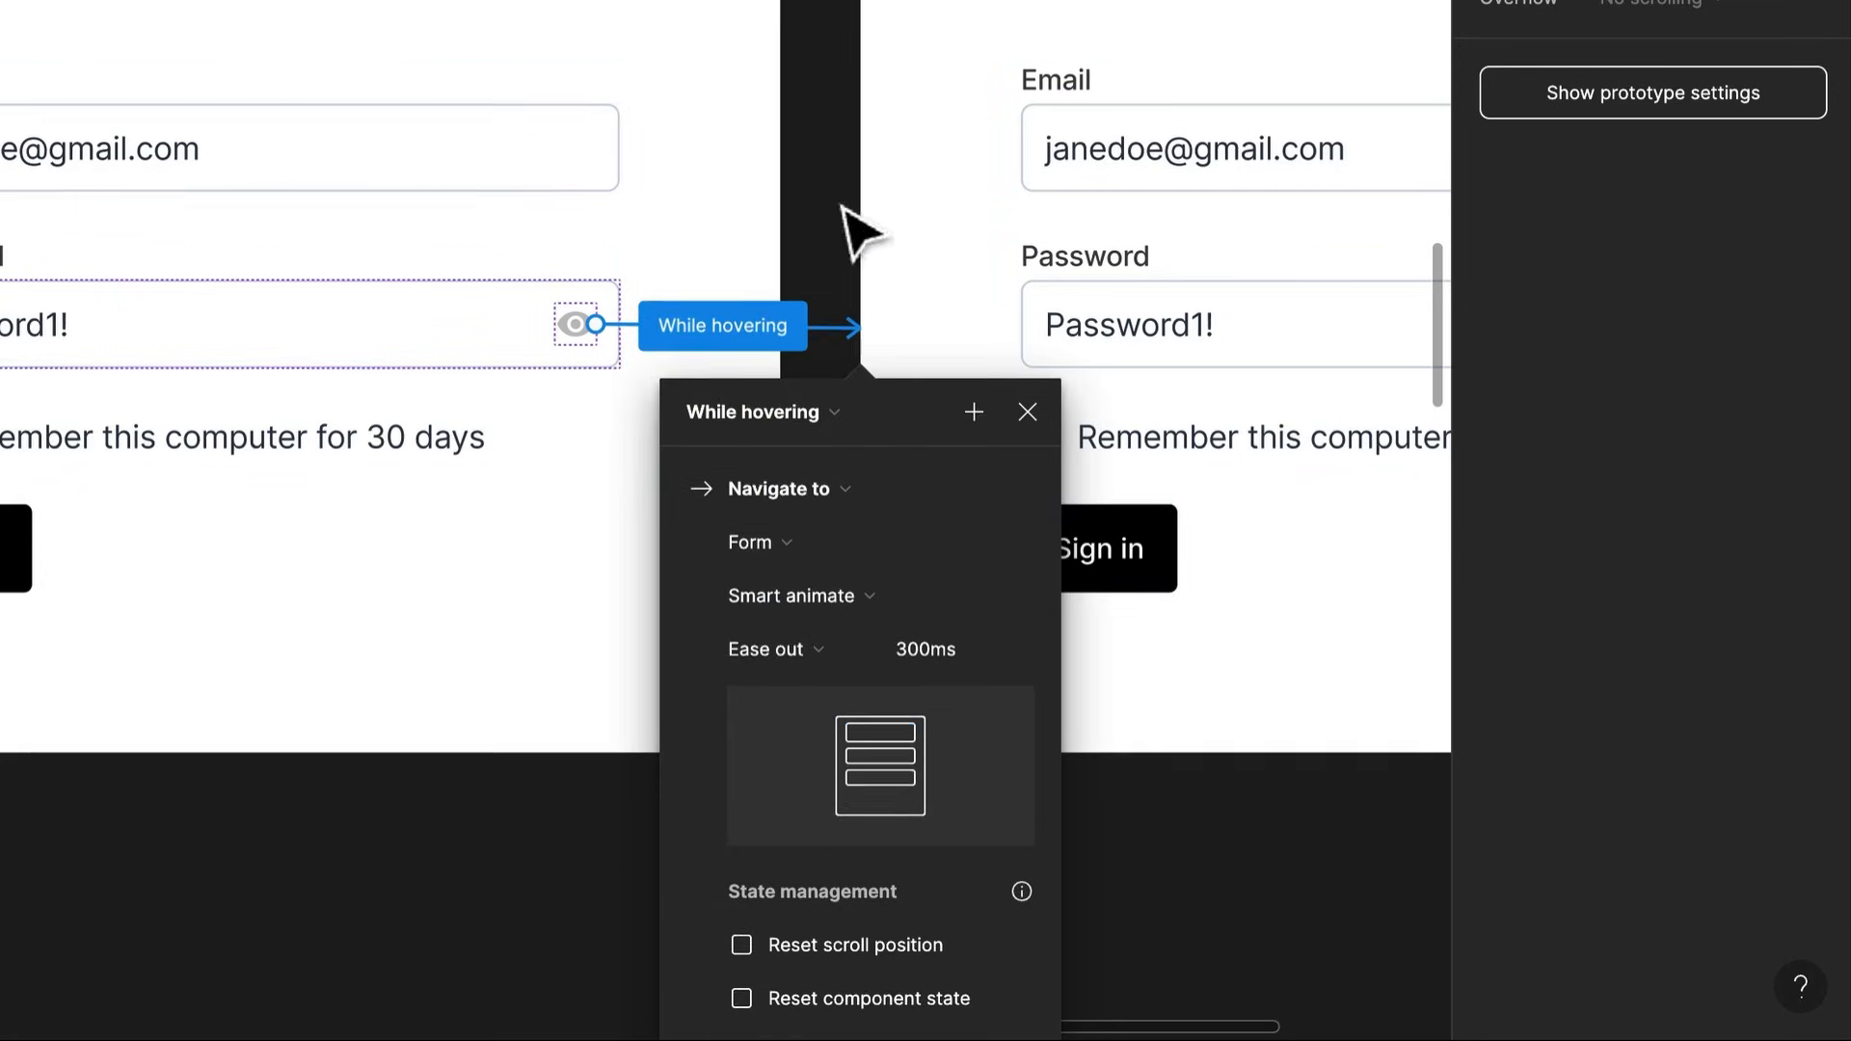
pyautogui.click(854, 492)
pyautogui.click(785, 349)
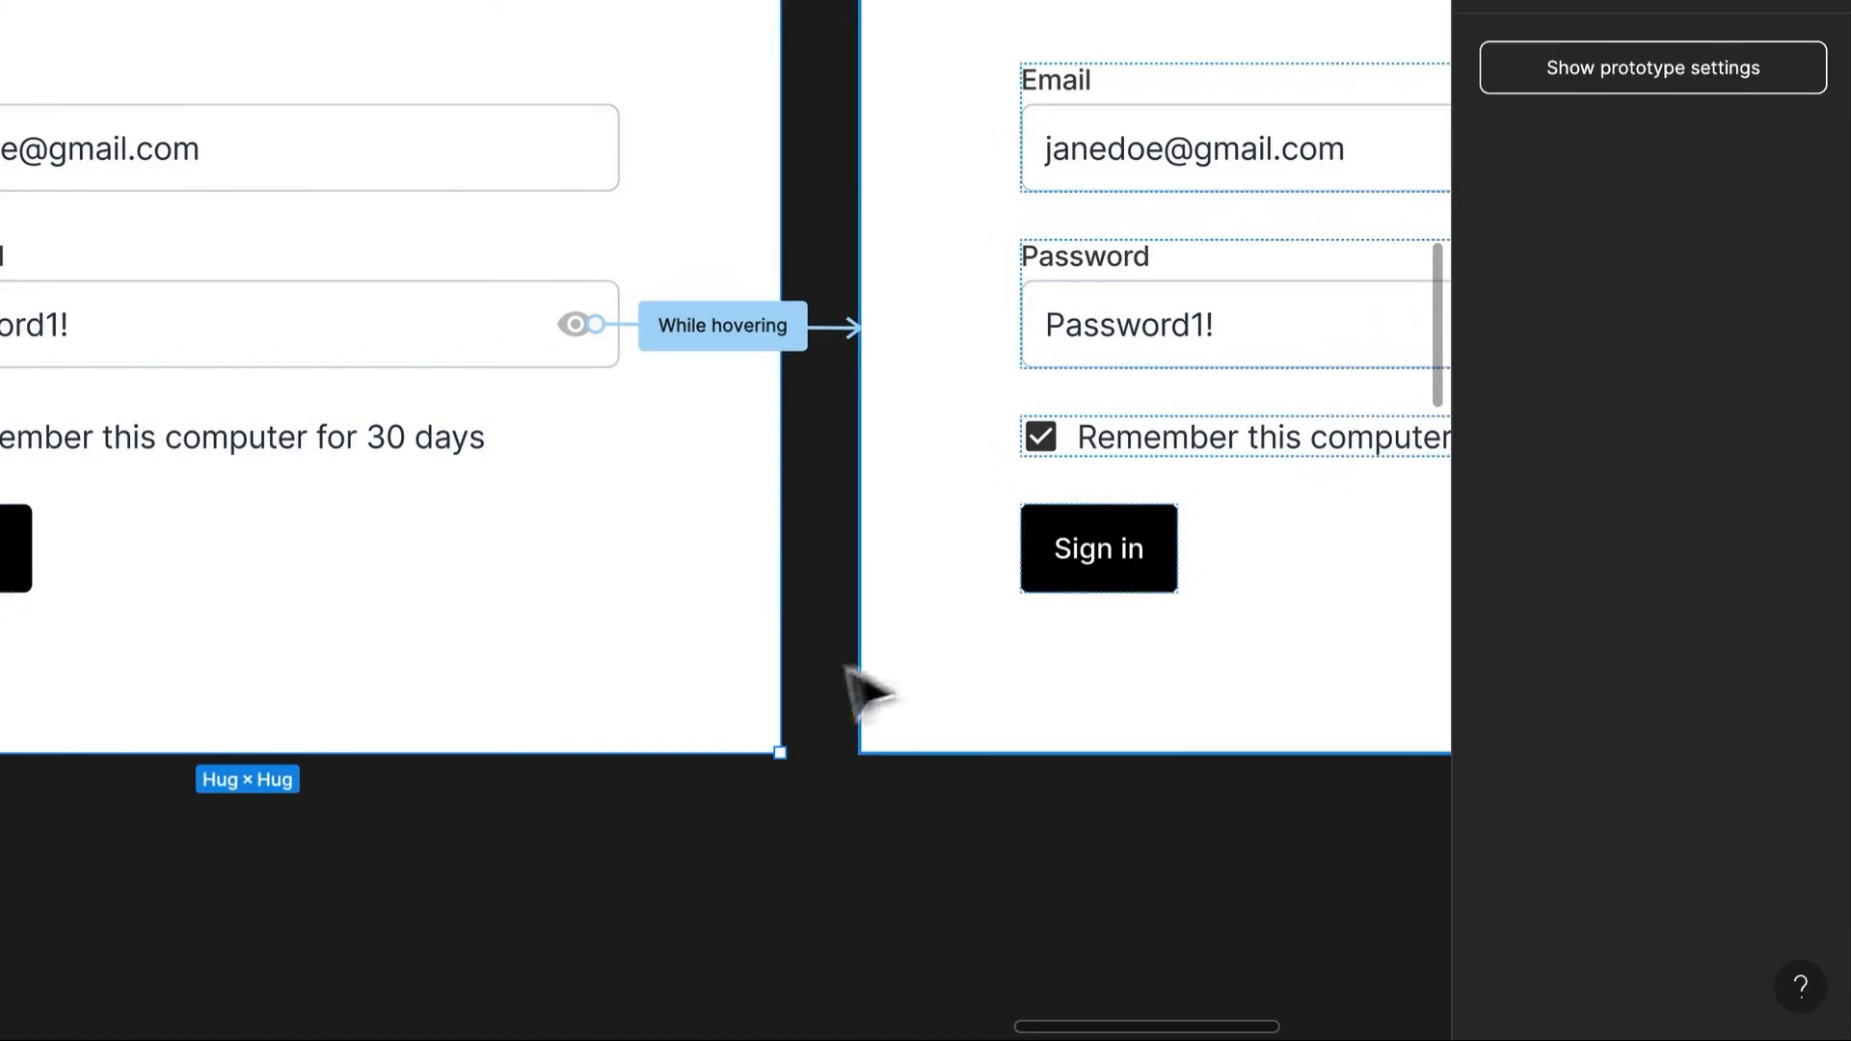
# Connect the eye icon in the second Form's Password field to the Tooltip Overlay with a While hovering trigger
pyautogui.hscroll(1, 1082, 557)
pyautogui.hscroll(5, 1082, 557)
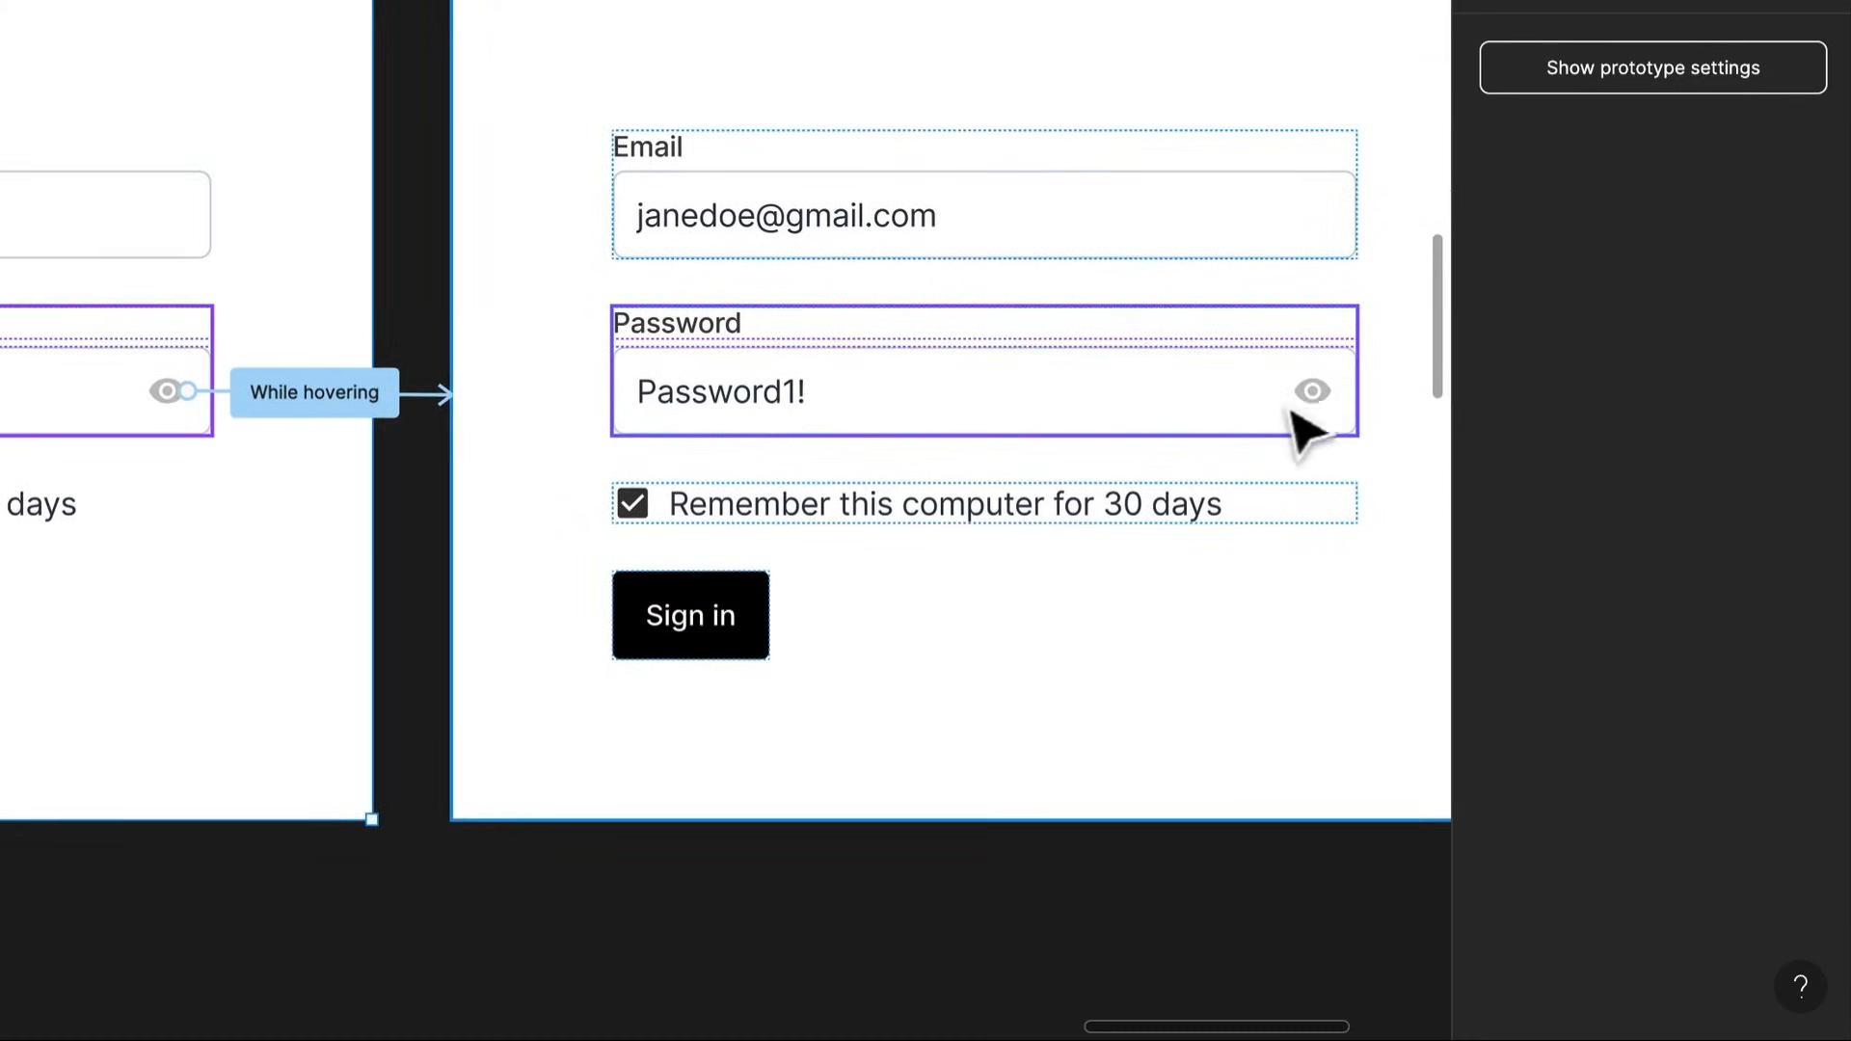
pyautogui.click(1322, 417)
pyautogui.click(1324, 415)
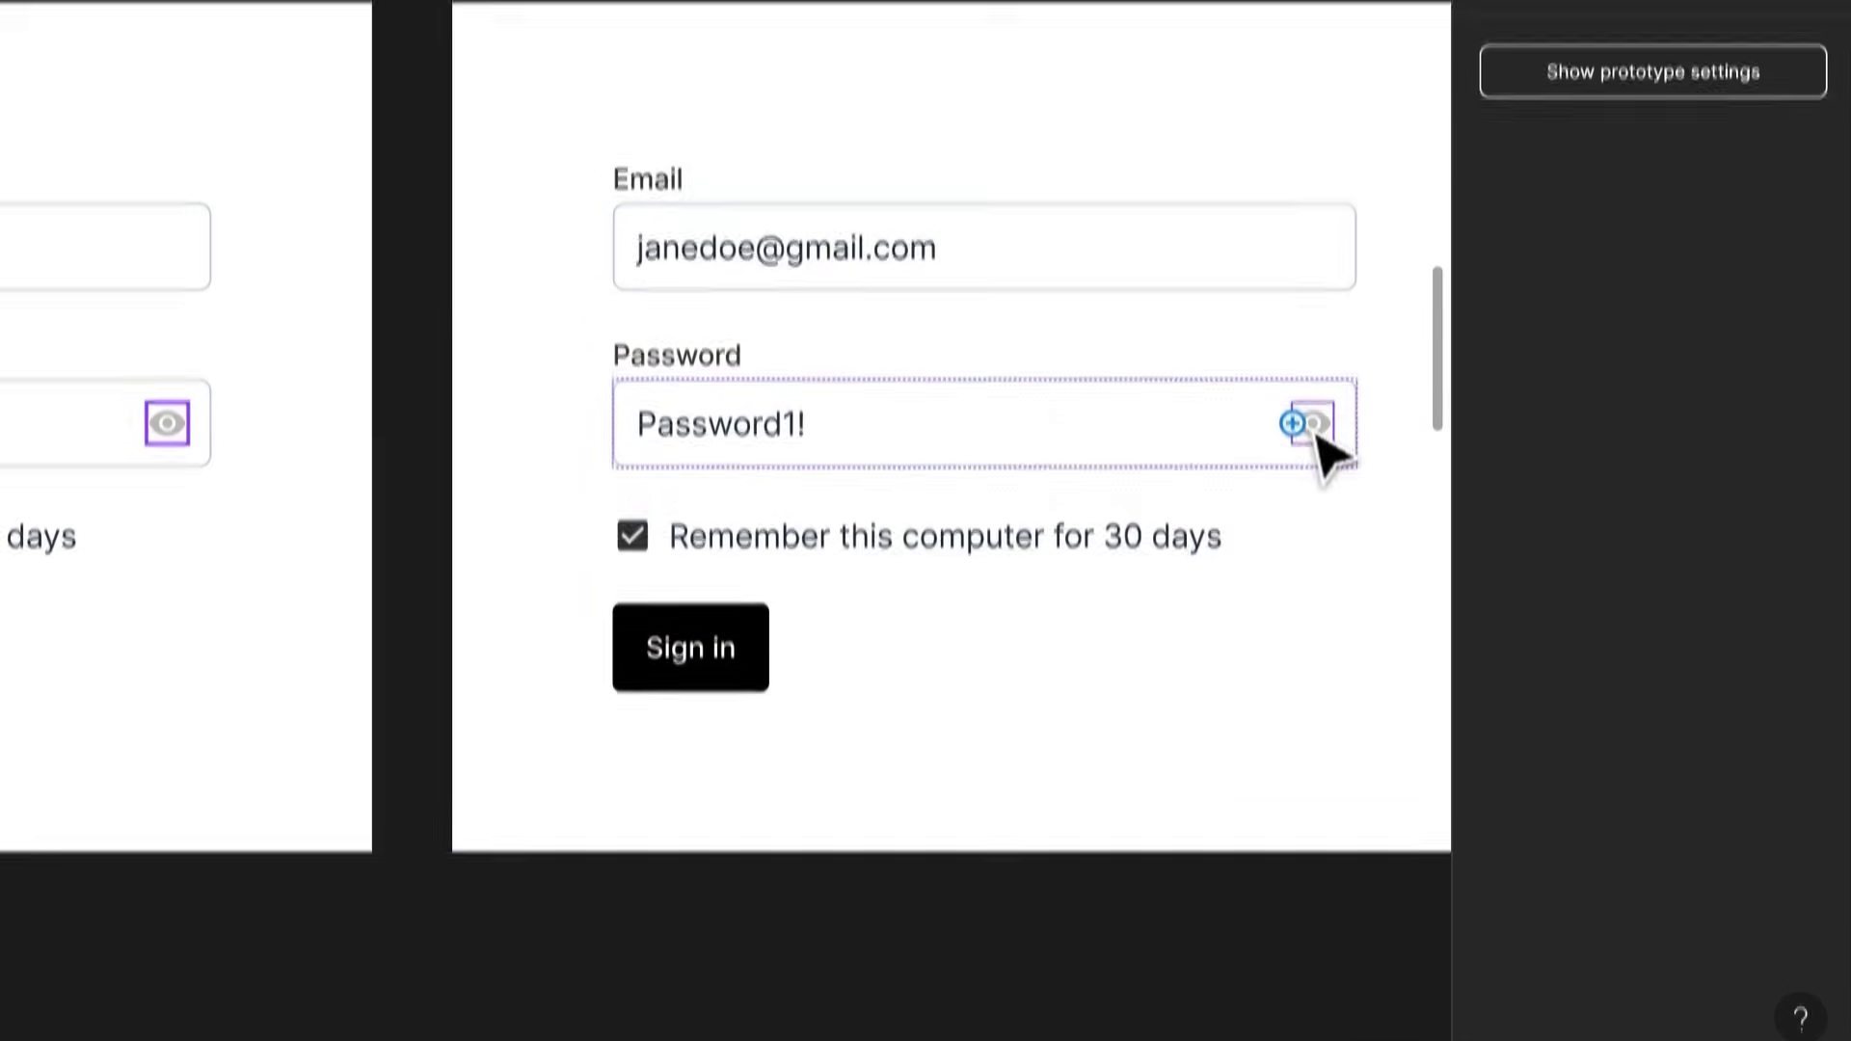
pyautogui.moveTo(1307, 660); pyautogui.dragTo(444, 125)
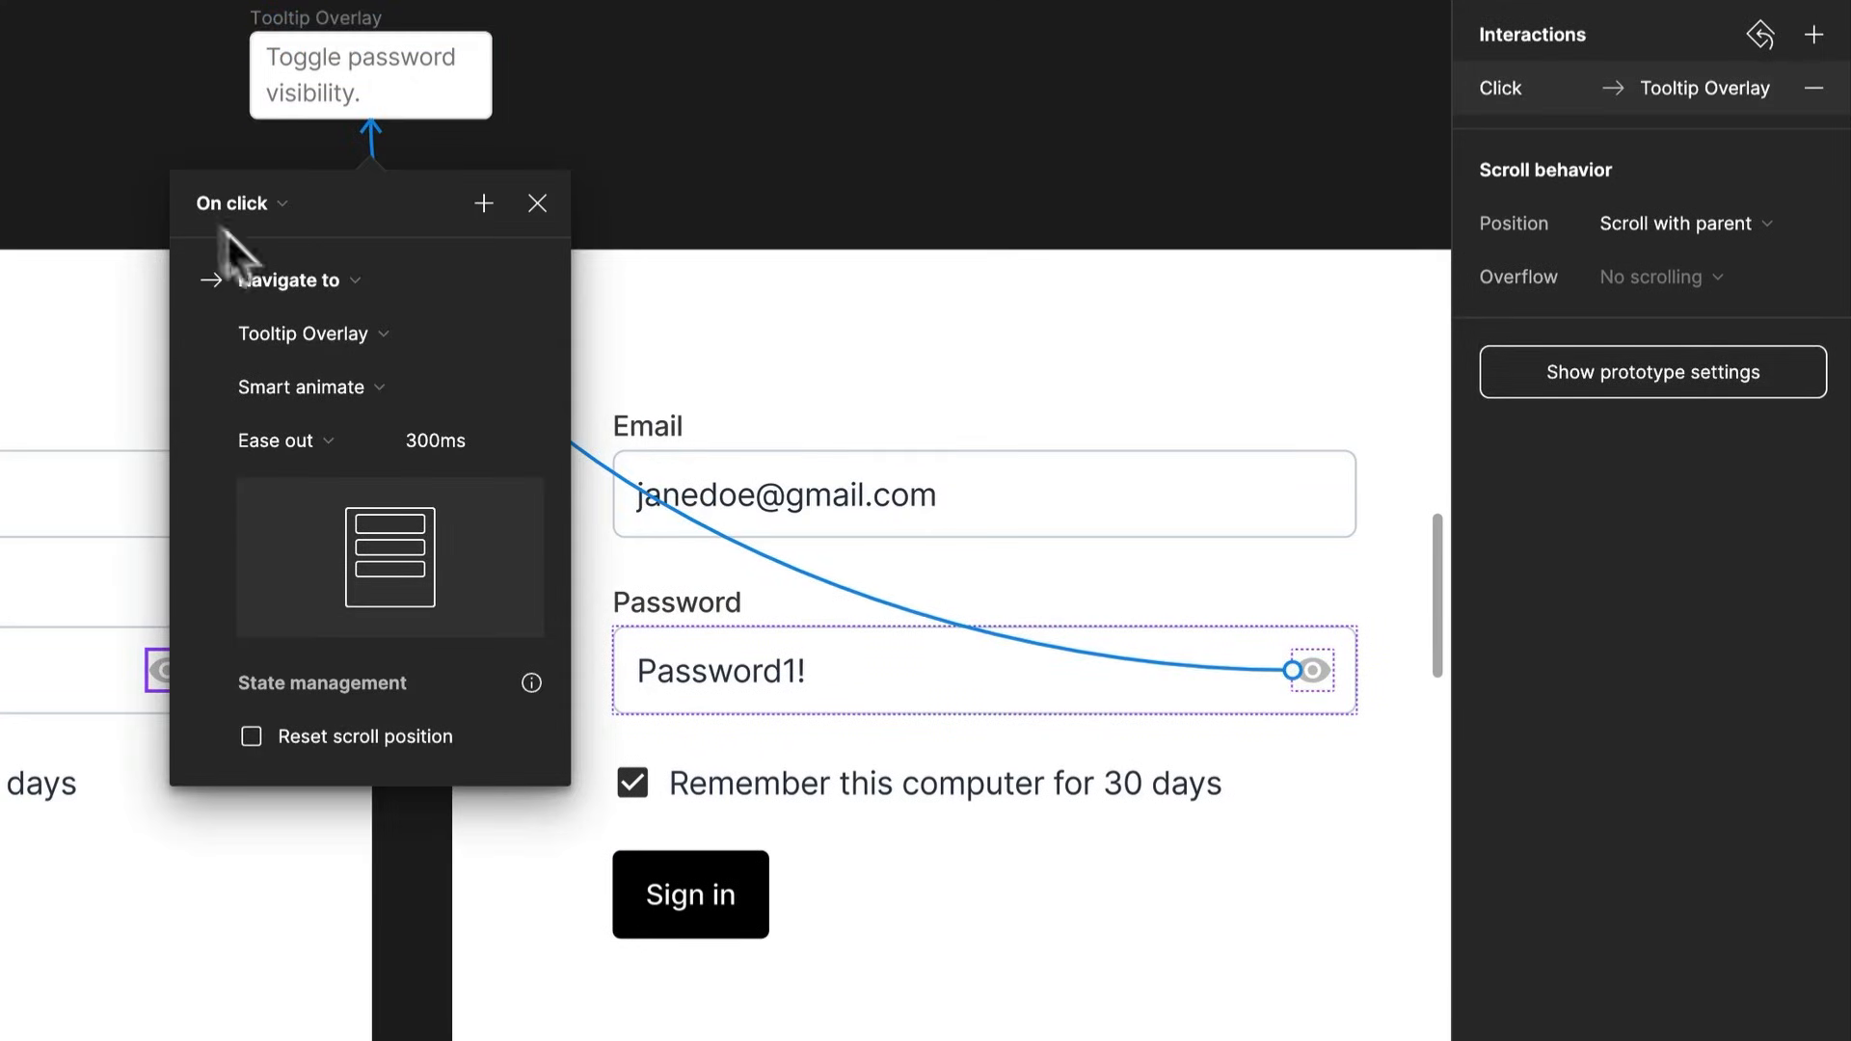
pyautogui.click(248, 200)
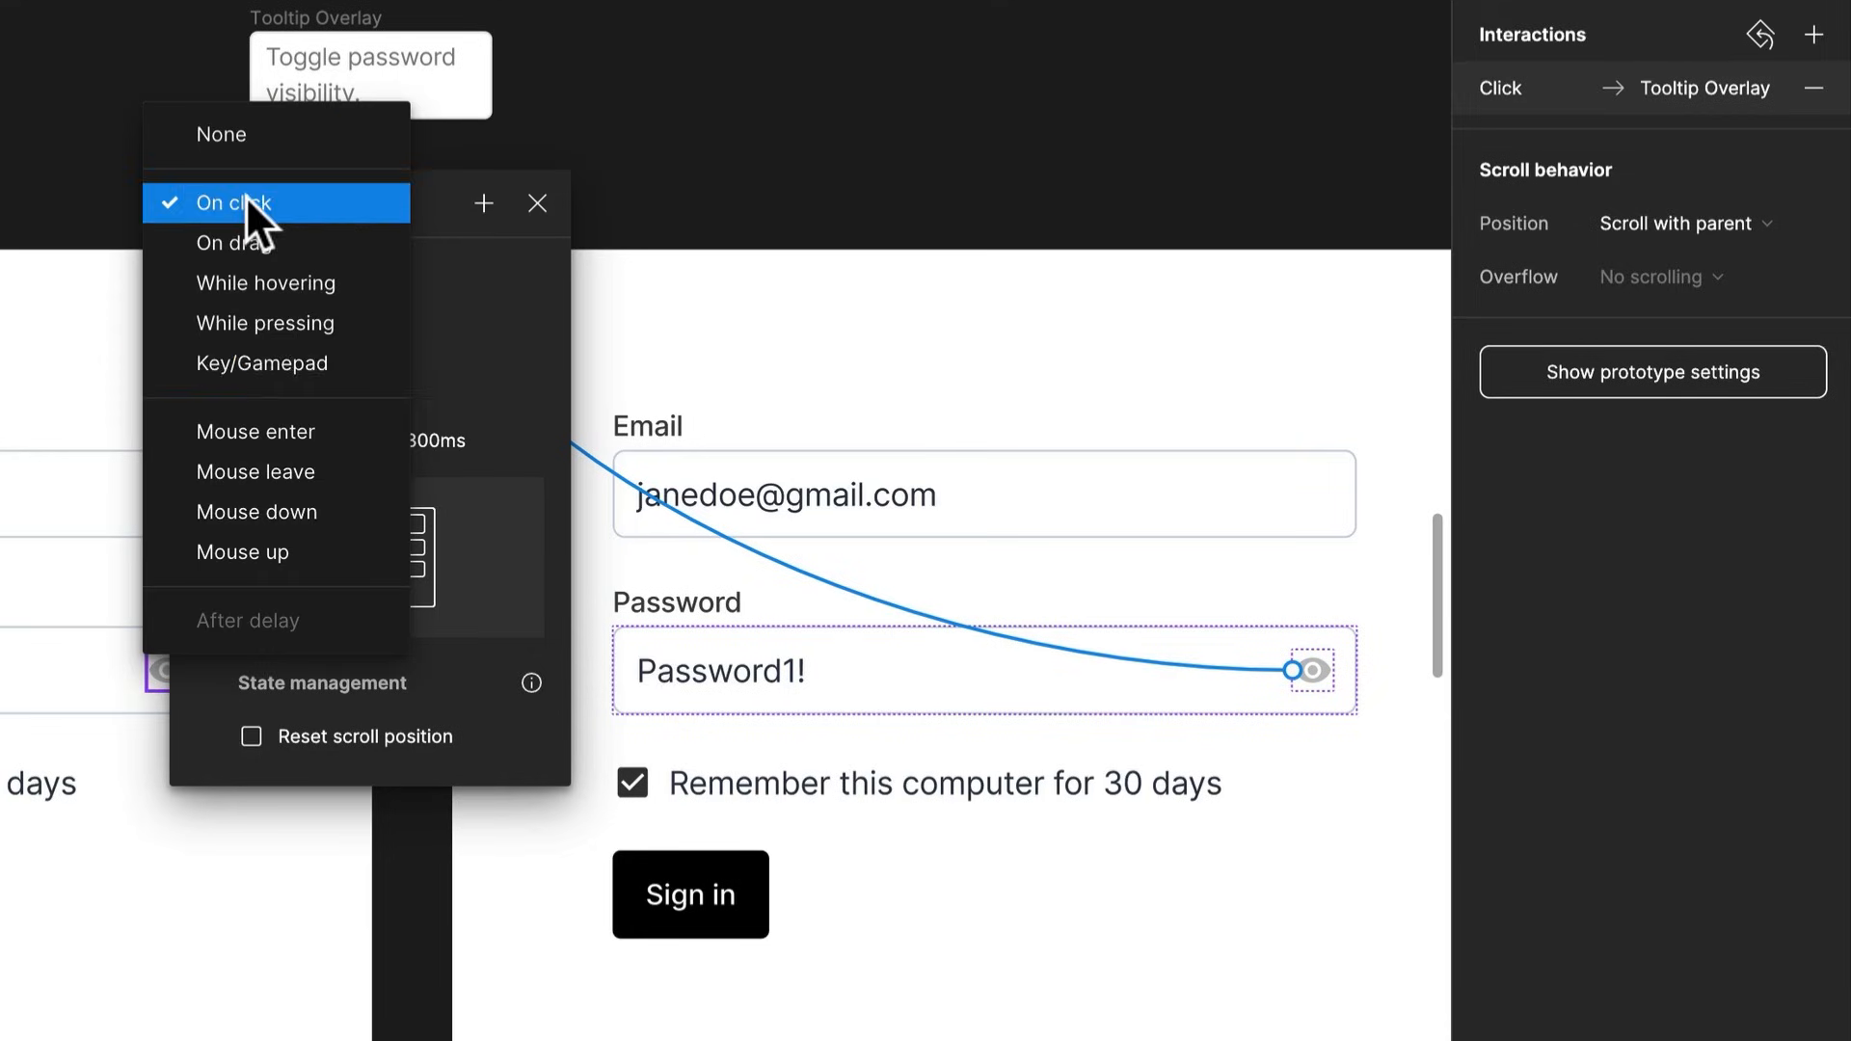
pyautogui.click(349, 286)
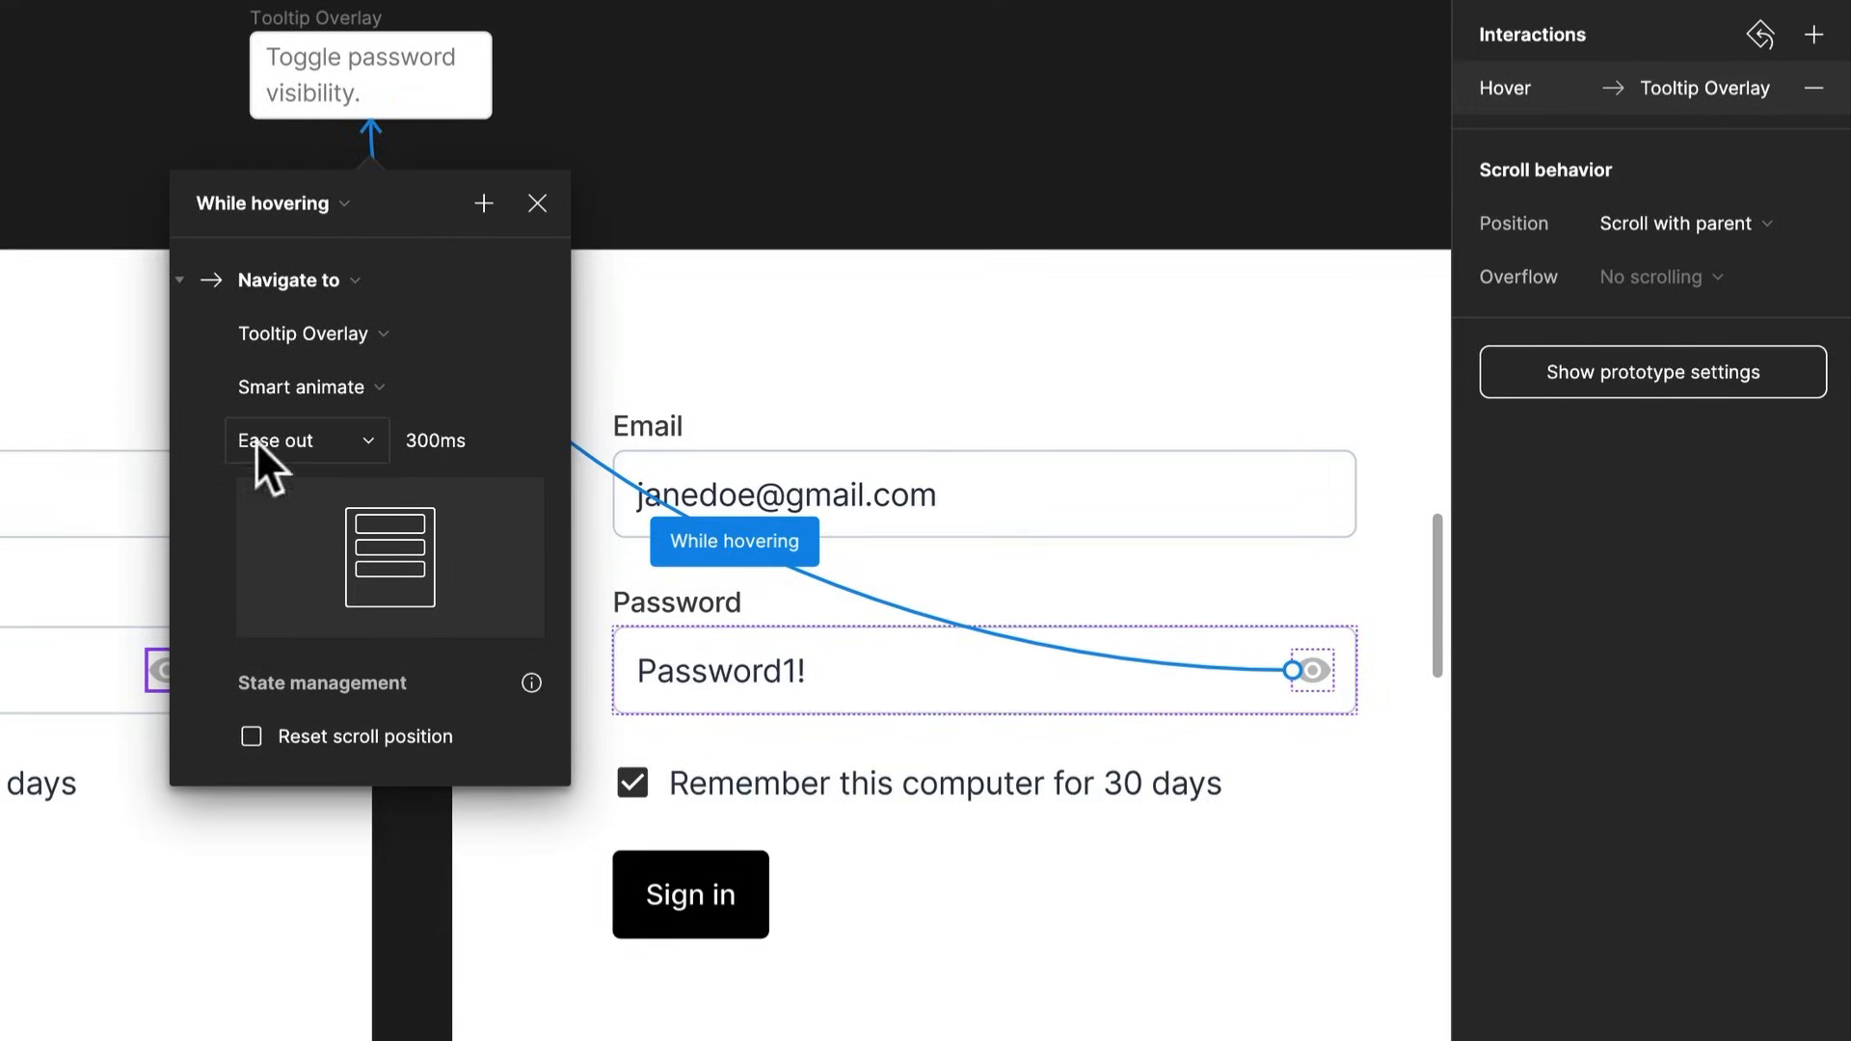
# Make the tooltip interaction open the Tooltip Overlay as an overlay with a Dissolve animation, Ease out, 150ms
pyautogui.click(297, 282)
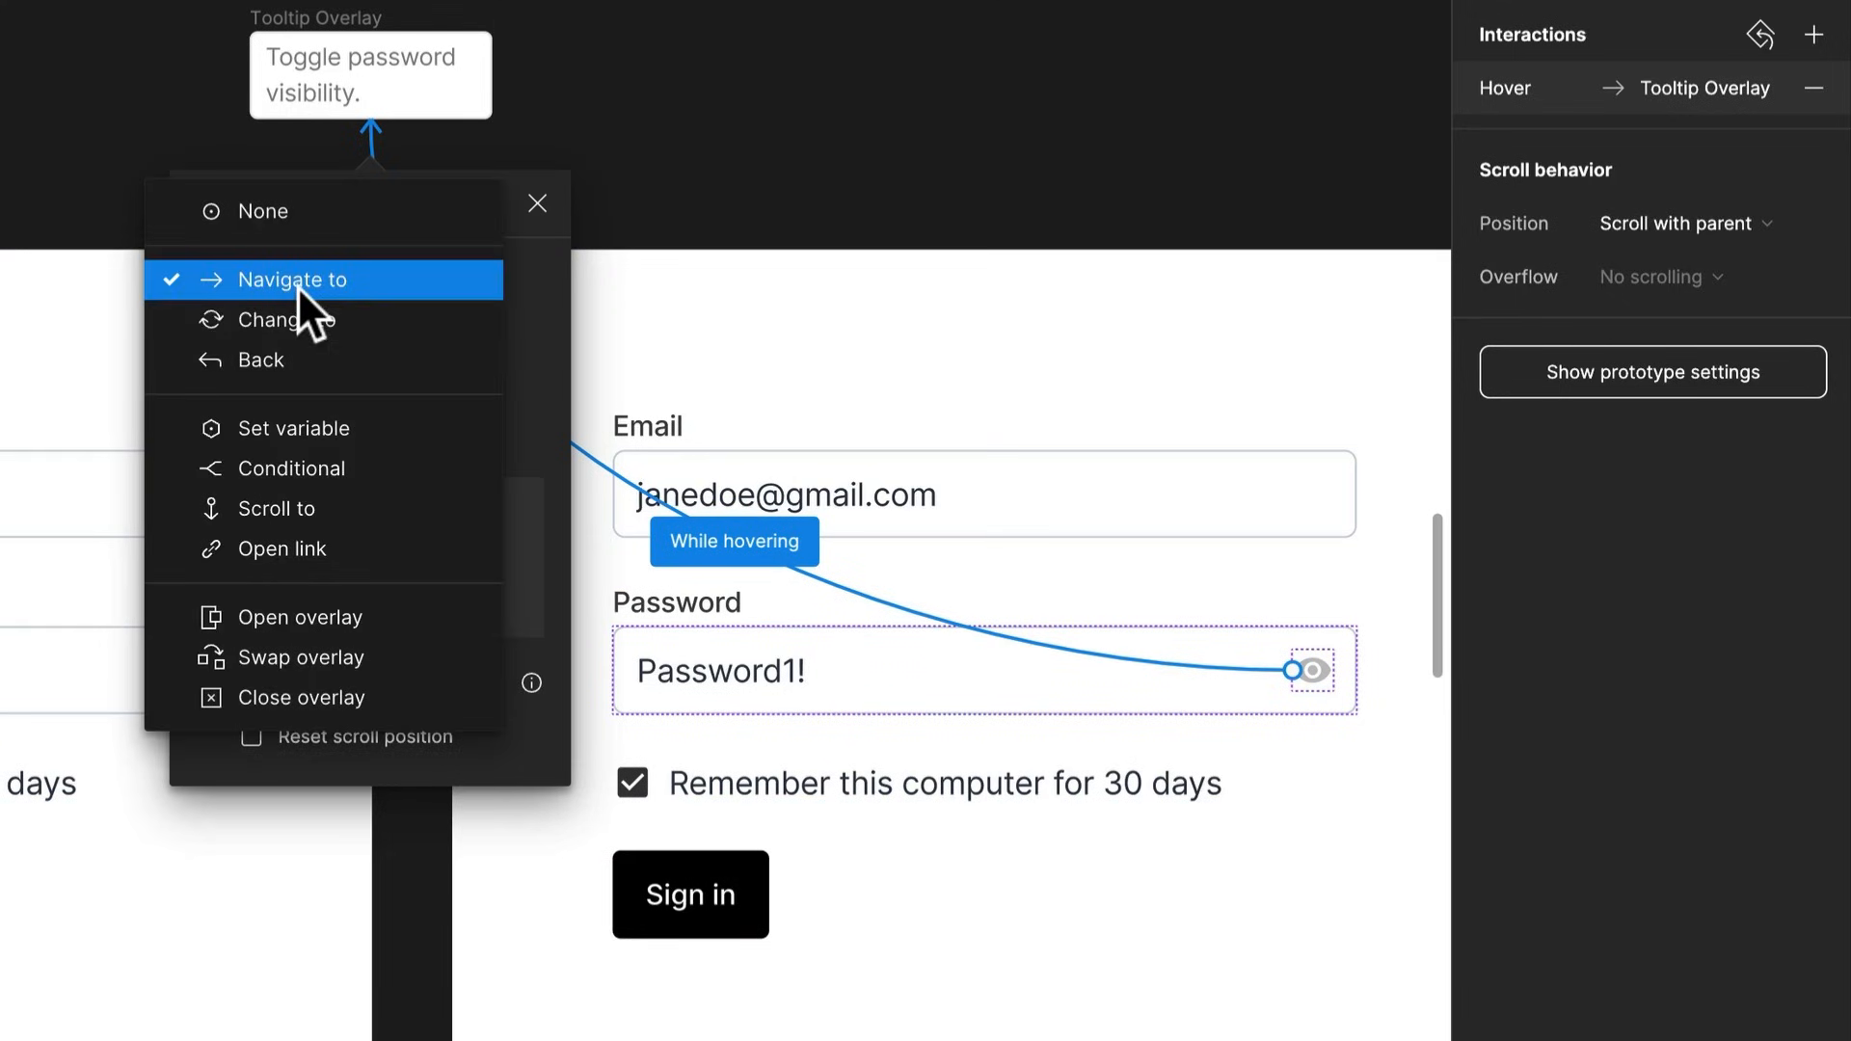
pyautogui.click(308, 615)
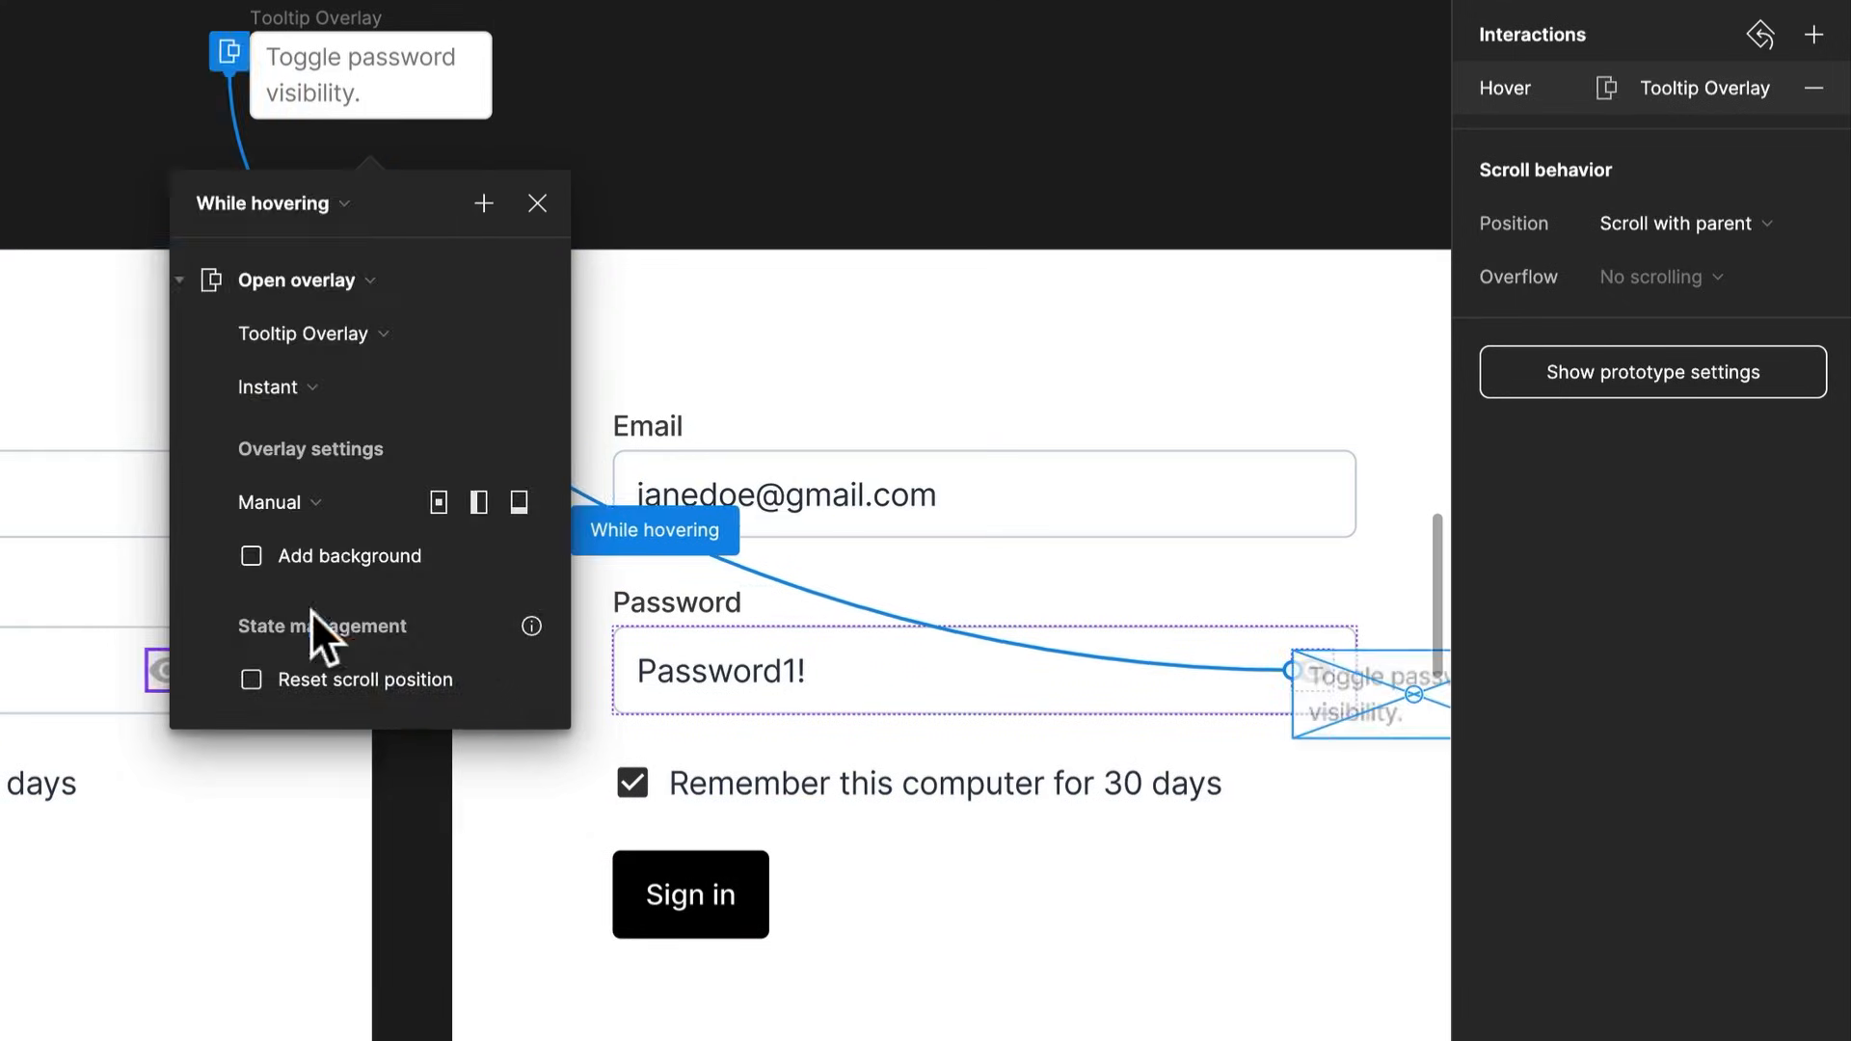
pyautogui.moveTo(1373, 785); pyautogui.dragTo(1171, 854)
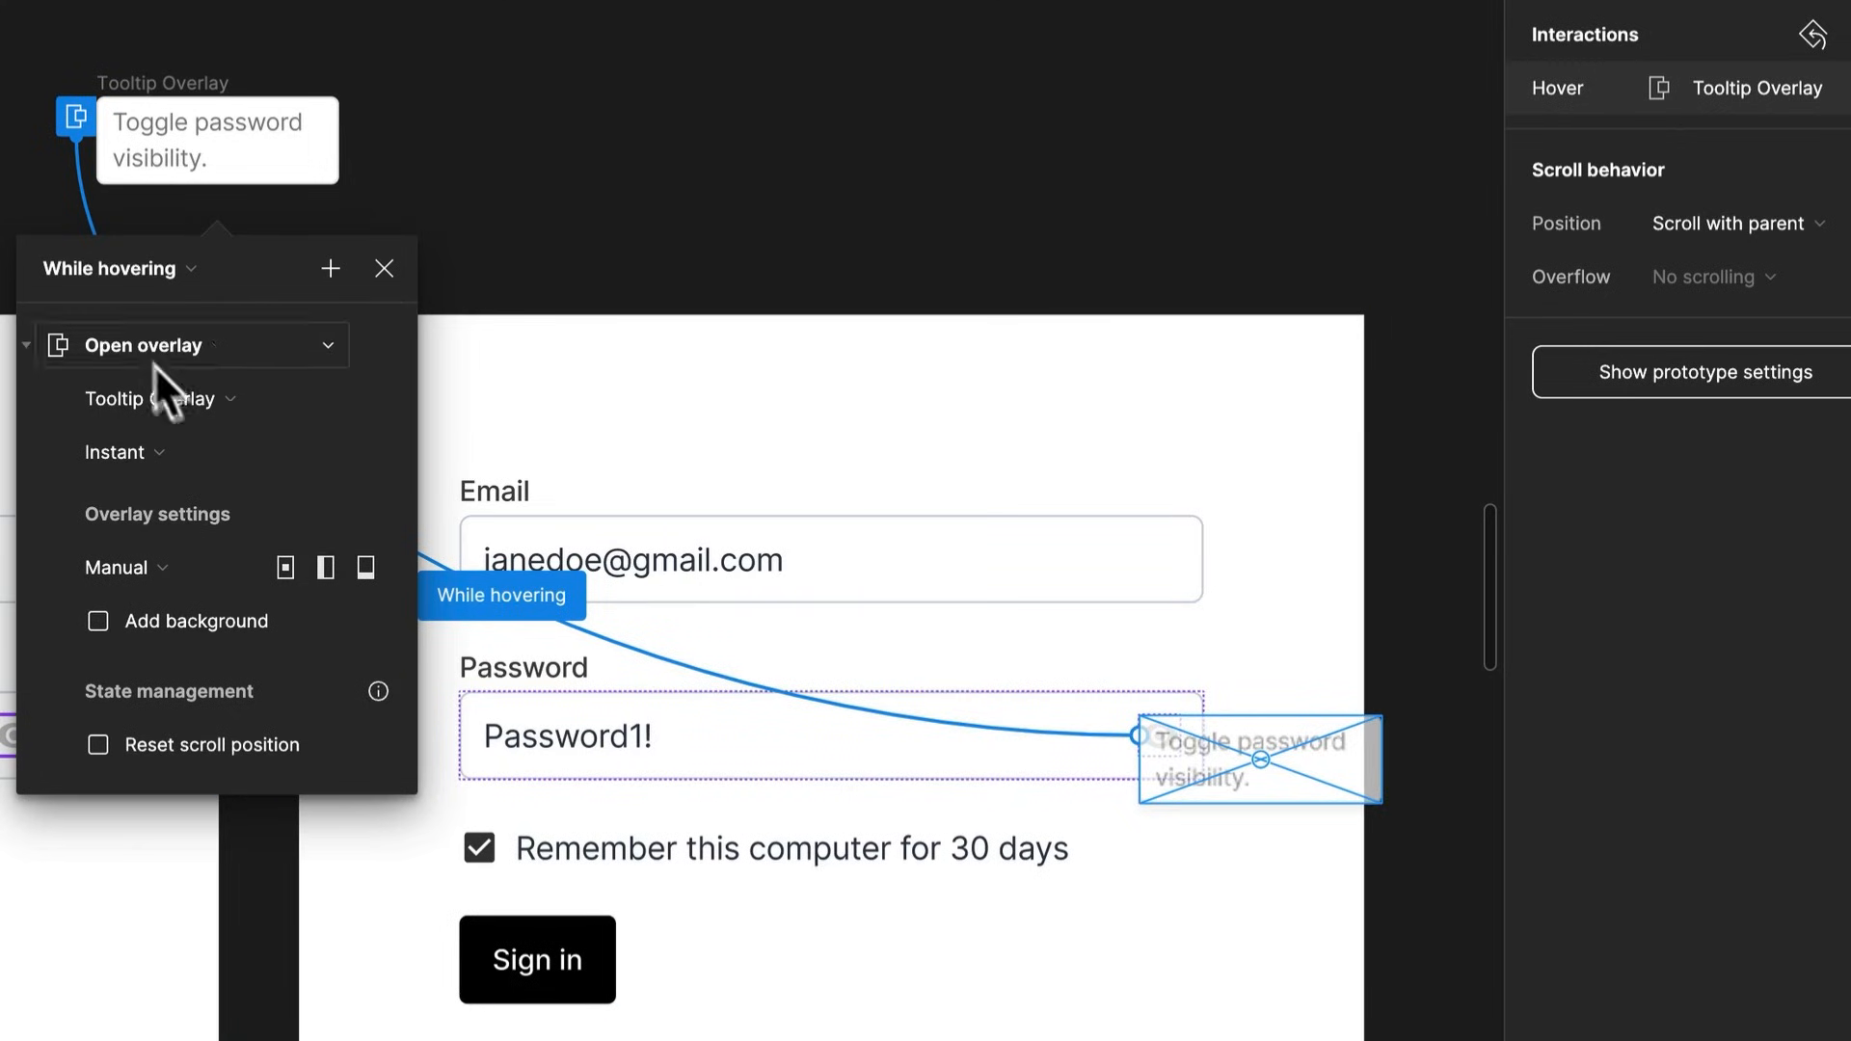
pyautogui.click(157, 455)
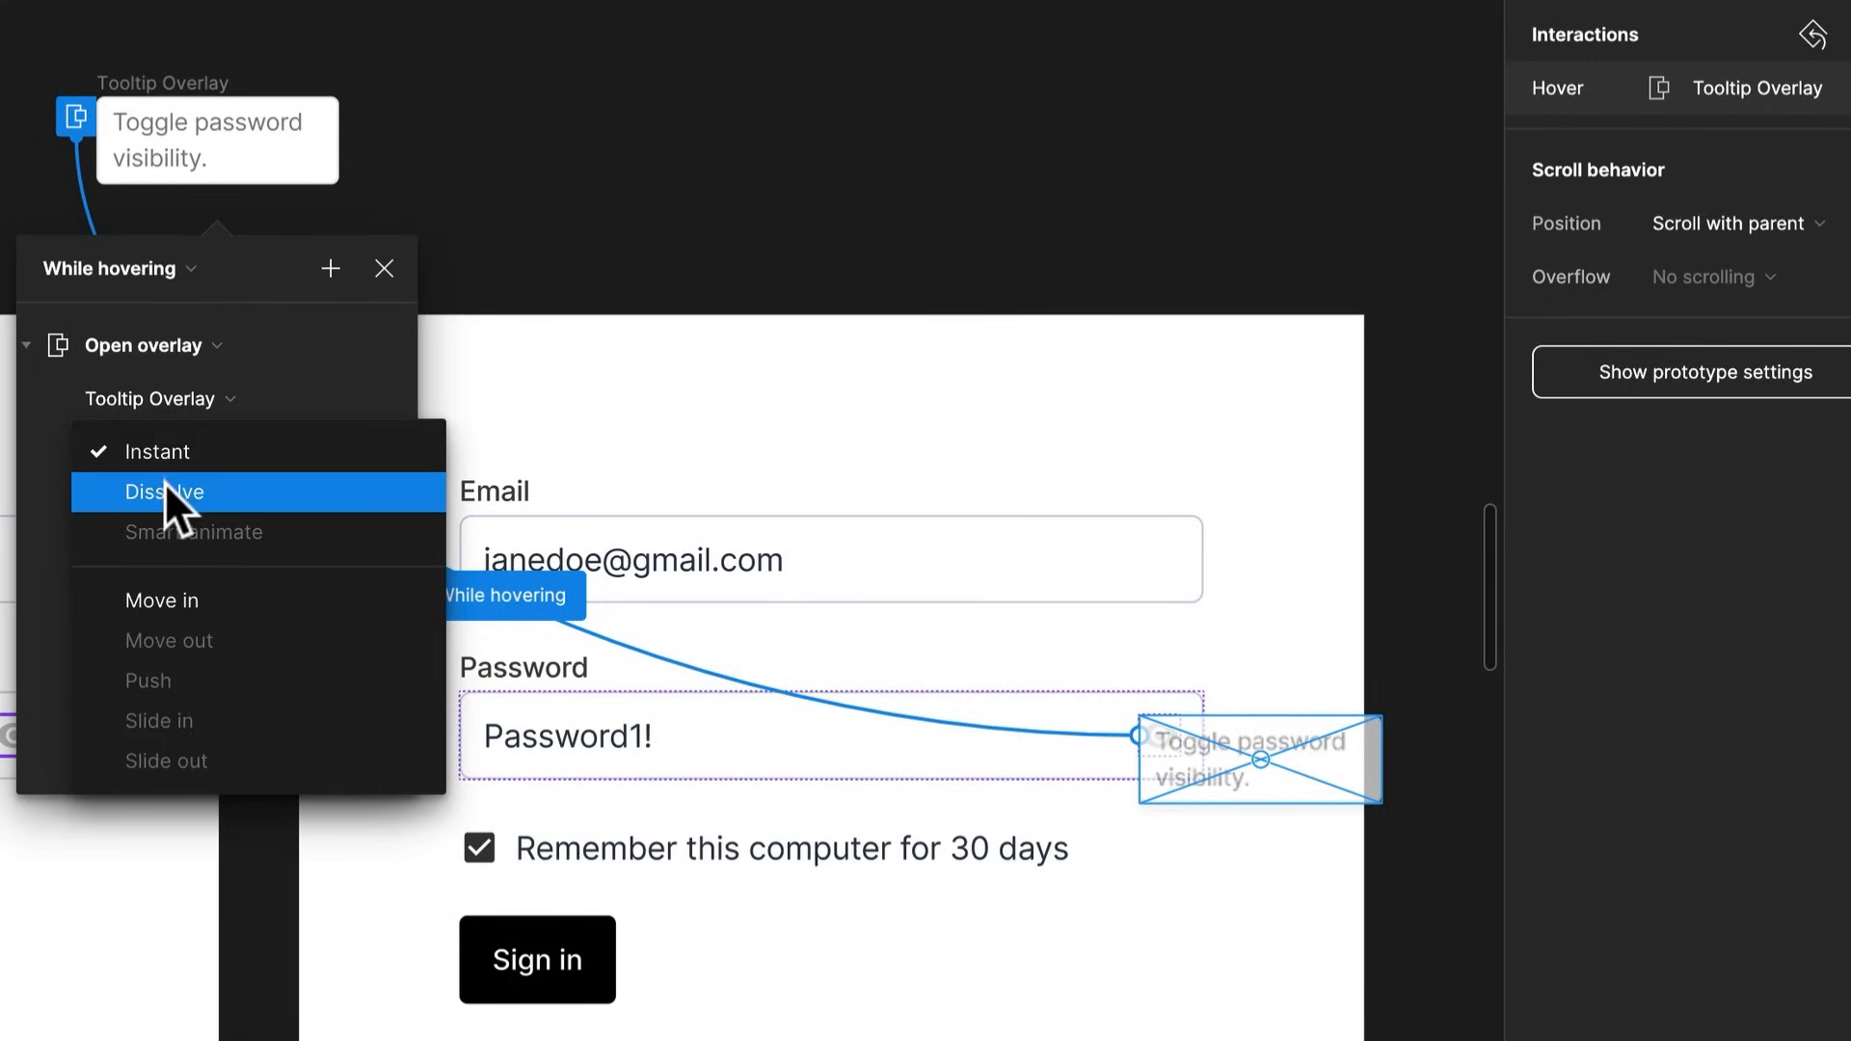
pyautogui.click(166, 490)
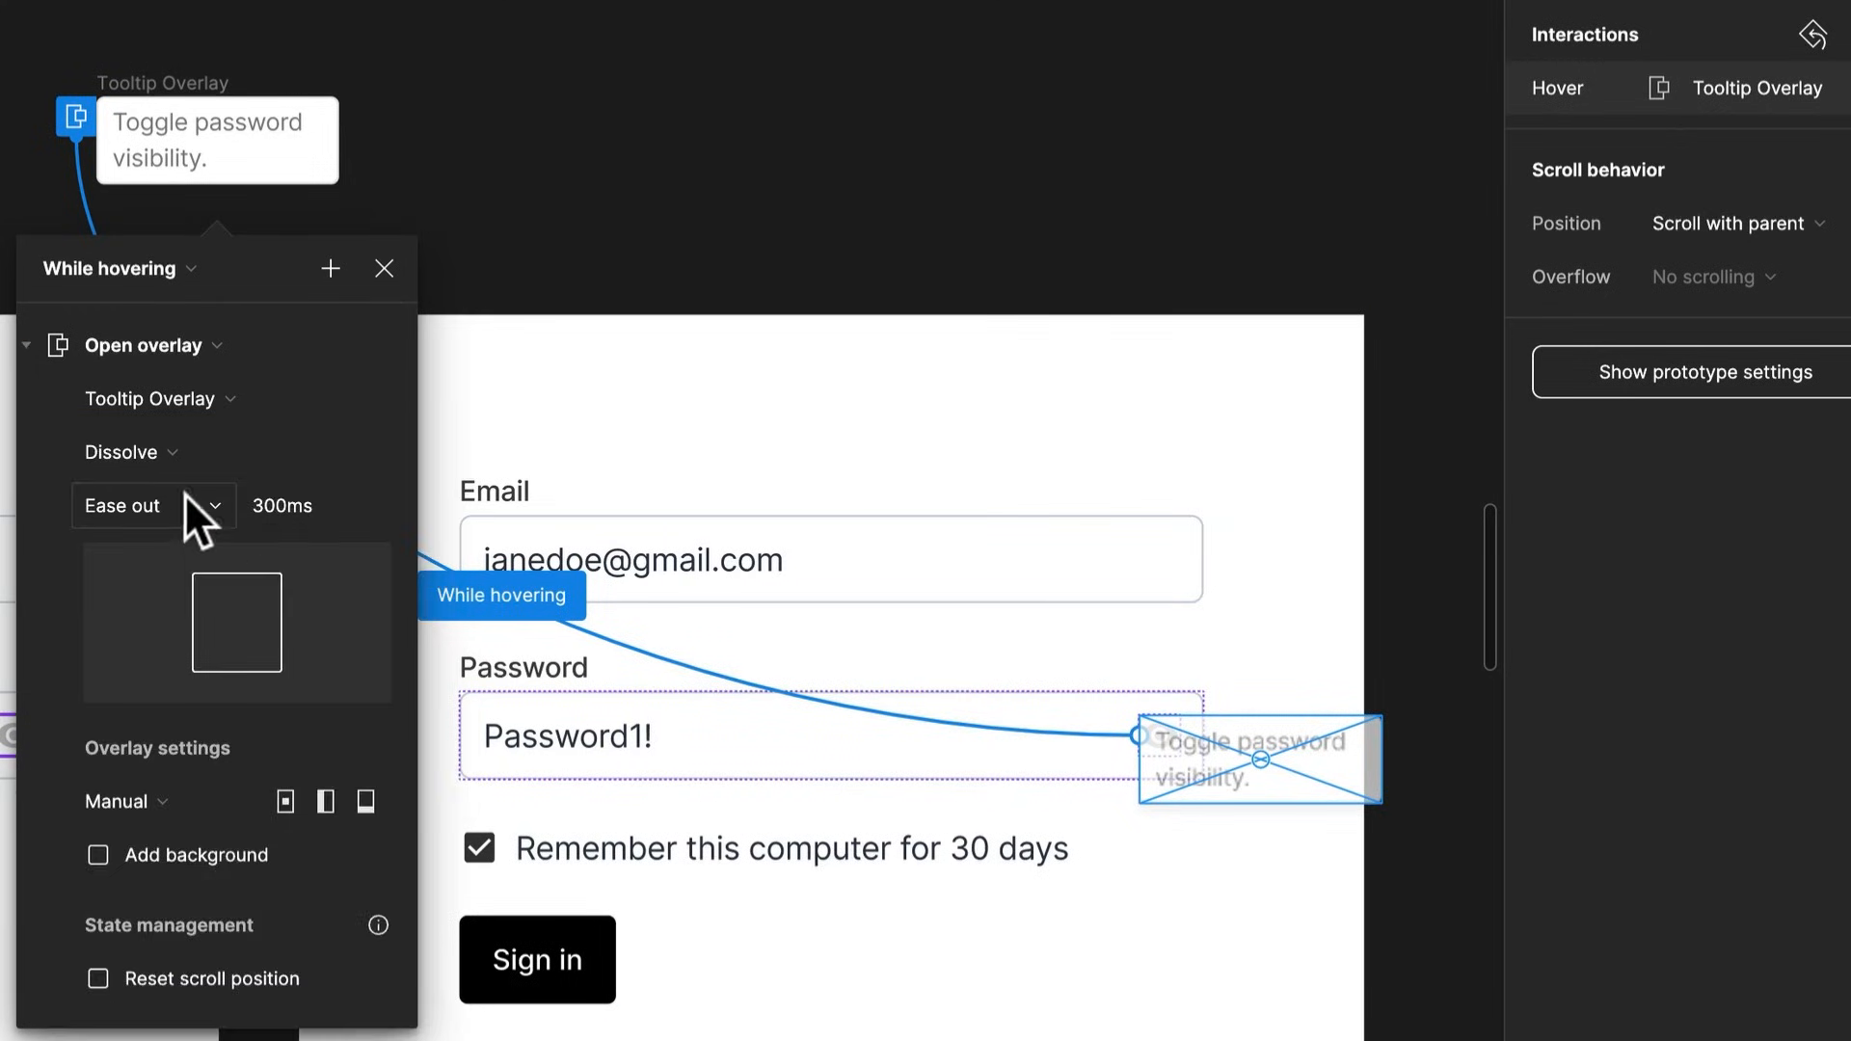
pyautogui.click(307, 512)
pyautogui.write('15')
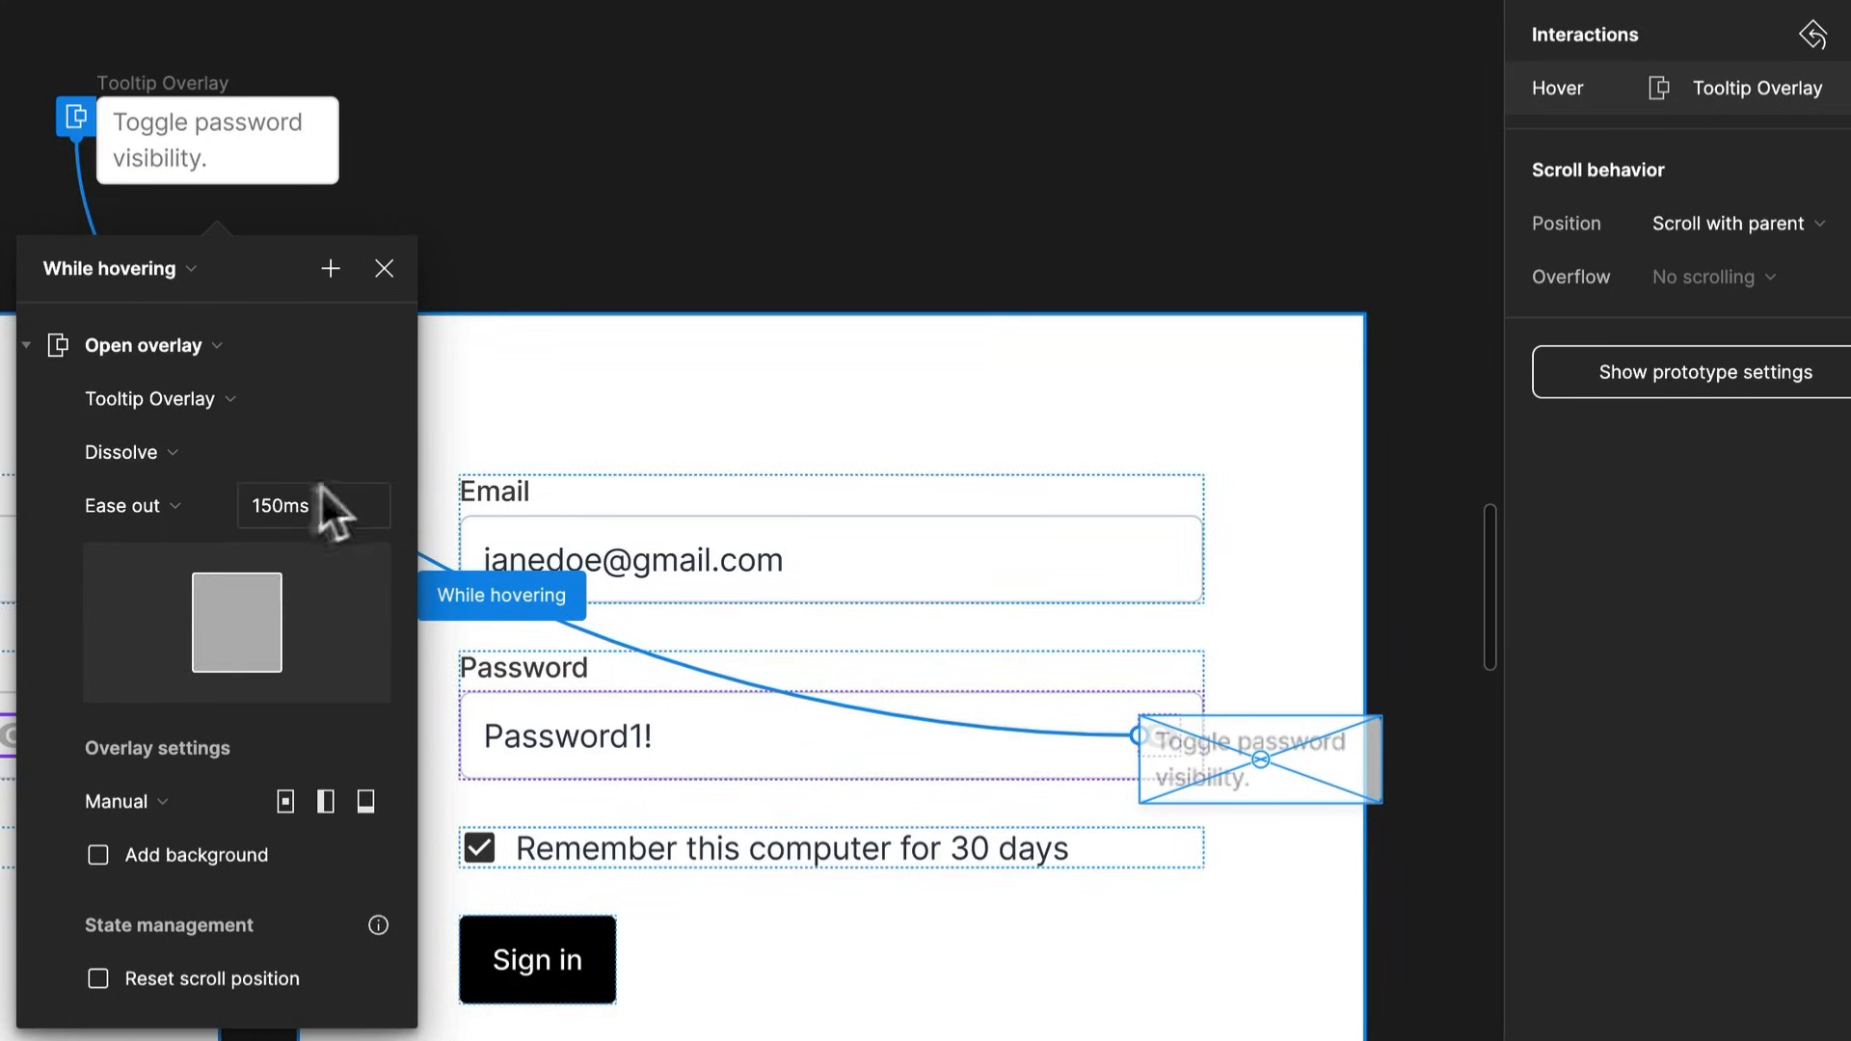
# Keep the overlay position Manual and place the tooltip preview just above the eye icon in the second Form
pyautogui.click(141, 800)
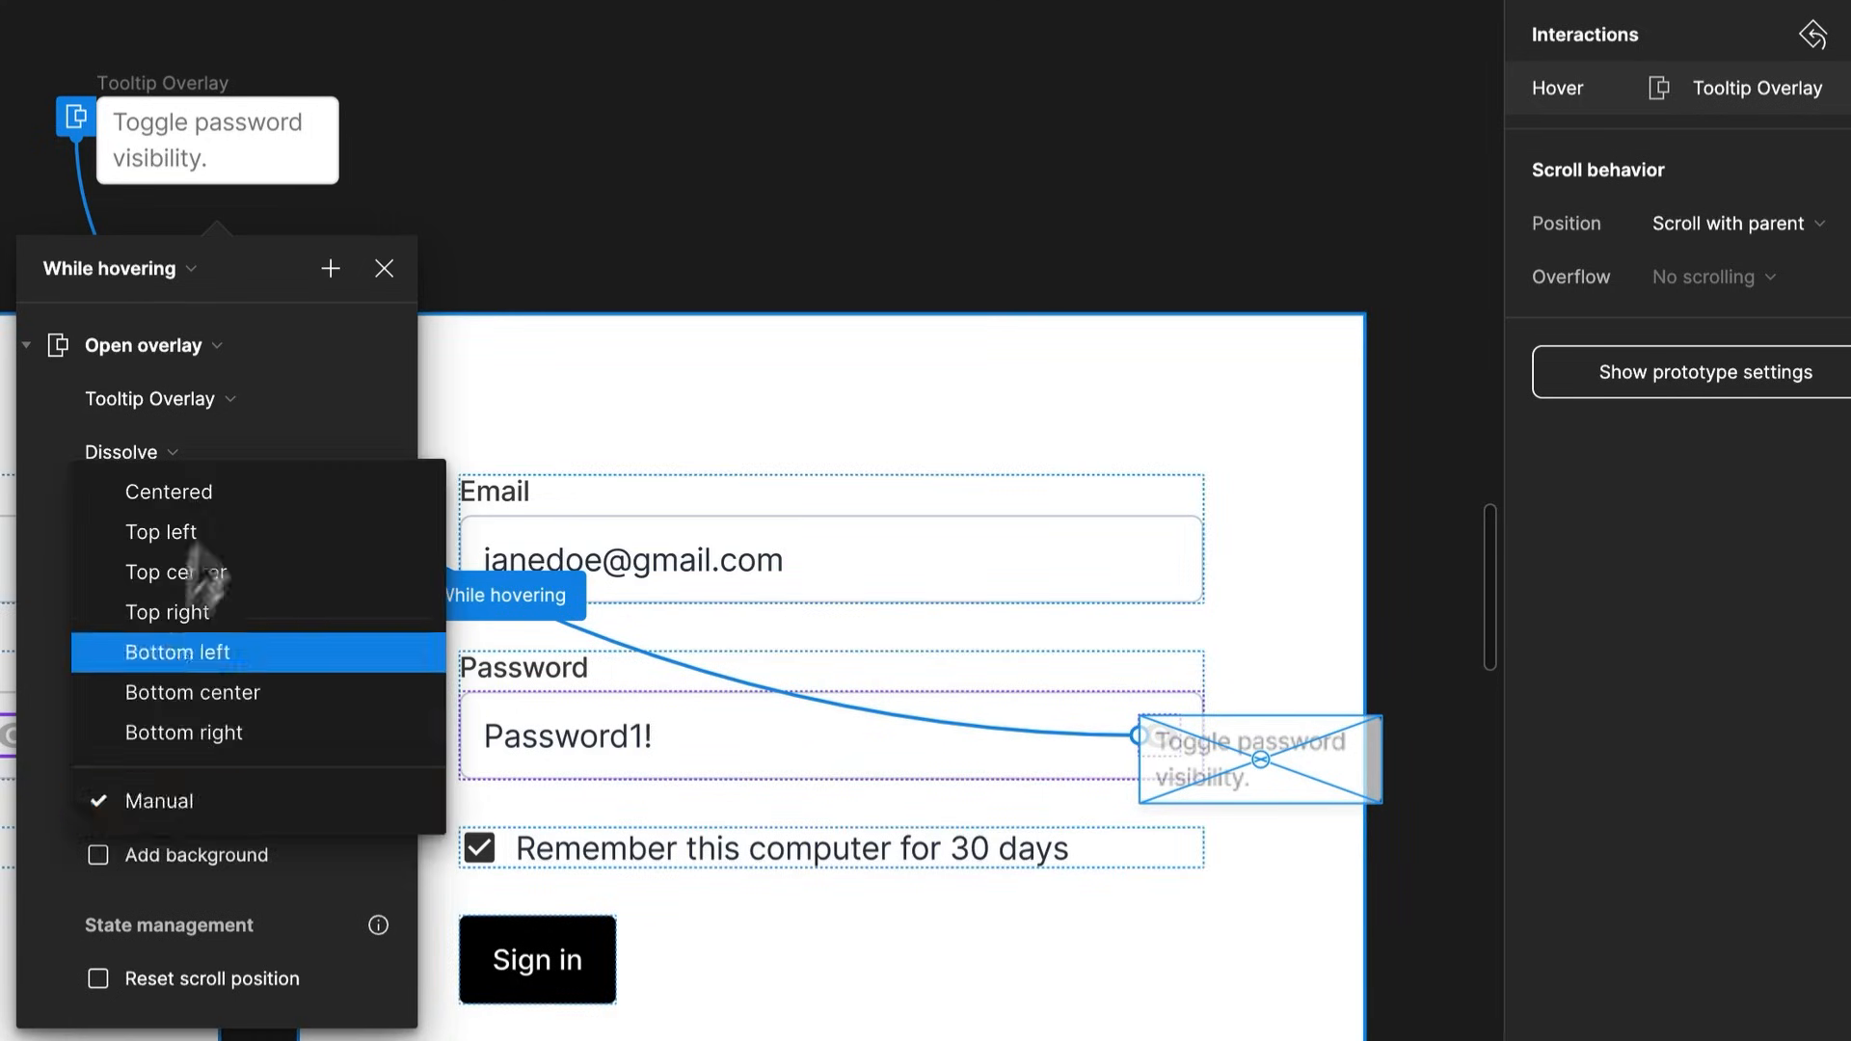
pyautogui.click(239, 800)
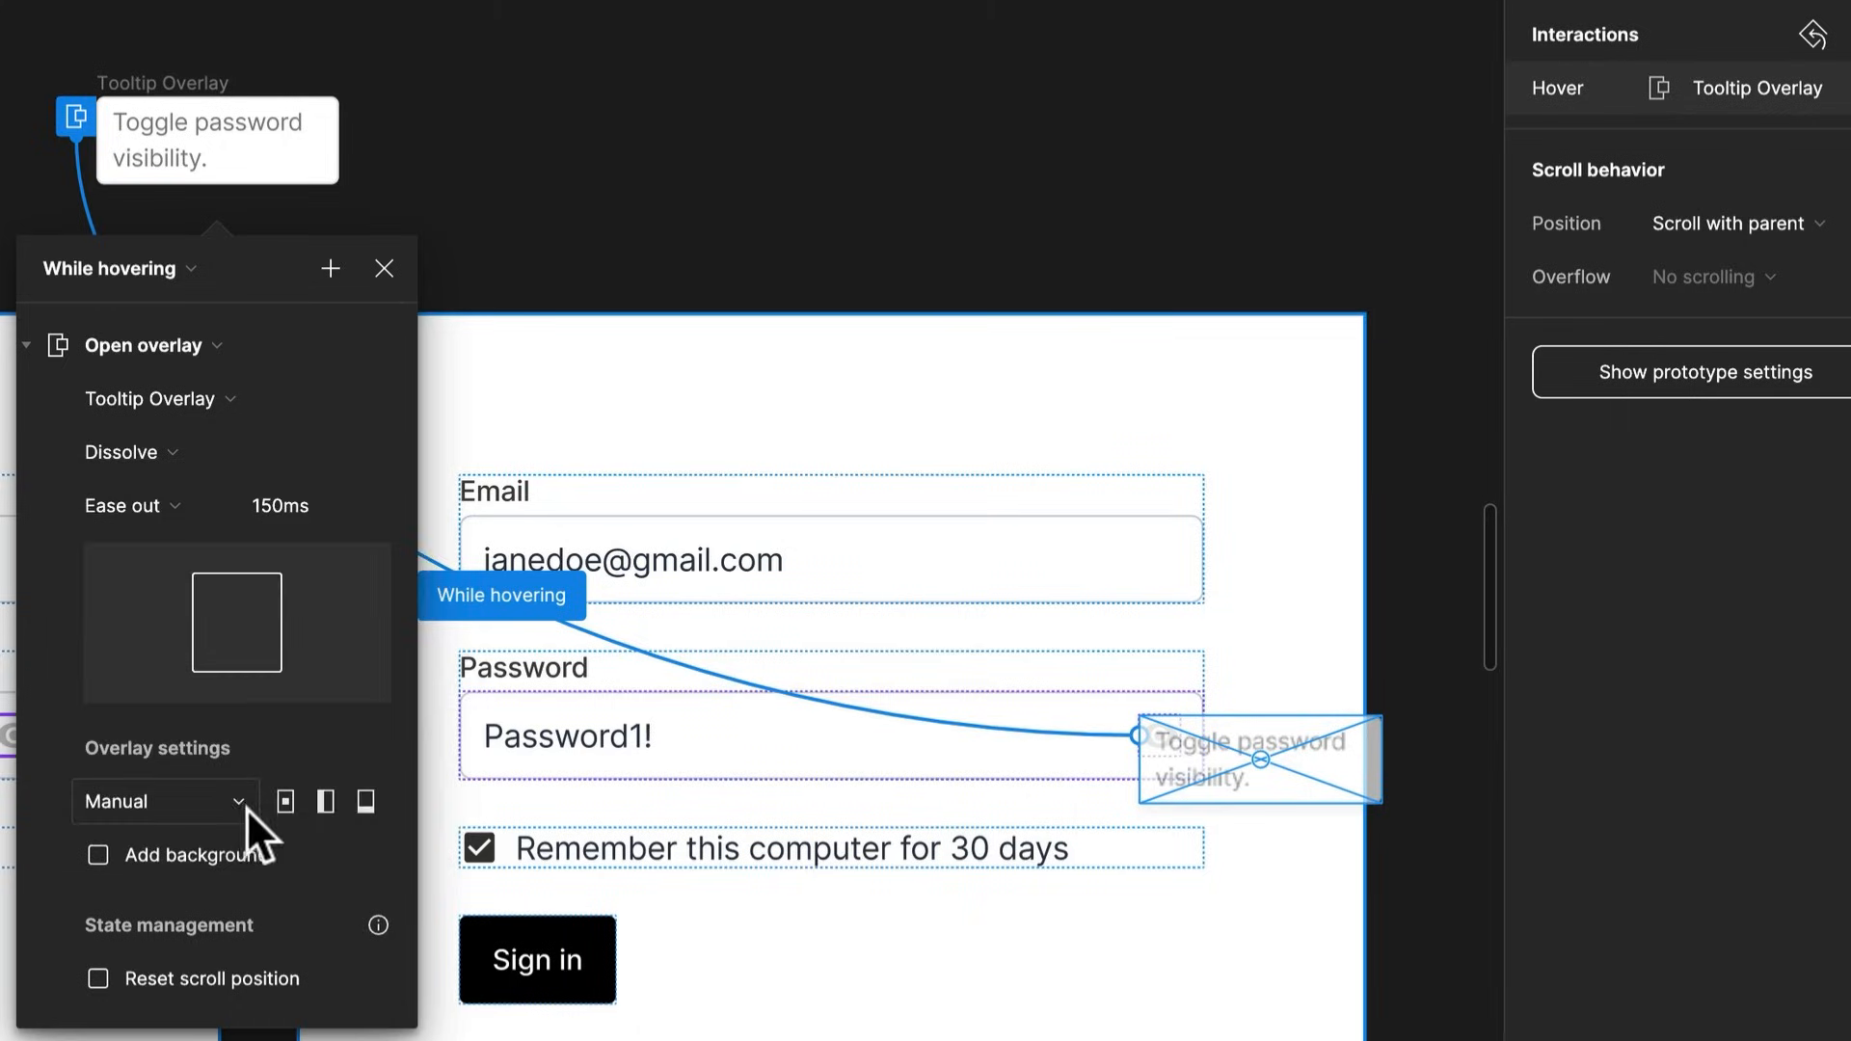
pyautogui.moveTo(1285, 793); pyautogui.dragTo(1167, 688)
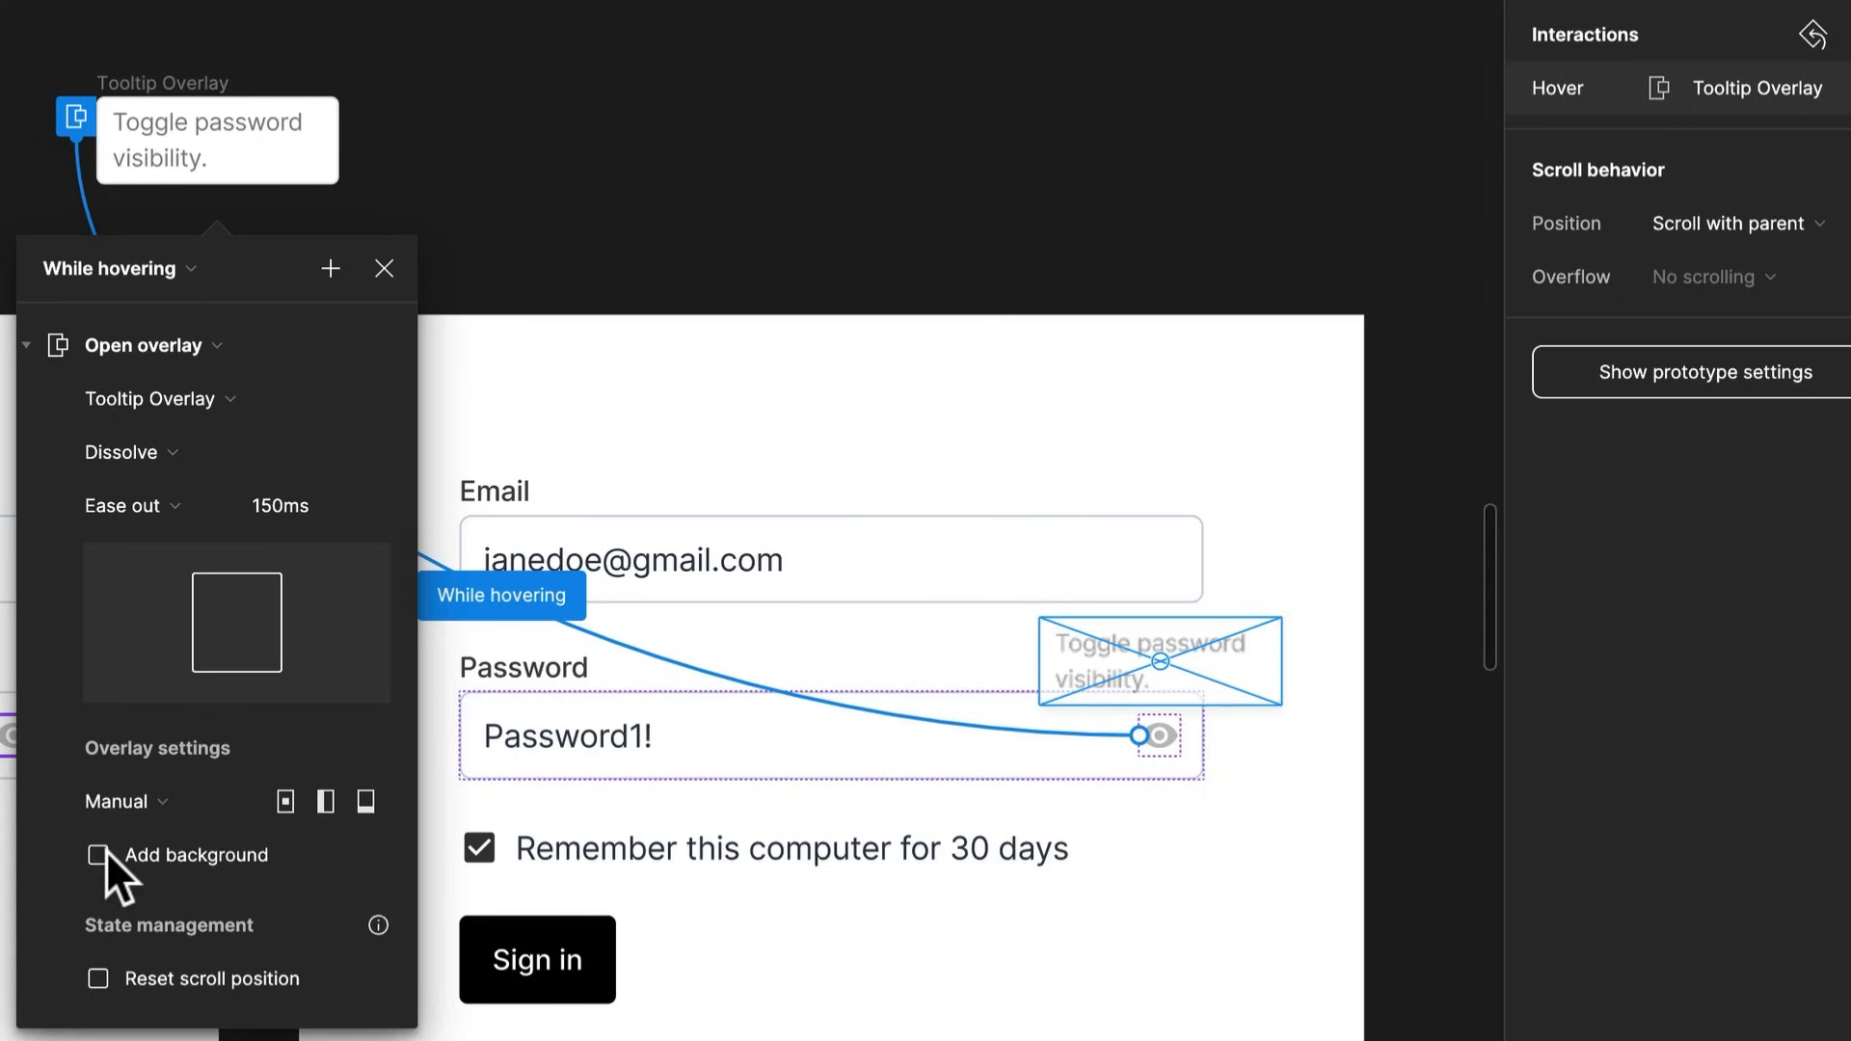
pyautogui.scroll(-1, 330, 920)
pyautogui.scroll(-2, 329, 920)
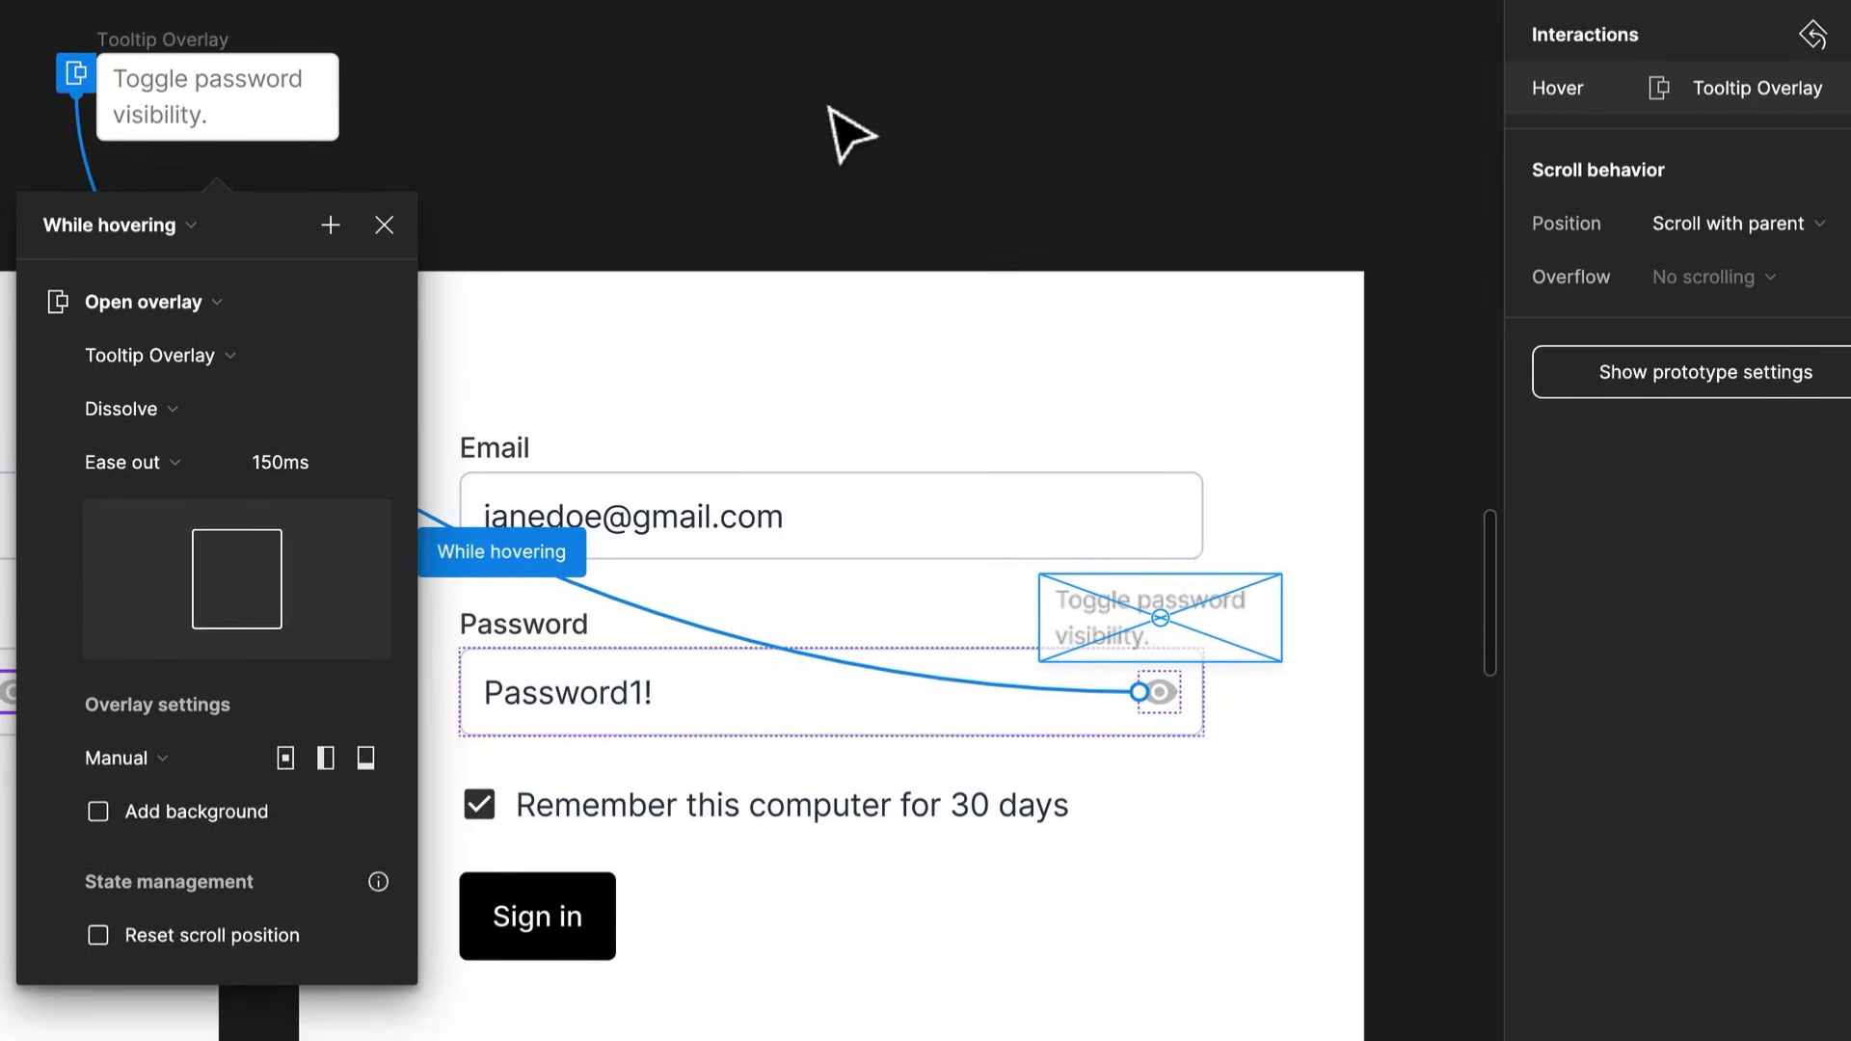
pyautogui.click(849, 135)
pyautogui.click(1165, 709)
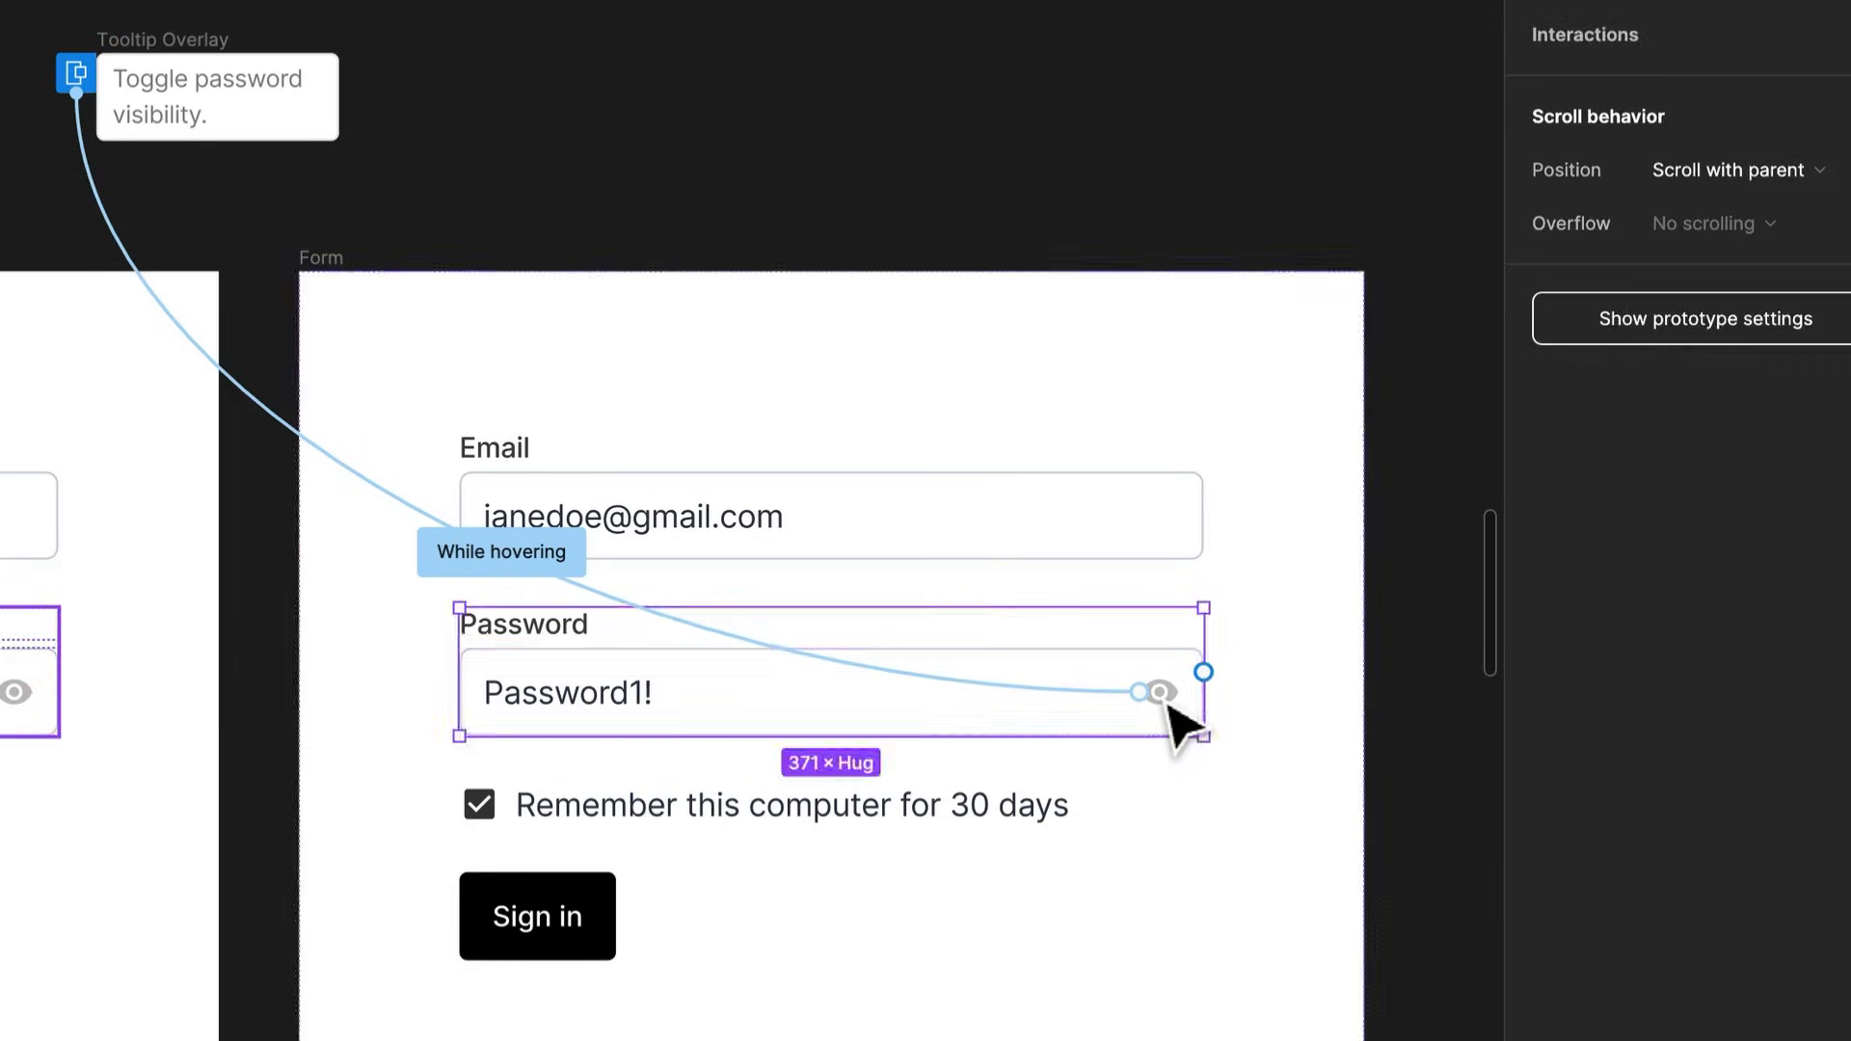
pyautogui.click(1167, 707)
pyautogui.moveTo(1157, 712); pyautogui.dragTo(165, 757)
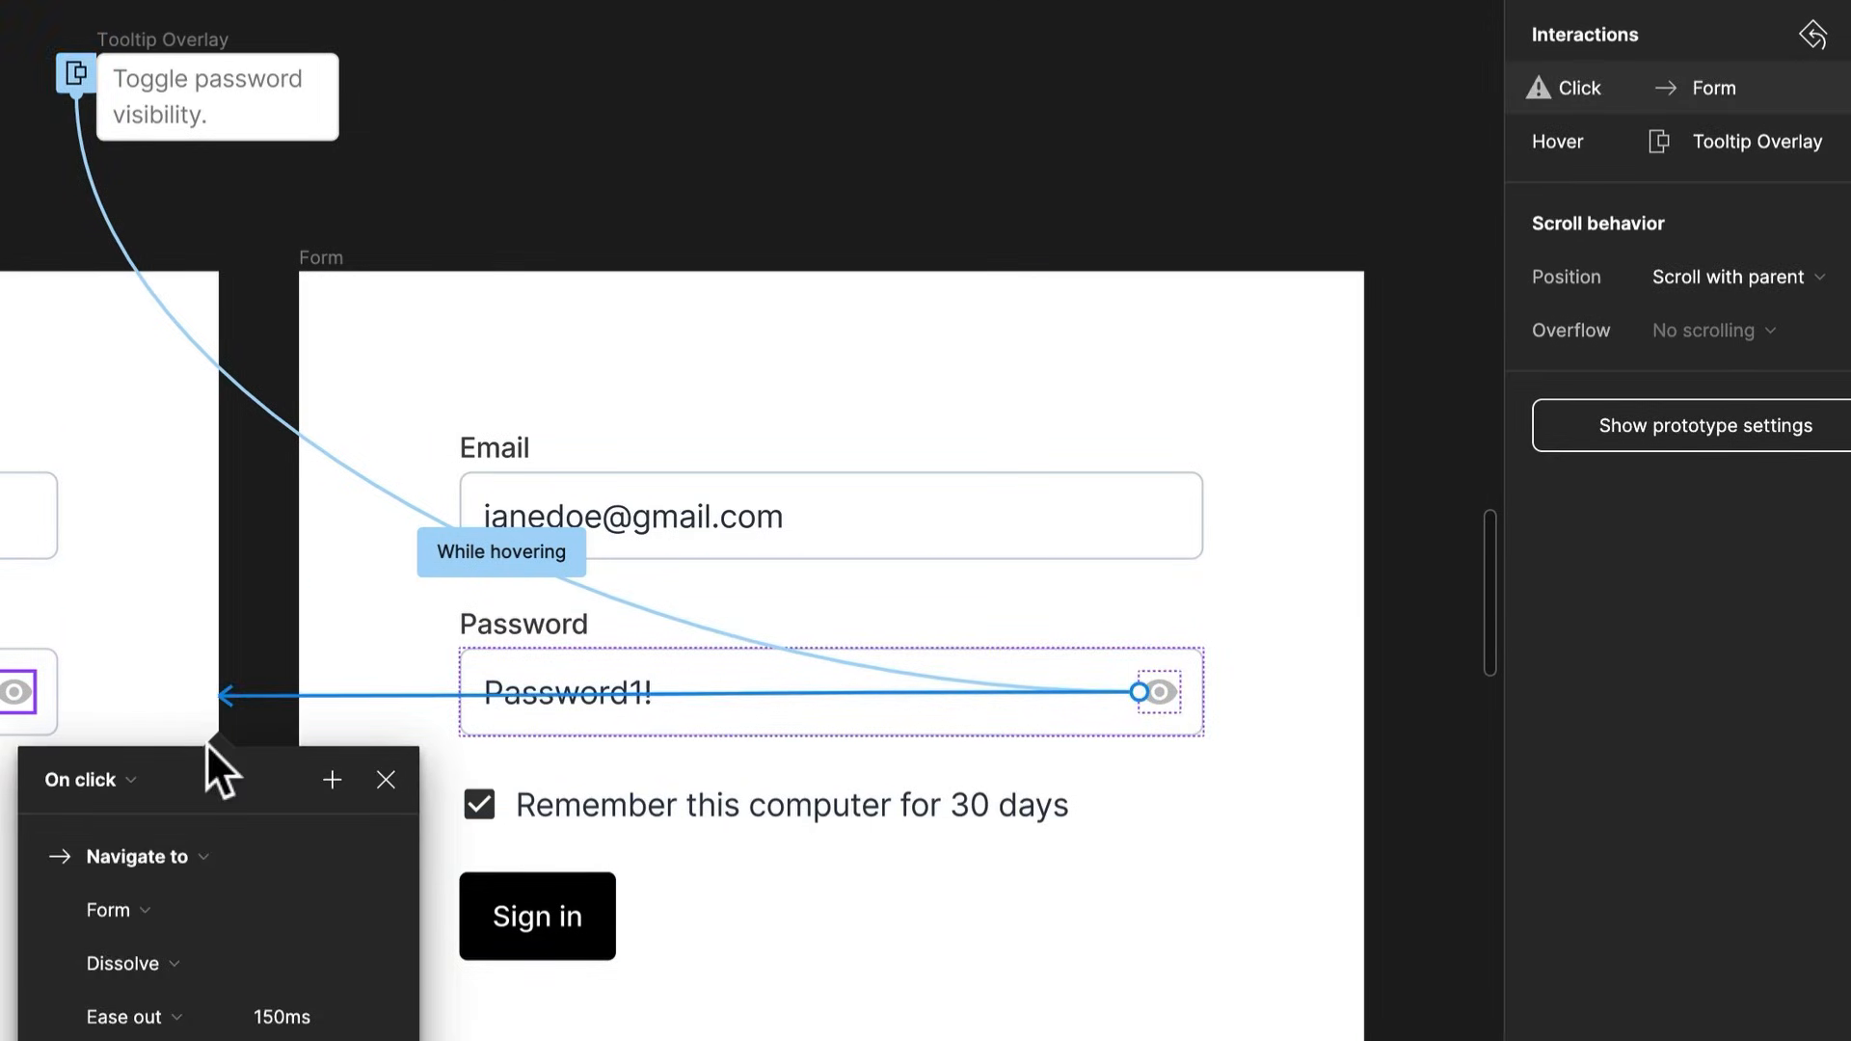
pyautogui.click(104, 779)
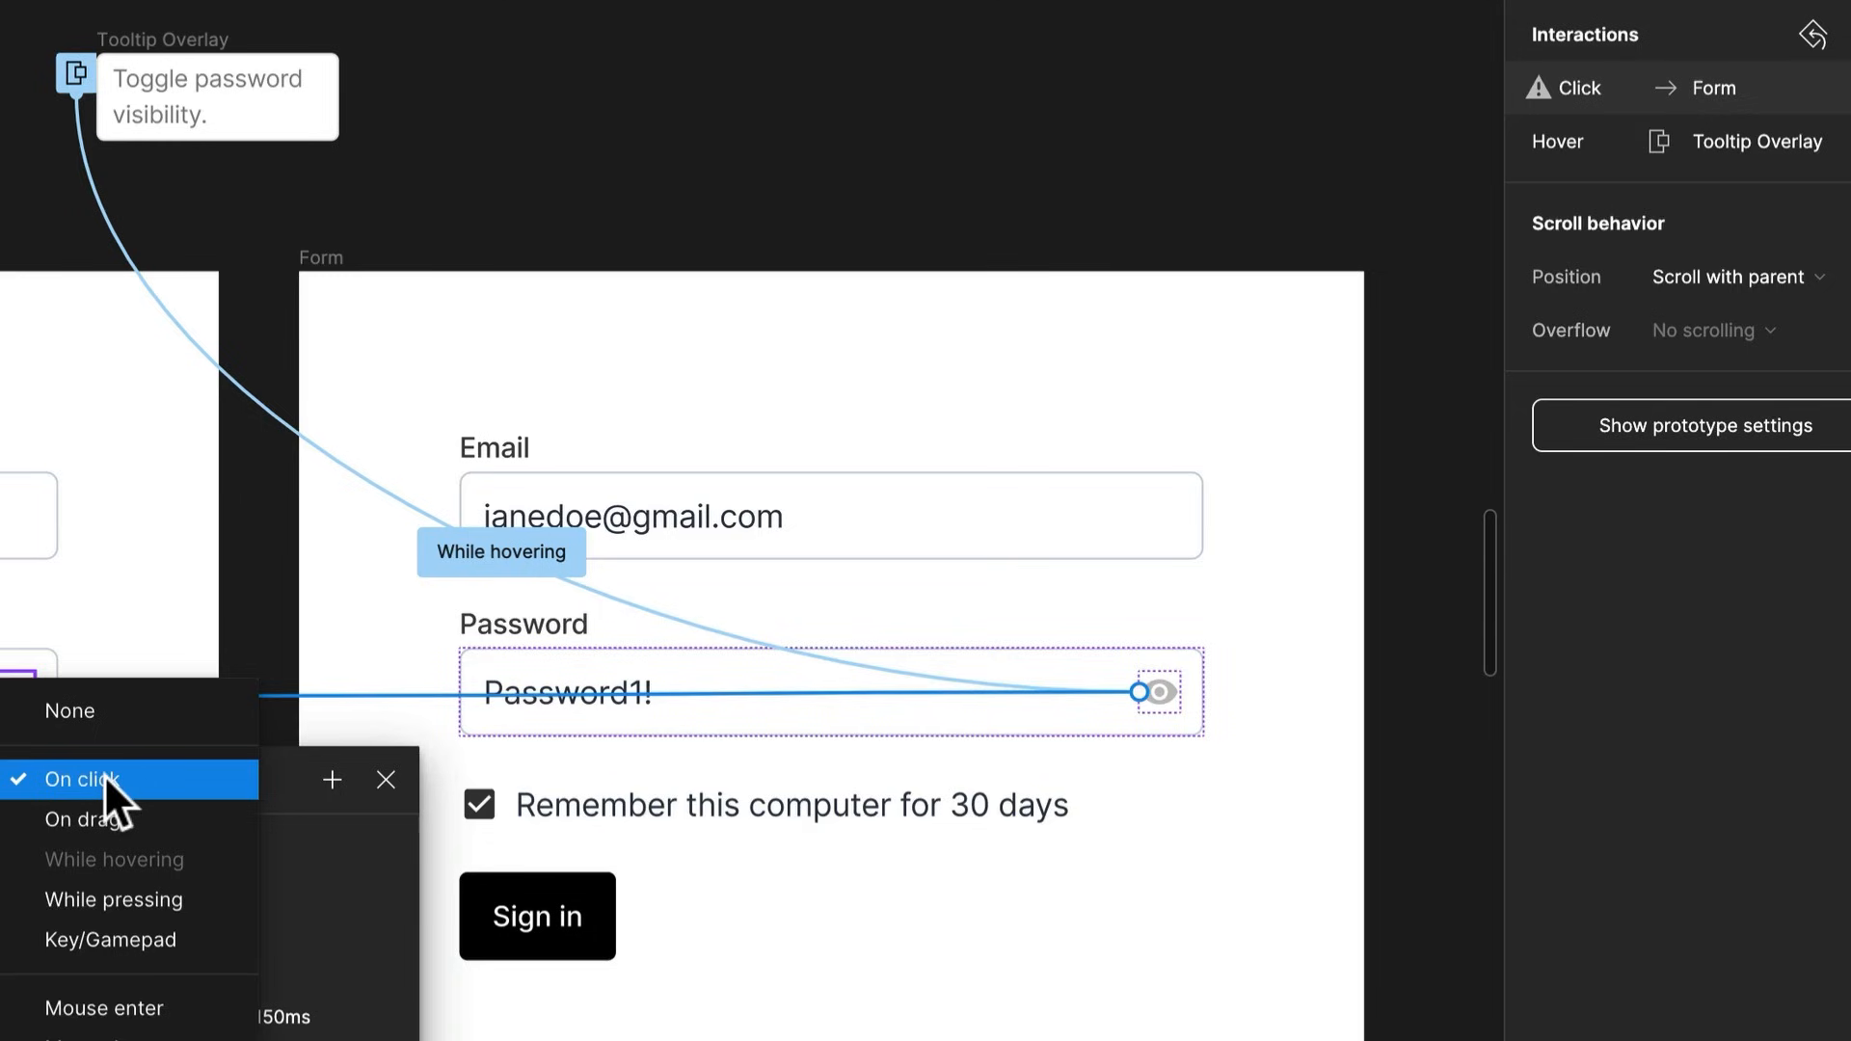
pyautogui.click(236, 552)
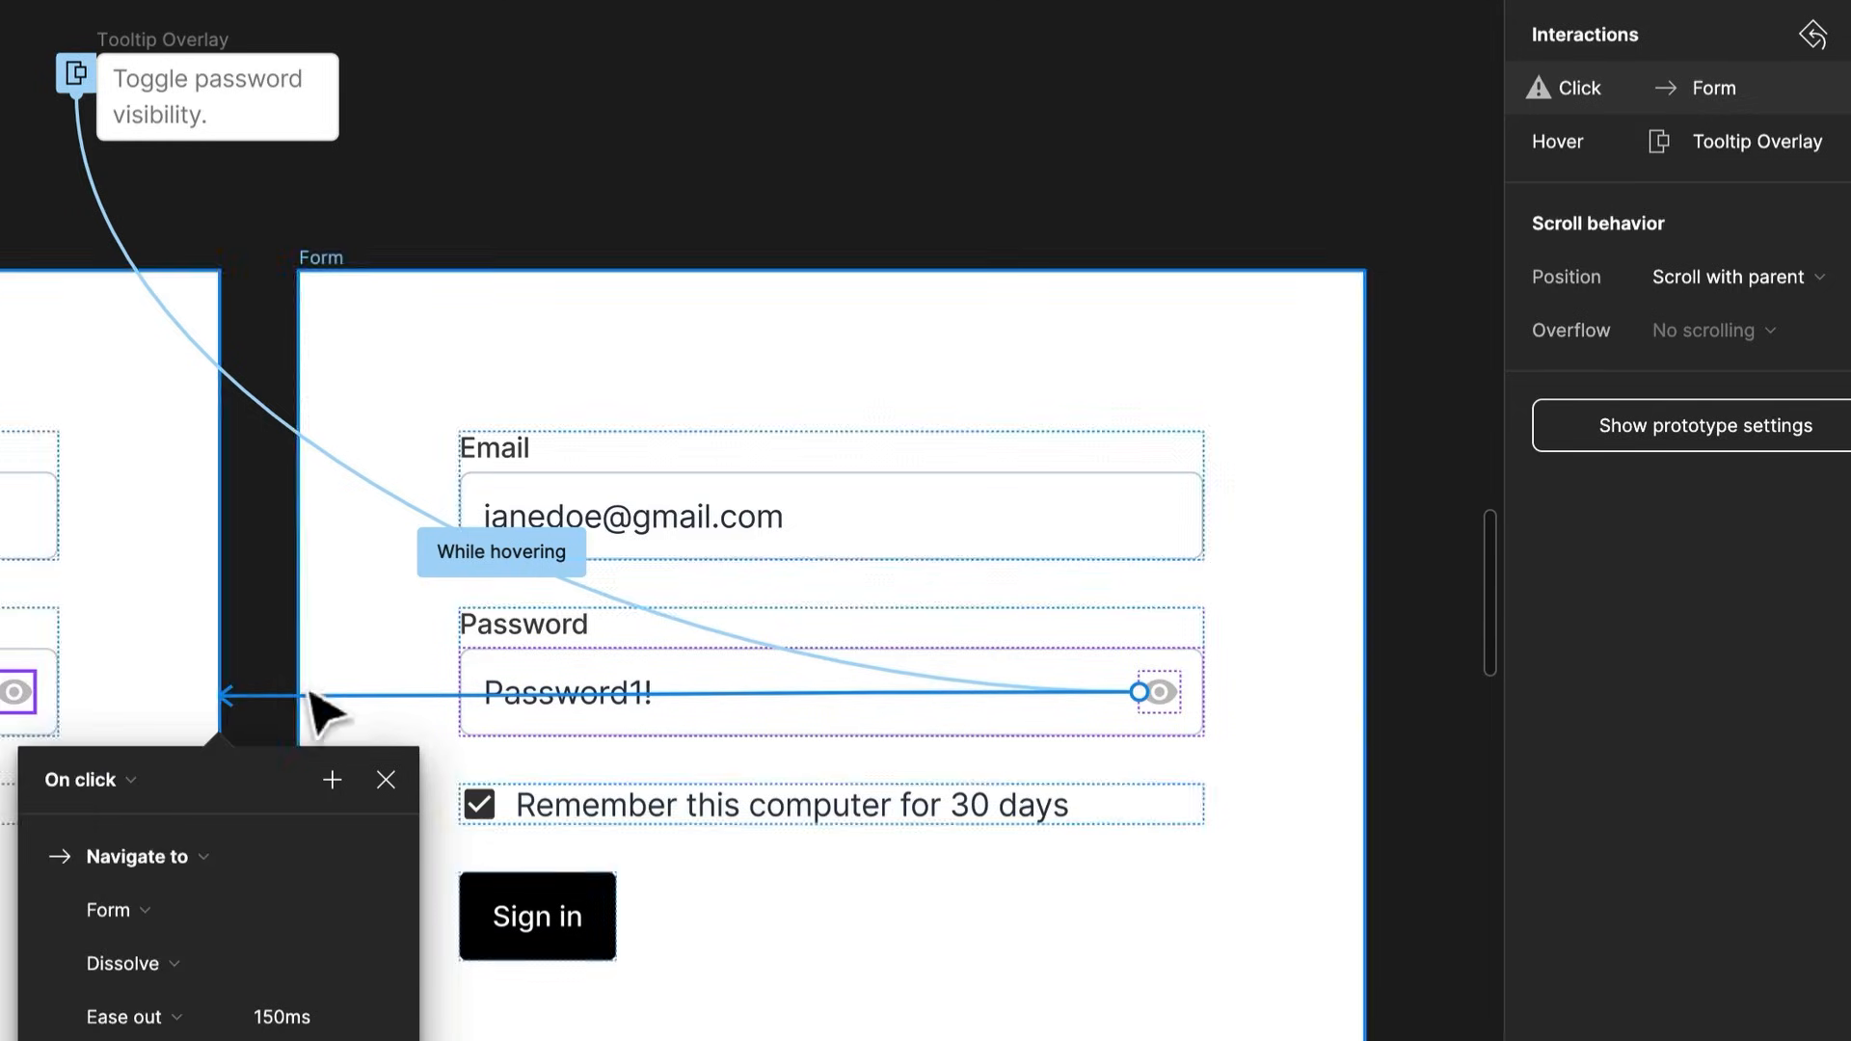
pyautogui.click(932, 698)
pyautogui.press('Delete')
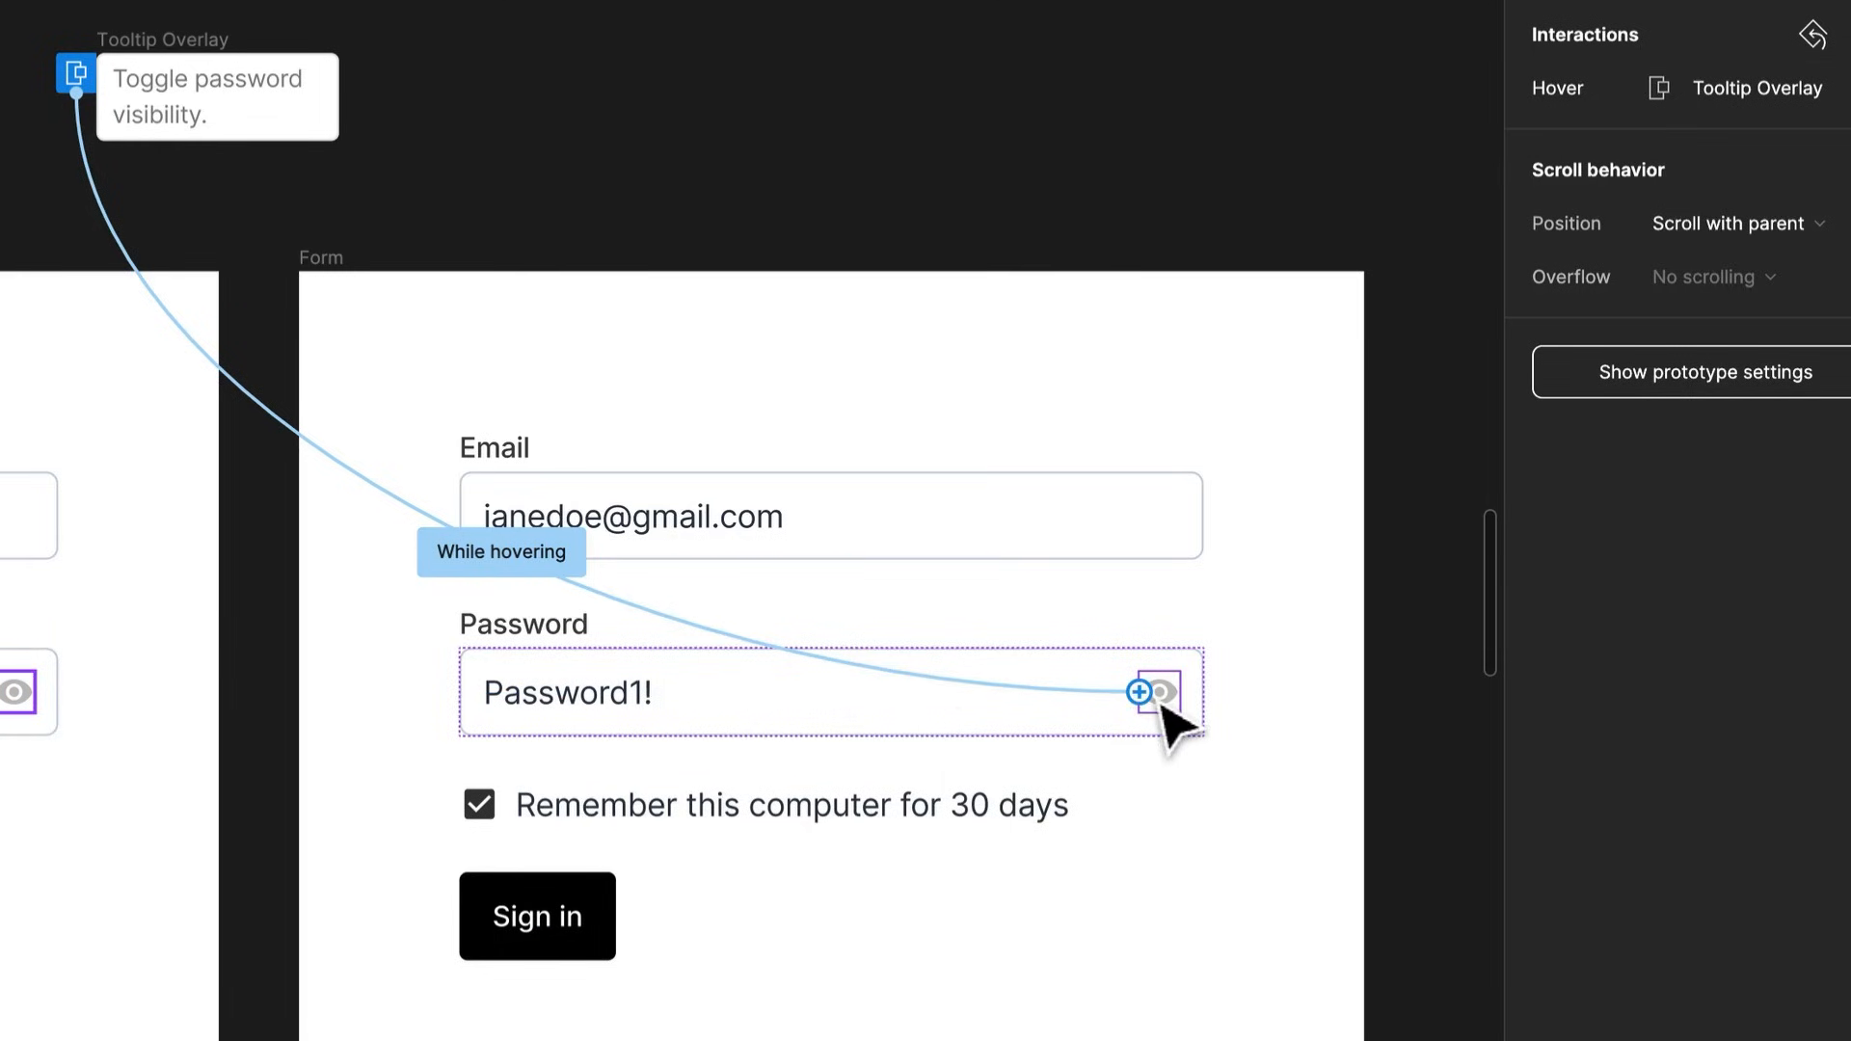
# Set the 000000 fill of the eye icon in the second Form's Password field to 50% opacity
pyautogui.click(1510, 108)
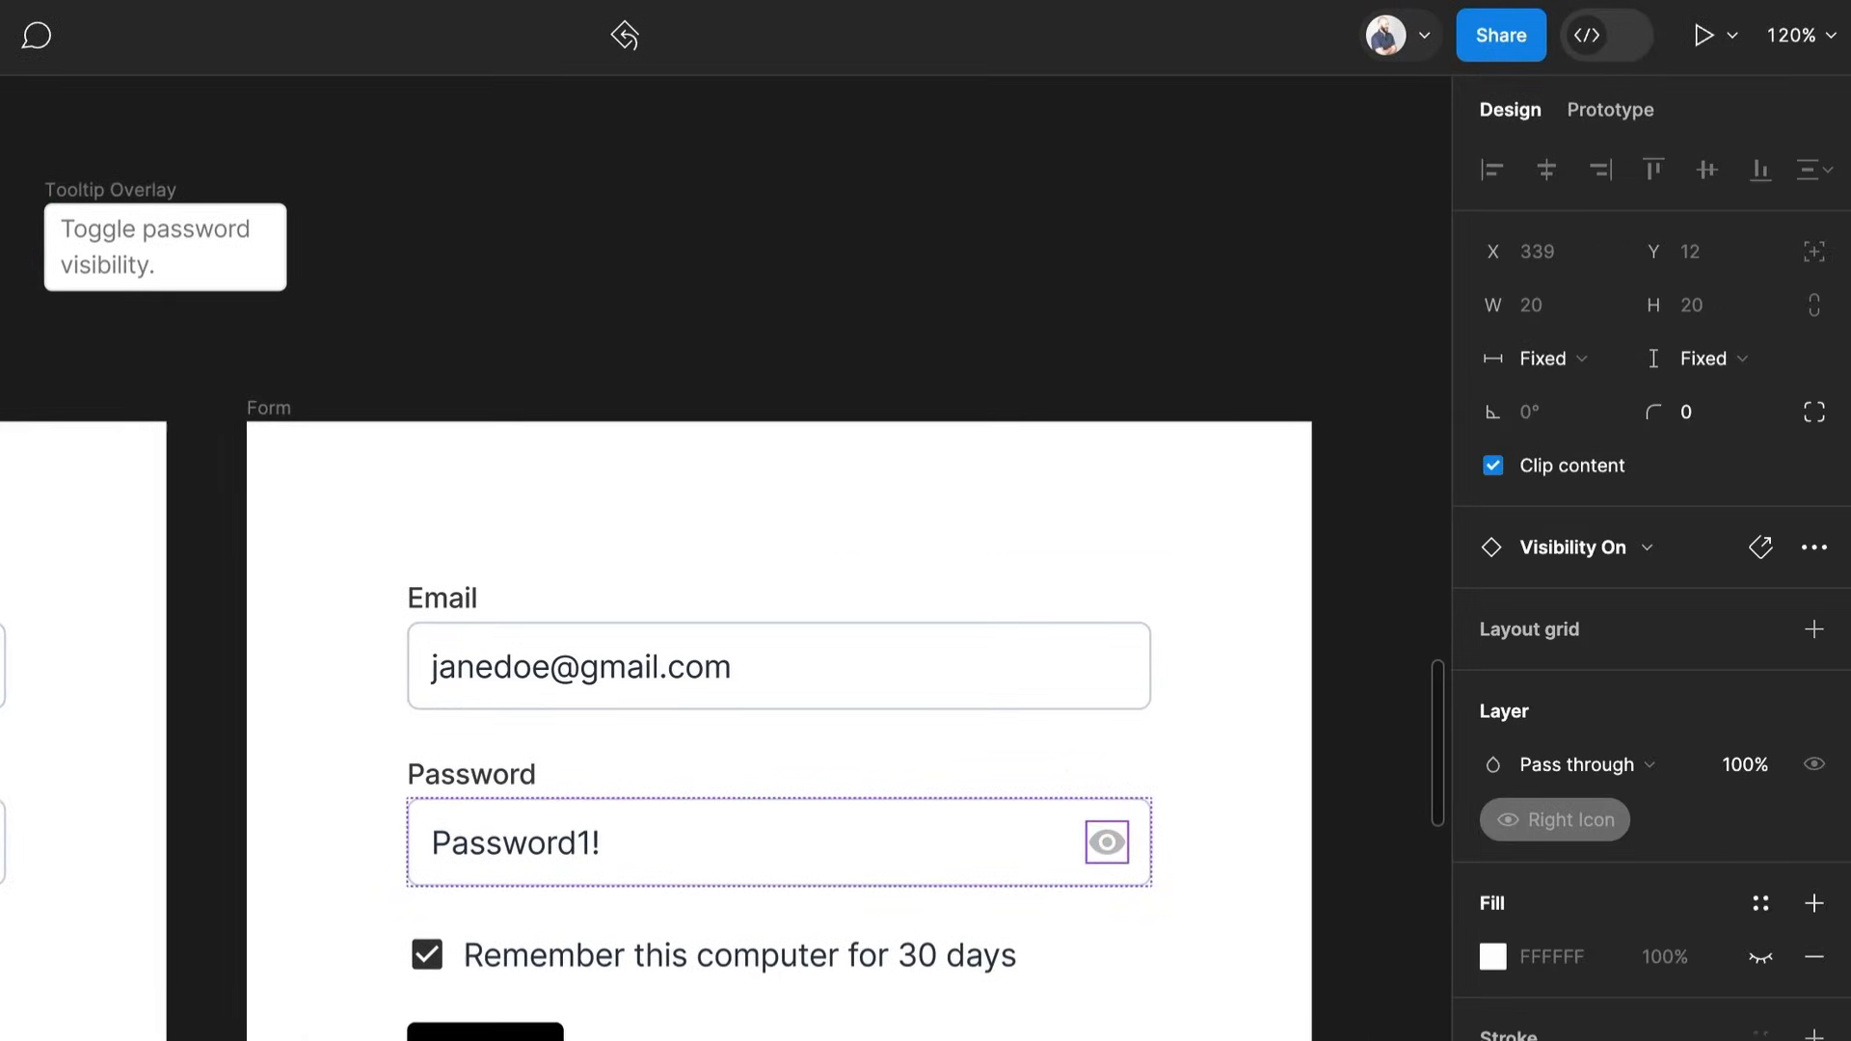
pyautogui.doubleClick(1108, 841)
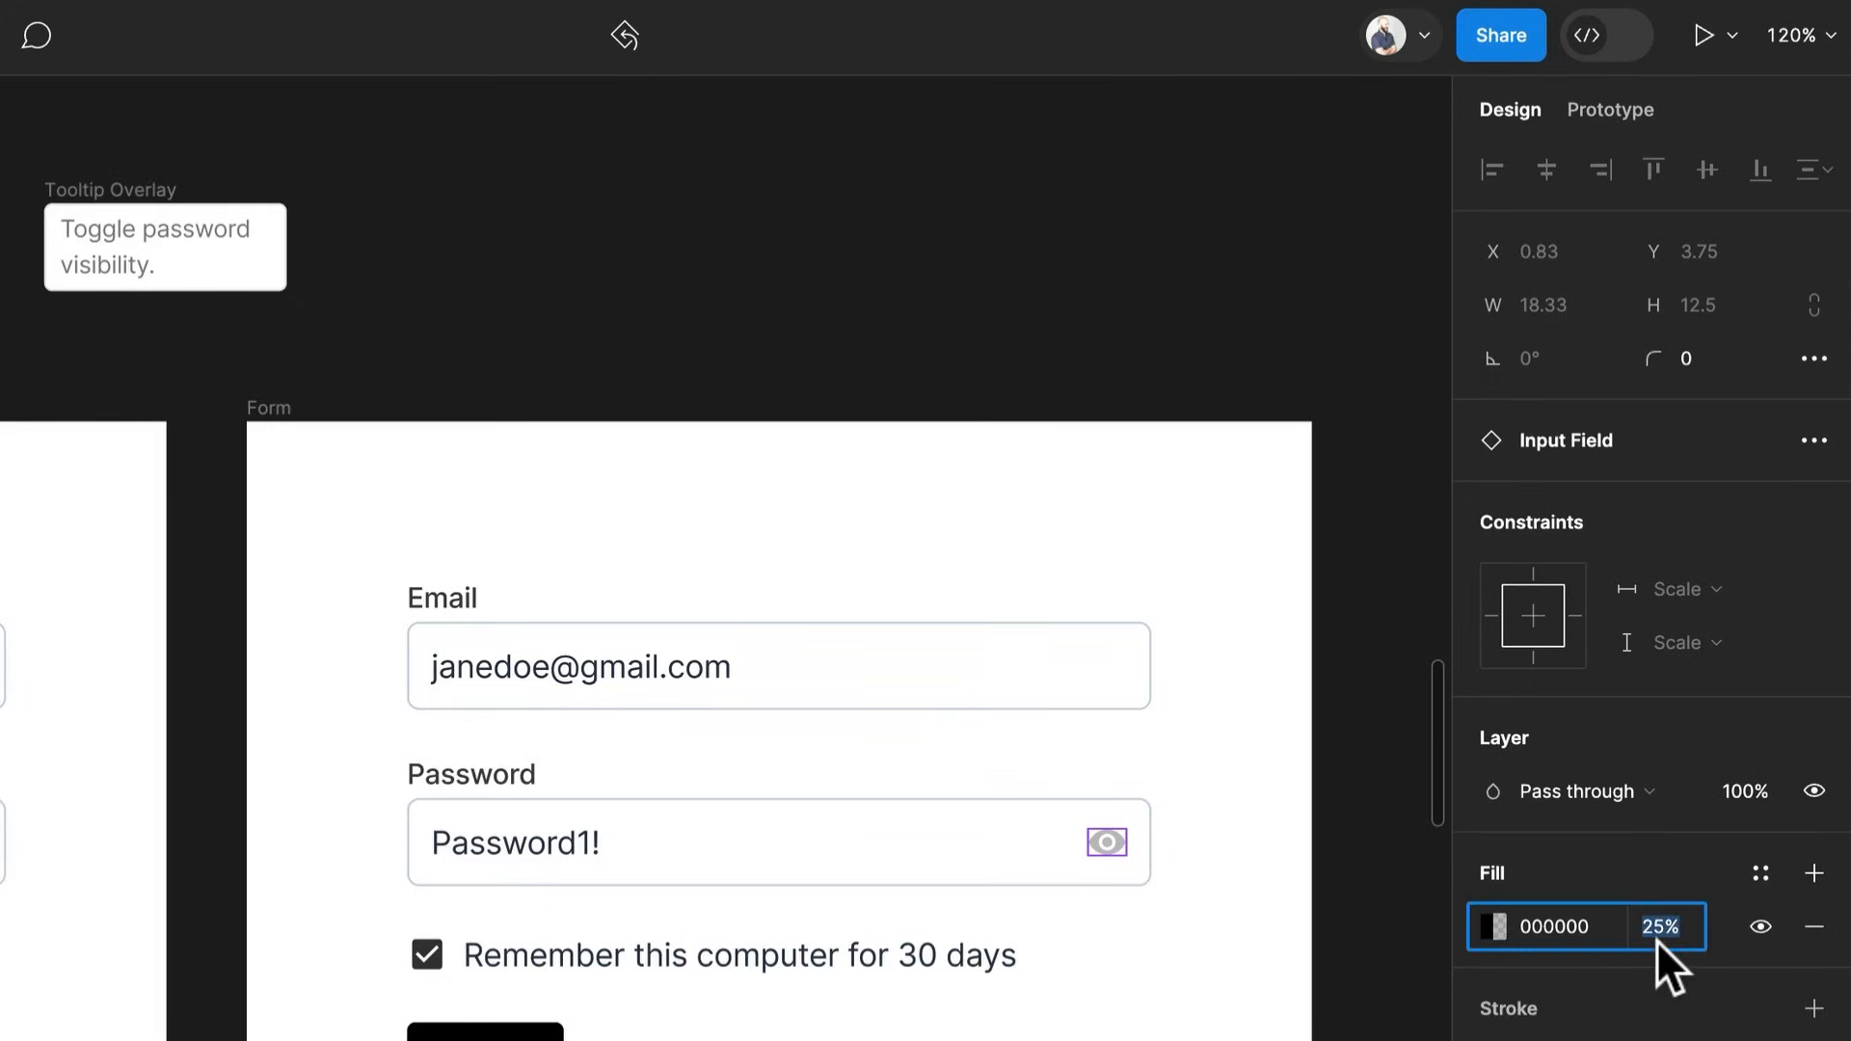
pyautogui.write('50')
pyautogui.press('Return')
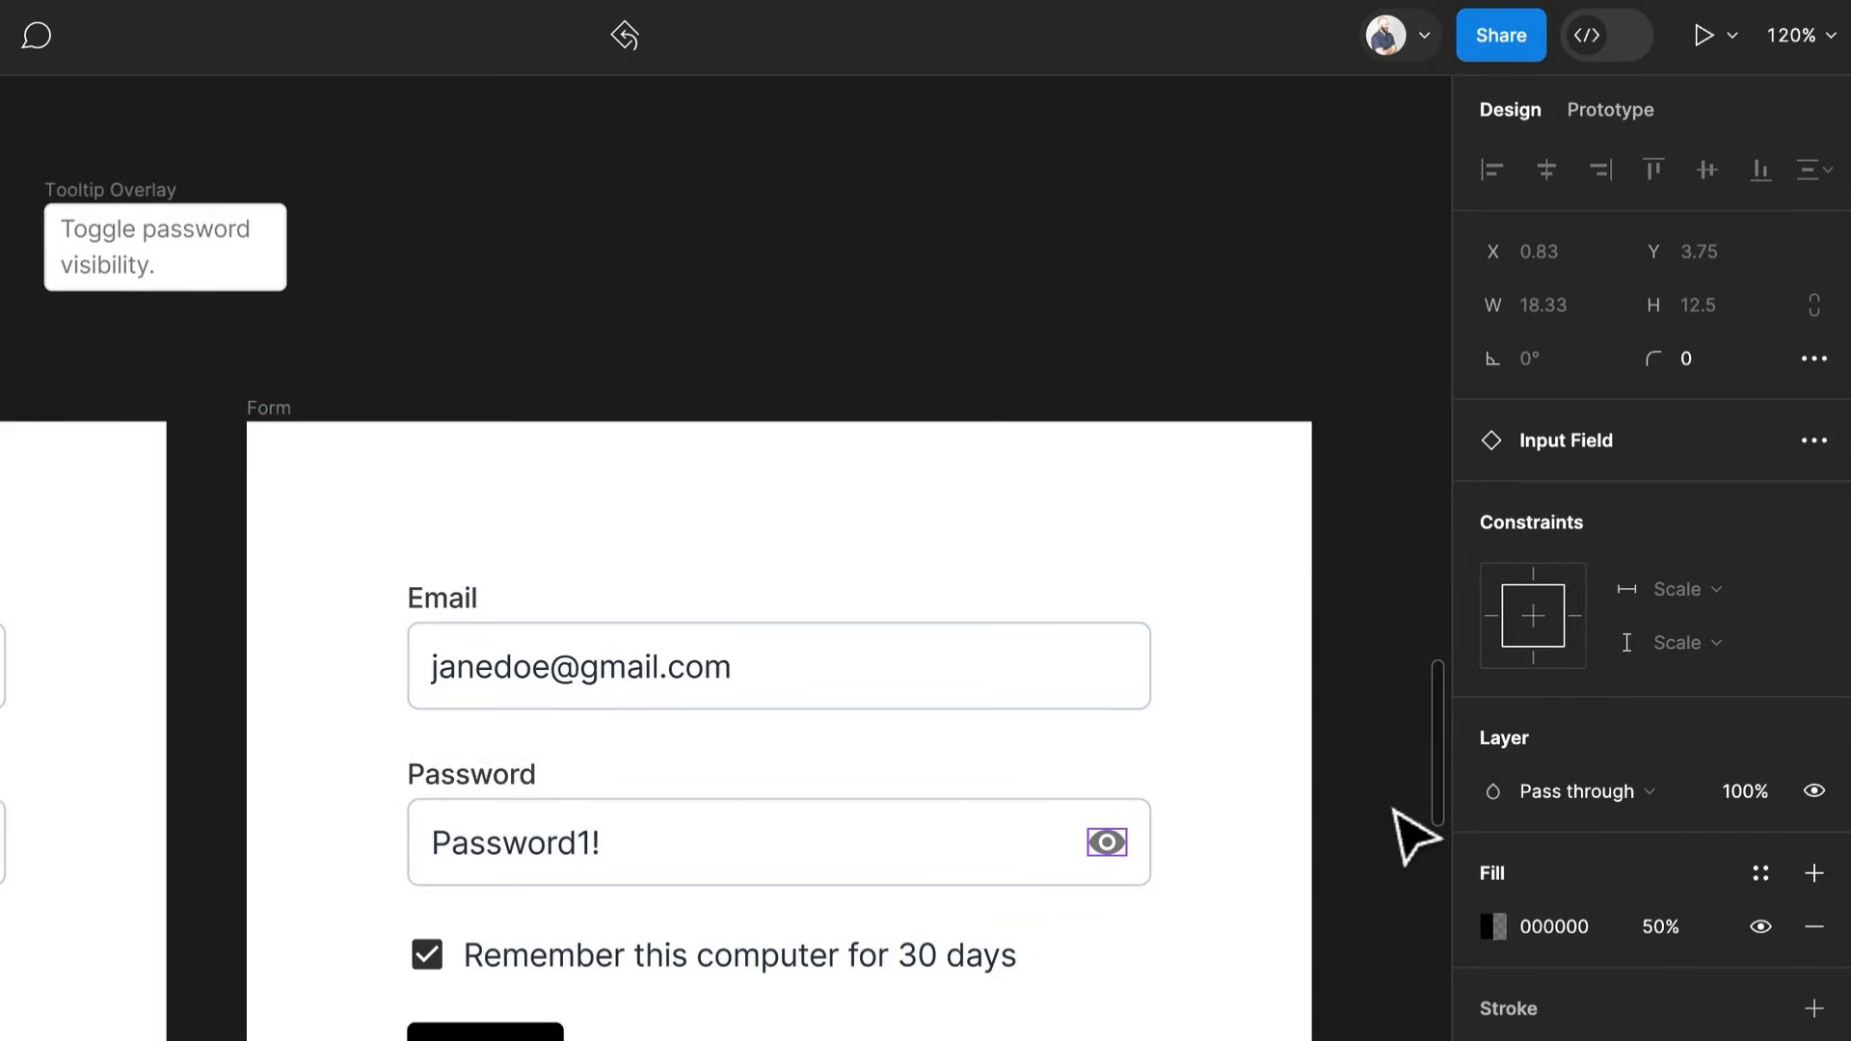
pyautogui.click(1413, 835)
pyautogui.scroll(-5, 1414, 835)
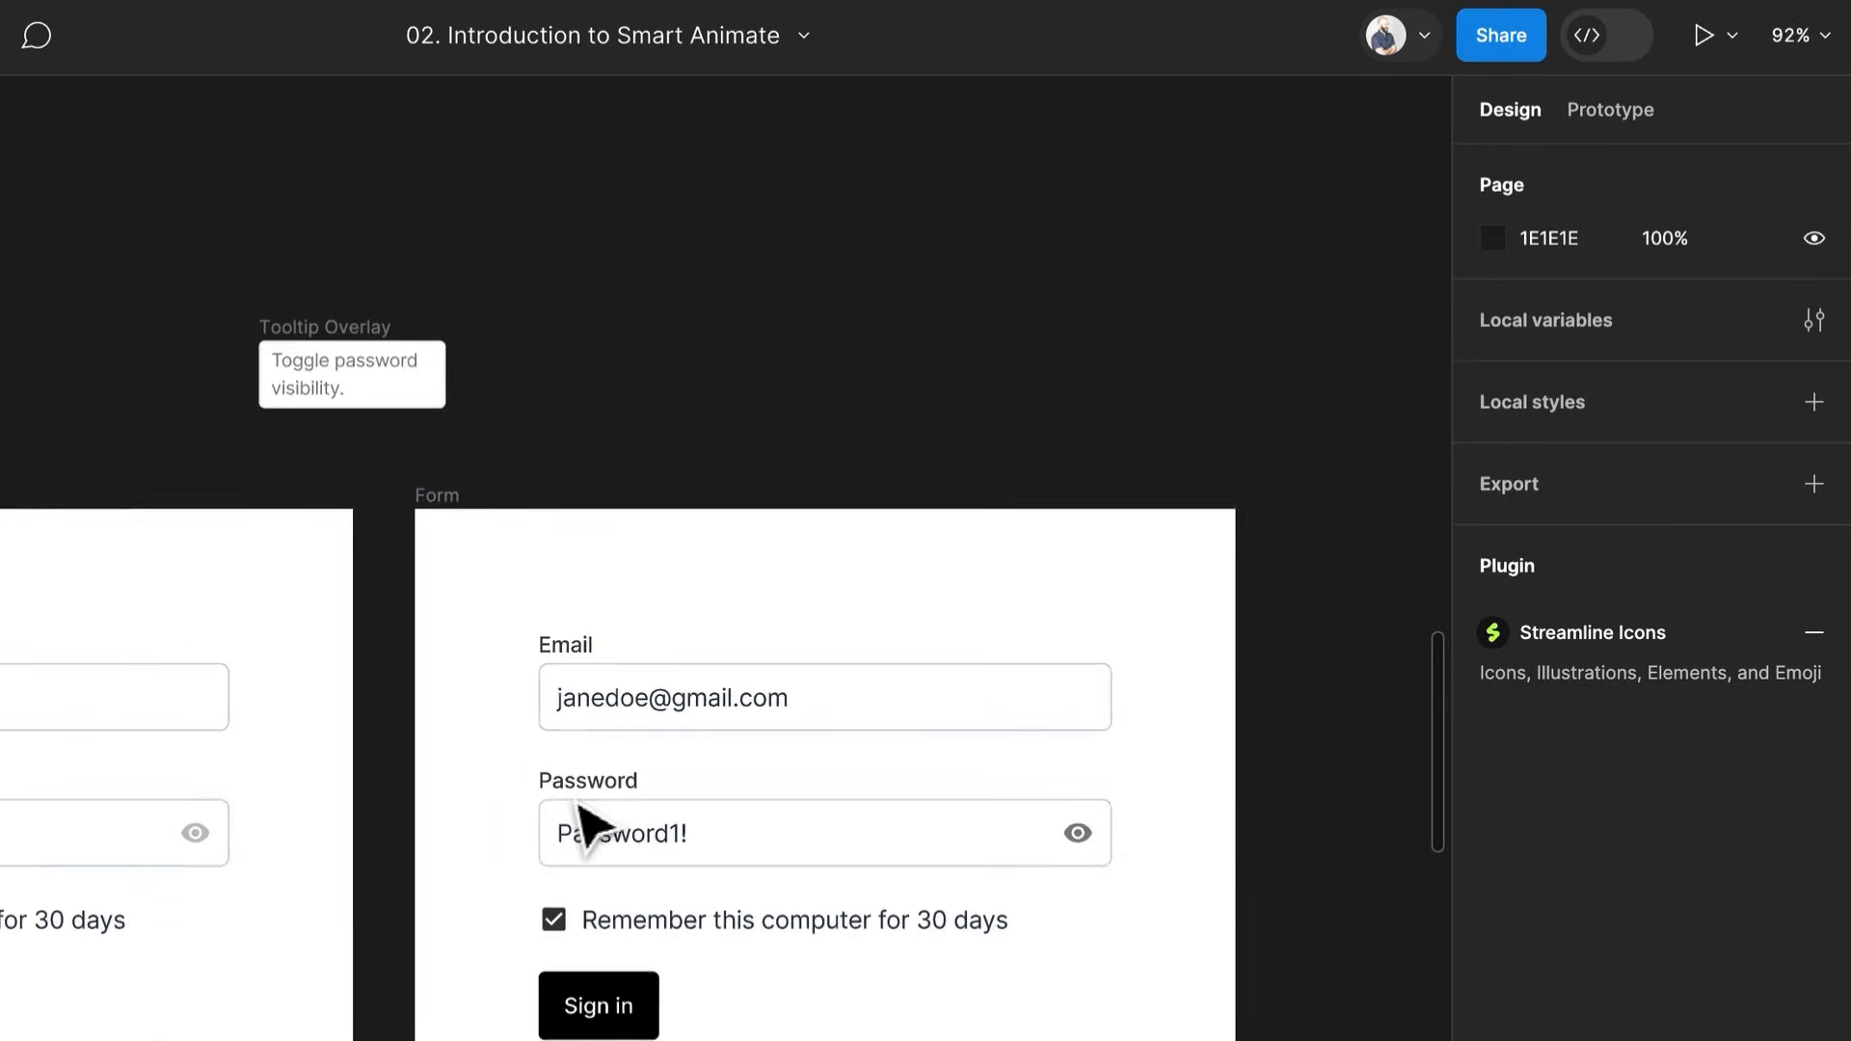
# Add a flow starting point named Our Tooltip to the first Form frame
pyautogui.hscroll(-10, 826, 516)
pyautogui.scroll(2, 826, 516)
pyautogui.click(1574, 112)
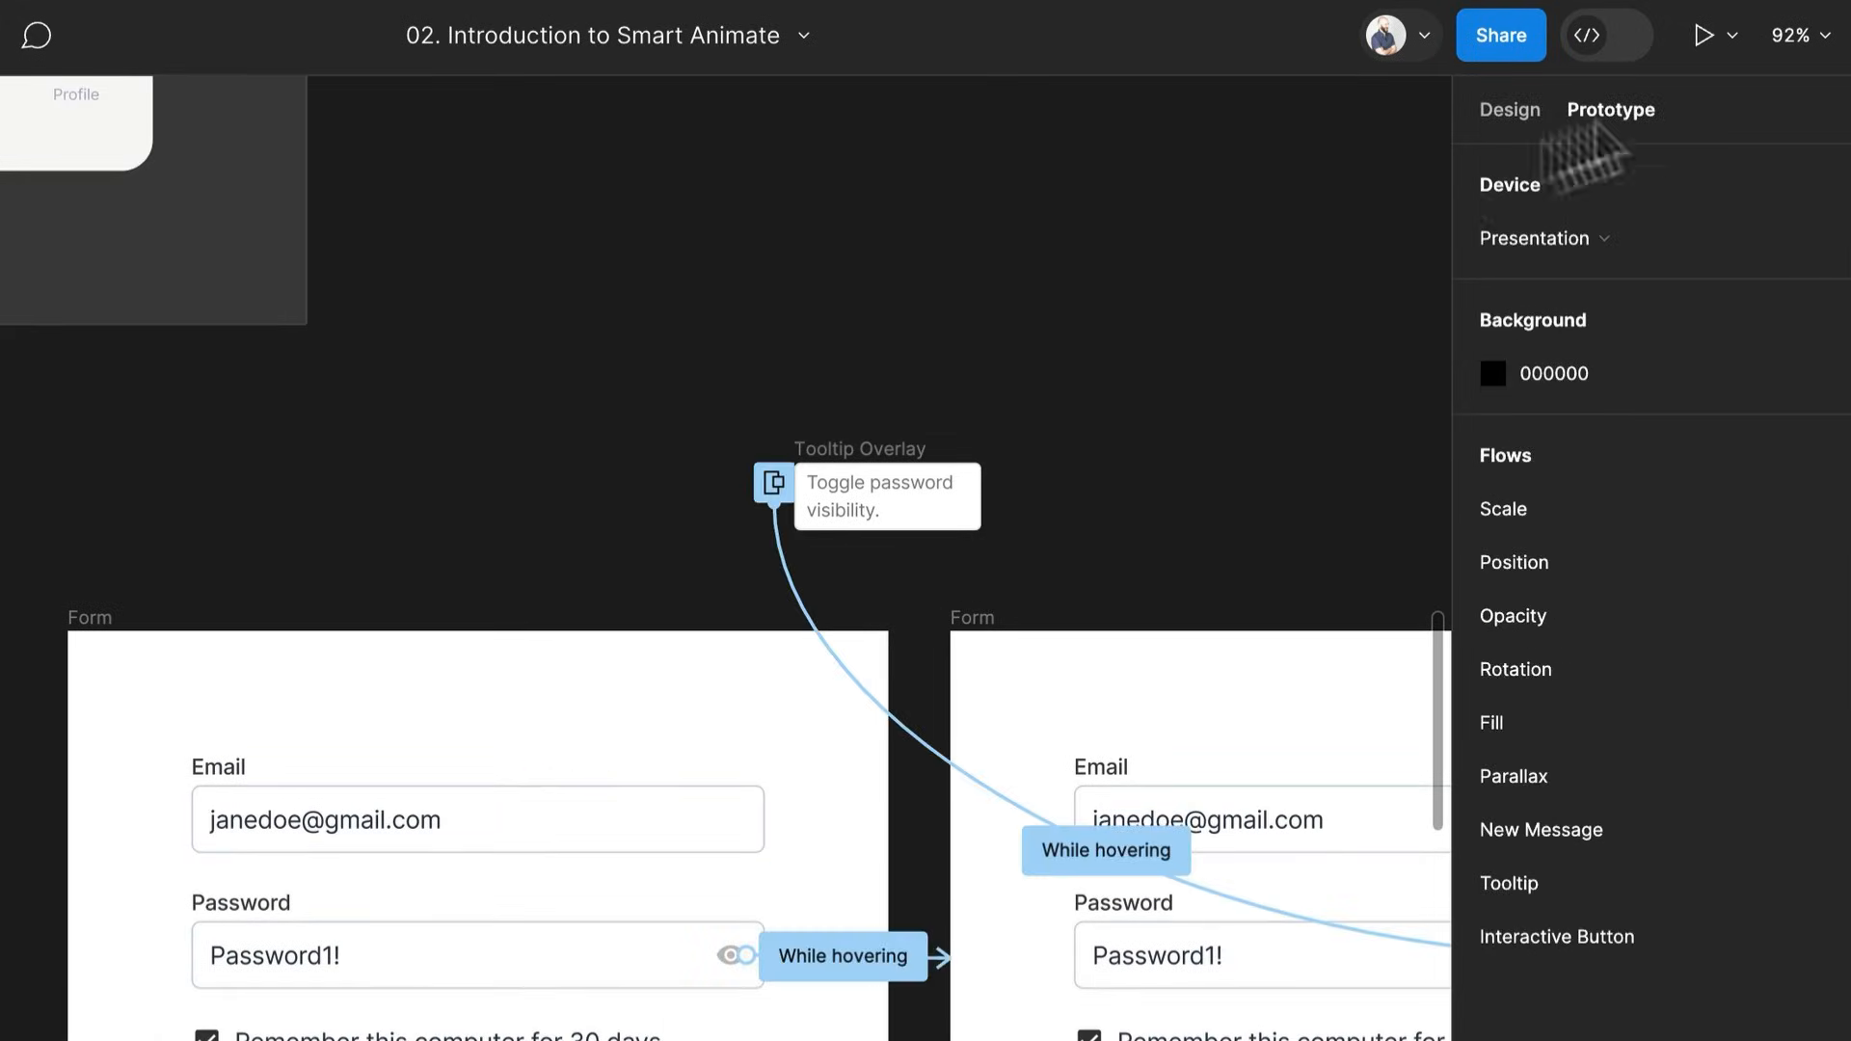
pyautogui.click(85, 618)
pyautogui.scroll(-5, 77, 617)
pyautogui.scroll(-3, 272, 777)
pyautogui.hscroll(-5, 273, 777)
pyautogui.hscroll(3, 558, 695)
pyautogui.scroll(5, 620, 694)
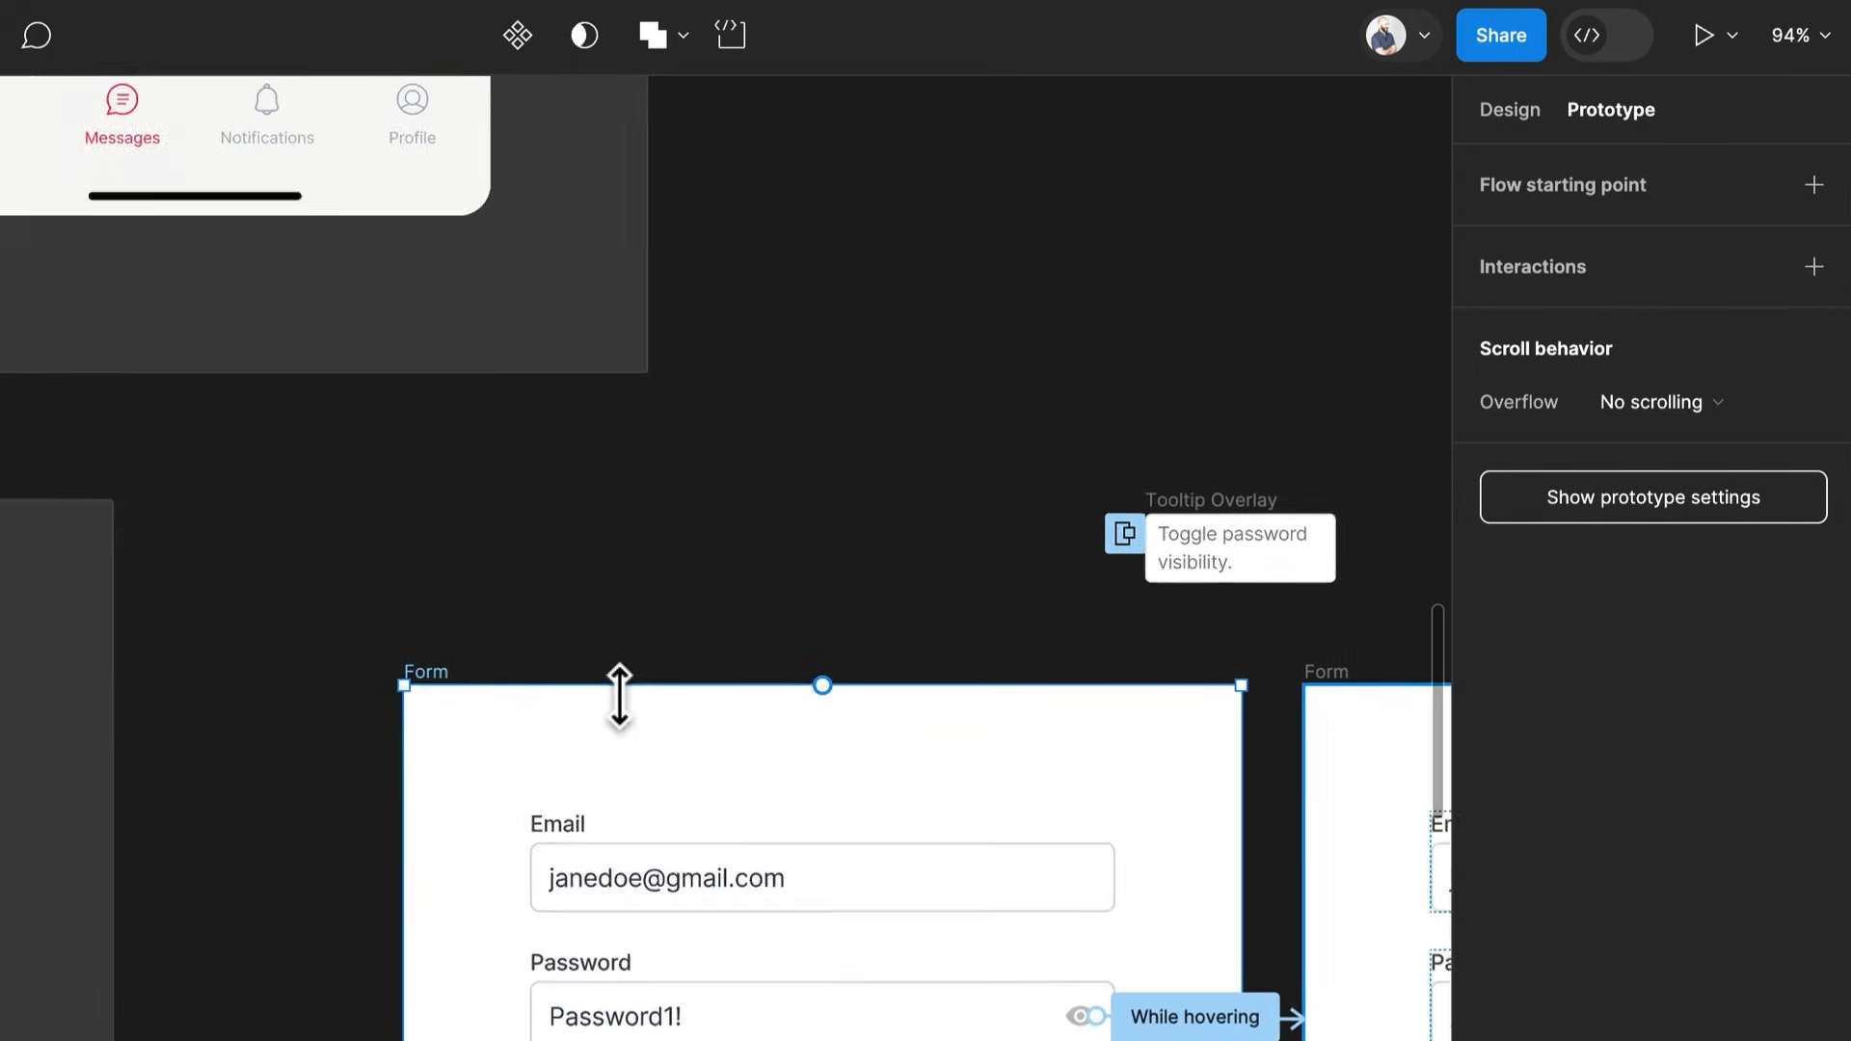
pyautogui.click(1814, 184)
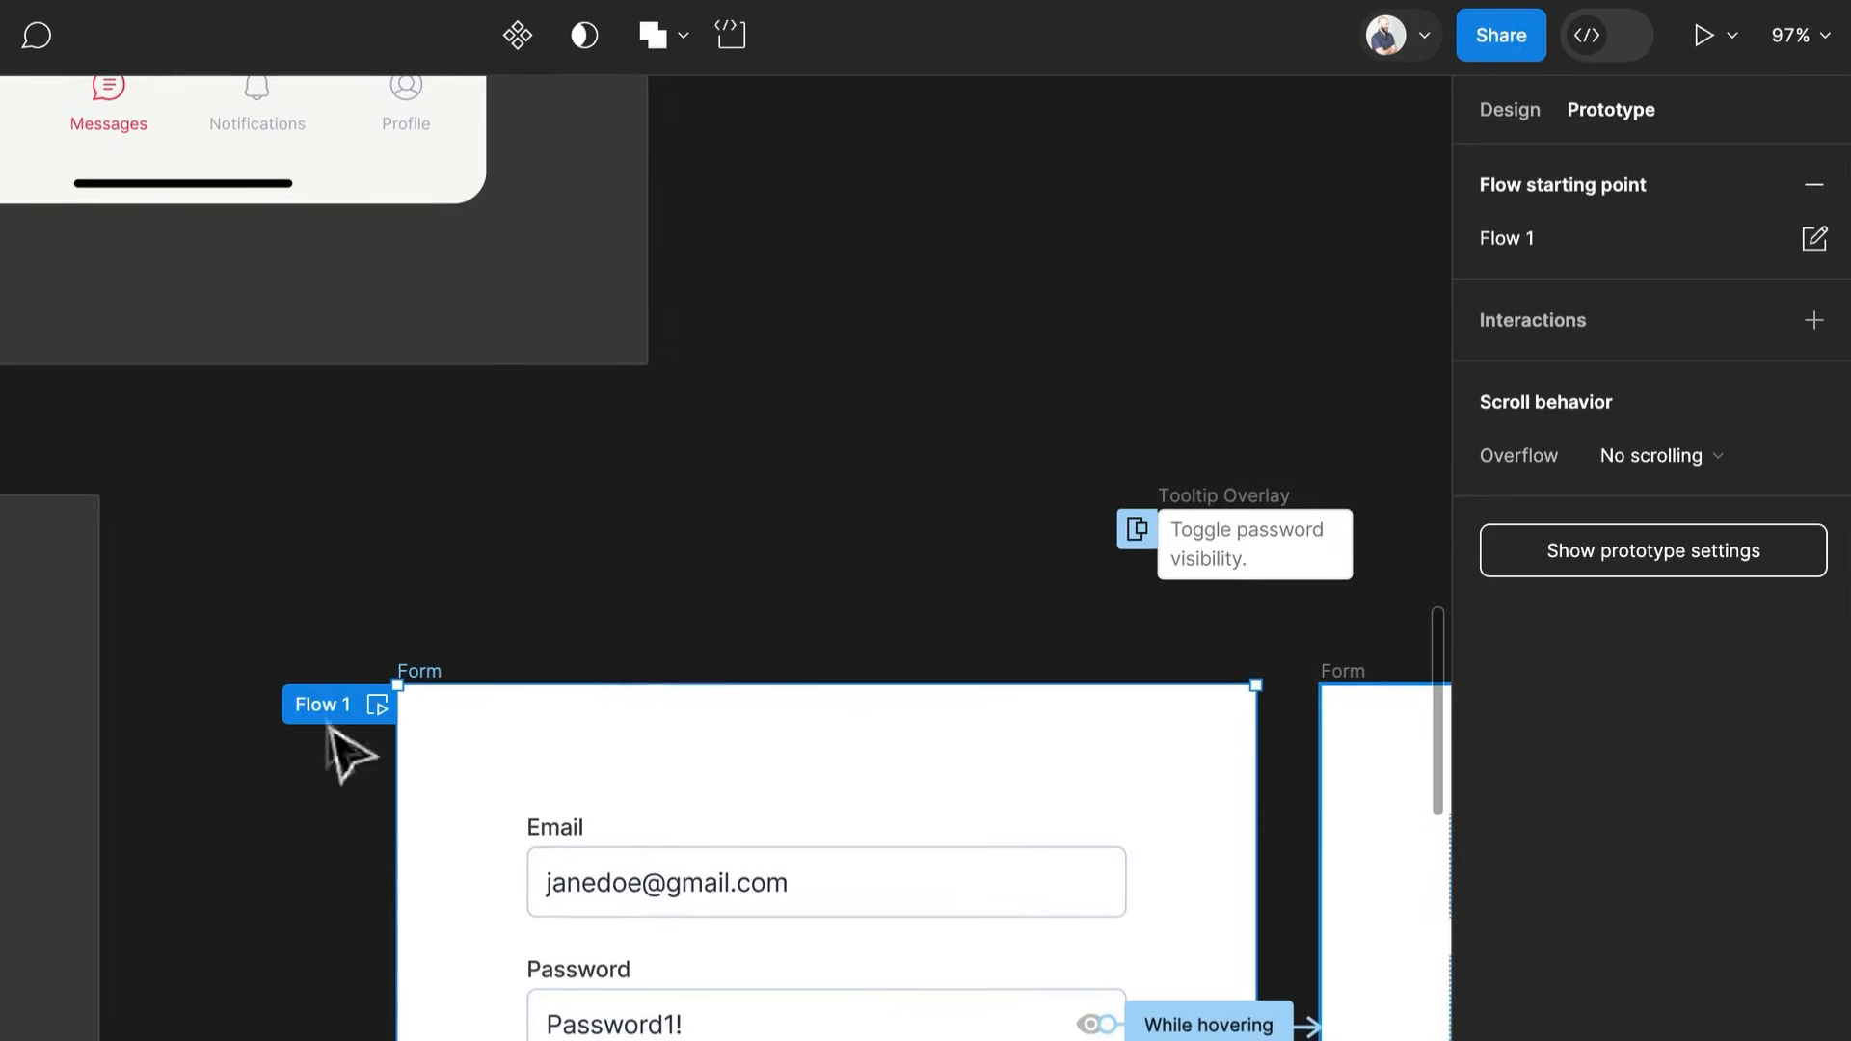
pyautogui.write('Our Tooltop')
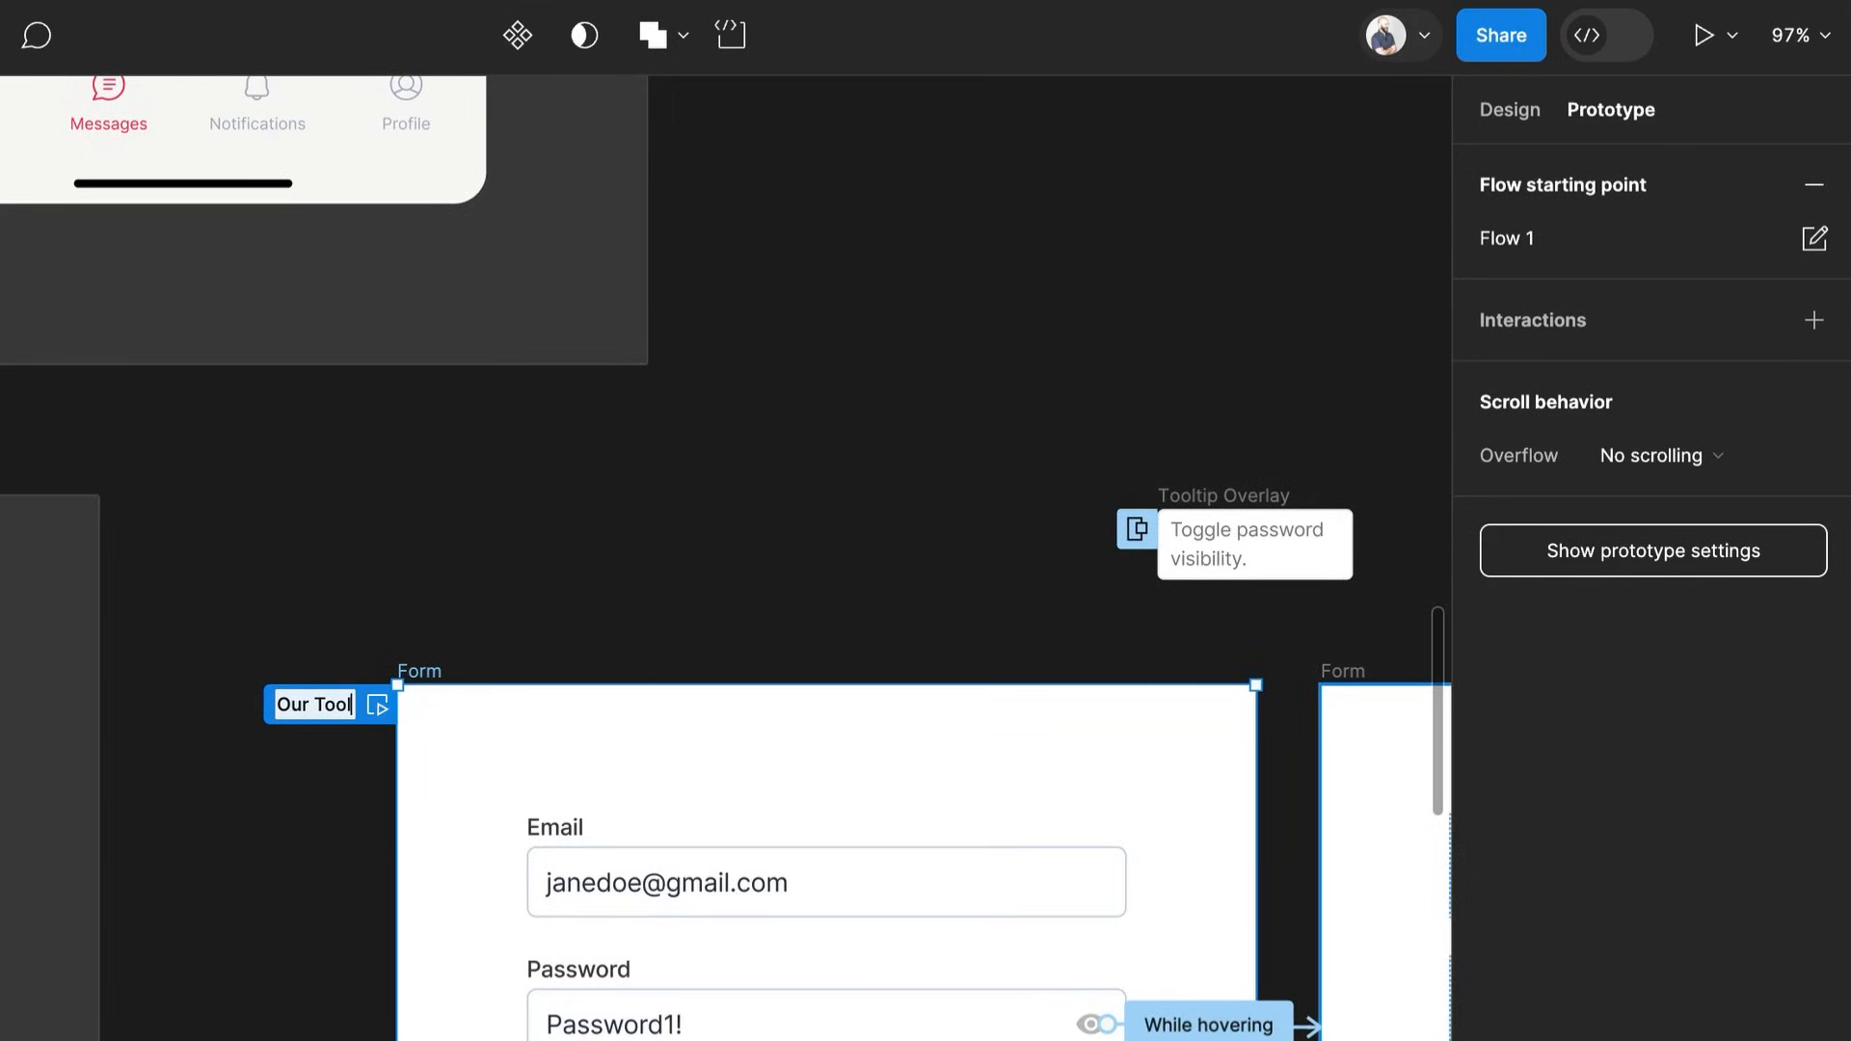
pyautogui.press('BackSpace')
pyautogui.press('BackSpace')
pyautogui.write('ip')
pyautogui.press('Return')
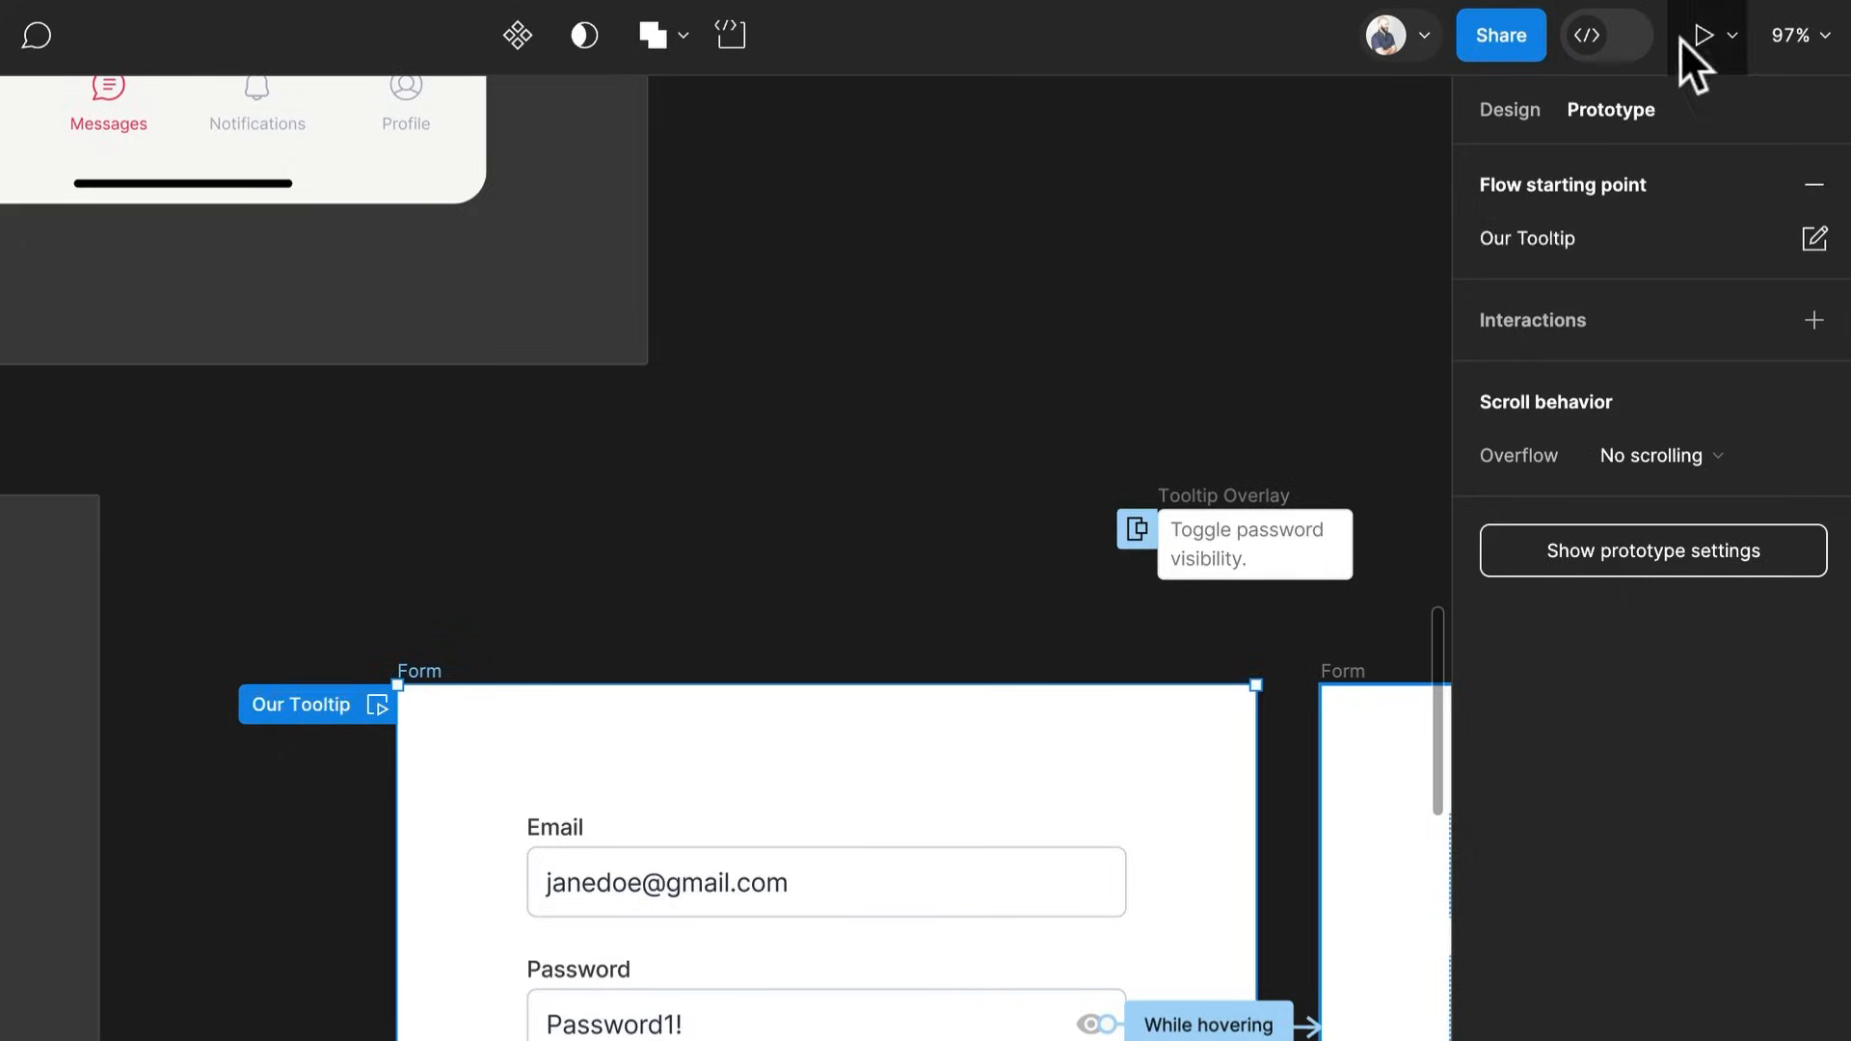
# Preview the prototype and compare the eye icon's tooltip in the Tooltip flow with the Our Tooltip flow
pyautogui.click(1685, 39)
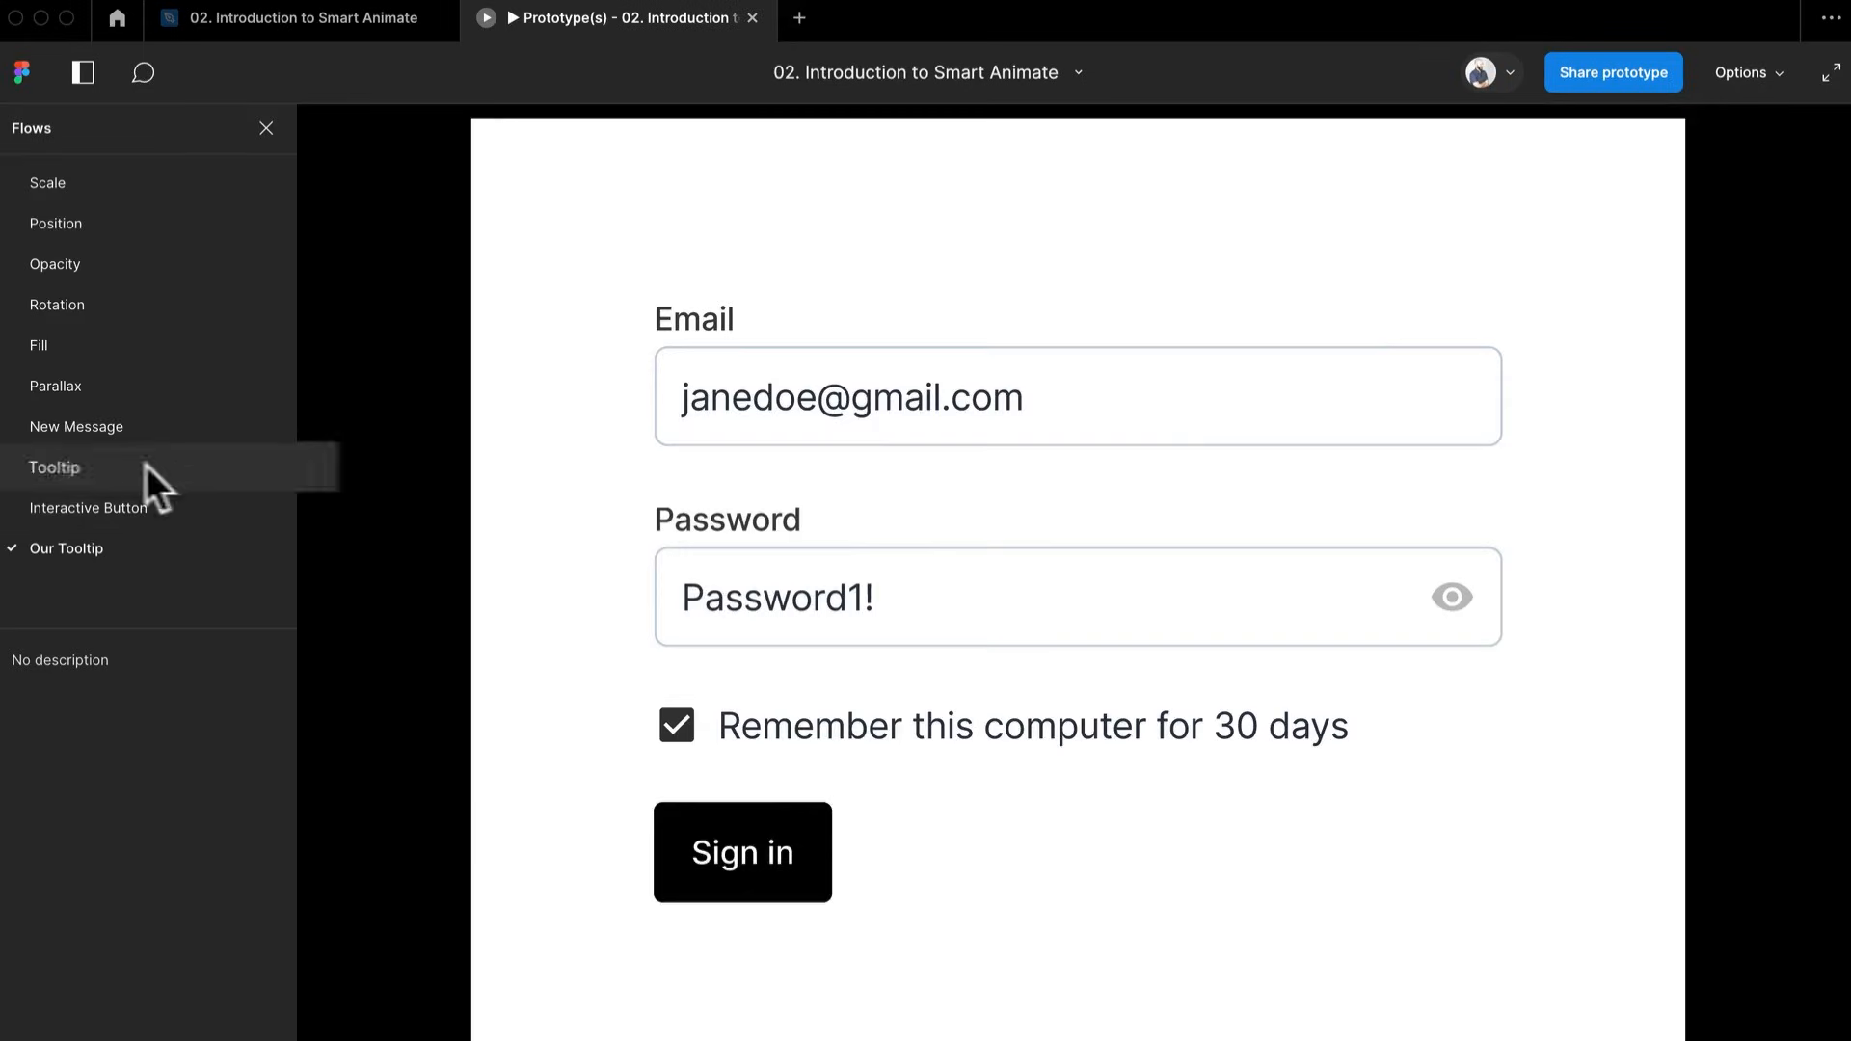
pyautogui.click(184, 465)
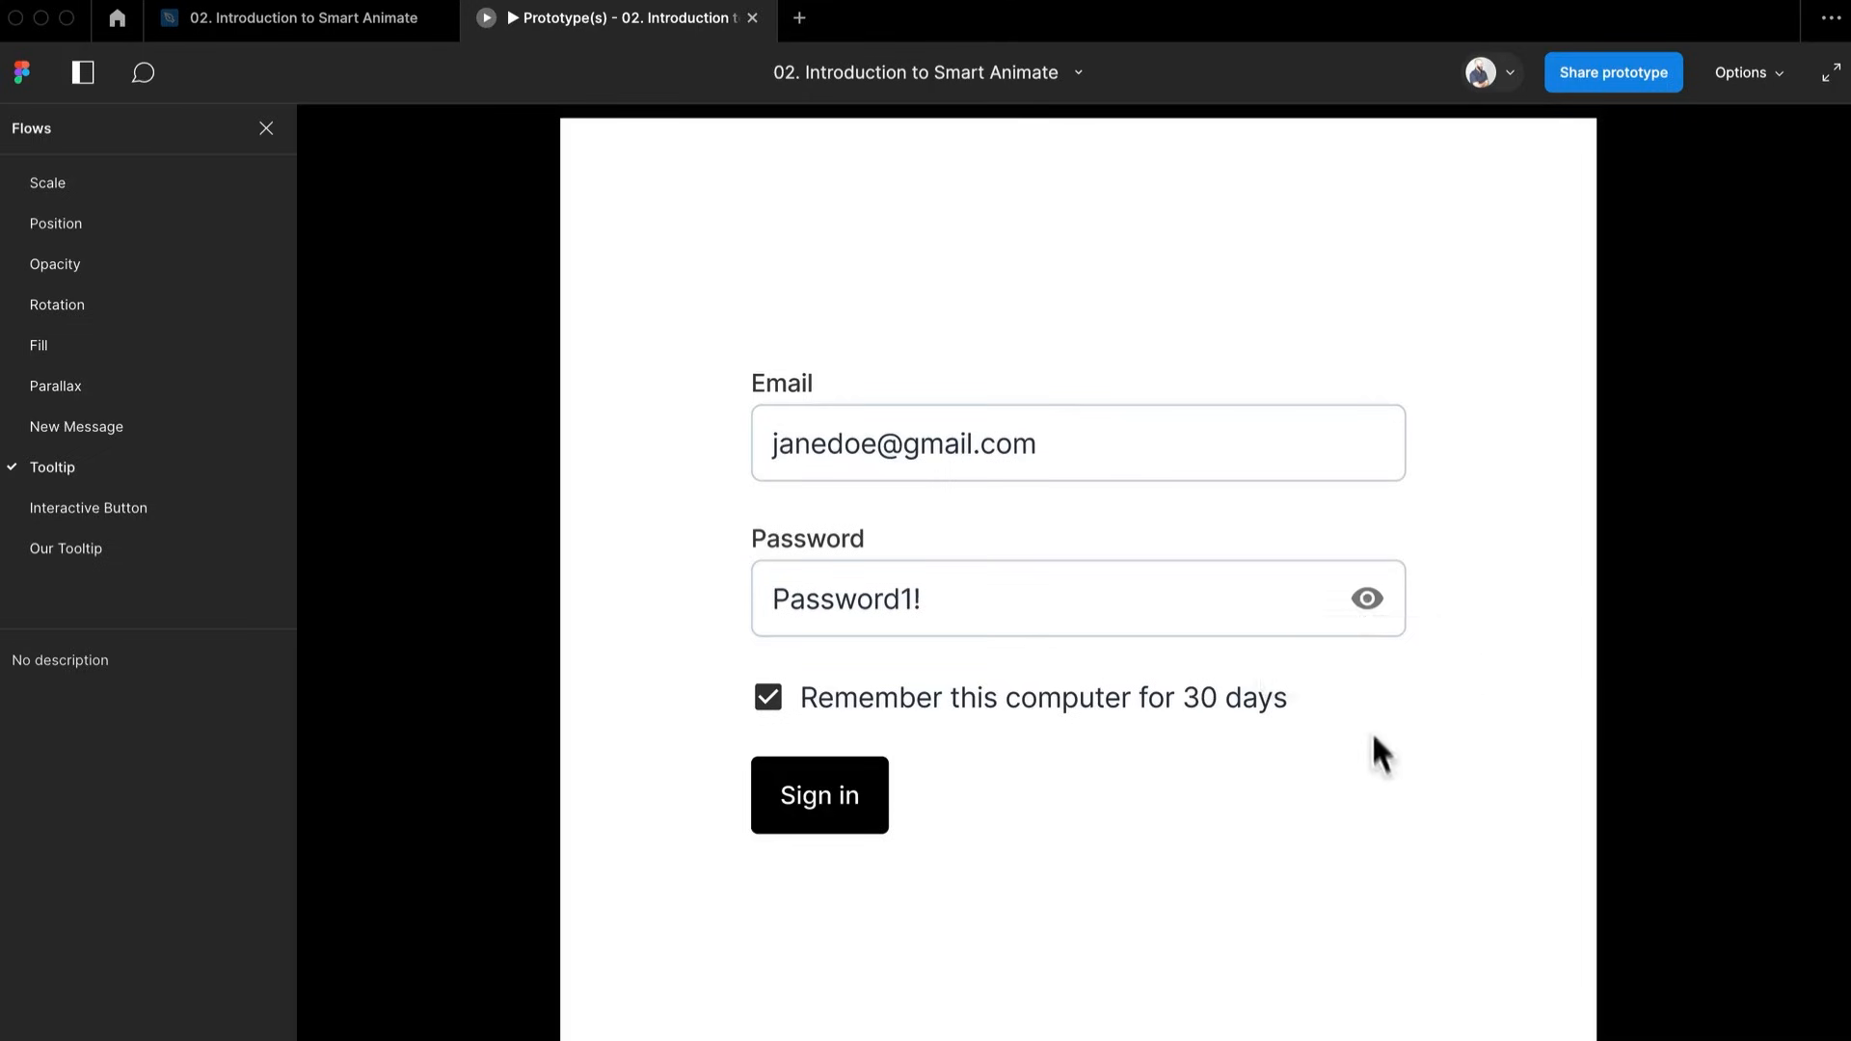
pyautogui.click(66, 548)
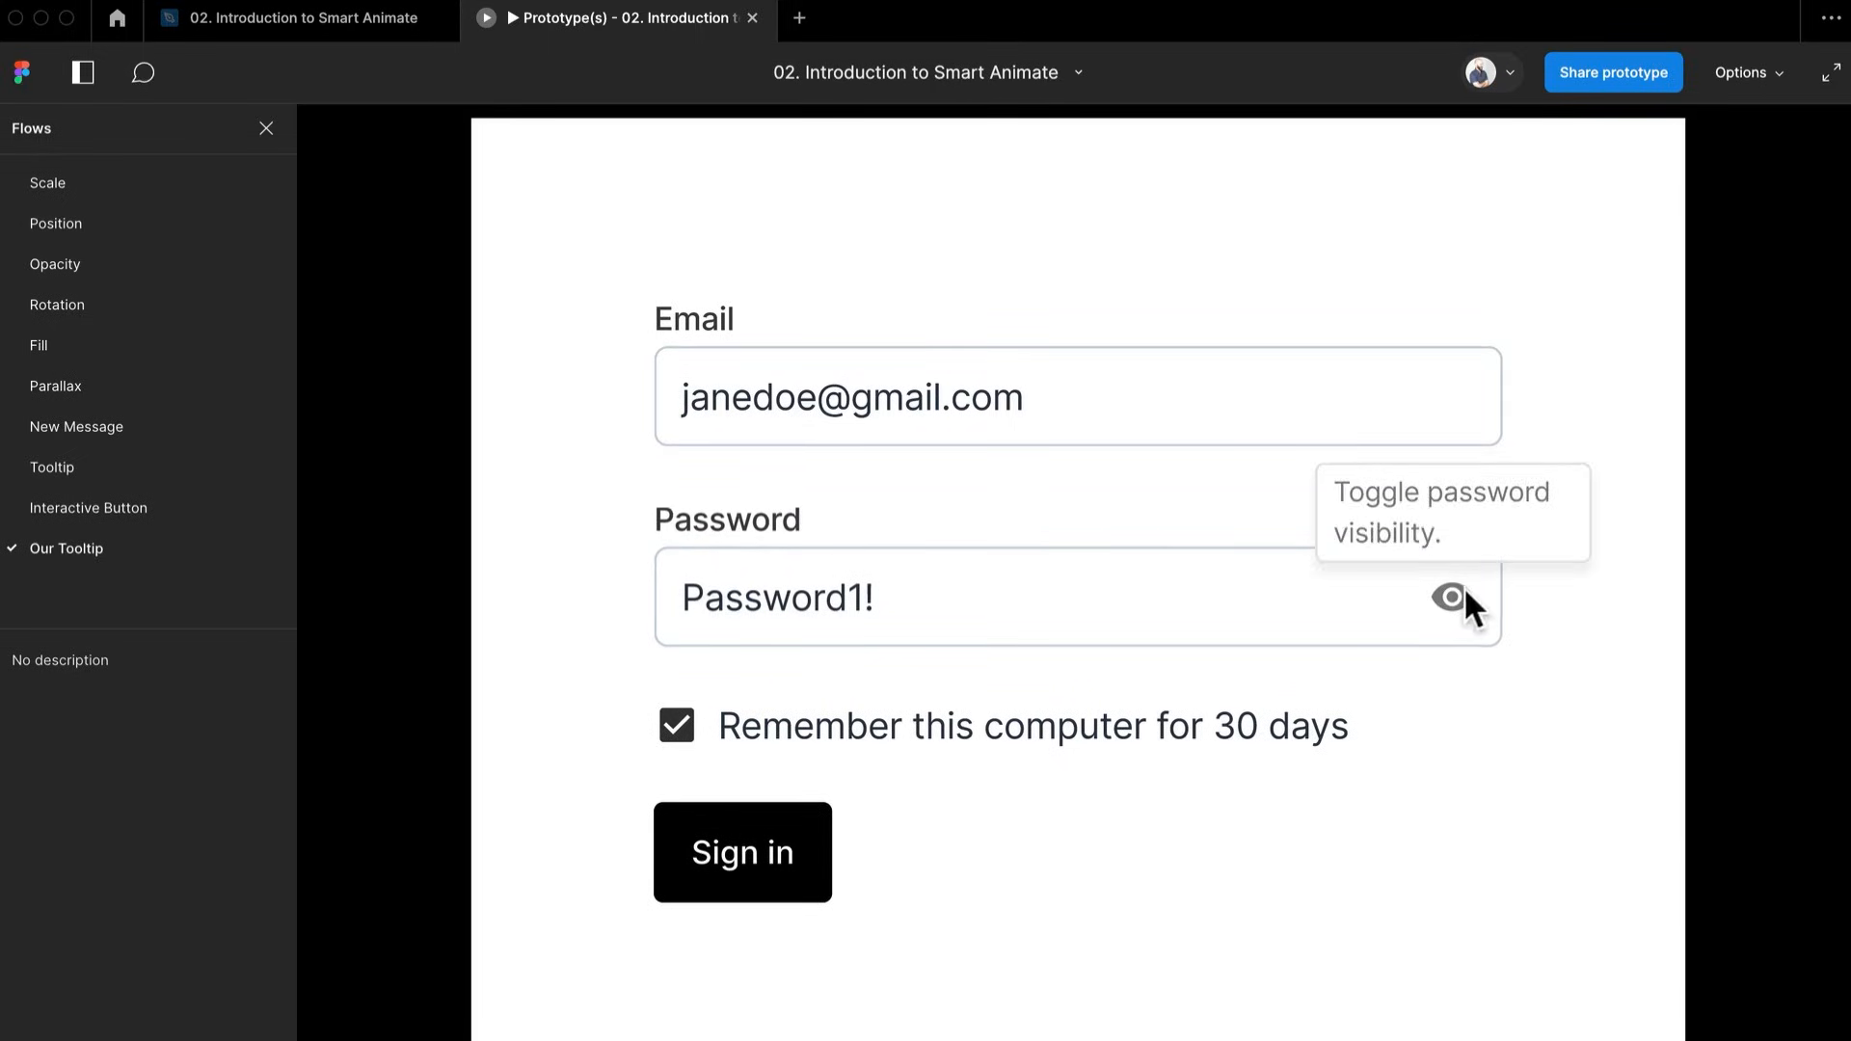
pyautogui.click(116, 467)
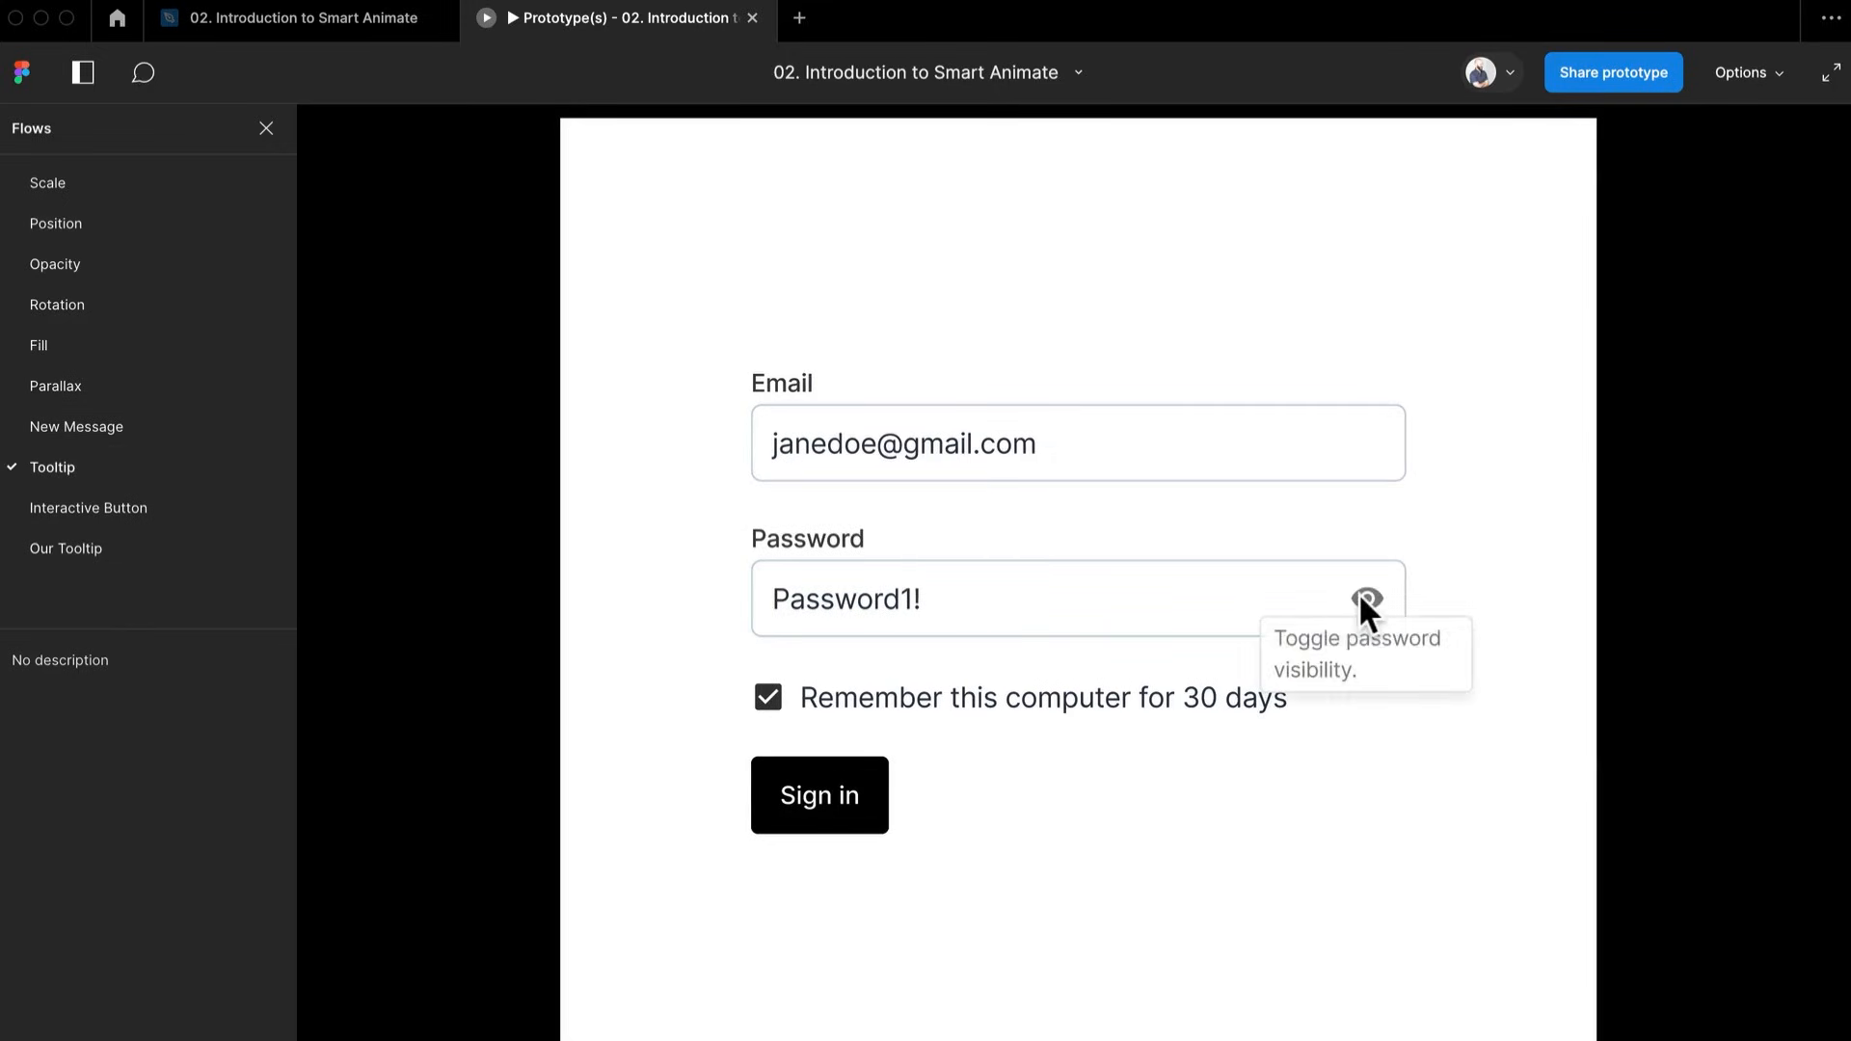
# Show the Our Tooltip flow at a smaller display scale and test the eye icon's tooltip
pyautogui.click(72, 552)
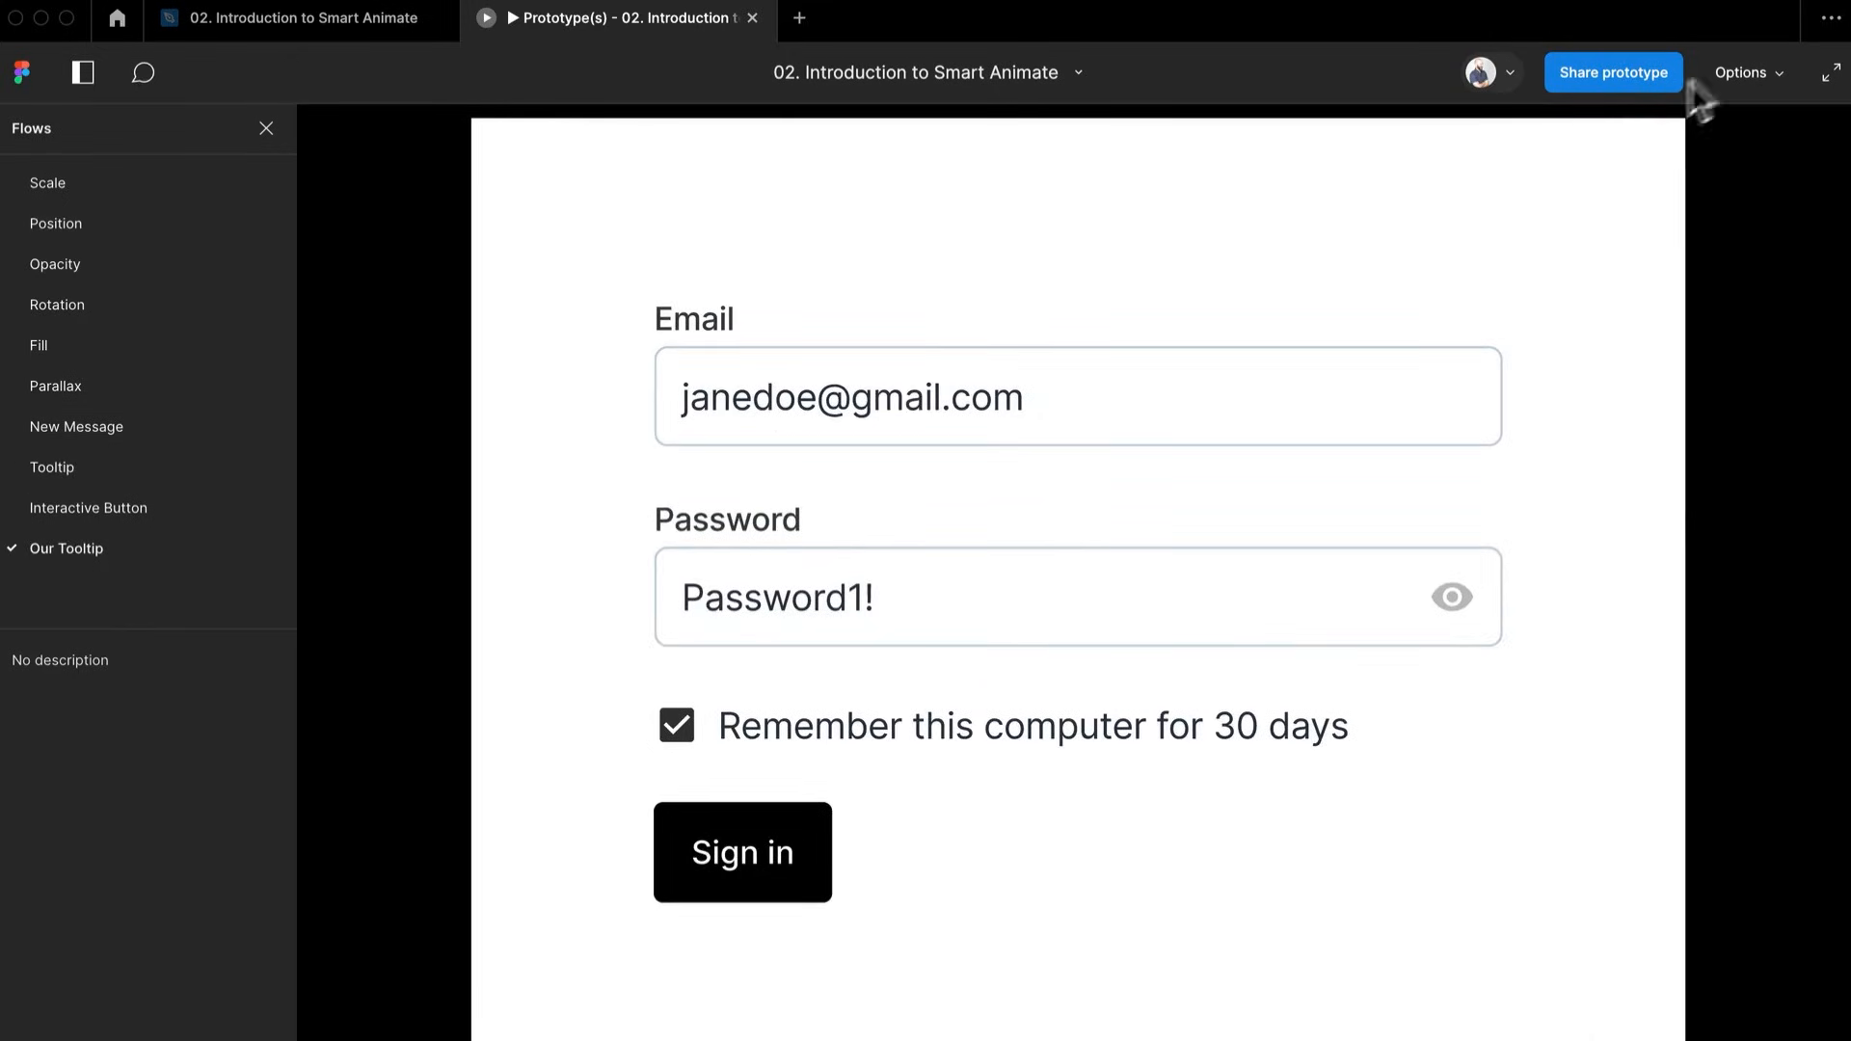
pyautogui.click(1722, 69)
pyautogui.click(1660, 190)
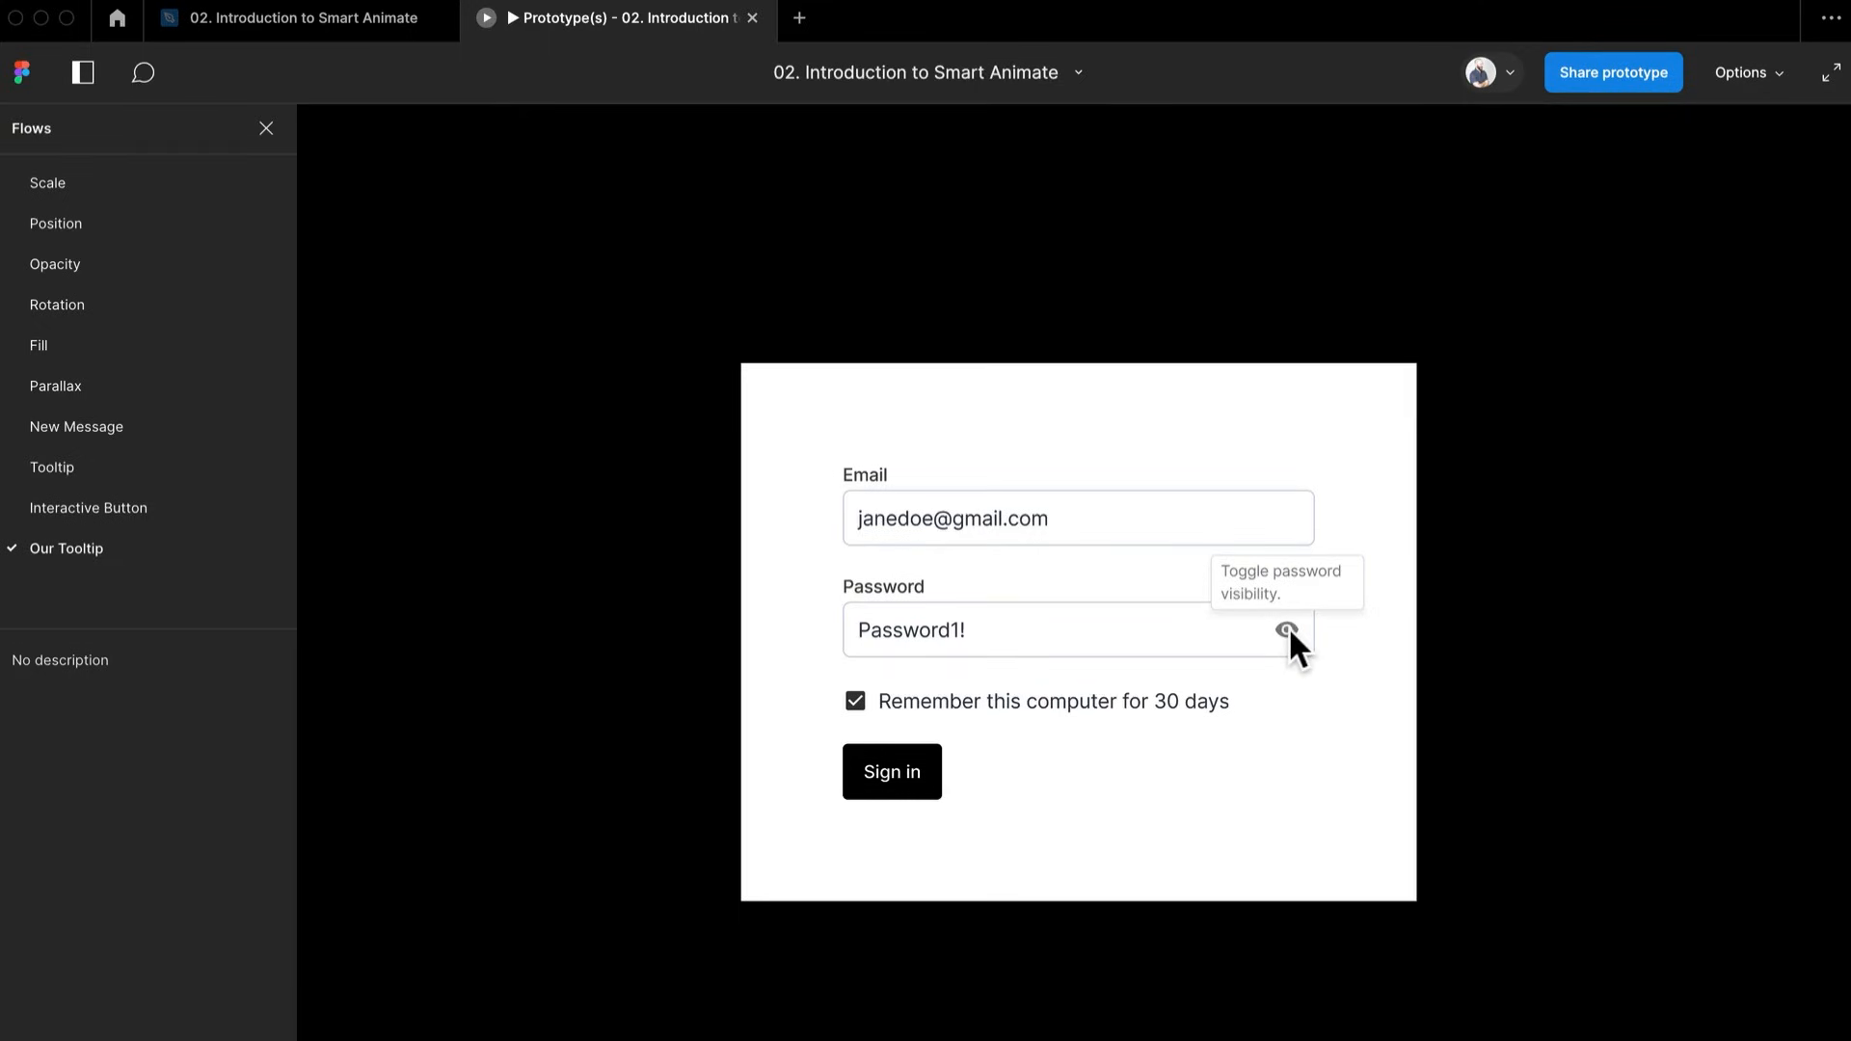
# Return to the design file and duplicate the first Form frame directly below the original
pyautogui.click(340, 20)
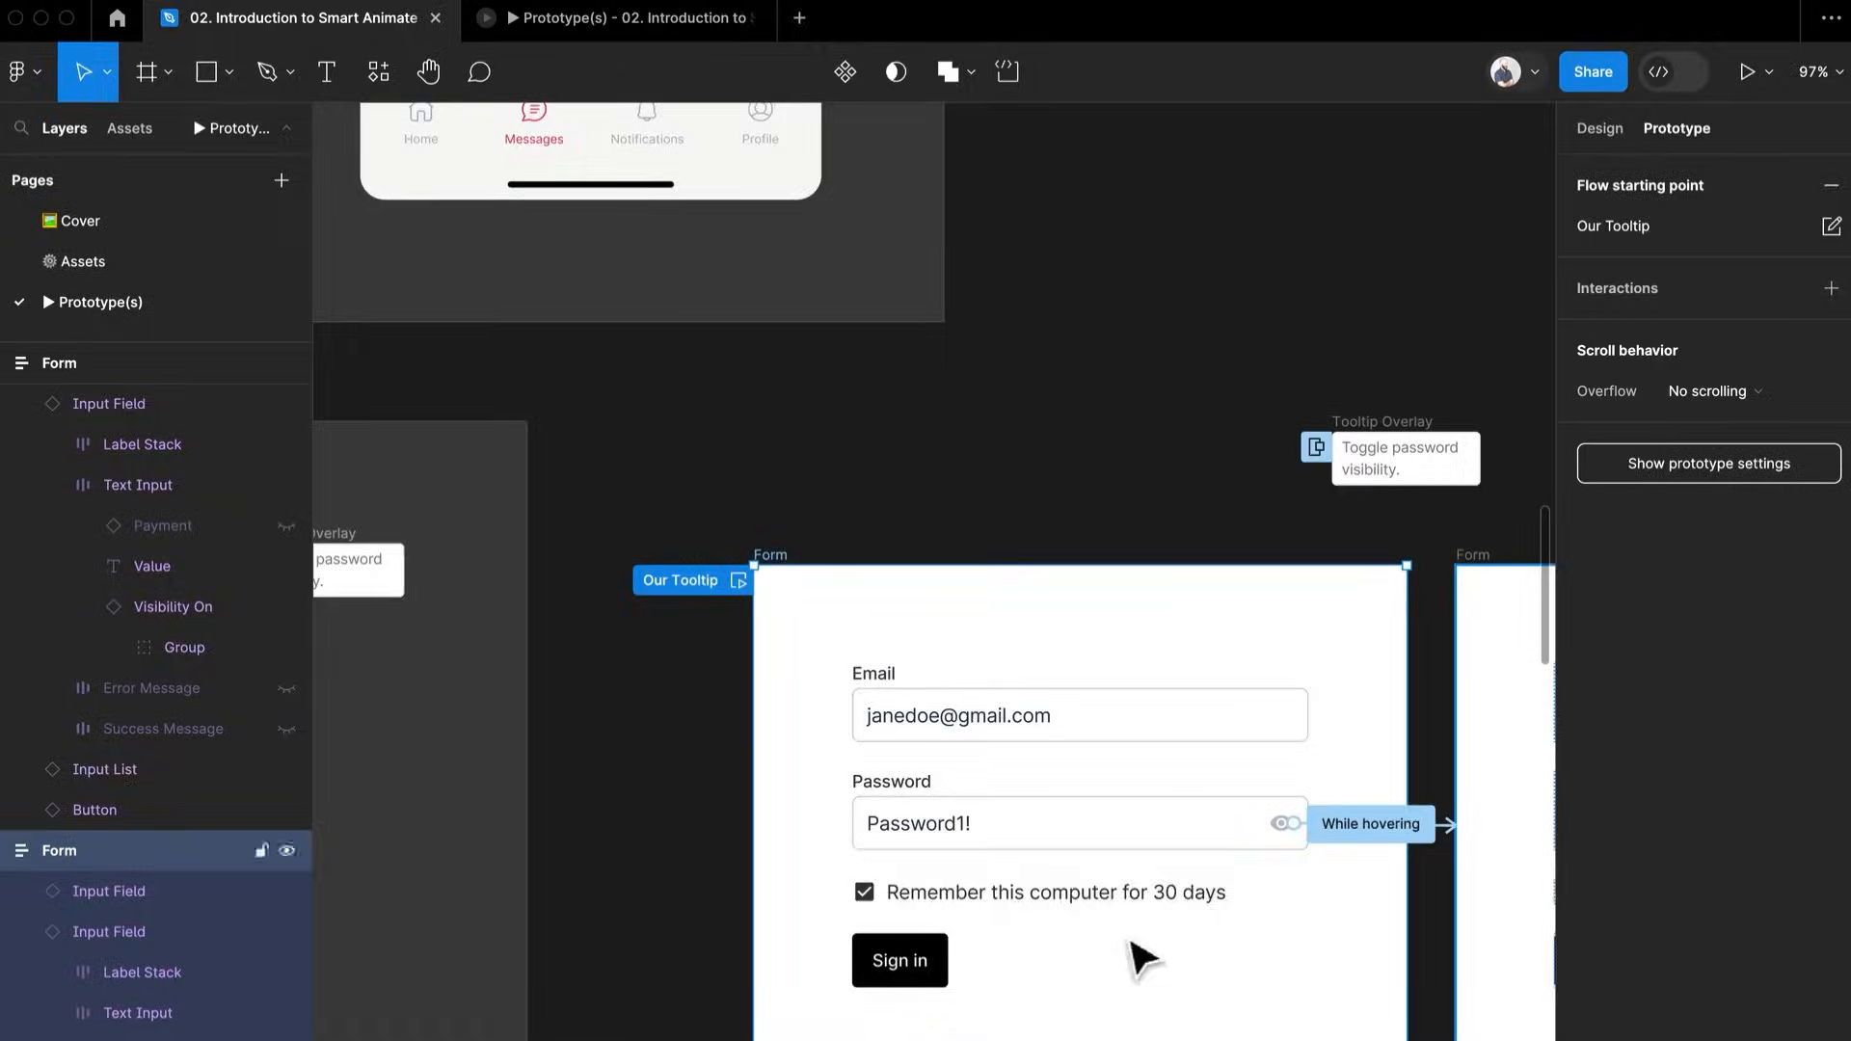
pyautogui.scroll(-5, 1141, 957)
pyautogui.click(756, 463)
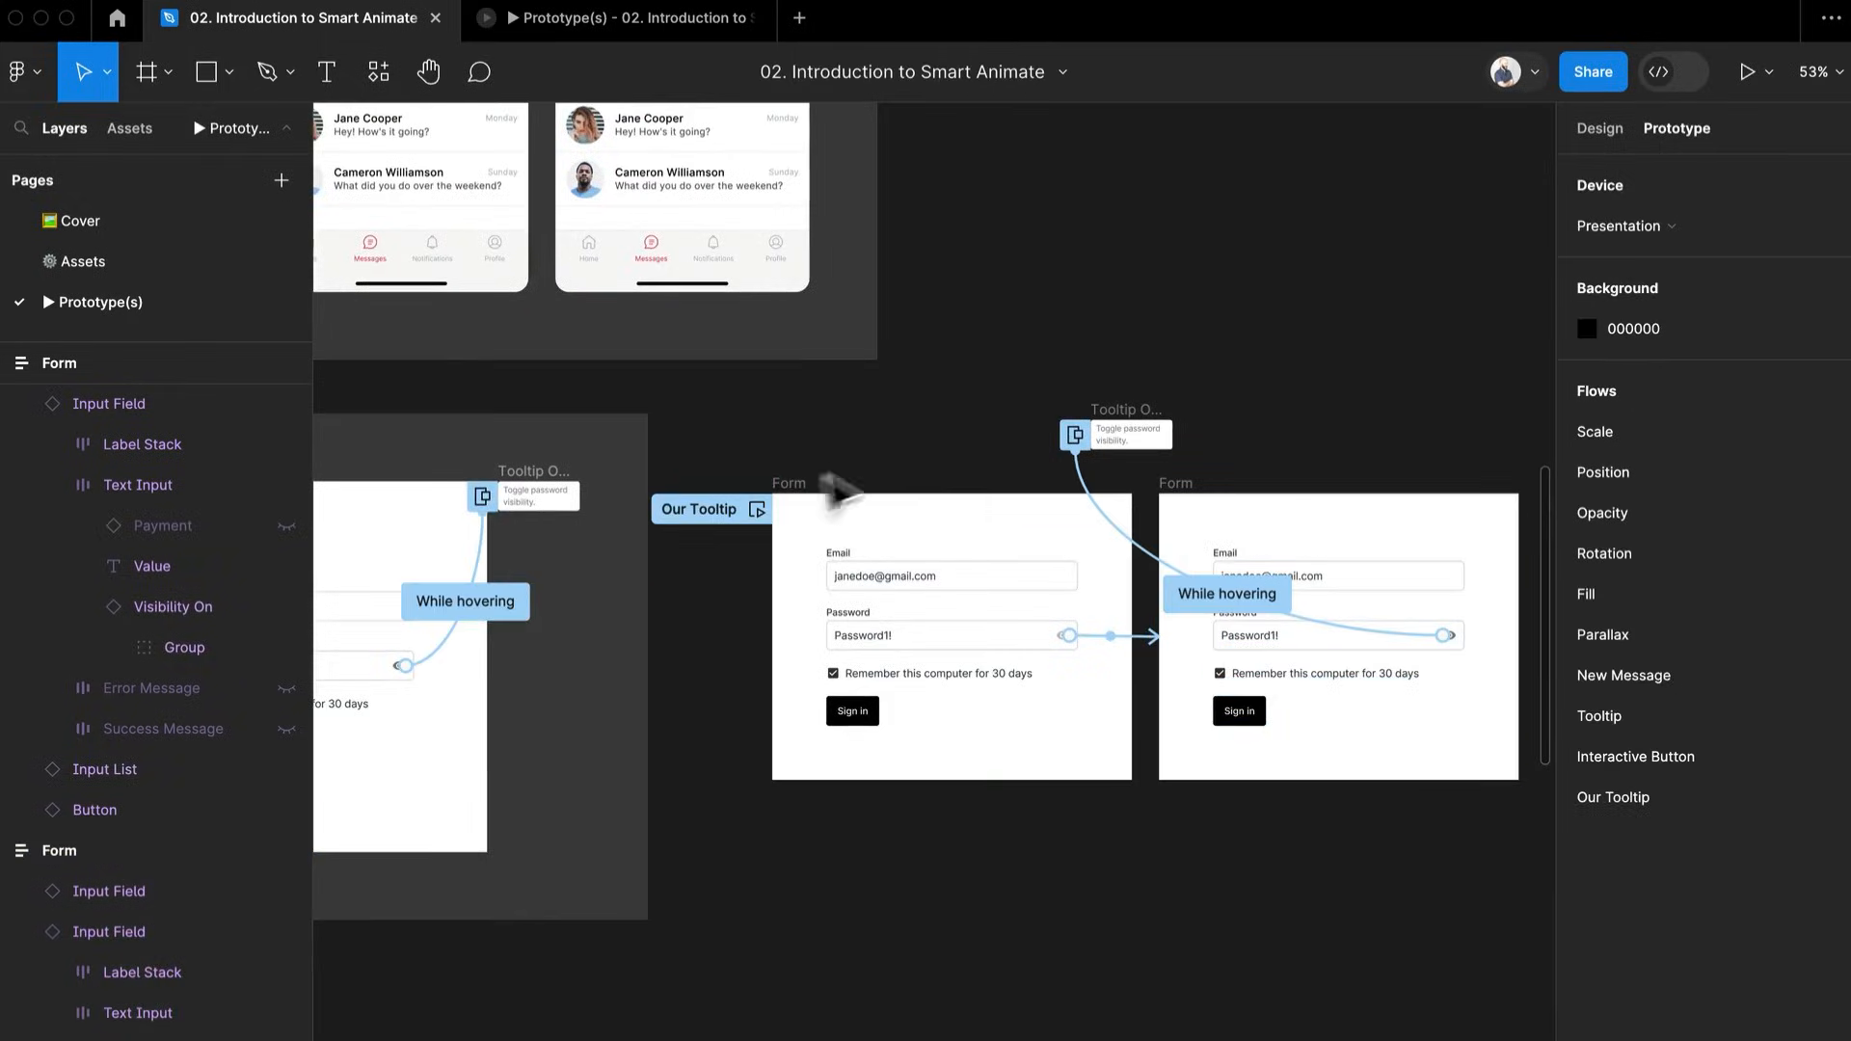
pyautogui.click(798, 493)
pyautogui.moveTo(797, 493); pyautogui.dragTo(810, 815)
# Connect the eye icon in the duplicated Form to the Tooltip Overlay with a While hovering trigger that opens it as an overlay
pyautogui.click(1264, 935)
pyautogui.moveTo(1339, 783); pyautogui.dragTo(1126, 444)
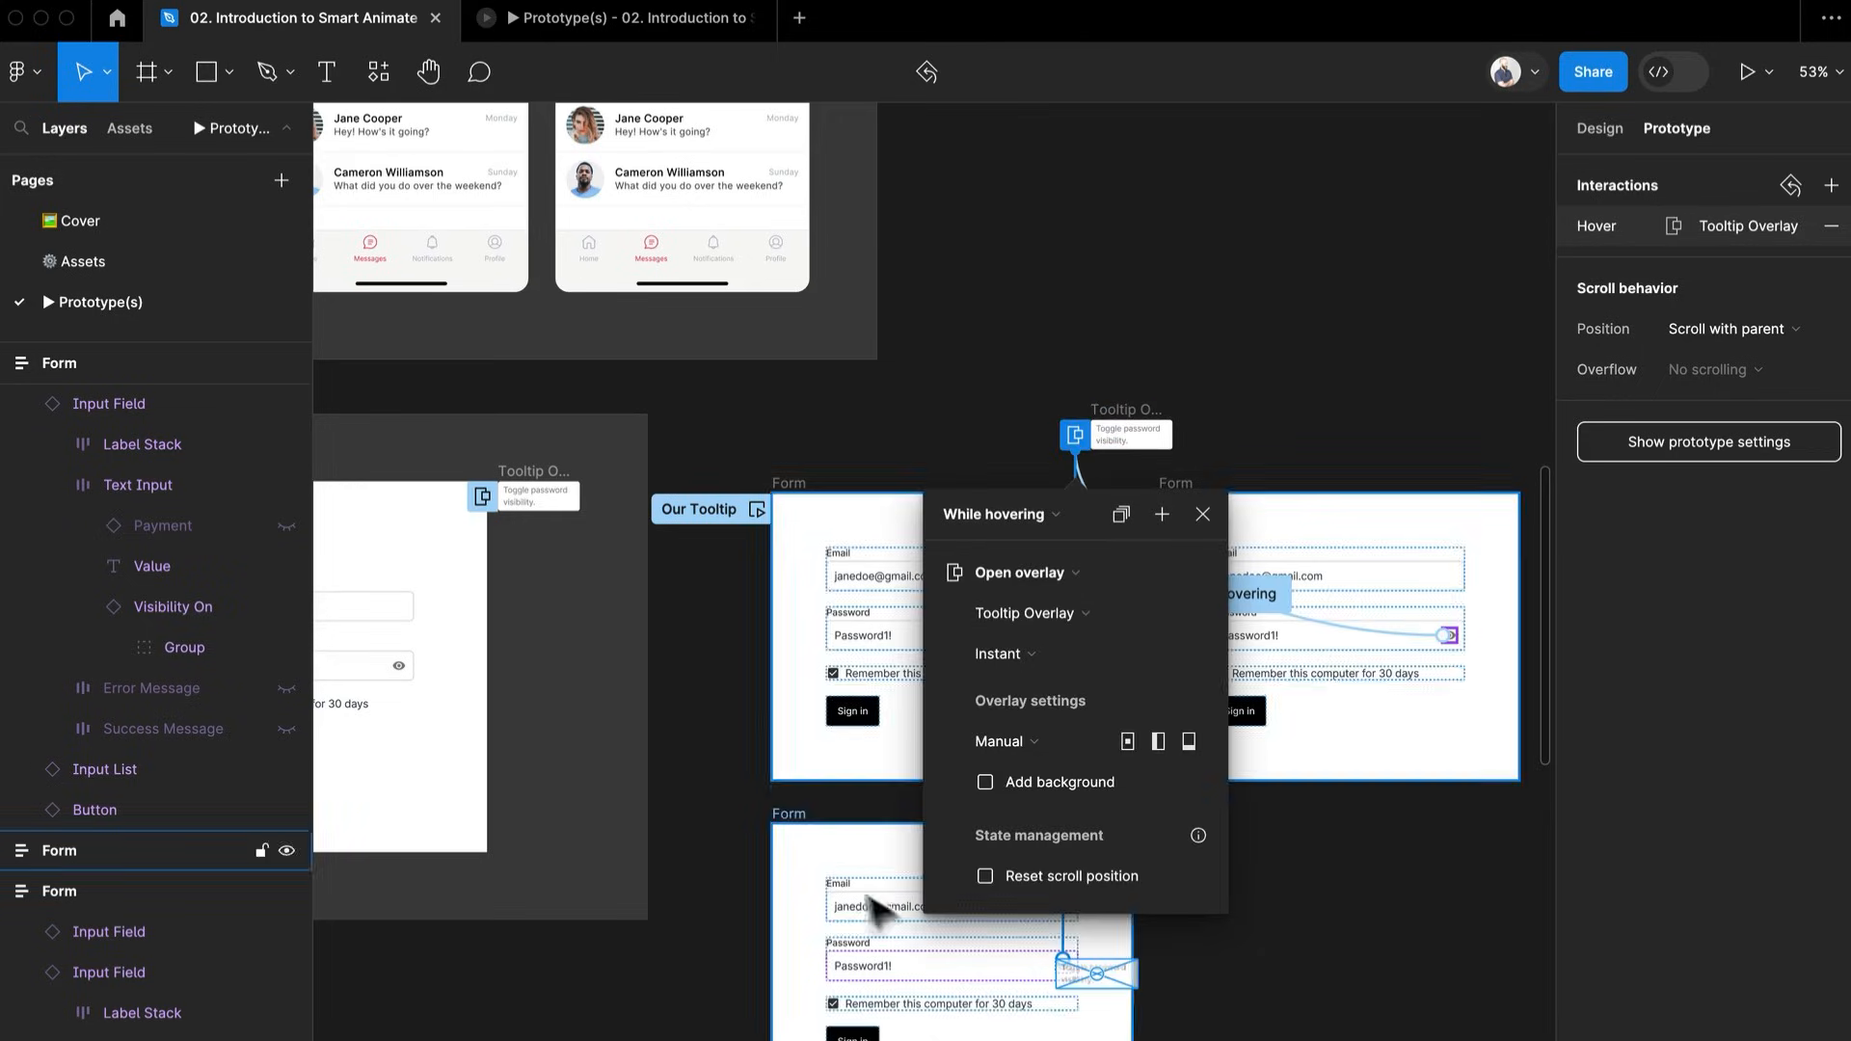
pyautogui.scroll(2, 974, 1037)
pyautogui.click(1352, 1022)
pyautogui.scroll(3, 1047, 1003)
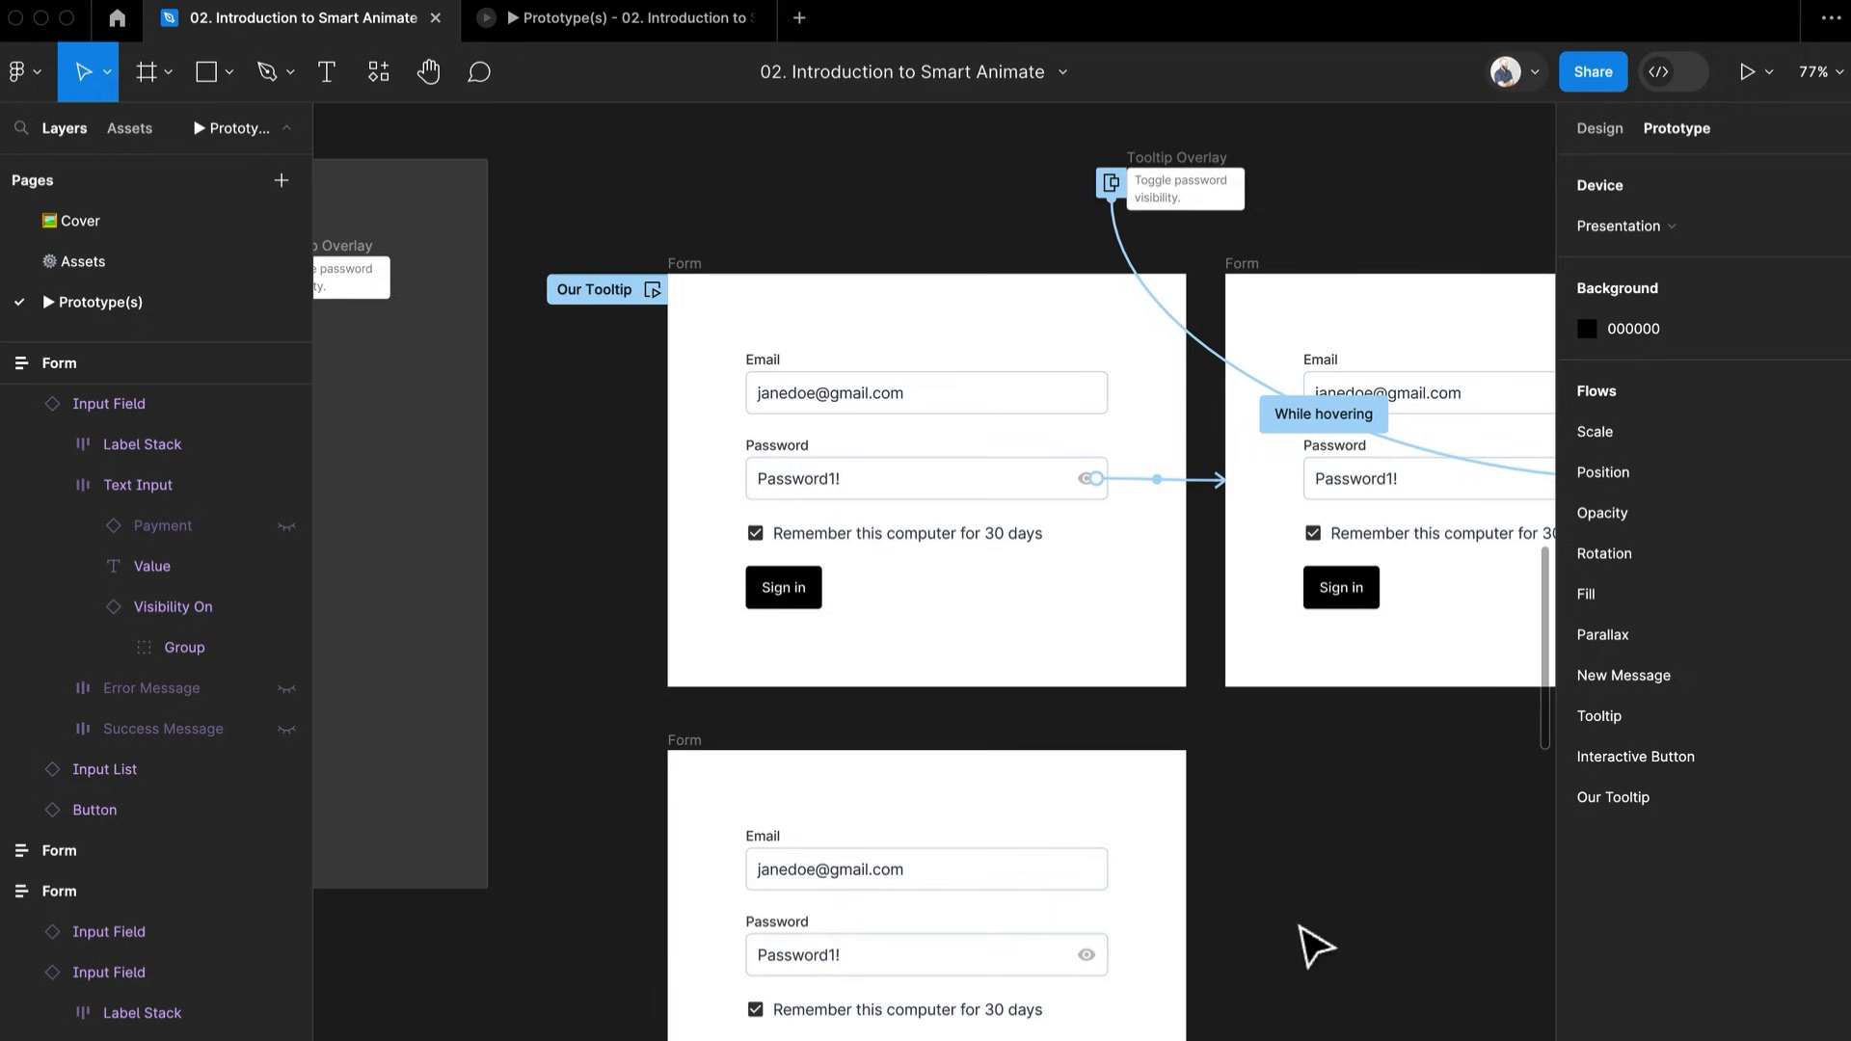
# Edit the duplicated Form's hover interaction and place the manual tooltip preview just above the Password field's eye icon
pyautogui.click(1087, 955)
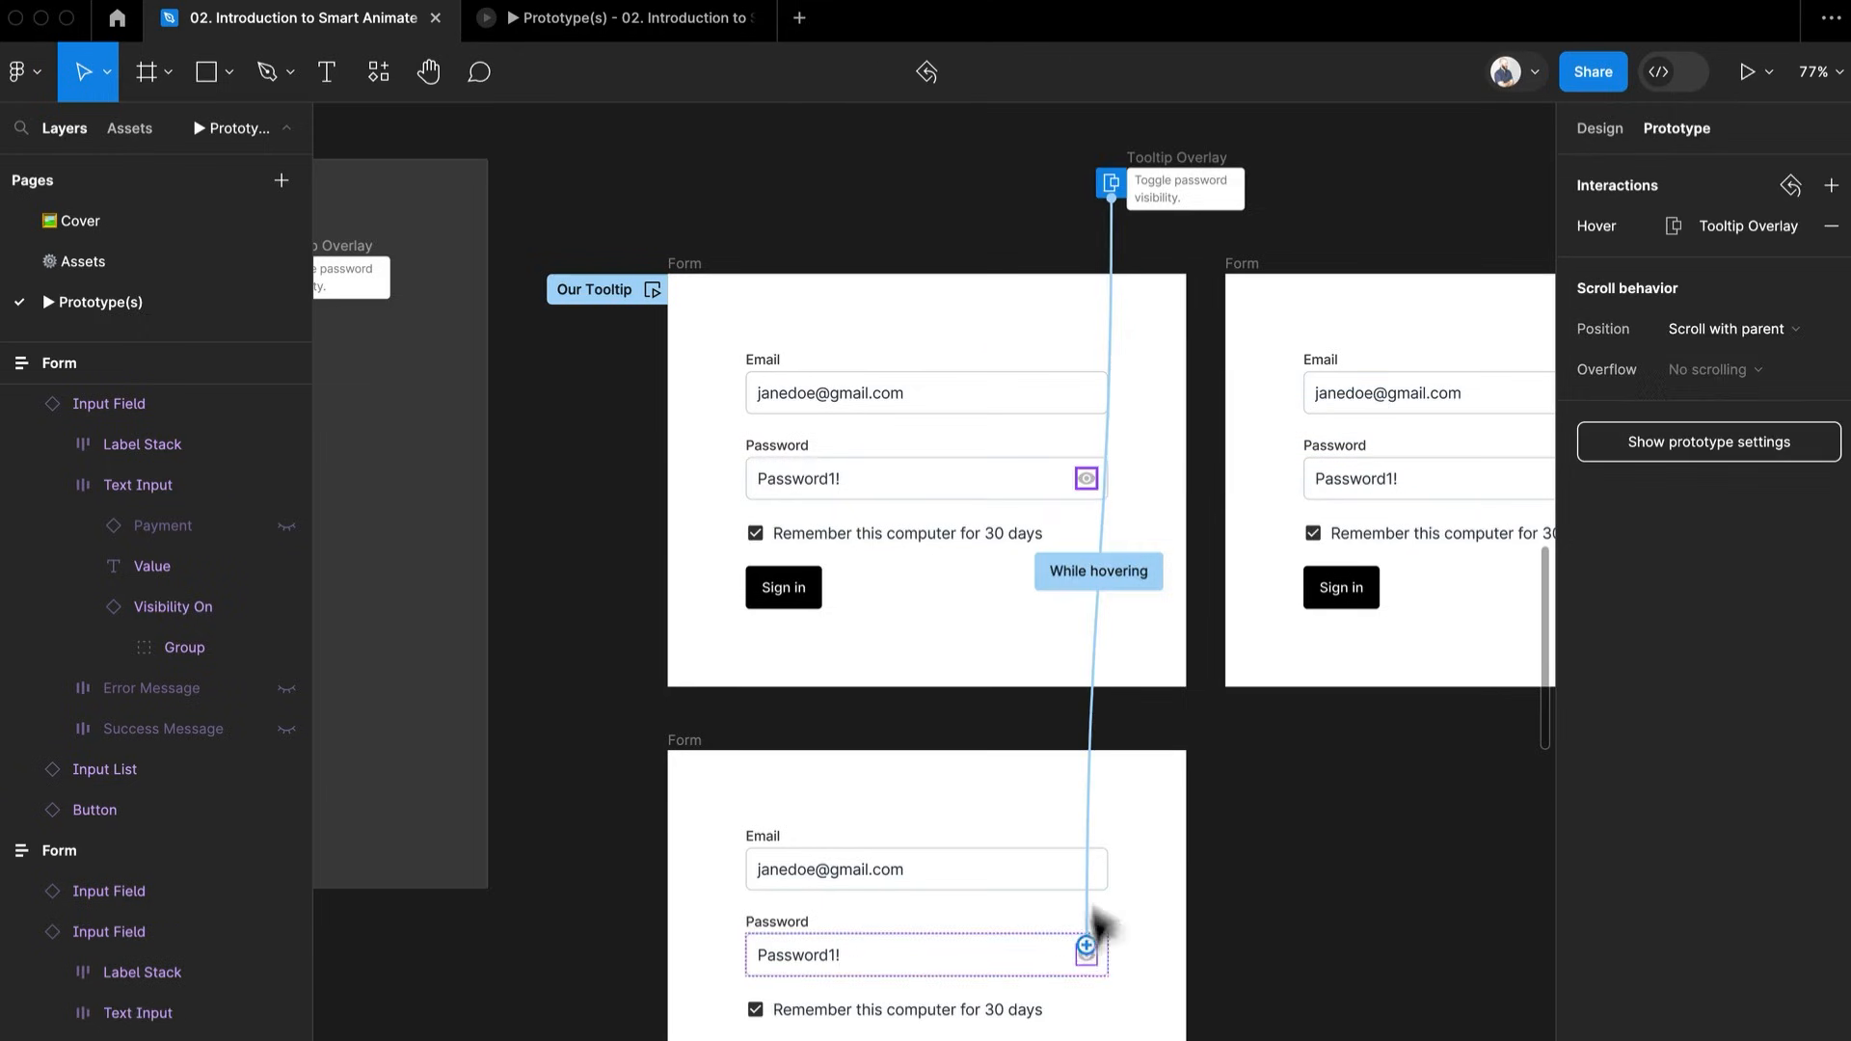
pyautogui.click(1092, 829)
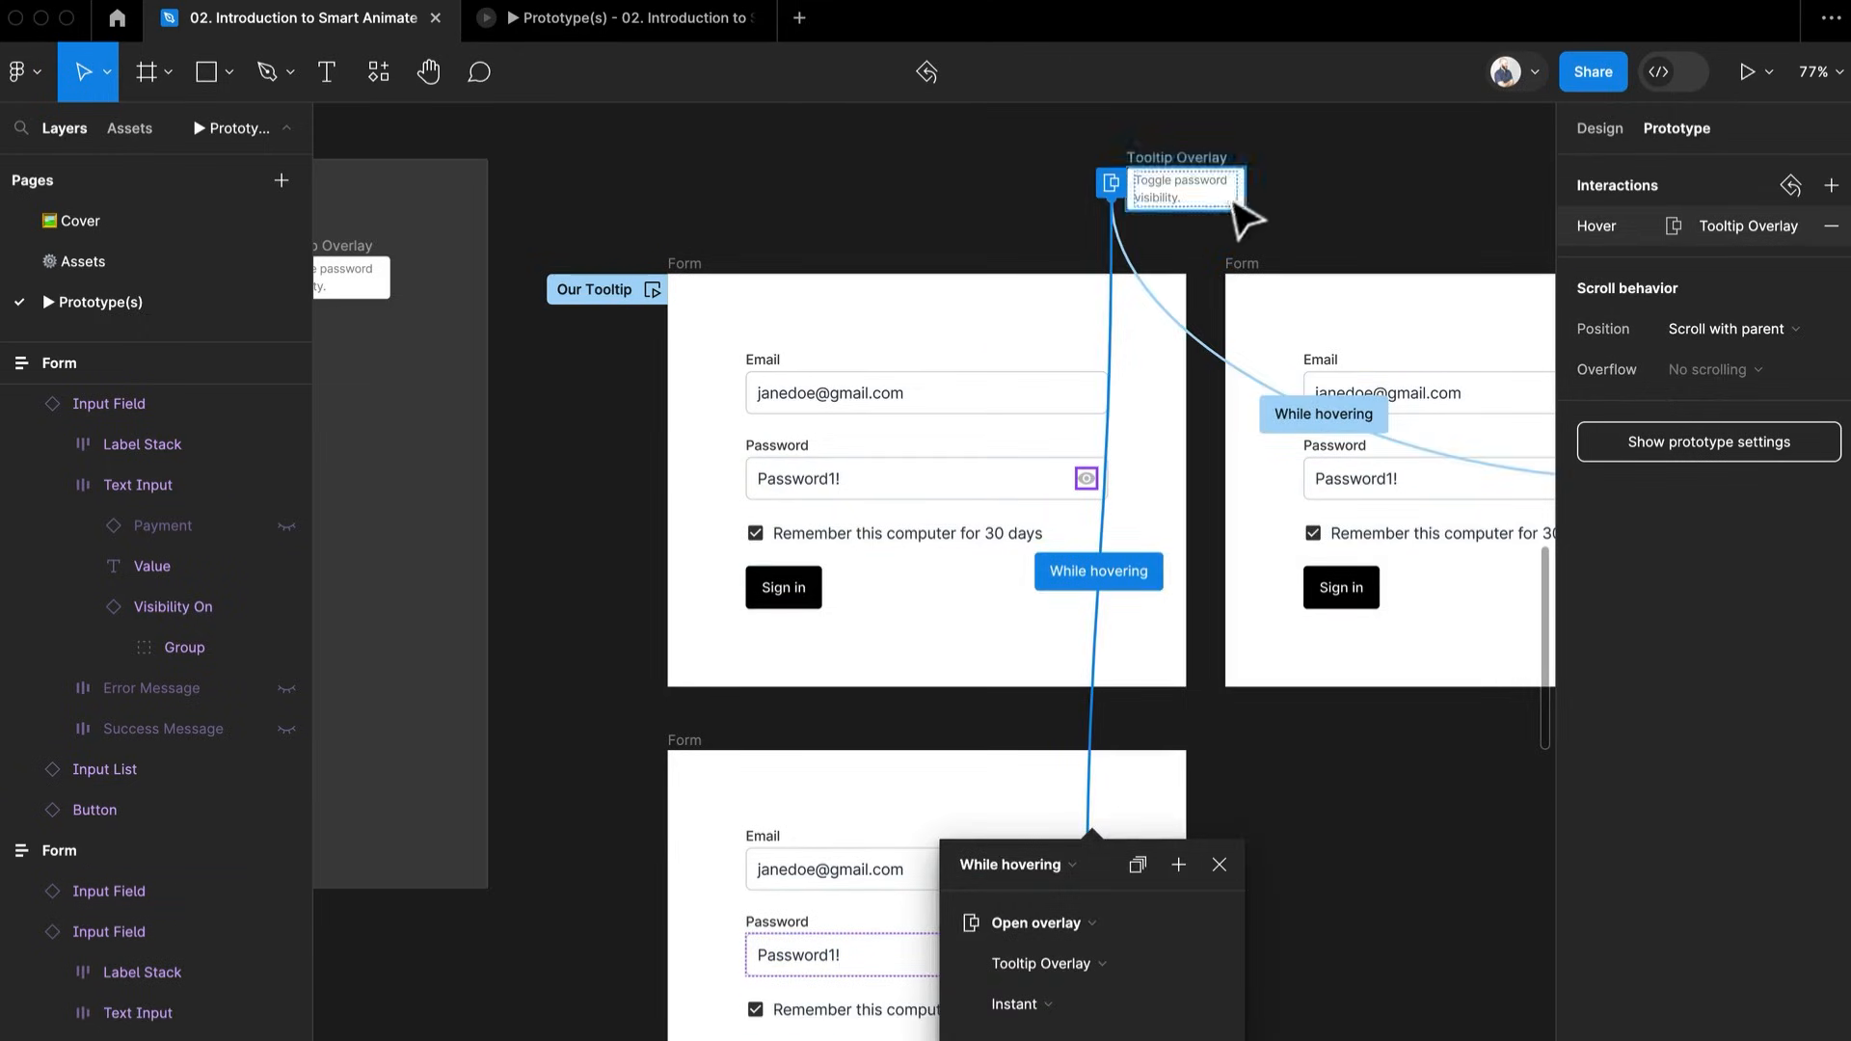
pyautogui.scroll(-2, 1087, 974)
pyautogui.scroll(-10, 1093, 985)
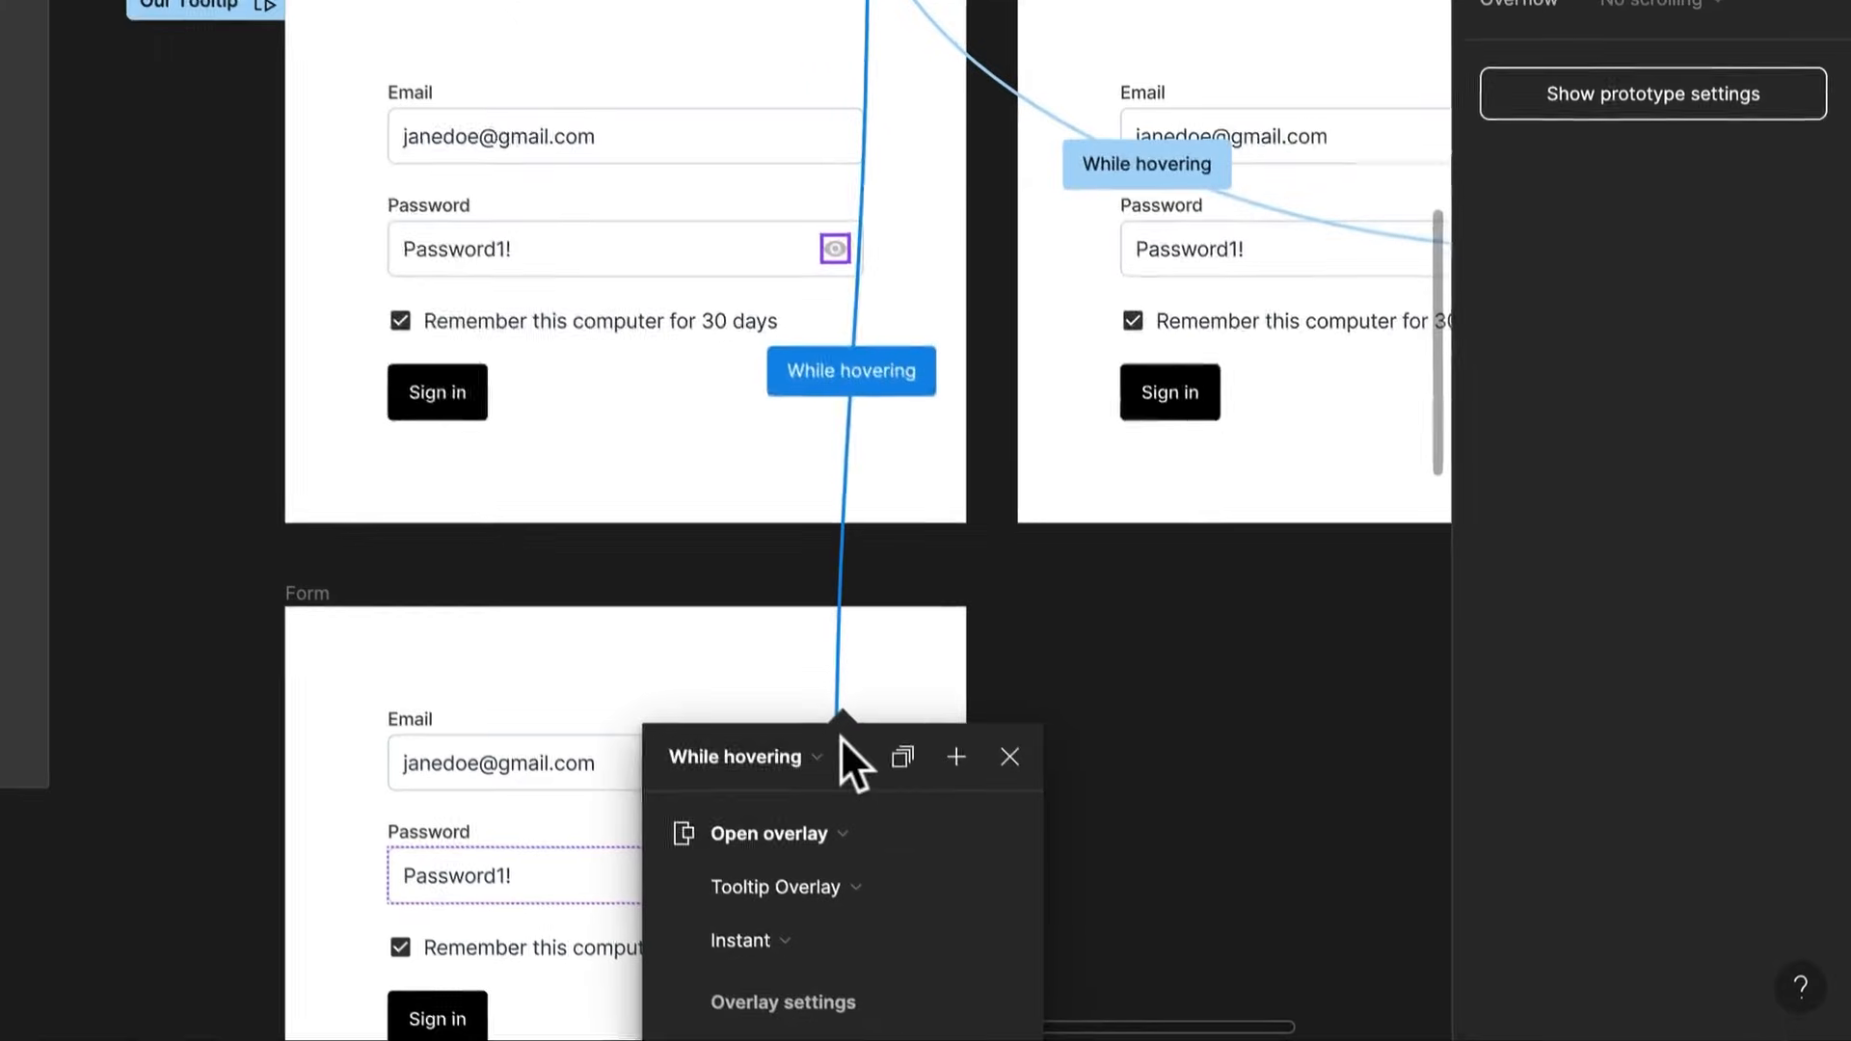
pyautogui.moveTo(1095, 947); pyautogui.dragTo(1408, 827)
pyautogui.moveTo(934, 888); pyautogui.dragTo(966, 849)
pyautogui.scroll(5, 836, 835)
pyautogui.scroll(-1, 839, 847)
pyautogui.scroll(-1, 966, 849)
pyautogui.scroll(-1, 966, 850)
pyautogui.moveTo(958, 783); pyautogui.dragTo(785, 390)
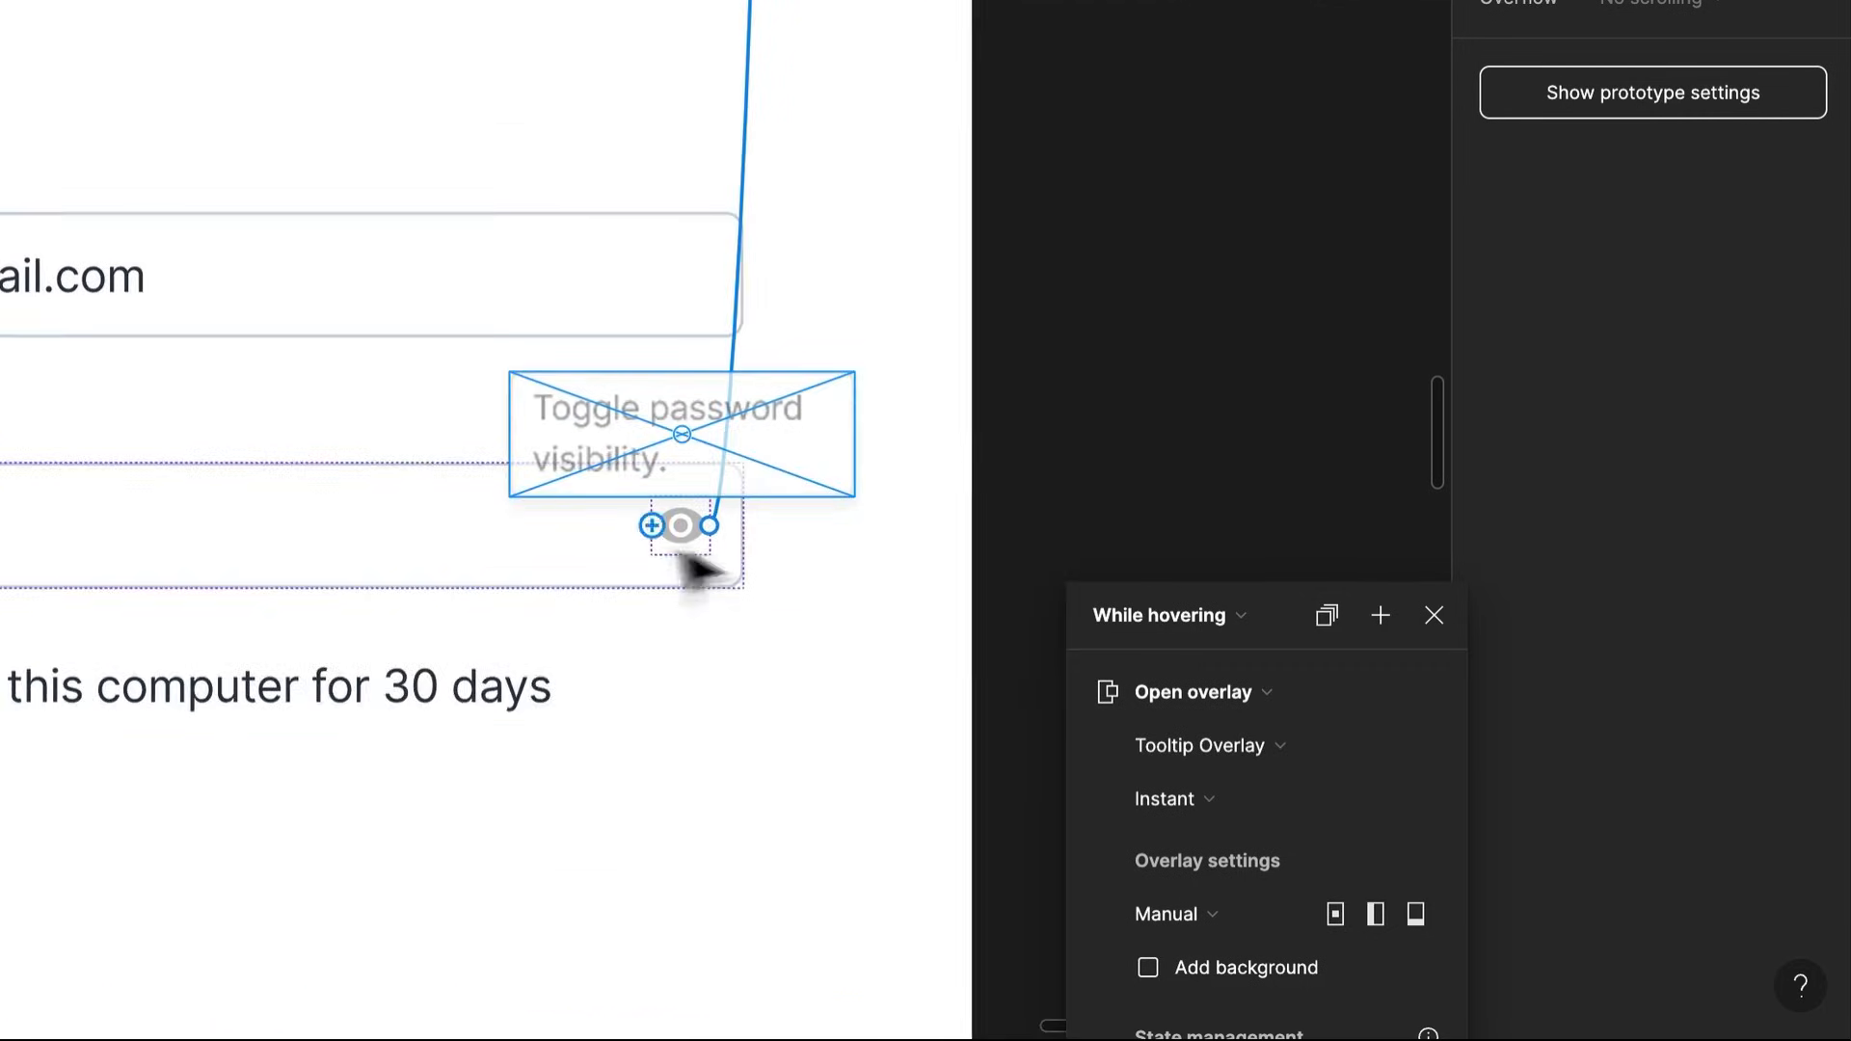
pyautogui.scroll(-1, 691, 550)
pyautogui.scroll(-1, 693, 554)
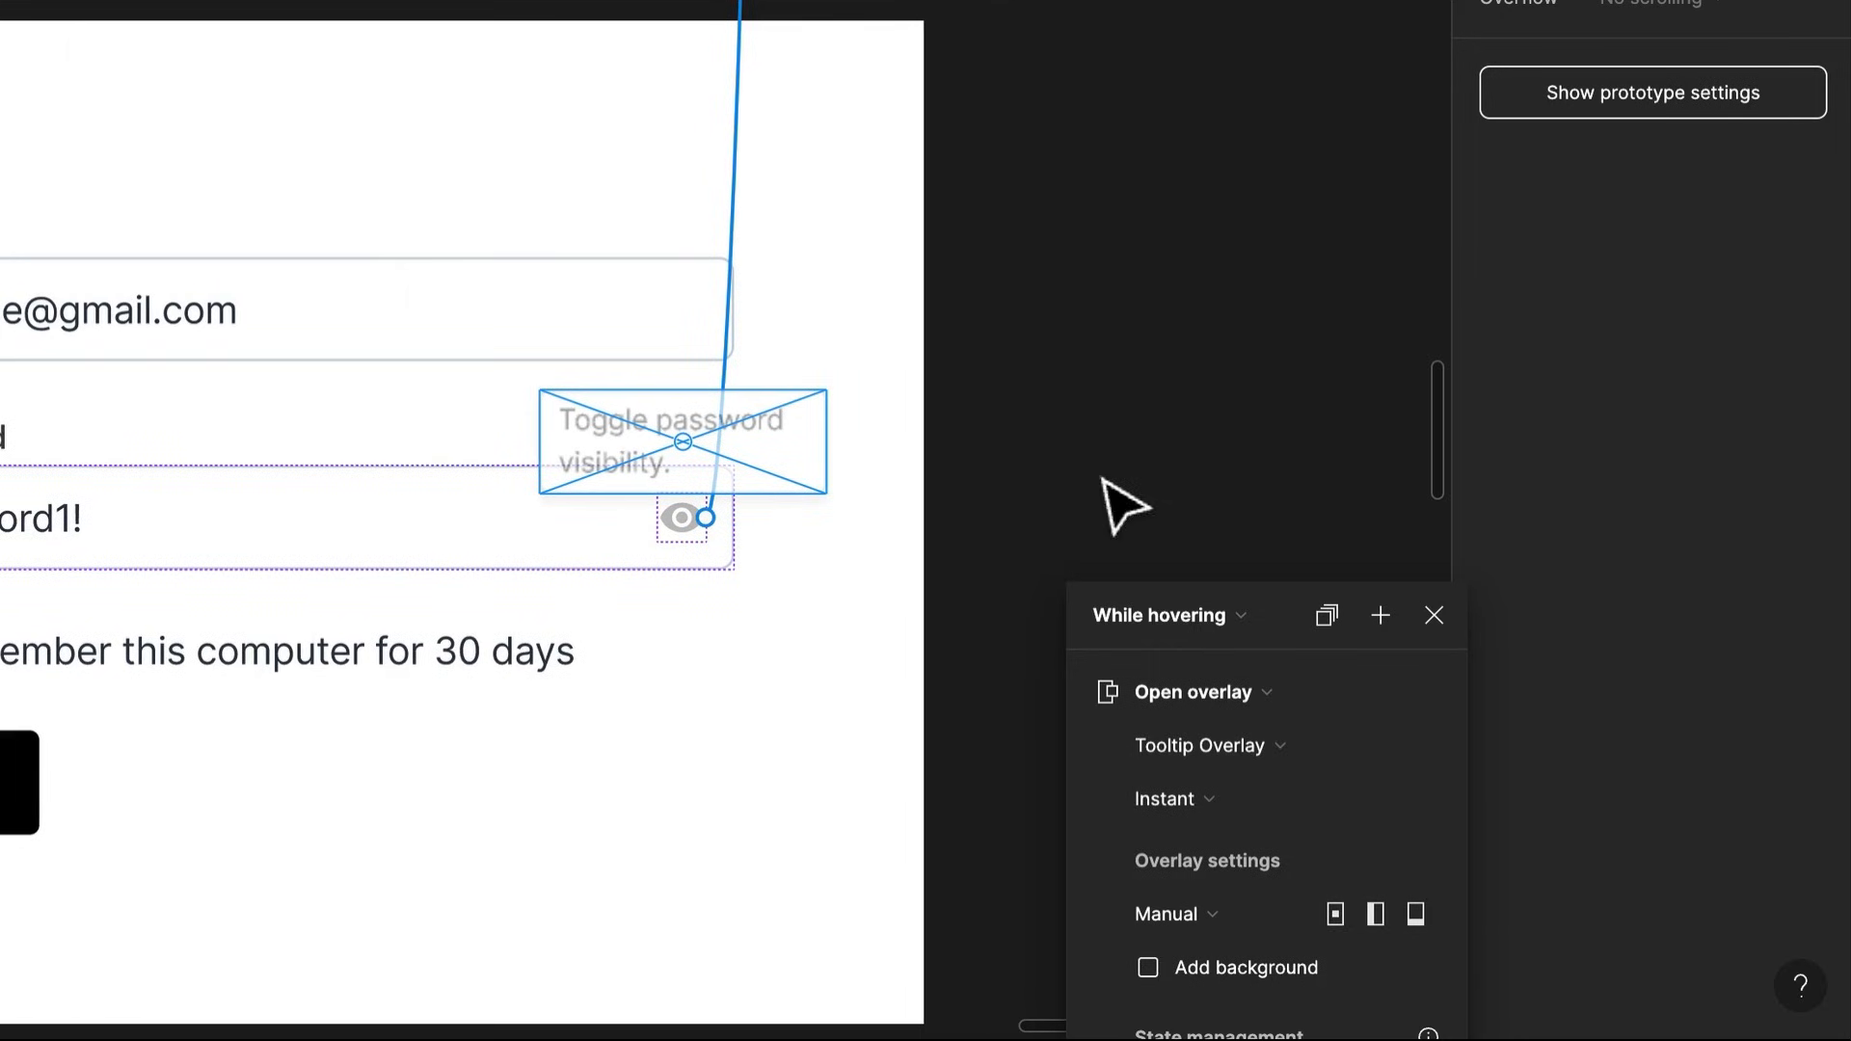
# Set the duplicated Form's tooltip overlay animation to Dissolve with a 150ms duration
pyautogui.click(1221, 800)
pyautogui.click(1232, 840)
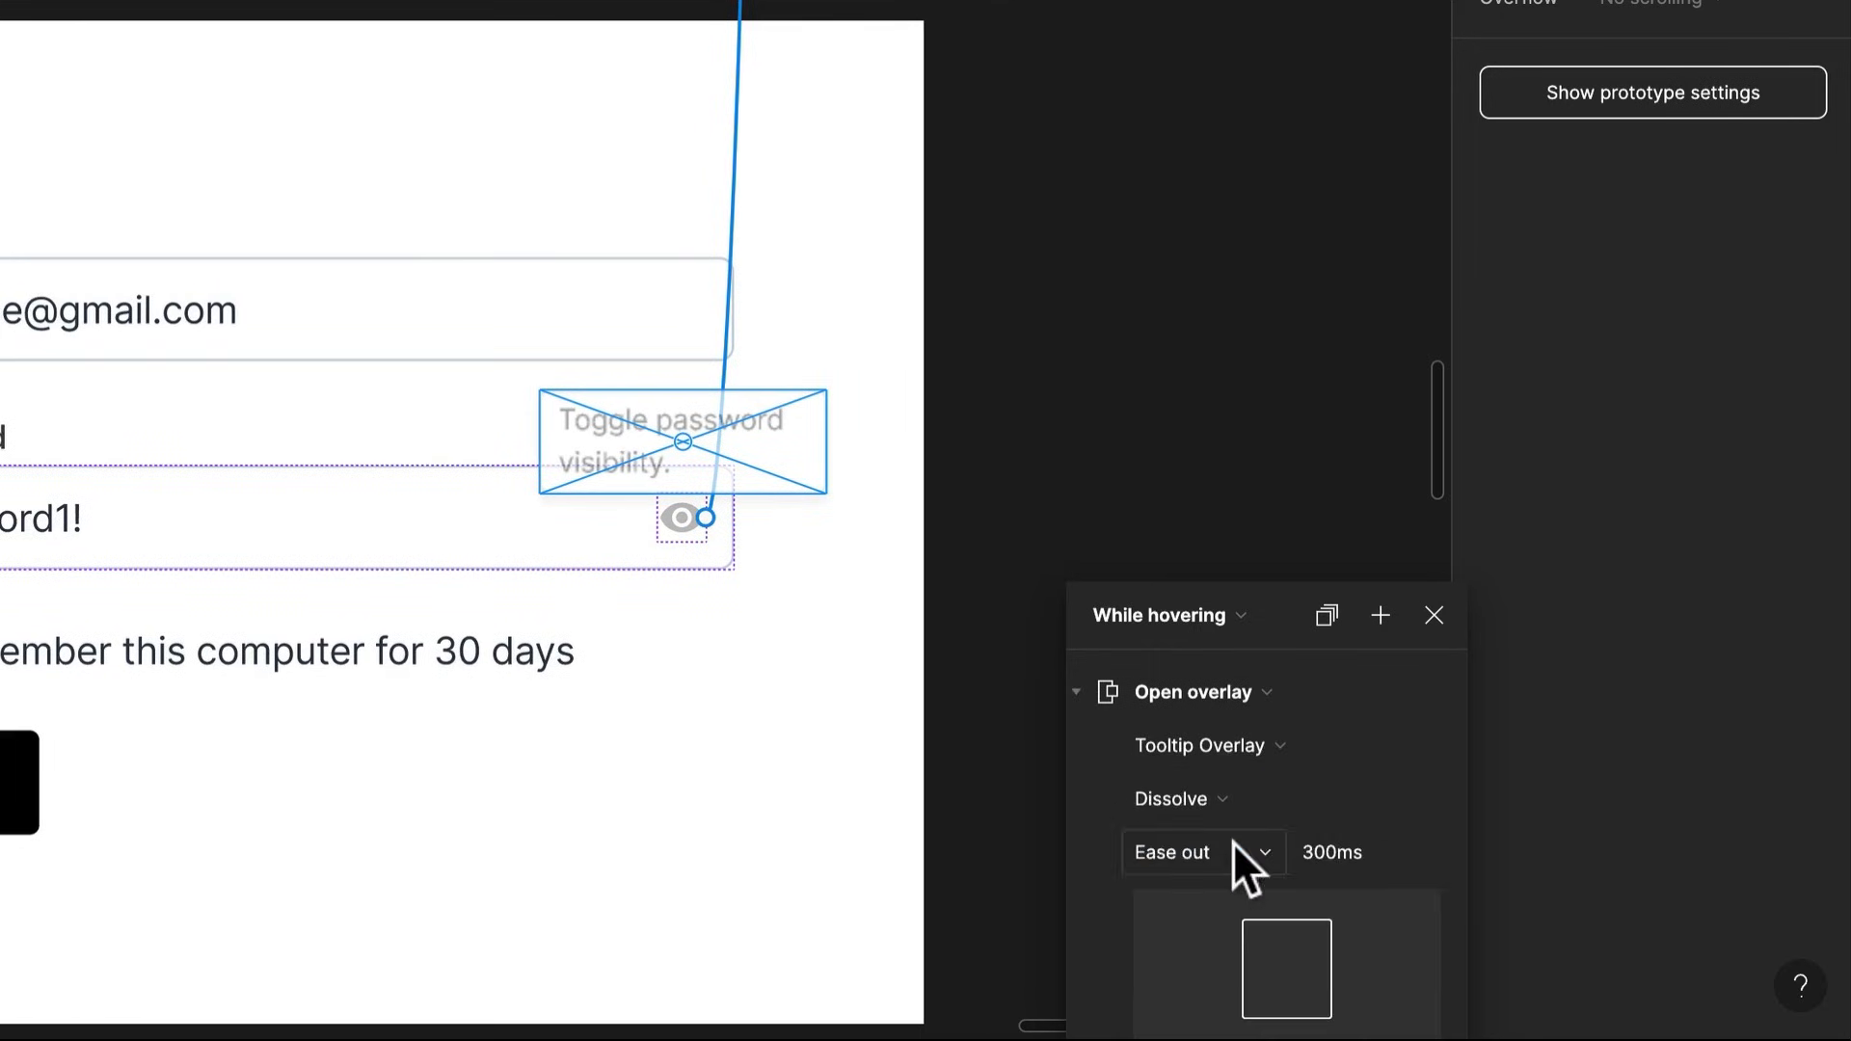
pyautogui.click(1388, 852)
pyautogui.write('150')
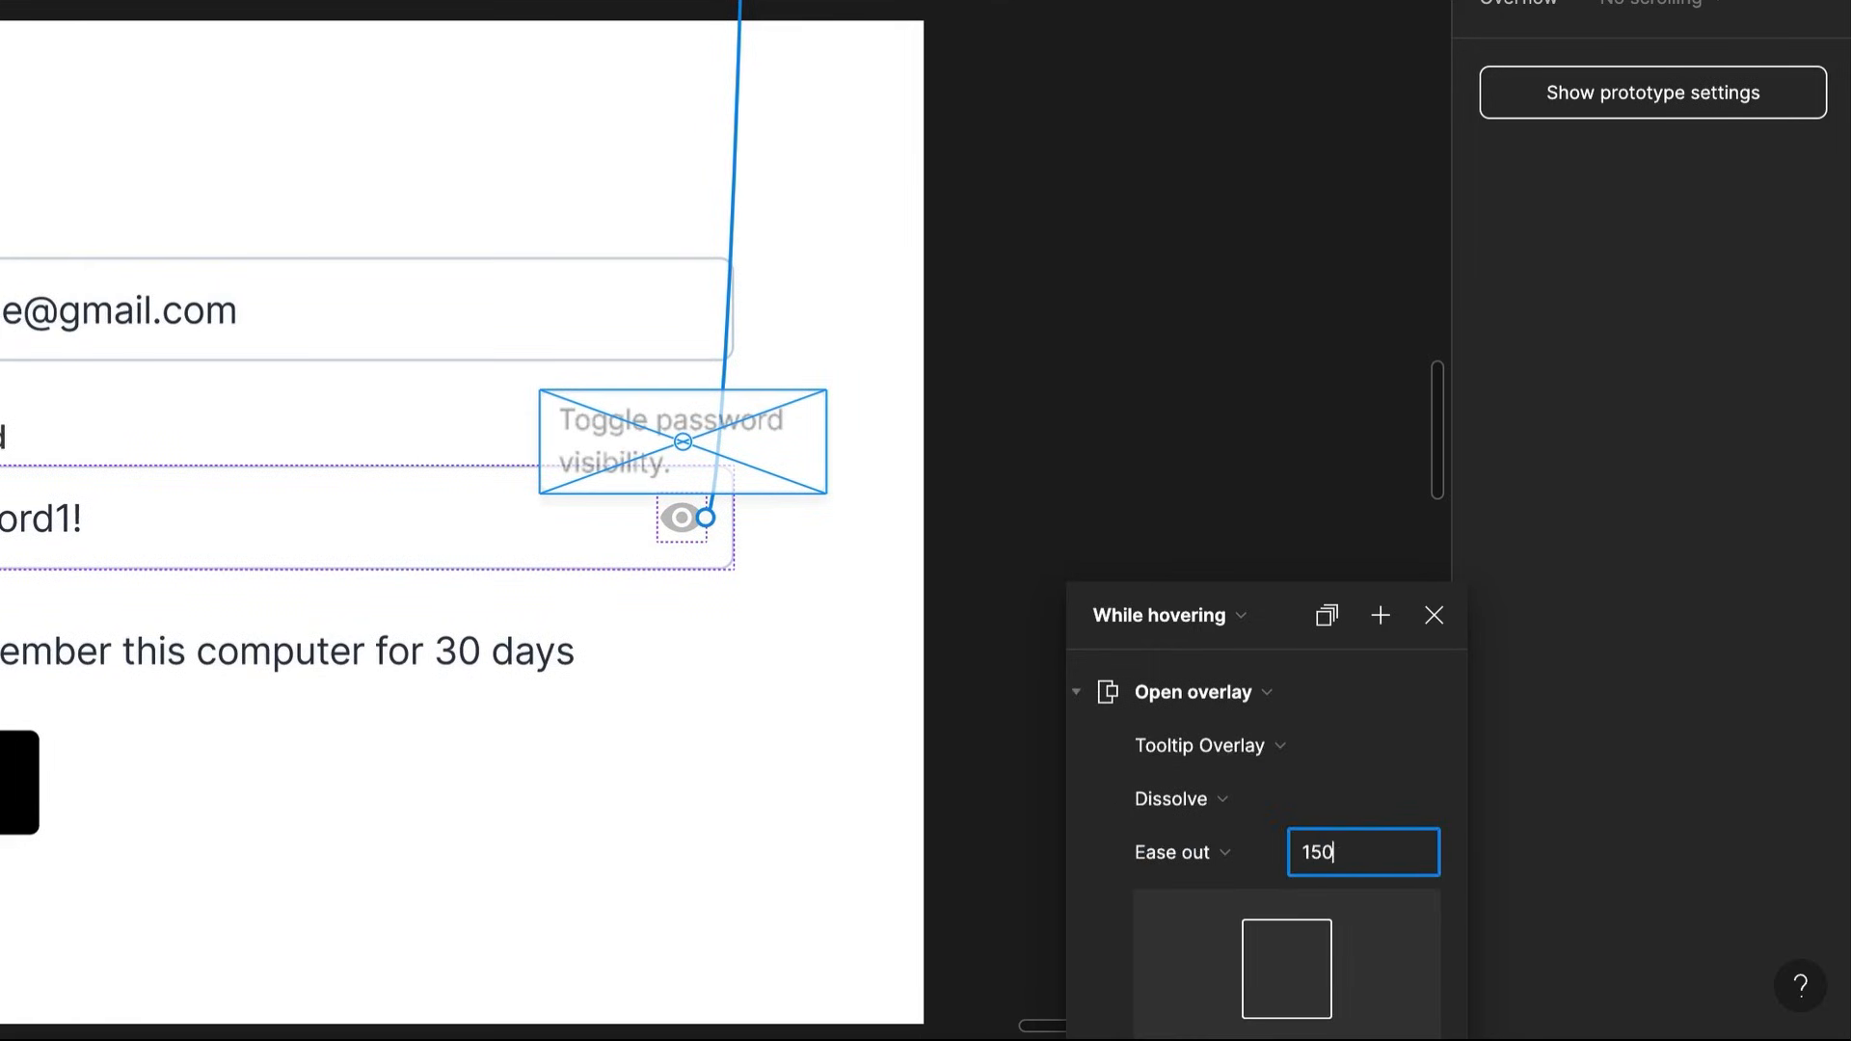
pyautogui.press('Return')
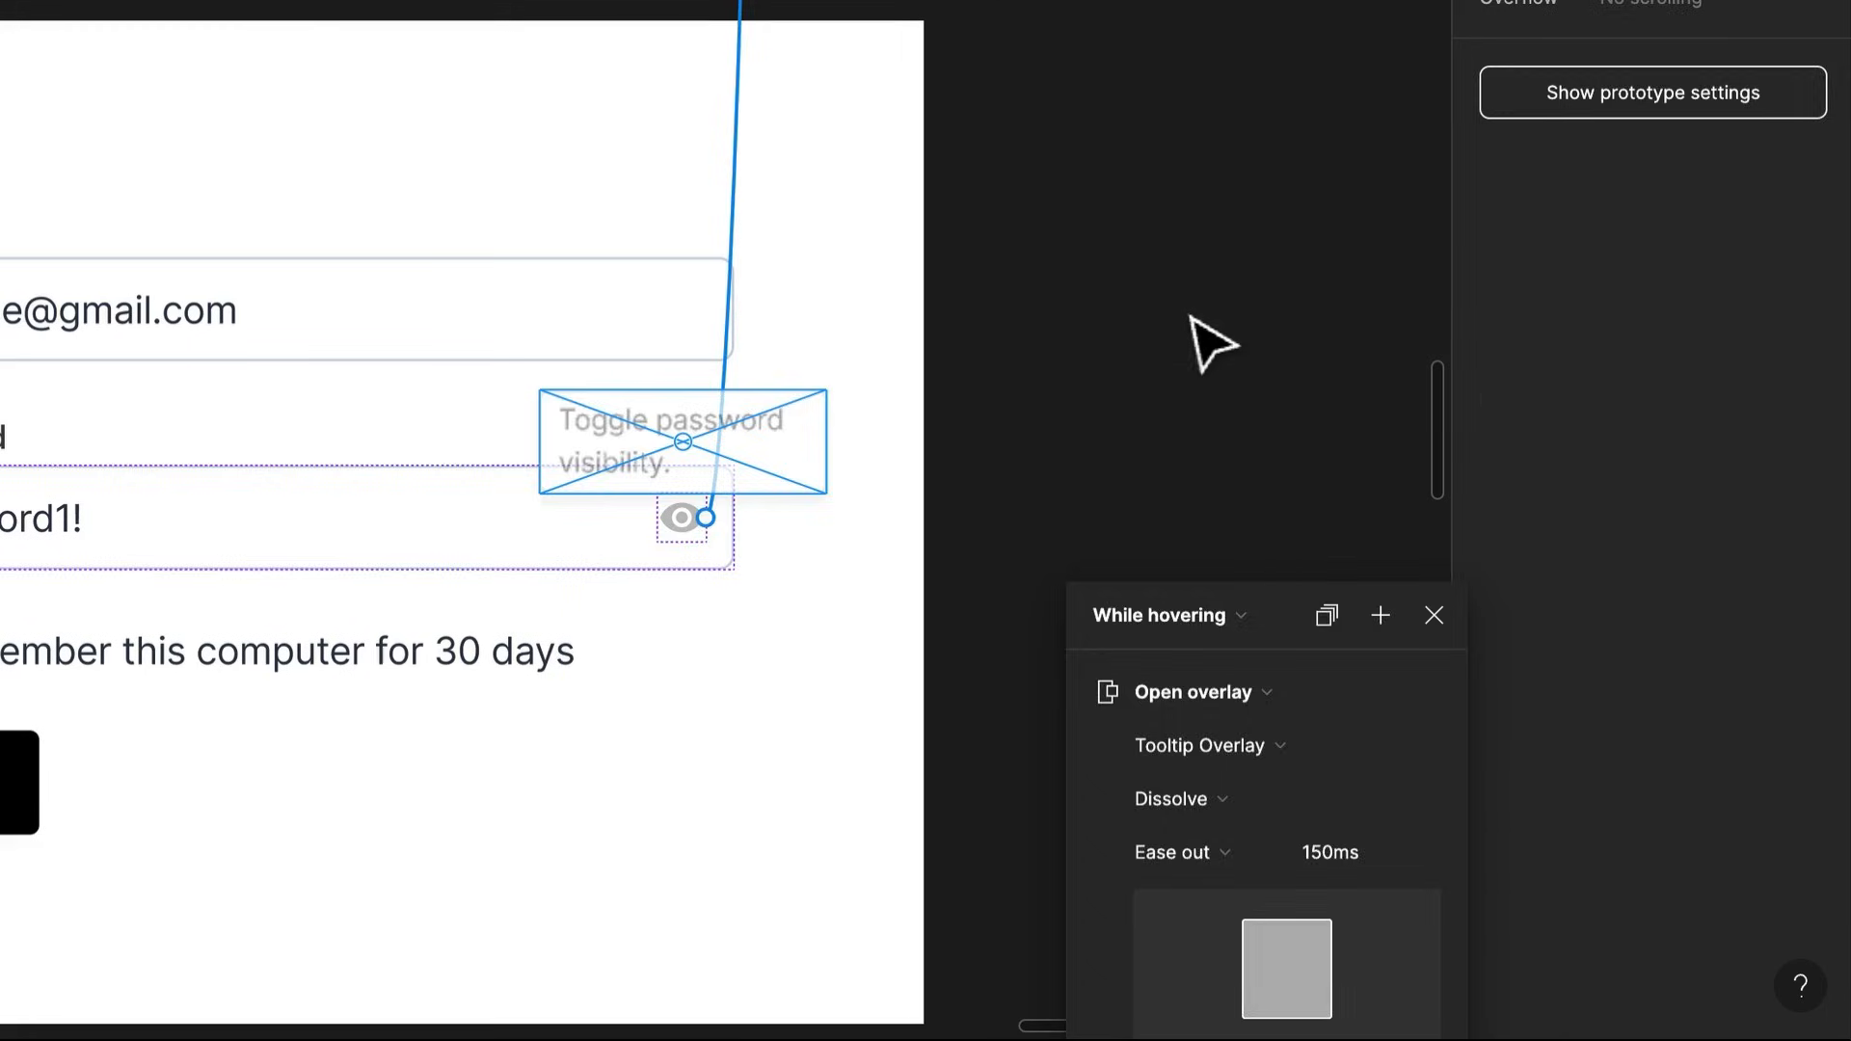
pyautogui.click(1206, 343)
# Add a flow starting point named v2 to the duplicated Form frame
pyautogui.scroll(-3, 1206, 344)
pyautogui.moveTo(1162, 266); pyautogui.dragTo(1285, 486)
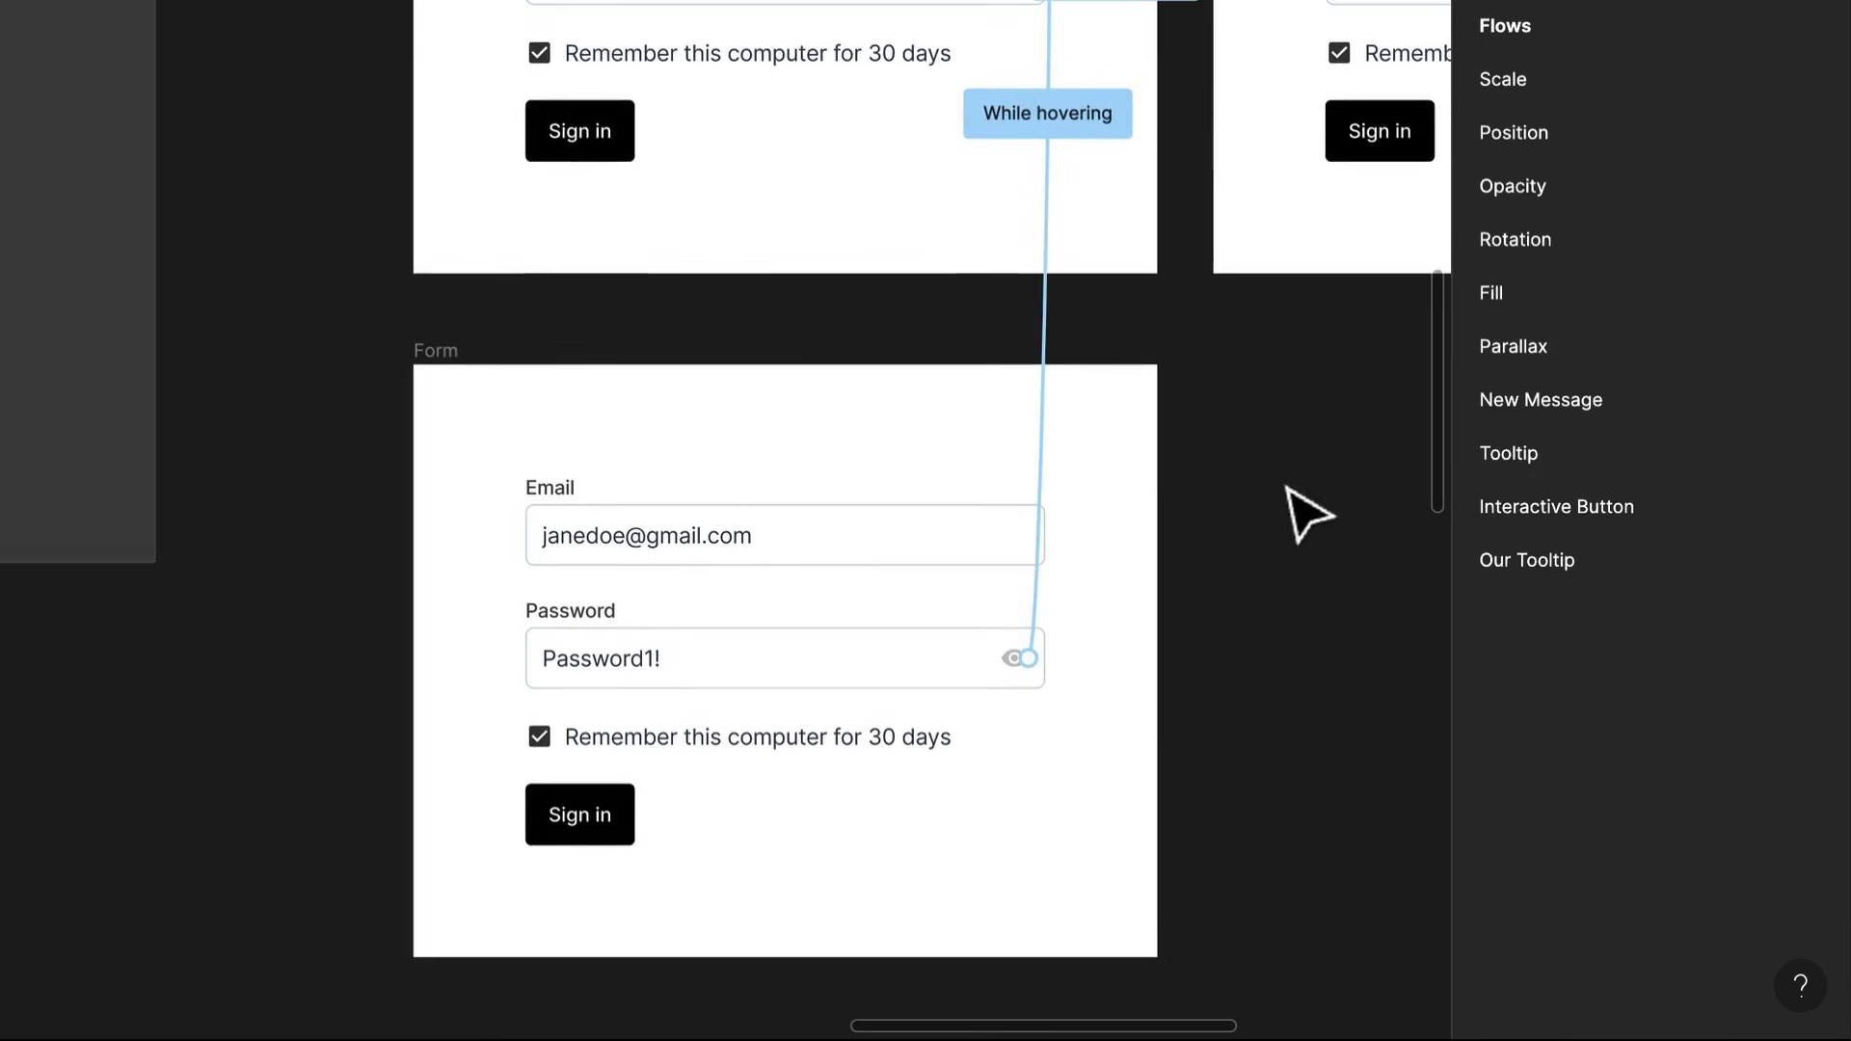
pyautogui.click(420, 351)
pyautogui.click(1814, 105)
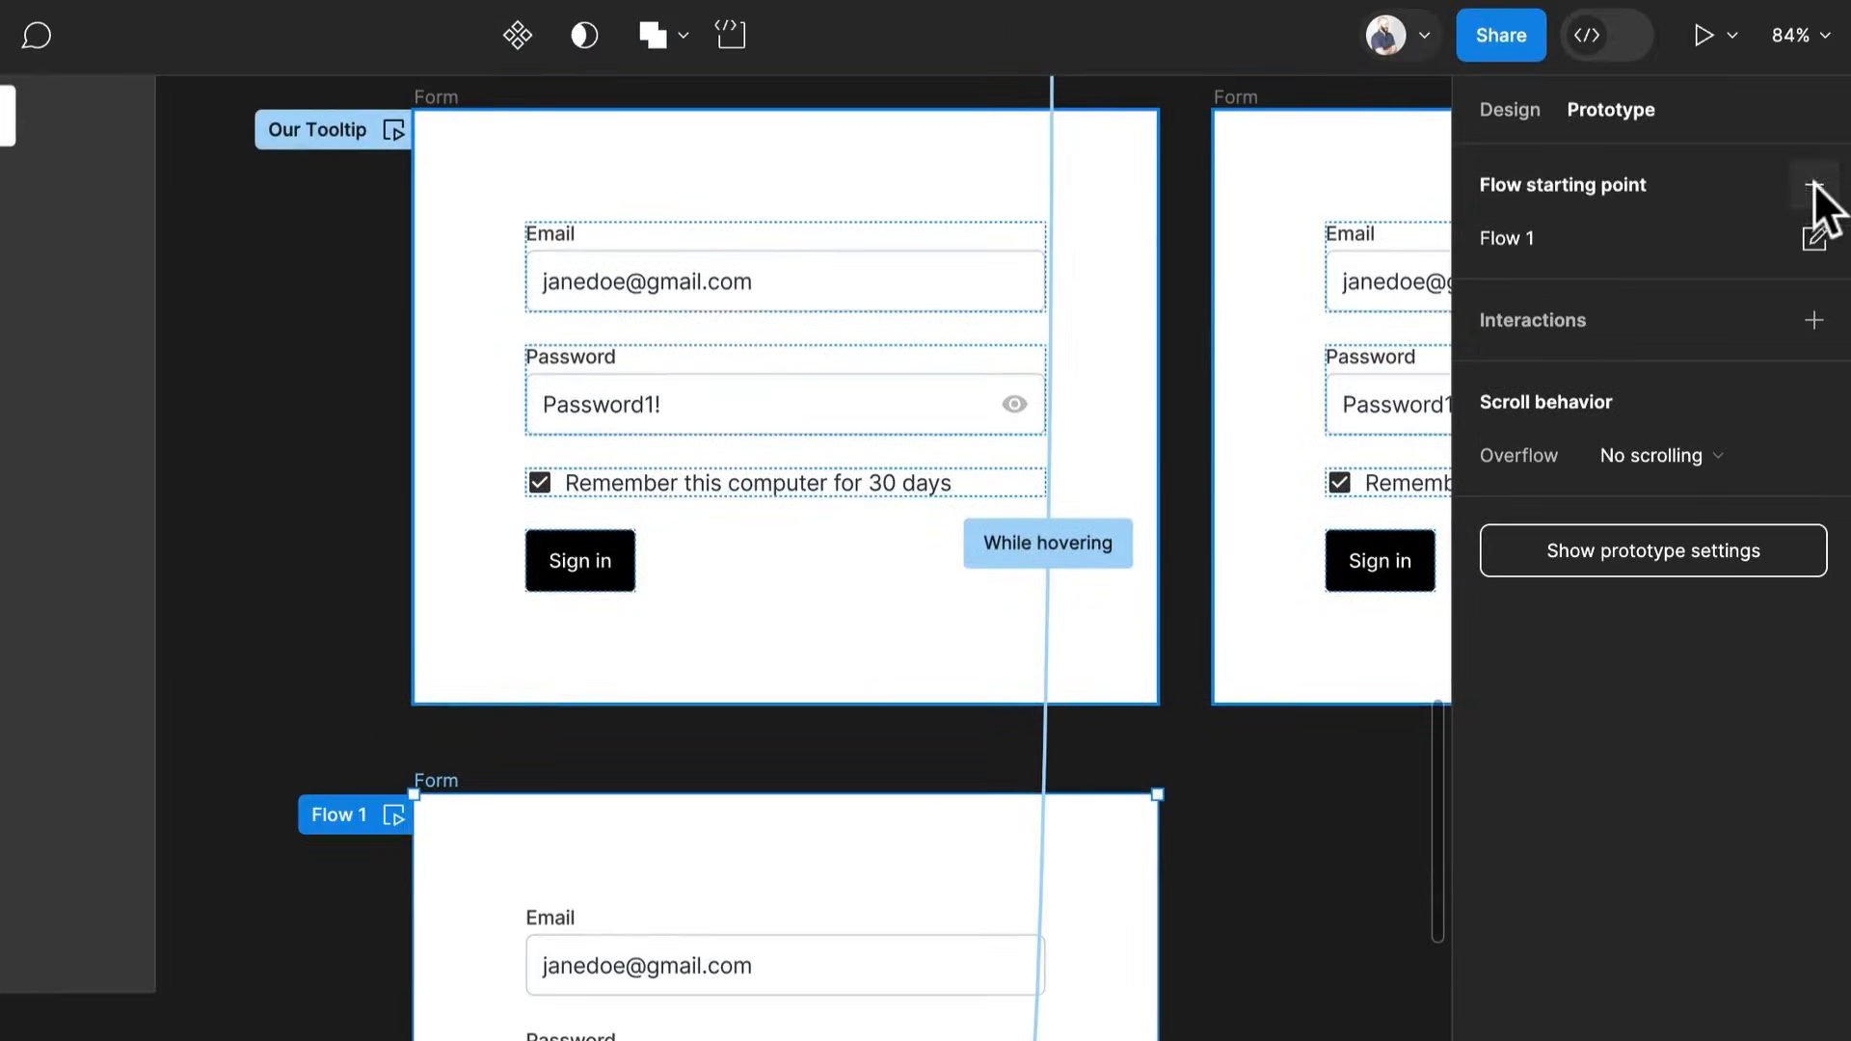
pyautogui.doubleClick(1577, 158)
pyautogui.write('v2')
pyautogui.press('Return')
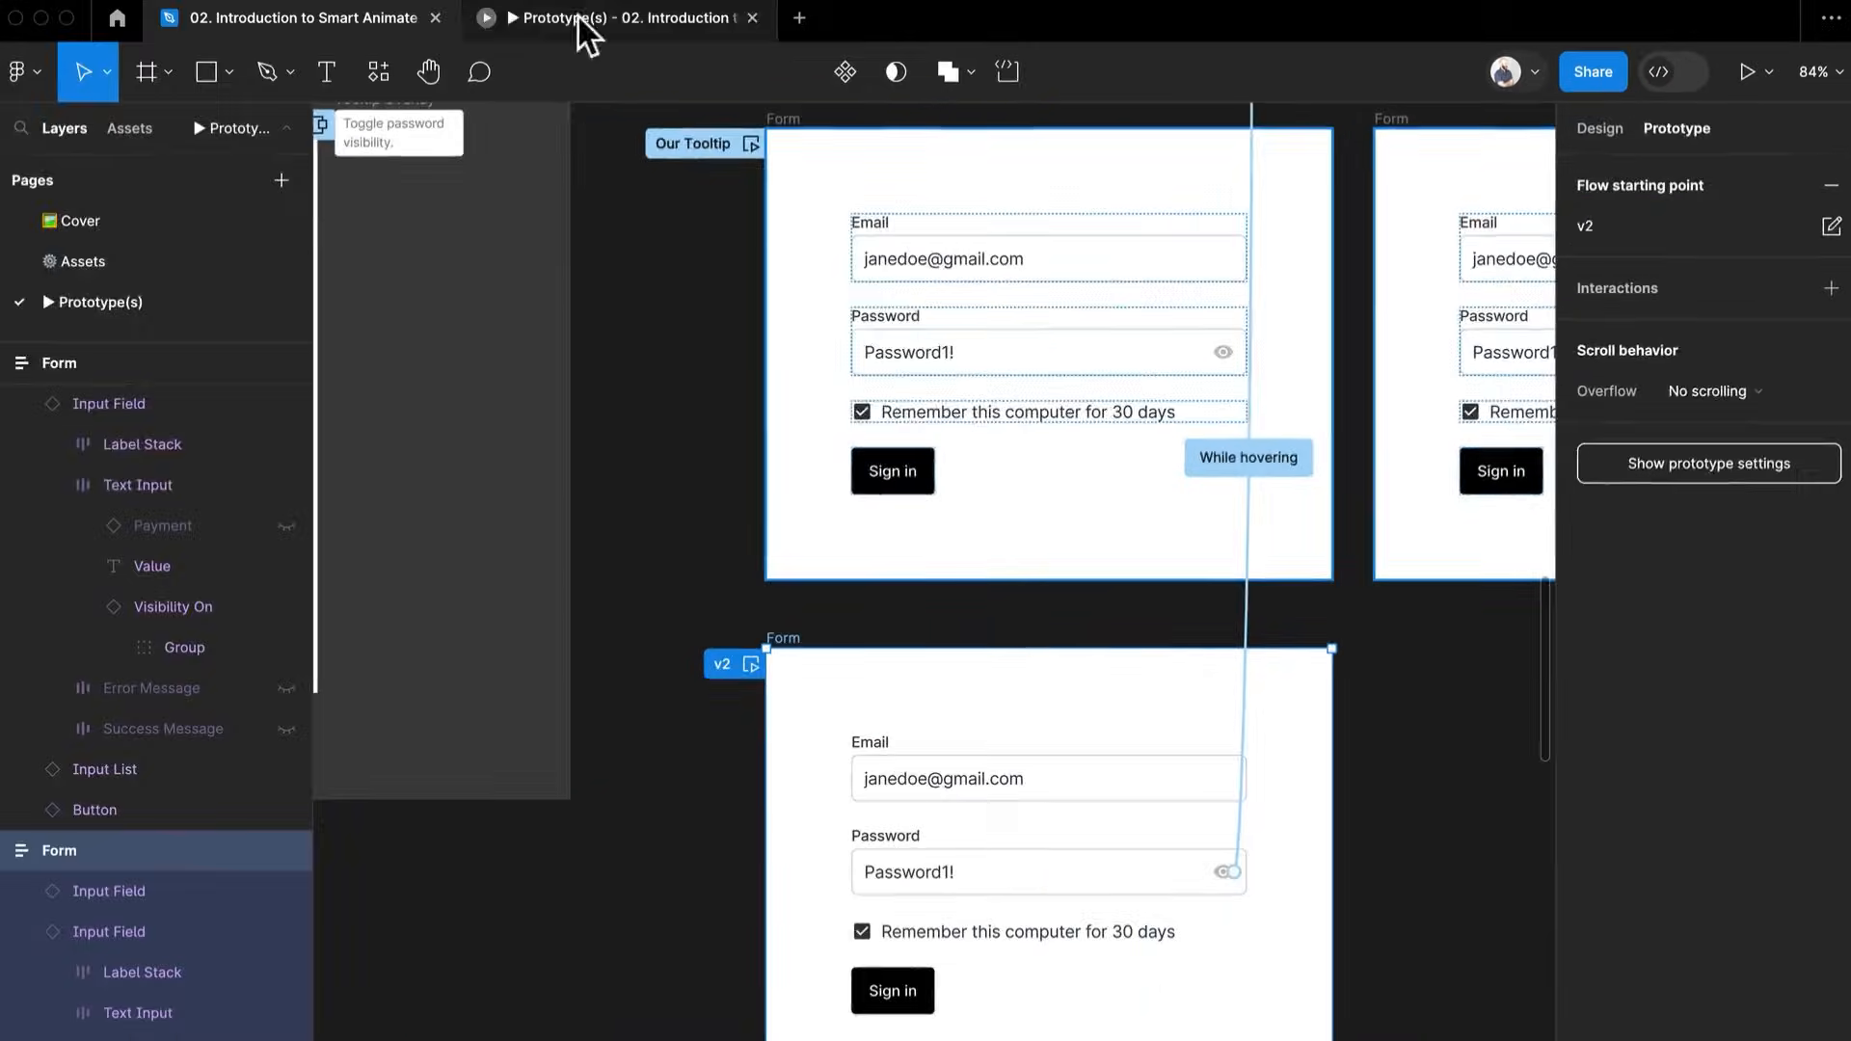
# Preview the v2 flow and compare its tooltip hover behaviour with the Our Tooltip flow
pyautogui.click(579, 14)
pyautogui.click(64, 593)
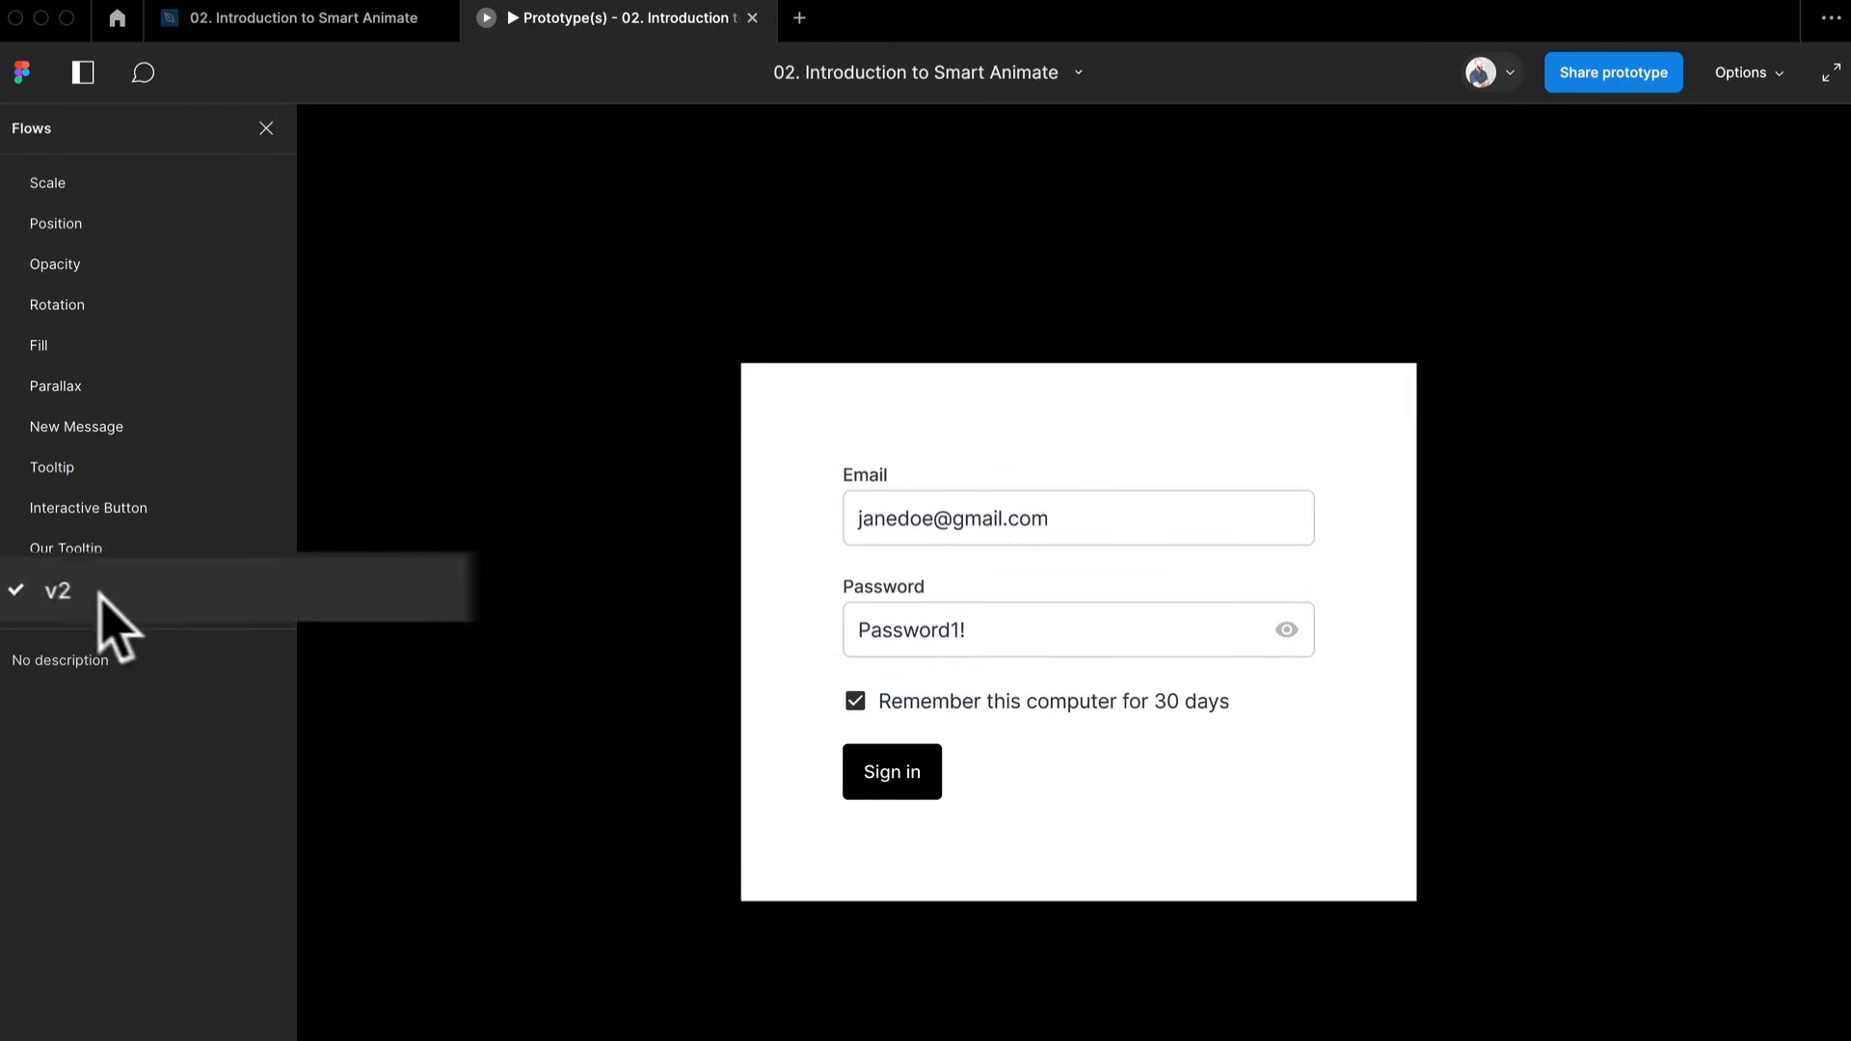
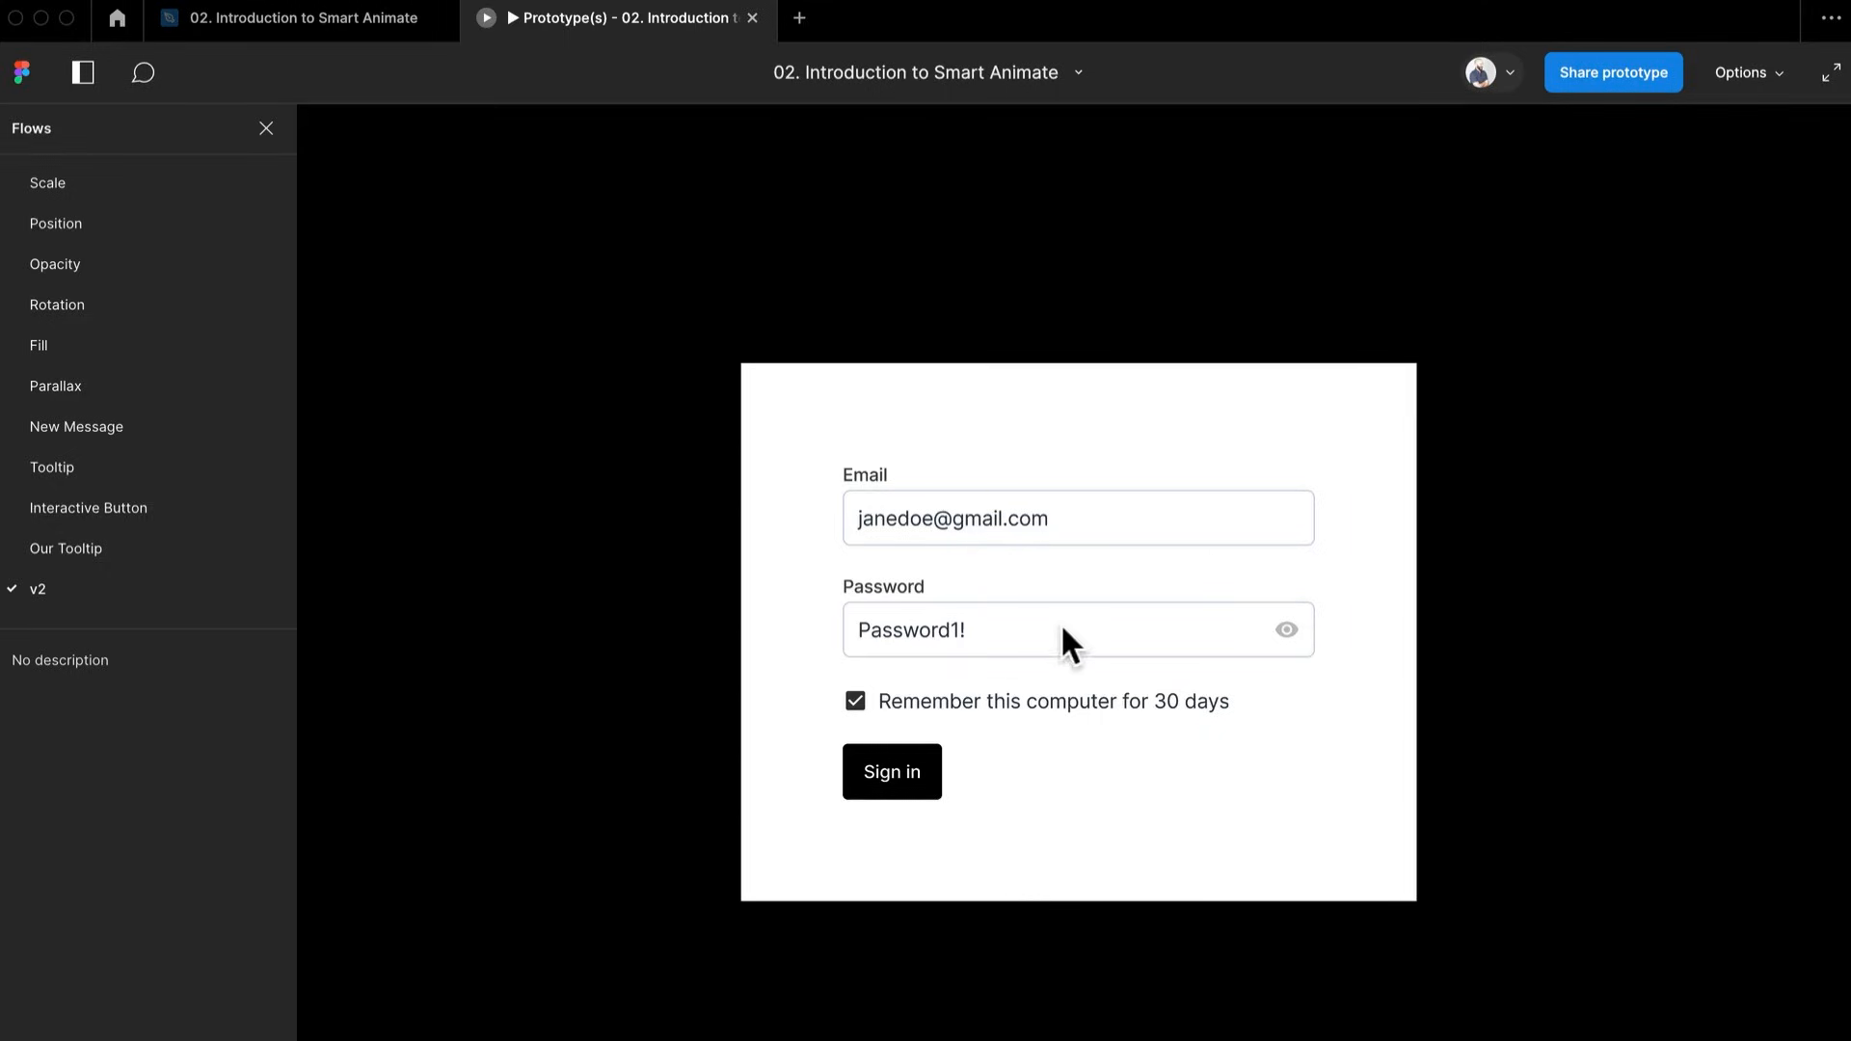
pyautogui.click(162, 546)
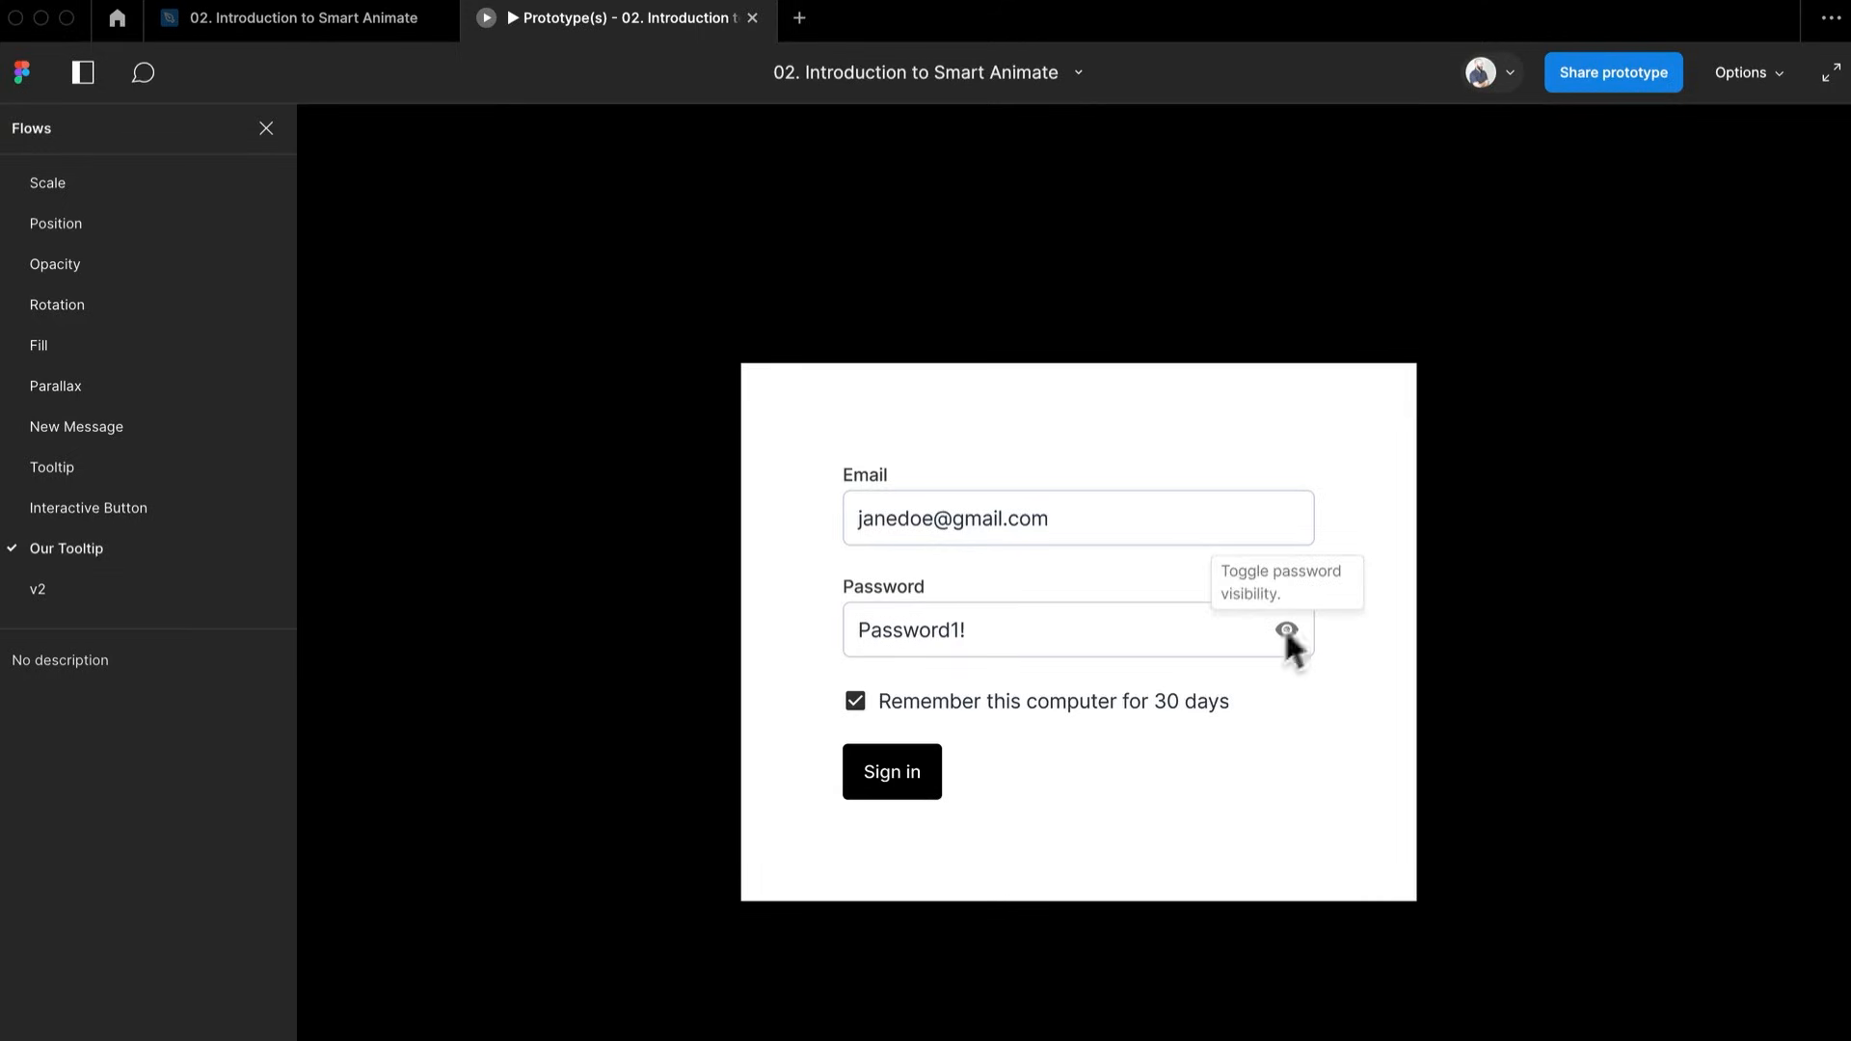
pyautogui.click(89, 590)
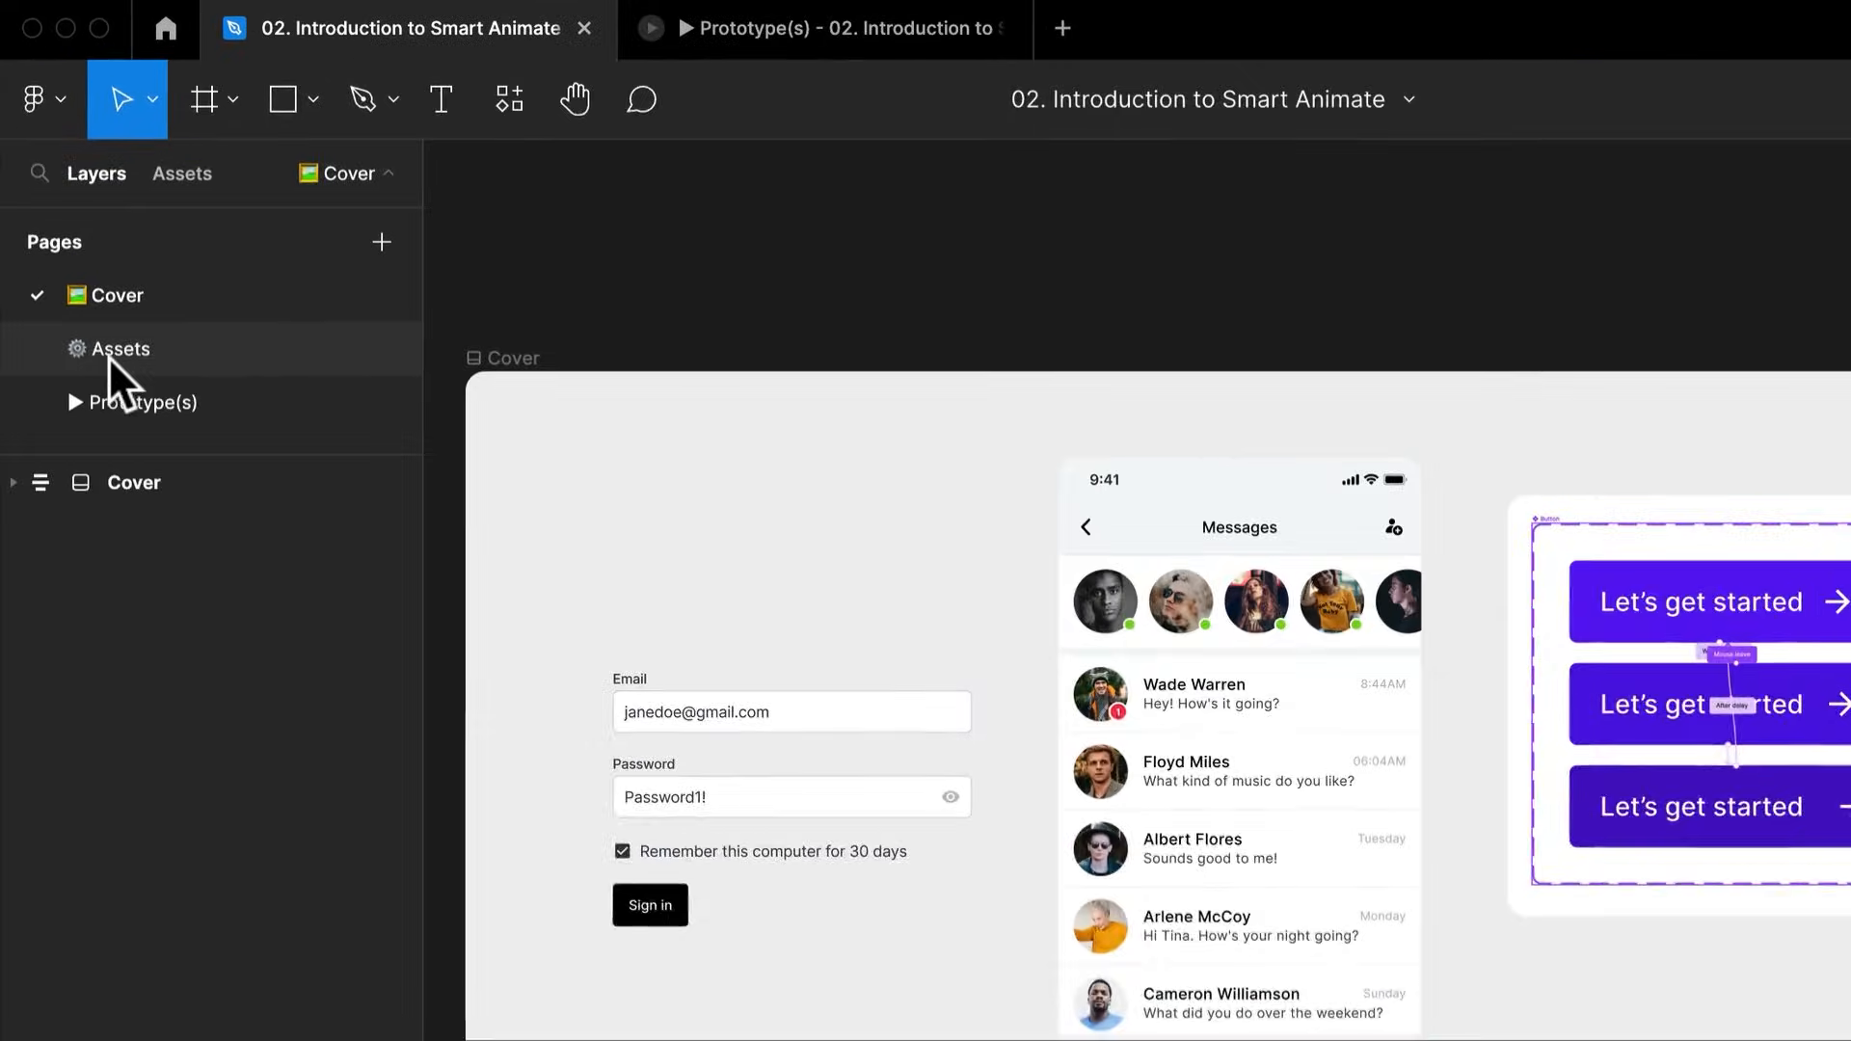
# Close the prototype preview and examine the Button component set in the Assets page's Interactive Button section
pyautogui.click(108, 357)
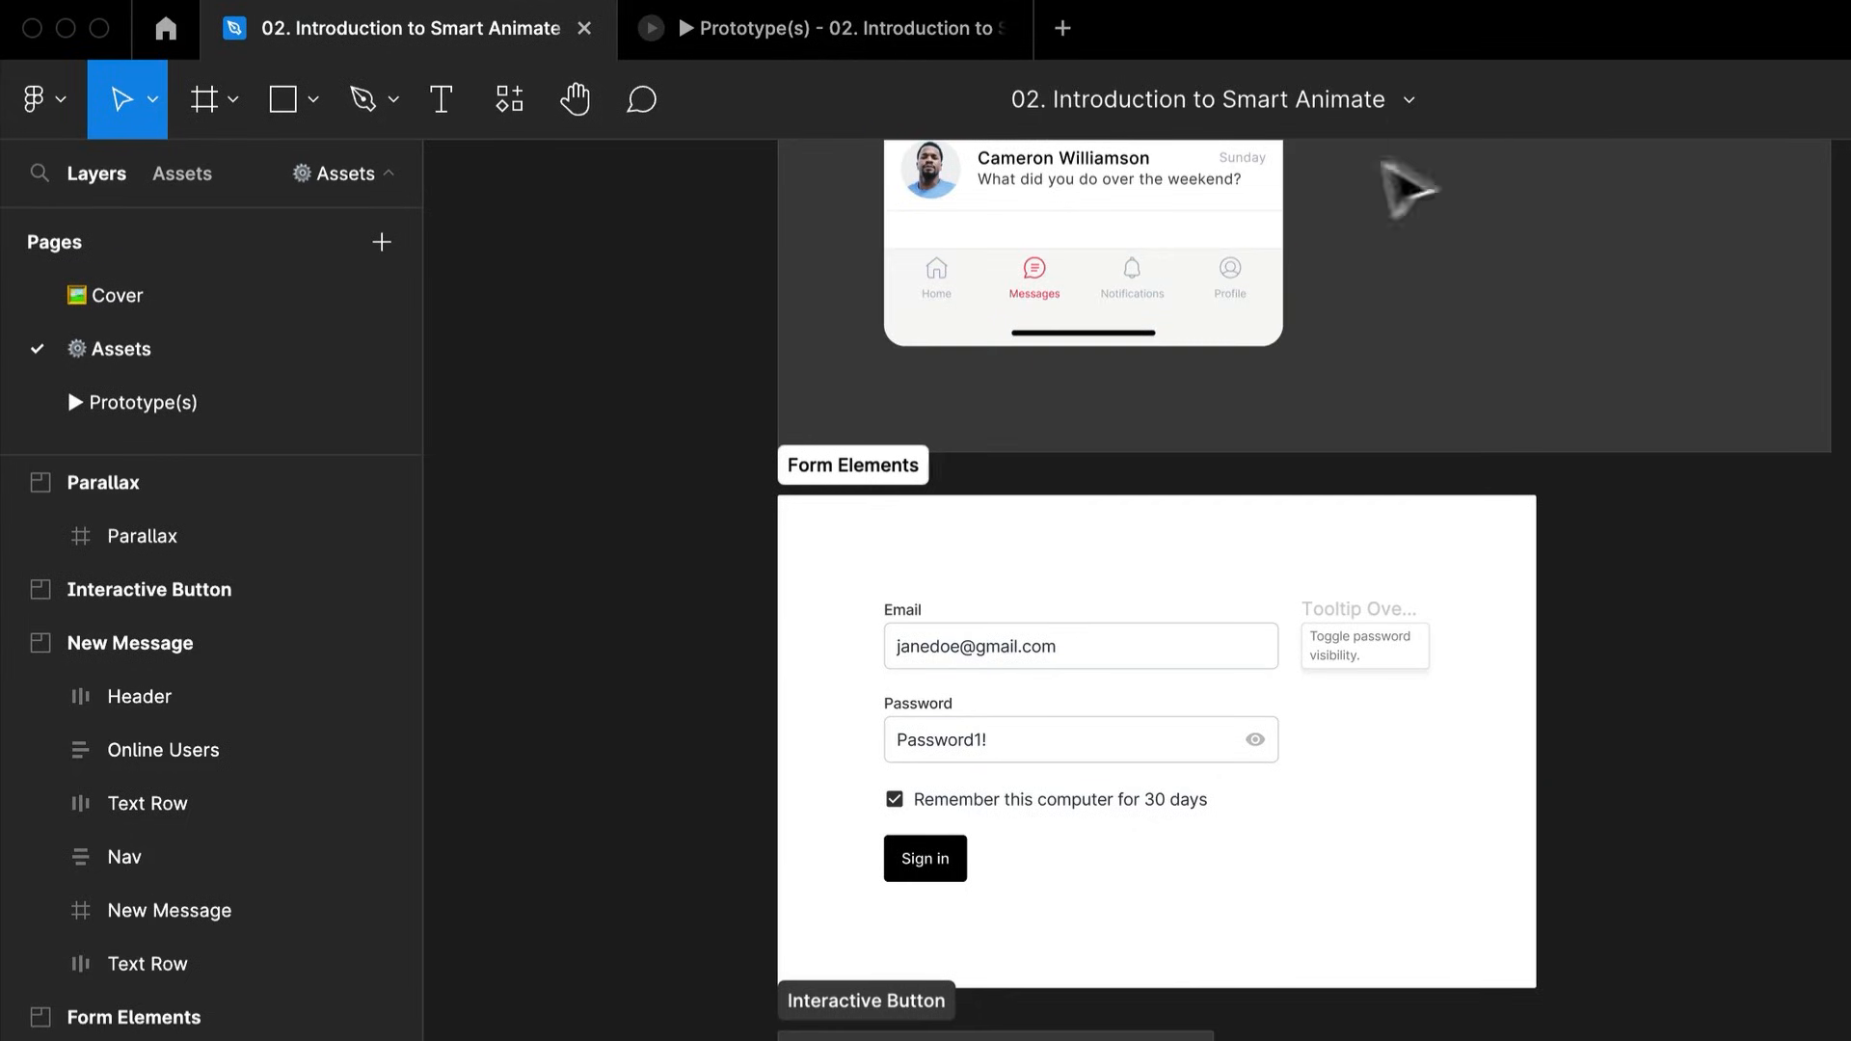
pyautogui.click(1006, 28)
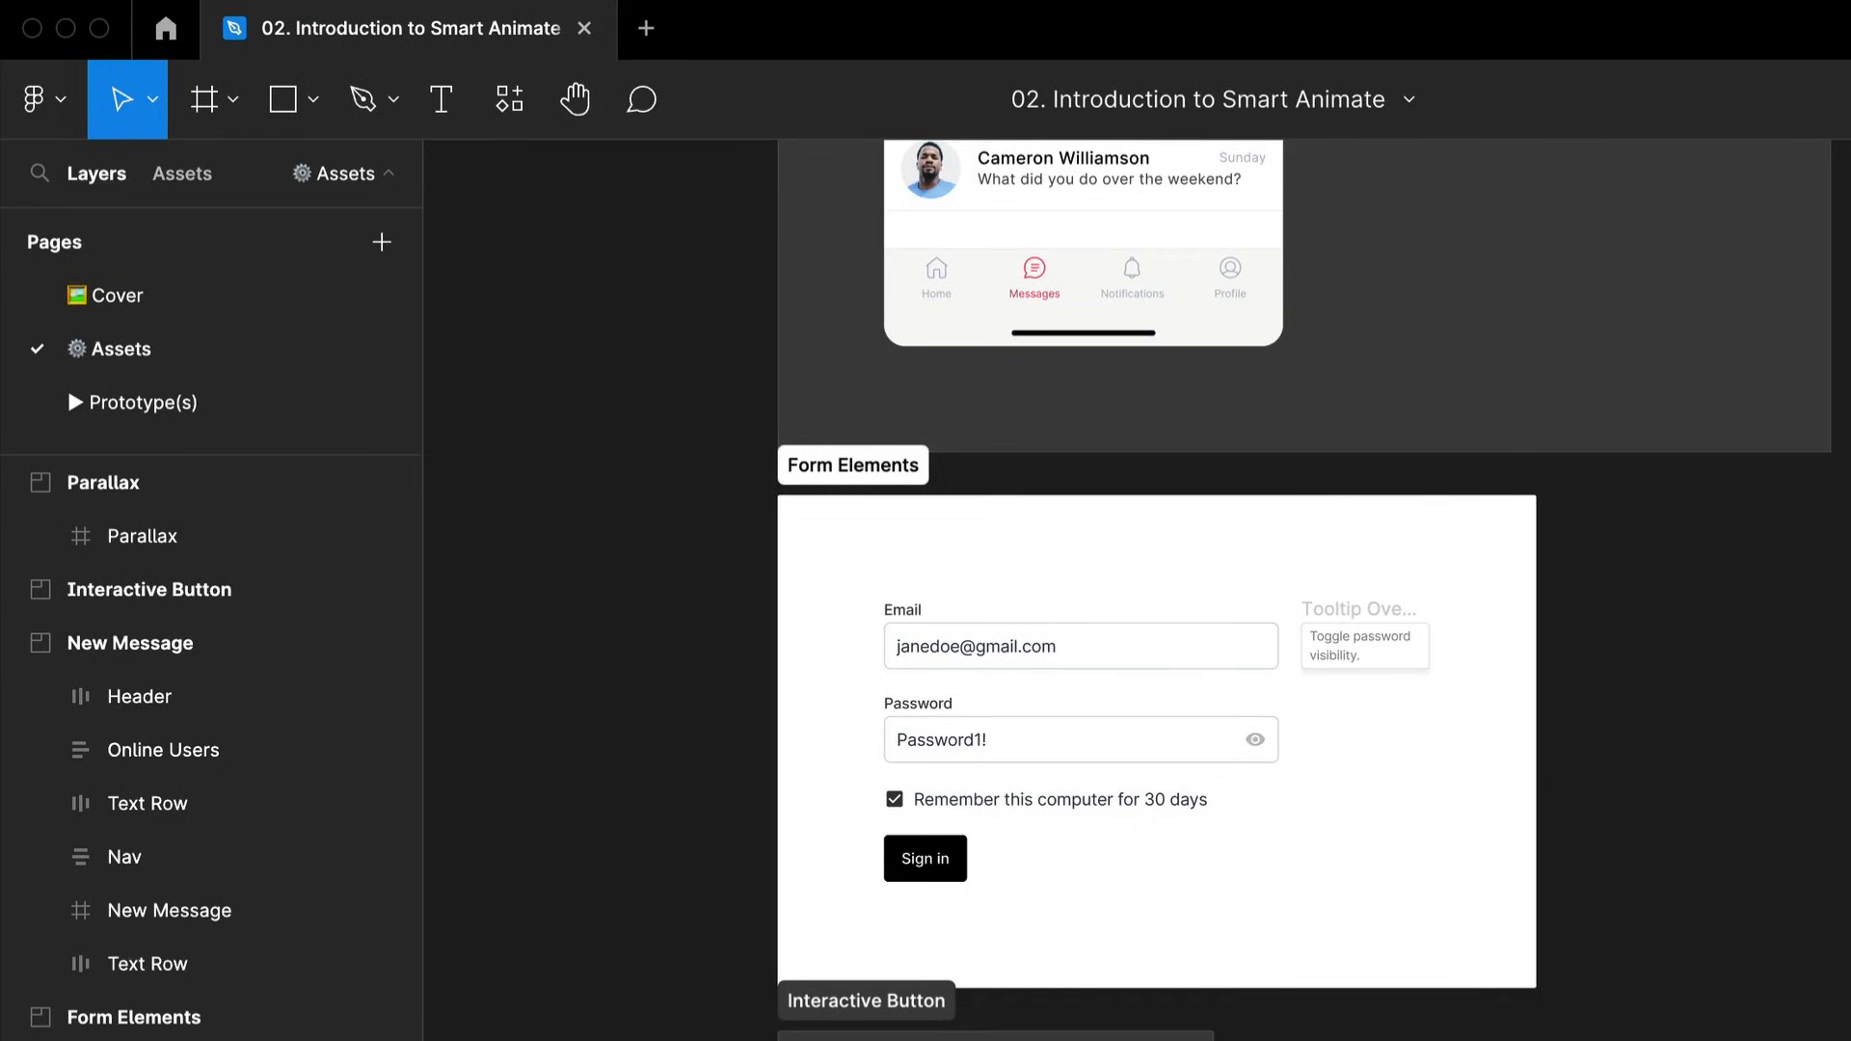
pyautogui.scroll(-4, 954, 993)
pyautogui.scroll(5, 953, 993)
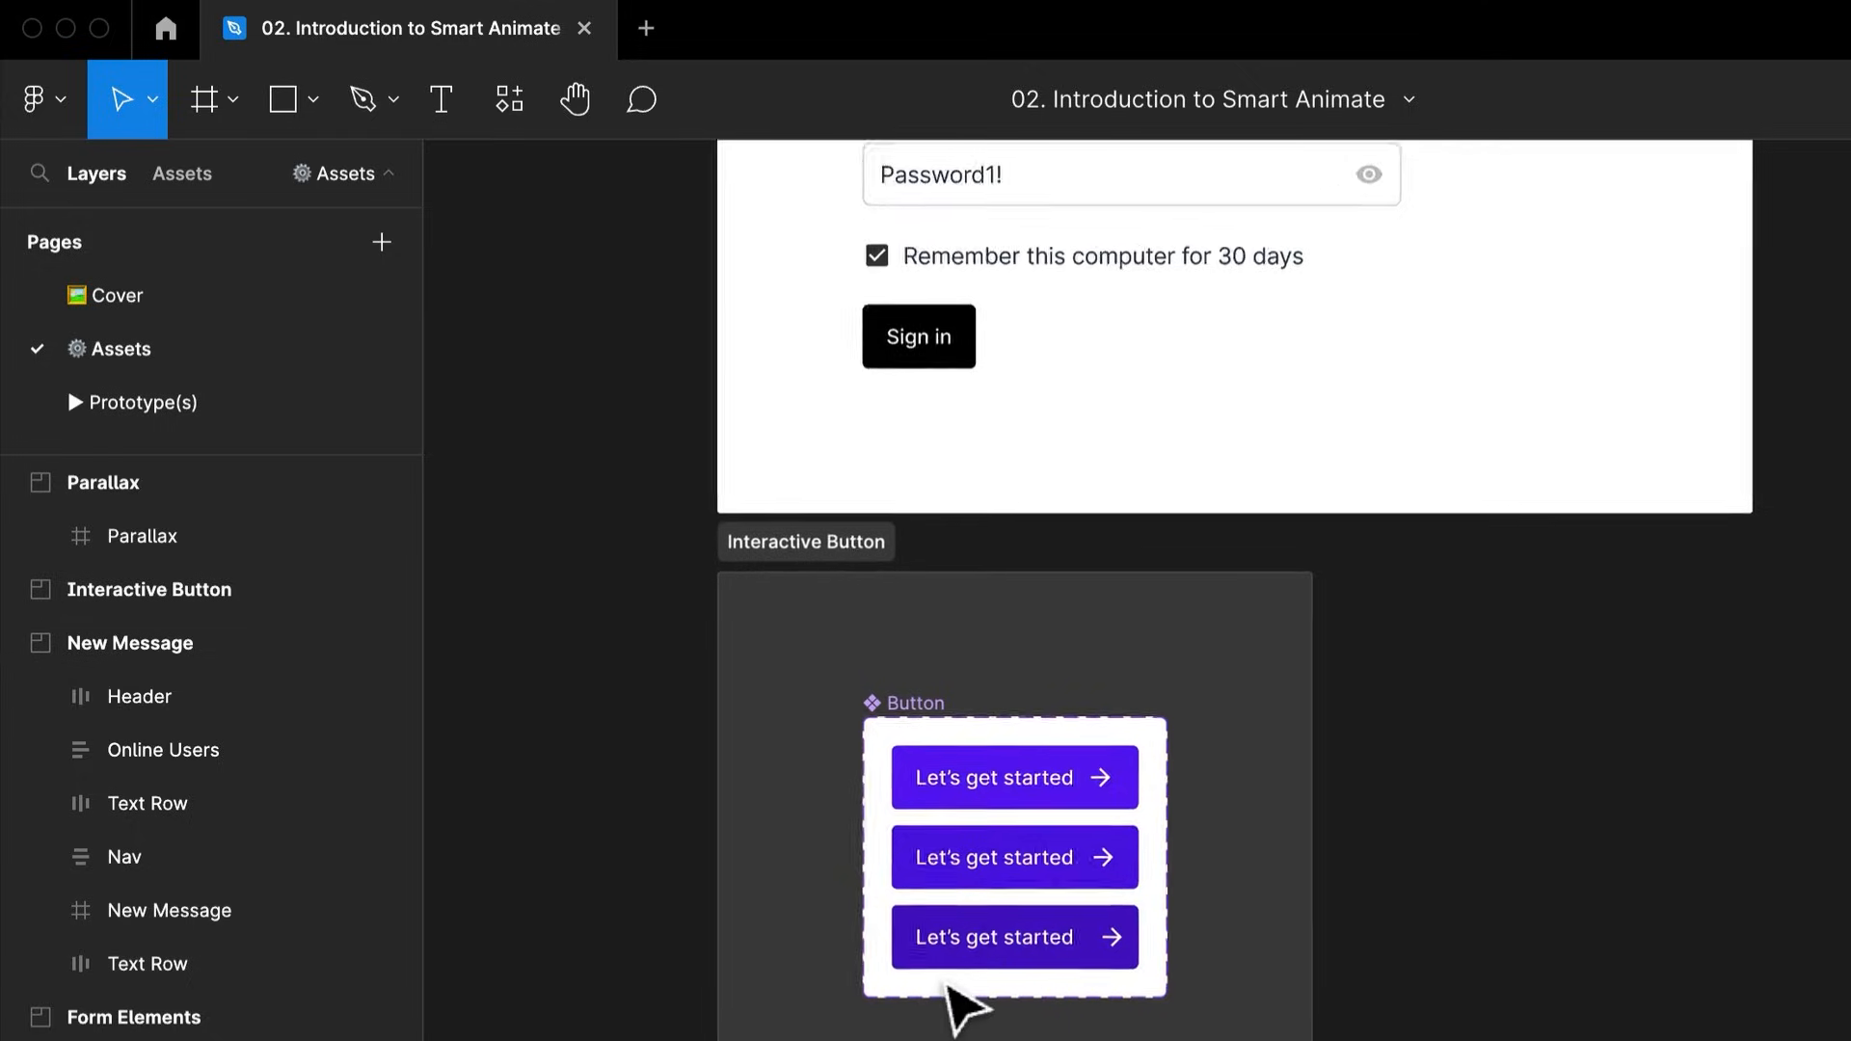
pyautogui.scroll(-1, 946, 983)
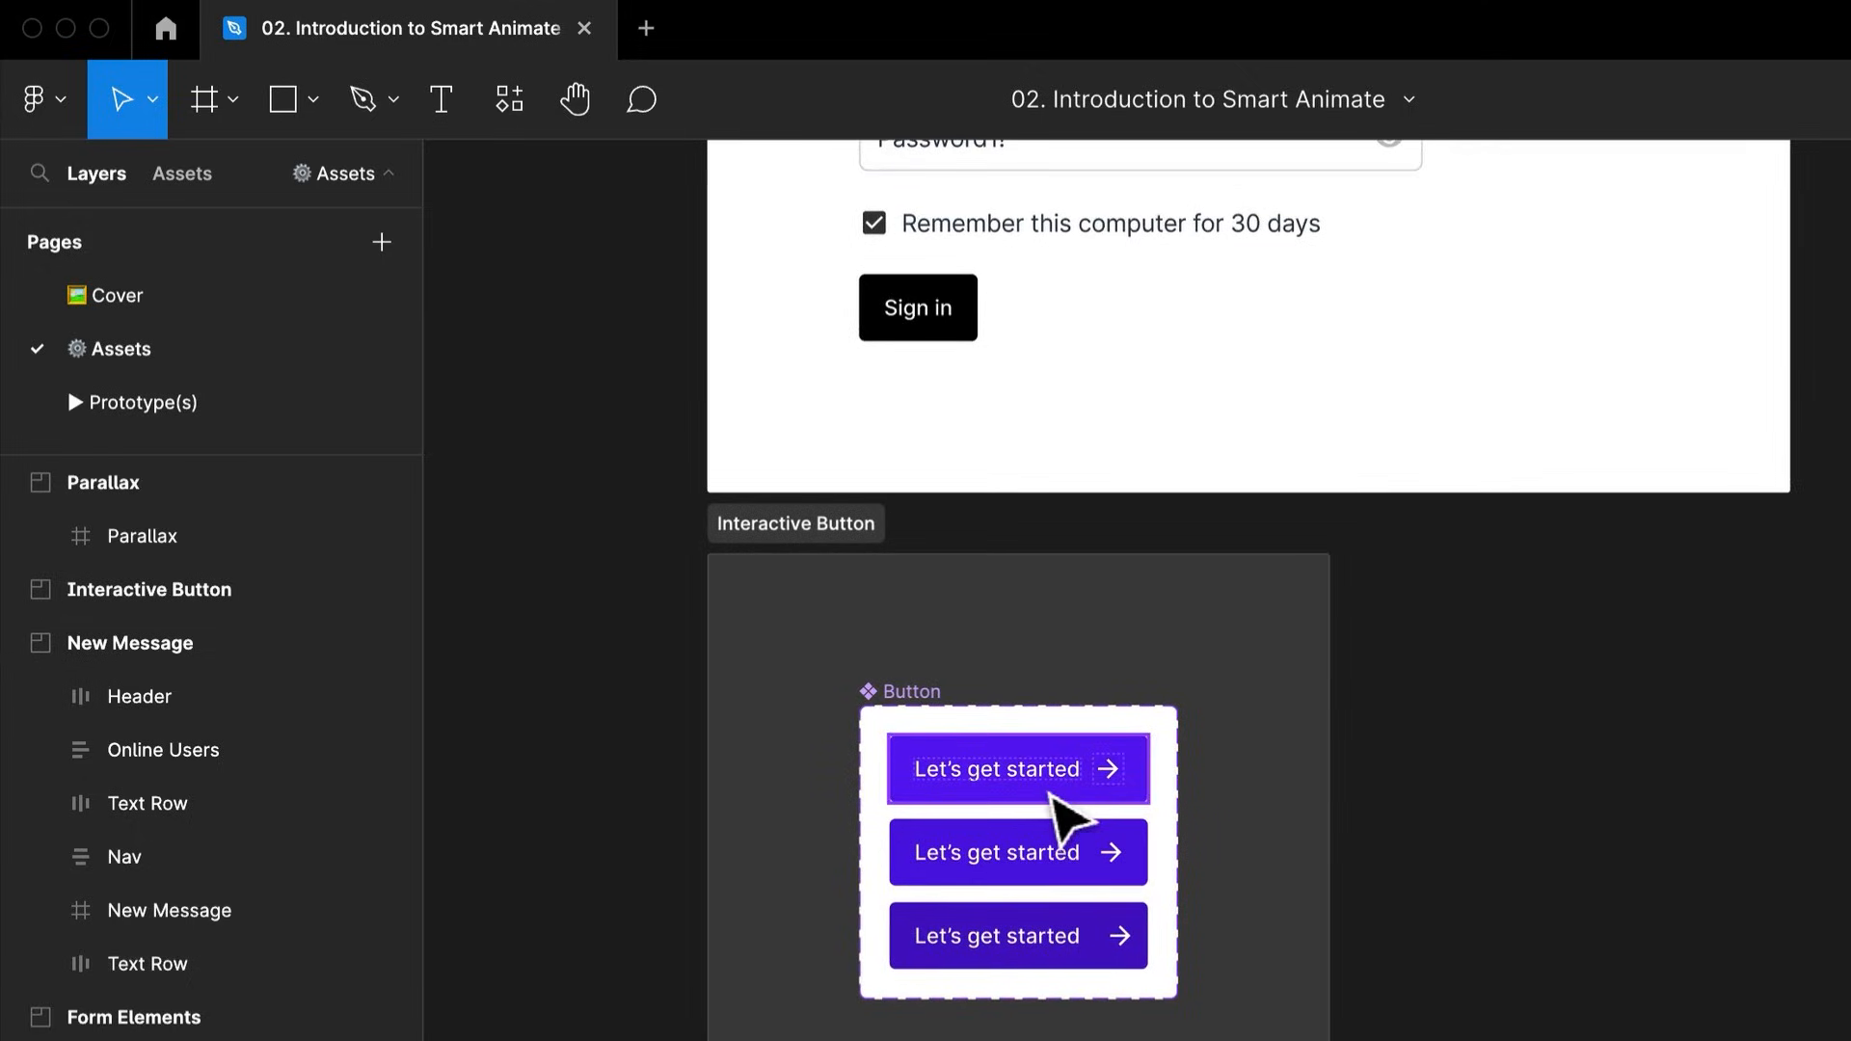
pyautogui.scroll(4, 965, 859)
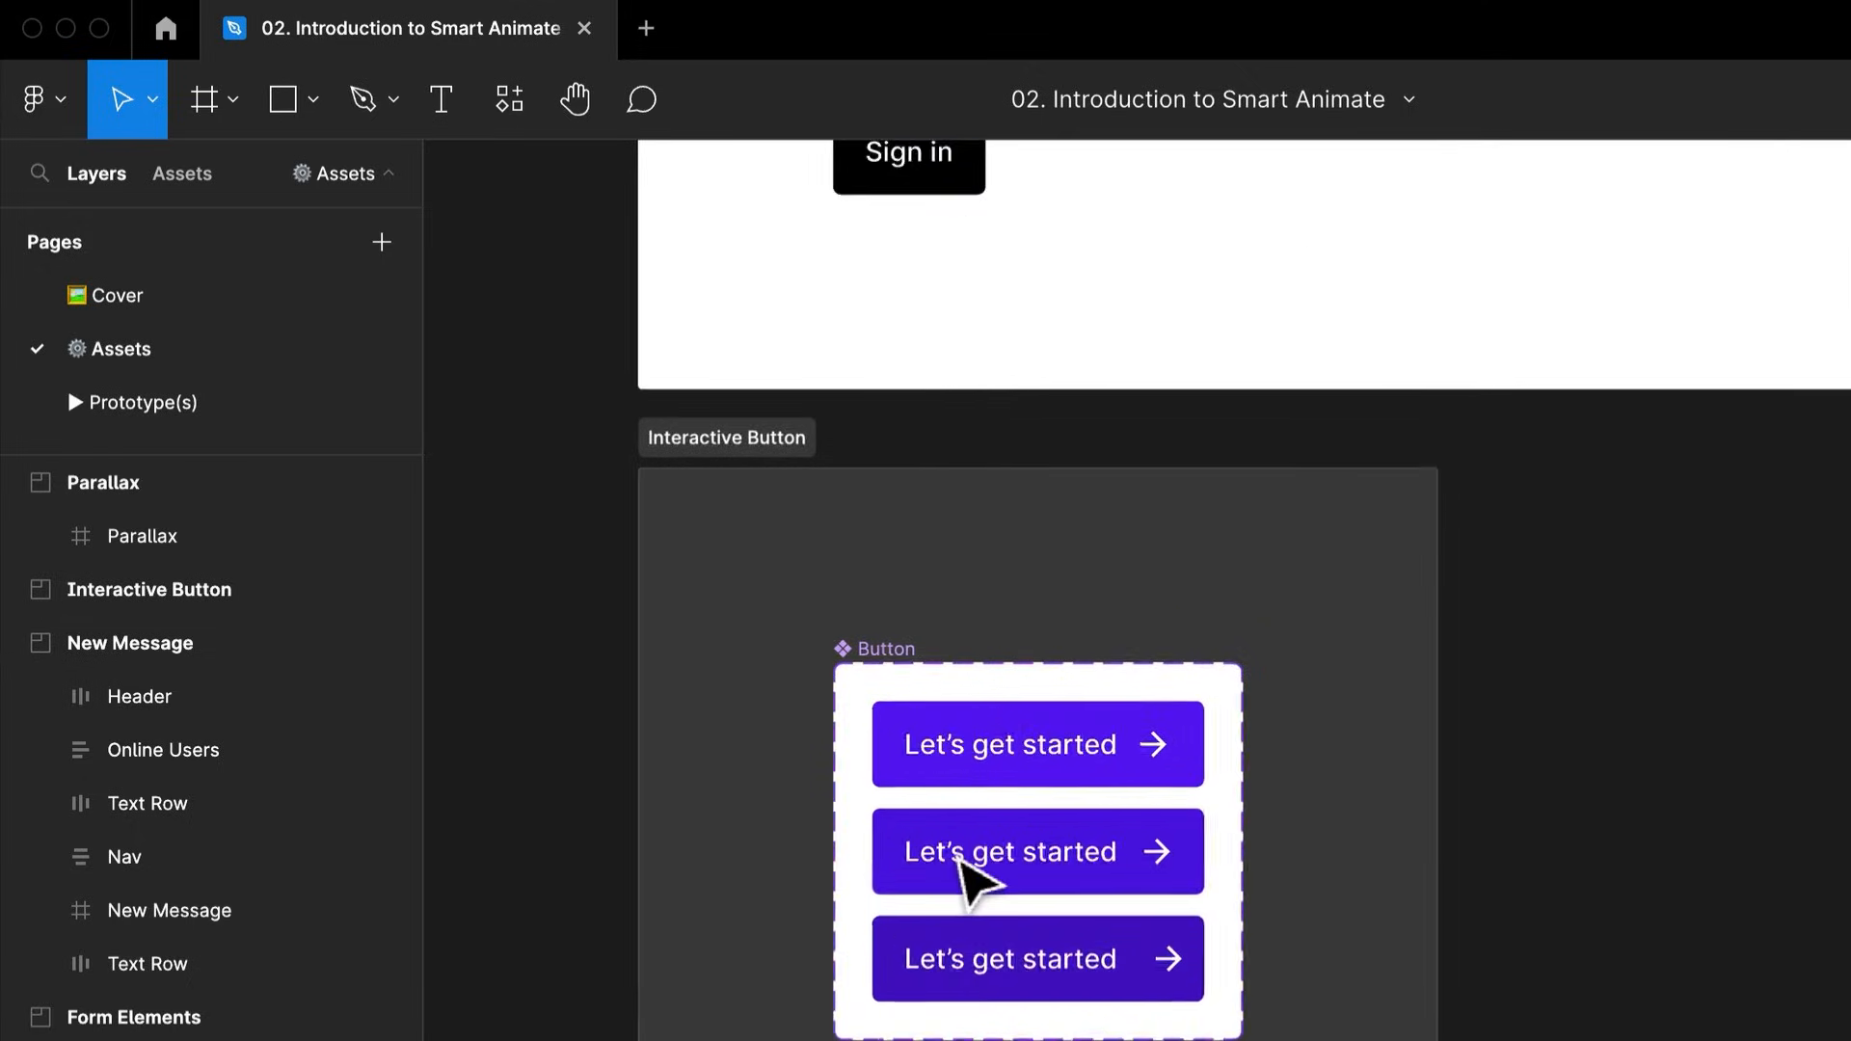
# Show the prototype connections on the Interactive Button's component set and examine the hover, mouse-leave and delay interactions between its variants
pyautogui.scroll(-1, 960, 858)
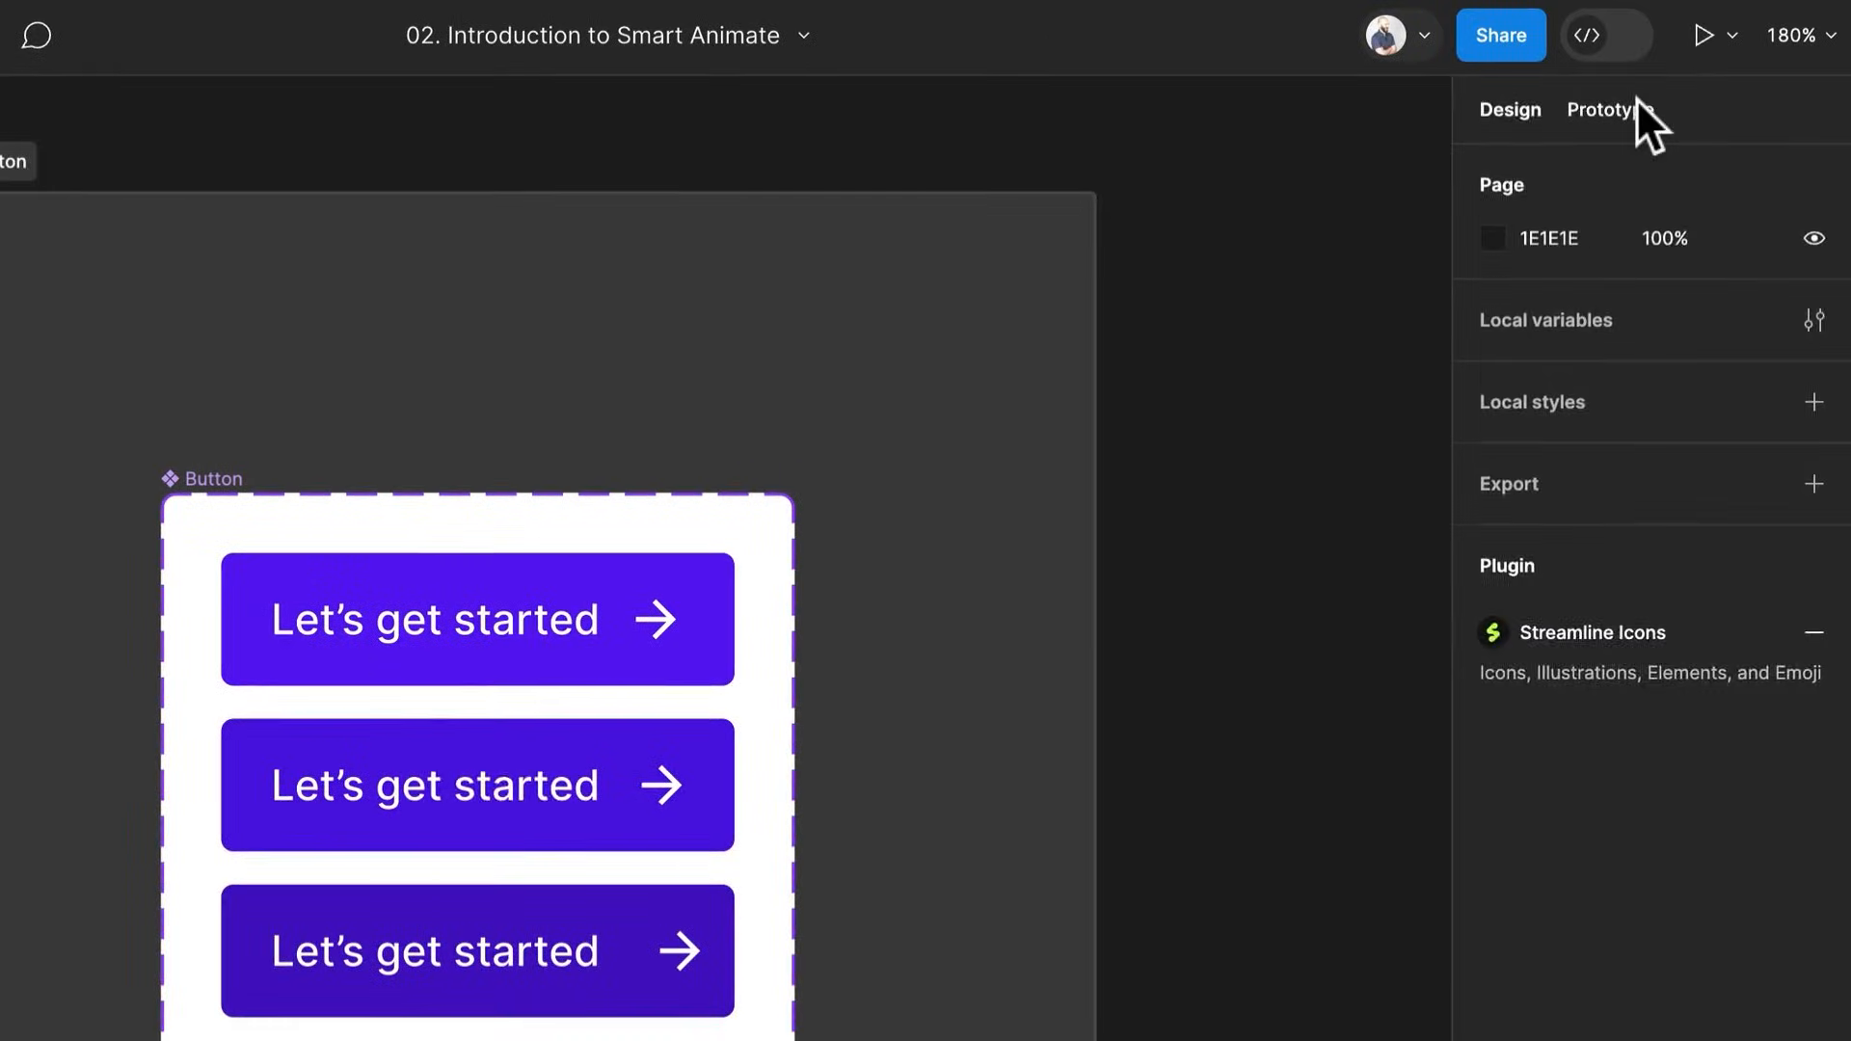
pyautogui.click(1634, 105)
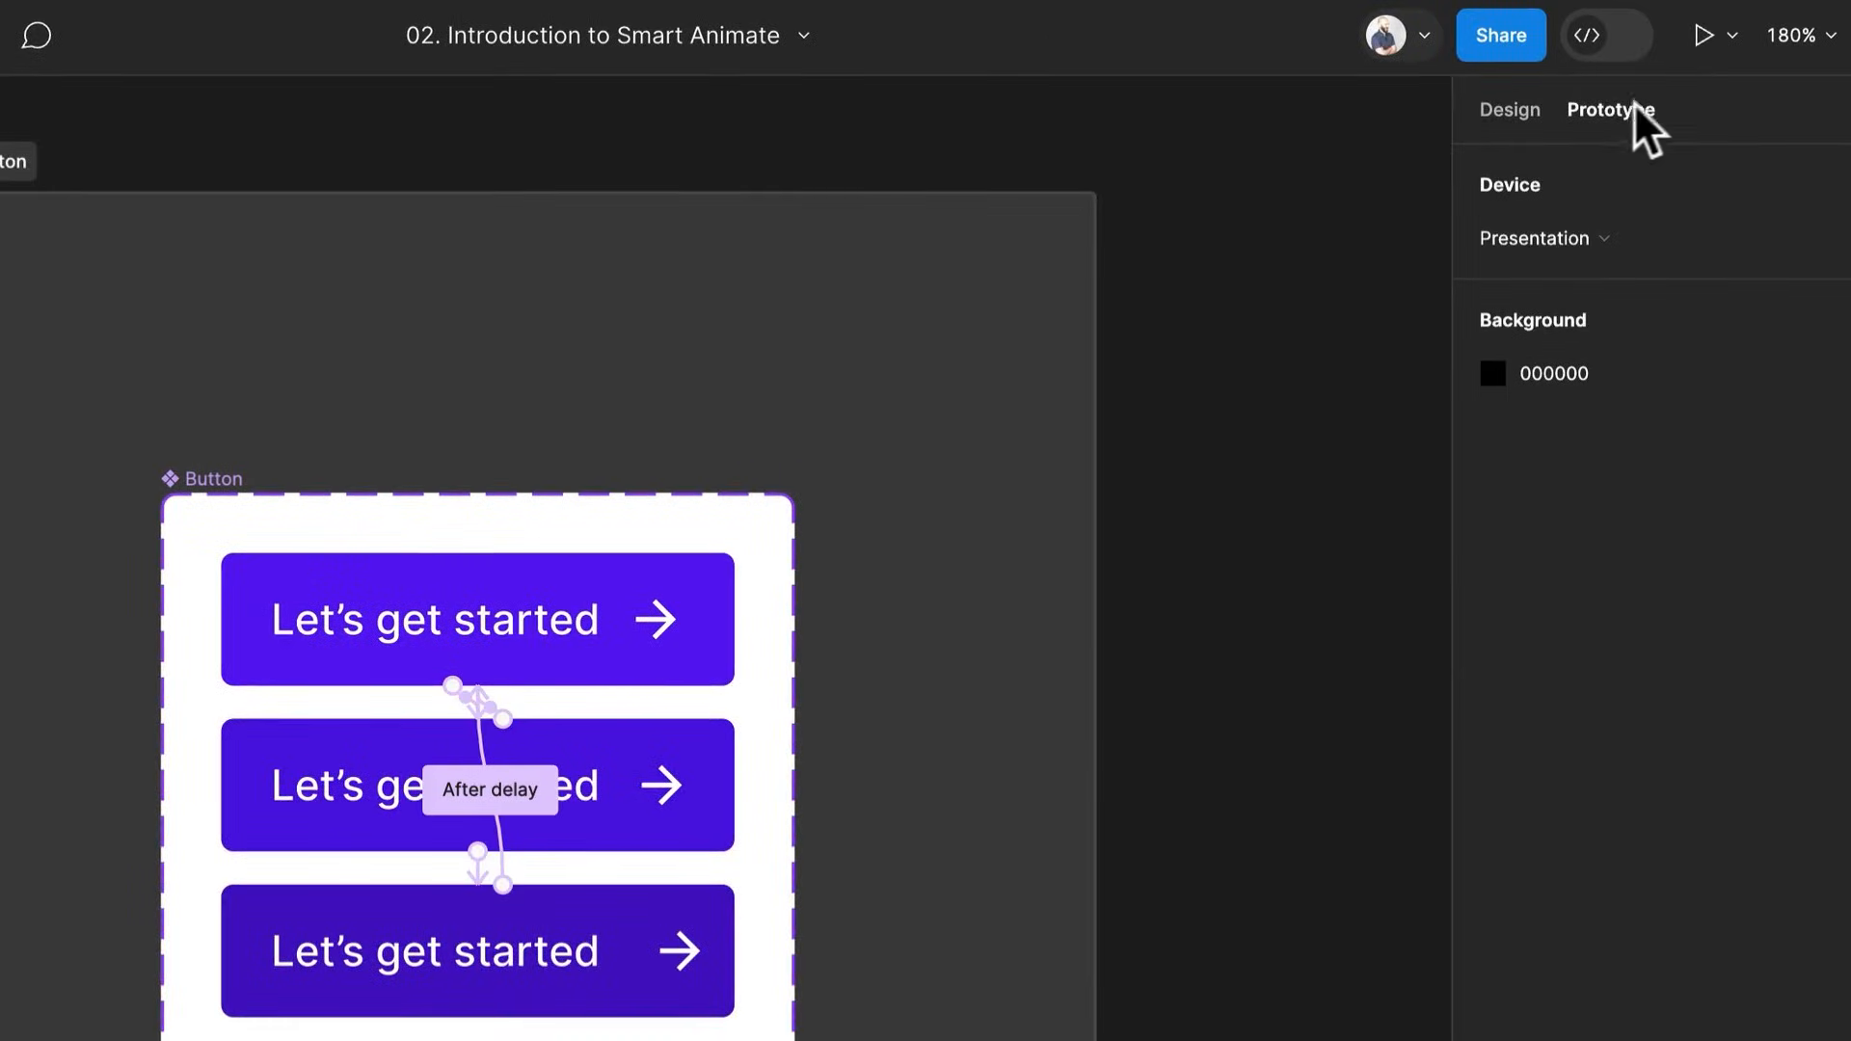
pyautogui.scroll(5, 434, 743)
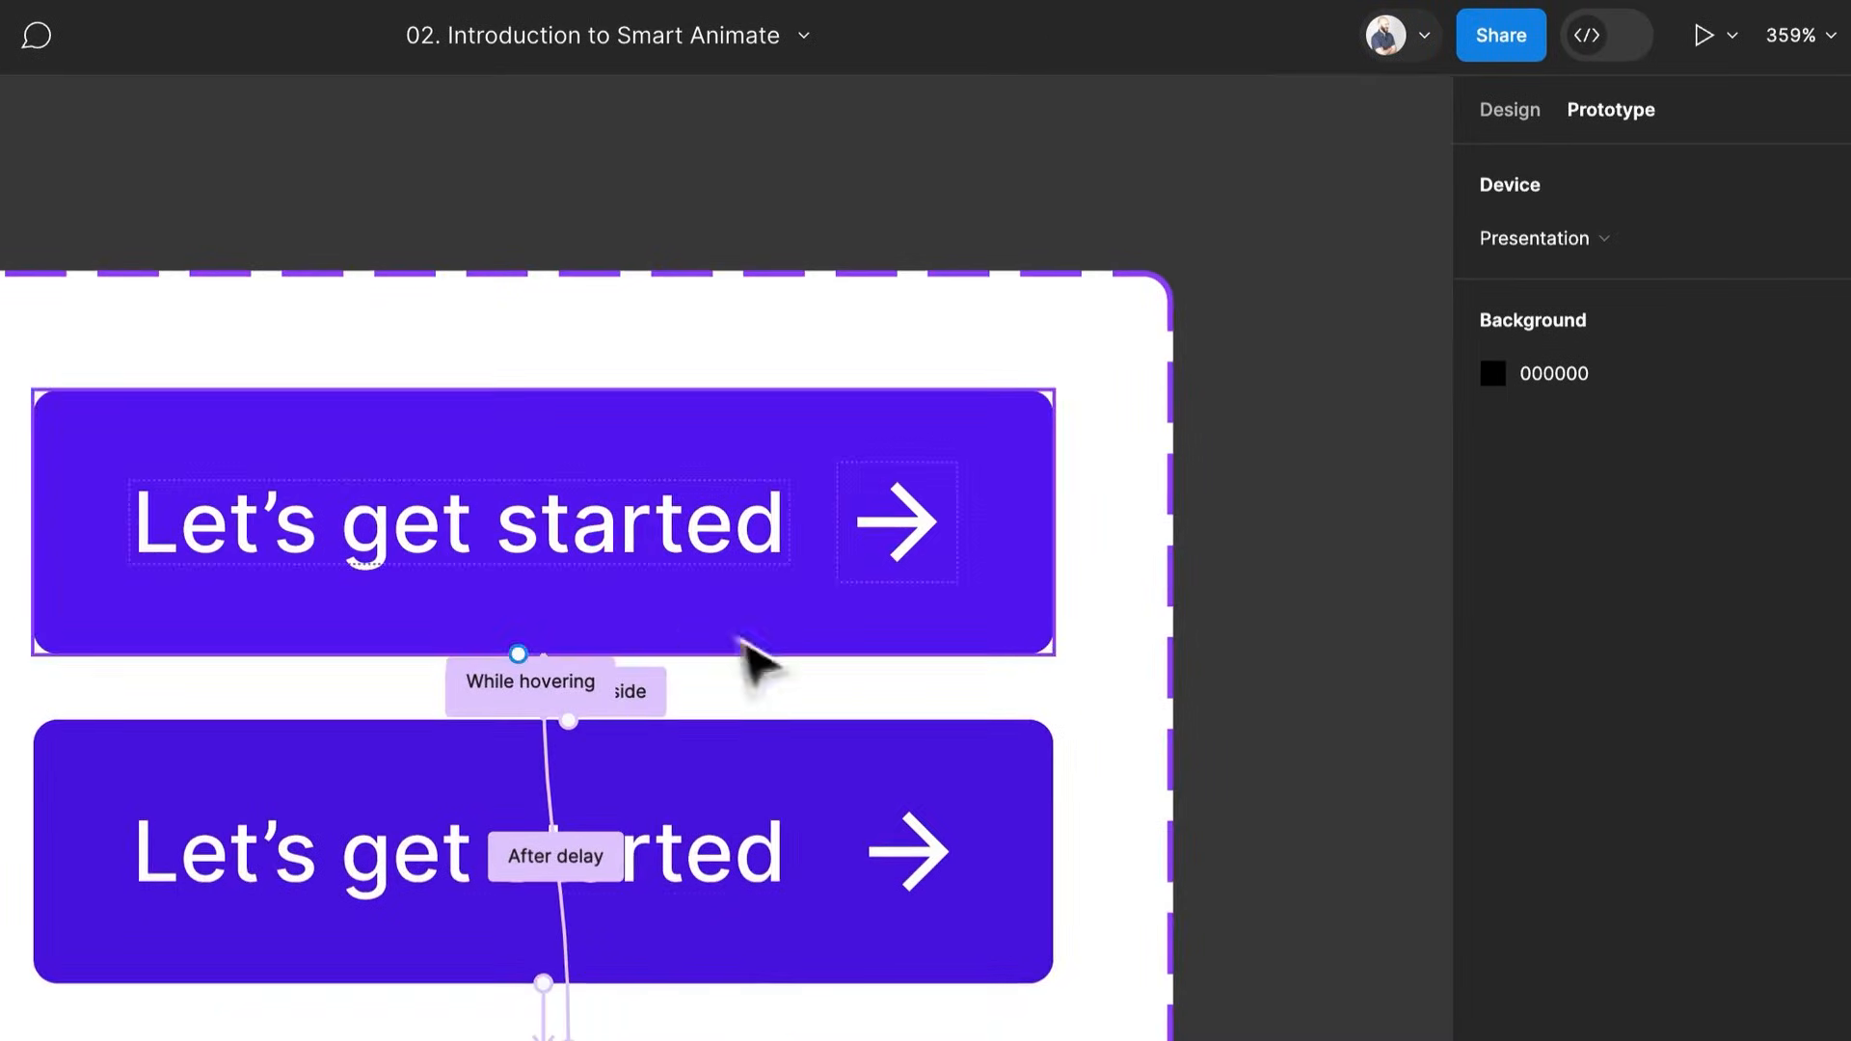
pyautogui.scroll(-4, 381, 772)
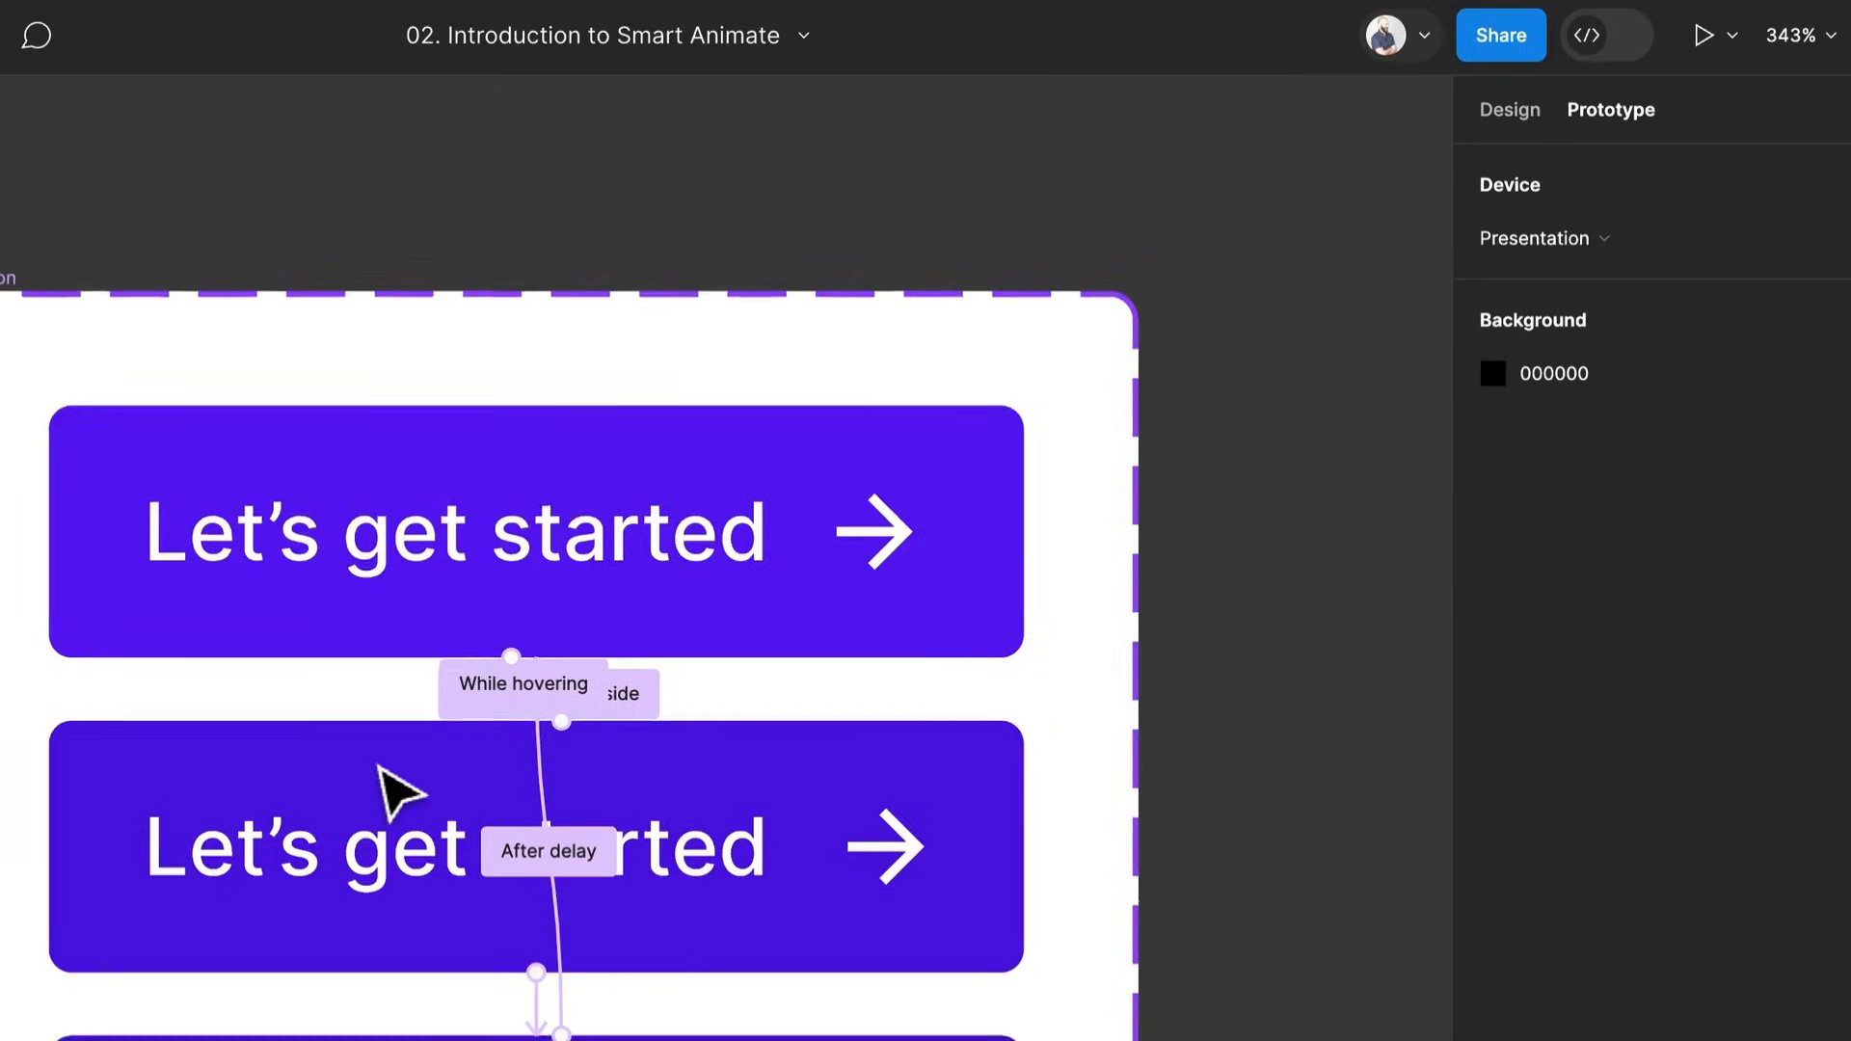
pyautogui.scroll(-5, 381, 771)
# Paste a copy of the default "Let's get started" button onto the empty canvas beside the Interactive Button section
pyautogui.scroll(3, 381, 771)
pyautogui.moveTo(1281, 942); pyautogui.dragTo(276, 930)
pyautogui.moveTo(978, 911); pyautogui.dragTo(675, 892)
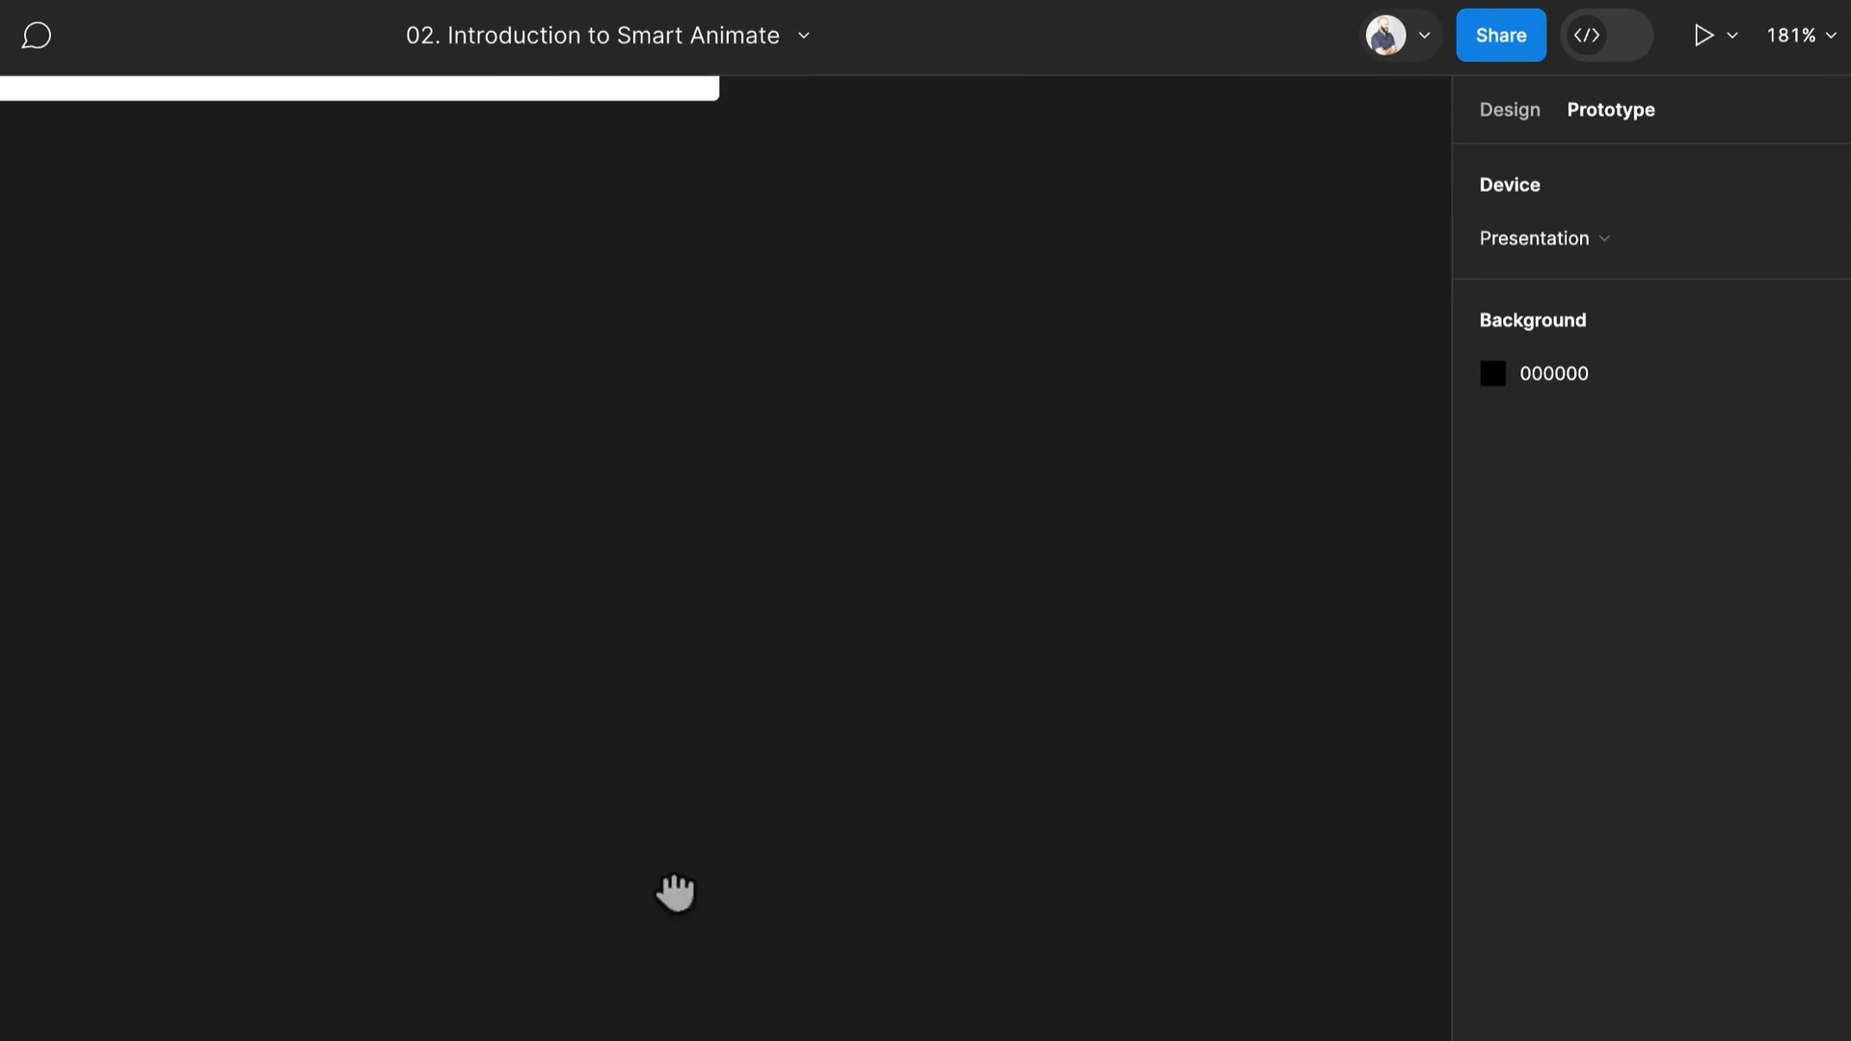
pyautogui.moveTo(342, 879); pyautogui.dragTo(1302, 808)
pyautogui.click(449, 632)
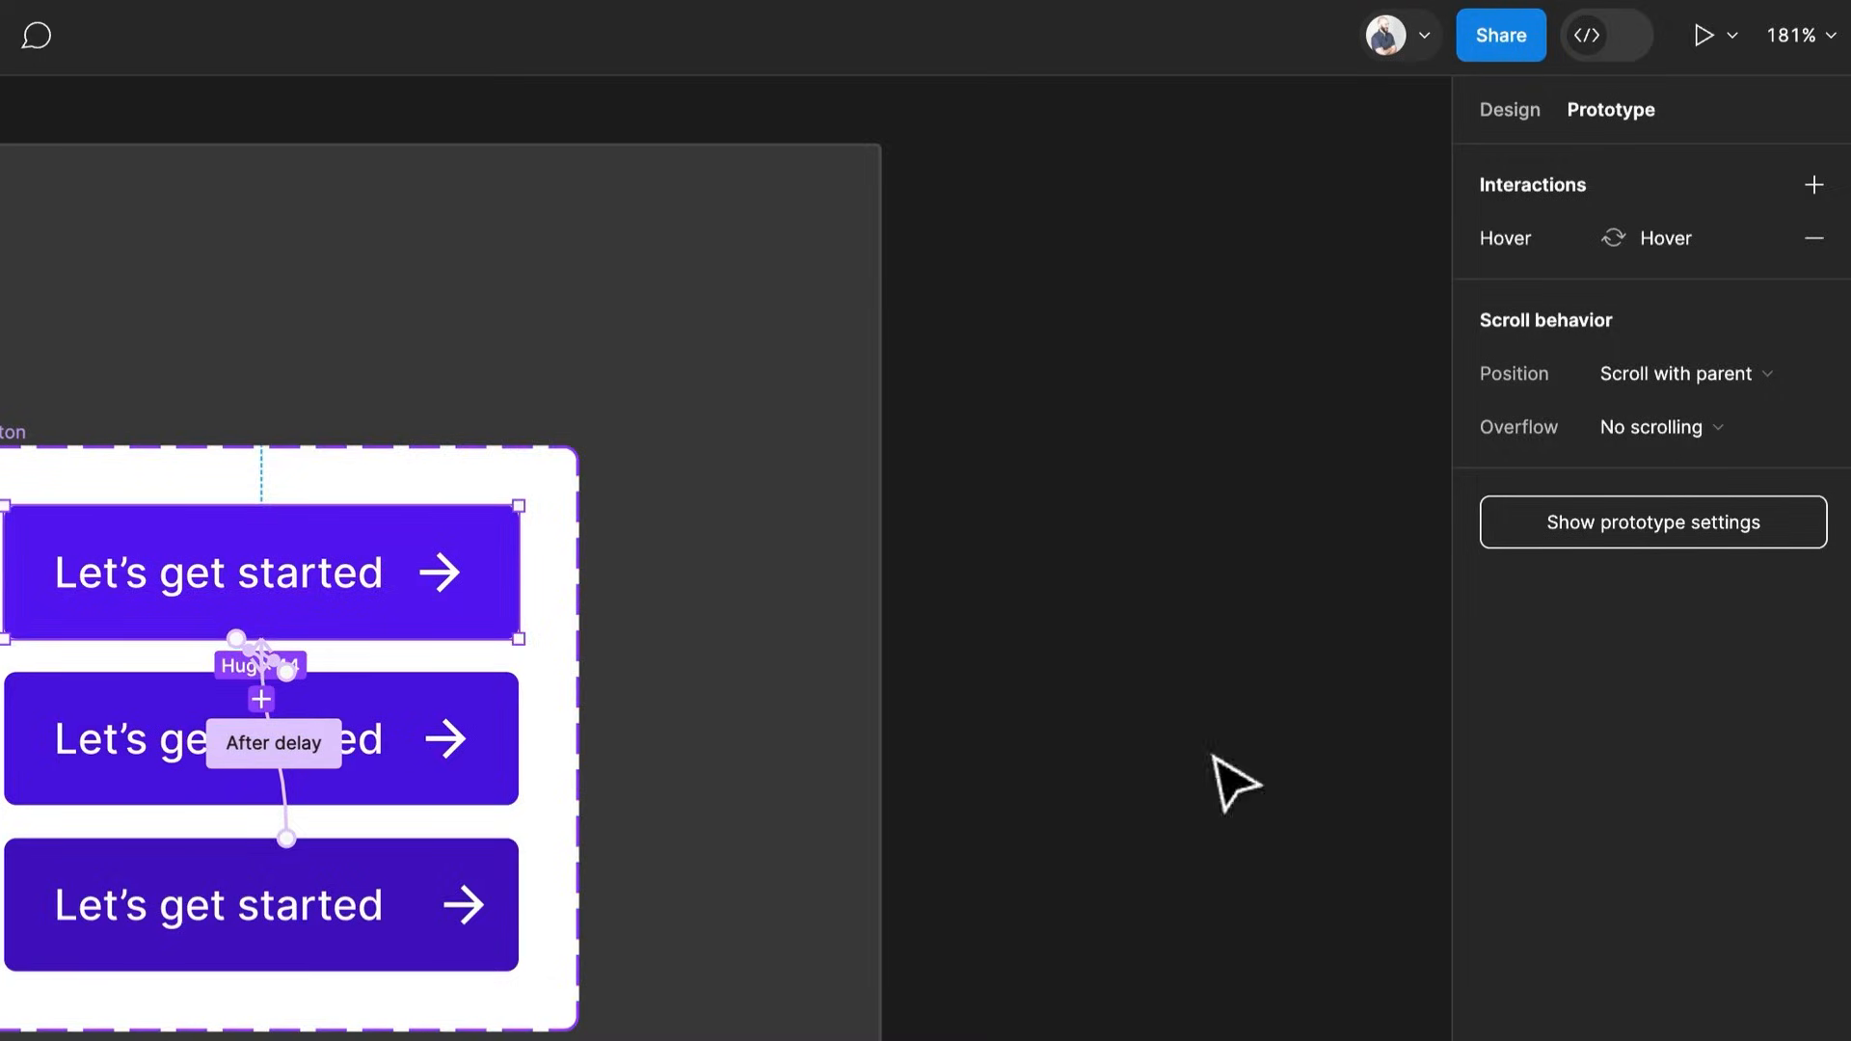
pyautogui.hscroll(10, 1219, 765)
pyautogui.click(848, 783)
pyautogui.hotkey('ctrl', 'v')
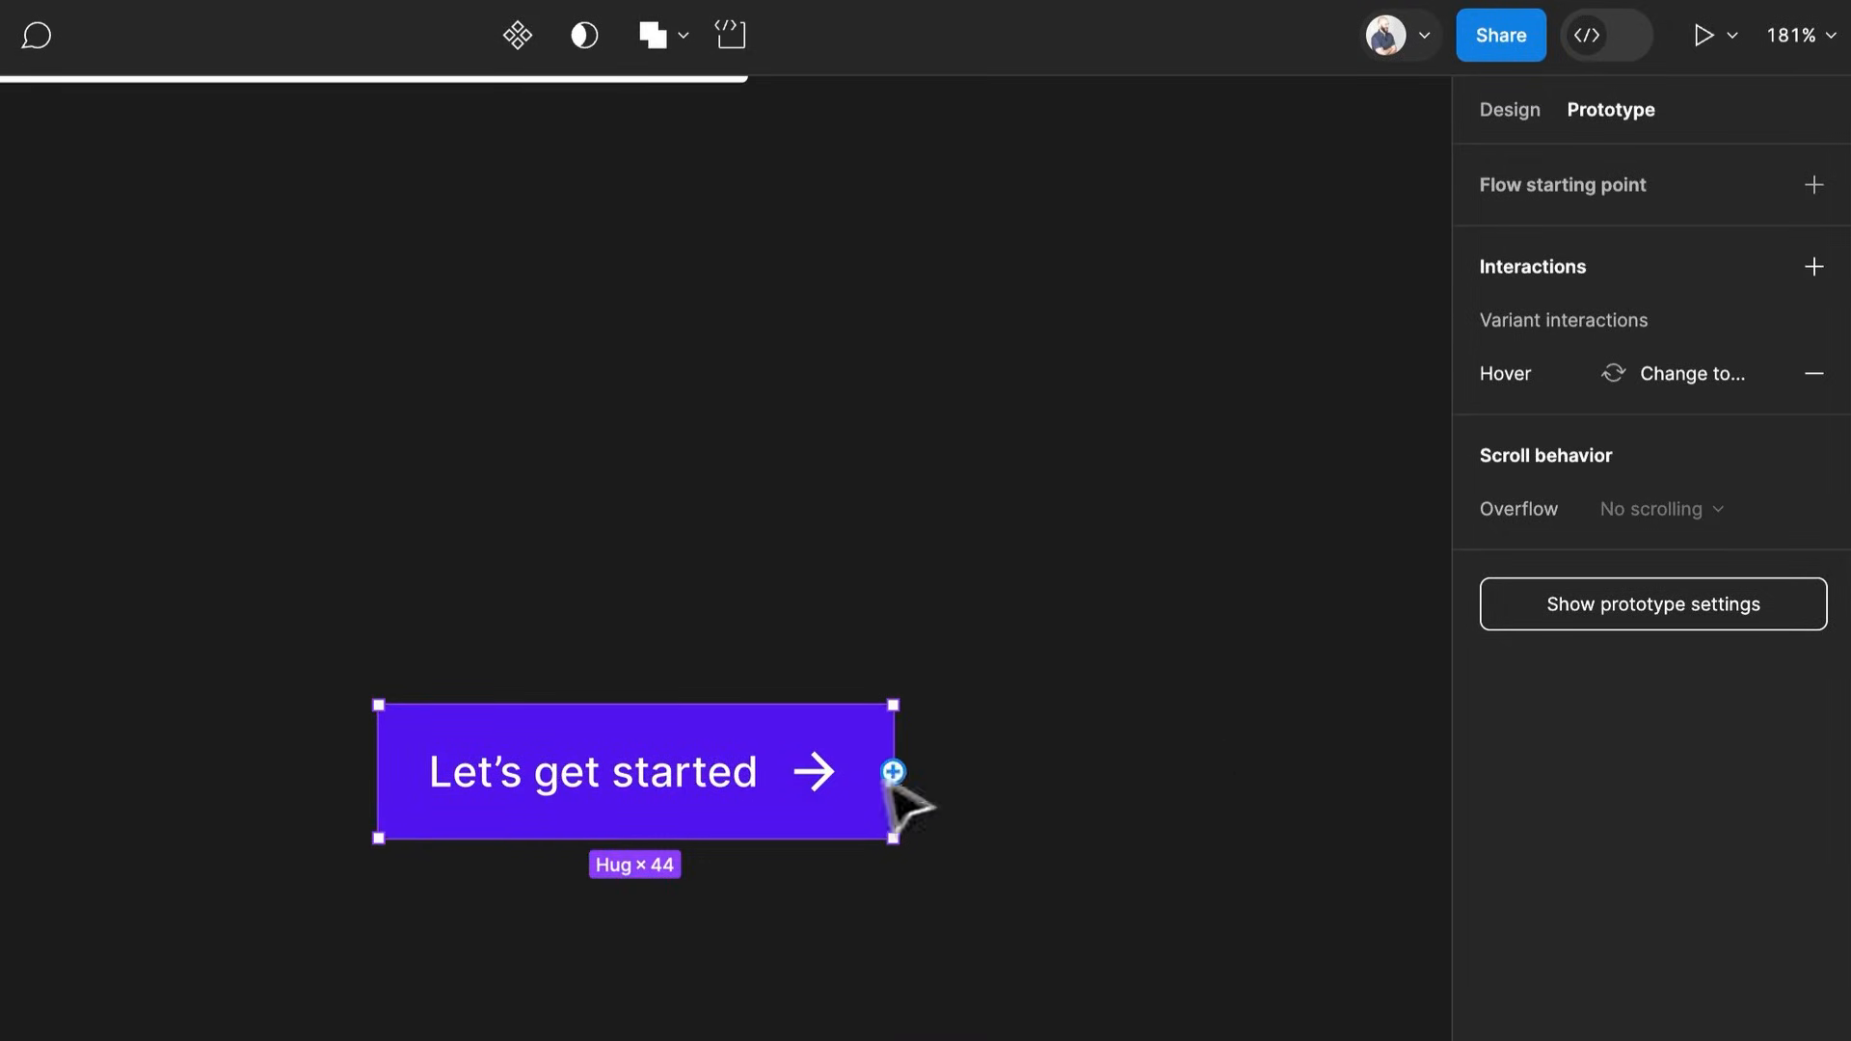
# Detach the pasted button instance from its main component and delete its arrow icon
pyautogui.rightClick(671, 779)
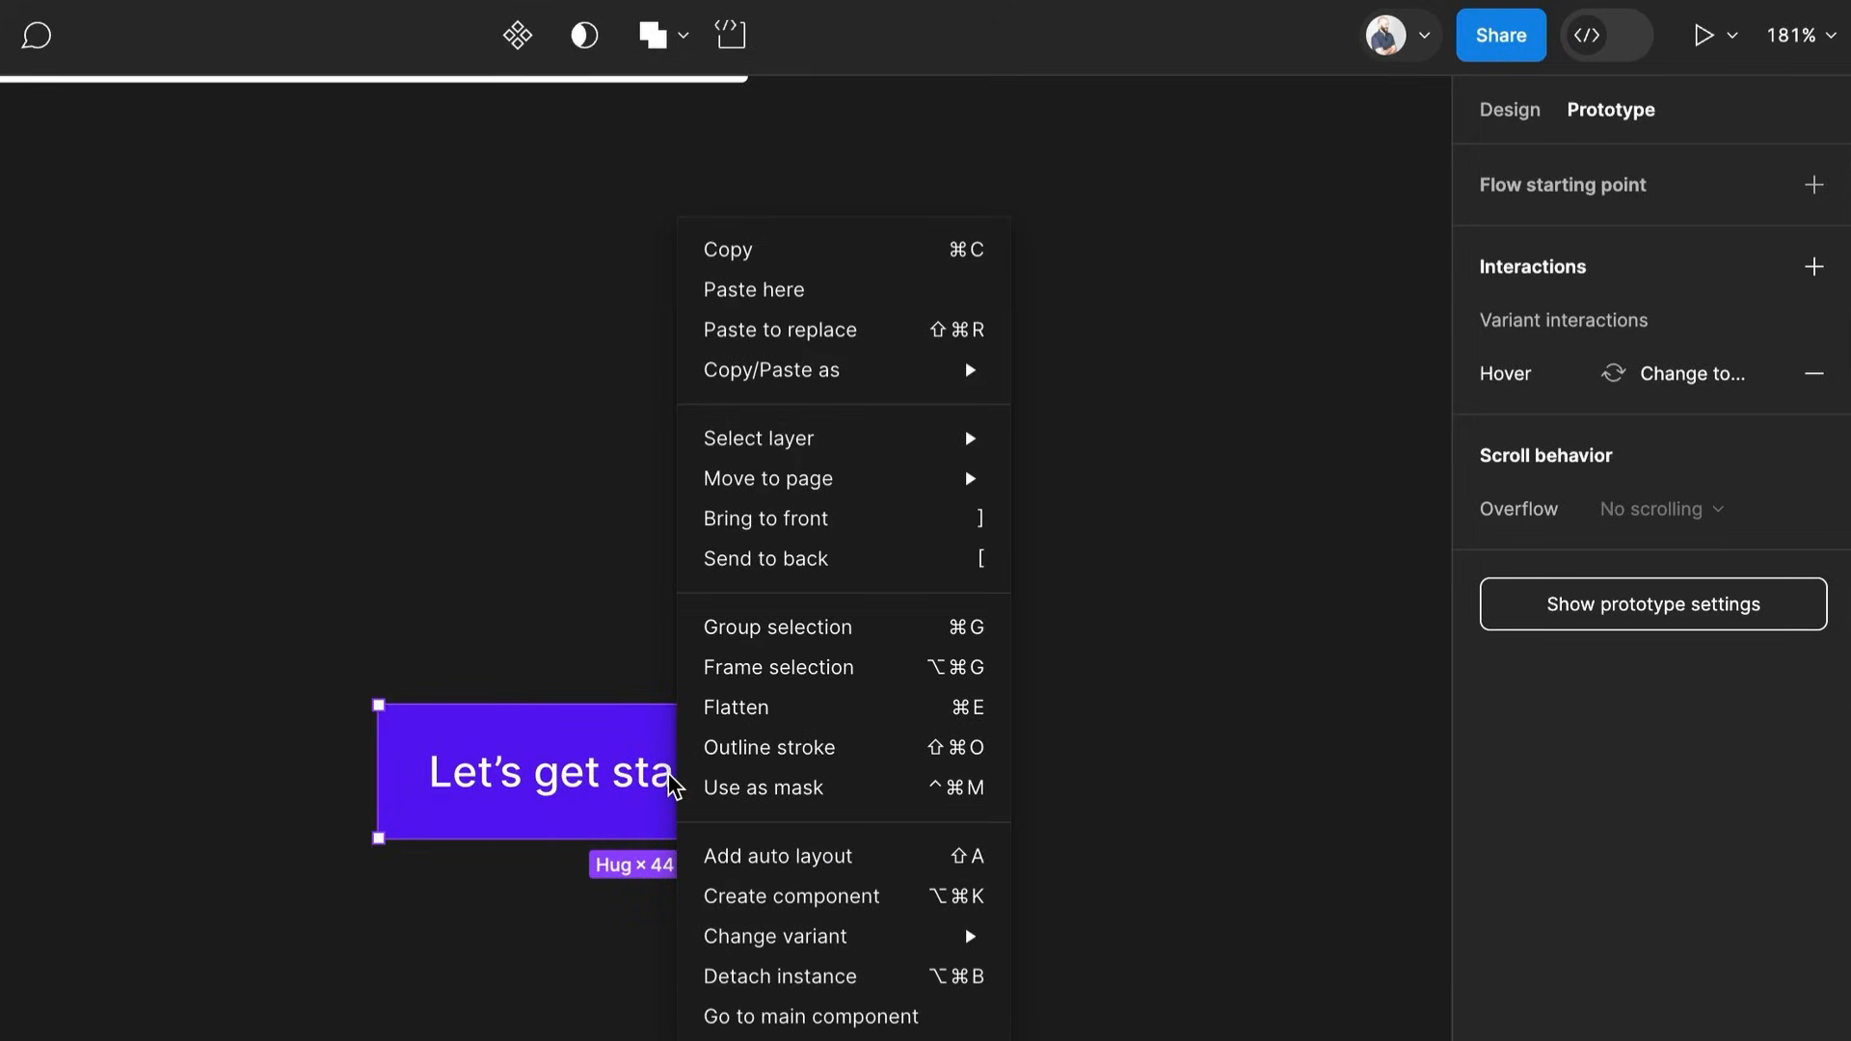
pyautogui.click(594, 864)
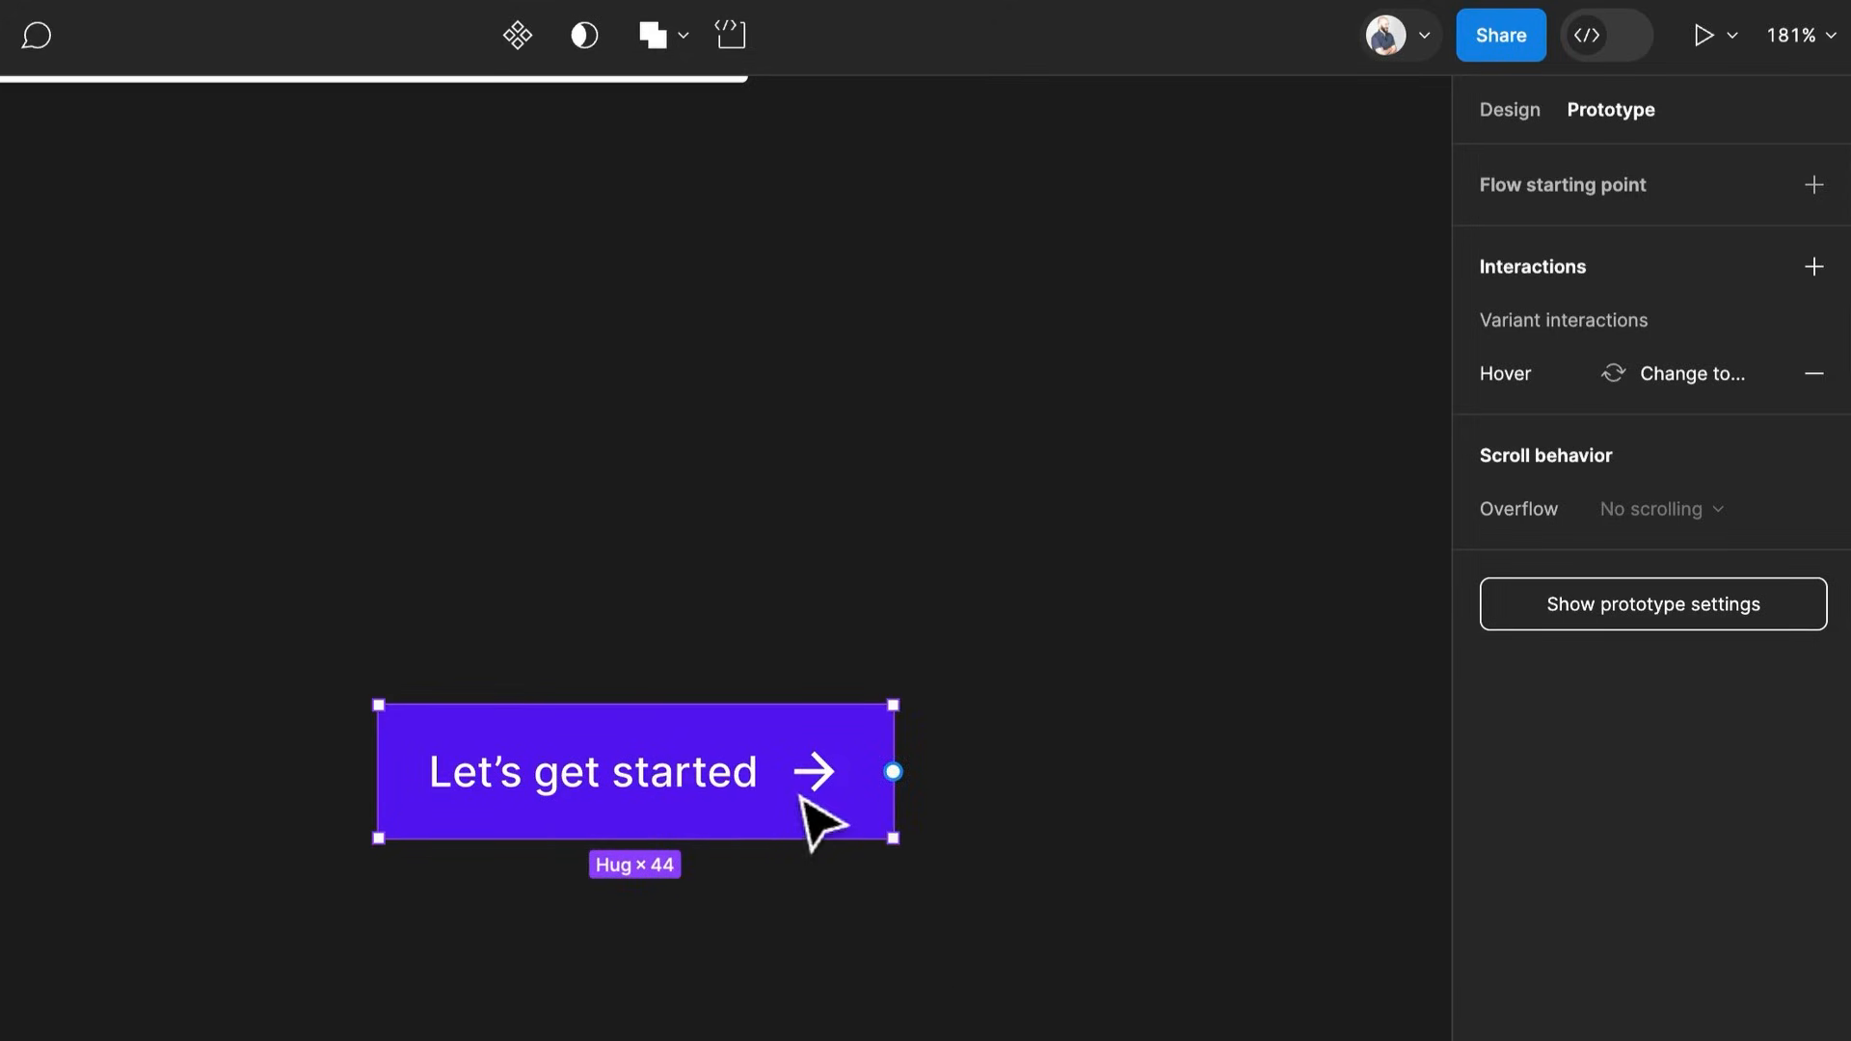
pyautogui.rightClick(722, 799)
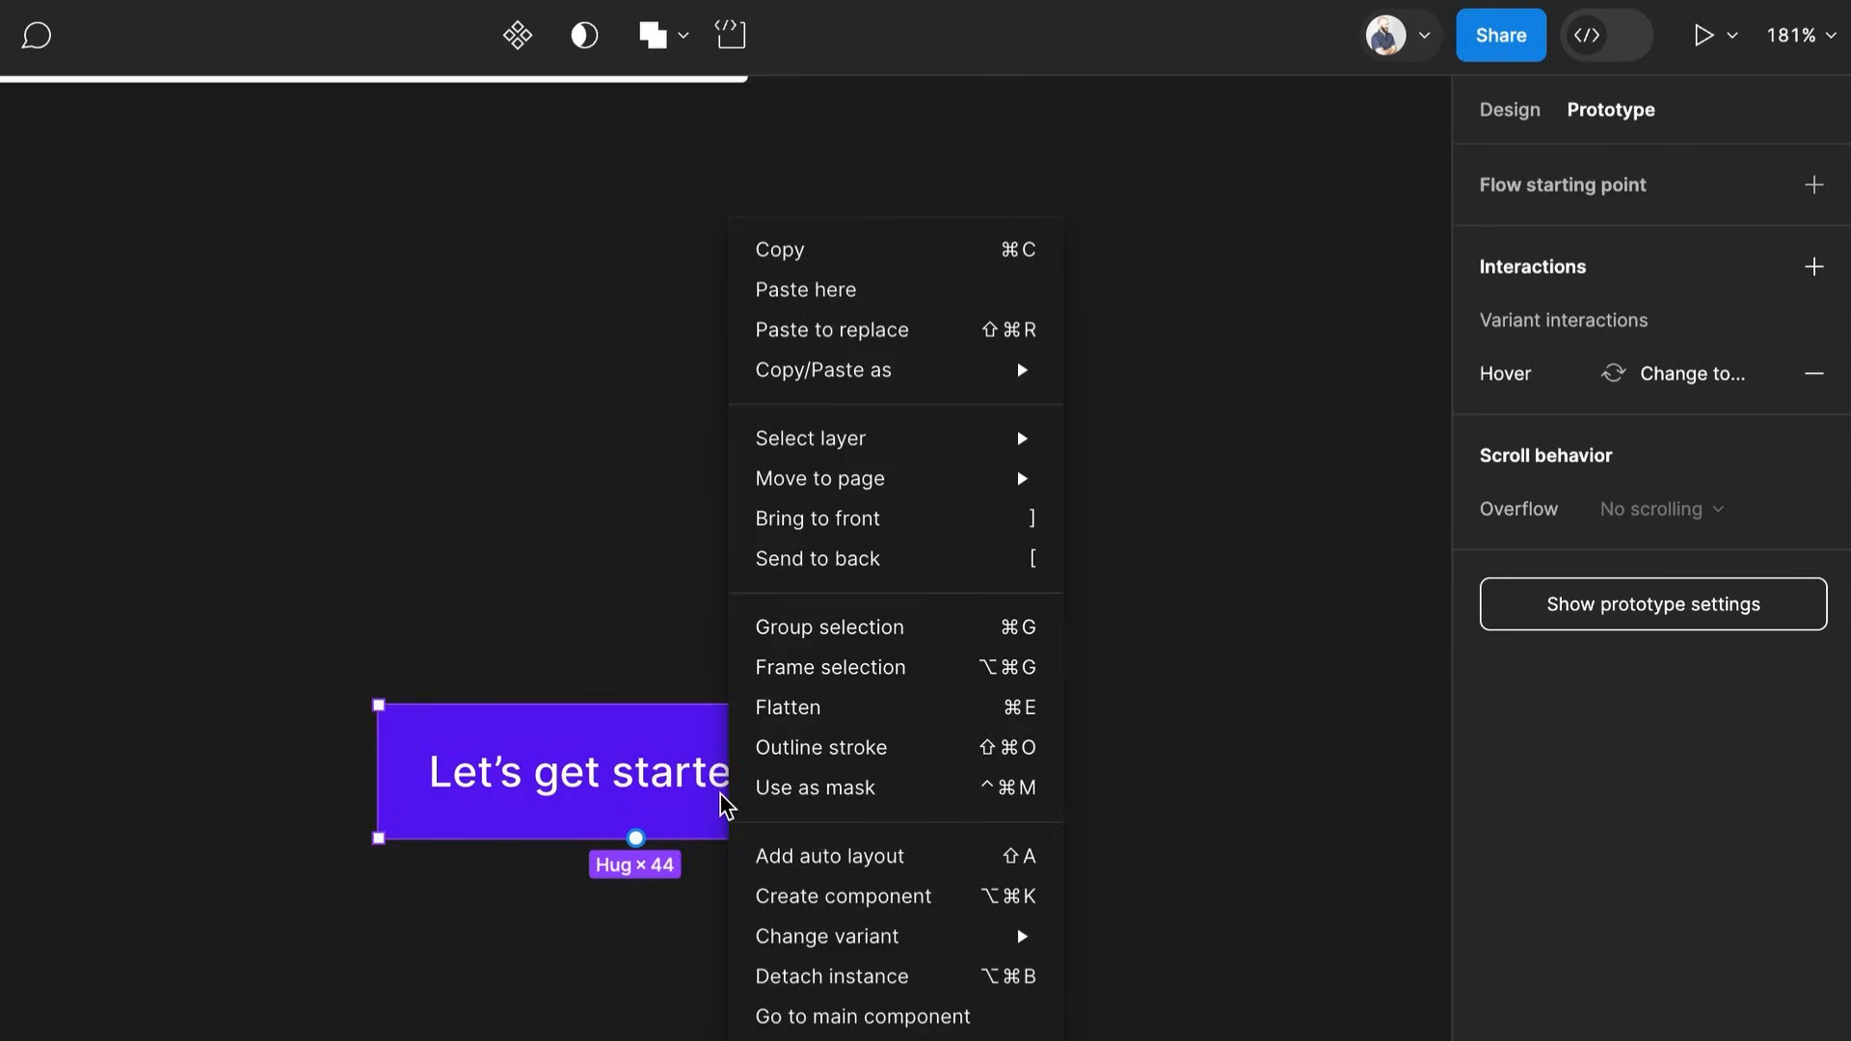
pyautogui.click(895, 977)
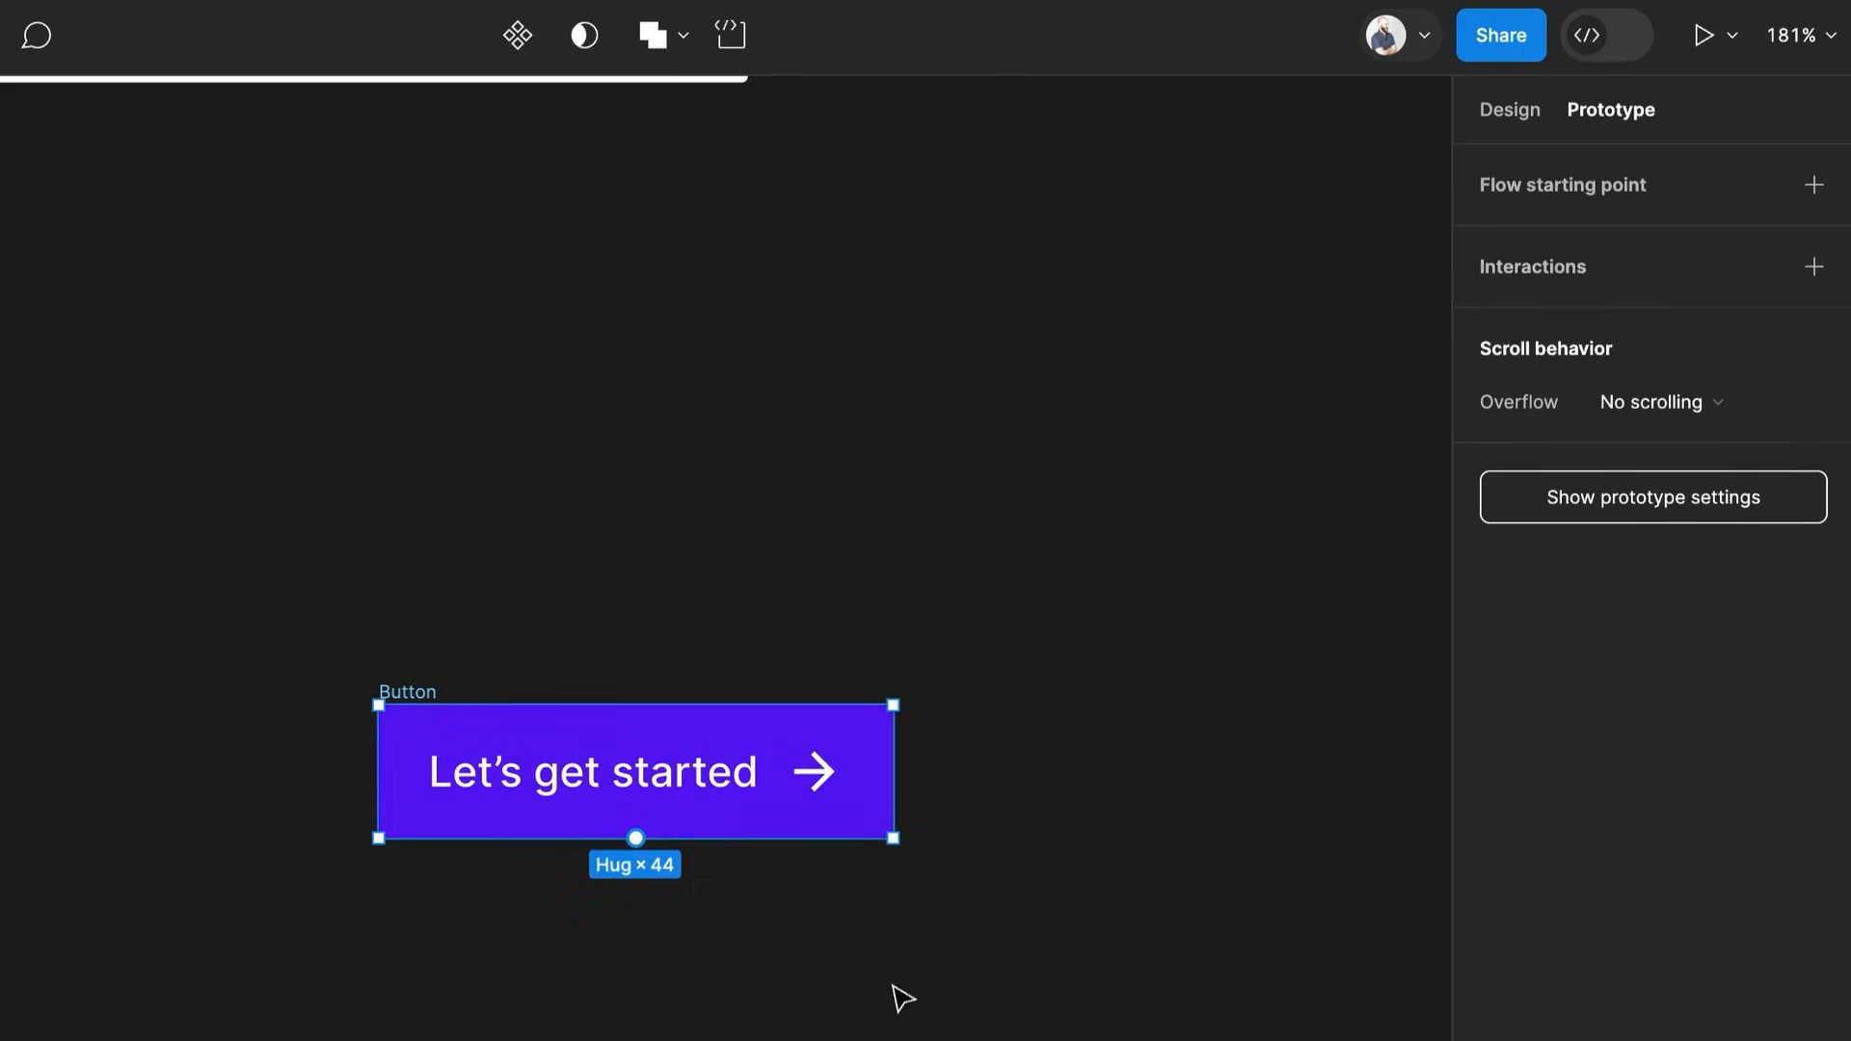
pyautogui.click(808, 783)
pyautogui.press('Delete')
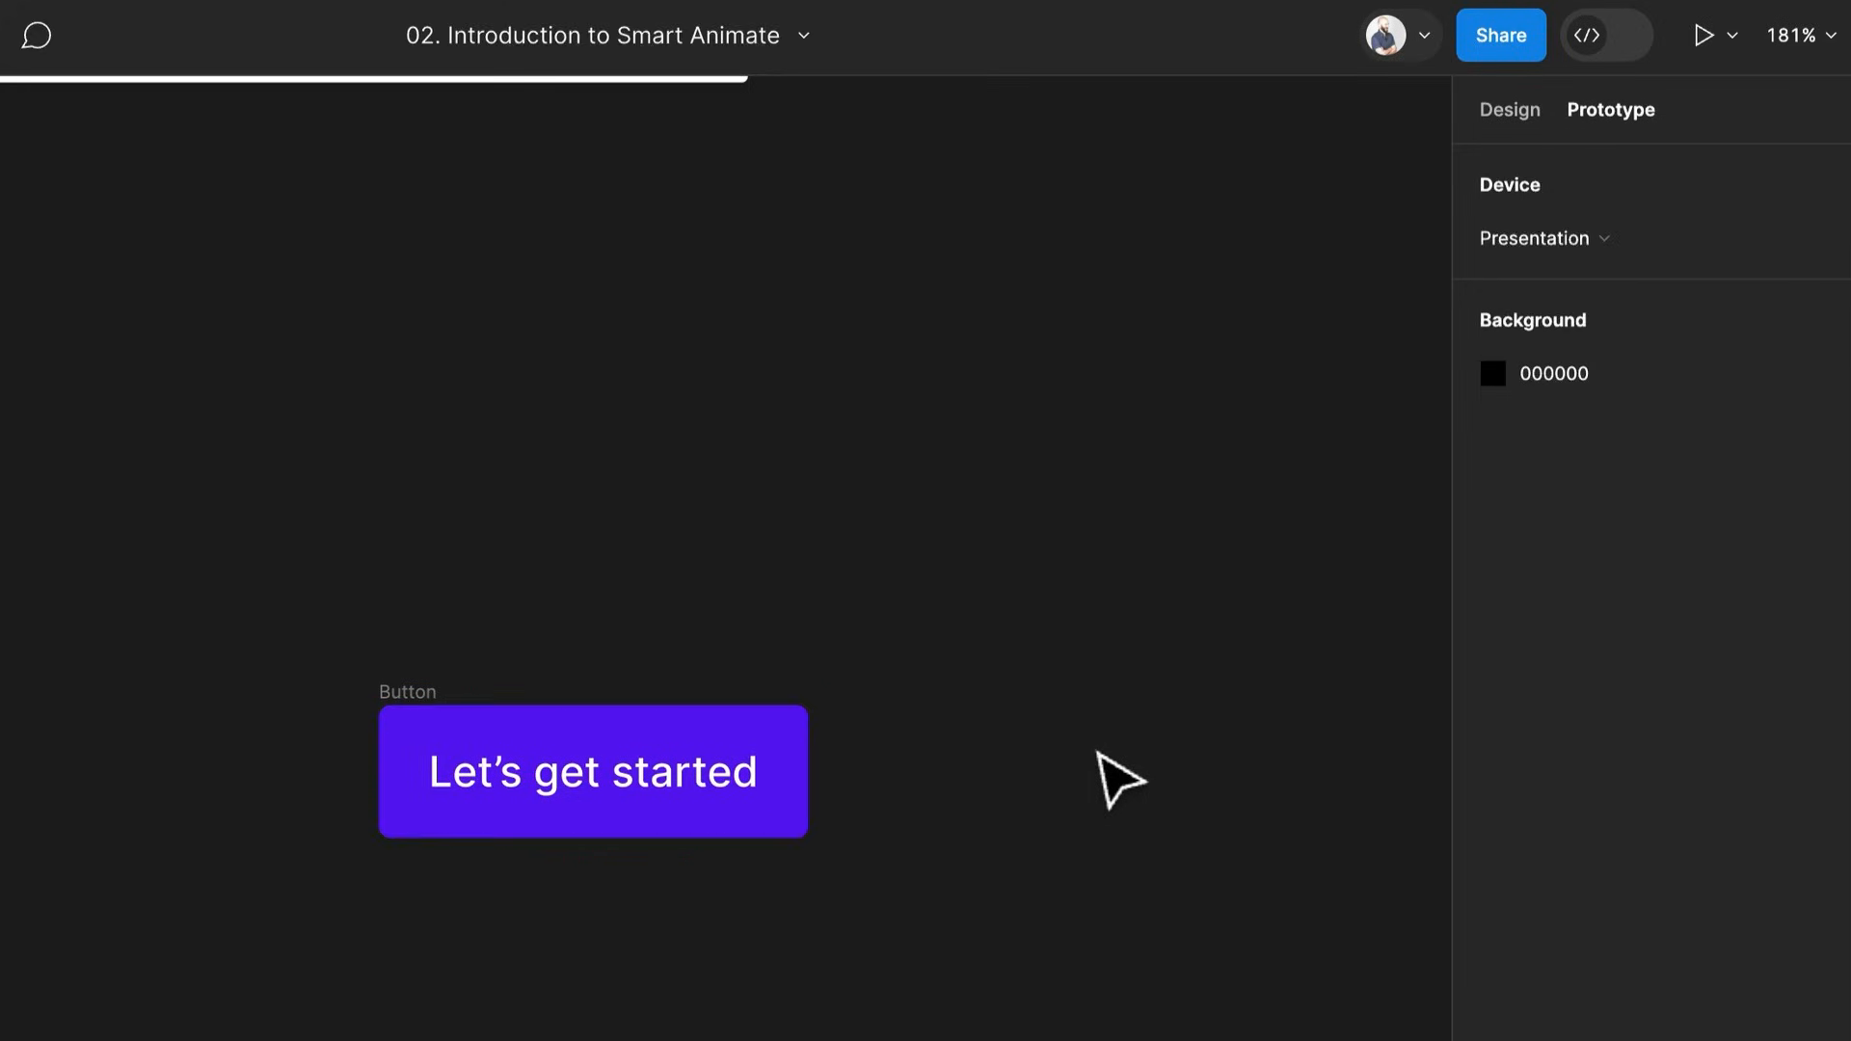
# Turn the arrowless Button frame into a component and add a variant property to it
pyautogui.click(582, 793)
pyautogui.click(597, 835)
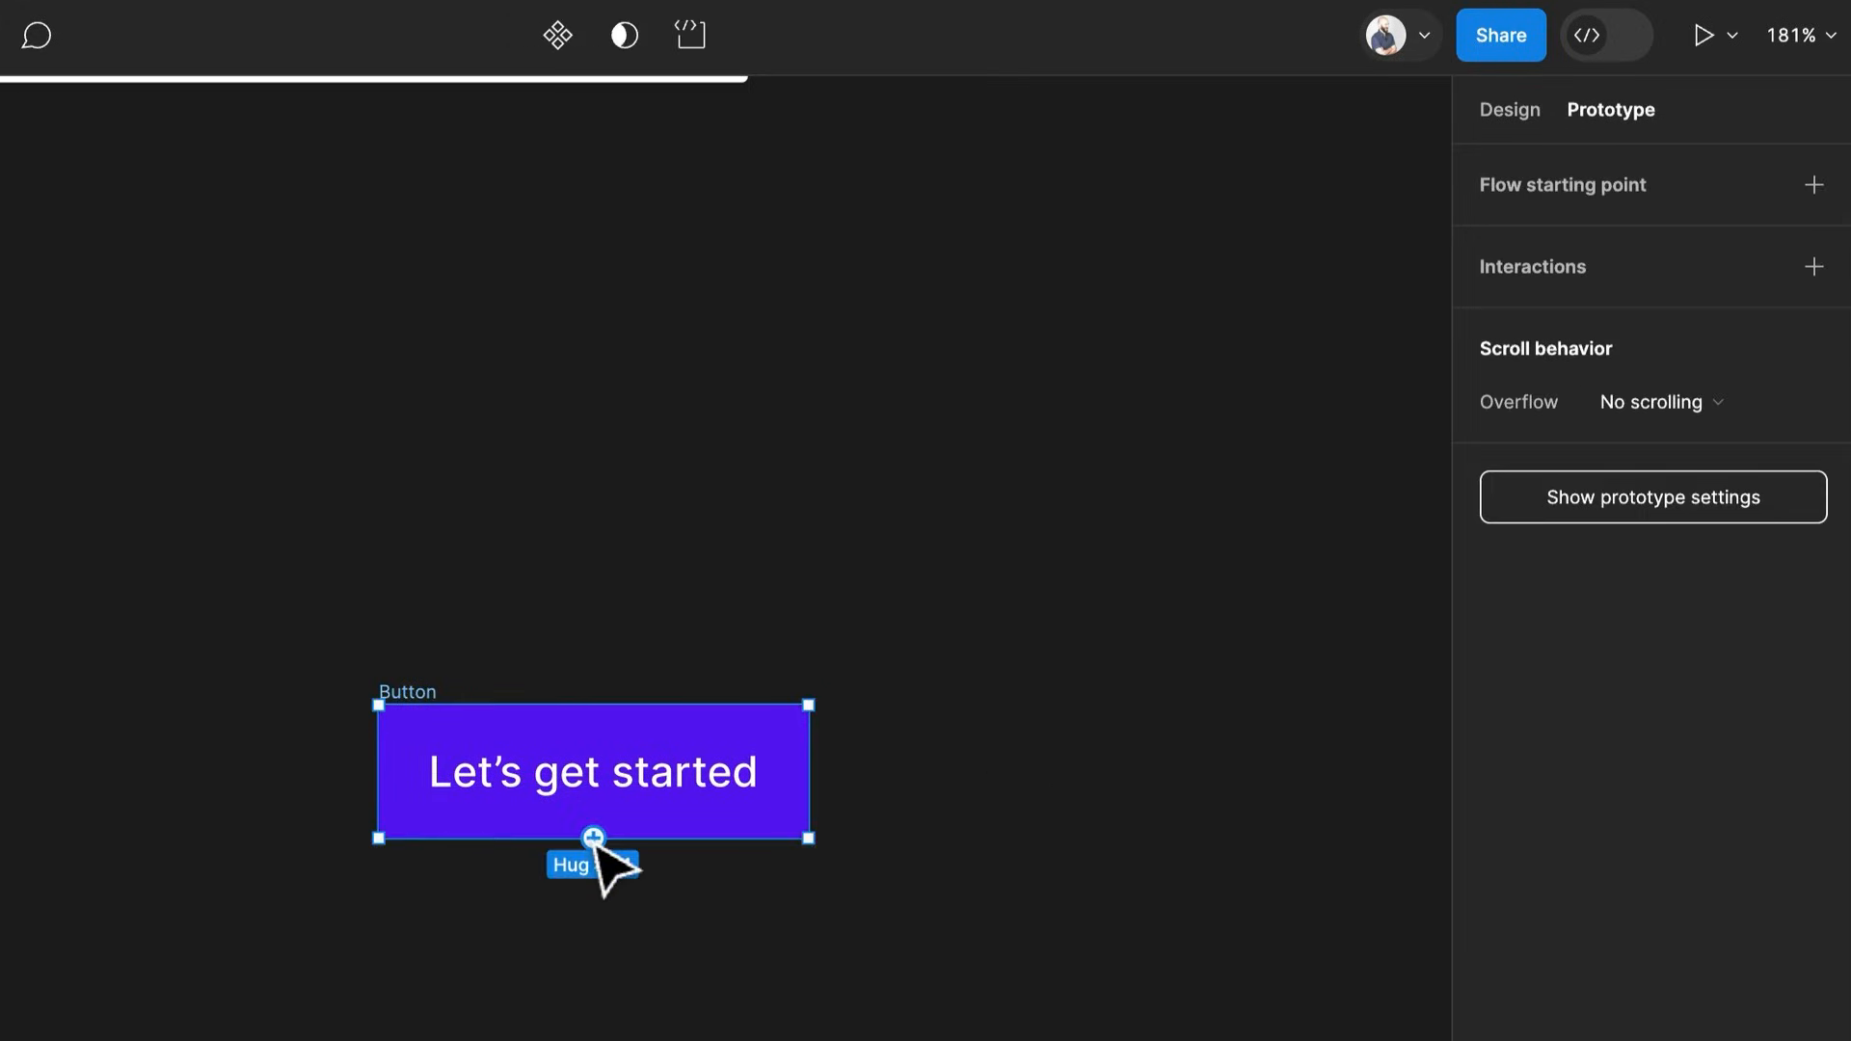
pyautogui.click(1511, 111)
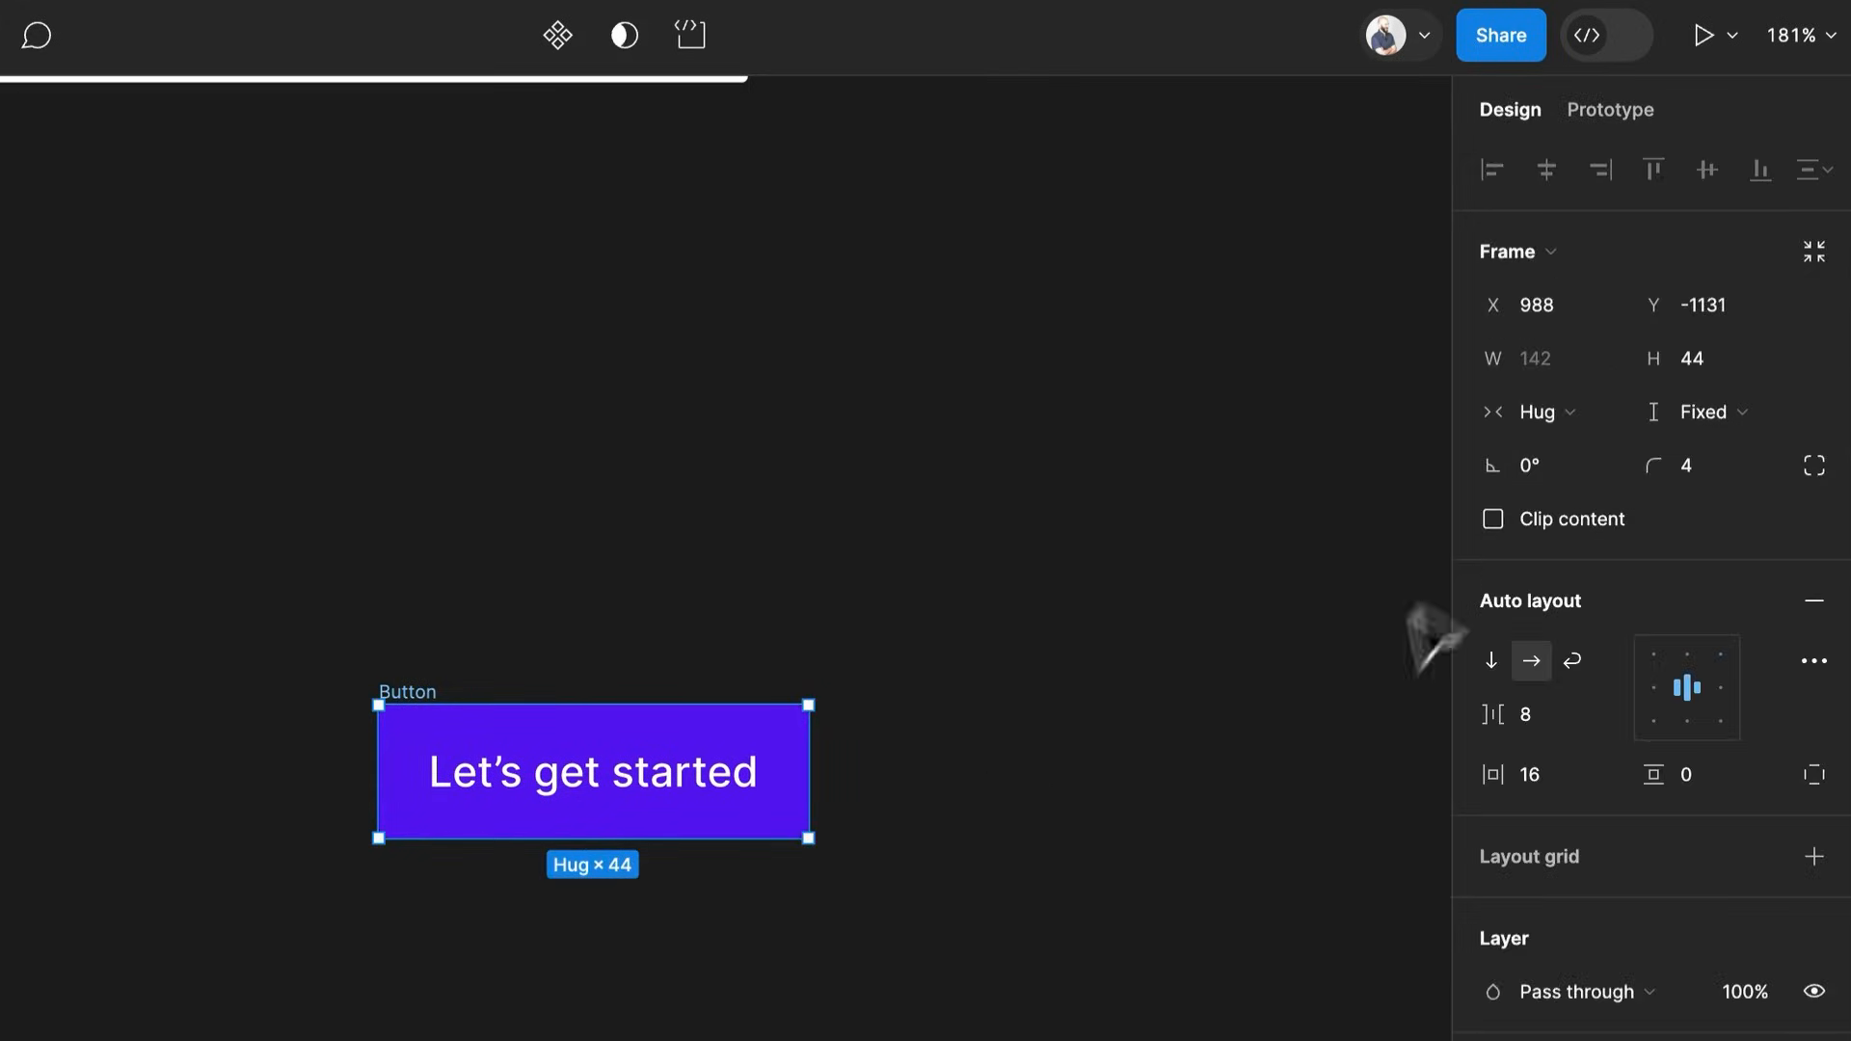
pyautogui.doubleClick(602, 776)
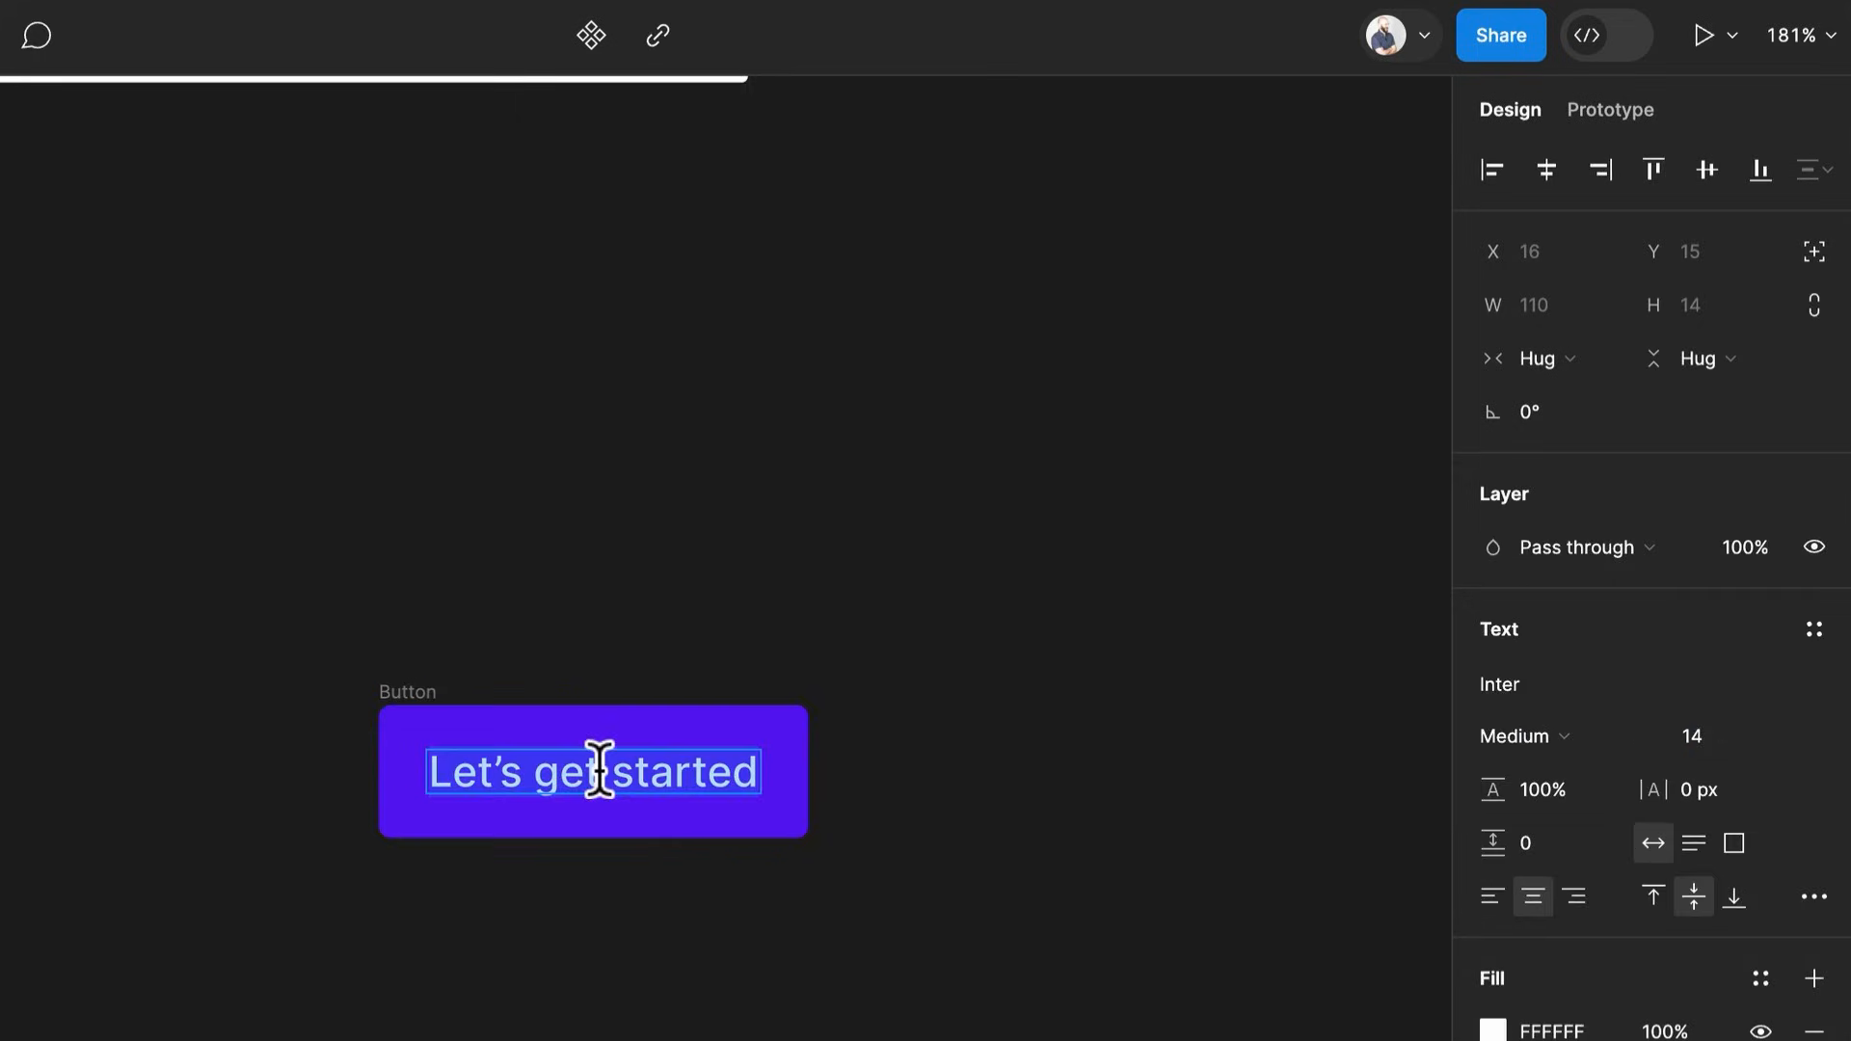
pyautogui.press('Escape')
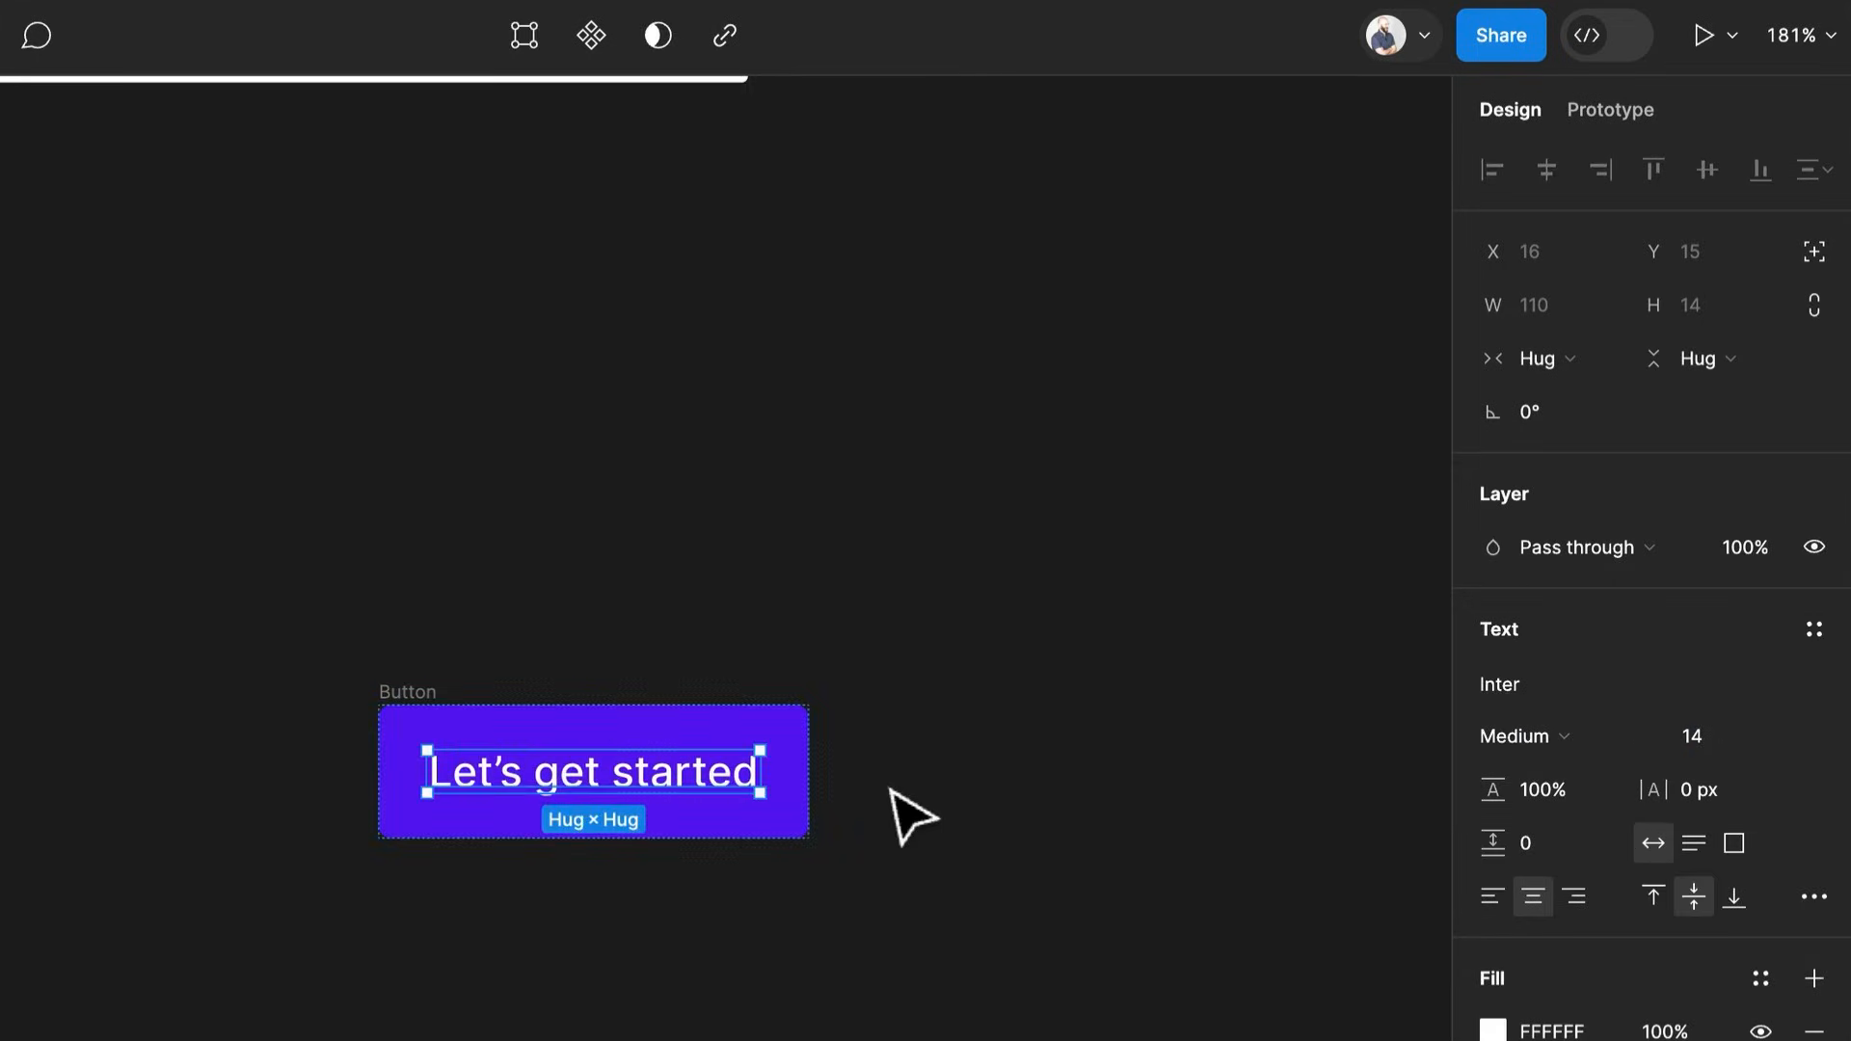
pyautogui.click(437, 692)
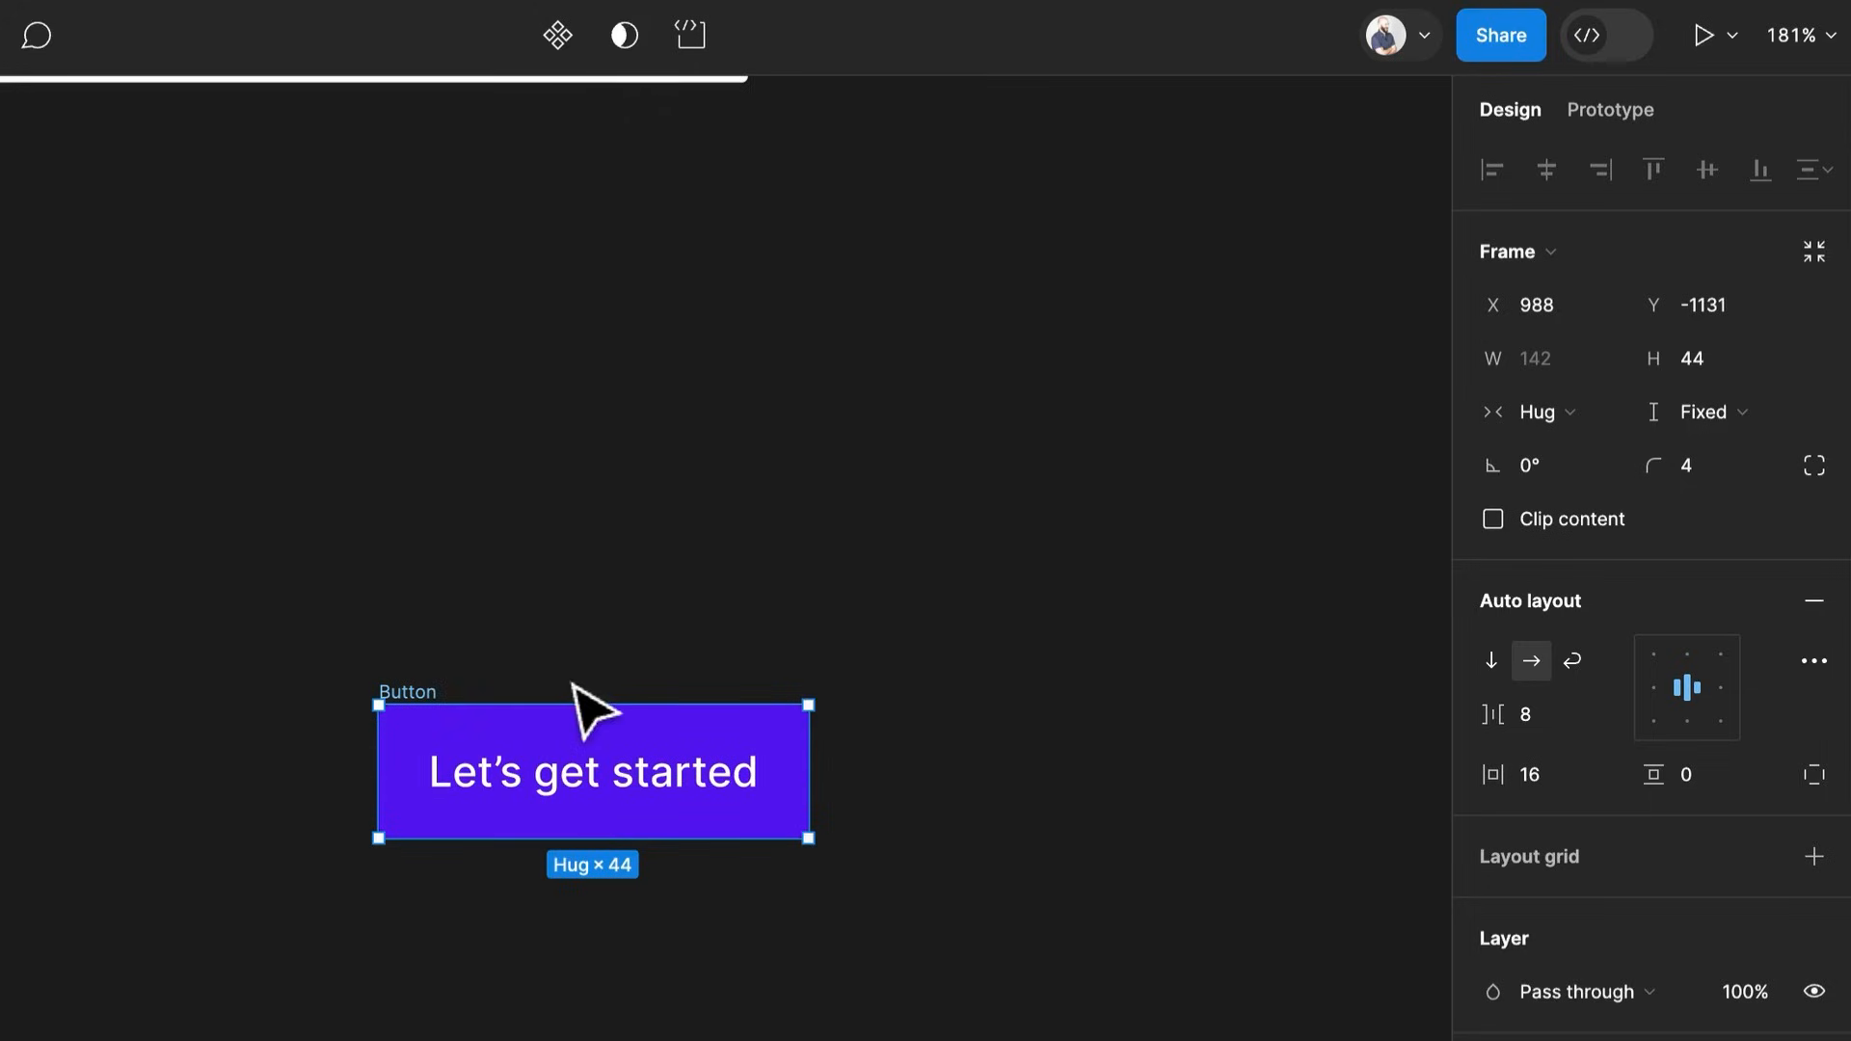
pyautogui.click(559, 29)
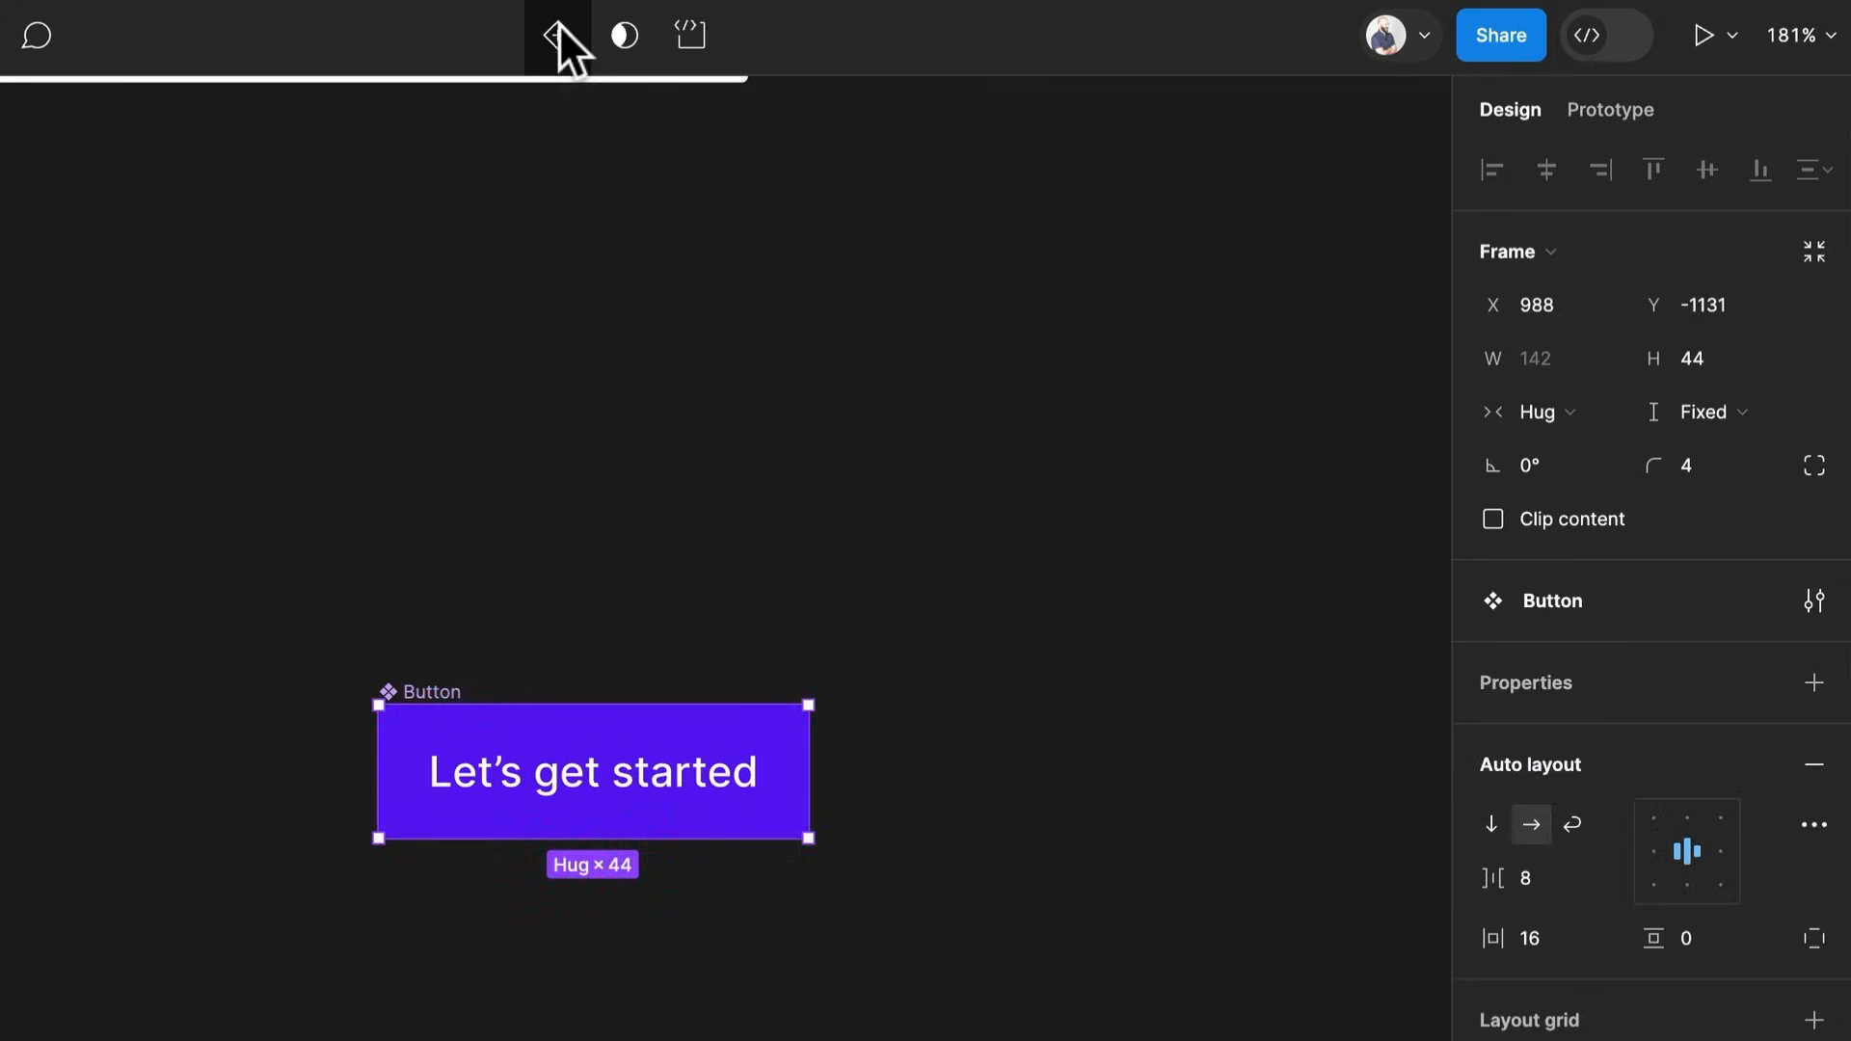
pyautogui.click(1813, 694)
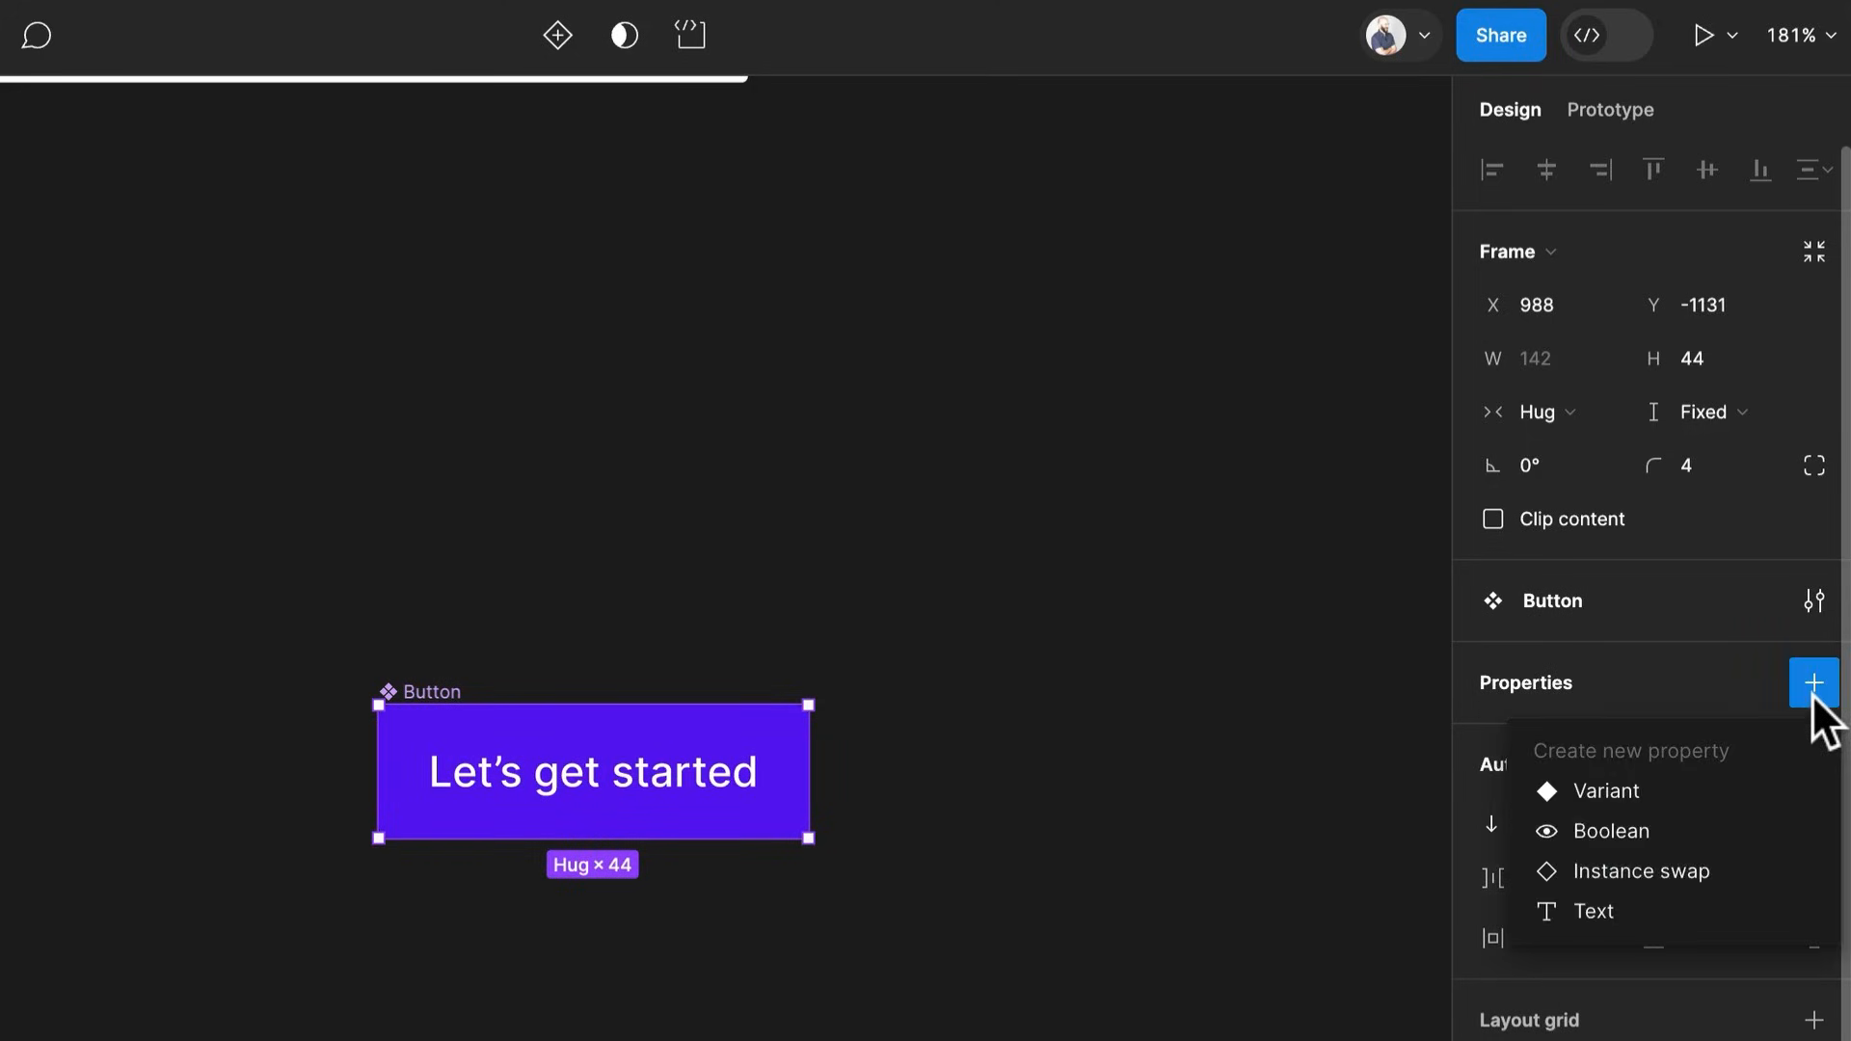
pyautogui.click(1639, 785)
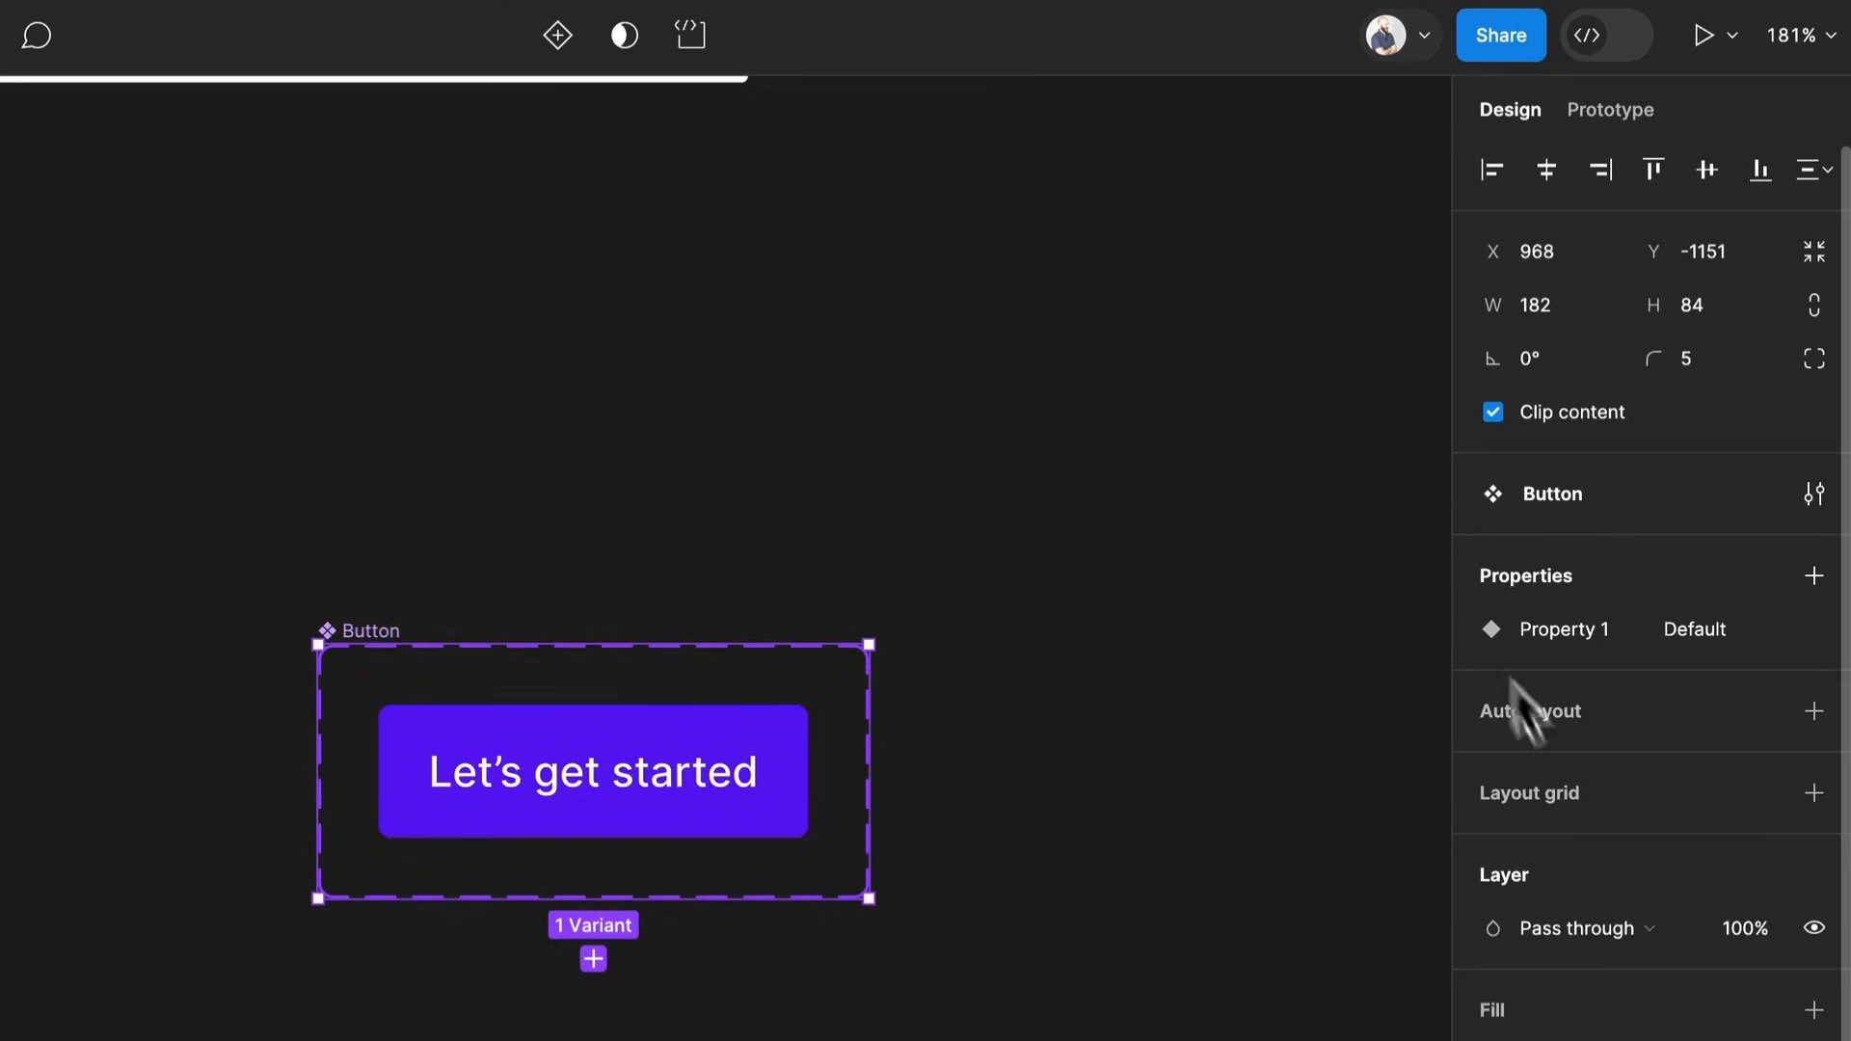
# Give the new Button component set a white fill and a vertical auto layout with 20 spacing between items
pyautogui.click(1813, 1010)
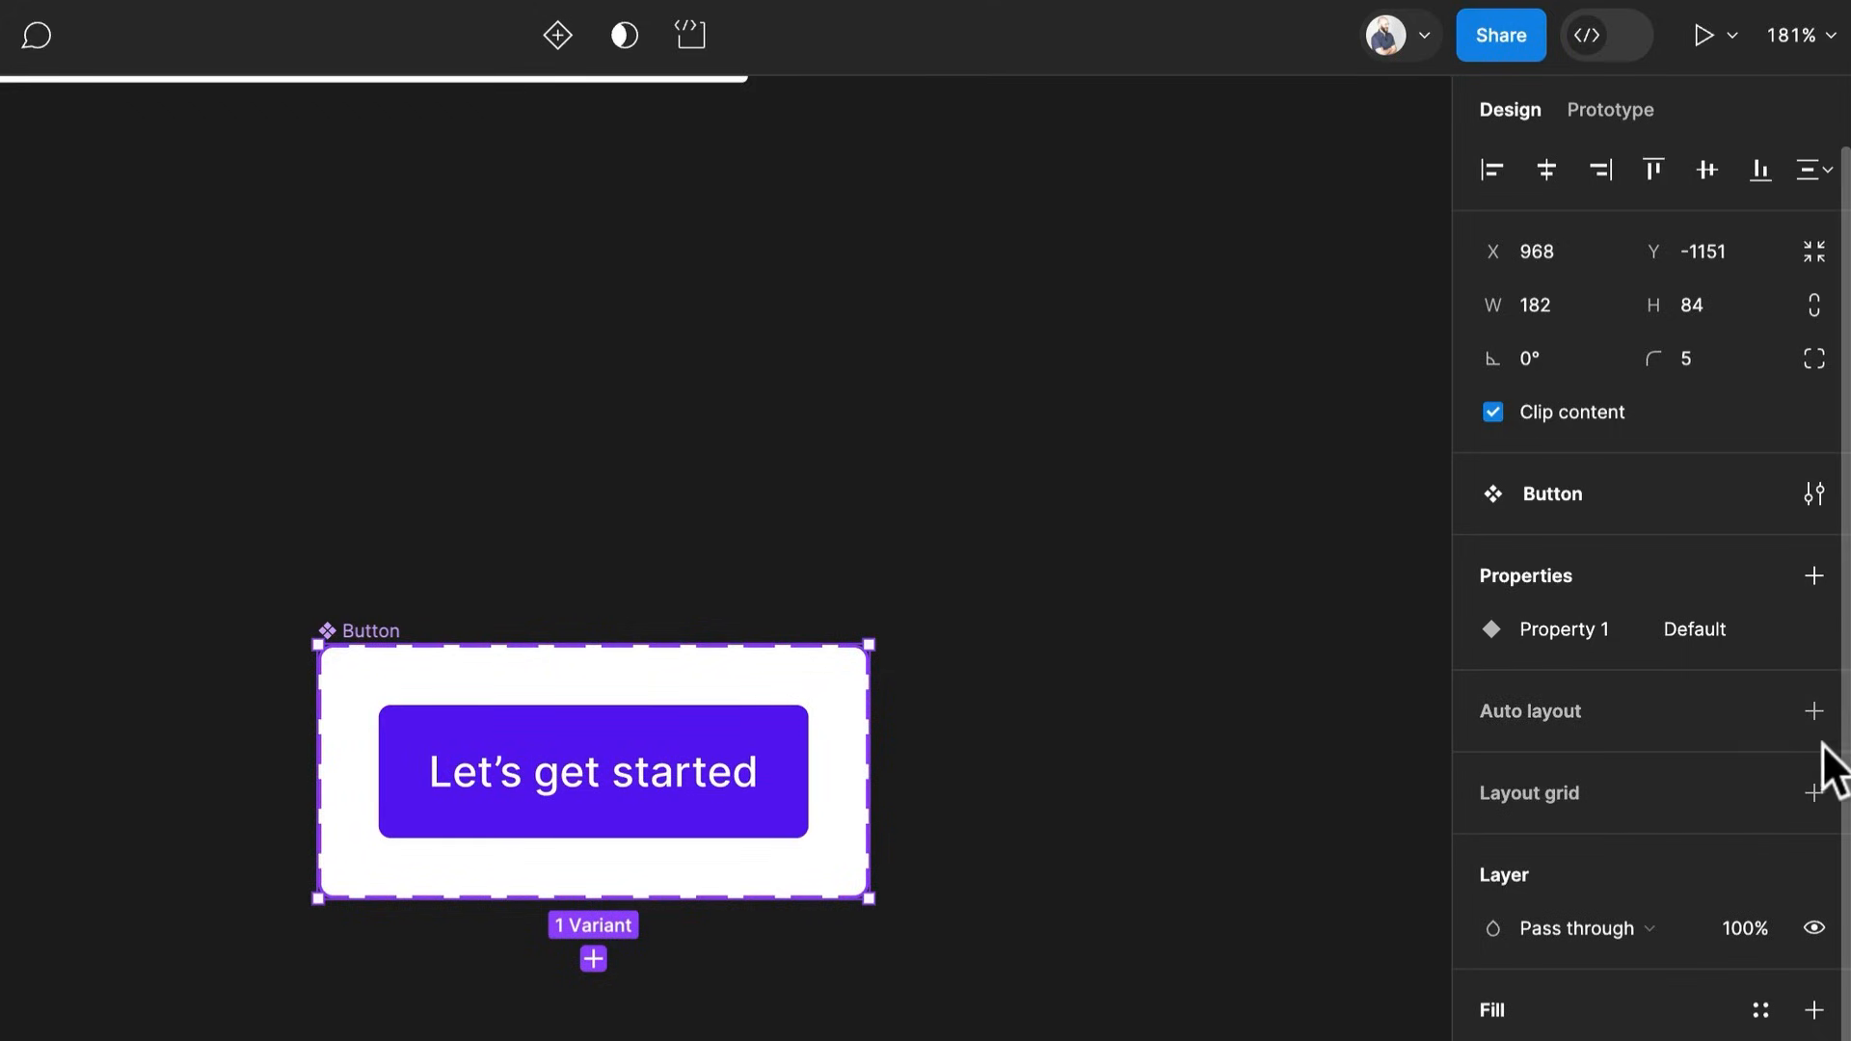
pyautogui.click(1814, 713)
pyautogui.click(1553, 872)
pyautogui.write('10')
pyautogui.press('Return')
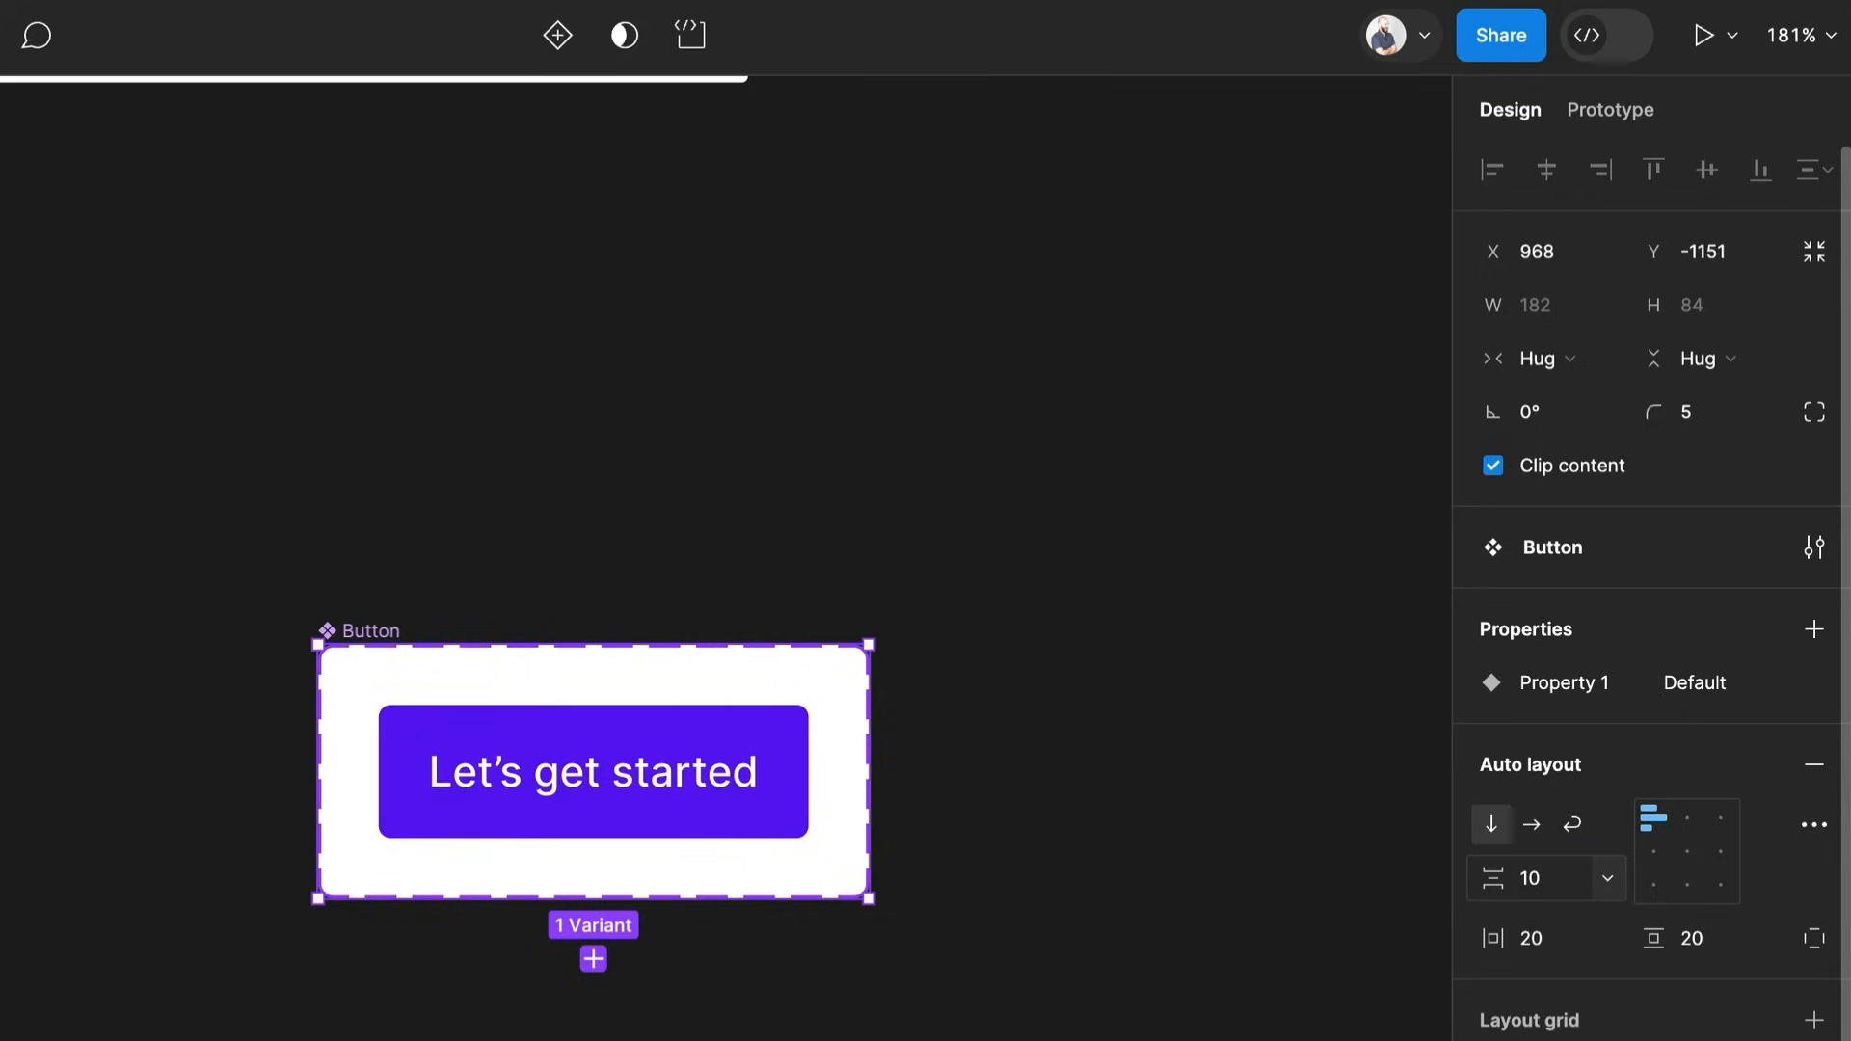
pyautogui.click(1541, 874)
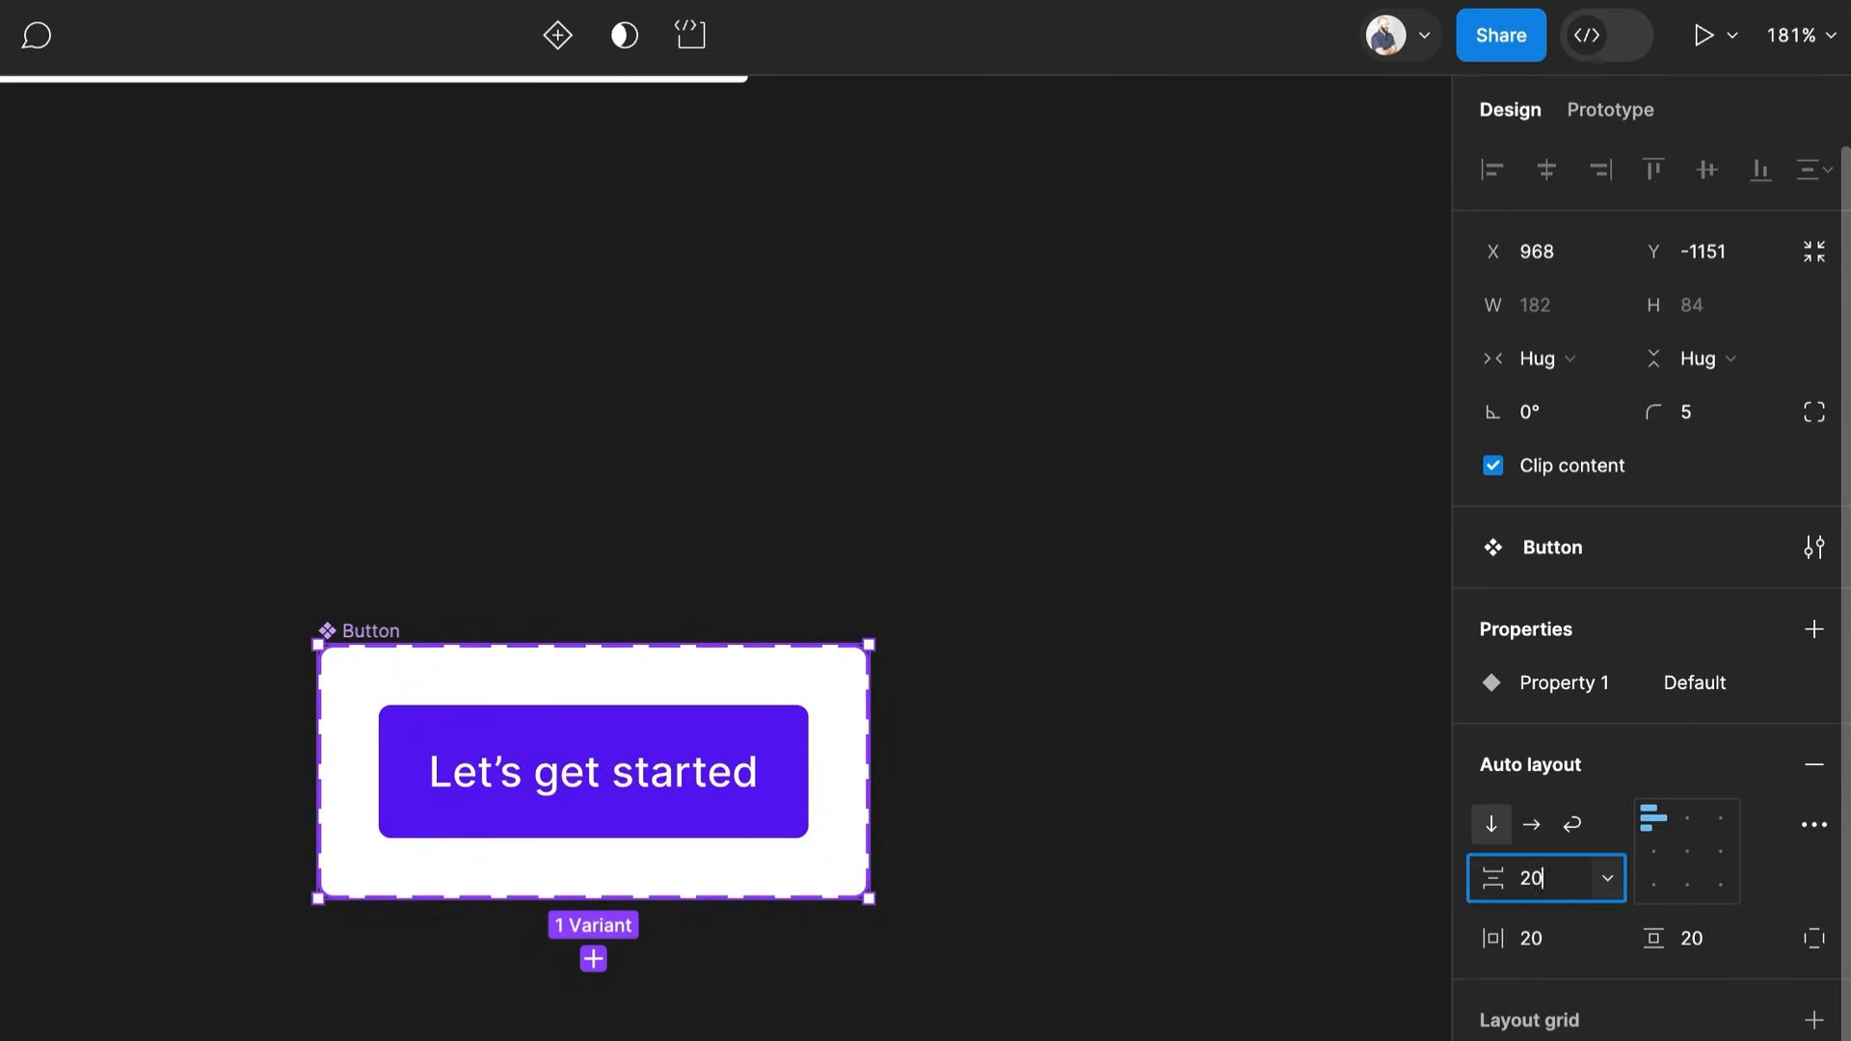
pyautogui.write('20')
pyautogui.press('Return')
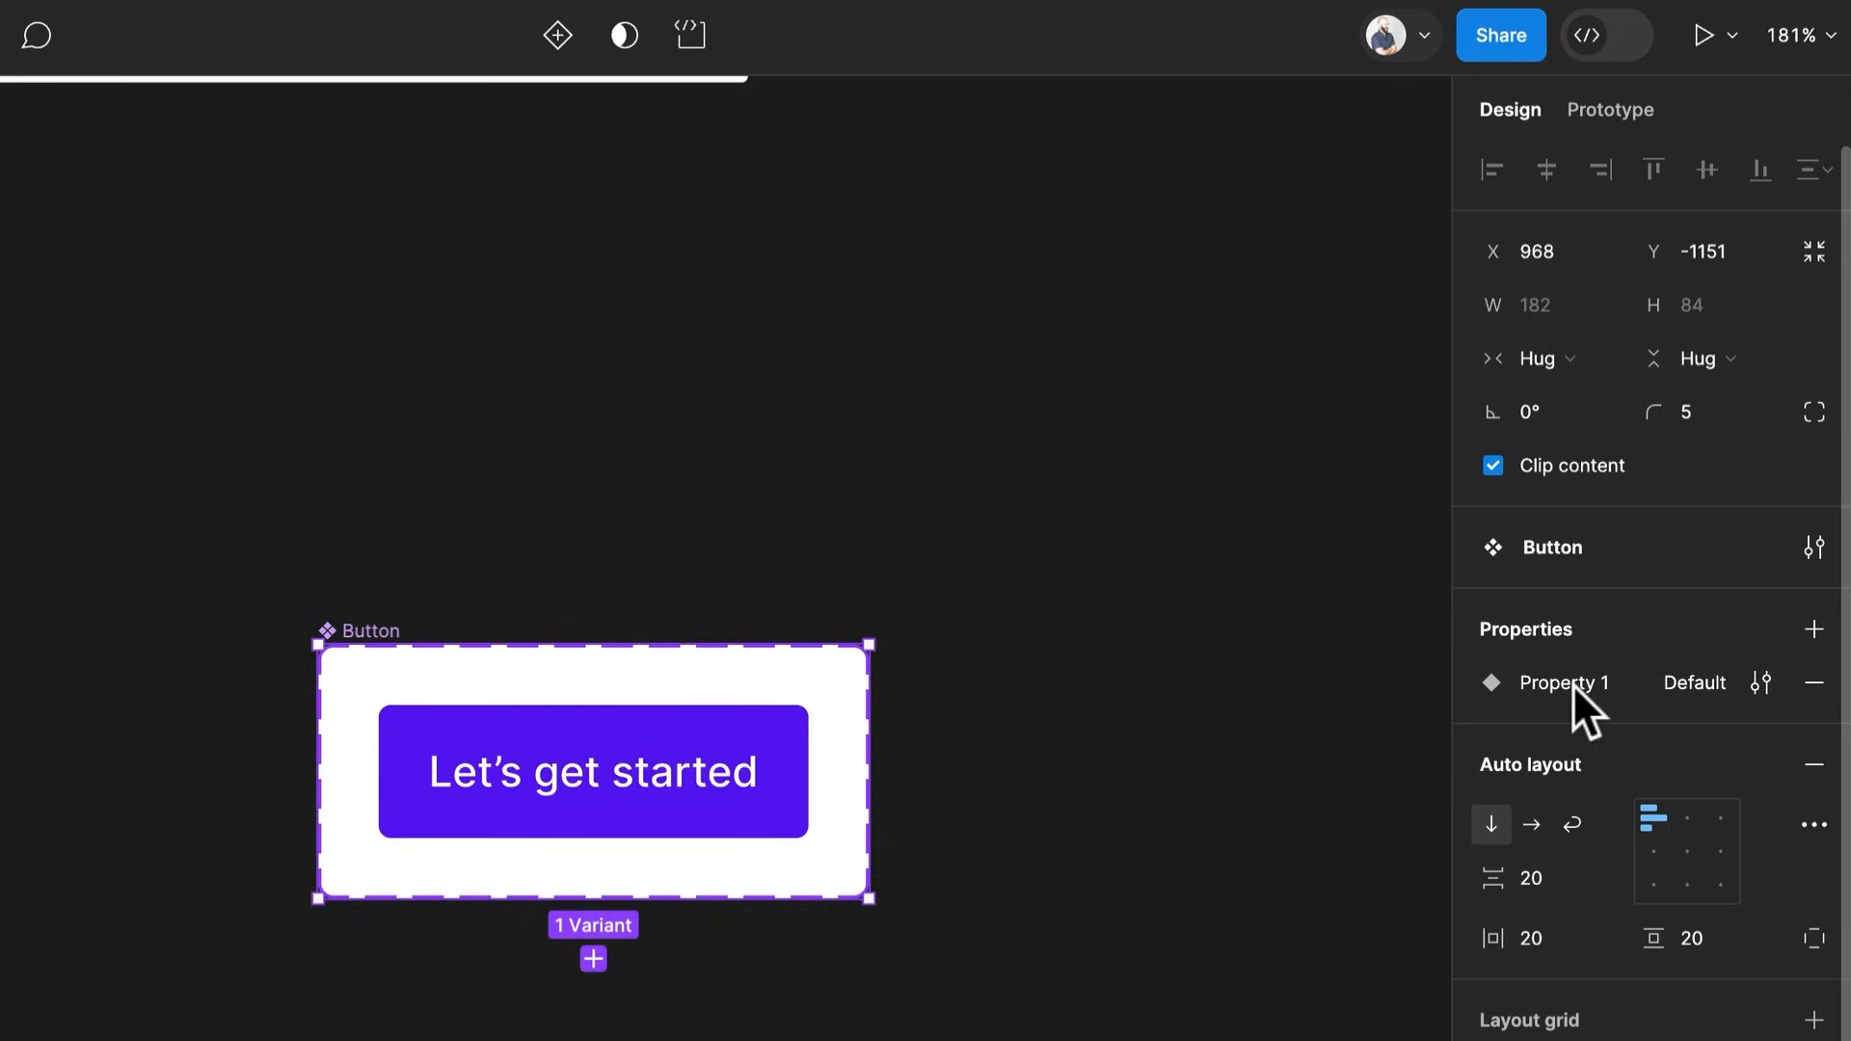
# Rename the new Button component set's variant property to State
pyautogui.click(1177, 901)
pyautogui.click(378, 655)
pyautogui.doubleClick(1578, 679)
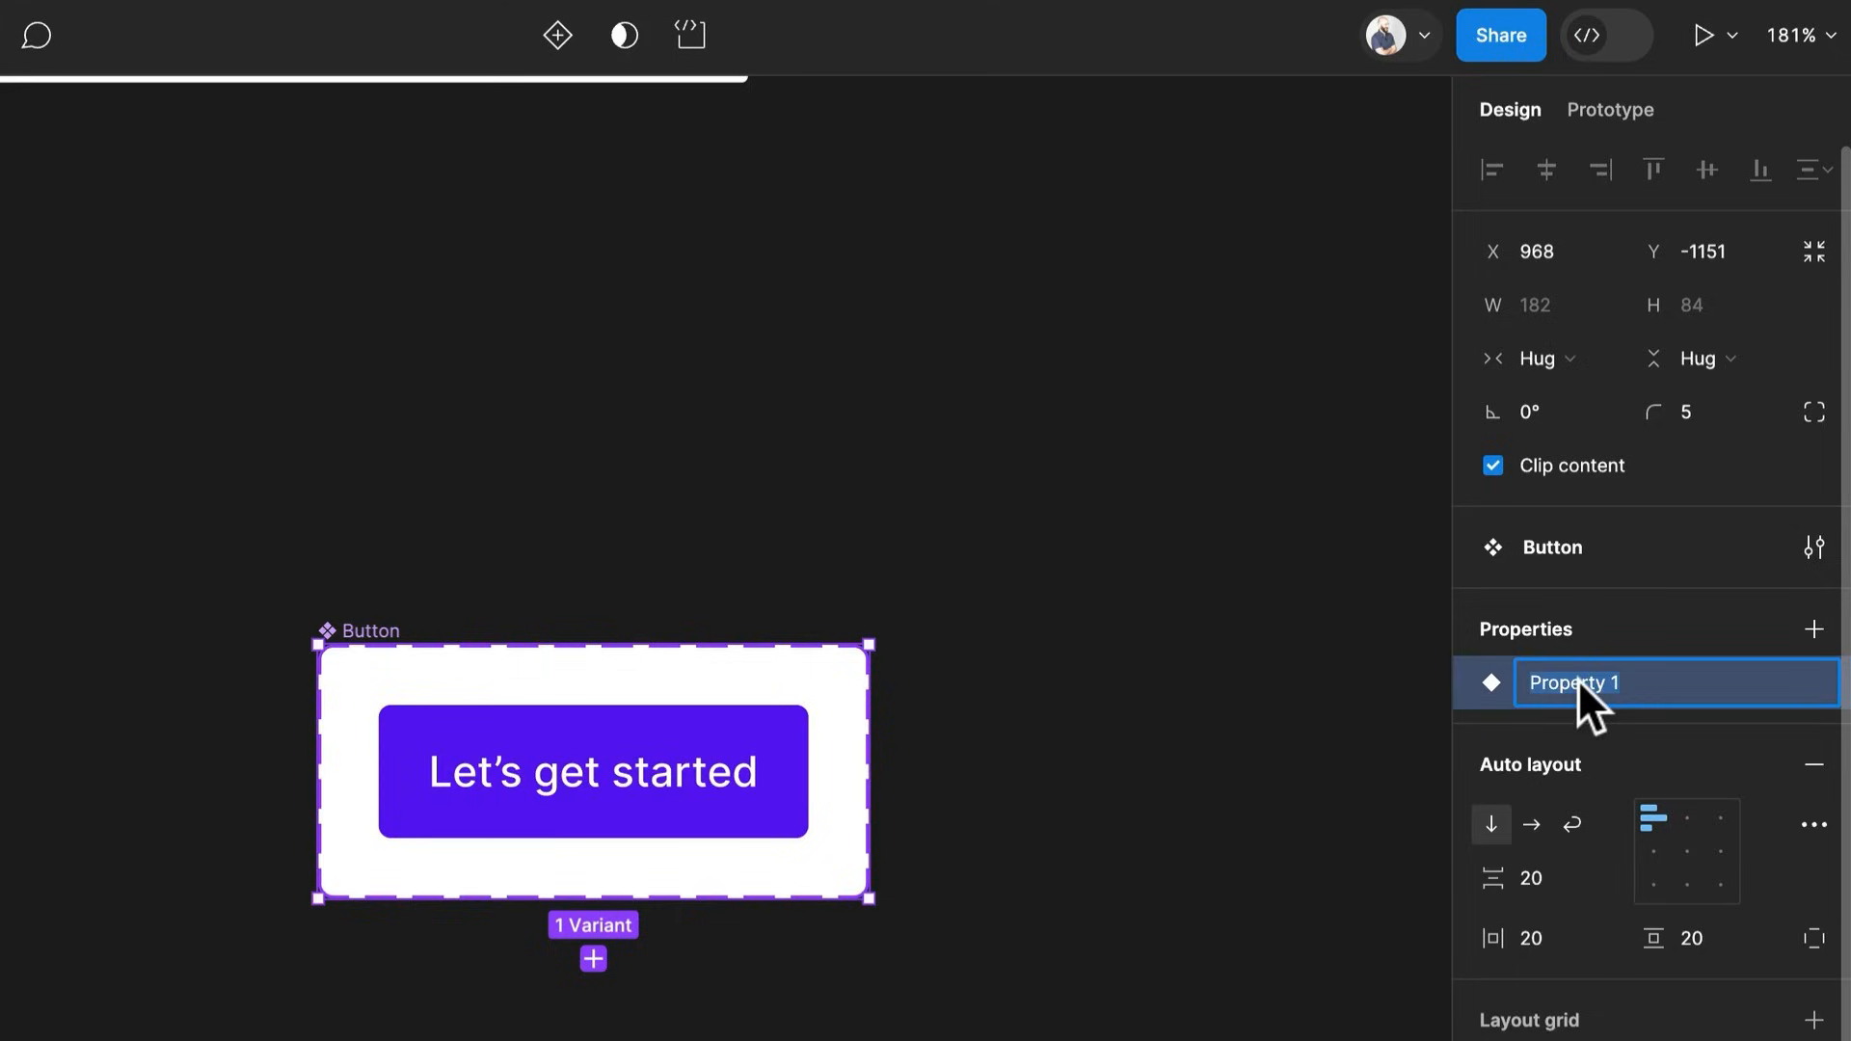
pyautogui.write('State')
pyautogui.press('Return')
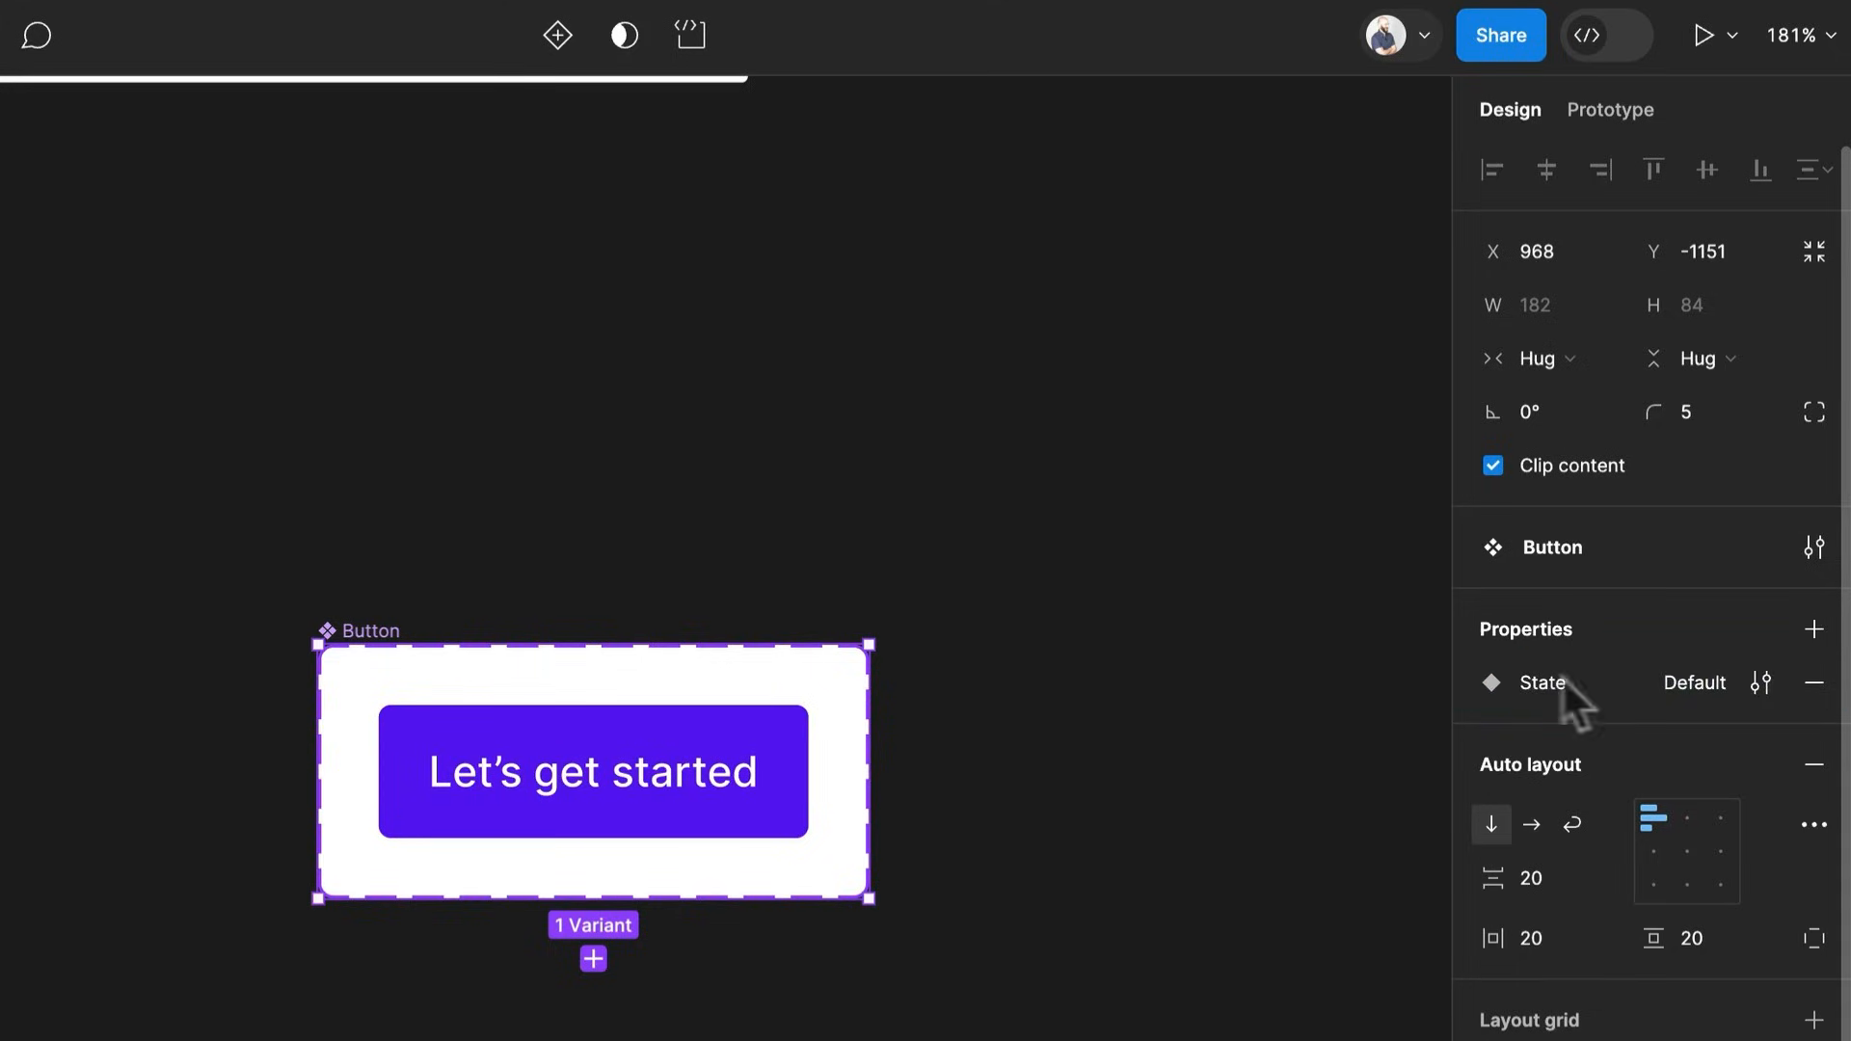
# Change the Default button variant's fill to the deep blue 0500E3
pyautogui.click(725, 802)
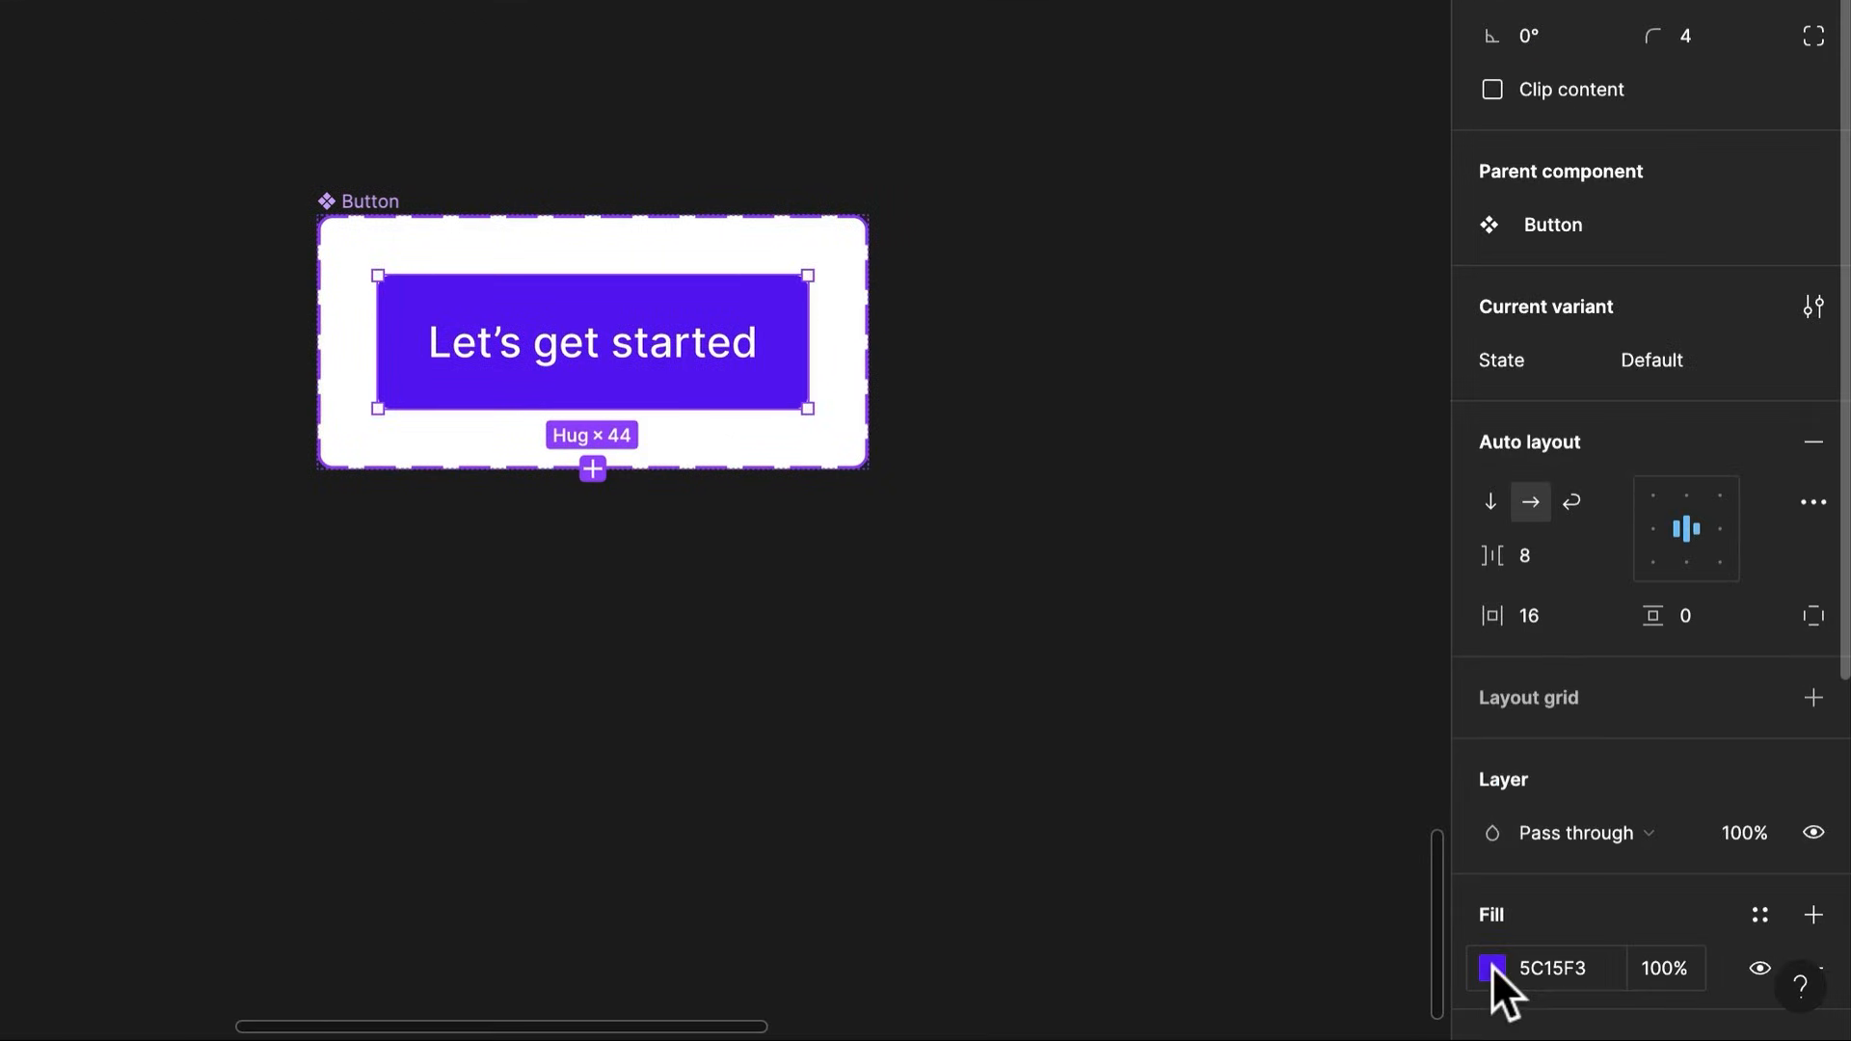
pyautogui.click(1492, 968)
pyautogui.moveTo(1334, 617); pyautogui.dragTo(1330, 617)
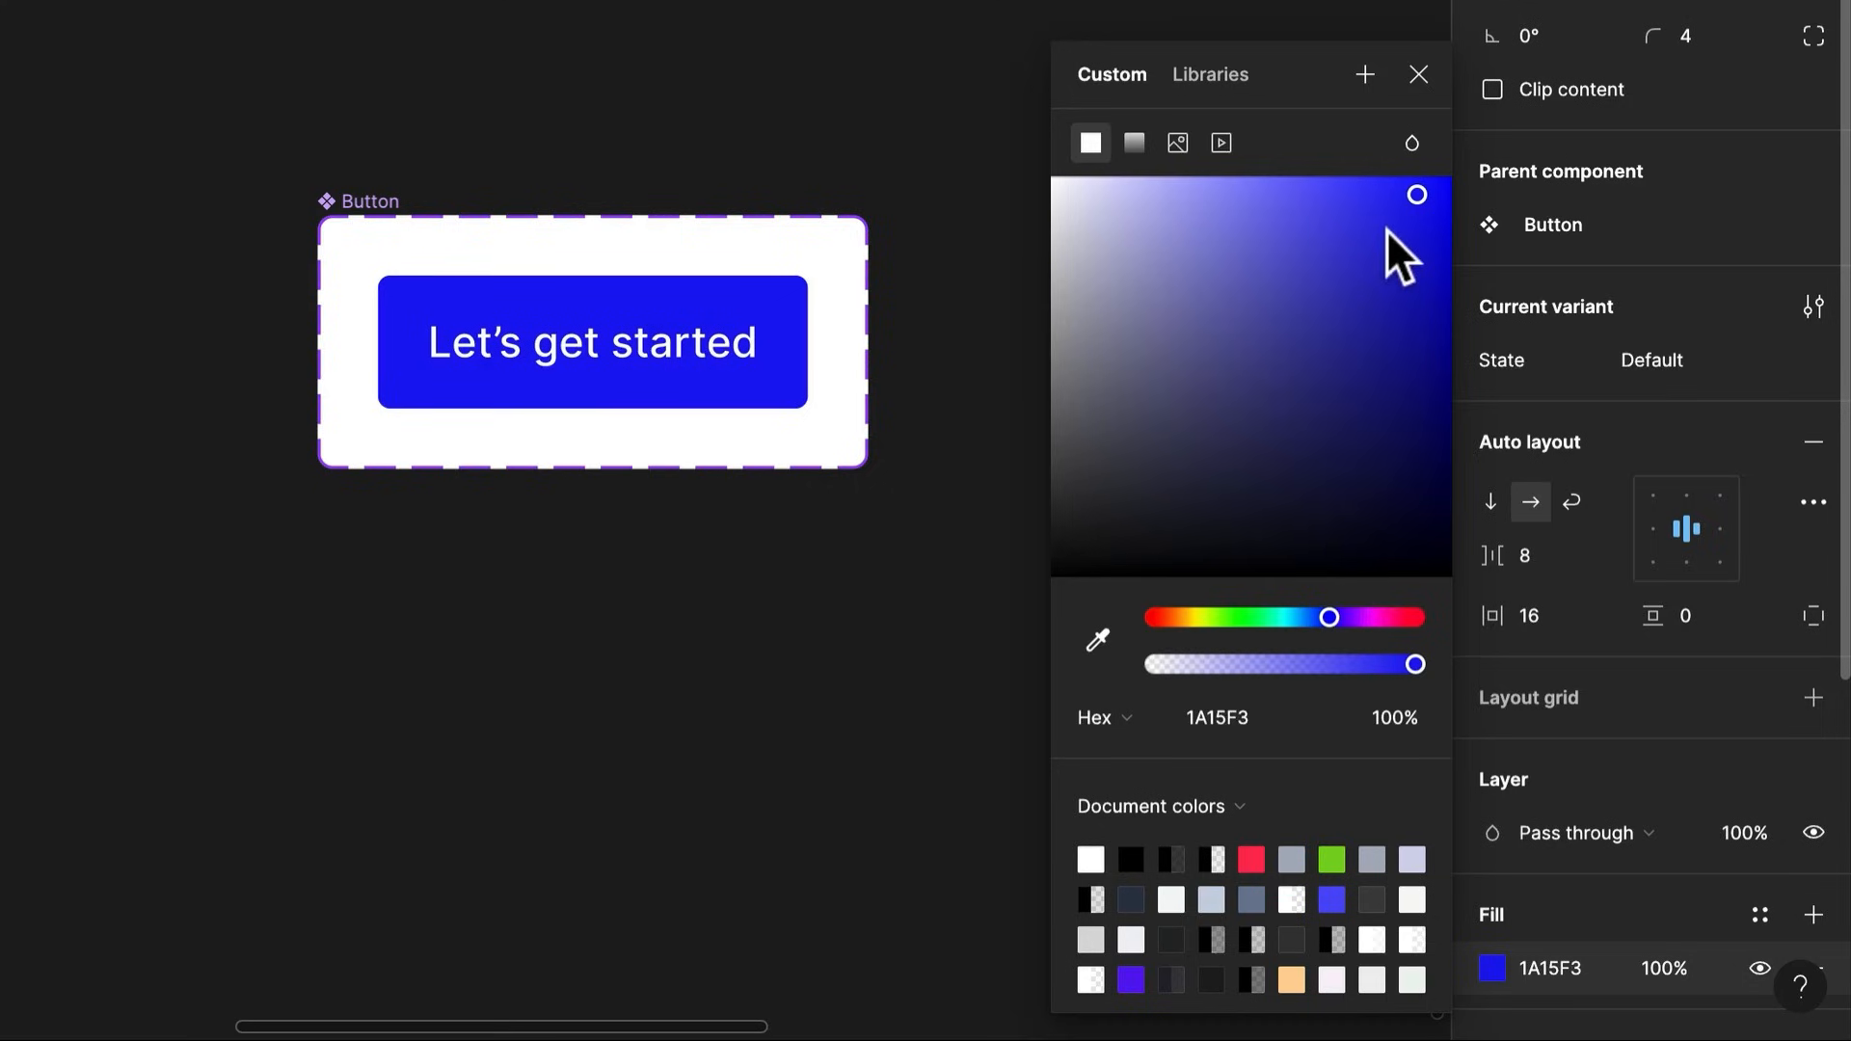
pyautogui.moveTo(1415, 203); pyautogui.dragTo(1440, 249)
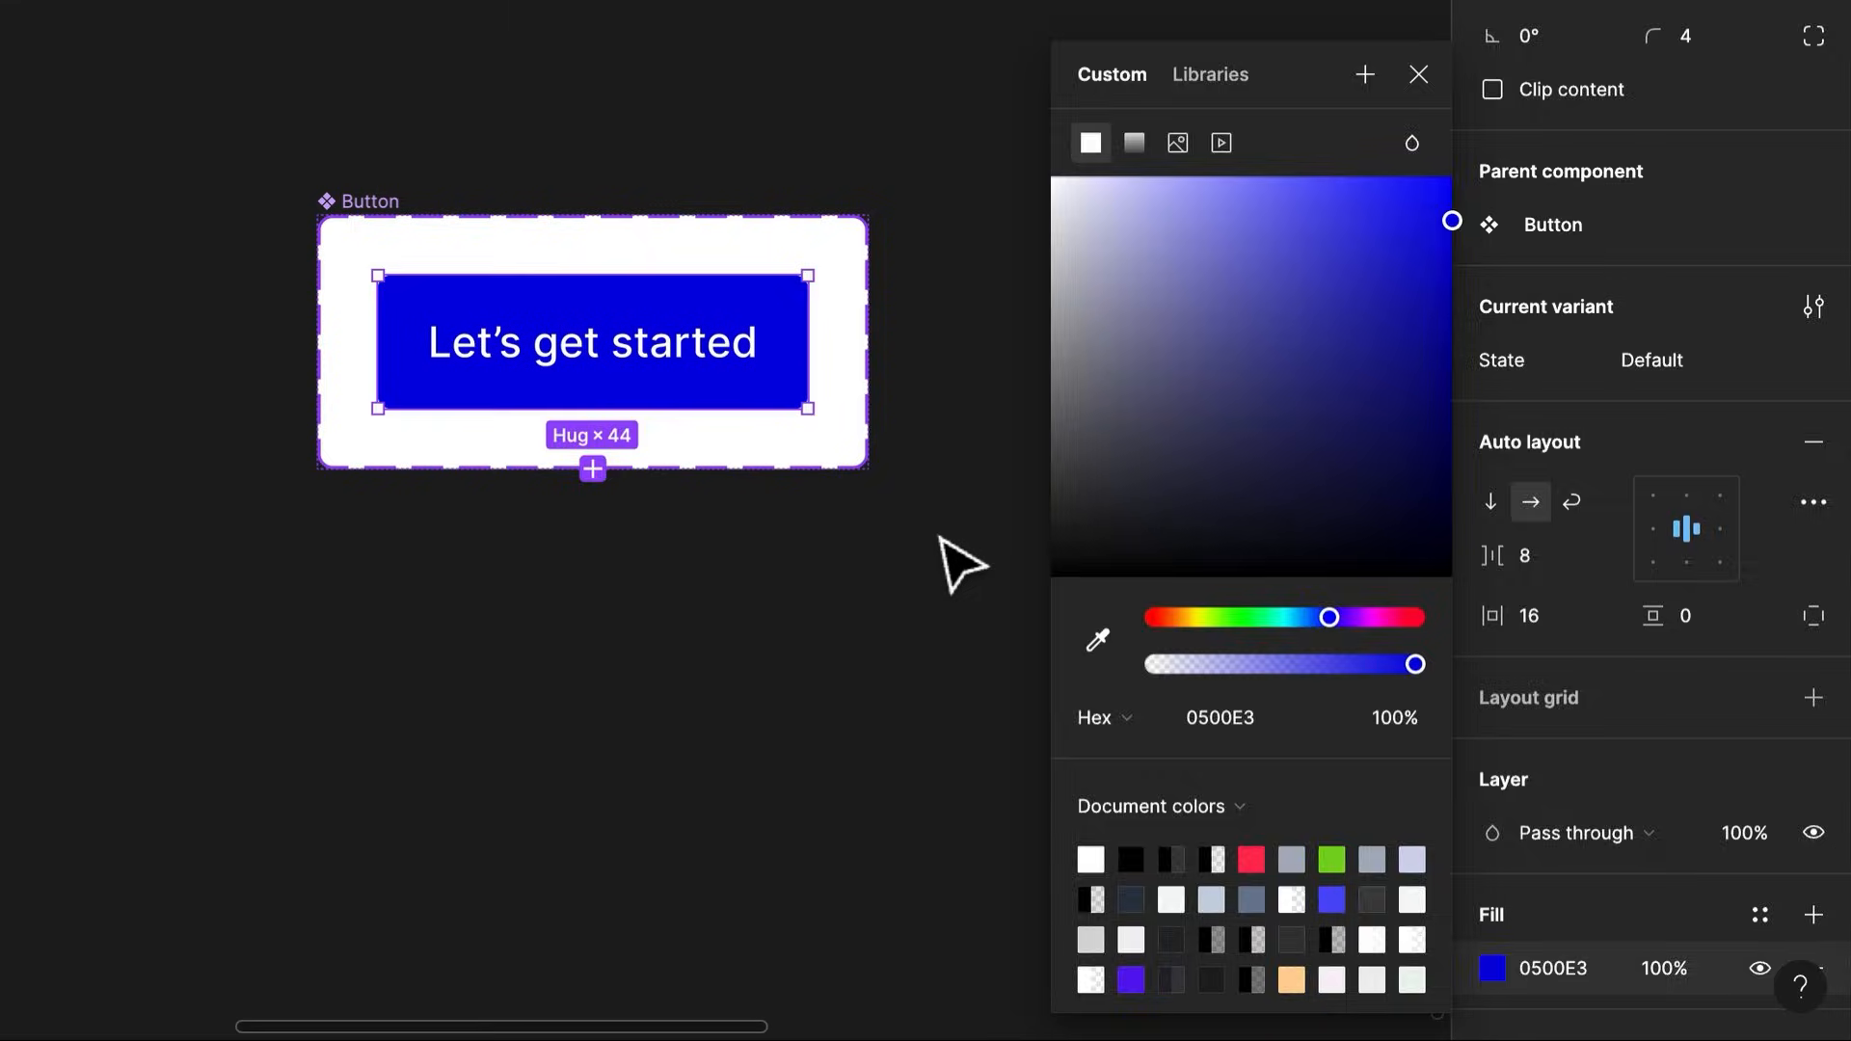
pyautogui.click(959, 564)
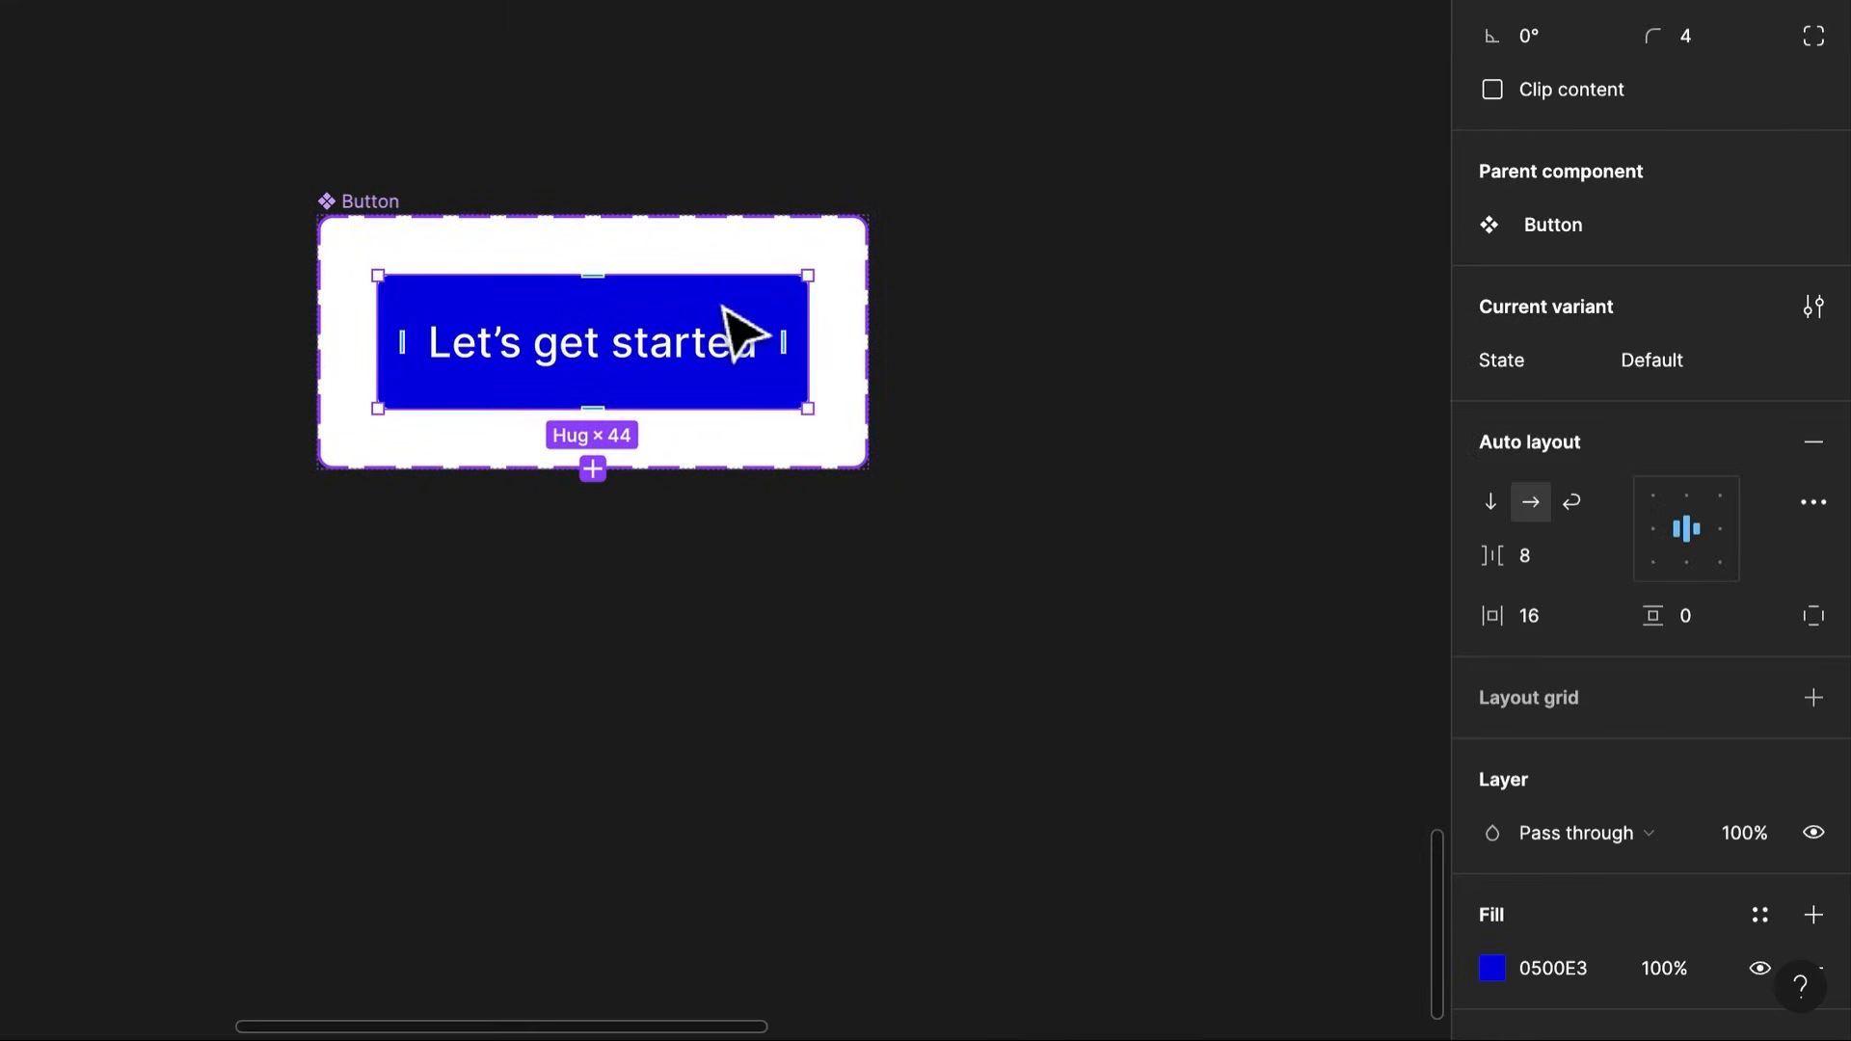
# Duplicate the Default button variant and name the copy's State value Hover
pyautogui.hotkey('ctrl', 'd')
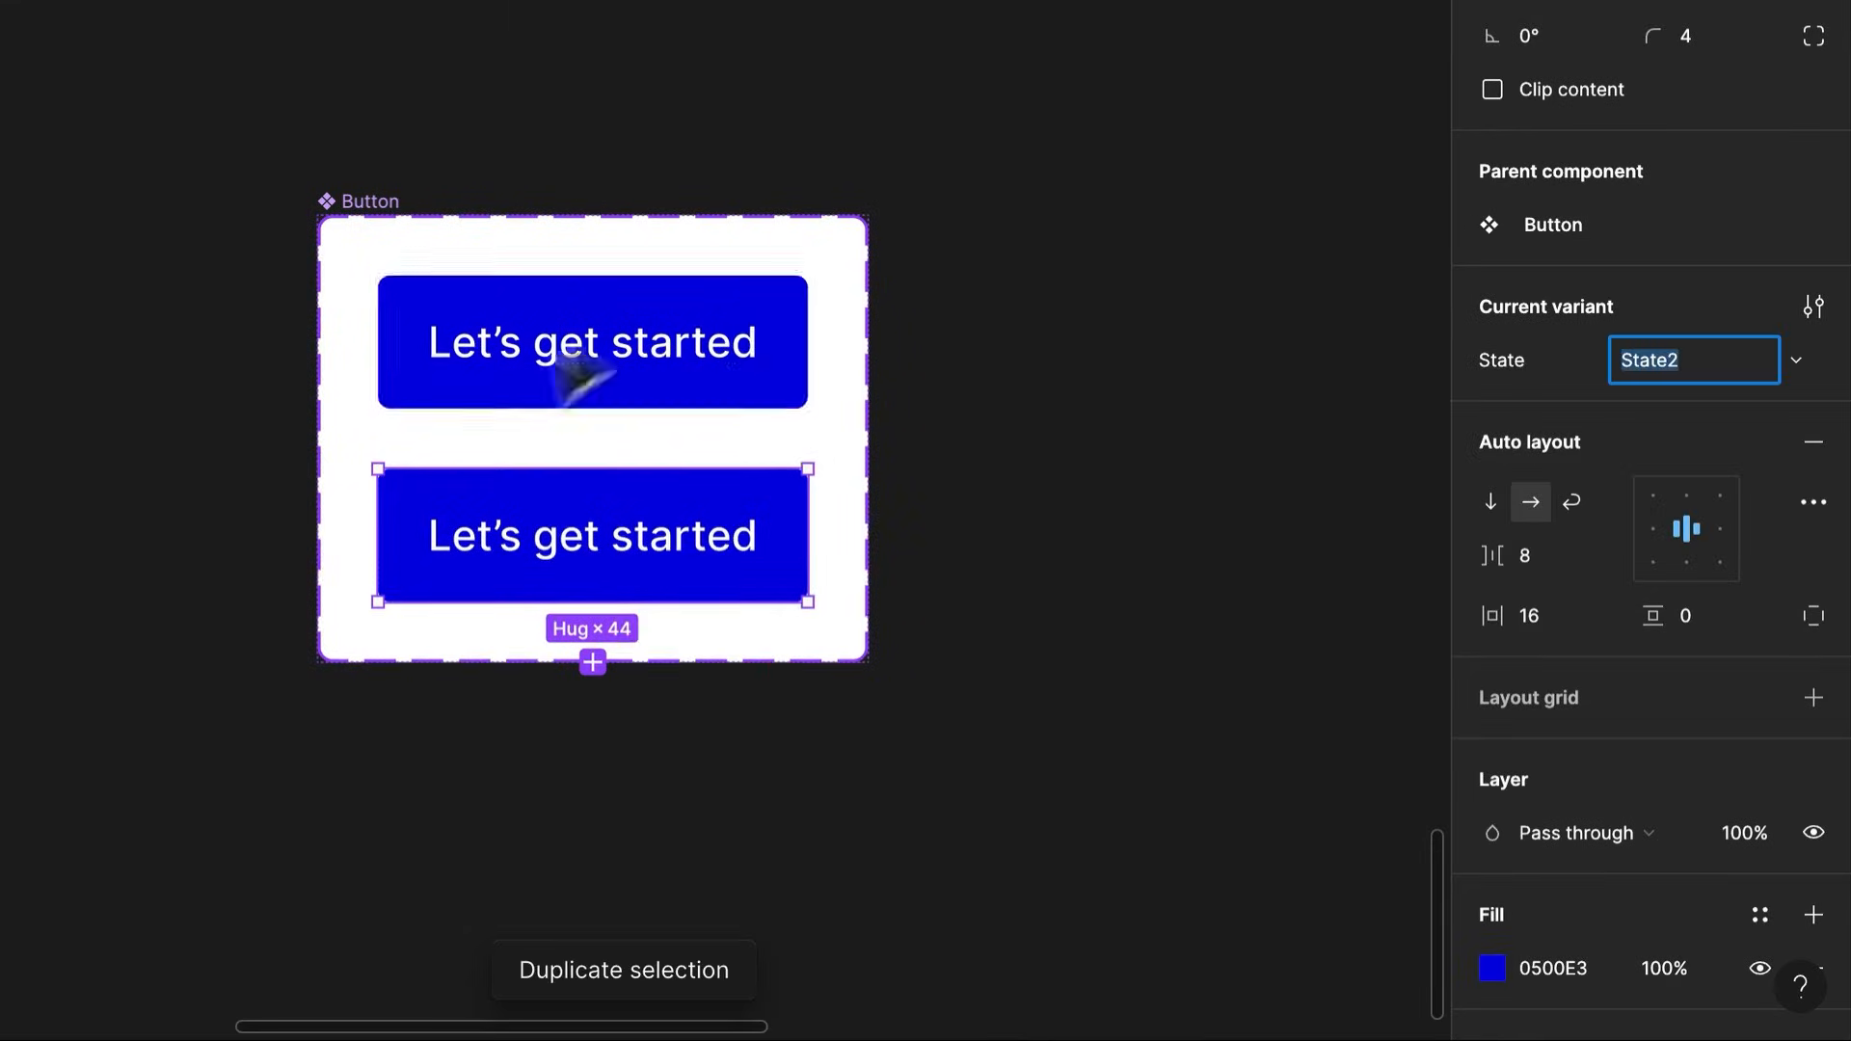
pyautogui.write('Hover')
pyautogui.press('Return')
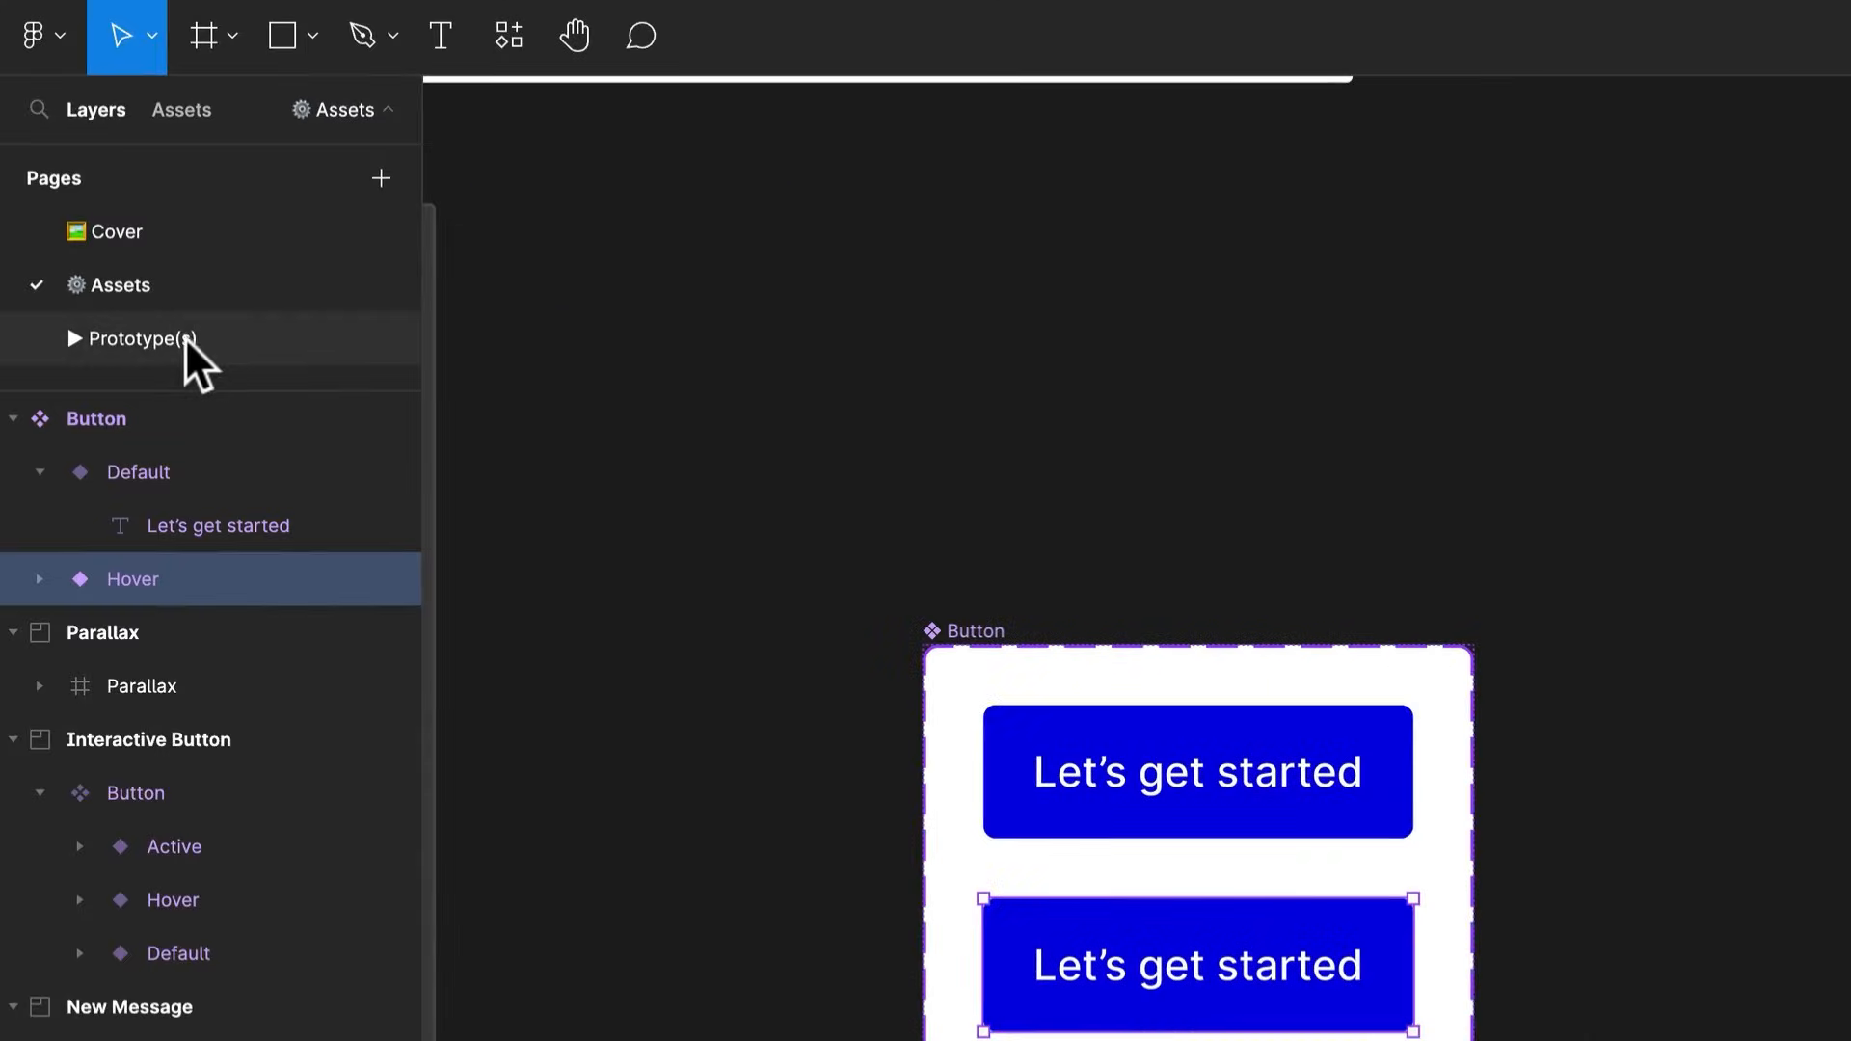
# Review the Tooltip frames and their eye icons on the Prototype(s) page and return to the Assets page
pyautogui.click(203, 343)
pyautogui.moveTo(1066, 744); pyautogui.dragTo(1243, 1040)
pyautogui.scroll(3, 1199, 649)
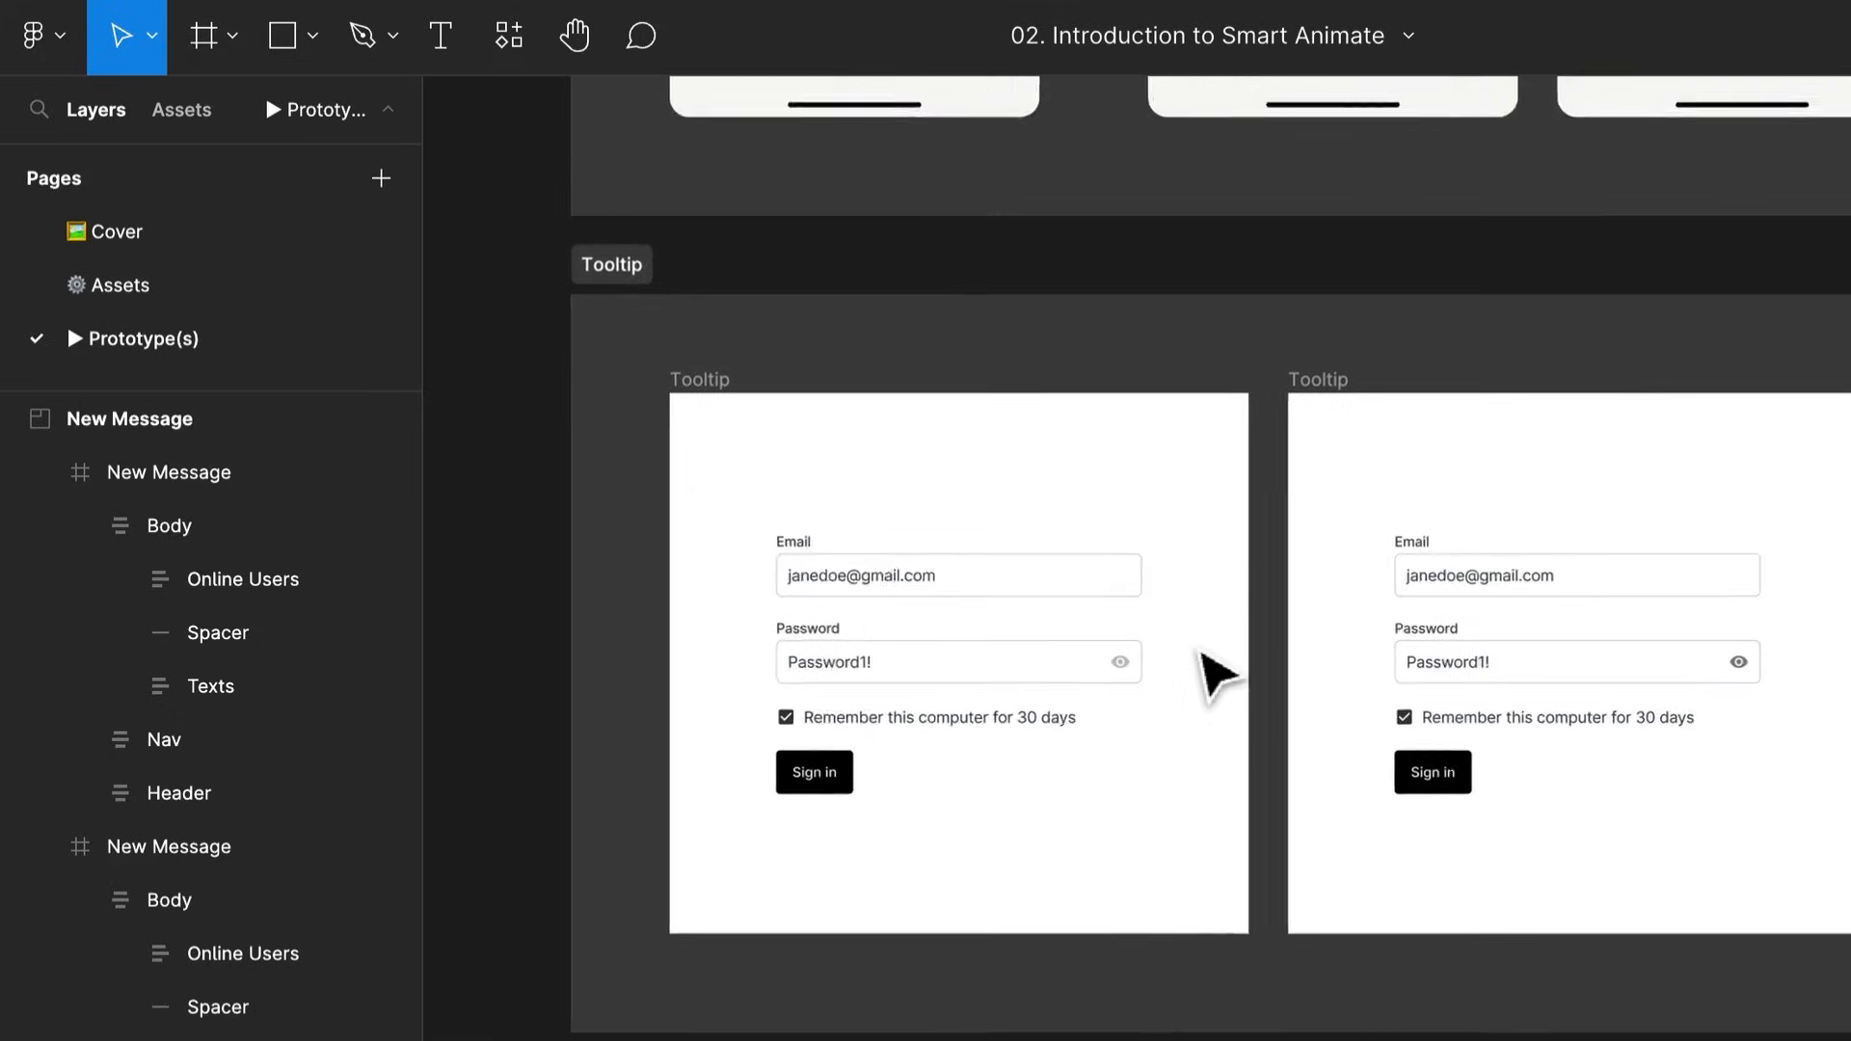
pyautogui.moveTo(1199, 649); pyautogui.dragTo(1054, 757)
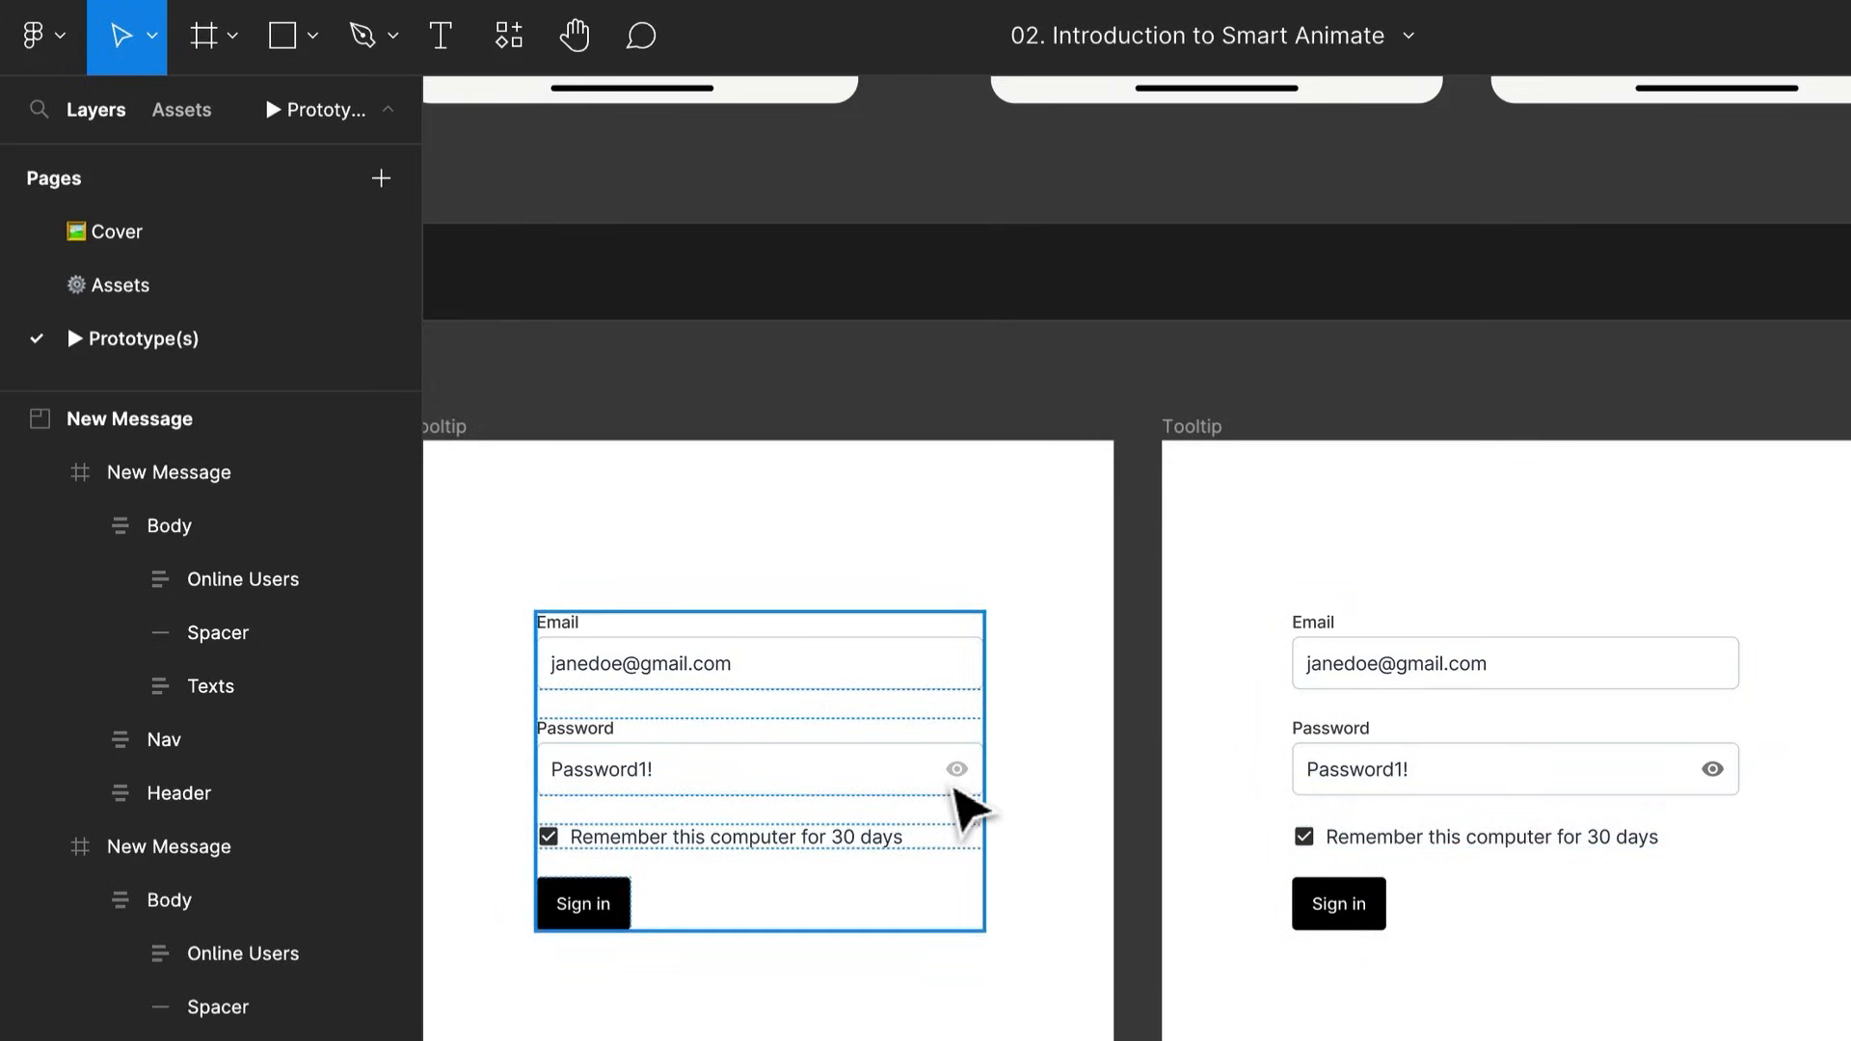
pyautogui.click(232, 294)
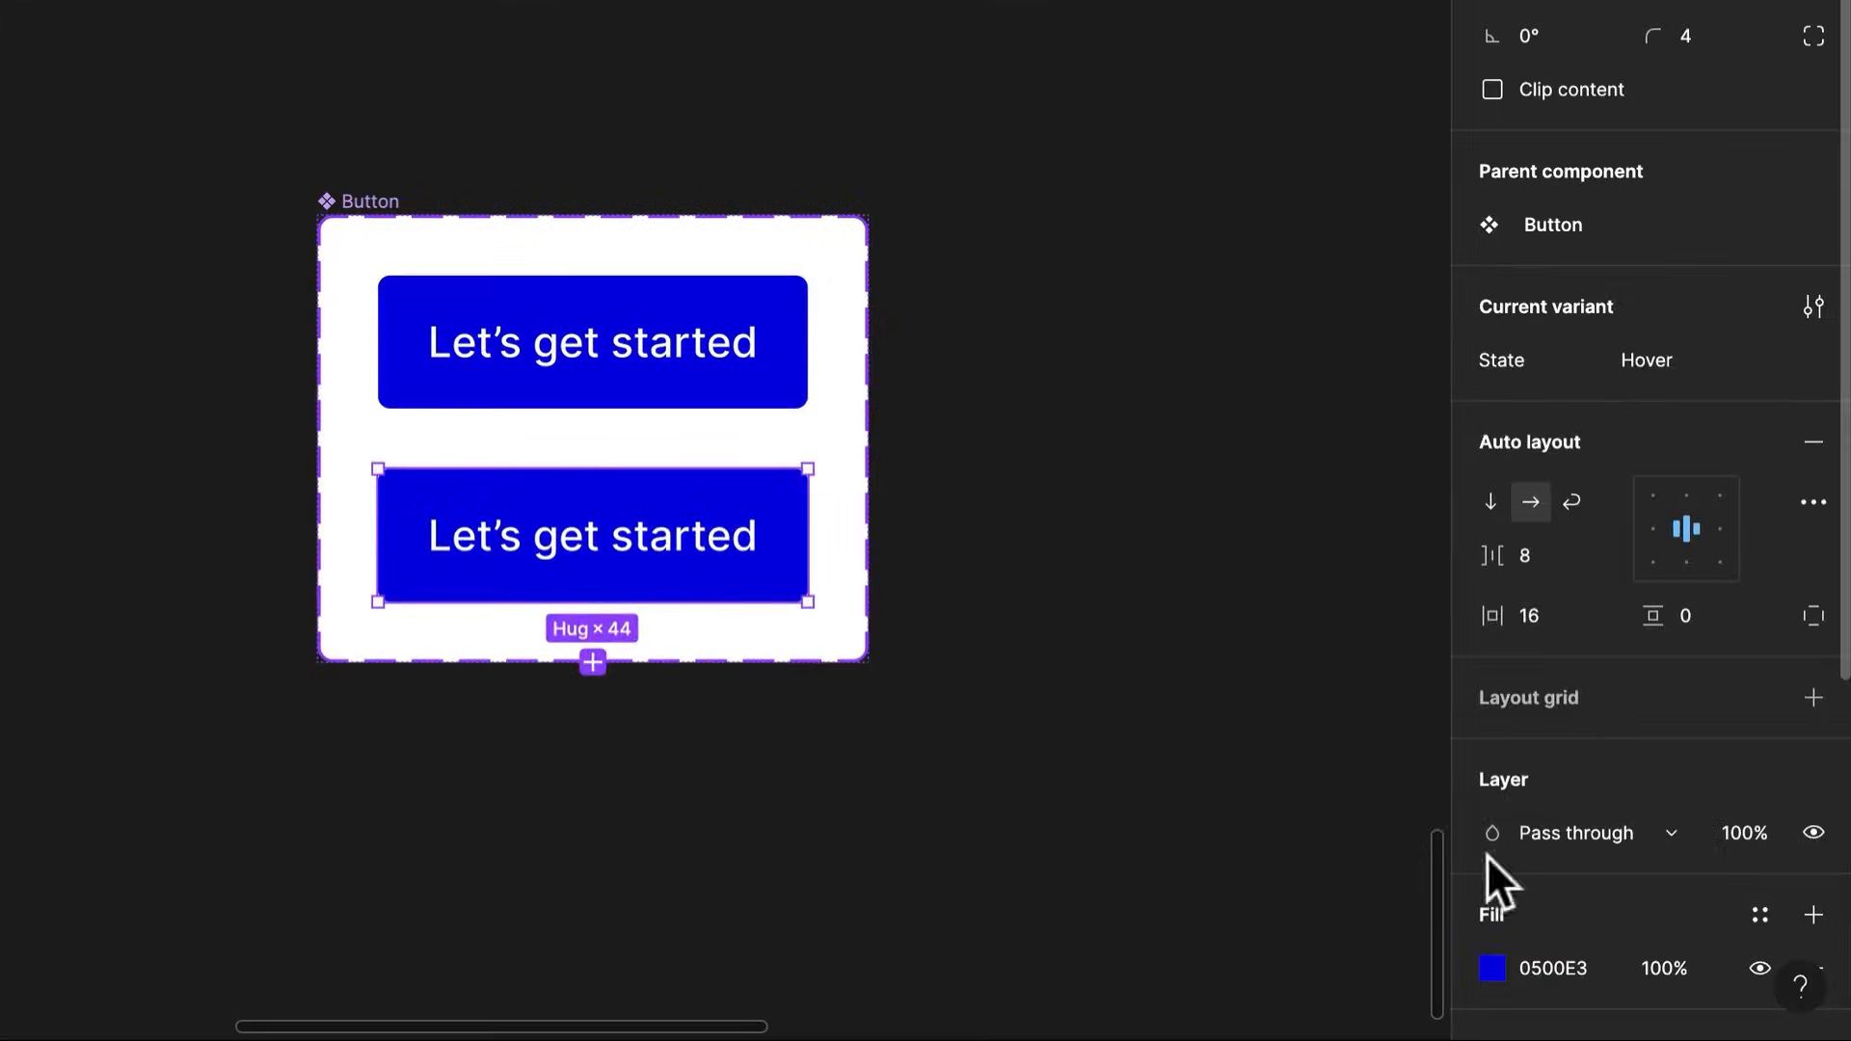
# Change the Hover button variant's fill to the green 00A958
pyautogui.click(1492, 967)
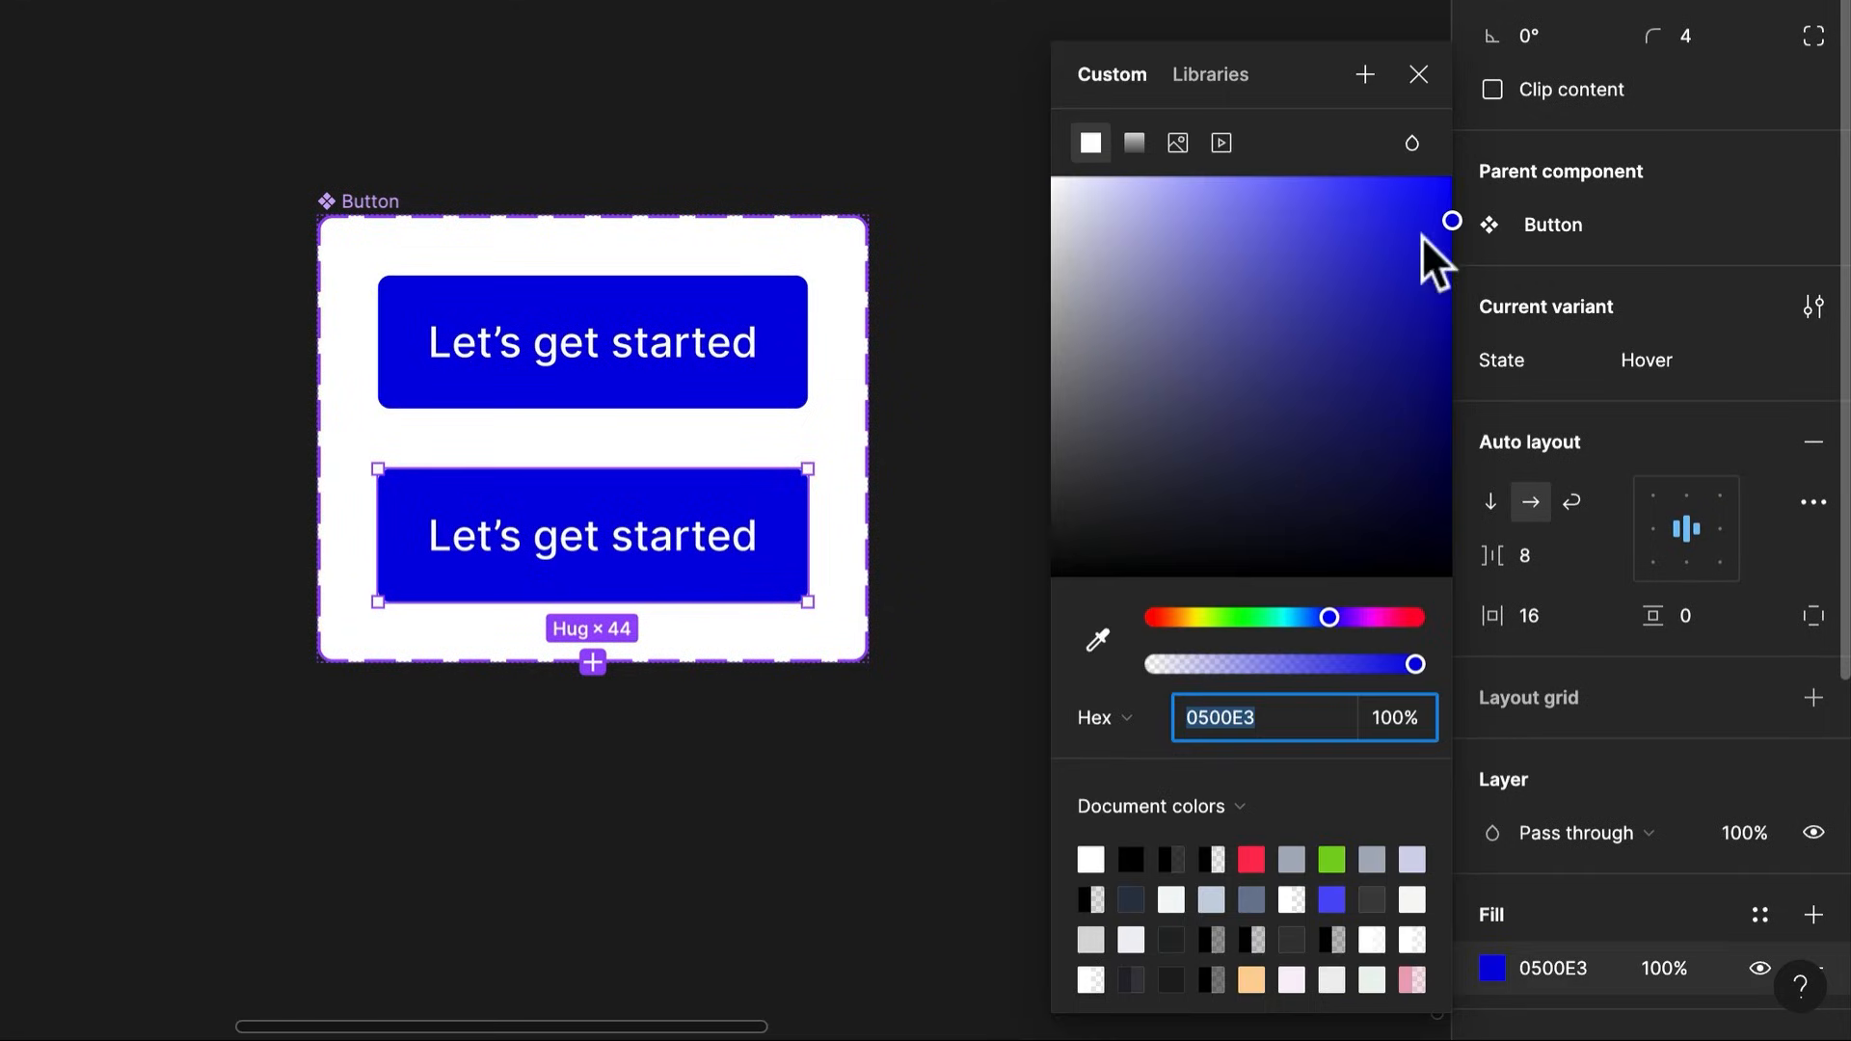
pyautogui.moveTo(1333, 613); pyautogui.dragTo(1264, 609)
pyautogui.moveTo(1451, 222); pyautogui.dragTo(1462, 318)
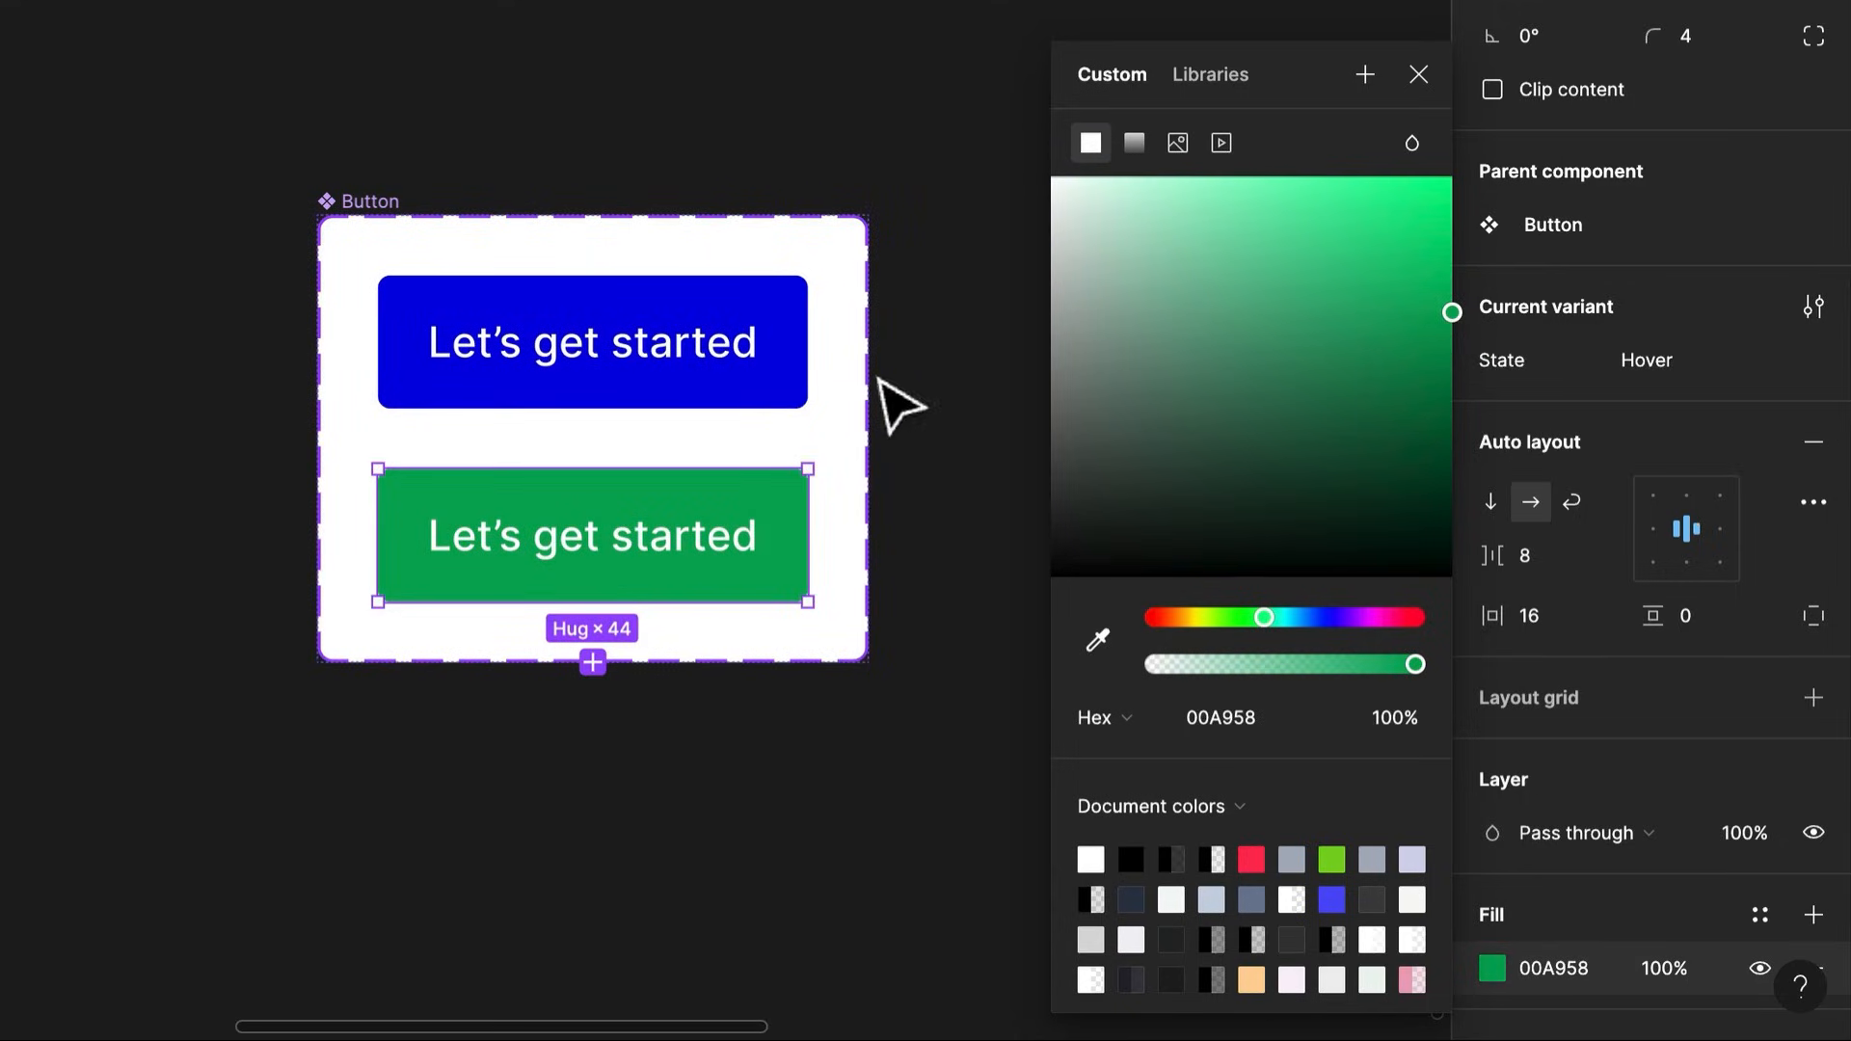
pyautogui.click(938, 424)
pyautogui.click(757, 521)
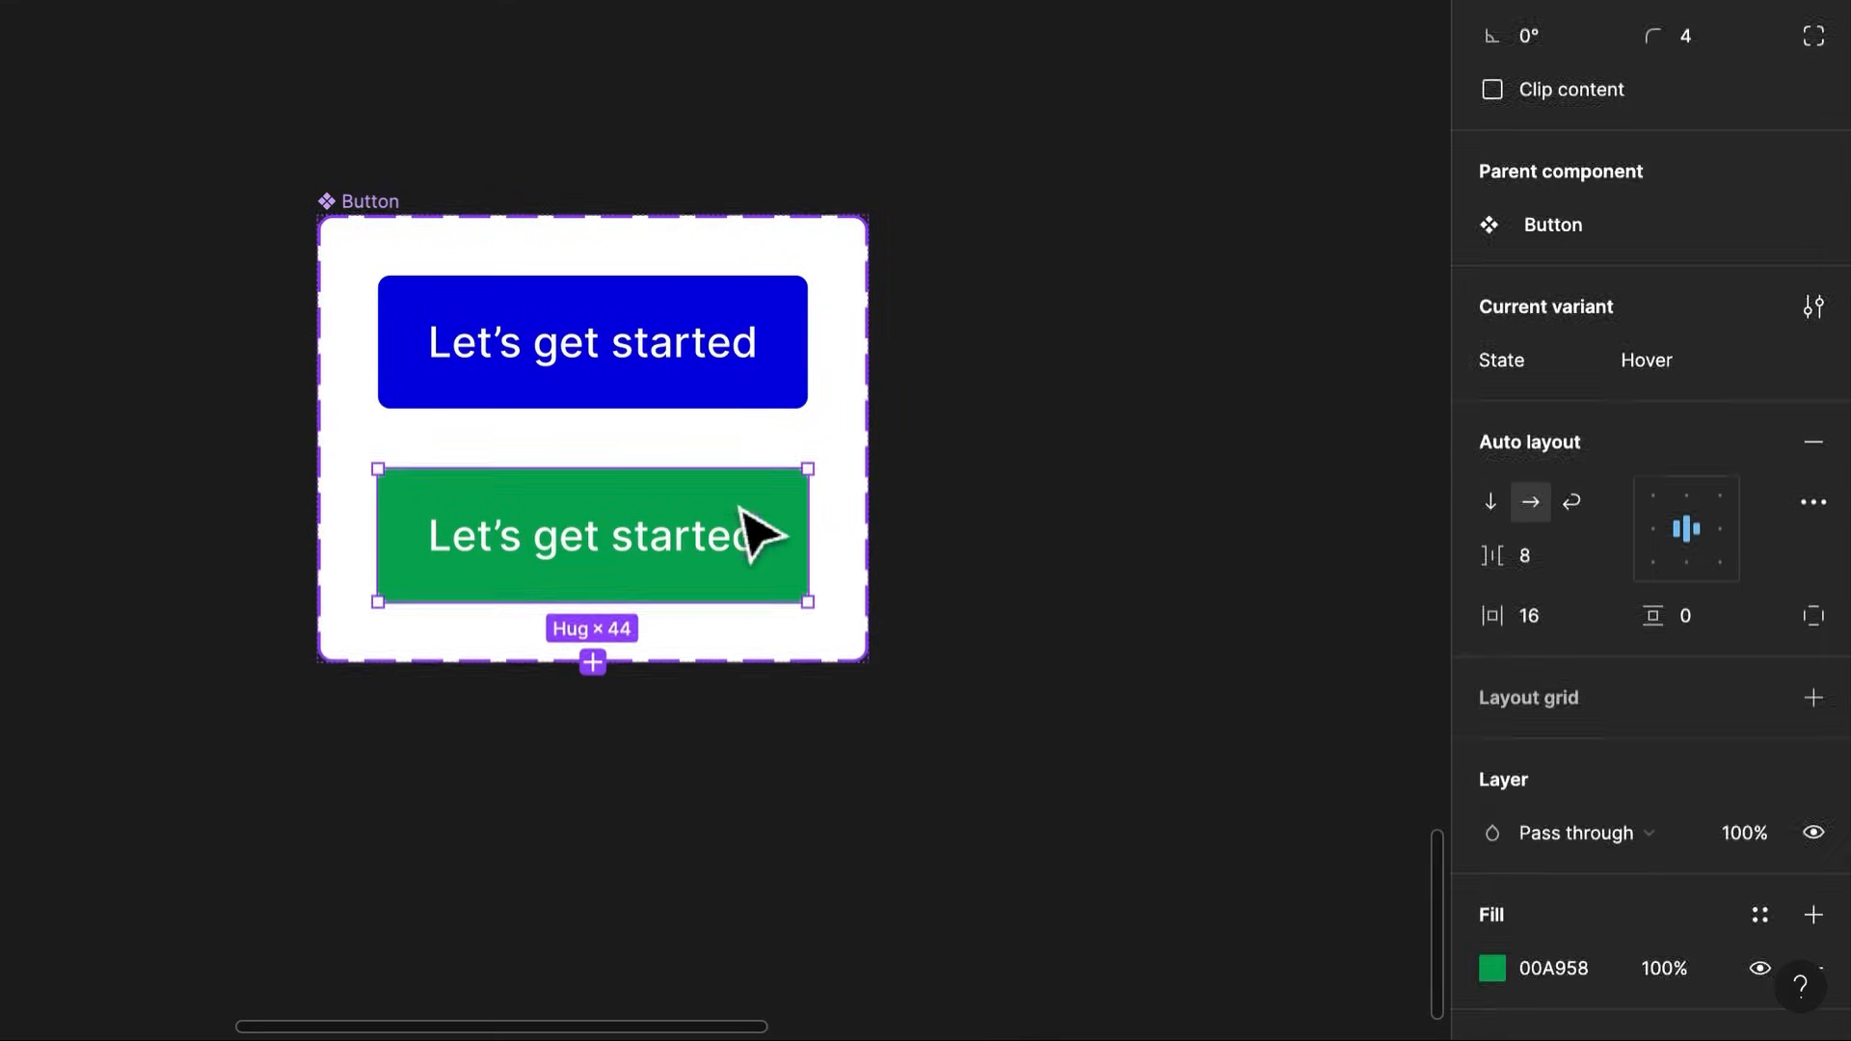
pyautogui.click(747, 347)
pyautogui.click(1306, 860)
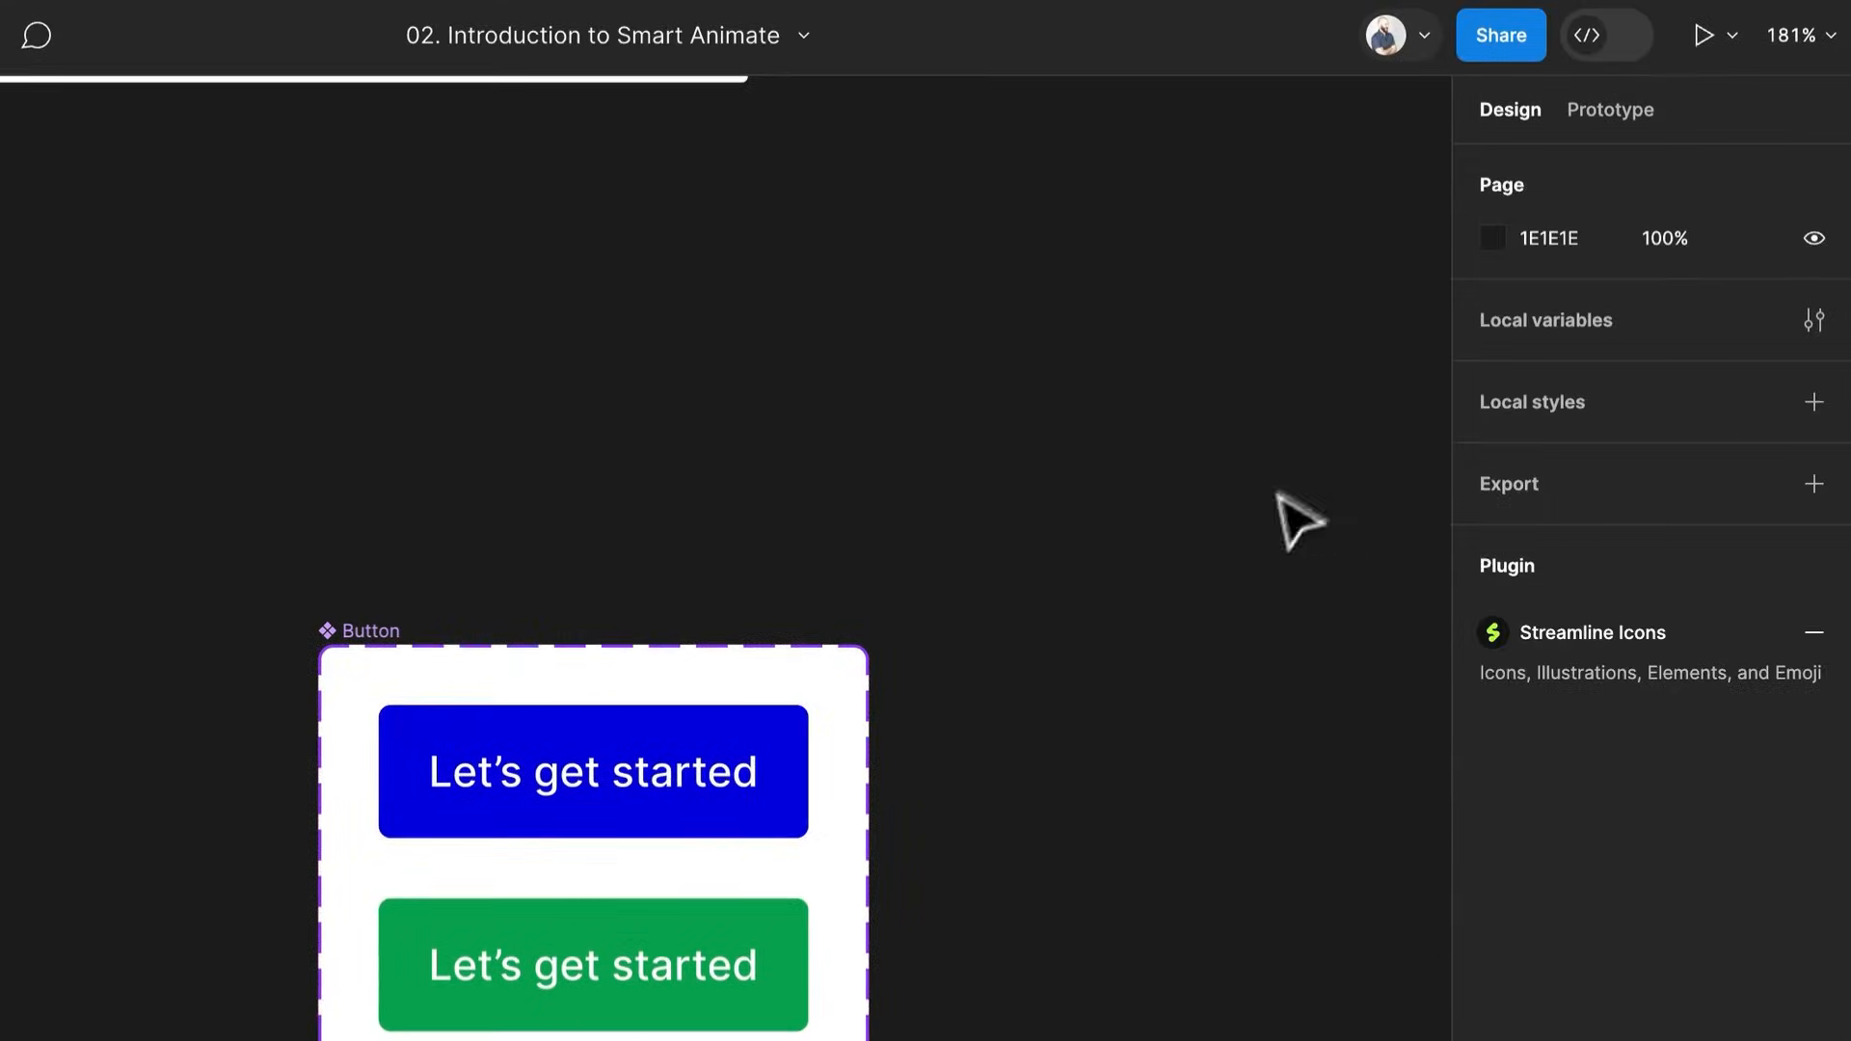
# Connect the Default button variant to the Hover variant with a While hovering interaction that changes the state
pyautogui.click(1616, 112)
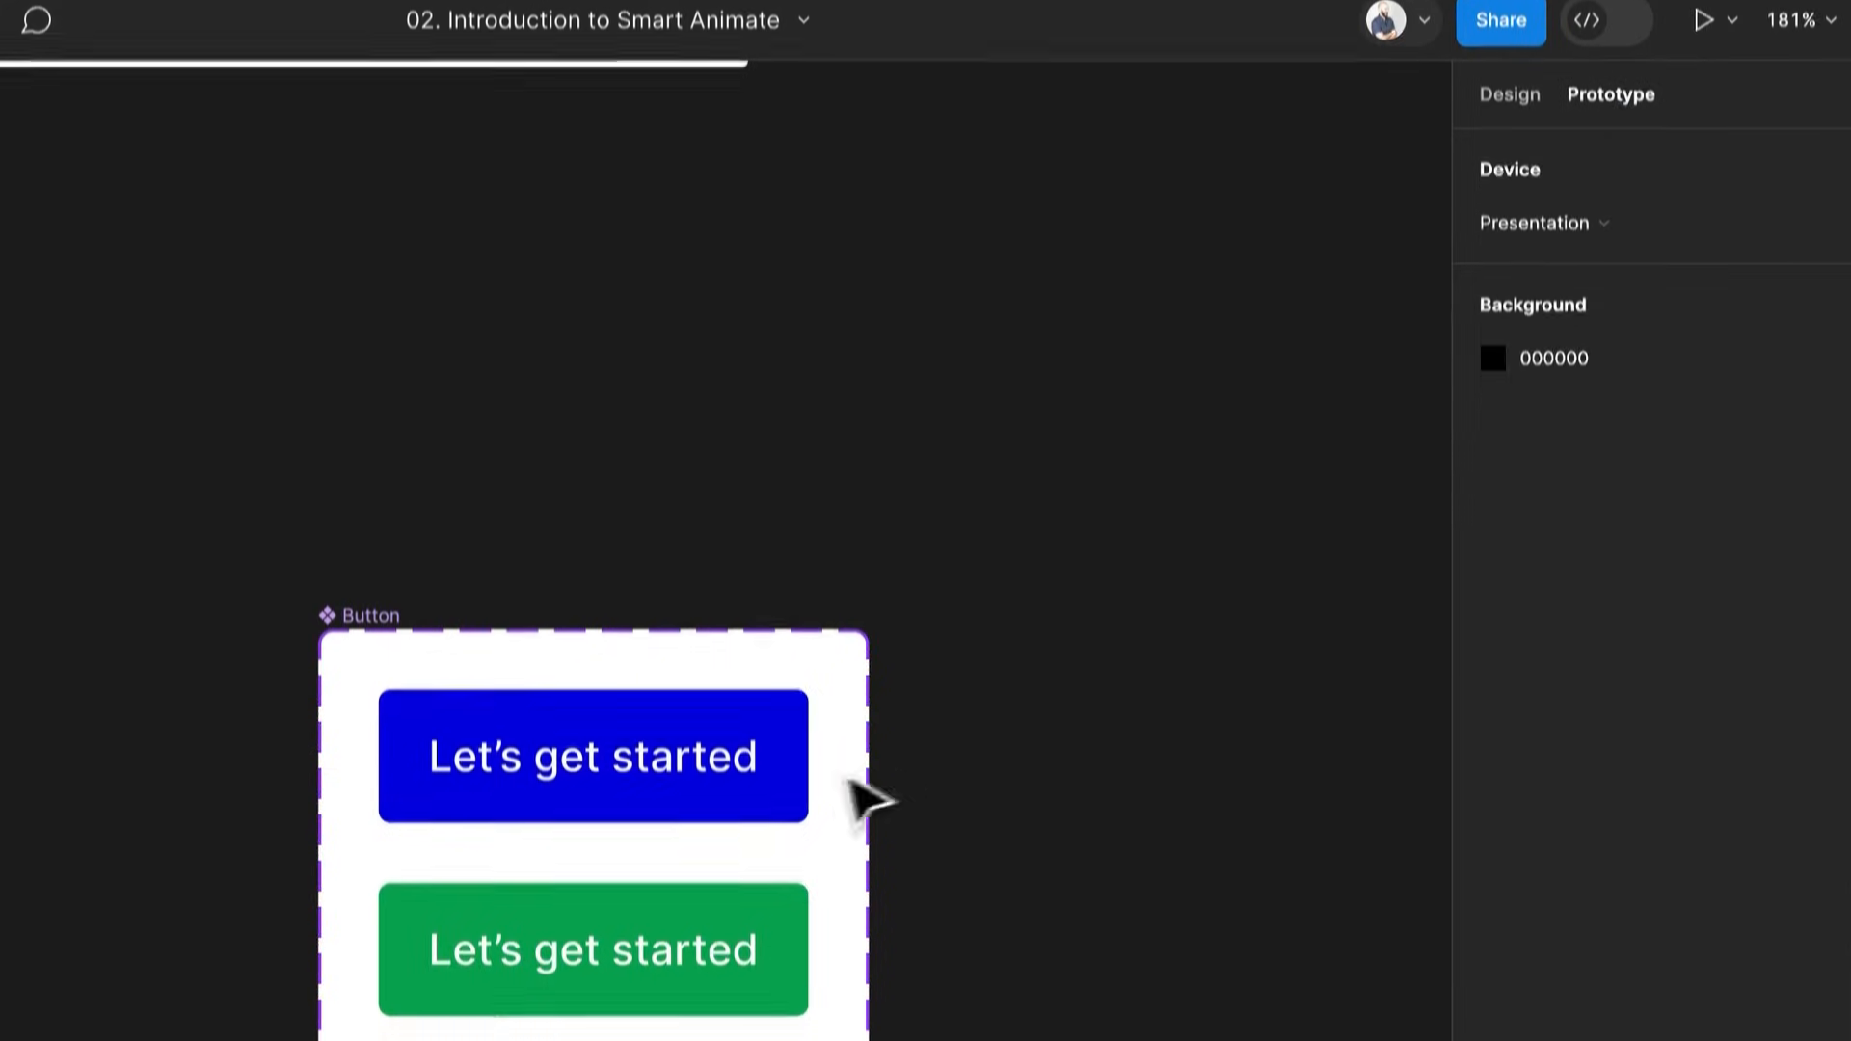
pyautogui.click(725, 816)
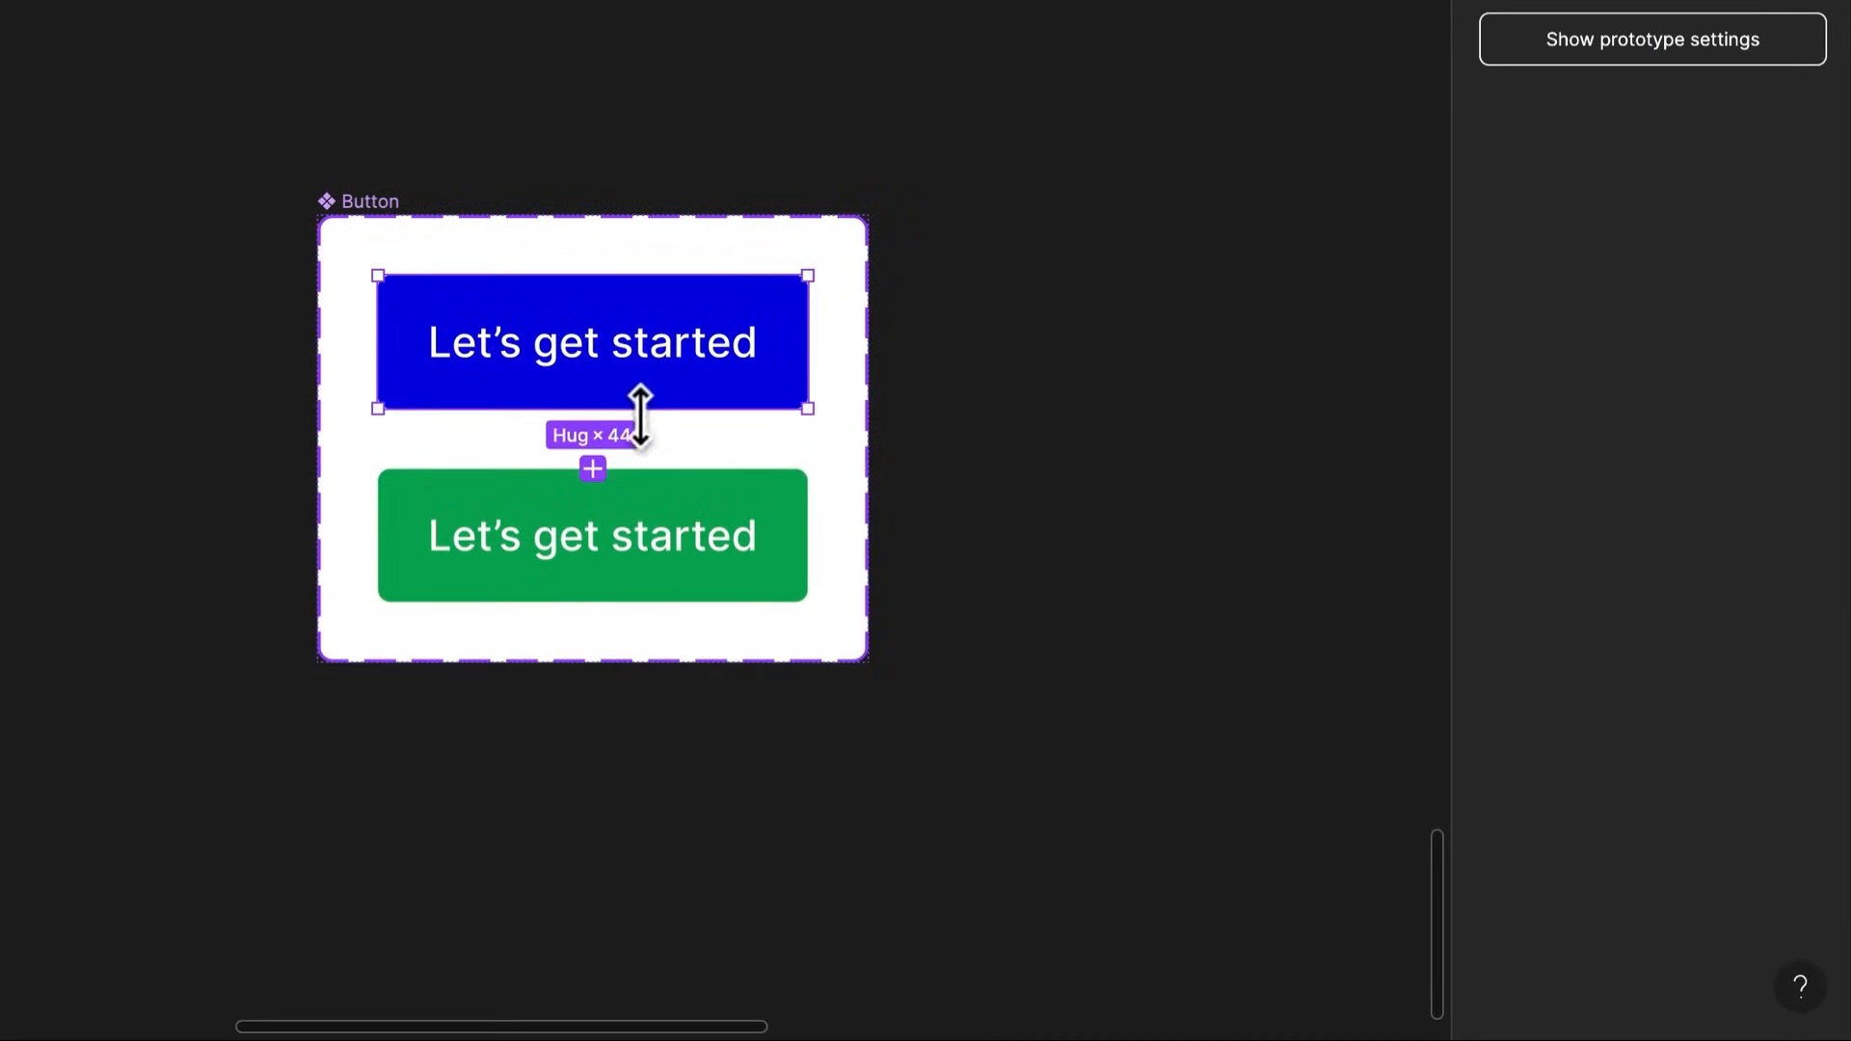
pyautogui.moveTo(596, 413); pyautogui.dragTo(620, 501)
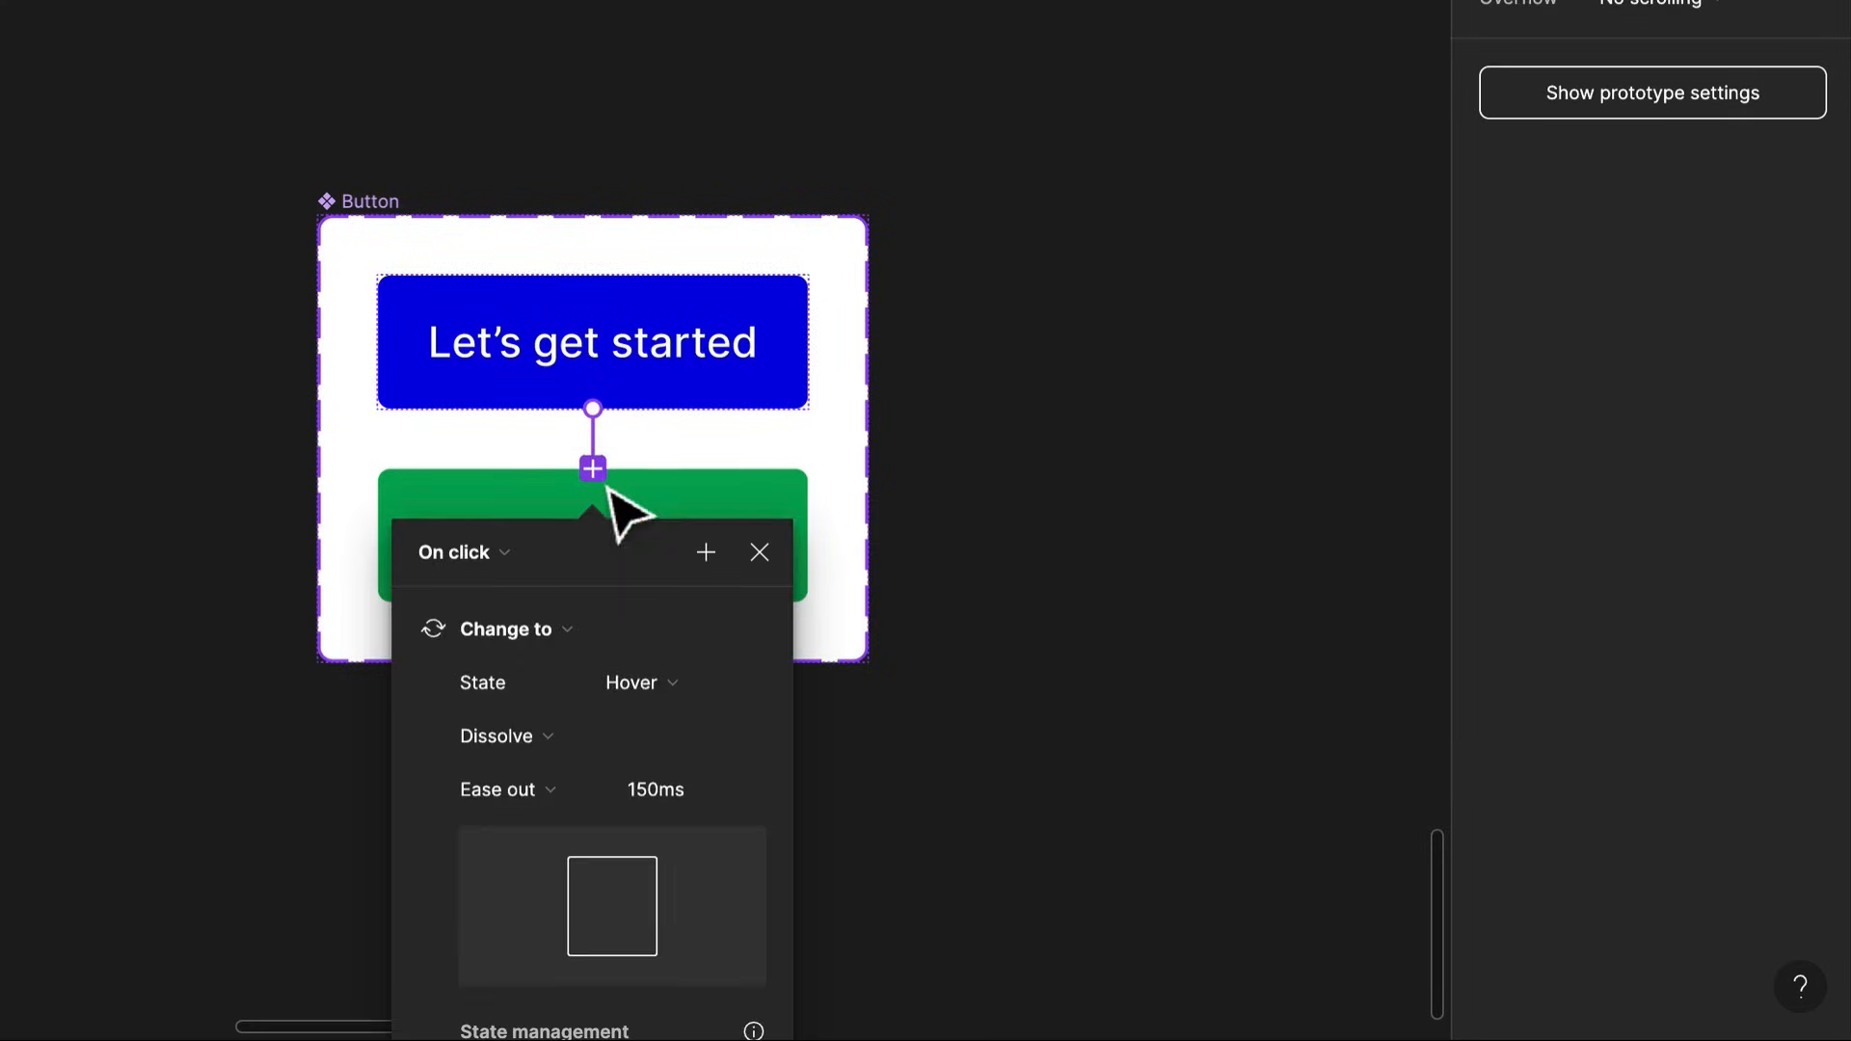
pyautogui.click(478, 548)
pyautogui.click(495, 625)
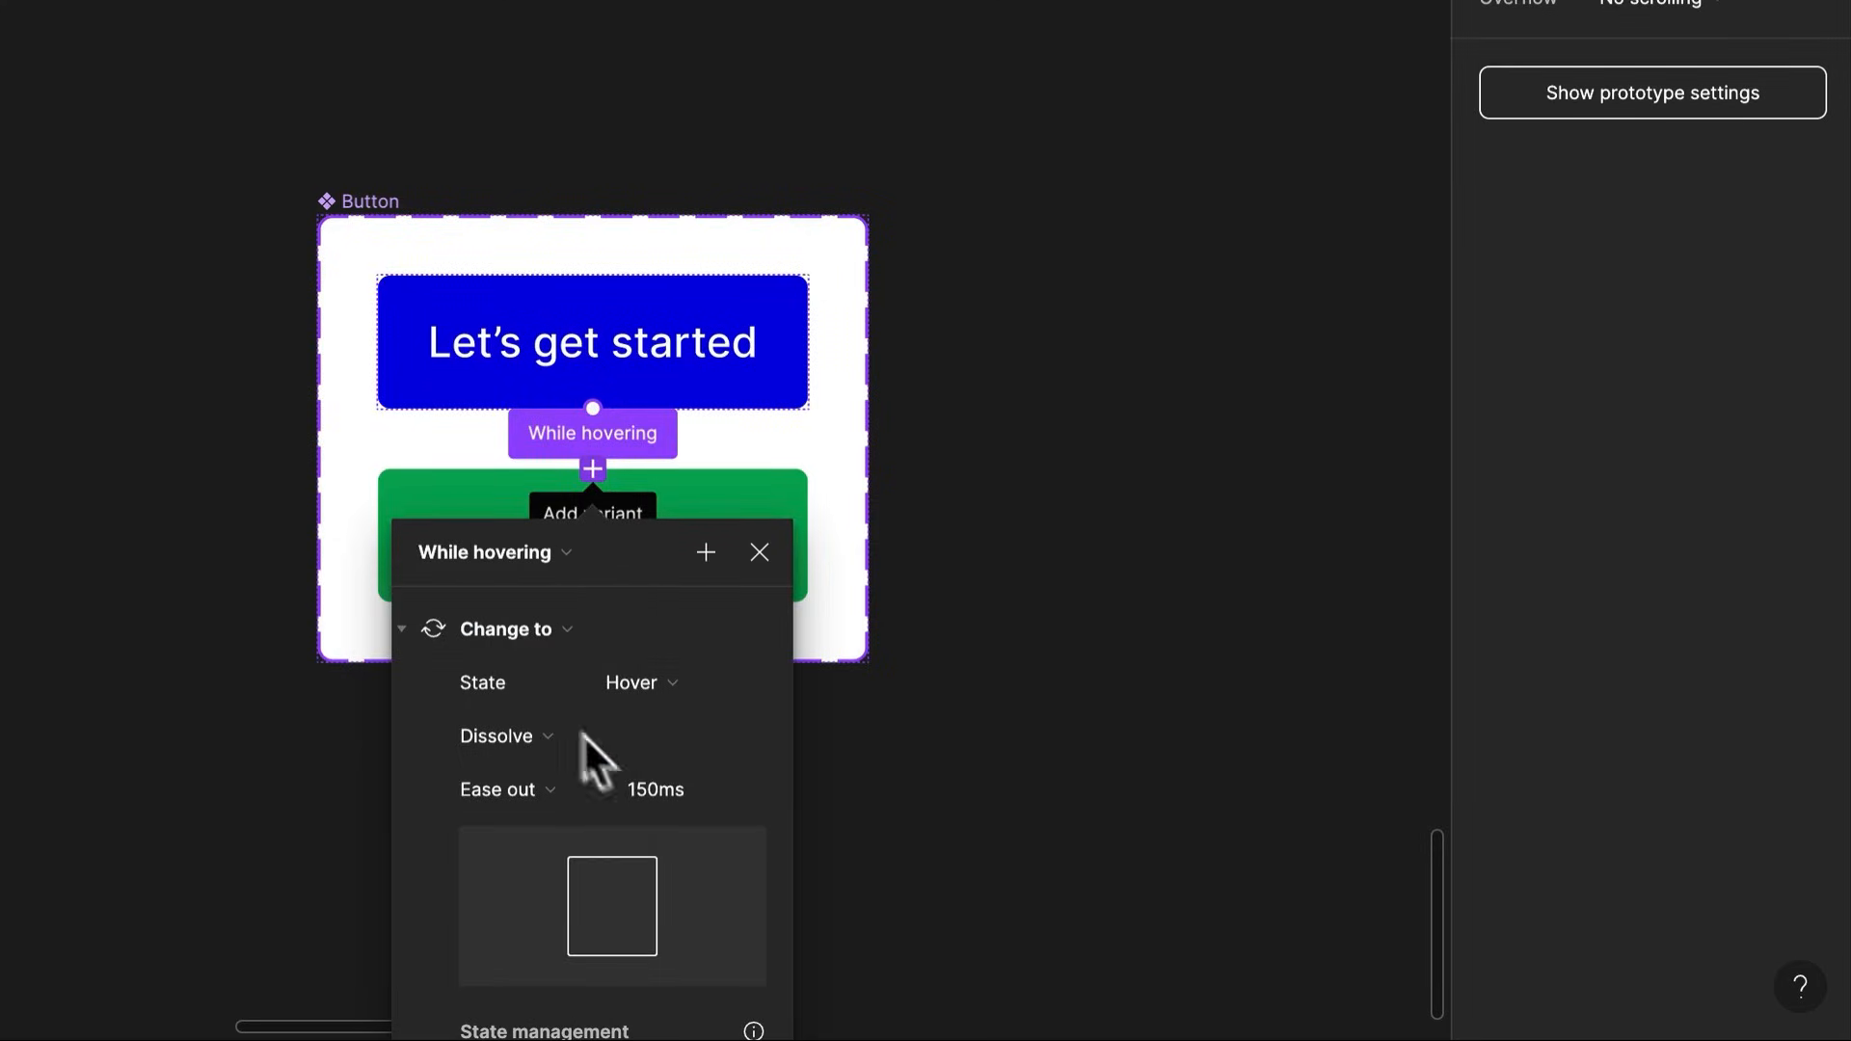
# Set the hover interaction's animation to Smart animate with a duration of 300 ms
pyautogui.click(641, 794)
pyautogui.write('39')
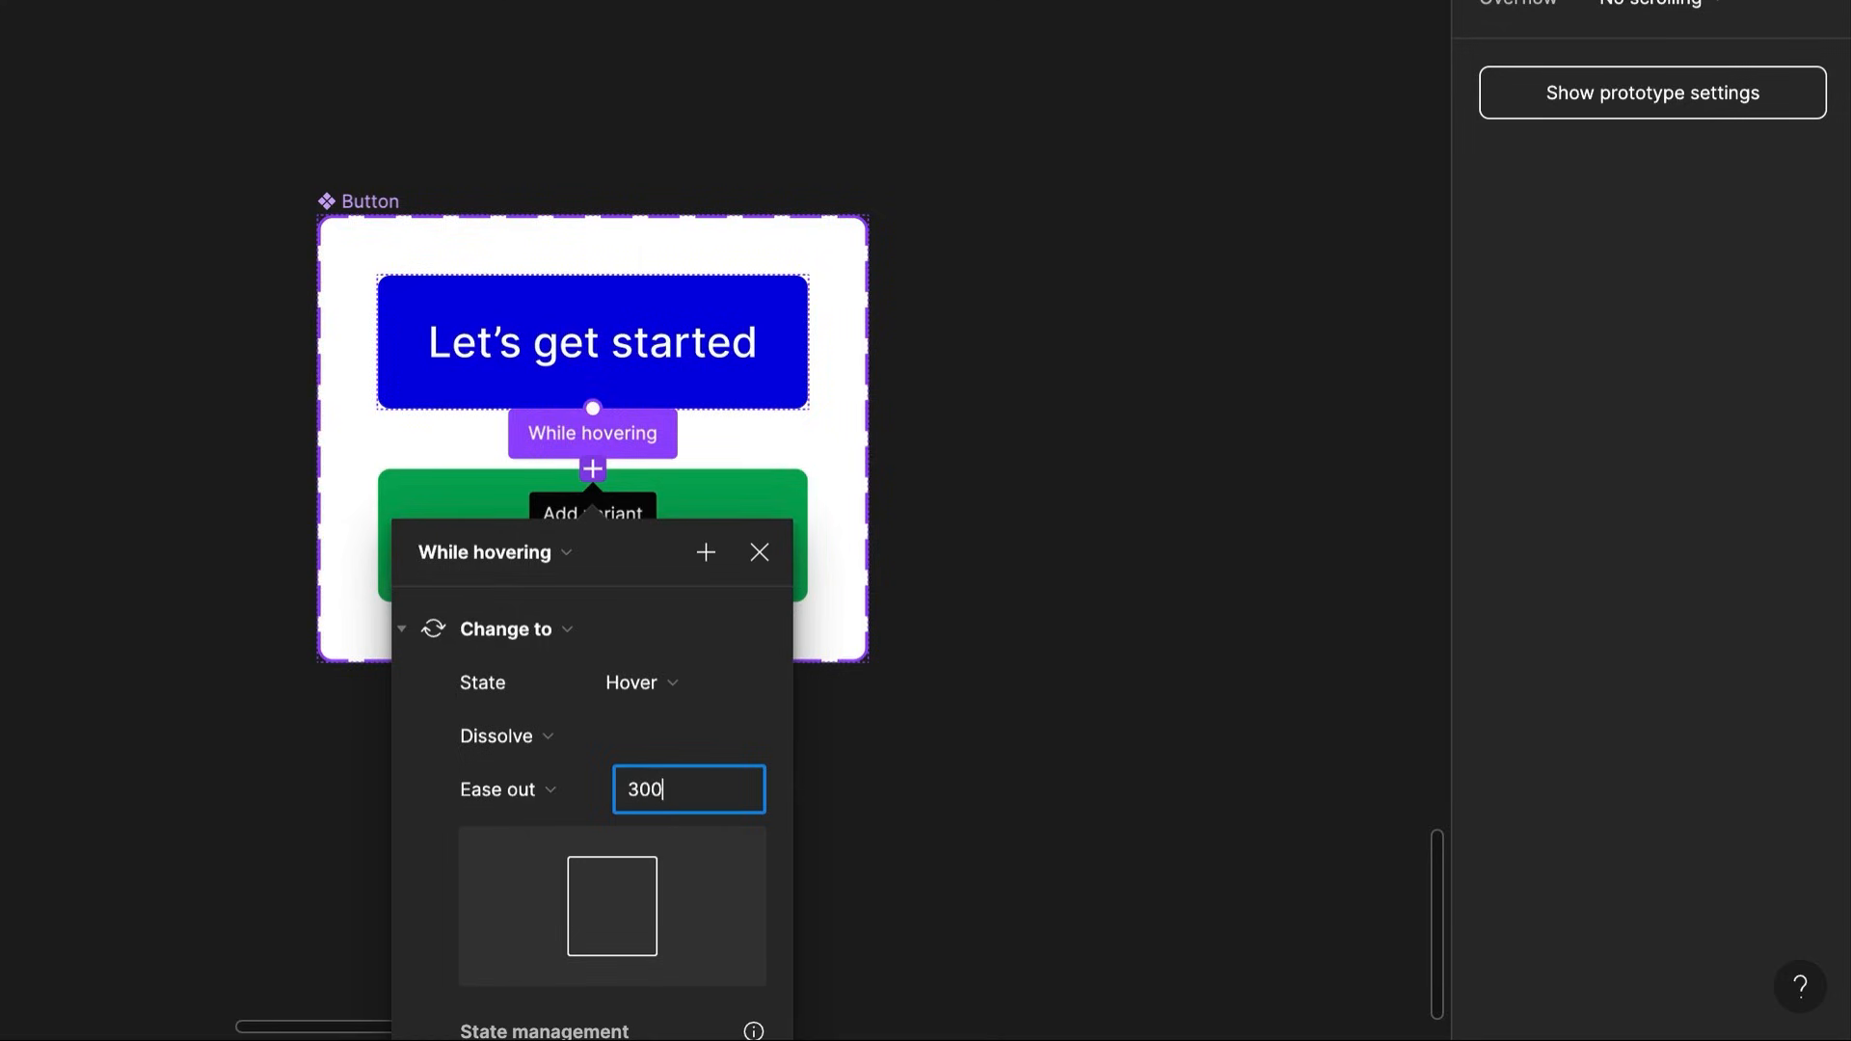
pyautogui.press('Return')
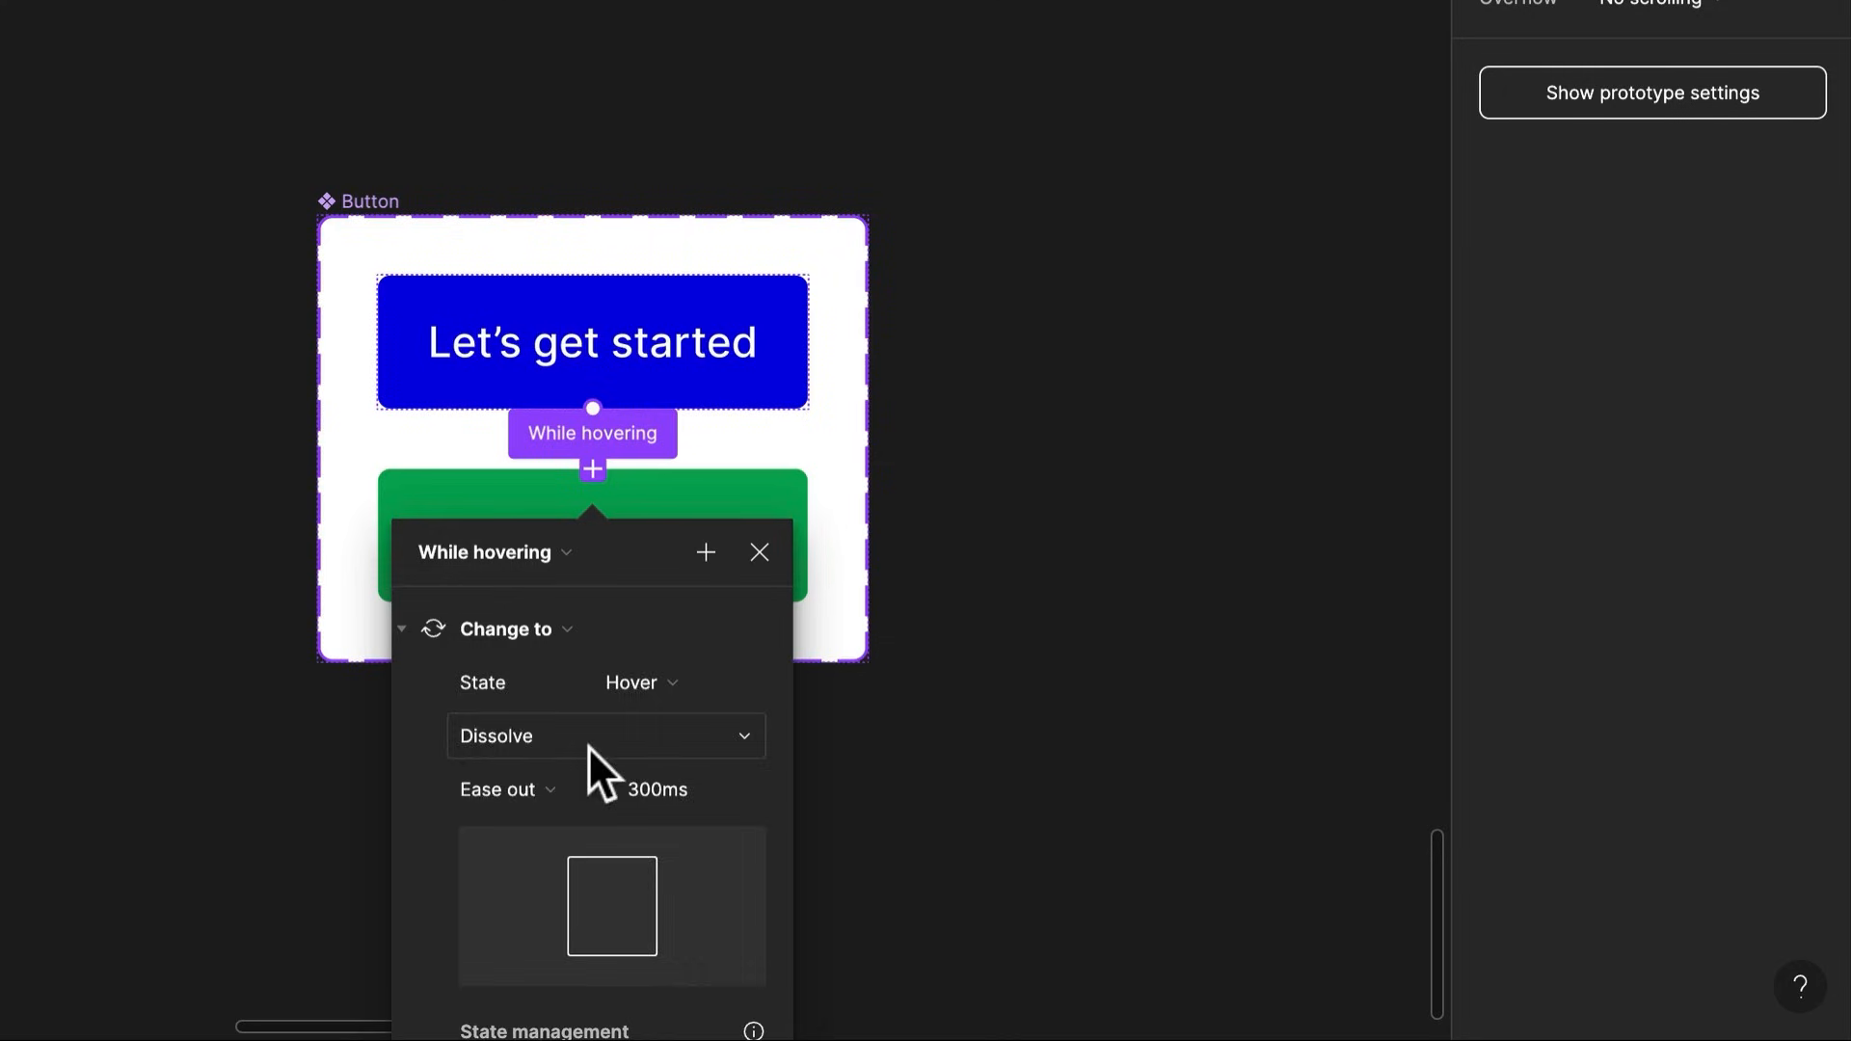
pyautogui.click(588, 746)
pyautogui.click(582, 772)
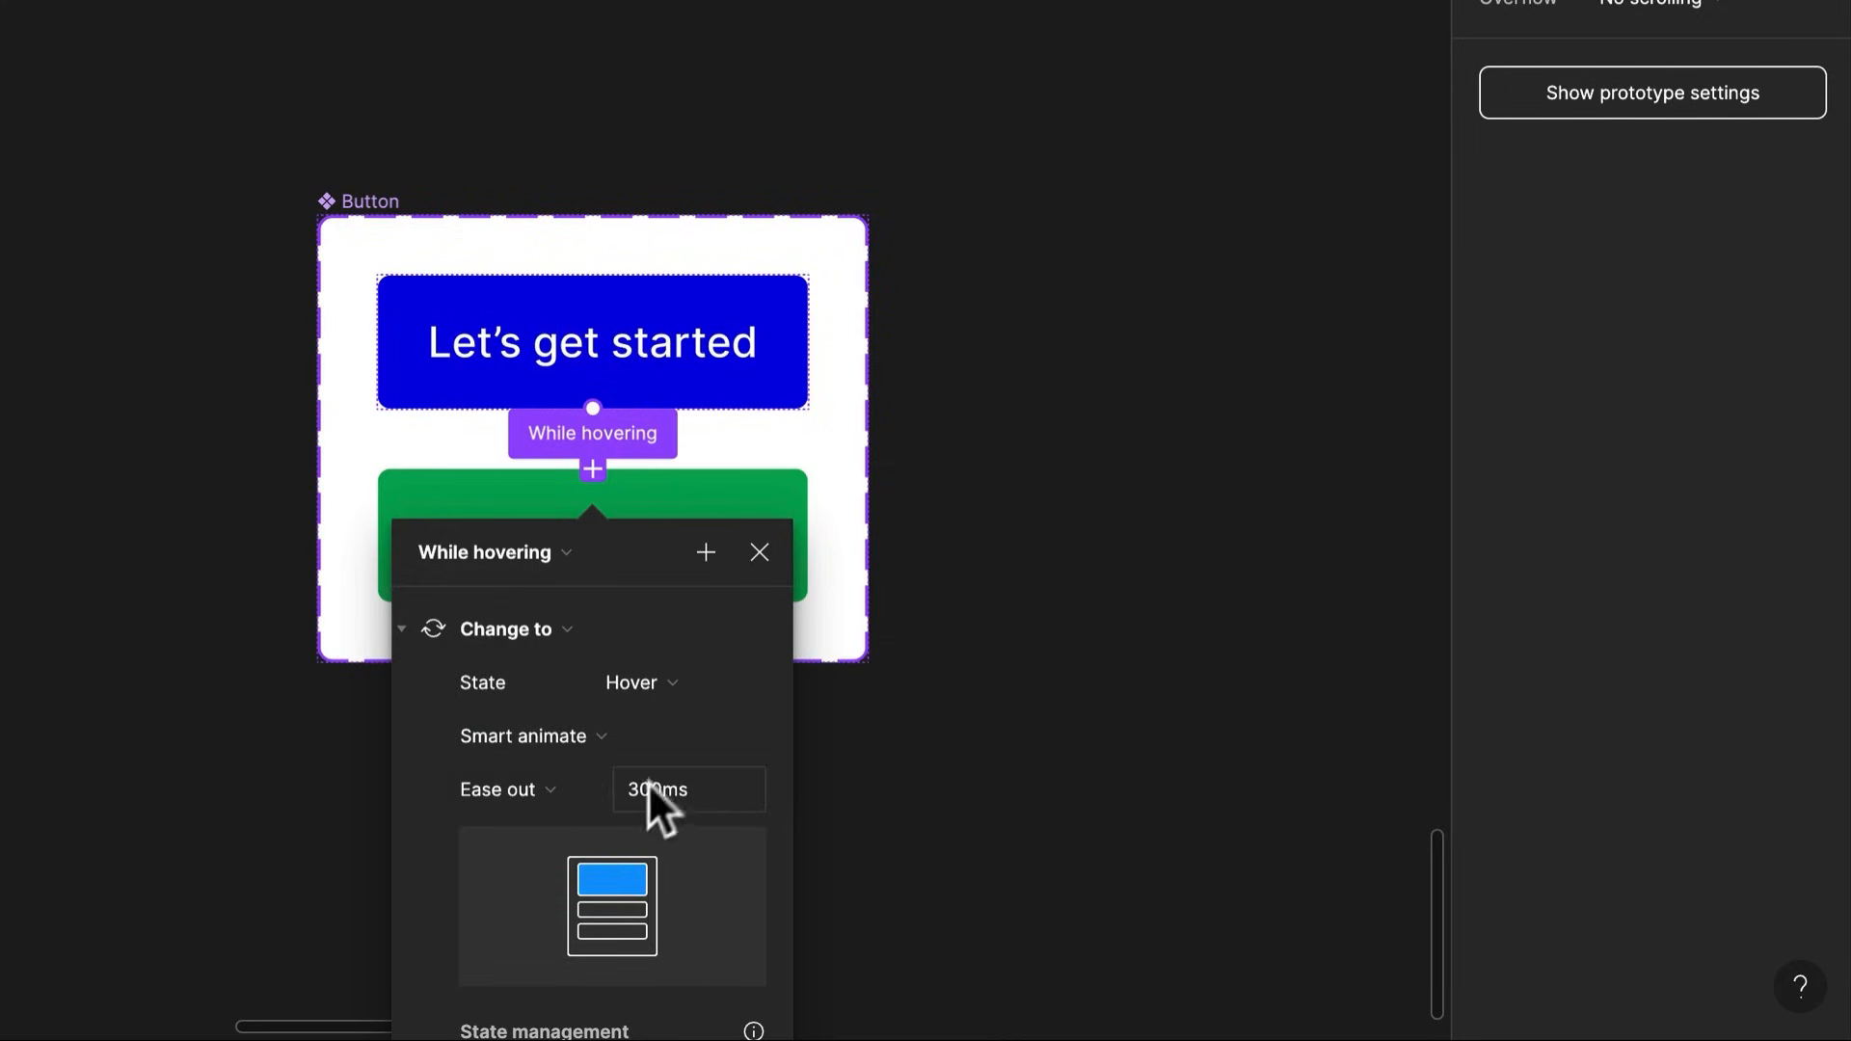
pyautogui.moveTo(622, 548); pyautogui.dragTo(1161, 106)
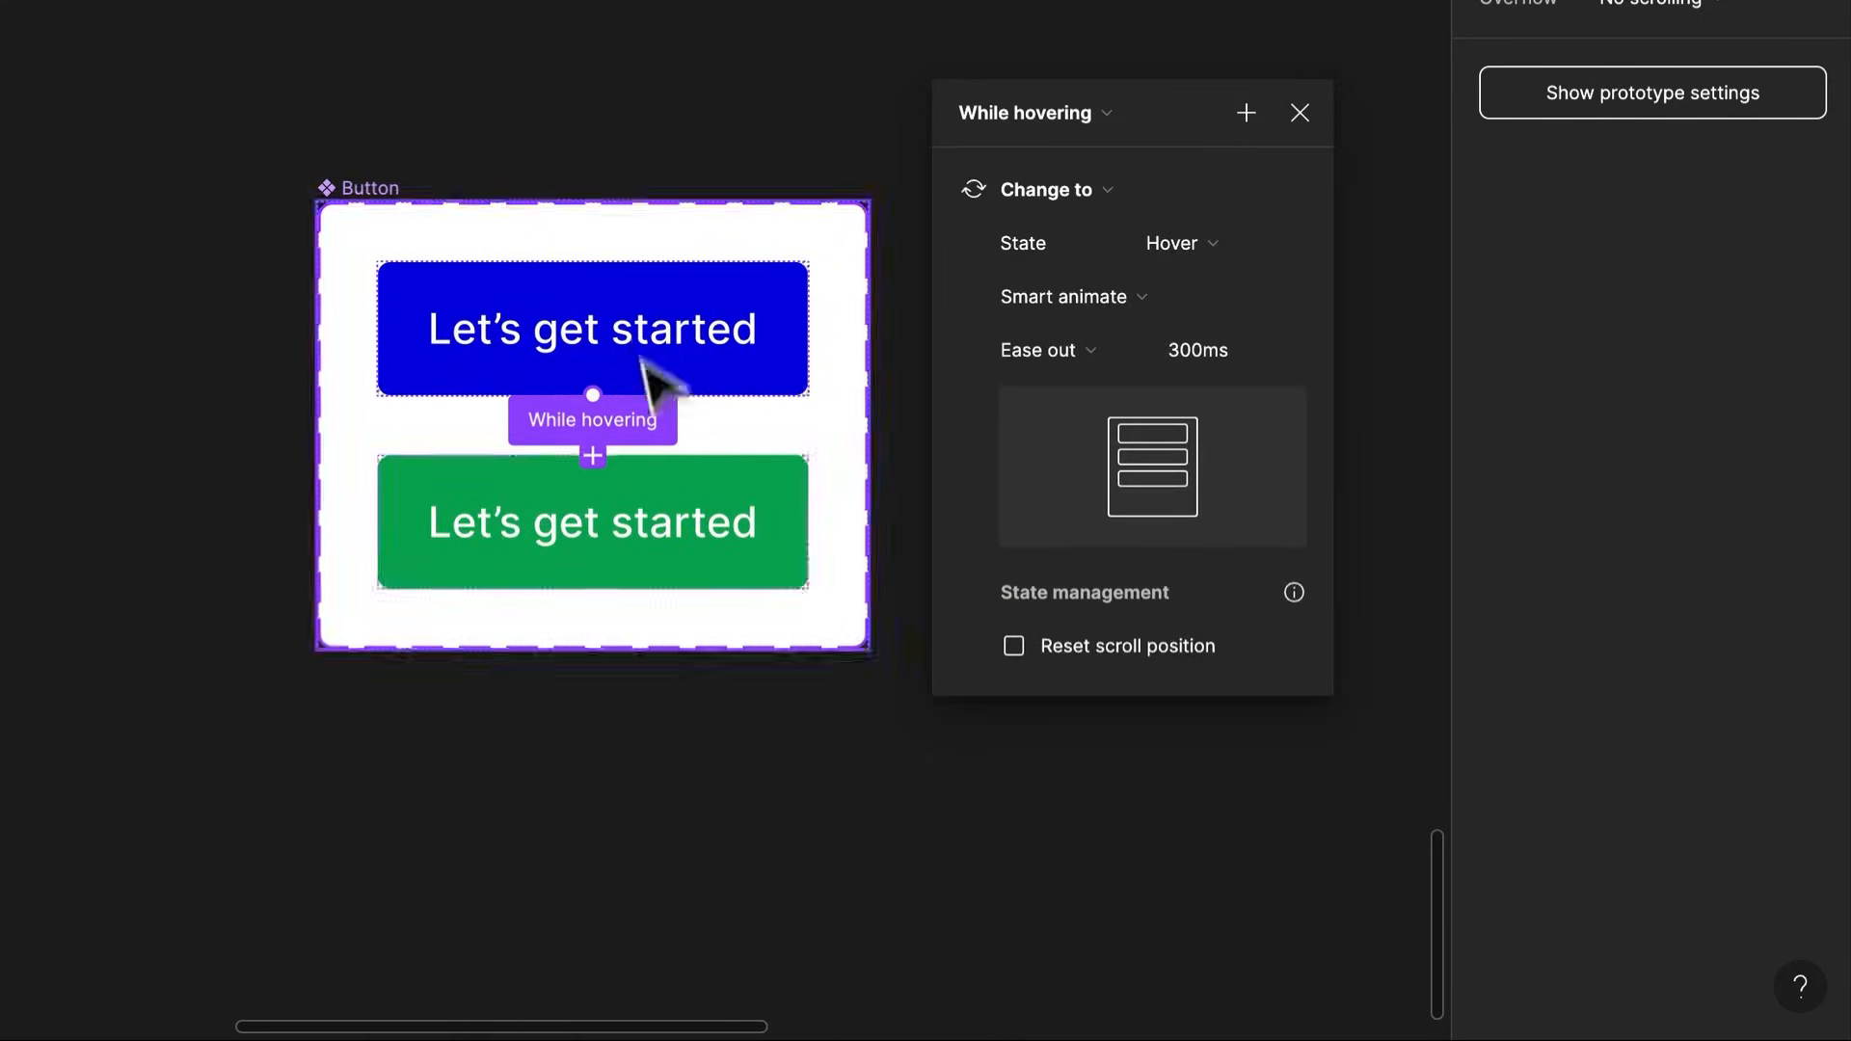
pyautogui.click(816, 714)
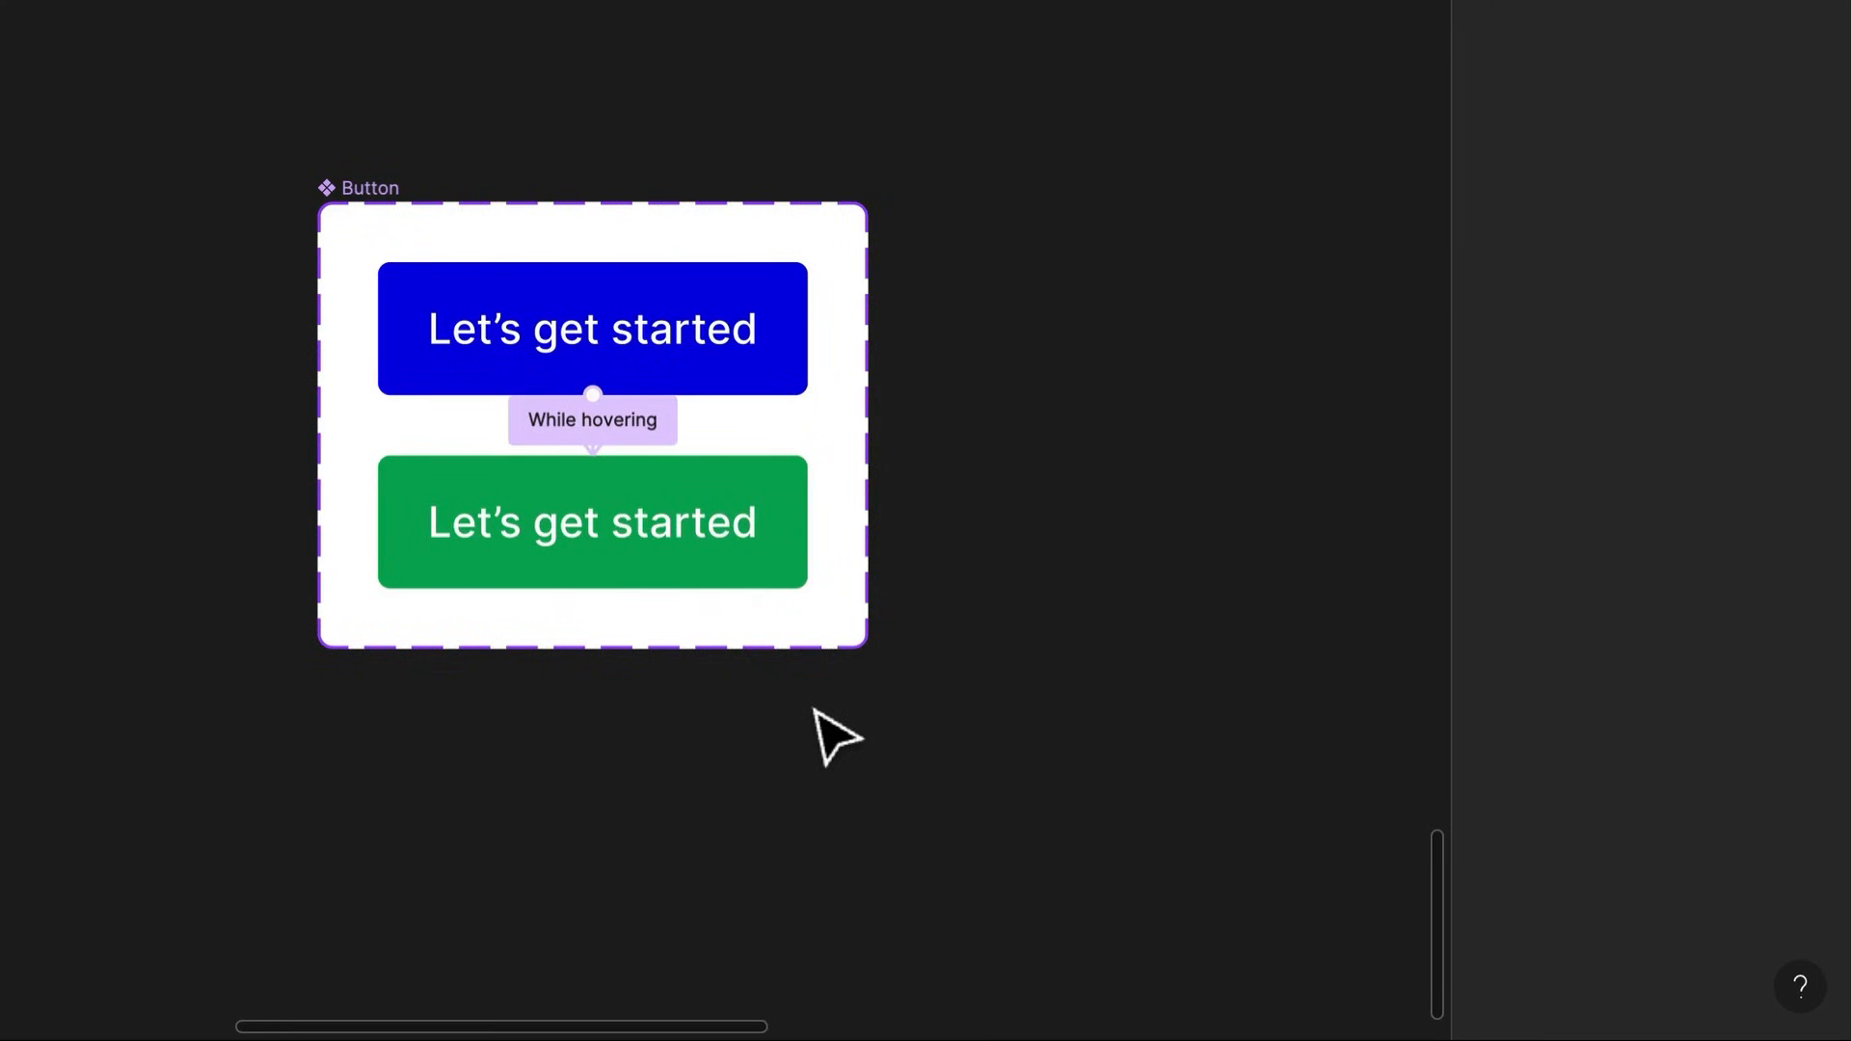
# Draw a new frame of about 388 × 347 beside the simple Button component set and name it Form
pyautogui.press('f')
pyautogui.keyDown('ctrl'); pyautogui.scroll(-3, 814, 707); pyautogui.keyUp('ctrl')
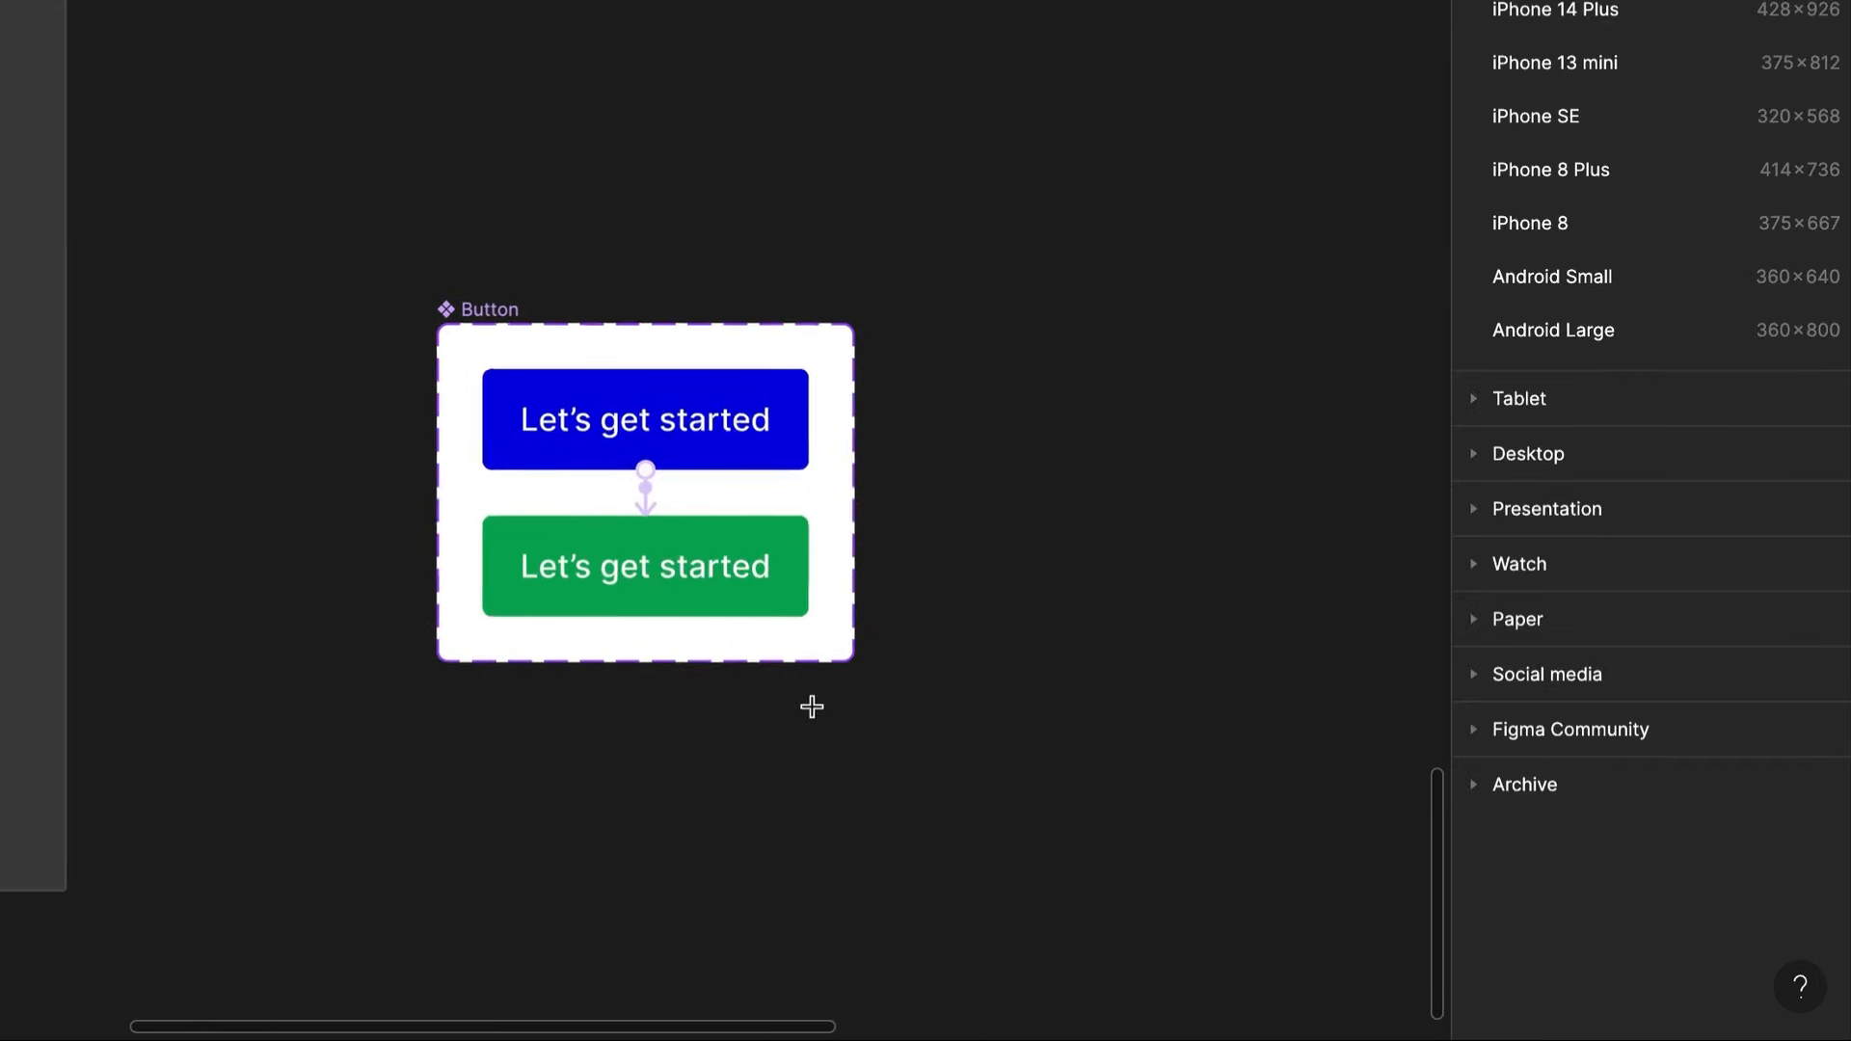
pyautogui.moveTo(1045, 572); pyautogui.dragTo(579, 587)
pyautogui.moveTo(517, 56); pyautogui.dragTo(920, 520)
pyautogui.moveTo(997, 589); pyautogui.dragTo(1396, 839)
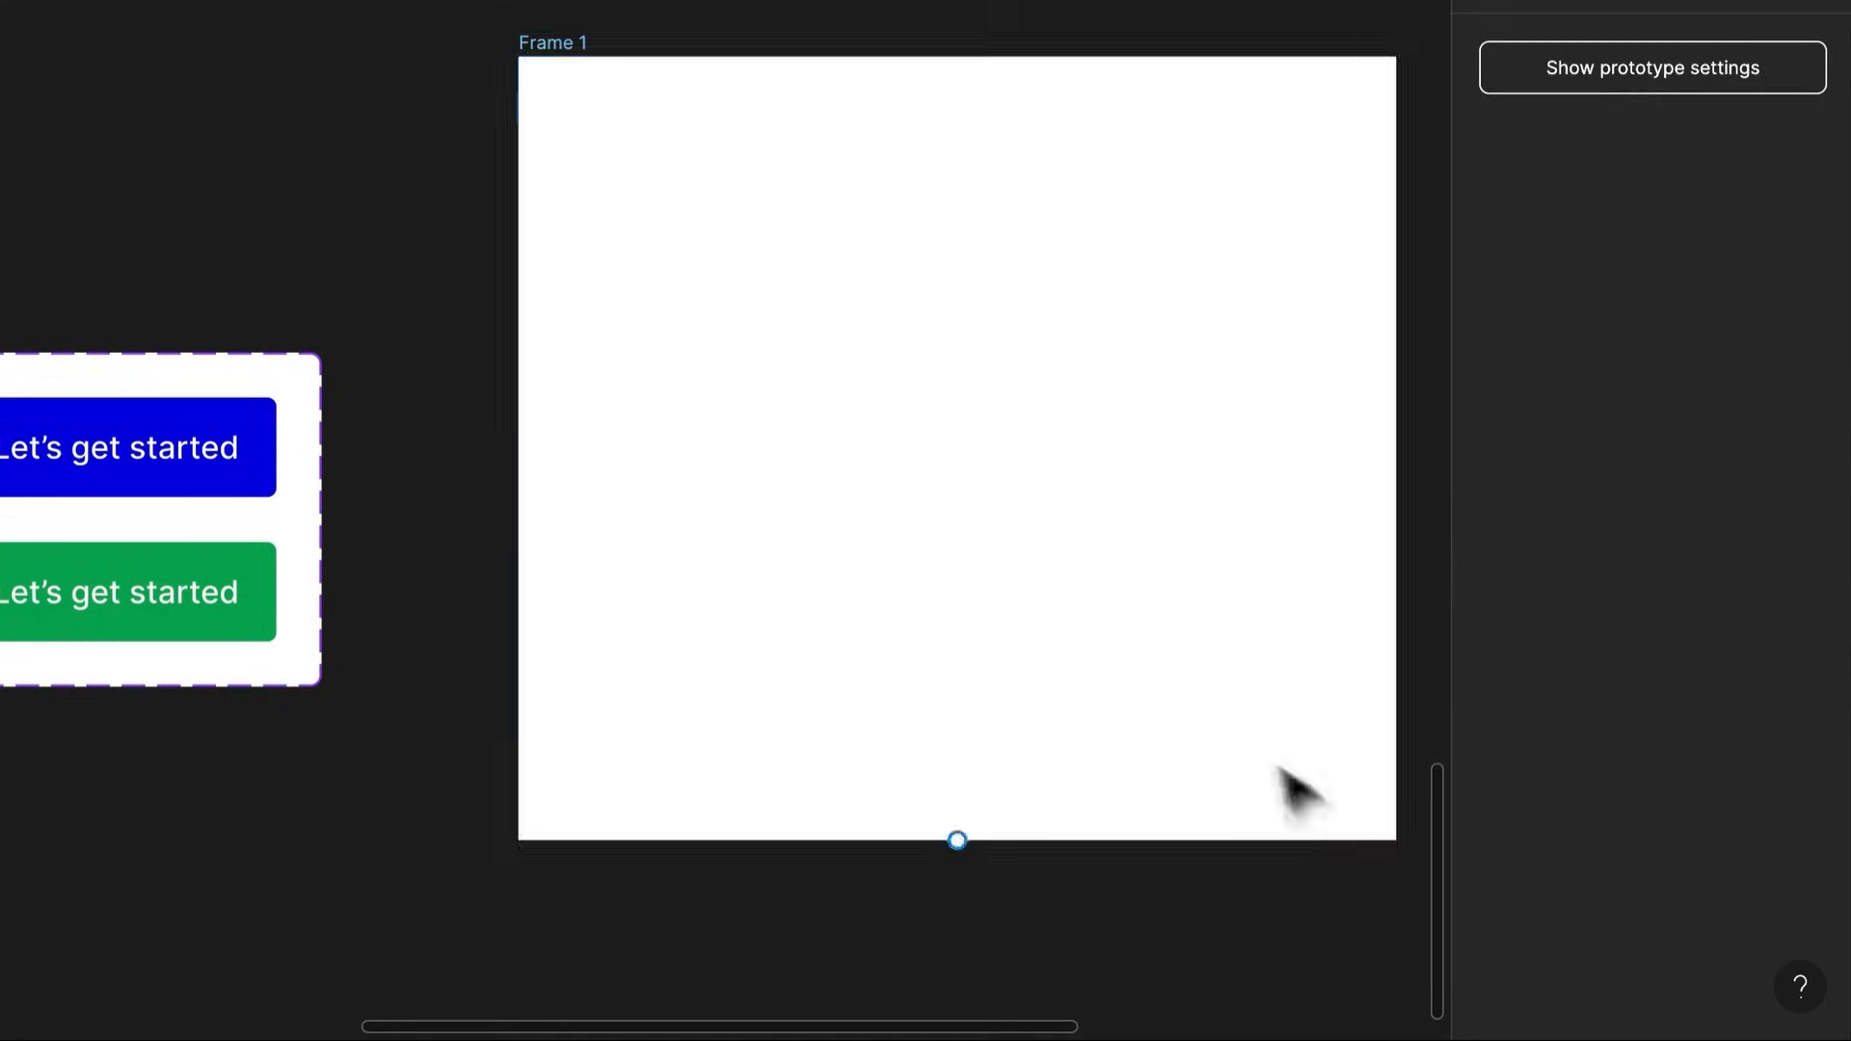
pyautogui.doubleClick(559, 42)
pyautogui.write('Form')
pyautogui.press('Return')
# Place an instance of the blue Default button inside the Form frame
pyautogui.keyDown('ctrl'); pyautogui.scroll(-1, 198, 108); pyautogui.keyUp('ctrl')
pyautogui.moveTo(198, 108); pyautogui.dragTo(381, 314)
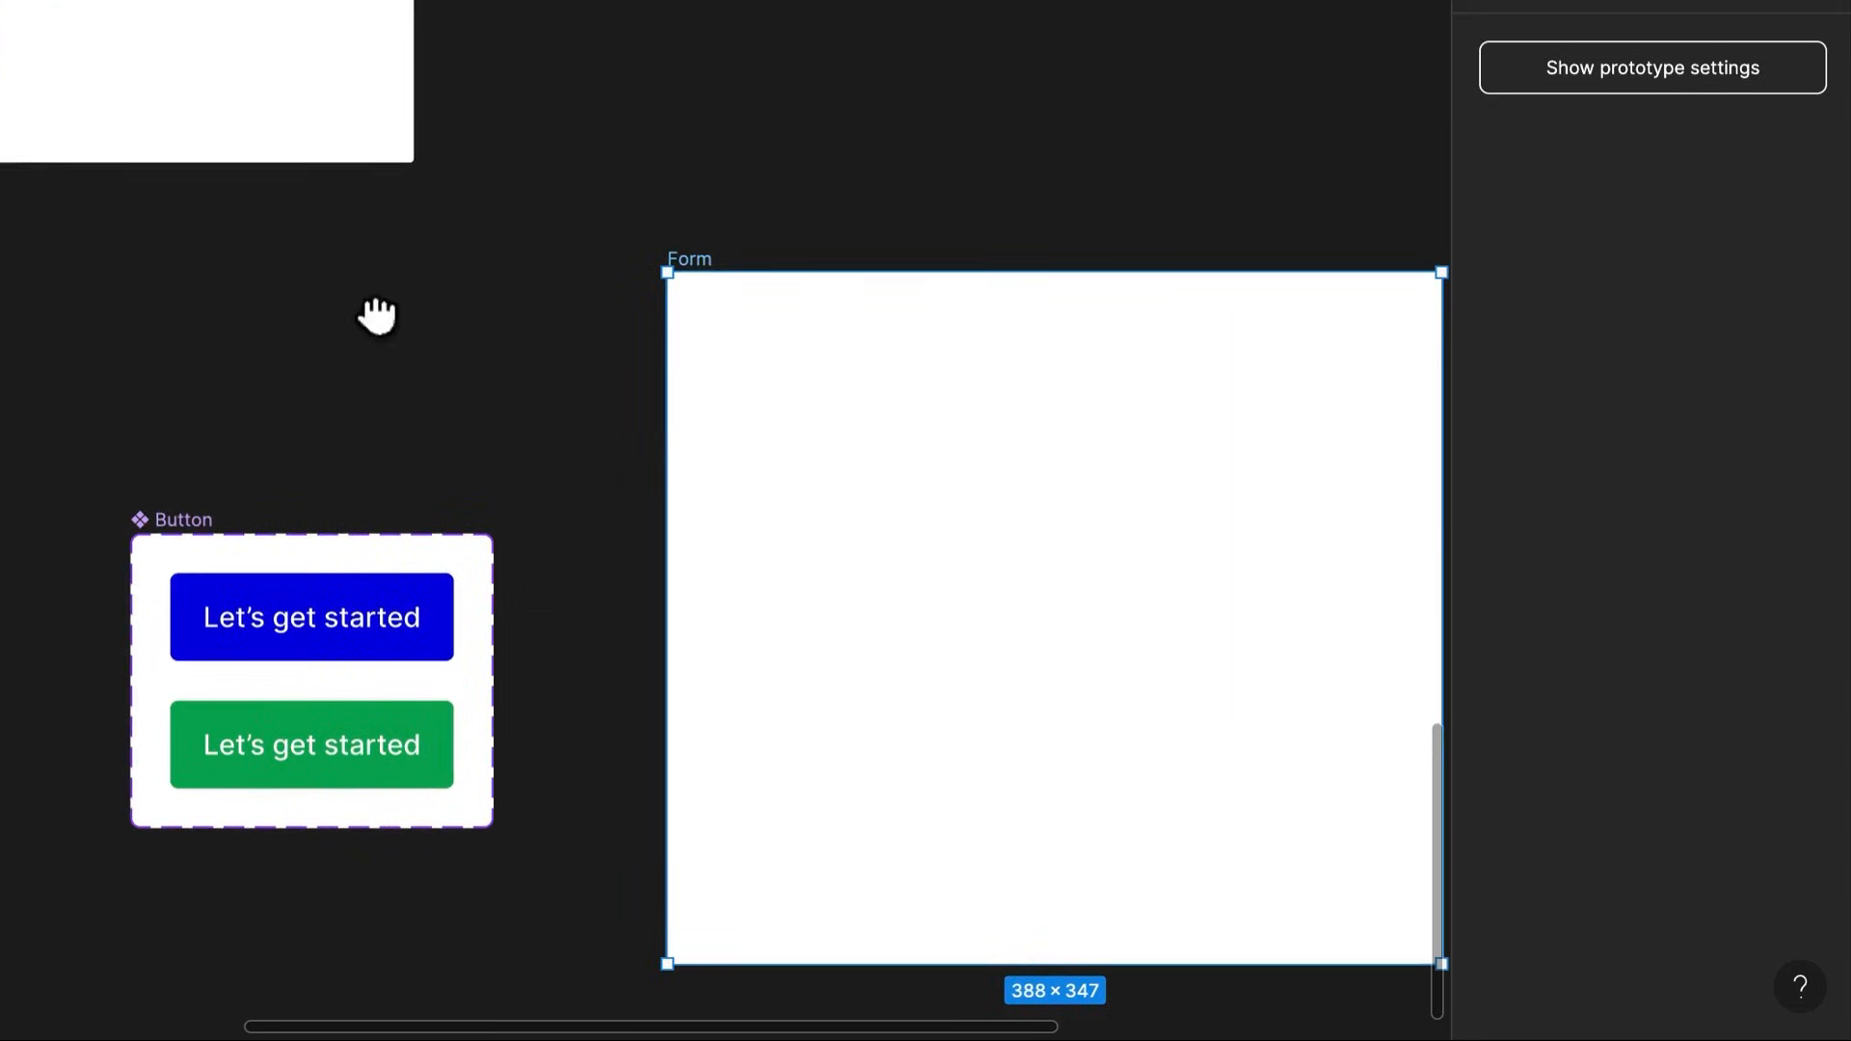
pyautogui.click(384, 648)
pyautogui.moveTo(326, 639); pyautogui.dragTo(943, 782)
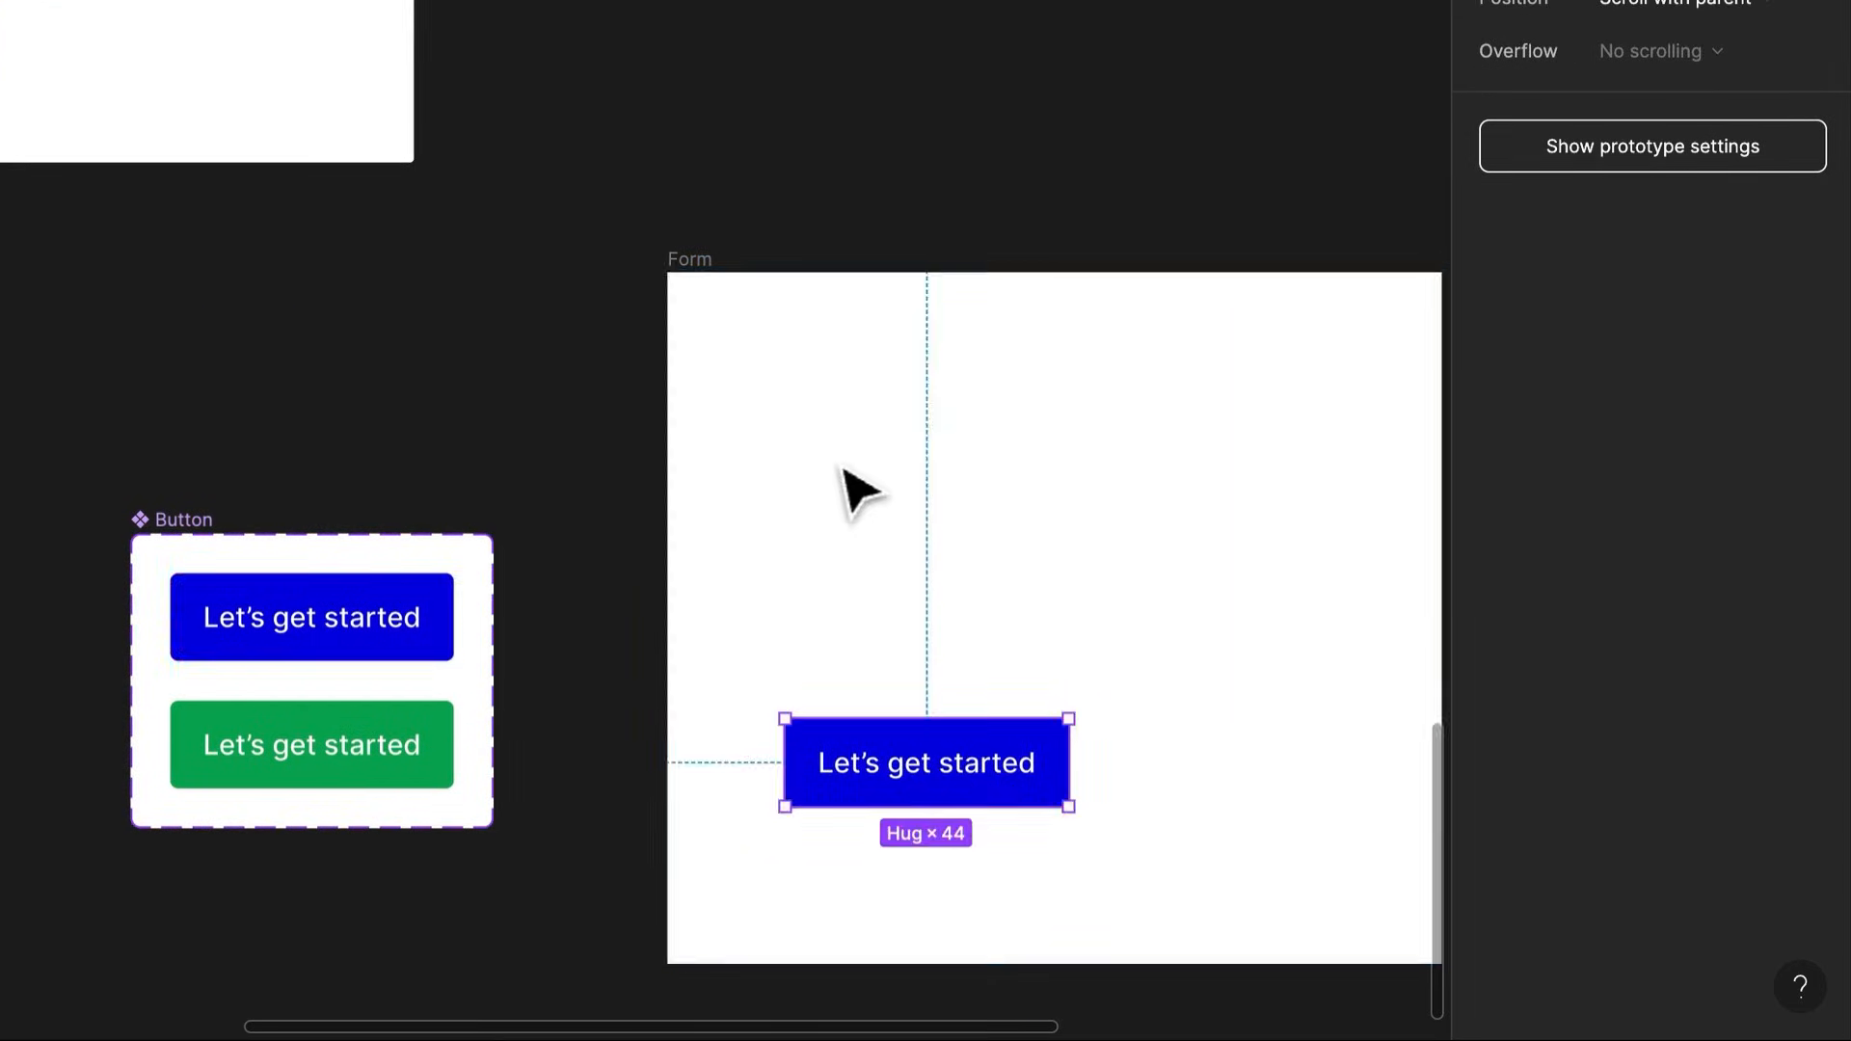
# Copy the Email field, Password field and remember-this-computer checkbox from the sign-in form into the Form frame above the button
pyautogui.scroll(-3, 854, 472)
pyautogui.moveTo(454, 591); pyautogui.dragTo(1171, 1037)
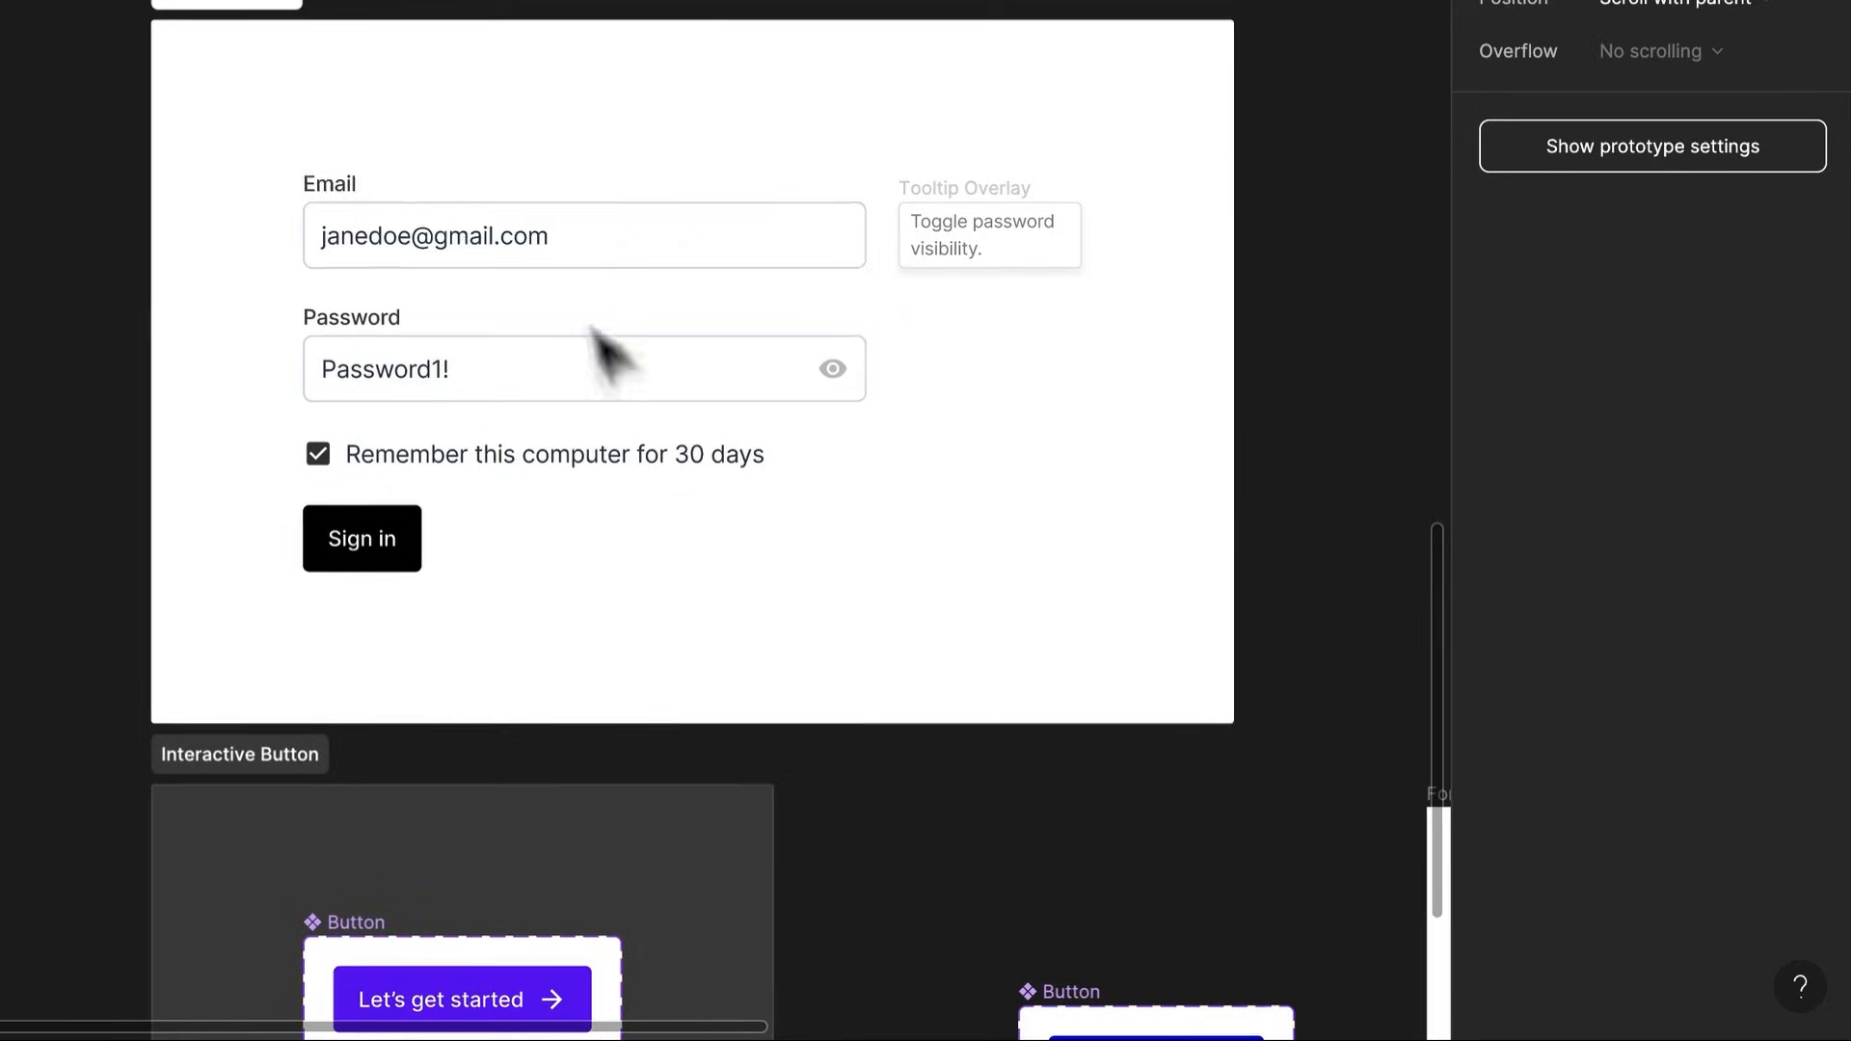
pyautogui.click(537, 265)
pyautogui.keyDown('shift'); pyautogui.click(500, 391); pyautogui.keyUp('shift')
pyautogui.keyDown('shift'); pyautogui.click(421, 466); pyautogui.keyUp('shift')
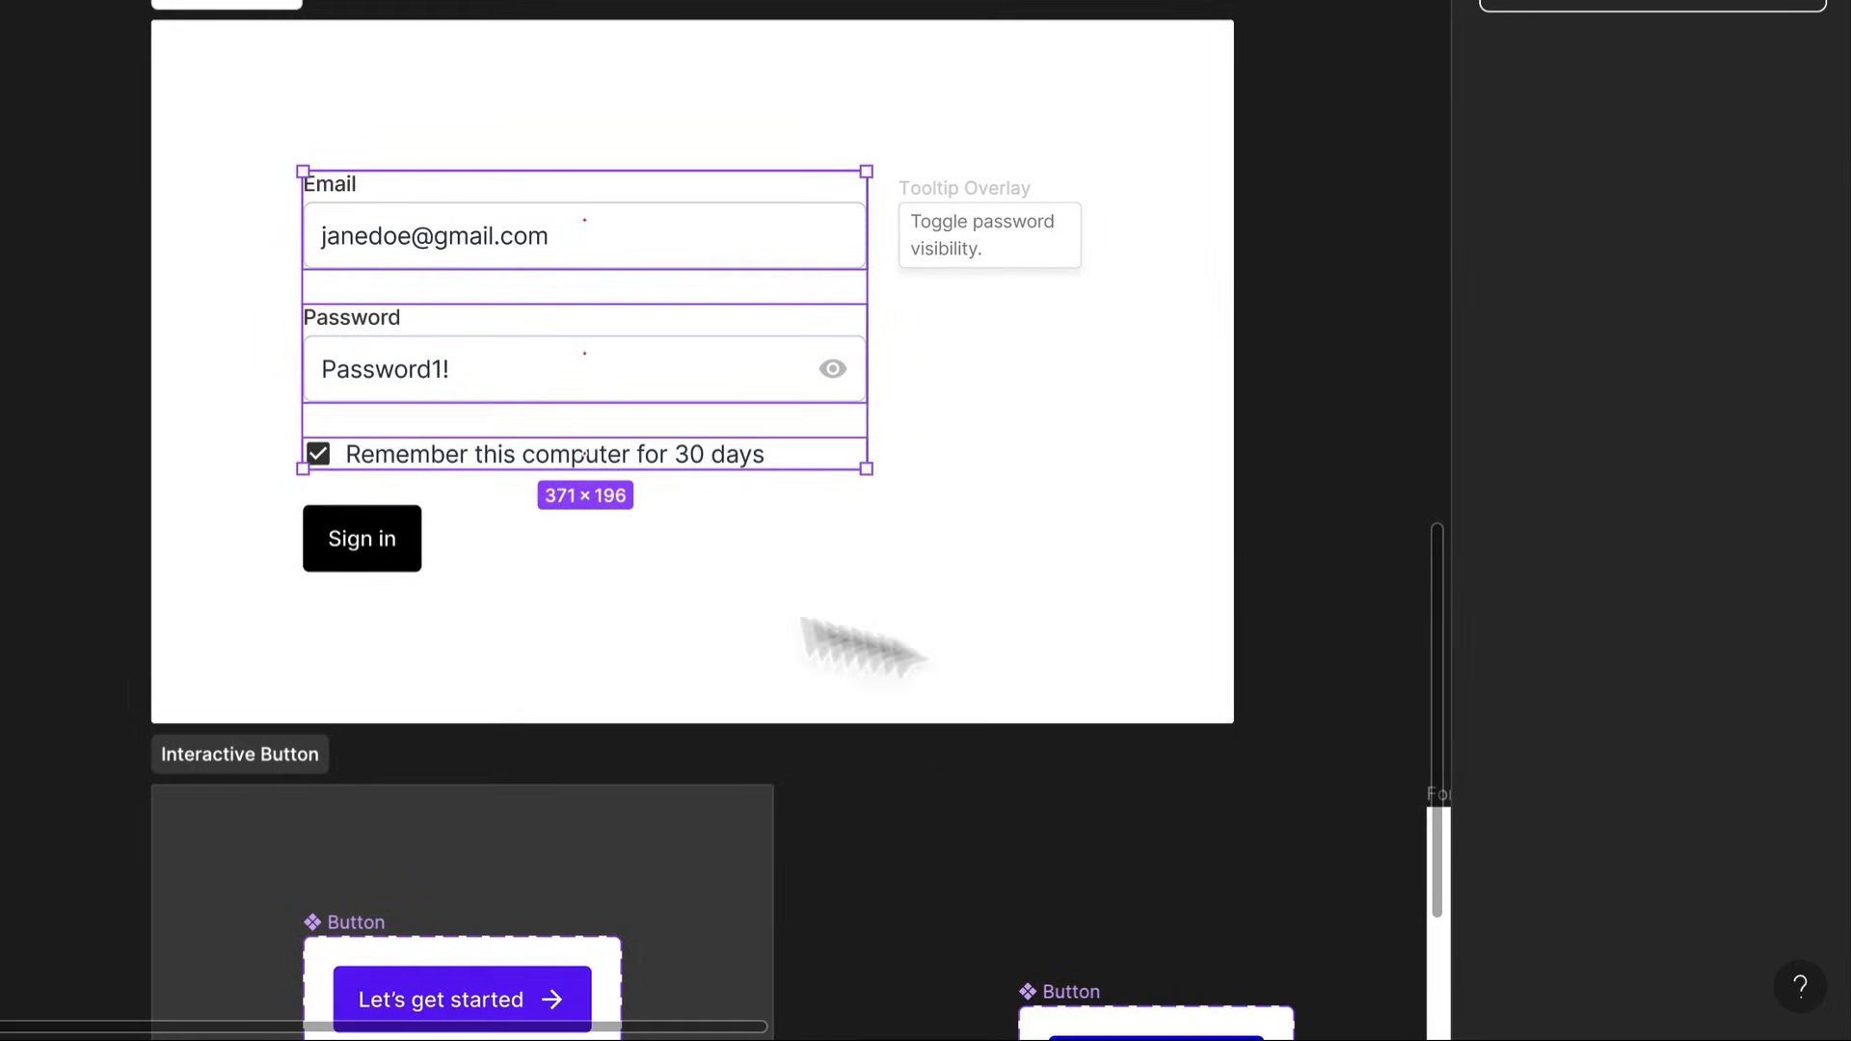
pyautogui.moveTo(930, 641); pyautogui.dragTo(193, 180)
pyautogui.click(821, 555)
pyautogui.rightClick(587, 366)
pyautogui.click(548, 294)
pyautogui.press('super+v')
pyautogui.moveTo(839, 575); pyautogui.dragTo(781, 475)
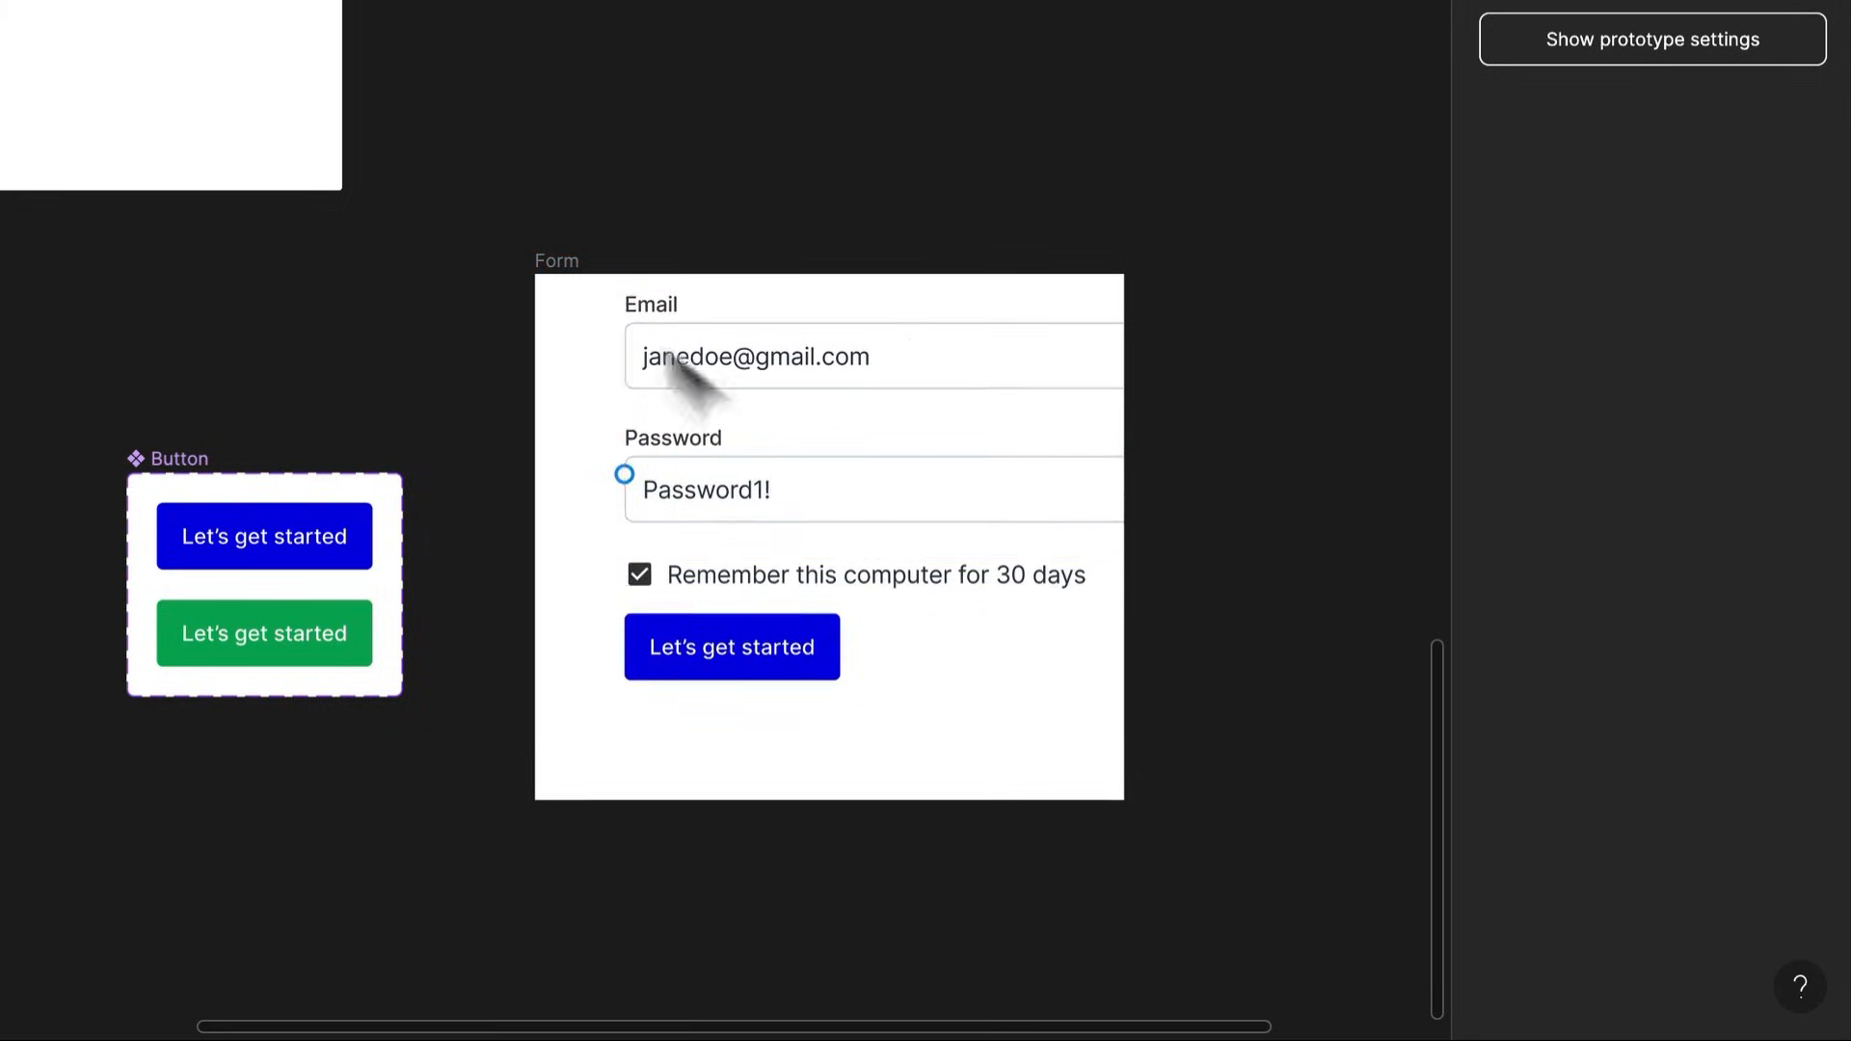
# Apply vertical auto layout to the Form frame and set the spacing between its items to 24
pyautogui.click(569, 261)
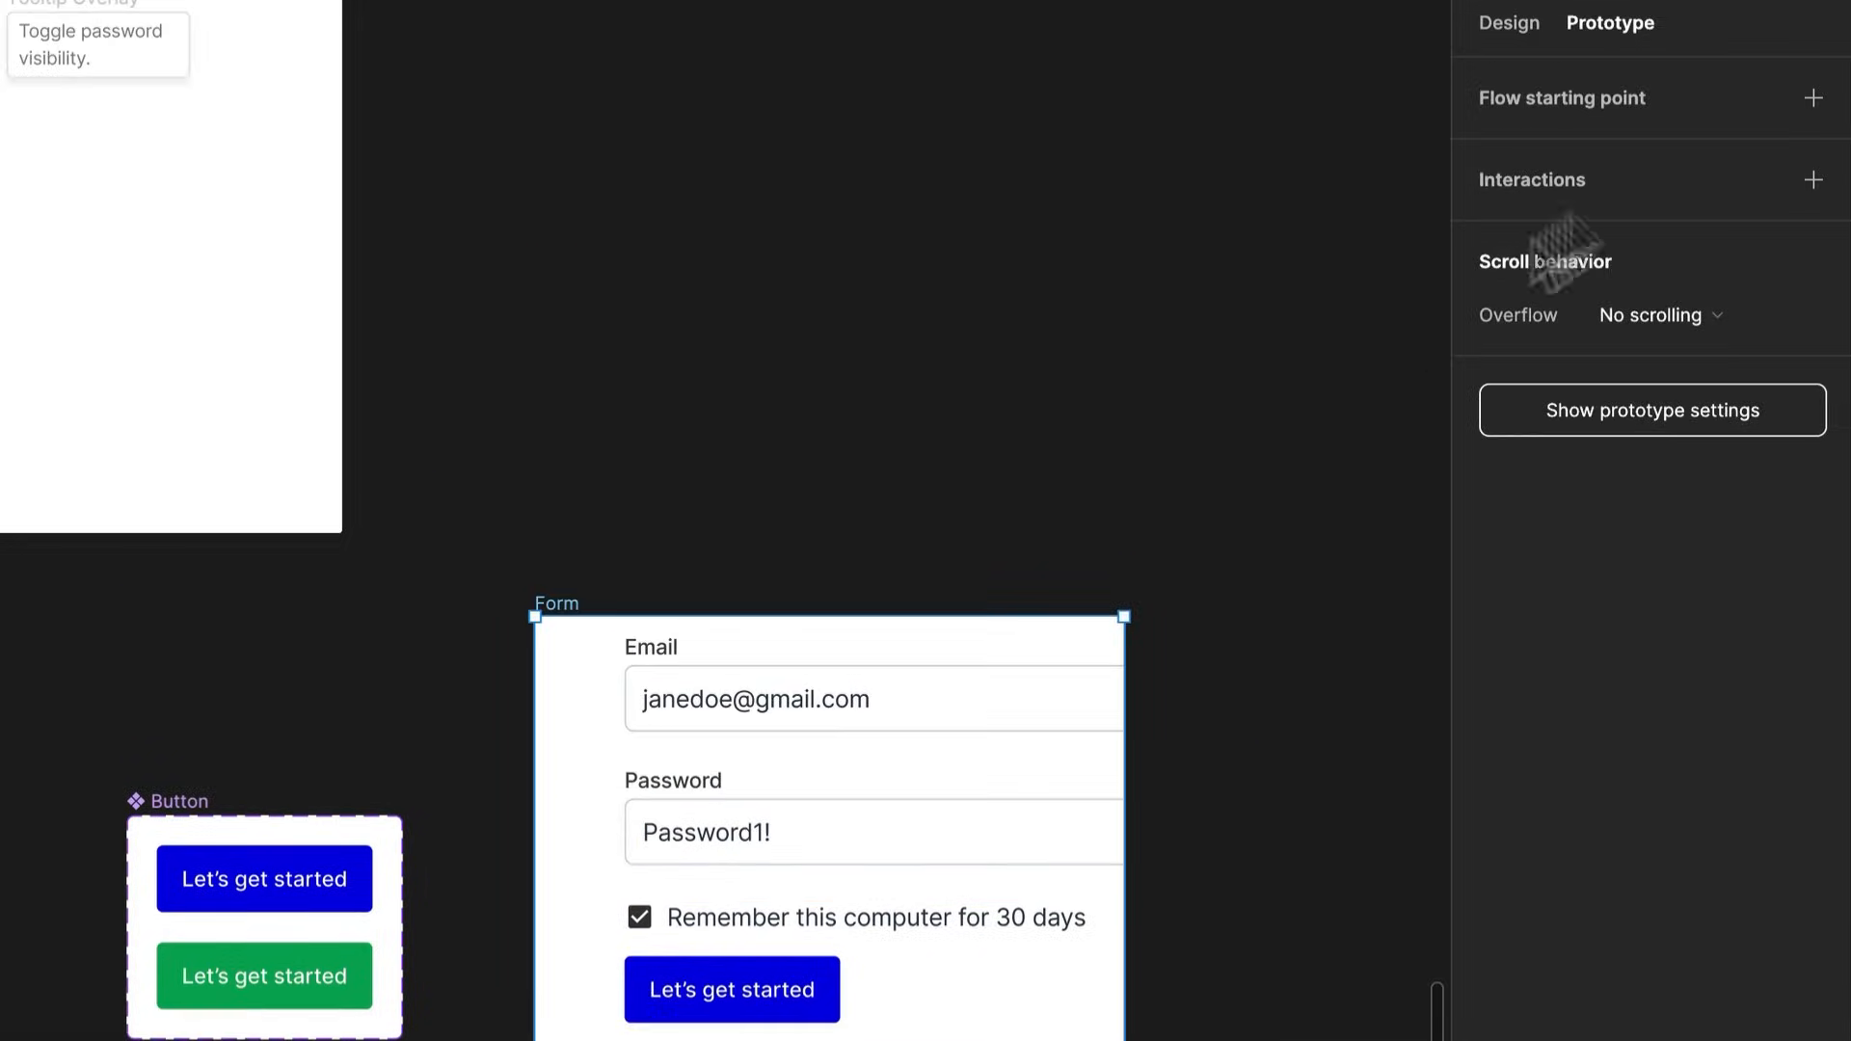
pyautogui.click(1509, 27)
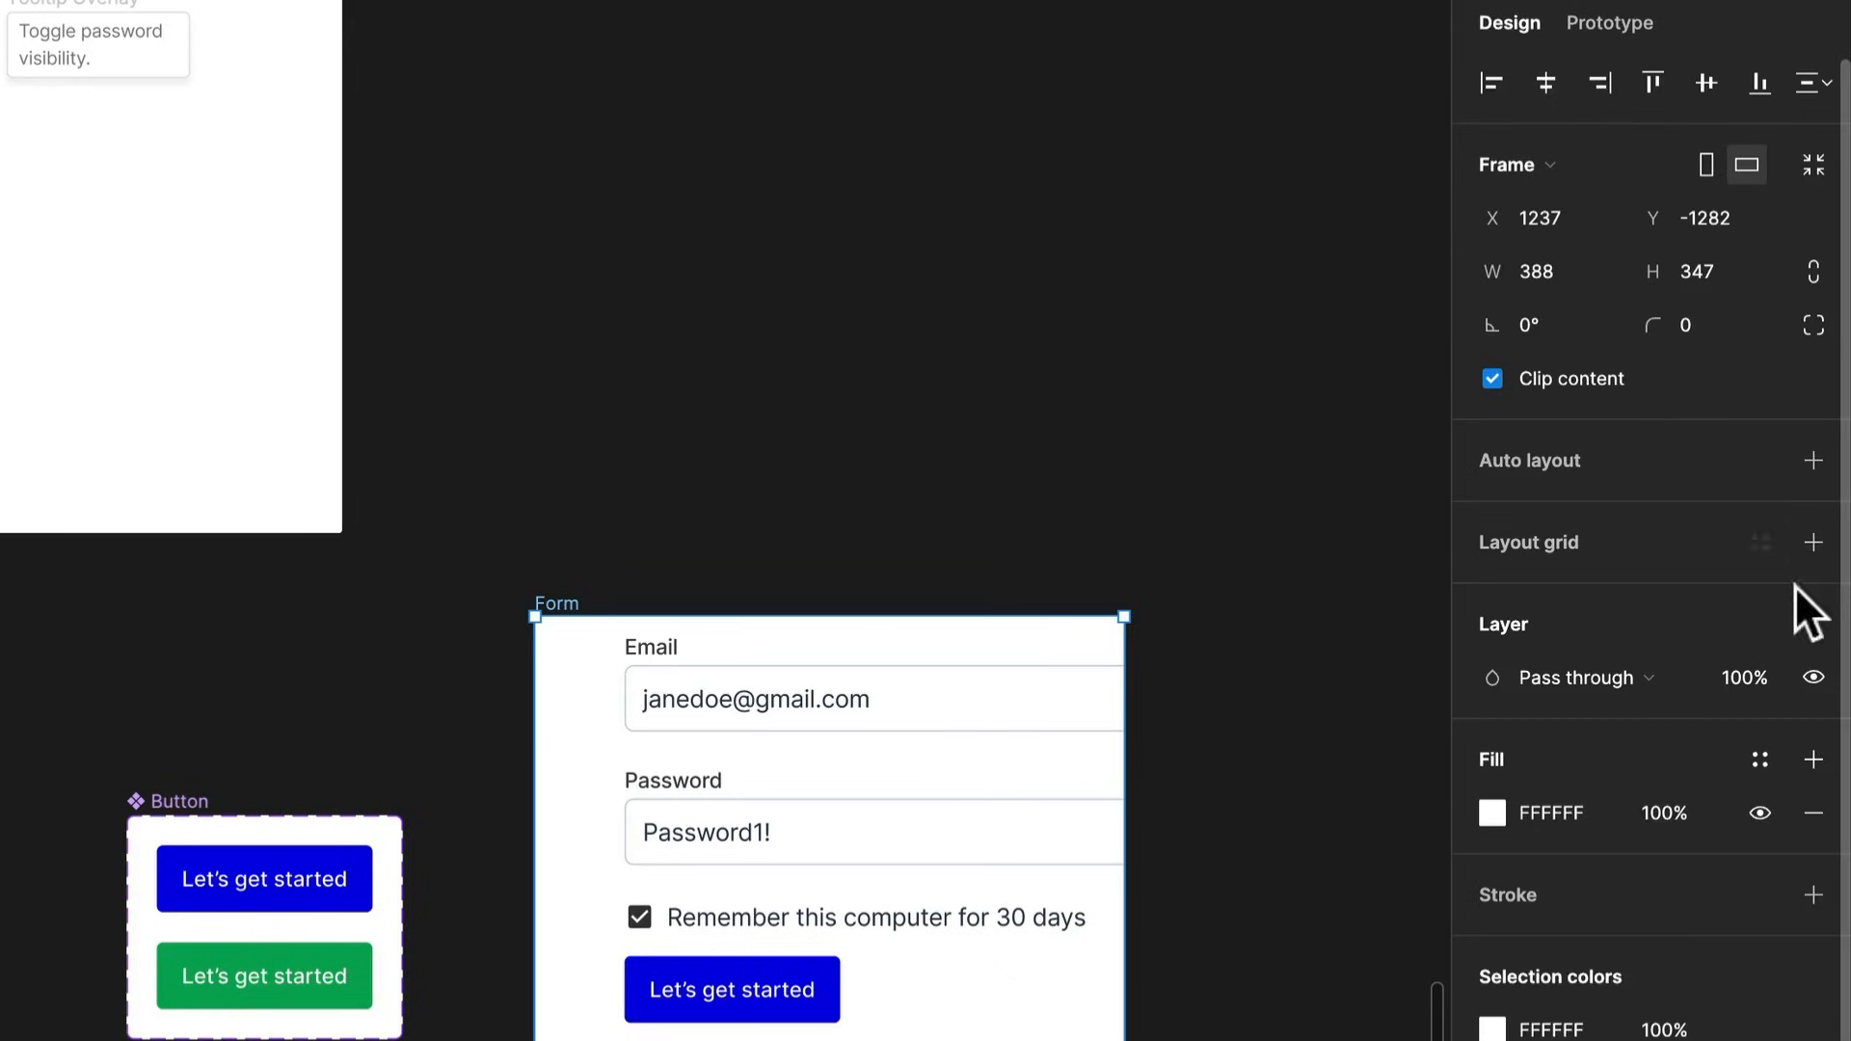
pyautogui.click(1815, 445)
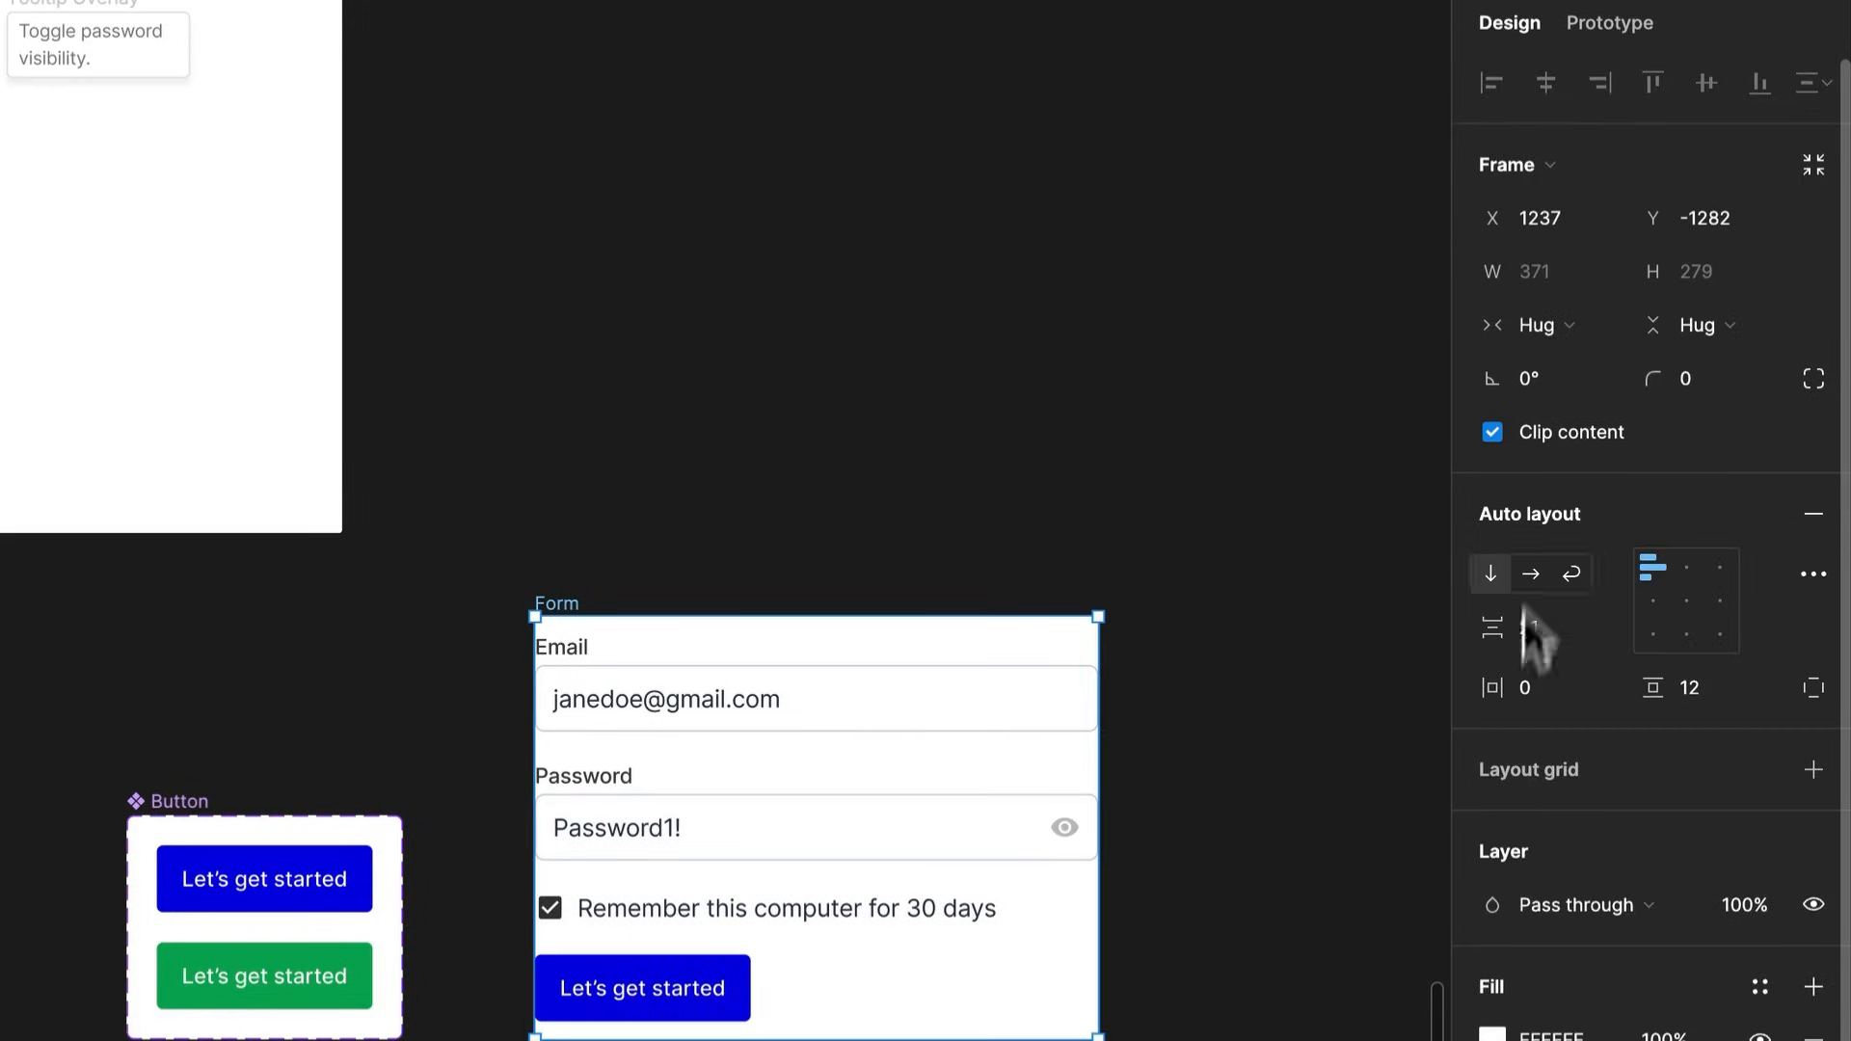
pyautogui.click(1535, 694)
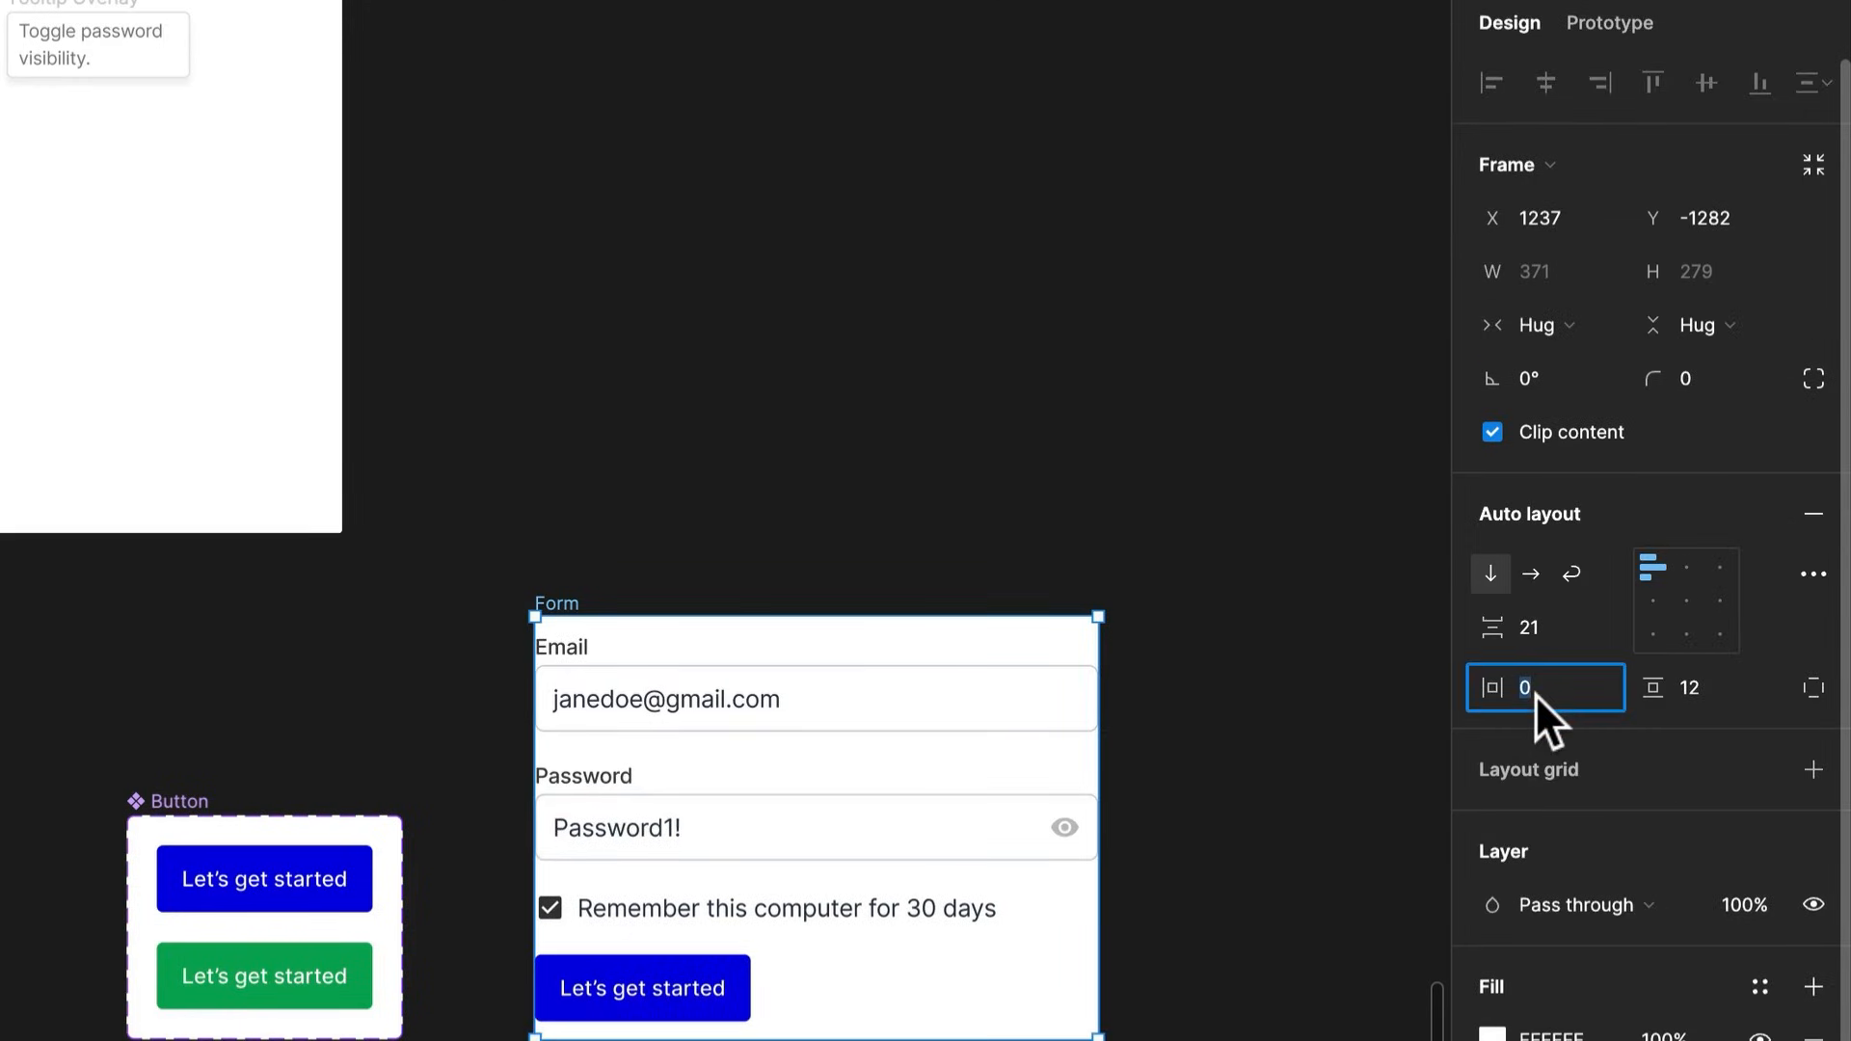
pyautogui.hotkey('shift', 'Tab')
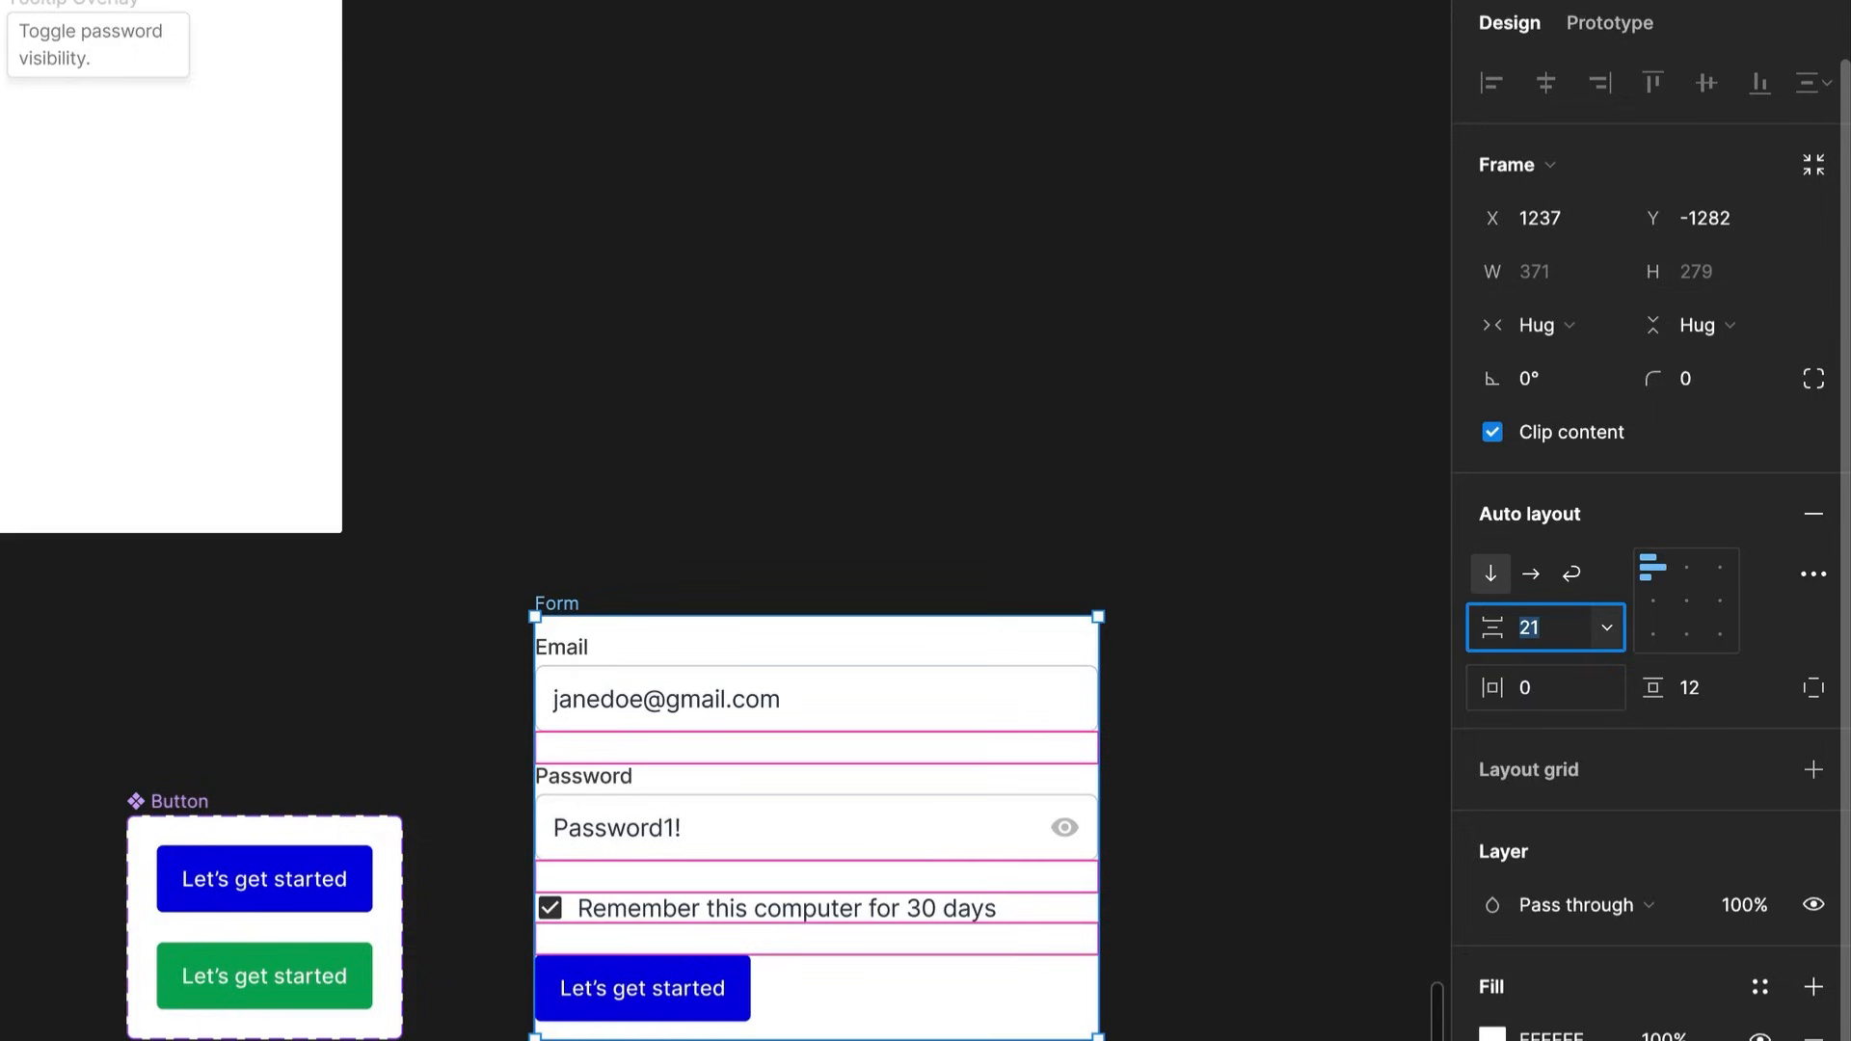
pyautogui.write('24')
pyautogui.press('Return')
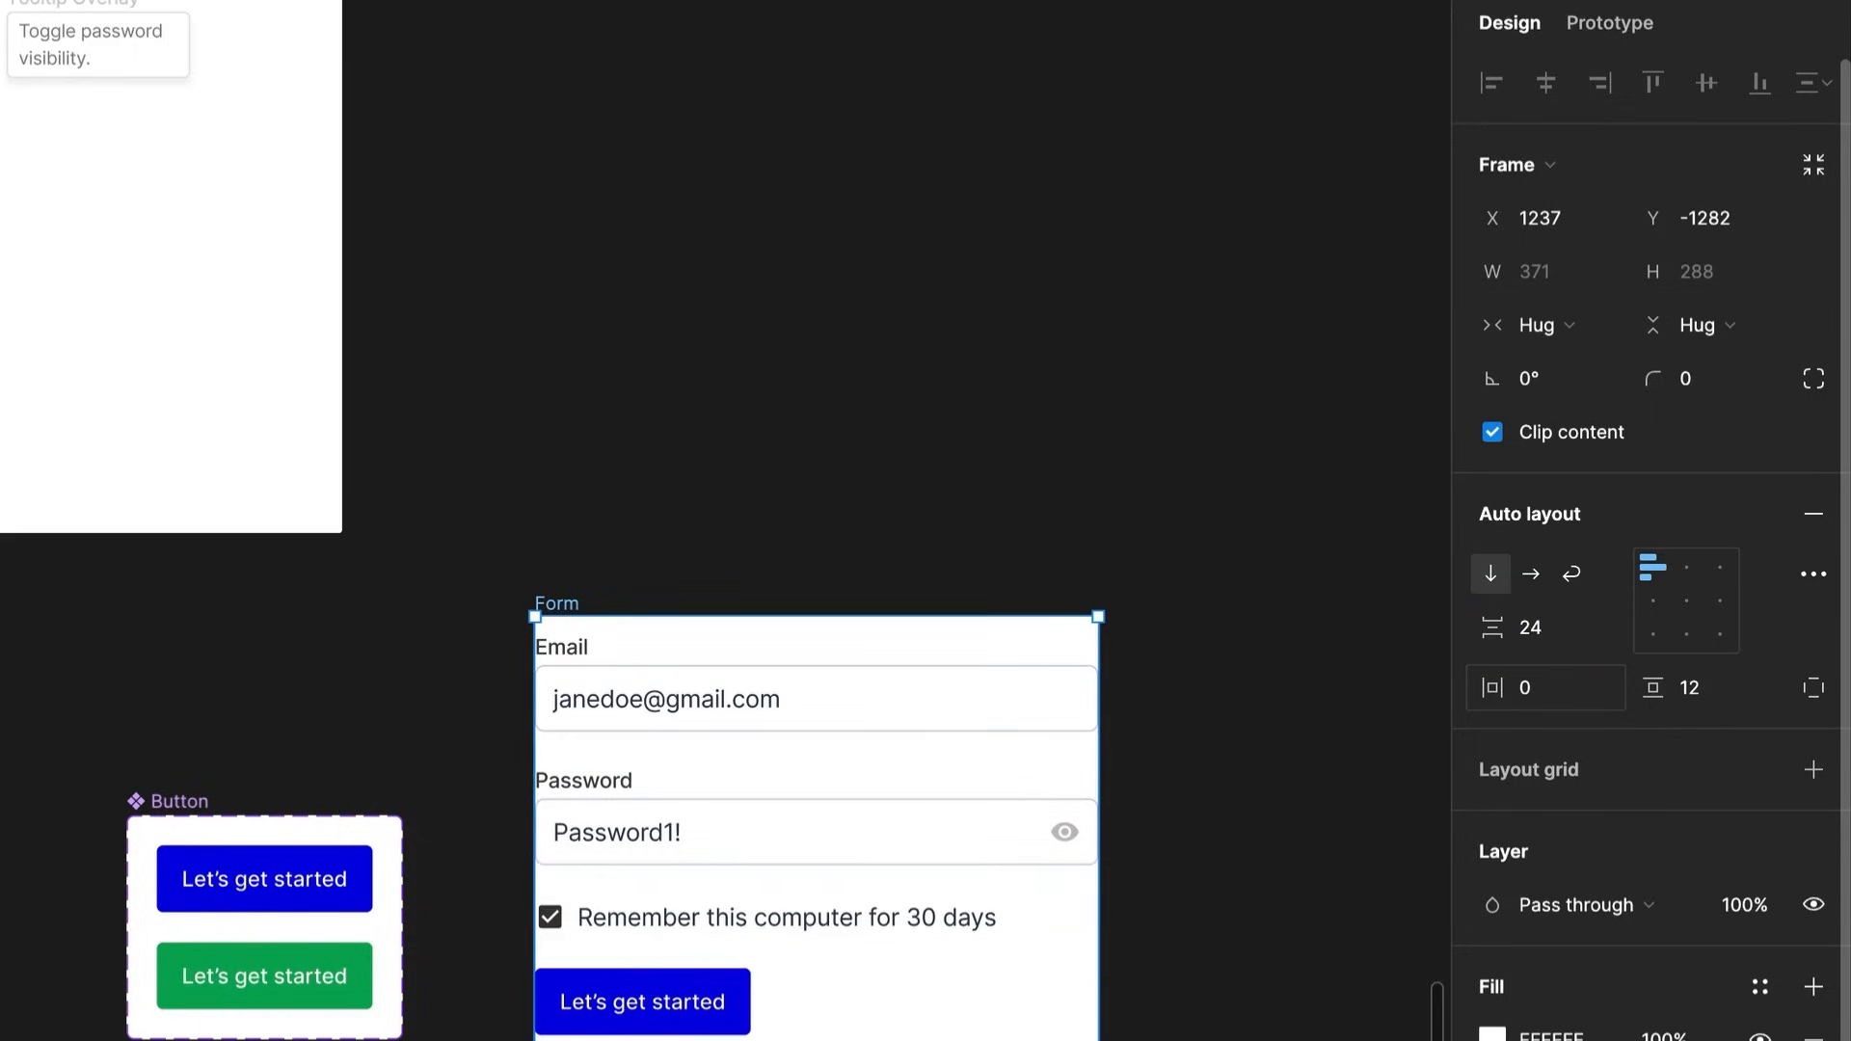
# Try horizontal and vertical padding of 80 on the Button component set and undo both changes
pyautogui.press('Tab')
pyautogui.click(1543, 860)
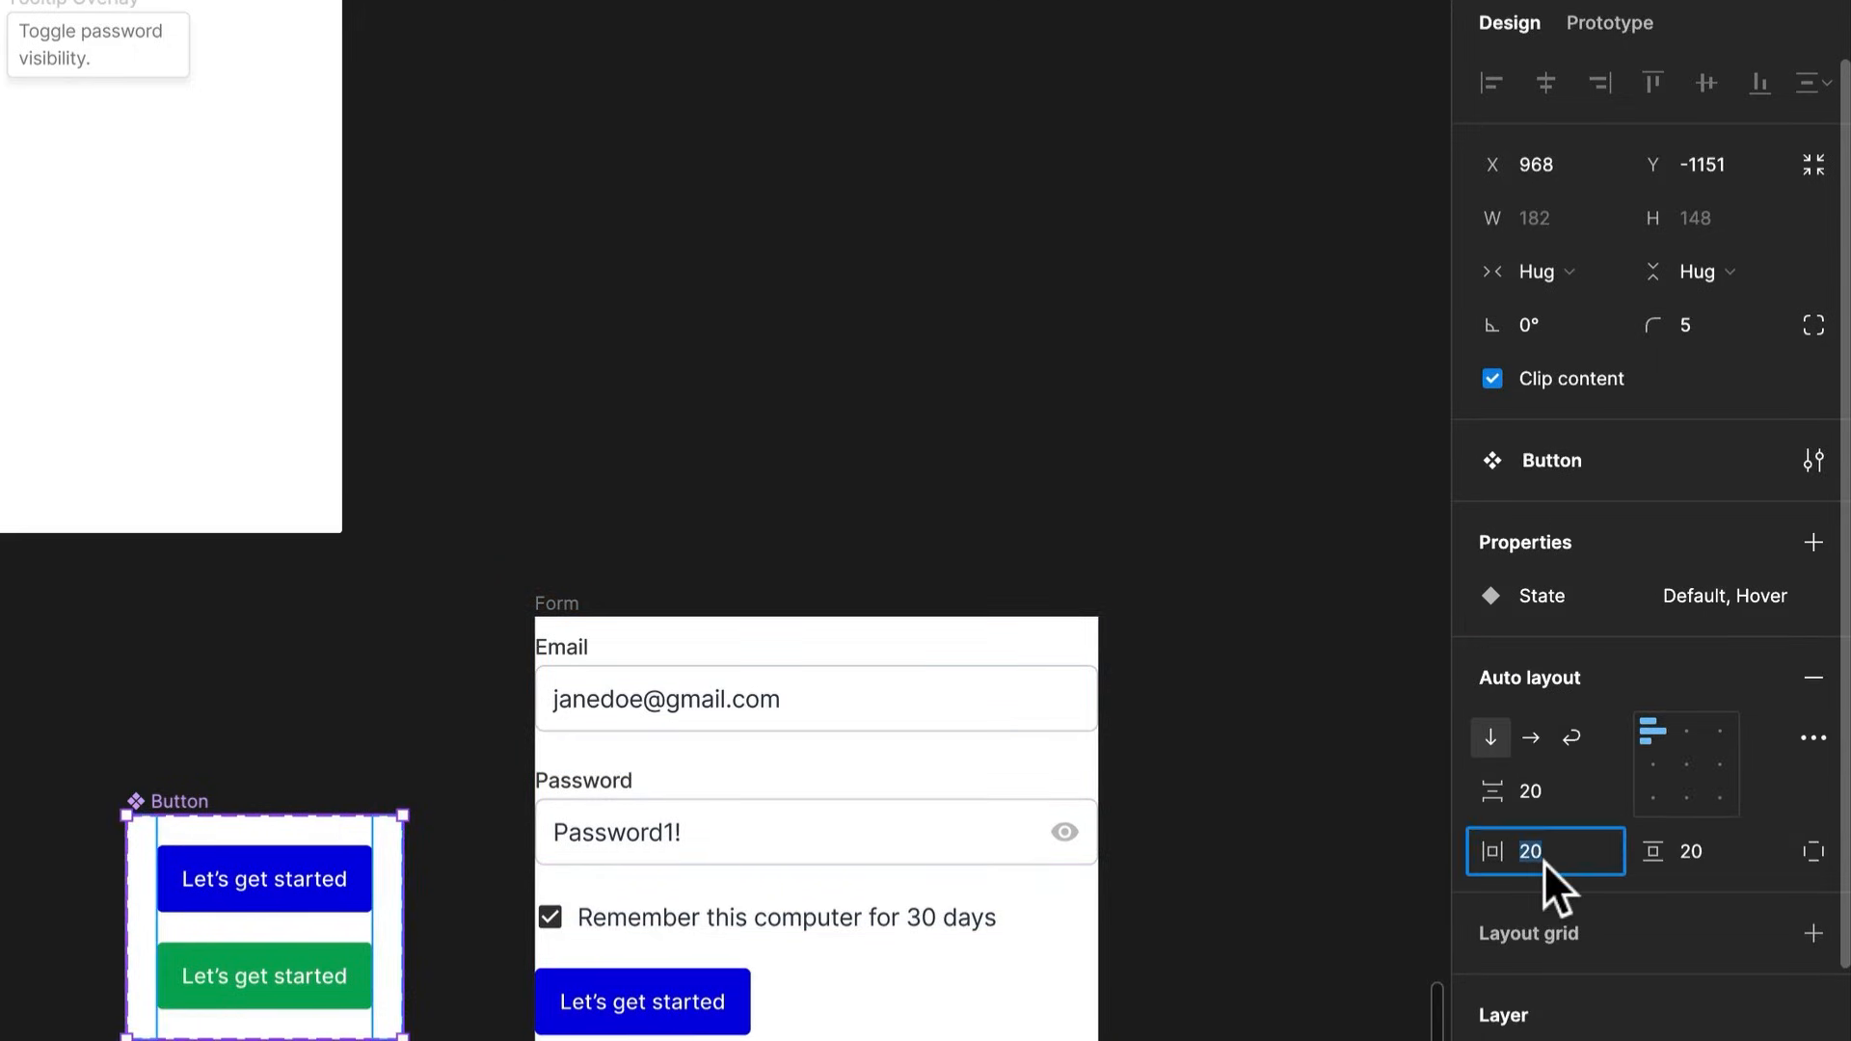
pyautogui.write('80')
pyautogui.press('Tab')
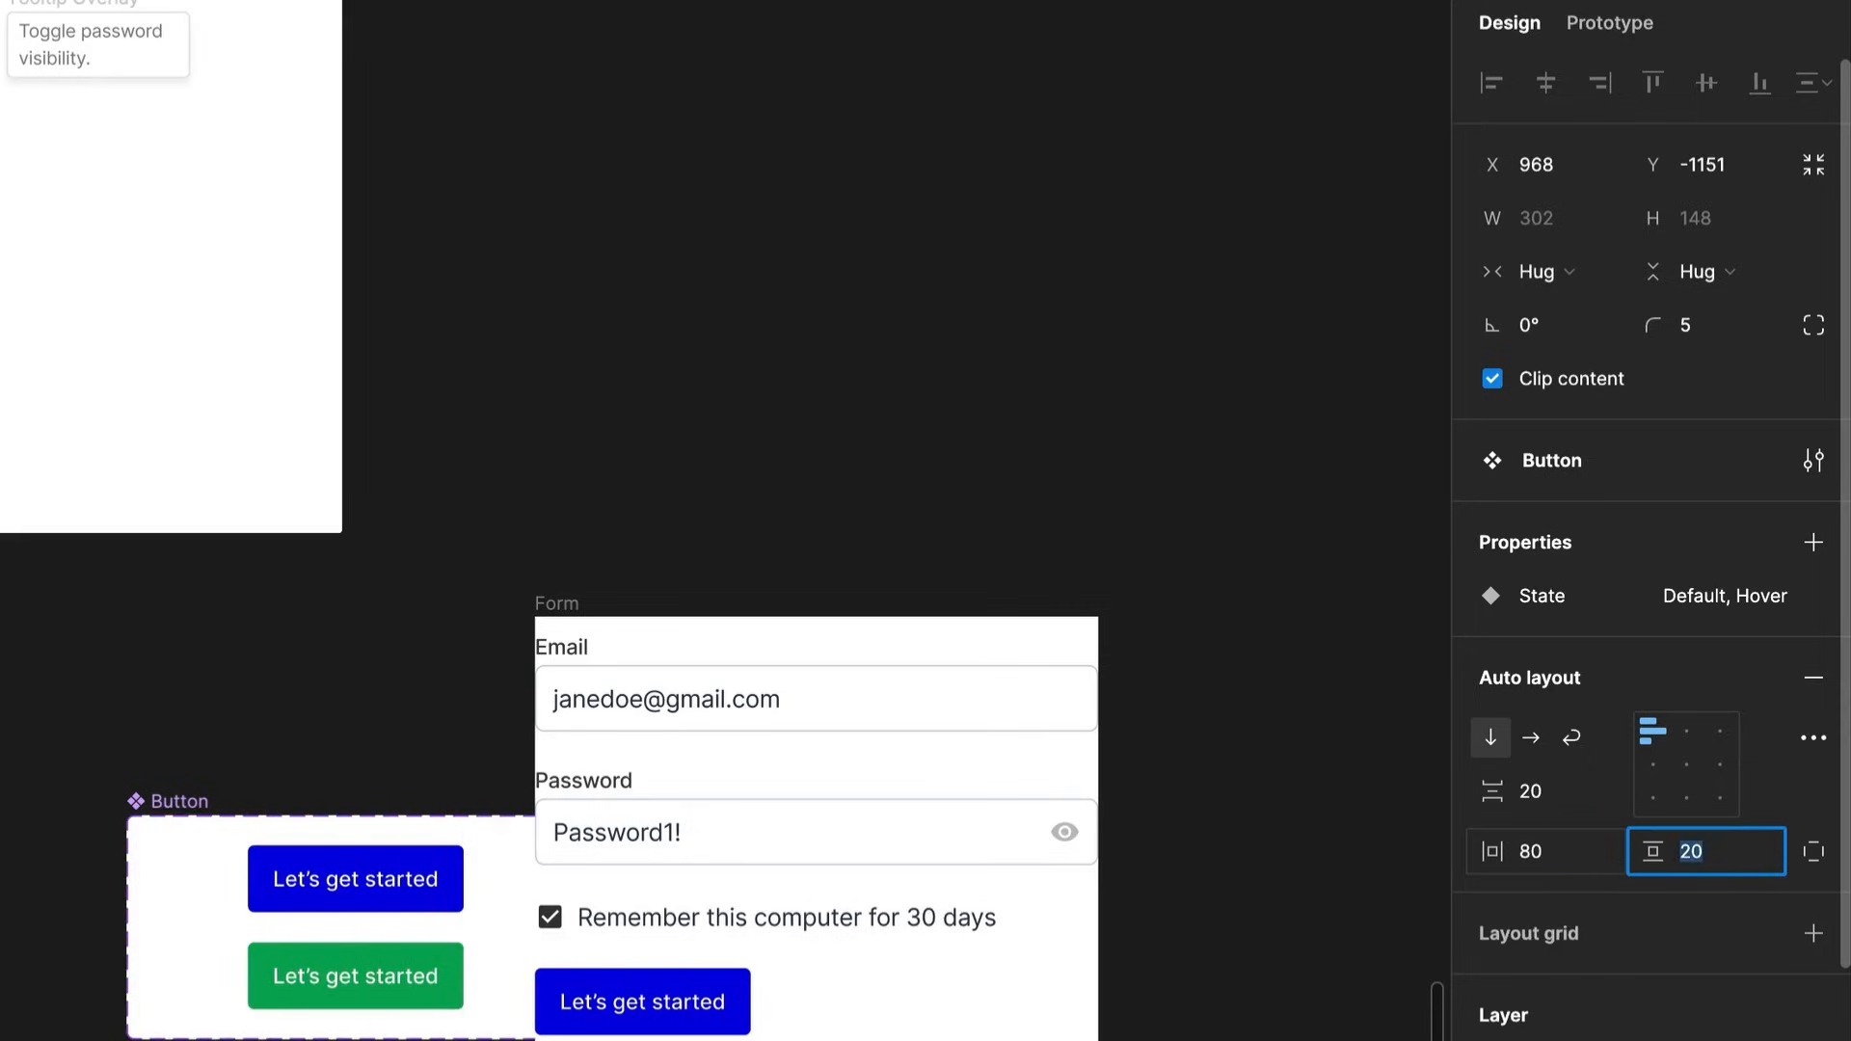
pyautogui.write('80')
pyautogui.press('Return')
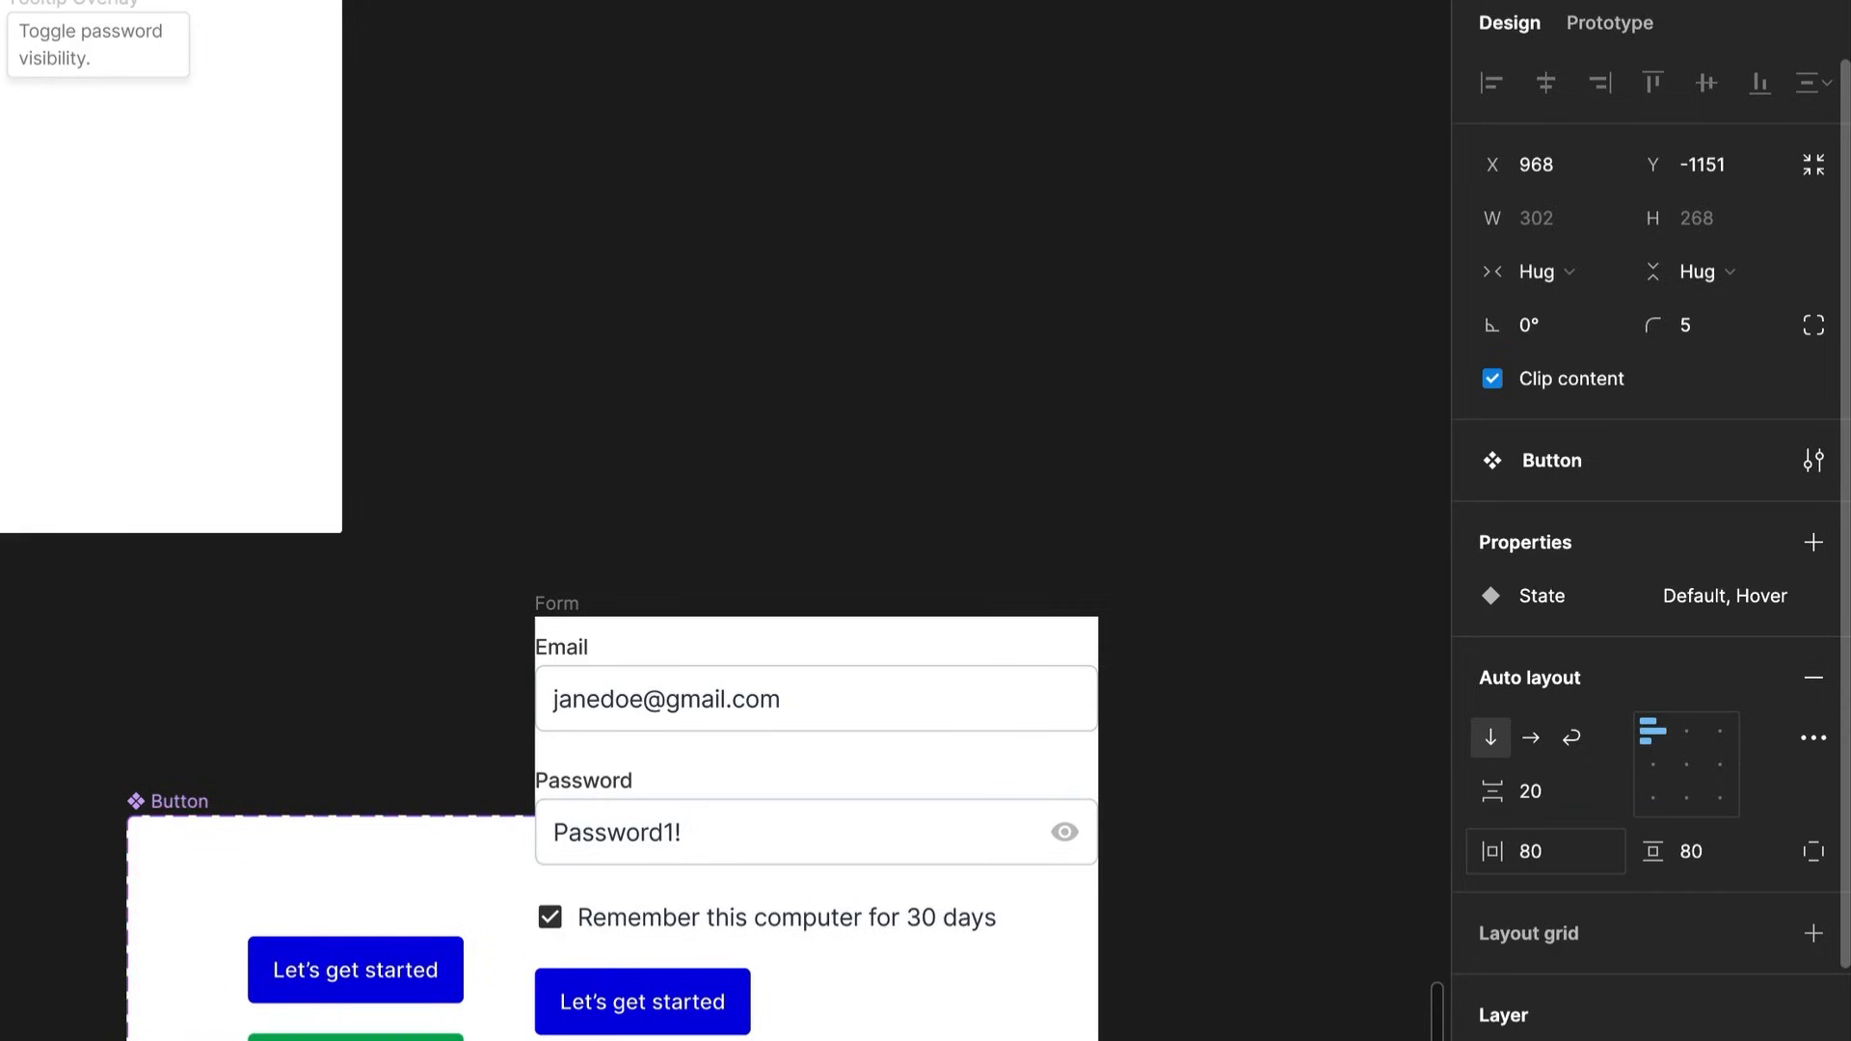
pyautogui.hotkey('ctrl', 'z')
pyautogui.hotkey('ctrl', 'z')
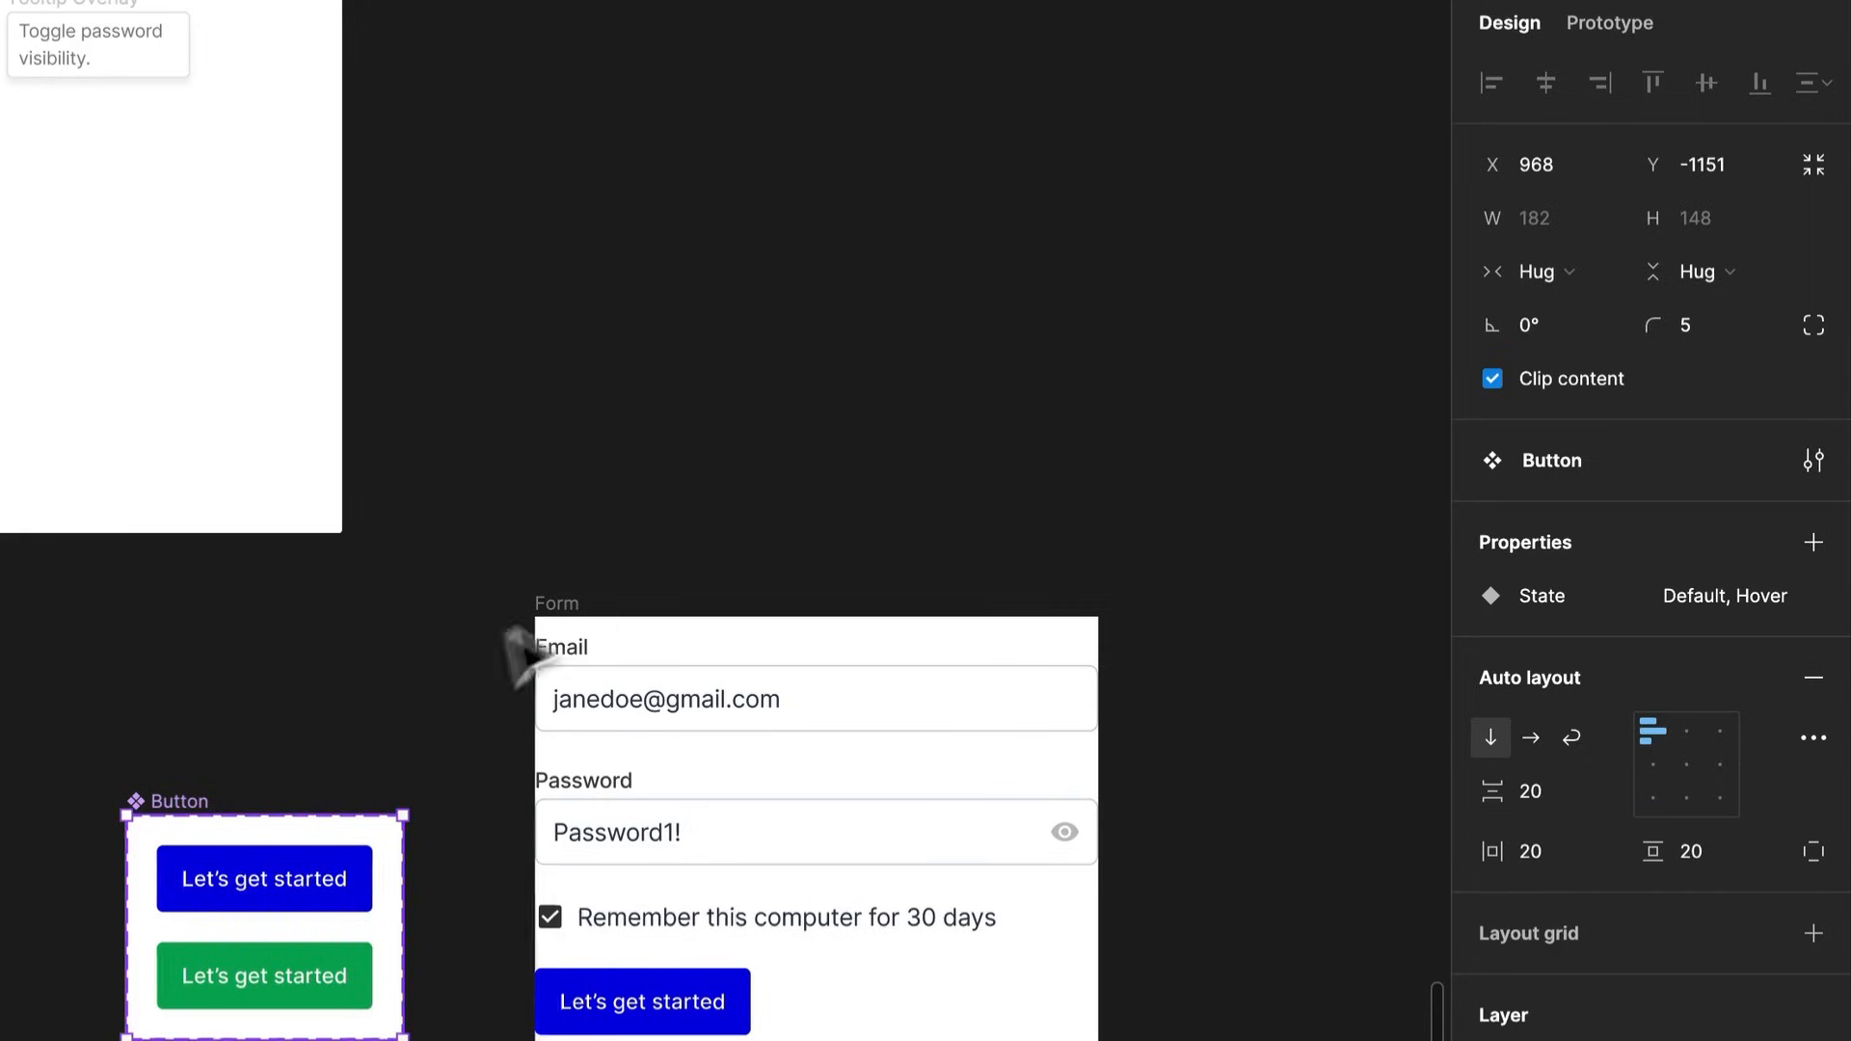
# Set the Form frame's horizontal and vertical padding to 80
pyautogui.click(579, 613)
pyautogui.click(1540, 694)
pyautogui.write('080')
pyautogui.press('Tab')
pyautogui.write('80')
pyautogui.press('Return')
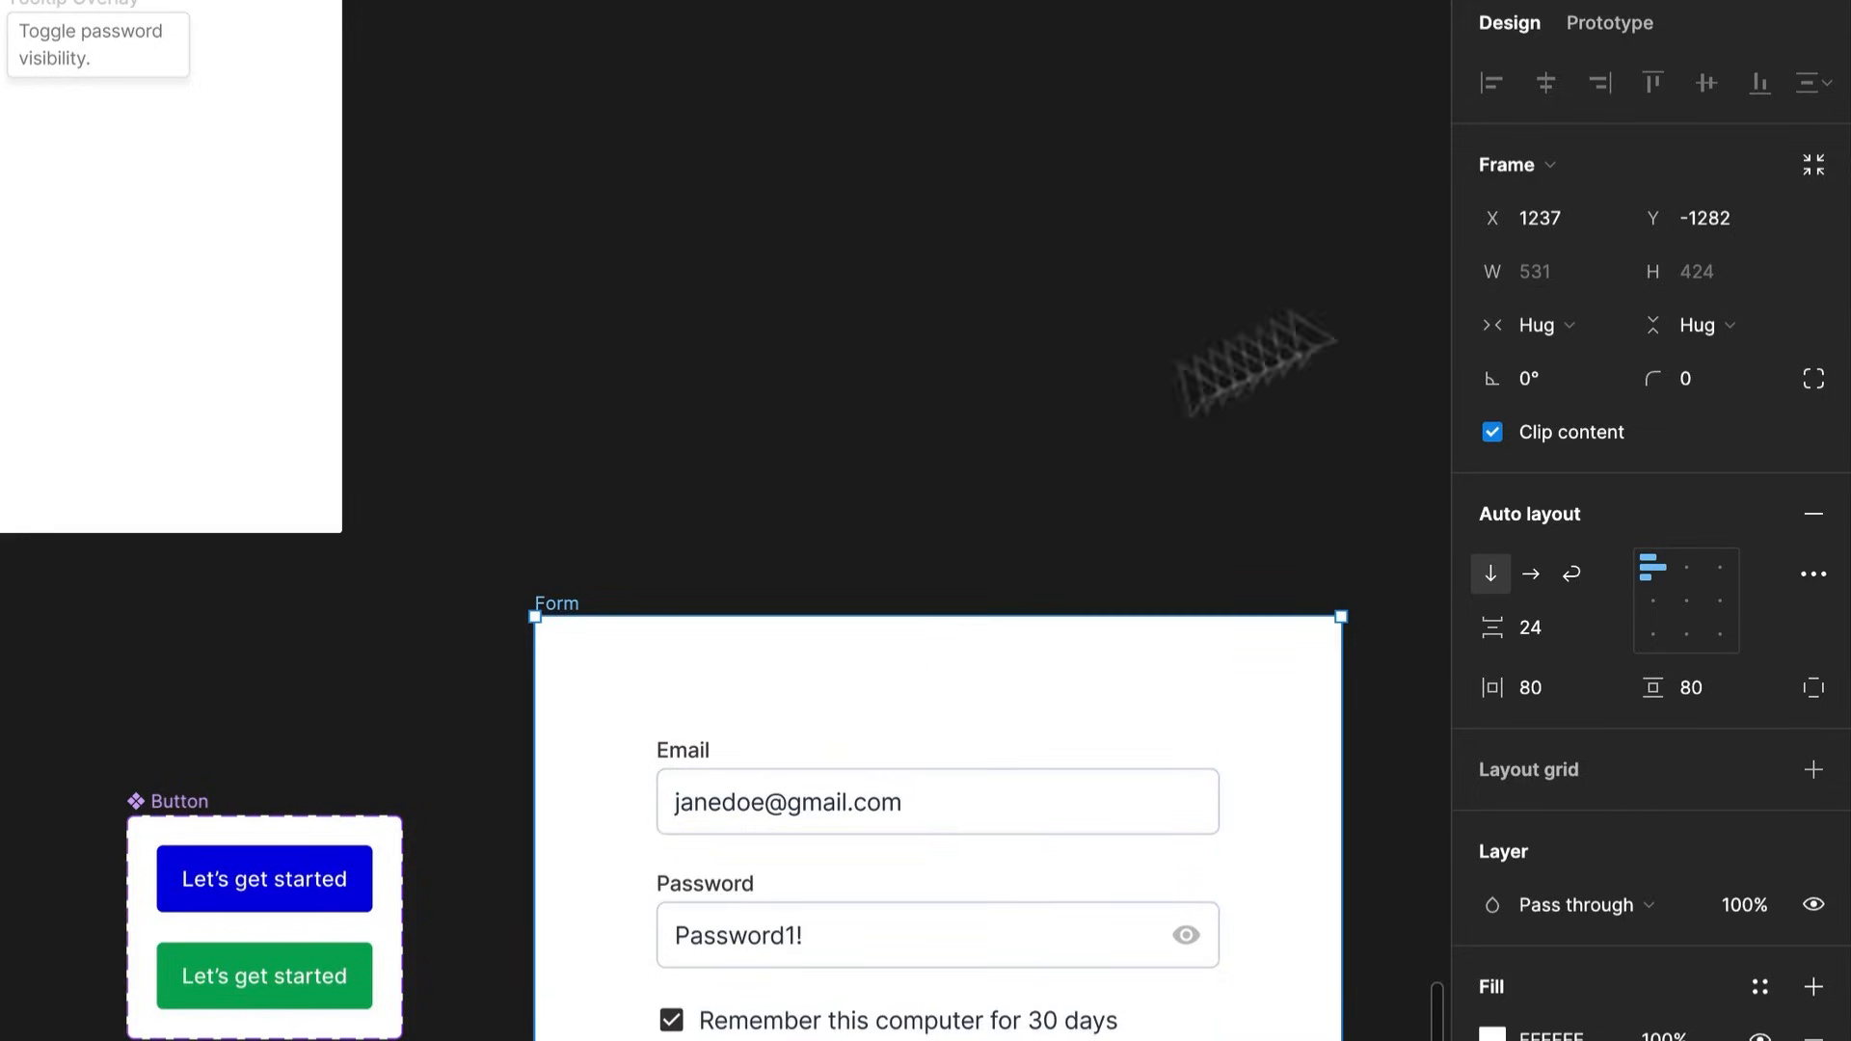
# Add a flow starting point named Form to the Form frame and present the prototype
pyautogui.click(1610, 24)
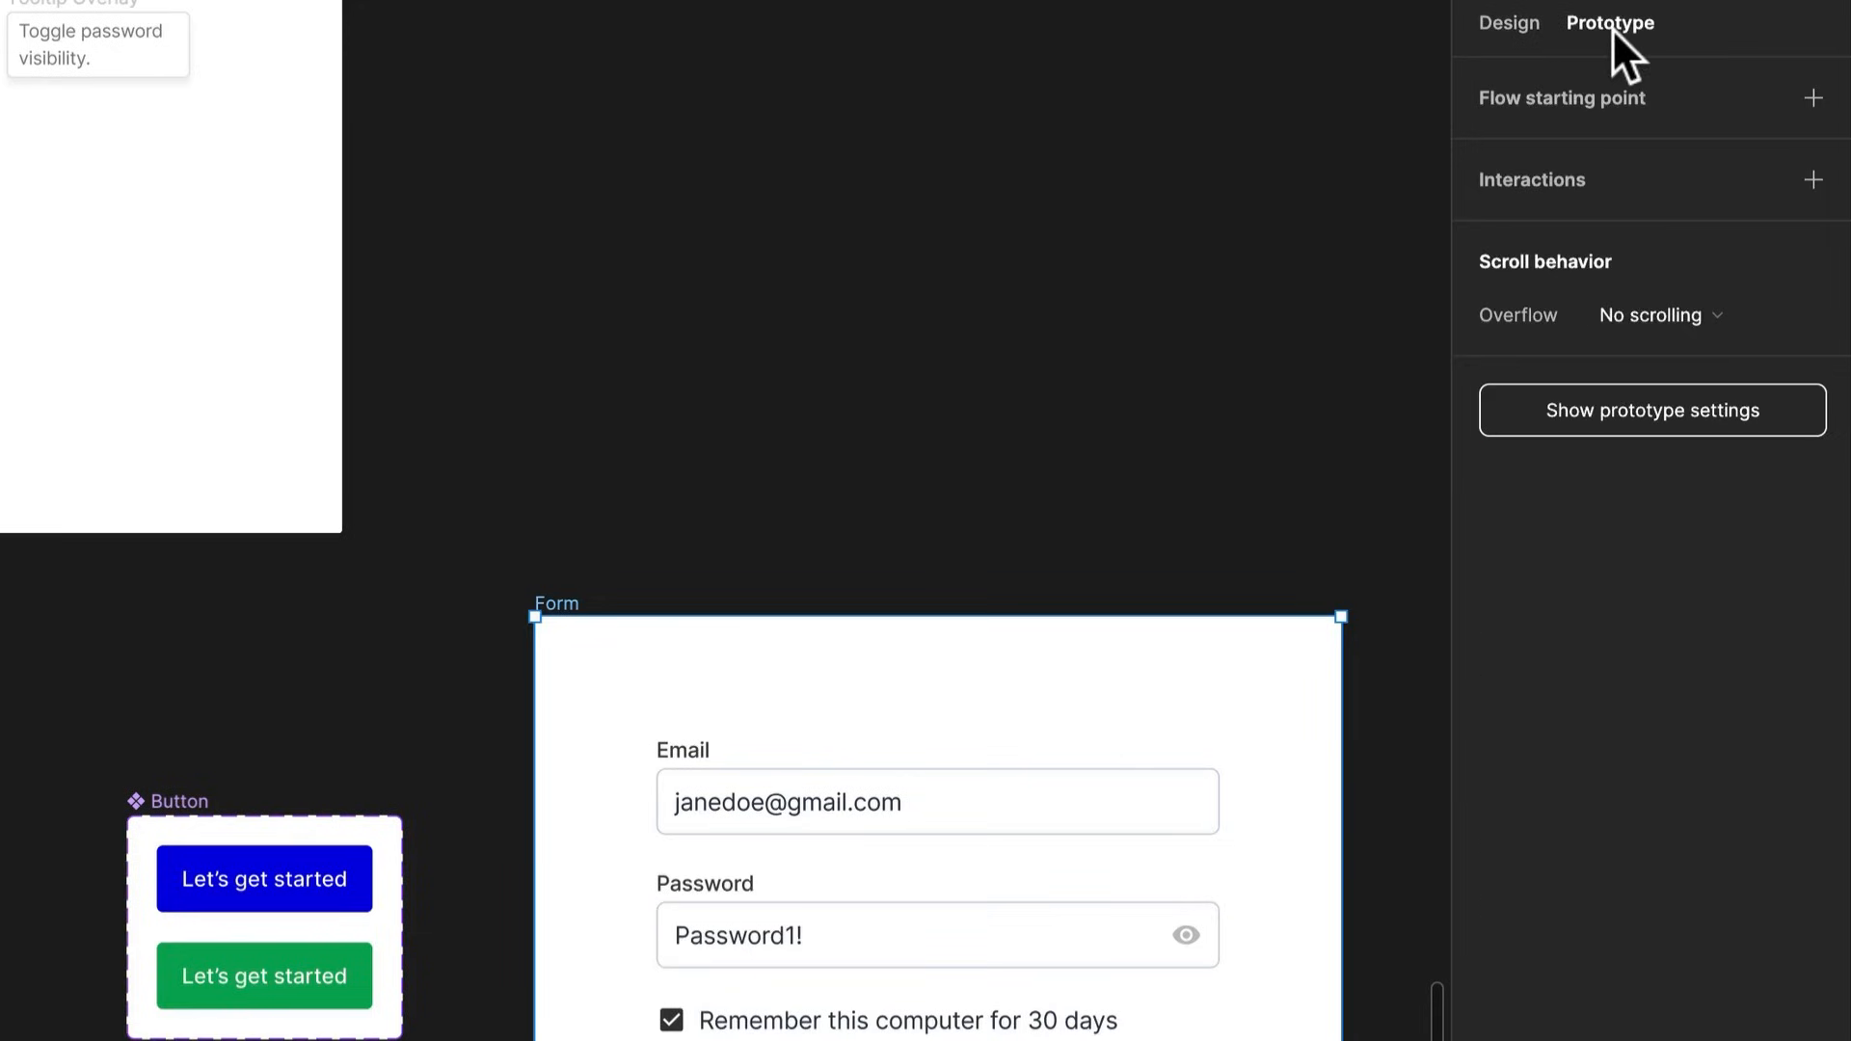
pyautogui.click(1814, 98)
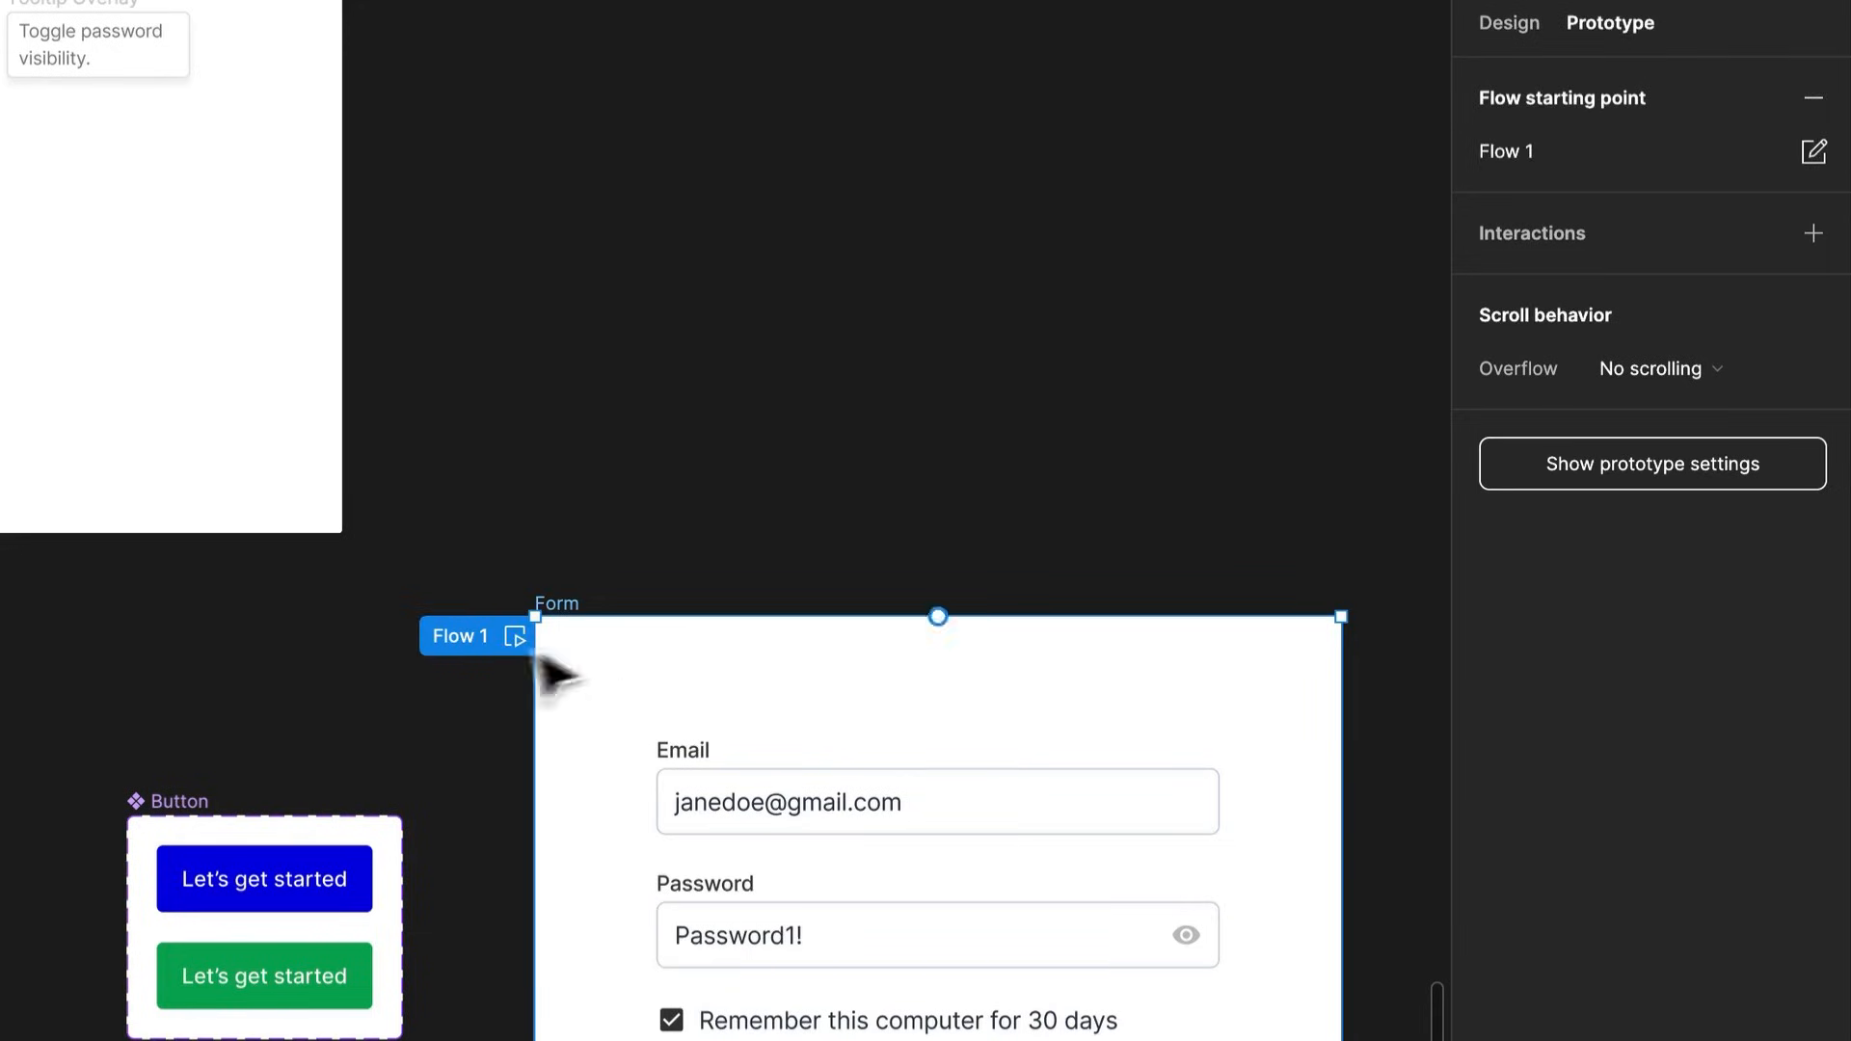
pyautogui.doubleClick(488, 634)
pyautogui.write('Fornm')
pyautogui.press('BackSpace')
pyautogui.write('m')
pyautogui.press('Return')
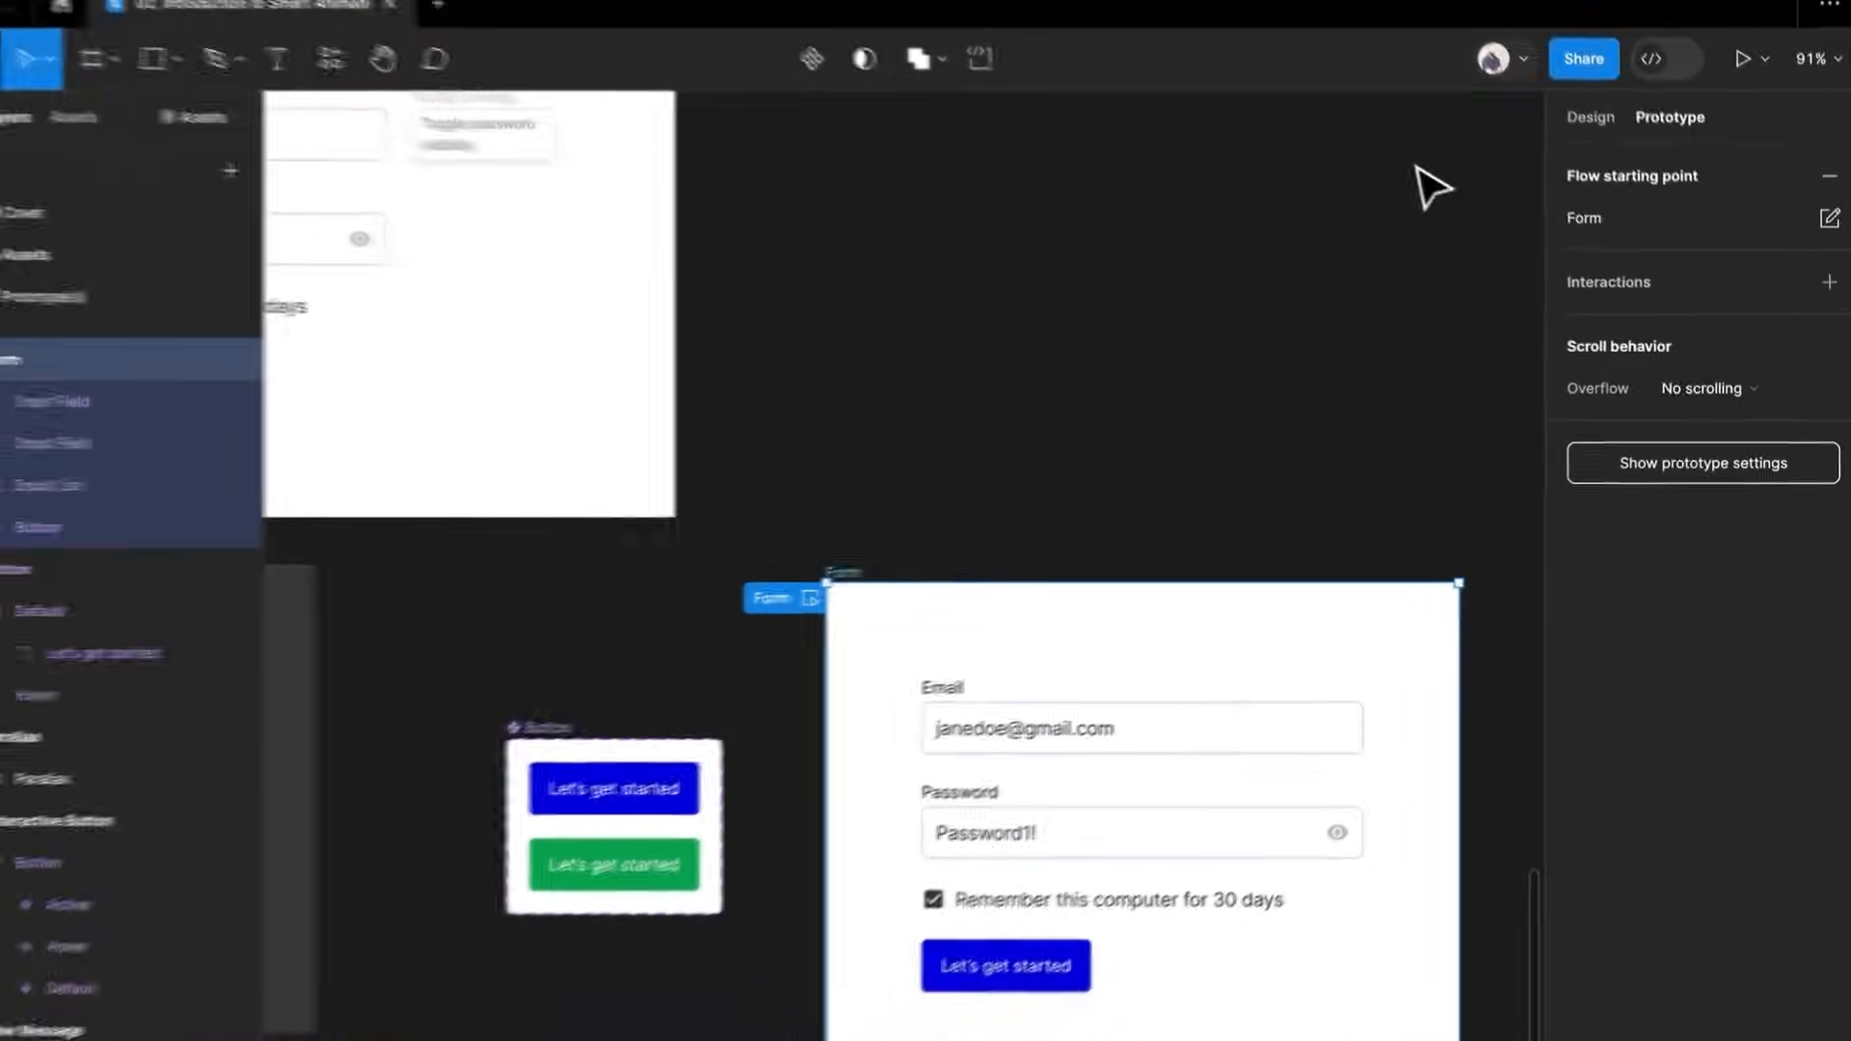
pyautogui.click(1734, 66)
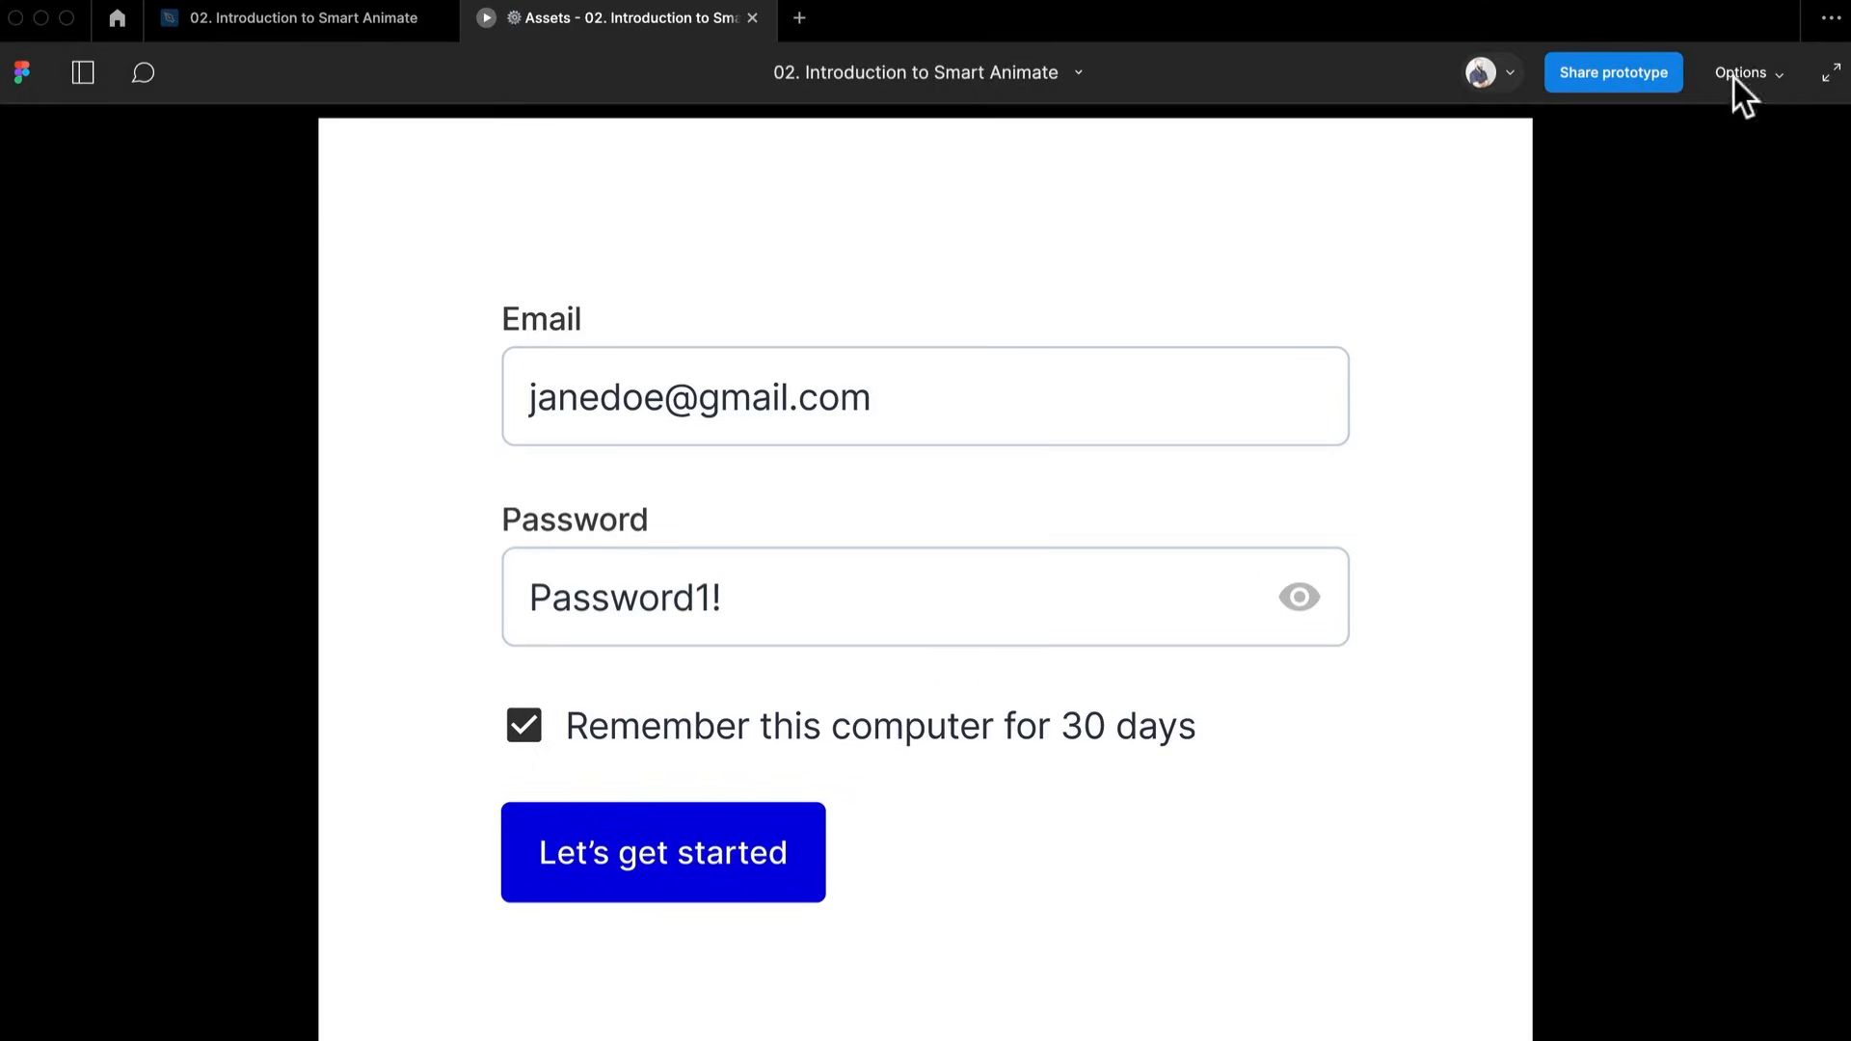
# Scale the presented Form prototype down to its actual size
pyautogui.click(1735, 75)
pyautogui.click(1655, 189)
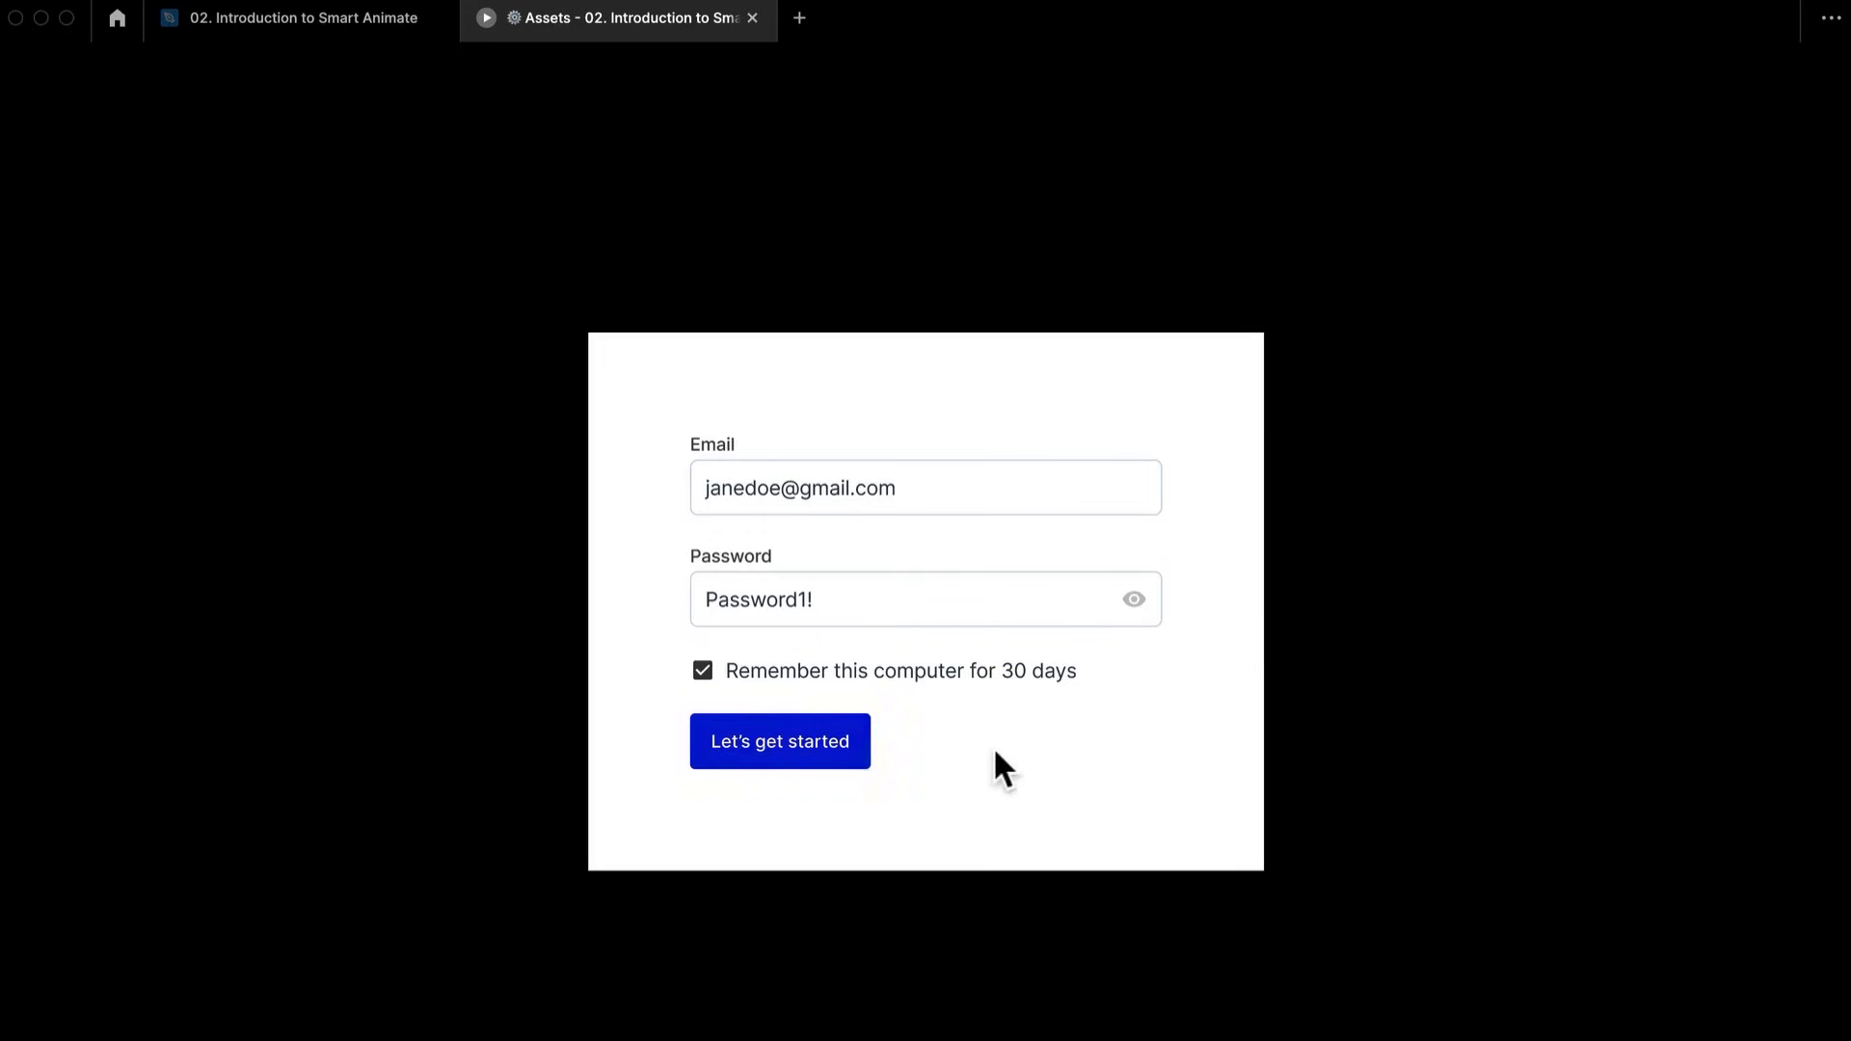
# Compare the Default button variant's hover interaction in the design file with the button's and checkbox's behaviour in the presented Form prototype
pyautogui.click(313, 35)
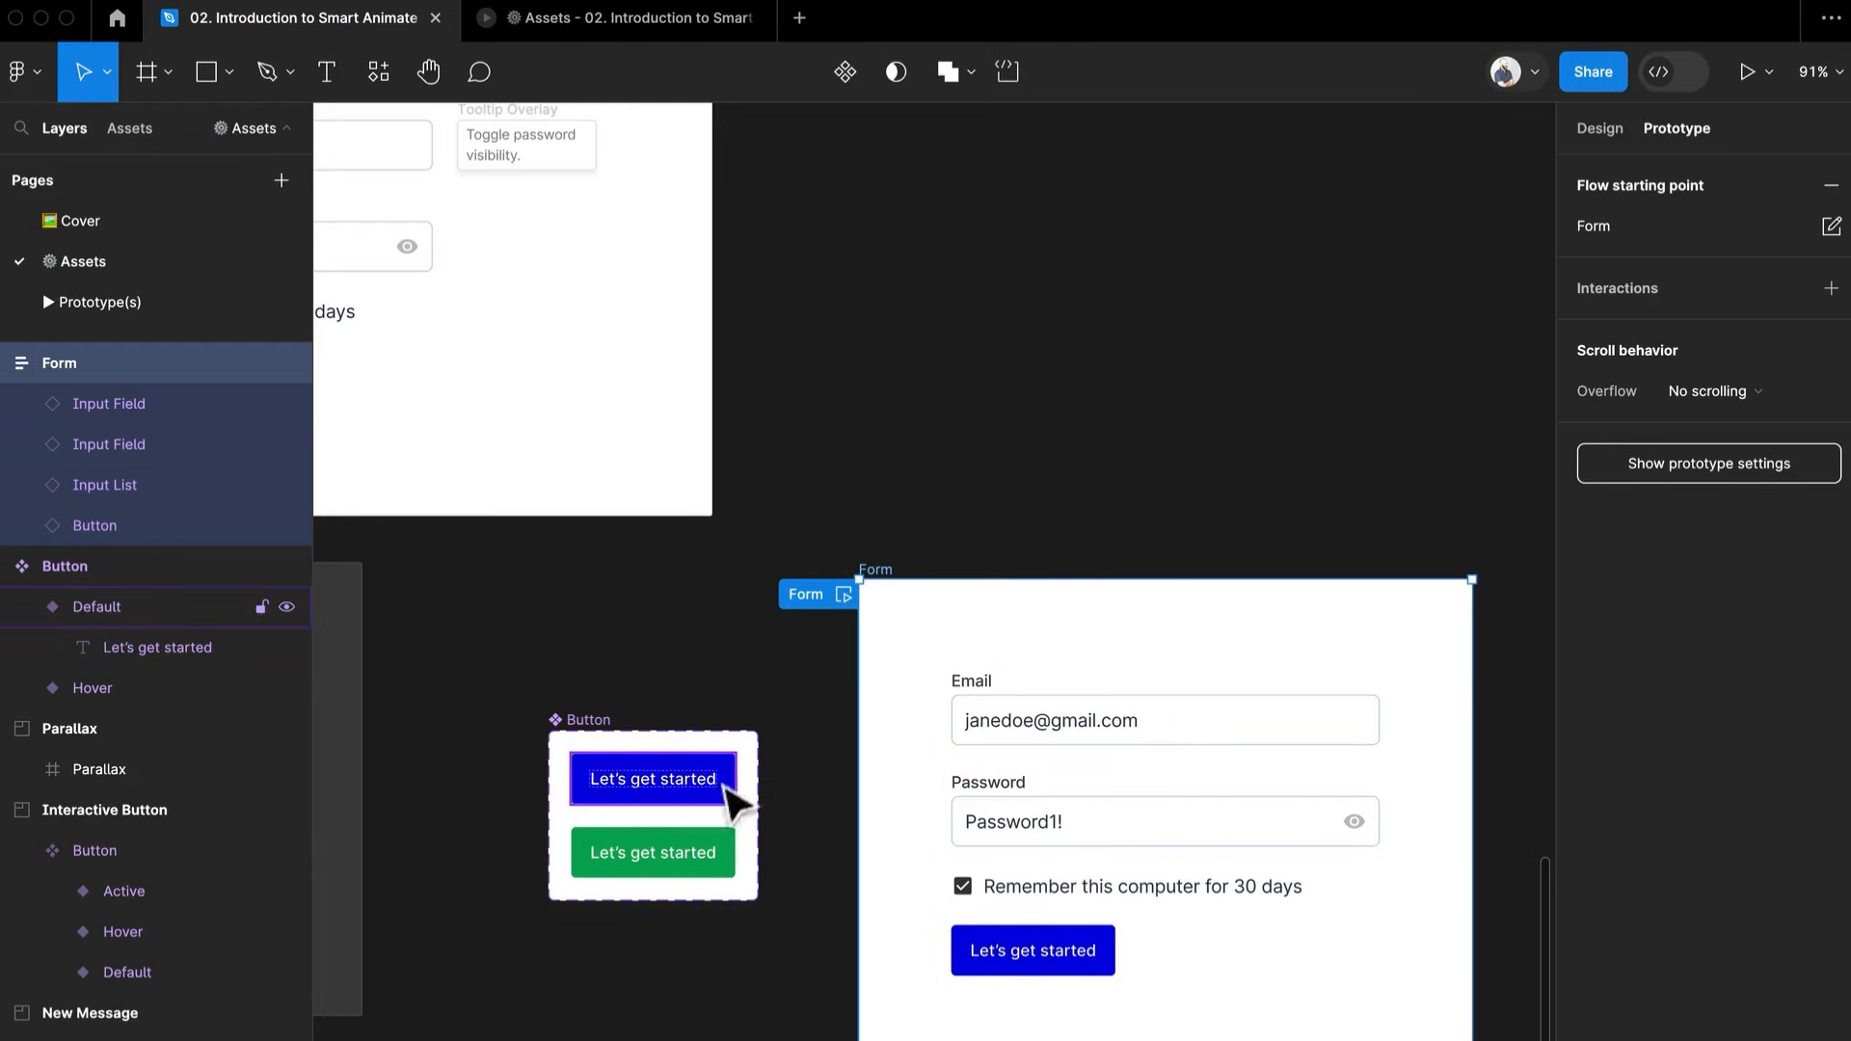
pyautogui.click(701, 789)
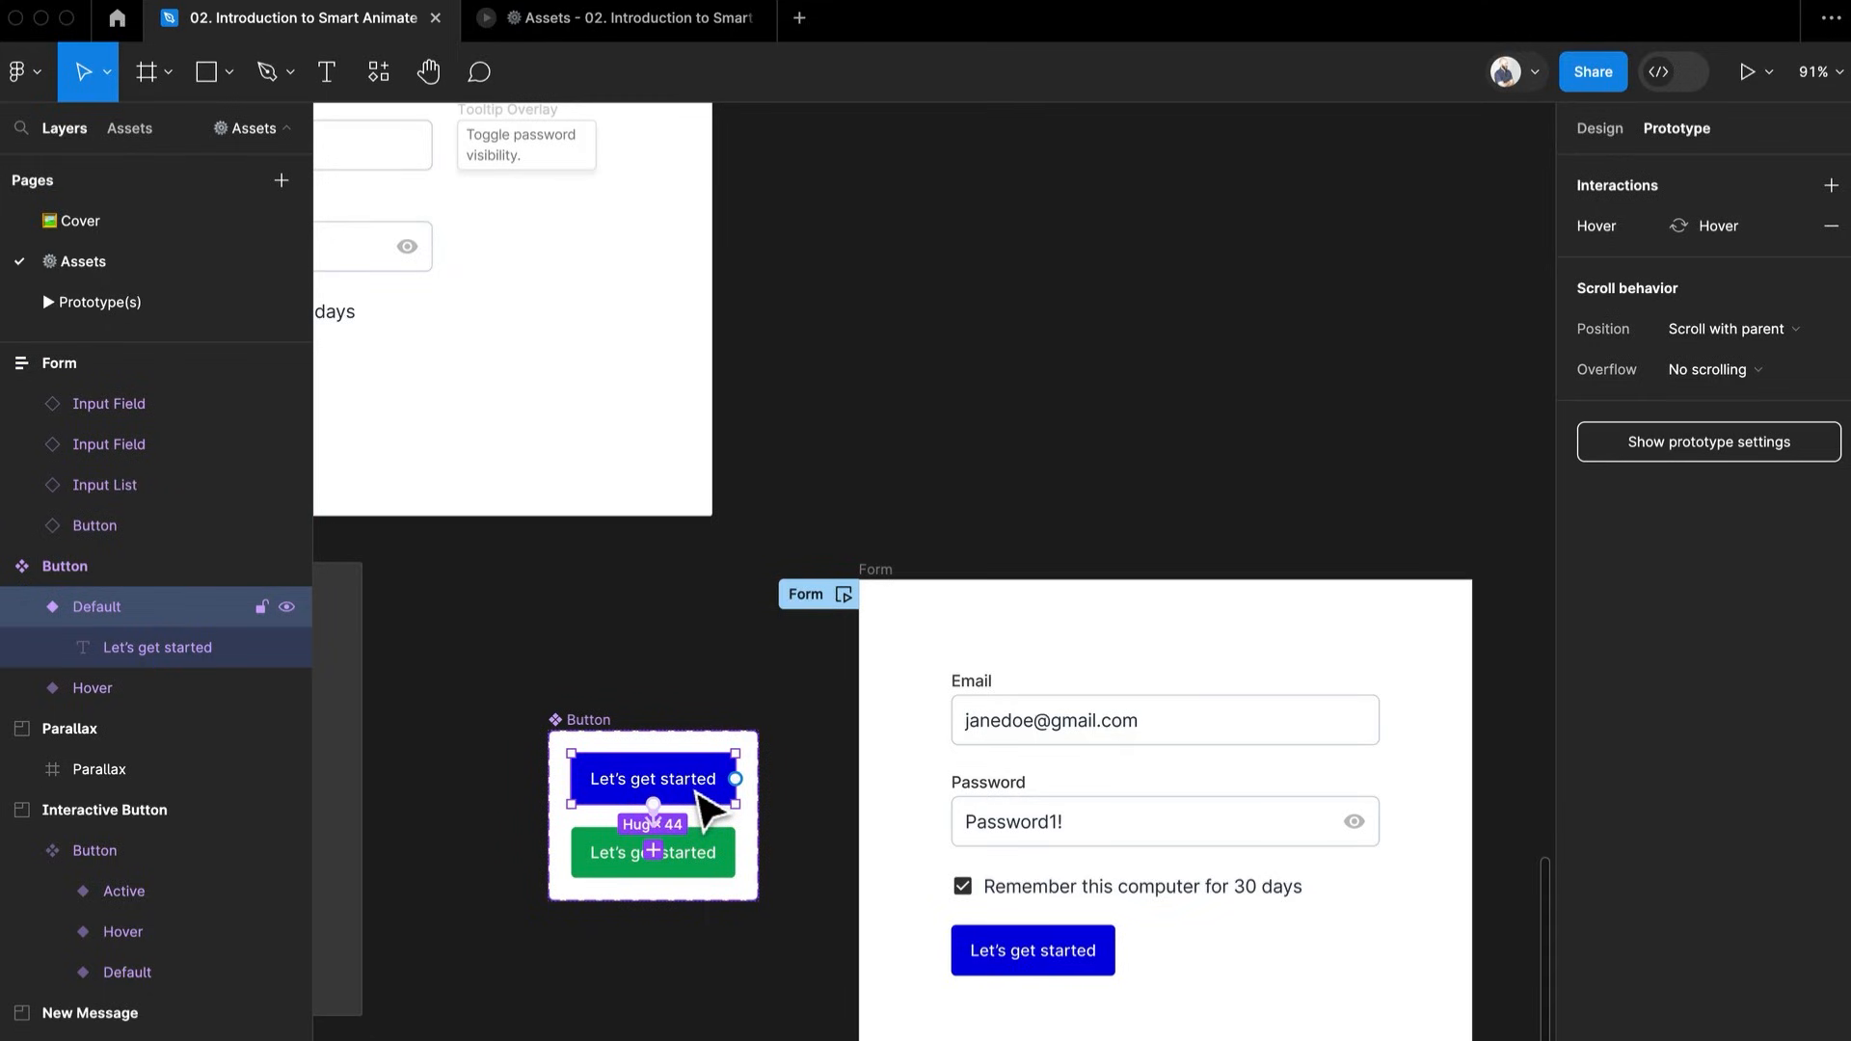
pyautogui.click(604, 29)
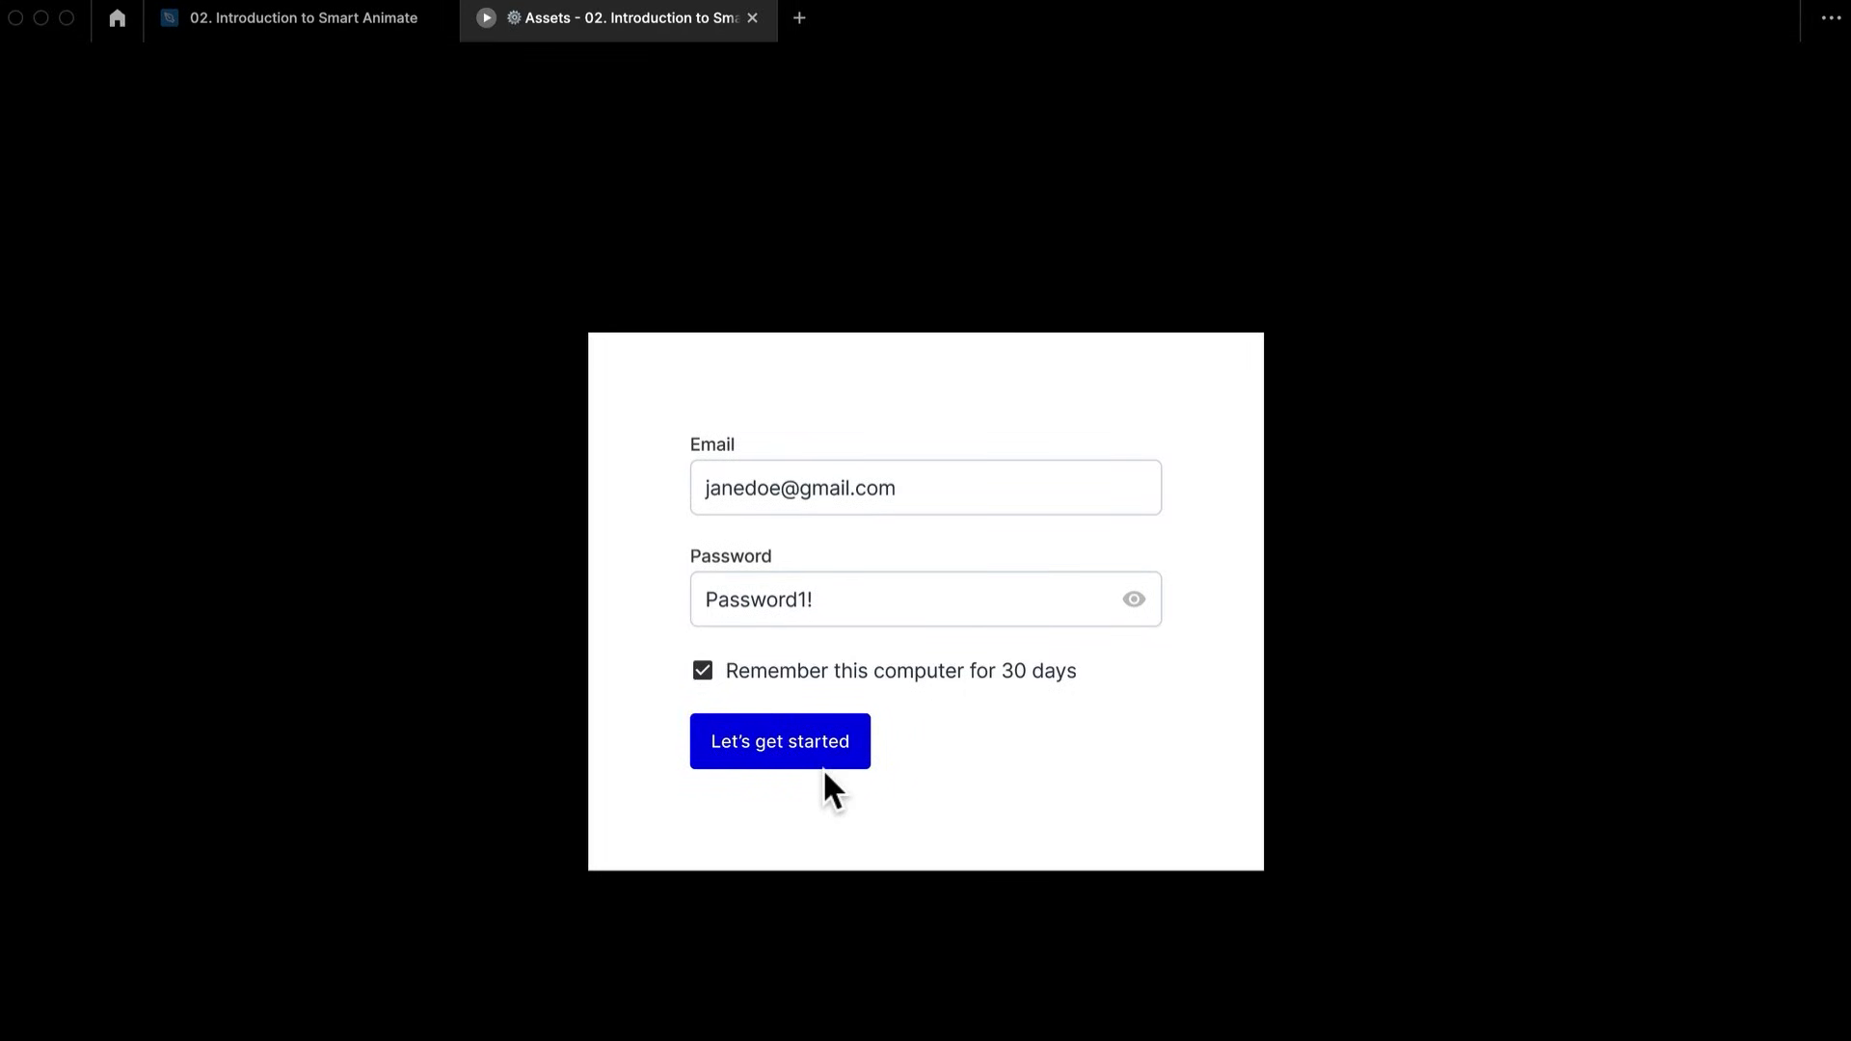
pyautogui.click(355, 21)
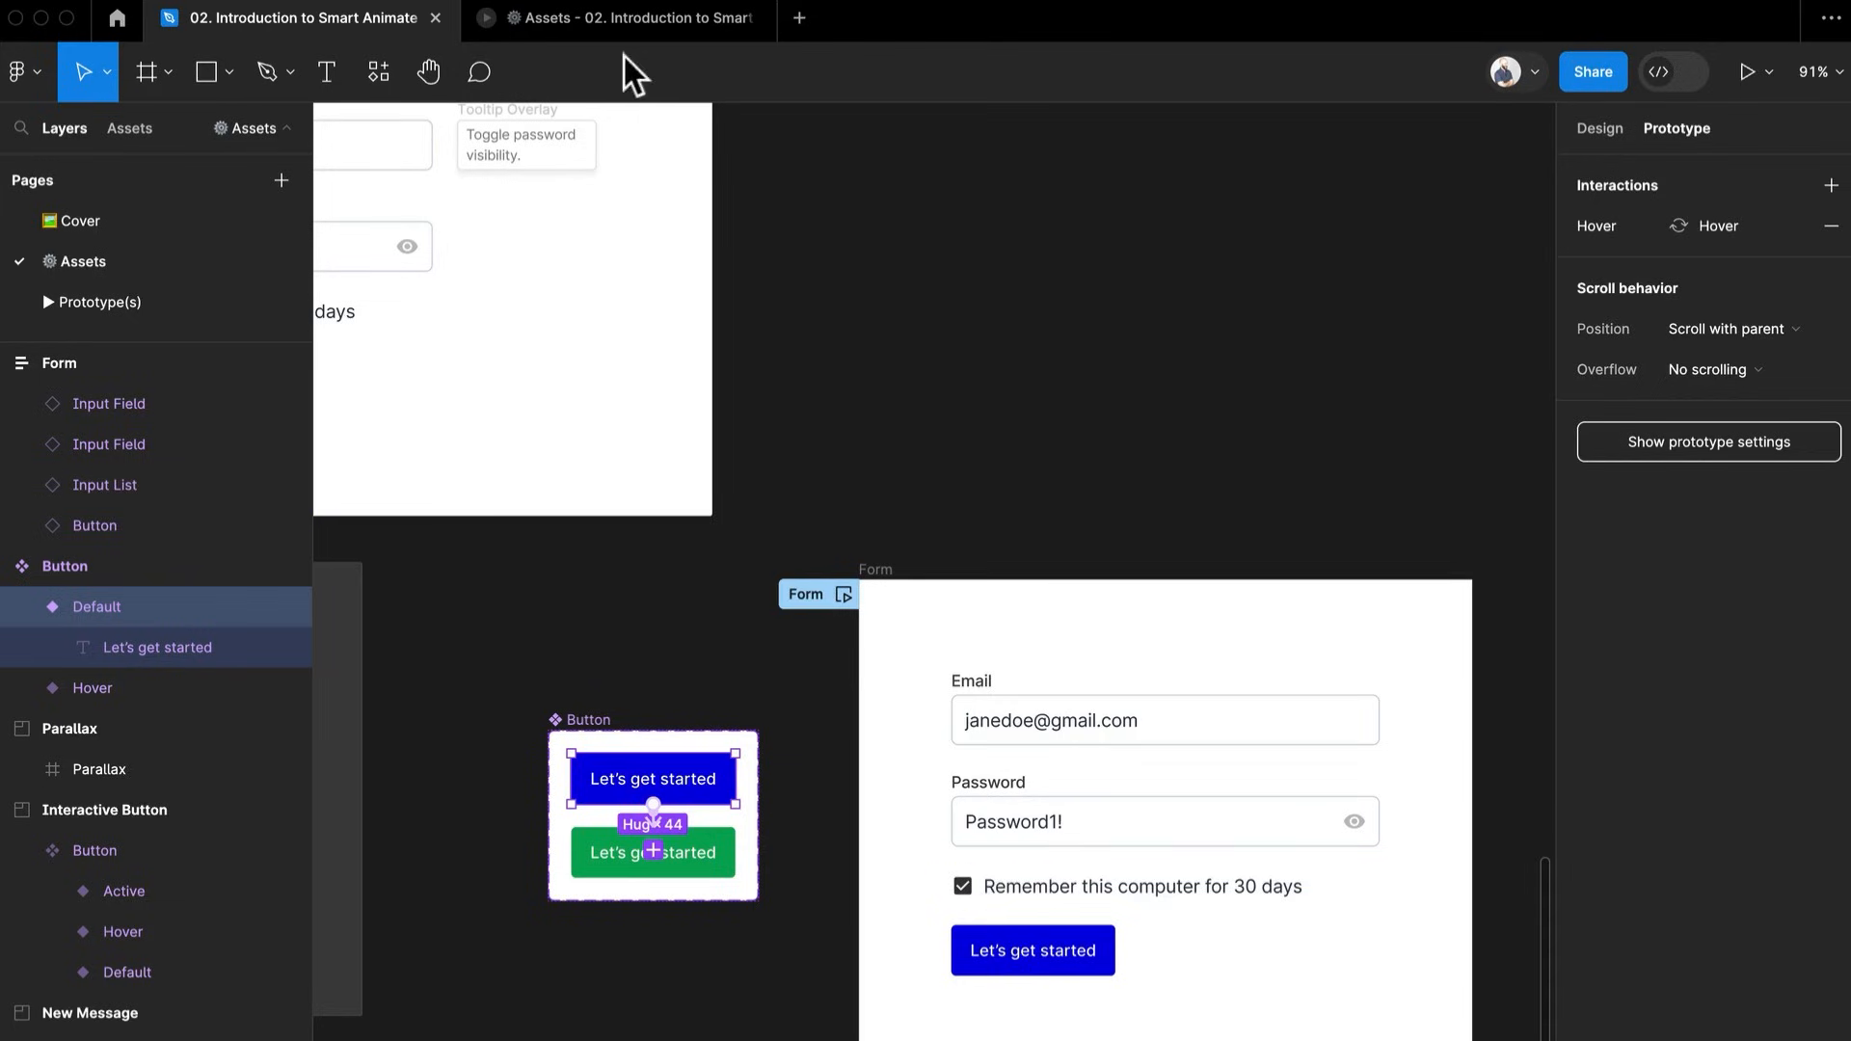
pyautogui.click(637, 21)
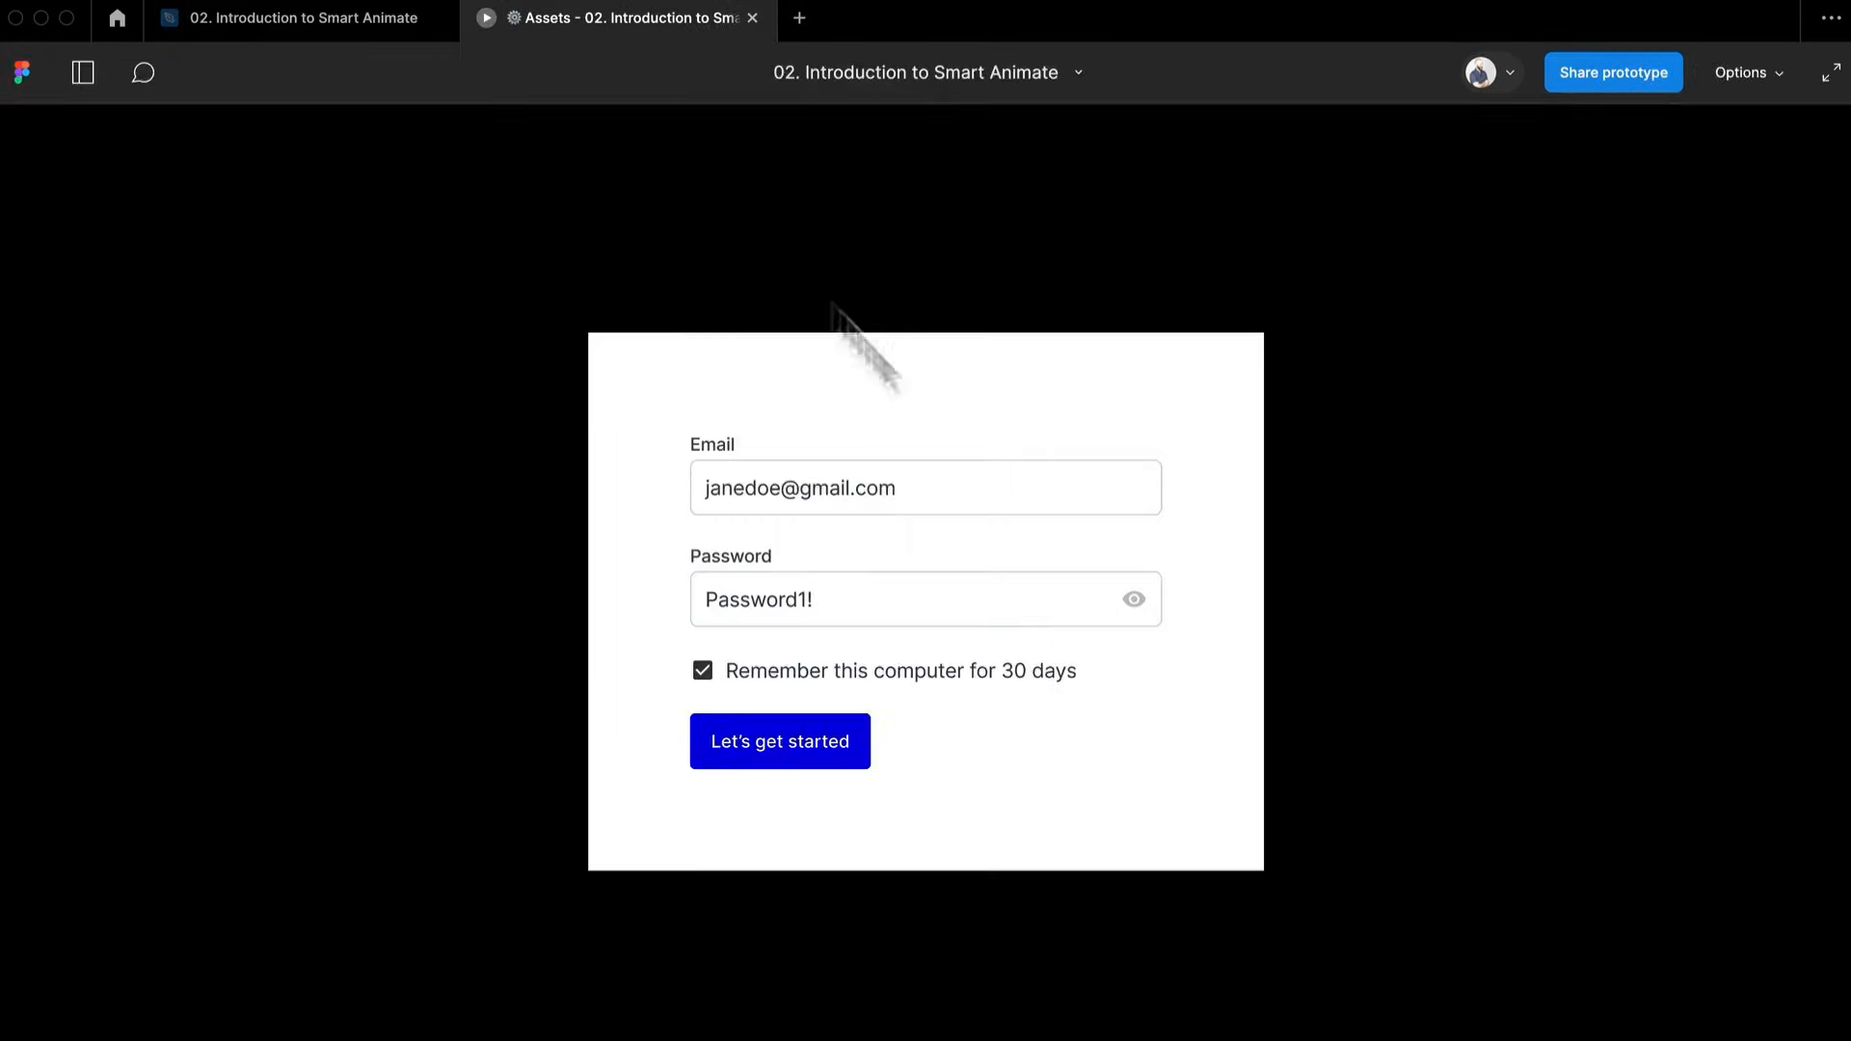
pyautogui.click(705, 675)
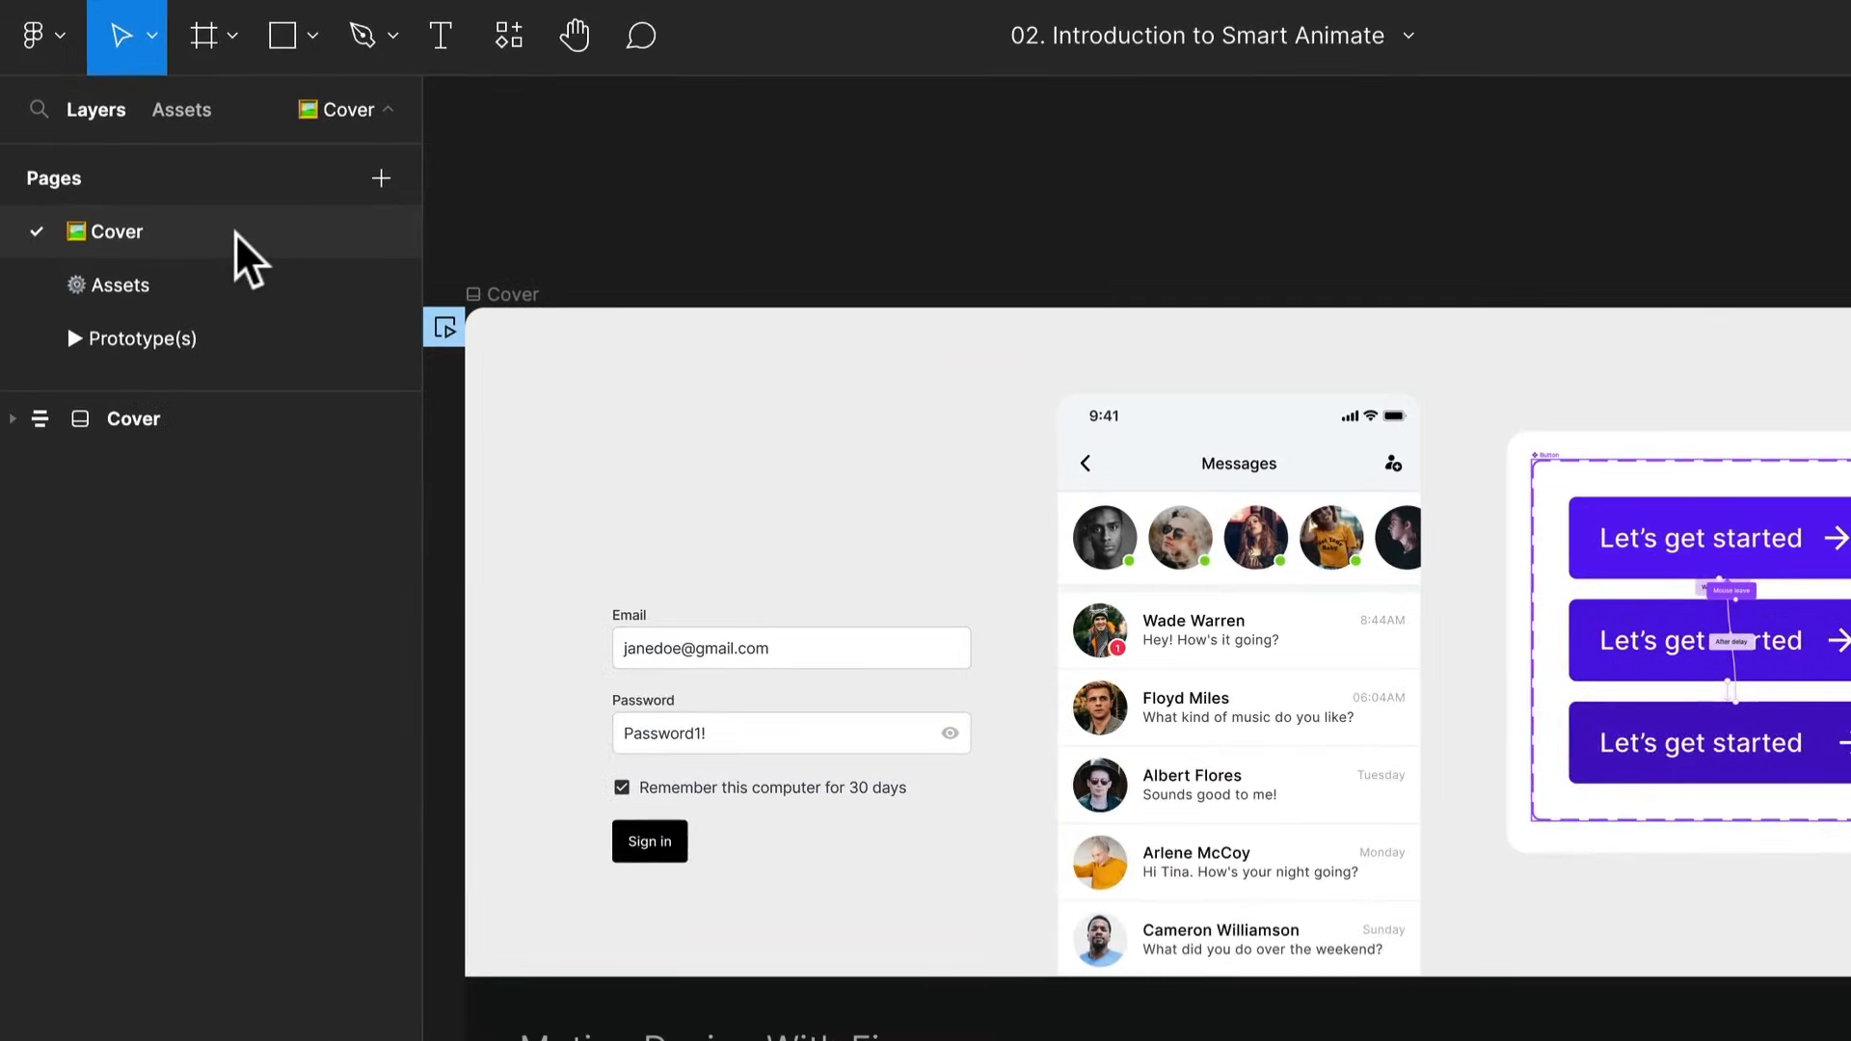
# Open the Assets page and examine the Default, Hover and Active variants of the Button component set in the Interactive Button section
pyautogui.click(208, 275)
pyautogui.scroll(5, 1115, 599)
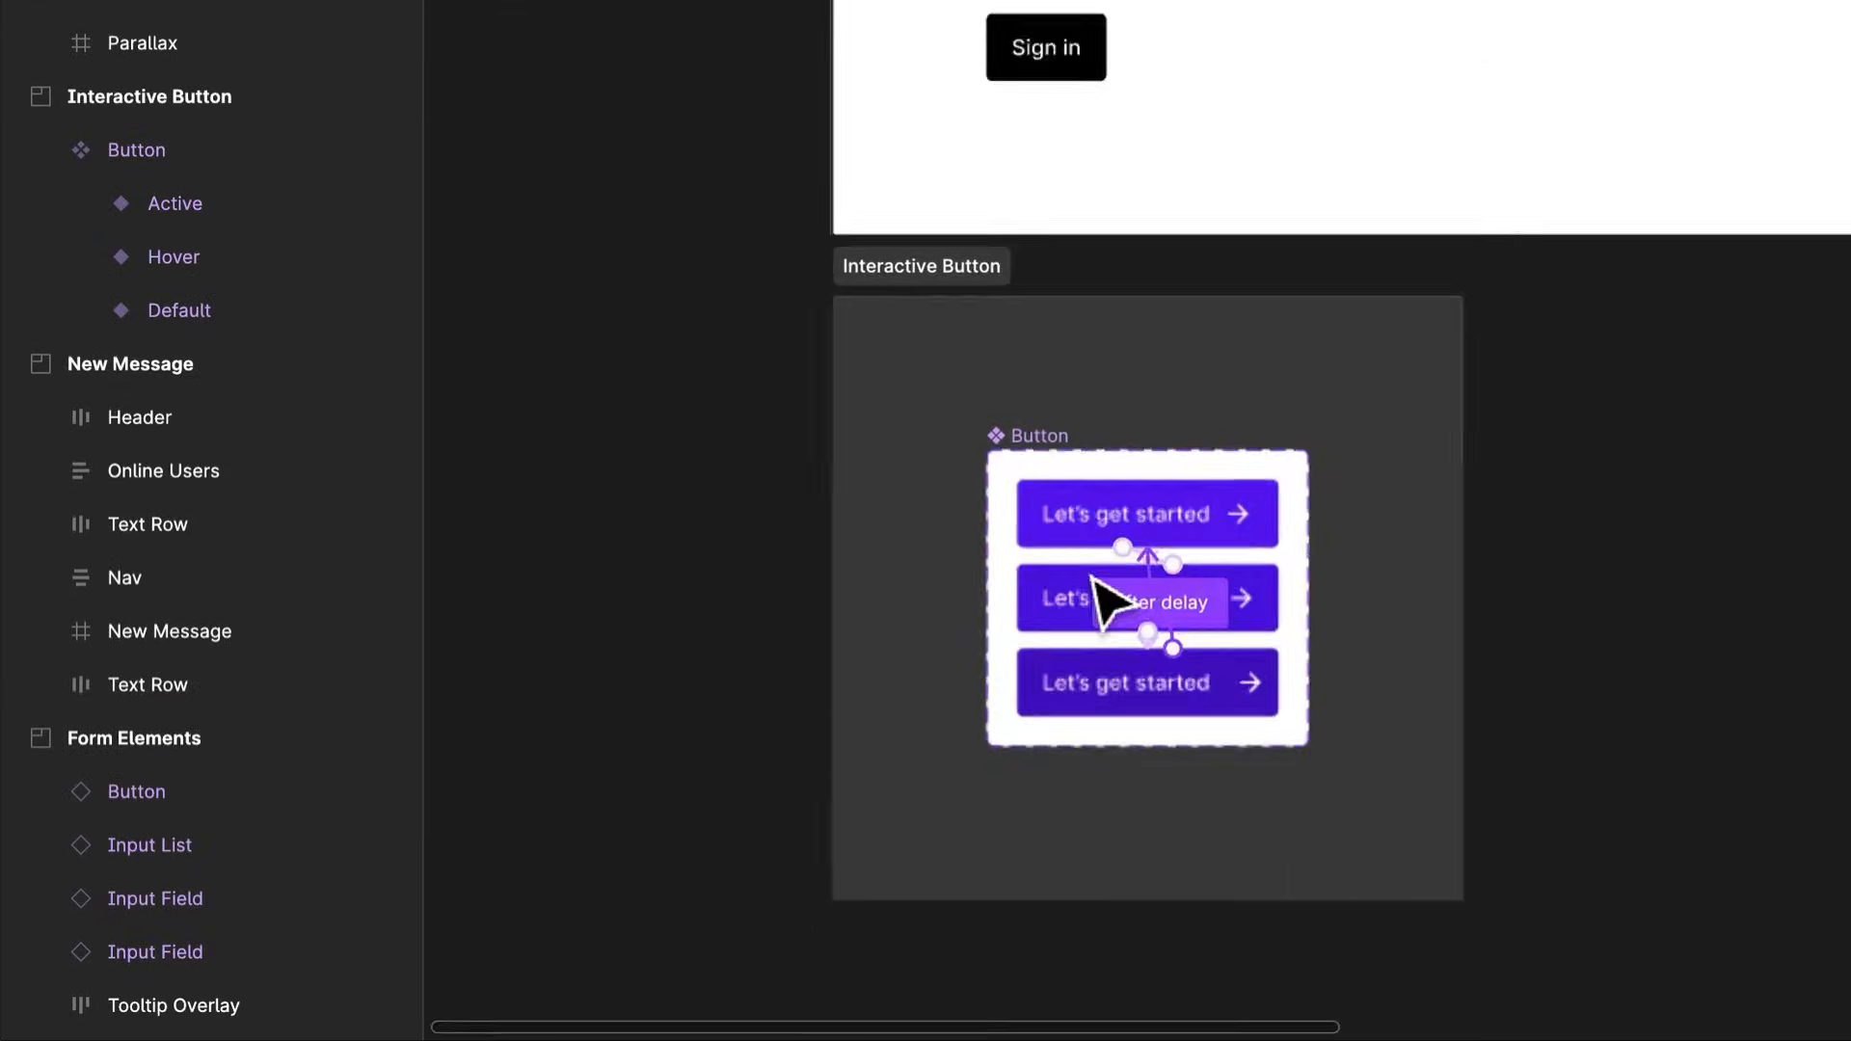
pyautogui.scroll(2, 1109, 598)
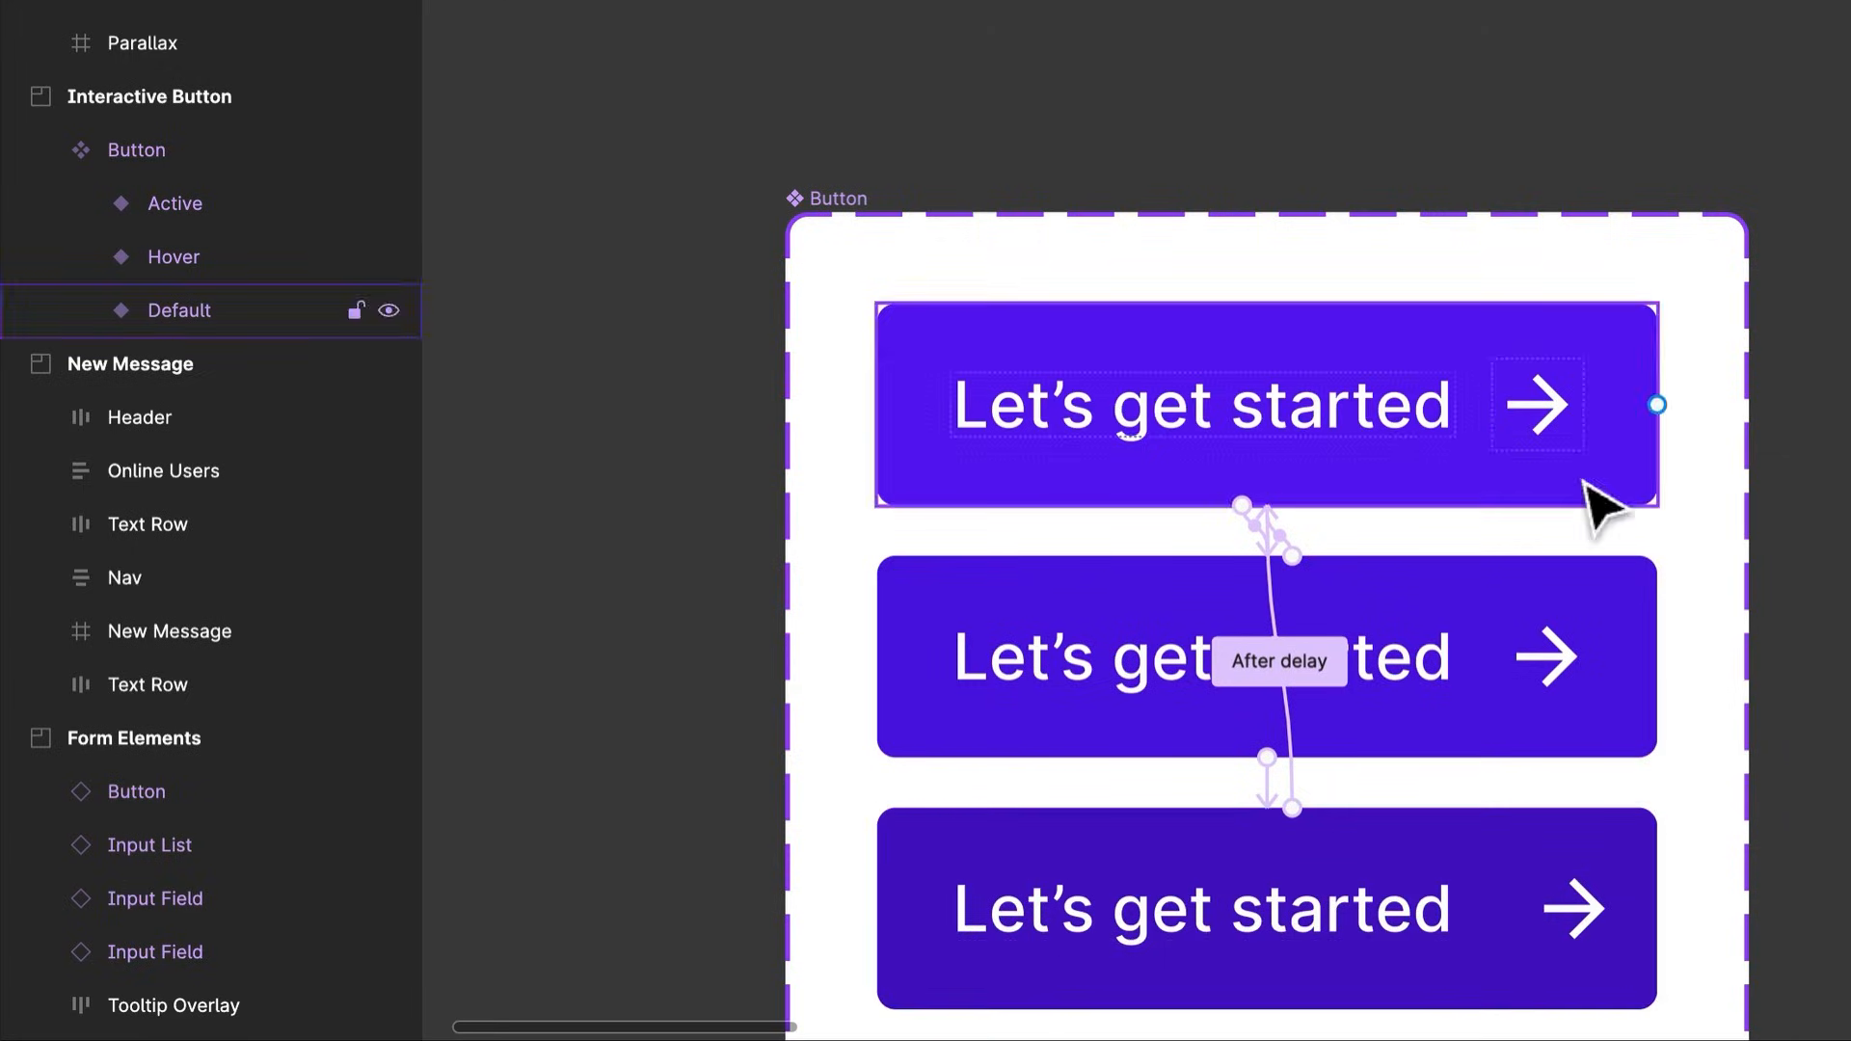
pyautogui.scroll(-5, 1575, 529)
pyautogui.scroll(-3, 1548, 573)
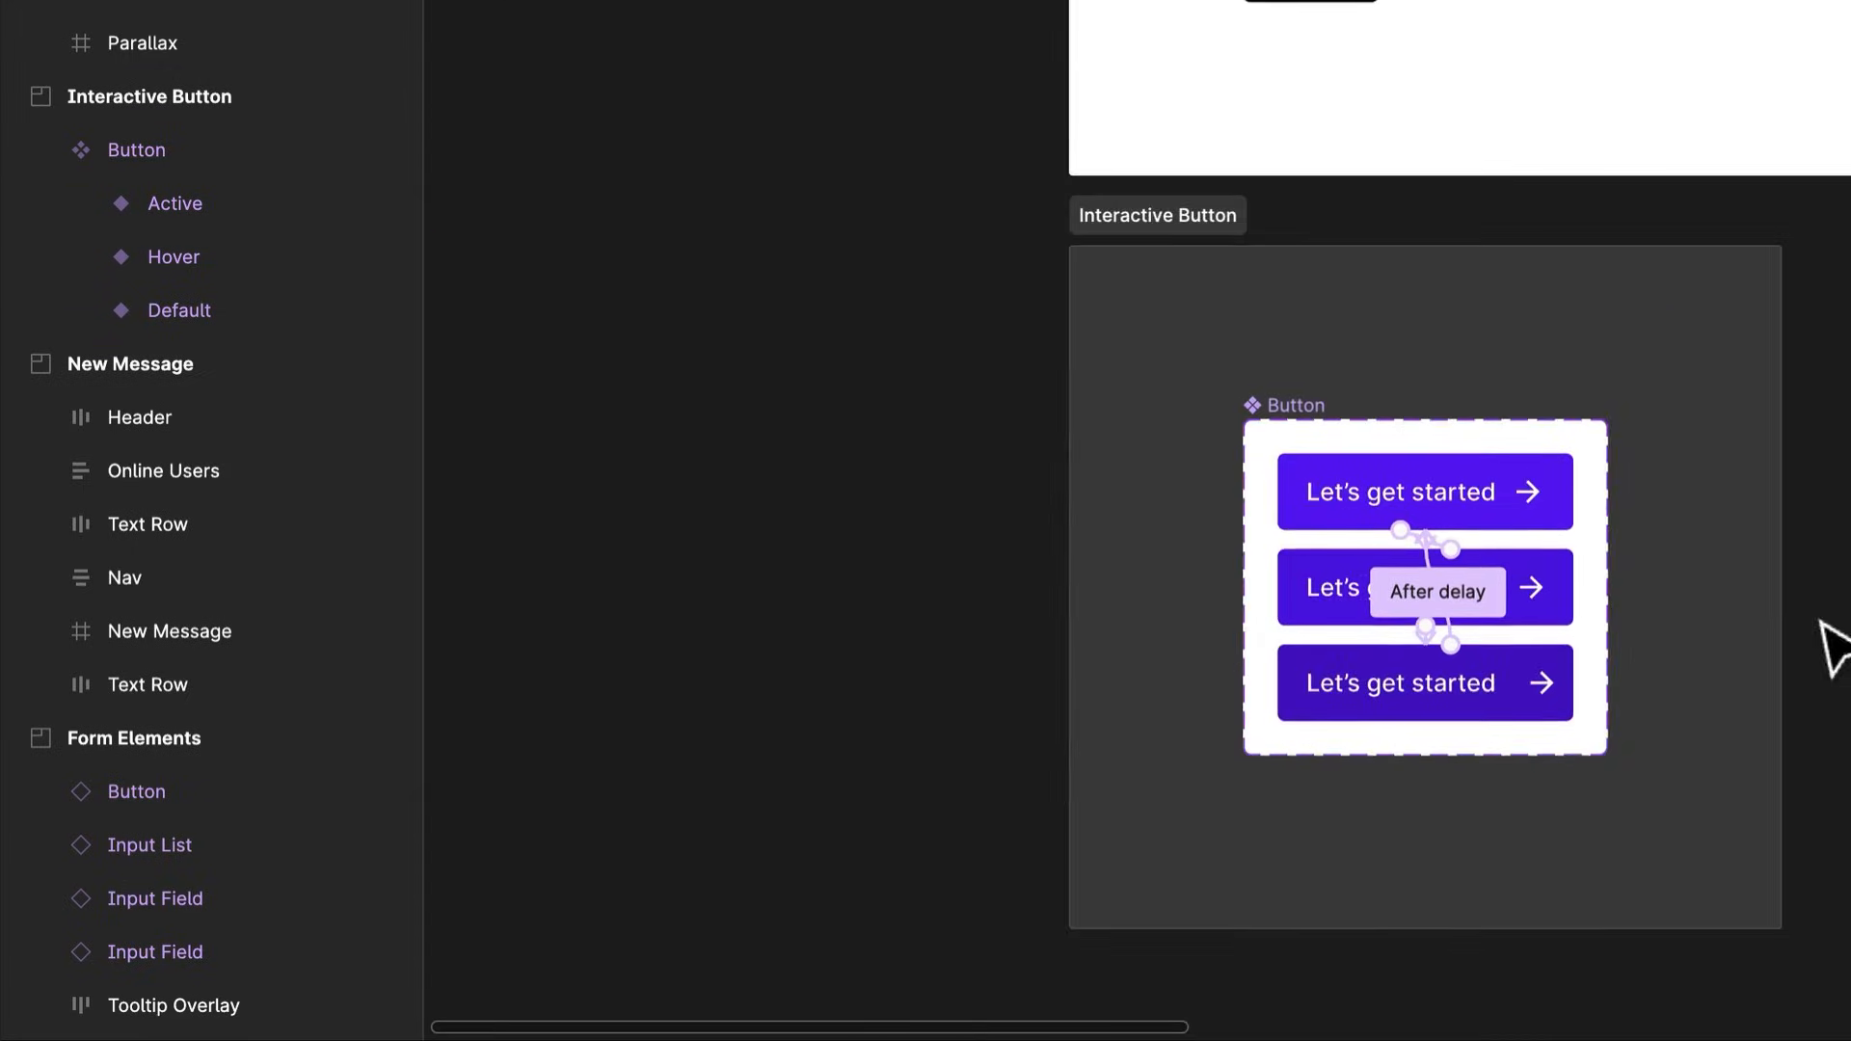
# Draw a frame about 462 × 337 in the empty canvas beside the Interactive Button section and rename it Form
pyautogui.hscroll(4, 1639, 637)
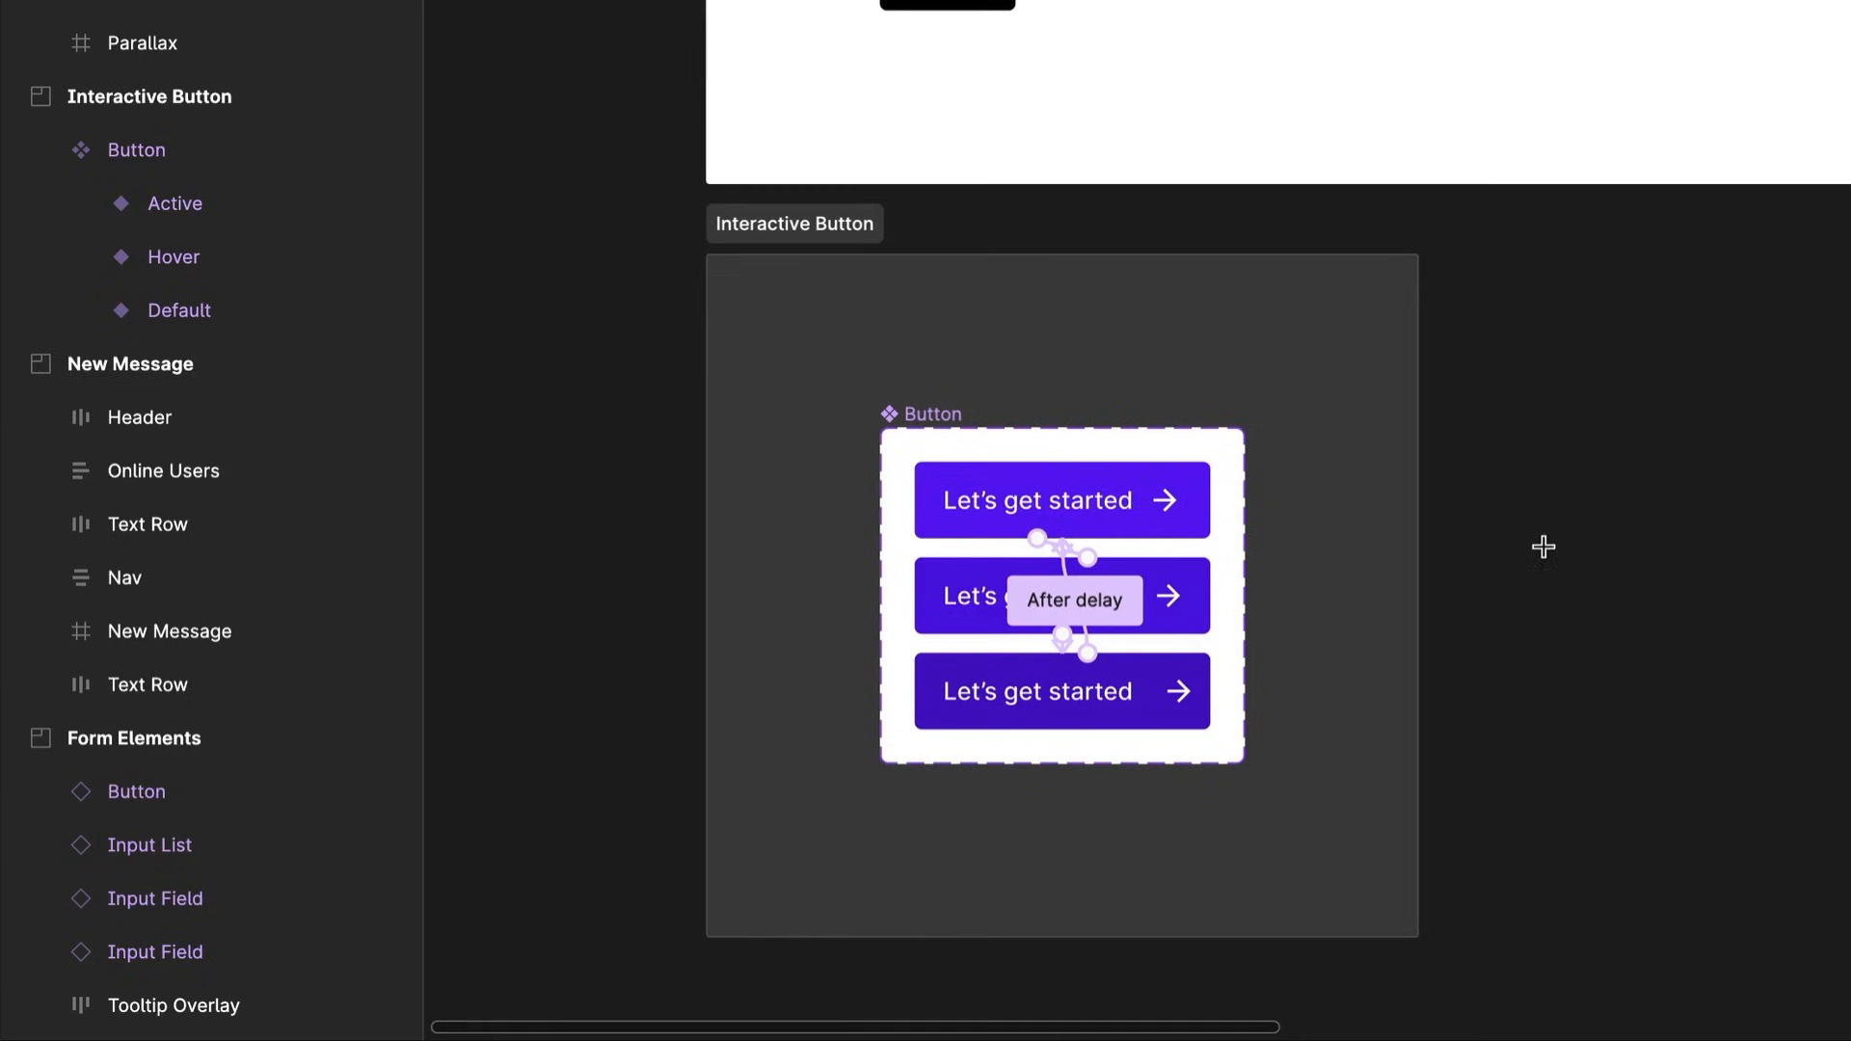
pyautogui.moveTo(1536, 344); pyautogui.dragTo(1678, 928)
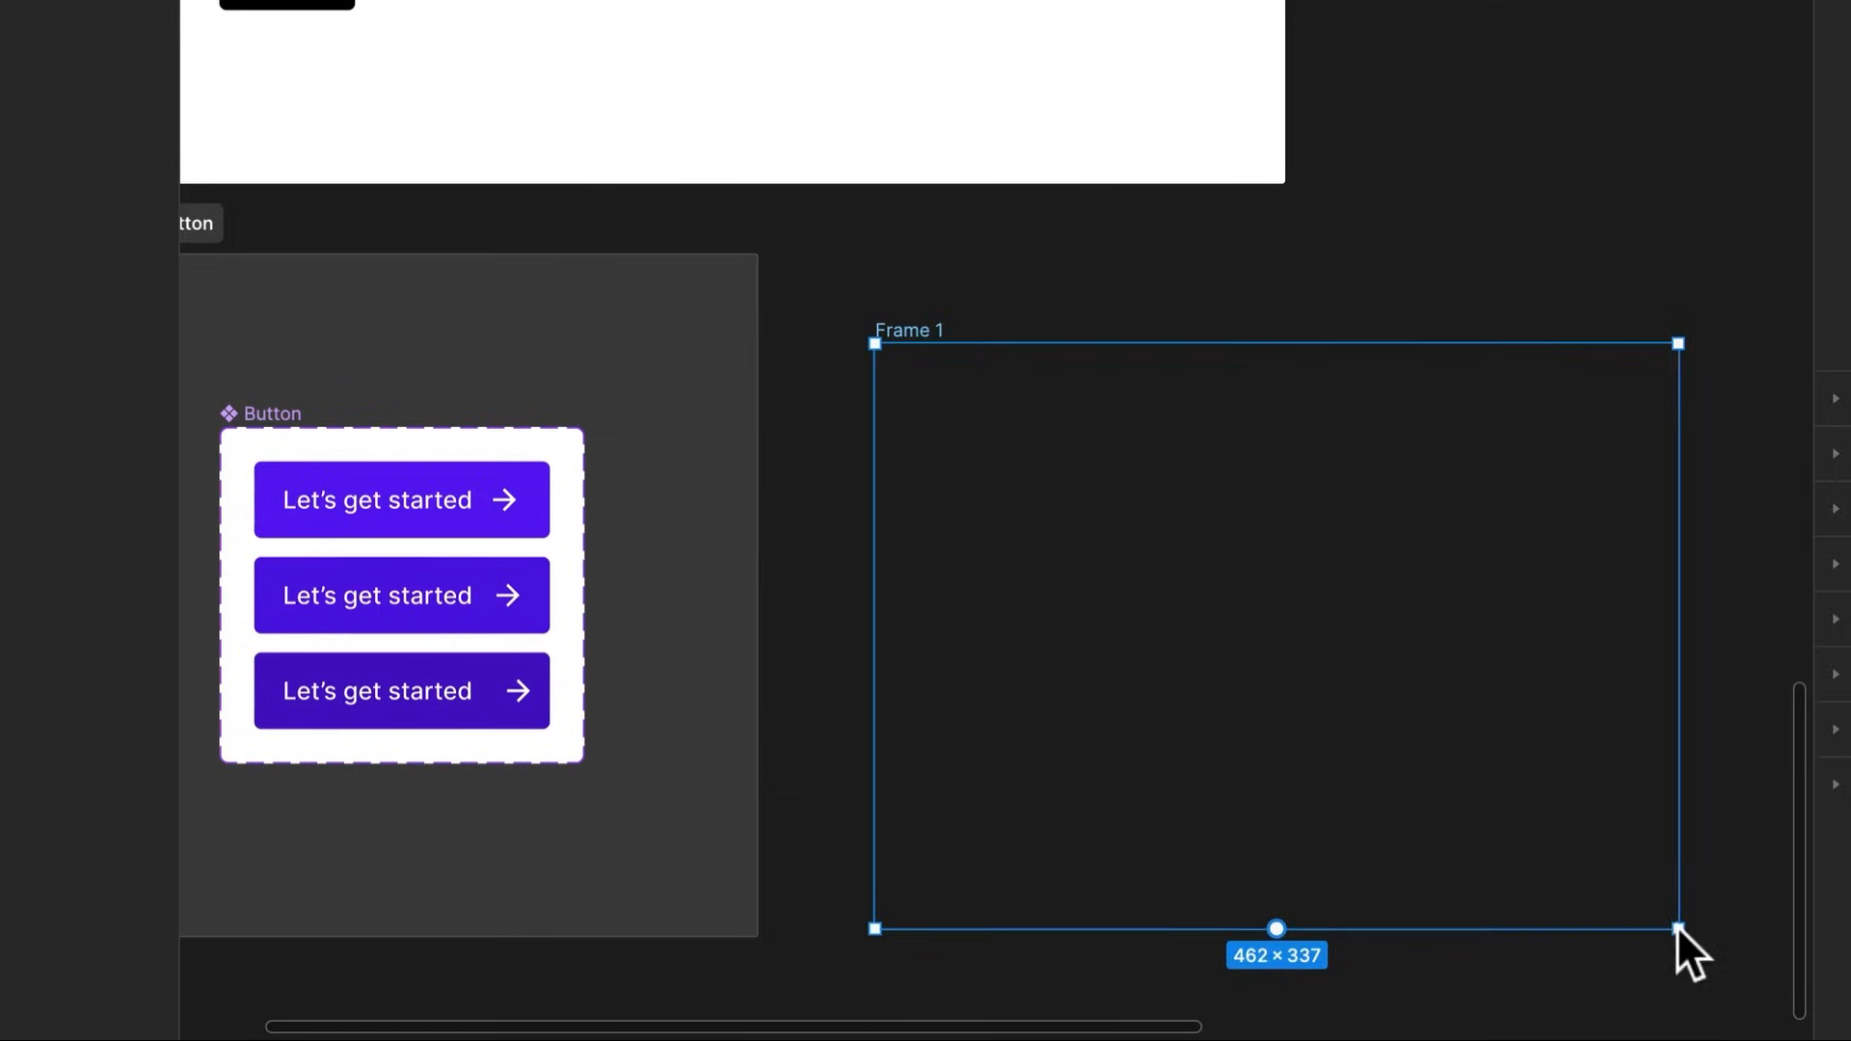
pyautogui.doubleClick(917, 327)
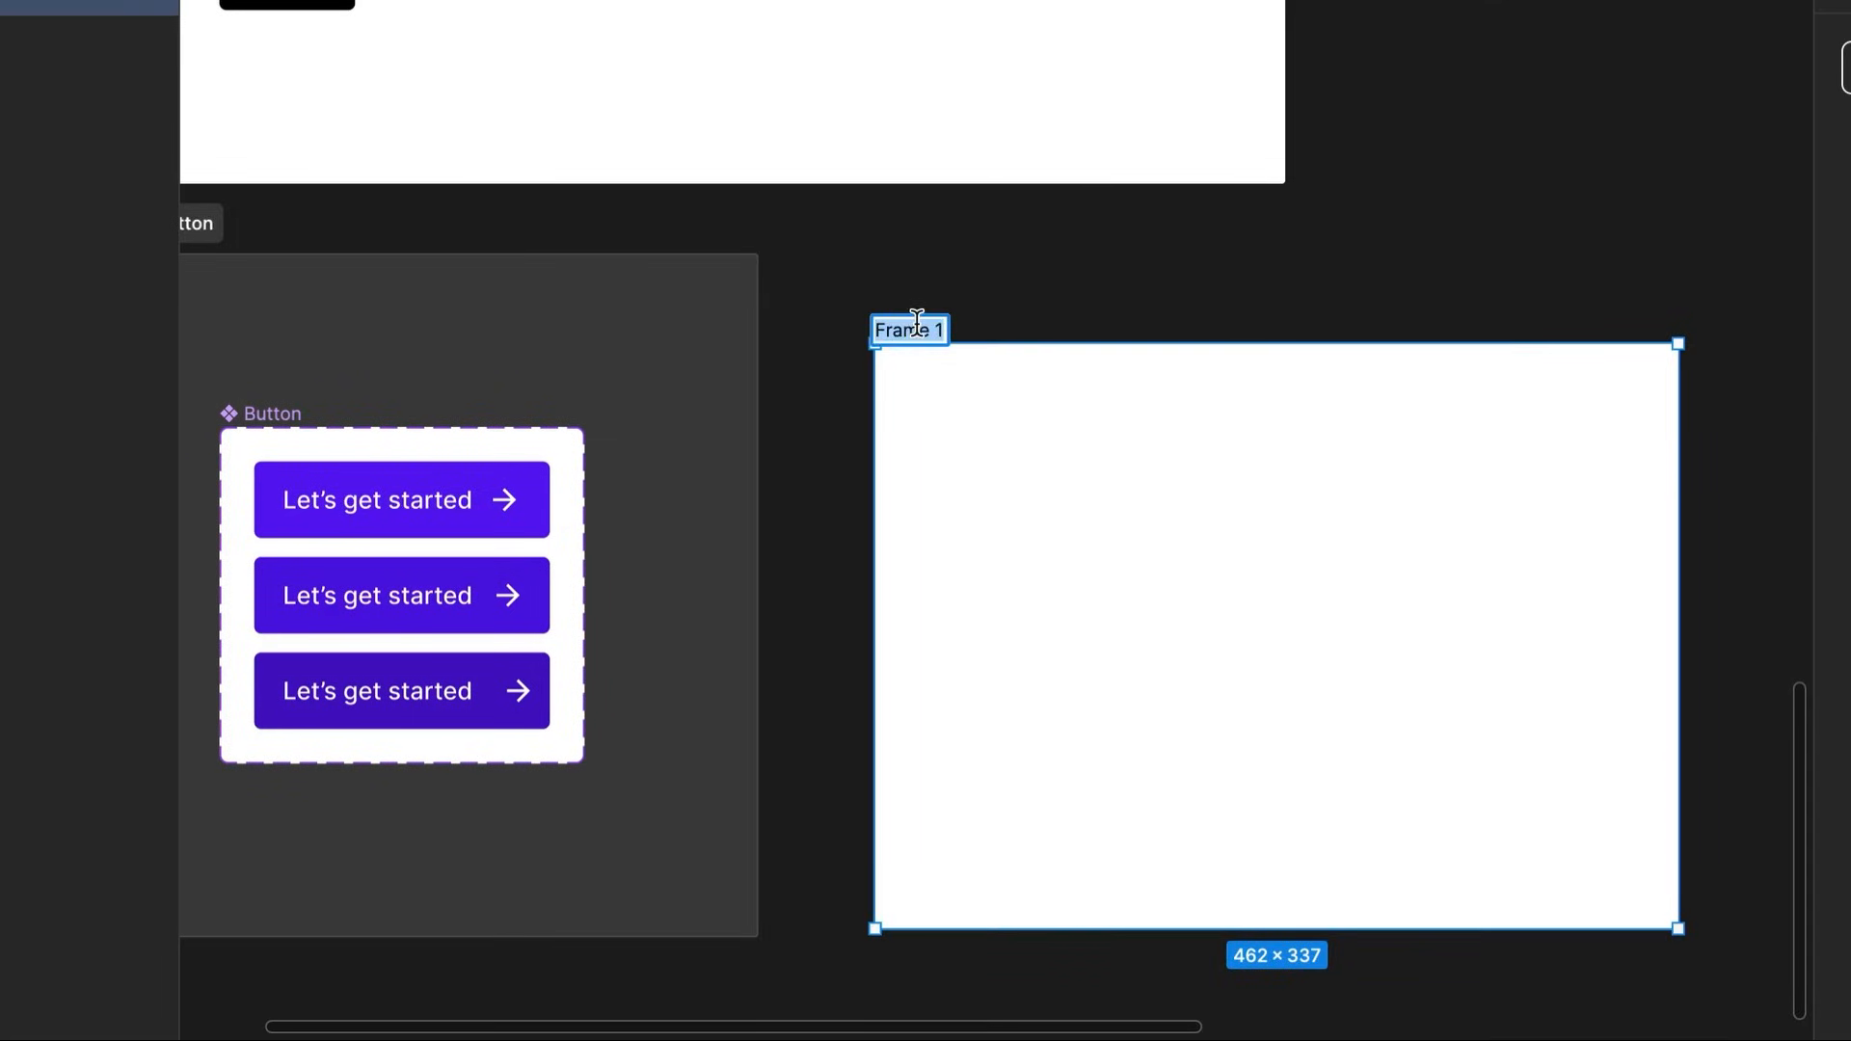
pyautogui.write('Form')
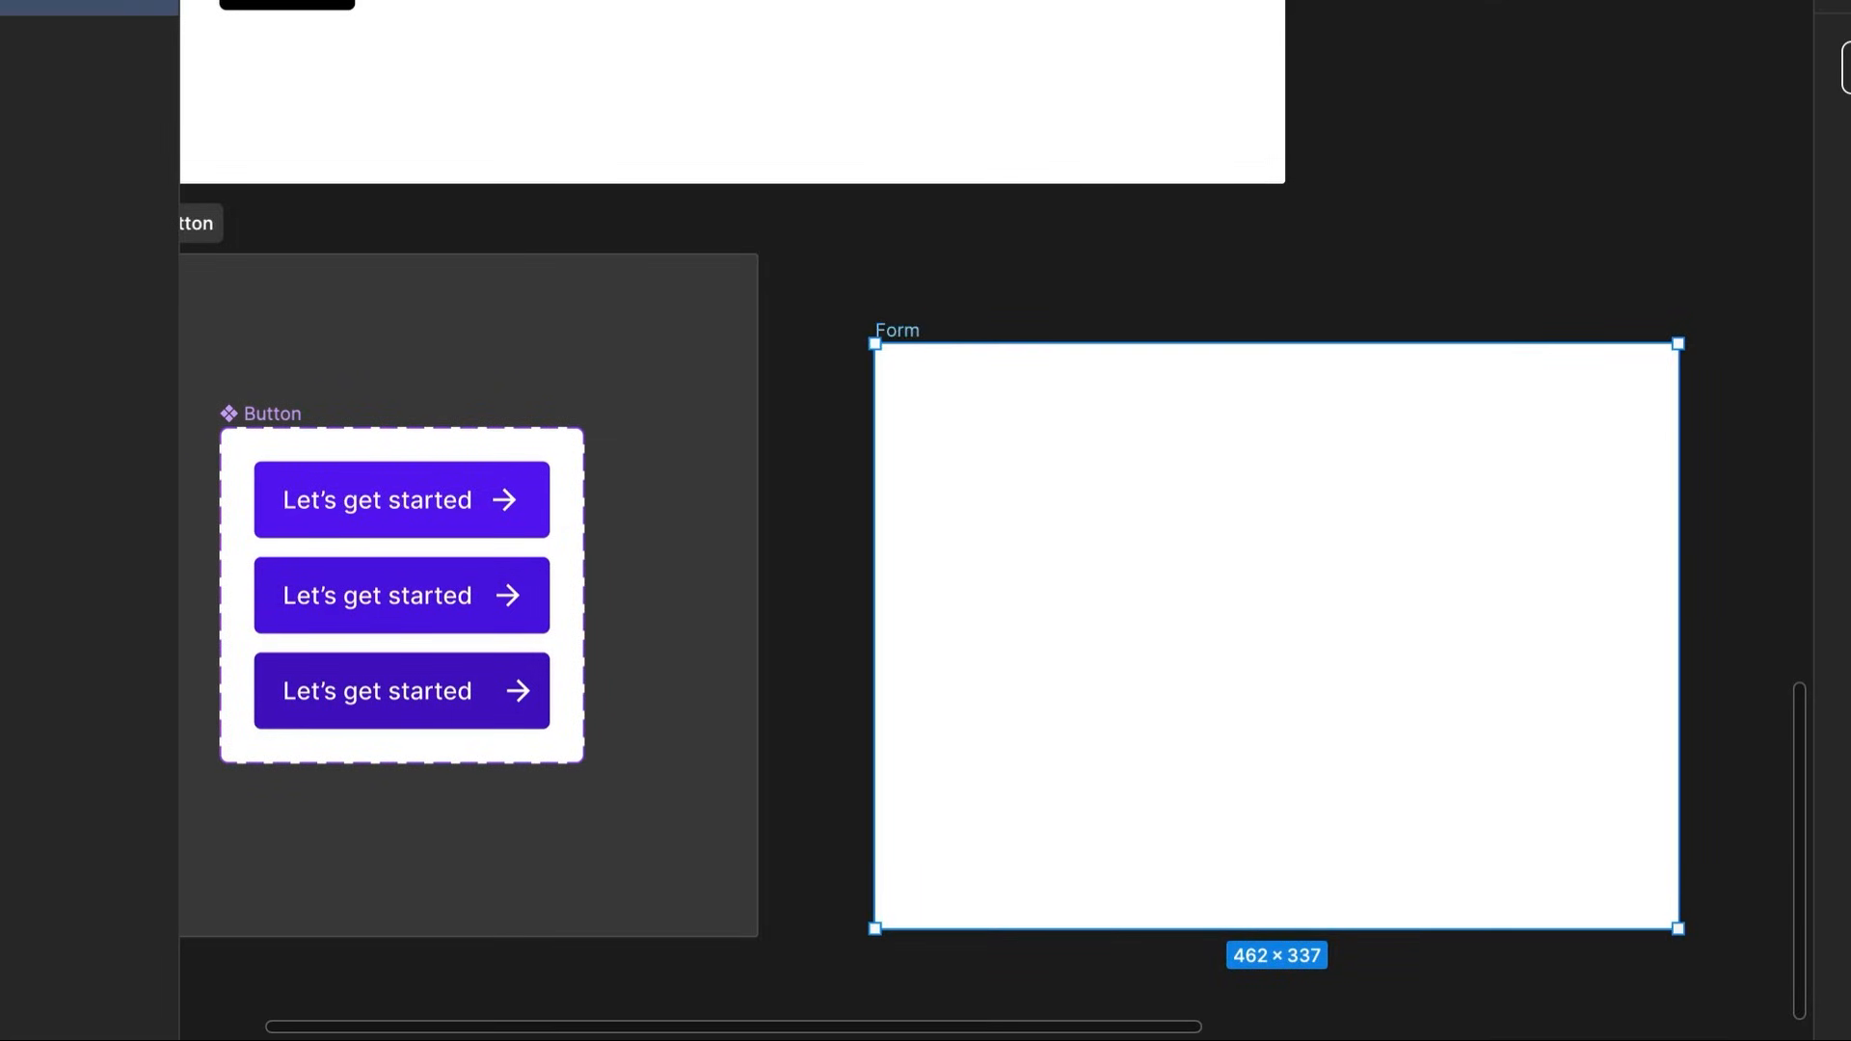
pyautogui.click(952, 298)
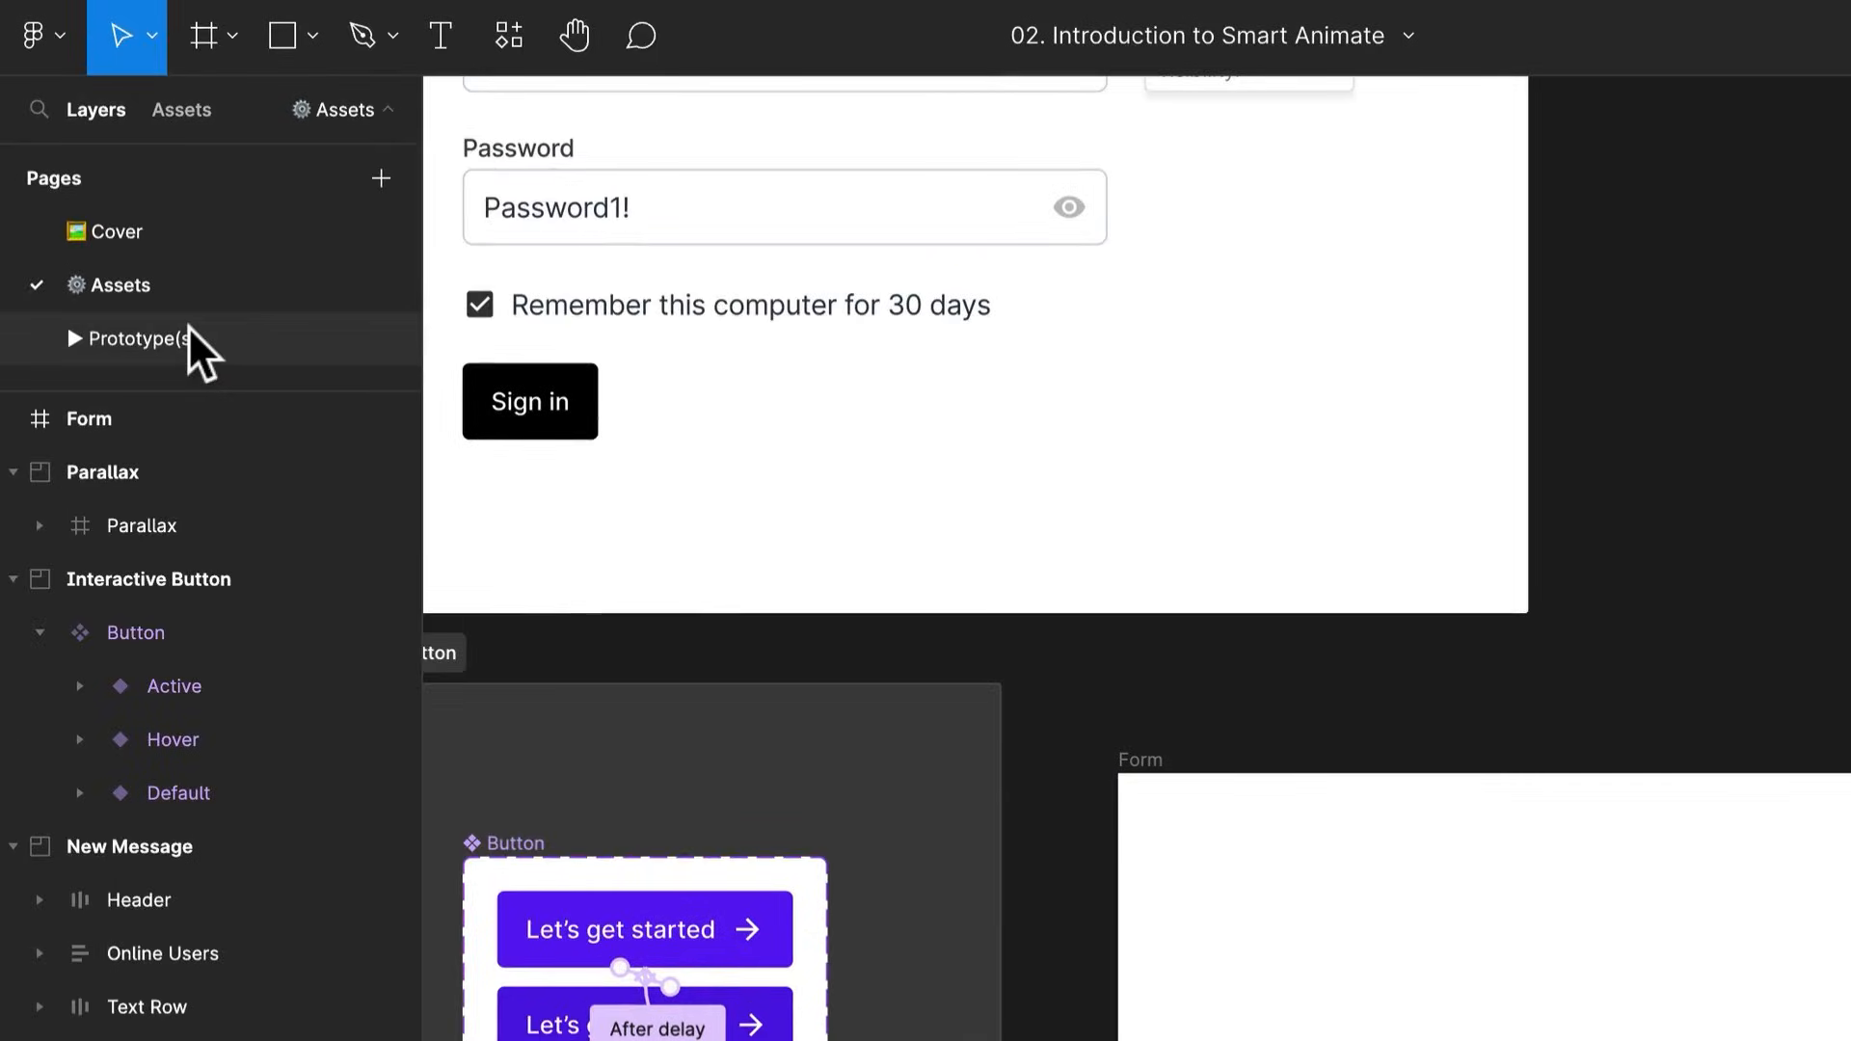
# Open the Prototype(s) page, present the Interactive Button flow to examine its button animation, and return to the design file
pyautogui.click(190, 333)
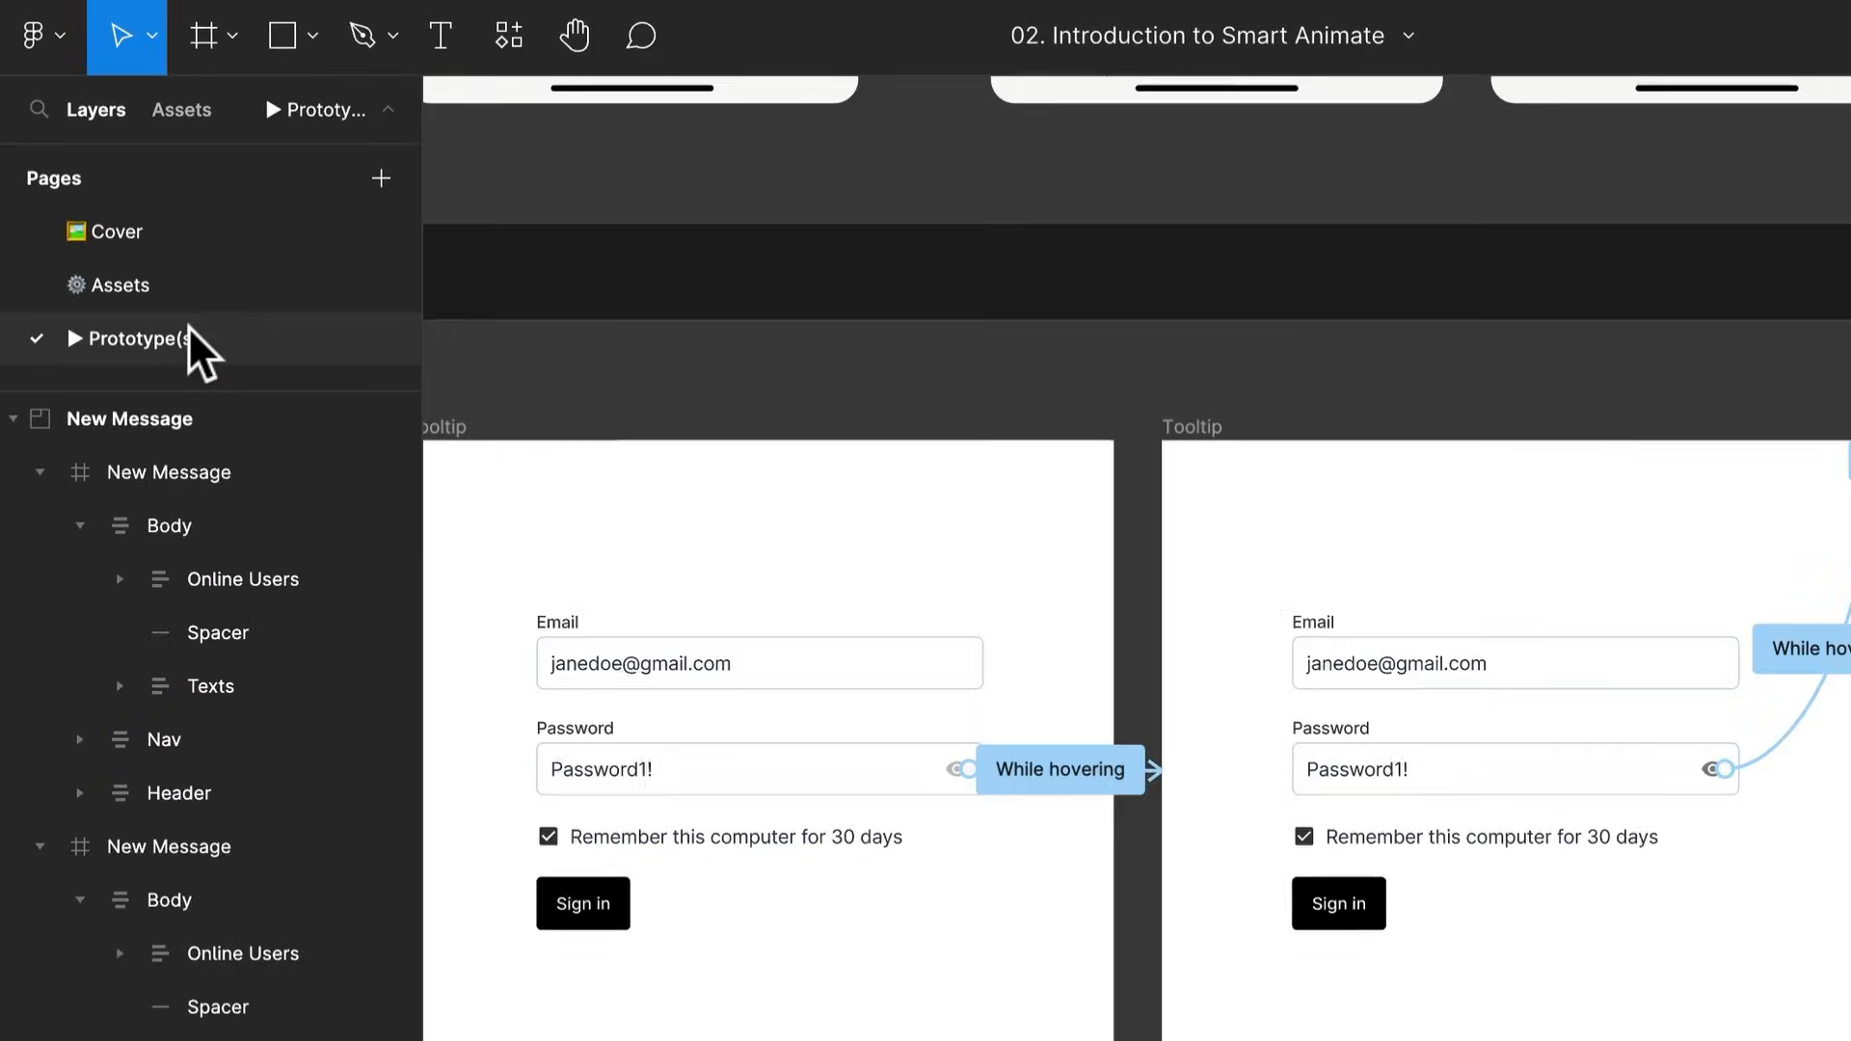
pyautogui.scroll(-7, 1186, 949)
pyautogui.scroll(-6, 1184, 937)
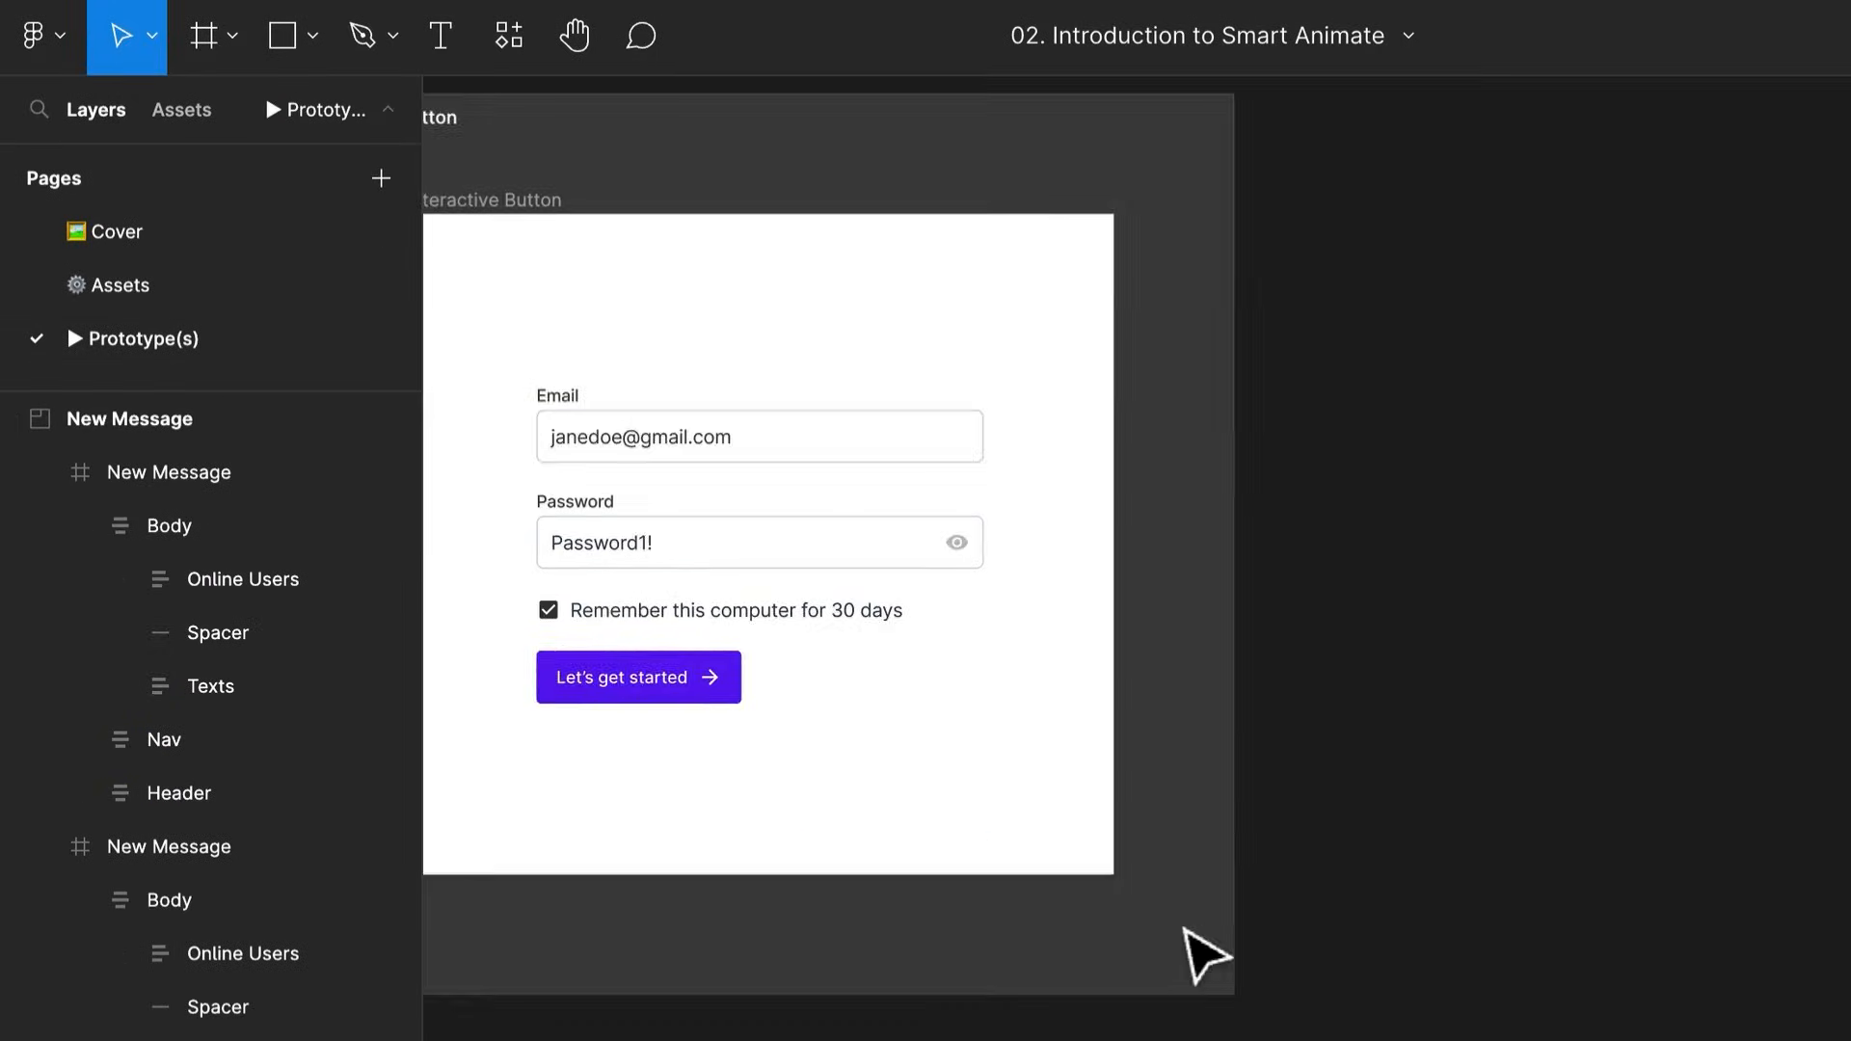
pyautogui.hscroll(-3, 1184, 937)
pyautogui.scroll(2, 1184, 938)
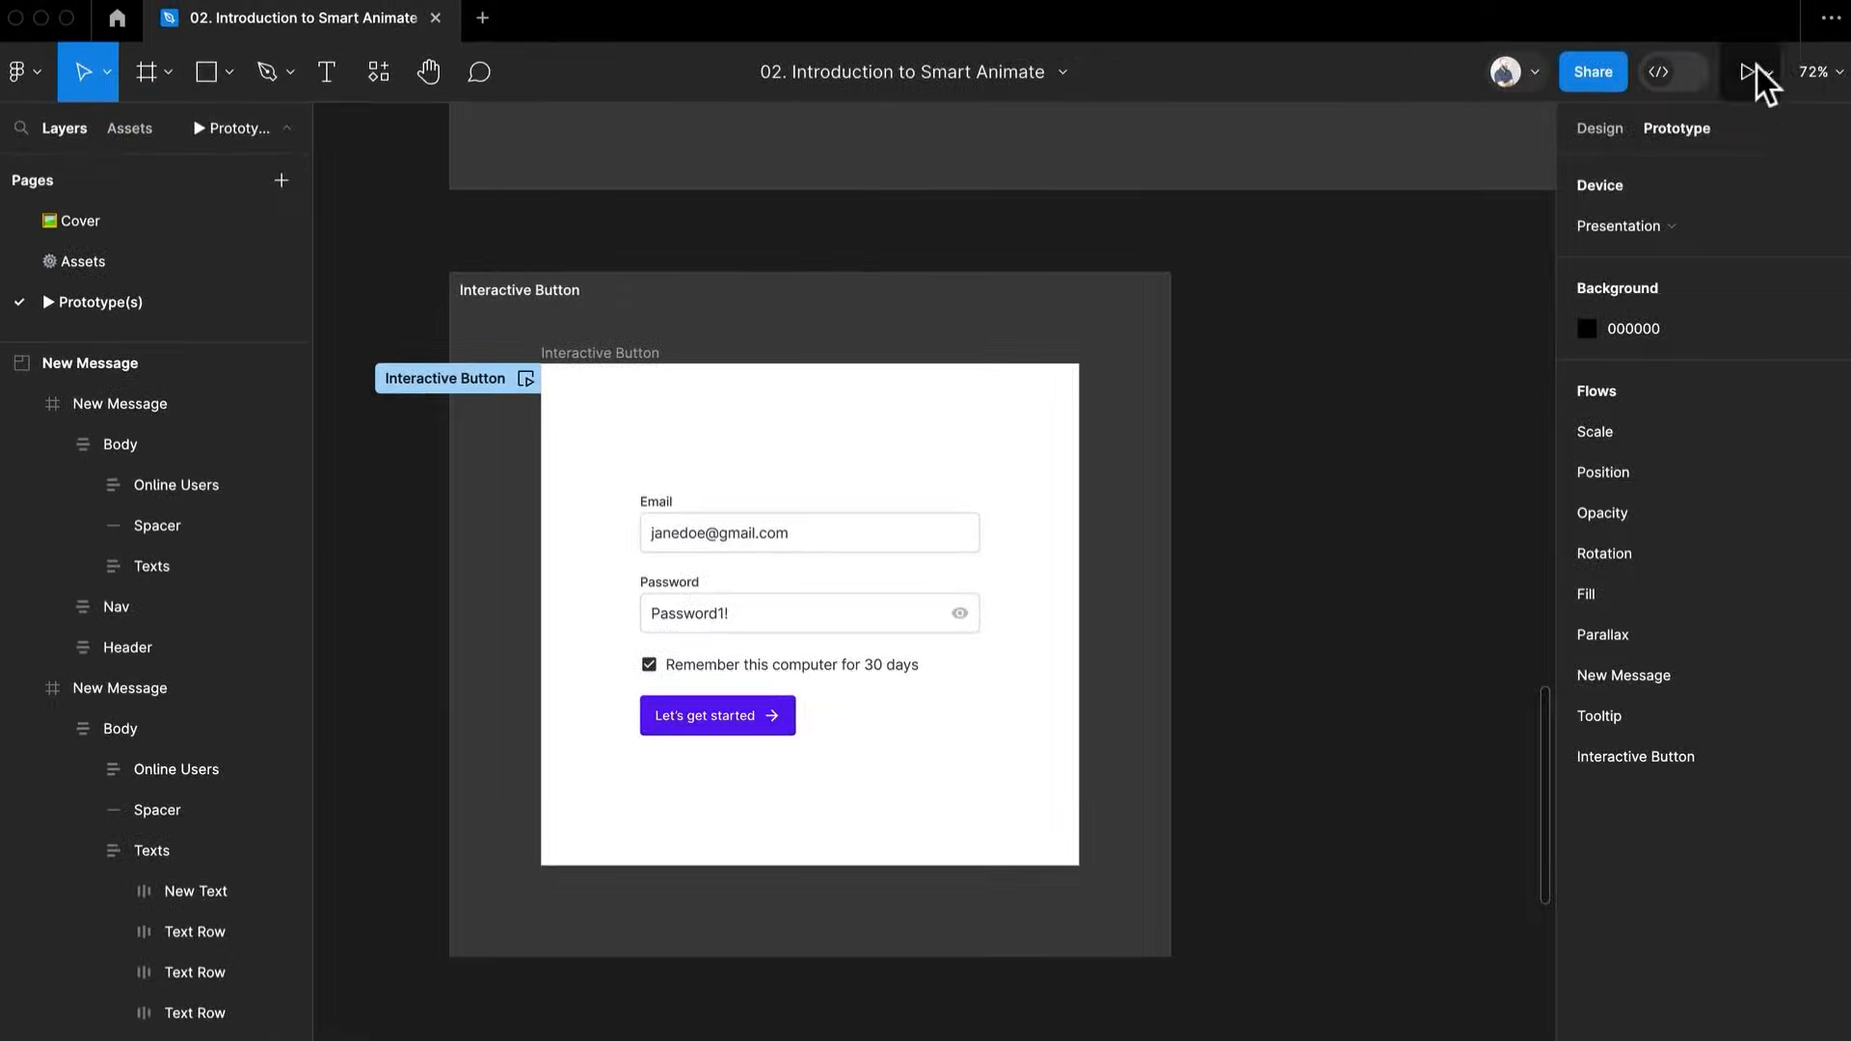
pyautogui.click(1750, 67)
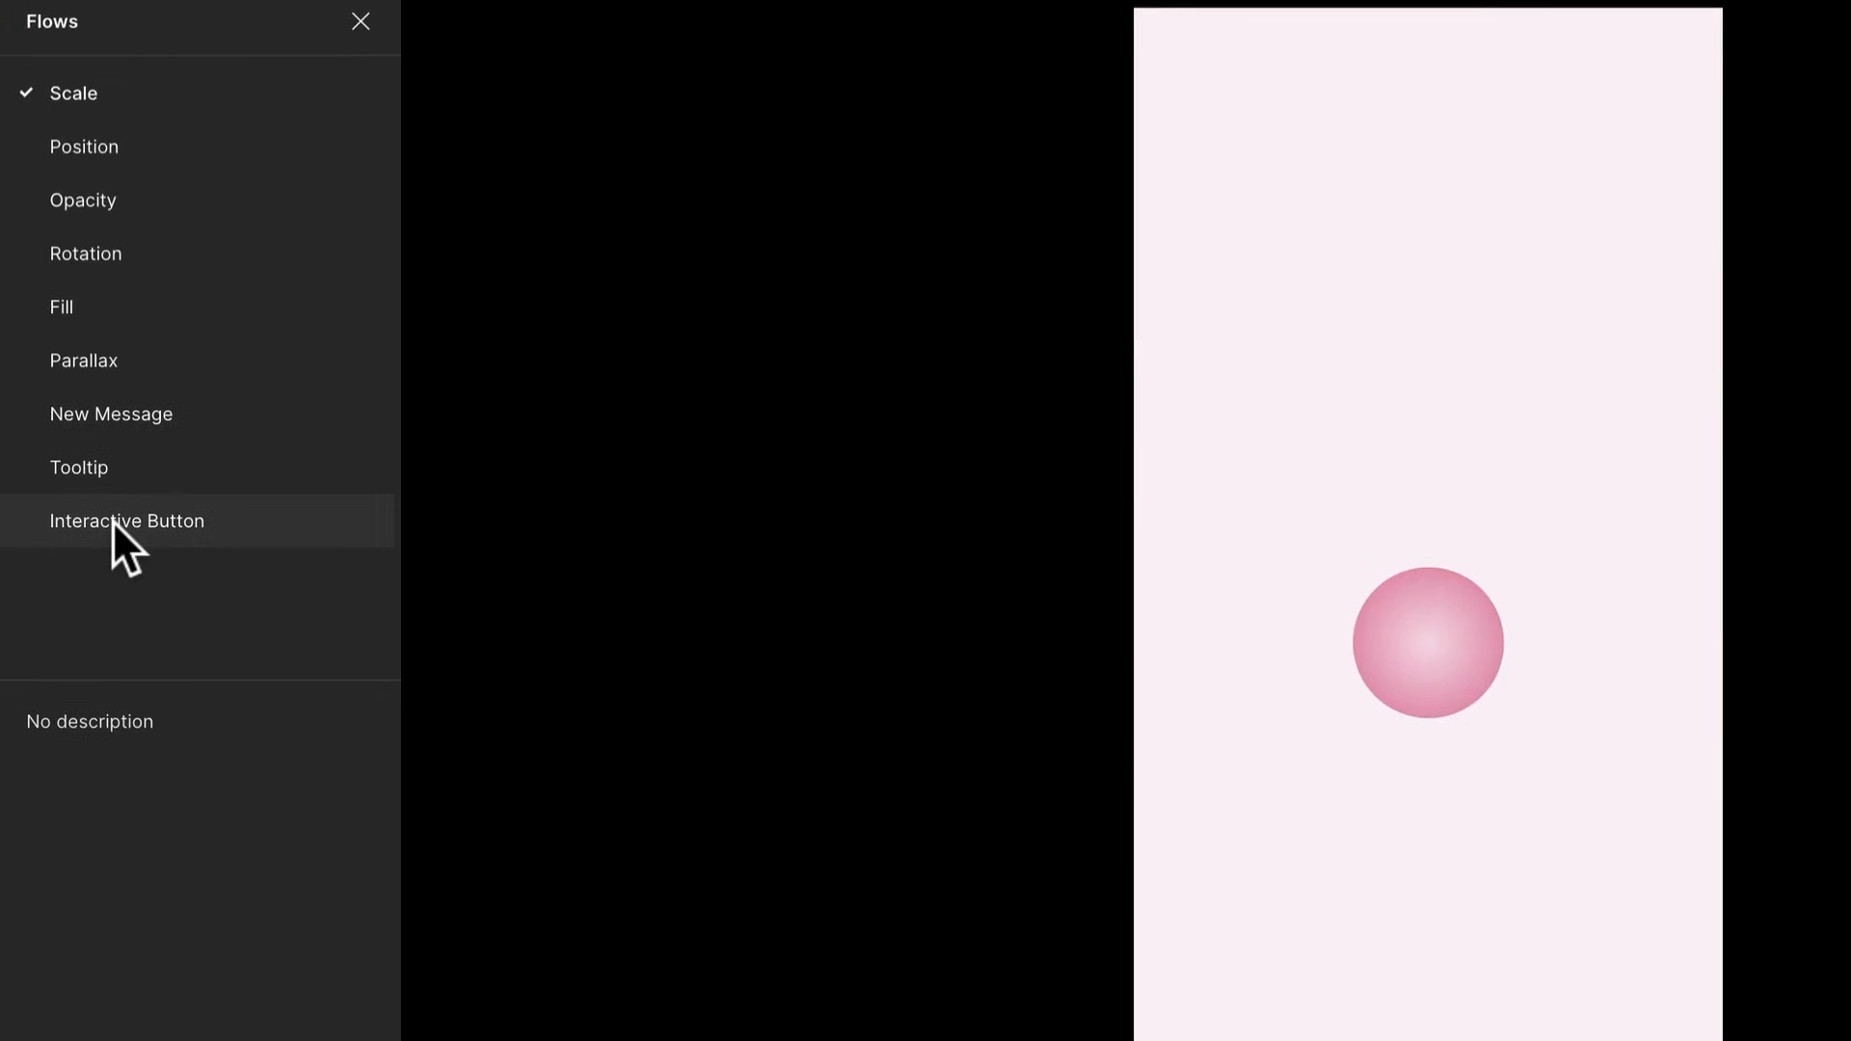
pyautogui.click(112, 521)
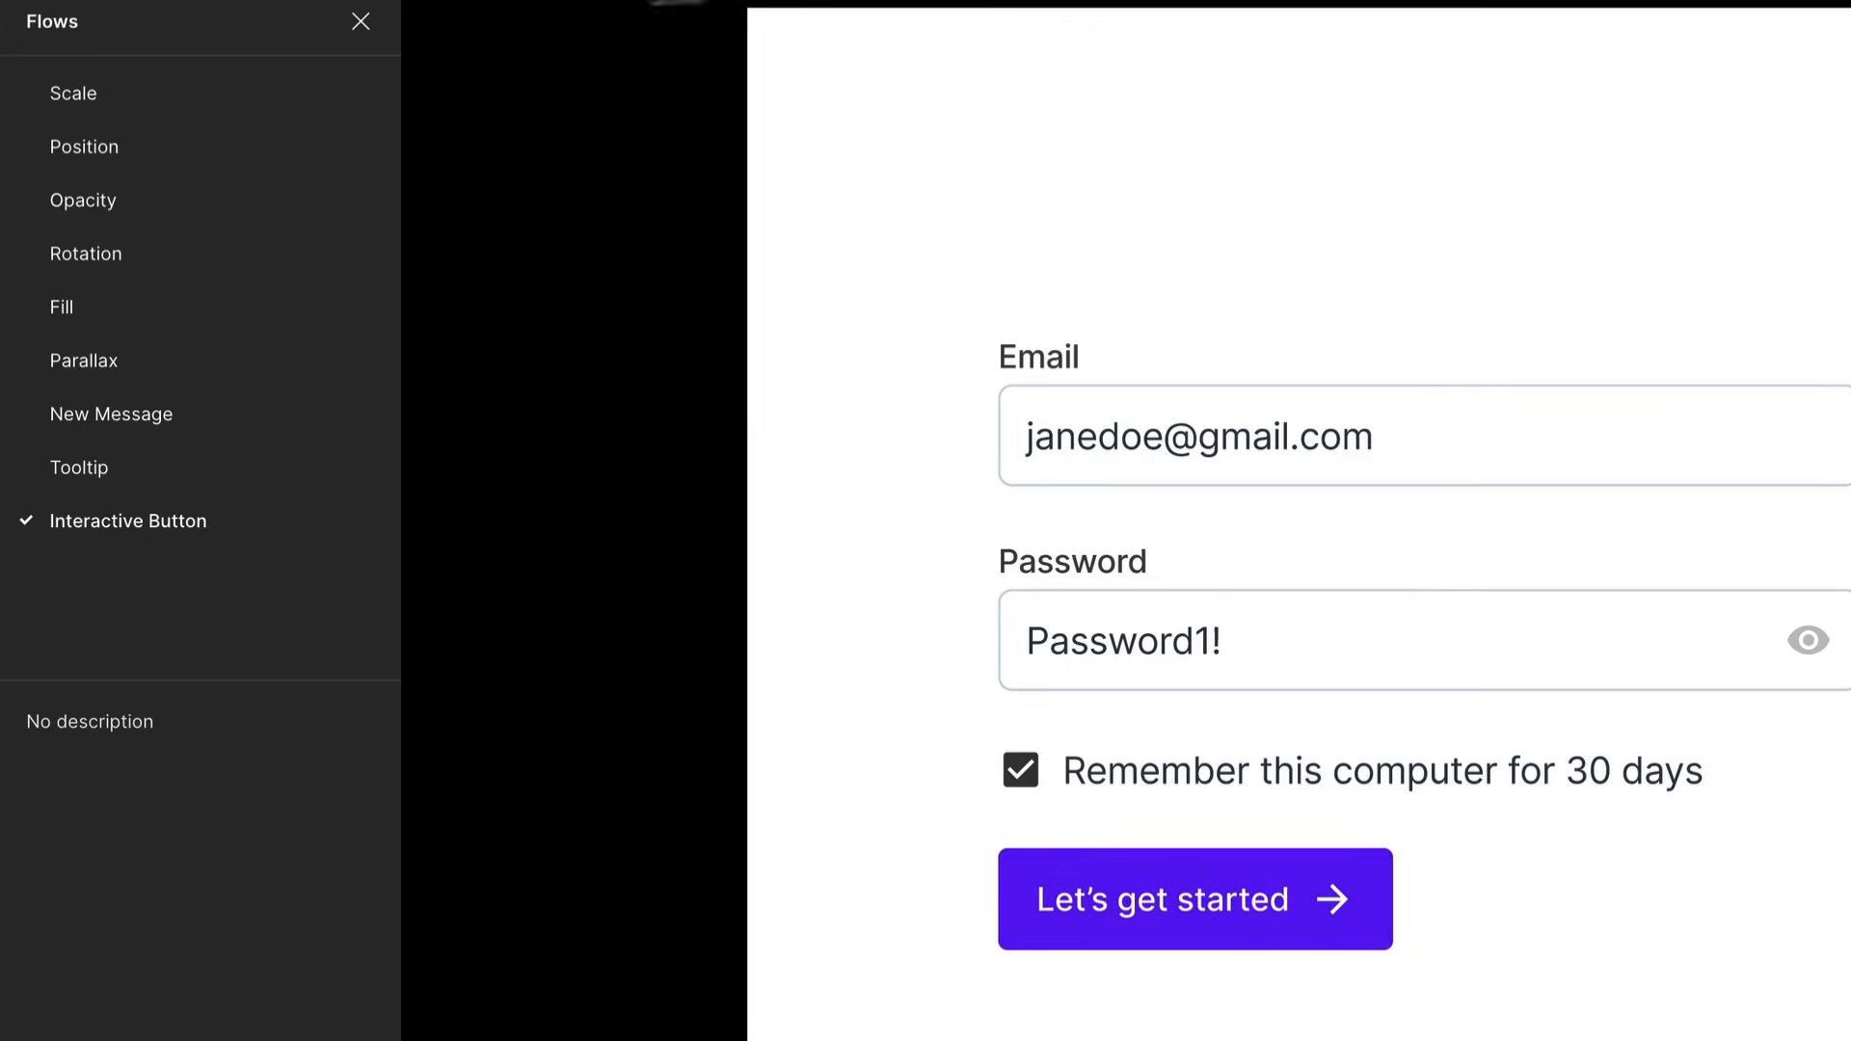
pyautogui.click(265, 2)
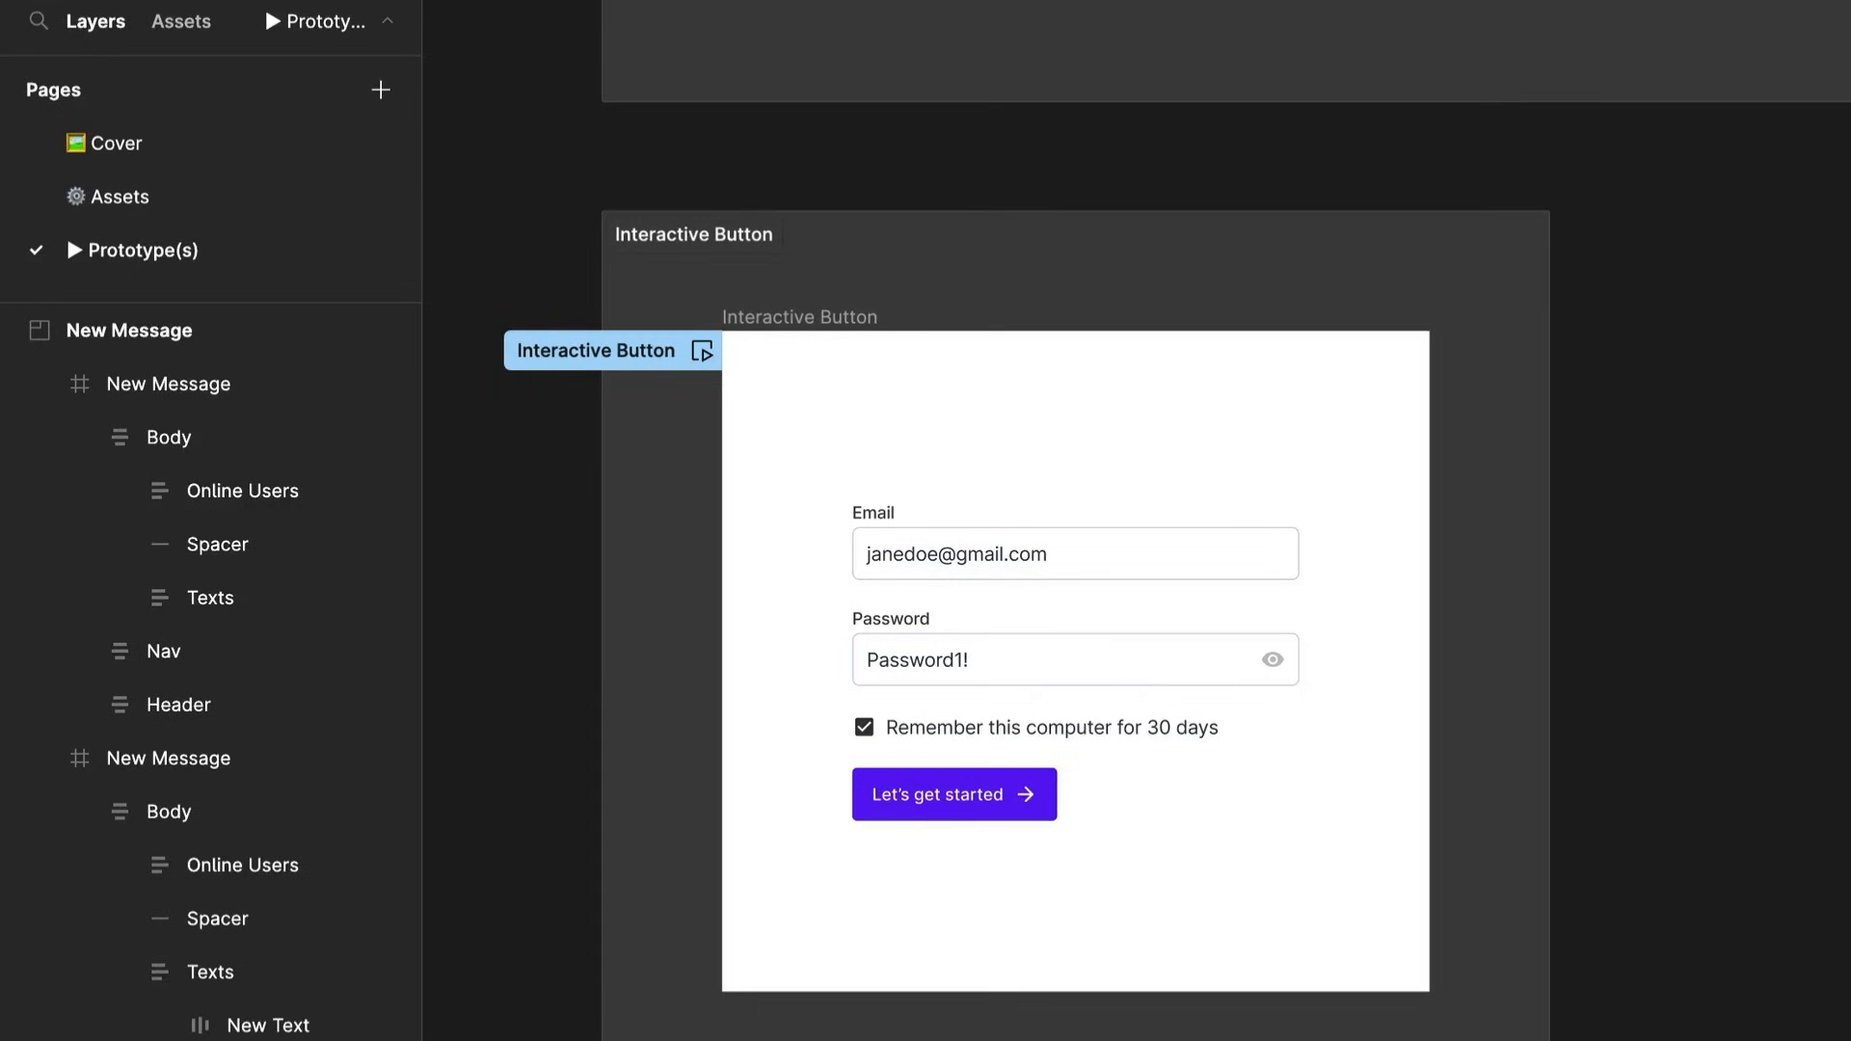
pyautogui.scroll(3, 958, 839)
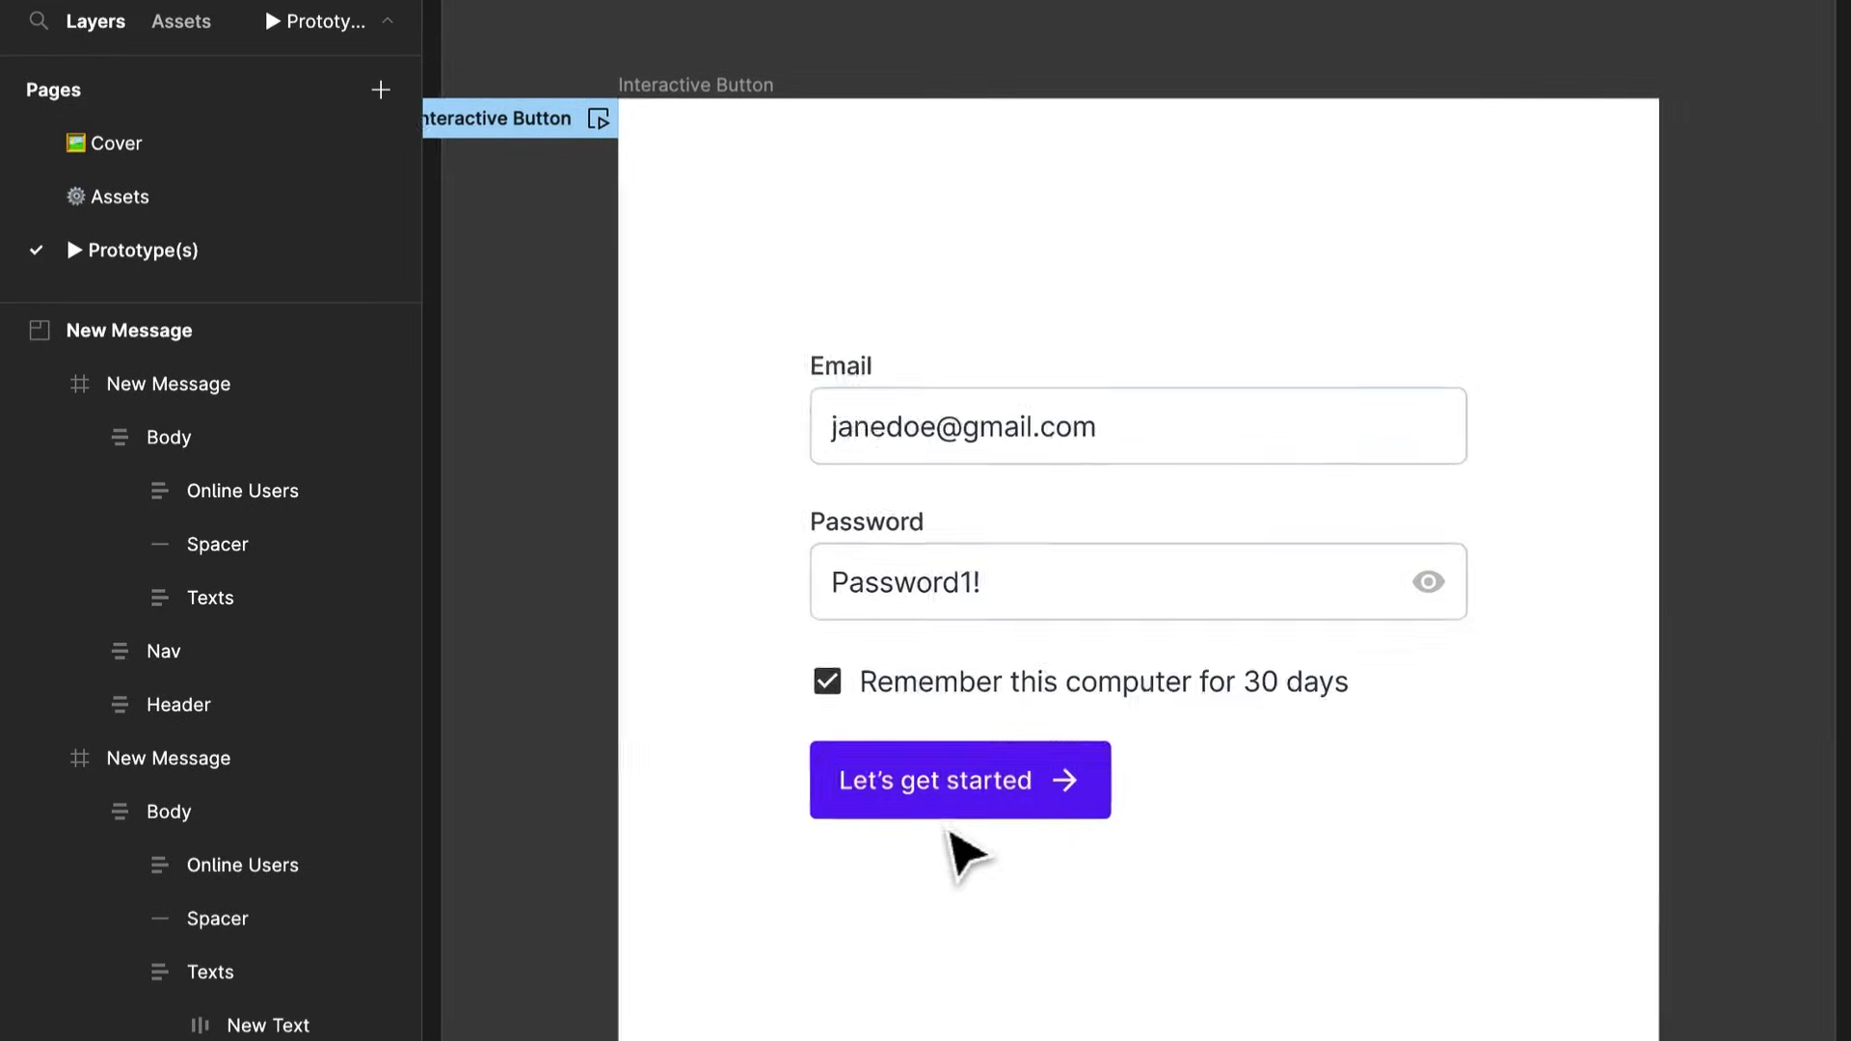
# Copy the Default button variant from the Assets page into the Form frame and detach the copied instance
pyautogui.click(135, 198)
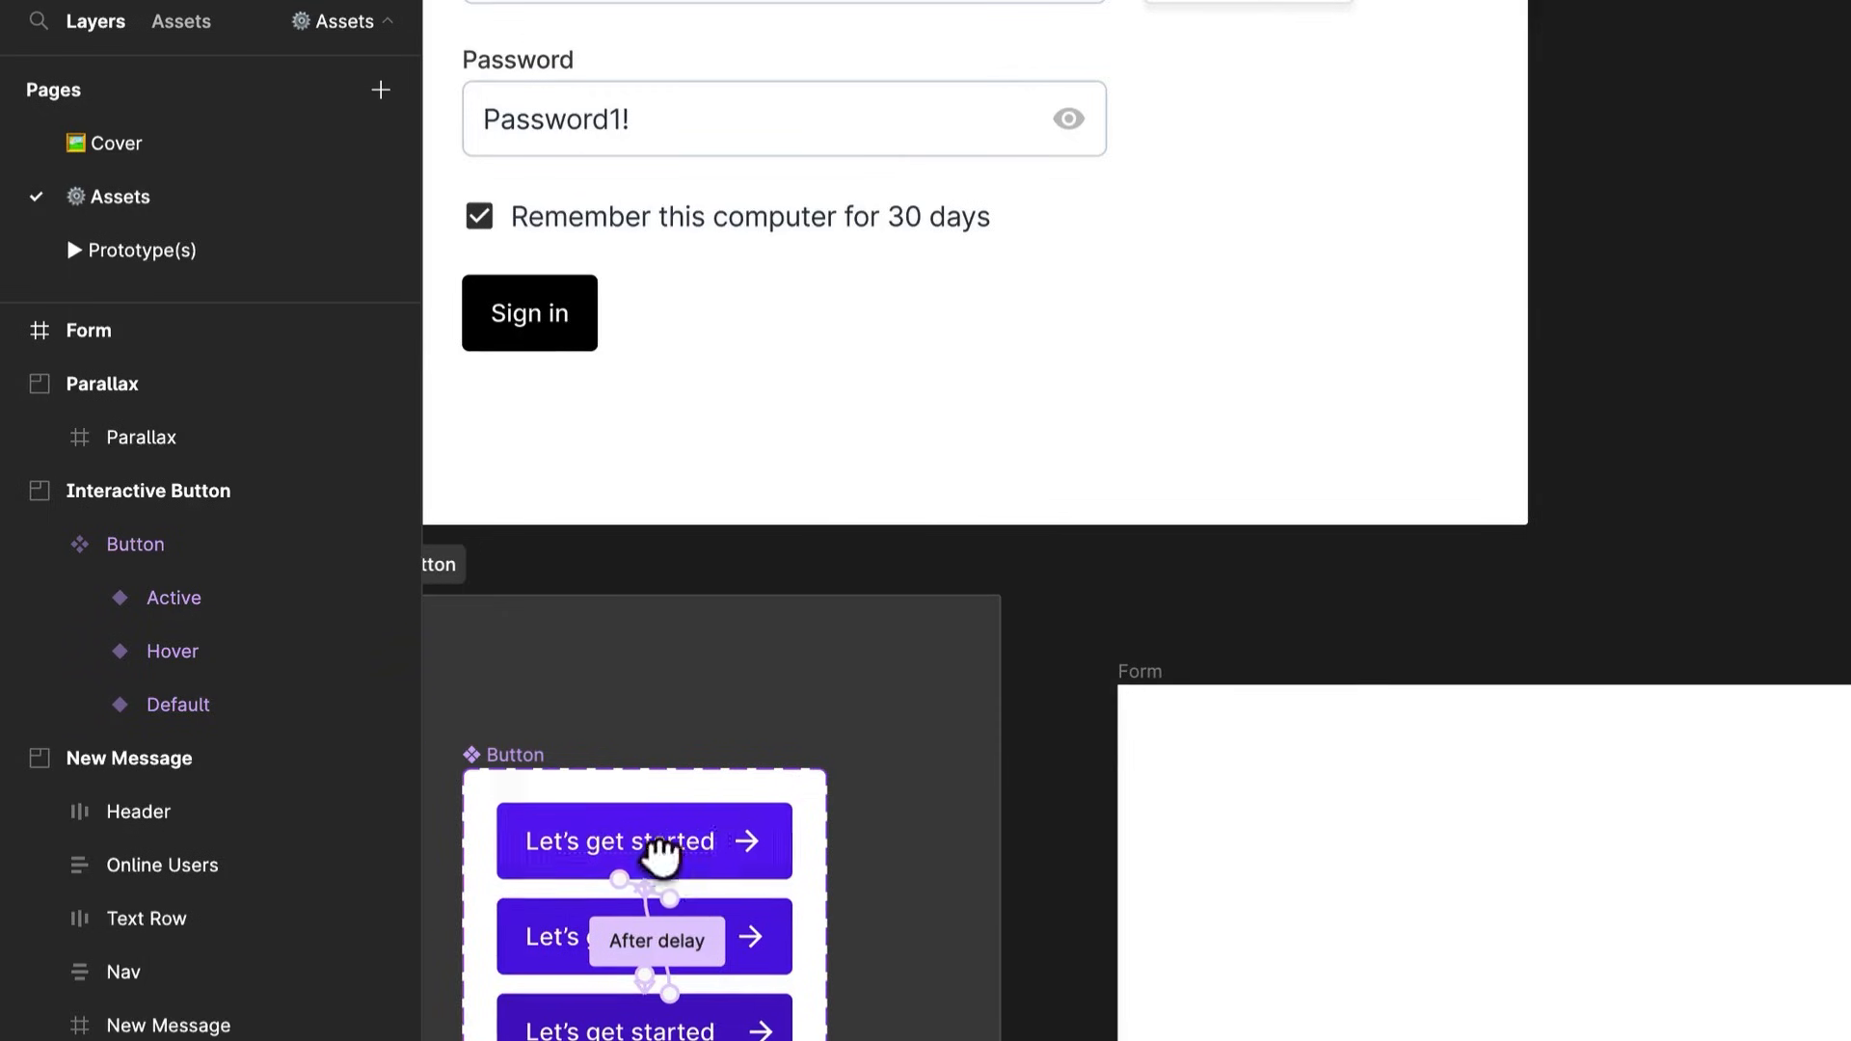
pyautogui.moveTo(661, 854); pyautogui.dragTo(880, 790)
pyautogui.click(1001, 791)
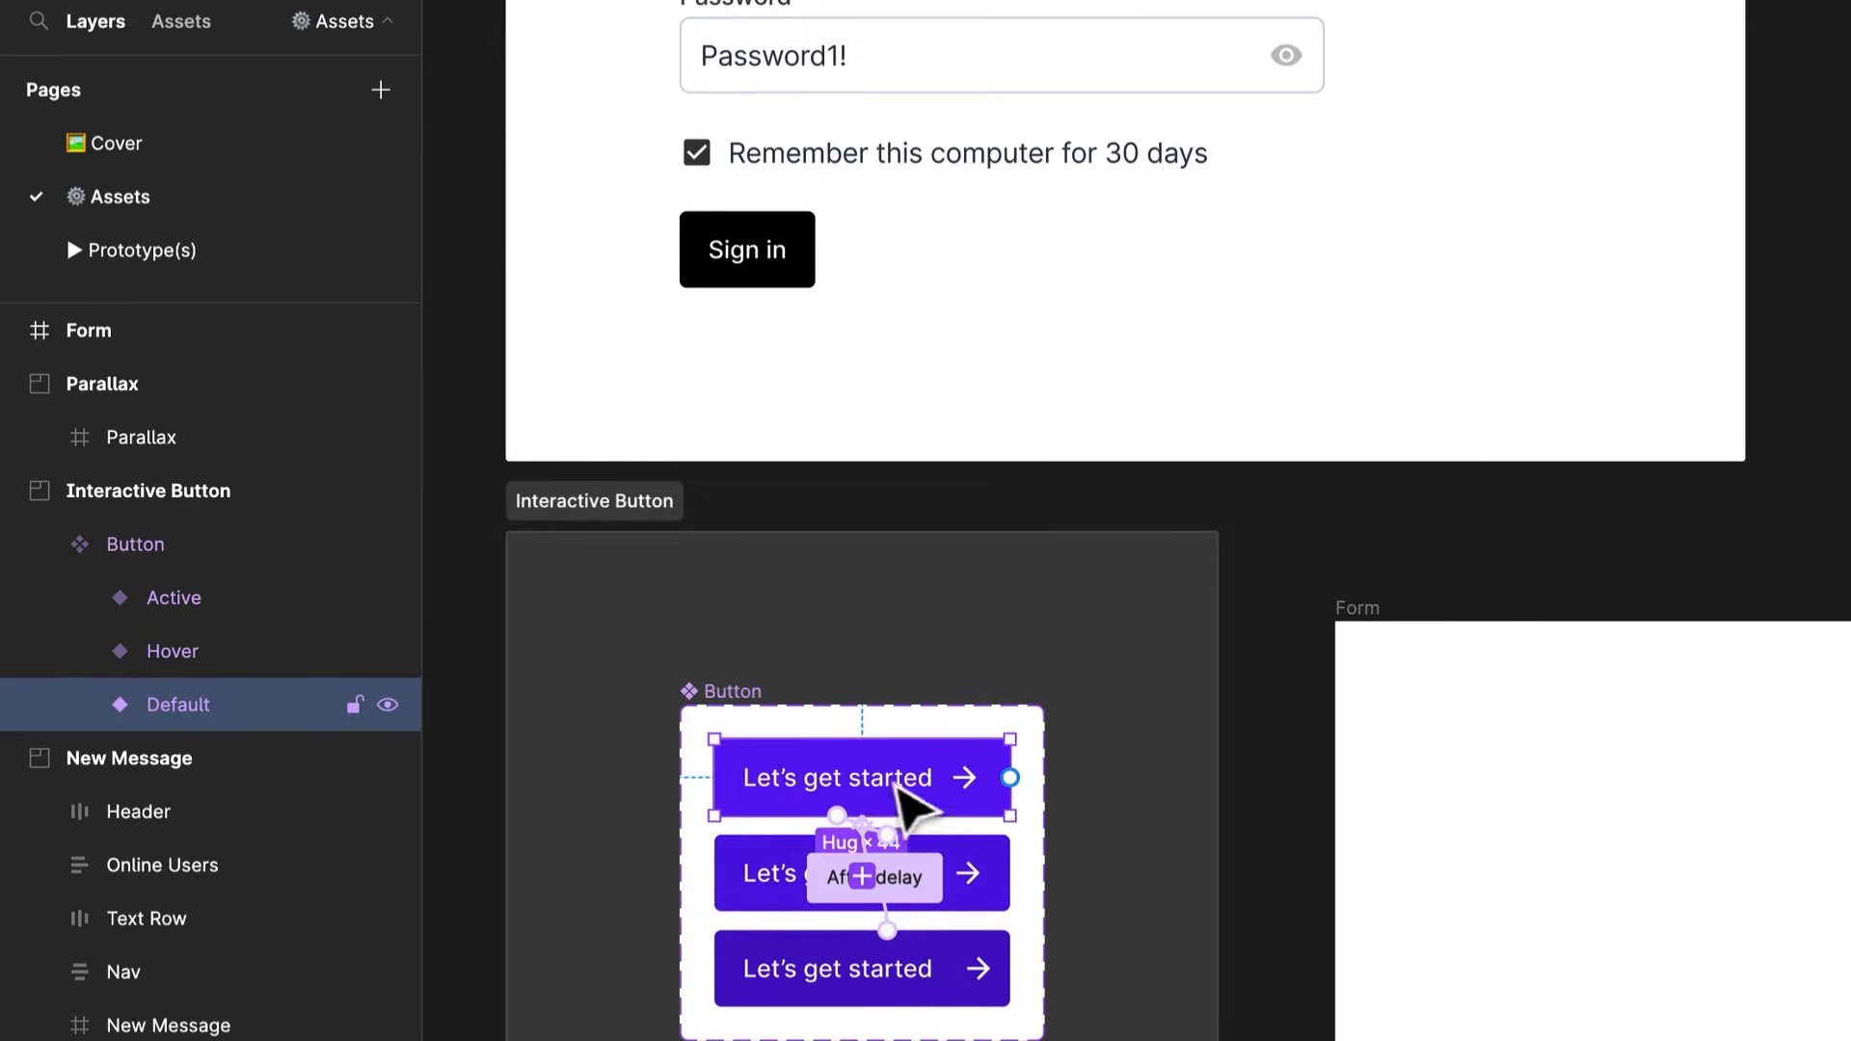
pyautogui.moveTo(903, 803); pyautogui.dragTo(1758, 792)
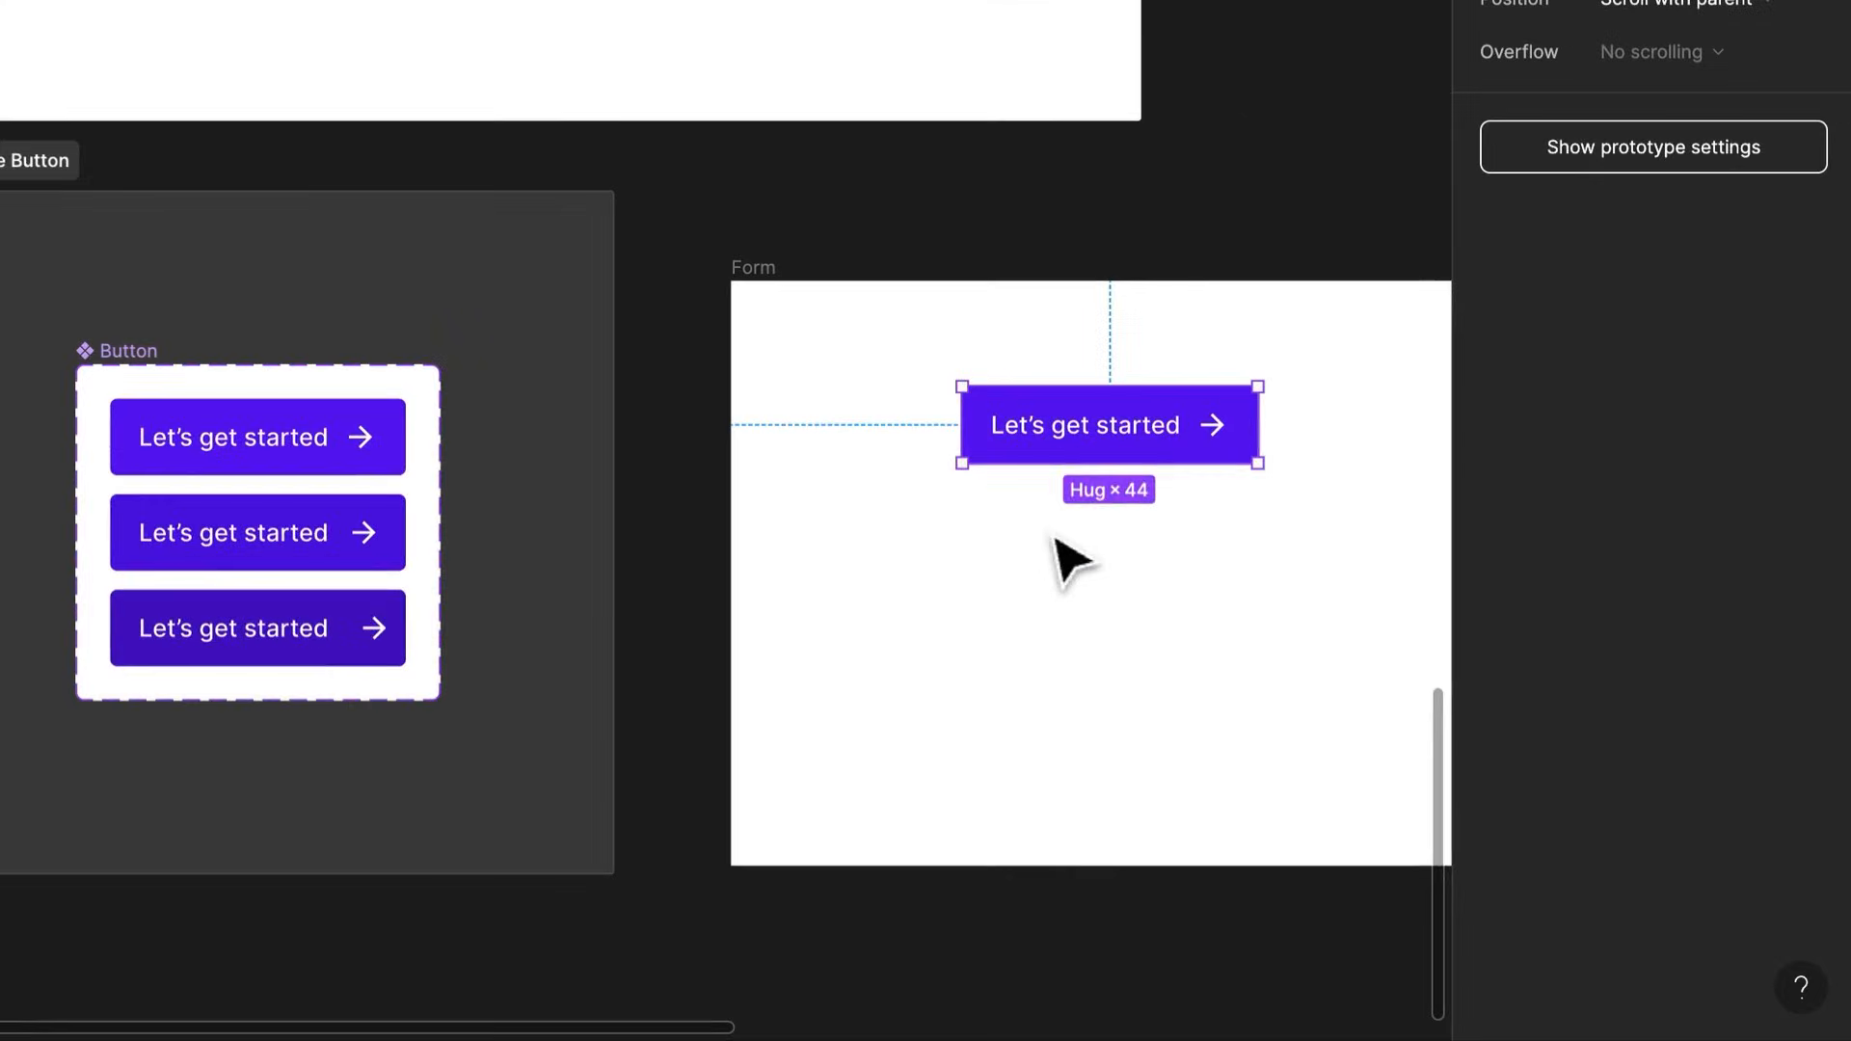
pyautogui.rightClick(1071, 396)
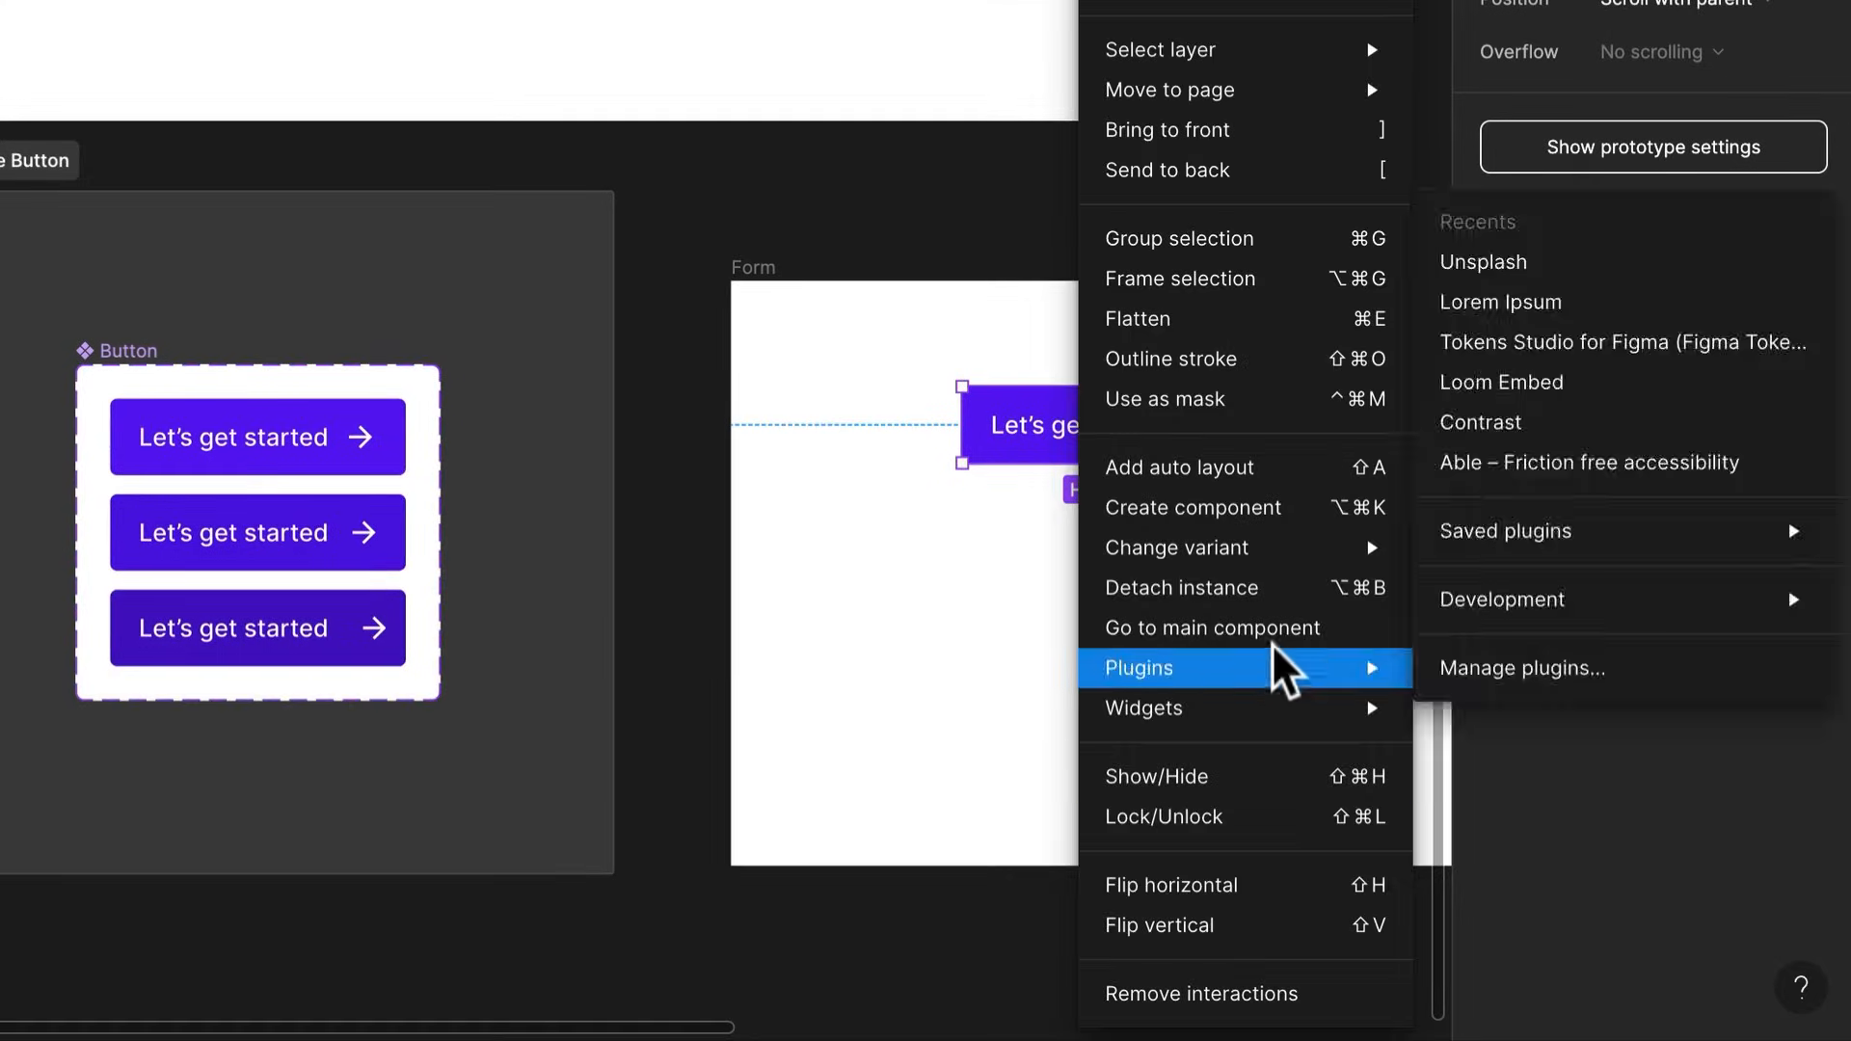
pyautogui.click(1275, 588)
pyautogui.scroll(5, 1240, 385)
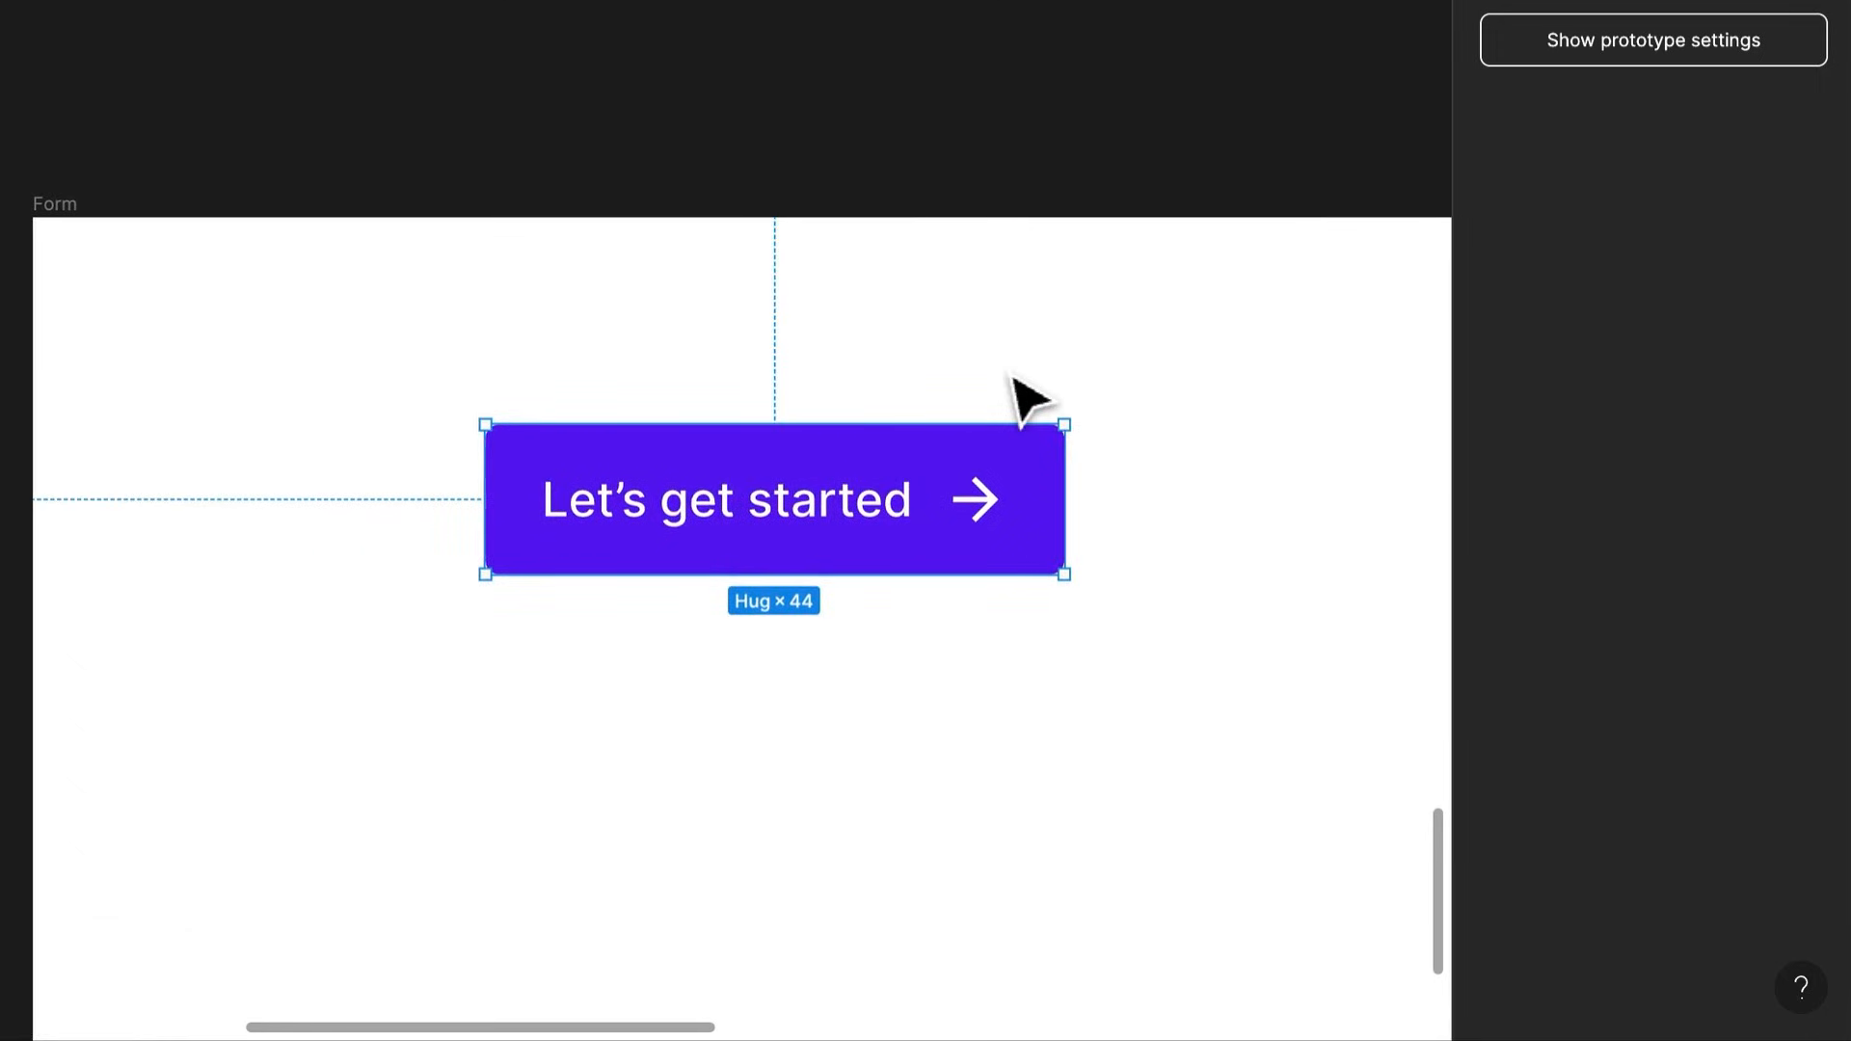
# Check the design properties of the Hover variant and of the detached button in the Form frame
pyautogui.keyDown('ctrl'); pyautogui.scroll(-3, 1010, 390); pyautogui.keyUp('ctrl')
pyautogui.hscroll(-3, 414, 511)
pyautogui.click(156, 540)
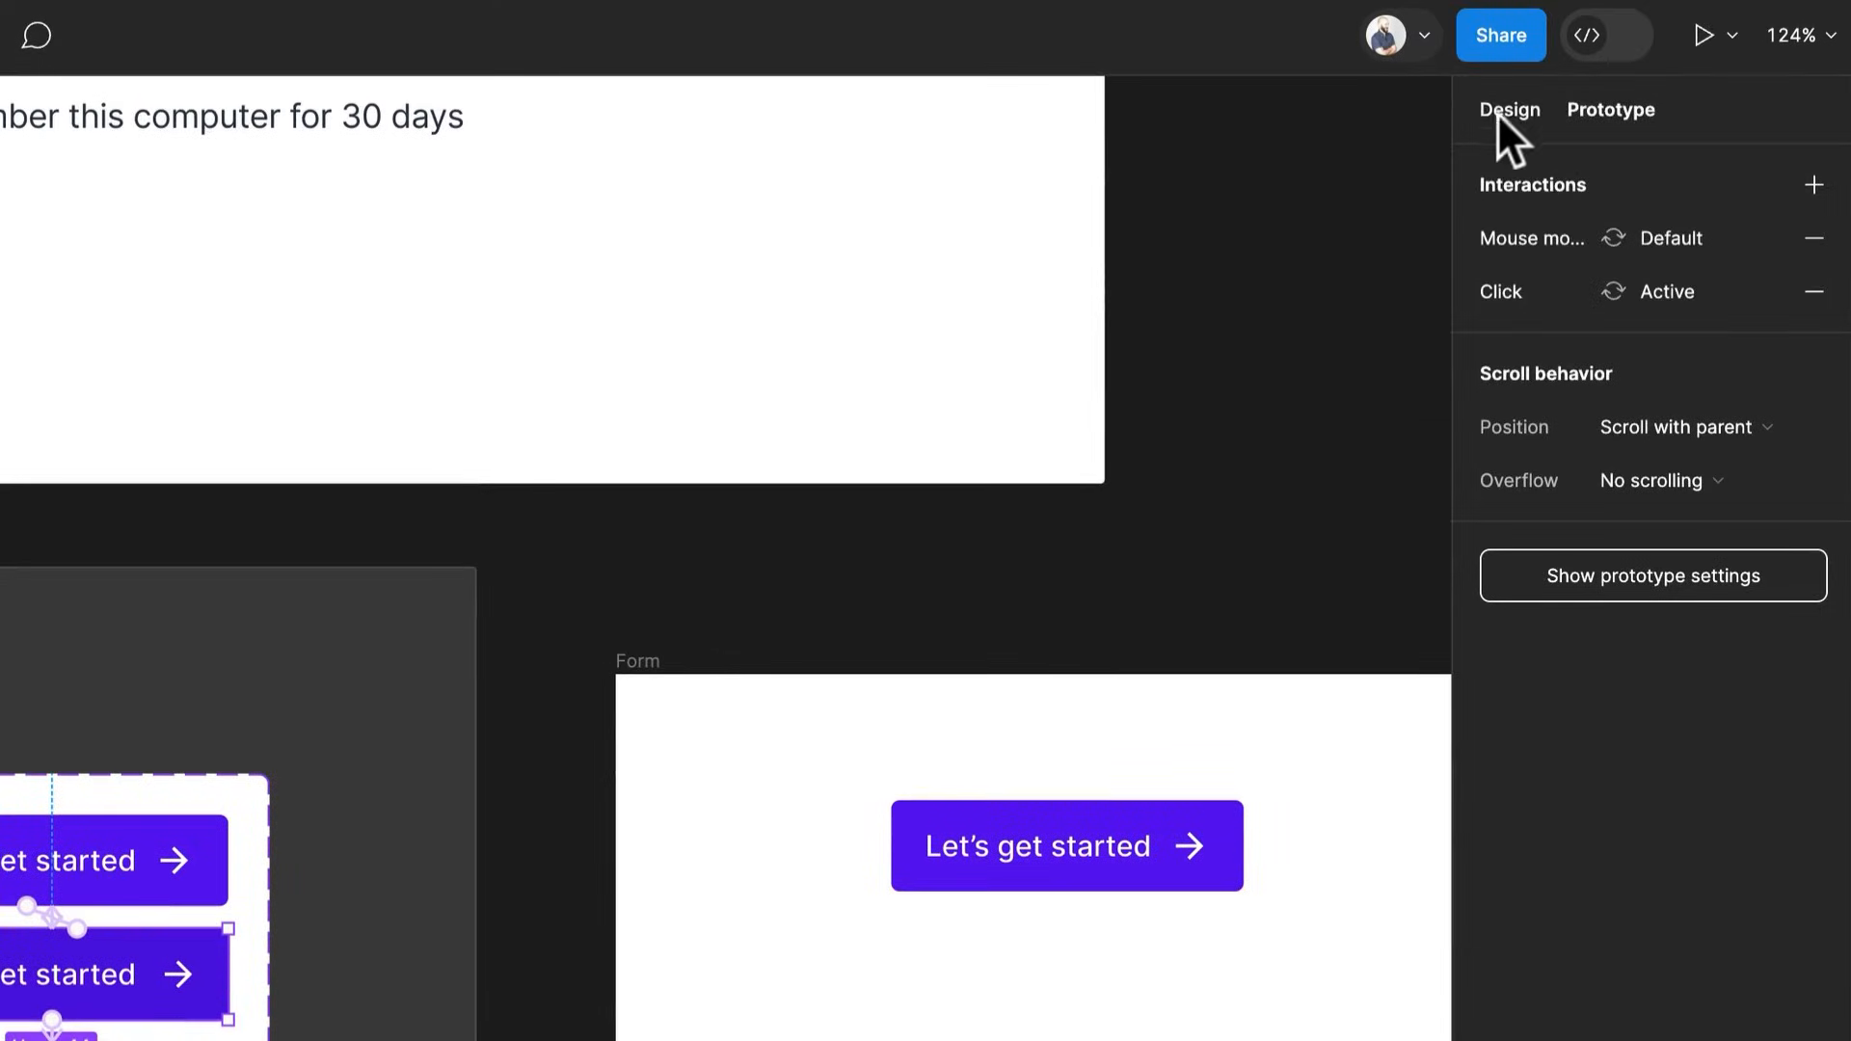
pyautogui.click(1507, 109)
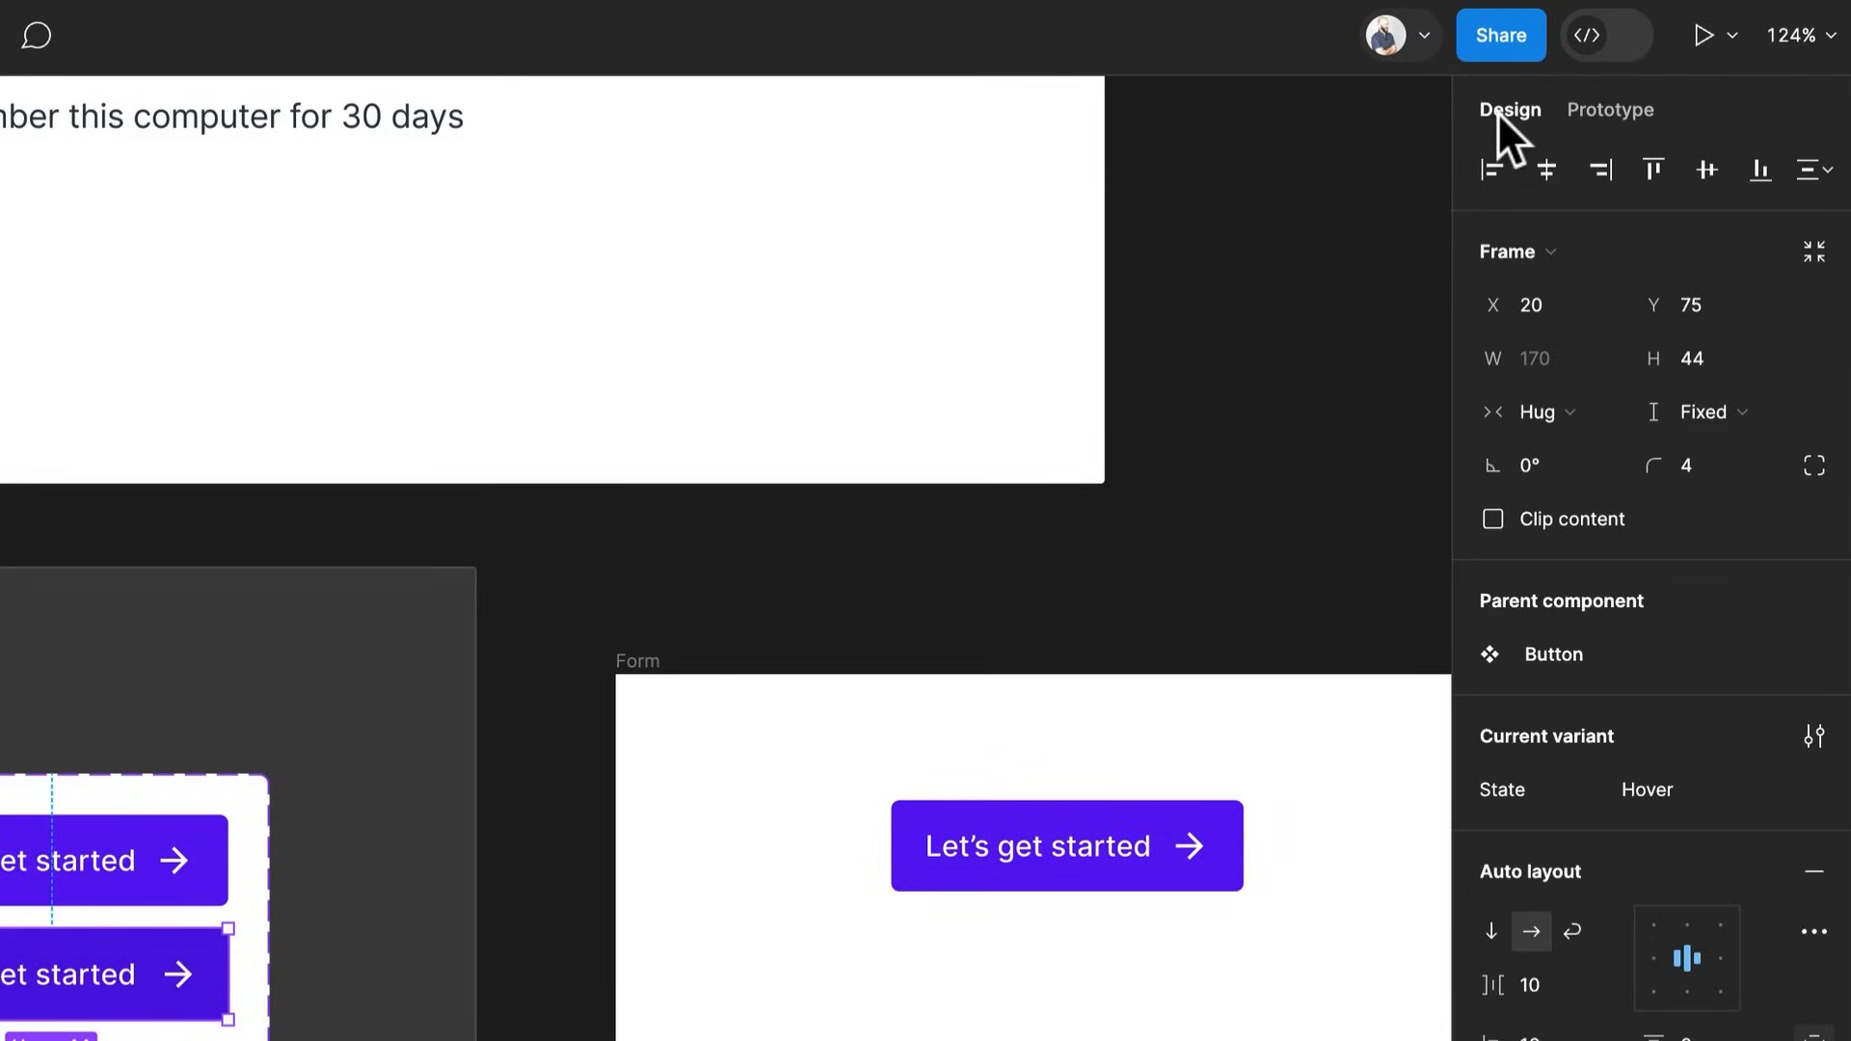
pyautogui.click(1143, 873)
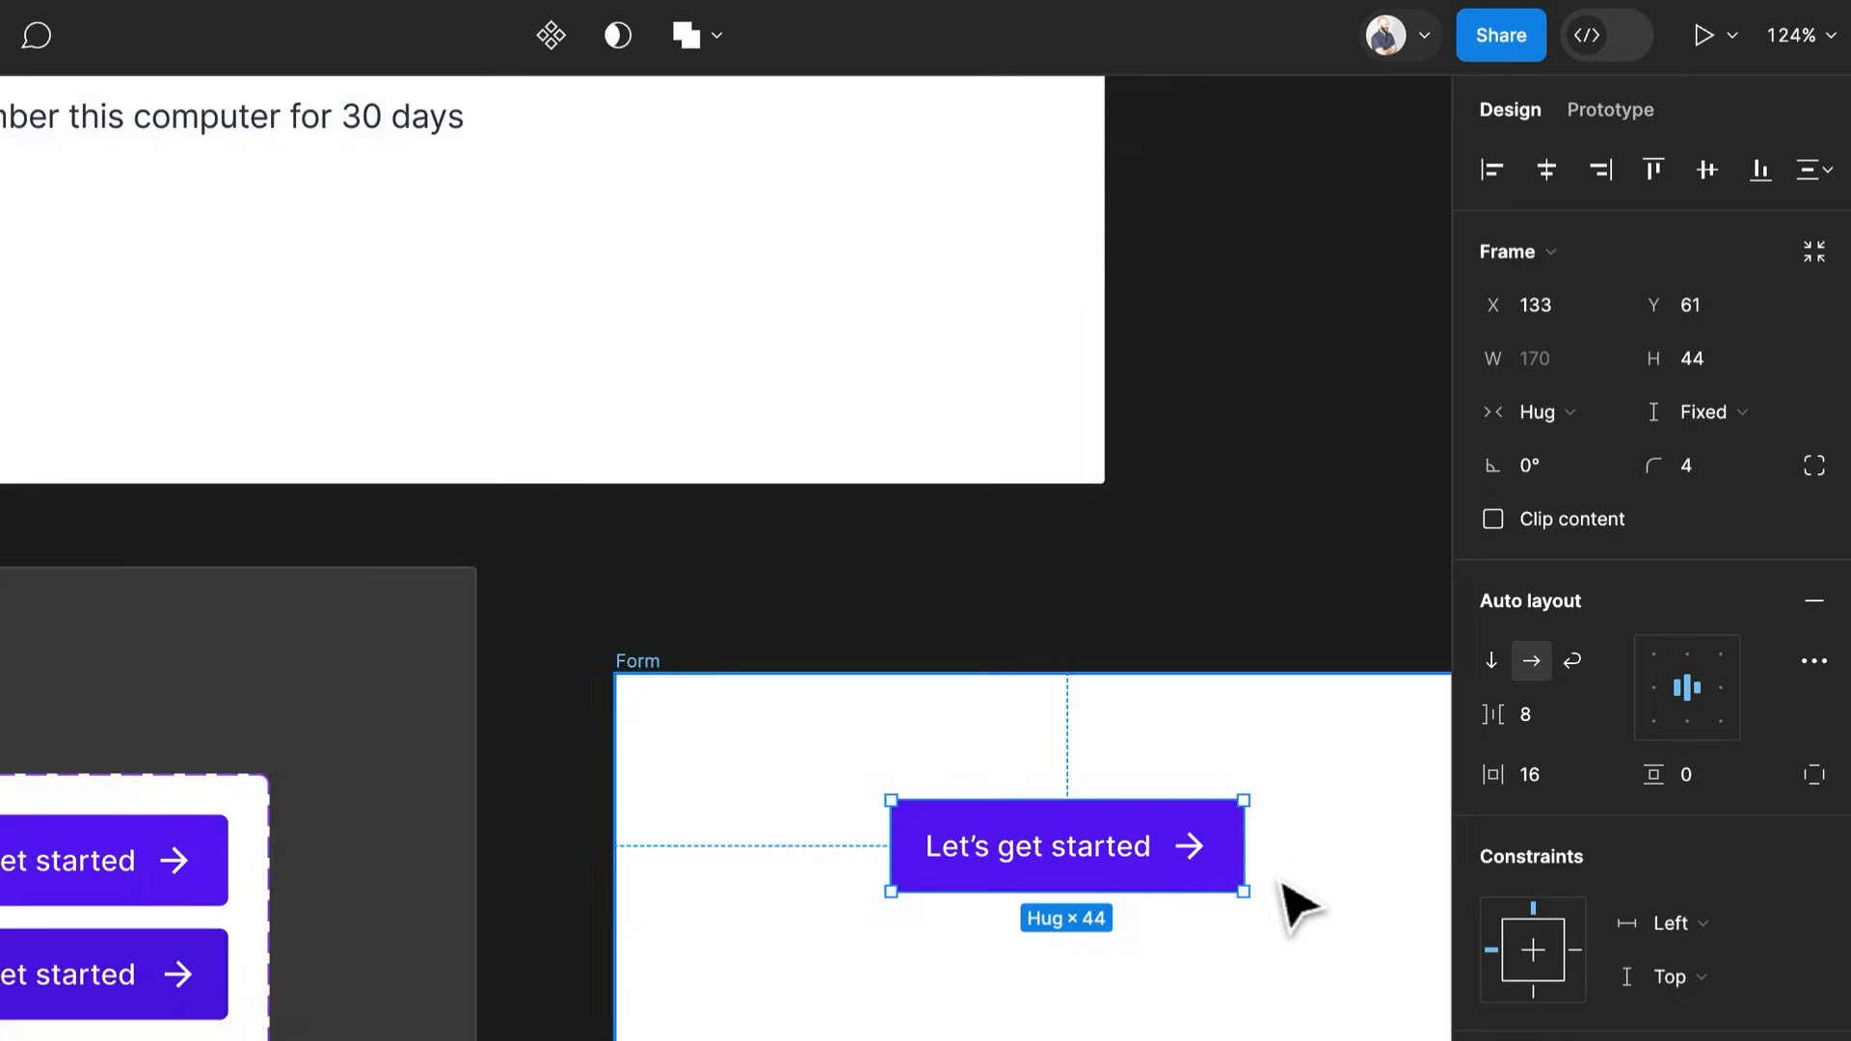
pyautogui.keyDown('ctrl'); pyautogui.scroll(2, 1287, 892); pyautogui.keyUp('ctrl')
pyautogui.scroll(1, 1231, 881)
pyautogui.moveTo(1231, 880); pyautogui.dragTo(964, 950)
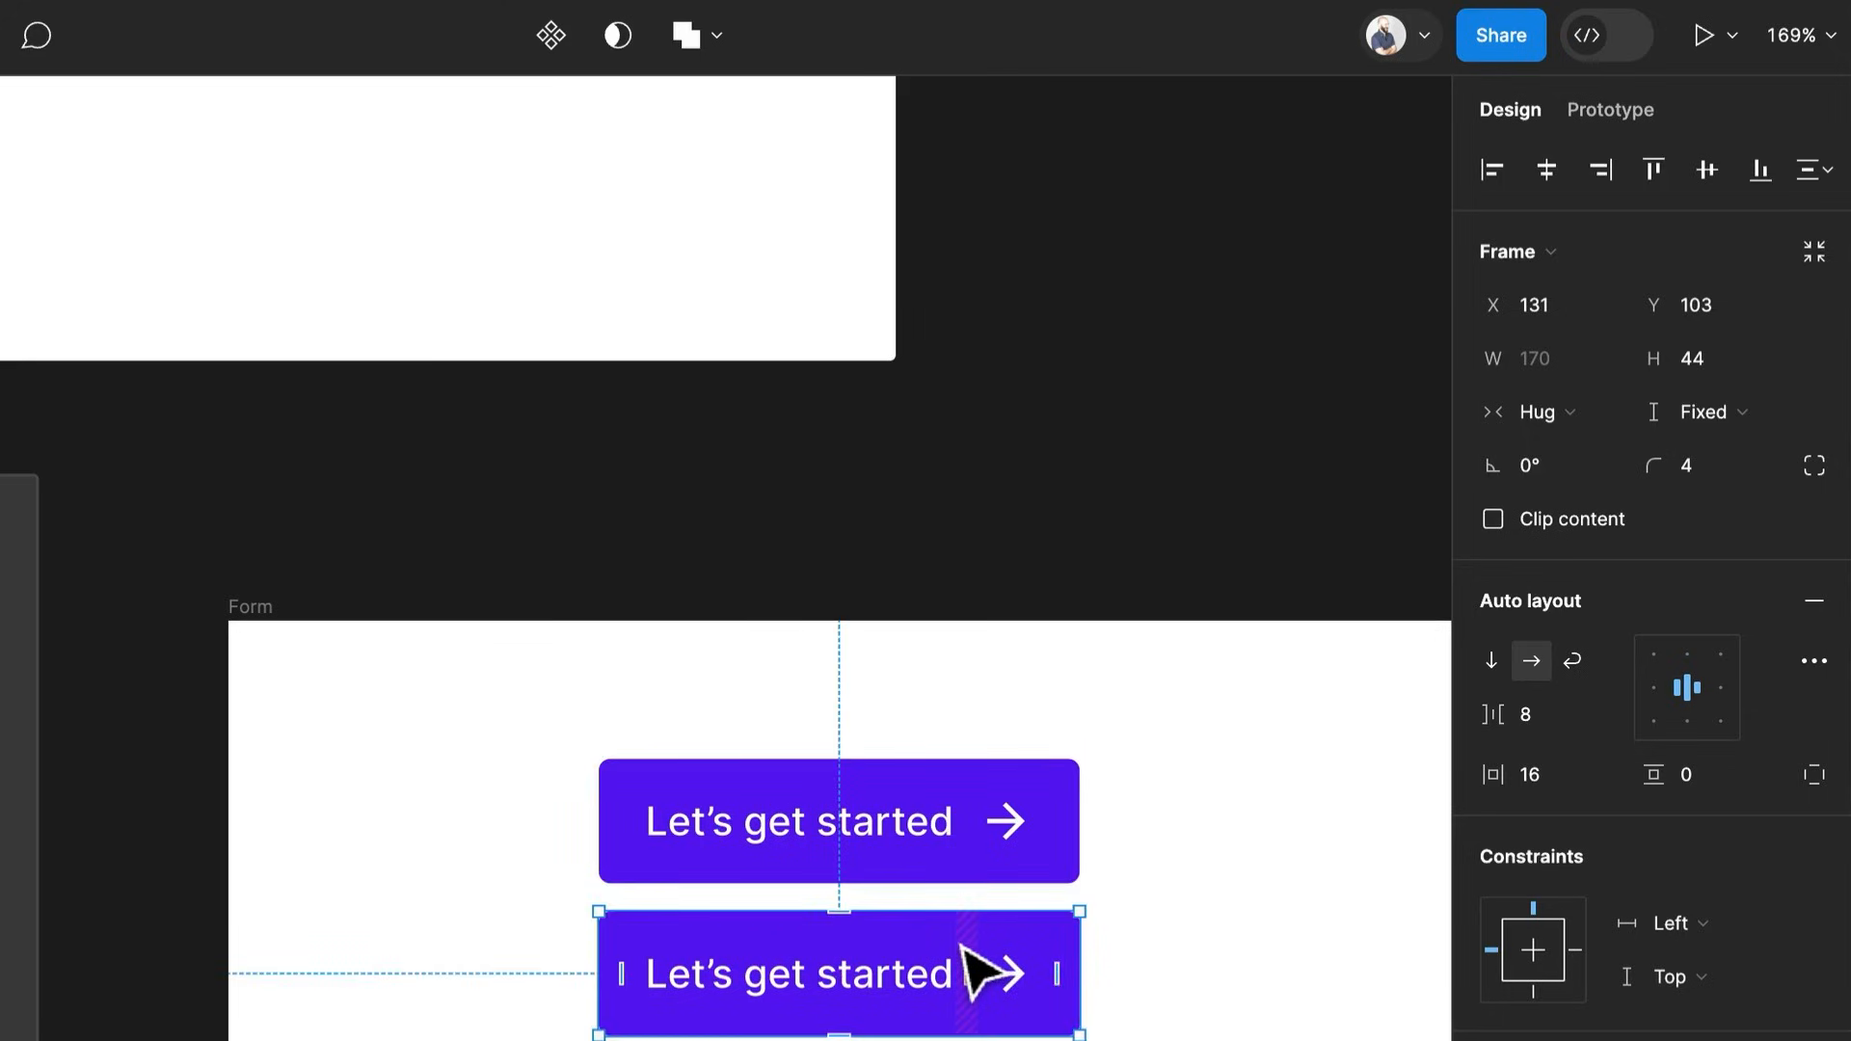
pyautogui.press('Delete')
pyautogui.click(992, 881)
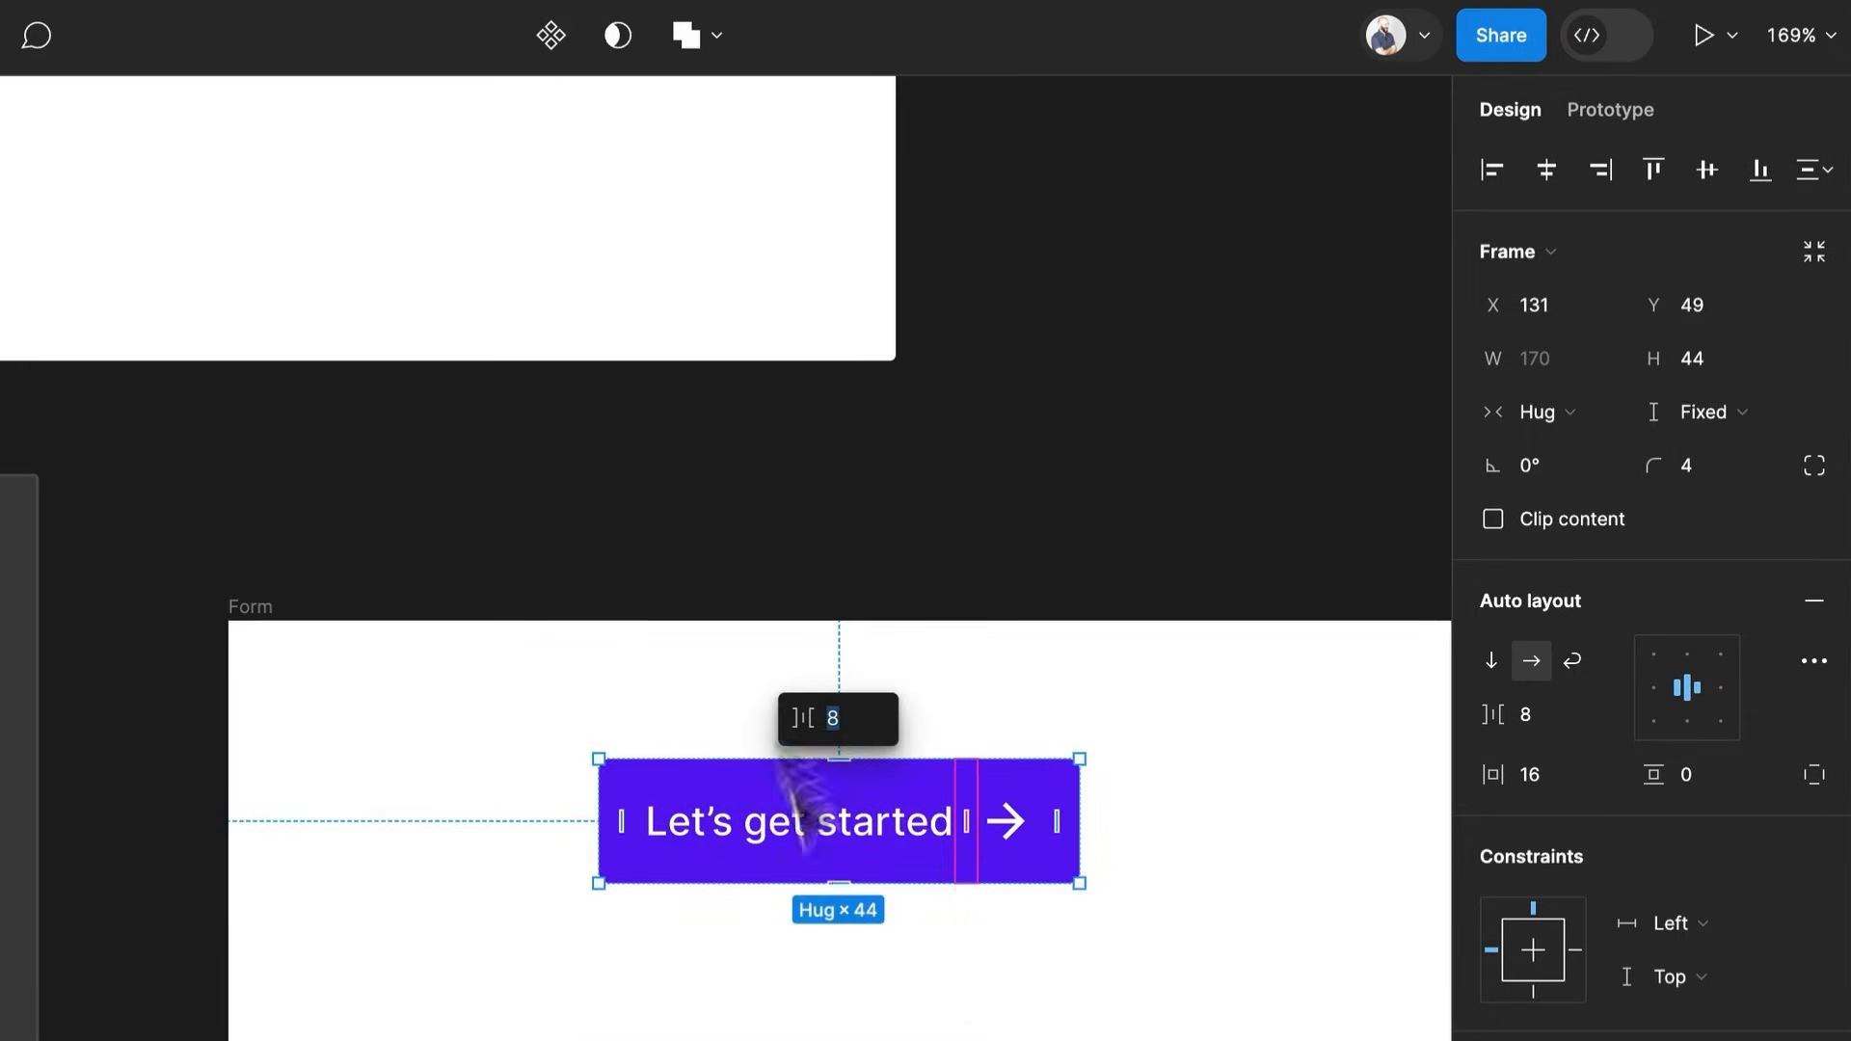
# Turn the detached button into a new main component and move it out of the Form frame onto the canvas
pyautogui.scroll(-2, 743, 755)
pyautogui.click(538, 40)
pyautogui.scroll(-1, 906, 881)
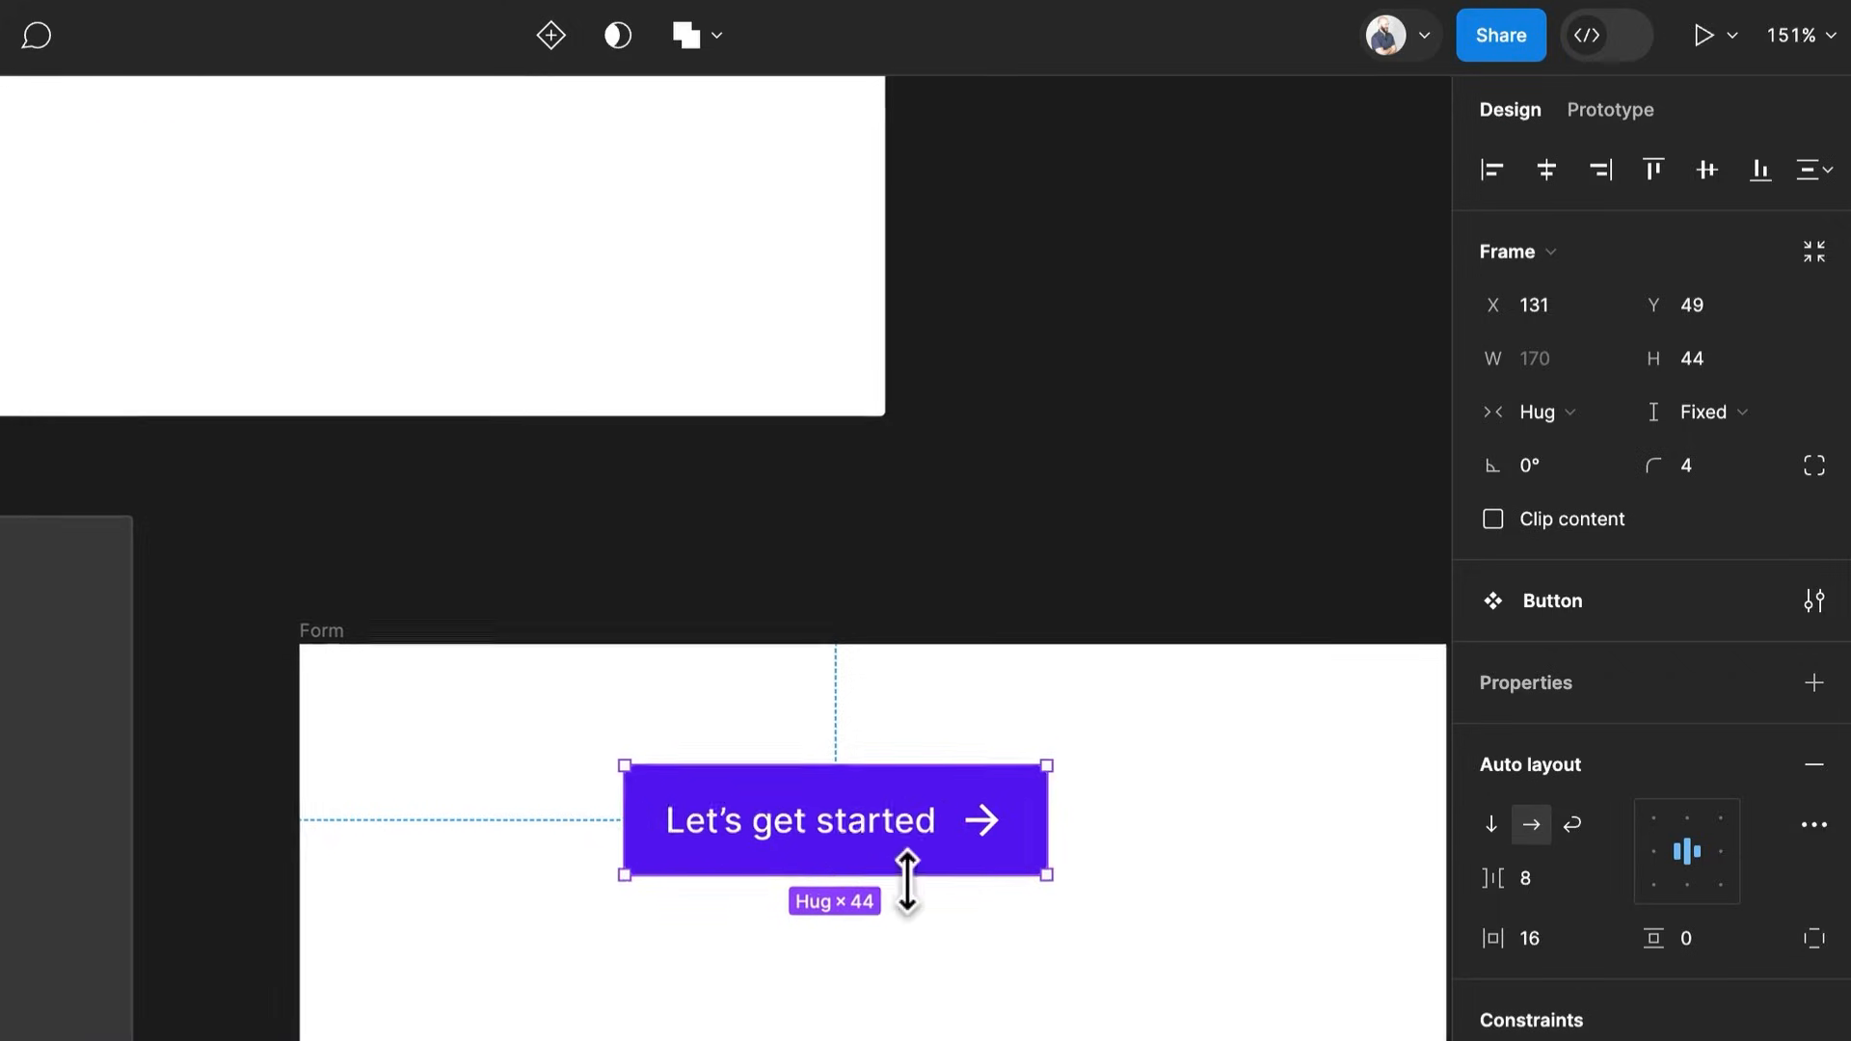
pyautogui.scroll(-2, 909, 868)
pyautogui.moveTo(911, 861); pyautogui.dragTo(1377, 567)
pyautogui.scroll(1, 1377, 569)
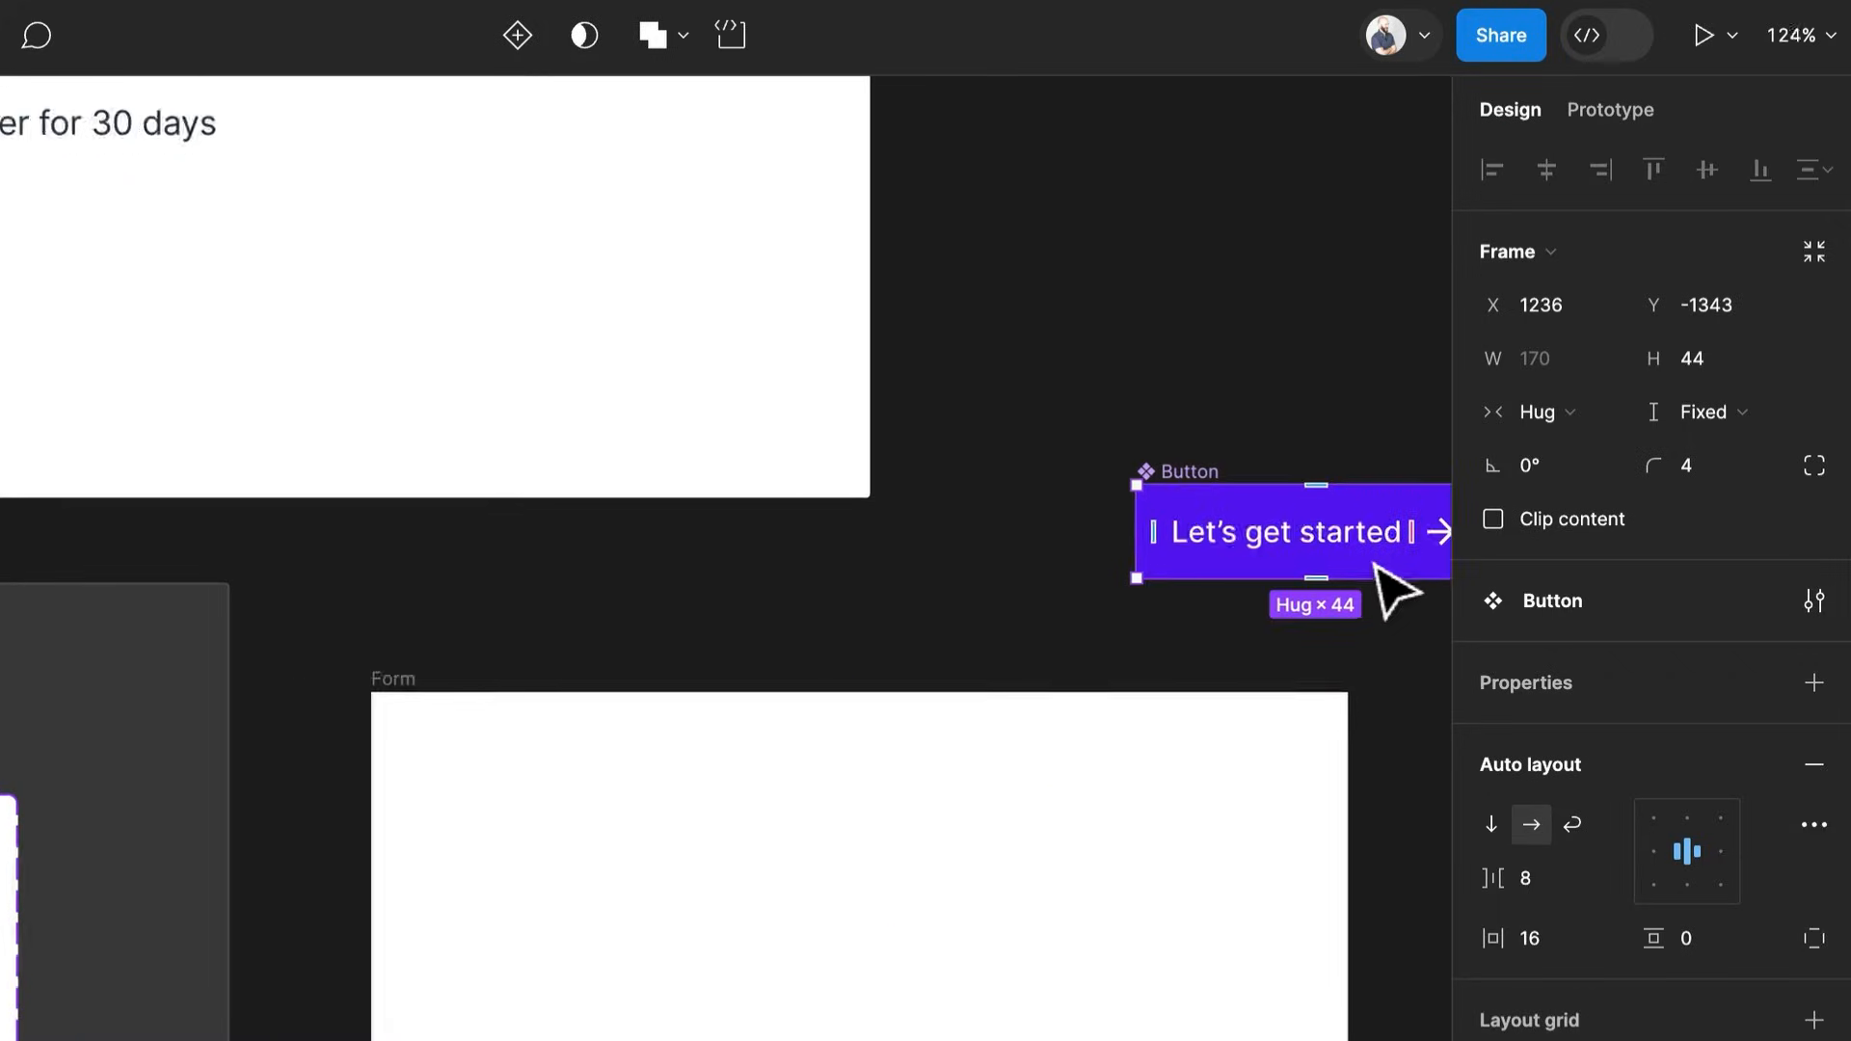
# Move the Button component farther away from the Form frame and add a variant property to it
pyautogui.scroll(3, 1376, 567)
pyautogui.hscroll(6, 1273, 640)
pyautogui.scroll(2, 1273, 640)
pyautogui.moveTo(727, 694); pyautogui.dragTo(1169, 883)
pyautogui.click(1813, 683)
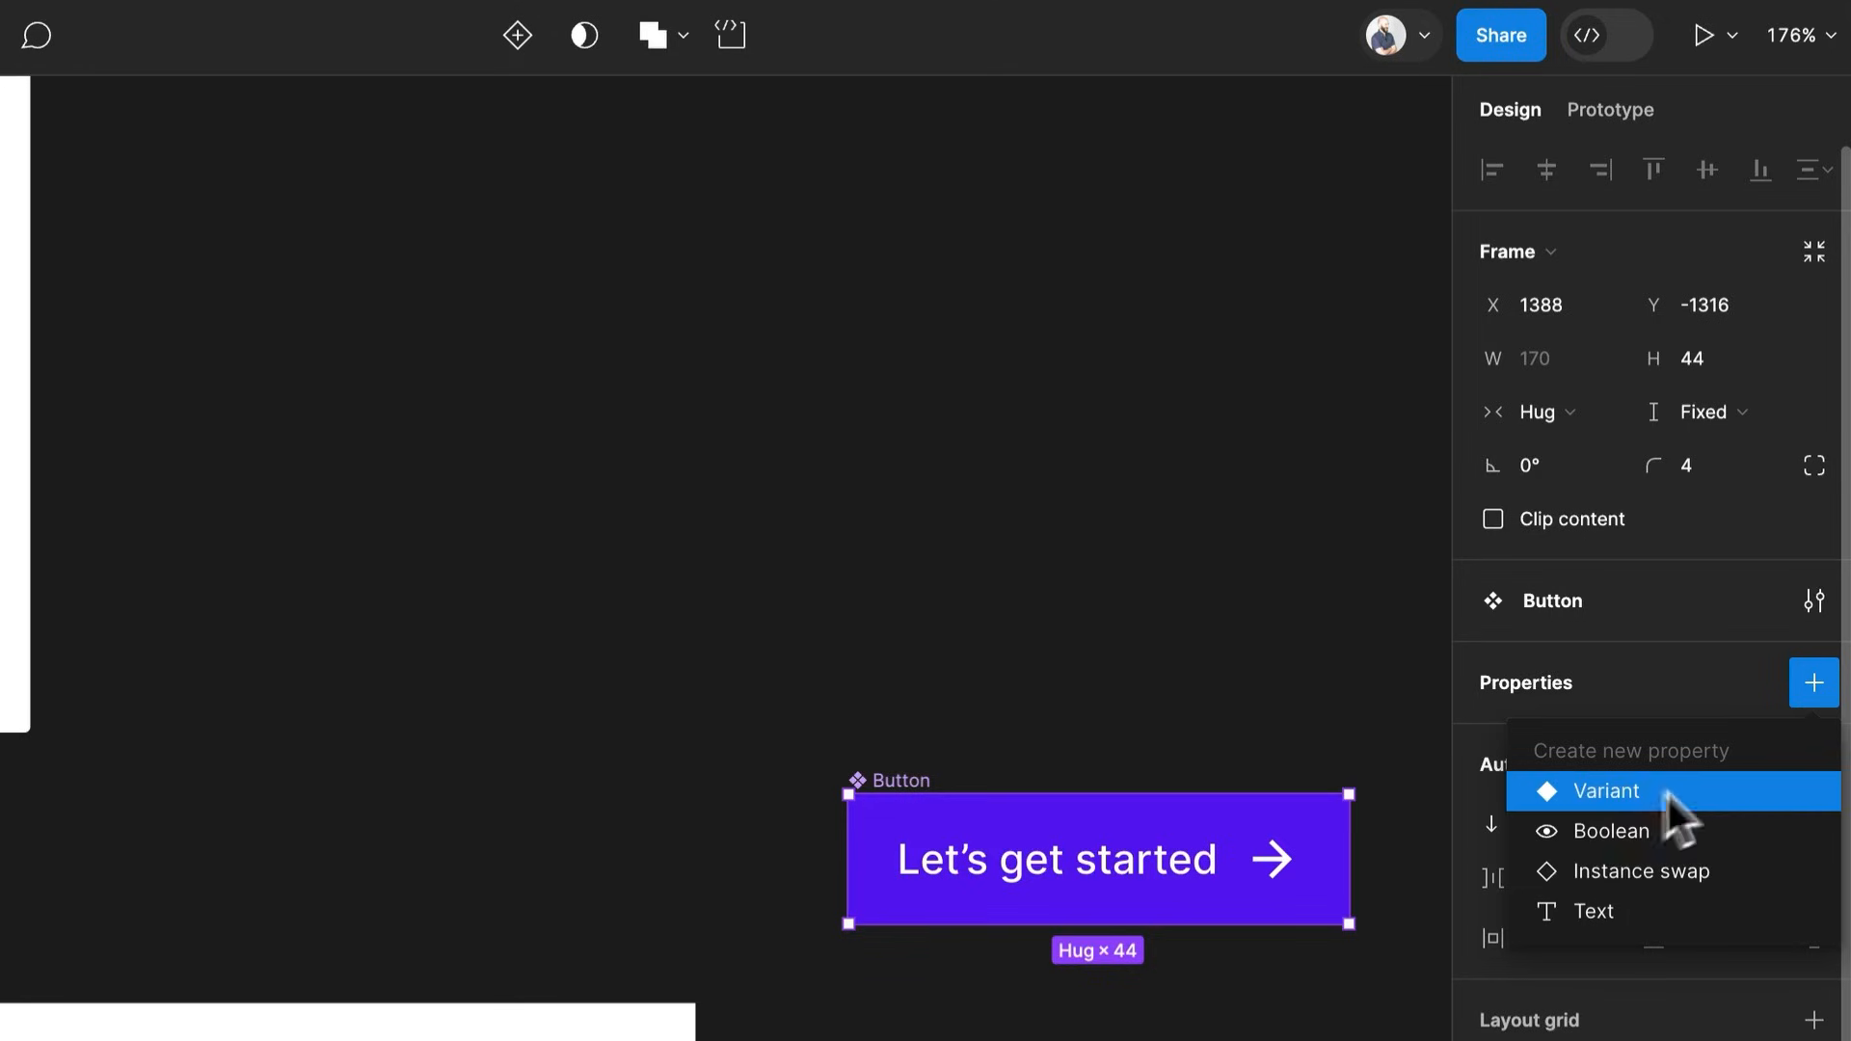
pyautogui.click(1620, 793)
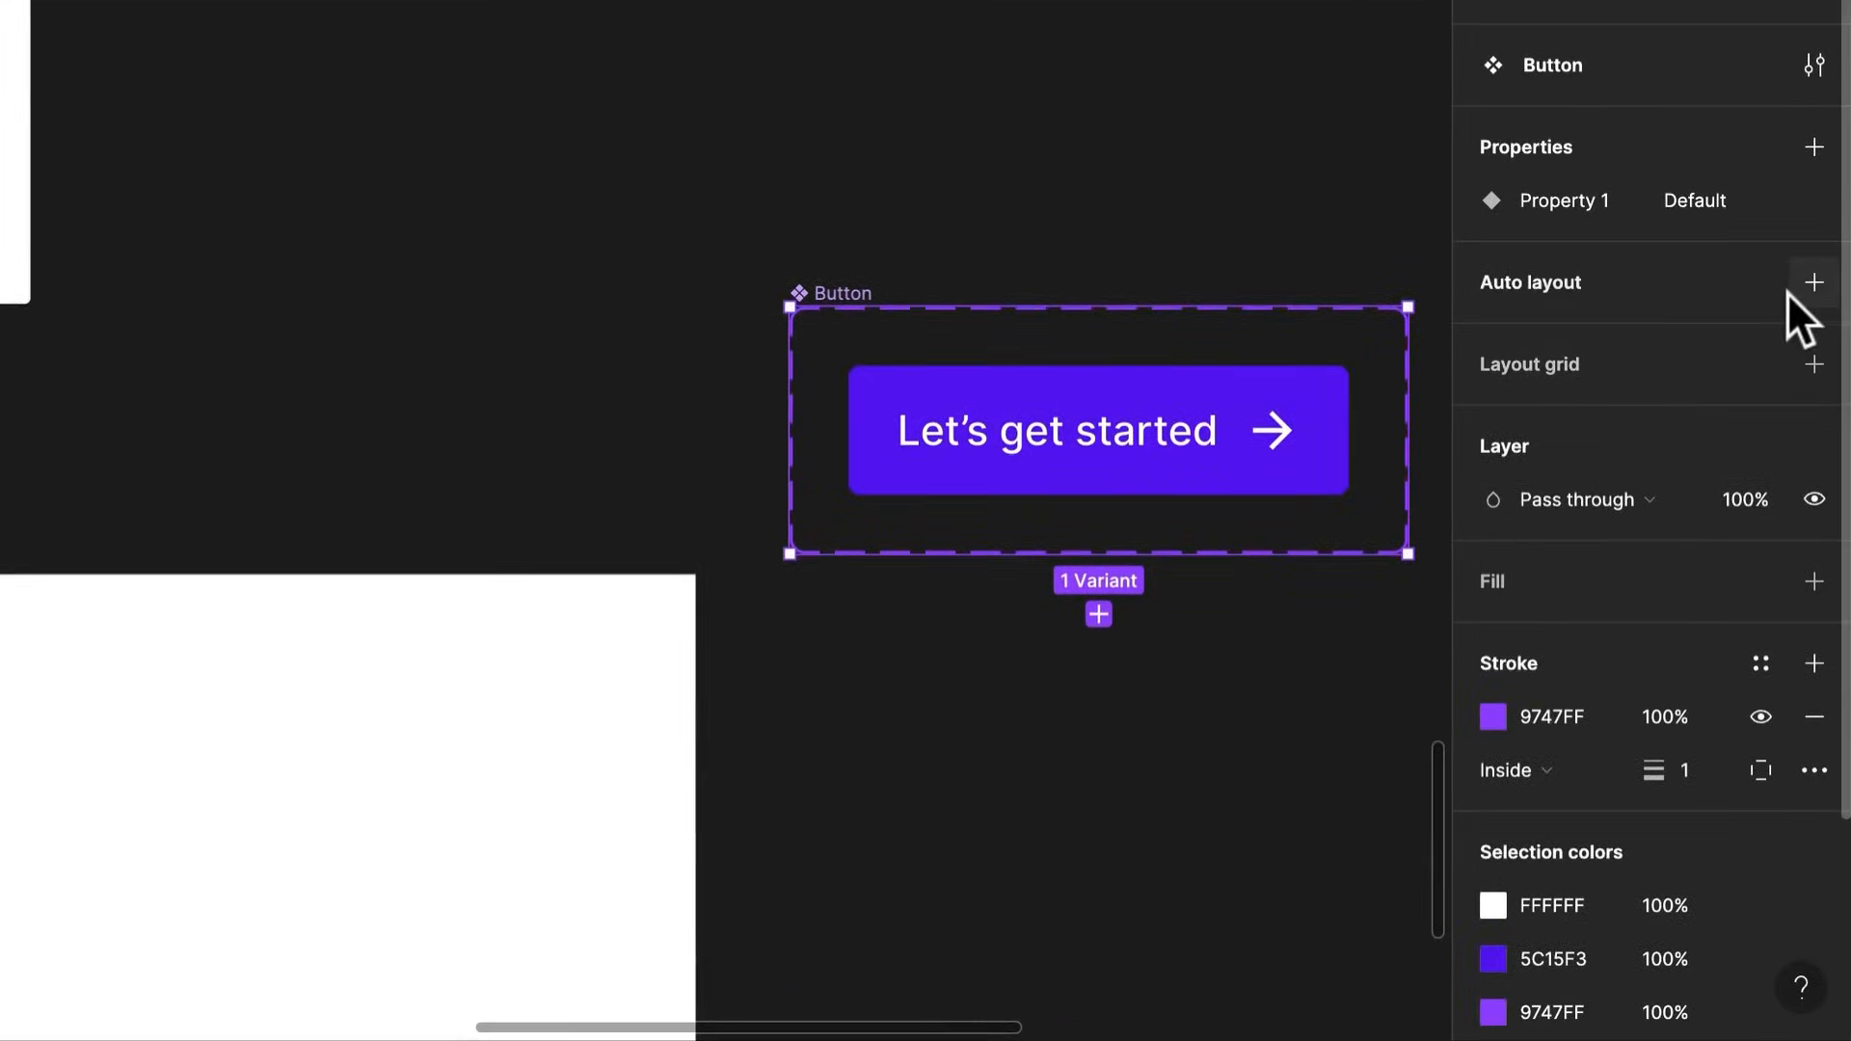
# Apply vertical auto layout with spacing and padding of 20 to the Button component set and give it a white FFFFFF fill
pyautogui.click(1790, 287)
pyautogui.write('20')
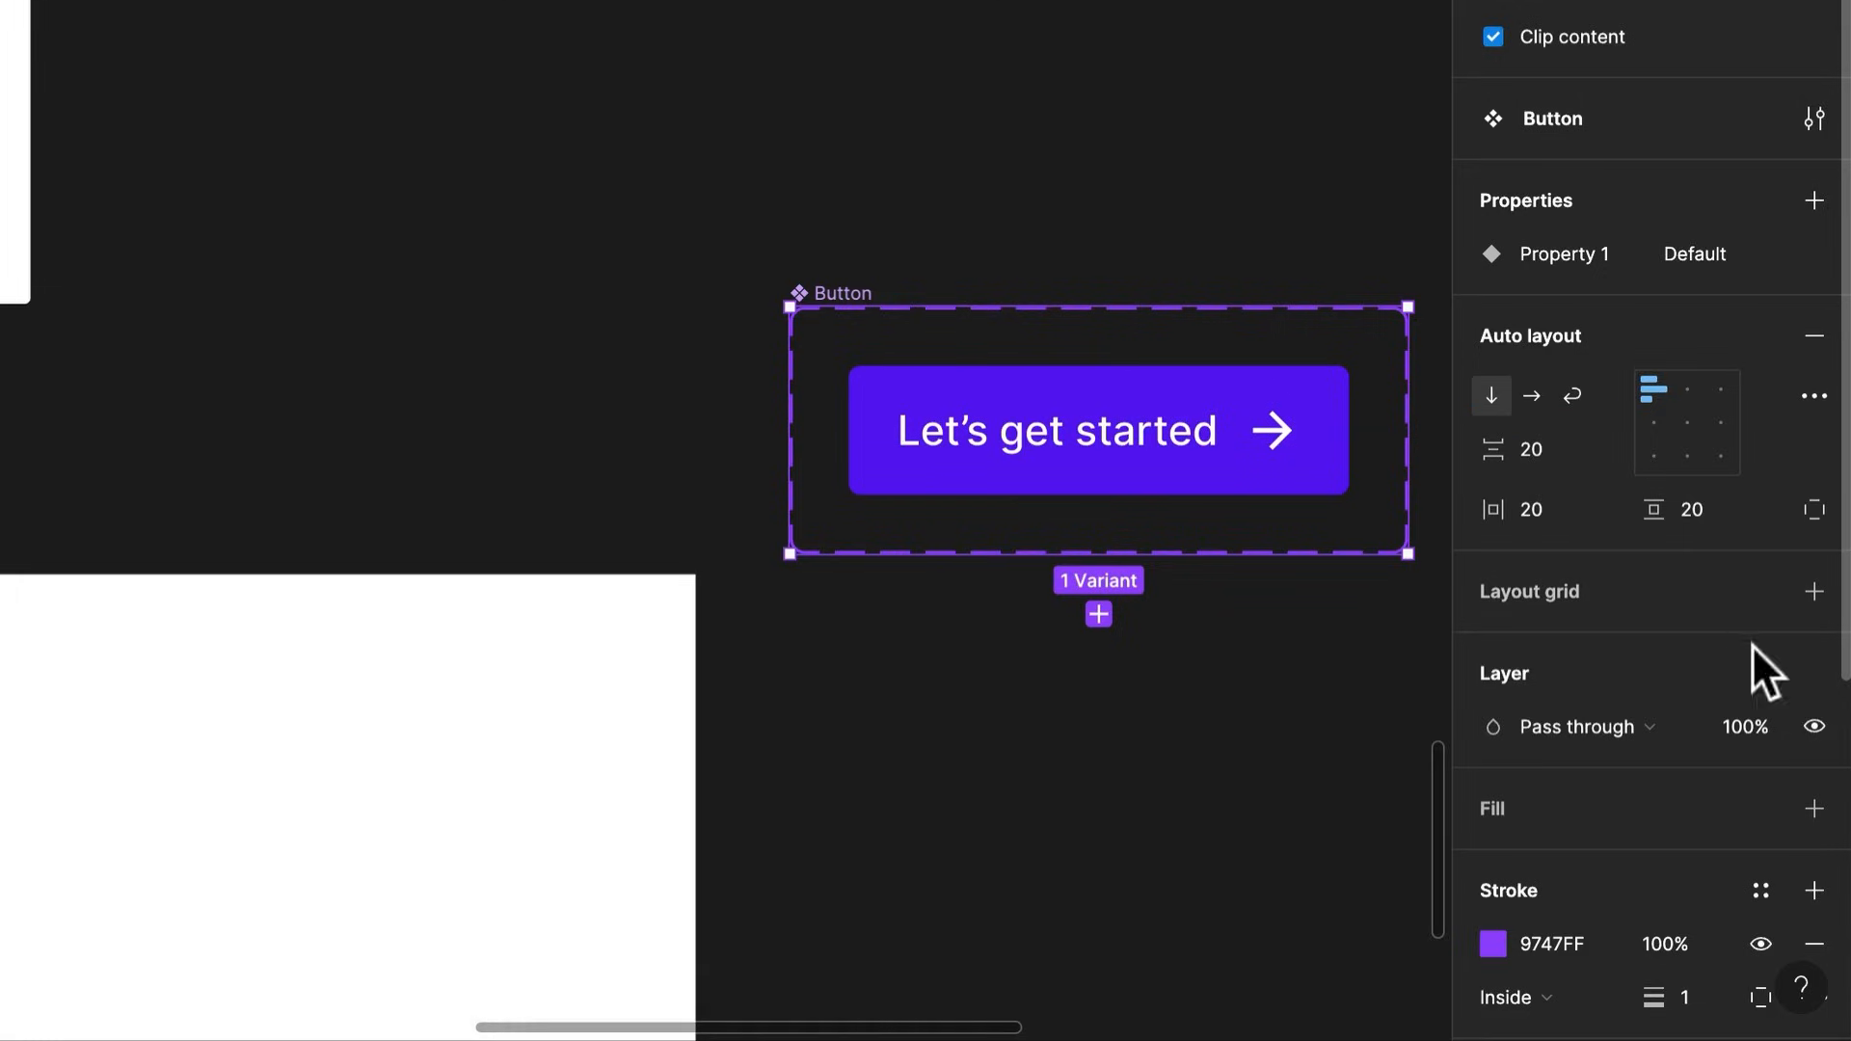
pyautogui.click(1815, 808)
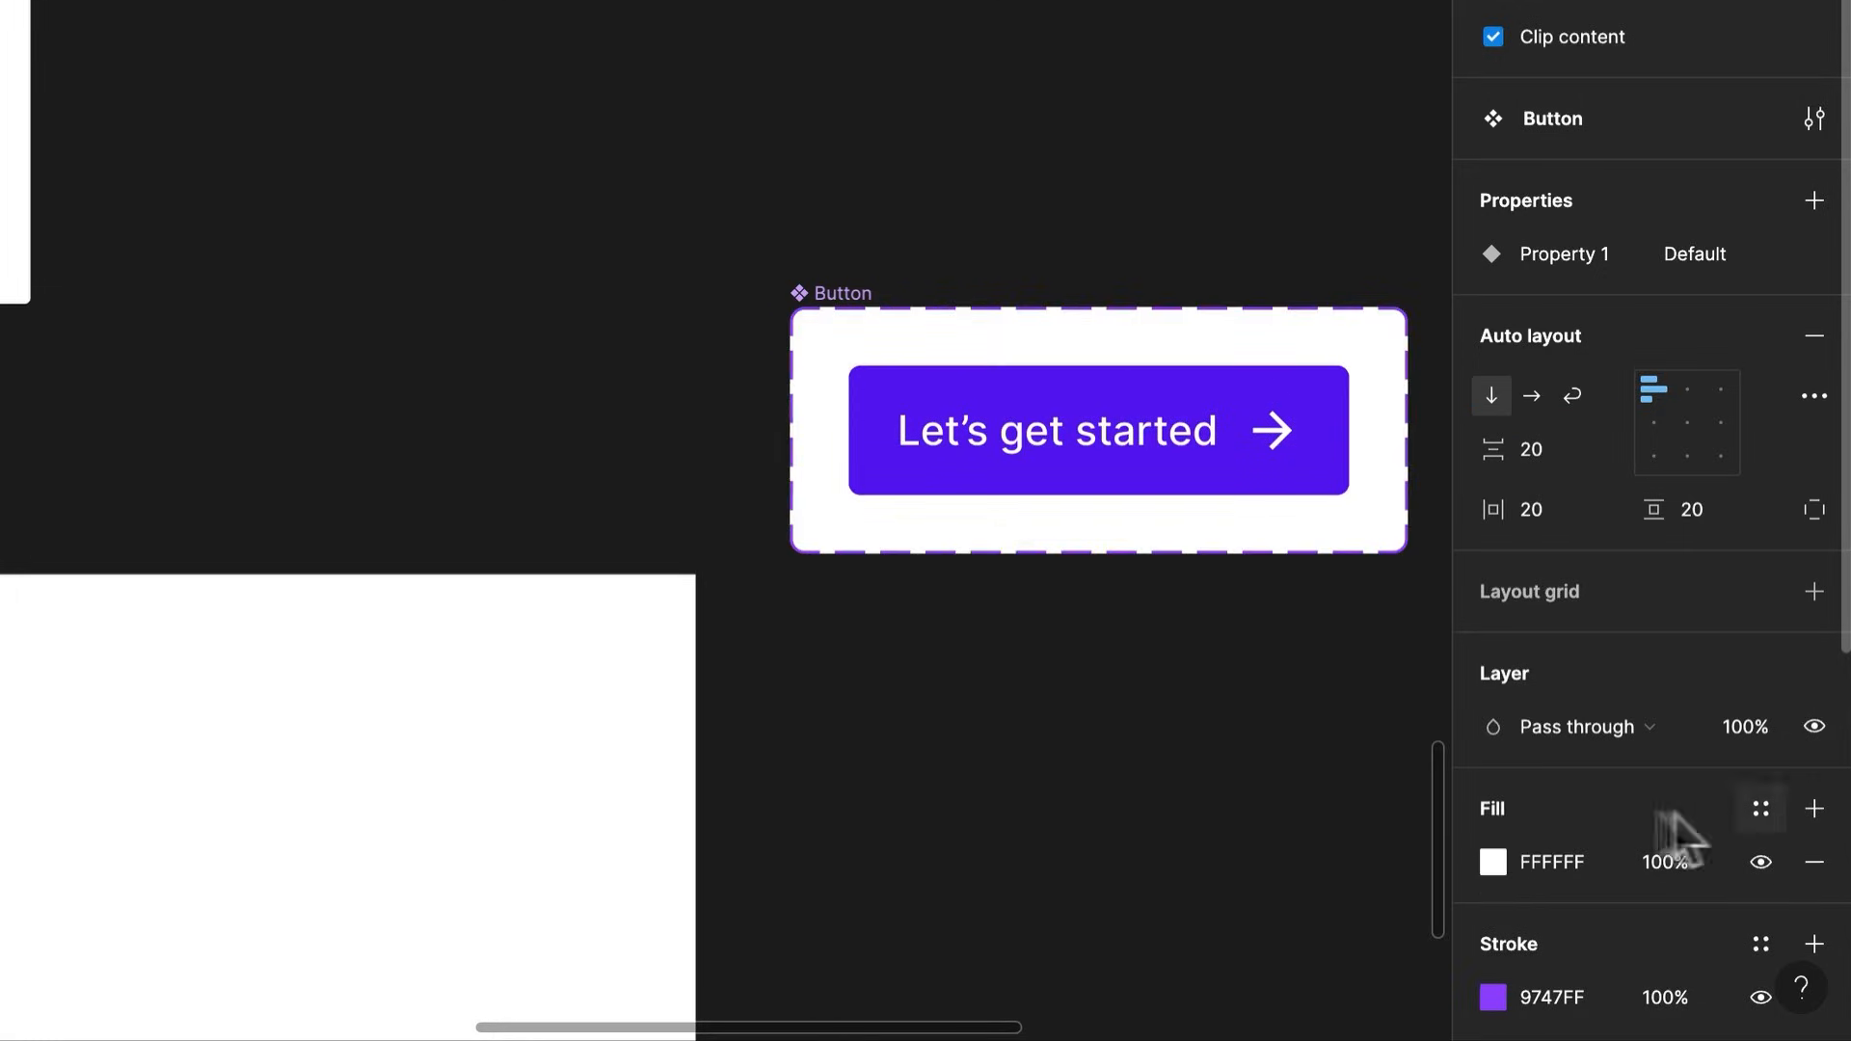
# Rename the Button component set's variant property to State
pyautogui.click(1260, 470)
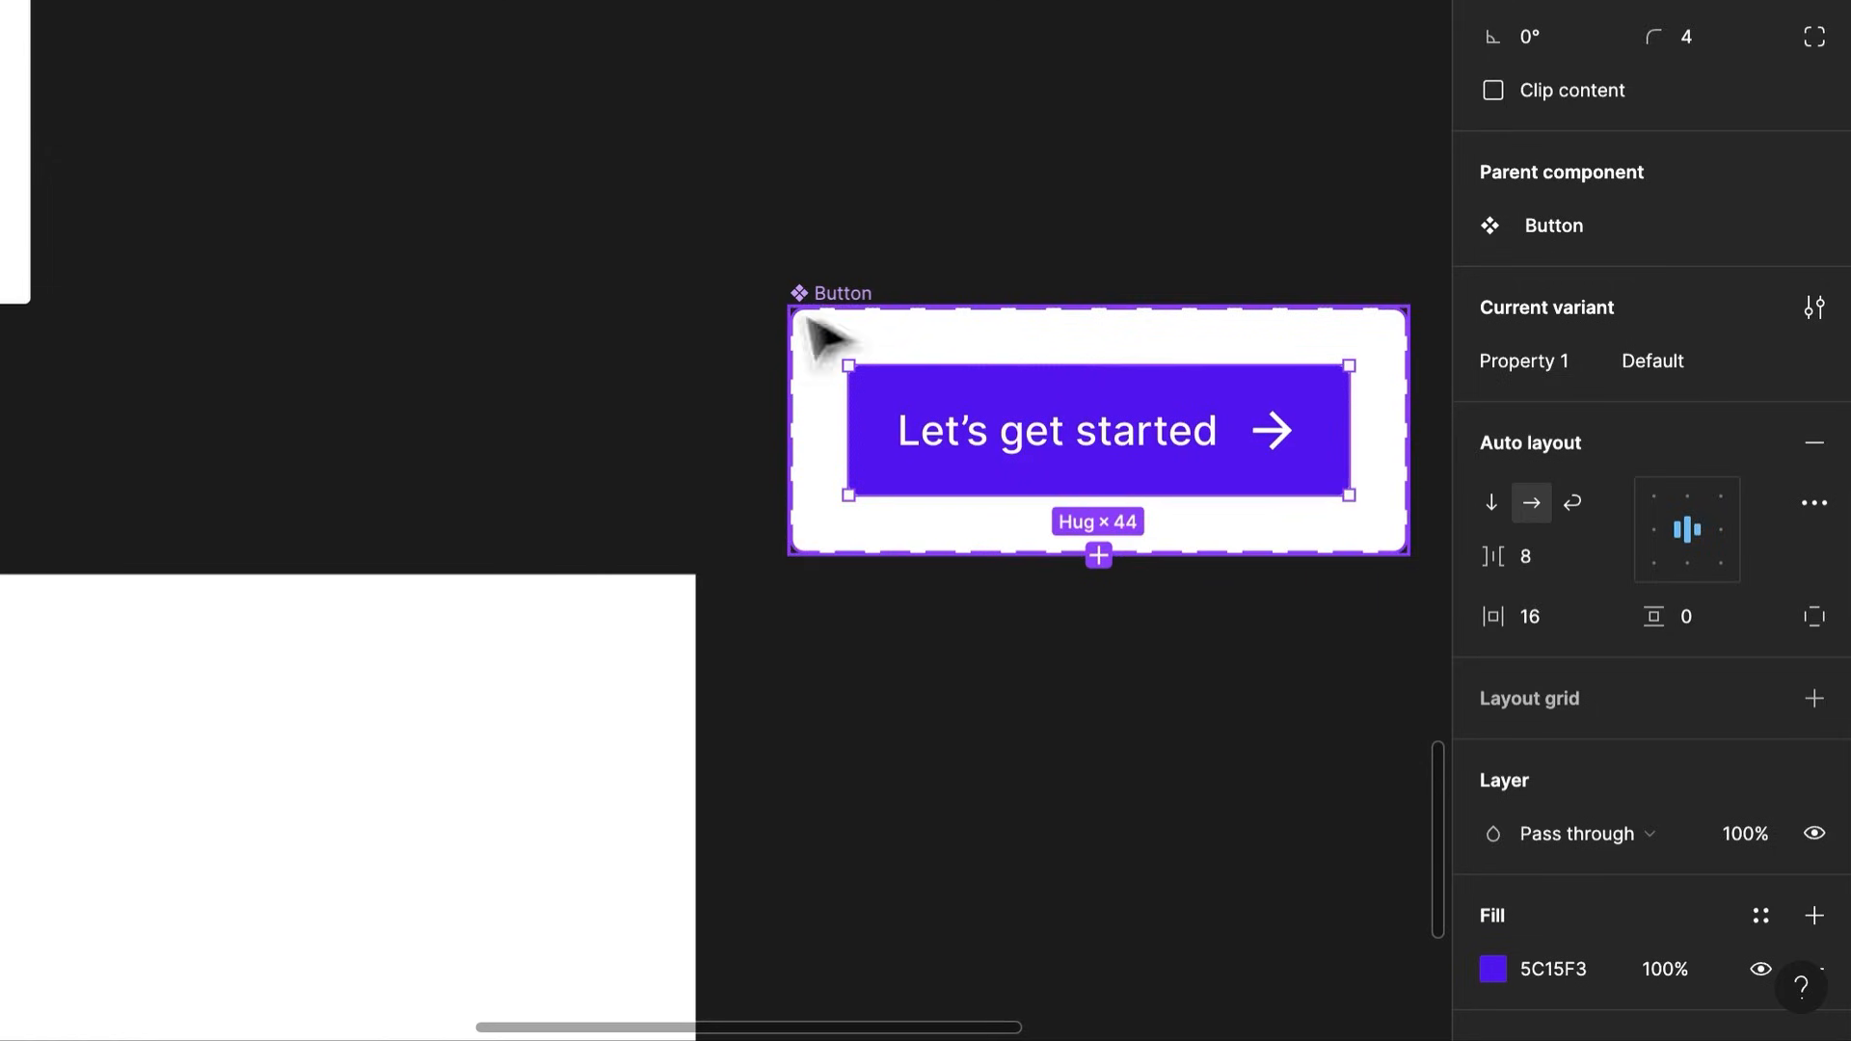
pyautogui.click(827, 292)
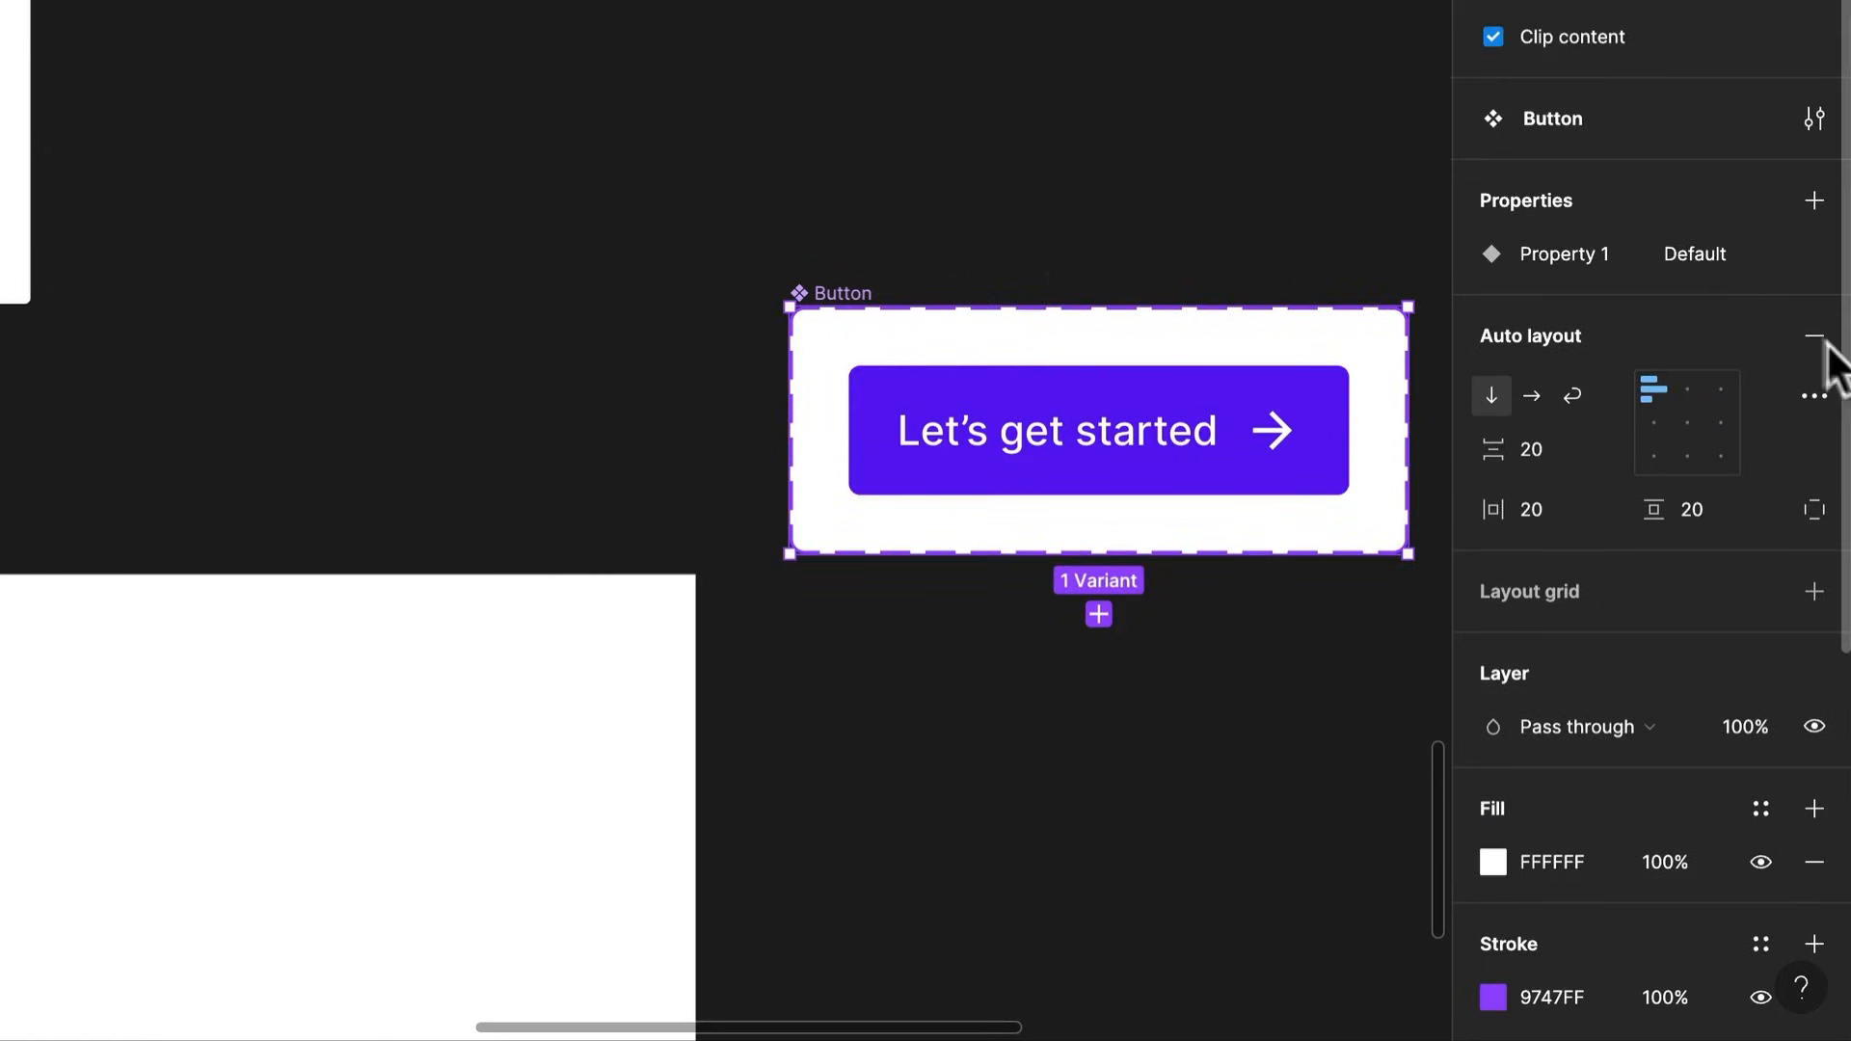
pyautogui.doubleClick(1549, 251)
pyautogui.write('State')
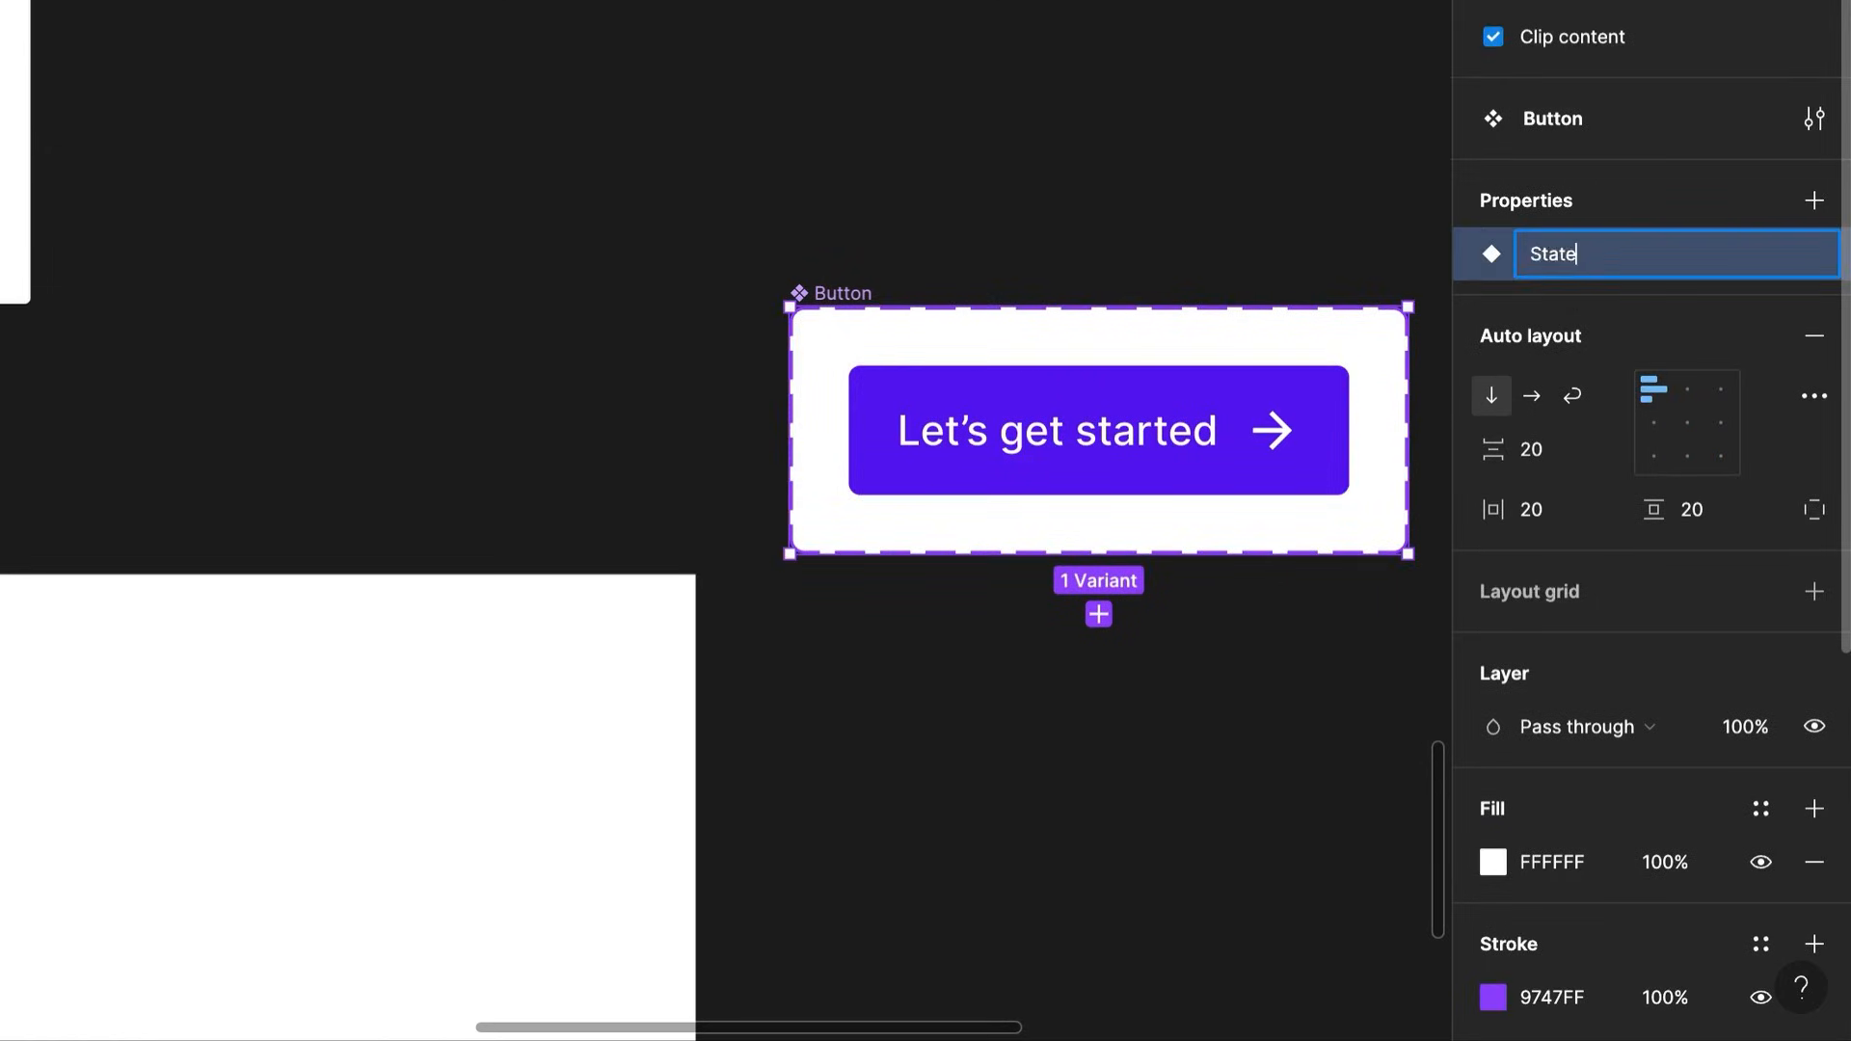
pyautogui.press('Return')
# Duplicate the Default button variant below the original and set the copy's State to Hover
pyautogui.click(1229, 423)
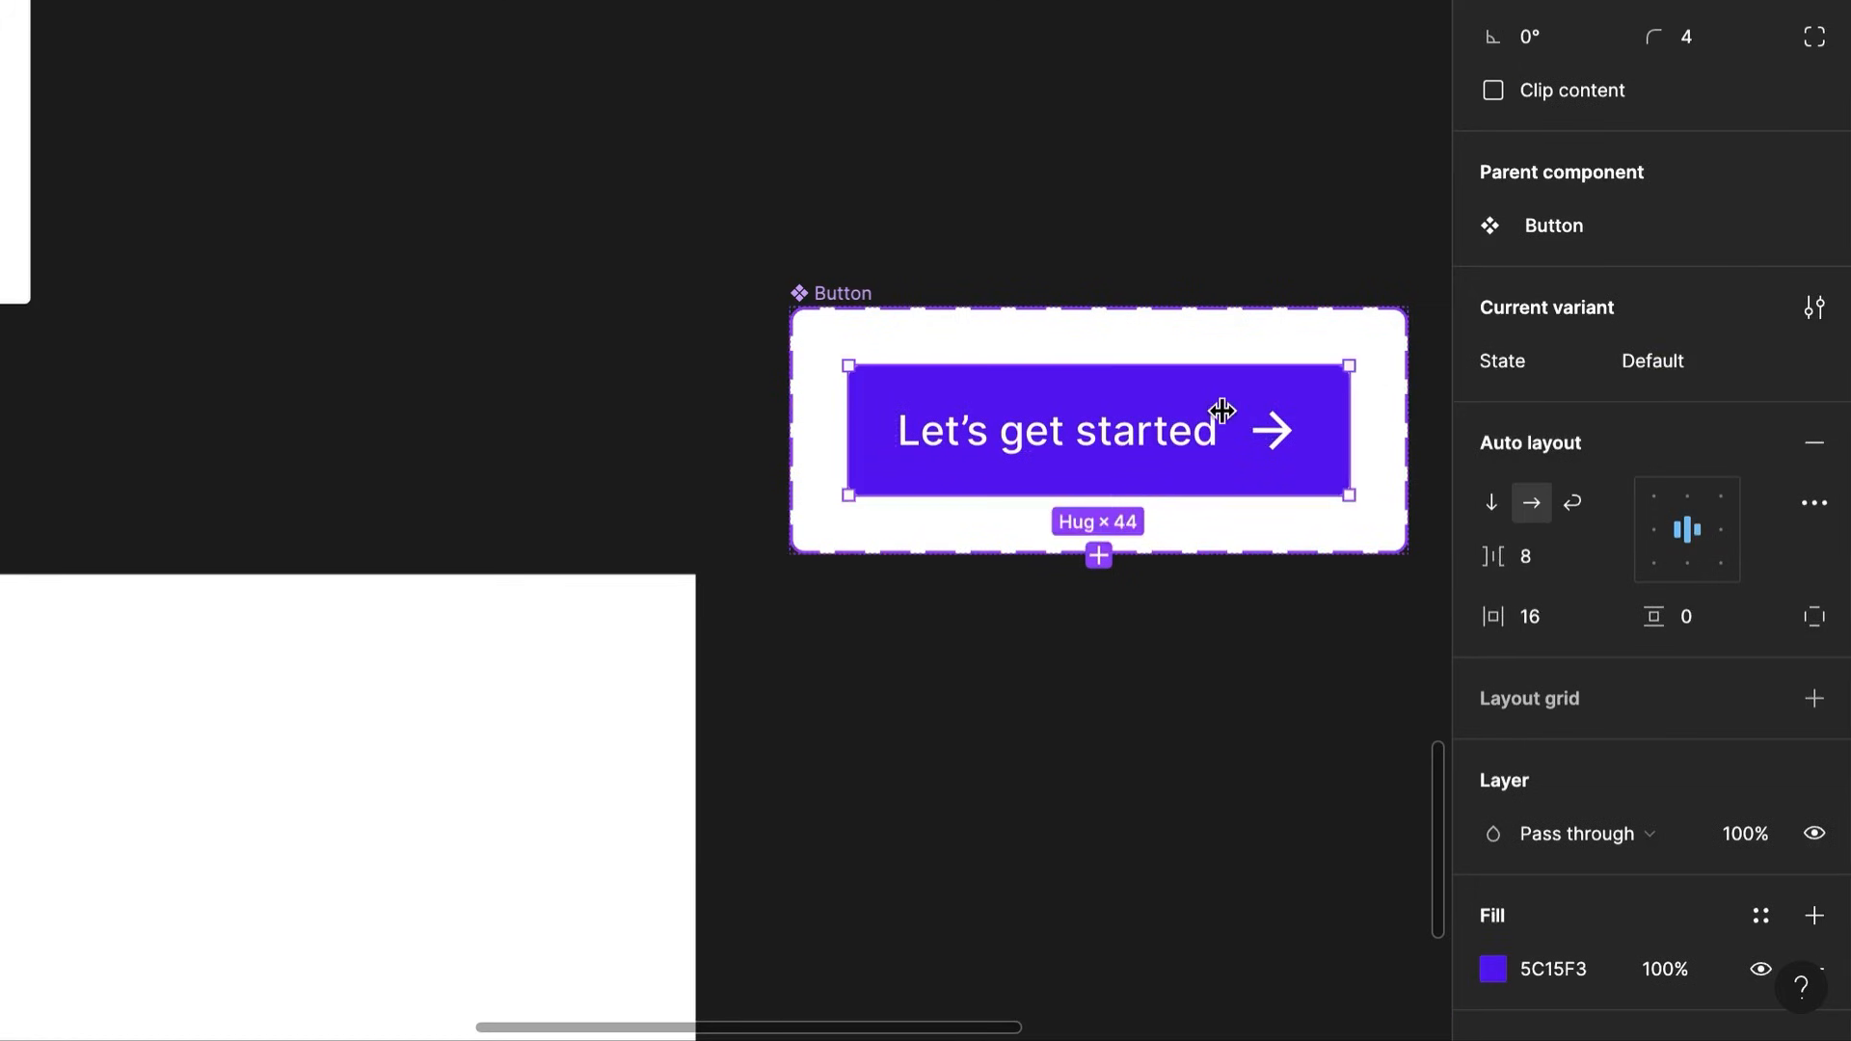
pyautogui.hotkey('ctrl', 'd')
pyautogui.write('Hover')
pyautogui.press('Return')
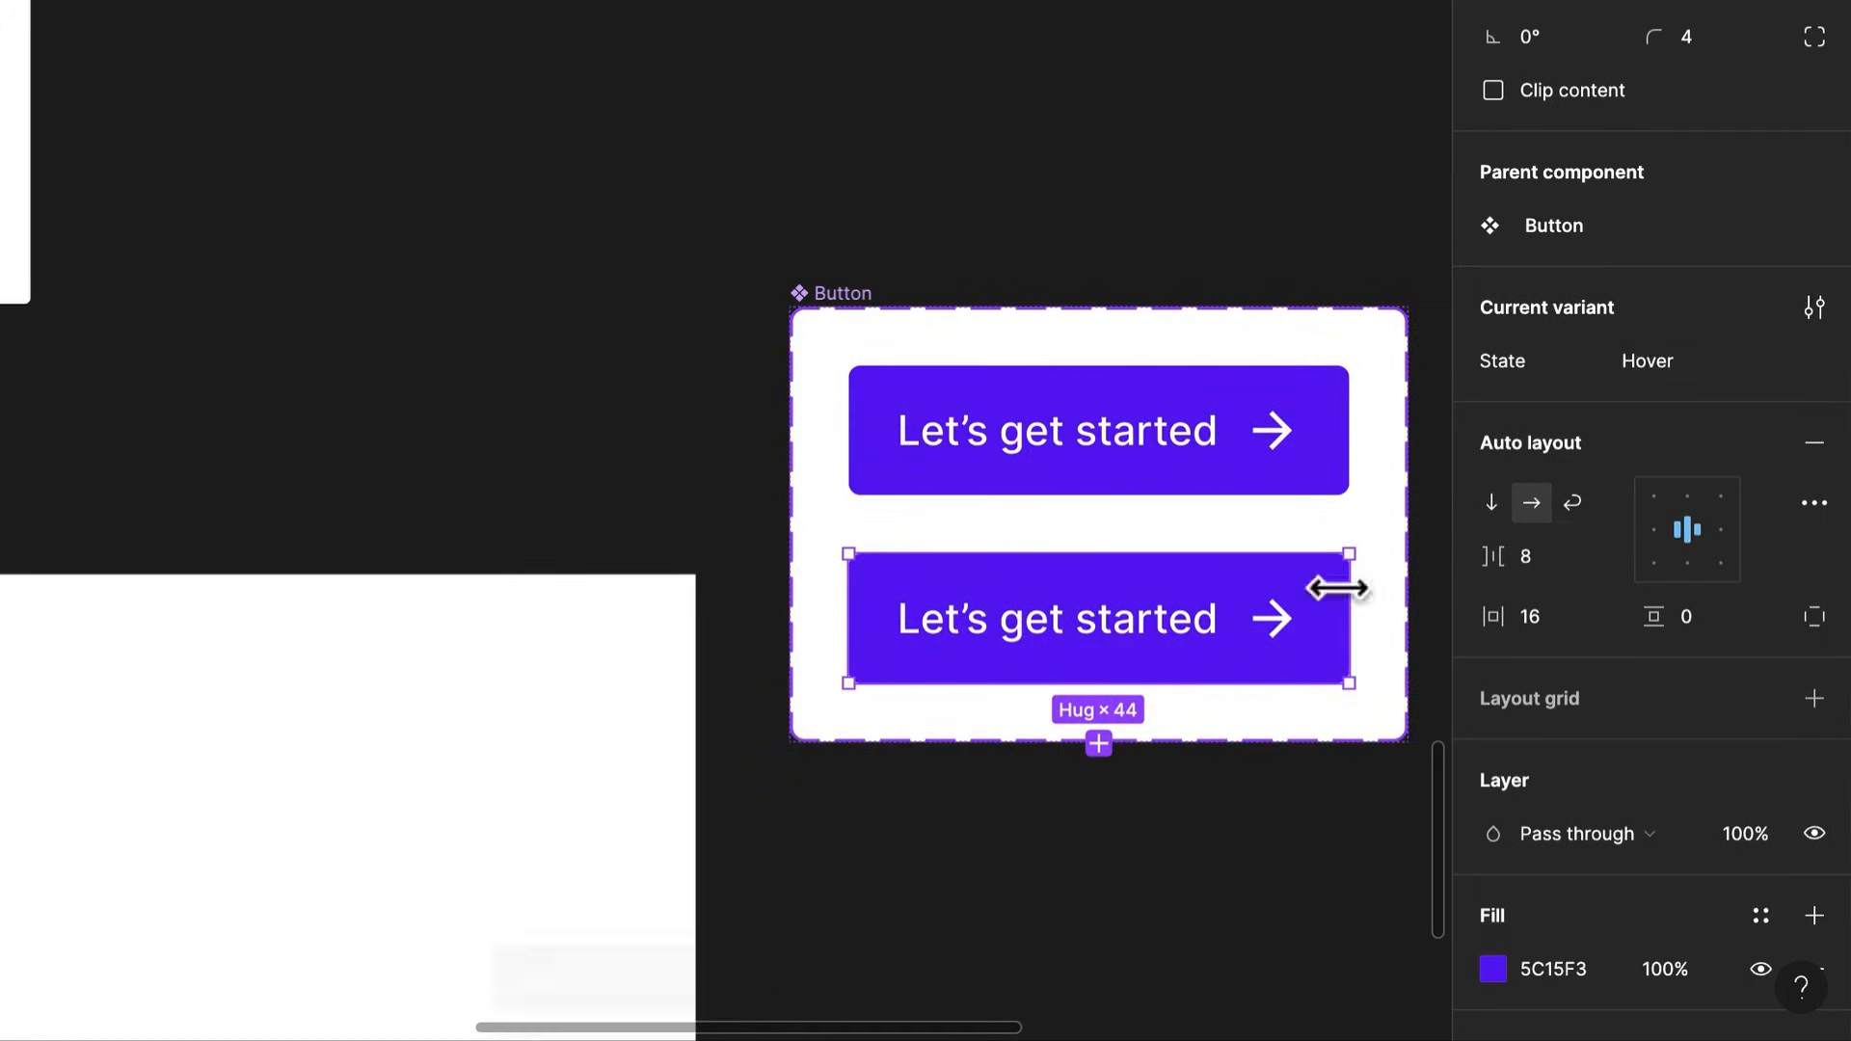
# Darken the fill of the Hover button variant to 4404CD
pyautogui.scroll(-3, 1336, 679)
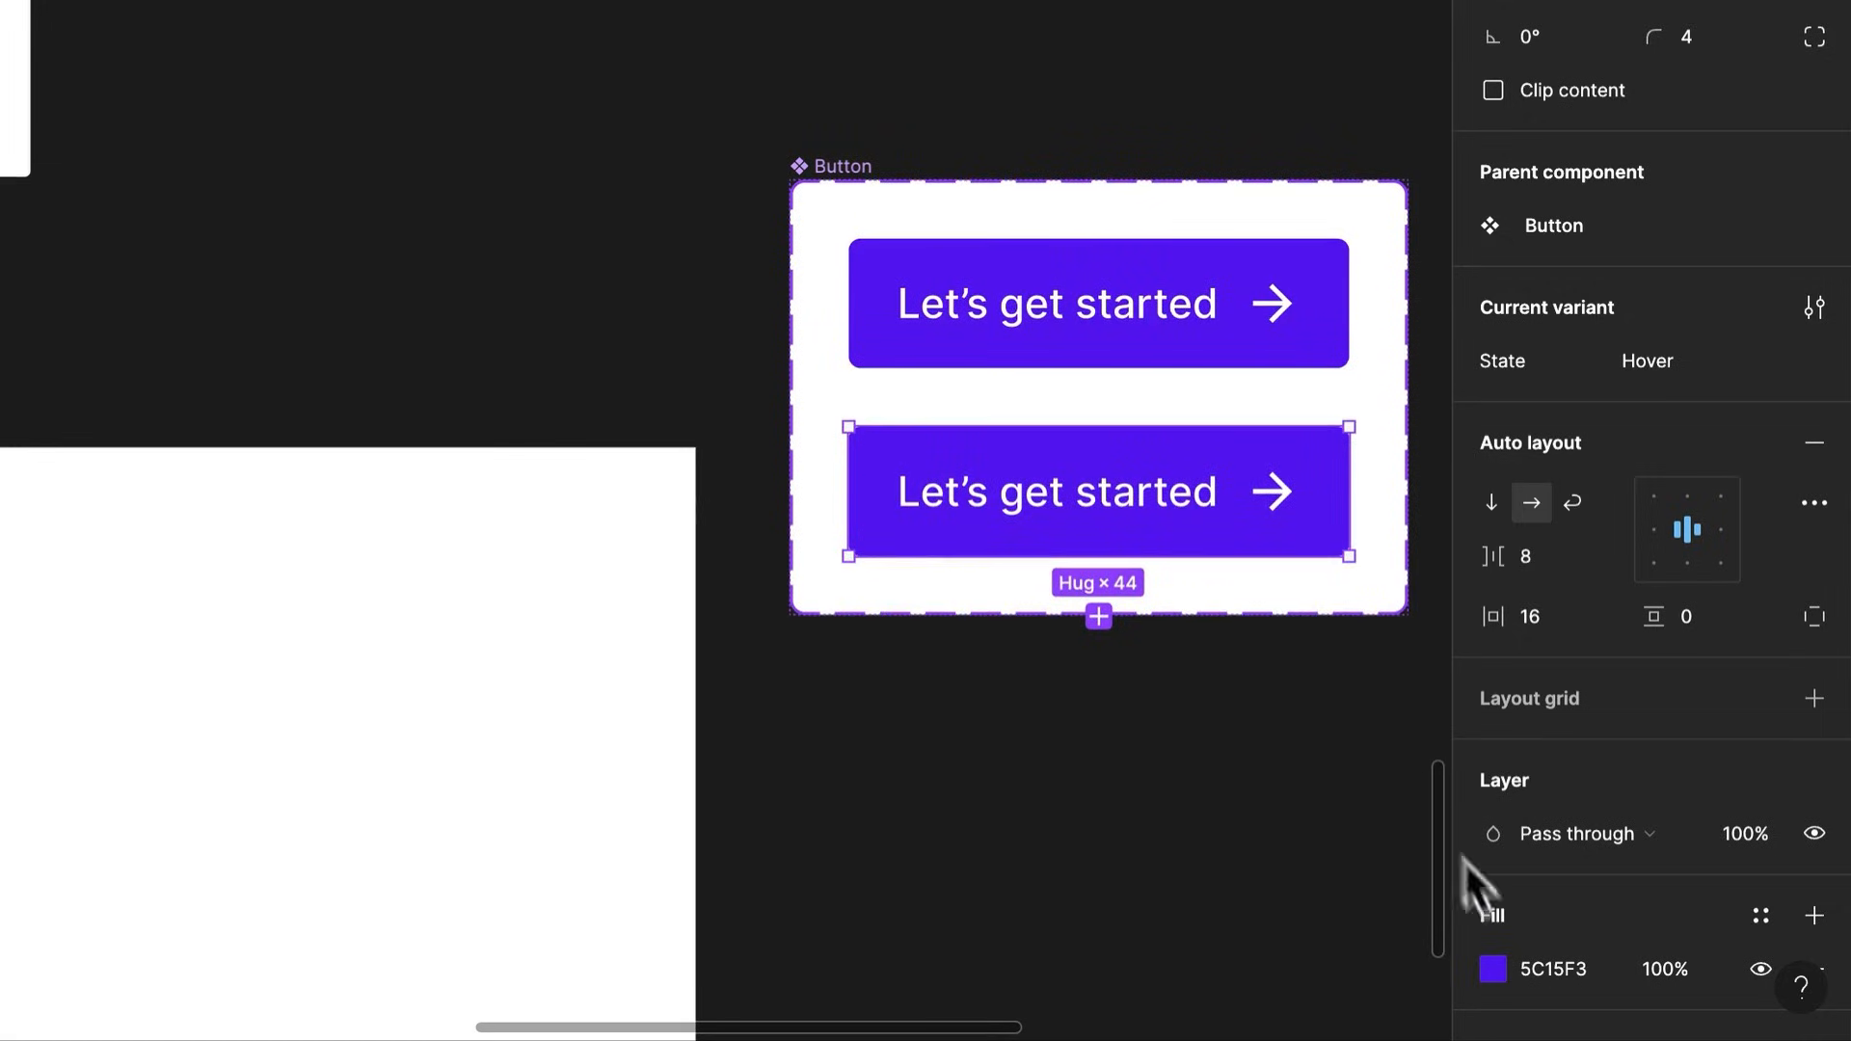
pyautogui.click(1501, 969)
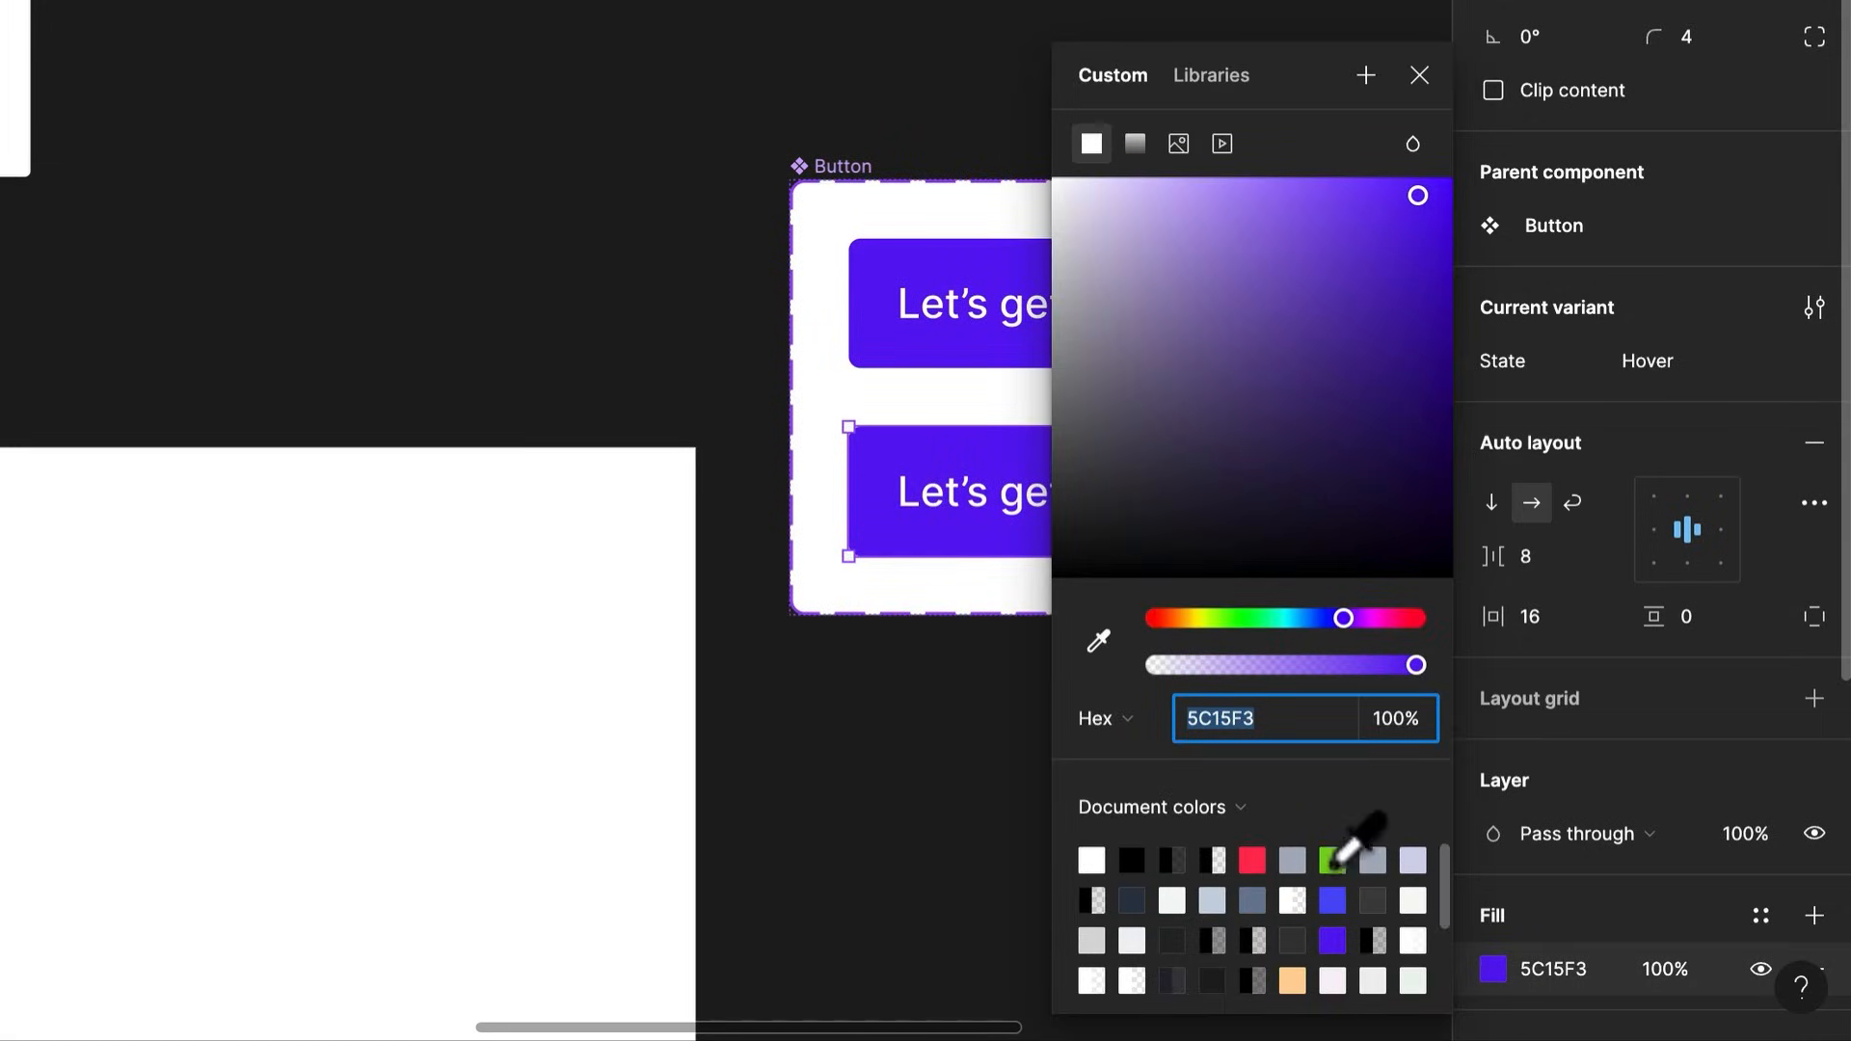
pyautogui.moveTo(1412, 205); pyautogui.dragTo(1446, 253)
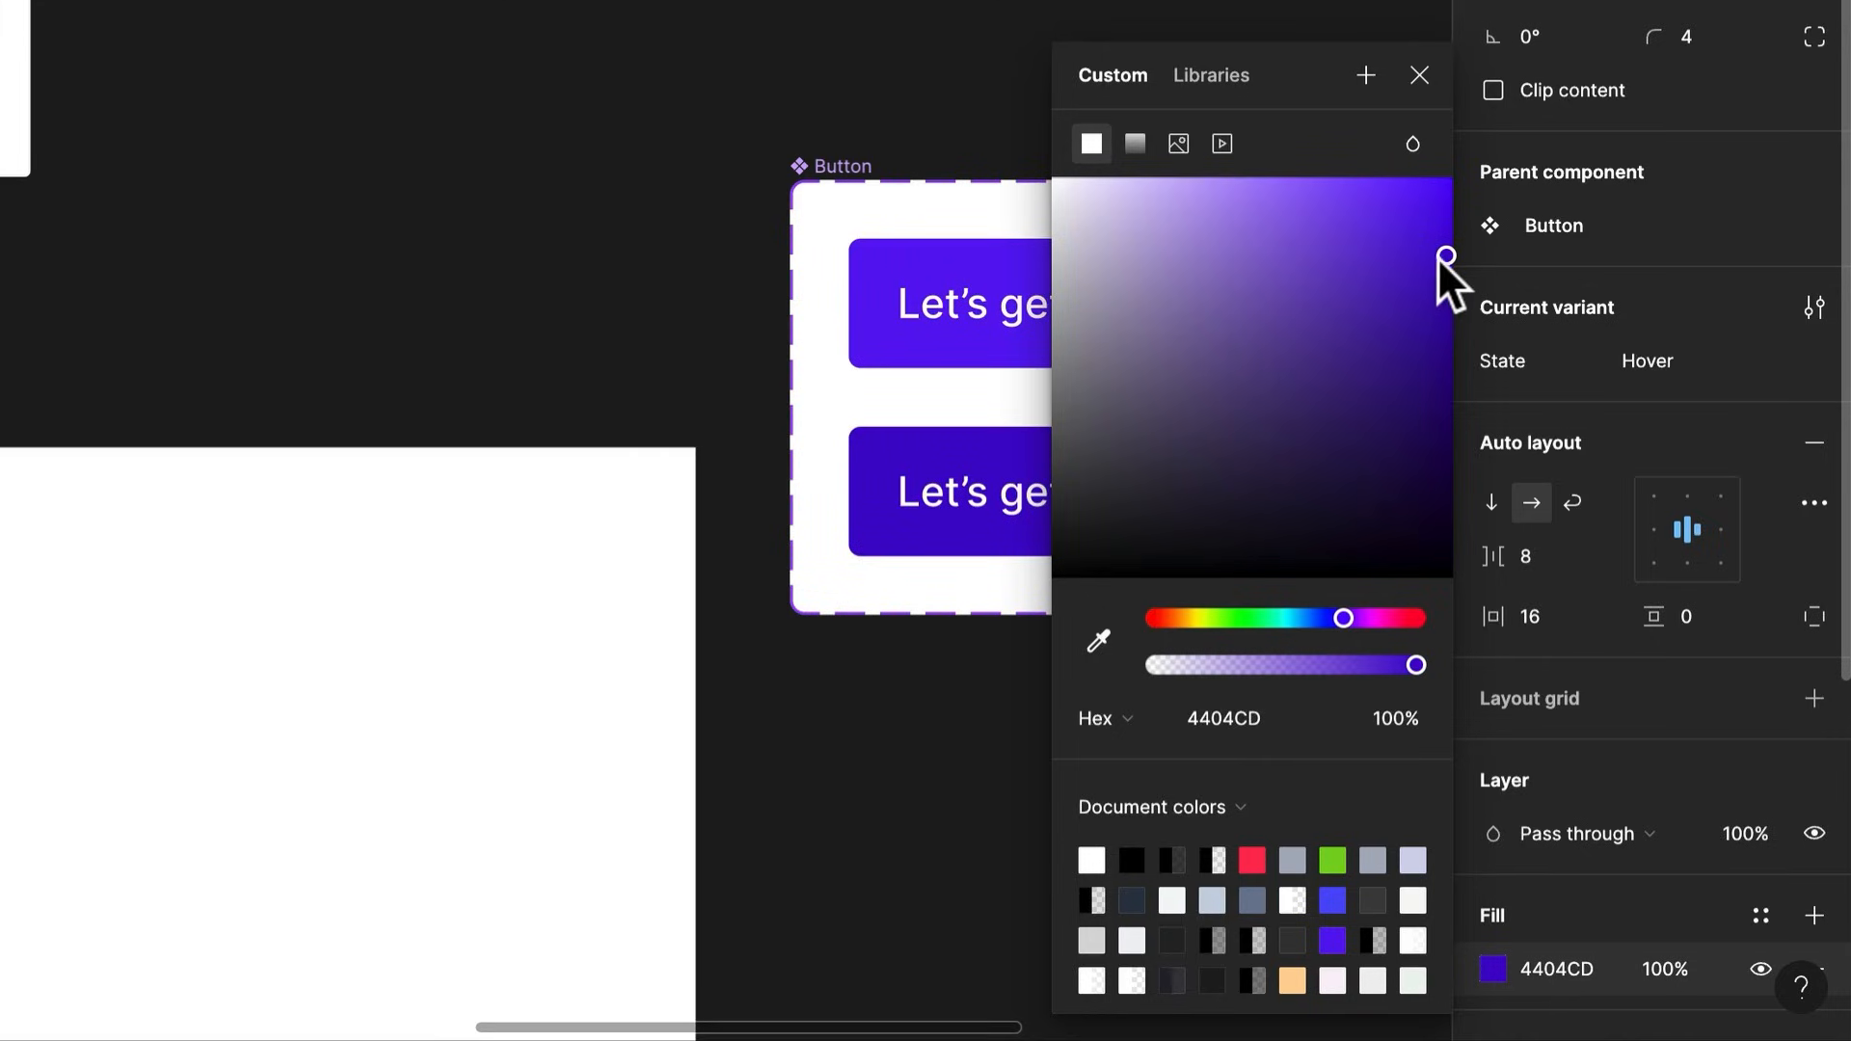
pyautogui.click(945, 718)
# Examine the auto layout spacing and padding of the Hover variant in the Interactive Button section's finished Button set
pyautogui.doubleClick(1297, 492)
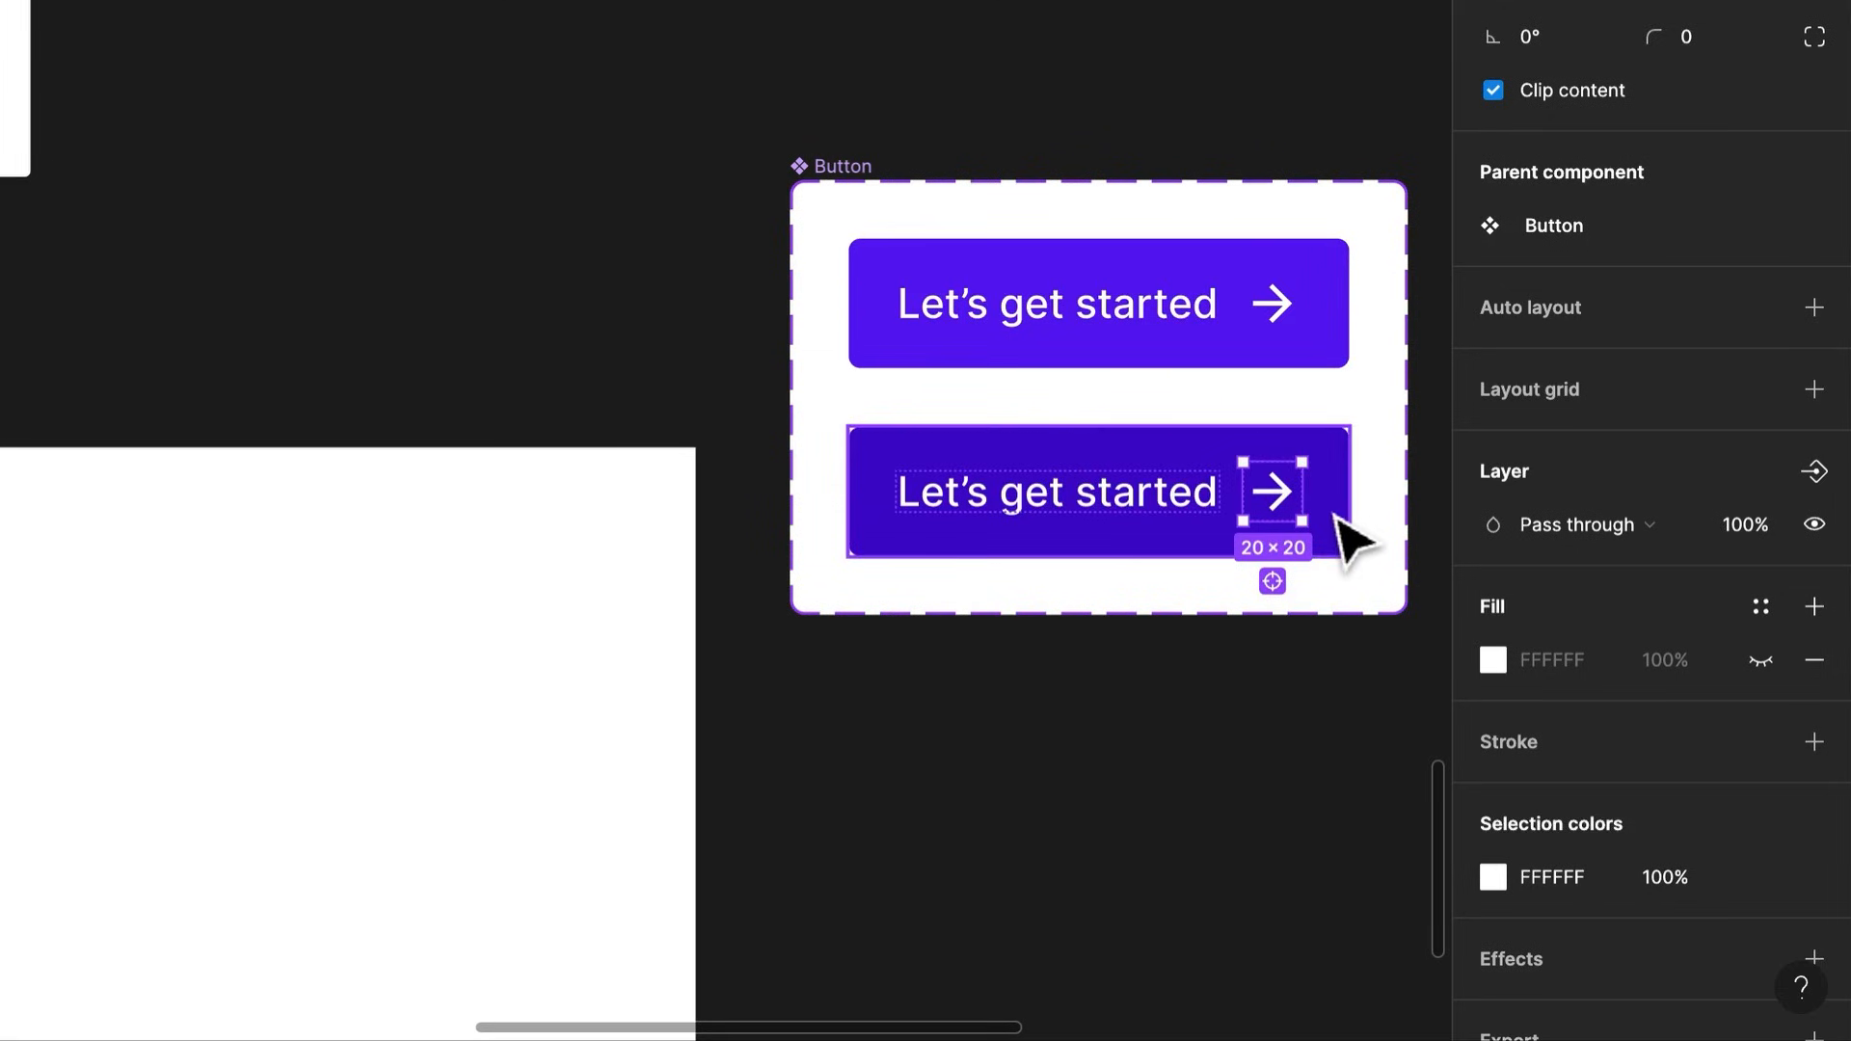
pyautogui.click(1337, 514)
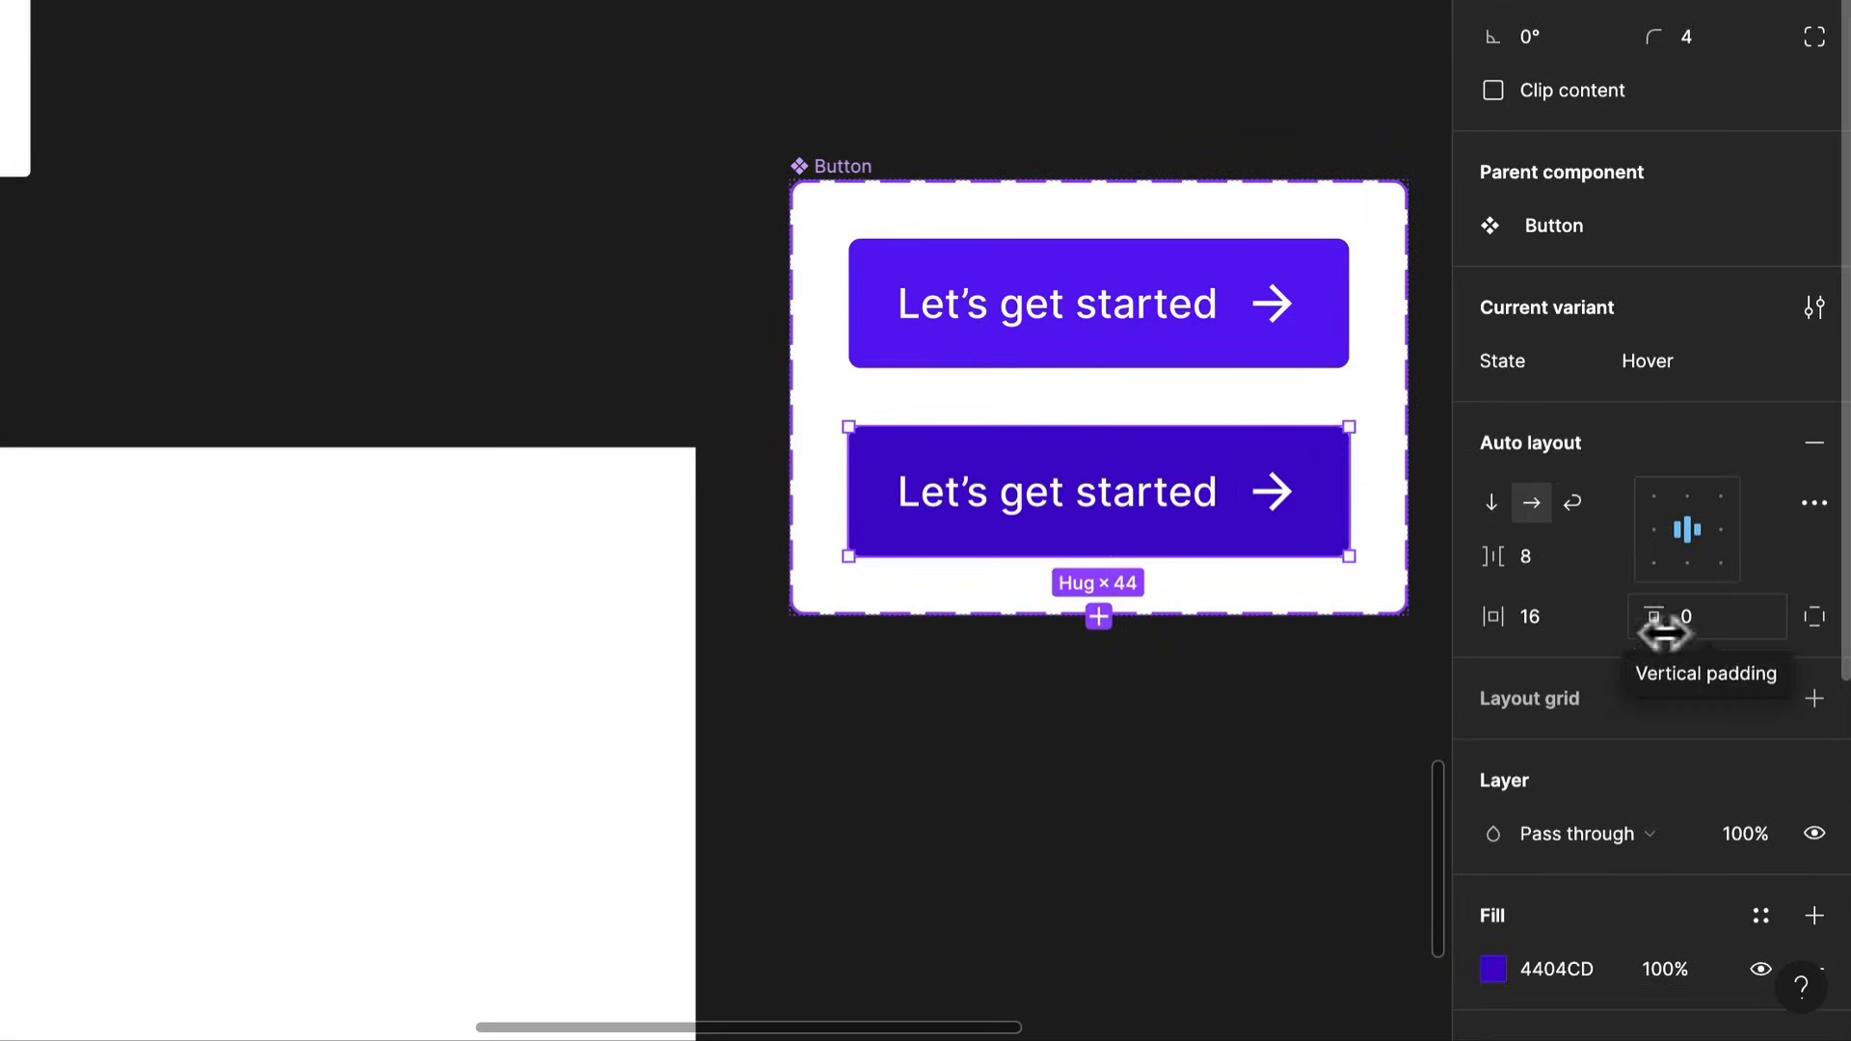
pyautogui.click(1814, 617)
pyautogui.click(1571, 665)
pyautogui.click(1344, 699)
pyautogui.doubleClick(1294, 498)
pyautogui.scroll(-5, 1295, 497)
pyautogui.hscroll(-10, 1350, 488)
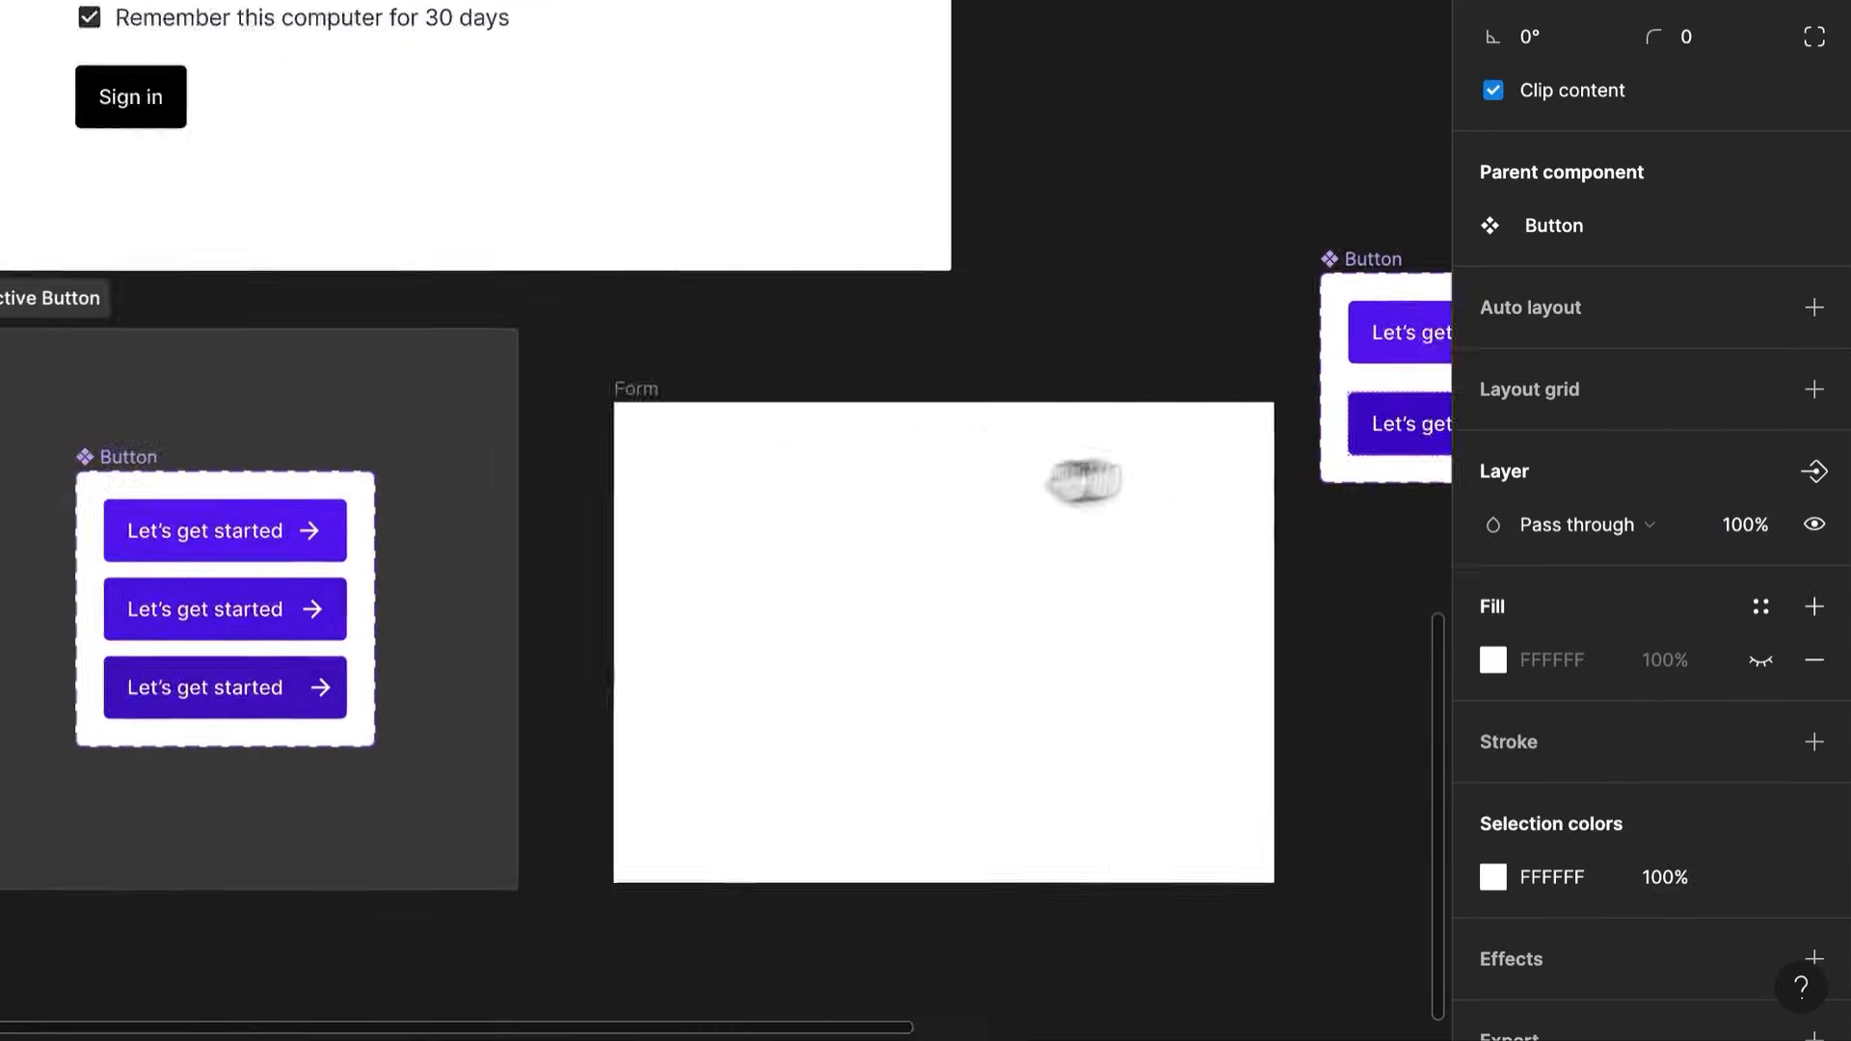
pyautogui.click(519, 610)
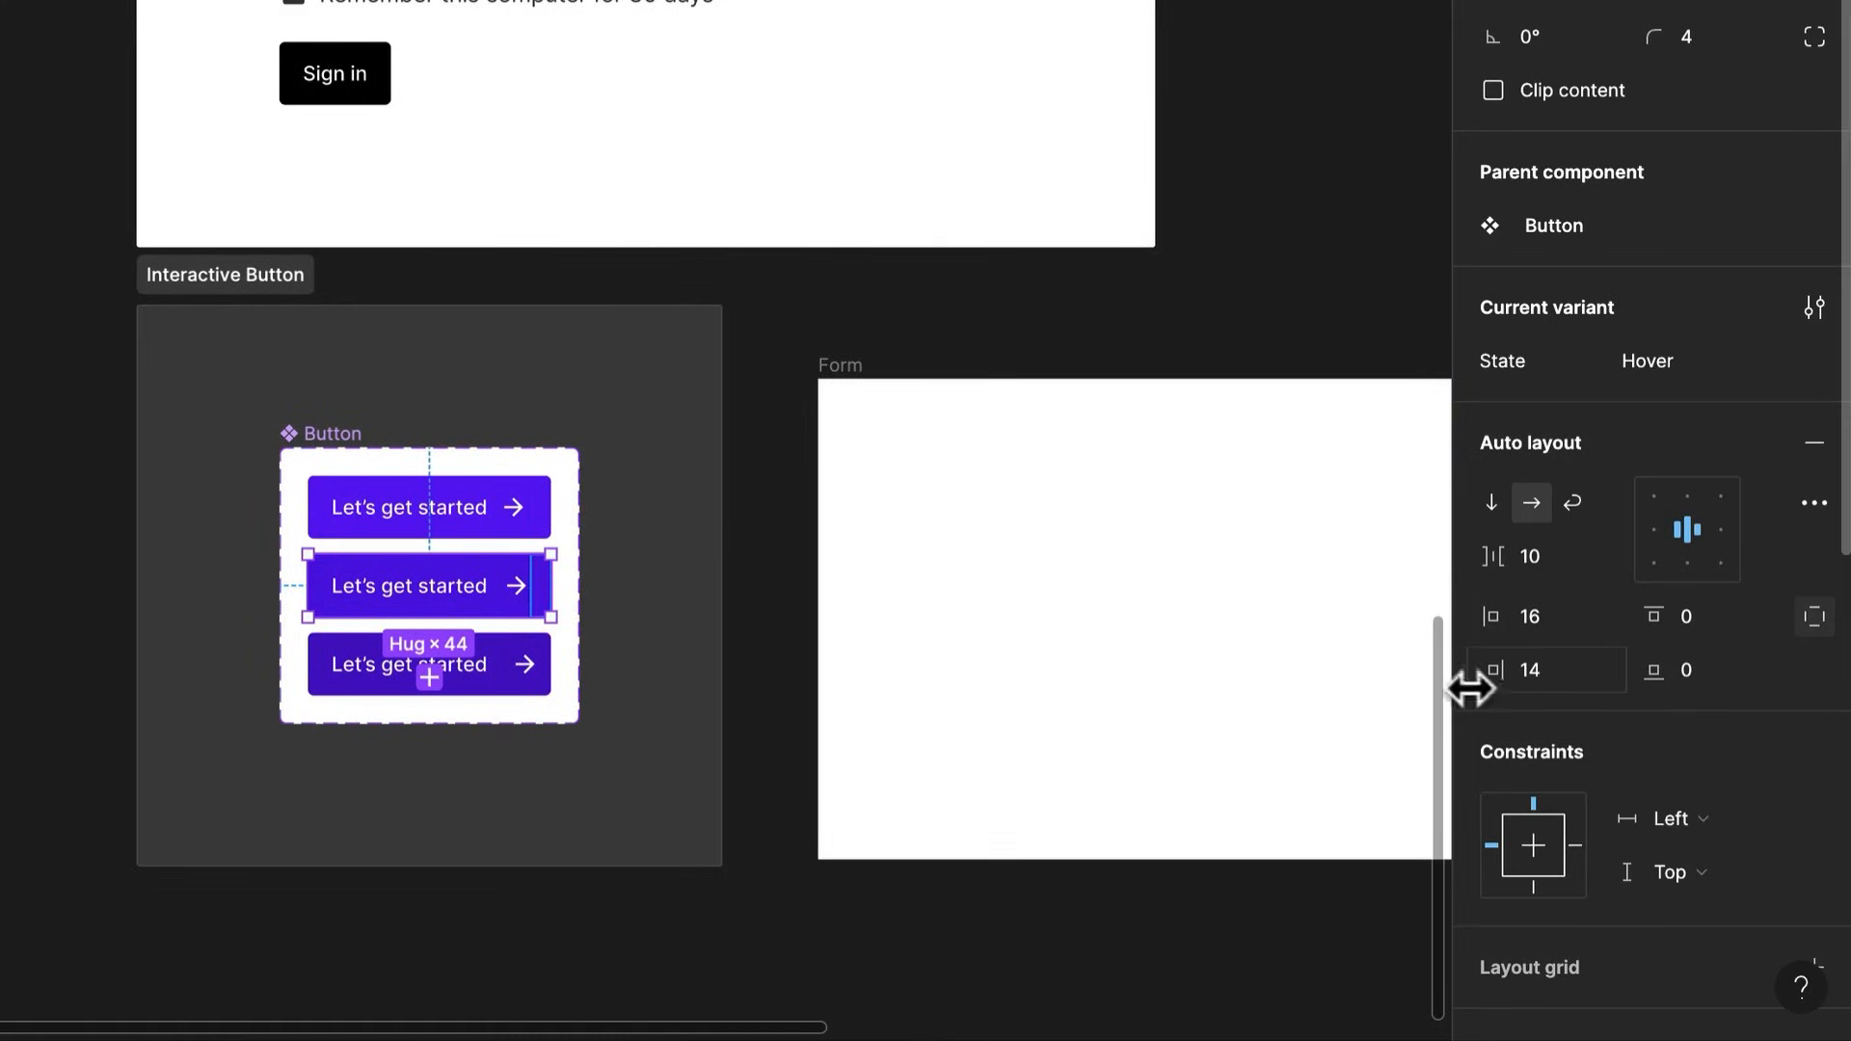
pyautogui.moveTo(1304, 647); pyautogui.dragTo(496, 608)
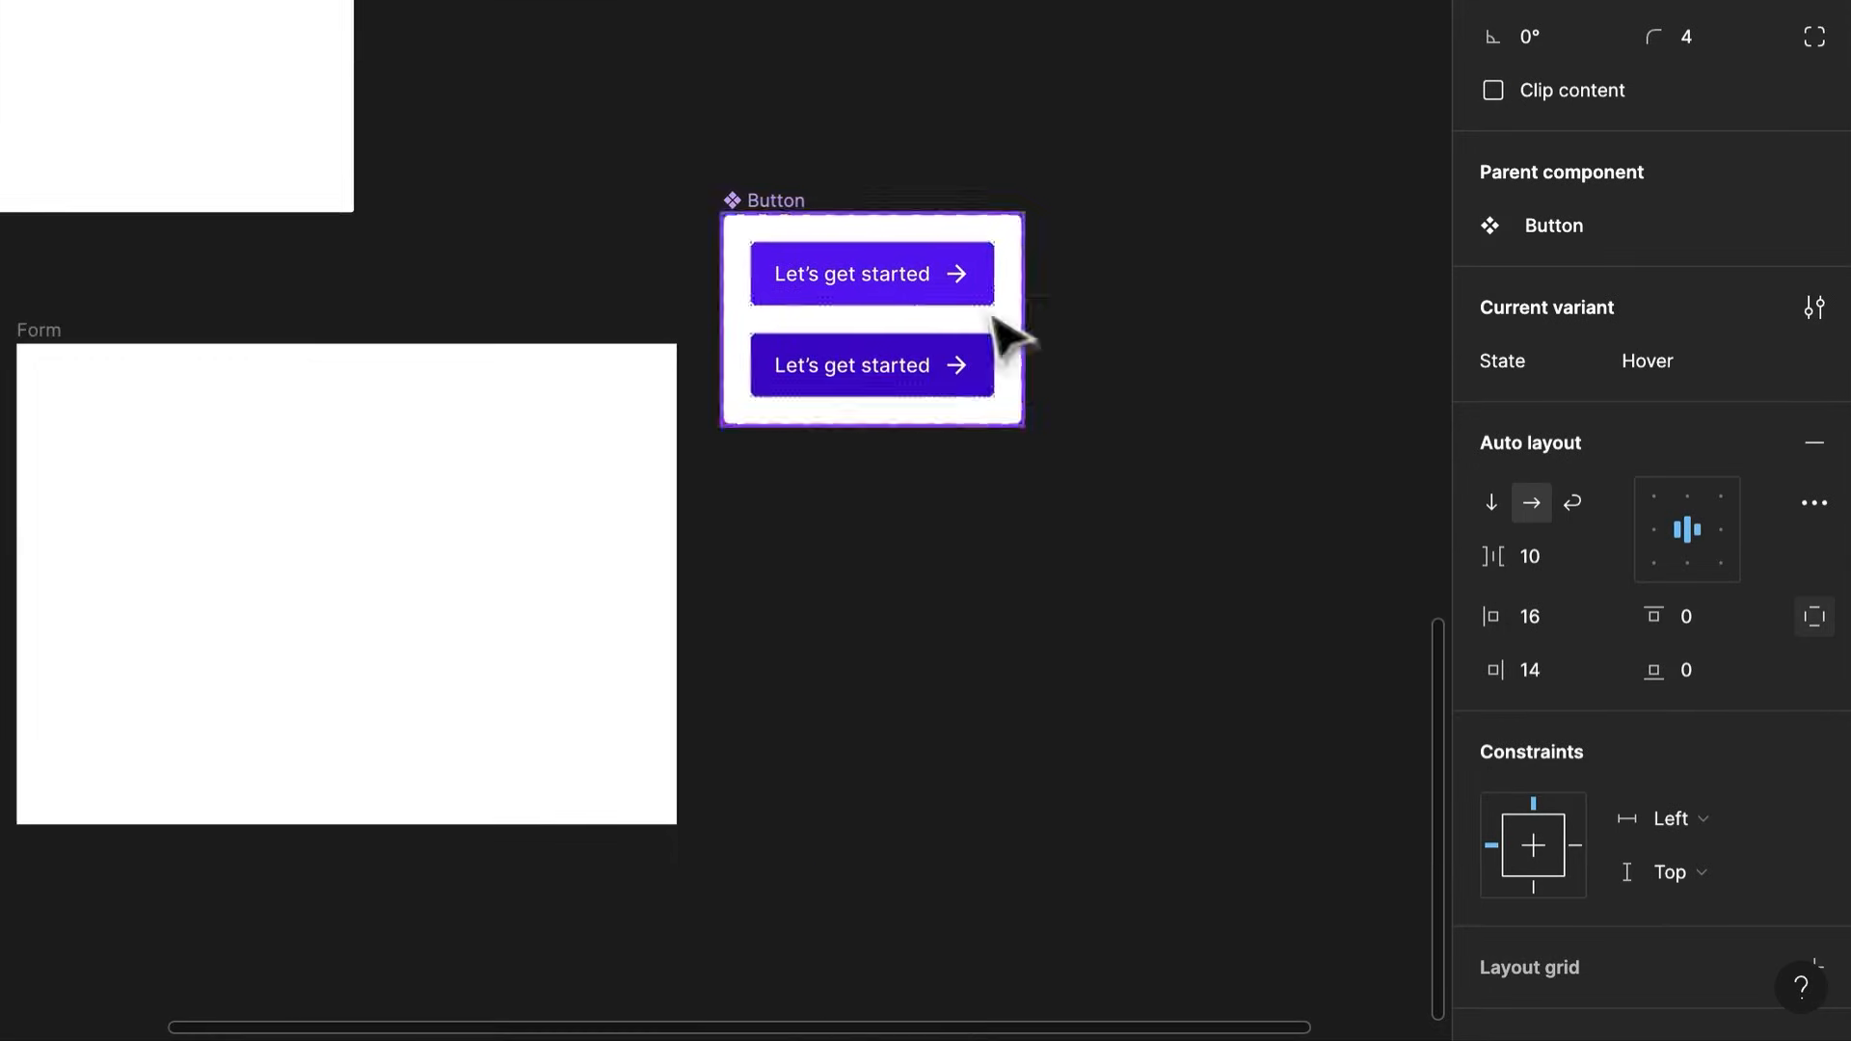
# Set the auto layout spacing between text and arrow in the new set's Hover variant to 10
pyautogui.scroll(3, 983, 308)
pyautogui.click(982, 297)
pyautogui.scroll(3, 946, 425)
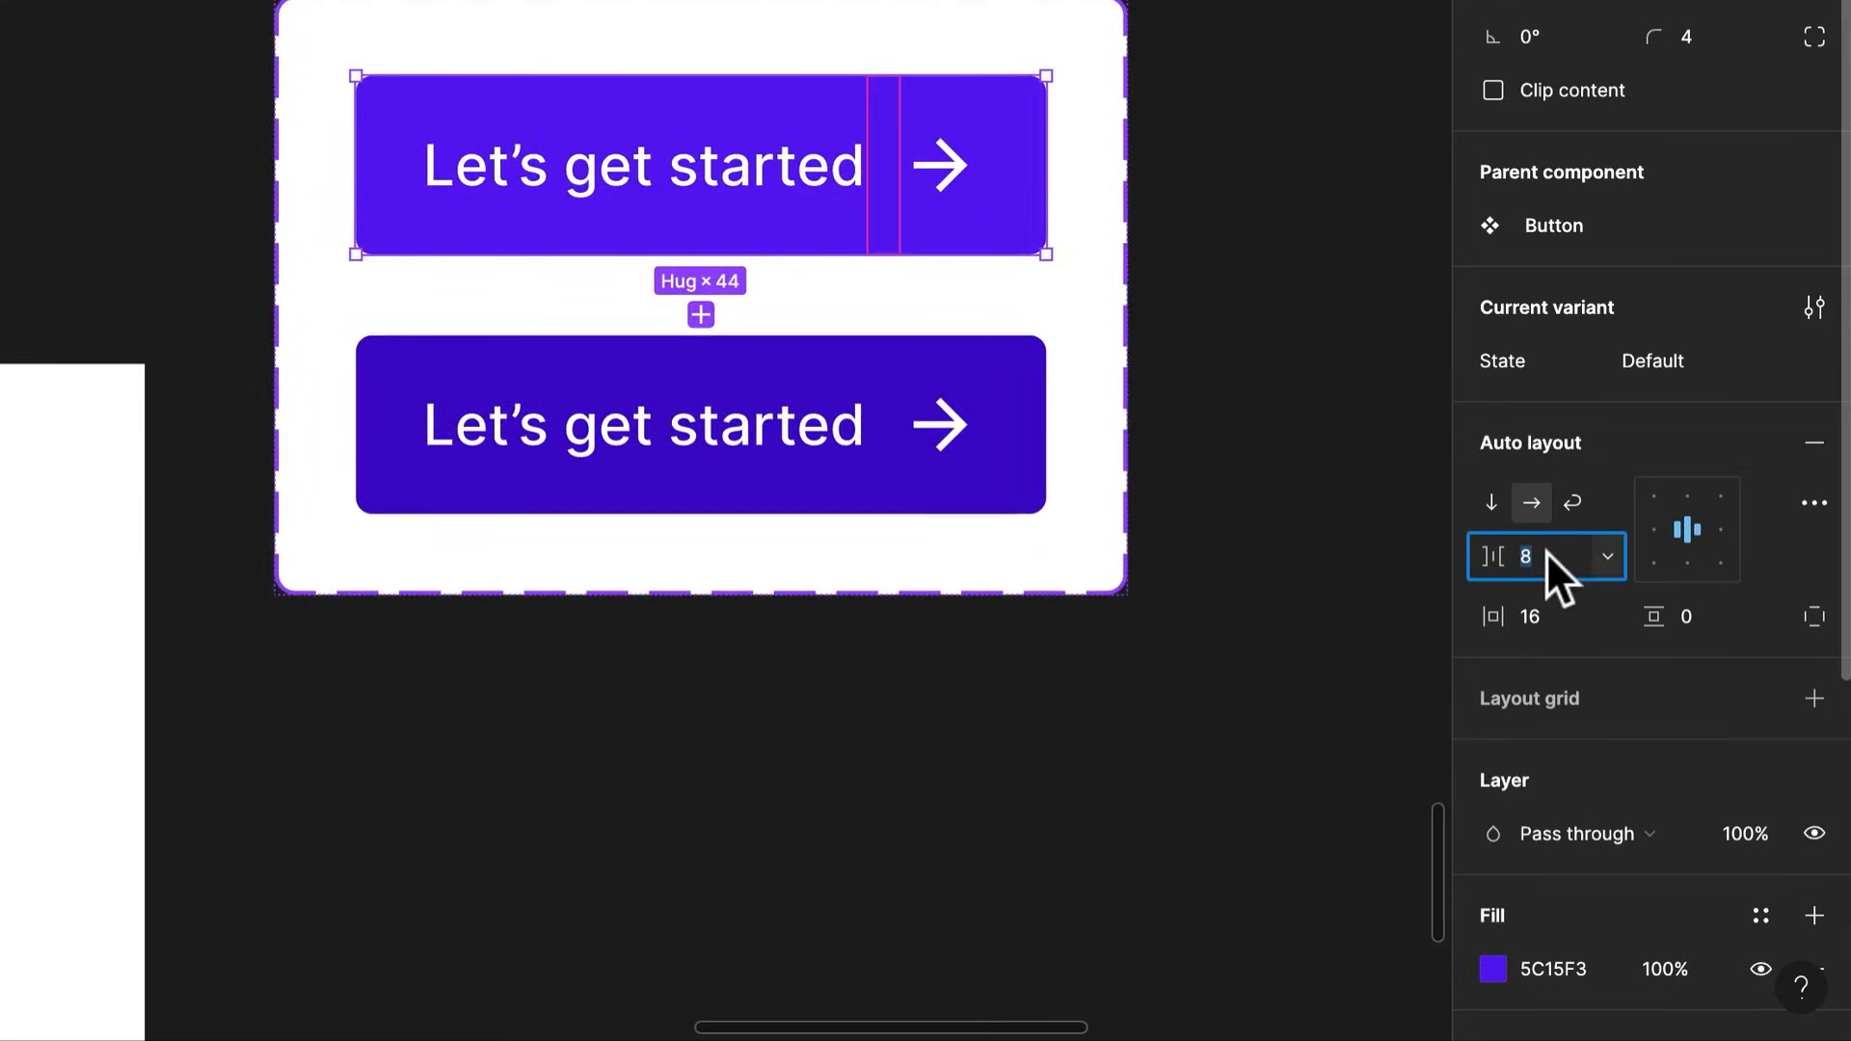
pyautogui.click(1045, 525)
pyautogui.click(980, 351)
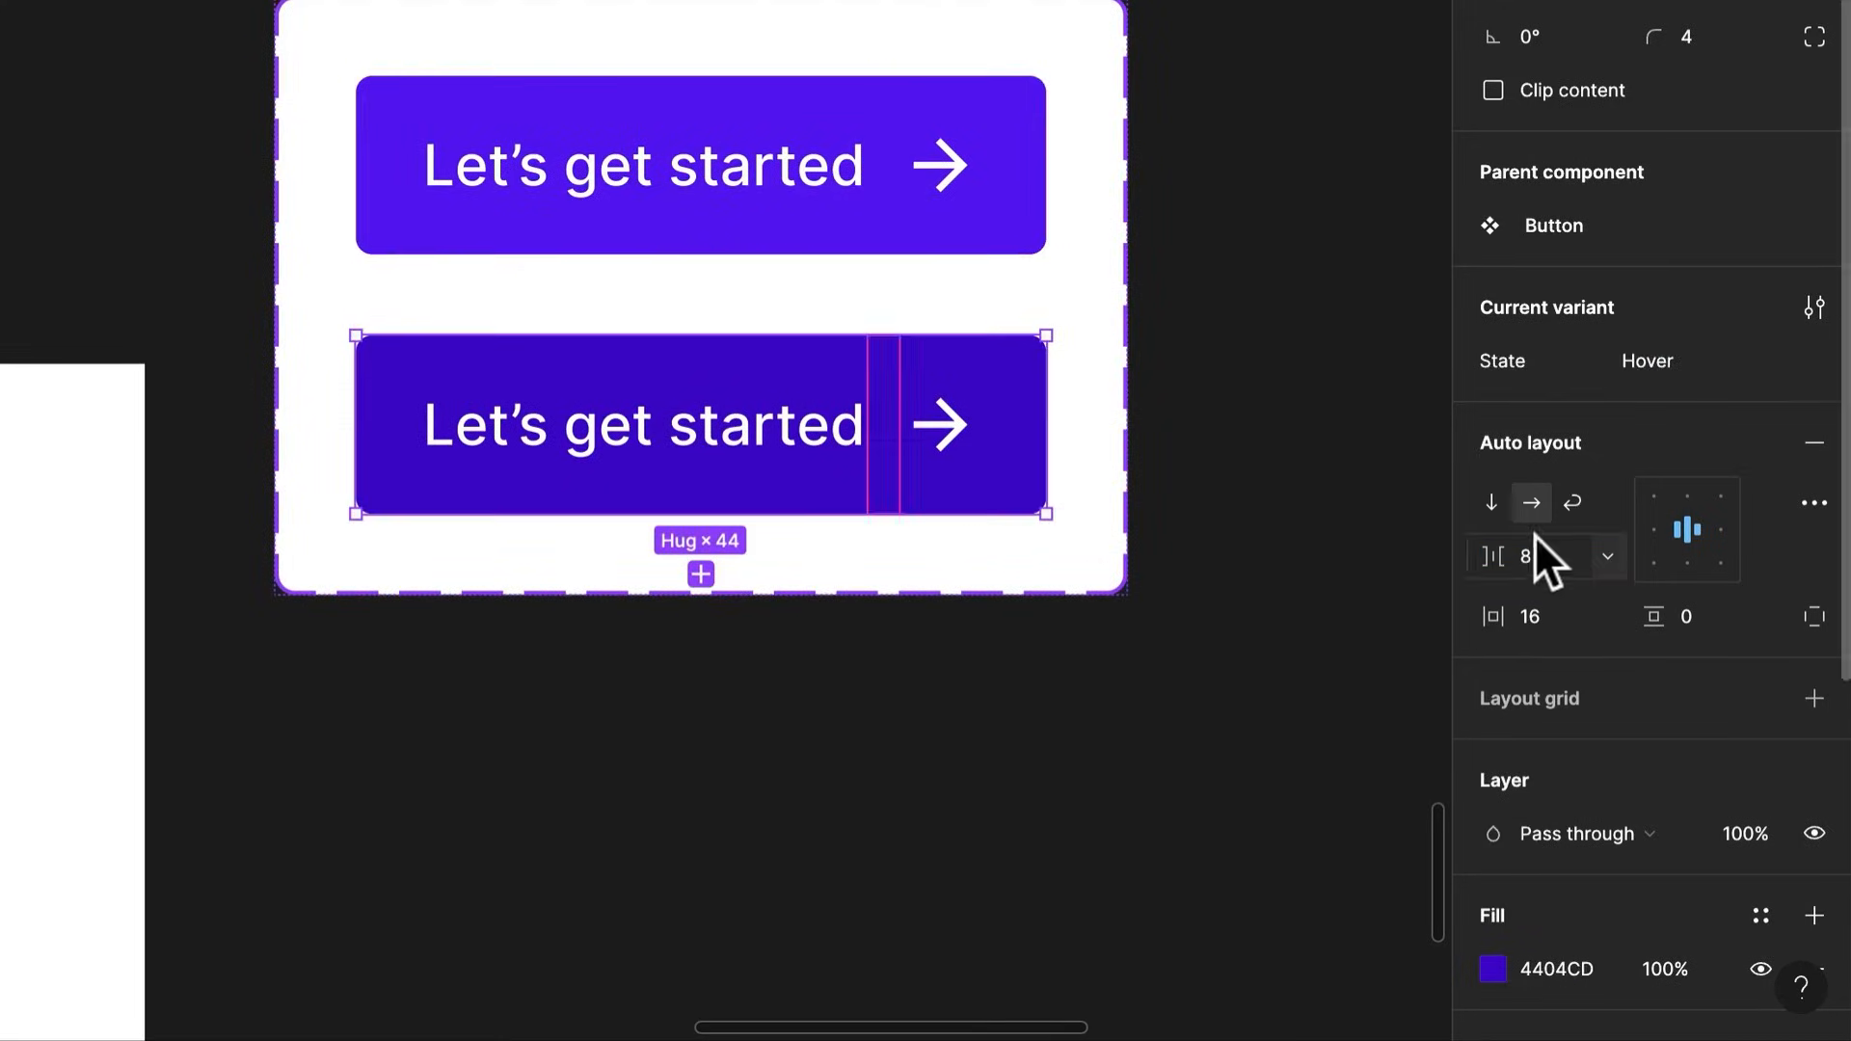
pyautogui.write('10')
pyautogui.press('Return')
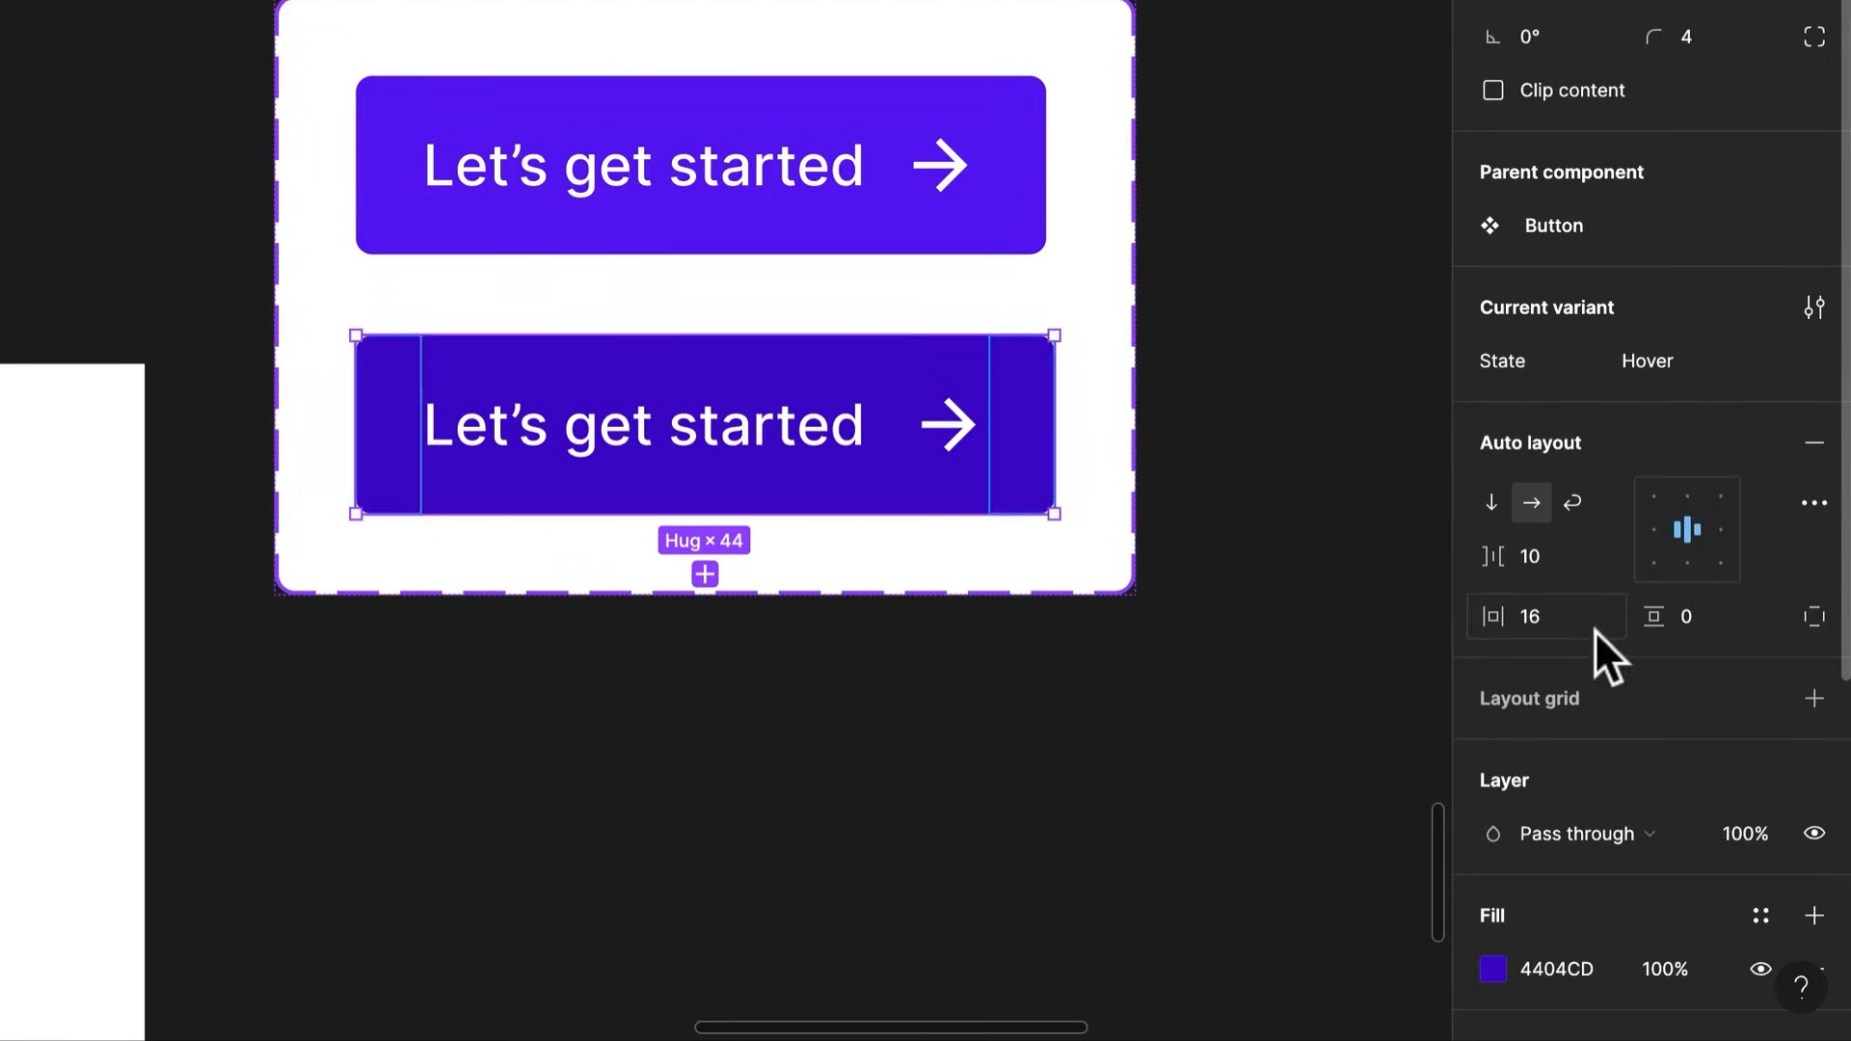
# Use individual padding on the Hover variant and set its right padding to 14
pyautogui.click(1815, 617)
pyautogui.click(1527, 669)
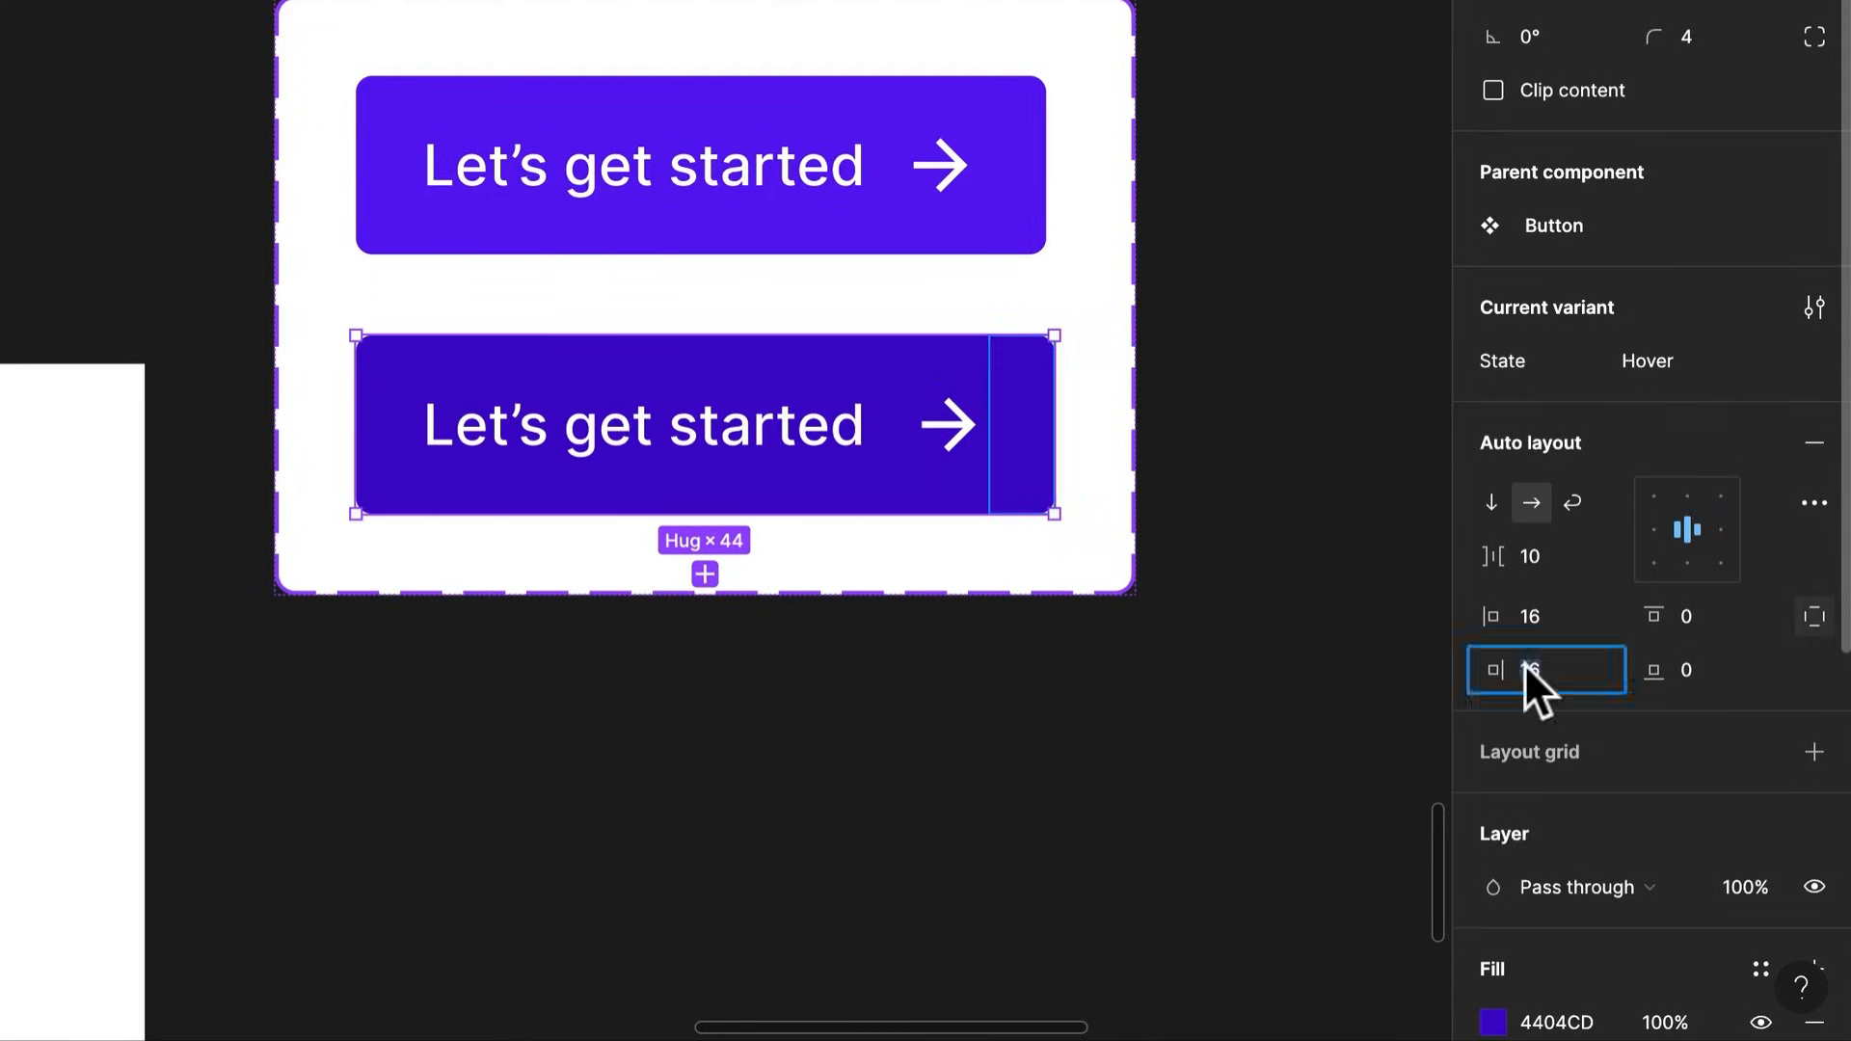
pyautogui.press('Return')
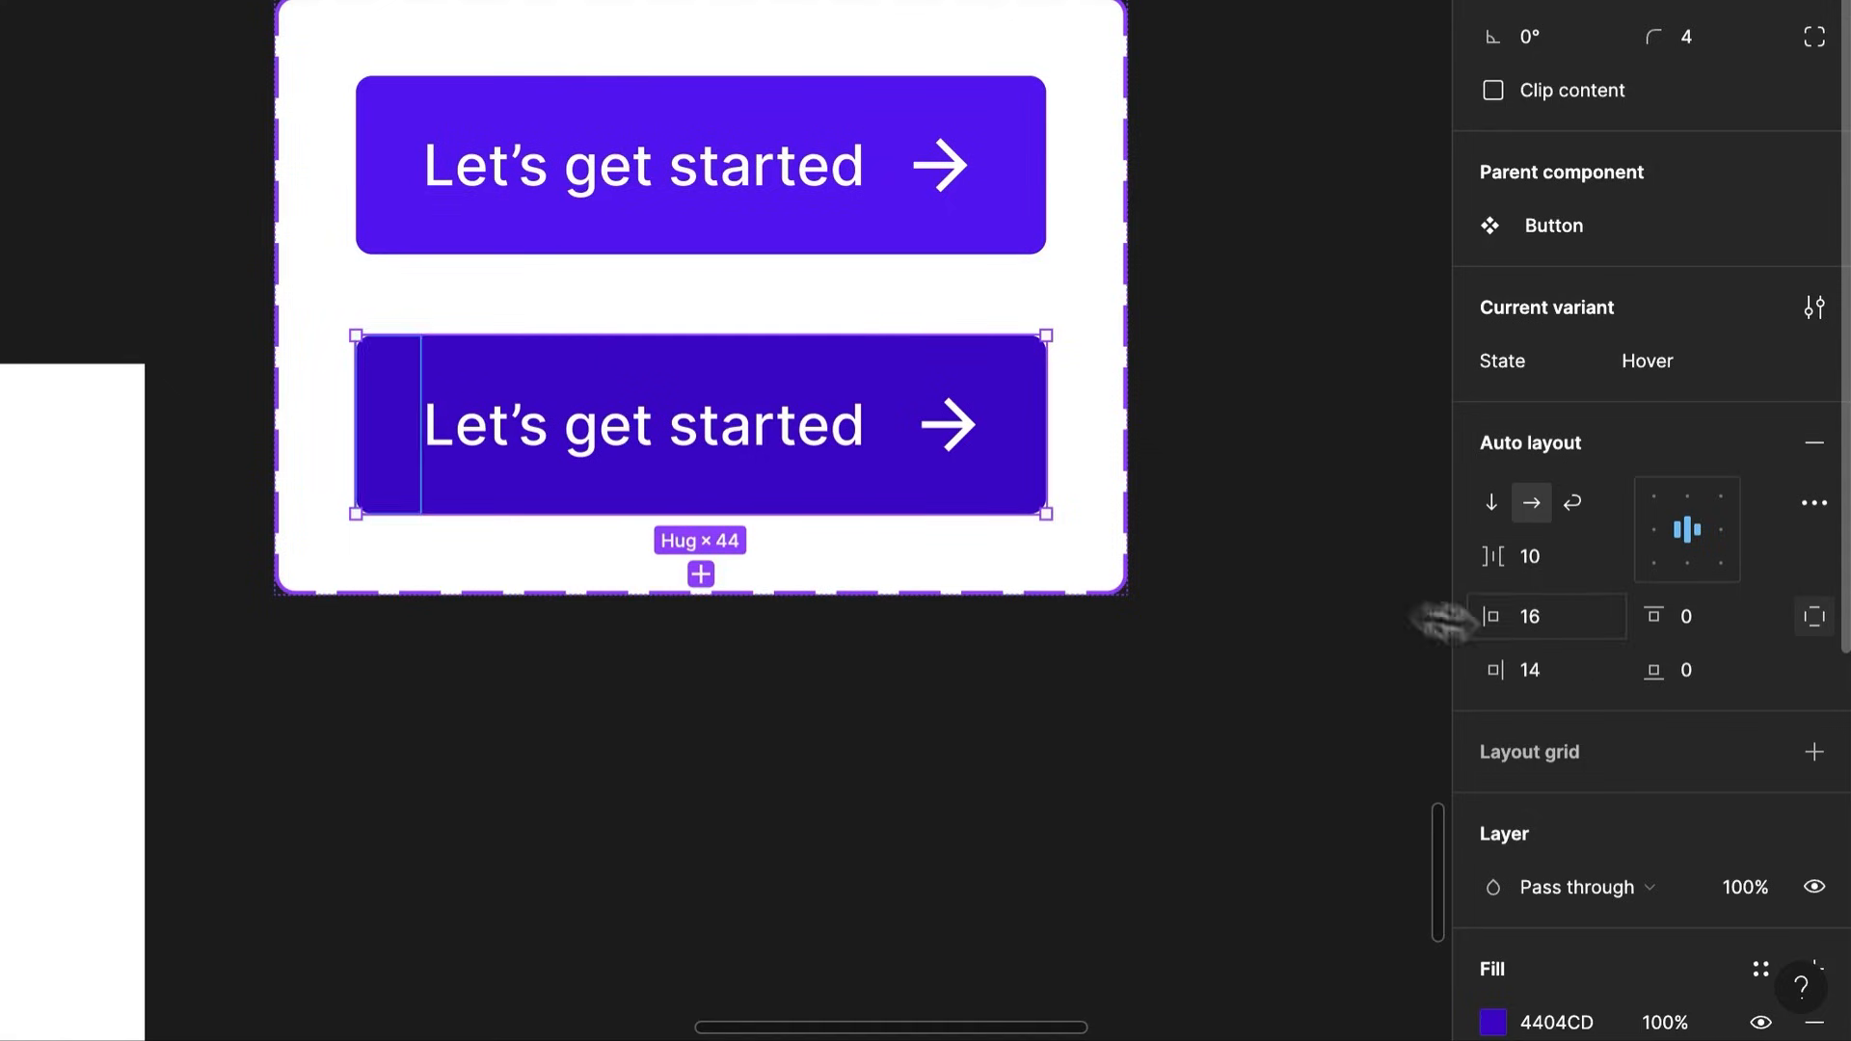
pyautogui.click(833, 618)
pyautogui.click(937, 470)
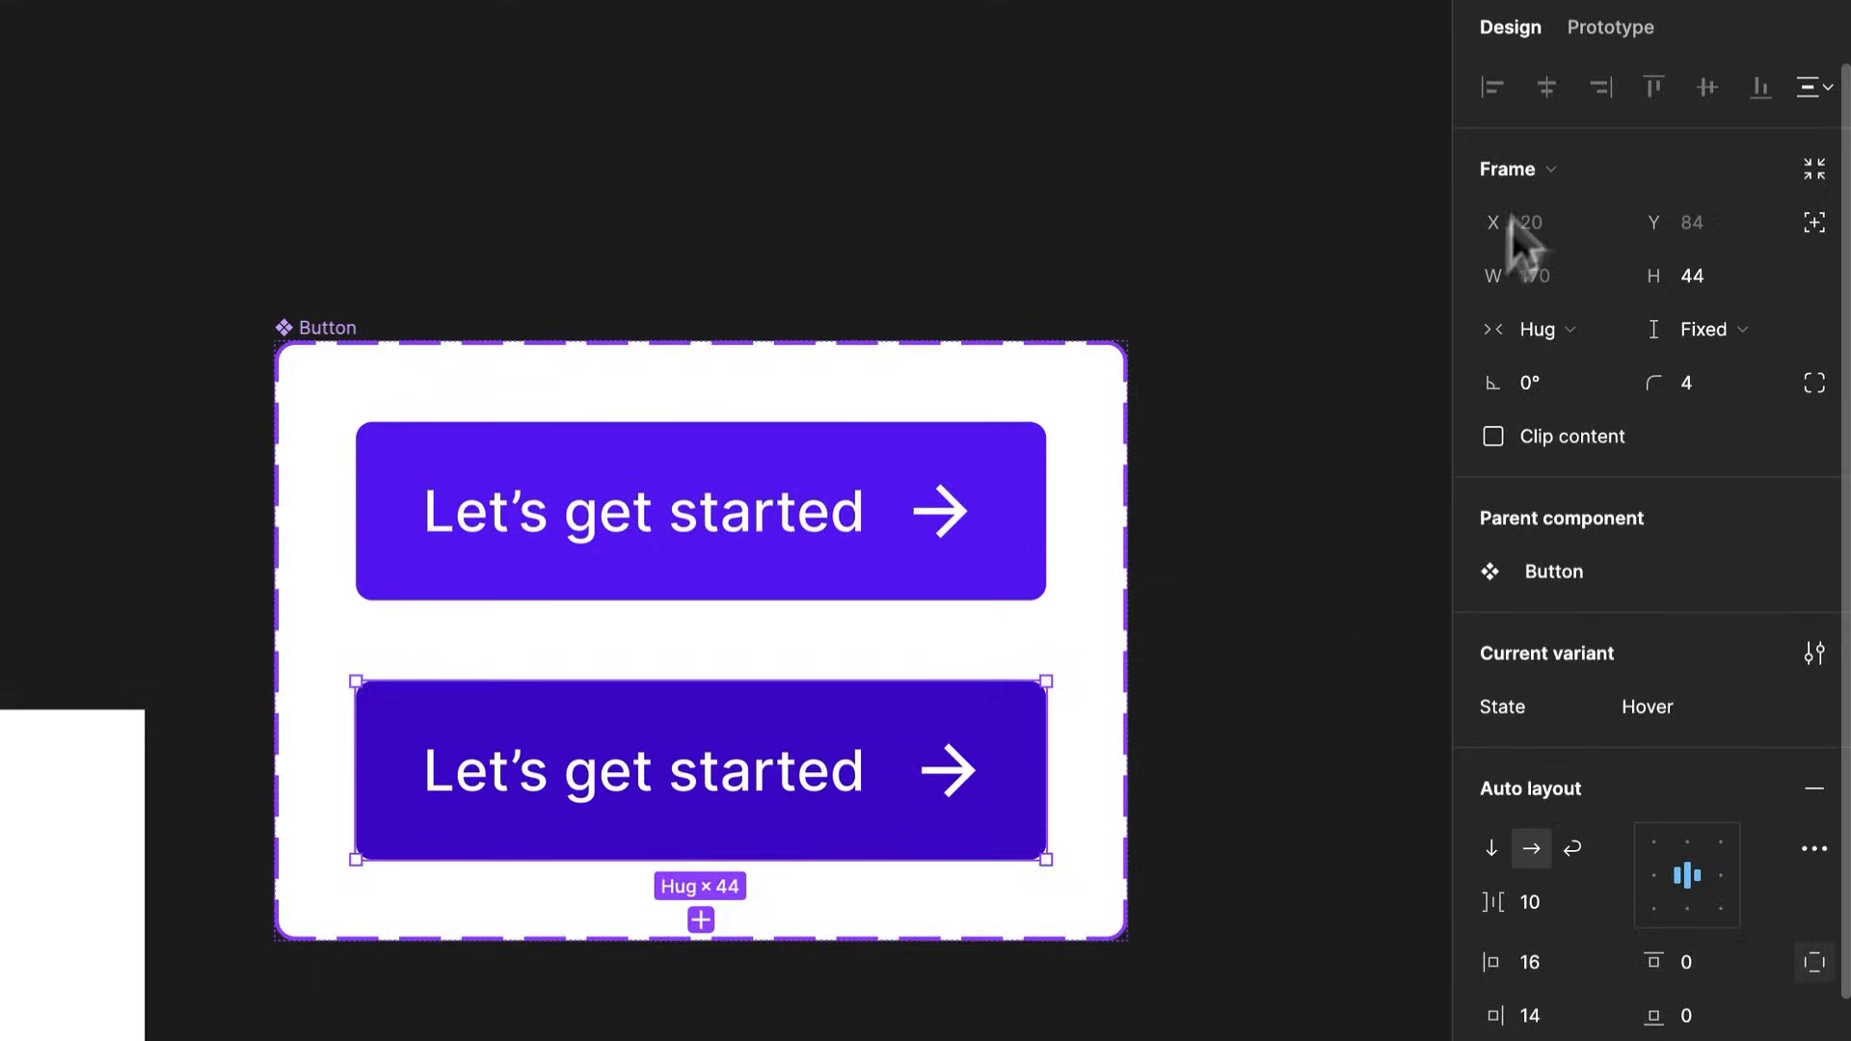
# Connect the Default variant to the Hover variant with a While hovering interaction that changes the State to Hover
pyautogui.click(1425, 316)
pyautogui.click(1605, 29)
pyautogui.click(710, 564)
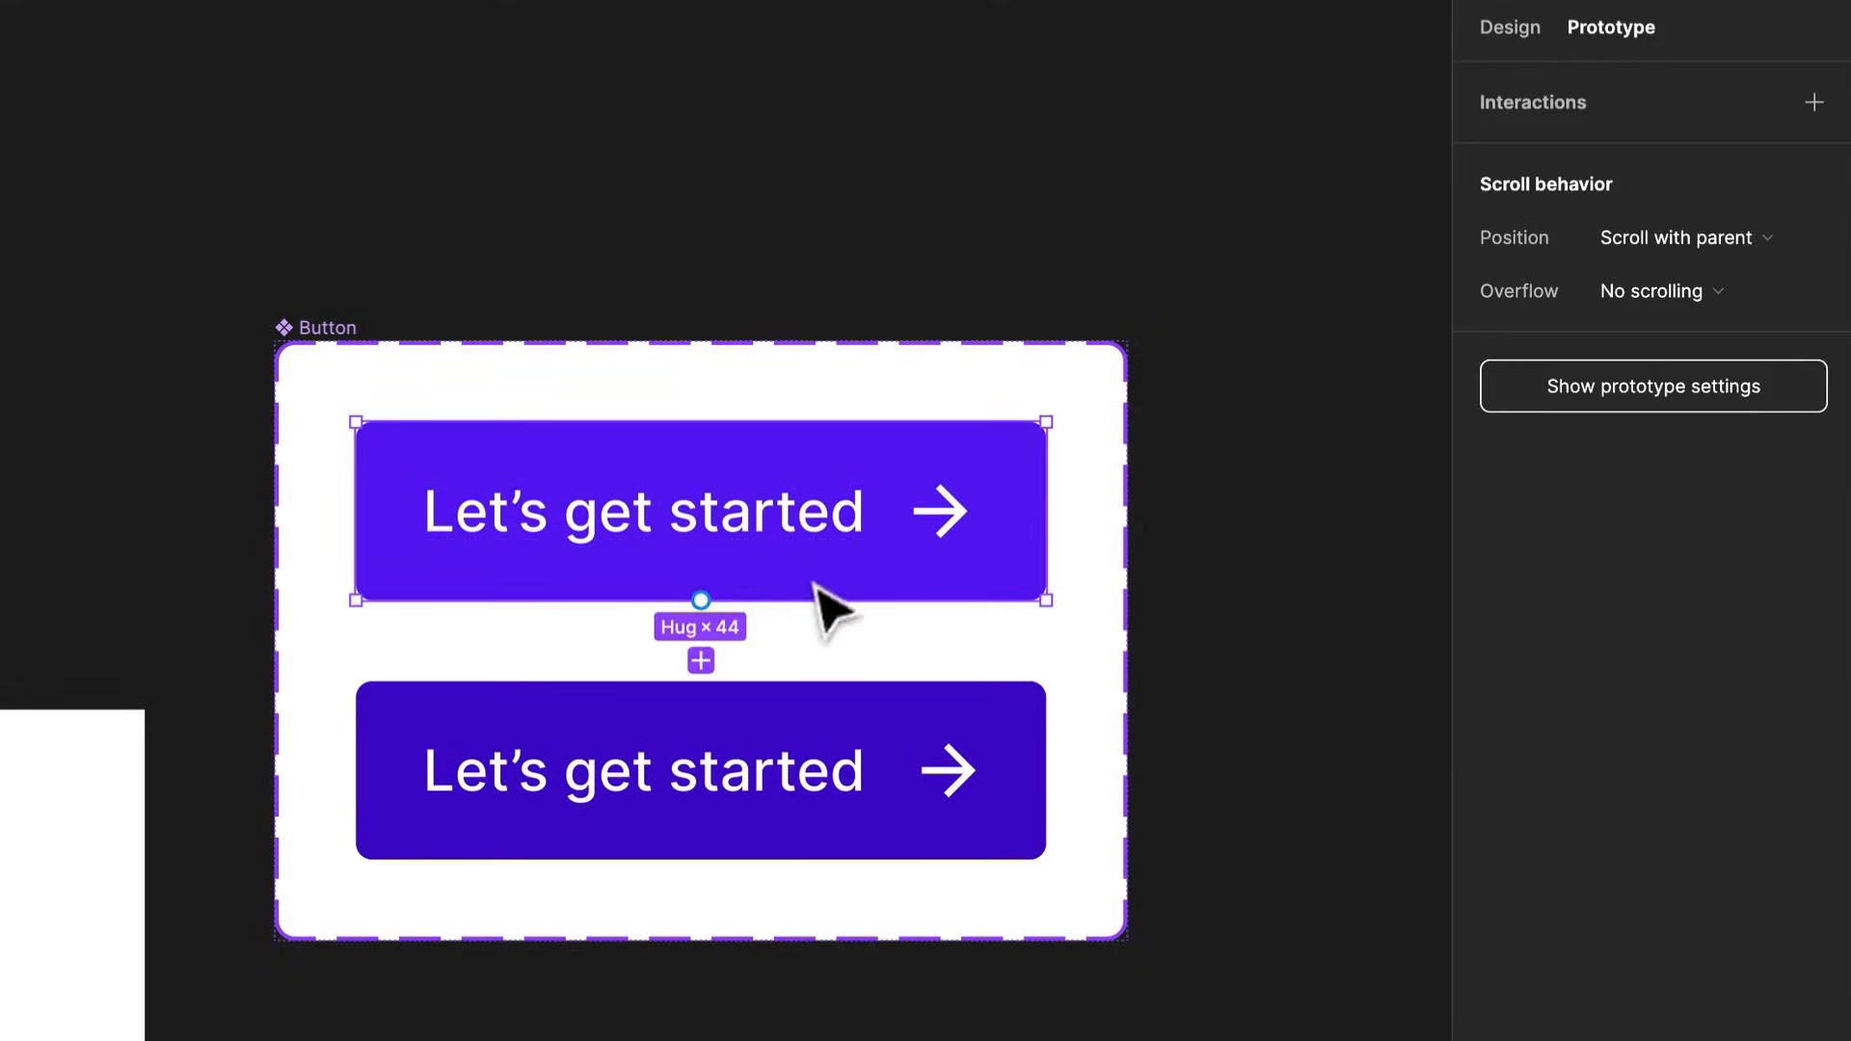
pyautogui.moveTo(721, 606); pyautogui.dragTo(711, 708)
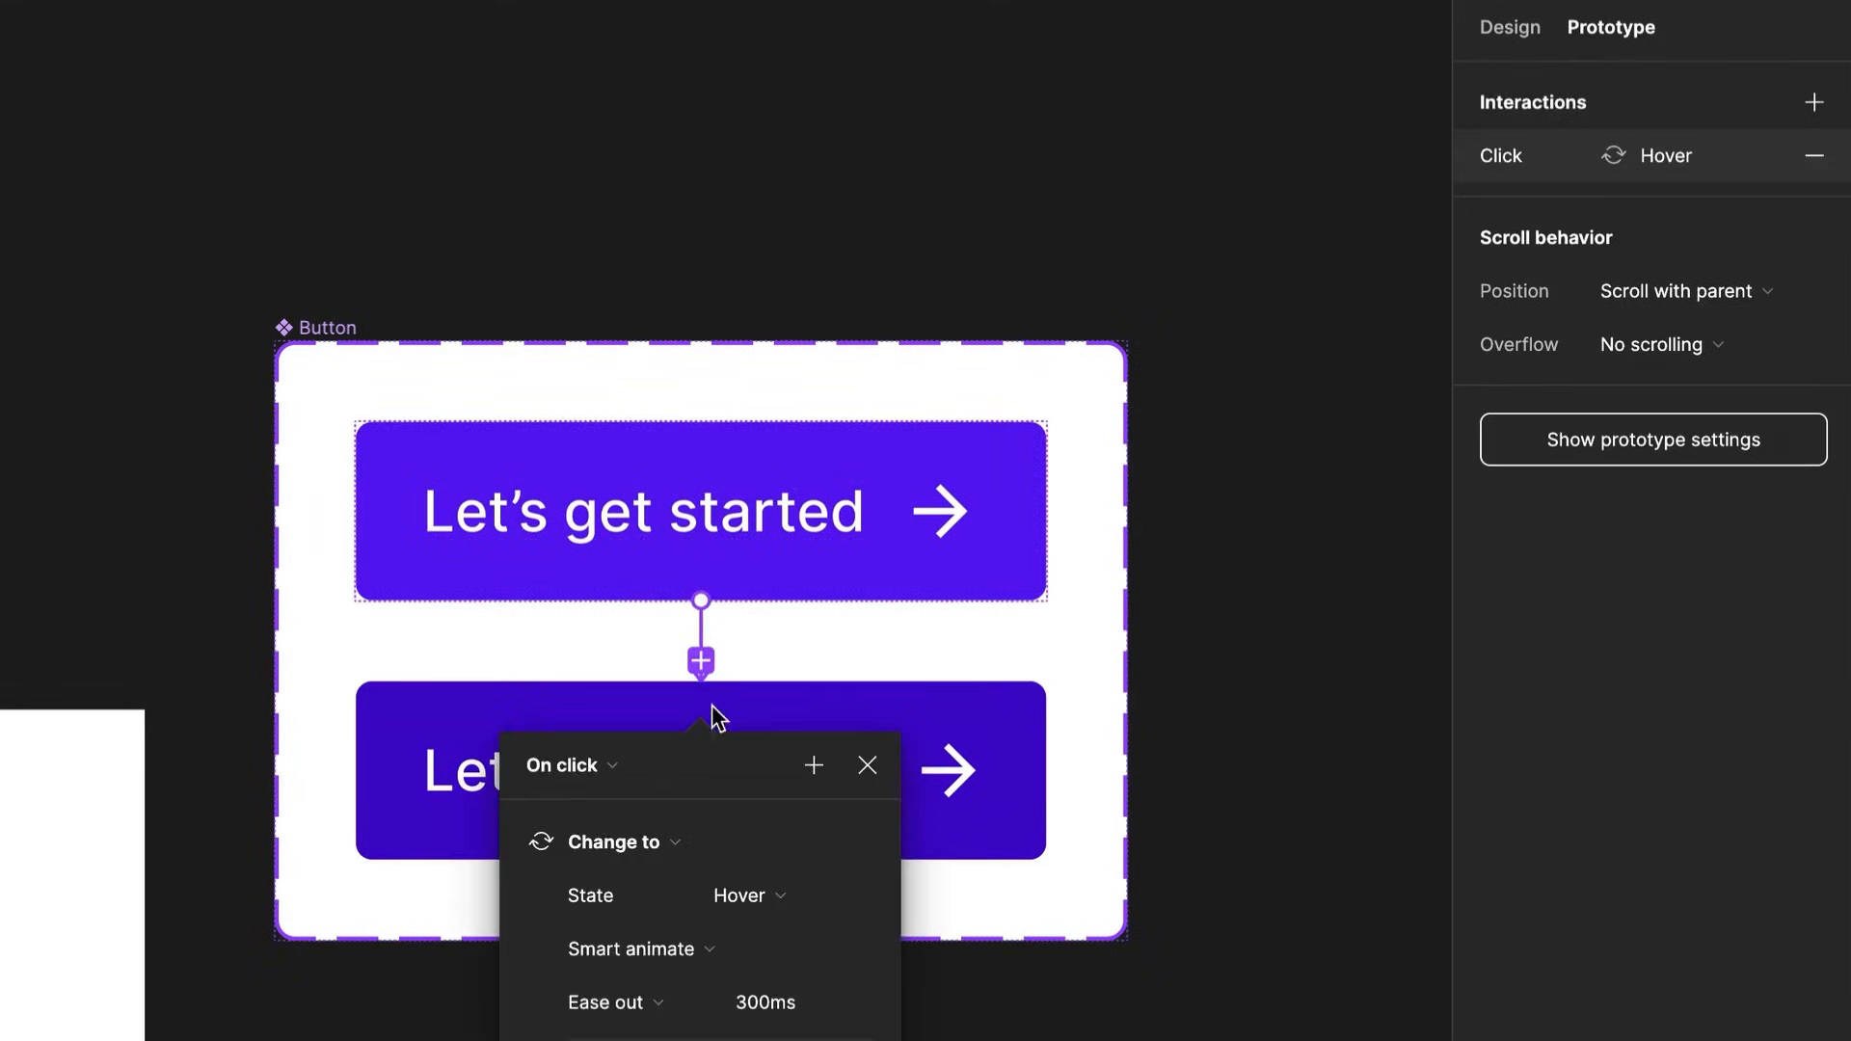
pyautogui.click(575, 781)
pyautogui.click(581, 846)
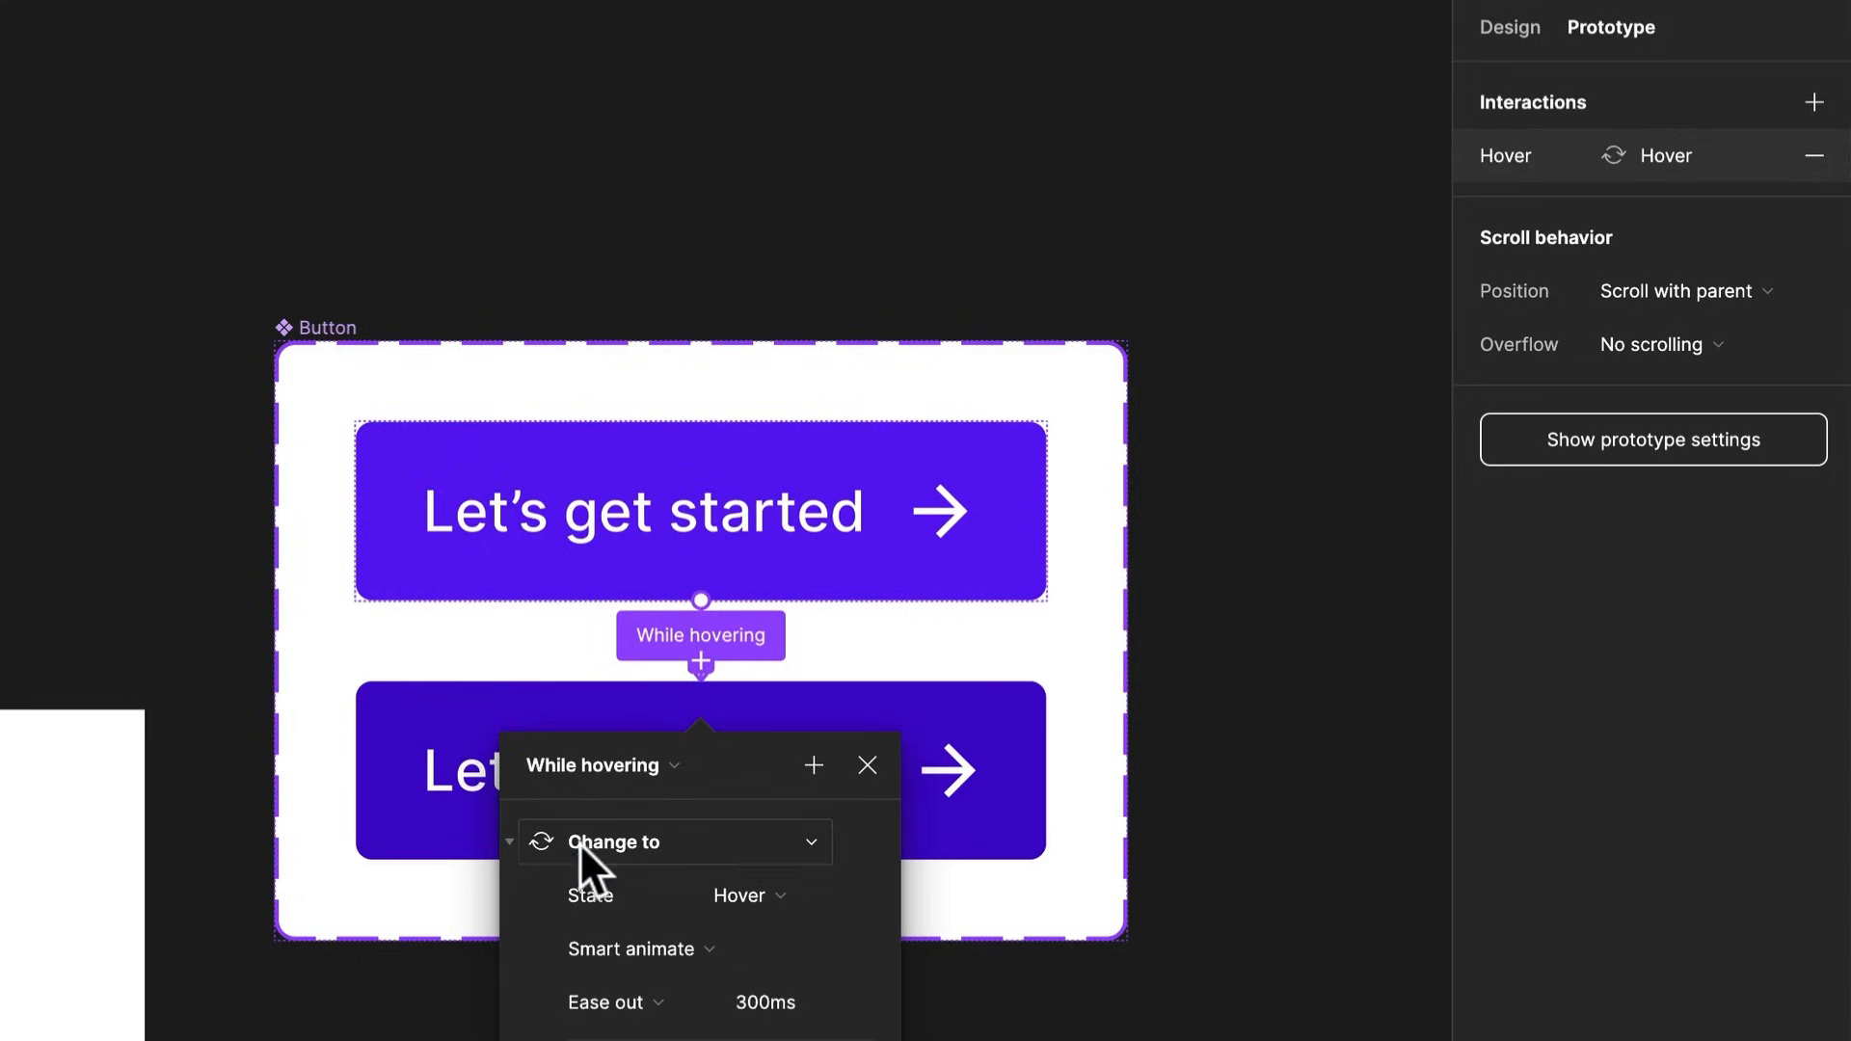
# Set the duration of the hover interaction's Smart animate transition to 200 ms
pyautogui.click(737, 983)
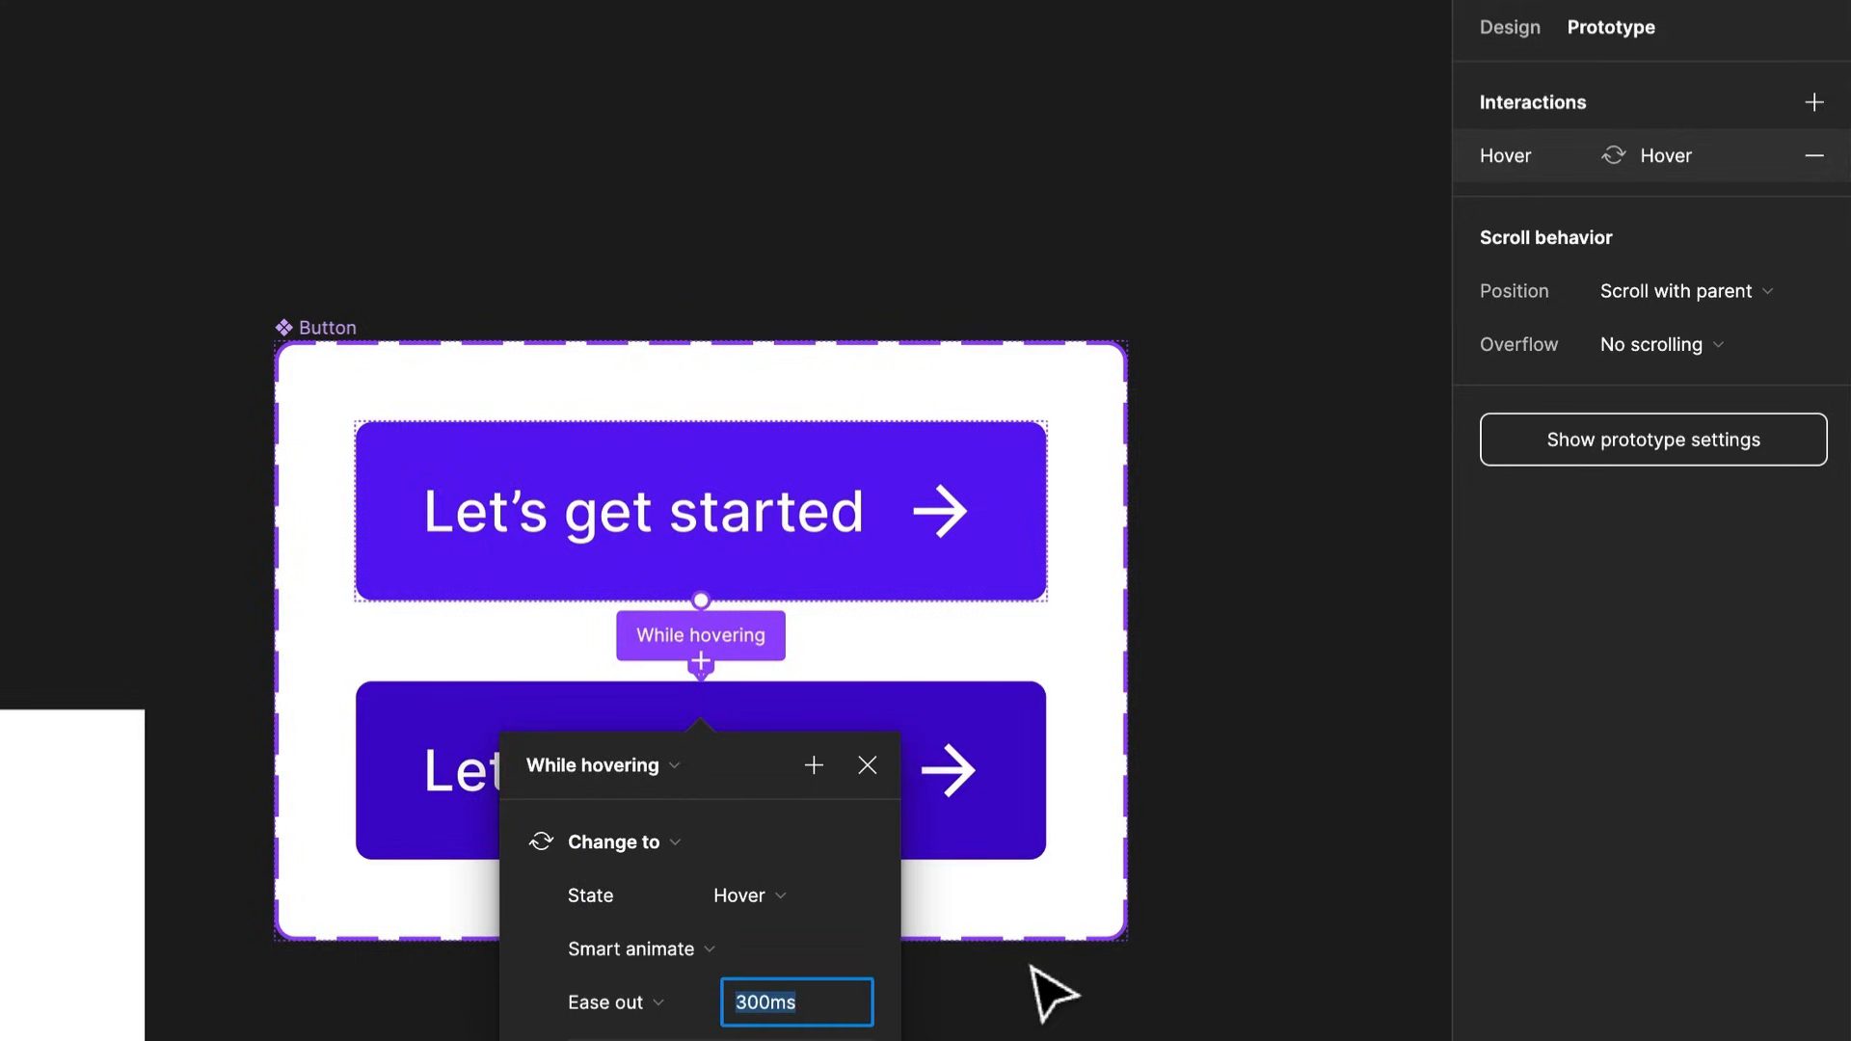
pyautogui.write('200')
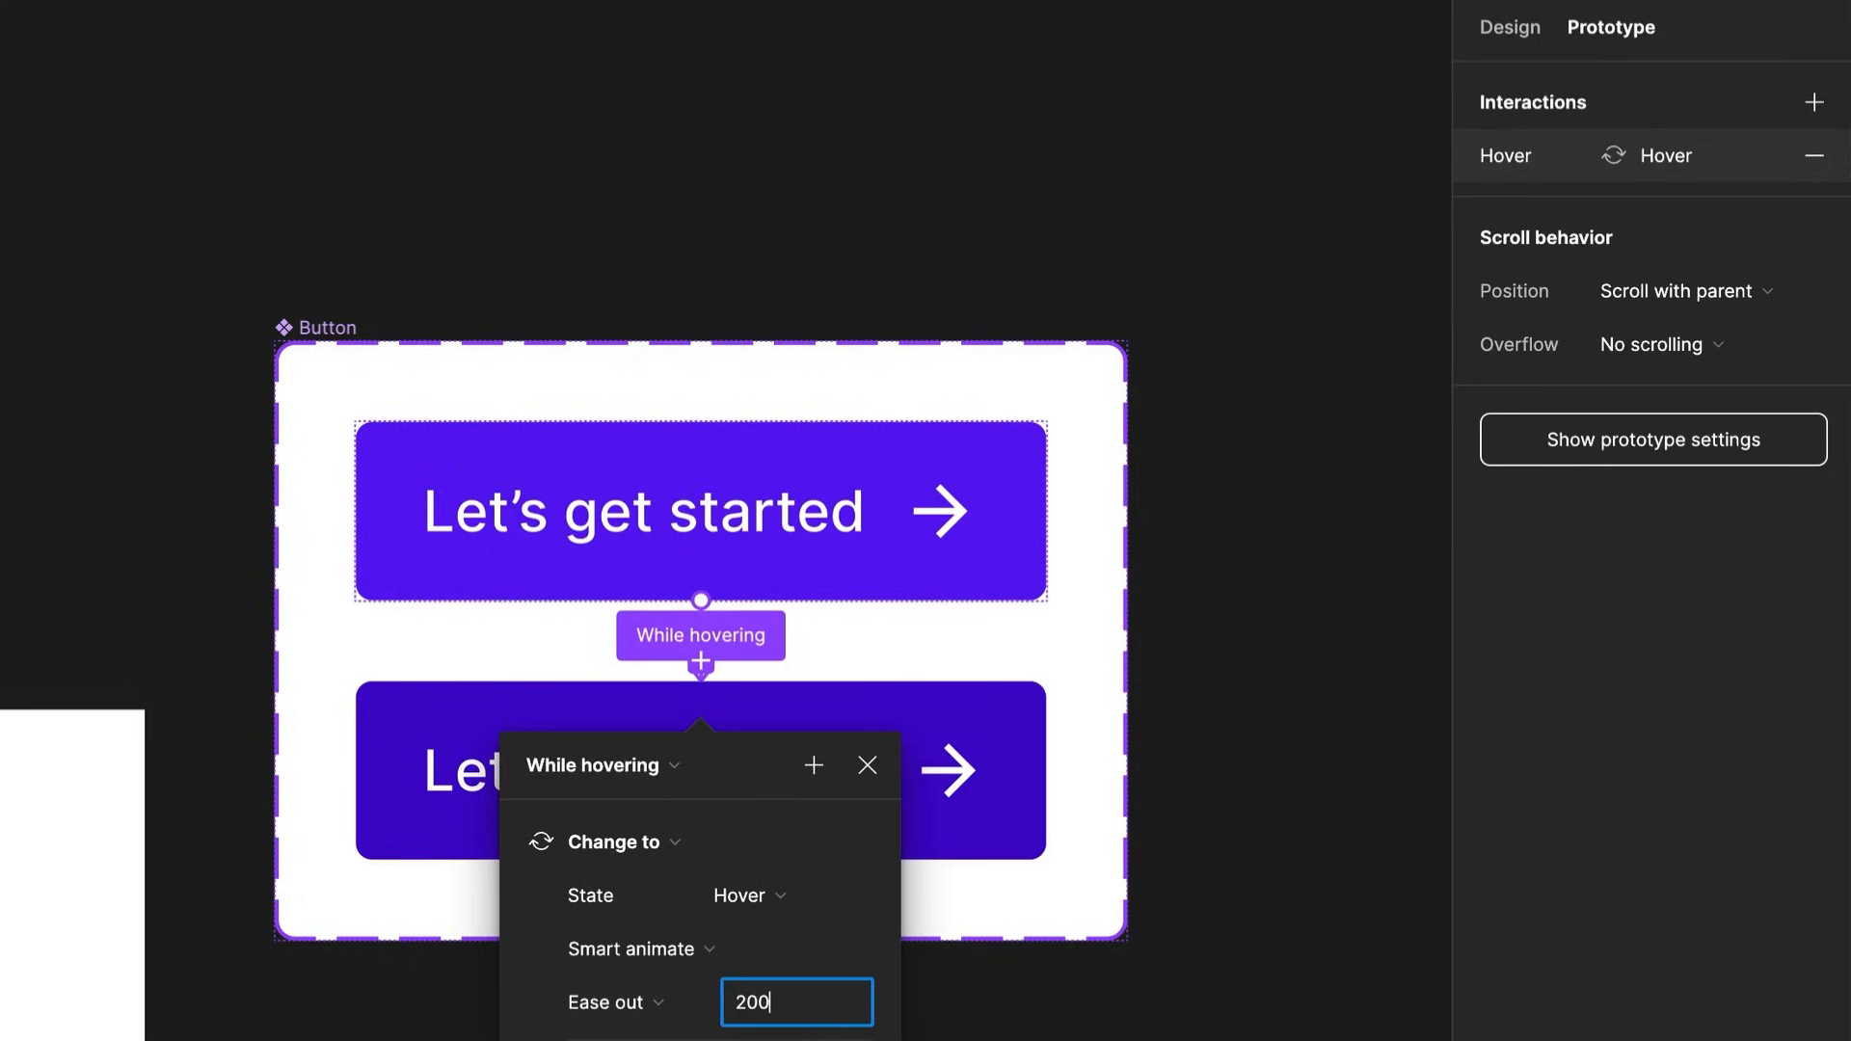
pyautogui.click(1269, 929)
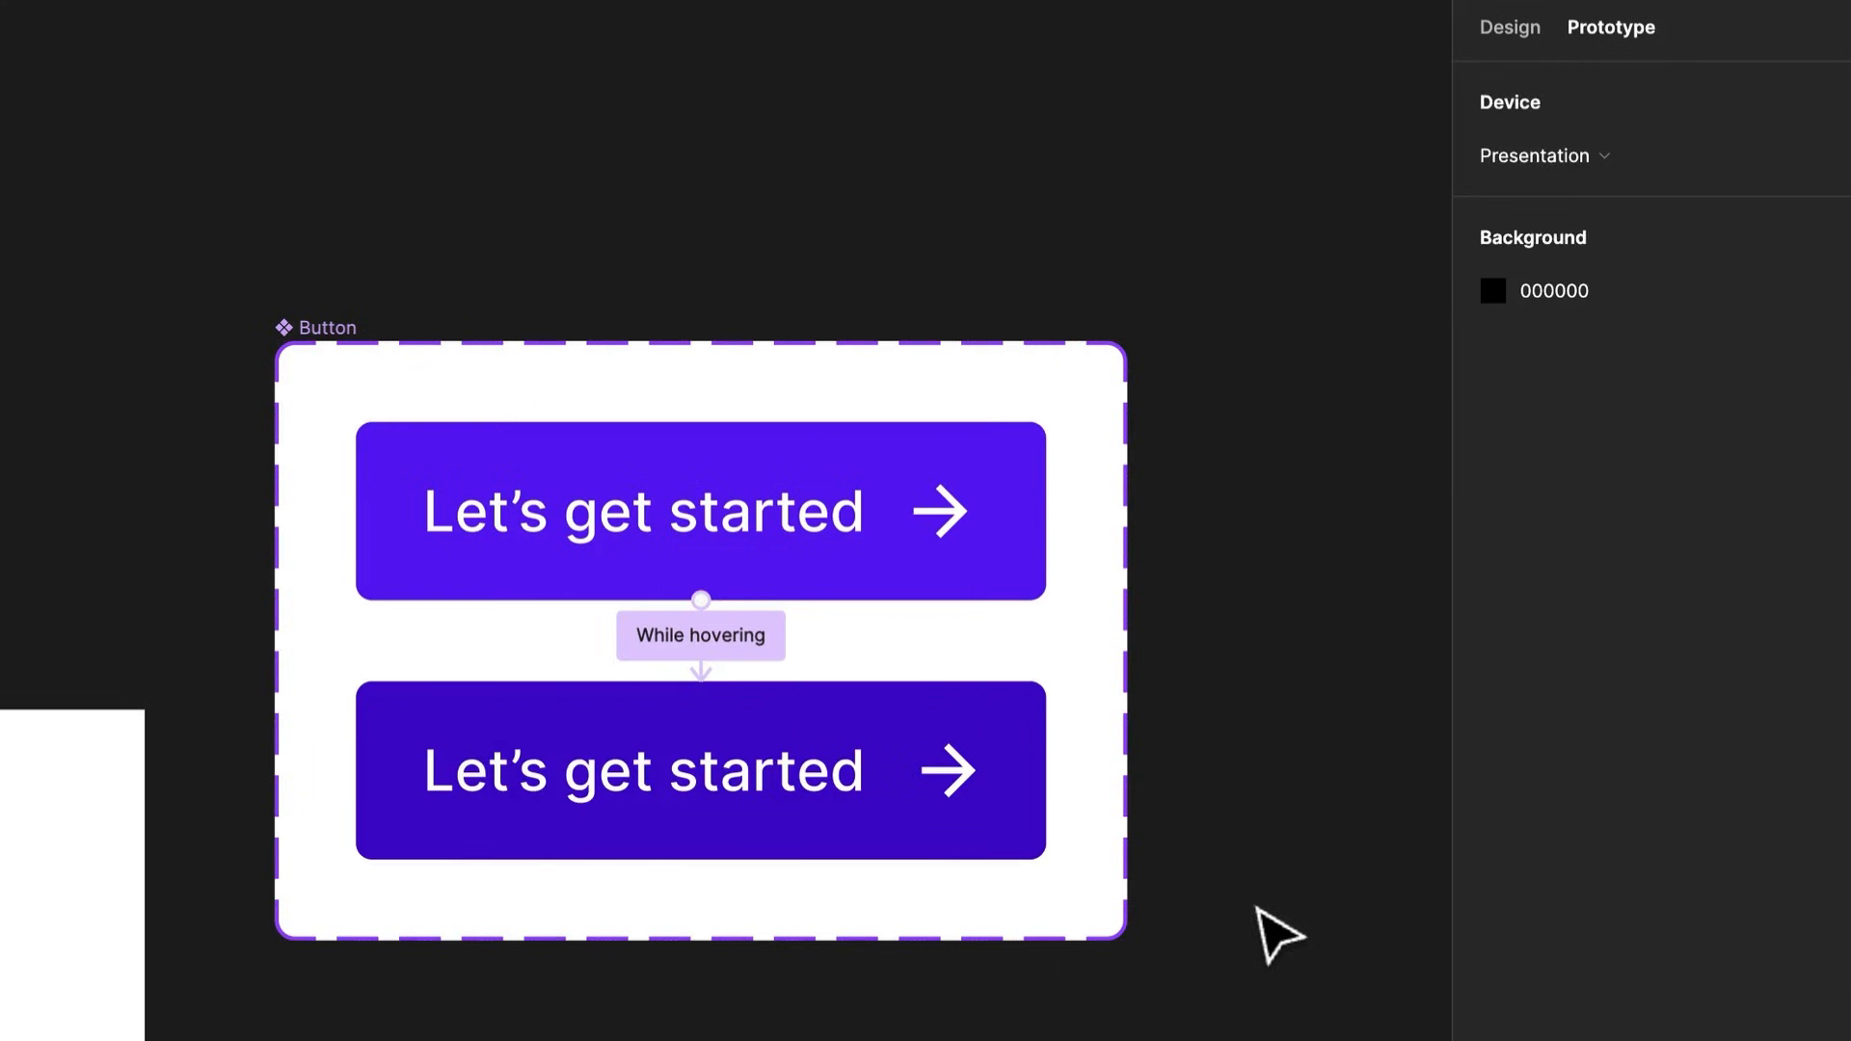
pyautogui.click(667, 646)
pyautogui.scroll(-5, 578, 665)
pyautogui.click(536, 631)
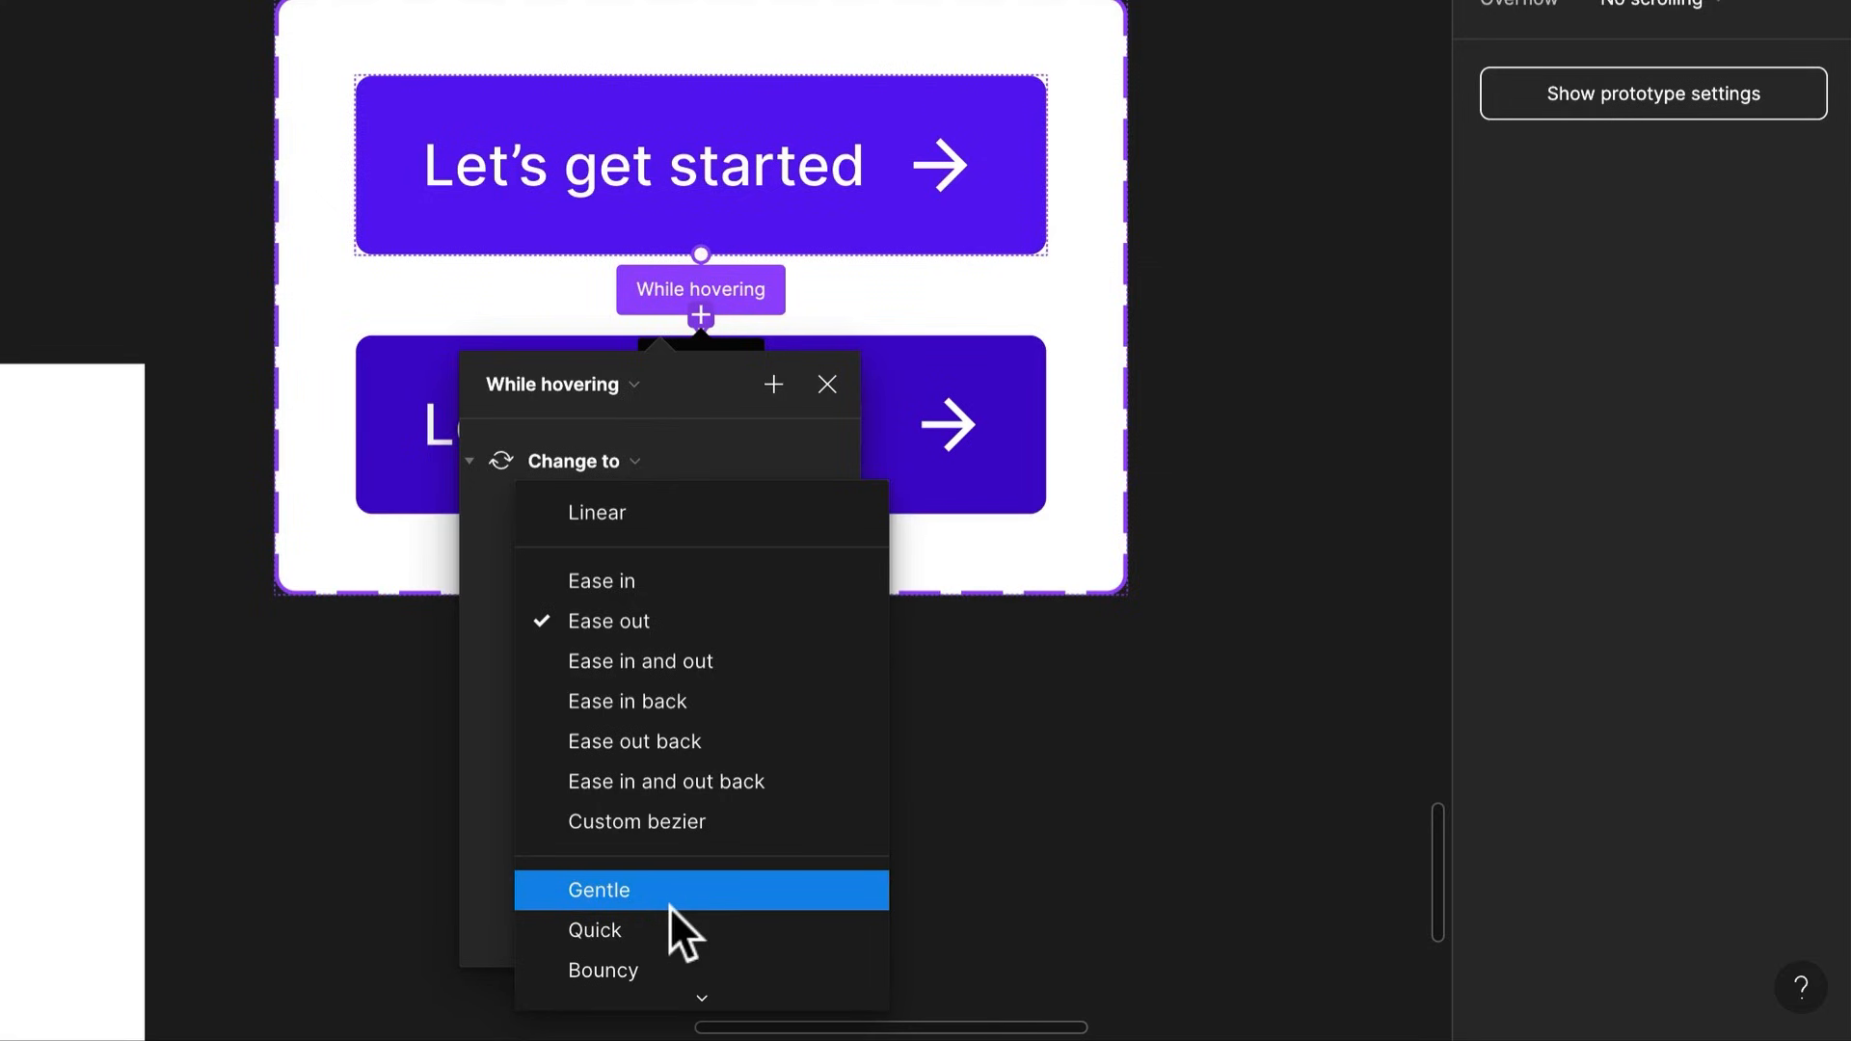
pyautogui.click(1103, 824)
pyautogui.click(1306, 502)
# Duplicate the Hover variant below itself and set the copy's State to Pressed
pyautogui.click(872, 506)
pyautogui.hotkey('ctrl', 'd')
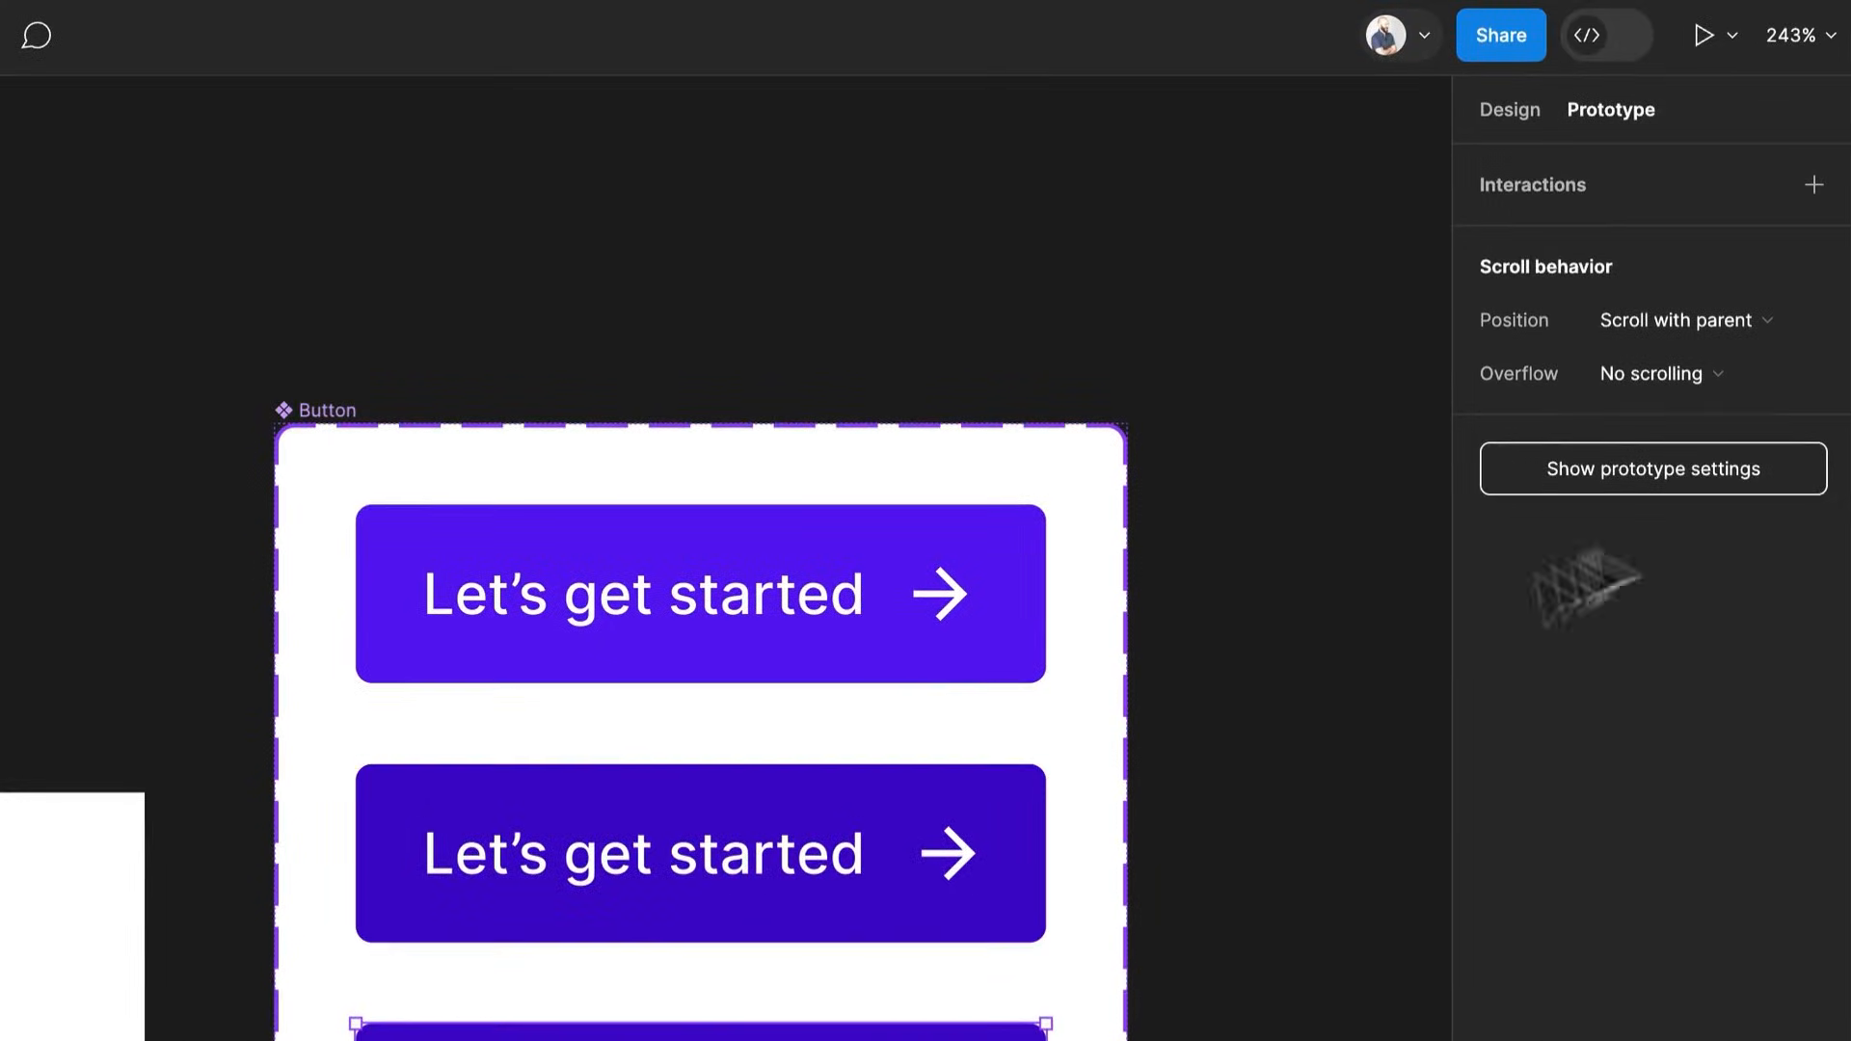
pyautogui.click(1529, 114)
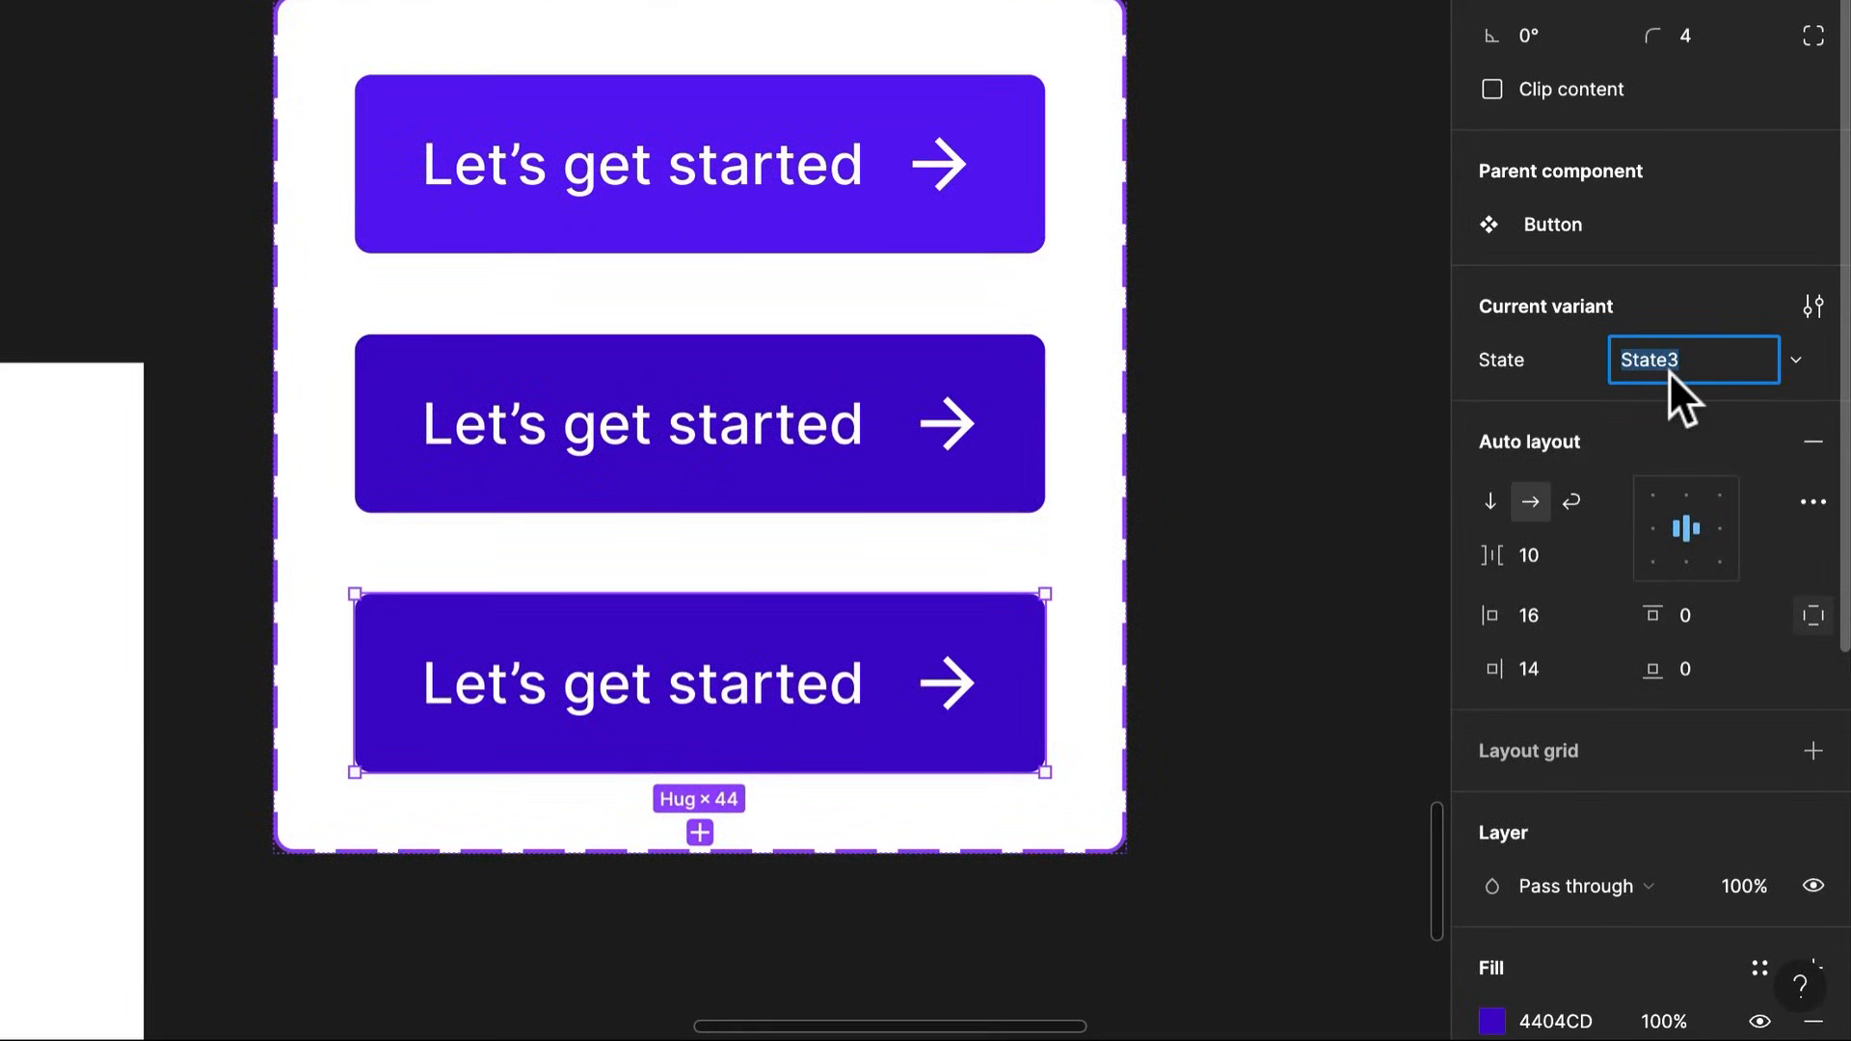
pyautogui.write('Pressed')
pyautogui.press('Return')
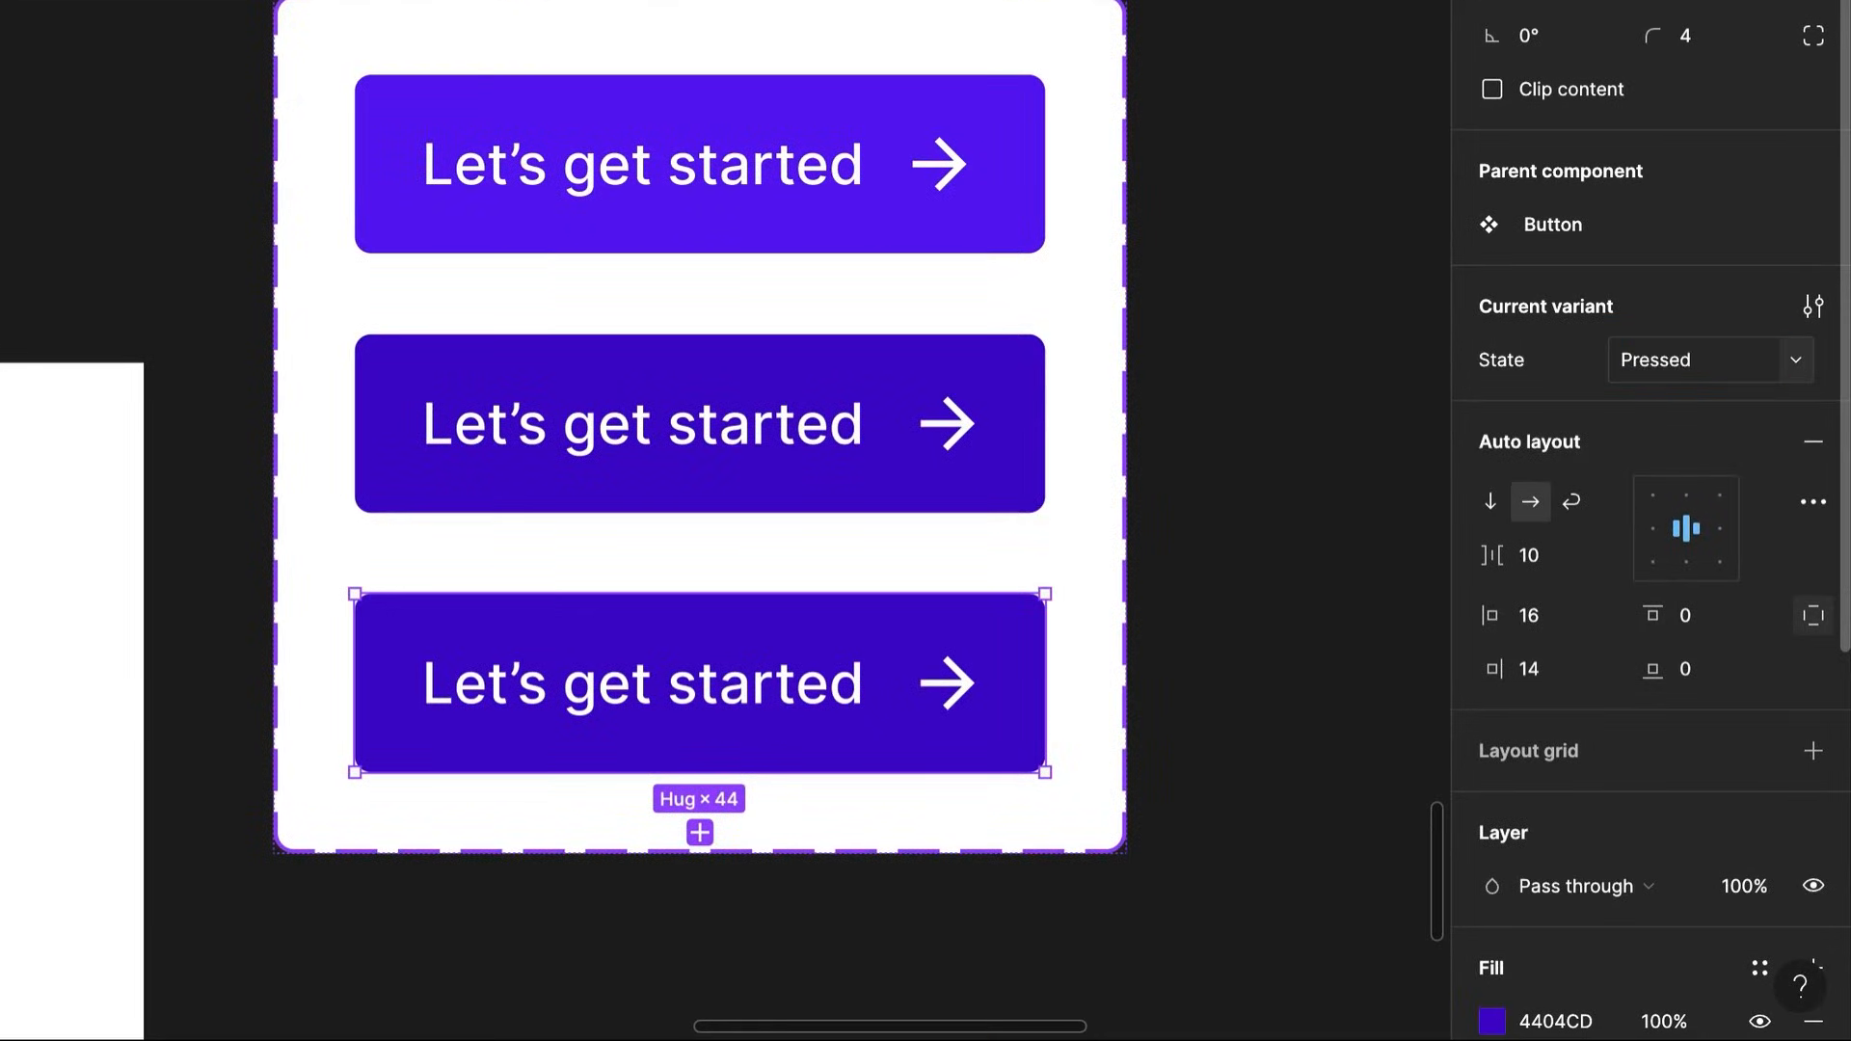
# Darken the fill of the Pressed button variant to 200064
pyautogui.click(1492, 1021)
pyautogui.moveTo(1443, 264); pyautogui.dragTo(1466, 424)
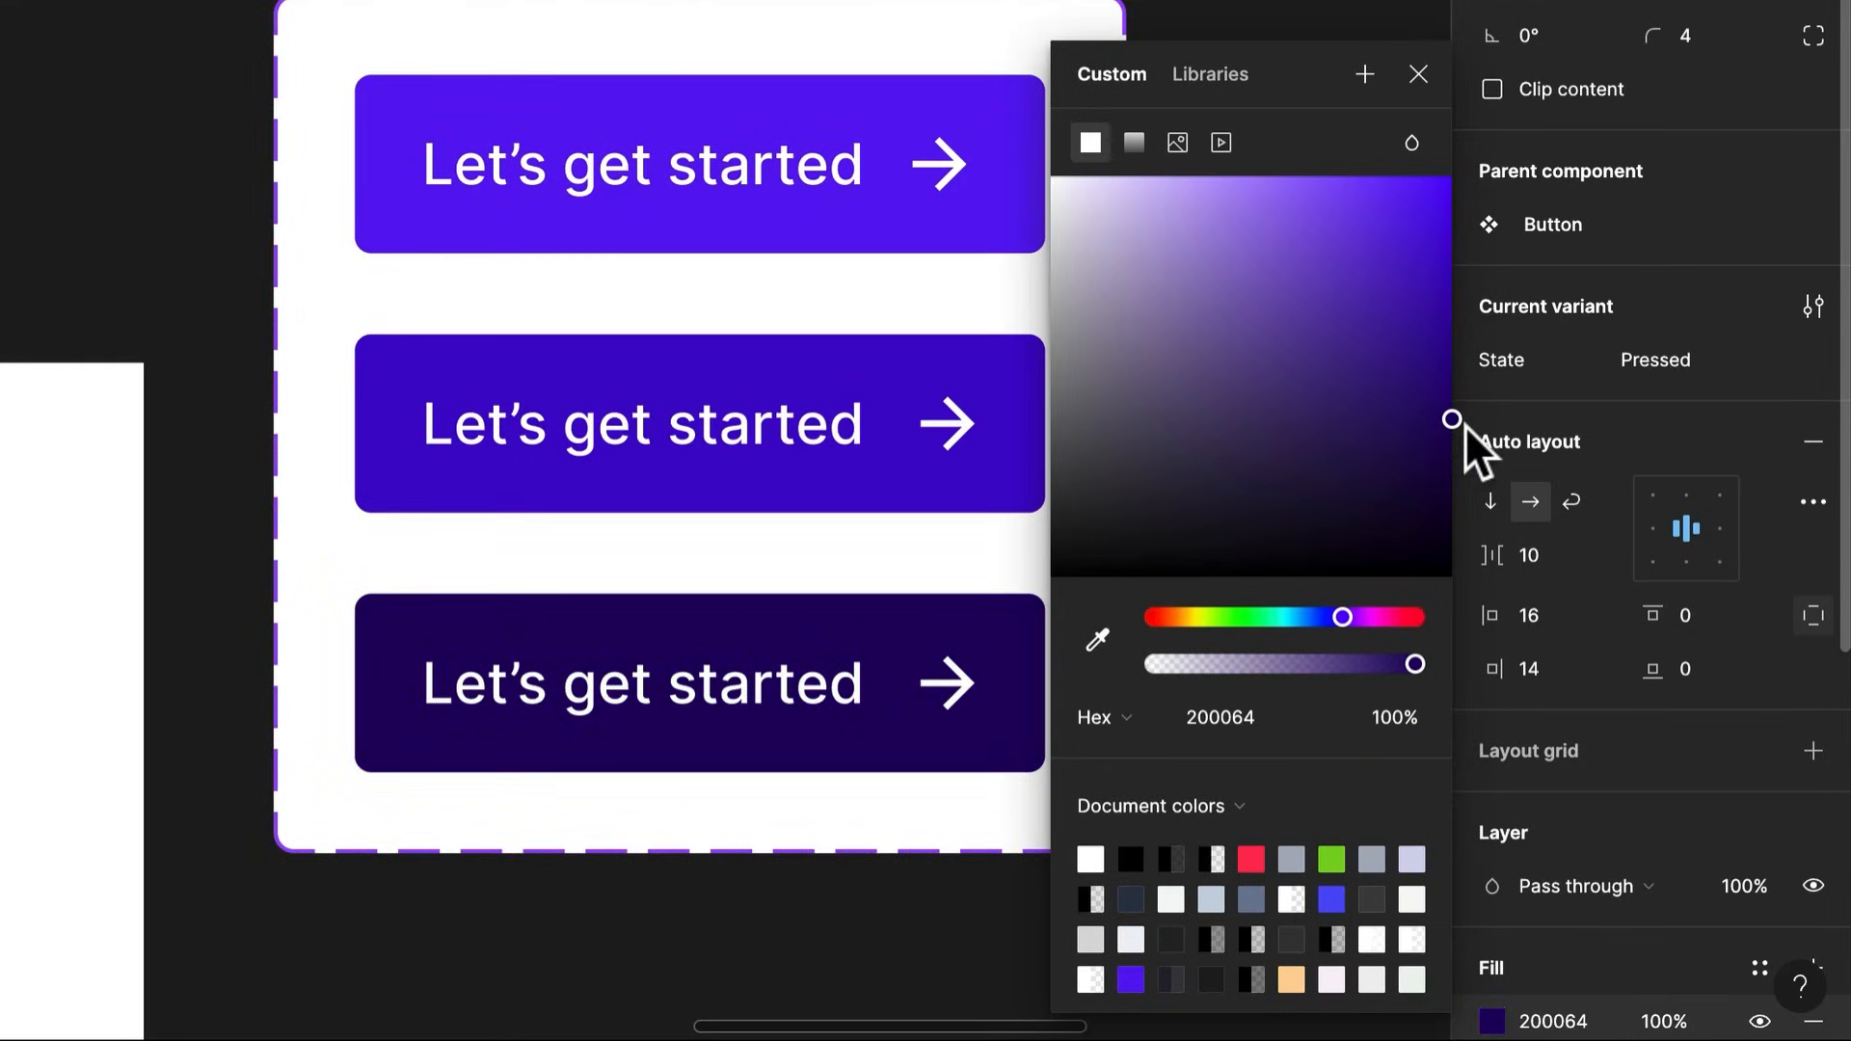
pyautogui.click(950, 703)
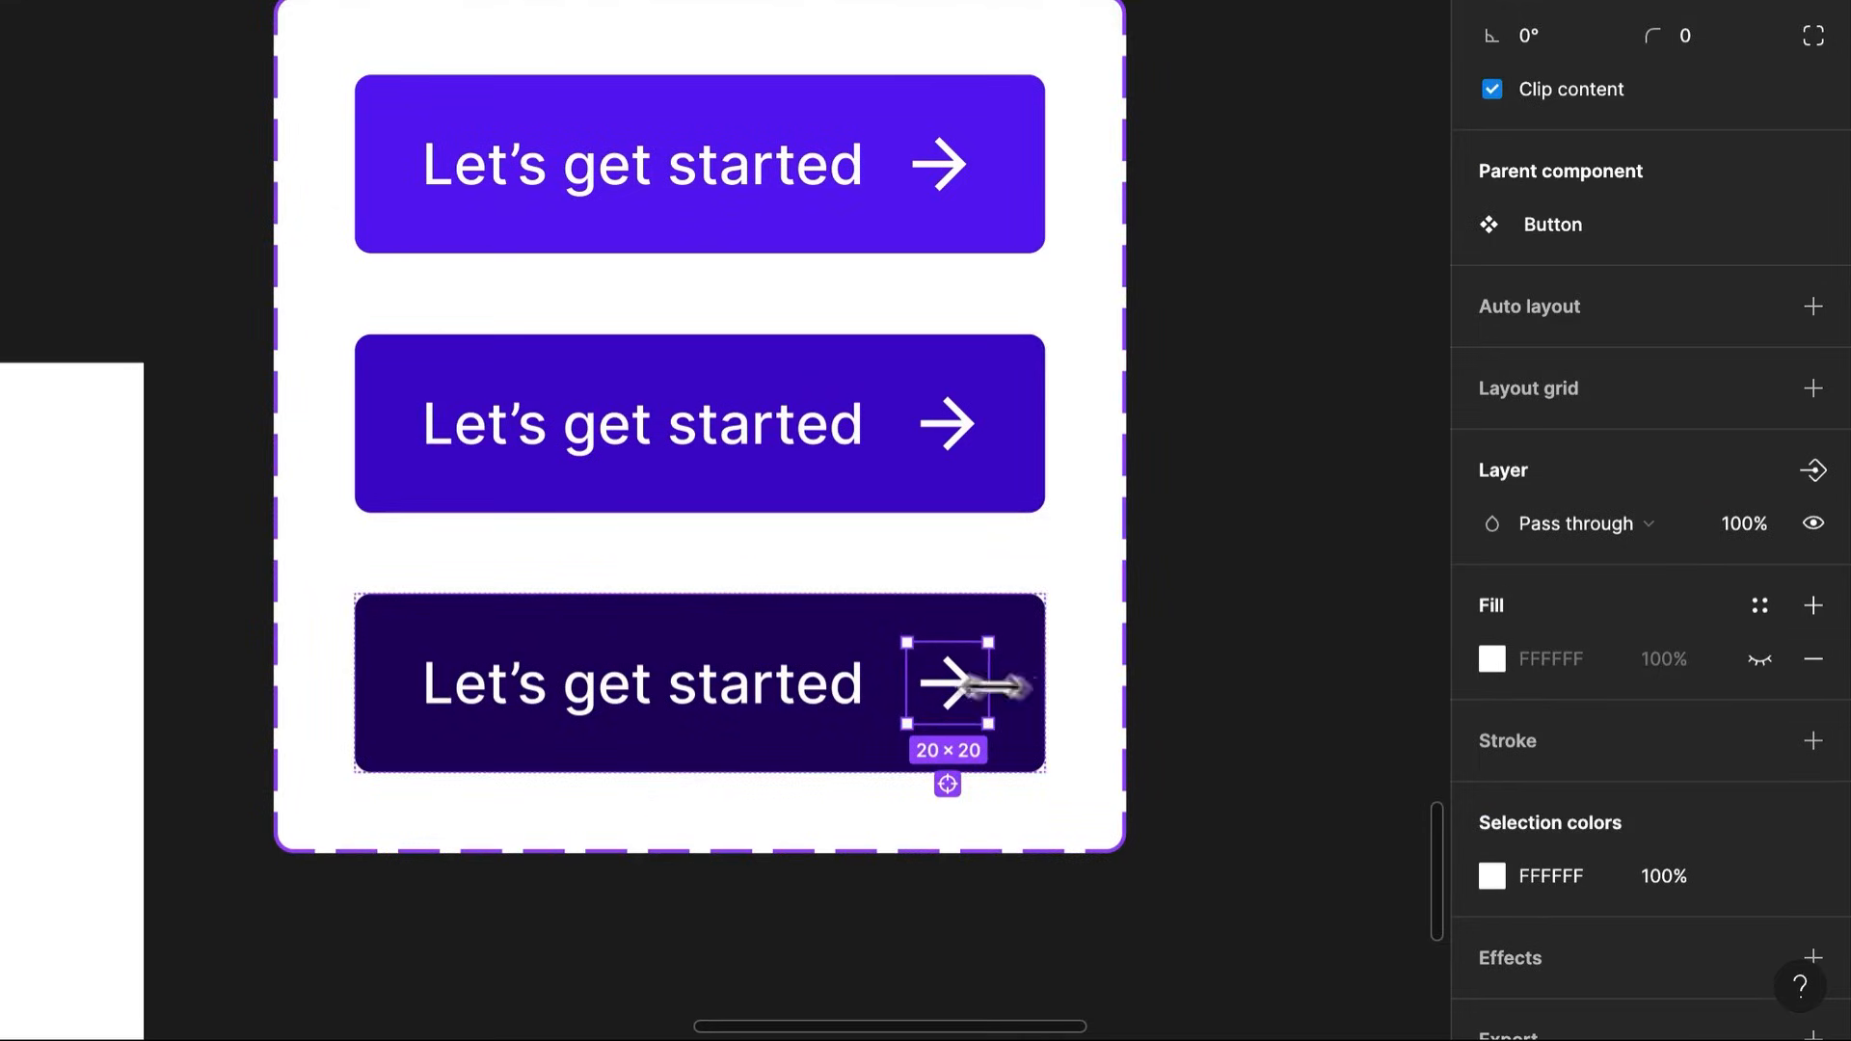
# Set the right padding of the Pressed variant to 8
pyautogui.click(1042, 730)
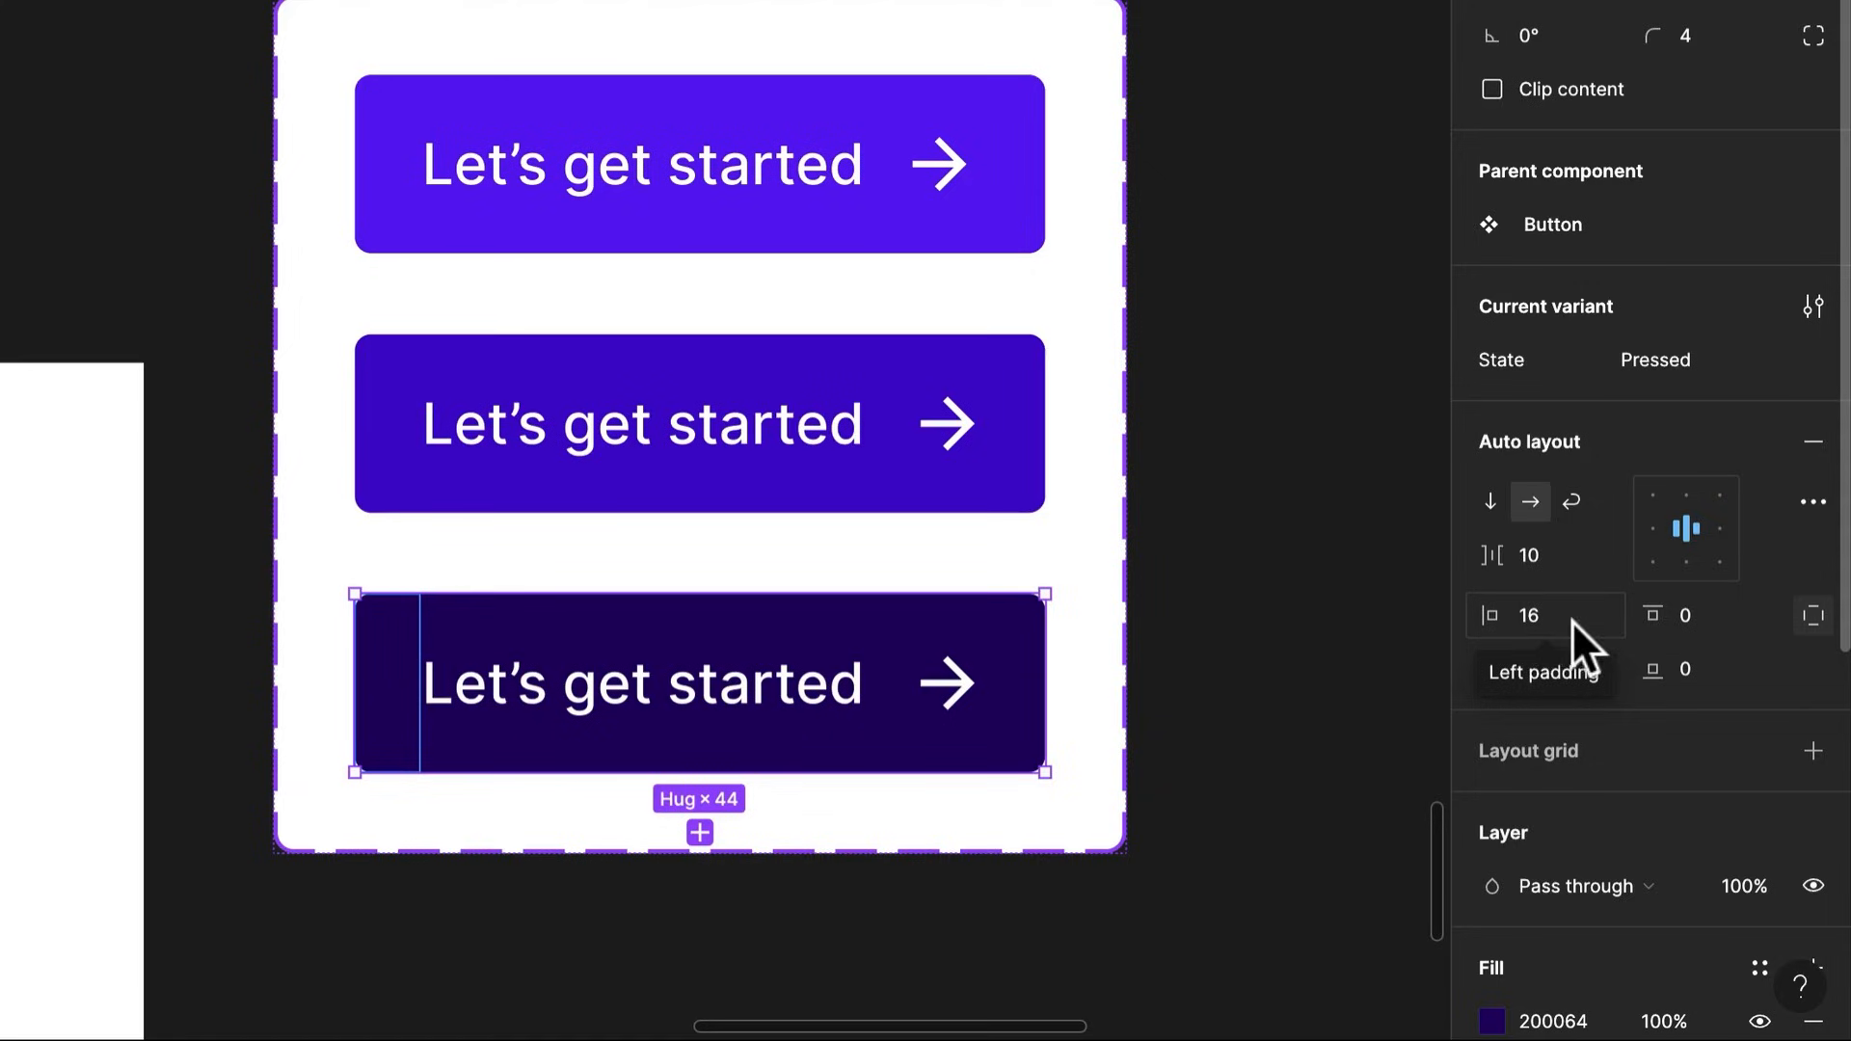
pyautogui.click(1548, 675)
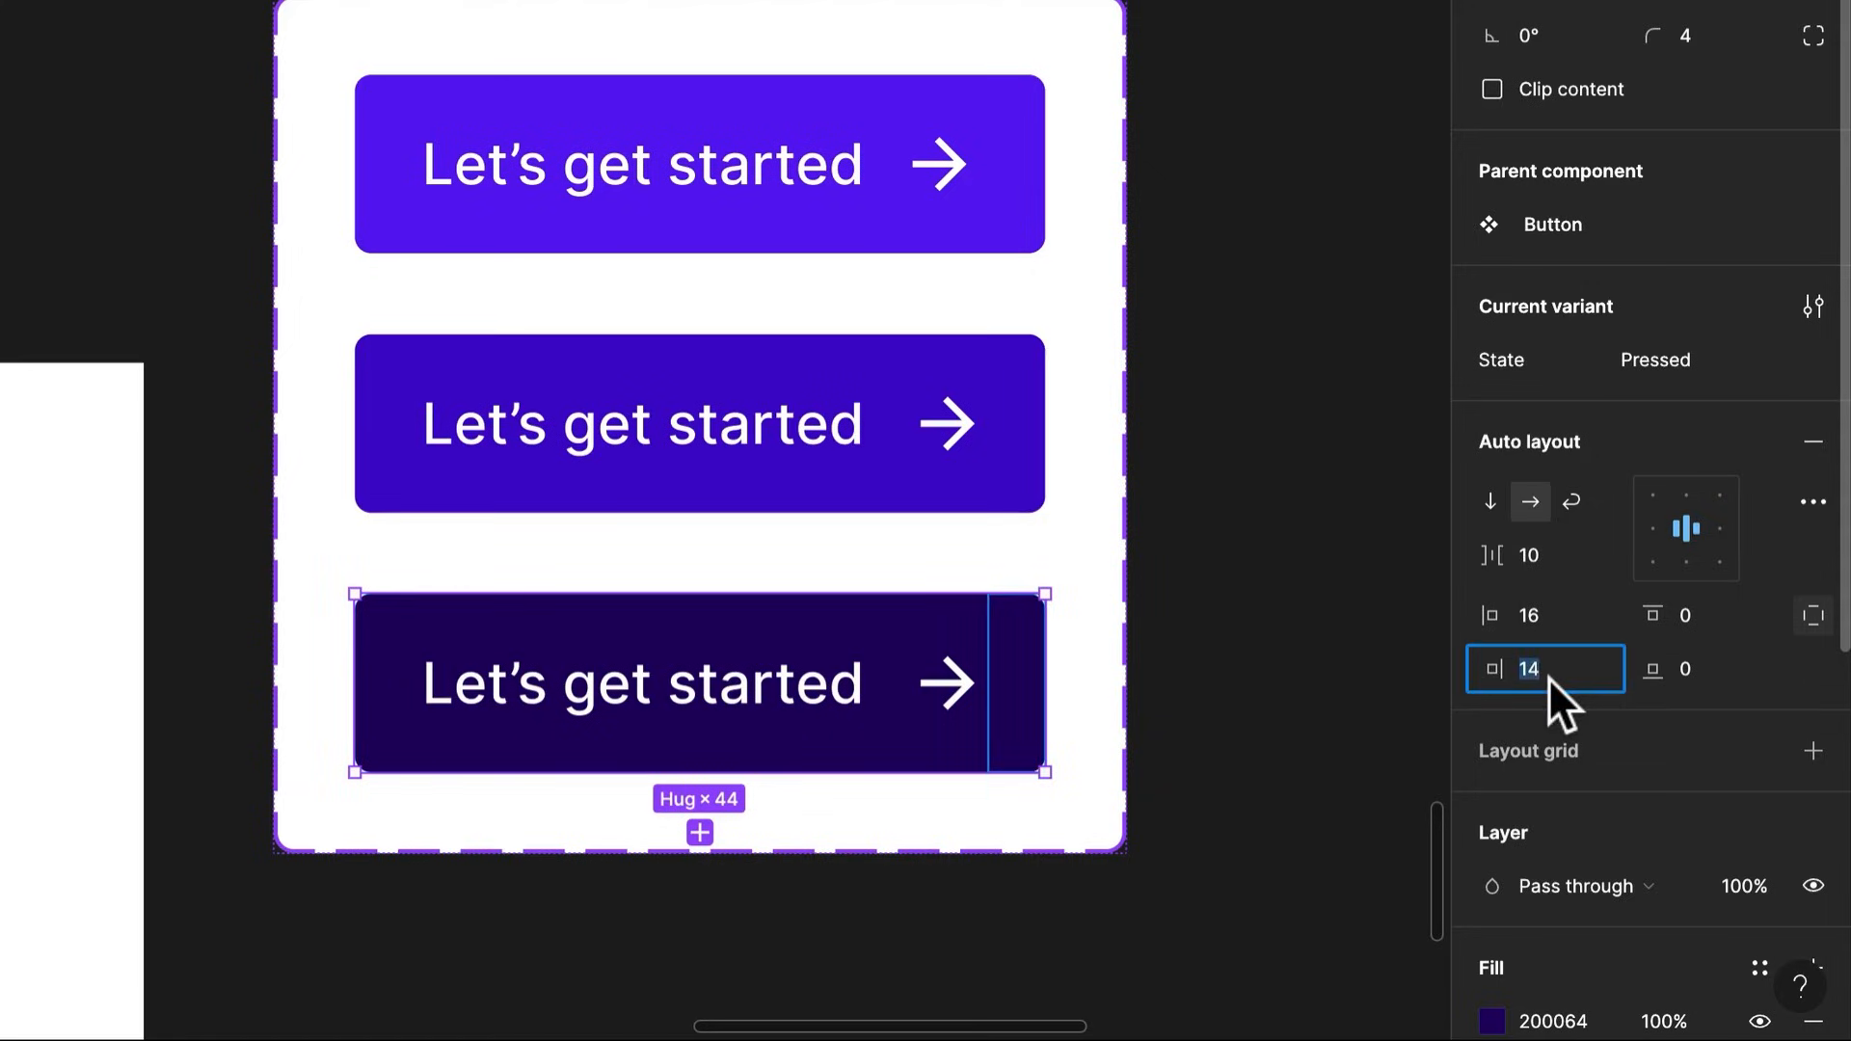
pyautogui.write('8')
pyautogui.press('Return')
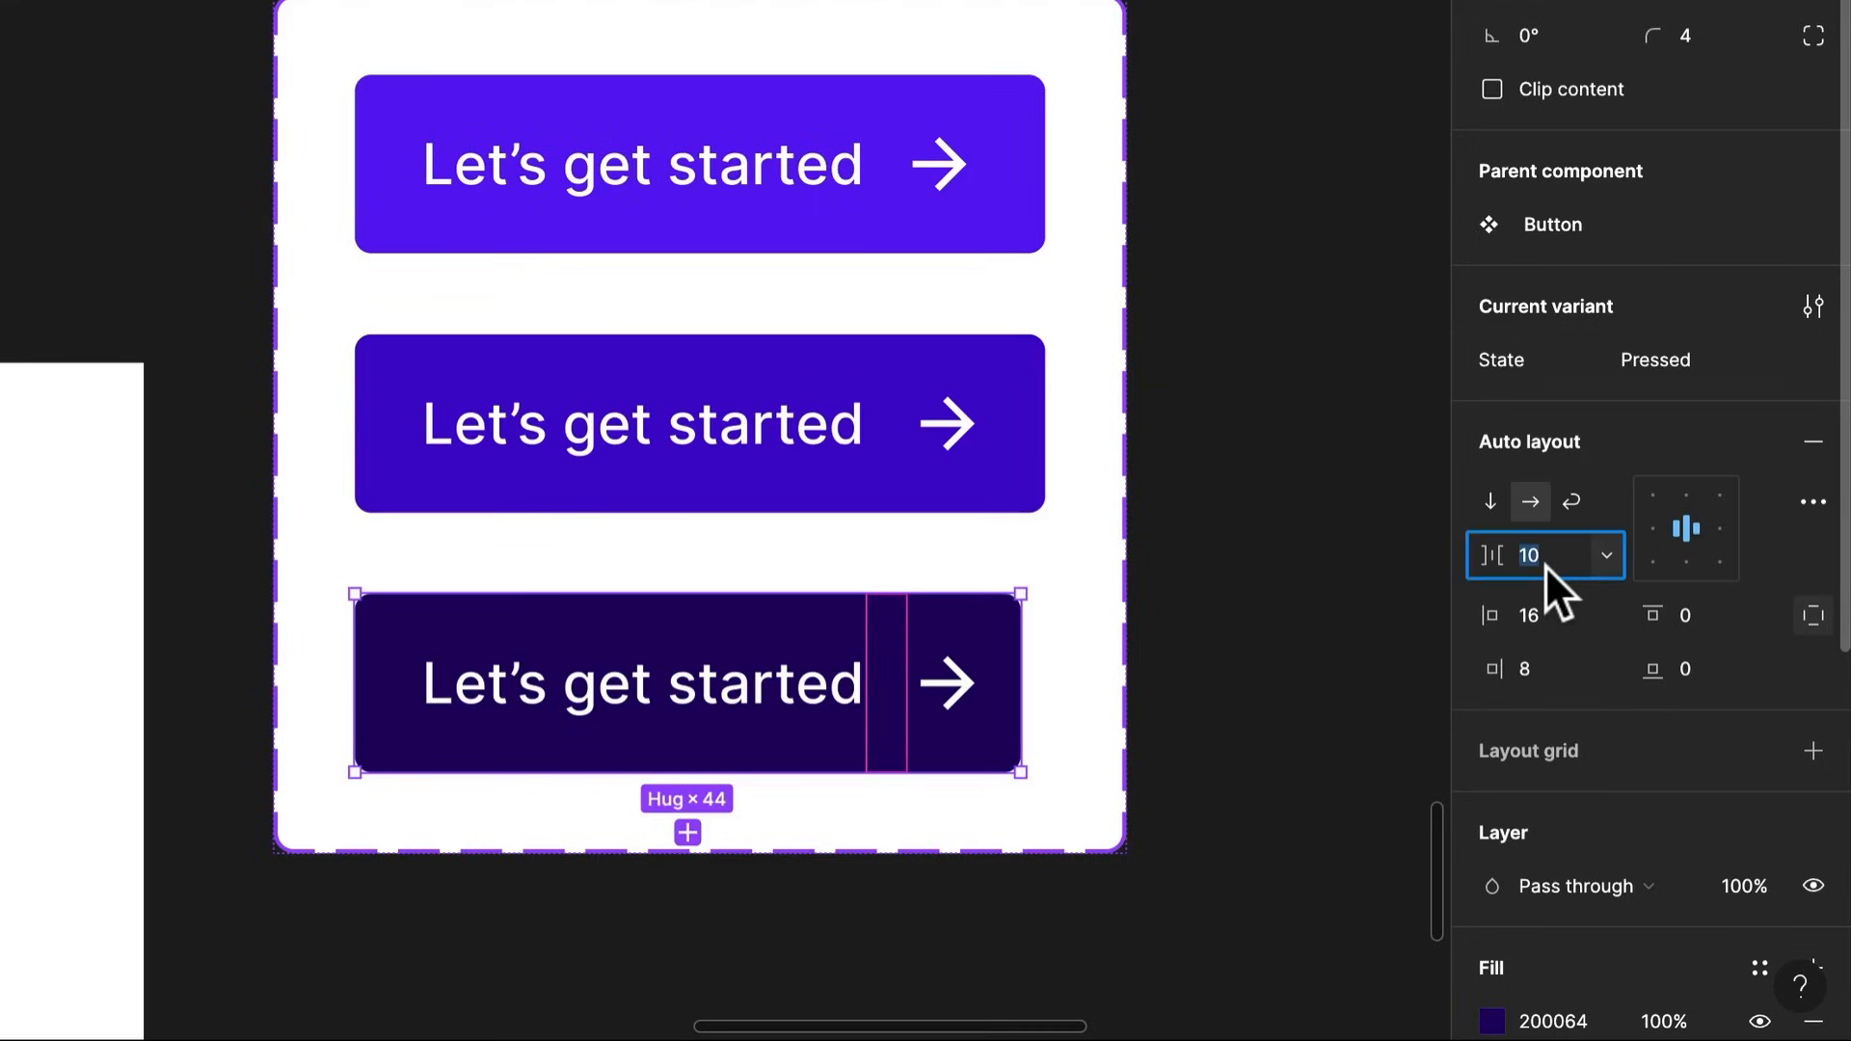
# Try auto layout spacing values of 14 and 12 between the Pressed variant's text and arrow
pyautogui.write('14')
pyautogui.press('Return')
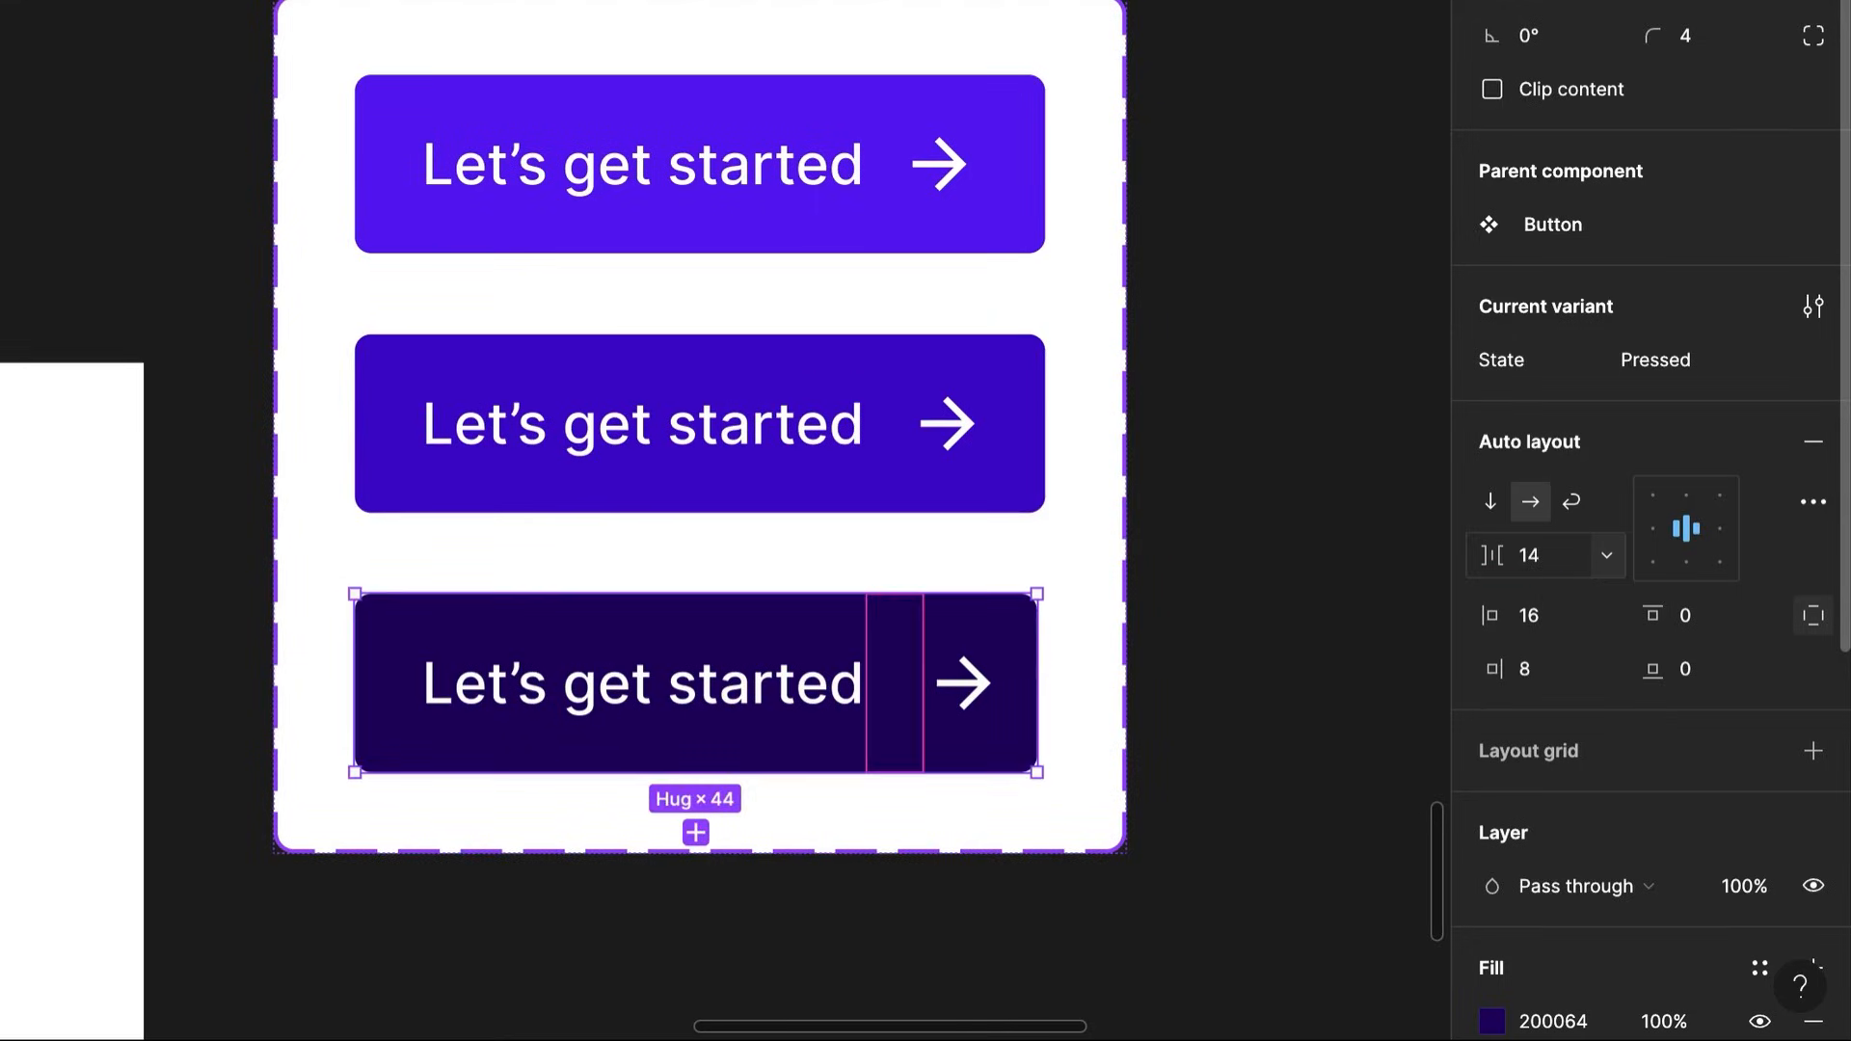
pyautogui.write('12')
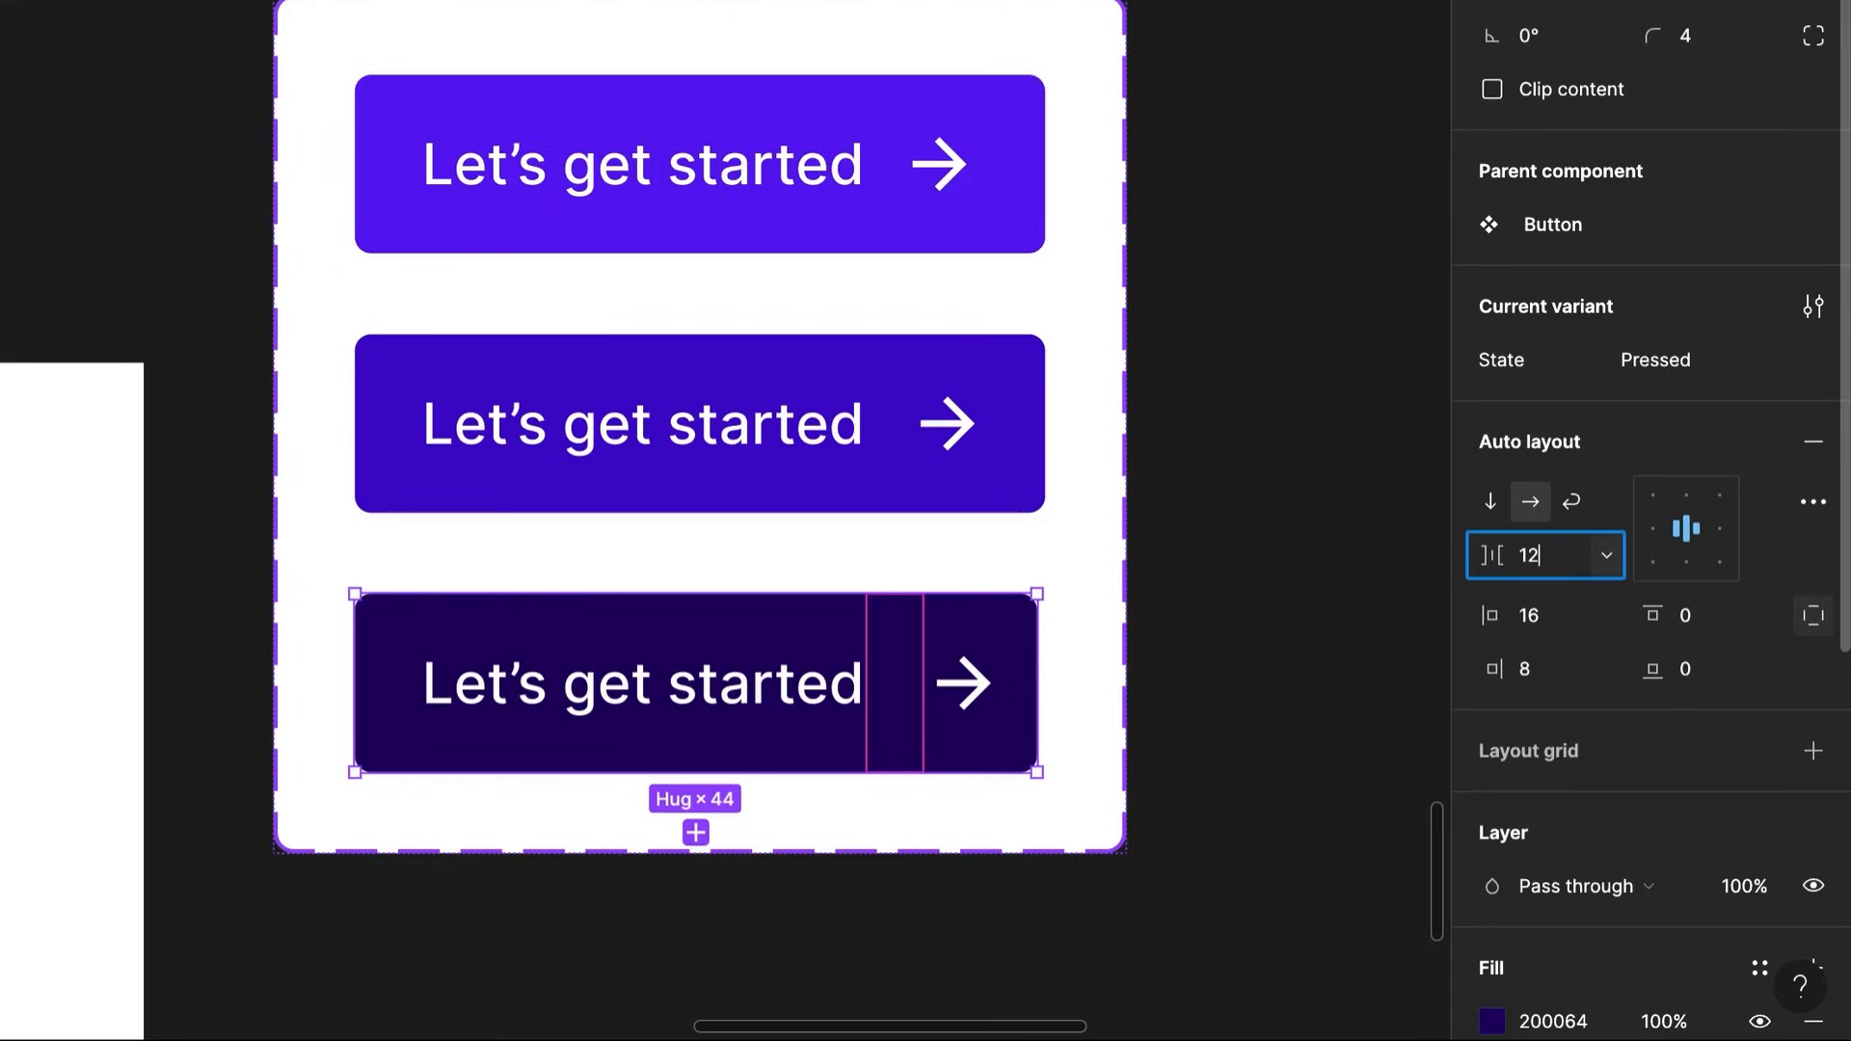
pyautogui.press('Return')
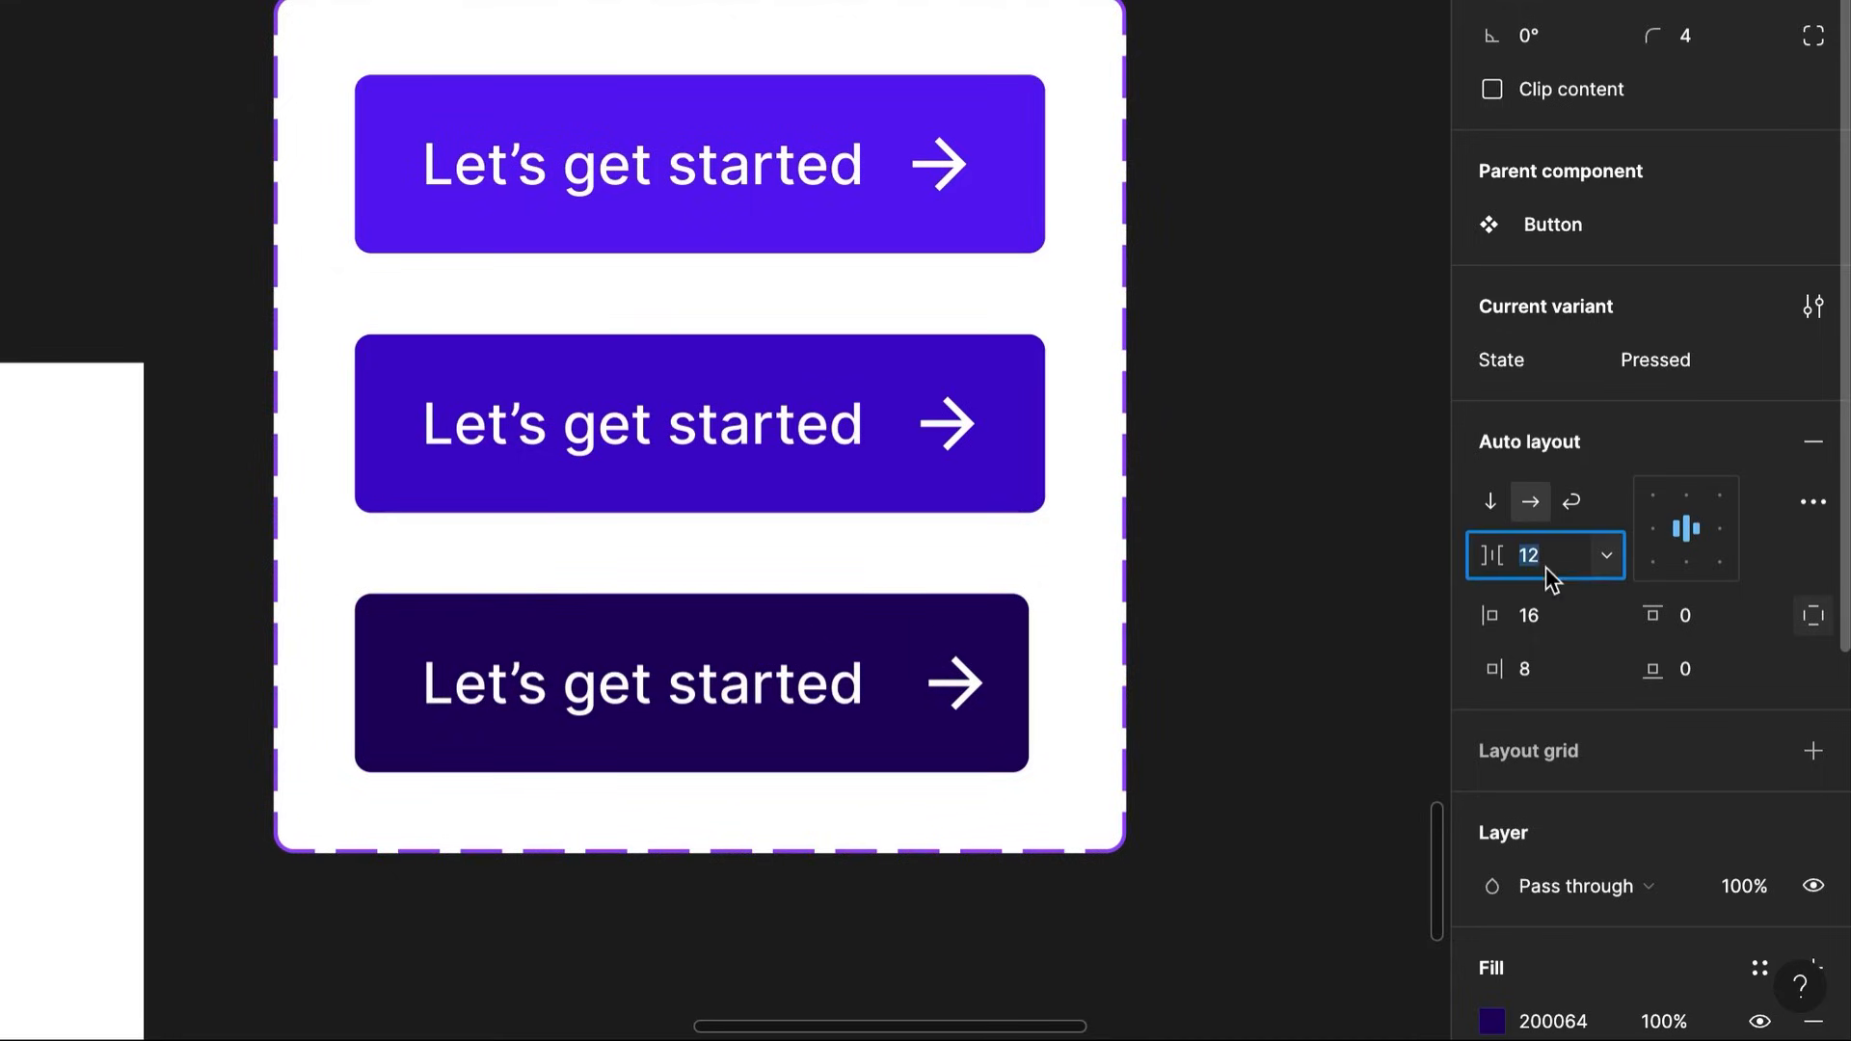
pyautogui.press('Return')
pyautogui.click(1543, 555)
pyautogui.write('1')
pyautogui.press('Return')
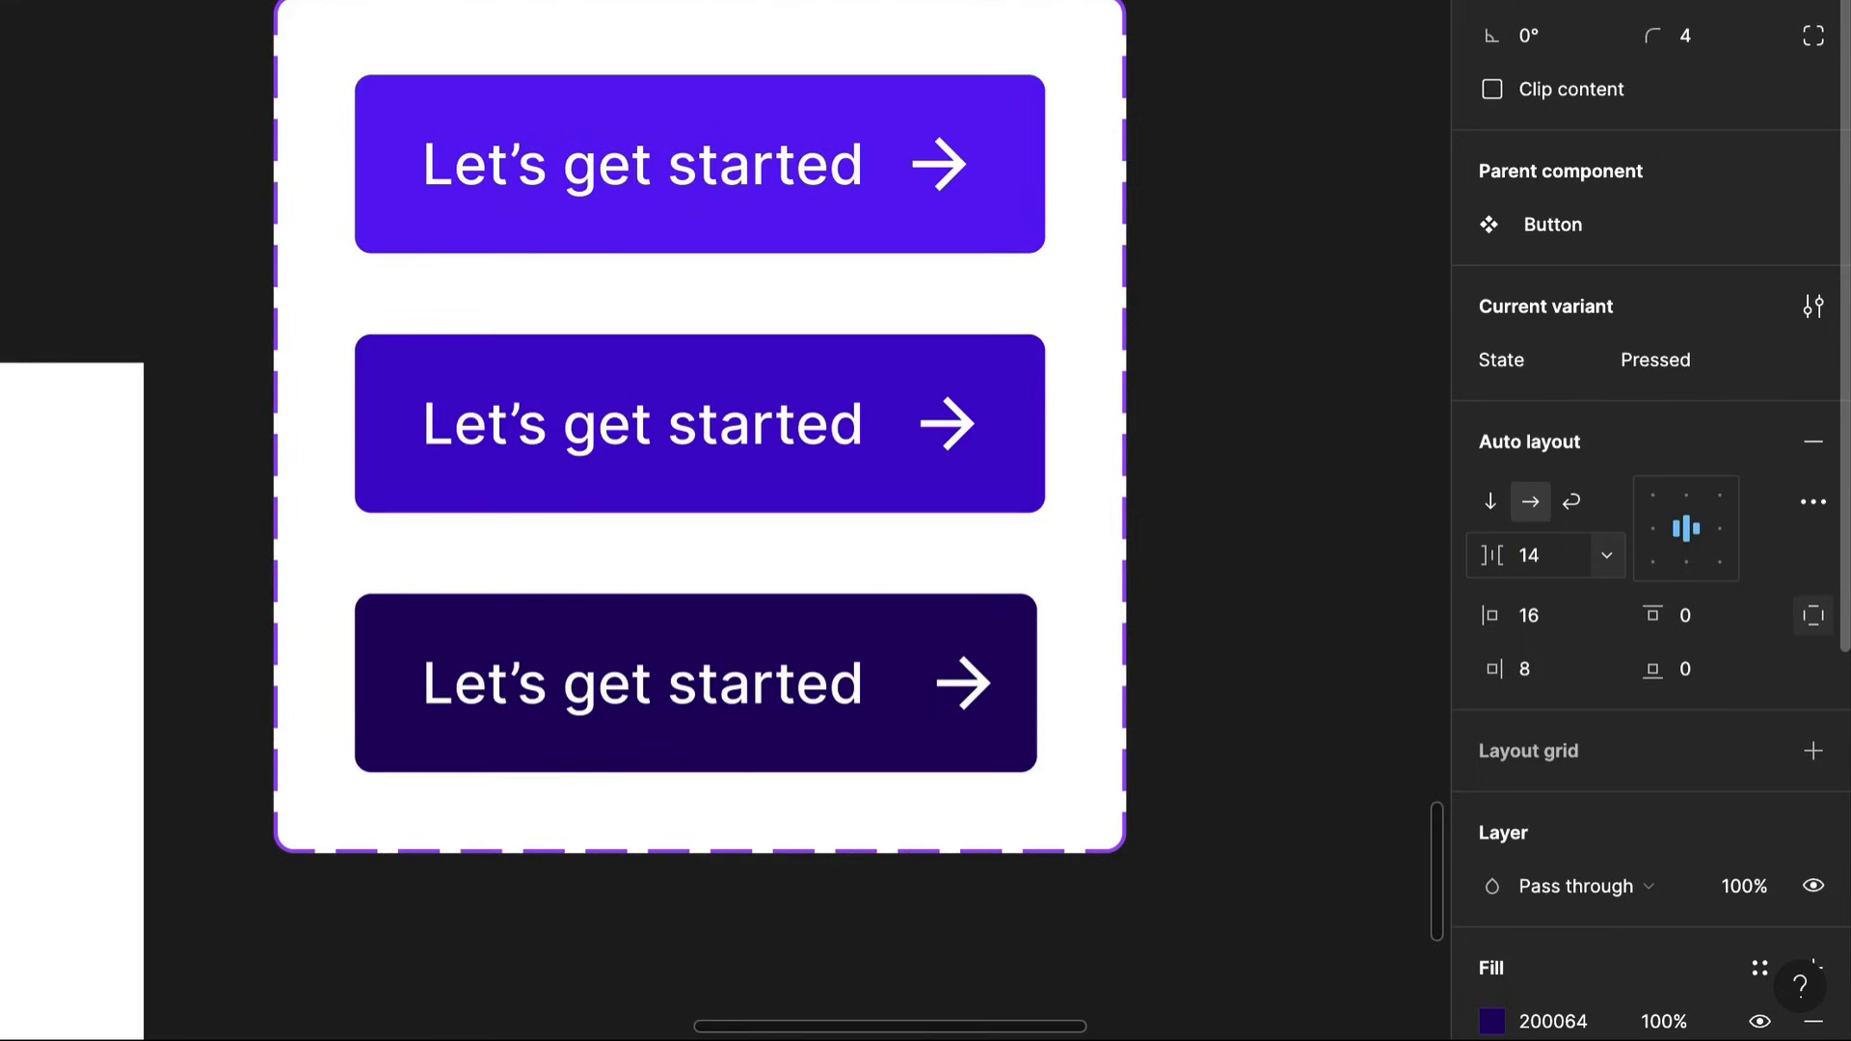
# Set the auto layout spacing between the Pressed variant's text and arrow to 16
pyautogui.click(987, 505)
pyautogui.click(984, 743)
pyautogui.click(1528, 559)
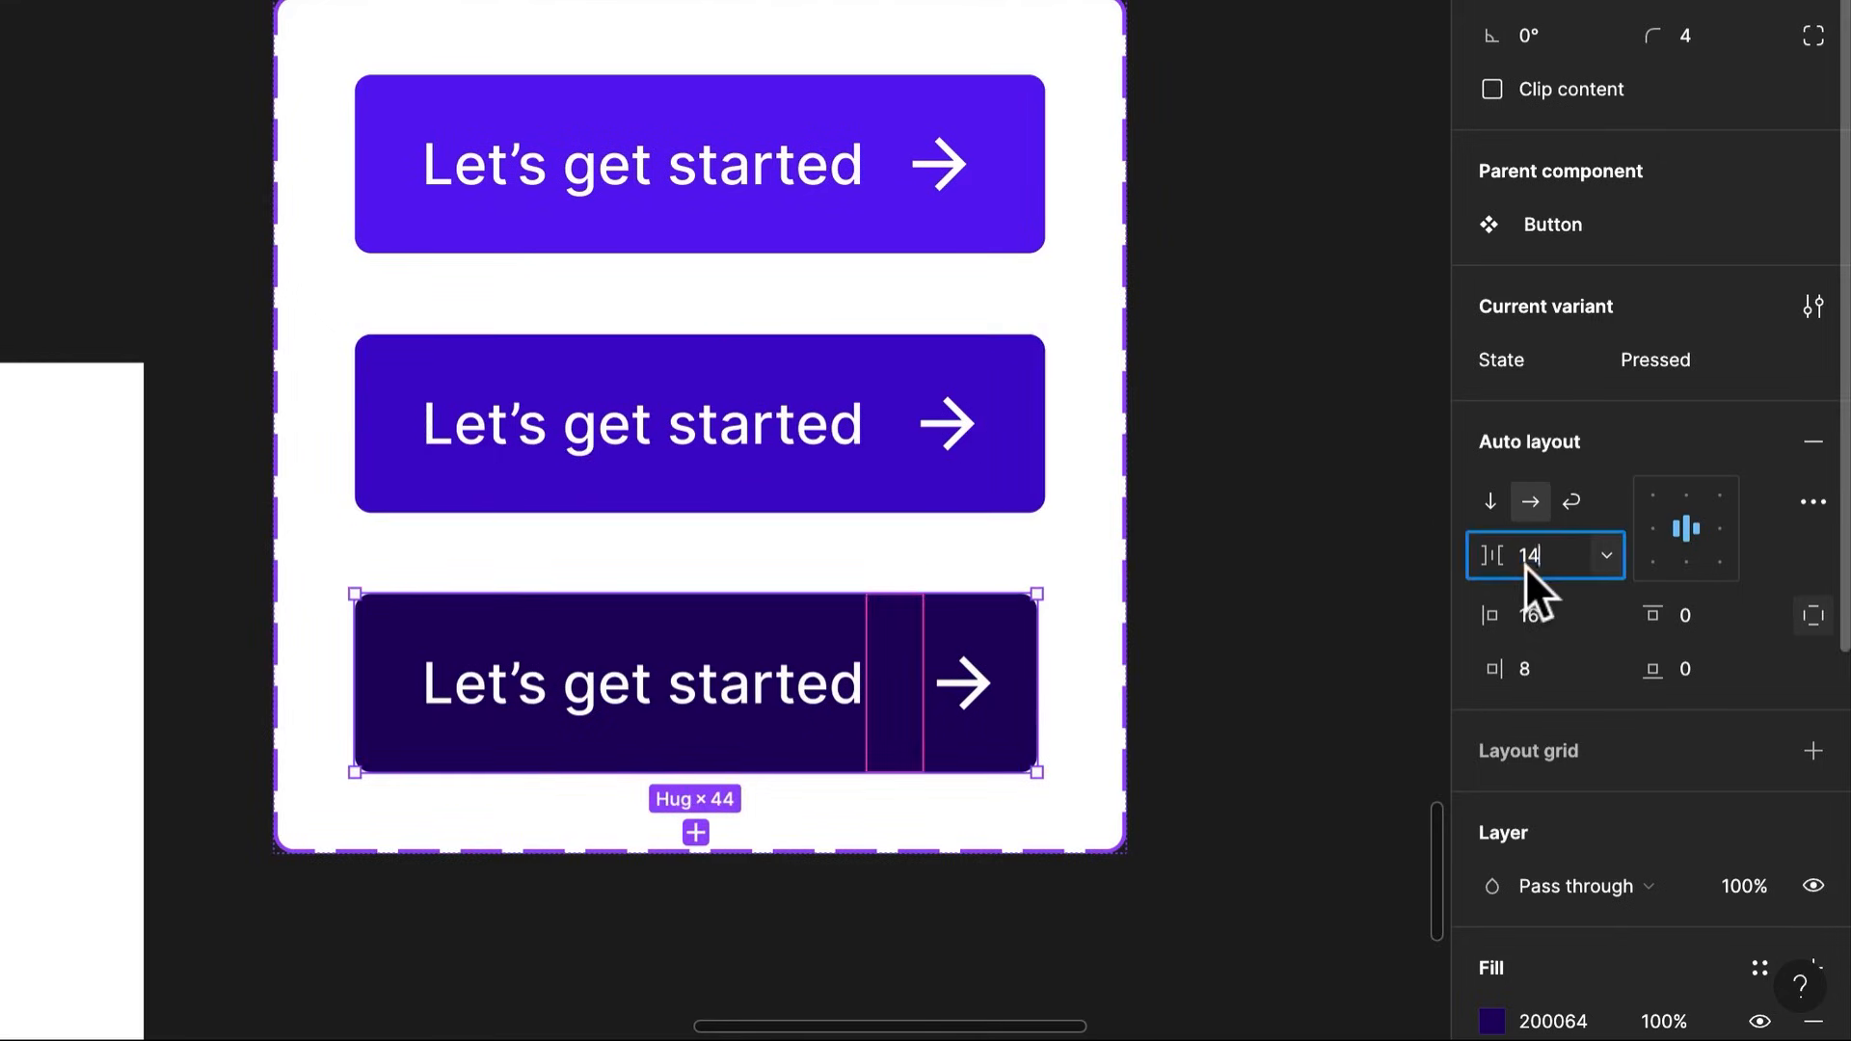
pyautogui.write('16')
pyautogui.press('Return')
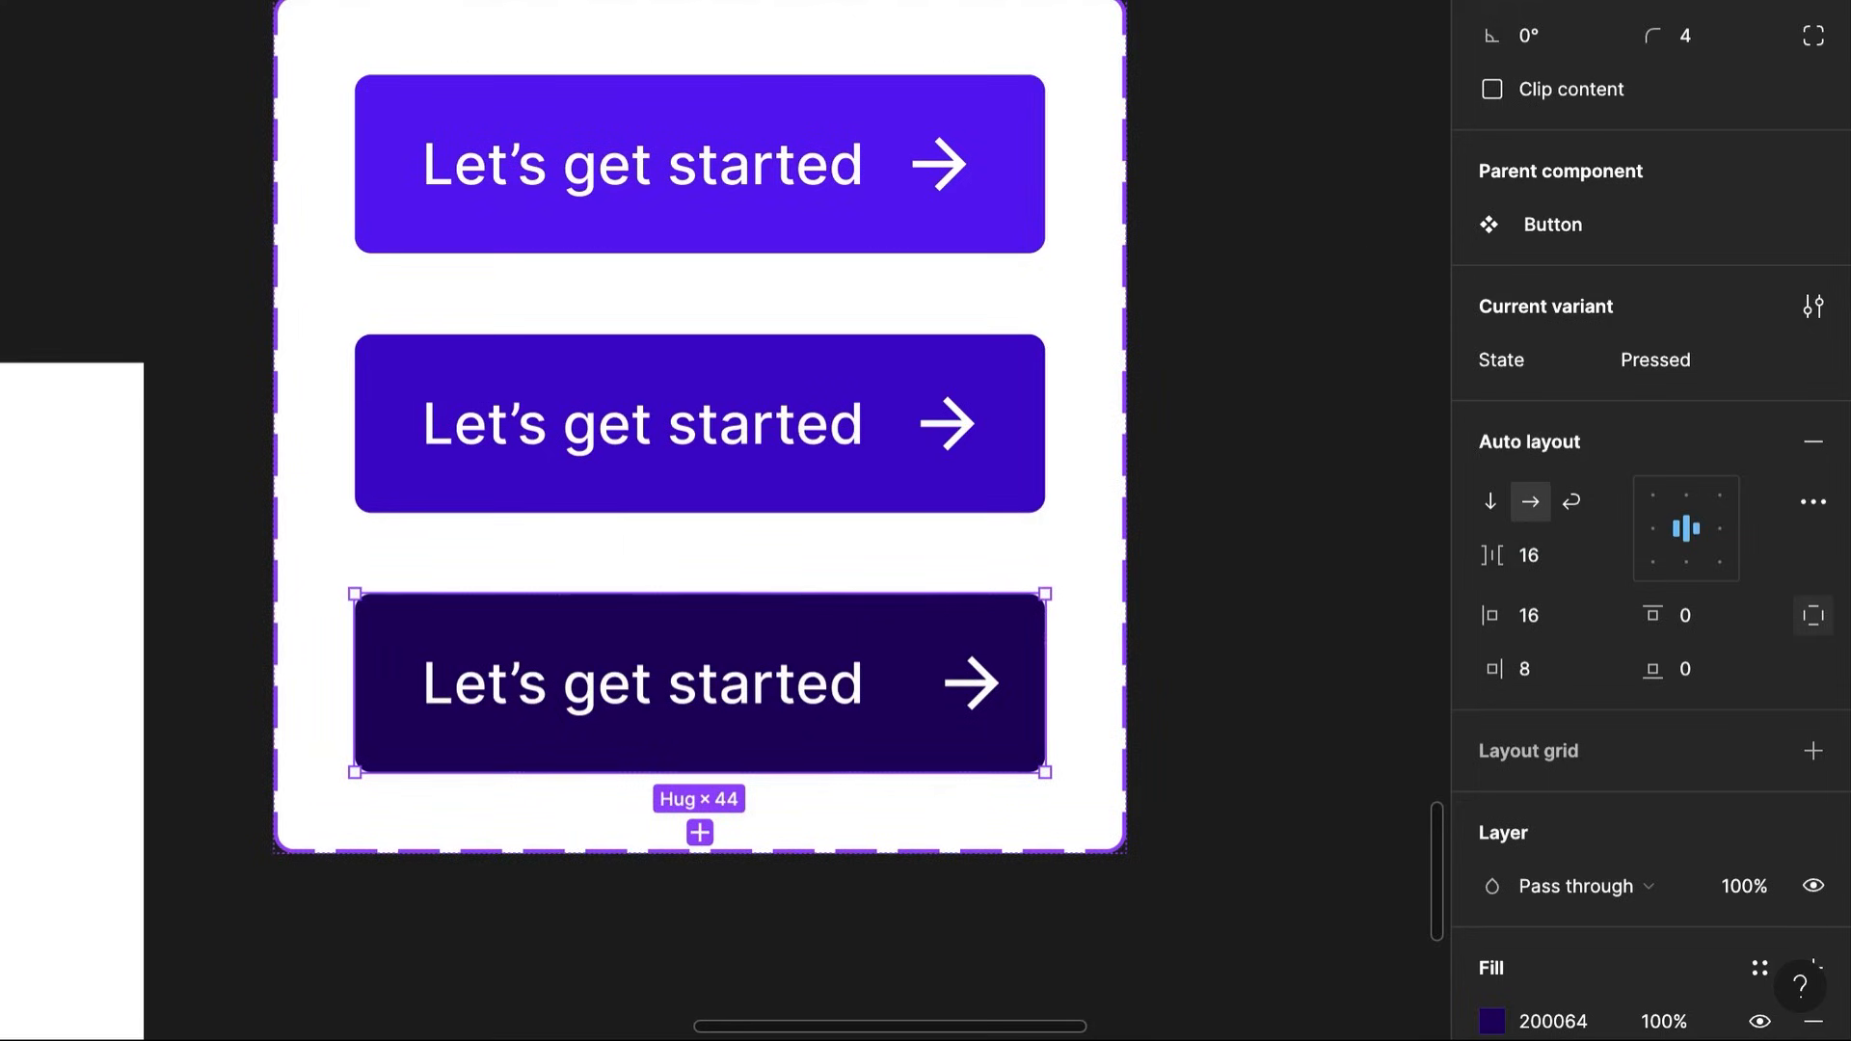
# Connect the Hover variant to the Pressed variant with an on-click Change to interaction using Smart animate
pyautogui.hotkey('shift', 'e')
pyautogui.click(1306, 550)
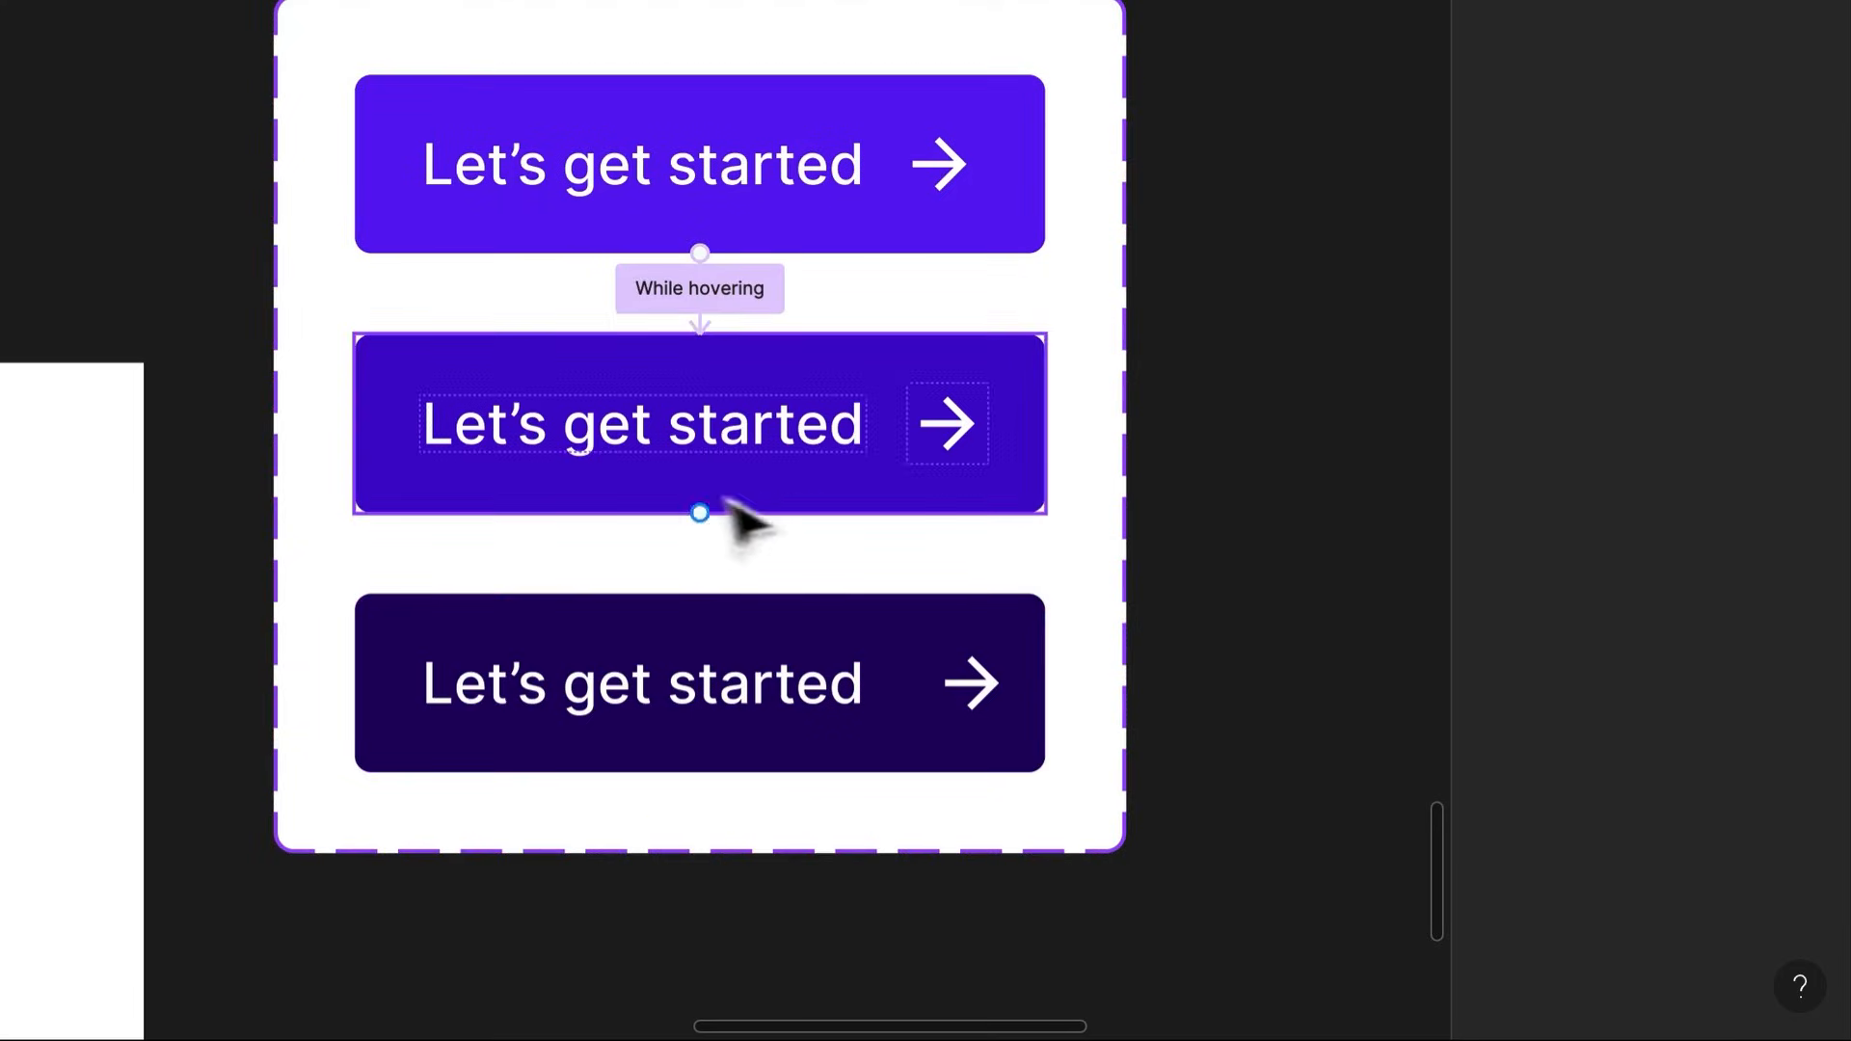
pyautogui.click(696, 494)
pyautogui.moveTo(1047, 425); pyautogui.dragTo(951, 620)
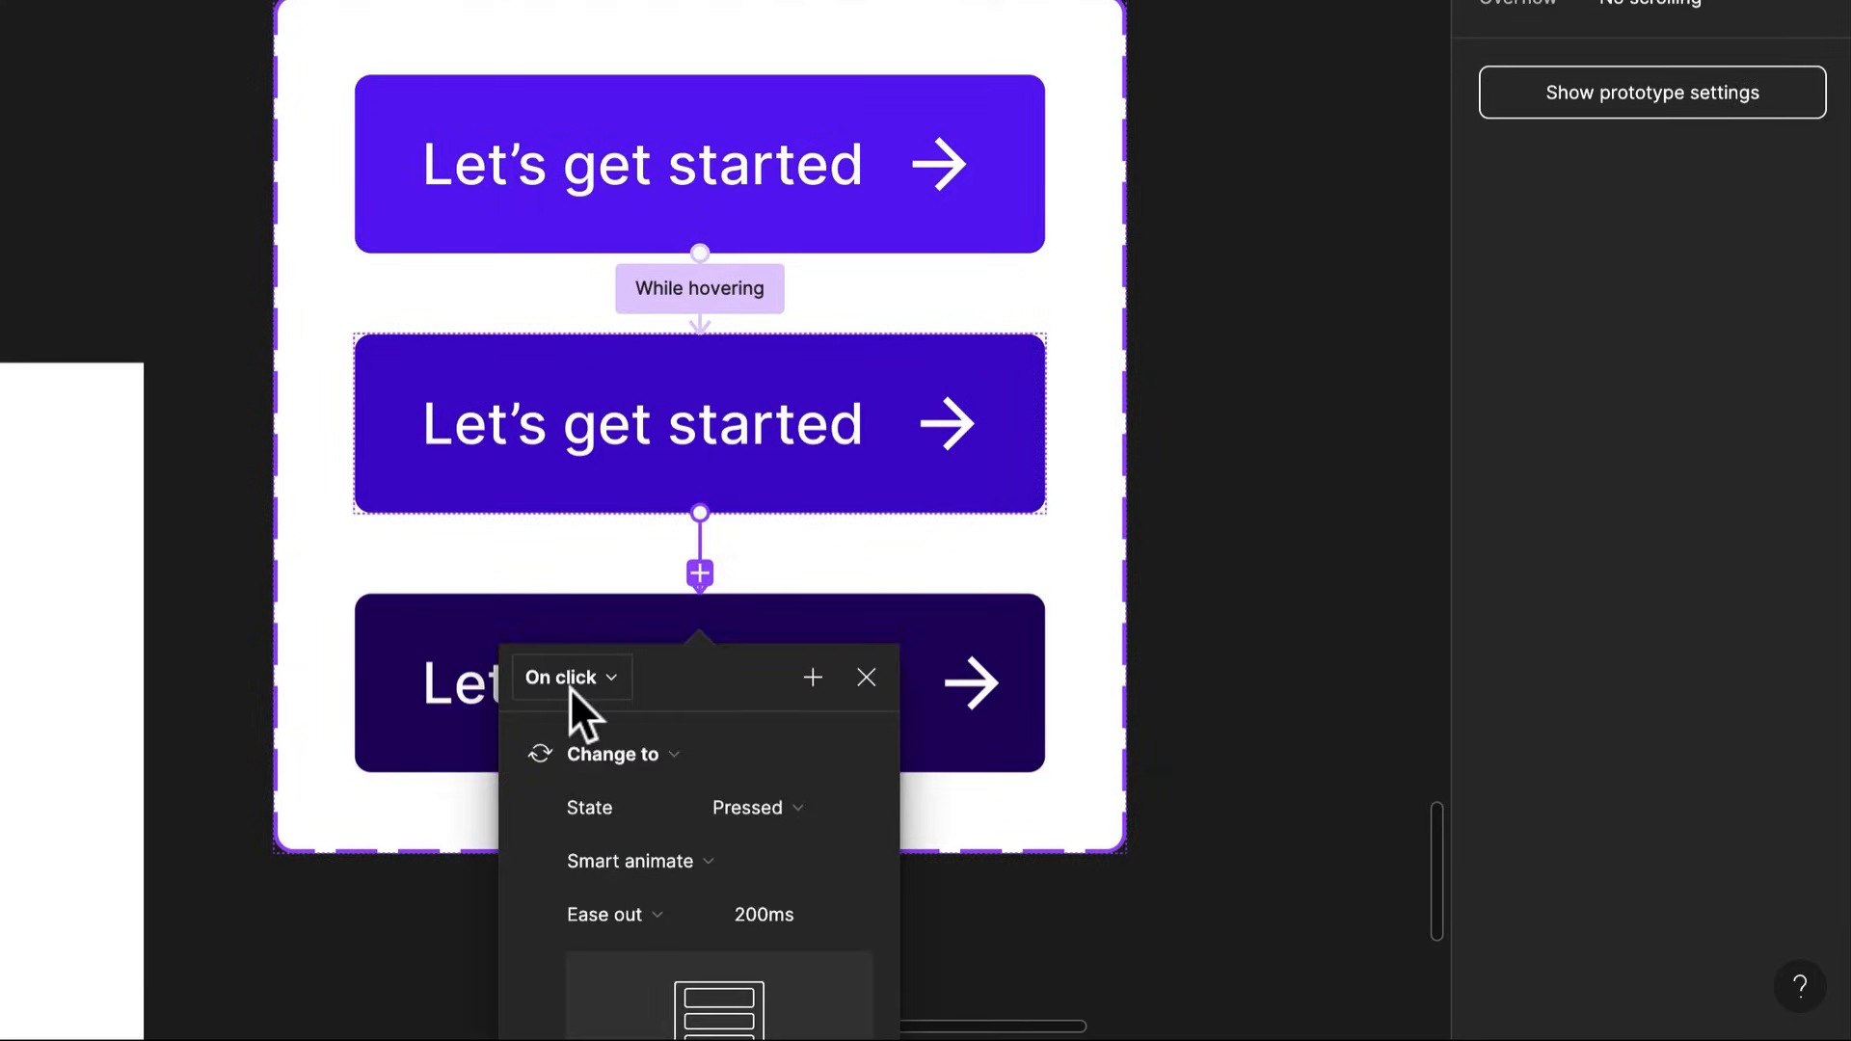
# Give the Hover-to-Pressed transition a custom spring easing with stiffness about 88.8, damping about 11.8 and mass 1
pyautogui.scroll(-4, 571, 685)
pyautogui.click(652, 559)
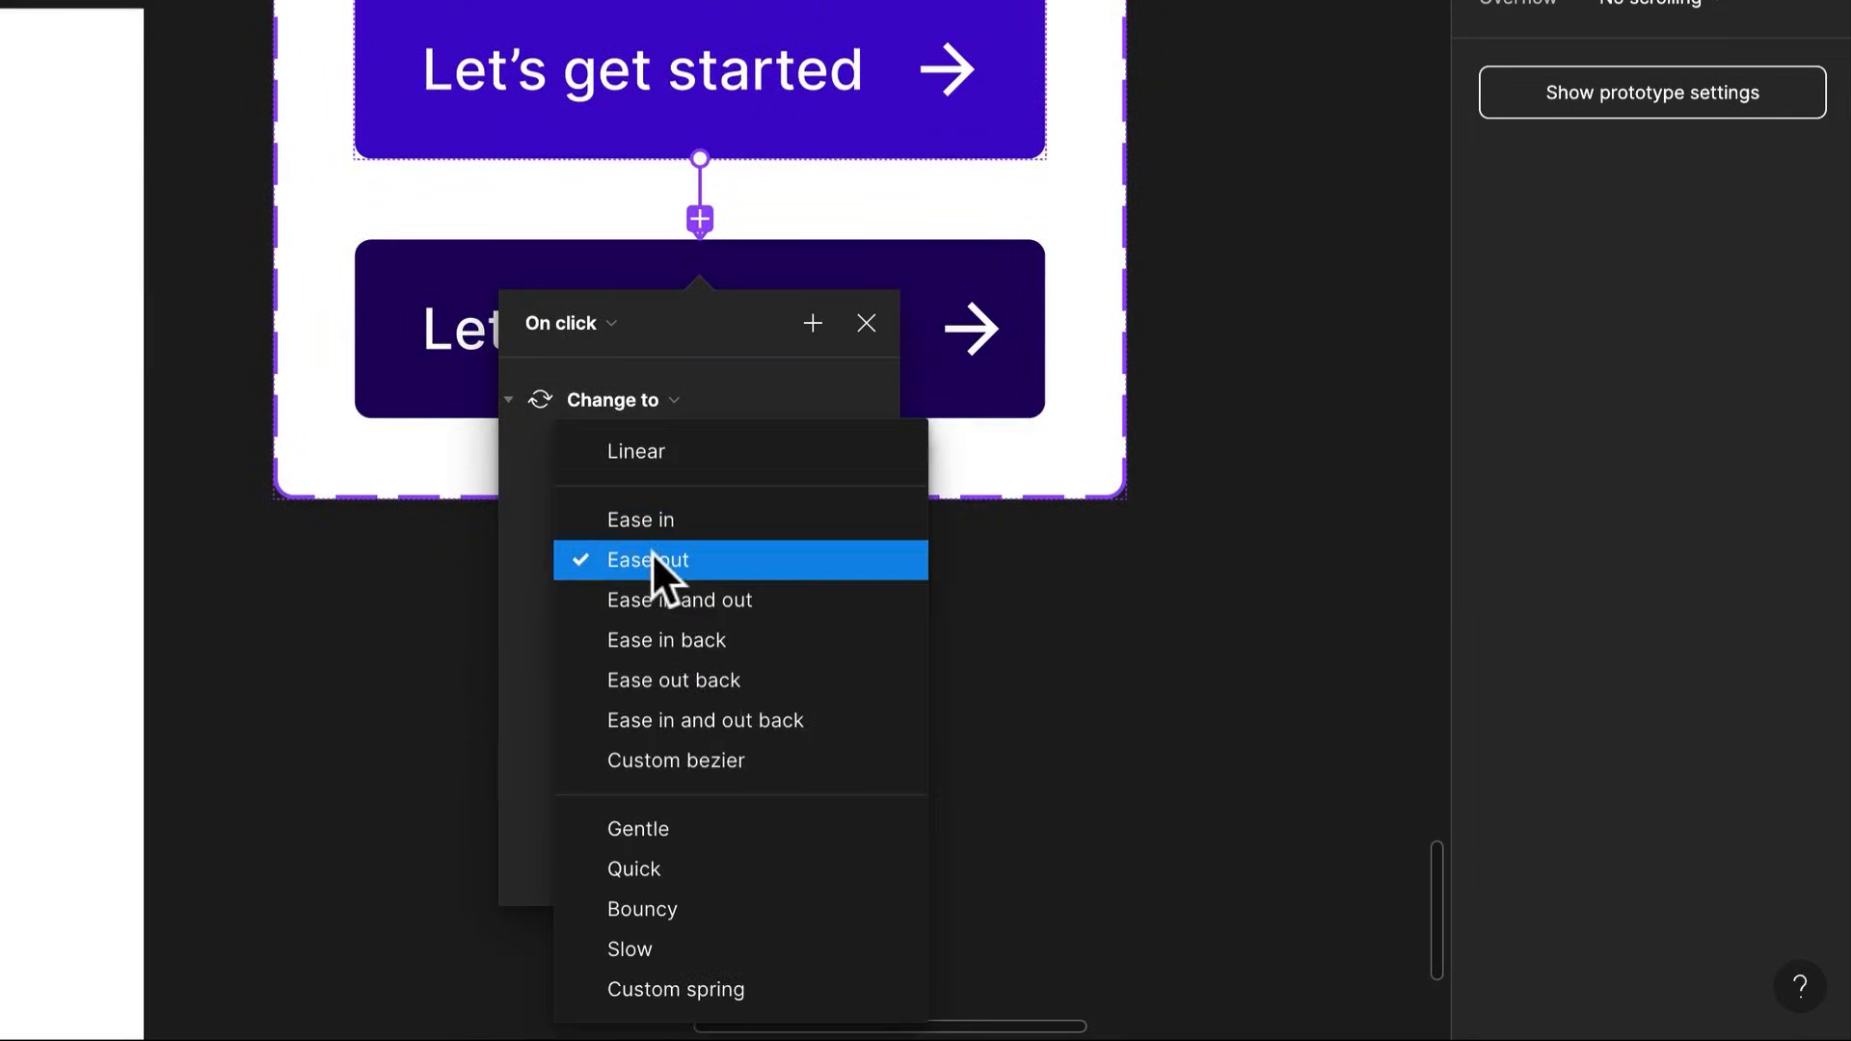
pyautogui.click(767, 977)
pyautogui.moveTo(664, 742); pyautogui.dragTo(667, 725)
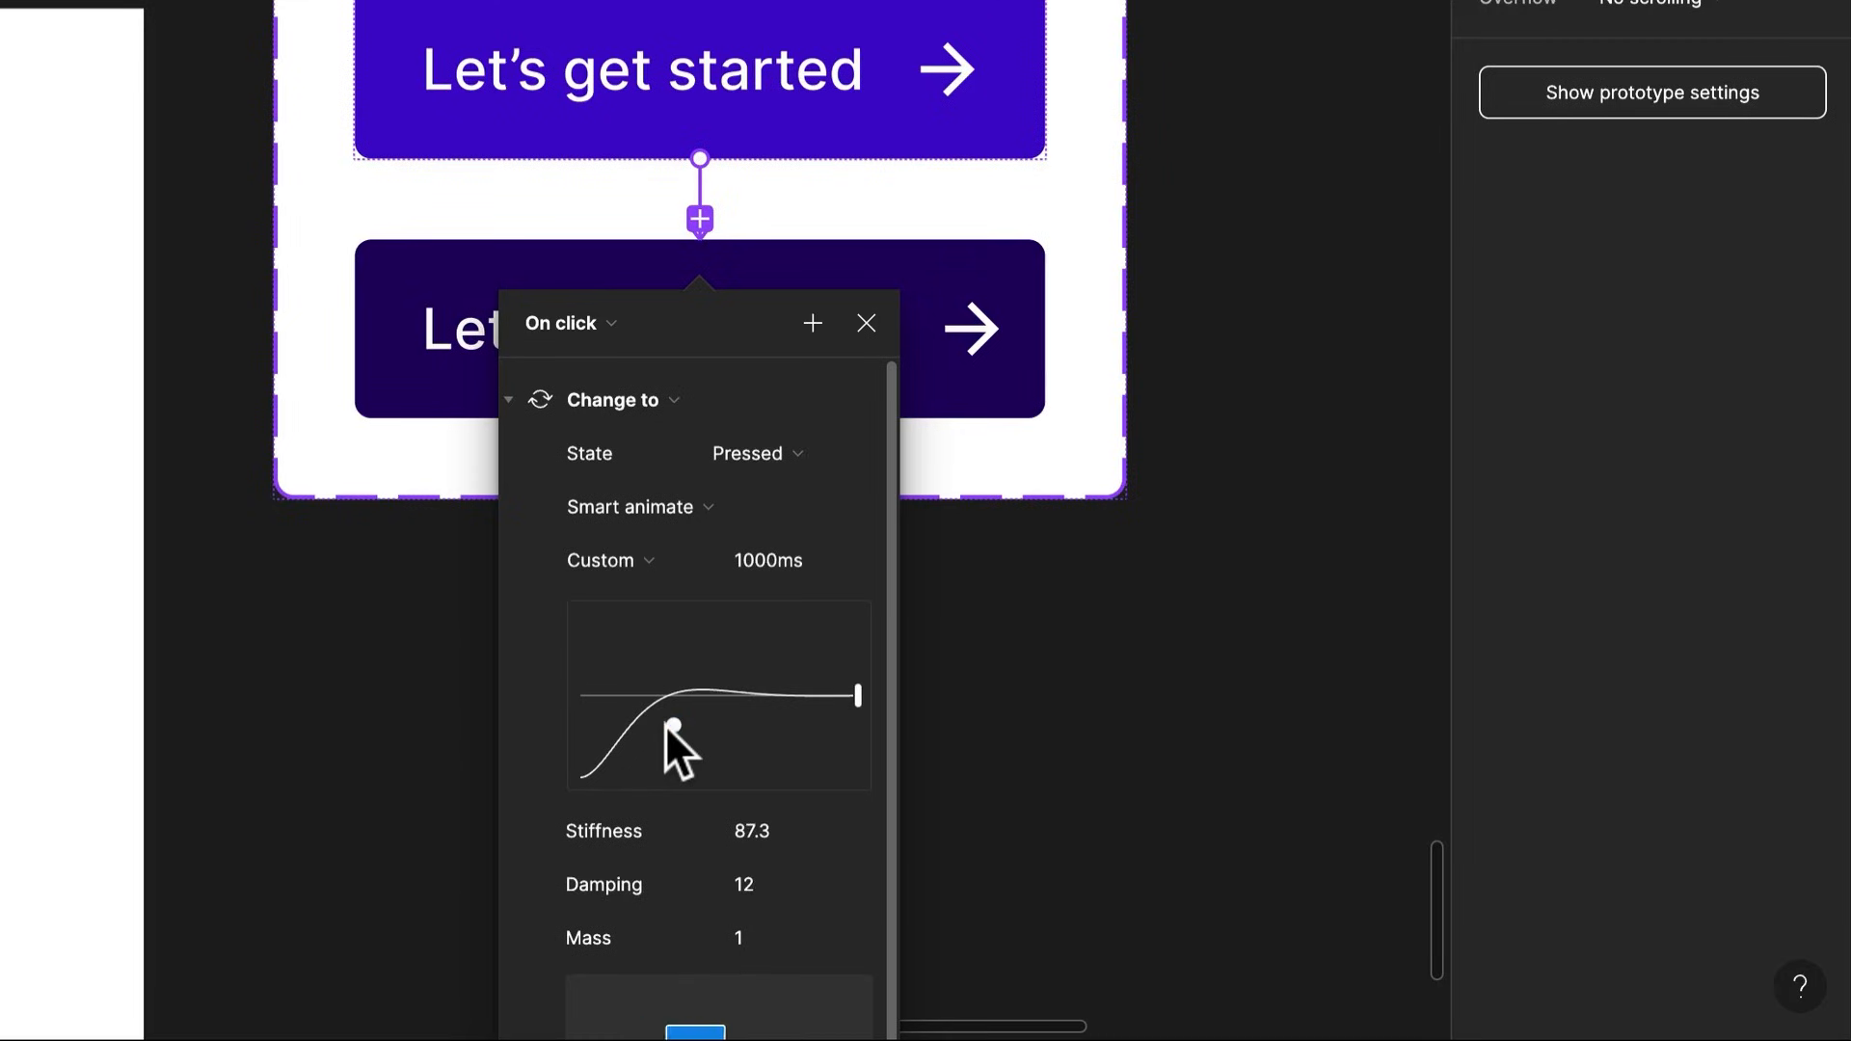
pyautogui.moveTo(752, 299); pyautogui.dragTo(1244, 0)
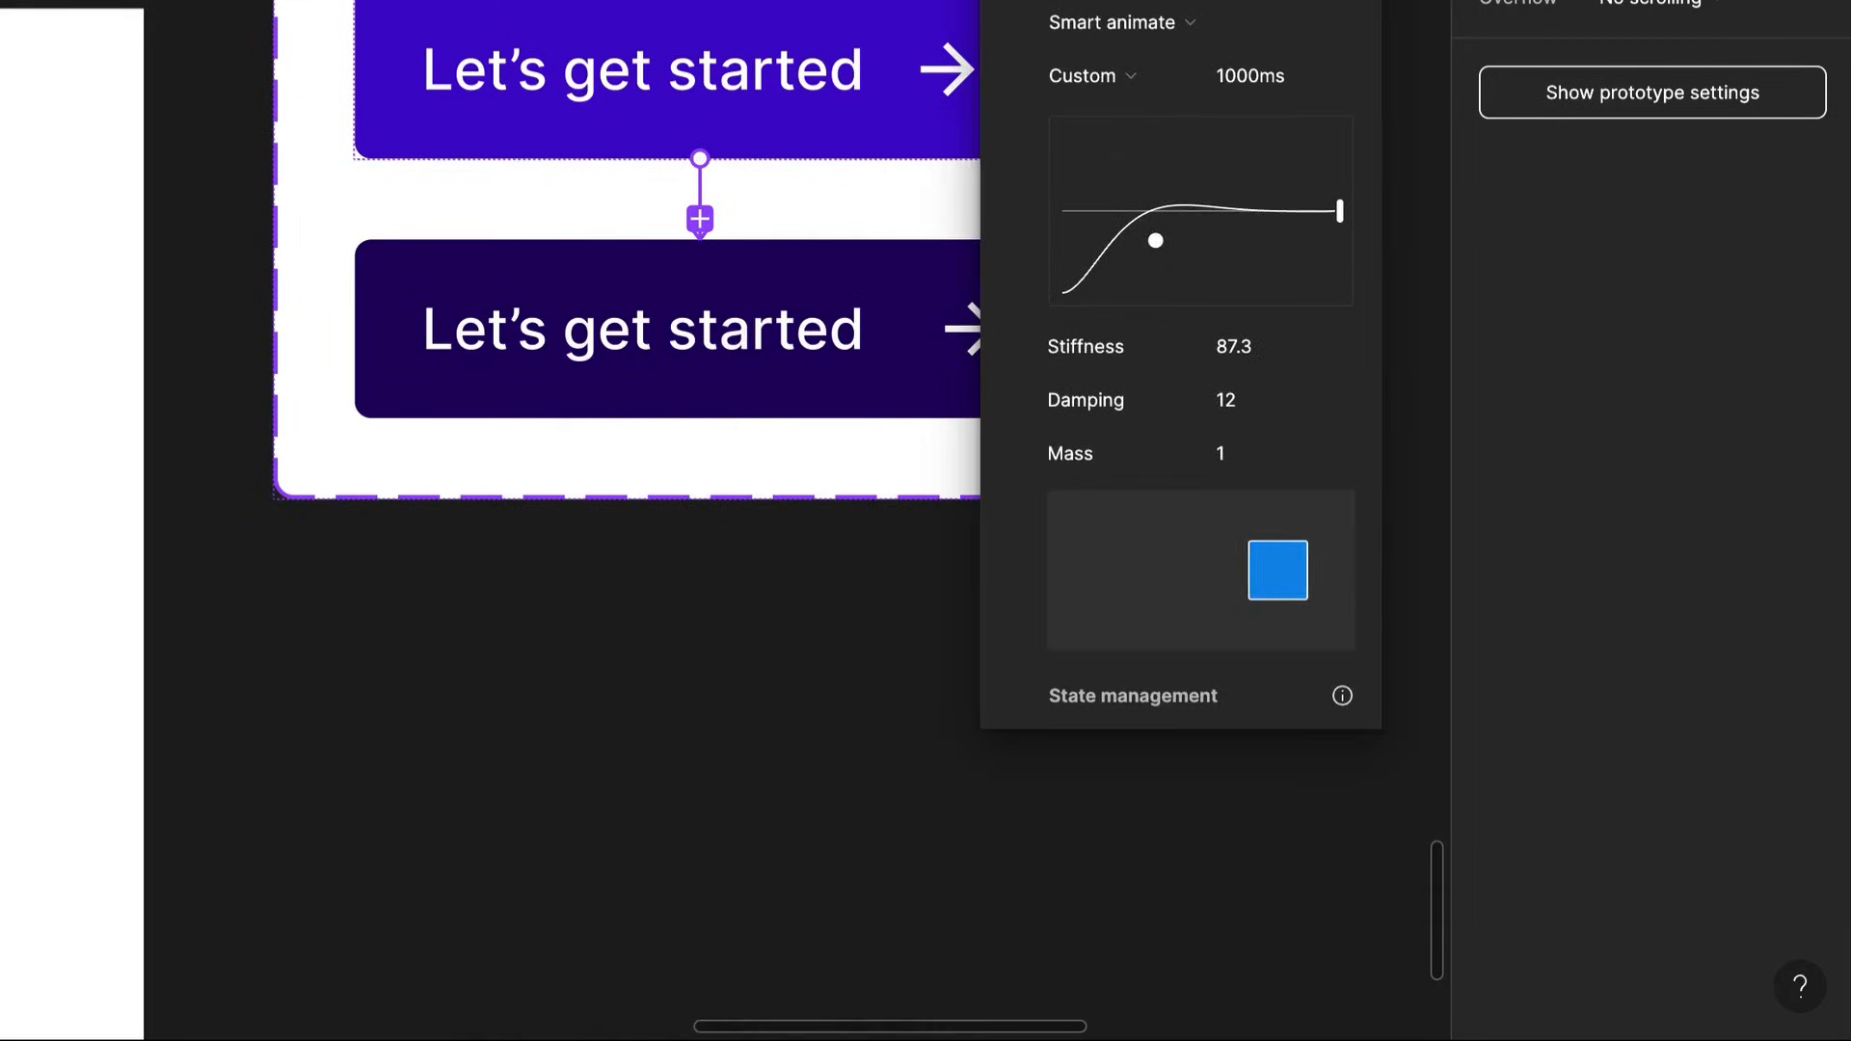
pyautogui.moveTo(1159, 252); pyautogui.dragTo(1156, 241)
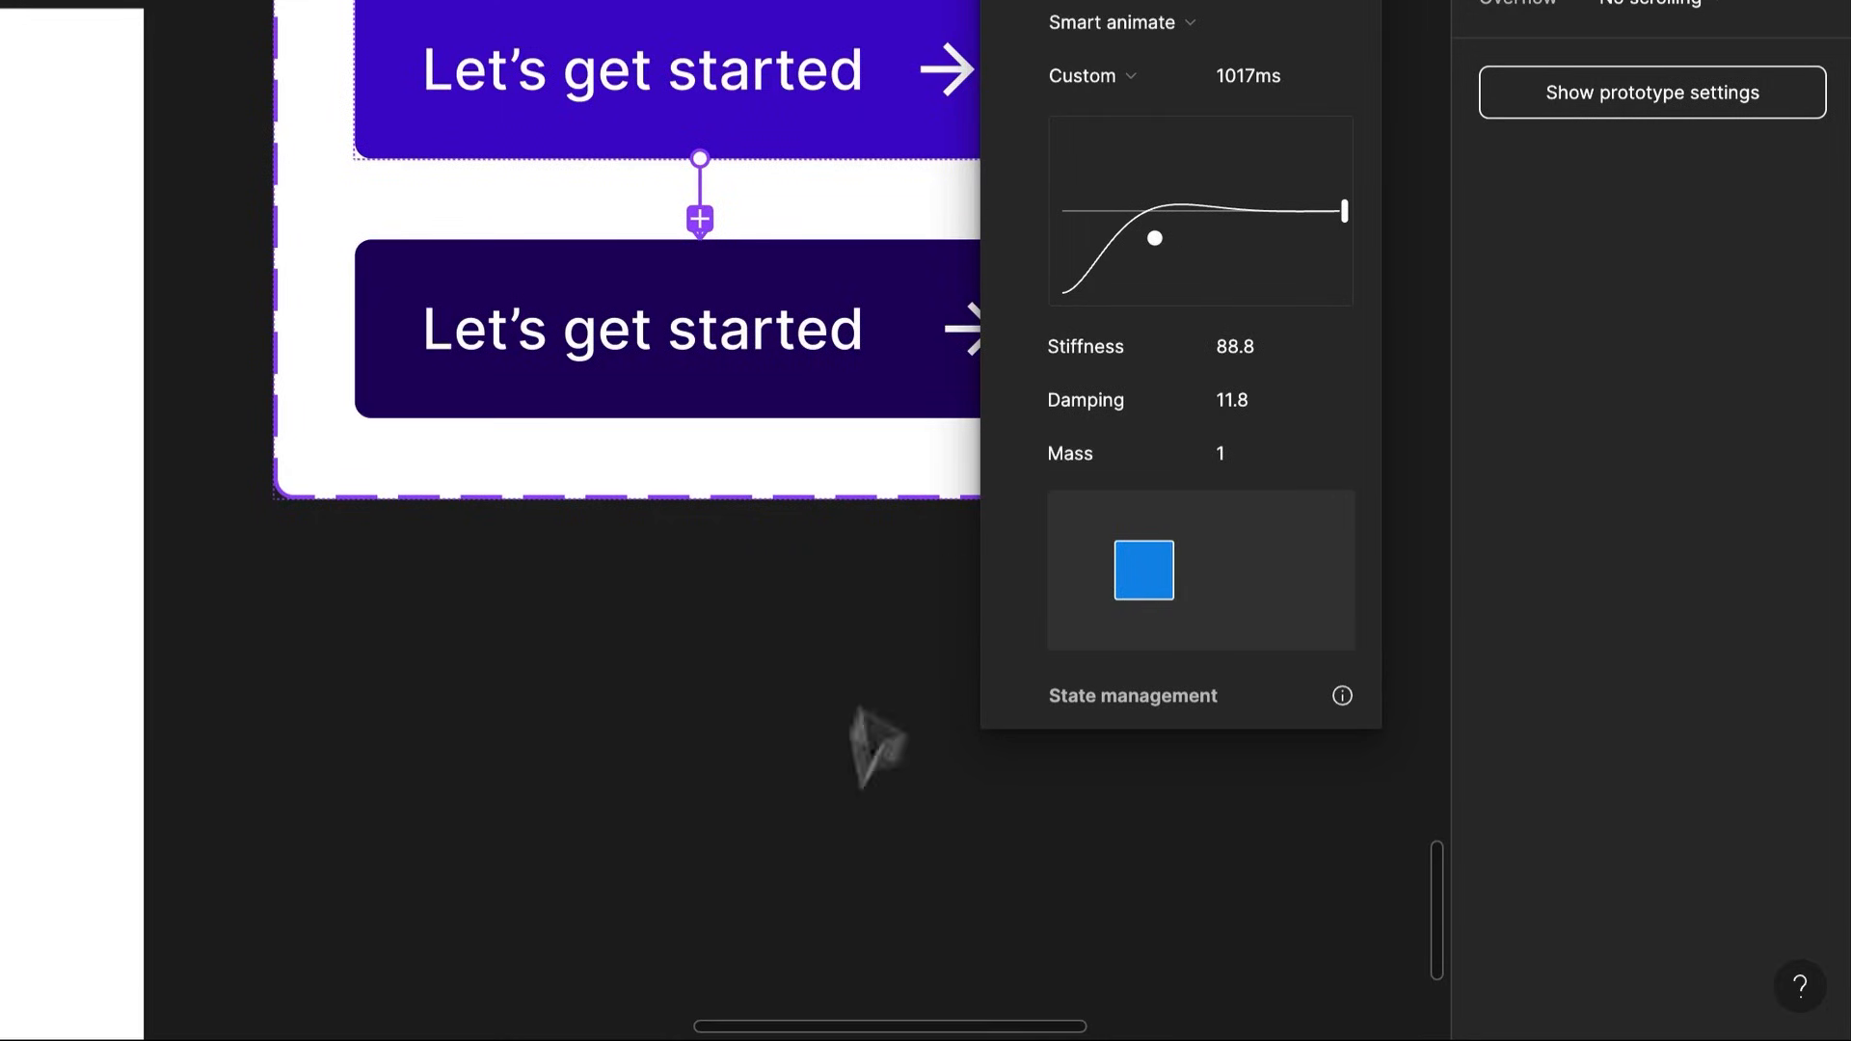
pyautogui.click(827, 776)
# Connect the Pressed variant back to the Default variant with a Change to interaction triggered after a delay of 500 ms
pyautogui.scroll(5, 756, 434)
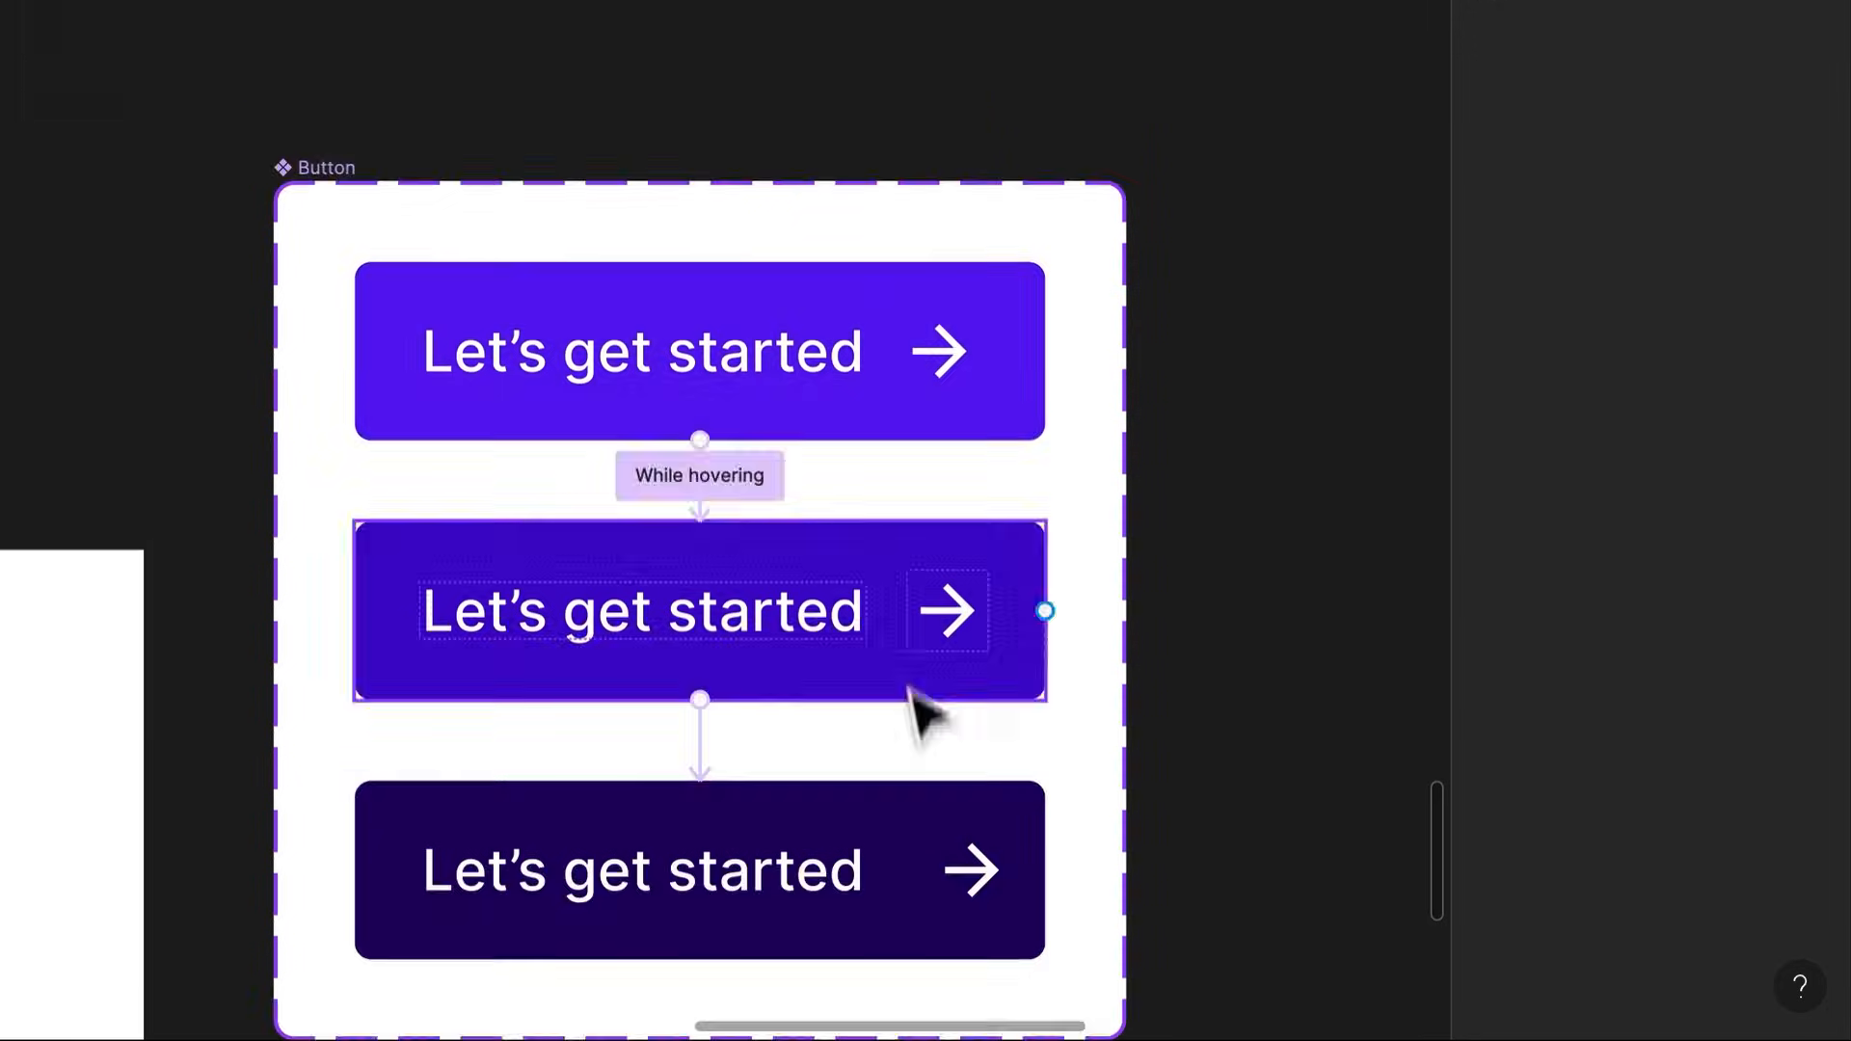
pyautogui.click(835, 827)
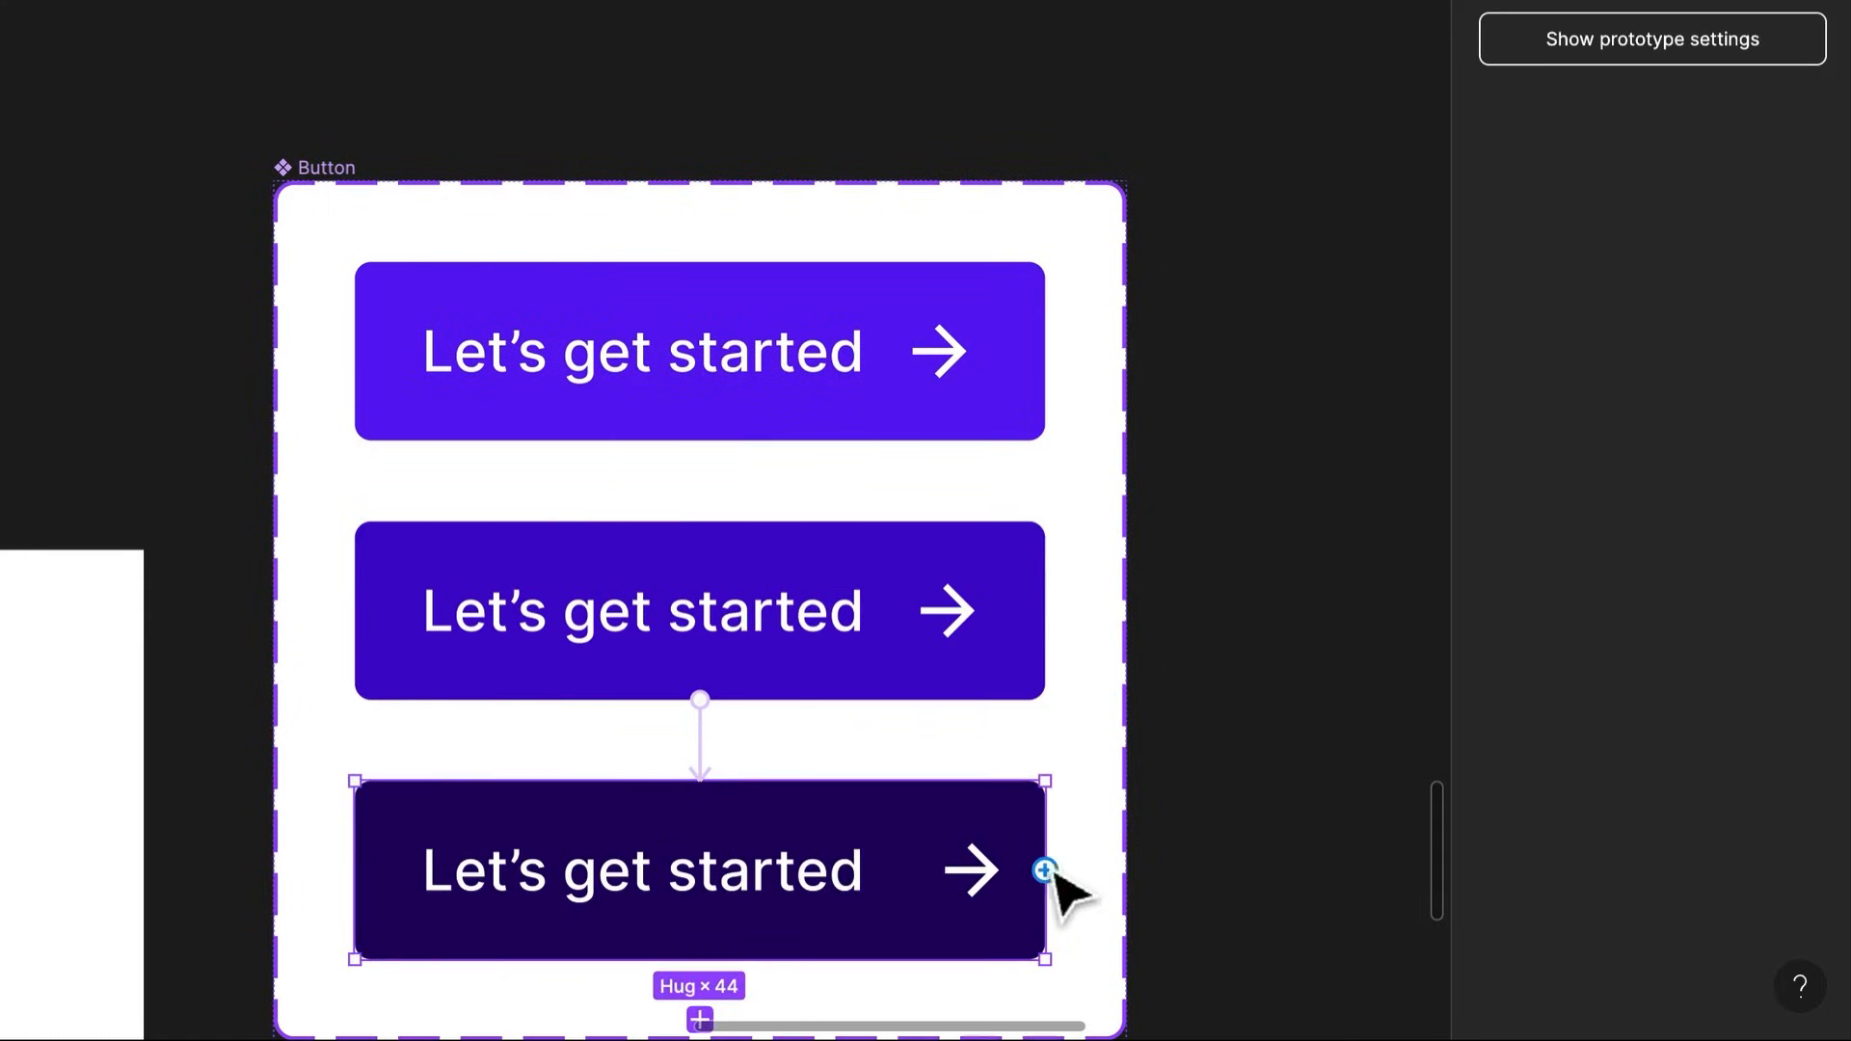
pyautogui.moveTo(1045, 869); pyautogui.dragTo(924, 427)
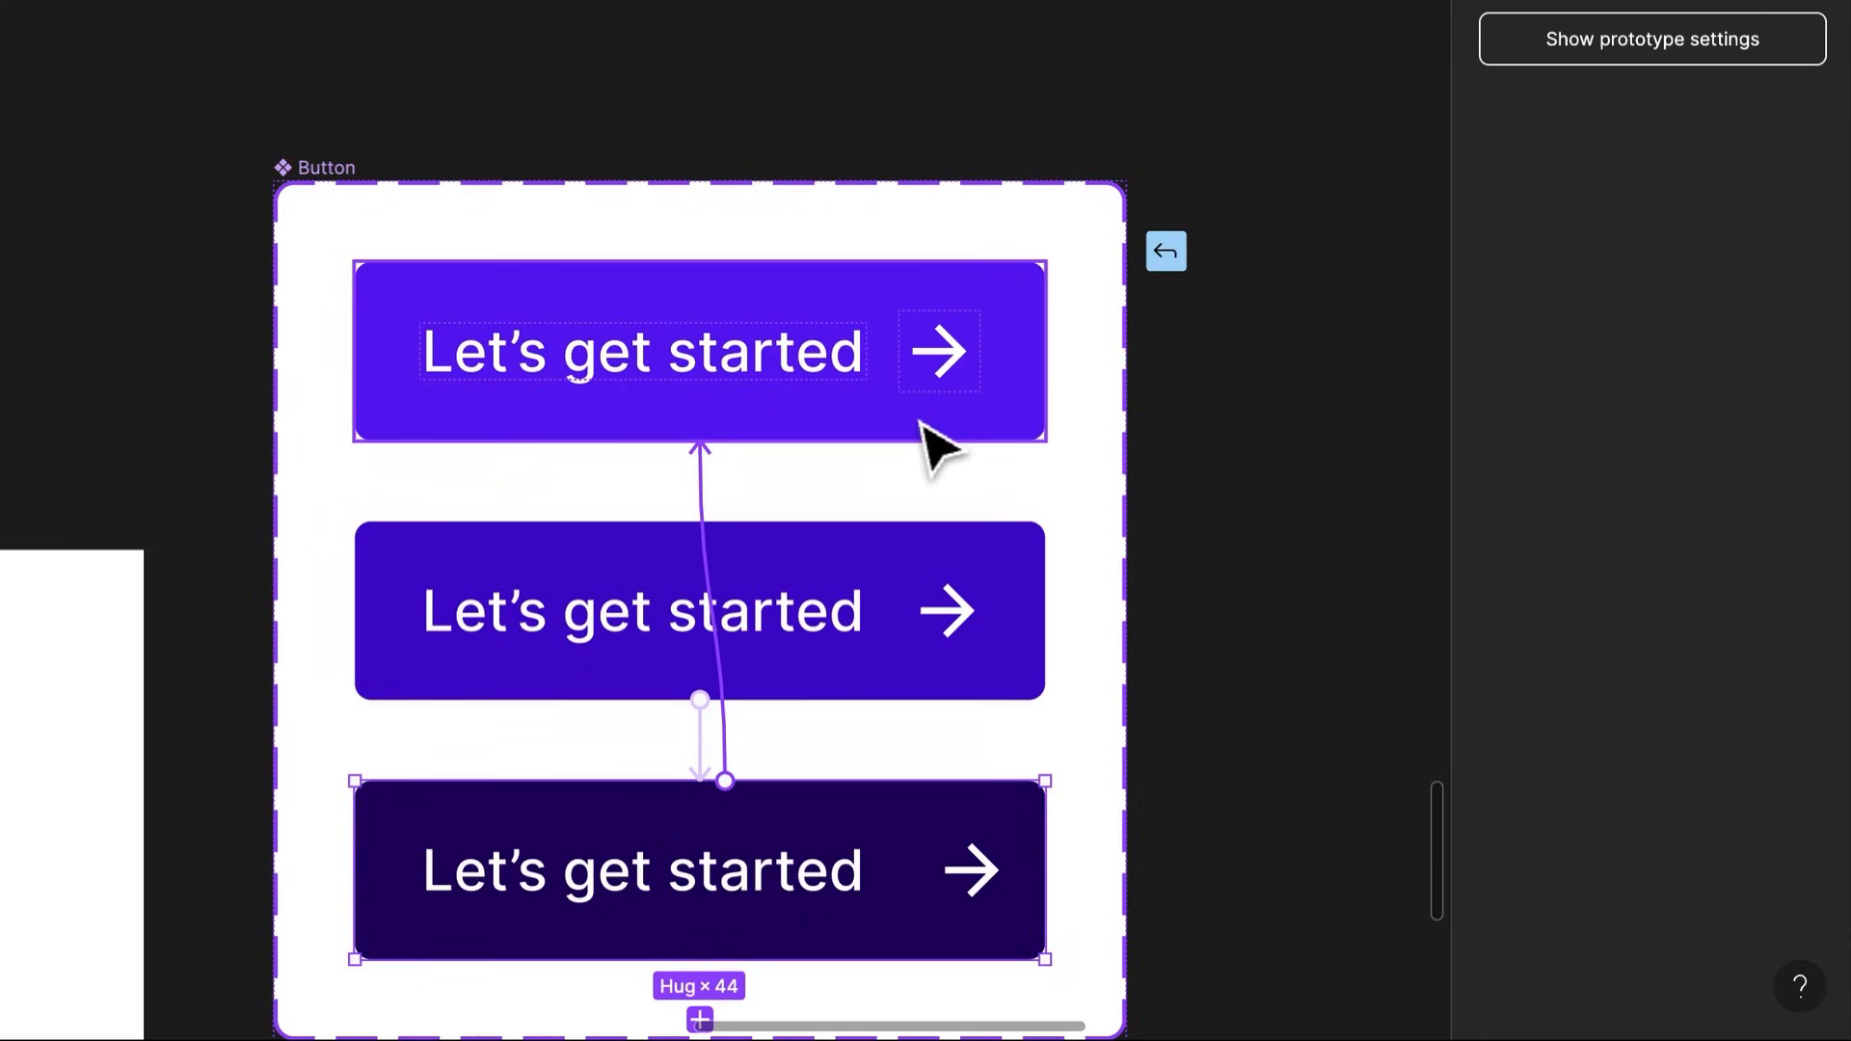
pyautogui.moveTo(934, 446)
pyautogui.mouseDown()
pyautogui.moveTo(954, 566)
pyautogui.moveTo(940, 442)
pyautogui.mouseUp()
pyautogui.click(606, 521)
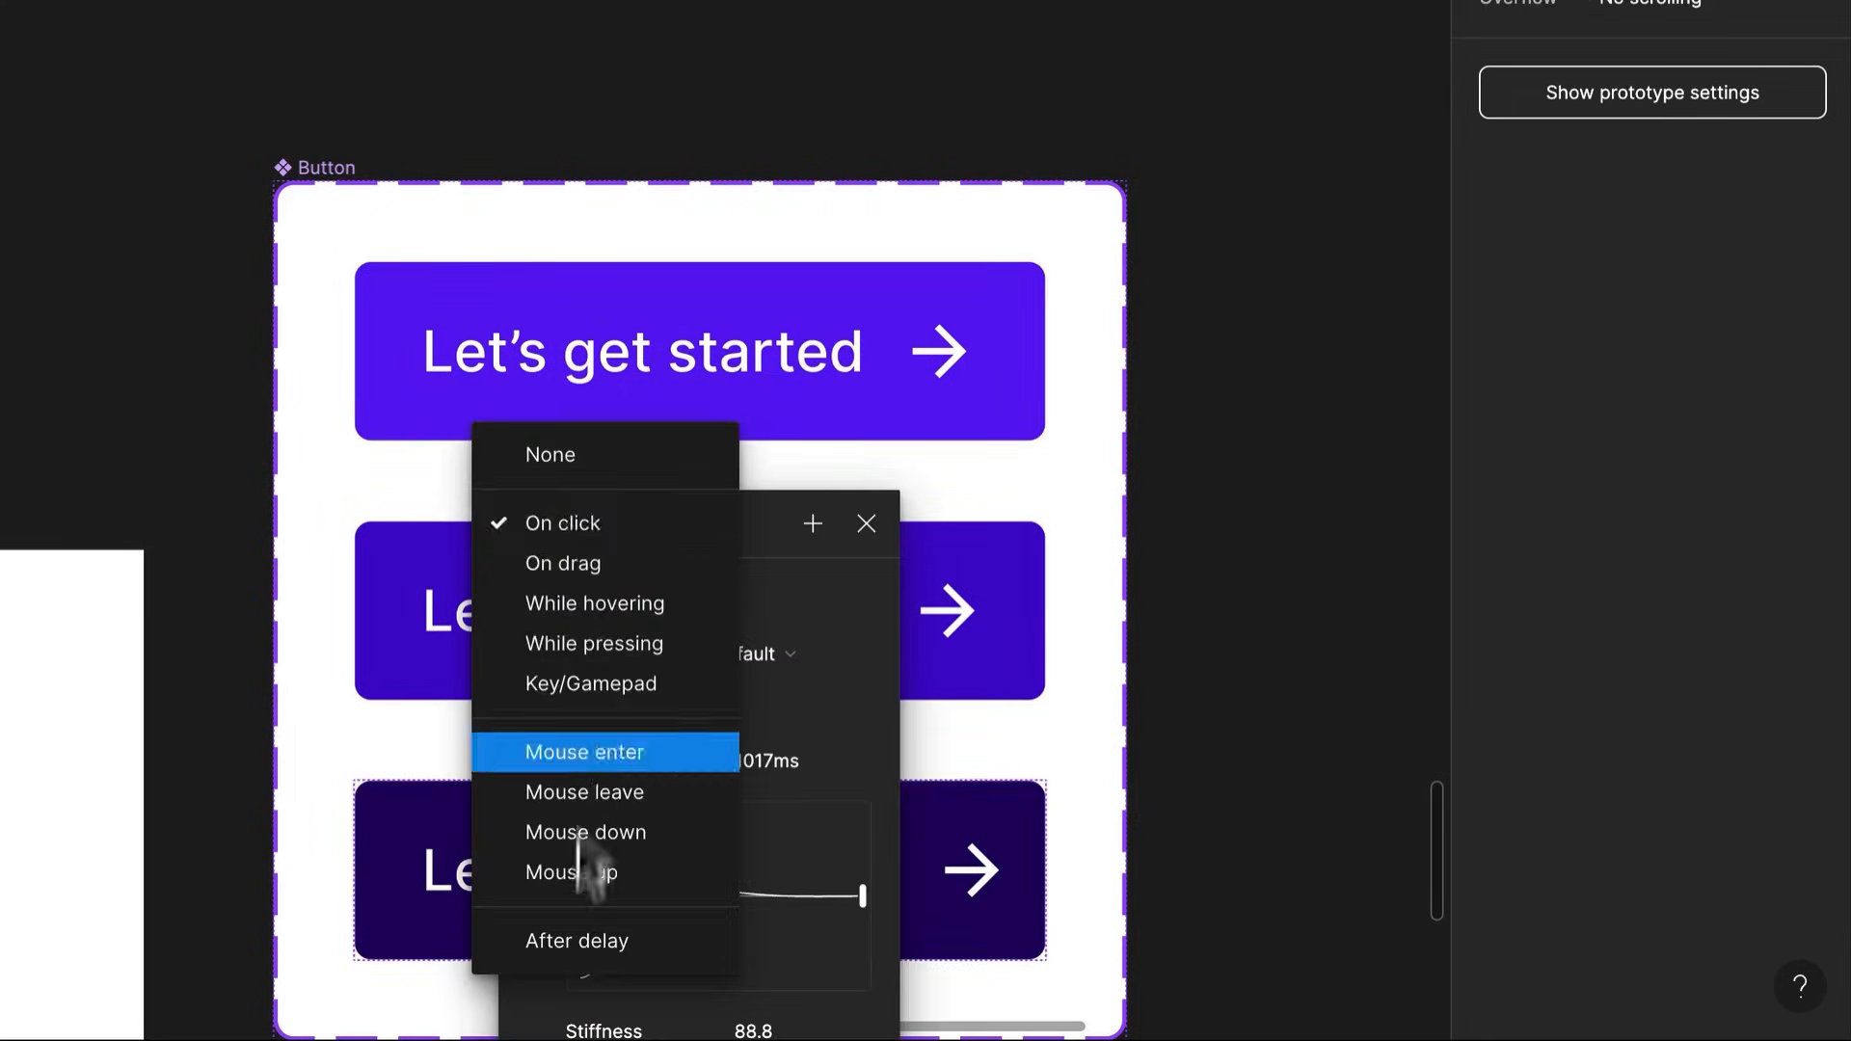
pyautogui.click(598, 940)
pyautogui.click(621, 588)
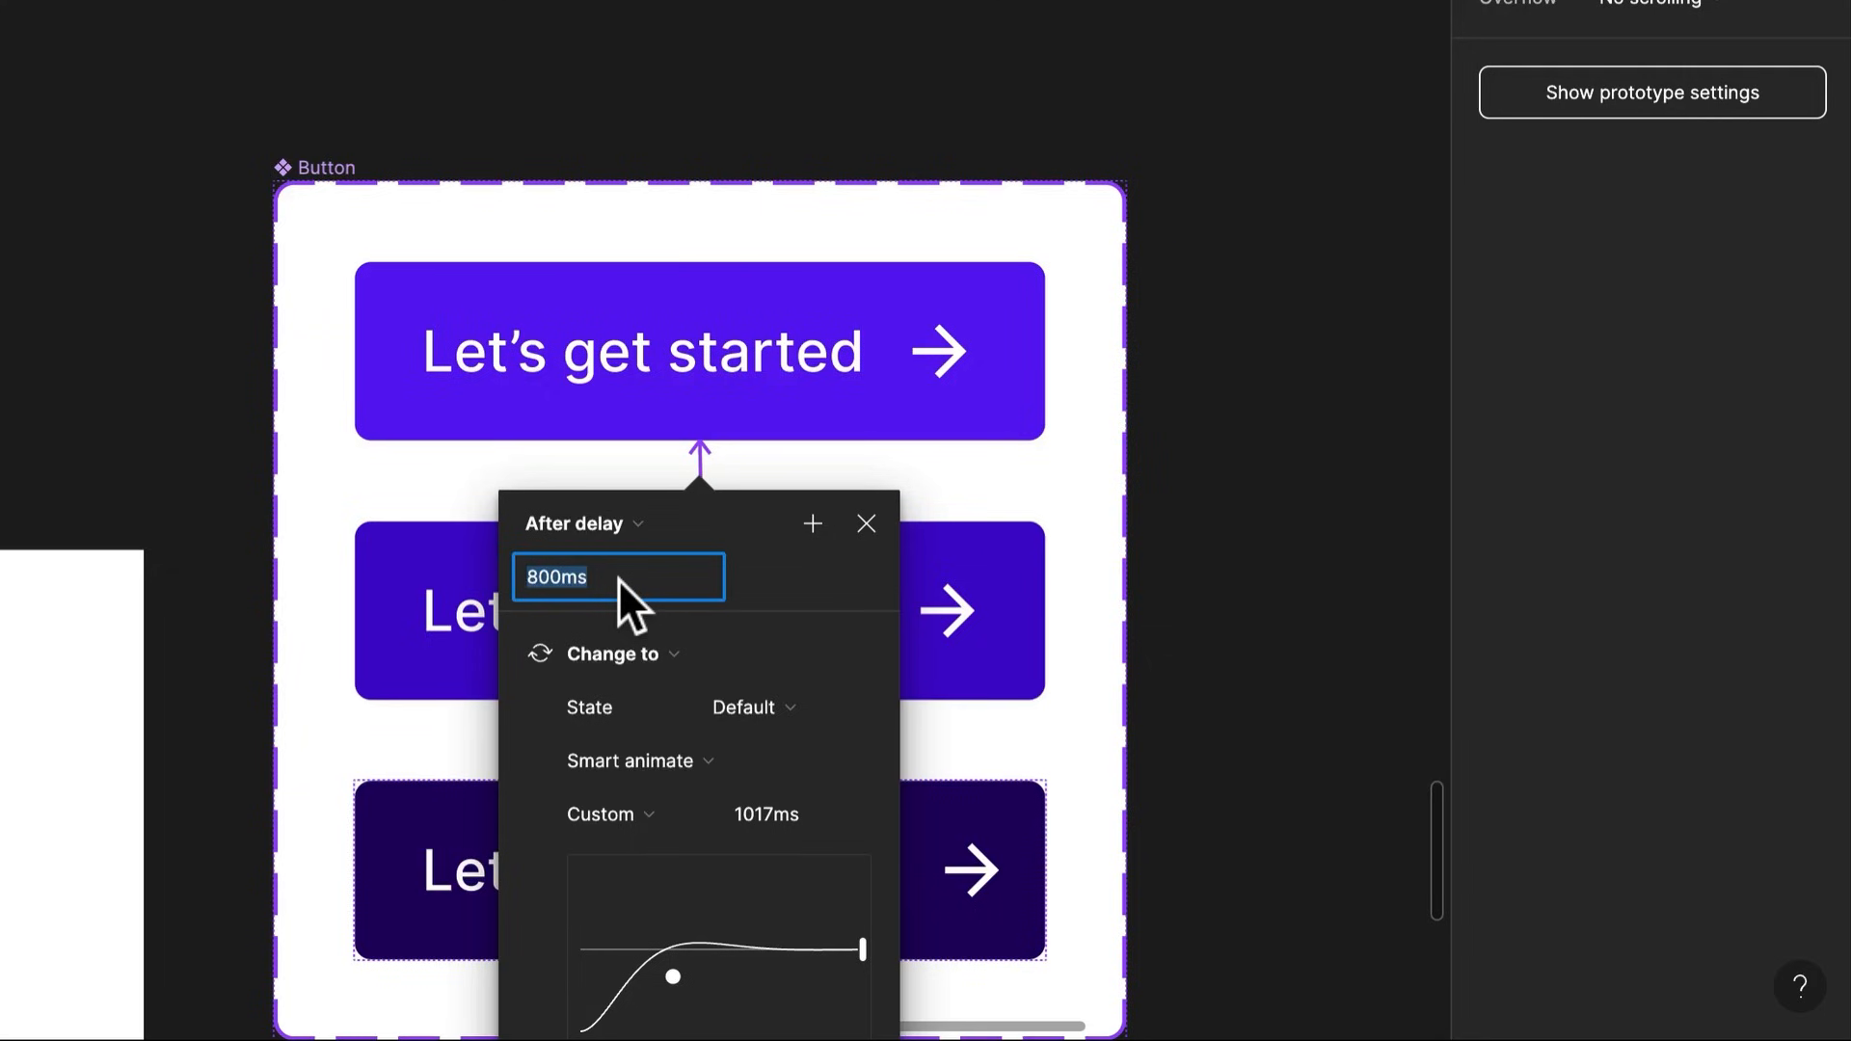
pyautogui.write('500')
pyautogui.press('Return')
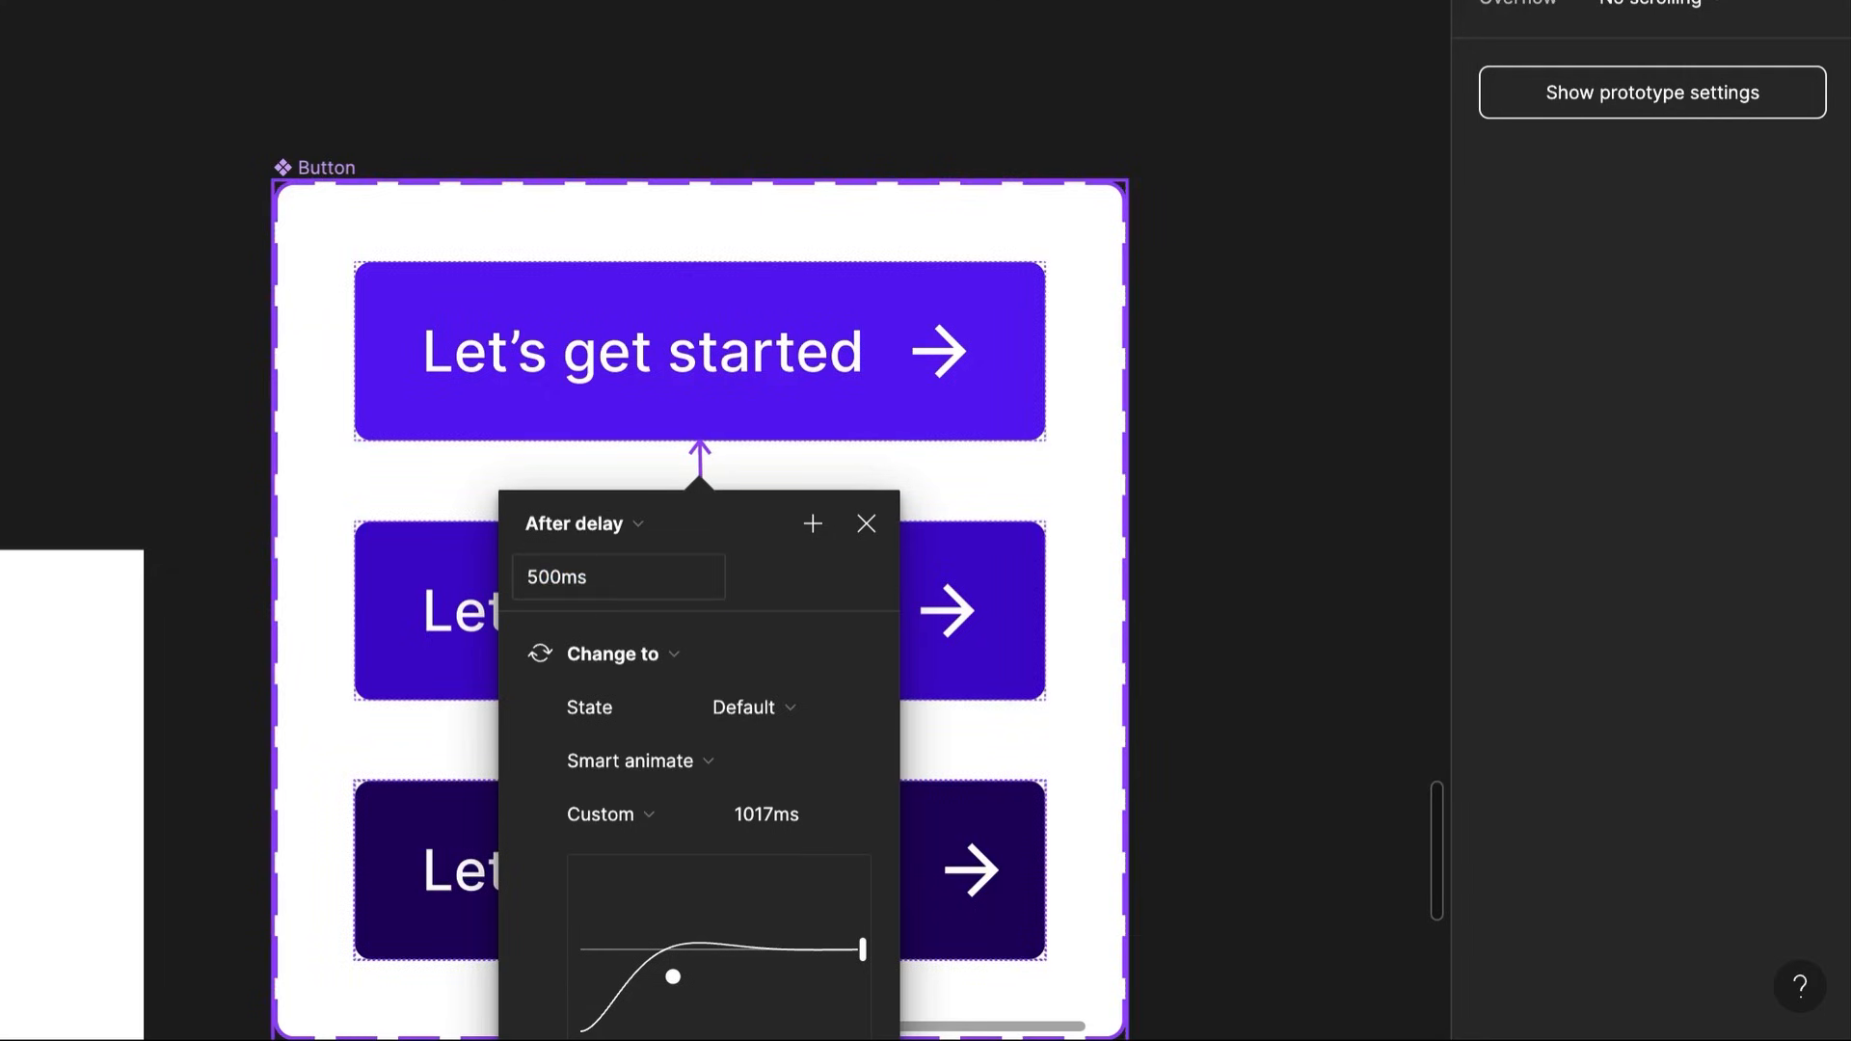
# Set the Pressed-to-Default transition to Ease out with a duration of 200 ms
pyautogui.scroll(-2, 652, 709)
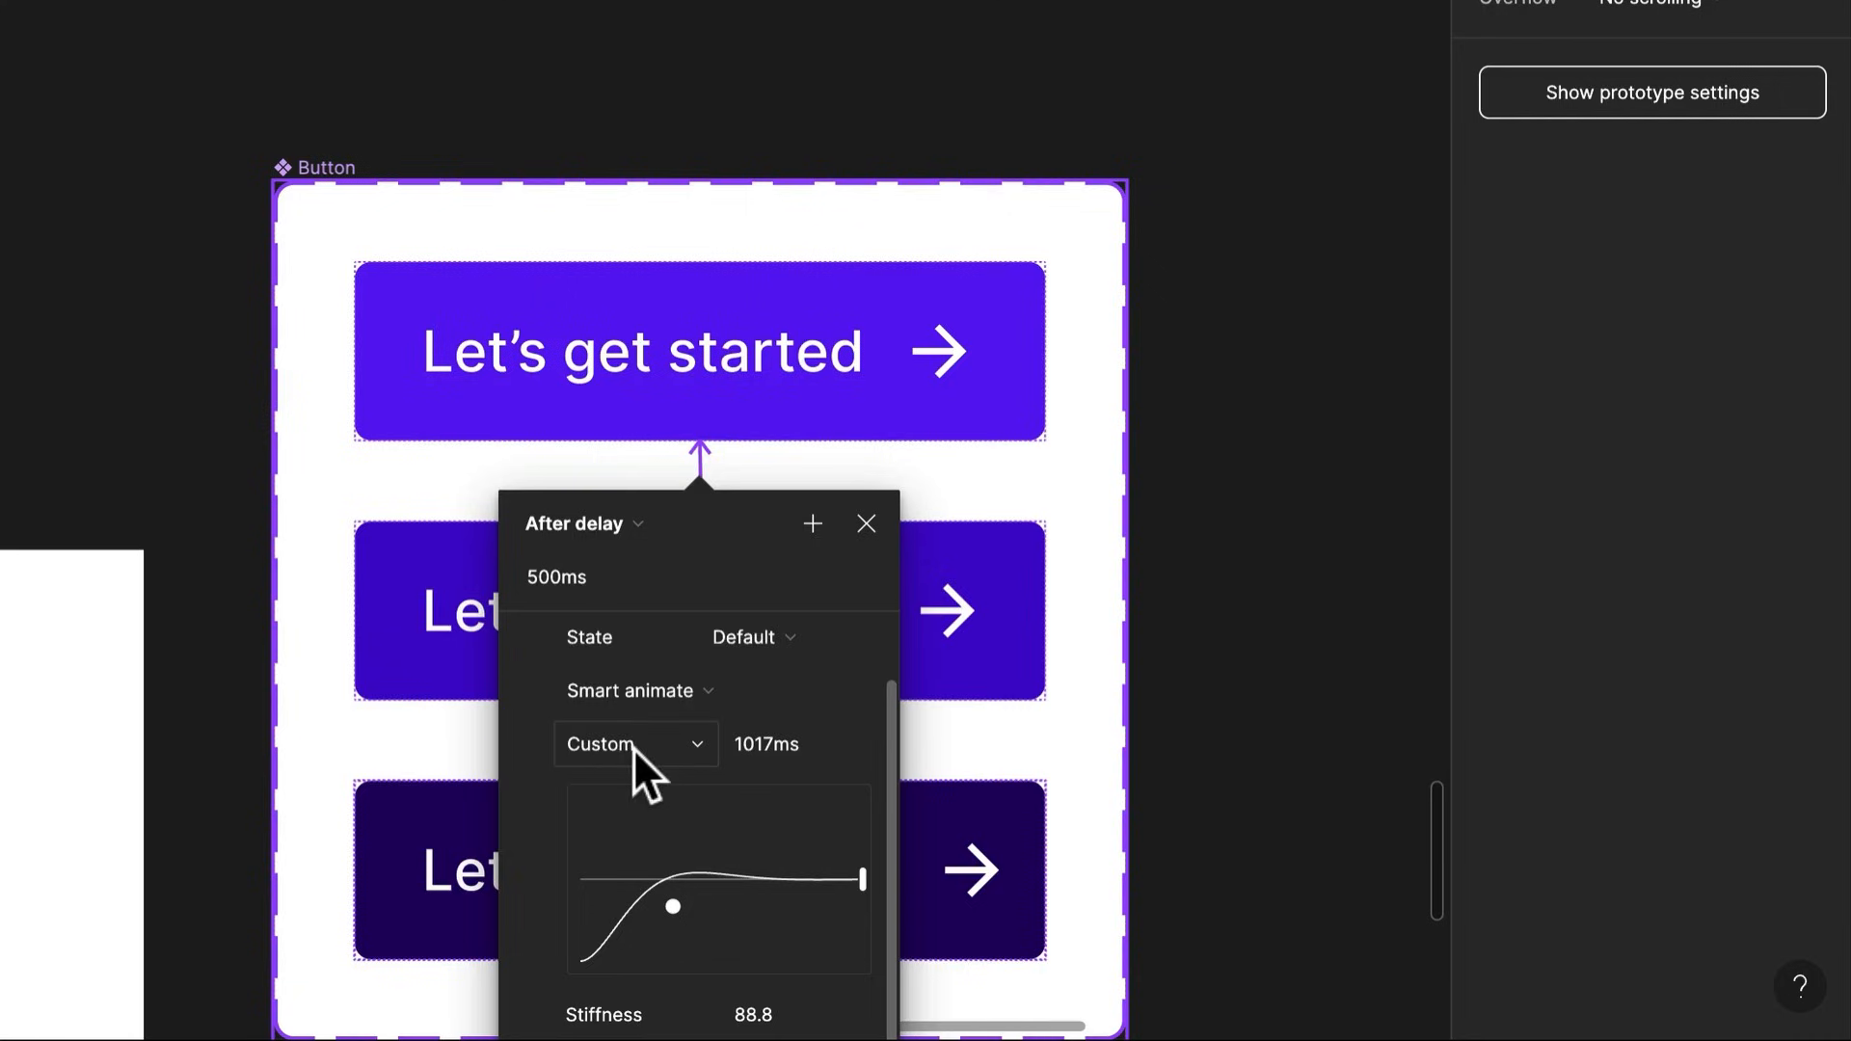
pyautogui.scroll(2, 657, 705)
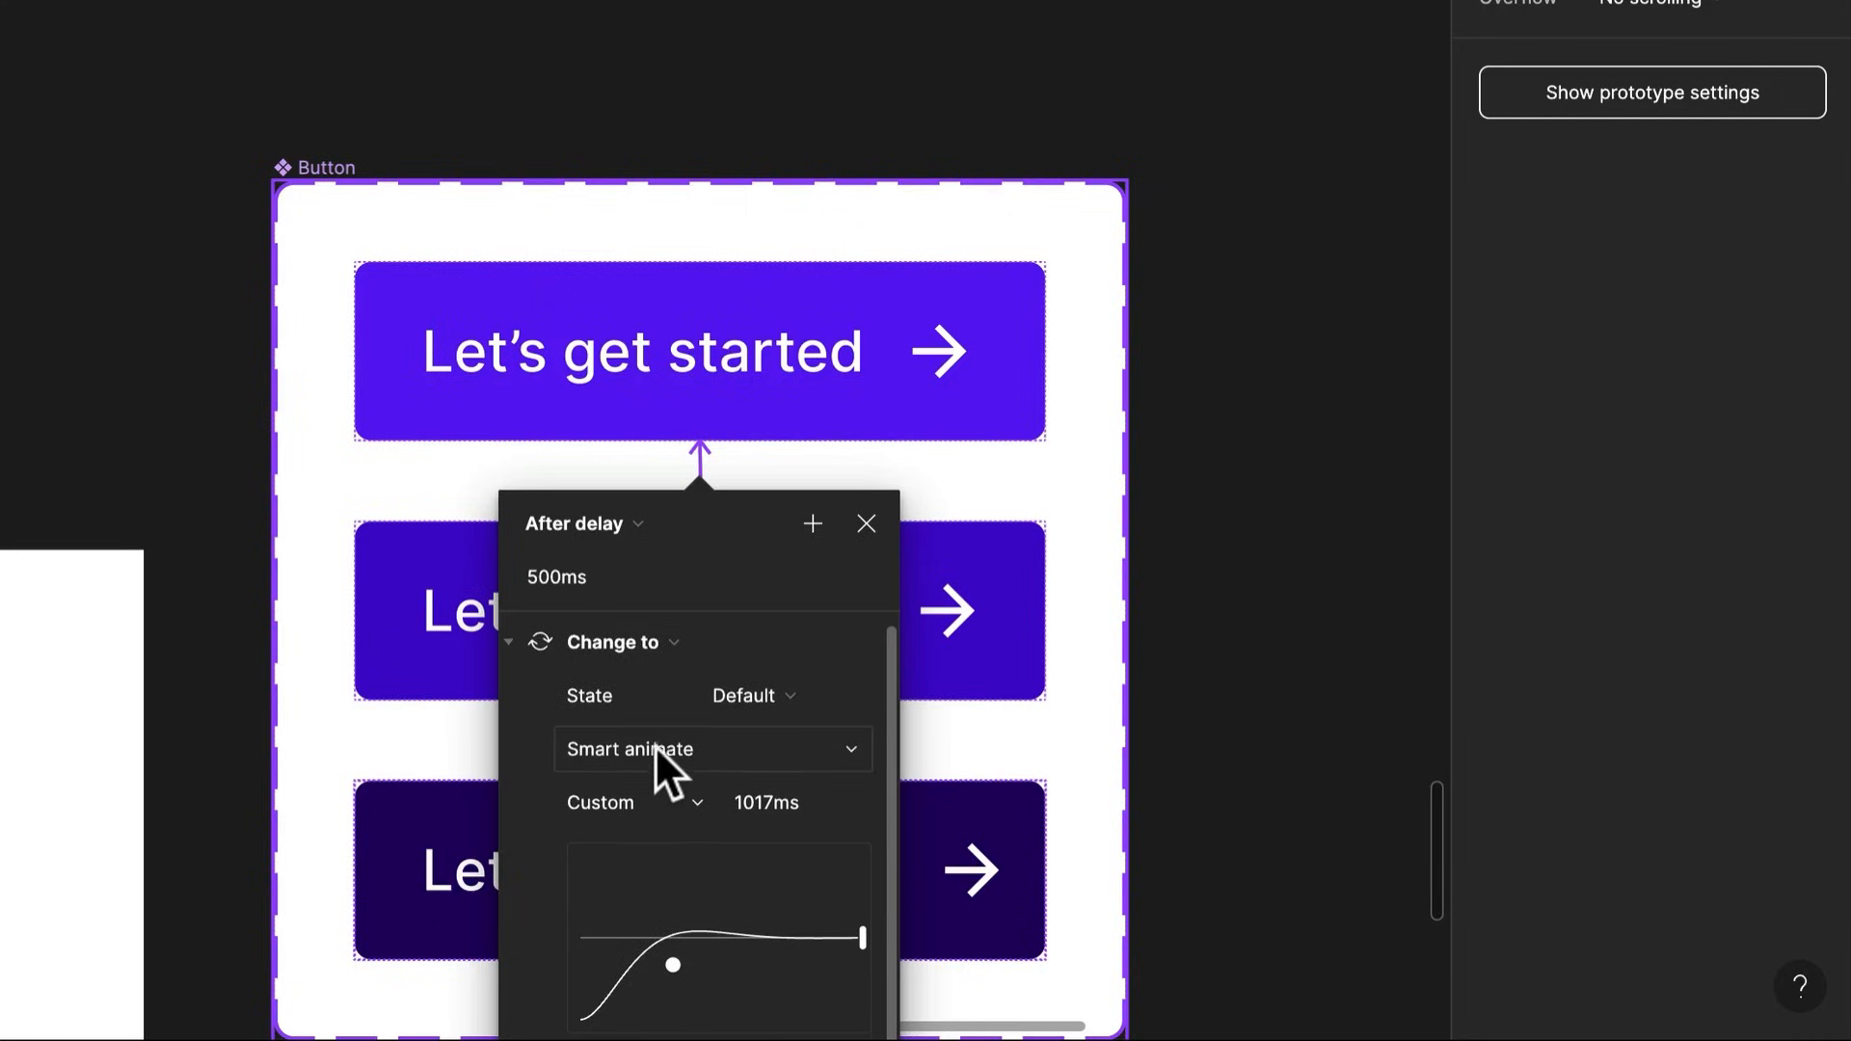
pyautogui.click(646, 802)
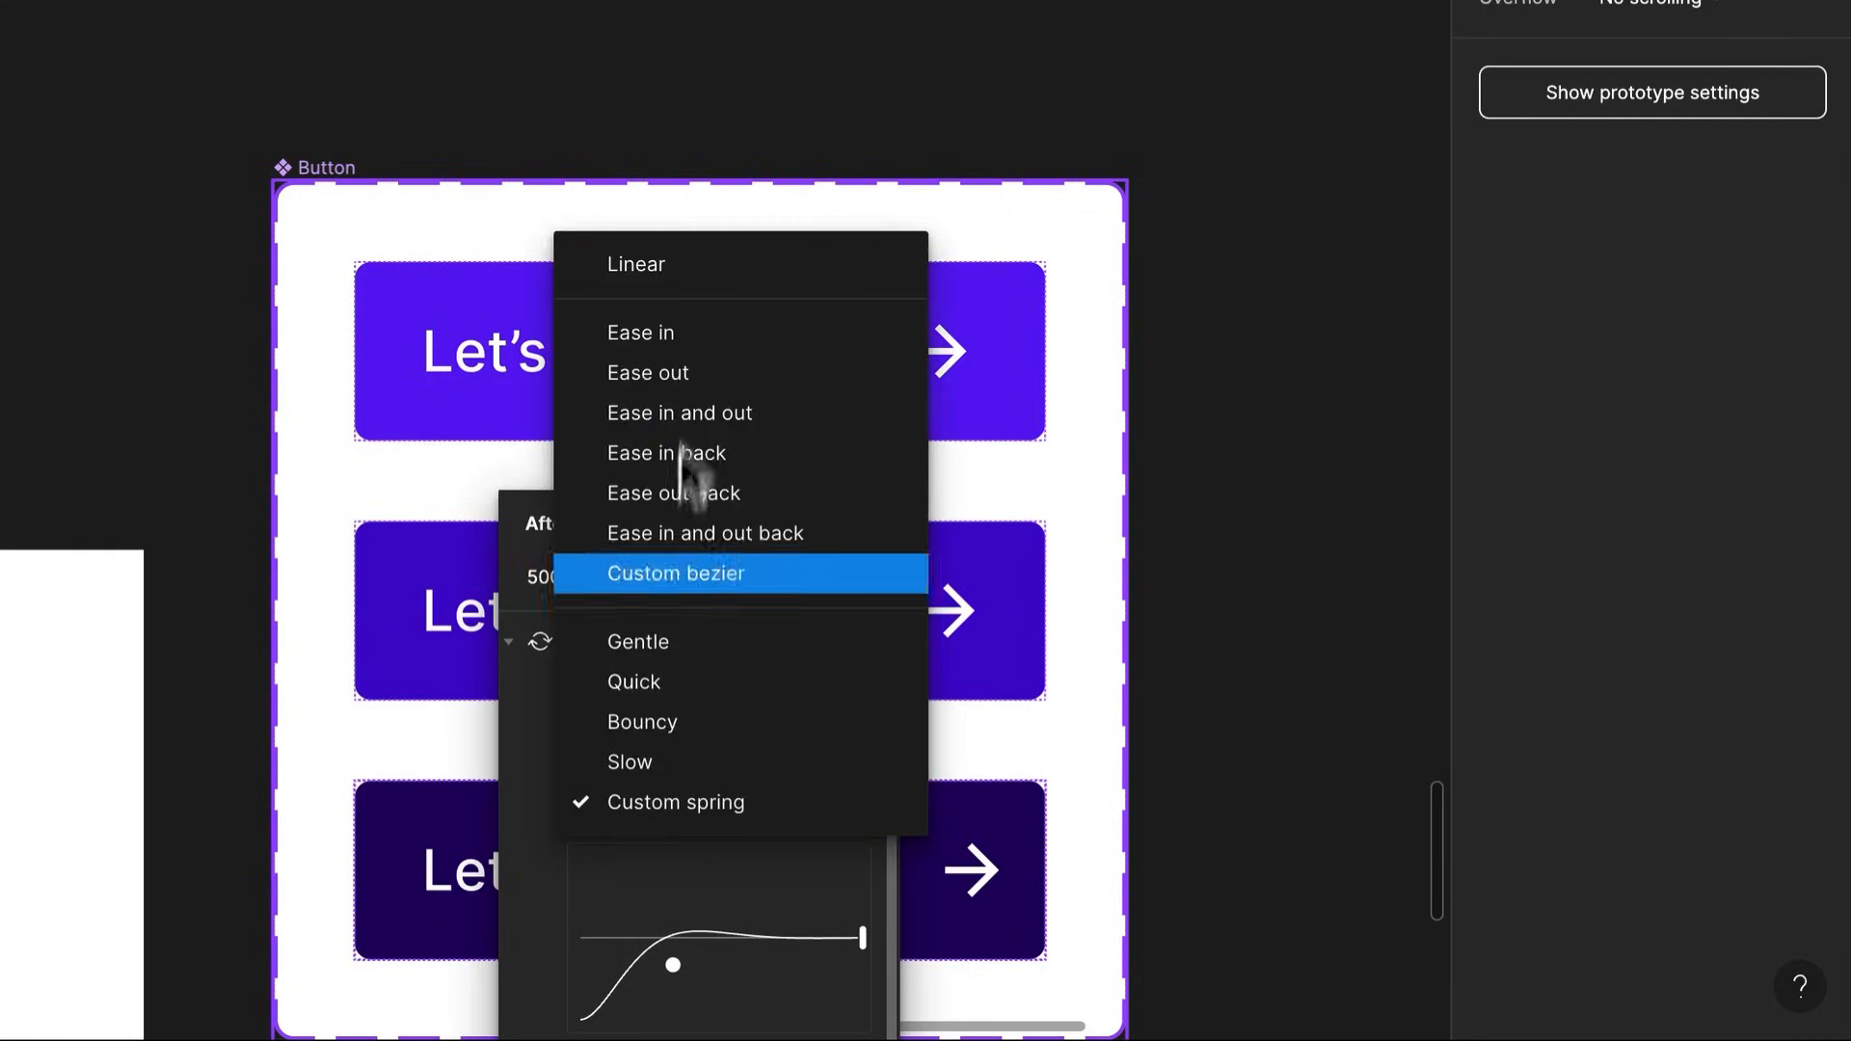
pyautogui.click(694, 373)
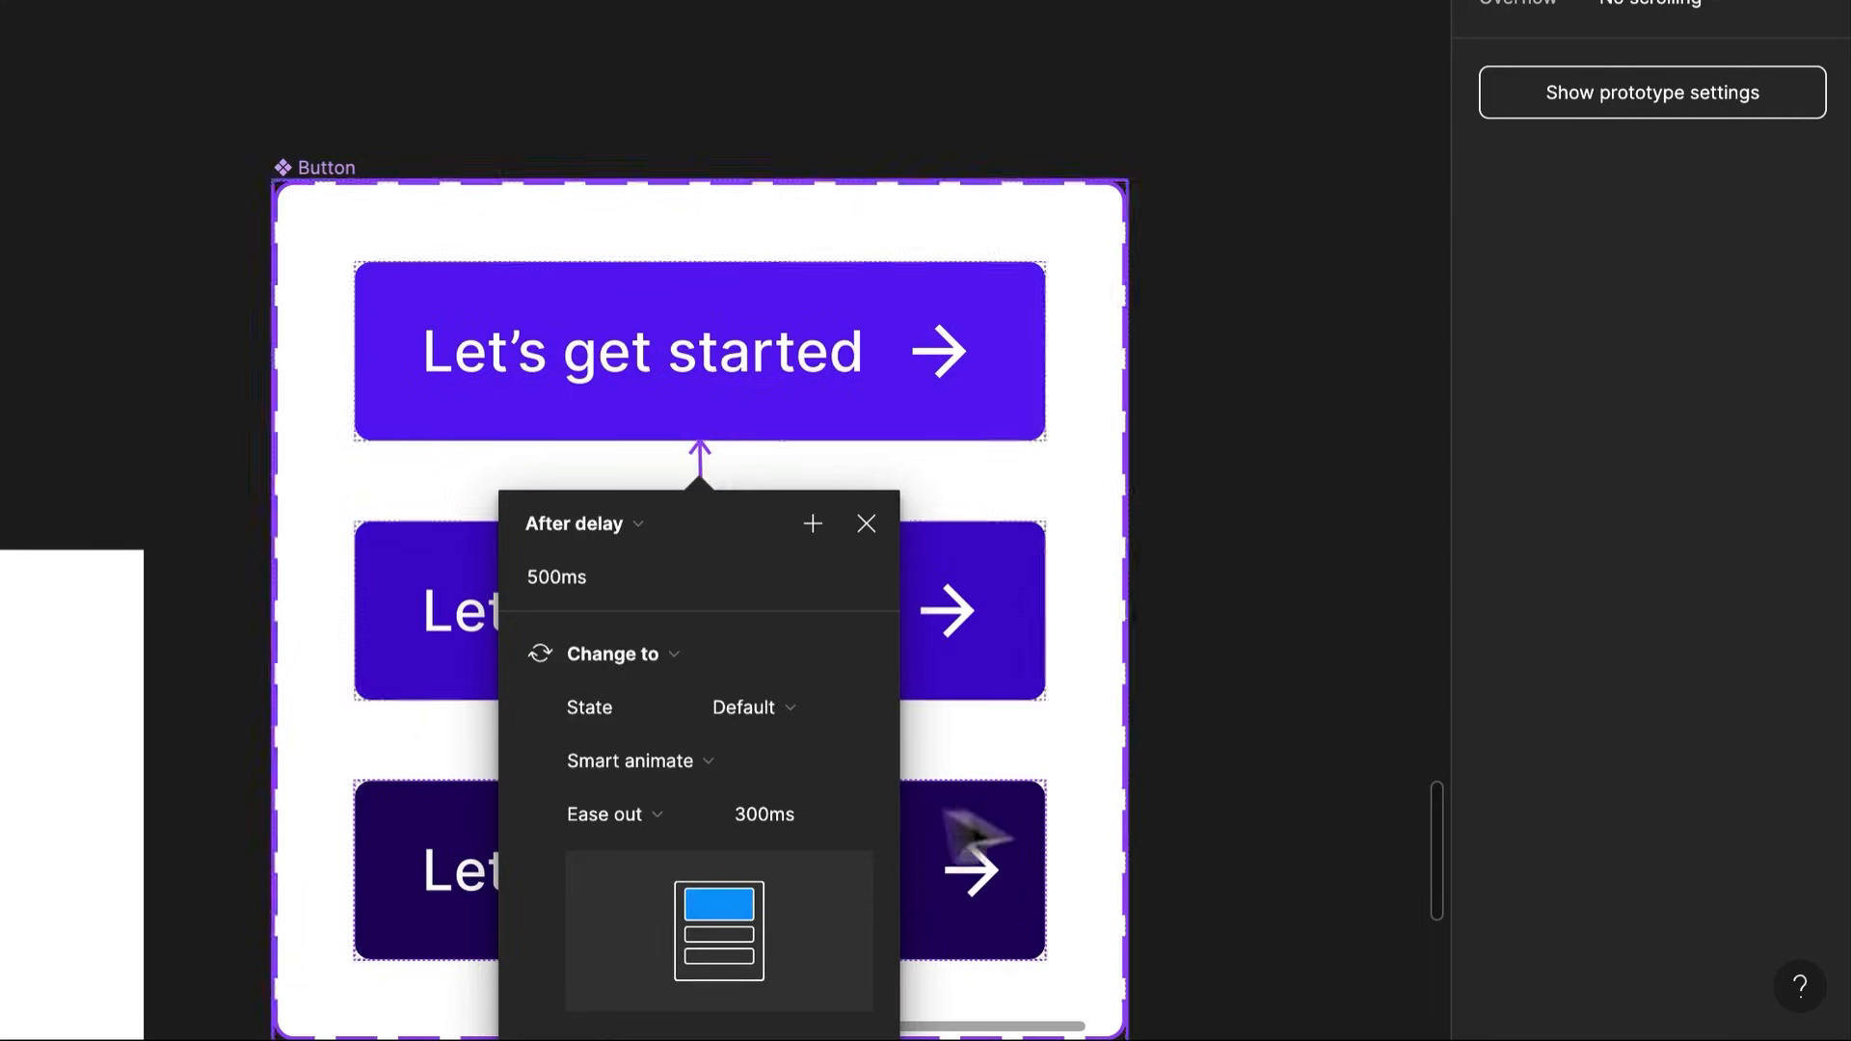
pyautogui.click(812, 823)
pyautogui.write('1')
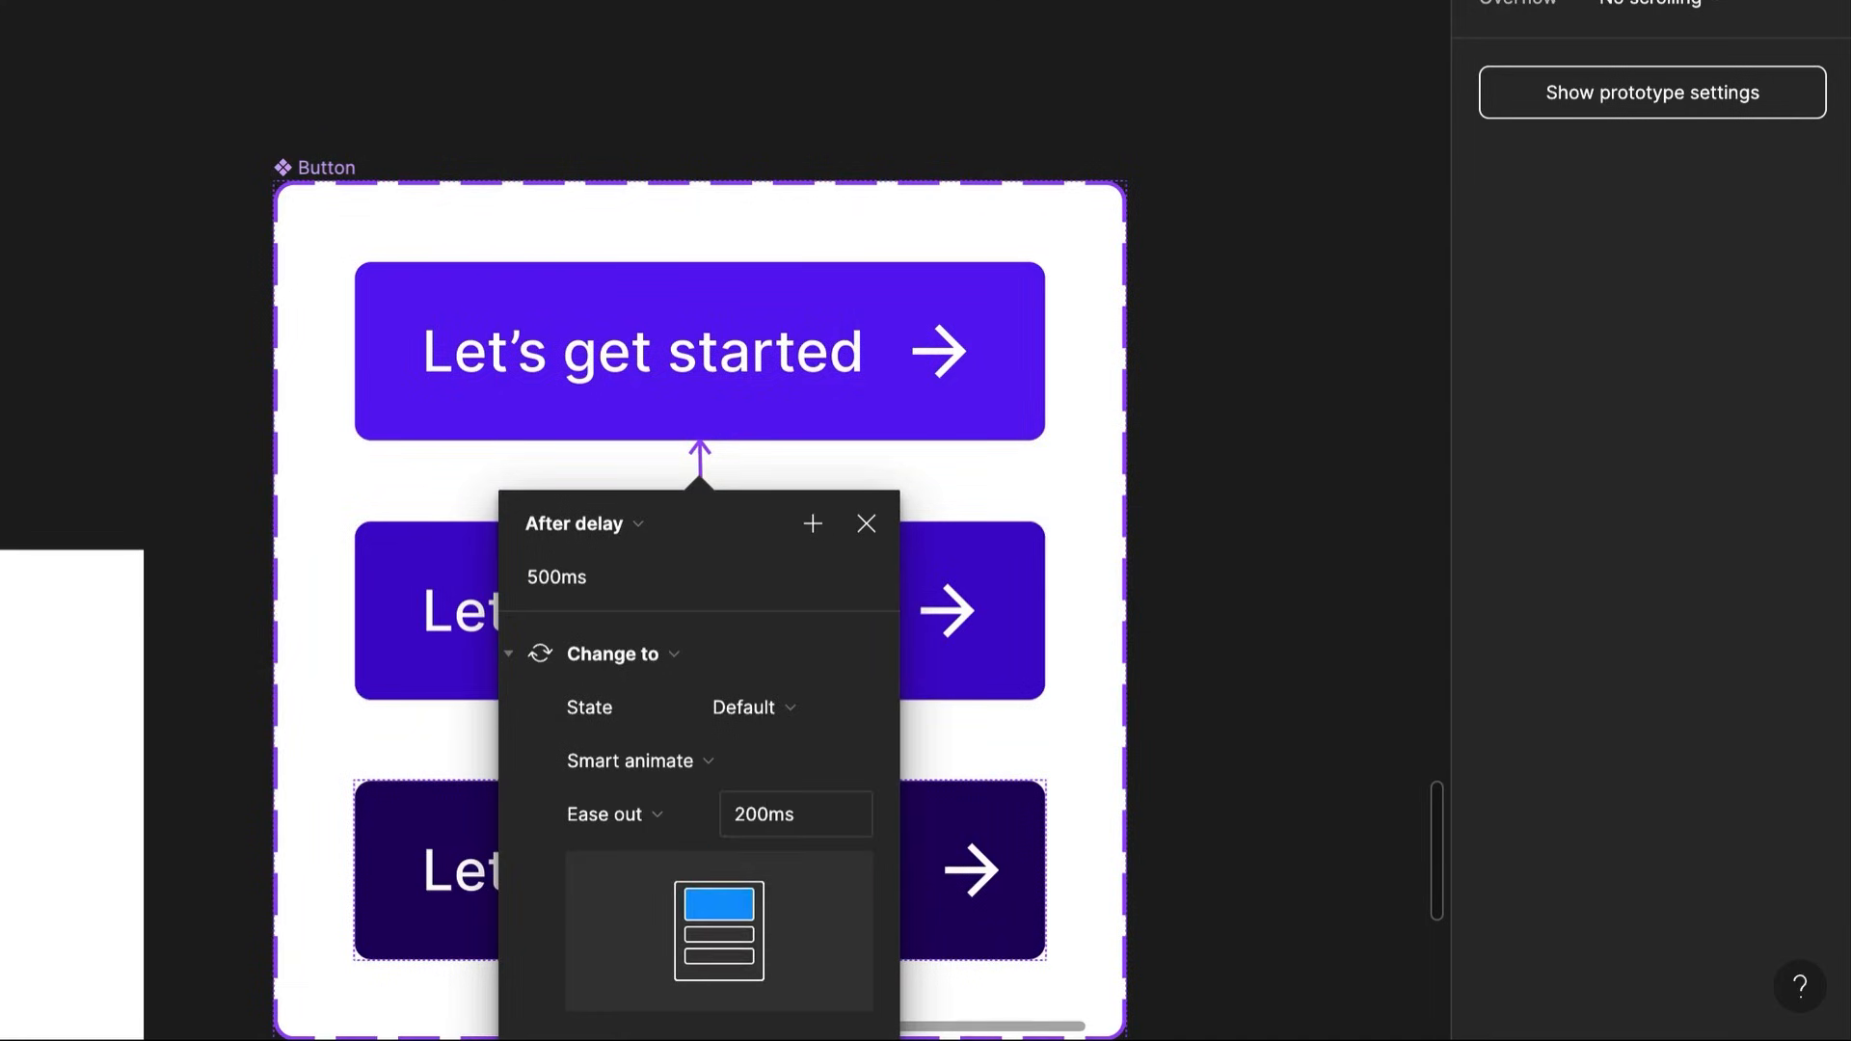
pyautogui.click(1380, 591)
# Place an instance of the Default button variant in the middle of the Form frame
pyautogui.scroll(-5, 1379, 591)
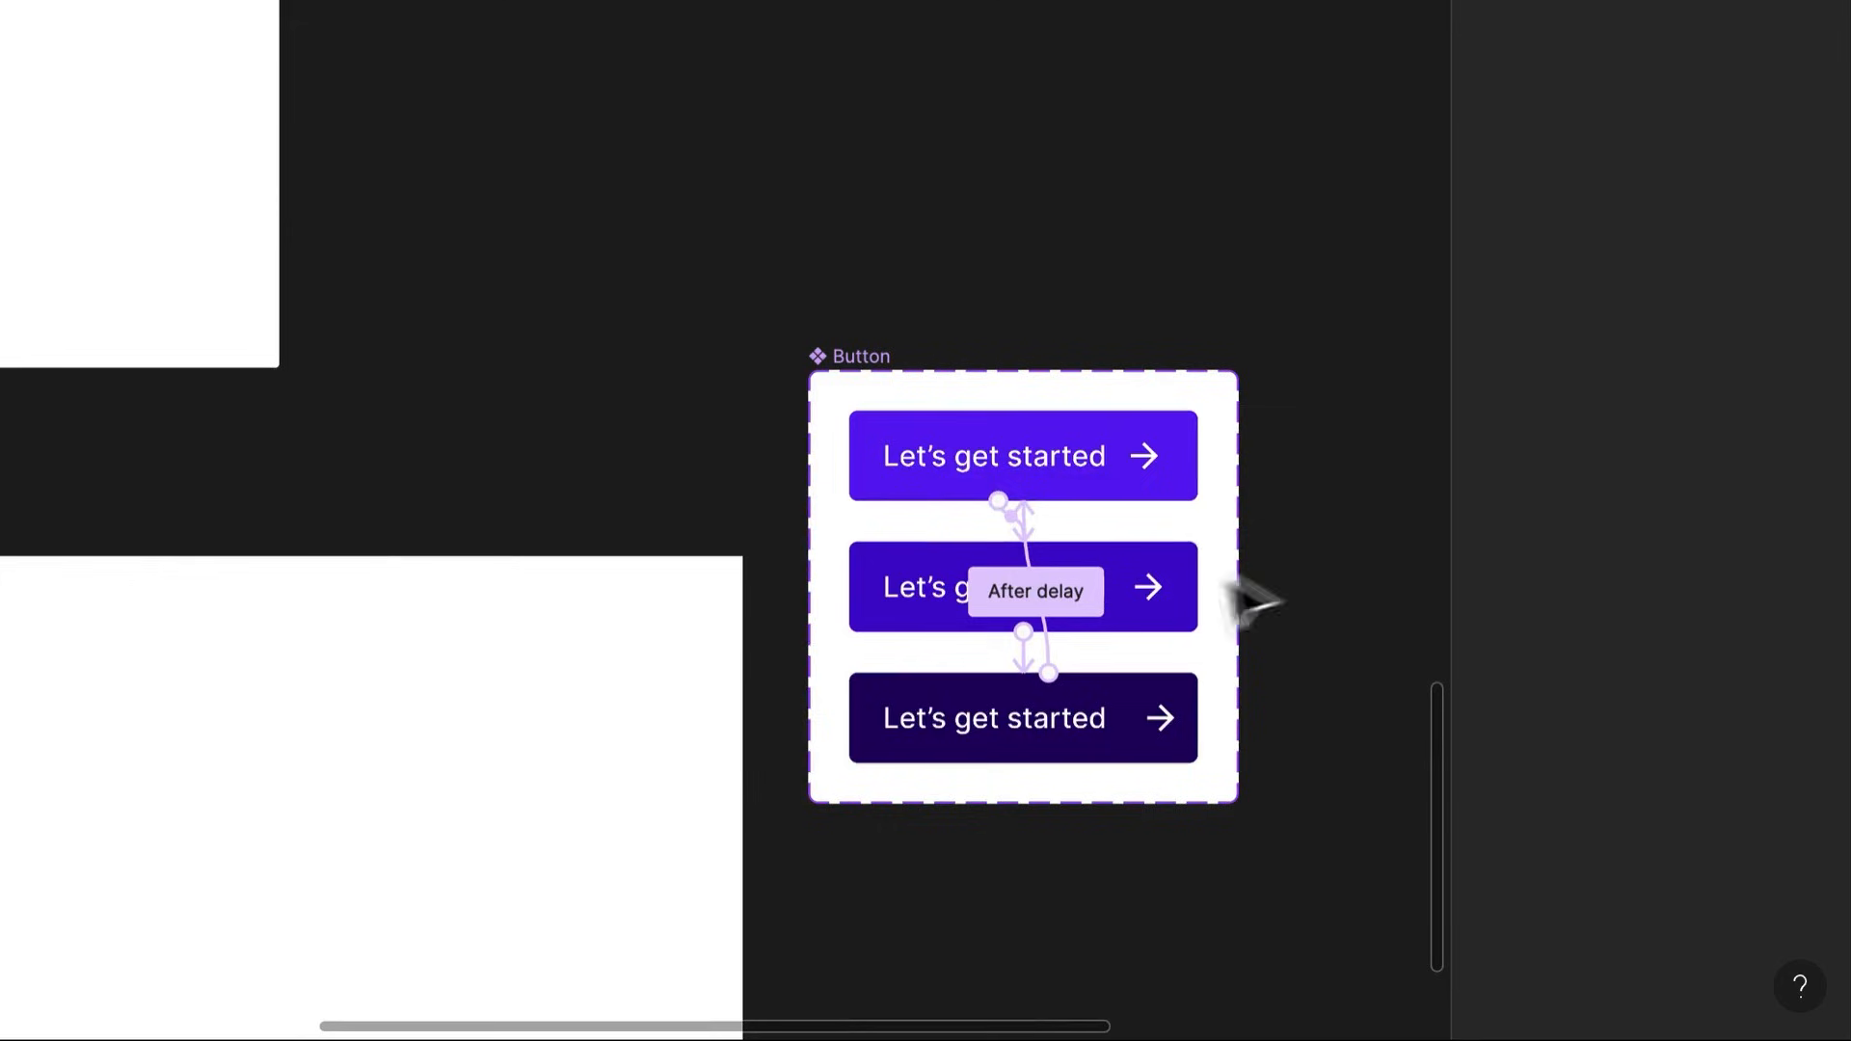
pyautogui.click(955, 468)
pyautogui.moveTo(1071, 483); pyautogui.dragTo(672, 576)
pyautogui.click(1235, 581)
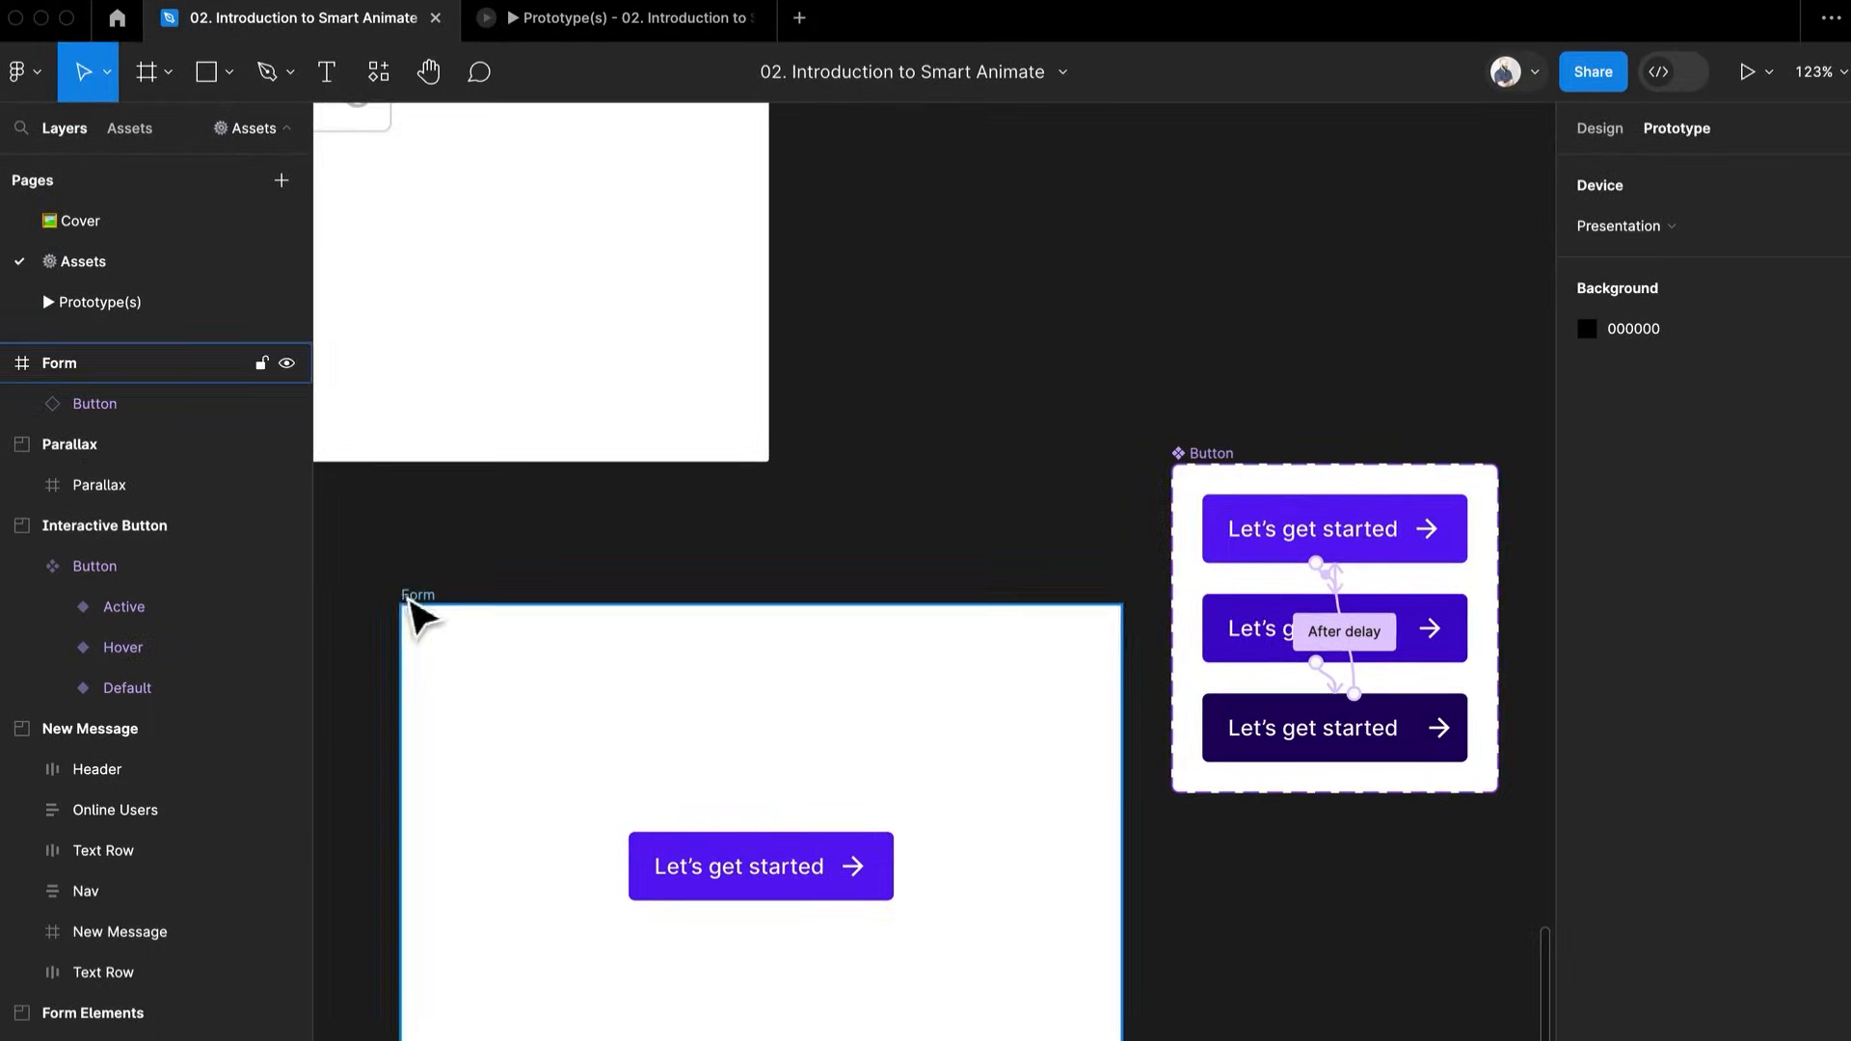
# Add a flow starting point named v1 to the Form frame
pyautogui.click(411, 602)
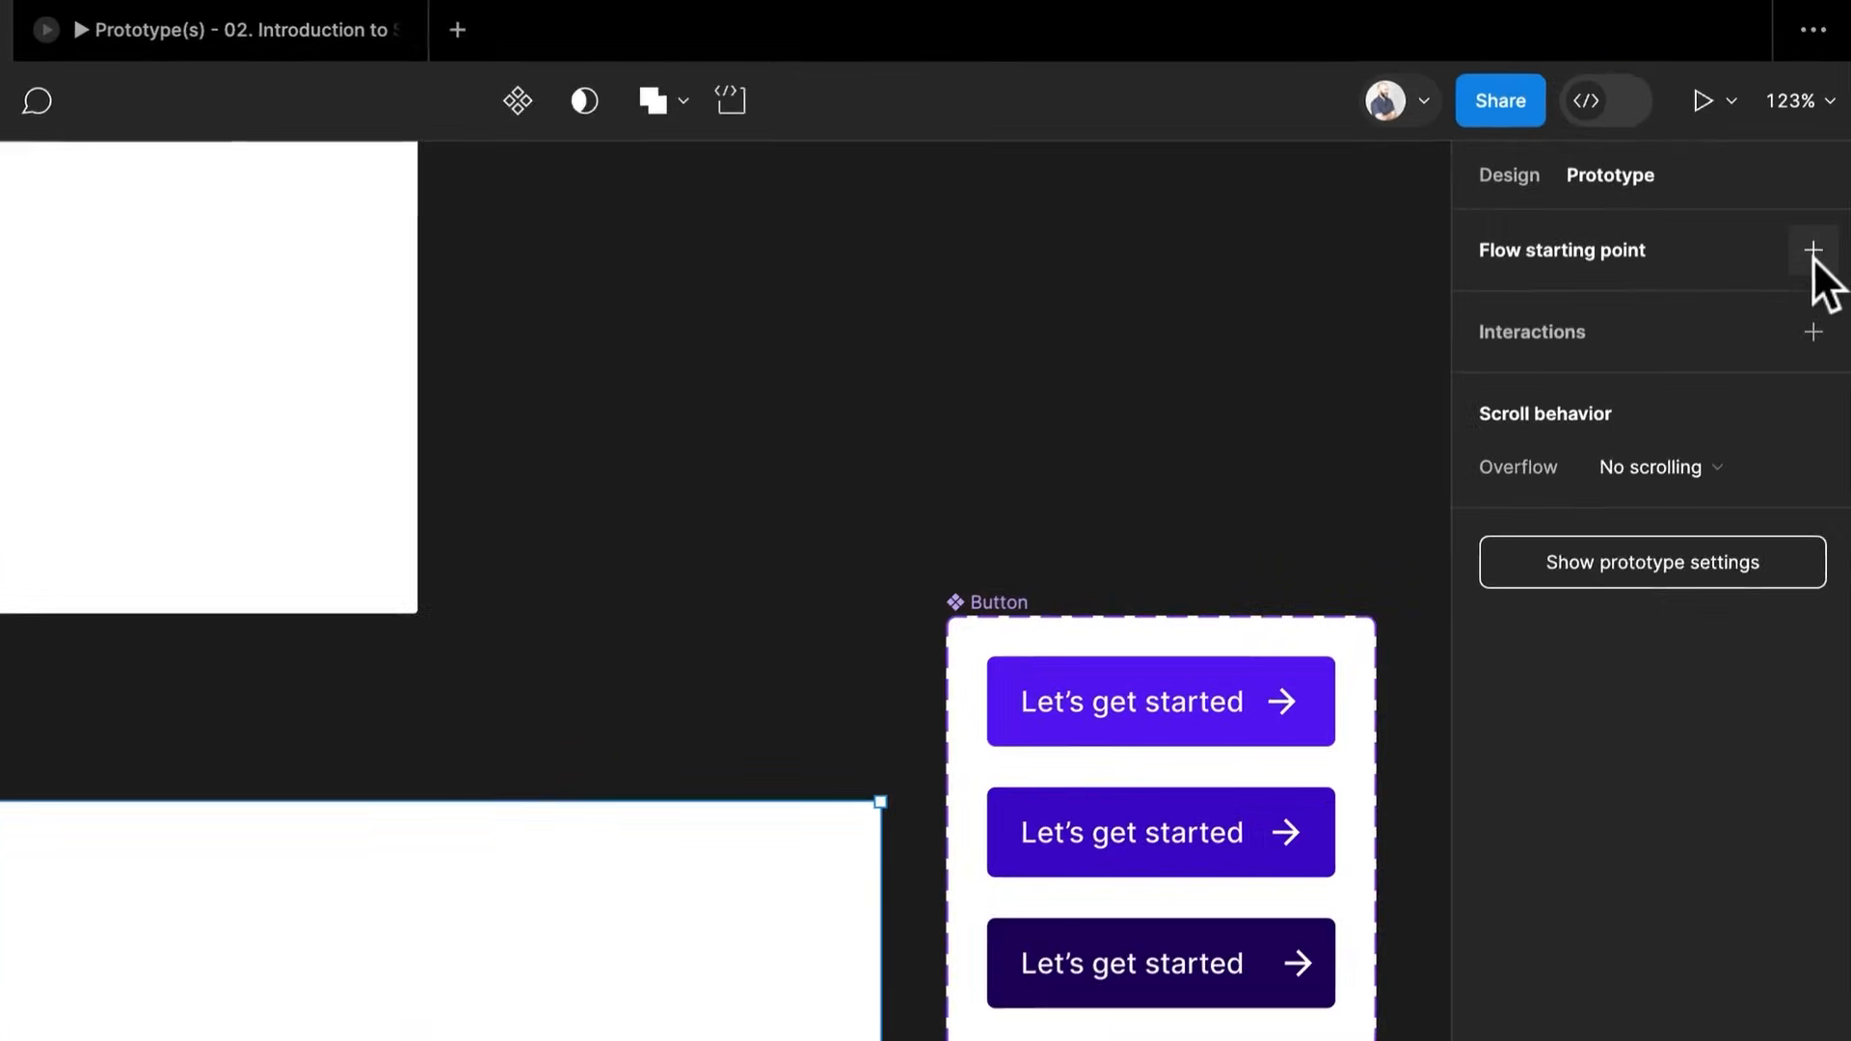
pyautogui.click(1831, 185)
pyautogui.doubleClick(1547, 299)
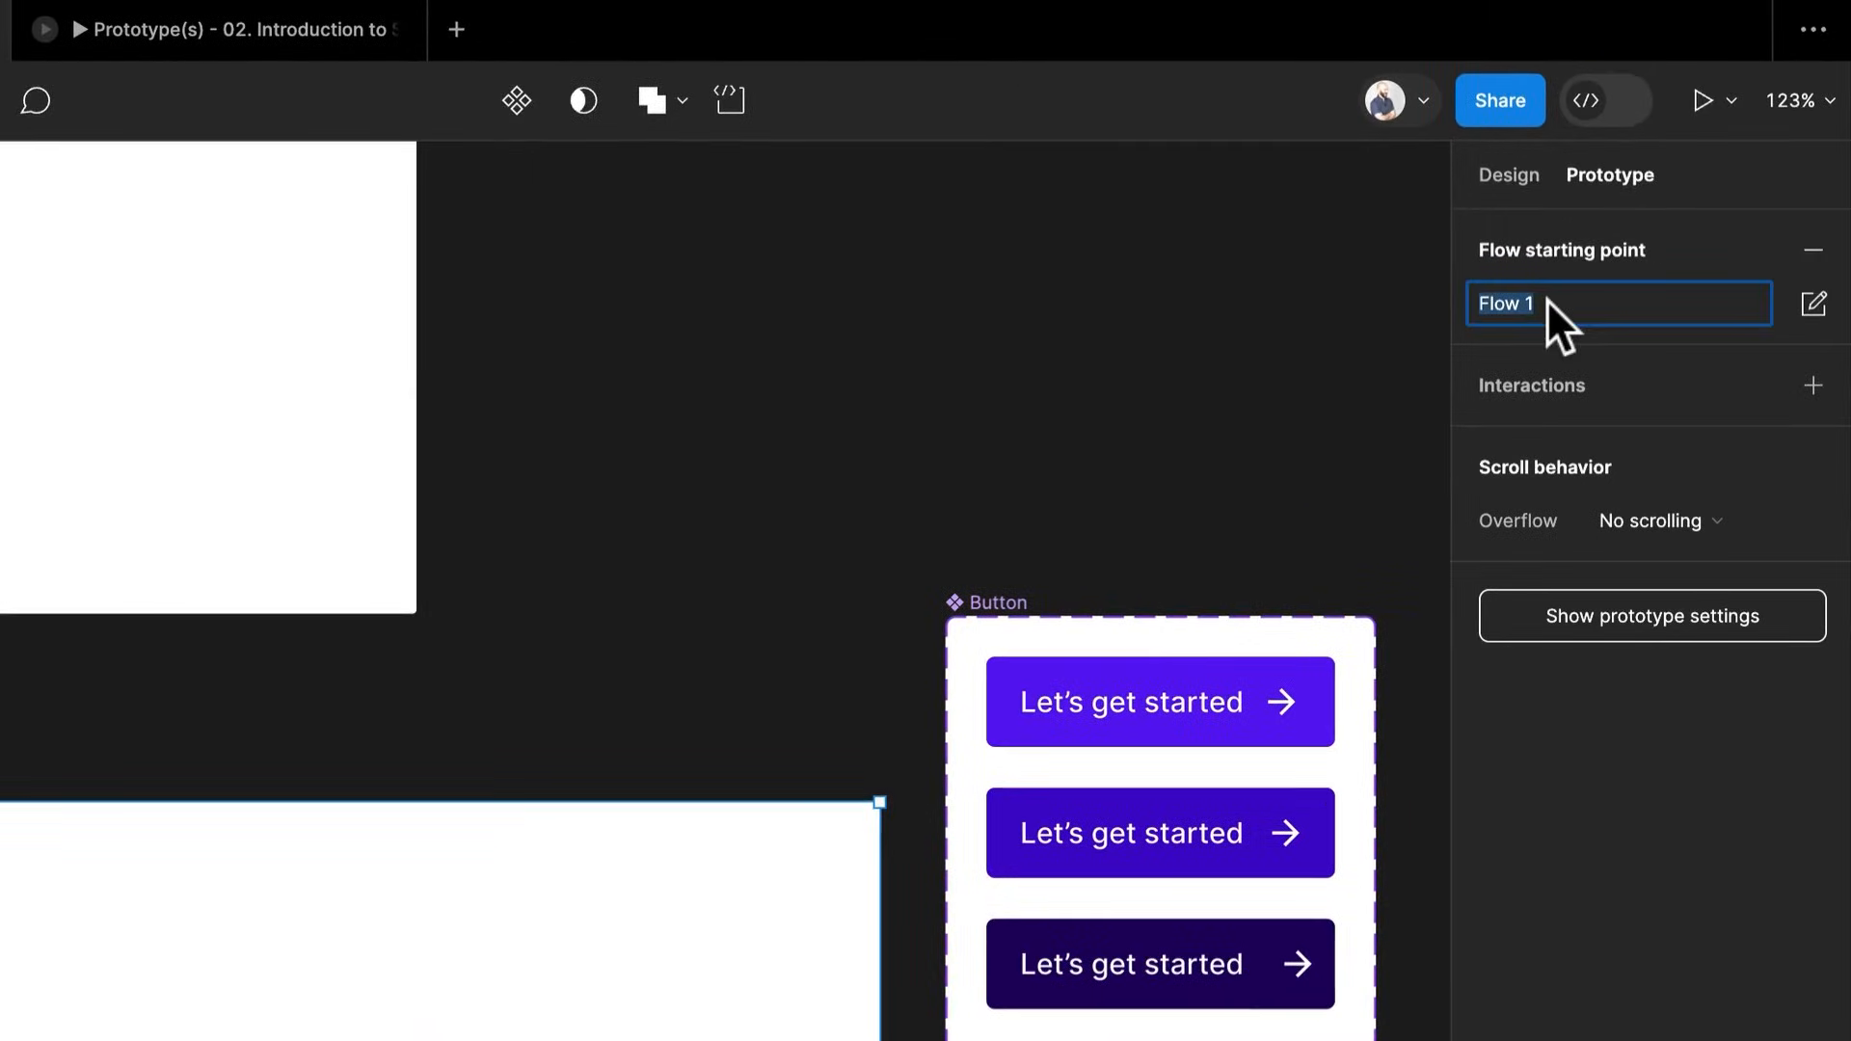
pyautogui.write('v1')
pyautogui.press('Return')
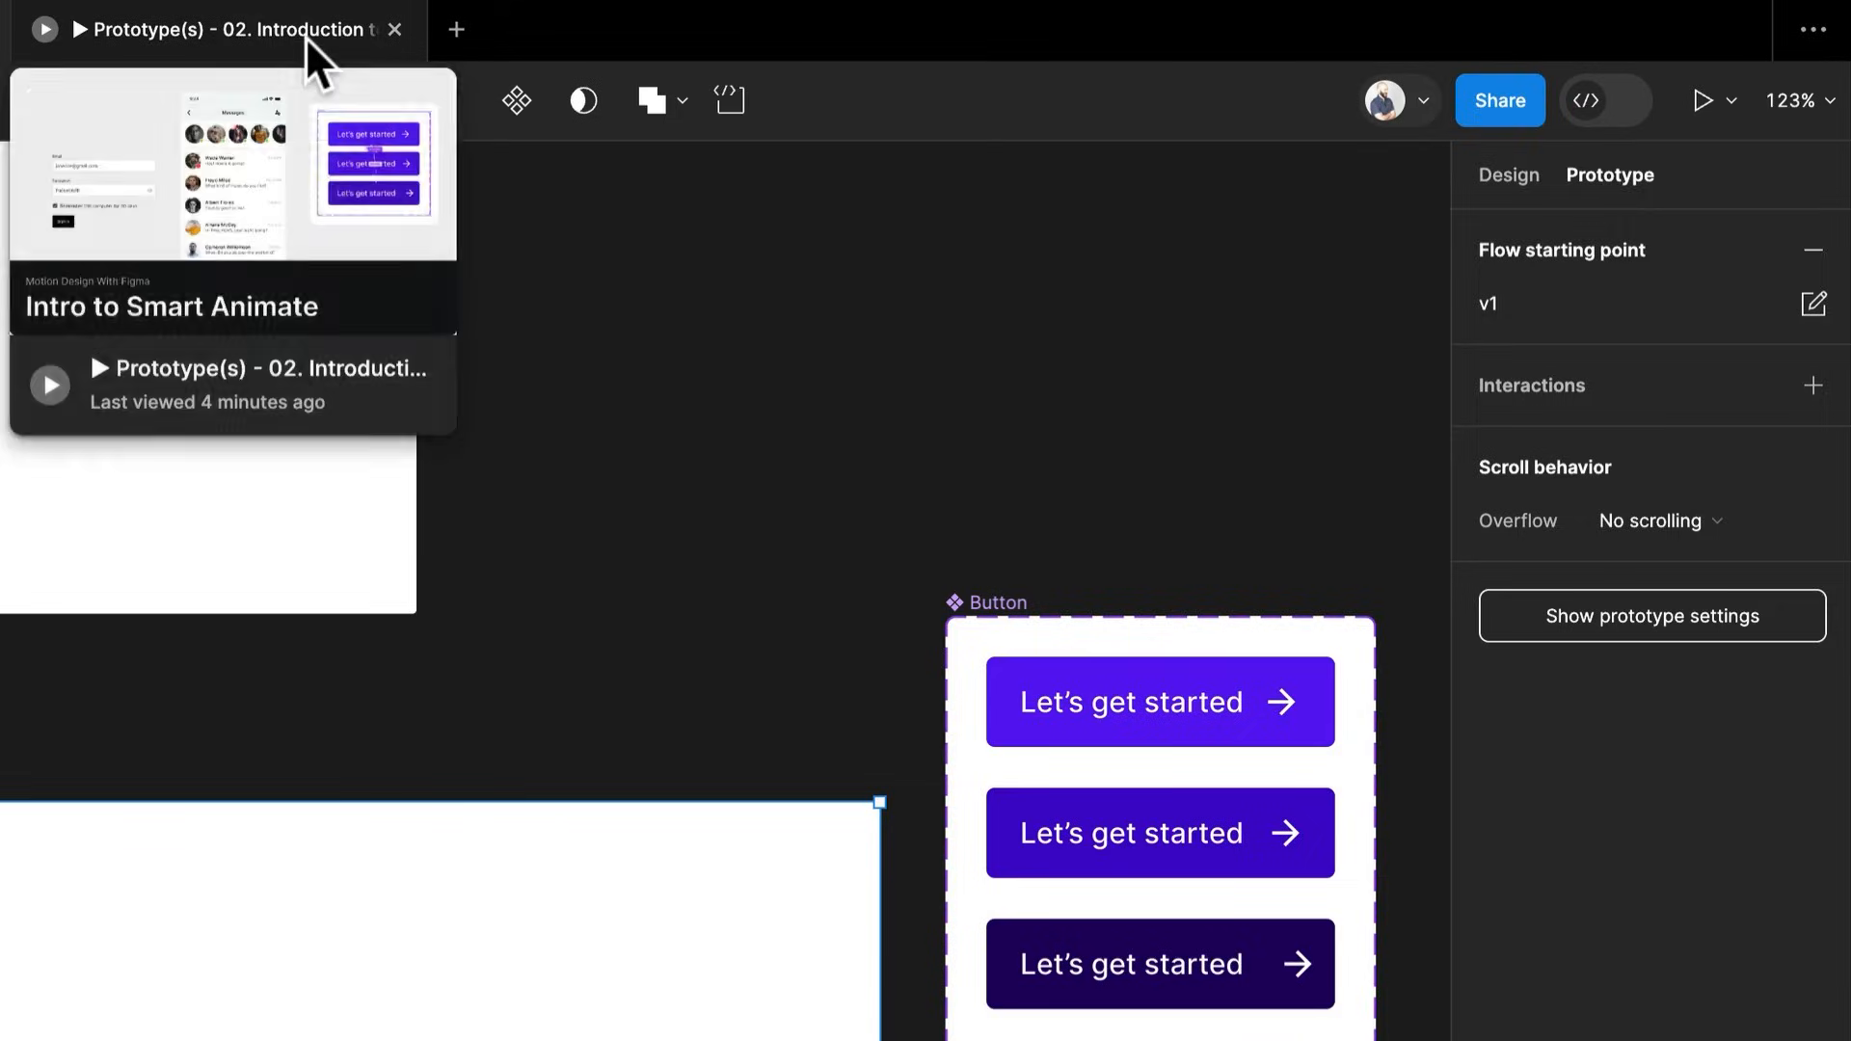
# Replace the old prototype preview with a preview of the v1 flow, test the button's interaction, and return to the design file
pyautogui.click(304, 36)
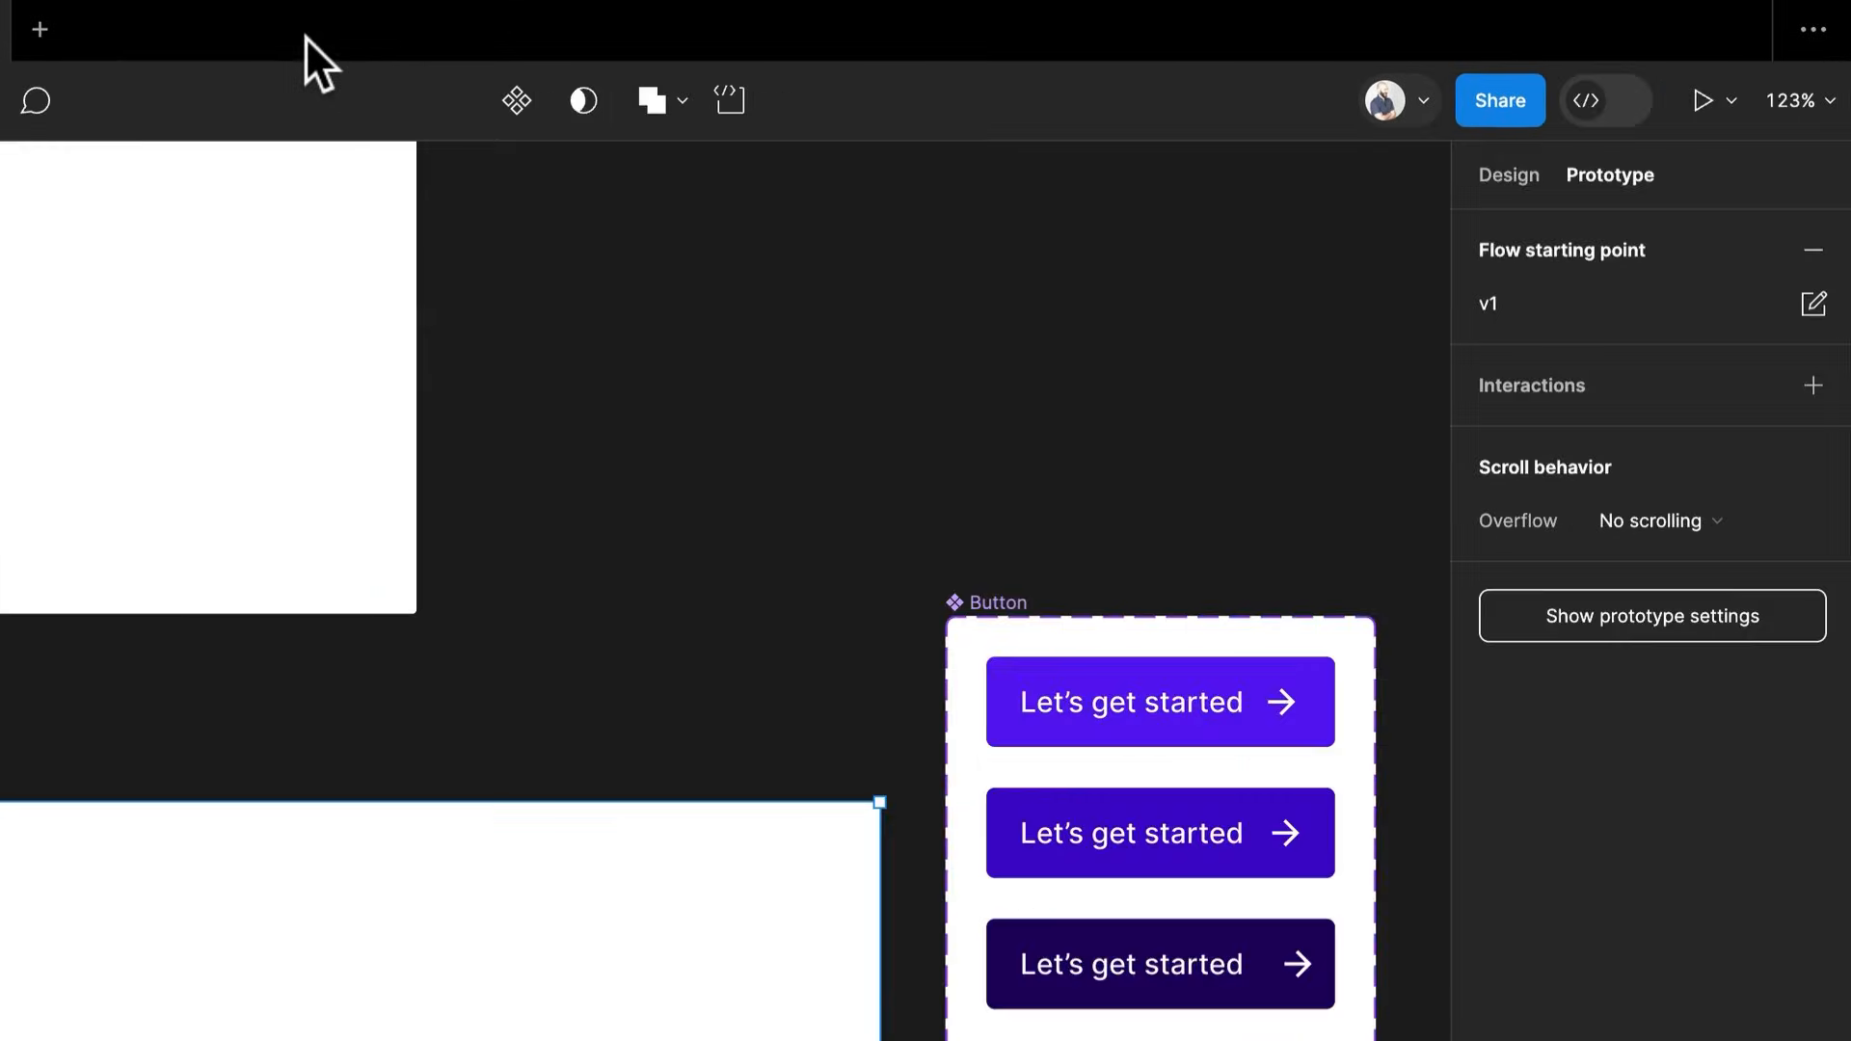
pyautogui.click(1697, 100)
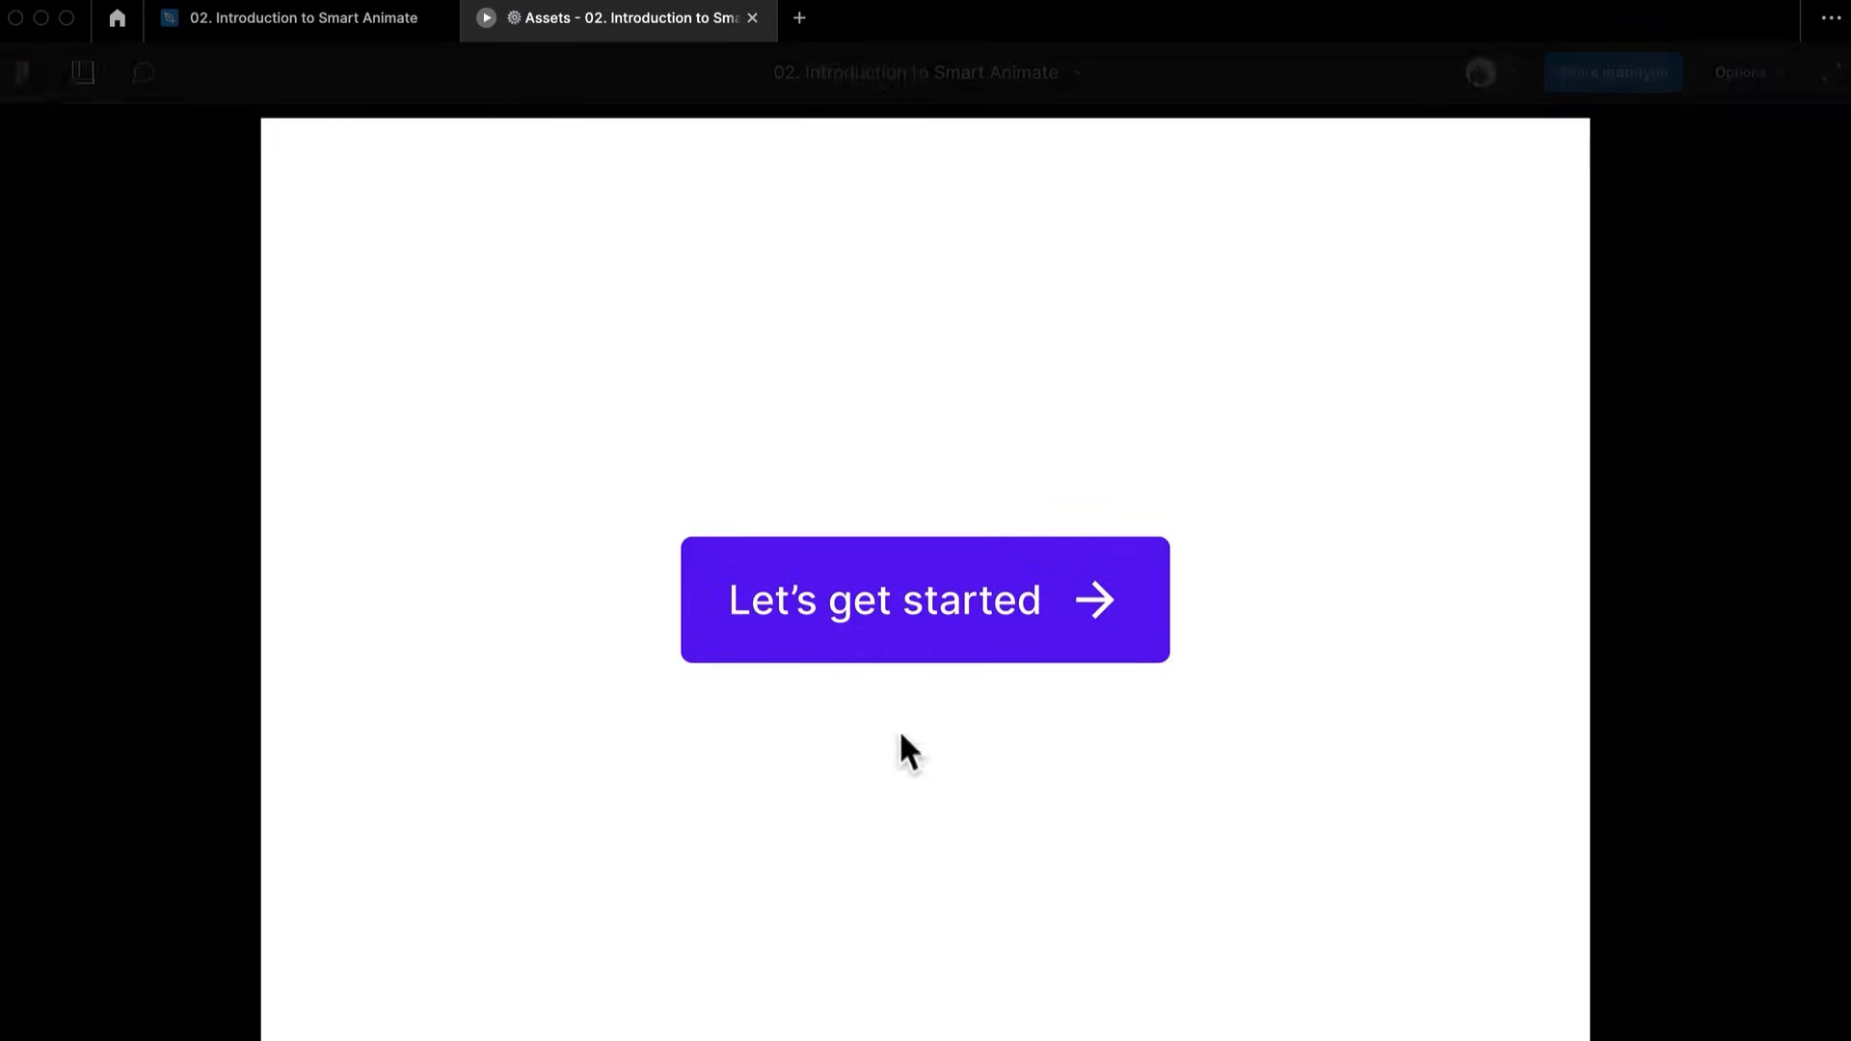
pyautogui.click(889, 623)
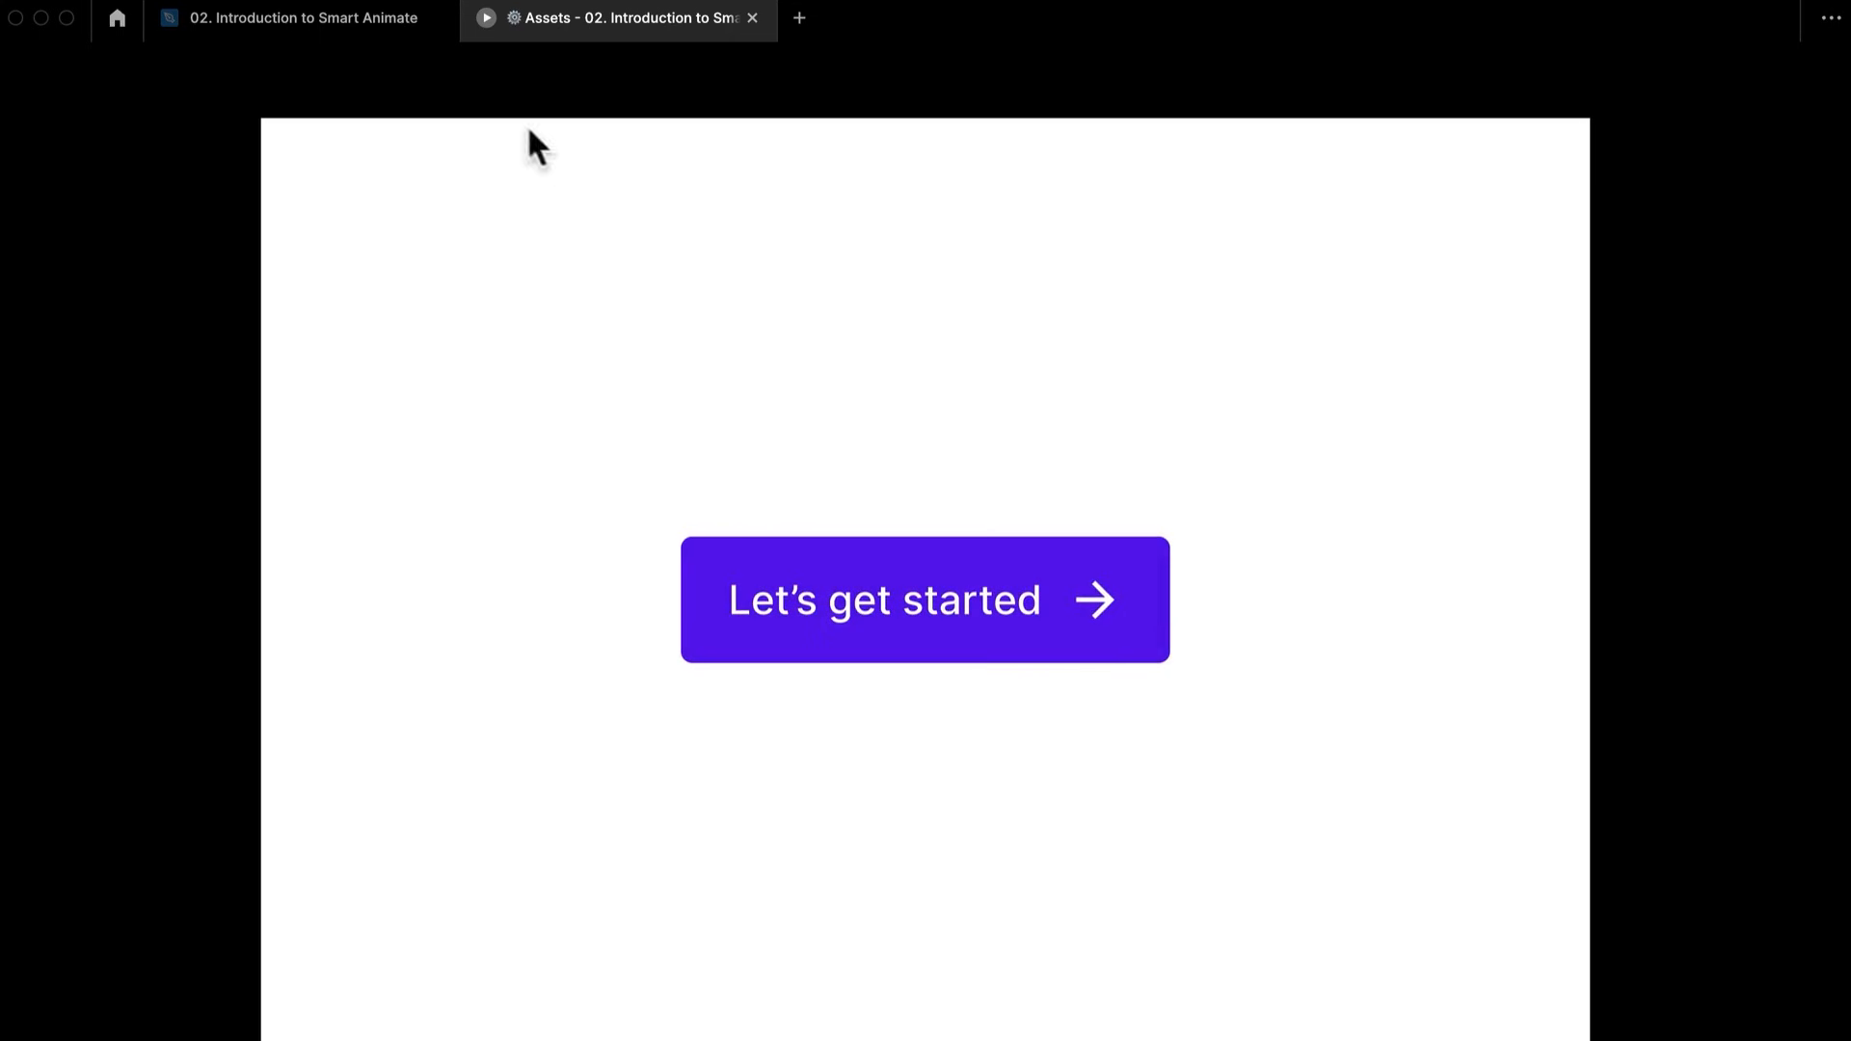
pyautogui.click(369, 27)
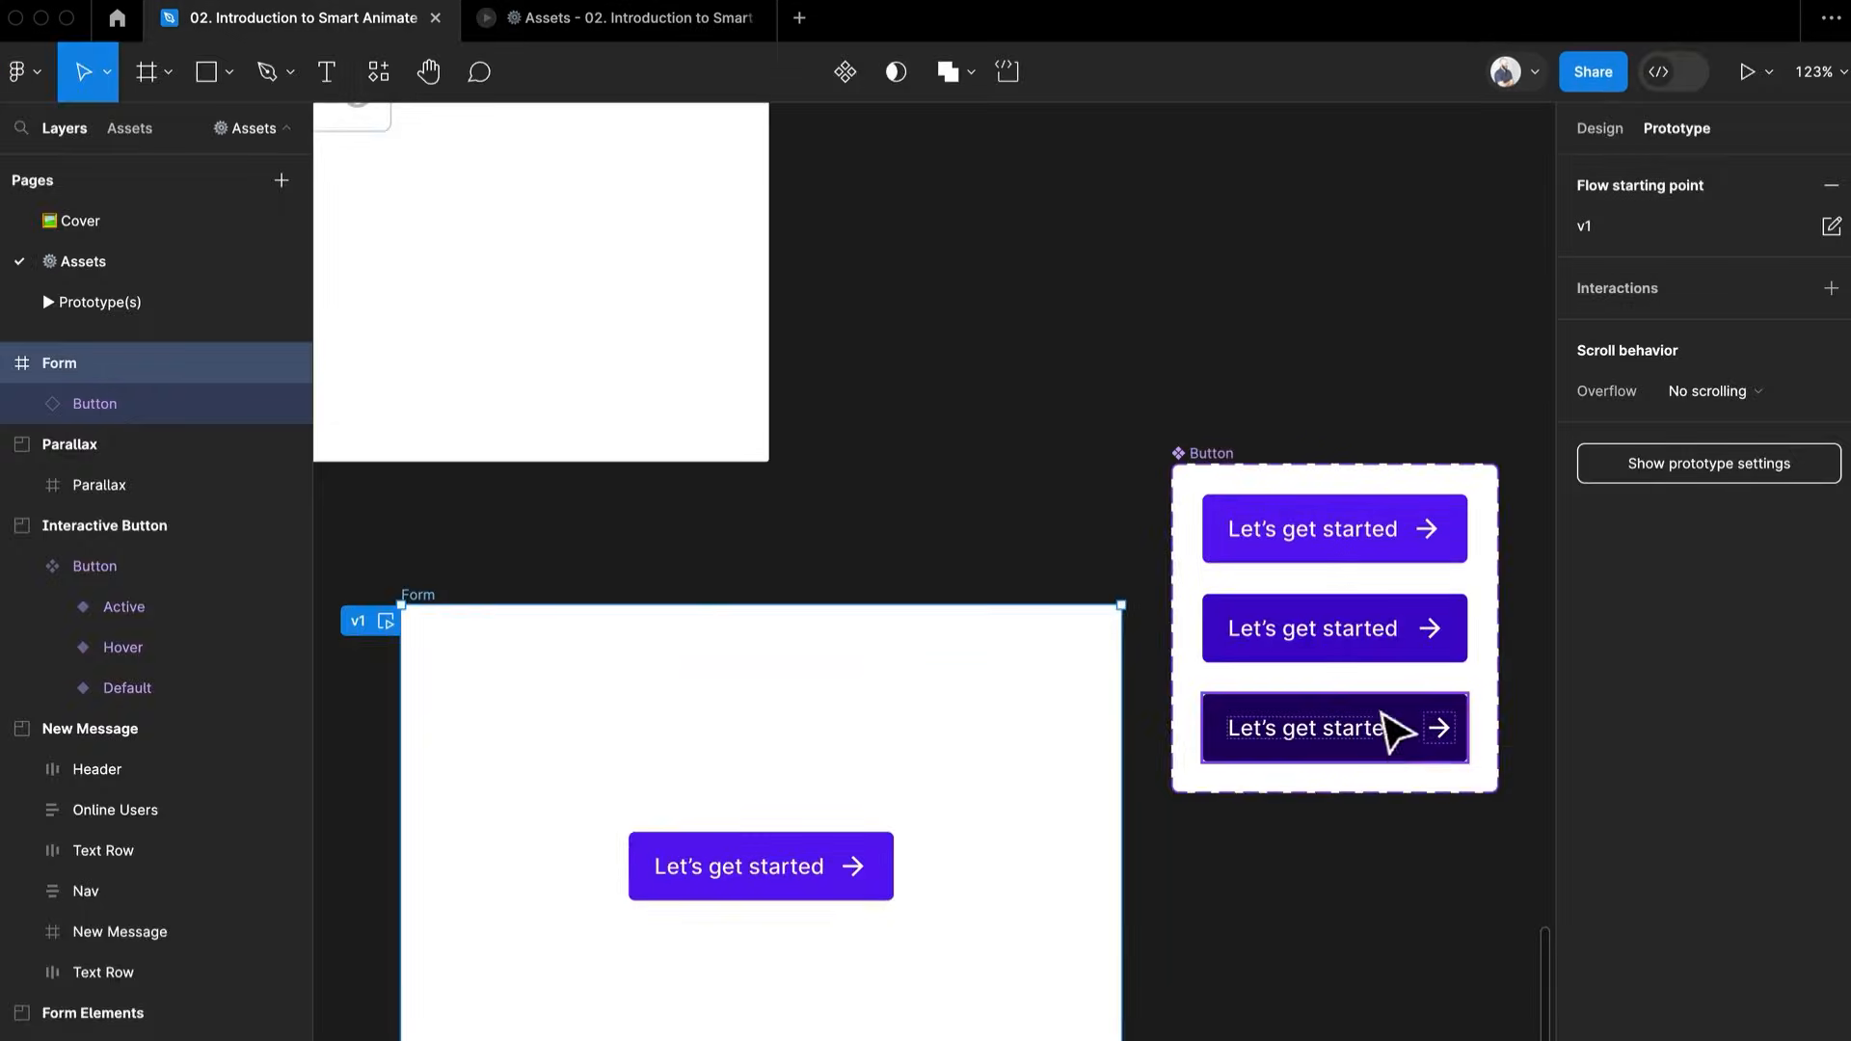
# Open the fill colour of the Pressed variant in the Button component set for editing
pyautogui.click(1397, 732)
pyautogui.click(1600, 128)
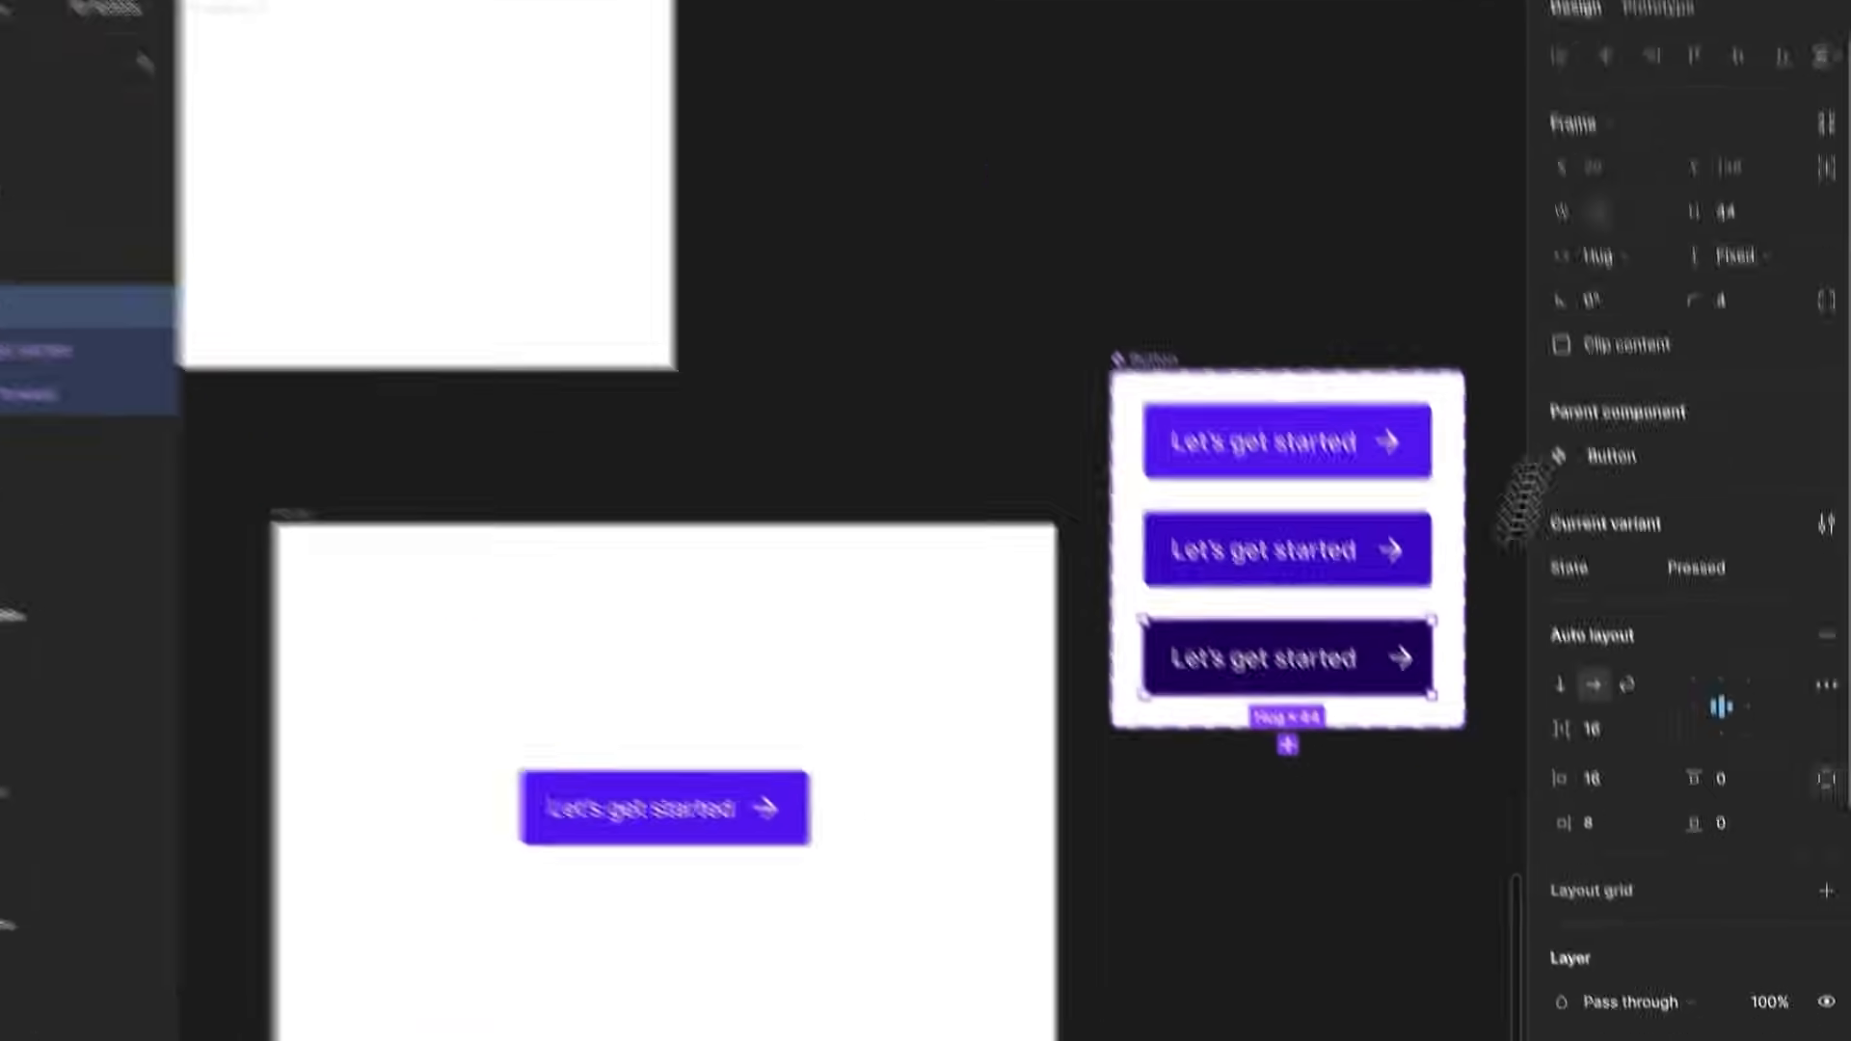
pyautogui.scroll(-3, 1596, 1013)
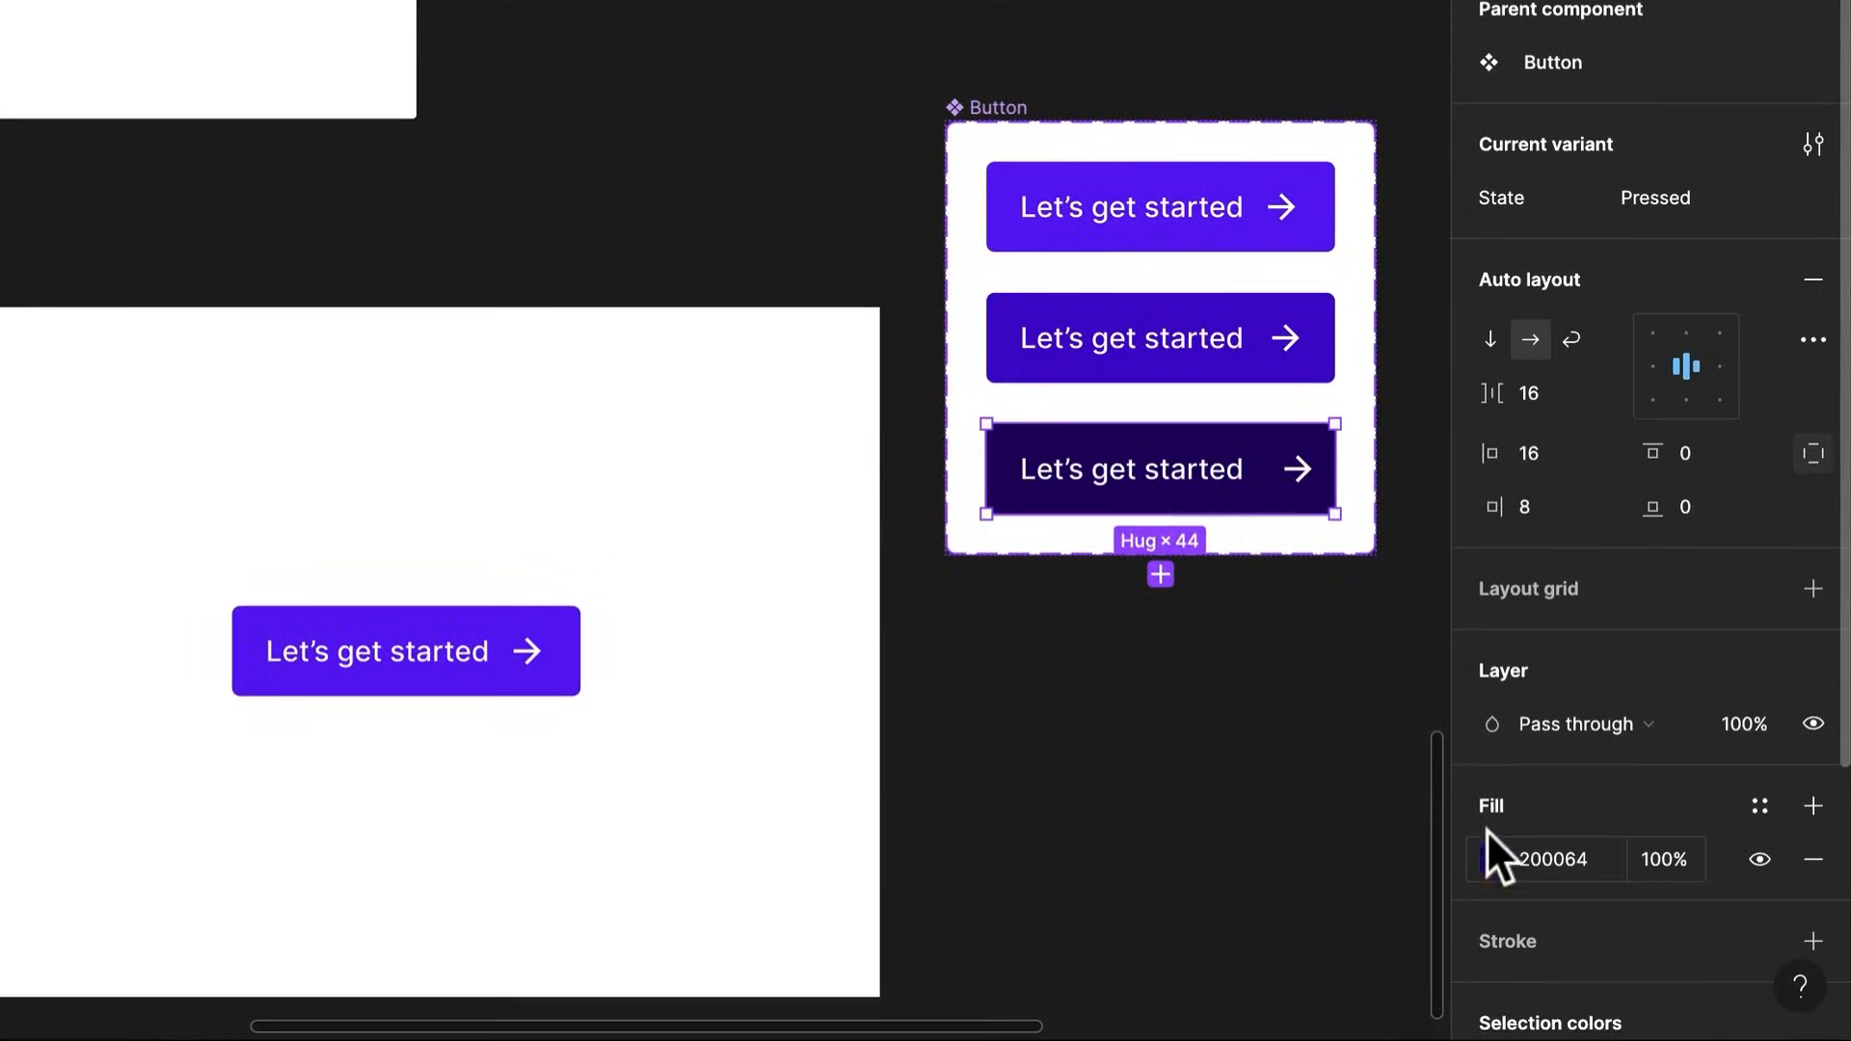
pyautogui.click(1488, 855)
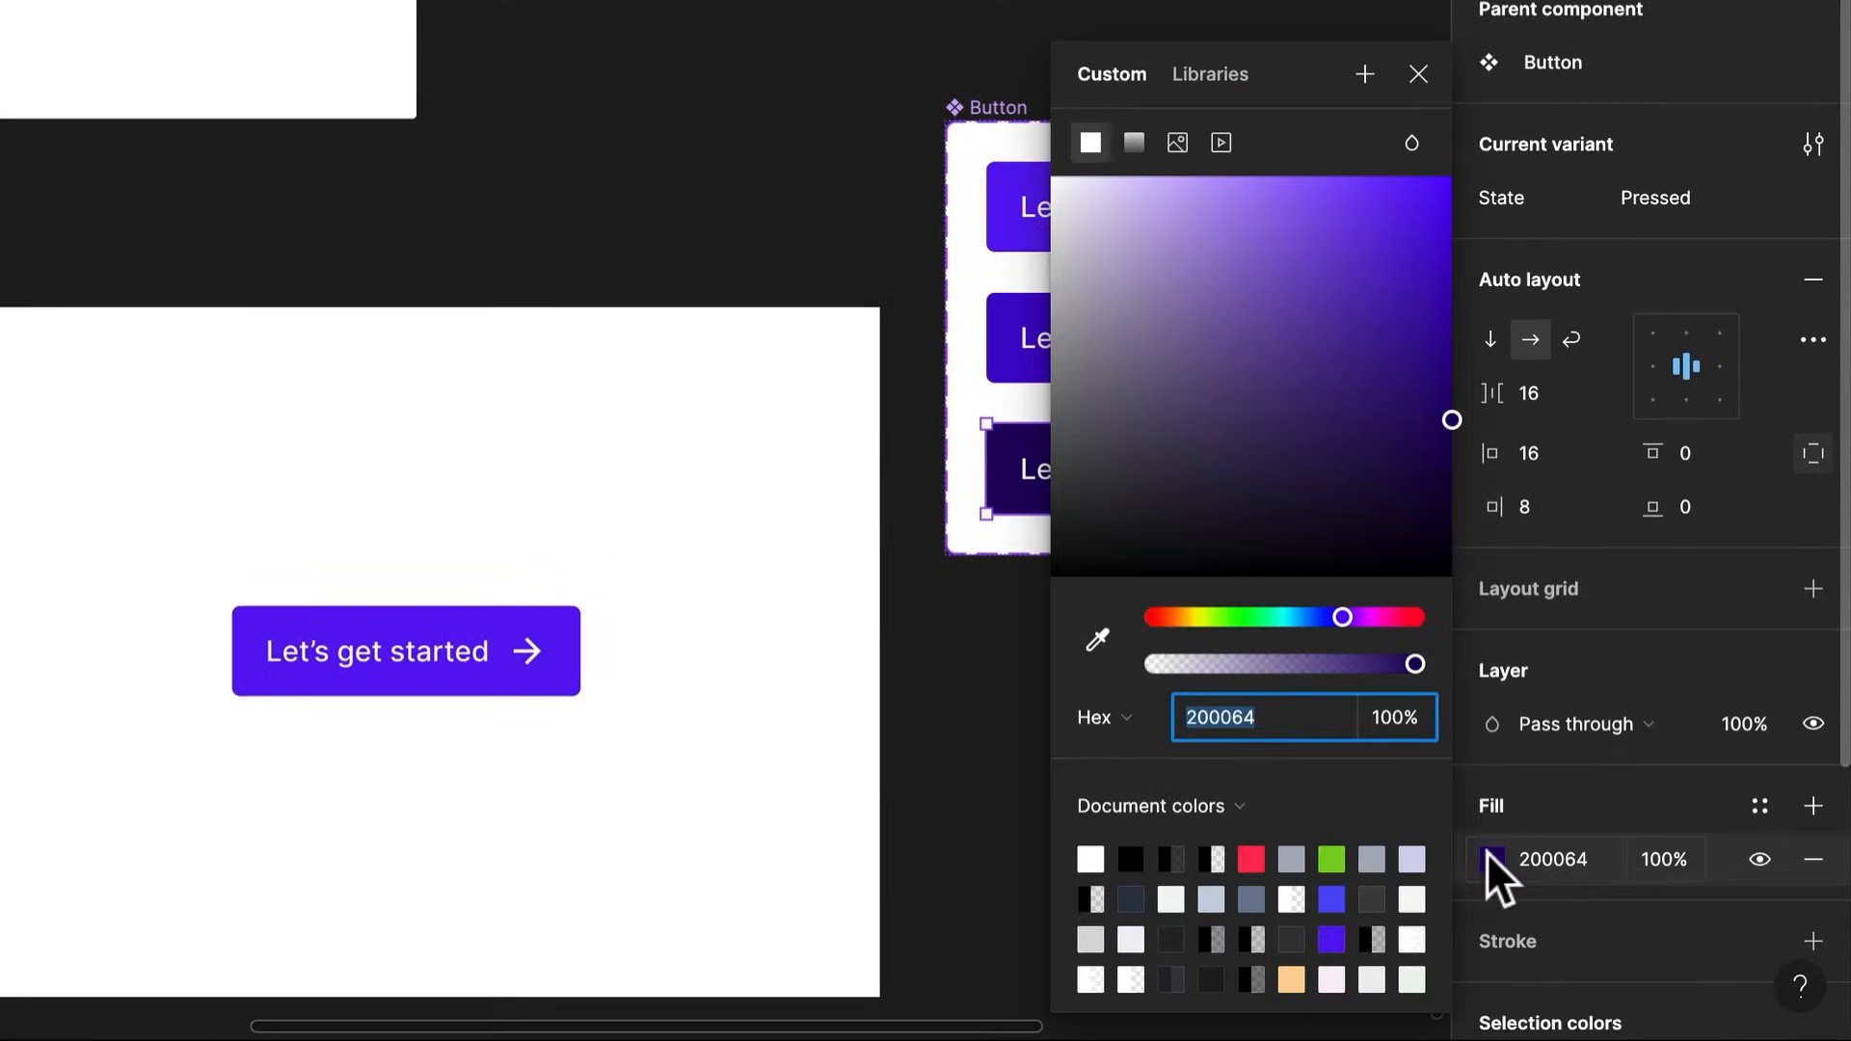
# Try a different brightness and hue for the Pressed variant's fill, and undo these colour changes
pyautogui.moveTo(1446, 418); pyautogui.dragTo(1440, 374)
pyautogui.moveTo(1343, 617); pyautogui.dragTo(1258, 617)
pyautogui.scroll(1, 954, 634)
pyautogui.moveTo(953, 640); pyautogui.dragTo(444, 650)
pyautogui.hotkey('ctrl', 'z')
pyautogui.hotkey('ctrl', 'z')
pyautogui.hotkey('ctrl', 'z')
# Lighten the Pressed variant's dark purple fill slightly, keeping the same hue
pyautogui.scroll(5, 762, 484)
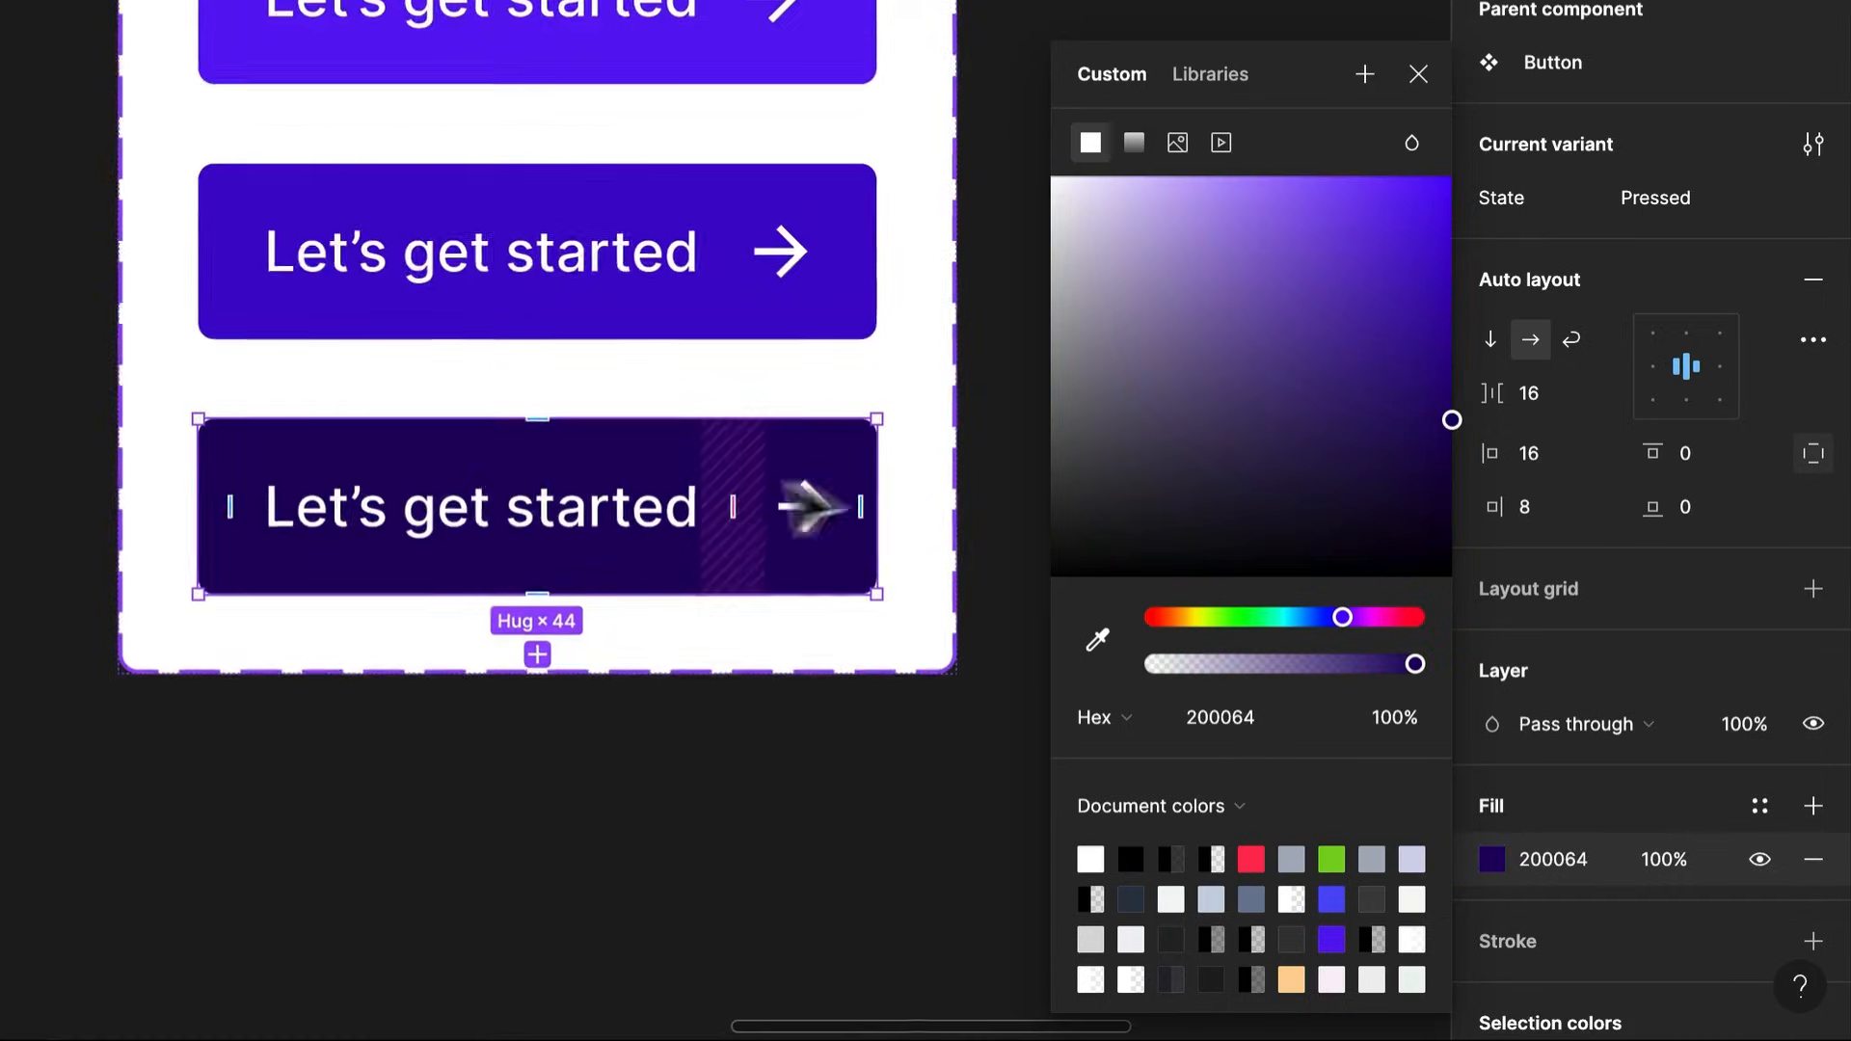
pyautogui.moveTo(1454, 418); pyautogui.dragTo(1446, 380)
pyautogui.click(856, 905)
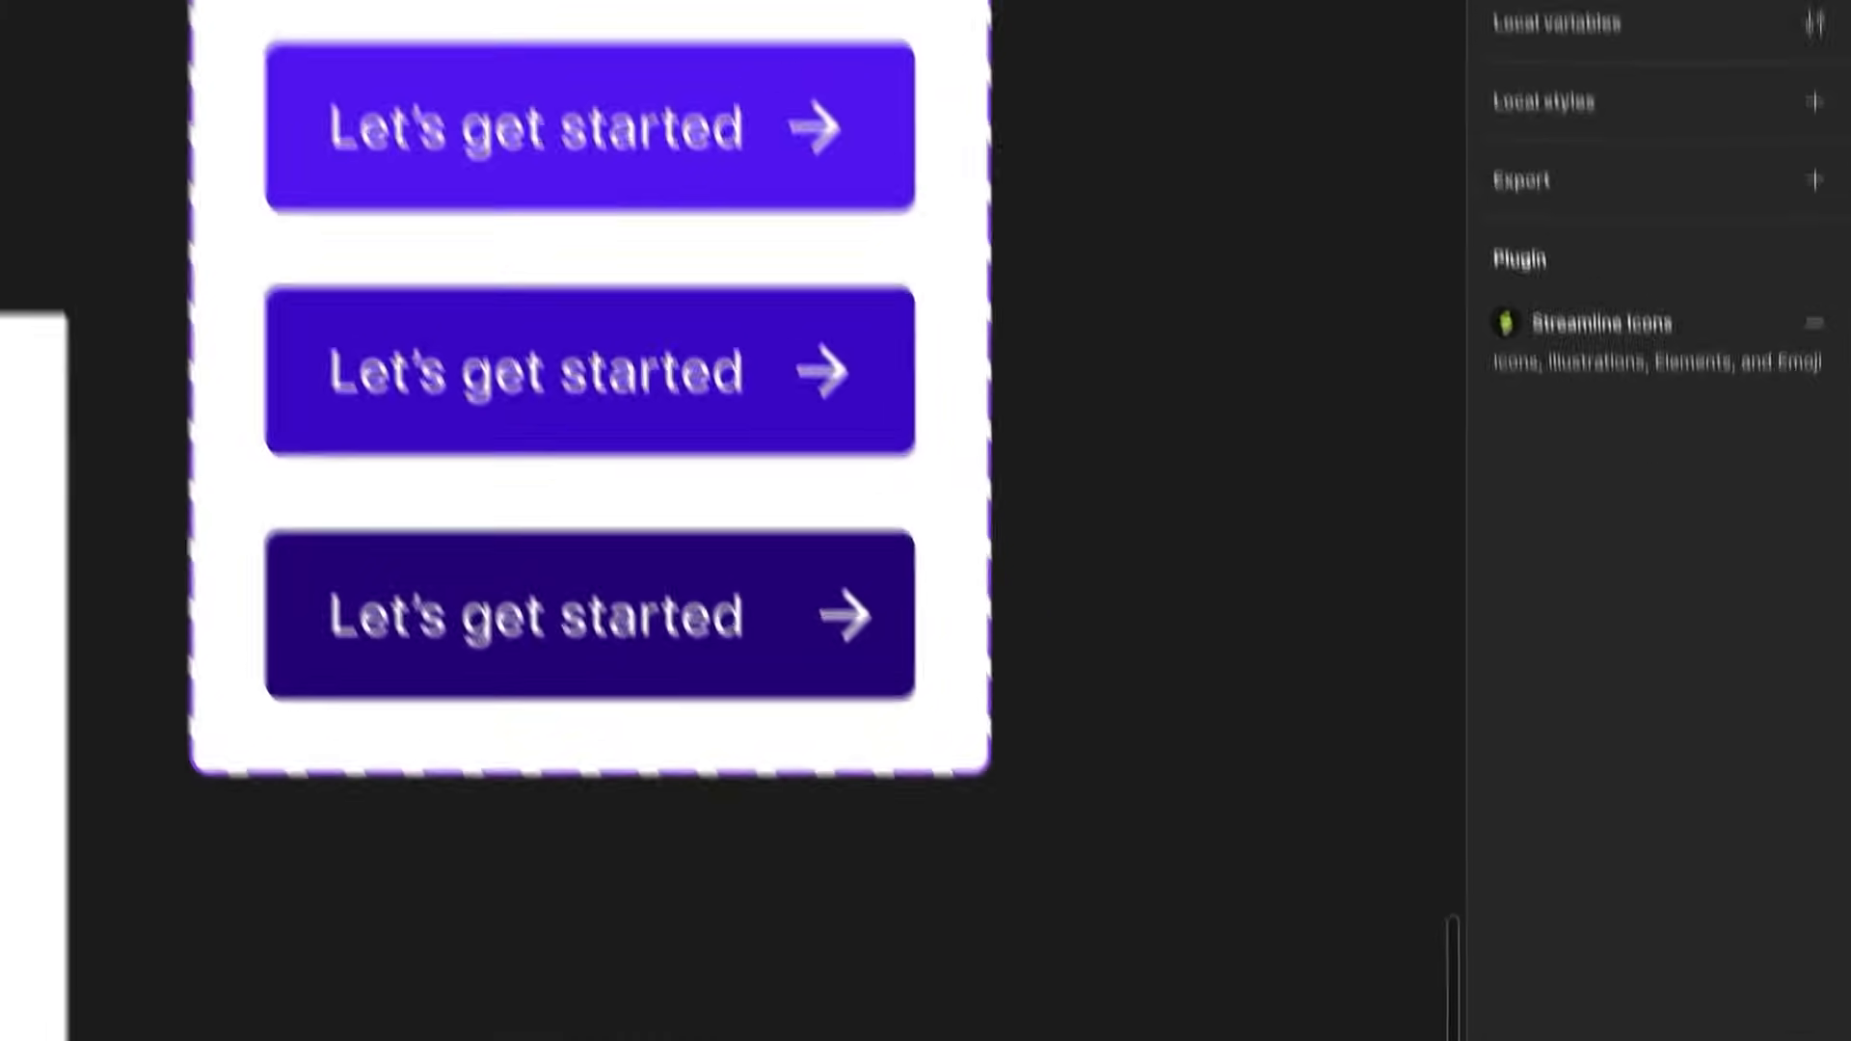
# Examine the transition settings of the on-click interaction from the Hover variant in the Interactive Button section's reference component
pyautogui.click(1632, 14)
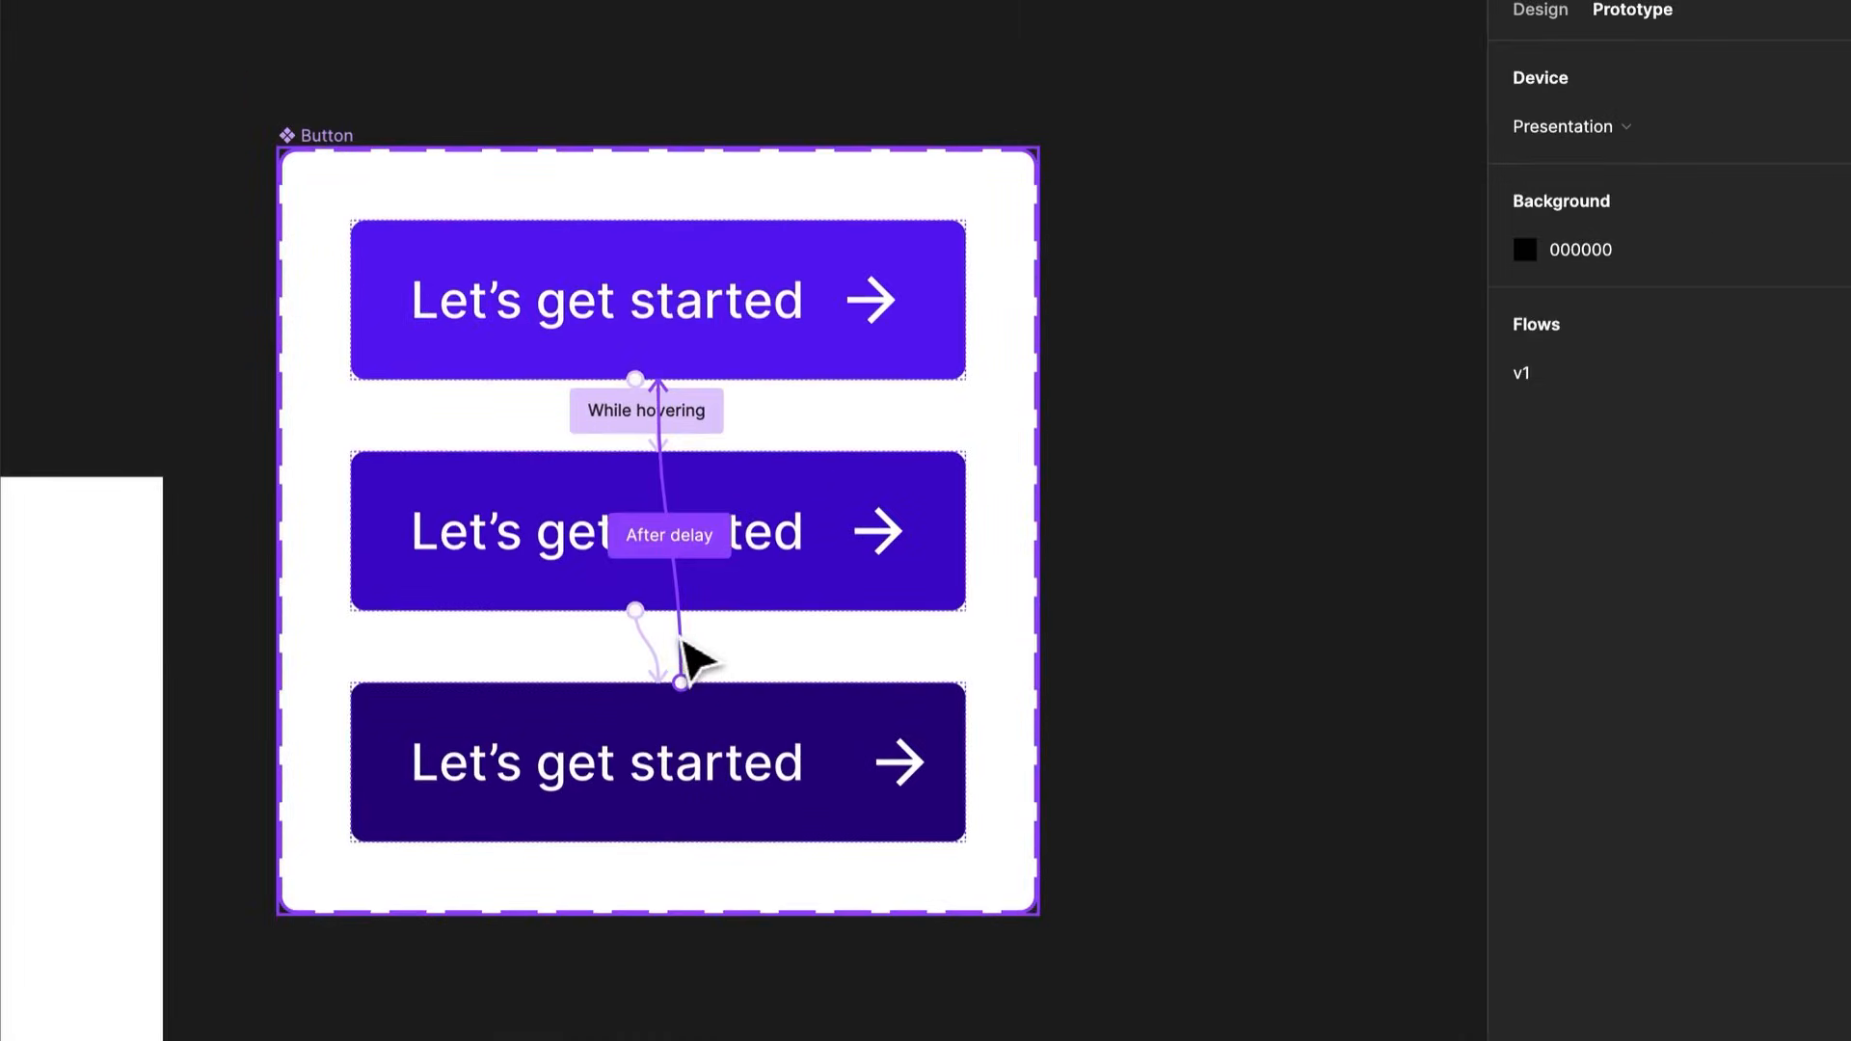
pyautogui.scroll(-10, 674, 941)
pyautogui.moveTo(675, 942); pyautogui.dragTo(1591, 772)
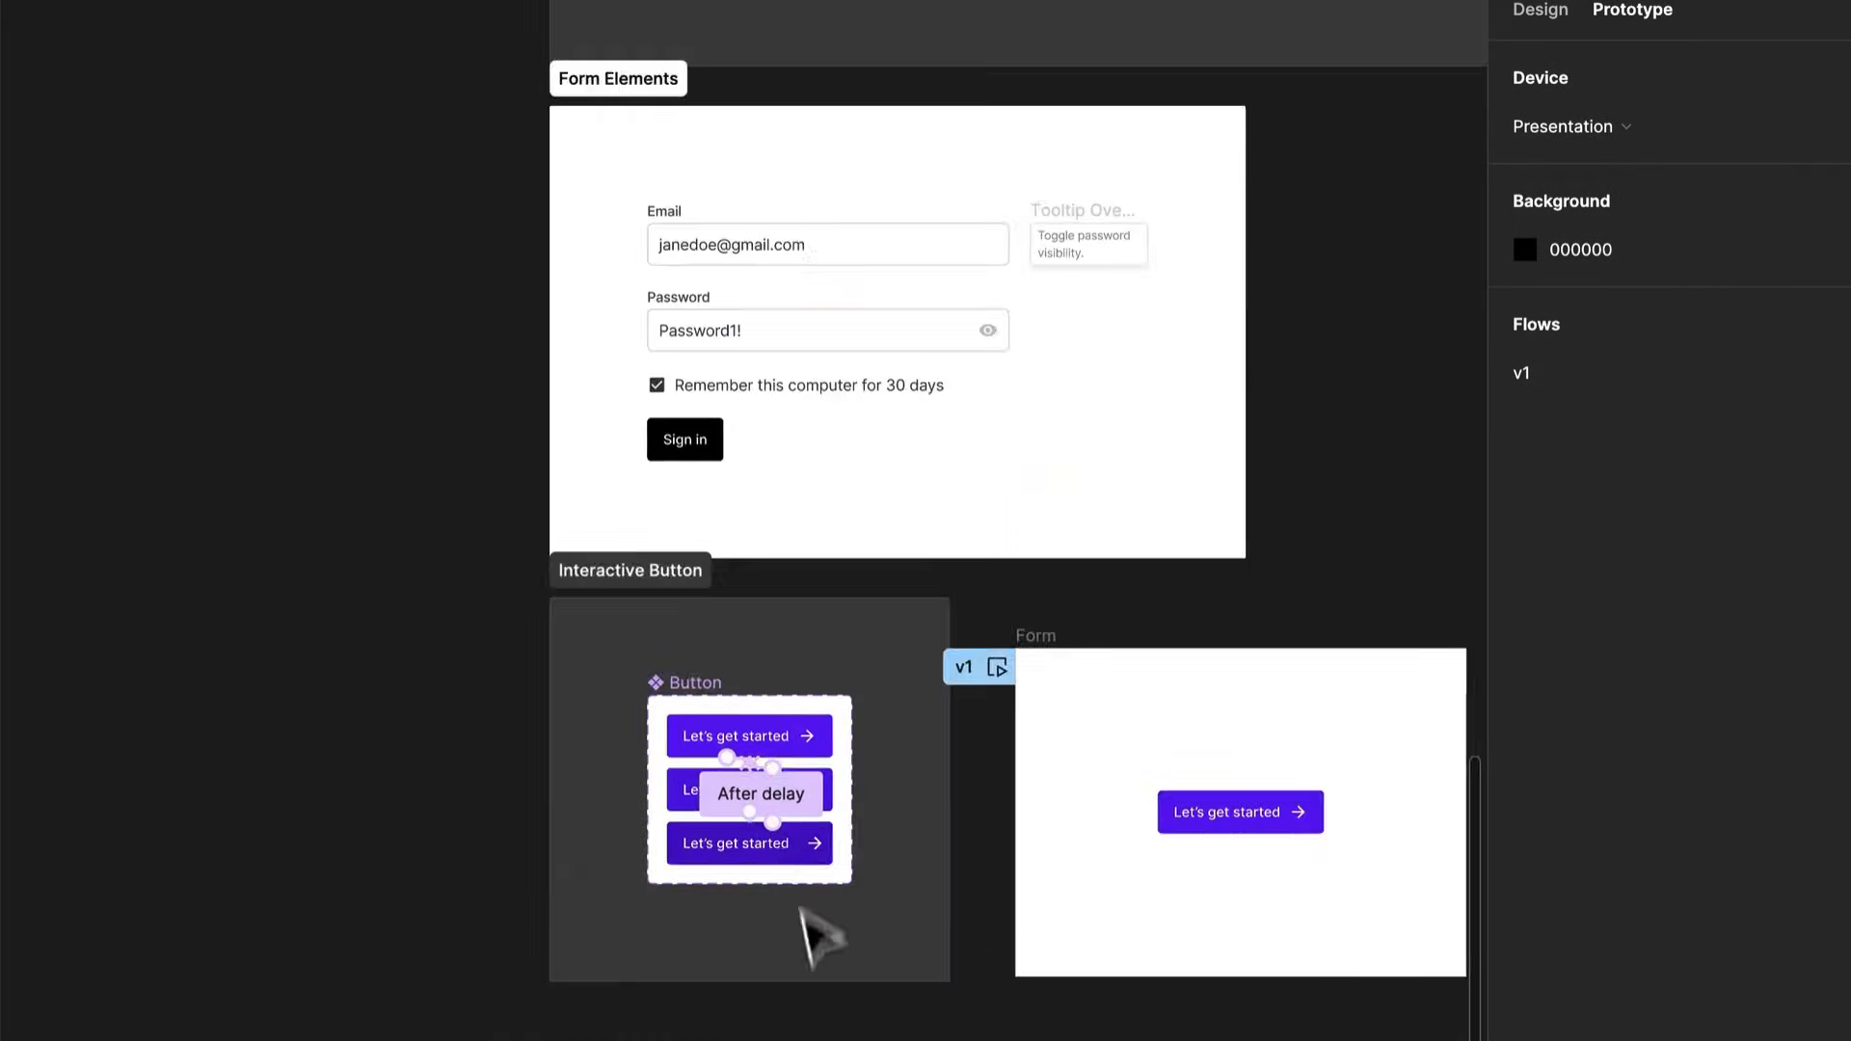
pyautogui.scroll(10, 752, 795)
pyautogui.click(748, 948)
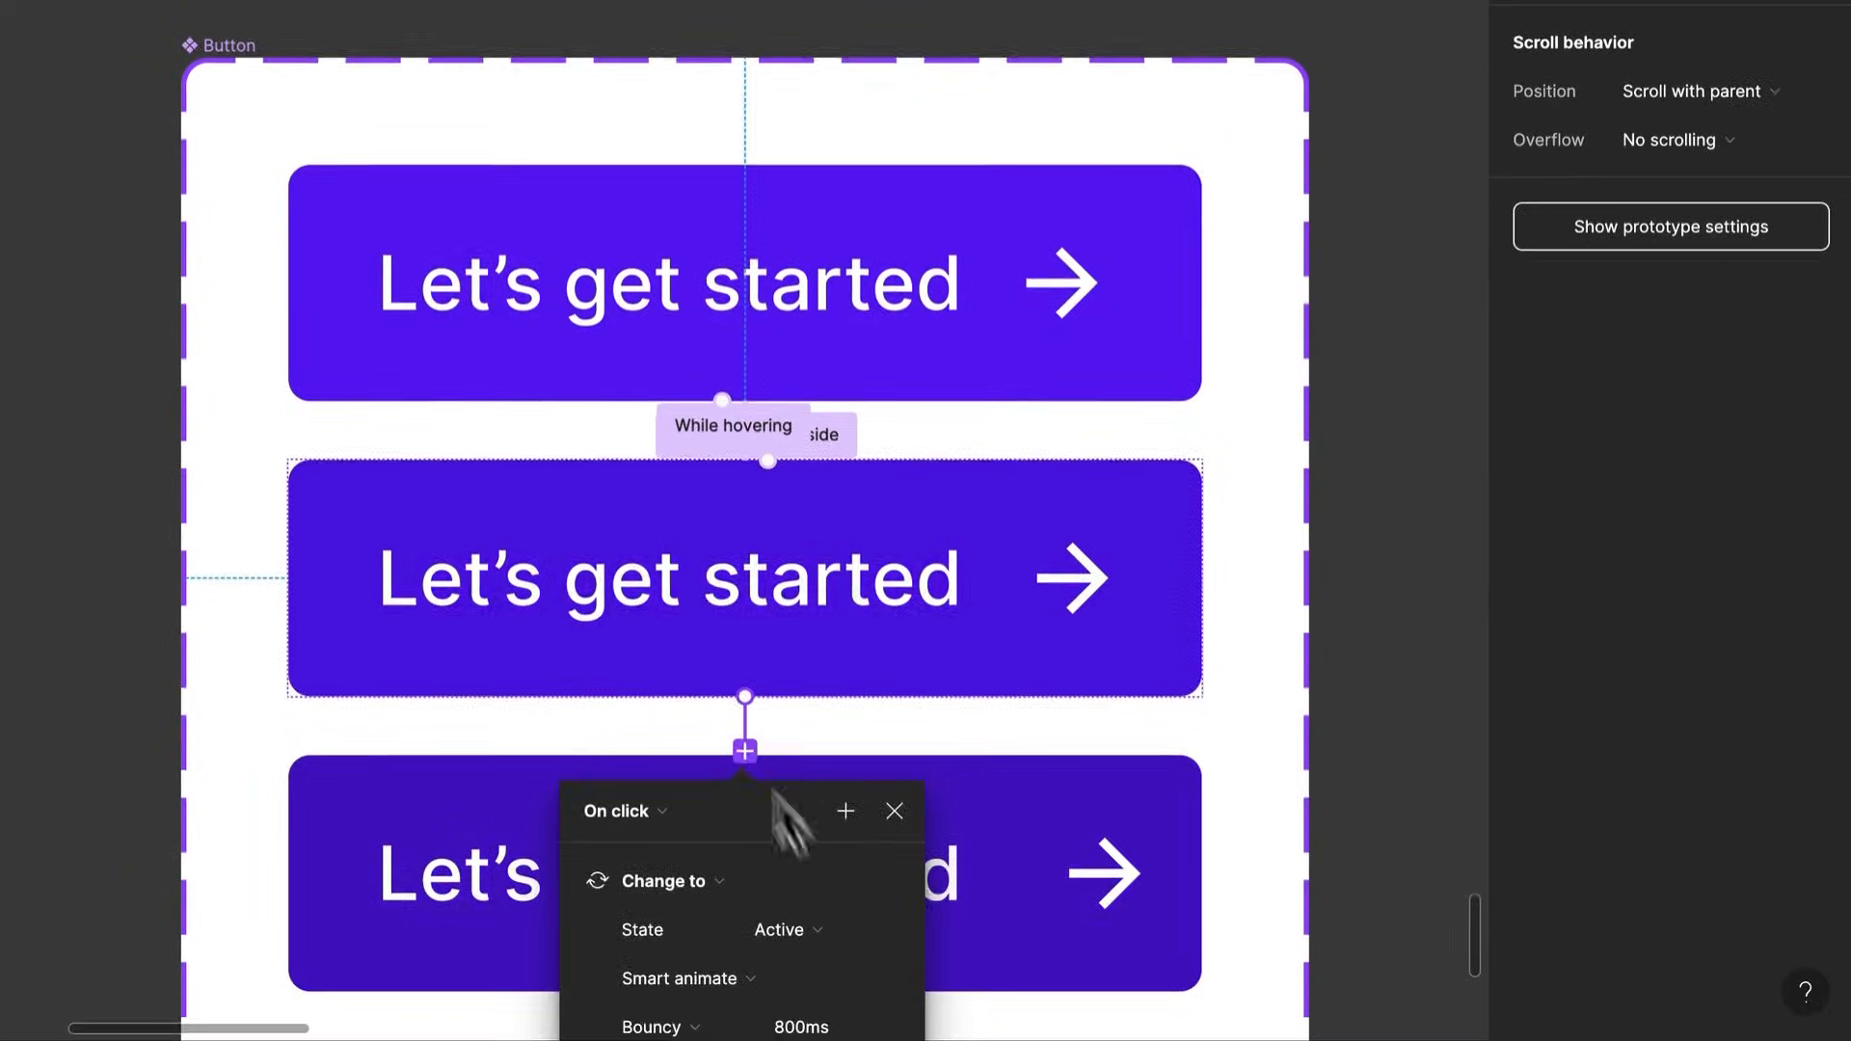
pyautogui.scroll(-4, 903, 868)
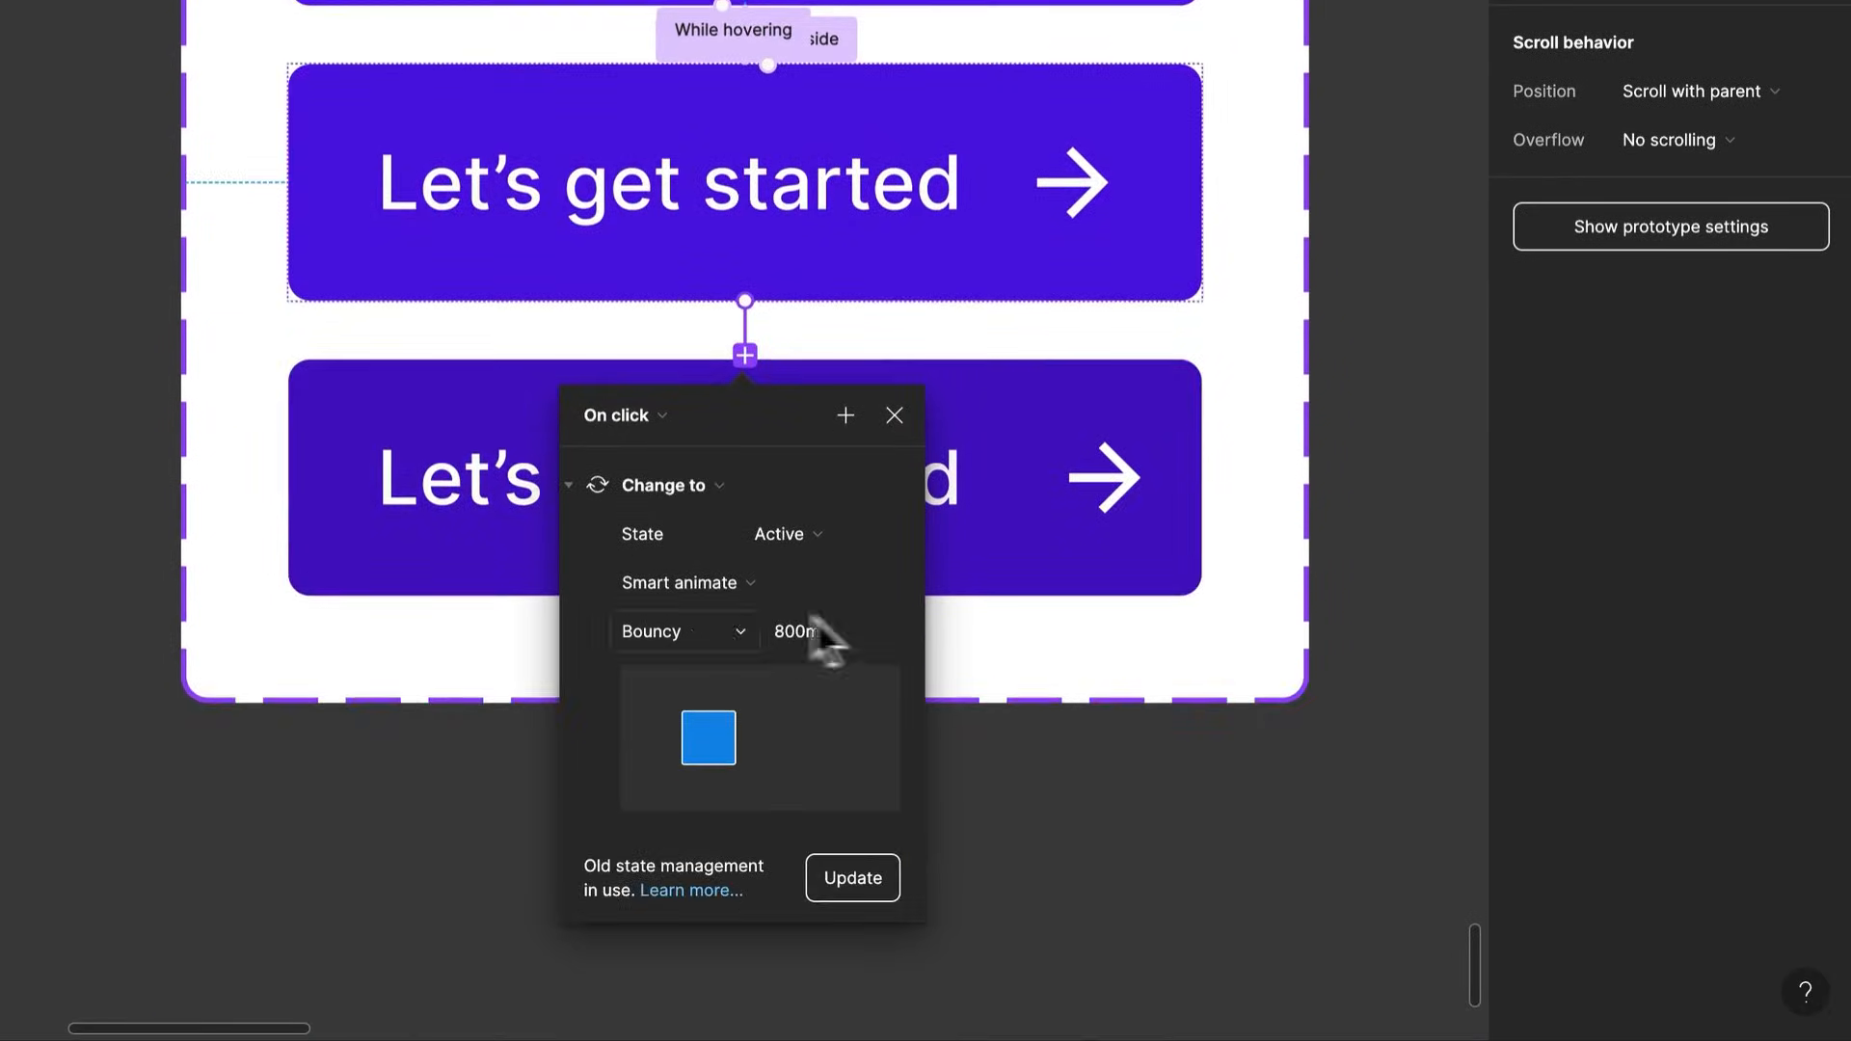
# Set the easing of the on-click interaction from the Hover to the Pressed variant to Bouncy in the Button component set beside the Form frame
pyautogui.scroll(-2, 780, 635)
pyautogui.scroll(-3, 779, 635)
pyautogui.moveTo(1202, 670); pyautogui.dragTo(499, 675)
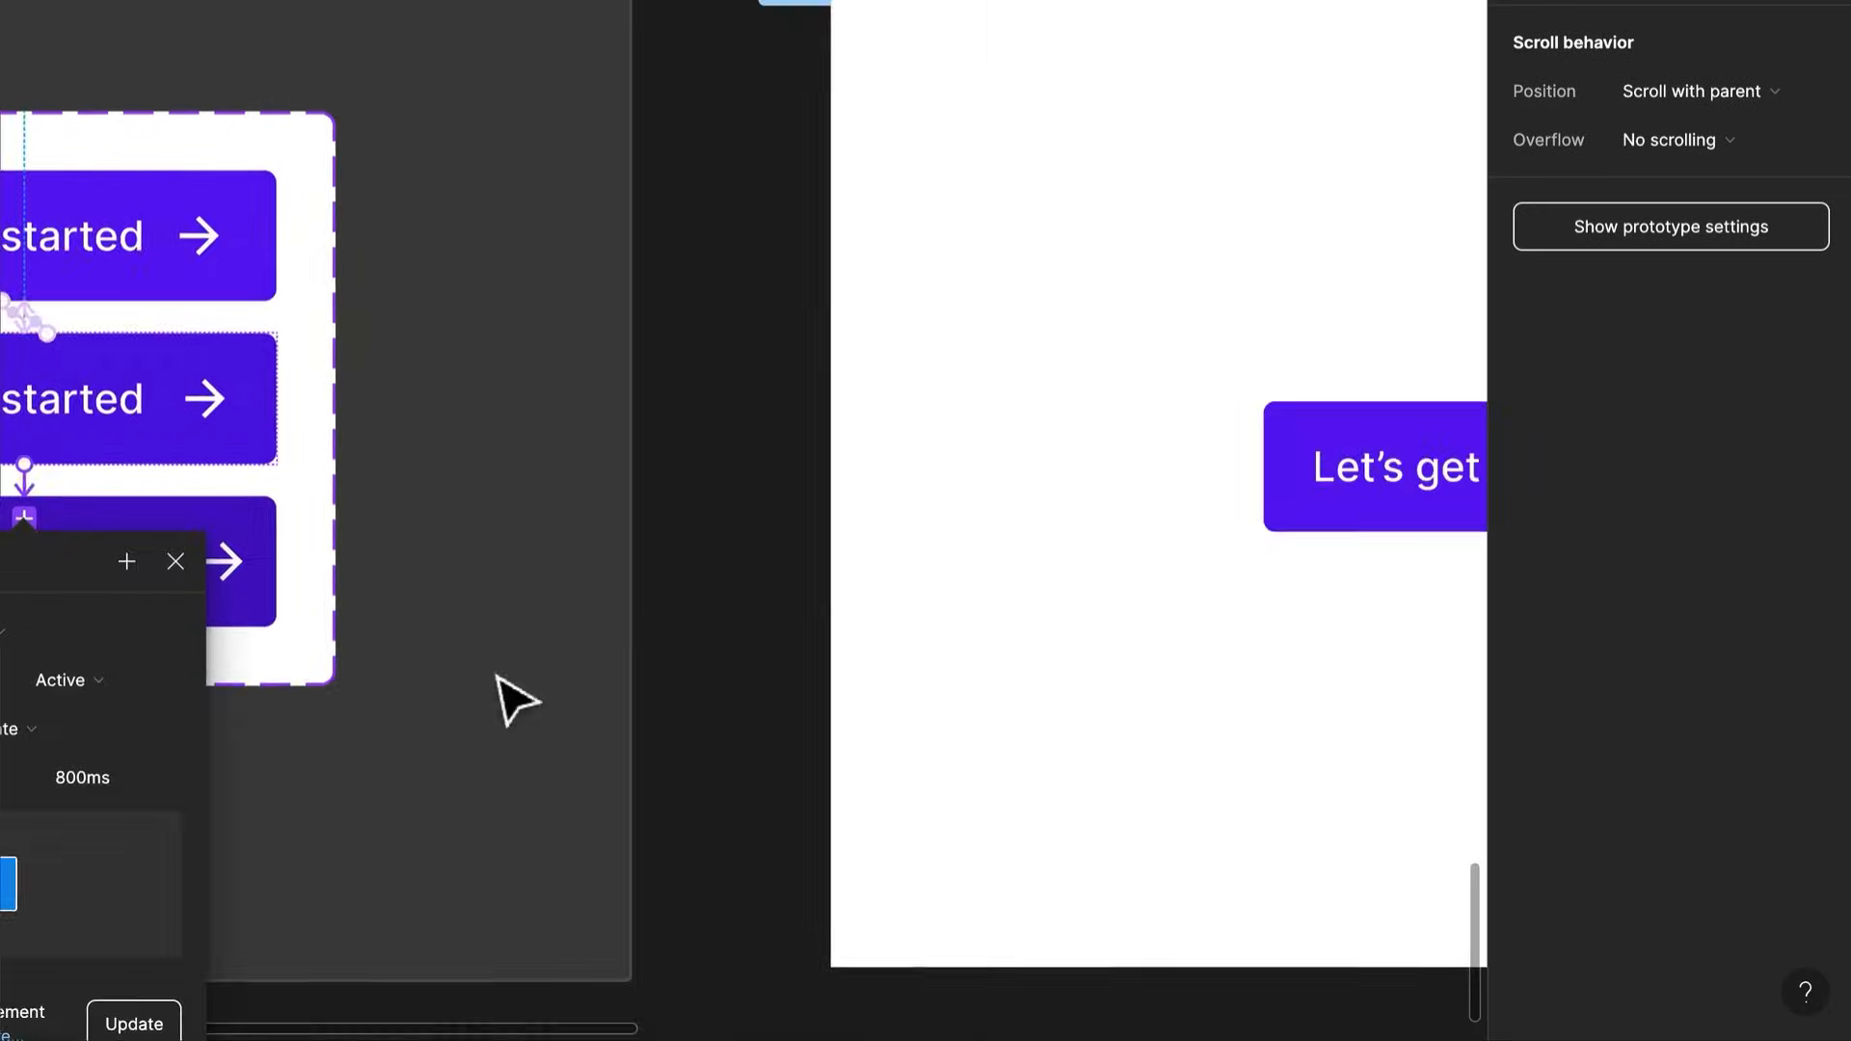
pyautogui.moveTo(1080, 622); pyautogui.dragTo(100, 671)
pyautogui.moveTo(495, 680); pyautogui.dragTo(0, 718)
pyautogui.click(746, 622)
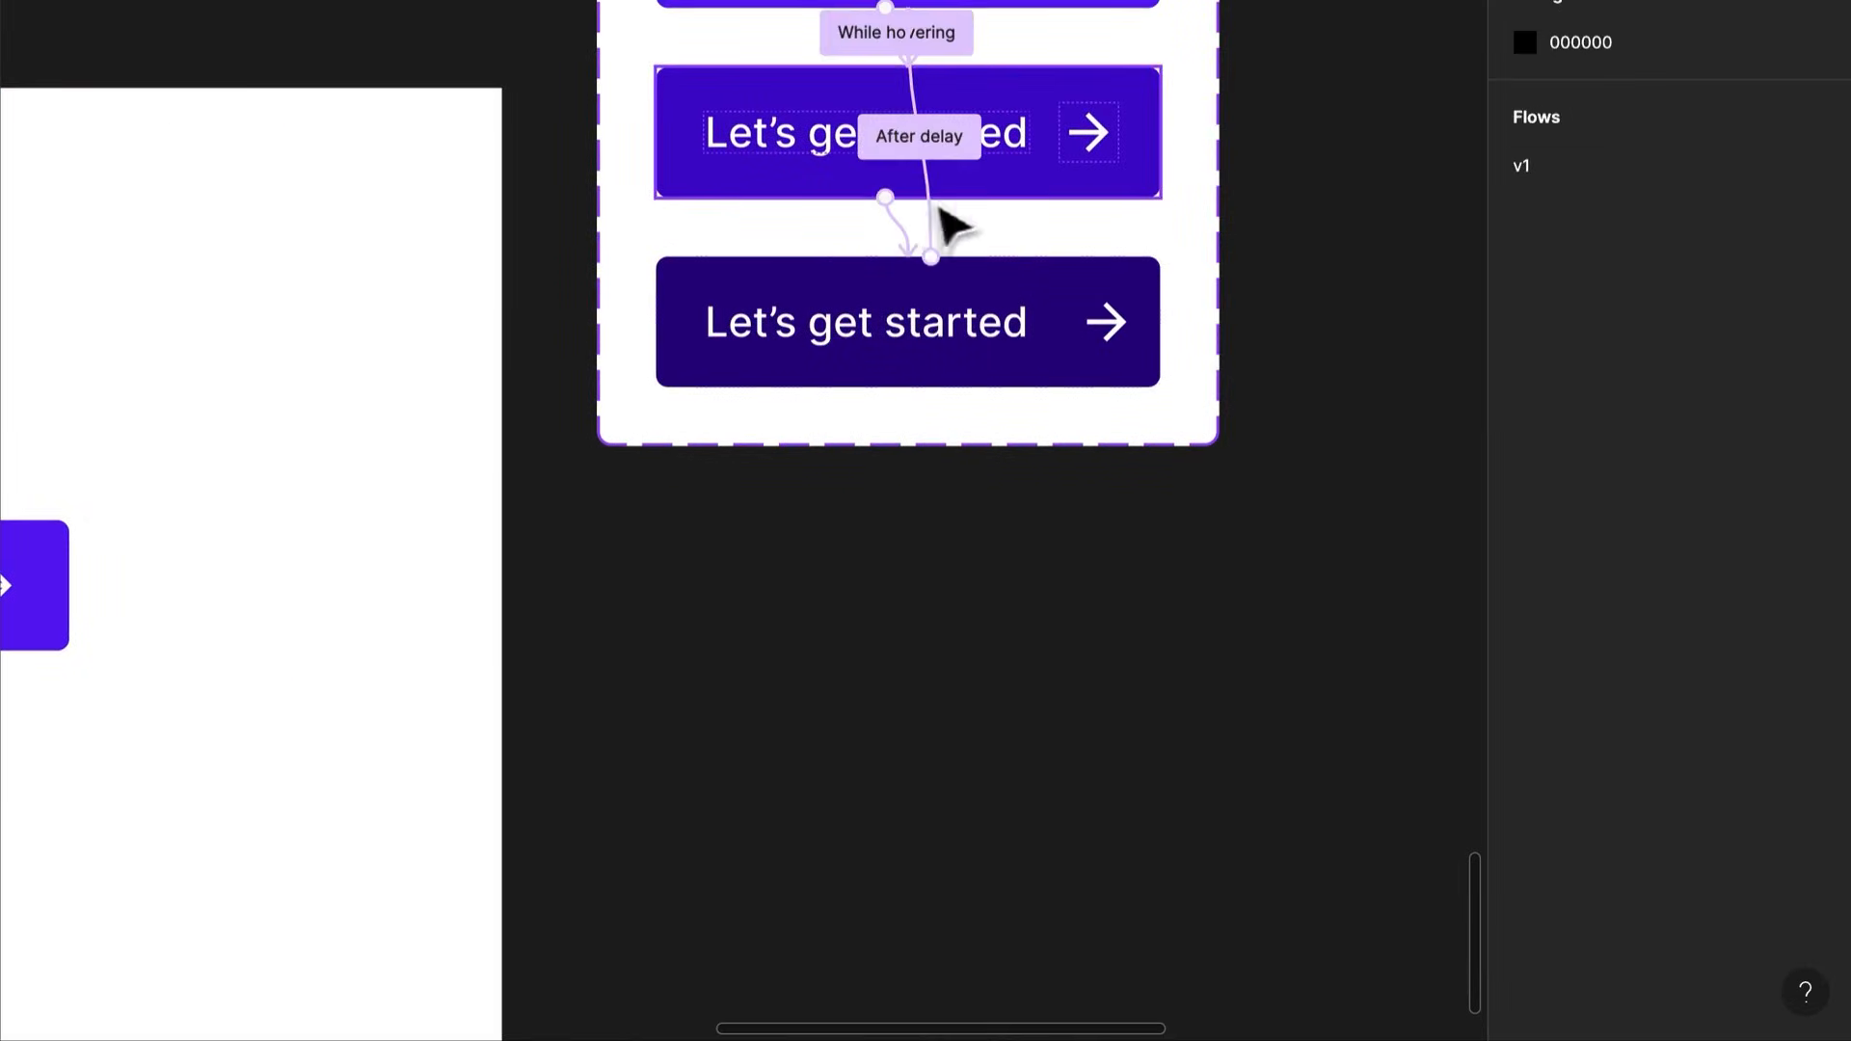
pyautogui.click(894, 230)
pyautogui.click(829, 517)
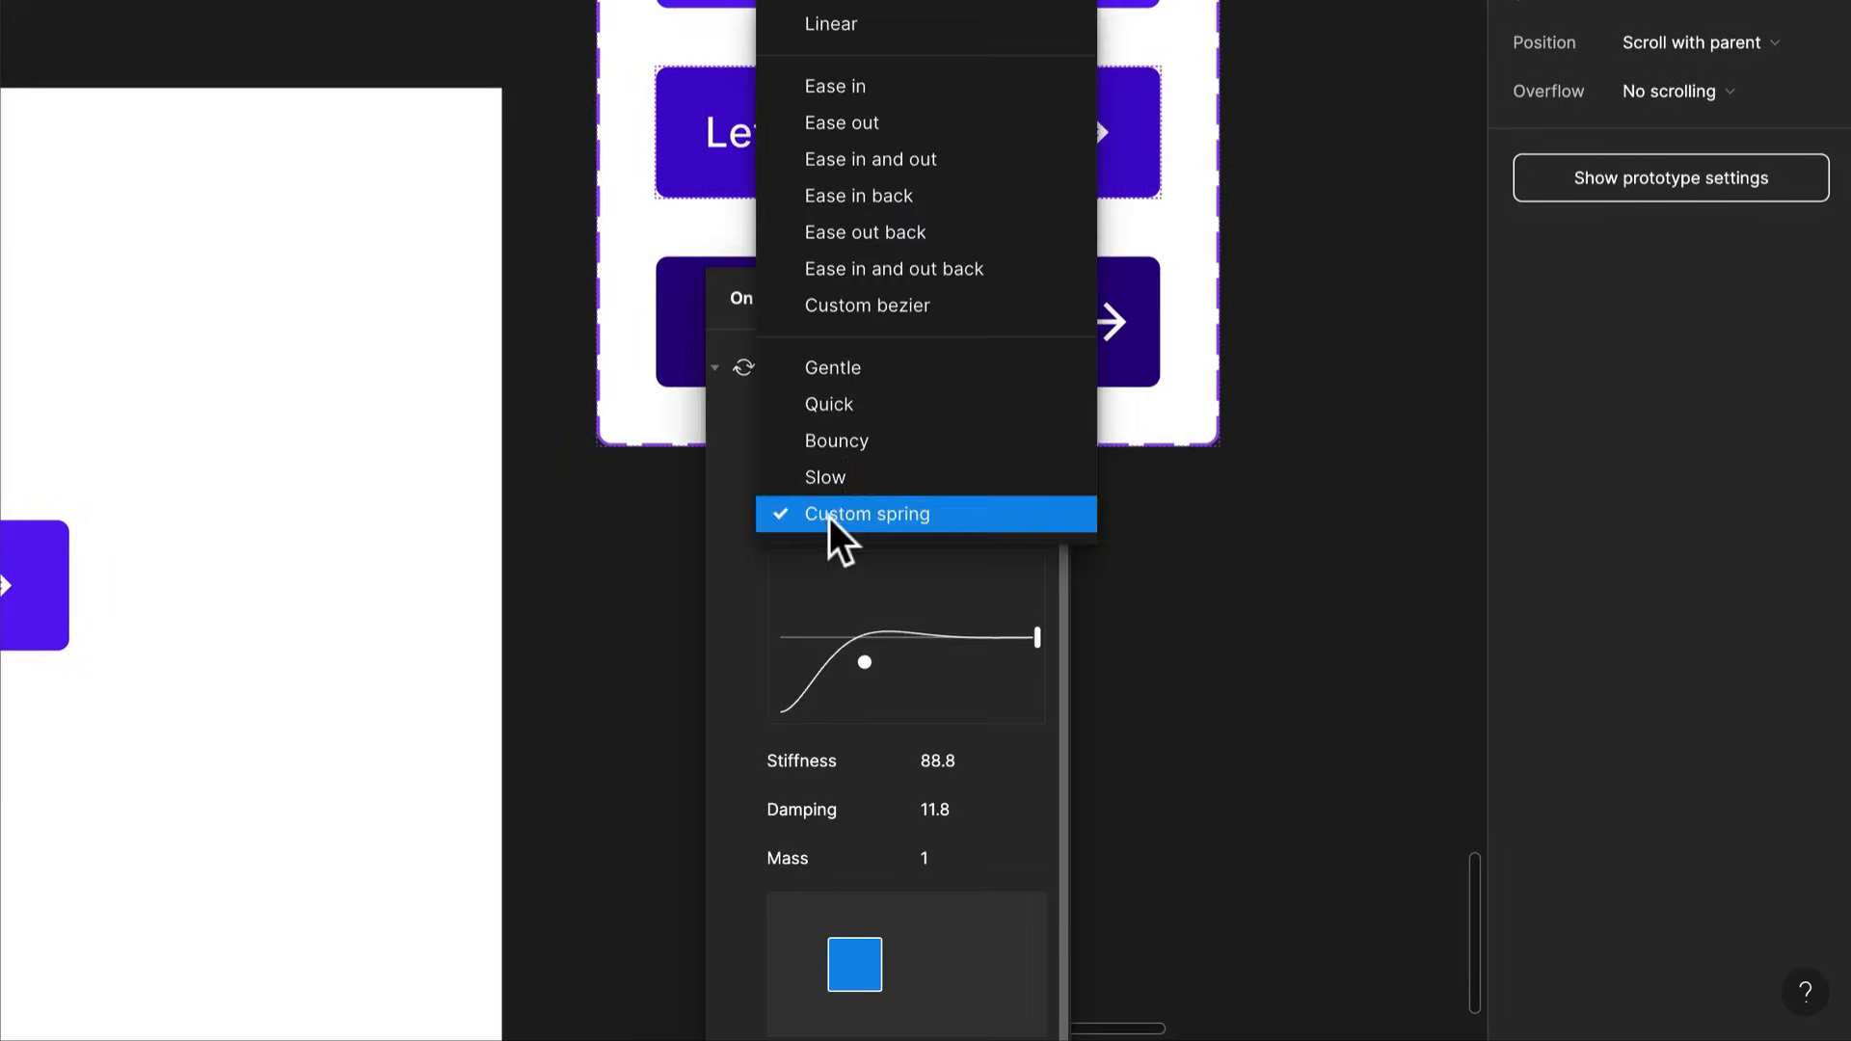
pyautogui.click(857, 440)
pyautogui.click(1207, 567)
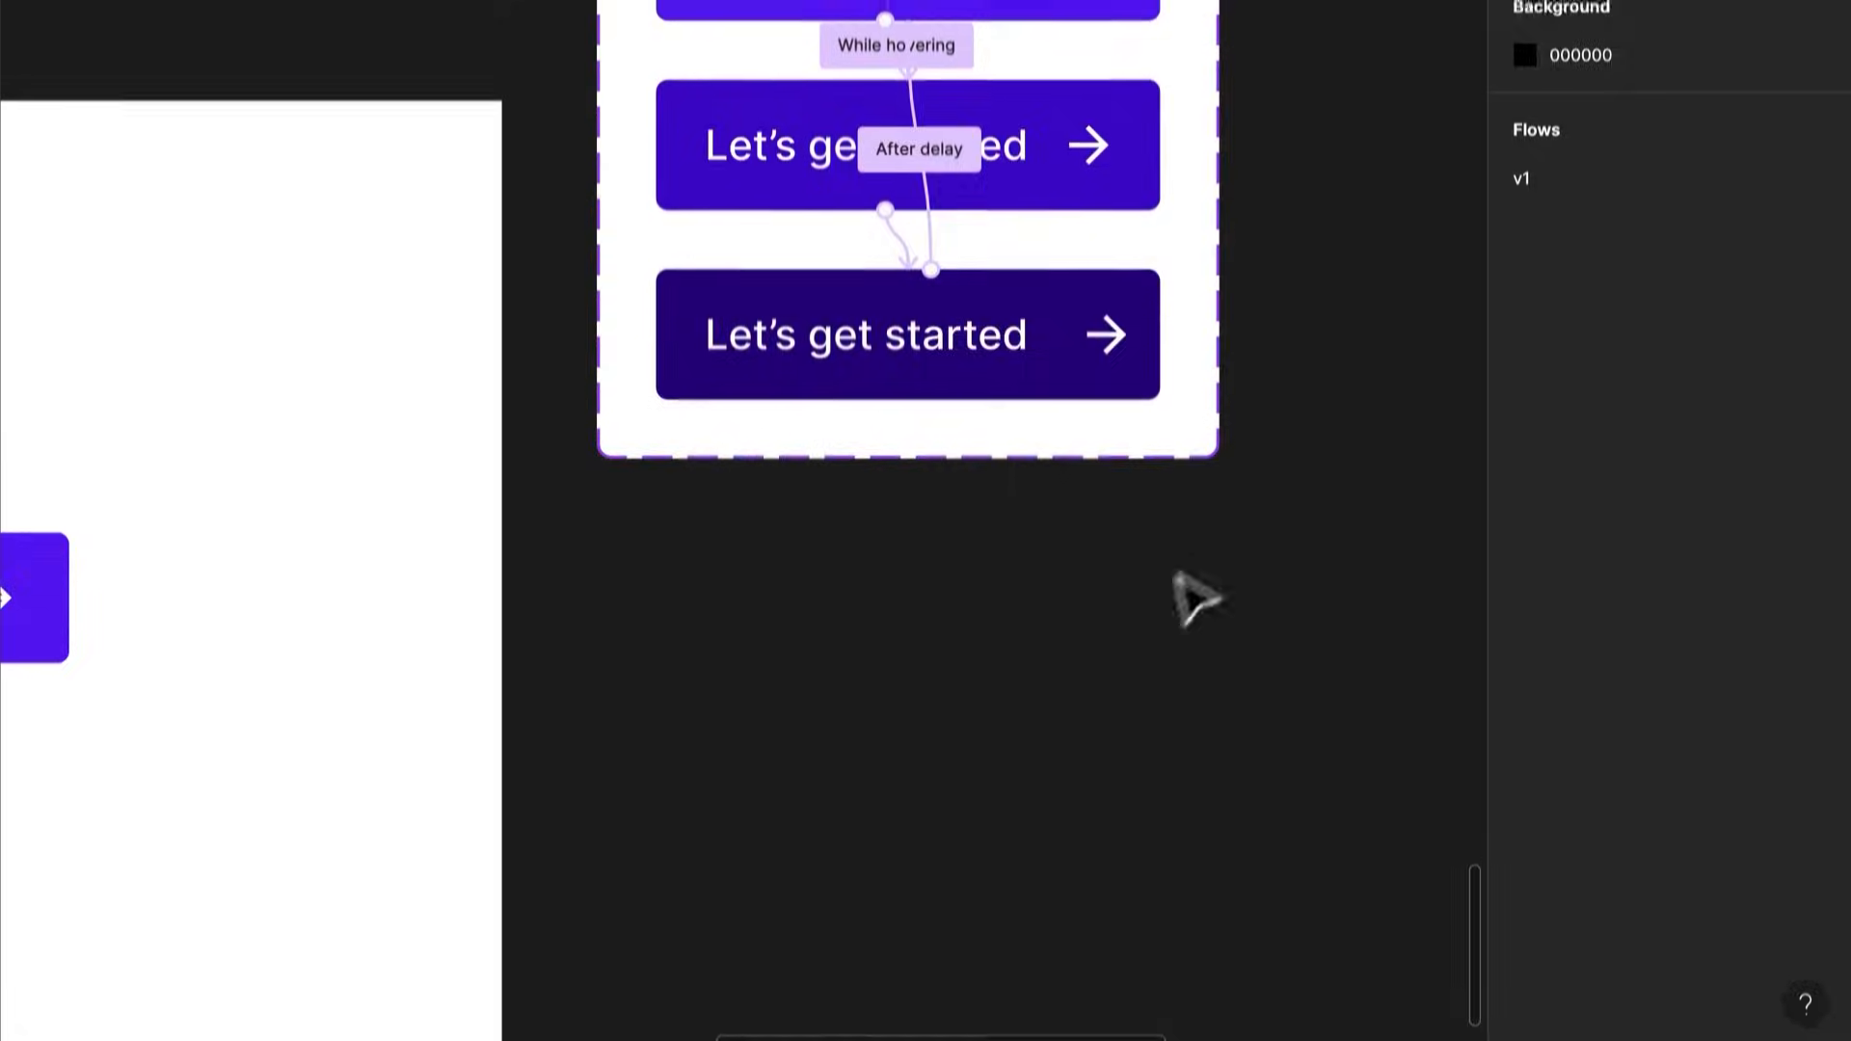
# Test the "Let's get started" button's click animation several times in the prototype preview, and return to the design file
pyautogui.click(349, 38)
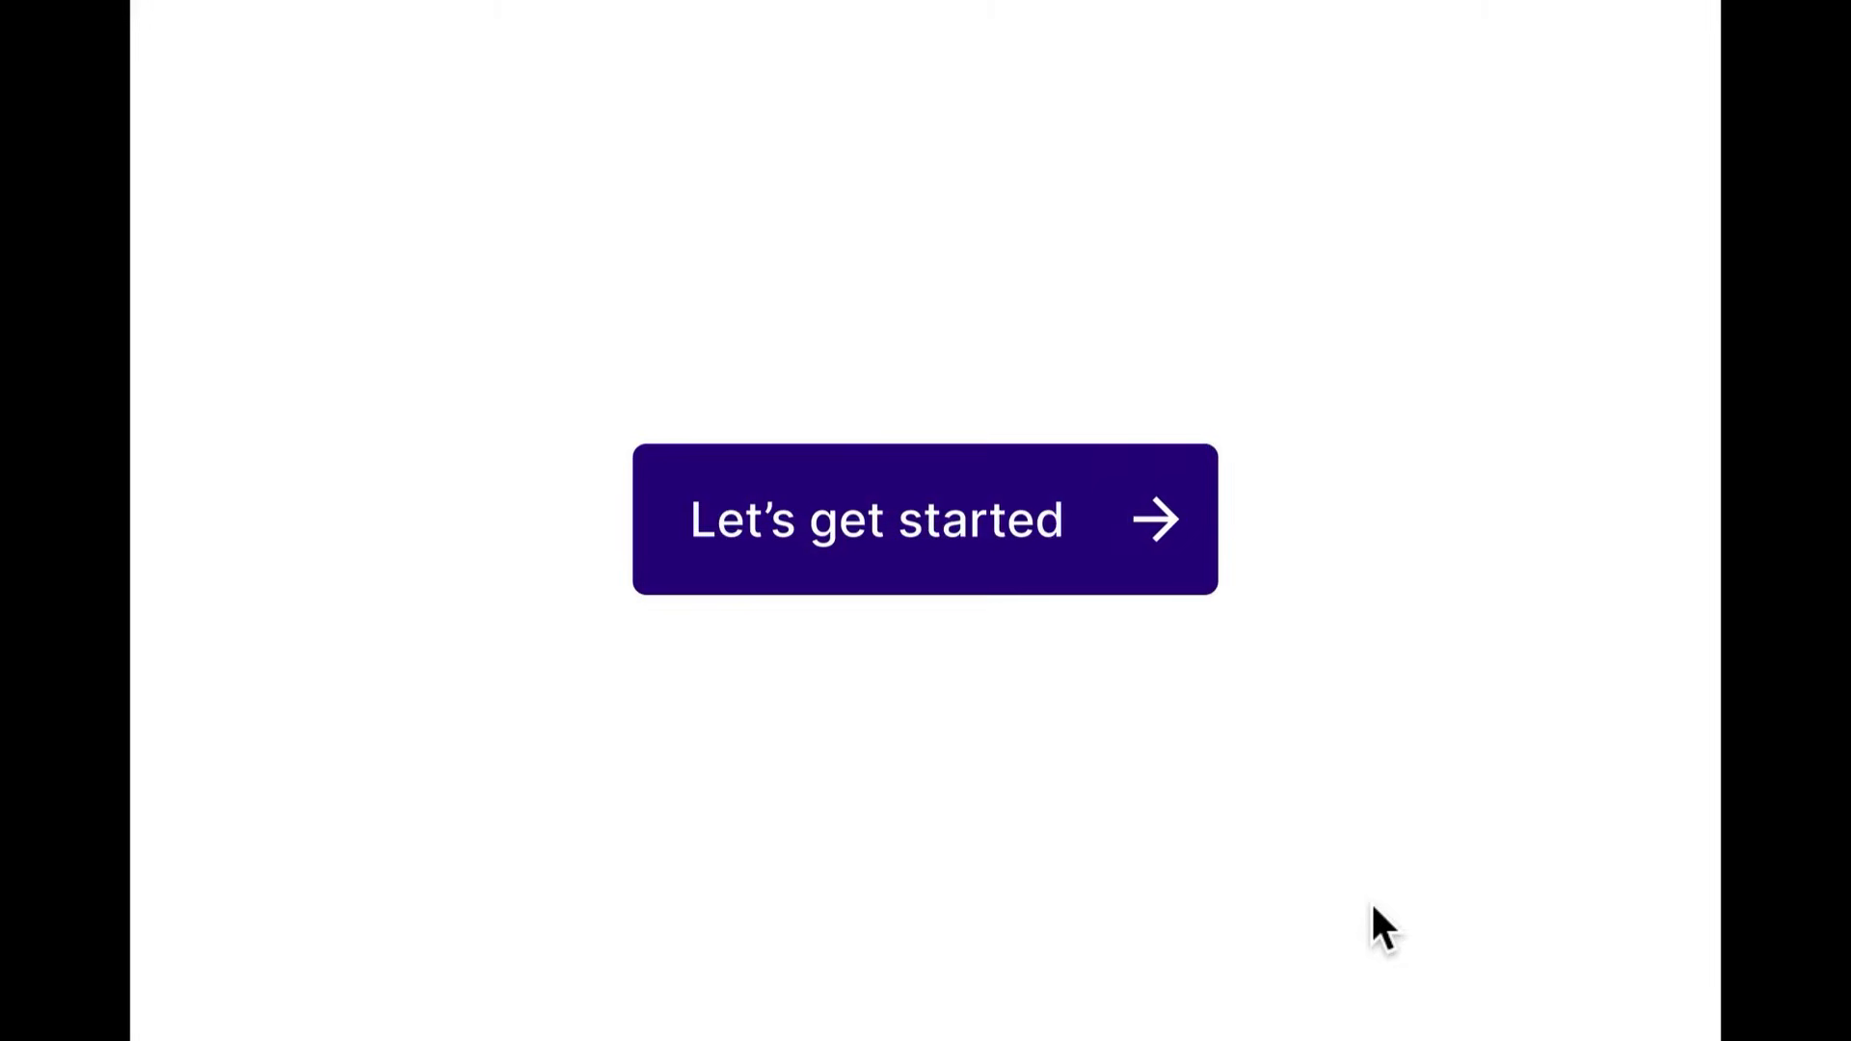
pyautogui.click(1032, 564)
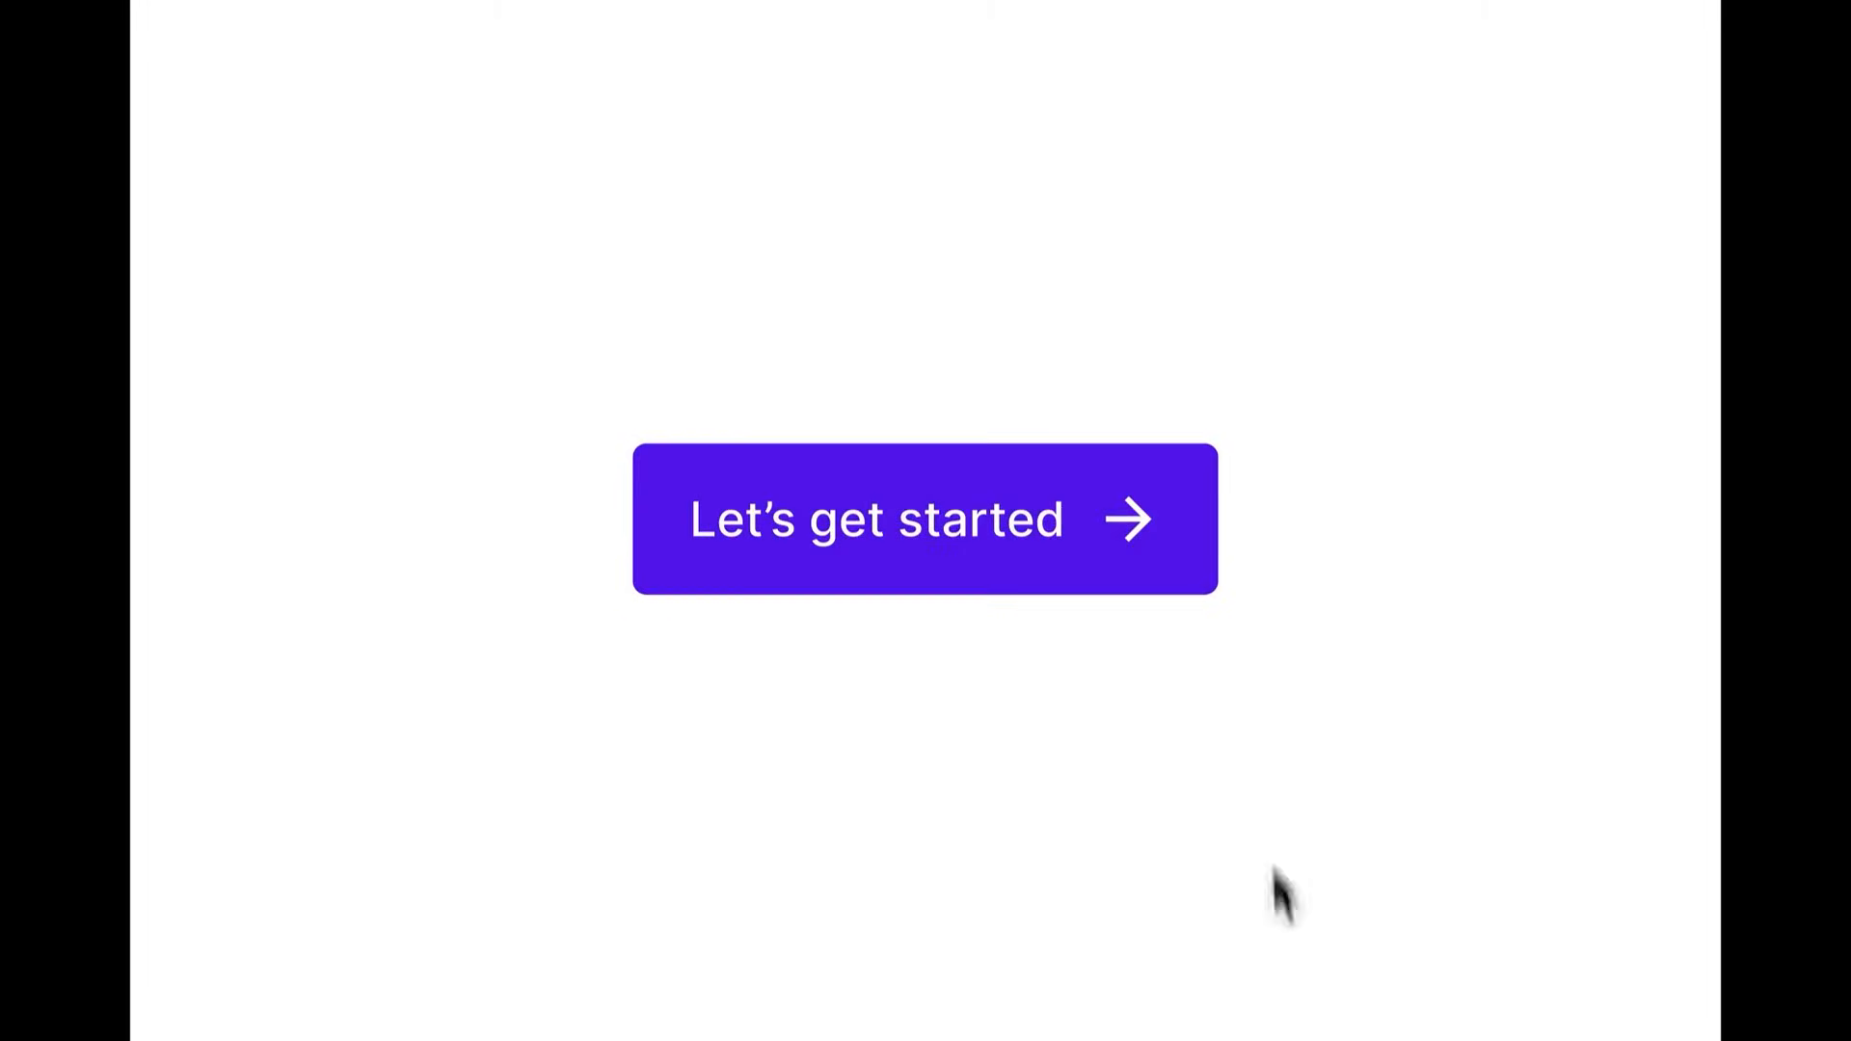
pyautogui.click(1063, 521)
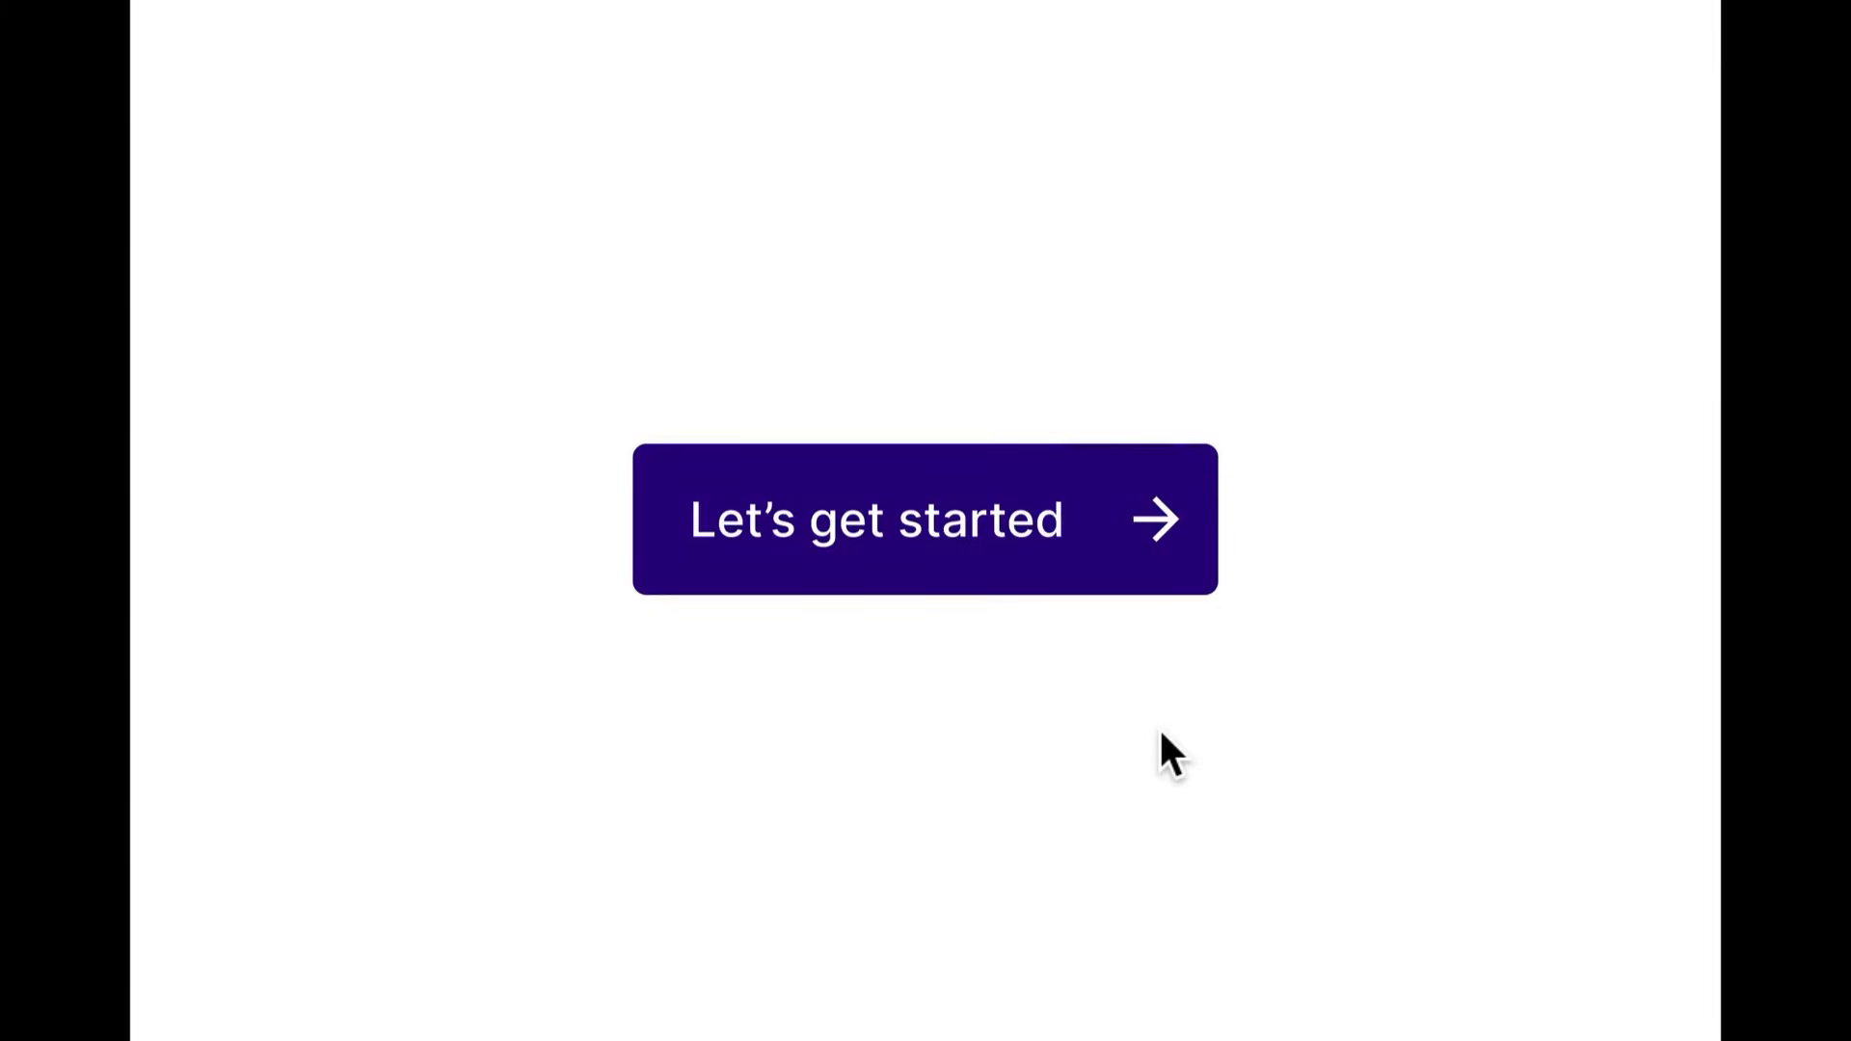
pyautogui.click(1053, 558)
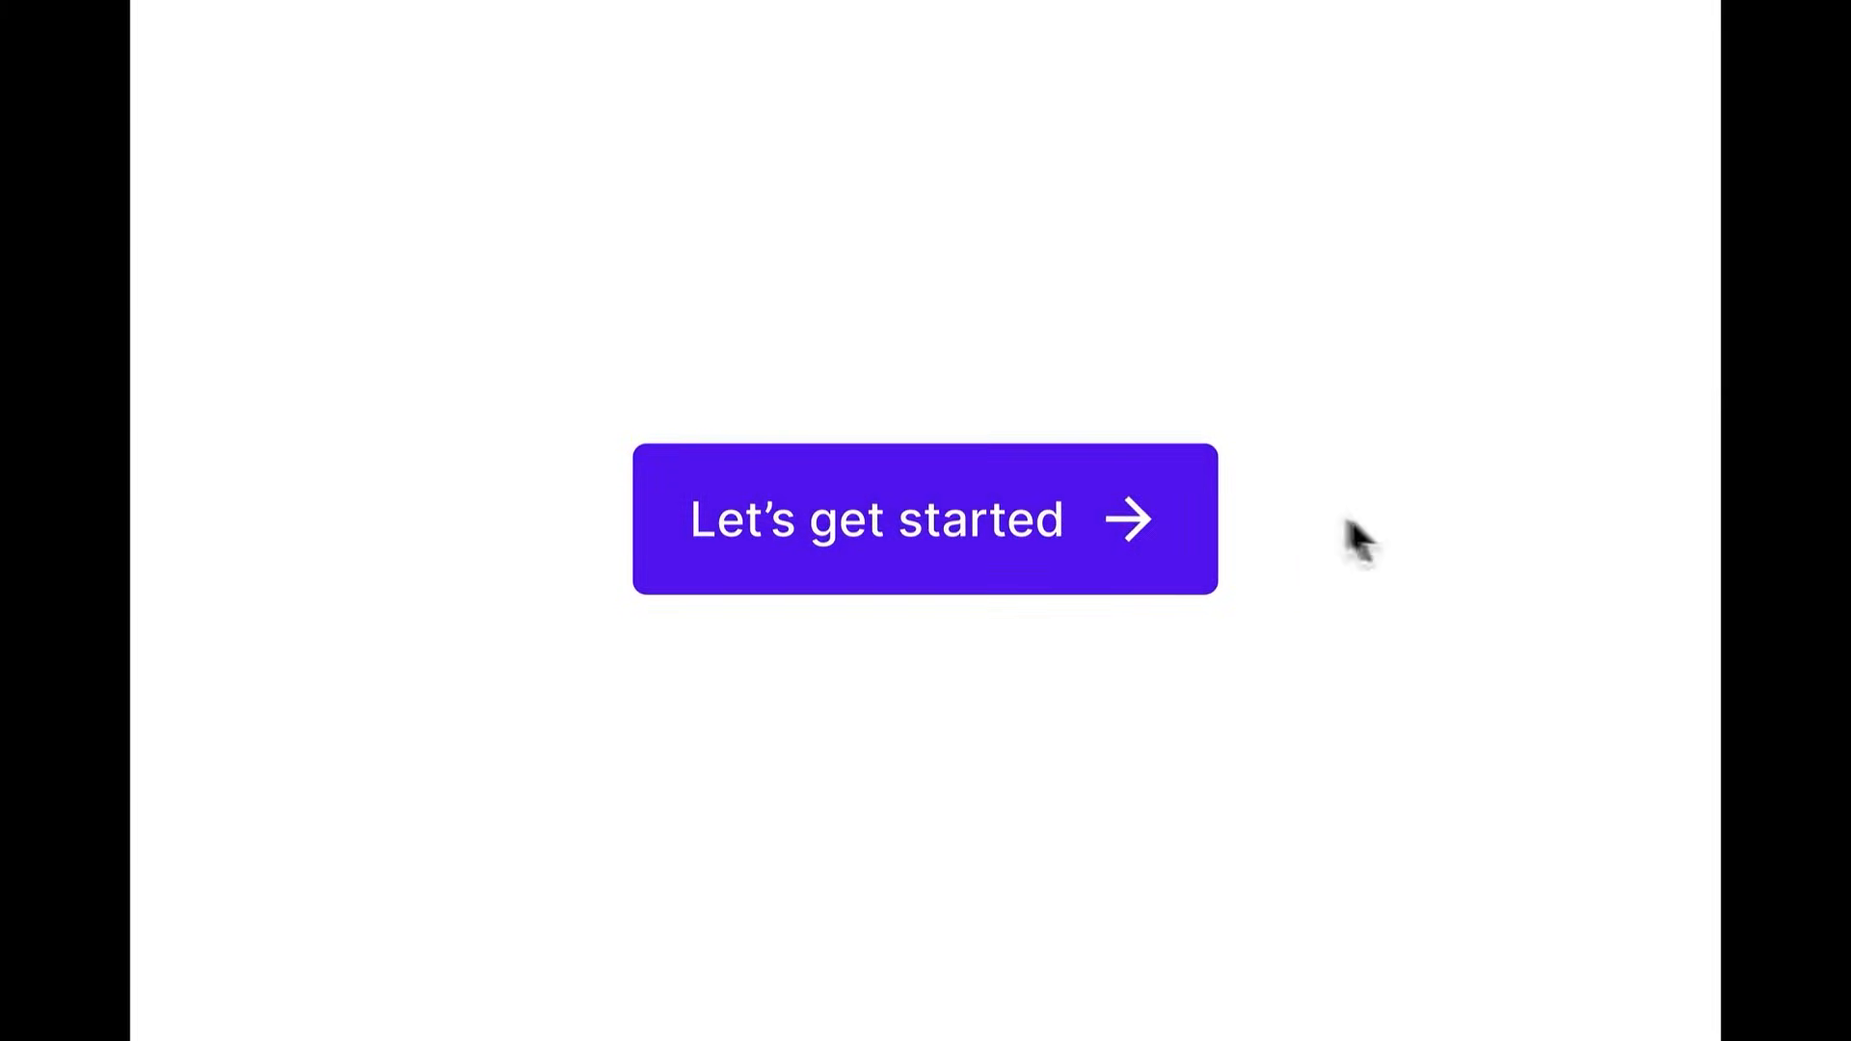
pyautogui.click(1140, 540)
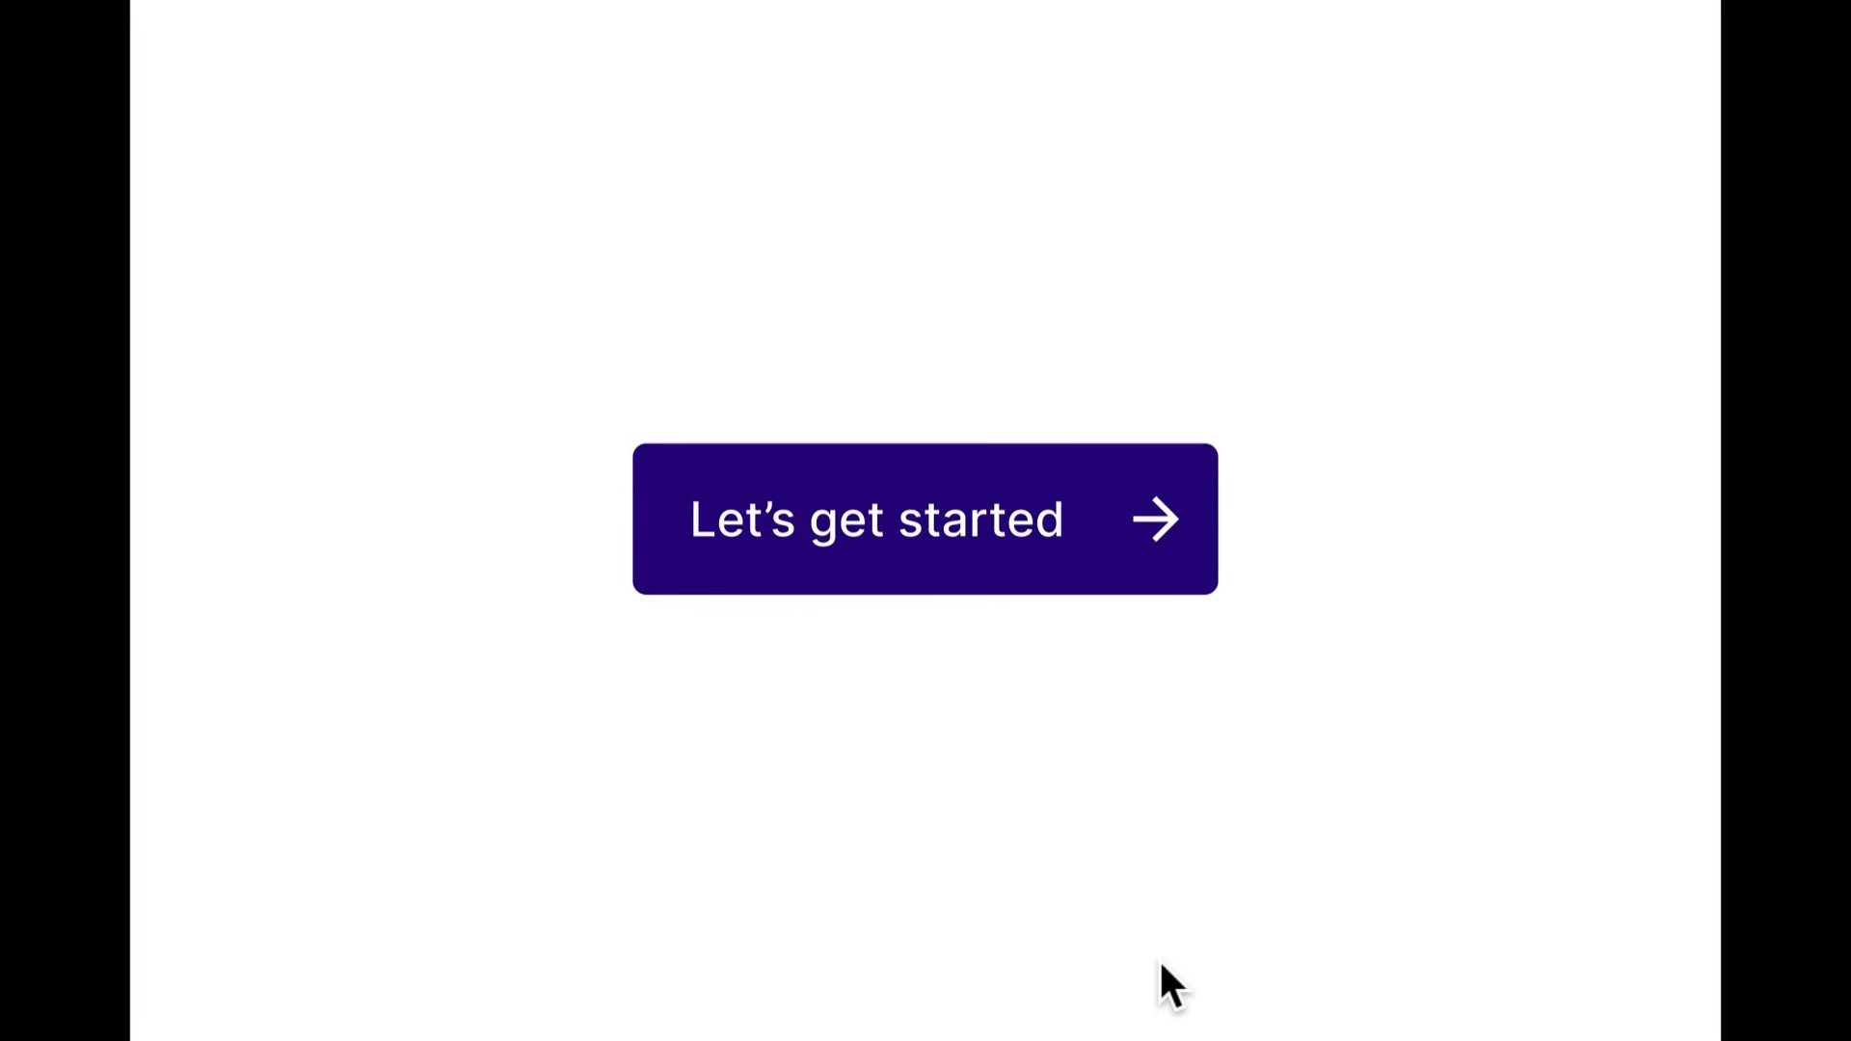
pyautogui.moveTo(261, 179)
pyautogui.click(185, 31)
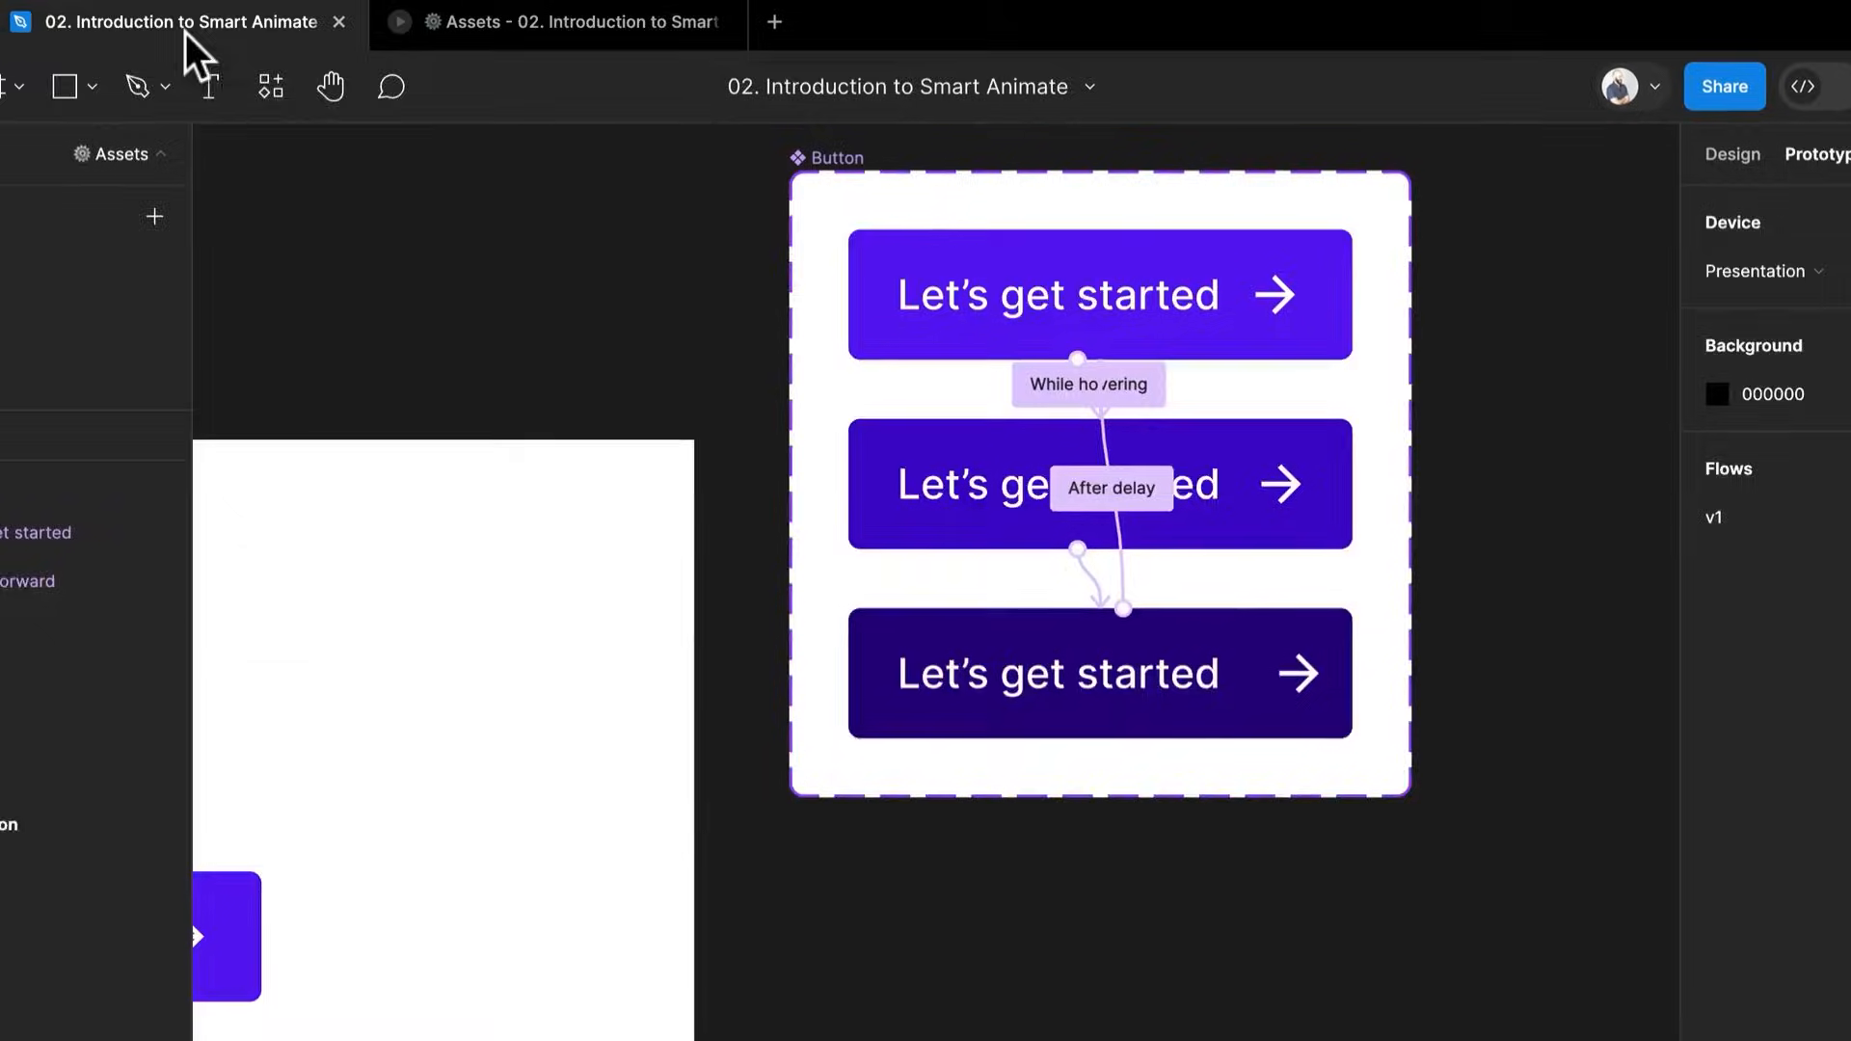
# Add auto layout to the Form frame that holds the "Let's get started" button
pyautogui.scroll(-5, 1210, 1030)
pyautogui.moveTo(1213, 1030); pyautogui.dragTo(1516, 981)
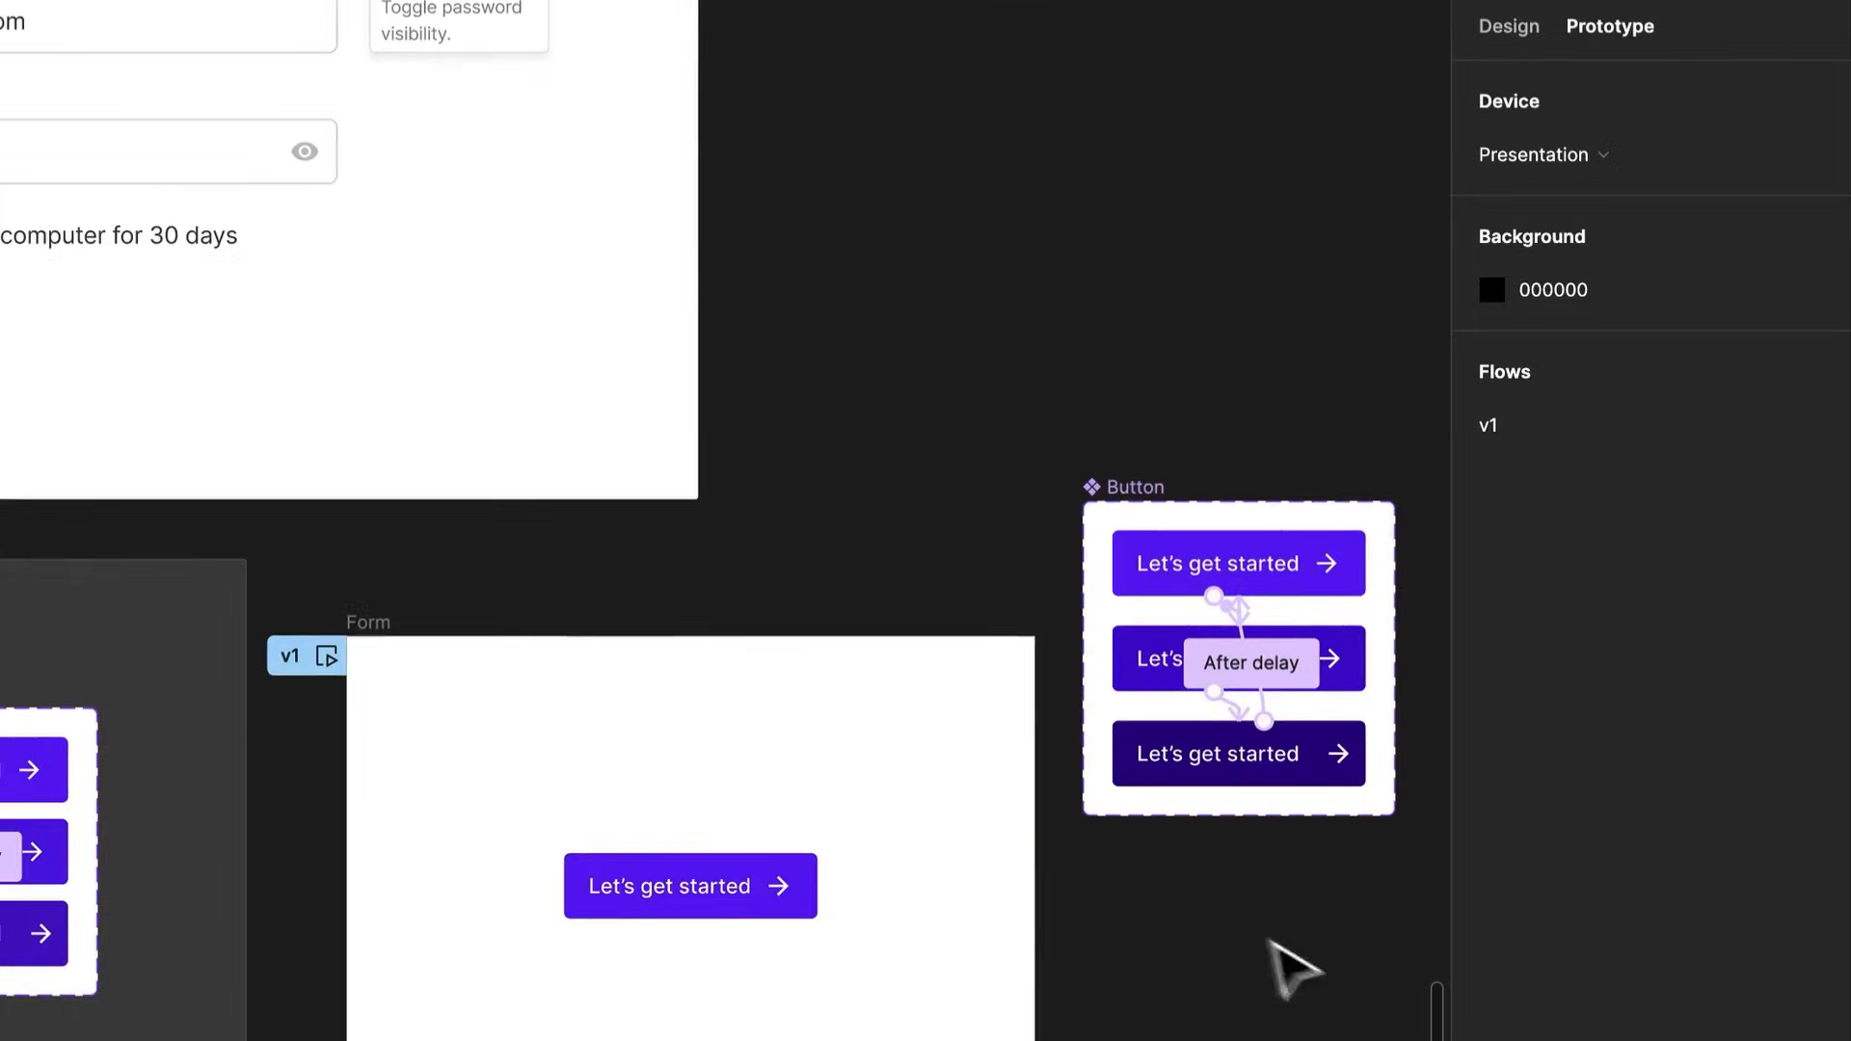
pyautogui.click(758, 894)
pyautogui.moveTo(748, 913); pyautogui.dragTo(622, 1040)
pyautogui.moveTo(720, 860); pyautogui.dragTo(1033, 979)
pyautogui.click(685, 753)
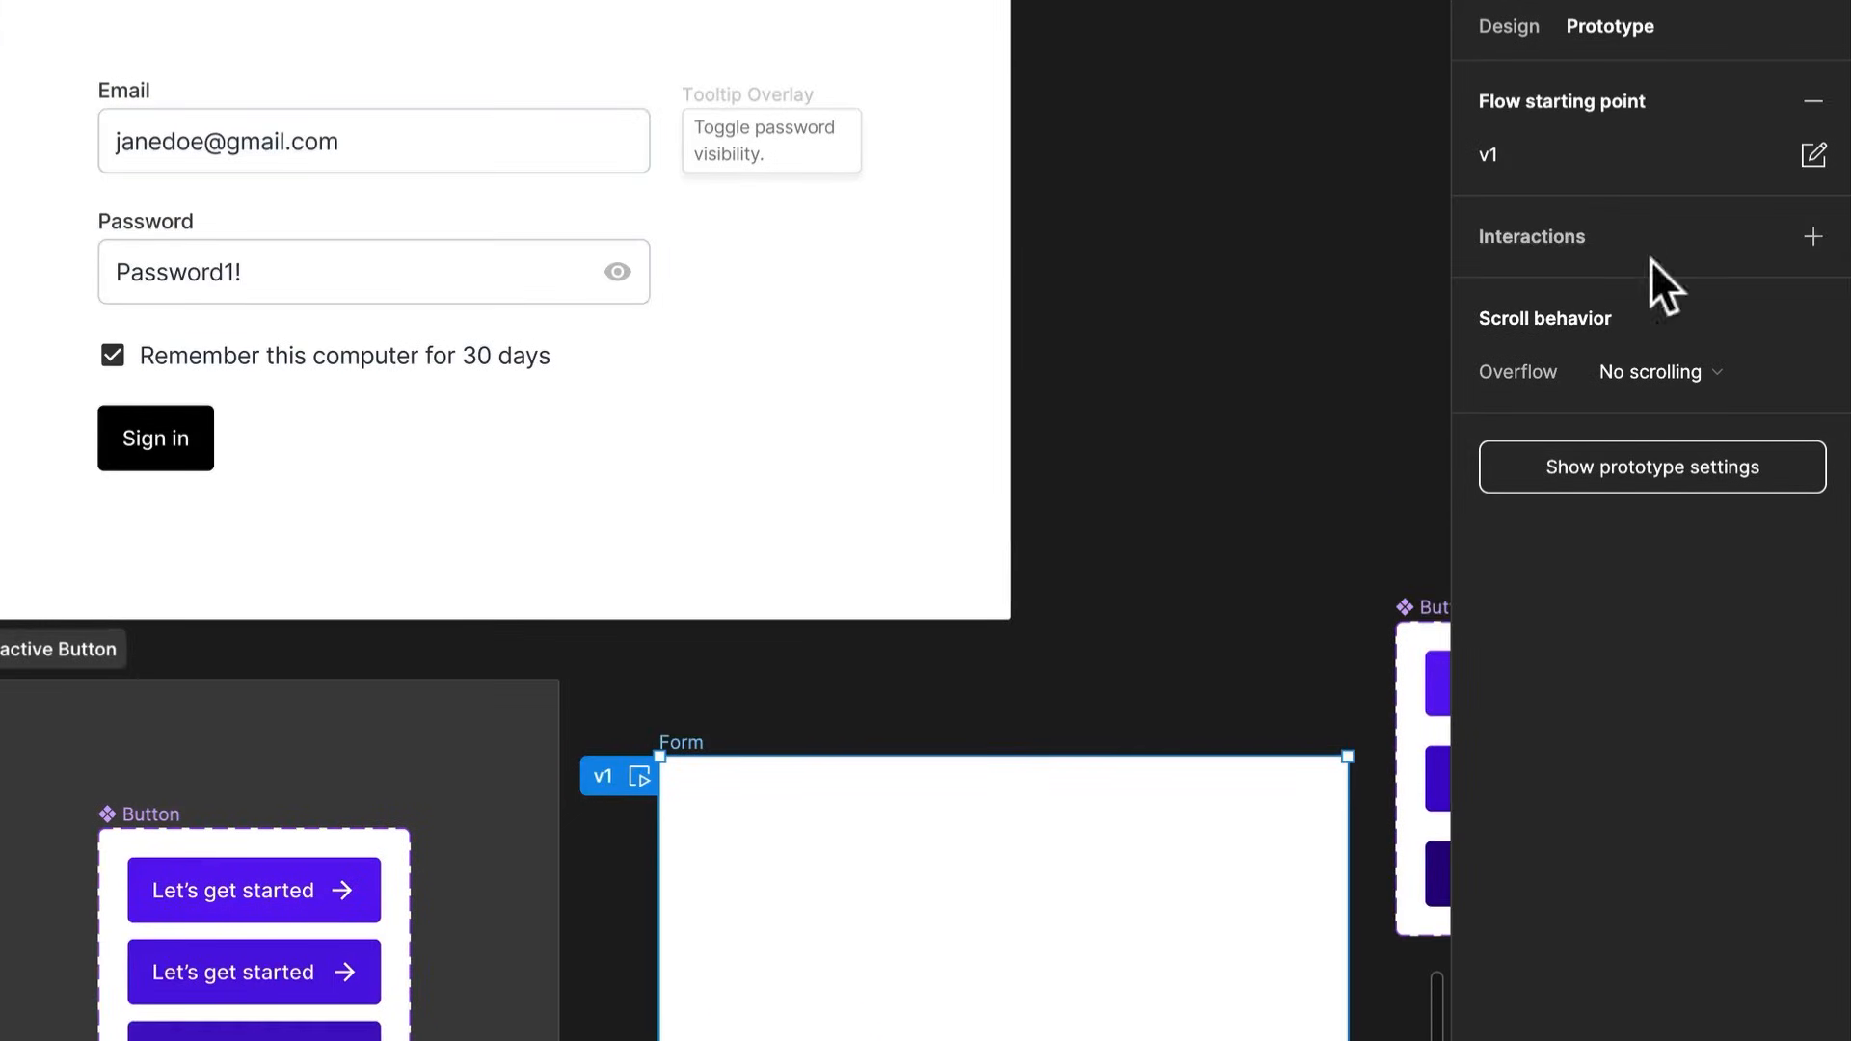
pyautogui.click(1504, 23)
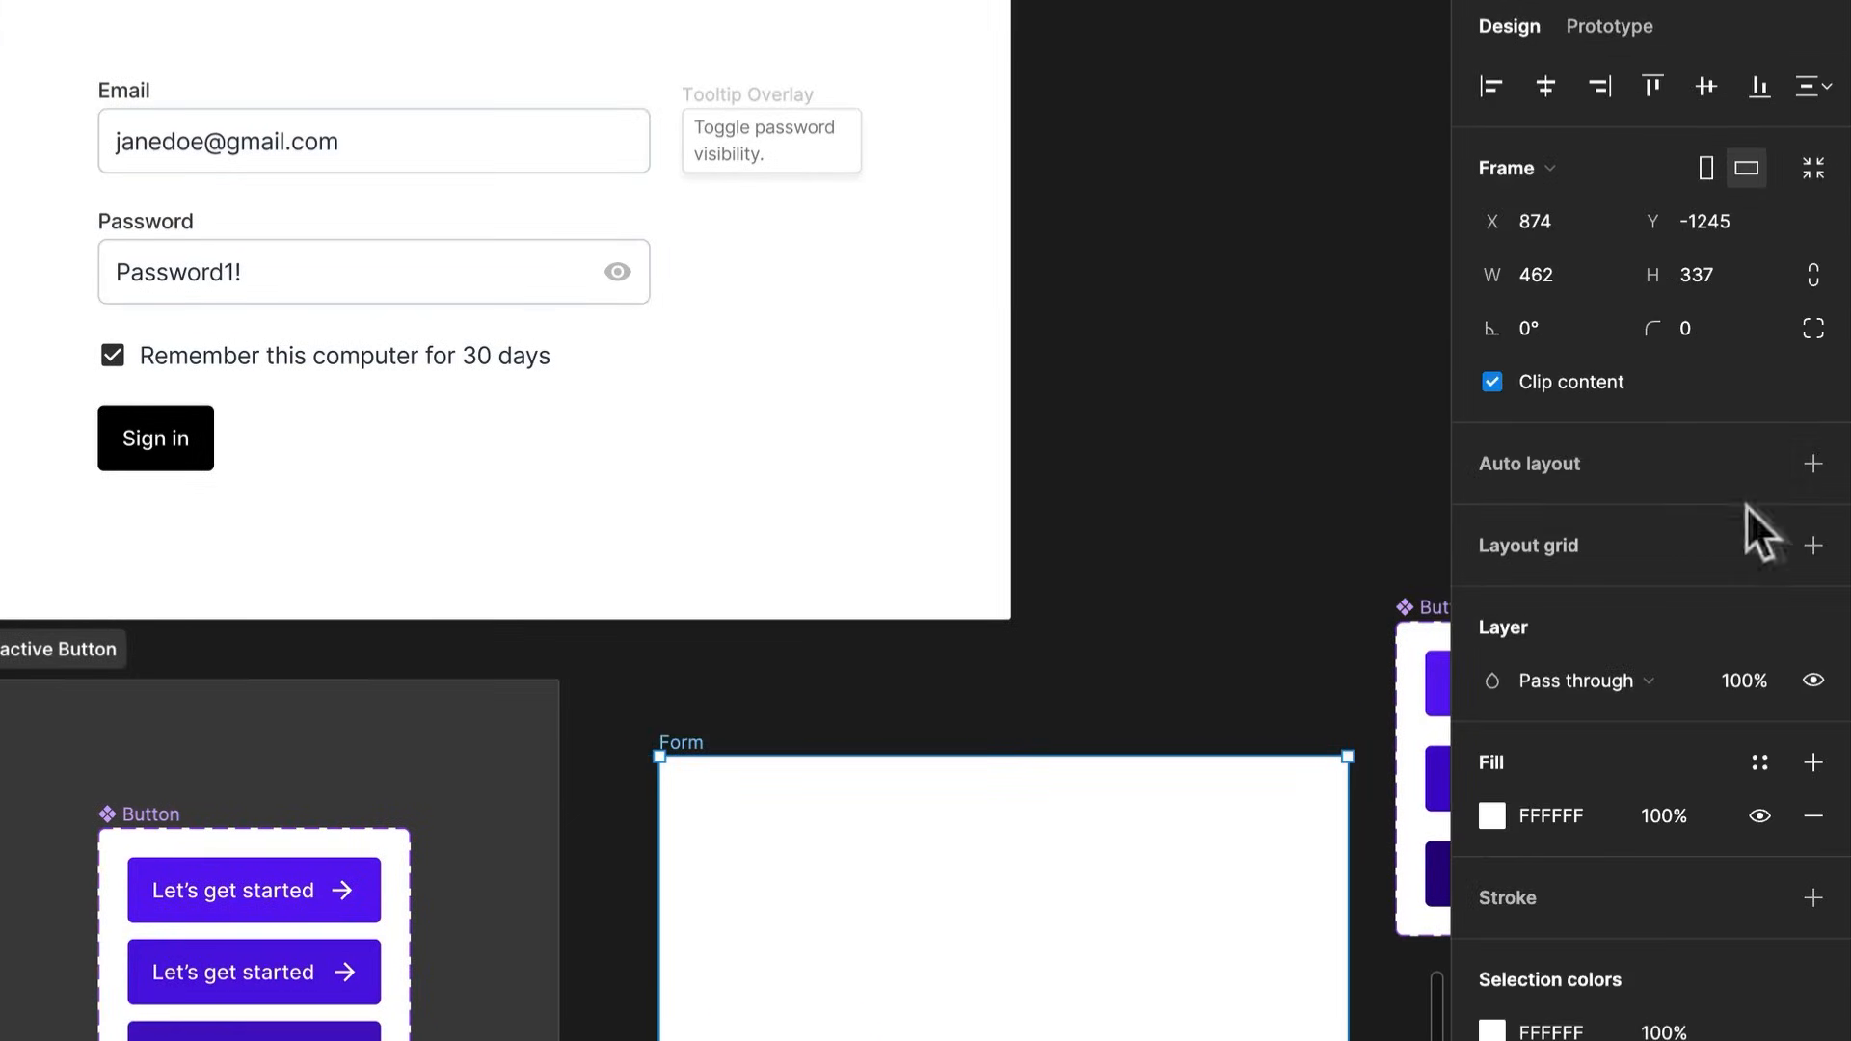
pyautogui.click(1813, 464)
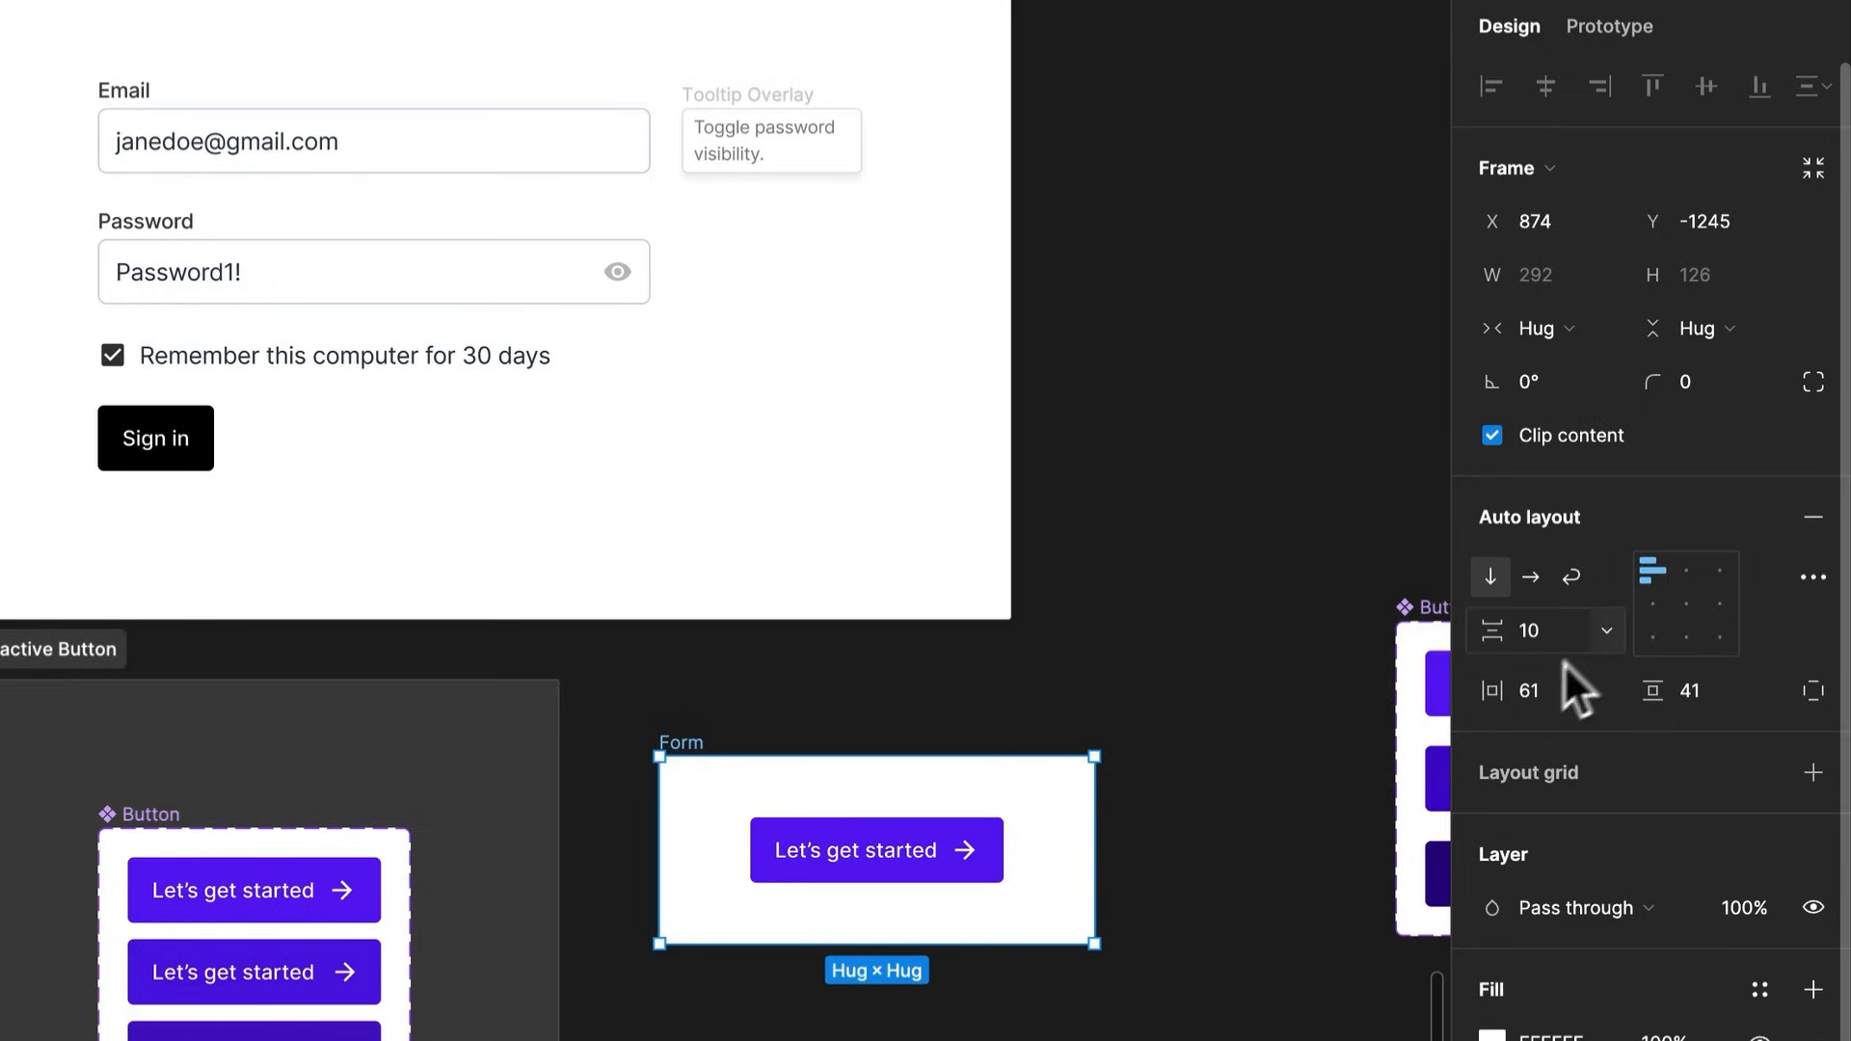
# Set the Form frame's horizontal and vertical padding to 80 and its vertical gap between items to 24
pyautogui.click(1533, 692)
pyautogui.press('Tab')
pyautogui.write('80')
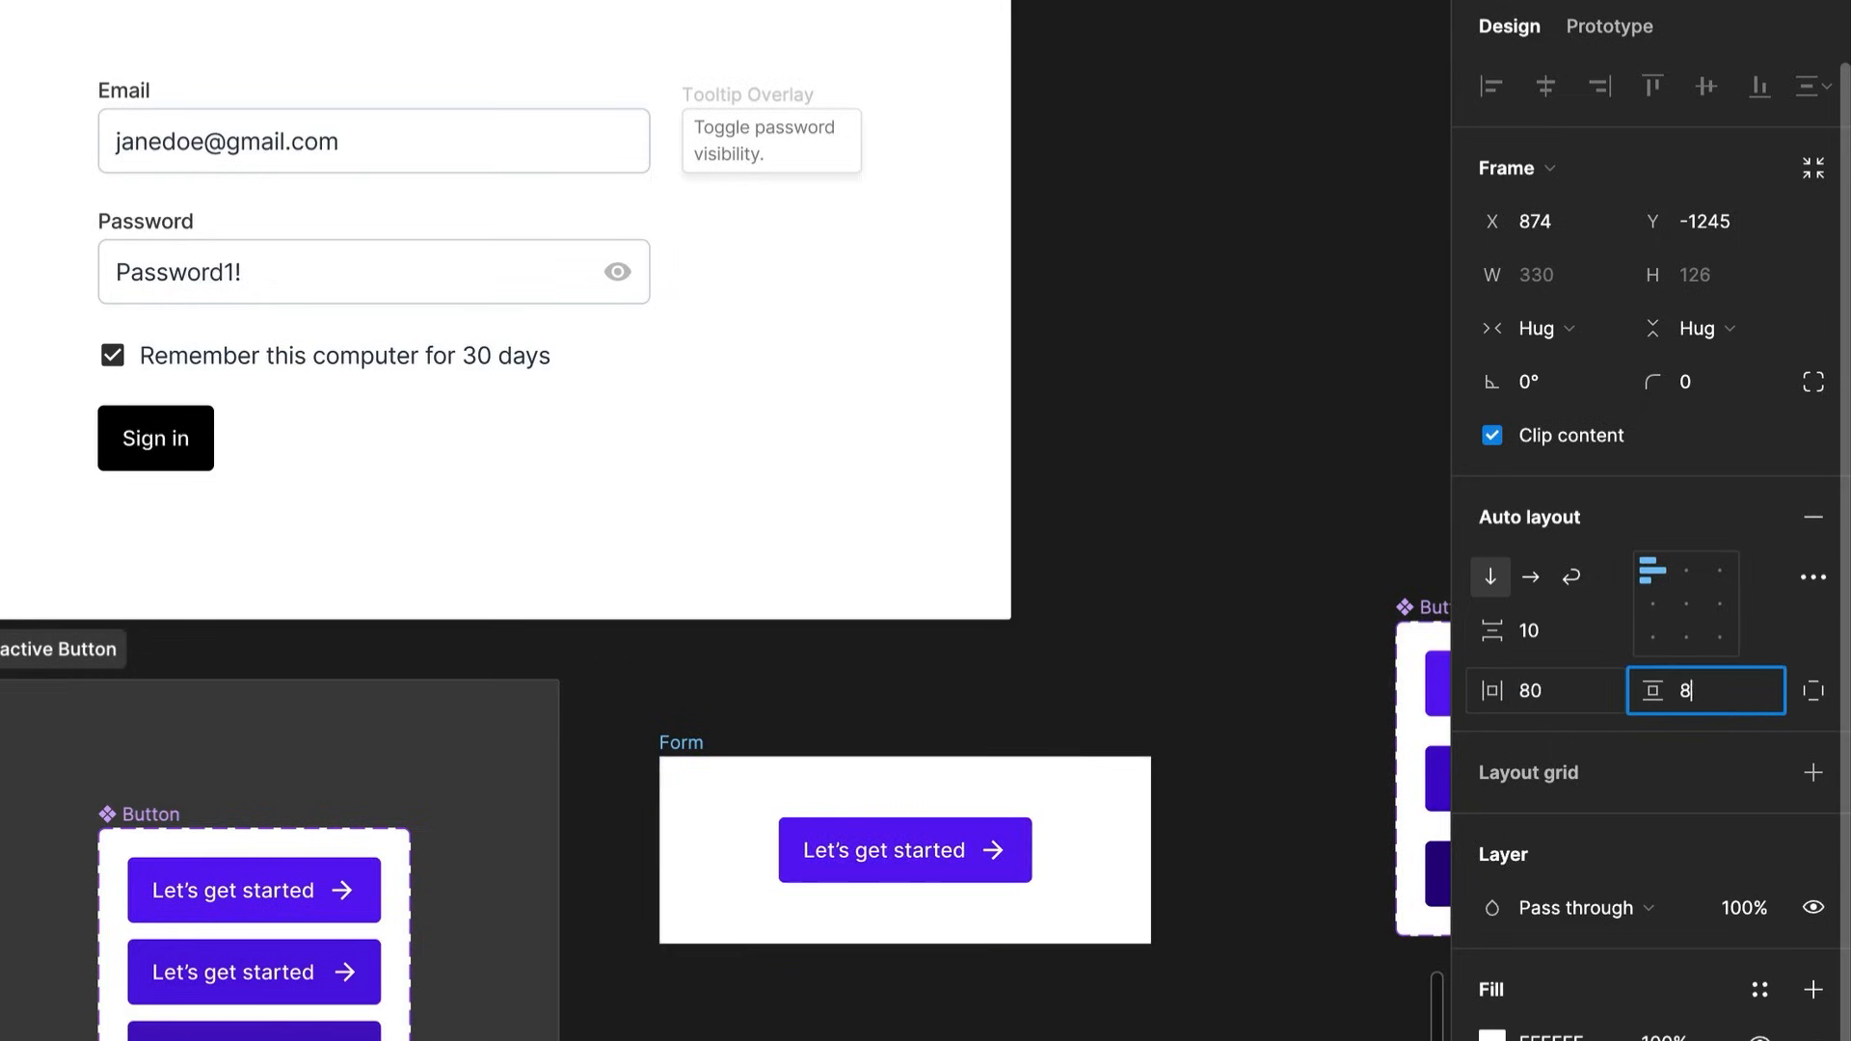
pyautogui.press('Return')
pyautogui.click(1525, 628)
pyautogui.write('24')
pyautogui.press('Return')
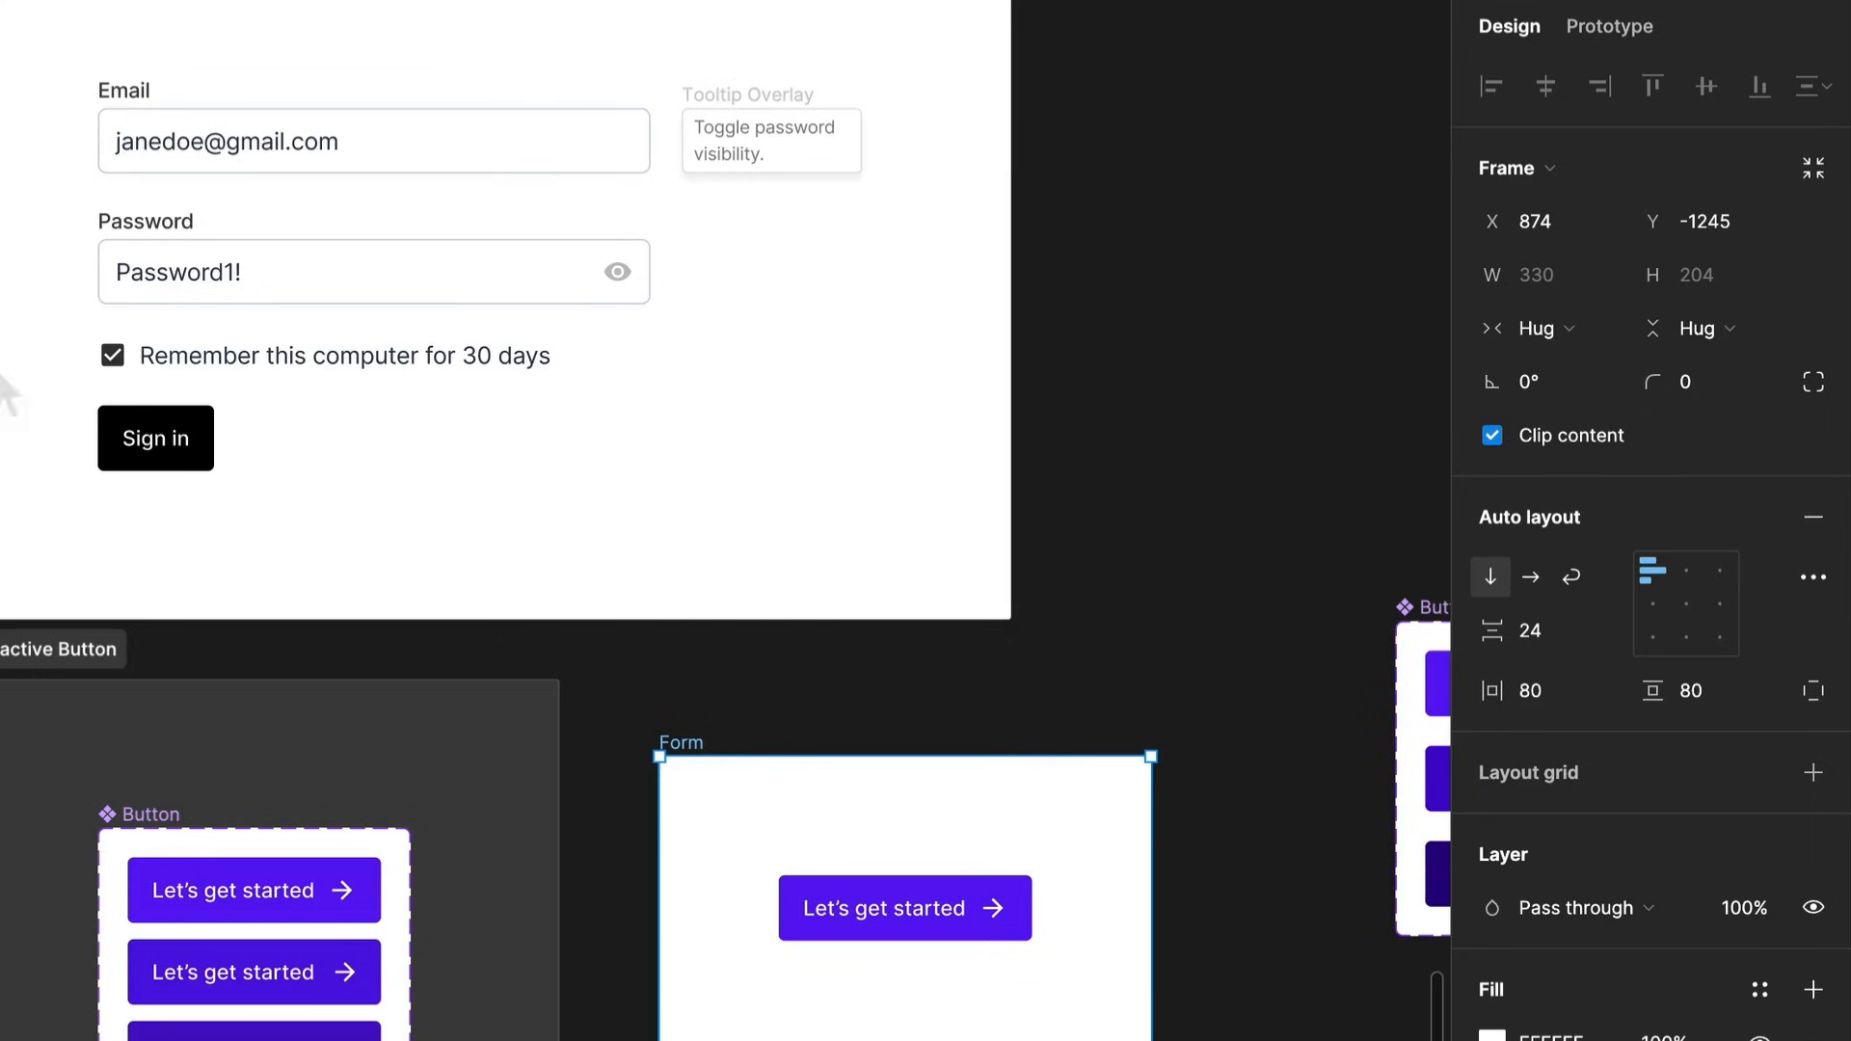
# Copy the Email field, Password field and "Remember this computer" checkbox from Form Elements into the Form frame, above the button
pyautogui.scroll(8, 331, 550)
pyautogui.scroll(-5, 424, 752)
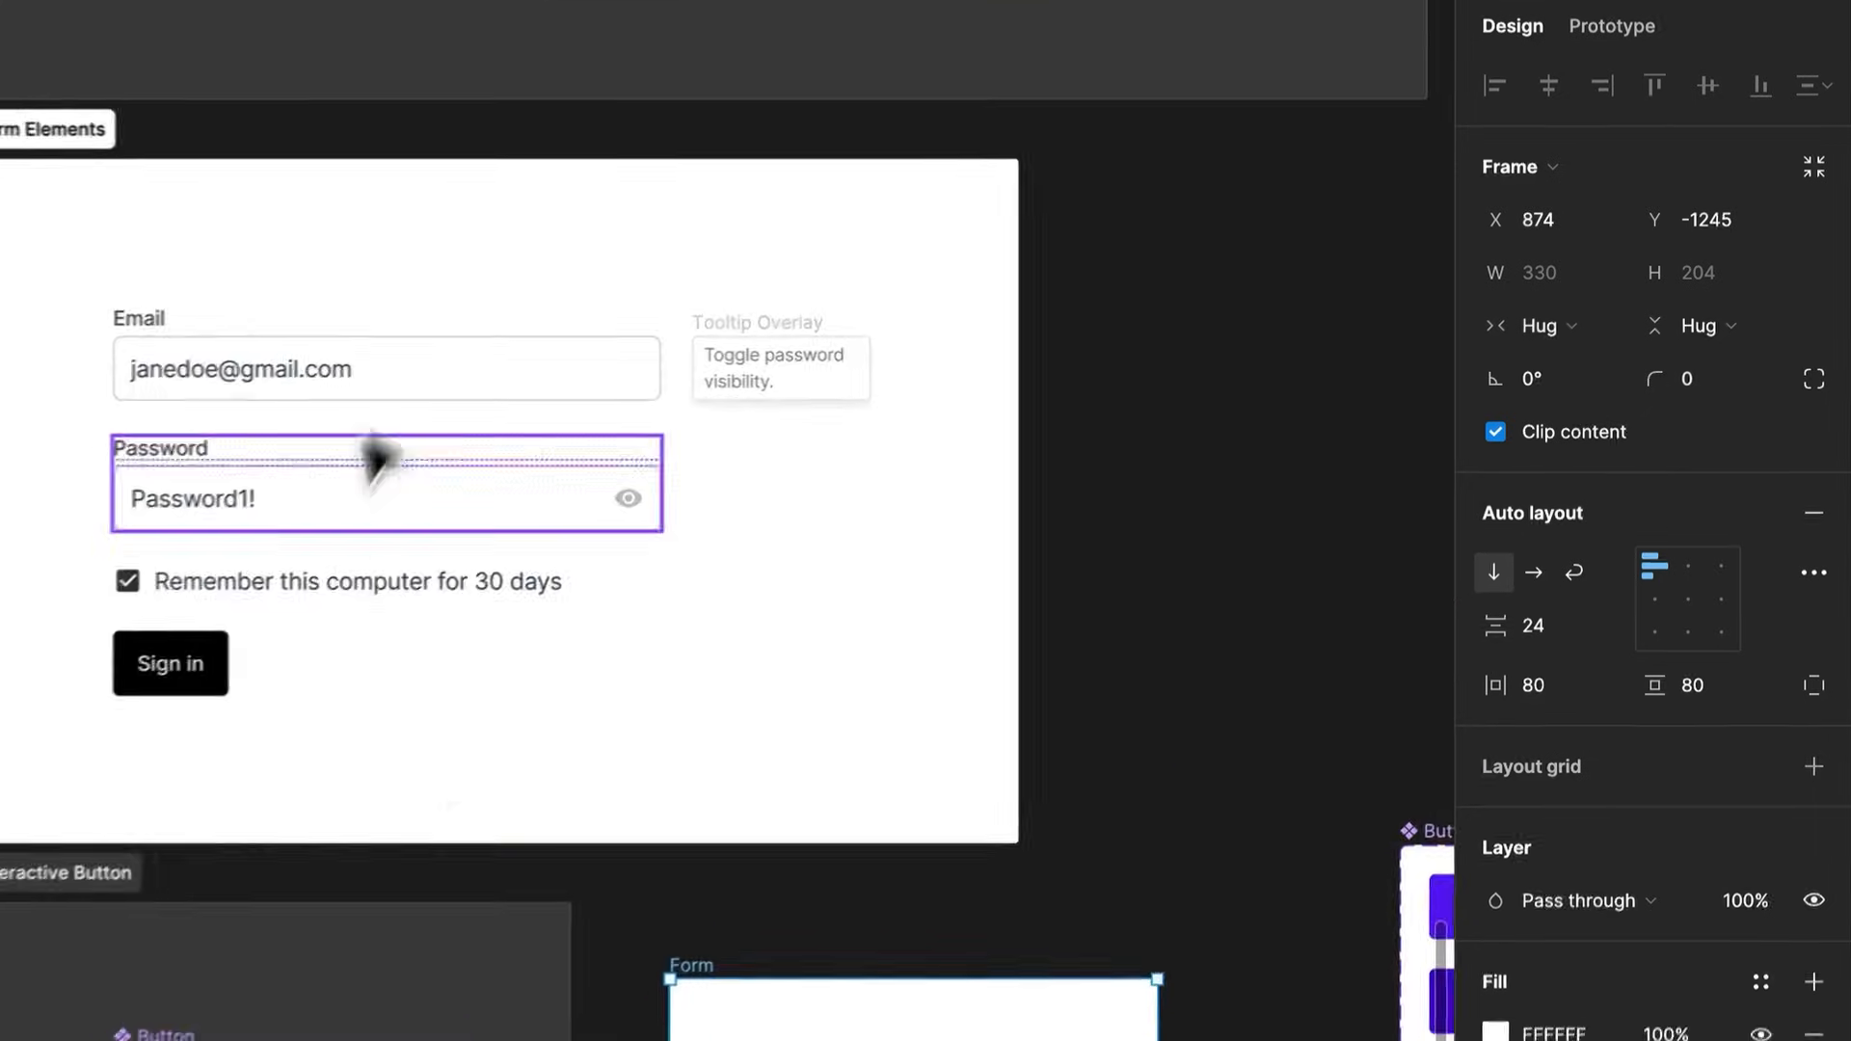
pyautogui.click(388, 376)
pyautogui.keyDown('shift'); pyautogui.click(390, 501); pyautogui.keyUp('shift')
pyautogui.keyDown('shift'); pyautogui.click(301, 592); pyautogui.keyUp('shift')
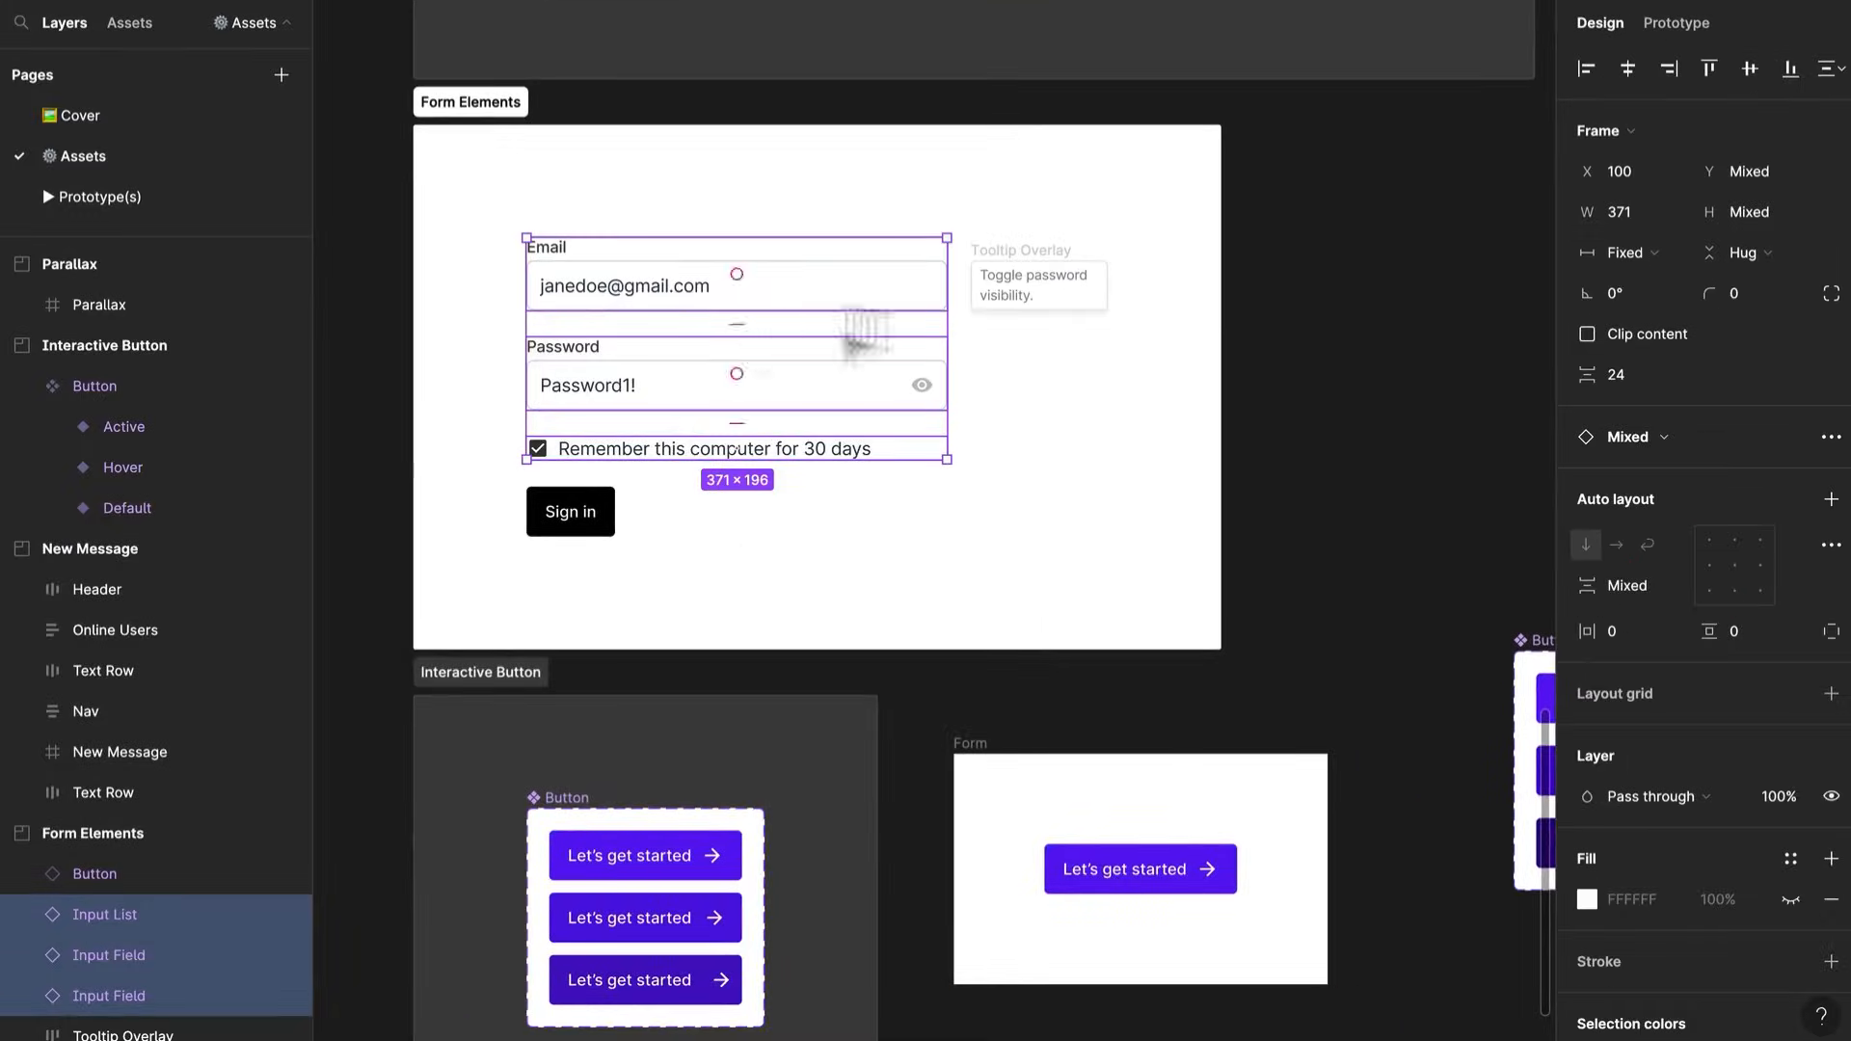
pyautogui.click(1003, 779)
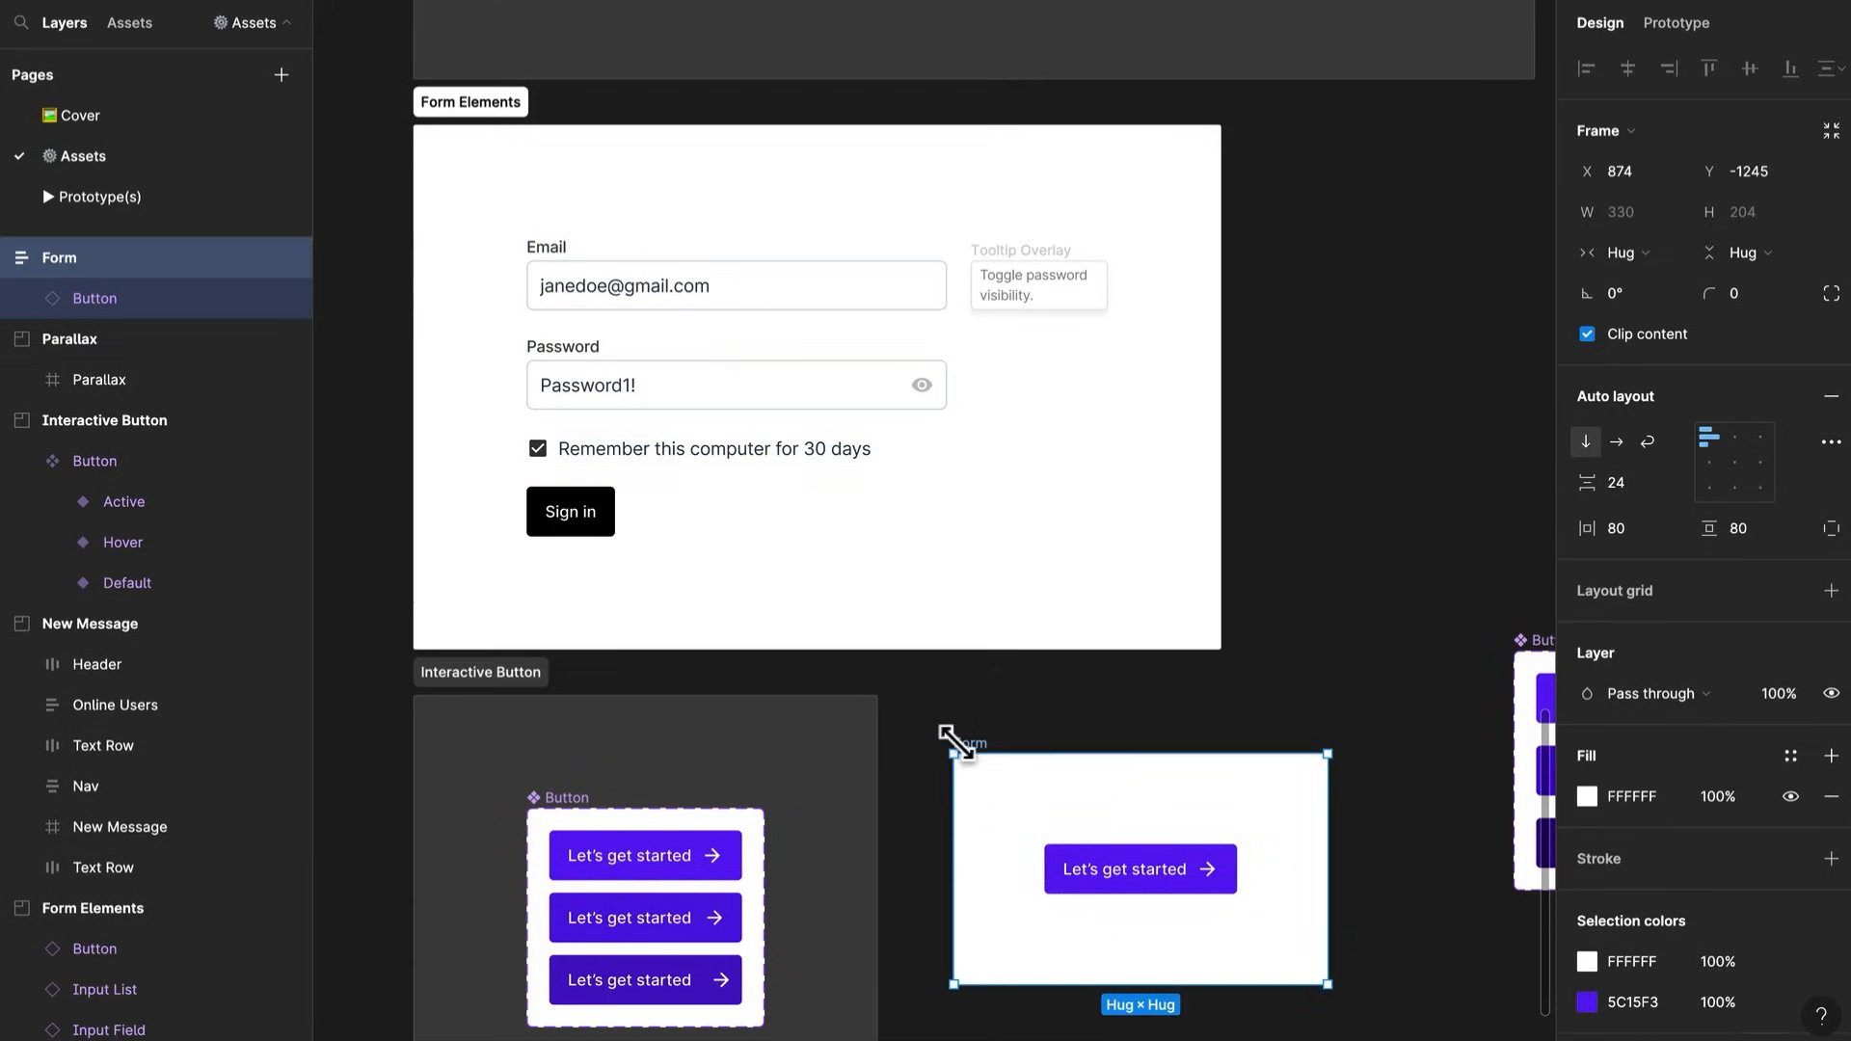
pyautogui.hotkey('ctrl', 'v')
pyautogui.press('Up')
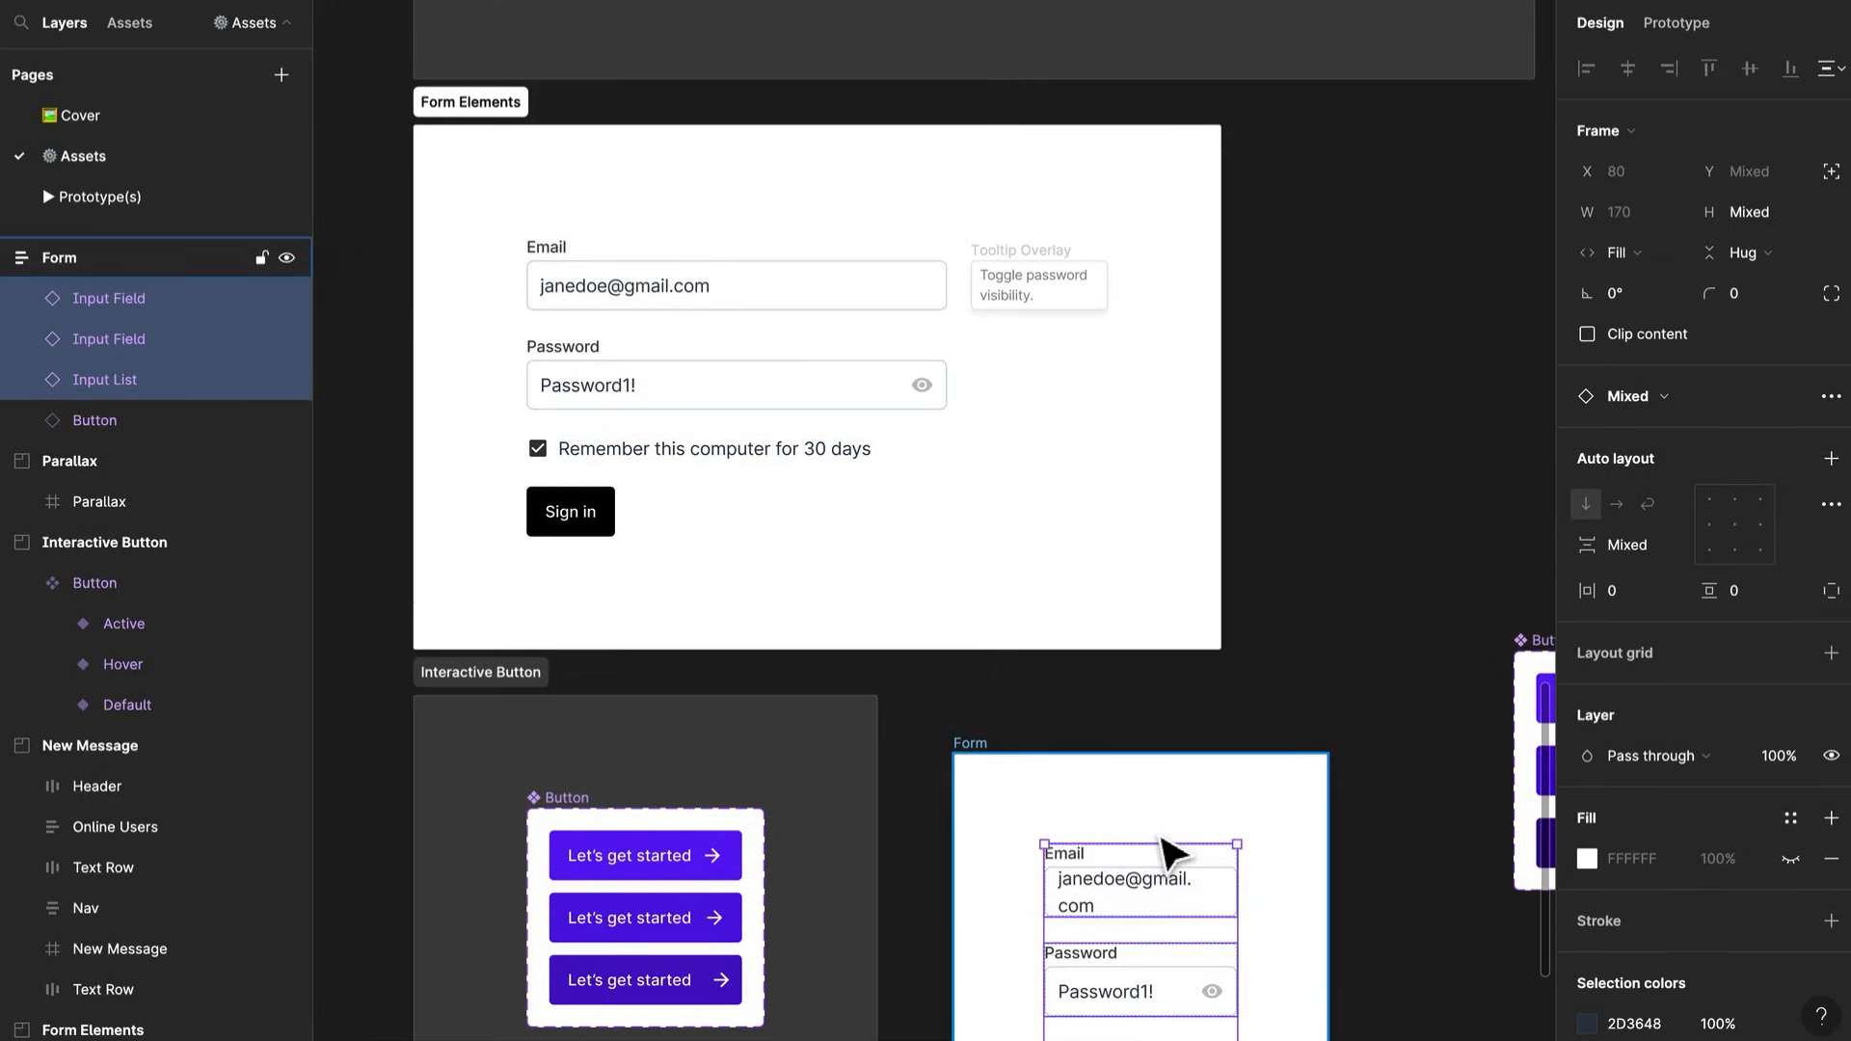
# Widen the Form frame so its fields fit on one line, and reposition the Button component set beside it, level with its upper edge
pyautogui.scroll(-5, 1162, 810)
pyautogui.keyDown('ctrl'); pyautogui.scroll(-2, 1004, 289); pyautogui.keyUp('ctrl')
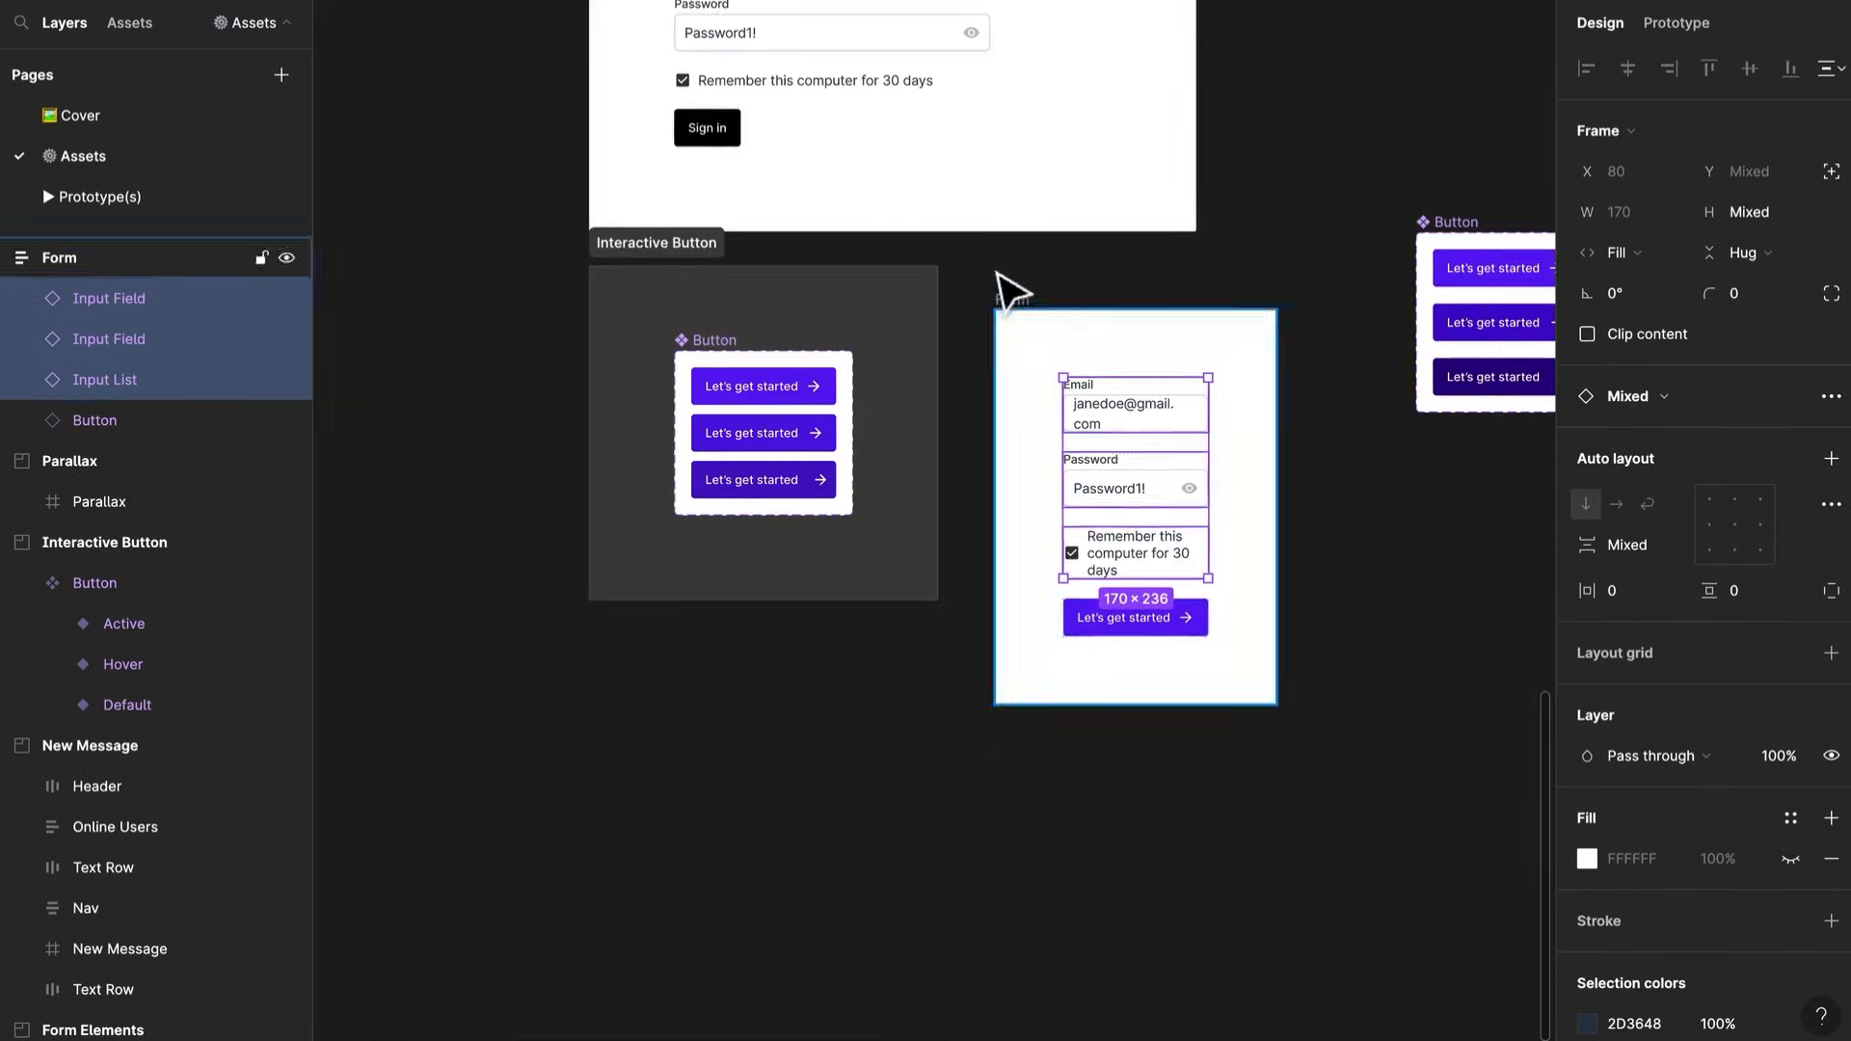
pyautogui.click(1009, 301)
pyautogui.moveTo(1275, 447); pyautogui.dragTo(1446, 482)
pyautogui.hscroll(2, 1407, 487)
pyautogui.scroll(1, 1407, 487)
pyautogui.moveTo(1291, 293); pyautogui.dragTo(1355, 409)
pyautogui.keyDown('ctrl'); pyautogui.scroll(2, 974, 414); pyautogui.keyUp('ctrl')
pyautogui.moveTo(960, 417); pyautogui.dragTo(850, 741)
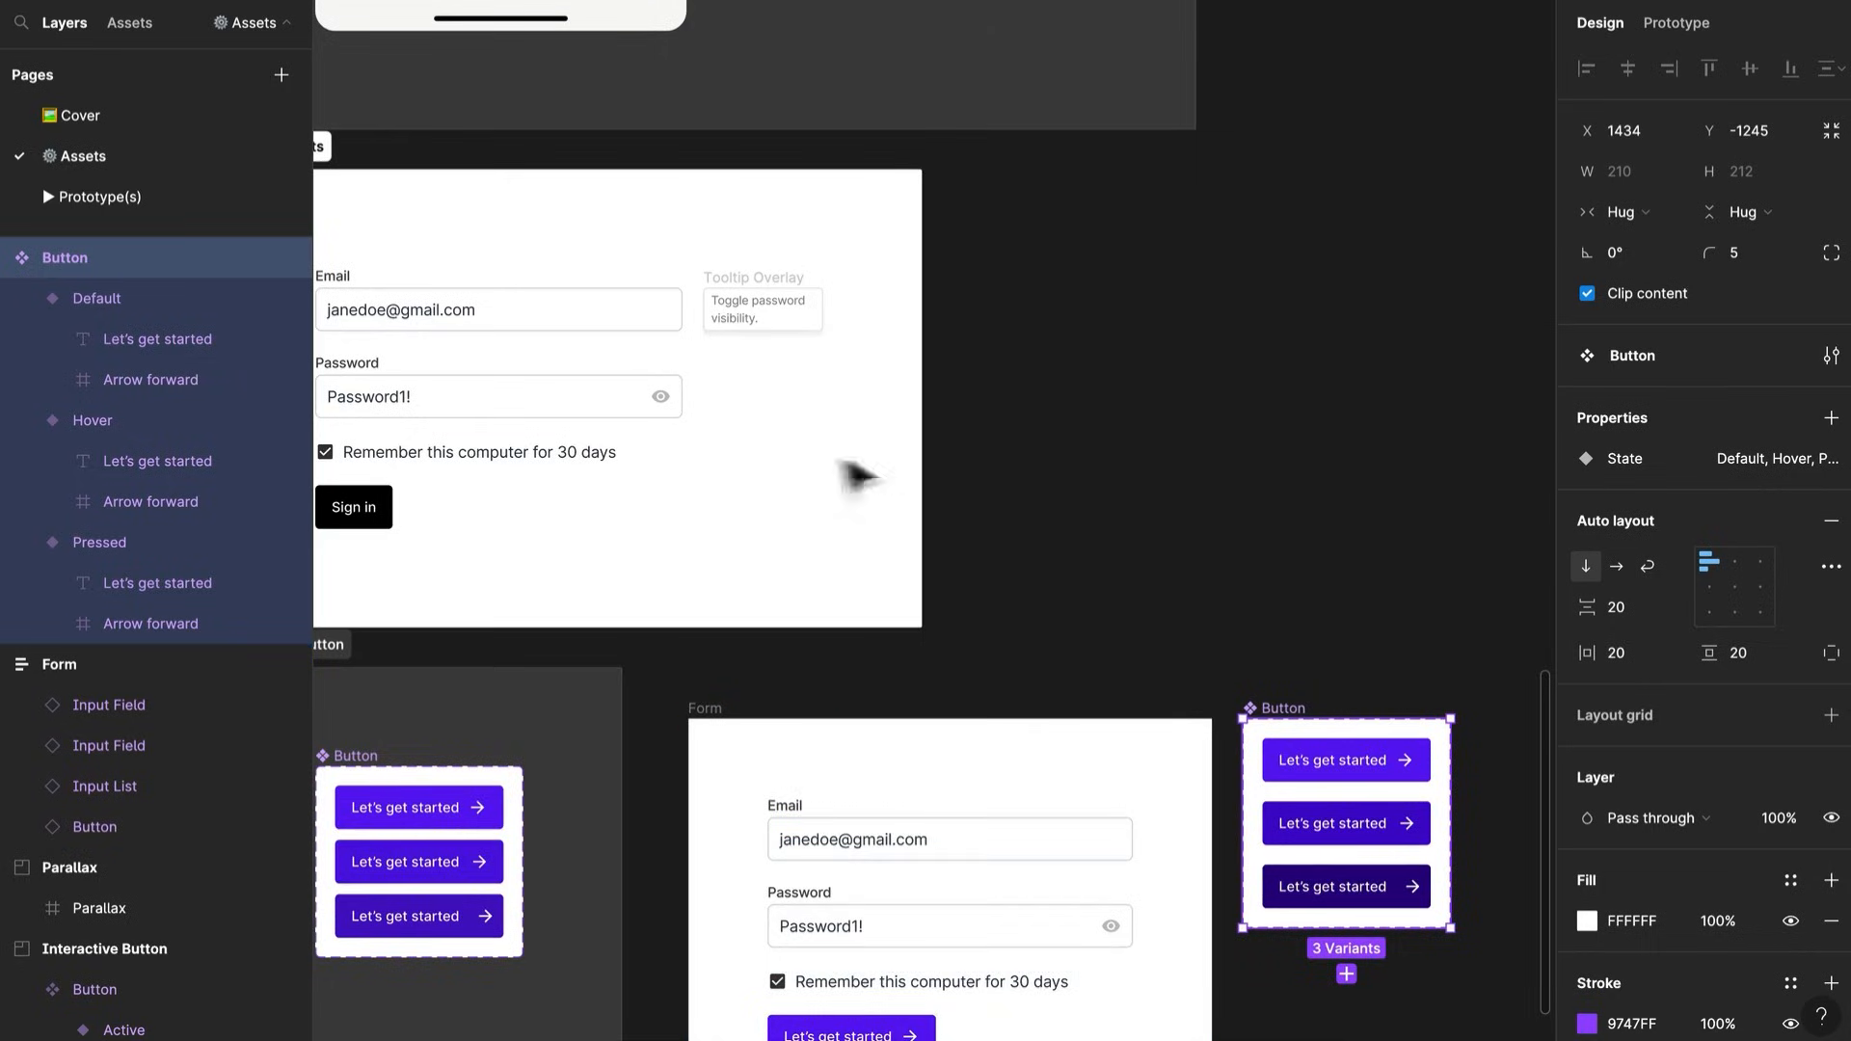
# Place the Tooltip Overlay from Form Elements on the canvas just above the Form frame, flush with its right edge
pyautogui.click(792, 303)
pyautogui.moveTo(786, 297); pyautogui.dragTo(1158, 641)
pyautogui.scroll(-5, 1158, 641)
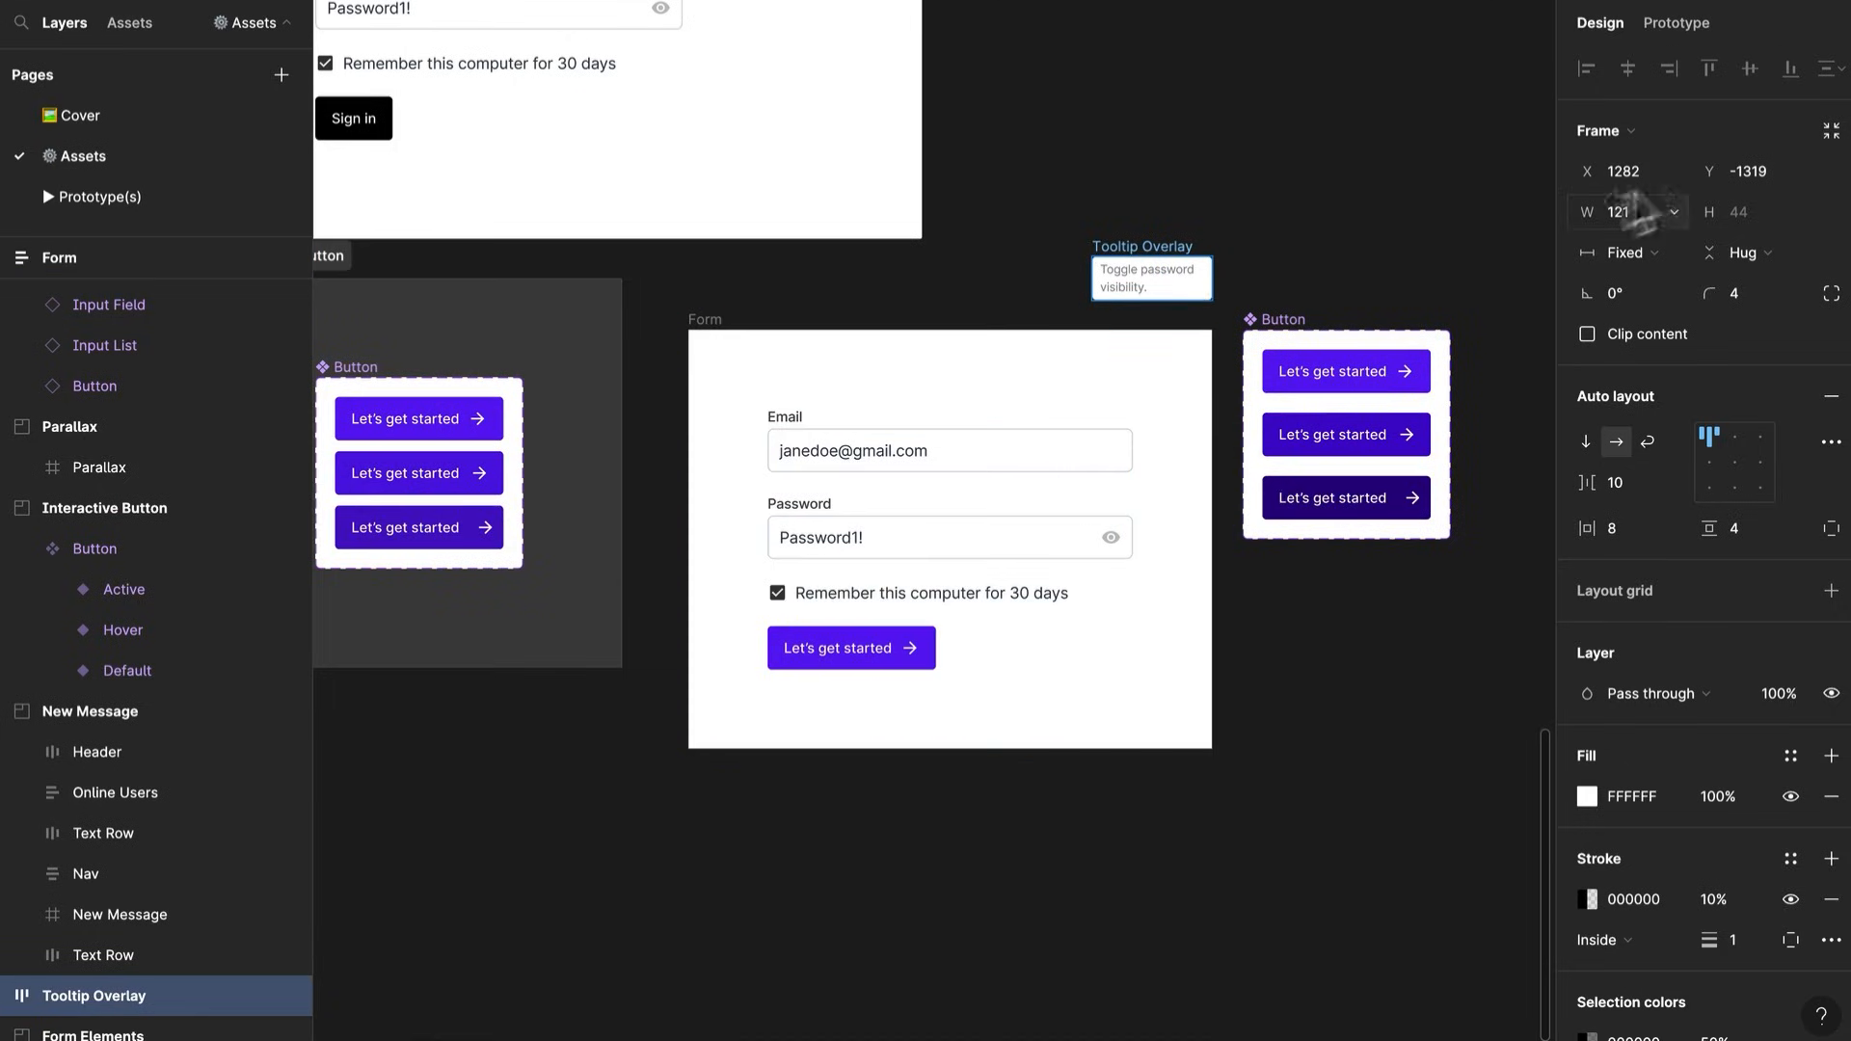
# Create a prototype connection from the visibility icon in the Form's Password field to the Tooltip Overlay frame
pyautogui.click(1663, 29)
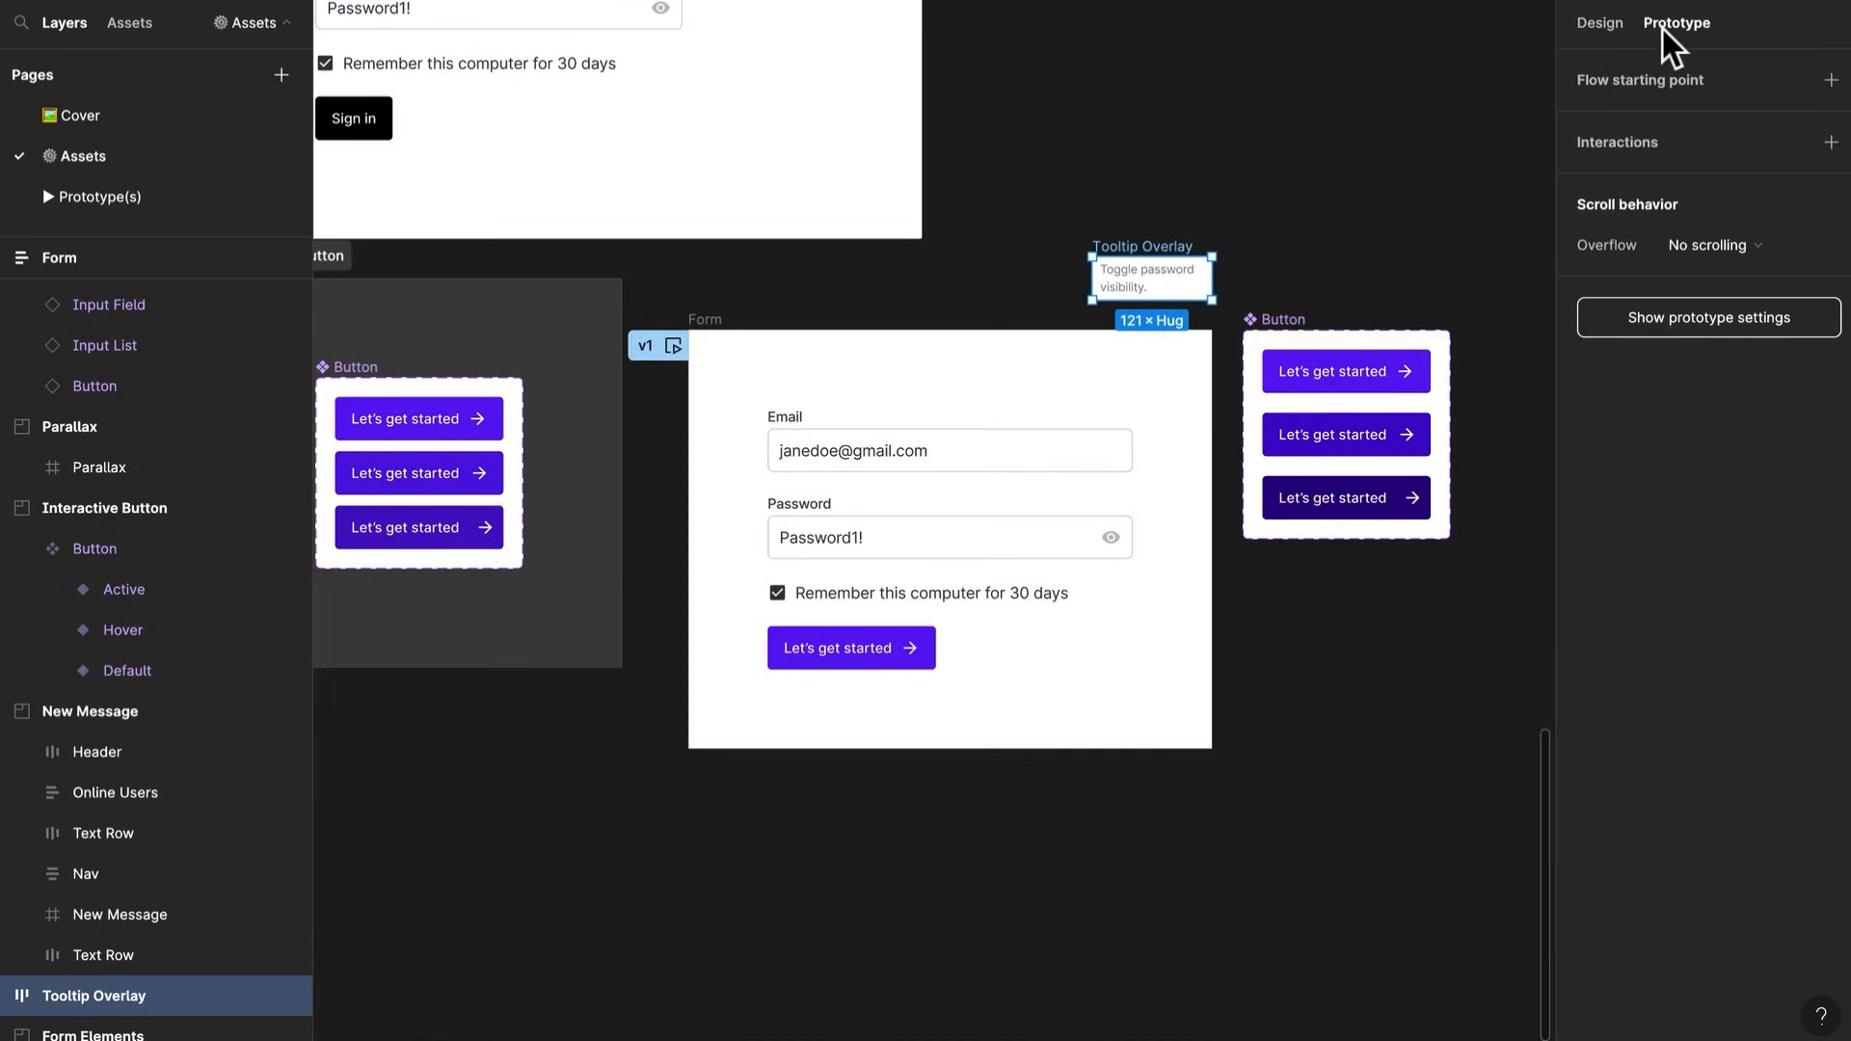
pyautogui.doubleClick(1112, 541)
pyautogui.doubleClick(1114, 539)
pyautogui.moveTo(1112, 528); pyautogui.dragTo(1157, 289)
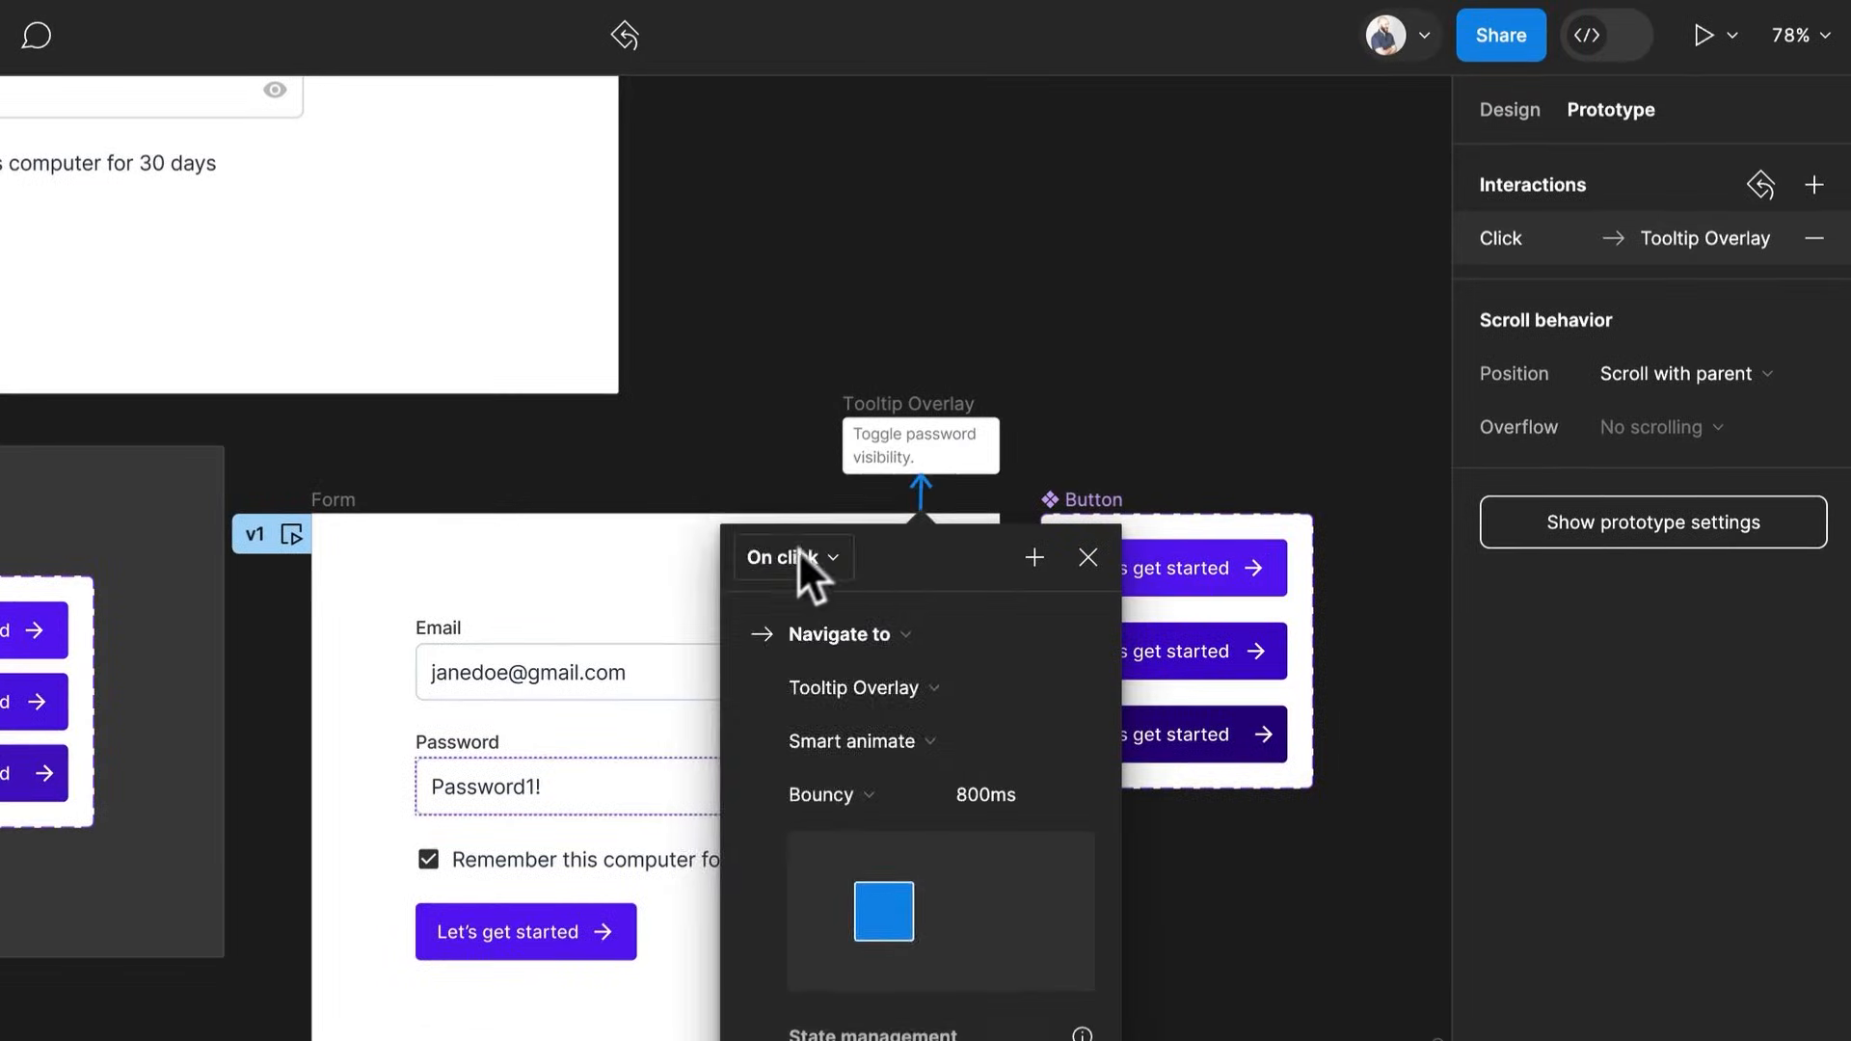
# Change the visibility icon interaction's trigger to While hovering and its action to Open overlay
pyautogui.click(798, 556)
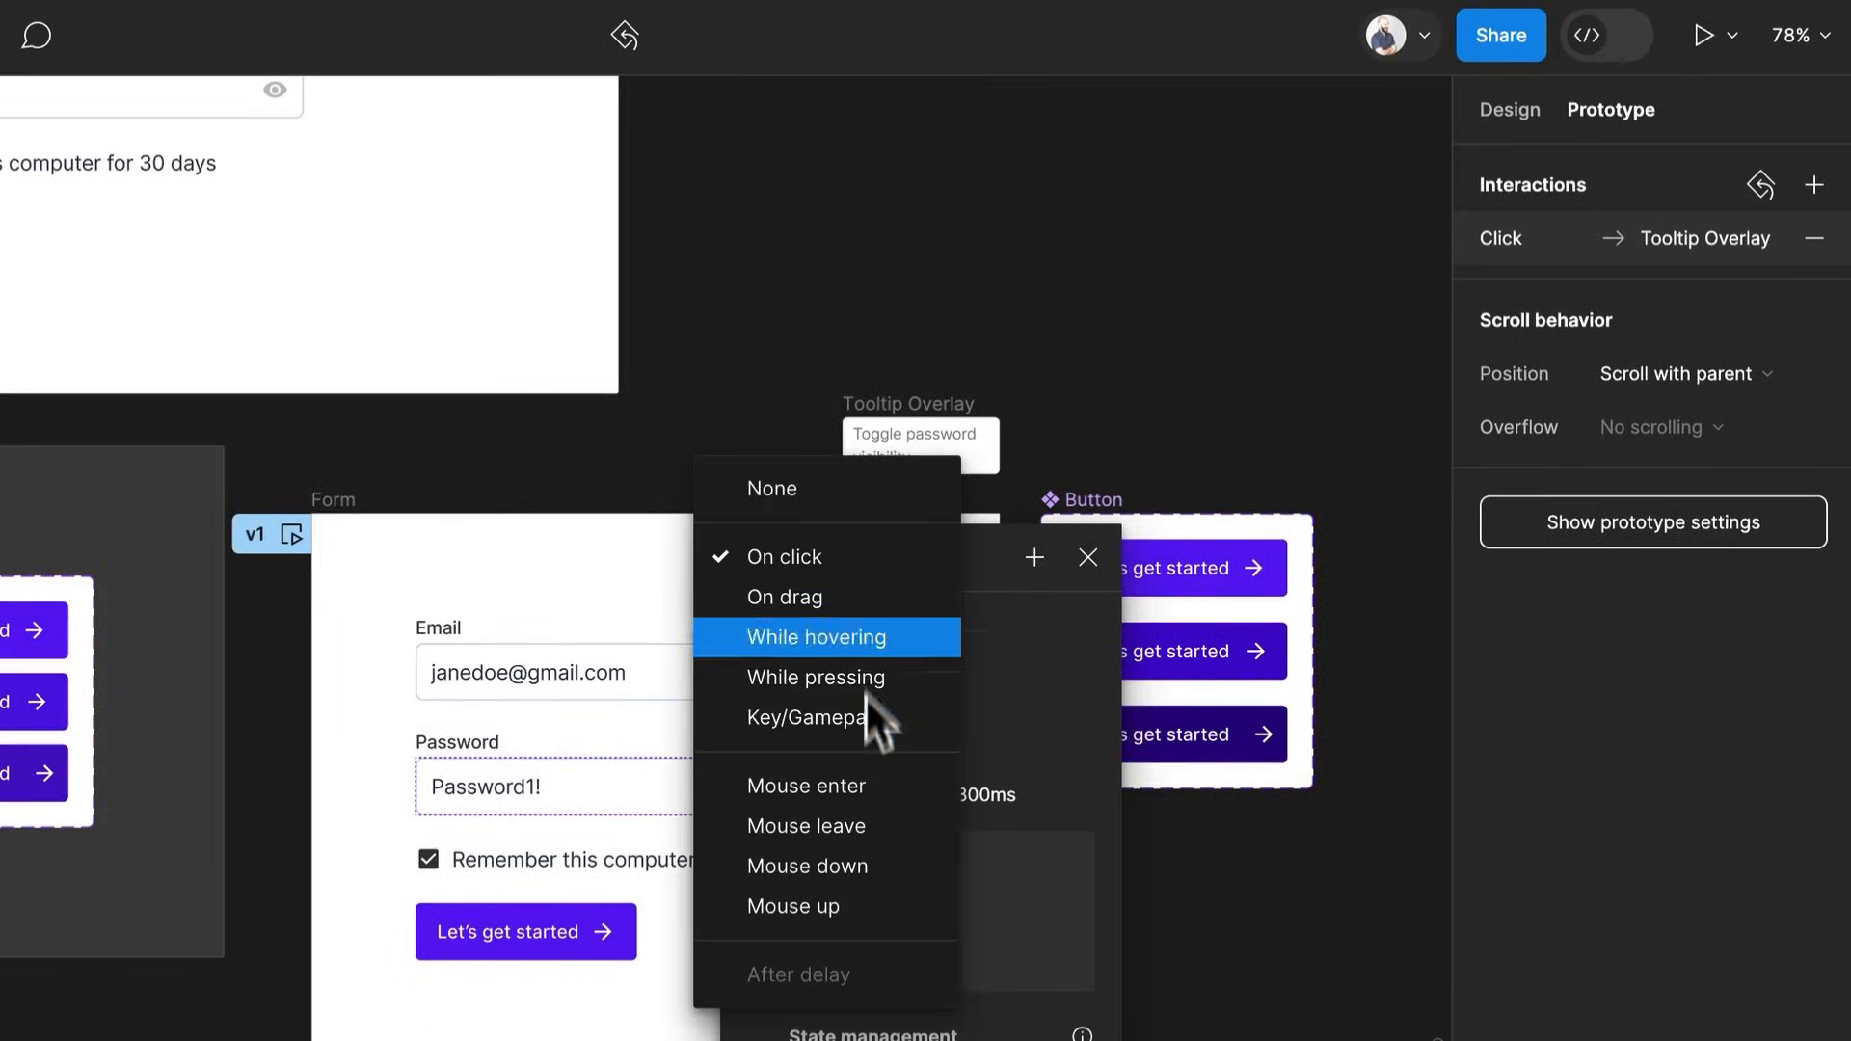
pyautogui.click(873, 637)
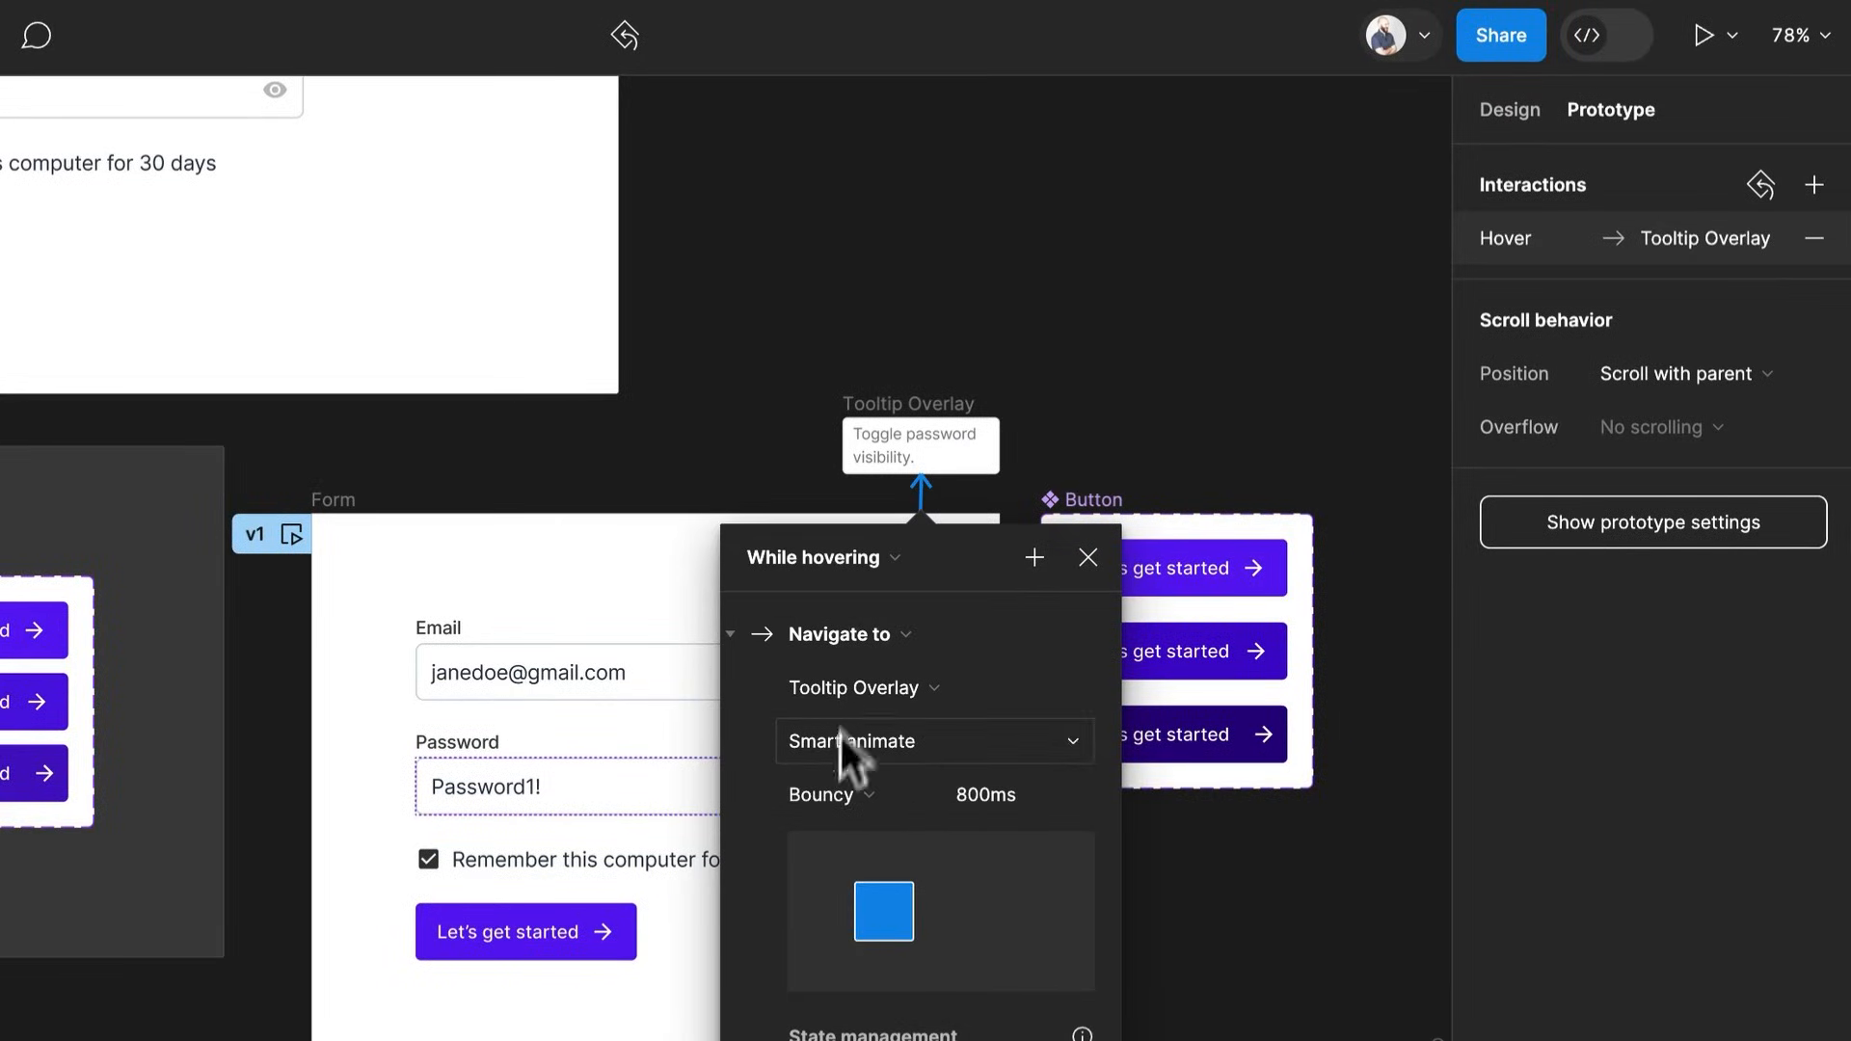
pyautogui.click(858, 634)
pyautogui.click(854, 970)
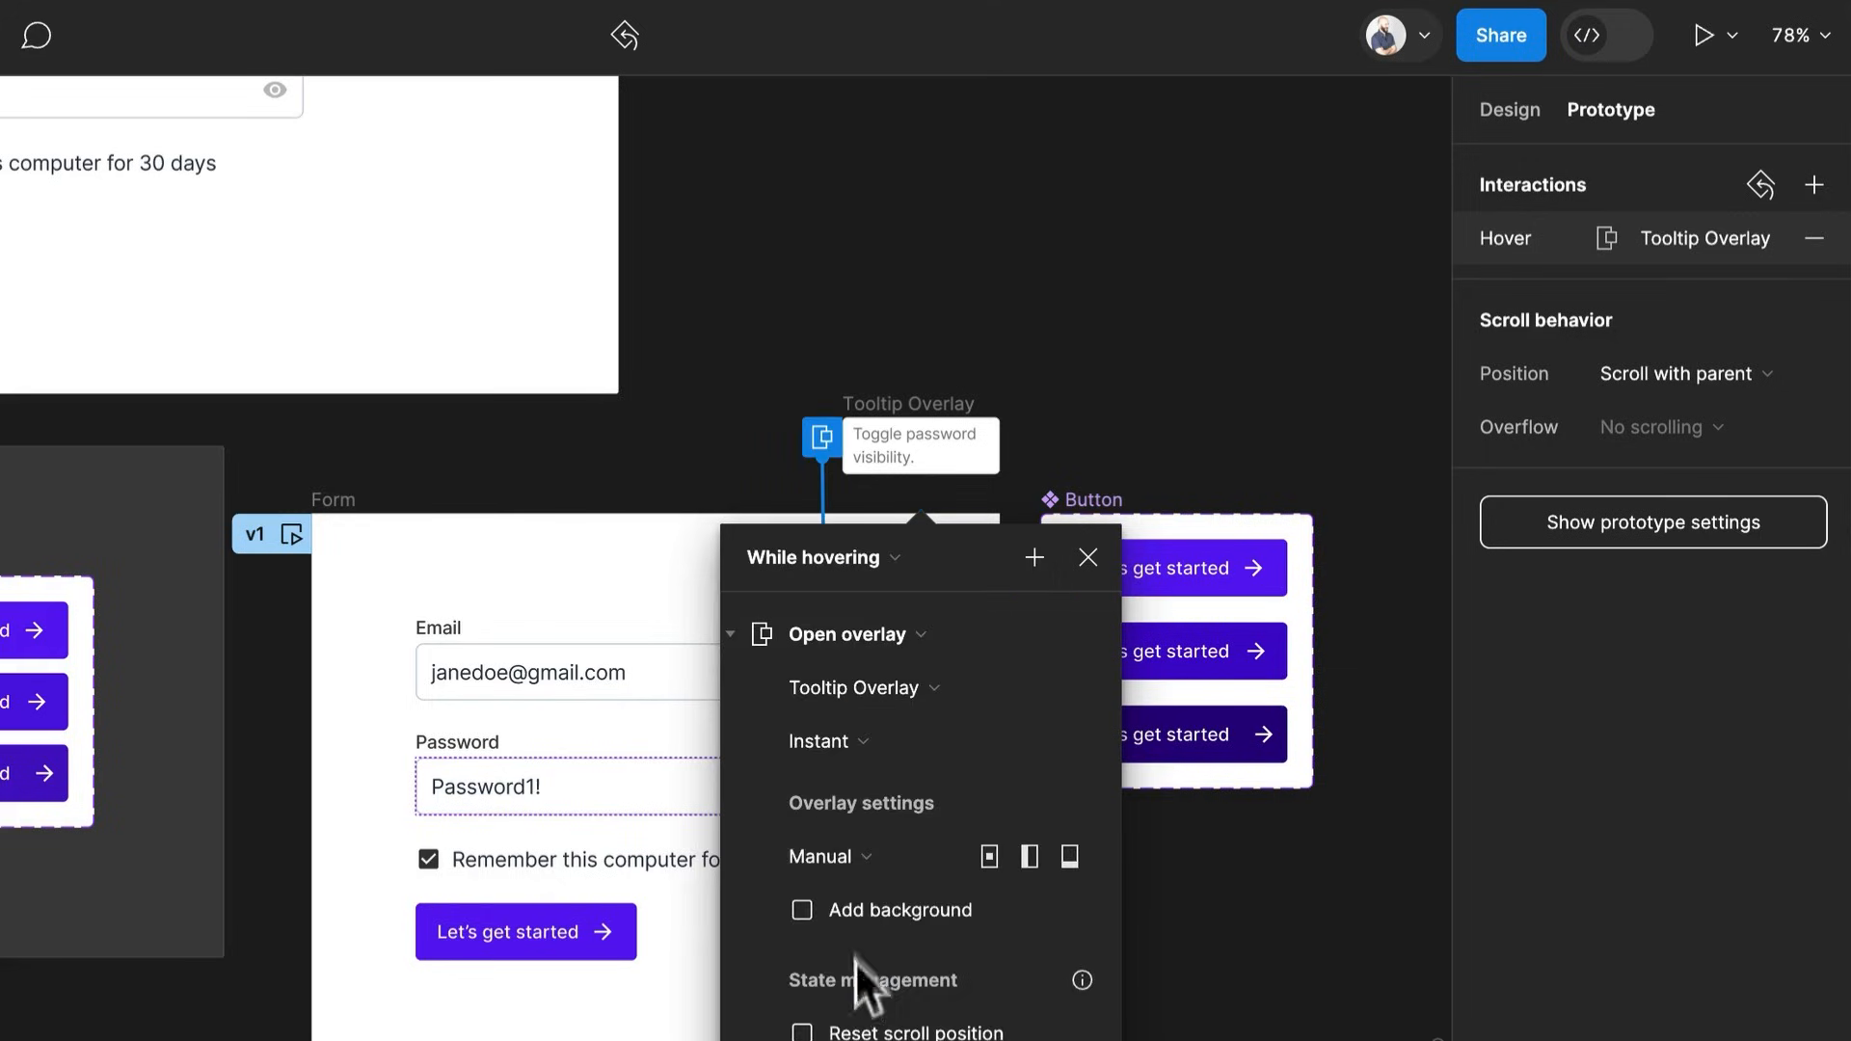
# Set the tooltip overlay's animation to Dissolve with Ease out easing and a duration of 200 ms
pyautogui.click(868, 743)
pyautogui.click(884, 792)
pyautogui.click(1014, 790)
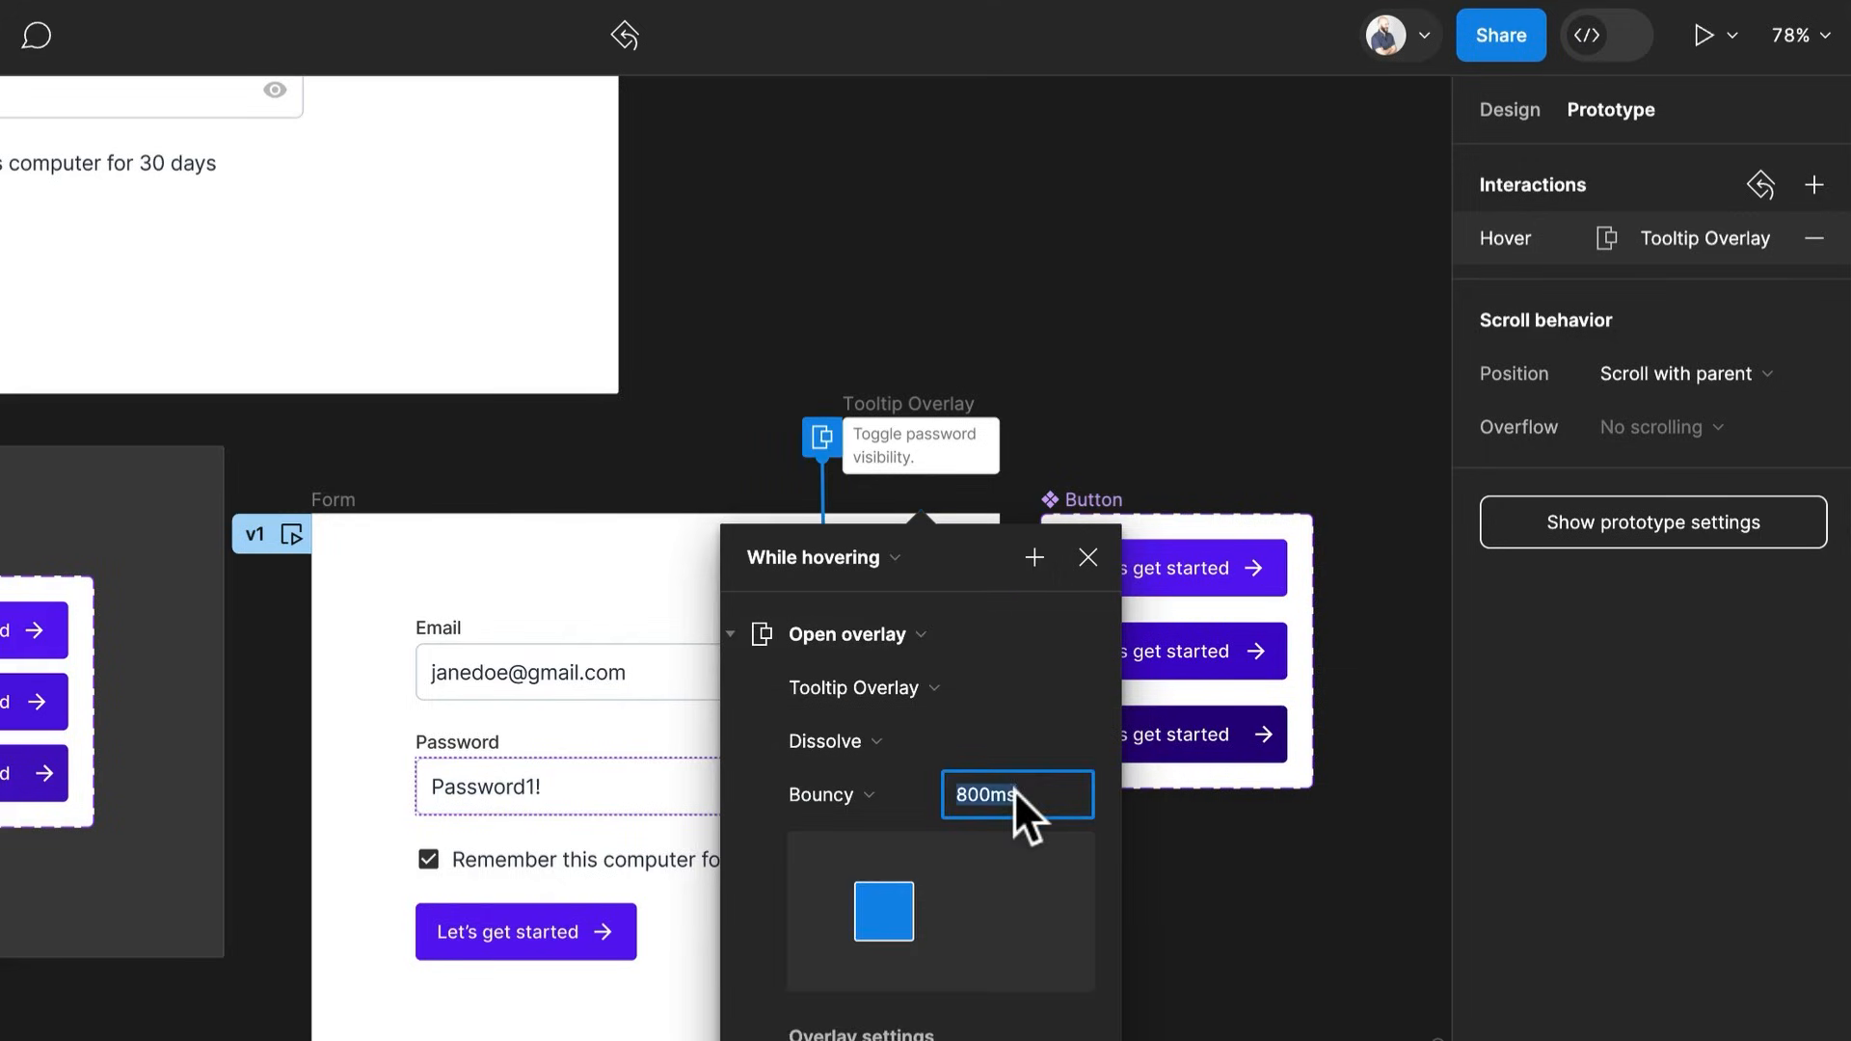
pyautogui.write('300')
pyautogui.press('Return')
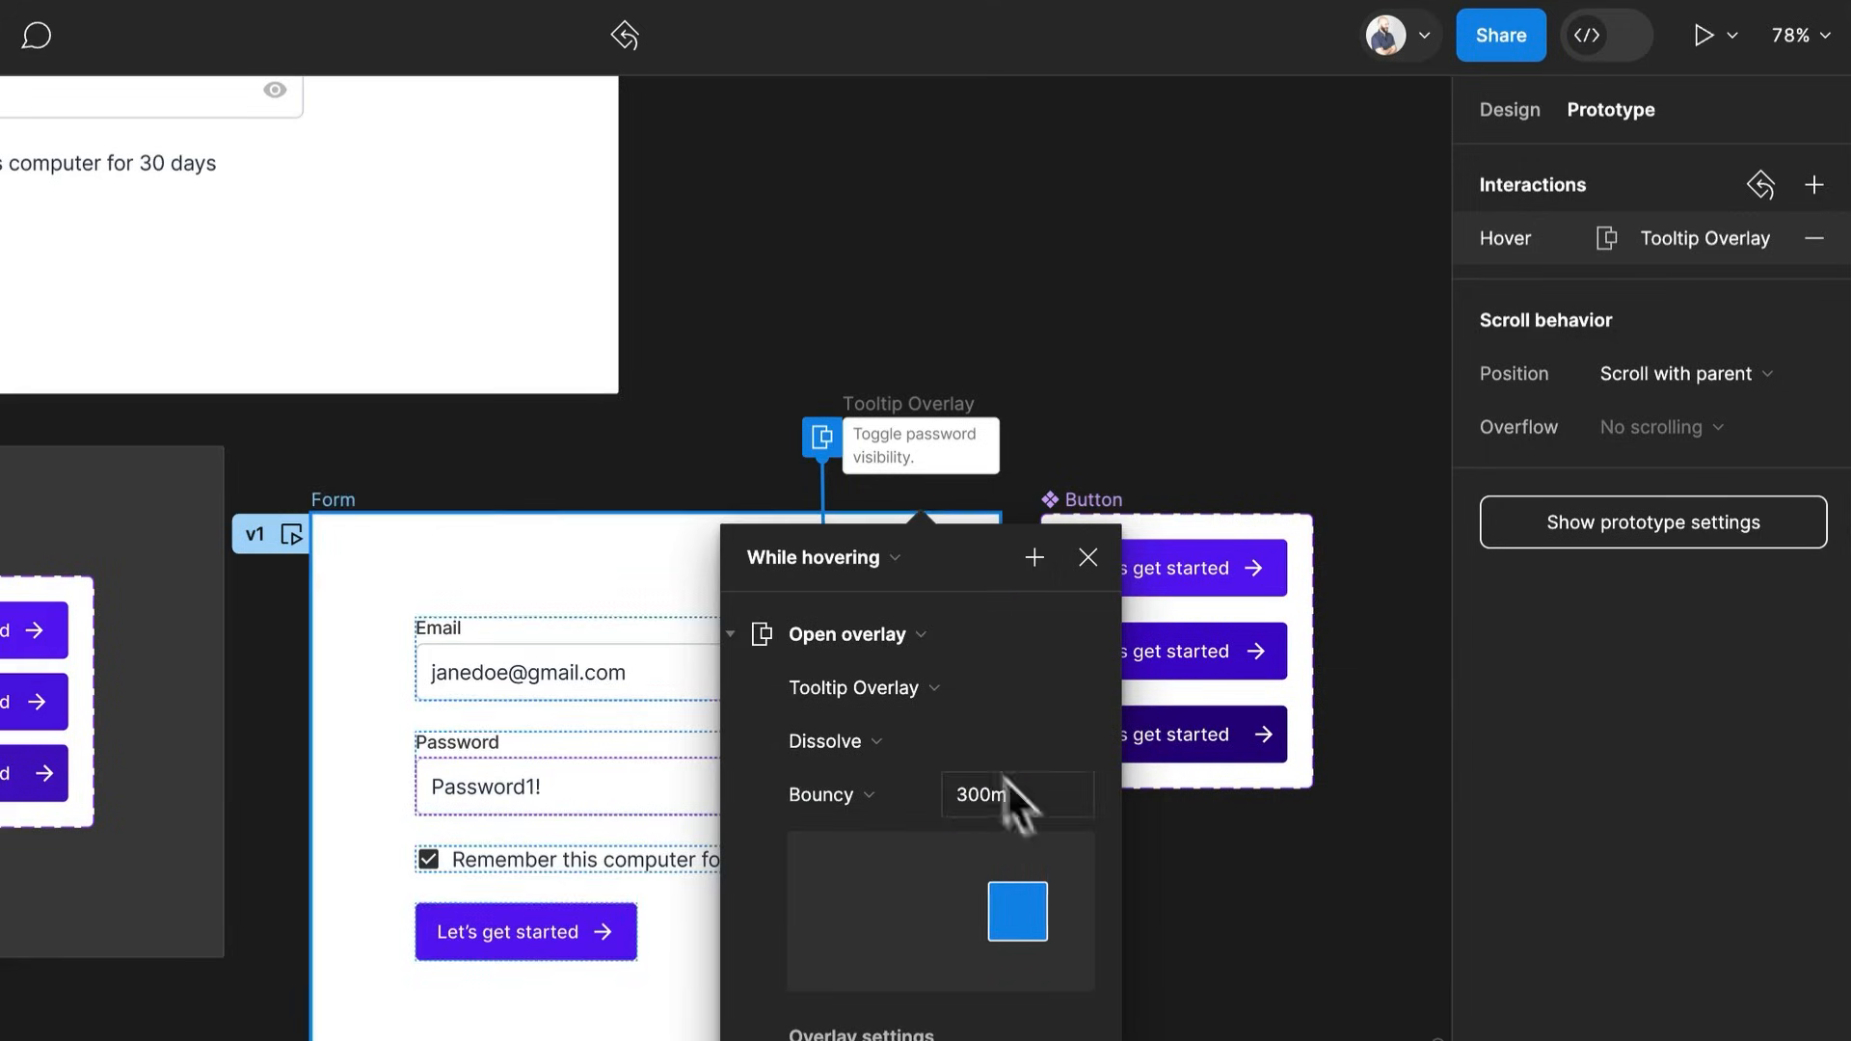
pyautogui.click(813, 796)
pyautogui.click(853, 459)
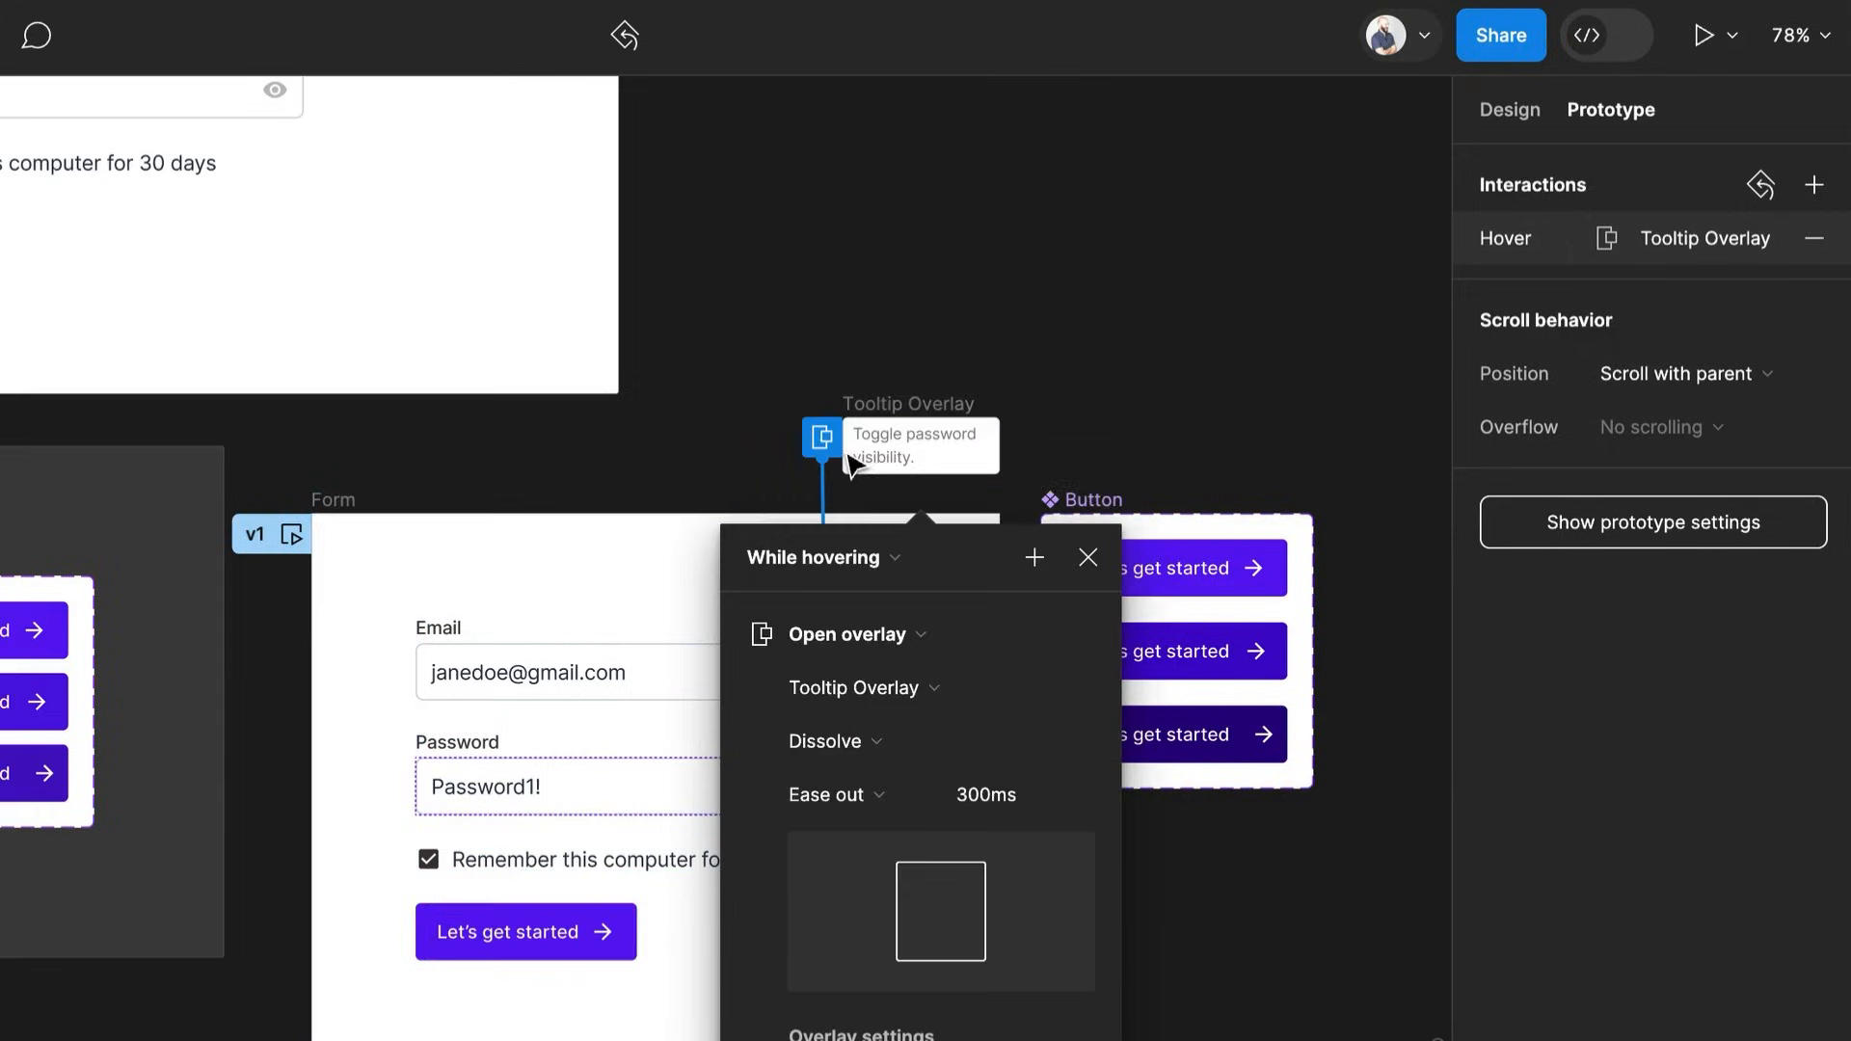
pyautogui.click(972, 785)
pyautogui.write('200')
pyautogui.press('Return')
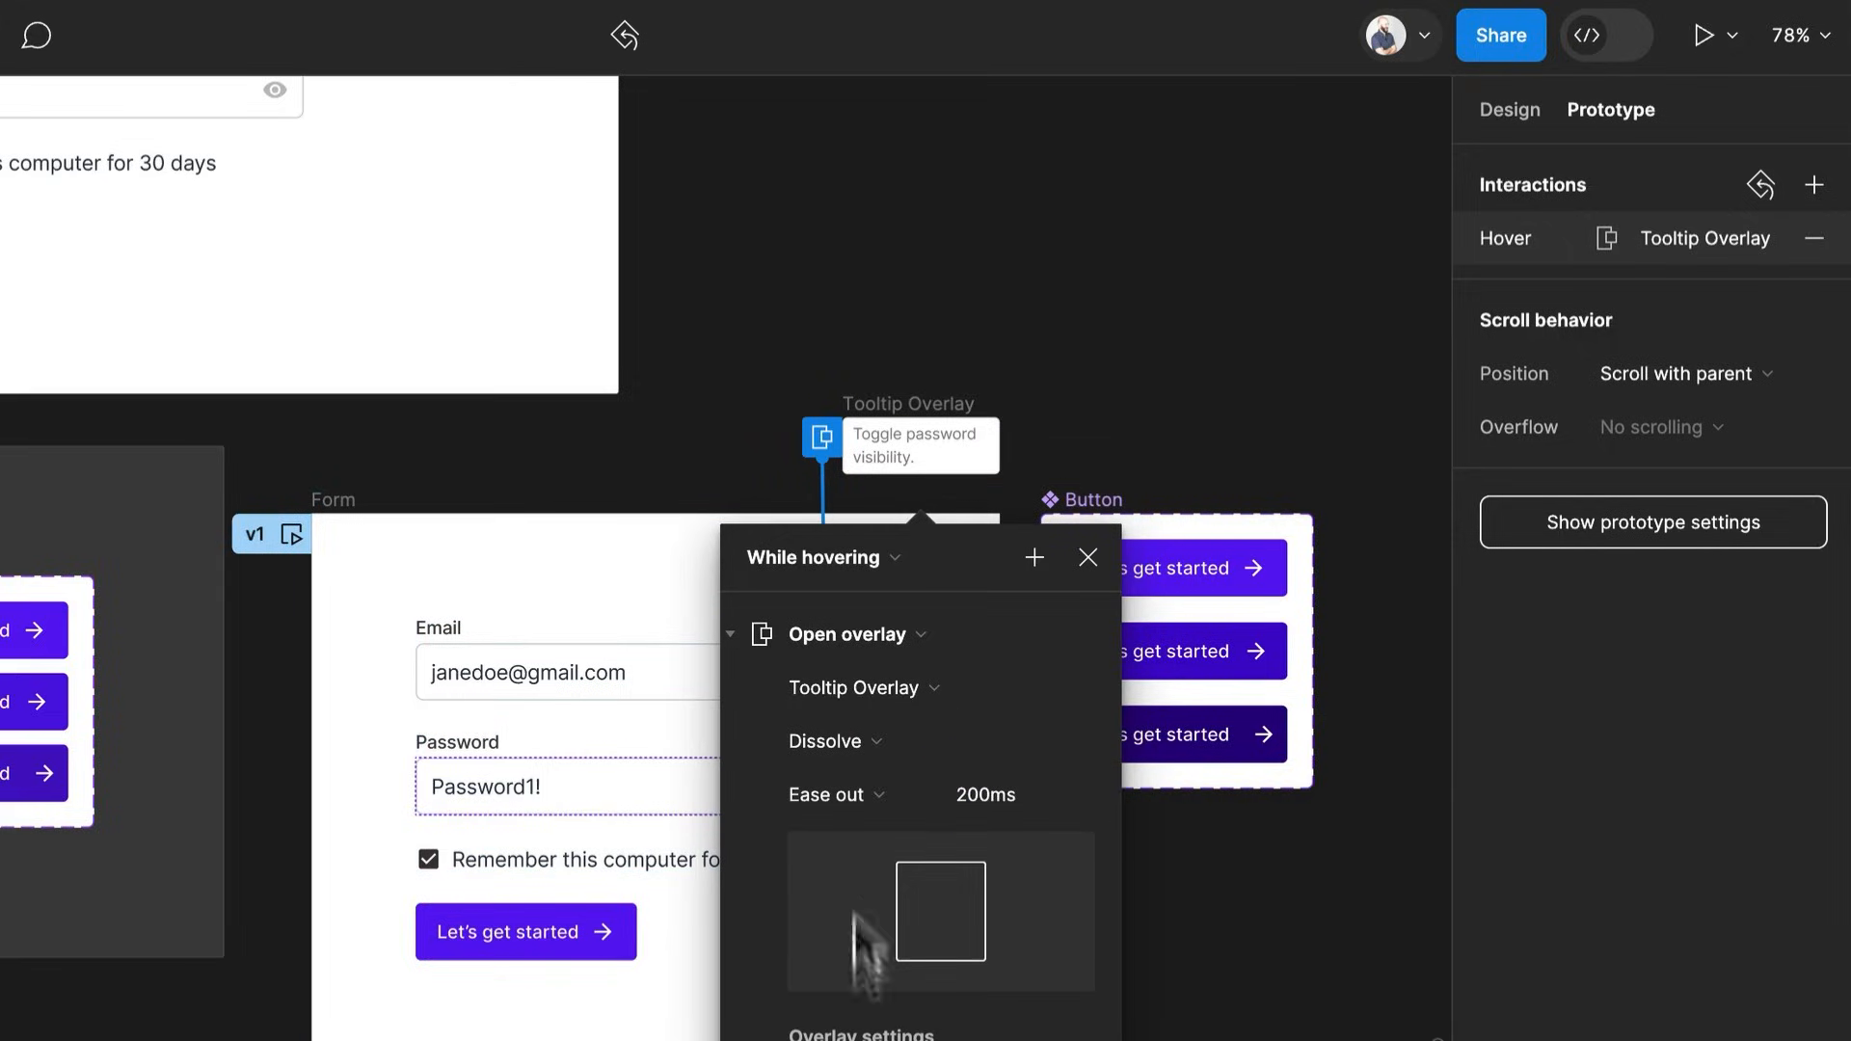
pyautogui.click(883, 564)
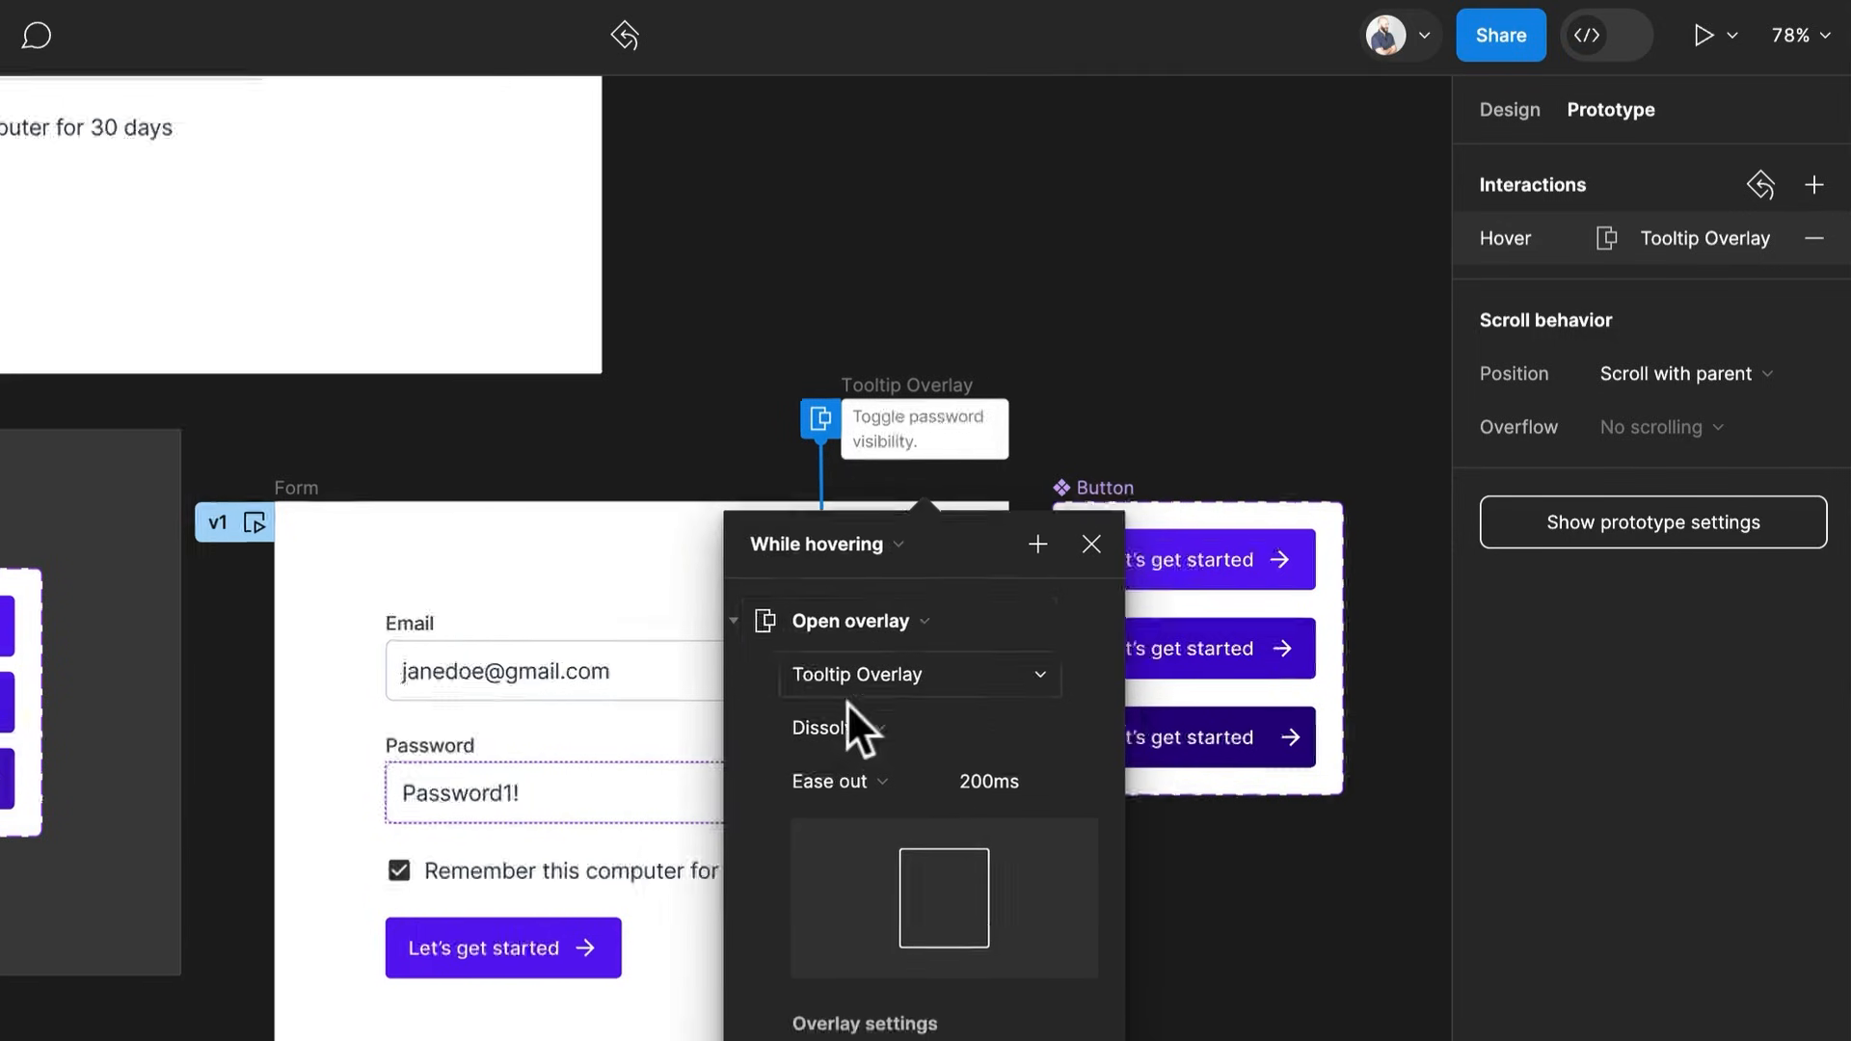
# Position the manually placed tooltip overlay directly above the Password field's visibility icon, roughly centred on it, and close the interaction settings
pyautogui.scroll(5, 847, 702)
pyautogui.moveTo(579, 724); pyautogui.dragTo(91, 759)
pyautogui.click(482, 340)
pyautogui.click(576, 340)
pyautogui.moveTo(567, 336); pyautogui.dragTo(1058, 319)
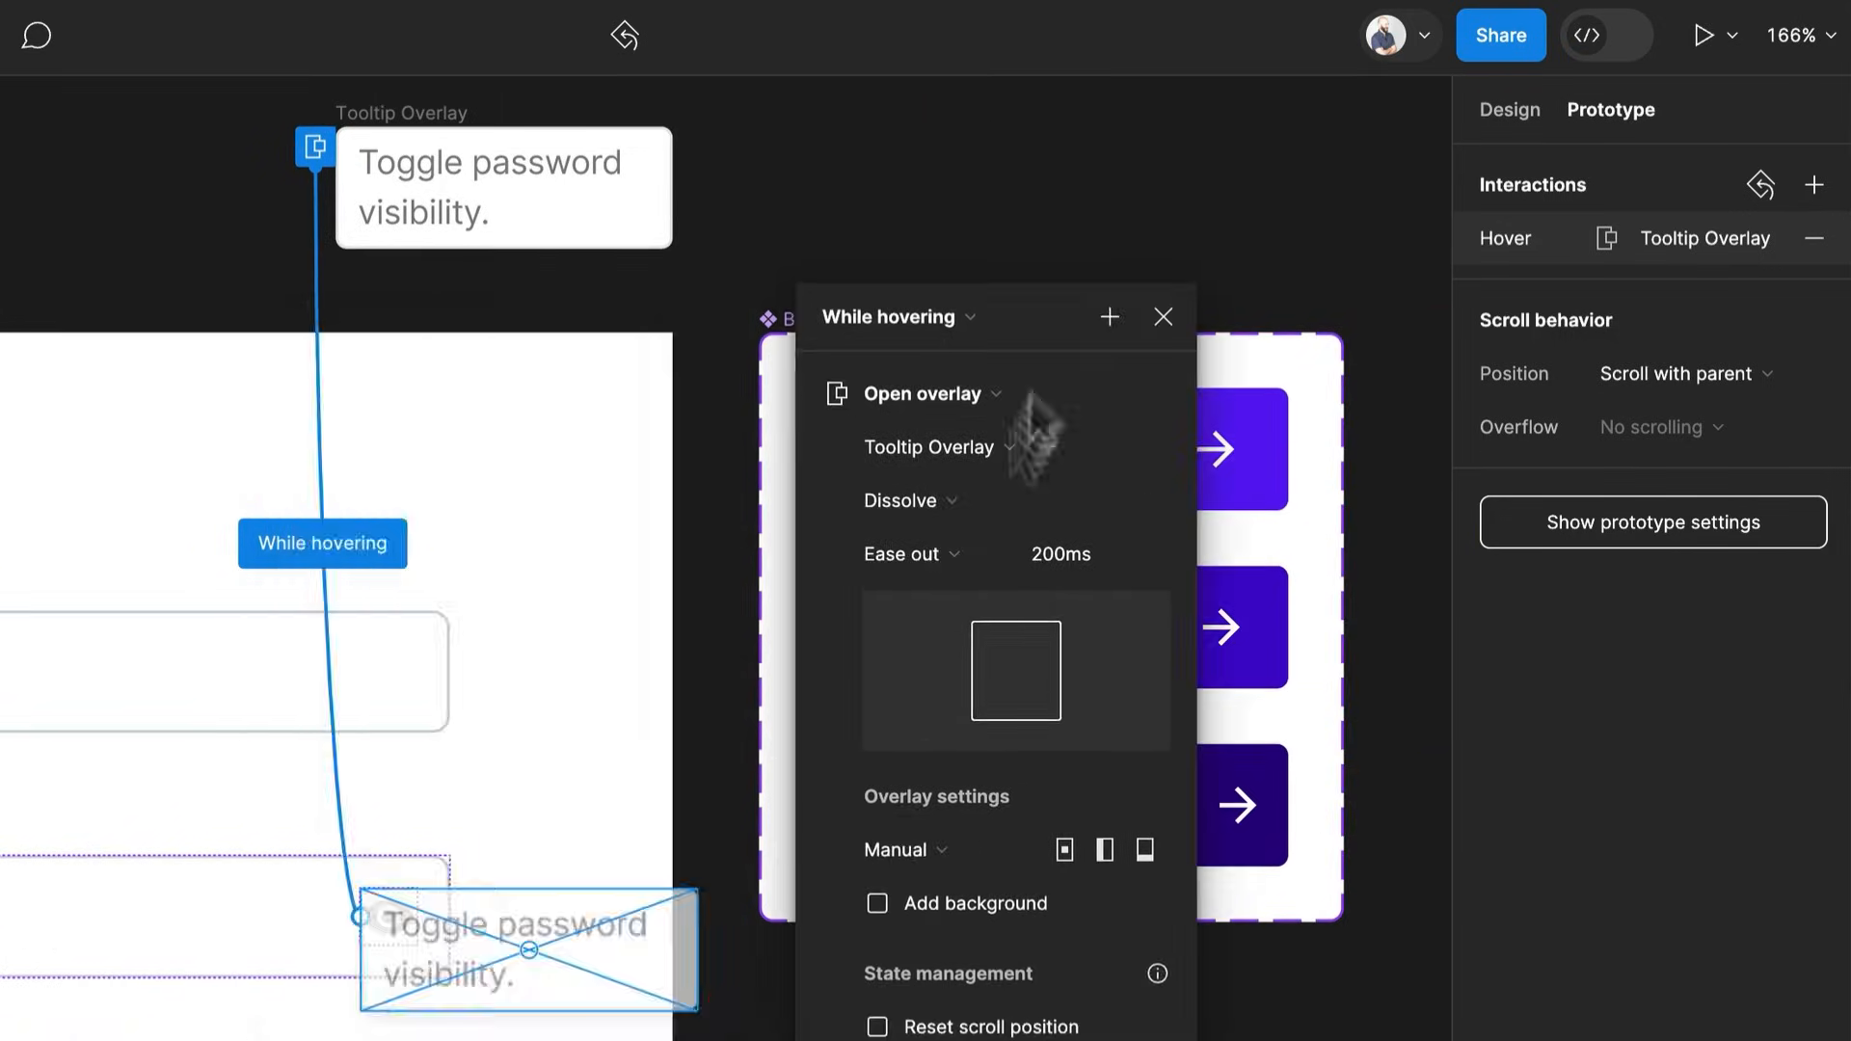
pyautogui.moveTo(557, 976); pyautogui.dragTo(420, 837)
pyautogui.scroll(-4, 418, 836)
pyautogui.moveTo(311, 917); pyautogui.dragTo(532, 882)
pyautogui.moveTo(672, 777); pyautogui.dragTo(671, 786)
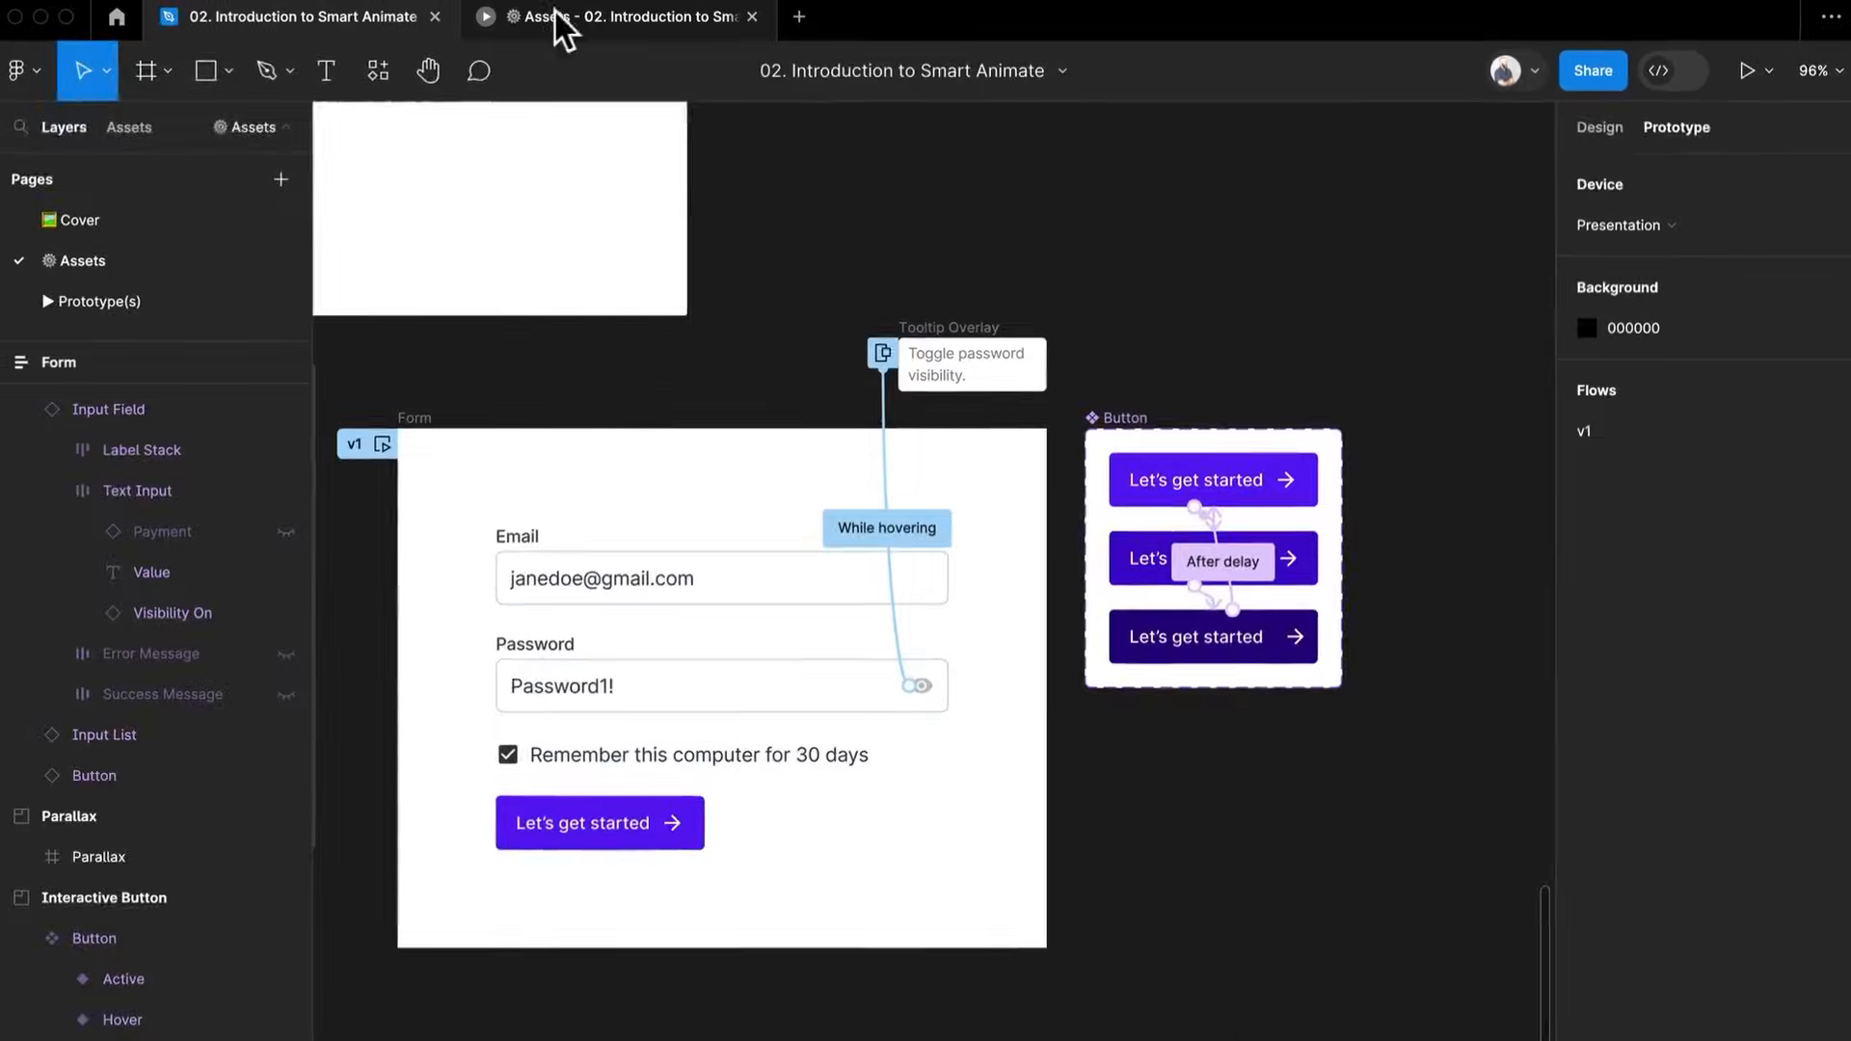
# Check the Form in the already open prototype preview and close that preview
pyautogui.click(588, 19)
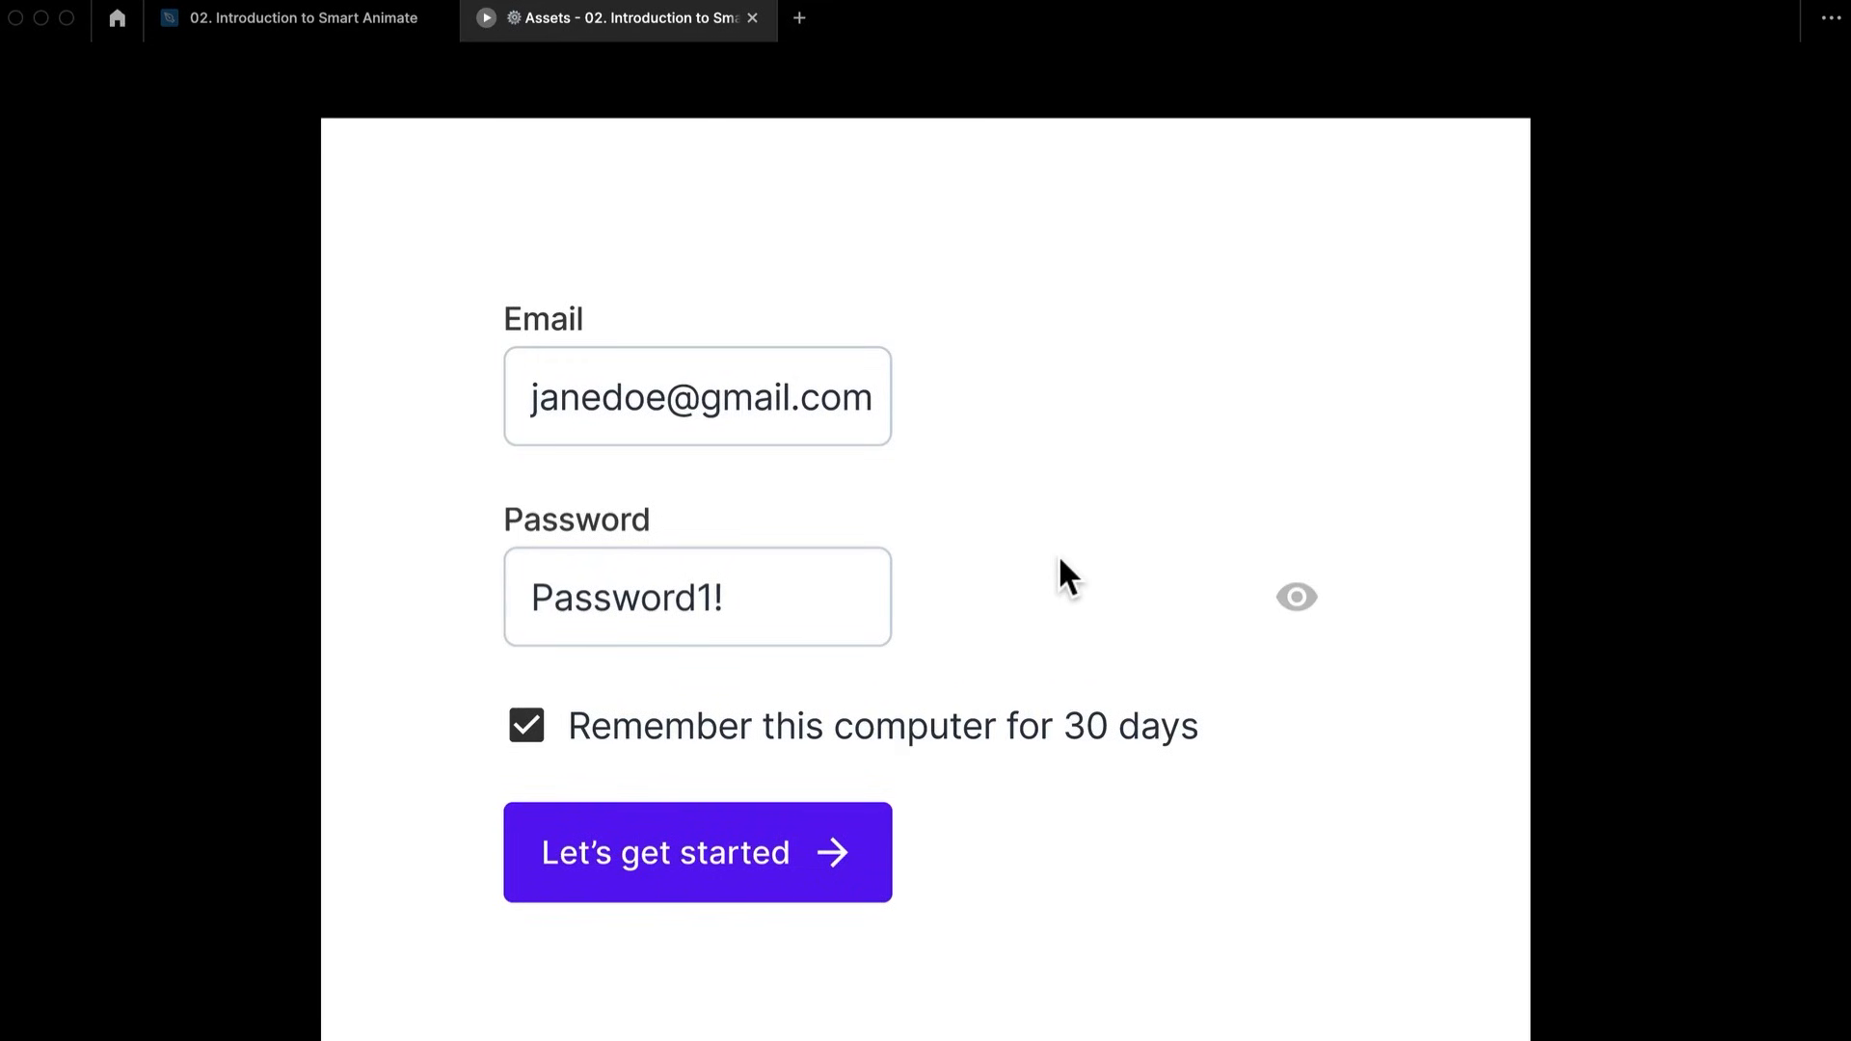
pyautogui.click(1030, 567)
pyautogui.click(294, 14)
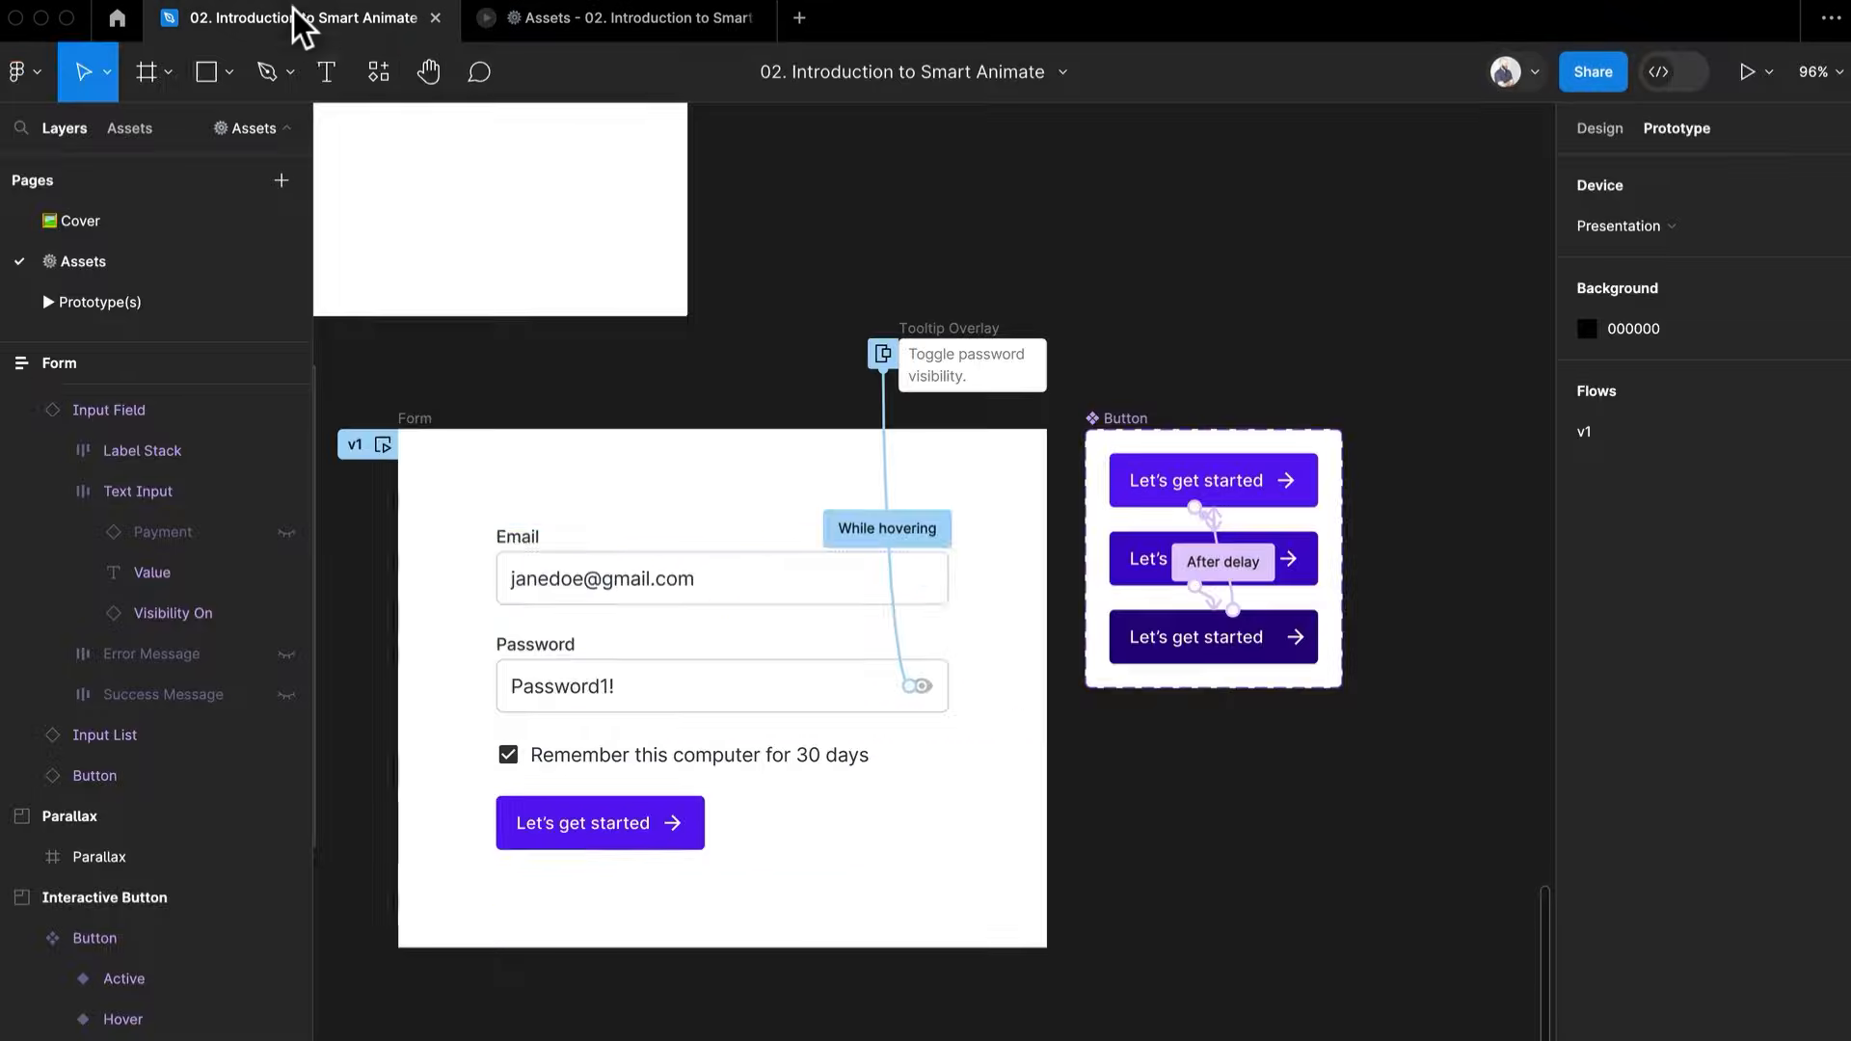
pyautogui.click(738, 691)
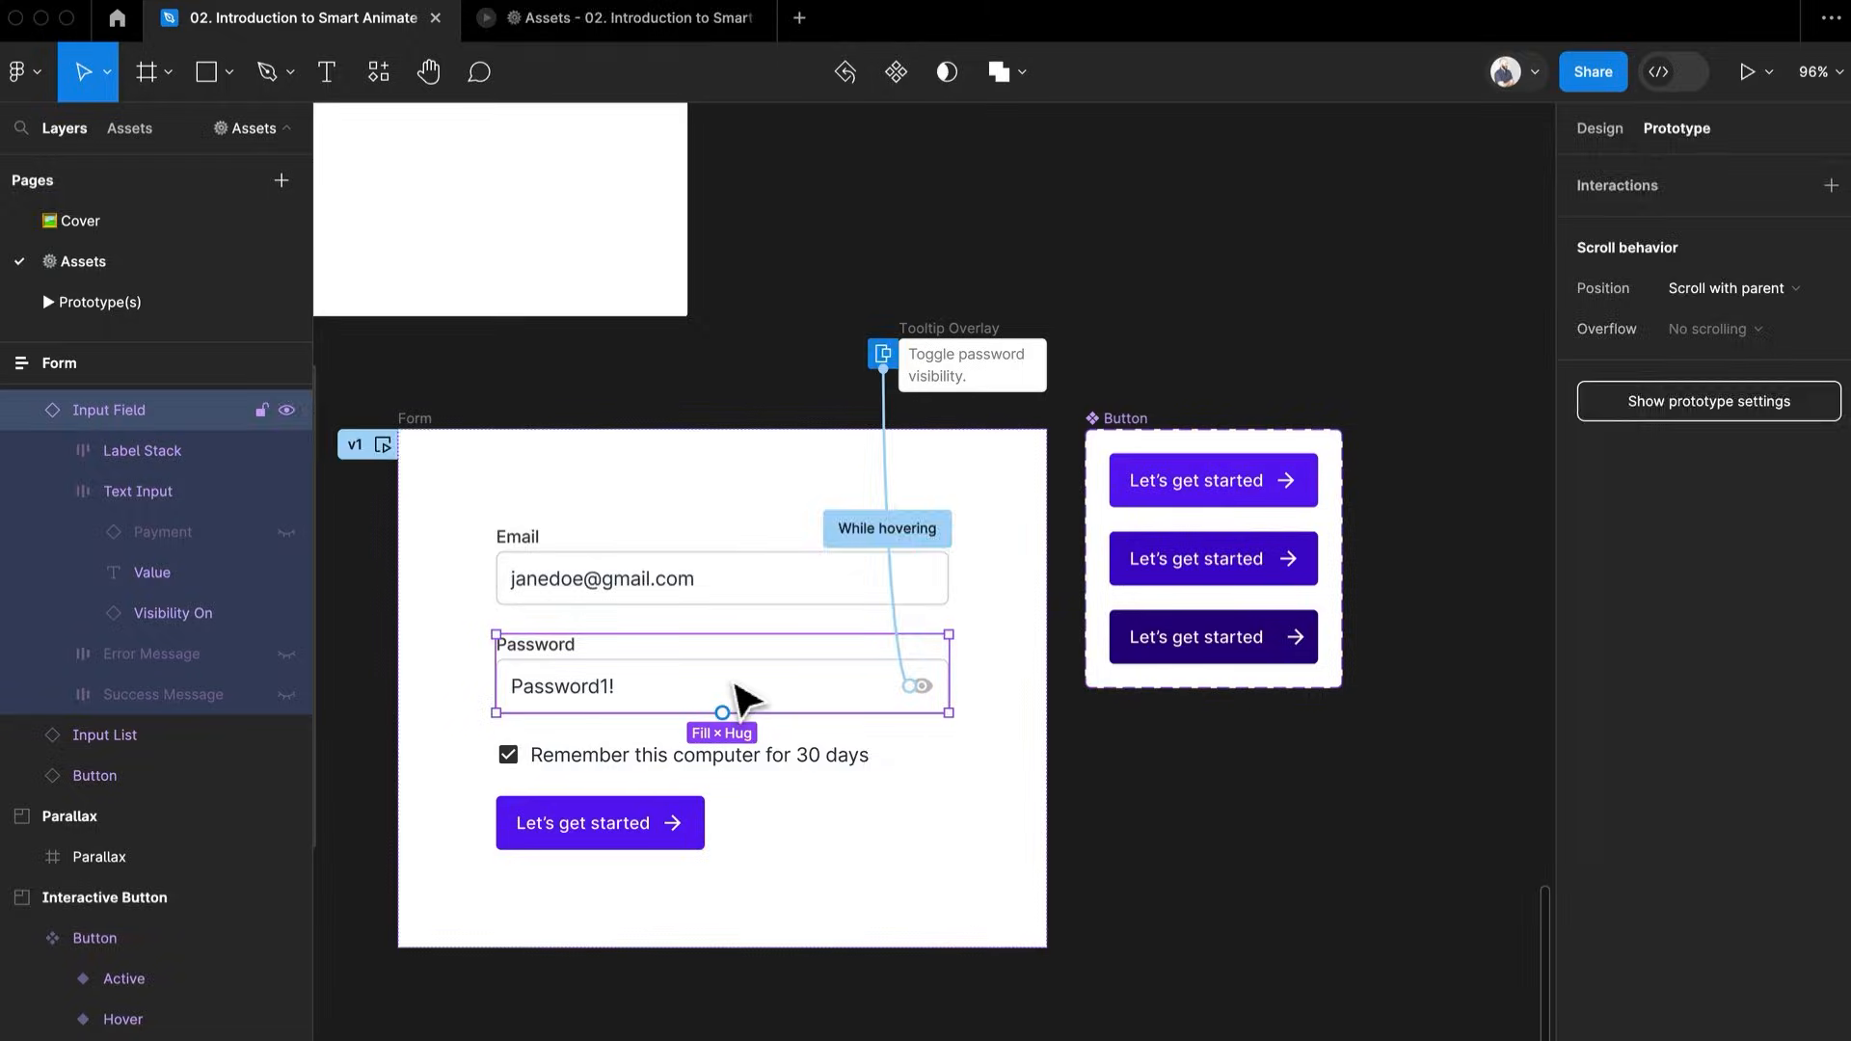
pyautogui.click(578, 14)
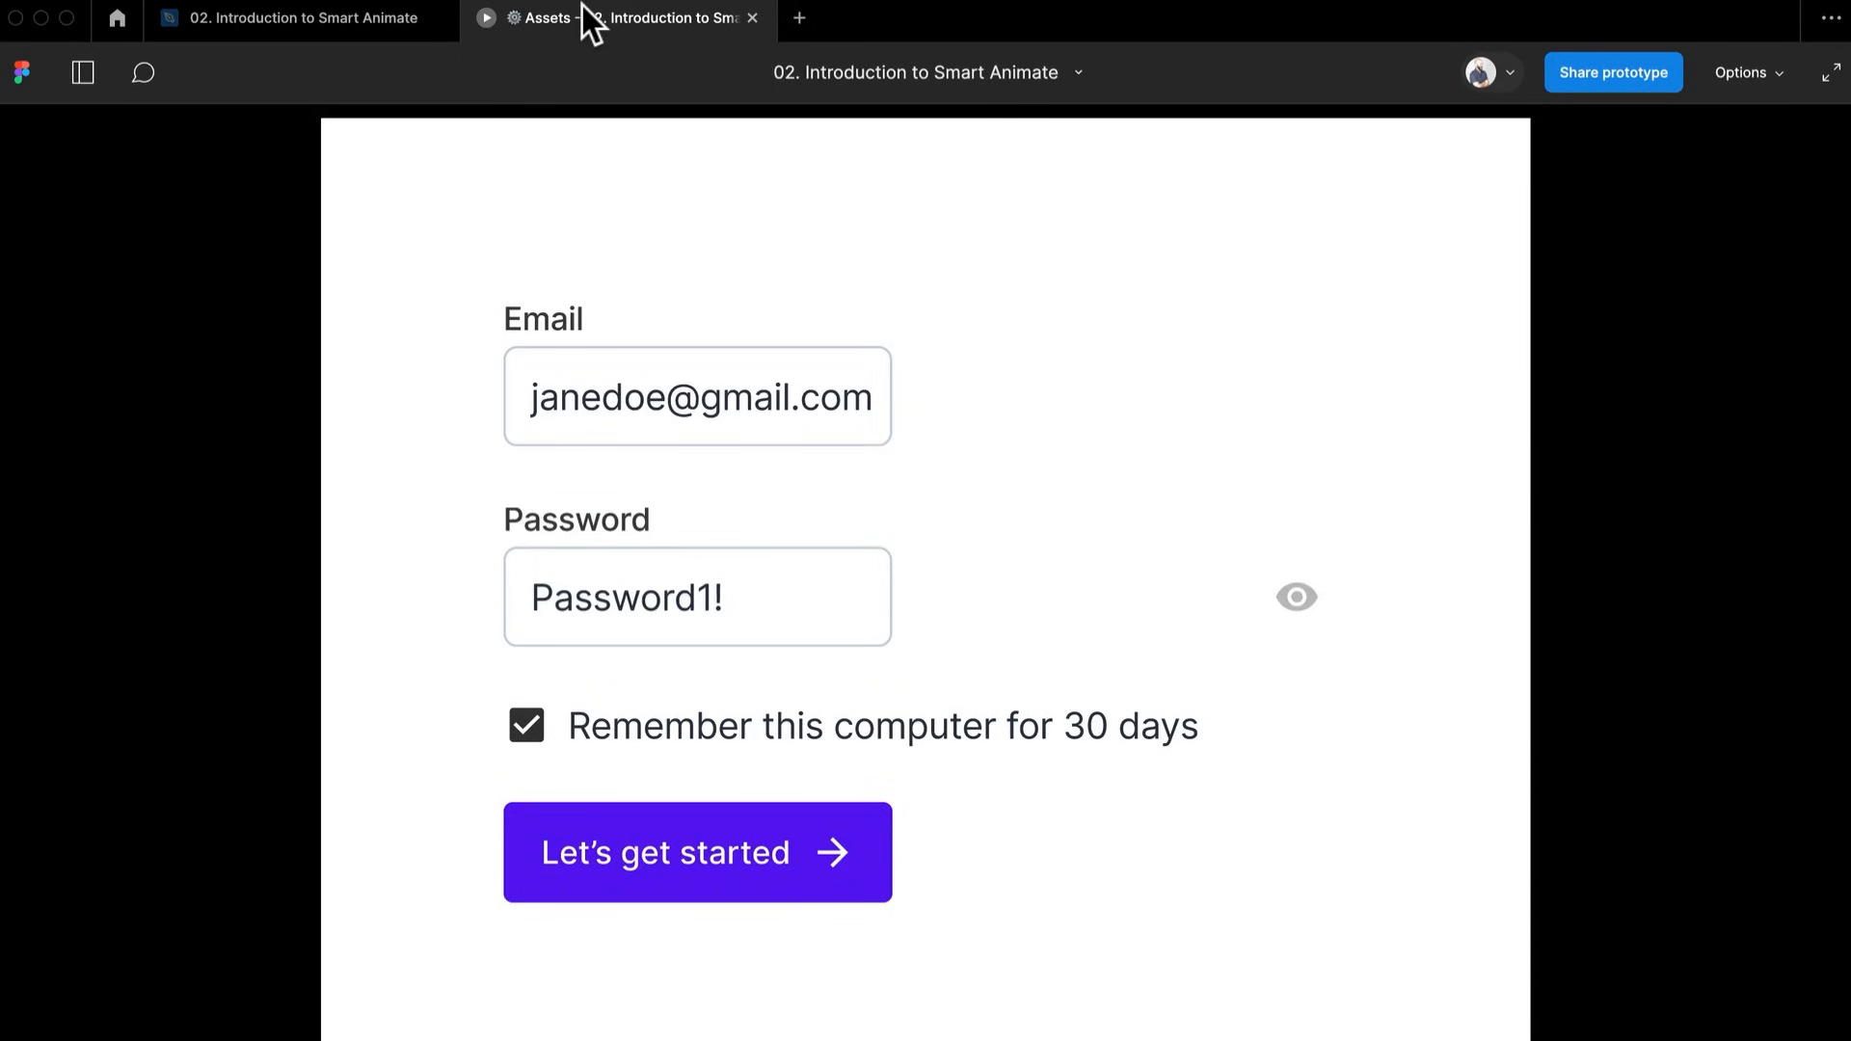
pyautogui.press('super+w')
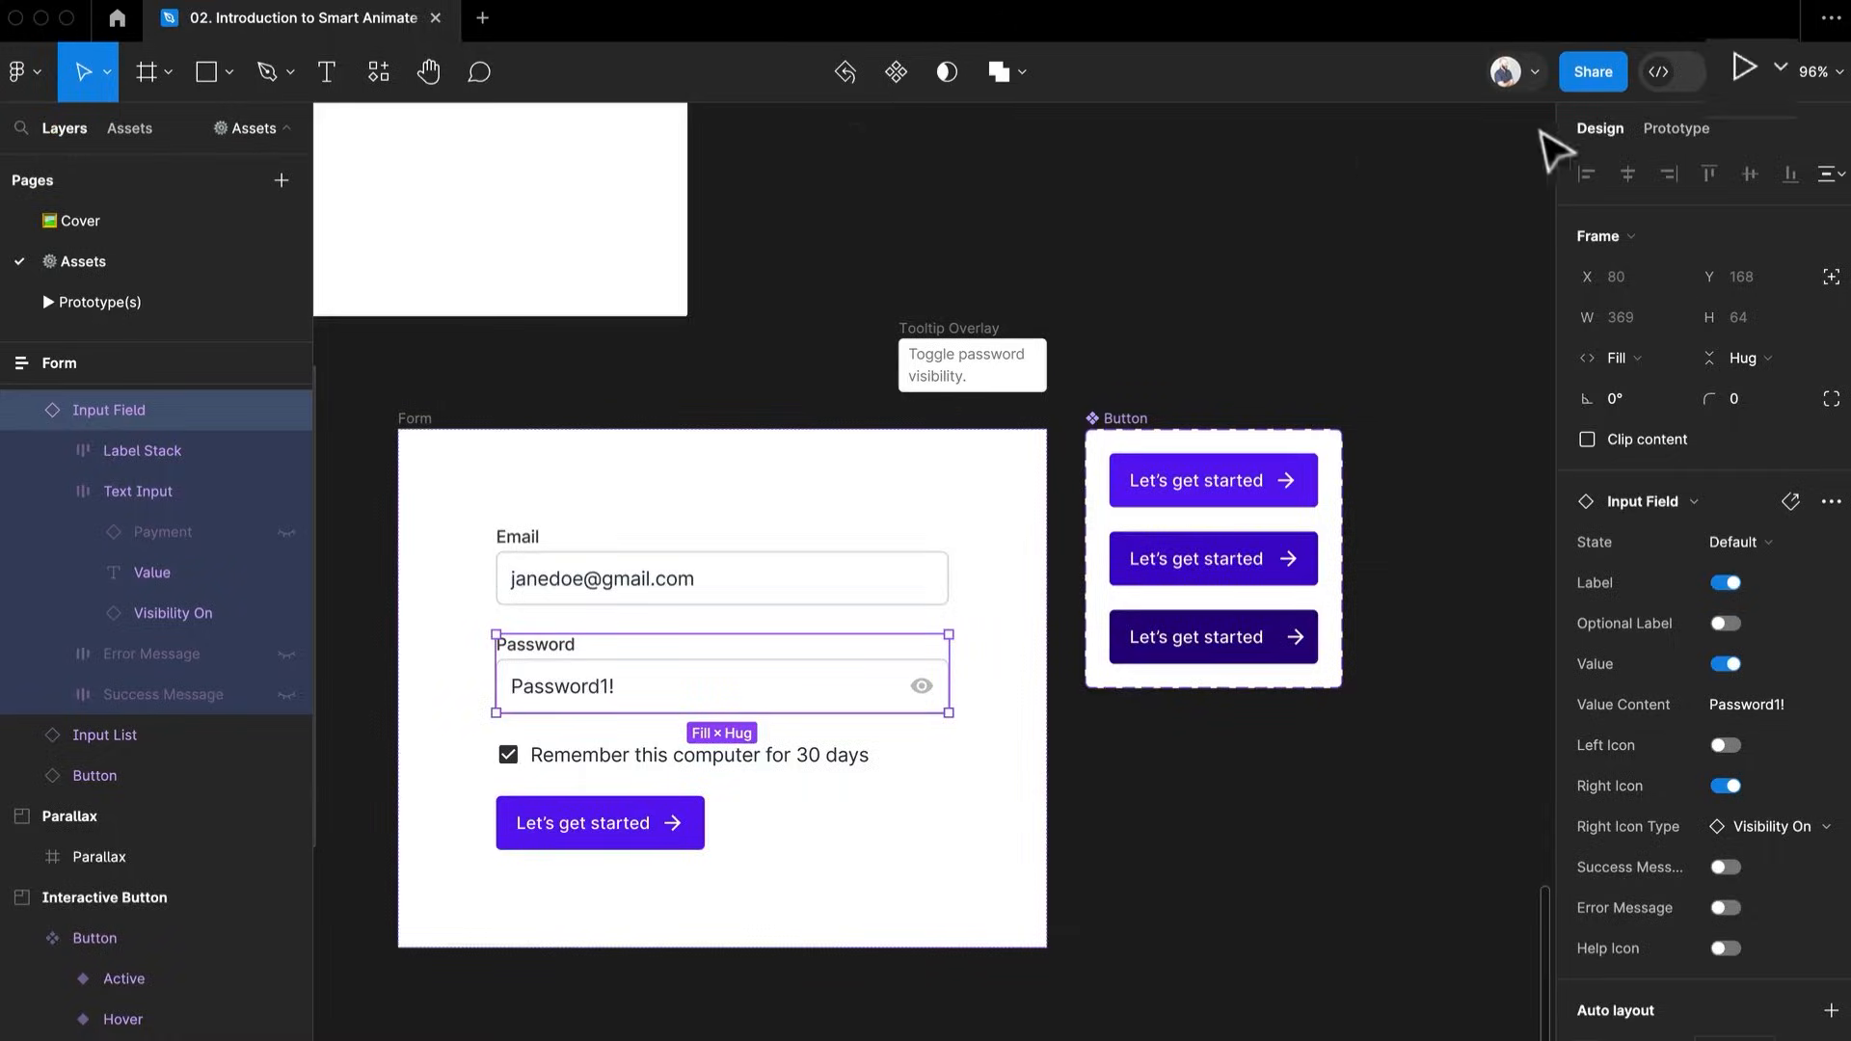
# Present the Form prototype again and test the Let's get started button and the password visibility tooltip
pyautogui.click(1735, 65)
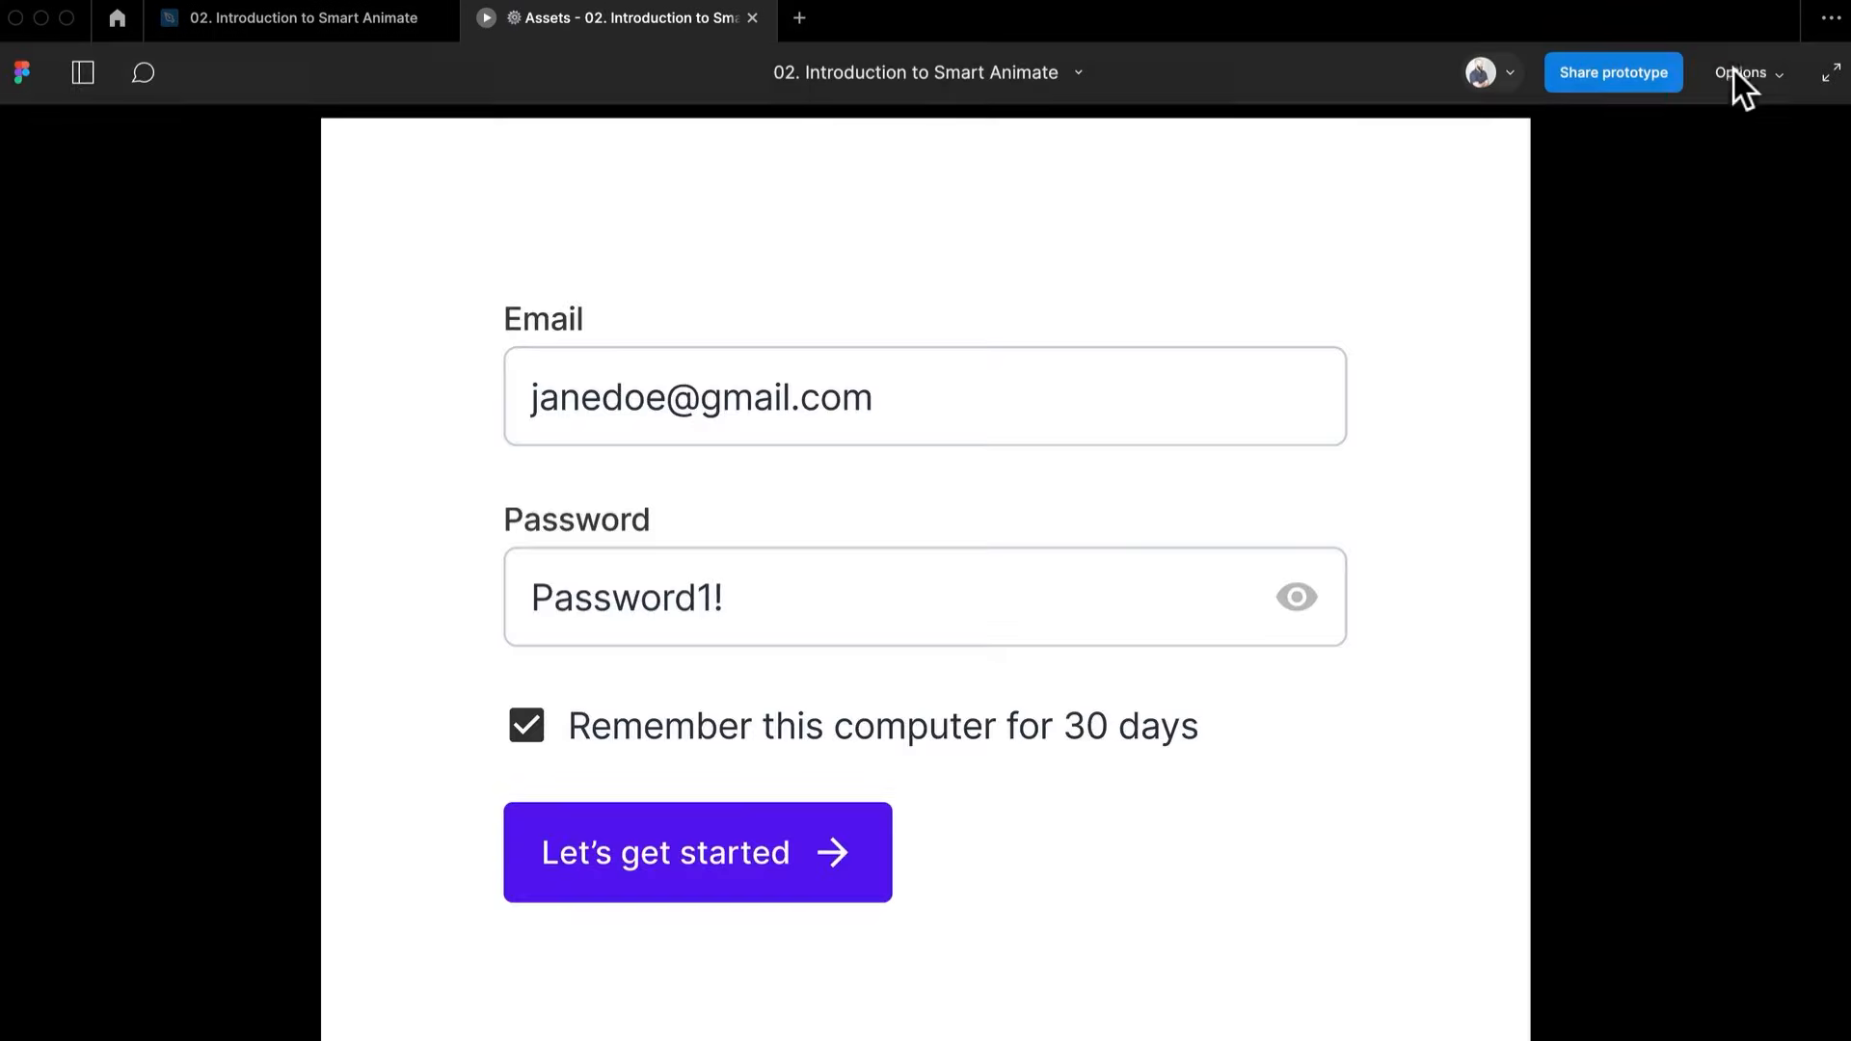
pyautogui.click(826, 849)
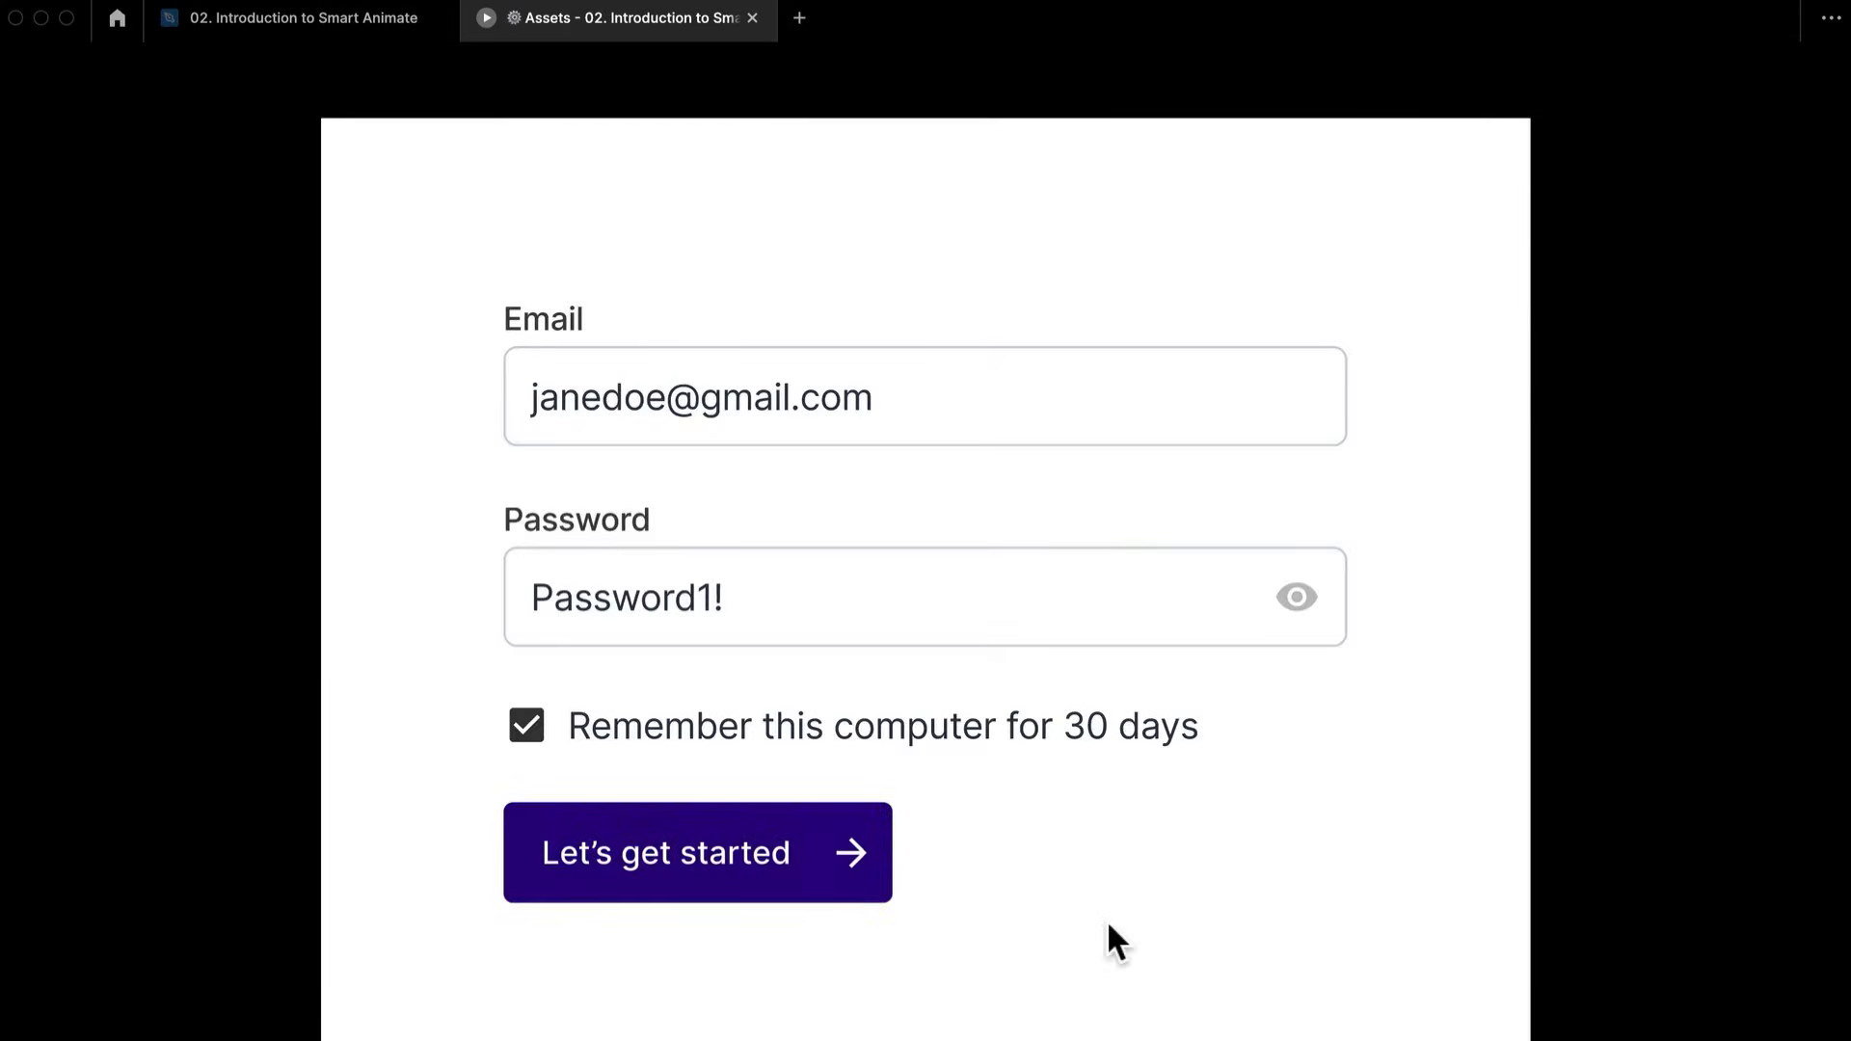
pyautogui.click(835, 891)
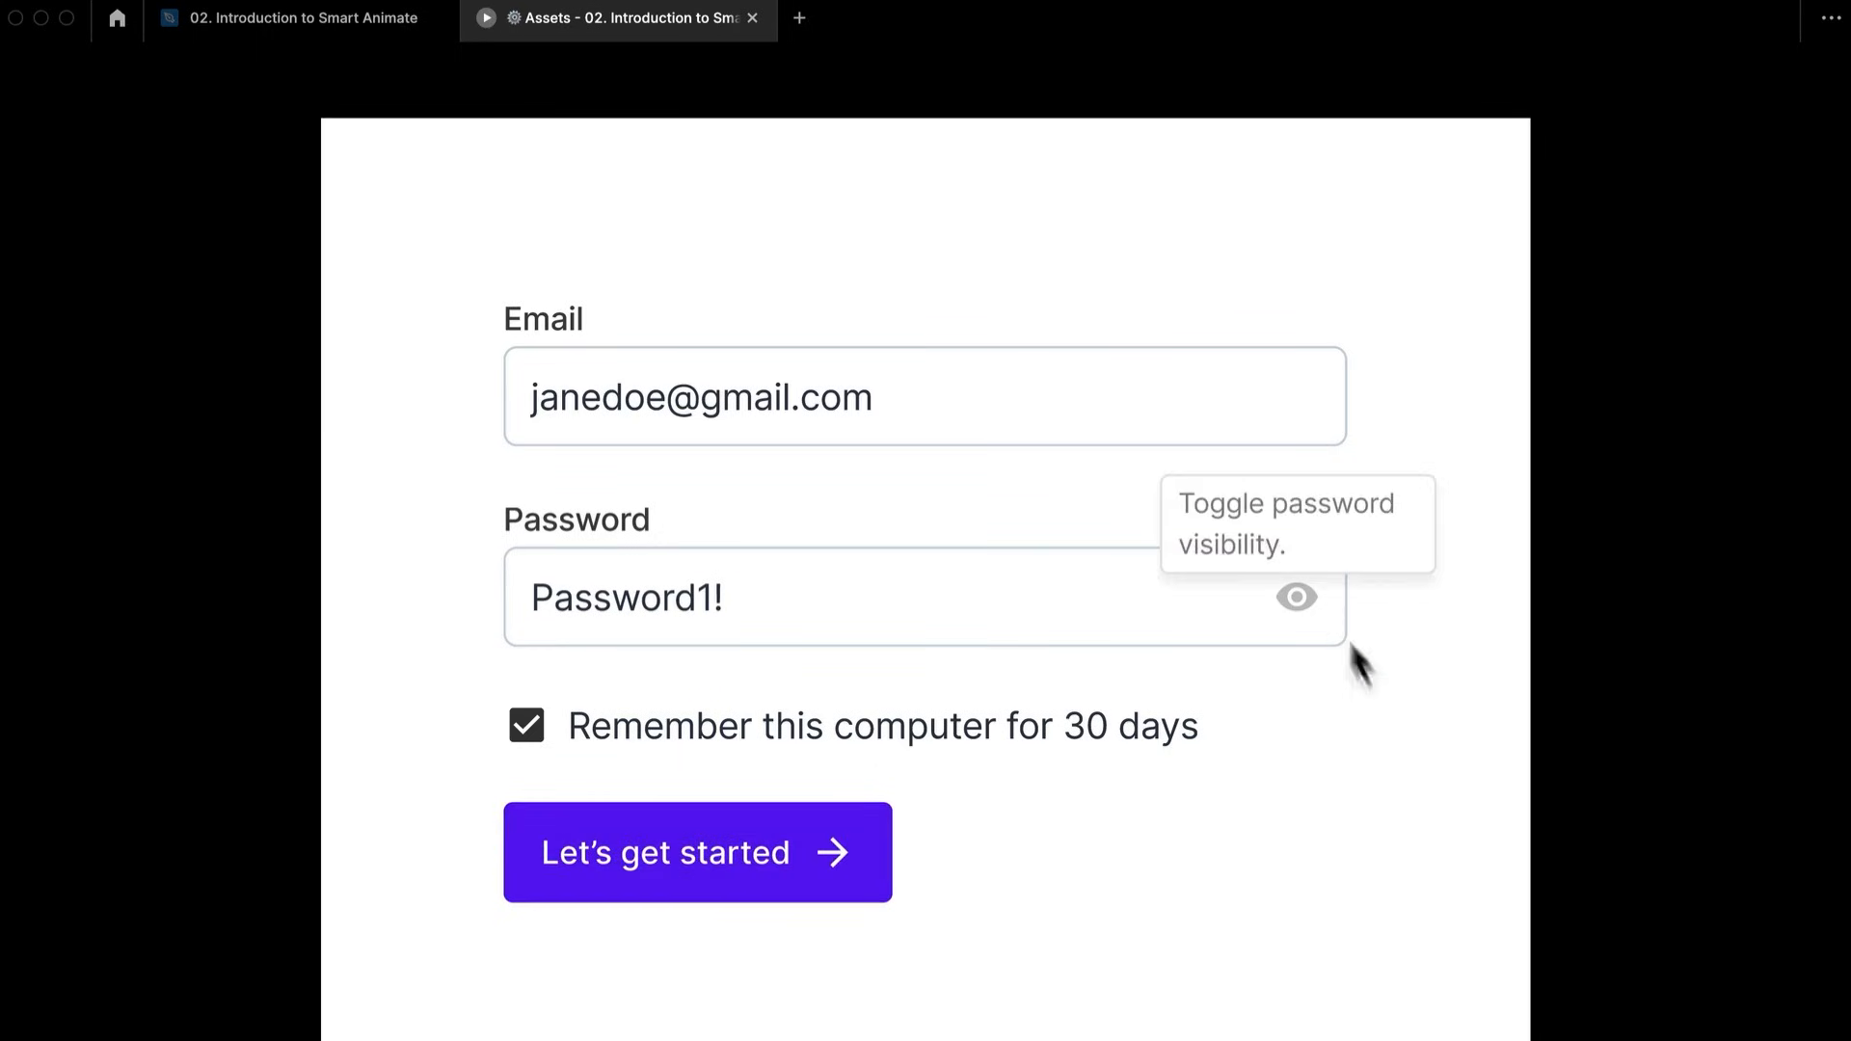
# Set the after-delay interaction from the Button's Pressed variant to Default to a 200 ms delay
pyautogui.click(366, 30)
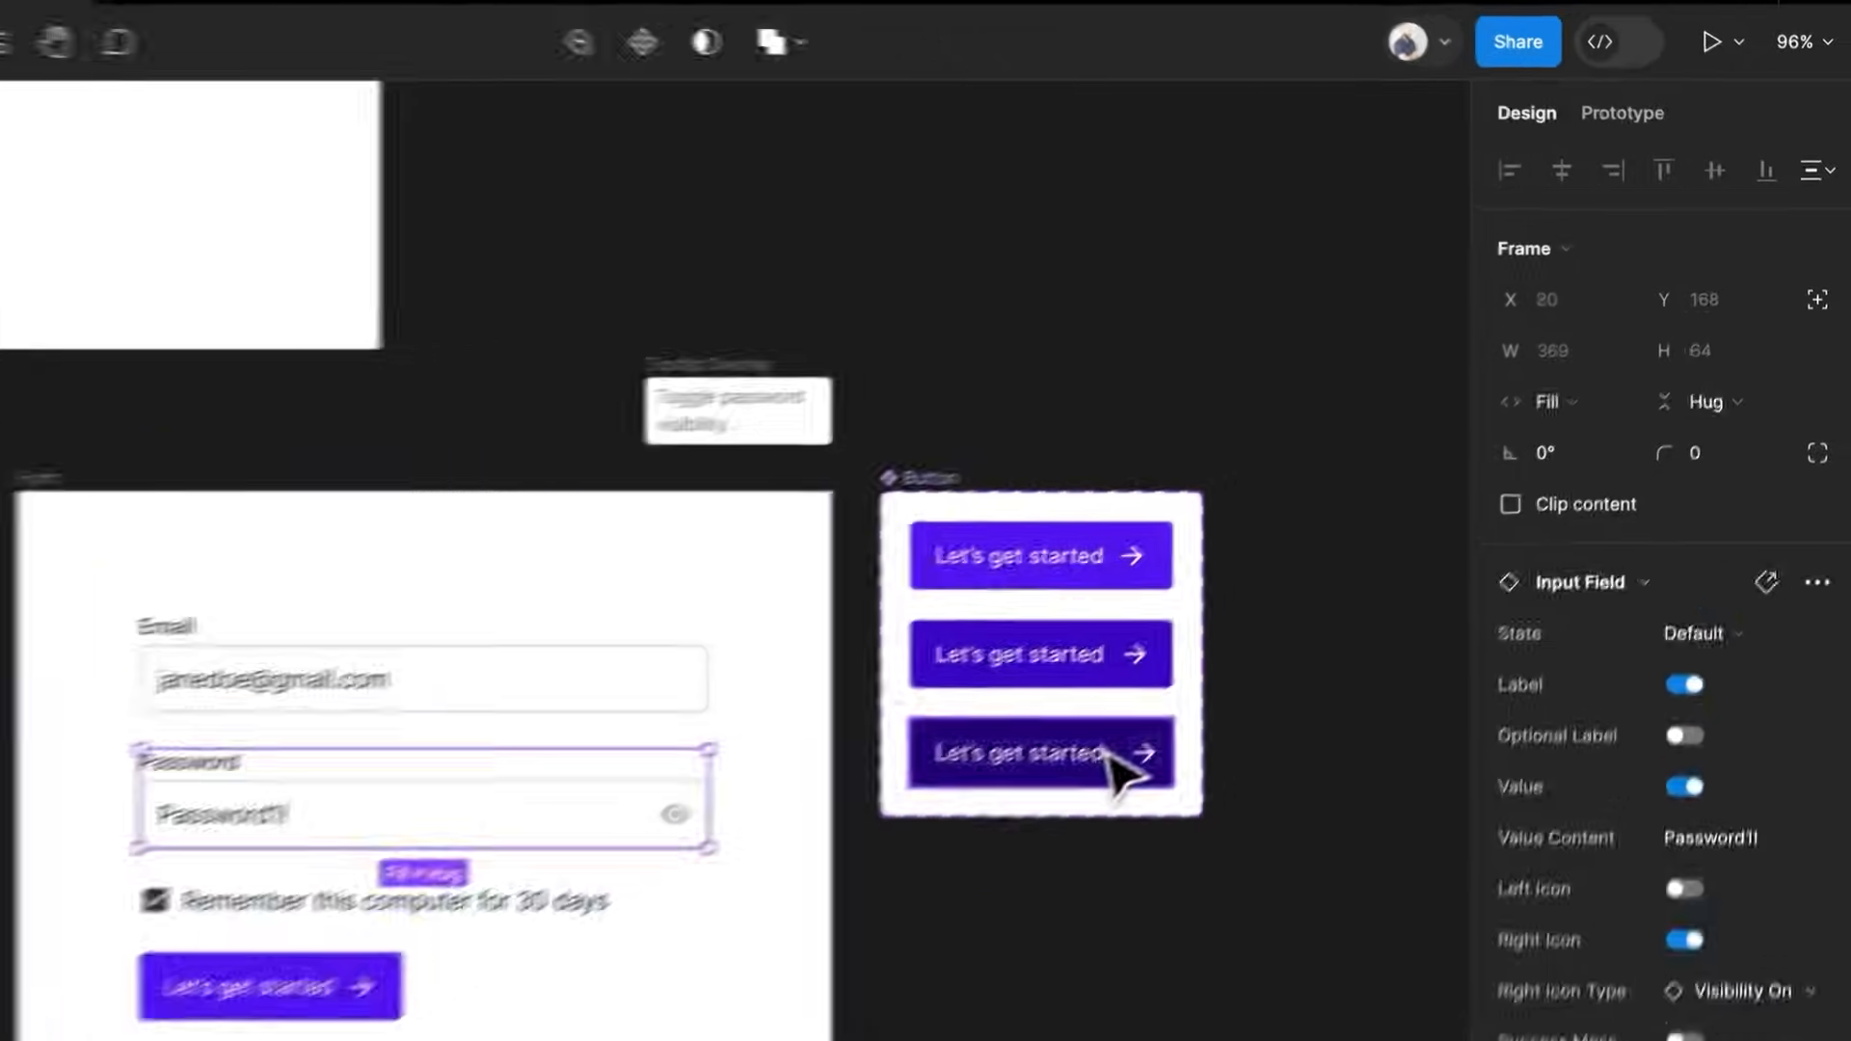
pyautogui.click(1273, 646)
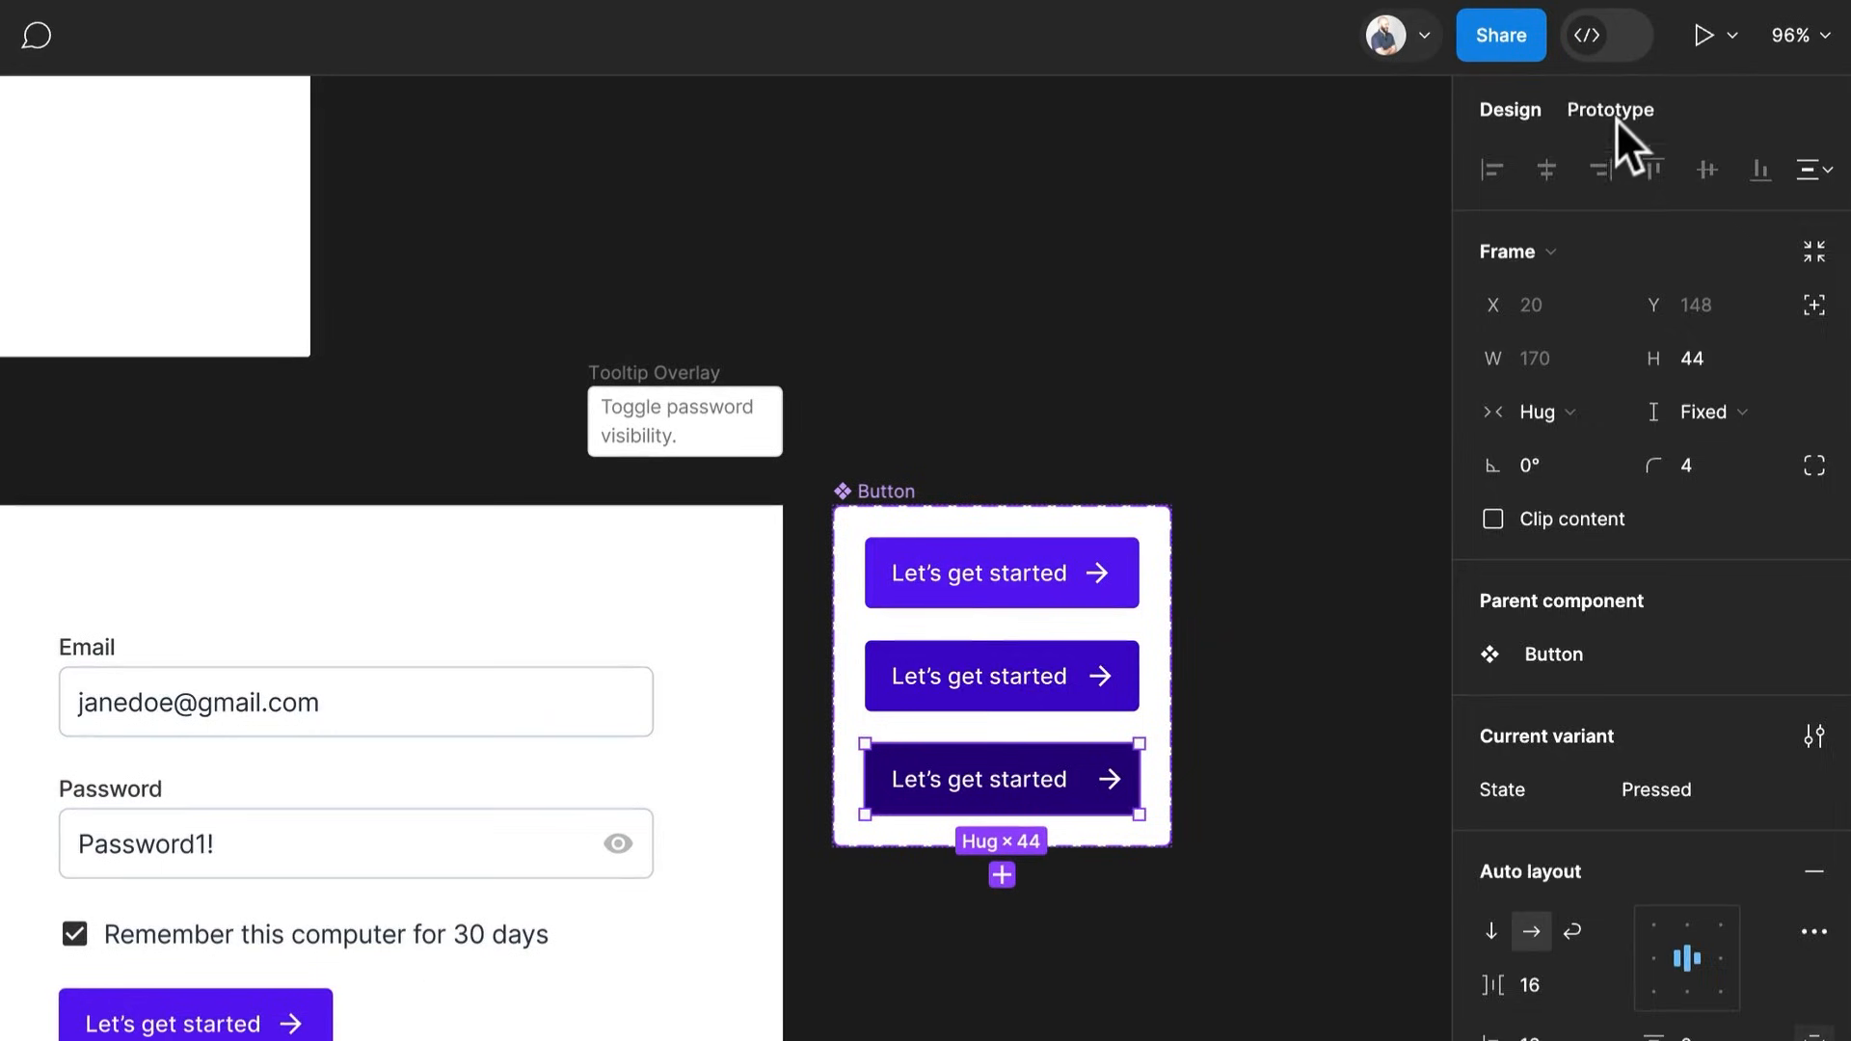
pyautogui.click(1680, 134)
pyautogui.scroll(5, 1051, 656)
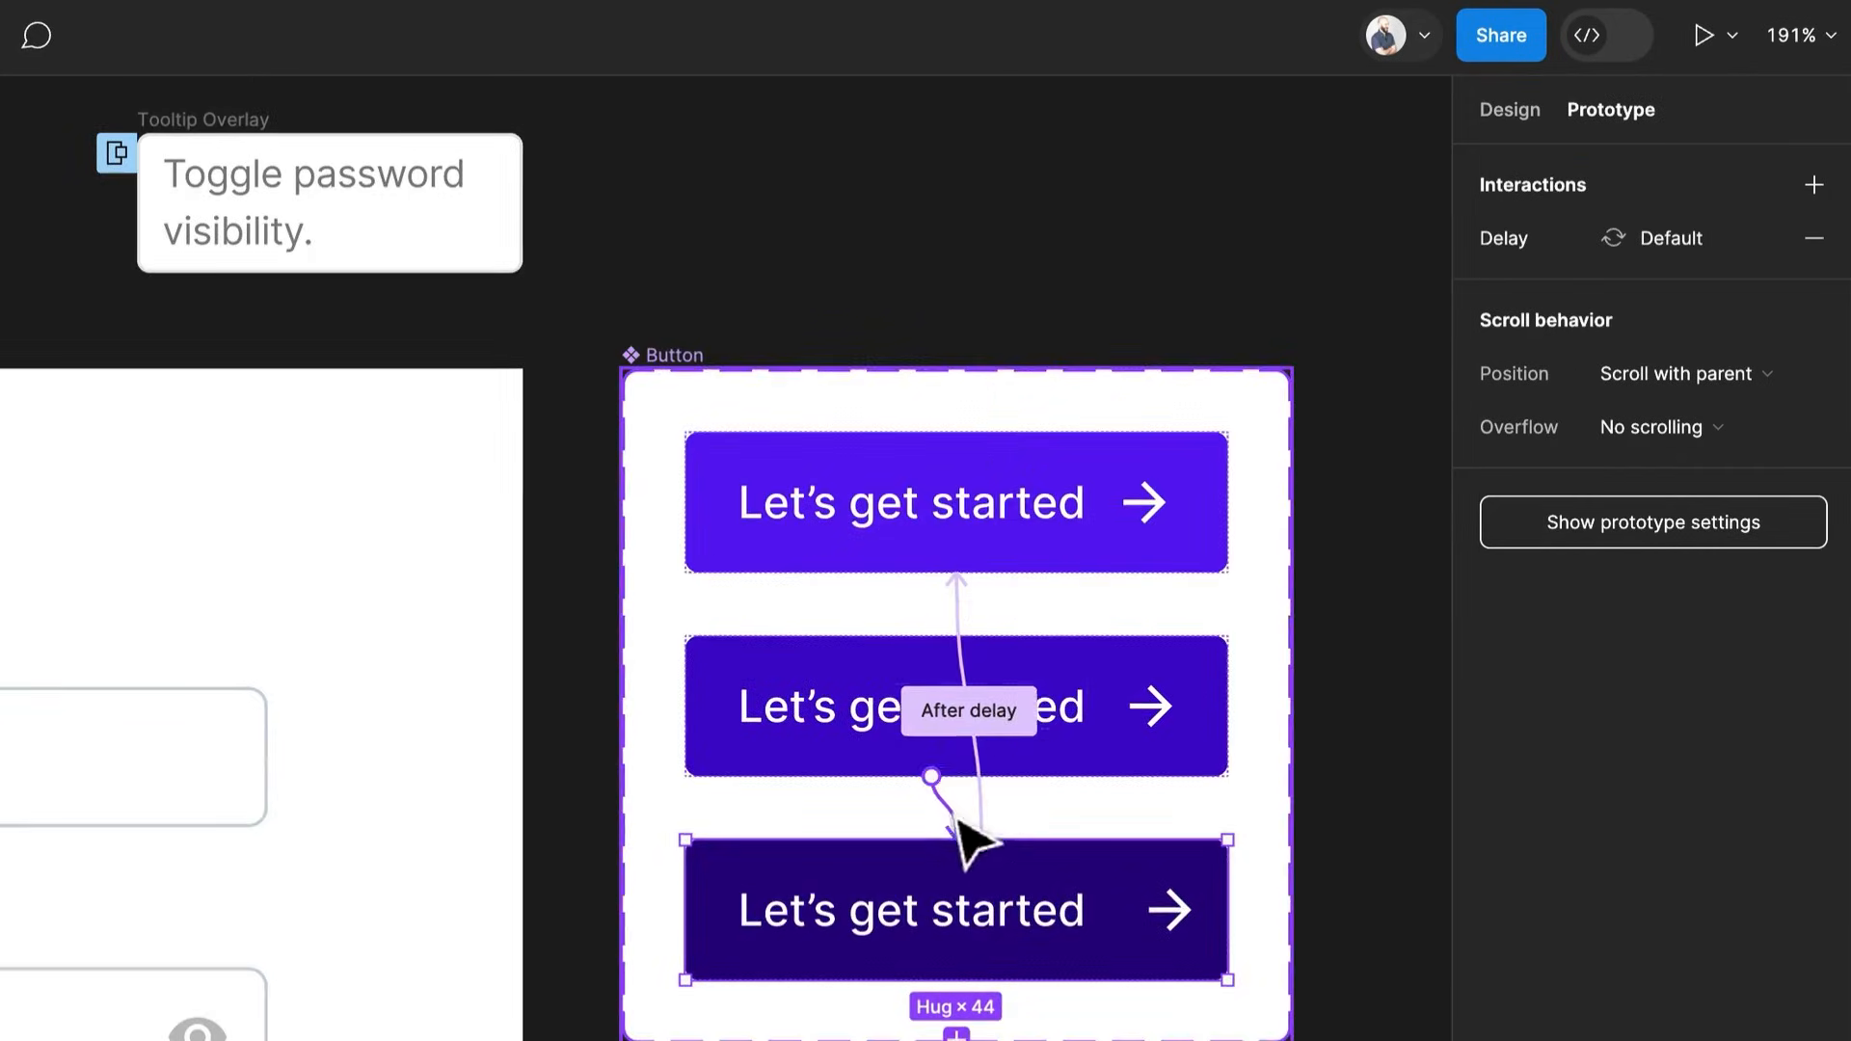
pyautogui.click(992, 797)
pyautogui.click(904, 924)
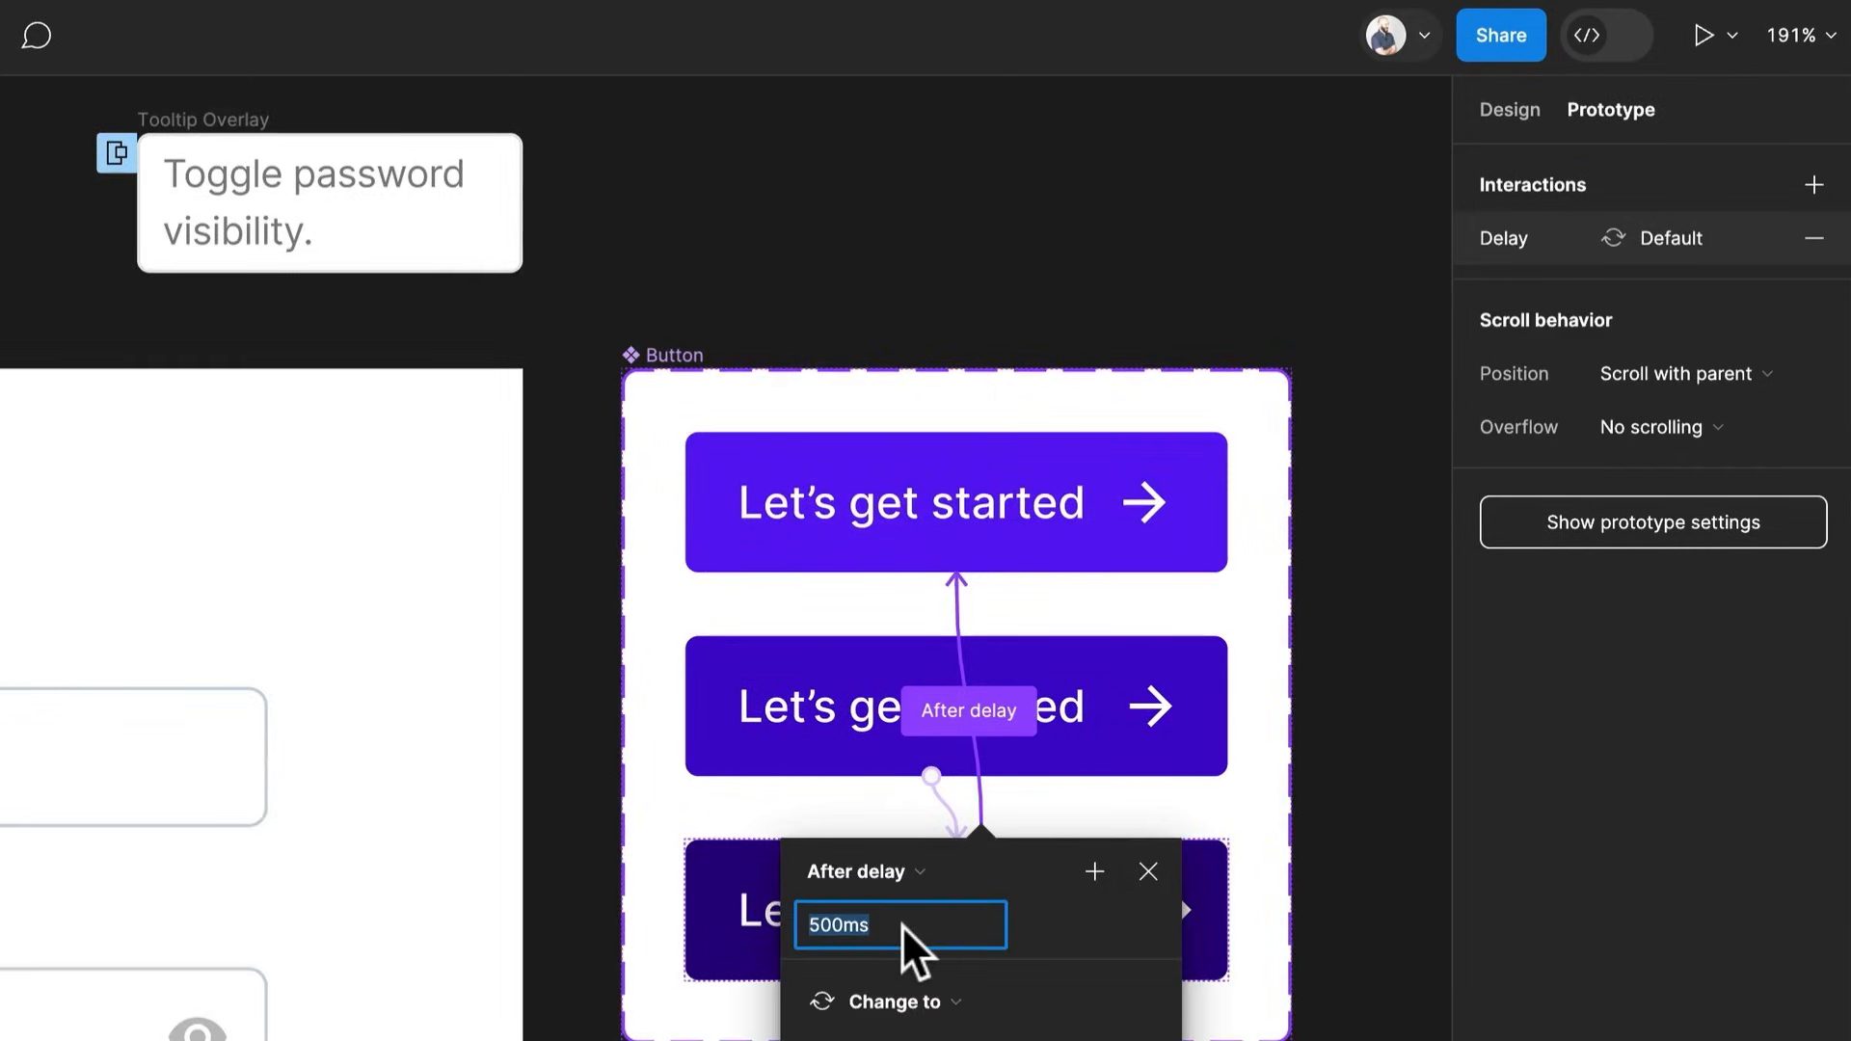
pyautogui.write('200')
pyautogui.press('Return')
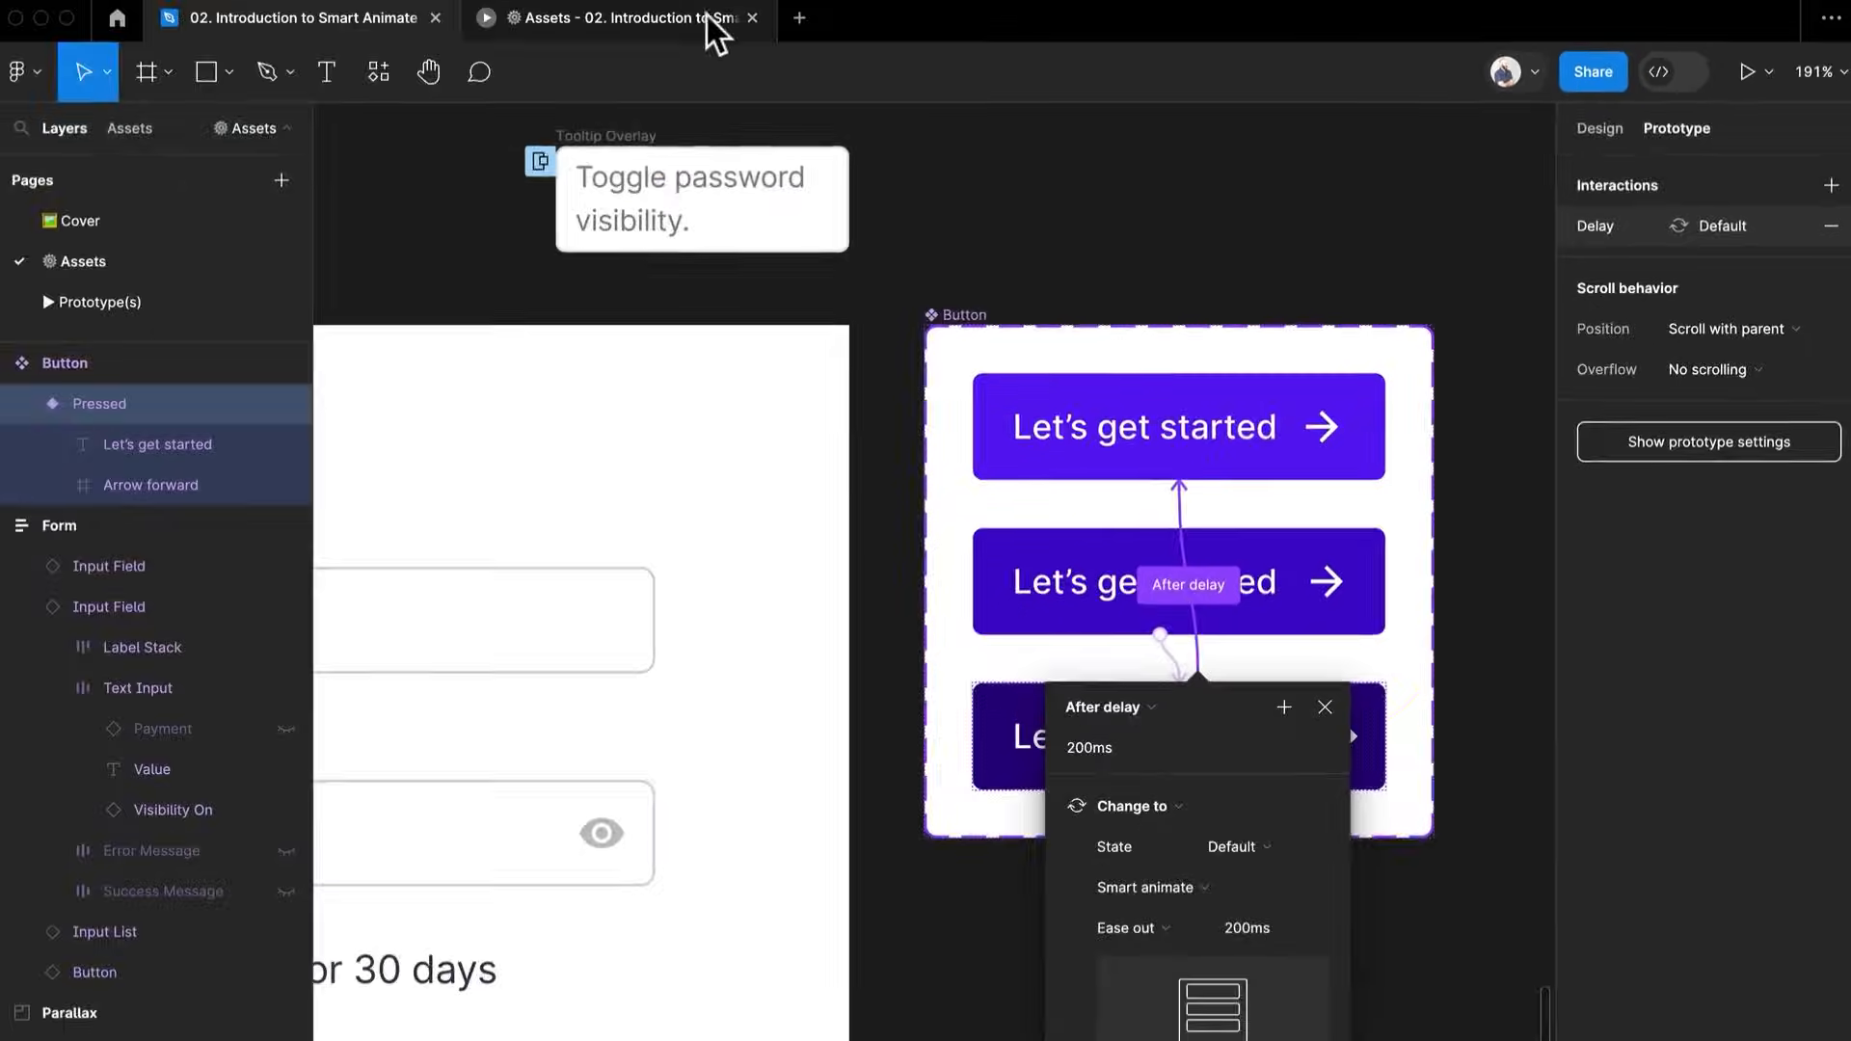
# Test the Let's get started button's pressed-state timing in the prototype preview
pyautogui.click(709, 17)
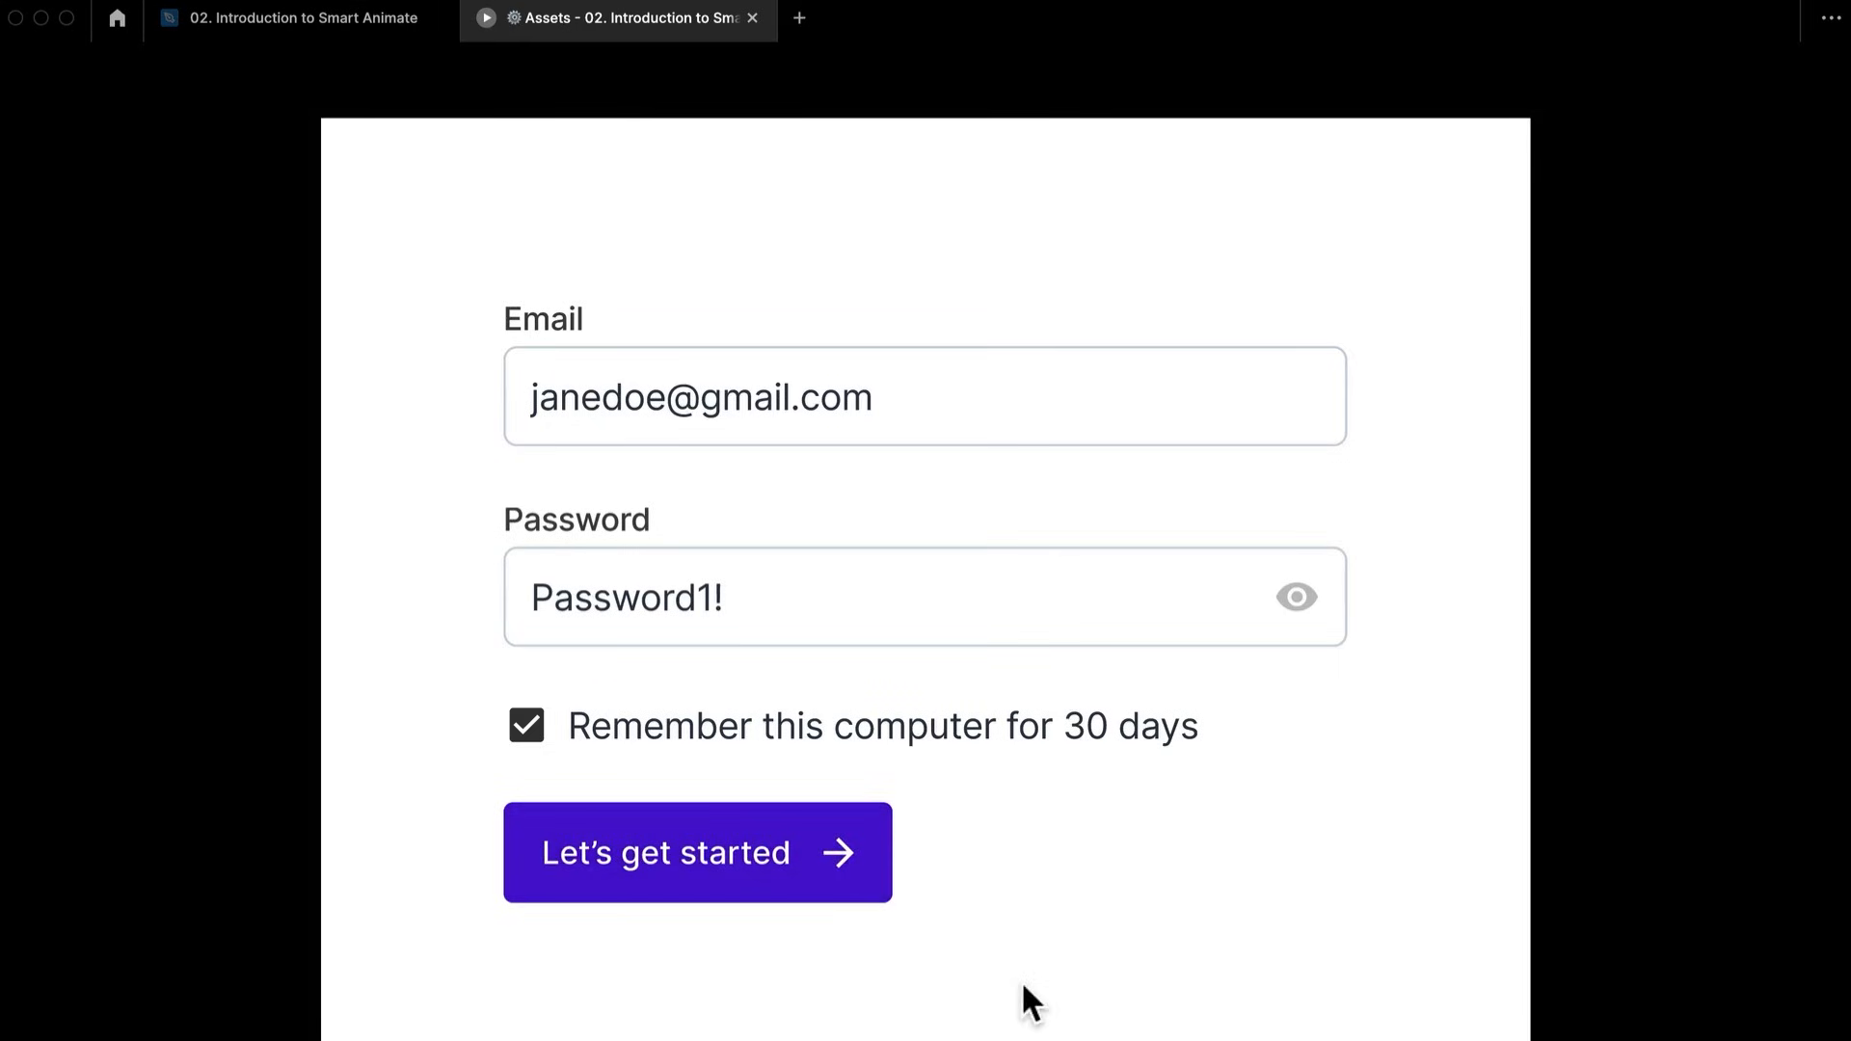
pyautogui.click(845, 889)
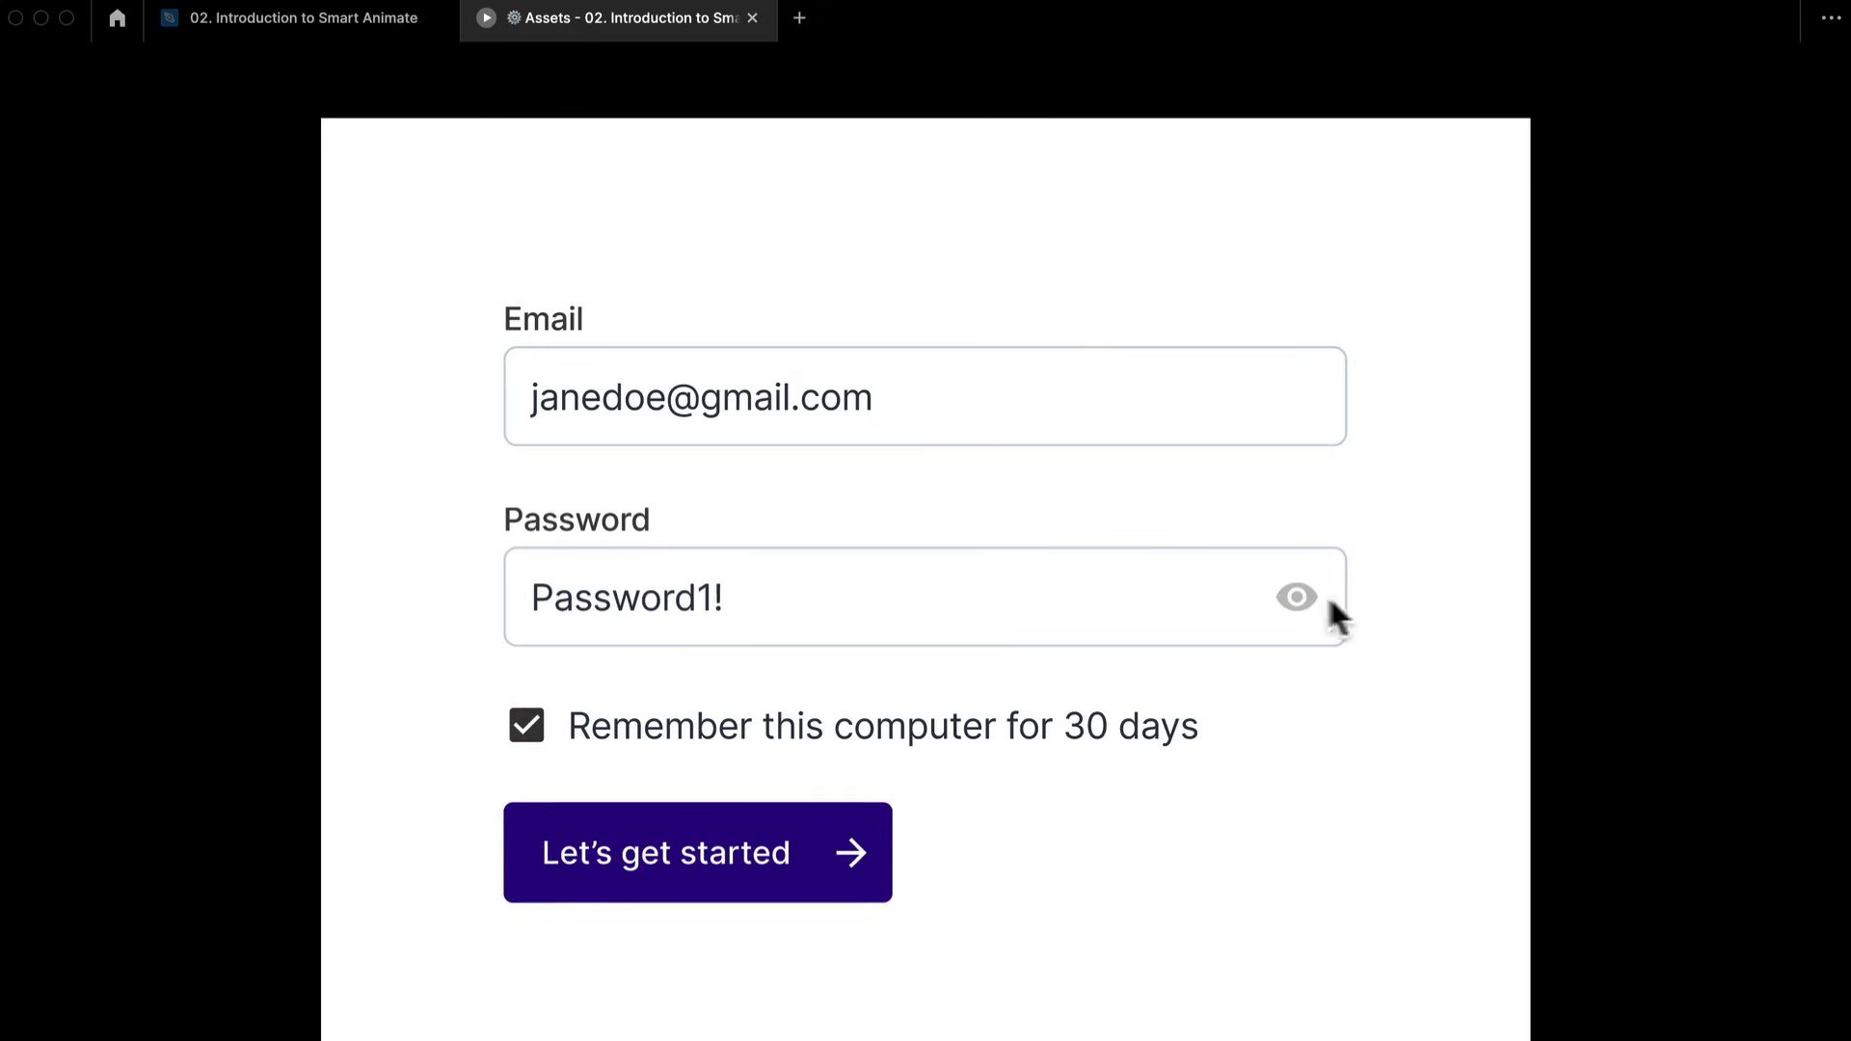
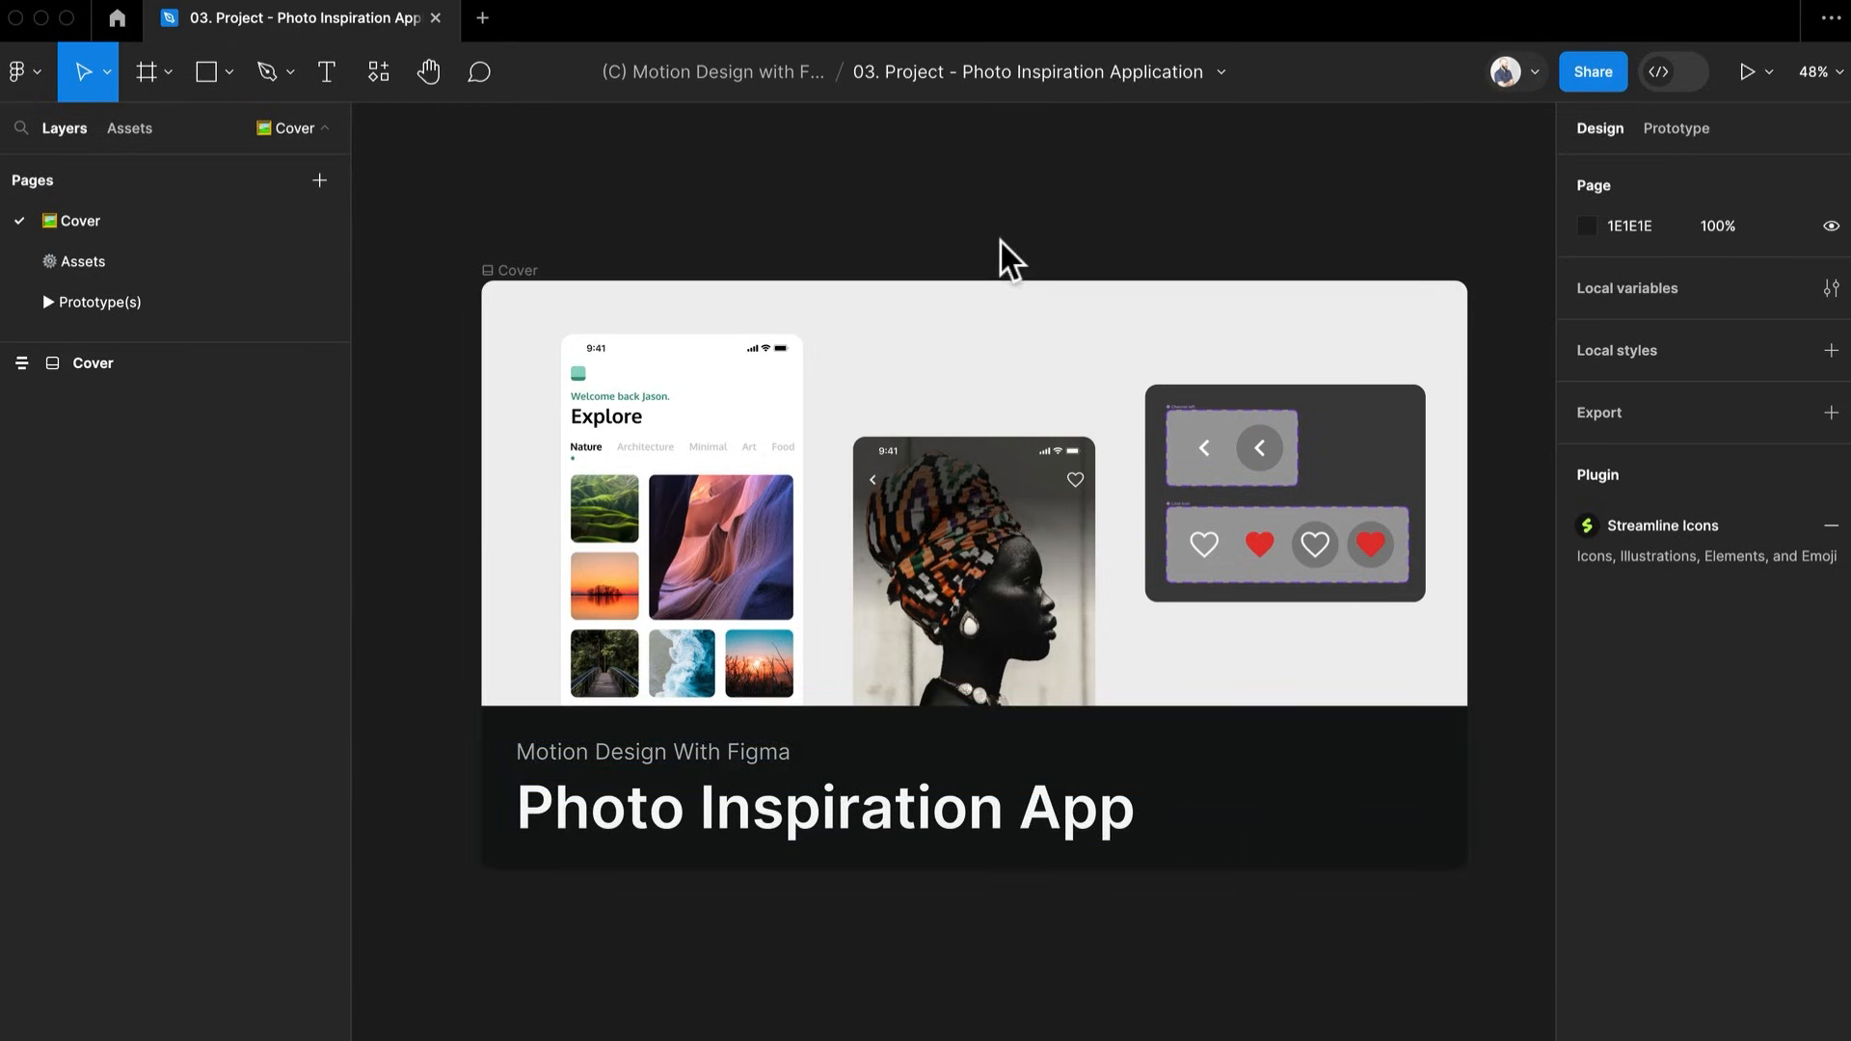
# Look over the Photo Inspiration Application file's options, including its color profile choices, and dismiss them
pyautogui.click(1223, 76)
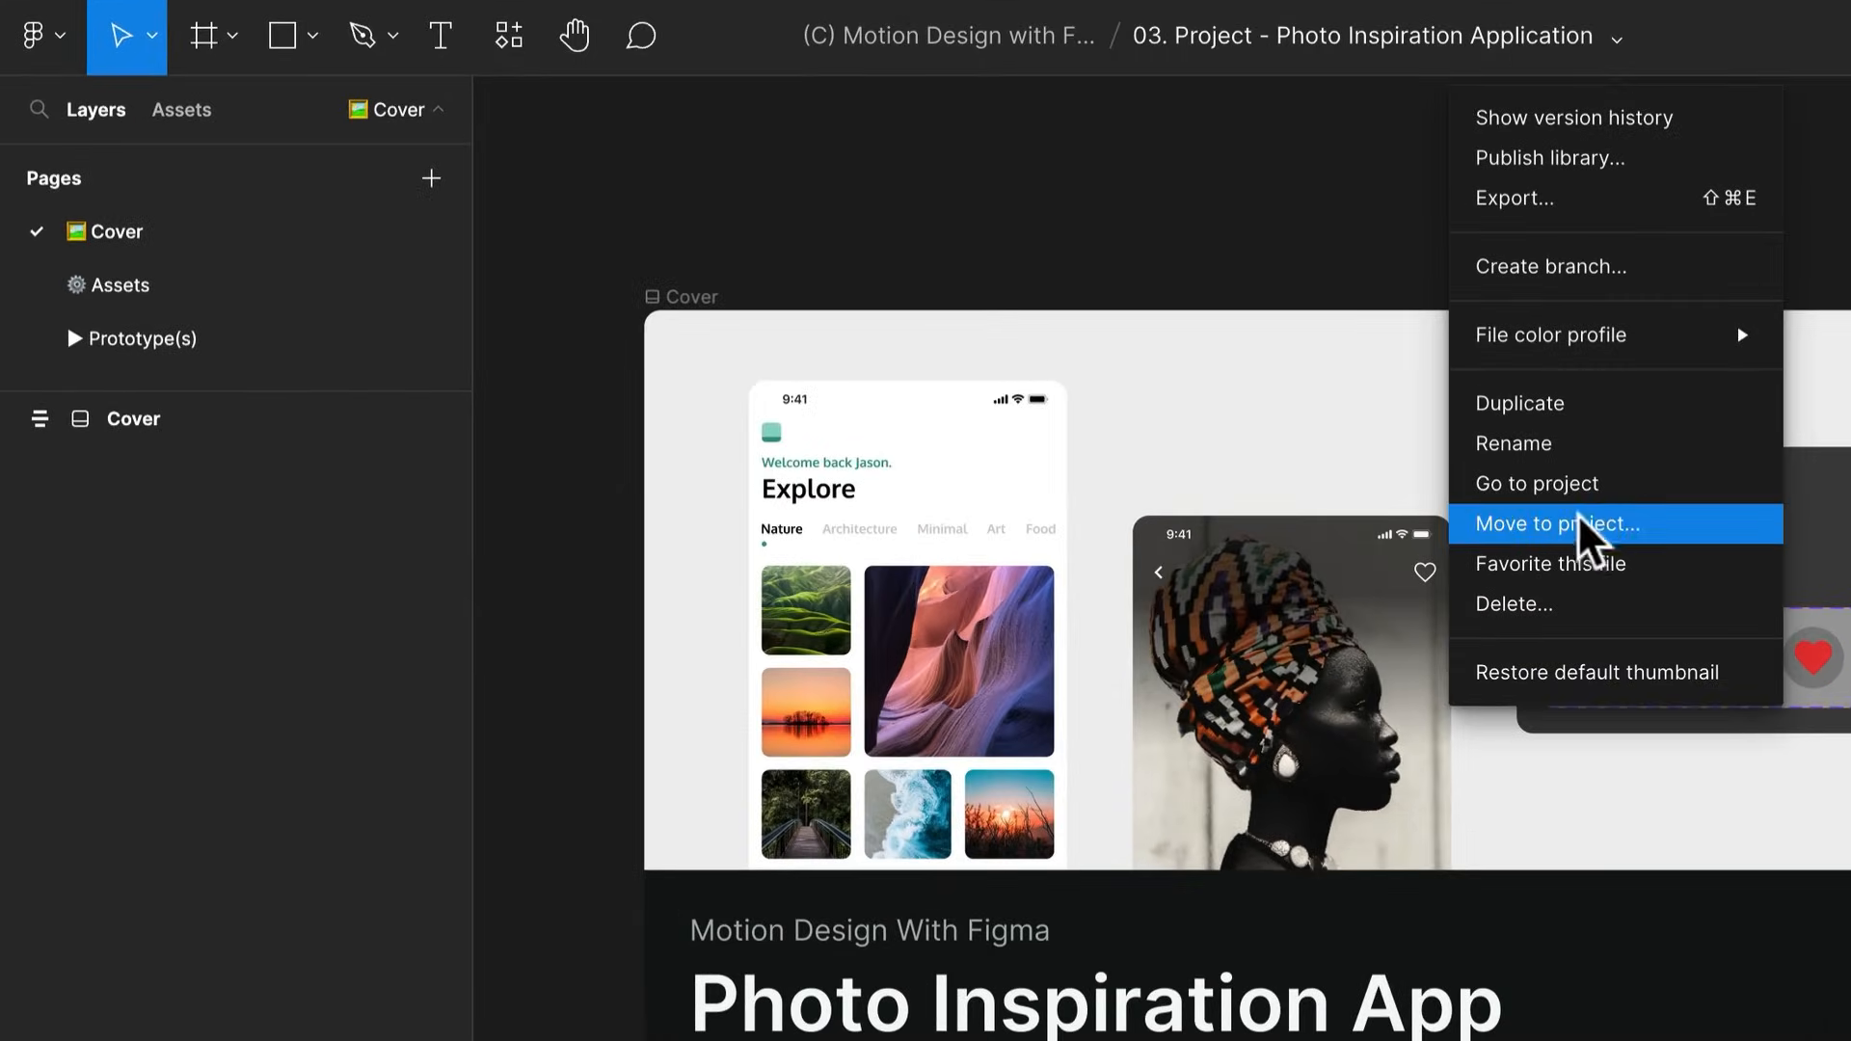
pyautogui.moveTo(1582, 329)
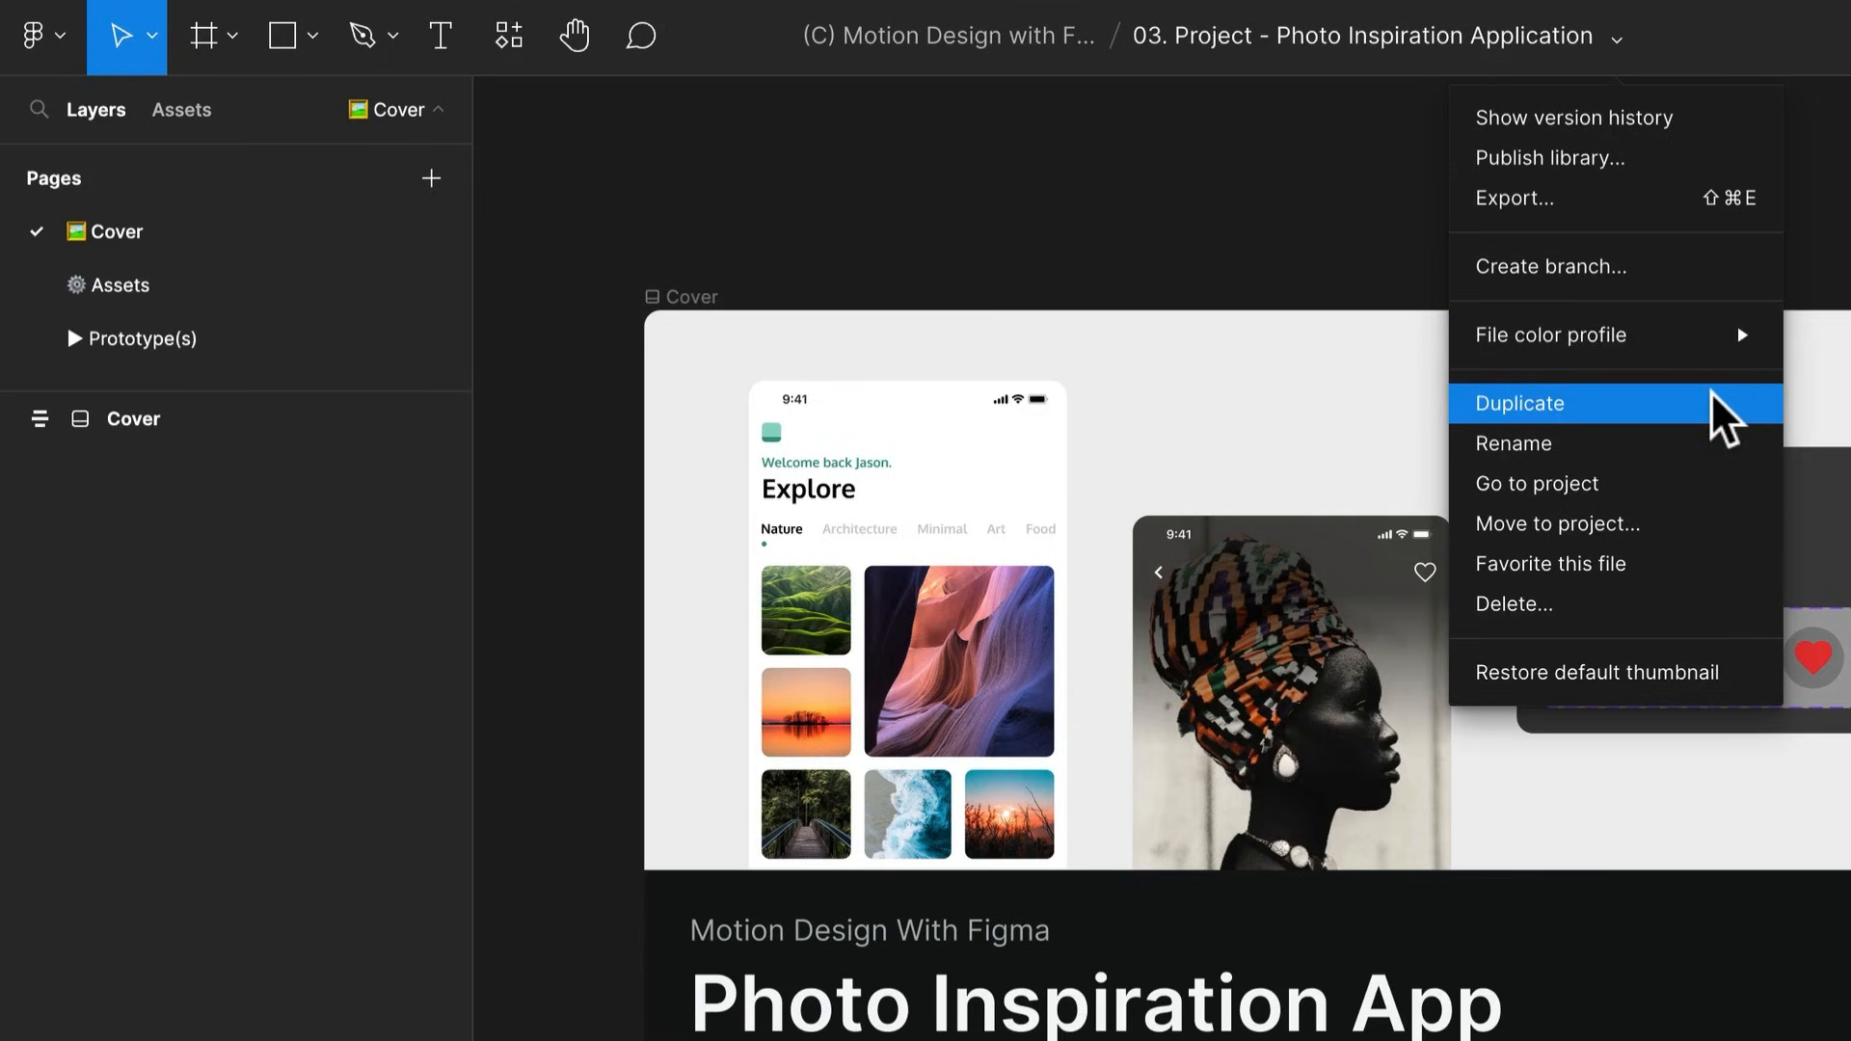
pyautogui.moveTo(1639, 334)
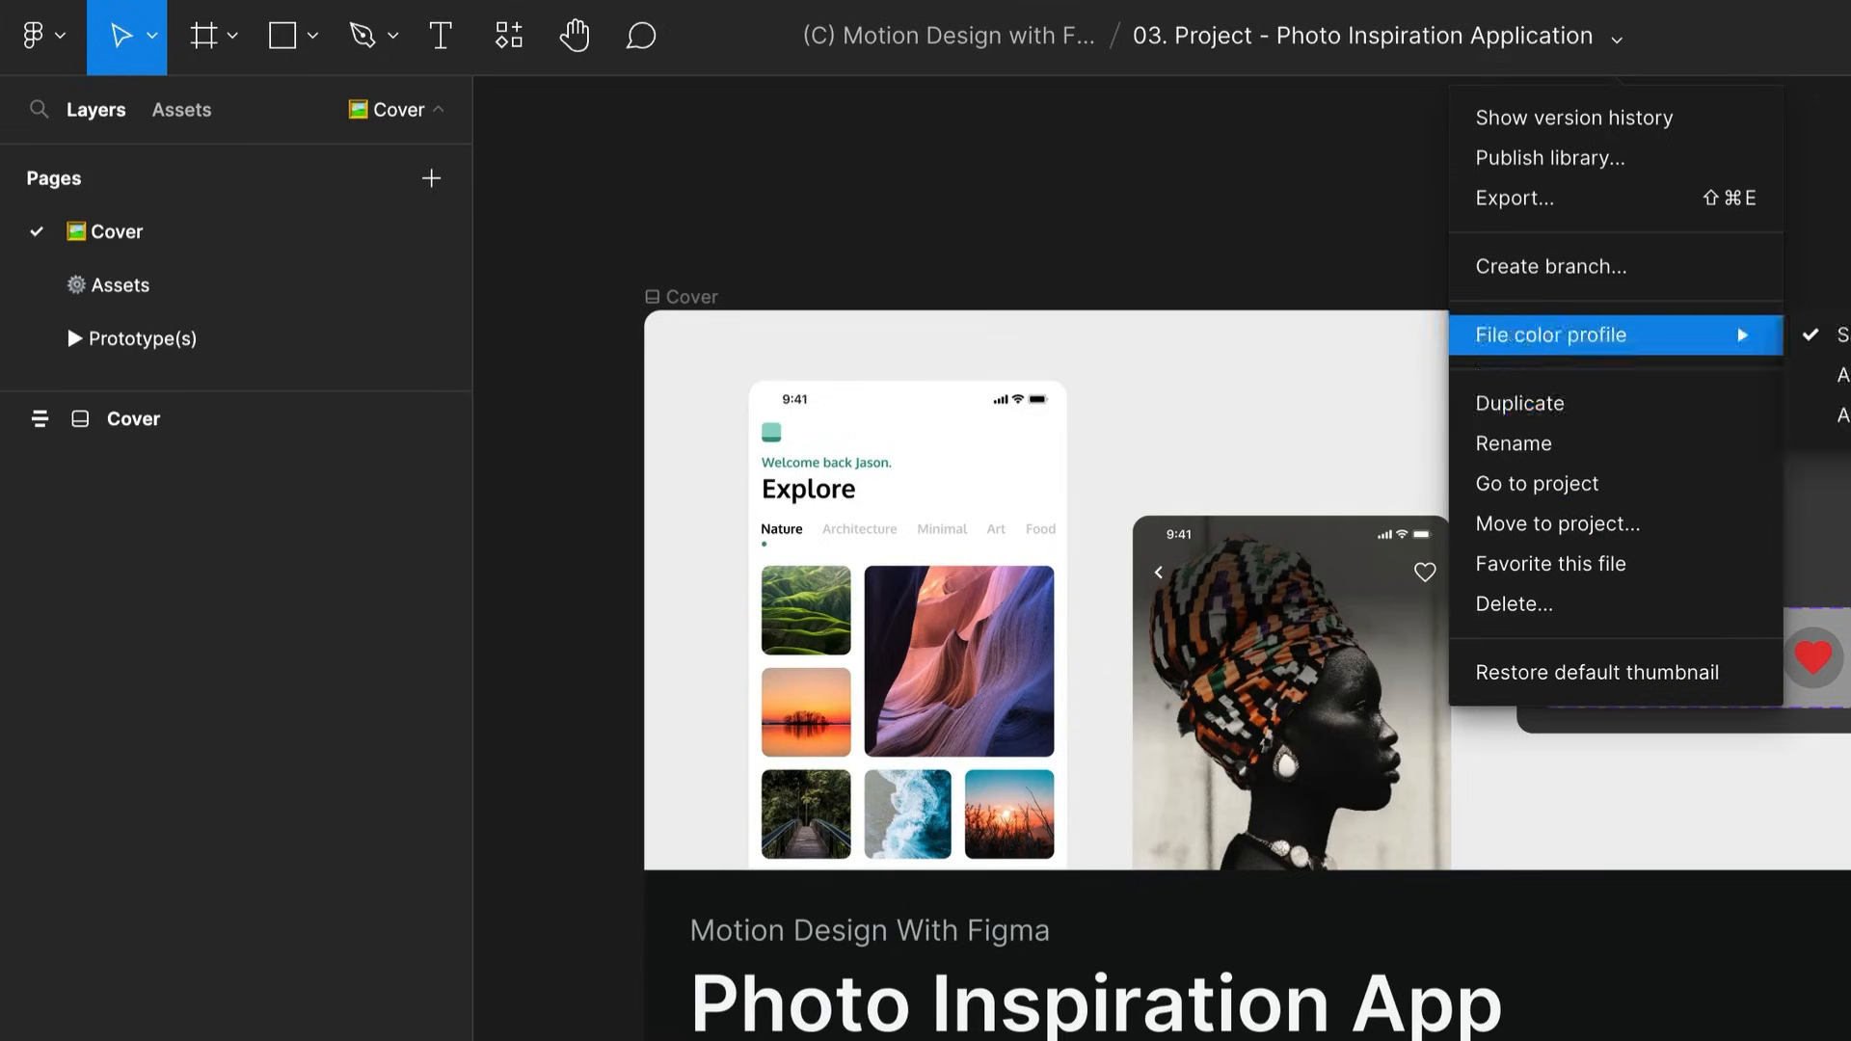
pyautogui.press('Escape')
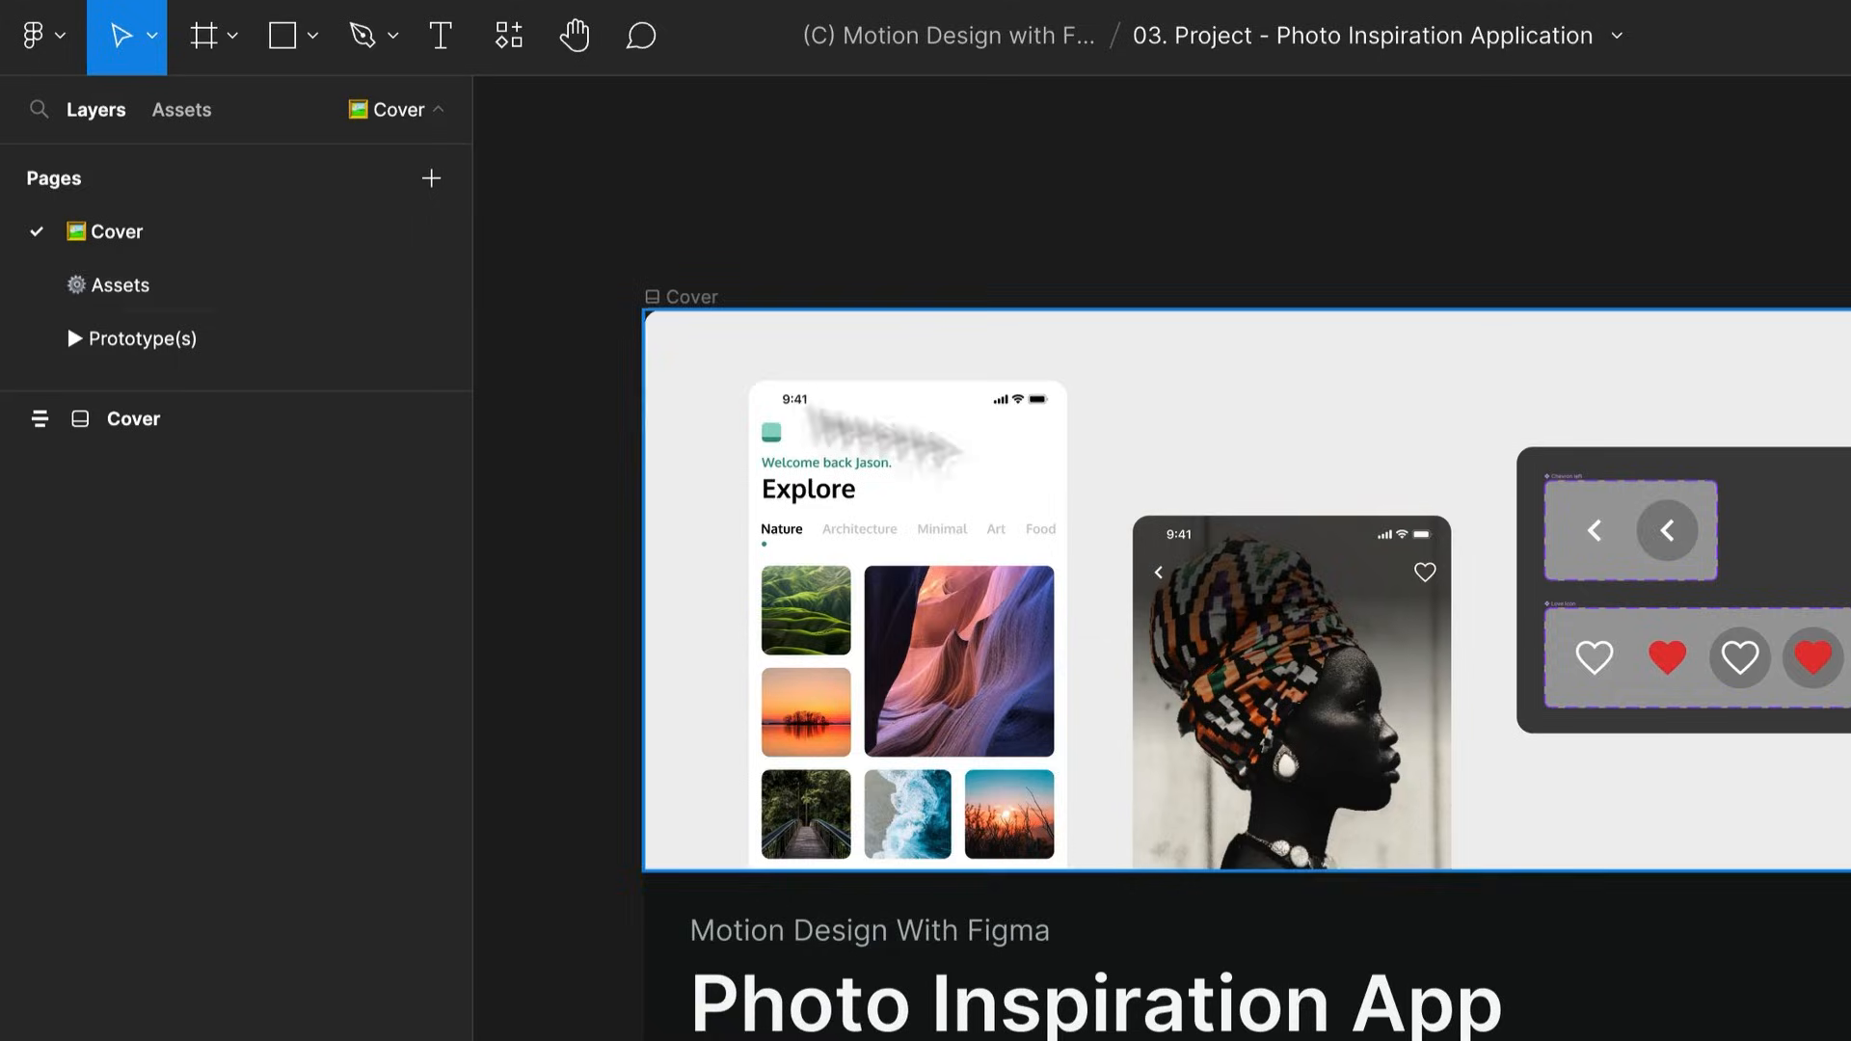
# Examine the Assets page's Chevron left and Love Icon component sets and its Home screens
pyautogui.click(247, 285)
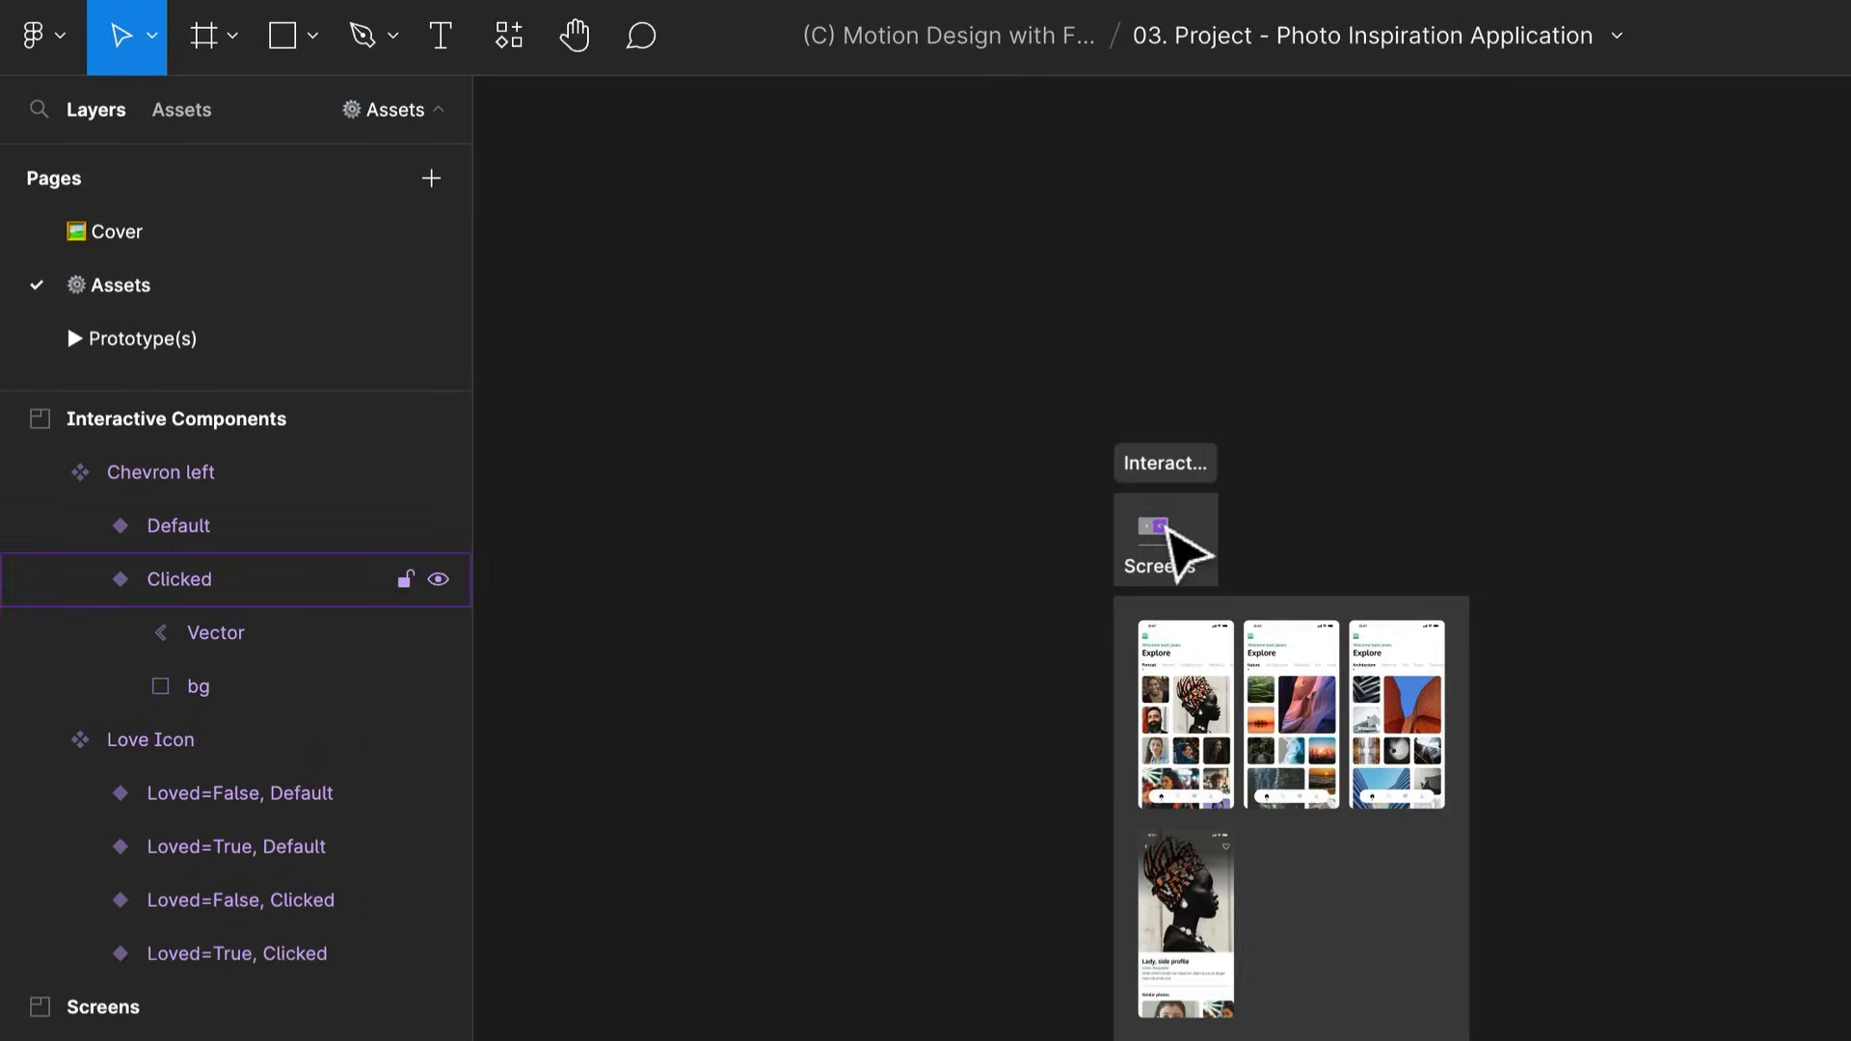
pyautogui.scroll(5, 1167, 531)
pyautogui.scroll(5, 1168, 531)
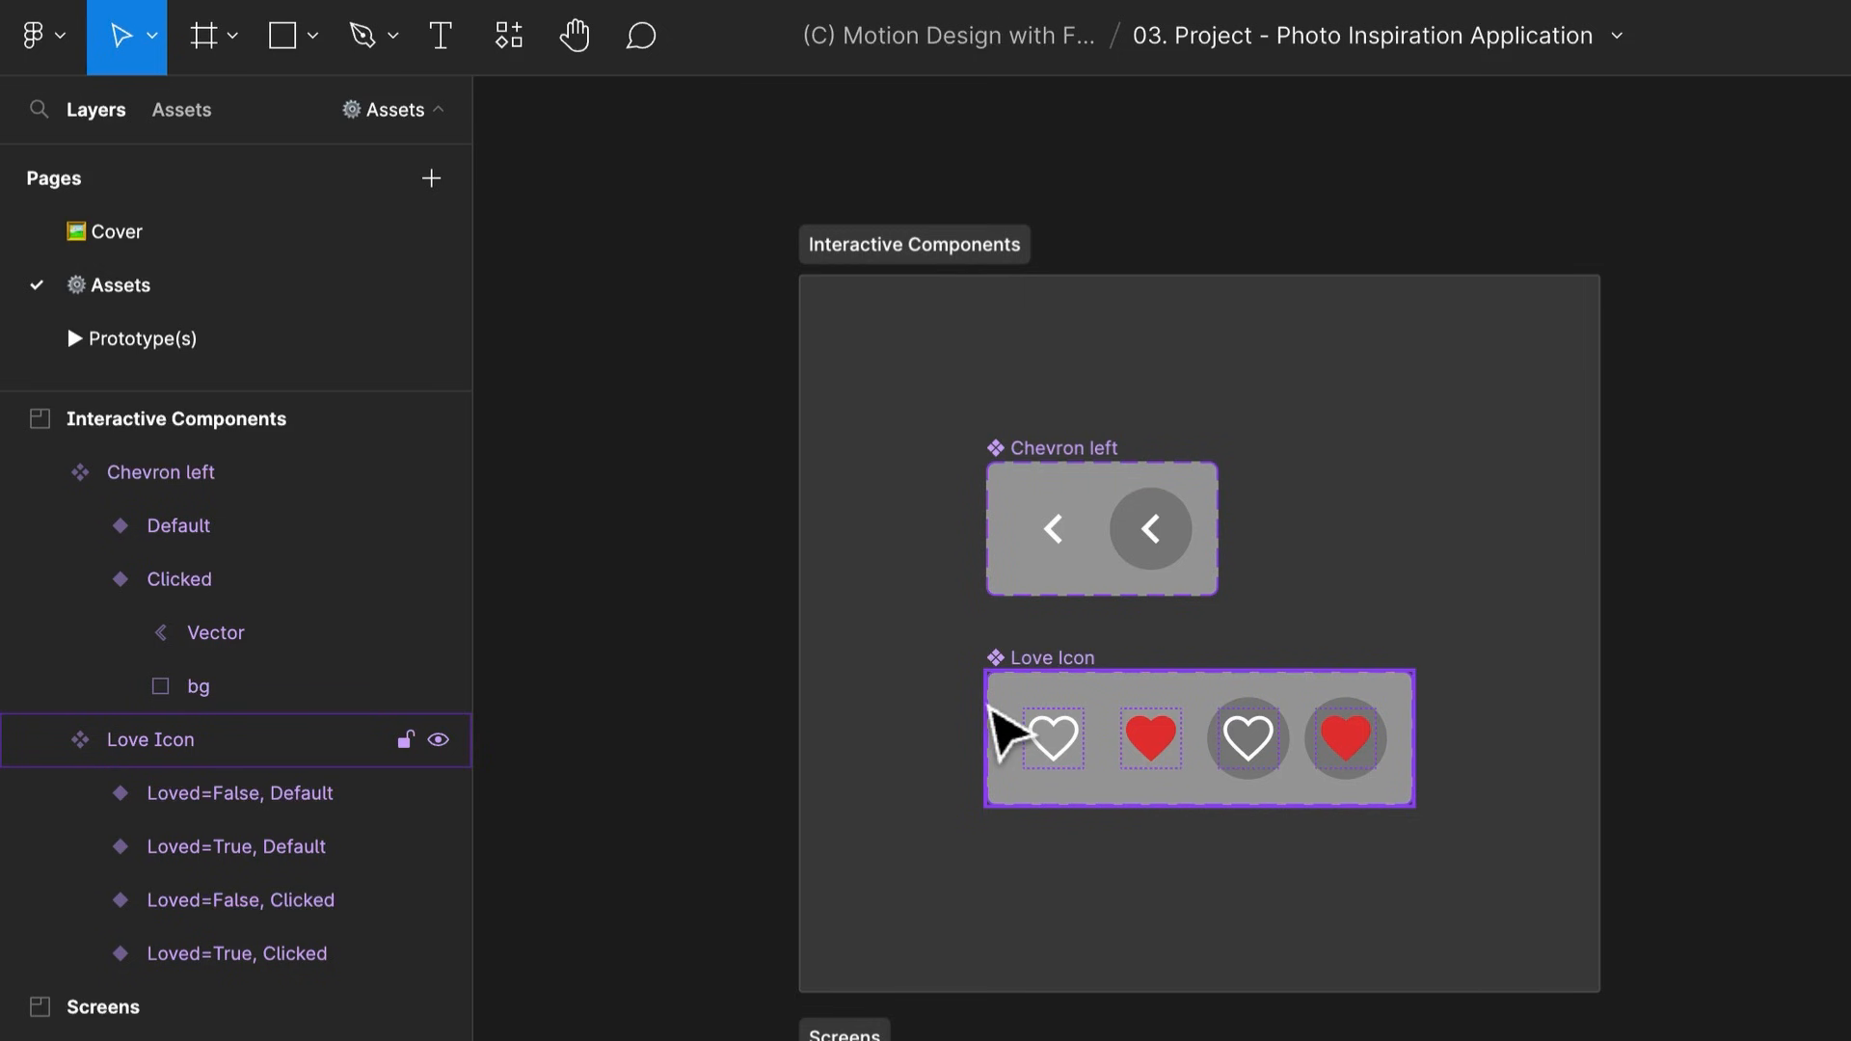
pyautogui.scroll(-5, 1008, 733)
pyautogui.scroll(-5, 1004, 727)
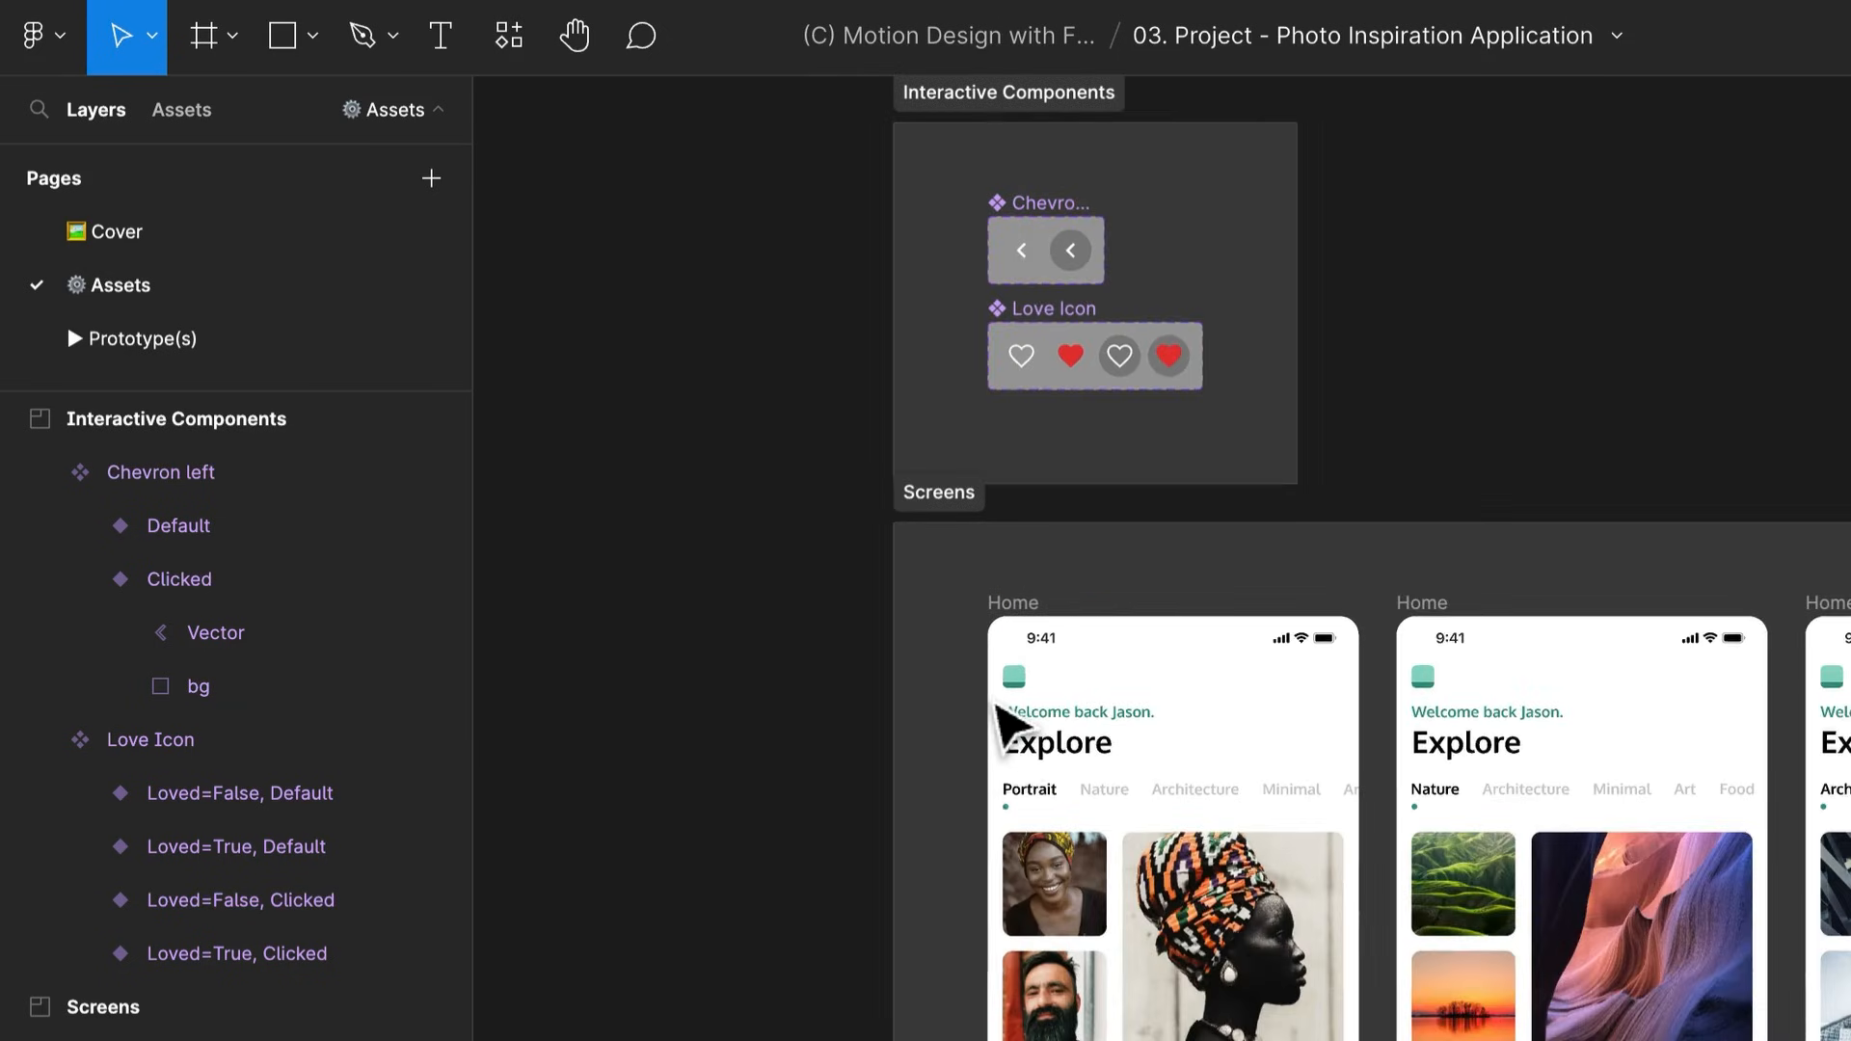
pyautogui.moveTo(1355, 1012); pyautogui.dragTo(1104, 699)
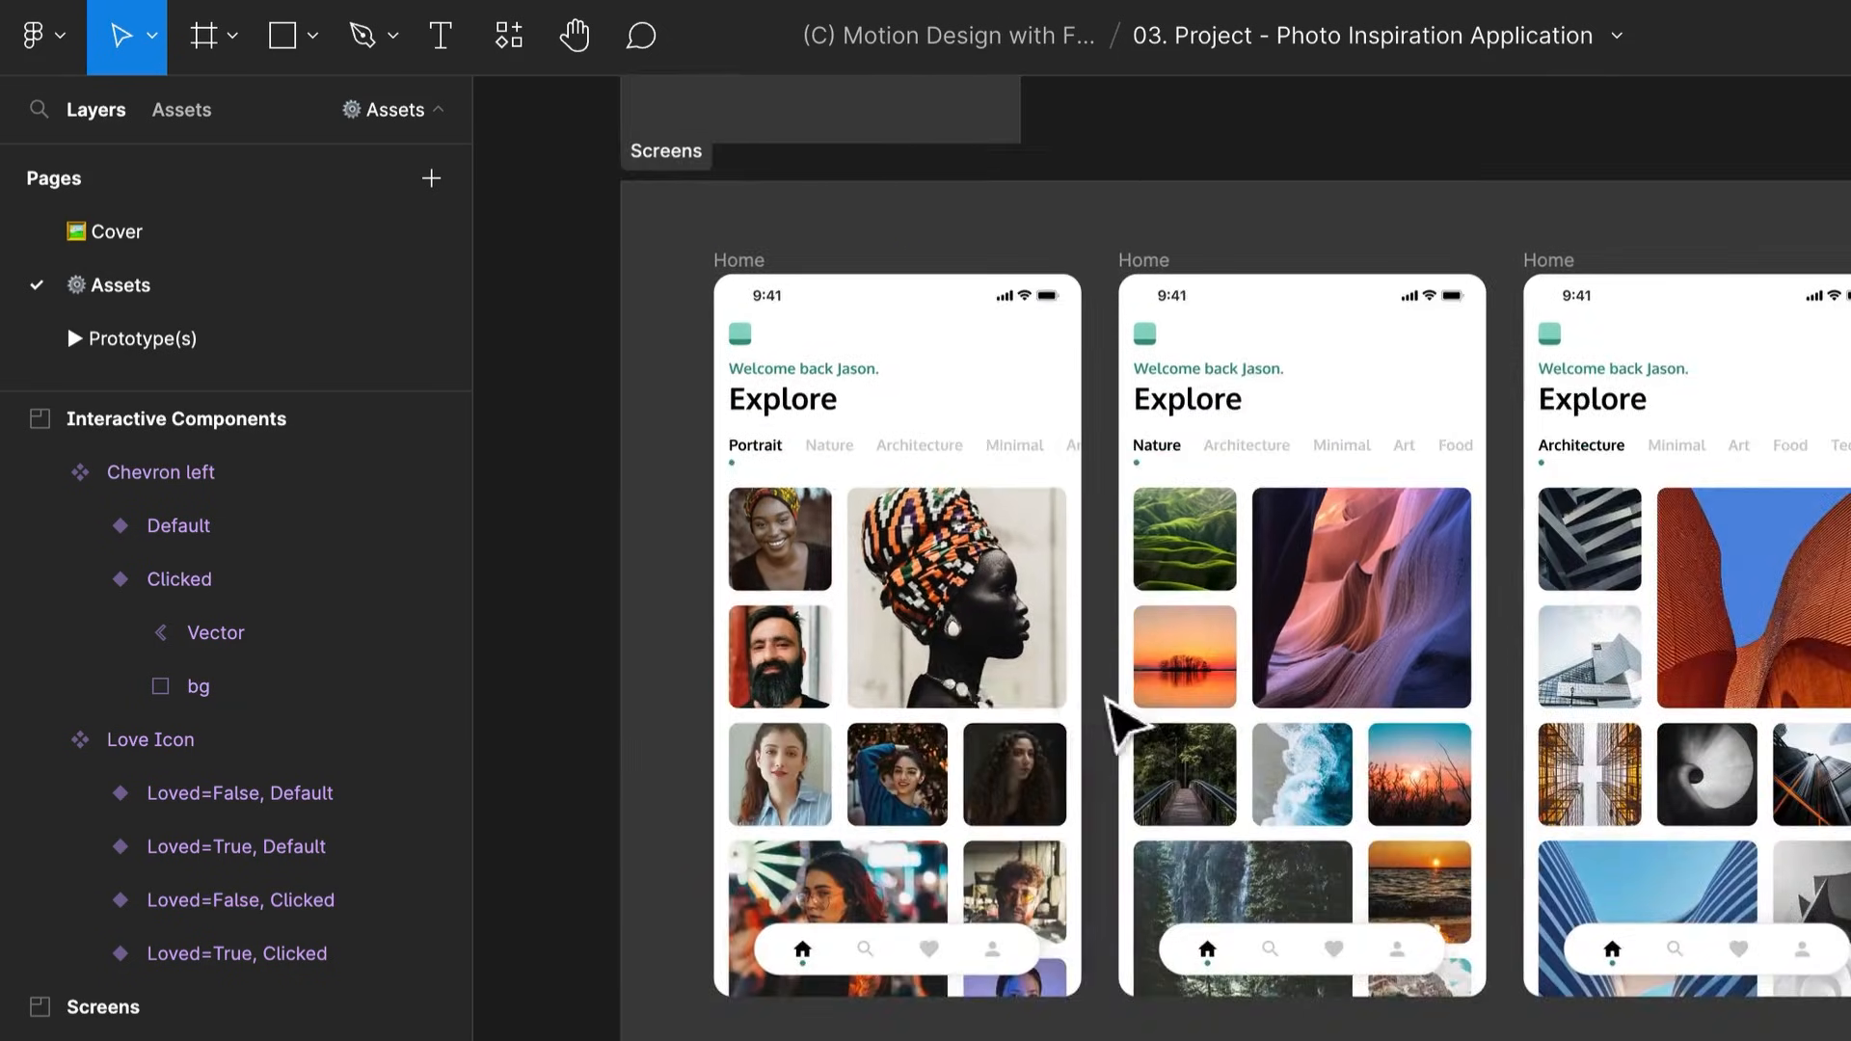
# Examine the Prototype(s) page's sections, from Category Transitions and Simple Microinteractions down to Screen Transition and Drag Interactions
pyautogui.click(164, 333)
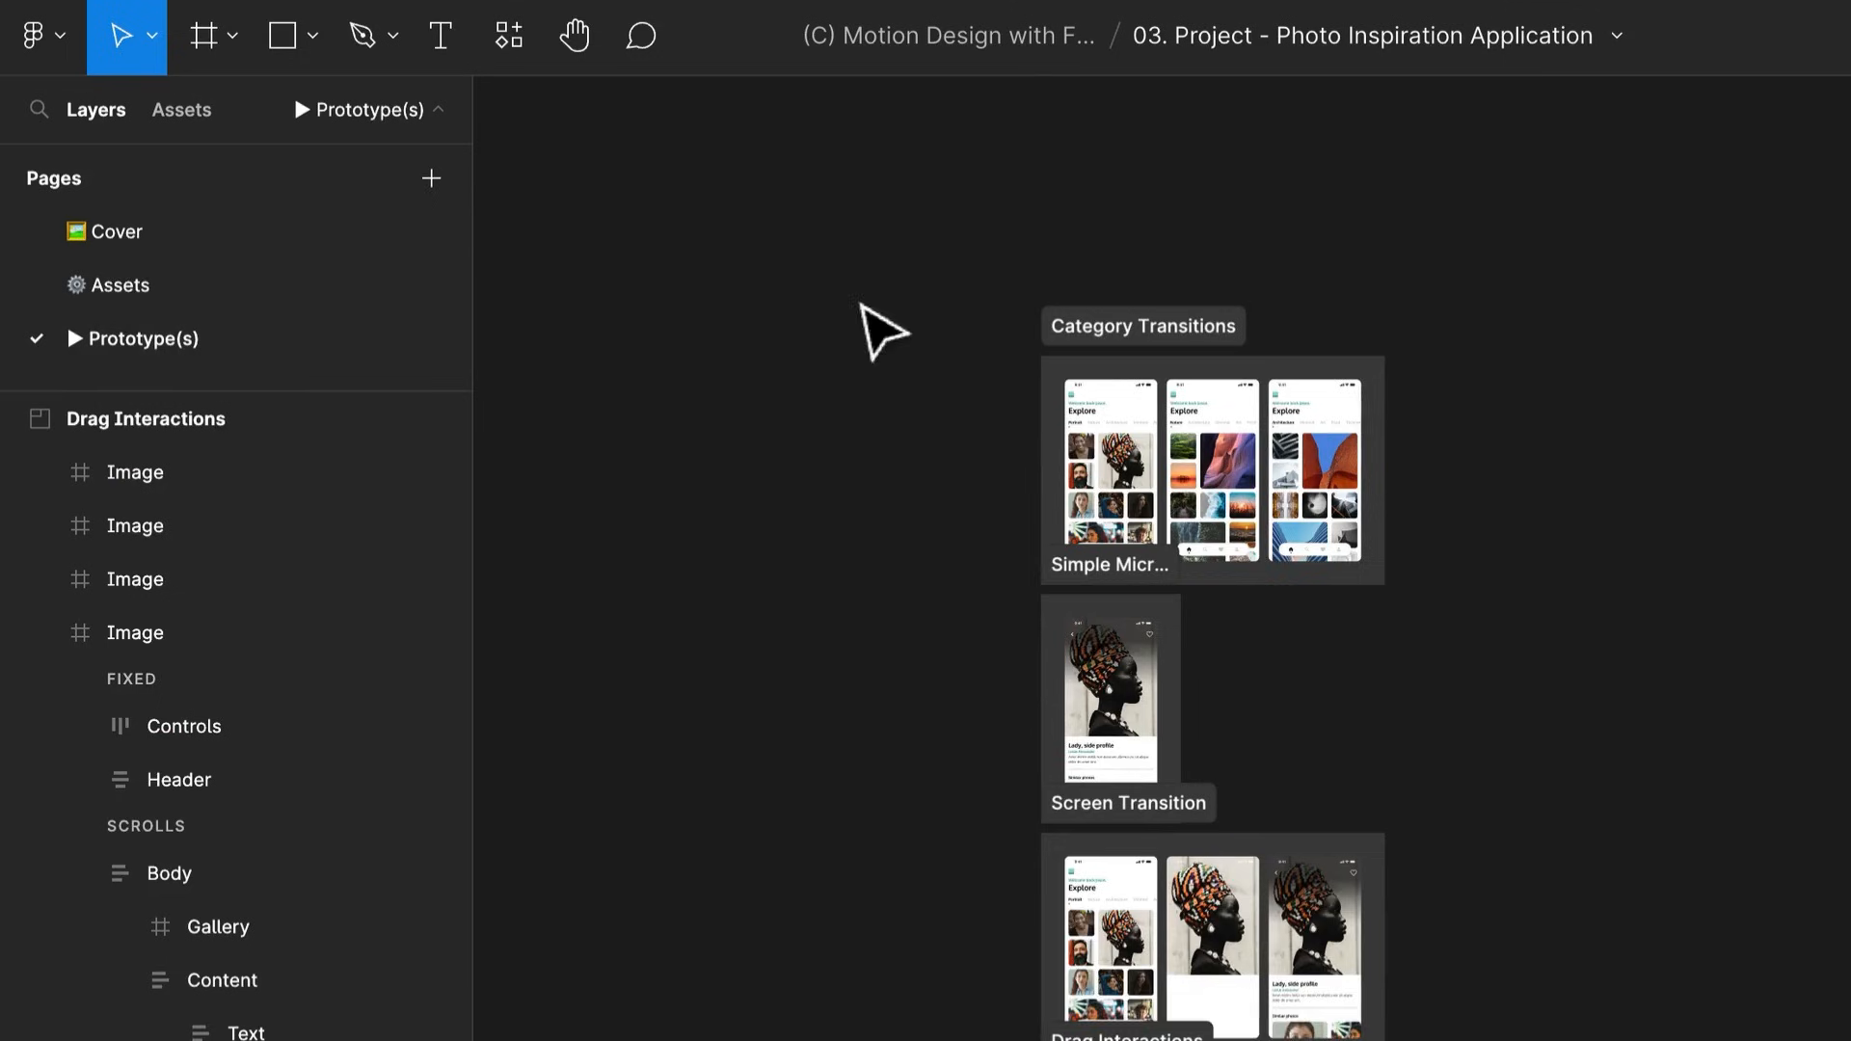
pyautogui.scroll(3, 1232, 414)
pyautogui.keyDown('ctrl'); pyautogui.scroll(5, 1221, 405); pyautogui.keyUp('ctrl')
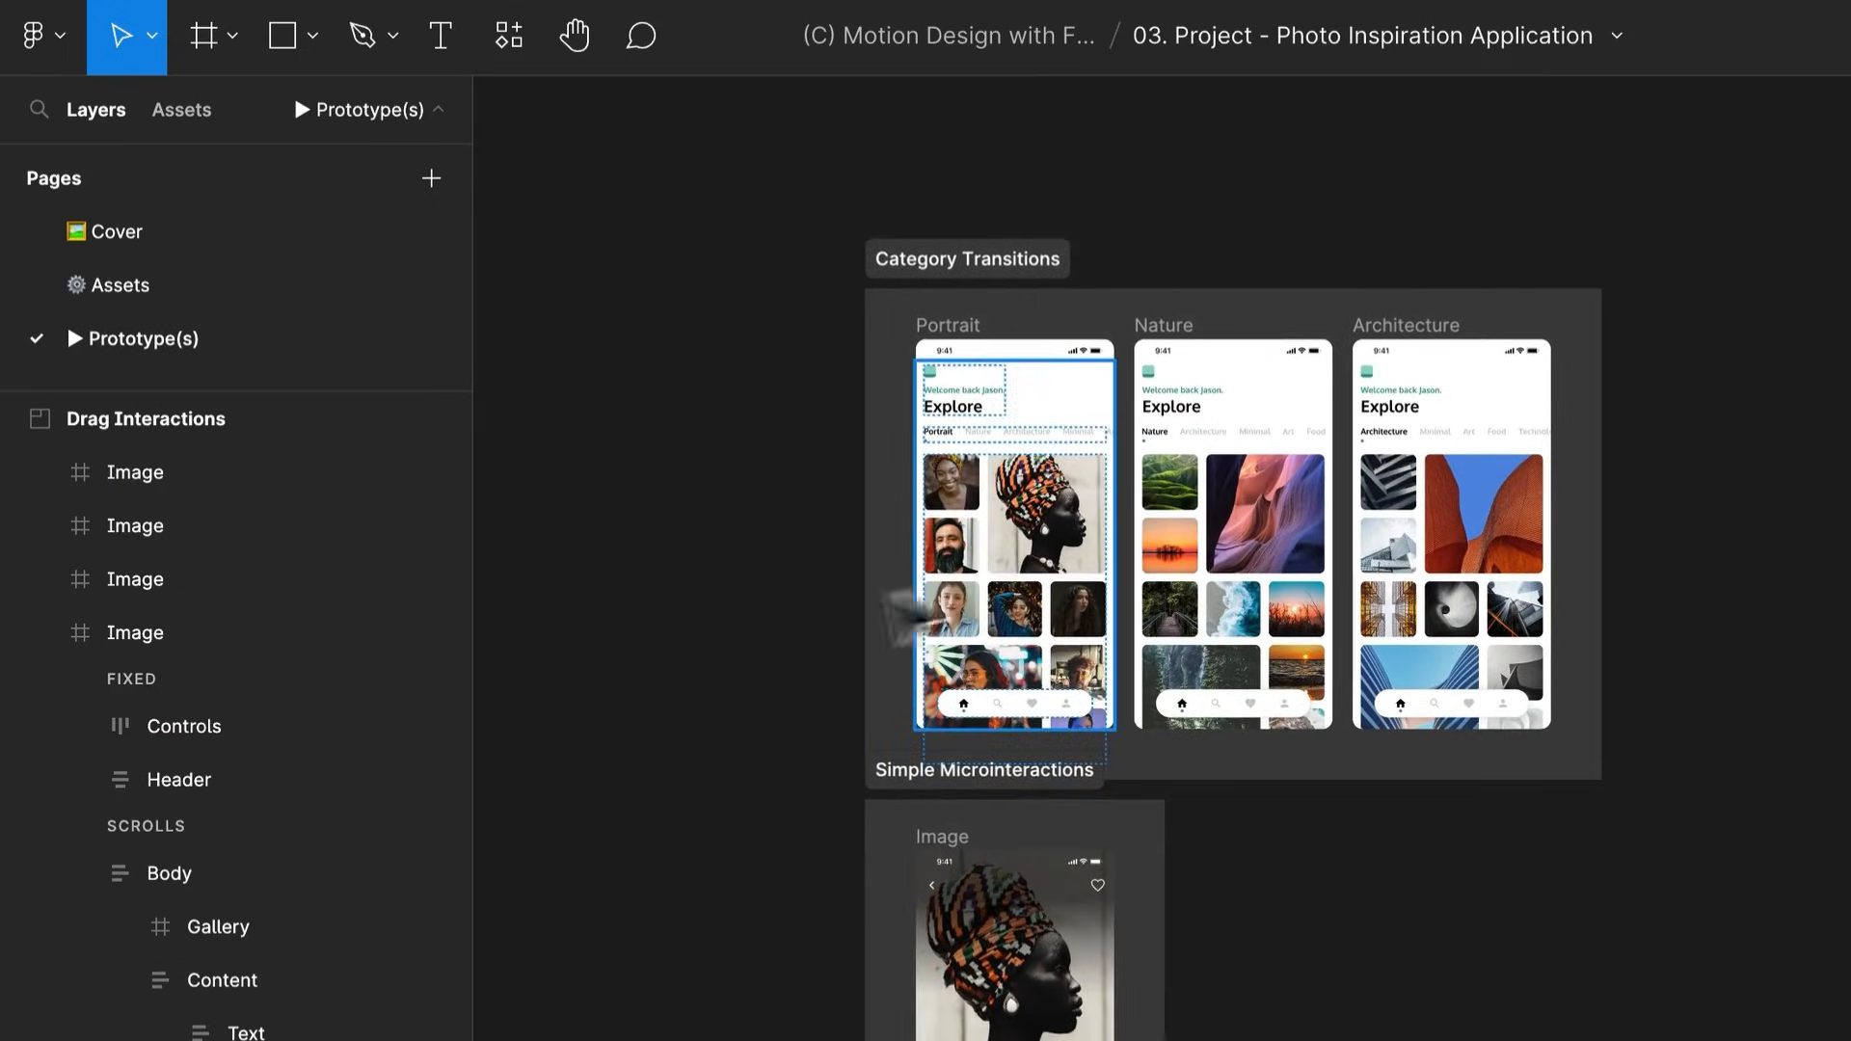
pyautogui.scroll(-2, 830, 559)
pyautogui.scroll(5, 767, 516)
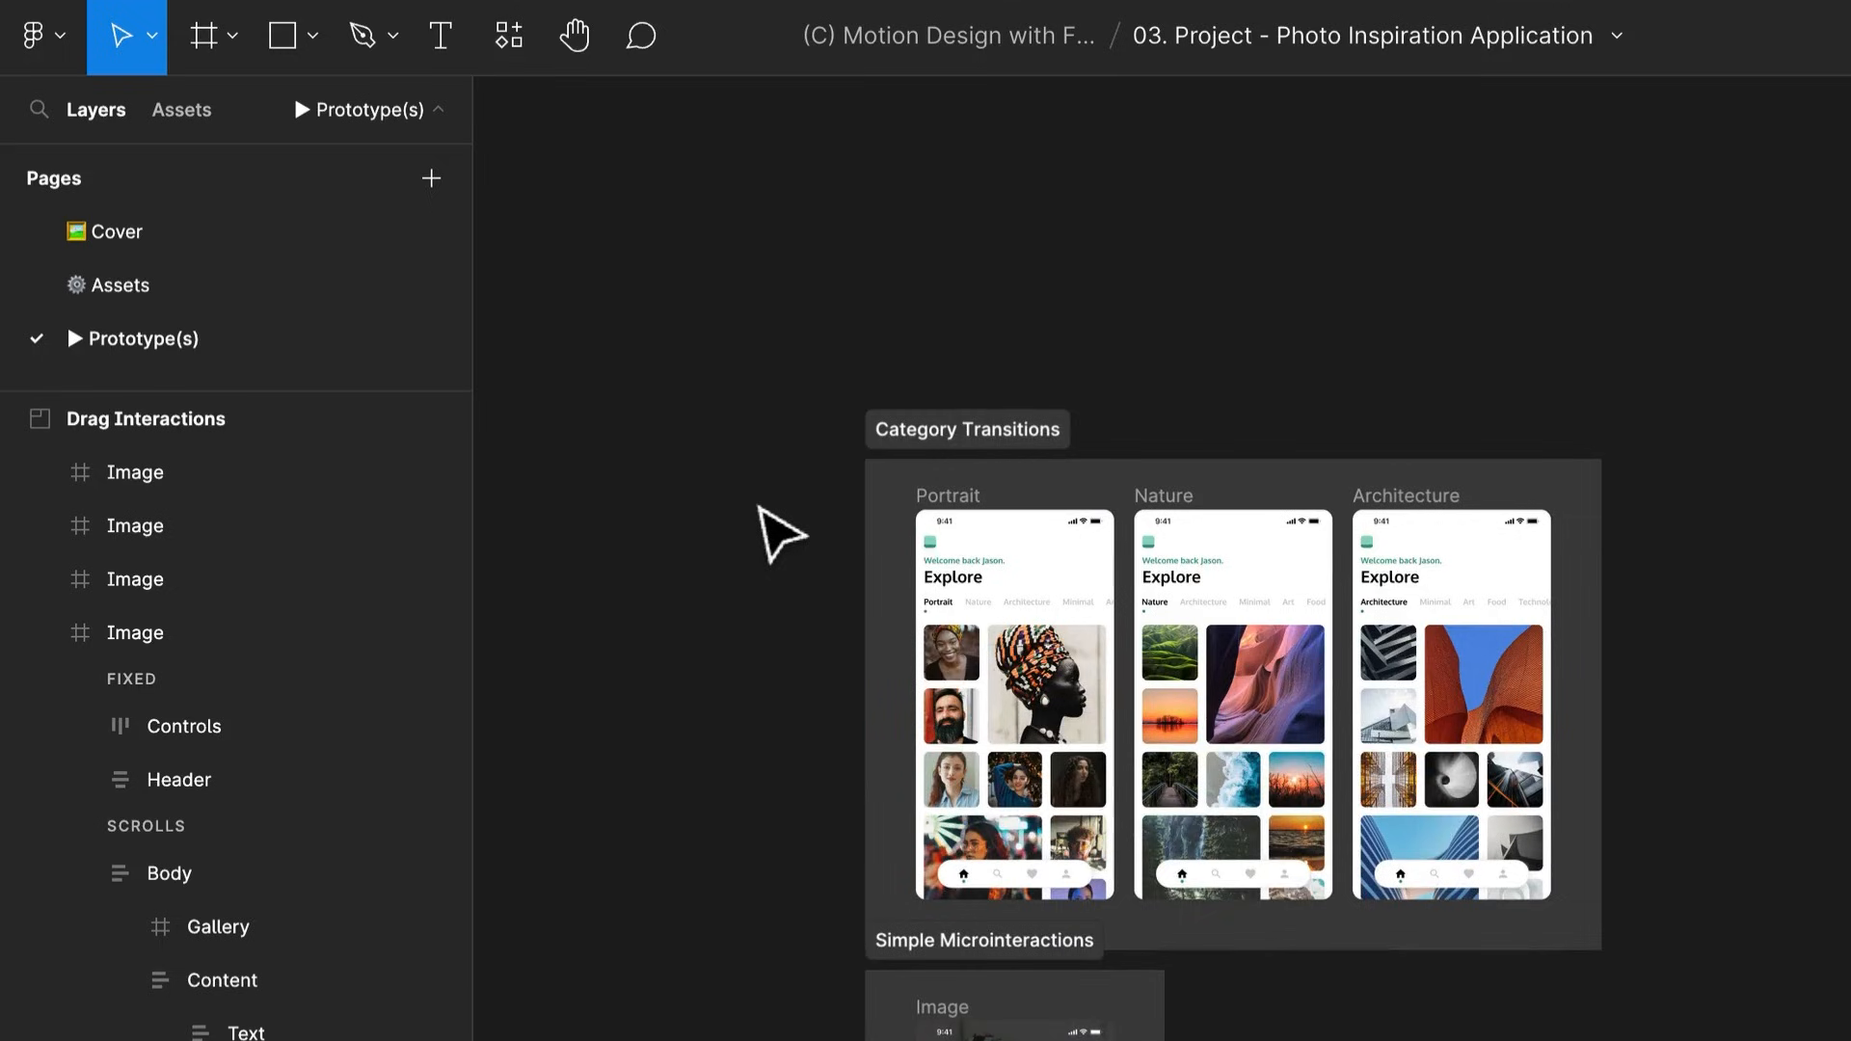
pyautogui.scroll(-10, 777, 529)
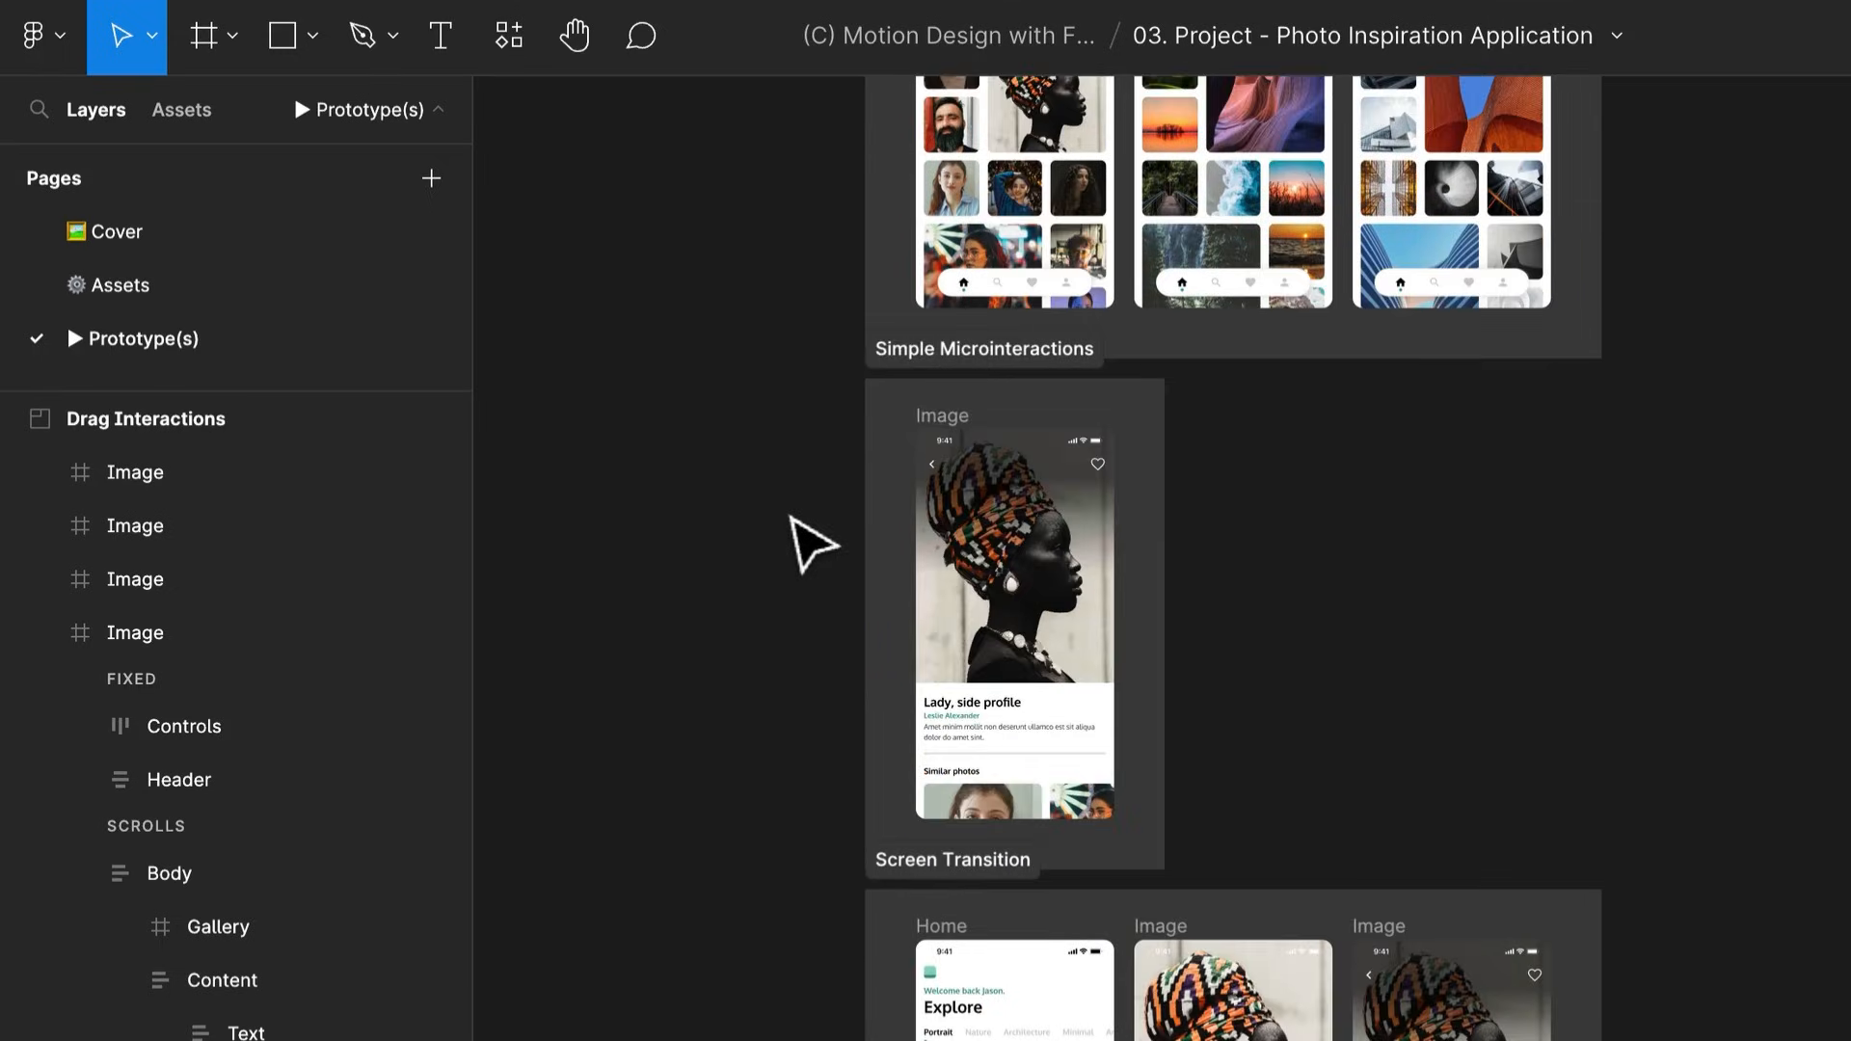
pyautogui.scroll(-6, 811, 541)
pyautogui.scroll(-4, 813, 547)
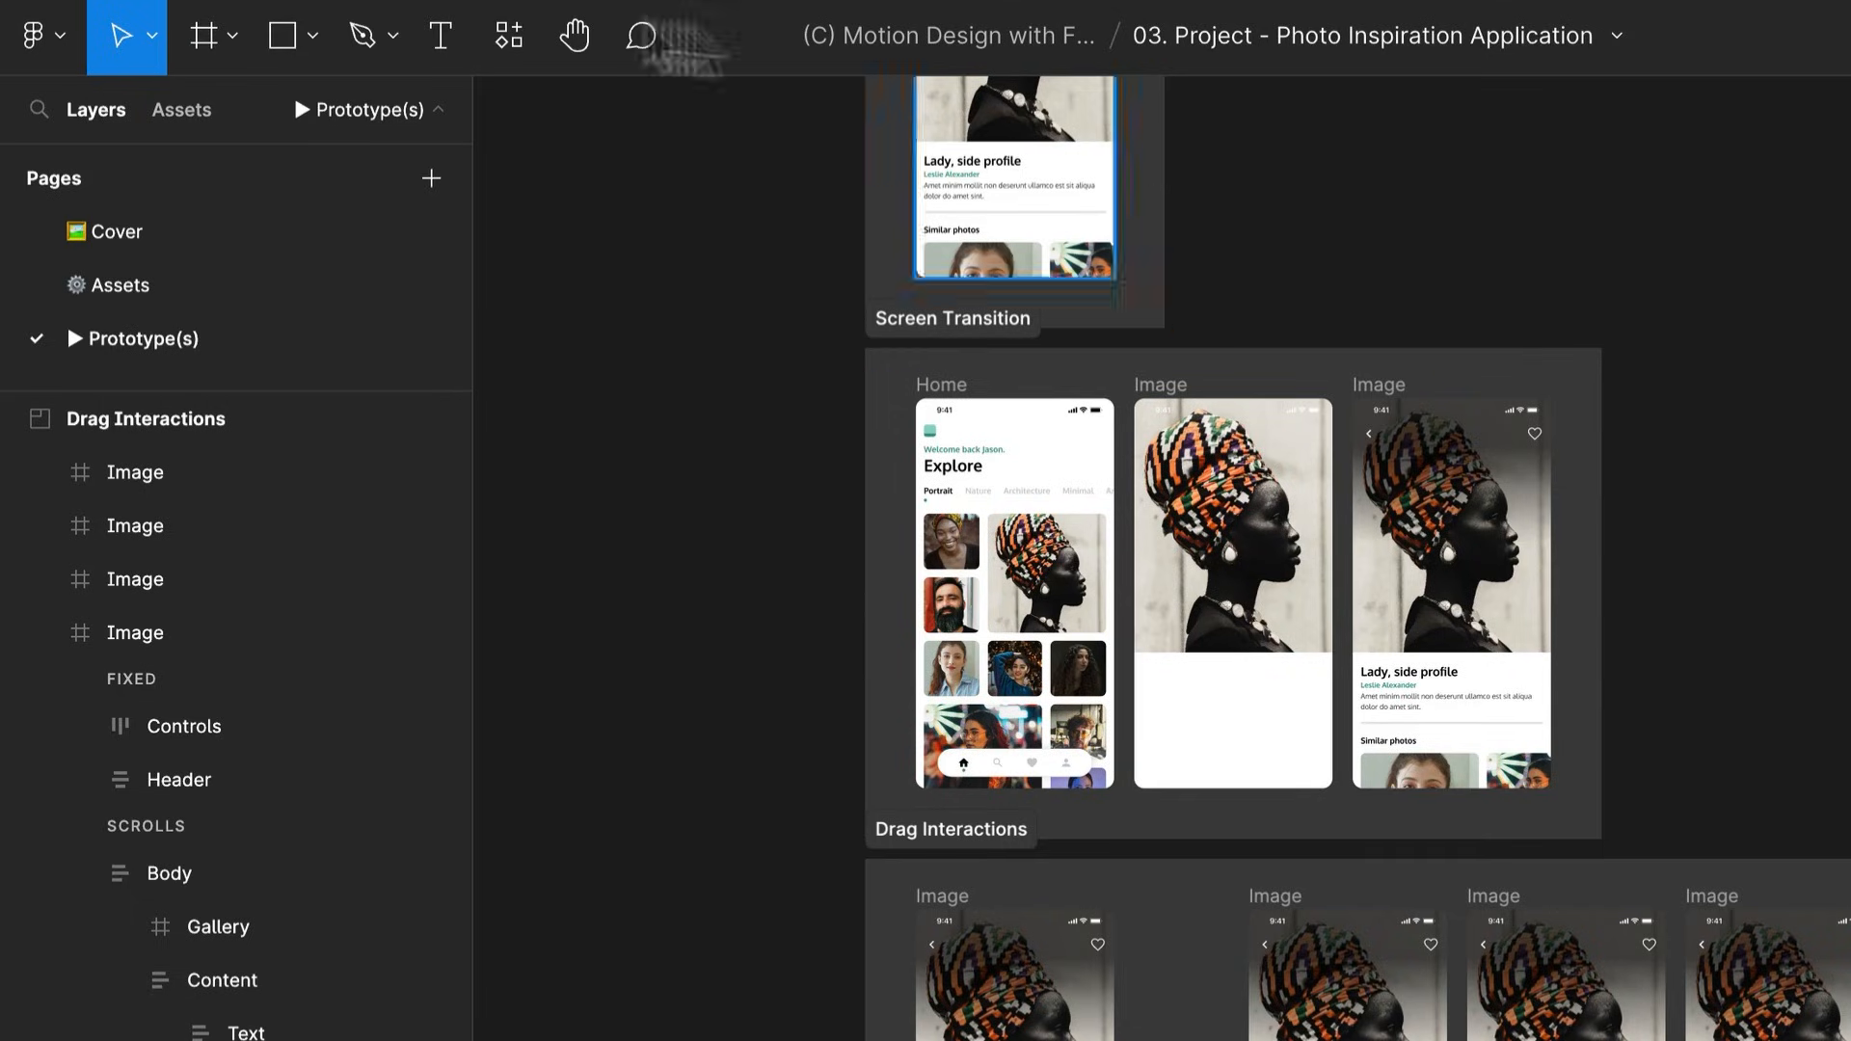
# Search the plugins for "mater", run Material Design Icons to view its icon library, and close it
pyautogui.click(509, 37)
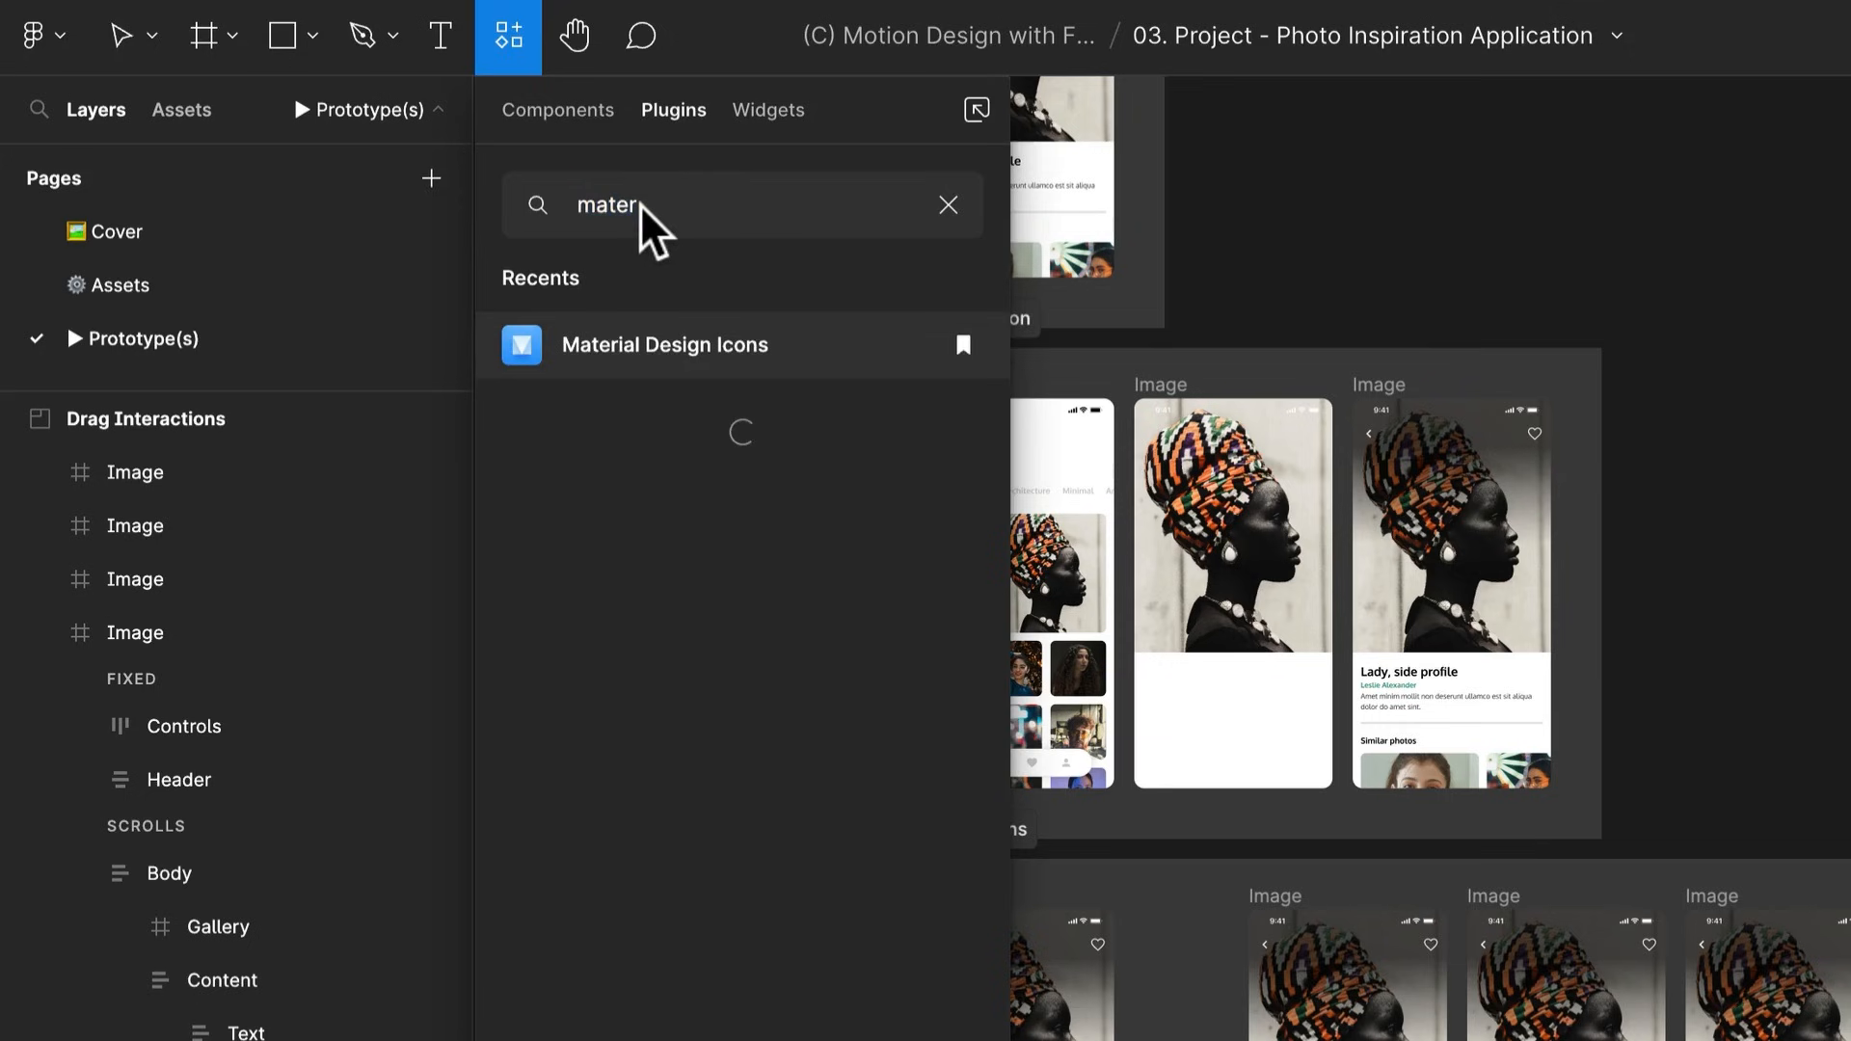
pyautogui.click(695, 349)
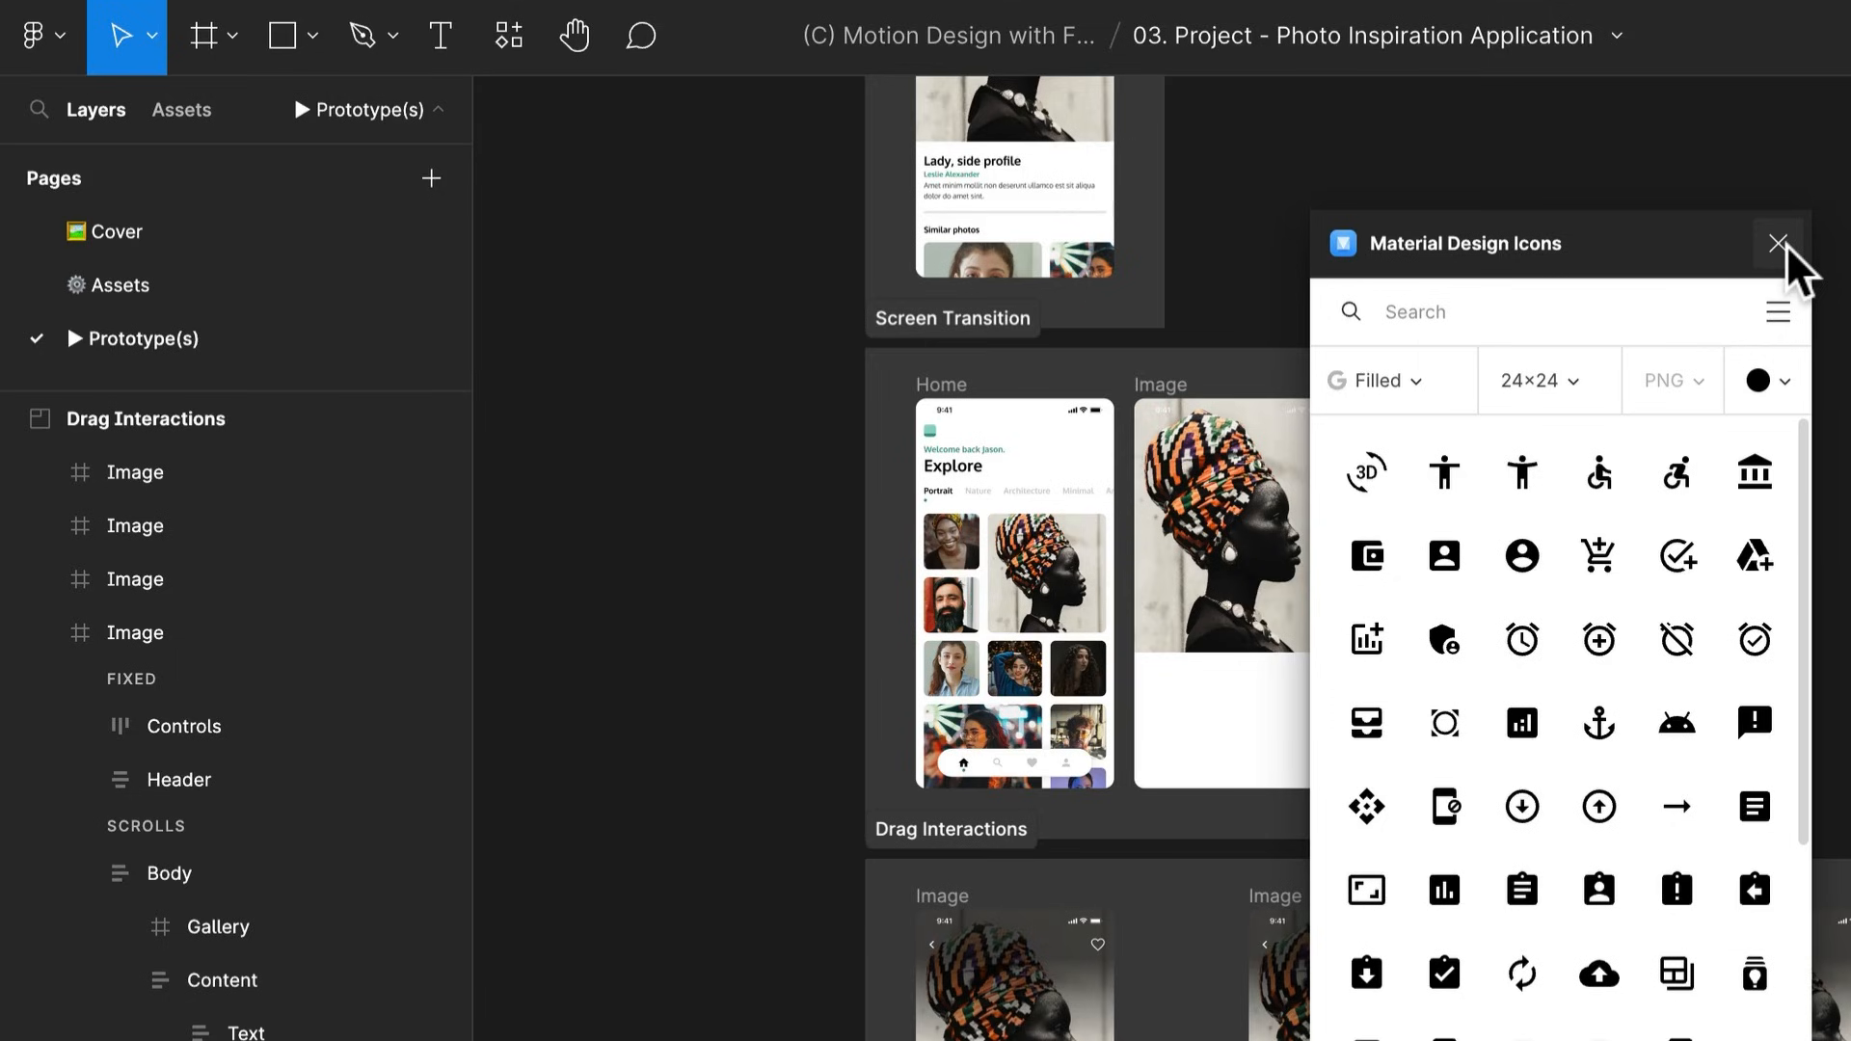
pyautogui.click(1779, 243)
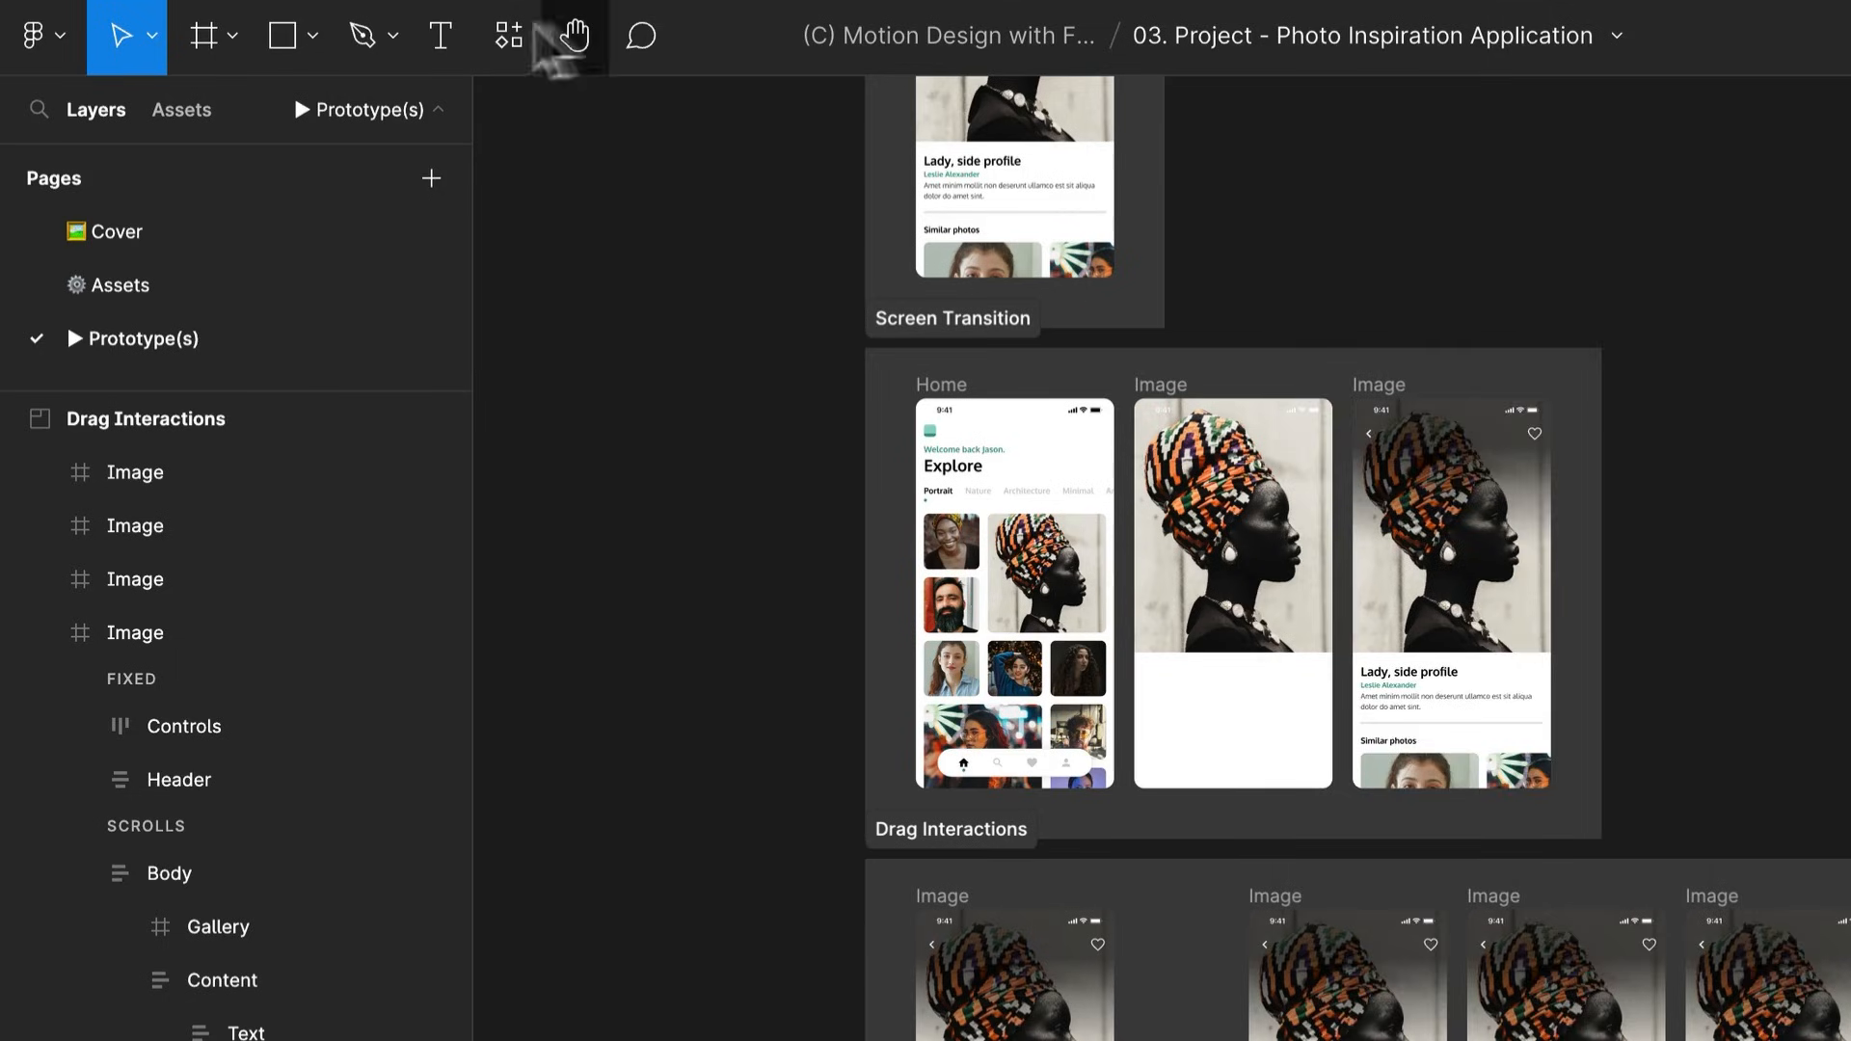
# Search the plugins for "streamline", run Streamline, skip its introduction, view the Core Line - Free icon set, and close the plugin
pyautogui.click(501, 36)
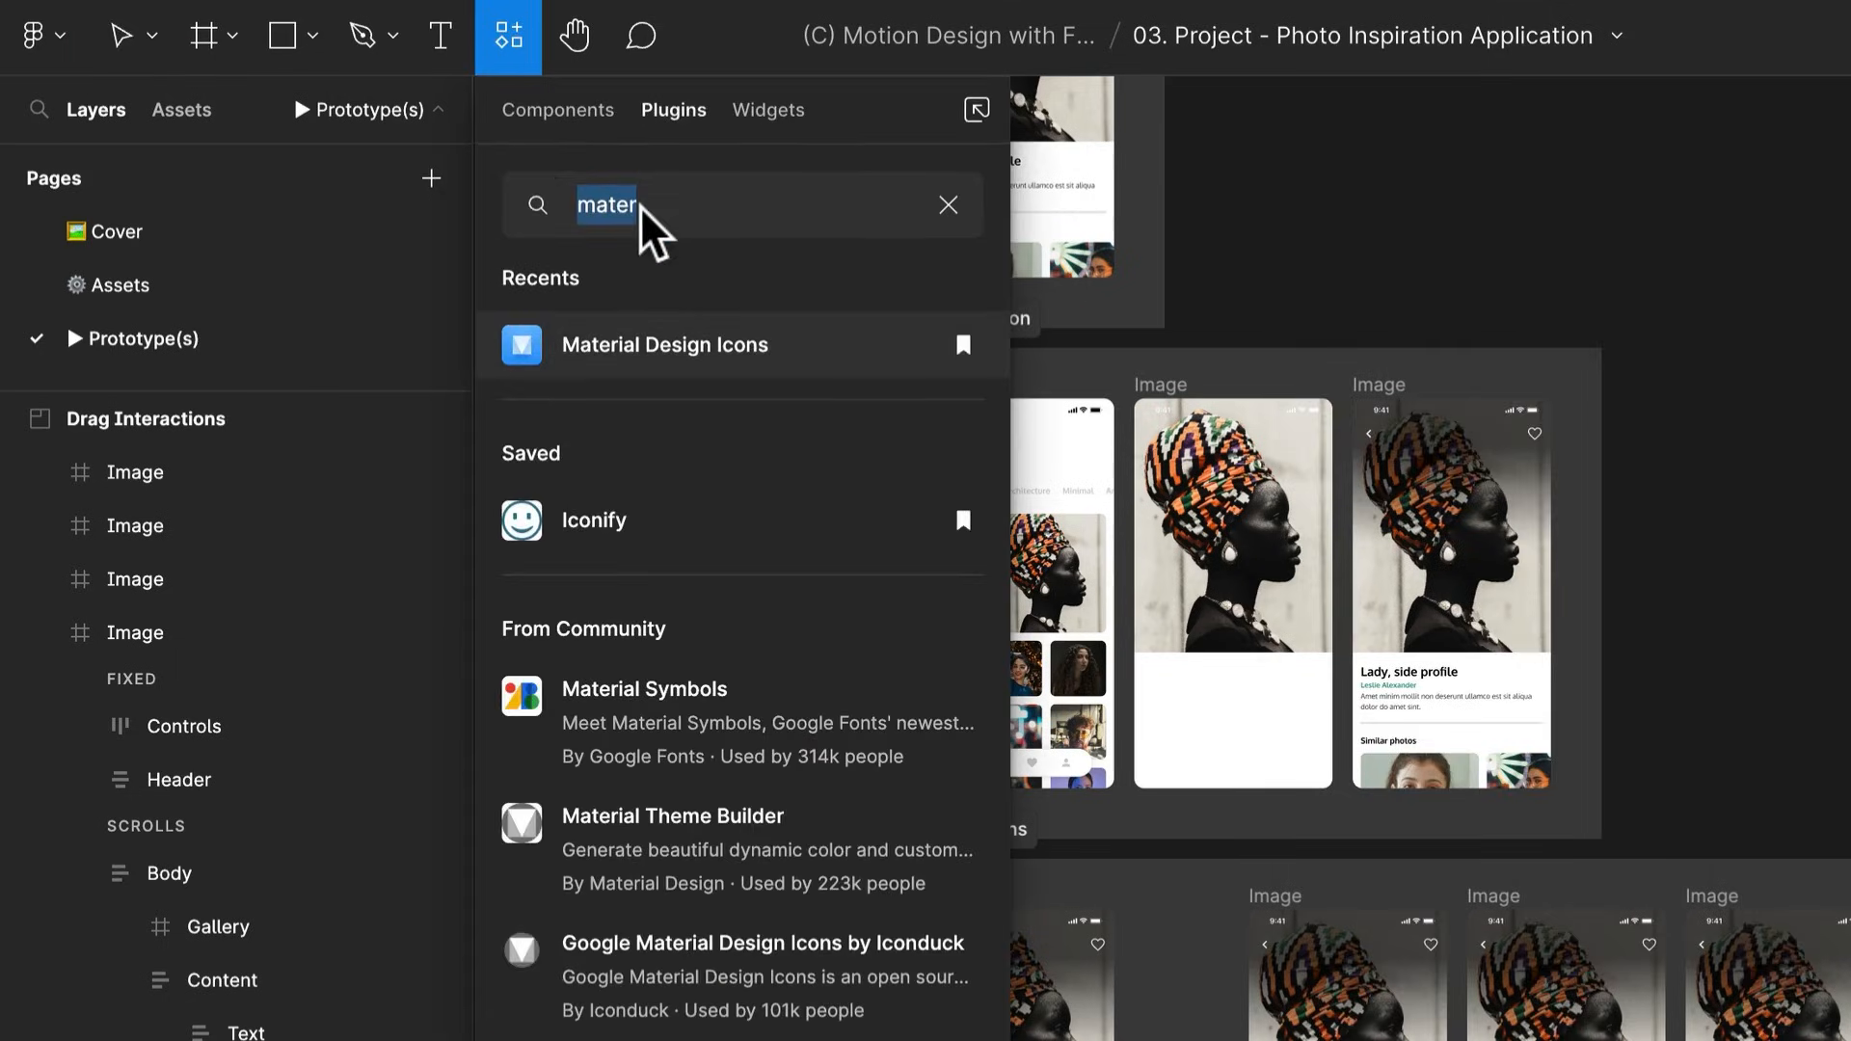
pyautogui.write('stream')
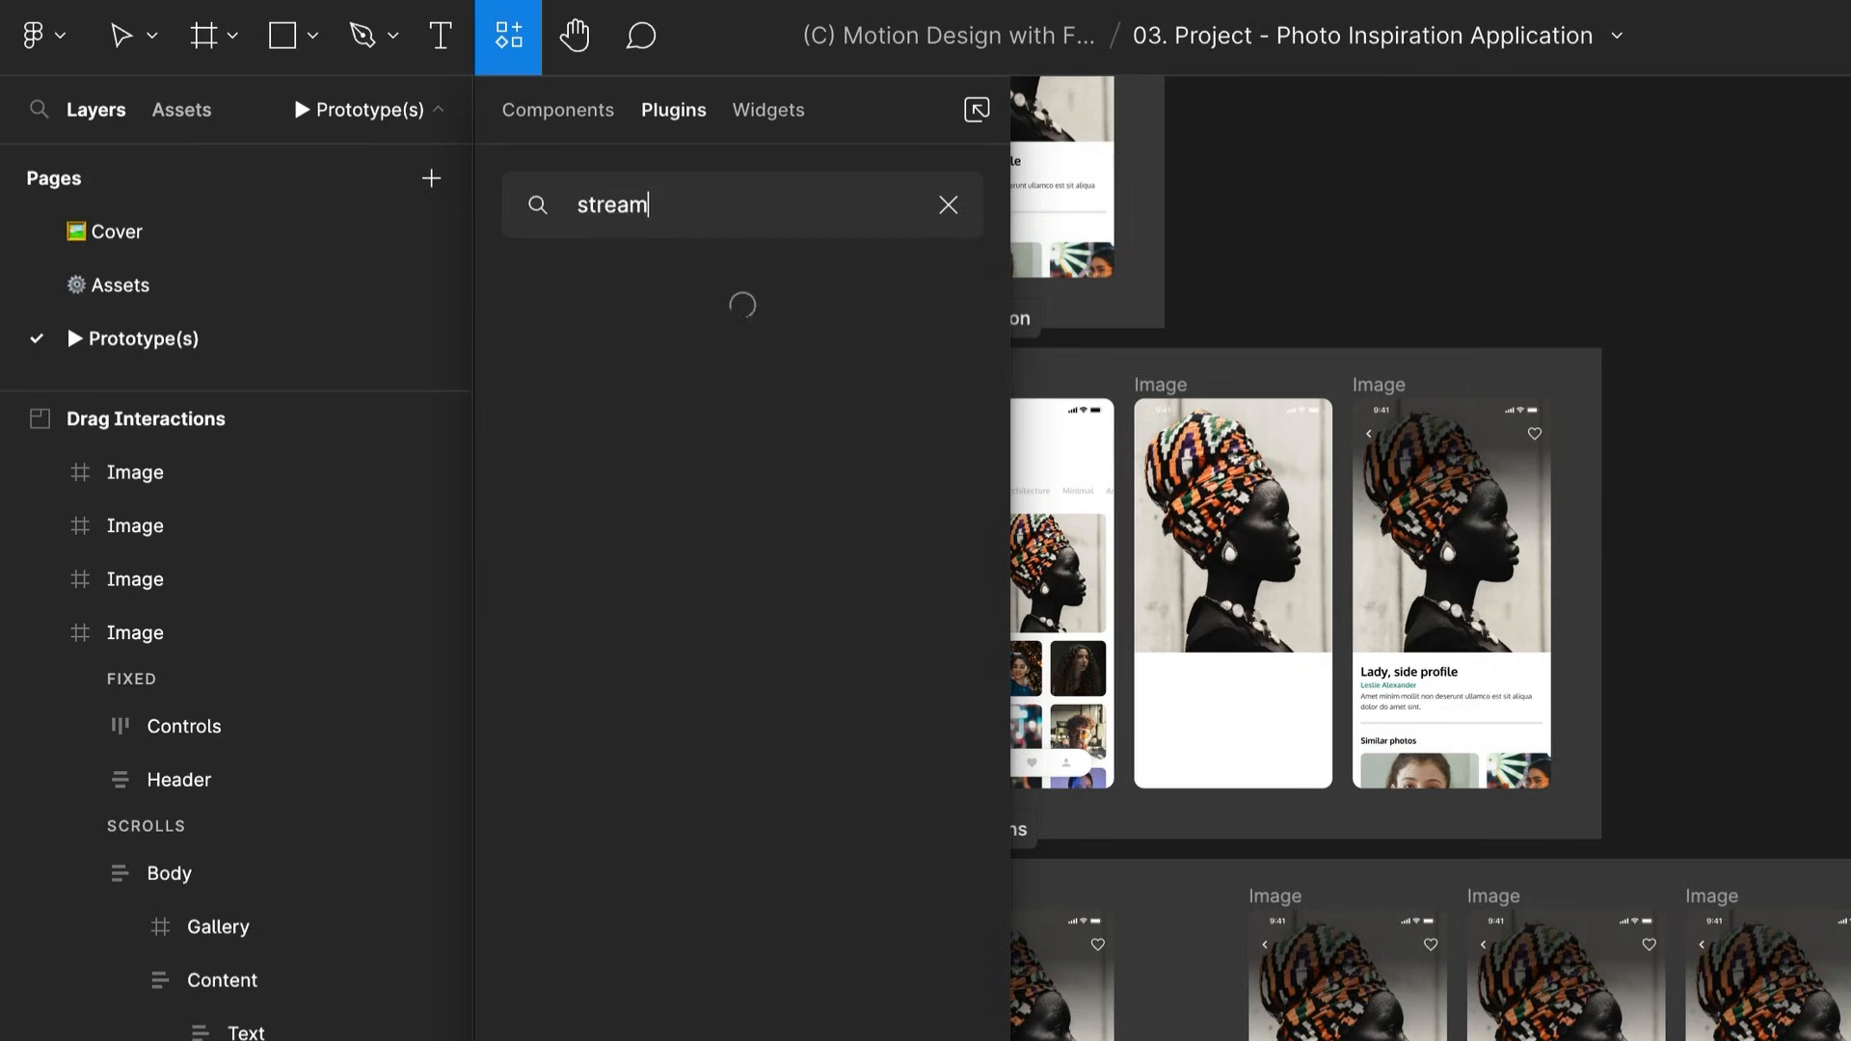
pyautogui.write('line')
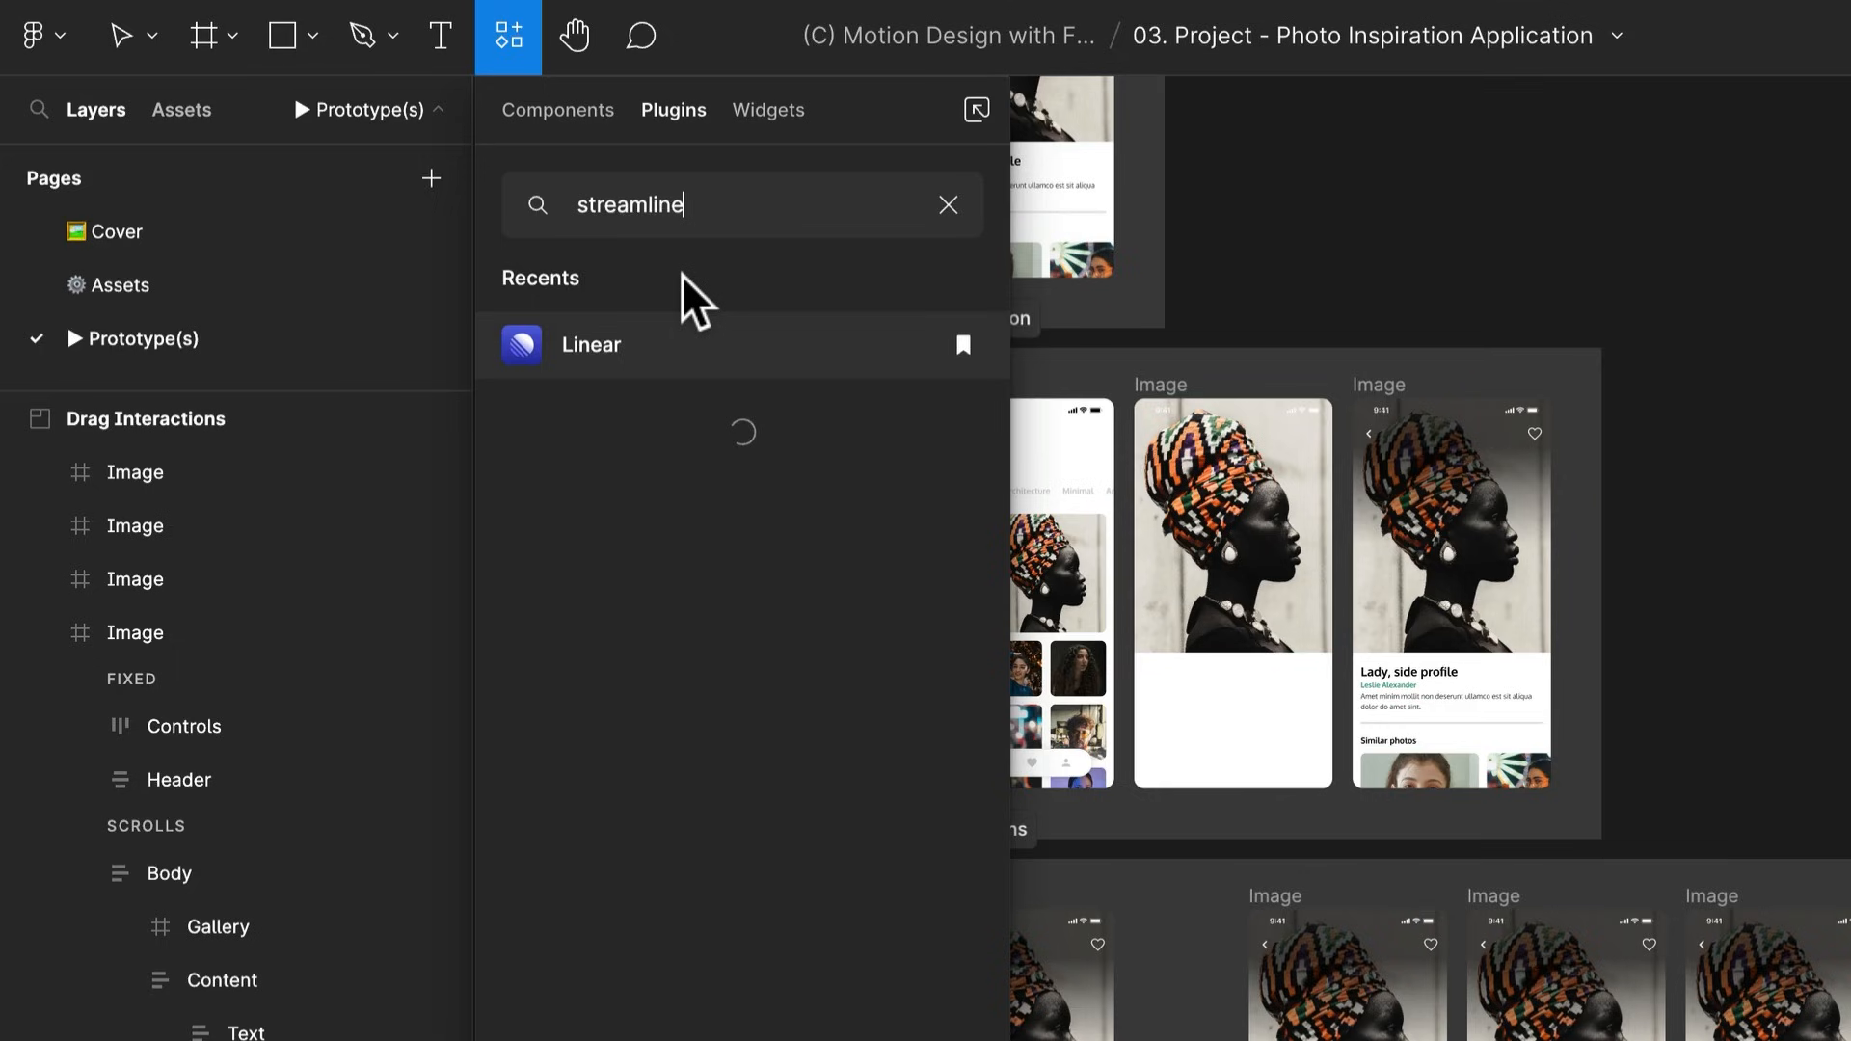
pyautogui.click(661, 511)
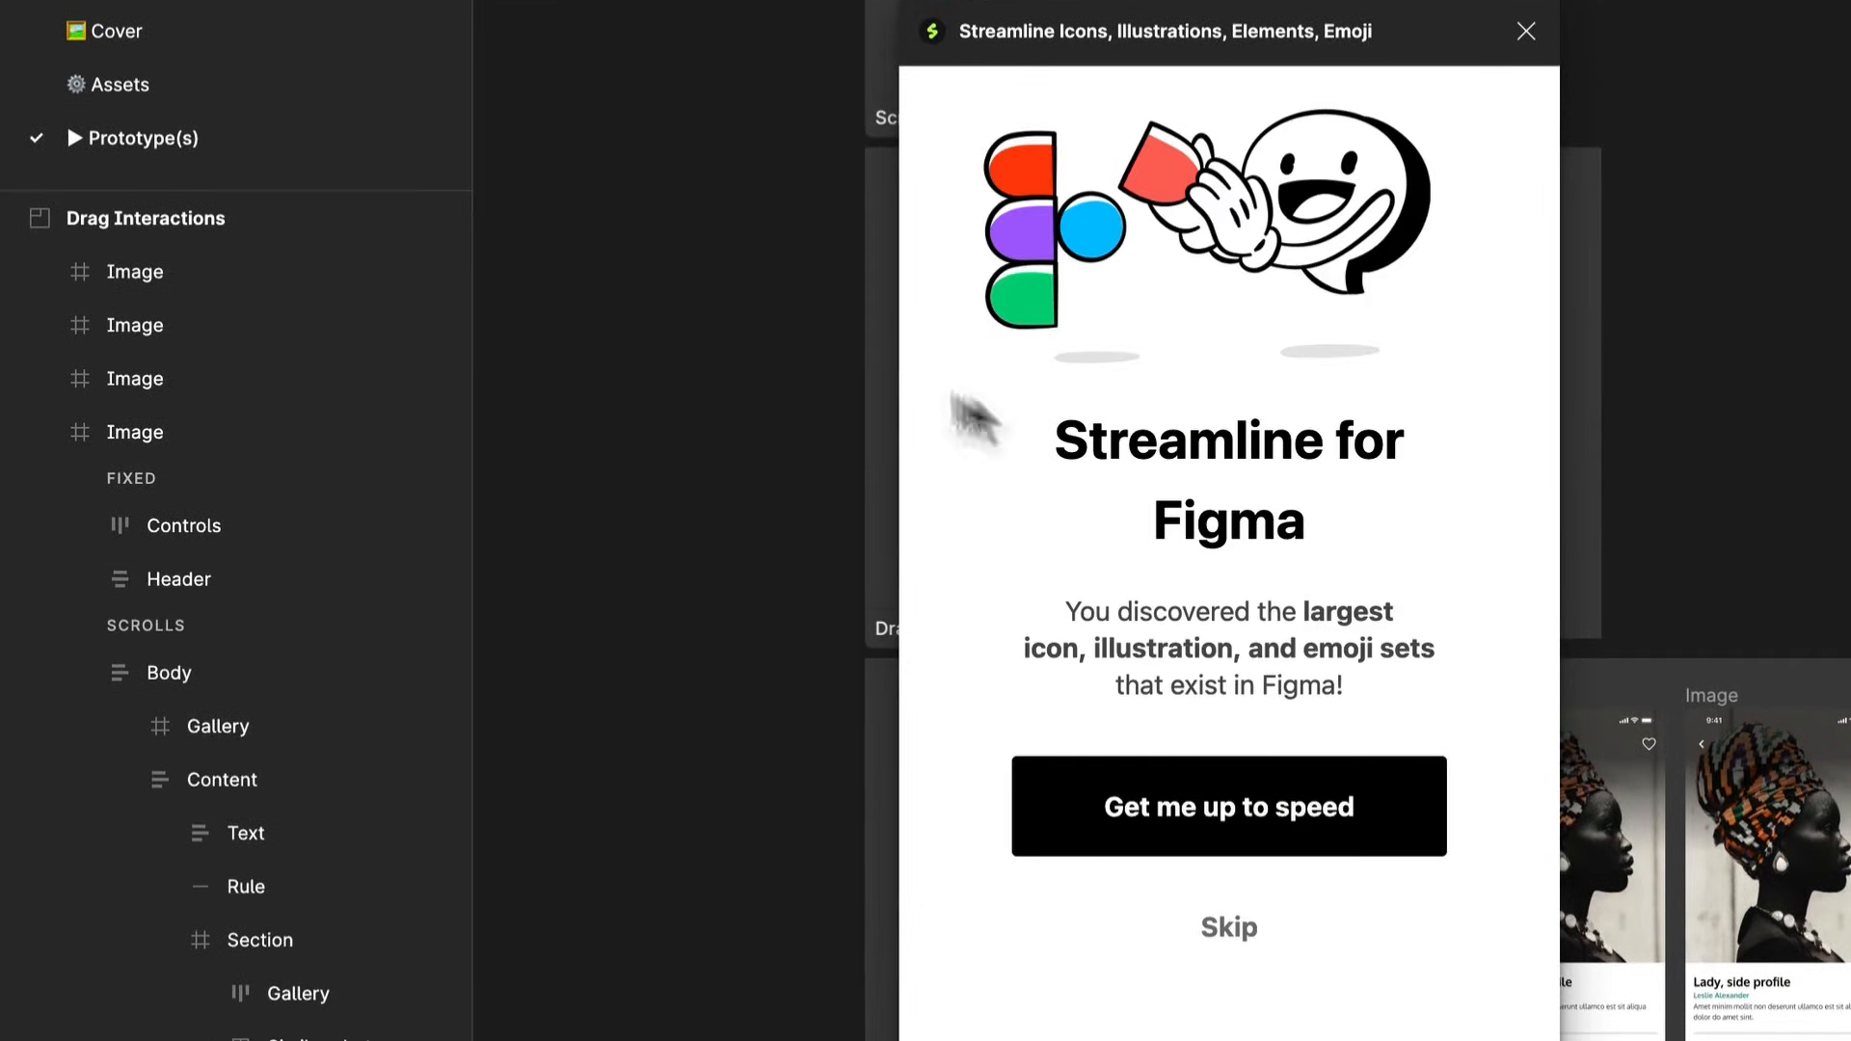
pyautogui.click(1220, 924)
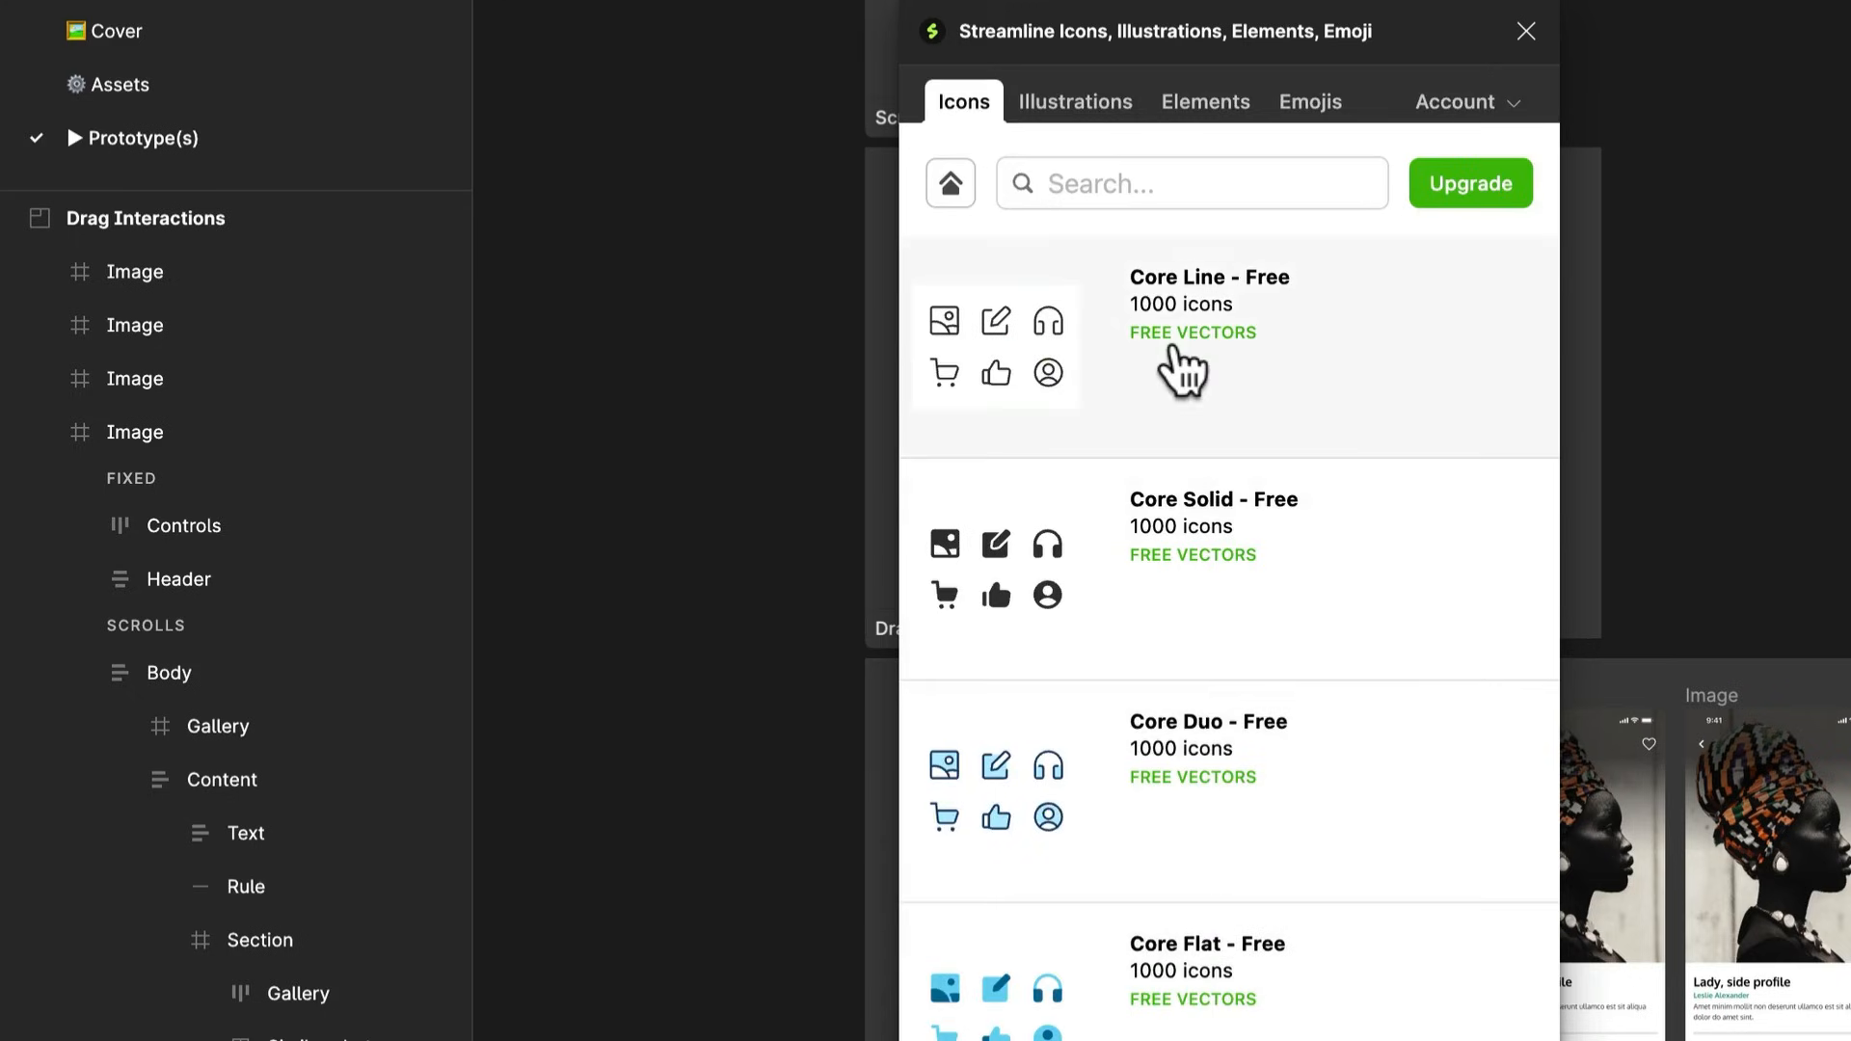
pyautogui.click(1069, 386)
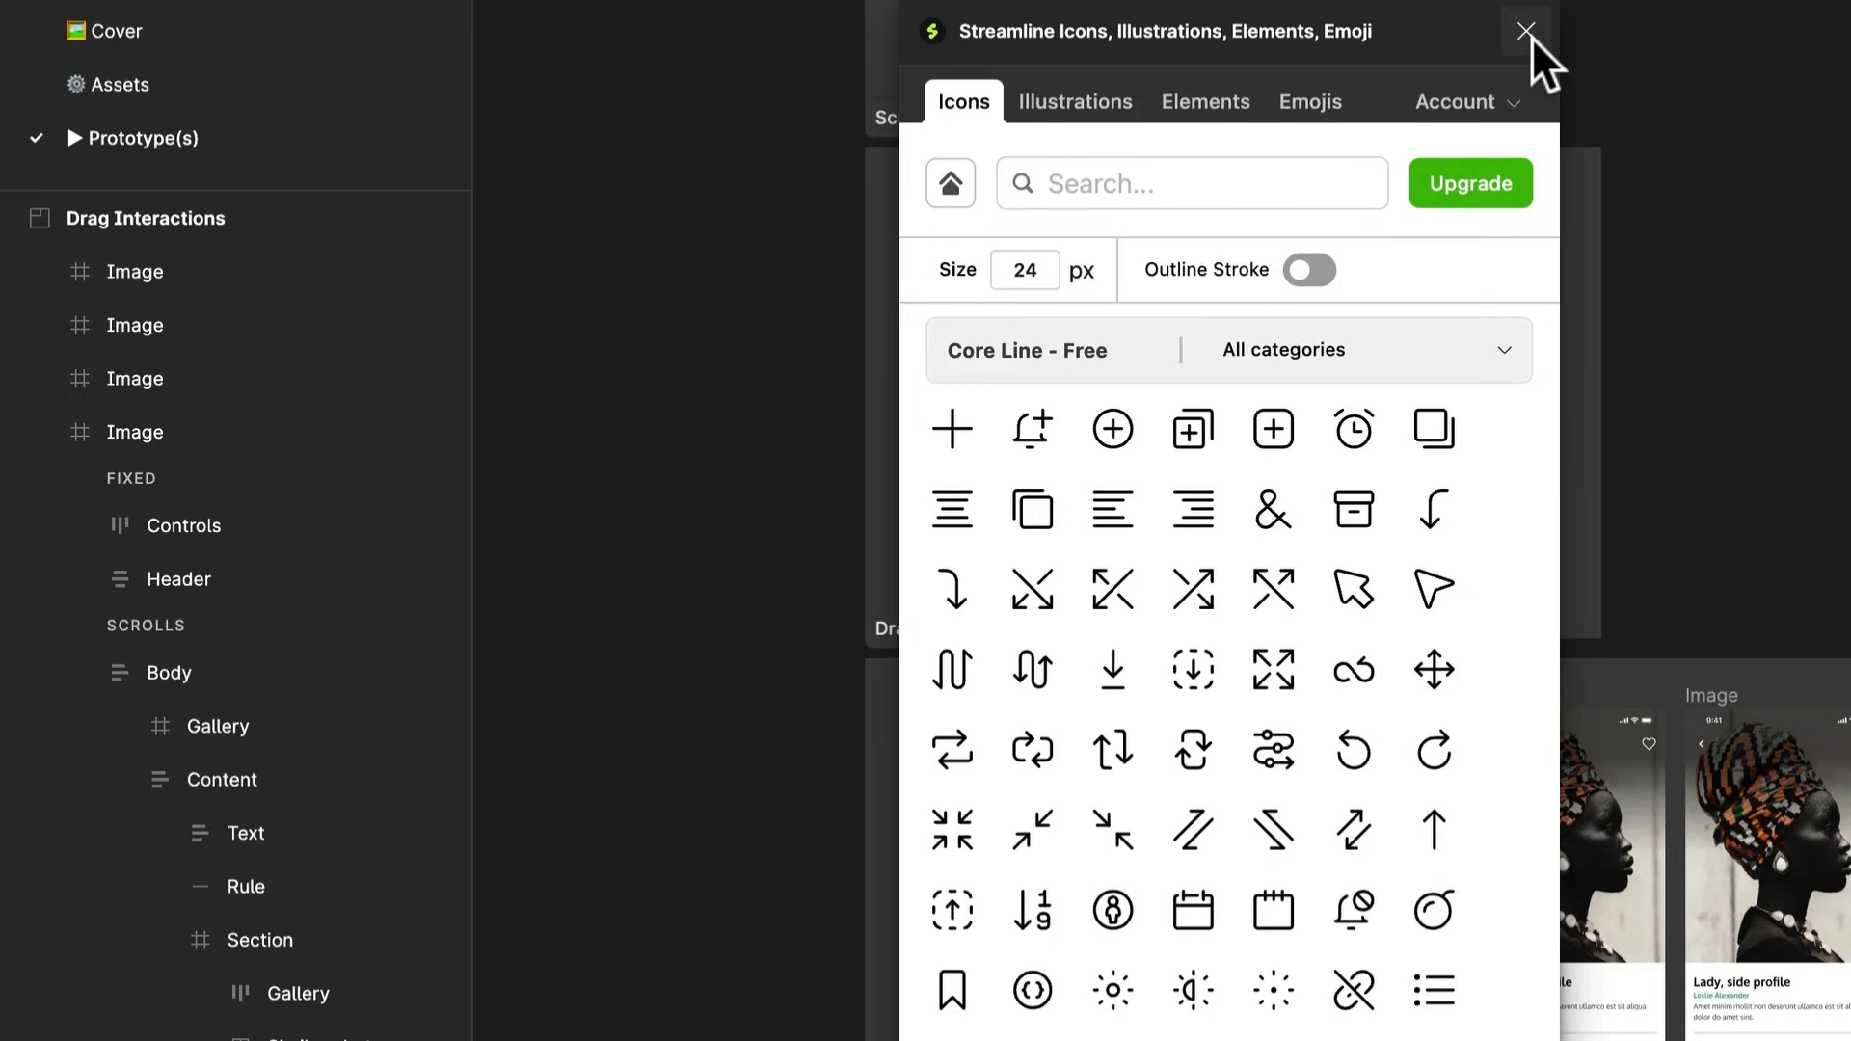
pyautogui.click(1528, 33)
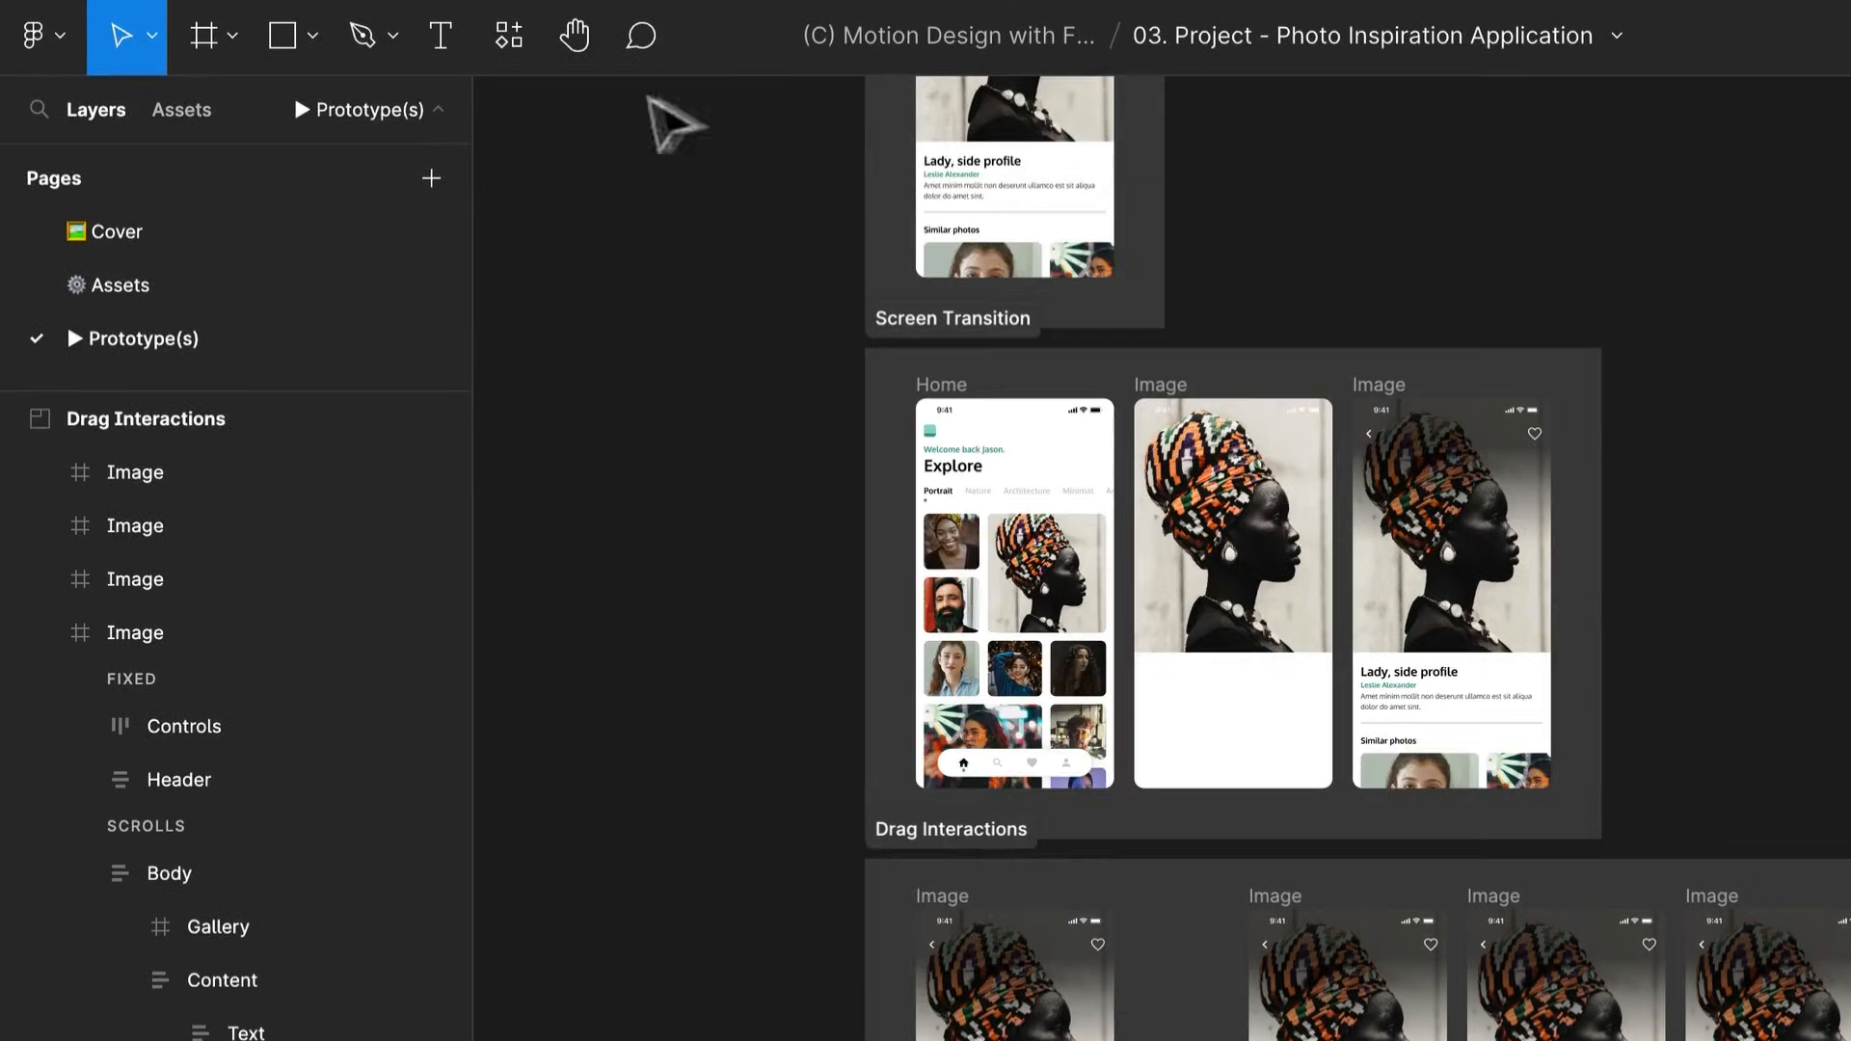
# Search the plugins for "Unsplash", run it, and browse its animal photos and Editorial selection
pyautogui.click(529, 44)
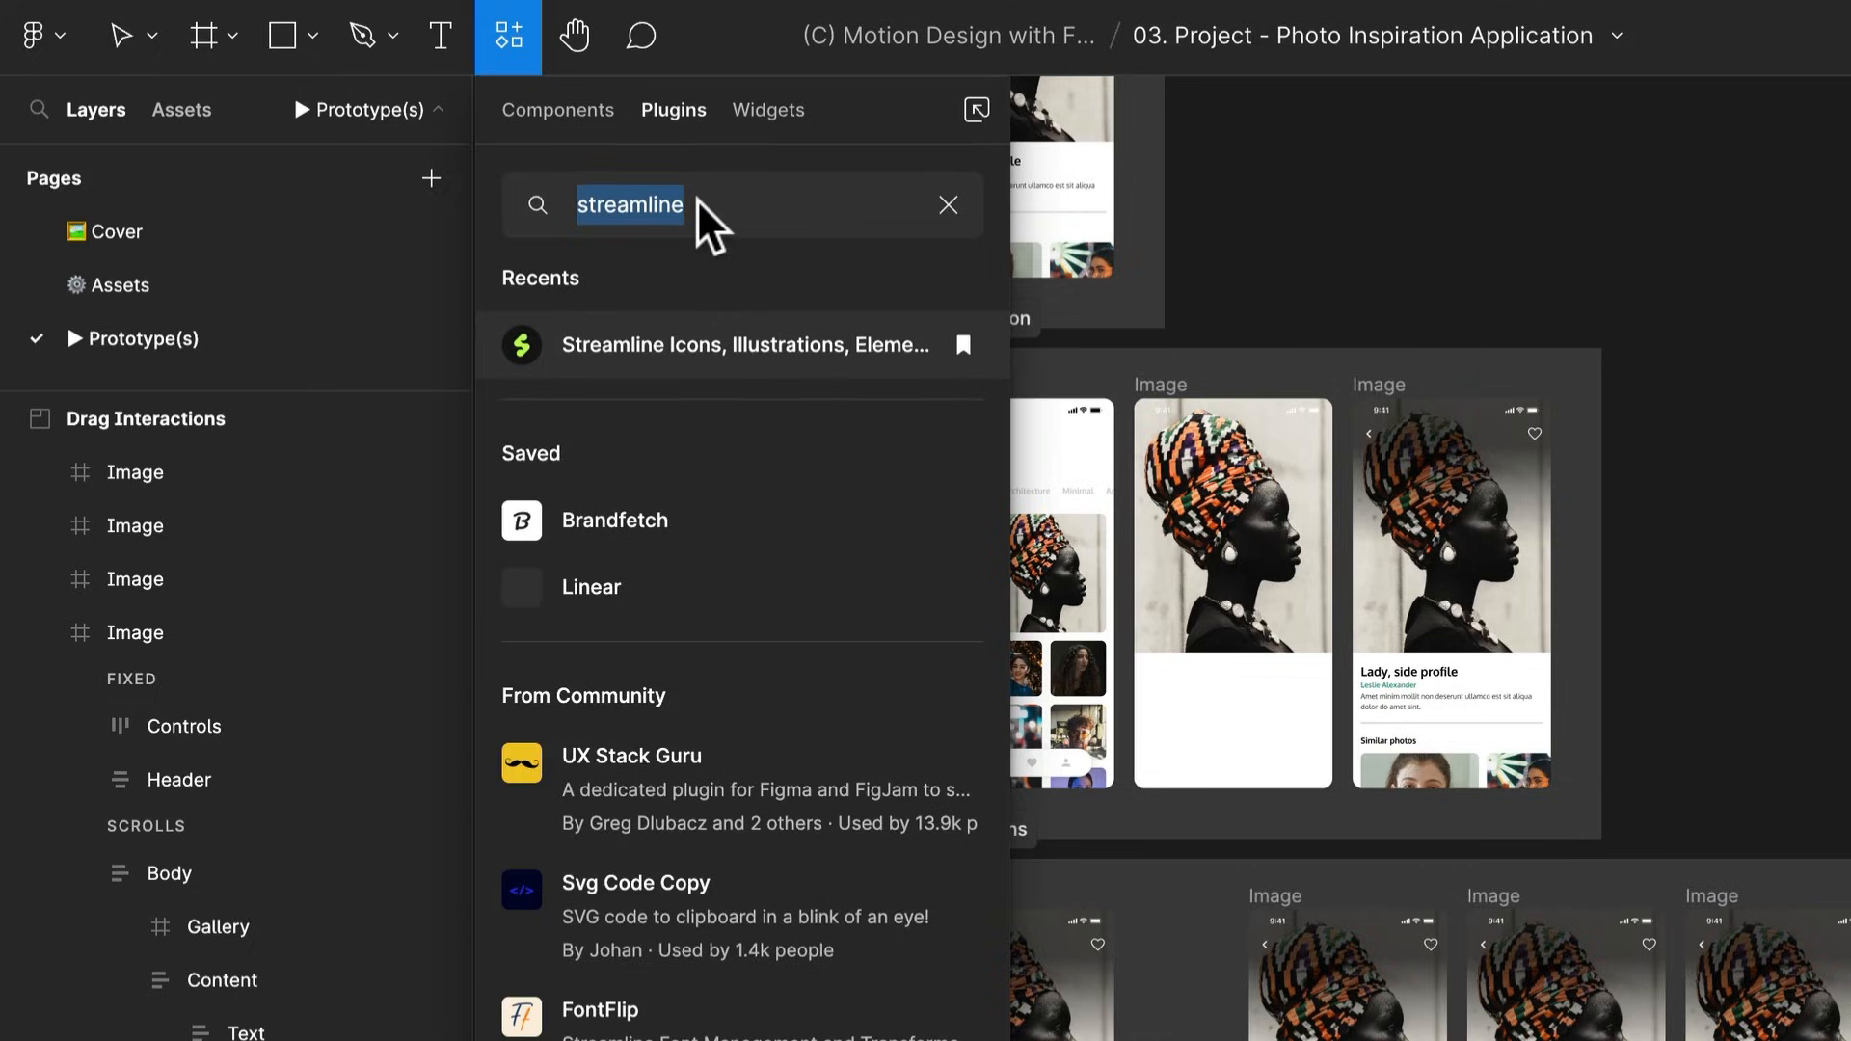
pyautogui.write('Unsplash')
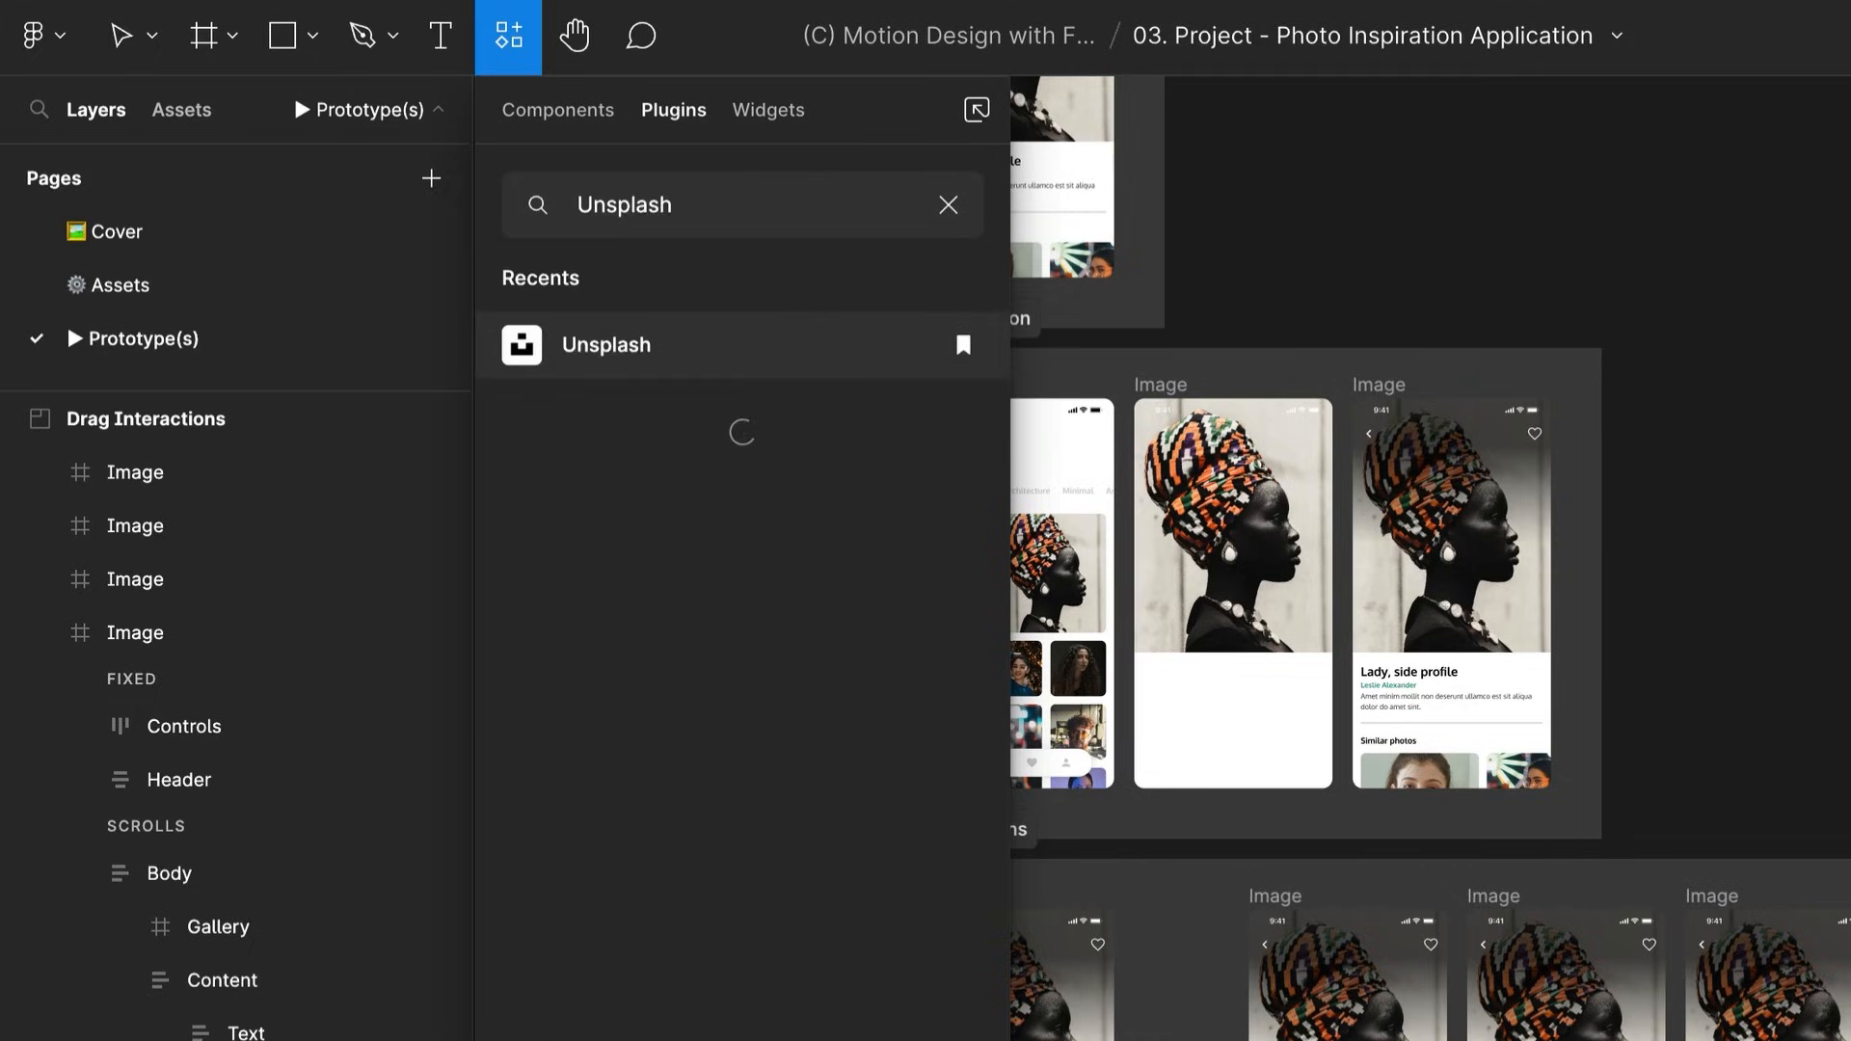
pyautogui.press('Escape')
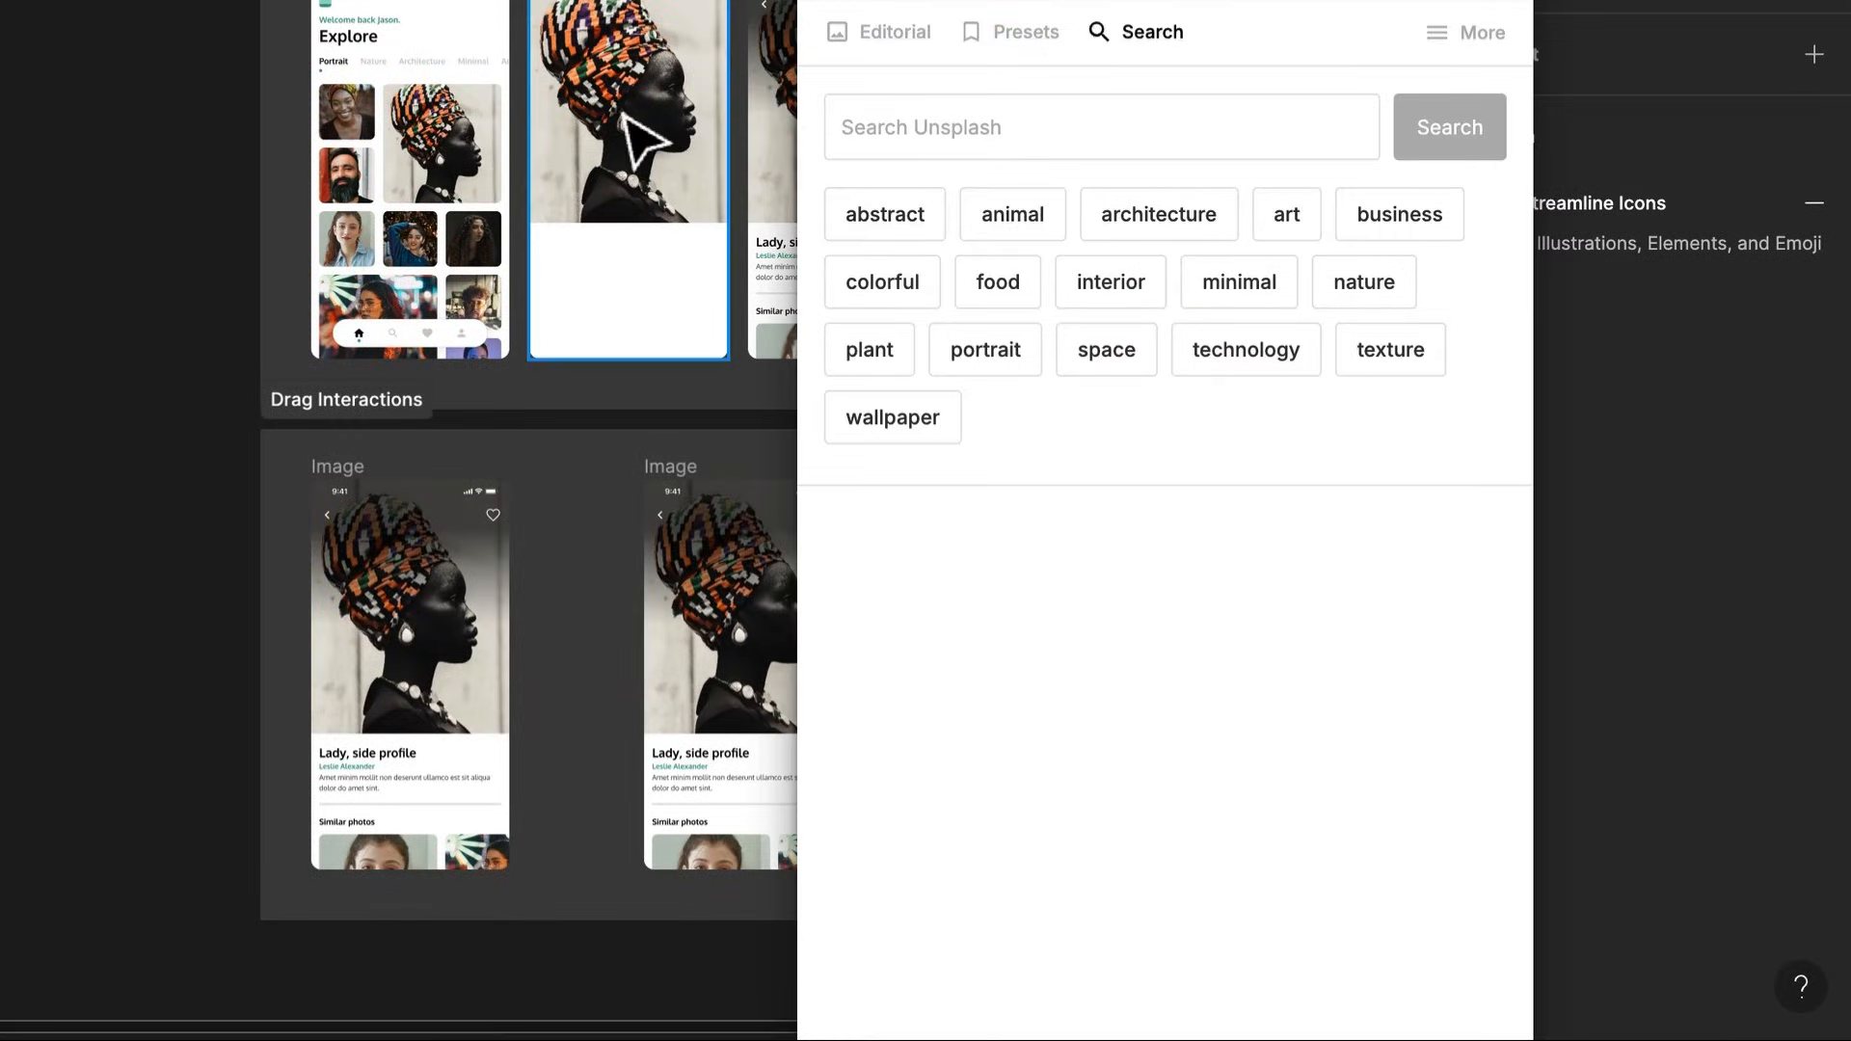
pyautogui.click(999, 226)
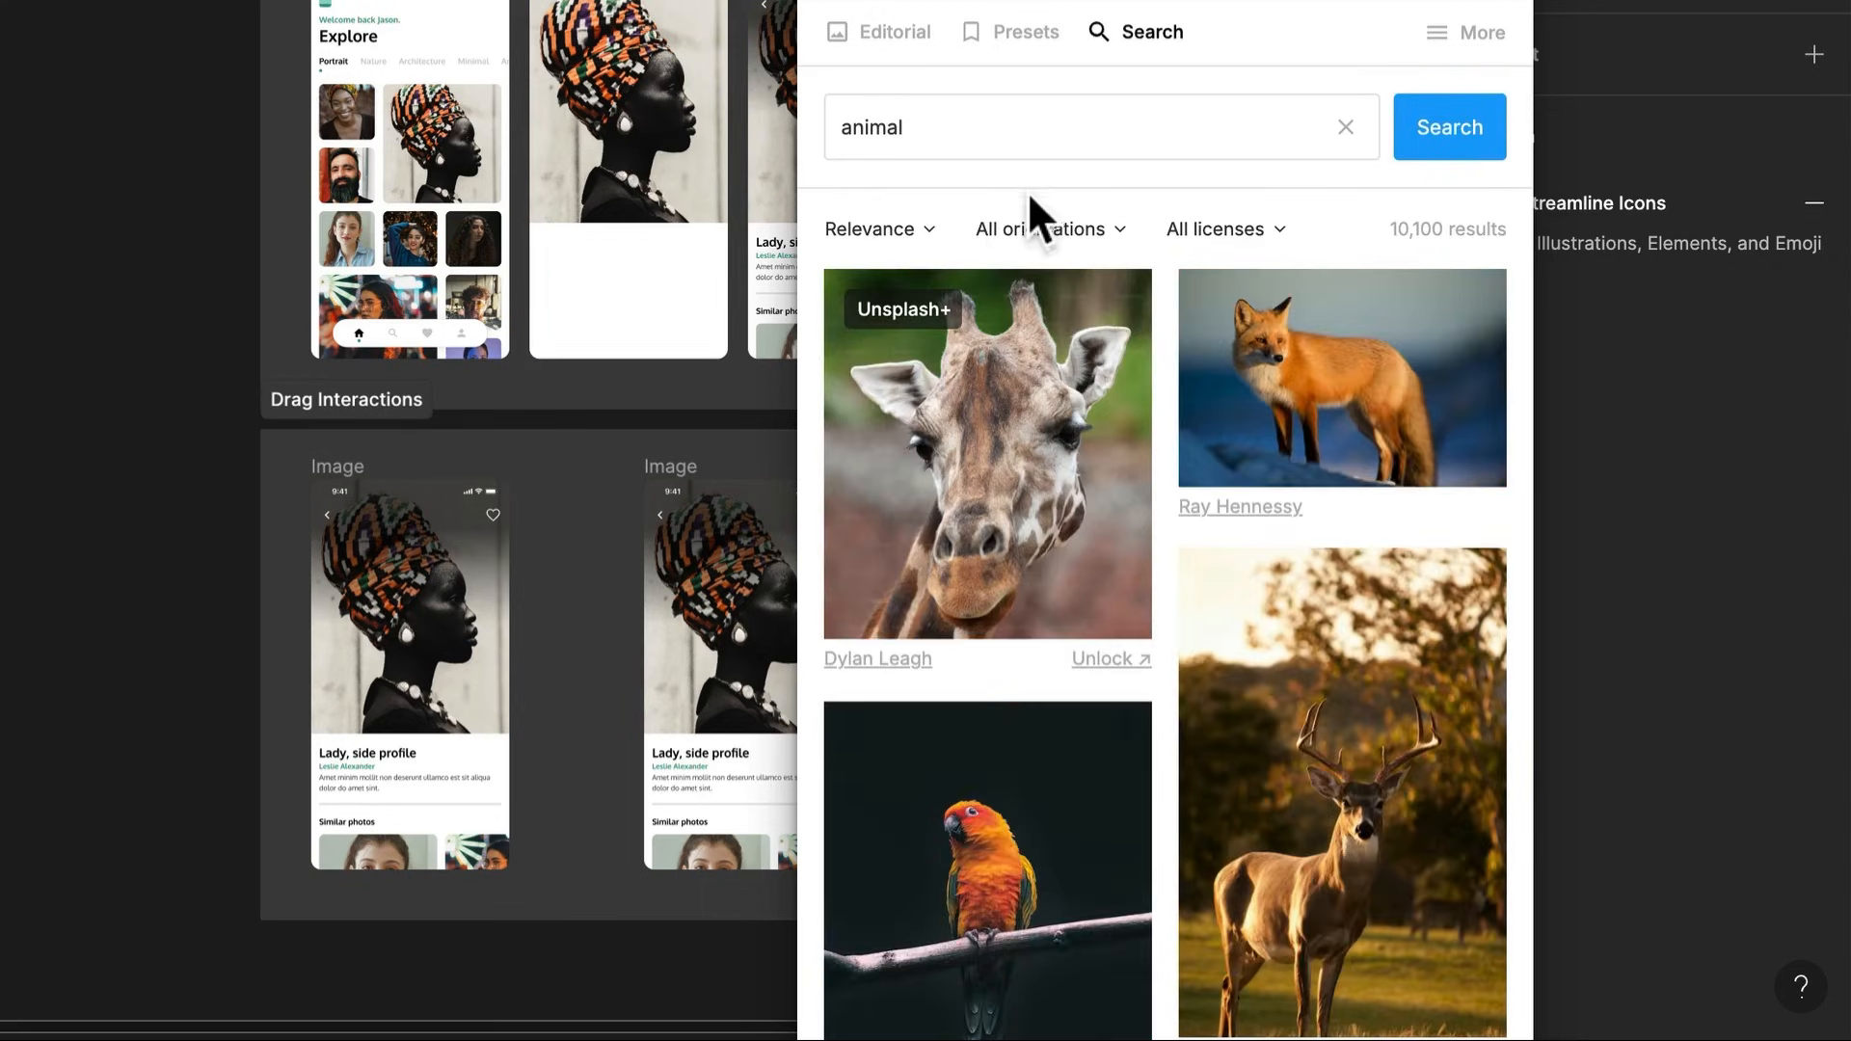
pyautogui.click(872, 51)
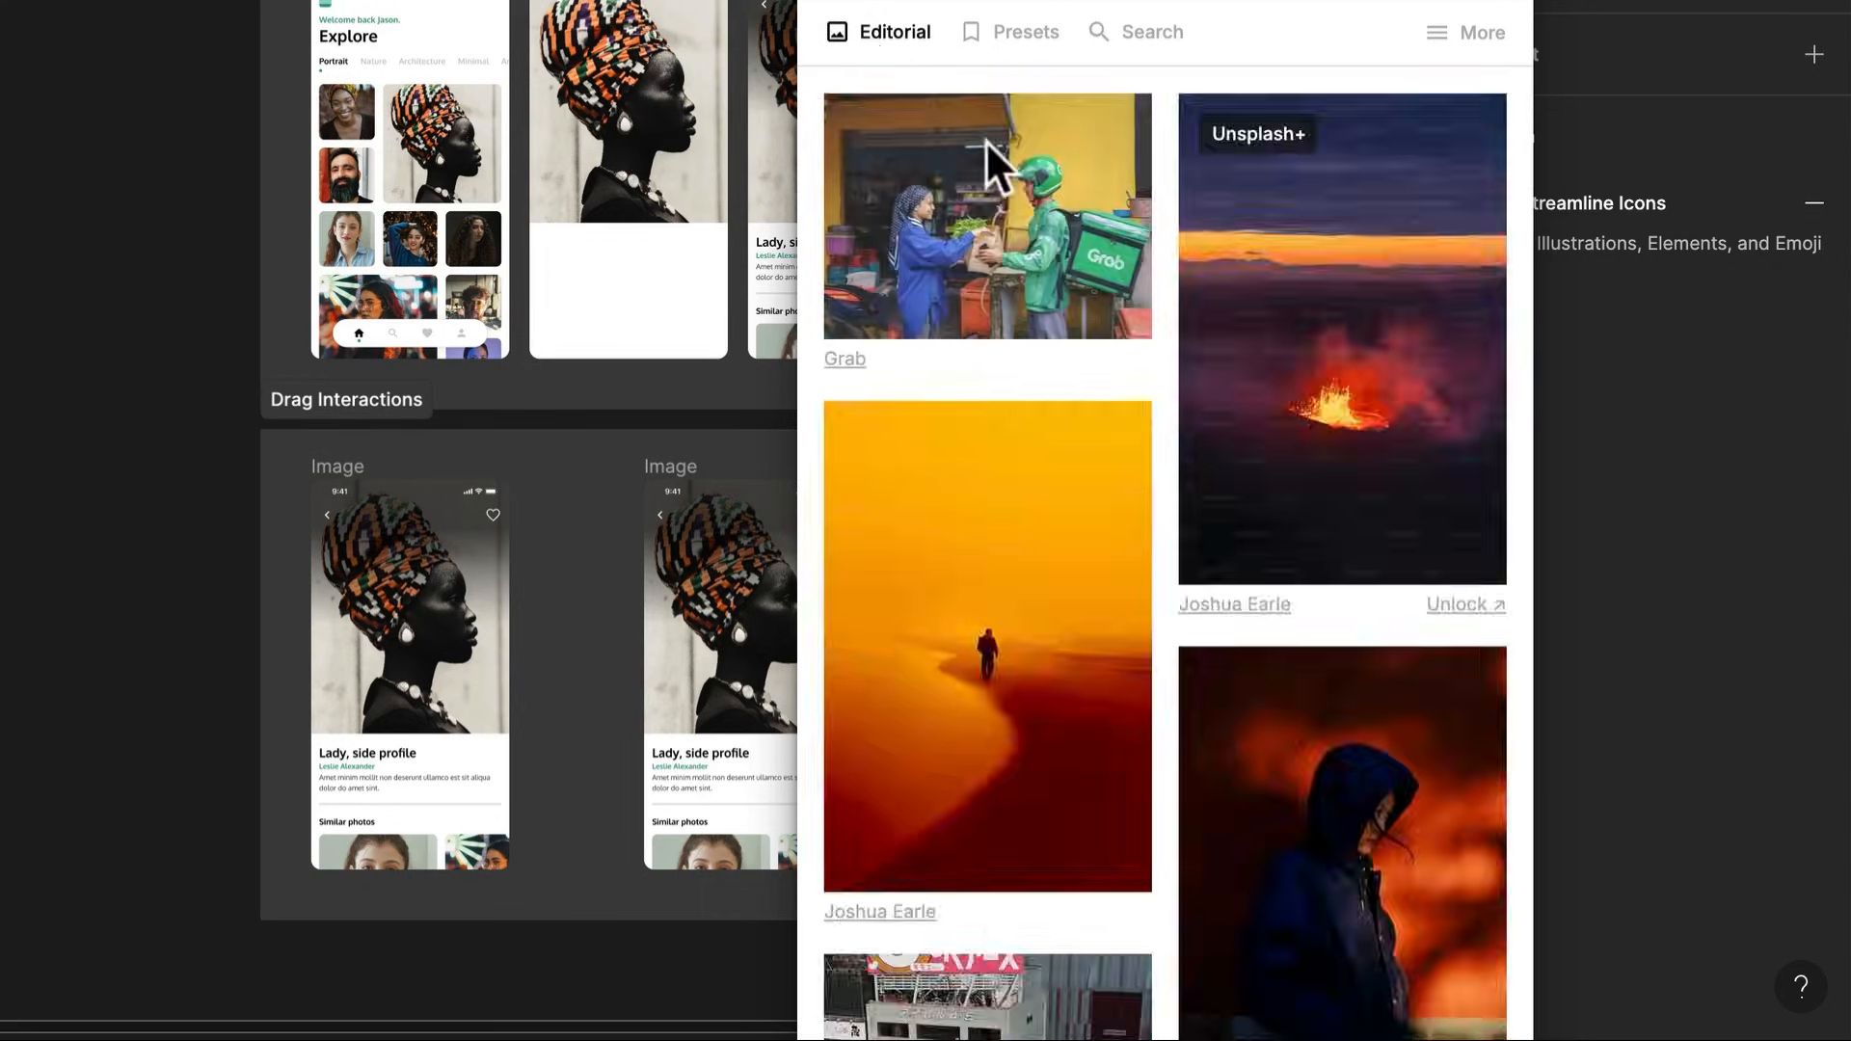
# Insert a random photo from Unsplash's animal preset, close the plugin, and delete the inserted image
pyautogui.click(974, 37)
pyautogui.click(995, 325)
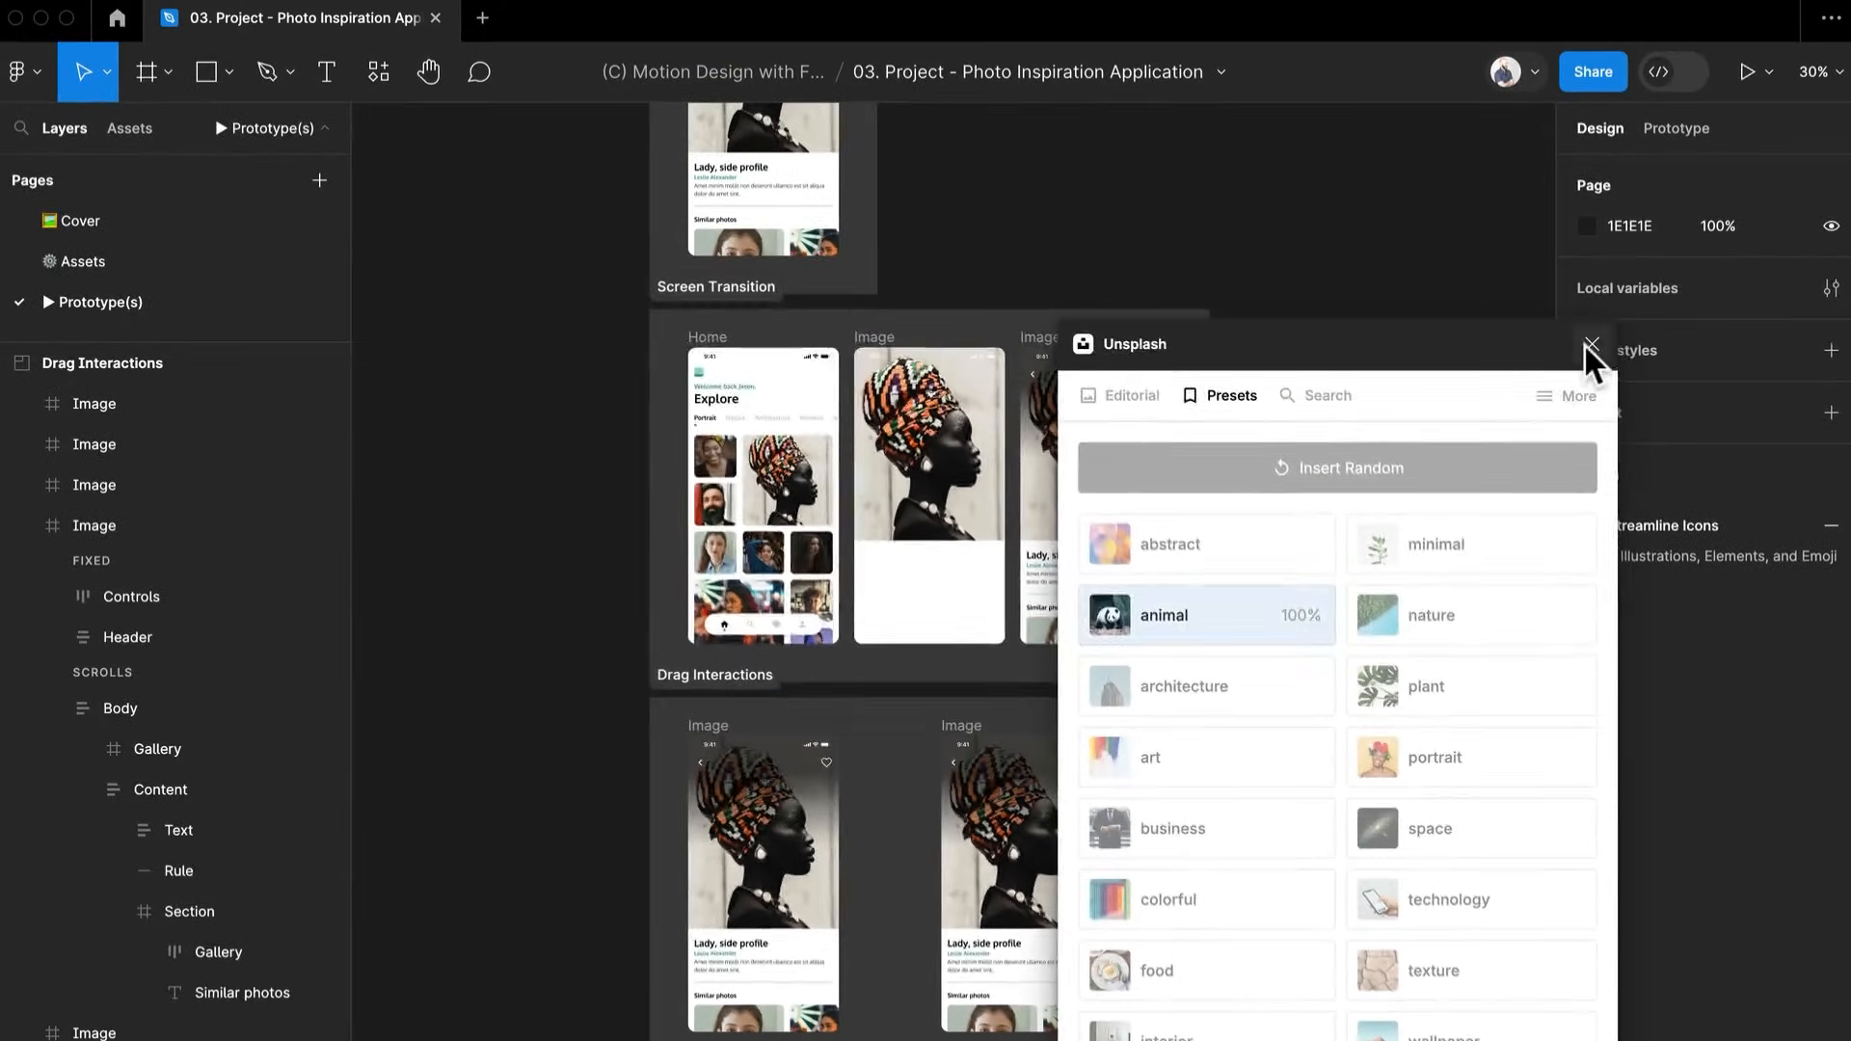
pyautogui.click(1591, 347)
pyautogui.click(1210, 546)
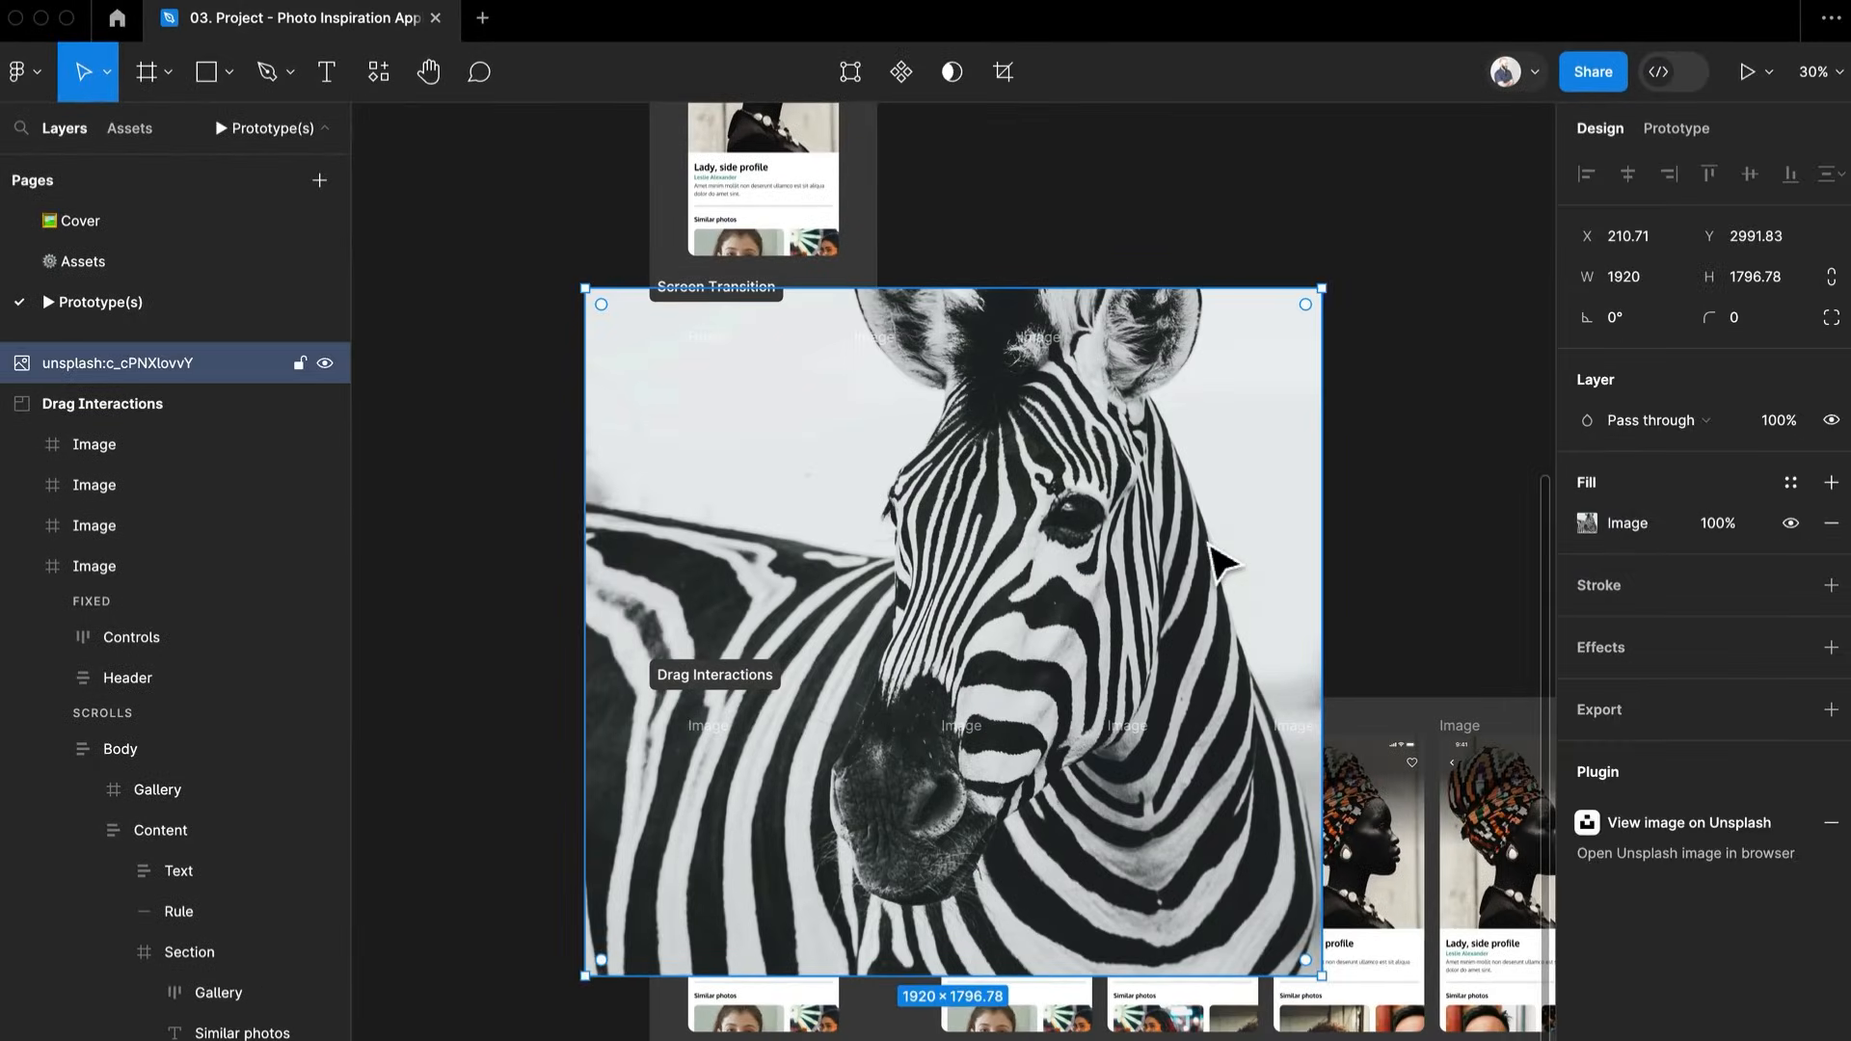
pyautogui.press('Delete')
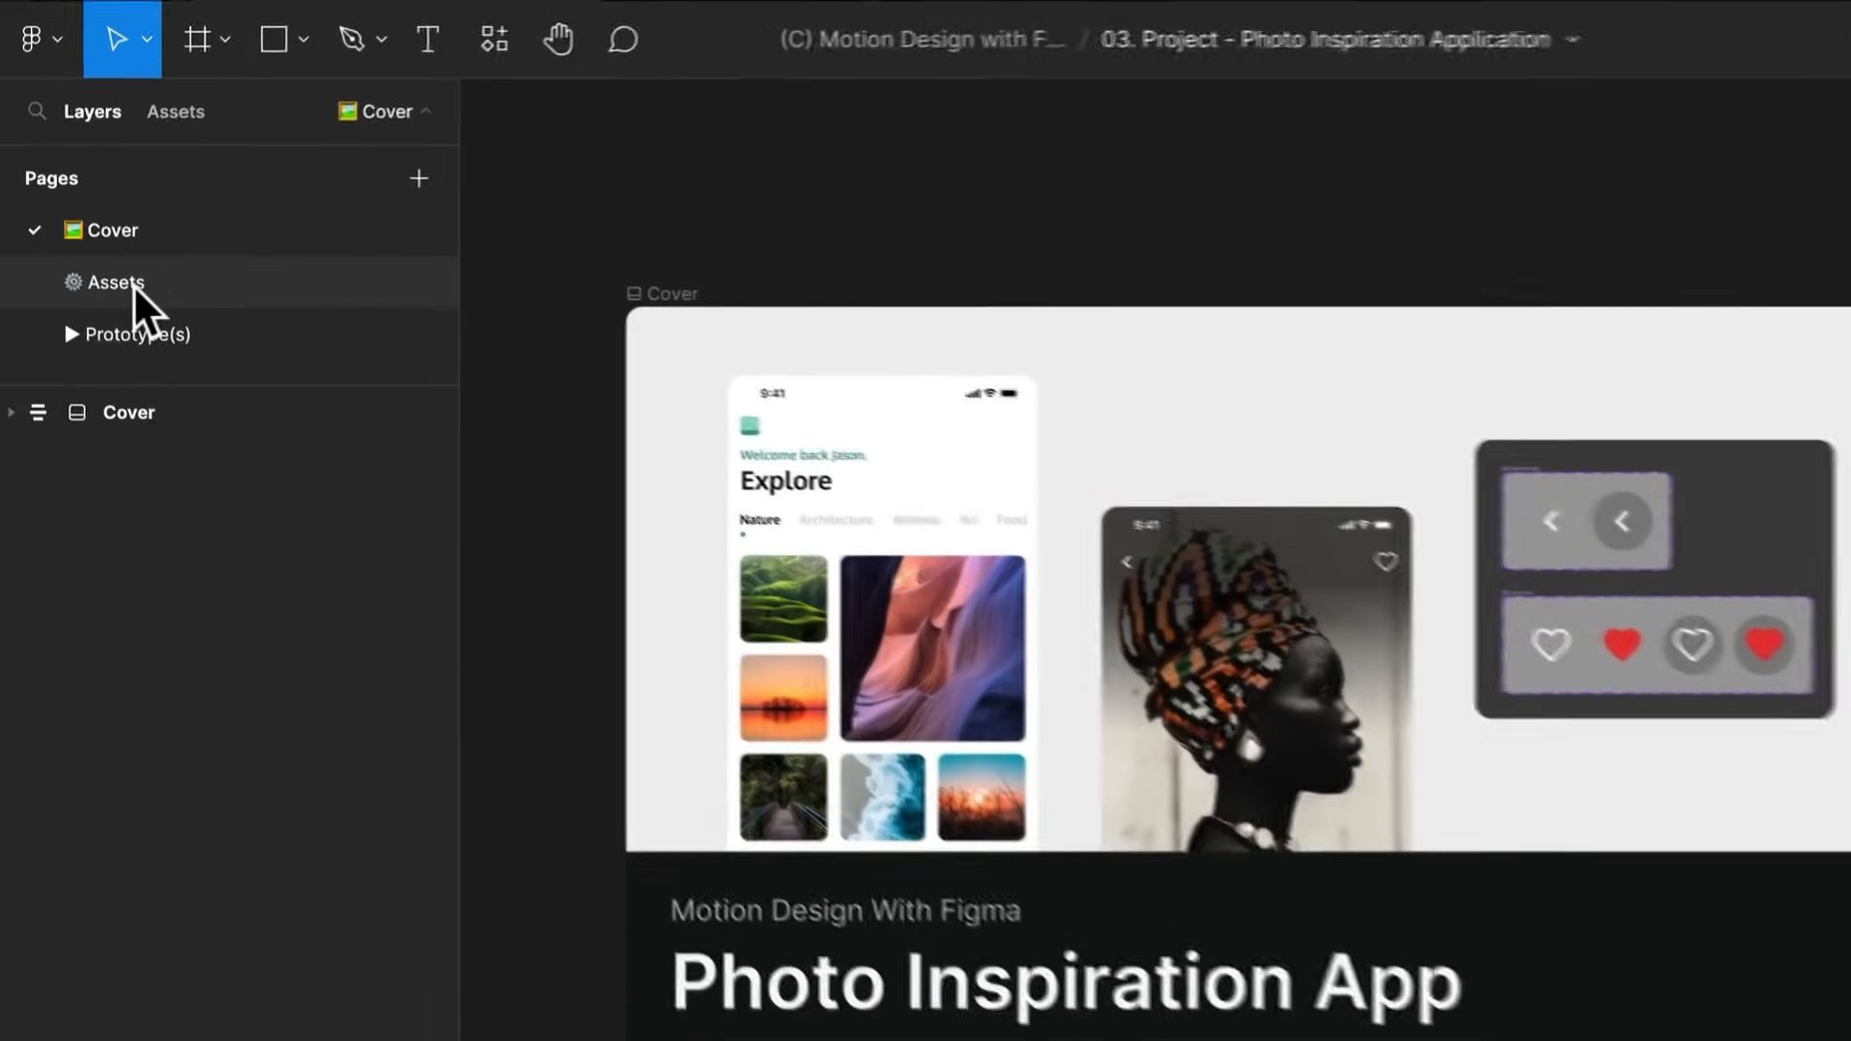
# Copy the three Home screens from the Assets page to the Prototype(s) page and place them beside the Category Transitions section
pyautogui.click(96, 263)
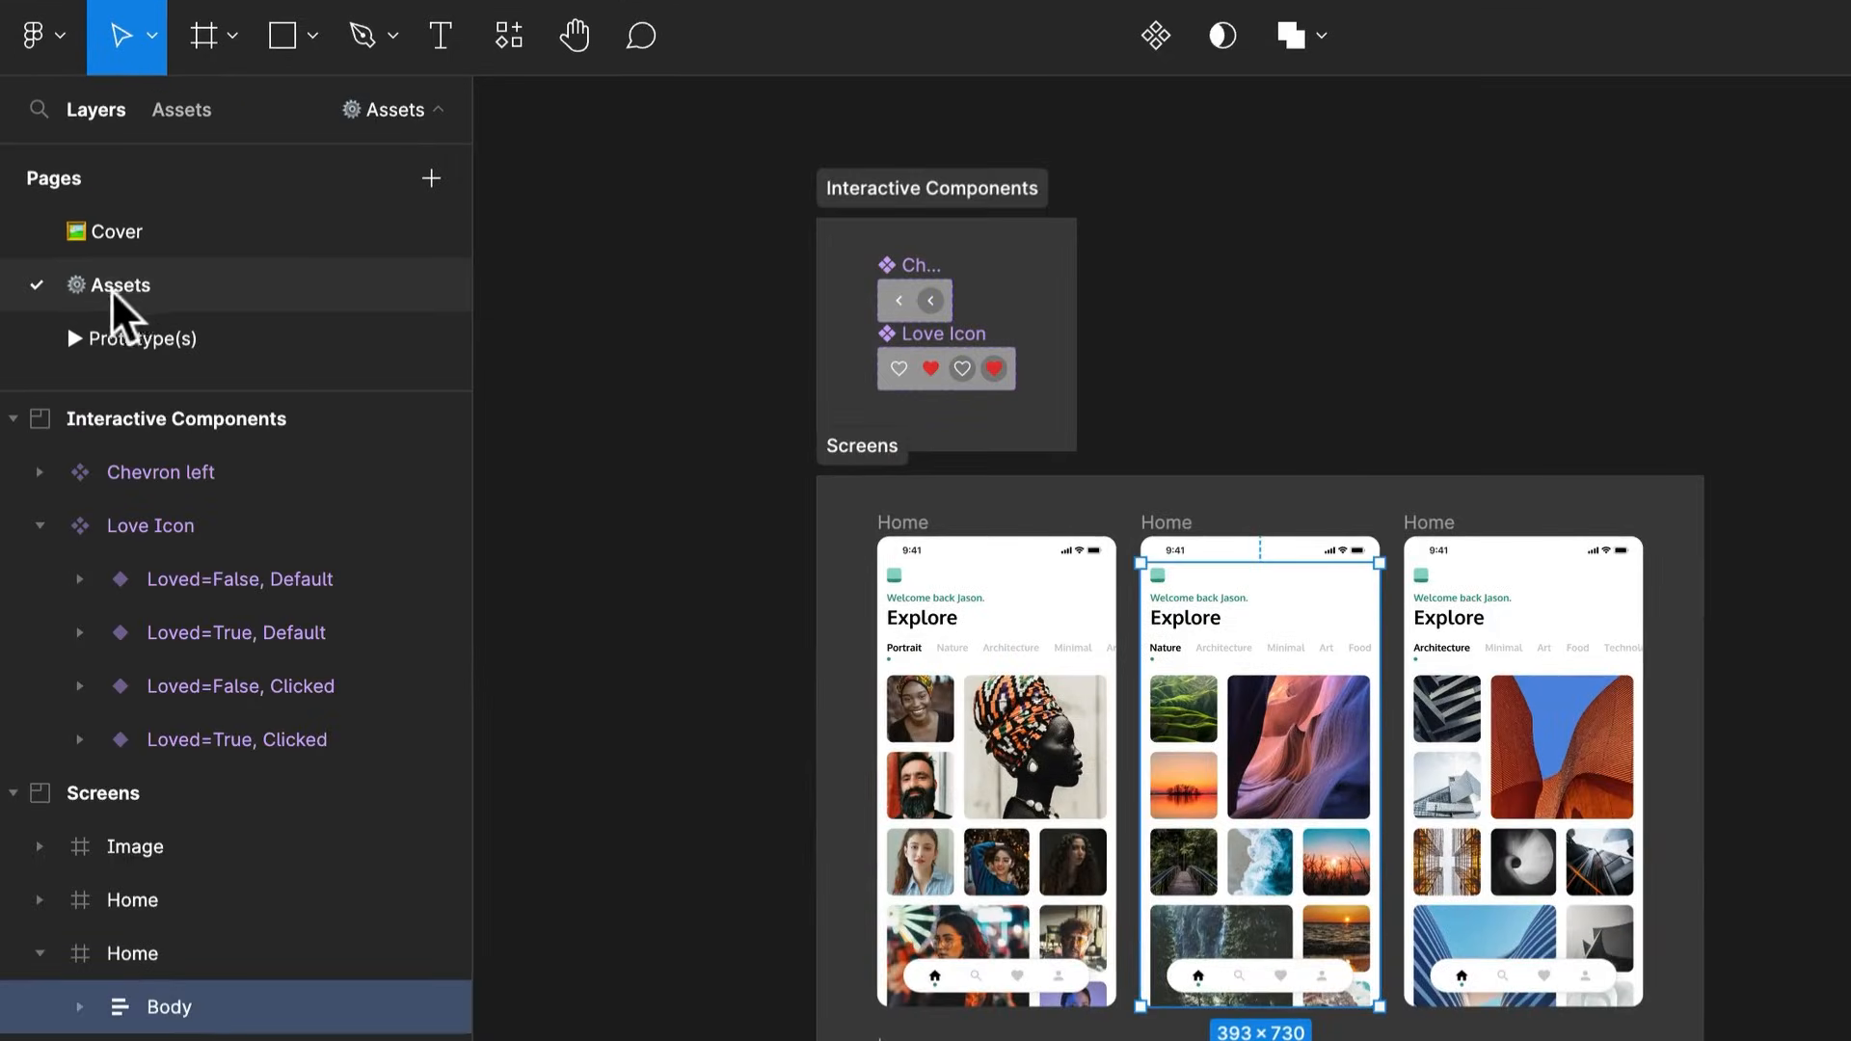
pyautogui.click(1808, 733)
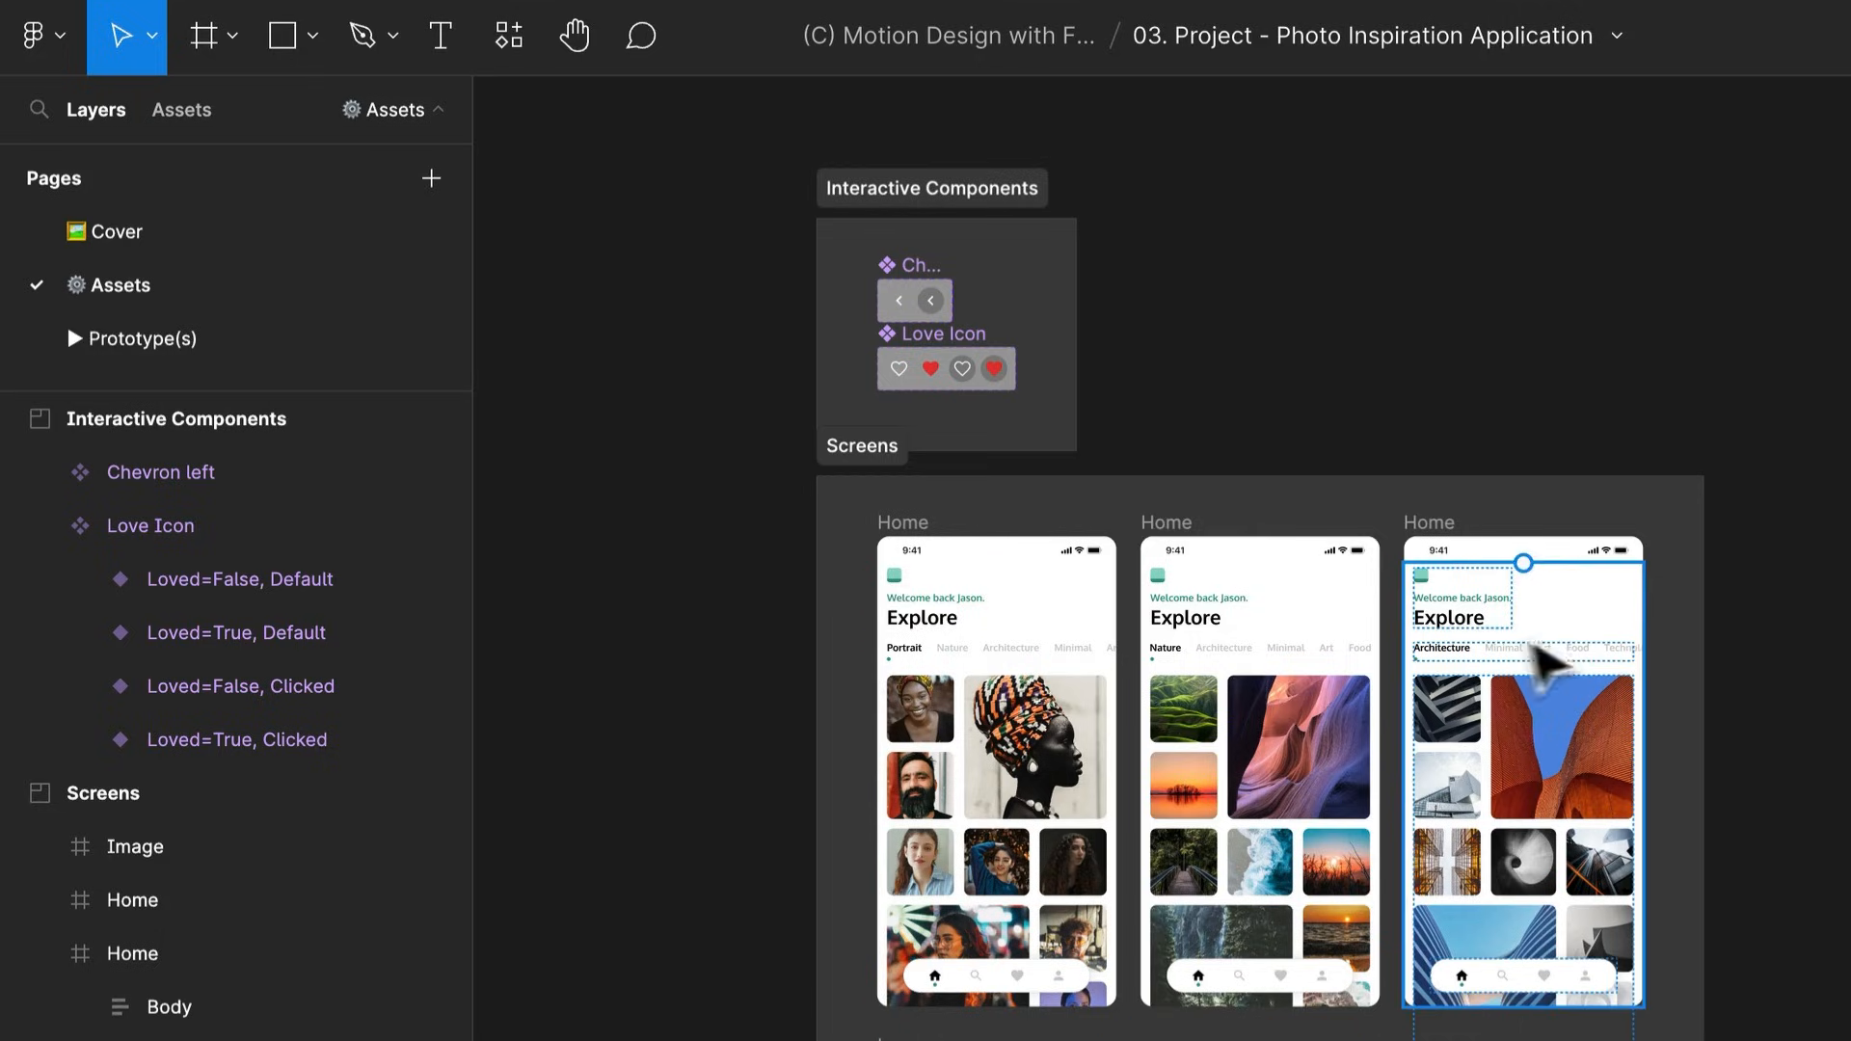
pyautogui.click(902, 524)
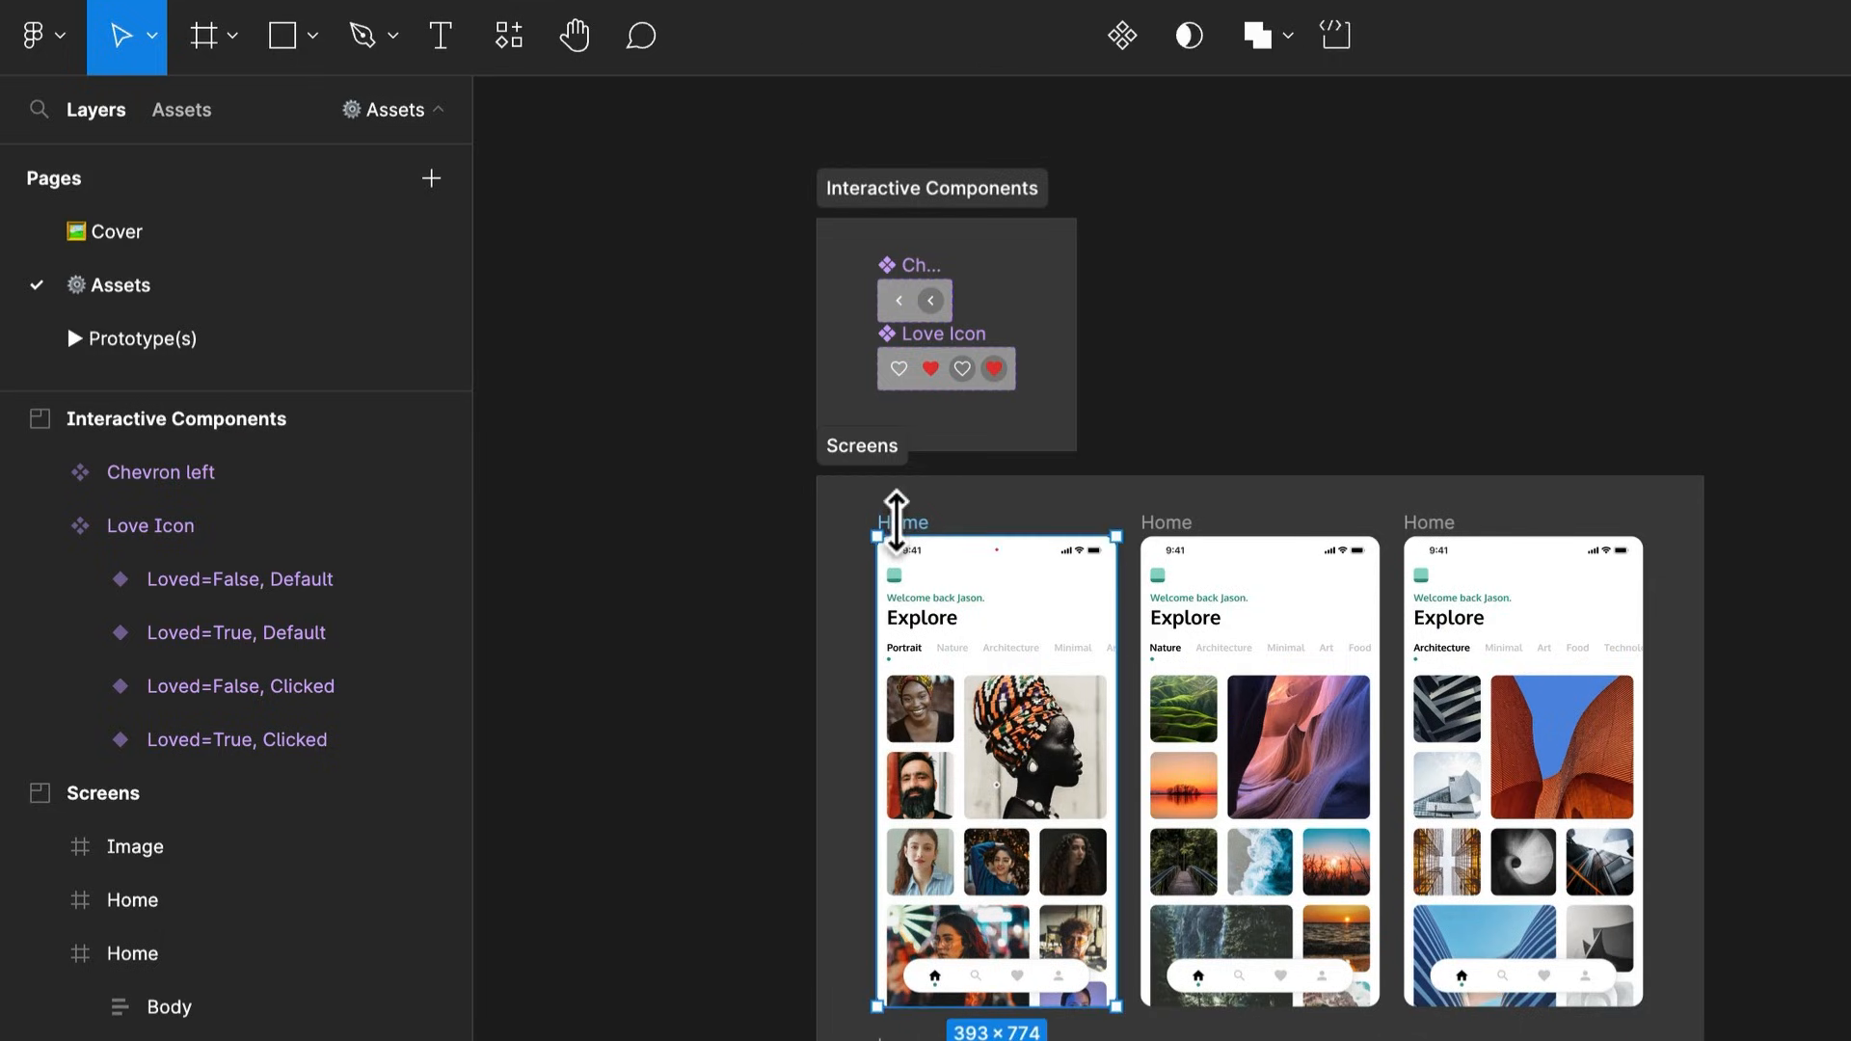
pyautogui.keyDown('shift'); pyautogui.click(1169, 524); pyautogui.keyUp('shift')
pyautogui.keyDown('shift'); pyautogui.click(1446, 523); pyautogui.keyUp('shift')
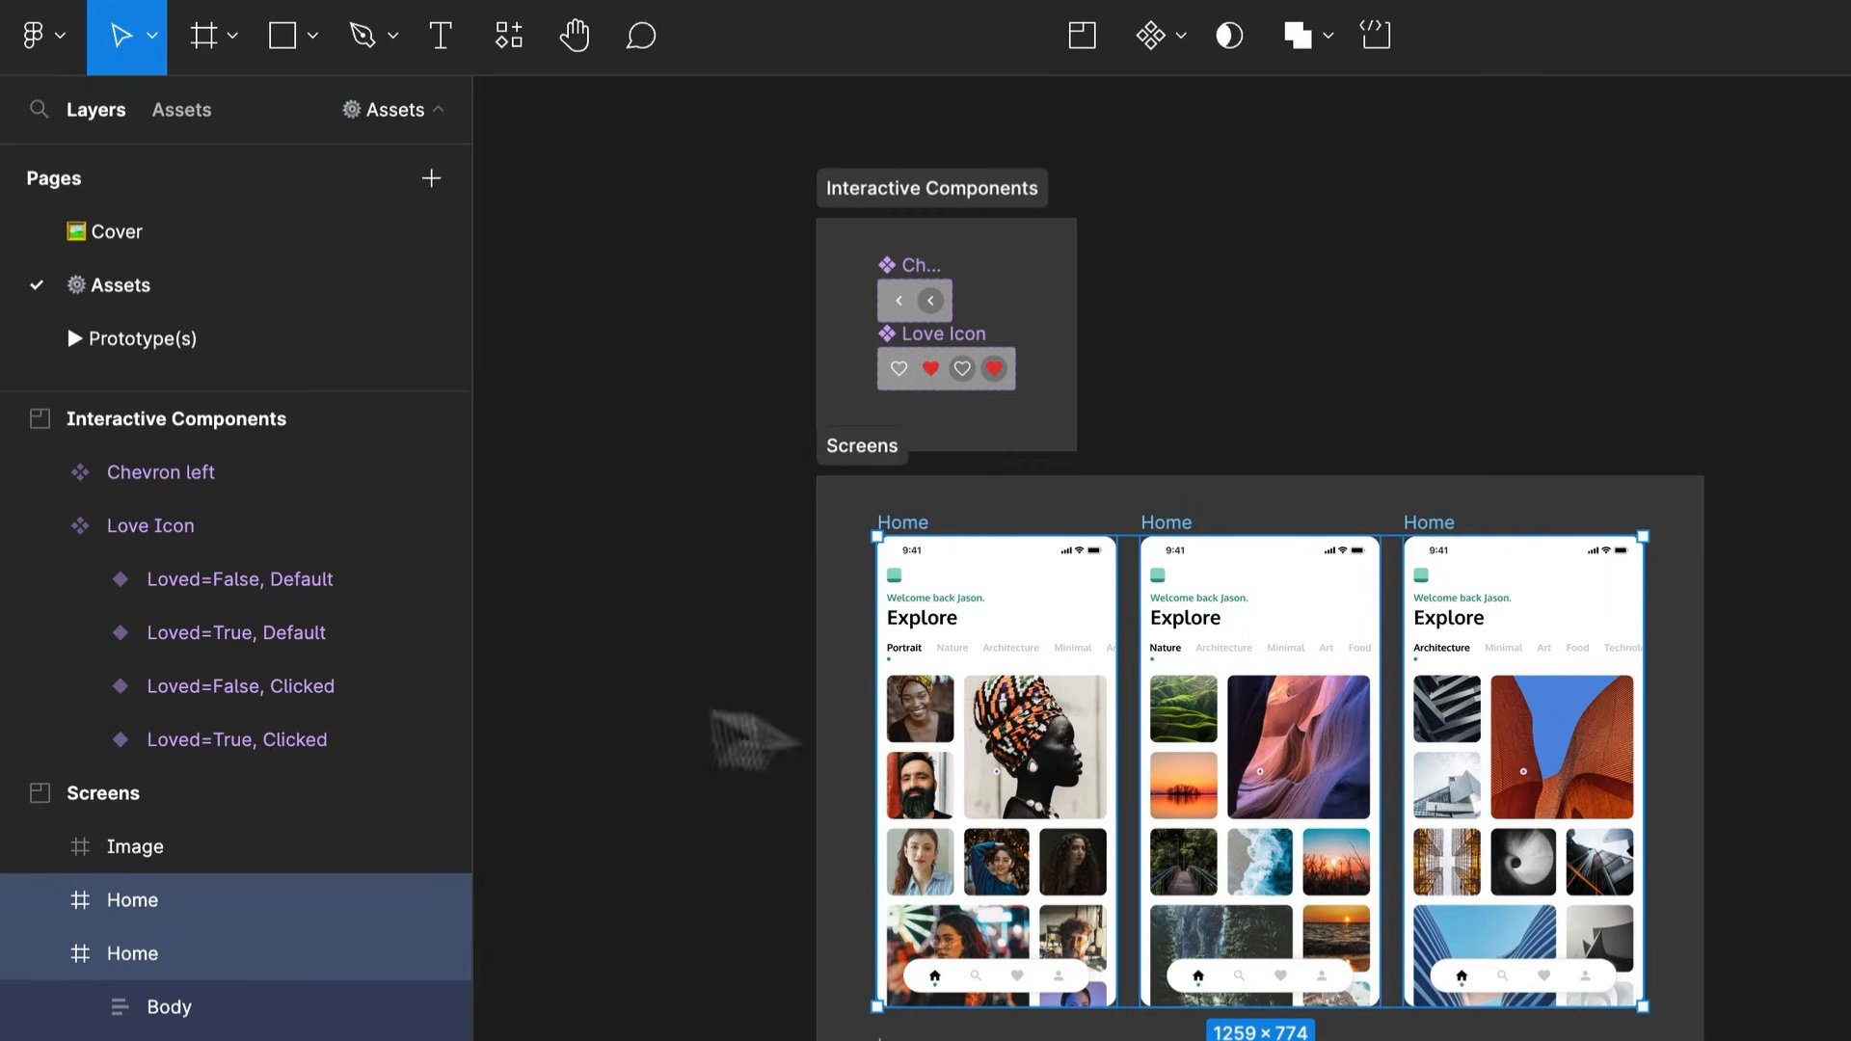
pyautogui.click(121, 341)
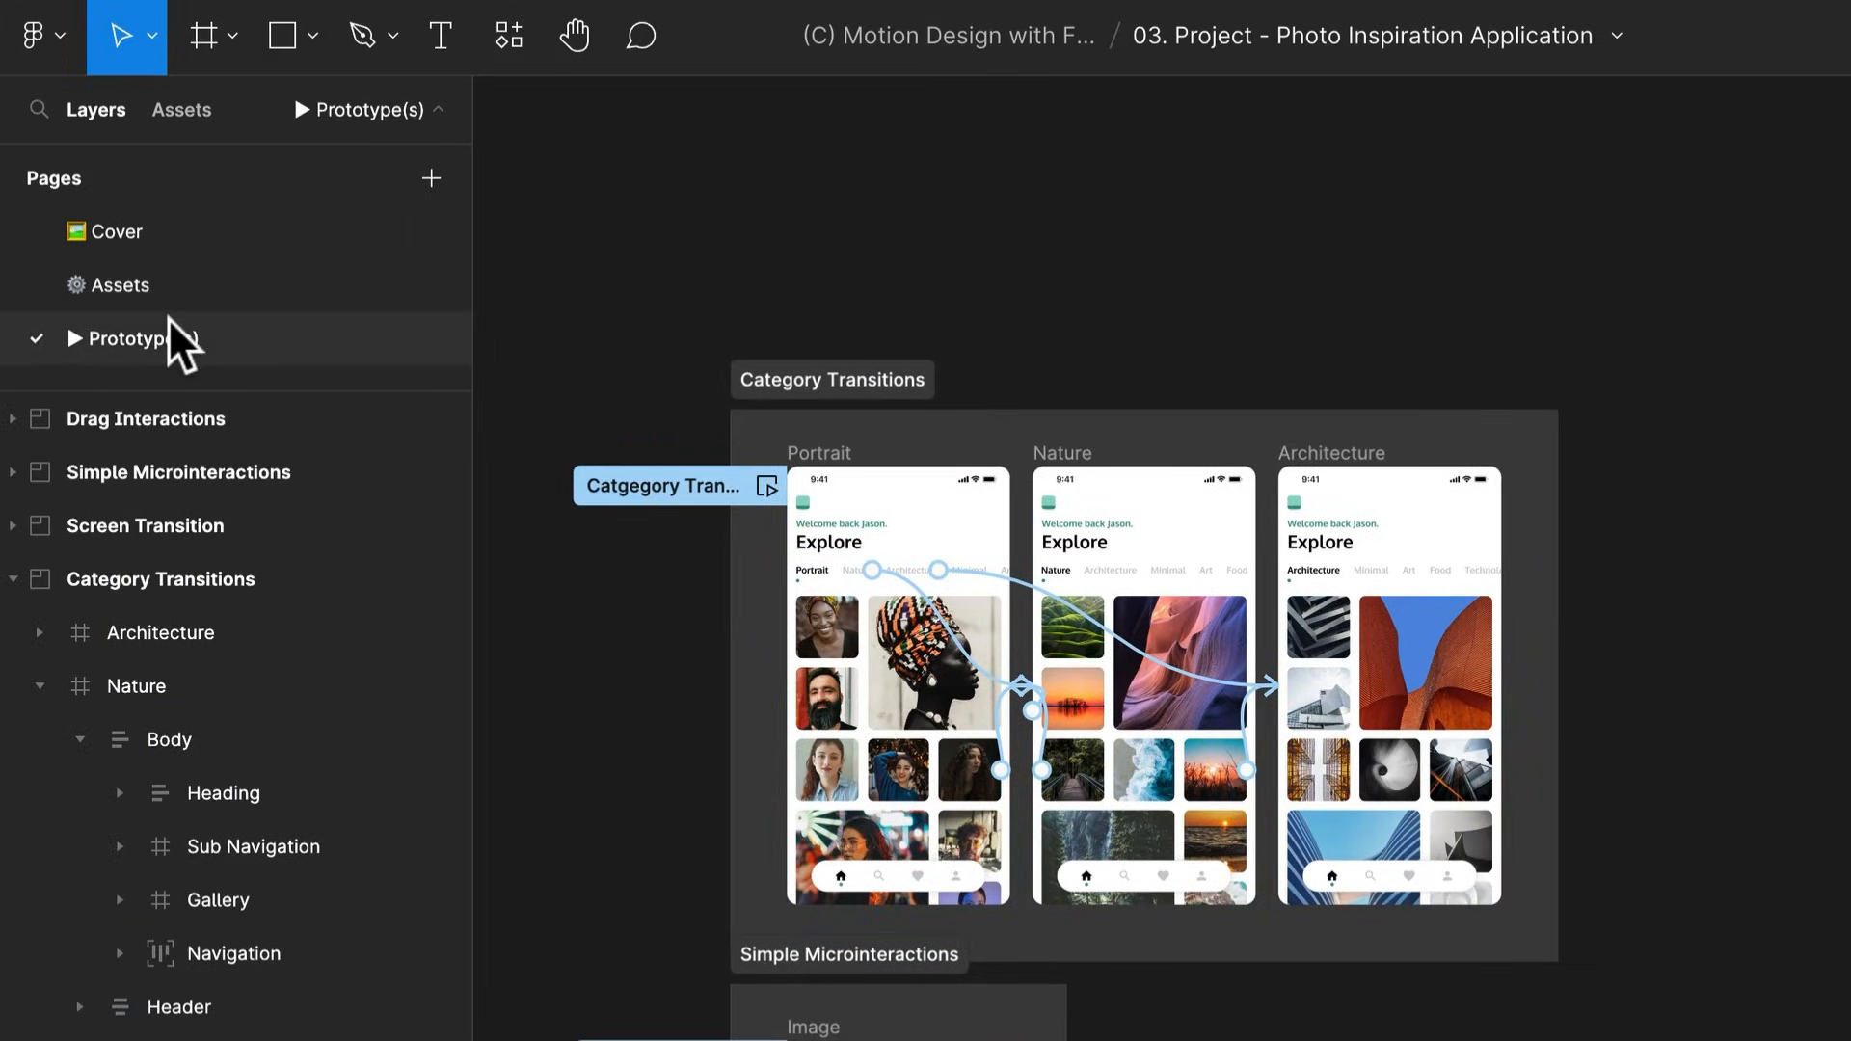
pyautogui.moveTo(1847, 654); pyautogui.dragTo(1439, 656)
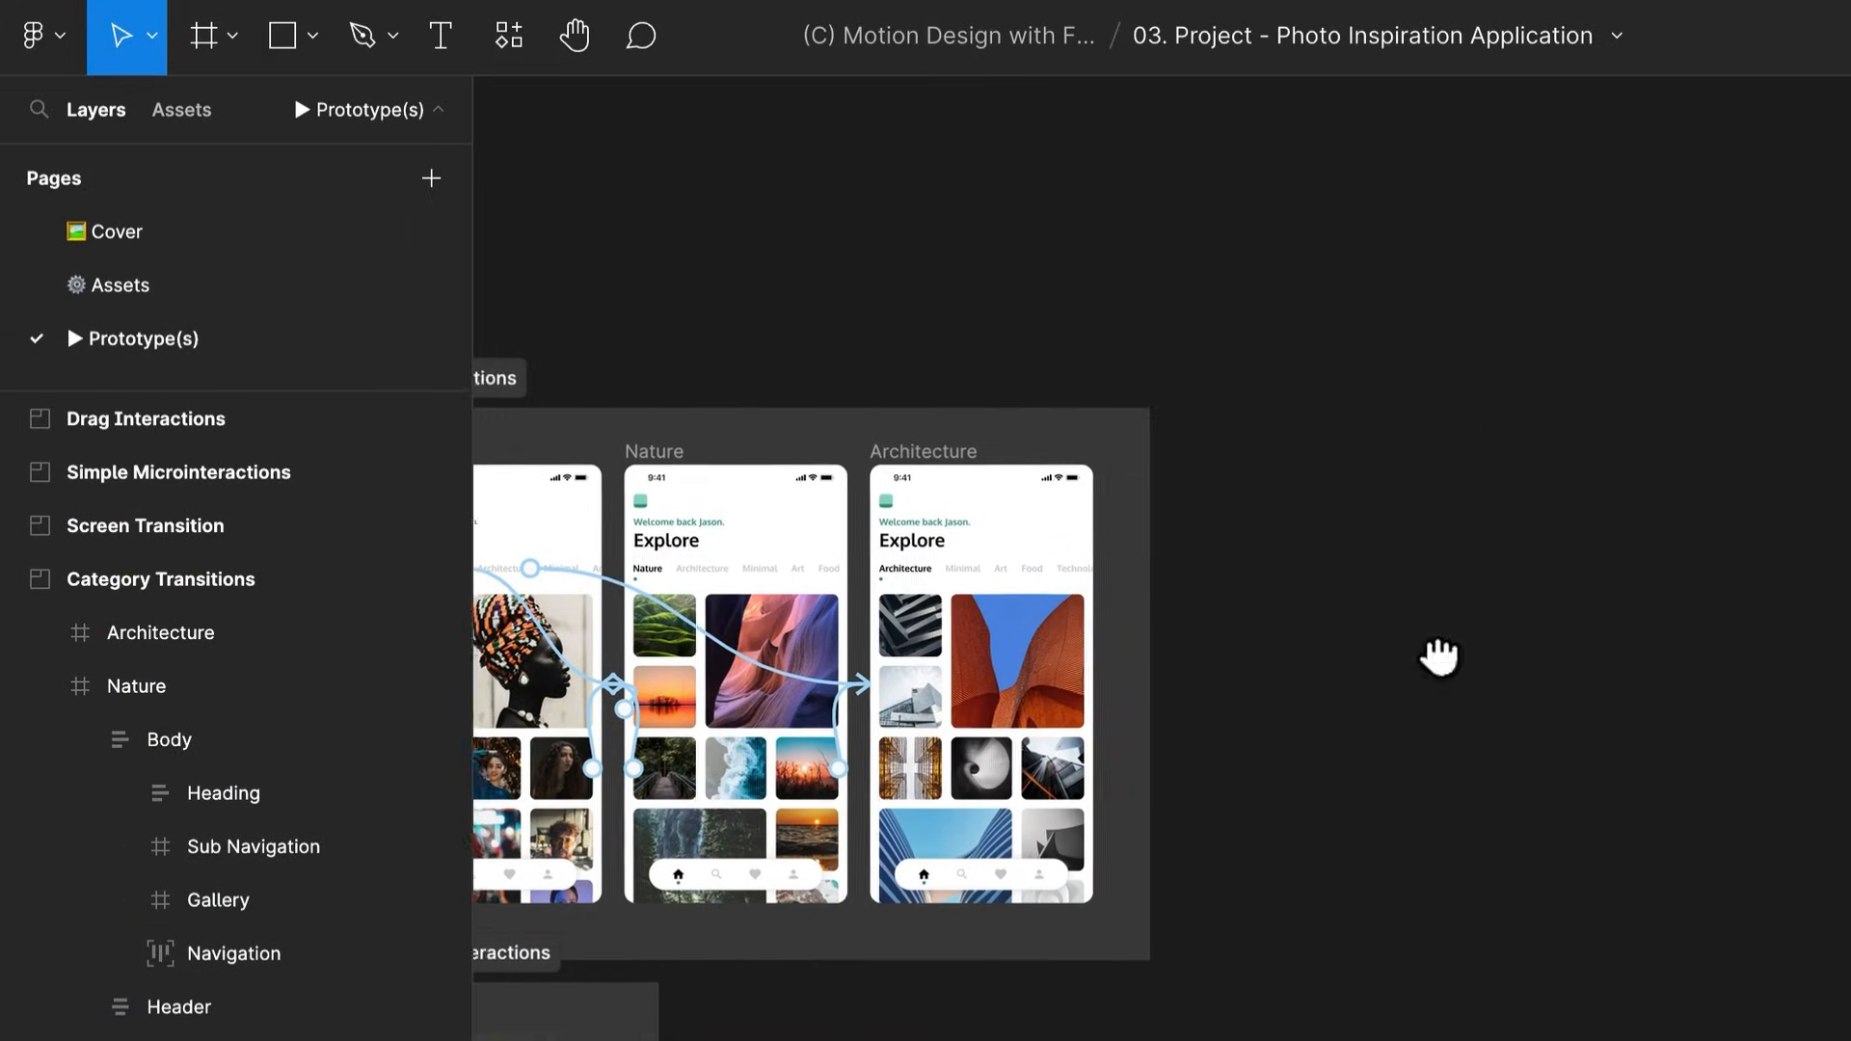
pyautogui.hotkey('ctrl', 'v')
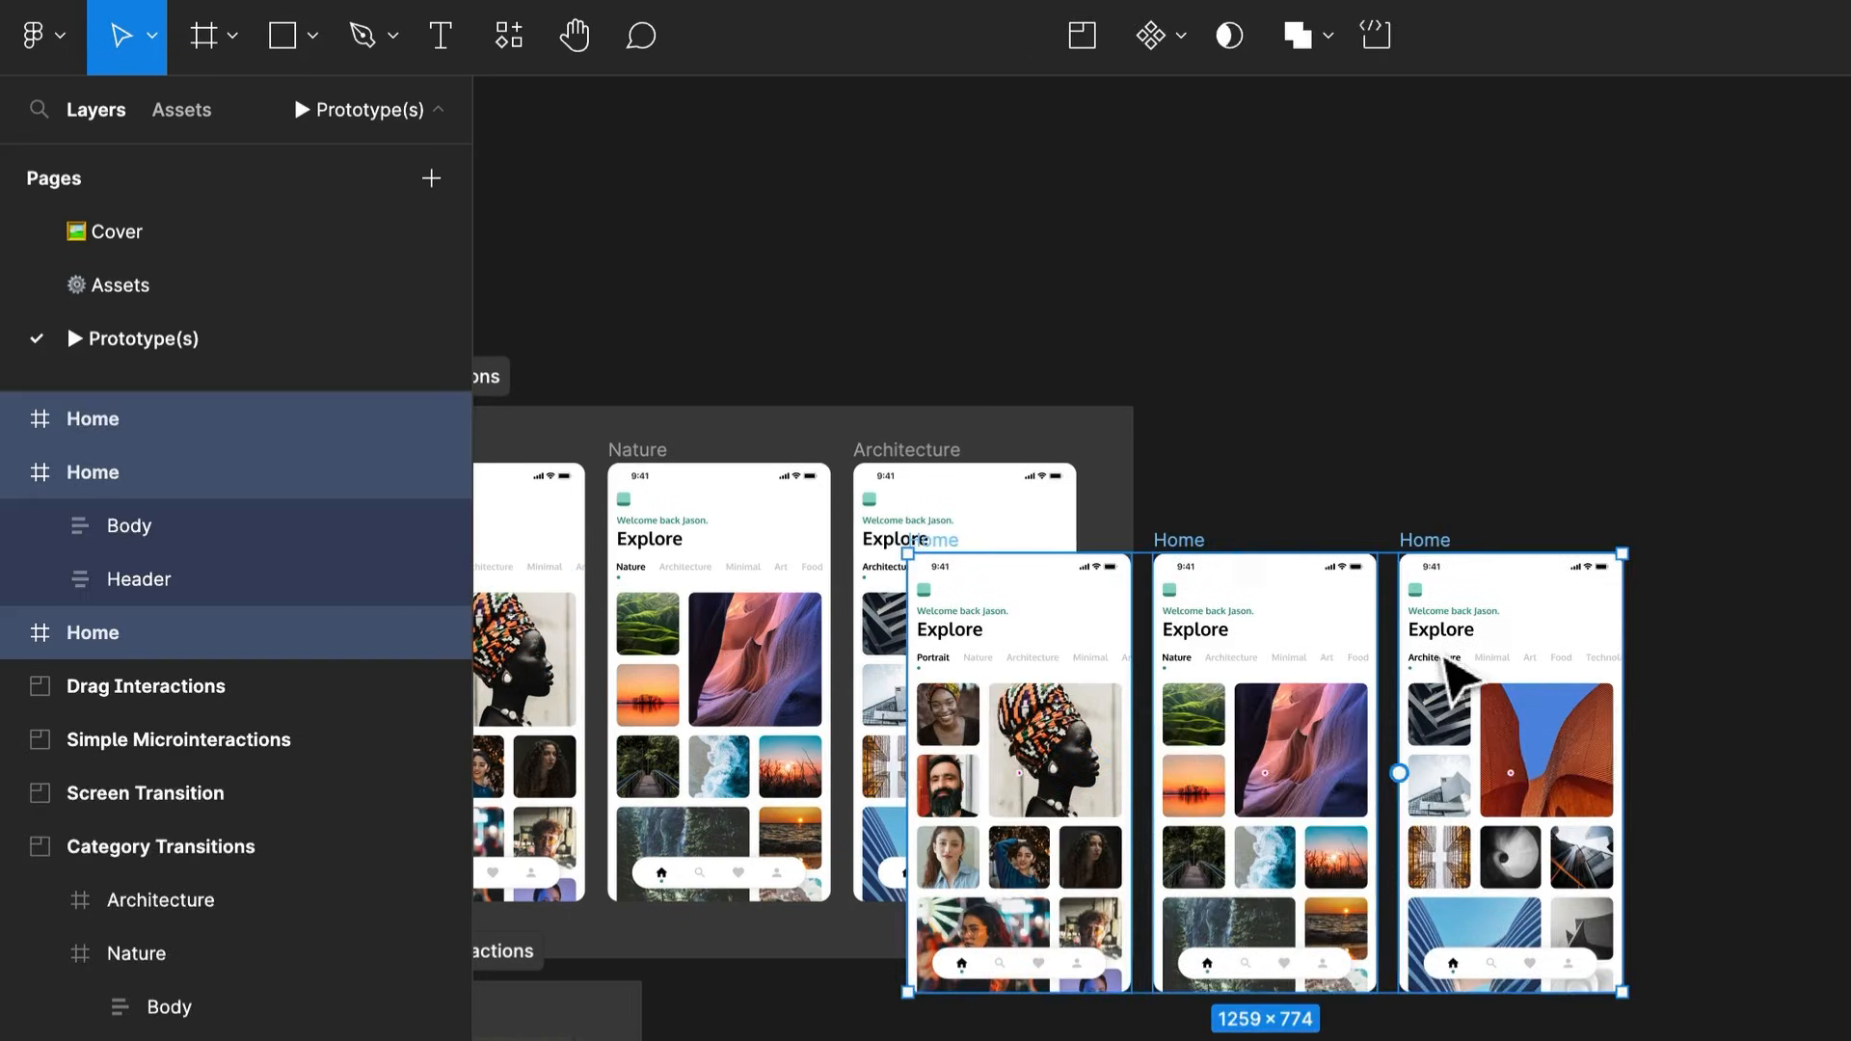
pyautogui.moveTo(1054, 776); pyautogui.dragTo(1421, 702)
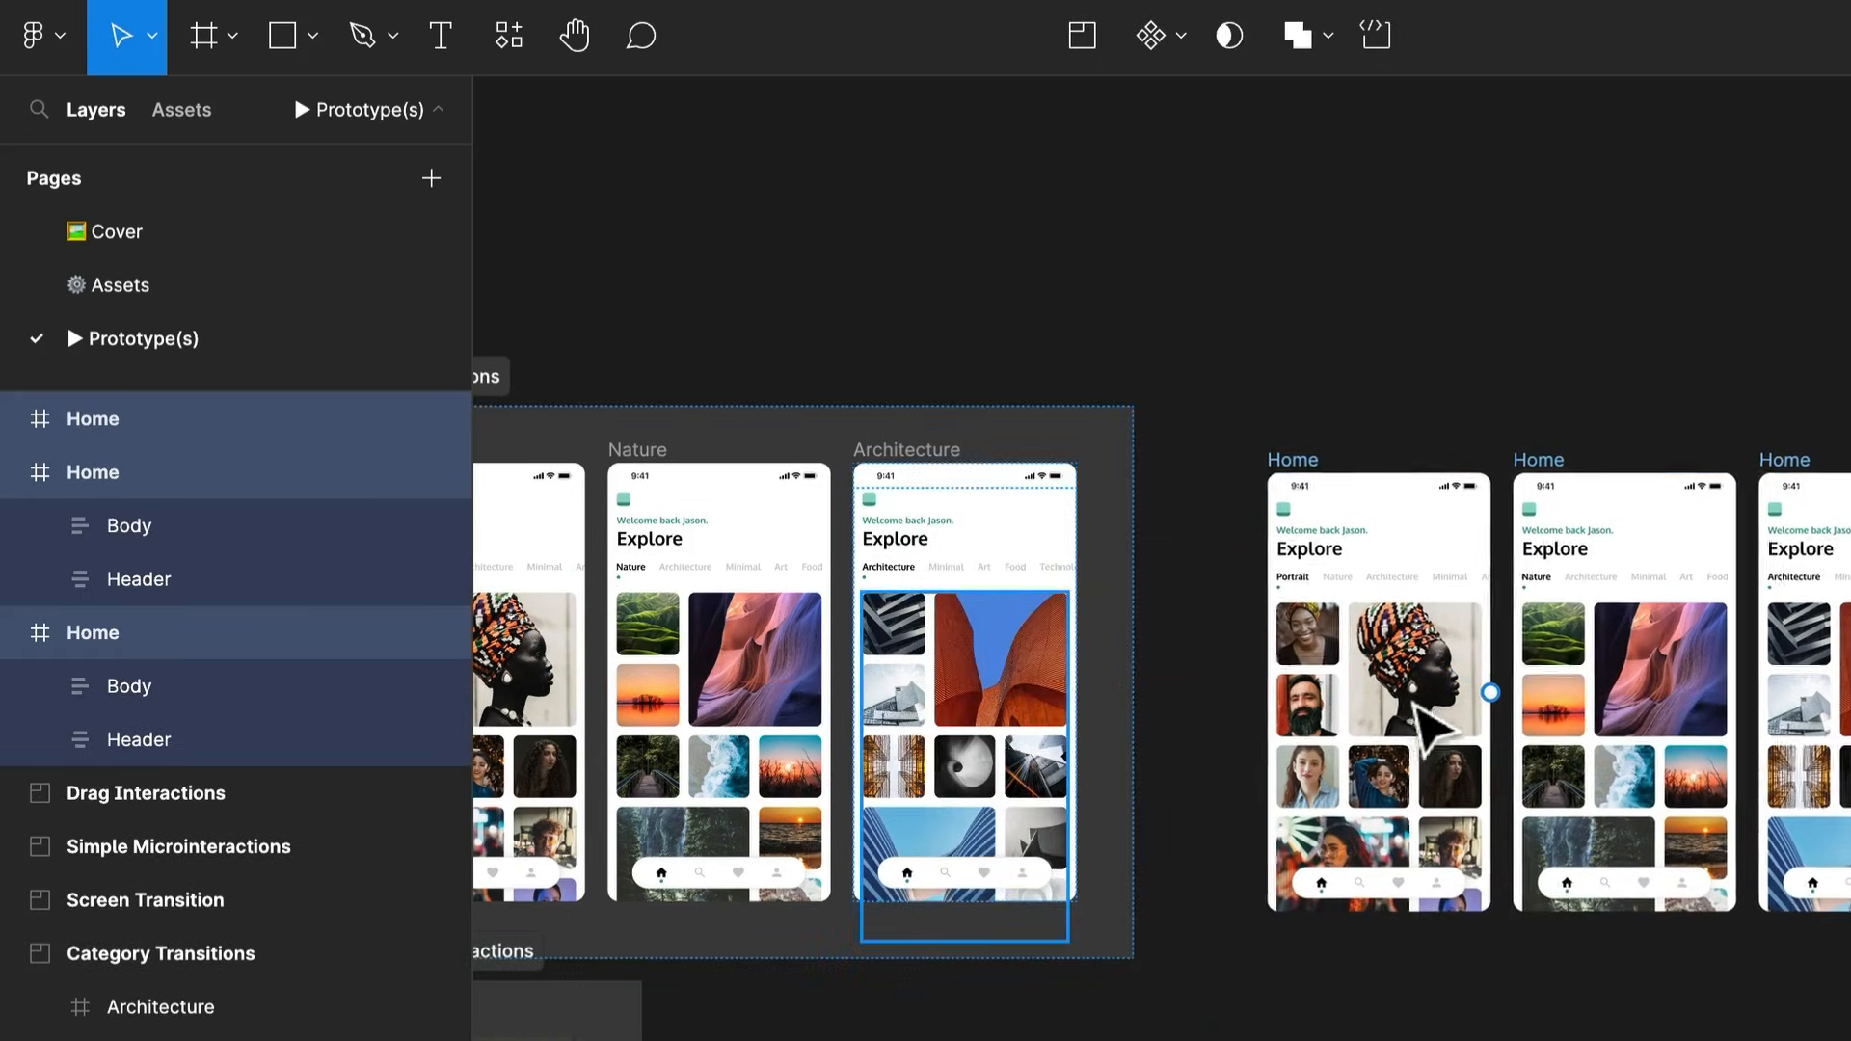
pyautogui.press('Escape')
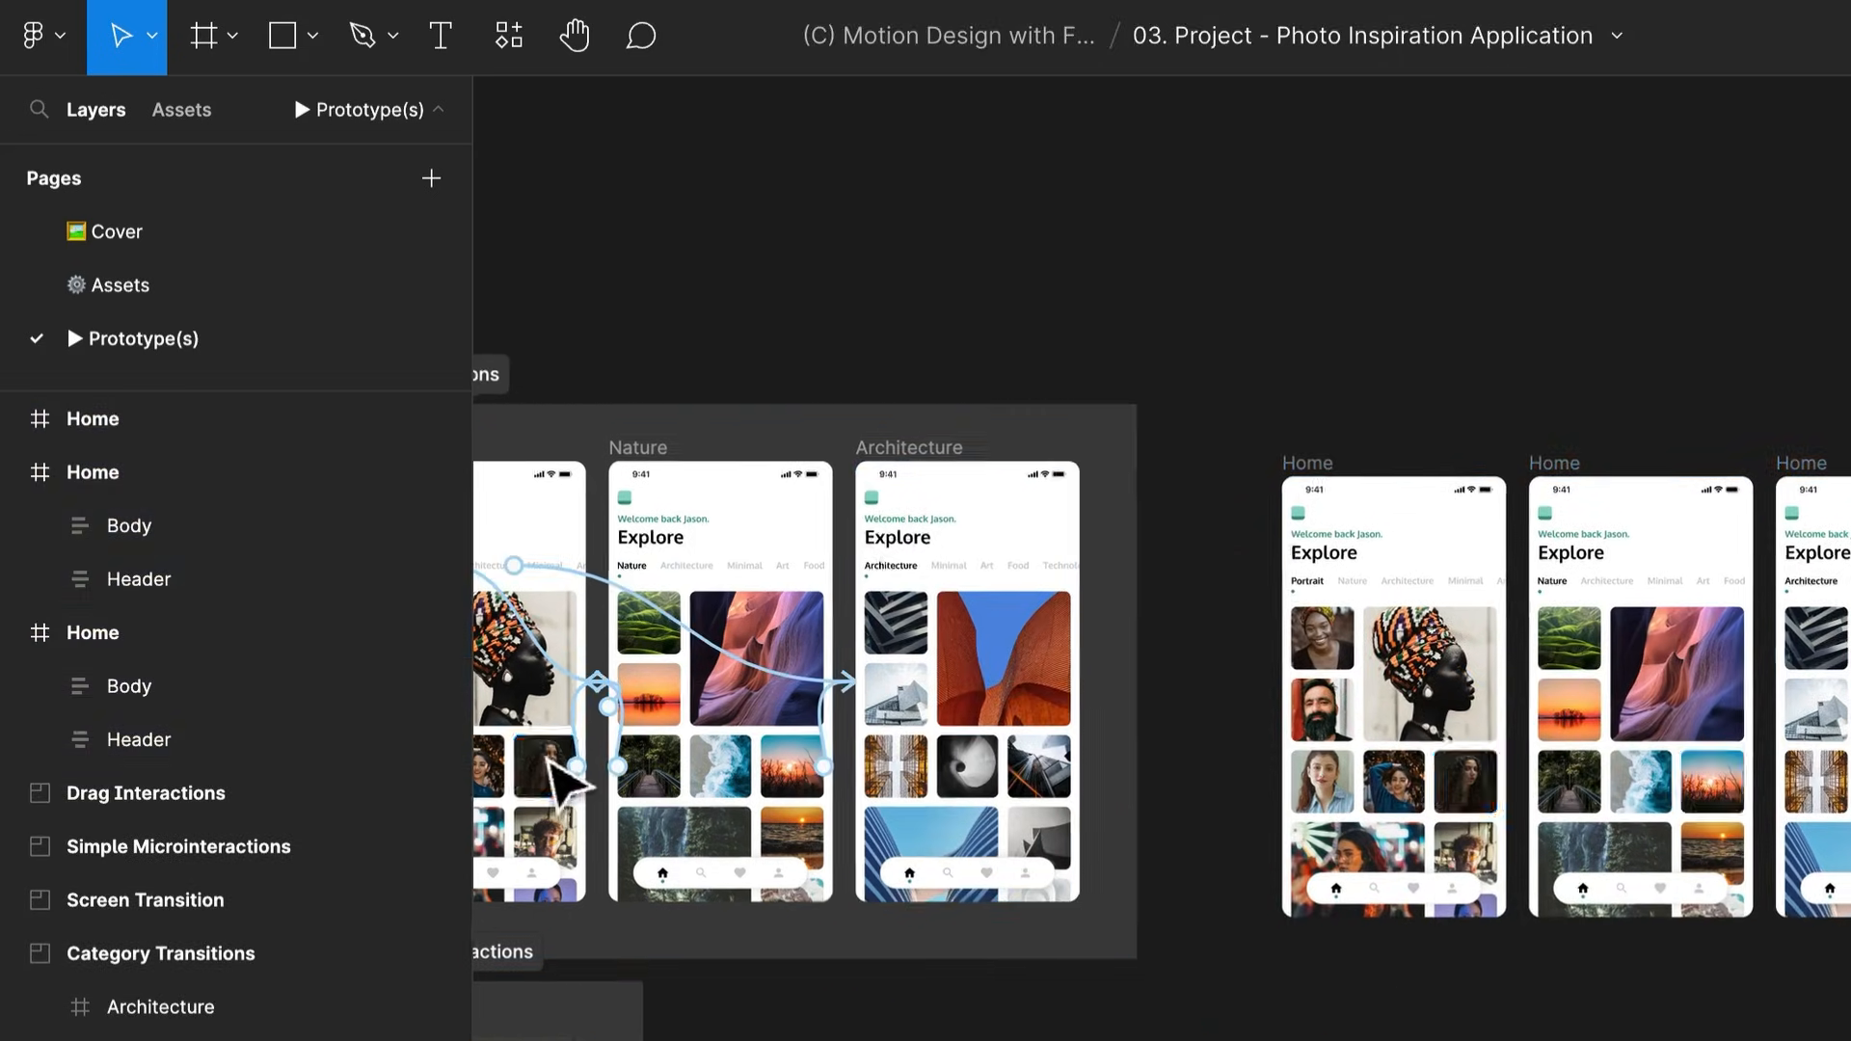
# Preview the Category Transitions flow, switching the category to Nature and Architecture and swiping the gallery back to Portrait
pyautogui.scroll(3, 864, 725)
pyautogui.moveTo(867, 726); pyautogui.dragTo(1502, 752)
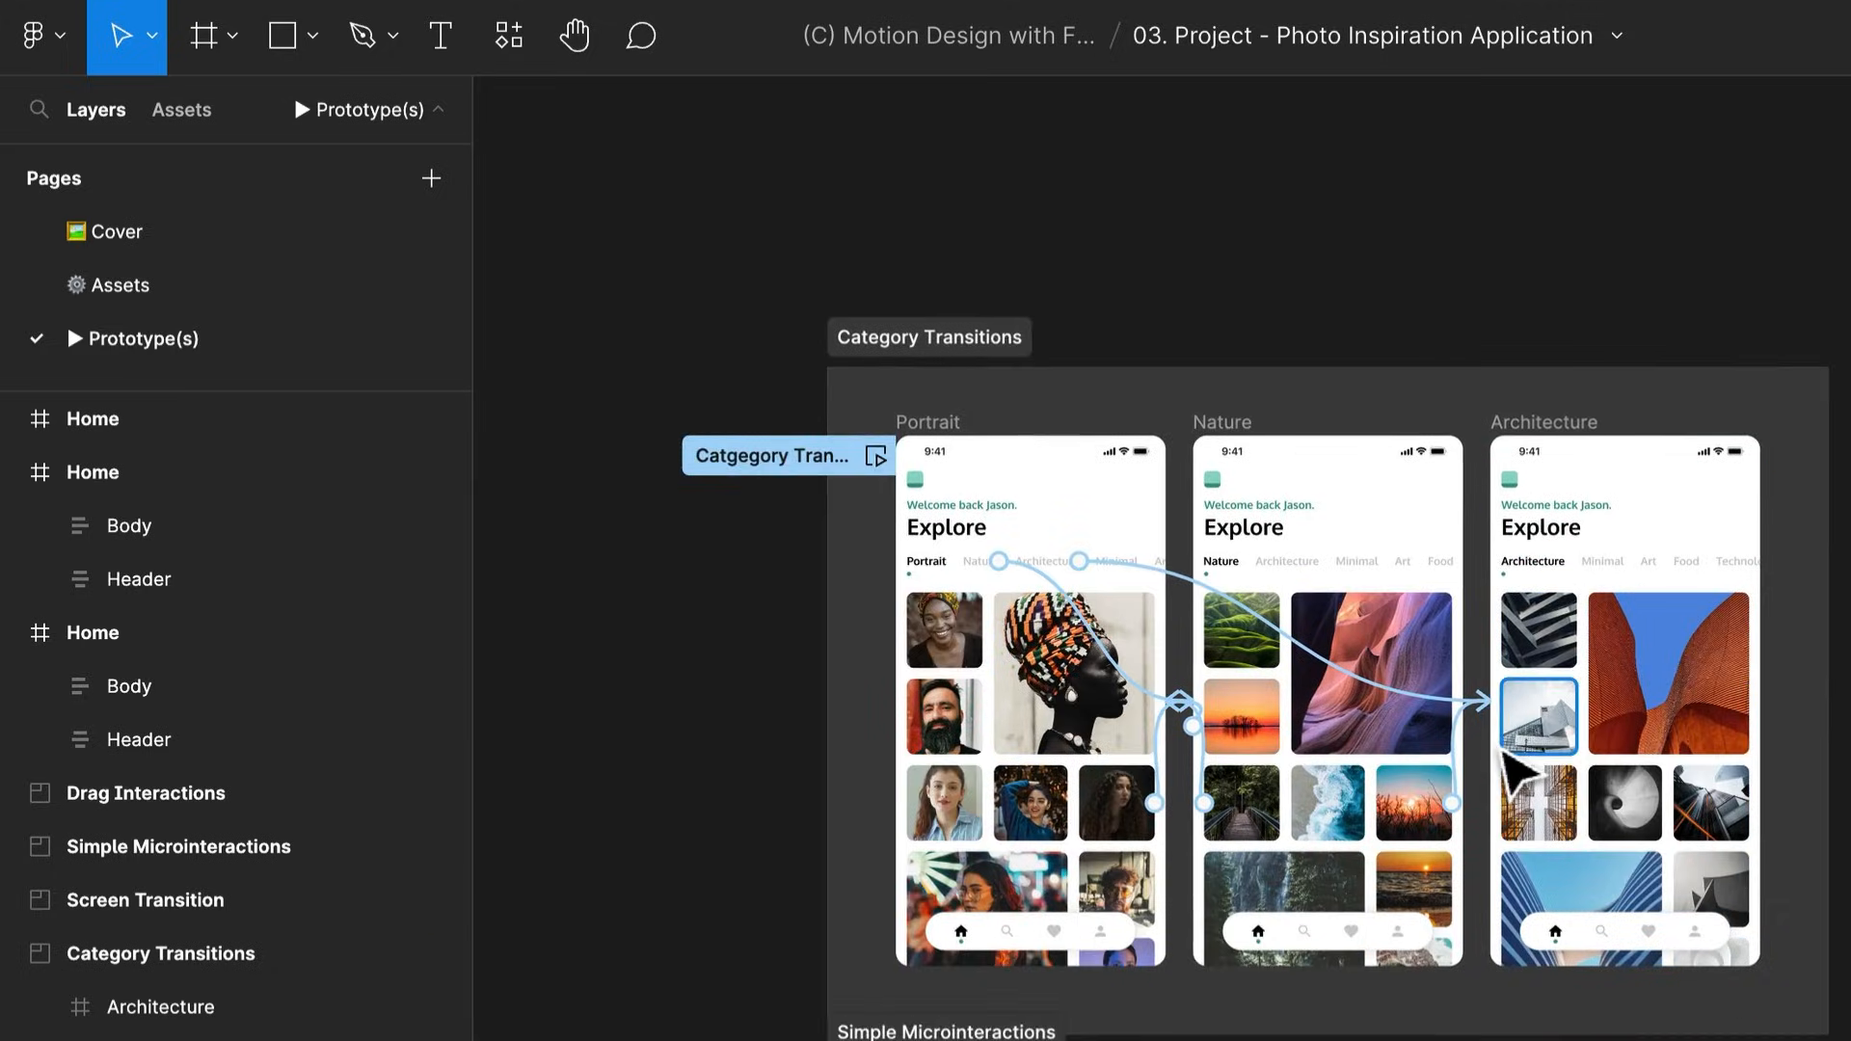
pyautogui.scroll(2, 1504, 757)
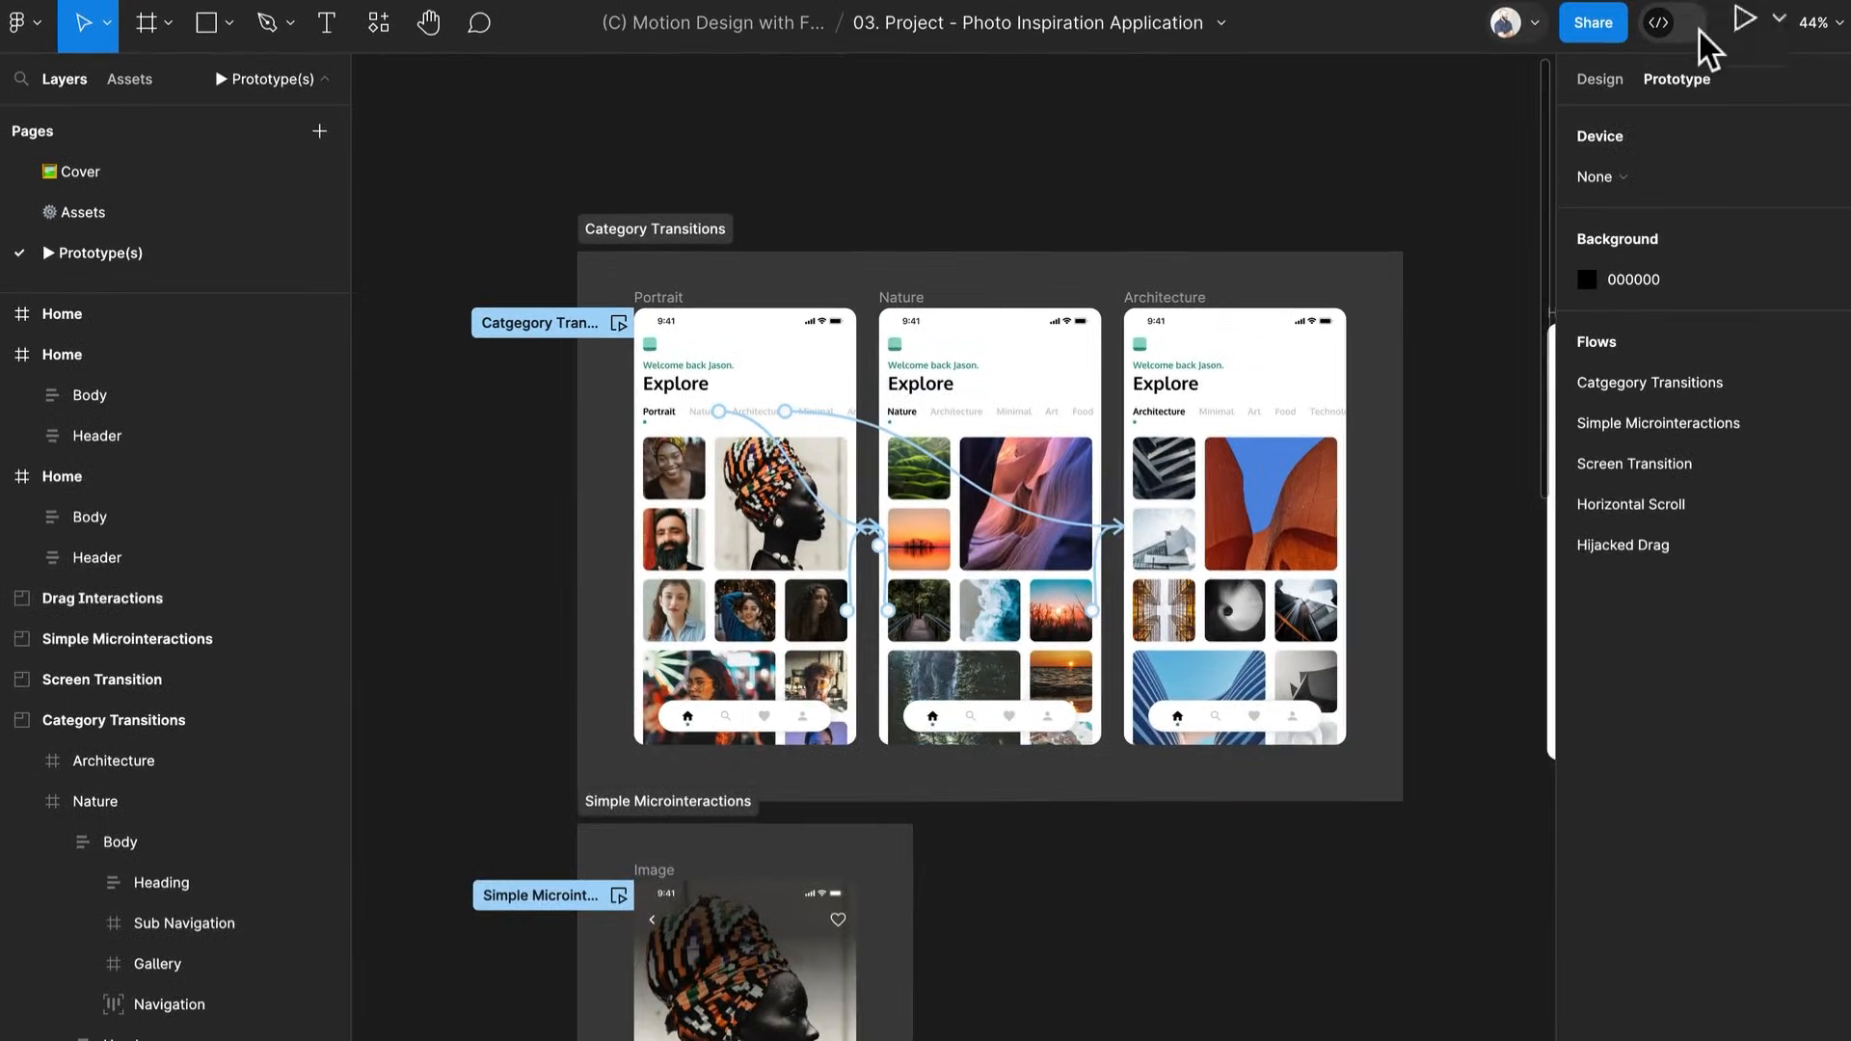
pyautogui.click(1739, 21)
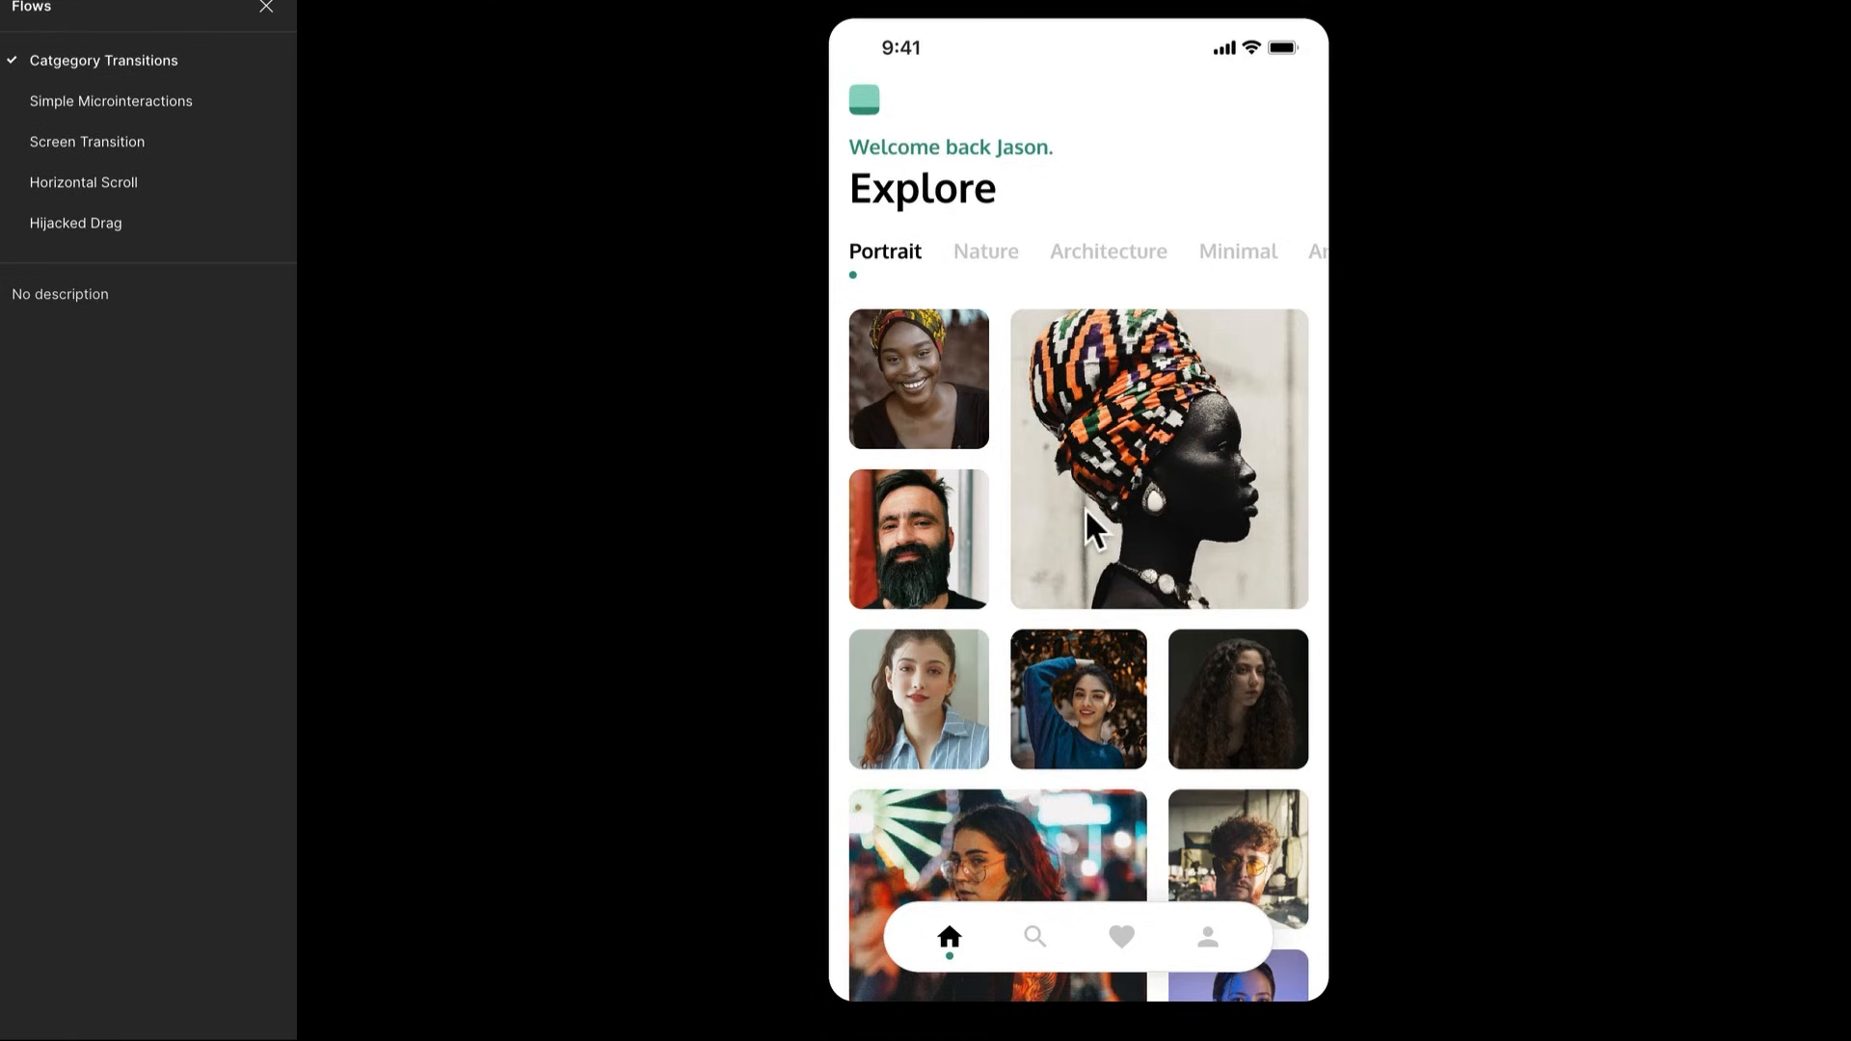
pyautogui.click(974, 258)
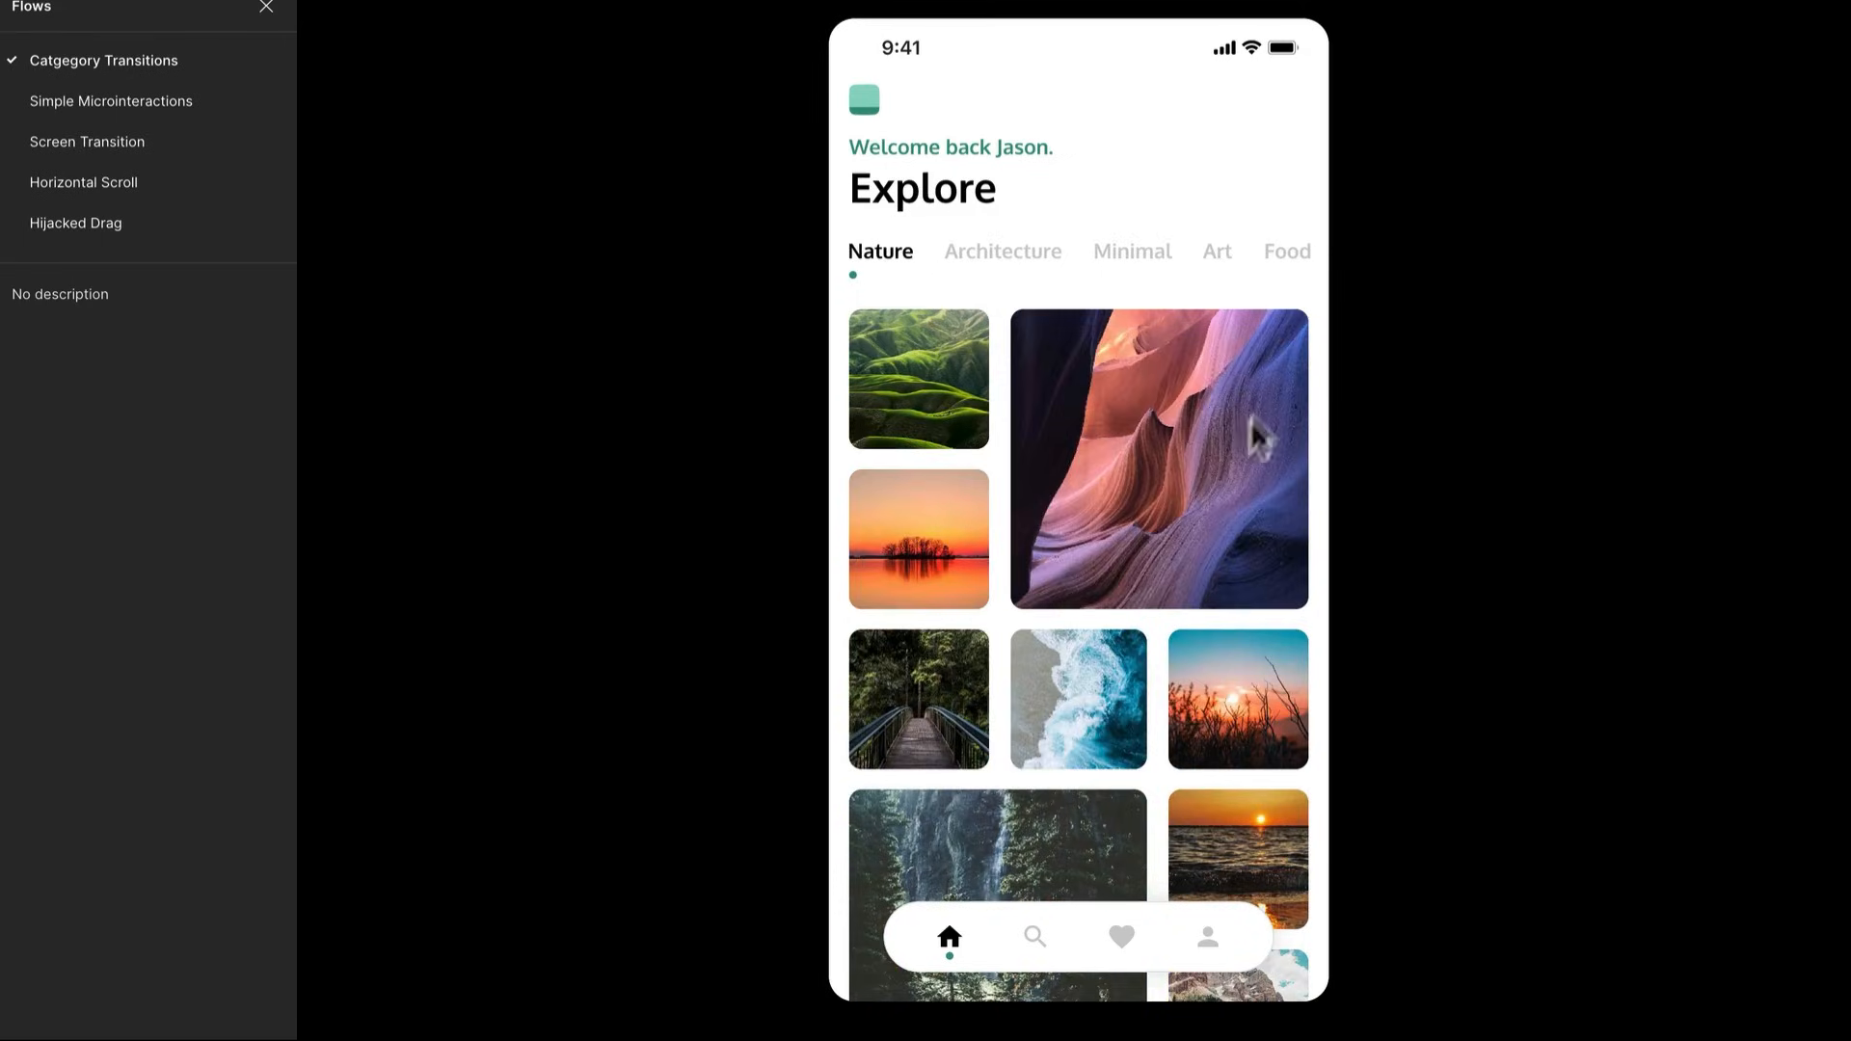
pyautogui.click(1000, 254)
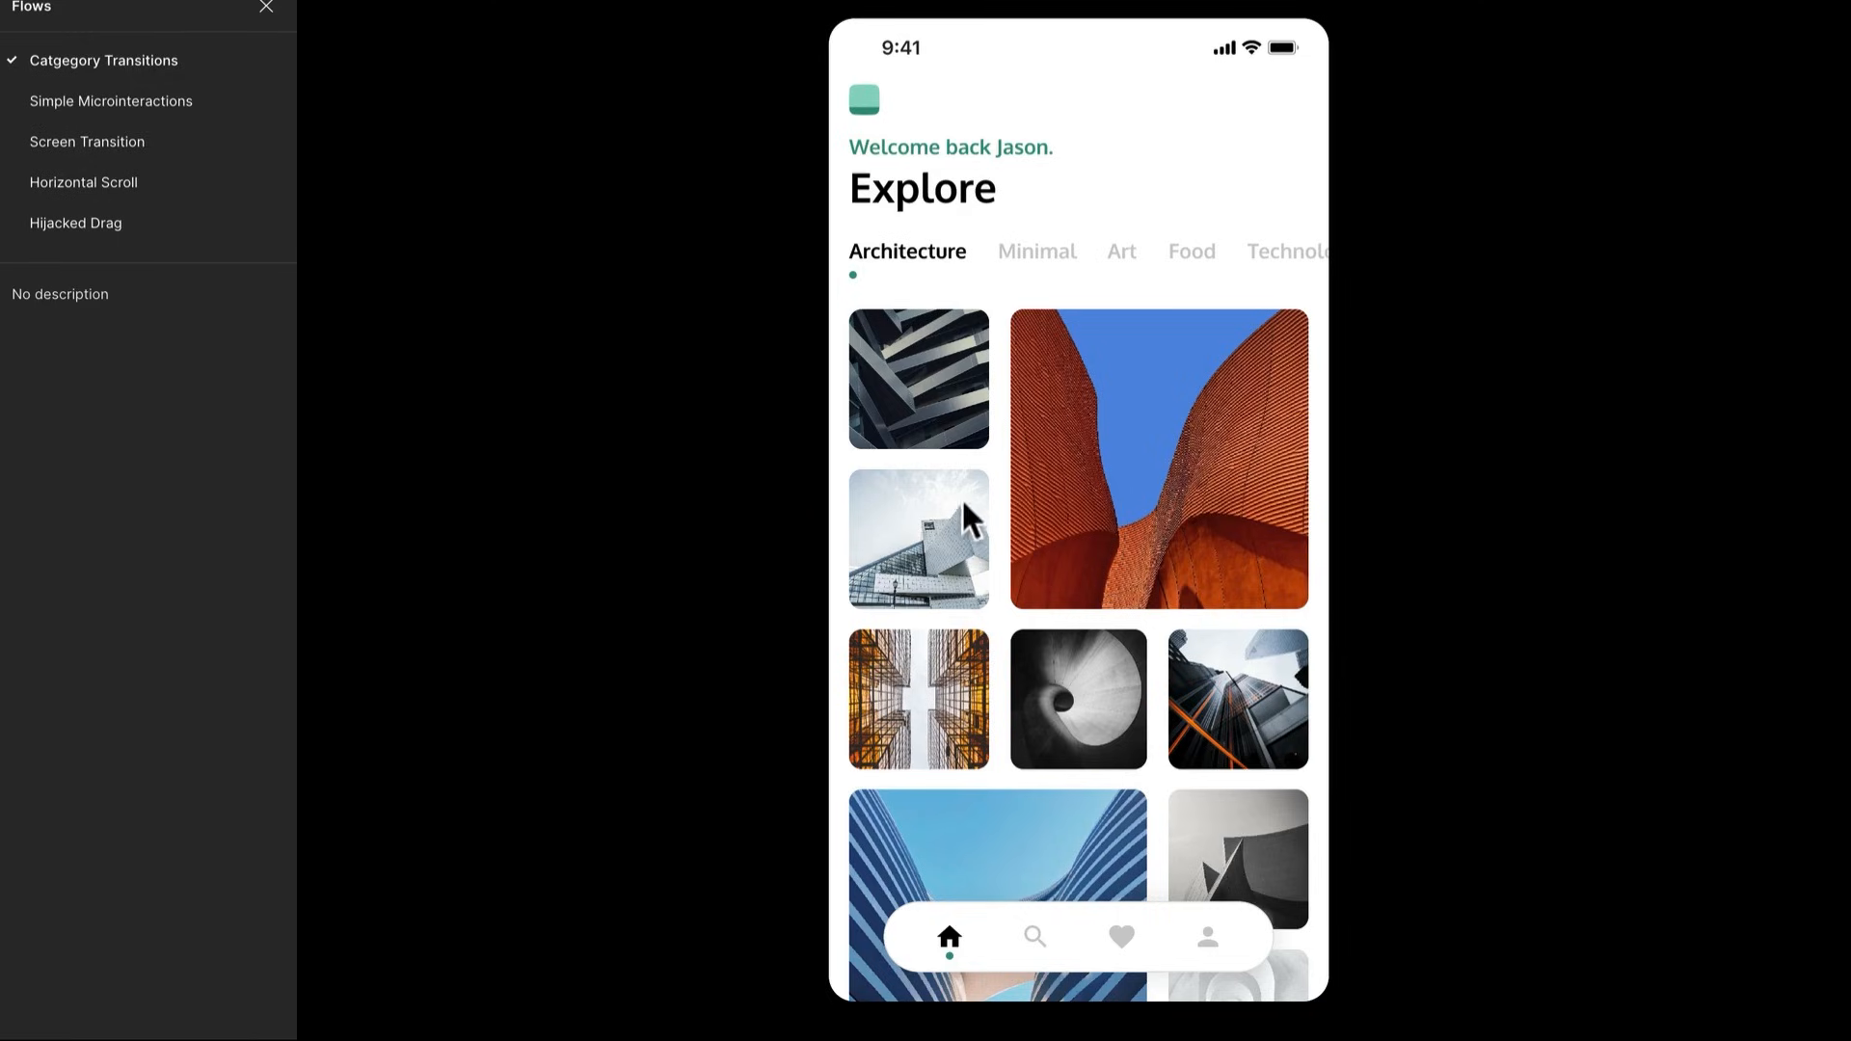
pyautogui.moveTo(947, 521); pyautogui.dragTo(1361, 513)
pyautogui.moveTo(914, 574); pyautogui.dragTo(1529, 575)
pyautogui.moveTo(1211, 563); pyautogui.dragTo(1326, 553)
pyautogui.moveTo(923, 556); pyautogui.dragTo(1292, 551)
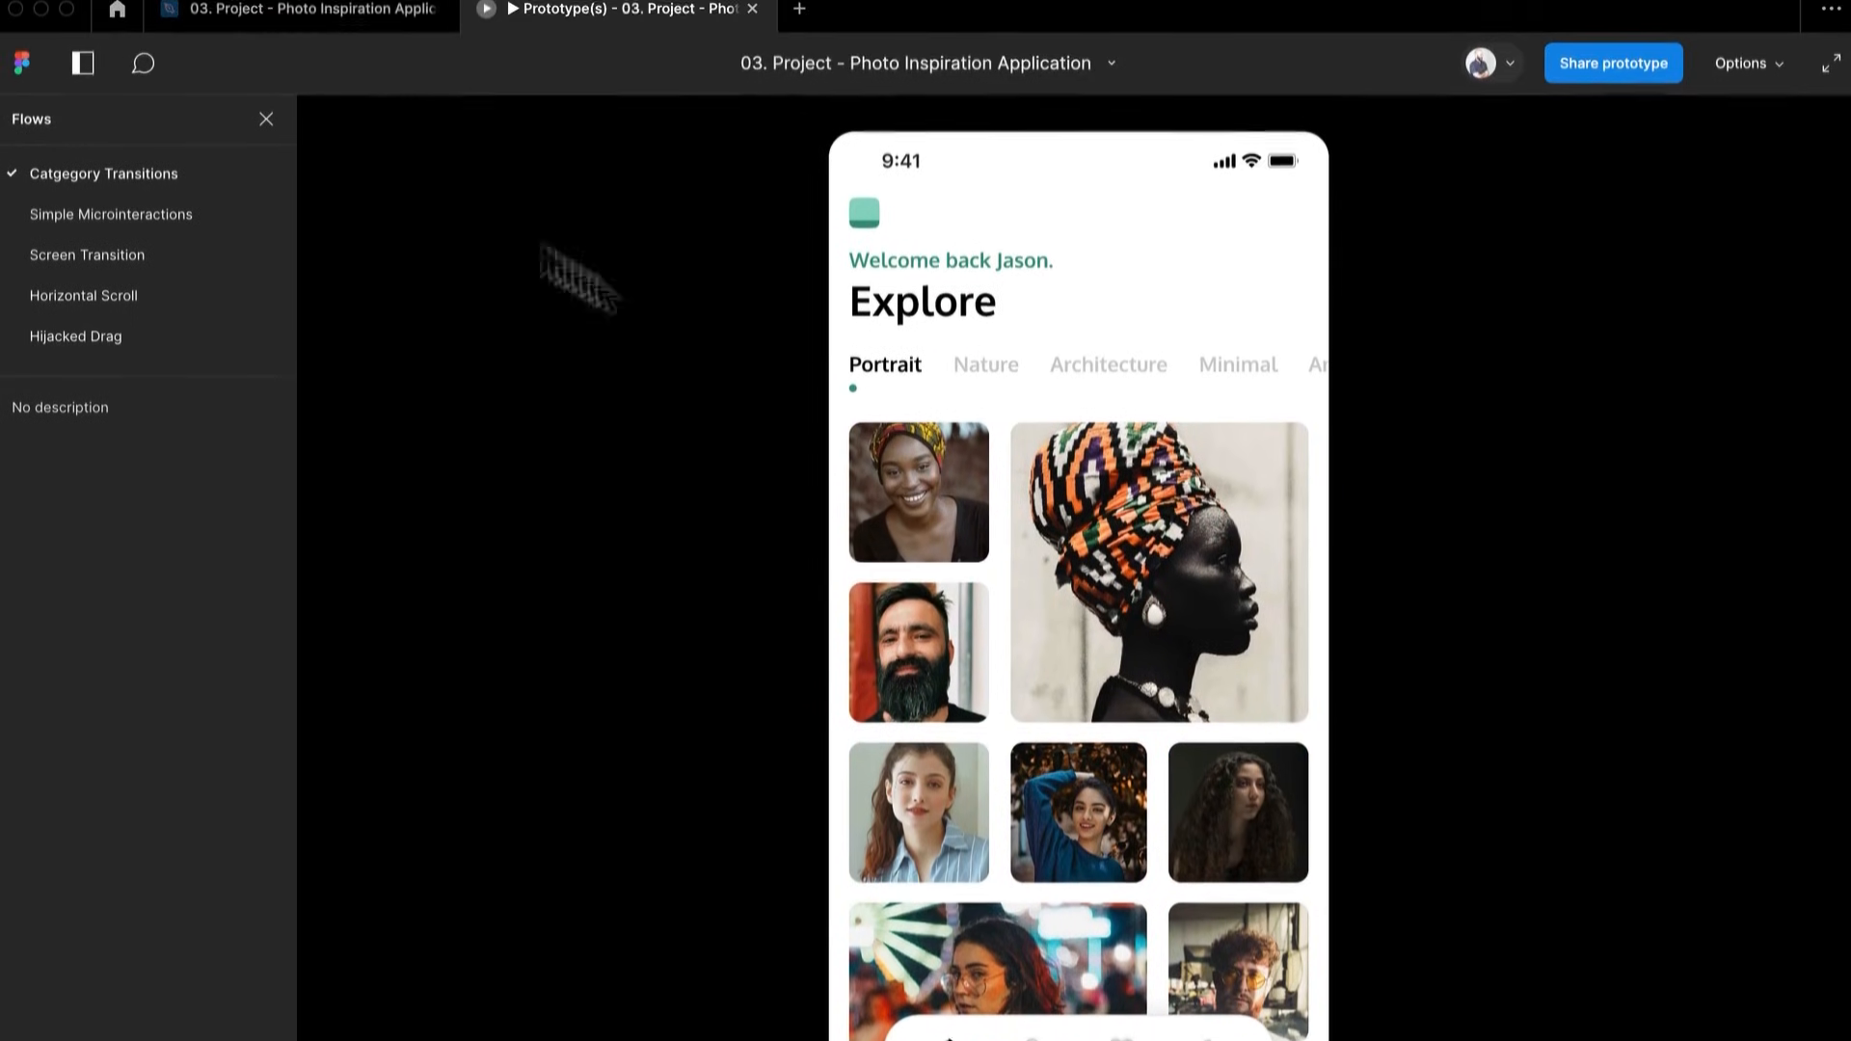
# Return to the design file and examine the Heading layer in each of the three copied Home screens
pyautogui.click(289, 10)
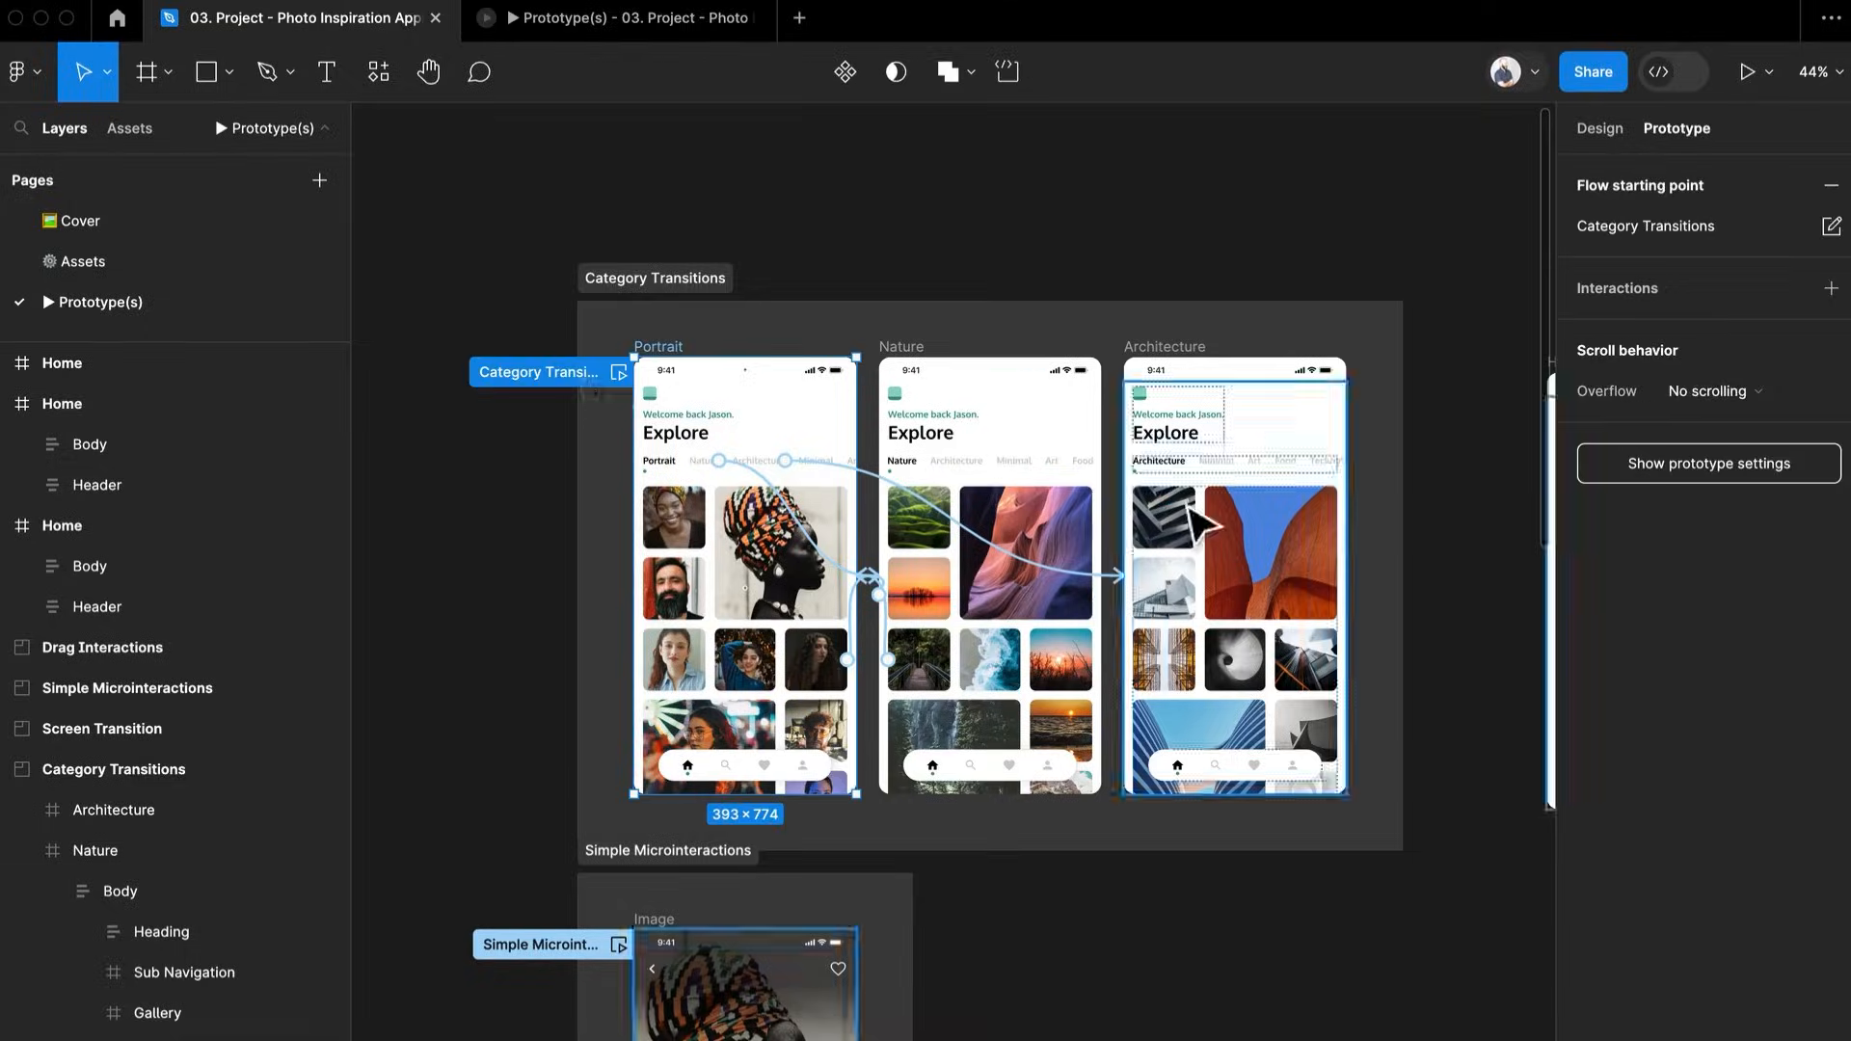
pyautogui.moveTo(1193, 509); pyautogui.dragTo(1012, 508)
pyautogui.moveTo(1268, 559); pyautogui.dragTo(826, 521)
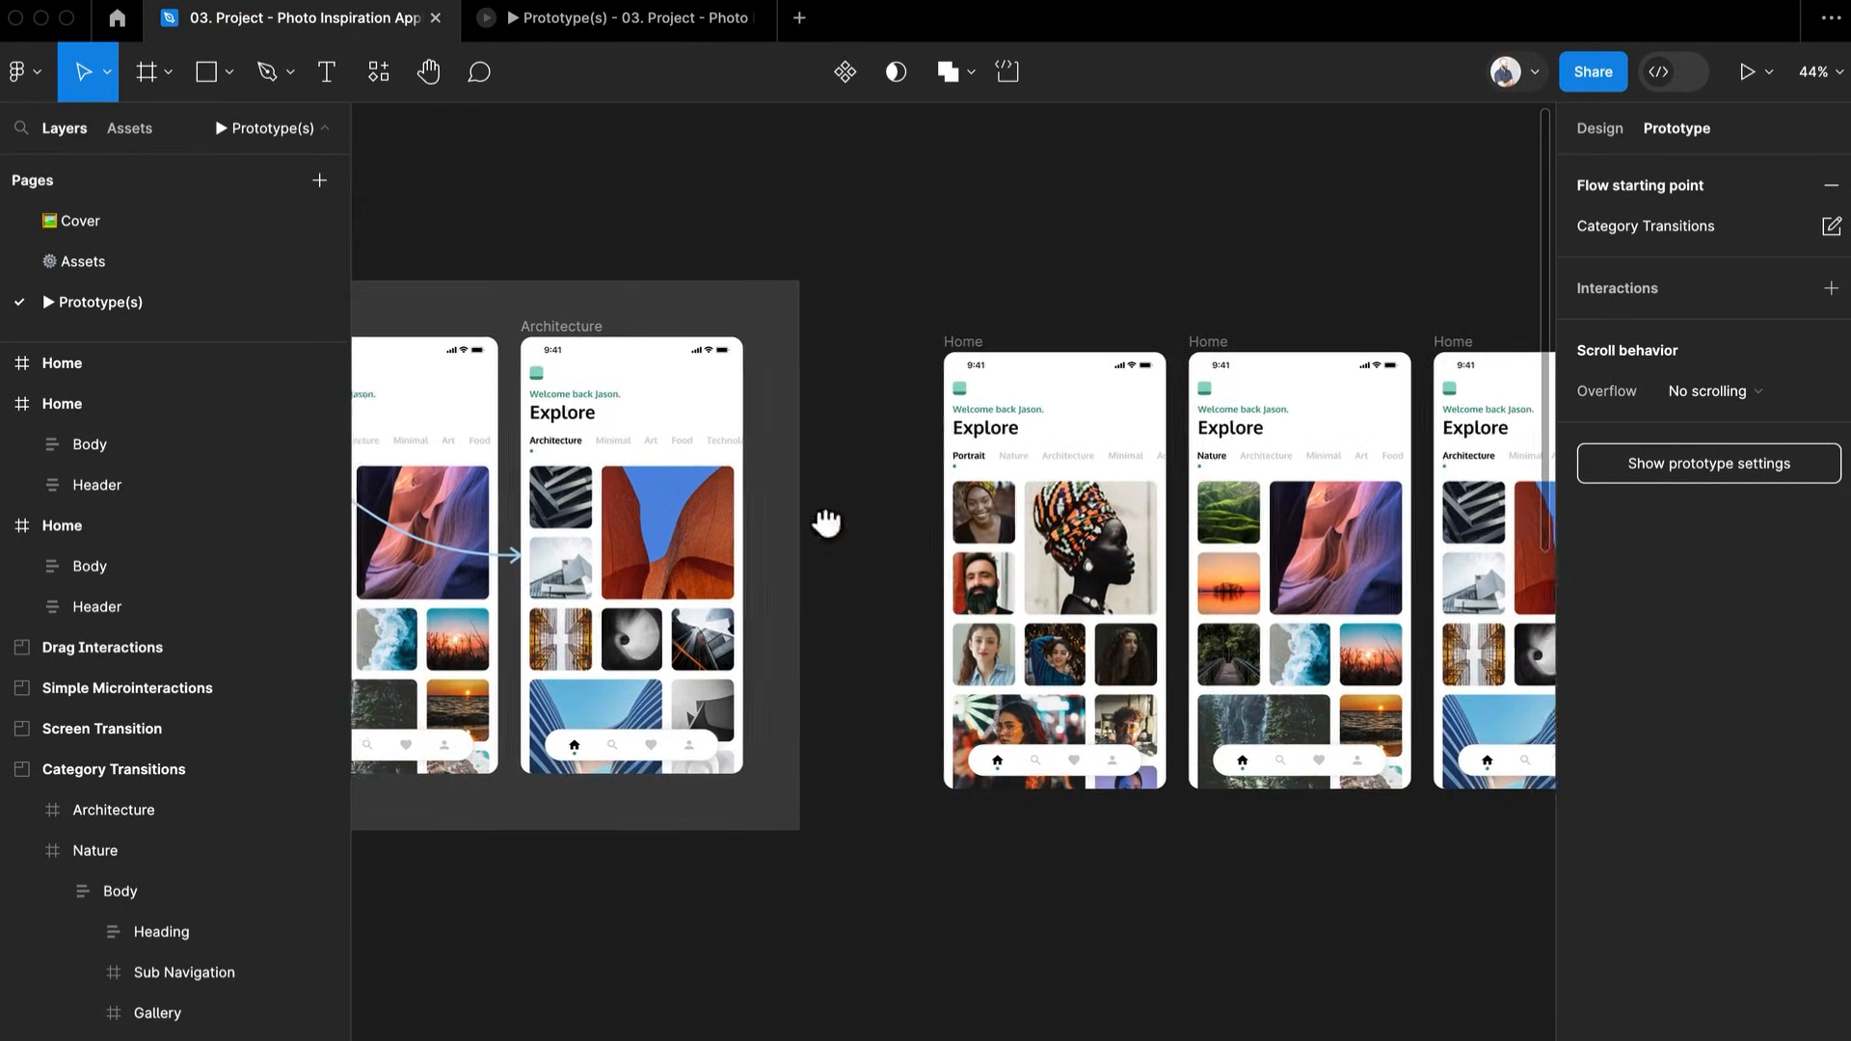
pyautogui.scroll(2, 1210, 574)
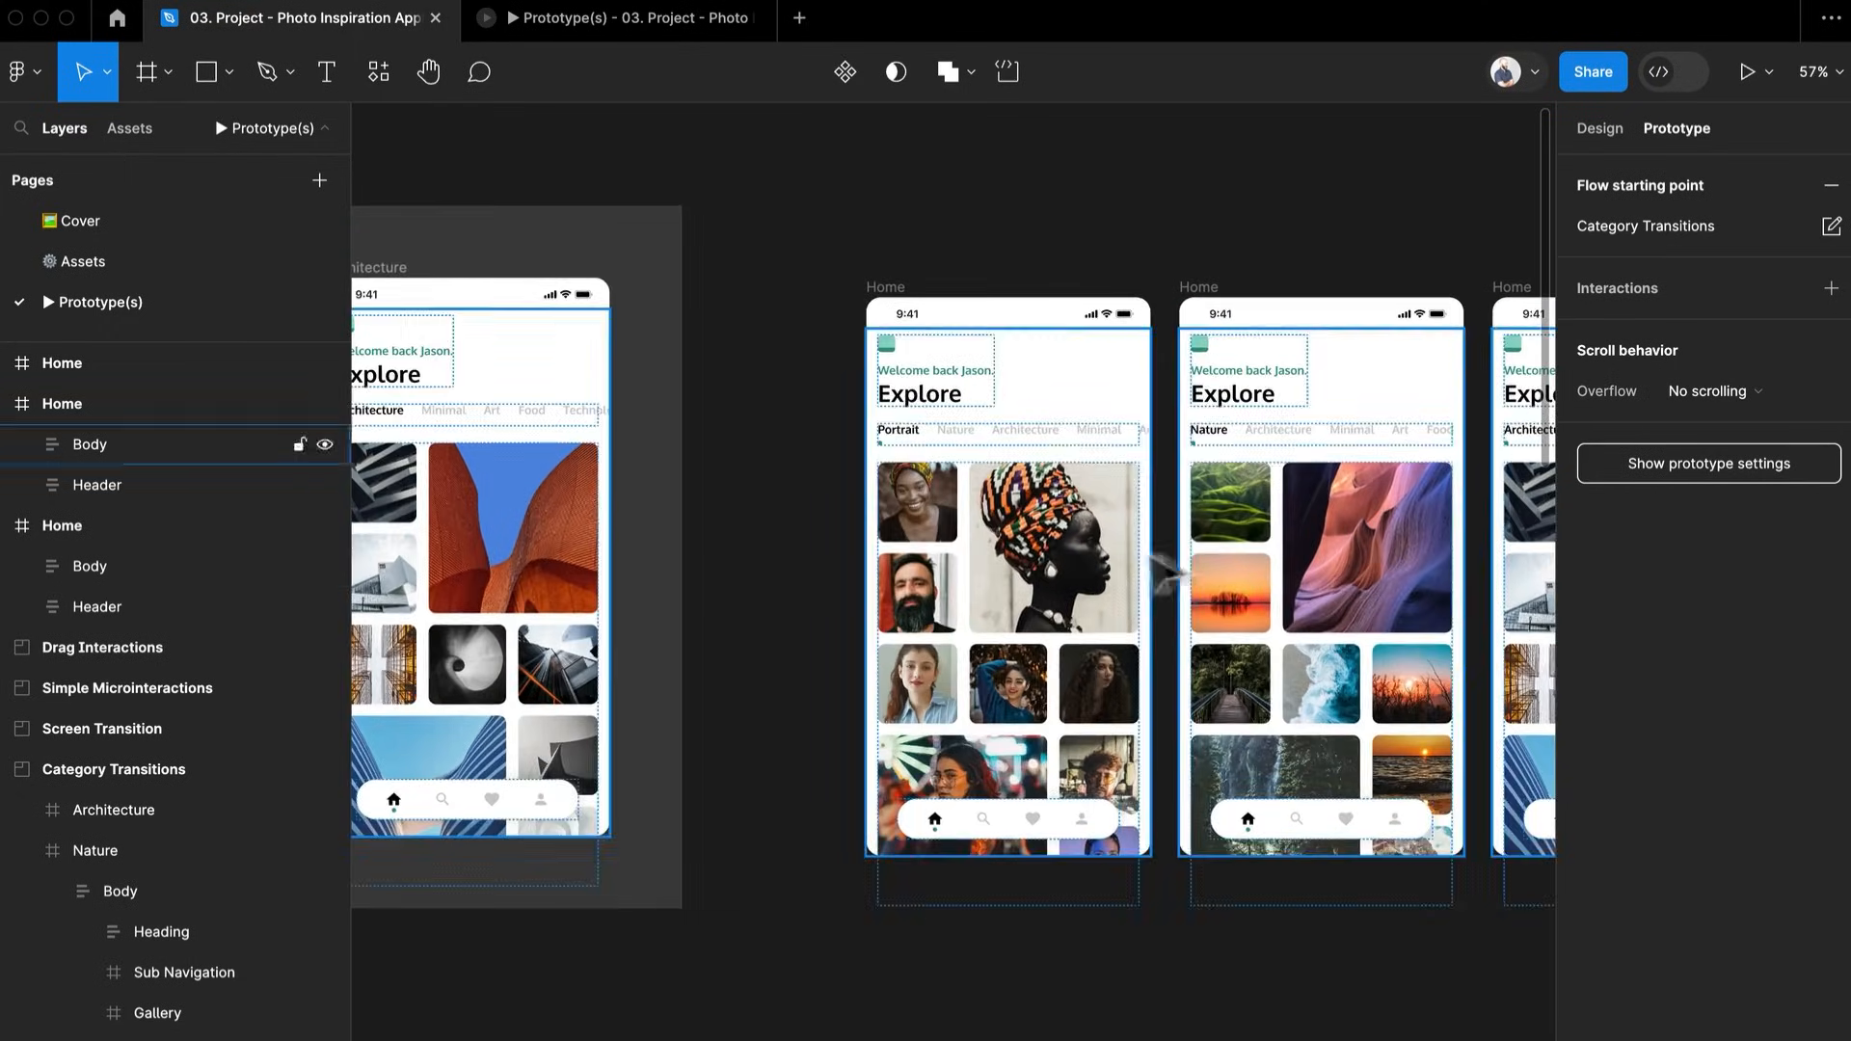
pyautogui.doubleClick(986, 528)
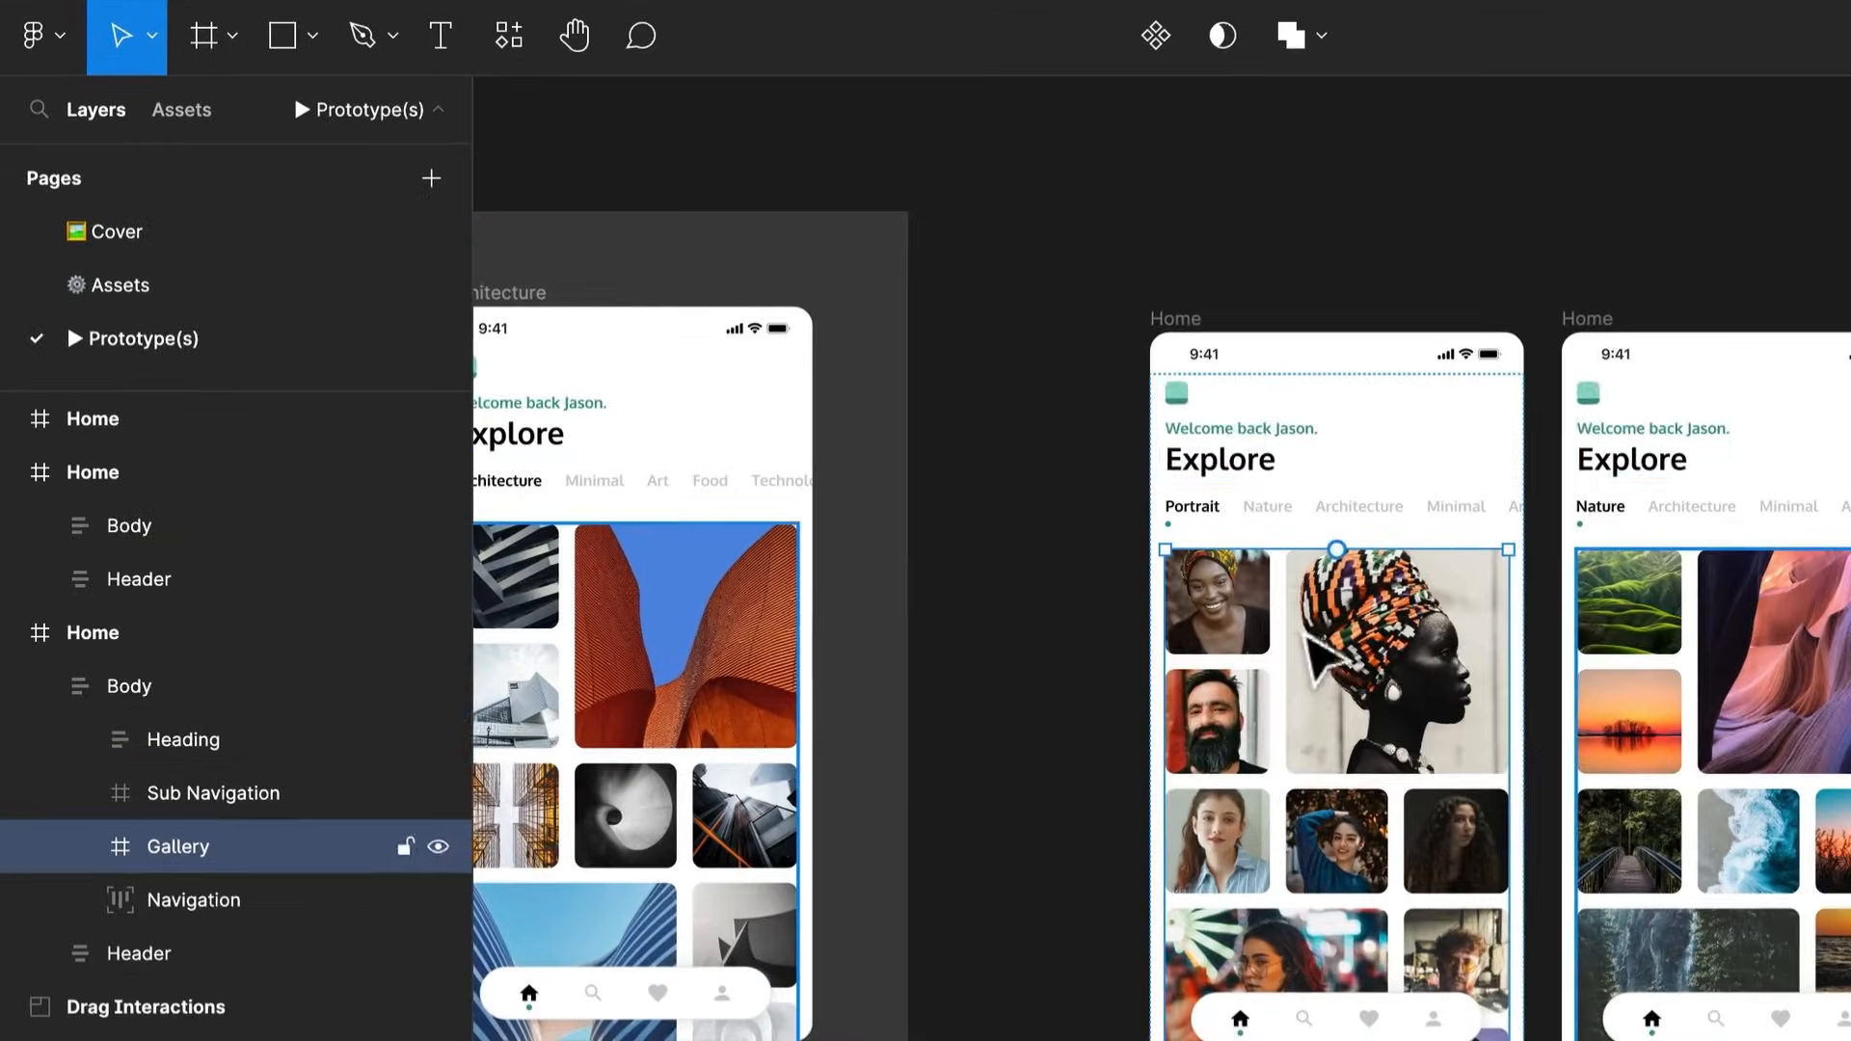
pyautogui.click(1245, 465)
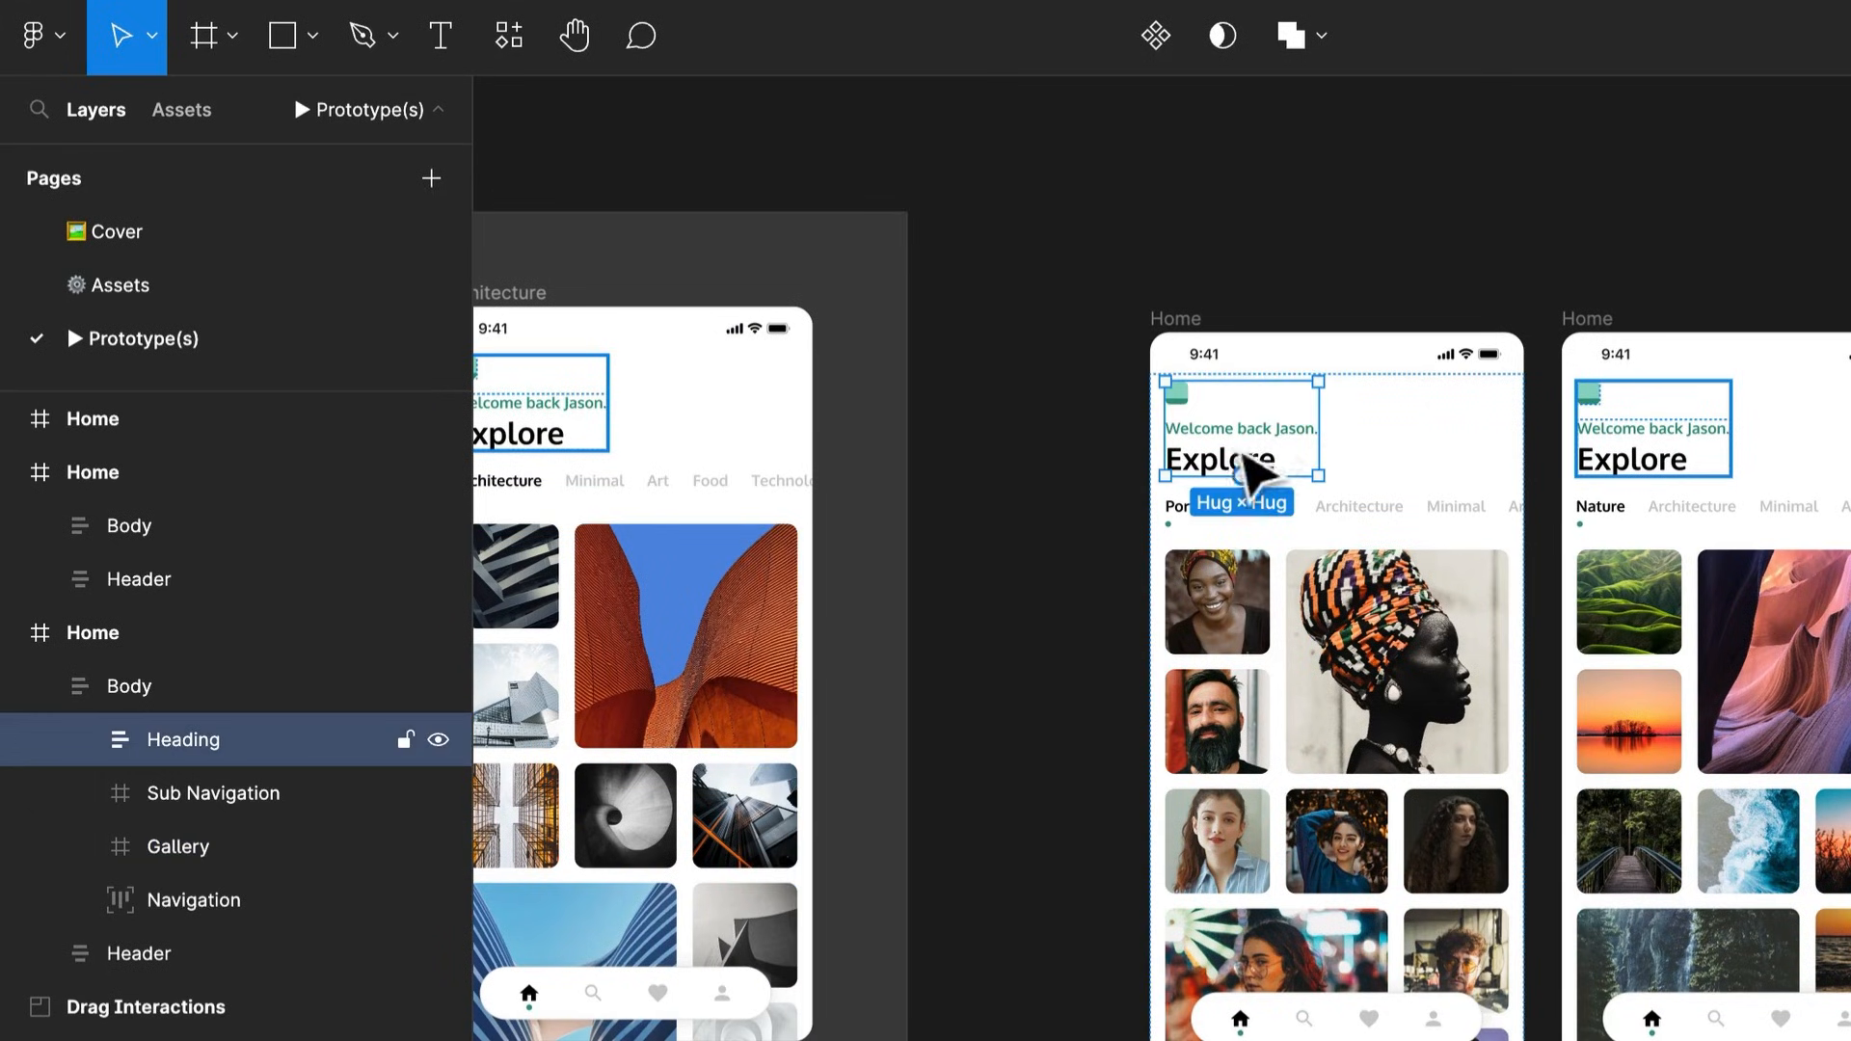
pyautogui.click(1640, 481)
pyautogui.click(1636, 477)
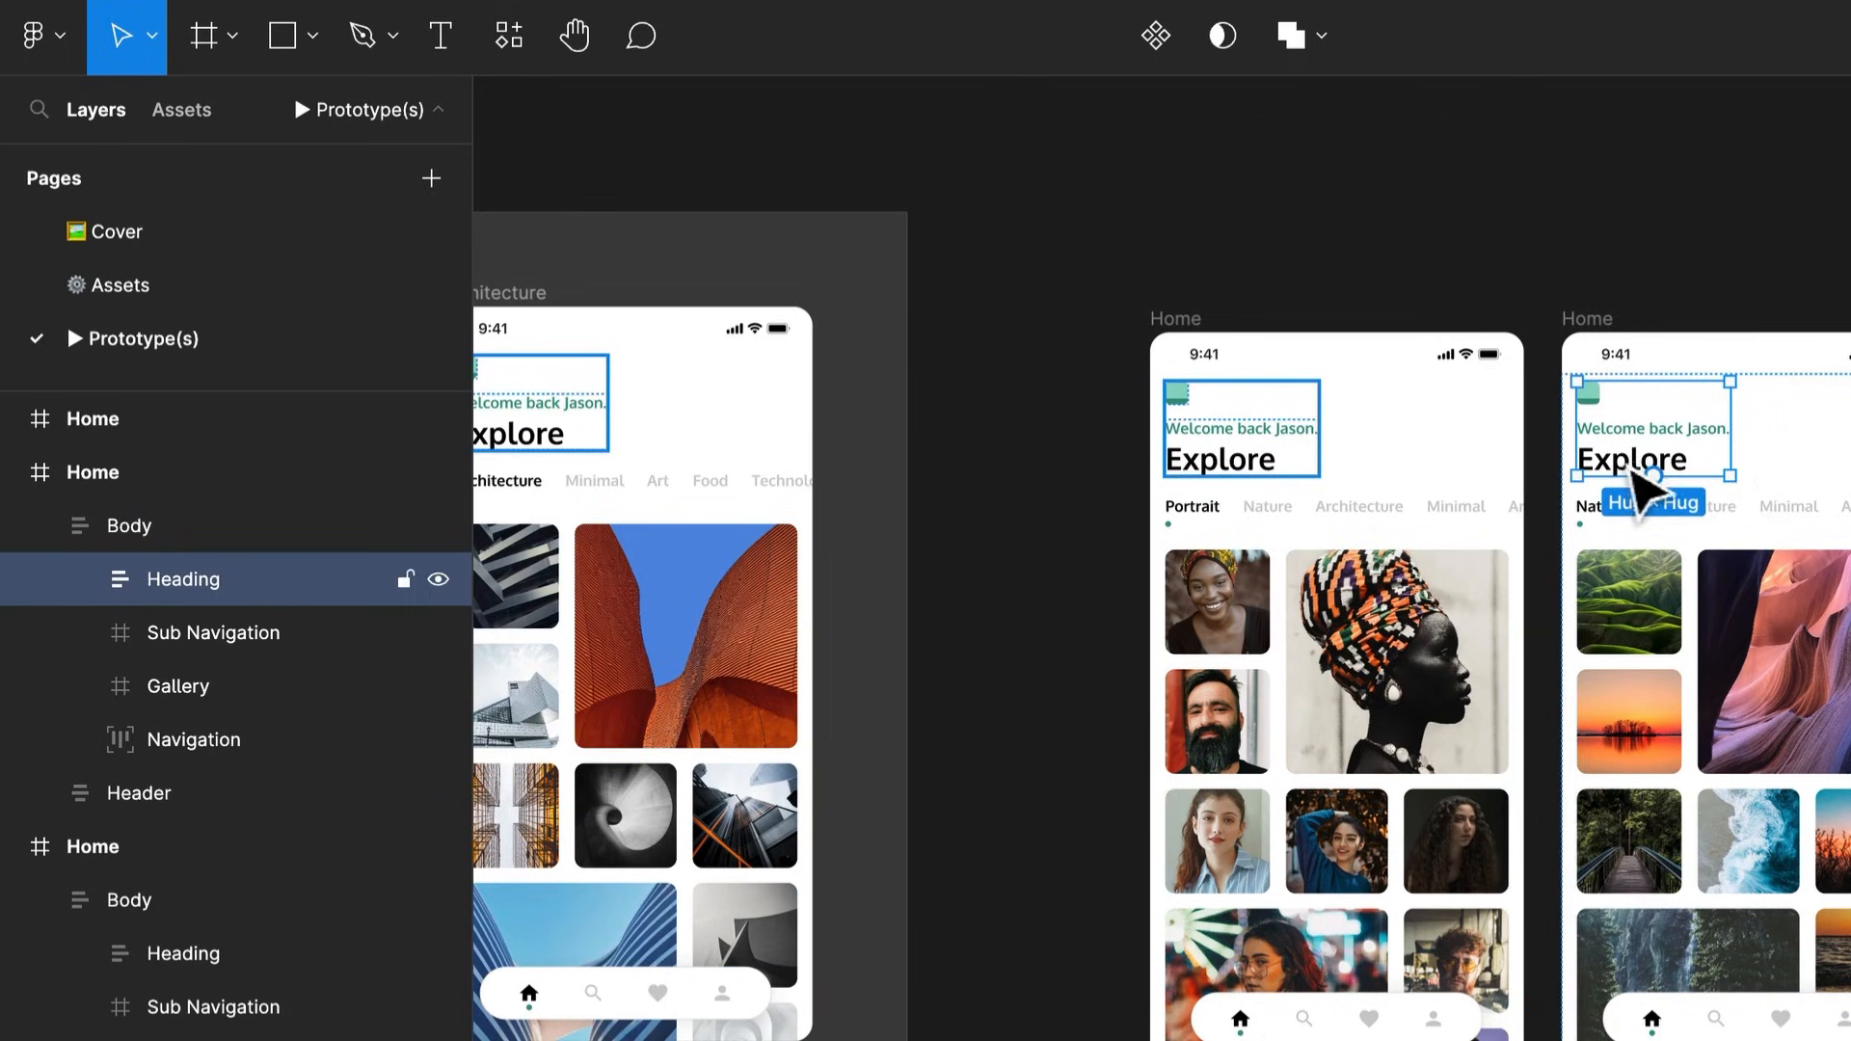
pyautogui.hscroll(5, 1639, 486)
pyautogui.click(1608, 471)
pyautogui.click(1608, 471)
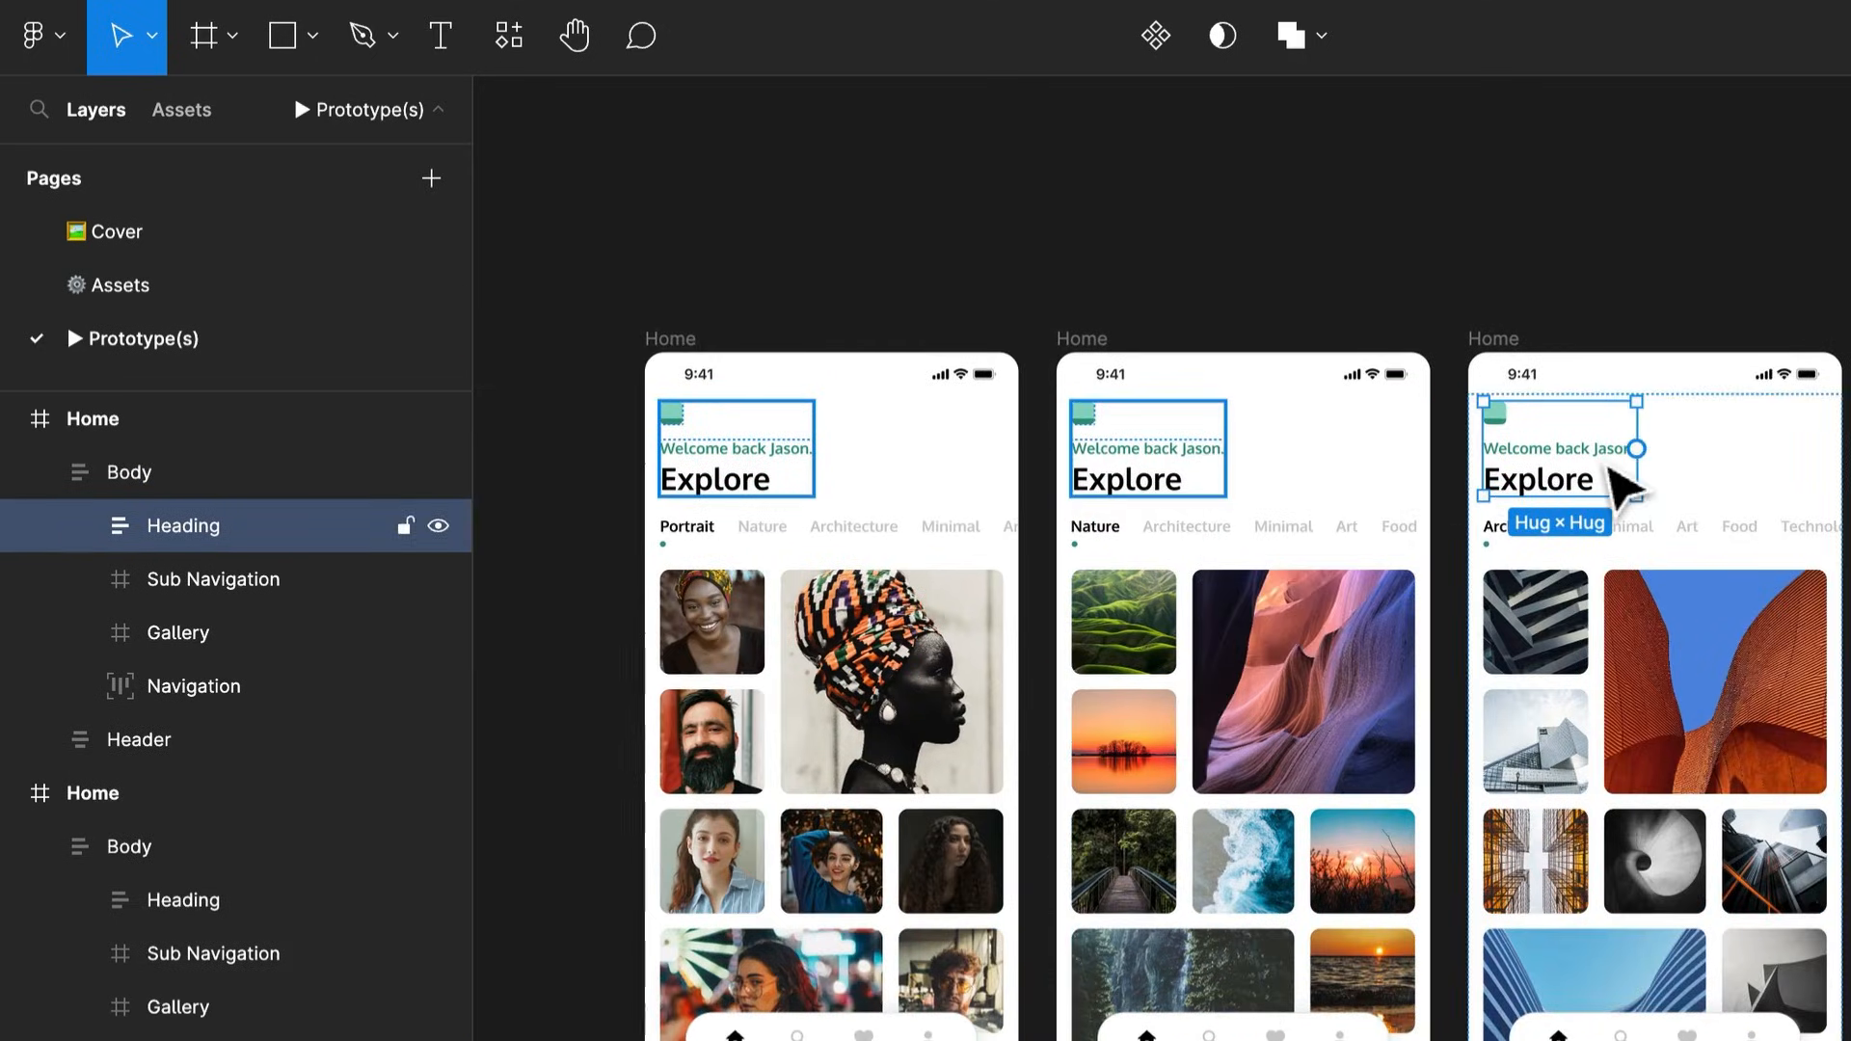
# Examine the Sub Navigation frames on the copied Home screens and the nav items row's layout properties on the Nature screen
pyautogui.click(1519, 538)
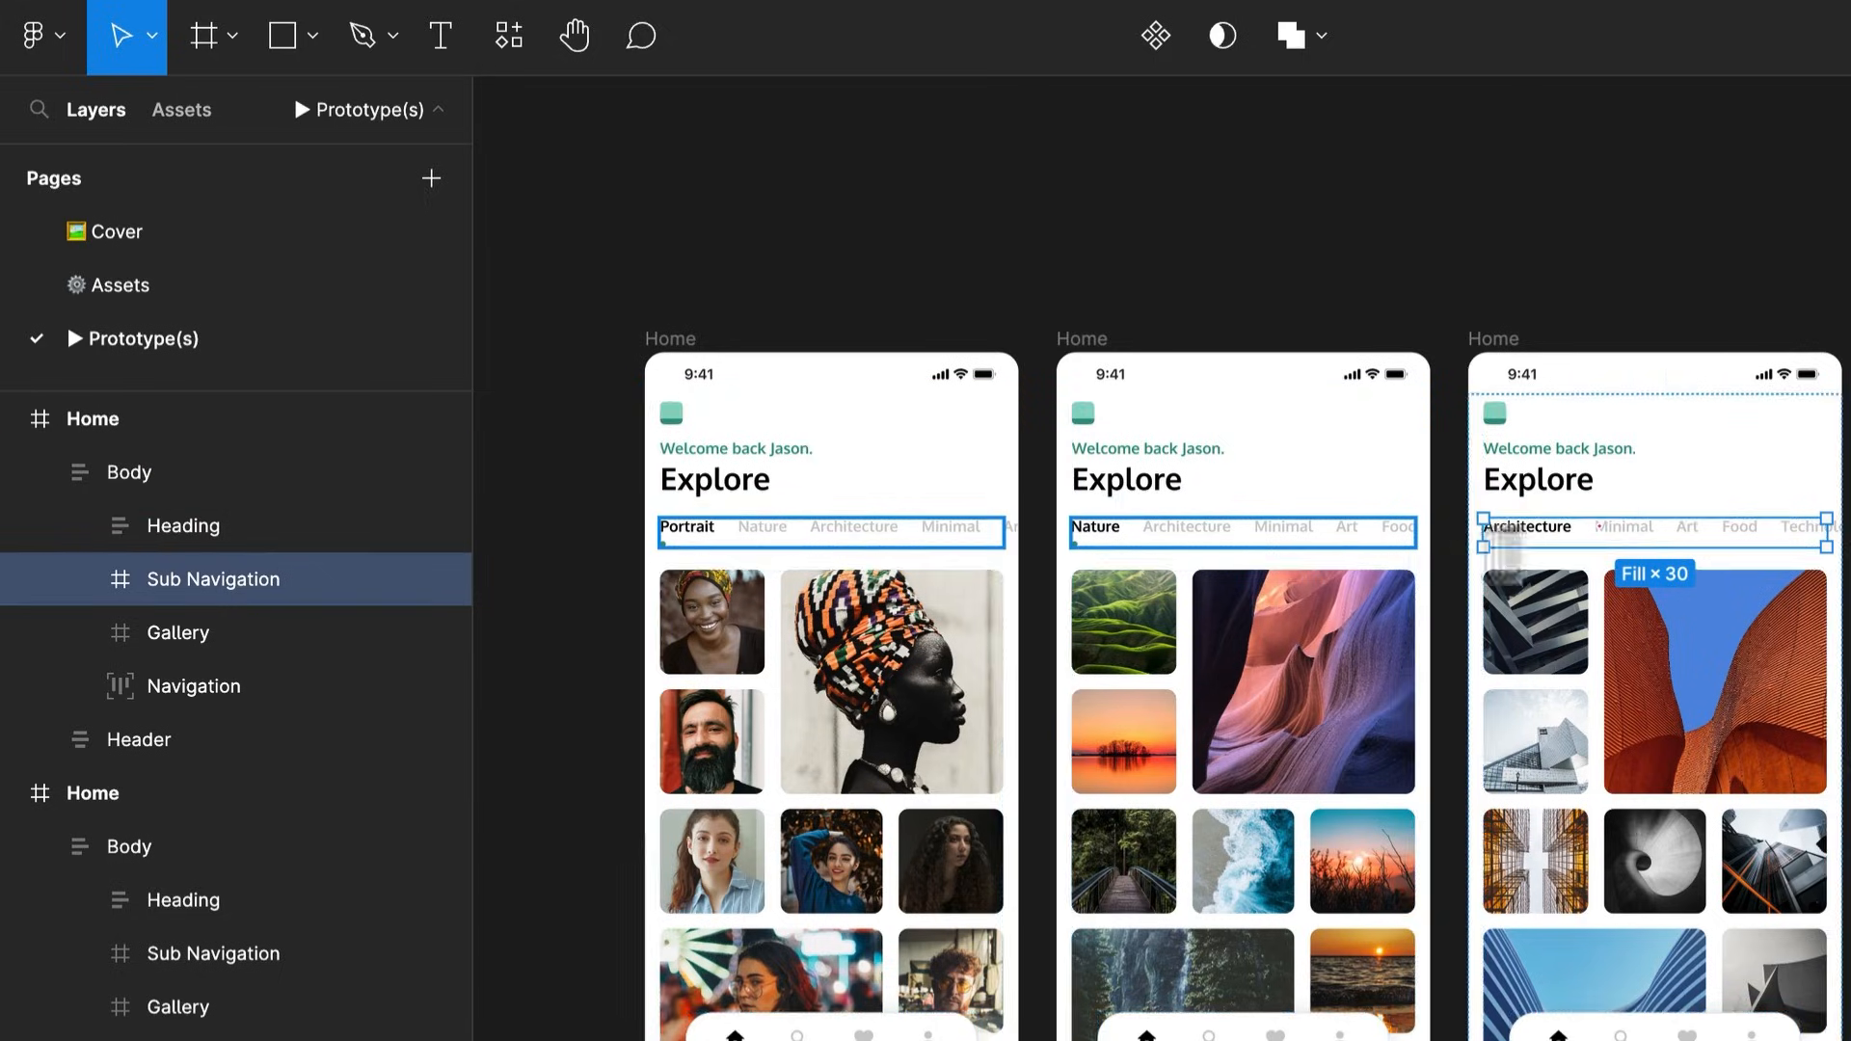
pyautogui.click(1256, 546)
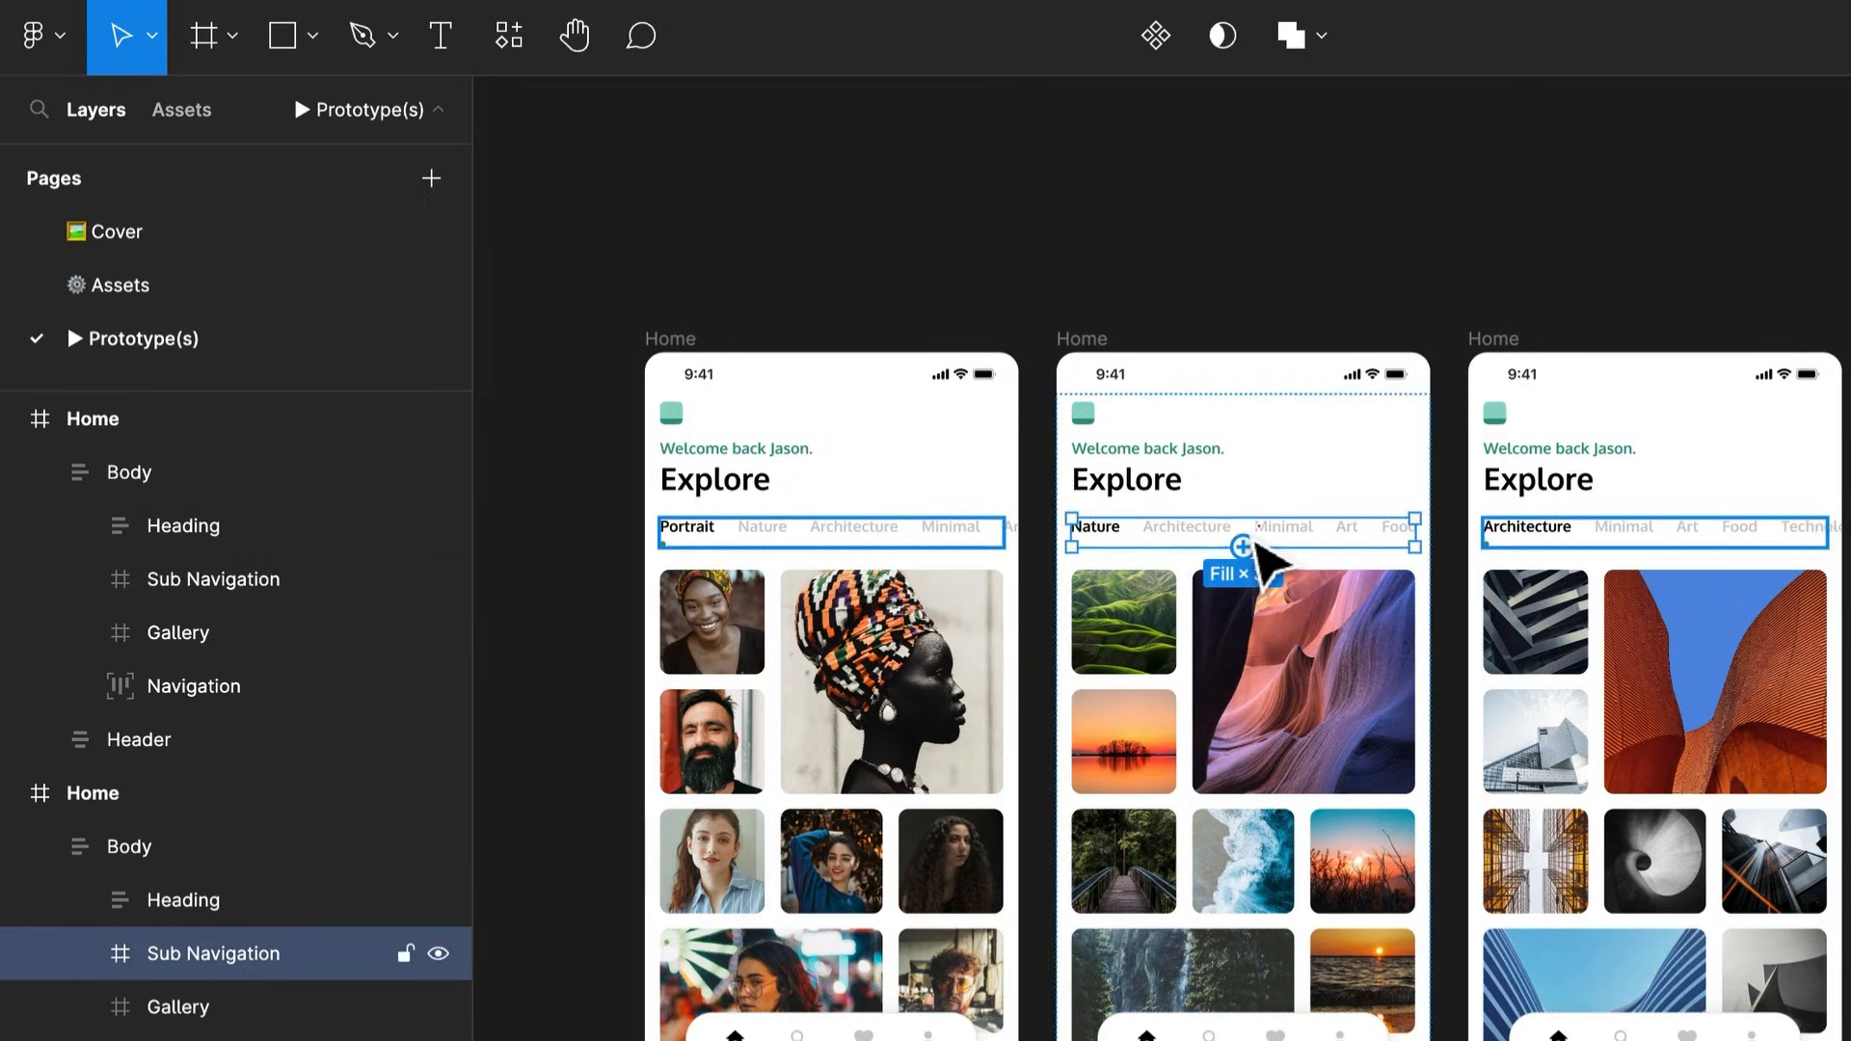
pyautogui.click(1156, 541)
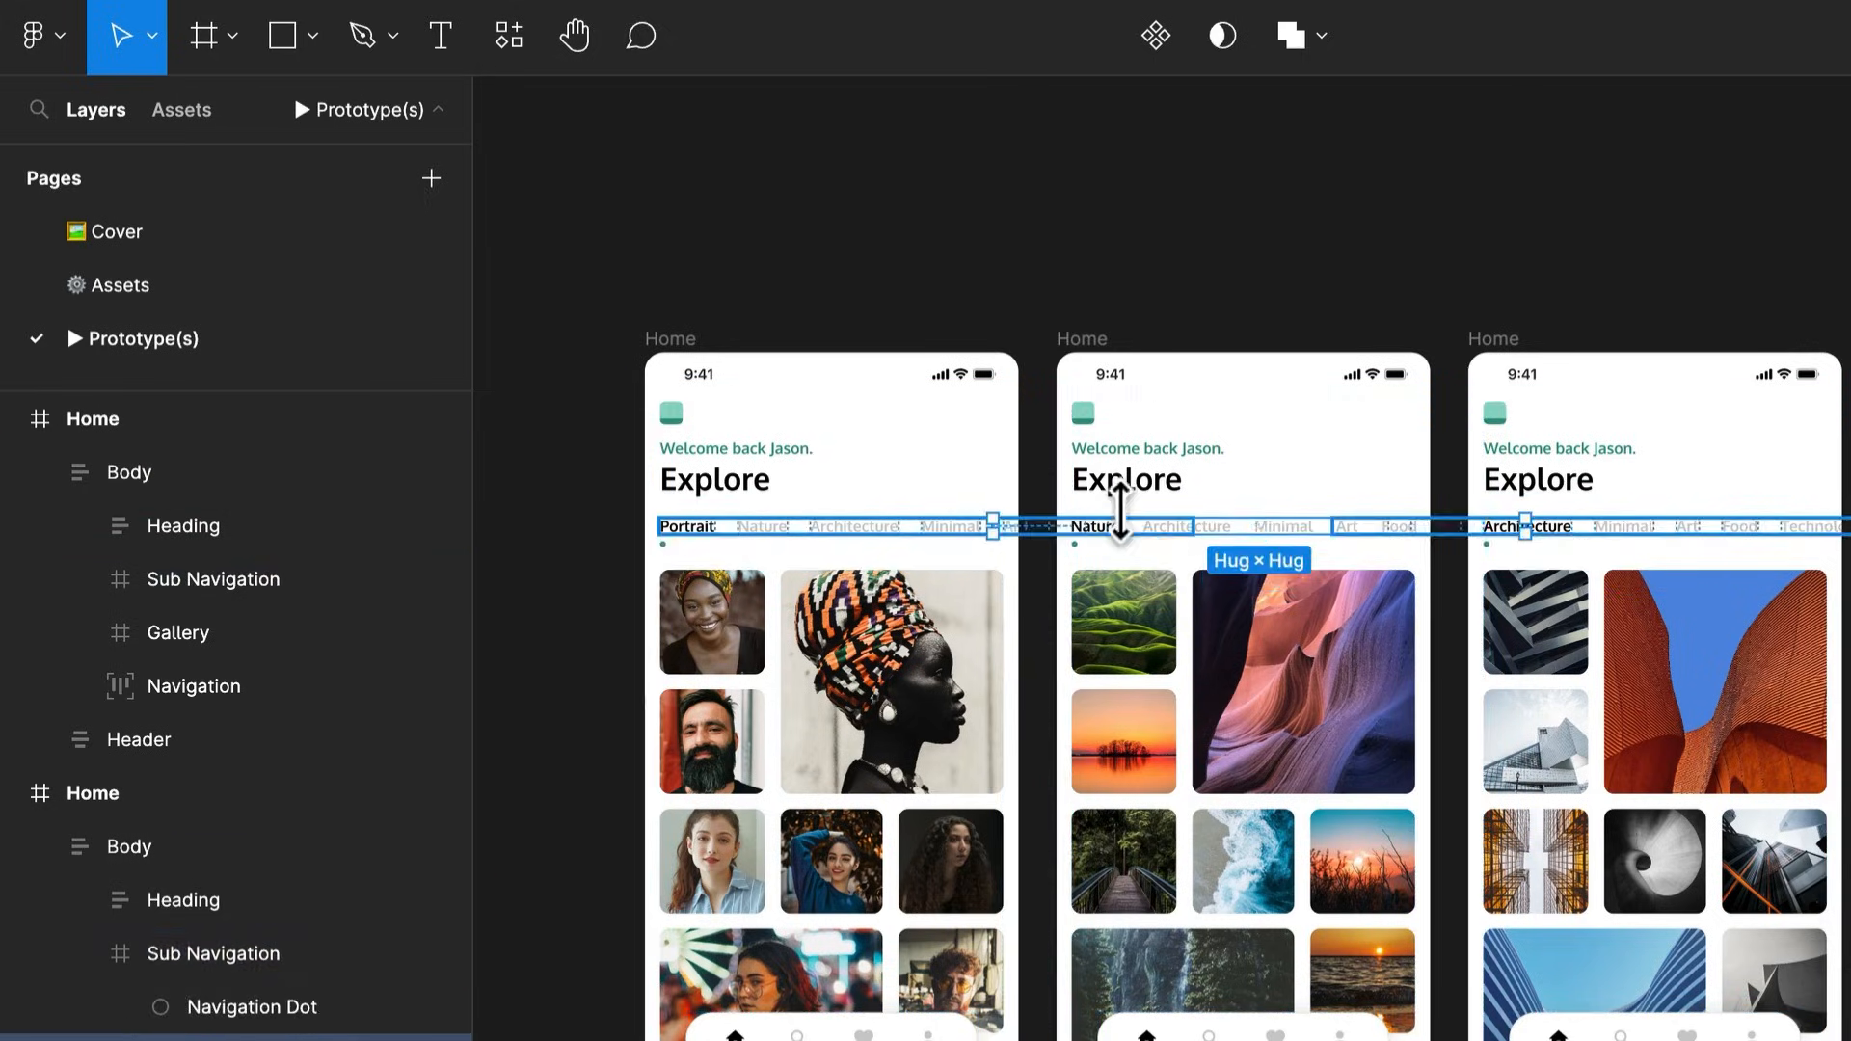
pyautogui.scroll(5, 1156, 544)
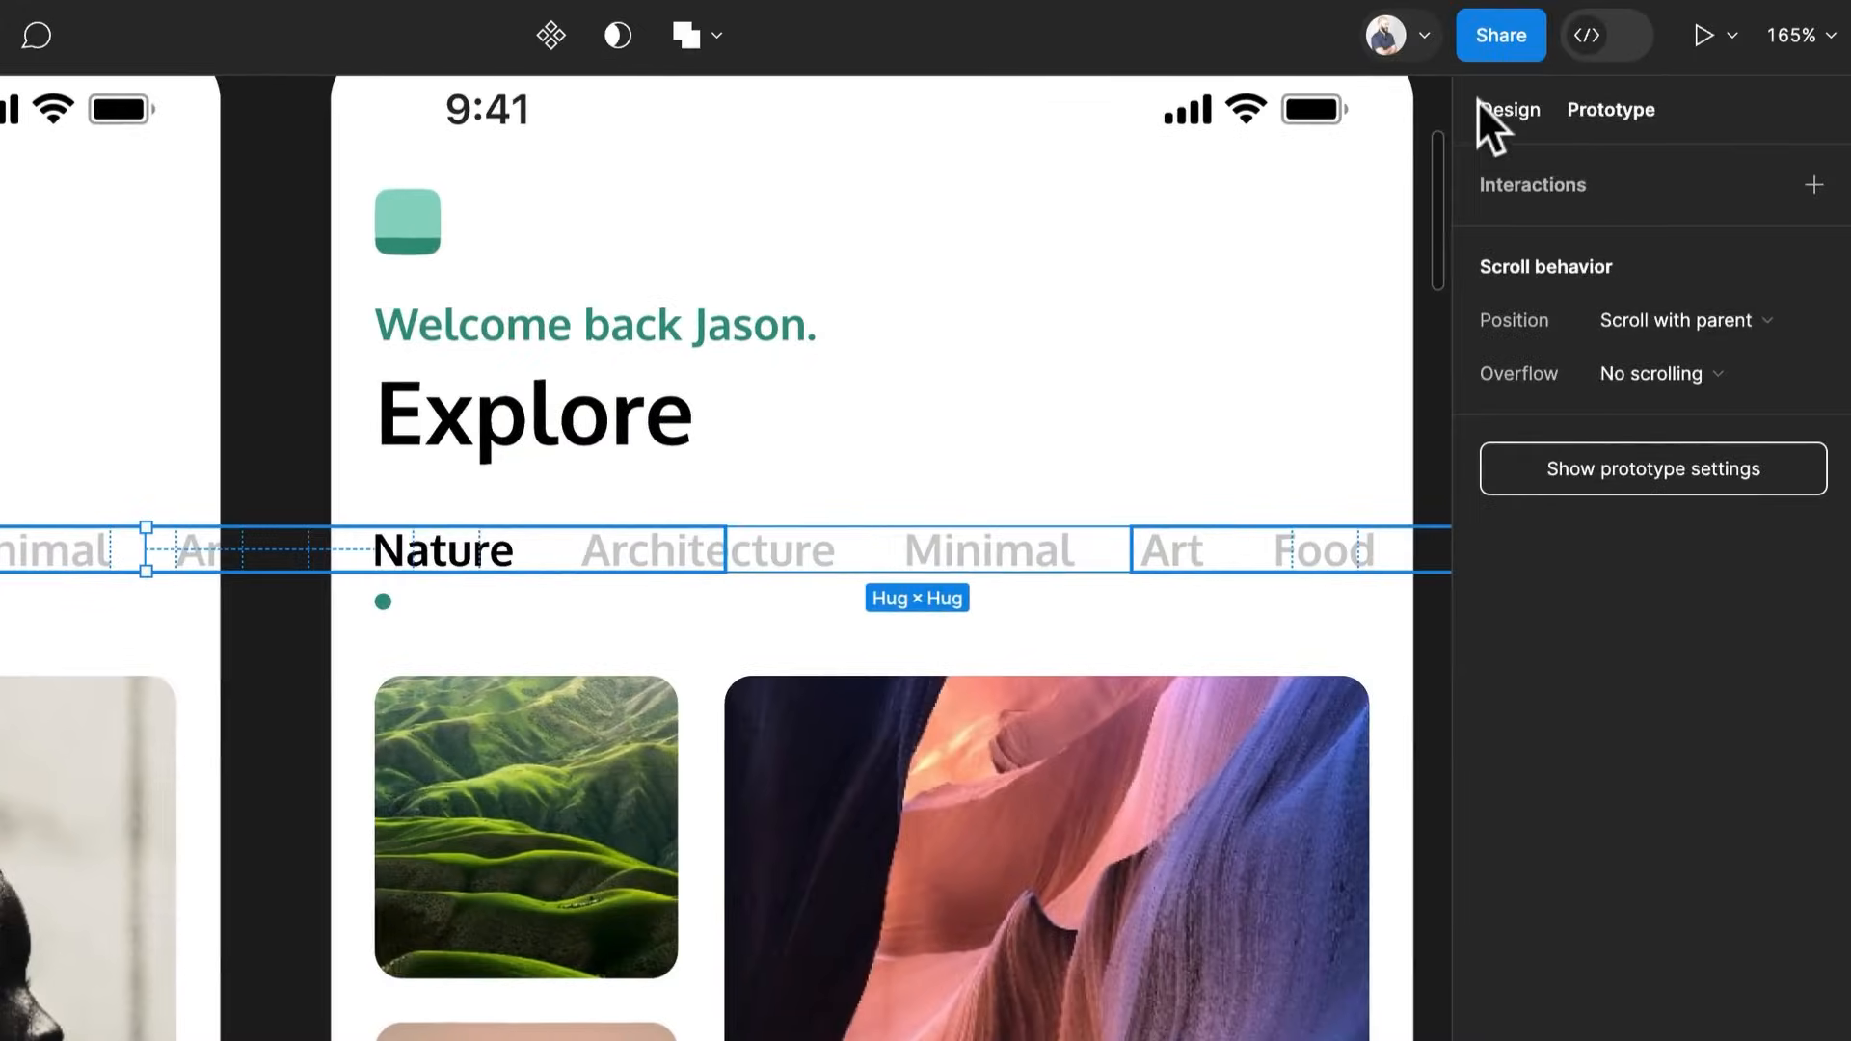
pyautogui.click(1509, 109)
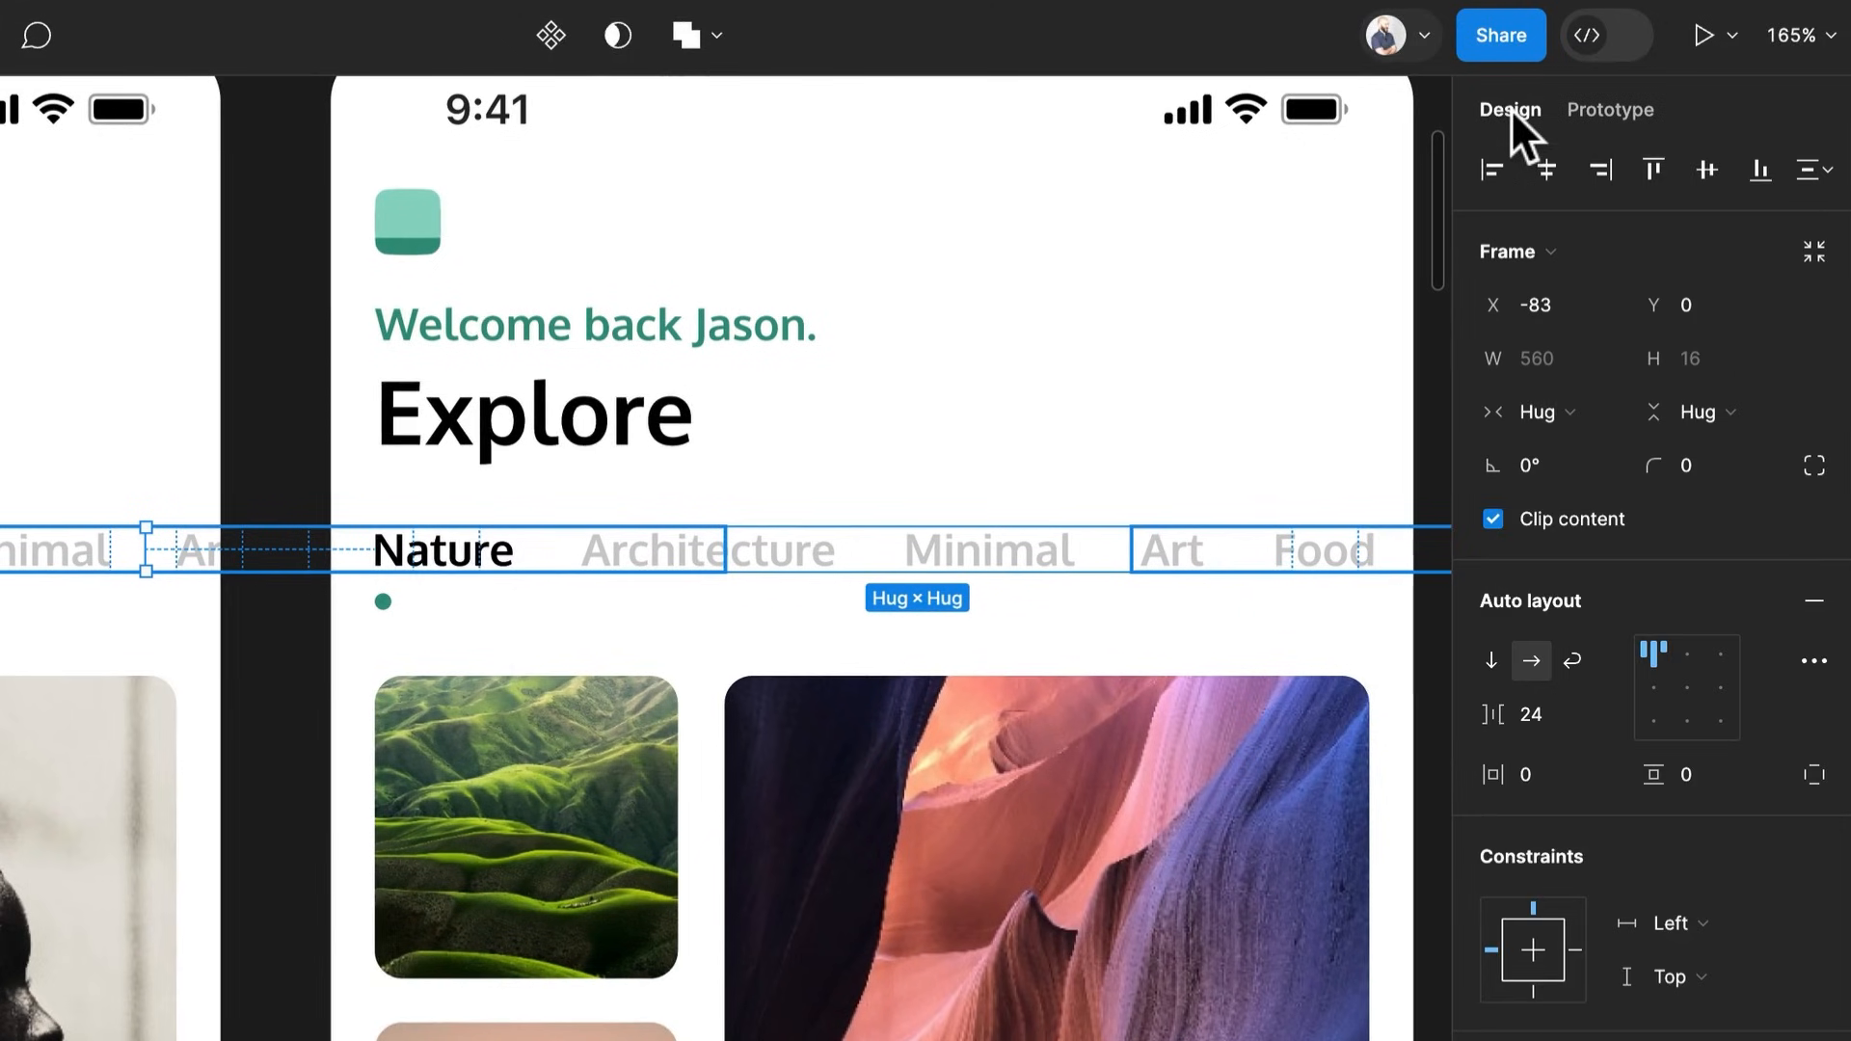
pyautogui.scroll(-5, 439, 665)
pyautogui.click(685, 594)
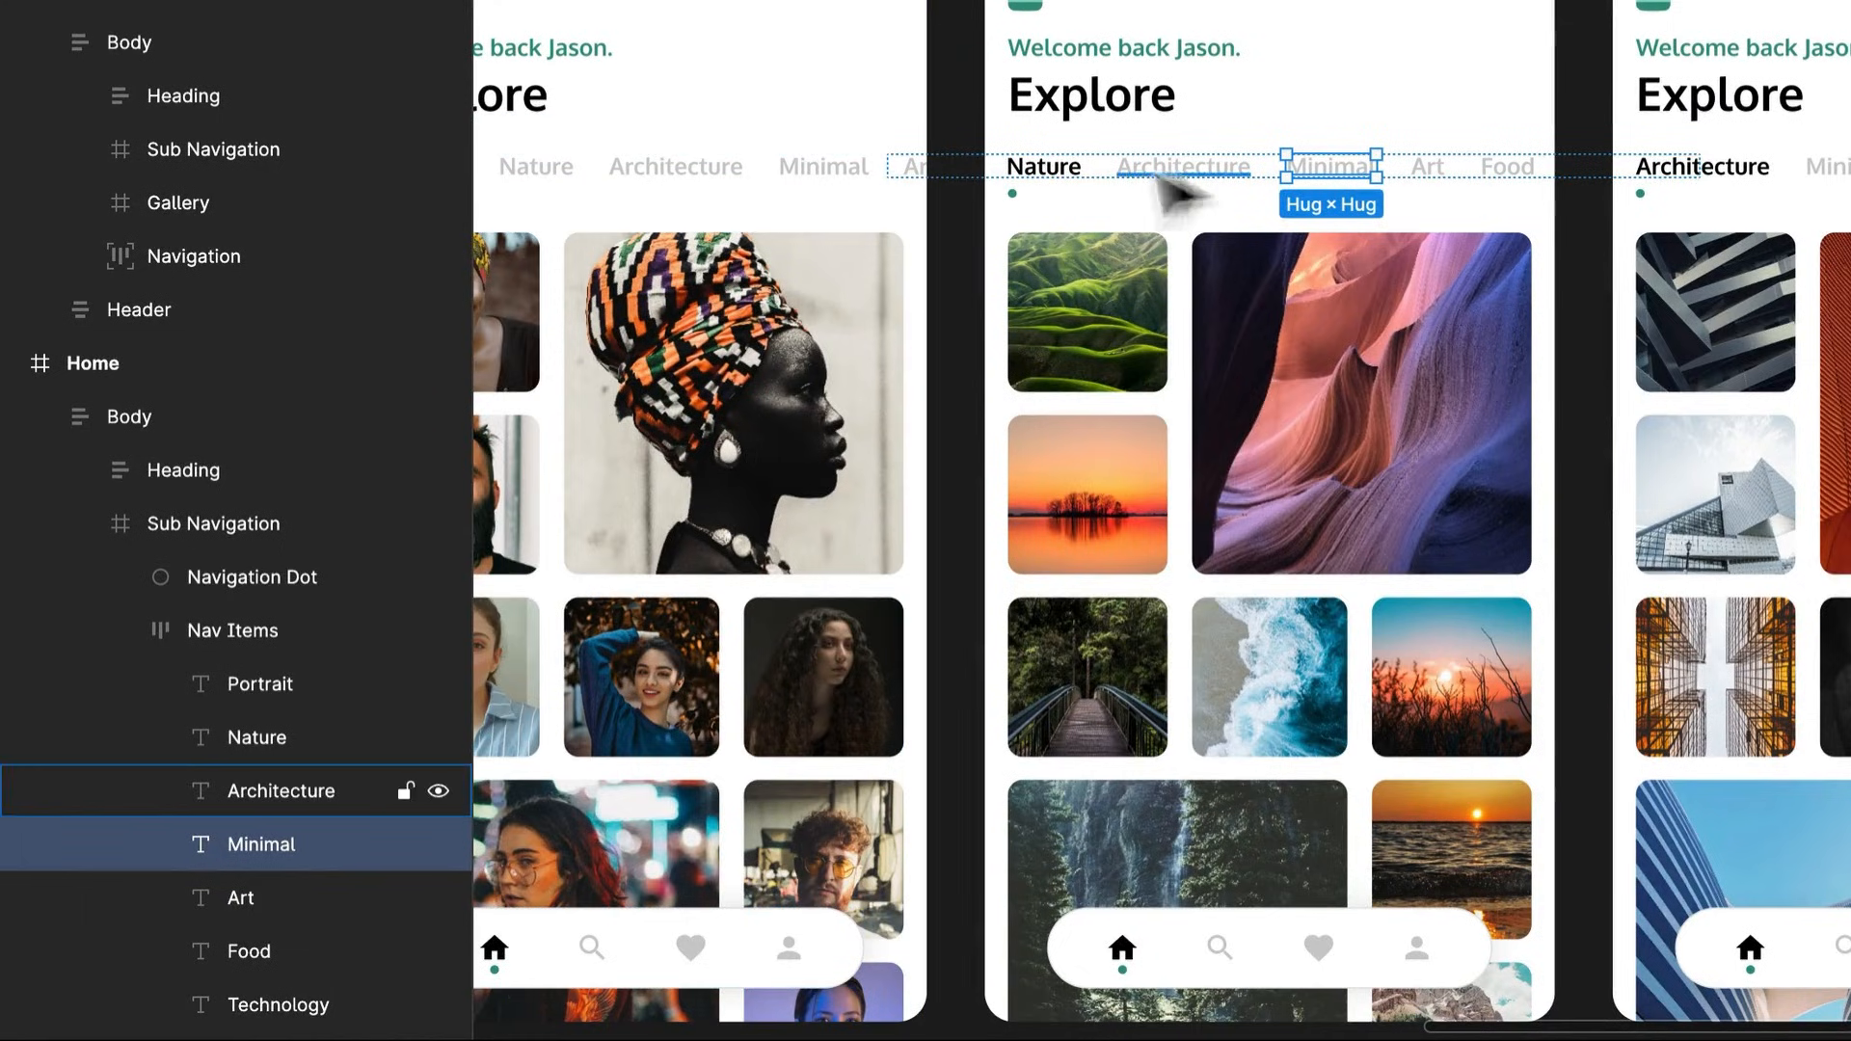
# Try shifting the Nav Items row sideways inside the Nature screen's Sub Navigation, and return it to its original position
pyautogui.click(227, 622)
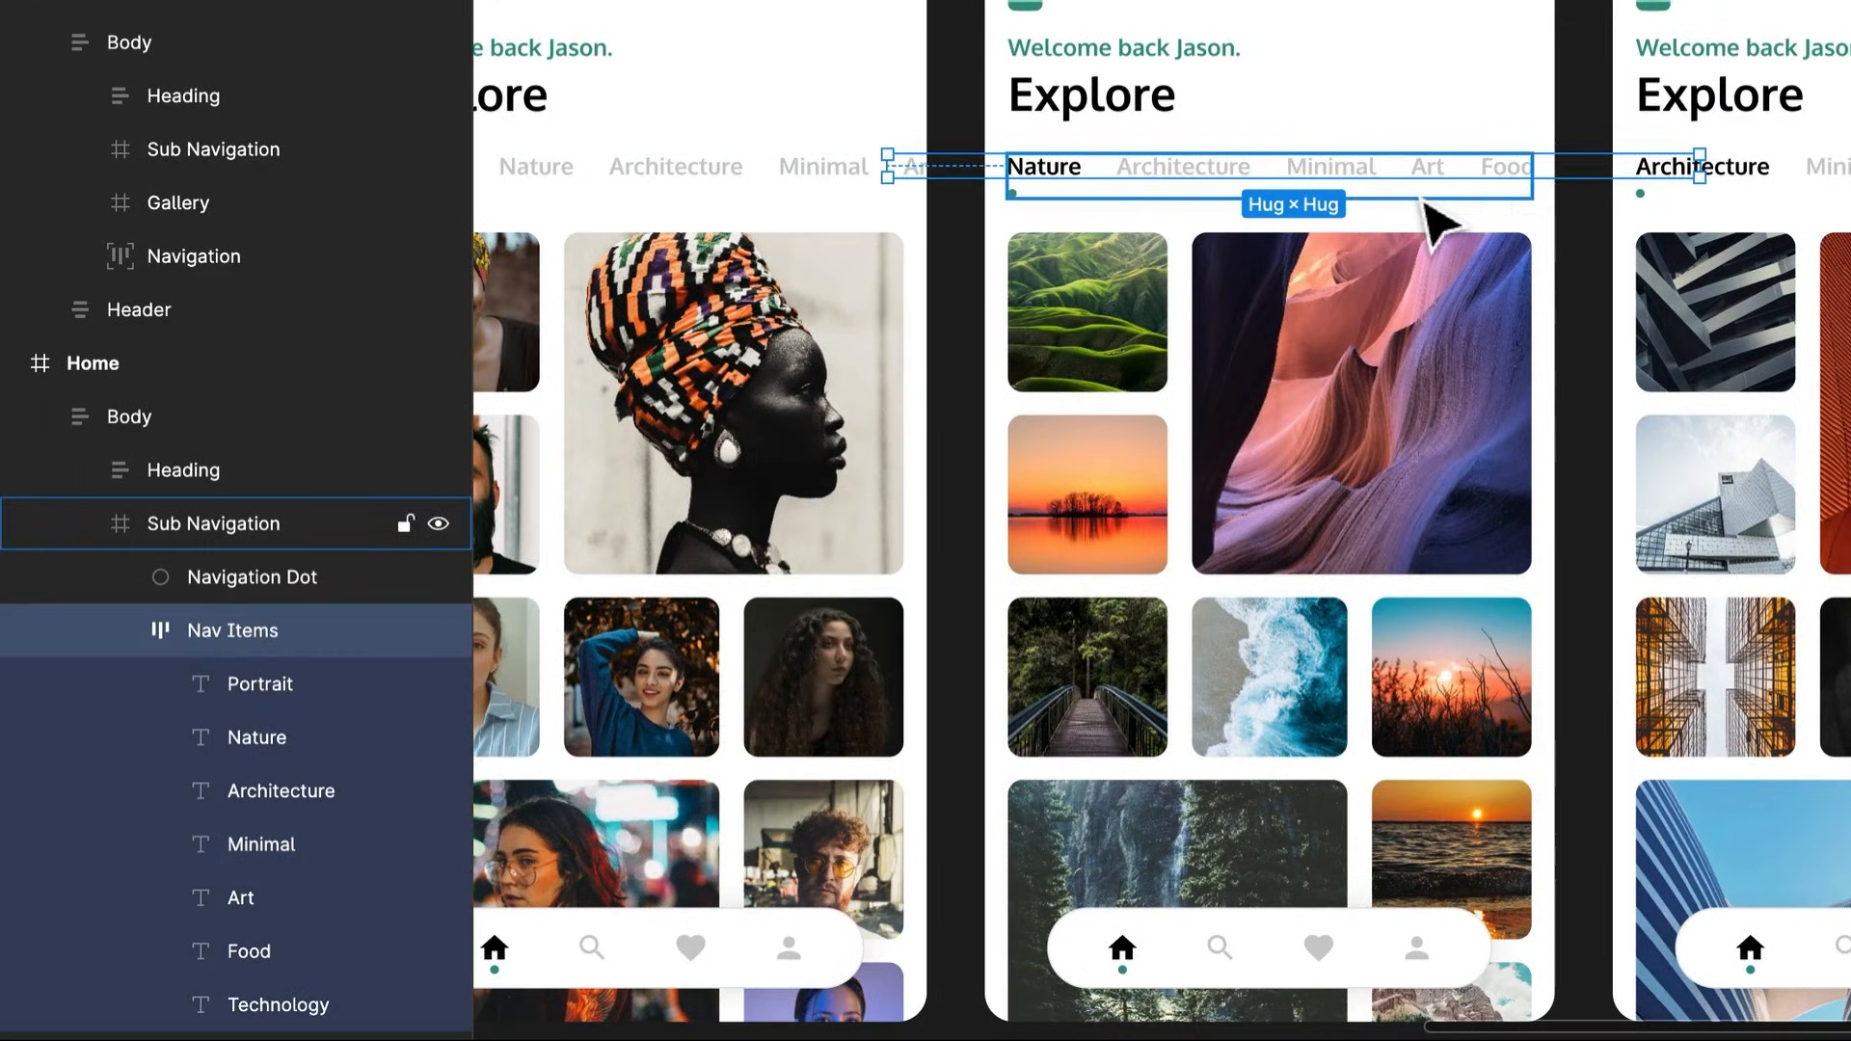
pyautogui.hotkey('shift', 'Left')
pyautogui.hotkey('shift', 'Right')
pyautogui.hotkey('shift', 'Right')
pyautogui.hotkey('shift', 'Right')
pyautogui.hotkey('shift', 'Right')
pyautogui.hotkey('shift', 'Right')
pyautogui.hotkey('shift', 'Right')
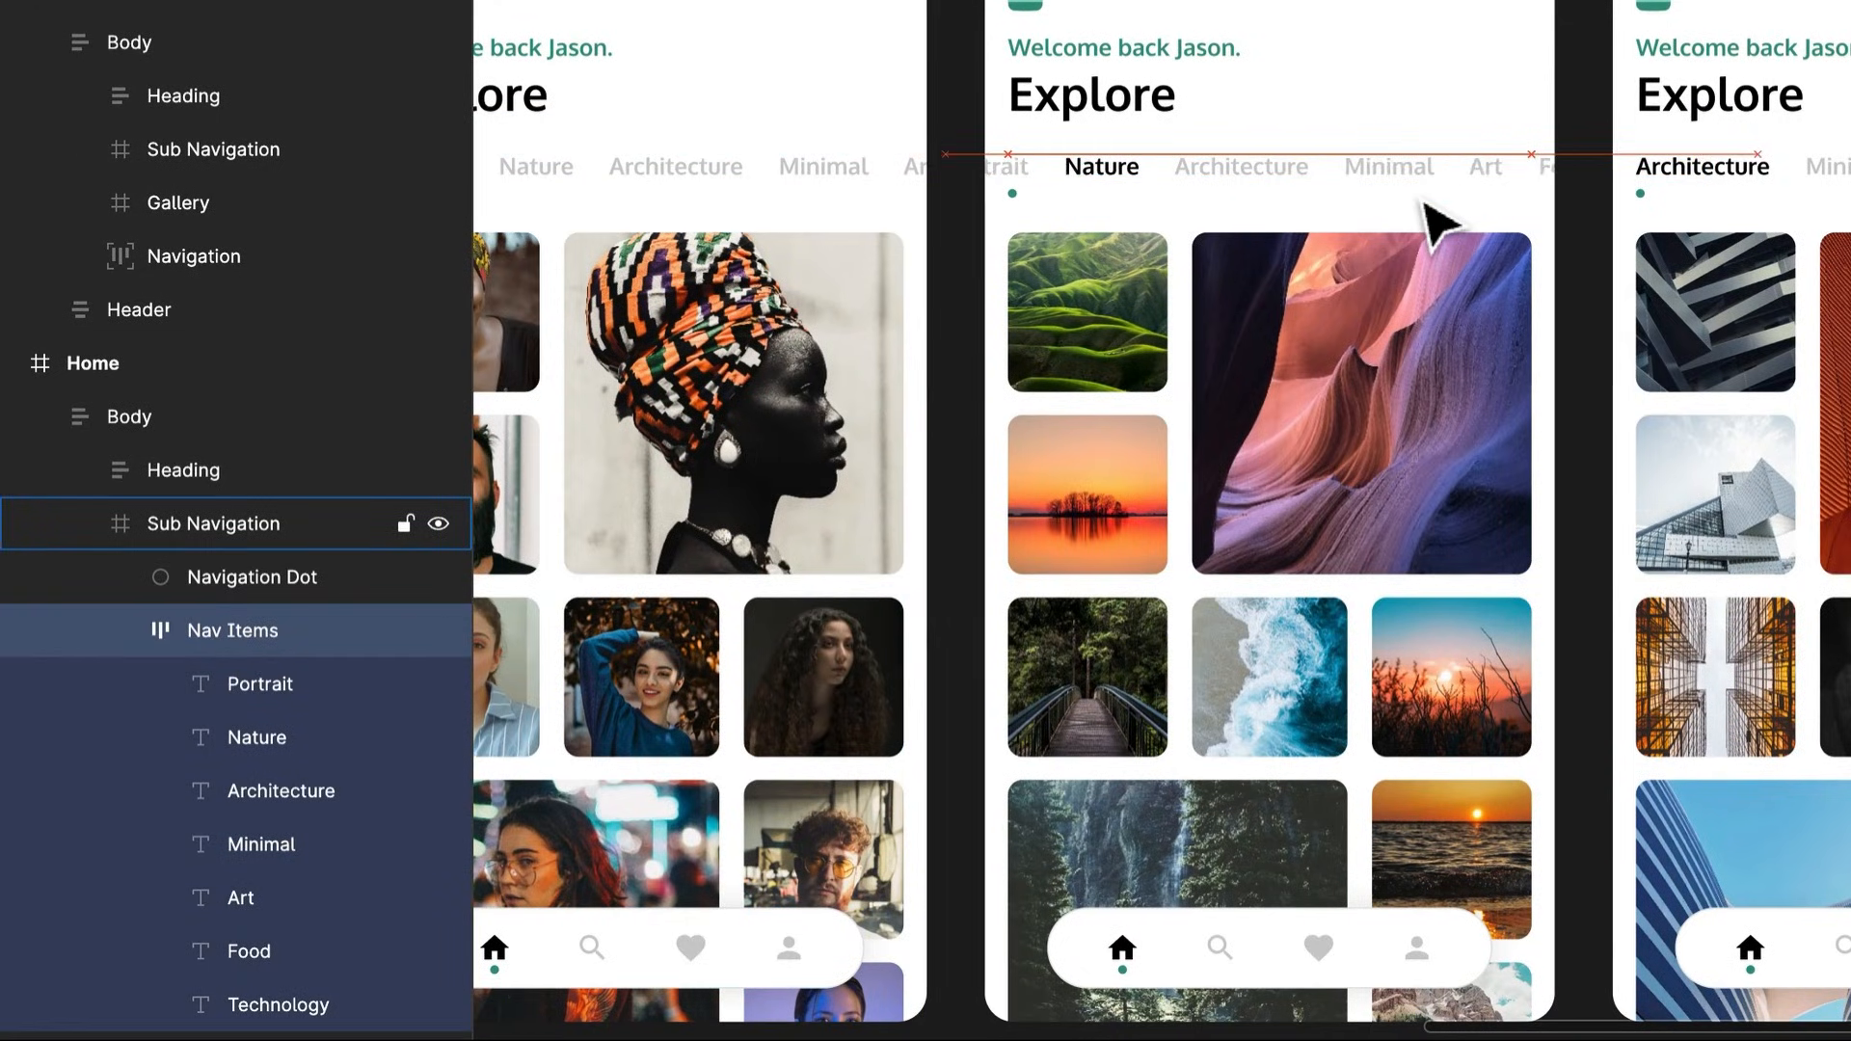
pyautogui.hotkey('shift', 'Left')
pyautogui.hotkey('shift', 'Left')
pyautogui.hotkey('shift', 'Left')
pyautogui.hotkey('shift', 'Left')
pyautogui.hotkey('shift', 'Left')
pyautogui.hotkey('ctrl', 'z')
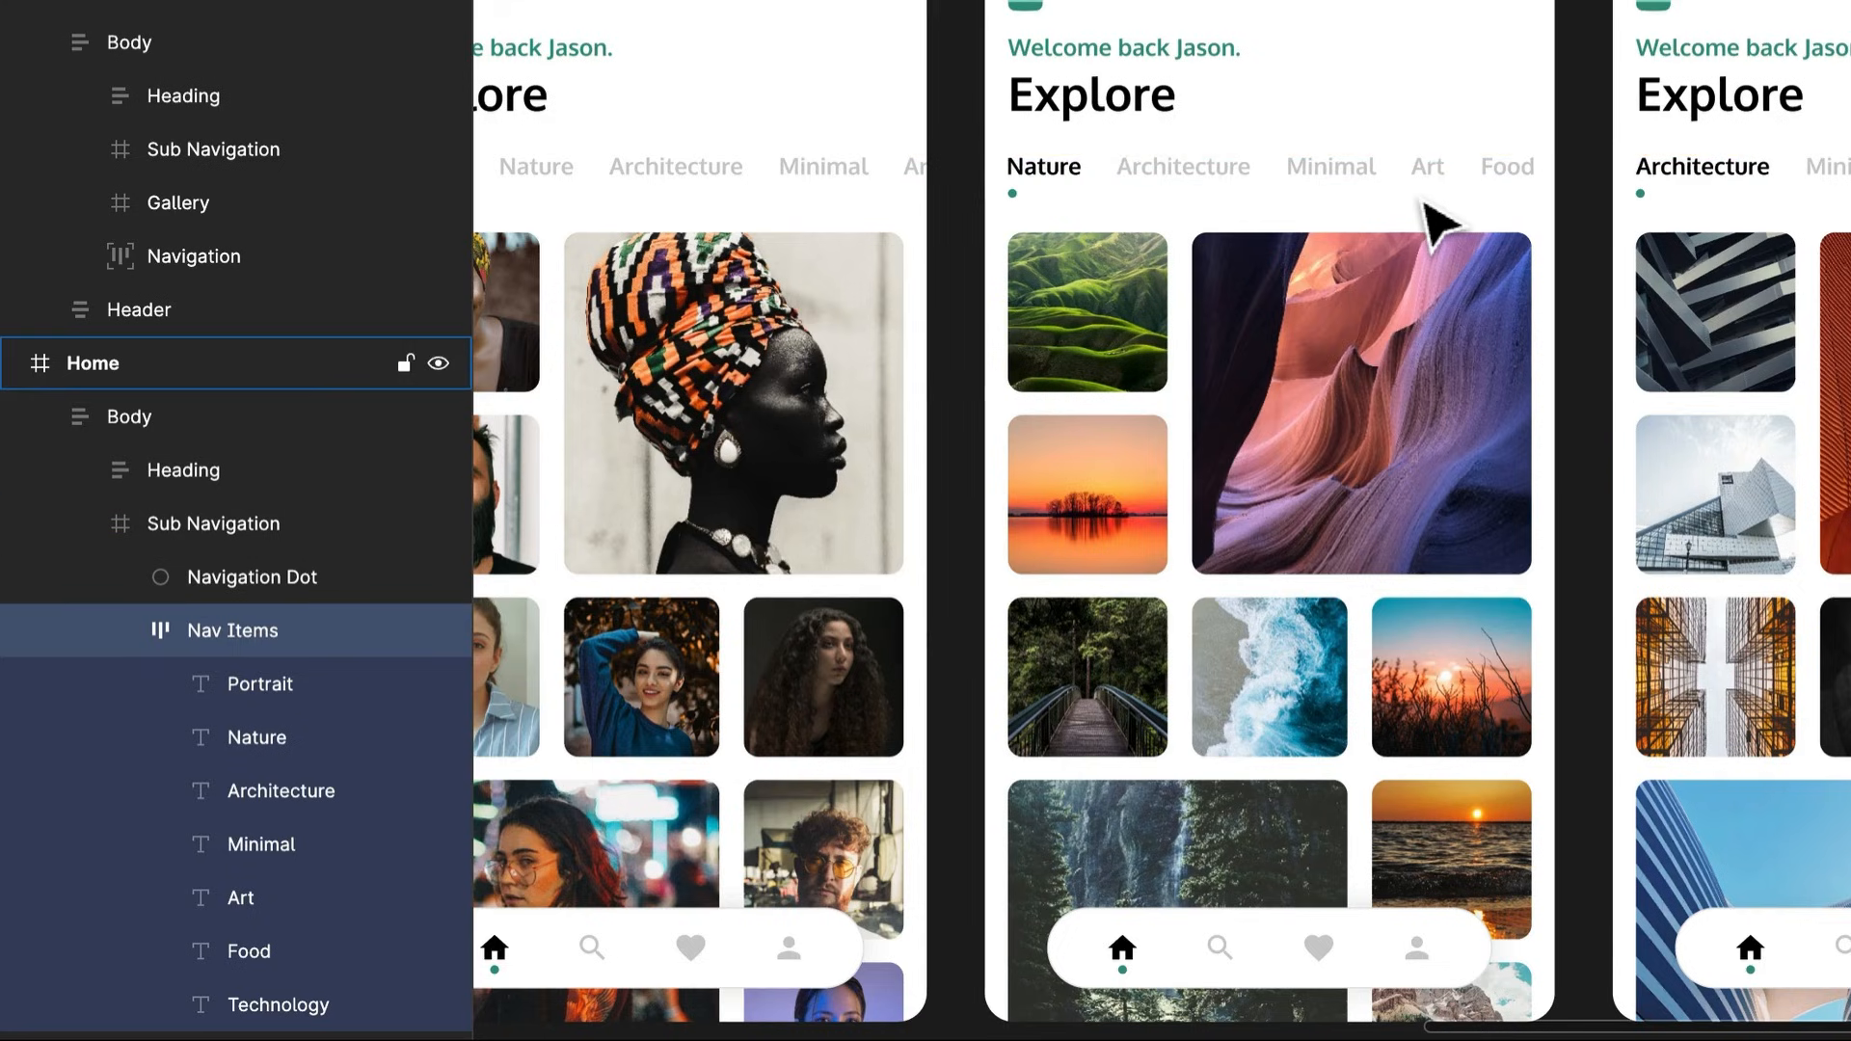
pyautogui.hotkey('ctrl', 'shift', 'z')
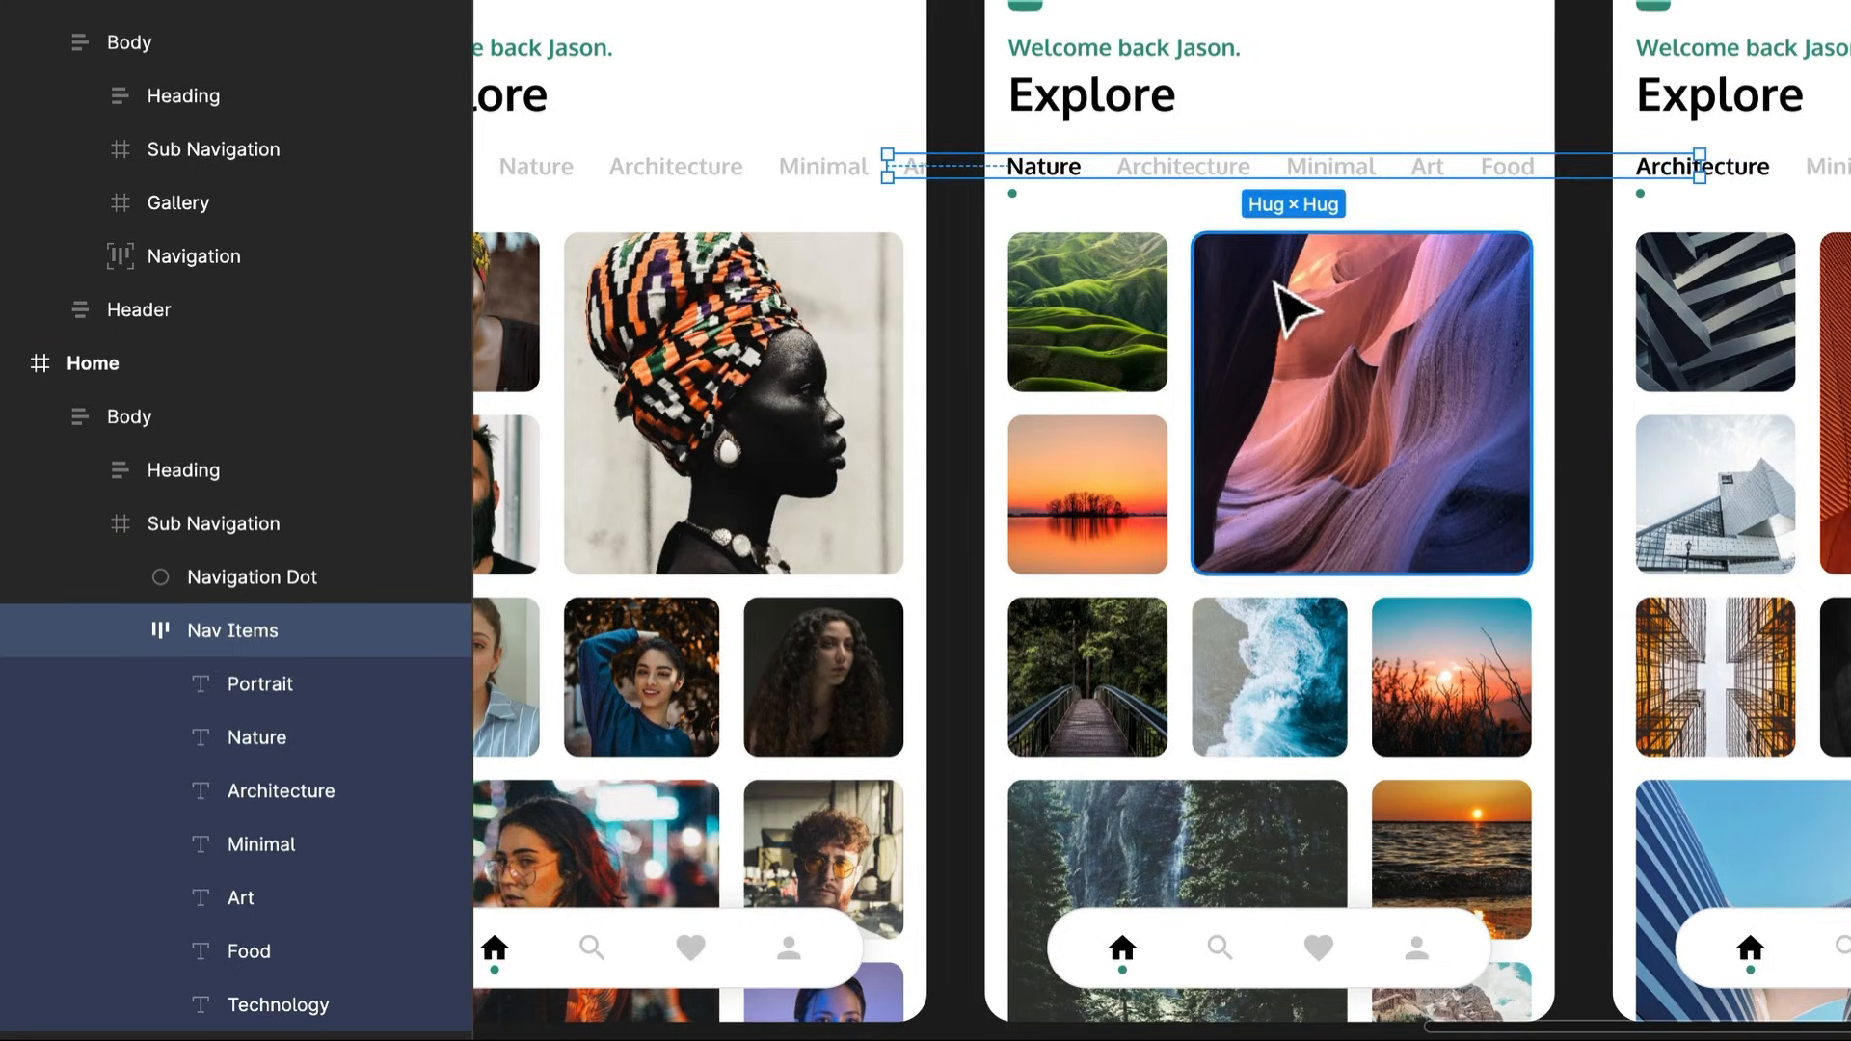
pyautogui.hscroll(-5, 1199, 257)
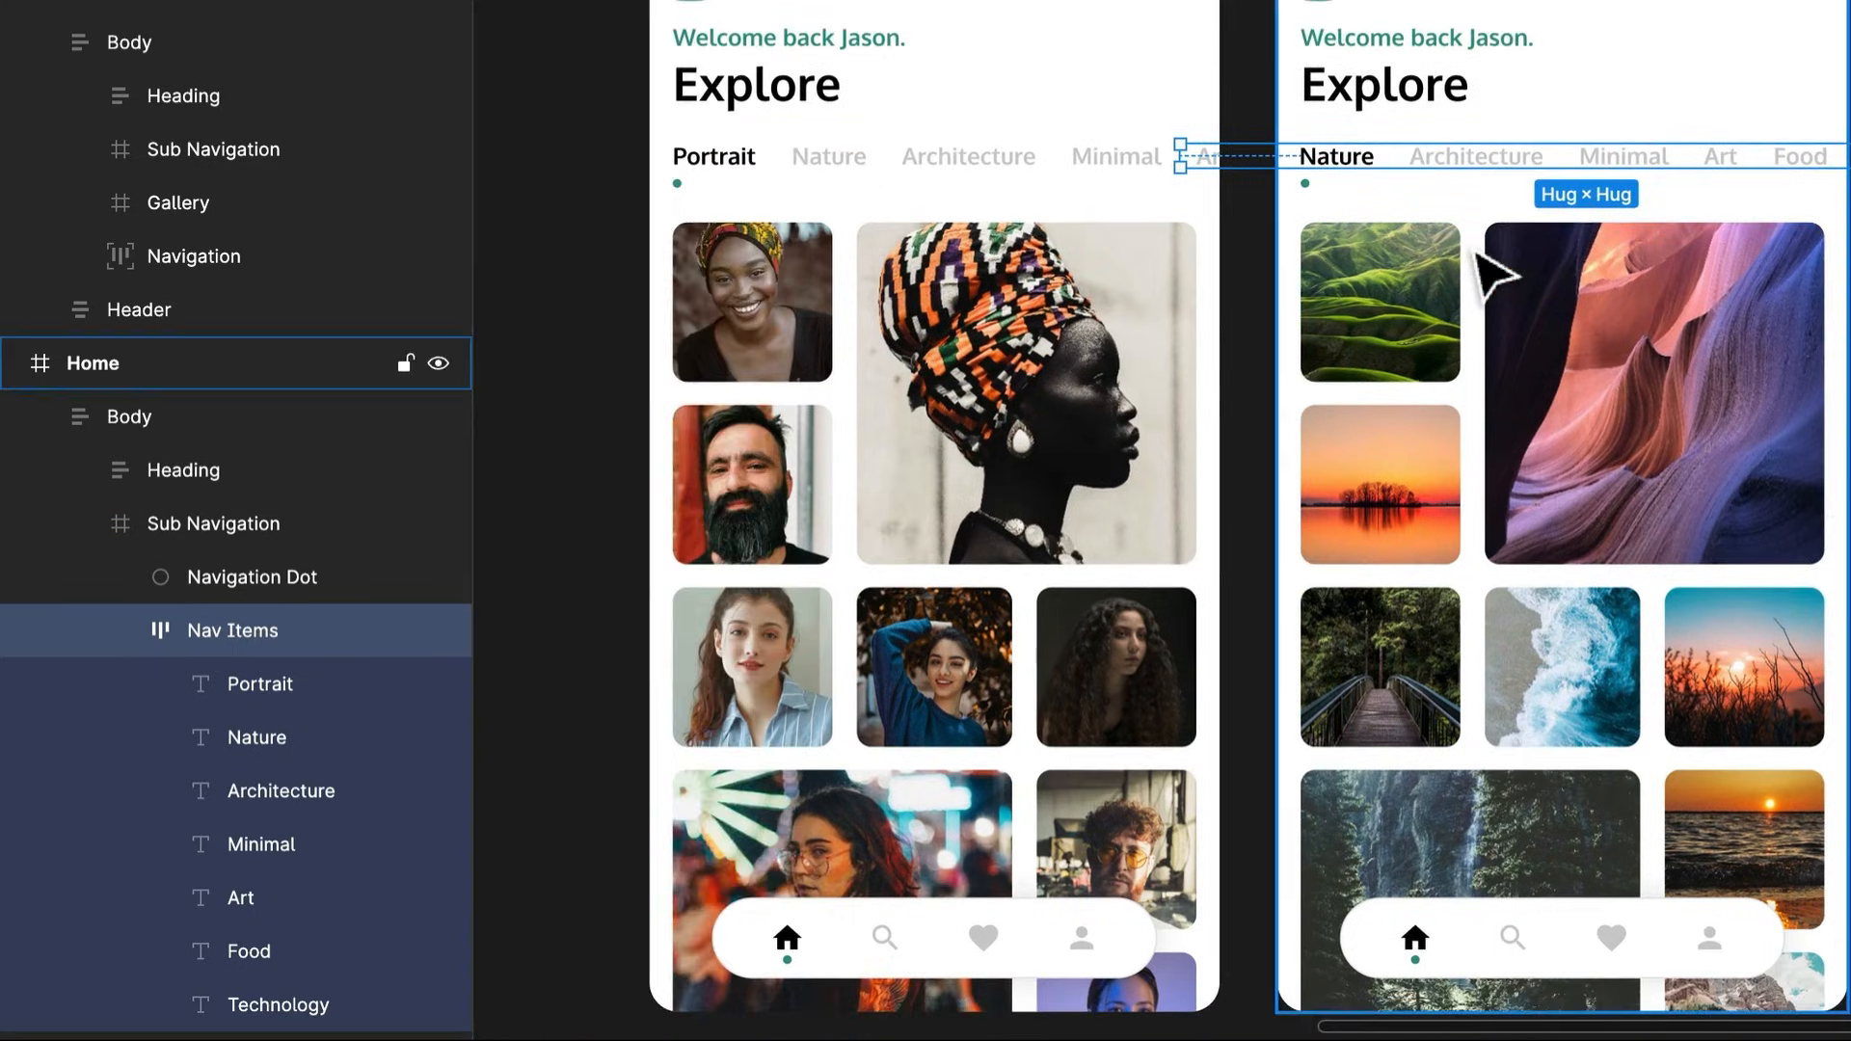
# Connect the Nature label on the copied Portrait screen to the copied Nature Home screen as a prototype link
pyautogui.click(1261, 224)
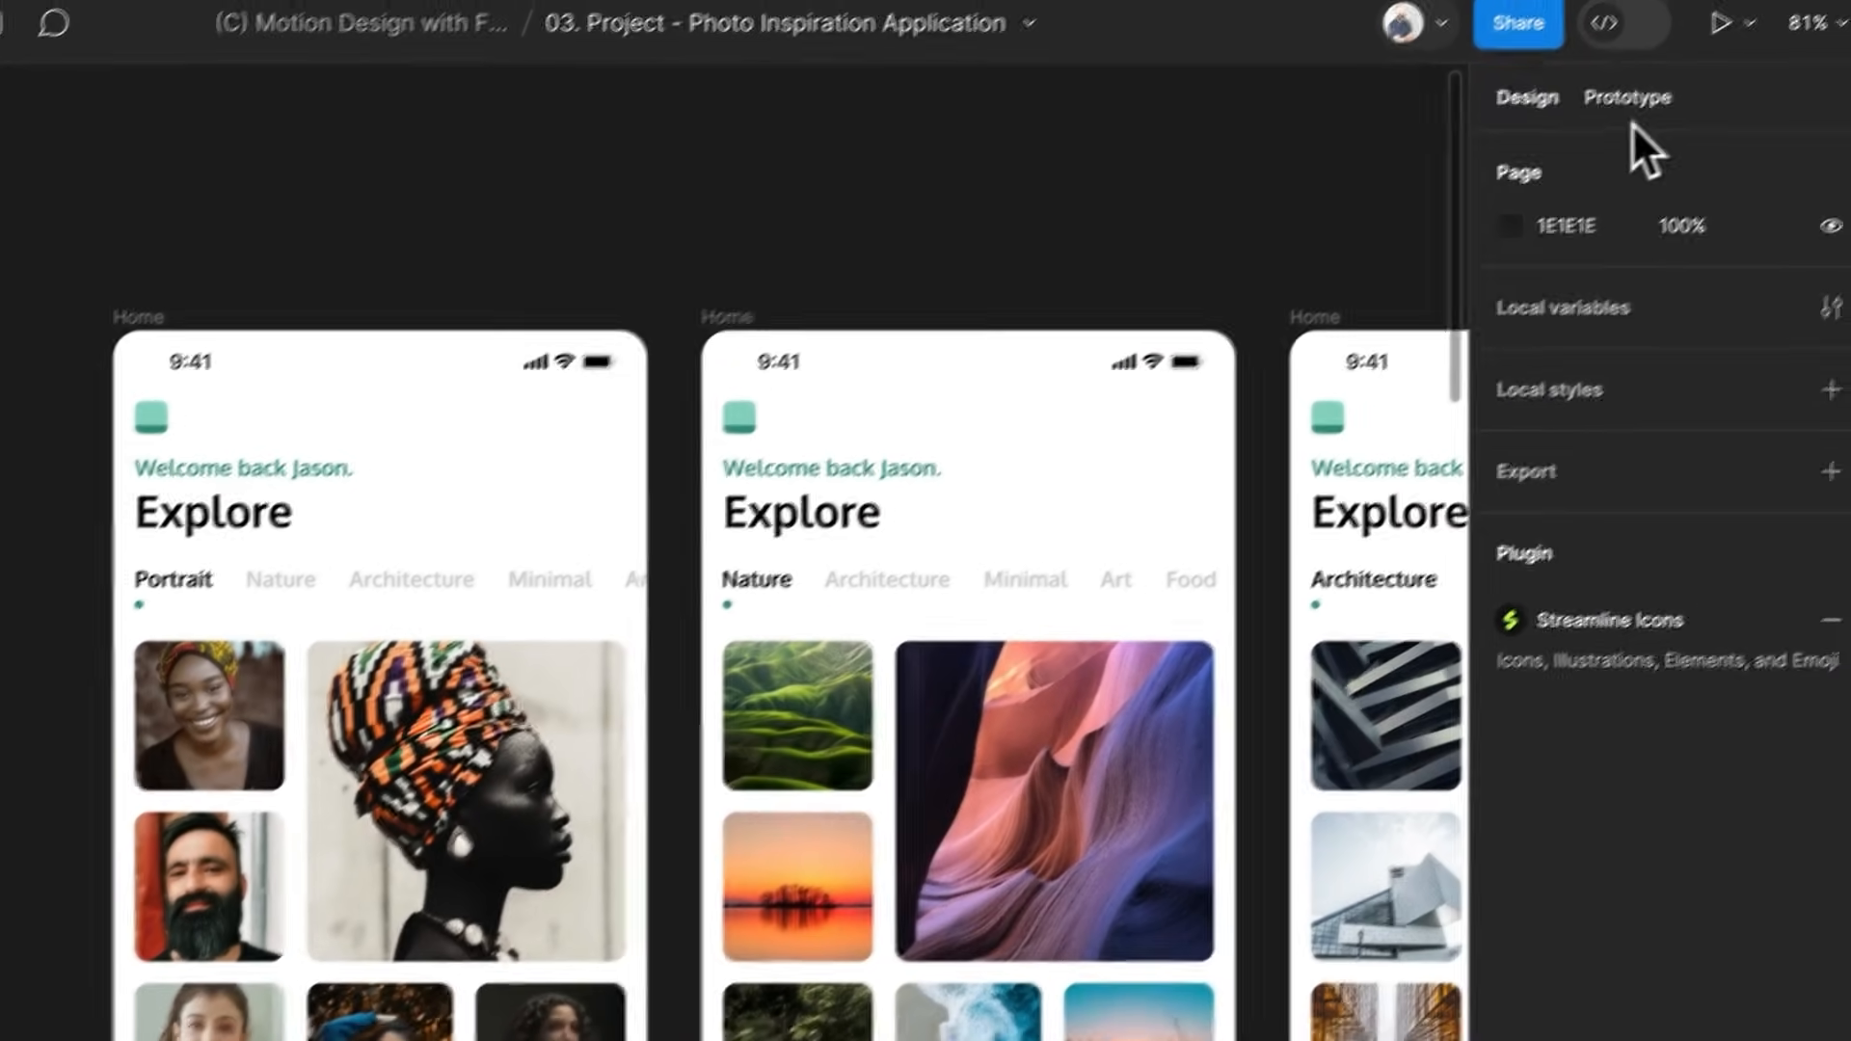
pyautogui.click(1629, 98)
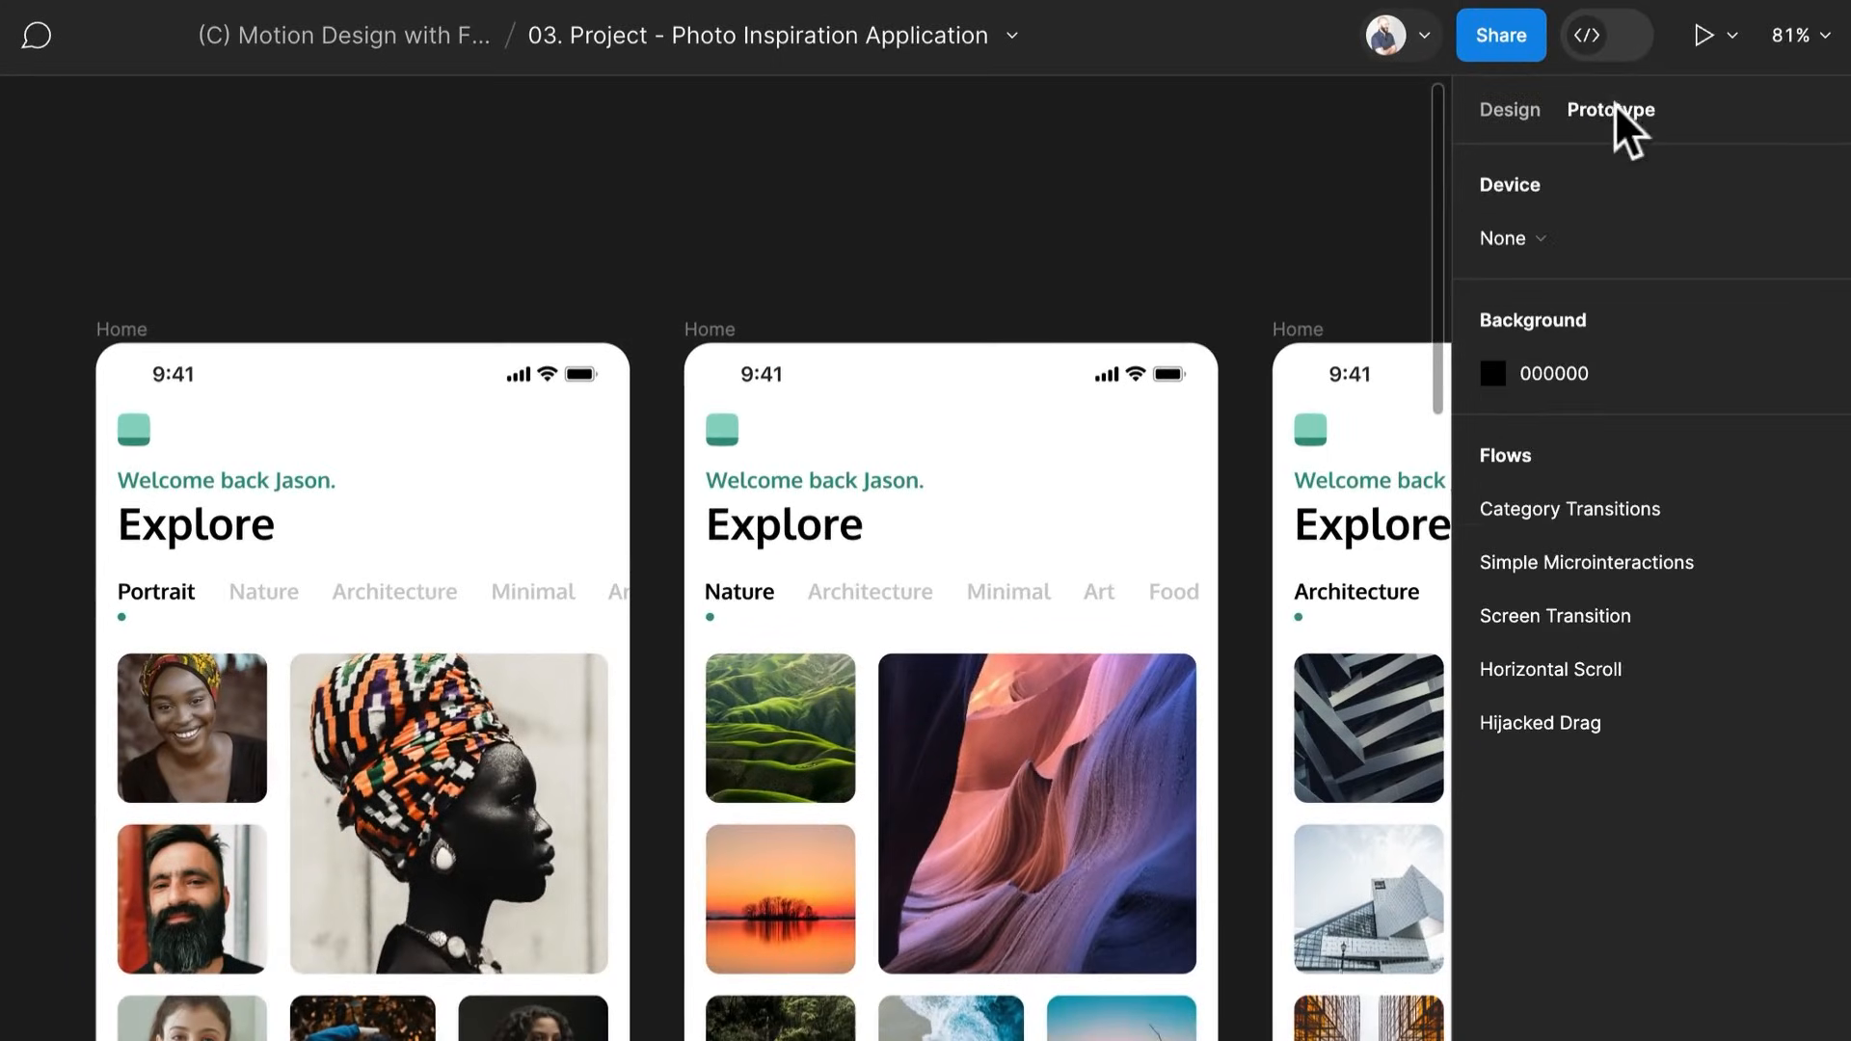
pyautogui.click(339, 590)
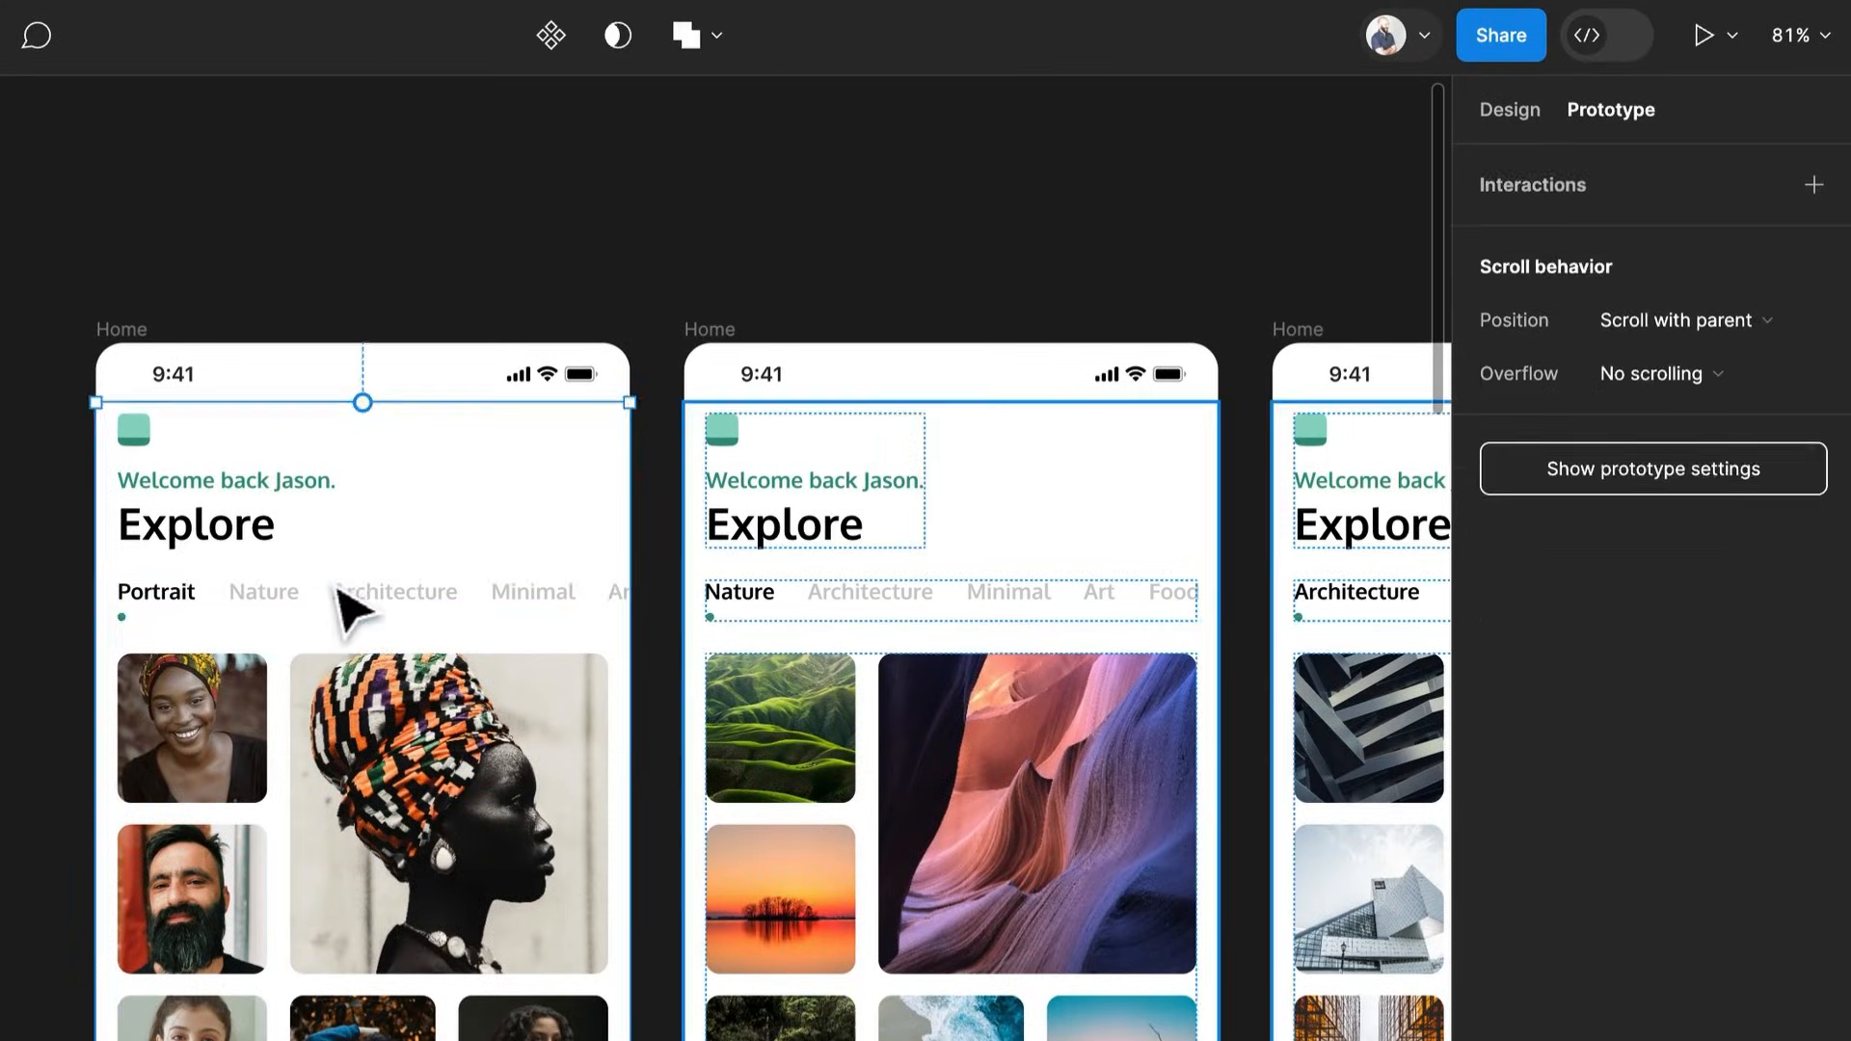
pyautogui.doubleClick(266, 596)
pyautogui.doubleClick(265, 598)
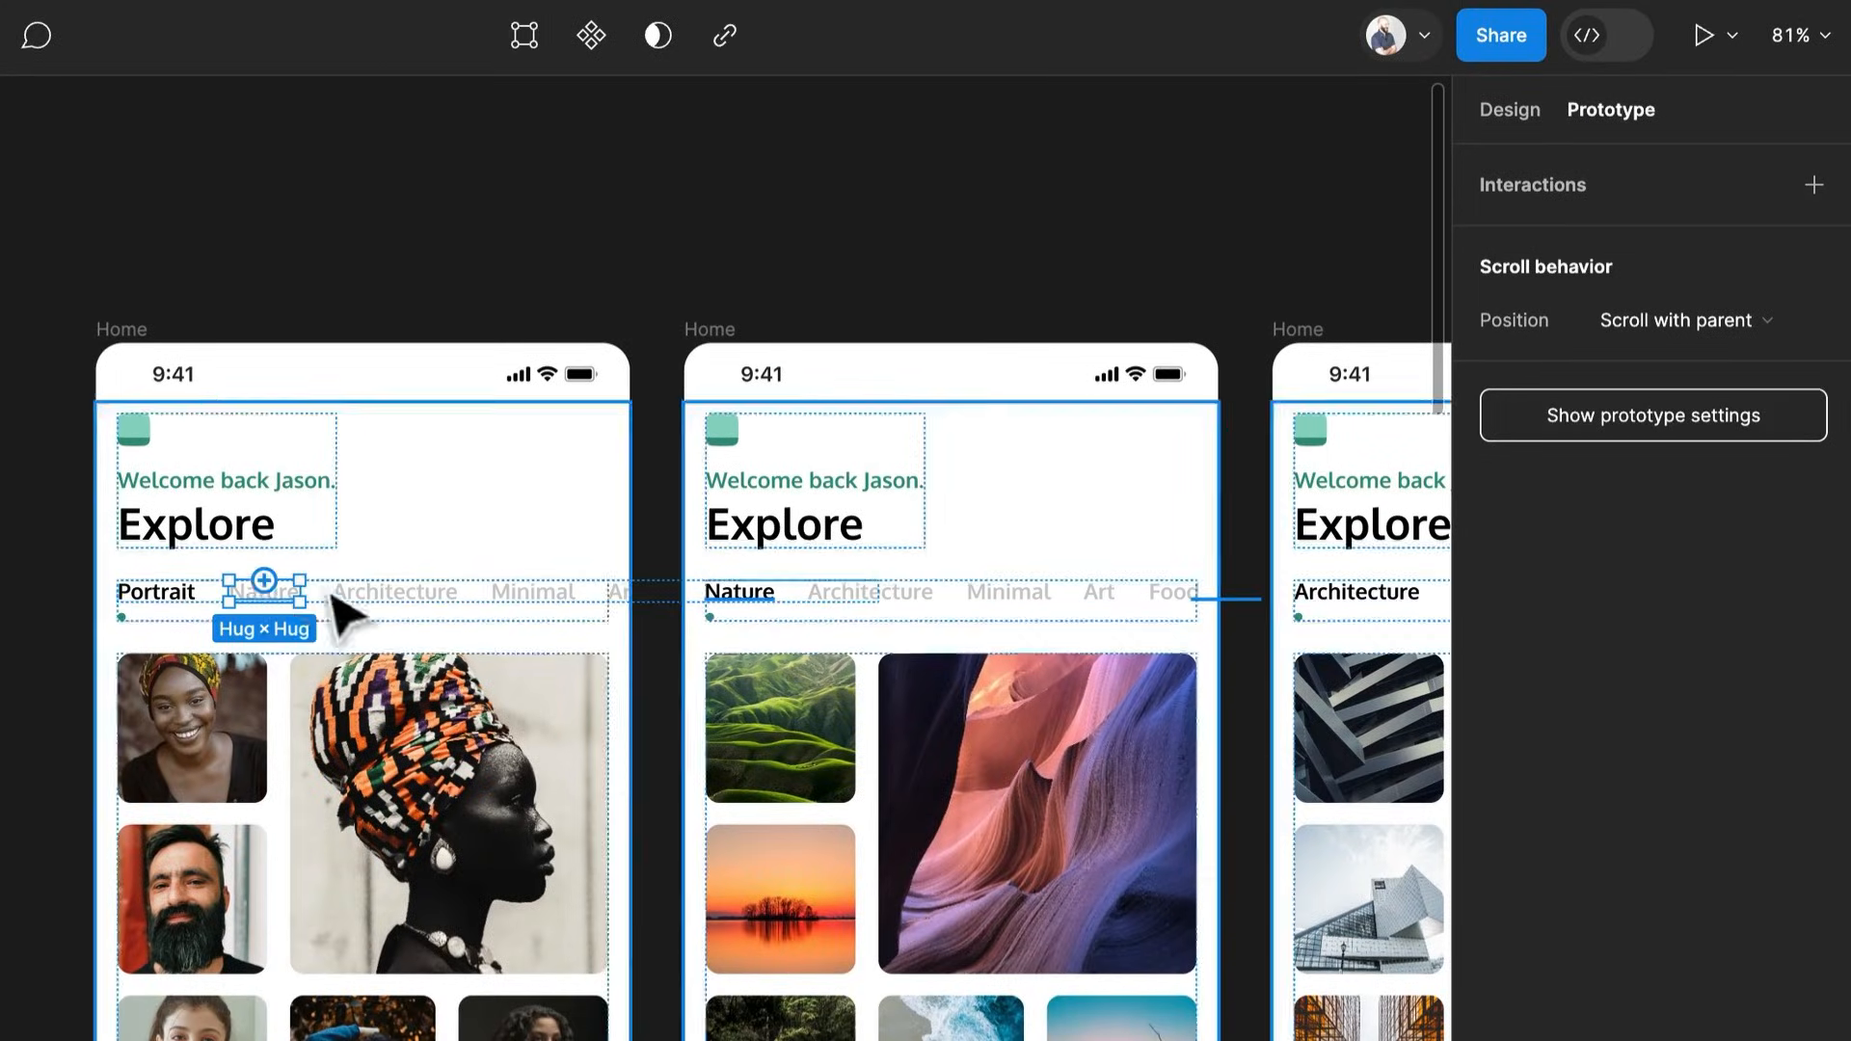
pyautogui.moveTo(299, 591); pyautogui.dragTo(772, 663)
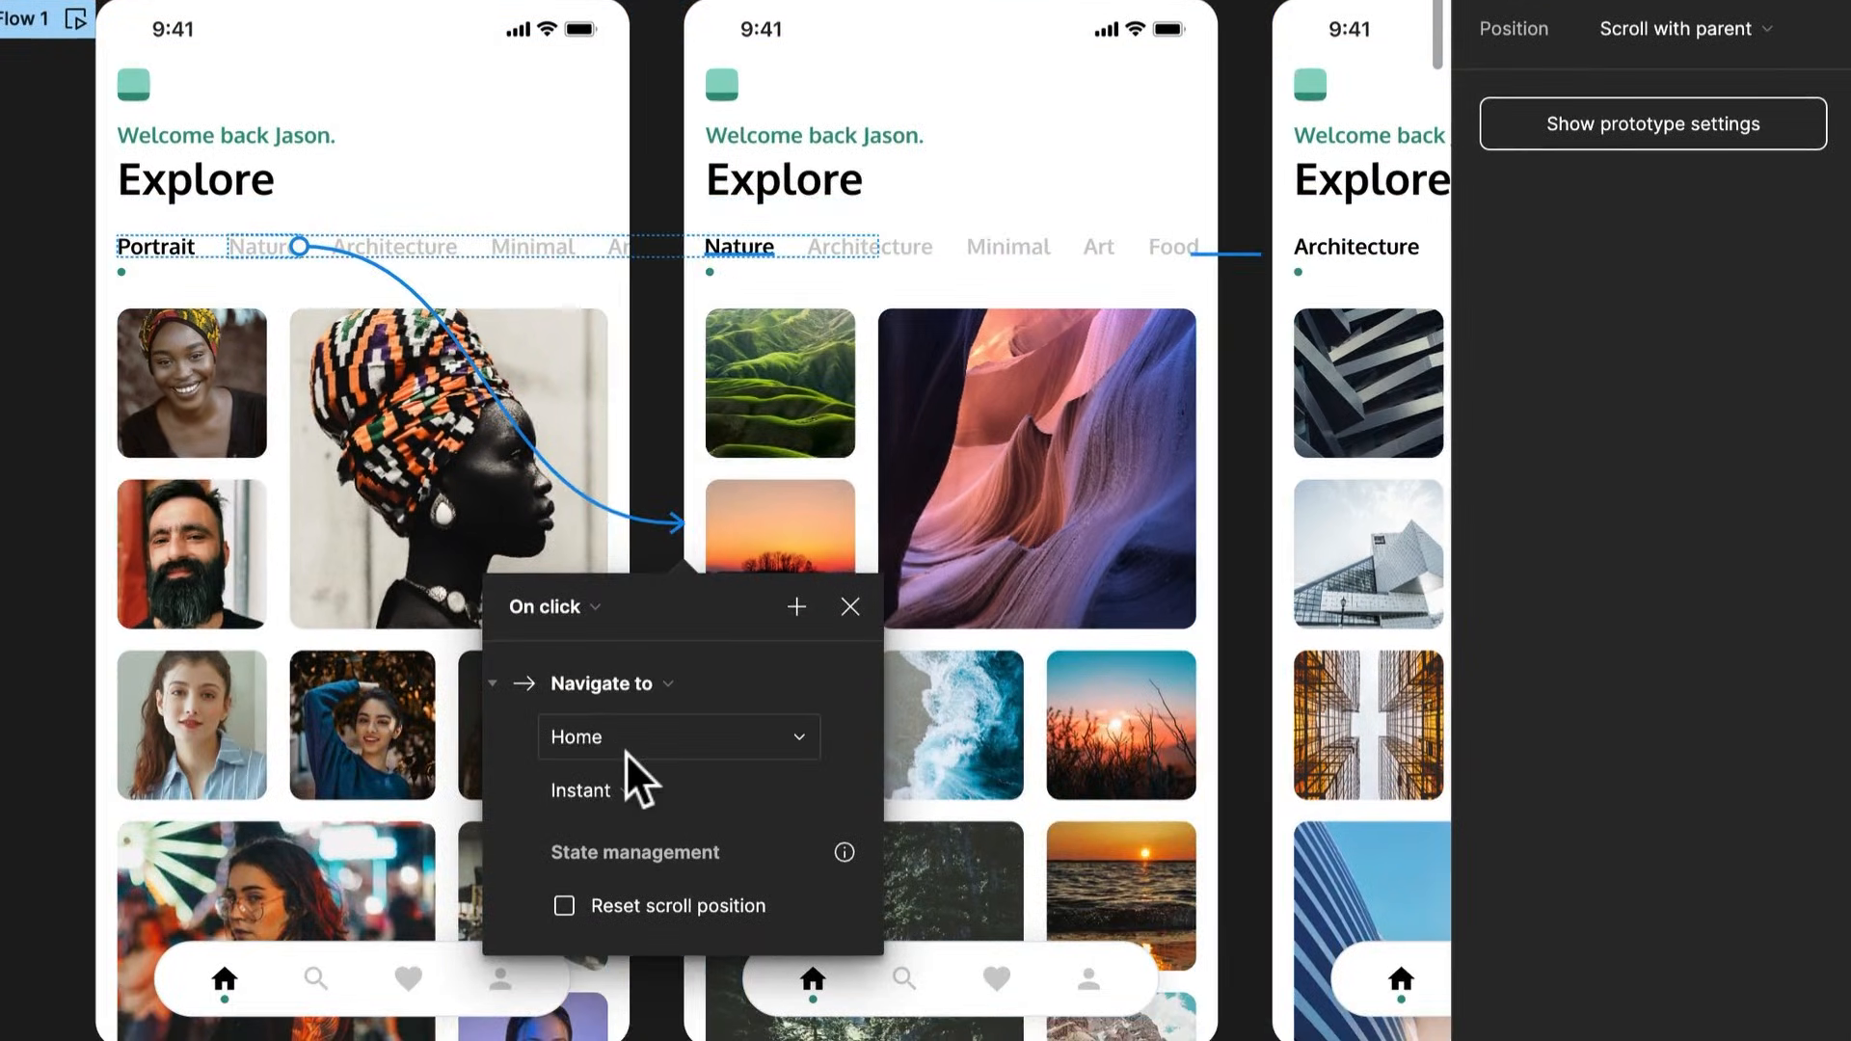
# Set the Nature link's animation to Smart animate, keeping its Home destination
pyautogui.click(627, 749)
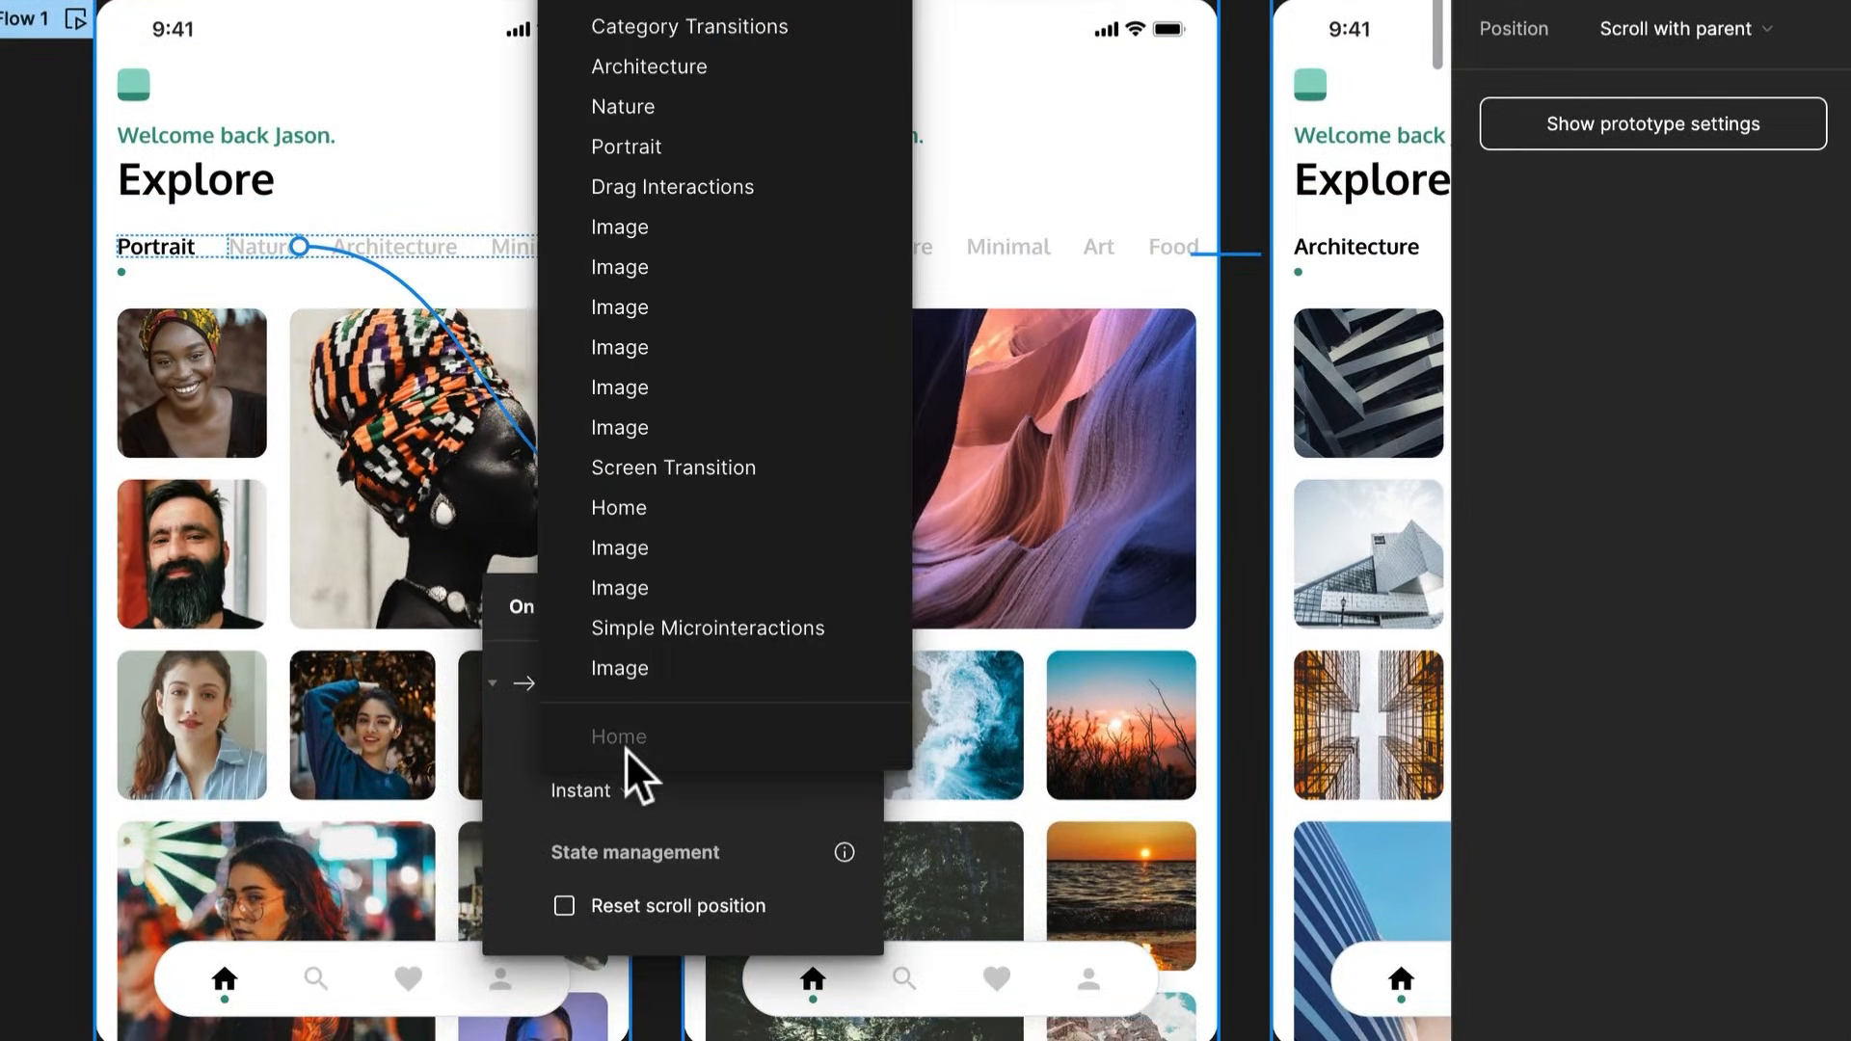
pyautogui.click(627, 749)
pyautogui.click(638, 789)
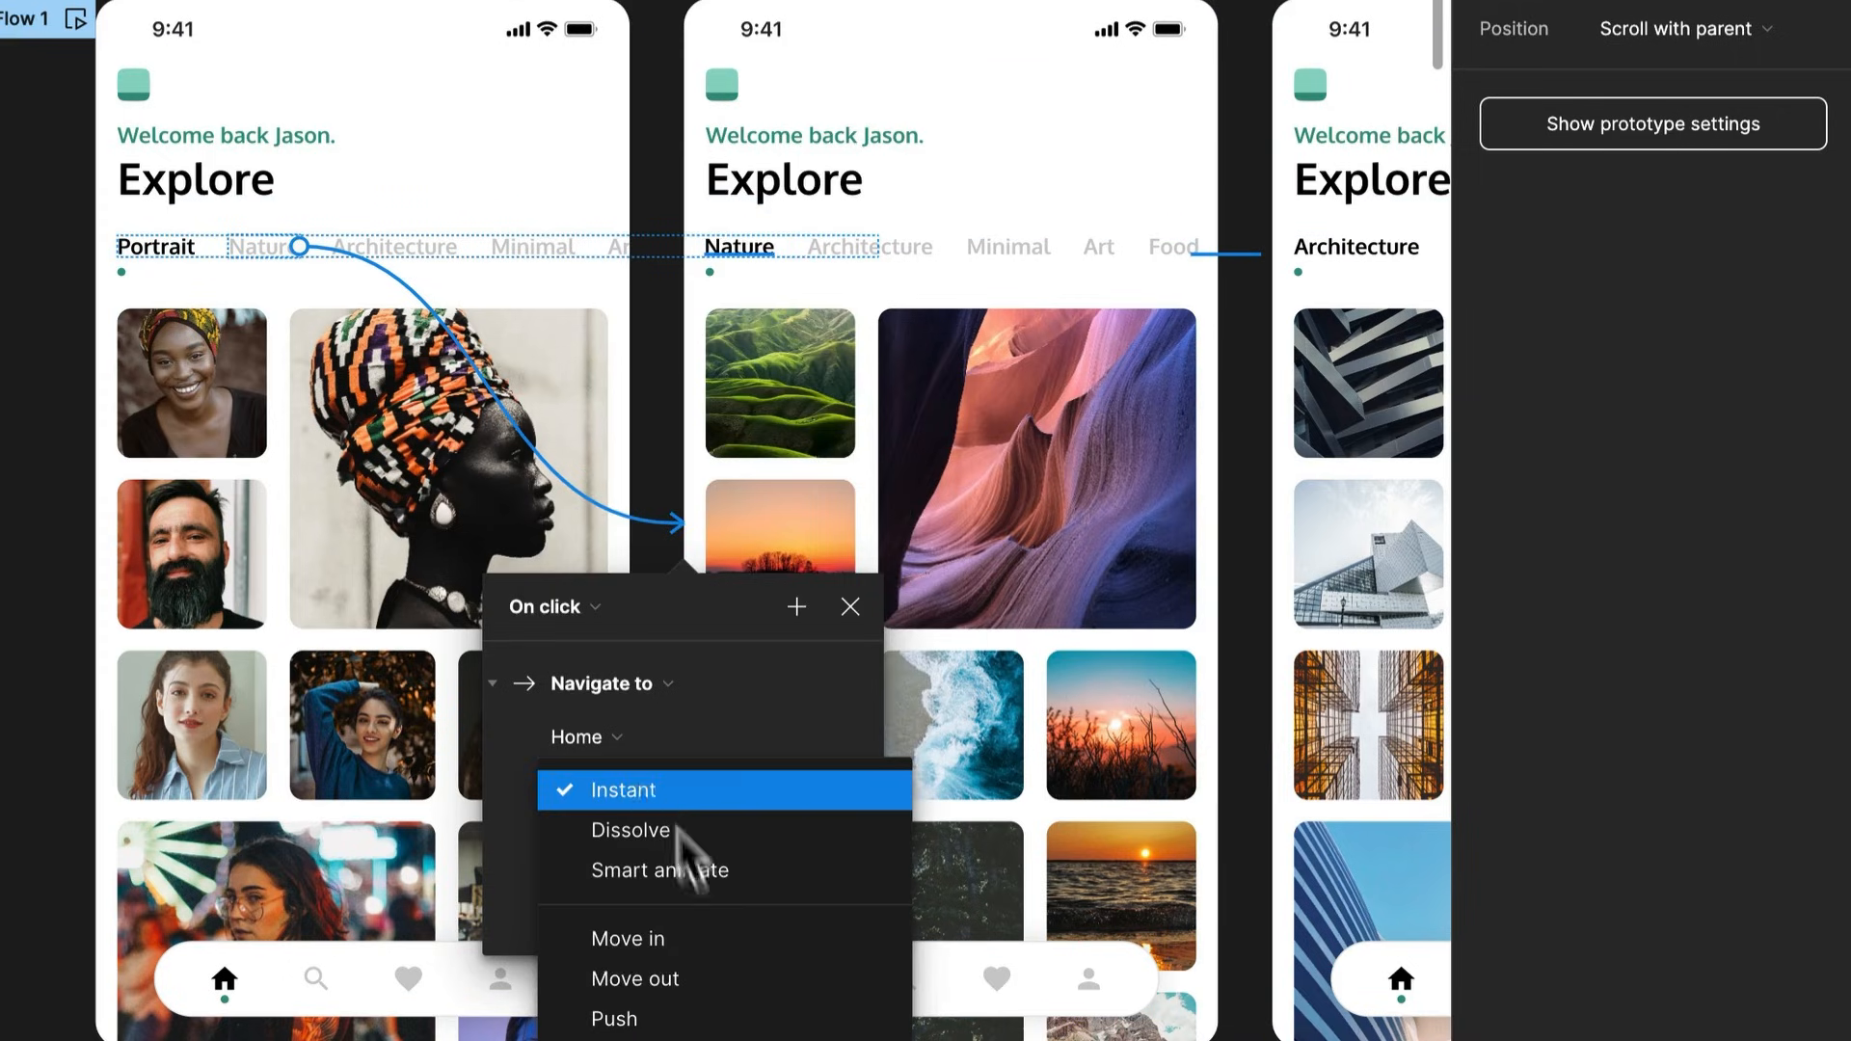
pyautogui.click(705, 871)
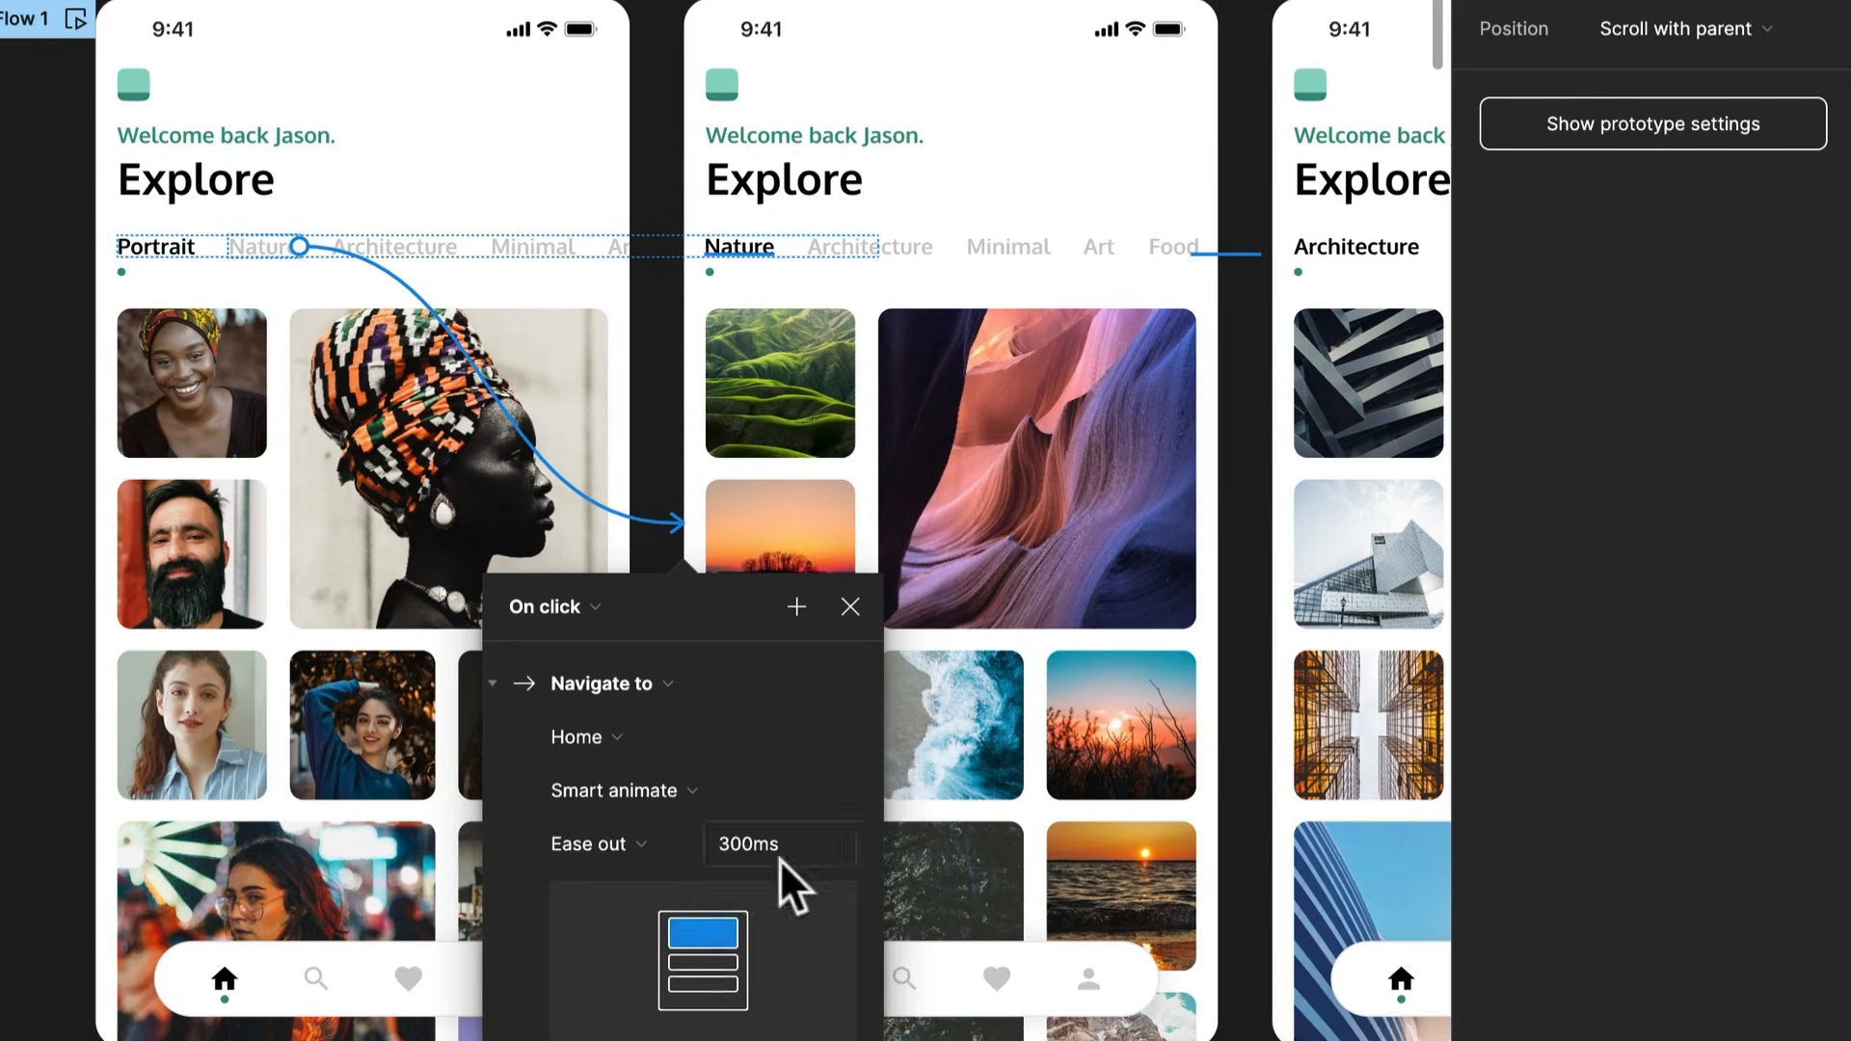
pyautogui.click(907, 287)
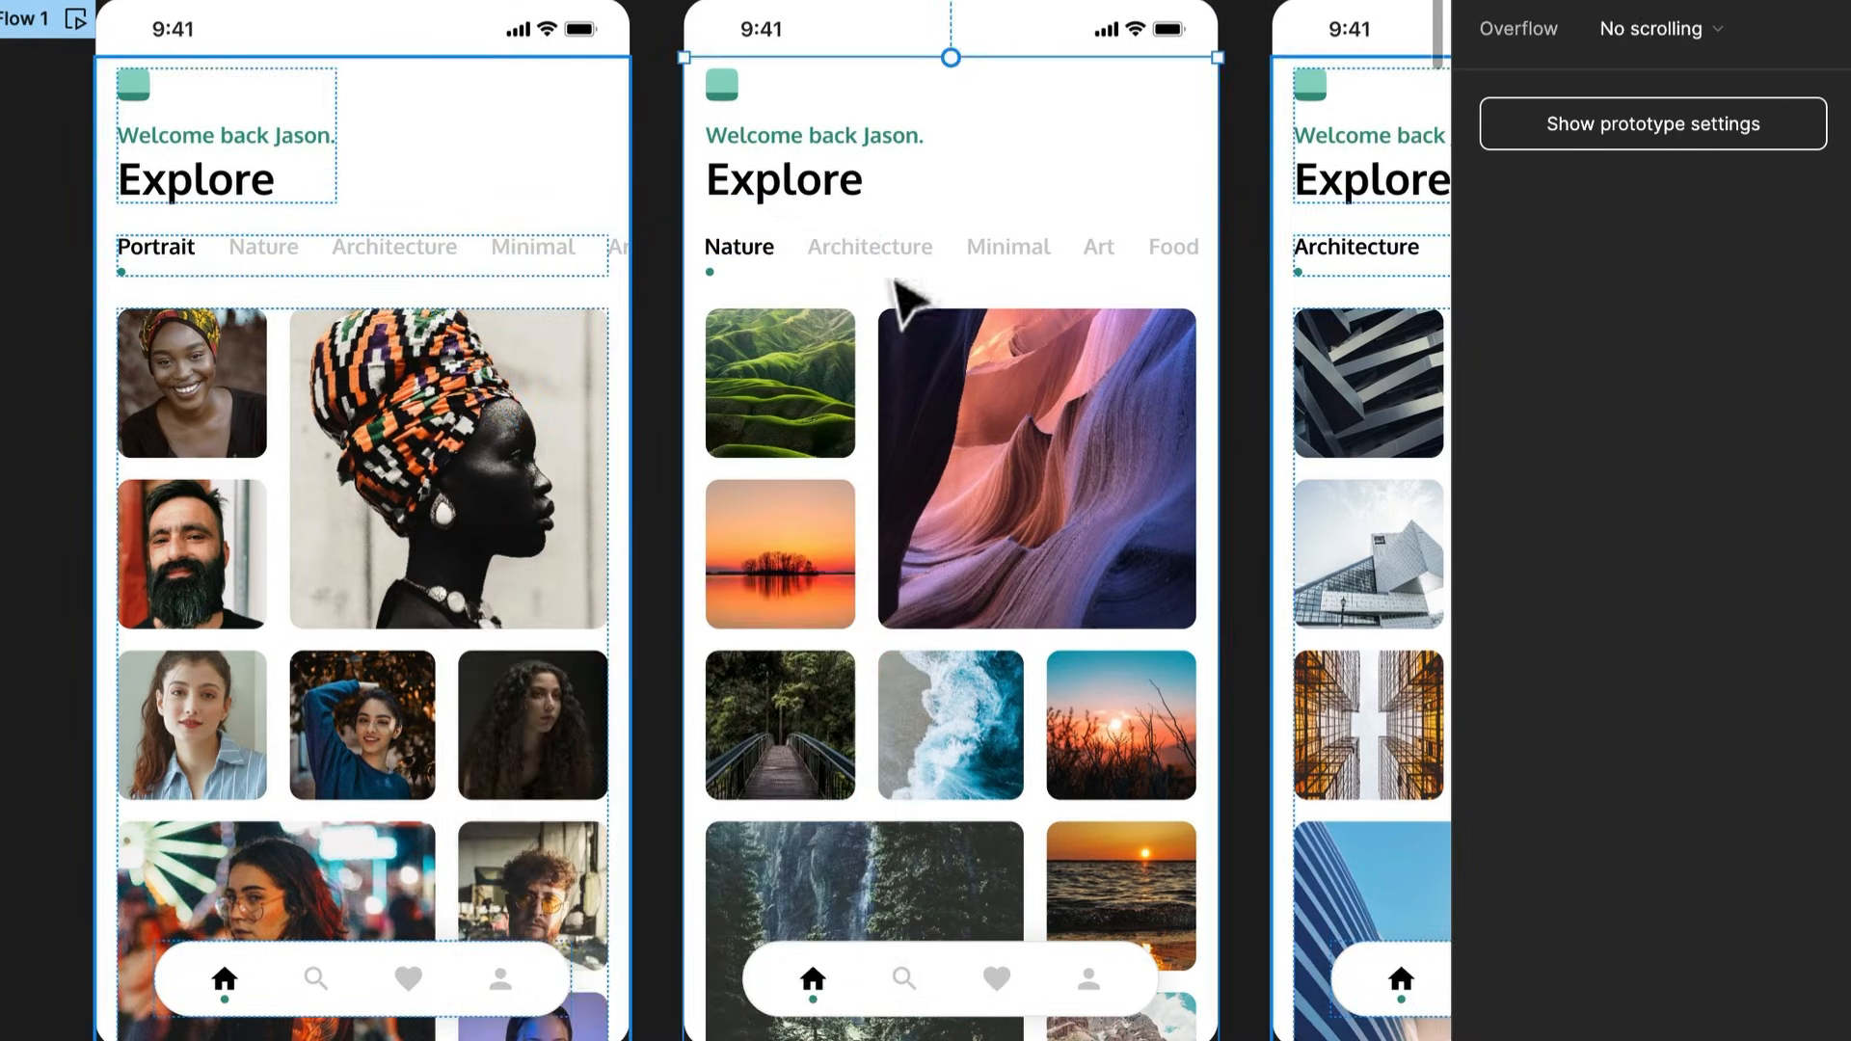
# Connect the Architecture label on the copied Portrait screen to the copied Architecture Home screen
pyautogui.hscroll(2, 912, 289)
pyautogui.doubleClick(187, 276)
pyautogui.doubleClick(187, 277)
pyautogui.click(191, 274)
pyautogui.moveTo(257, 266); pyautogui.dragTo(1282, 394)
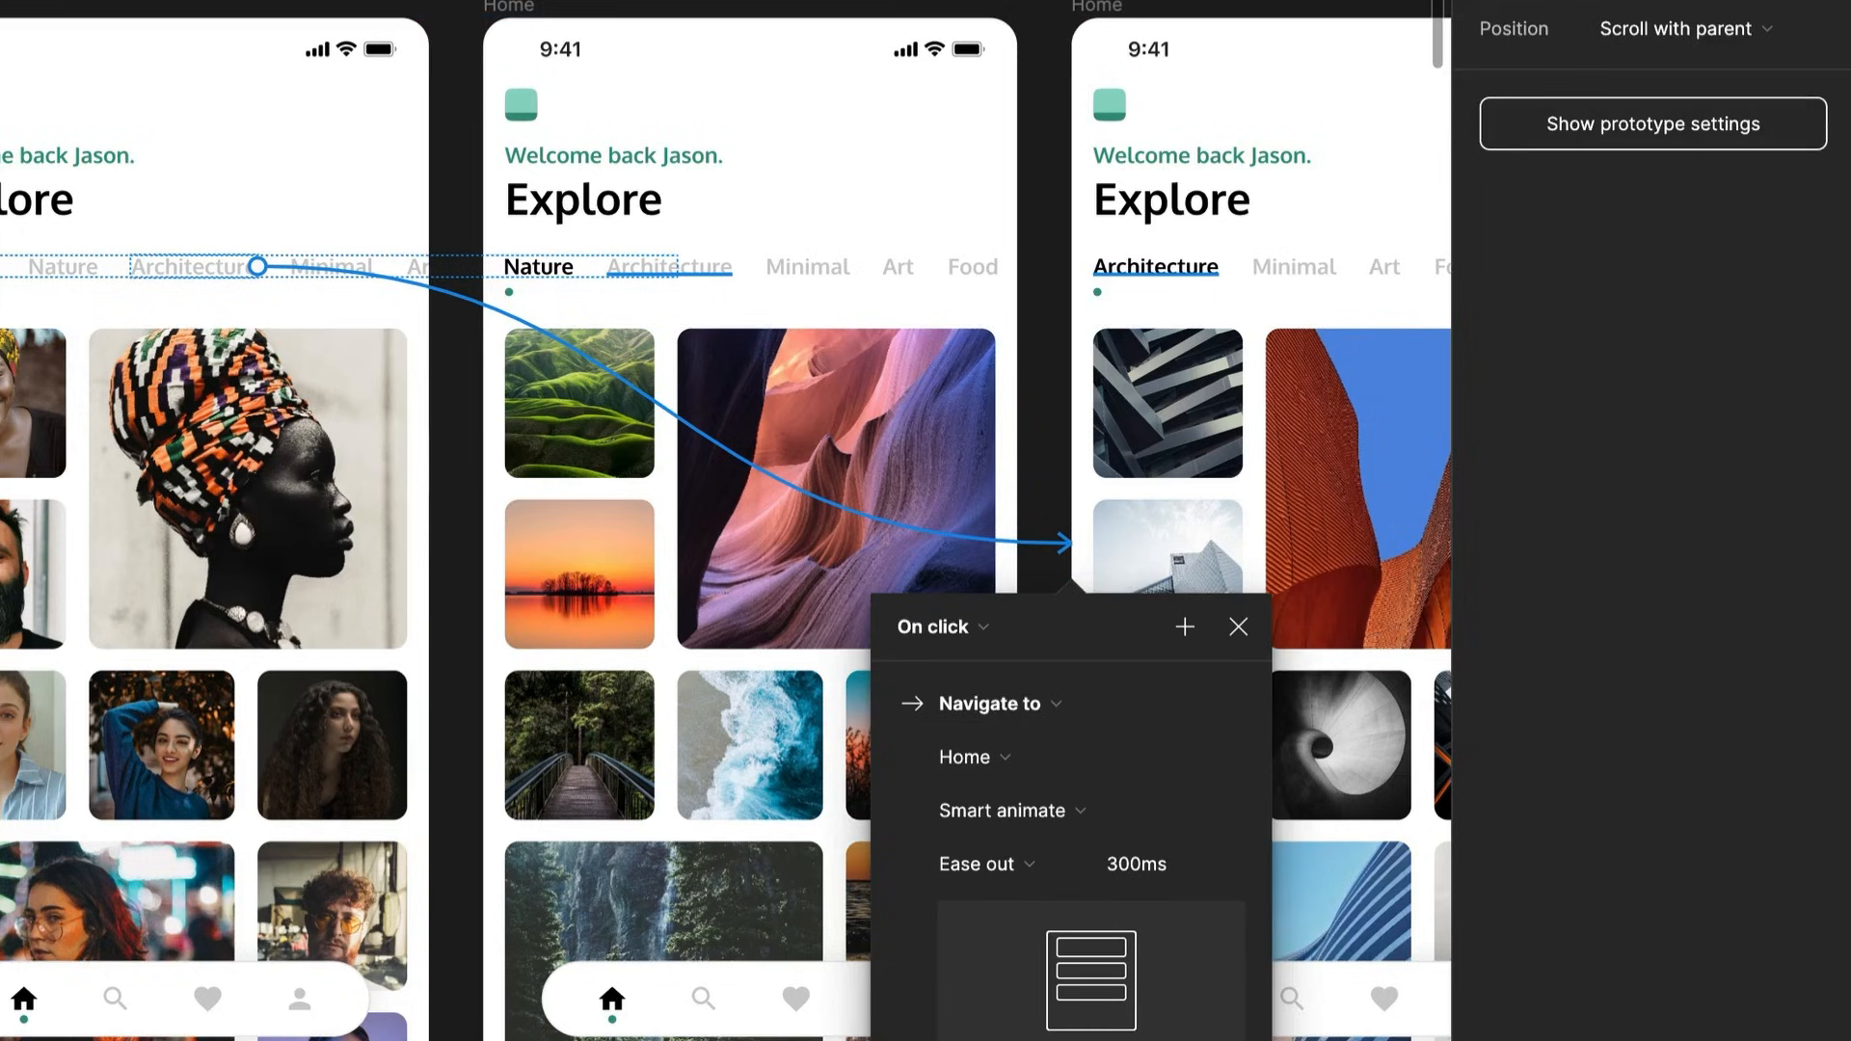
pyautogui.press('Escape')
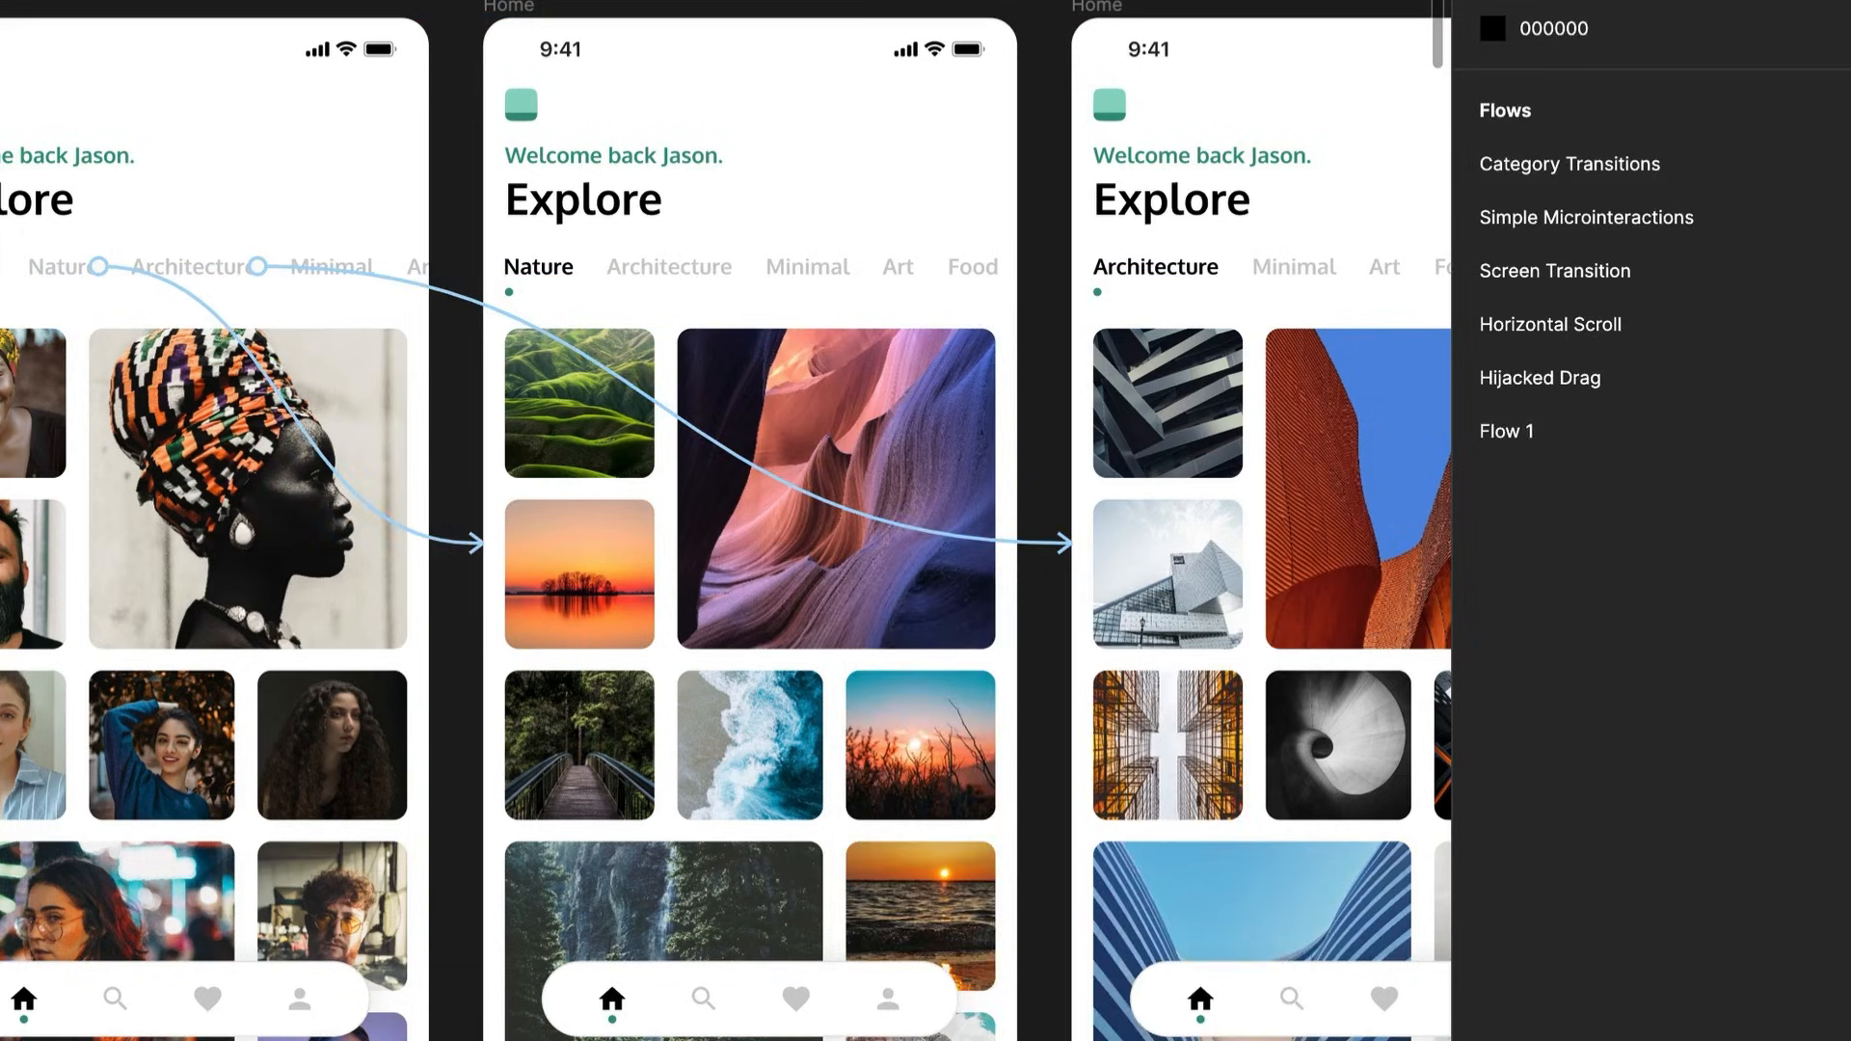
# Rename the copied Portrait screen's flow starting point as v1
pyautogui.hscroll(-4, 725, 520)
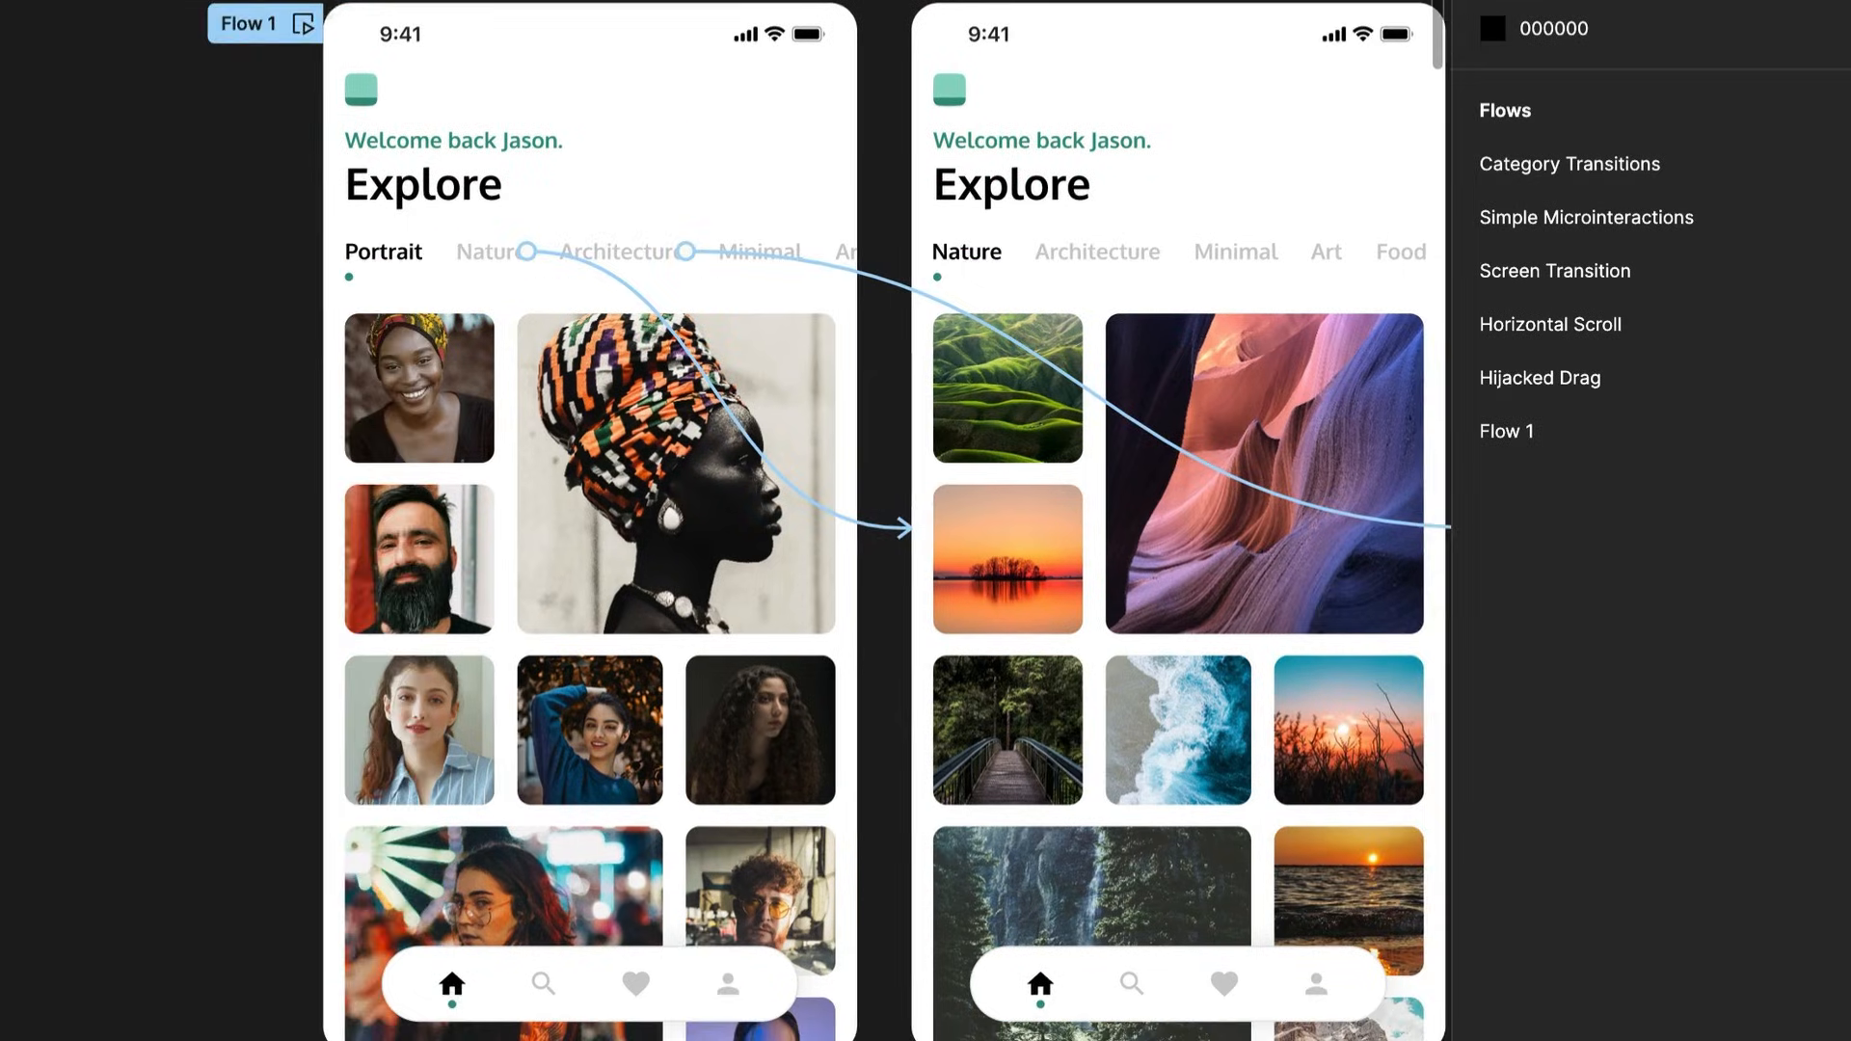
pyautogui.doubleClick(249, 39)
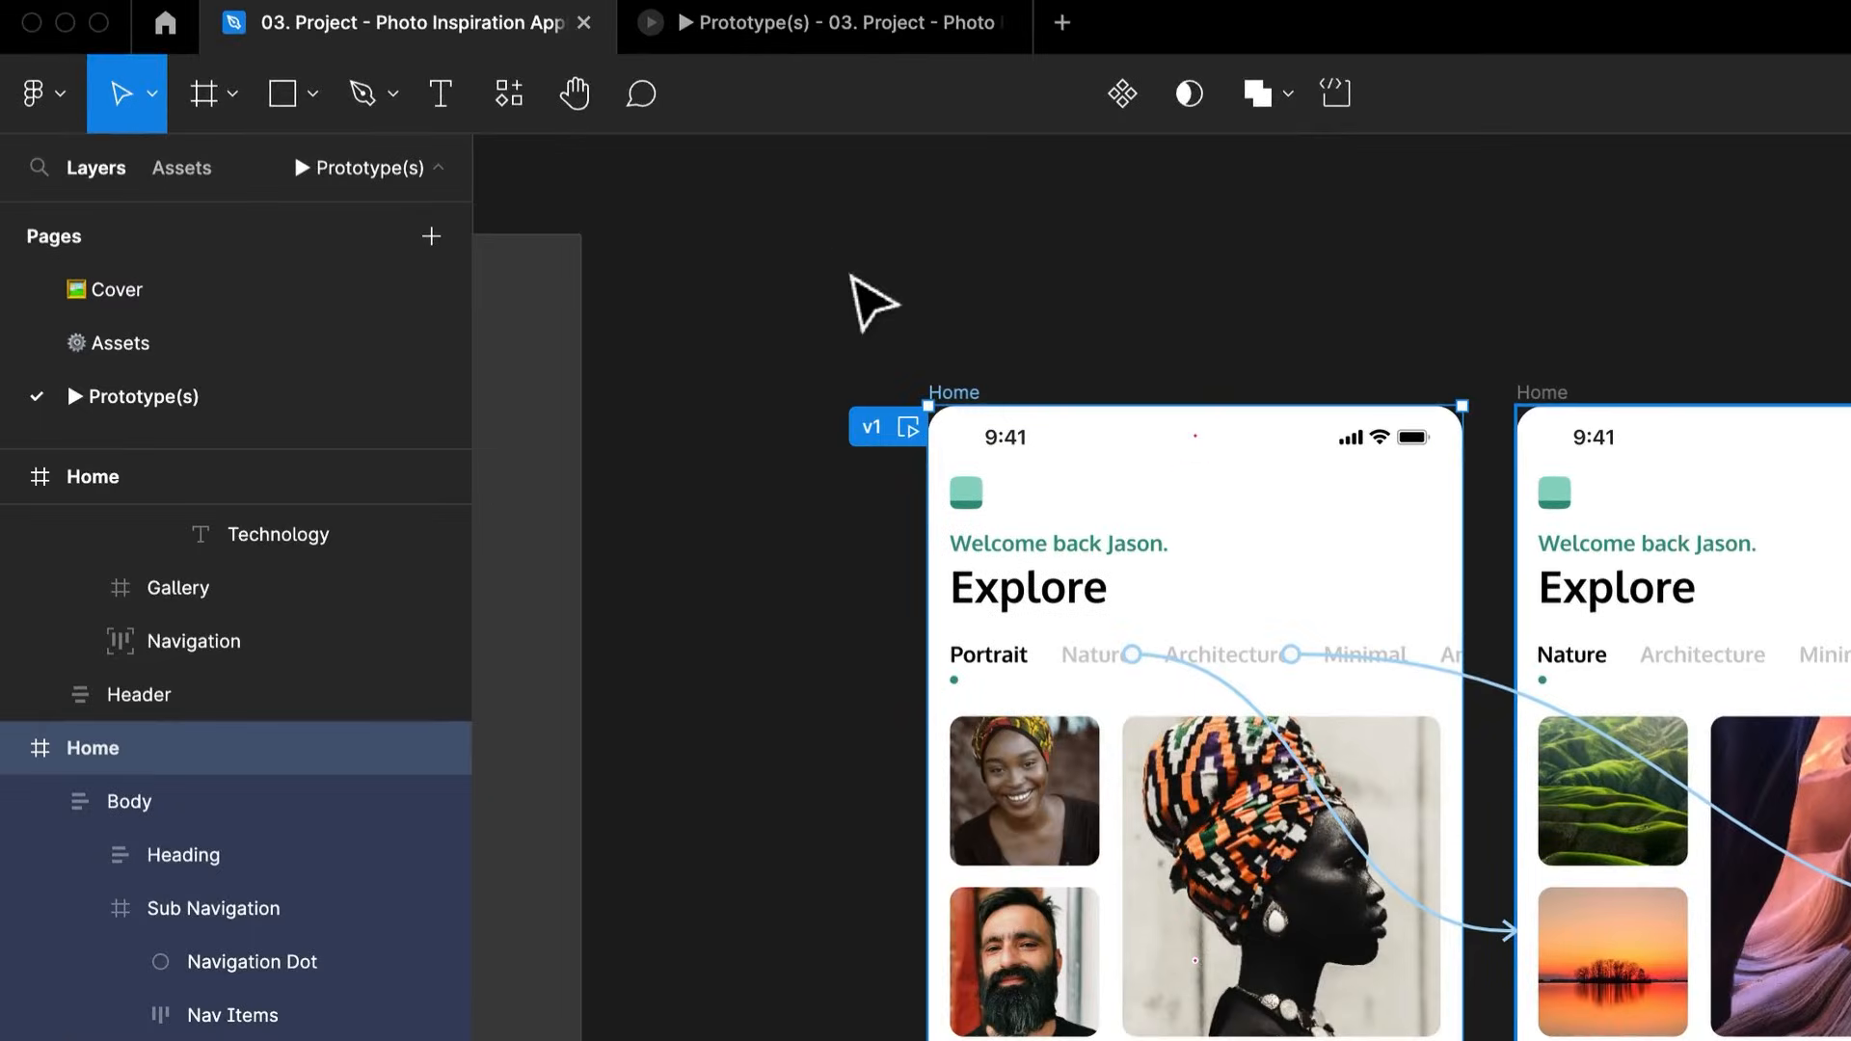
pyautogui.click(864, 293)
# Preview the v1 flow and switch the category to Nature and Architecture
pyautogui.click(883, 17)
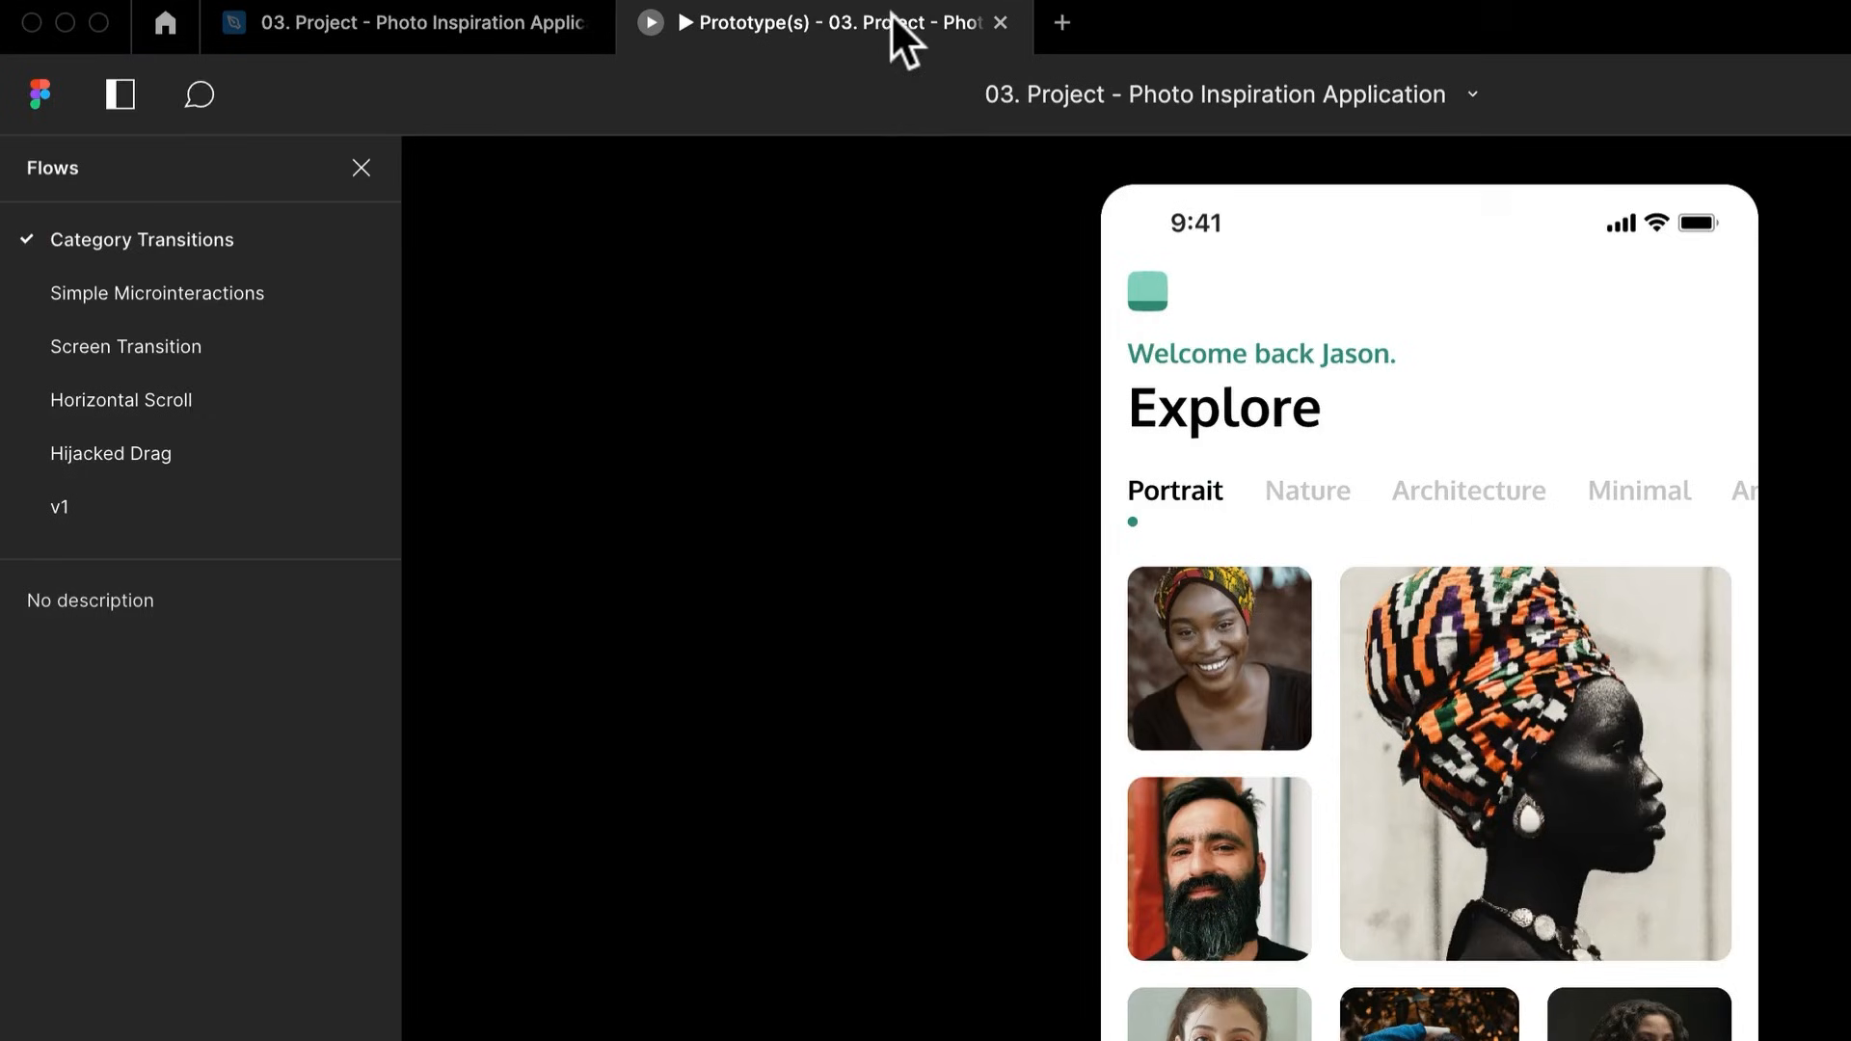
pyautogui.click(67, 506)
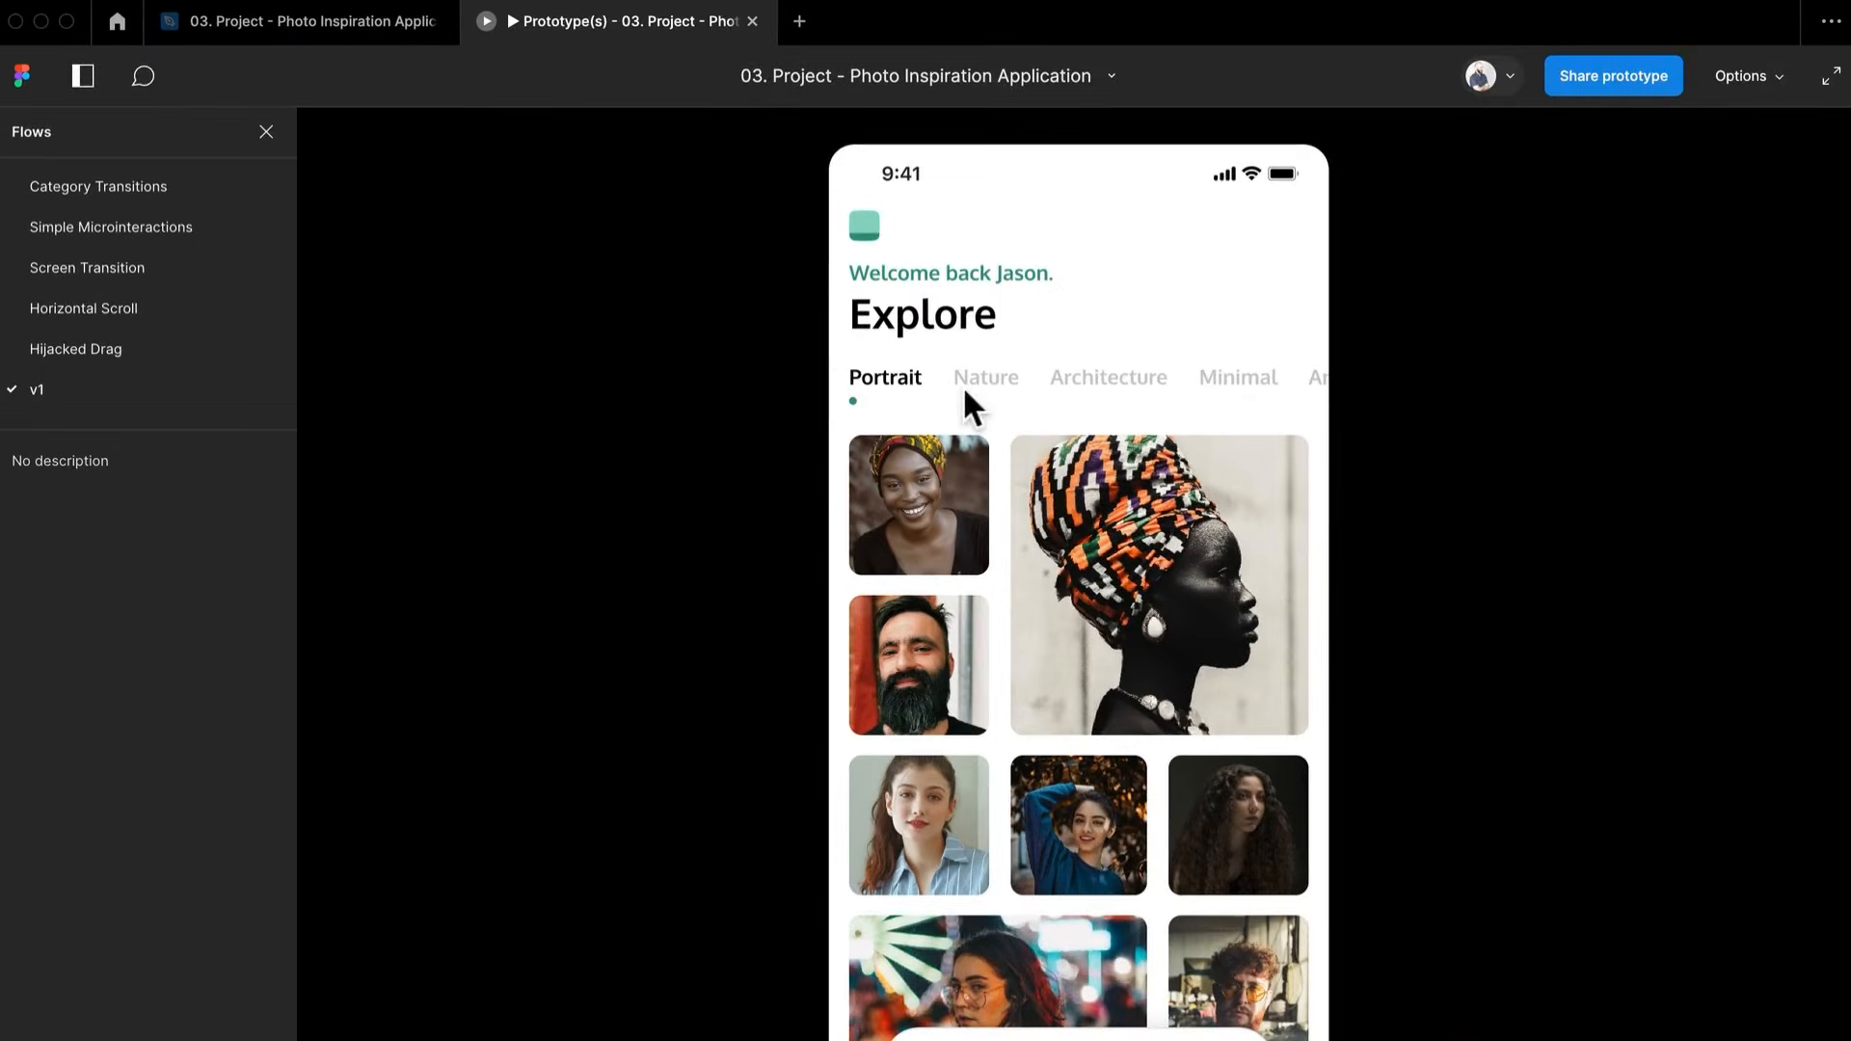
pyautogui.click(977, 396)
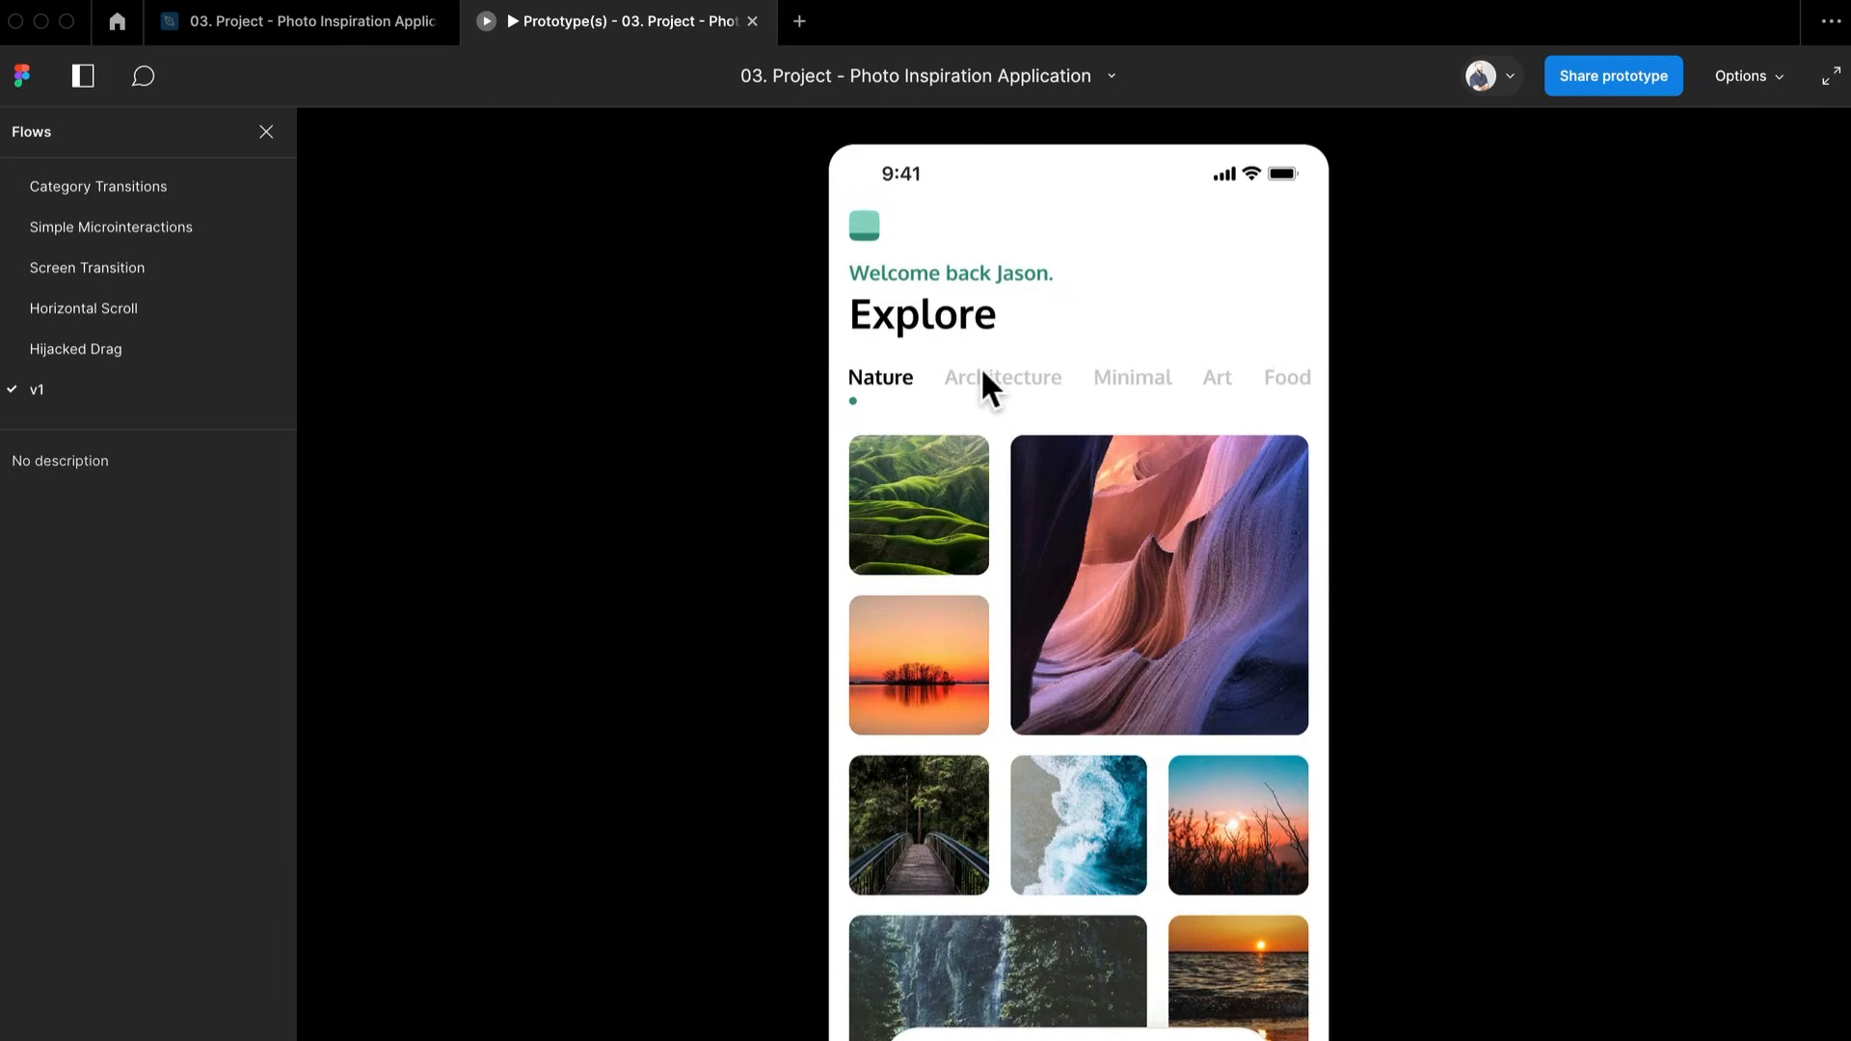
pyautogui.click(986, 386)
pyautogui.click(1107, 390)
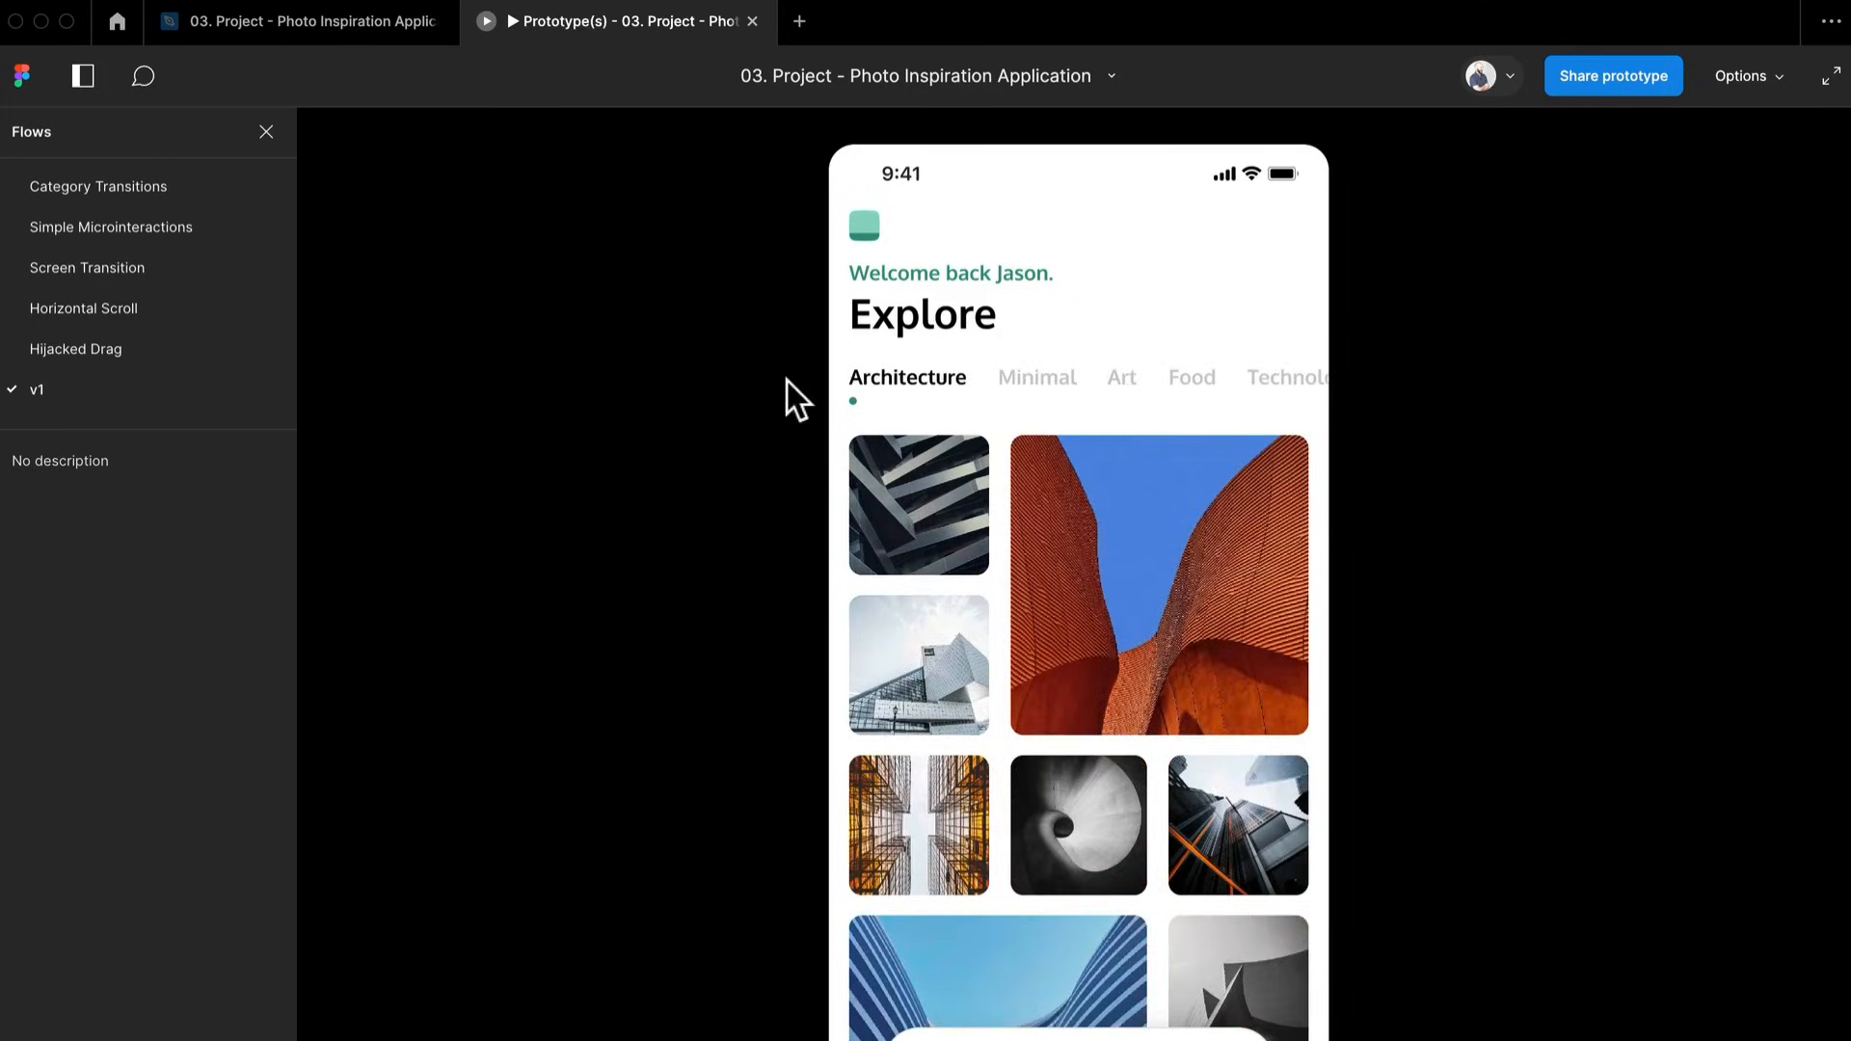
# Connect the Architecture label on the copied Nature screen to the copied Architecture Home screen
pyautogui.press('r')
pyautogui.click(364, 21)
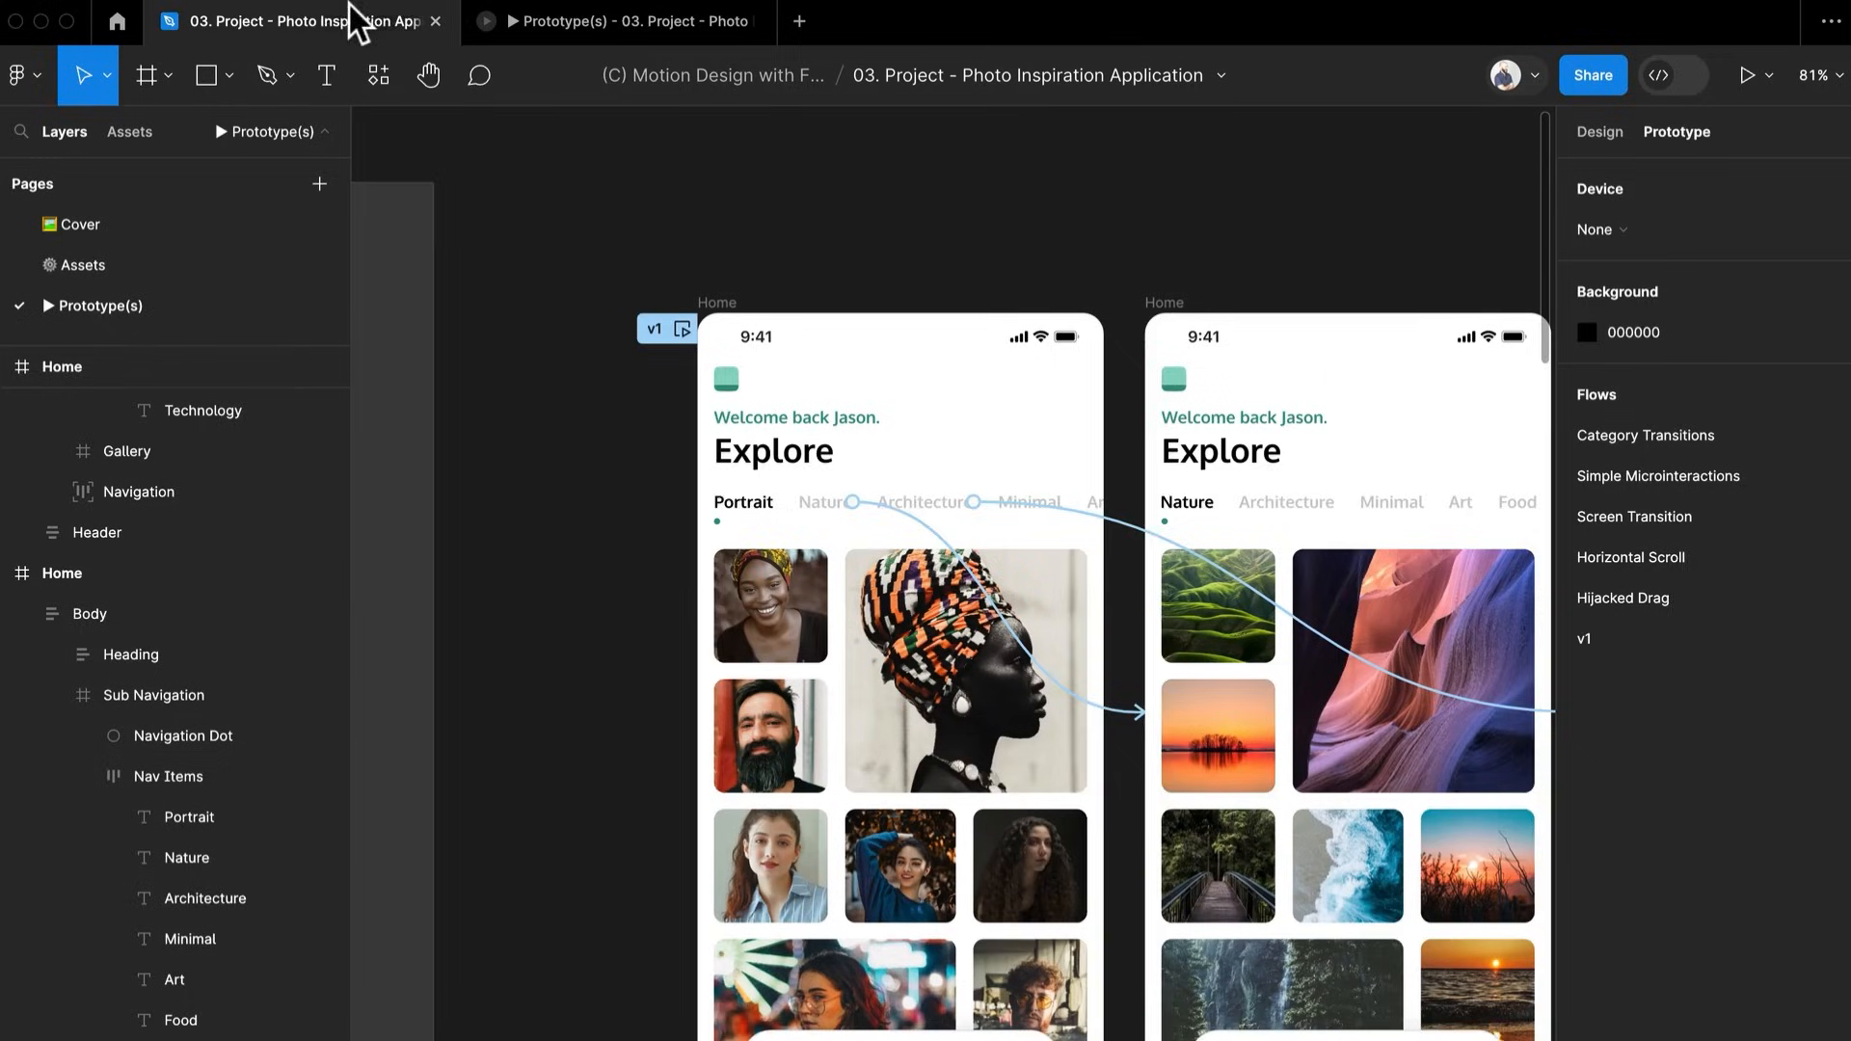
pyautogui.doubleClick(1292, 507)
pyautogui.doubleClick(1292, 506)
pyautogui.doubleClick(1292, 506)
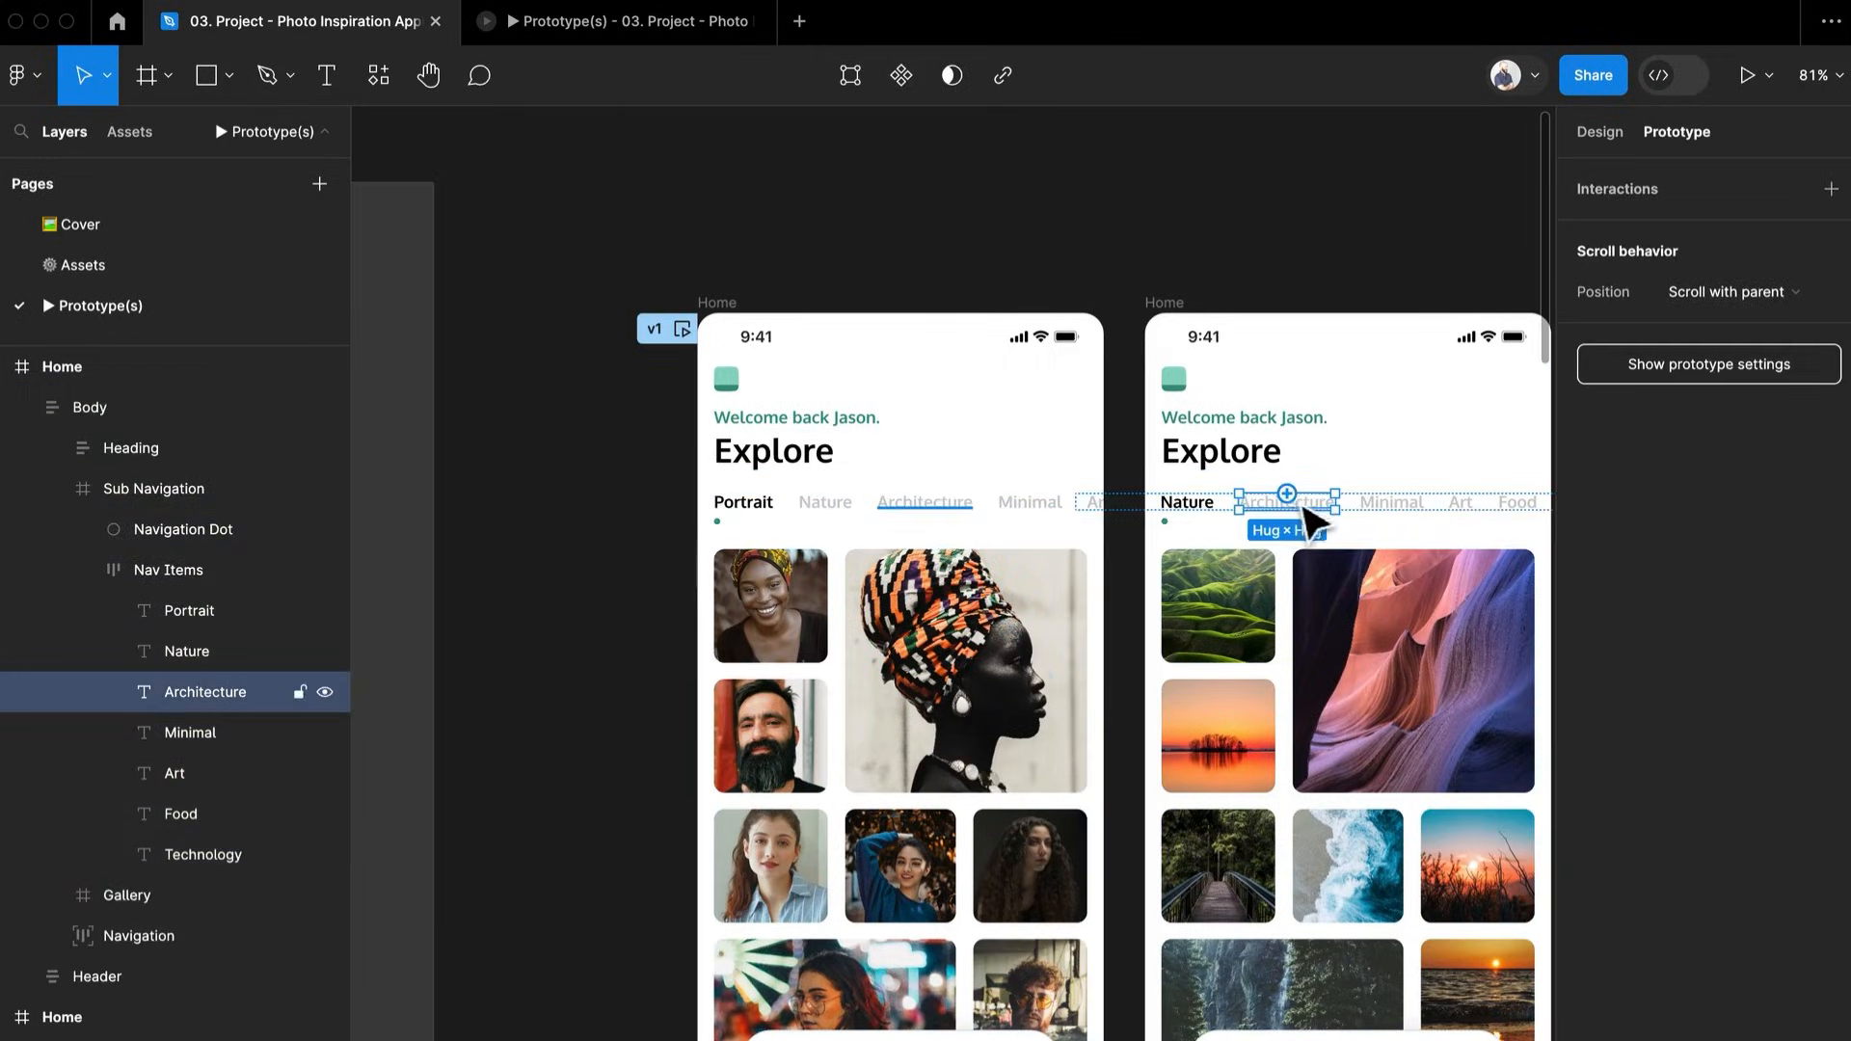
pyautogui.moveTo(1315, 541); pyautogui.dragTo(1368, 738)
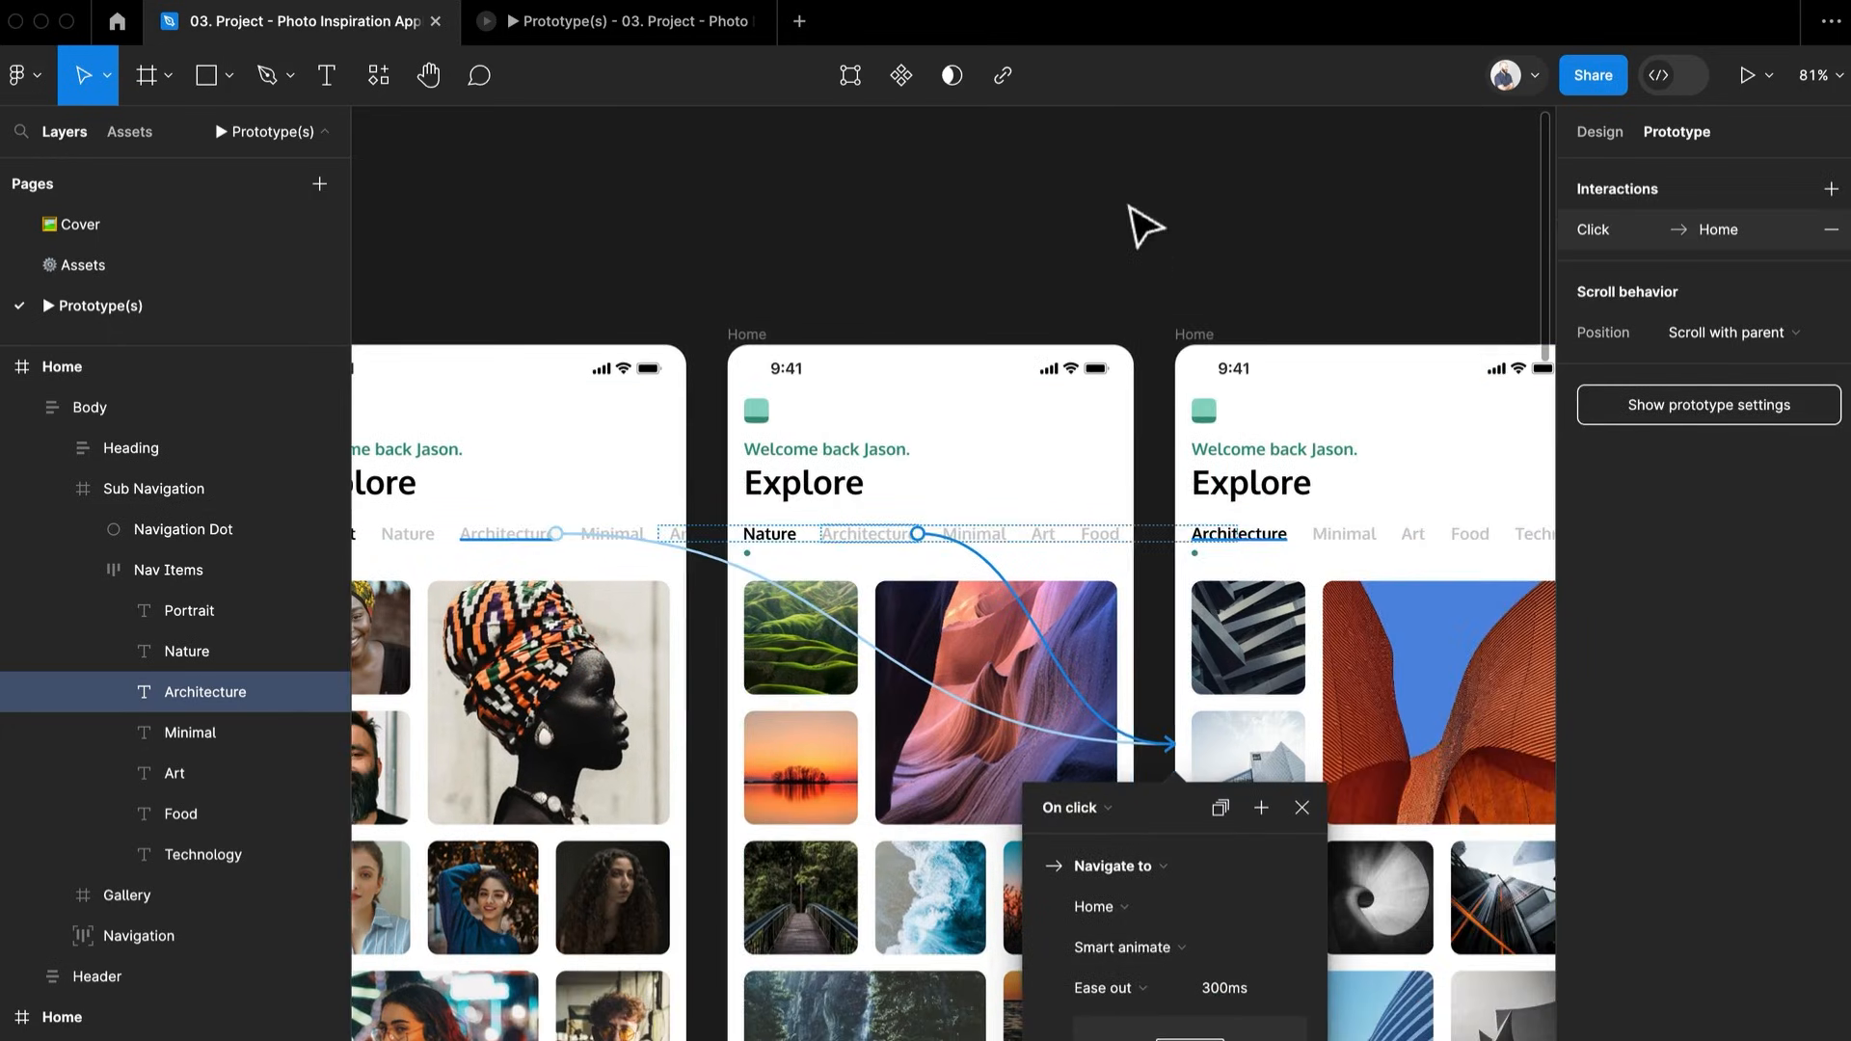
pyautogui.click(1138, 224)
pyautogui.moveTo(984, 280); pyautogui.dragTo(1096, 206)
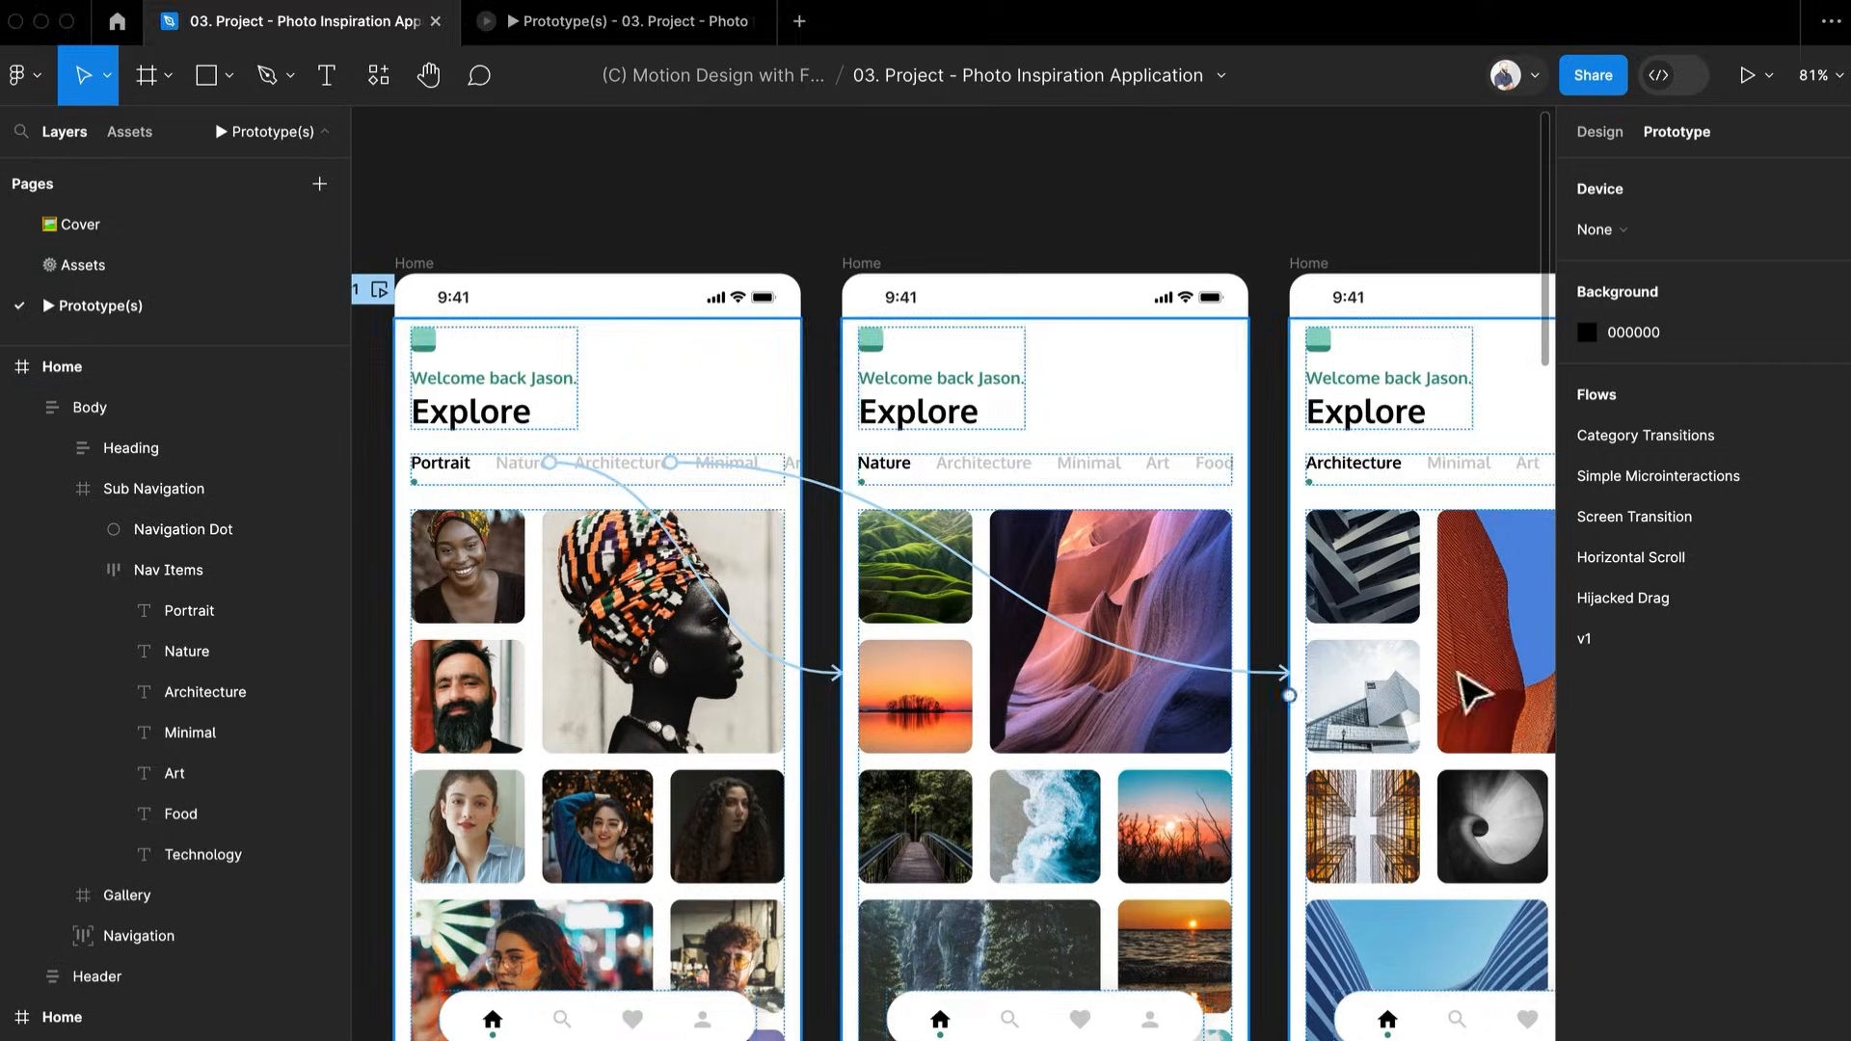
# Preview the v1 flow, switching from Portrait to Nature and on to Architecture
pyautogui.click(588, 22)
pyautogui.click(985, 382)
pyautogui.click(983, 383)
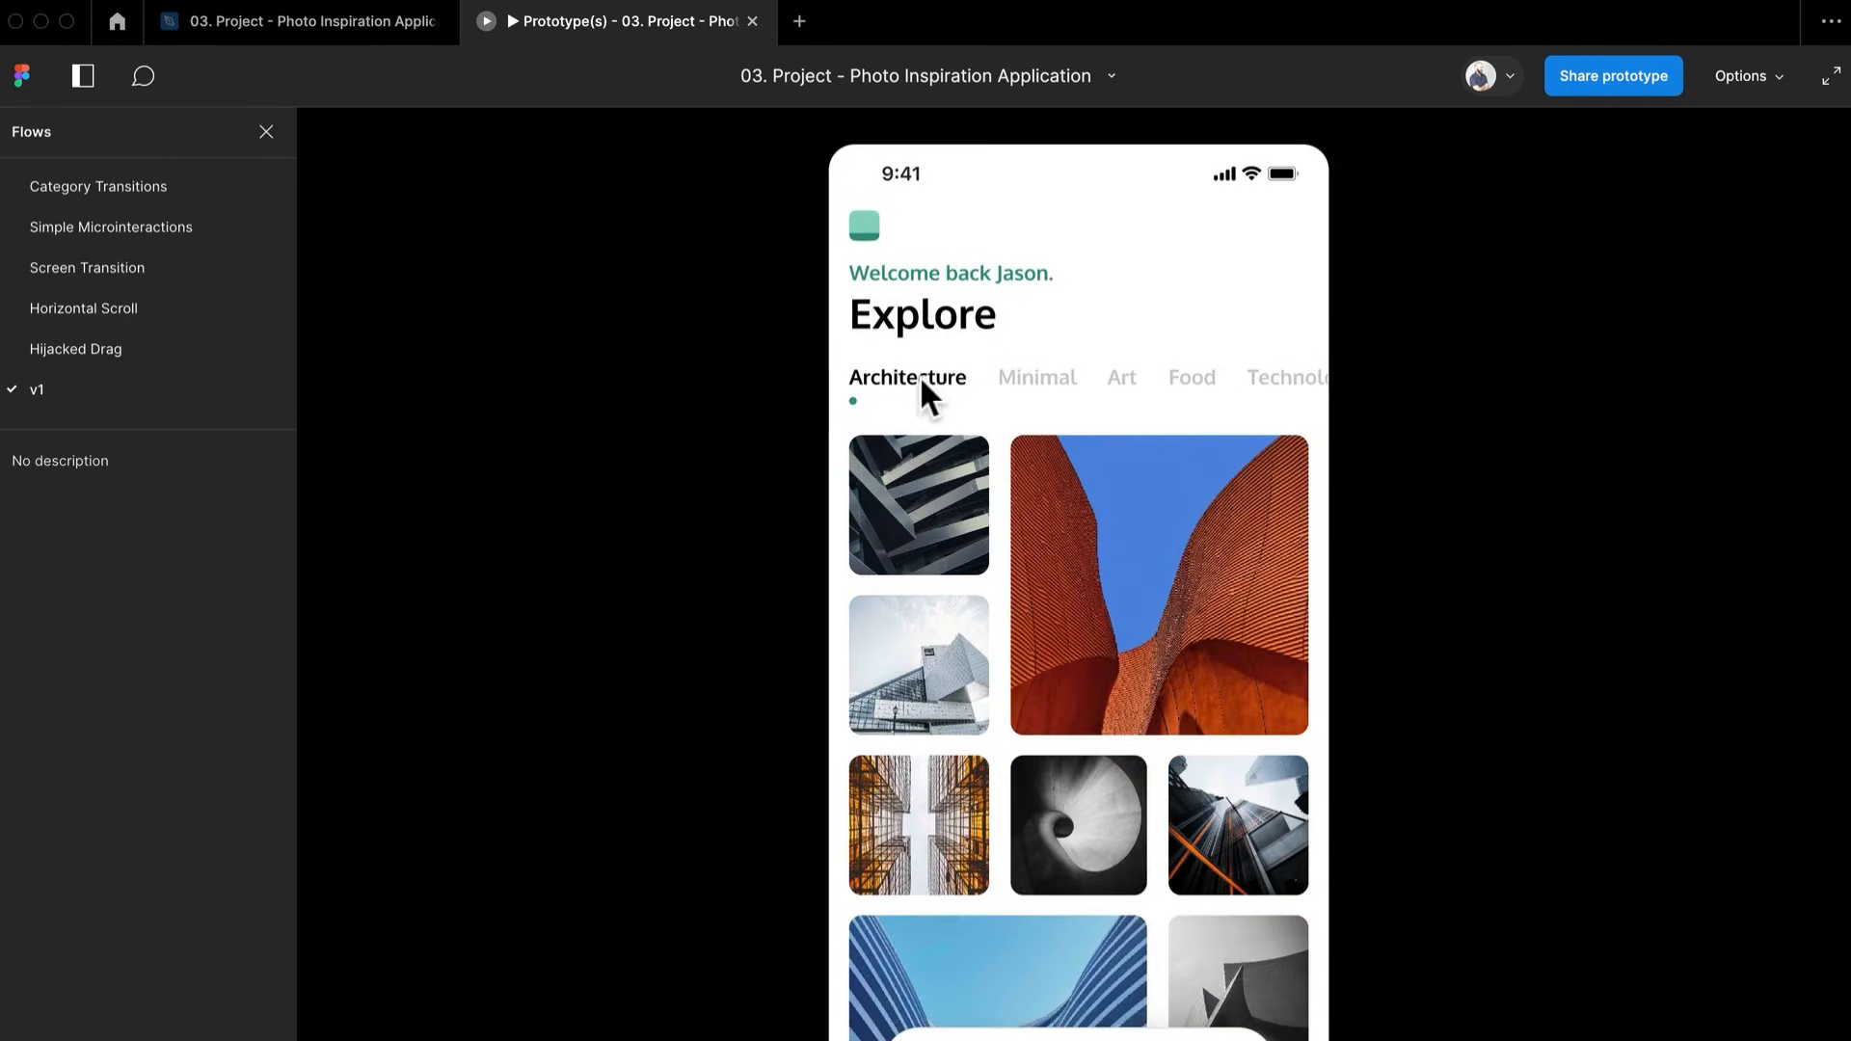
# Compare the Gallery frames and their matching photo rectangles across the copied Portrait, Nature and Architecture screens
pyautogui.click(325, 24)
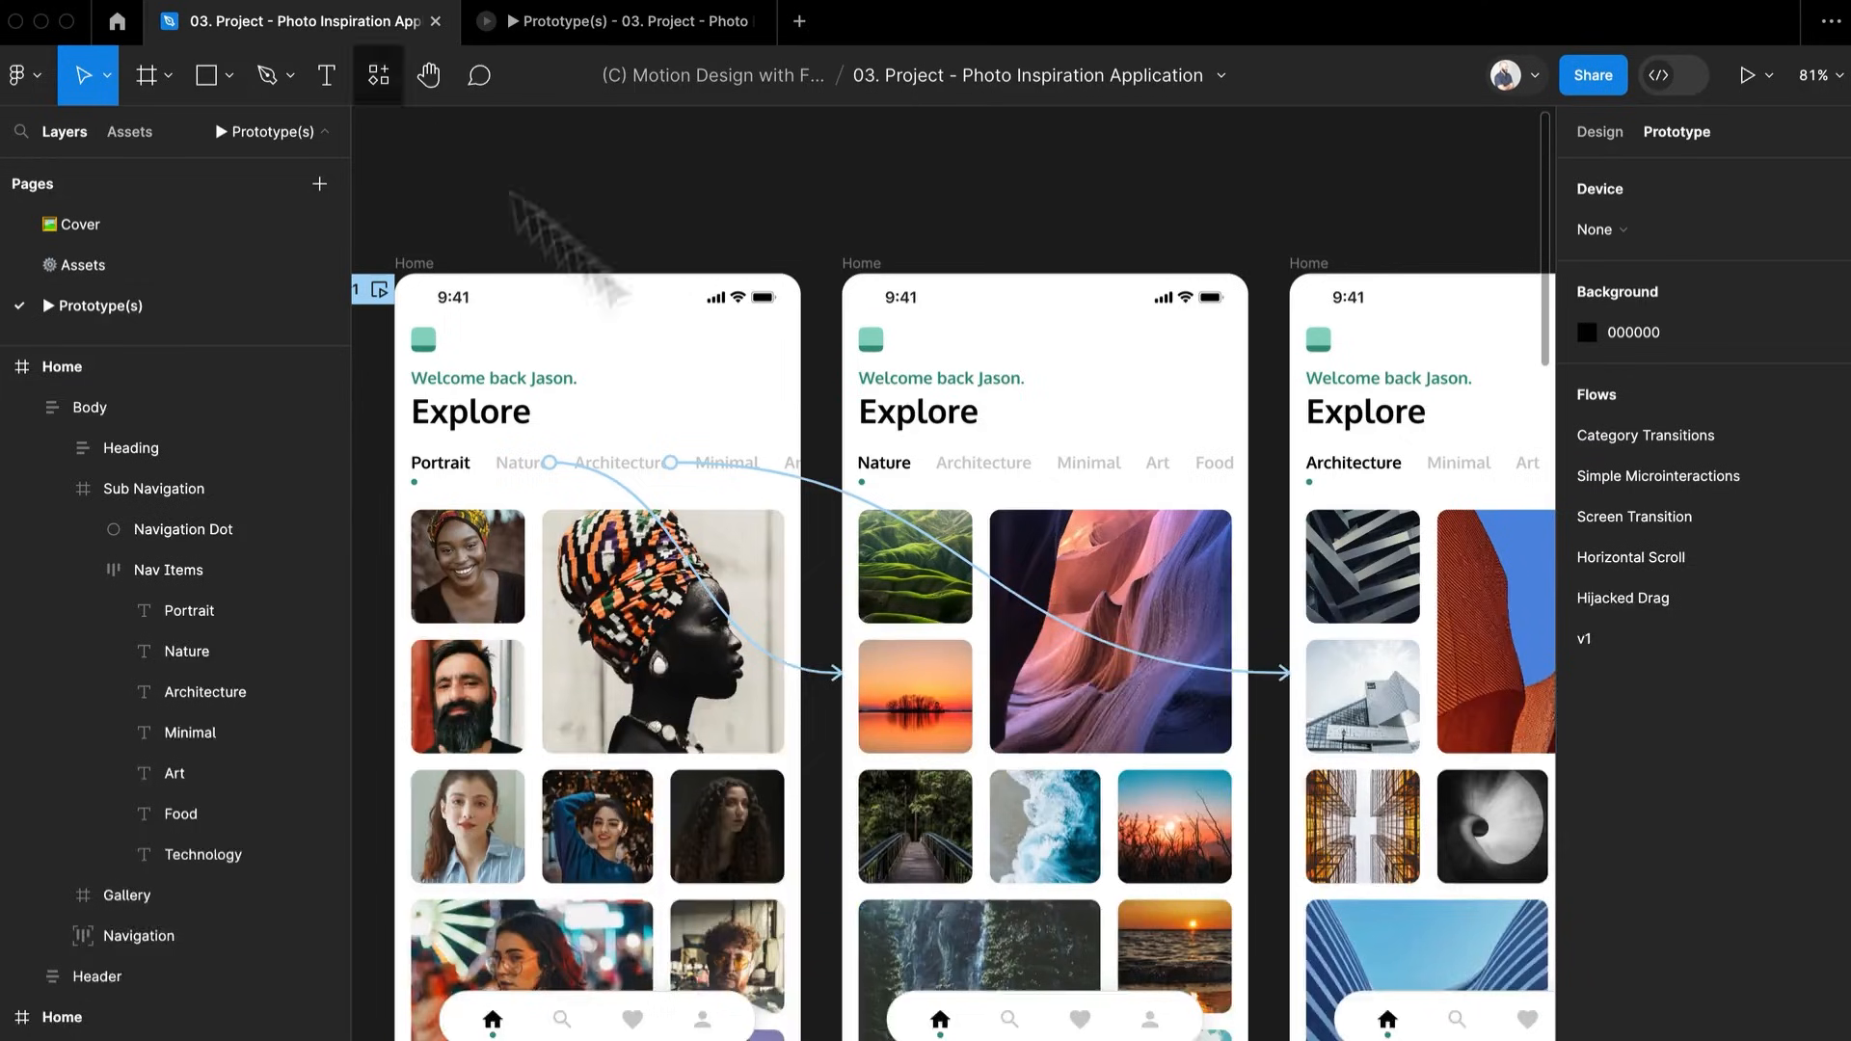
pyautogui.click(606, 687)
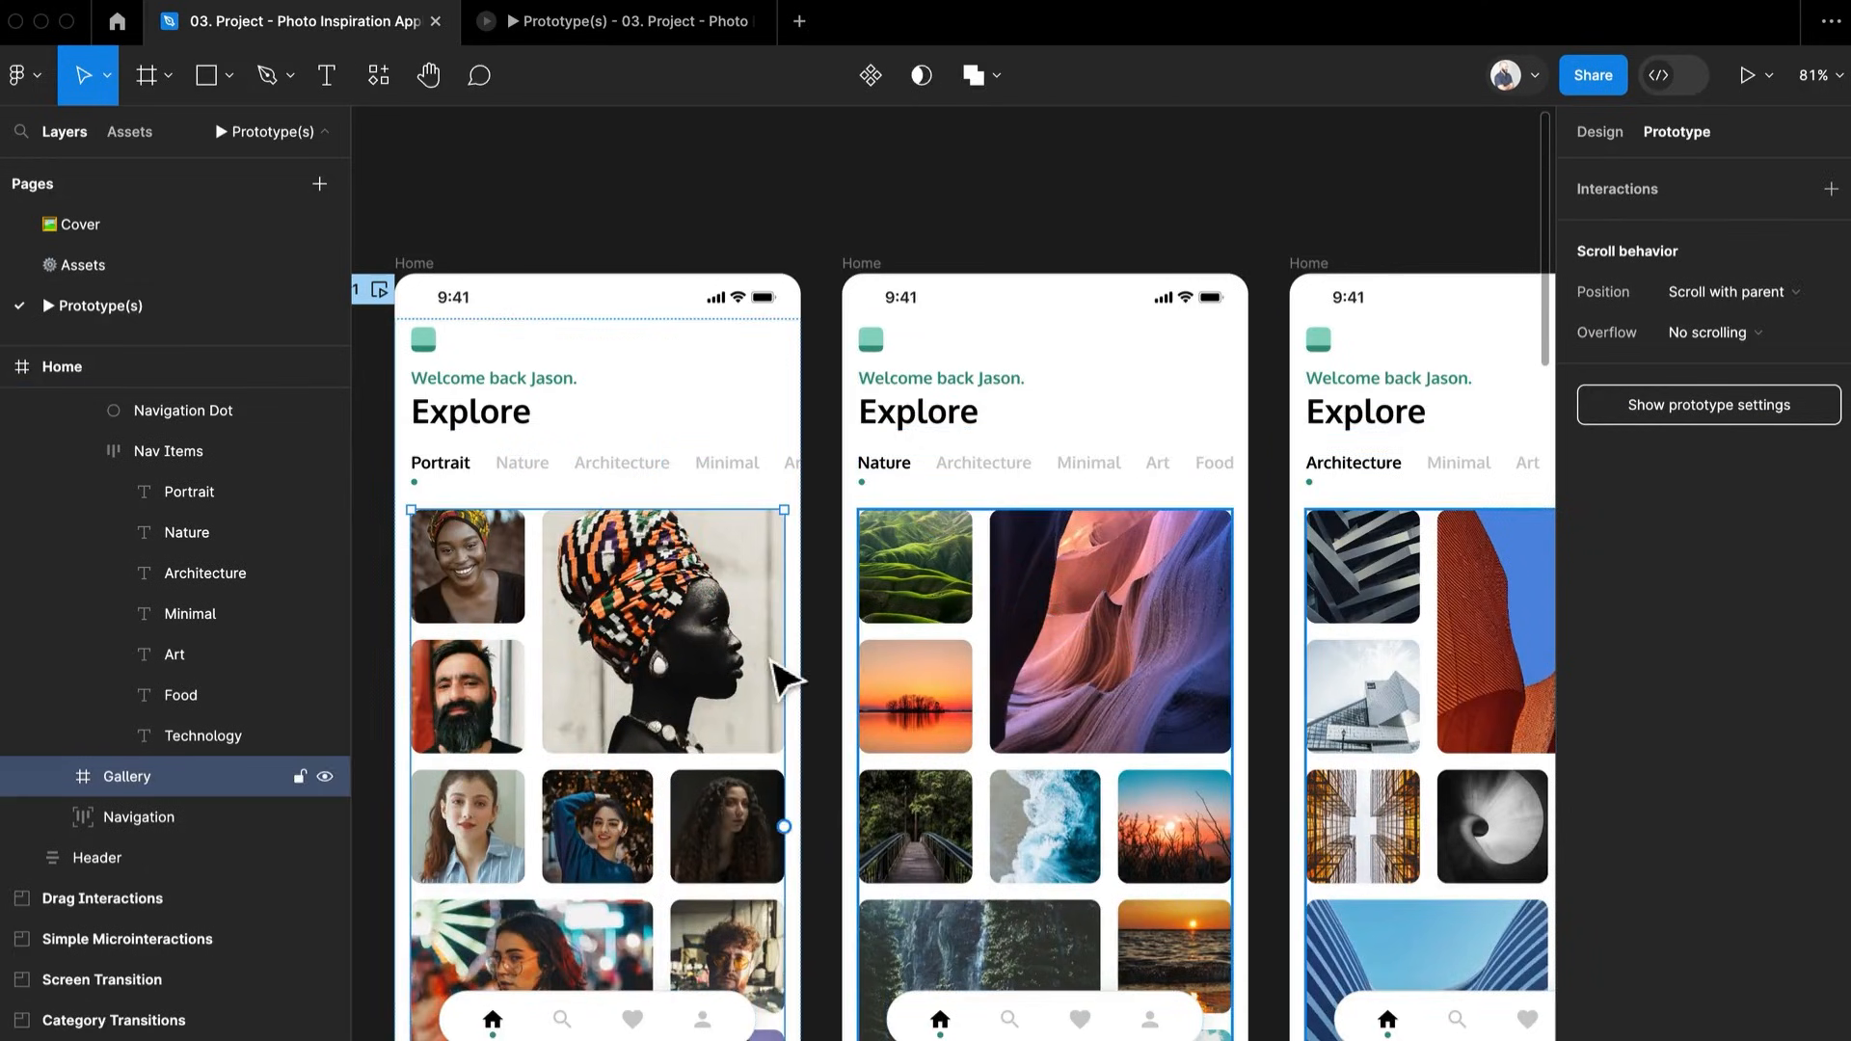
pyautogui.moveTo(786, 680); pyautogui.dragTo(877, 542)
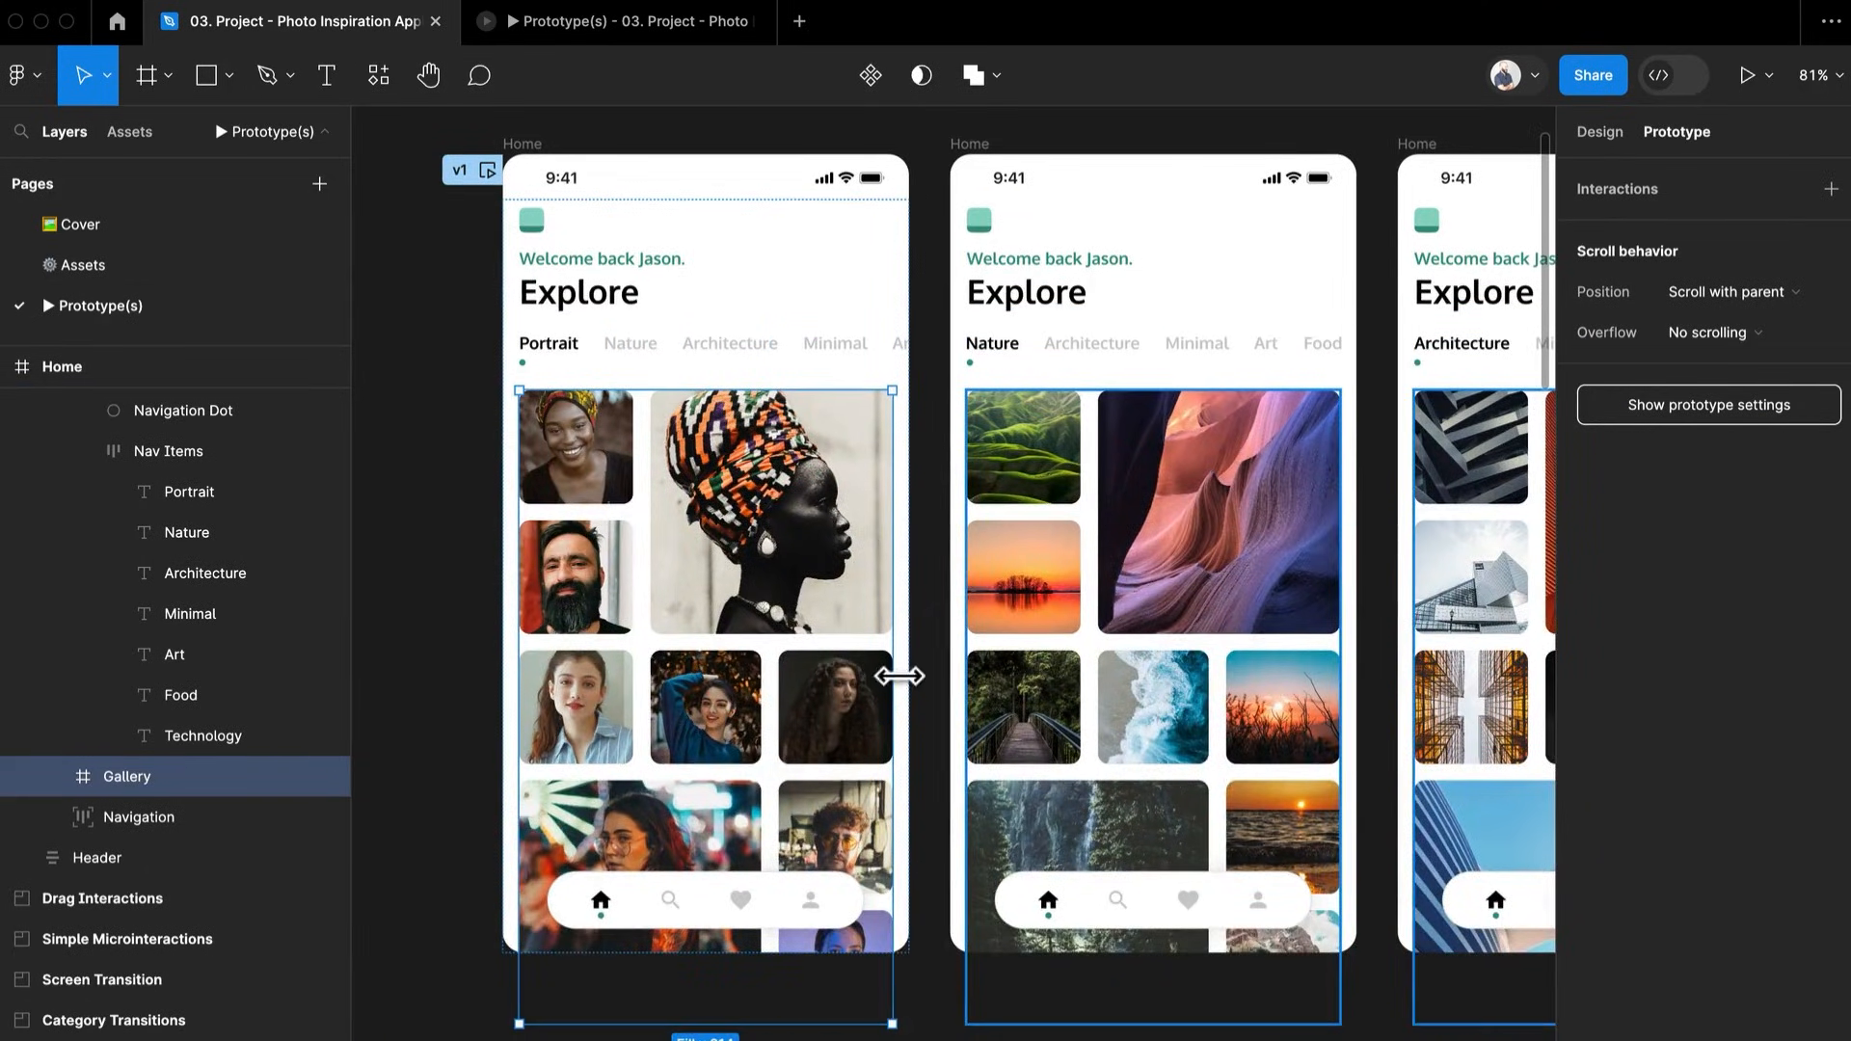
pyautogui.click(848, 719)
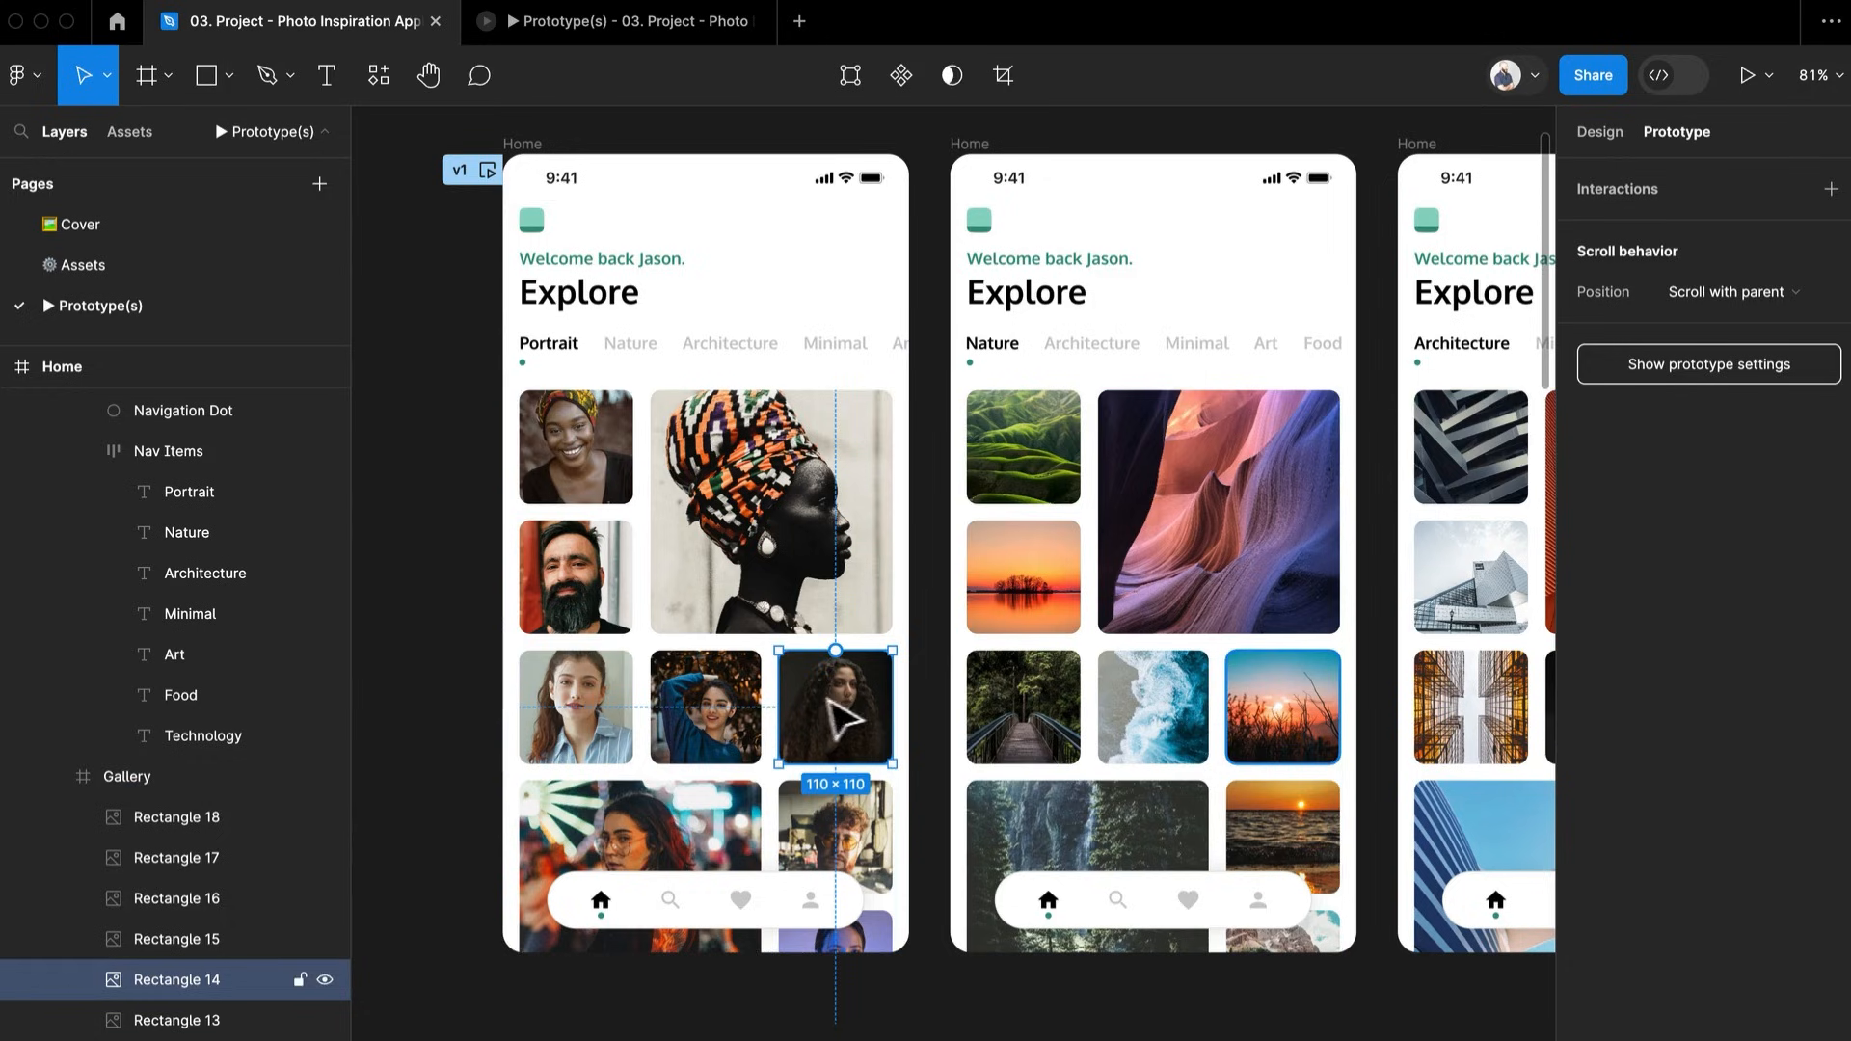
pyautogui.click(713, 725)
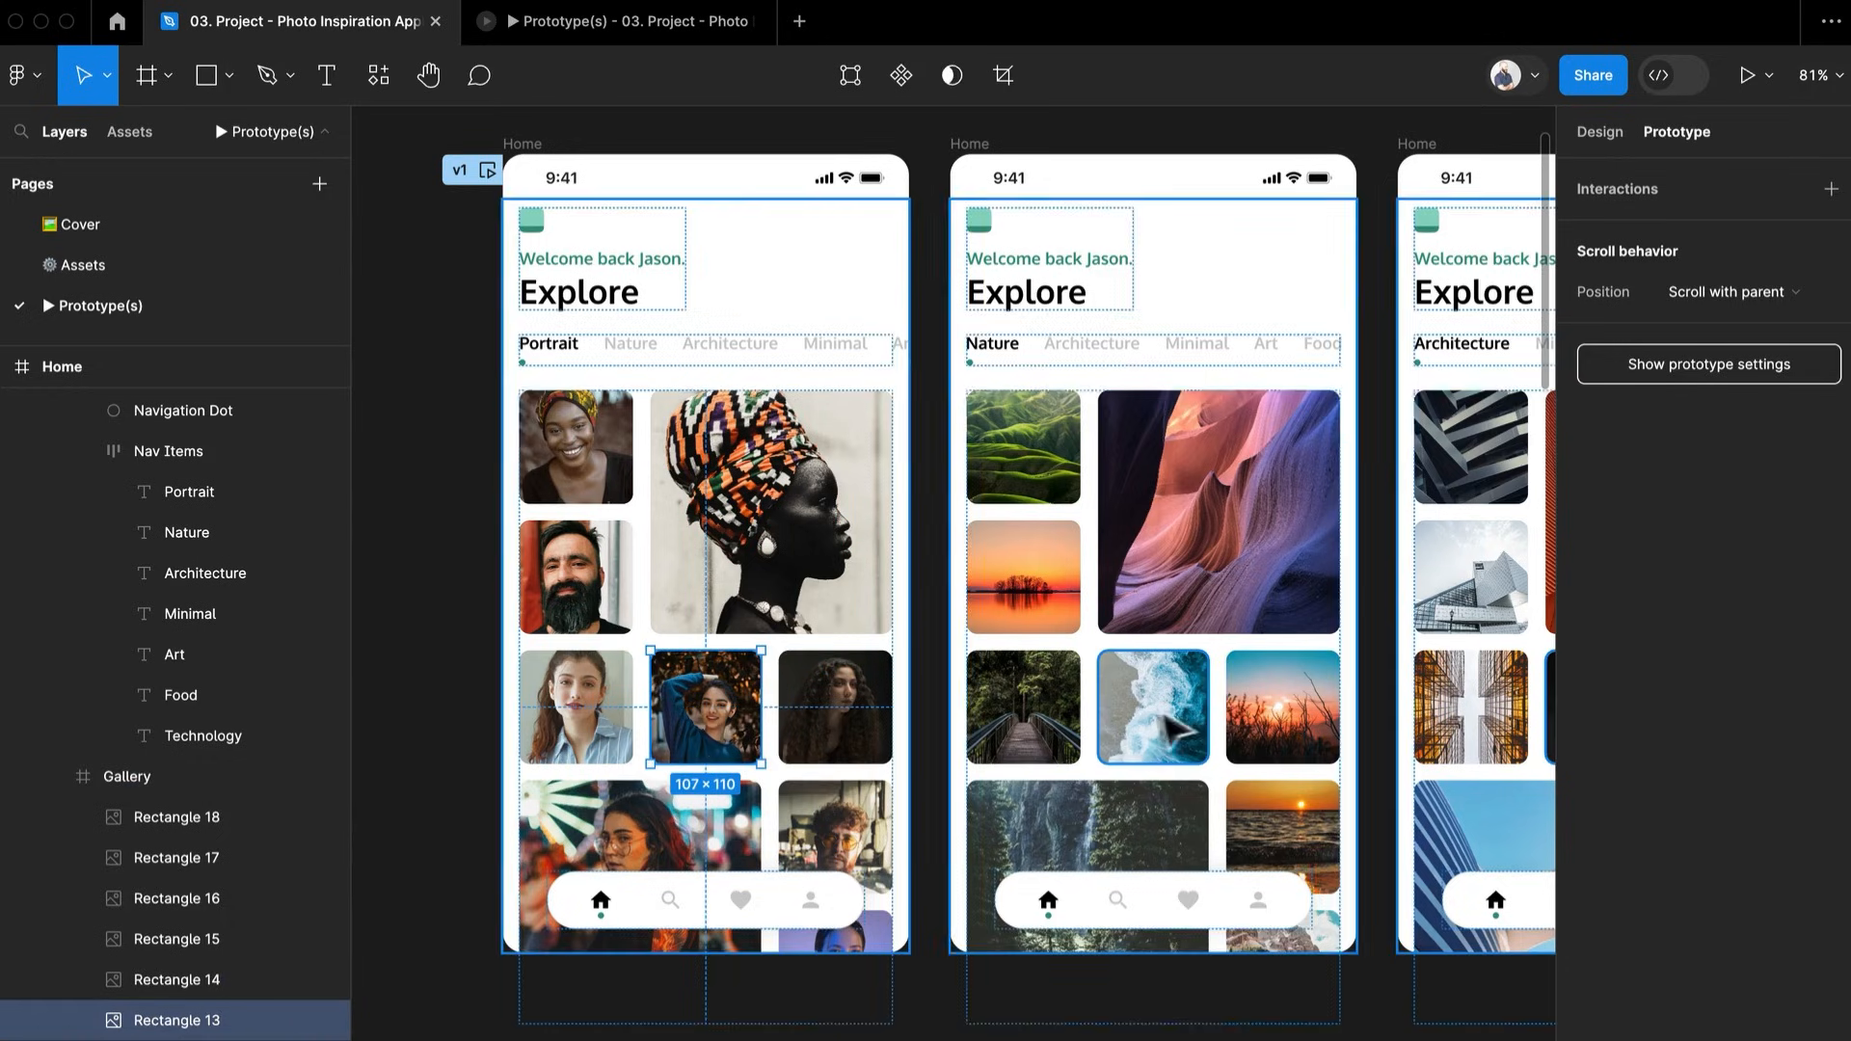
pyautogui.click(1192, 723)
pyautogui.doubleClick(1192, 724)
pyautogui.doubleClick(1192, 724)
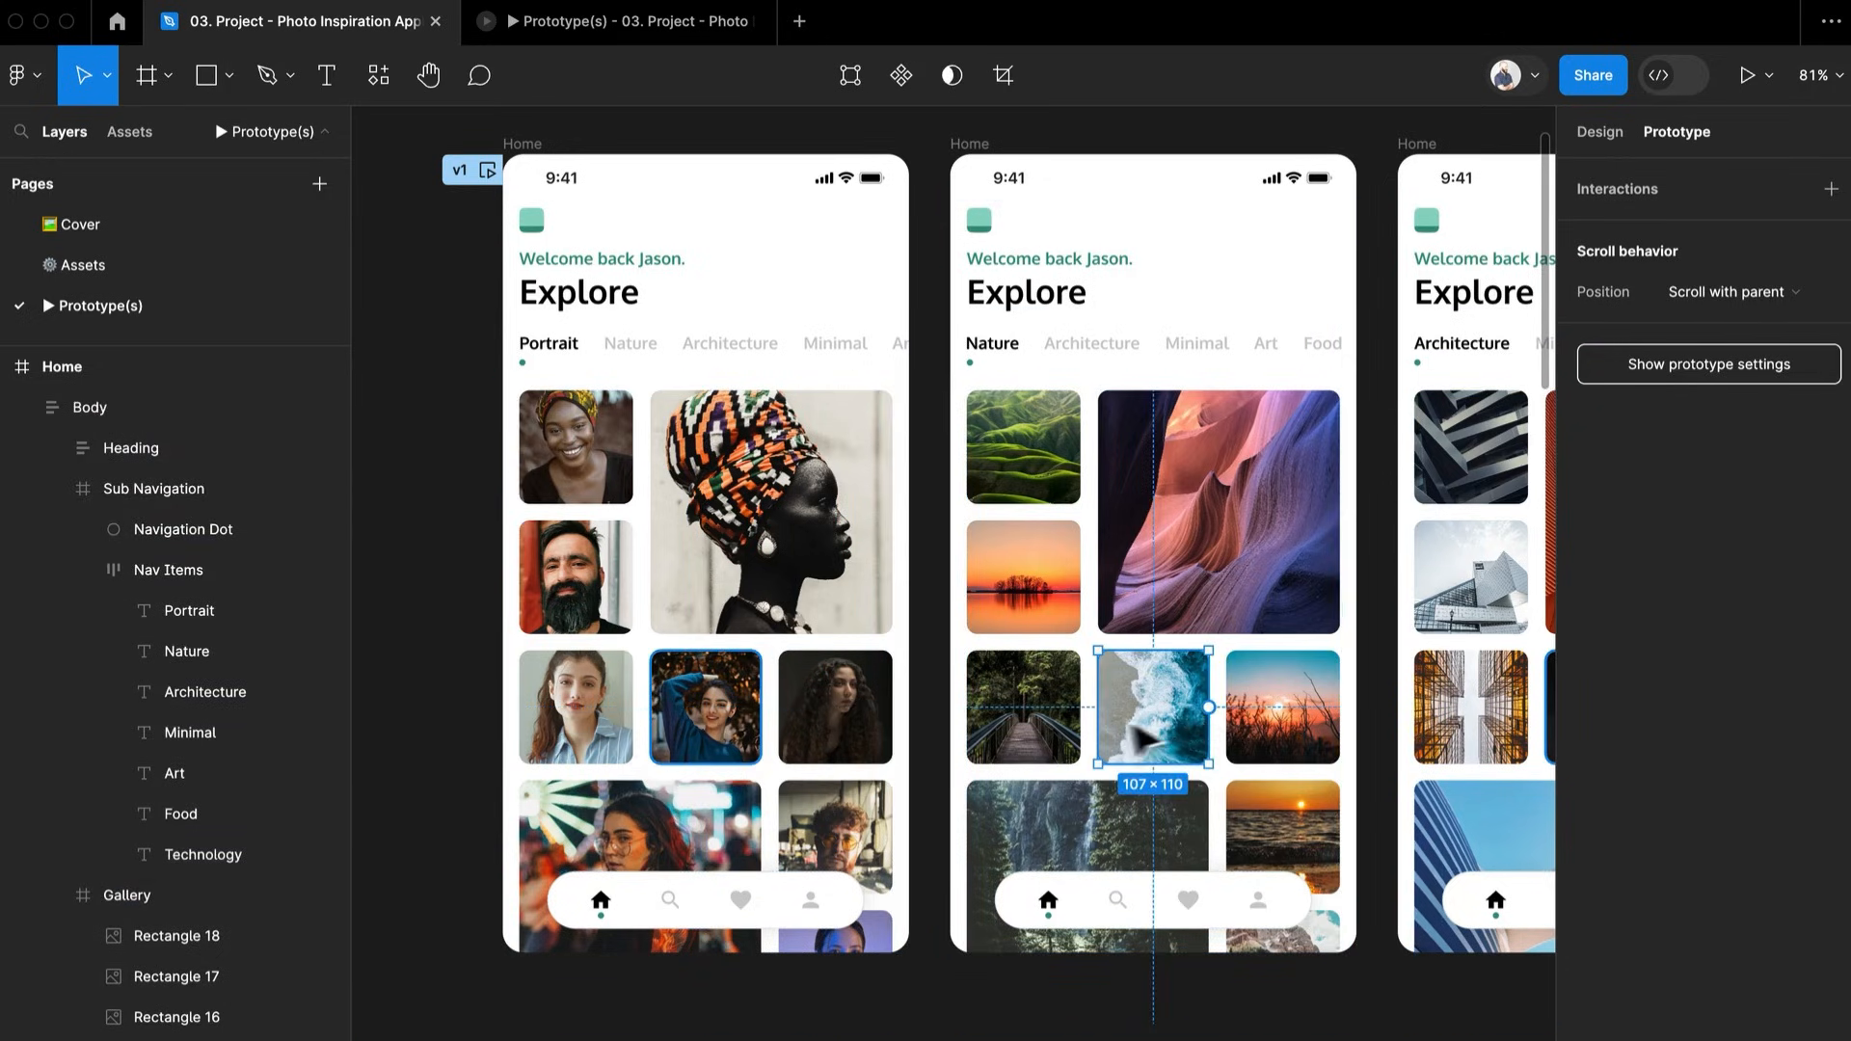
pyautogui.click(729, 731)
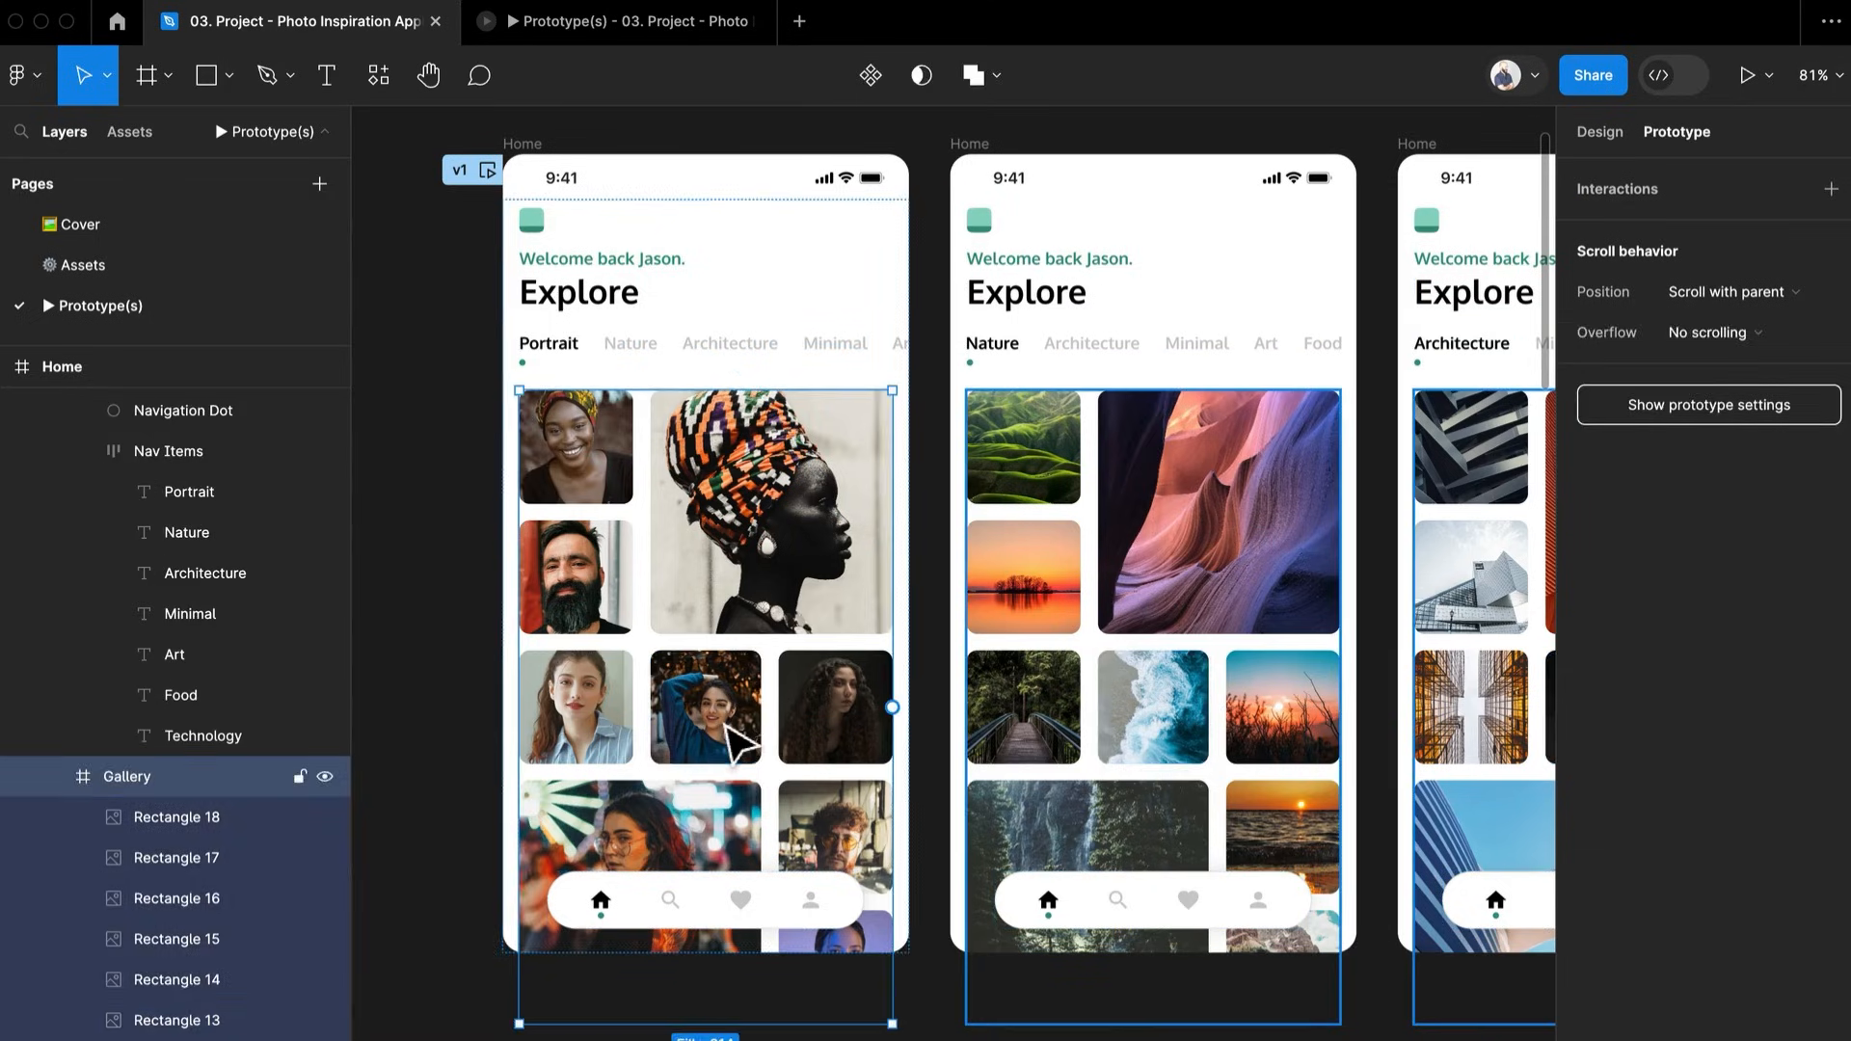
pyautogui.click(729, 731)
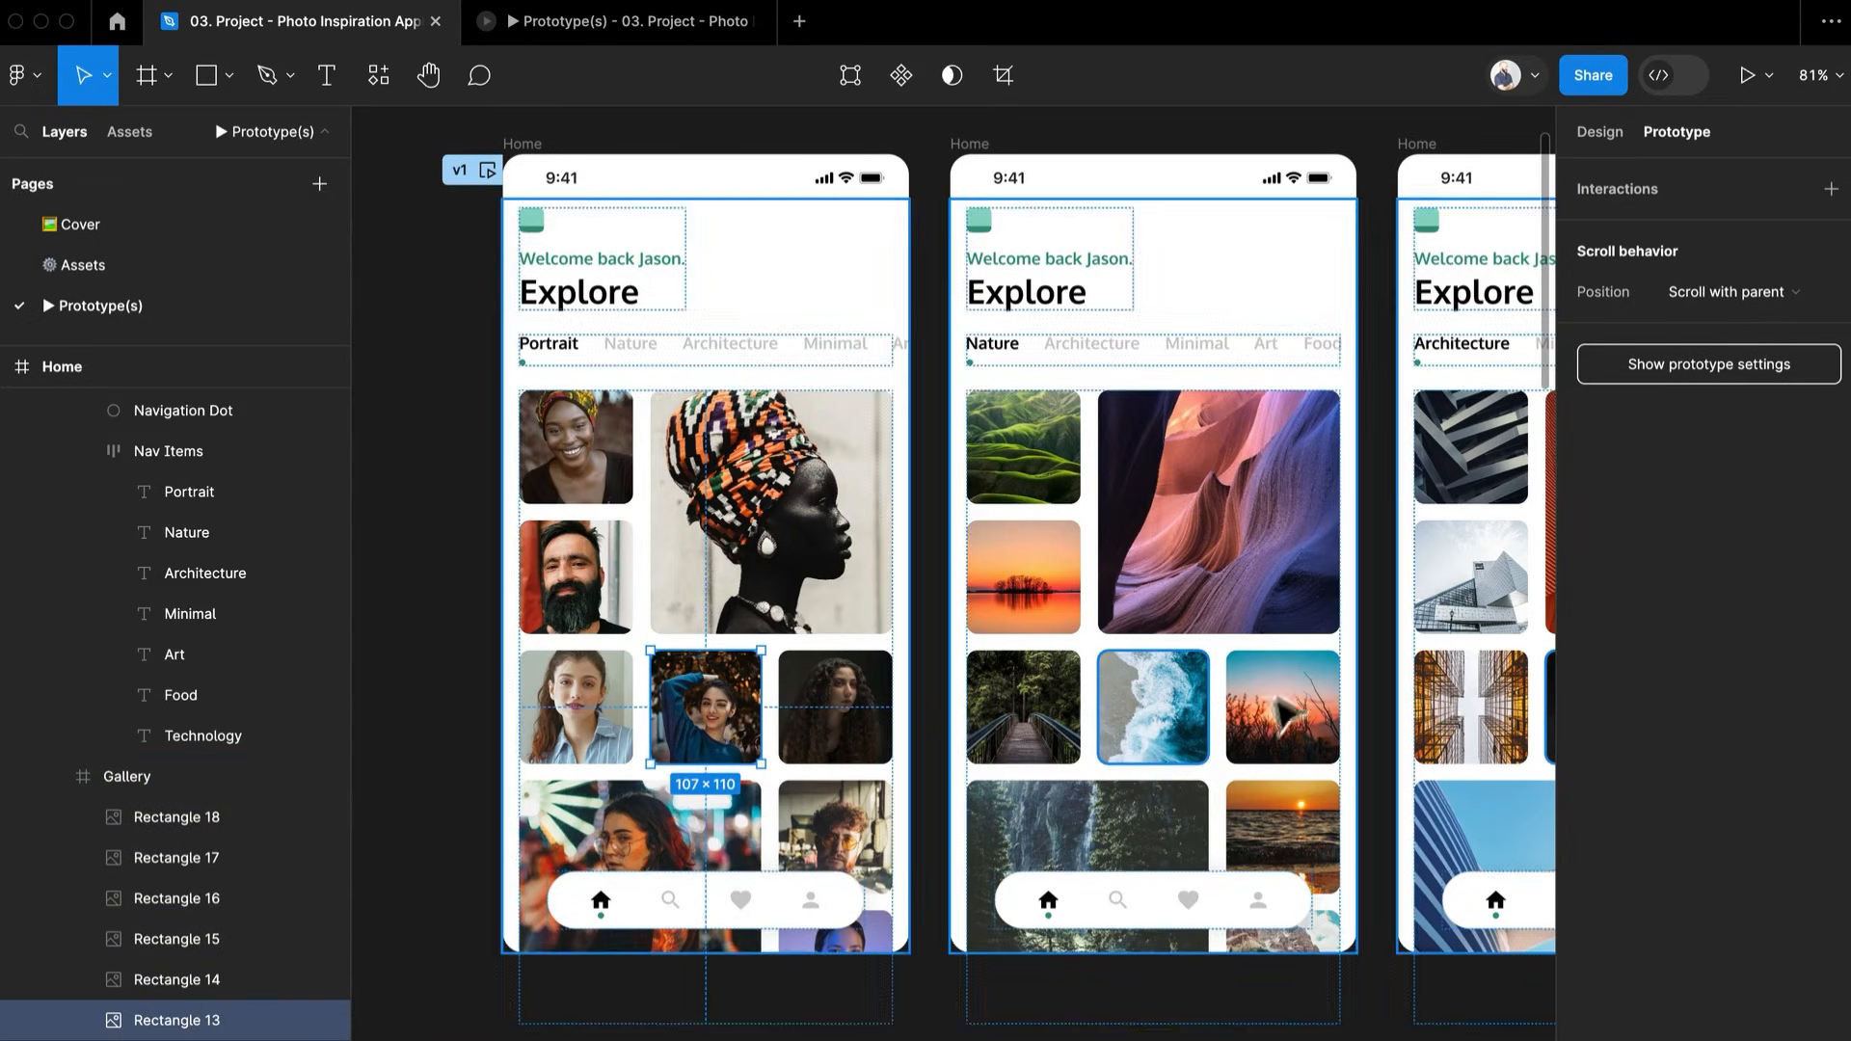
pyautogui.hscroll(3, 1316, 660)
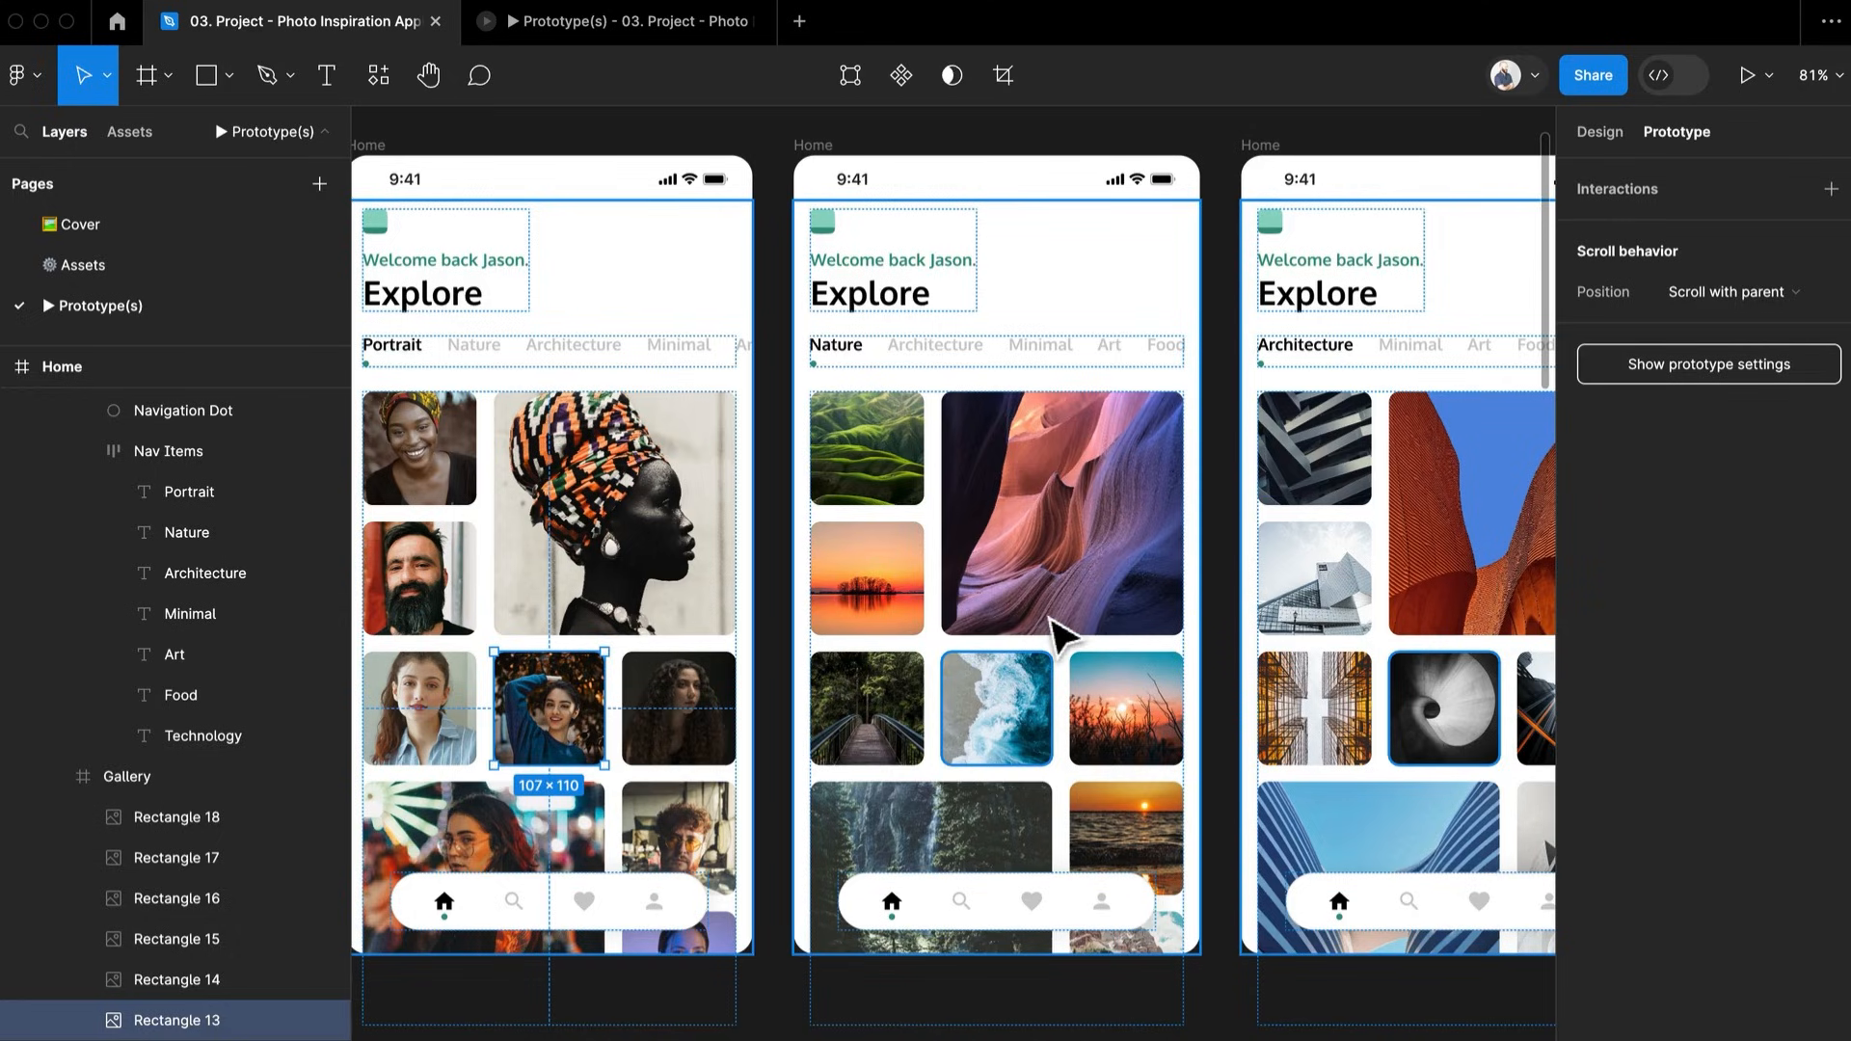
pyautogui.hscroll(-4, 765, 607)
pyautogui.scroll(1, 765, 607)
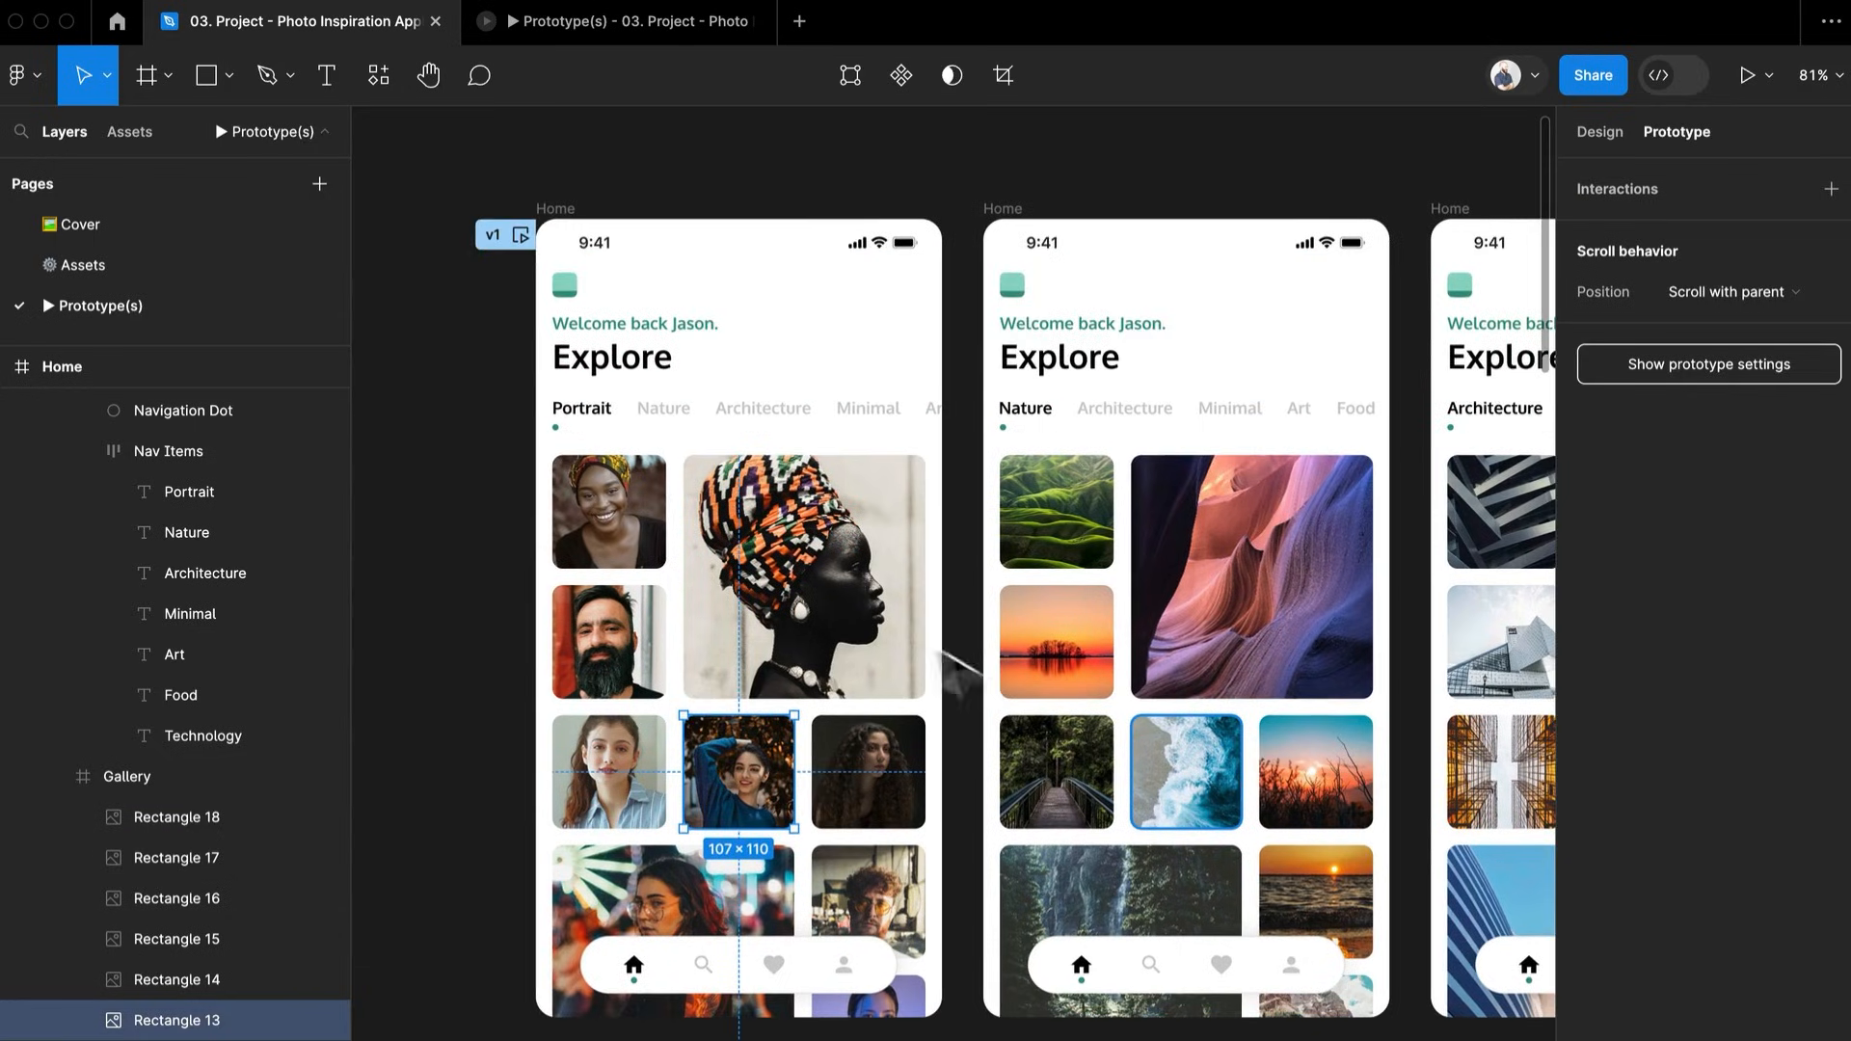
# Connect the Gallery frame on the copied Portrait screen to the copied Nature Home screen with a Move in animation
pyautogui.click(826, 611)
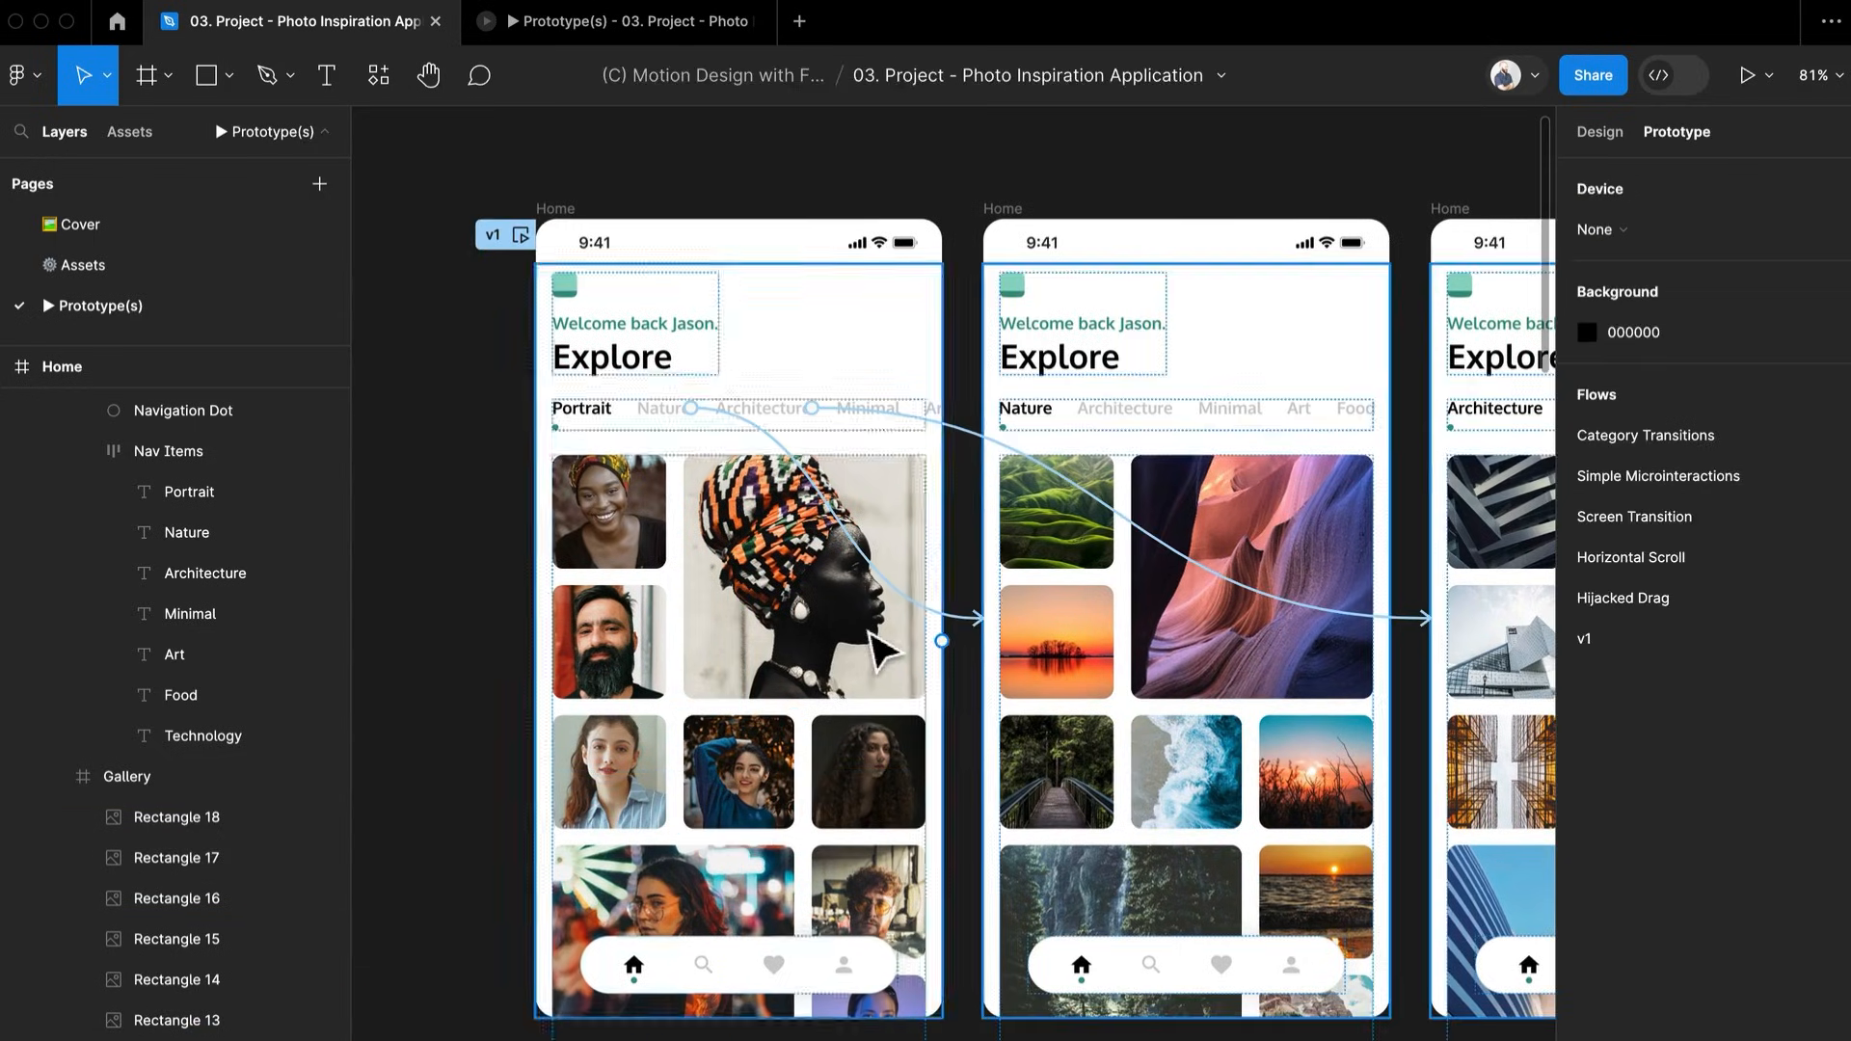
pyautogui.click(871, 634)
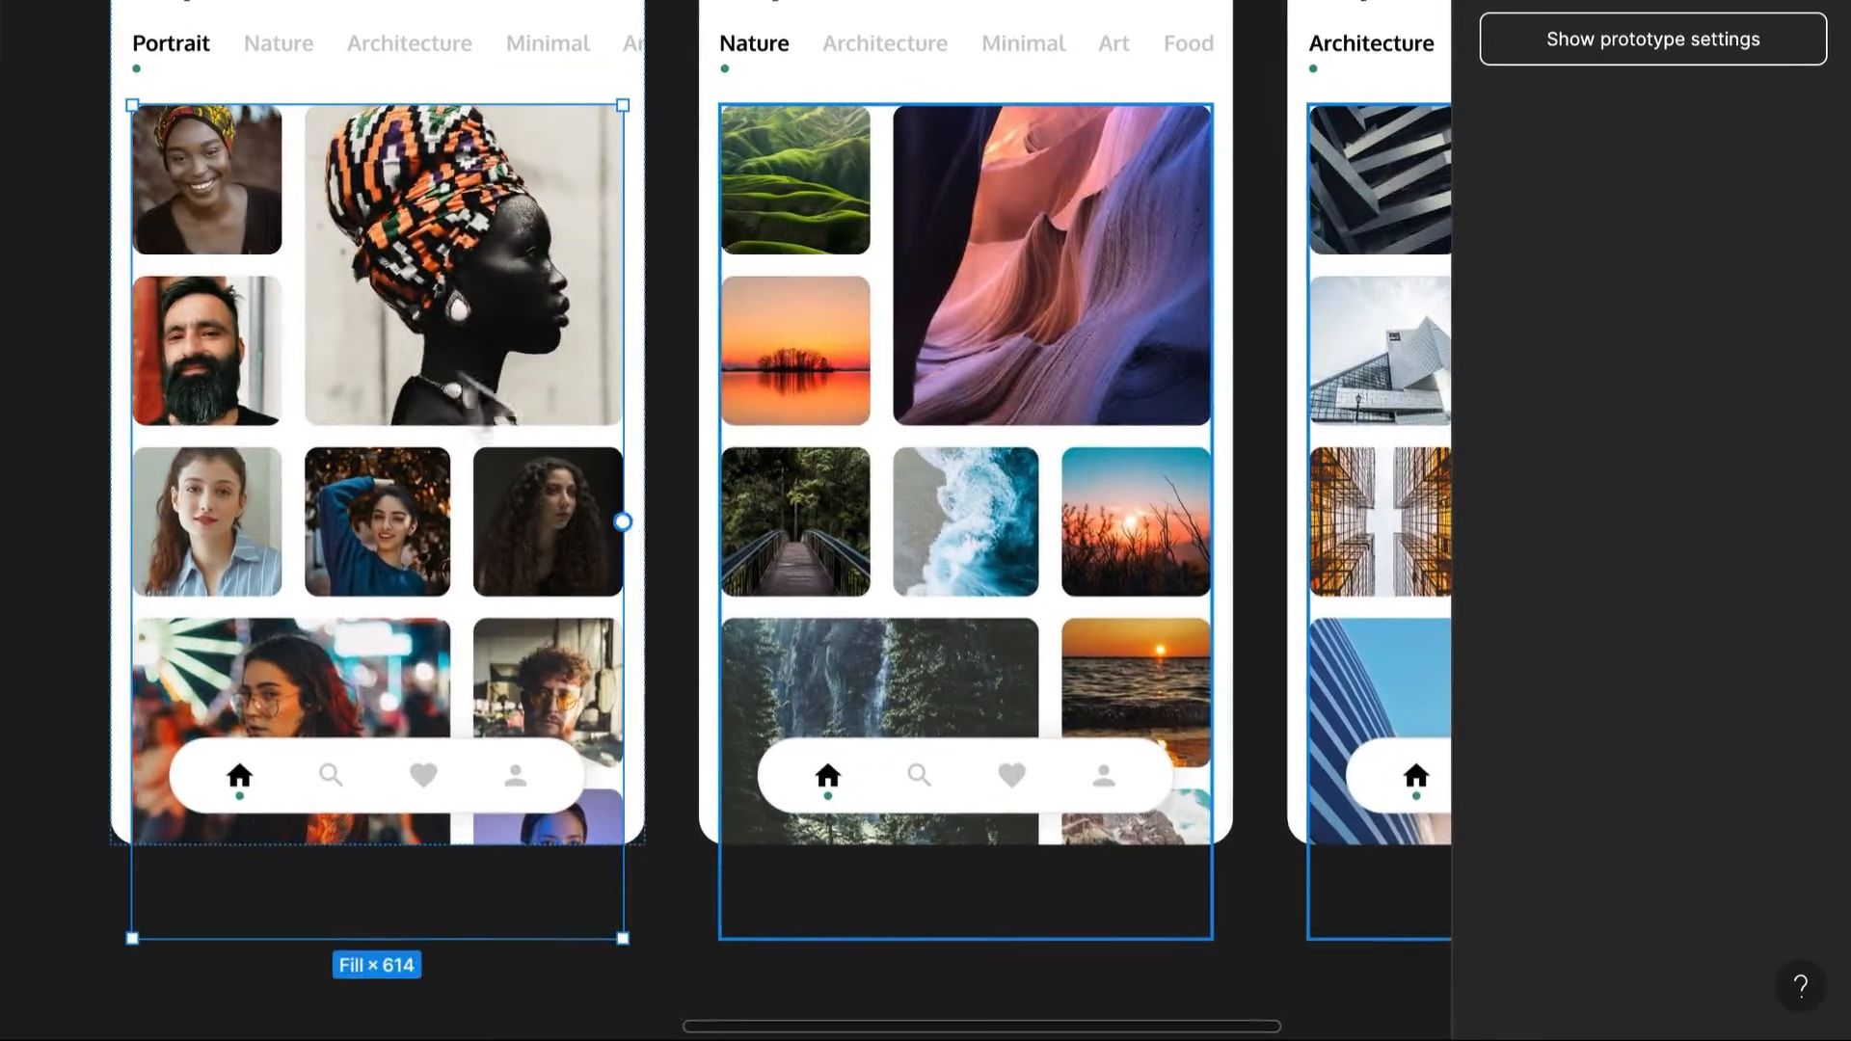
pyautogui.moveTo(623, 522); pyautogui.dragTo(916, 511)
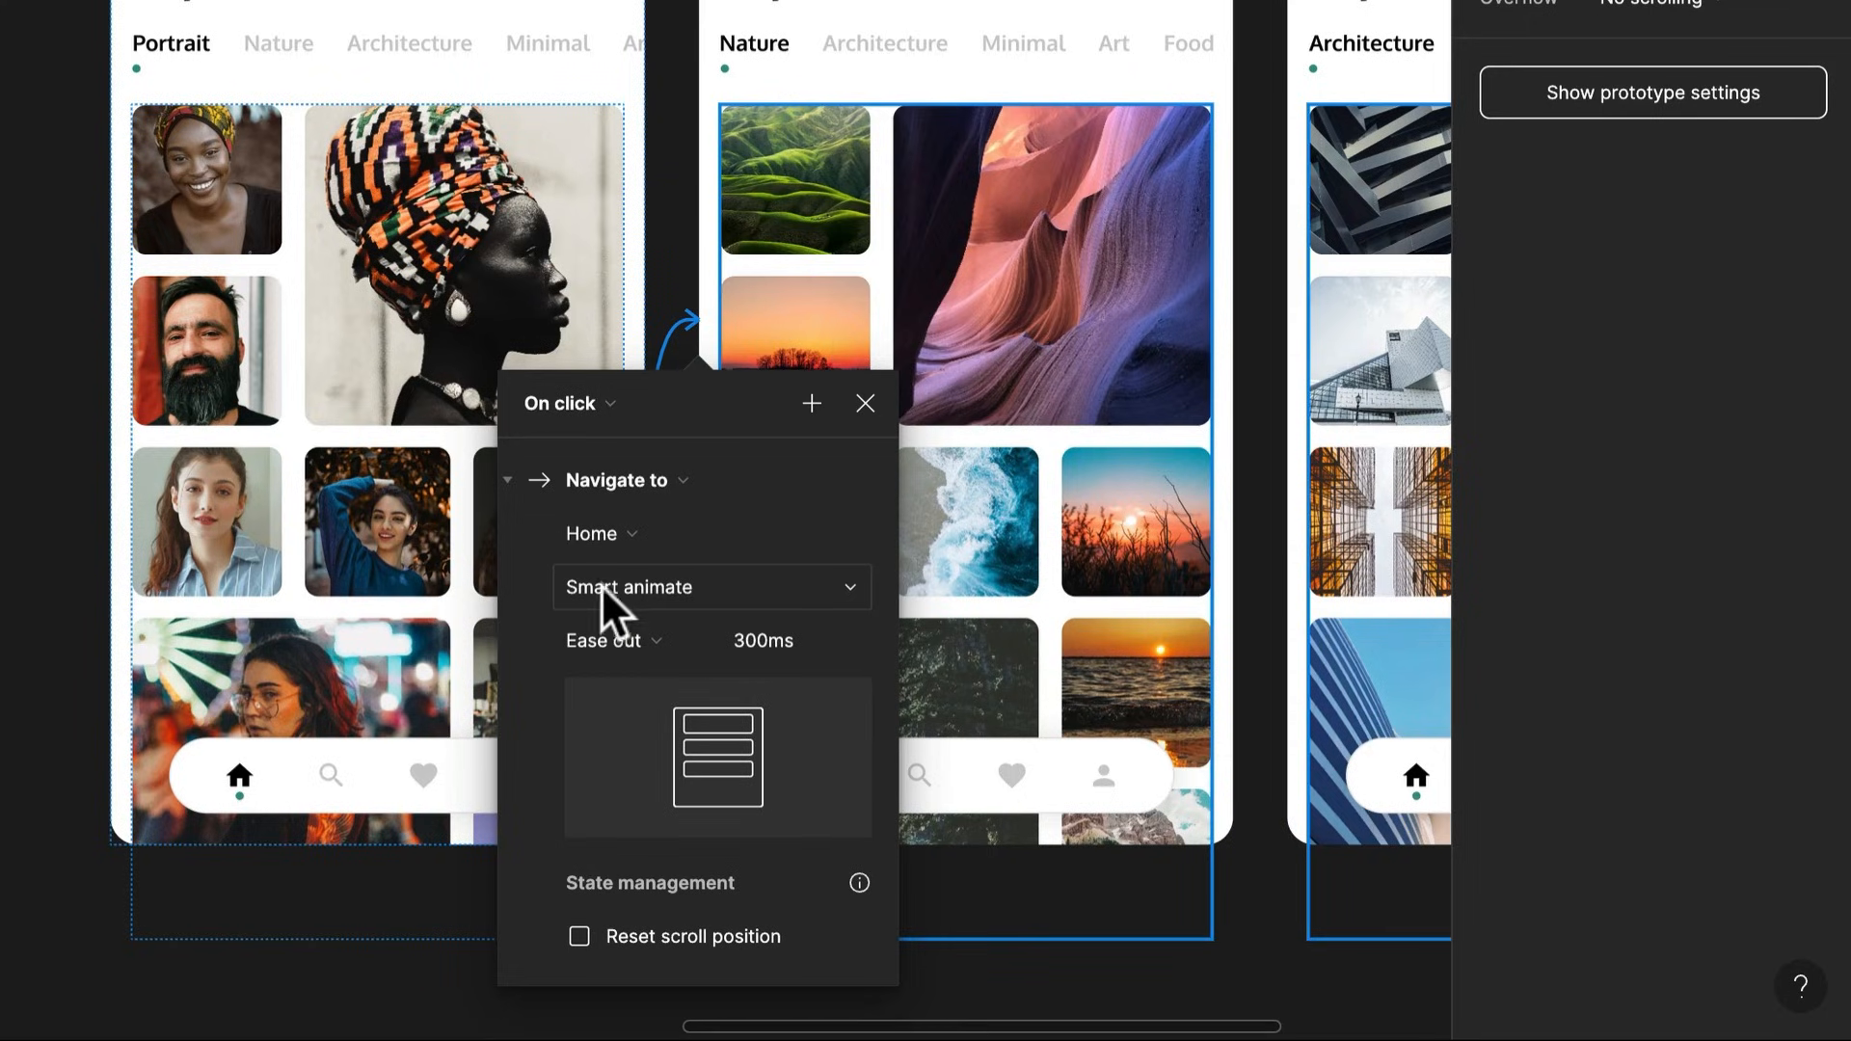
pyautogui.click(601, 589)
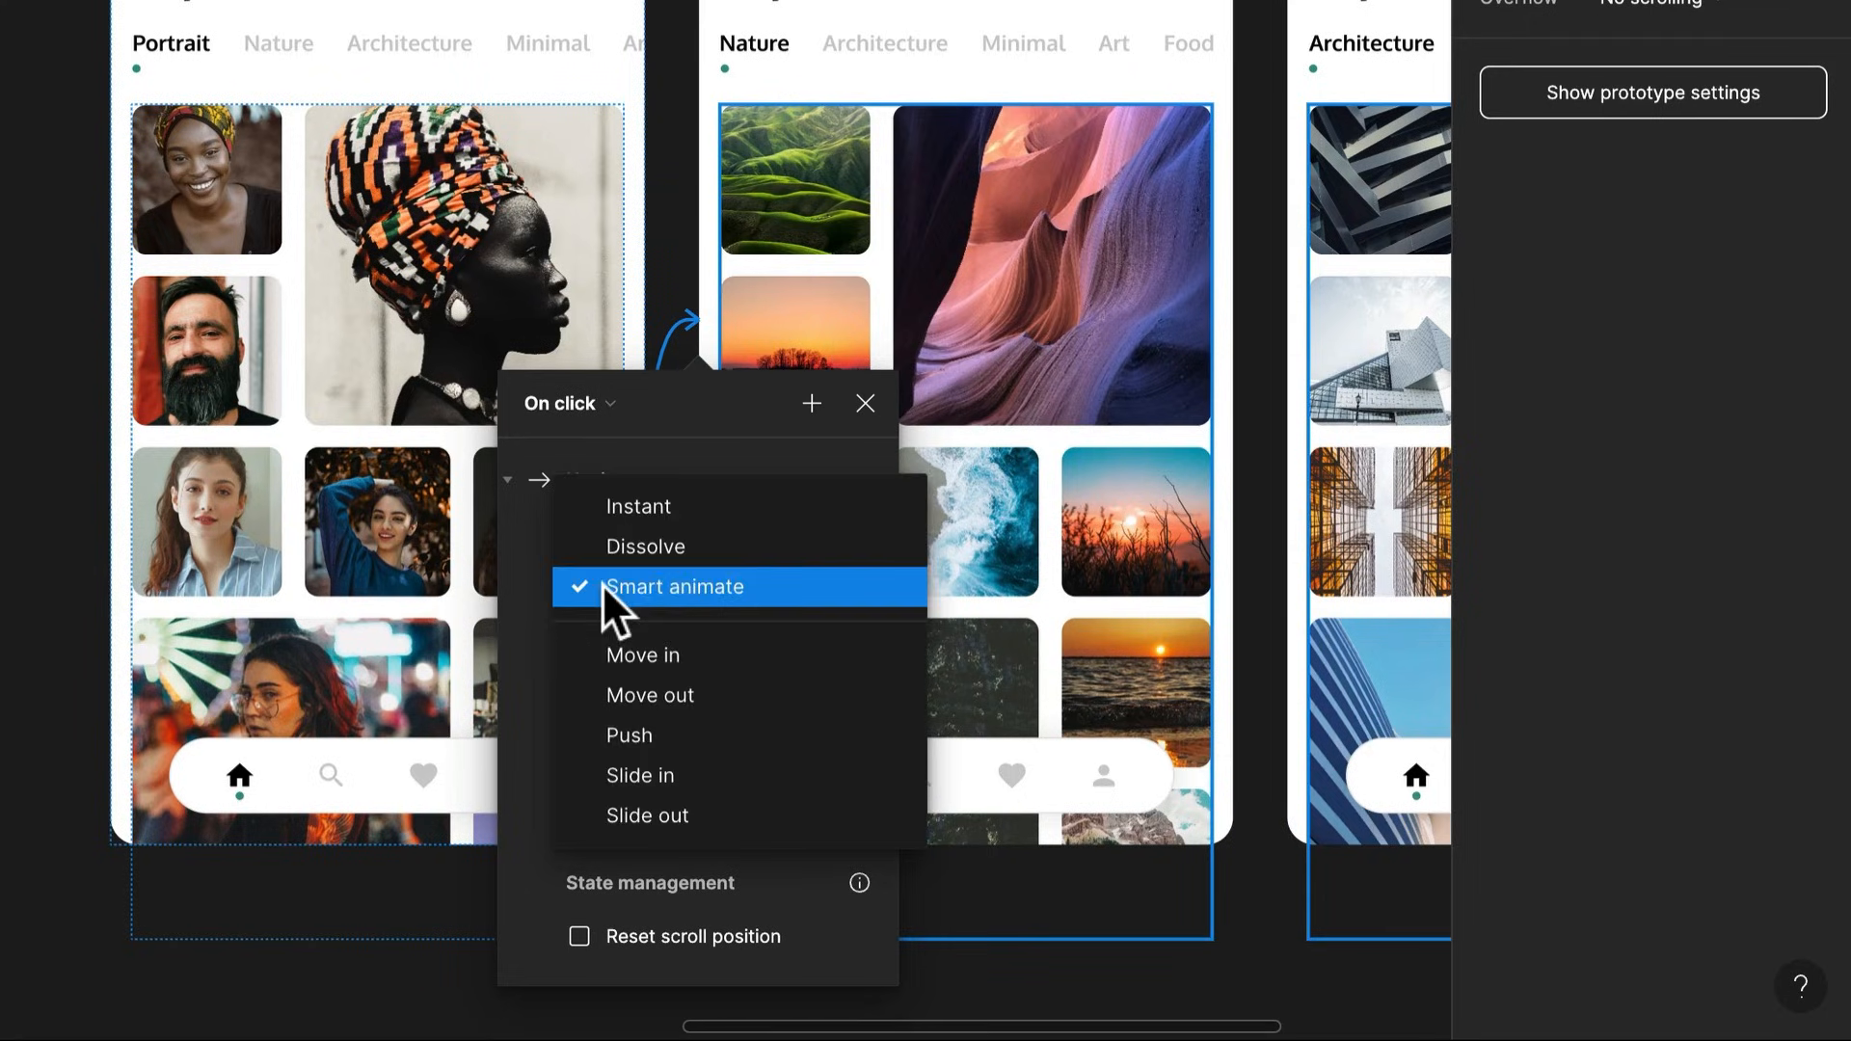
pyautogui.click(702, 648)
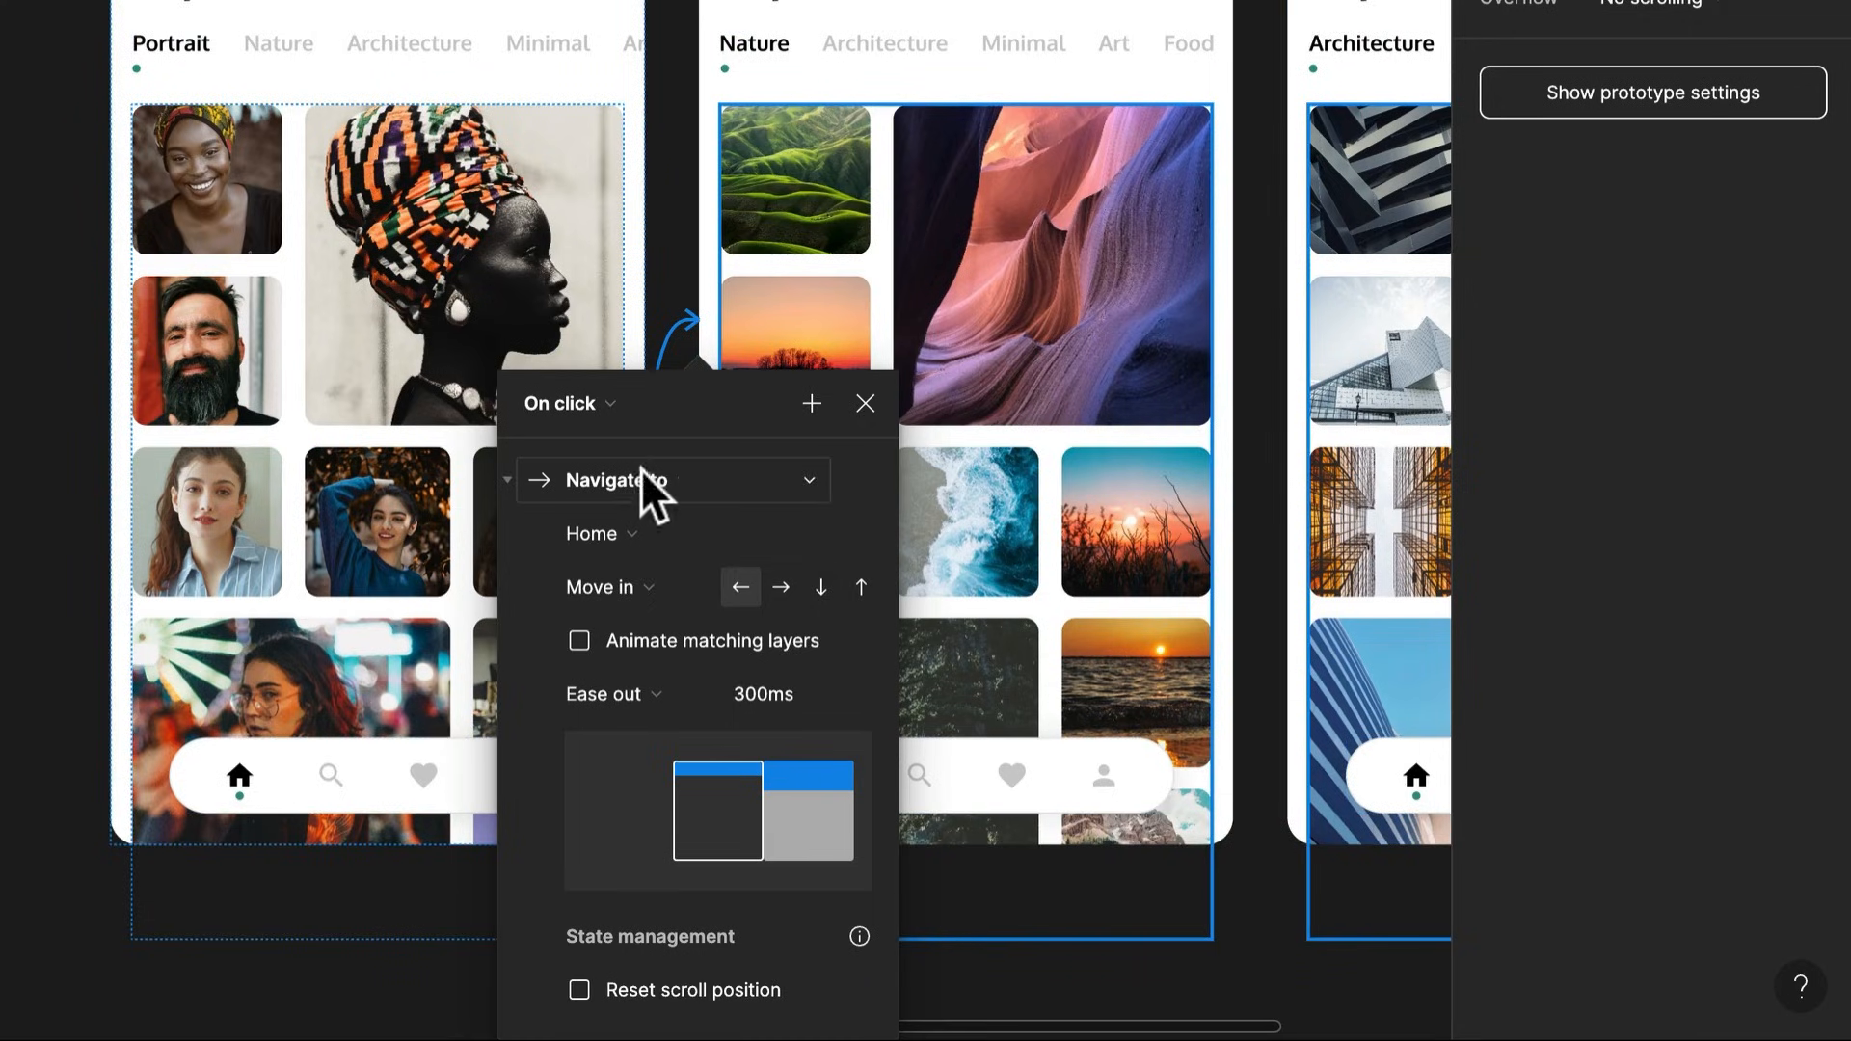
# Set the Portrait Gallery link's trigger to On drag and enable Animate matching layers
pyautogui.click(592, 388)
pyautogui.click(594, 444)
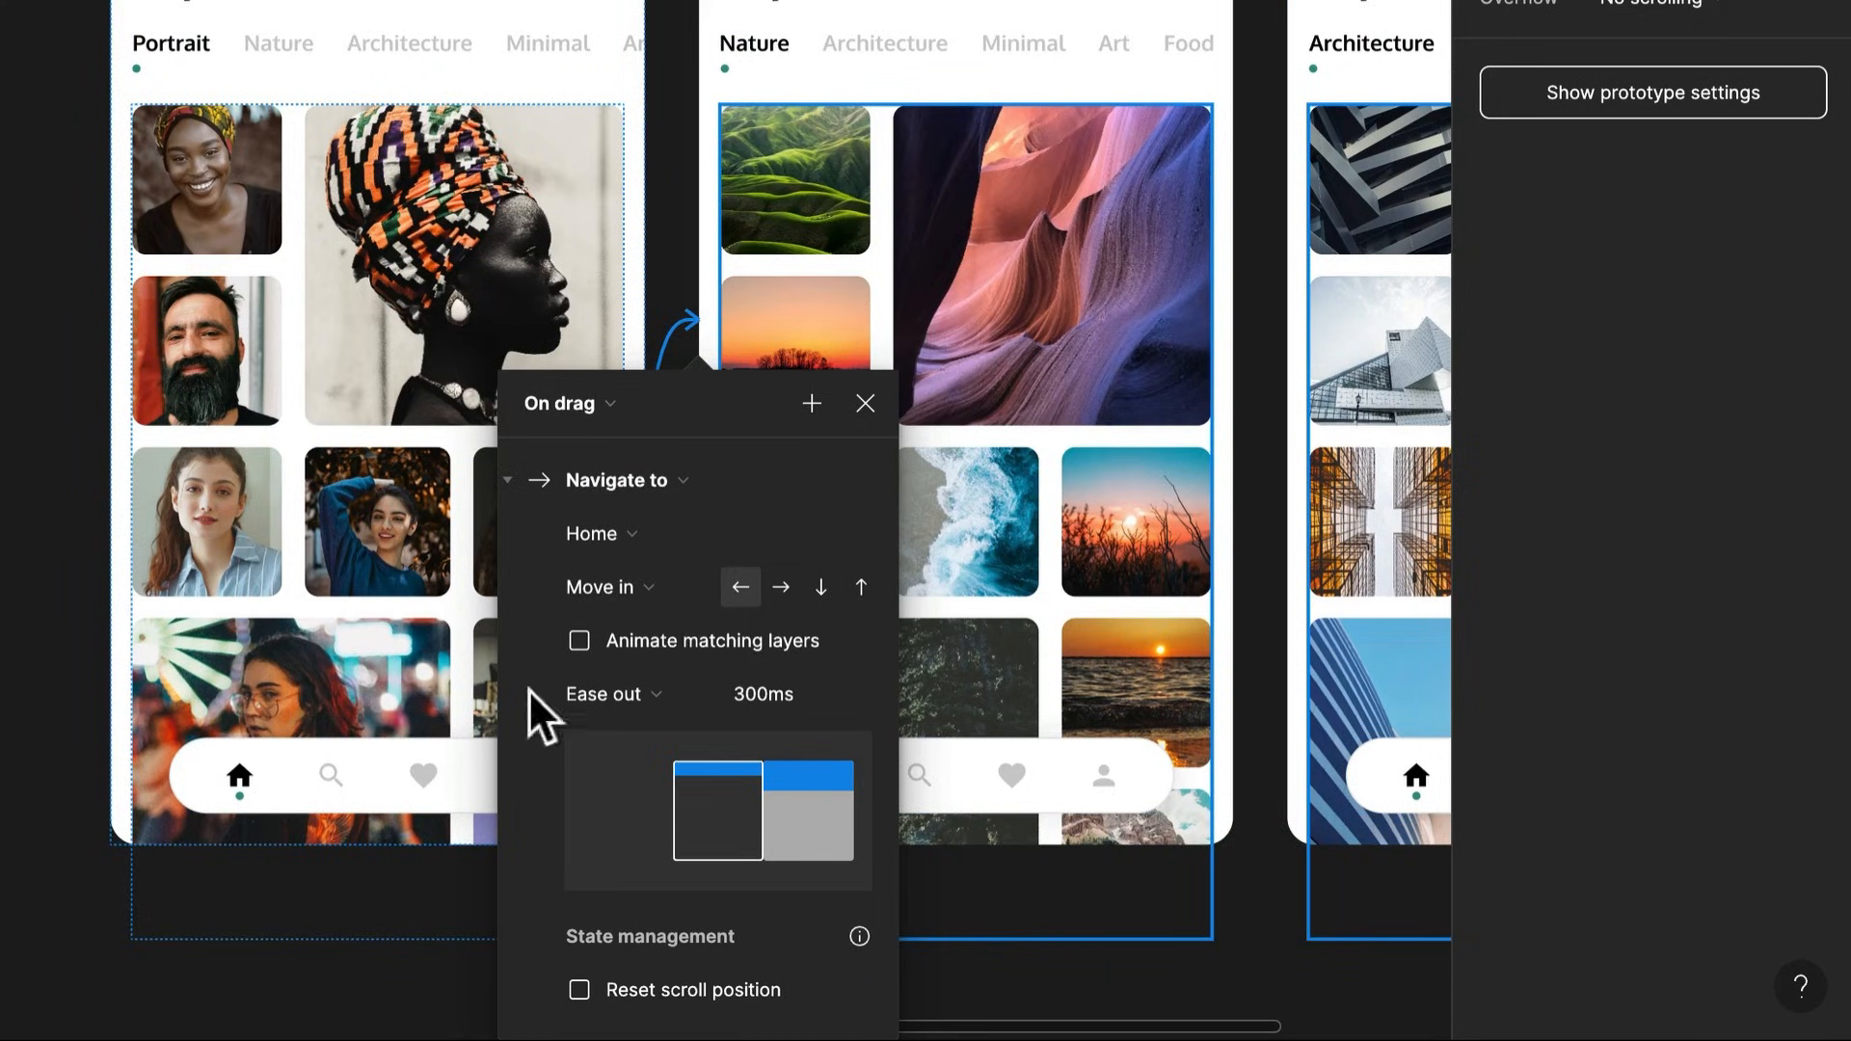
pyautogui.click(583, 643)
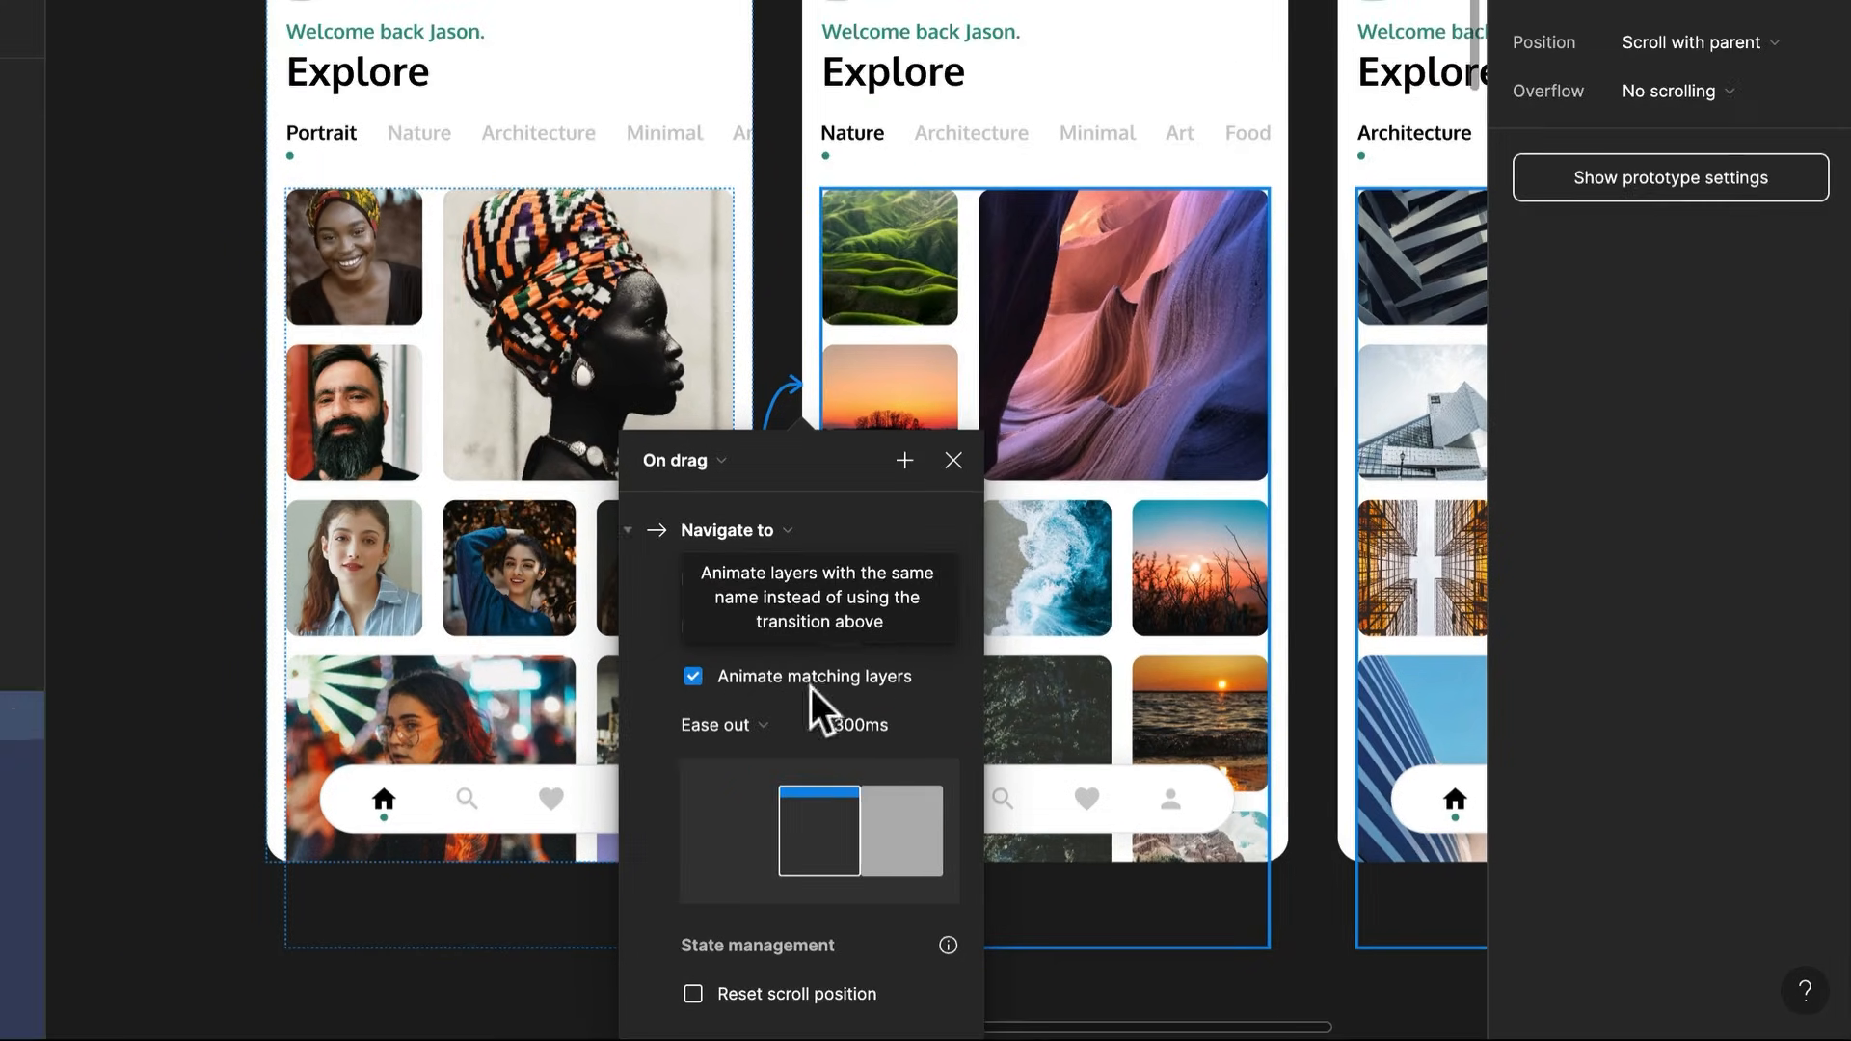
pyautogui.click(764, 281)
# Connect the Nature screen's Gallery to the copied Architecture Home screen and set the trigger to On drag
pyautogui.hscroll(5, 665, 310)
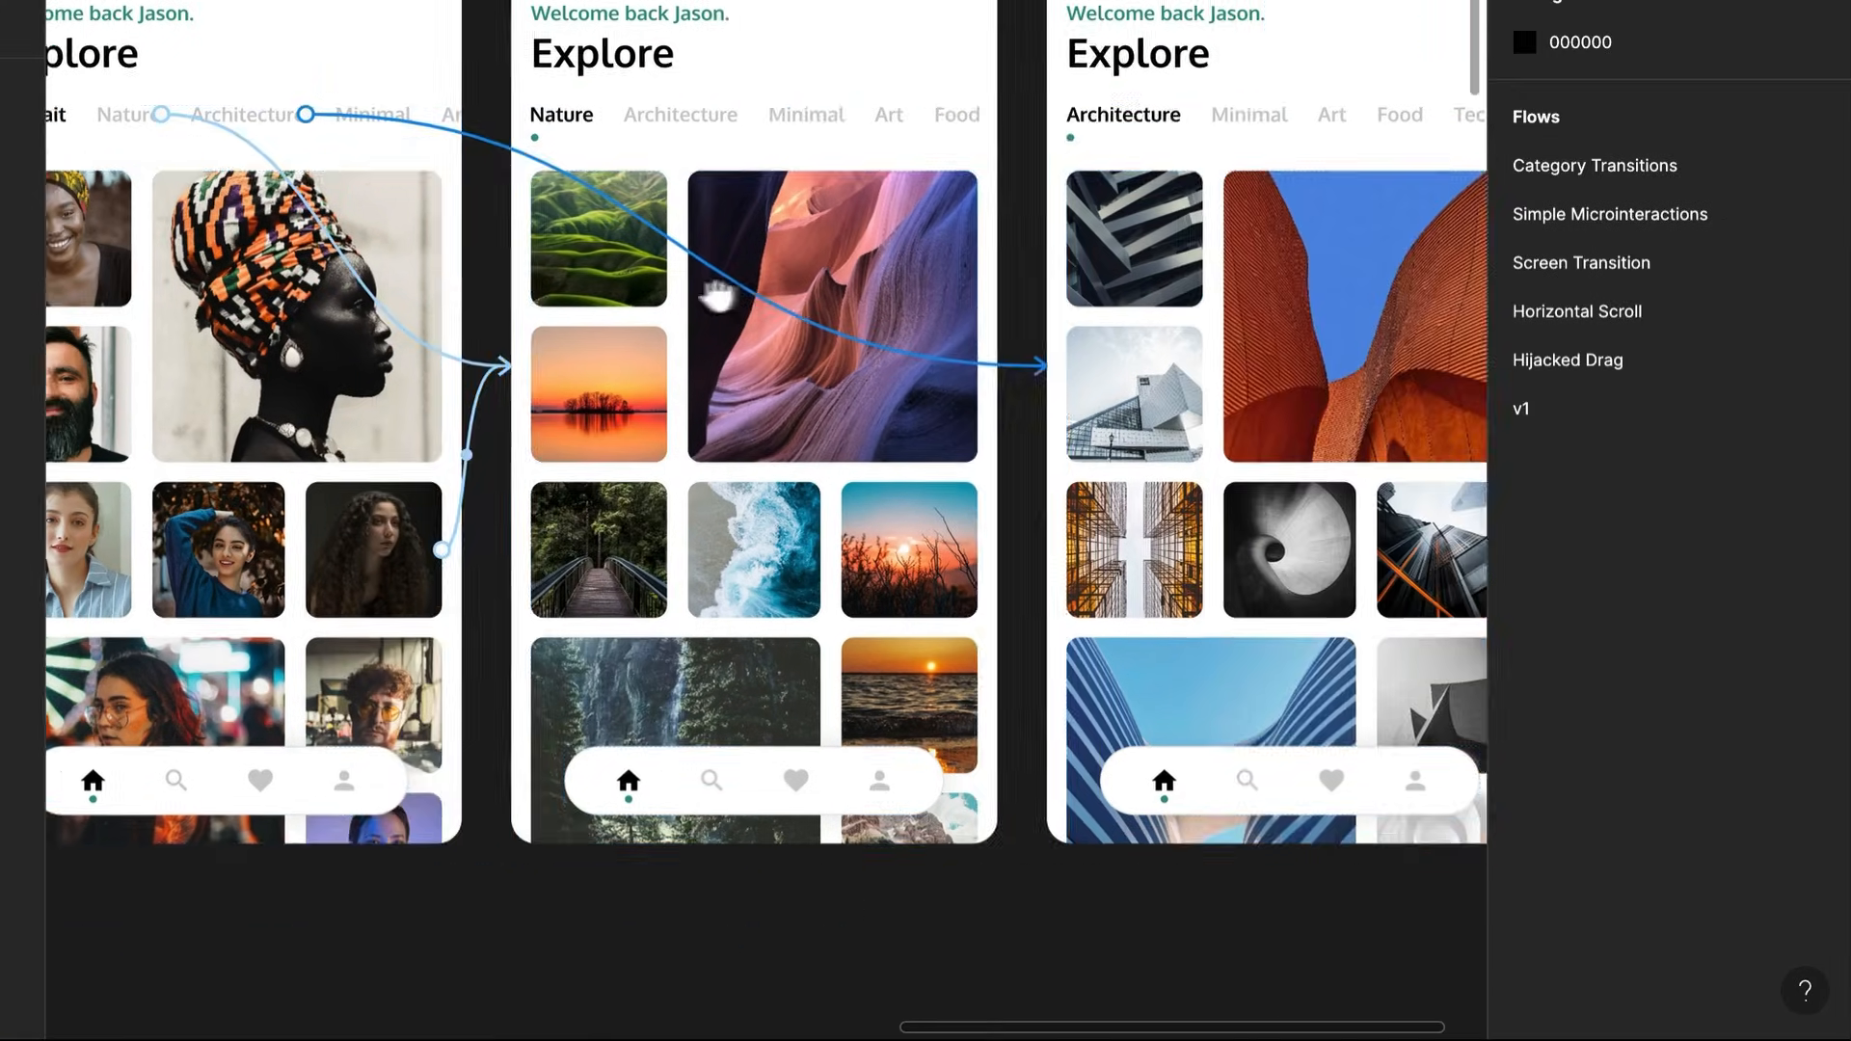
pyautogui.click(818, 520)
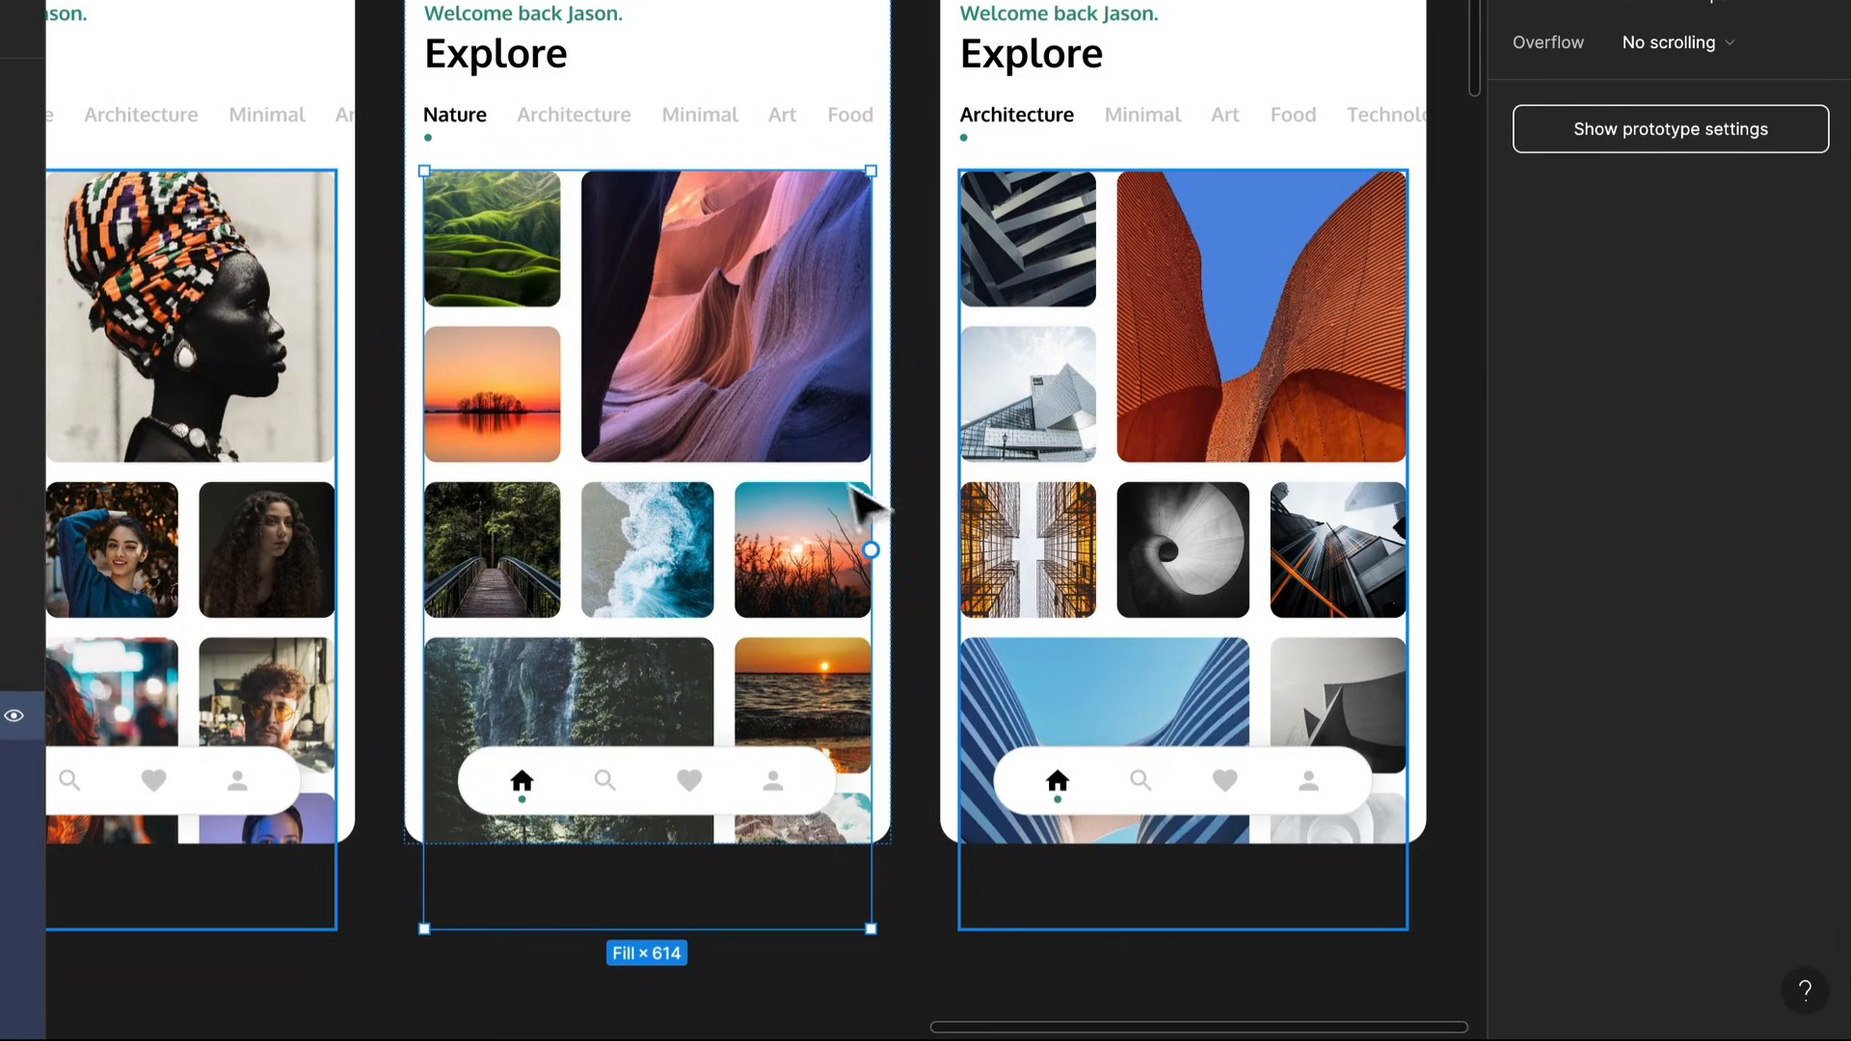
pyautogui.moveTo(871, 549); pyautogui.dragTo(1022, 563)
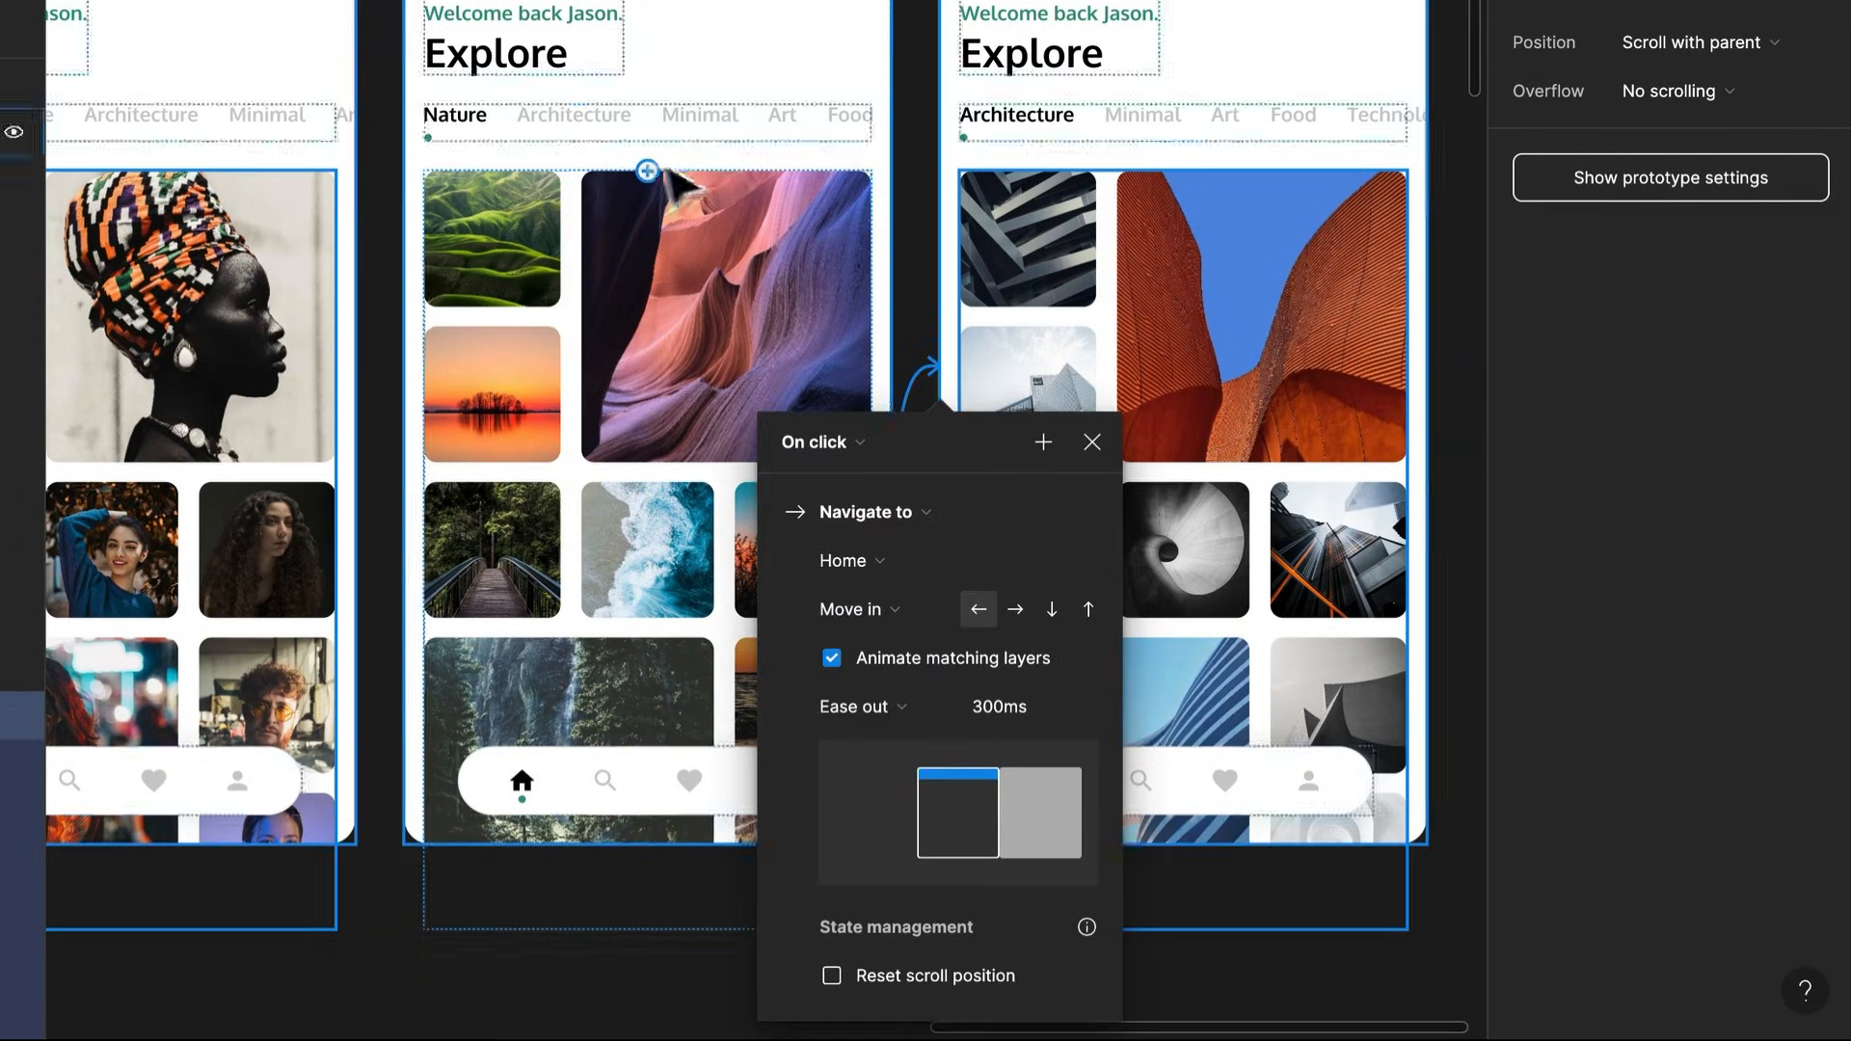
pyautogui.click(872, 451)
pyautogui.click(860, 477)
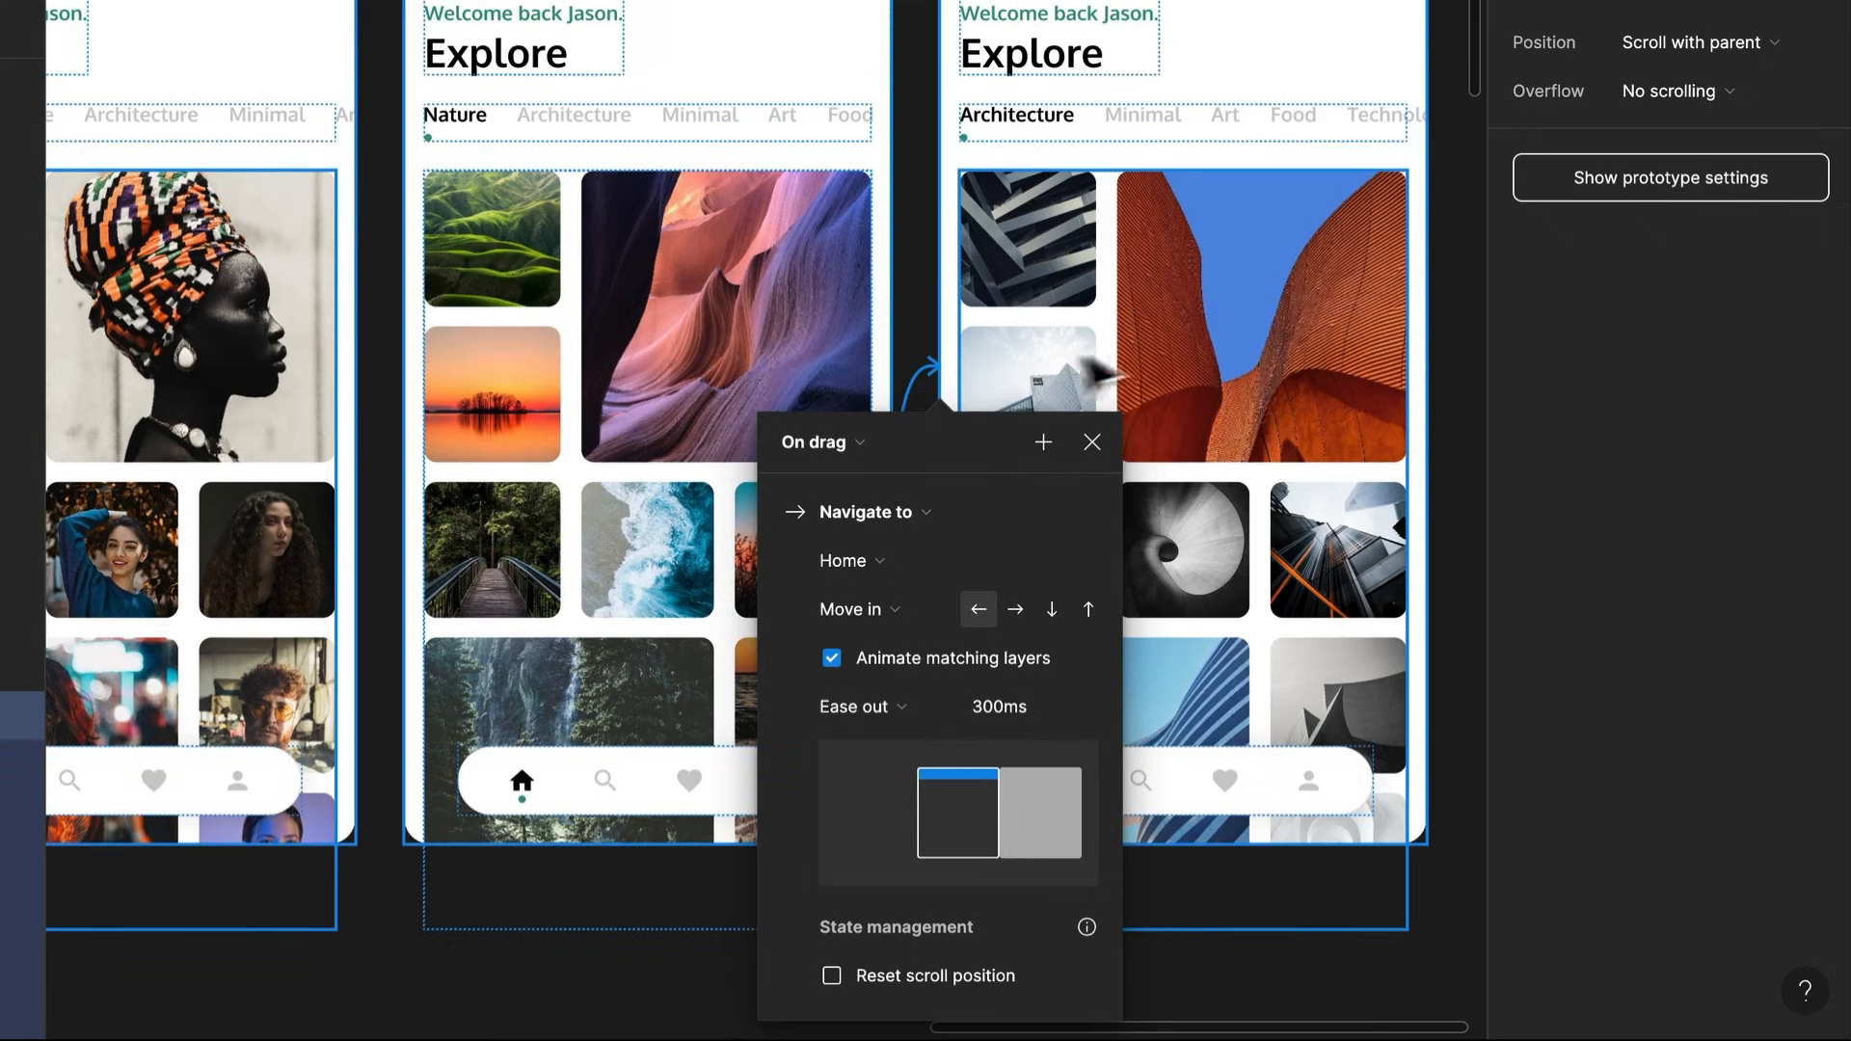
# Connect the Nature Gallery back to the copied Portrait Home screen with an On drag trigger and a rightward Move in
pyautogui.click(464, 424)
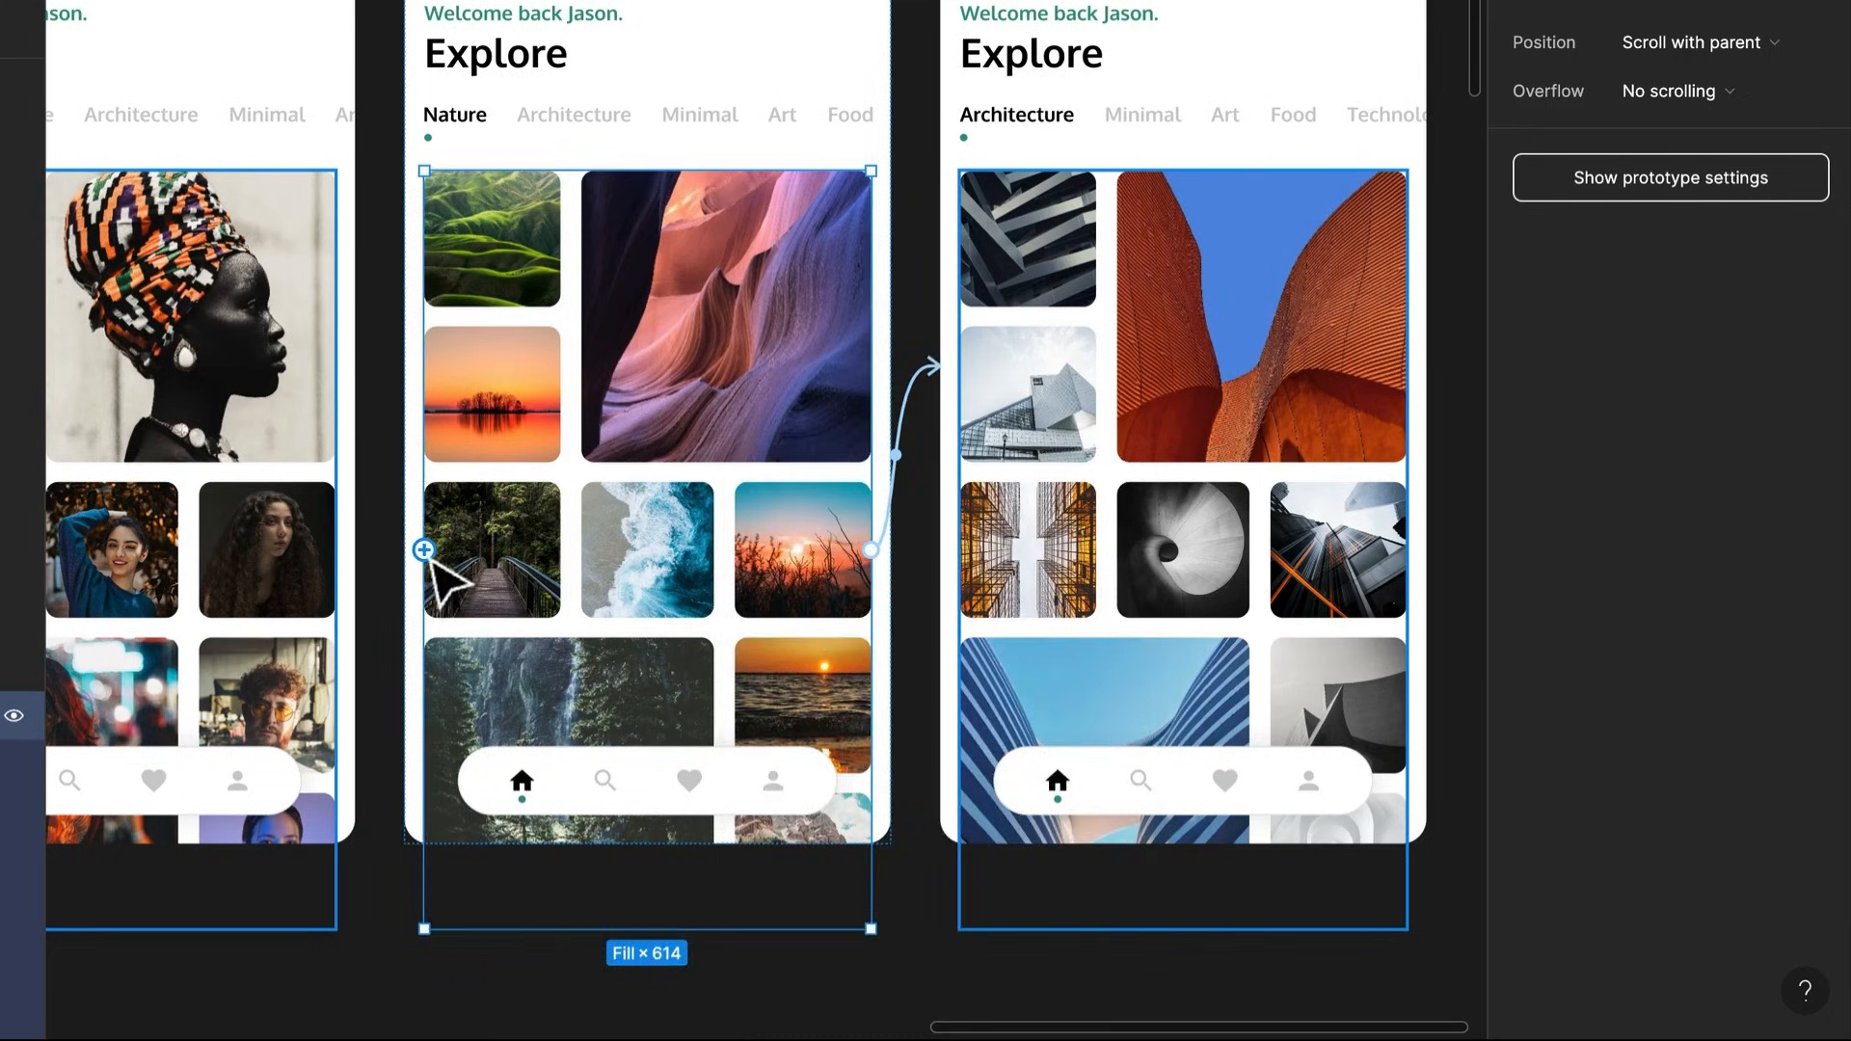
pyautogui.moveTo(423, 551); pyautogui.dragTo(323, 550)
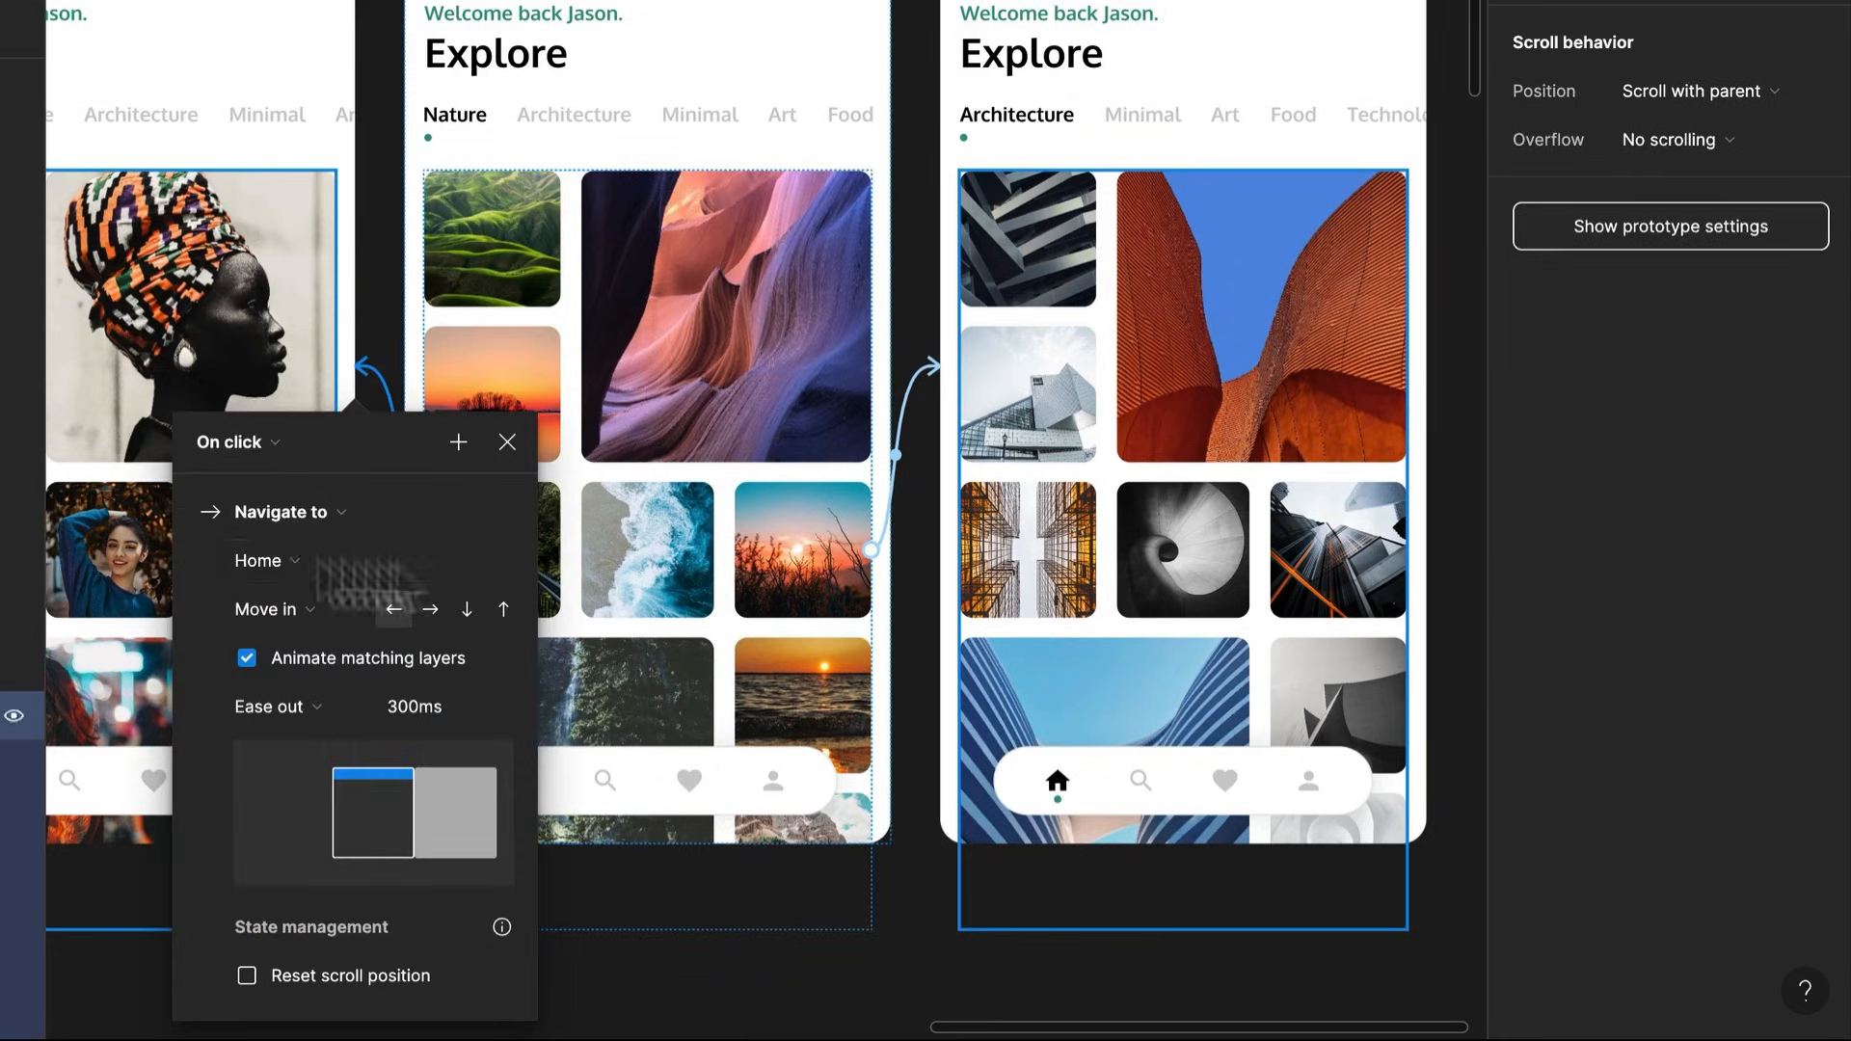
pyautogui.click(257, 442)
pyautogui.click(257, 472)
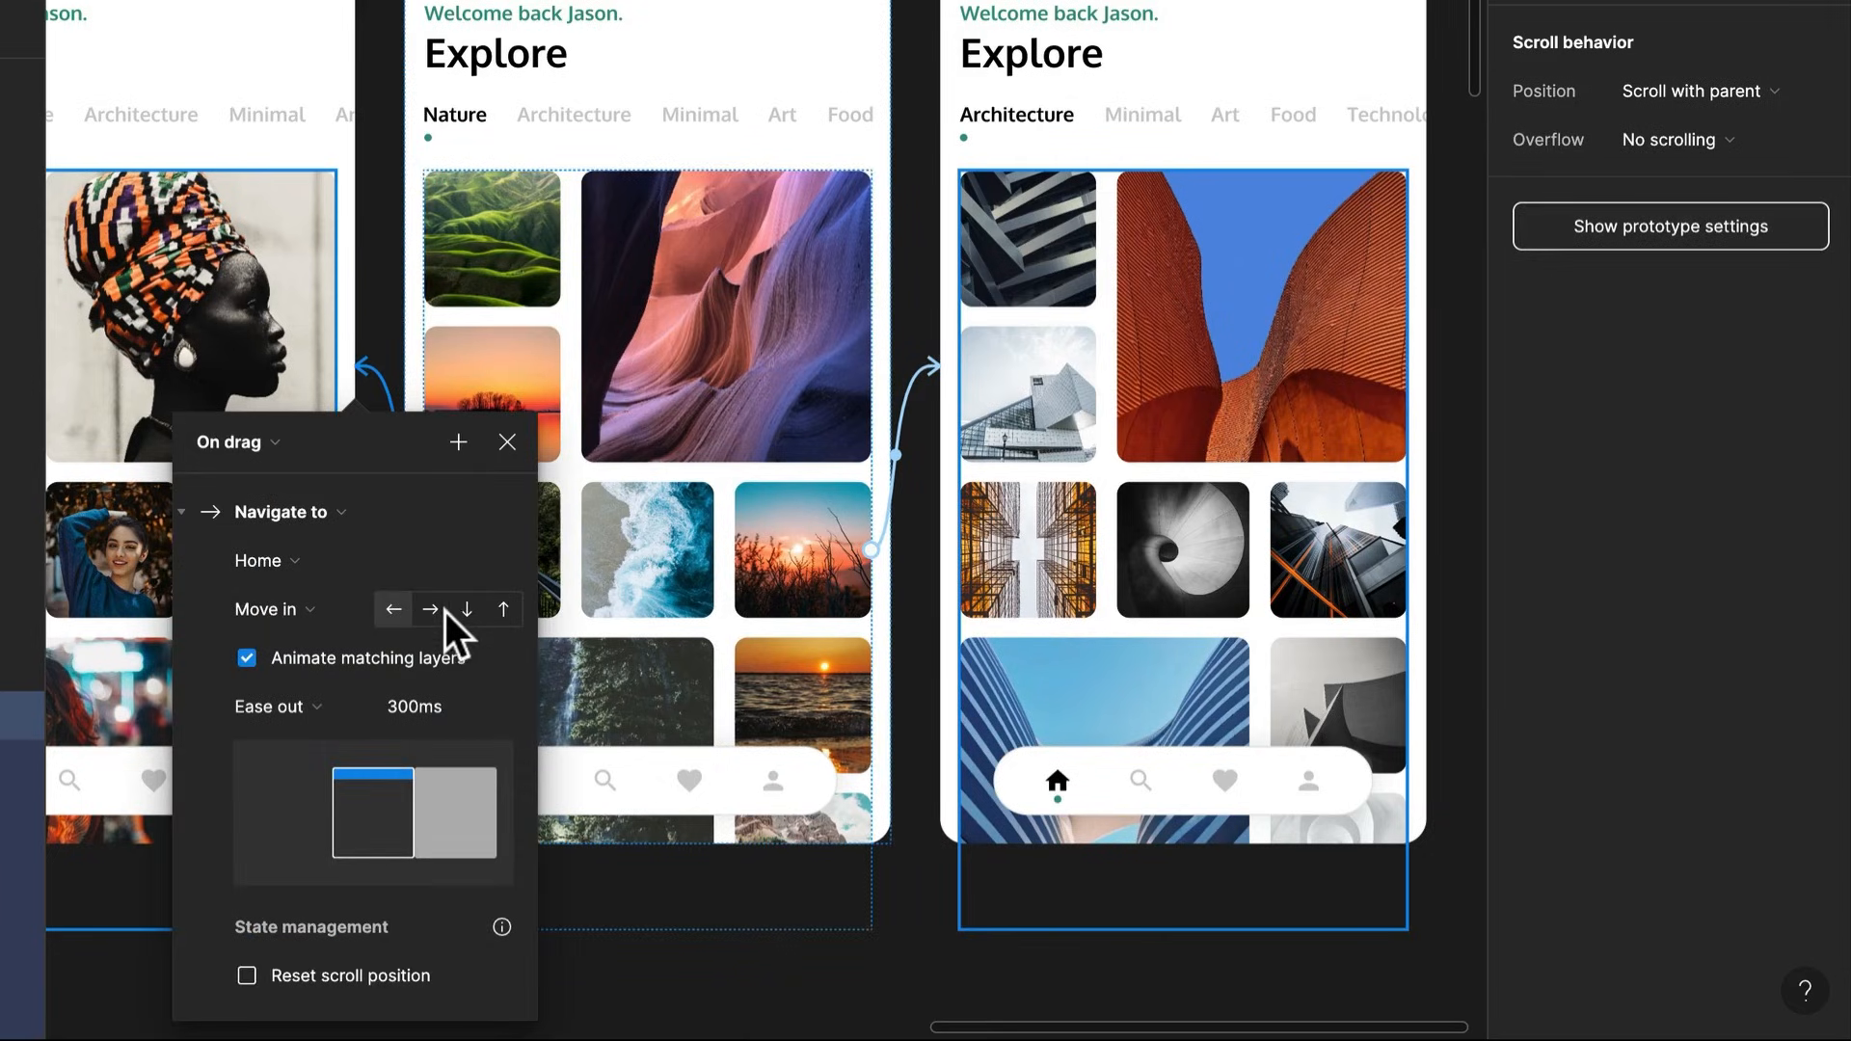
pyautogui.click(443, 611)
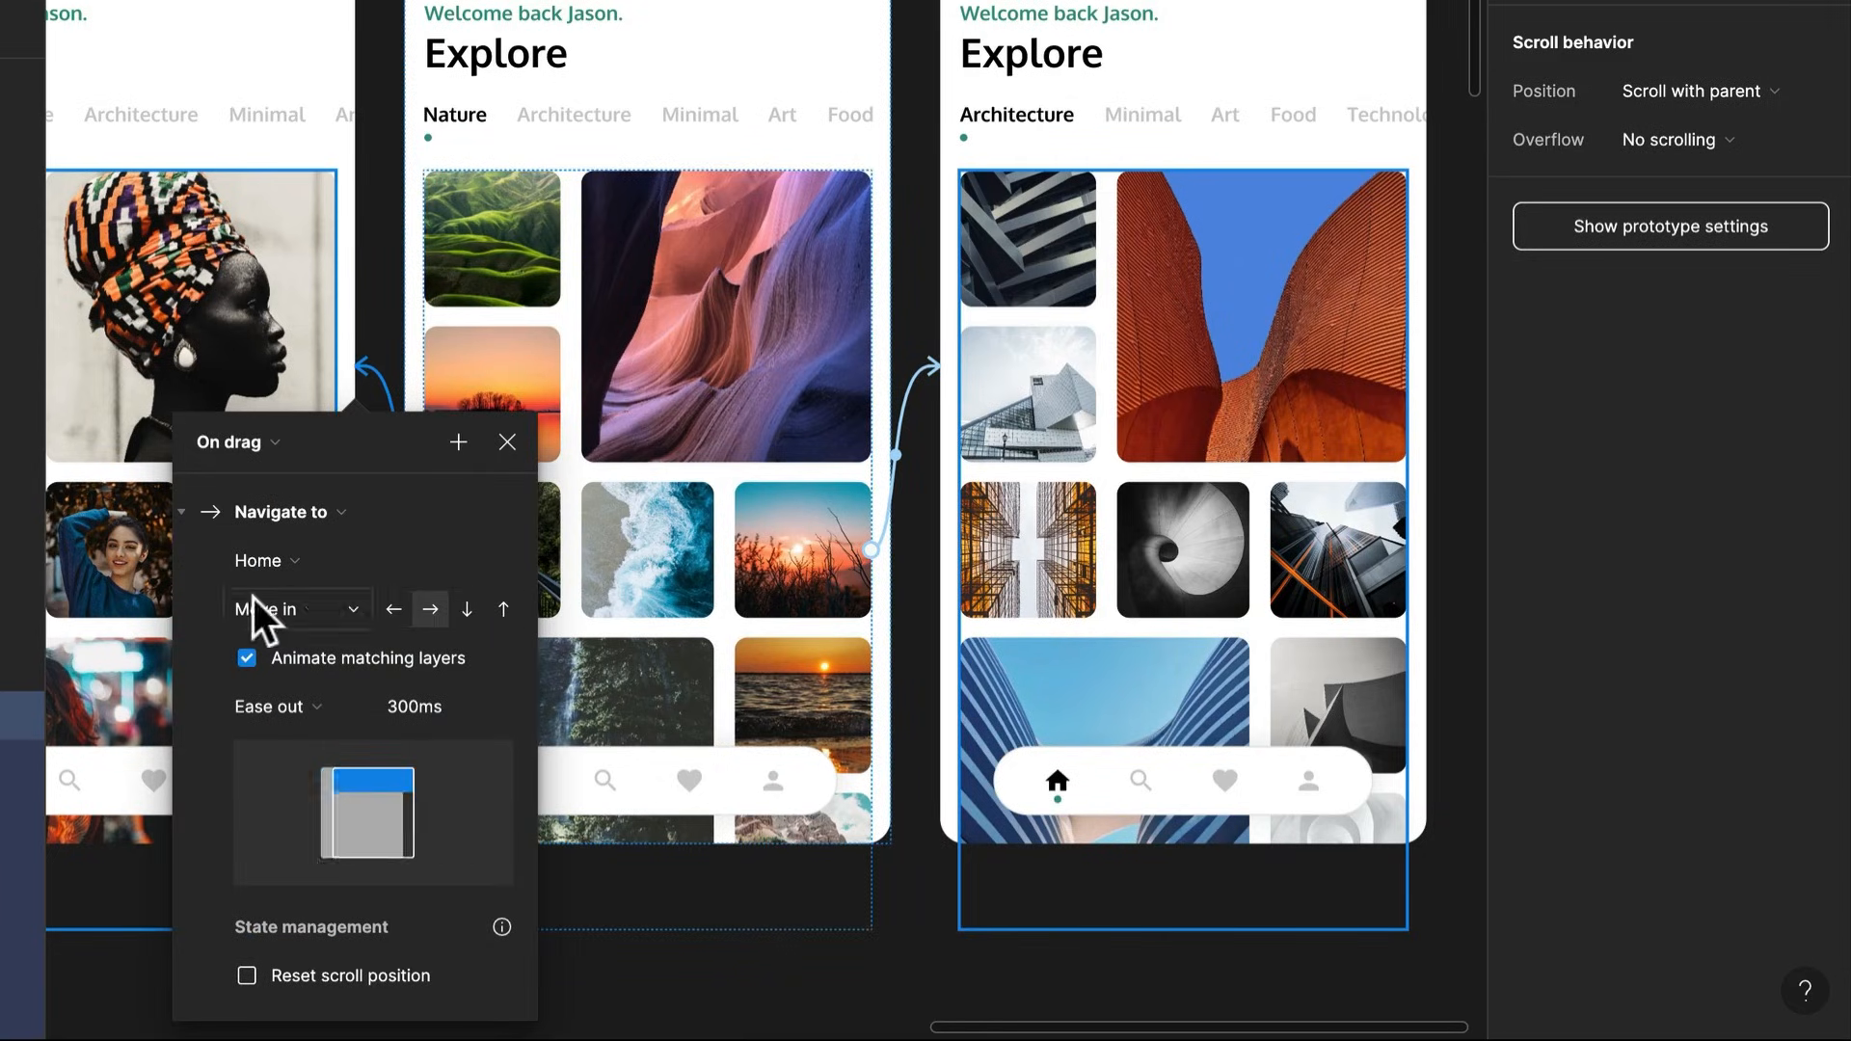
# Connect the Architecture screen's Gallery back to the copied Nature Home screen and set the trigger to On drag
pyautogui.click(1170, 333)
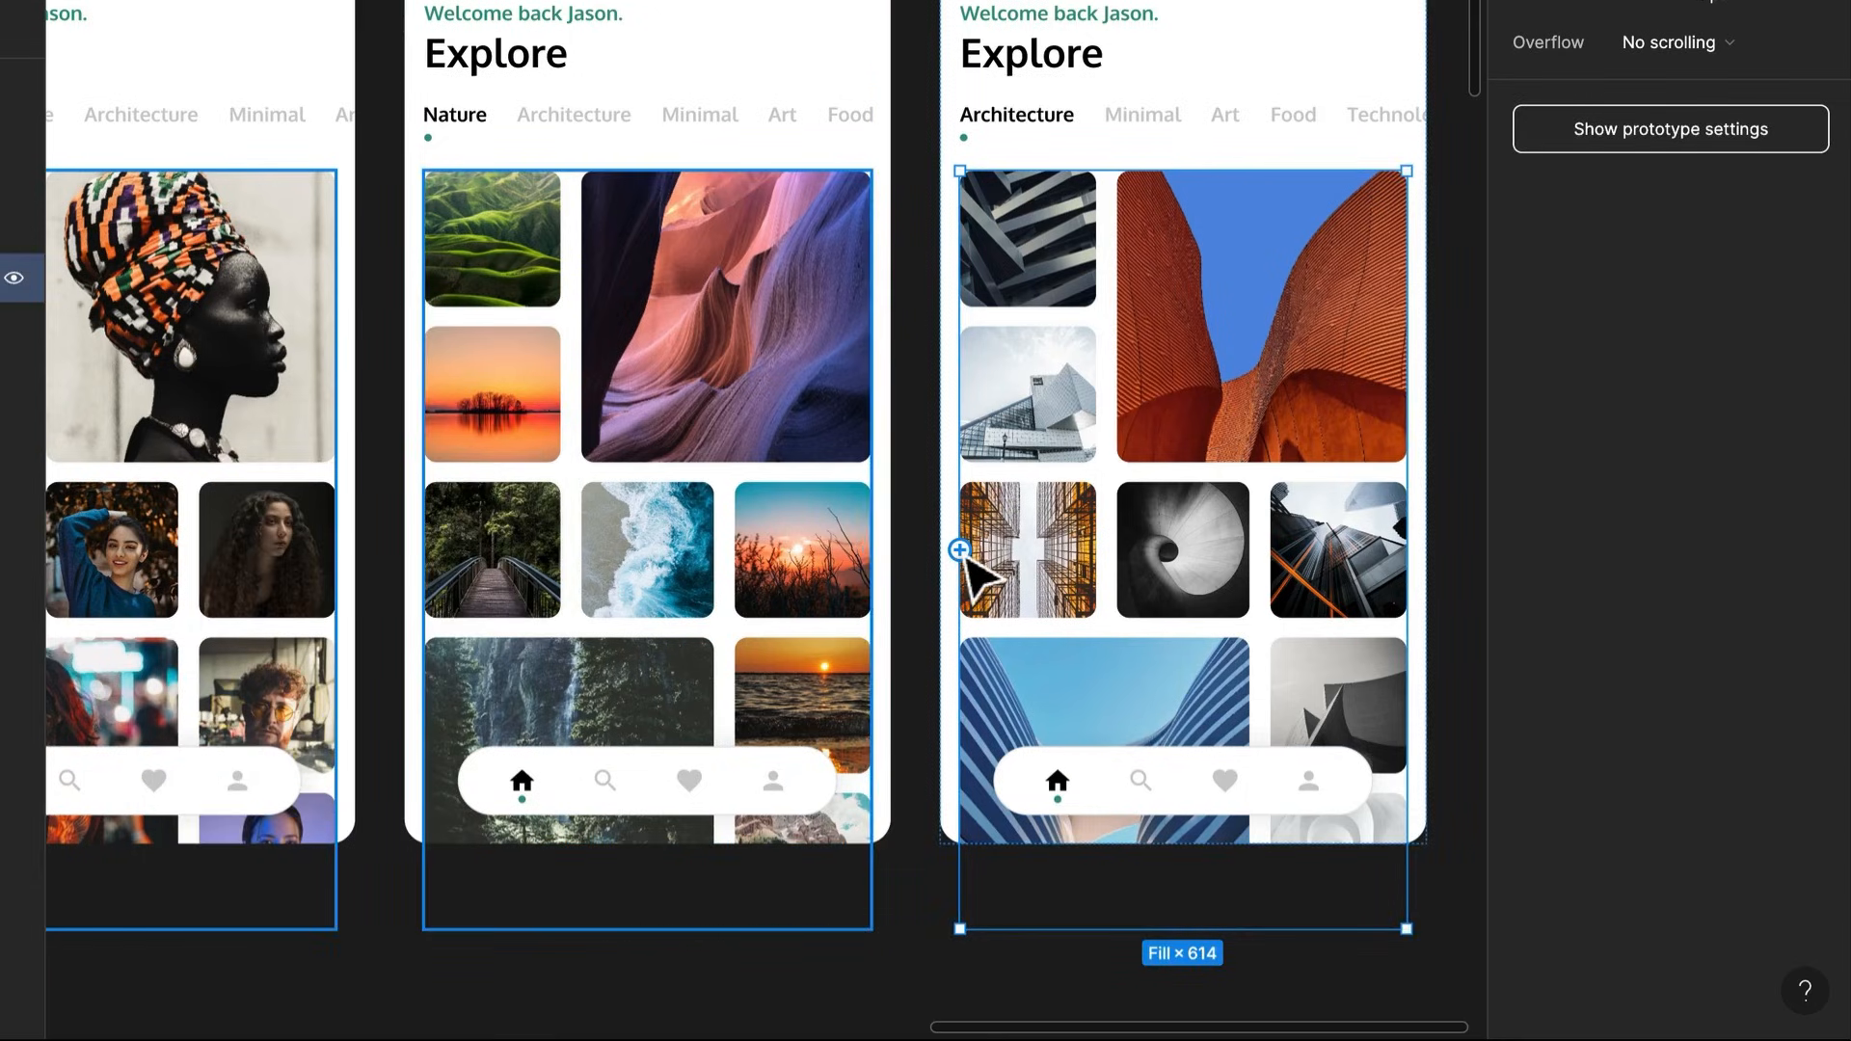
pyautogui.moveTo(959, 551); pyautogui.dragTo(845, 537)
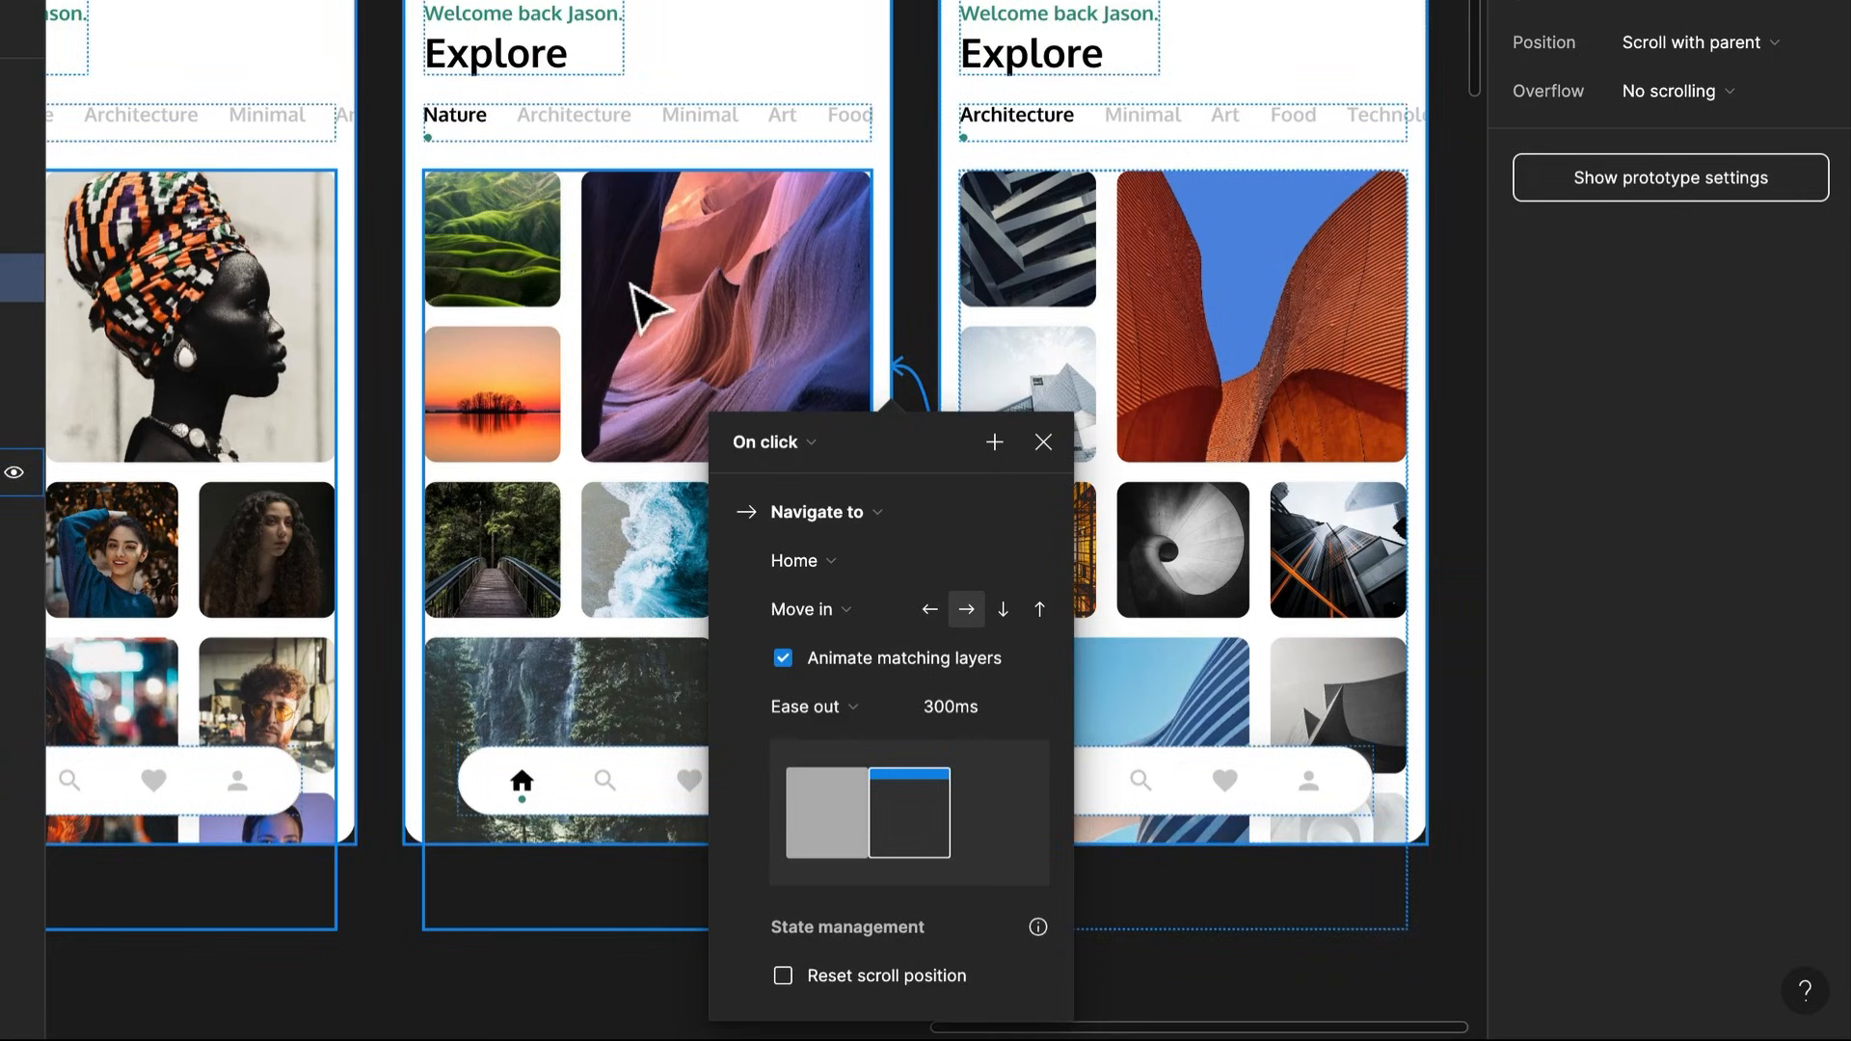
pyautogui.click(802, 434)
pyautogui.click(806, 472)
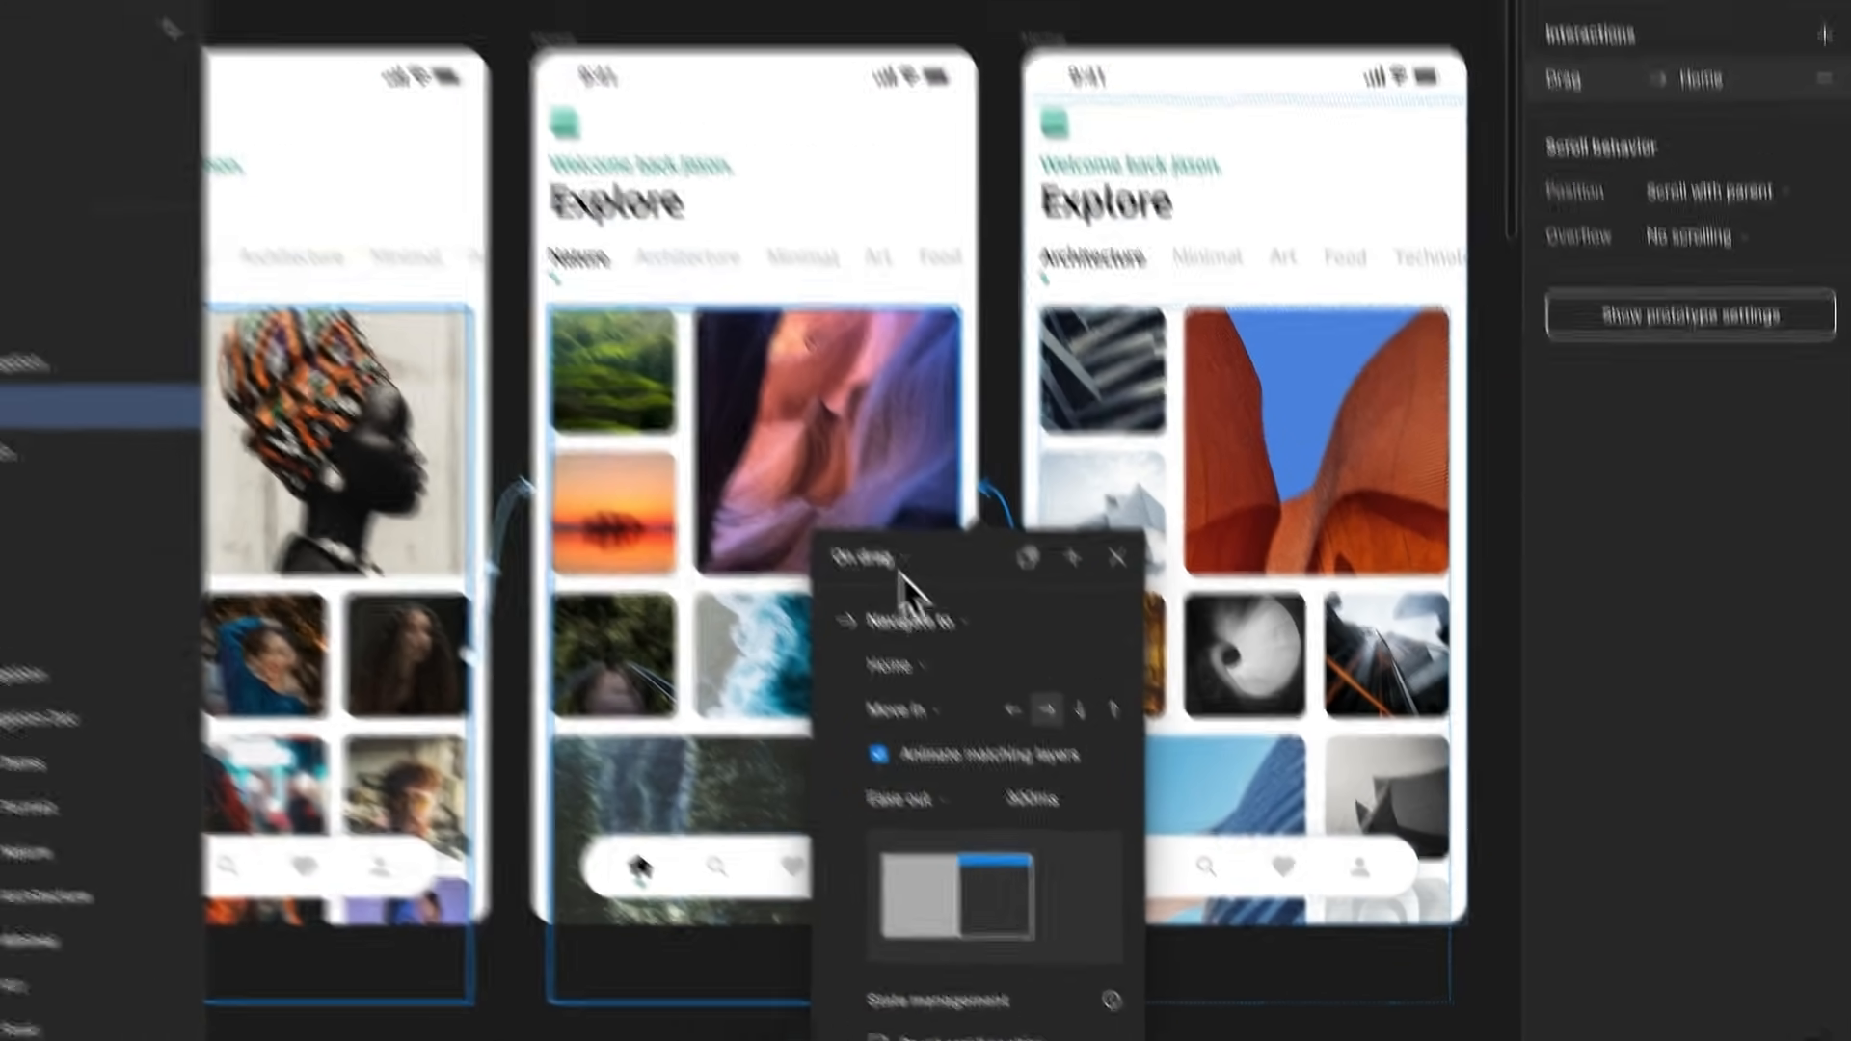
pyautogui.click(1087, 186)
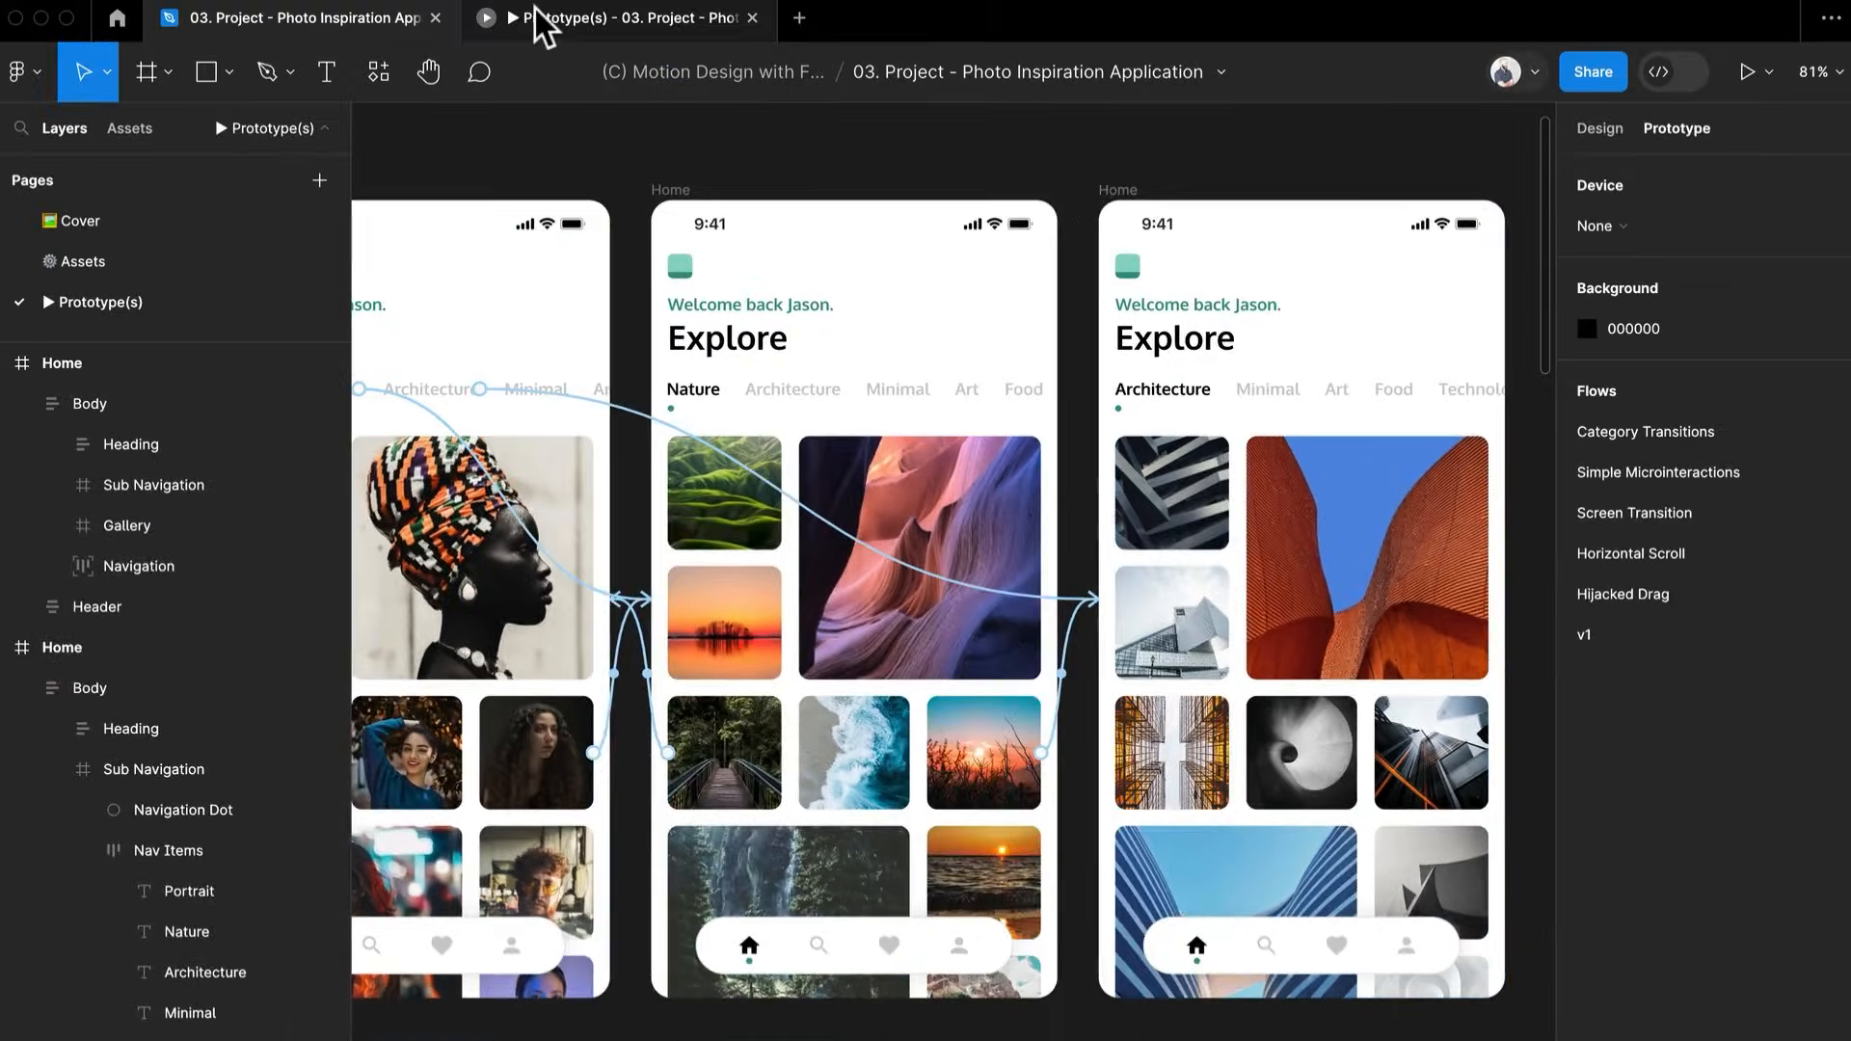
# Restart the v1 preview and swipe its gallery forward from Portrait to Architecture and back to Portrait
pyautogui.click(554, 19)
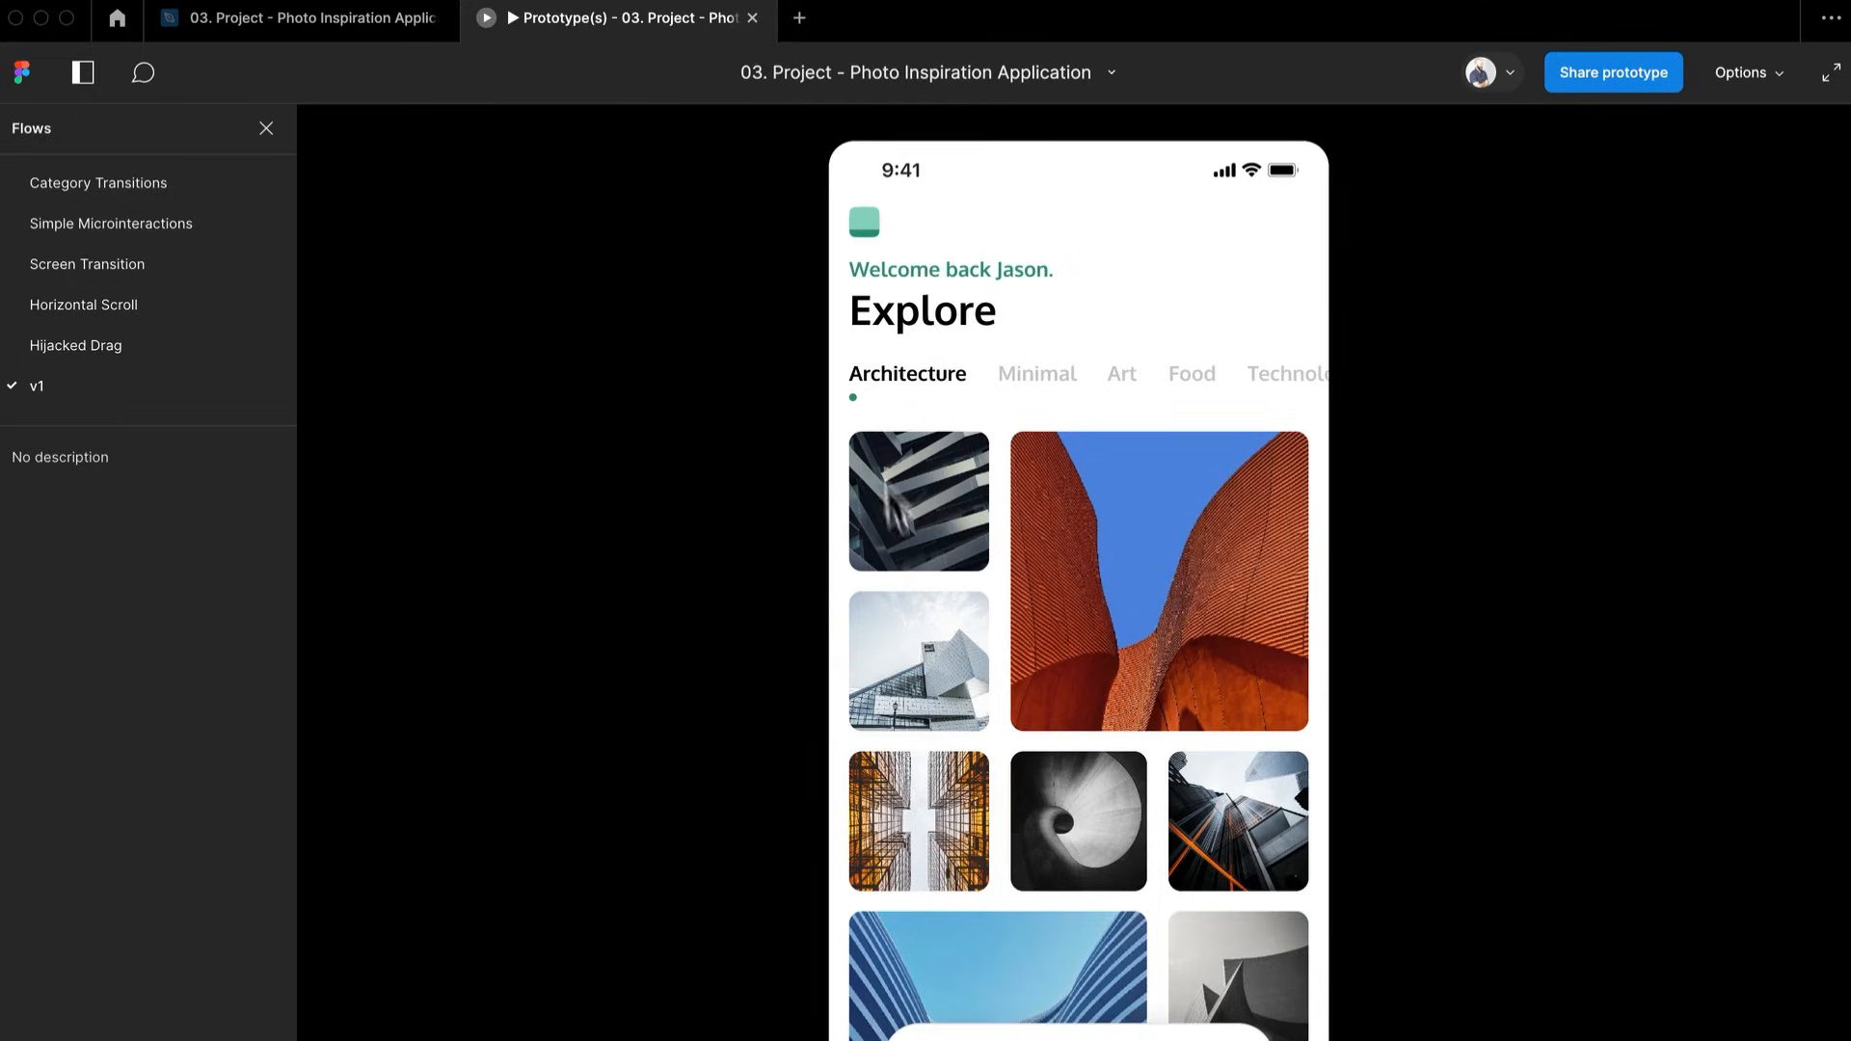
pyautogui.press('r')
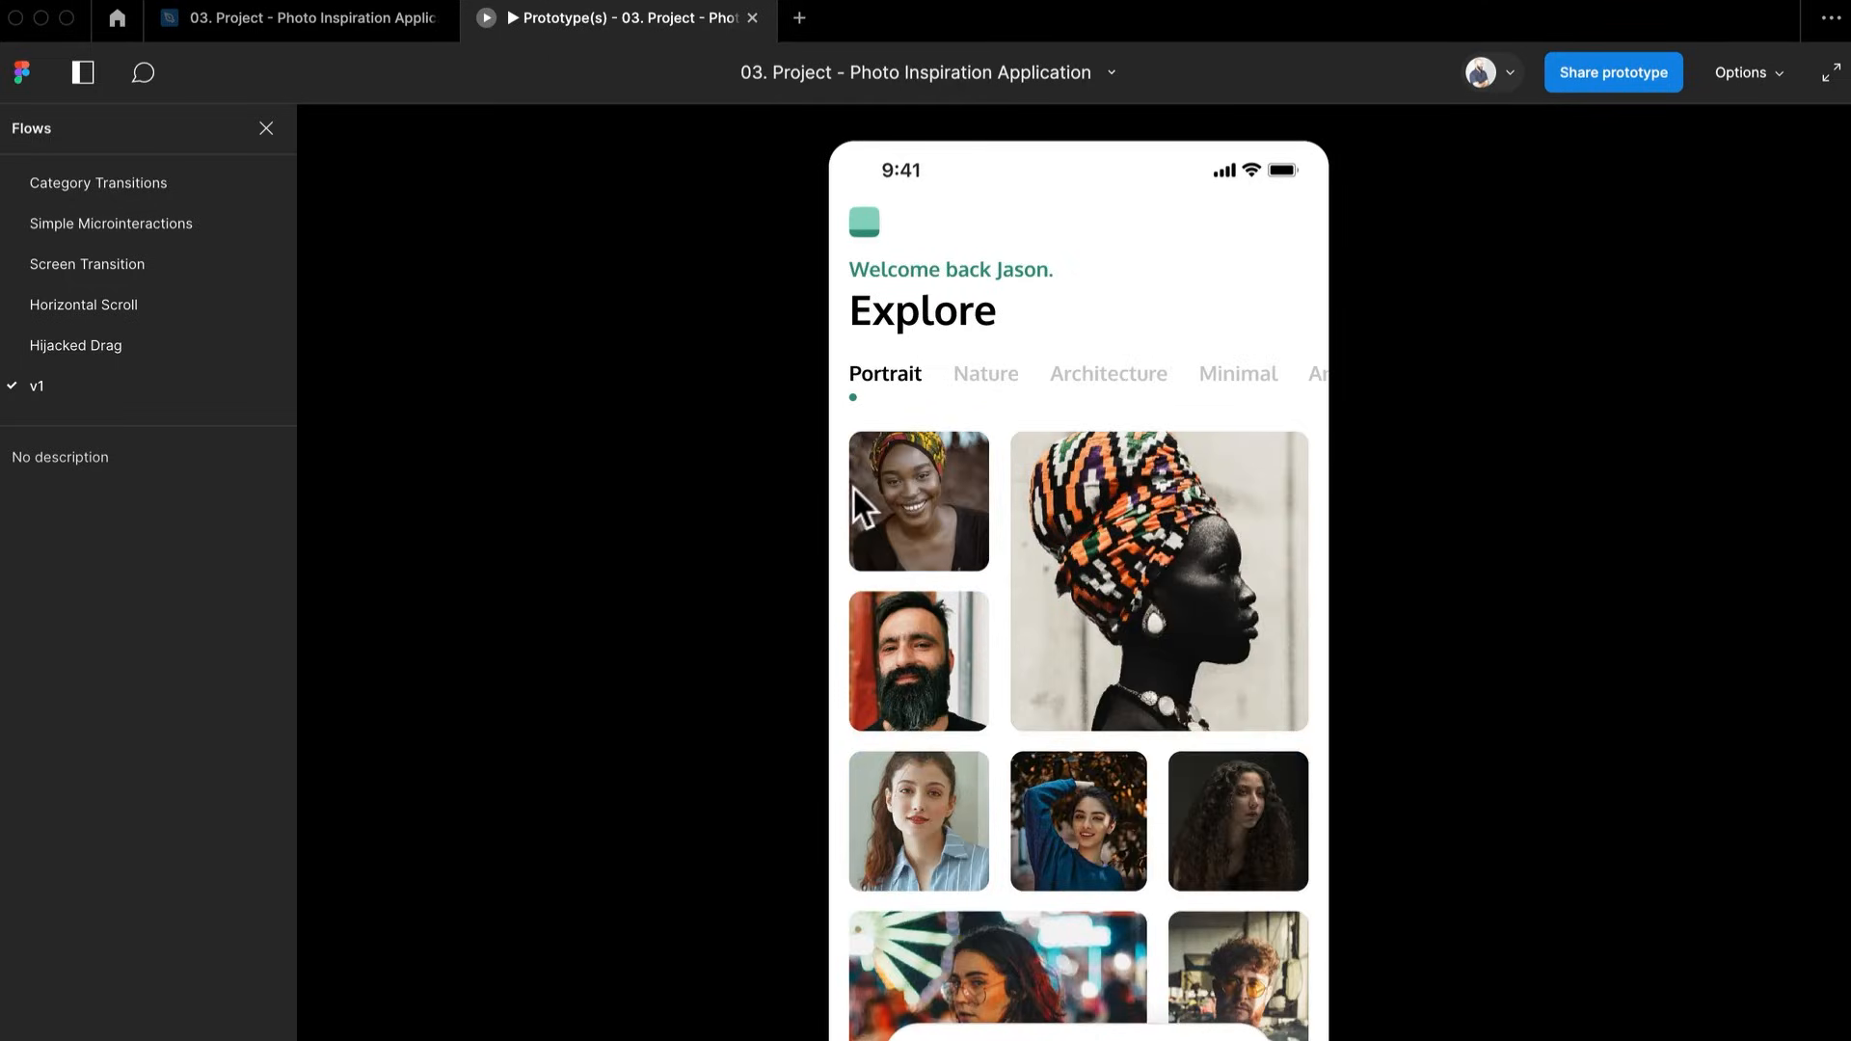
pyautogui.moveTo(1213, 657); pyautogui.dragTo(685, 702)
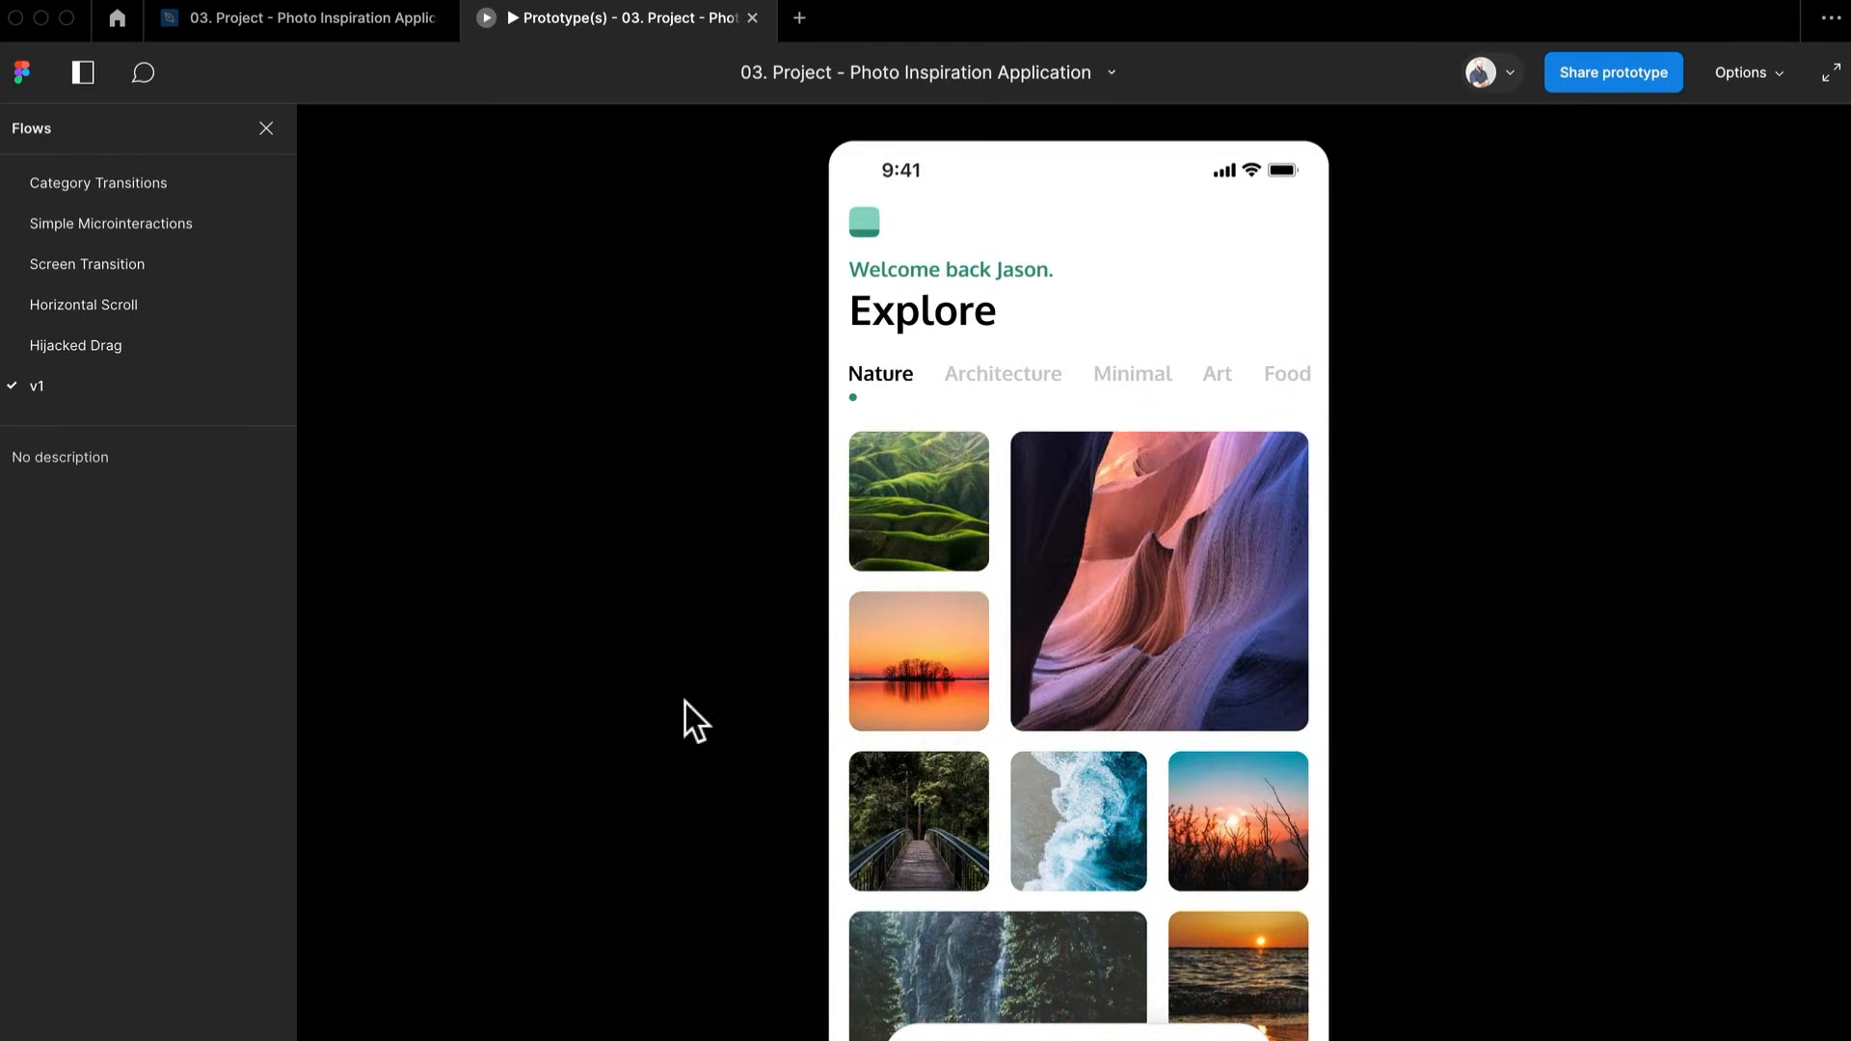
pyautogui.moveTo(1205, 680); pyautogui.dragTo(731, 698)
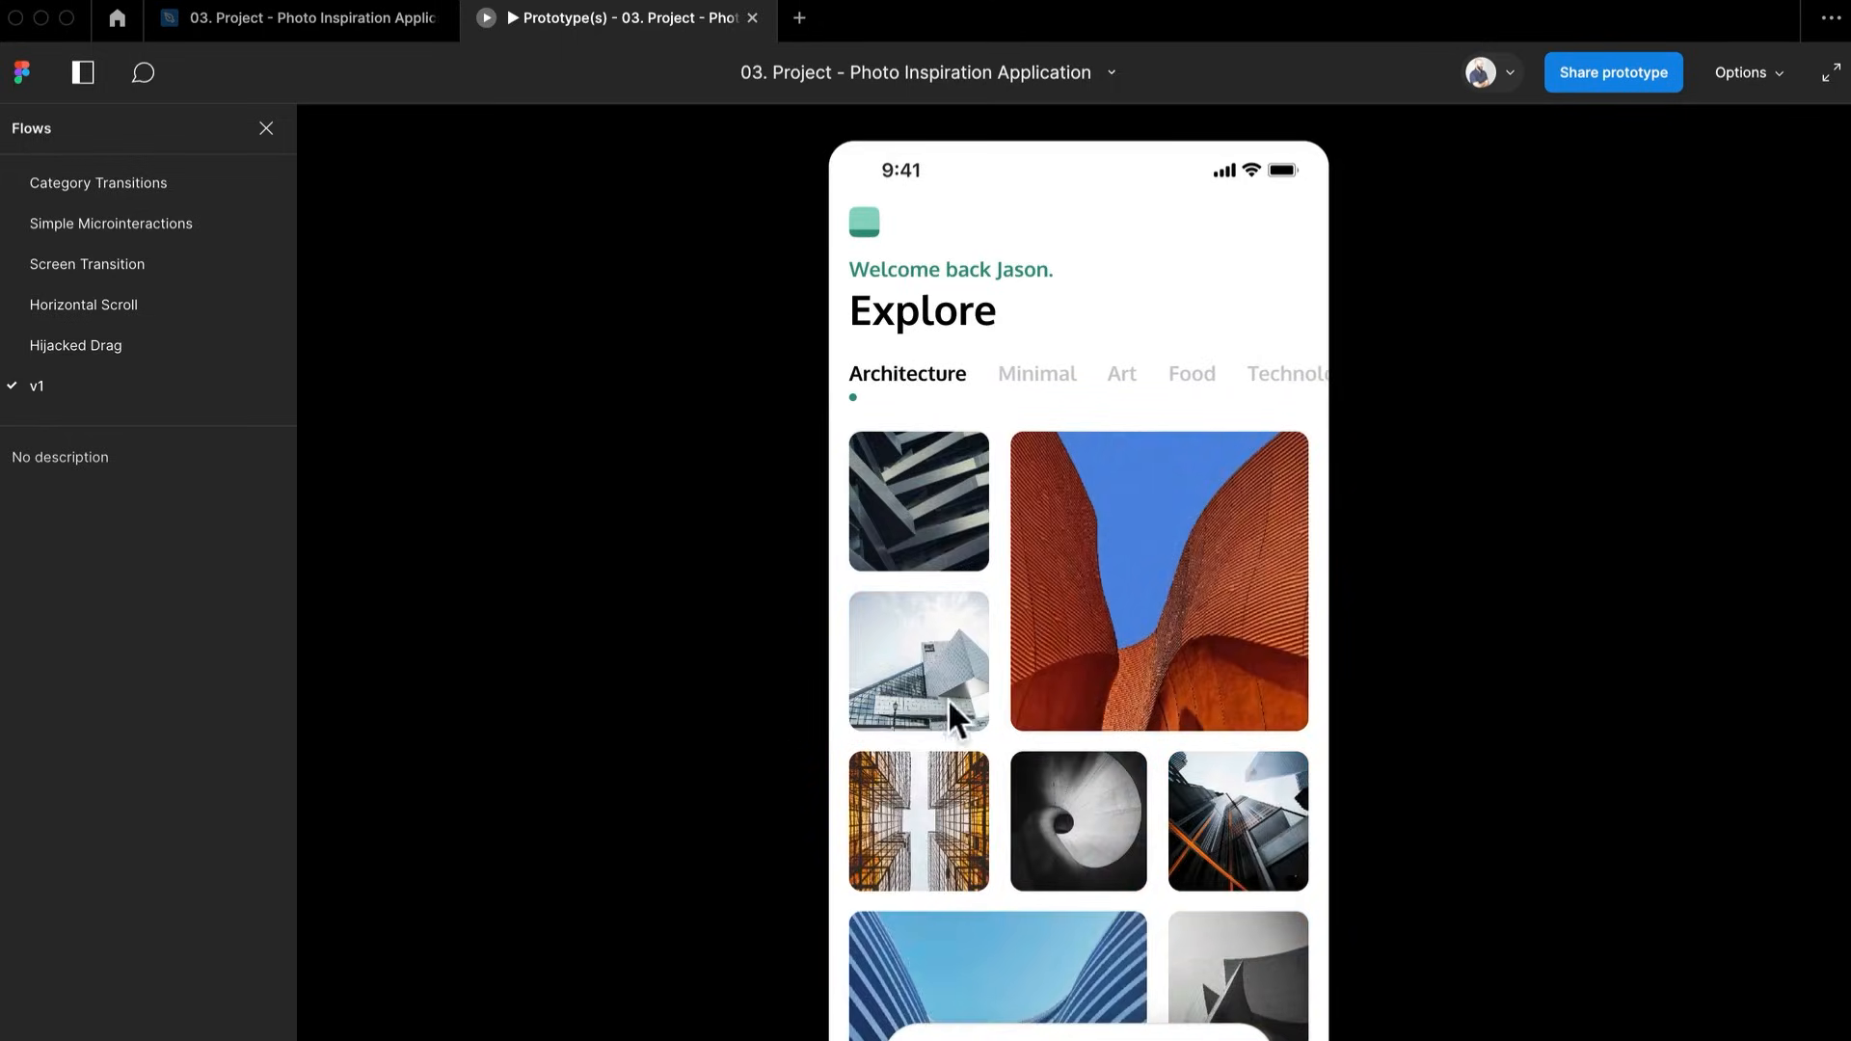
pyautogui.moveTo(946, 698); pyautogui.dragTo(1350, 702)
pyautogui.moveTo(1067, 708); pyautogui.dragTo(1412, 672)
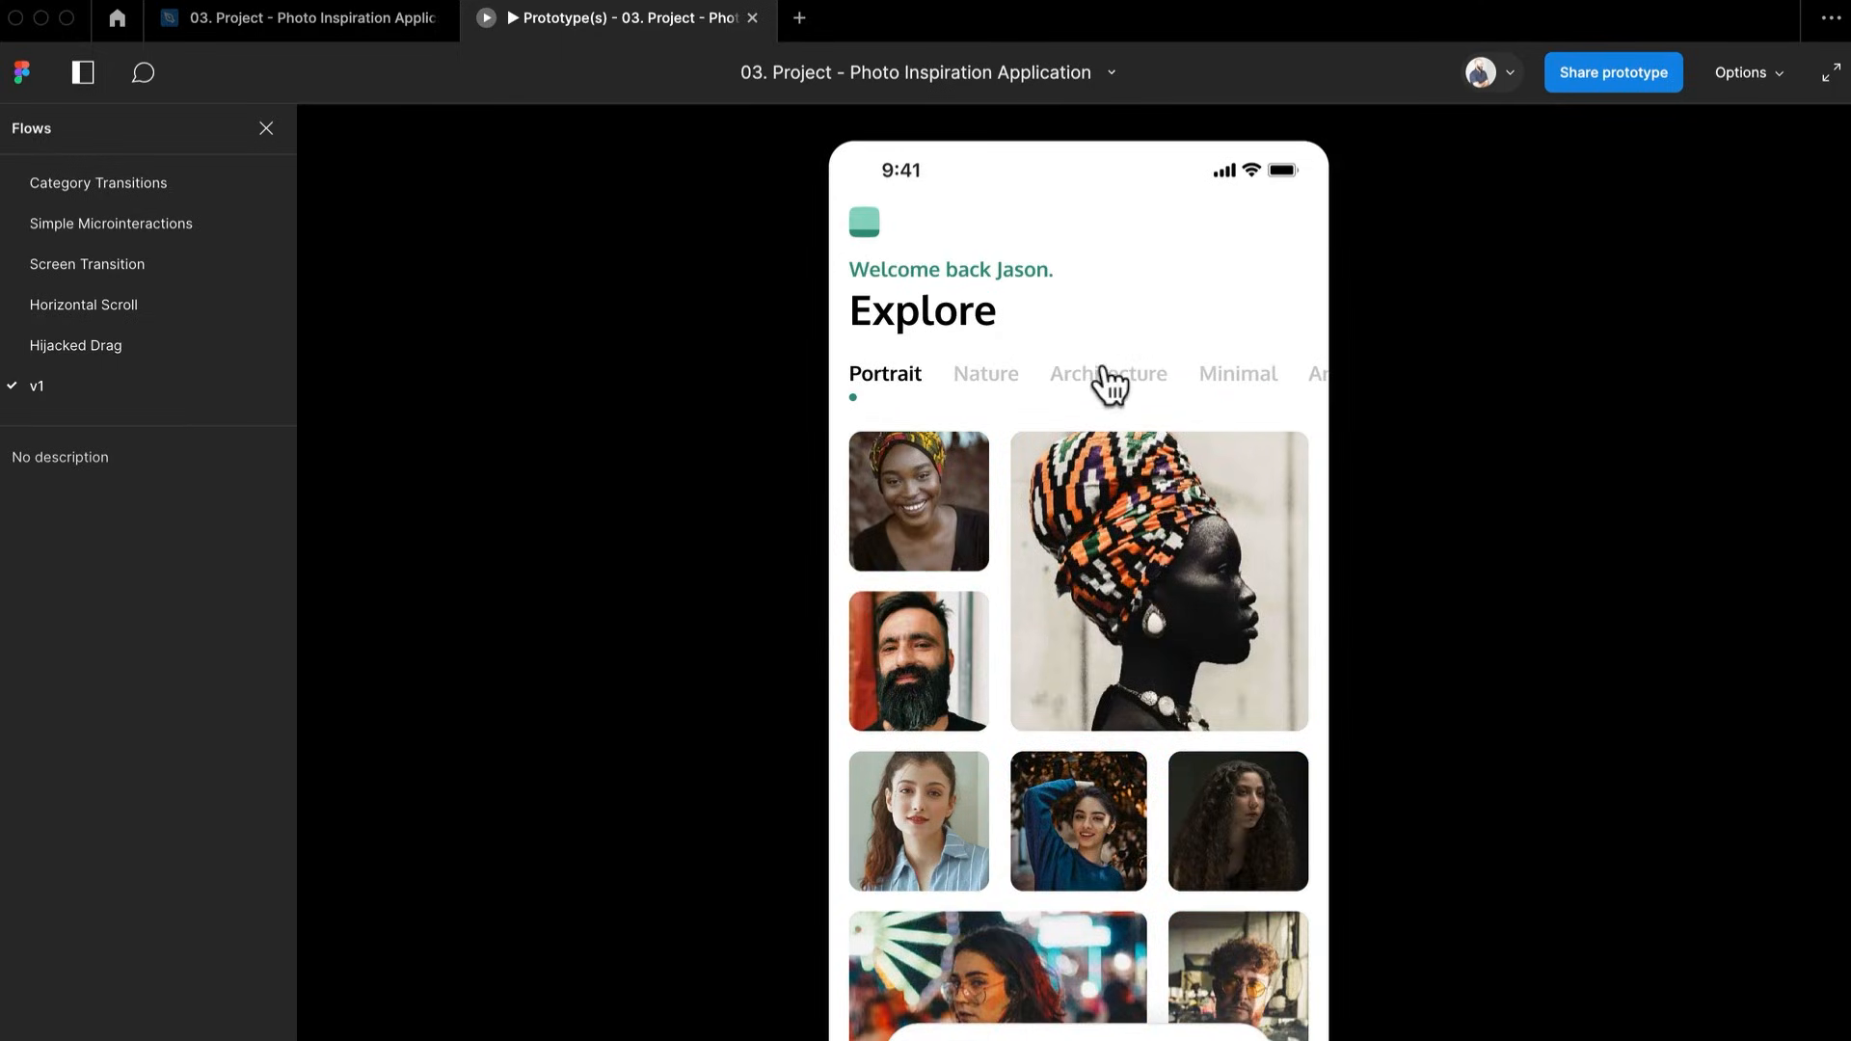
# Test the Architecture and Nature category labels in the v1 preview, swiping the gallery back after each
pyautogui.click(1103, 371)
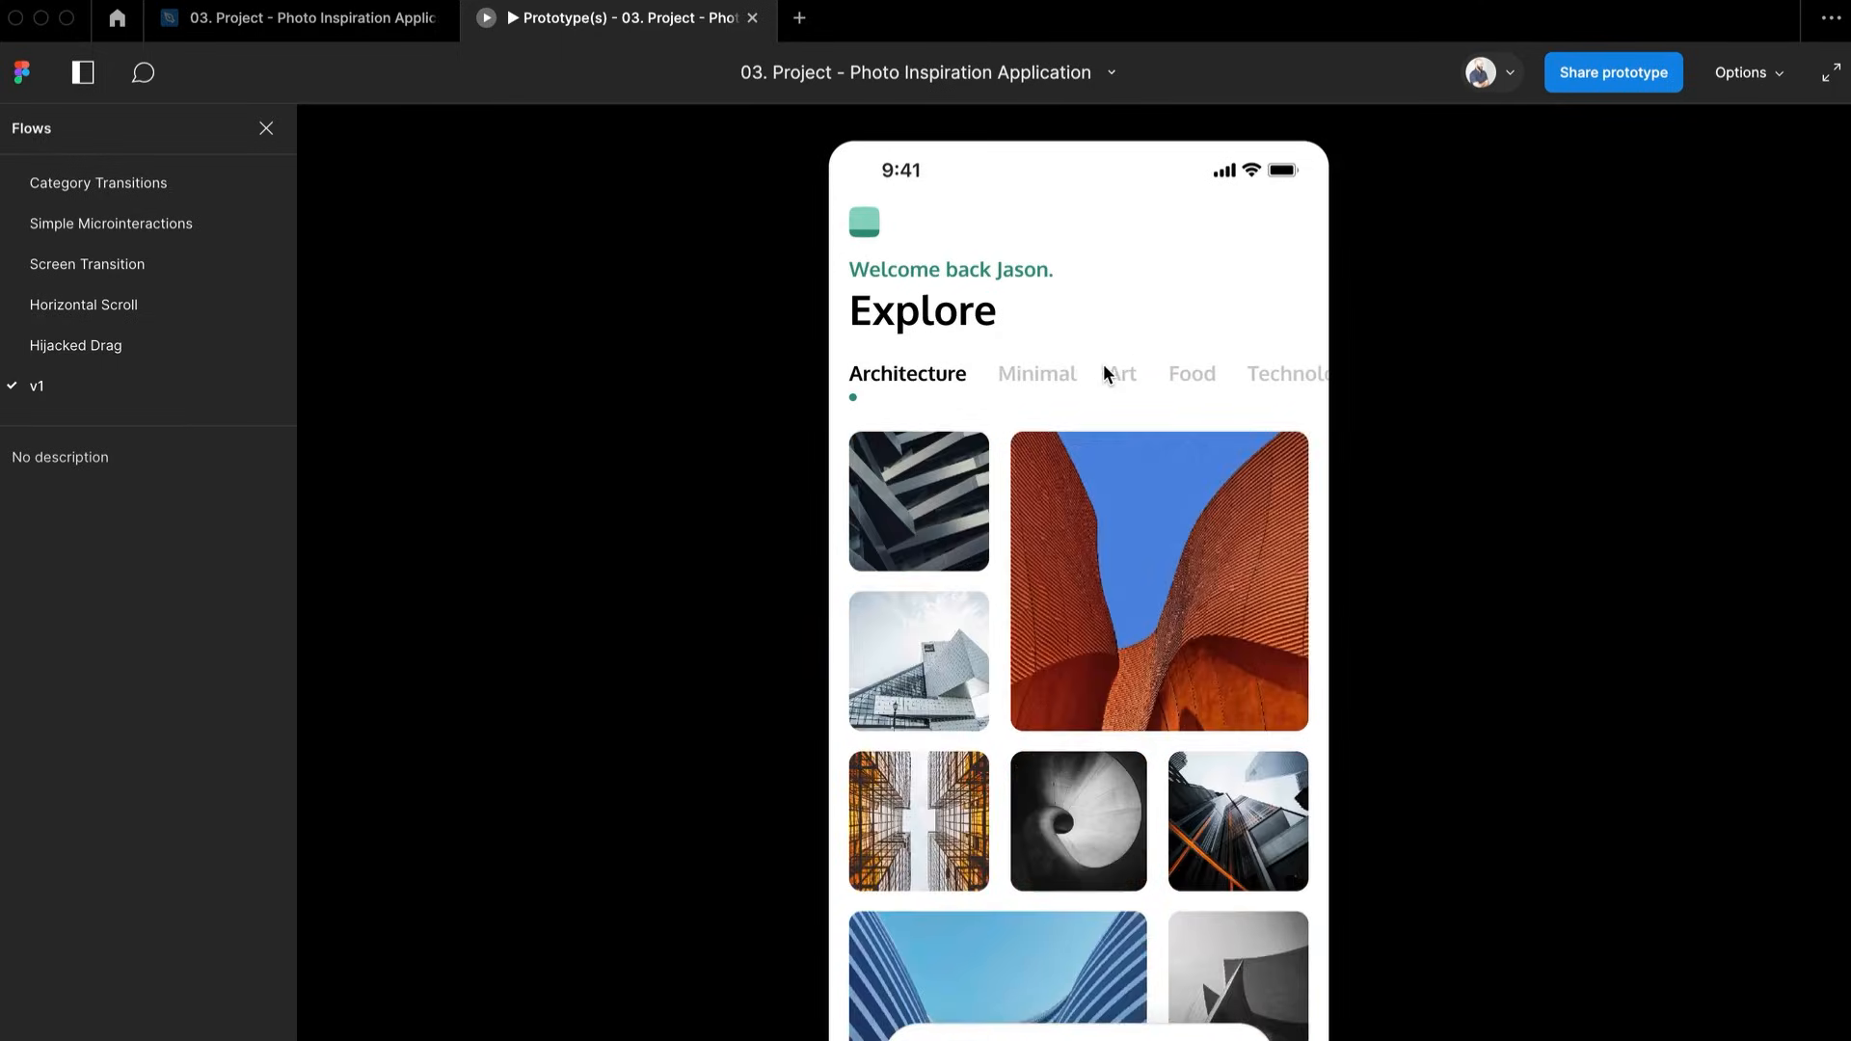
pyautogui.moveTo(960, 482); pyautogui.dragTo(1335, 542)
pyautogui.click(985, 363)
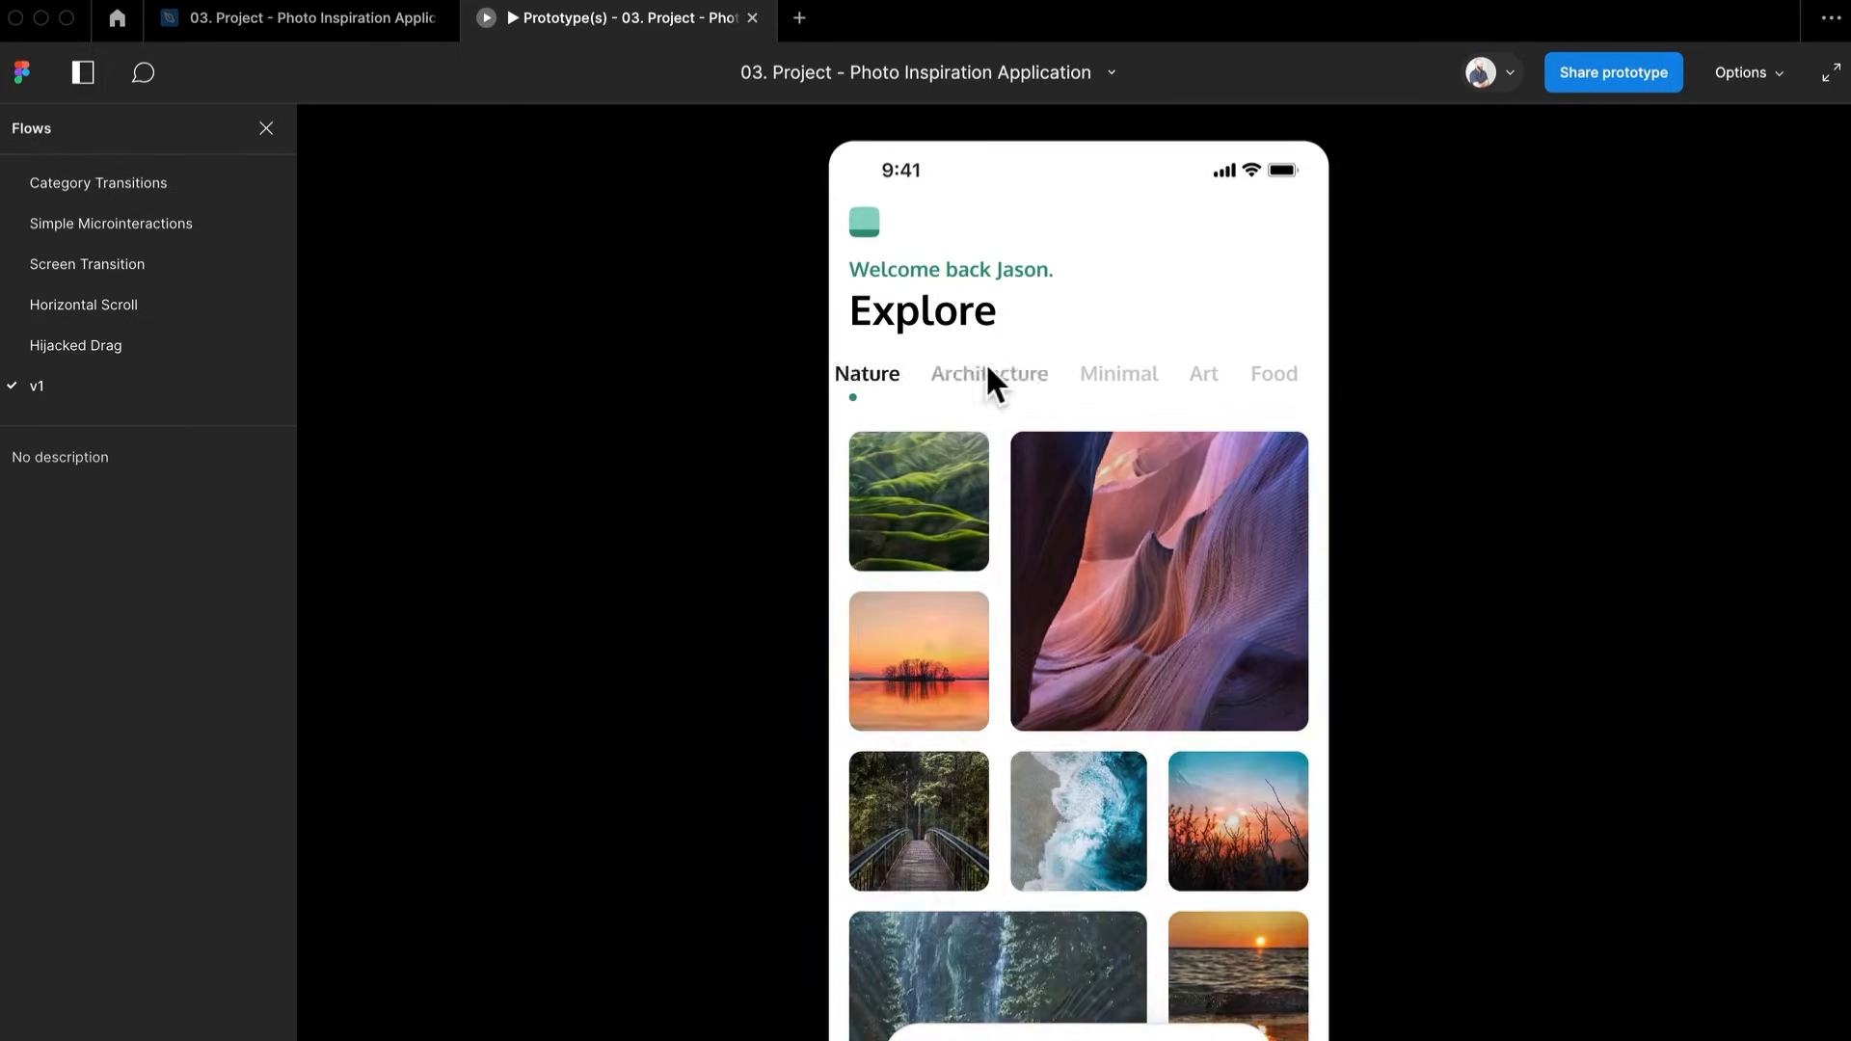
pyautogui.moveTo(931, 527); pyautogui.dragTo(1243, 542)
pyautogui.moveTo(984, 451); pyautogui.dragTo(1034, 440)
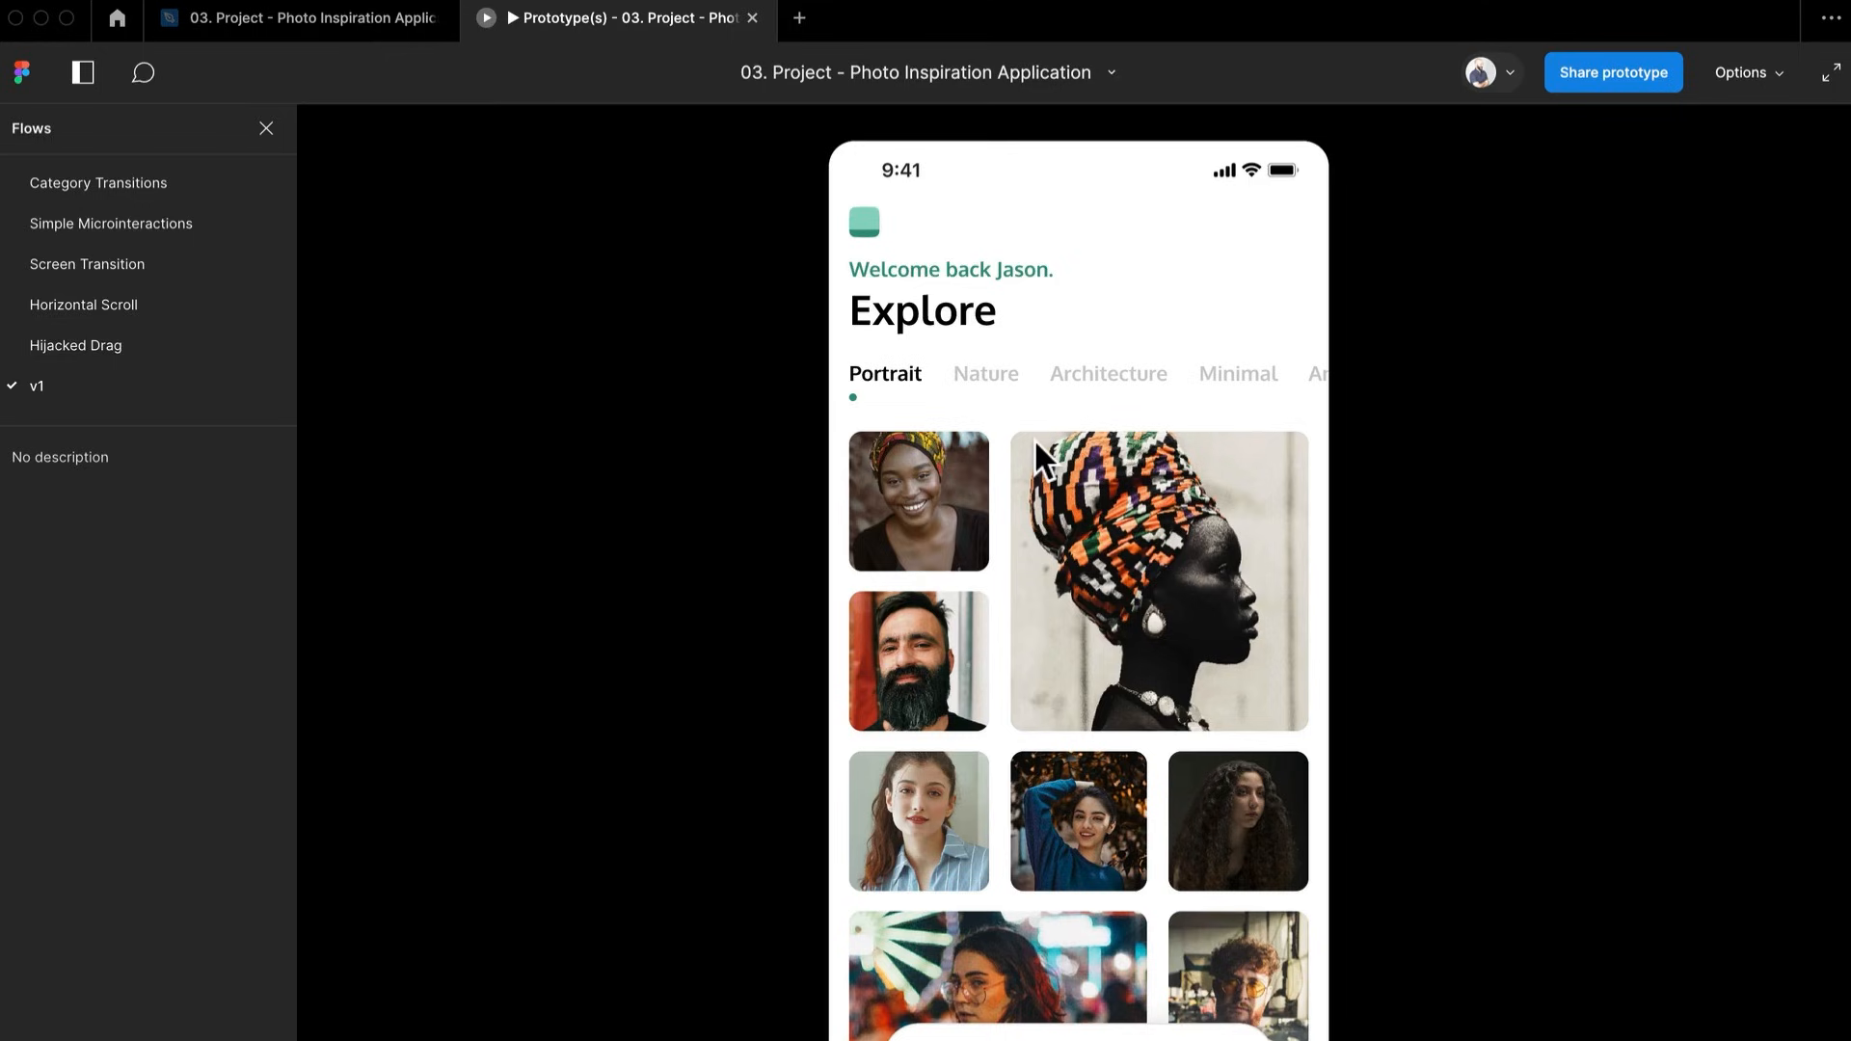
pyautogui.click(974, 395)
pyautogui.click(1012, 396)
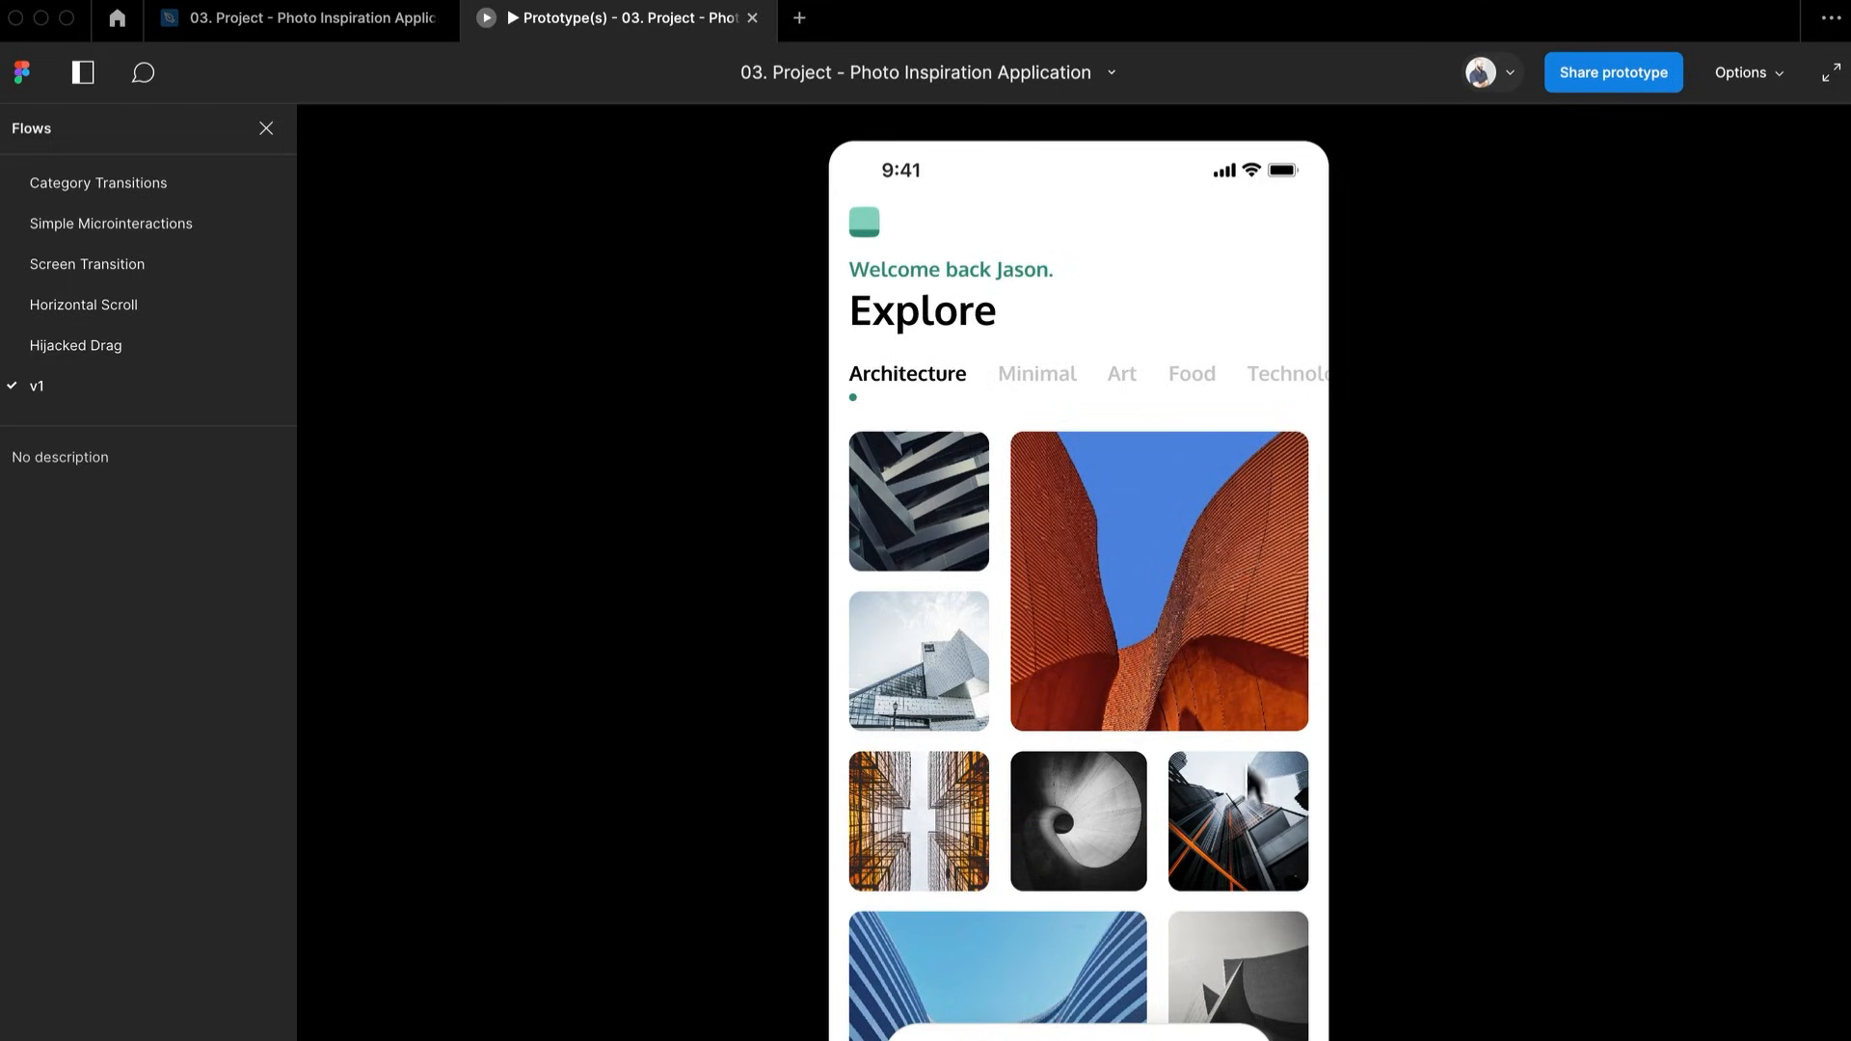
pyautogui.click(1098, 532)
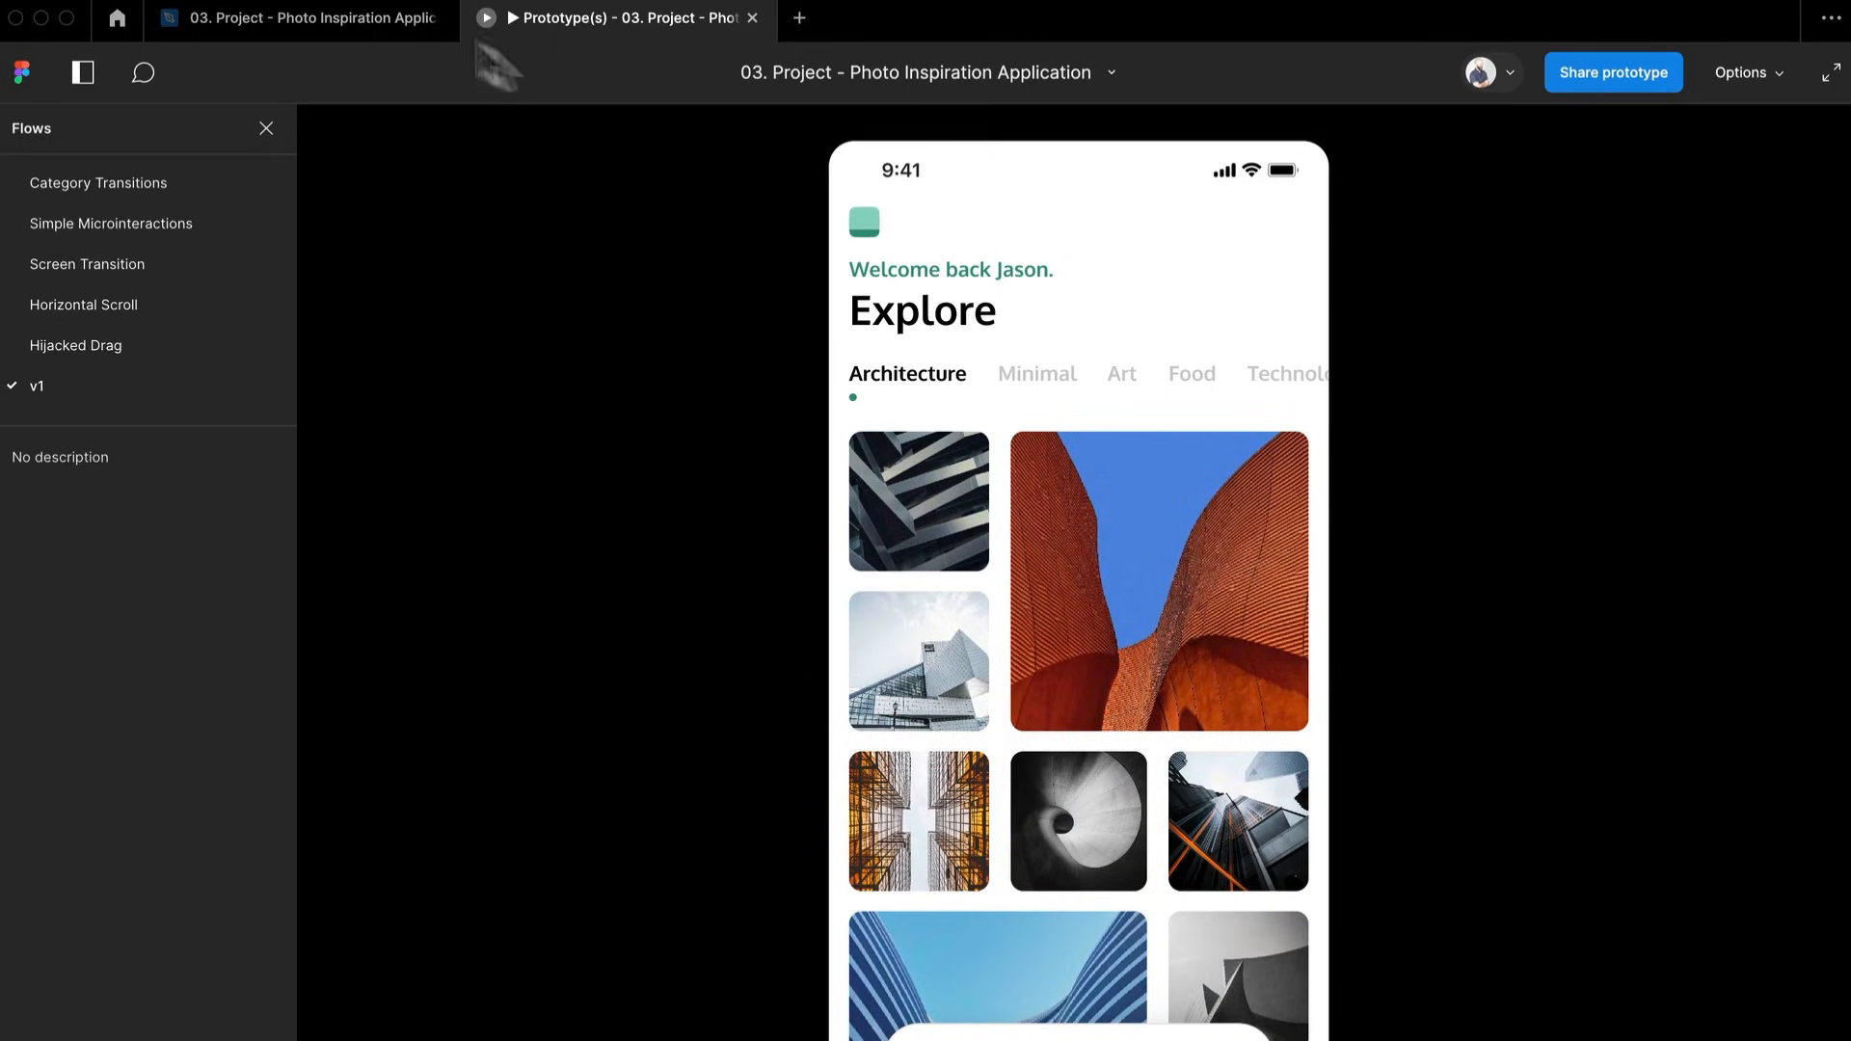
# Return to the design file and rename the Portrait screen's Gallery frame as Gallery 1
pyautogui.click(364, 36)
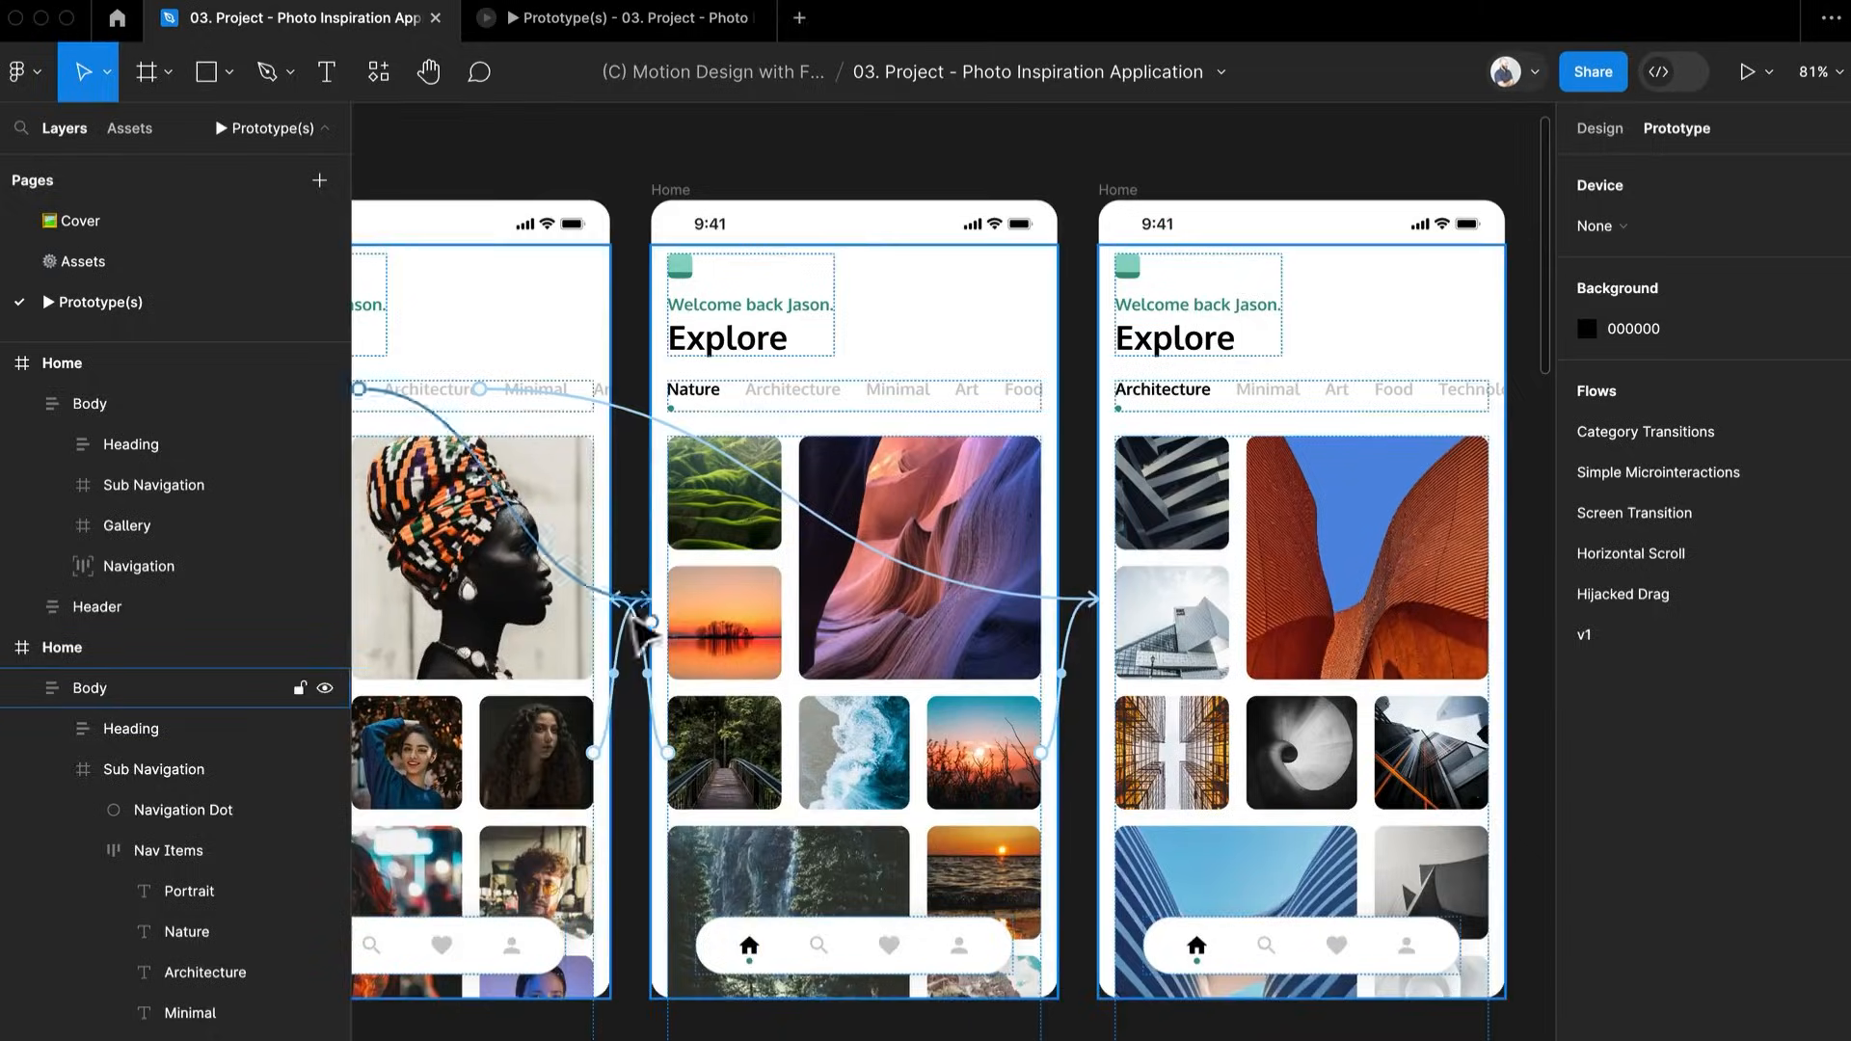
pyautogui.click(1596, 128)
pyautogui.moveTo(1014, 536); pyautogui.dragTo(1405, 485)
pyautogui.doubleClick(776, 590)
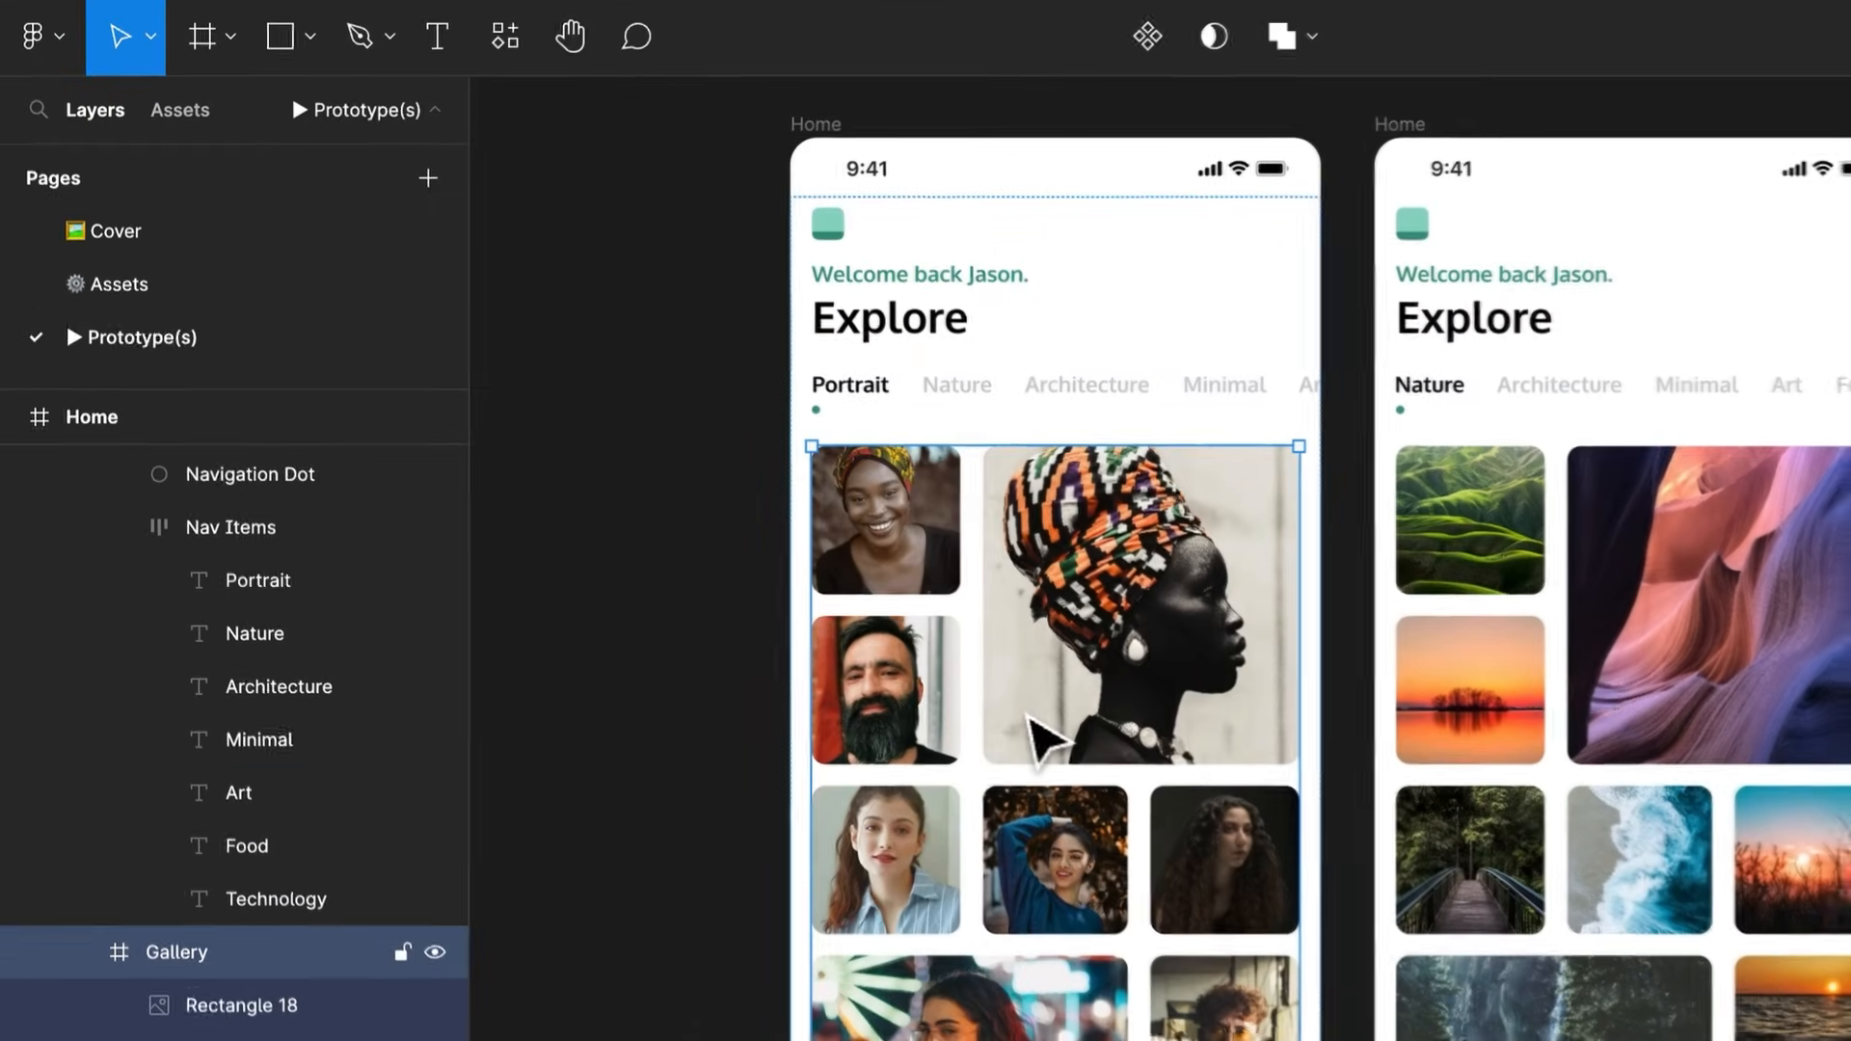
pyautogui.hotkey('ctrl', 'r')
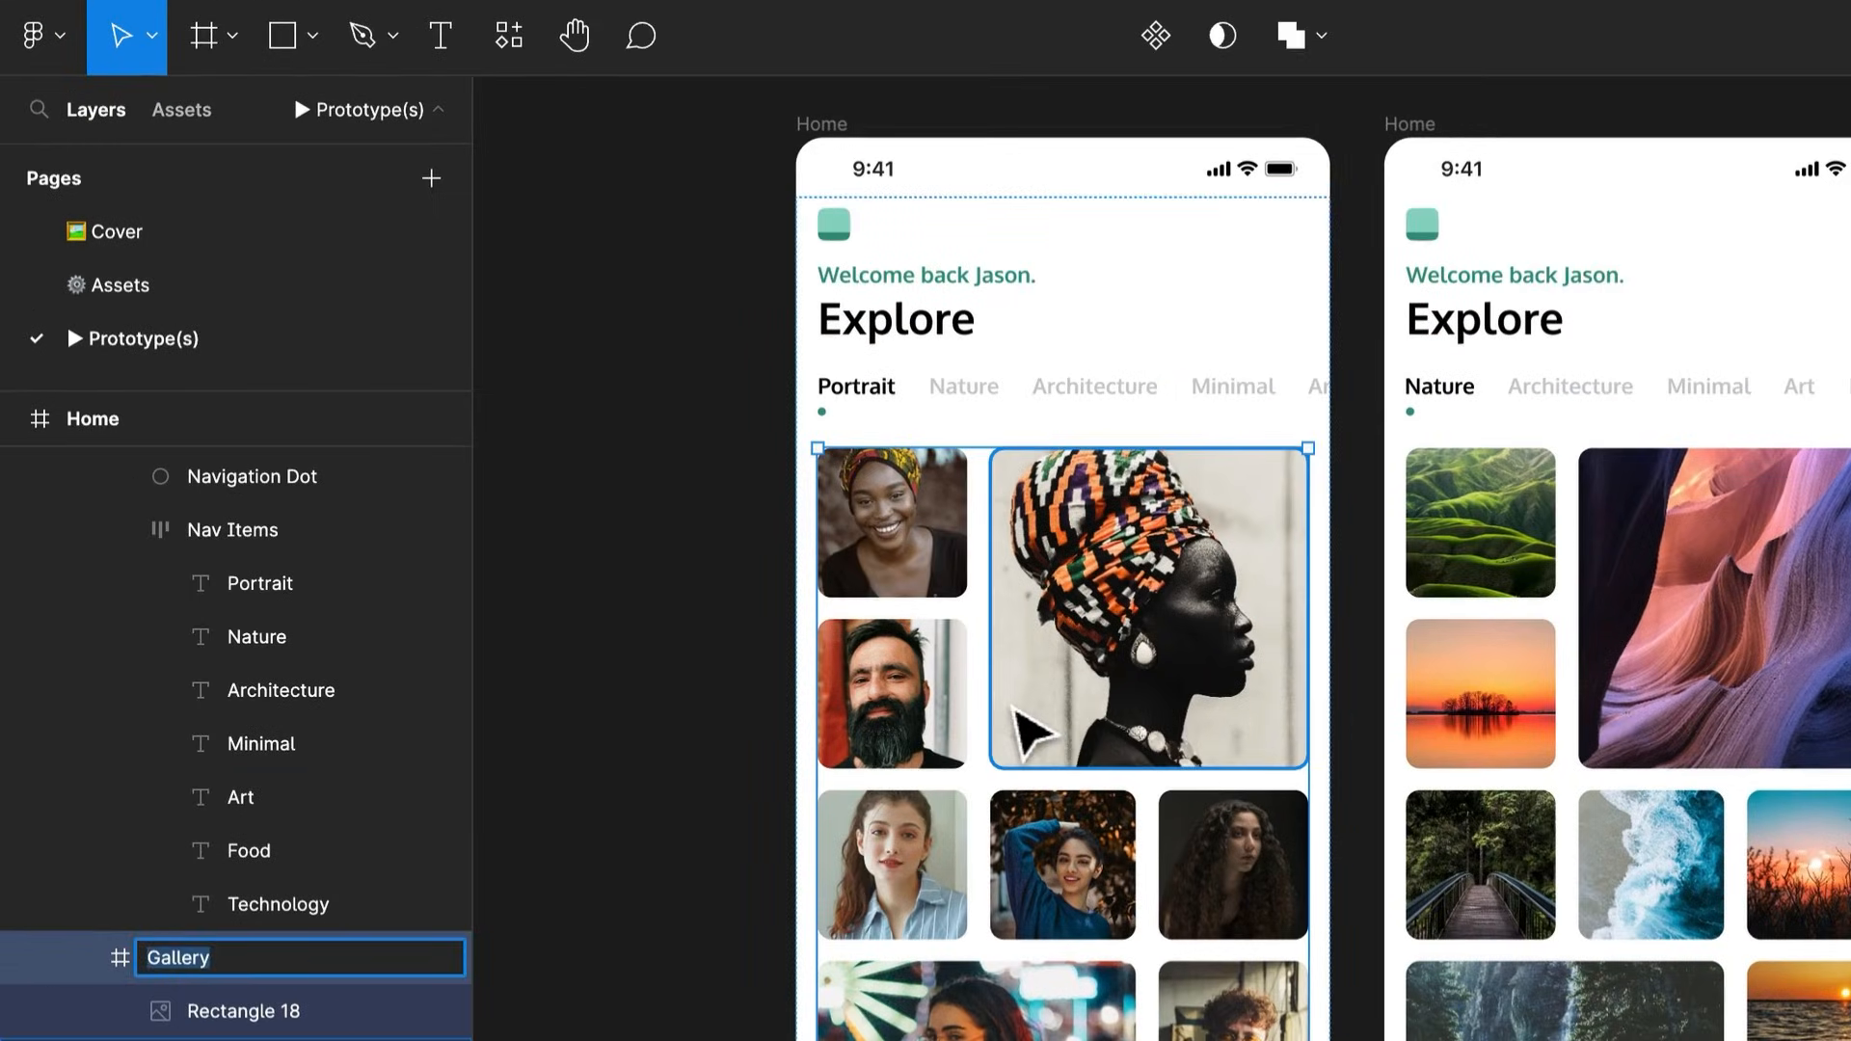
pyautogui.write('1')
pyautogui.press('Return')
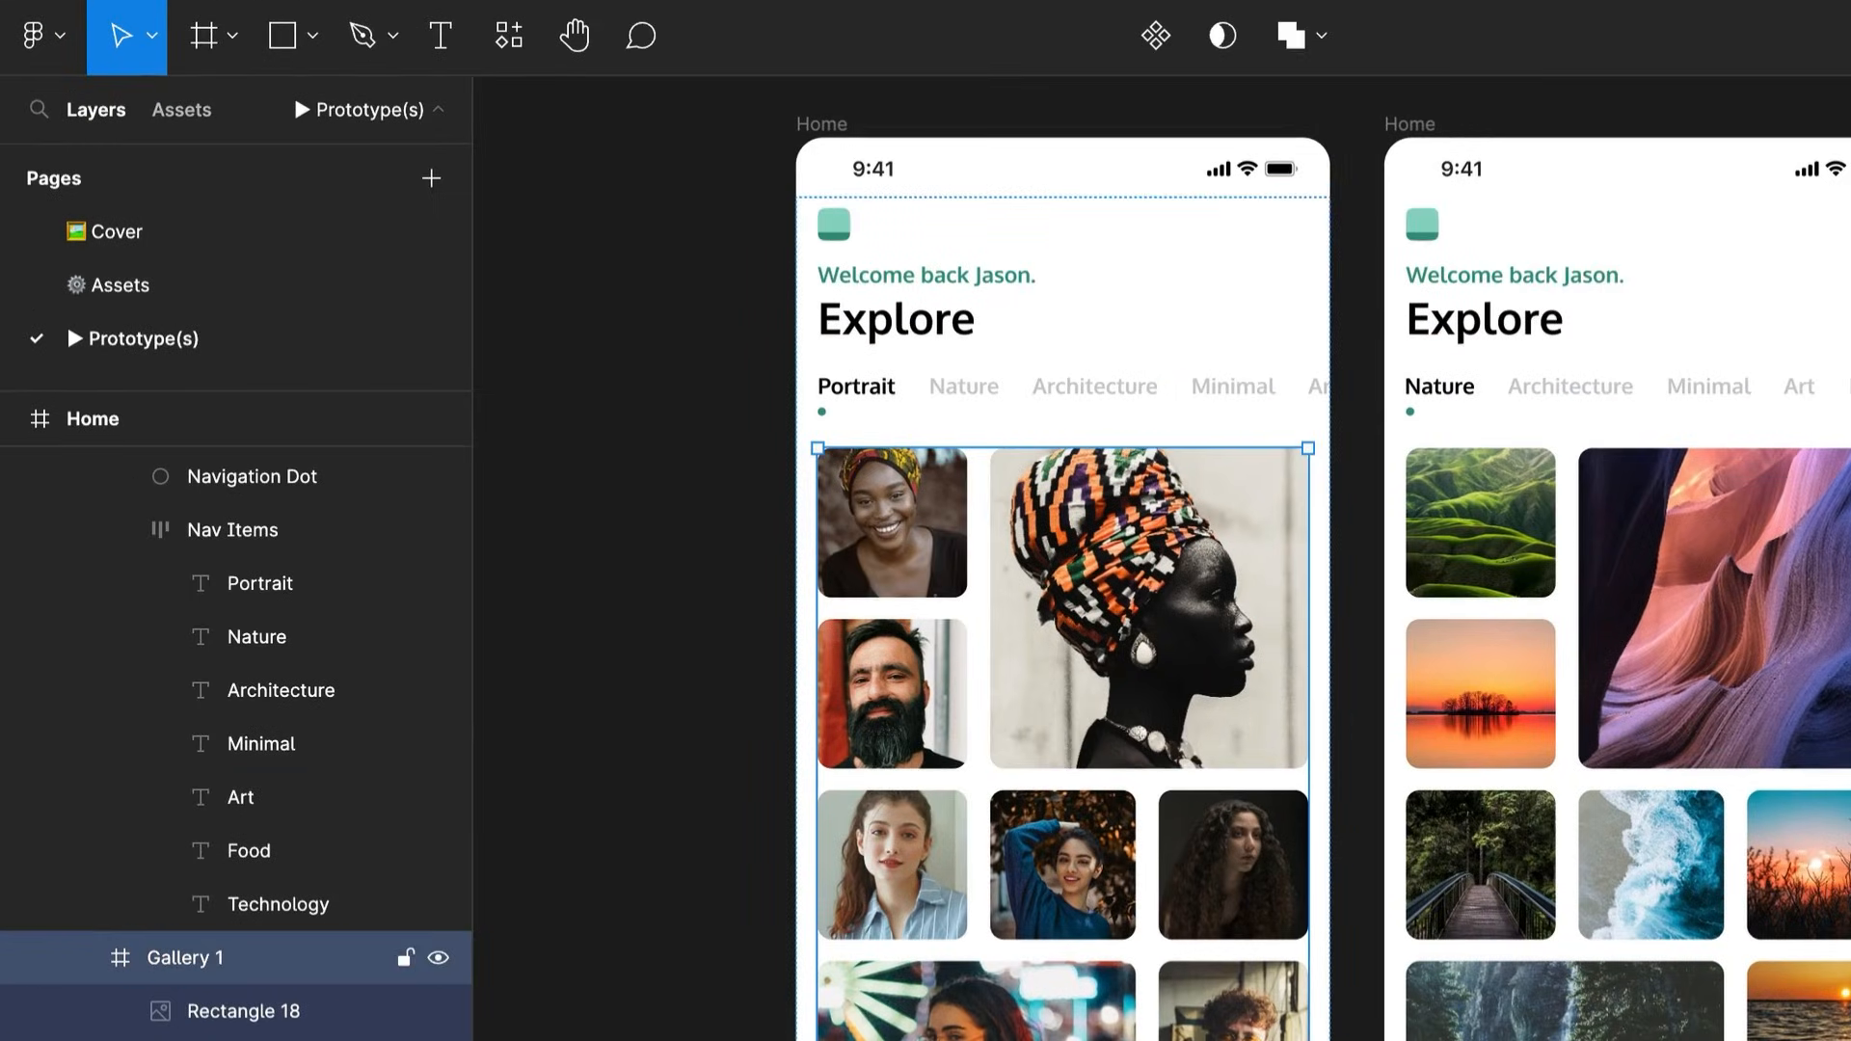
# Rename the Architecture screen's Gallery frame as Gallery 3
pyautogui.doubleClick(1670, 614)
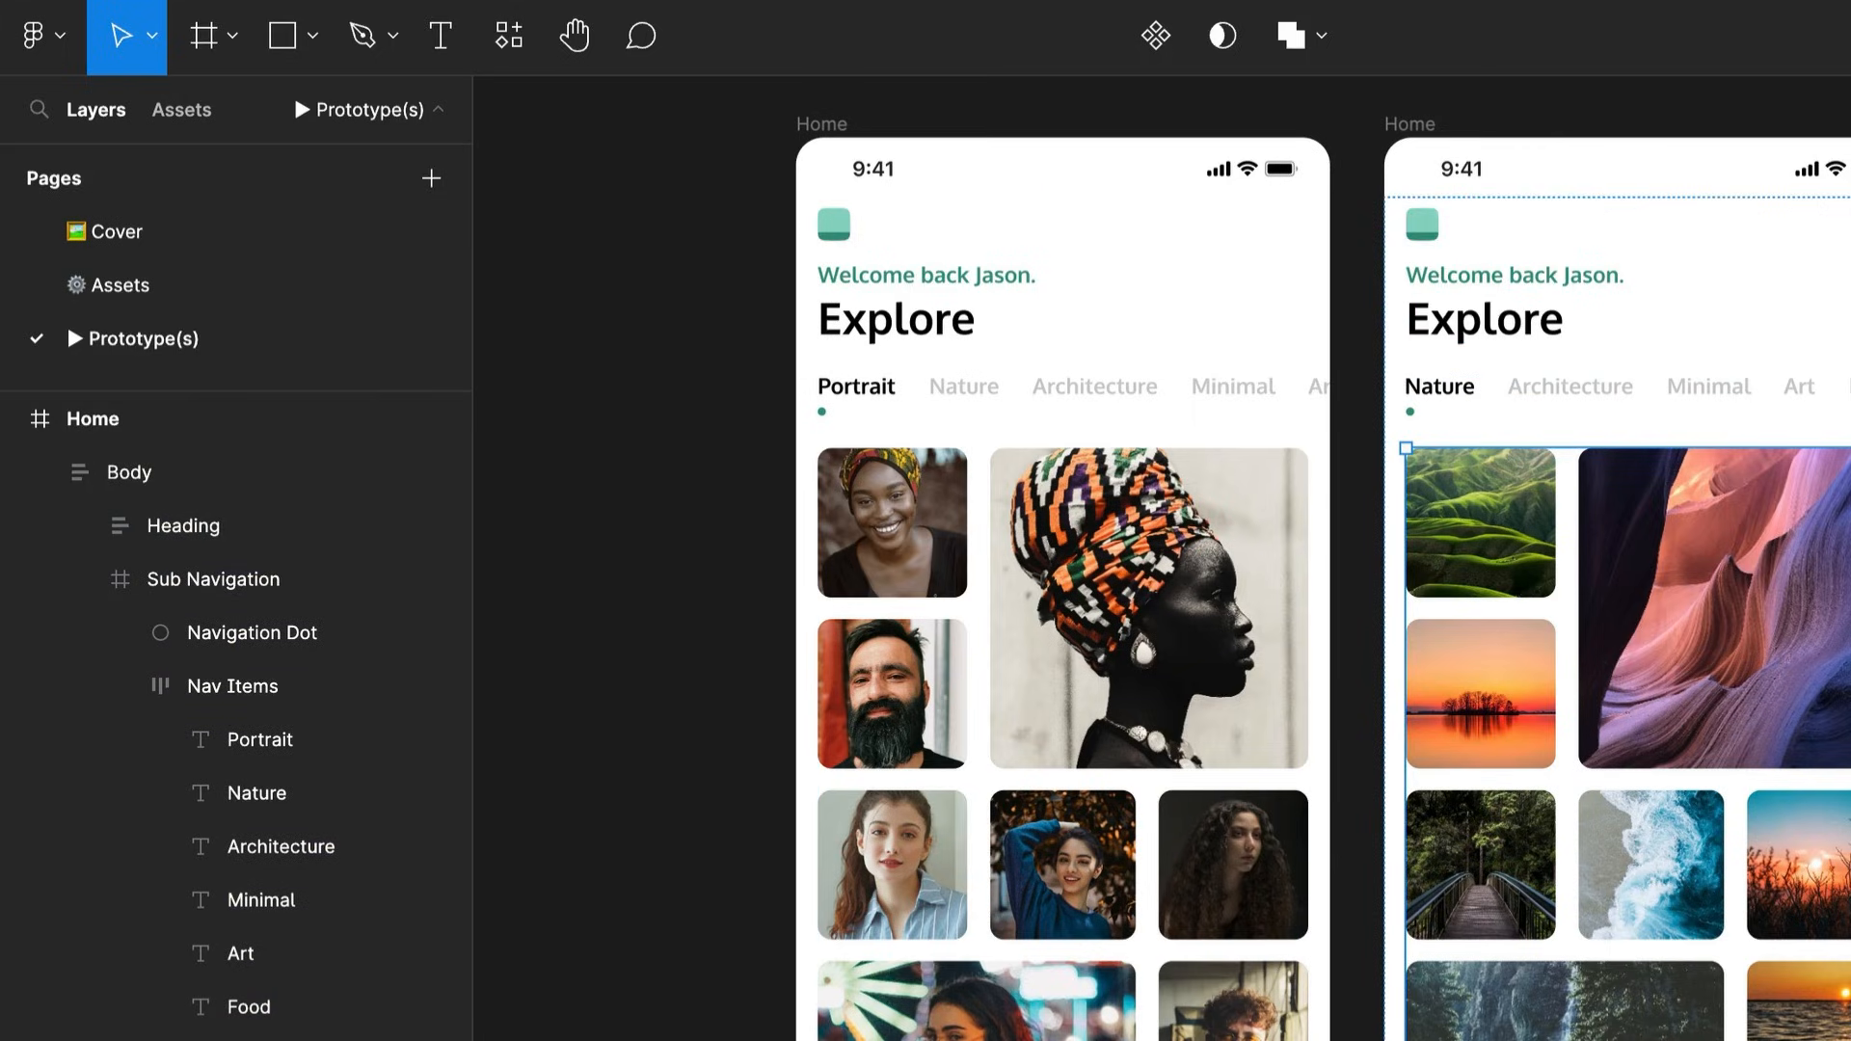
pyautogui.doubleClick(1843, 614)
pyautogui.press('super+r')
pyautogui.press('Right')
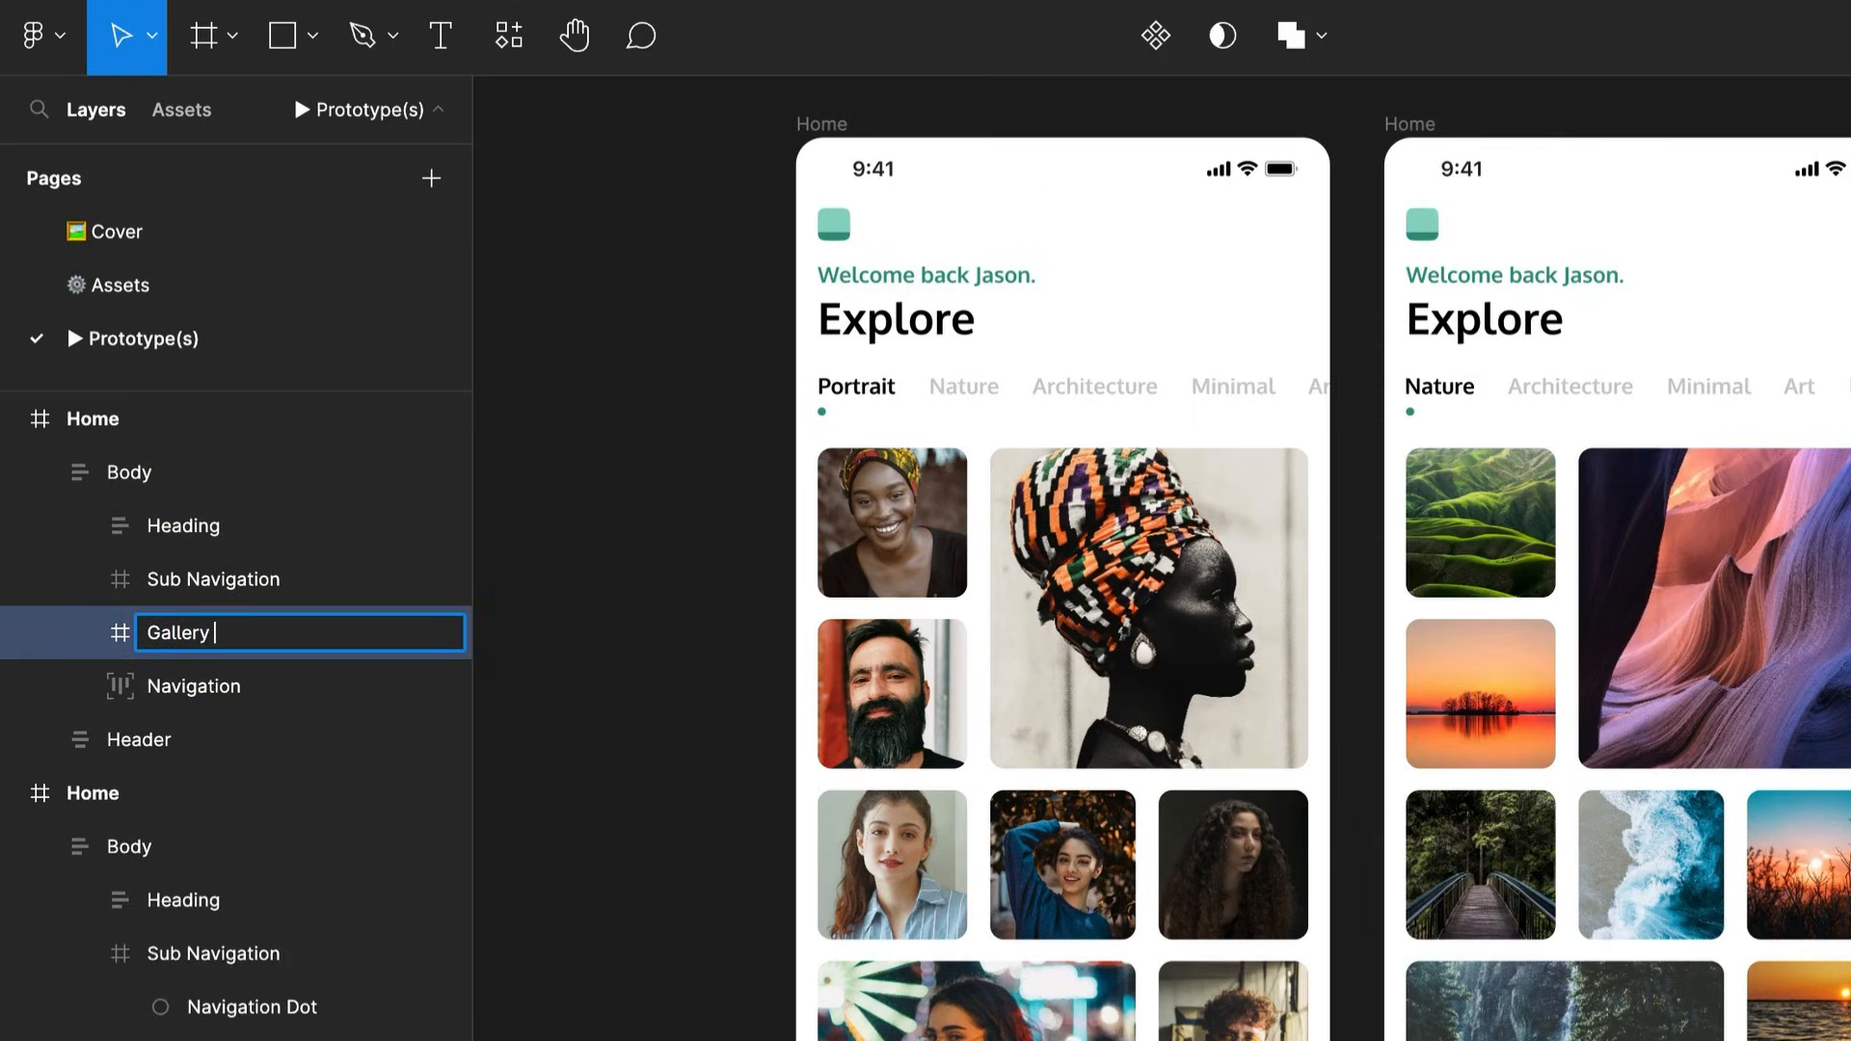
pyautogui.write('3')
pyautogui.press('Return')
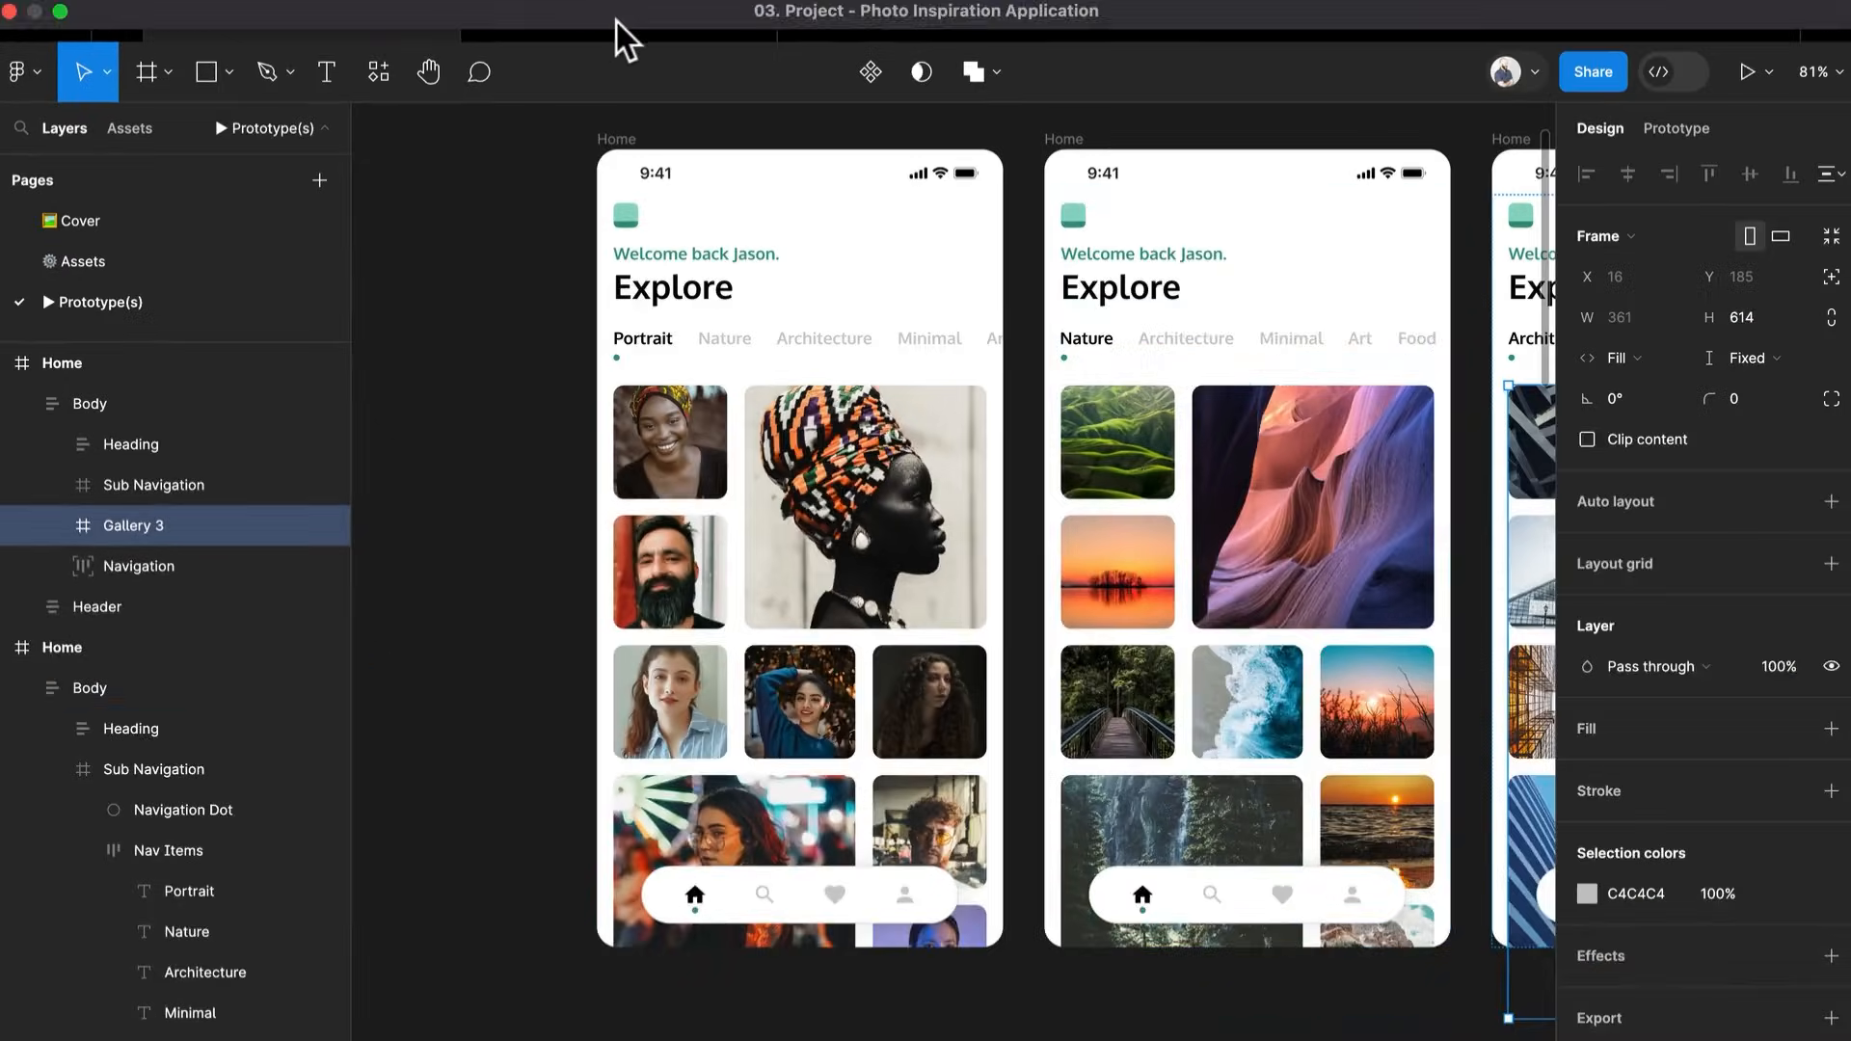
# Check the Architecture gallery's backward swipe in the v1 preview with the renamed gallery frames
pyautogui.click(607, 19)
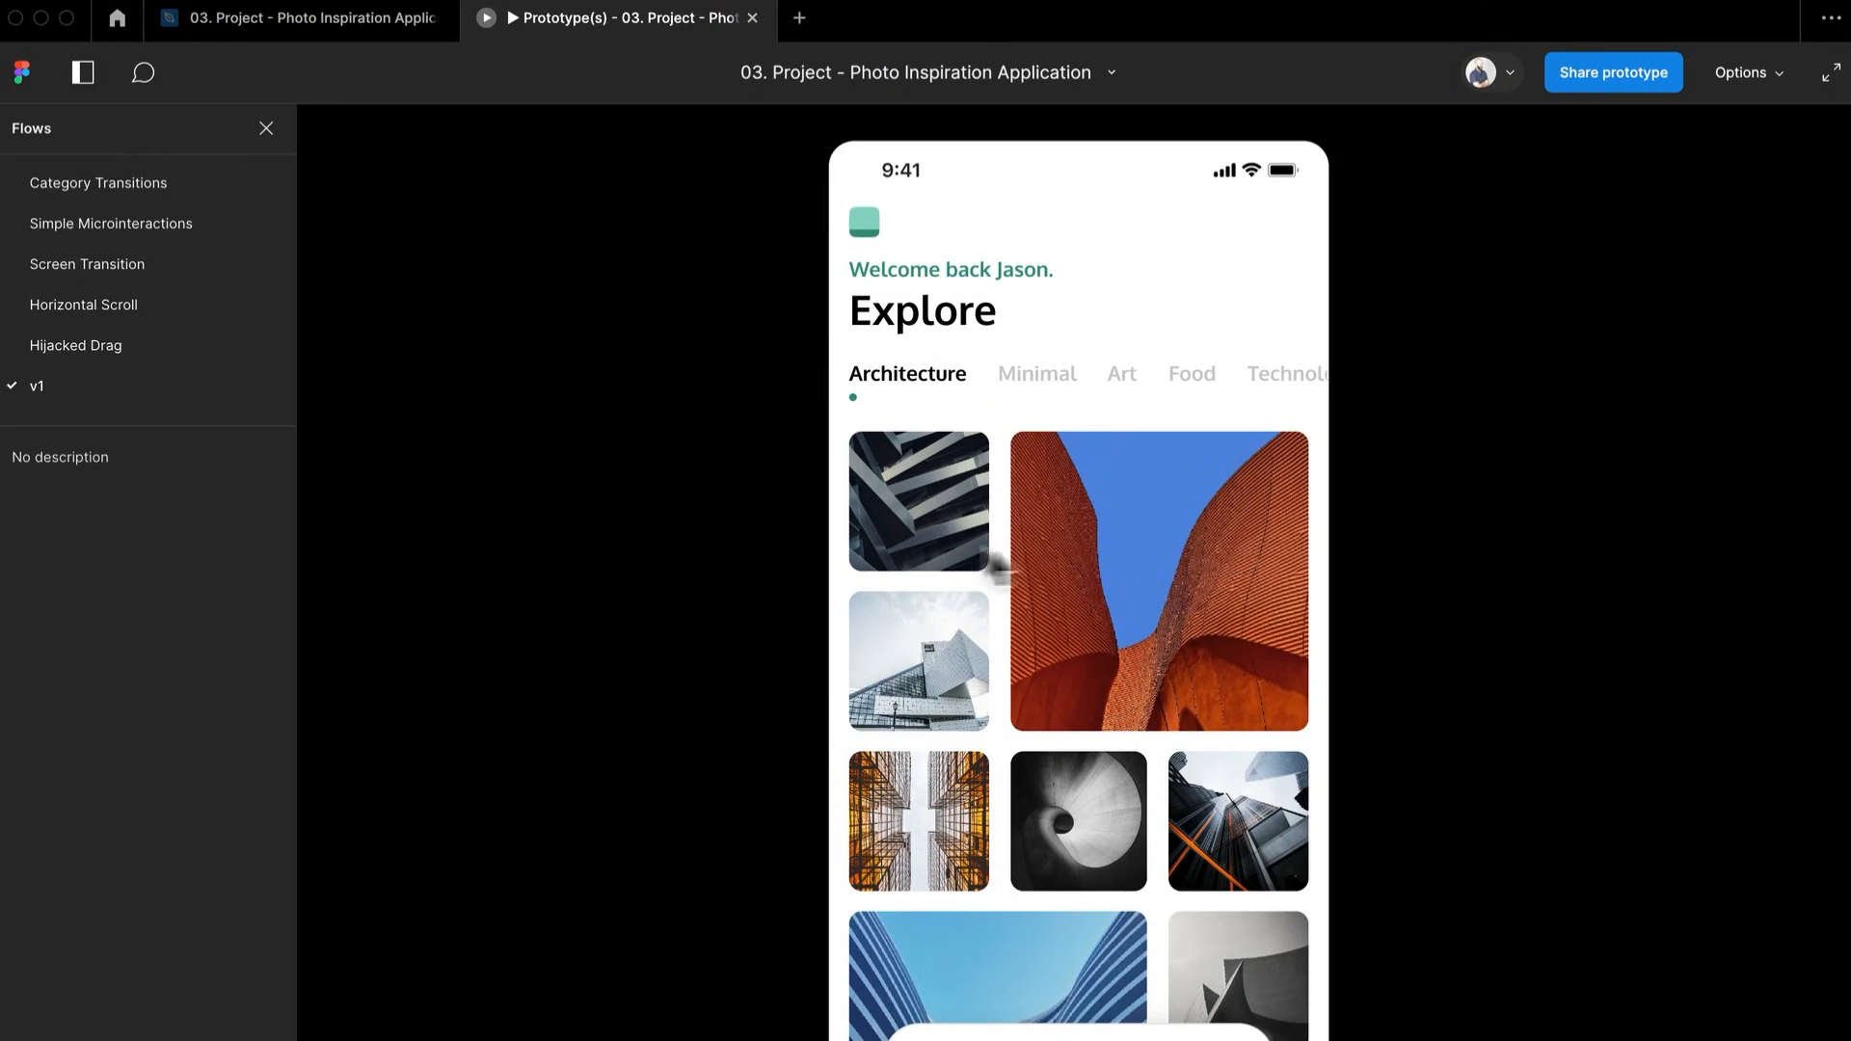
pyautogui.moveTo(996, 566); pyautogui.dragTo(1232, 579)
pyautogui.moveTo(1107, 620)
pyautogui.mouseDown()
pyautogui.moveTo(1307, 614)
pyautogui.moveTo(1124, 627)
pyautogui.mouseUp()
# Change the Portrait gallery's On drag animation towards the Nature screen to Push
pyautogui.click(362, 23)
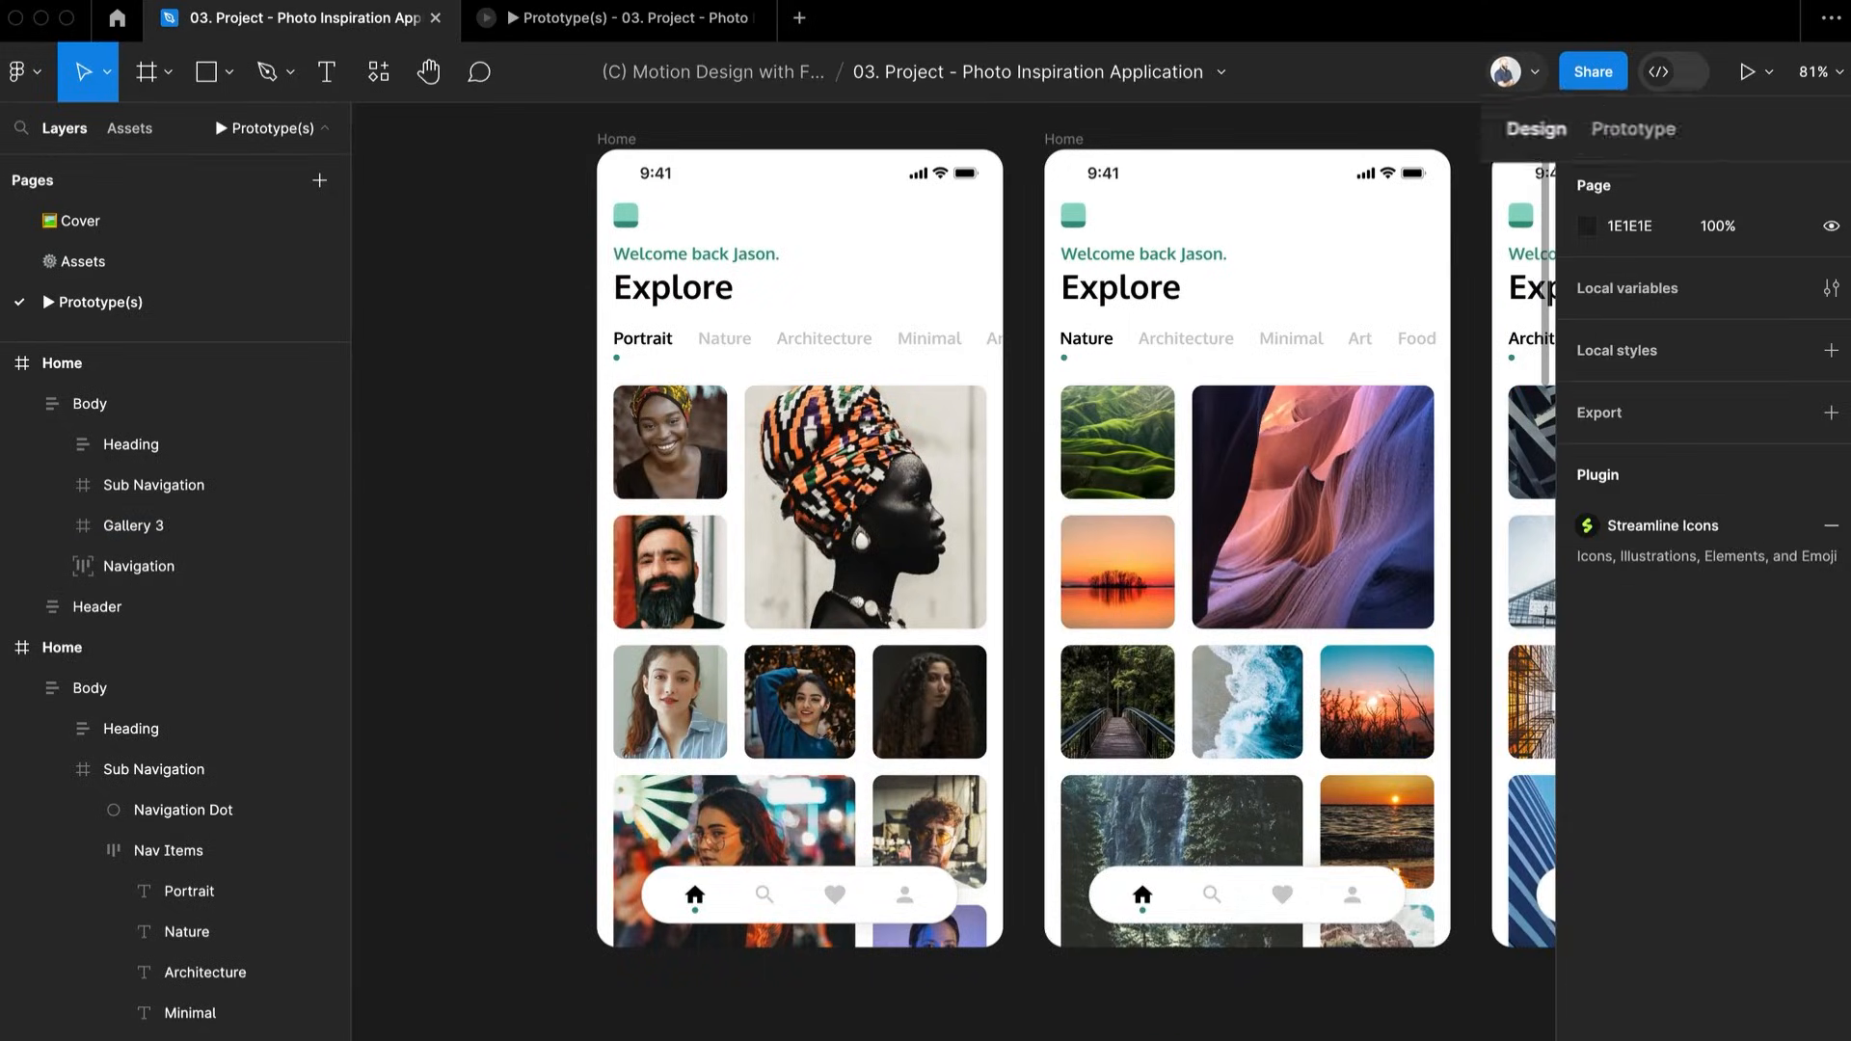
pyautogui.hotkey('shift', 'e')
pyautogui.click(1019, 620)
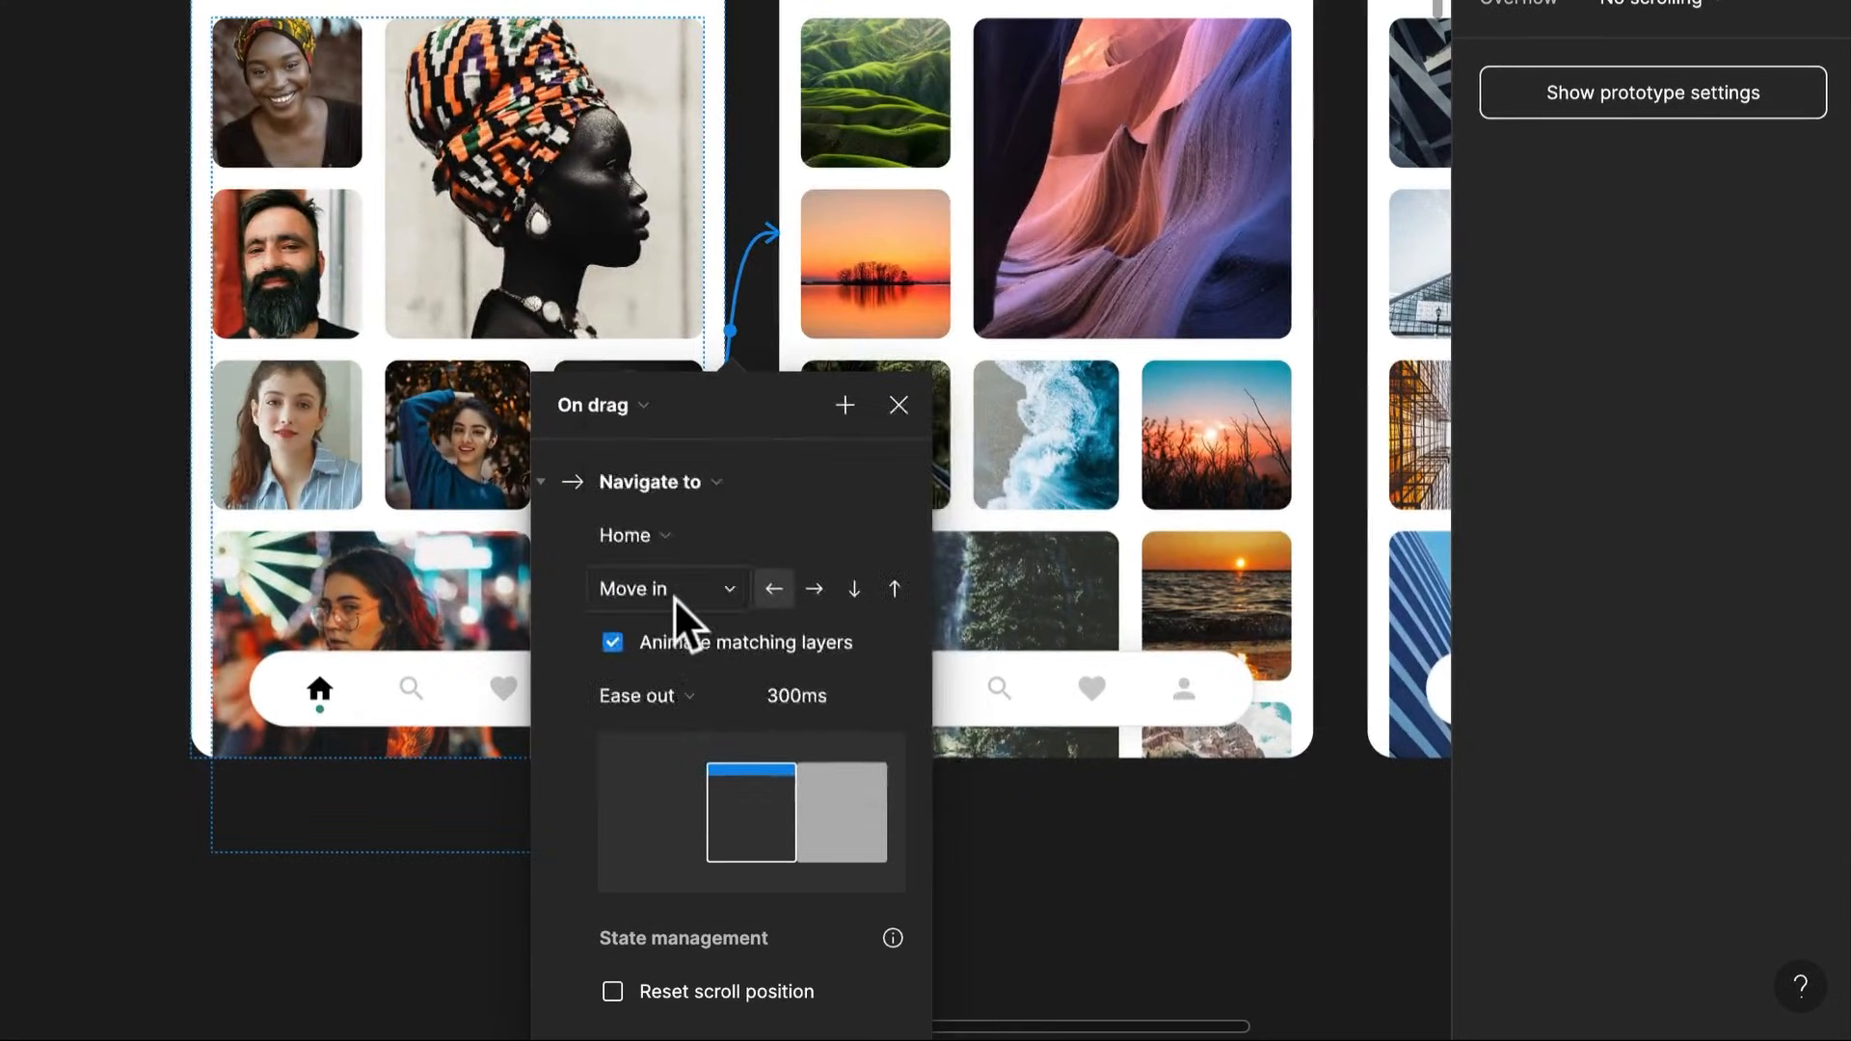
pyautogui.click(955, 819)
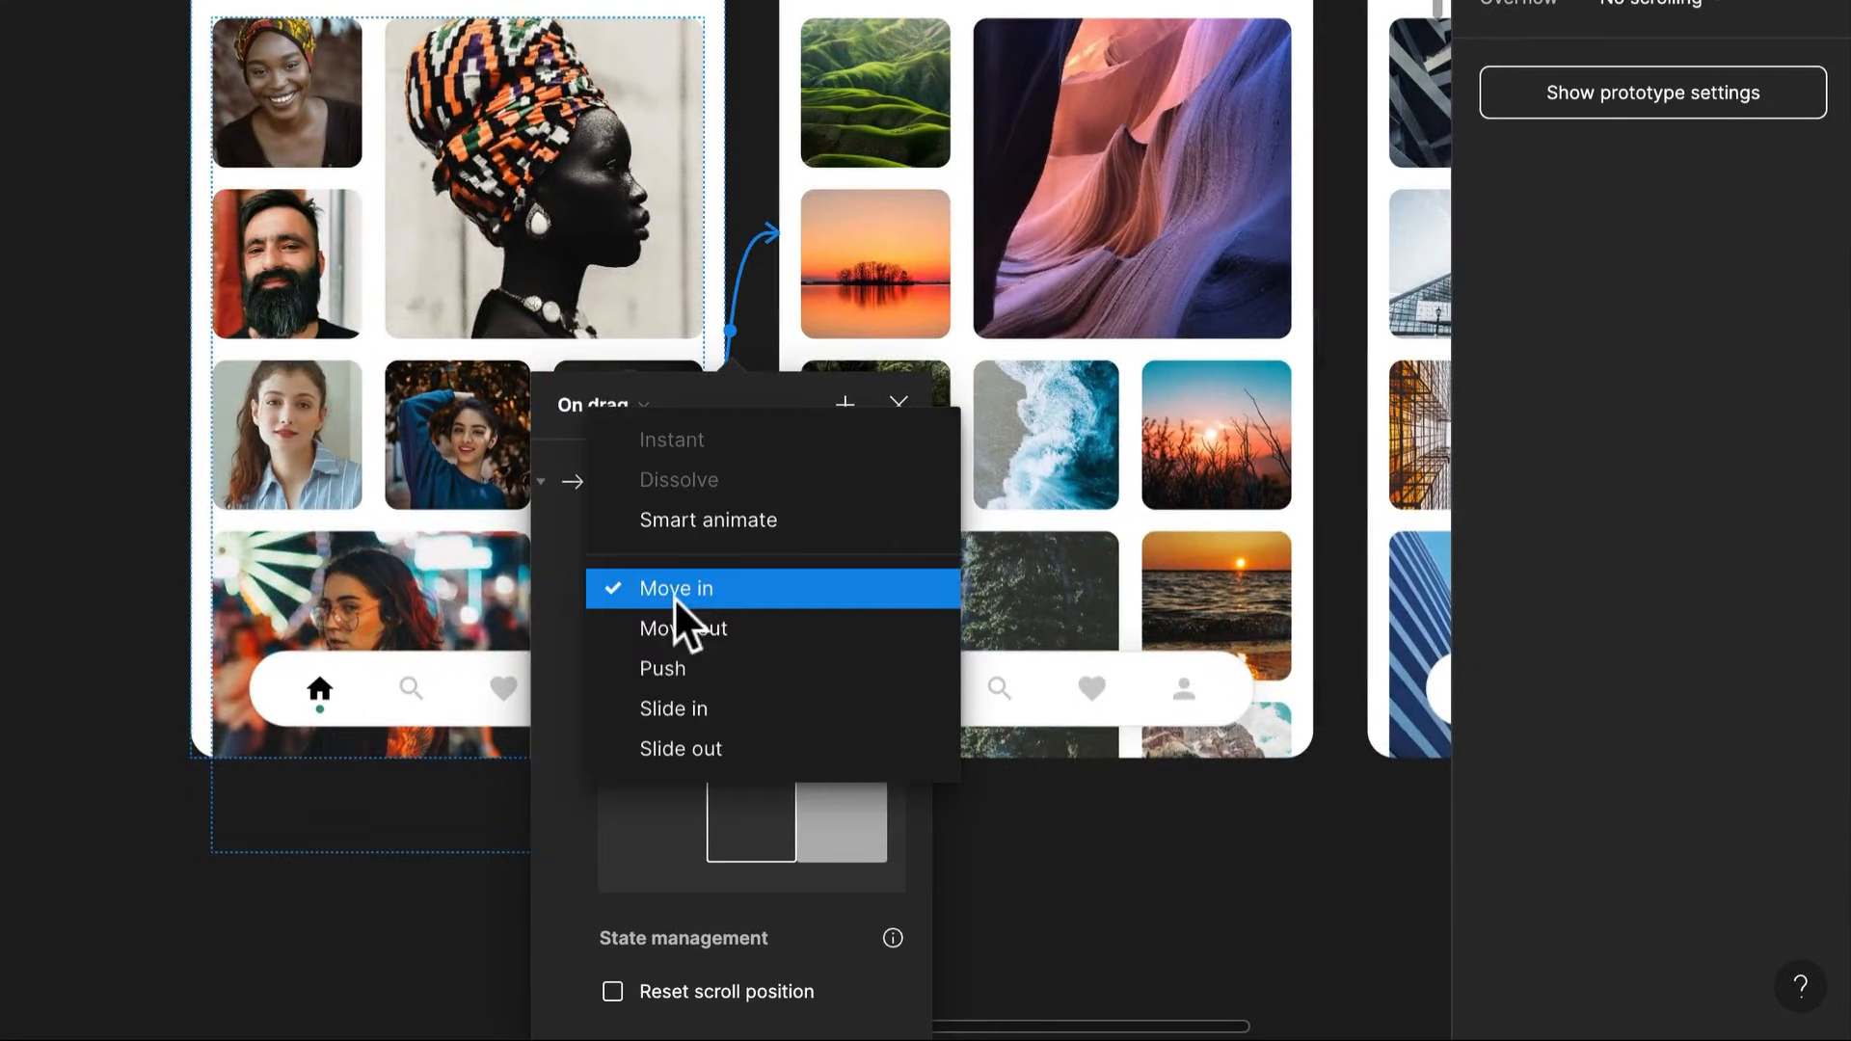
pyautogui.click(707, 670)
pyautogui.click(1153, 872)
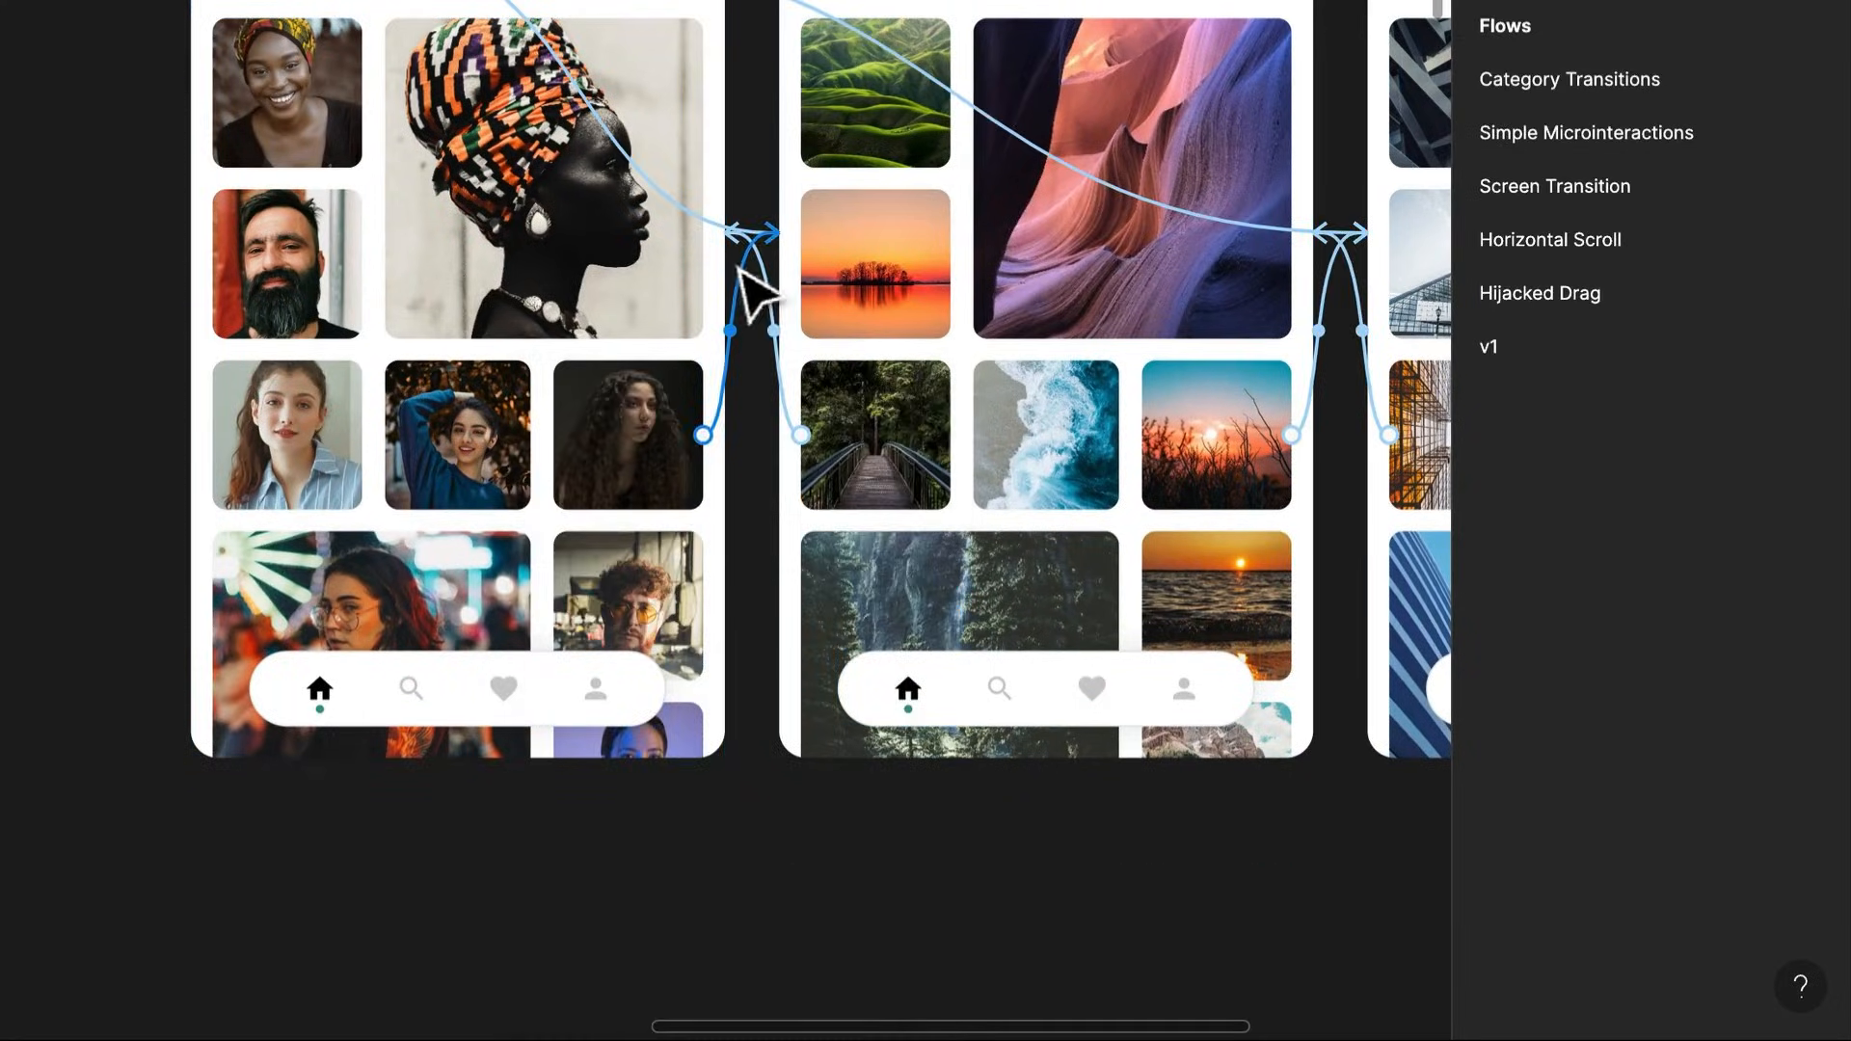
# Change the Nature gallery's On drag animation back to the Portrait screen to Push
pyautogui.click(775, 295)
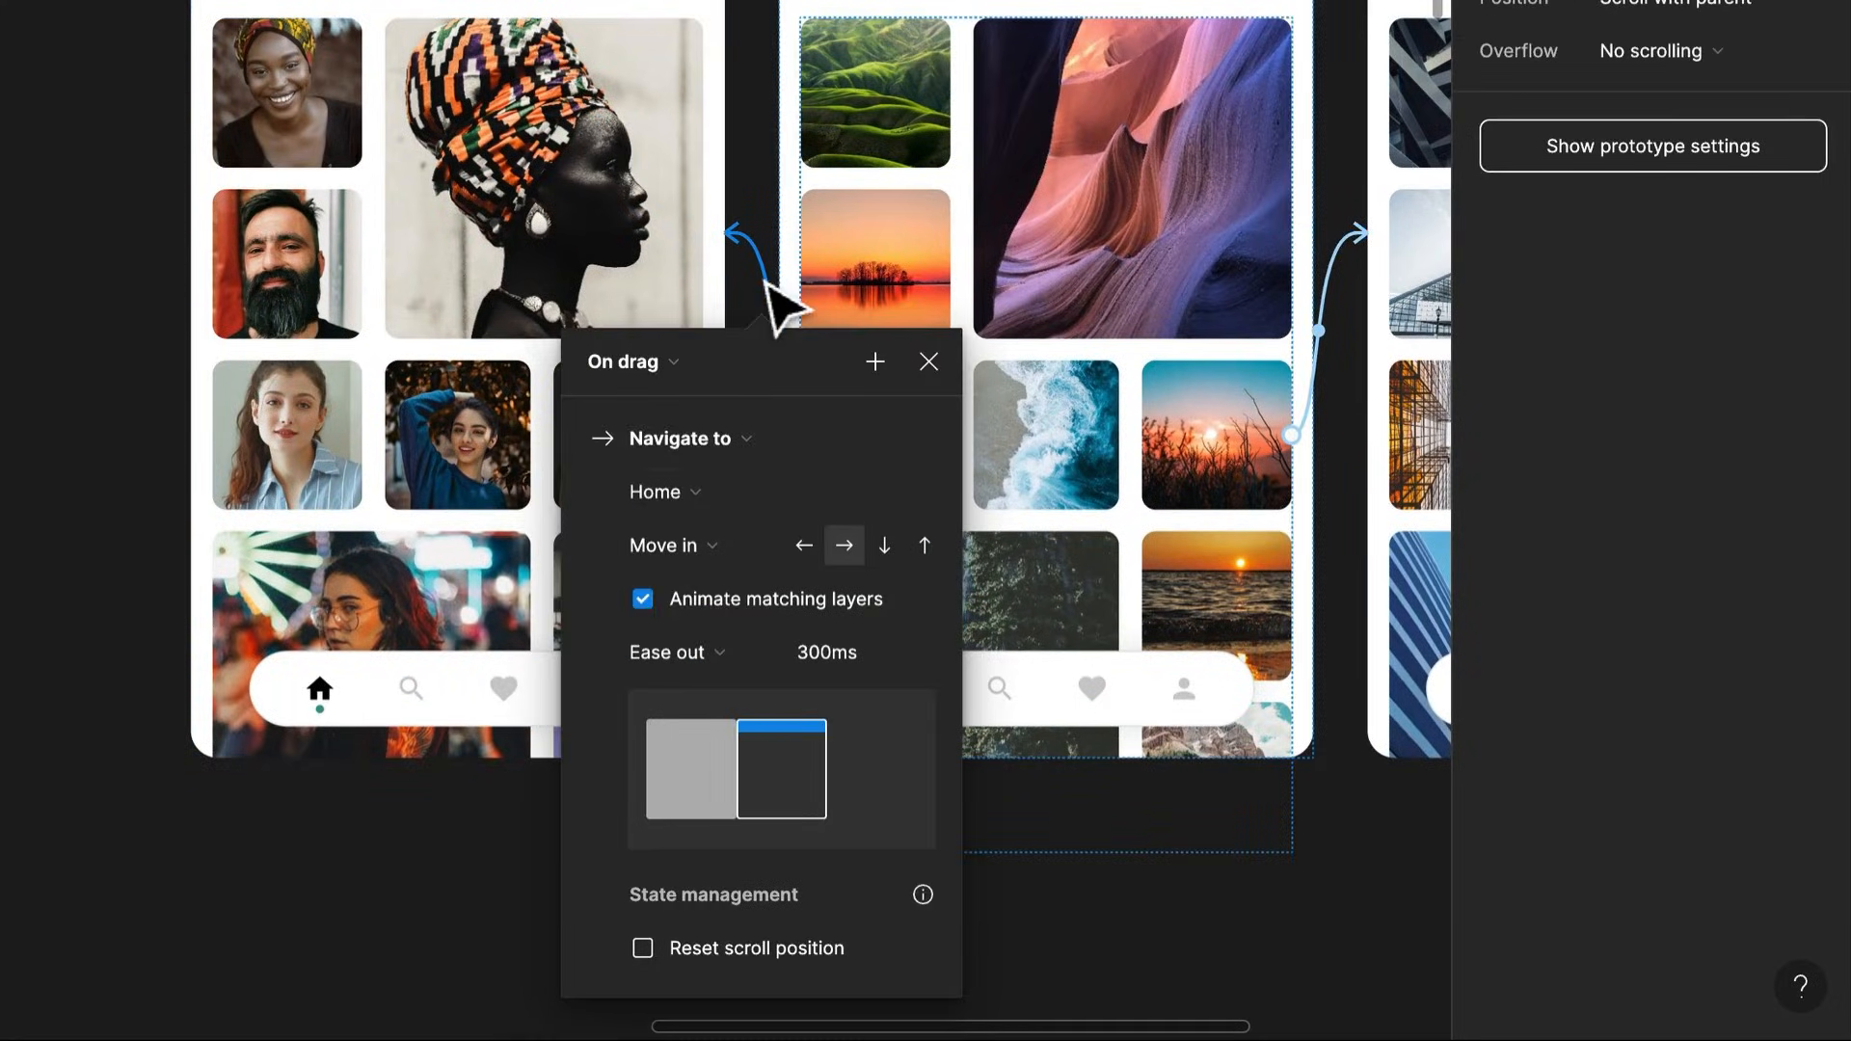
pyautogui.click(690, 540)
pyautogui.click(737, 626)
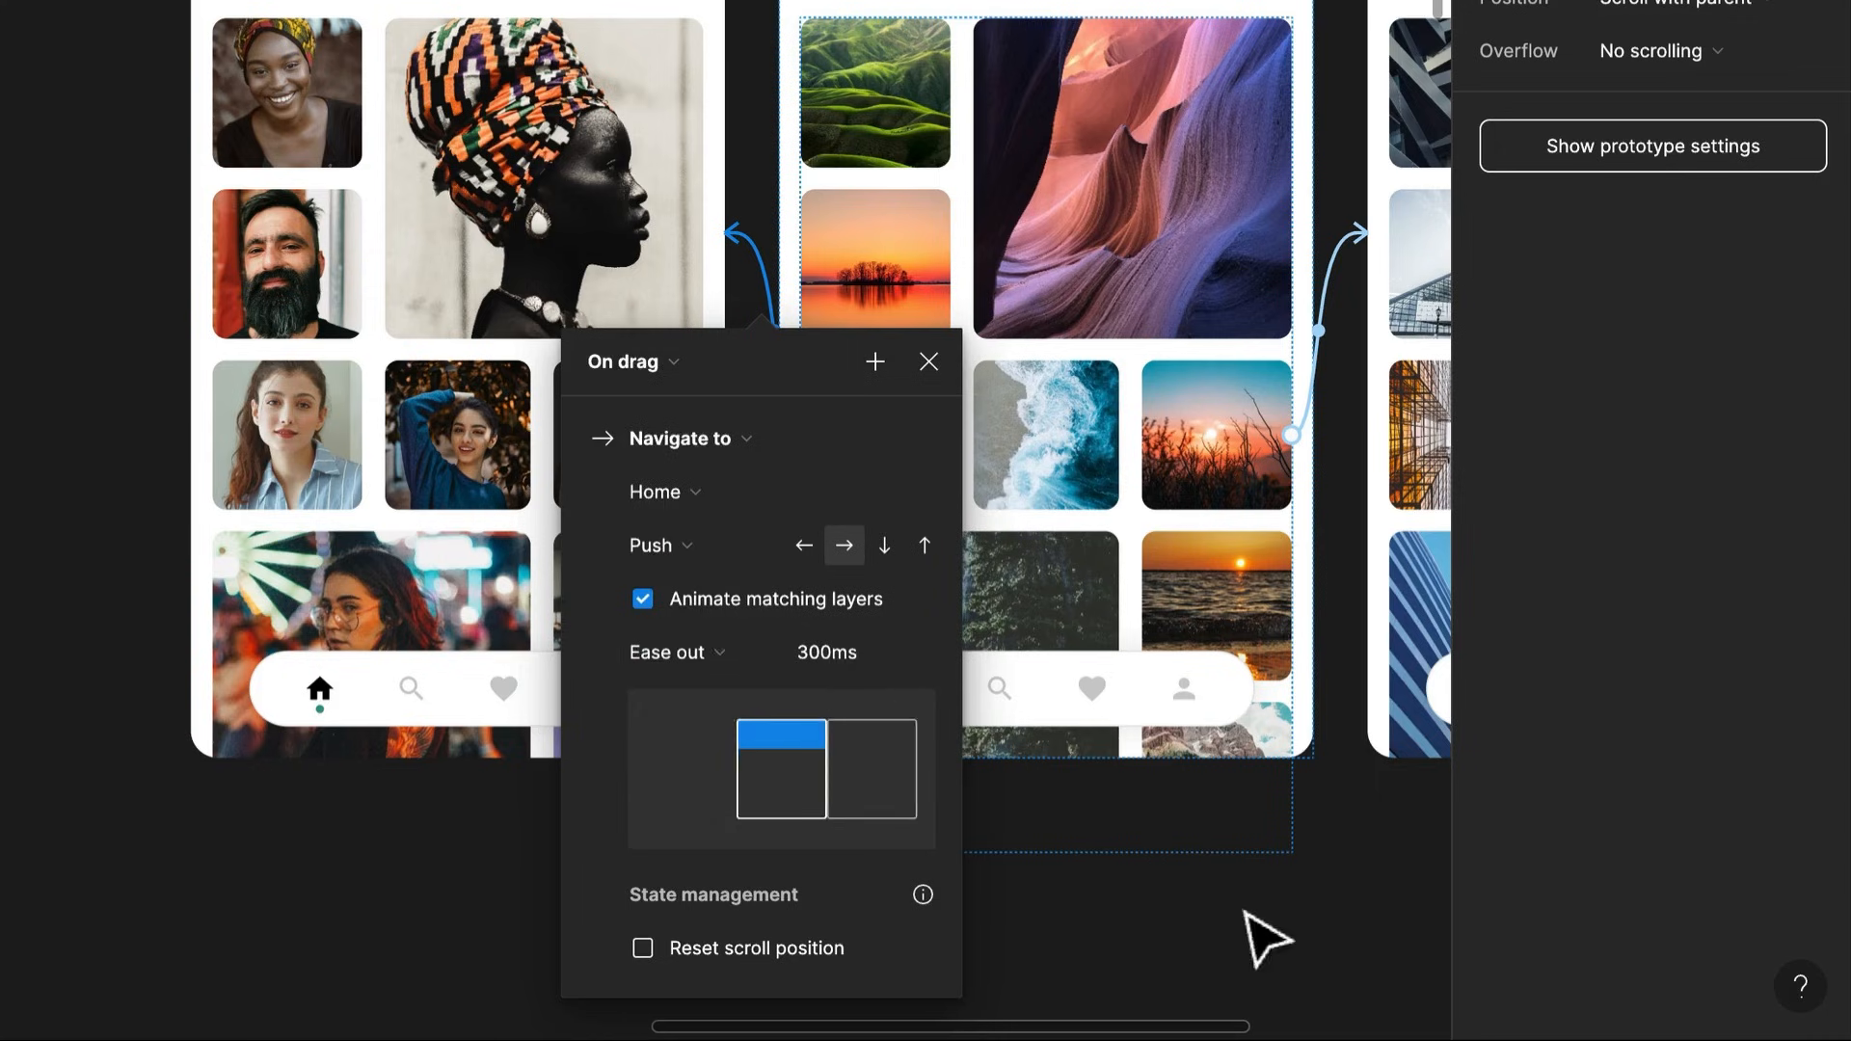
pyautogui.click(1266, 938)
# Change the Nature gallery's On drag animation towards the Architecture screen to Push
pyautogui.hscroll(5, 1182, 611)
pyautogui.click(826, 258)
pyautogui.click(777, 478)
pyautogui.click(796, 558)
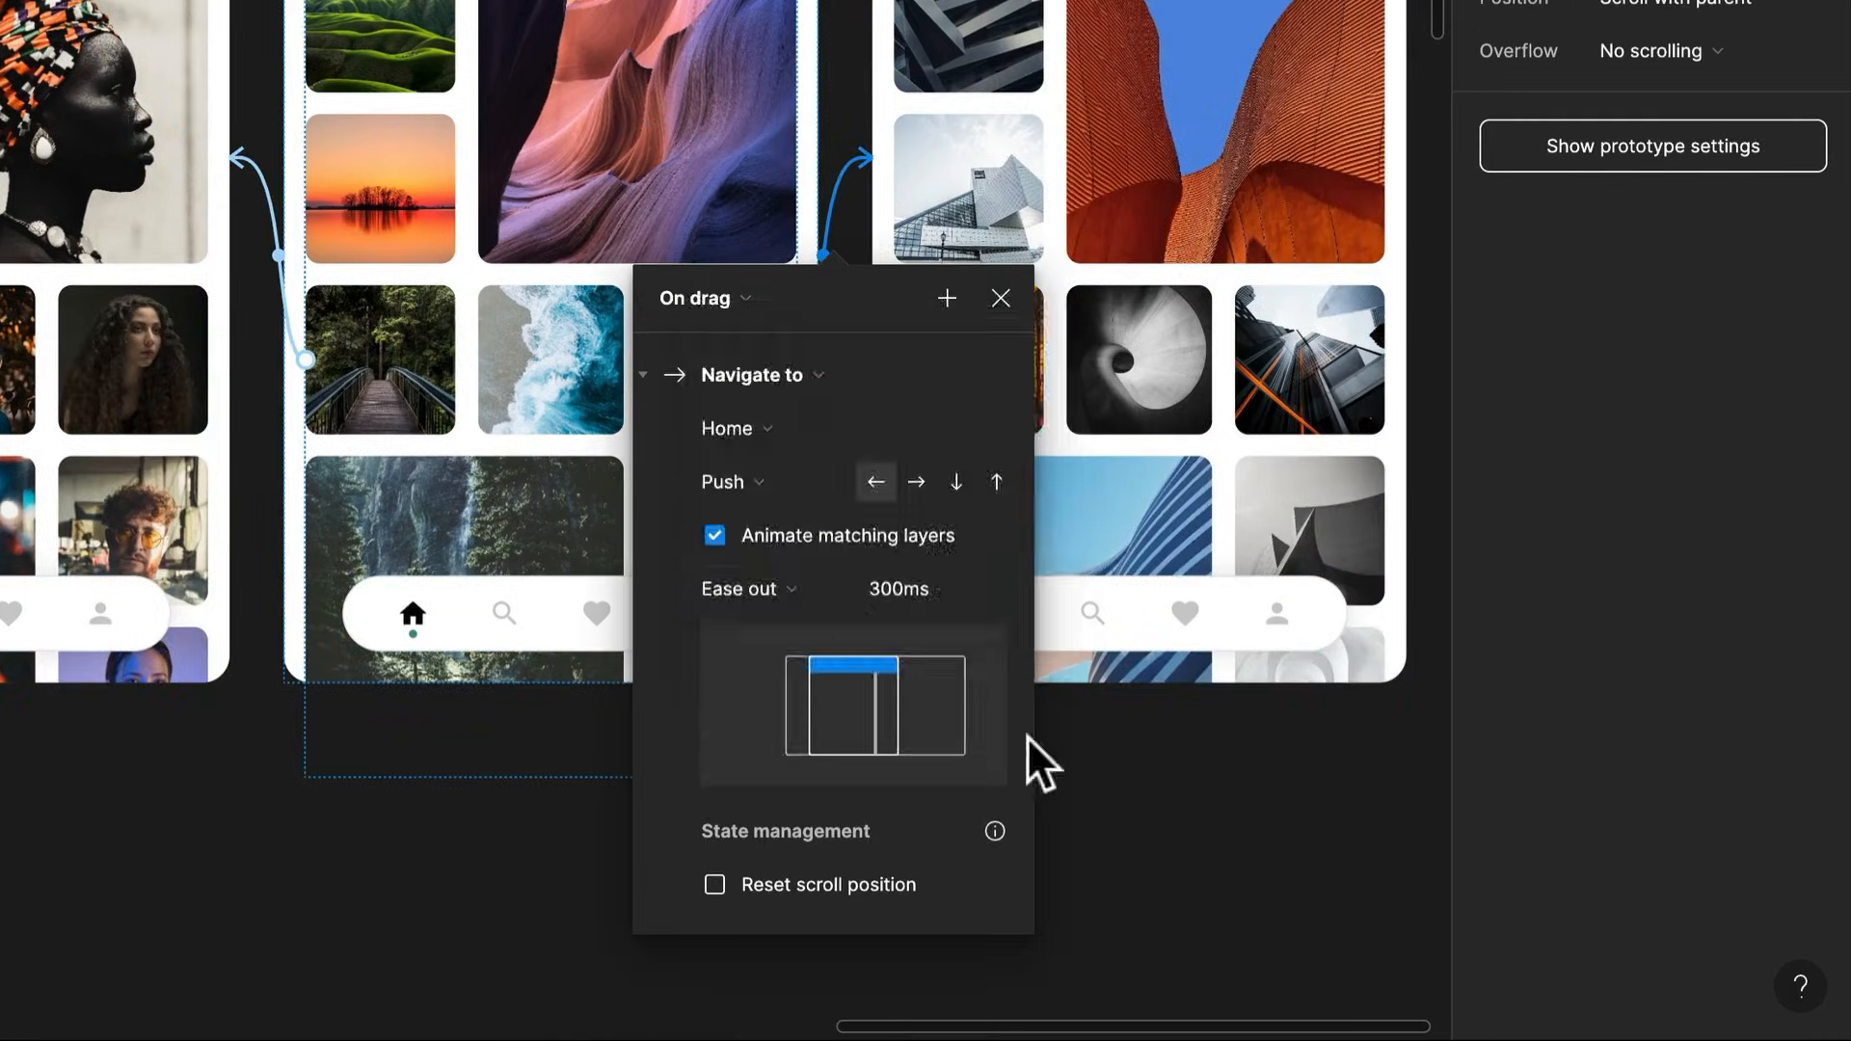
pyautogui.press('Escape')
# Change the Architecture gallery's On drag animation back to the Nature screen to Push
pyautogui.click(868, 253)
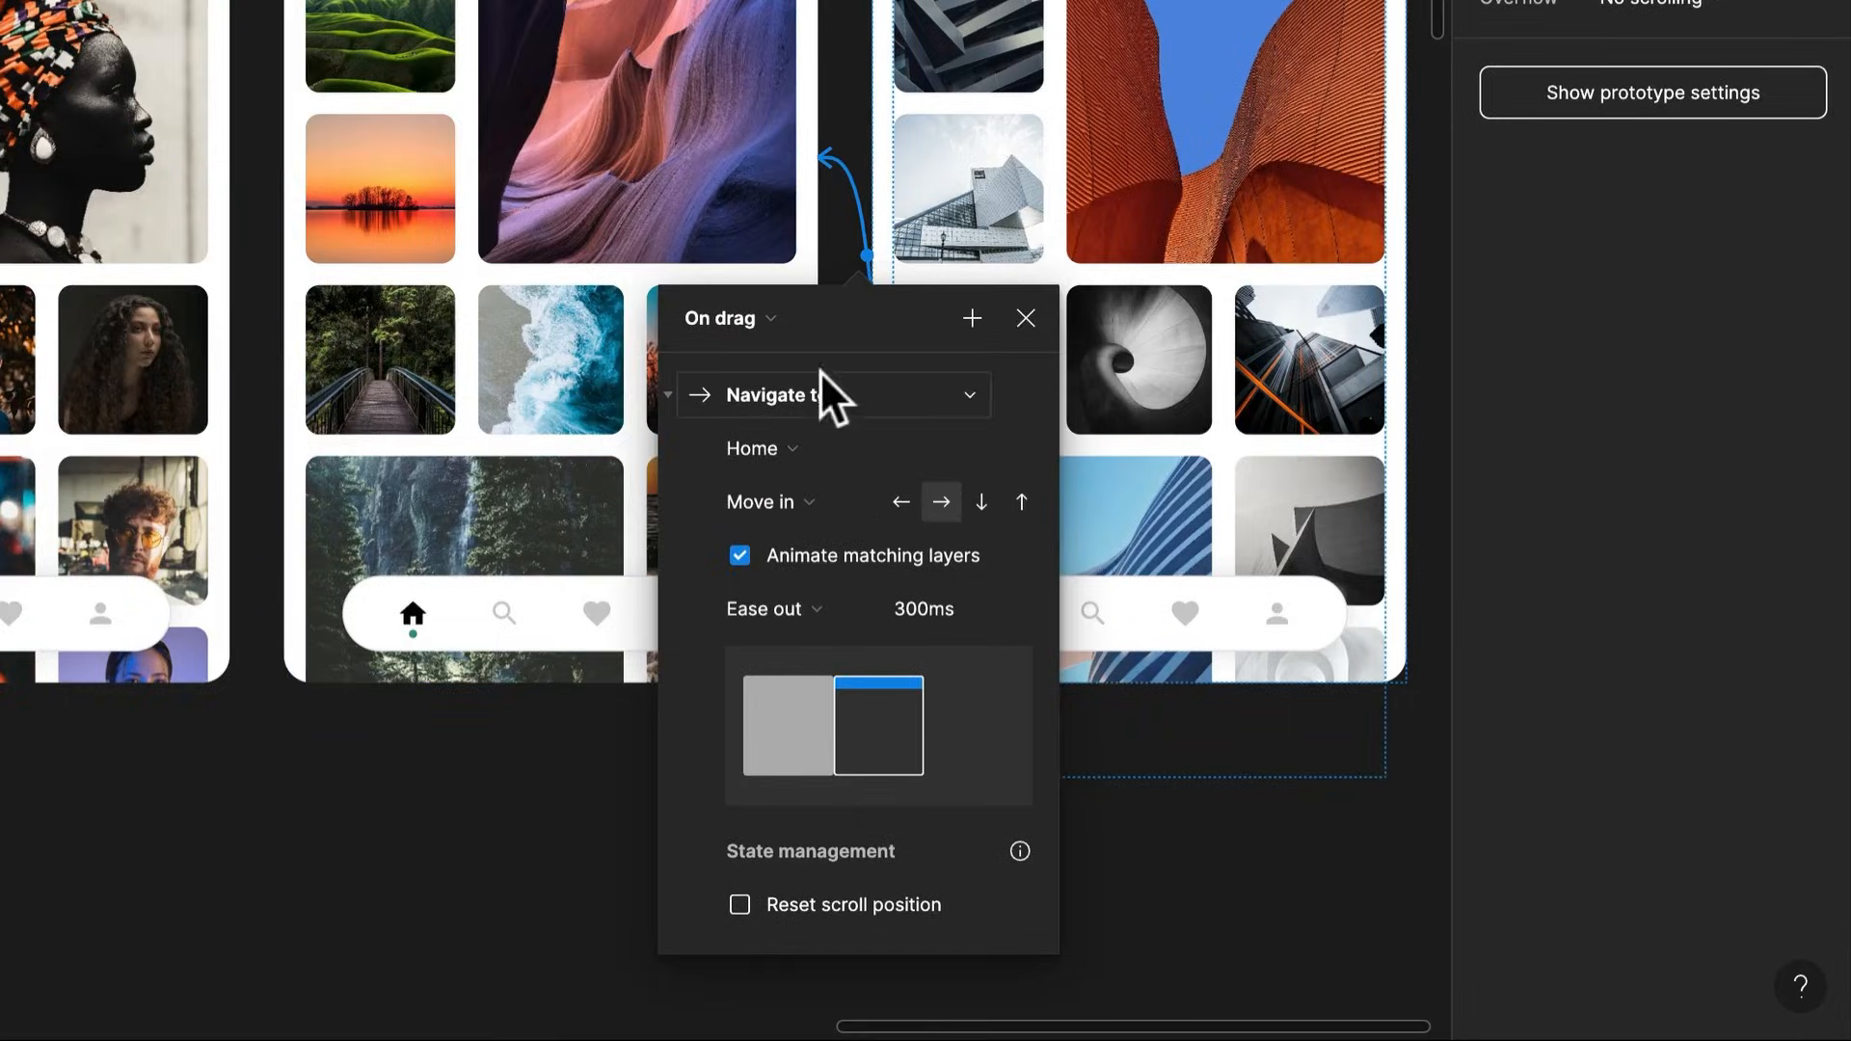
pyautogui.click(762, 503)
pyautogui.click(785, 583)
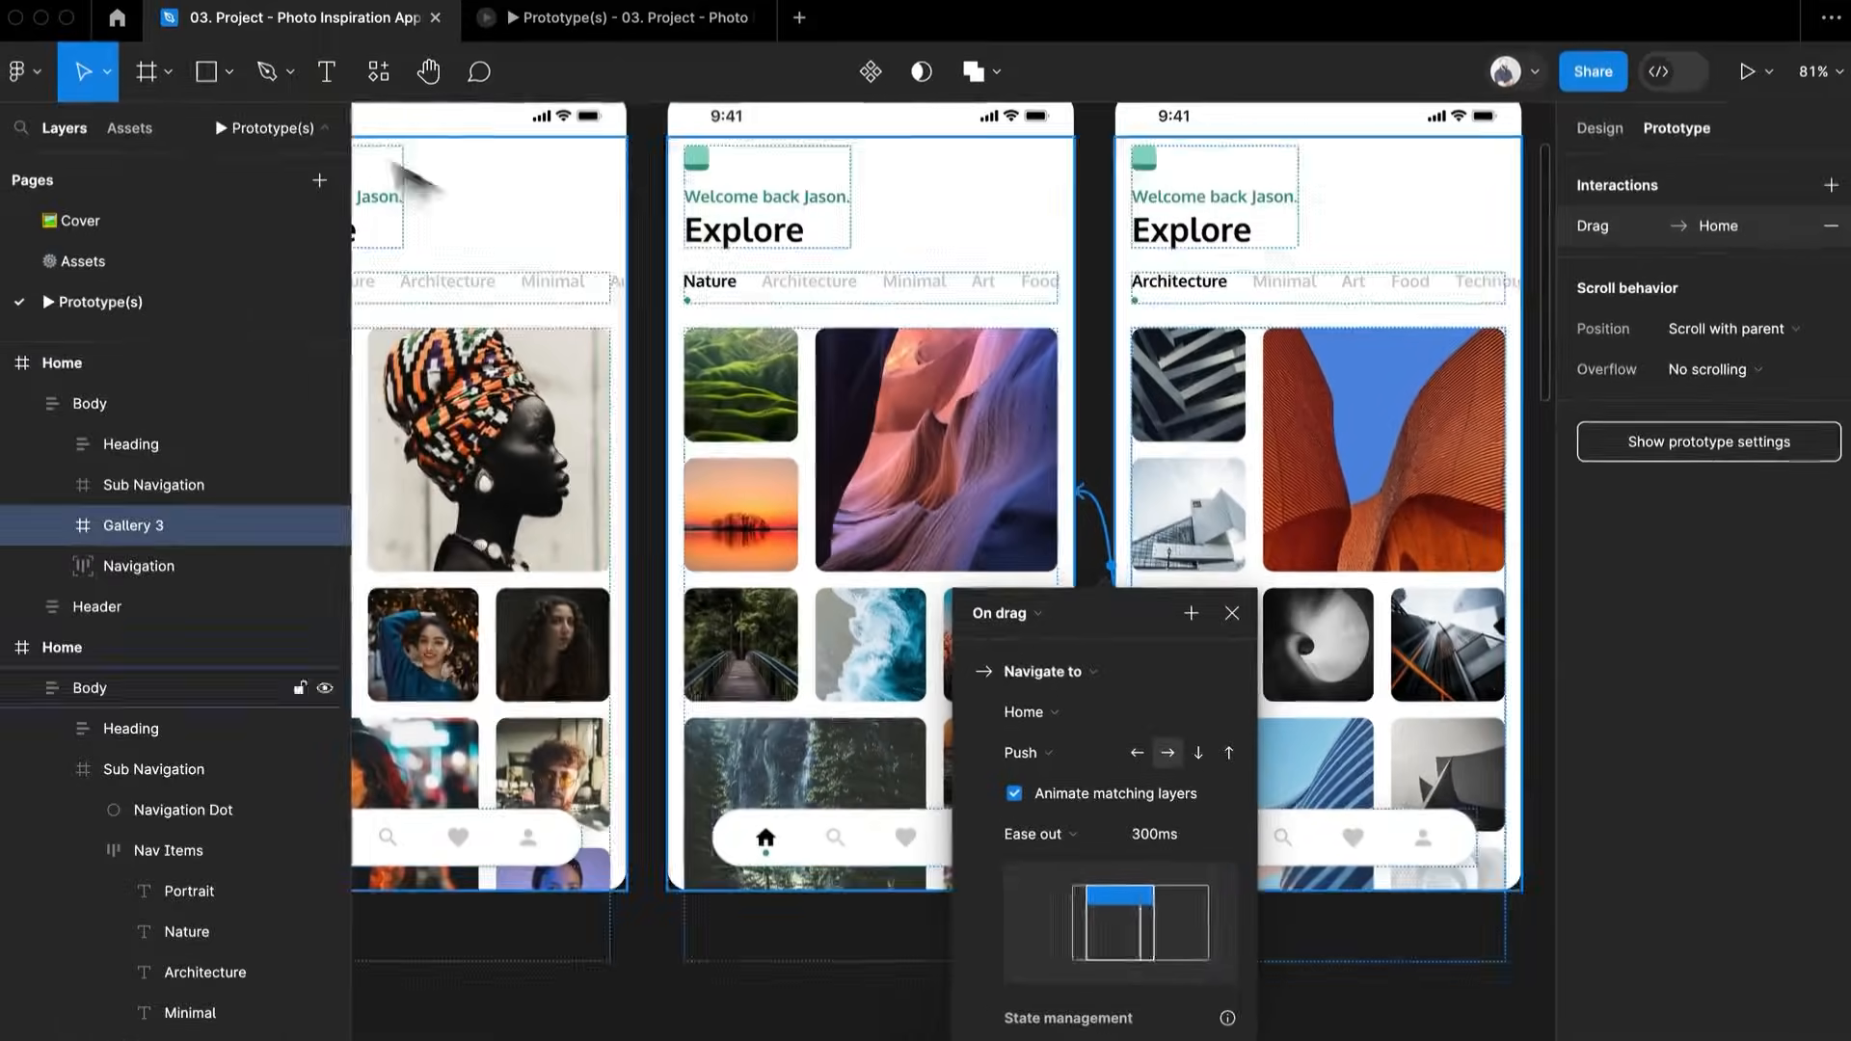
# Preview v1 again and swipe the gallery back and forth between Portrait, Nature and Architecture to check the Push transitions
pyautogui.click(609, 21)
pyautogui.moveTo(1196, 685); pyautogui.dragTo(988, 675)
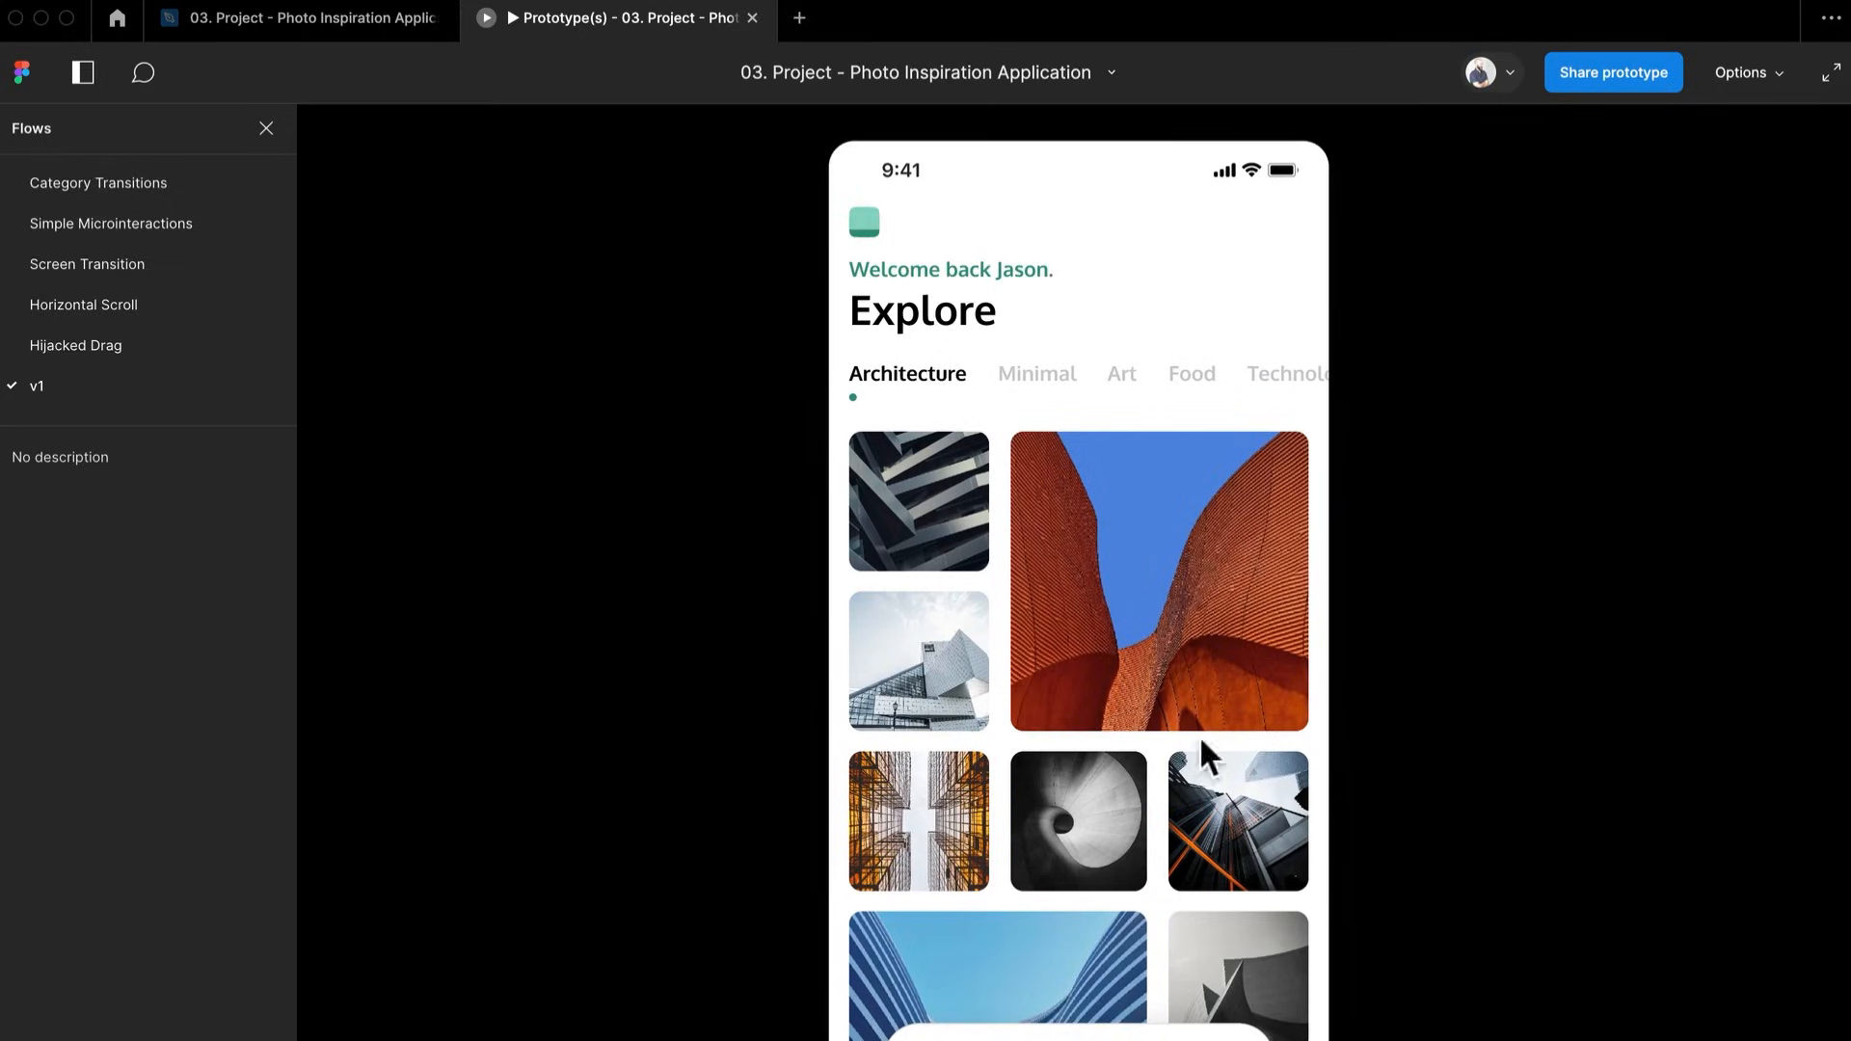
pyautogui.moveTo(1002, 725); pyautogui.dragTo(1330, 733)
pyautogui.moveTo(1039, 710); pyautogui.dragTo(1318, 718)
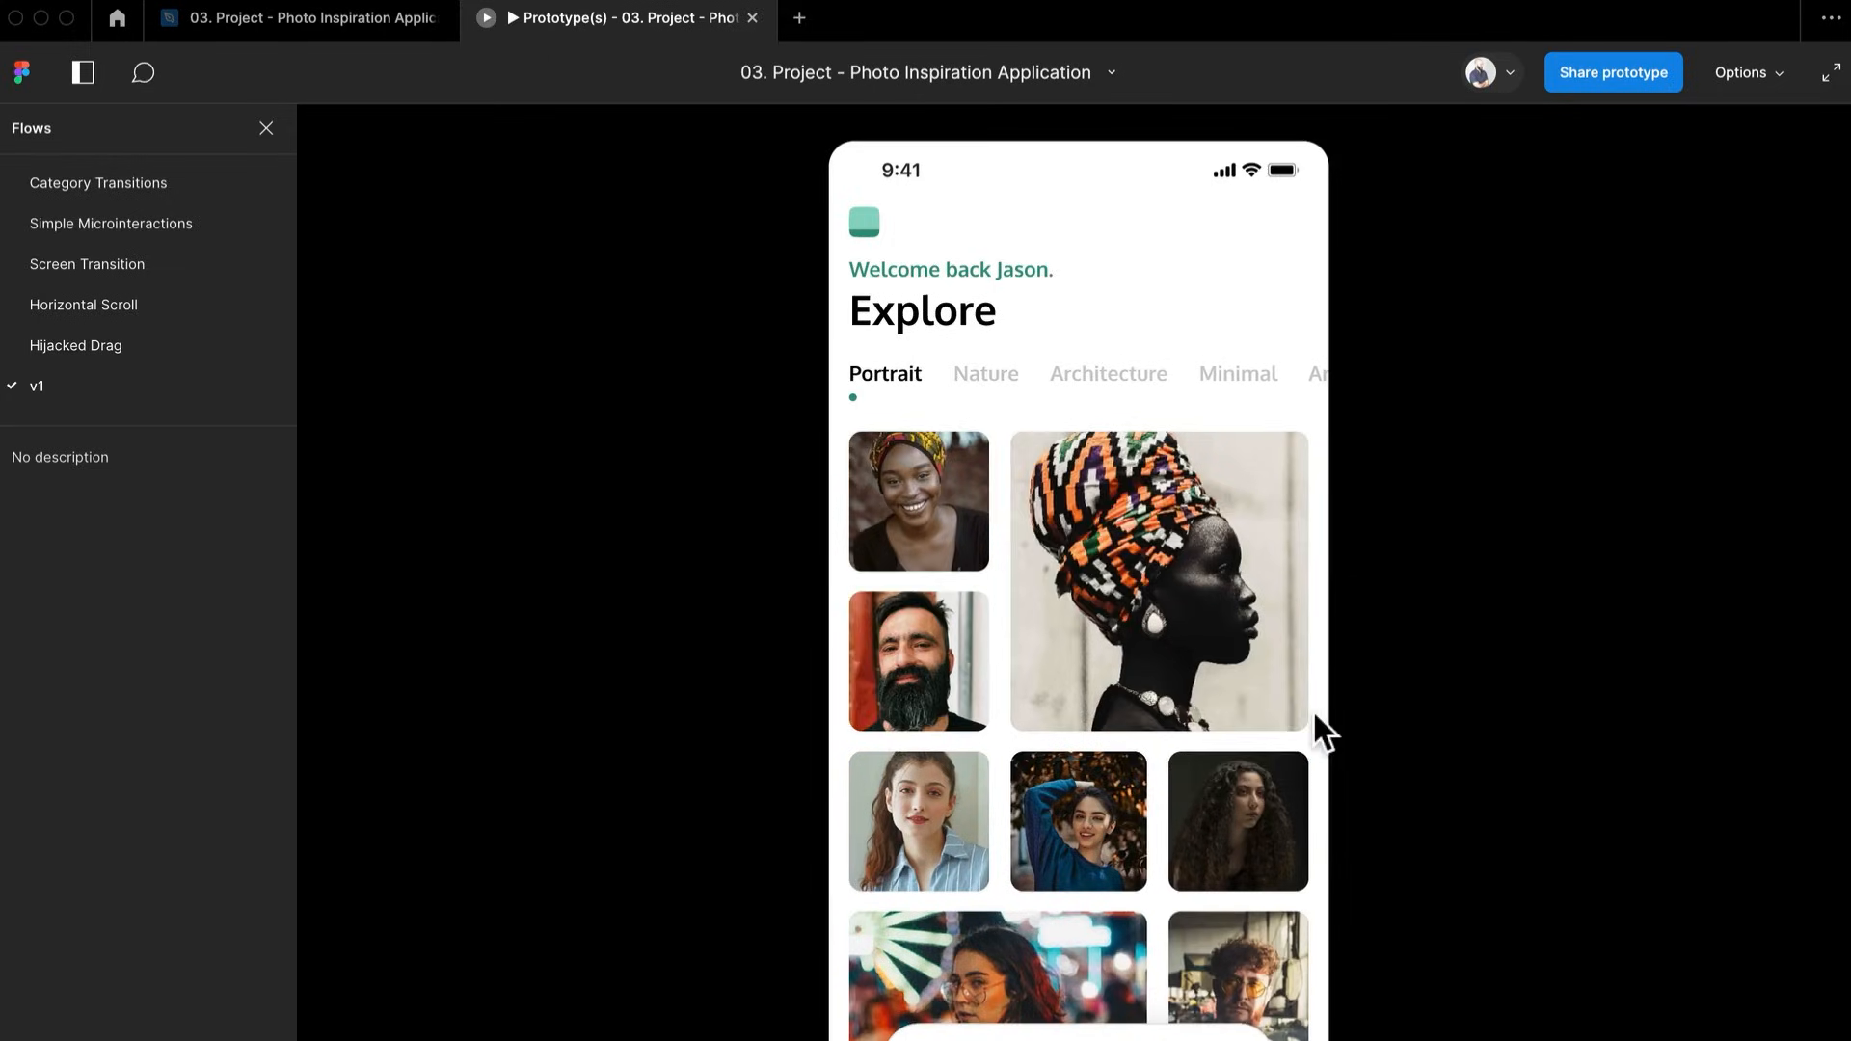
pyautogui.moveTo(1131, 716); pyautogui.dragTo(925, 703)
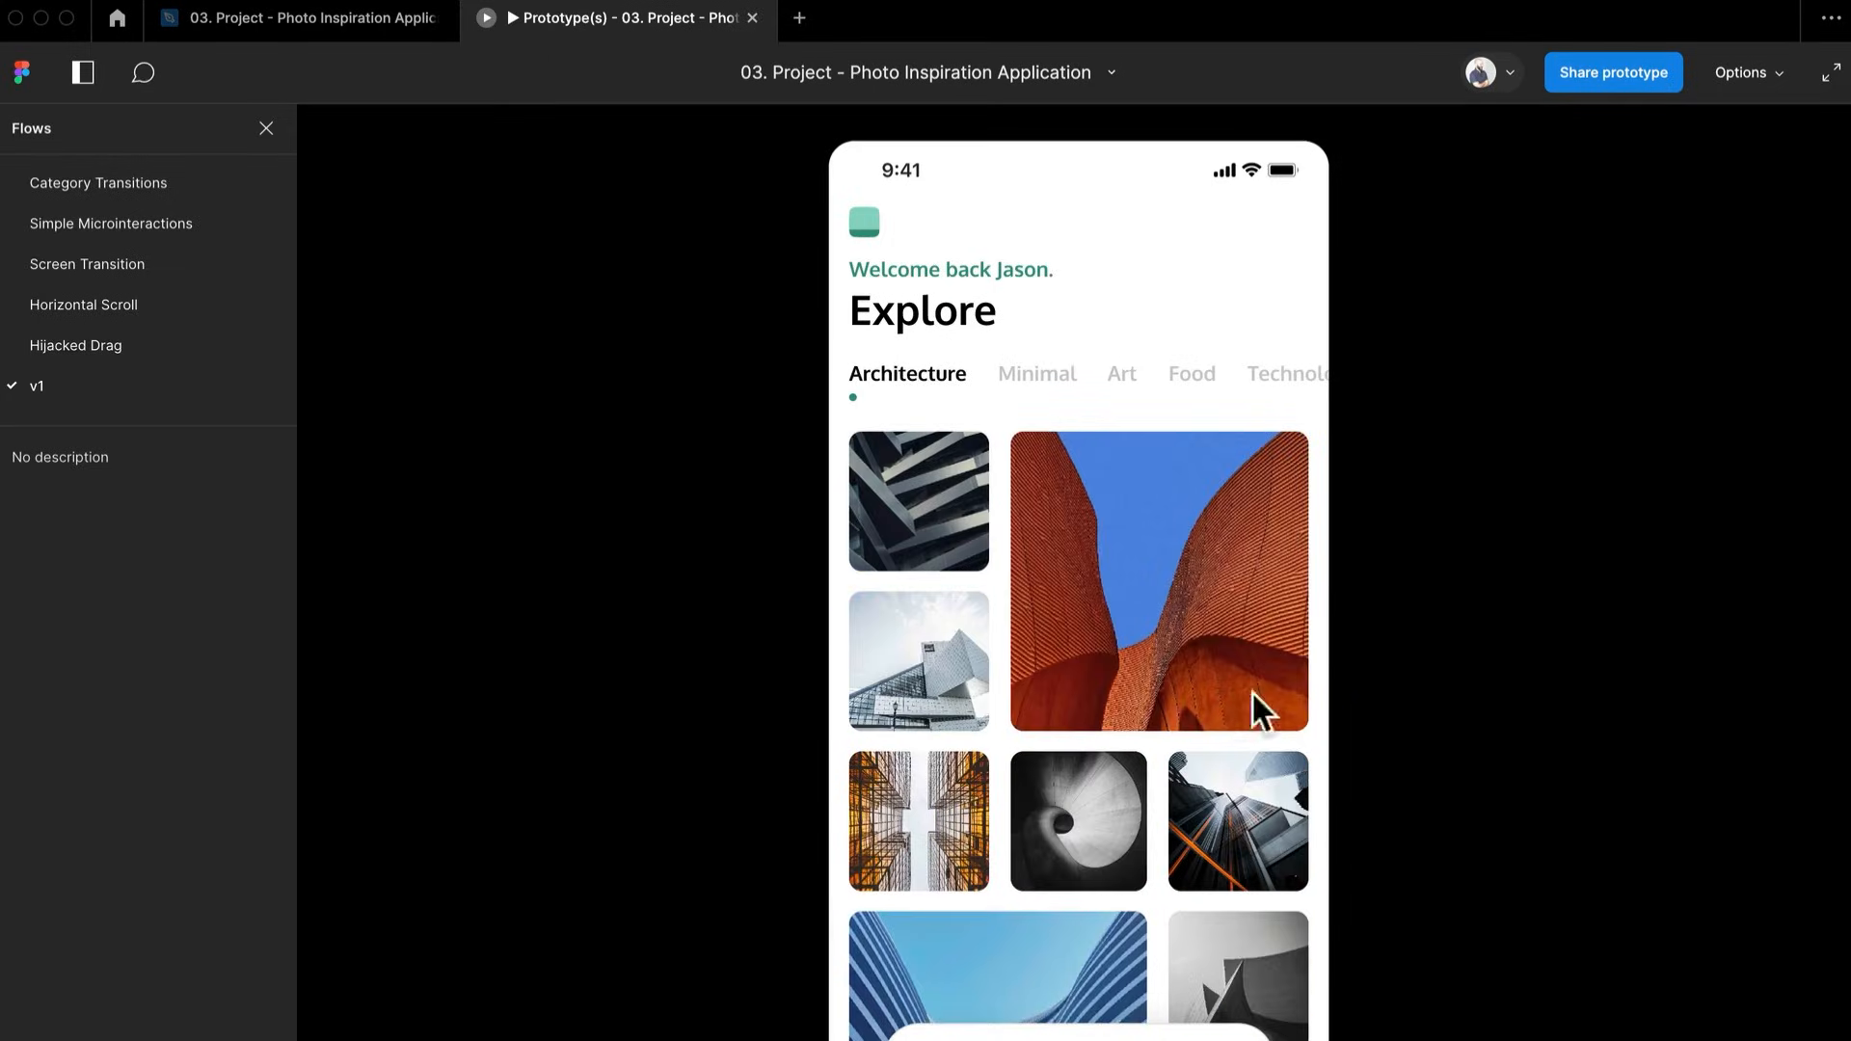
pyautogui.moveTo(1215, 952); pyautogui.dragTo(1331, 925)
pyautogui.moveTo(1065, 834); pyautogui.dragTo(1331, 802)
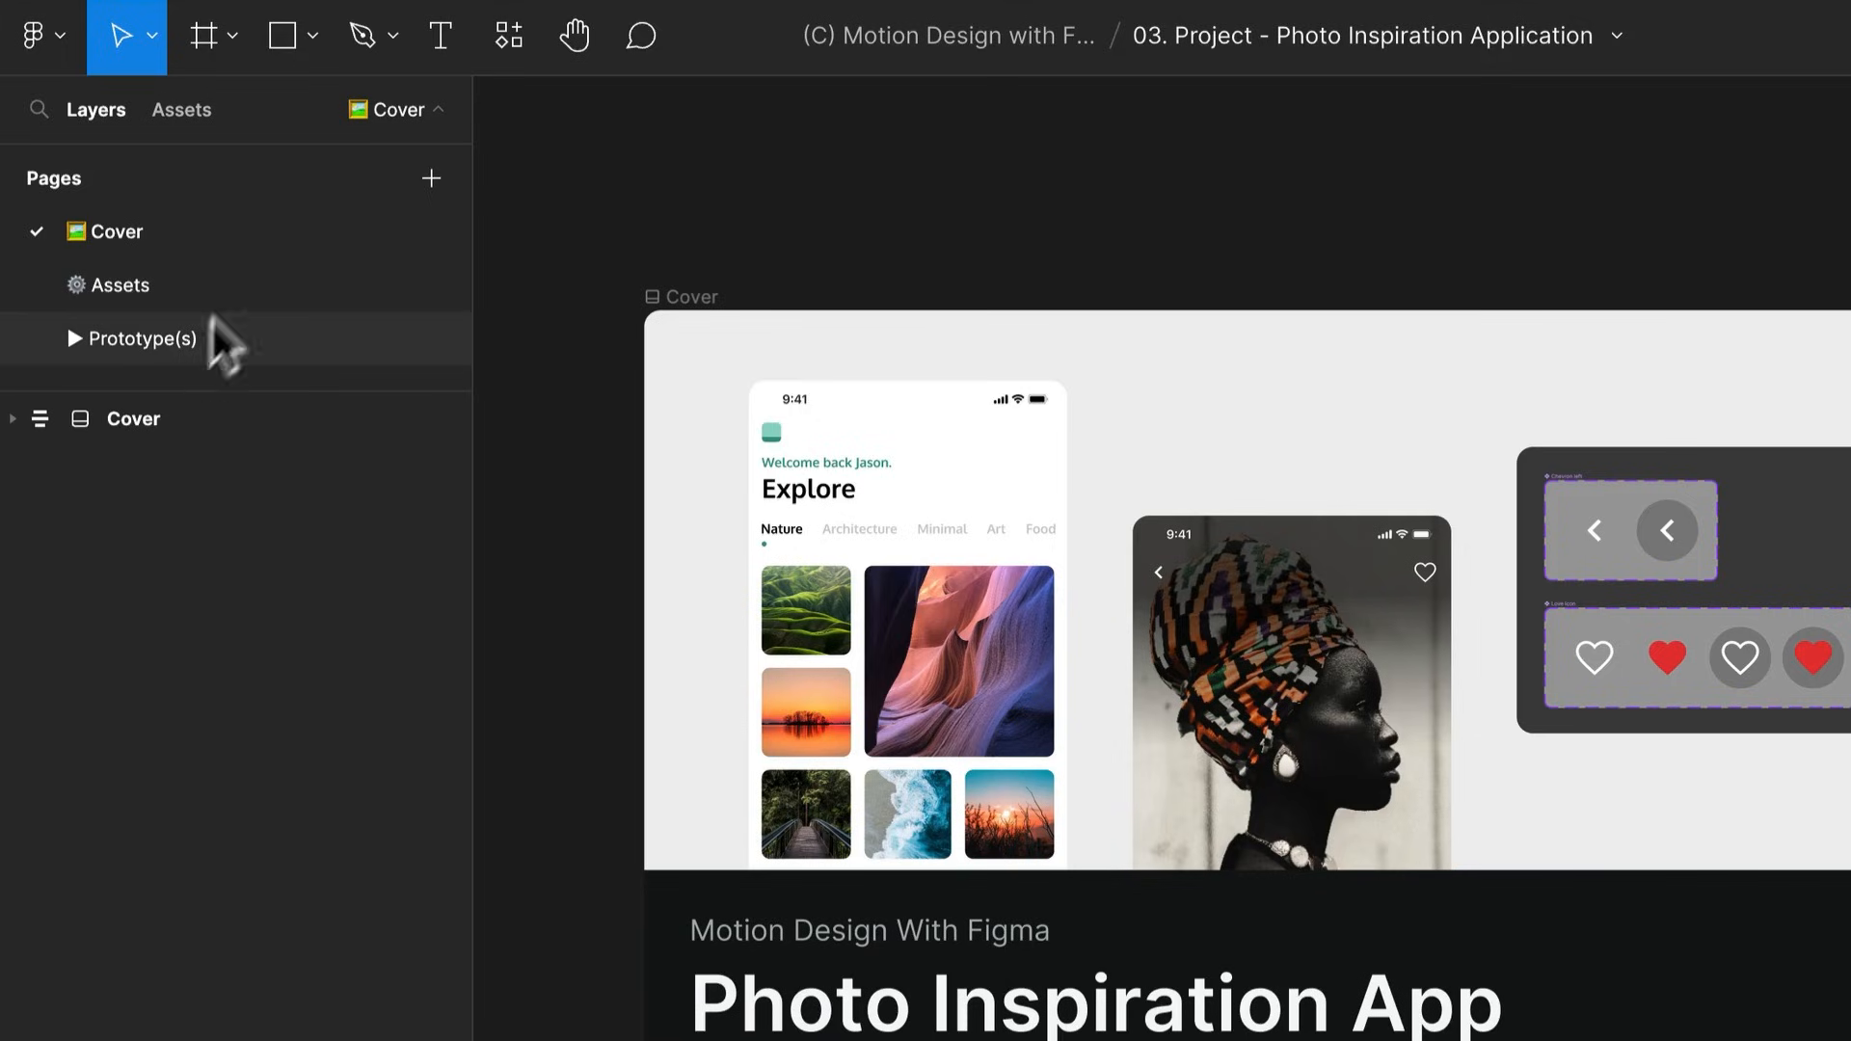
# Open the Assets page and examine the Chevron left and Love Icon interactive components
pyautogui.click(221, 289)
pyautogui.click(859, 310)
pyautogui.hotkey('shift', '2')
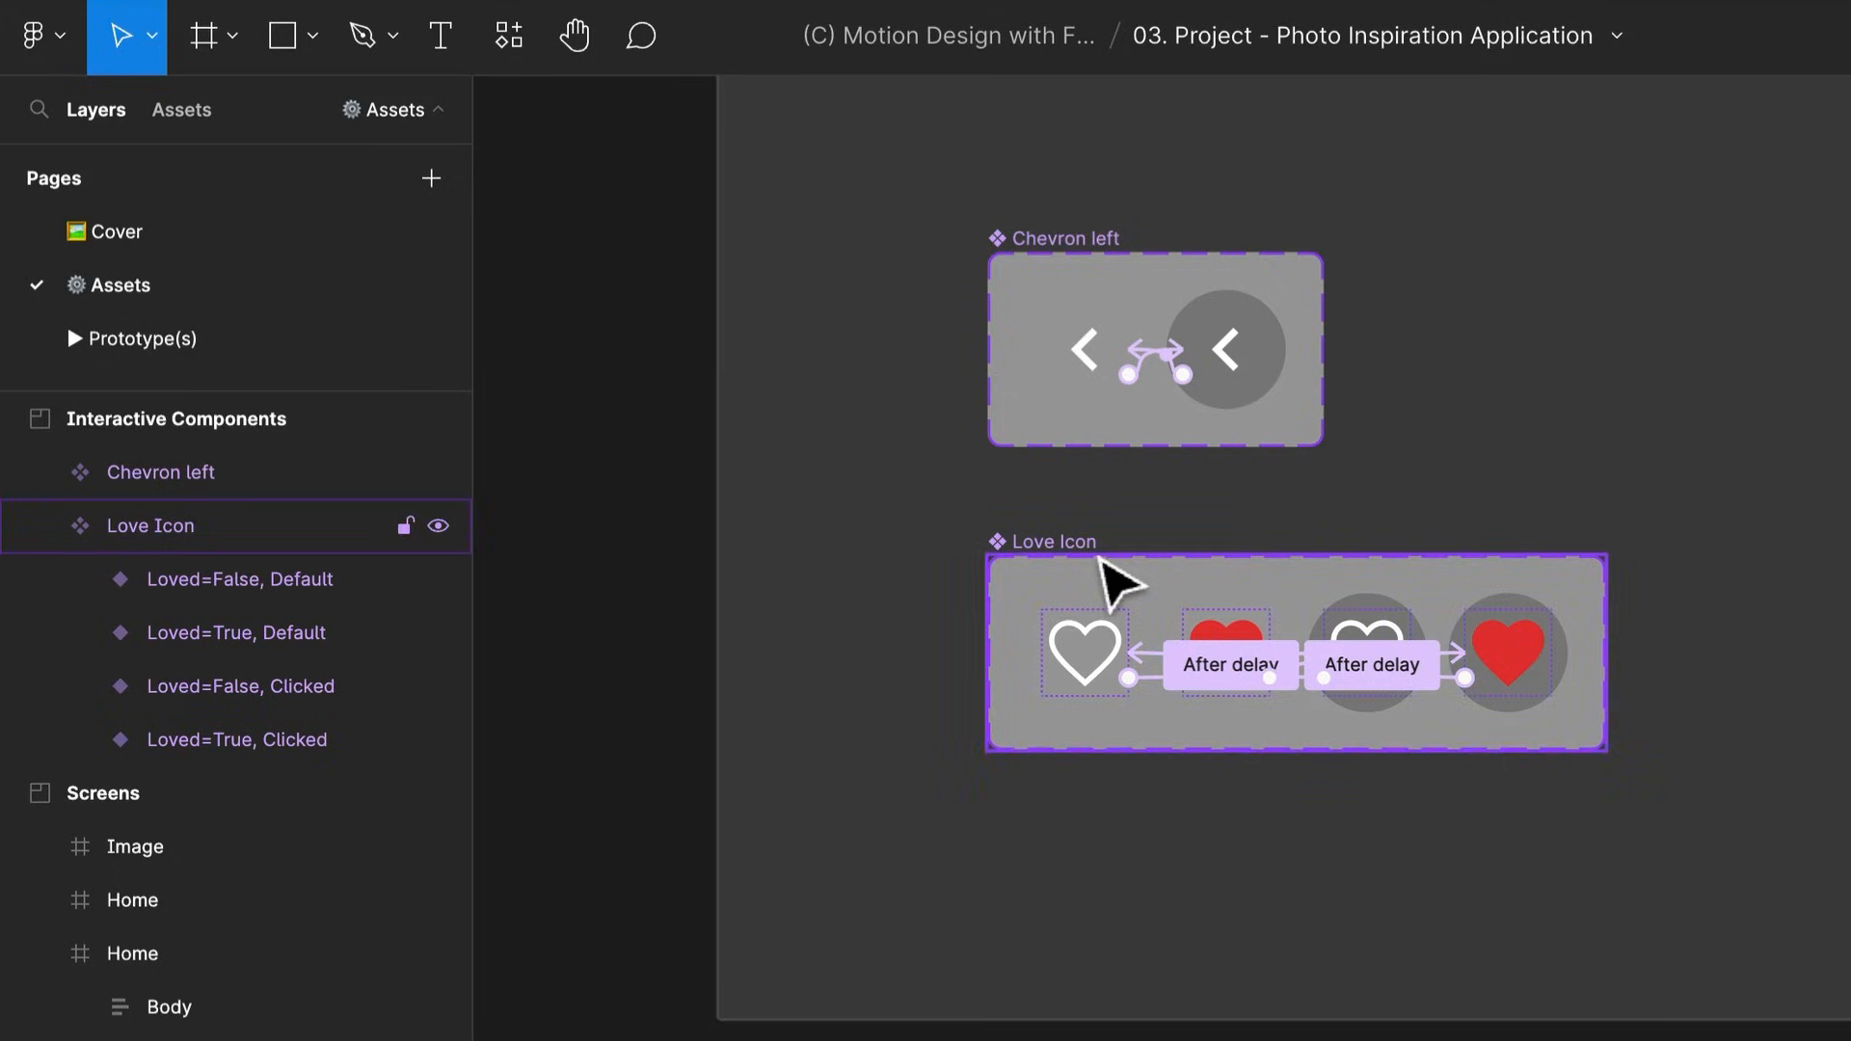
# Return to the Prototype(s) page and open the Simple Microinteractions flow in the presentation view
pyautogui.click(185, 338)
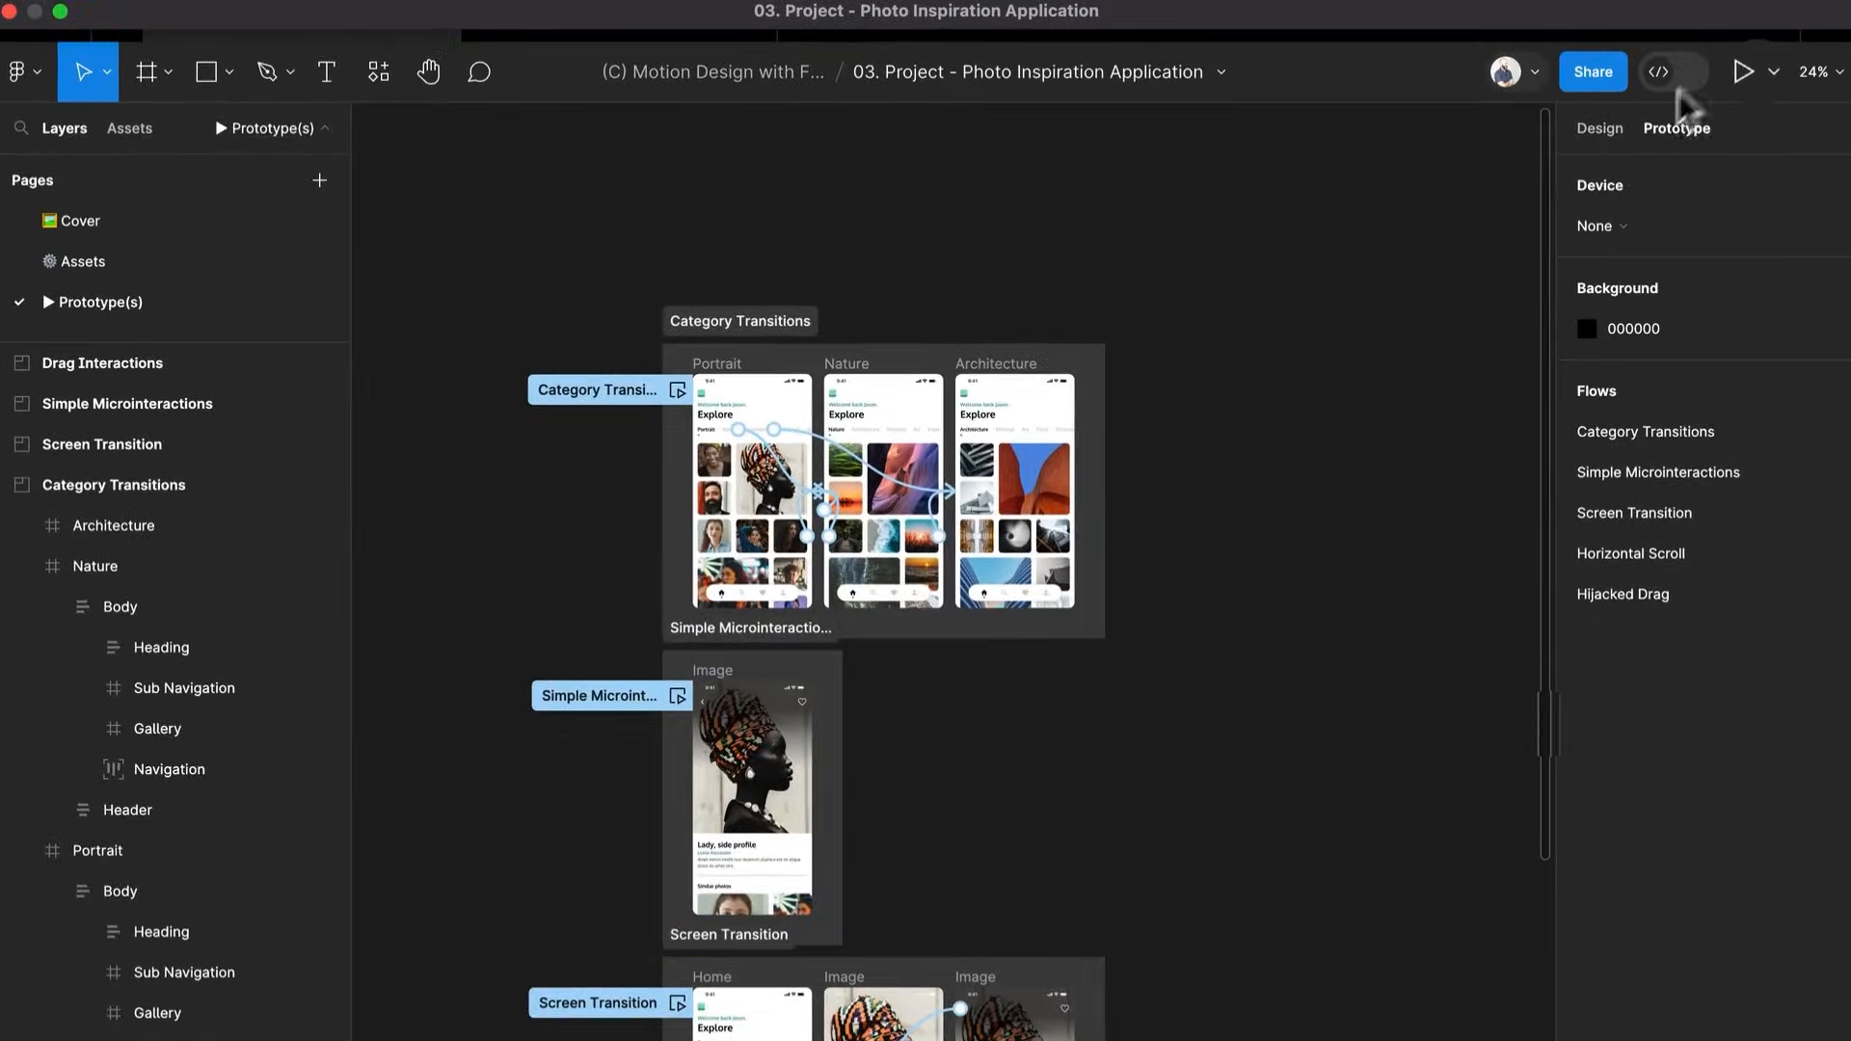
pyautogui.click(1740, 72)
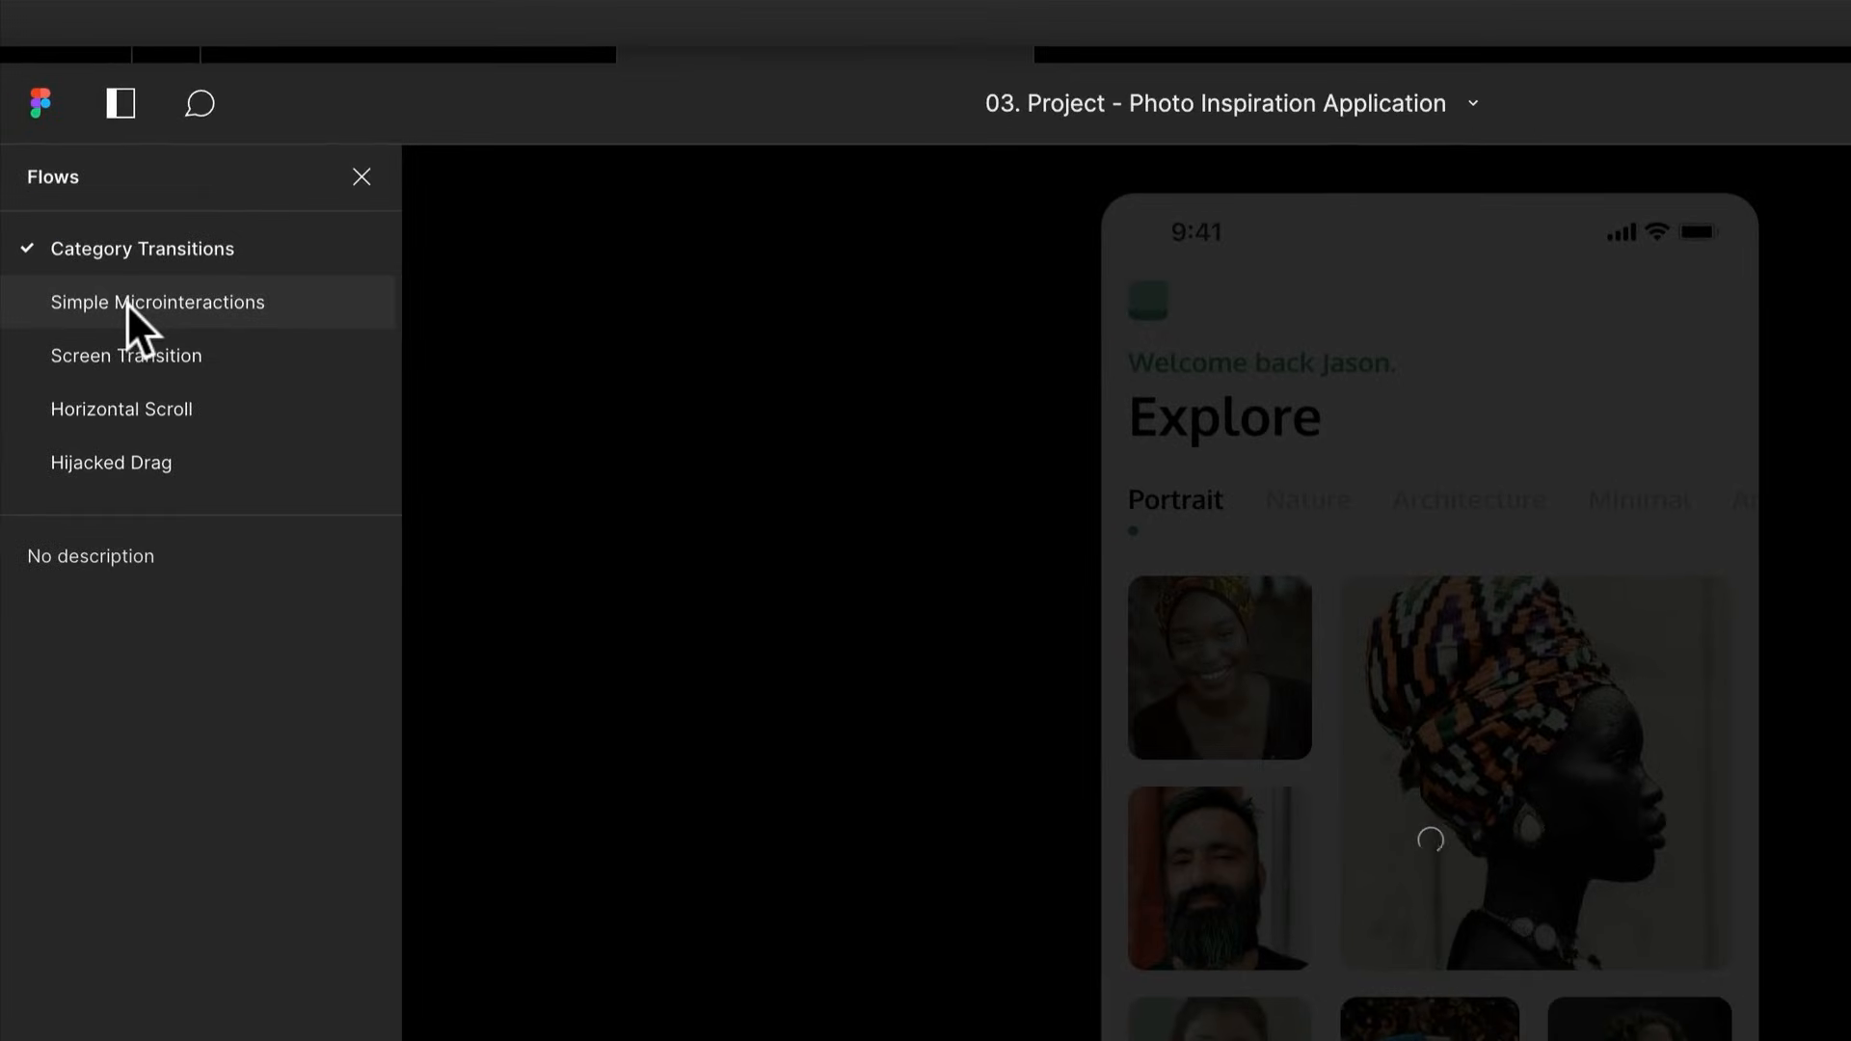
pyautogui.click(125, 303)
pyautogui.click(1346, 530)
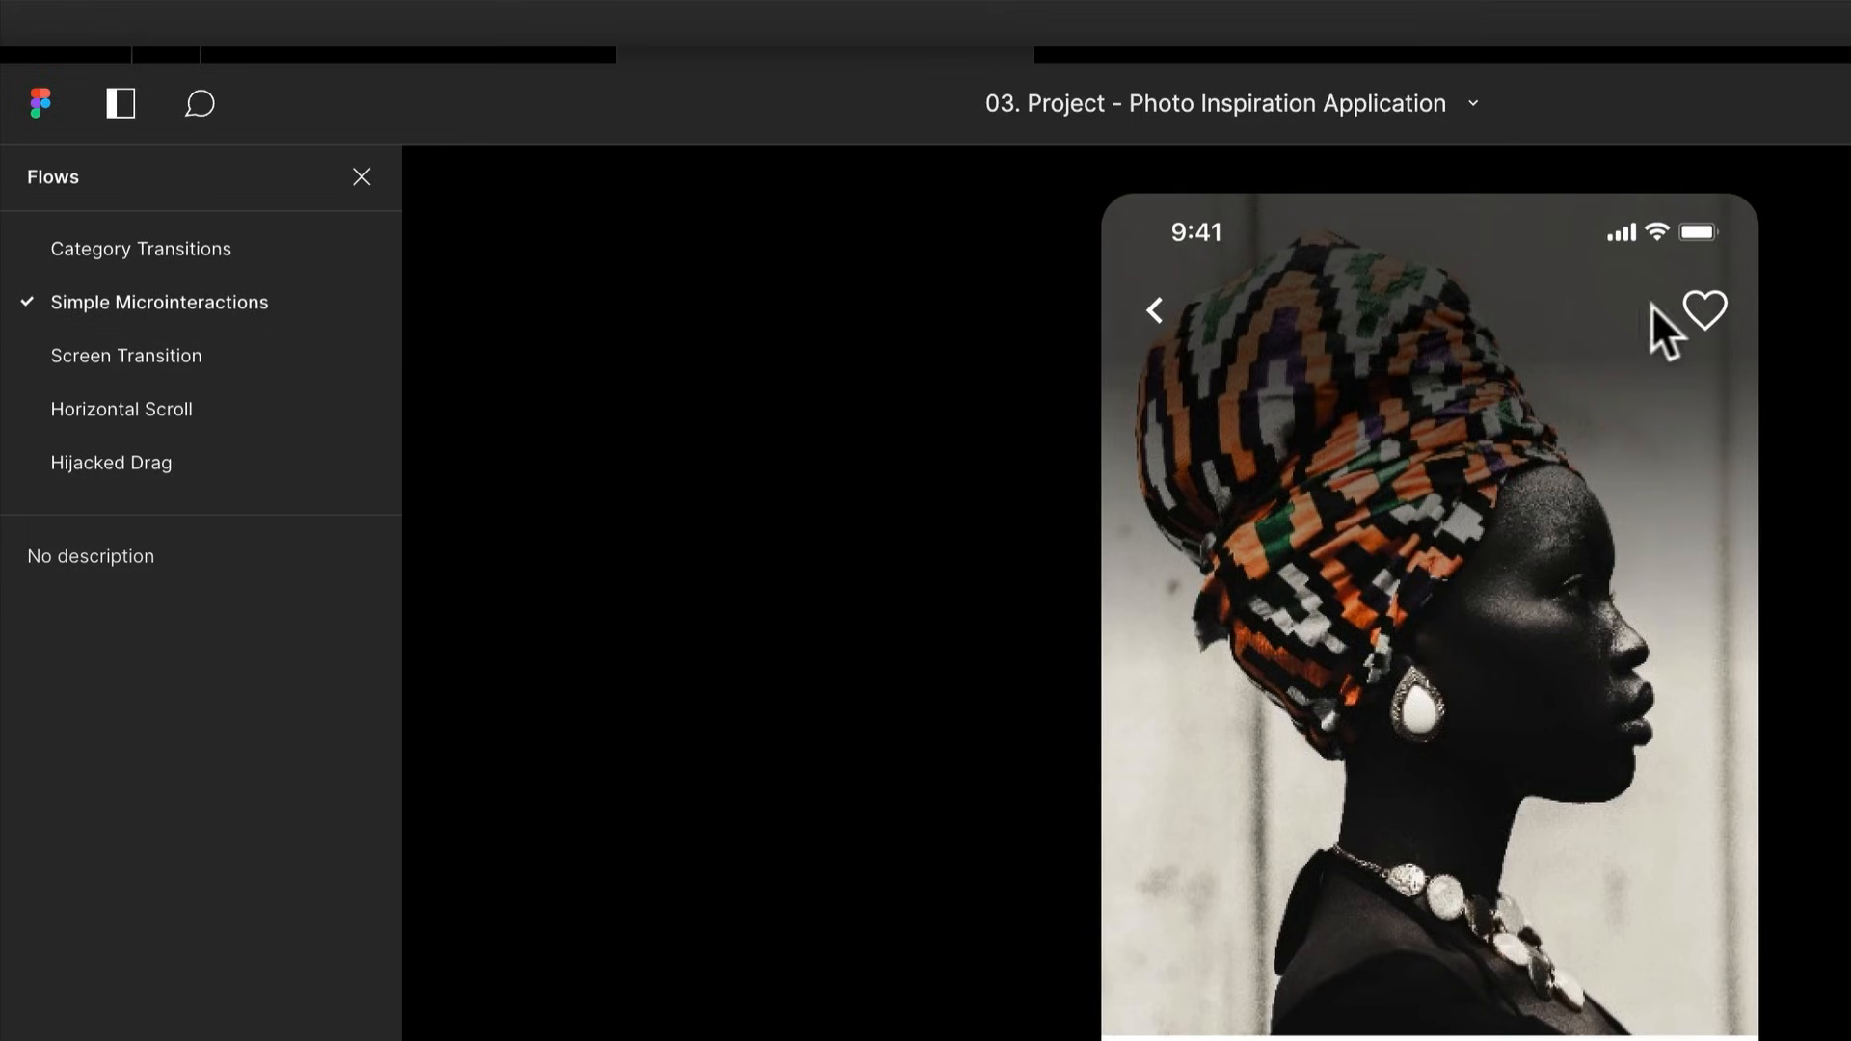
# Toggle the heart icon on the Simple Microinteractions screen several times to check its loved and unloved animation
pyautogui.click(1697, 333)
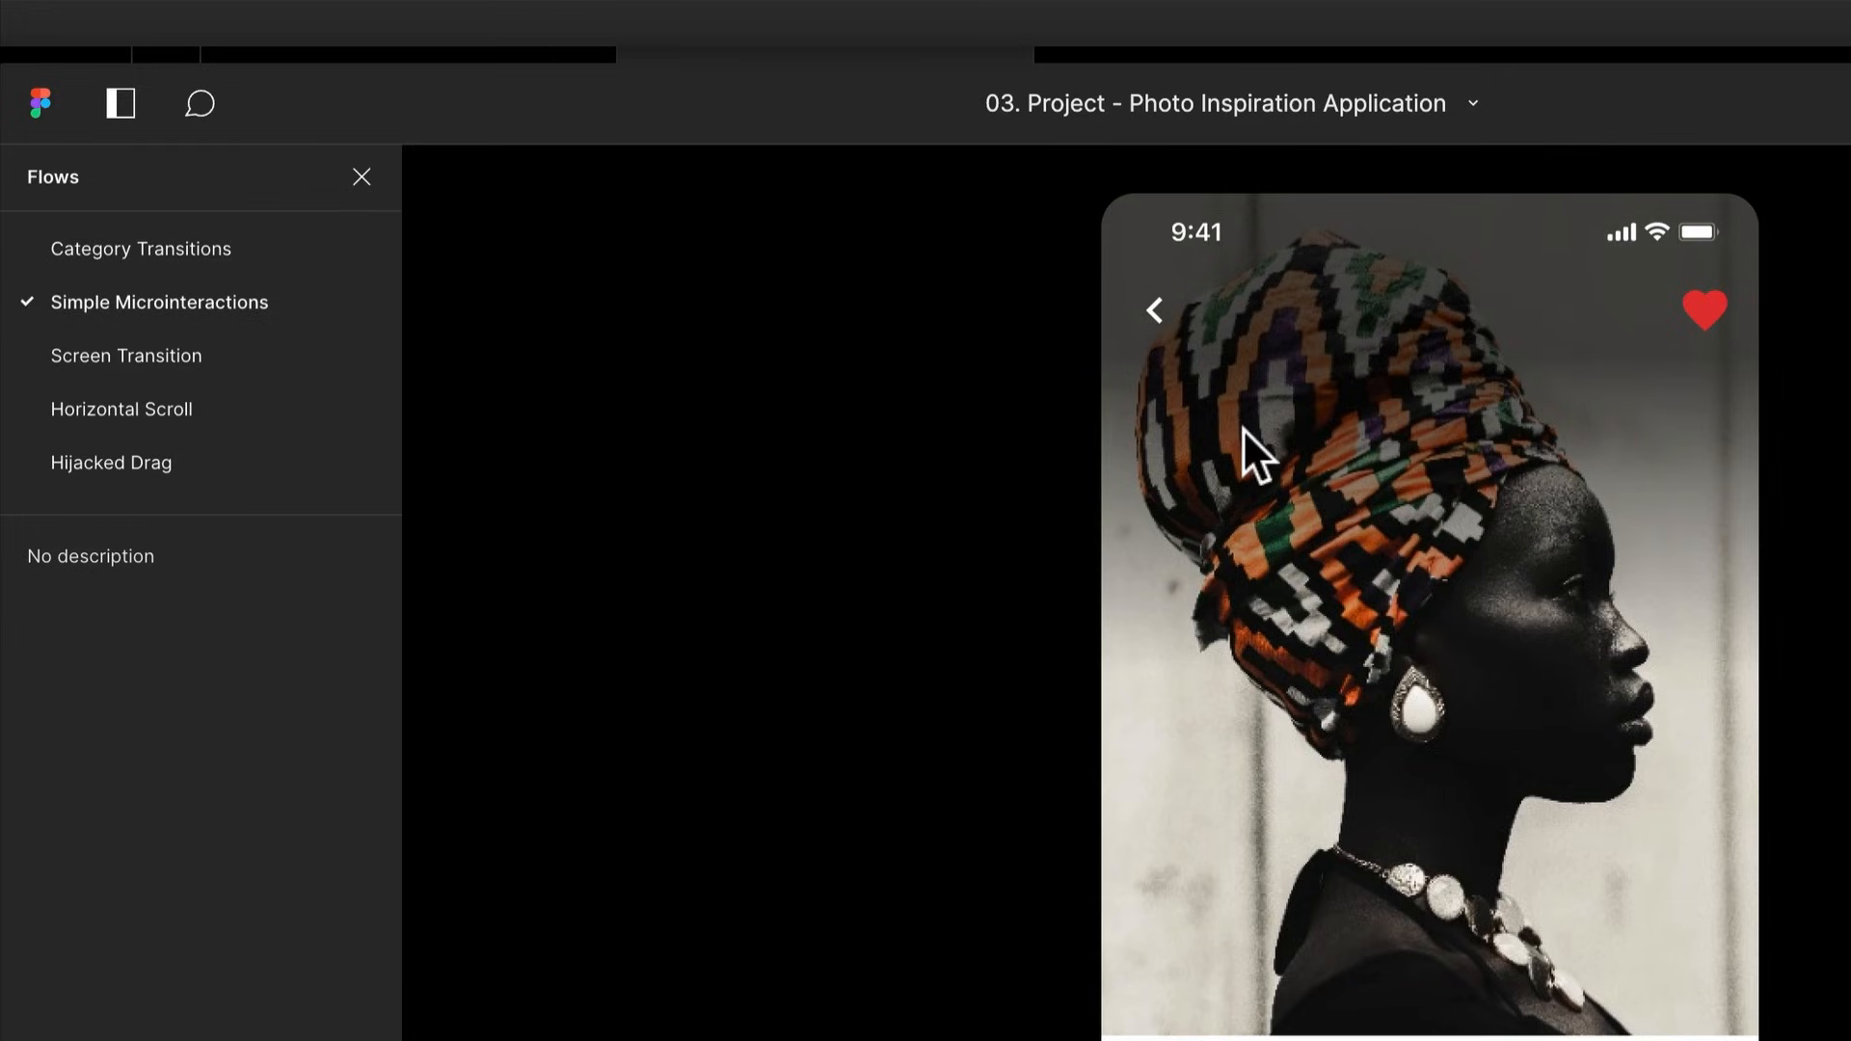
pyautogui.click(1702, 327)
pyautogui.click(1705, 333)
pyautogui.click(1705, 313)
pyautogui.click(991, 253)
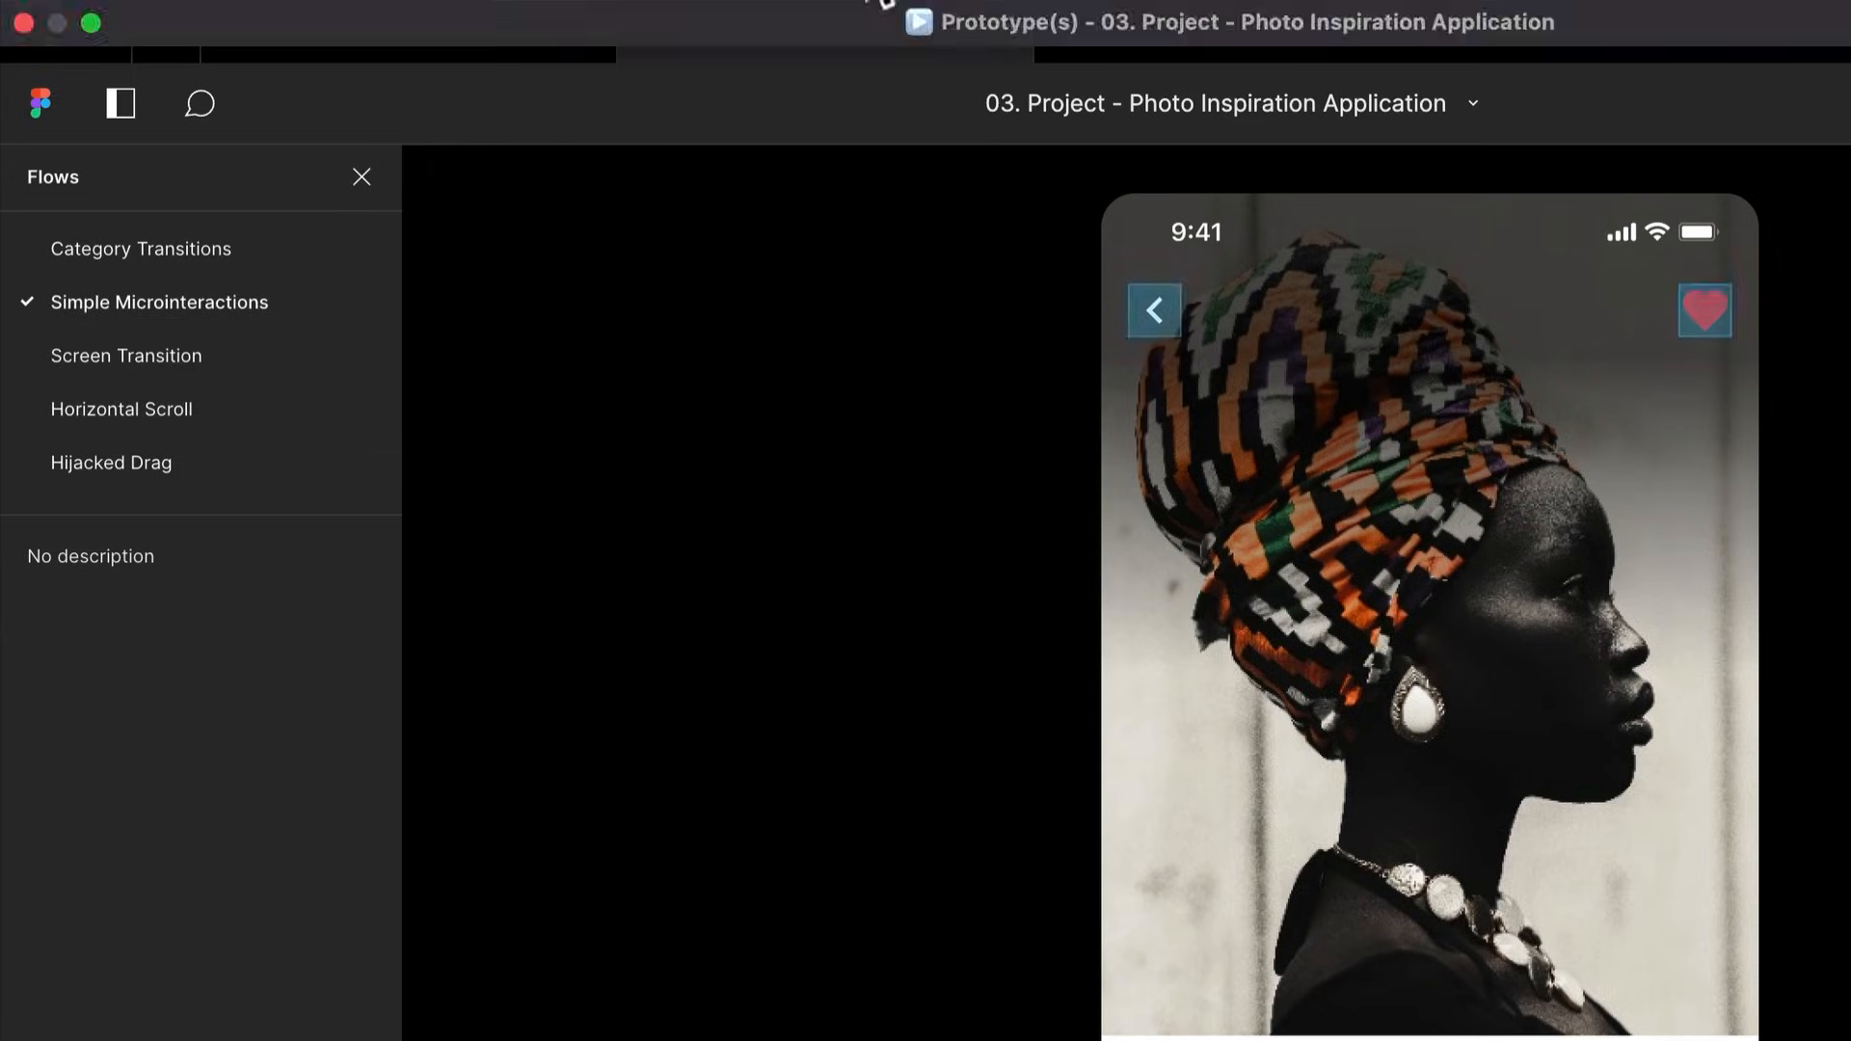
# Return to the design file and open the Assets page at the empty canvas beside the Interactive Components section
pyautogui.click(482, 31)
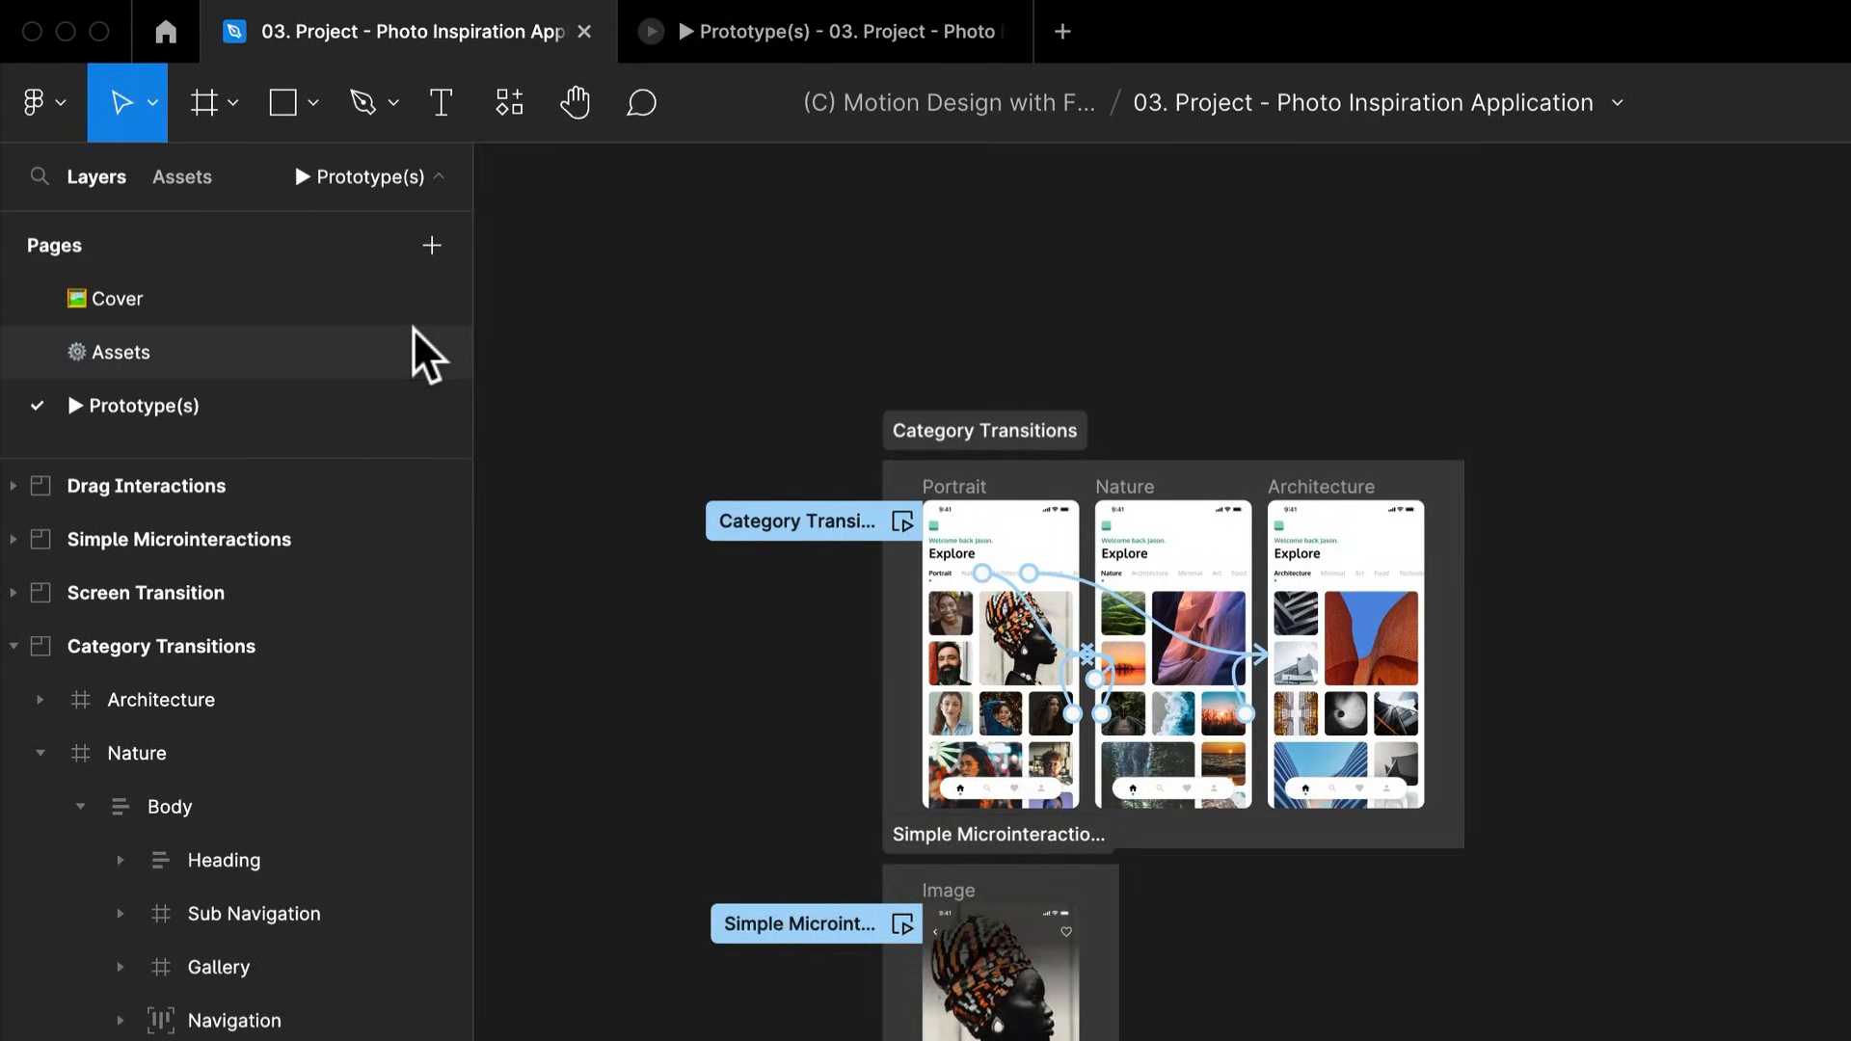
pyautogui.click(257, 351)
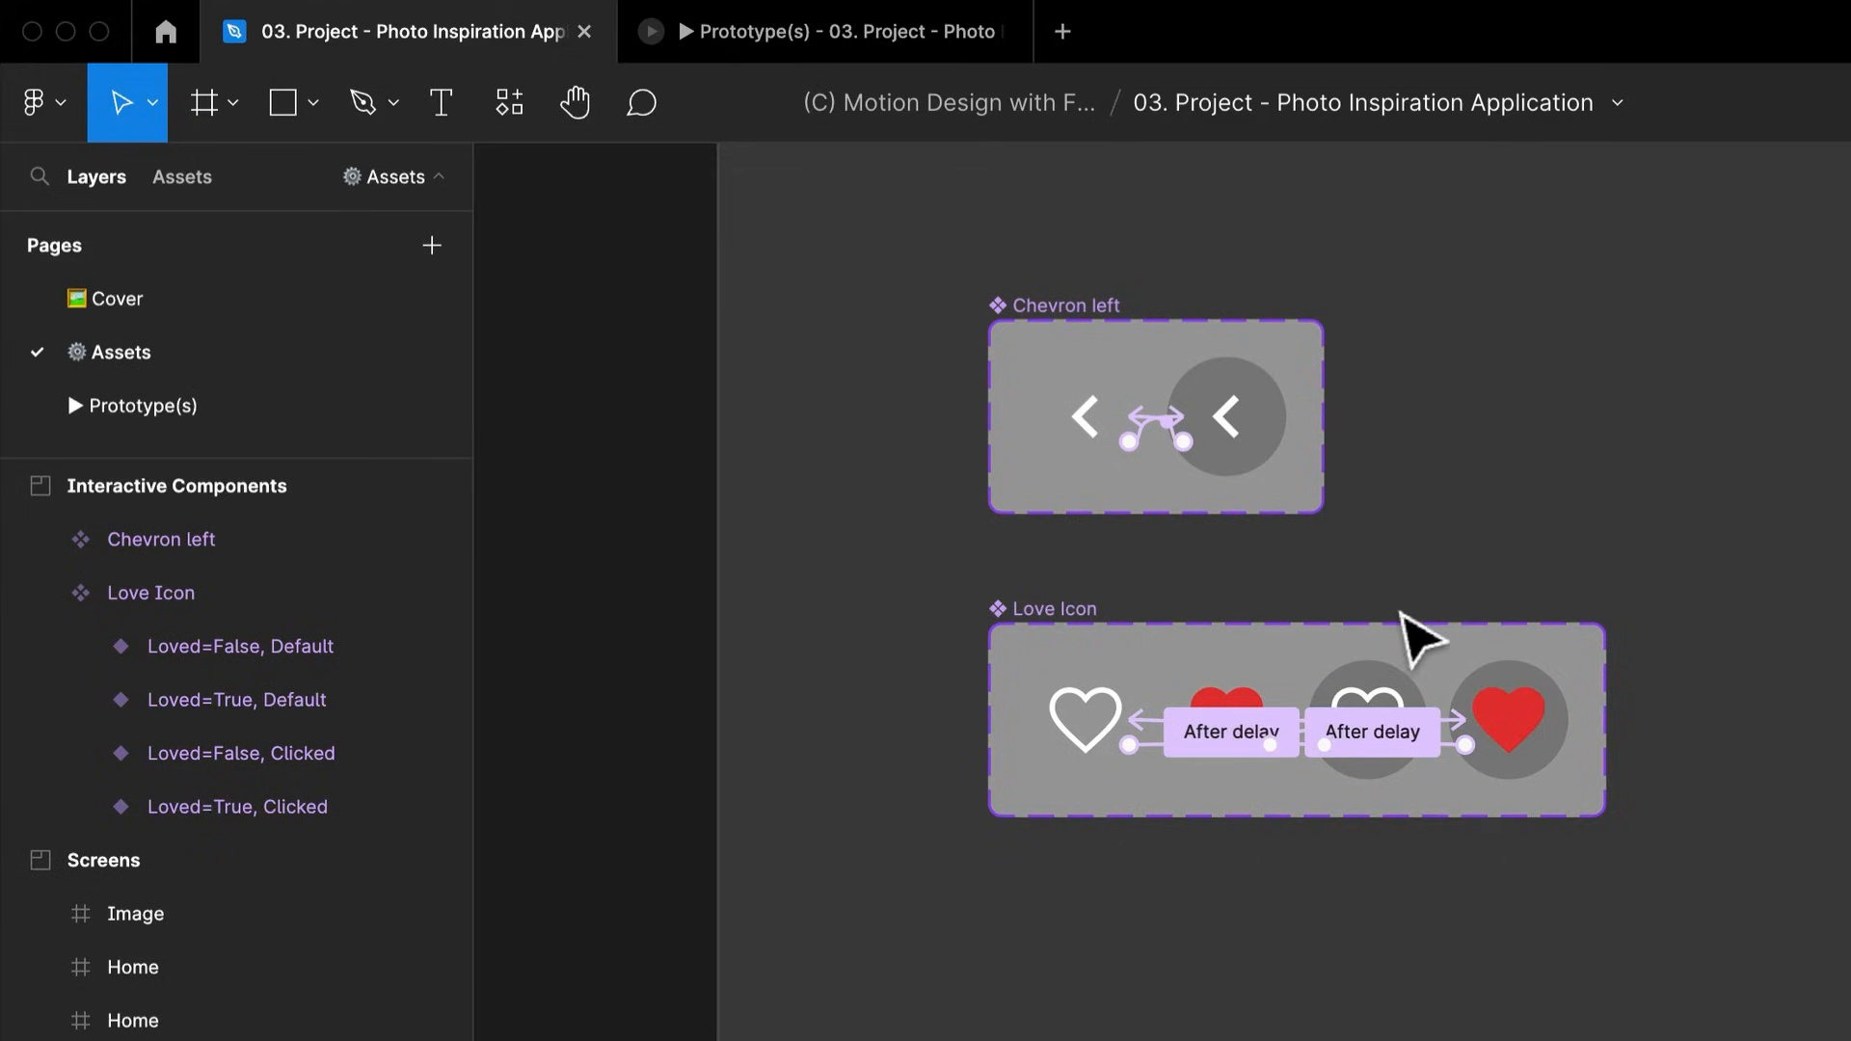
pyautogui.scroll(-3, 1519, 473)
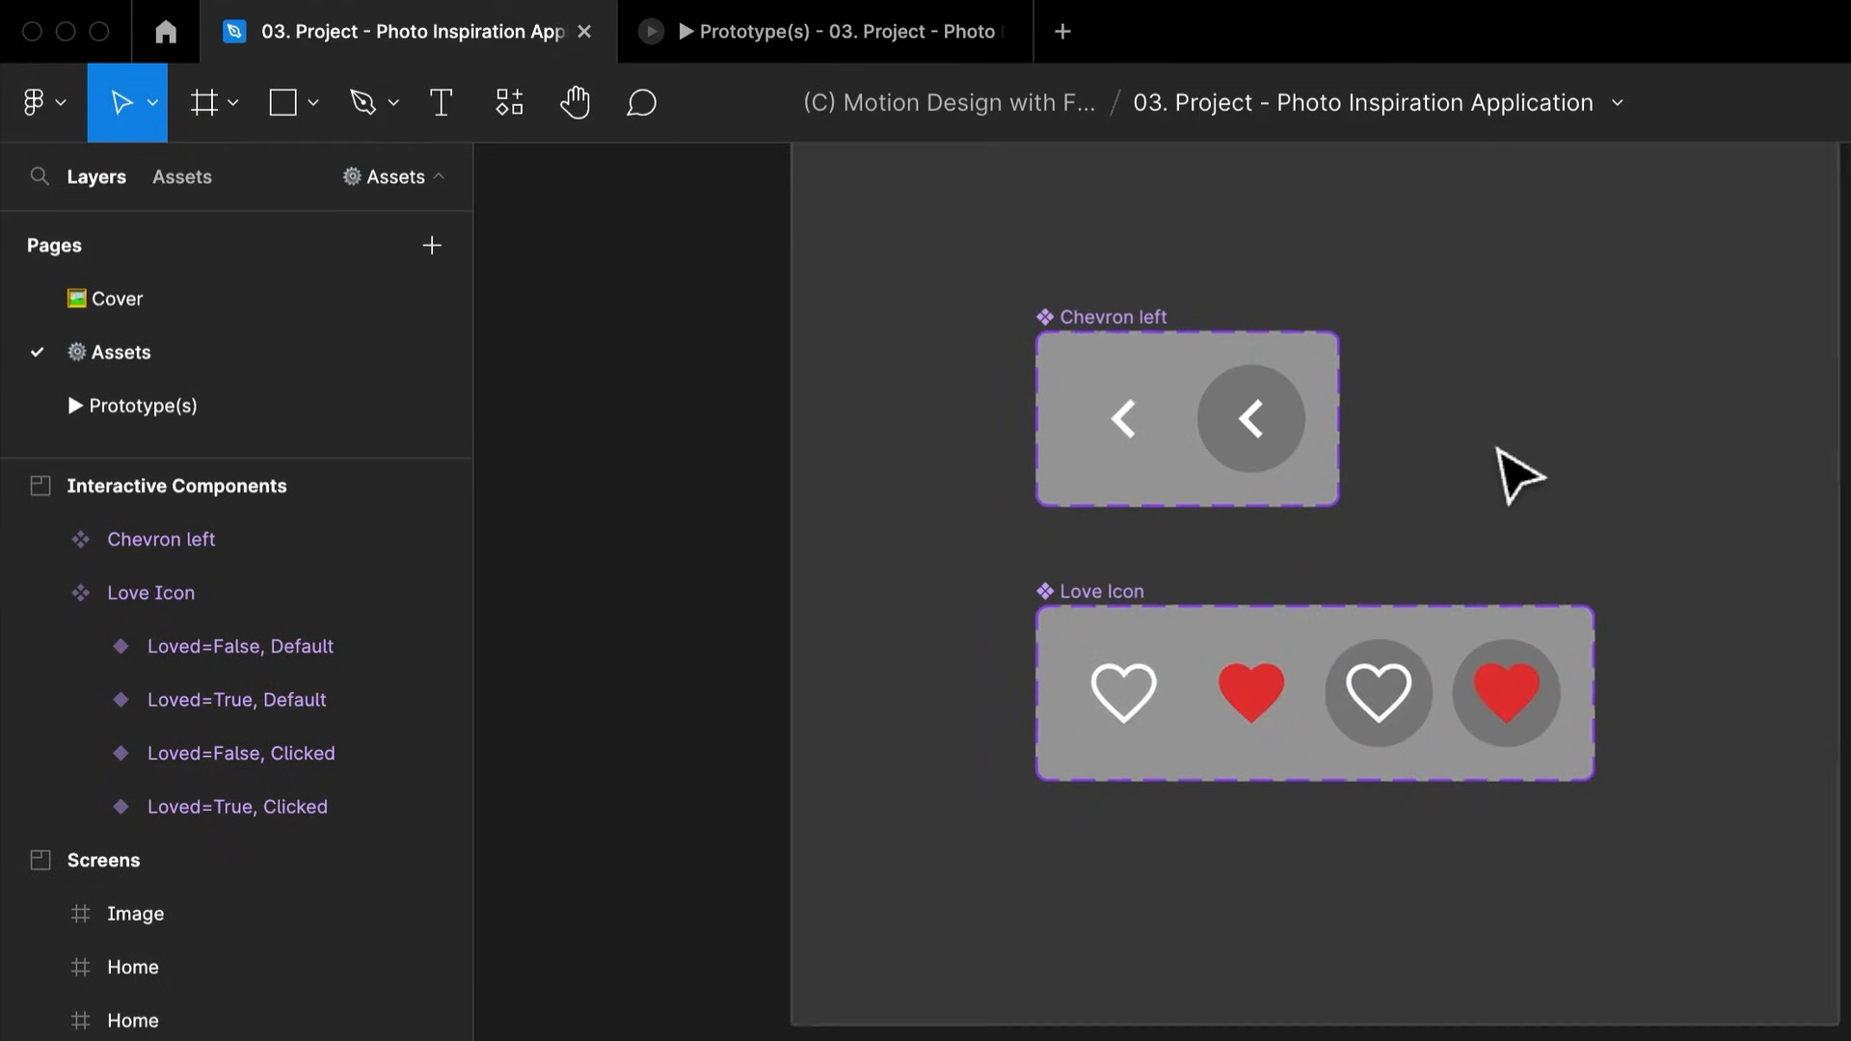
pyautogui.scroll(-2, 1498, 449)
pyautogui.hscroll(4, 1680, 475)
pyautogui.scroll(1, 1680, 474)
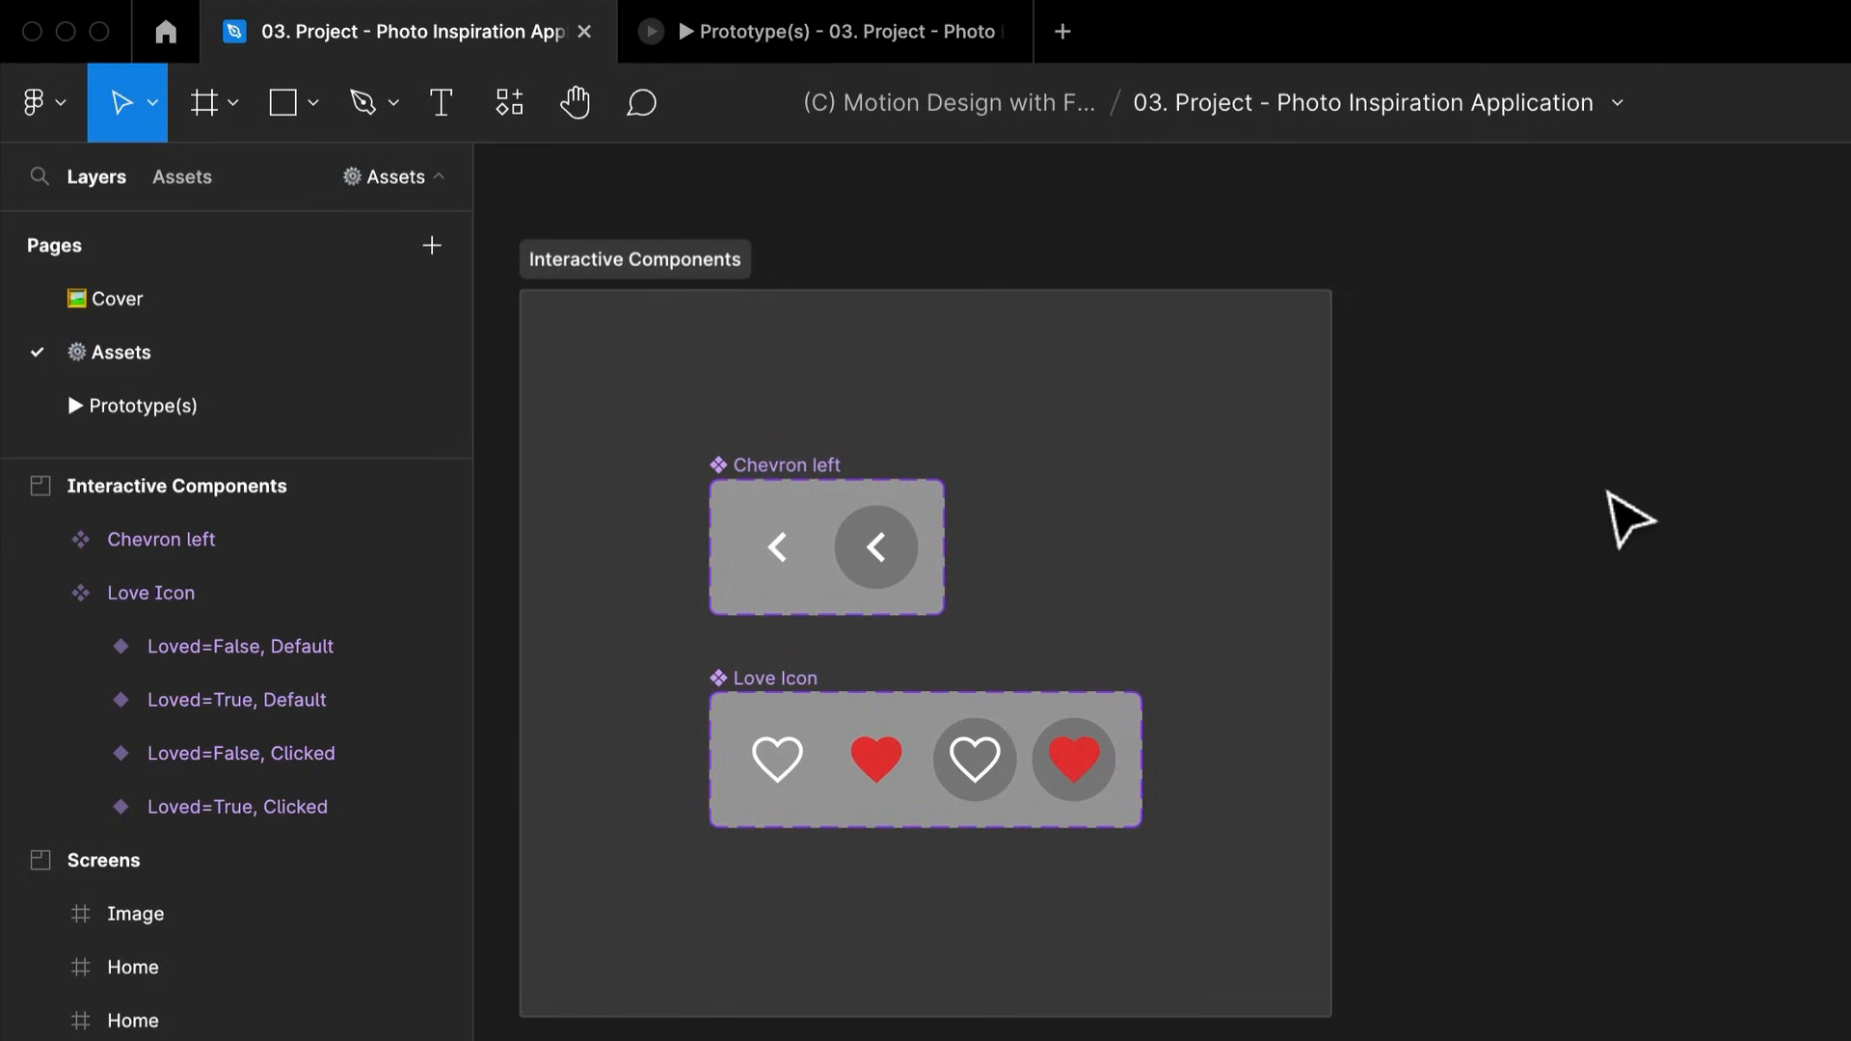
# Run the Material Design Icons plugin and move its window clear of the Chevron left and Love Icon components
pyautogui.rightClick(1607, 492)
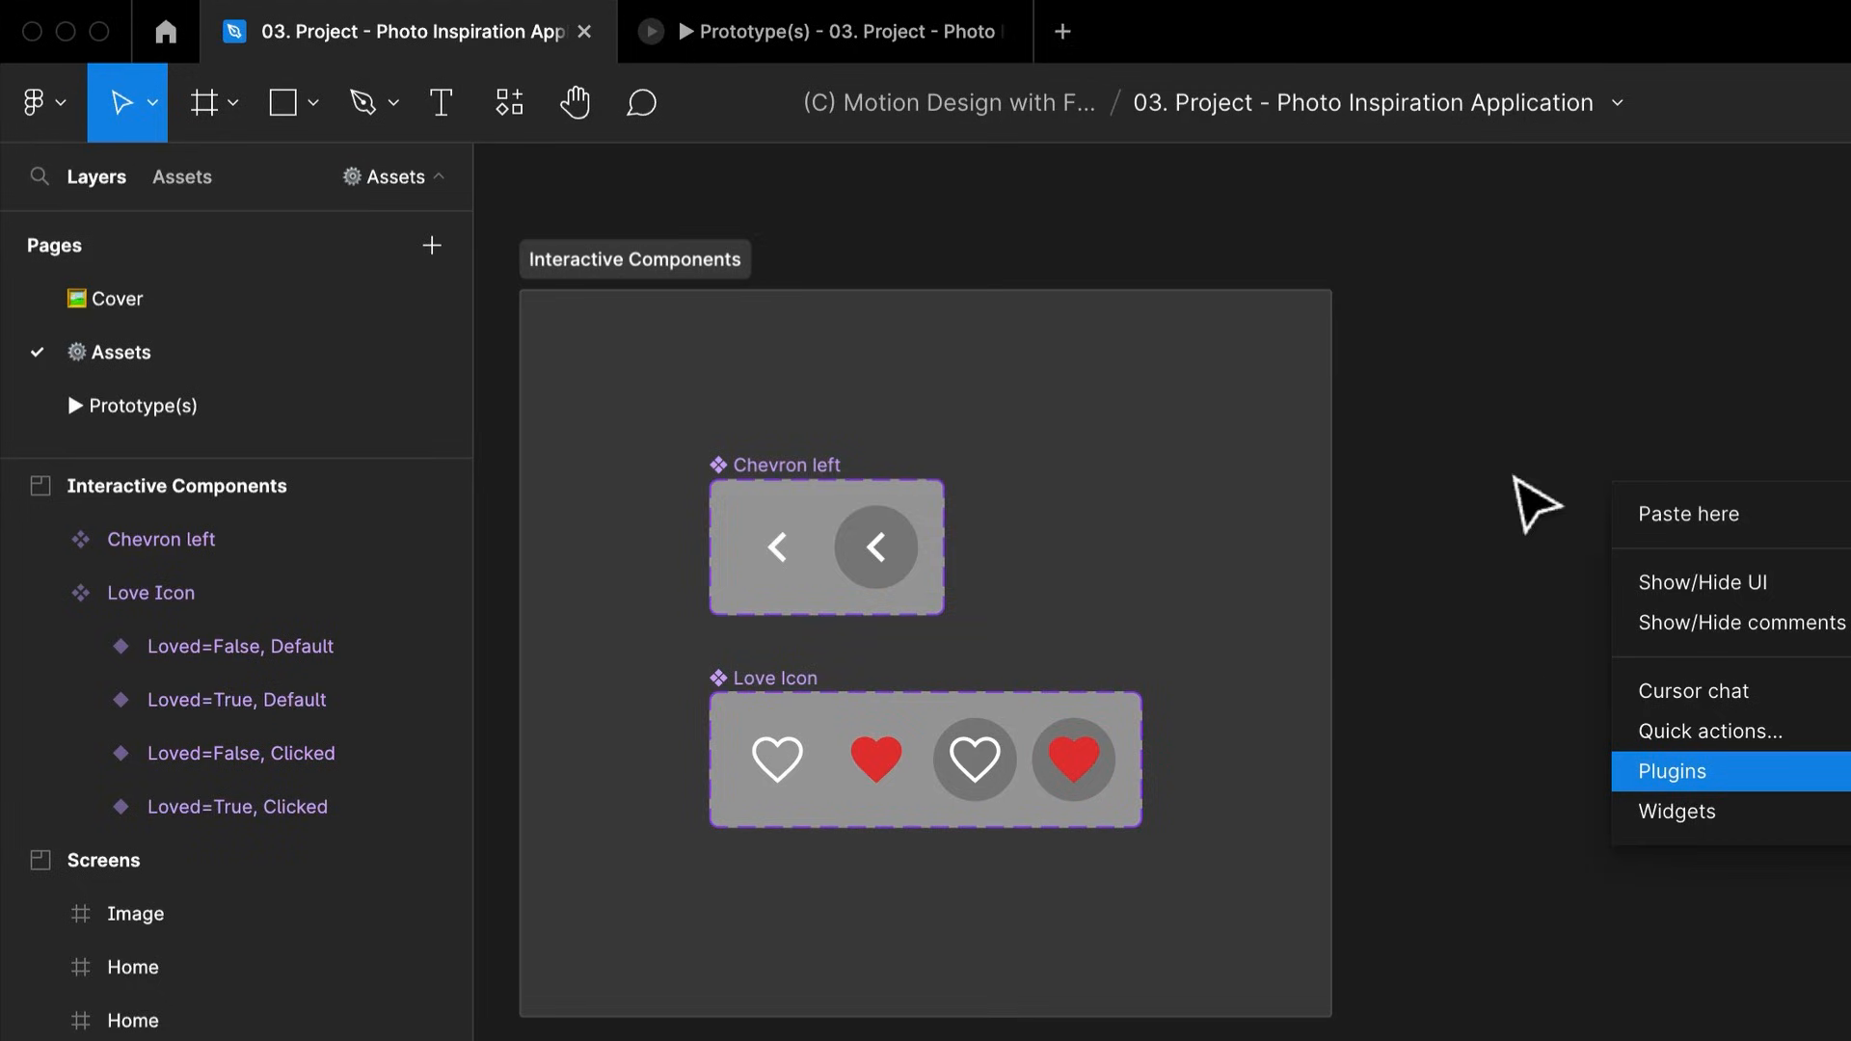
pyautogui.click(1535, 504)
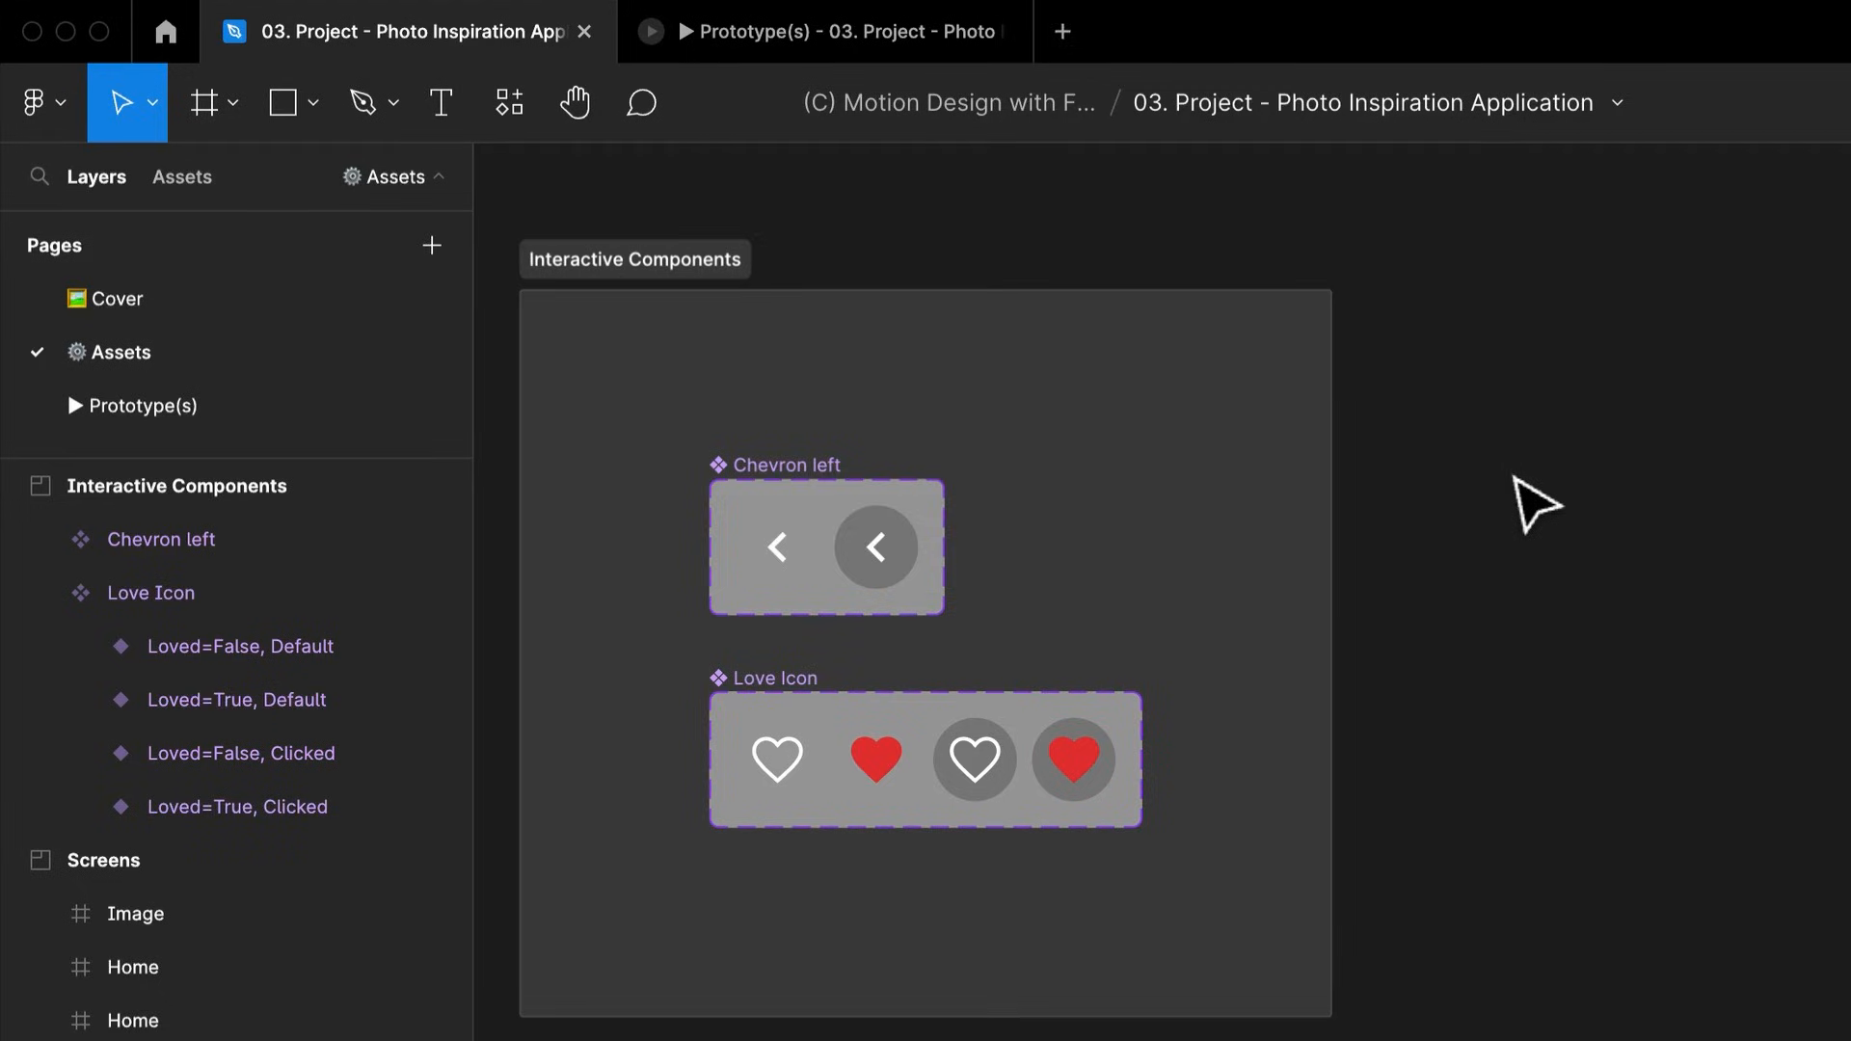
pyautogui.press('super+slash')
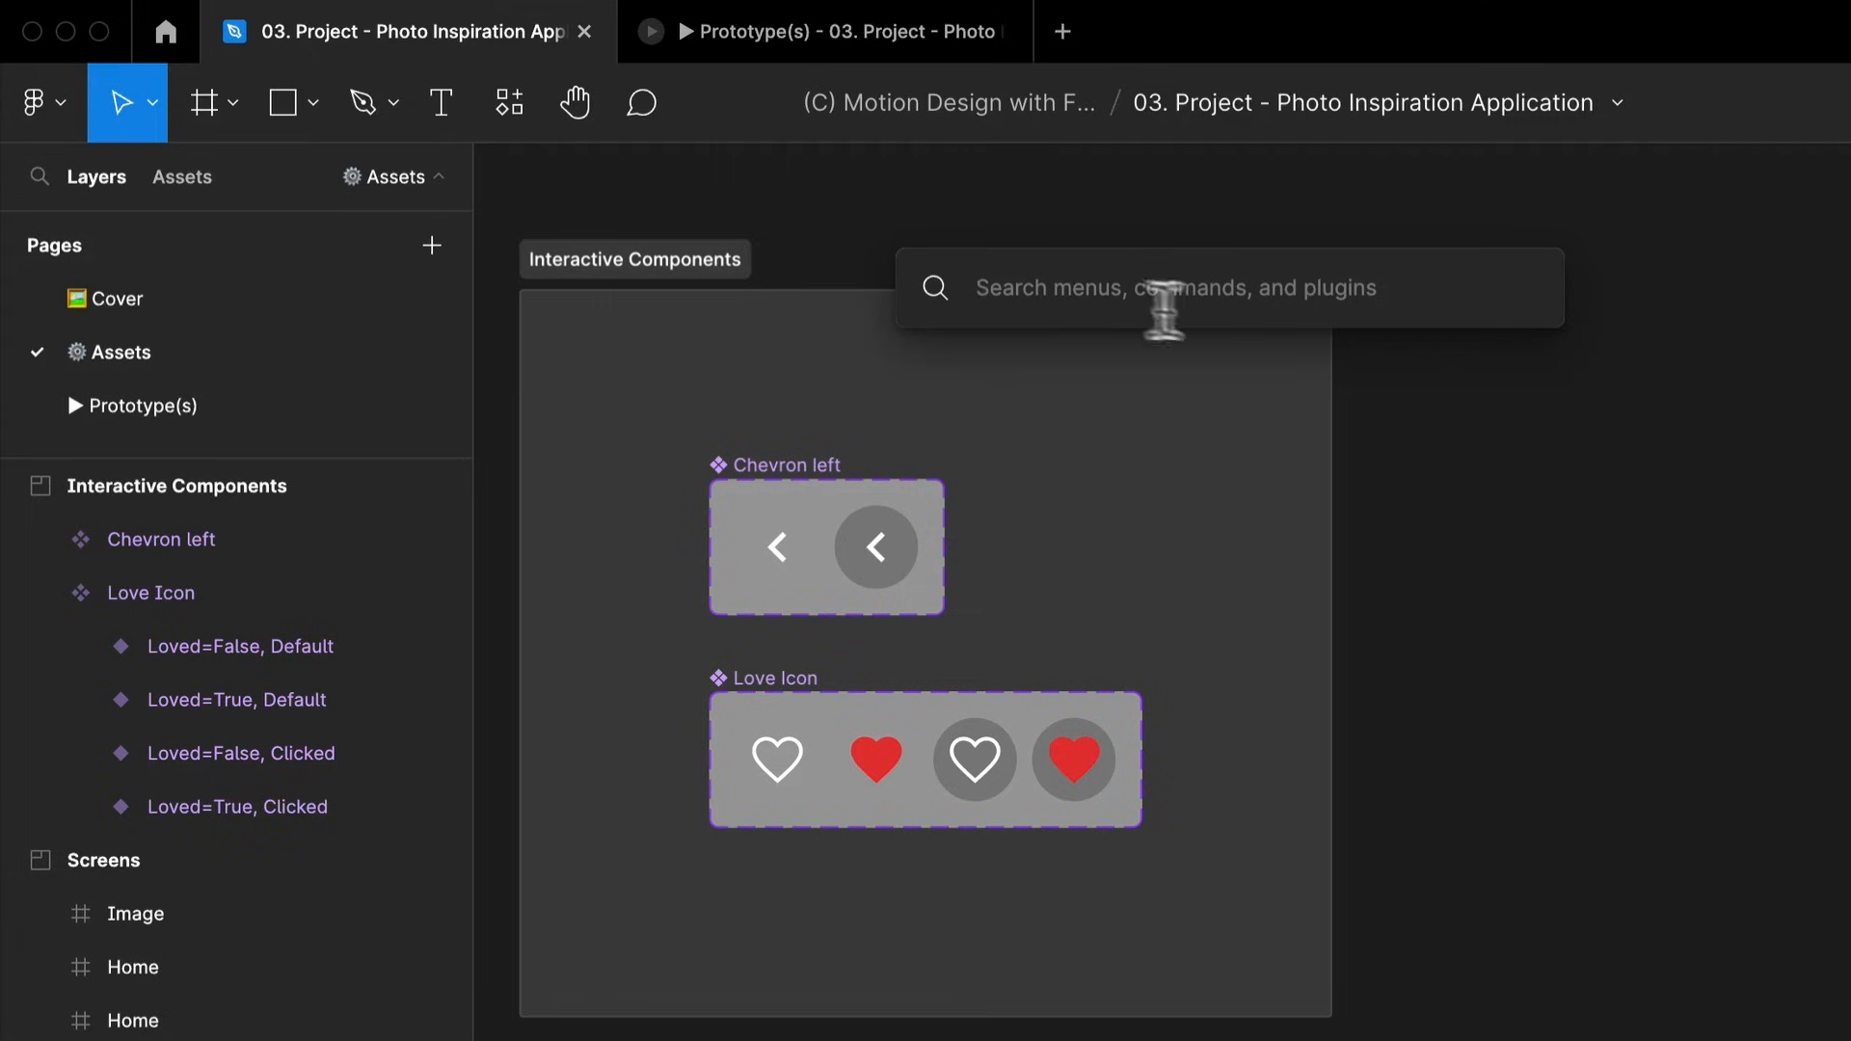
pyautogui.click(506, 97)
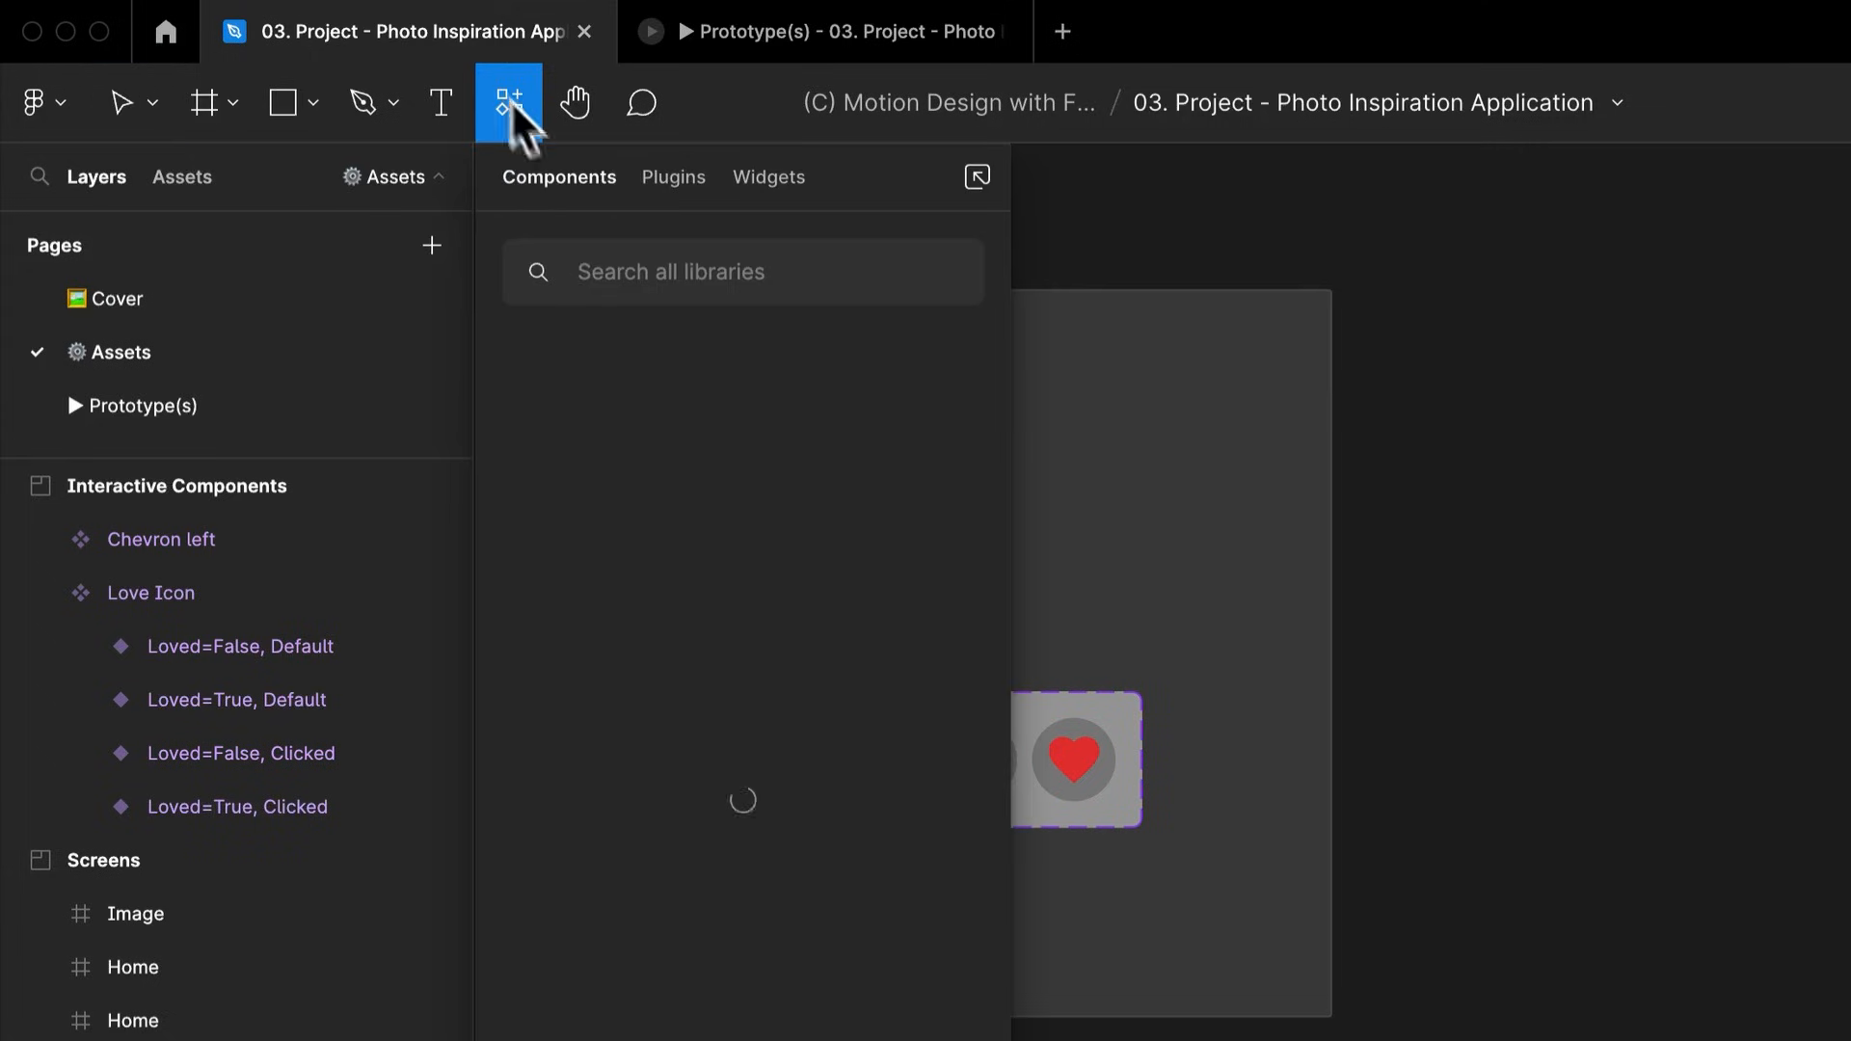
pyautogui.click(674, 179)
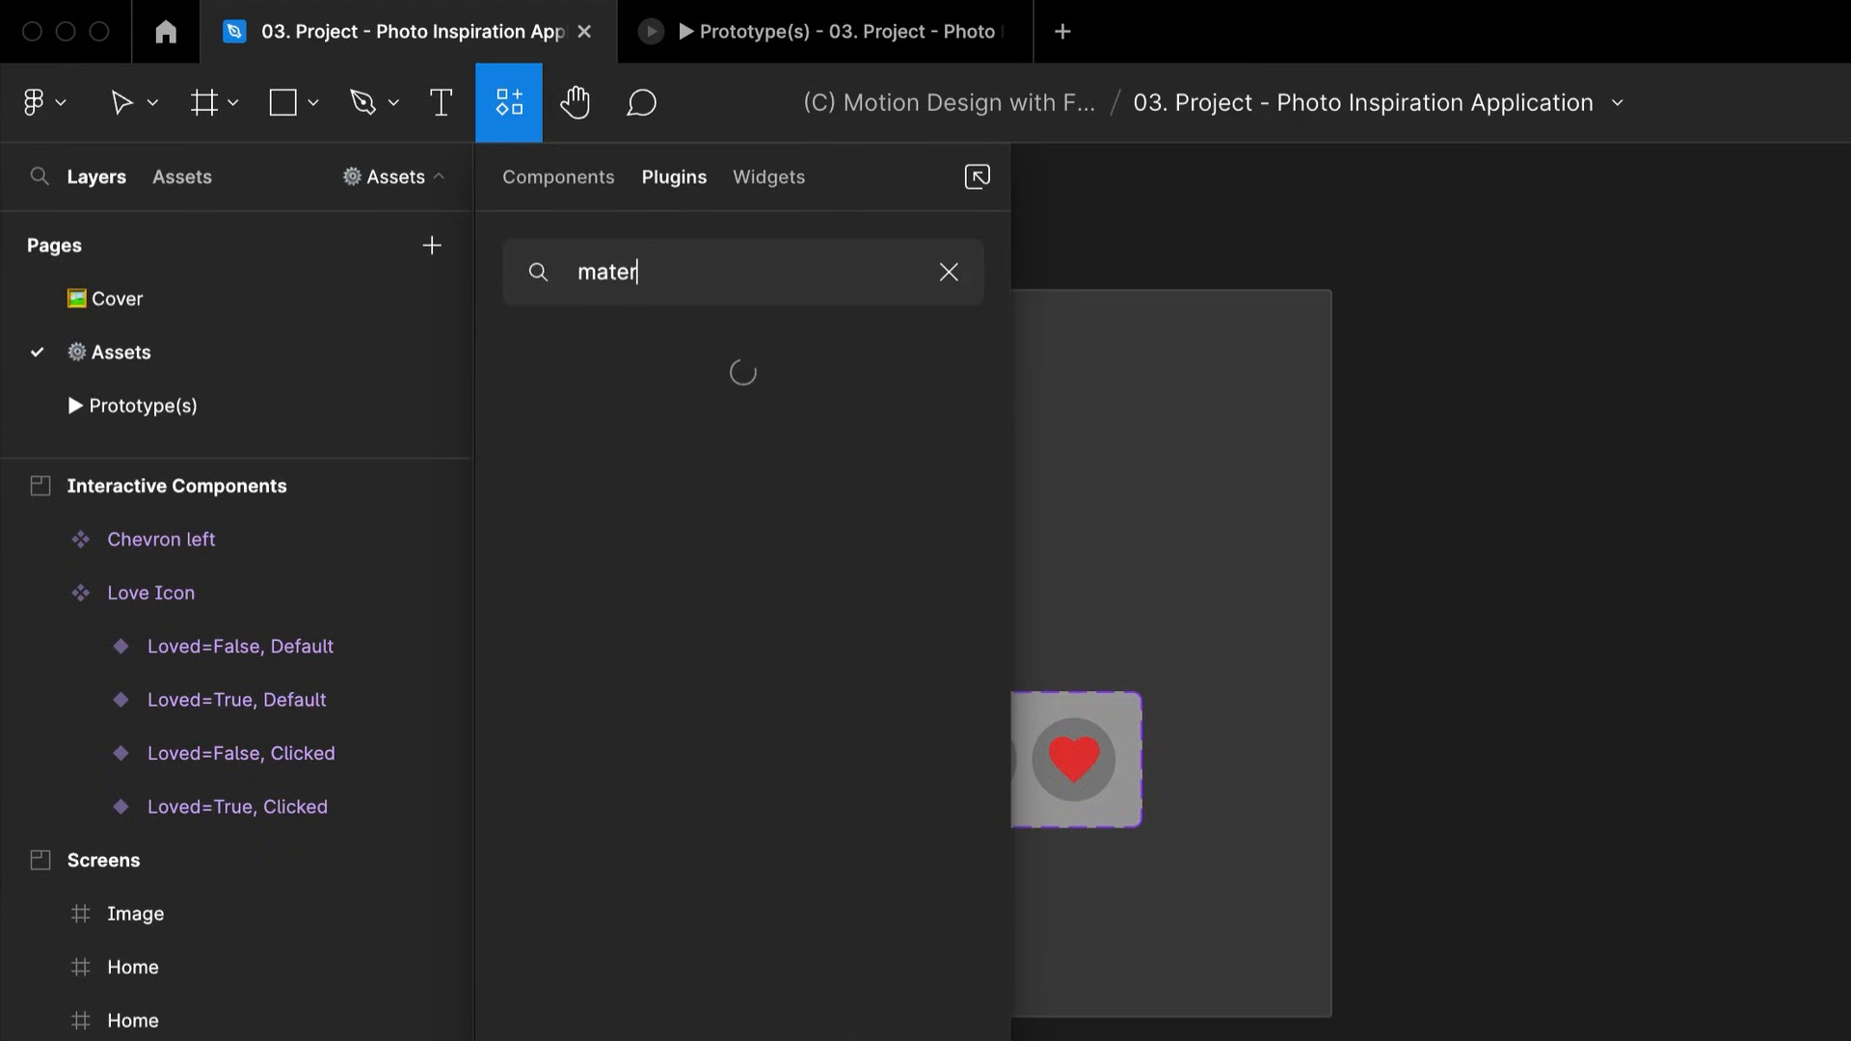
pyautogui.press('Escape')
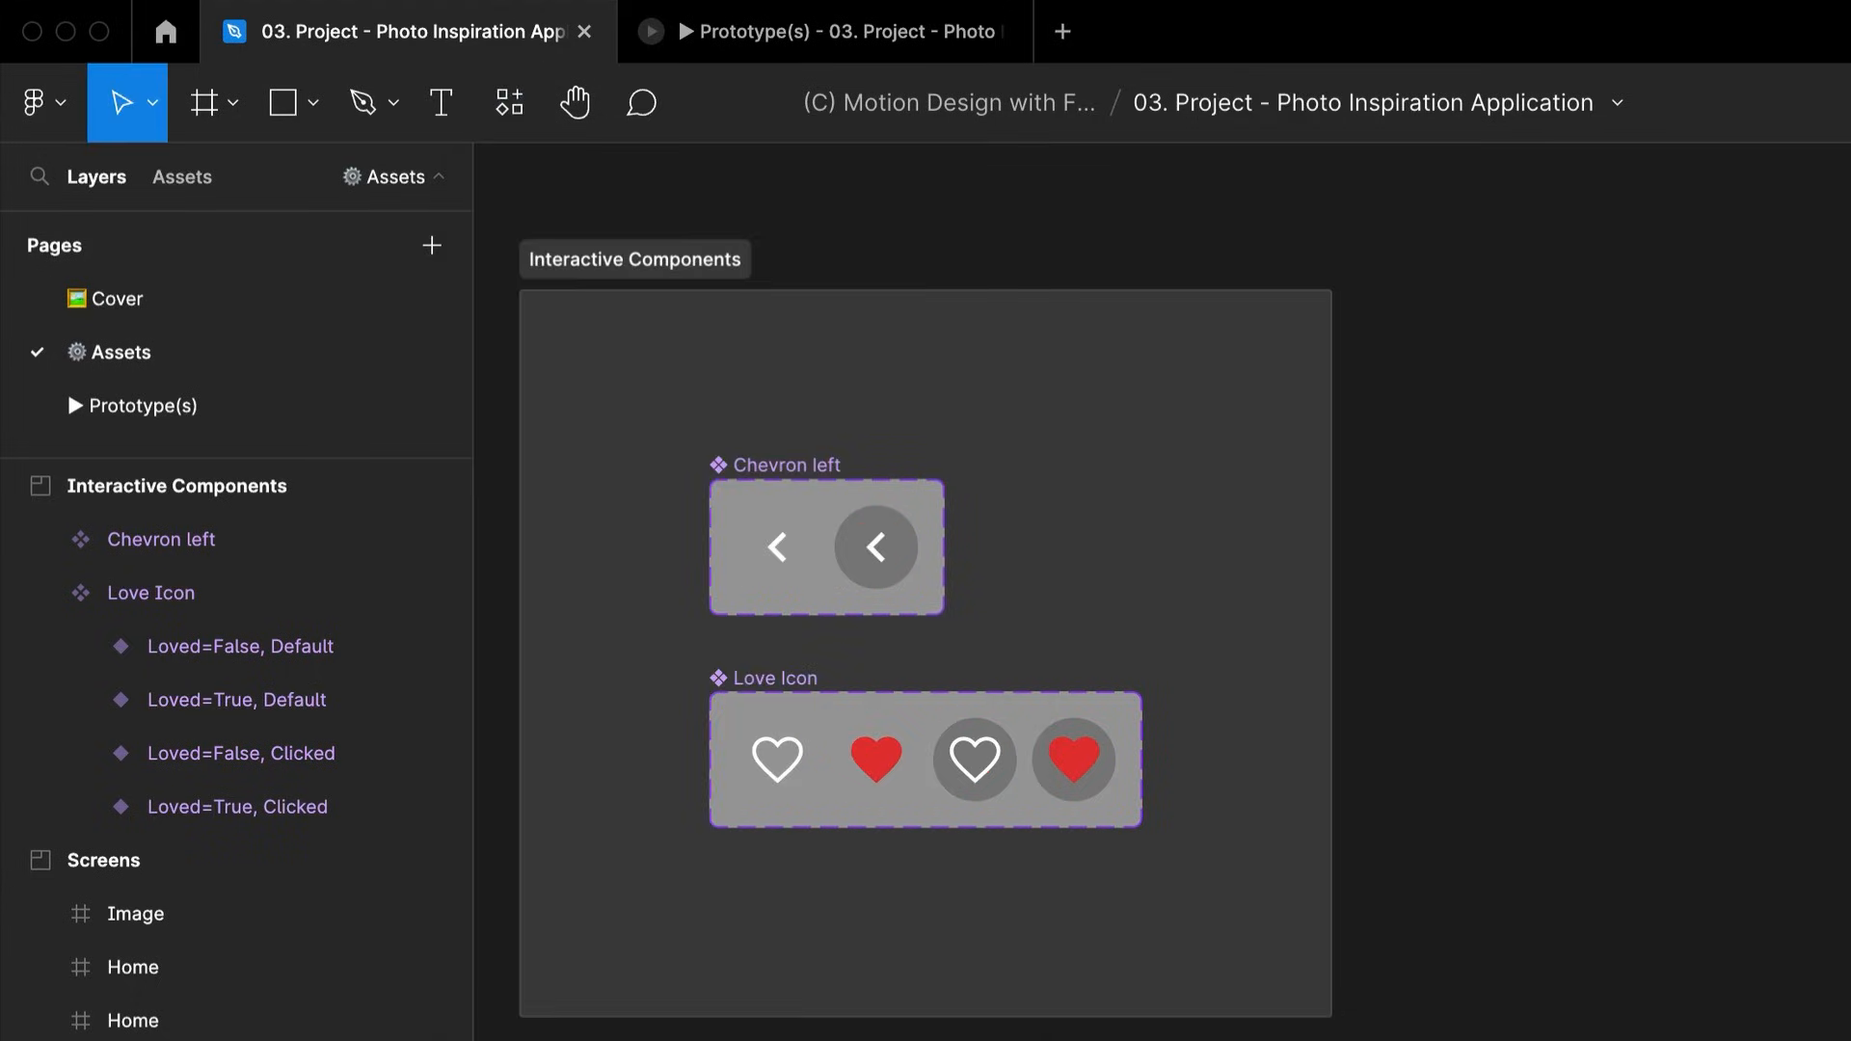
pyautogui.moveTo(1262, 367); pyautogui.dragTo(1594, 314)
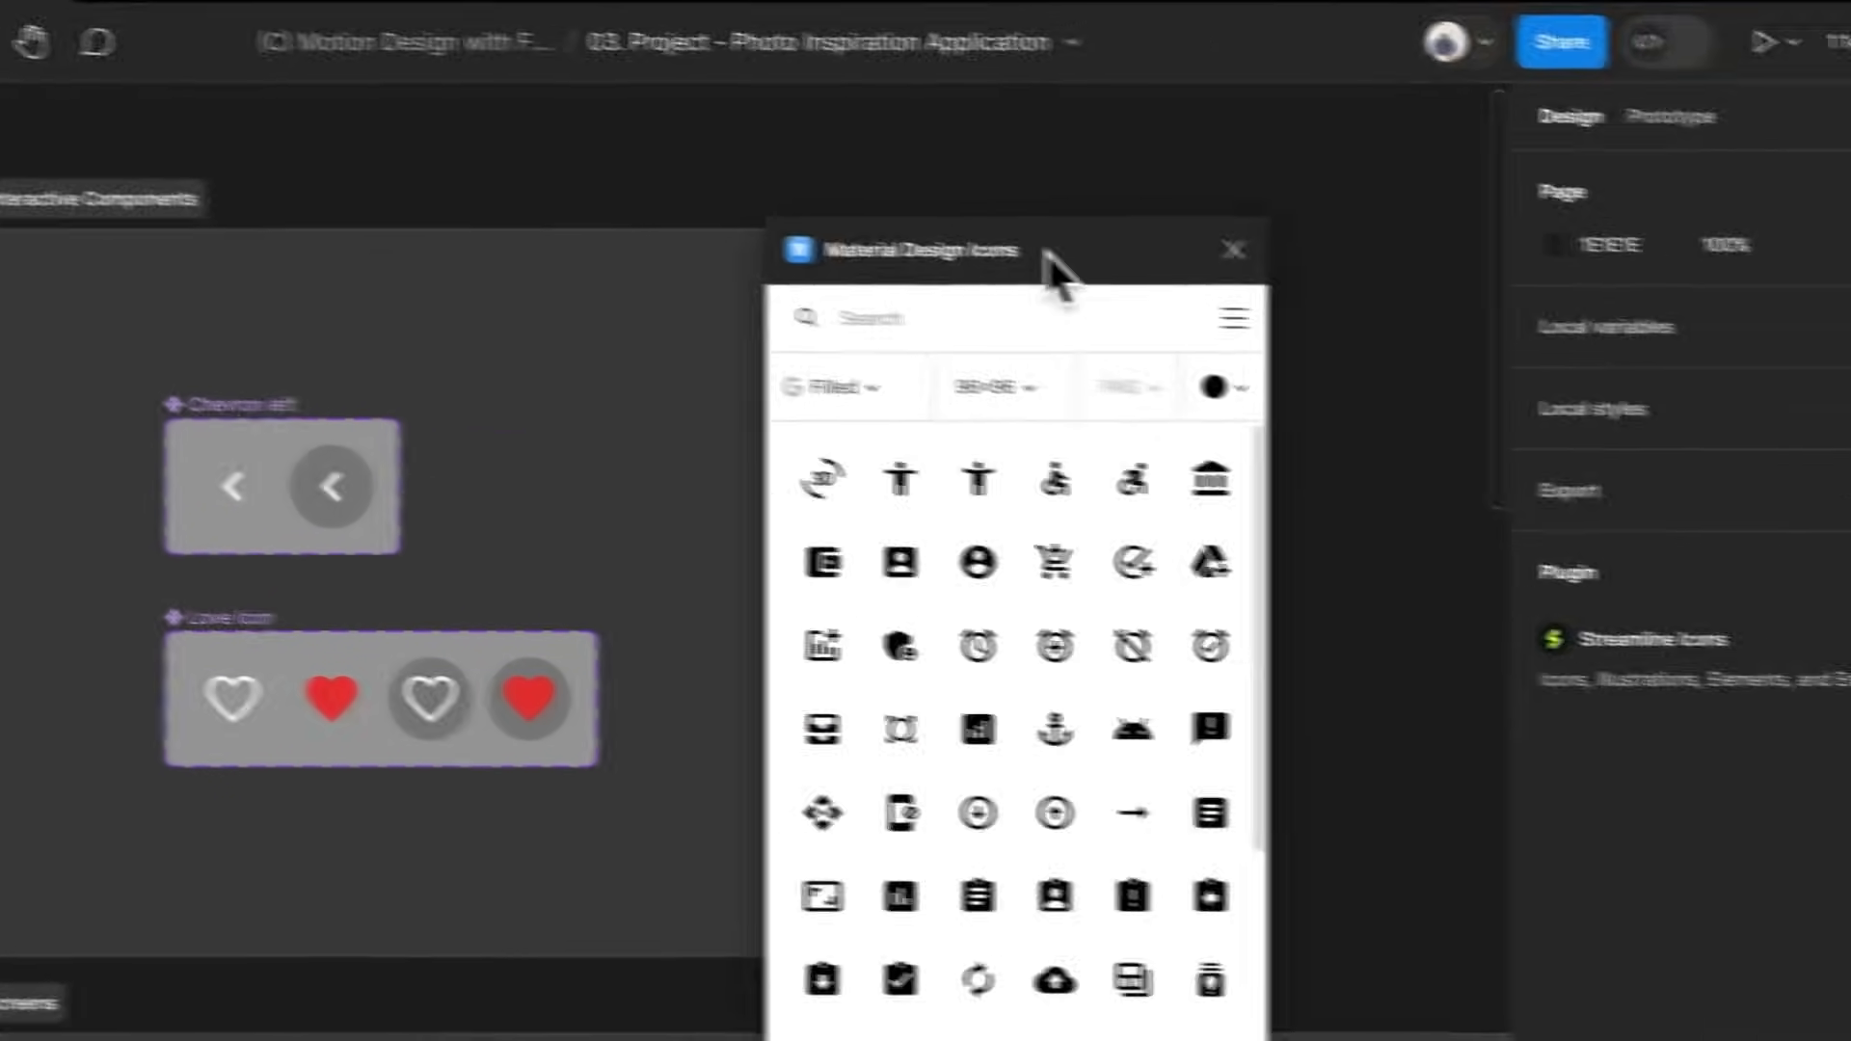
# Set the plugin's icon size to 24×24
pyautogui.click(852, 316)
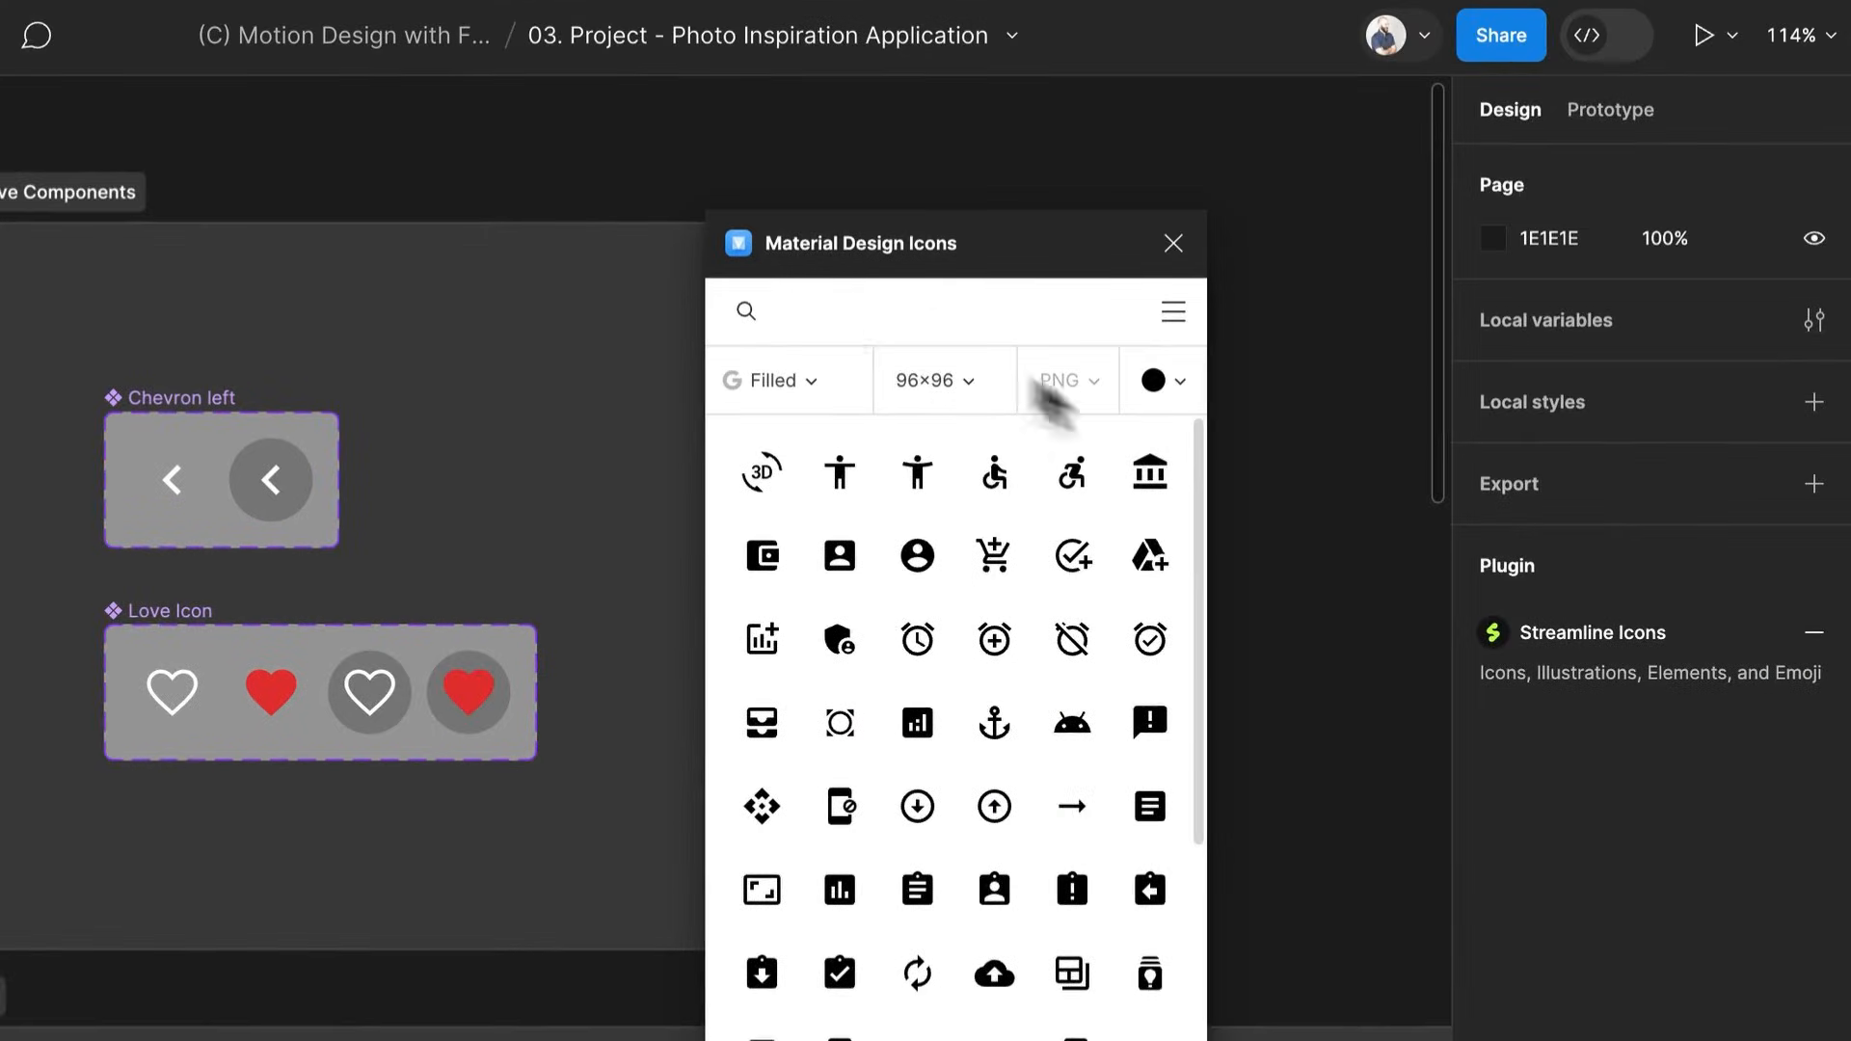
pyautogui.click(937, 386)
pyautogui.click(937, 385)
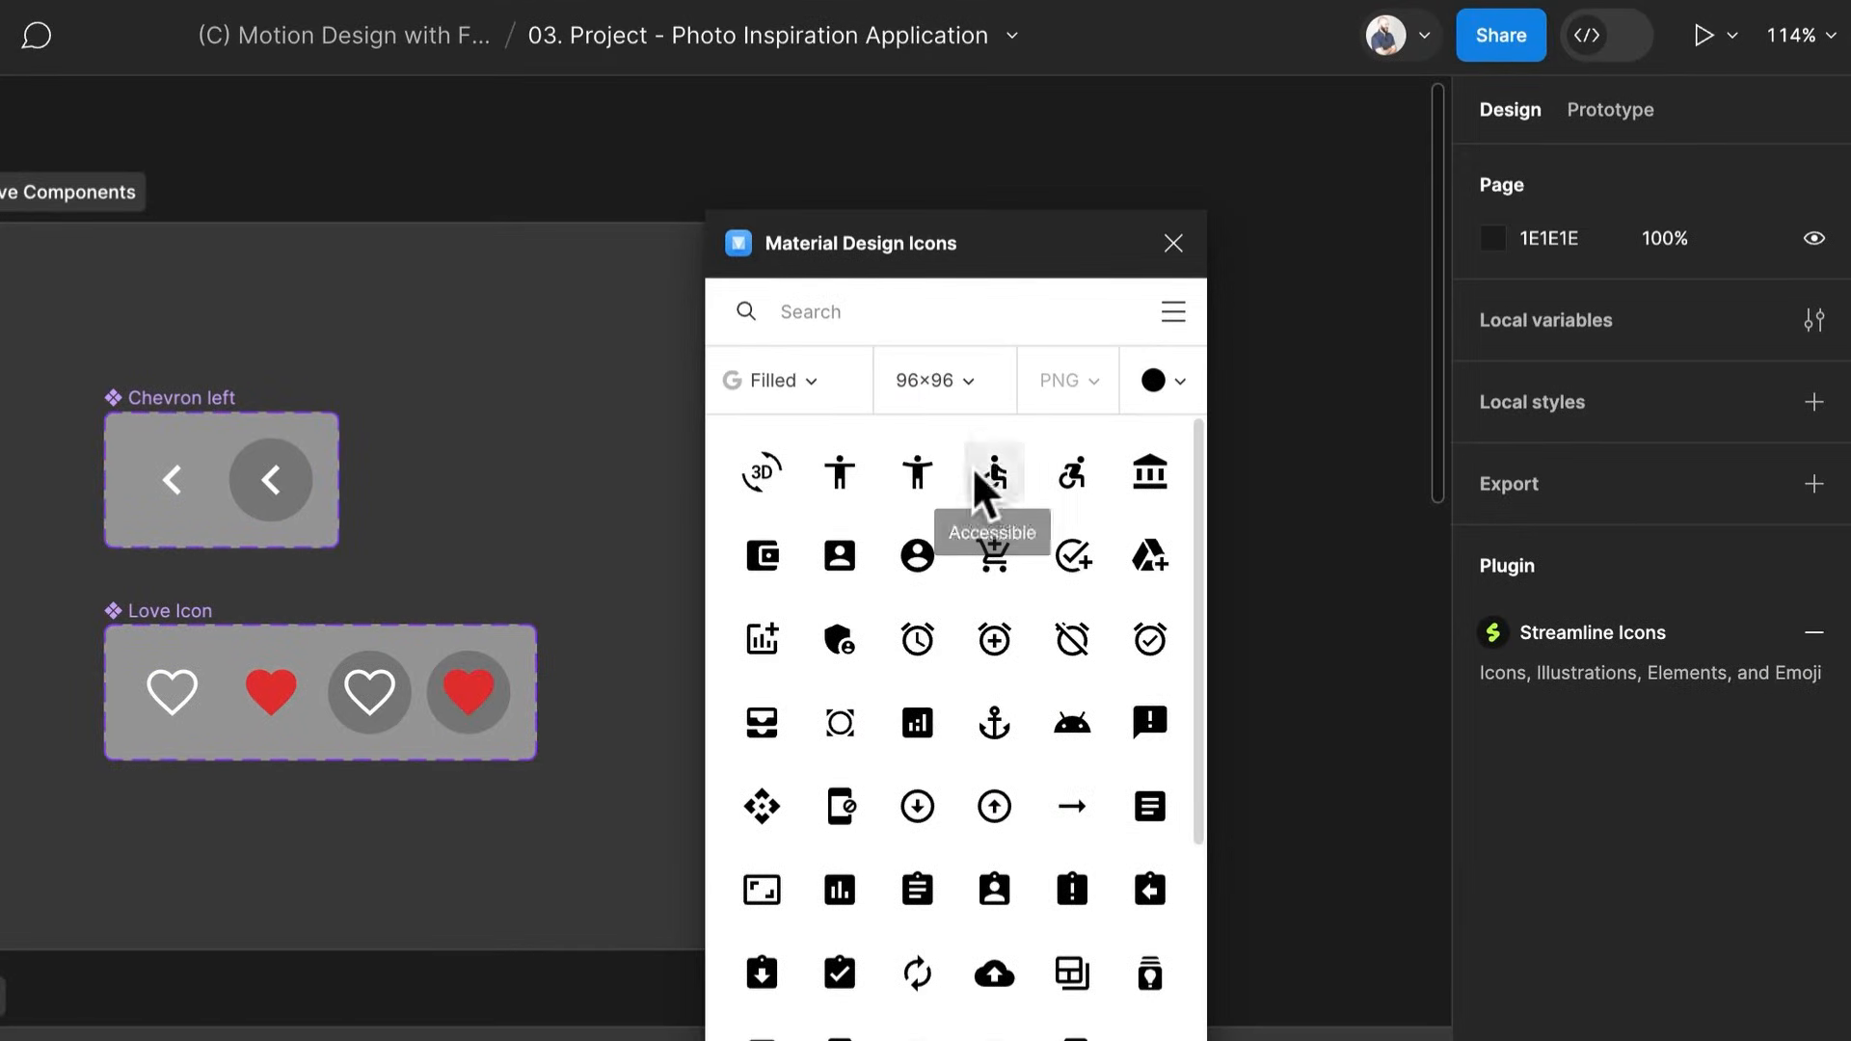
pyautogui.click(974, 391)
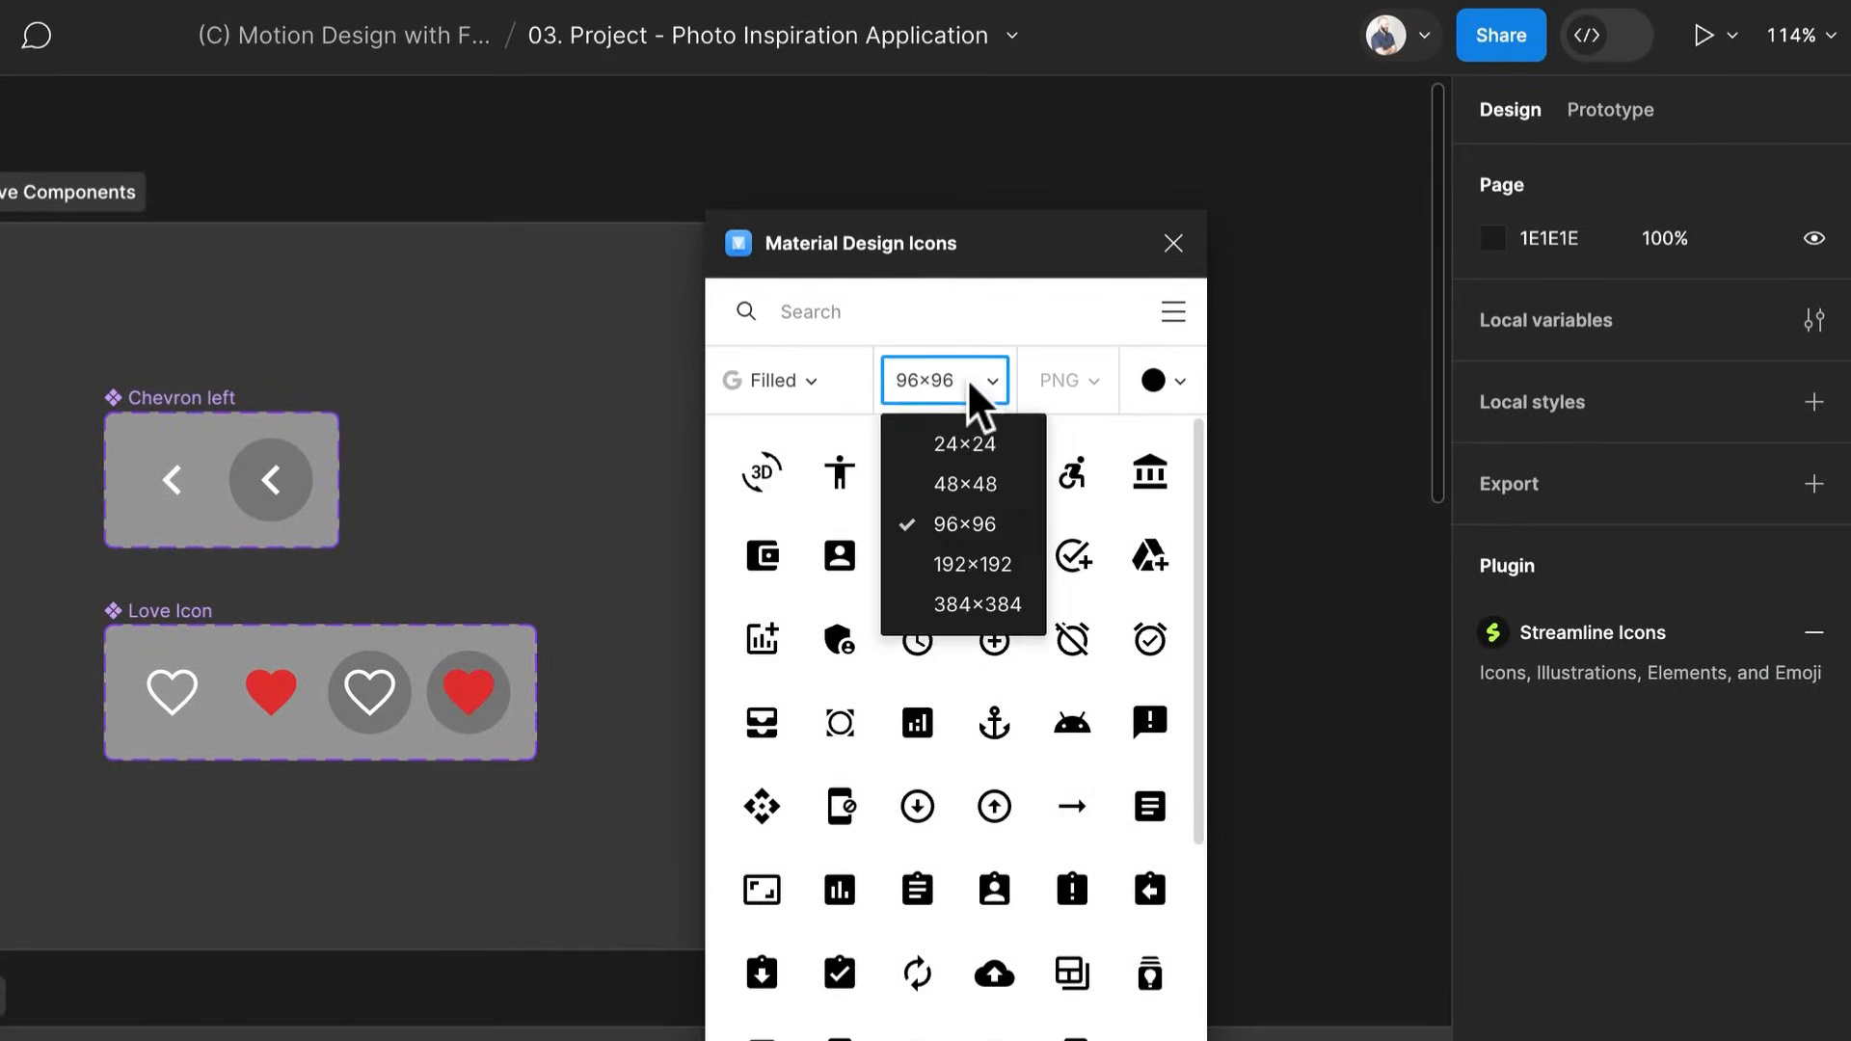
pyautogui.click(979, 453)
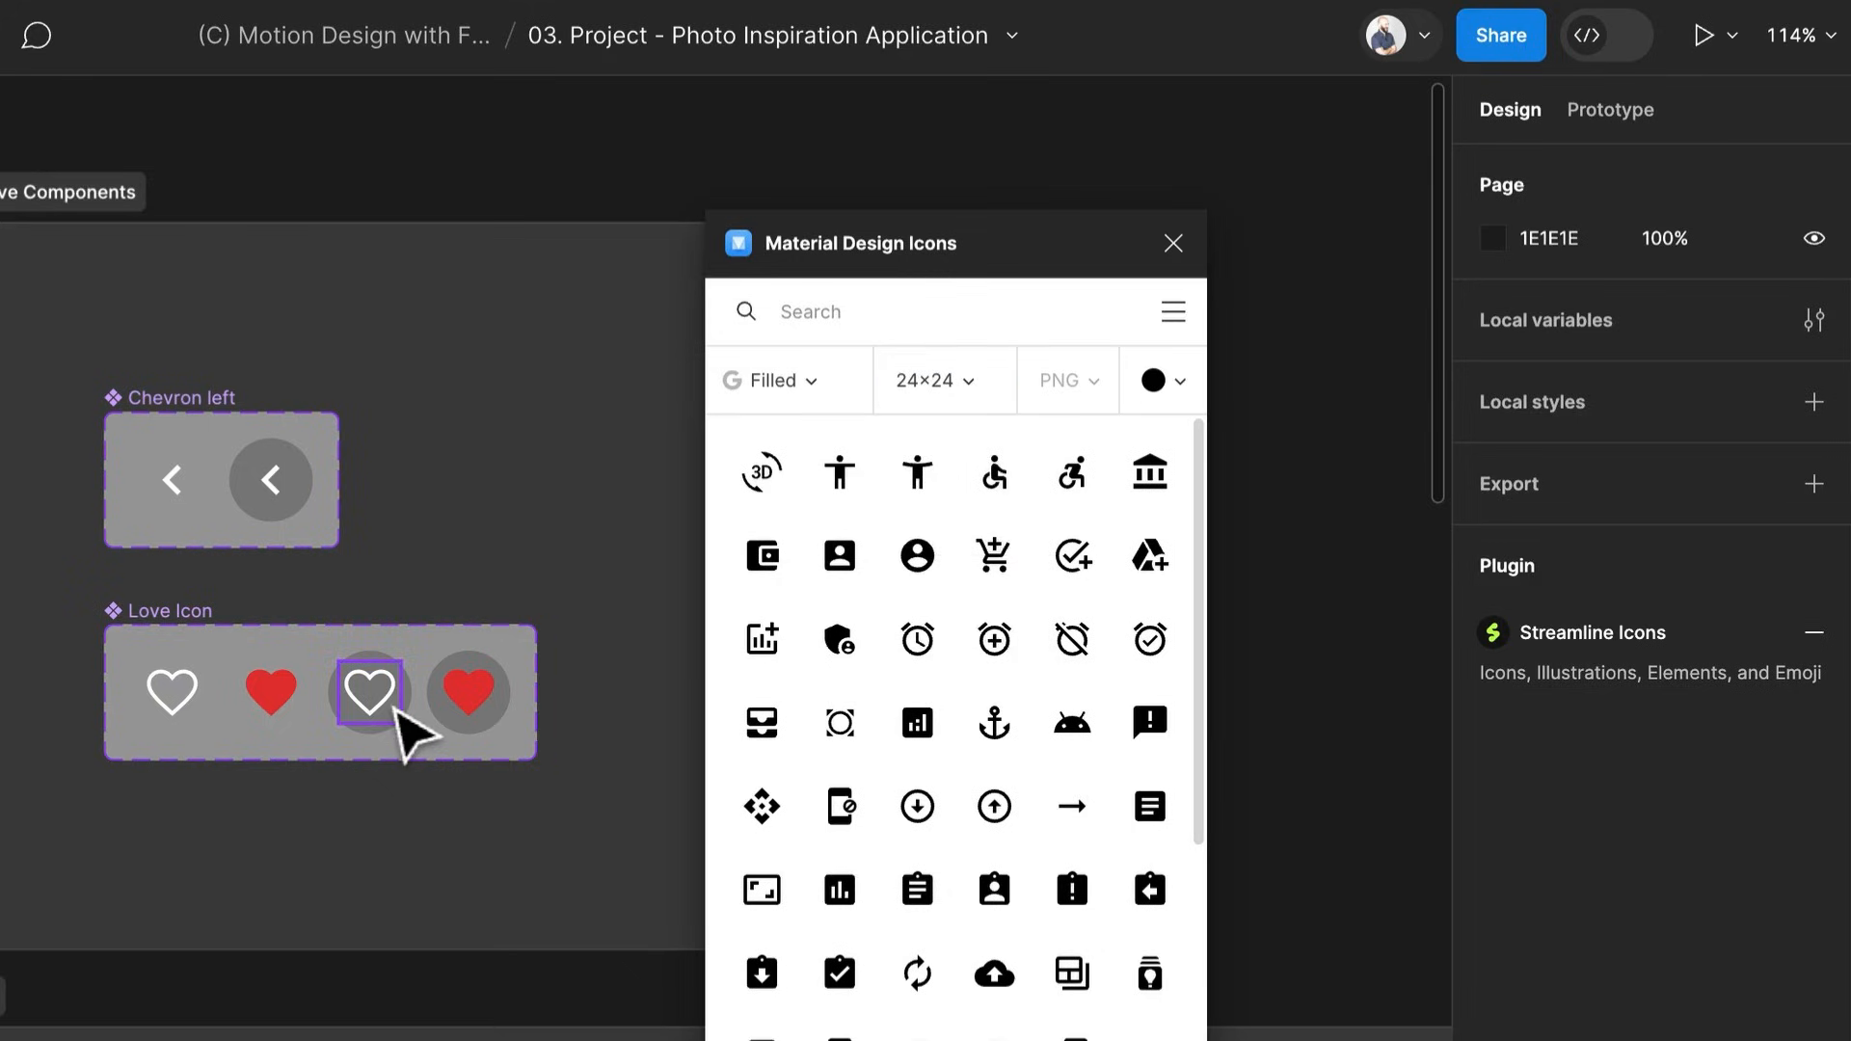
# Search the plugin for "arrow" and place the Keyboard arrow left icon on the empty canvas beside the components section
pyautogui.click(389, 712)
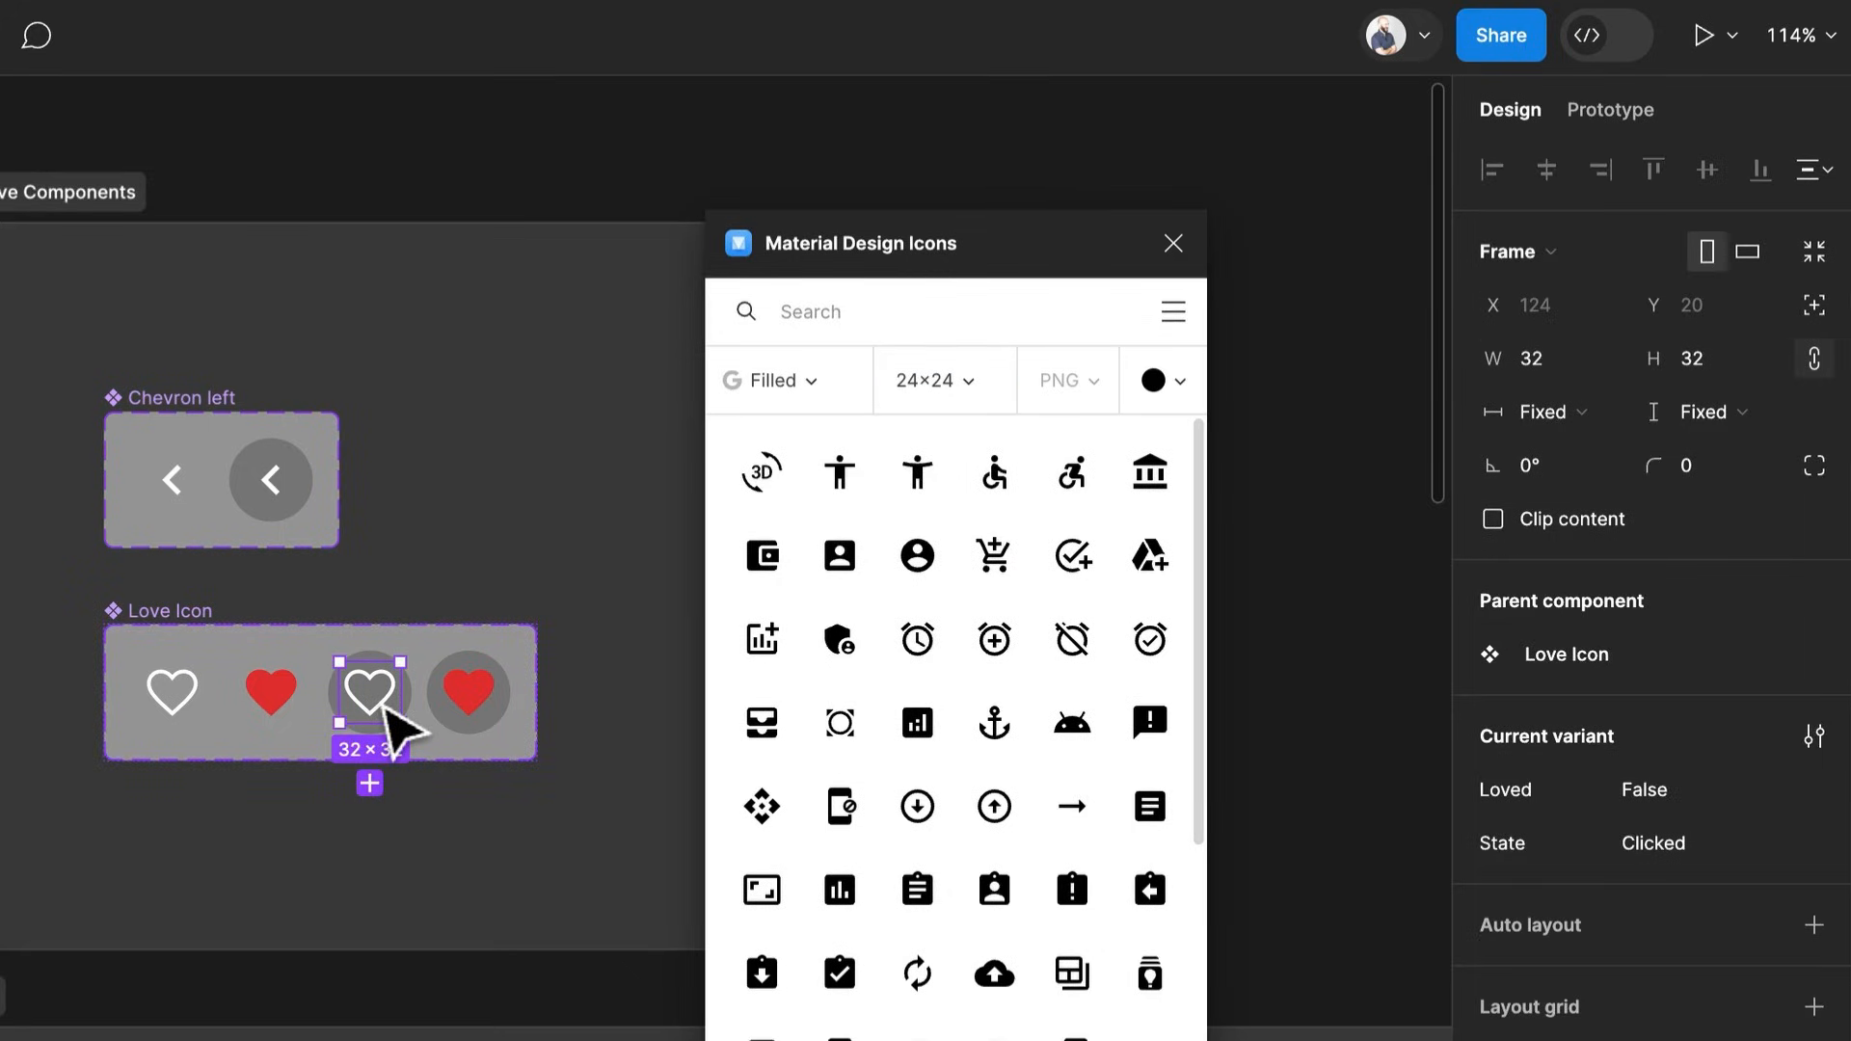
pyautogui.click(896, 304)
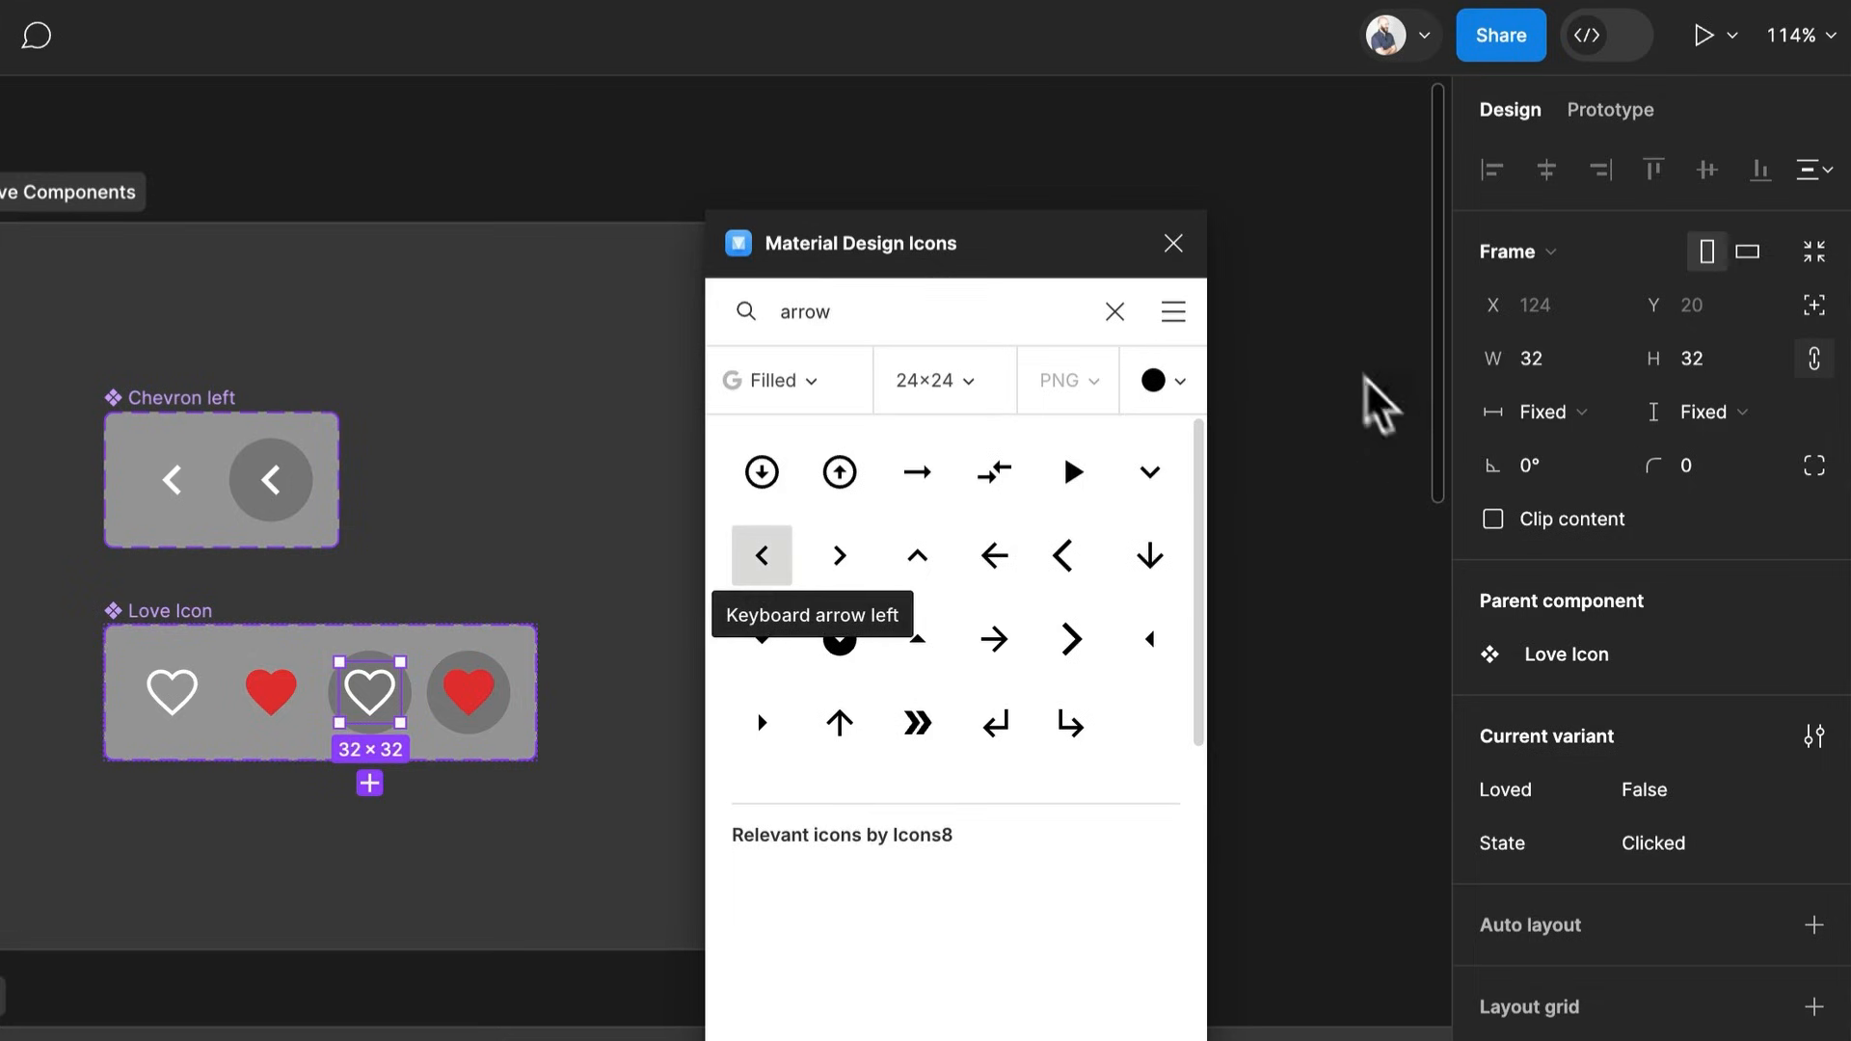
pyautogui.moveTo(1364, 376); pyautogui.dragTo(1347, 351)
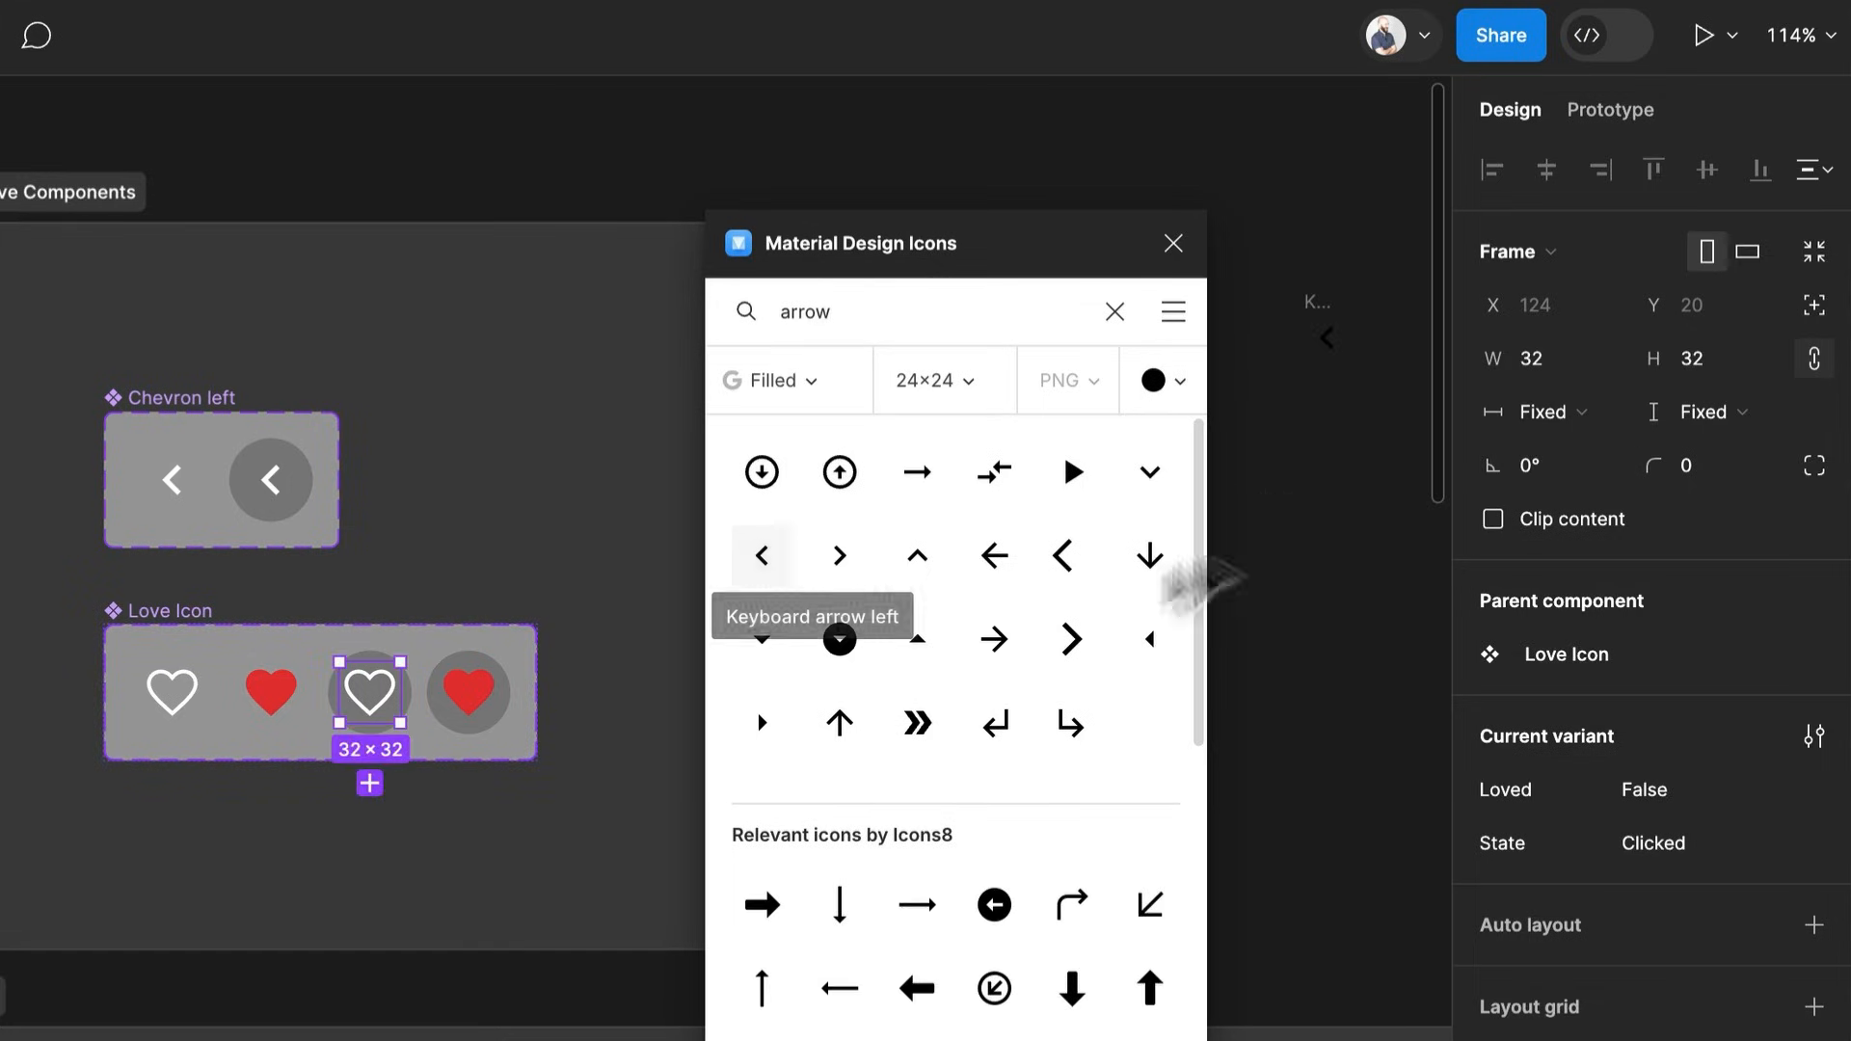
# Search the icon plugin for "heart" and "like", and clear the search to restore the full icon list
pyautogui.doubleClick(849, 299)
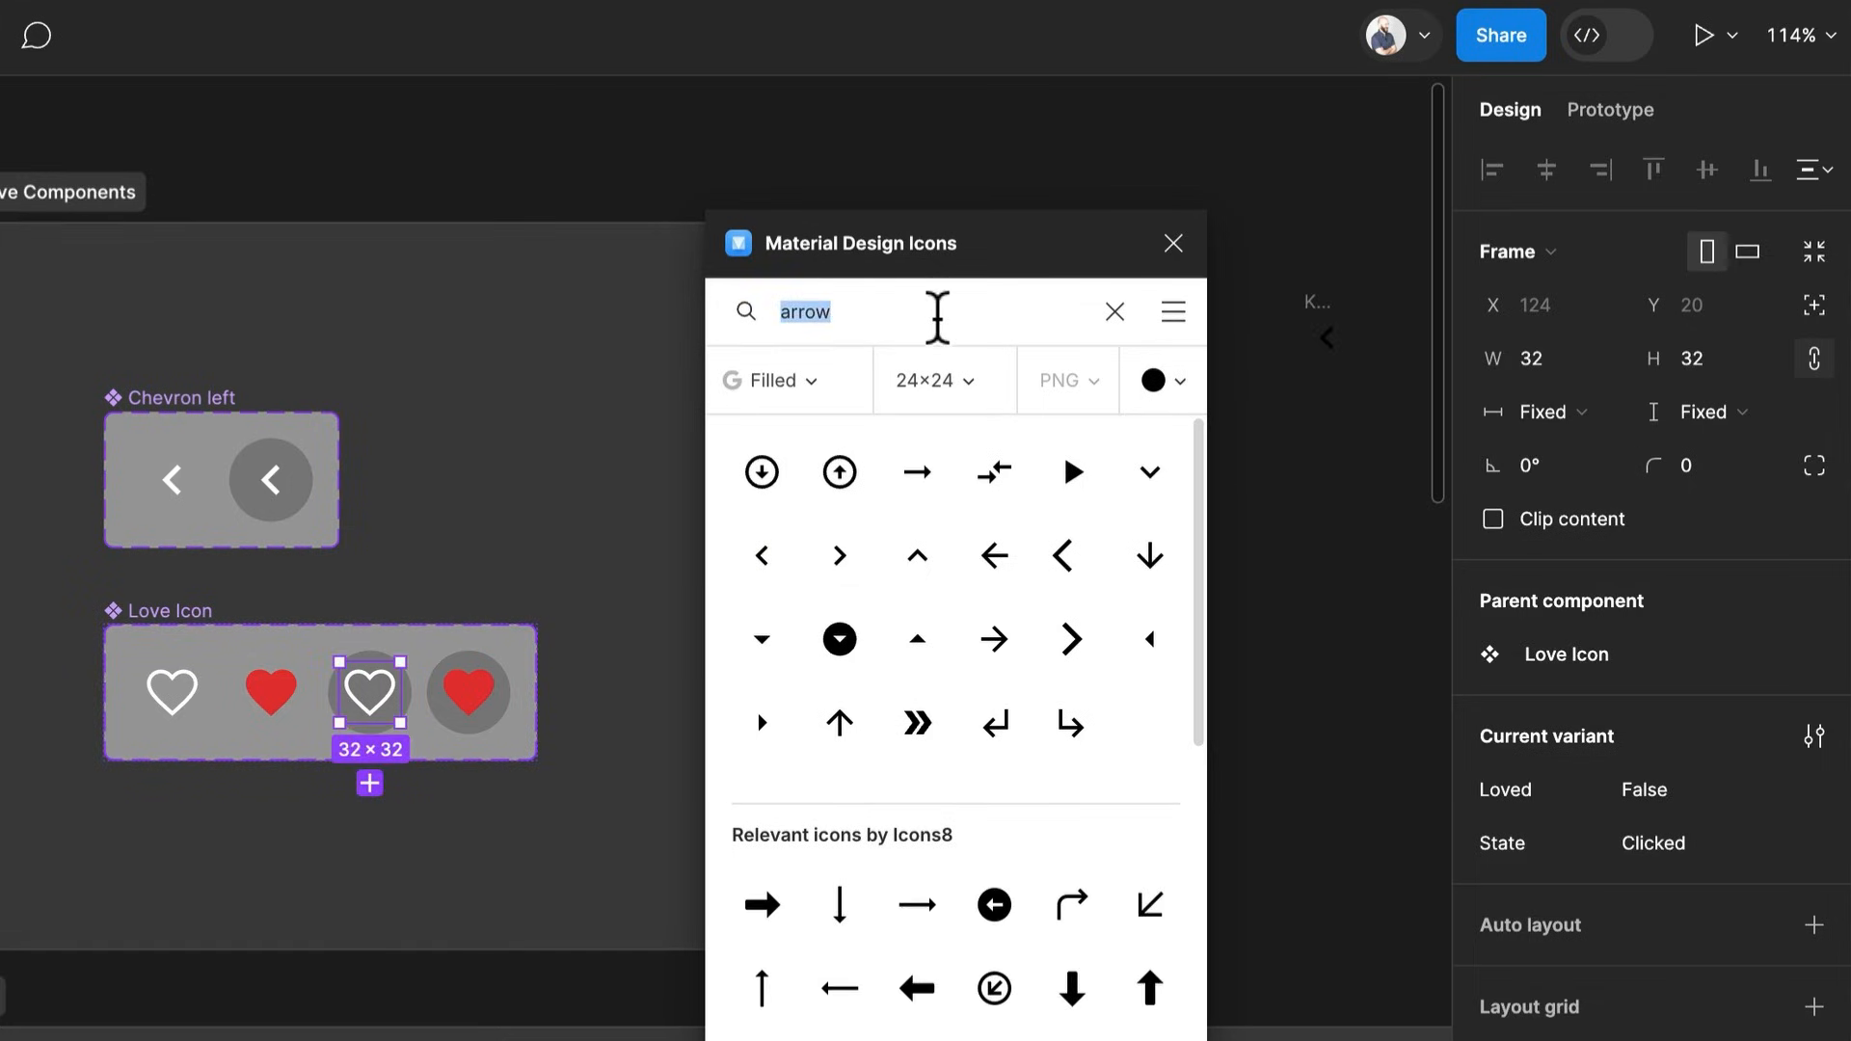
pyautogui.write('heart')
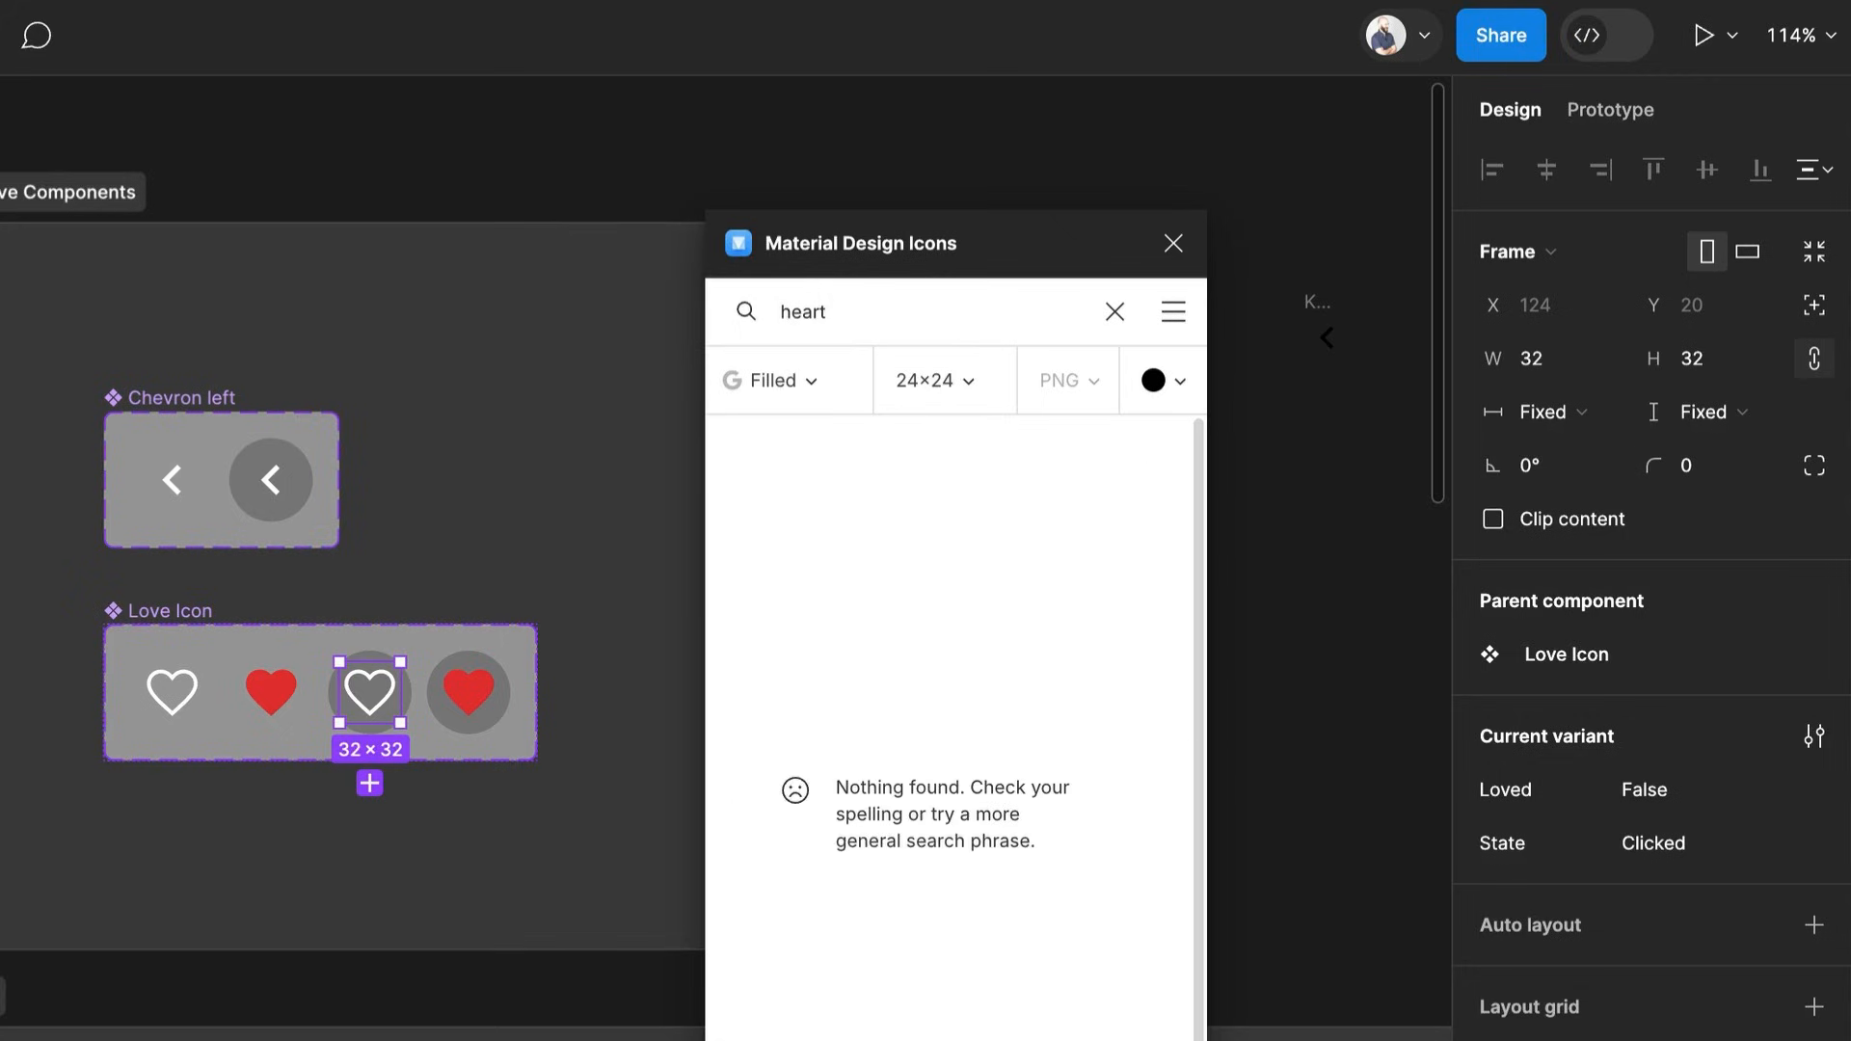
pyautogui.doubleClick(921, 323)
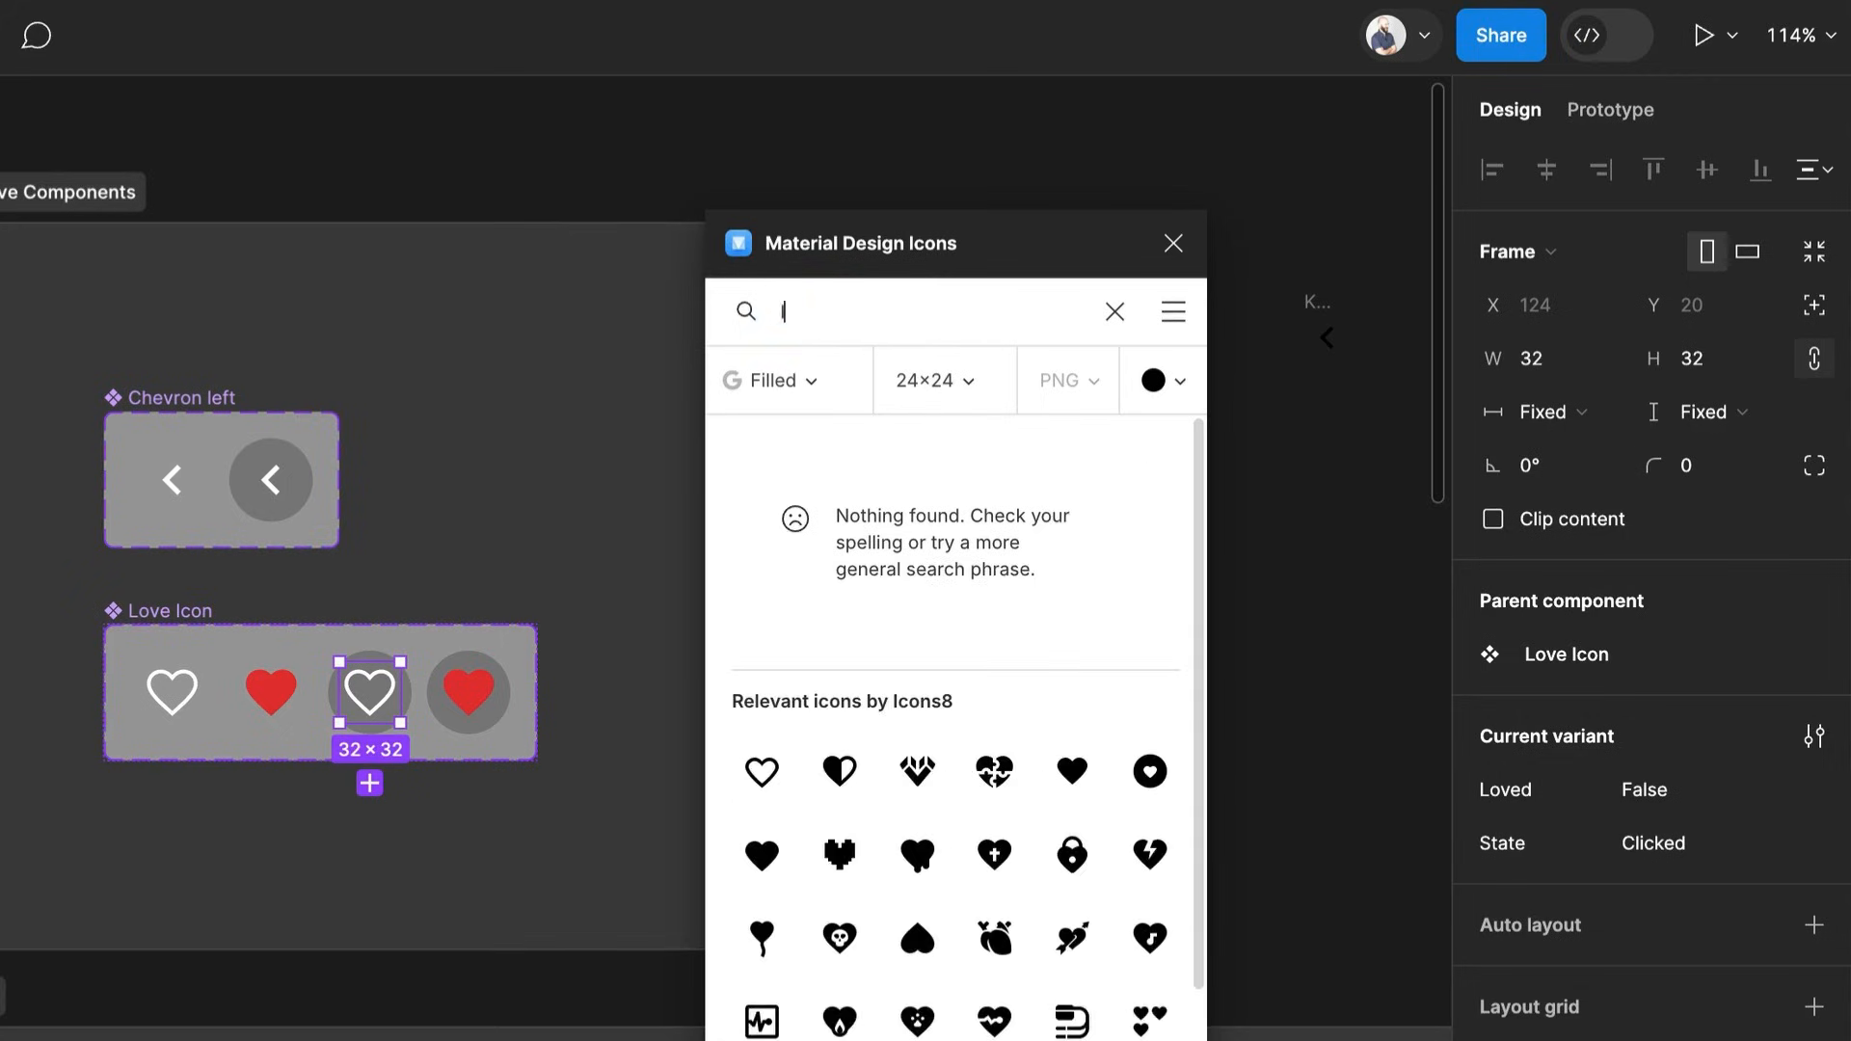
pyautogui.press('BackSpace')
pyautogui.press('BackSpace')
pyautogui.press('BackSpace')
pyautogui.press('BackSpace')
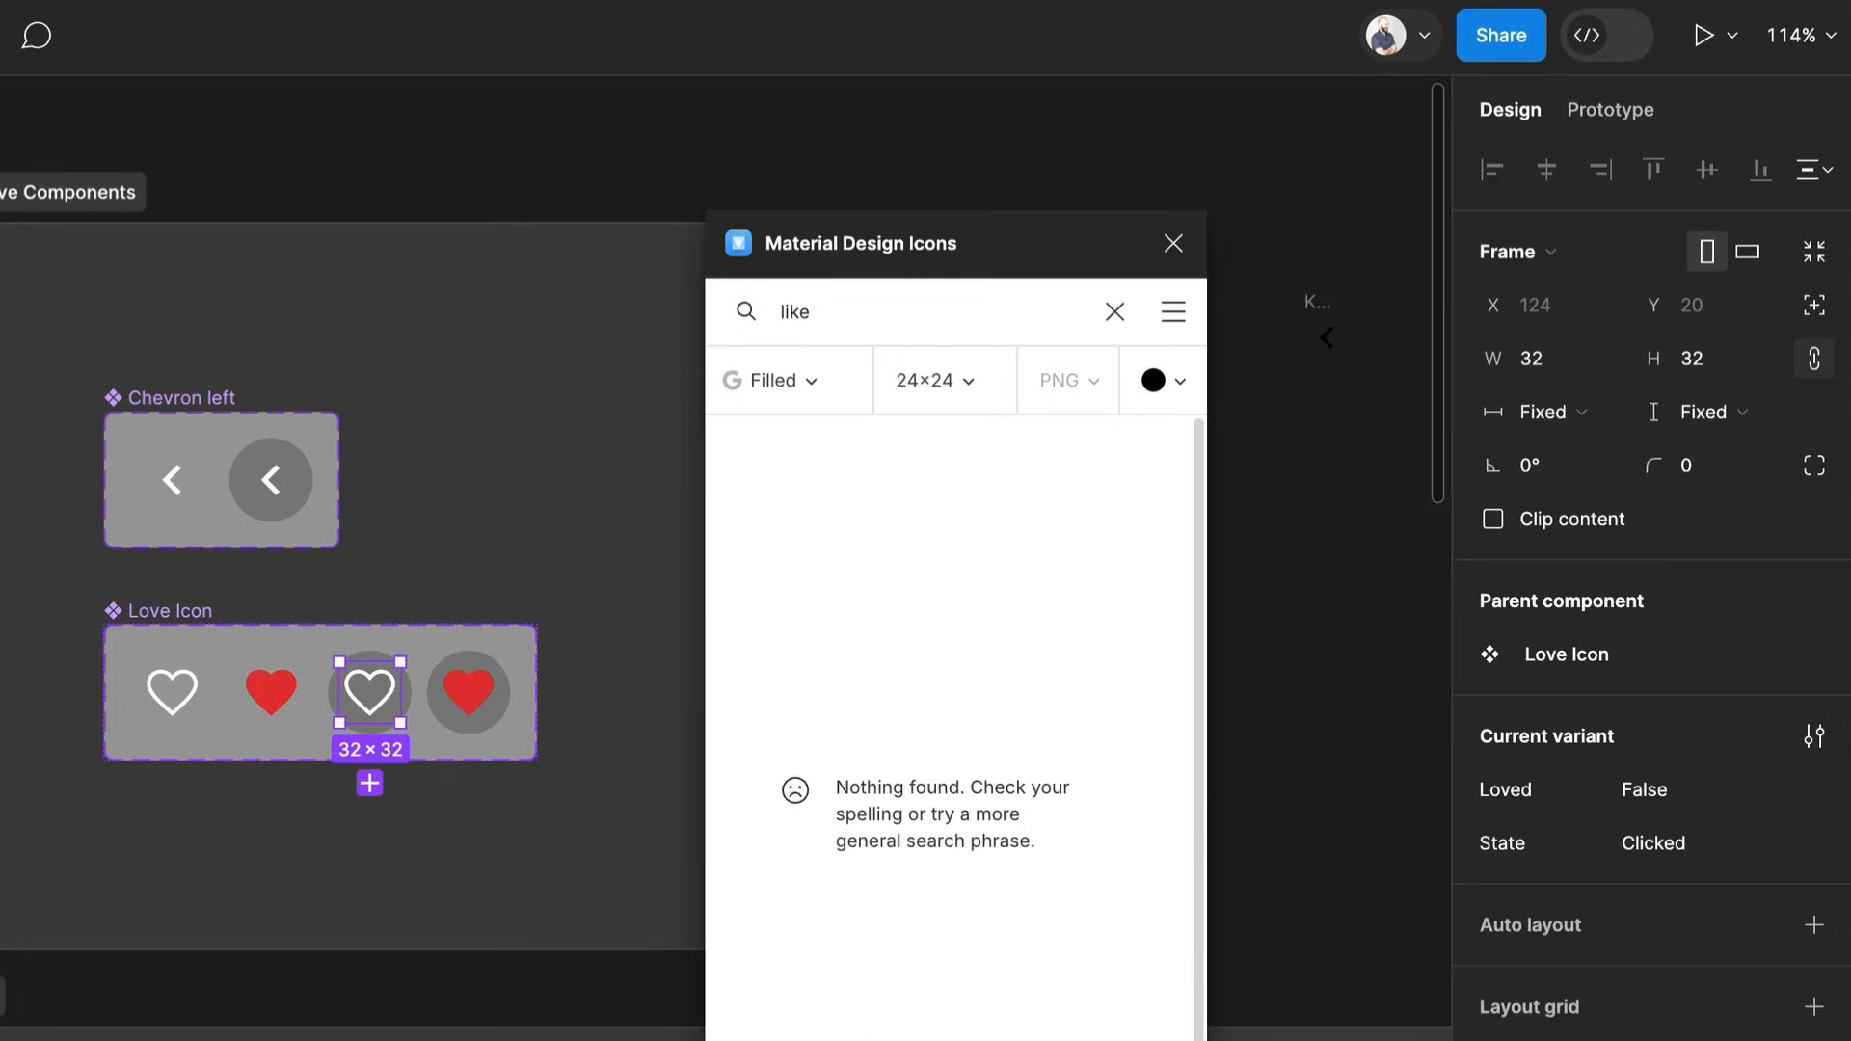
pyautogui.press('BackSpace')
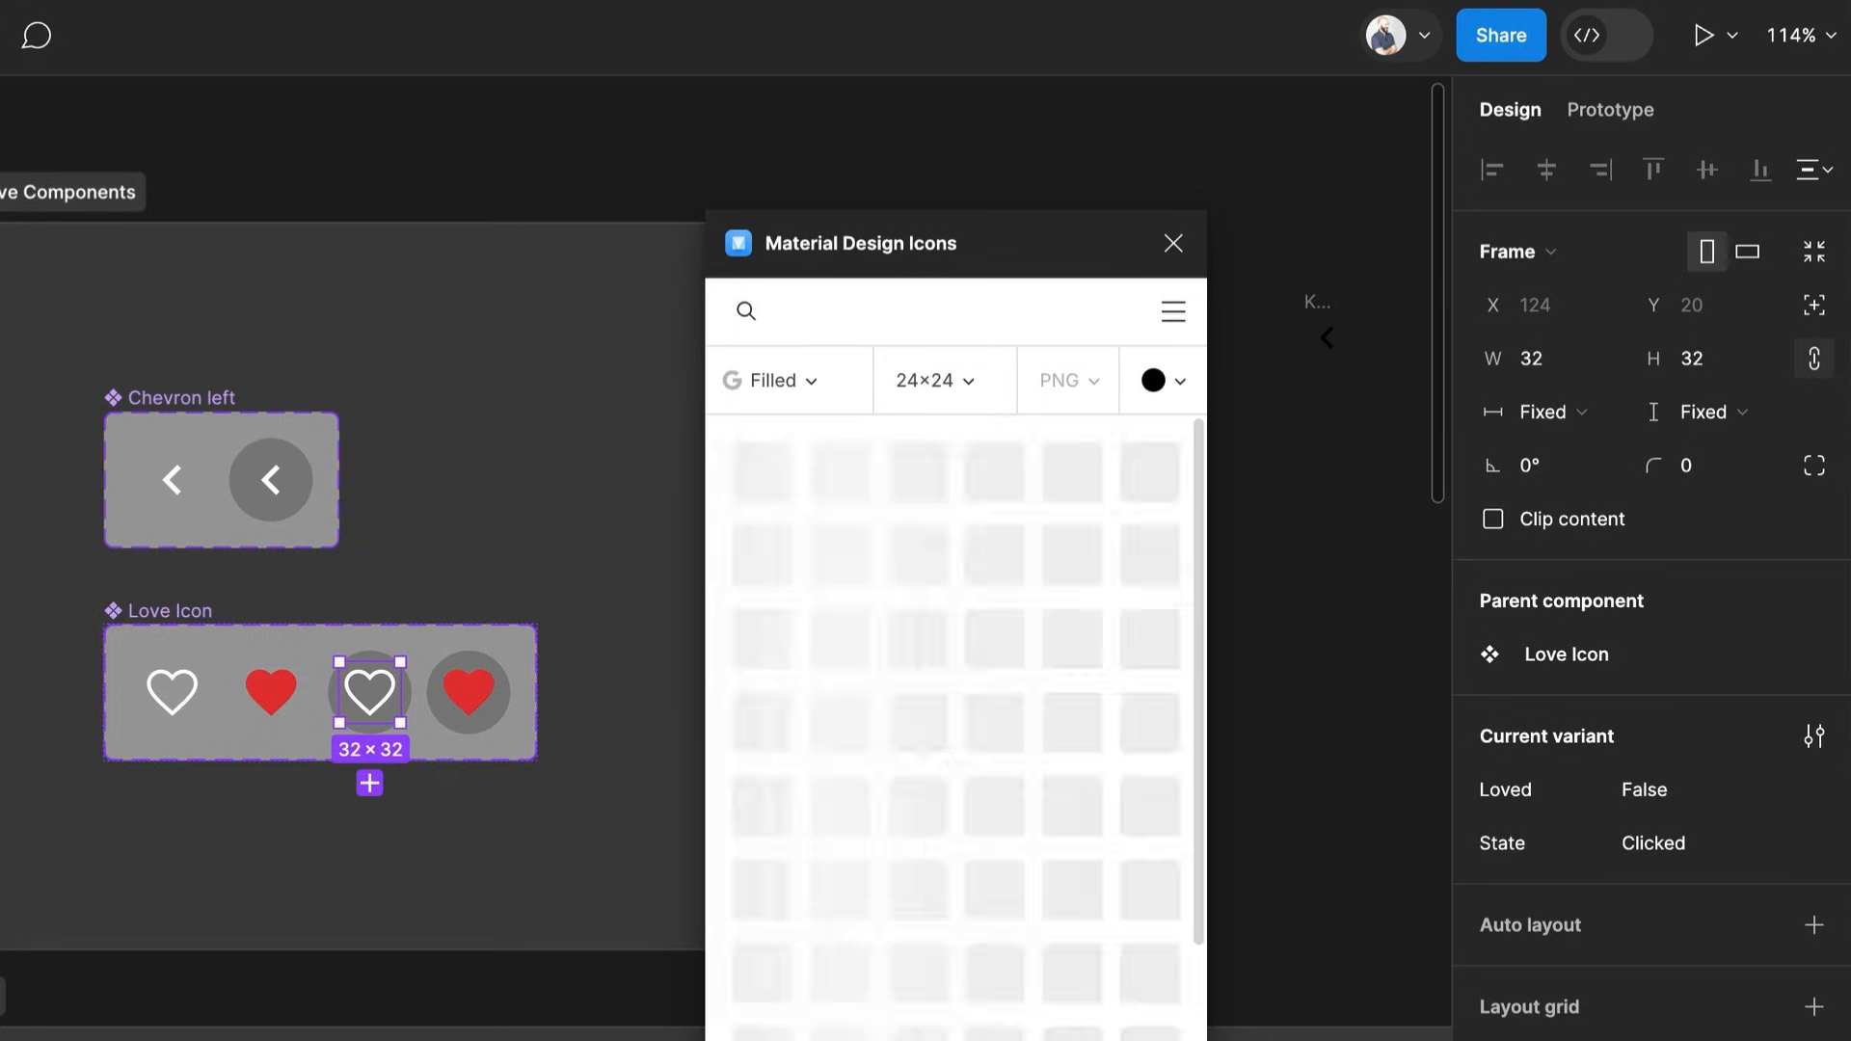
# Place the Favorite and Favorite border icons from the full icon list on the canvas near the arrow icon
pyautogui.scroll(-1, 989, 848)
pyautogui.scroll(-6, 976, 827)
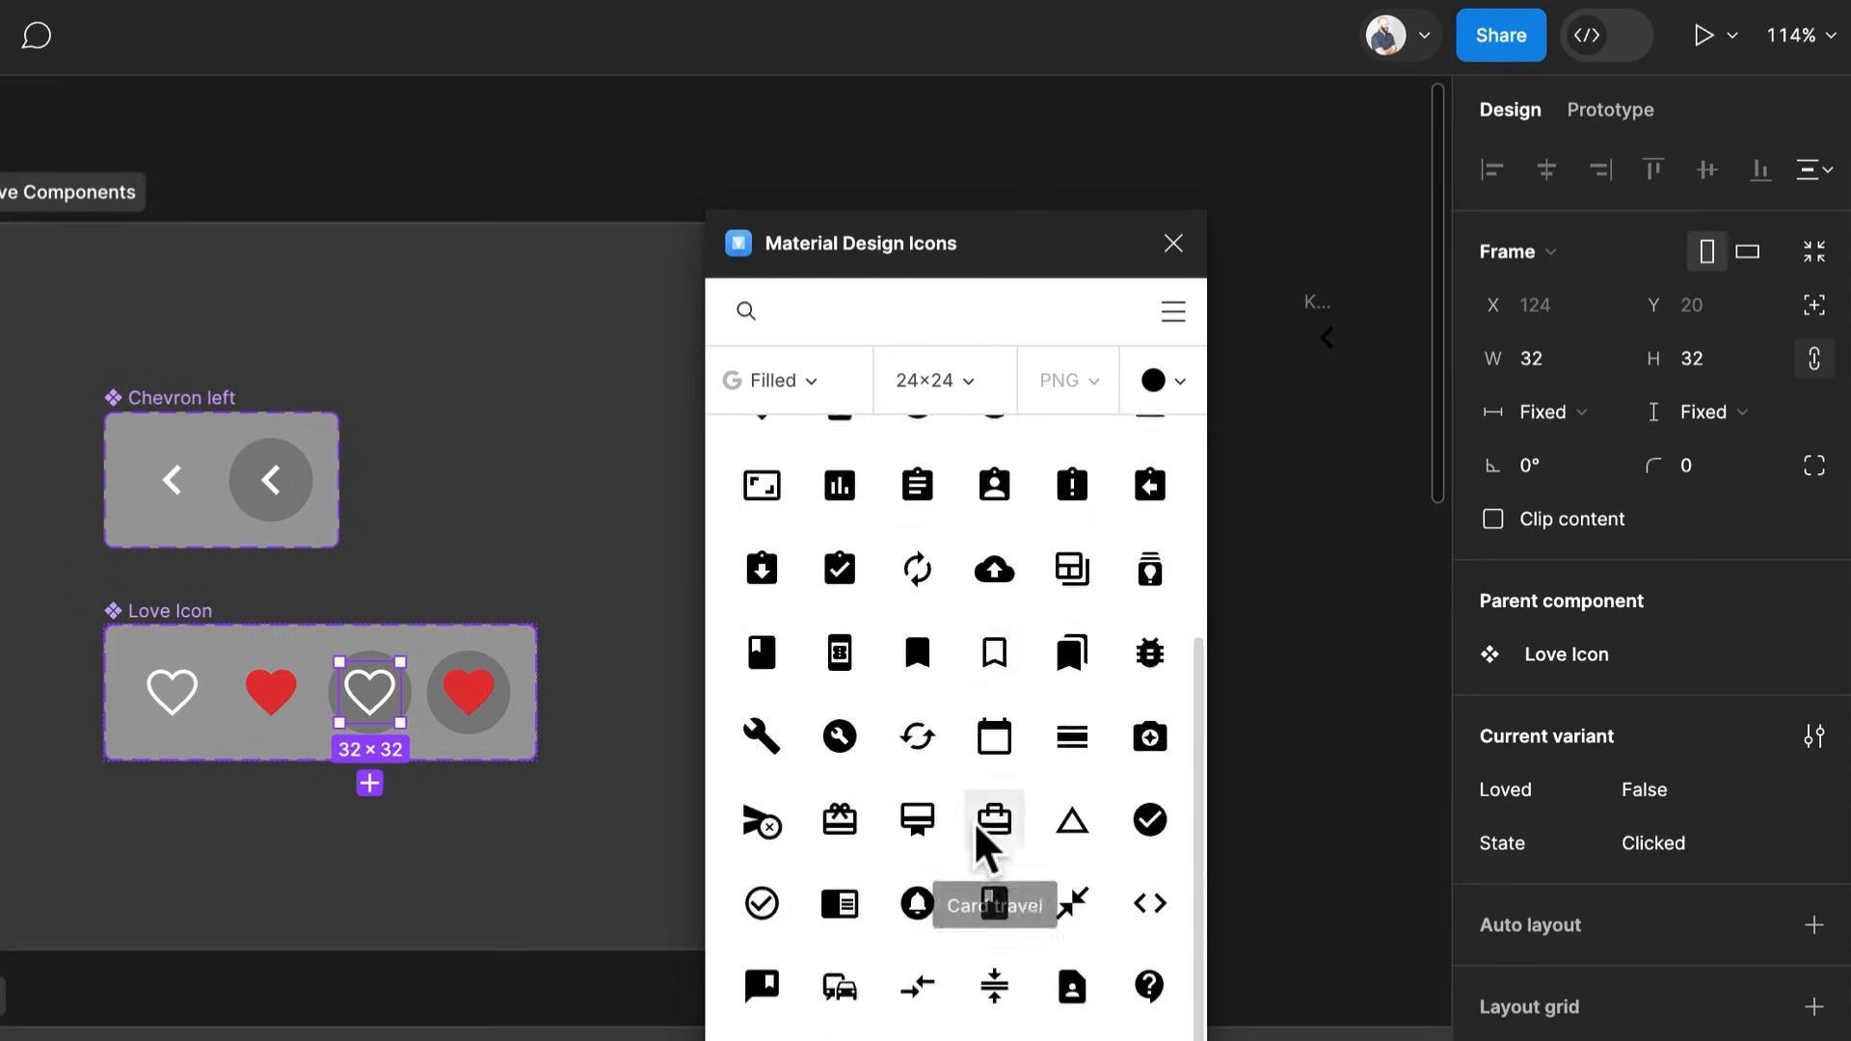
pyautogui.scroll(-3, 974, 822)
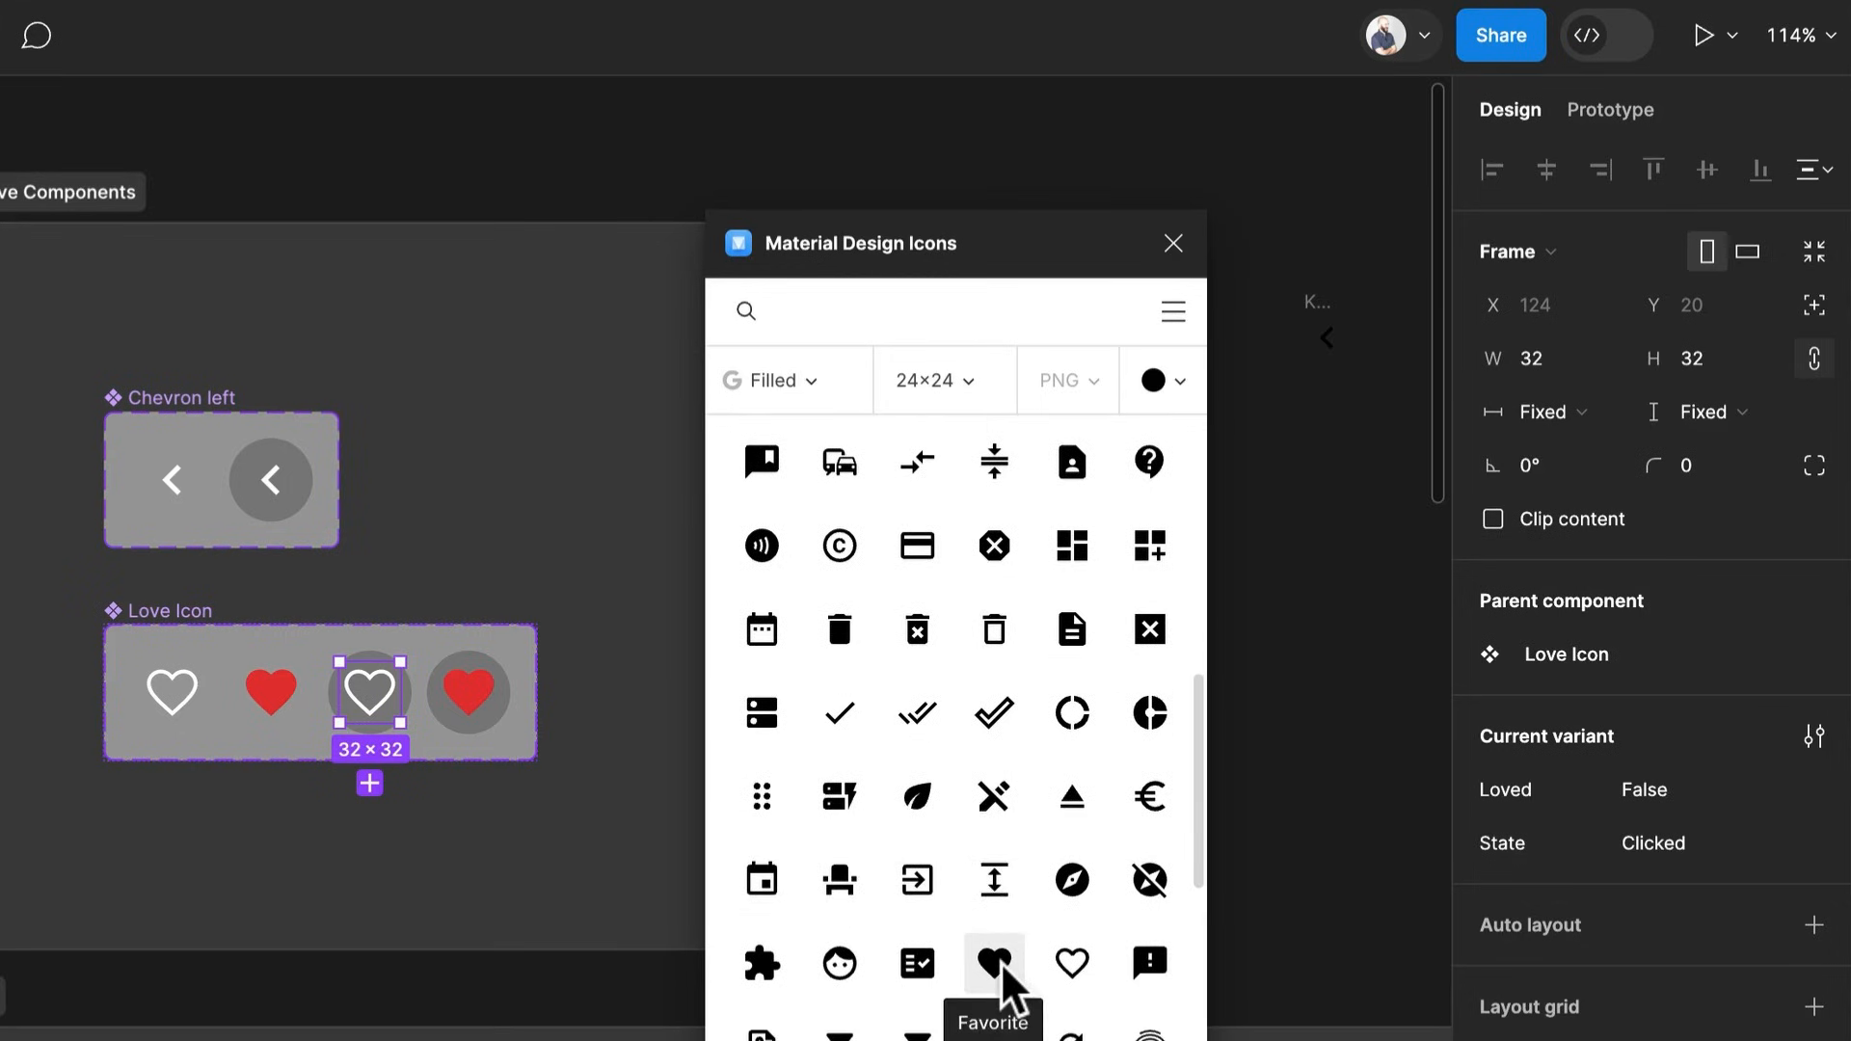
pyautogui.moveTo(1001, 963); pyautogui.dragTo(1313, 453)
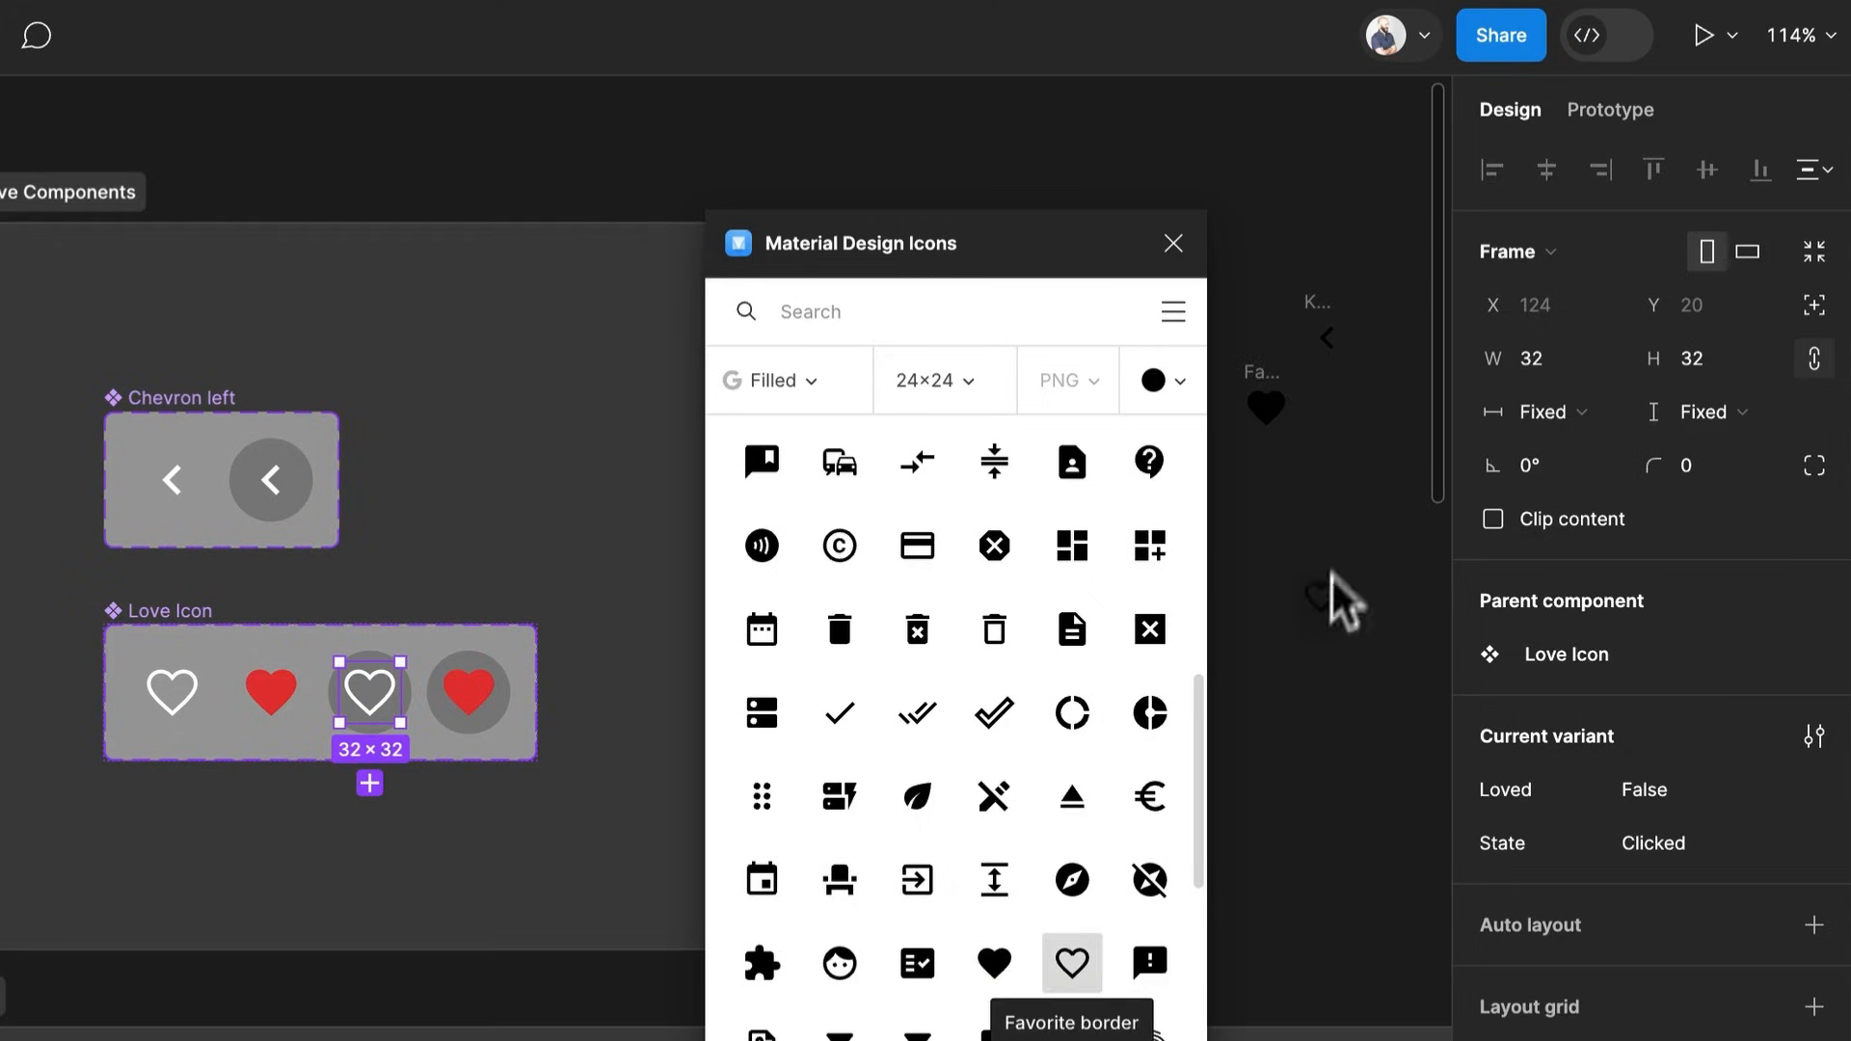
pyautogui.moveTo(1343, 402); pyautogui.dragTo(1344, 397)
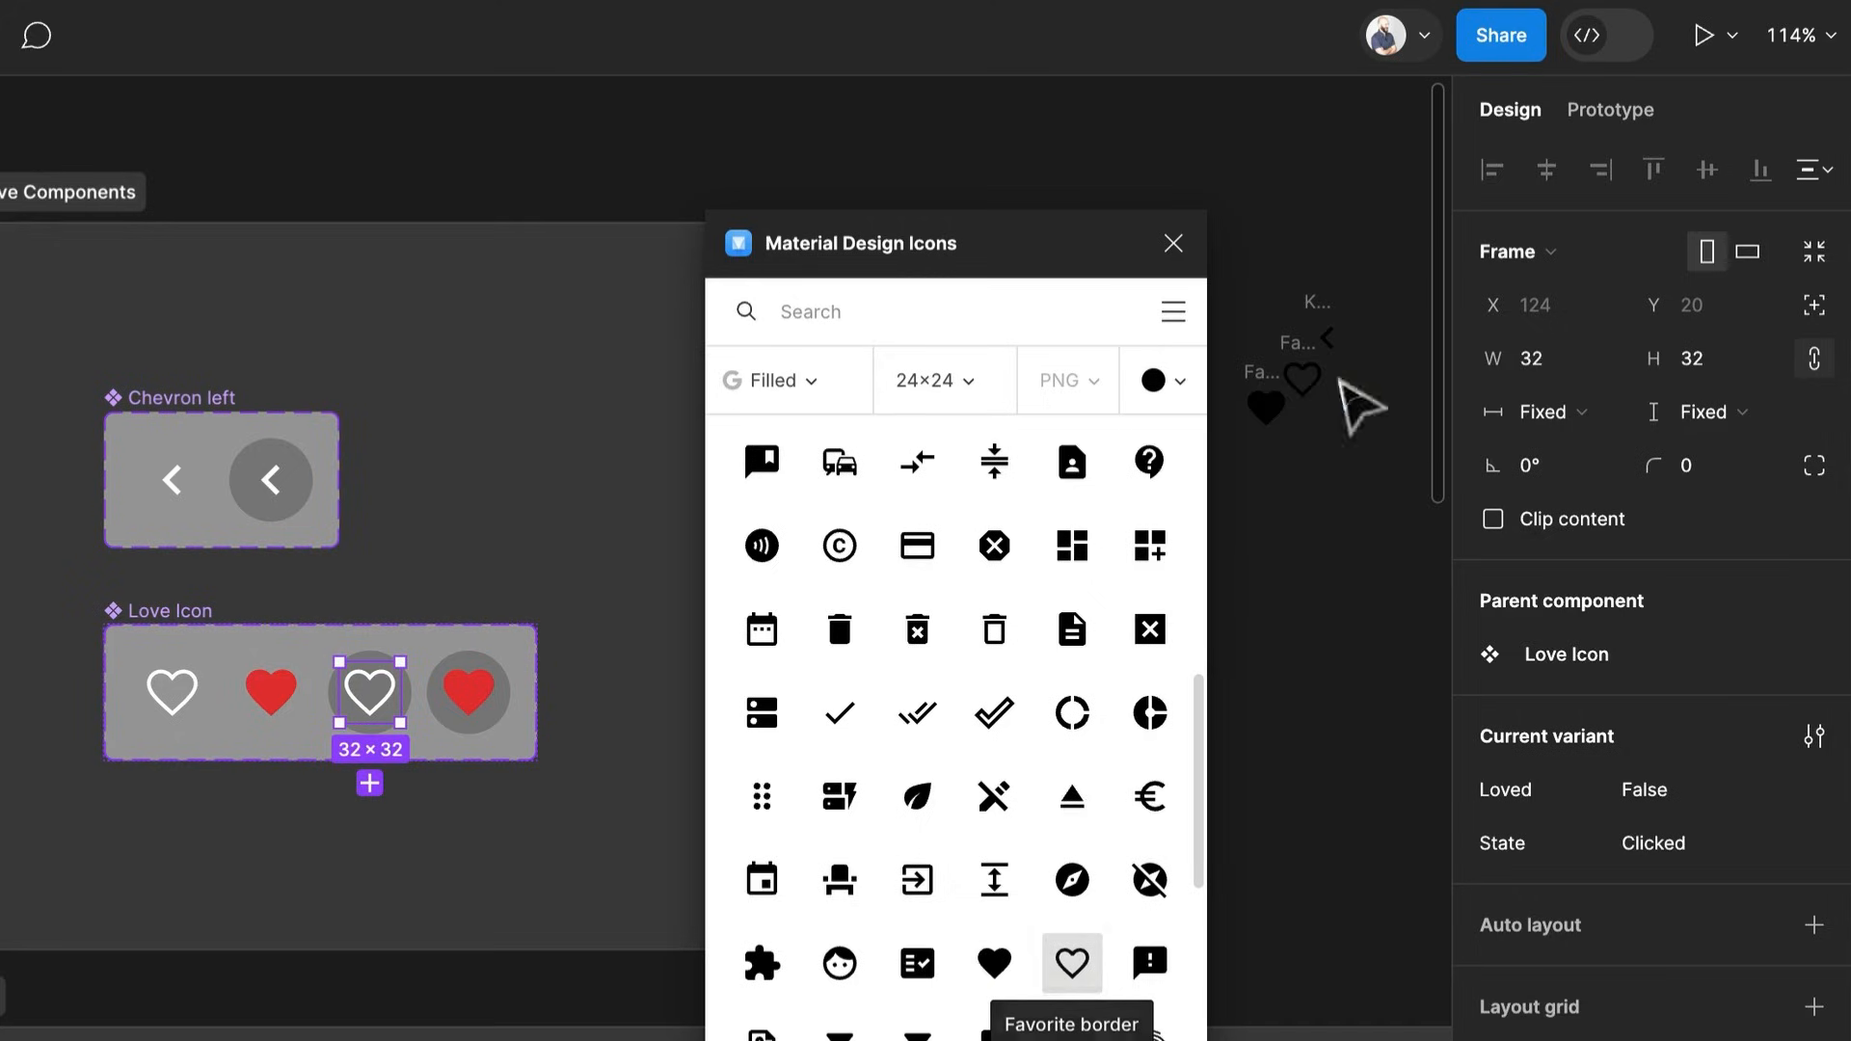
# Close the icon plugin and move the outlined heart icon apart from the arrow and the filled heart
pyautogui.click(1172, 243)
pyautogui.scroll(5, 1249, 323)
pyautogui.moveTo(1265, 343); pyautogui.dragTo(773, 582)
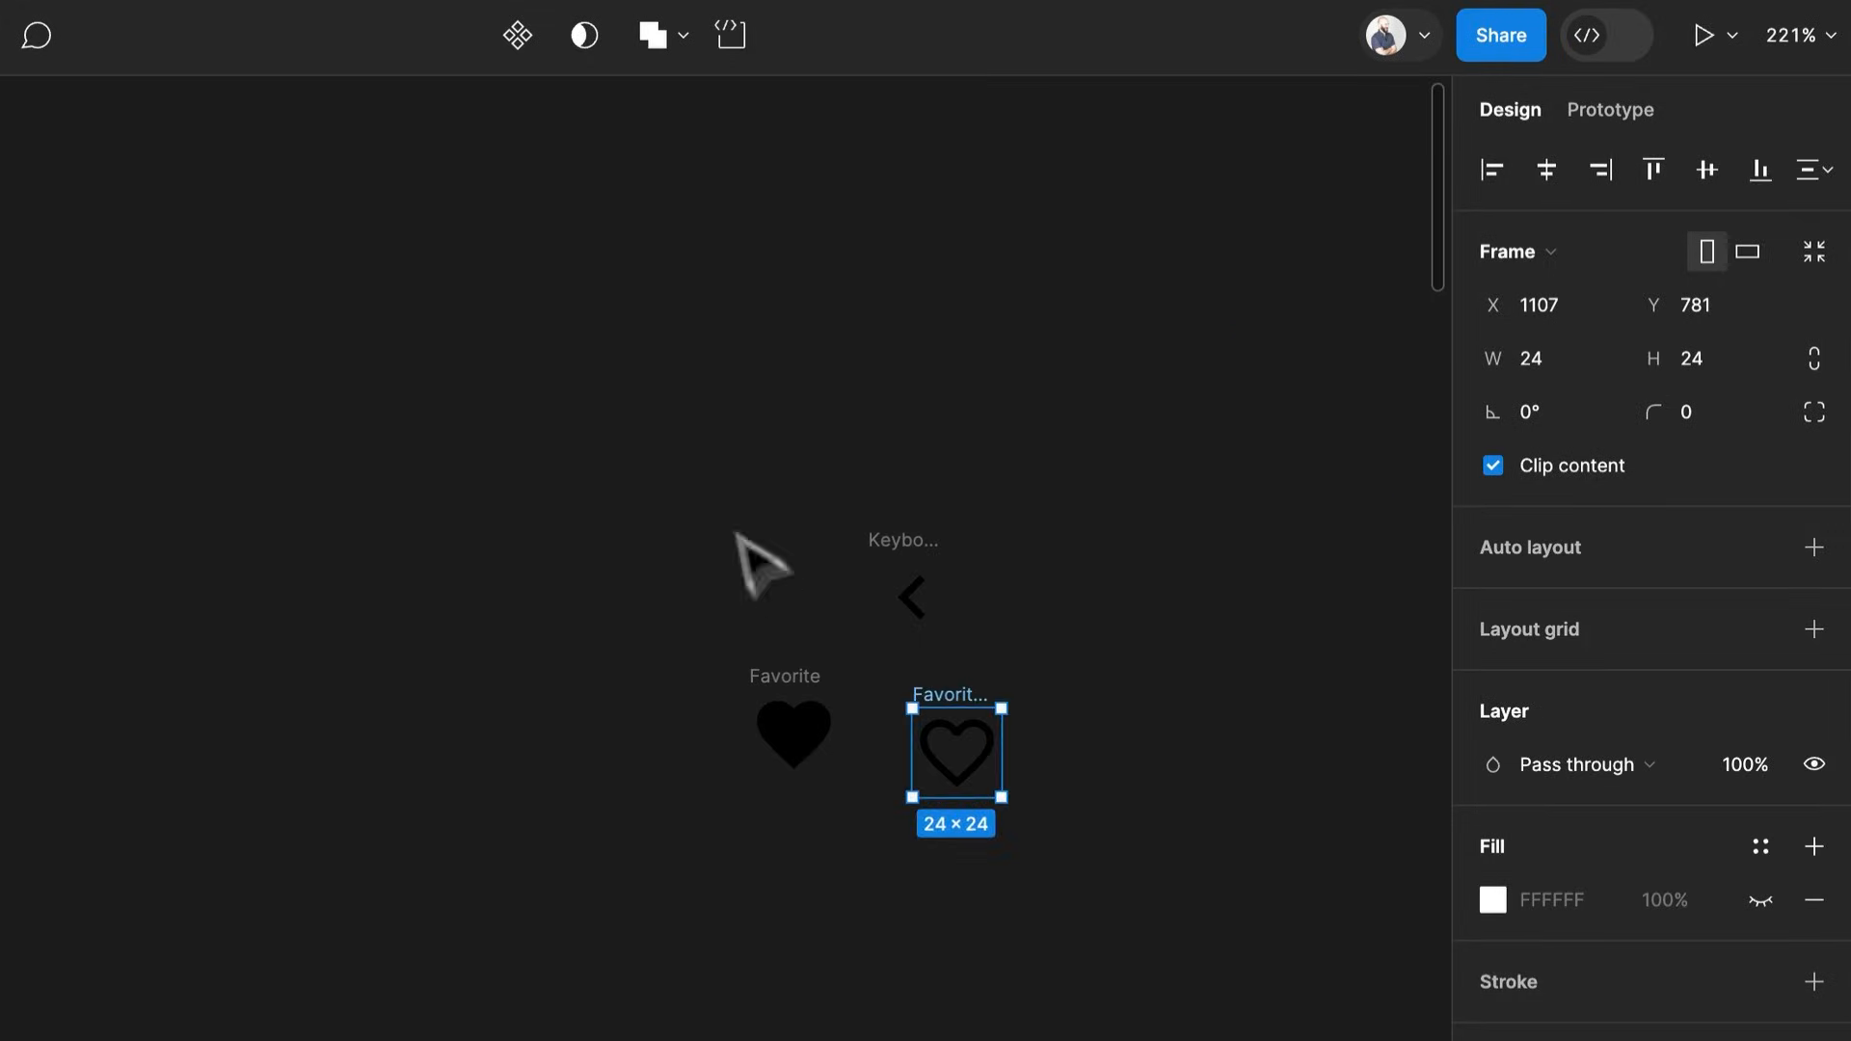
pyautogui.click(753, 567)
pyautogui.moveTo(615, 436); pyautogui.dragTo(1143, 908)
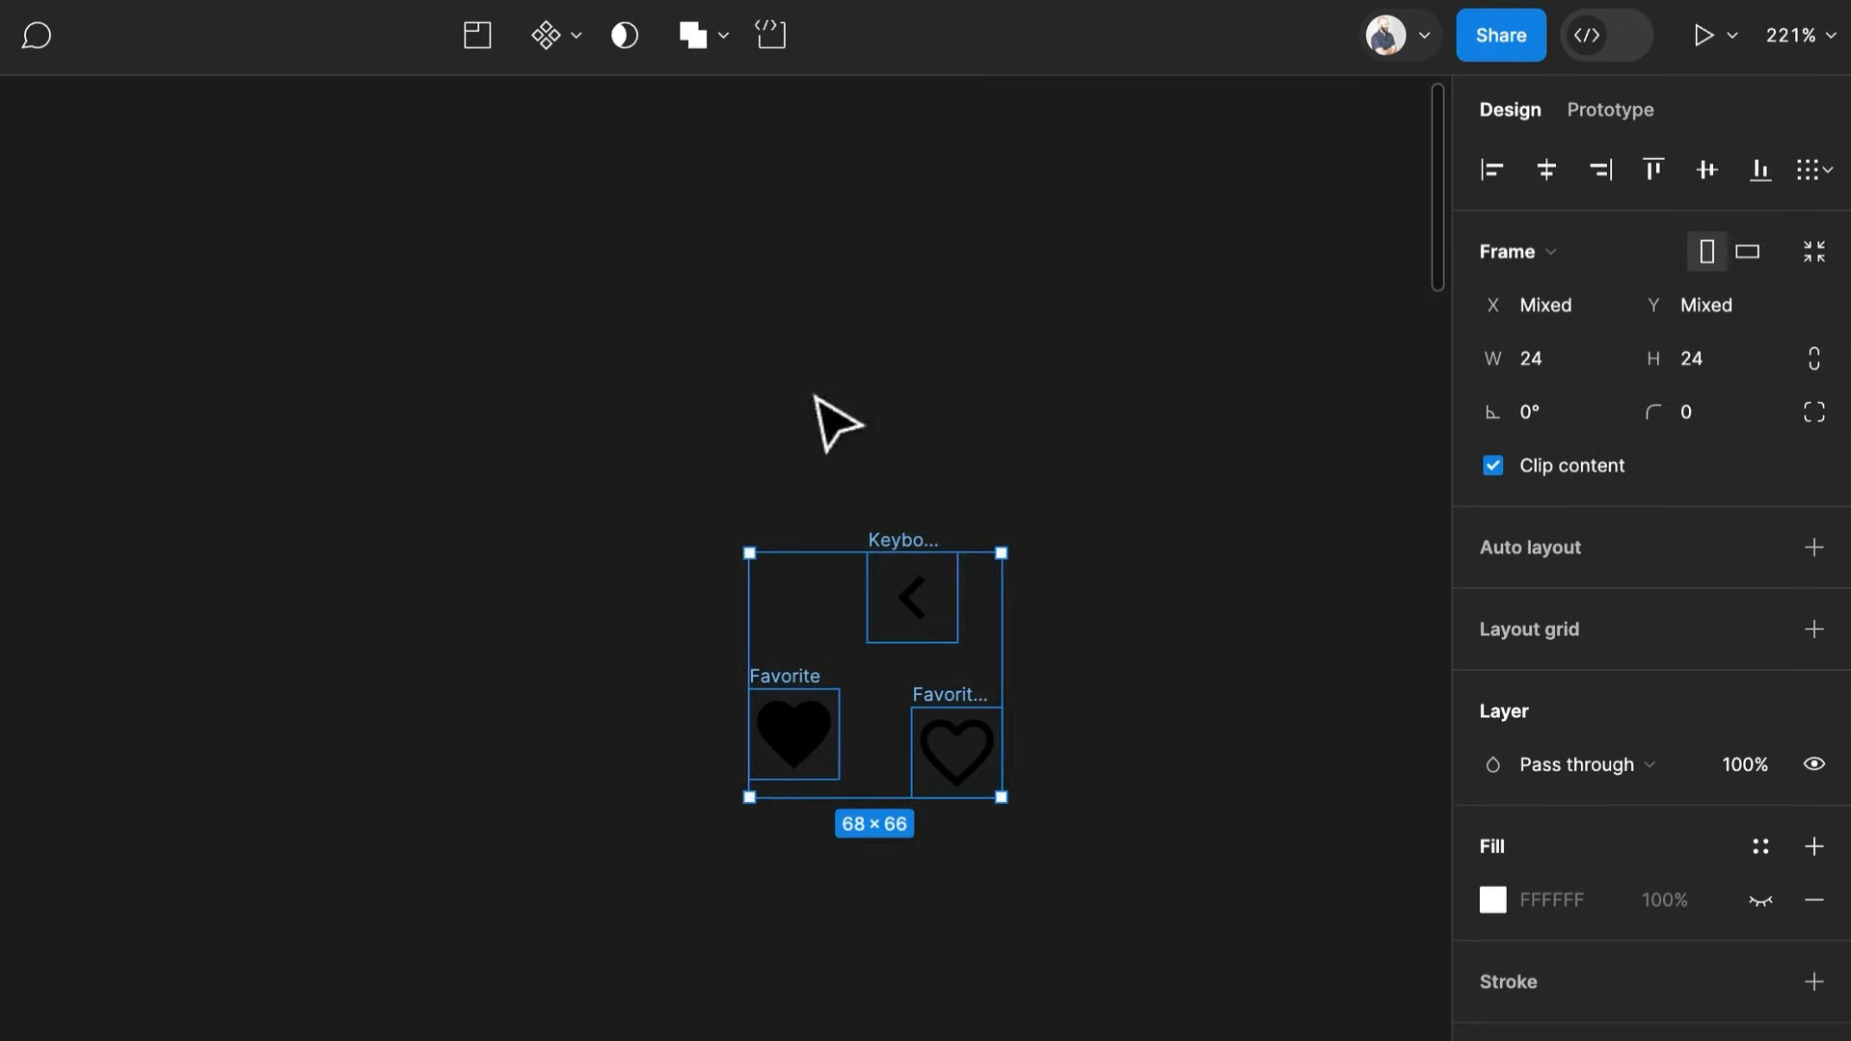
pyautogui.click(837, 485)
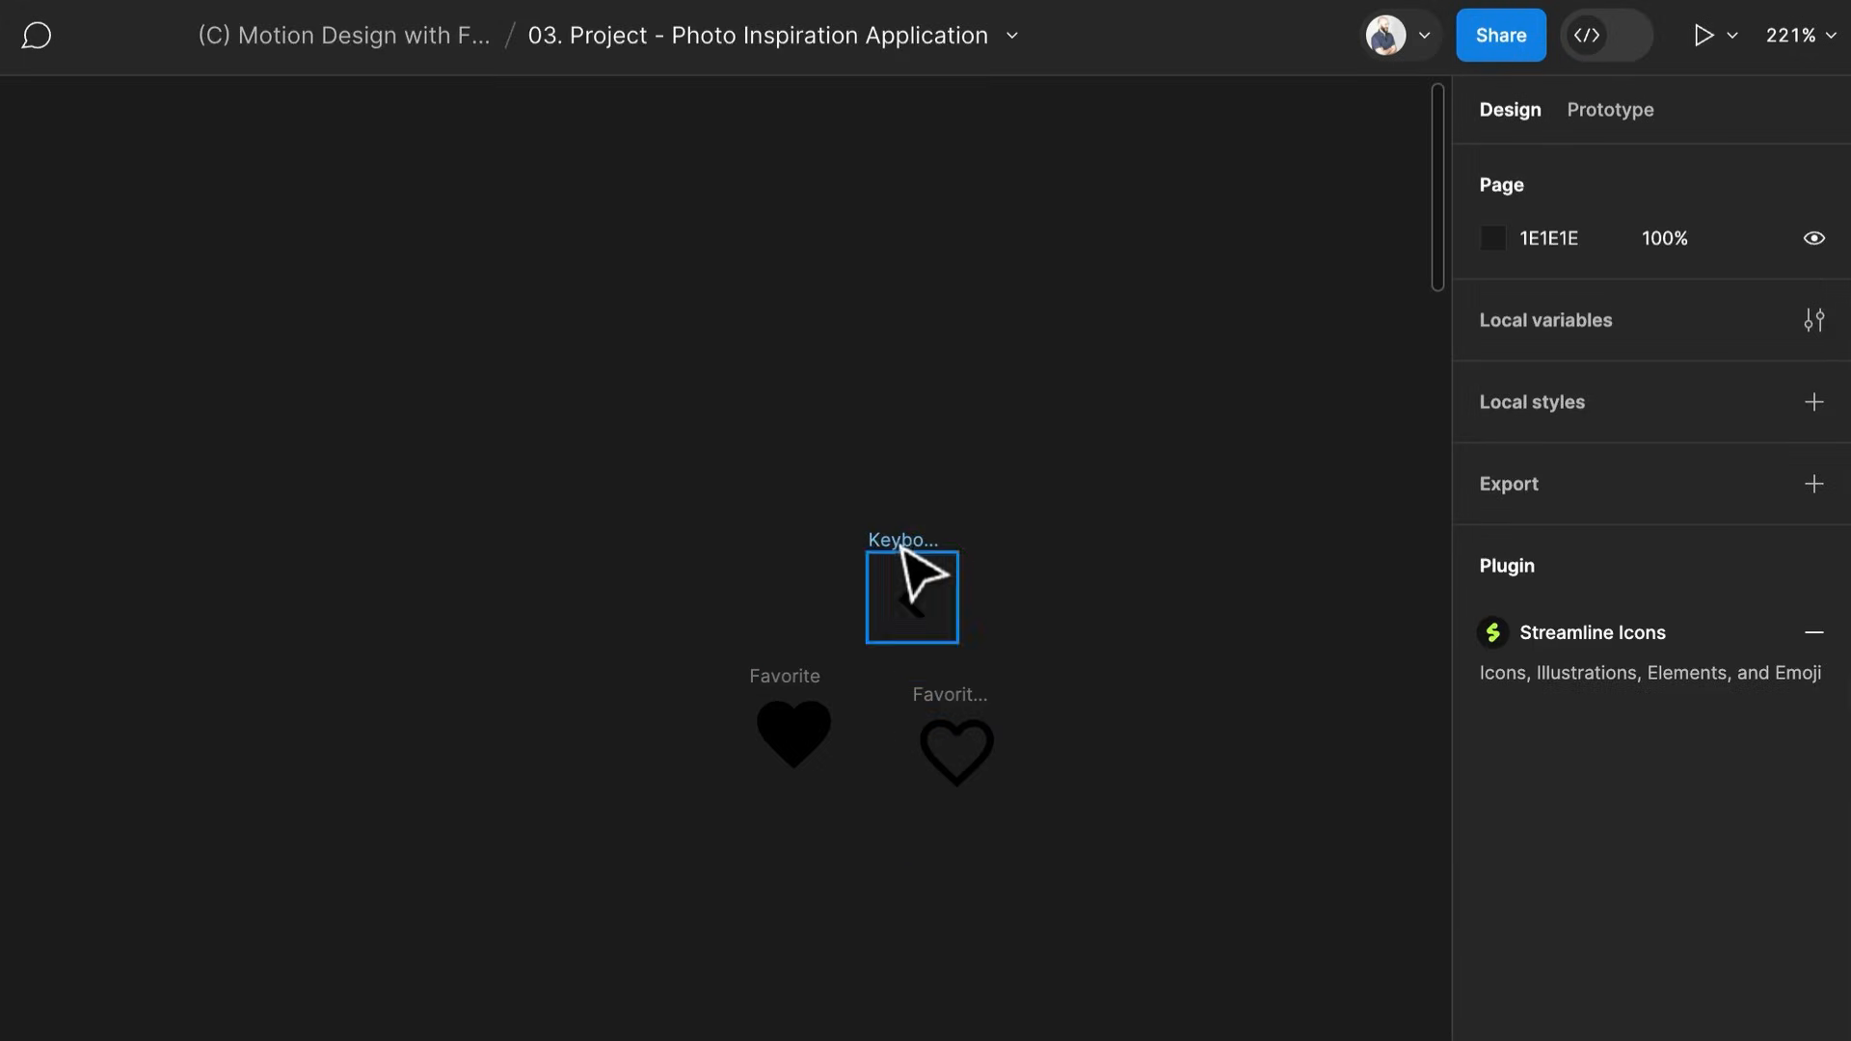
# Rename the Keyboard arrow left icon frame as "Left Chevron"
pyautogui.click(904, 547)
pyautogui.doubleClick(899, 539)
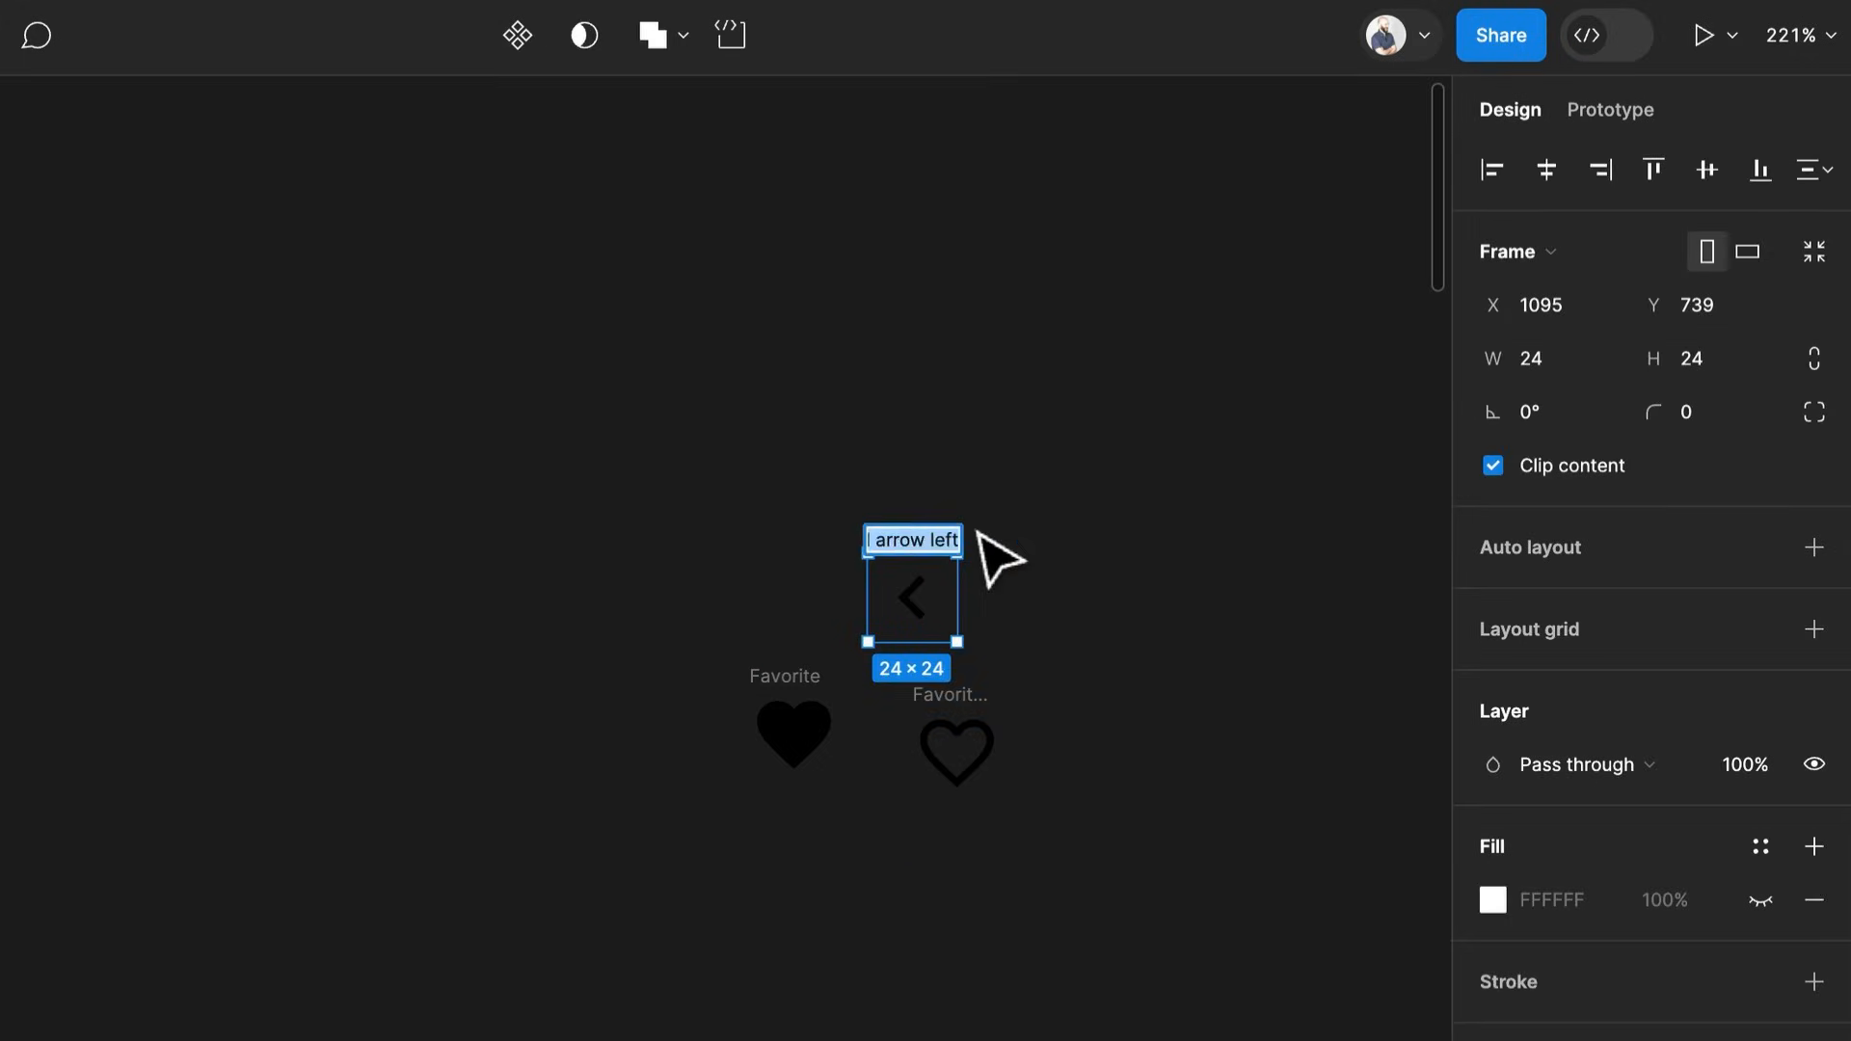
pyautogui.write('Left Che')
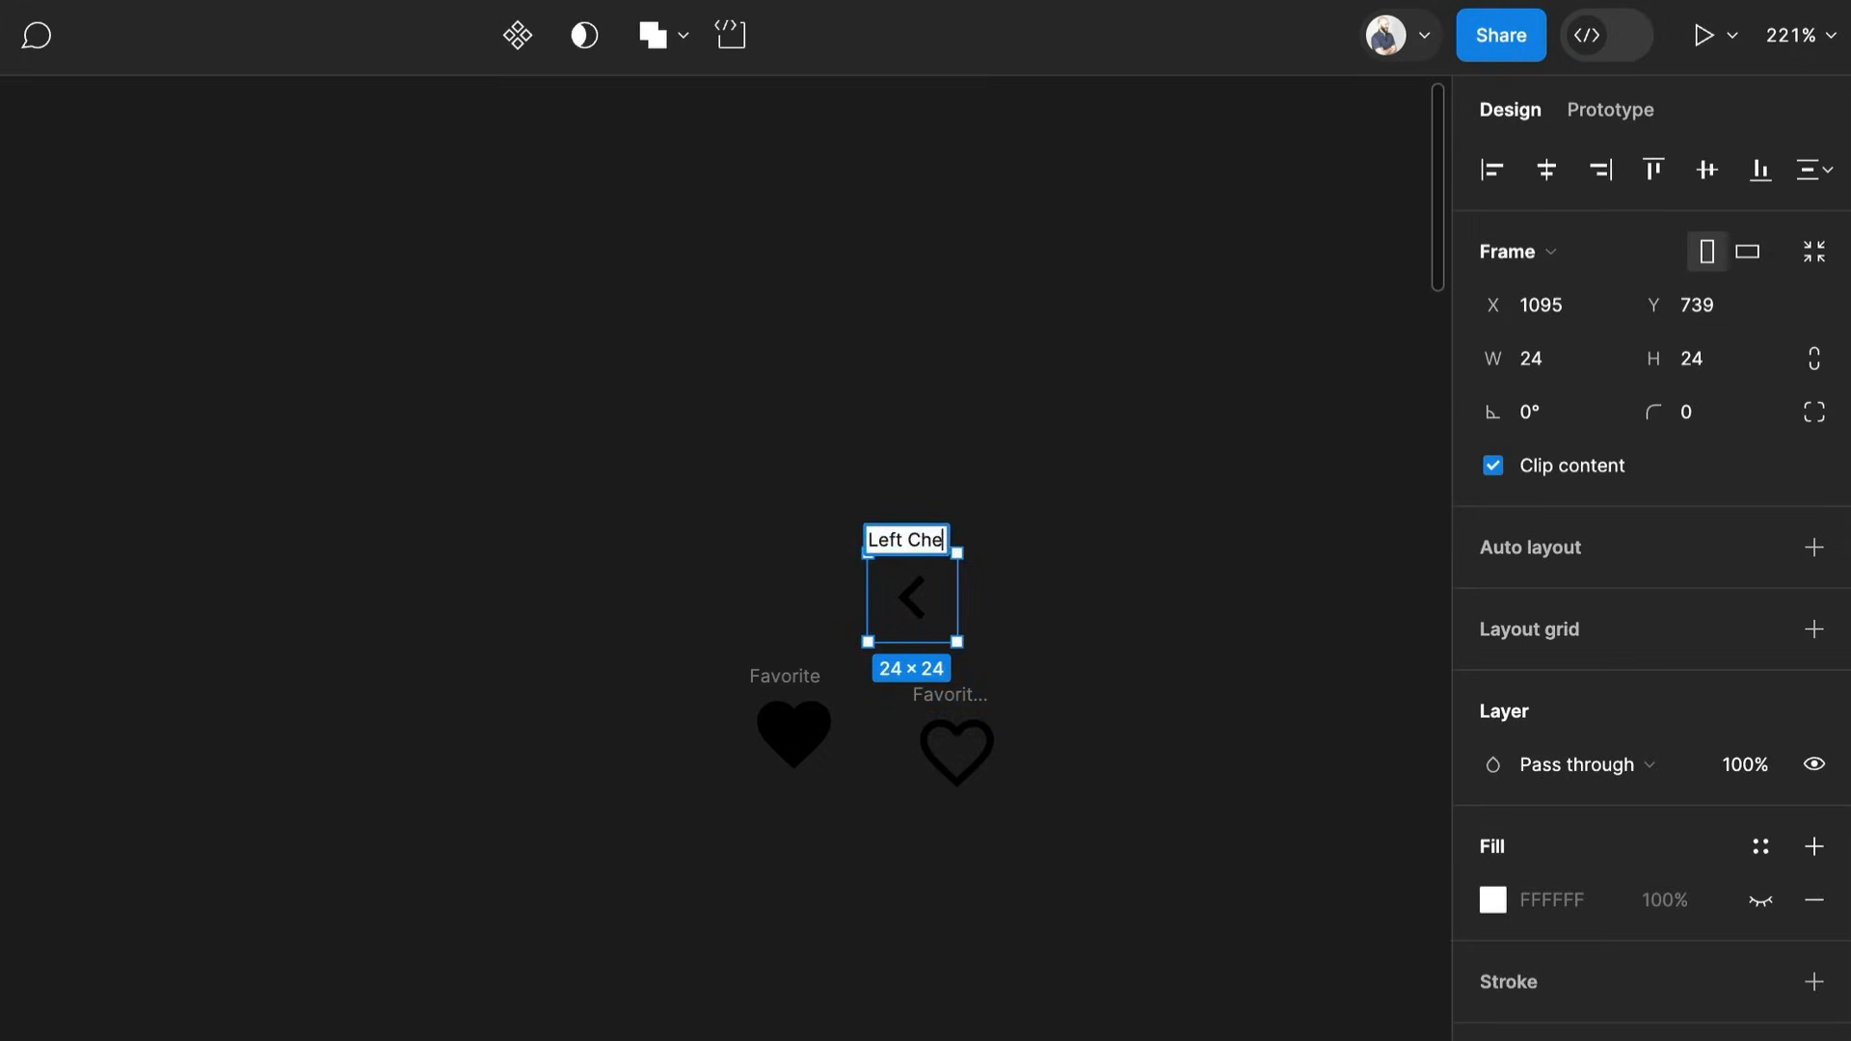
pyautogui.press('Return')
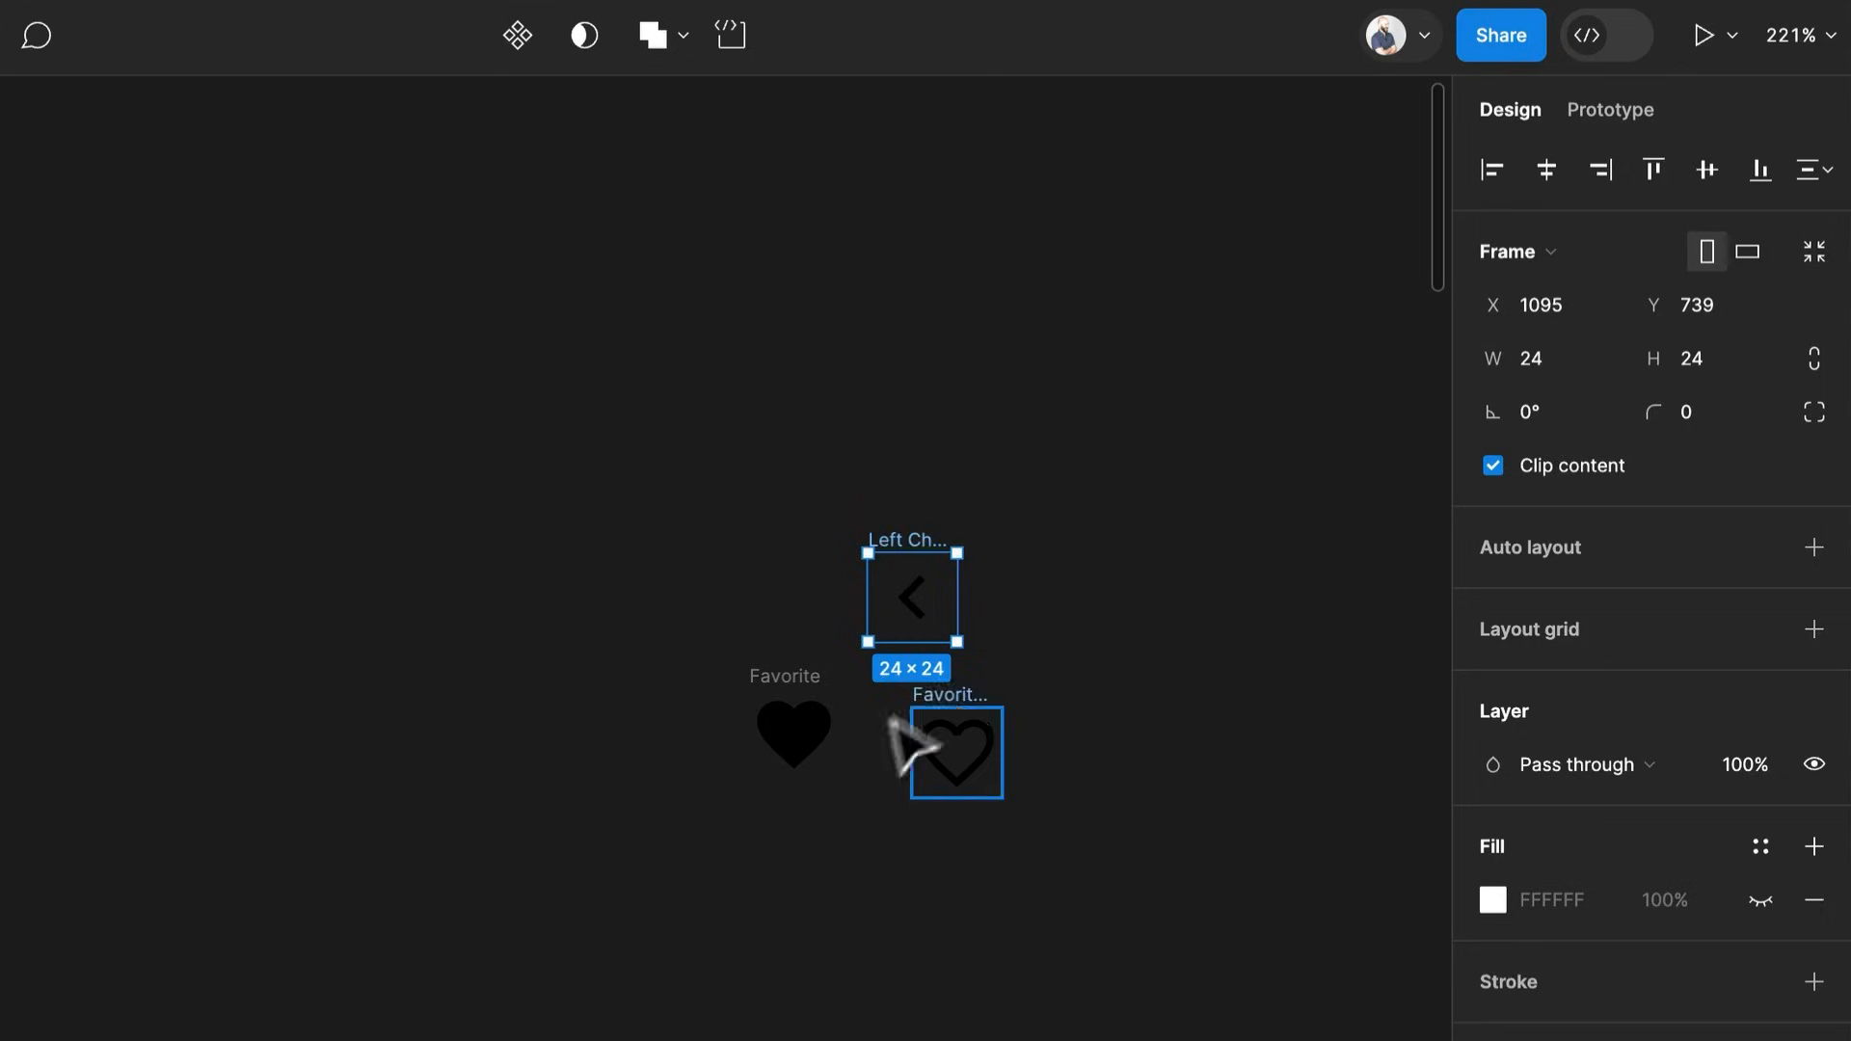
# Rename both heart icon frames, the filled and the outlined one, as "Love"
pyautogui.click(784, 674)
pyautogui.keyDown('shift'); pyautogui.click(972, 711); pyautogui.keyUp('shift')
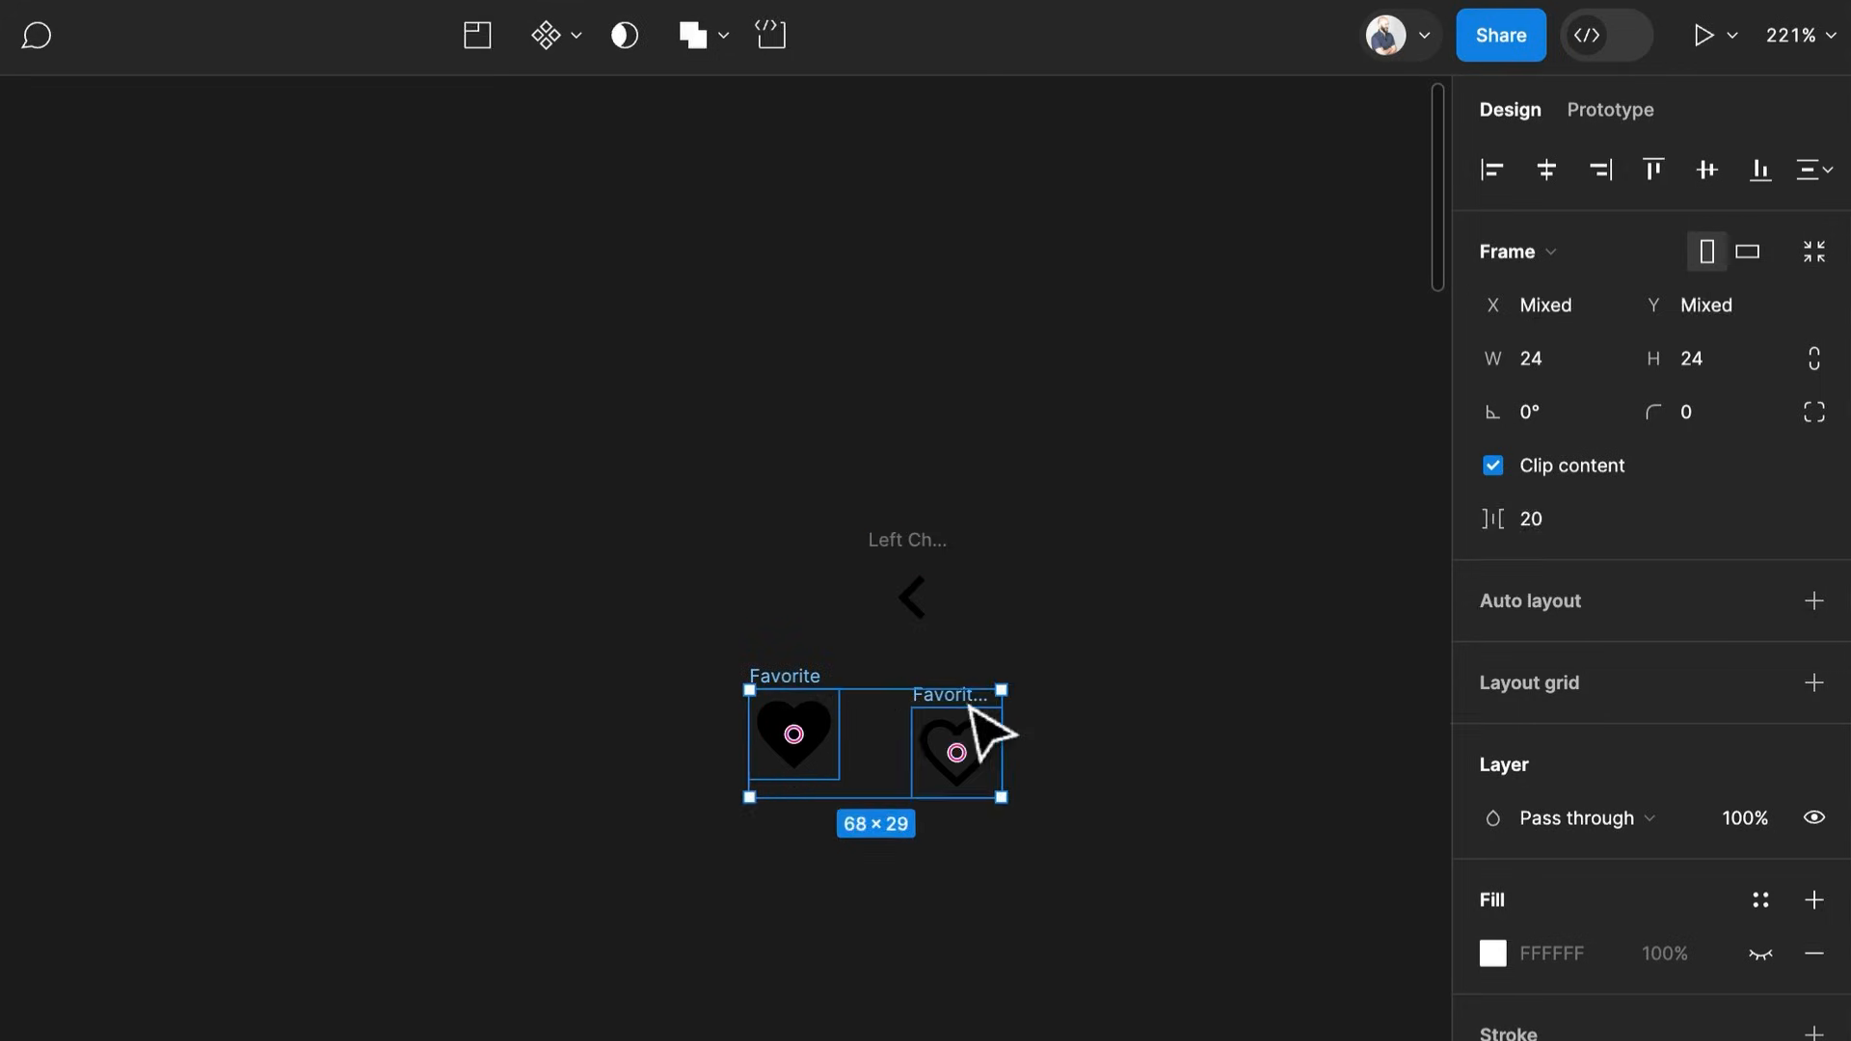
pyautogui.hotkey('ctrl', 'r')
pyautogui.write('L')
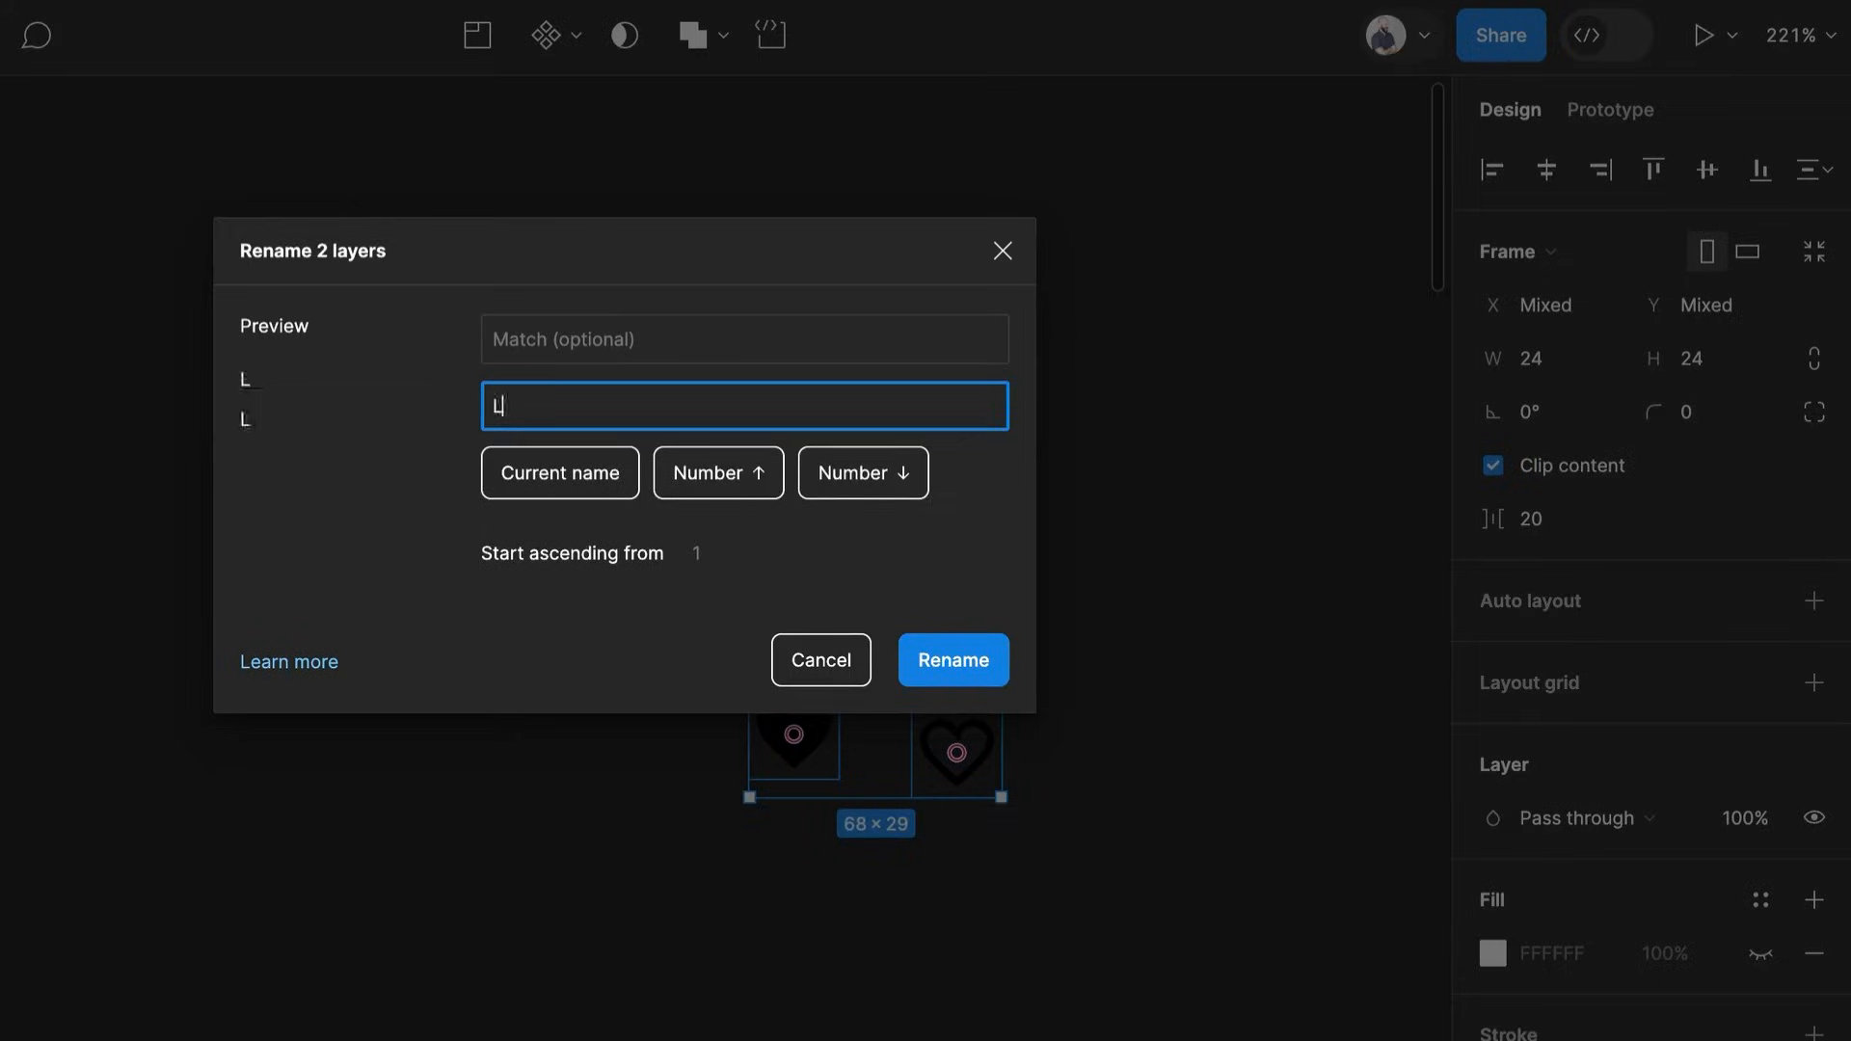
pyautogui.press('Return')
pyautogui.click(661, 980)
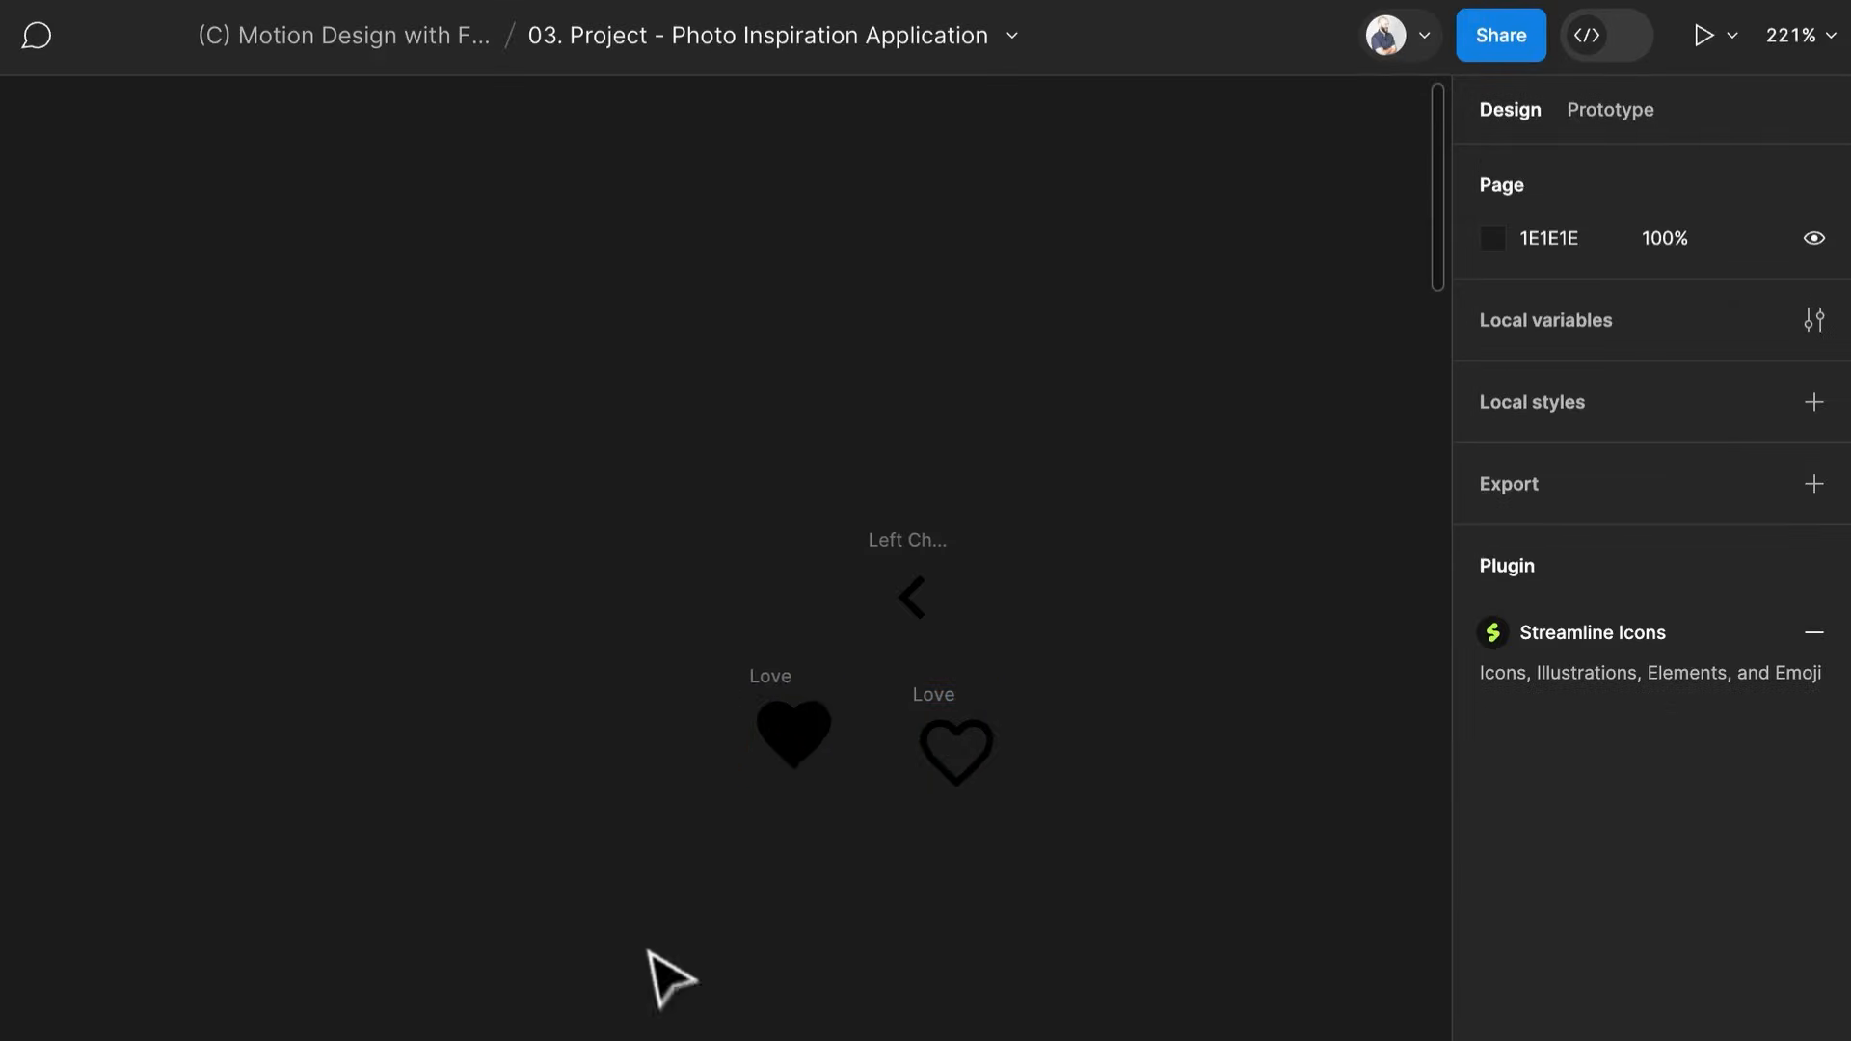
# Move the two Love icons side by side and the Left Chevron above them, closer to the Interactive Components section
pyautogui.scroll(-5, 665, 972)
pyautogui.moveTo(668, 972); pyautogui.dragTo(1066, 855)
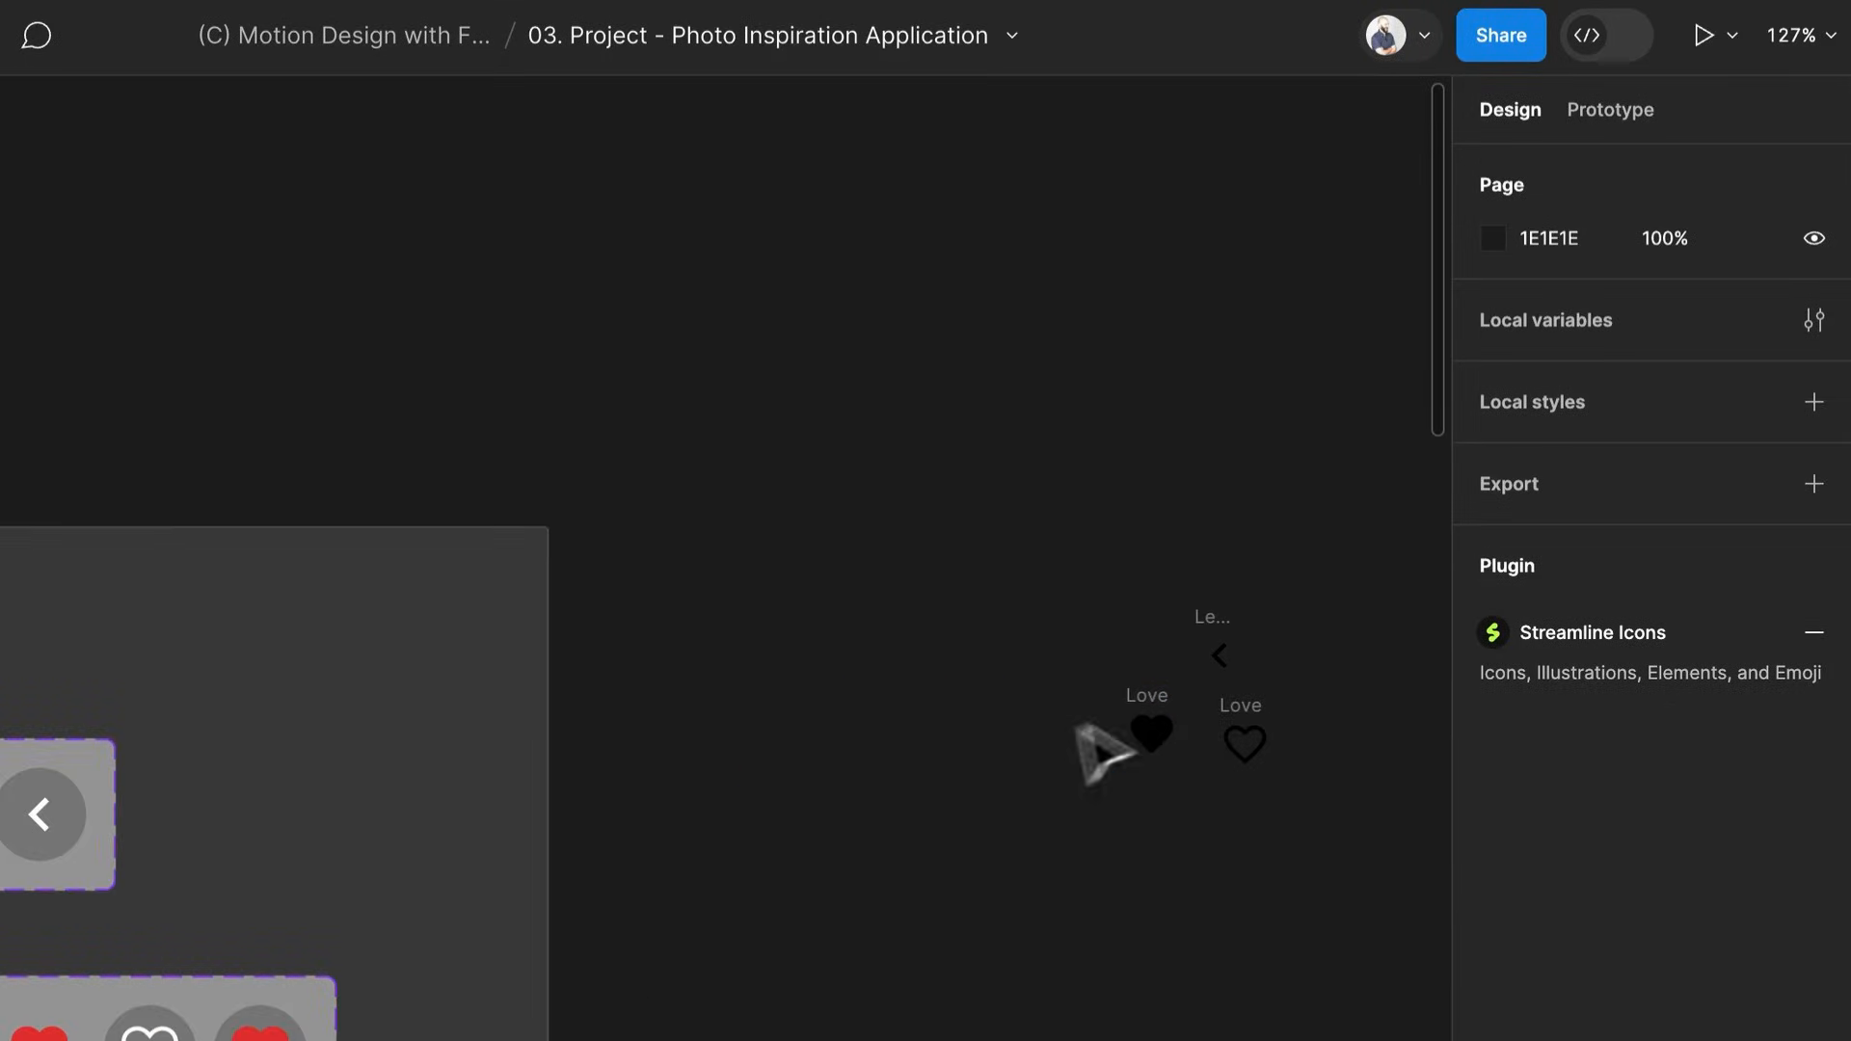
pyautogui.moveTo(1147, 732); pyautogui.dragTo(781, 865)
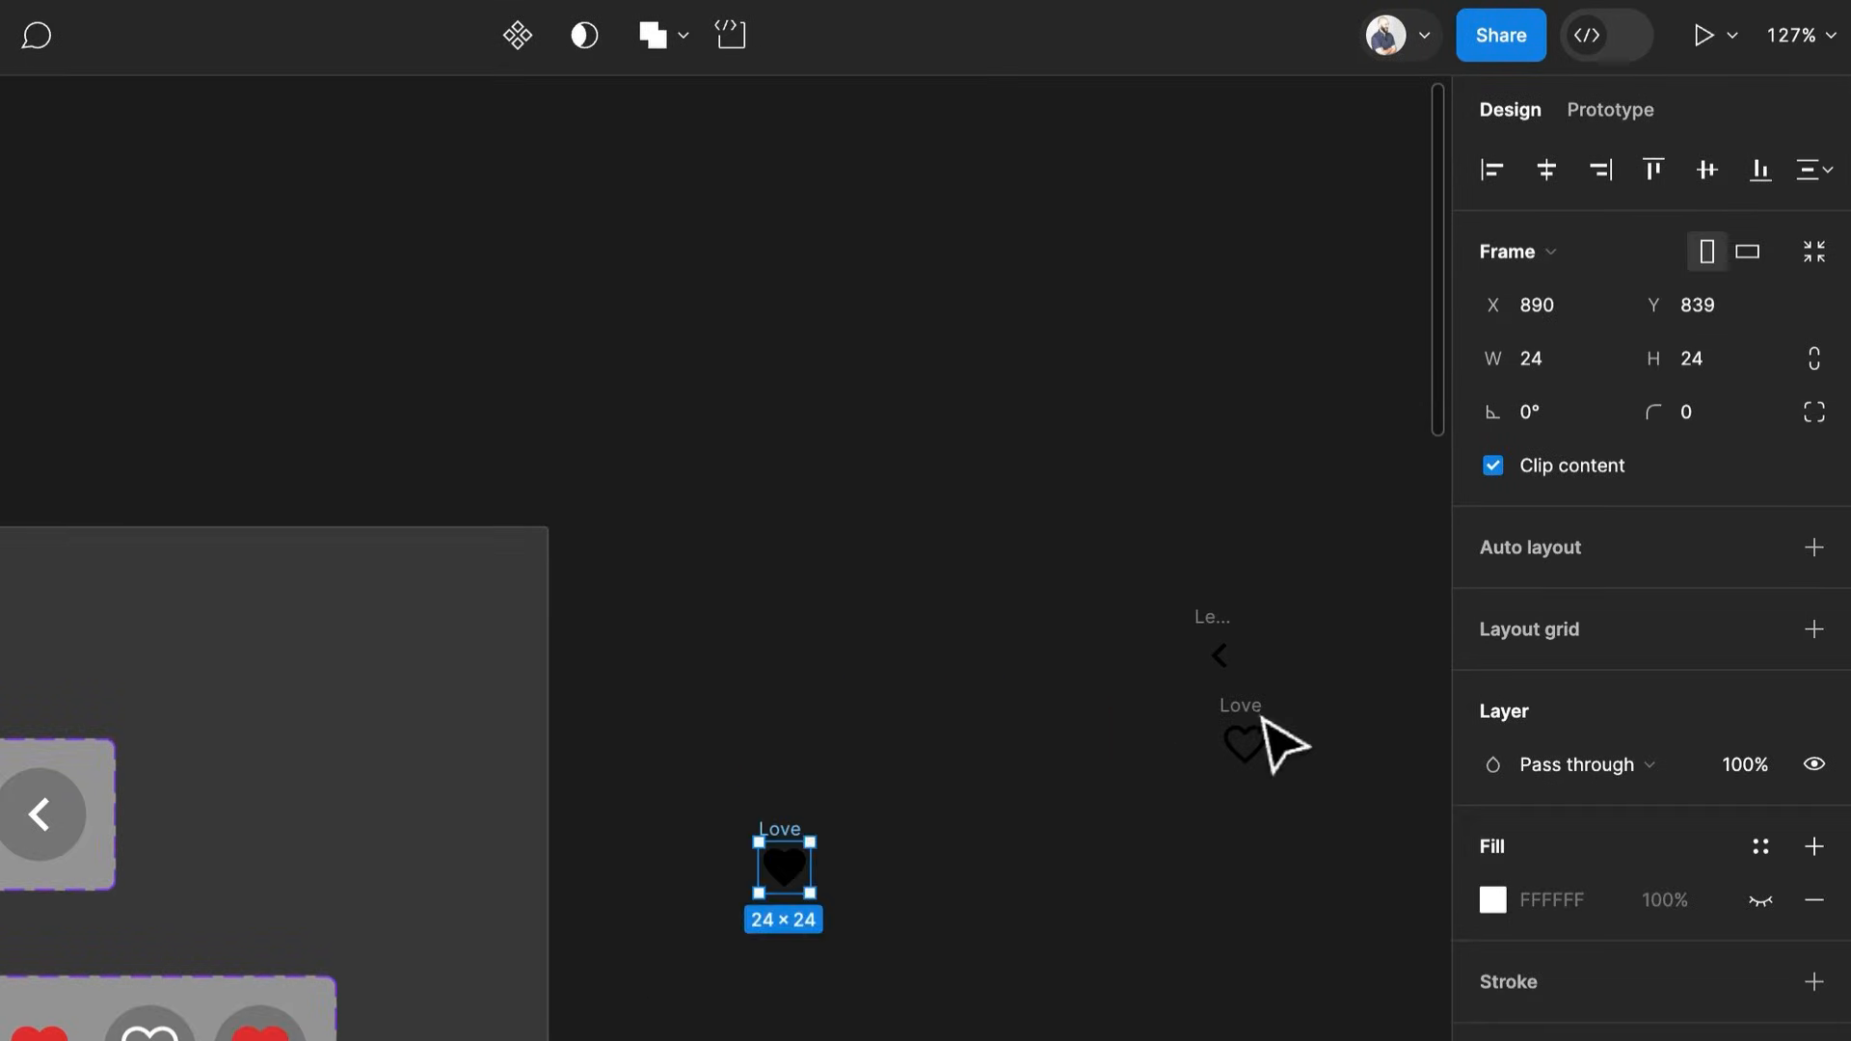
pyautogui.moveTo(1244, 747); pyautogui.dragTo(876, 846)
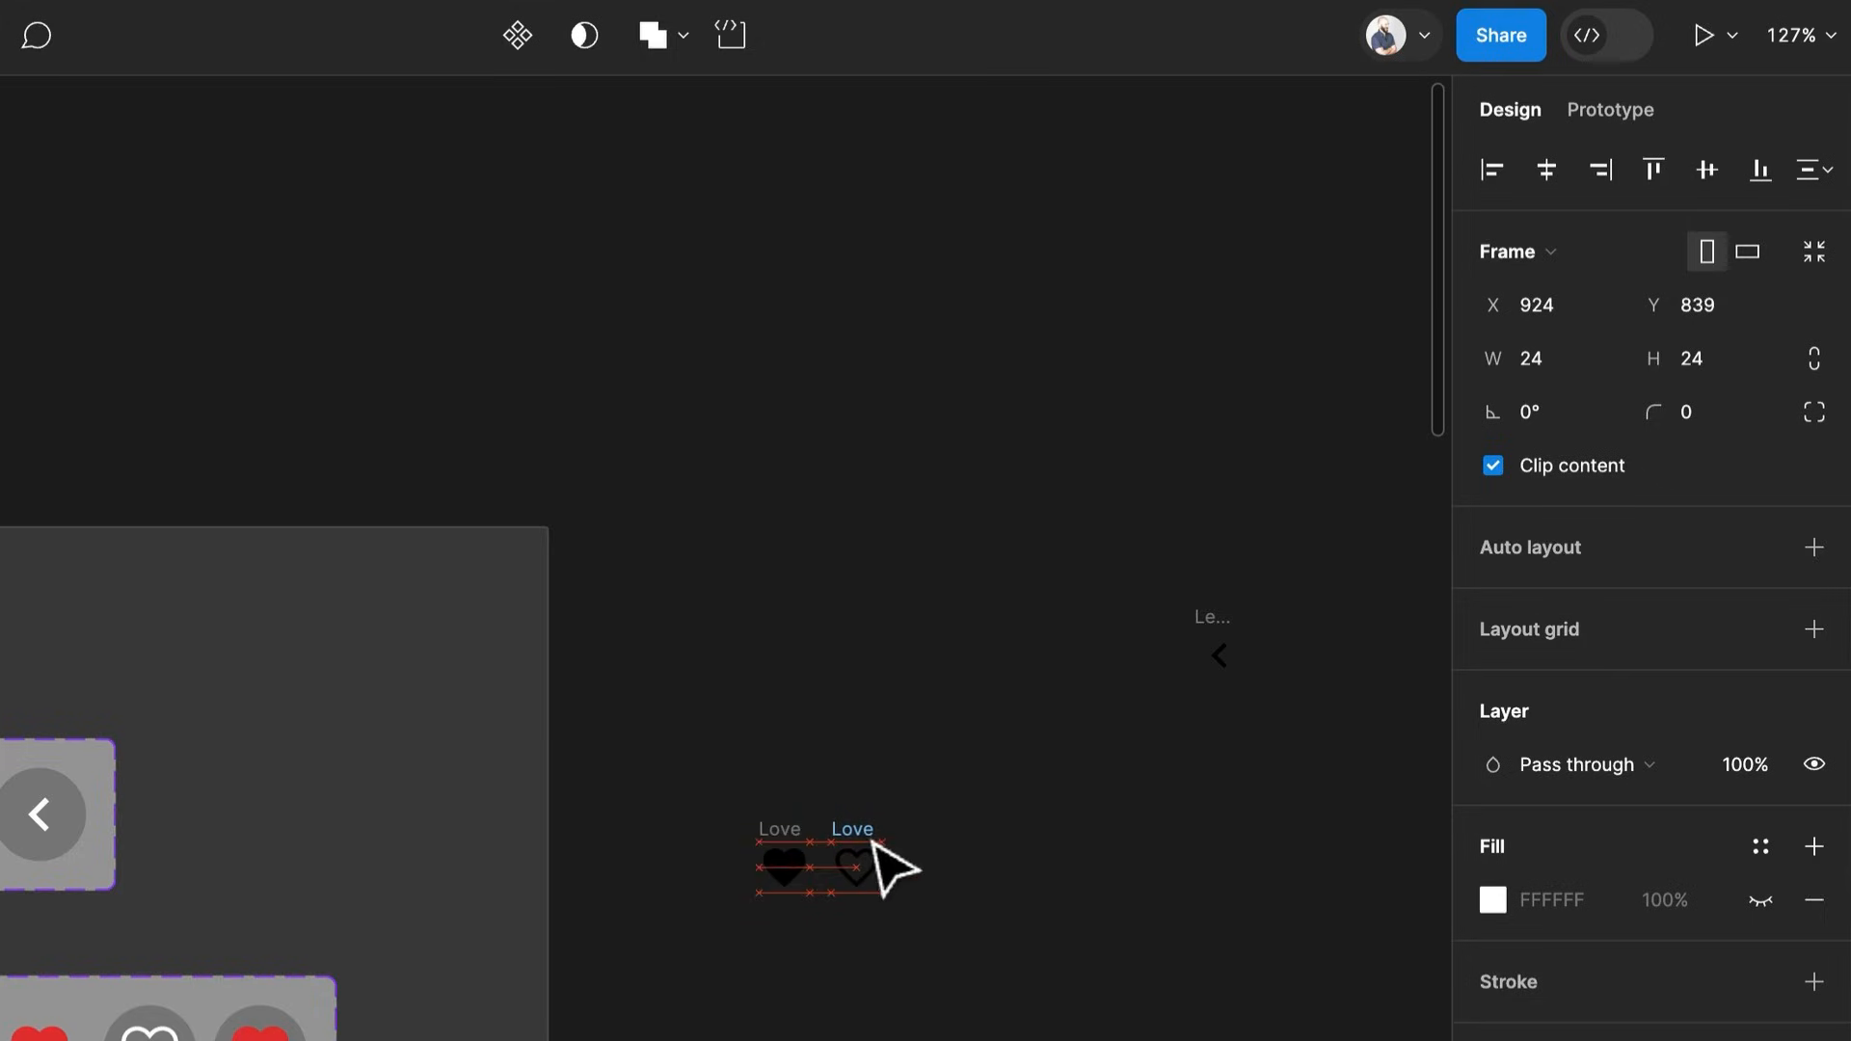
pyautogui.moveTo(1218, 652); pyautogui.dragTo(728, 719)
# Set the Left Chevron frame's corner radius to 9999
pyautogui.scroll(5, 632, 752)
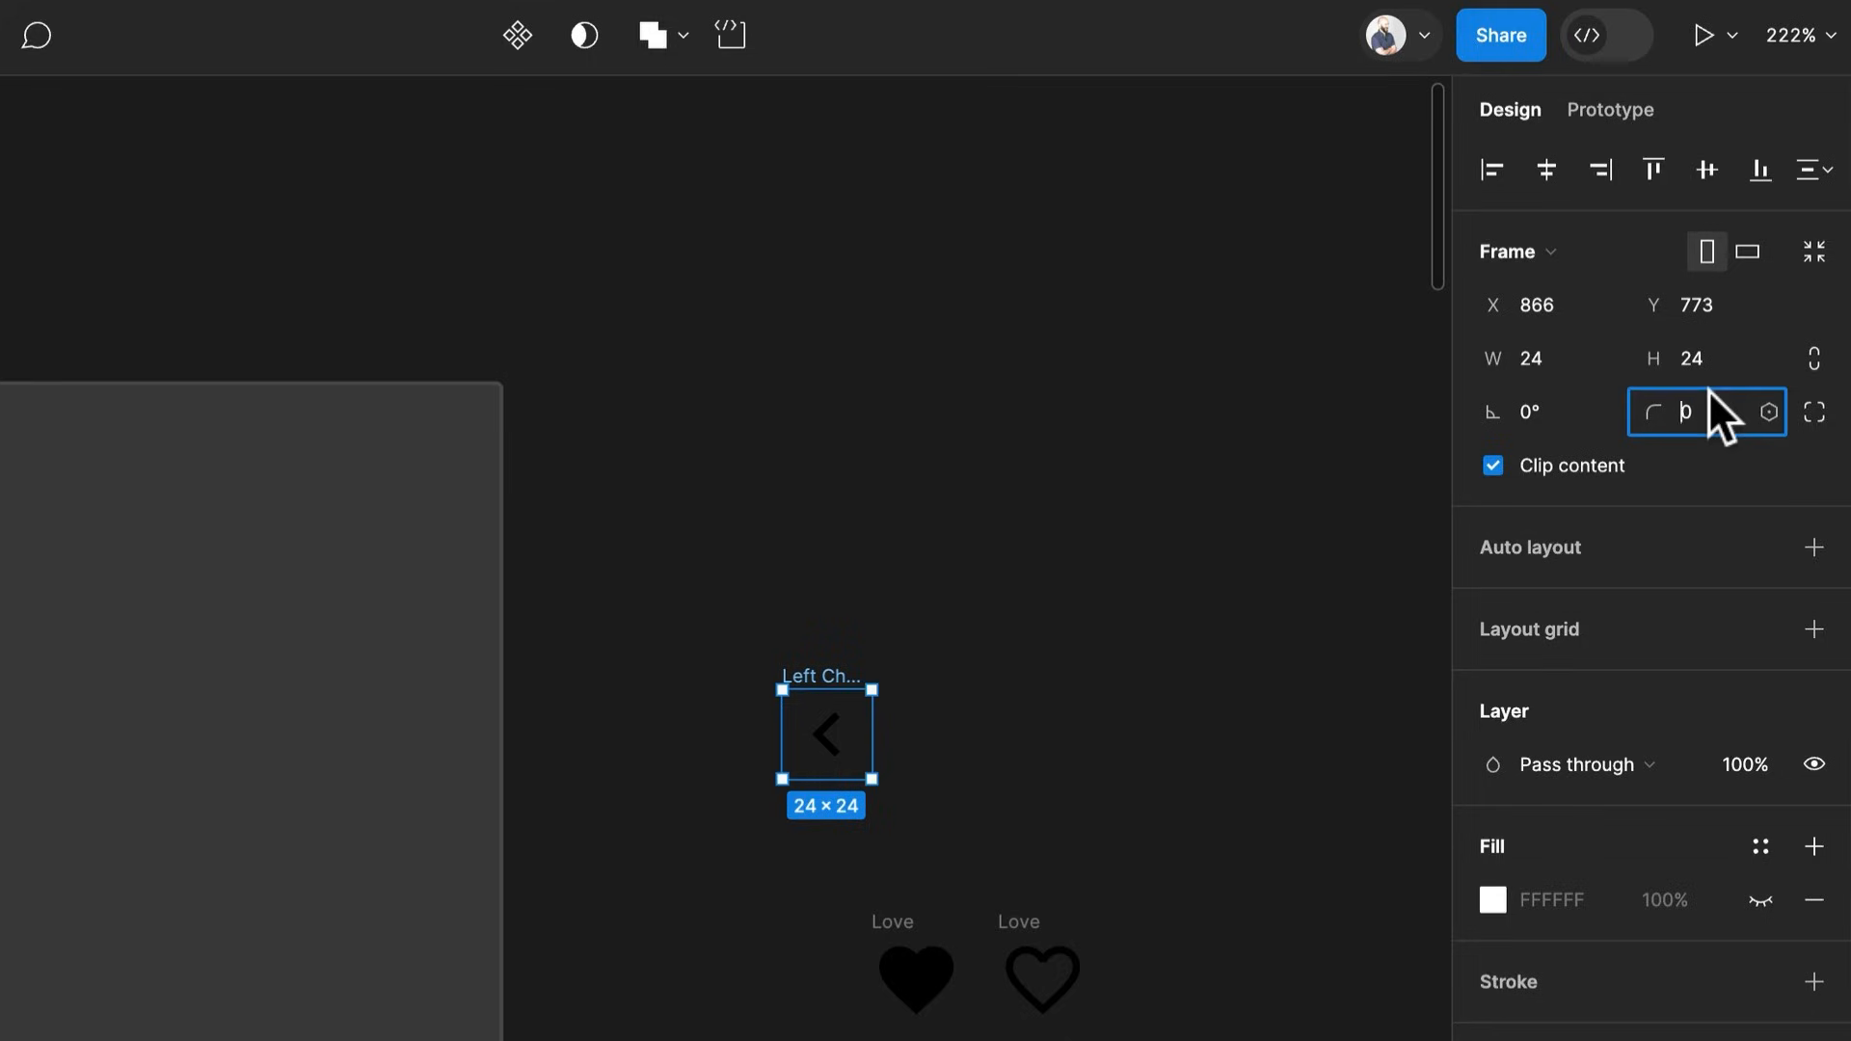
pyautogui.write('999')
pyautogui.press('Return')
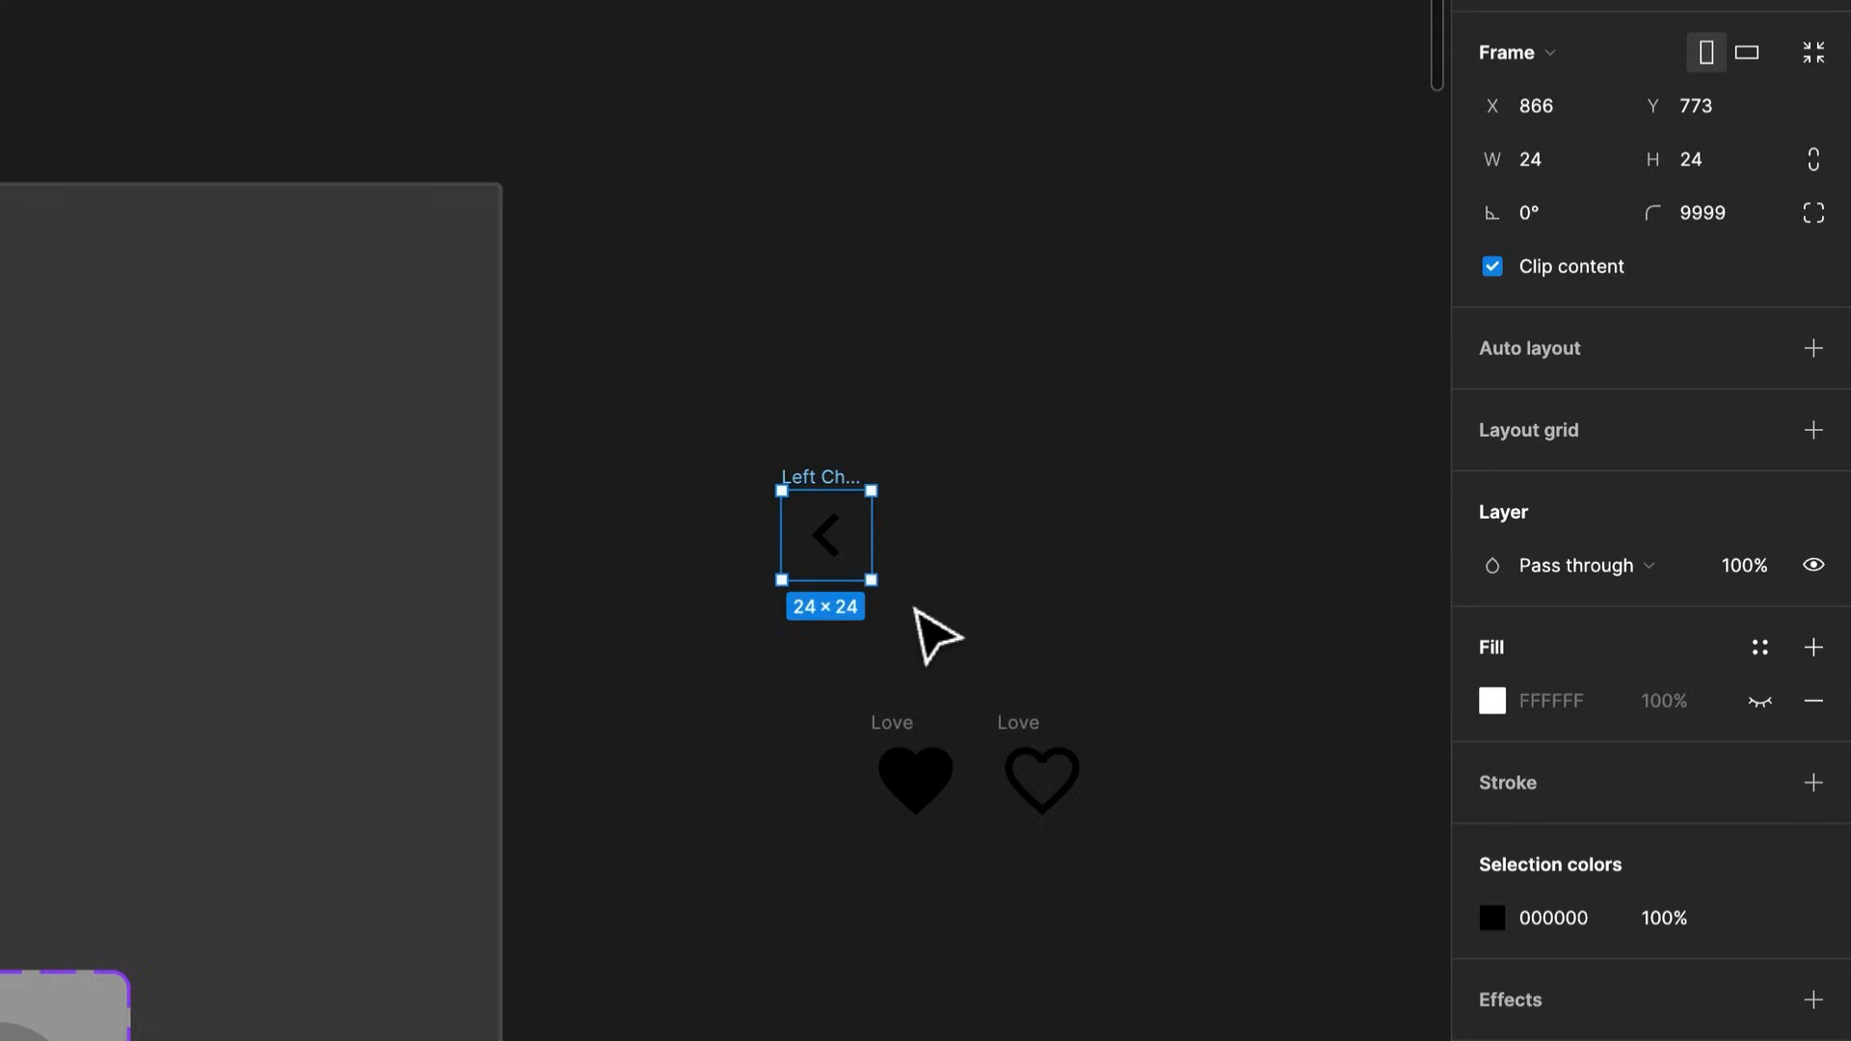
# Change the Left Chevron icon's black selection color to FFFFFF
pyautogui.scroll(-2, 917, 611)
pyautogui.moveTo(917, 612); pyautogui.dragTo(1116, 555)
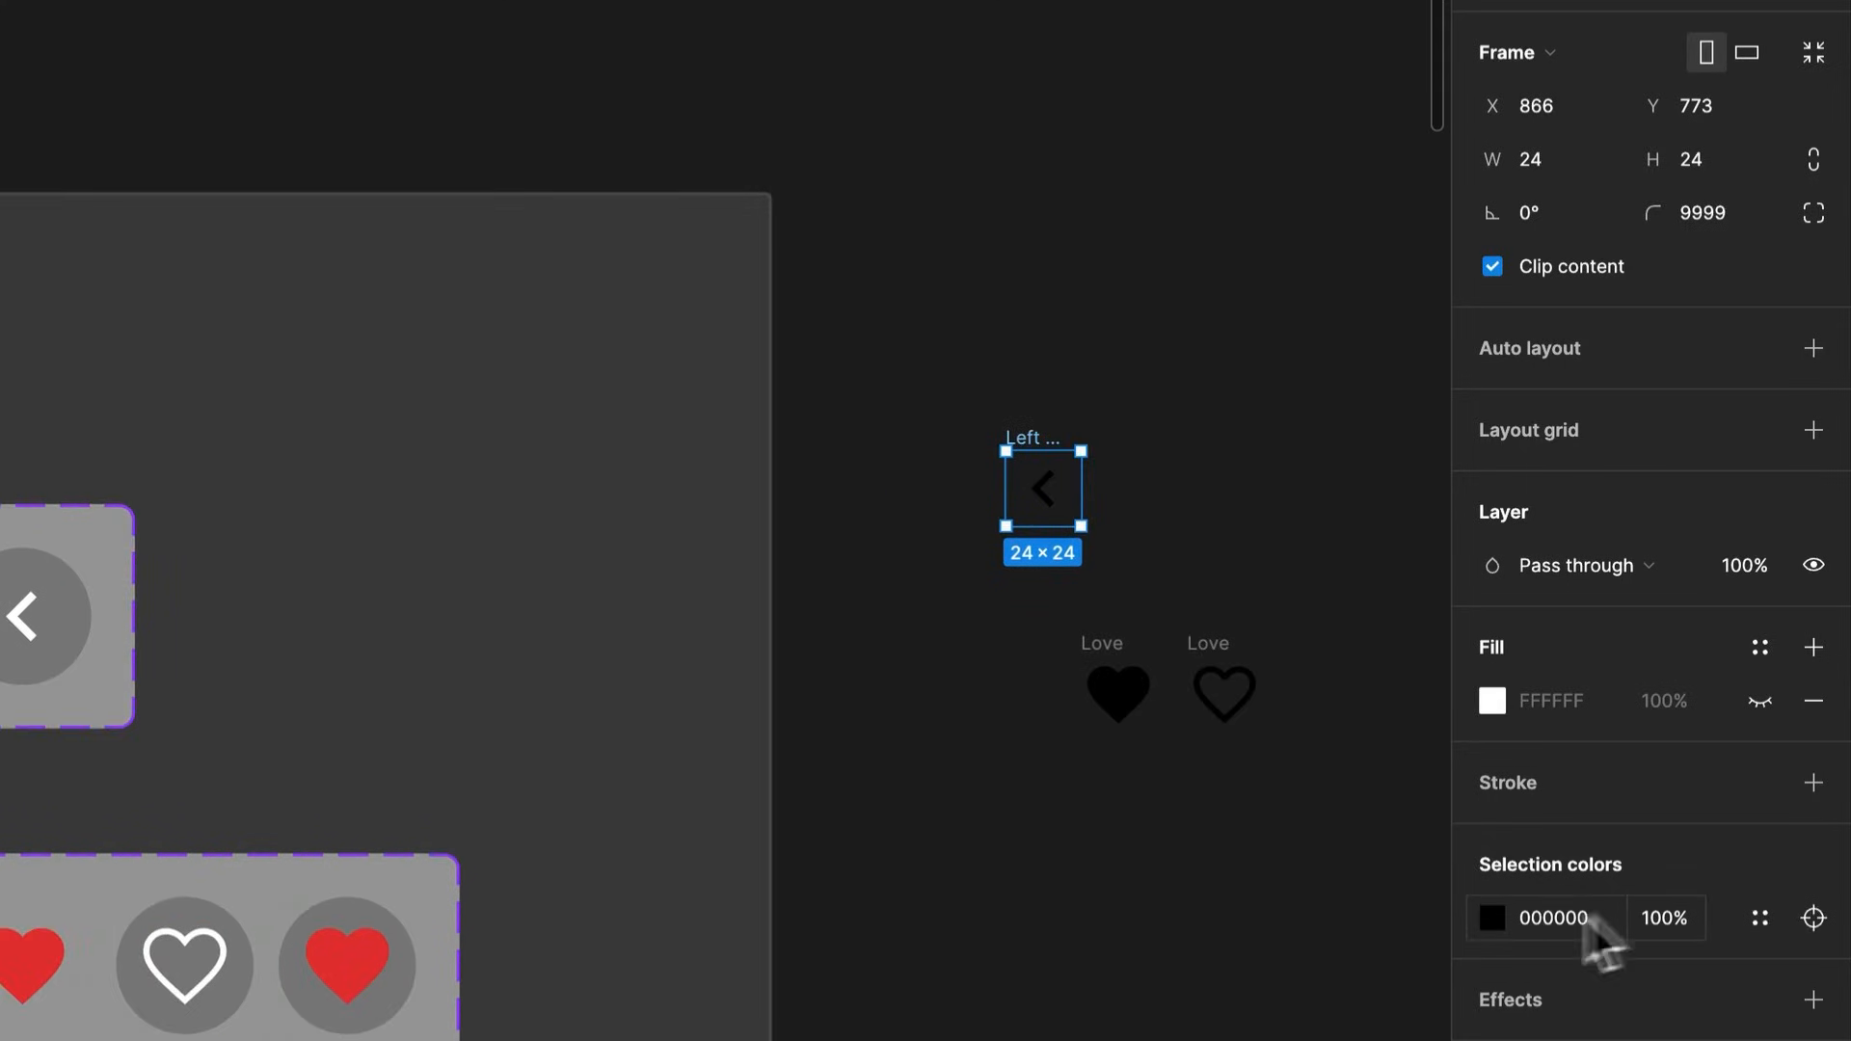
pyautogui.click(1557, 919)
pyautogui.write('ffffff')
pyautogui.press('Return')
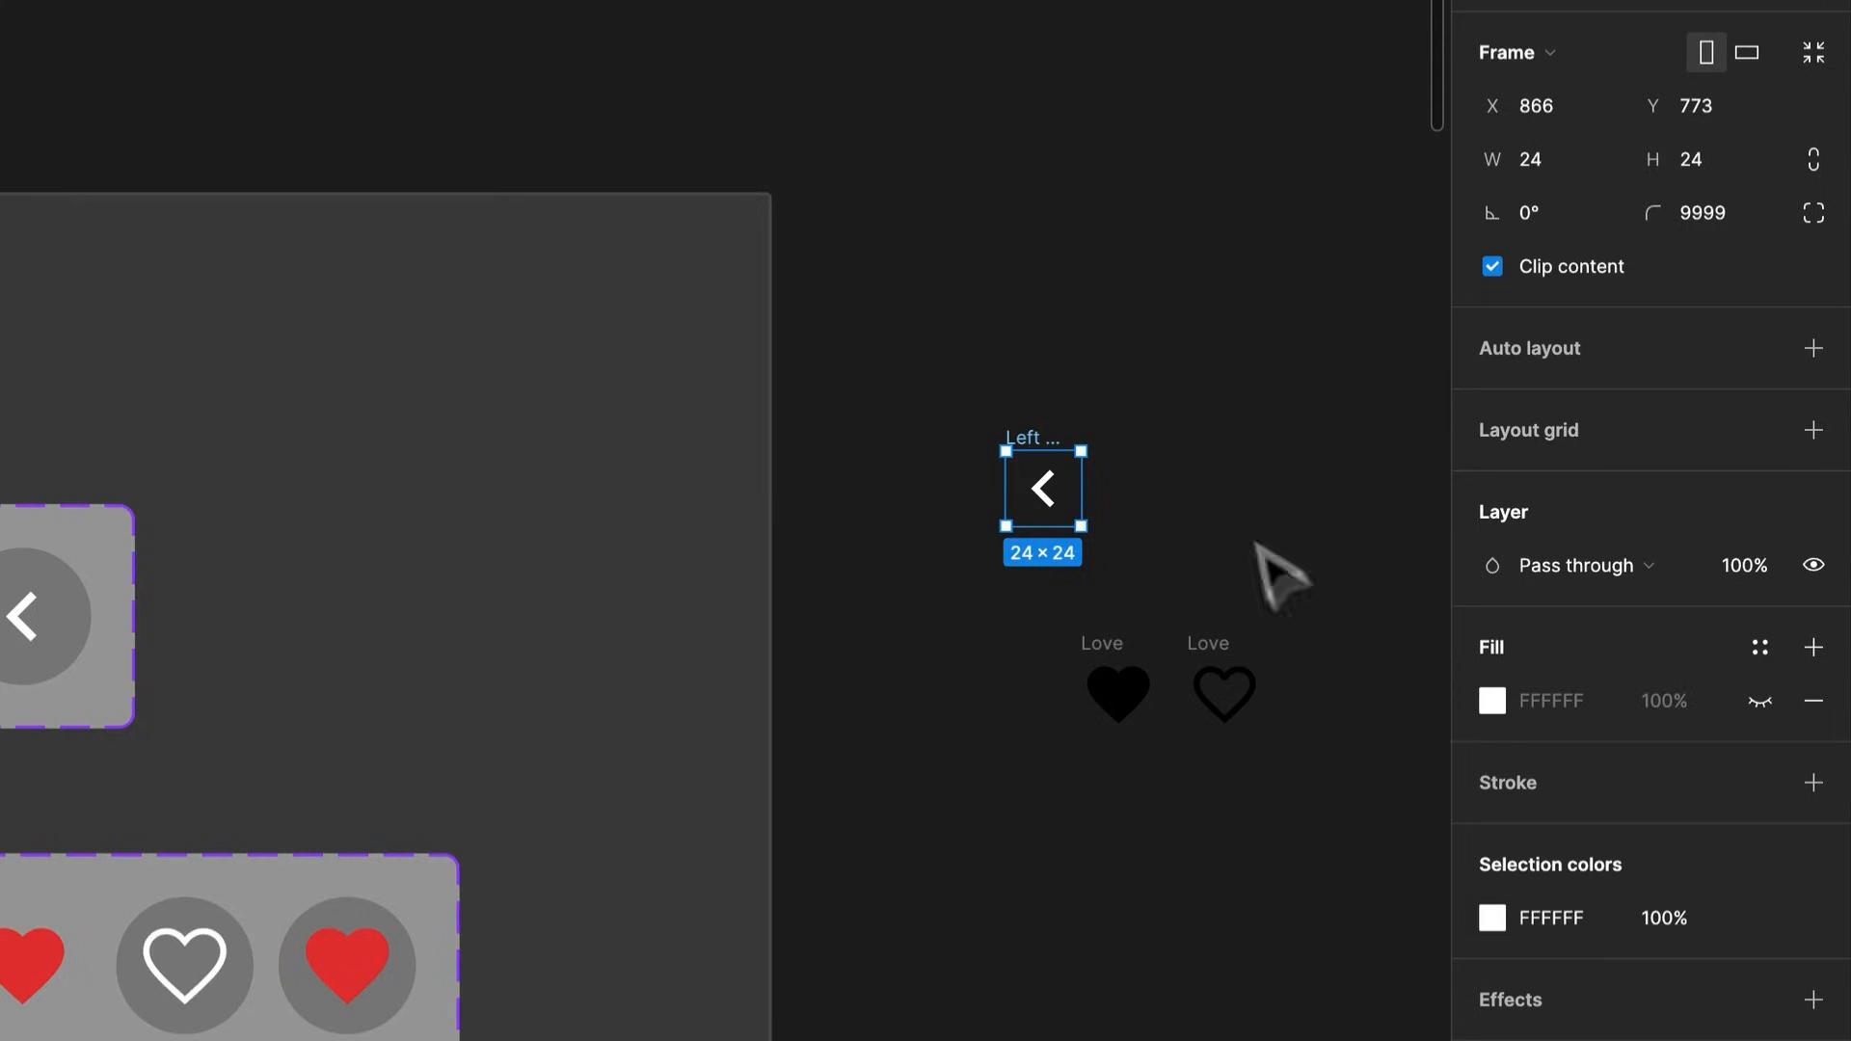
pyautogui.click(1205, 487)
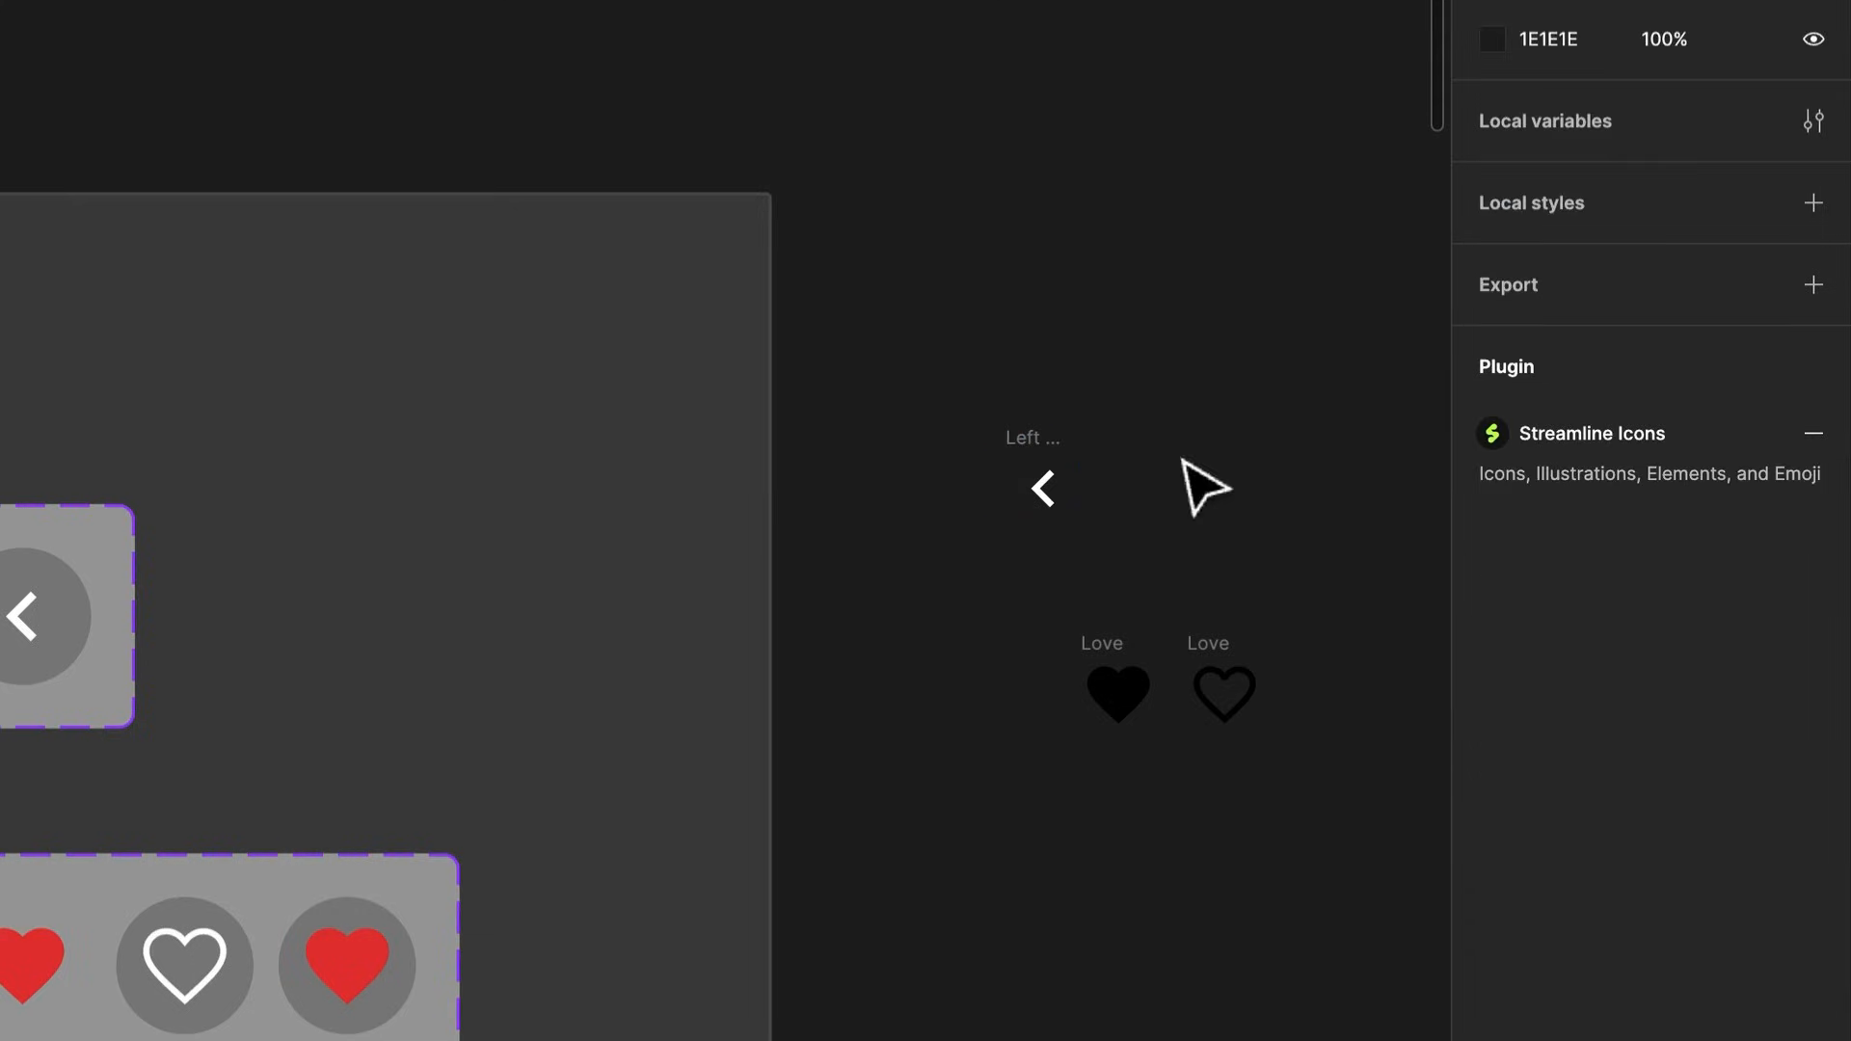
# Check the size of the existing Chevron left component's Clicked variant and resize the Left Chevron frame to 32 × 32
pyautogui.doubleClick(23, 608)
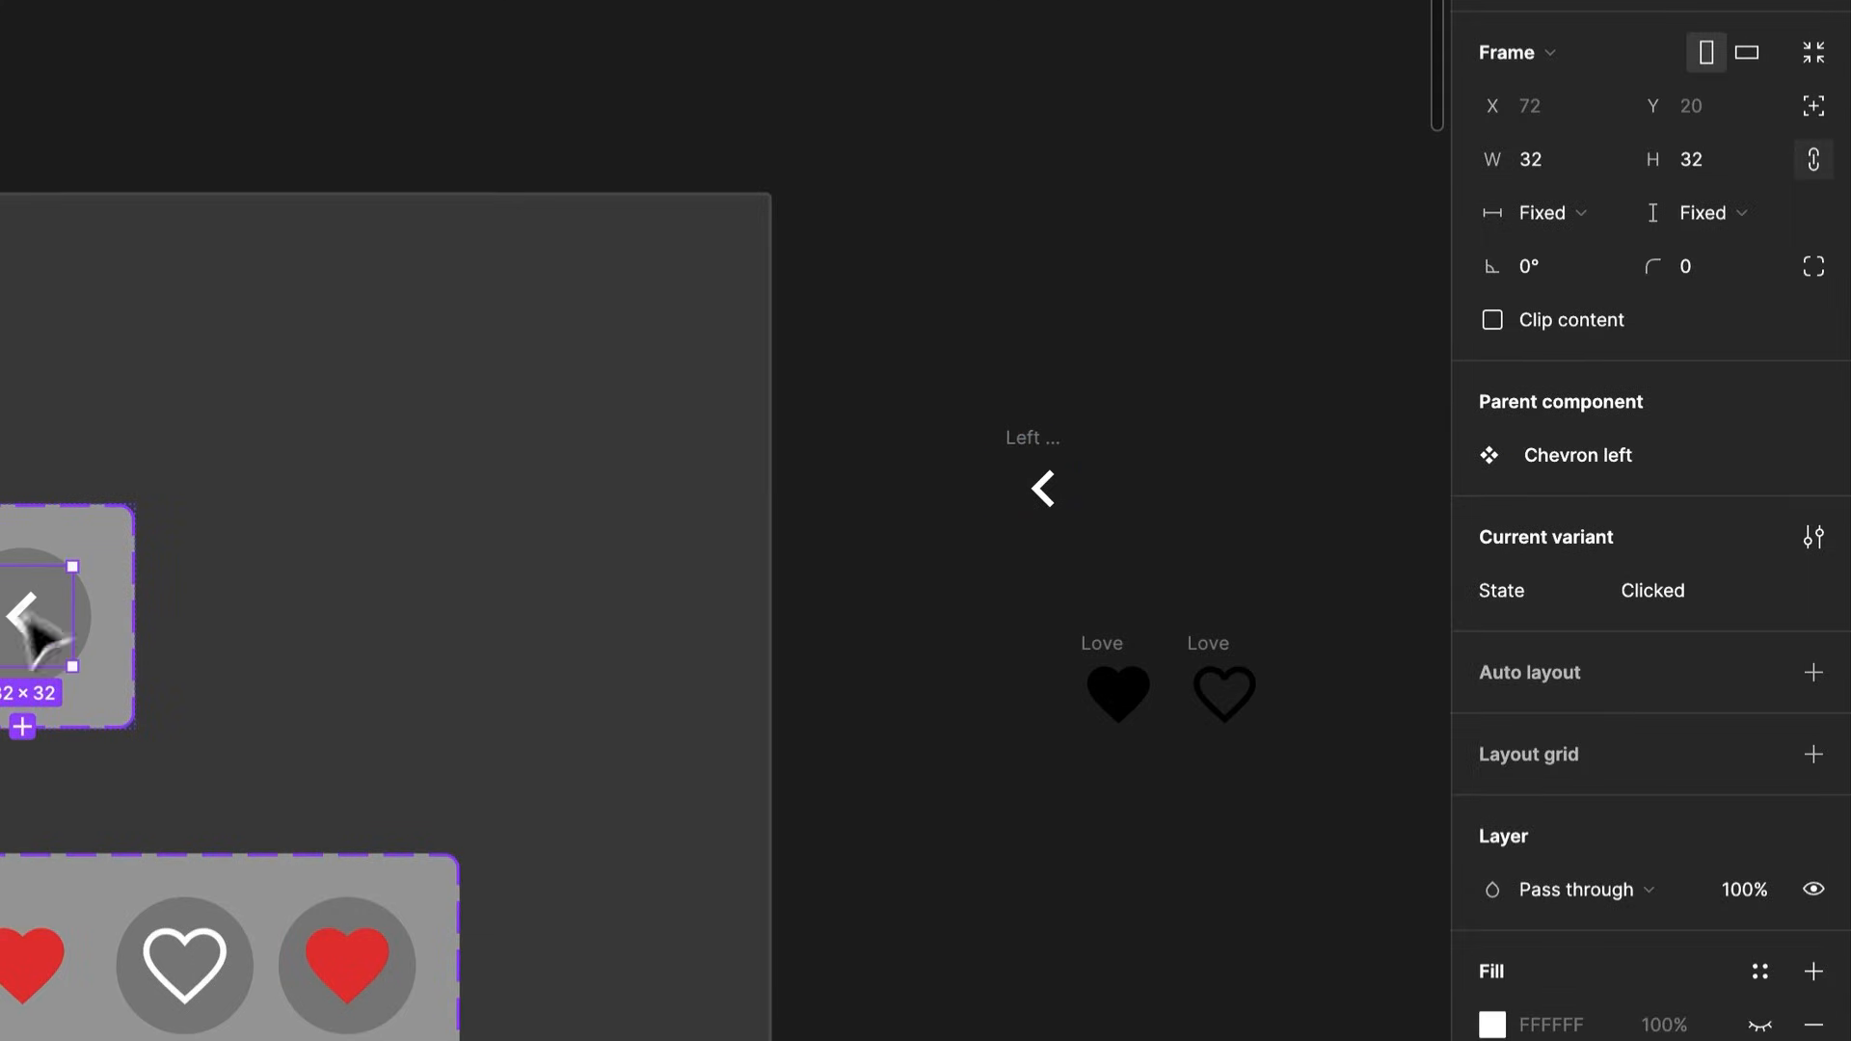
pyautogui.click(1023, 442)
pyautogui.click(1721, 162)
pyautogui.press('Return')
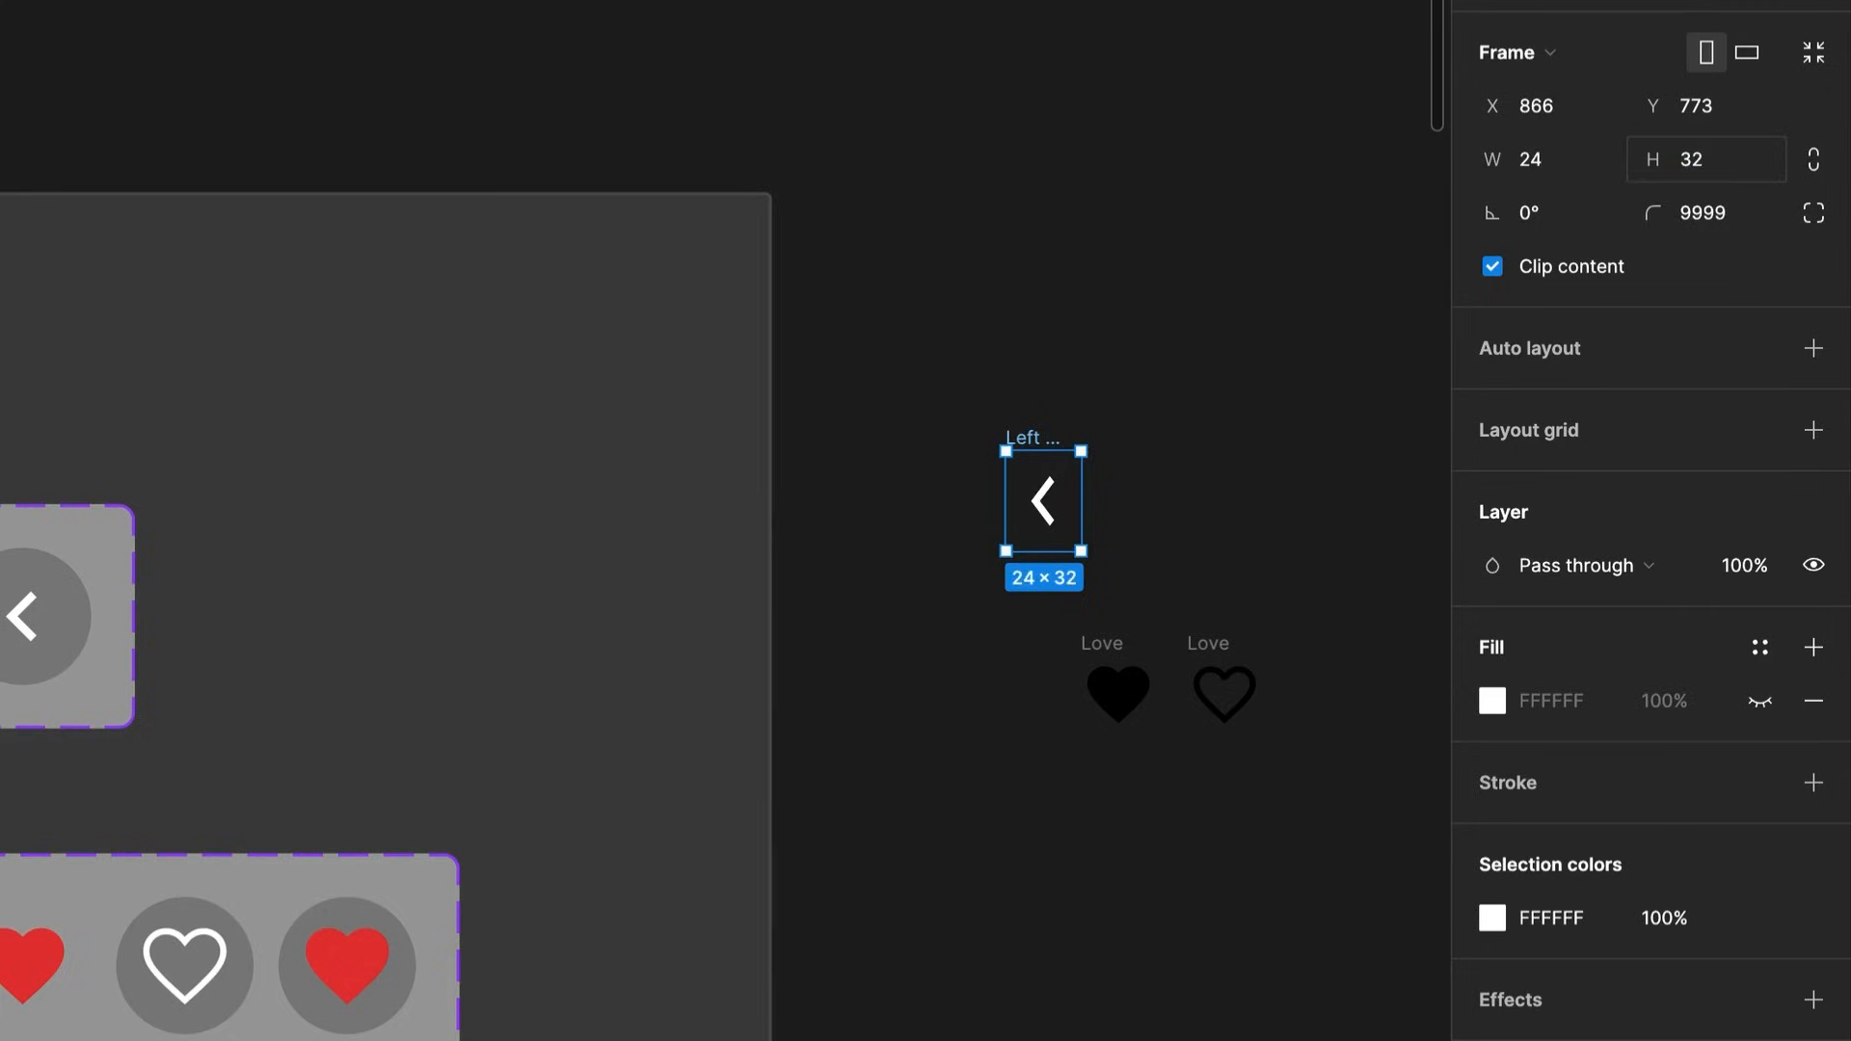
pyautogui.click(1562, 181)
pyautogui.write('32')
pyautogui.press('Return')
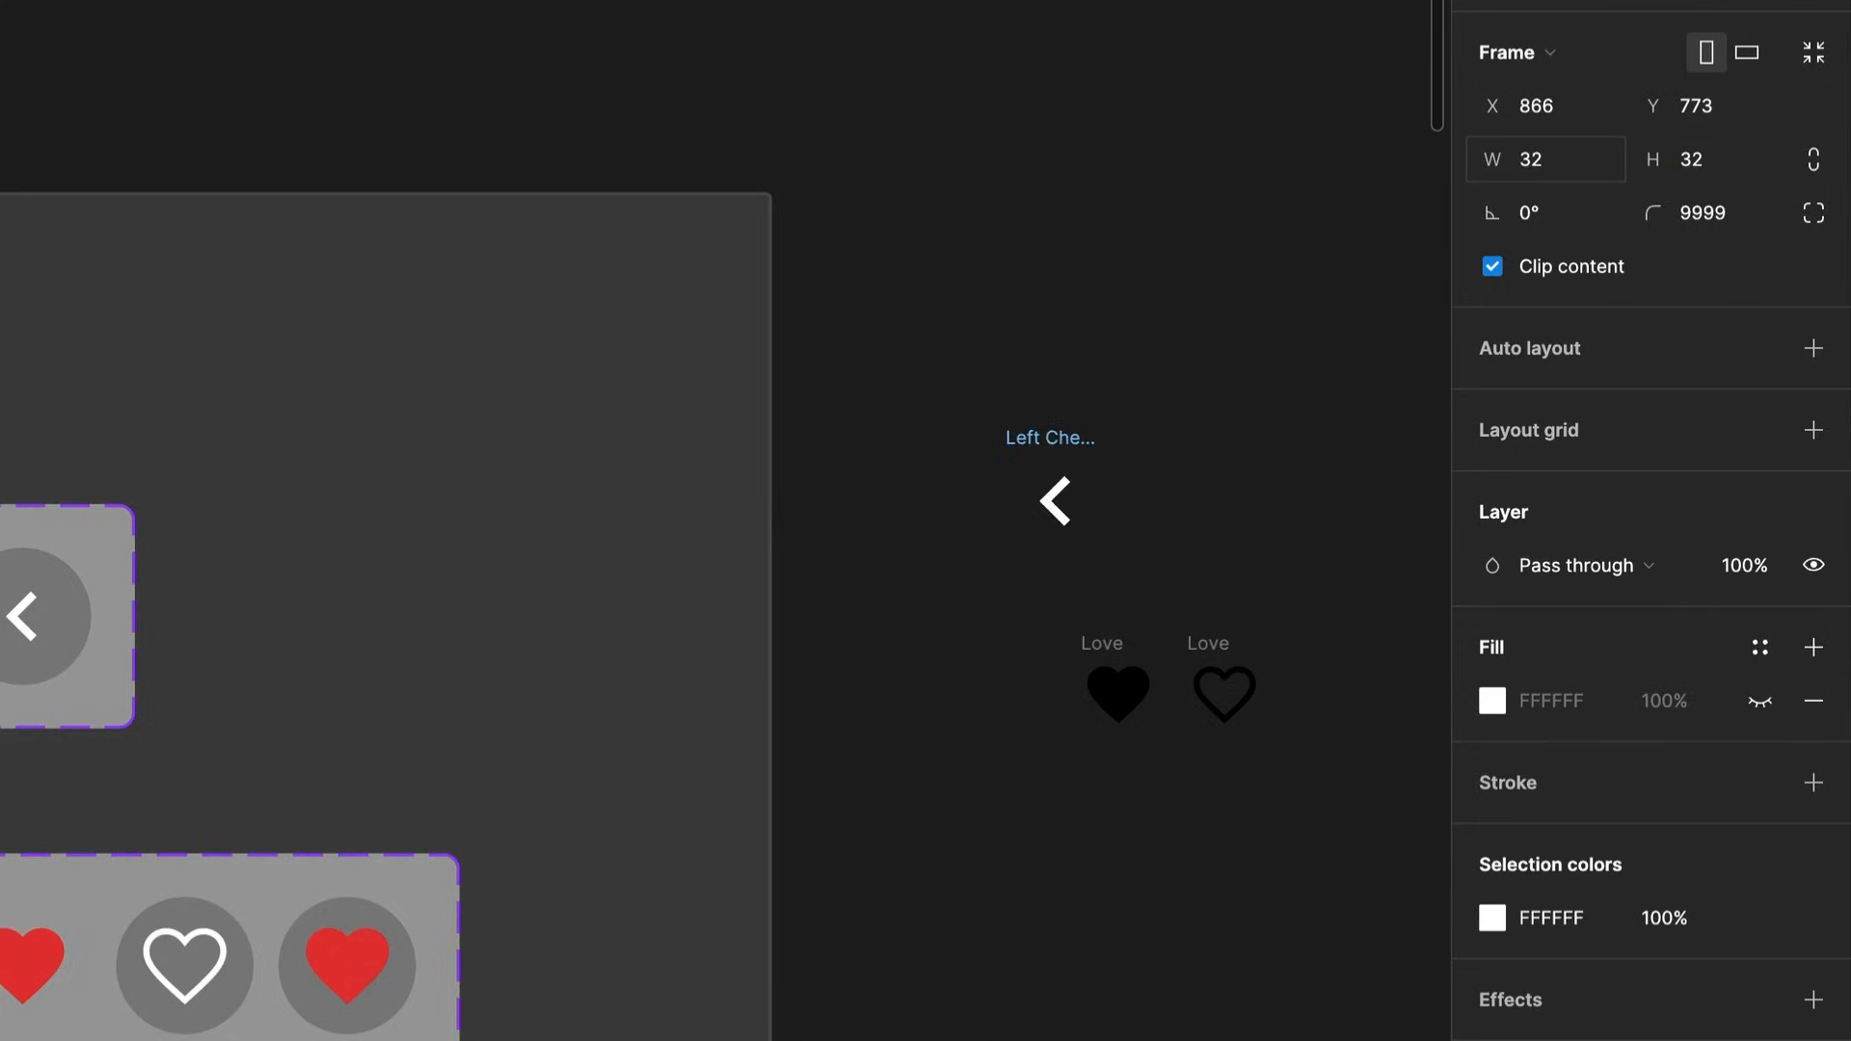
pyautogui.click(1196, 526)
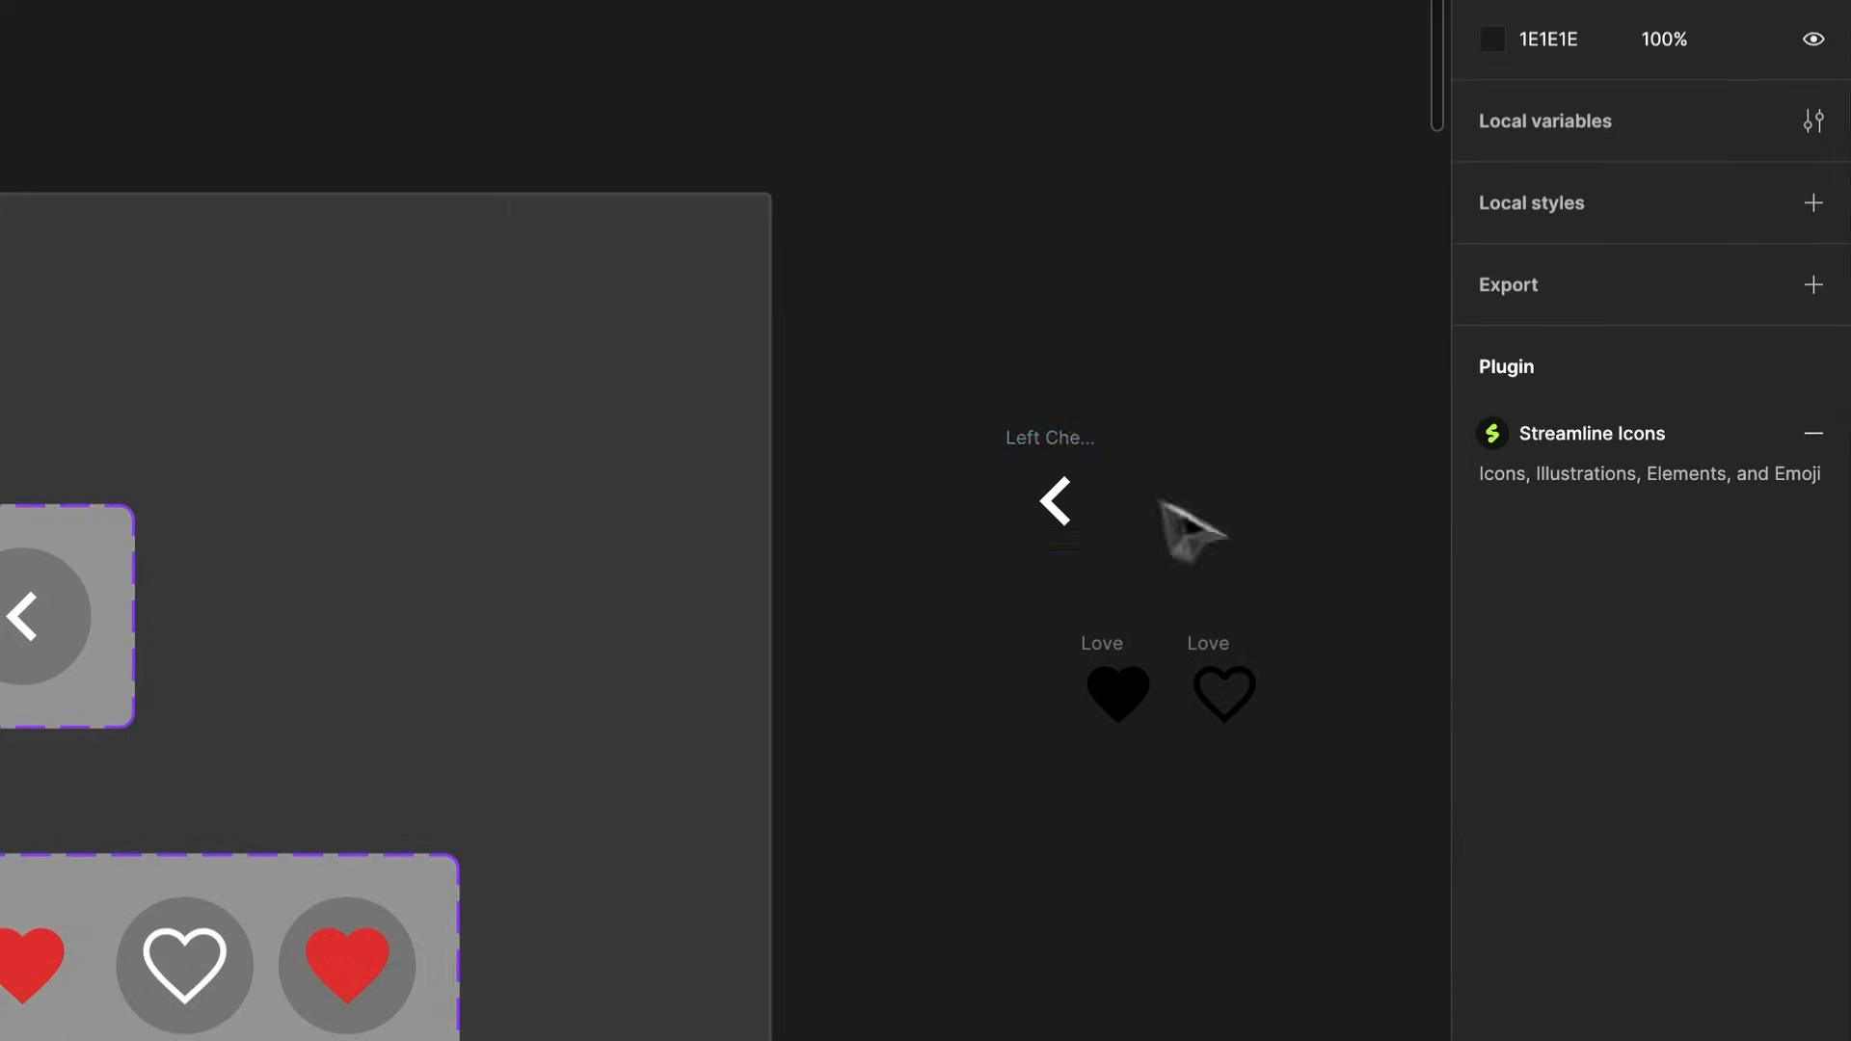
# Rename the square bounding vector inside the Left Chevron frame as "Background"
pyautogui.scroll(3, 1085, 482)
pyautogui.click(1024, 519)
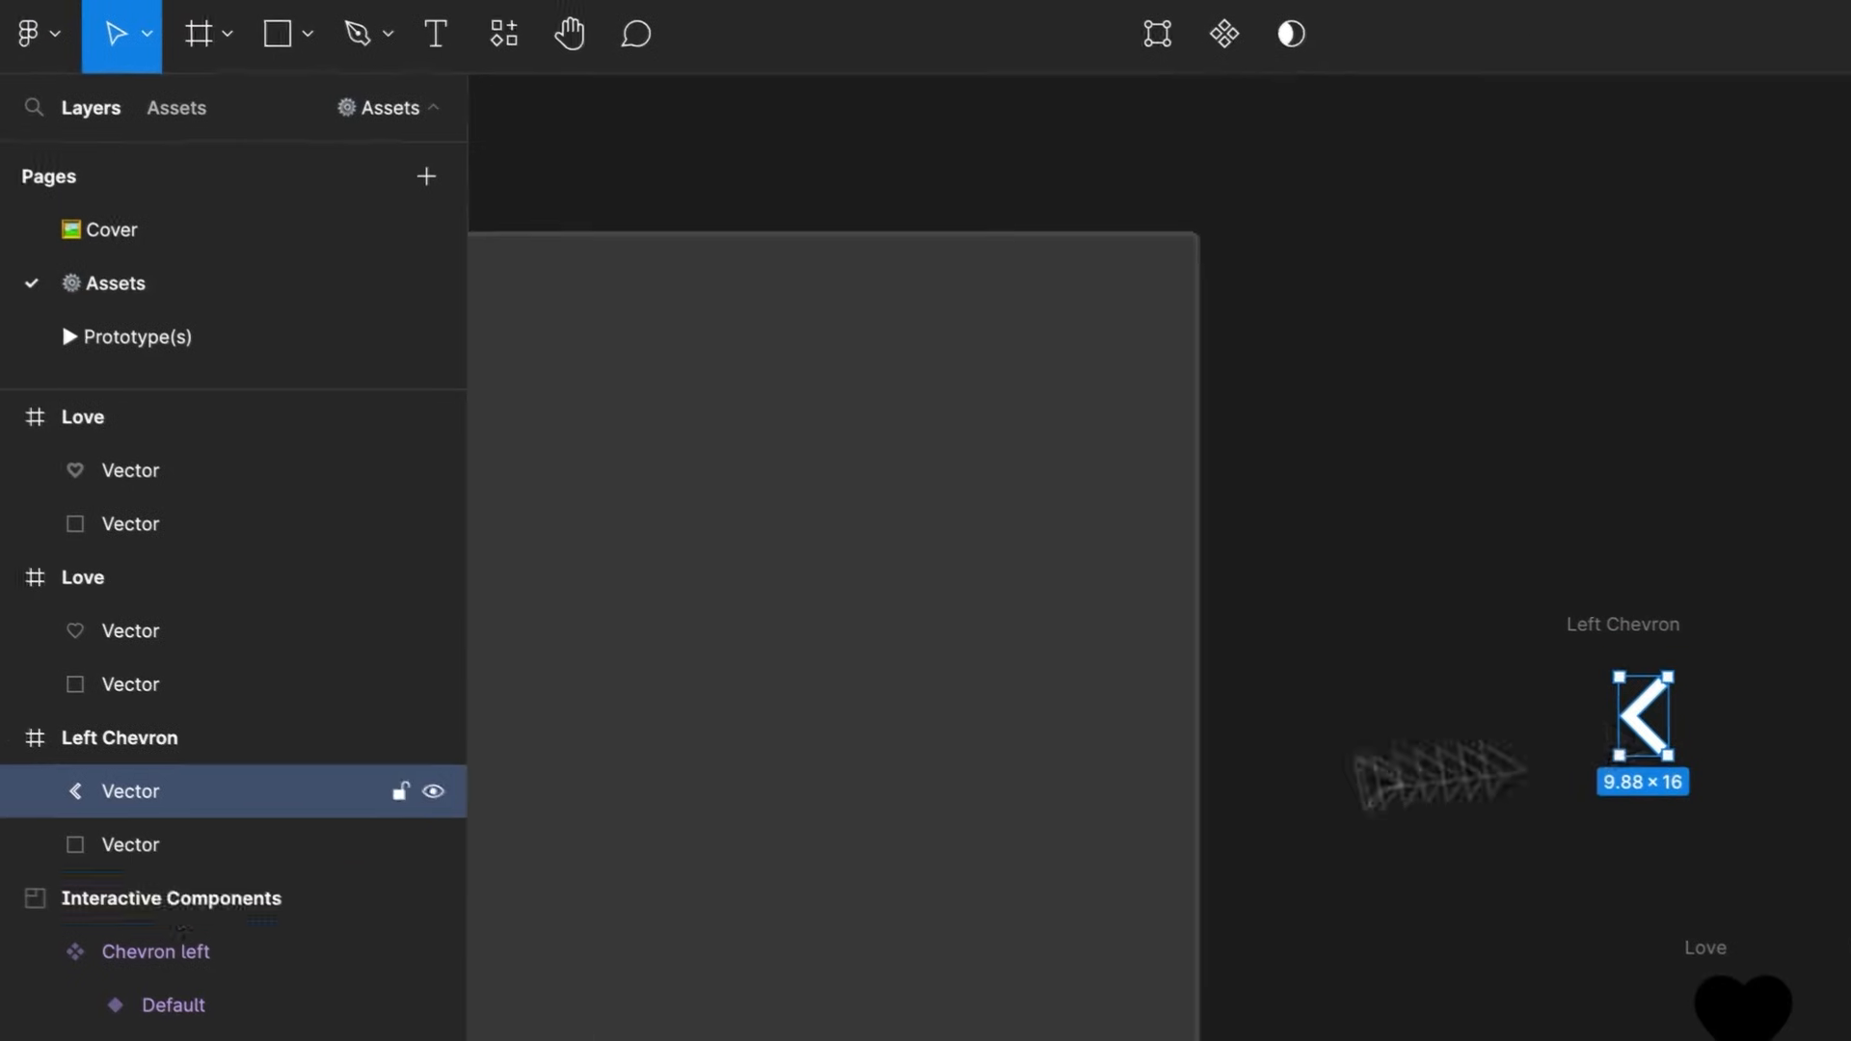
pyautogui.doubleClick(143, 847)
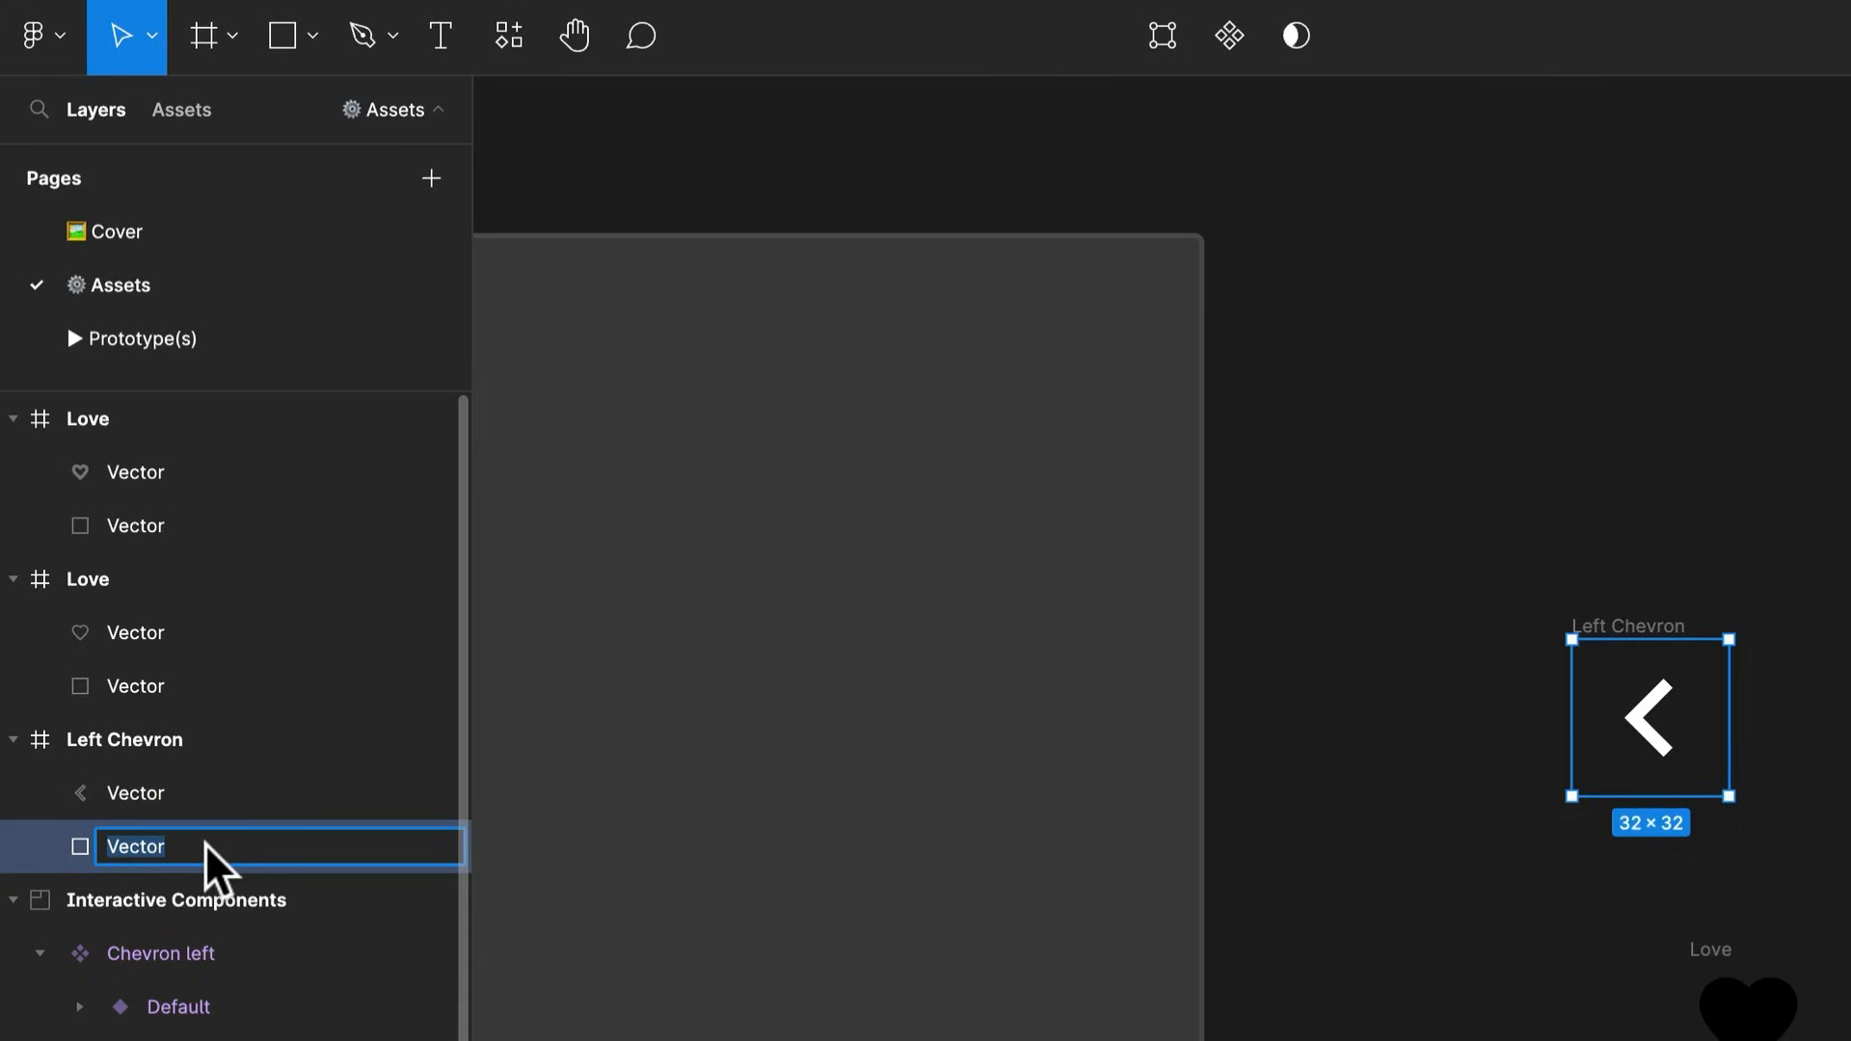
pyautogui.write('Background')
pyautogui.press('Return')
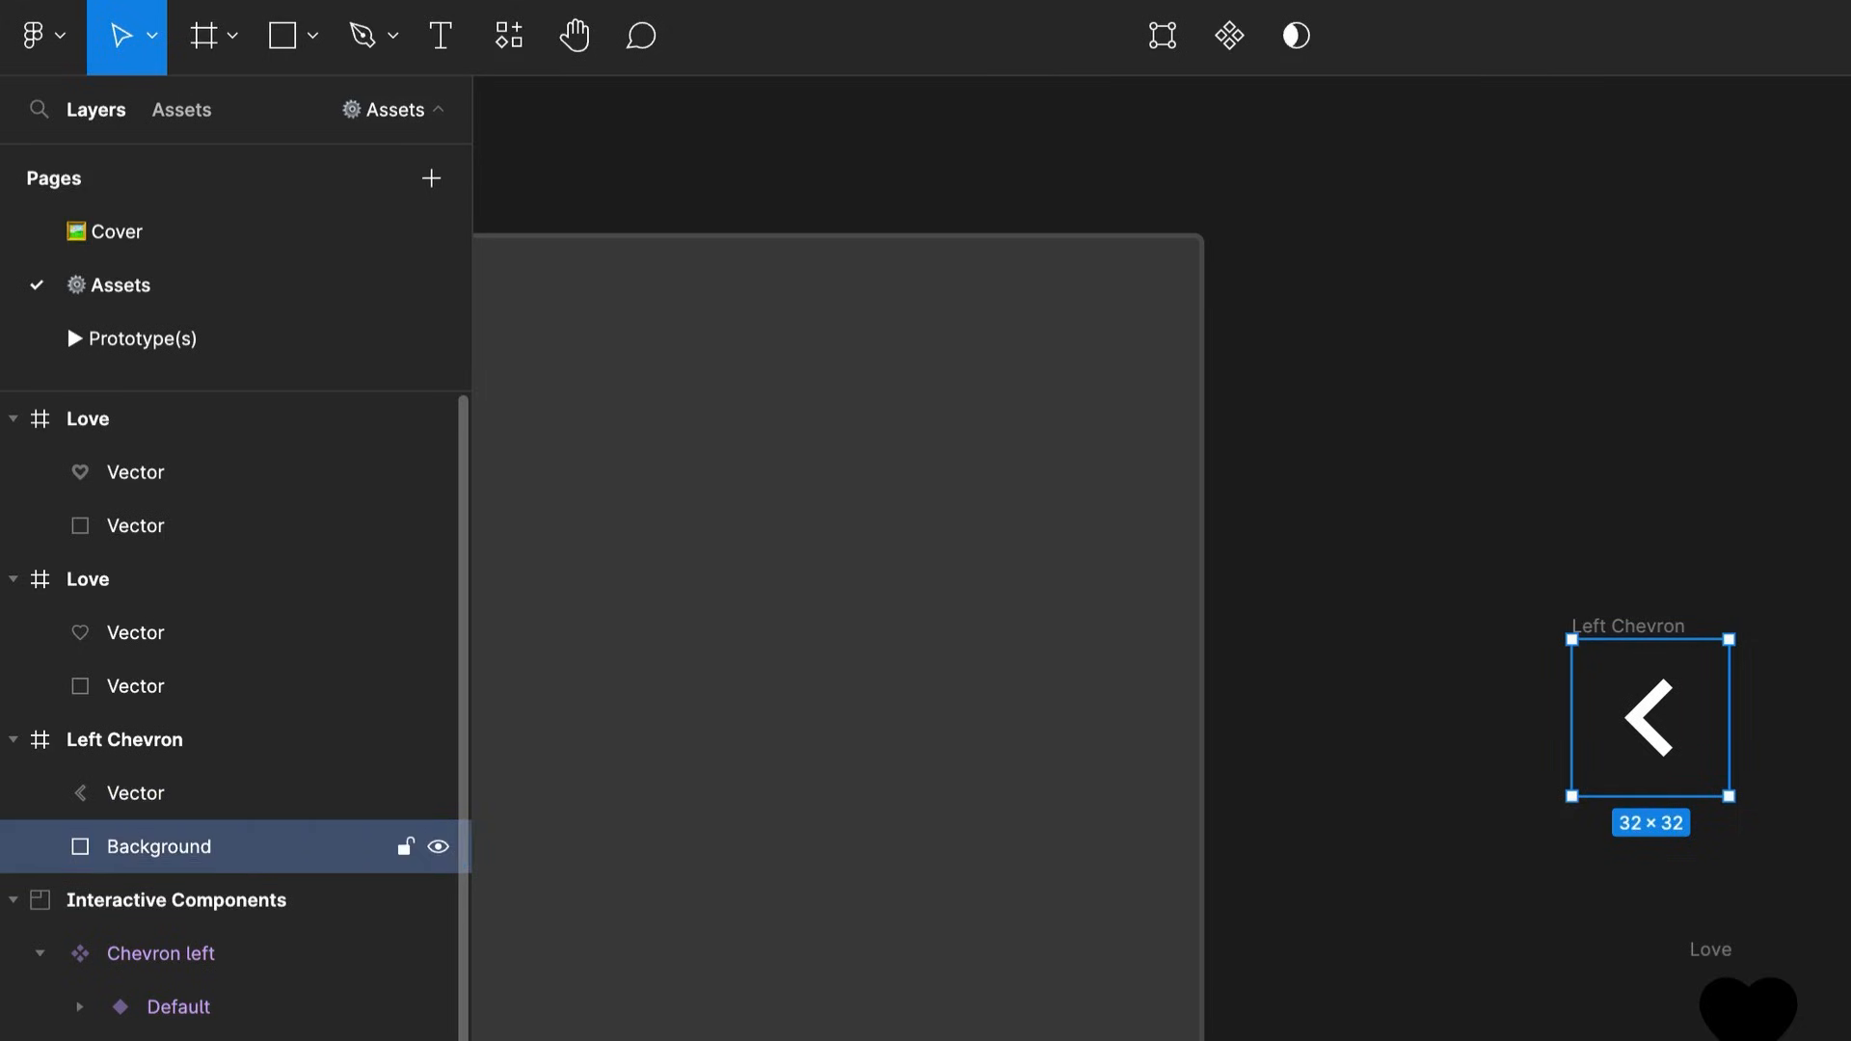
# Enlarge the Background vector from its center to 40 × 40 and set its corner radius to 9999
pyautogui.moveTo(1741, 642); pyautogui.dragTo(1750, 635)
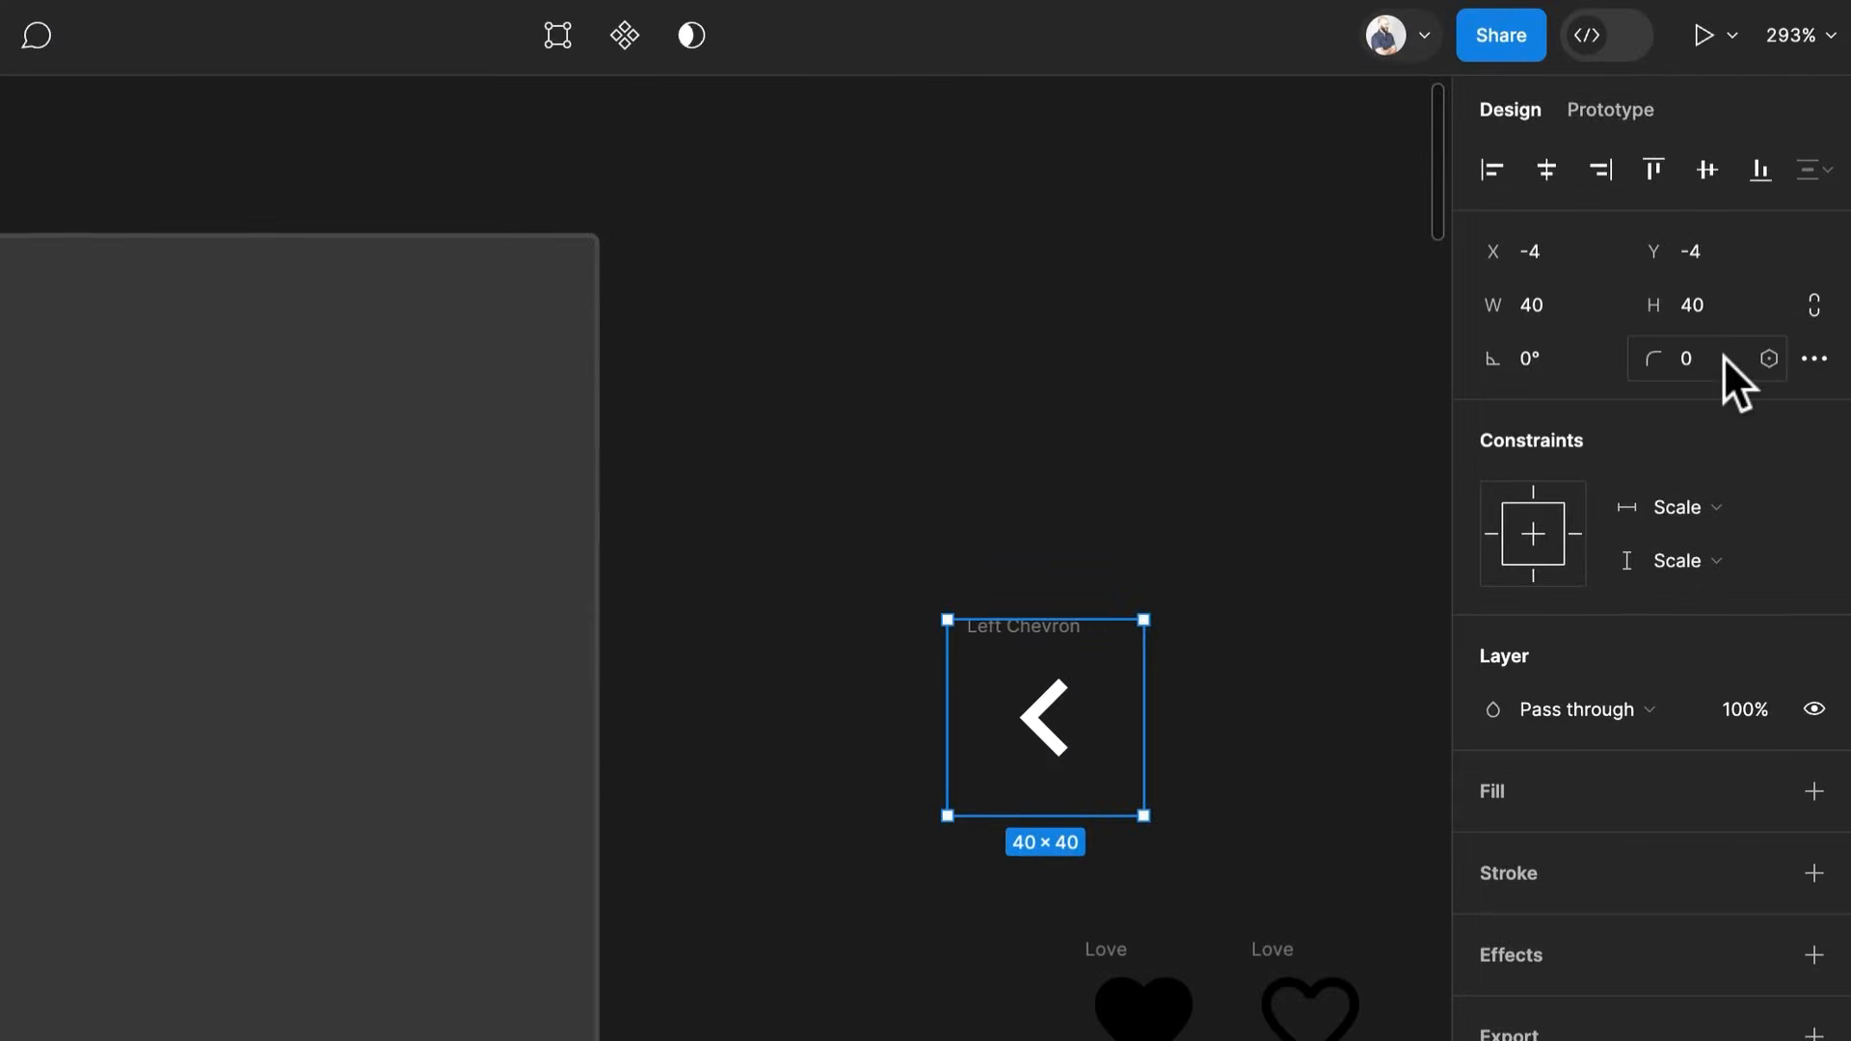
pyautogui.write('9999')
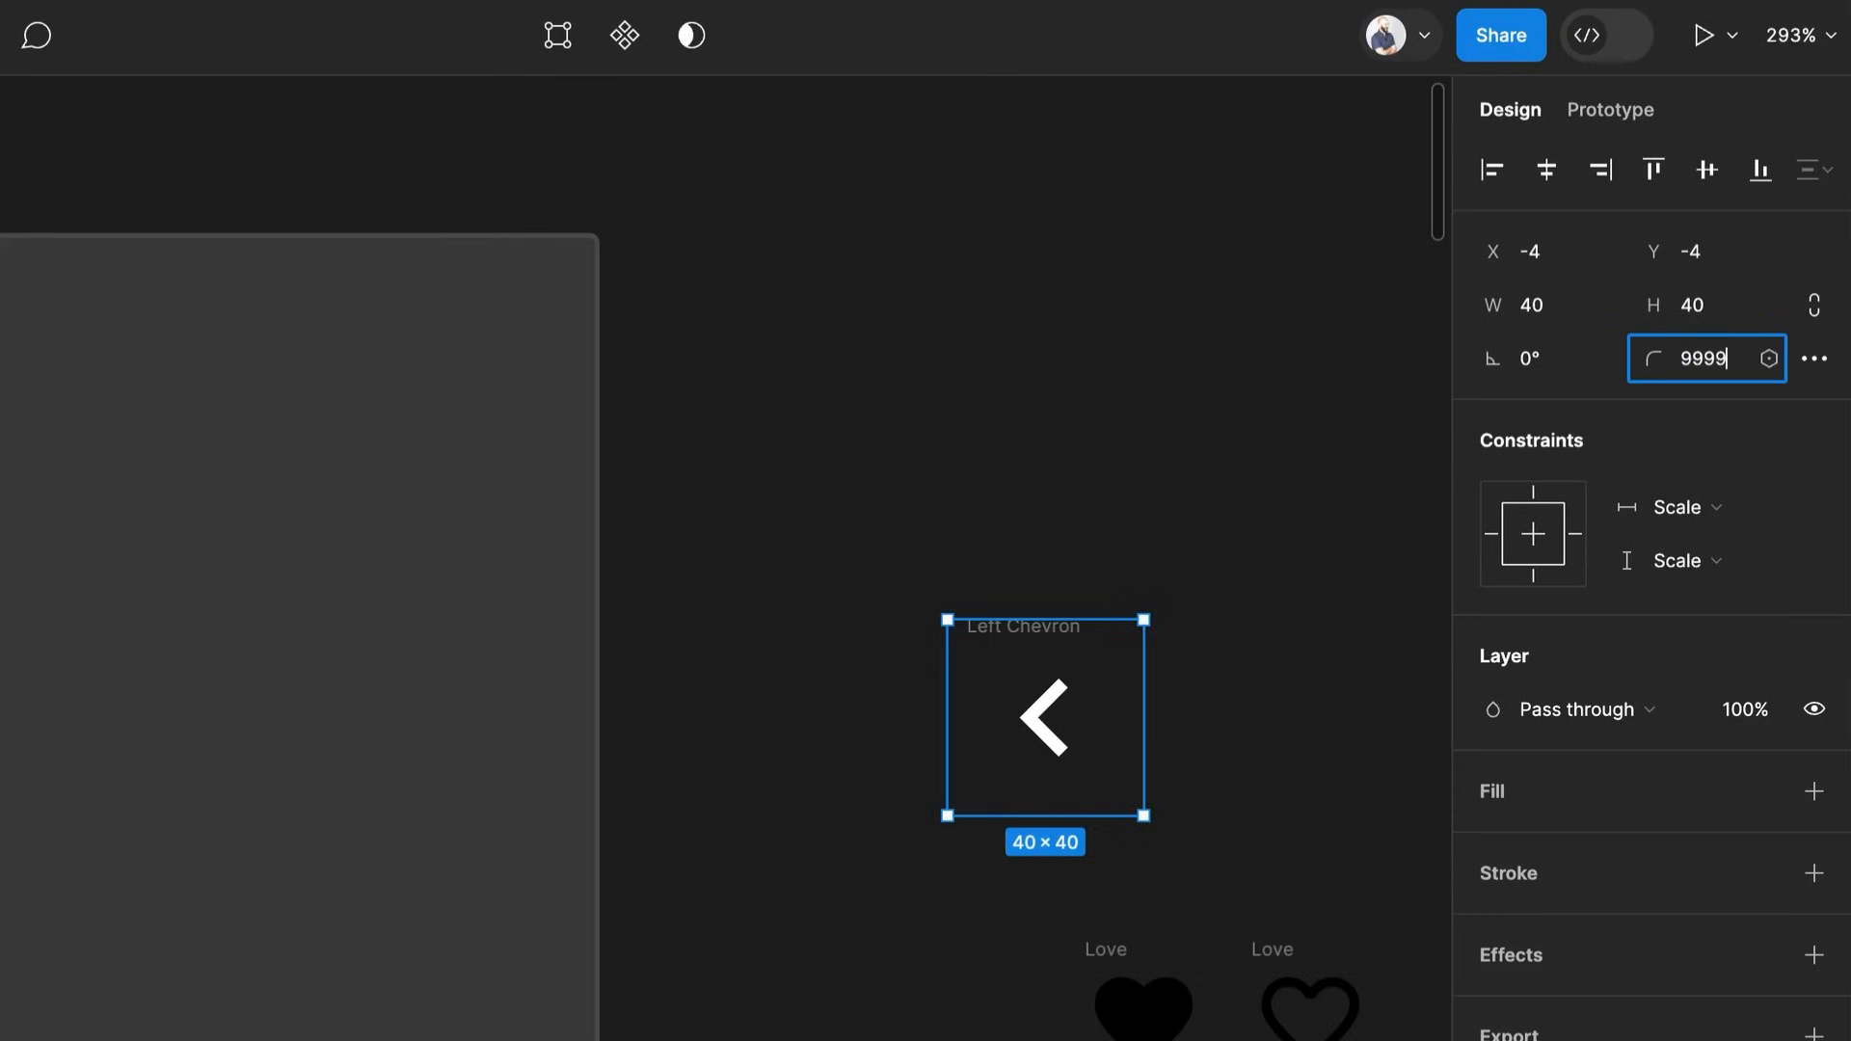
pyautogui.press('Return')
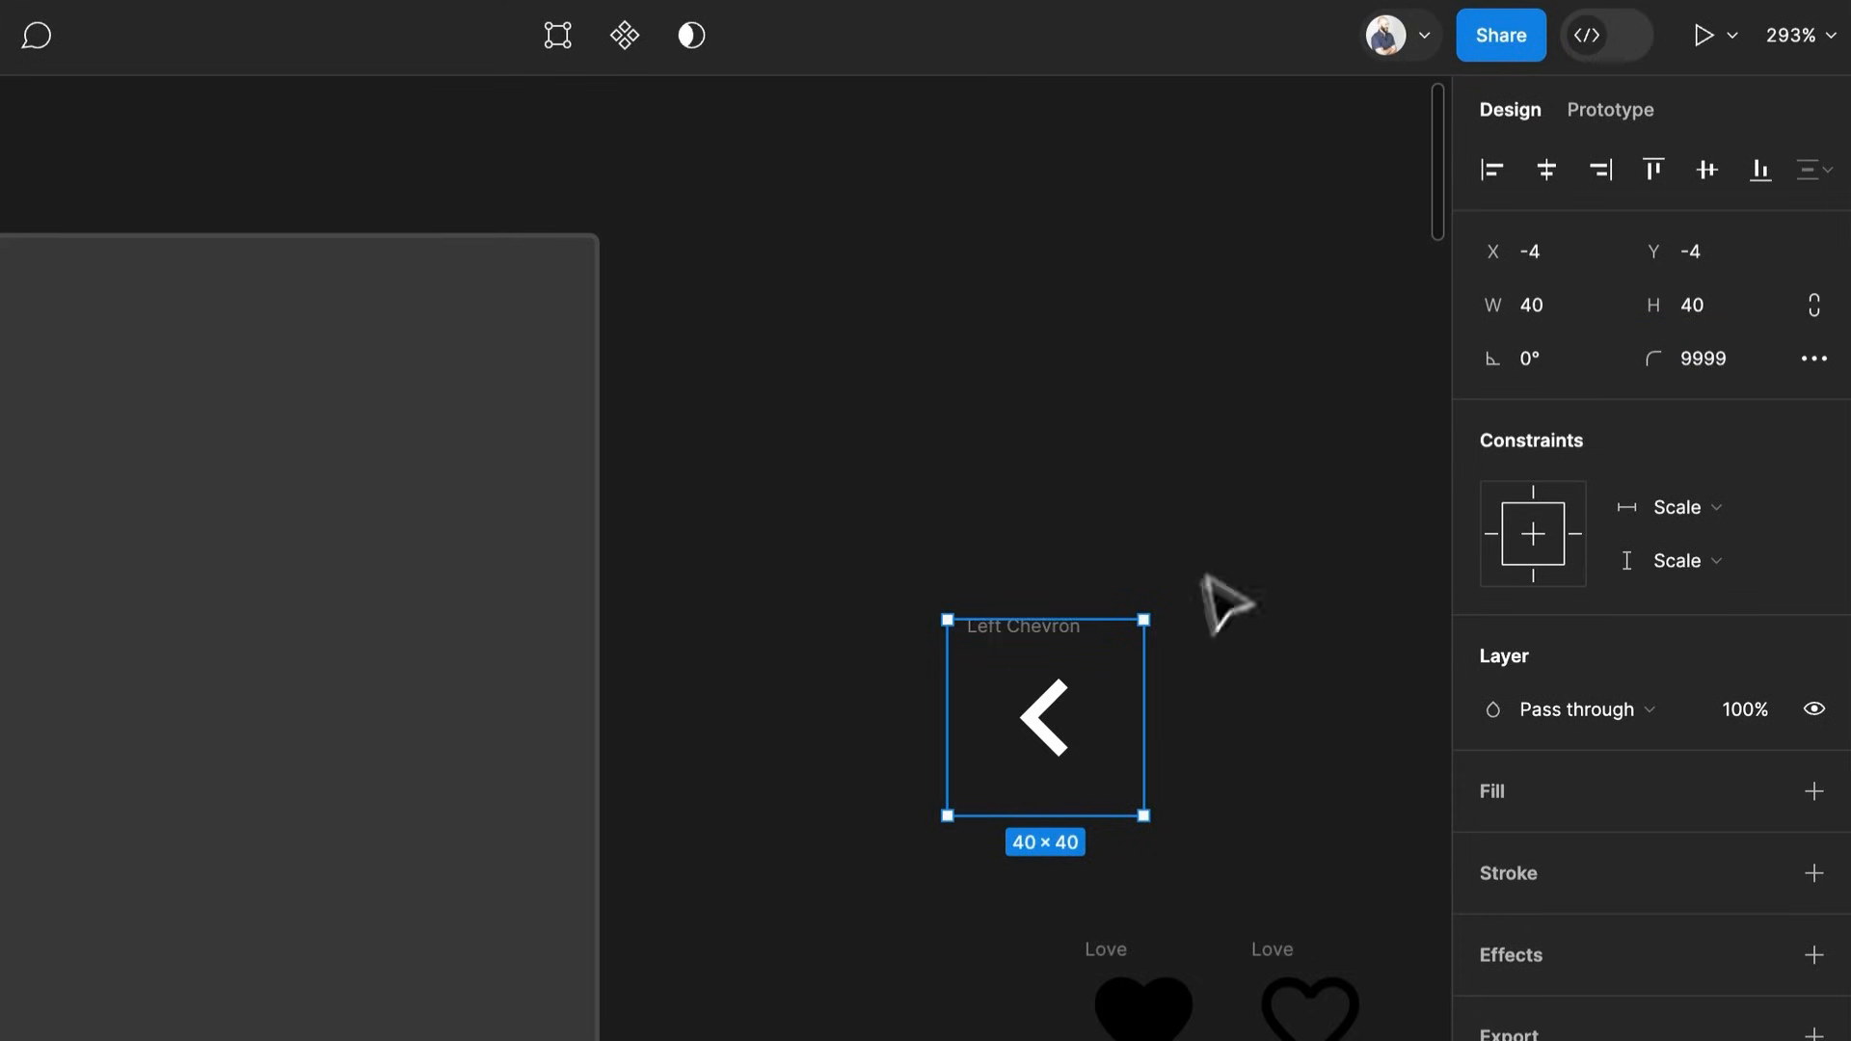
pyautogui.click(1281, 674)
# Move the Left Chevron frame clear of the hearts, convert it to a component and add a variant property
pyautogui.moveTo(1080, 629); pyautogui.dragTo(839, 550)
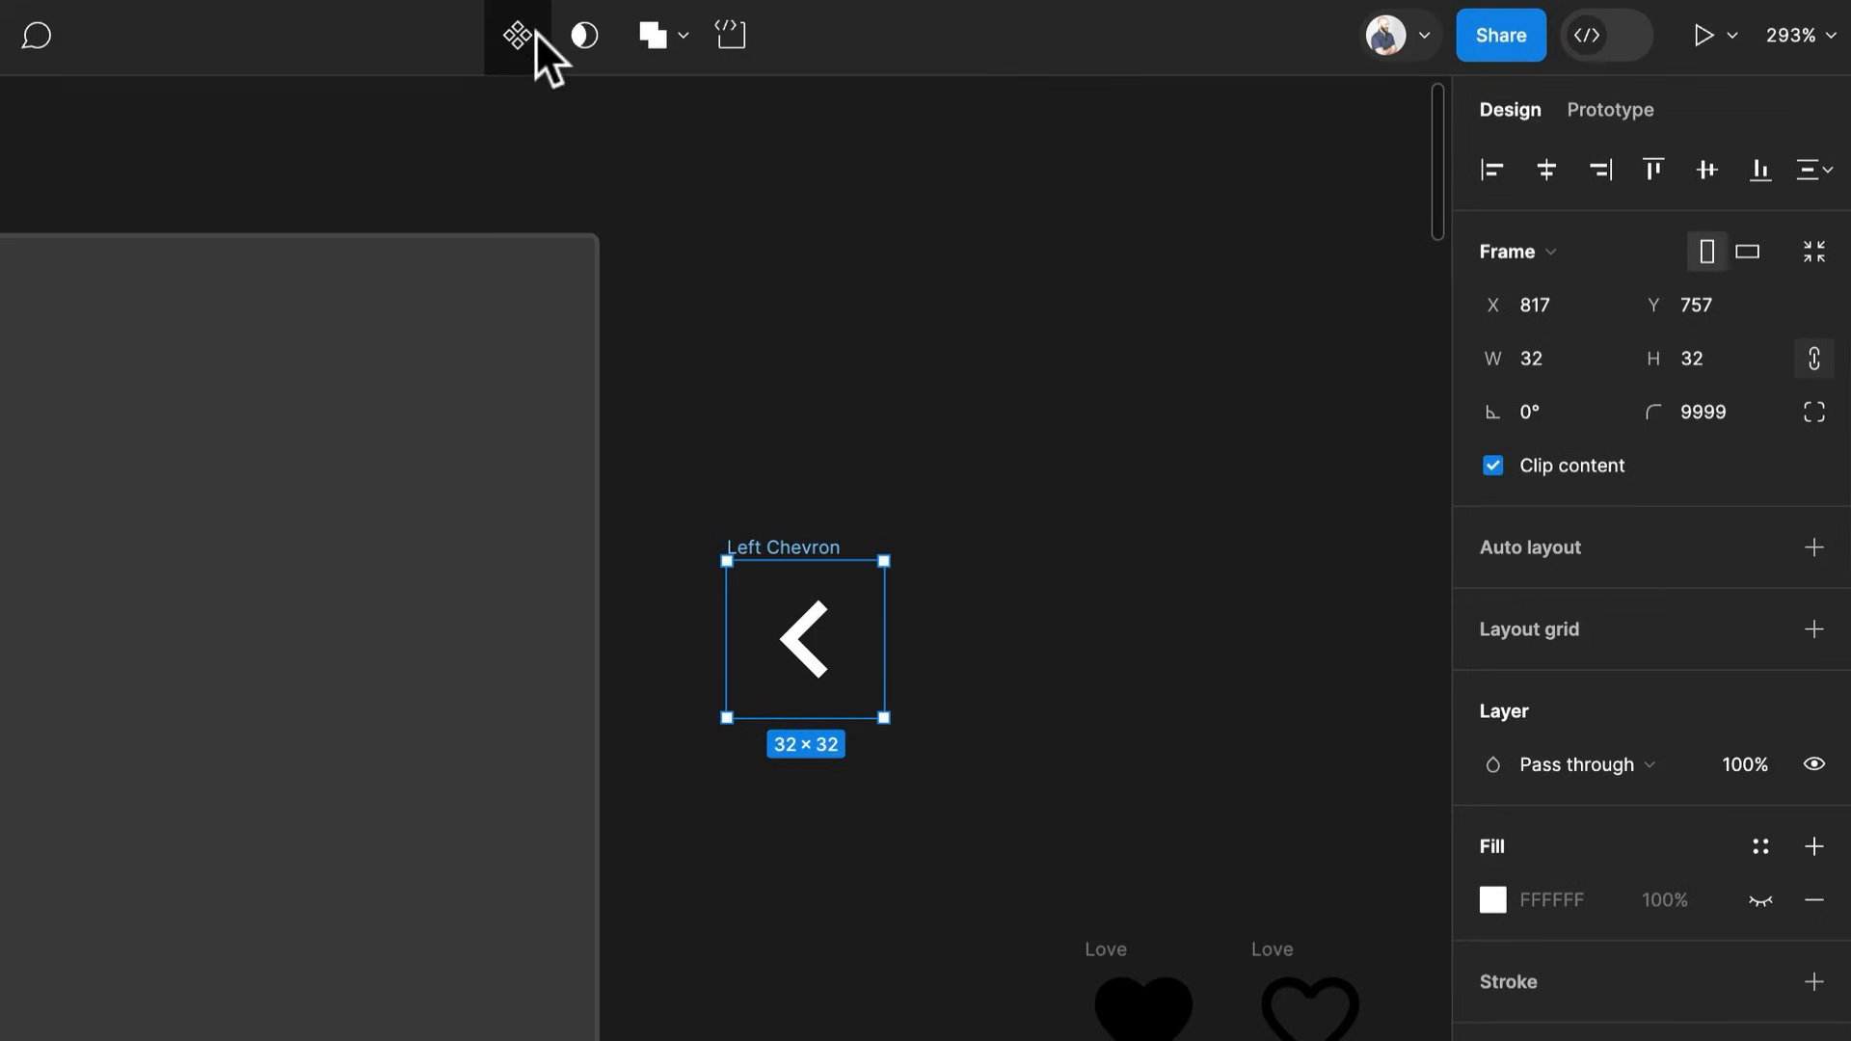
pyautogui.click(509, 20)
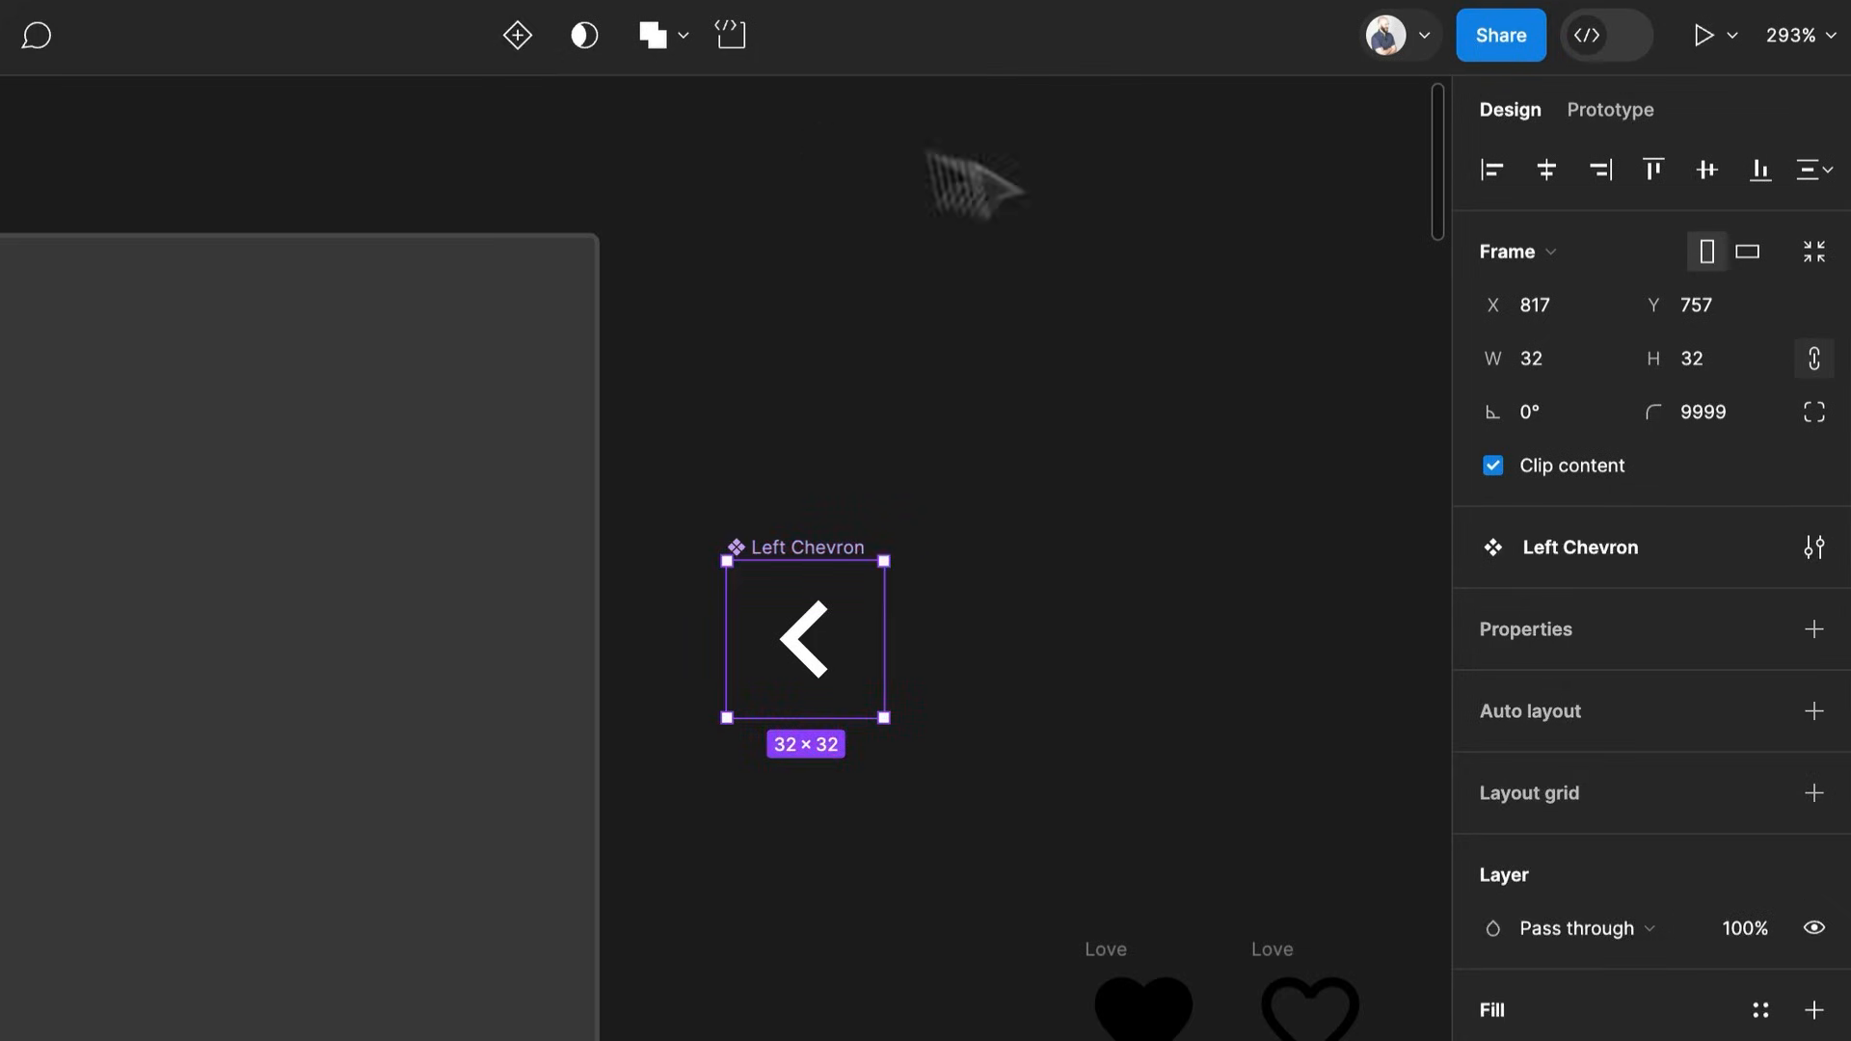
pyautogui.click(1813, 632)
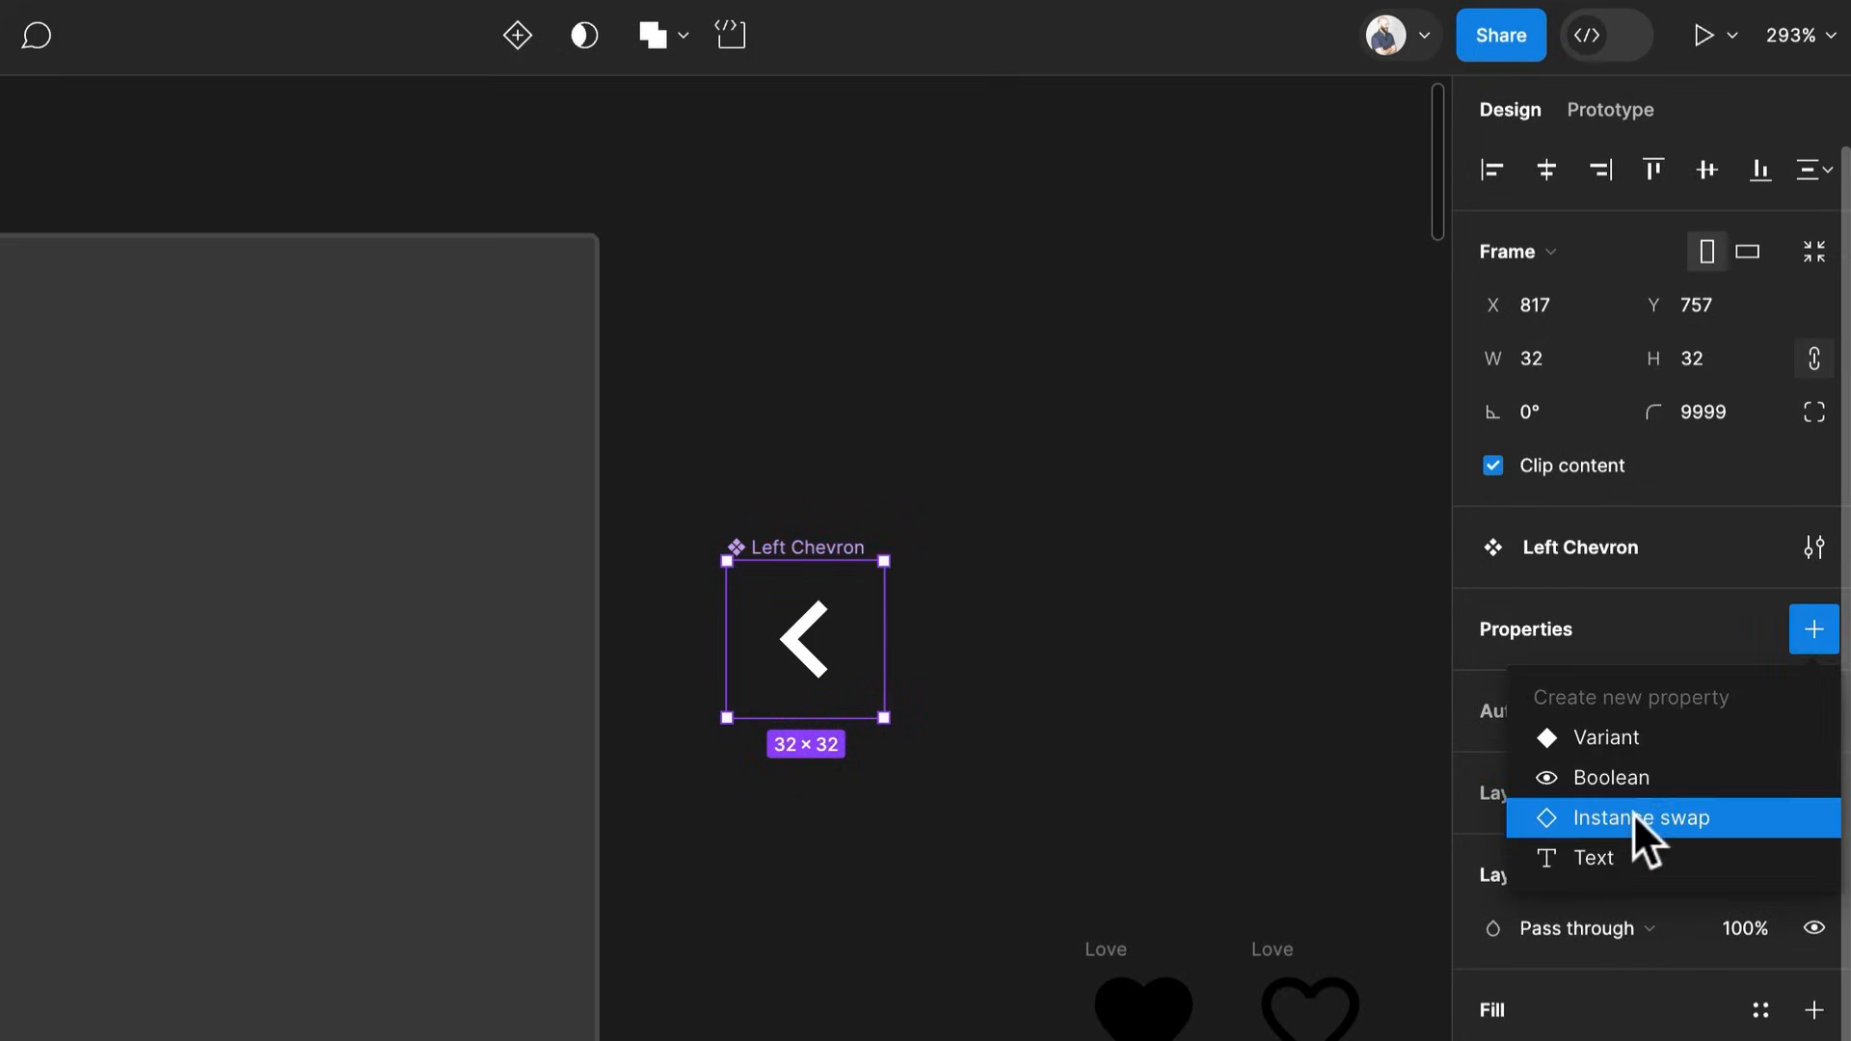
pyautogui.click(1634, 743)
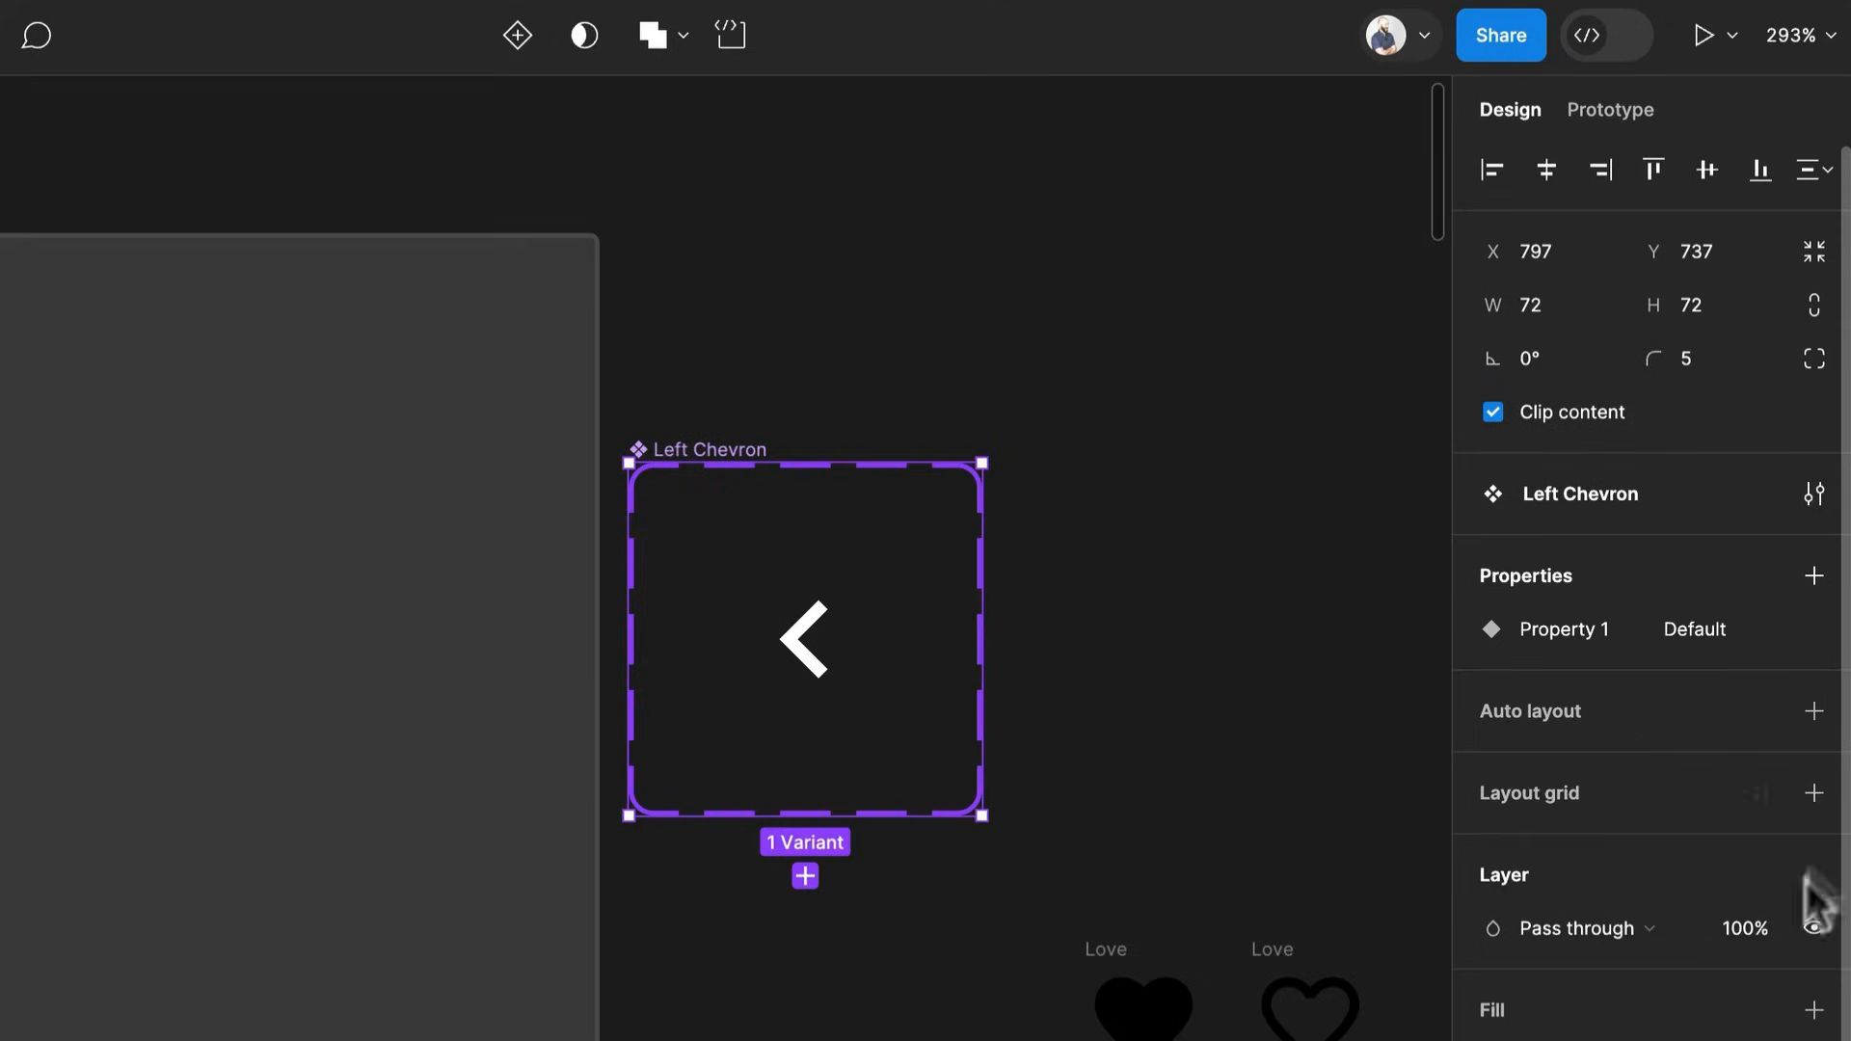
# Apply horizontal auto layout with a gap of 20 to the Left Chevron component set and rename its variant property as "State"
pyautogui.click(1813, 711)
pyautogui.click(1541, 876)
pyautogui.write('20')
pyautogui.press('Return')
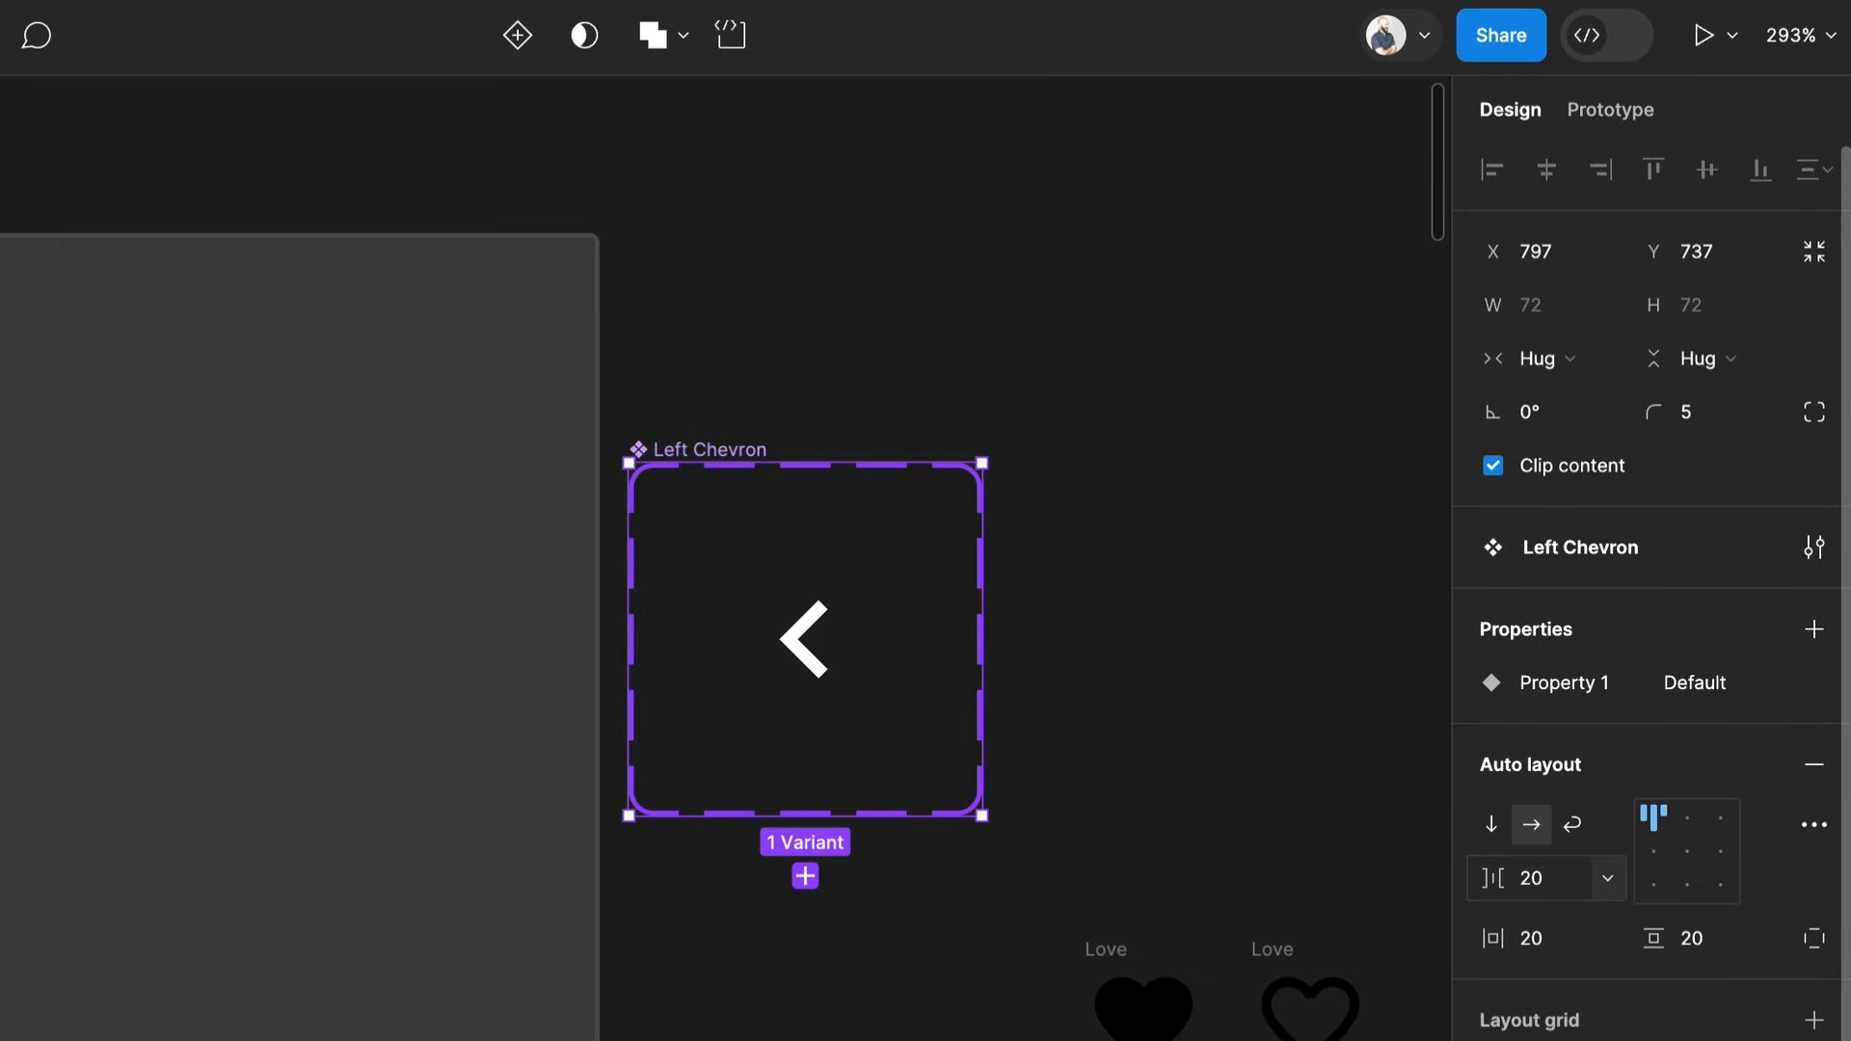
pyautogui.doubleClick(1538, 680)
pyautogui.write('State')
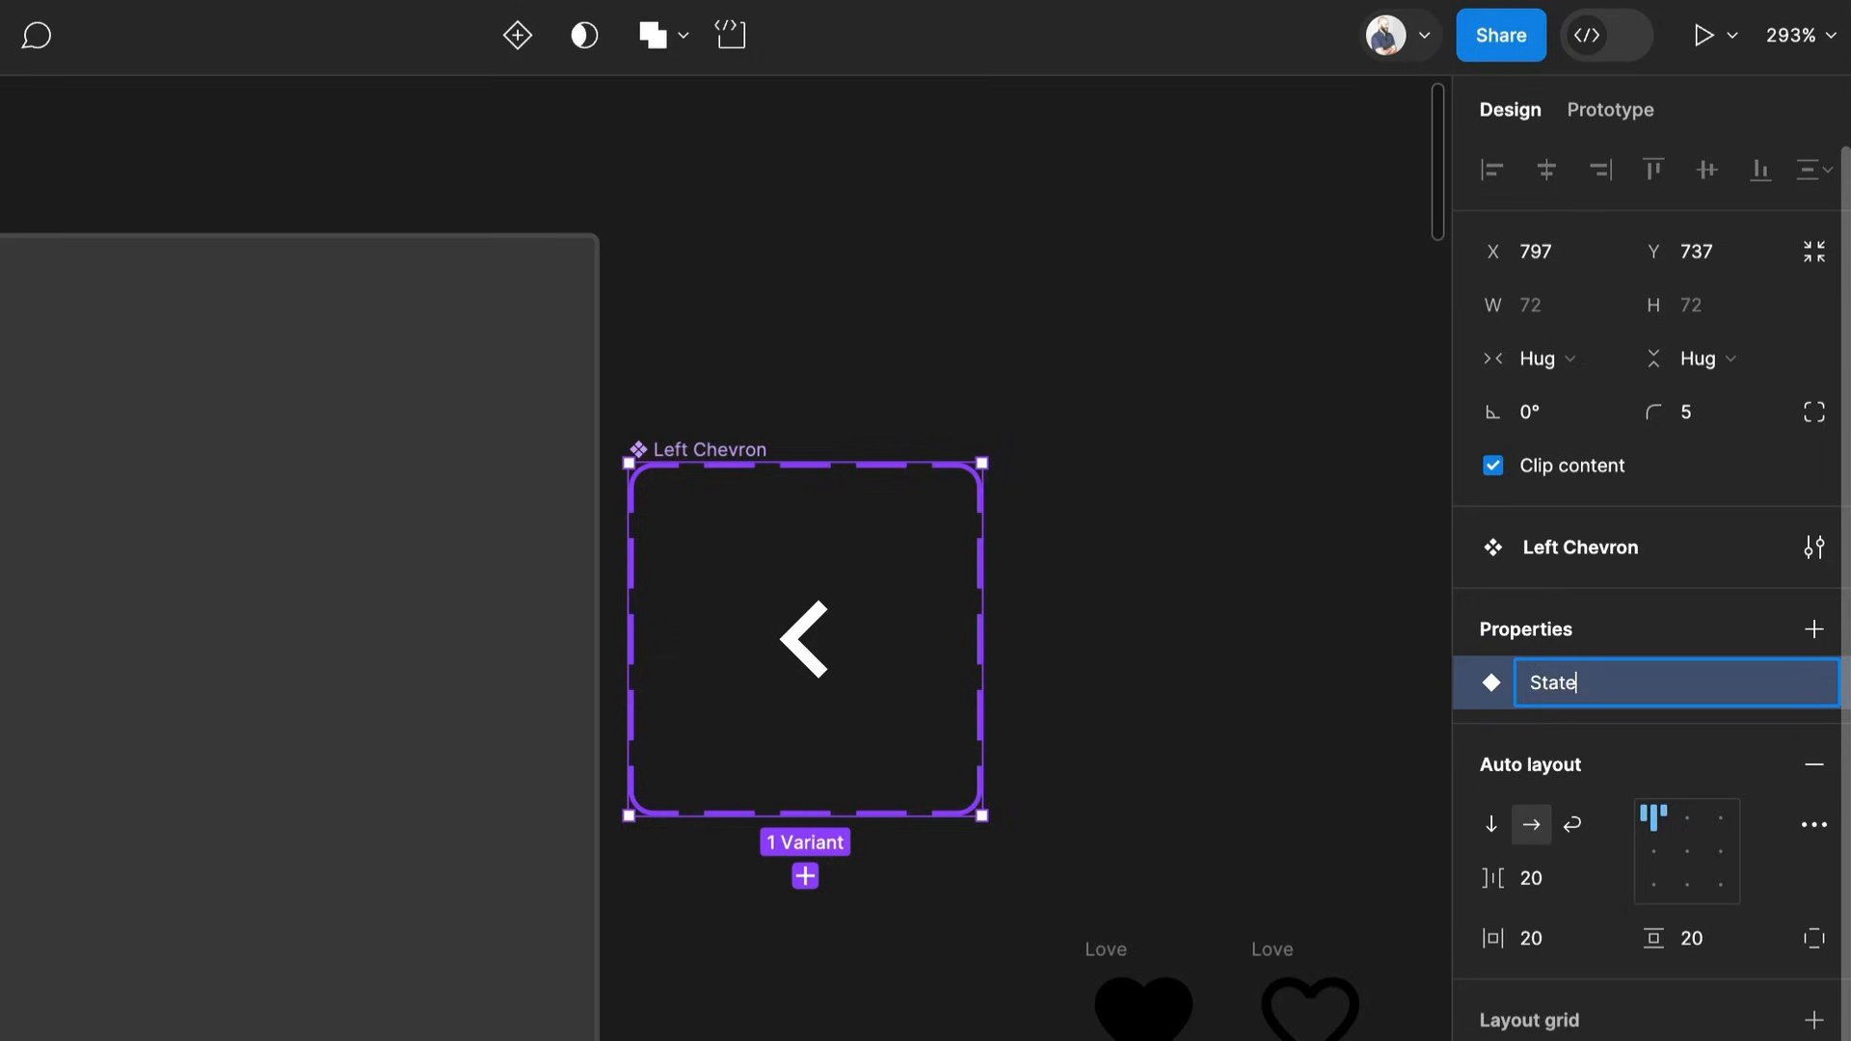
pyautogui.press('Return')
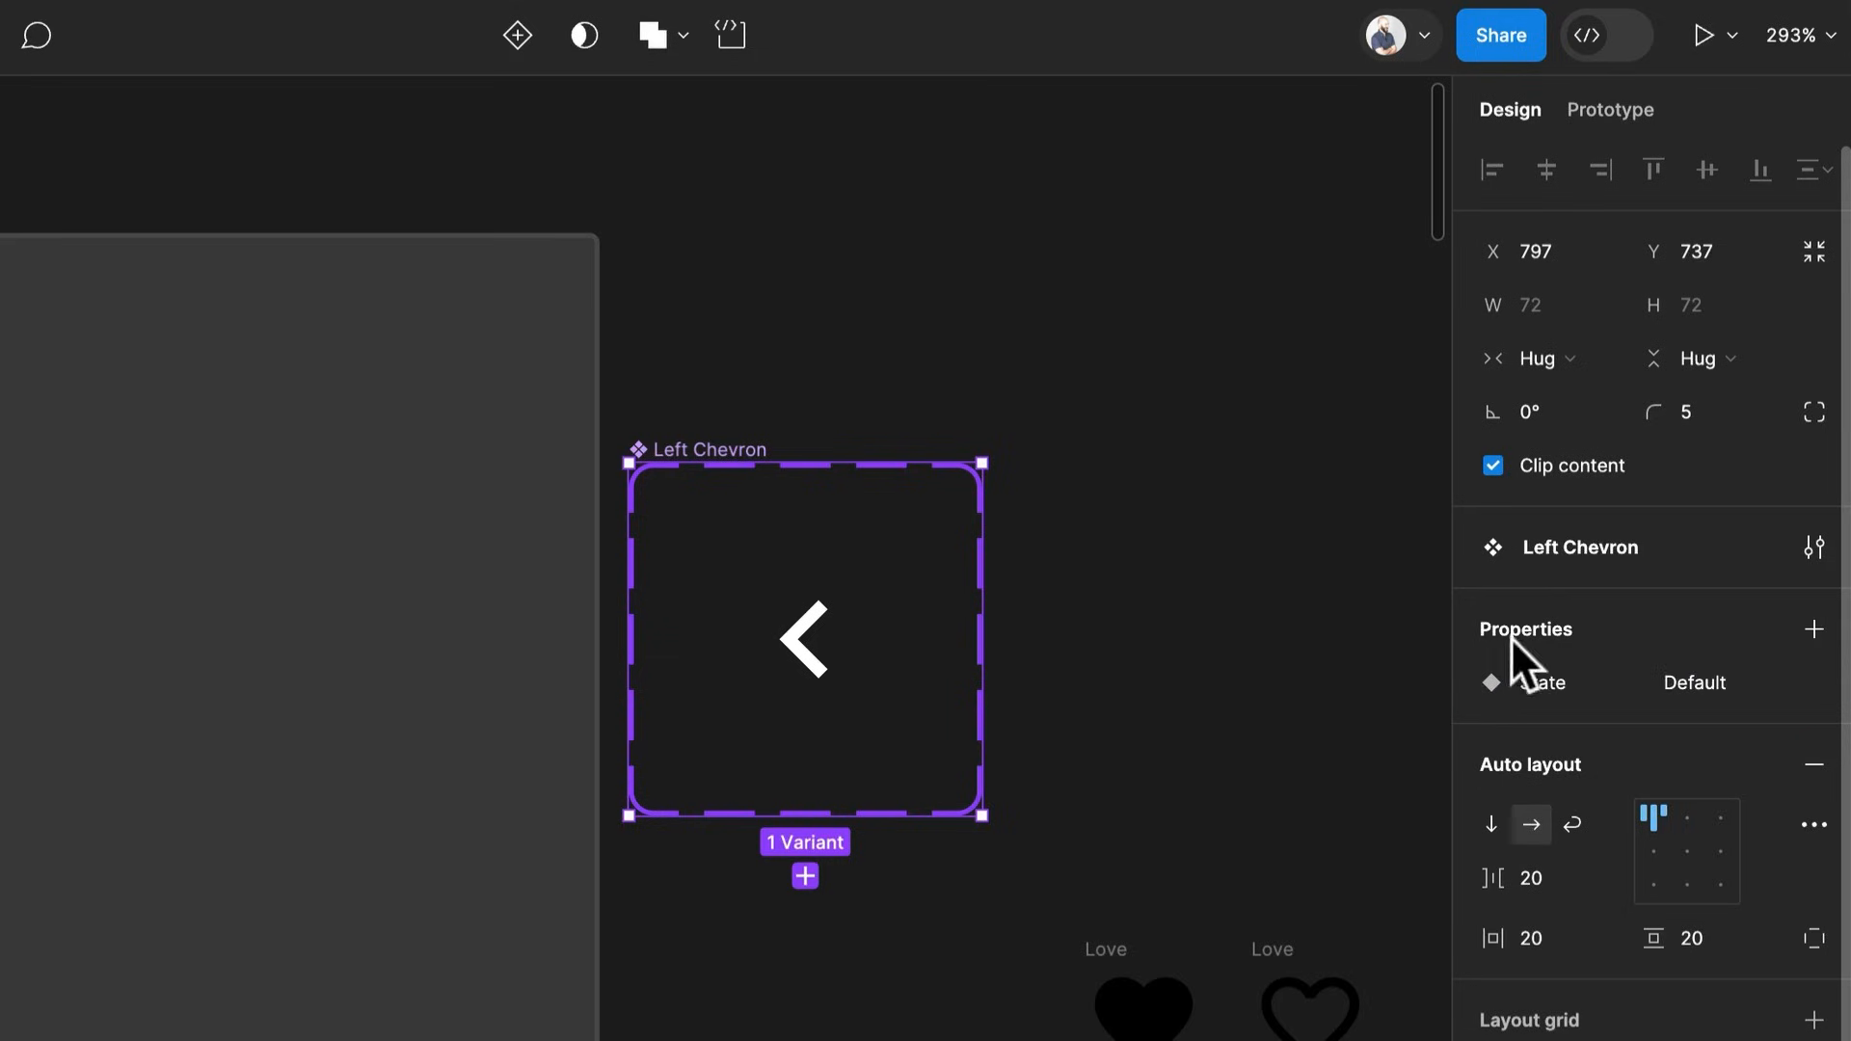
# Duplicate the Default variant of Left Chevron and set the copy's State to "Pressed"
pyautogui.click(819, 652)
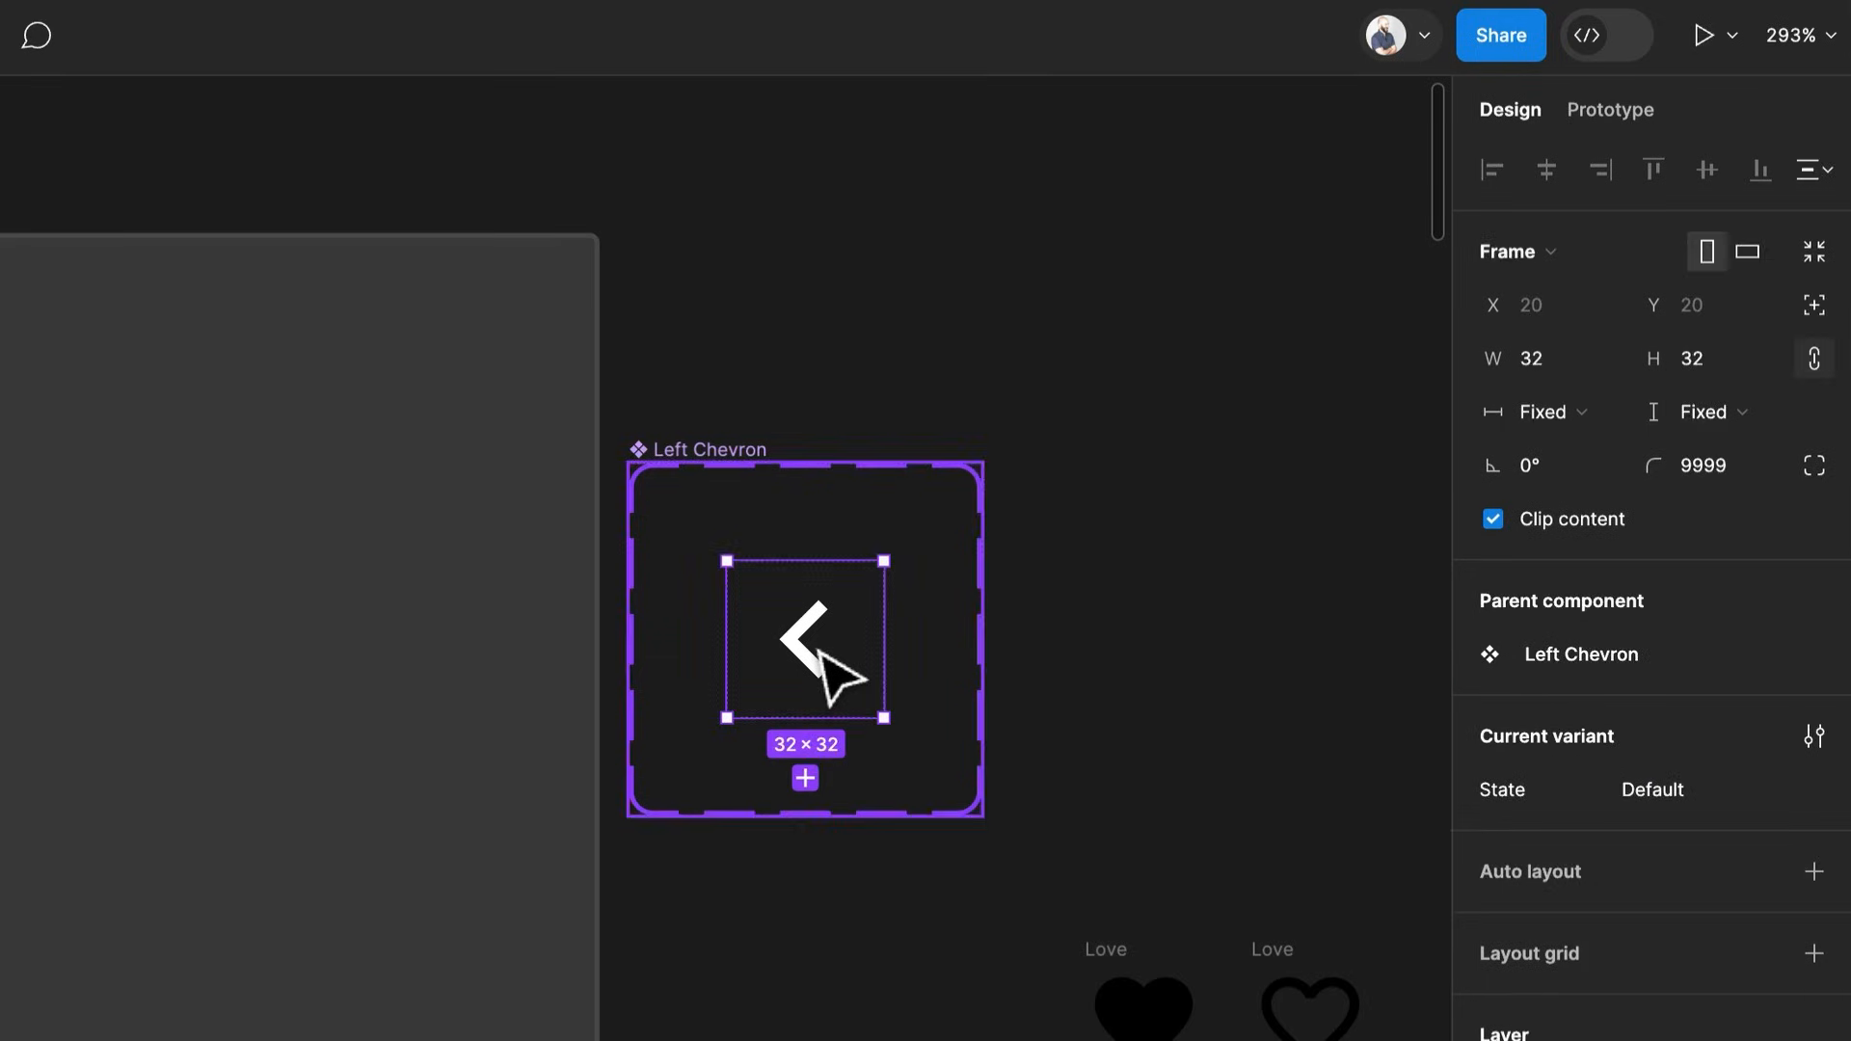
pyautogui.hotkey('ctrl', 'd')
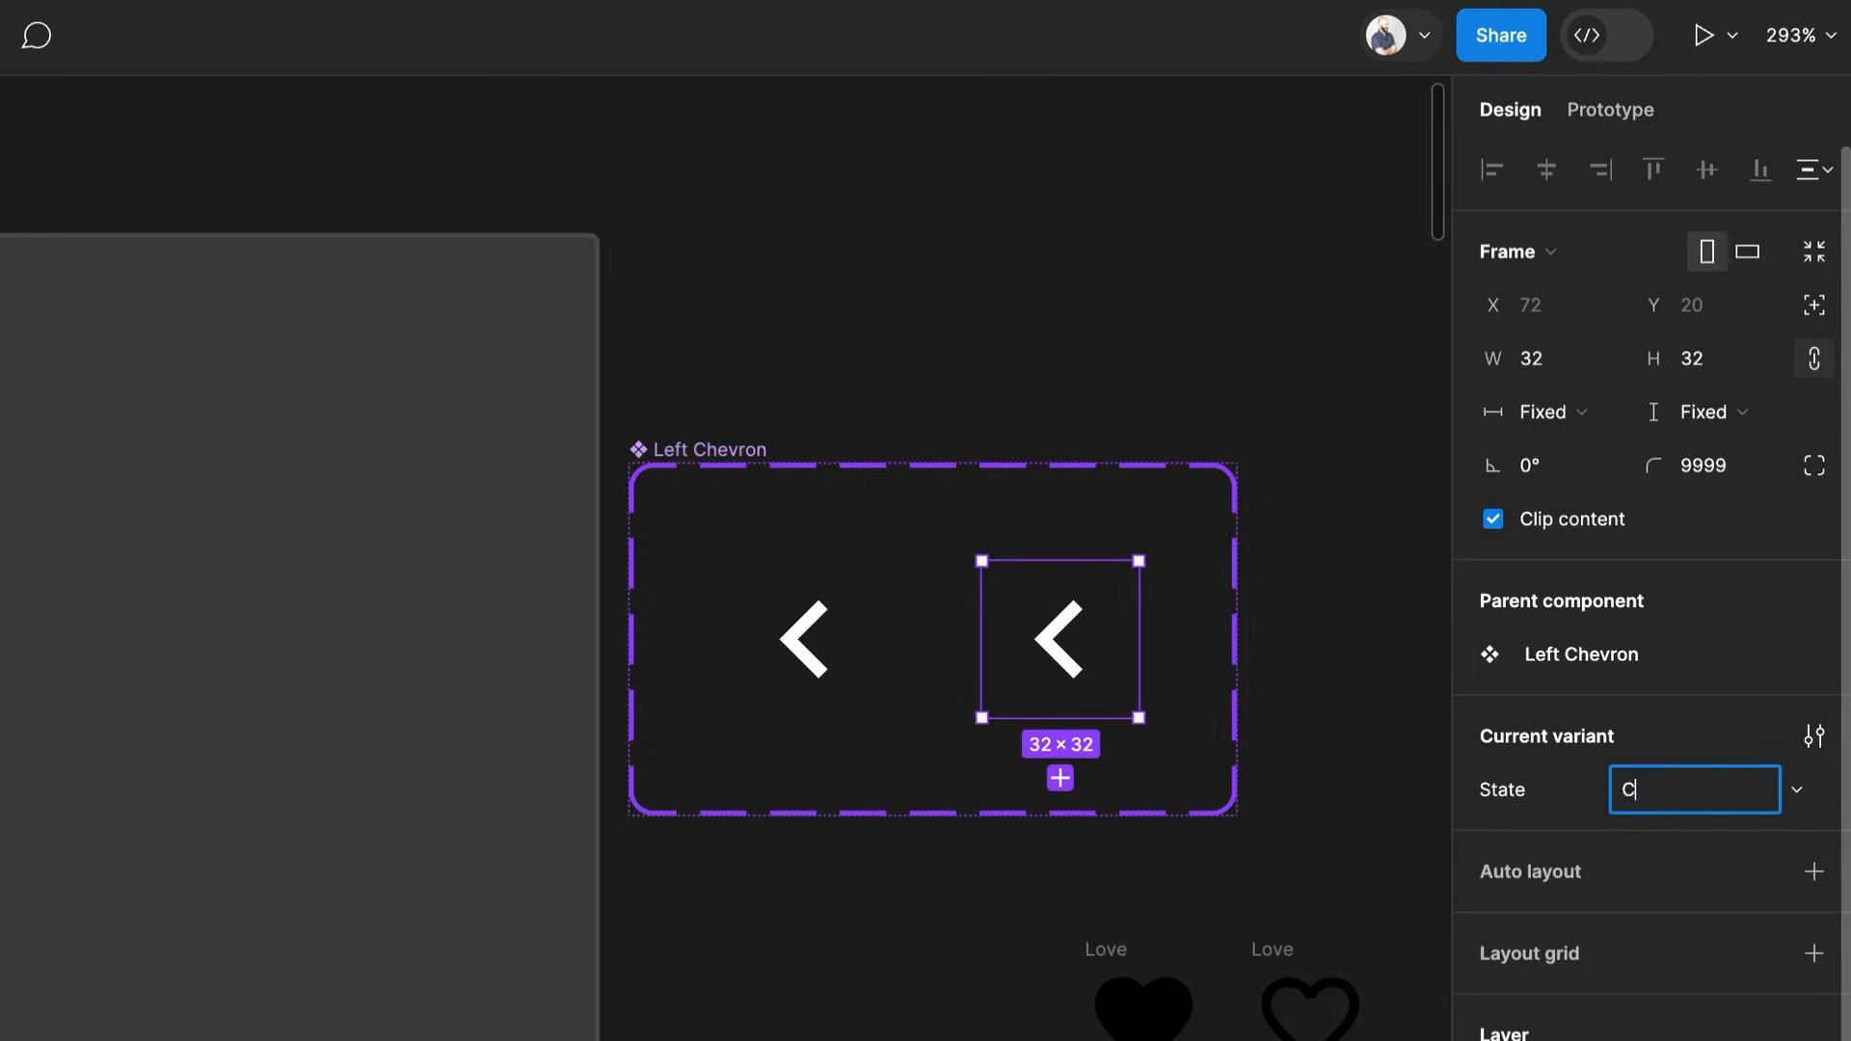
pyautogui.write('Pressed')
pyautogui.press('Return')
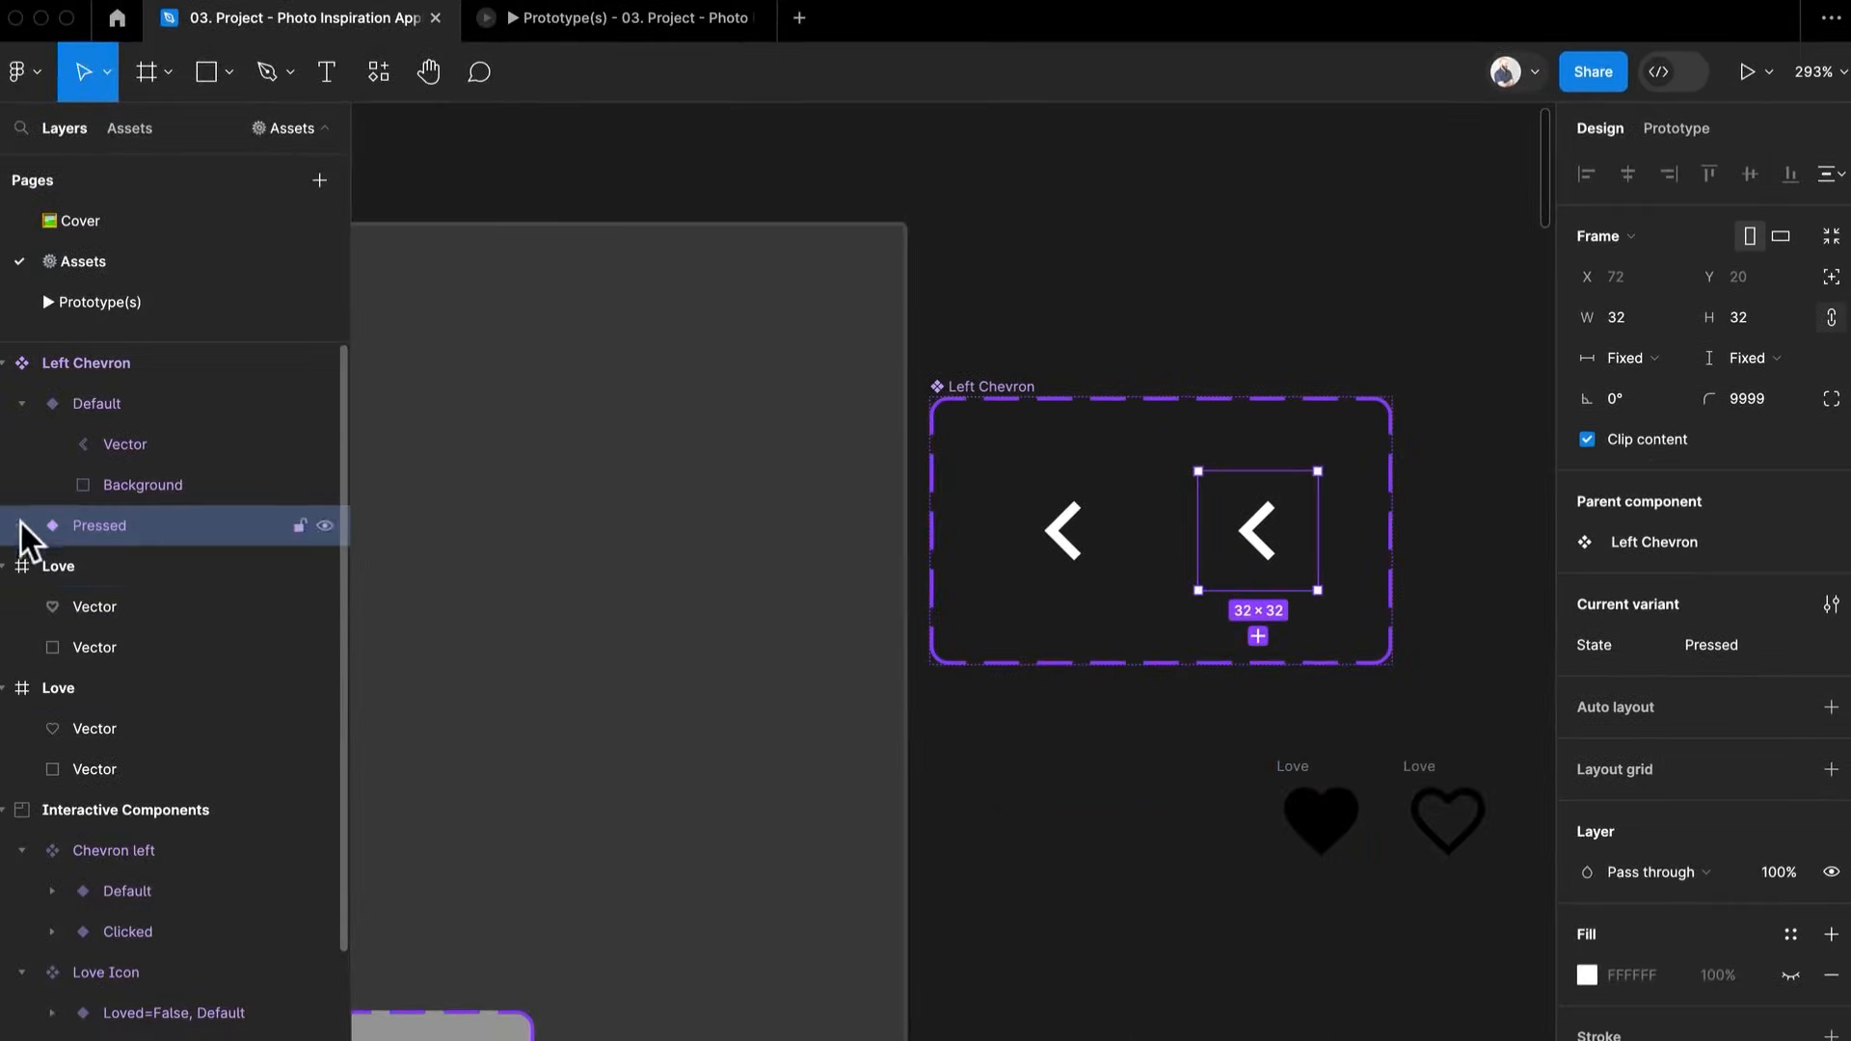
# Give the Background layer of the Pressed variant a 000000 fill at 10% opacity
pyautogui.click(21, 525)
pyautogui.click(161, 615)
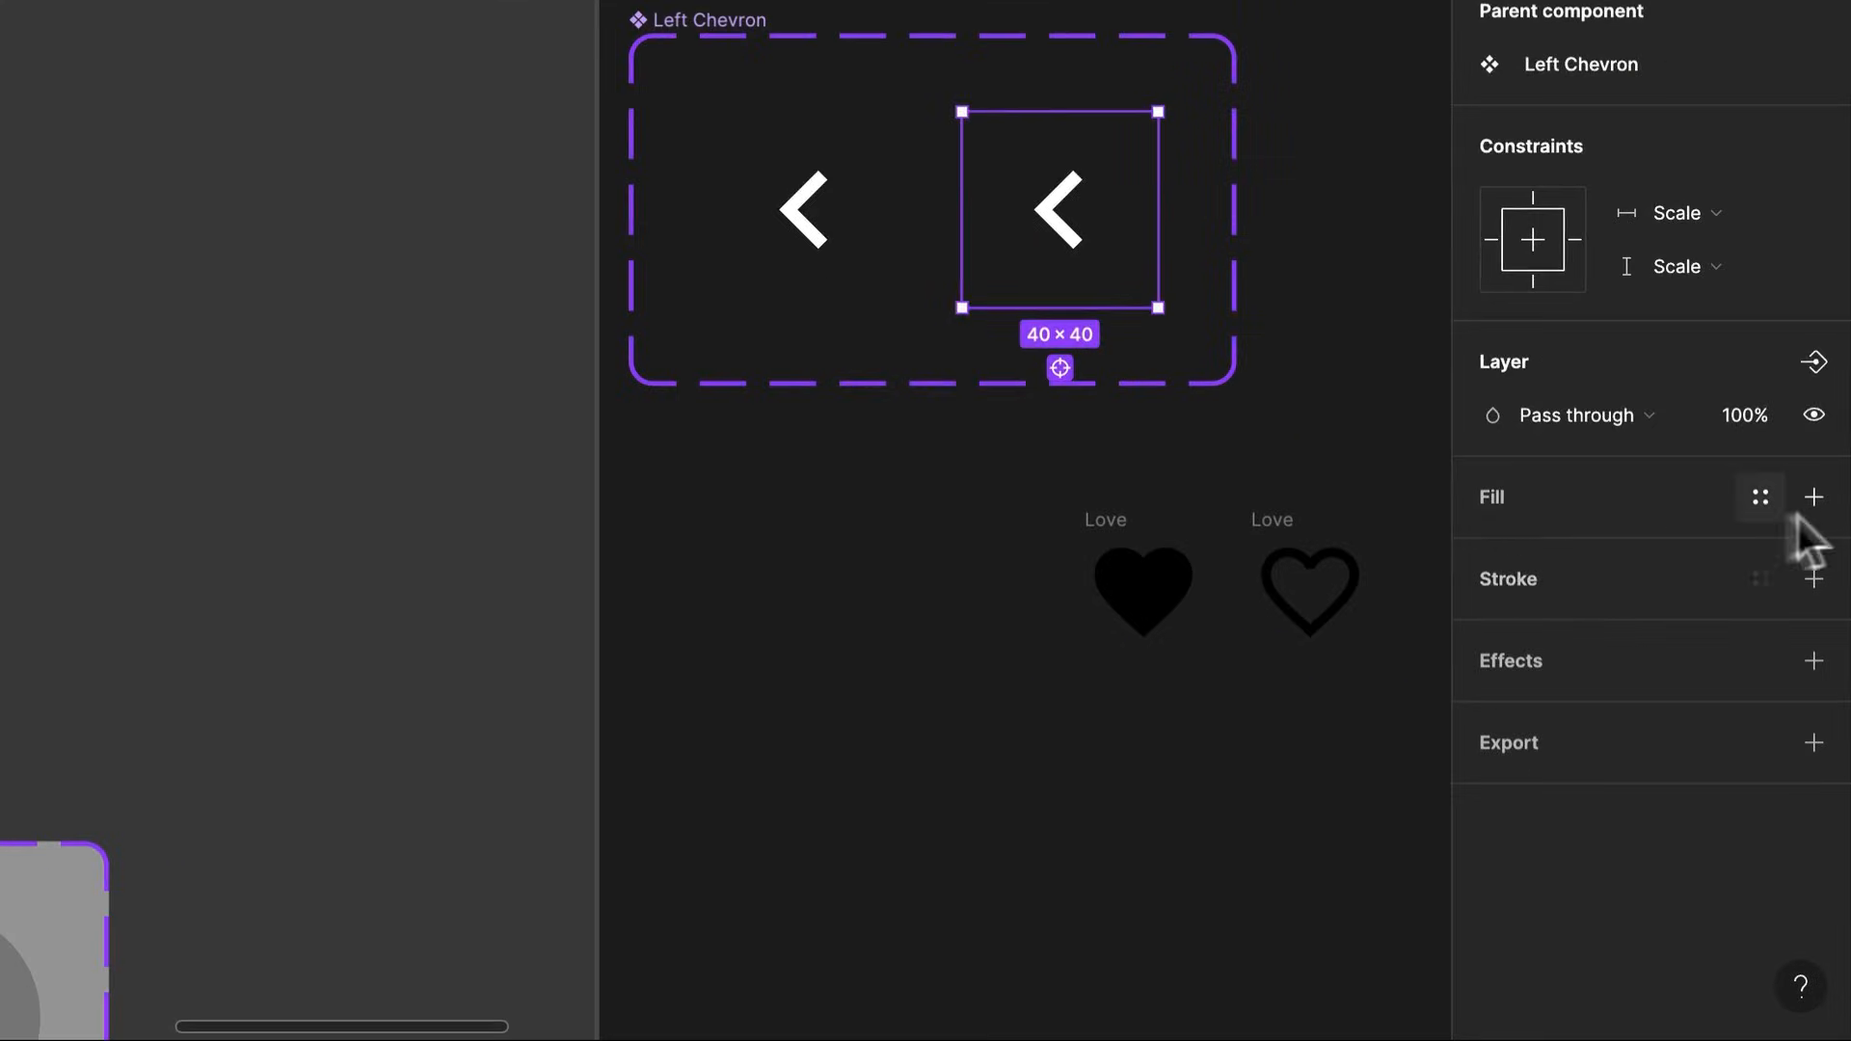
pyautogui.click(1830, 749)
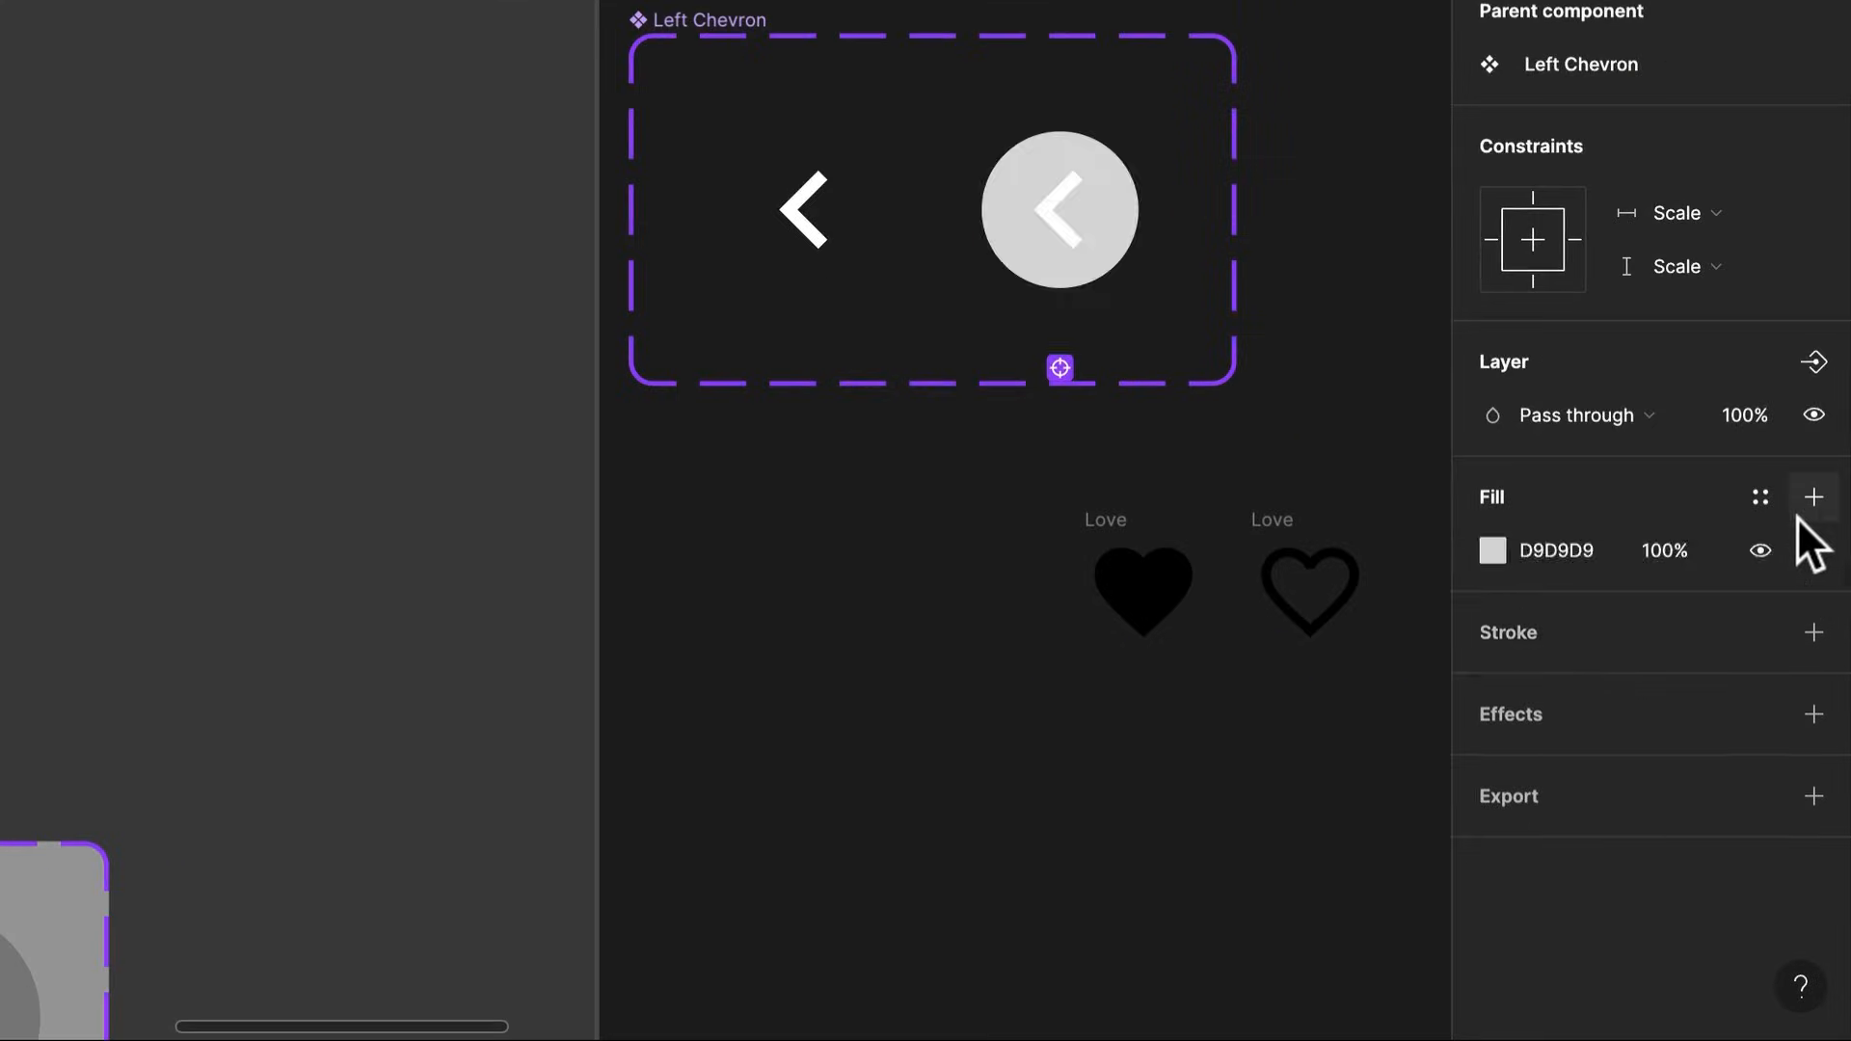
pyautogui.click(1531, 552)
pyautogui.write('000000')
pyautogui.press('Return')
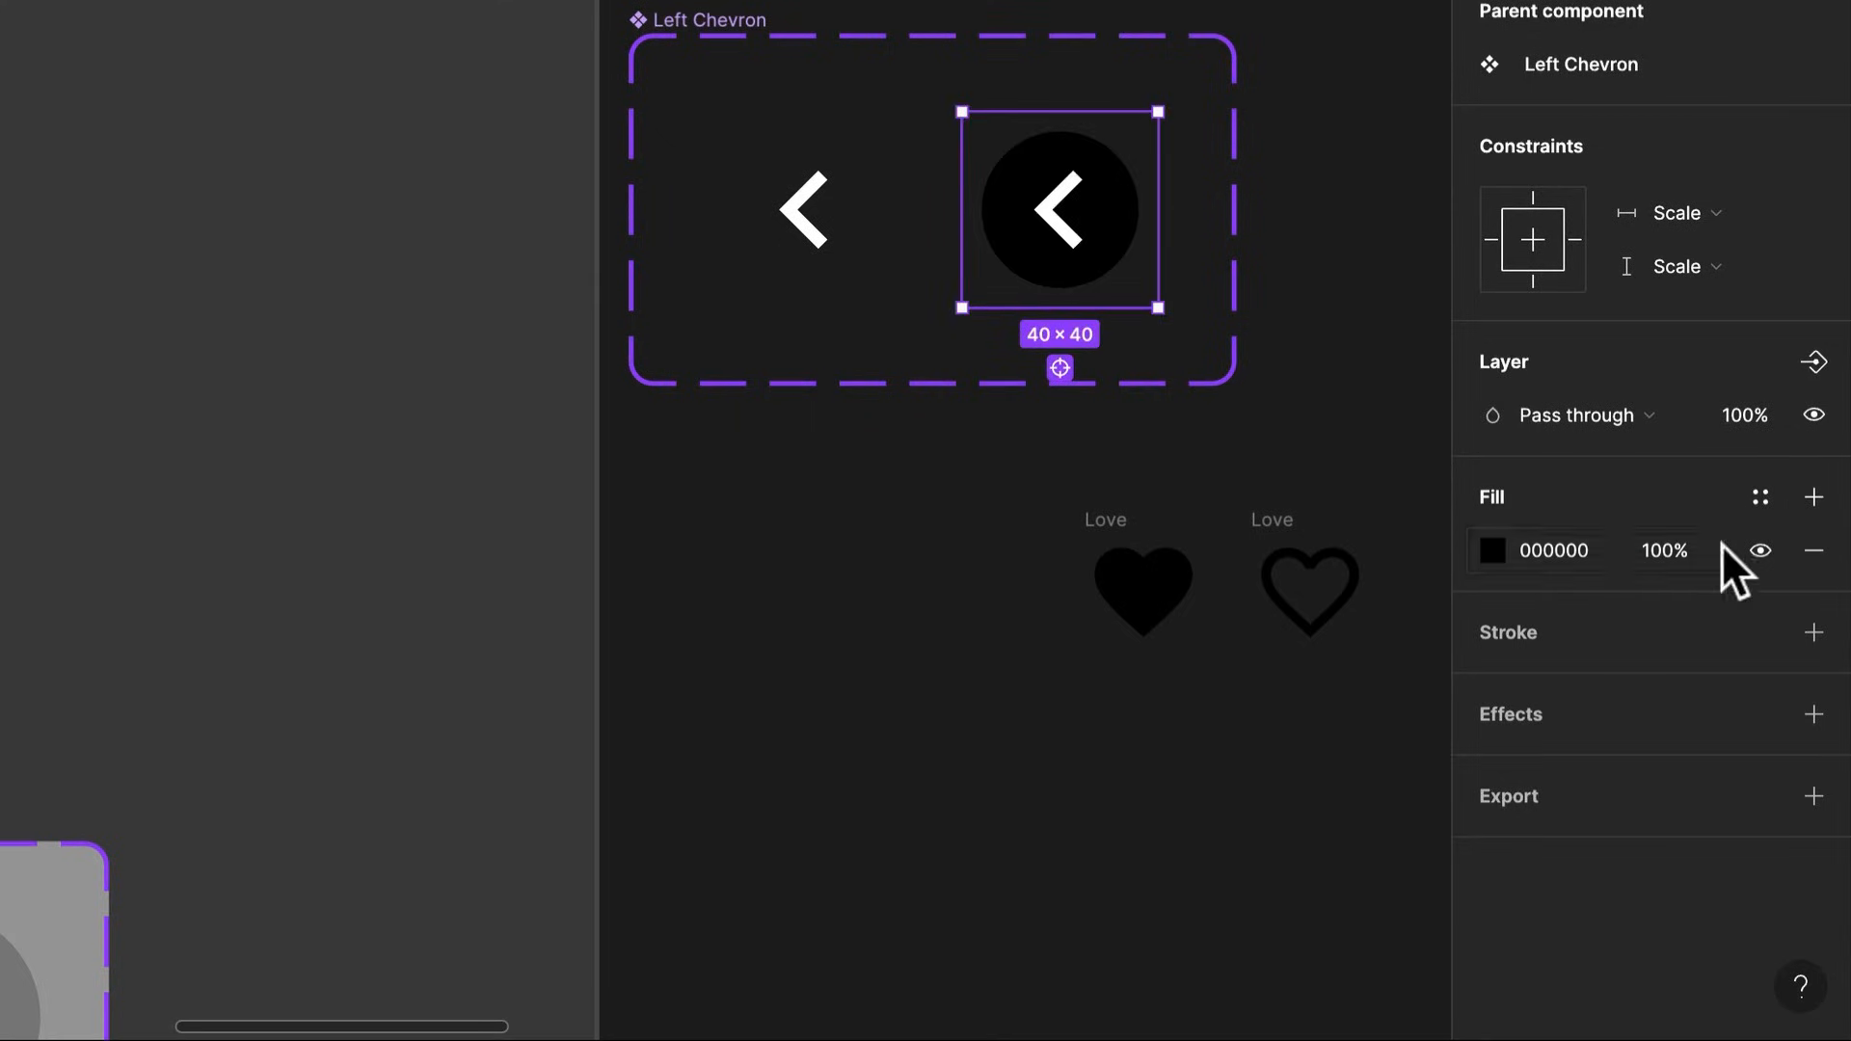
pyautogui.click(1679, 551)
pyautogui.write('10')
pyautogui.press('Return')
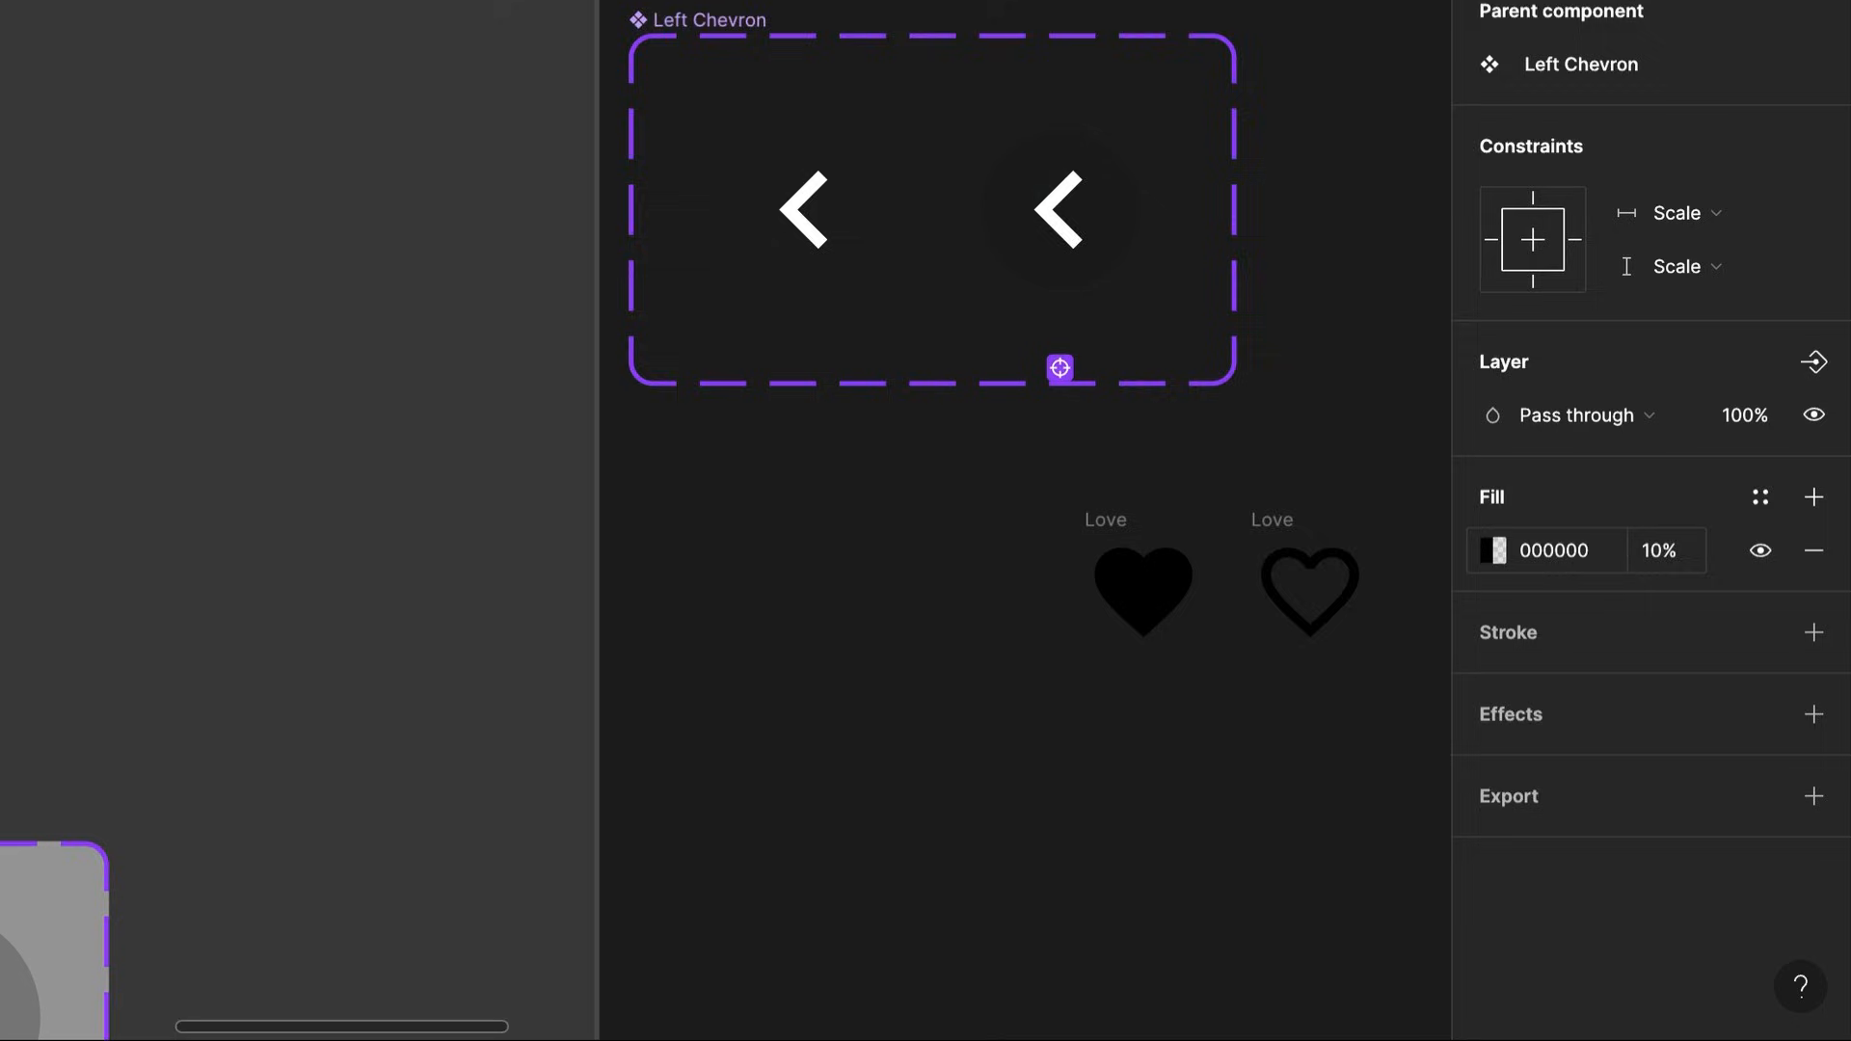
# Check the reference chevron's background fill, and set the Pressed variant's 000000 background colour to 20% opacity to match
pyautogui.scroll(-1, 896, 429)
pyautogui.scroll(-3, 915, 453)
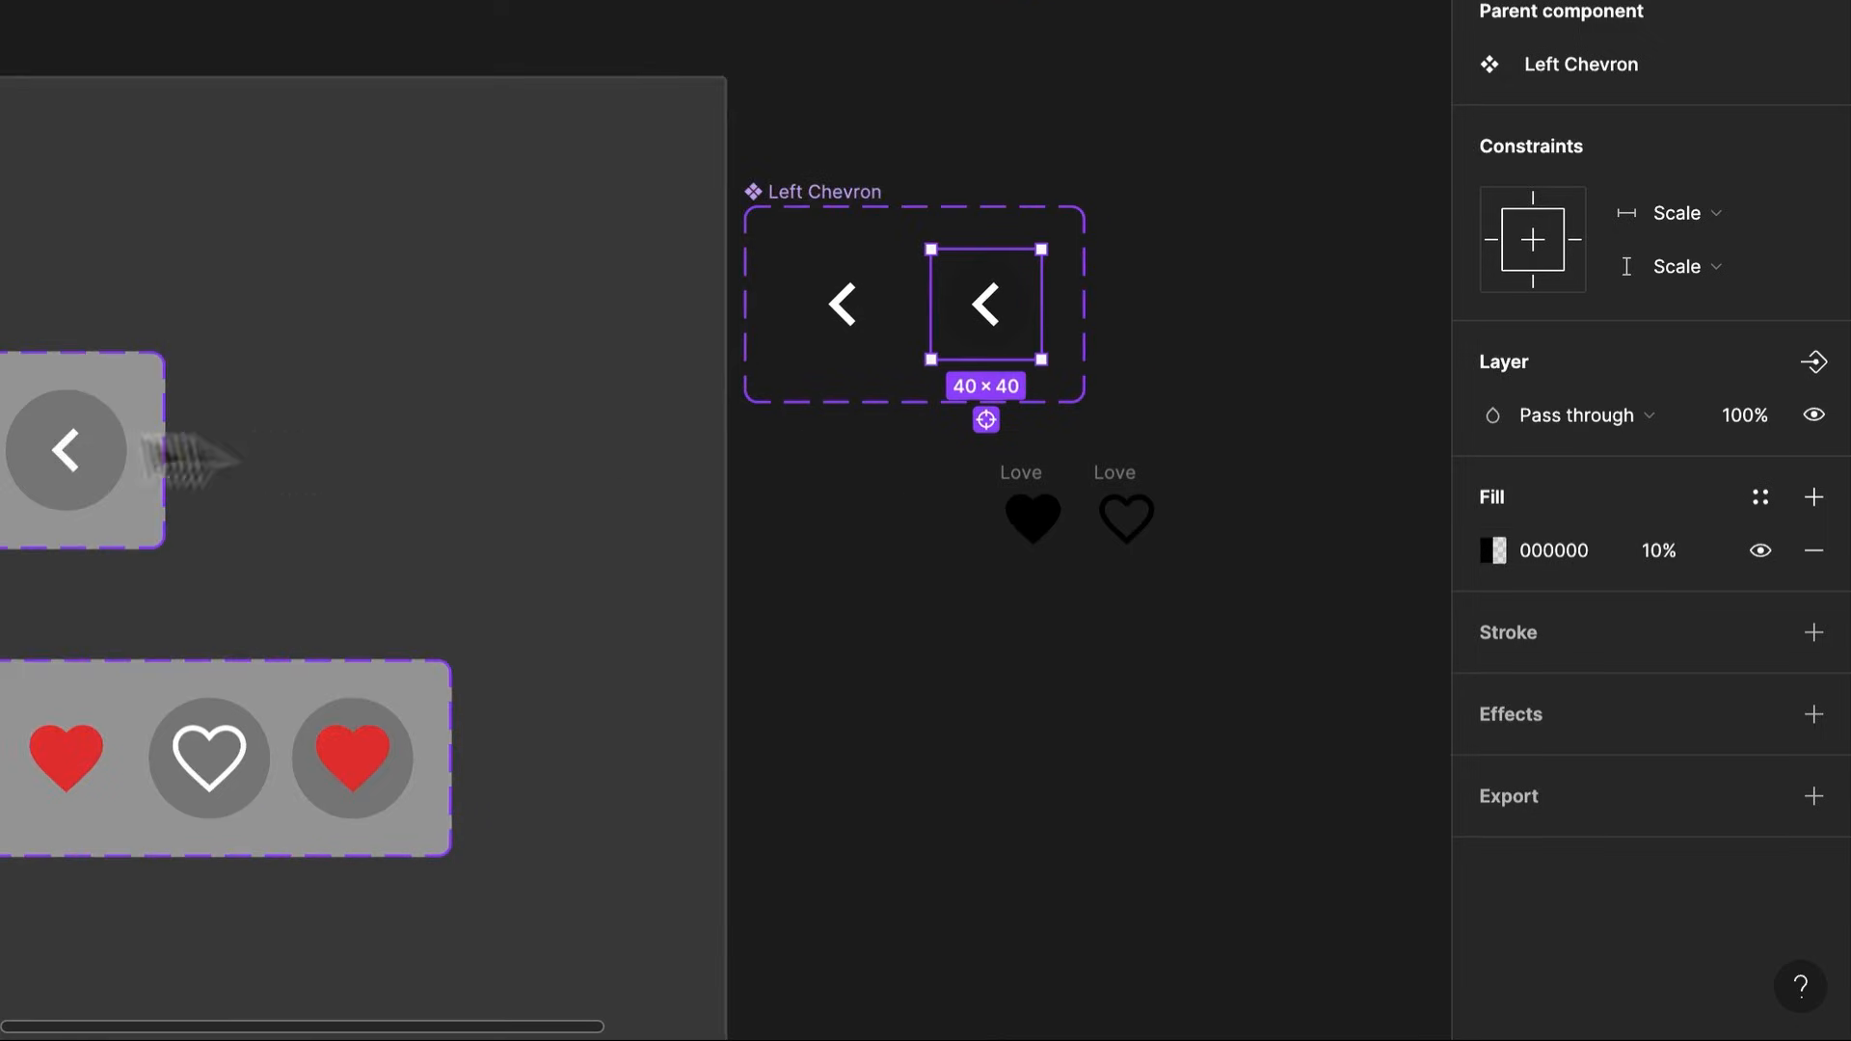
pyautogui.click(118, 486)
pyautogui.click(118, 487)
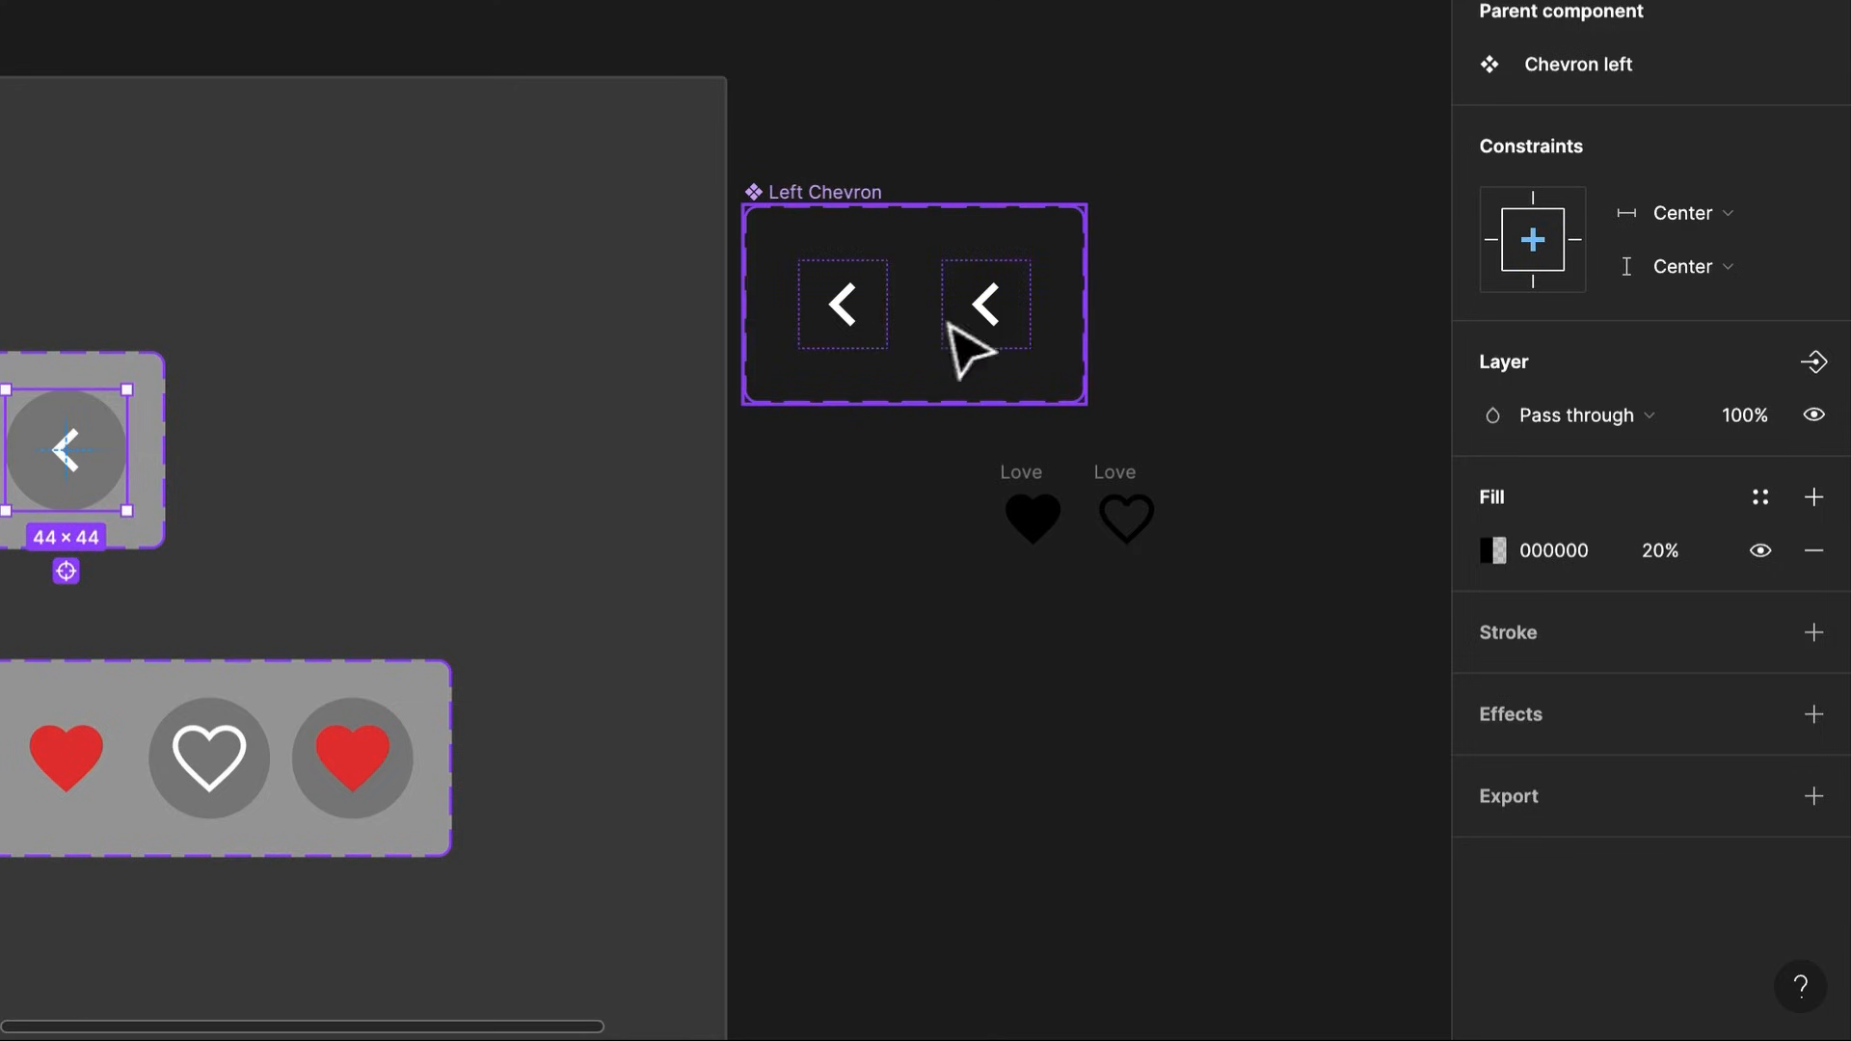
pyautogui.click(1022, 338)
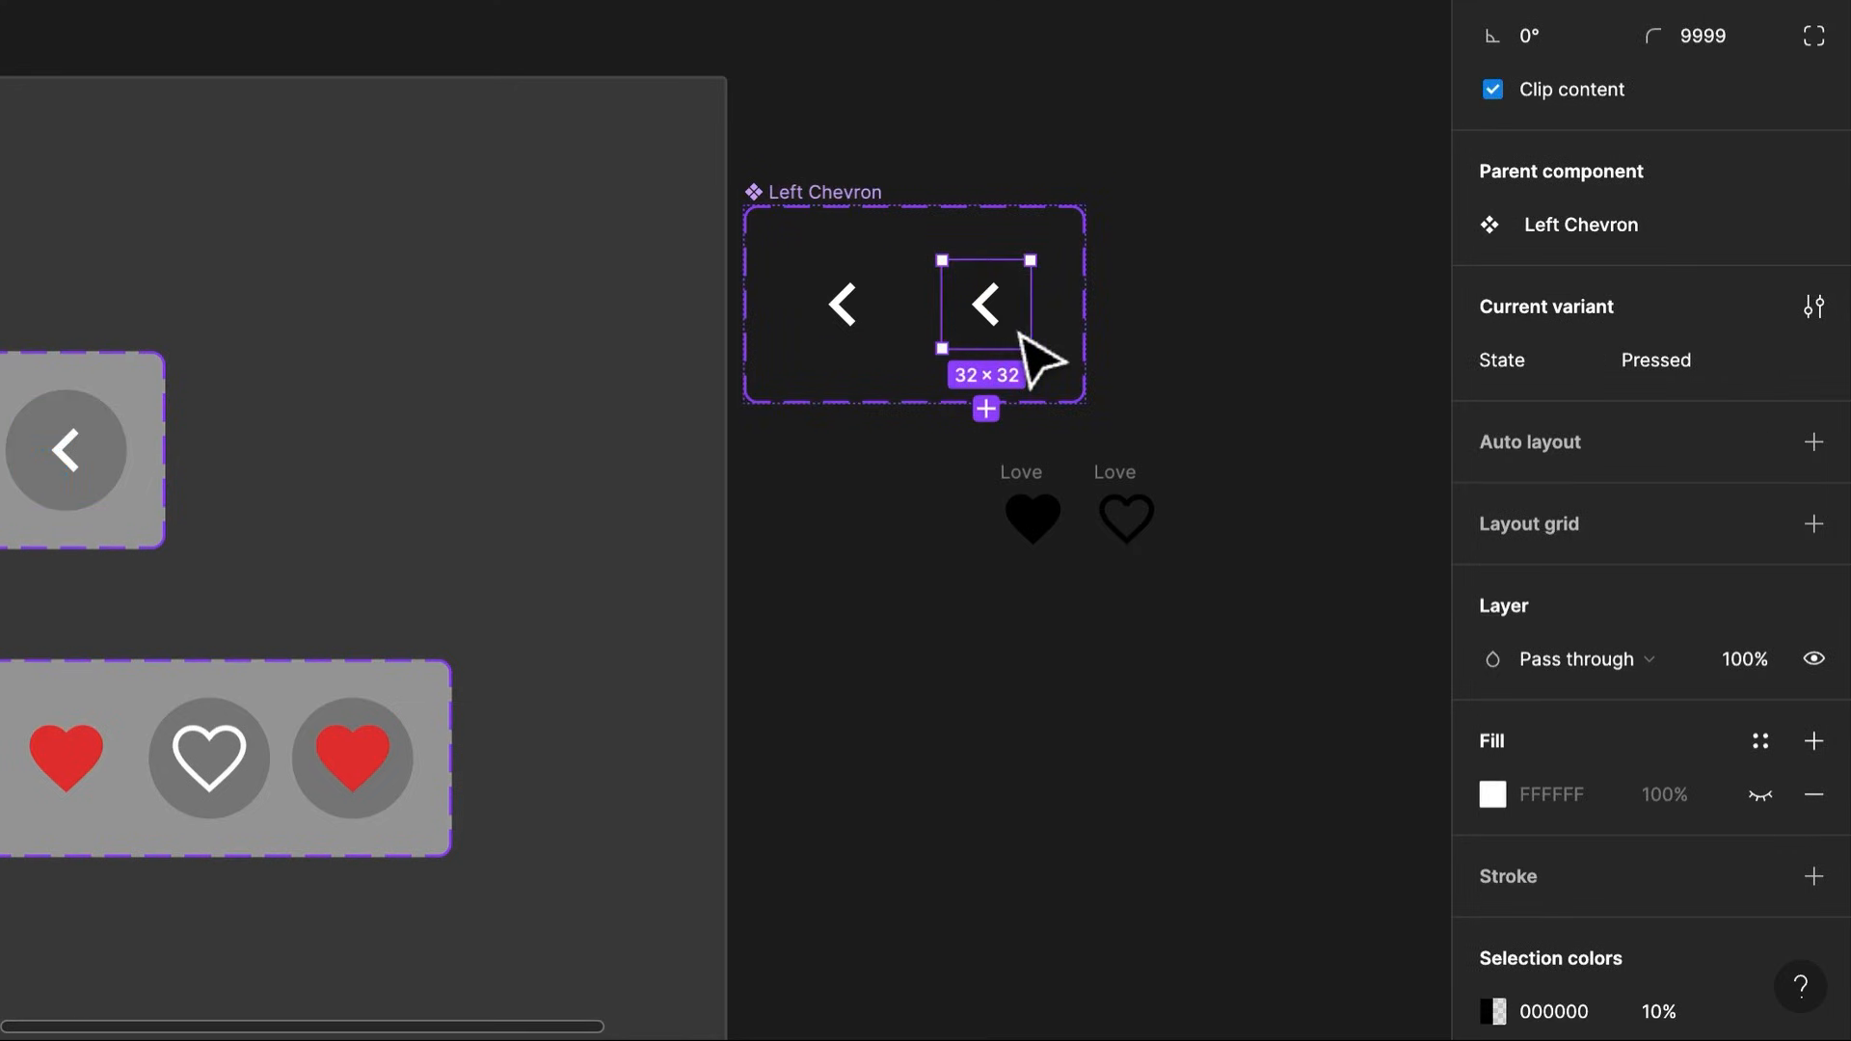
pyautogui.click(1676, 1013)
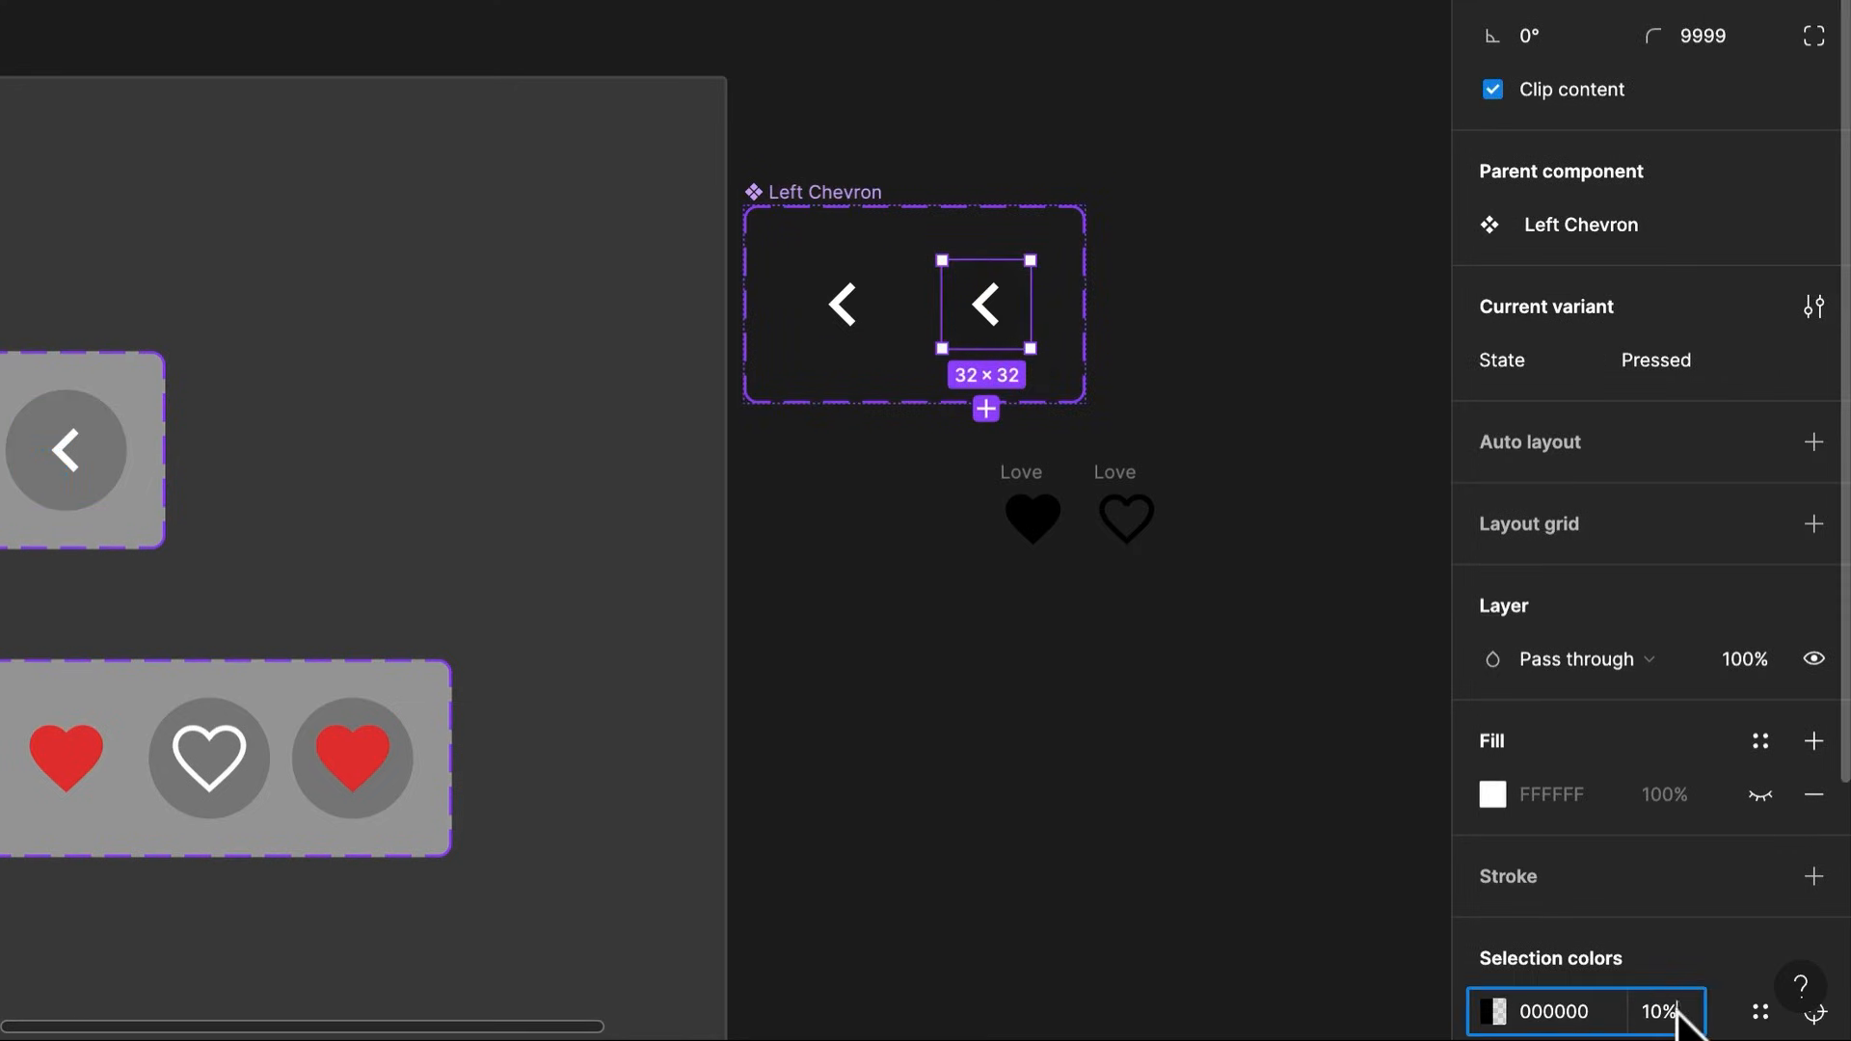
pyautogui.press('Return')
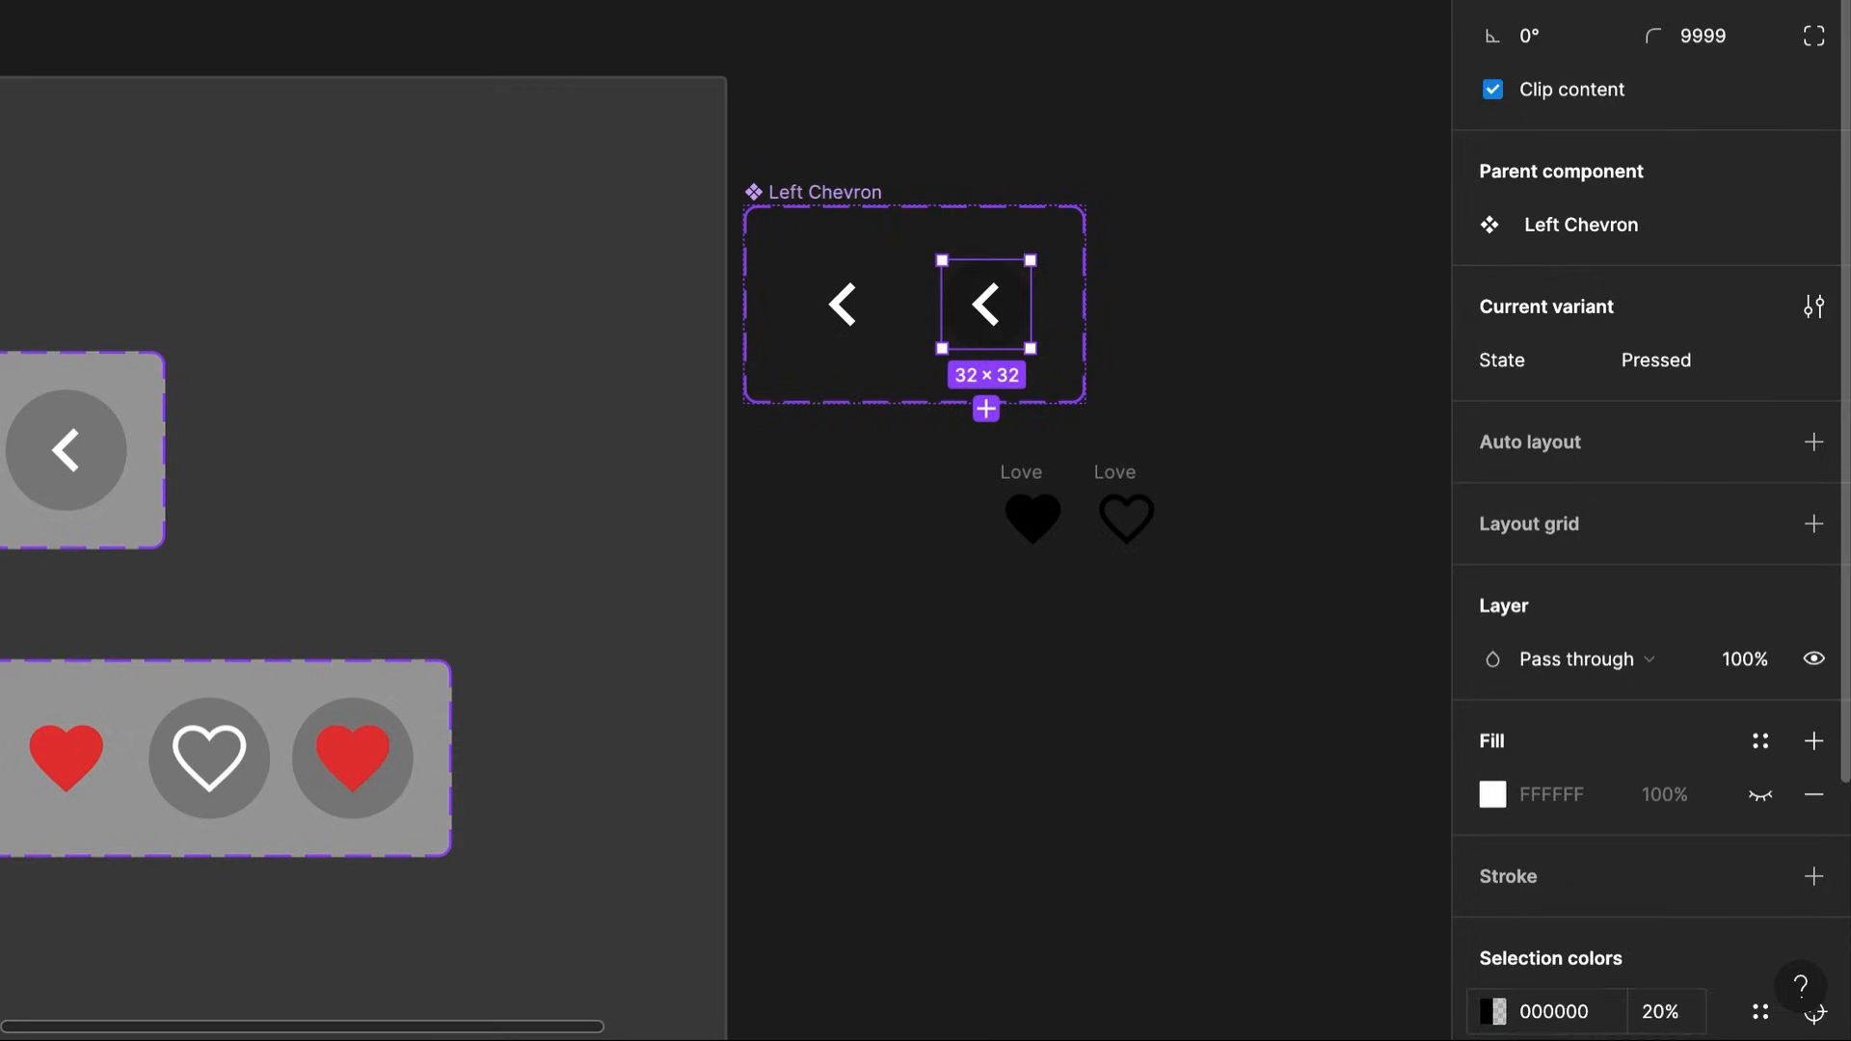
# Move the Left Chevron component set further up from the hearts and give it a mid-grey fill
pyautogui.click(892, 235)
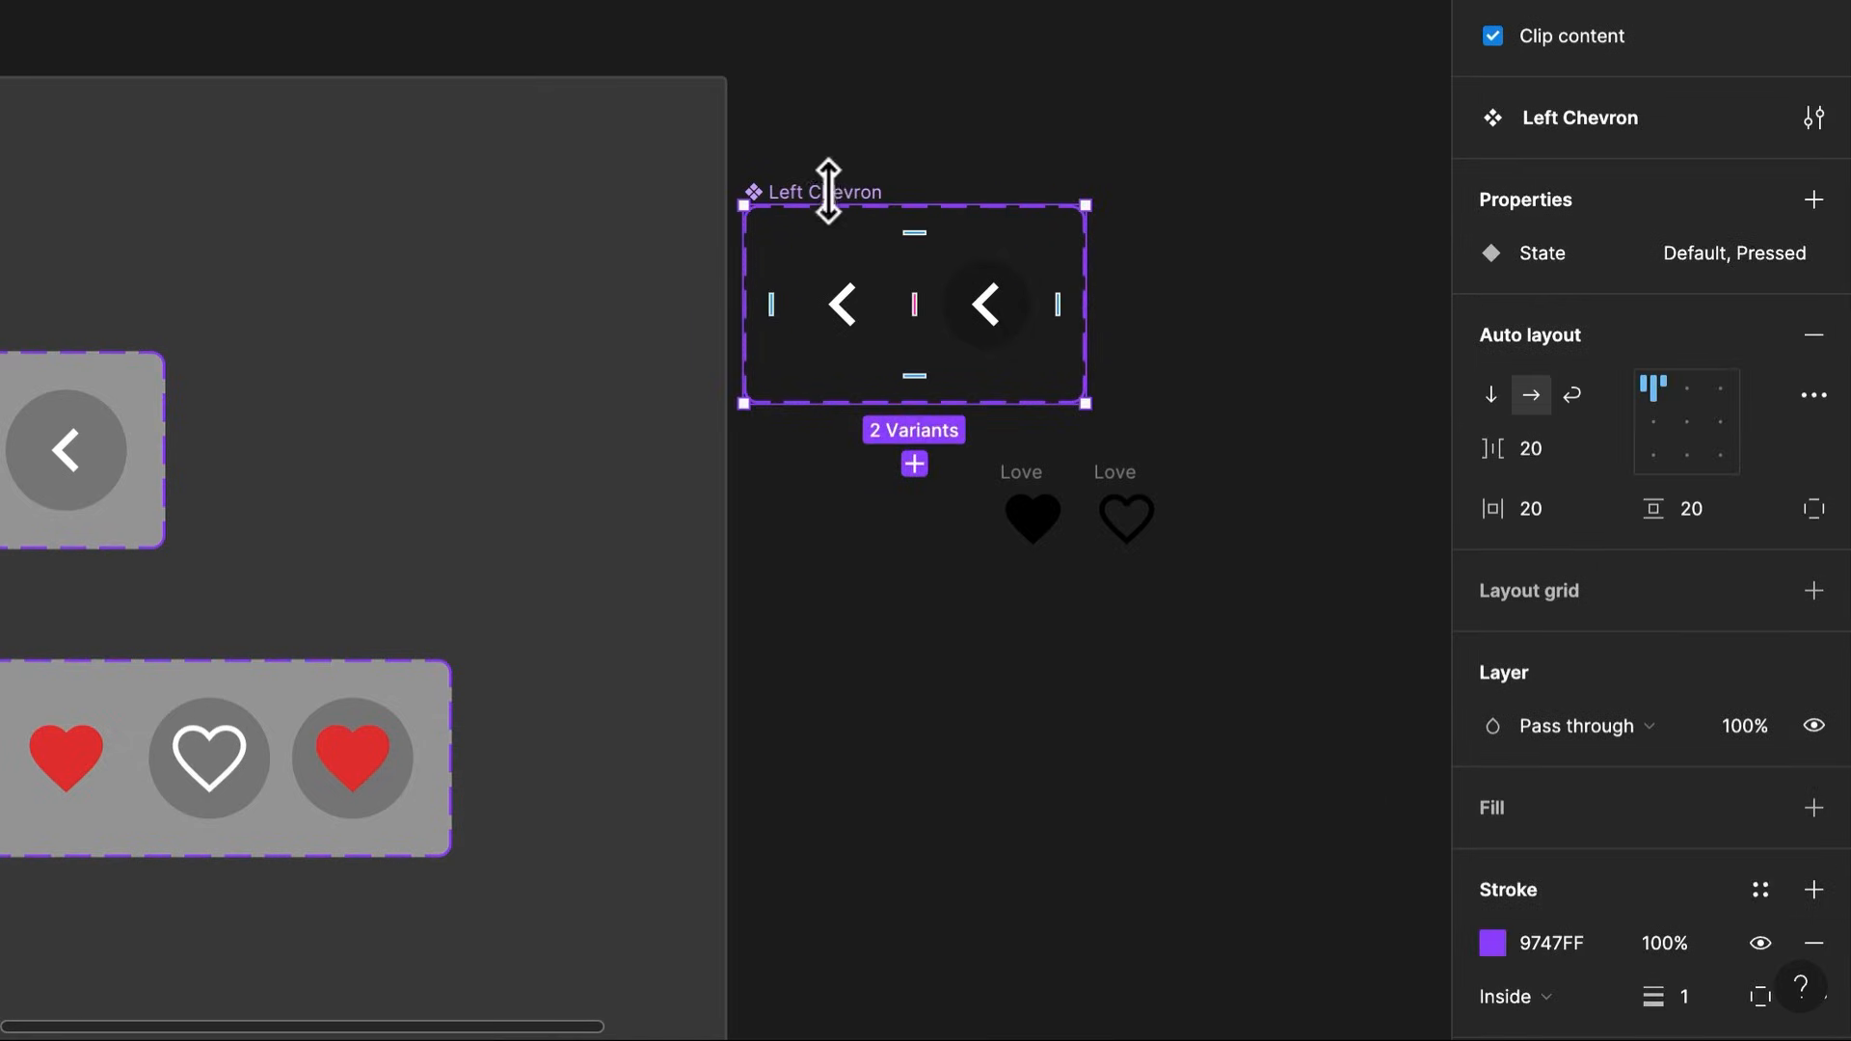
pyautogui.moveTo(849, 211); pyautogui.dragTo(953, 81)
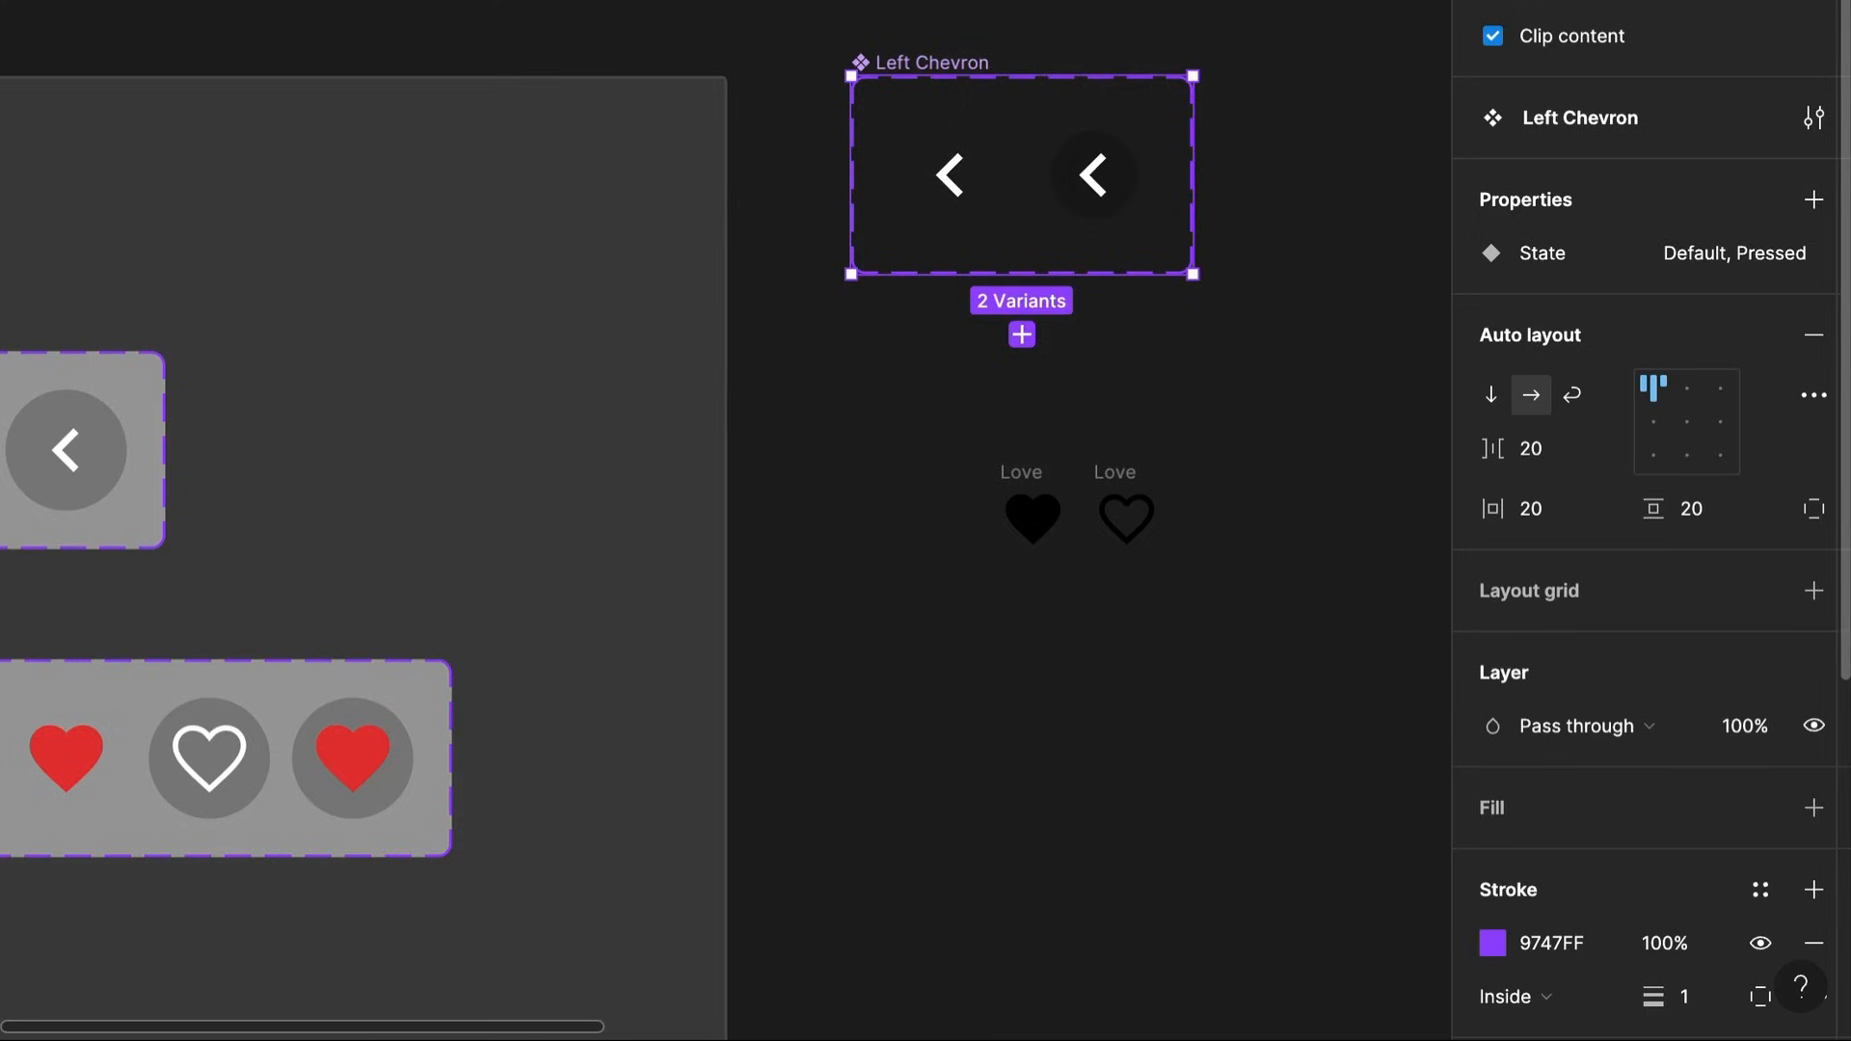
pyautogui.click(1811, 807)
pyautogui.click(1493, 861)
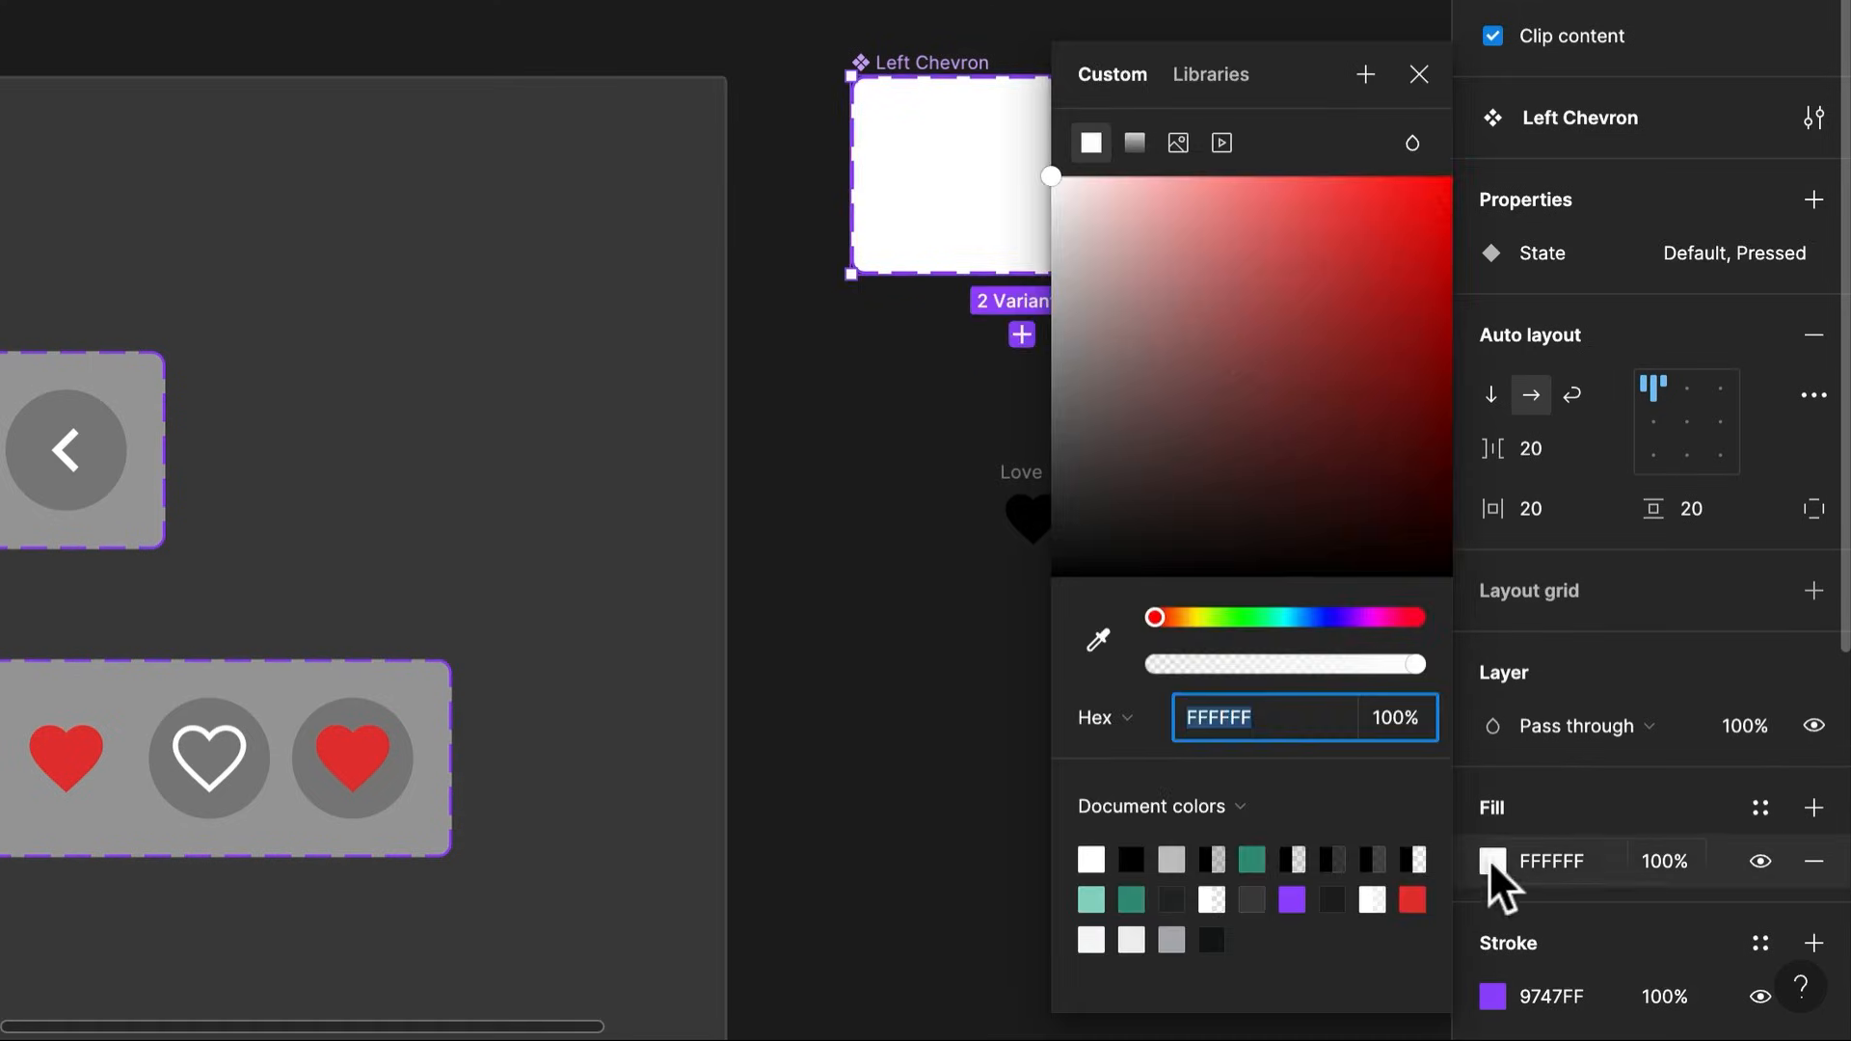
pyautogui.moveTo(1056, 424)
pyautogui.mouseDown()
pyautogui.moveTo(1027, 483)
pyautogui.moveTo(1032, 382)
pyautogui.moveTo(1049, 399)
pyautogui.mouseUp()
pyautogui.click(954, 414)
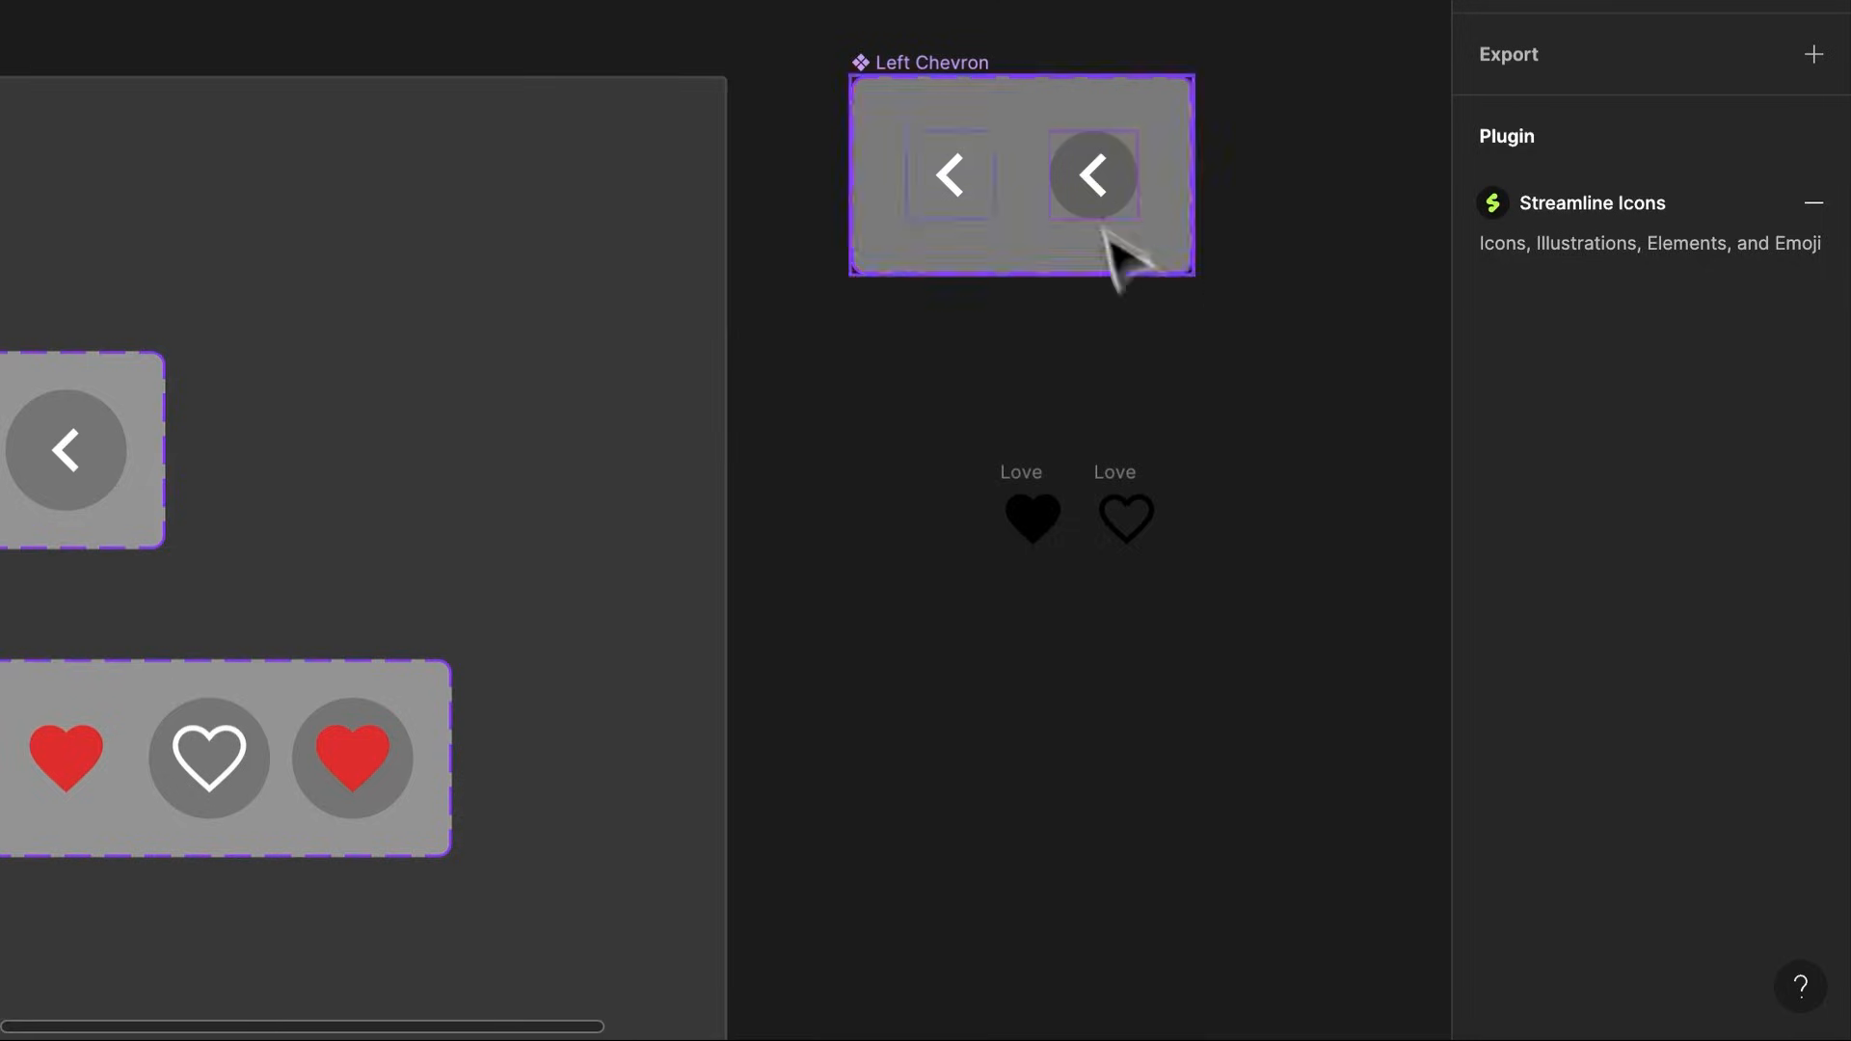
# Prototype the Default chevron to change to Pressed on click, using Smart animate with Ease out at 100 ms
pyautogui.scroll(3, 1253, 202)
pyautogui.click(1639, 3)
pyautogui.click(826, 491)
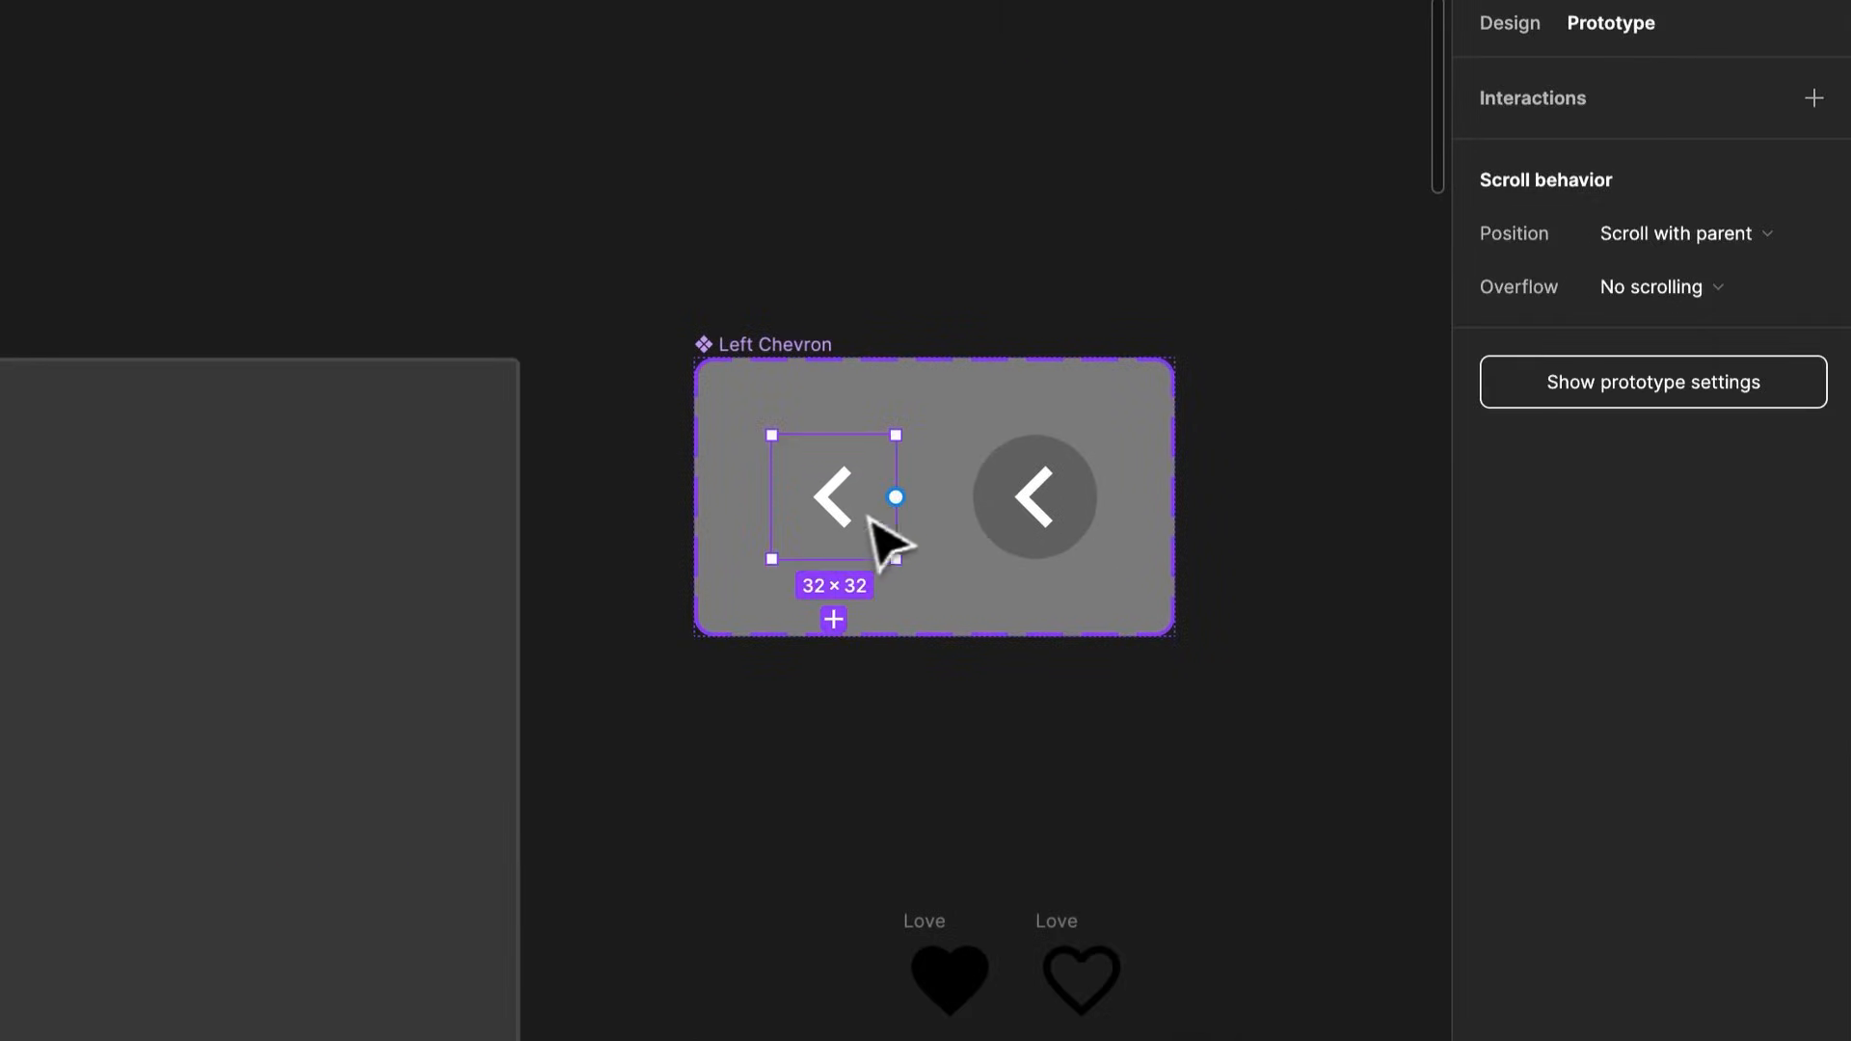
pyautogui.moveTo(896, 497); pyautogui.dragTo(1056, 530)
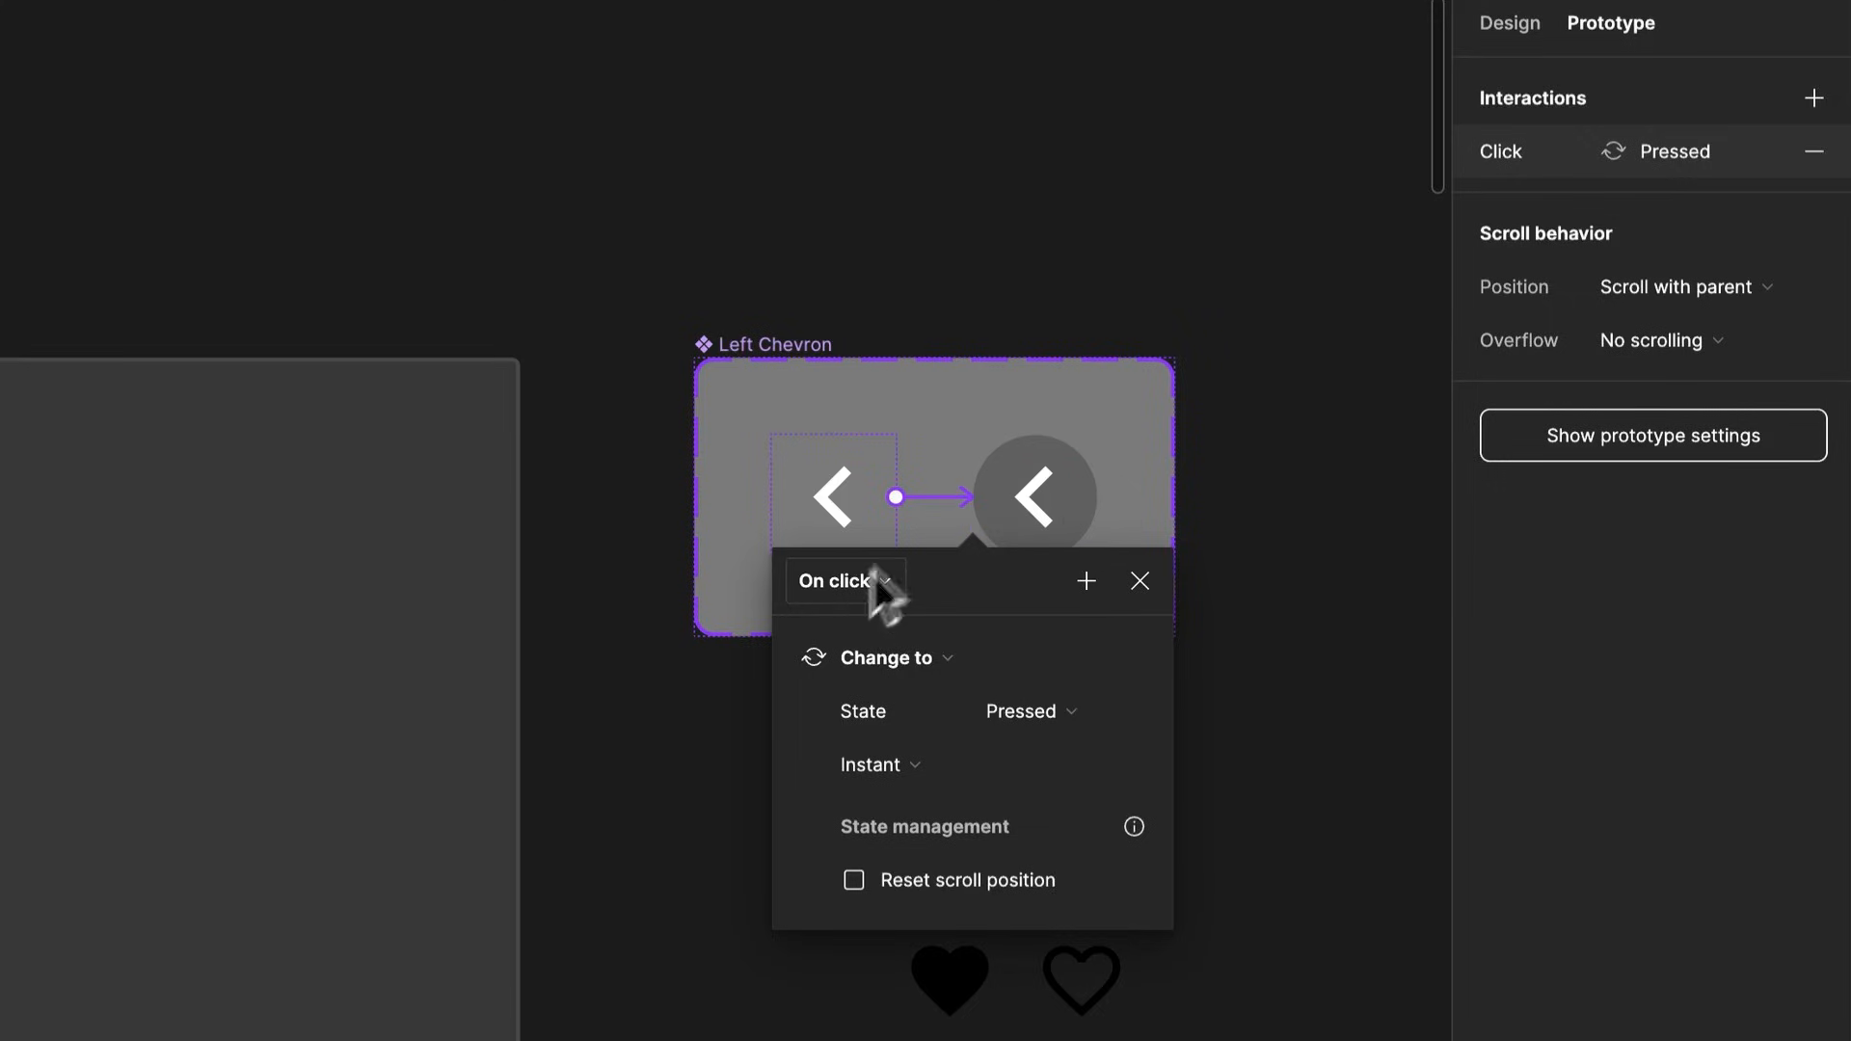
pyautogui.click(920, 764)
pyautogui.click(965, 843)
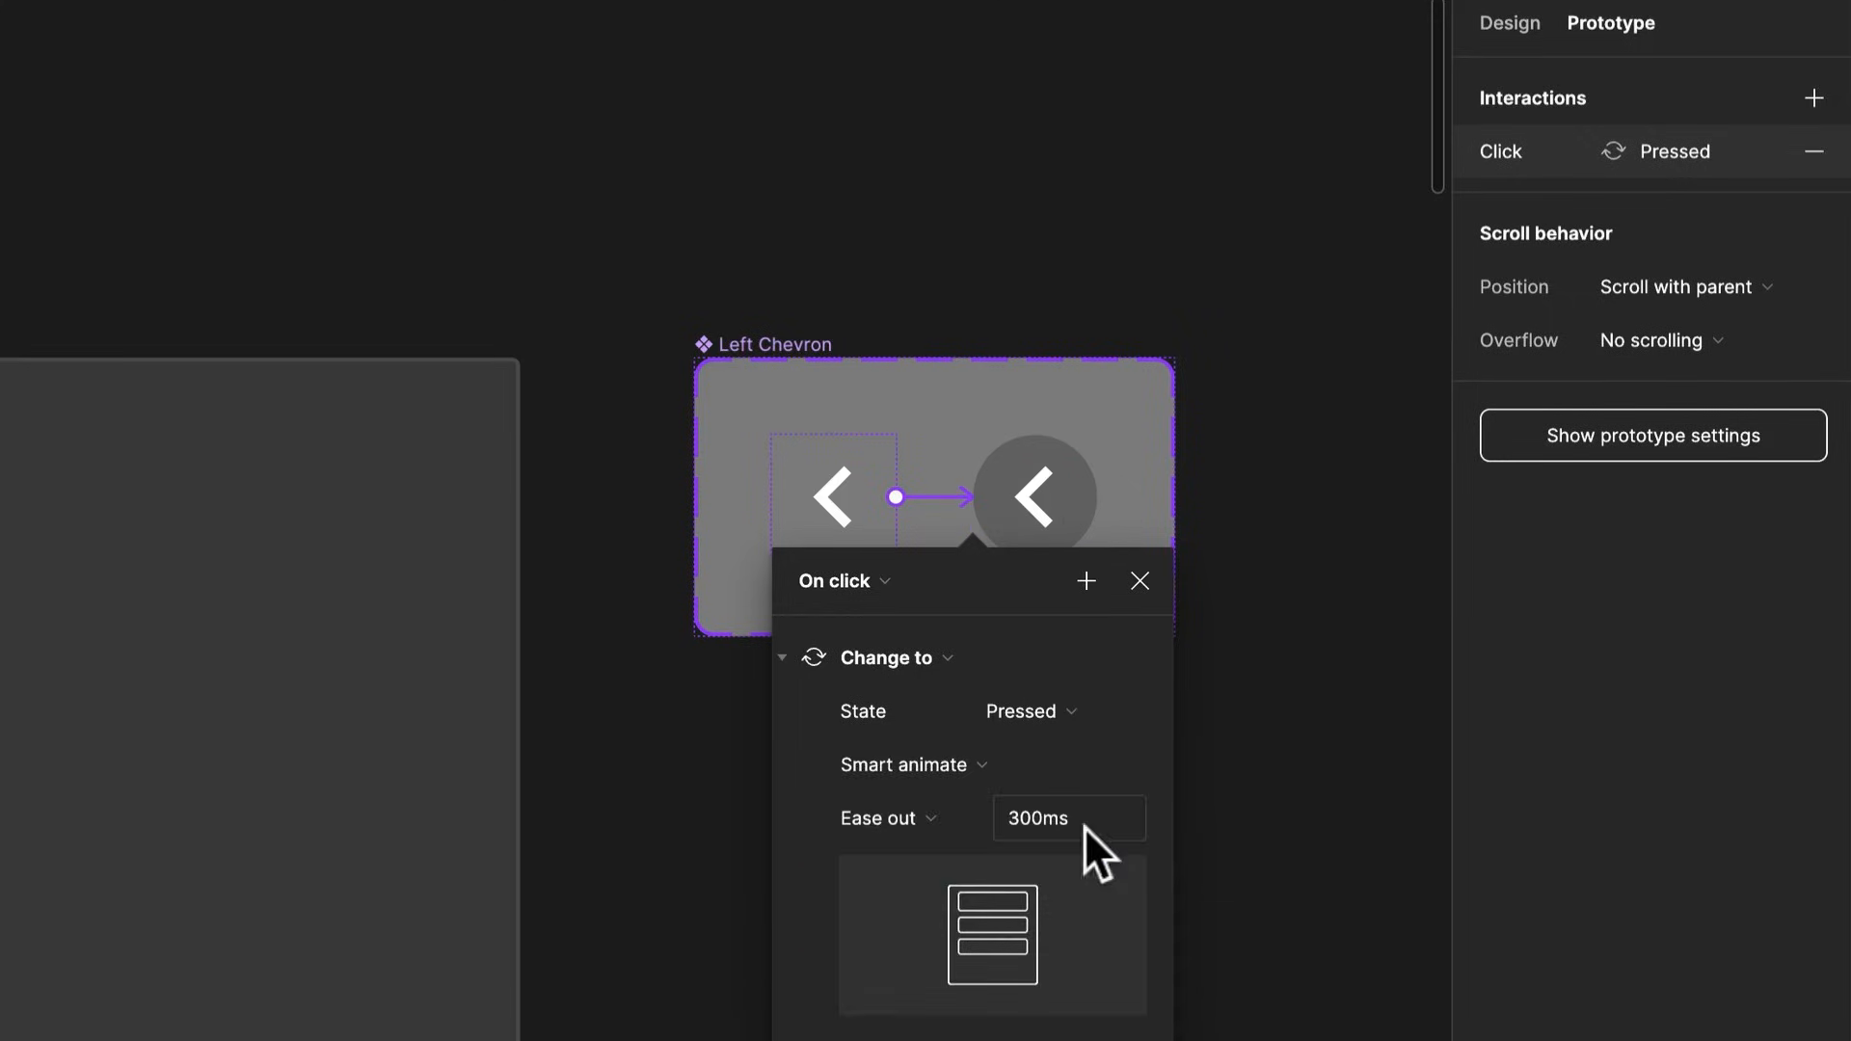
pyautogui.write('100')
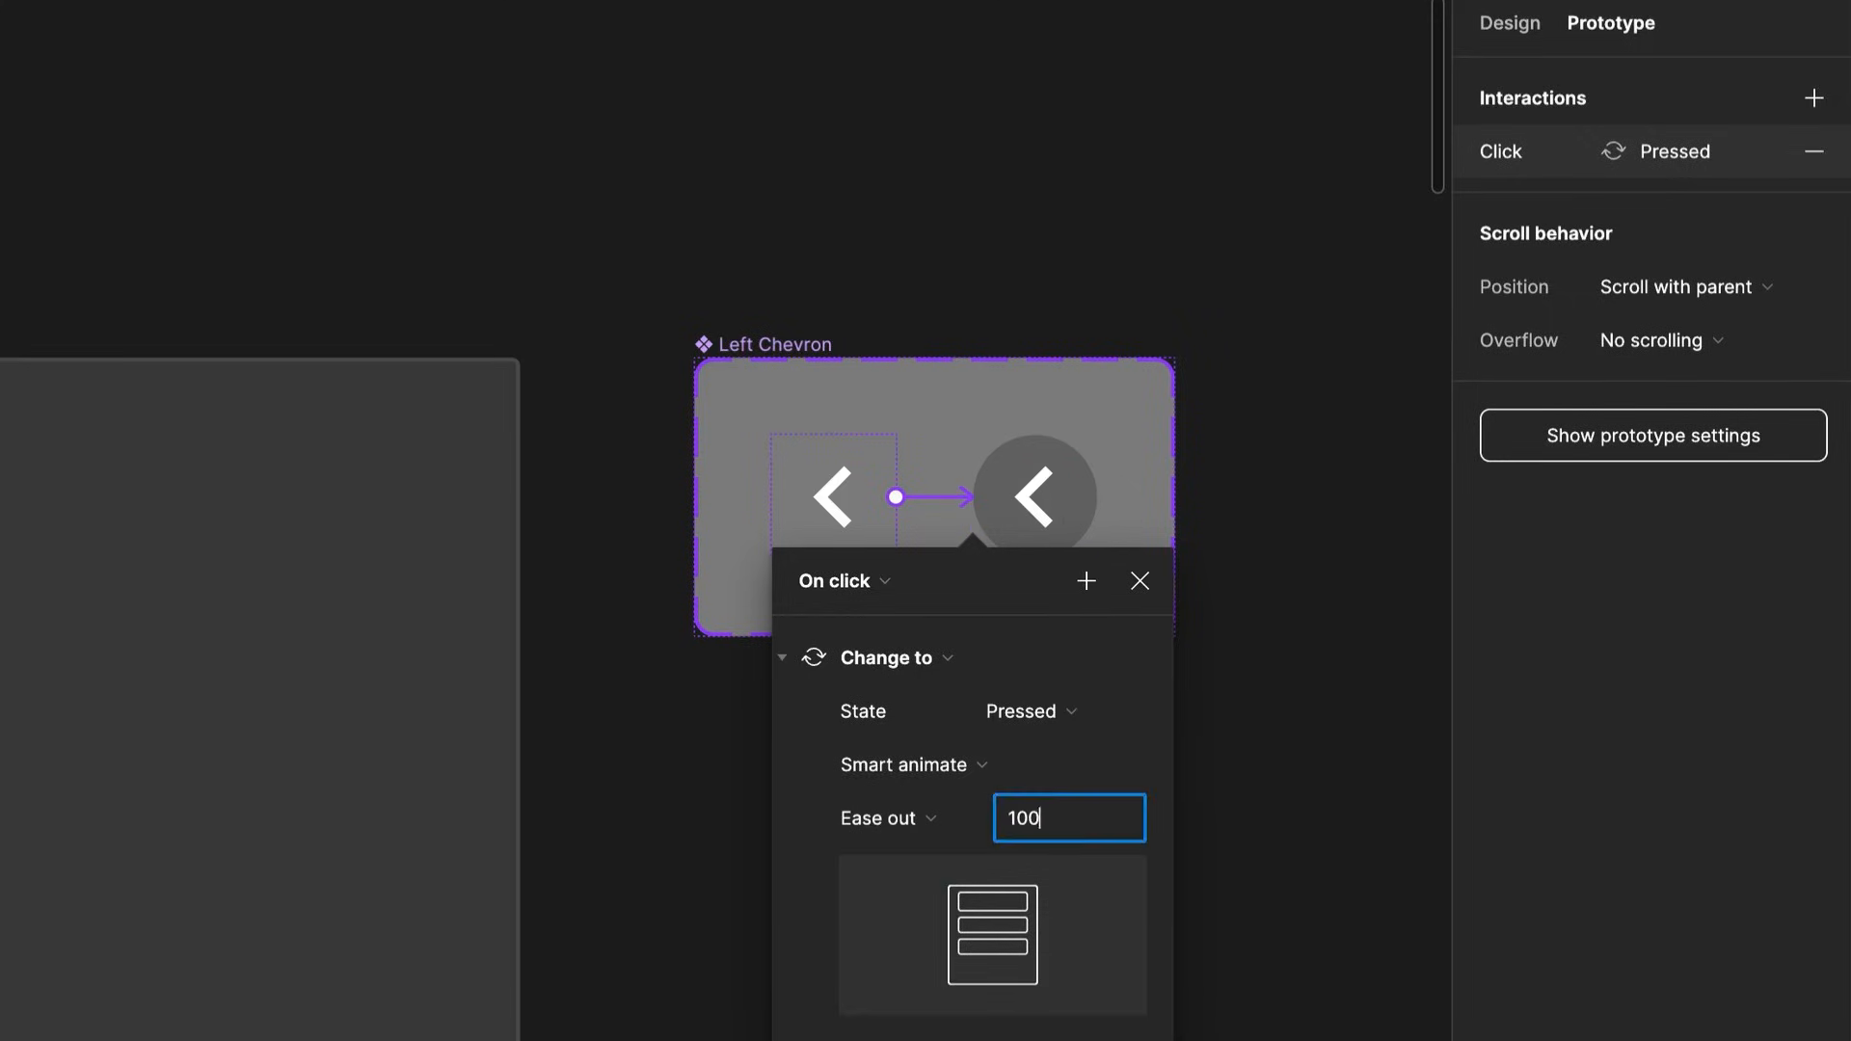
pyautogui.press('Return')
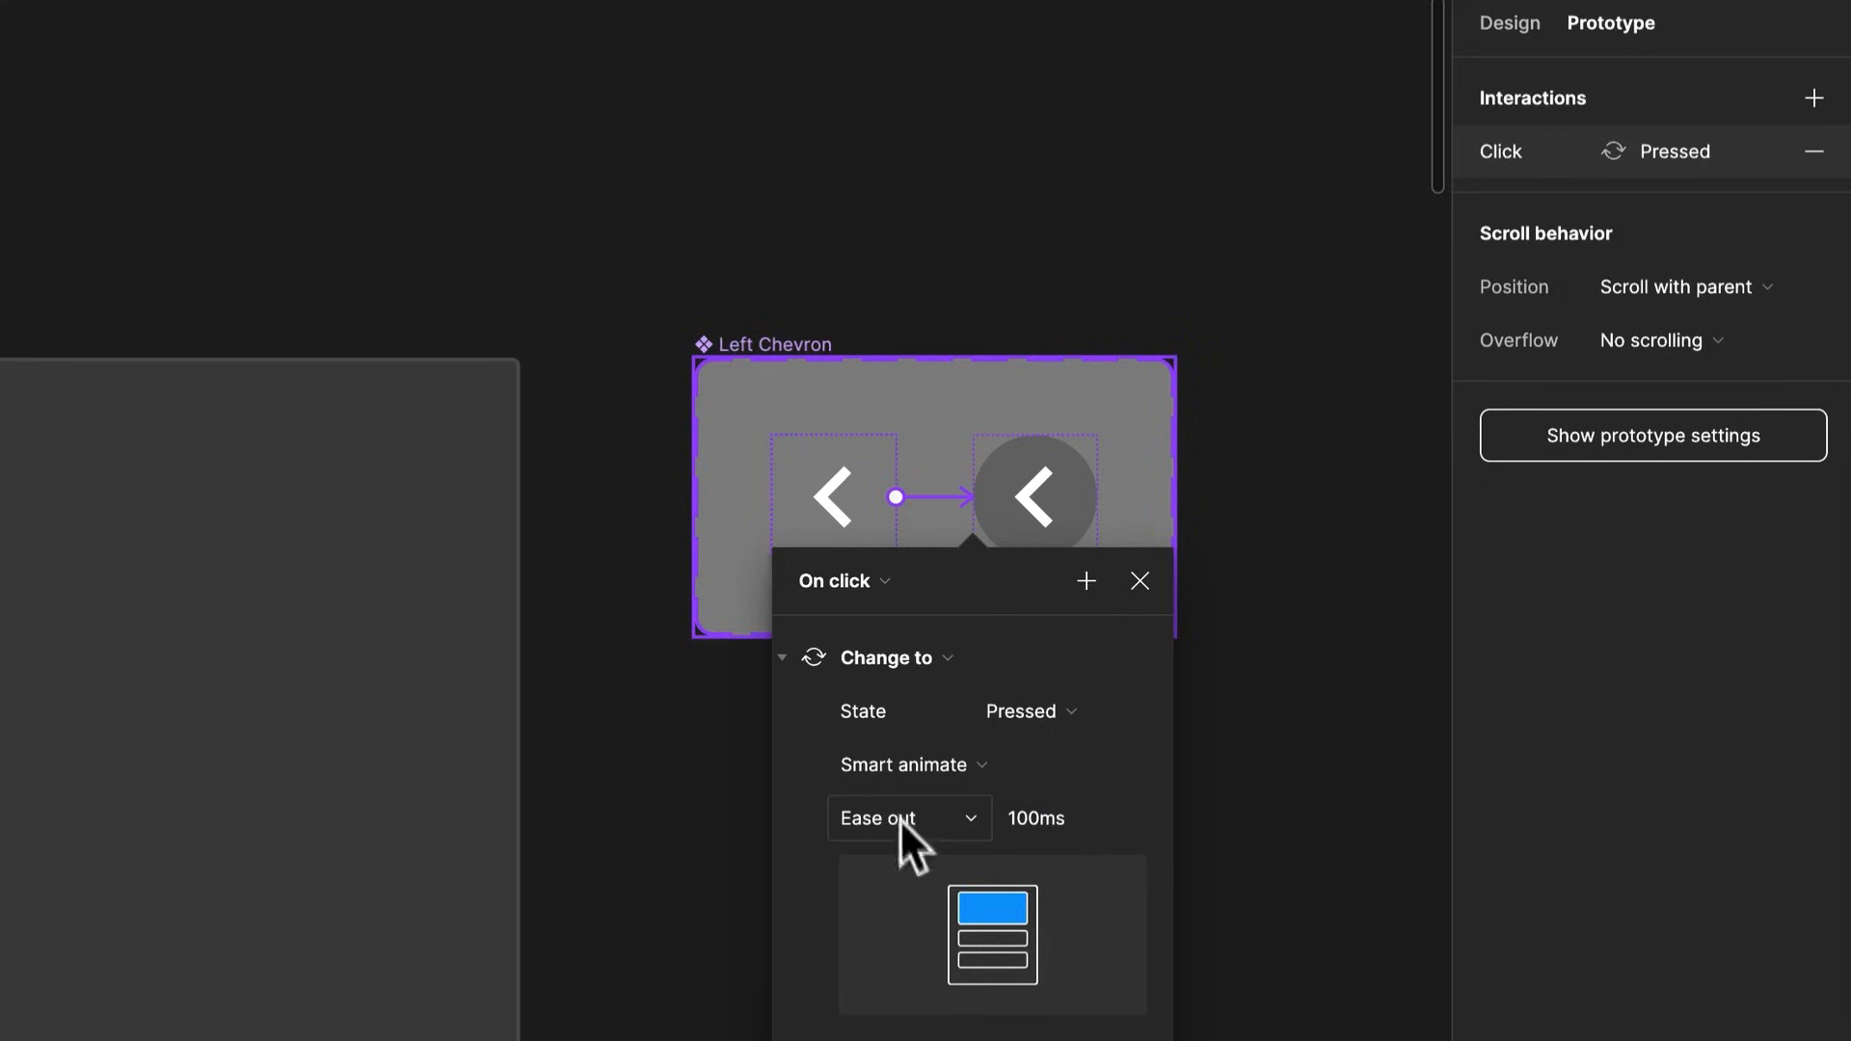
# Connect the Pressed chevron back to the Default variant and open the trigger choices of that interaction
pyautogui.click(1031, 494)
pyautogui.moveTo(1097, 496); pyautogui.dragTo(827, 509)
pyautogui.click(793, 581)
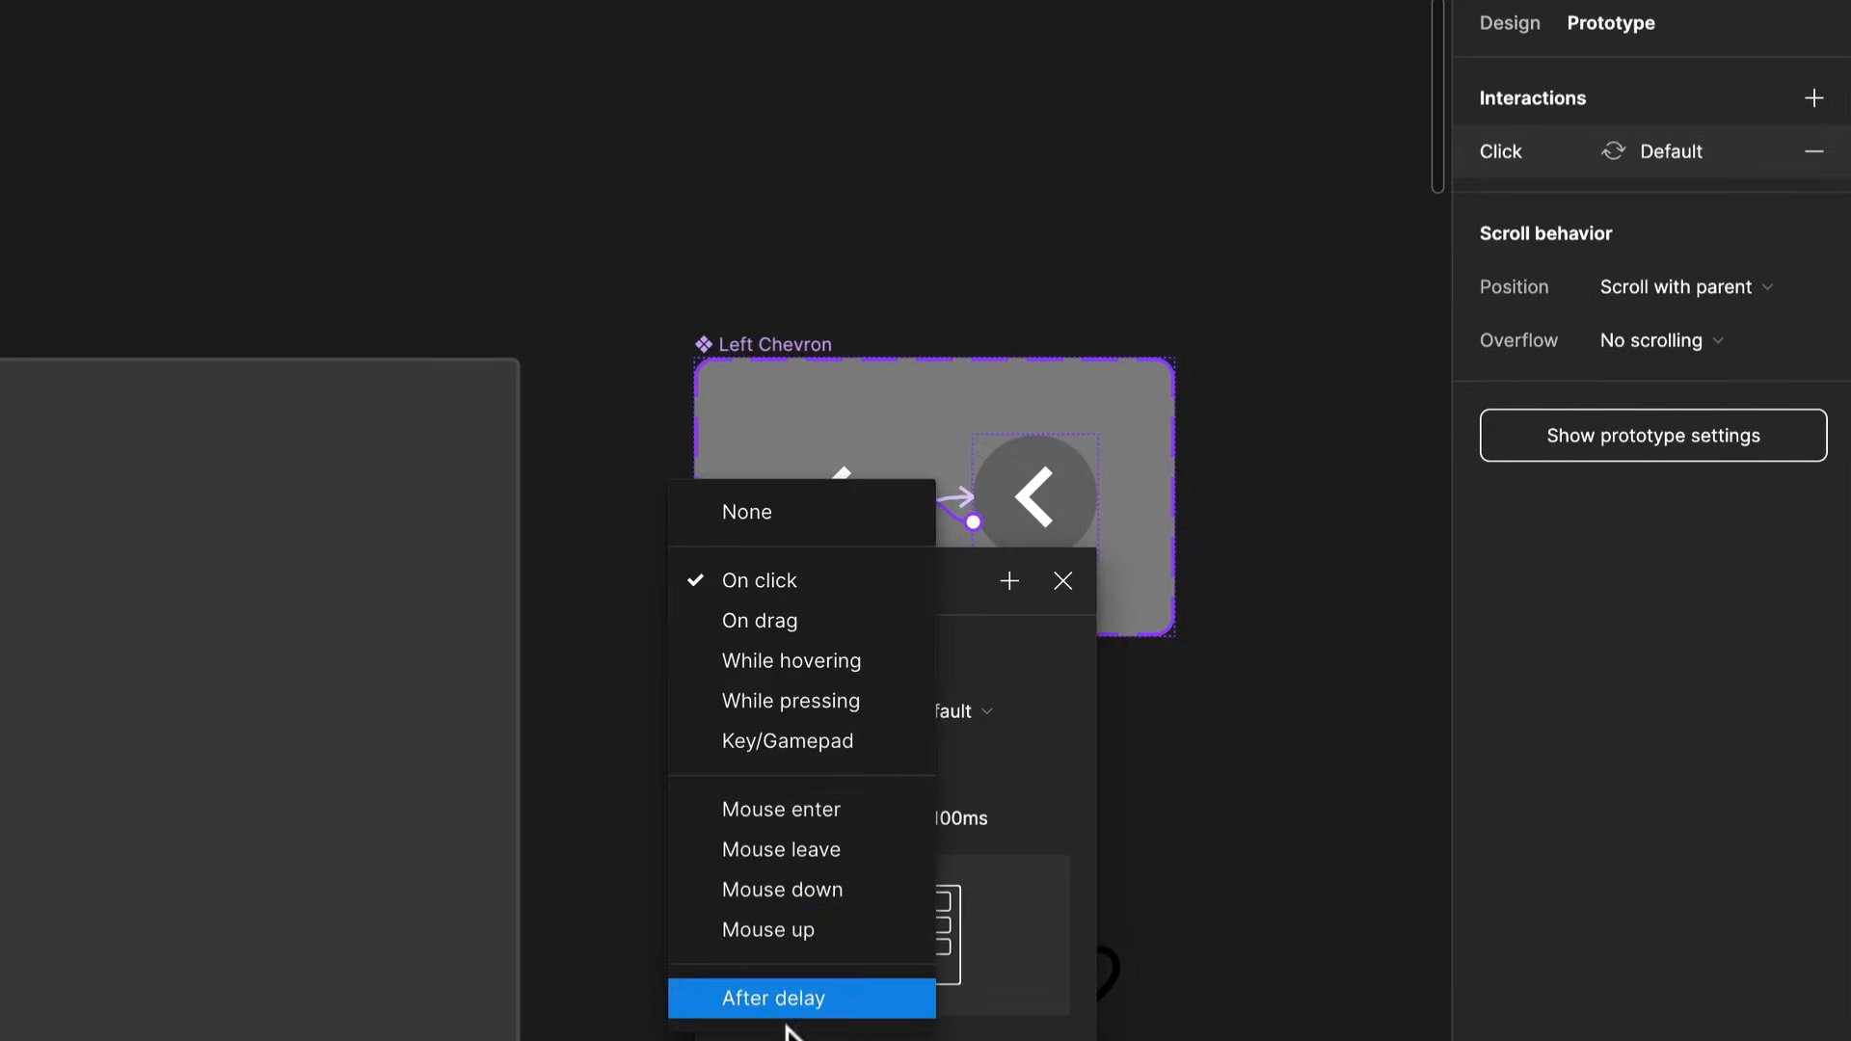
# Set the Pressed chevron's interaction to change to Default after a delay of 50 ms
pyautogui.click(811, 1003)
pyautogui.click(787, 636)
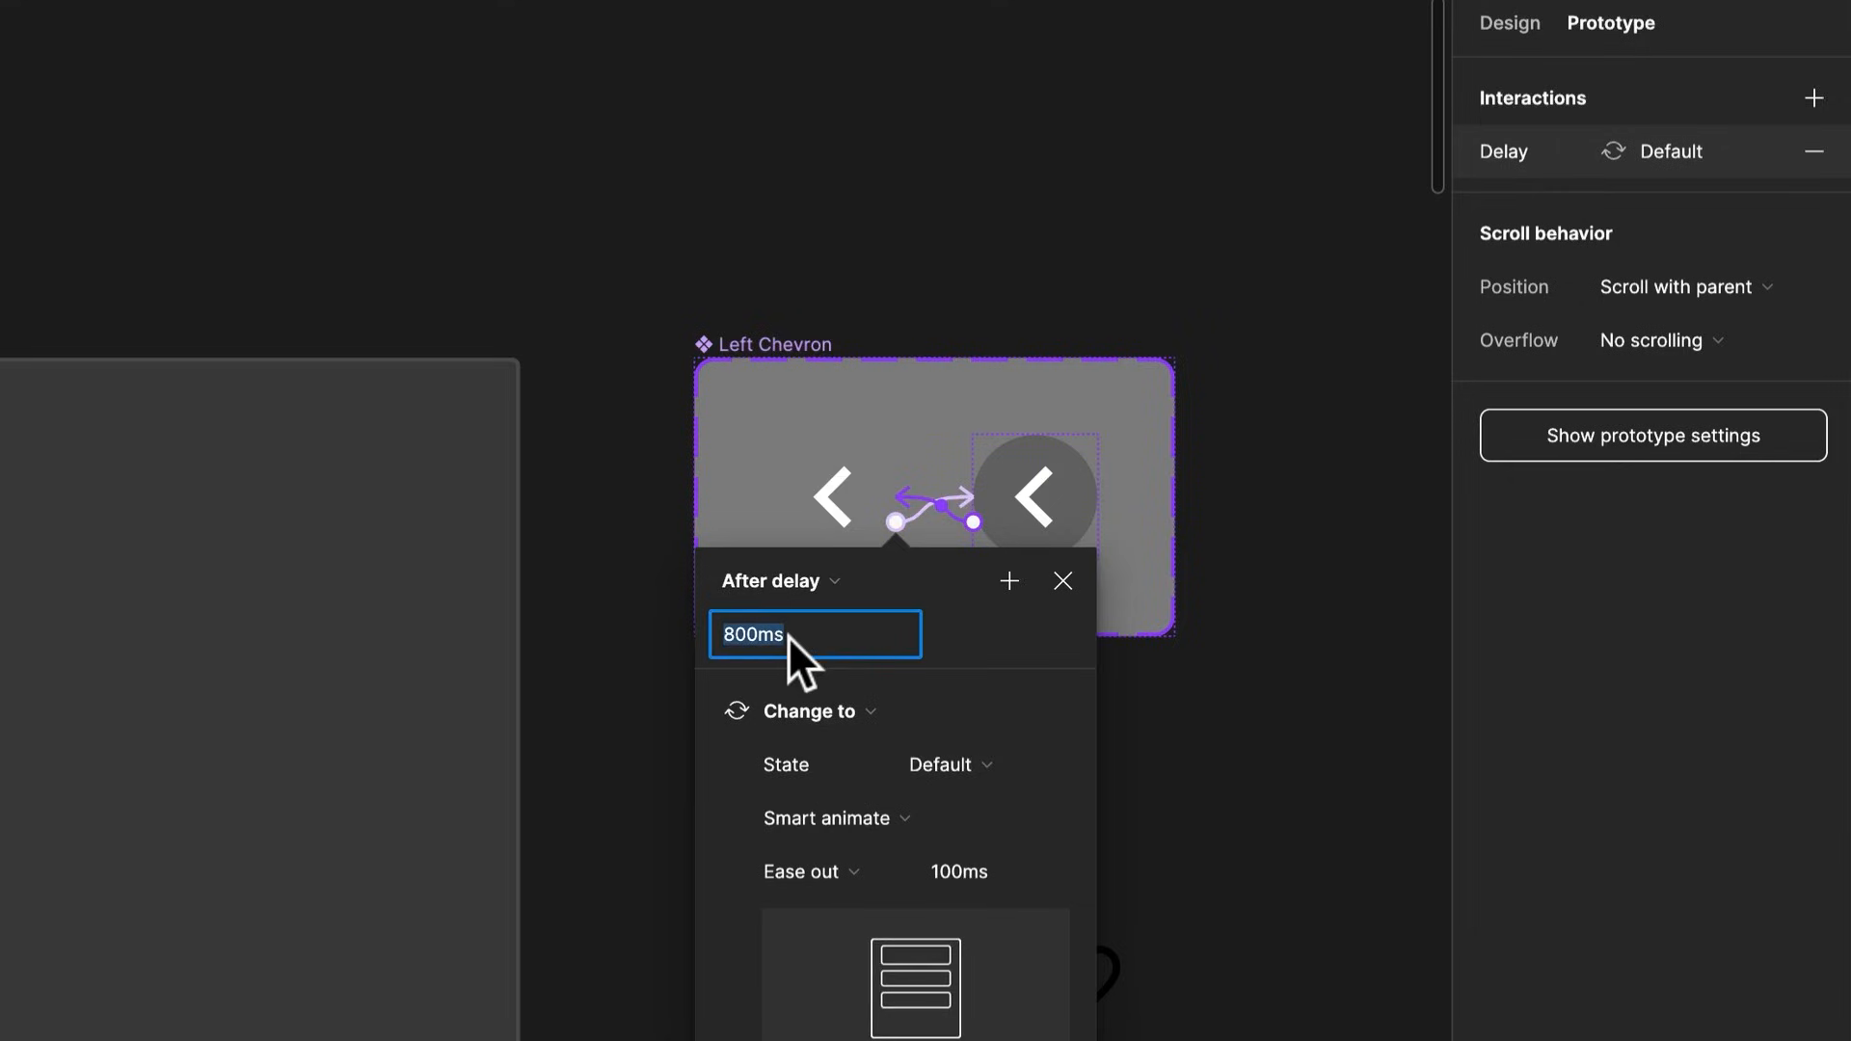
pyautogui.write('40')
pyautogui.press('Return')
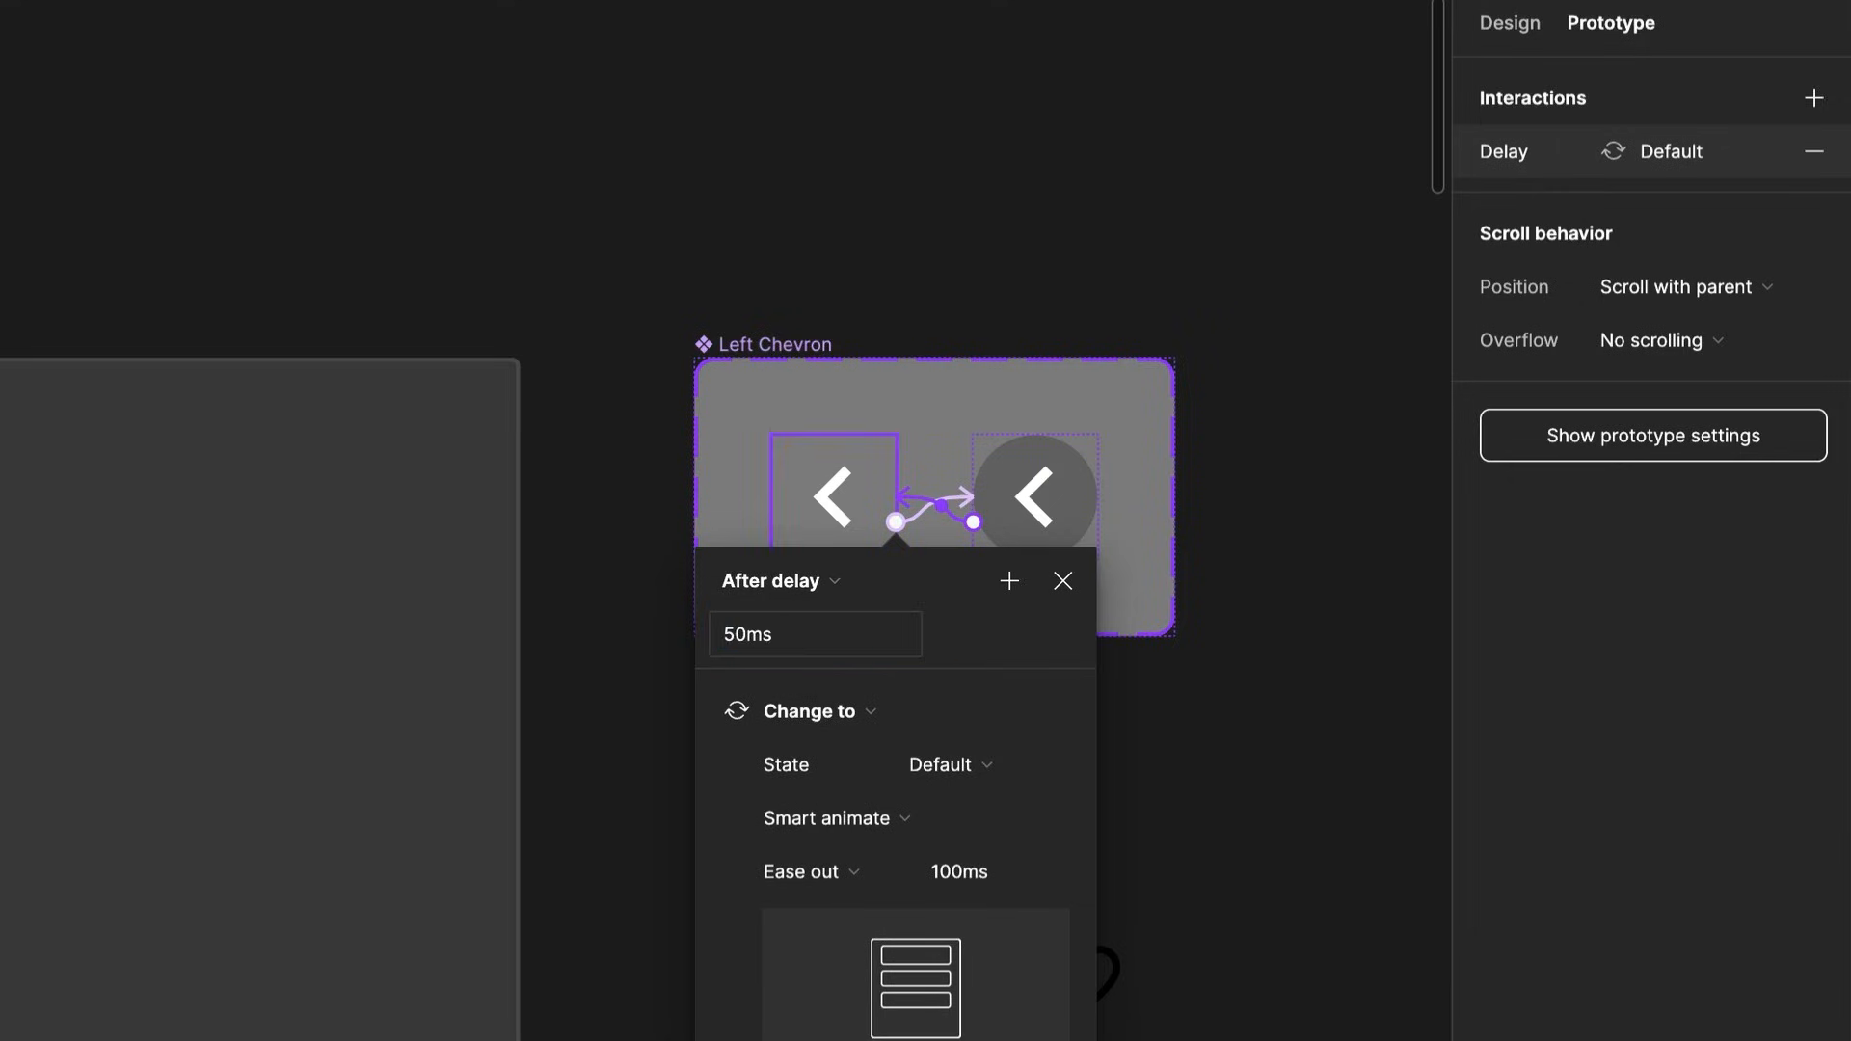
pyautogui.click(1187, 831)
# Draw a new frame about 268 × 284 in the empty area beside the Left Chevron component set
pyautogui.scroll(-4, 975, 757)
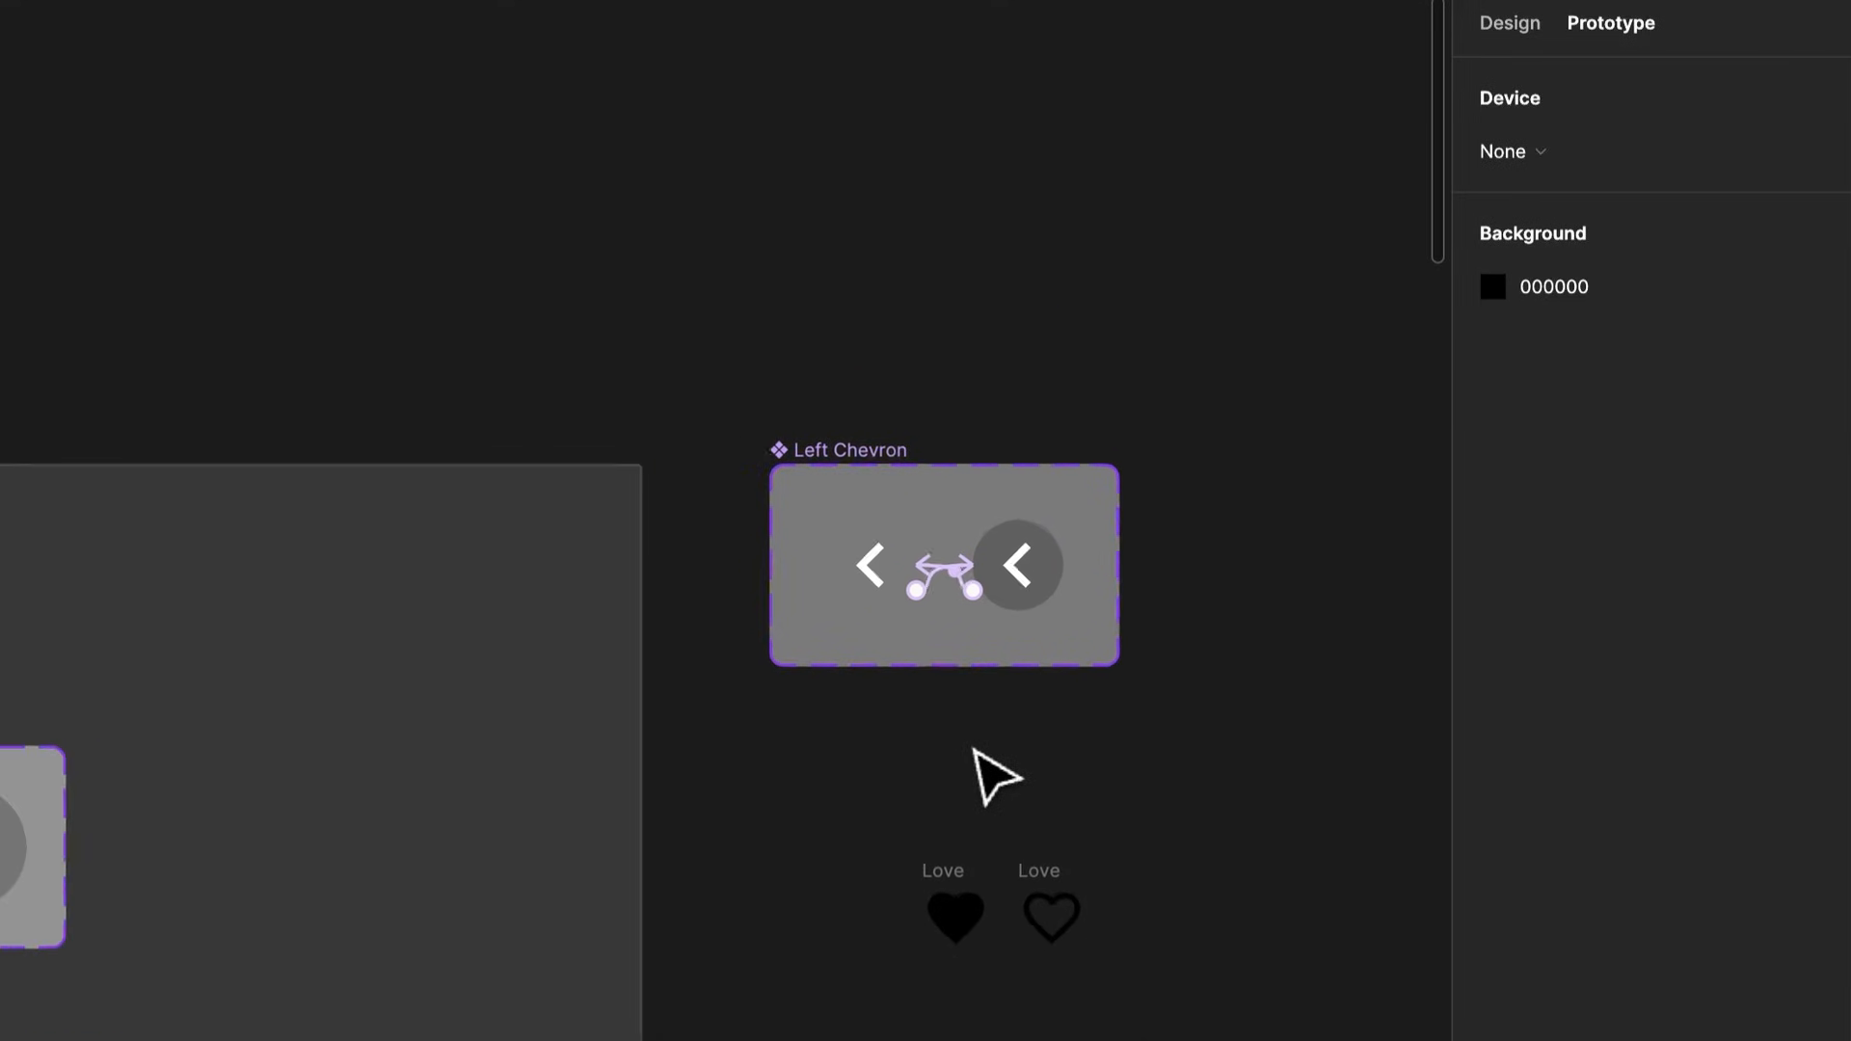
pyautogui.press('f')
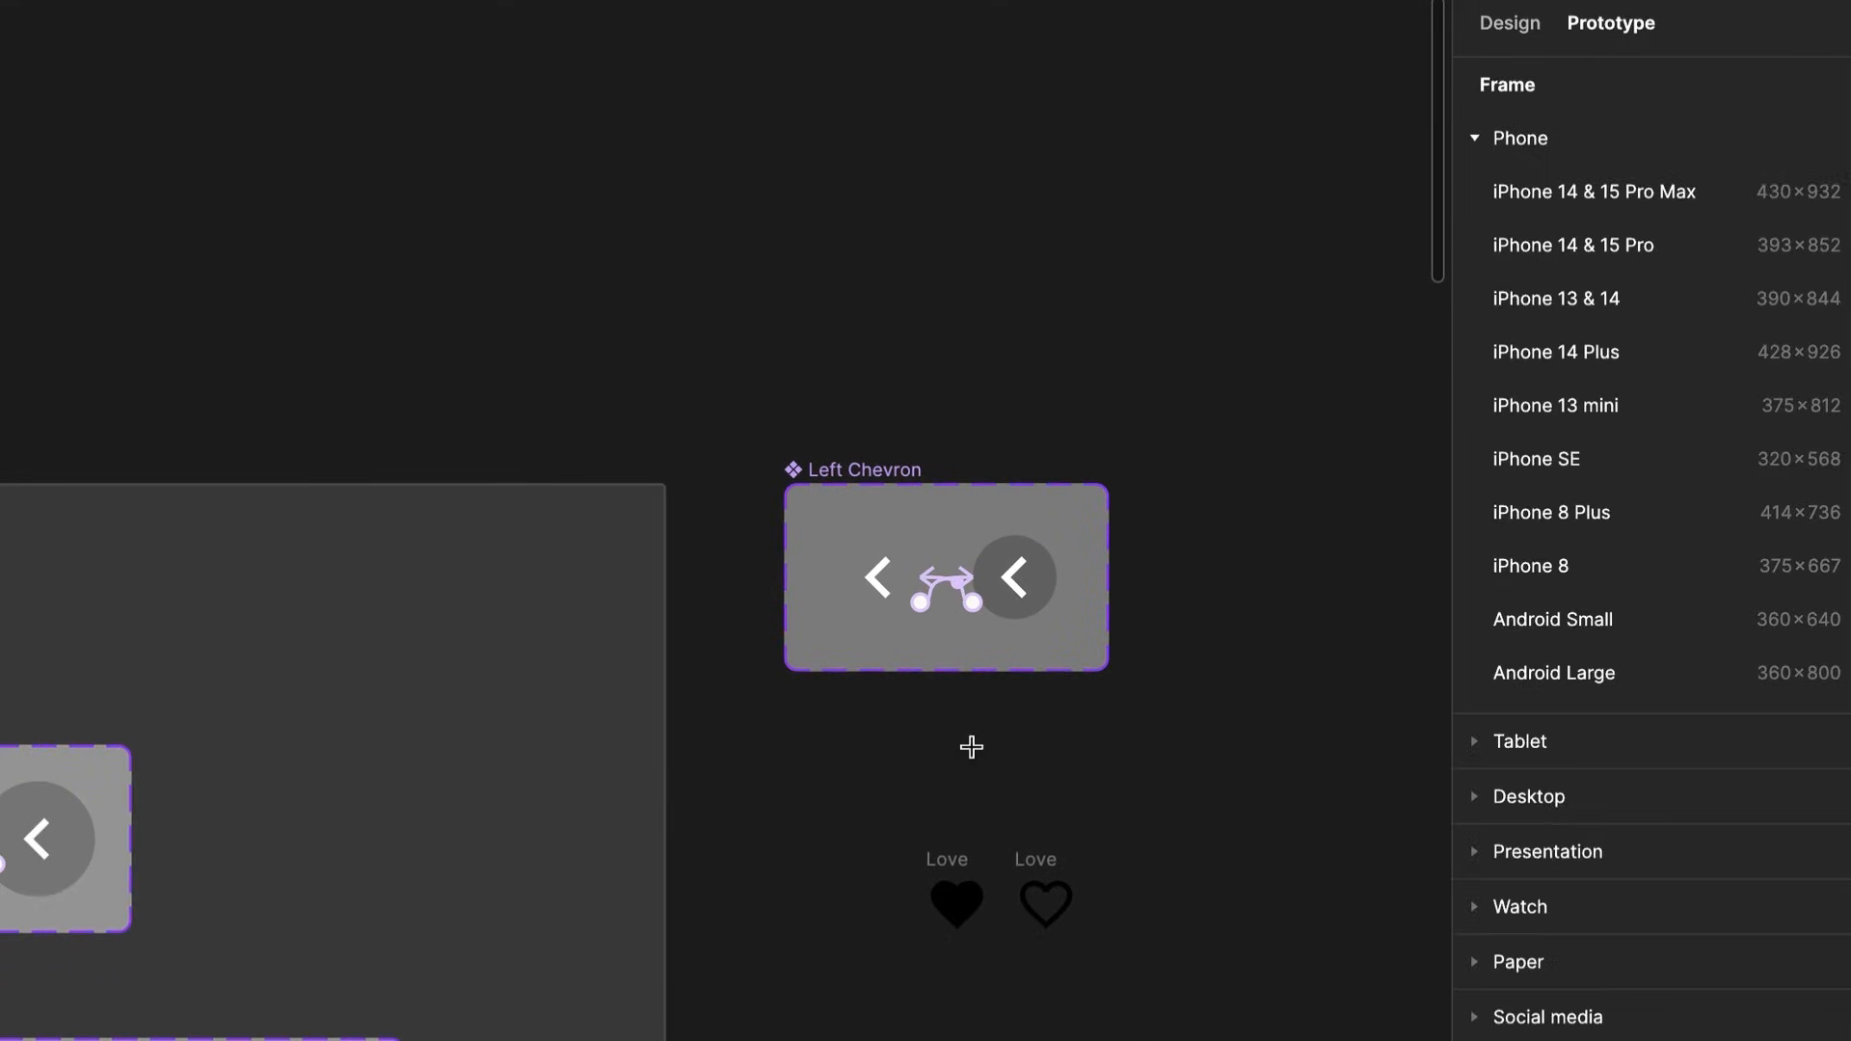
pyautogui.scroll(-4, 971, 747)
pyautogui.hscroll(5, 1058, 768)
pyautogui.moveTo(846, 317)
pyautogui.mouseDown()
pyautogui.moveTo(1160, 813)
pyautogui.moveTo(1361, 986)
pyautogui.moveTo(1300, 596)
pyautogui.moveTo(1274, 772)
pyautogui.moveTo(1257, 754)
pyautogui.mouseUp()
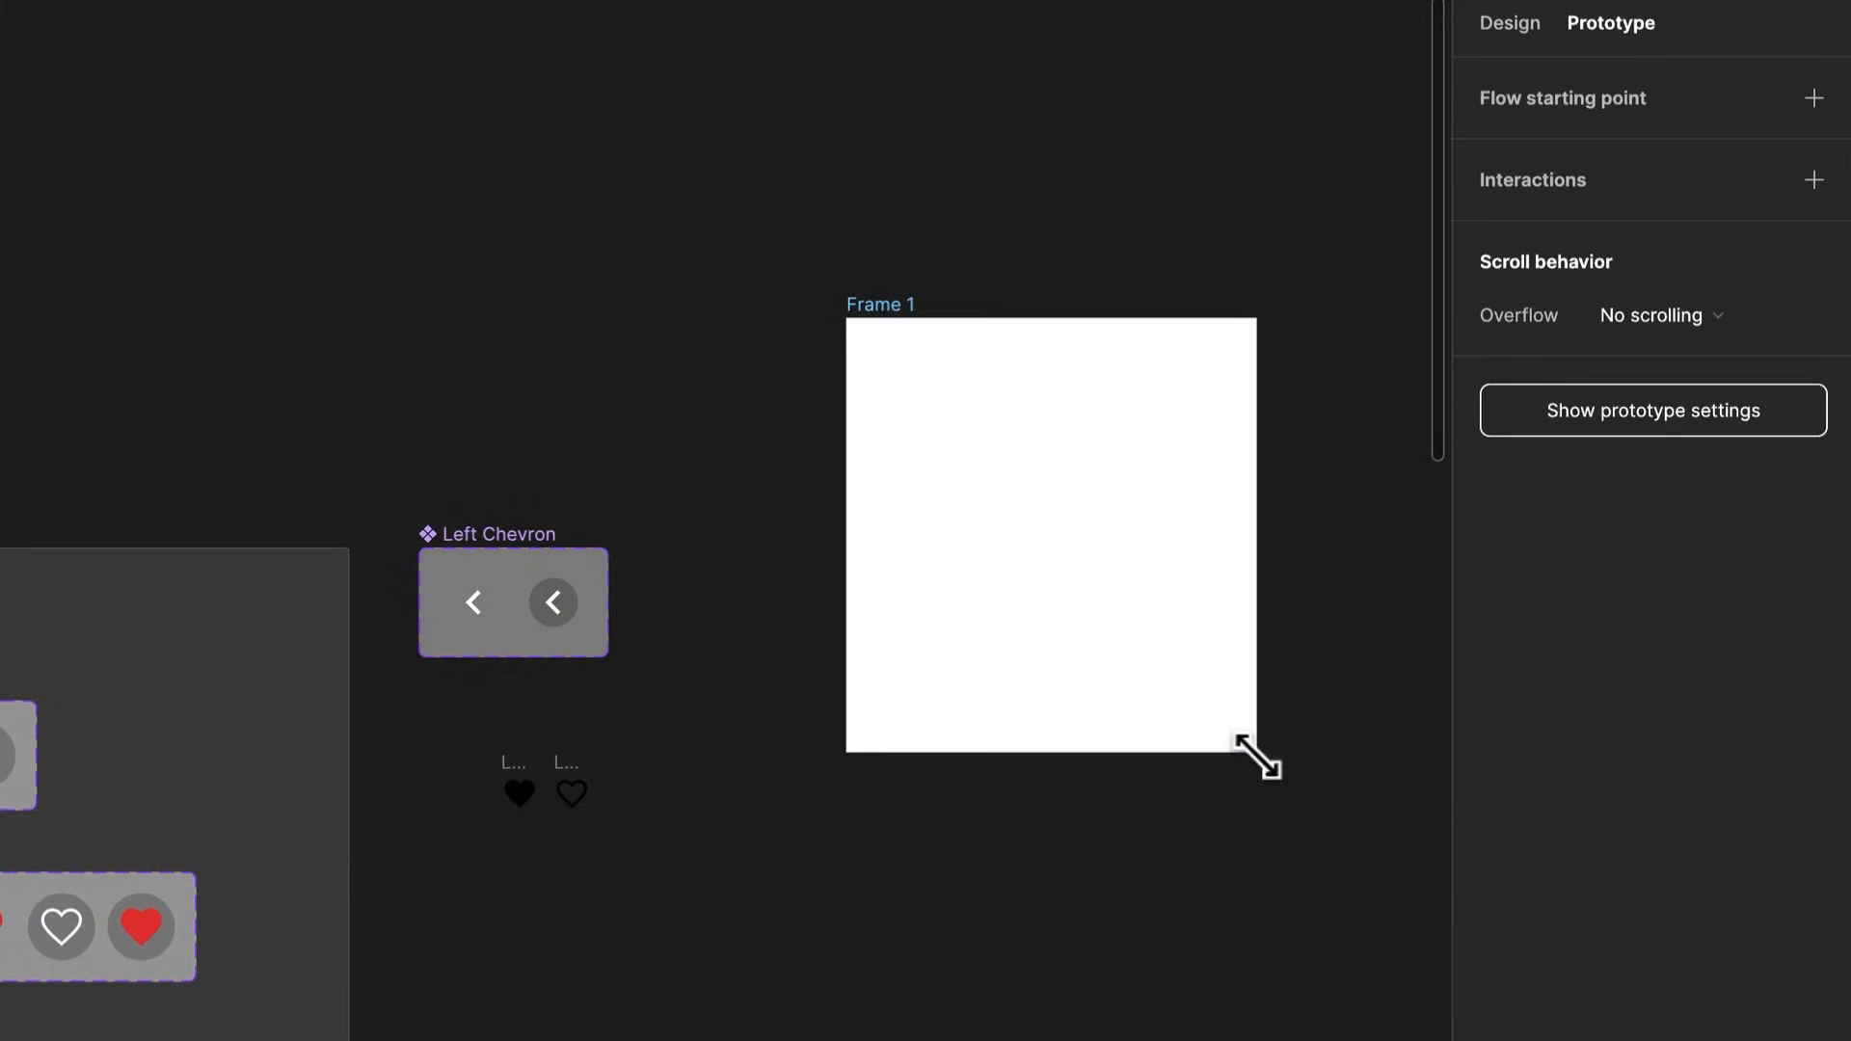
# Fill the new frame with the grey sampled from the Left Chevron component set's background
pyautogui.click(1510, 21)
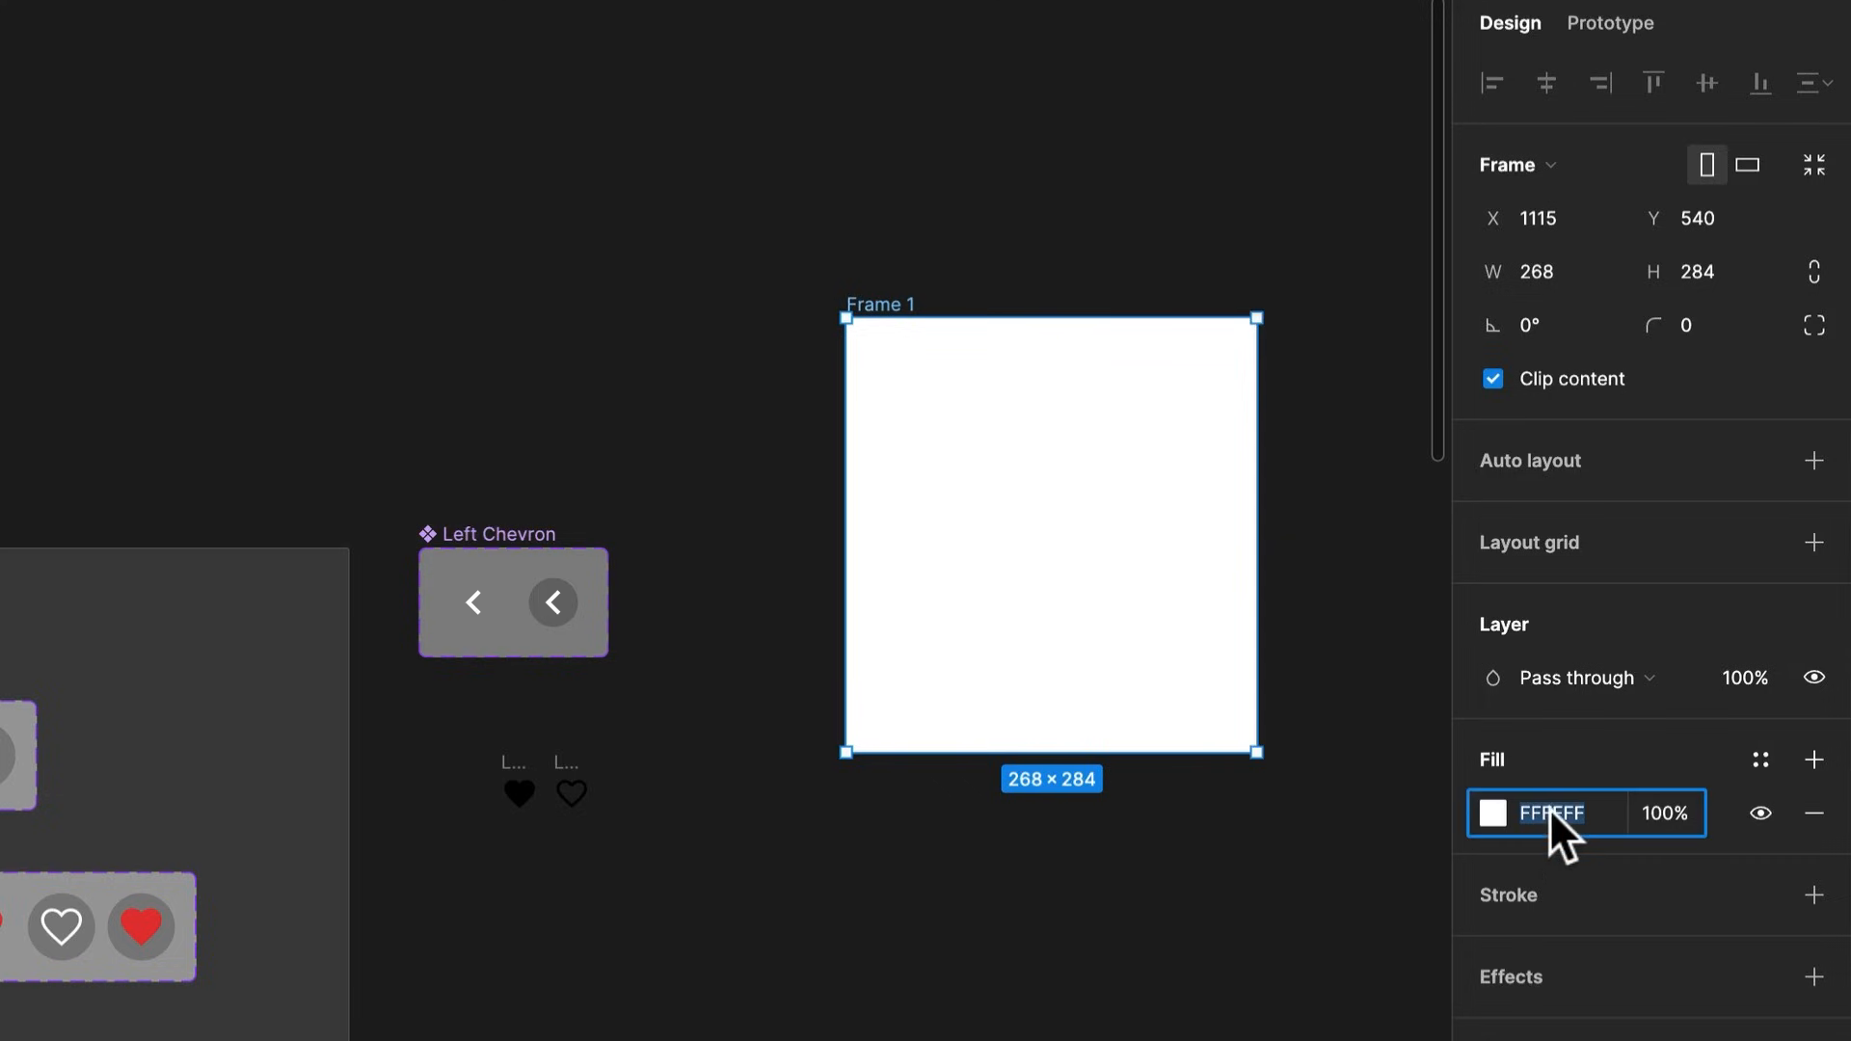
pyautogui.click(1491, 814)
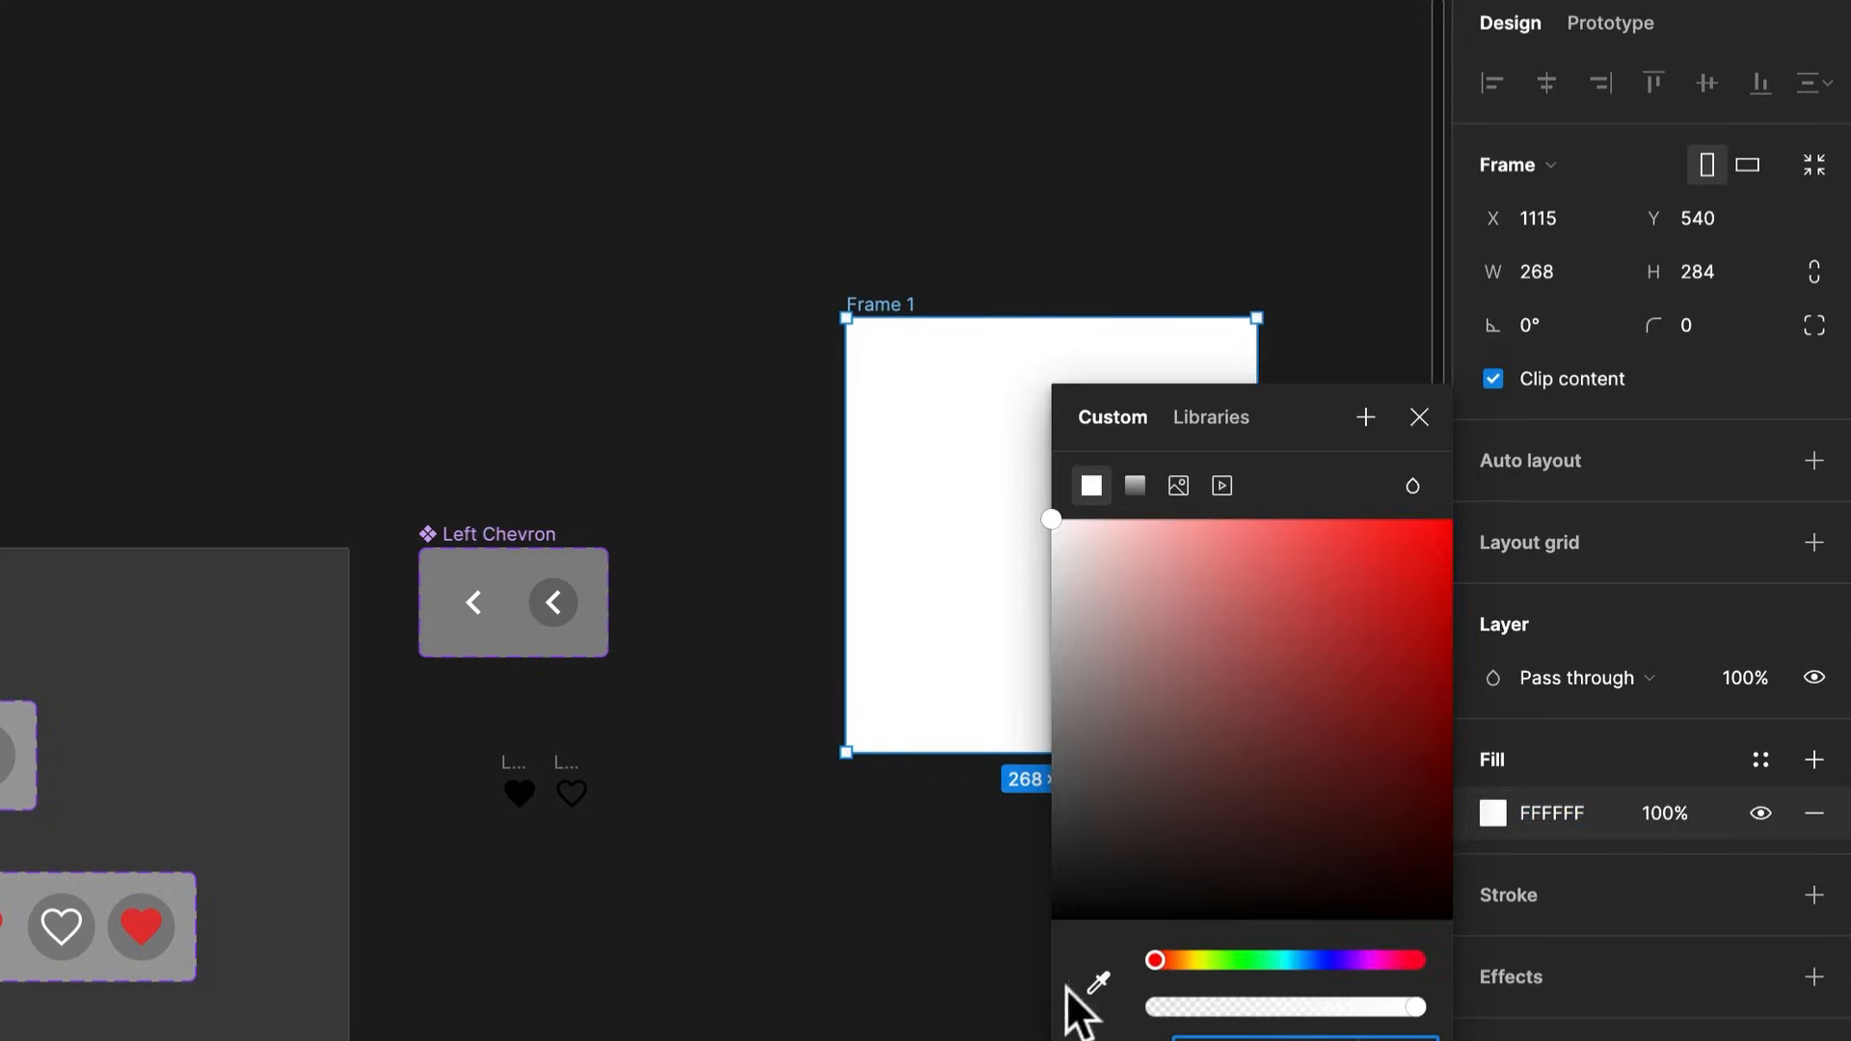
pyautogui.click(1096, 981)
pyautogui.click(603, 641)
pyautogui.click(731, 677)
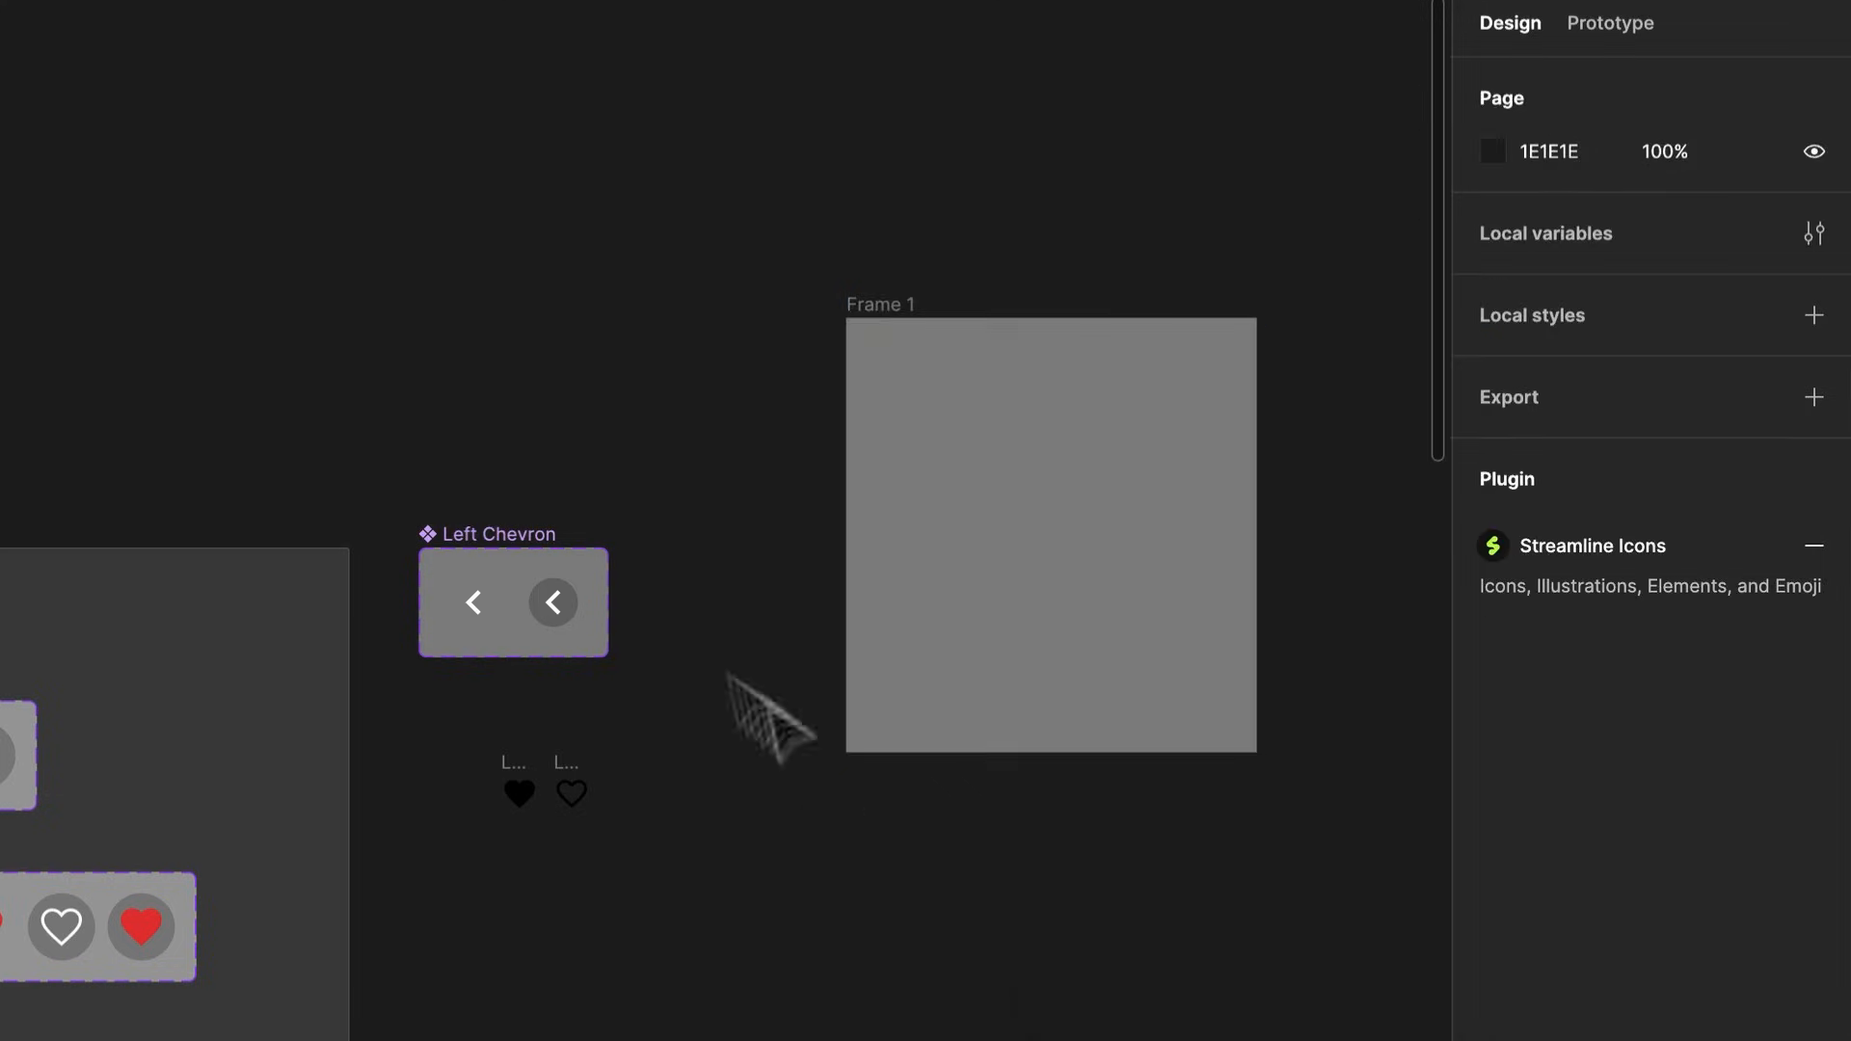
# Place an instance of the Default Left Chevron variant in the centre of the grey frame
pyautogui.doubleClick(474, 605)
pyautogui.moveTo(482, 618); pyautogui.dragTo(1051, 537)
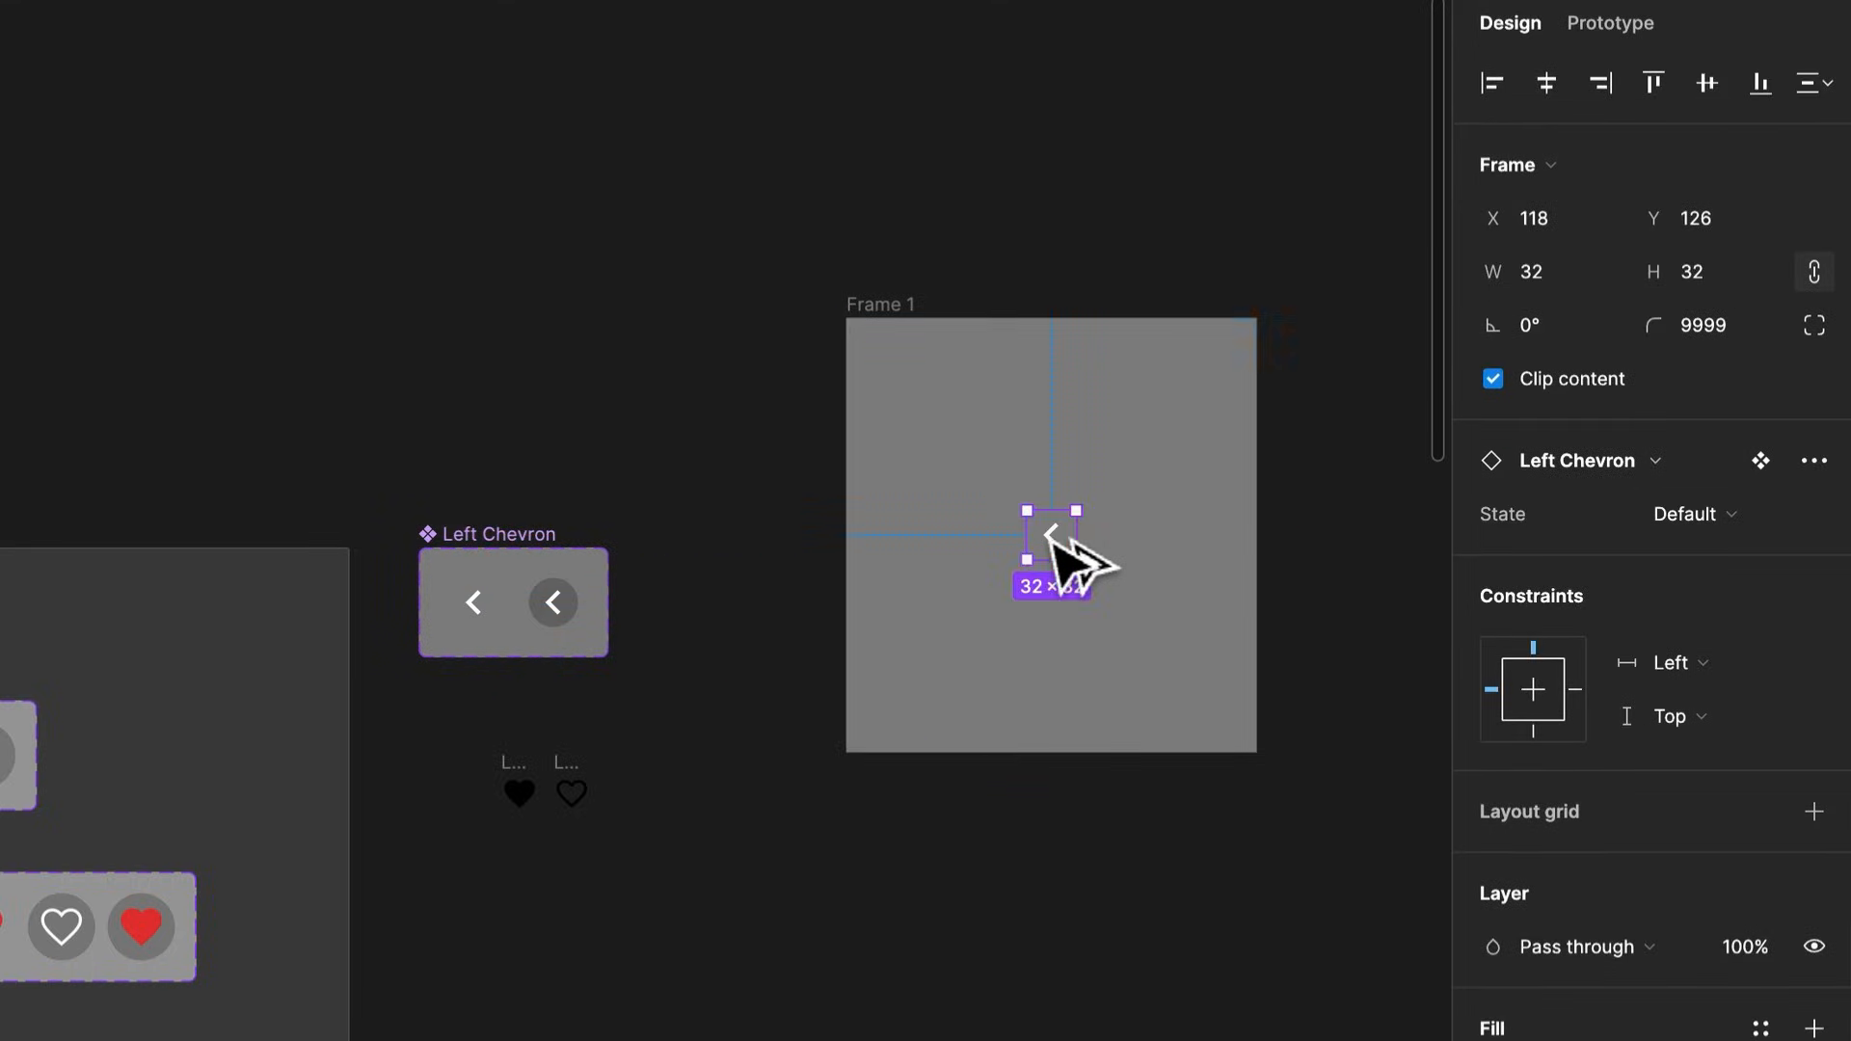
pyautogui.scroll(3, 1061, 561)
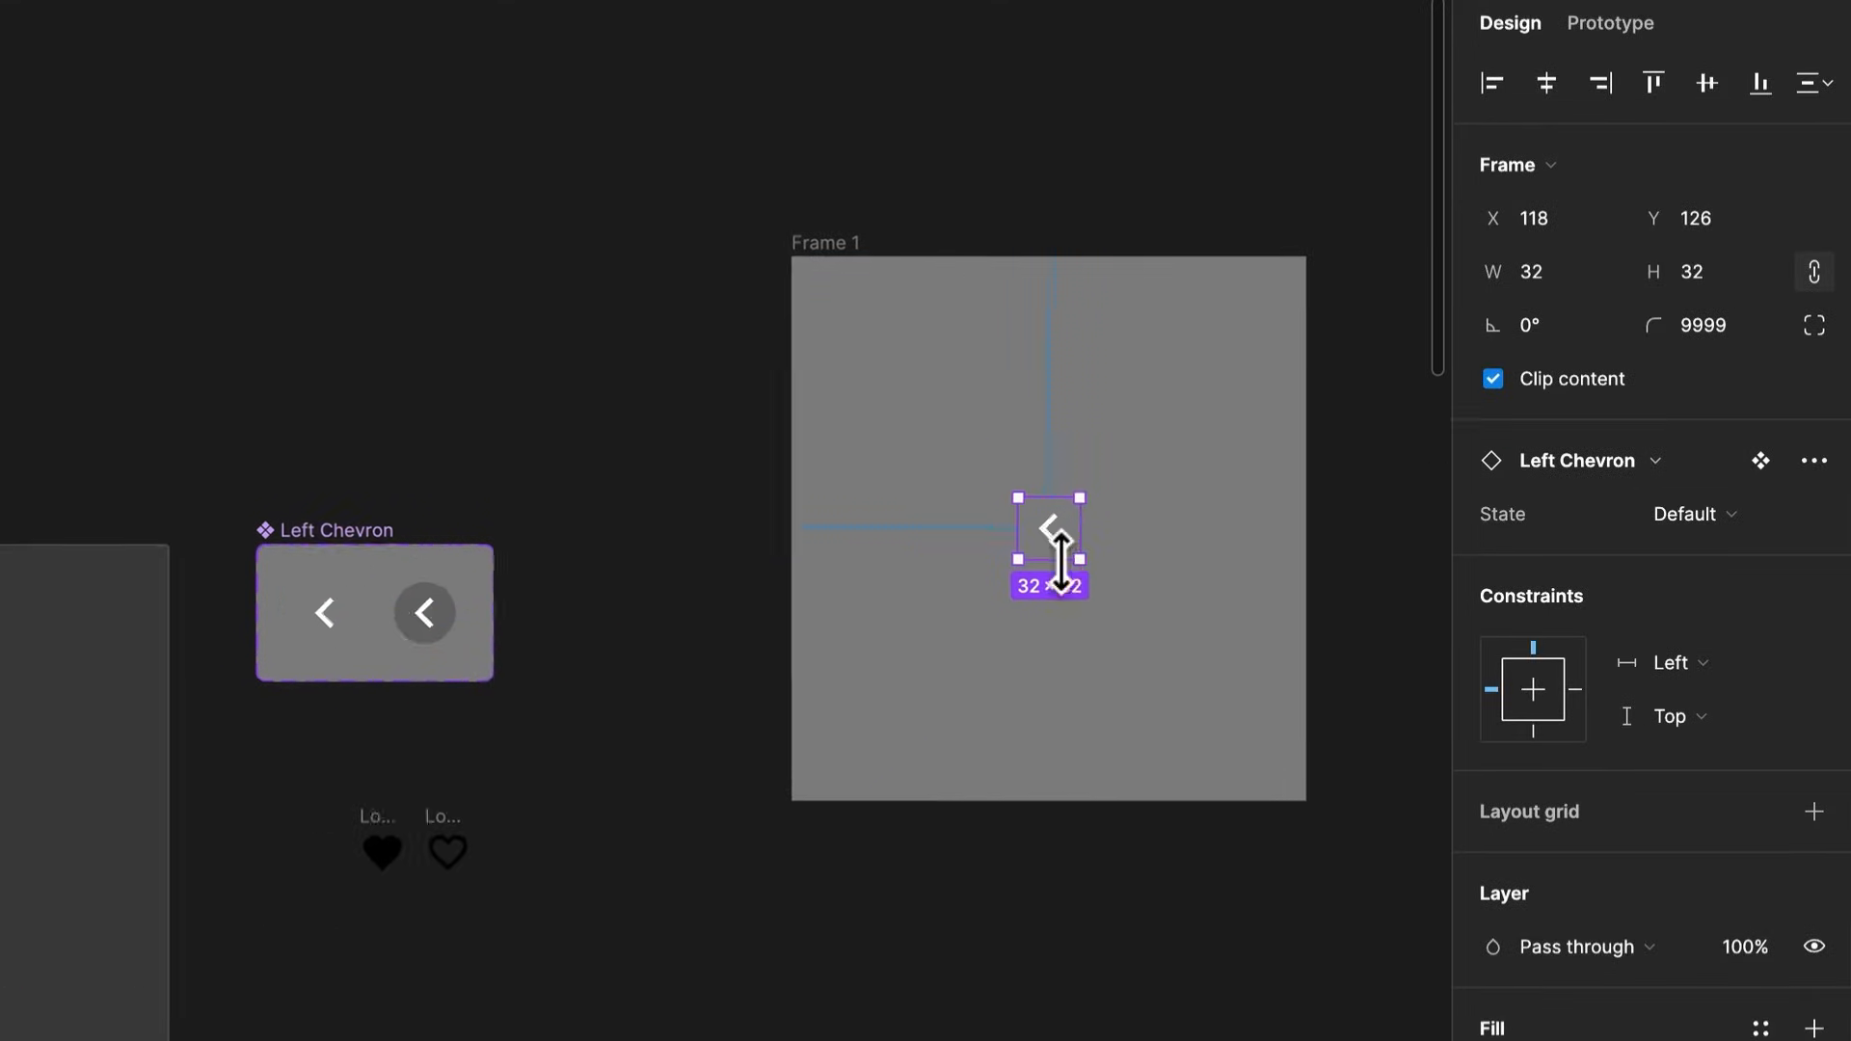
pyautogui.moveTo(1054, 529)
pyautogui.mouseDown()
pyautogui.moveTo(1039, 505)
pyautogui.moveTo(1054, 537)
pyautogui.mouseUp()
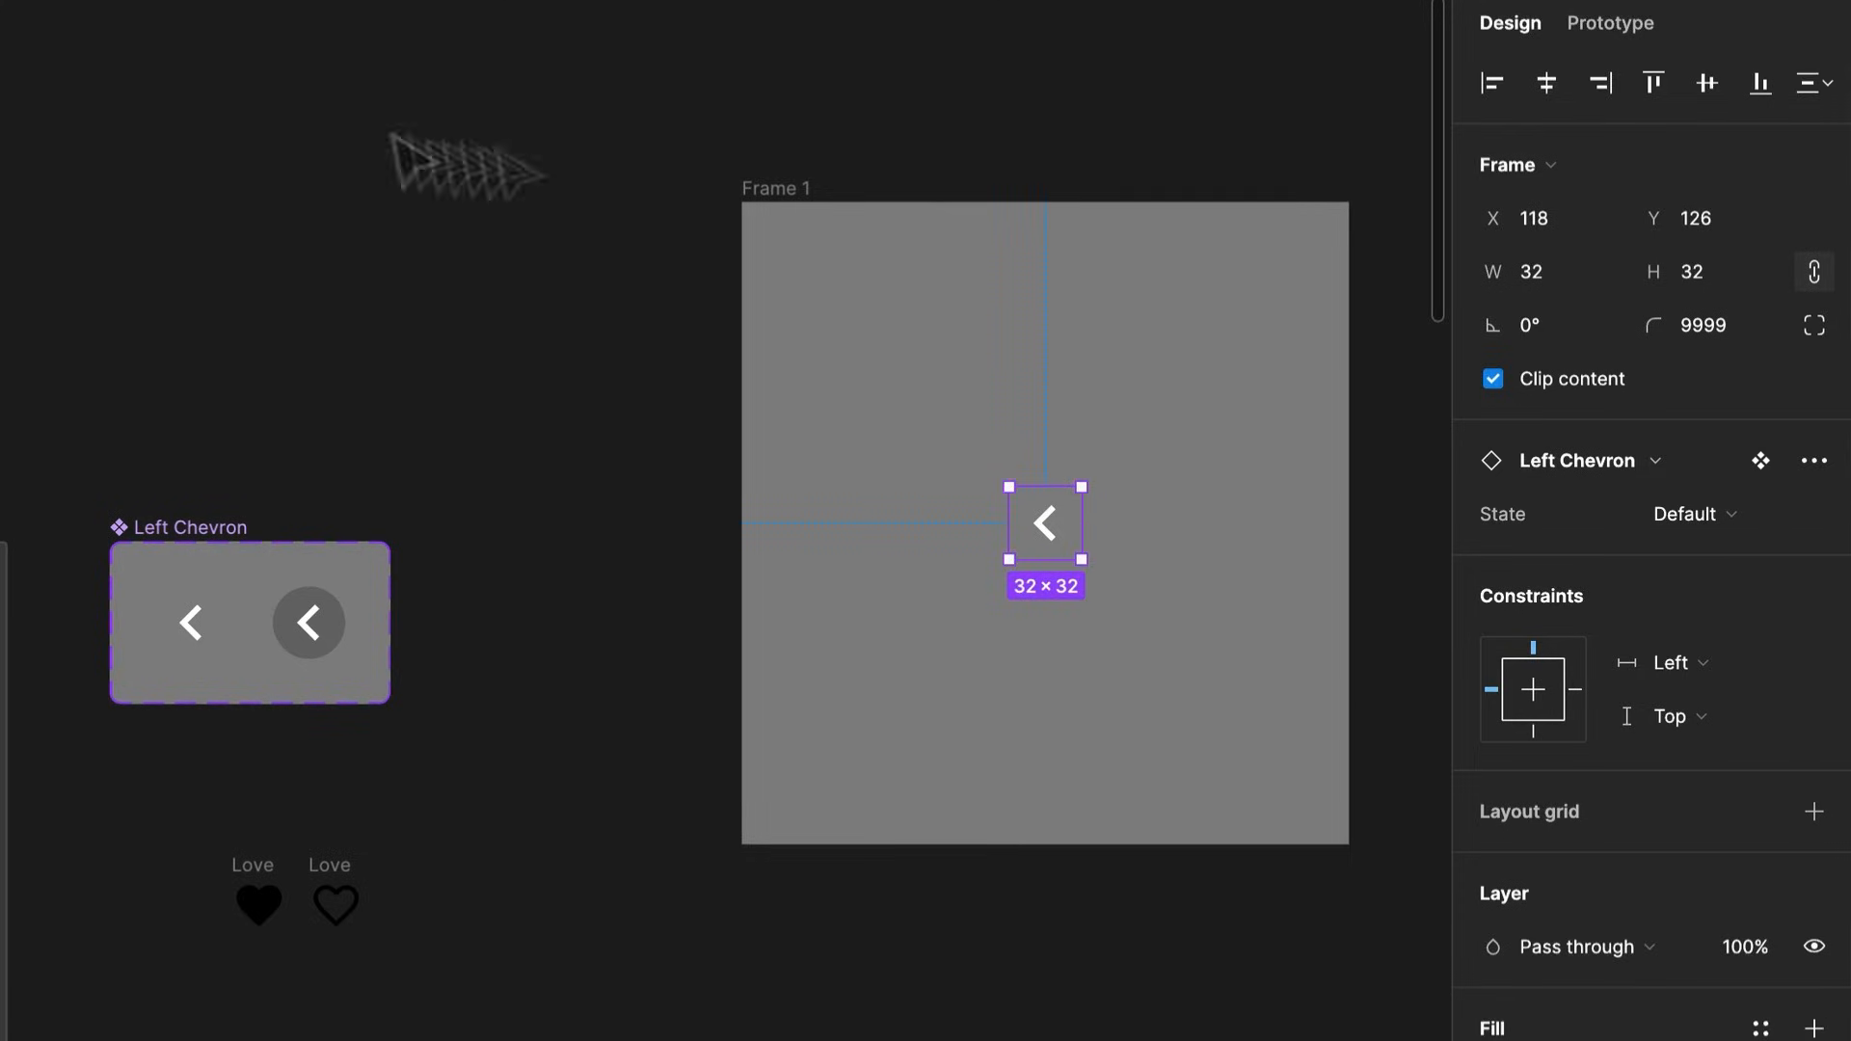
# Add a prototype flow starting point to the grey frame
pyautogui.click(771, 189)
pyautogui.click(1589, 26)
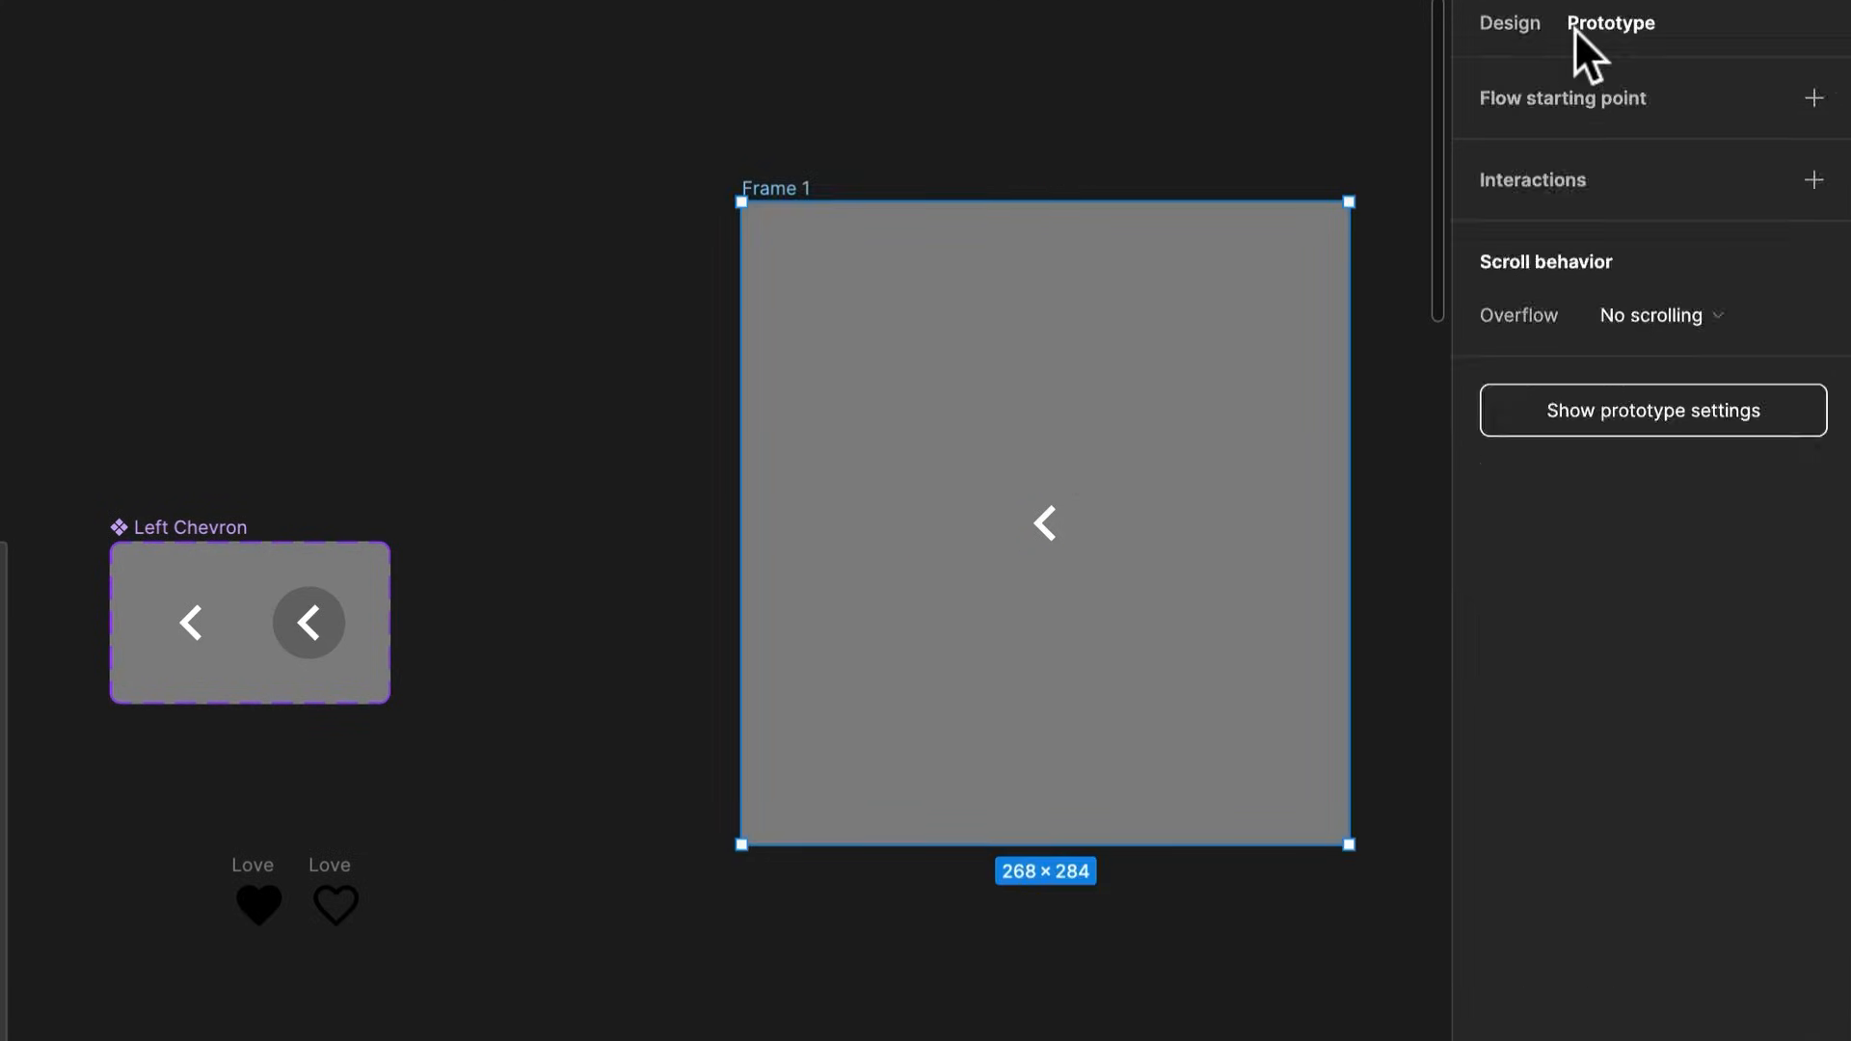
pyautogui.click(1813, 98)
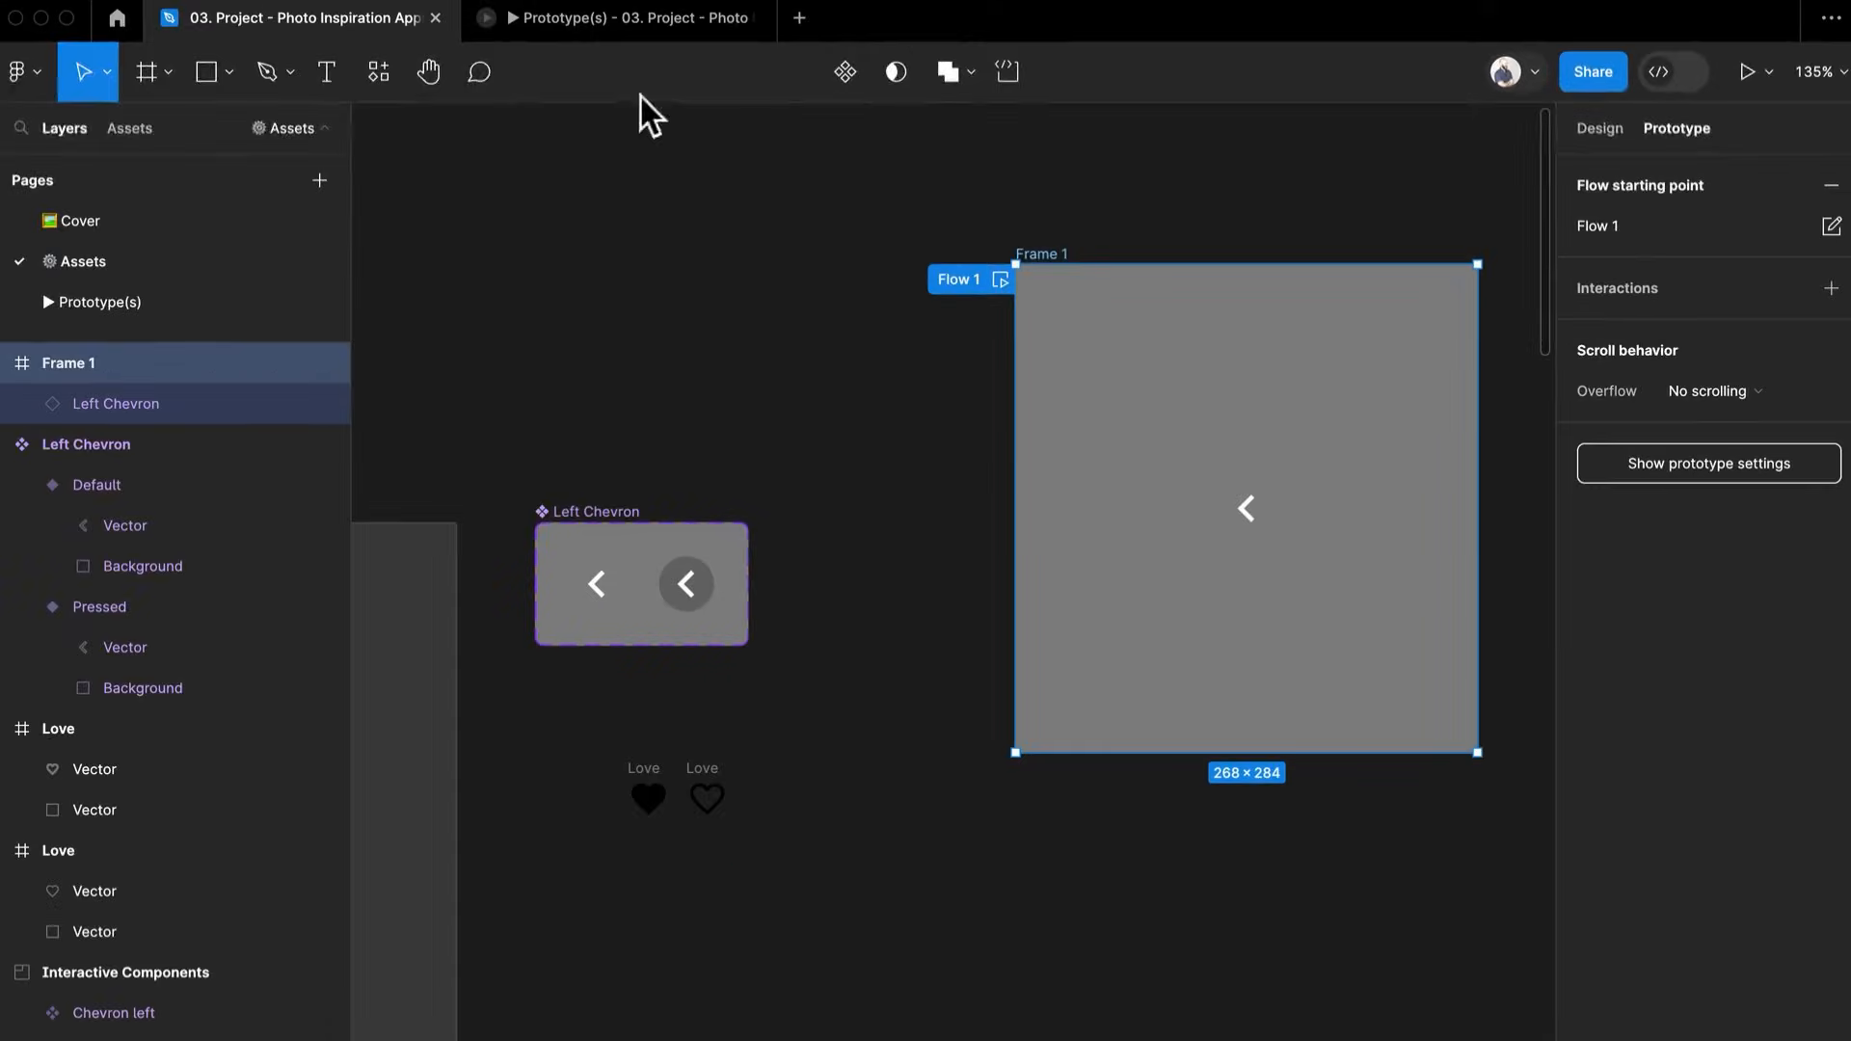
# Present the new flow to preview the chevron interaction, and close the older Prototype(s) presentation
pyautogui.click(611, 23)
pyautogui.click(380, 24)
pyautogui.click(1735, 72)
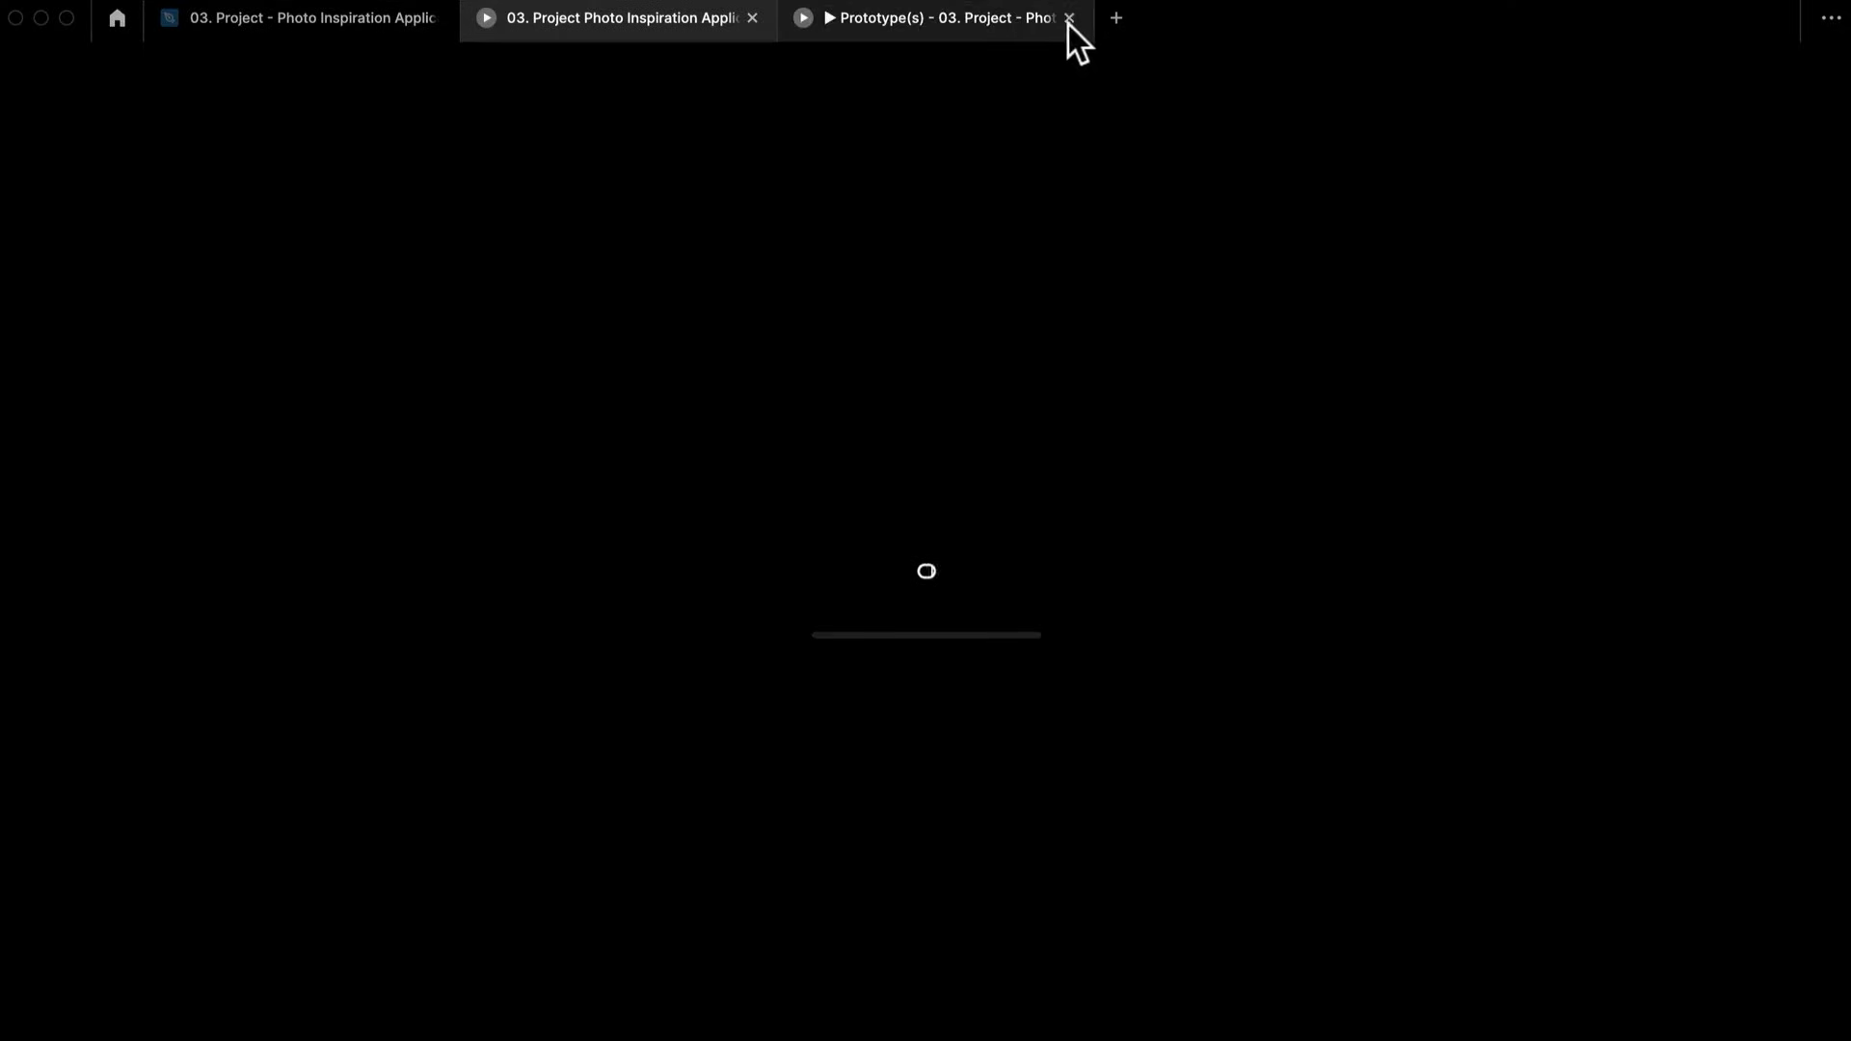
pyautogui.click(1070, 18)
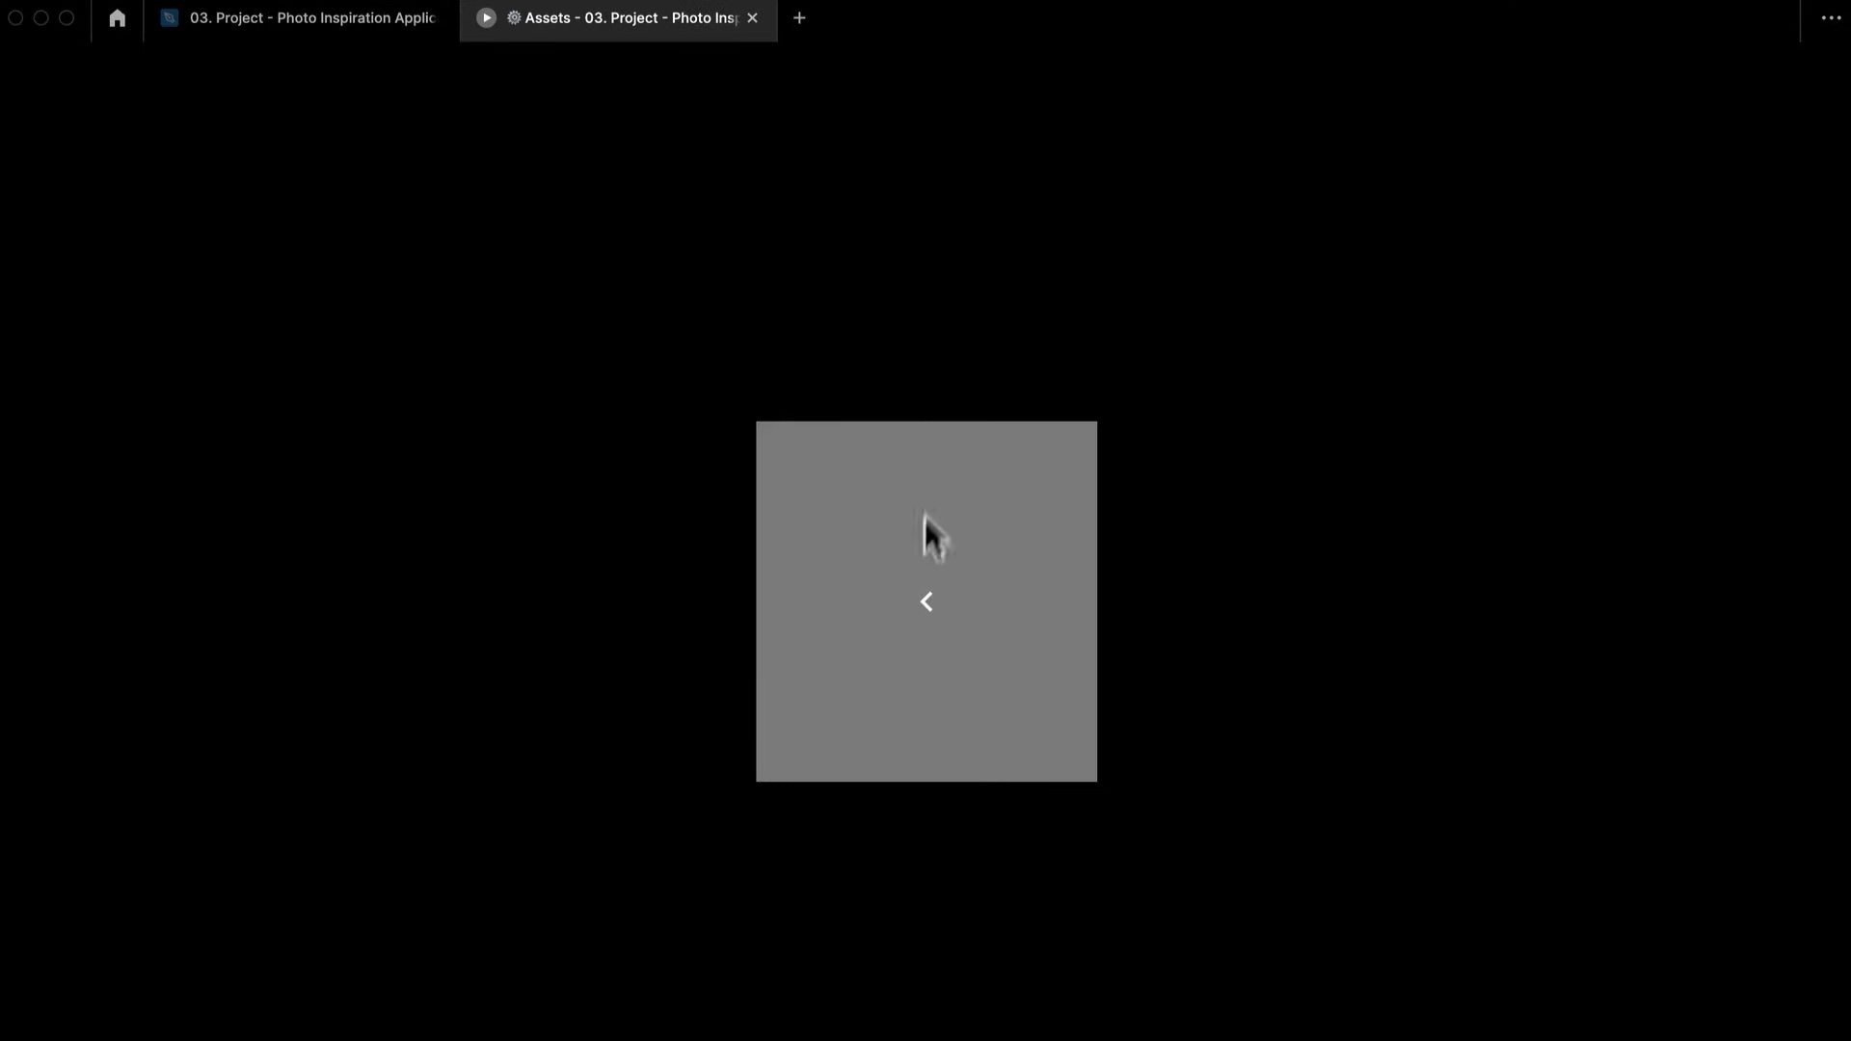
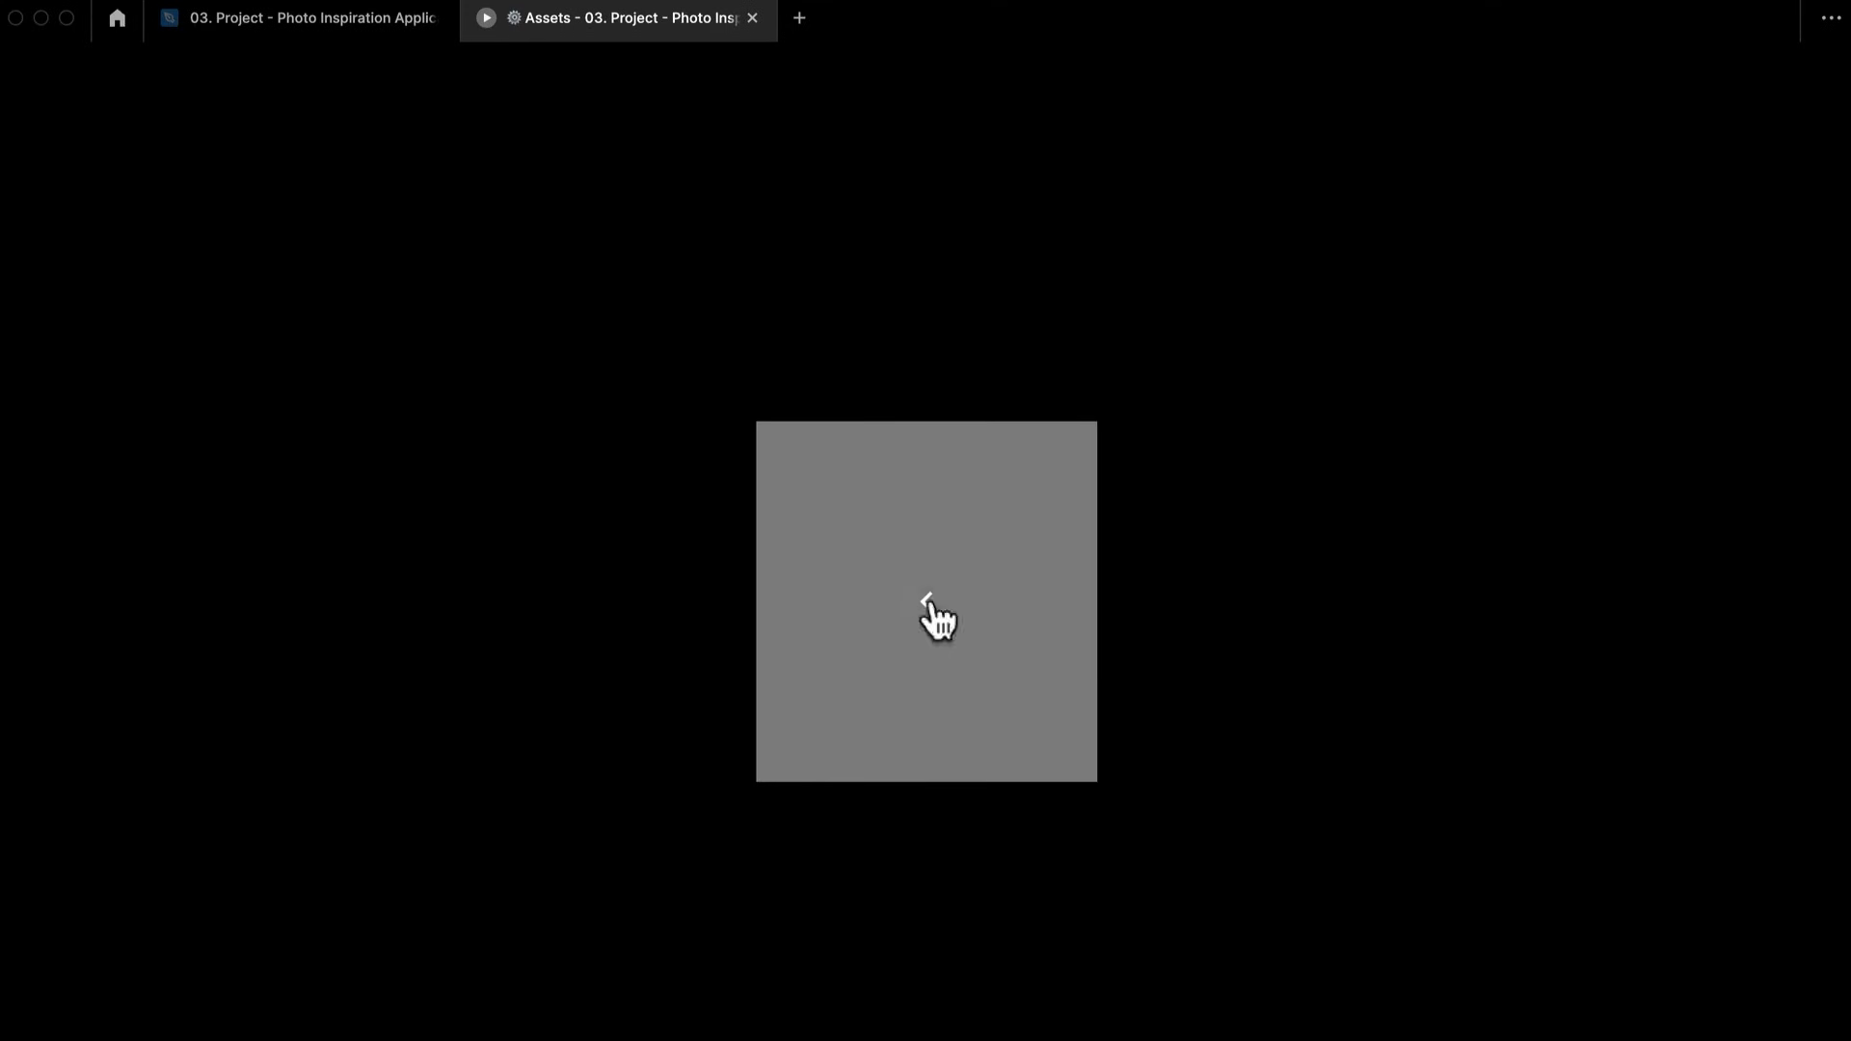
# Back in the design file, duplicate the Left Chevron component set just above the heart icons and name the copy Love
pyautogui.click(372, 21)
pyautogui.click(984, 901)
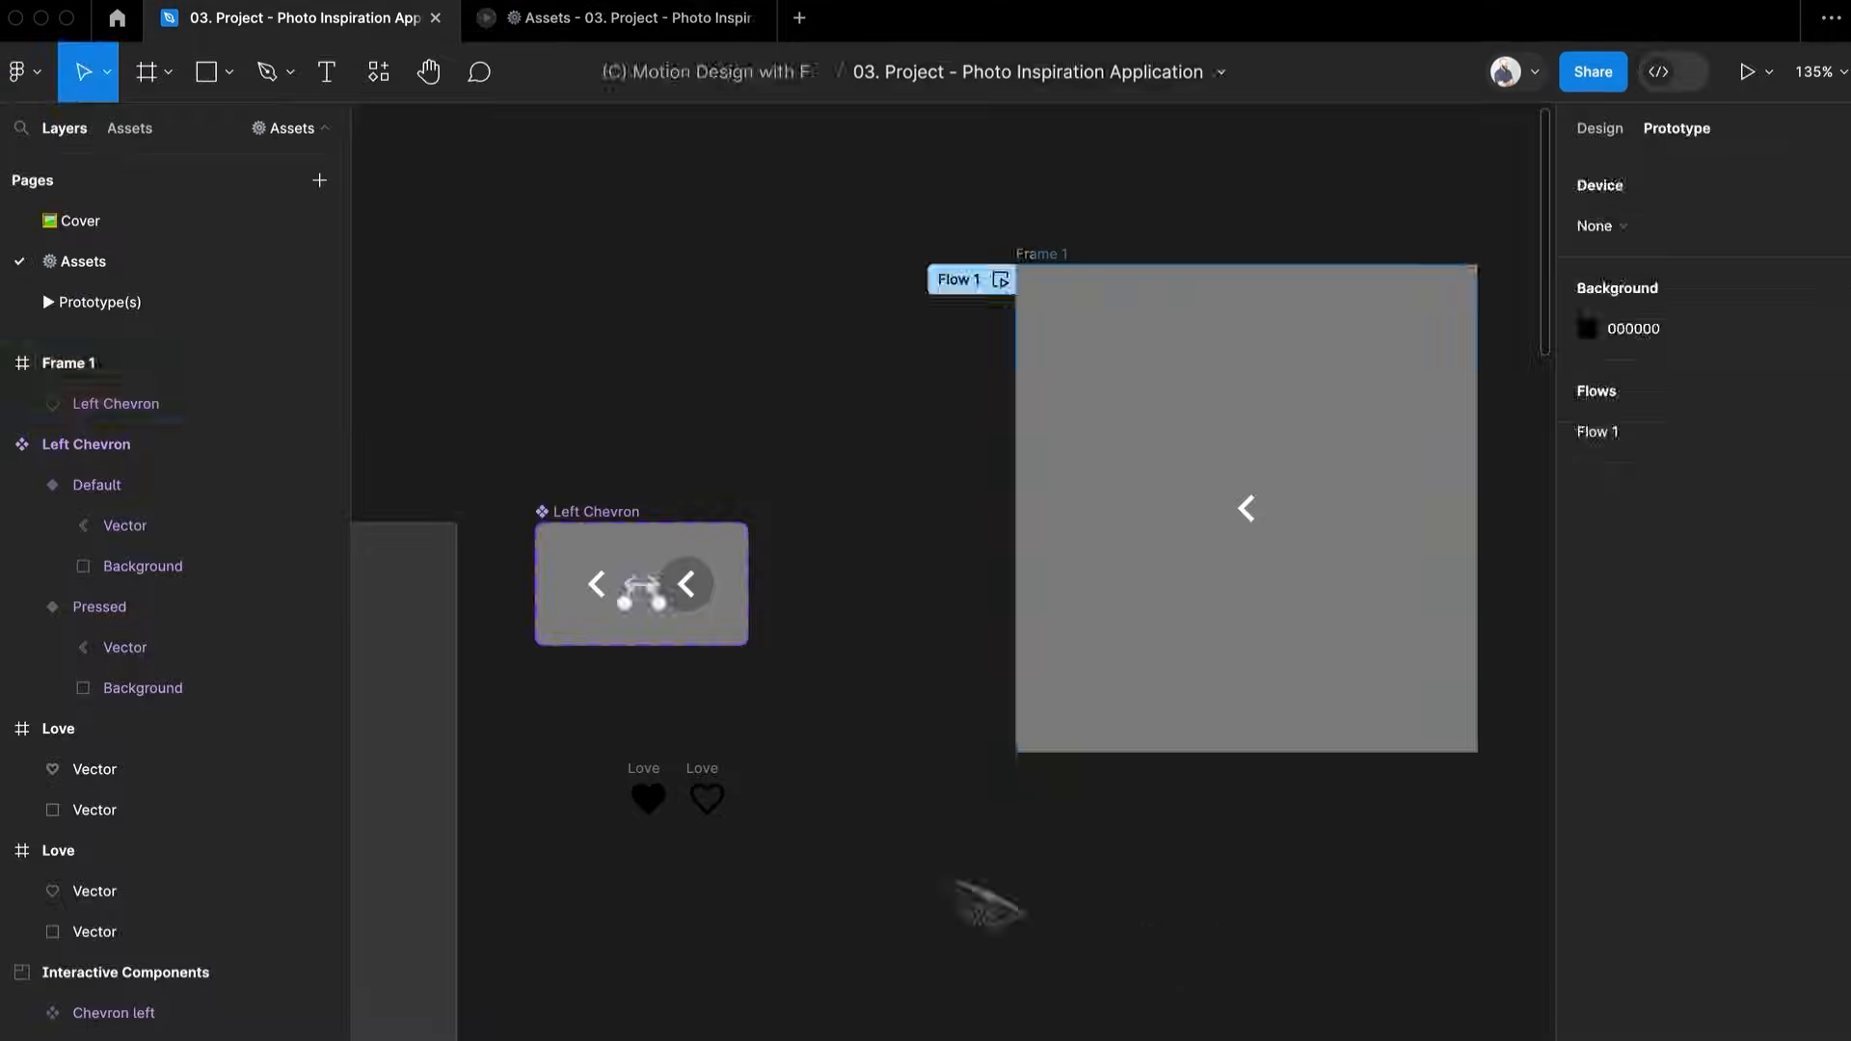
pyautogui.moveTo(875, 804); pyautogui.dragTo(1101, 718)
pyautogui.hscroll(-6, 1102, 719)
pyautogui.scroll(-1, 1101, 719)
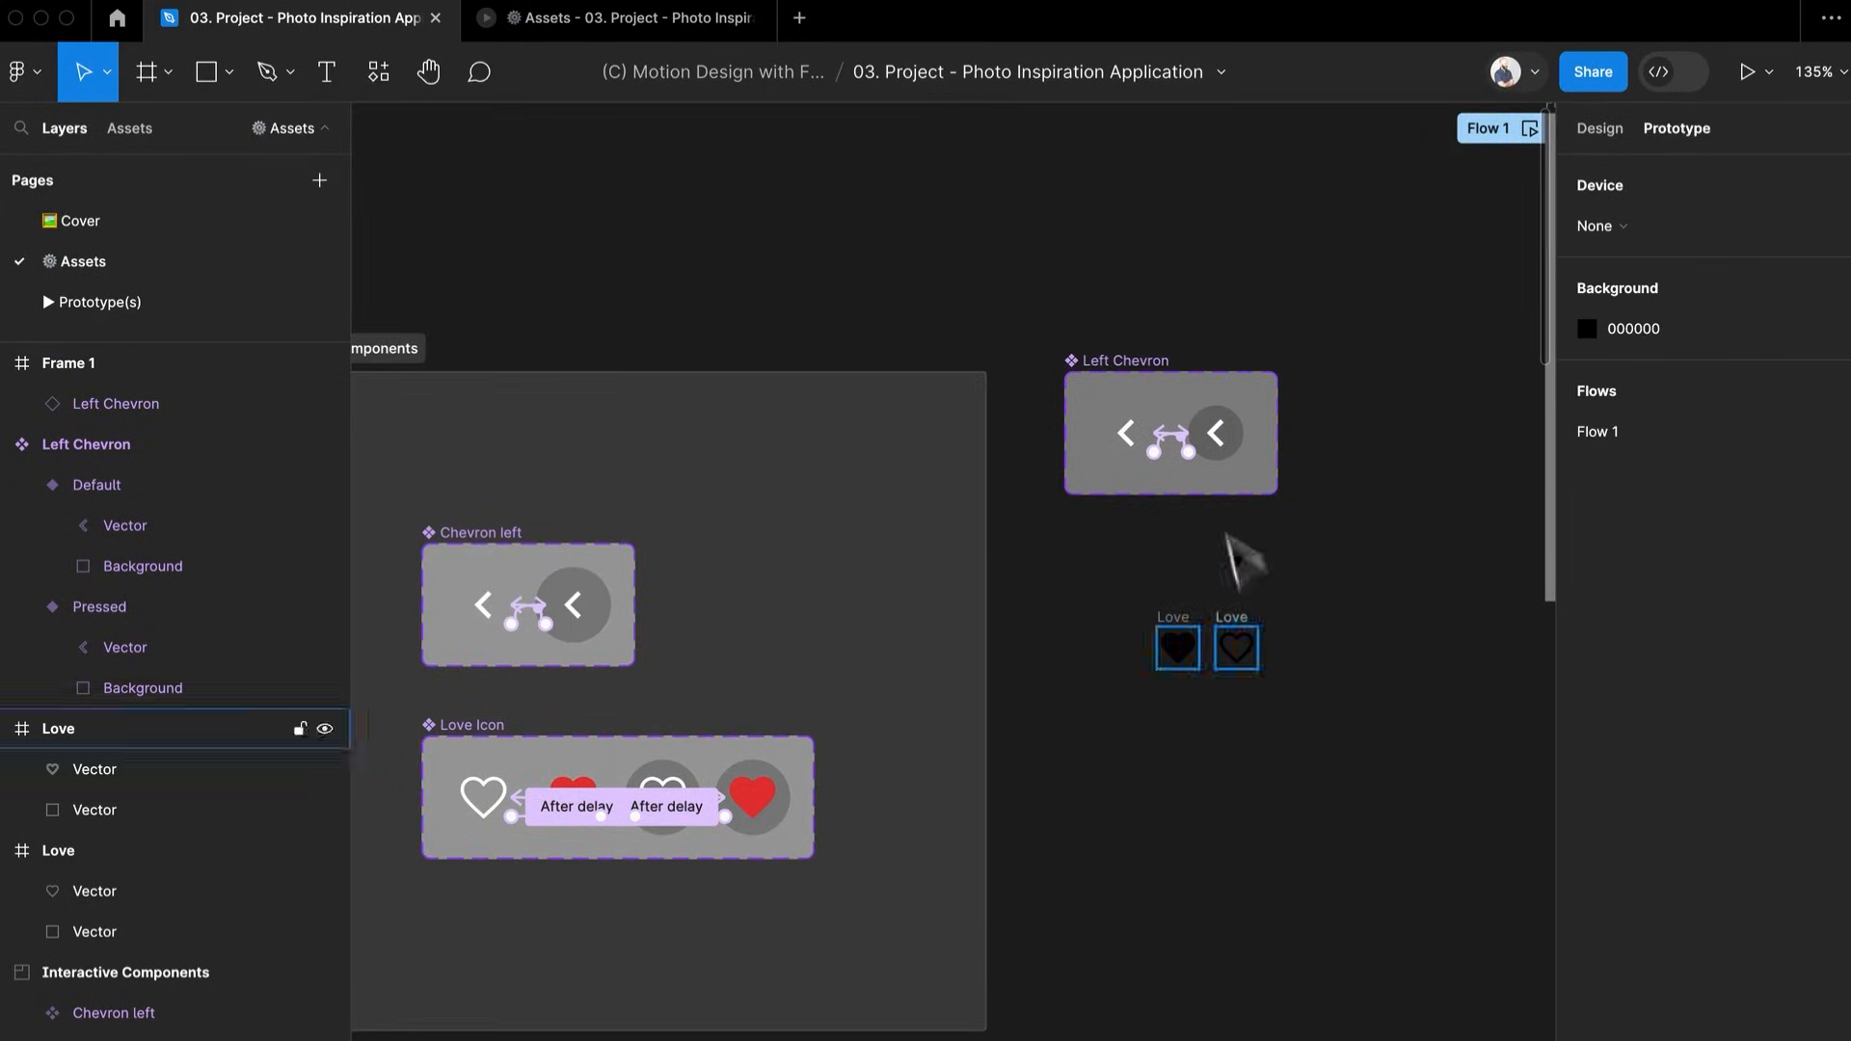
pyautogui.moveTo(1152, 361); pyautogui.dragTo(1154, 410)
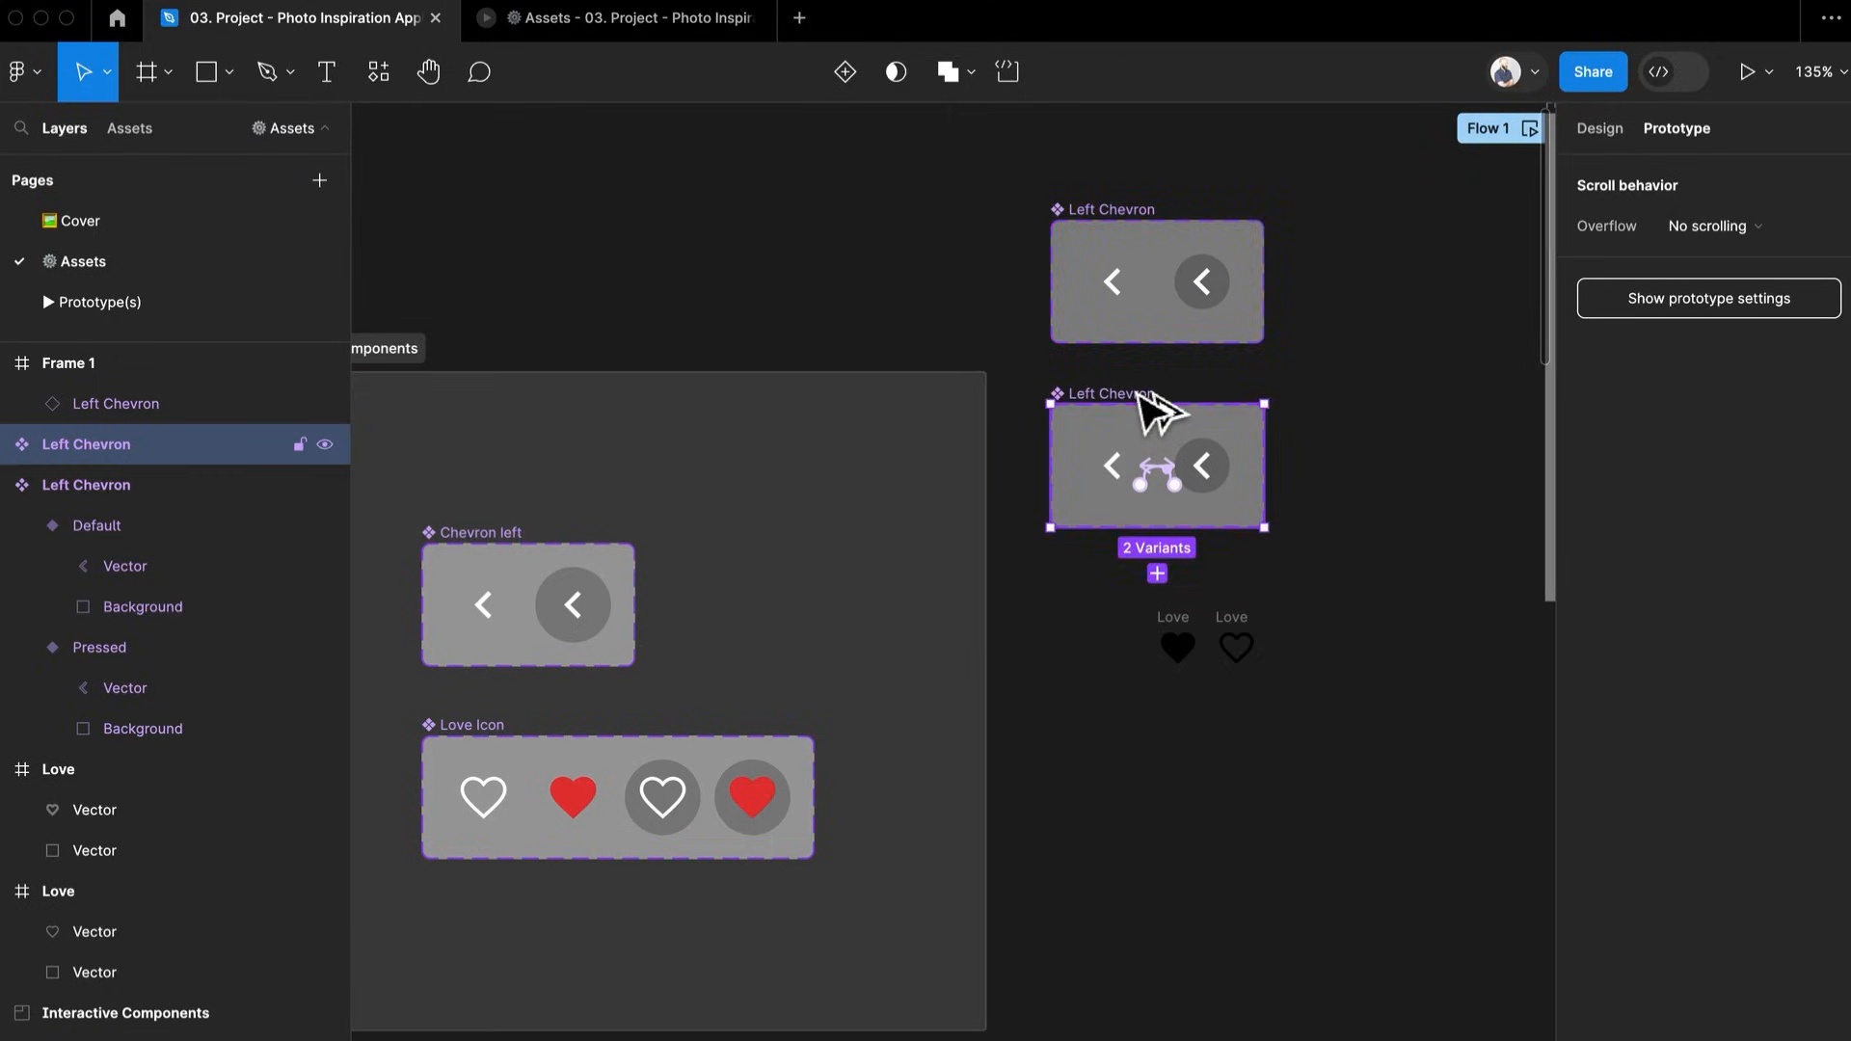
pyautogui.doubleClick(1138, 394)
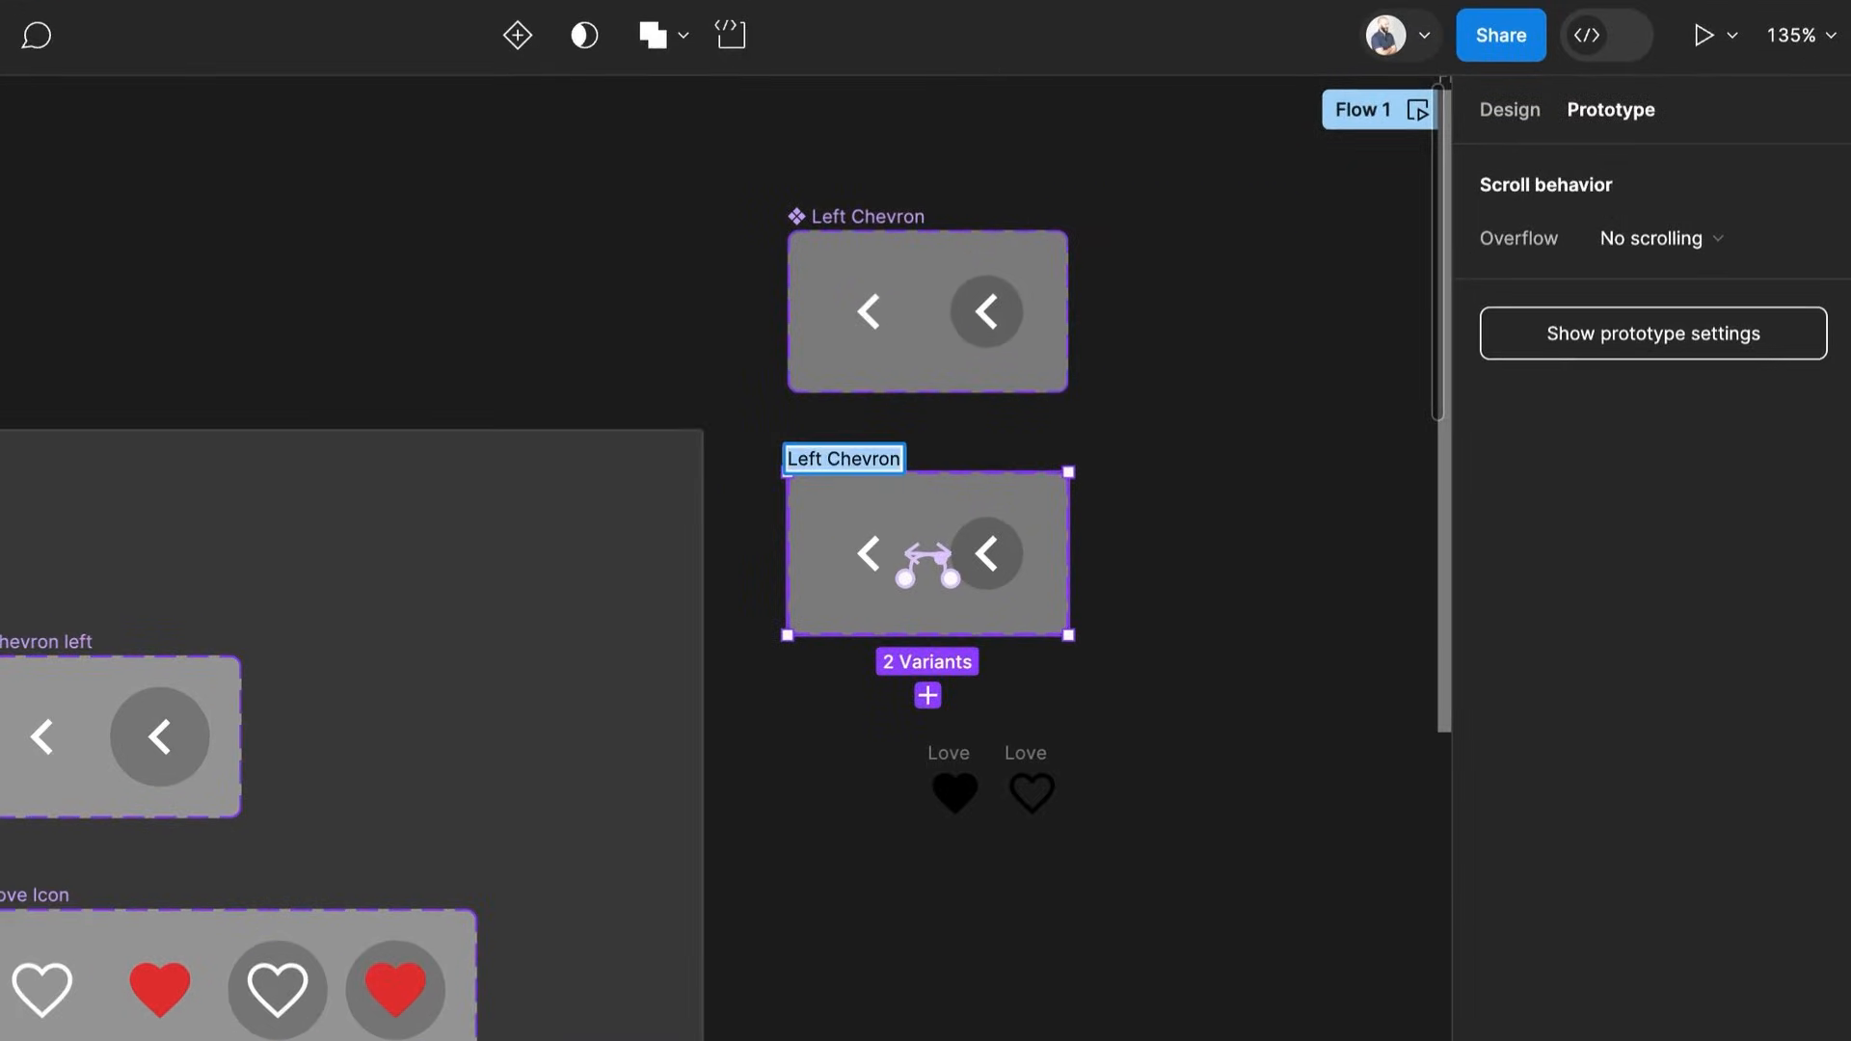
pyautogui.write('Love')
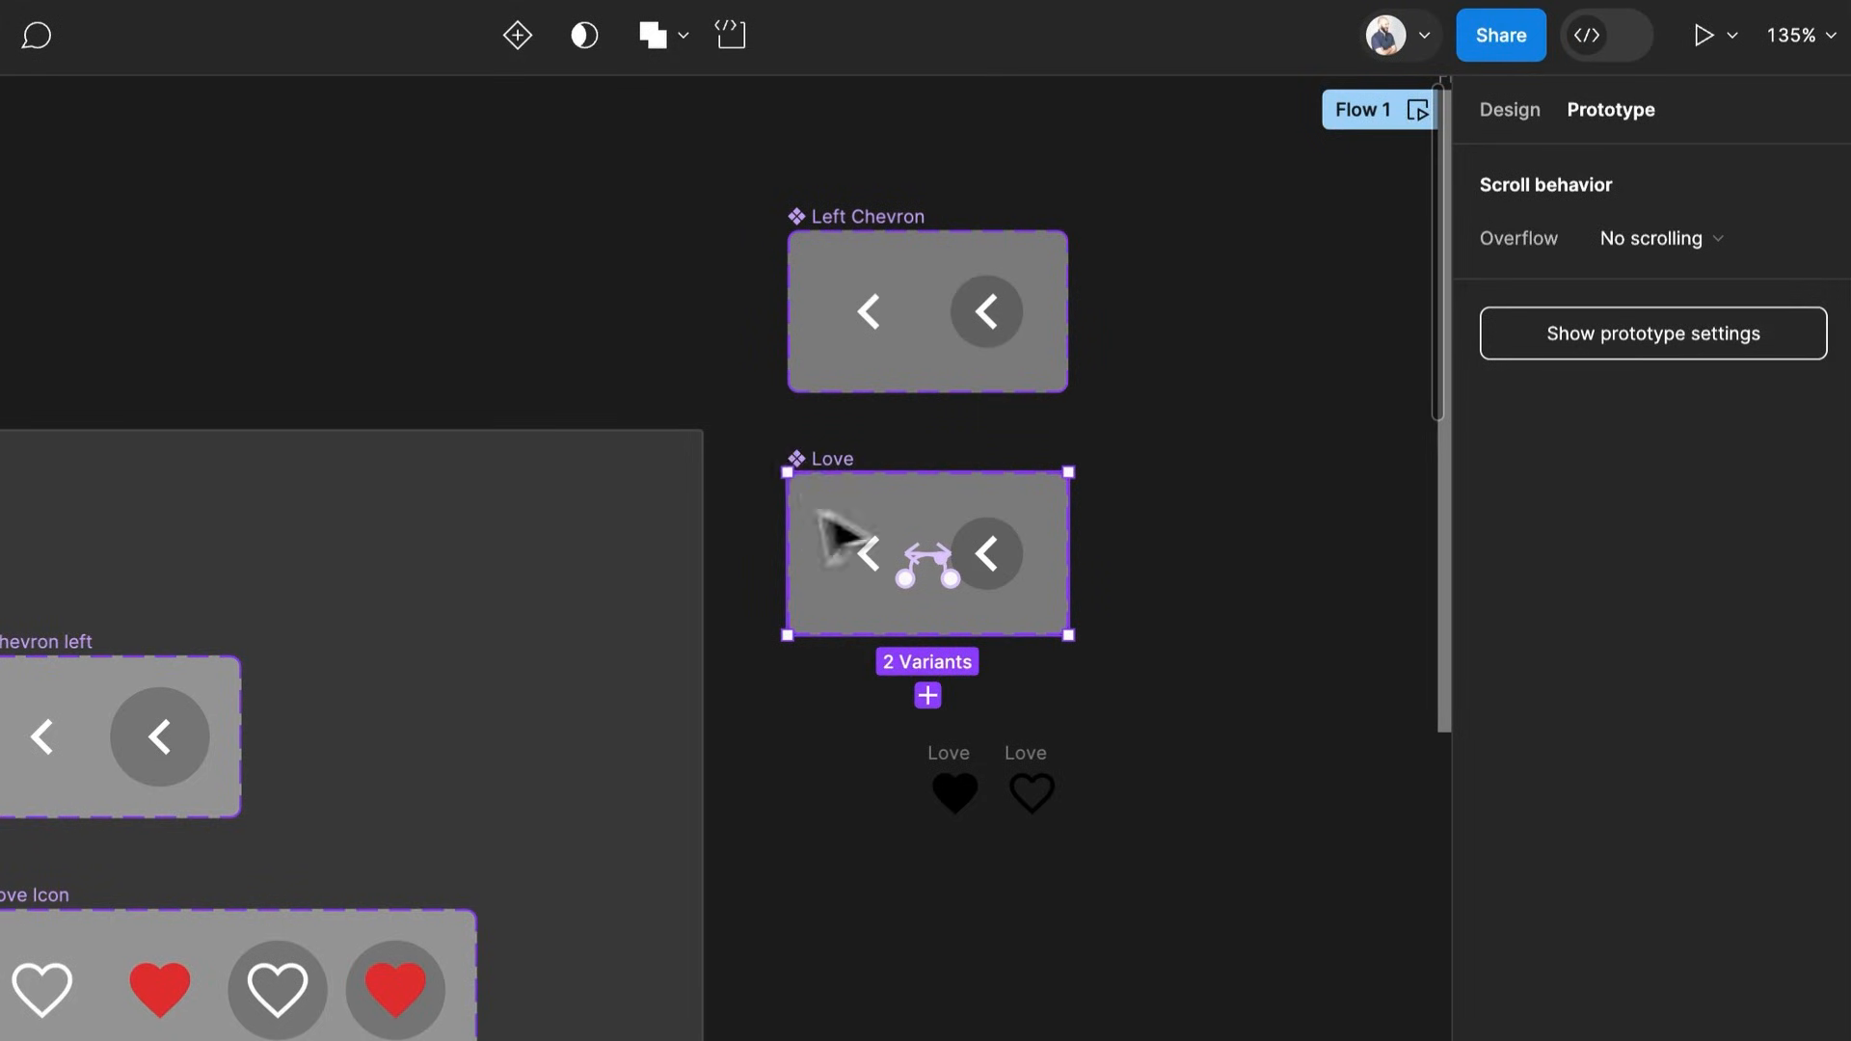
# Add a variant property named Is Loved with the value False to the Love component set
pyautogui.keyDown('ctrl'); pyautogui.scroll(3, 929, 532); pyautogui.keyUp('ctrl')
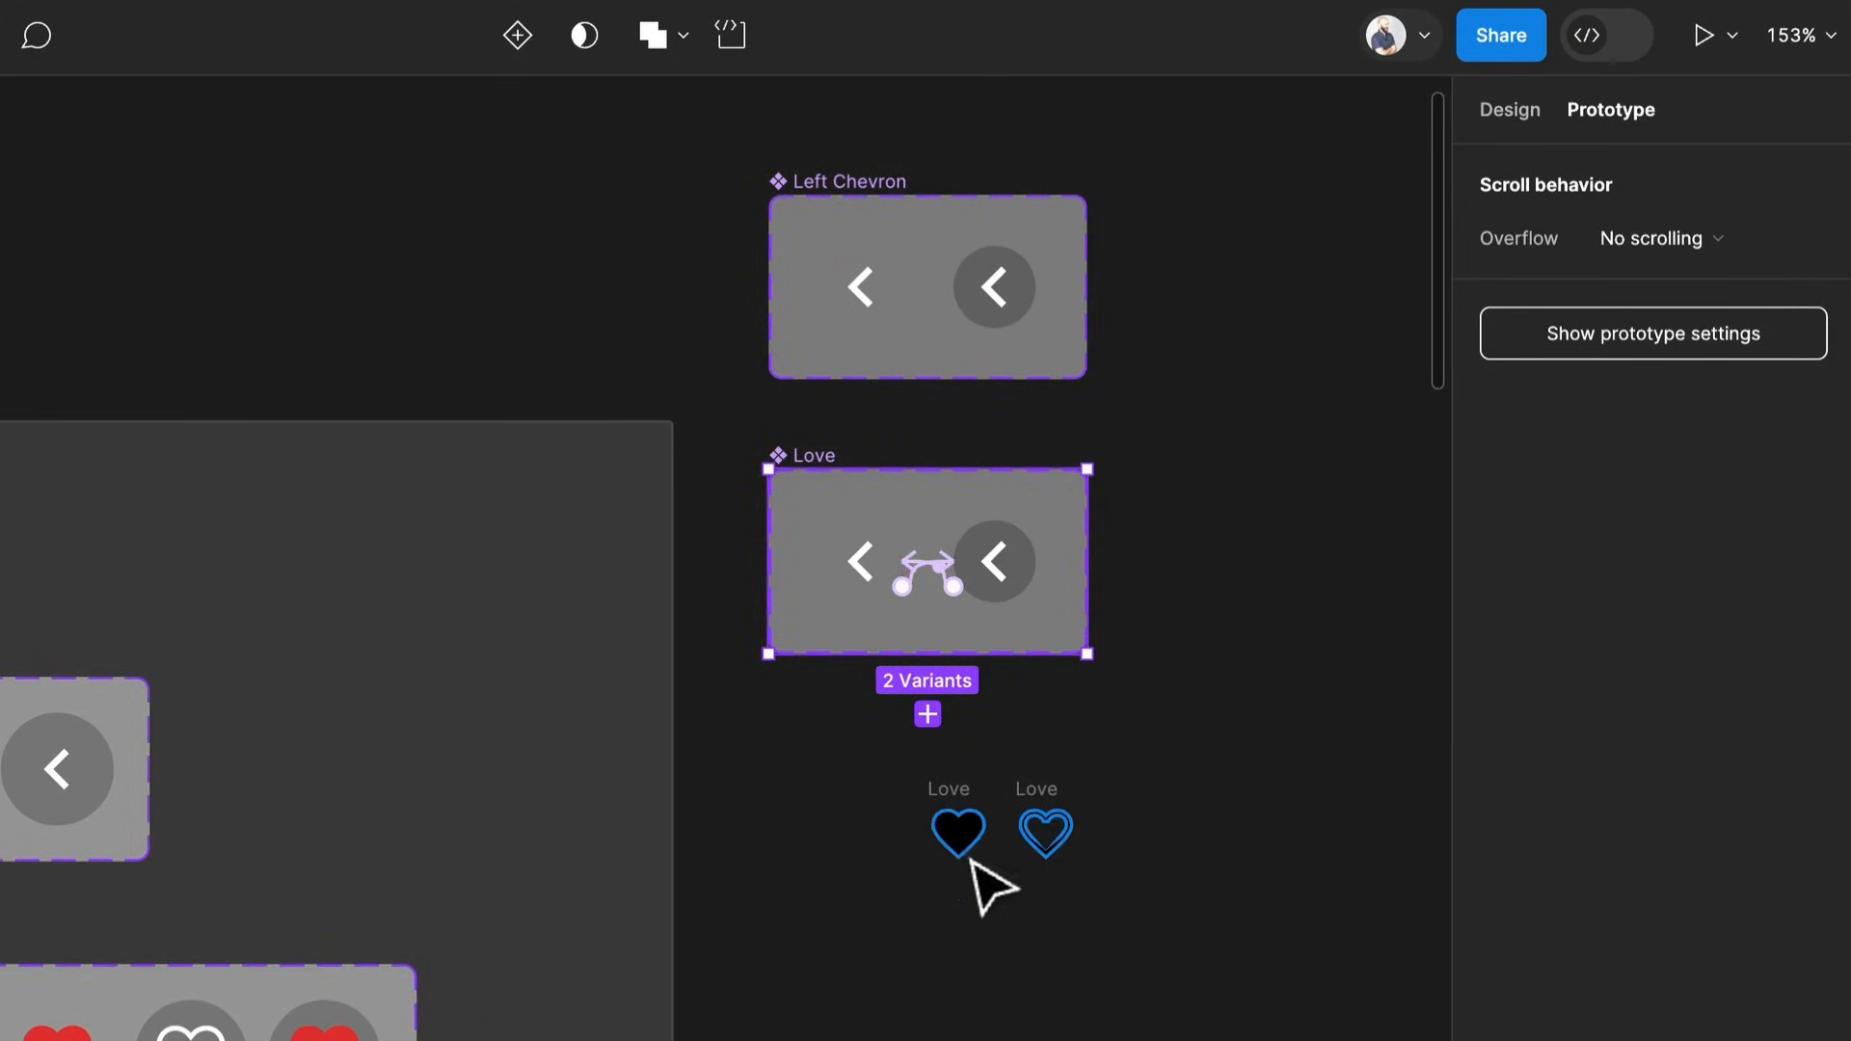
pyautogui.click(968, 827)
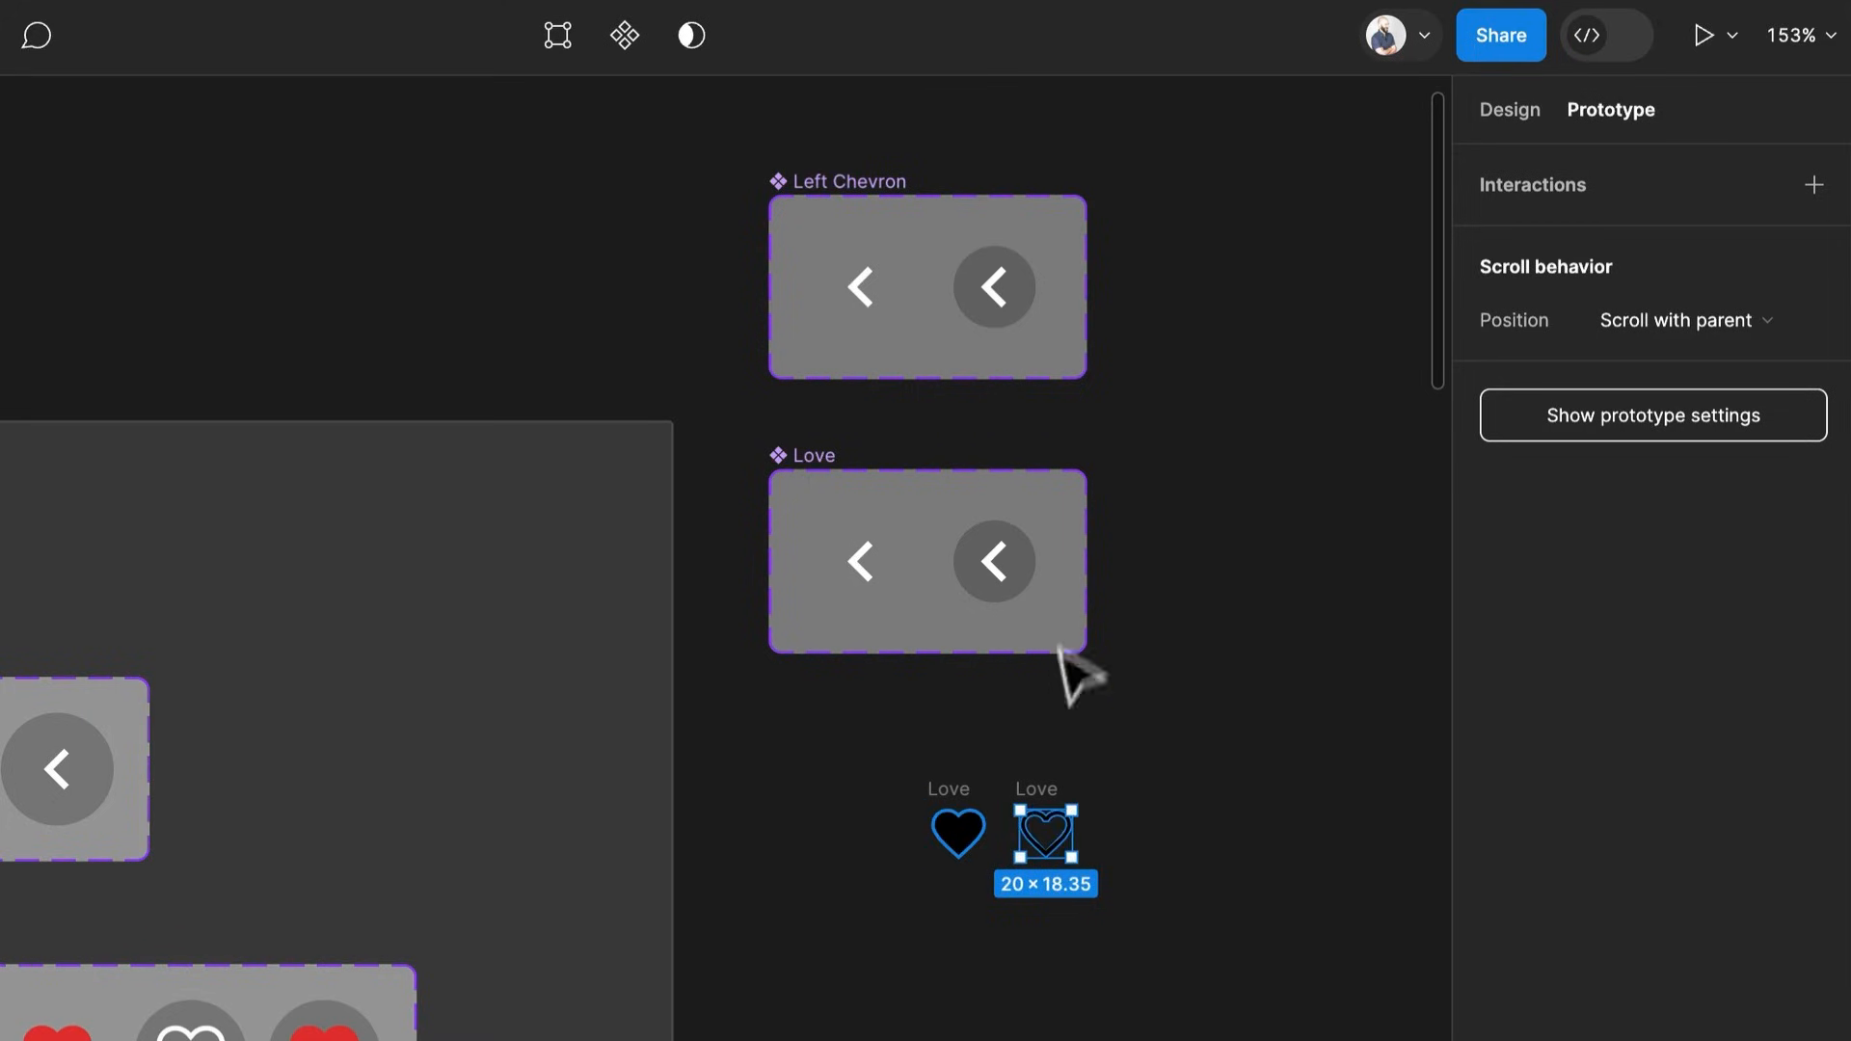
pyautogui.click(817, 485)
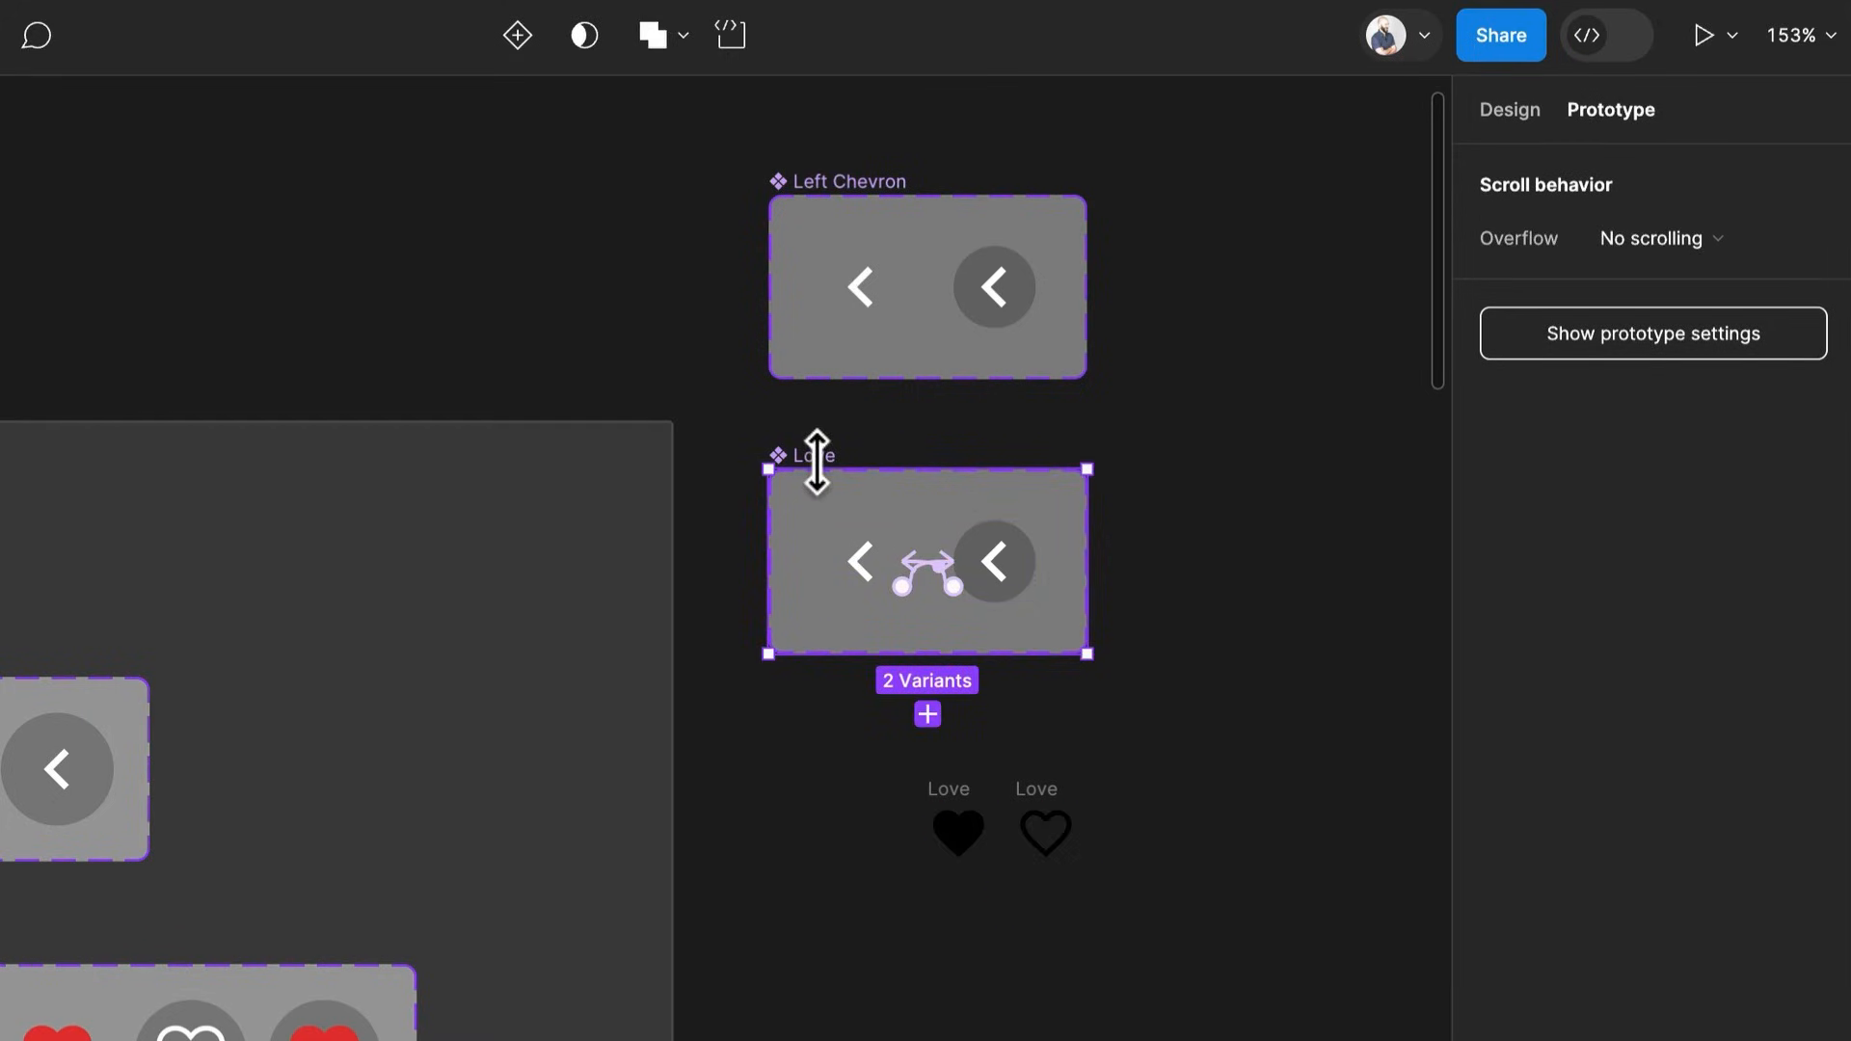
pyautogui.click(1510, 109)
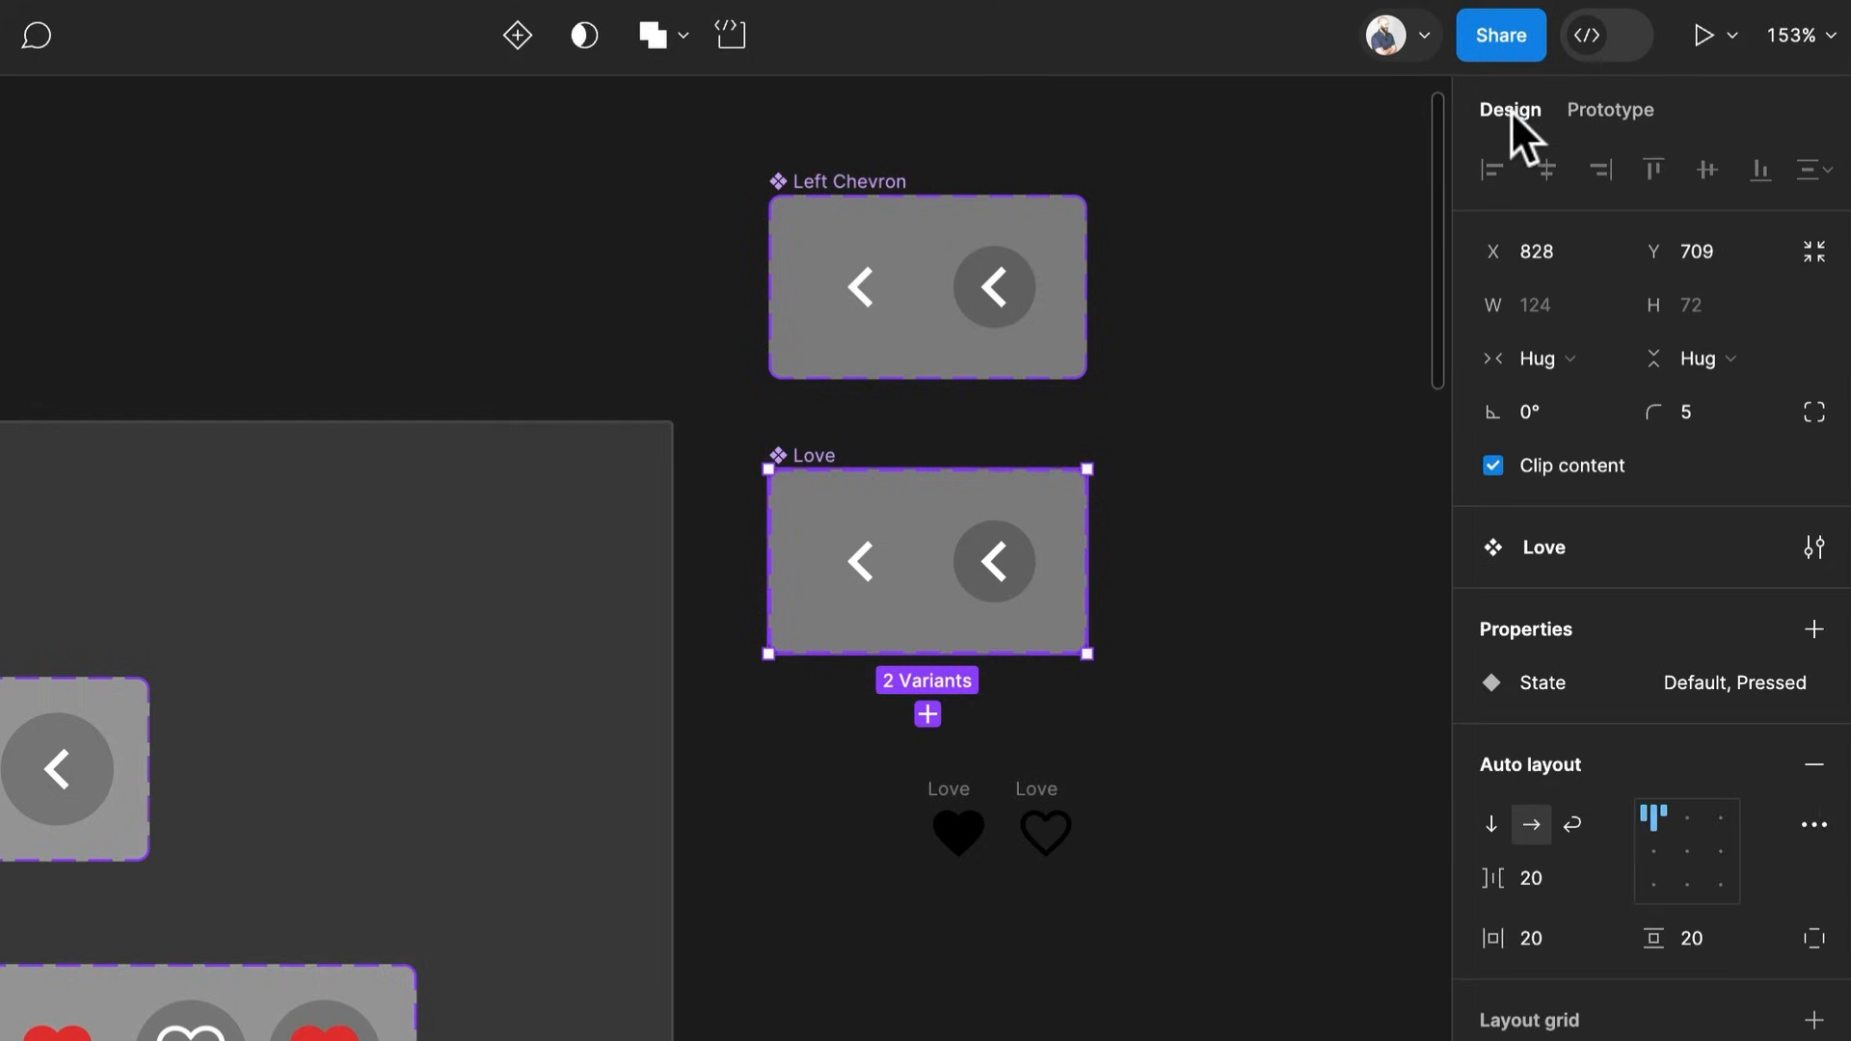
pyautogui.click(1811, 629)
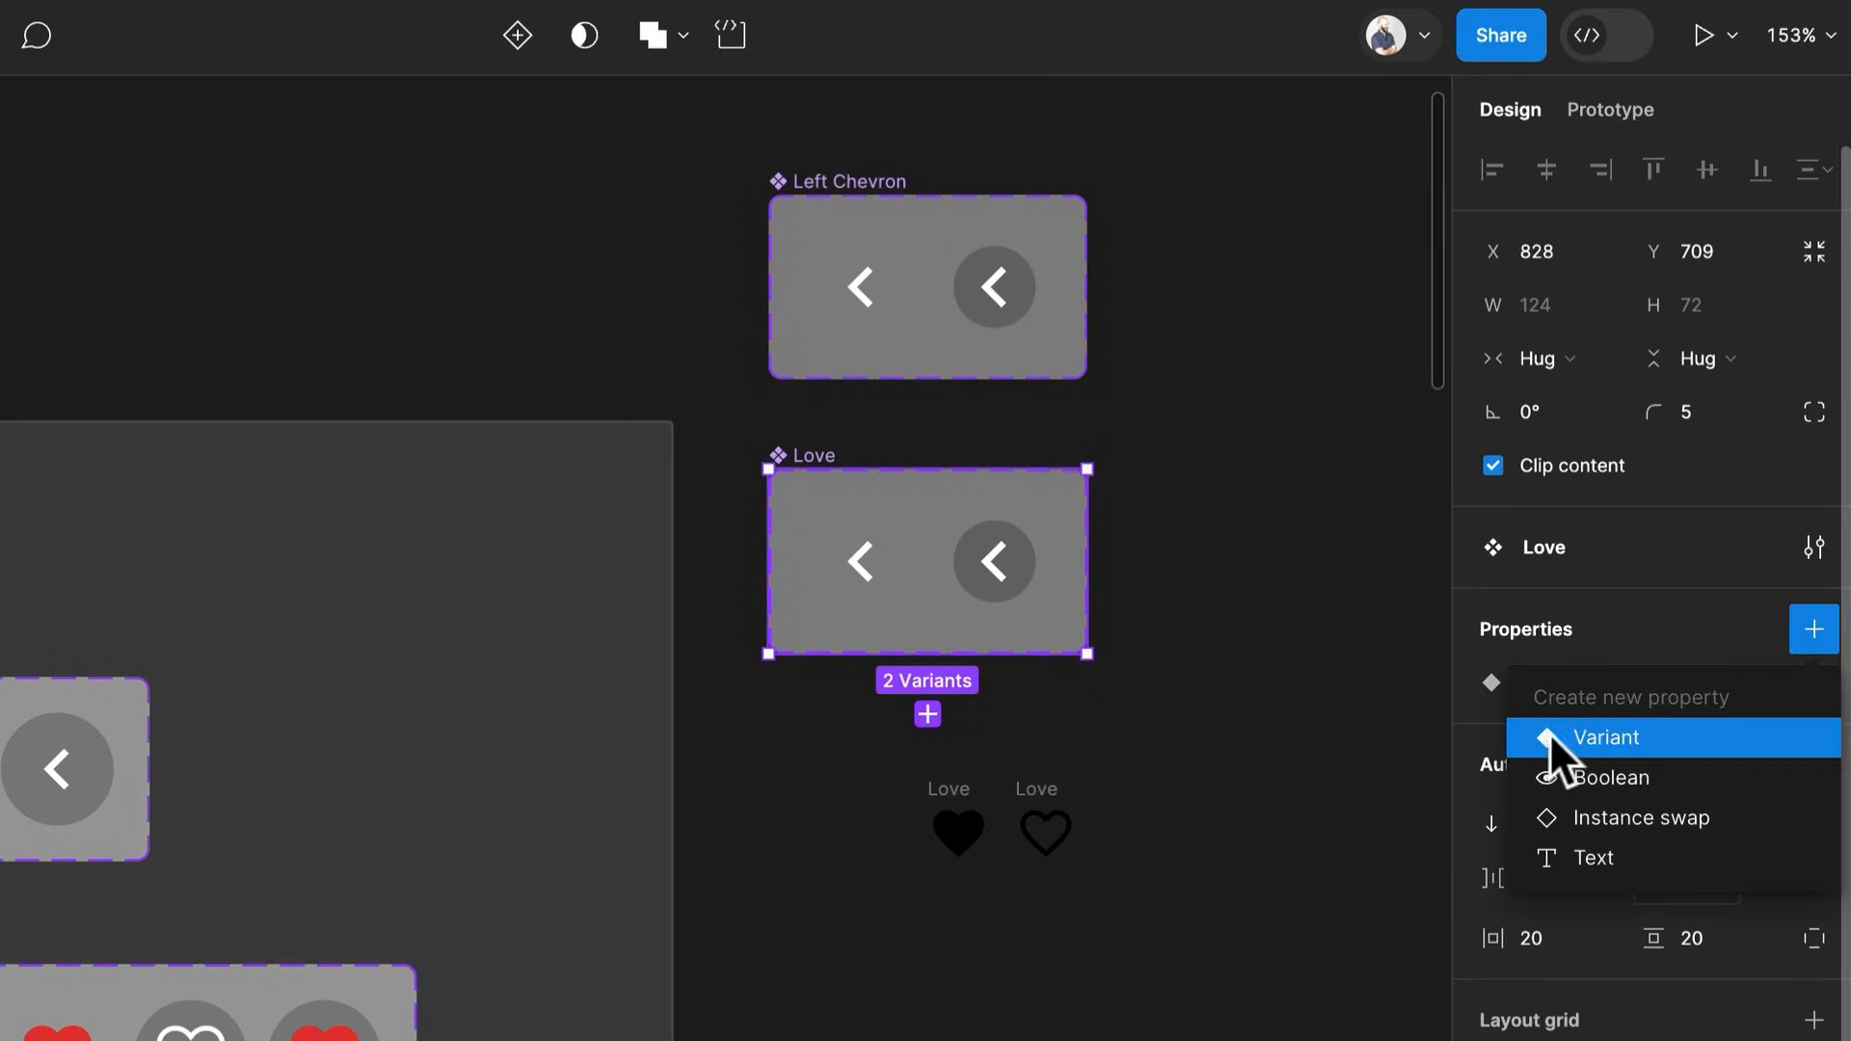
pyautogui.click(1546, 735)
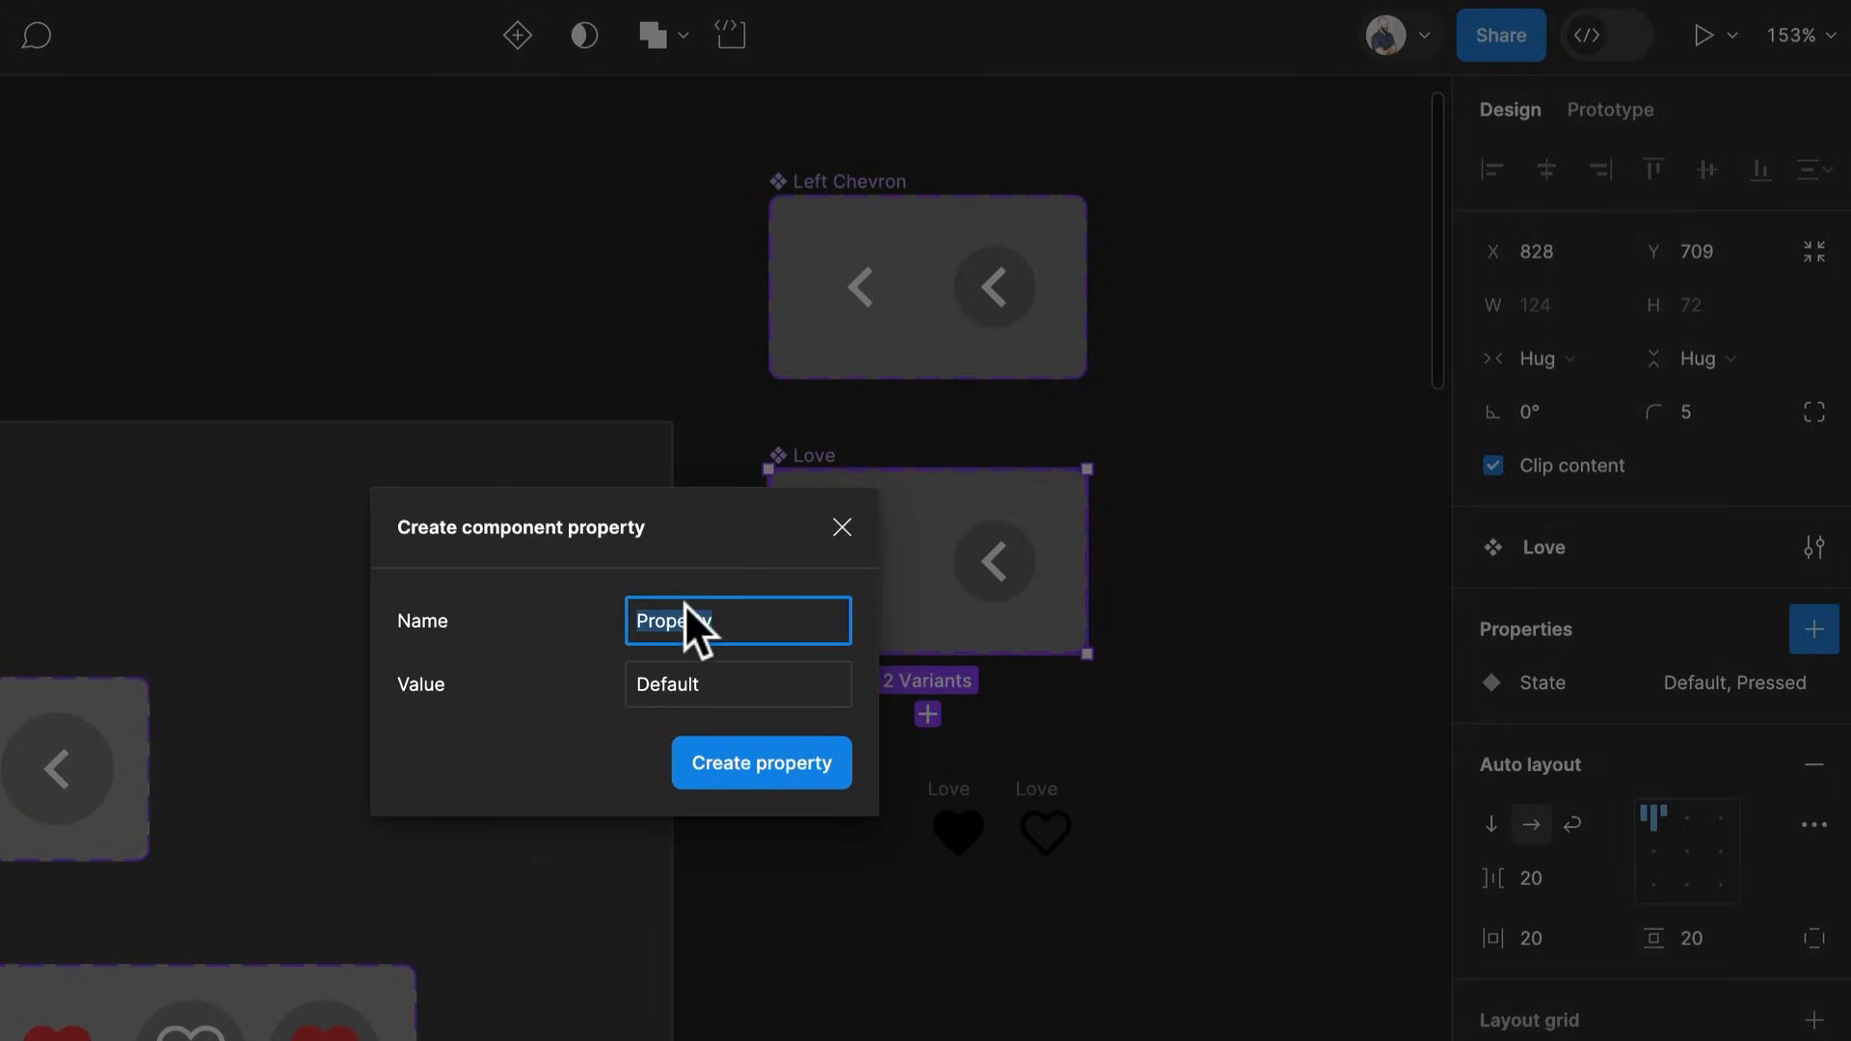
pyautogui.write('Is')
pyautogui.press('Tab')
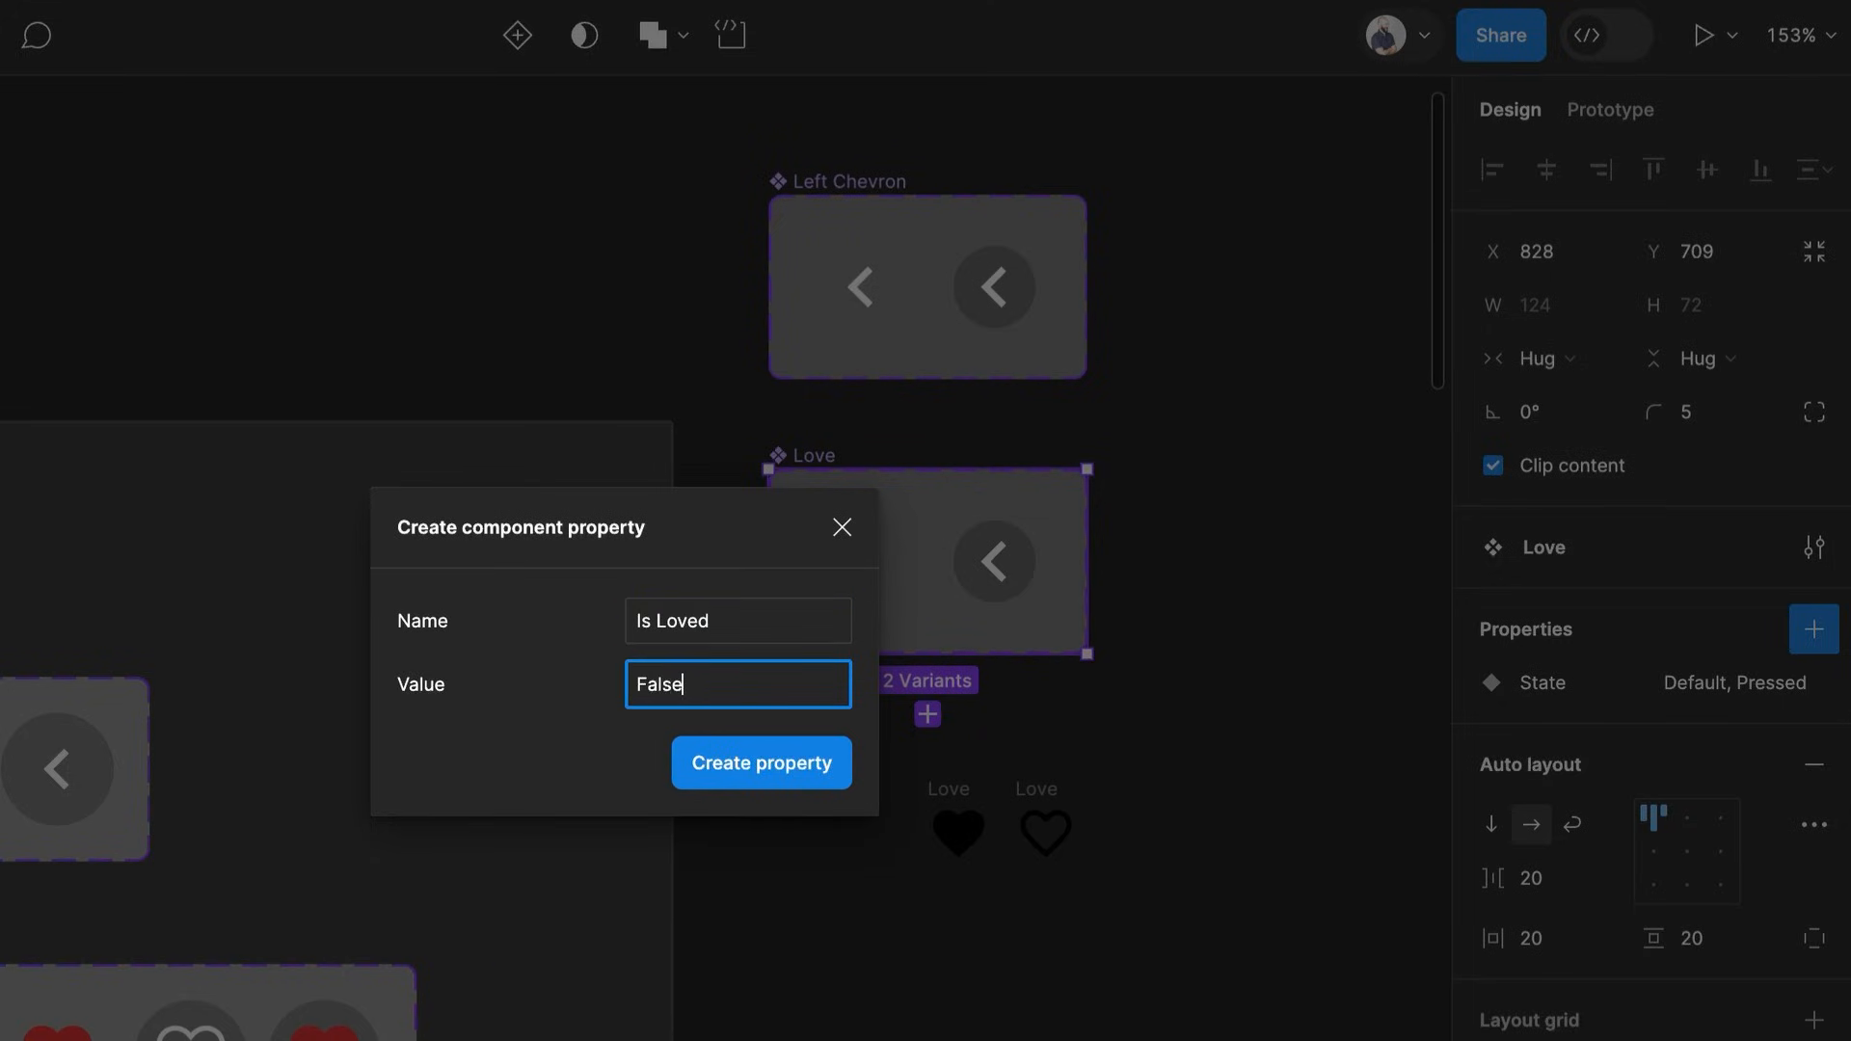
pyautogui.press('Return')
# Compare the outlined heart's dimensions with the chevron vector in the Love set's Default variant
pyautogui.moveTo(1058, 805); pyautogui.dragTo(826, 529)
pyautogui.hotkey('ctrl', 'z')
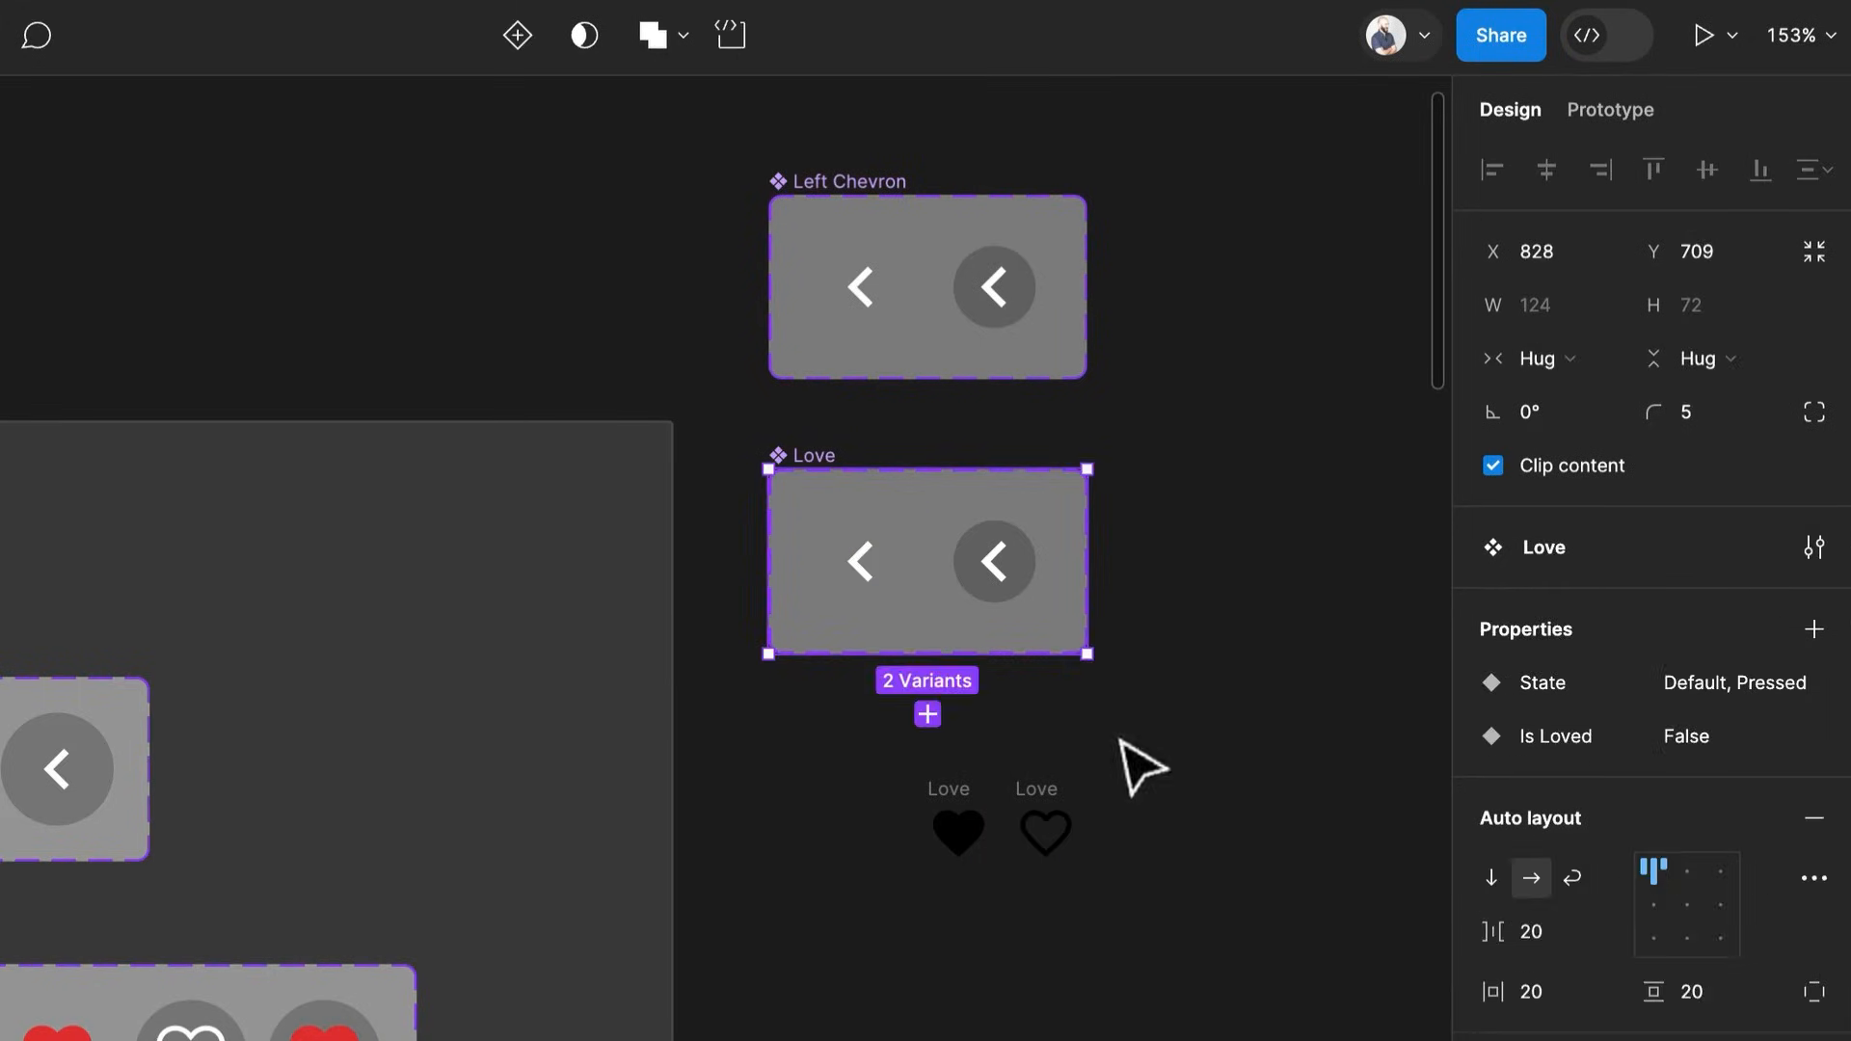
pyautogui.click(1051, 832)
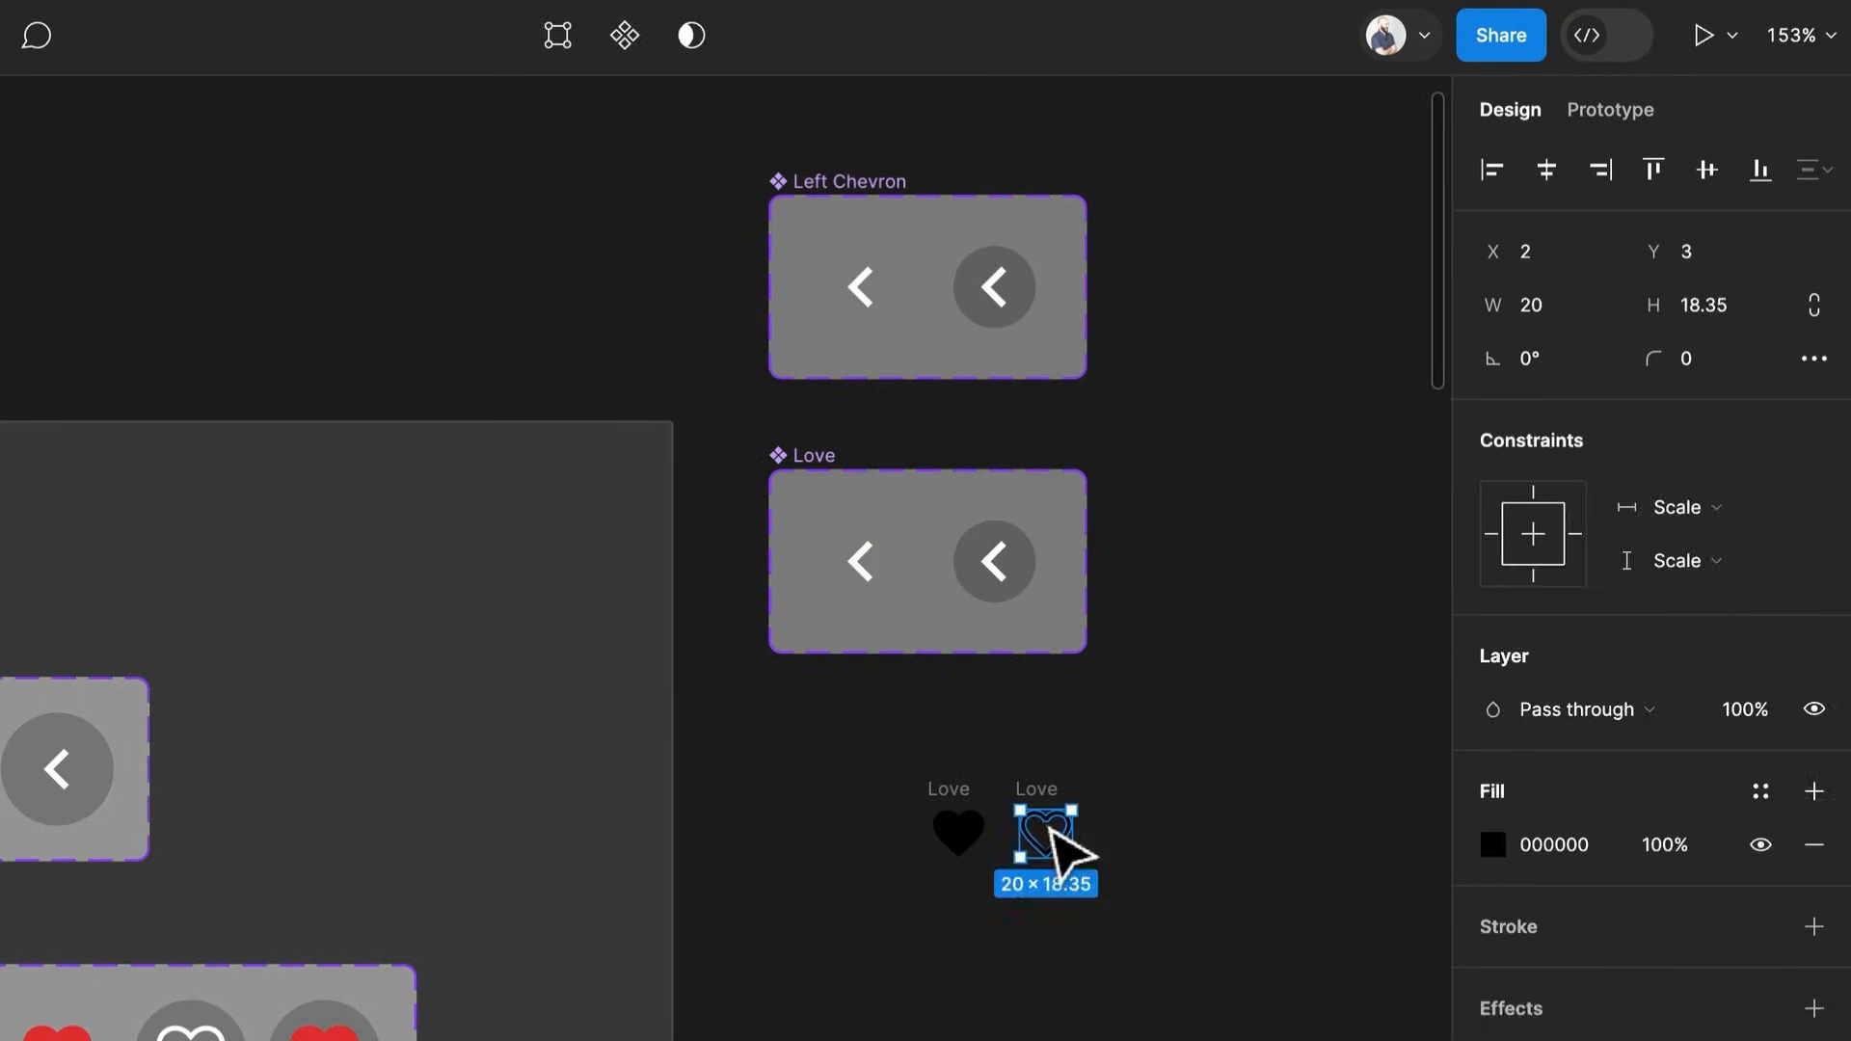
pyautogui.click(858, 567)
pyautogui.doubleClick(872, 569)
pyautogui.press('Escape')
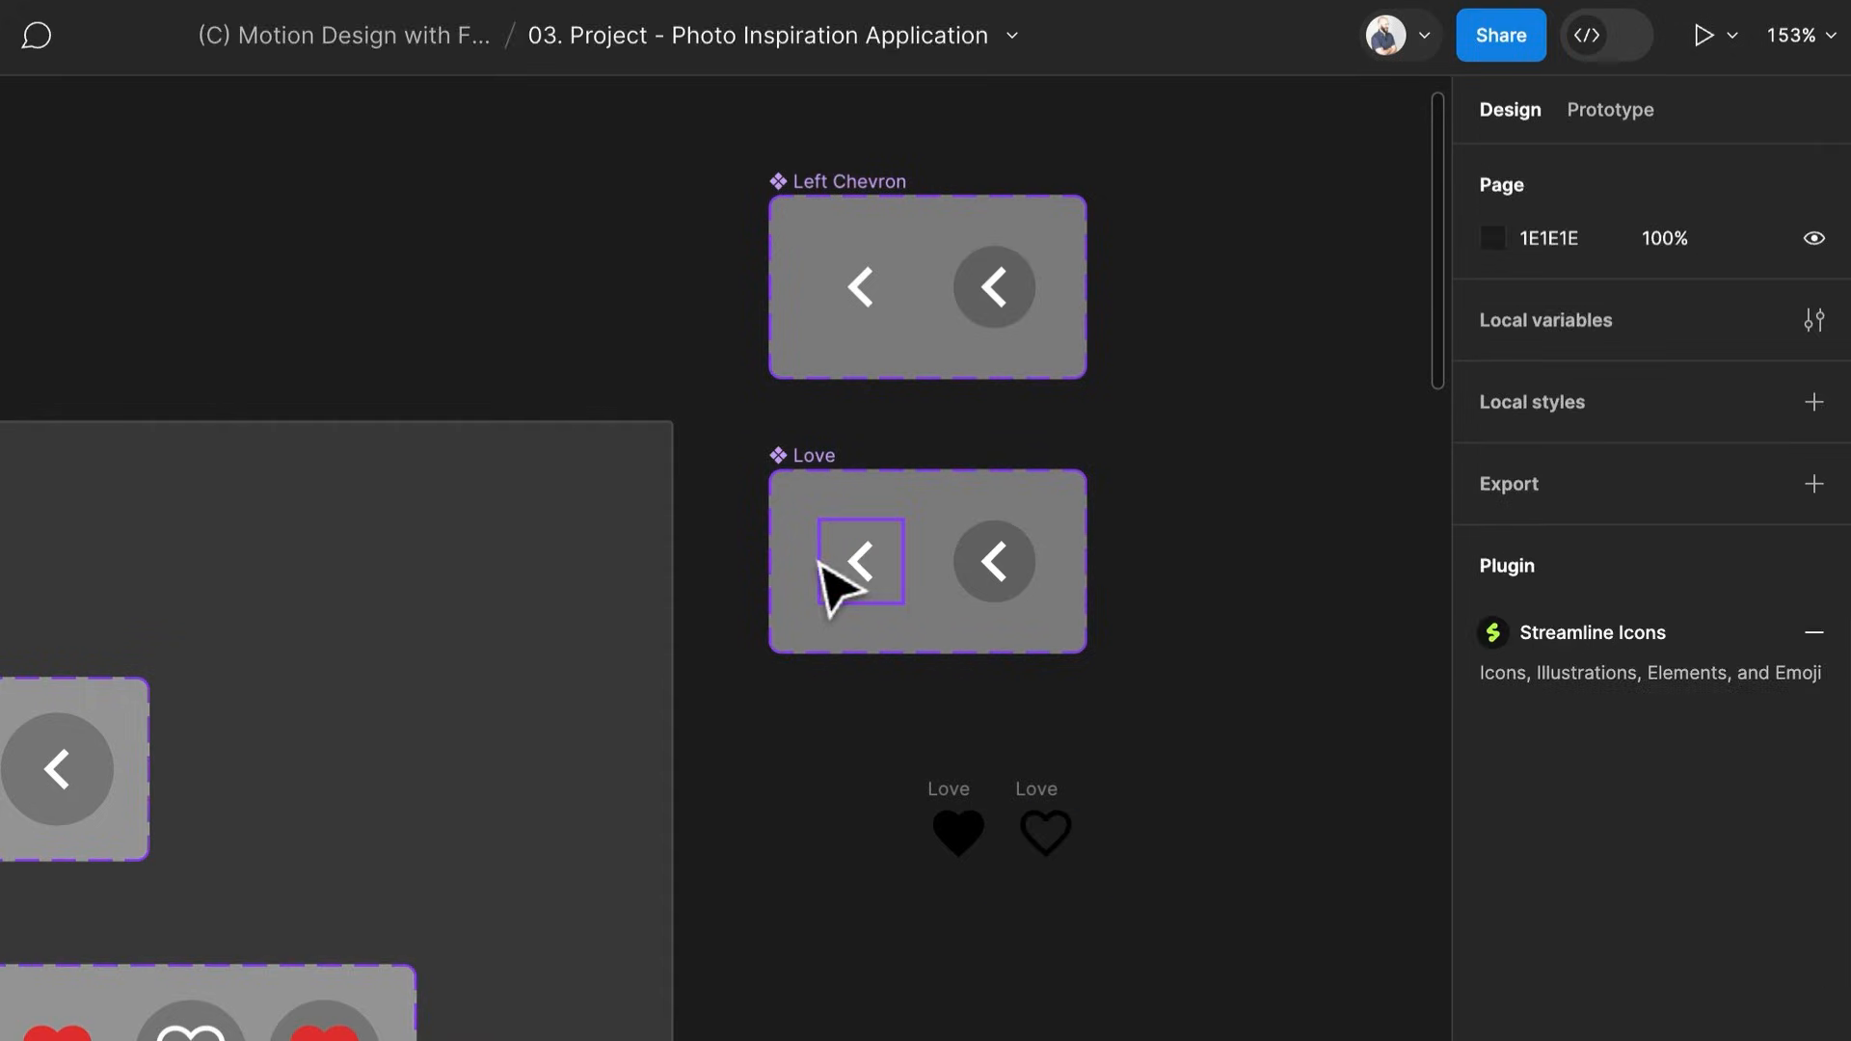
pyautogui.click(857, 578)
pyautogui.doubleClick(853, 564)
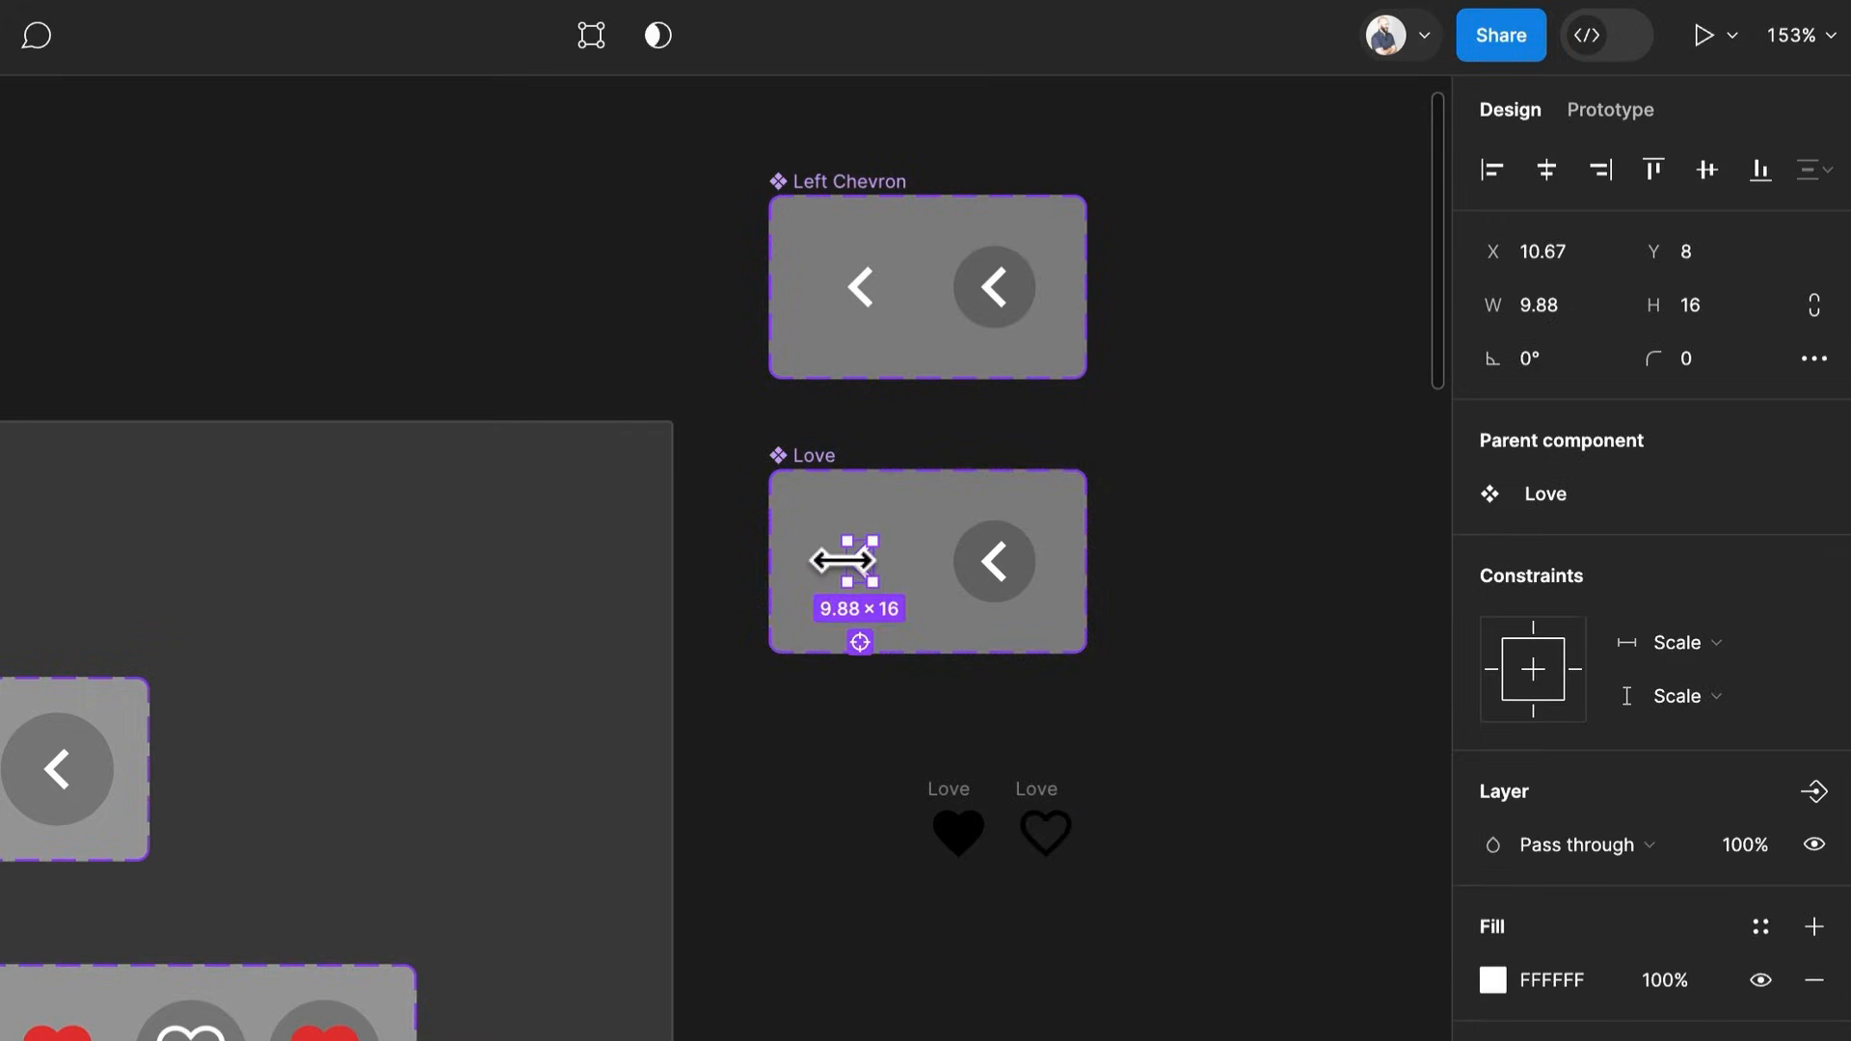
# Resize both Love heart frames to match the 32 × 32 variants of the Love component set
pyautogui.click(1026, 578)
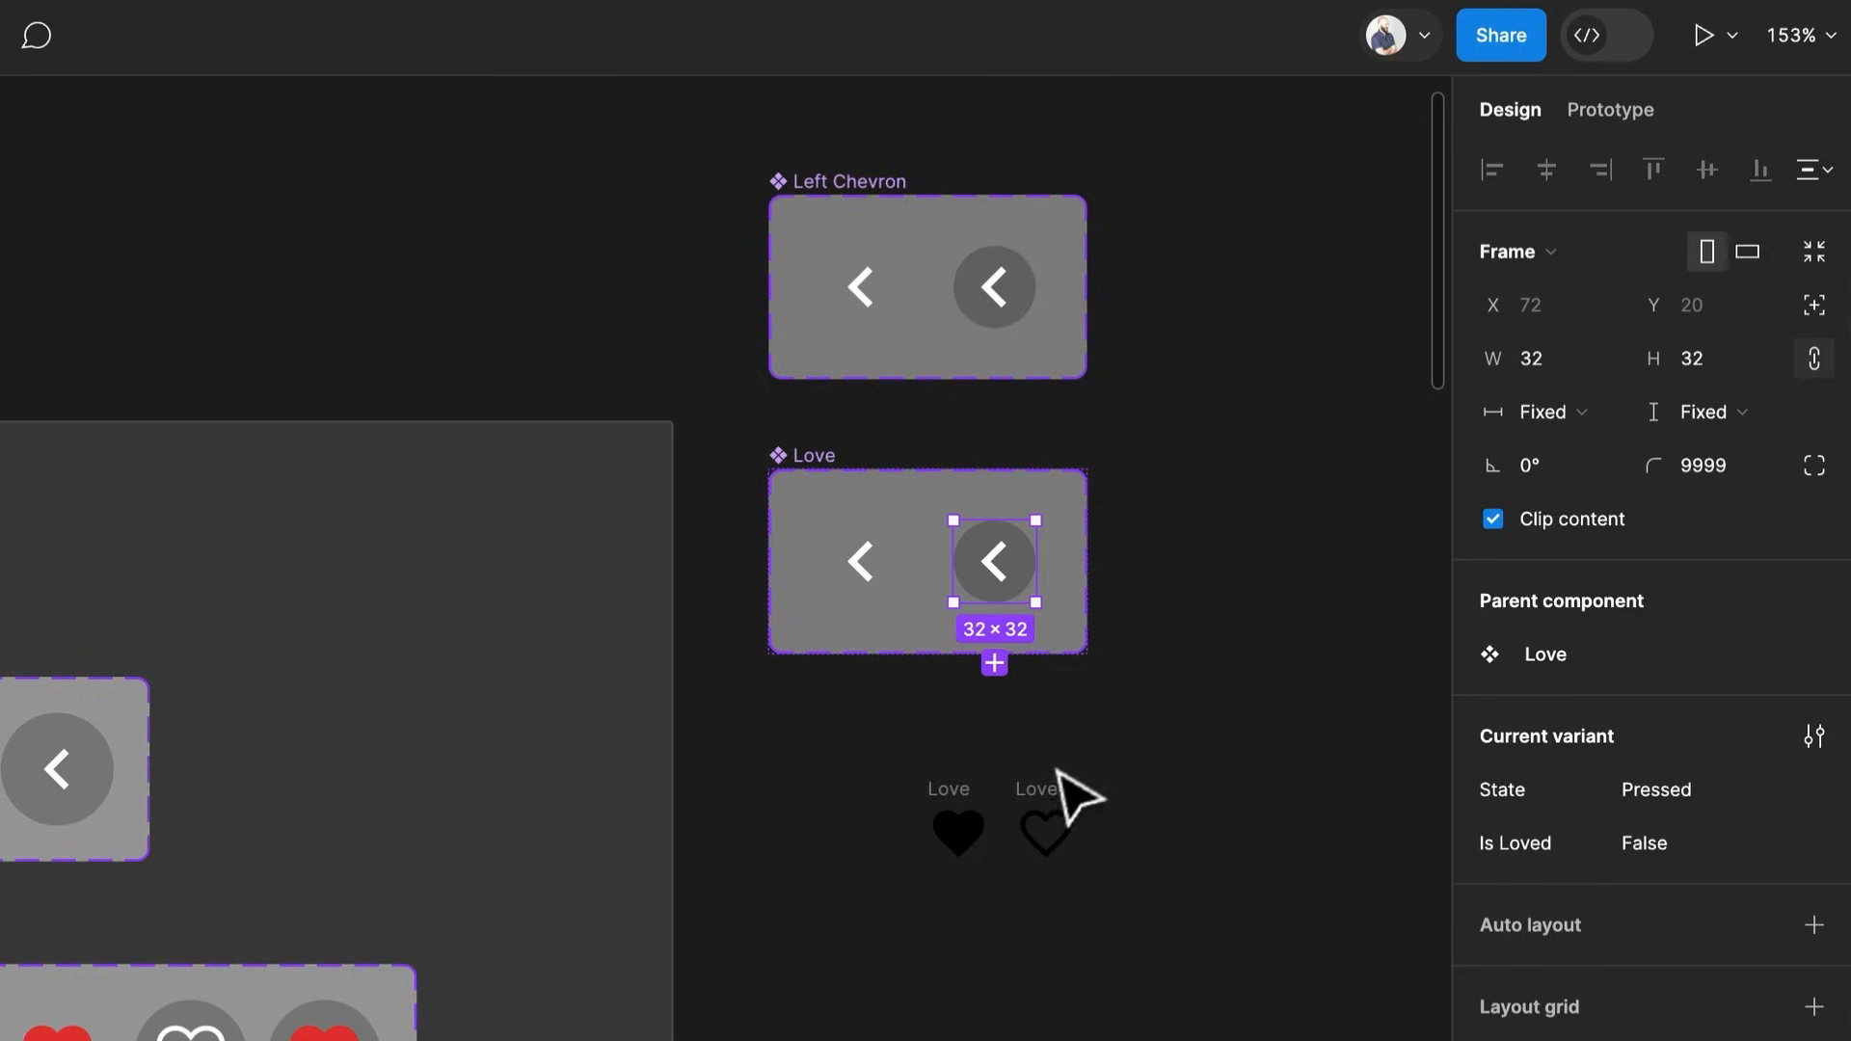
pyautogui.click(1060, 809)
pyautogui.keyDown('shift'); pyautogui.click(948, 818); pyautogui.keyUp('shift')
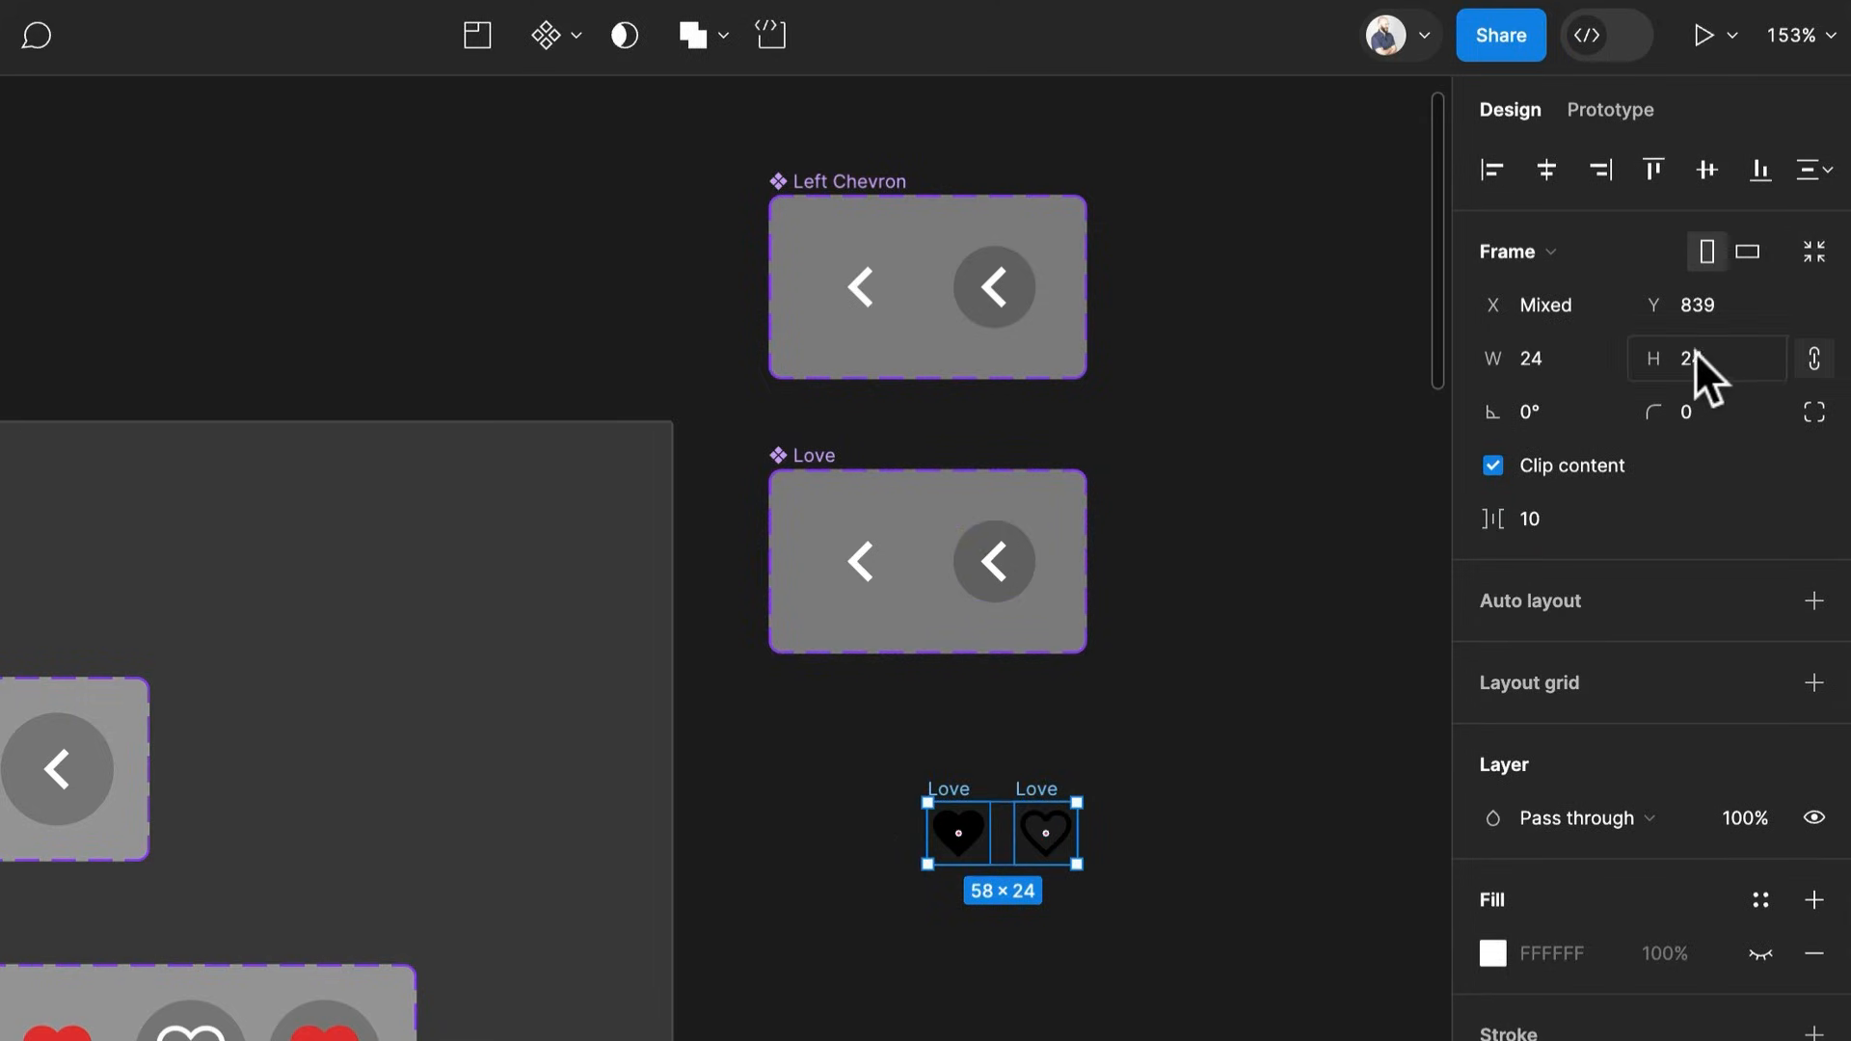
pyautogui.press('Return')
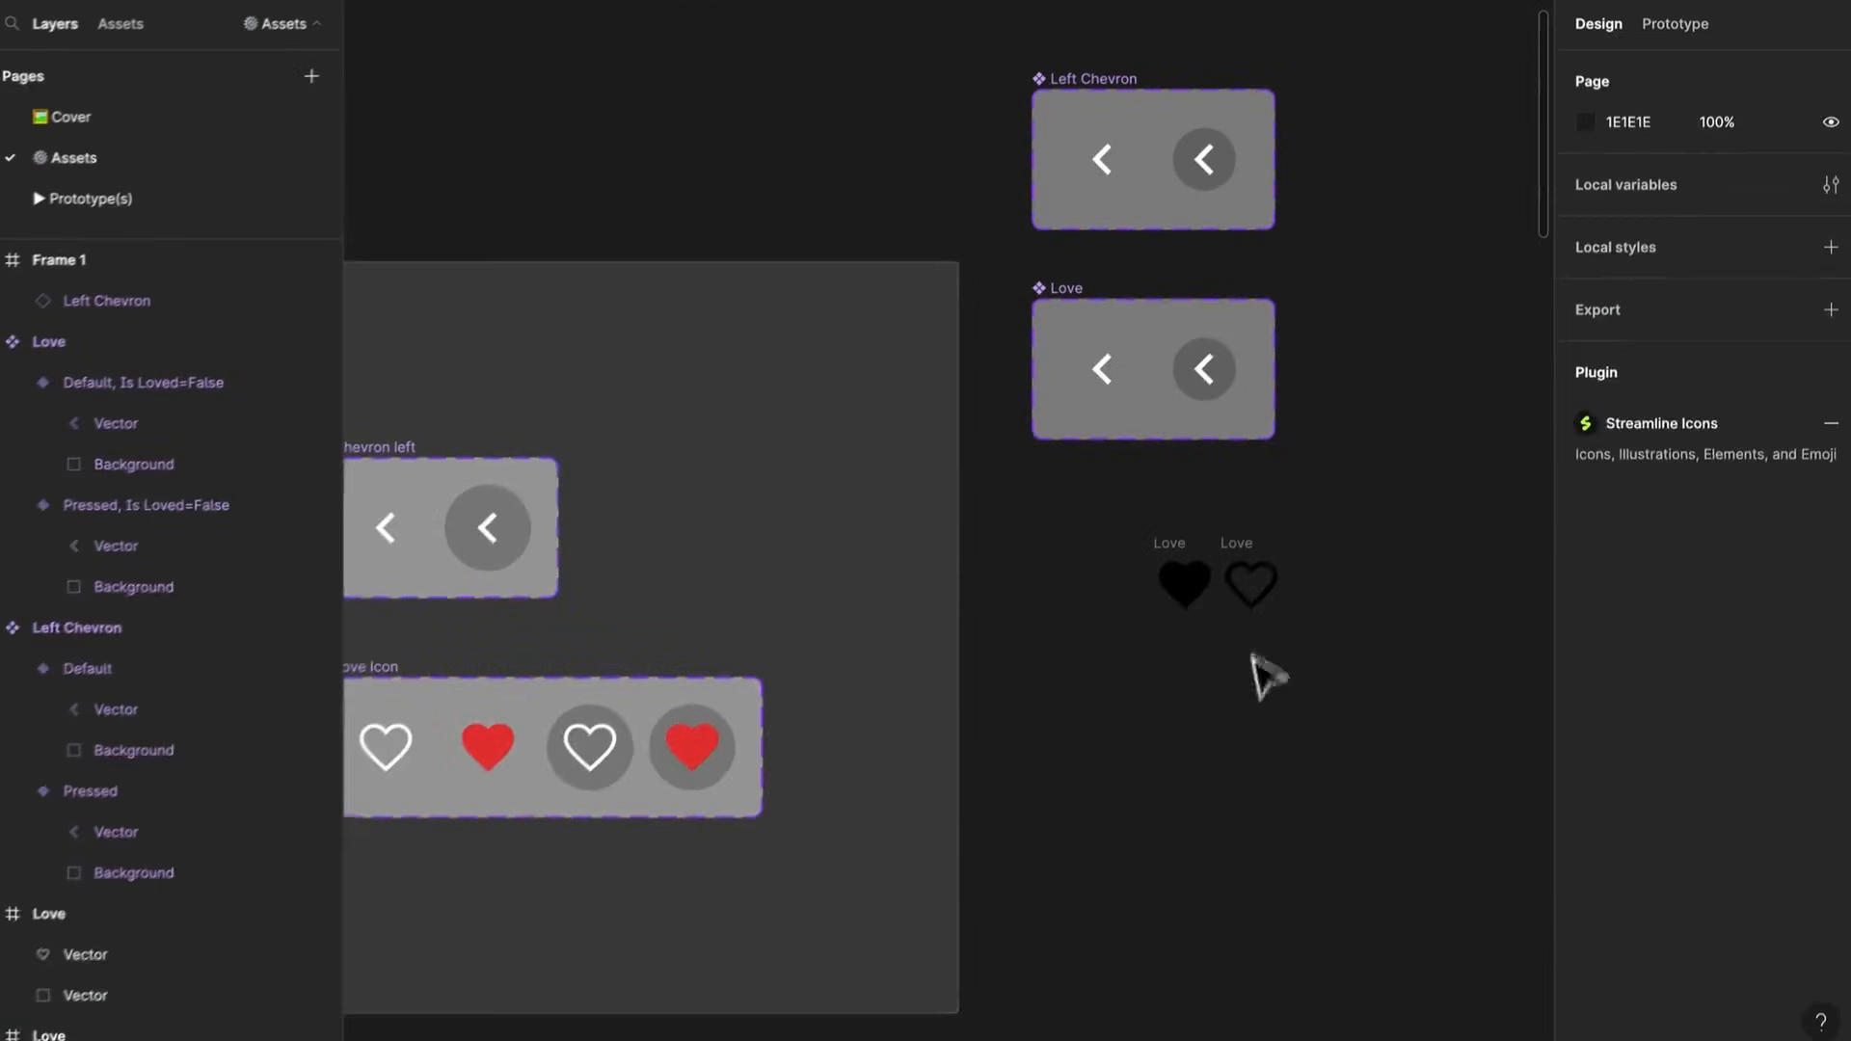
# Copy the outlined heart into the Love set's Default variant, centre it there and delete the chevron vector
pyautogui.doubleClick(1066, 853)
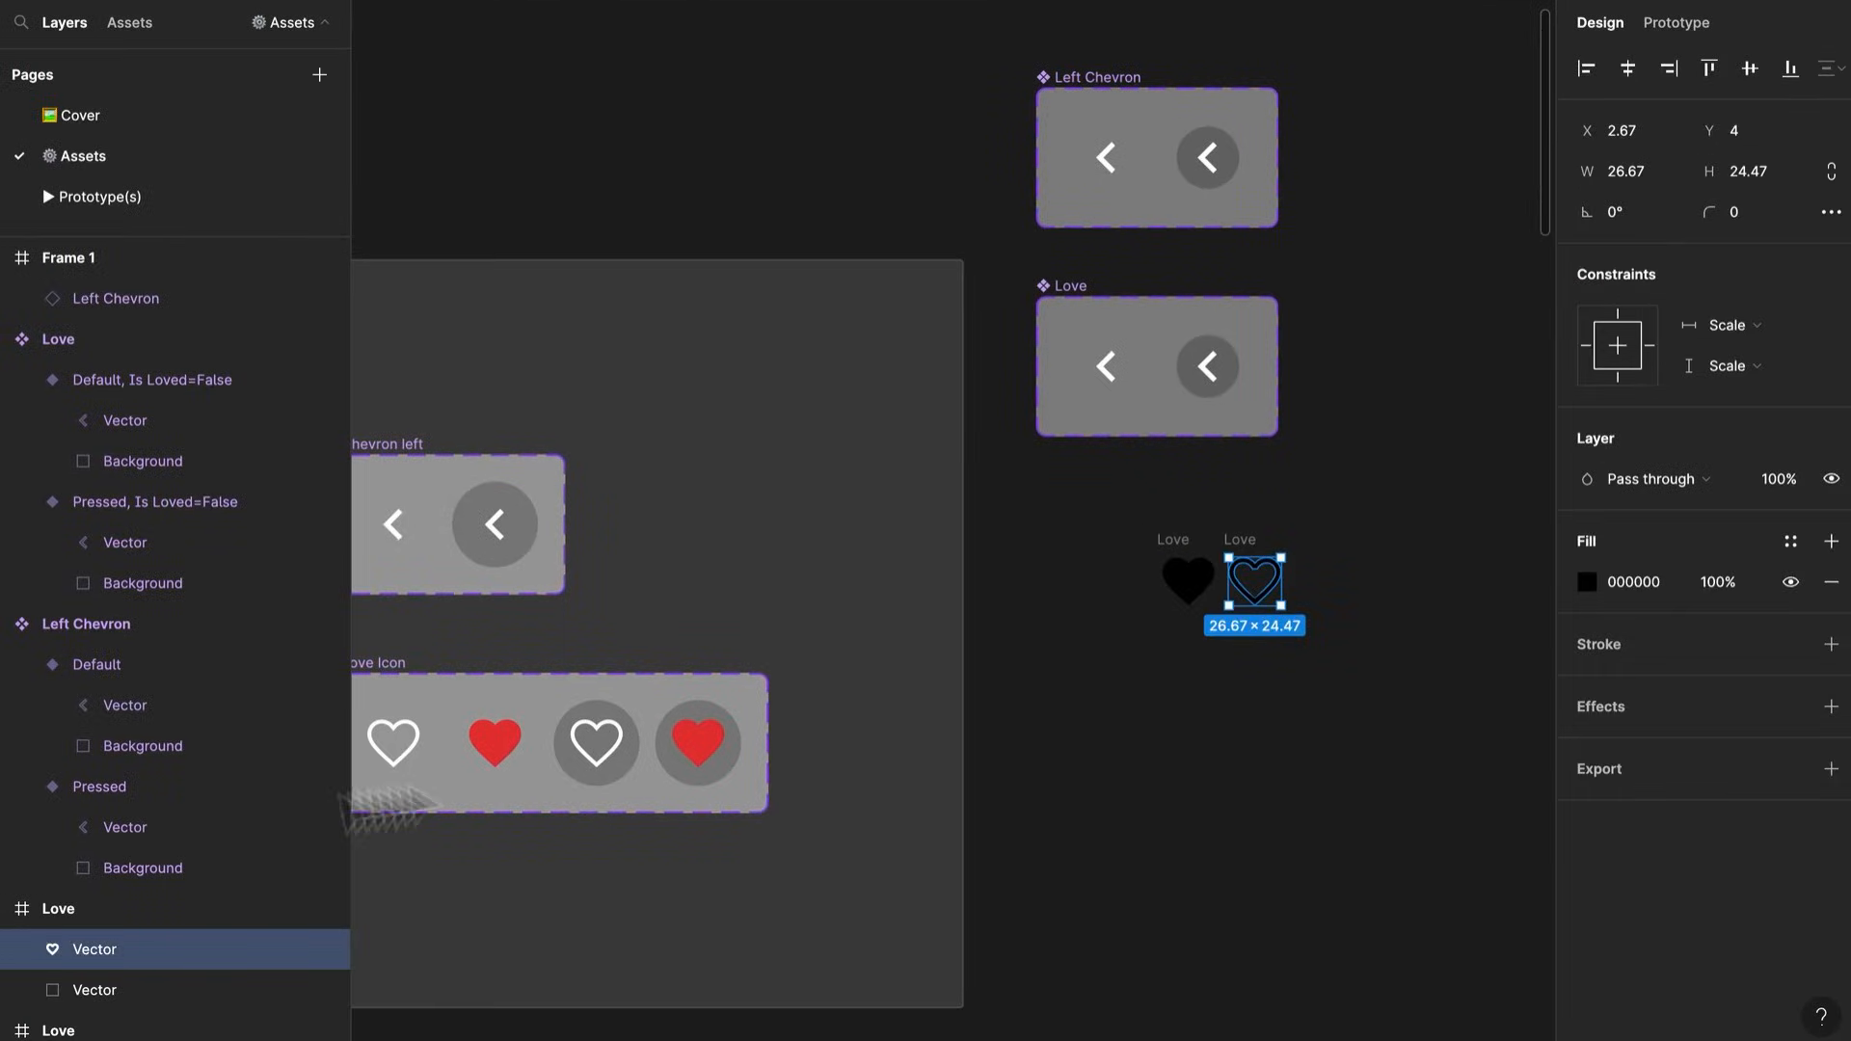
pyautogui.click(1119, 364)
pyautogui.hotkey('ctrl', 'v')
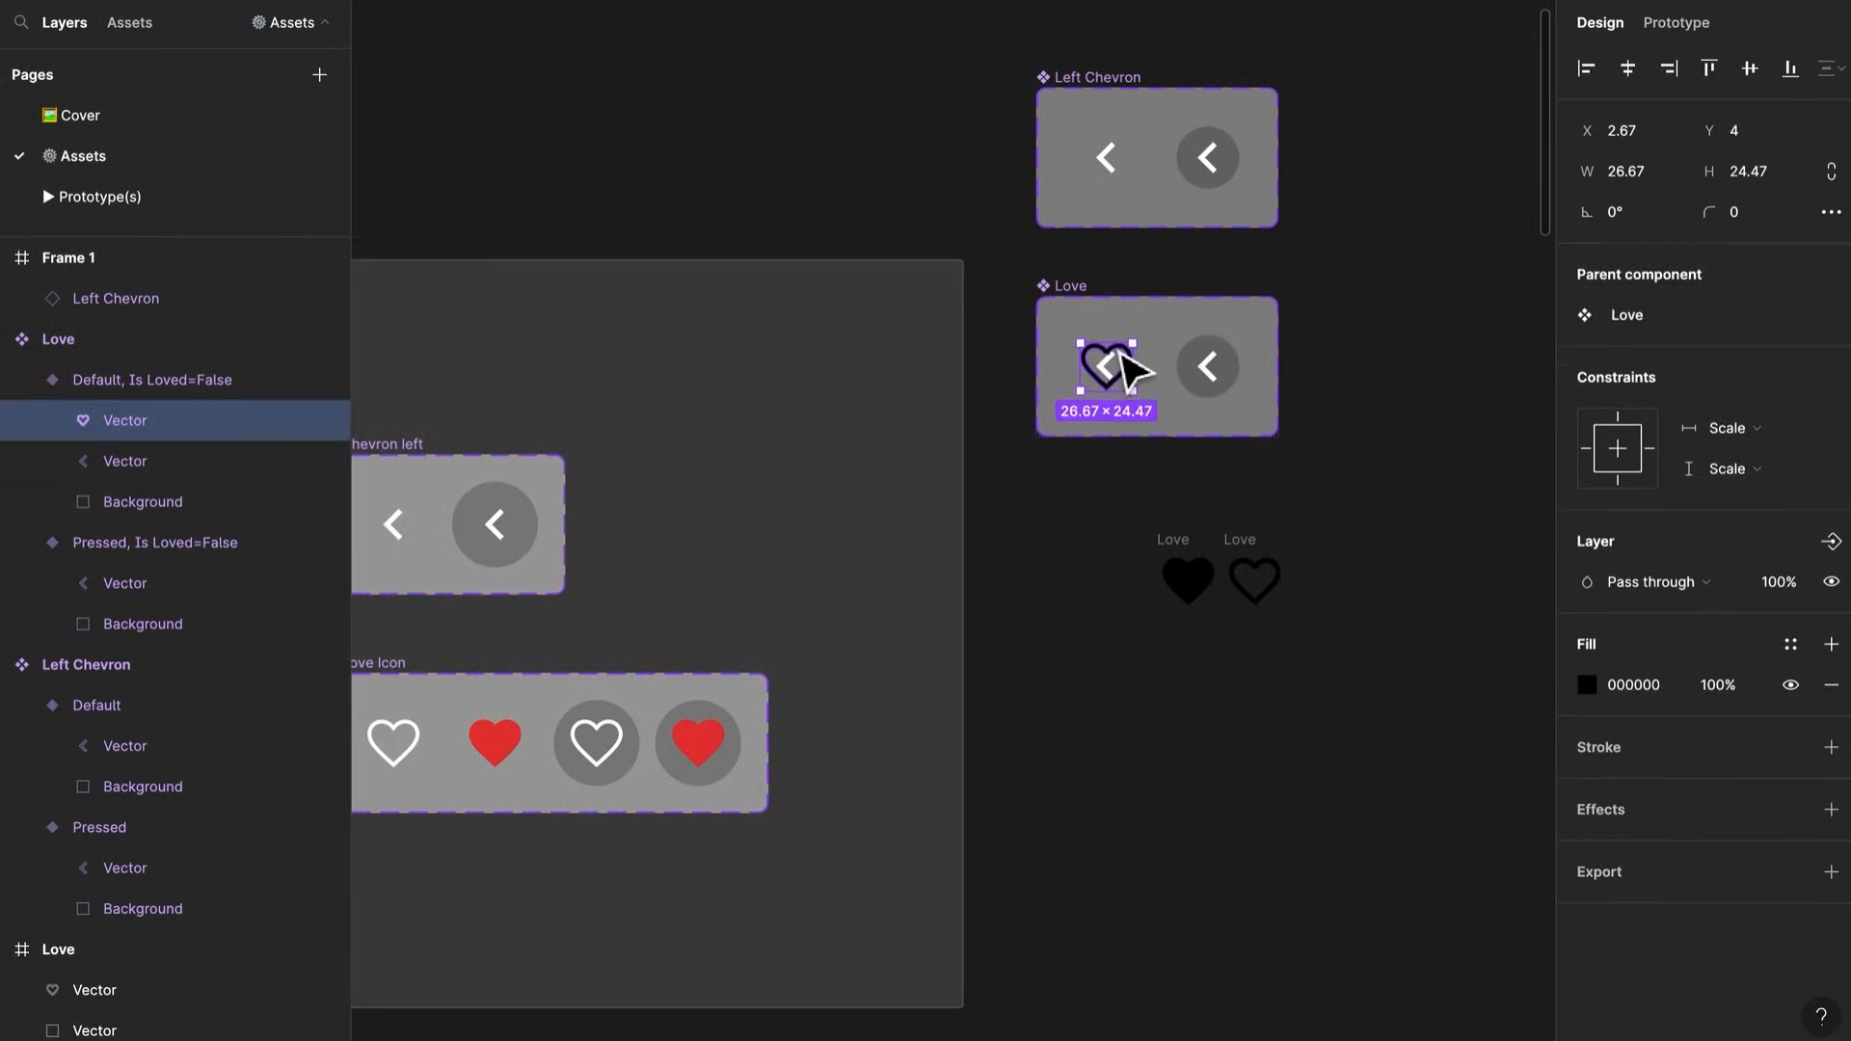
pyautogui.click(1628, 67)
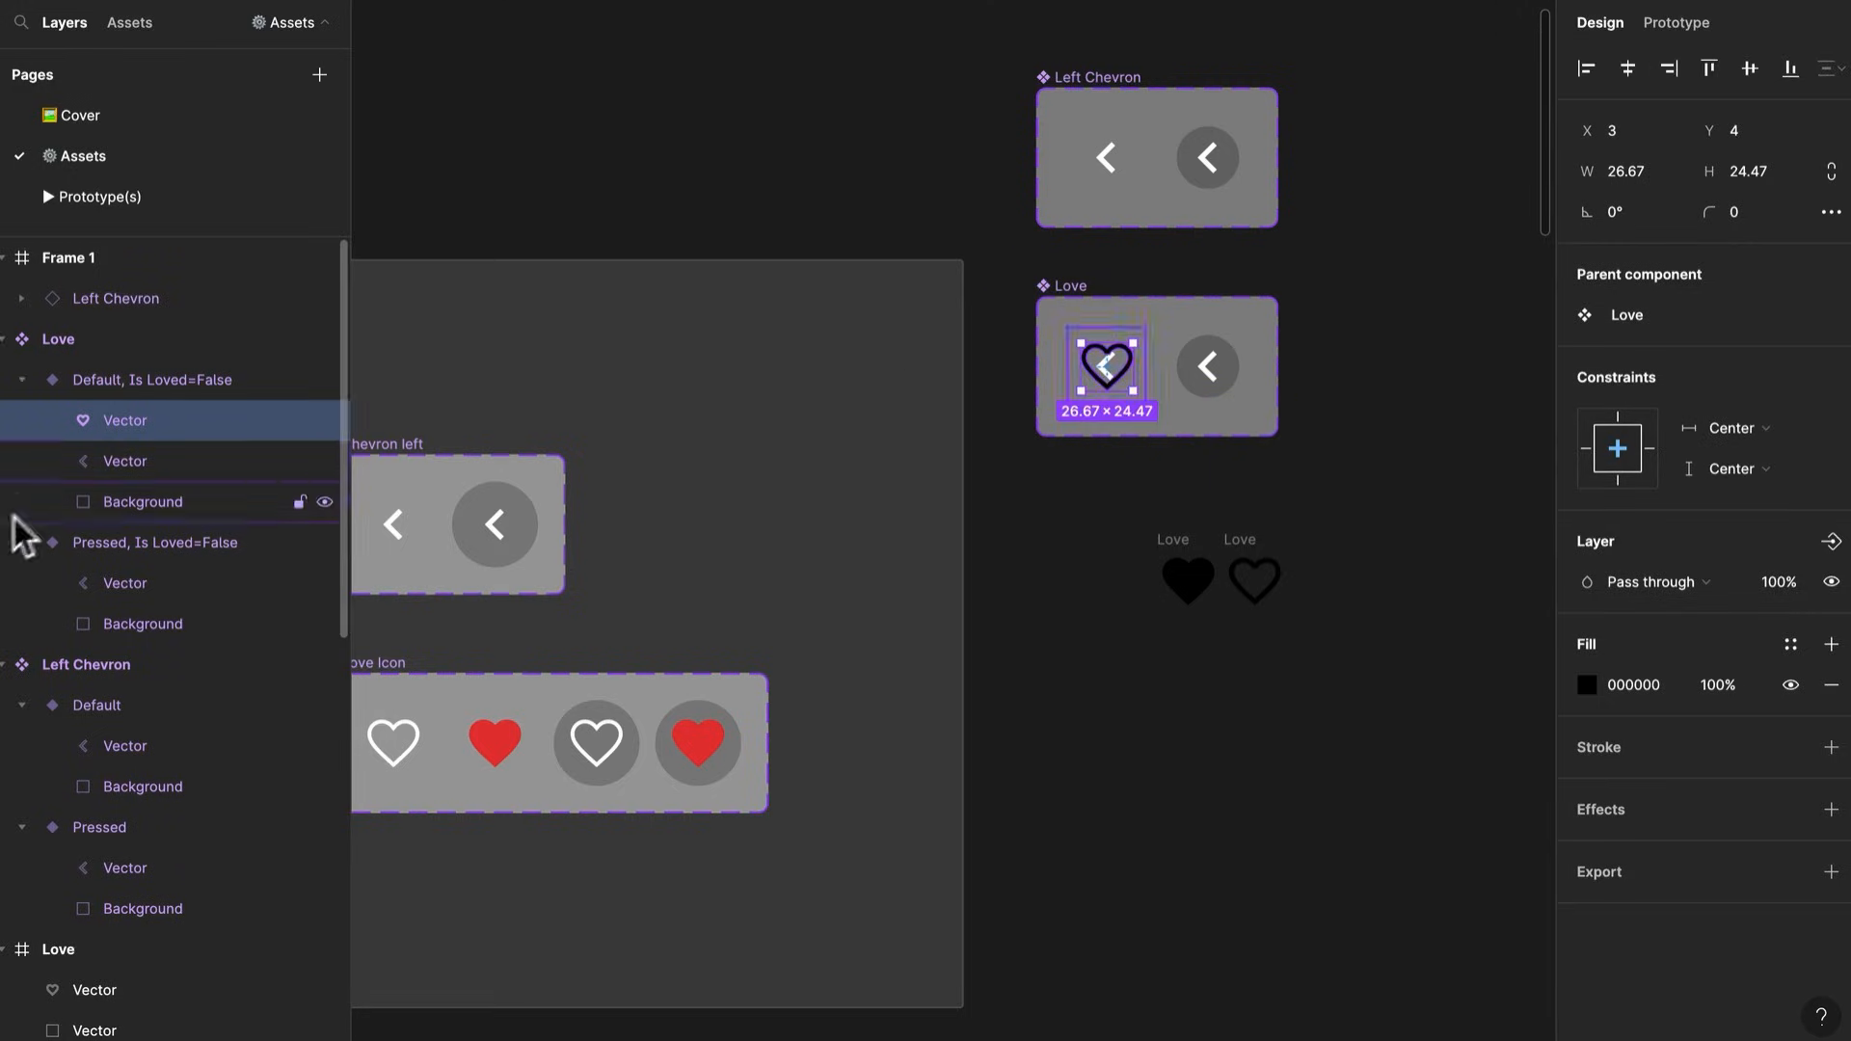
pyautogui.click(117, 466)
pyautogui.press('Delete')
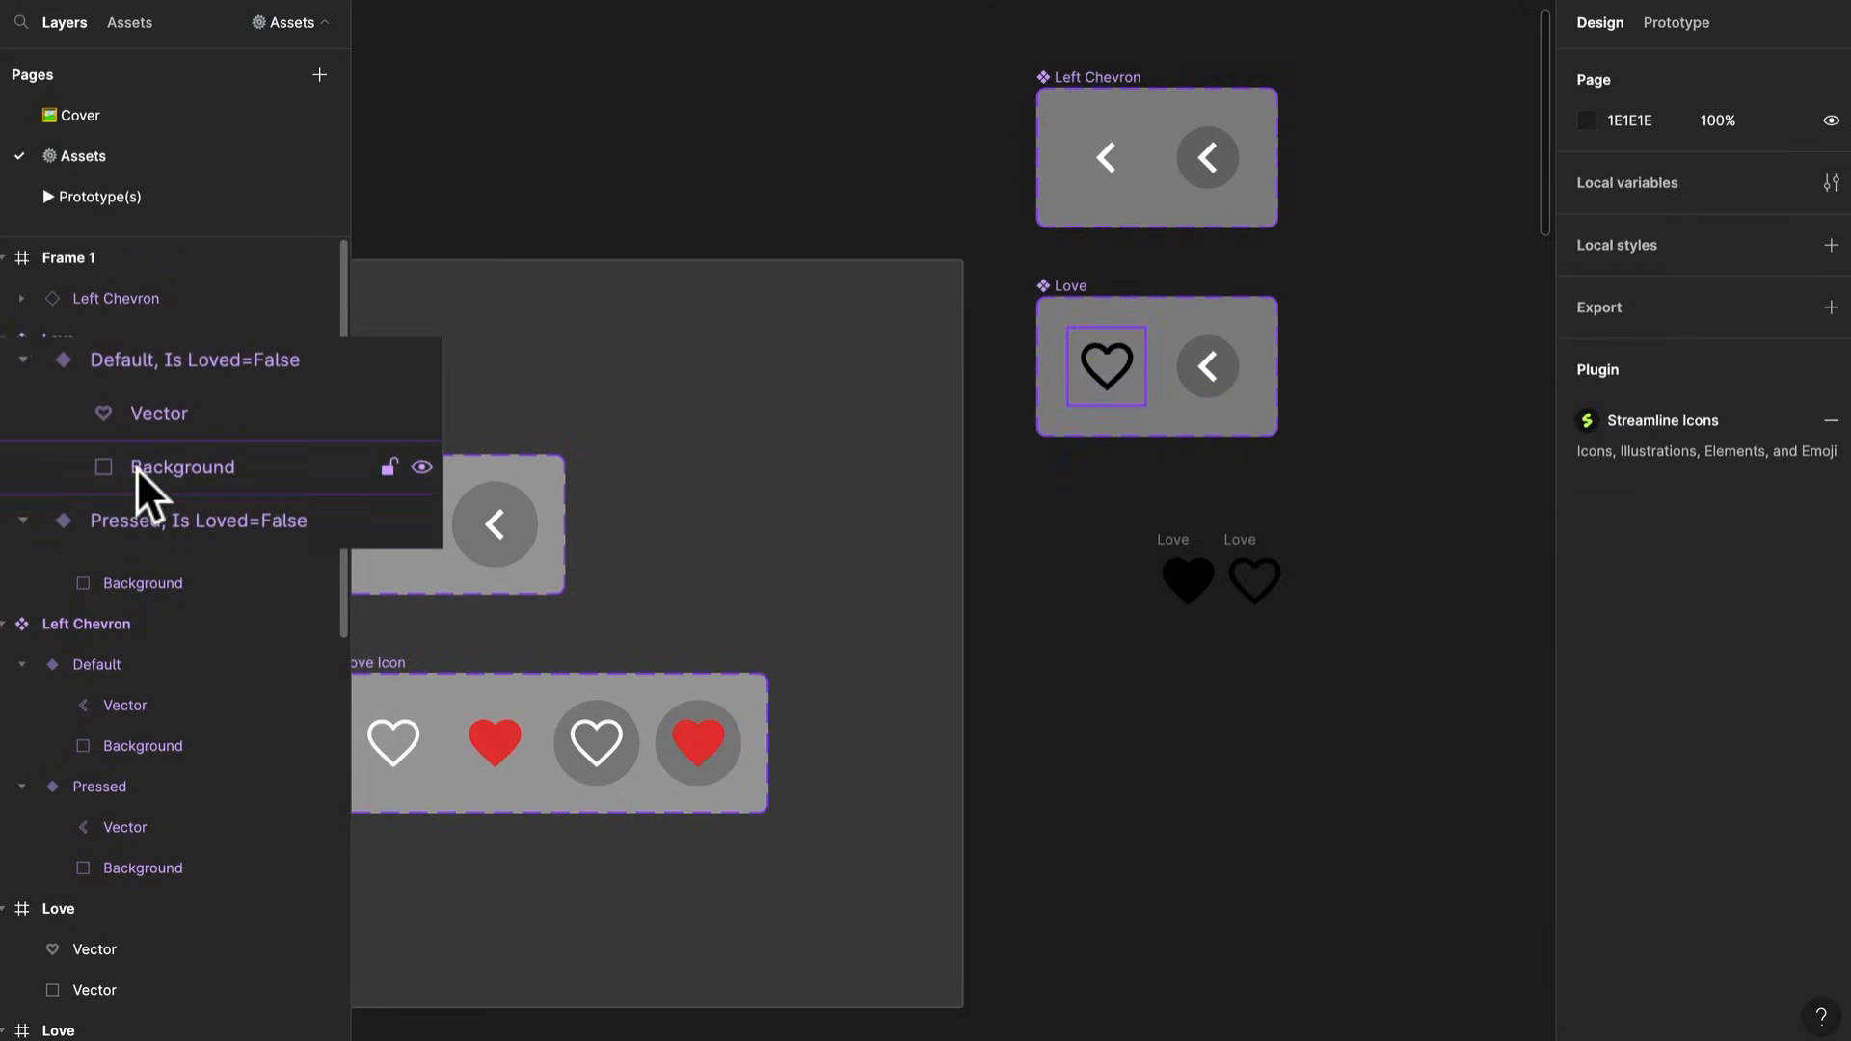
# Copy the outlined heart from the Default variant into the Love set's Pressed variant and delete its chevron vector
pyautogui.click(1123, 395)
pyautogui.hotkey('ctrl', 'c')
pyautogui.click(1231, 385)
pyautogui.hotkey('ctrl', 'v')
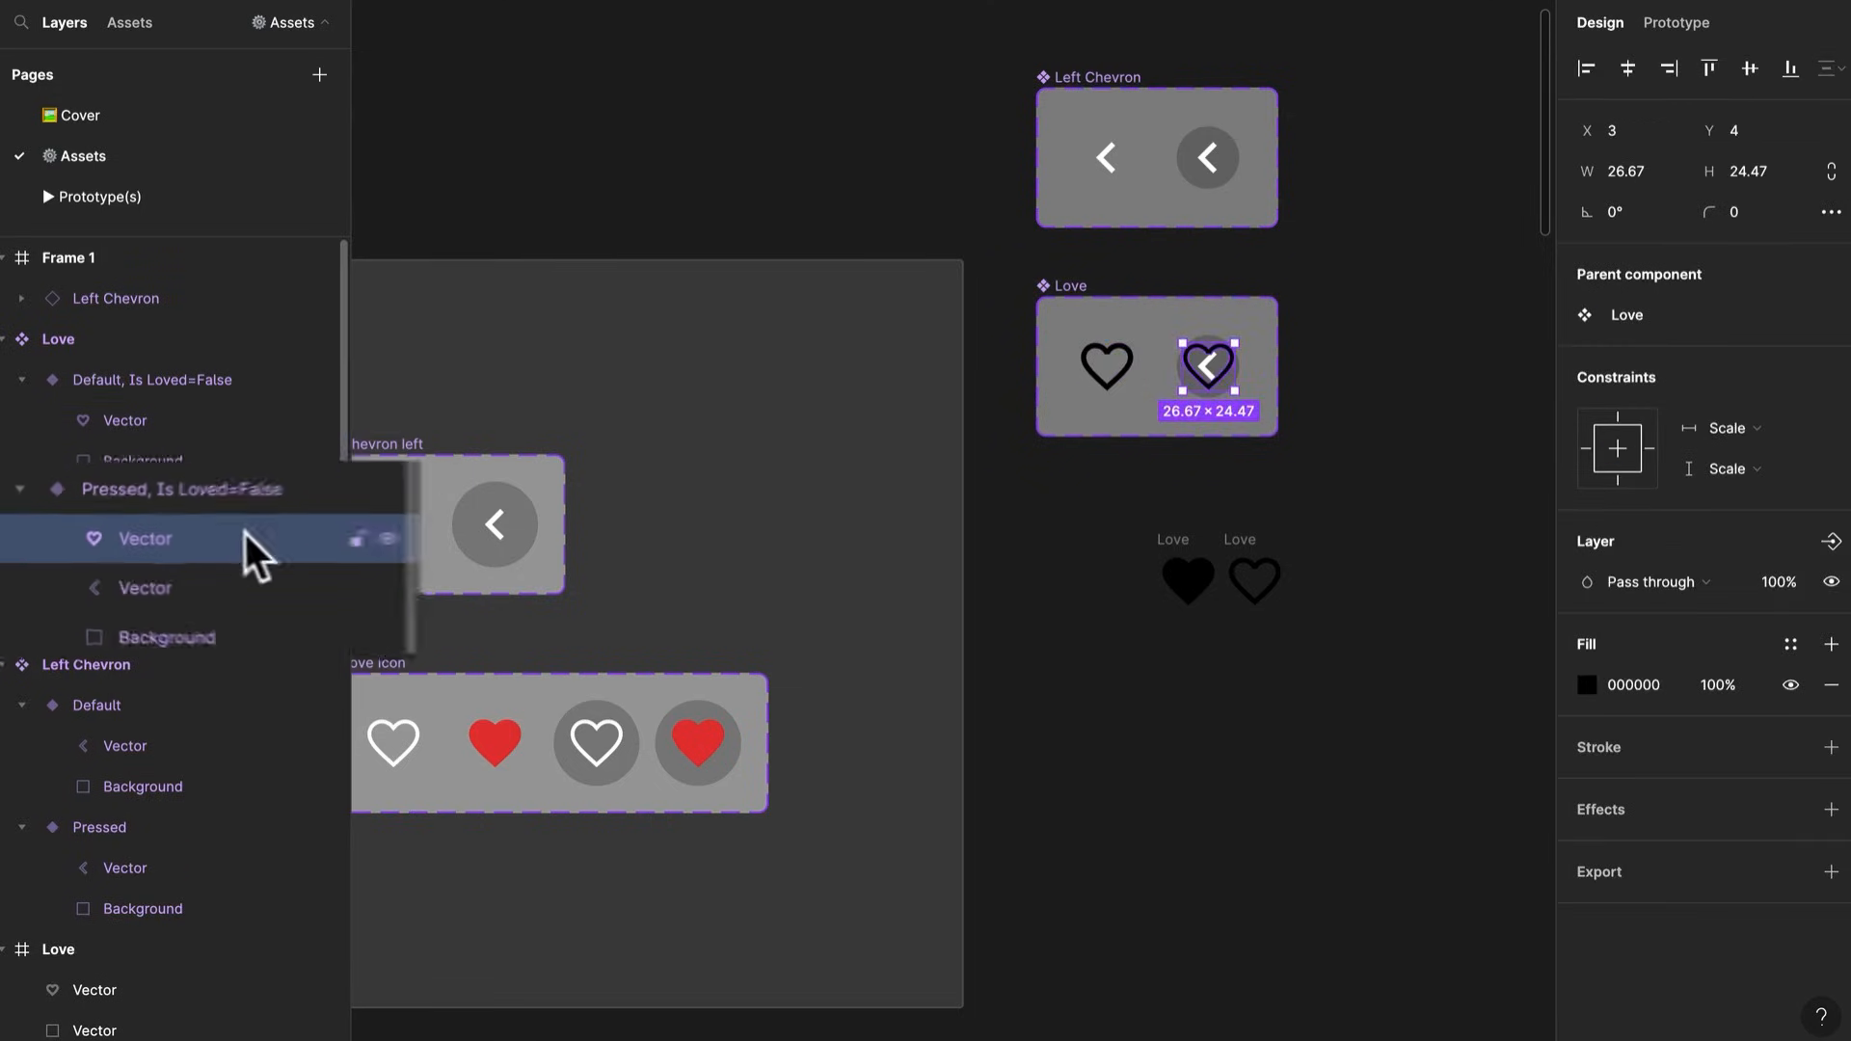
pyautogui.click(243, 583)
pyautogui.press('Delete')
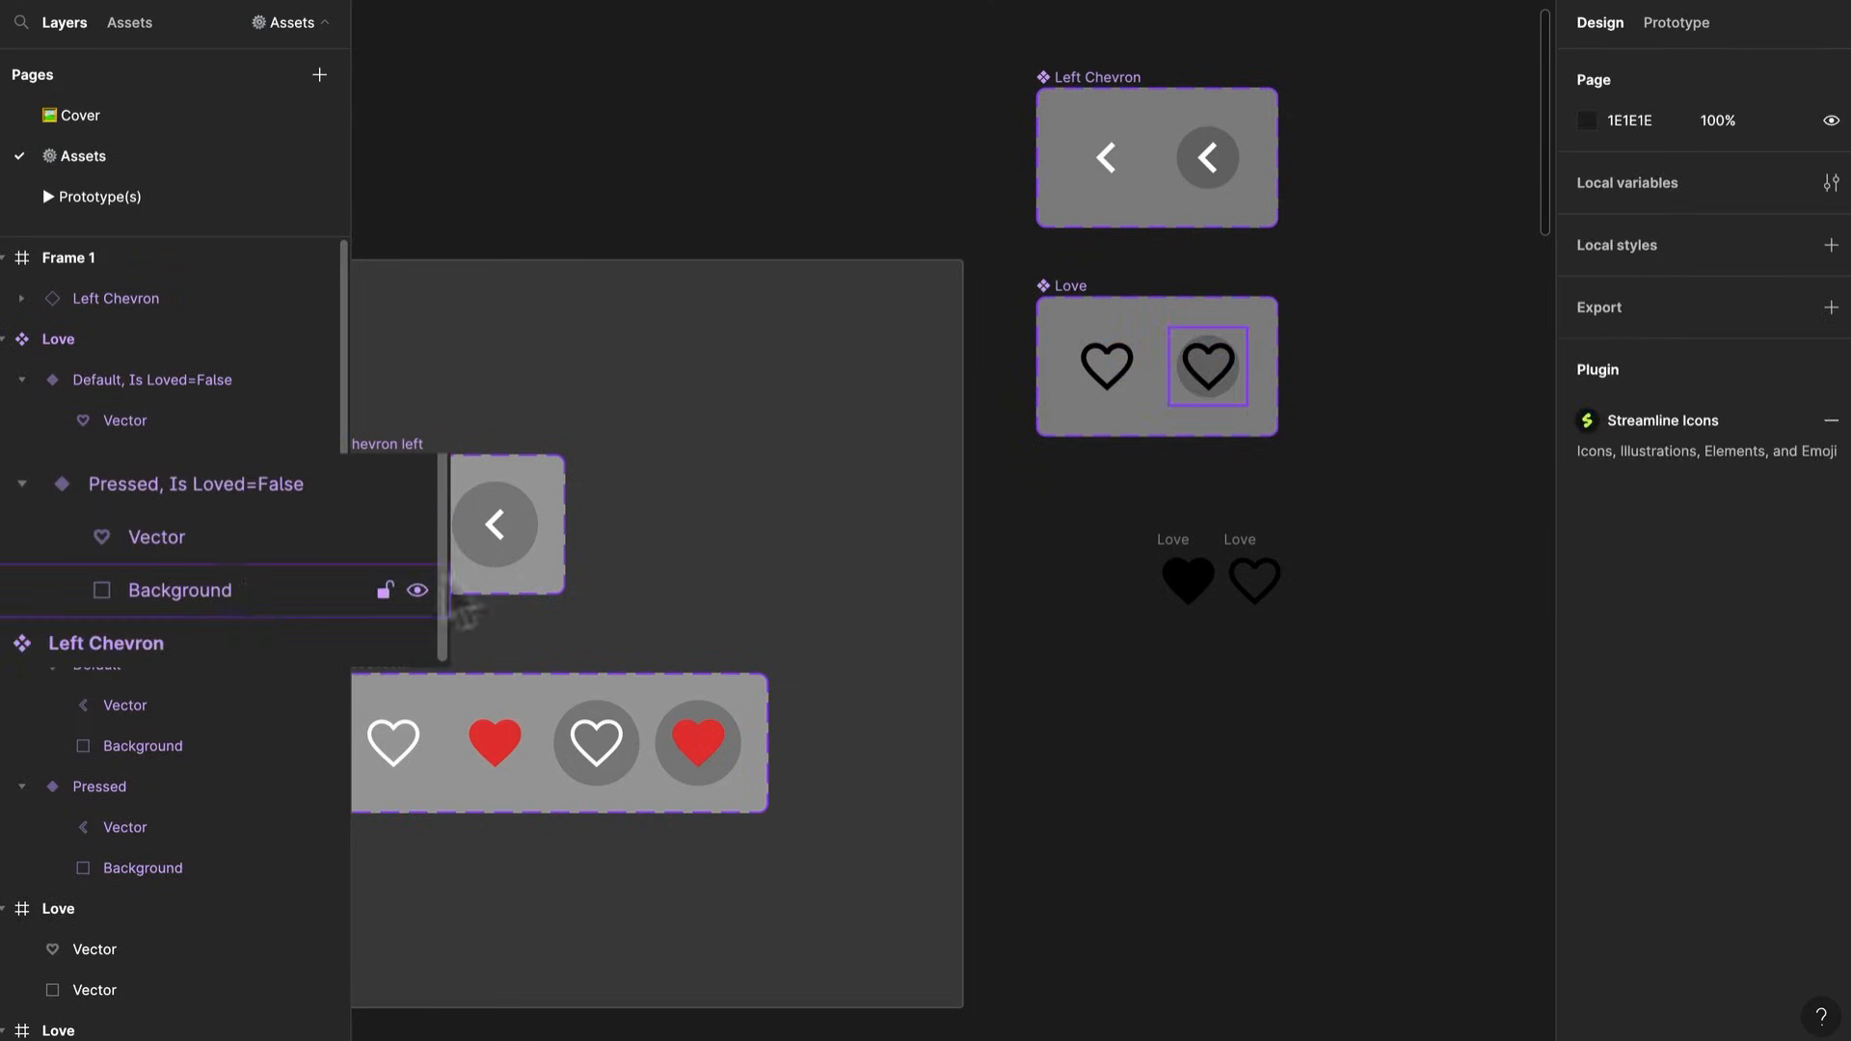
# Set both Love hearts' horizontal and vertical constraints to Center and their height to 20 with proportions locked
pyautogui.click(1218, 426)
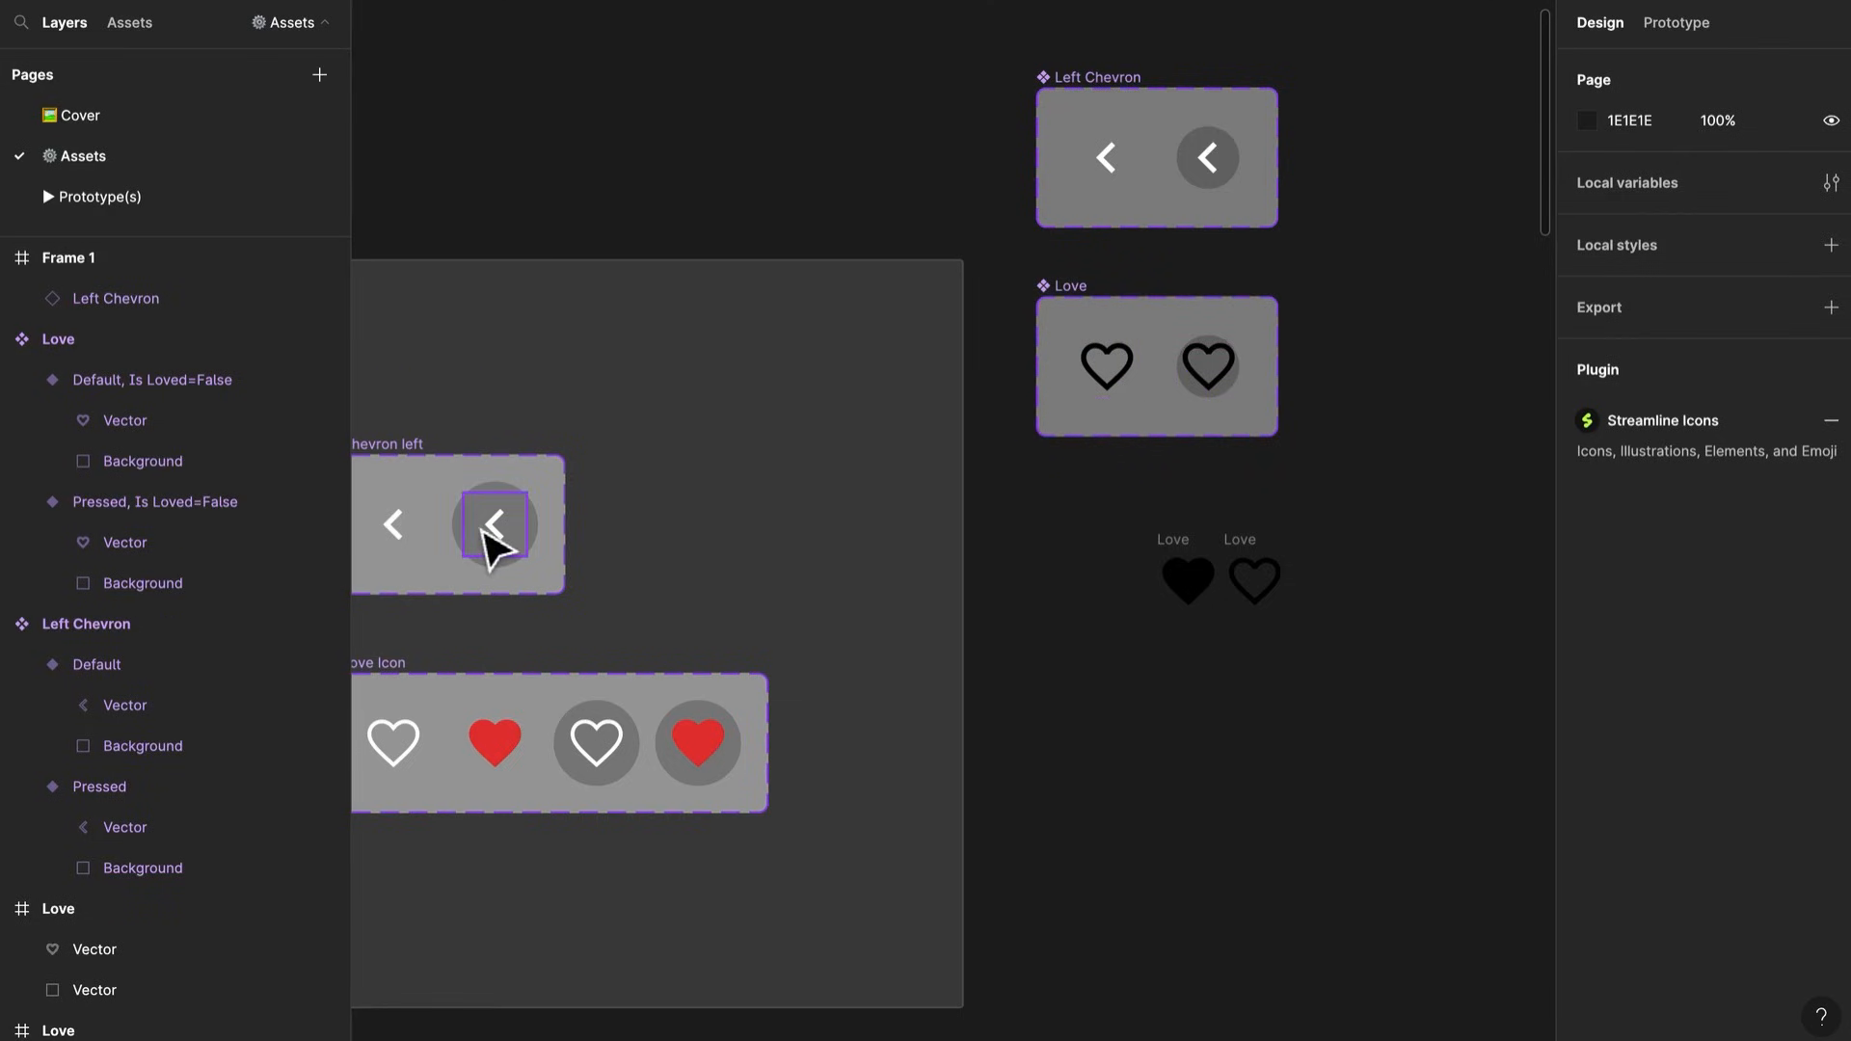
pyautogui.click(485, 533)
pyautogui.click(1226, 380)
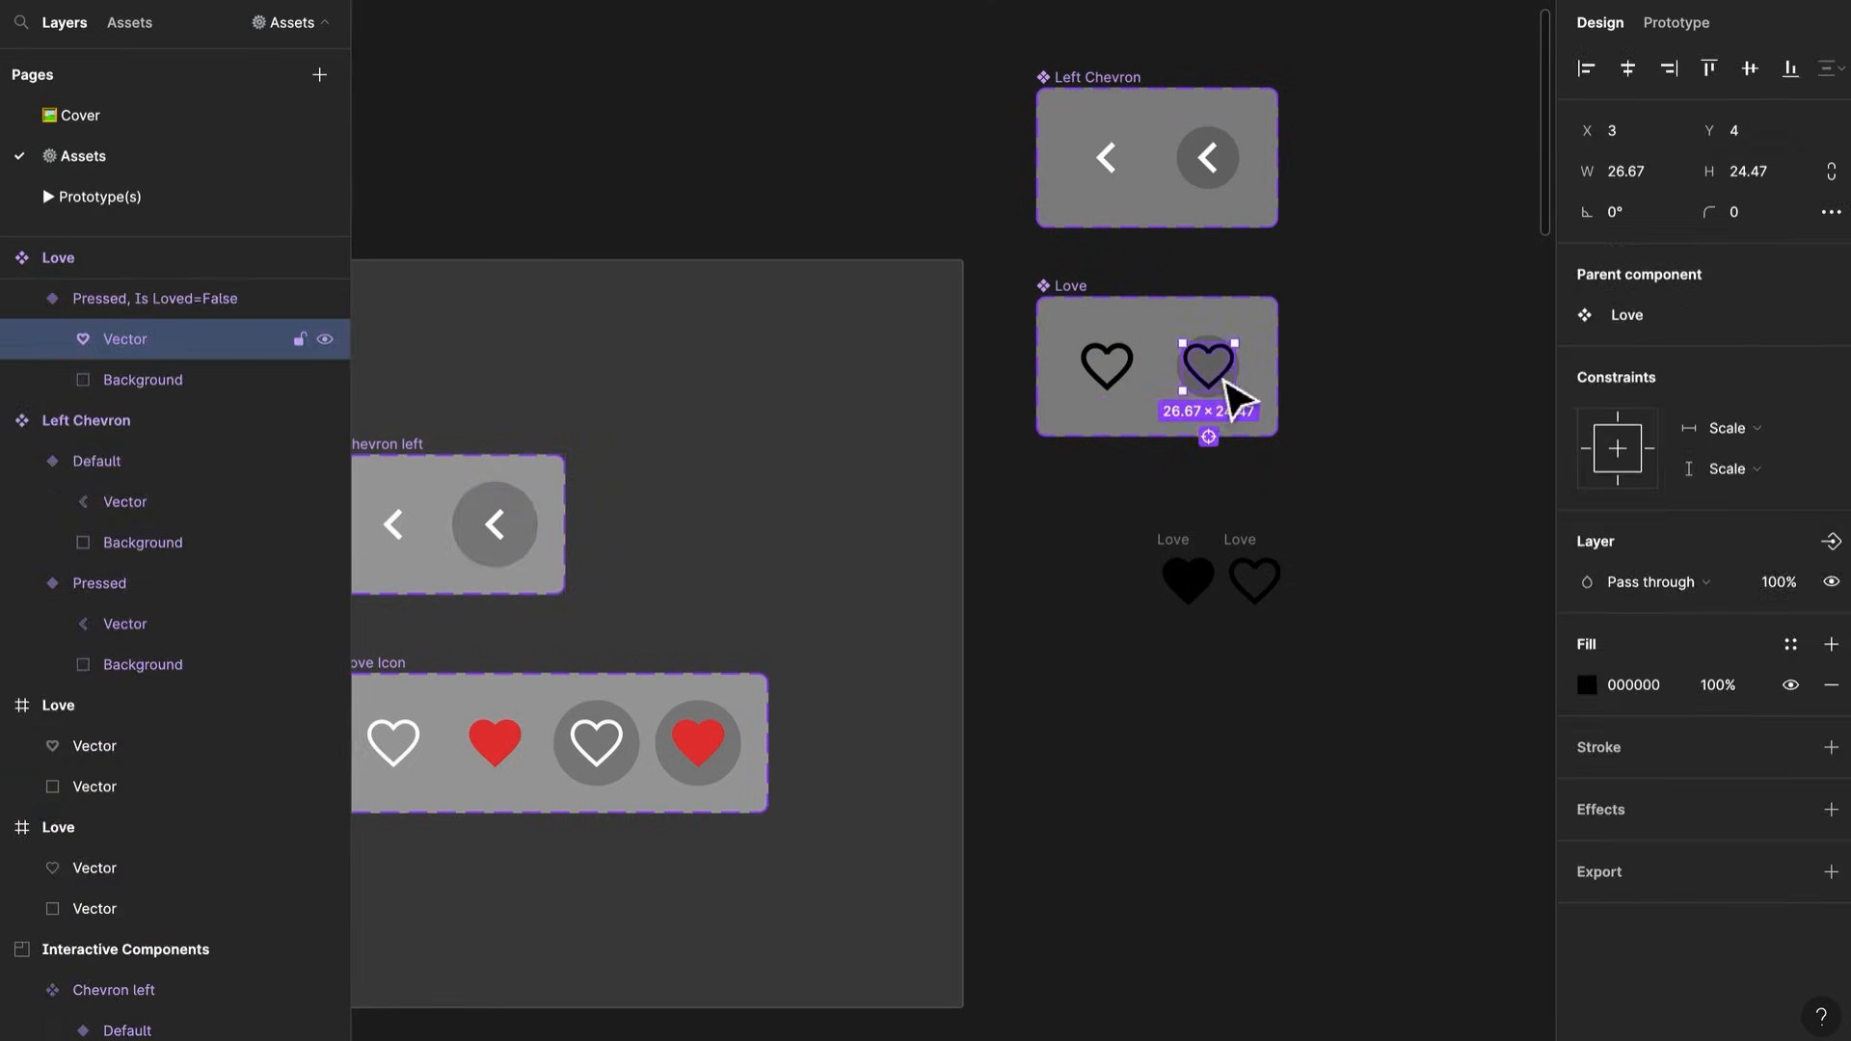
pyautogui.scroll(5, 1215, 366)
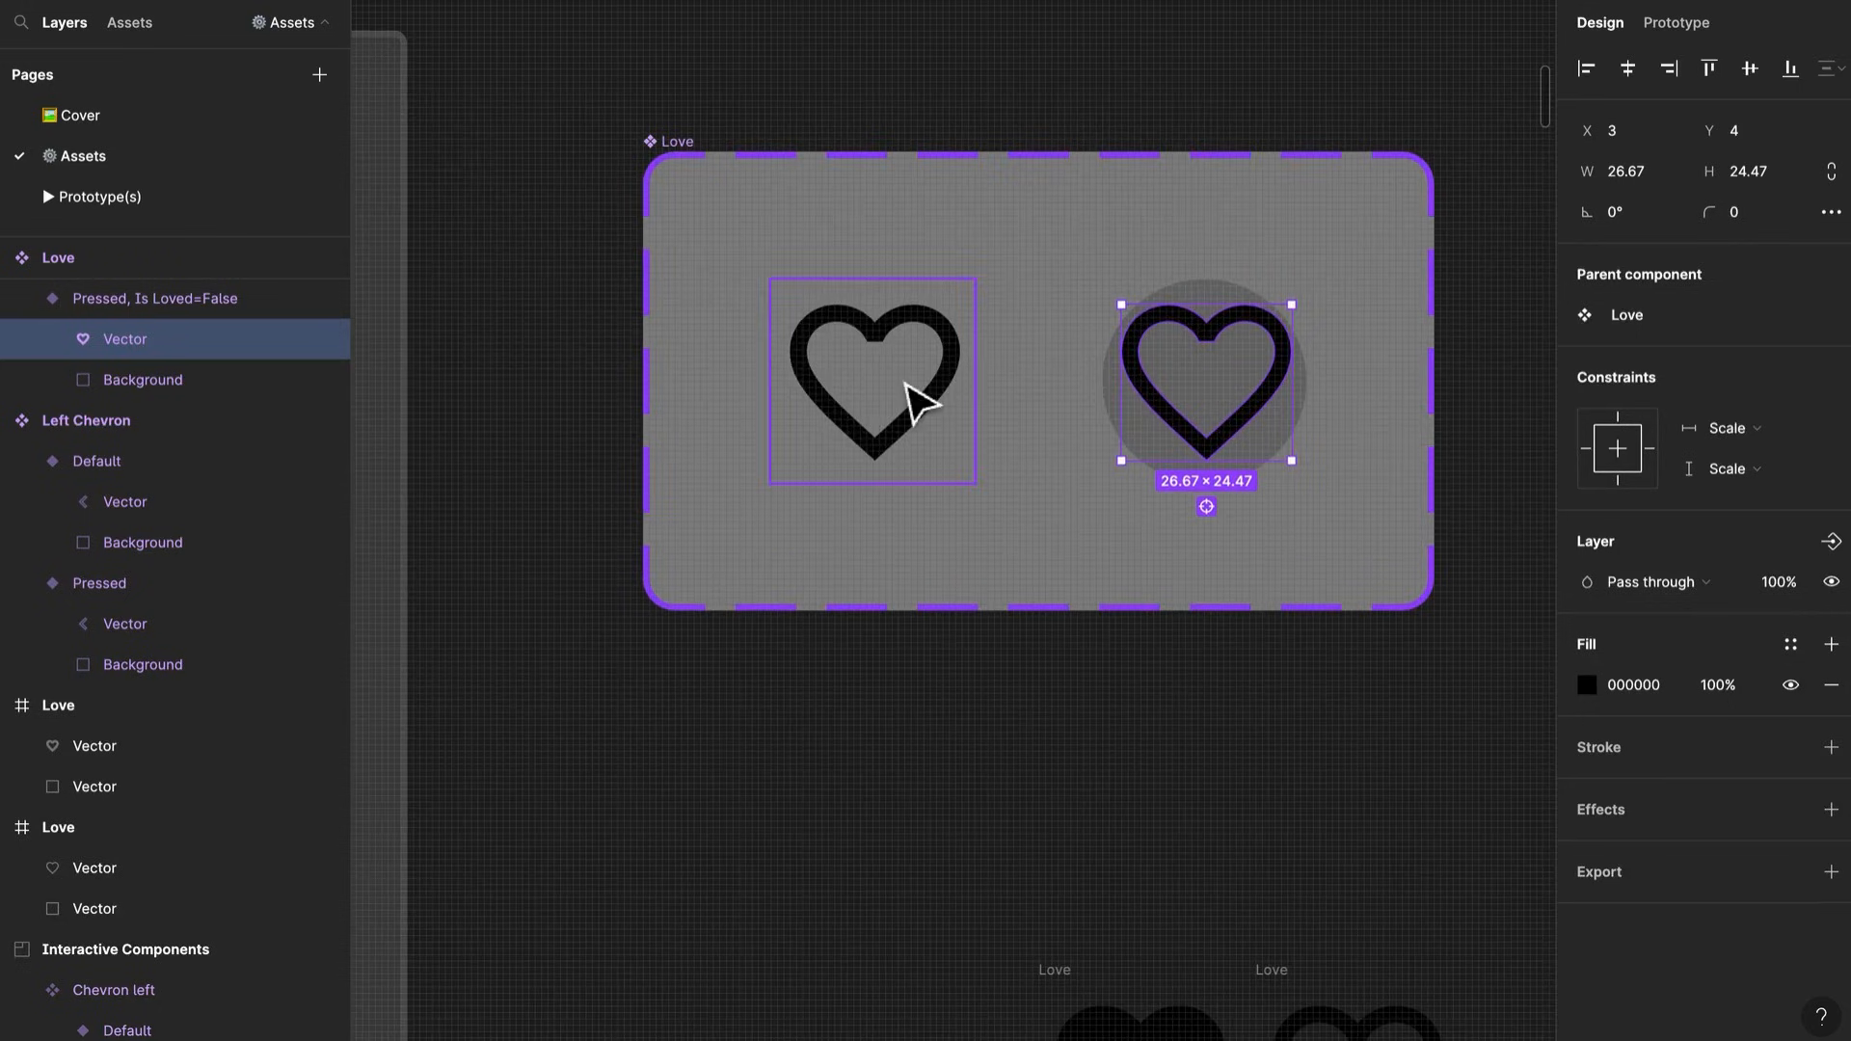
pyautogui.keyDown('shift'); pyautogui.click(935, 424); pyautogui.keyUp('shift')
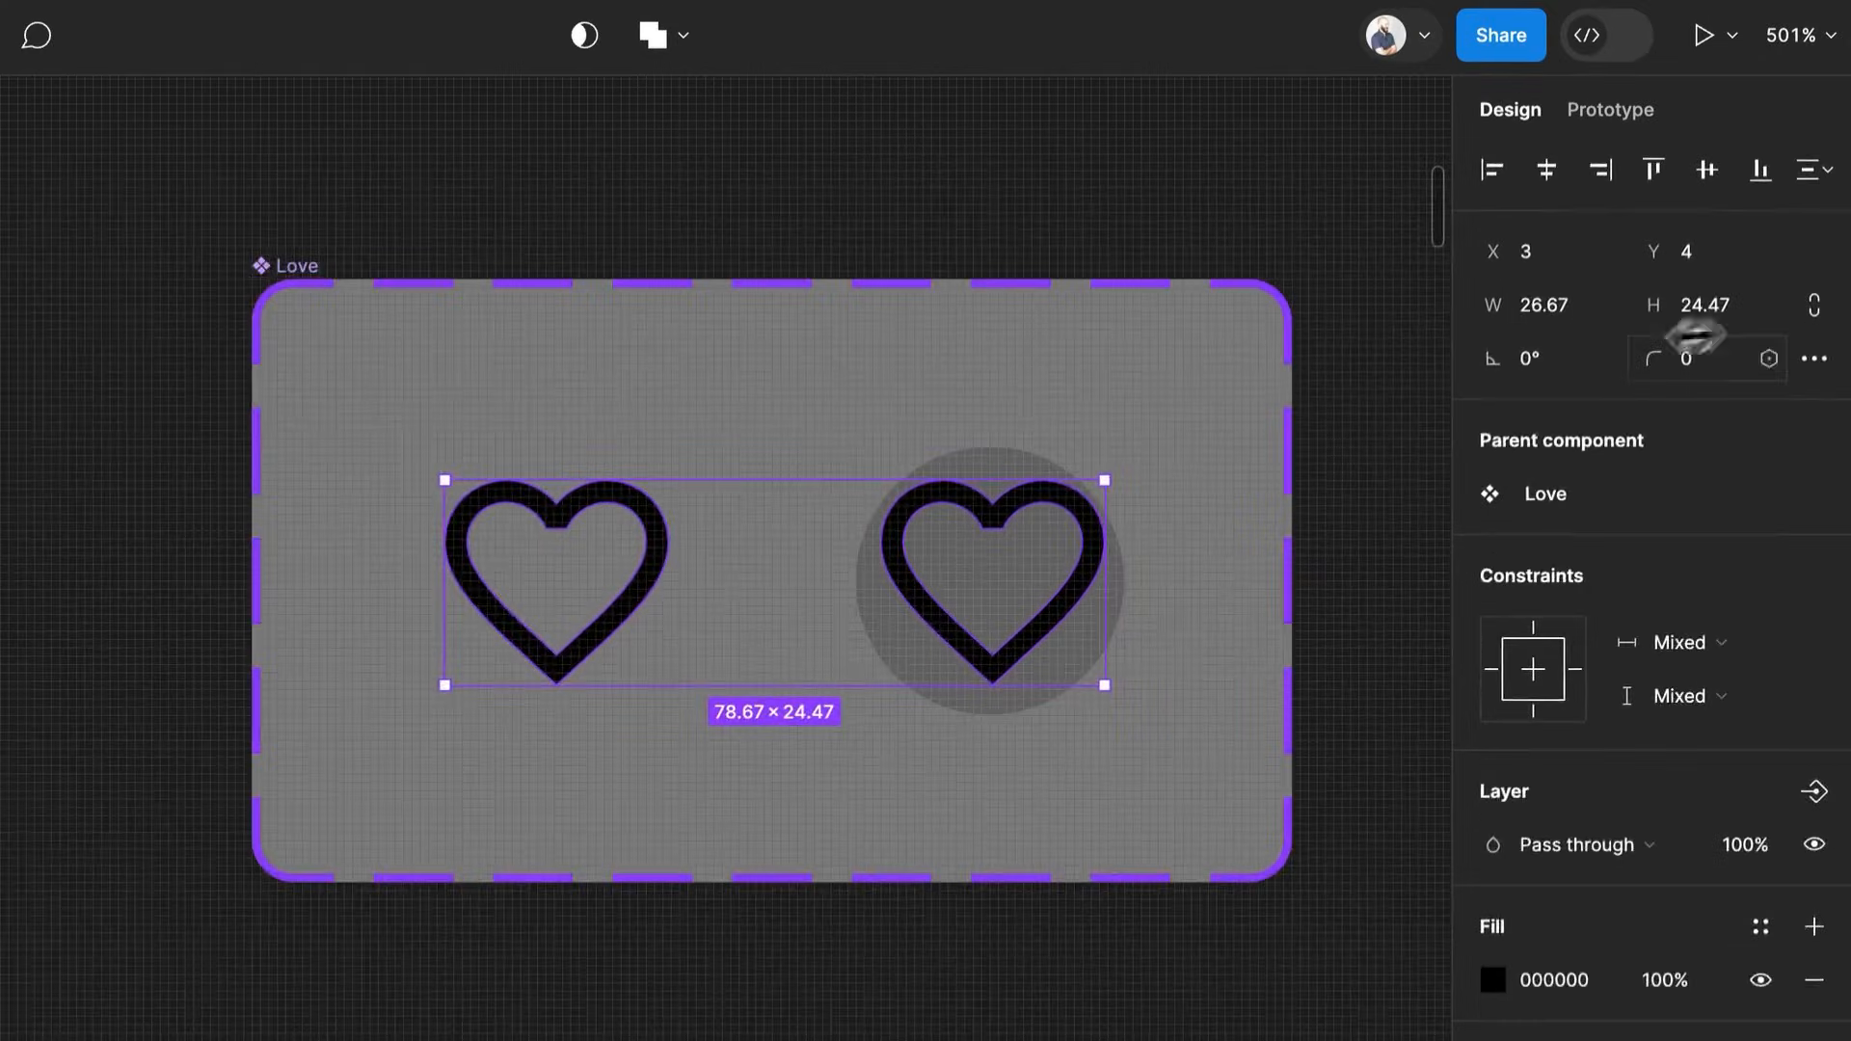
pyautogui.click(1699, 643)
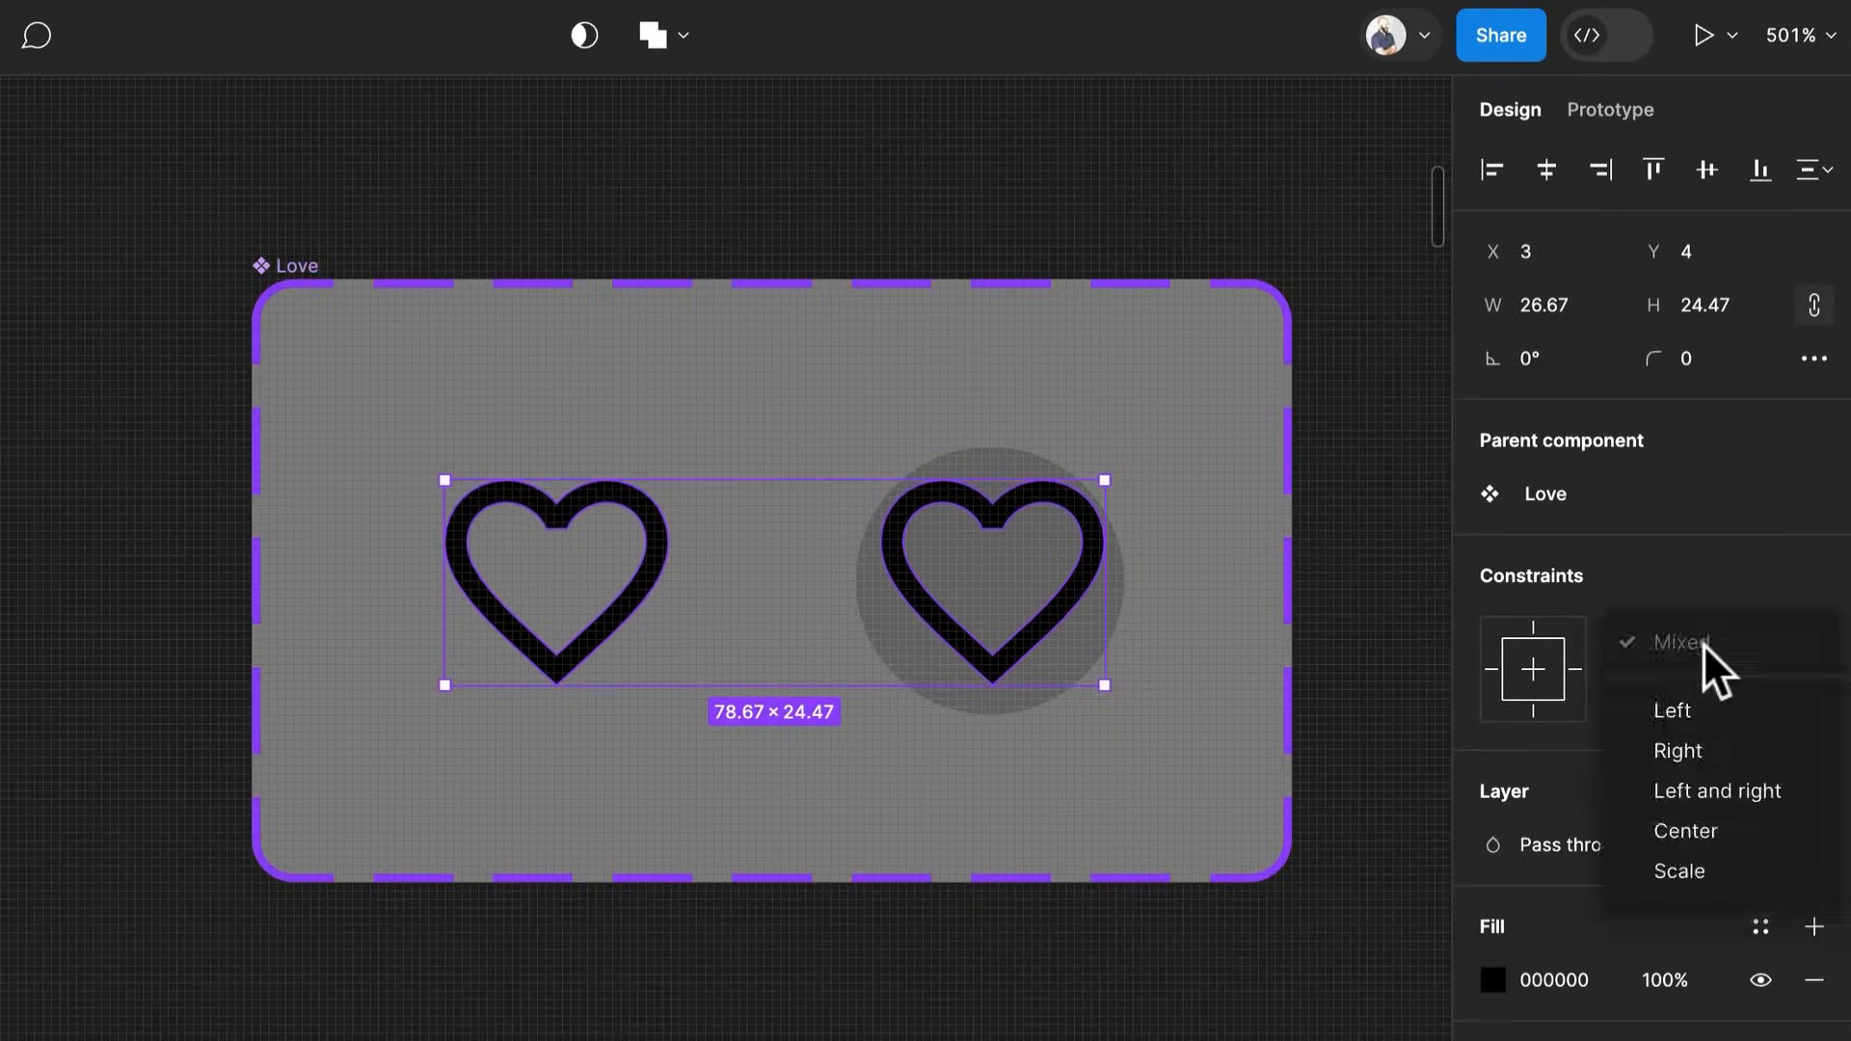
pyautogui.click(1687, 822)
pyautogui.click(1705, 702)
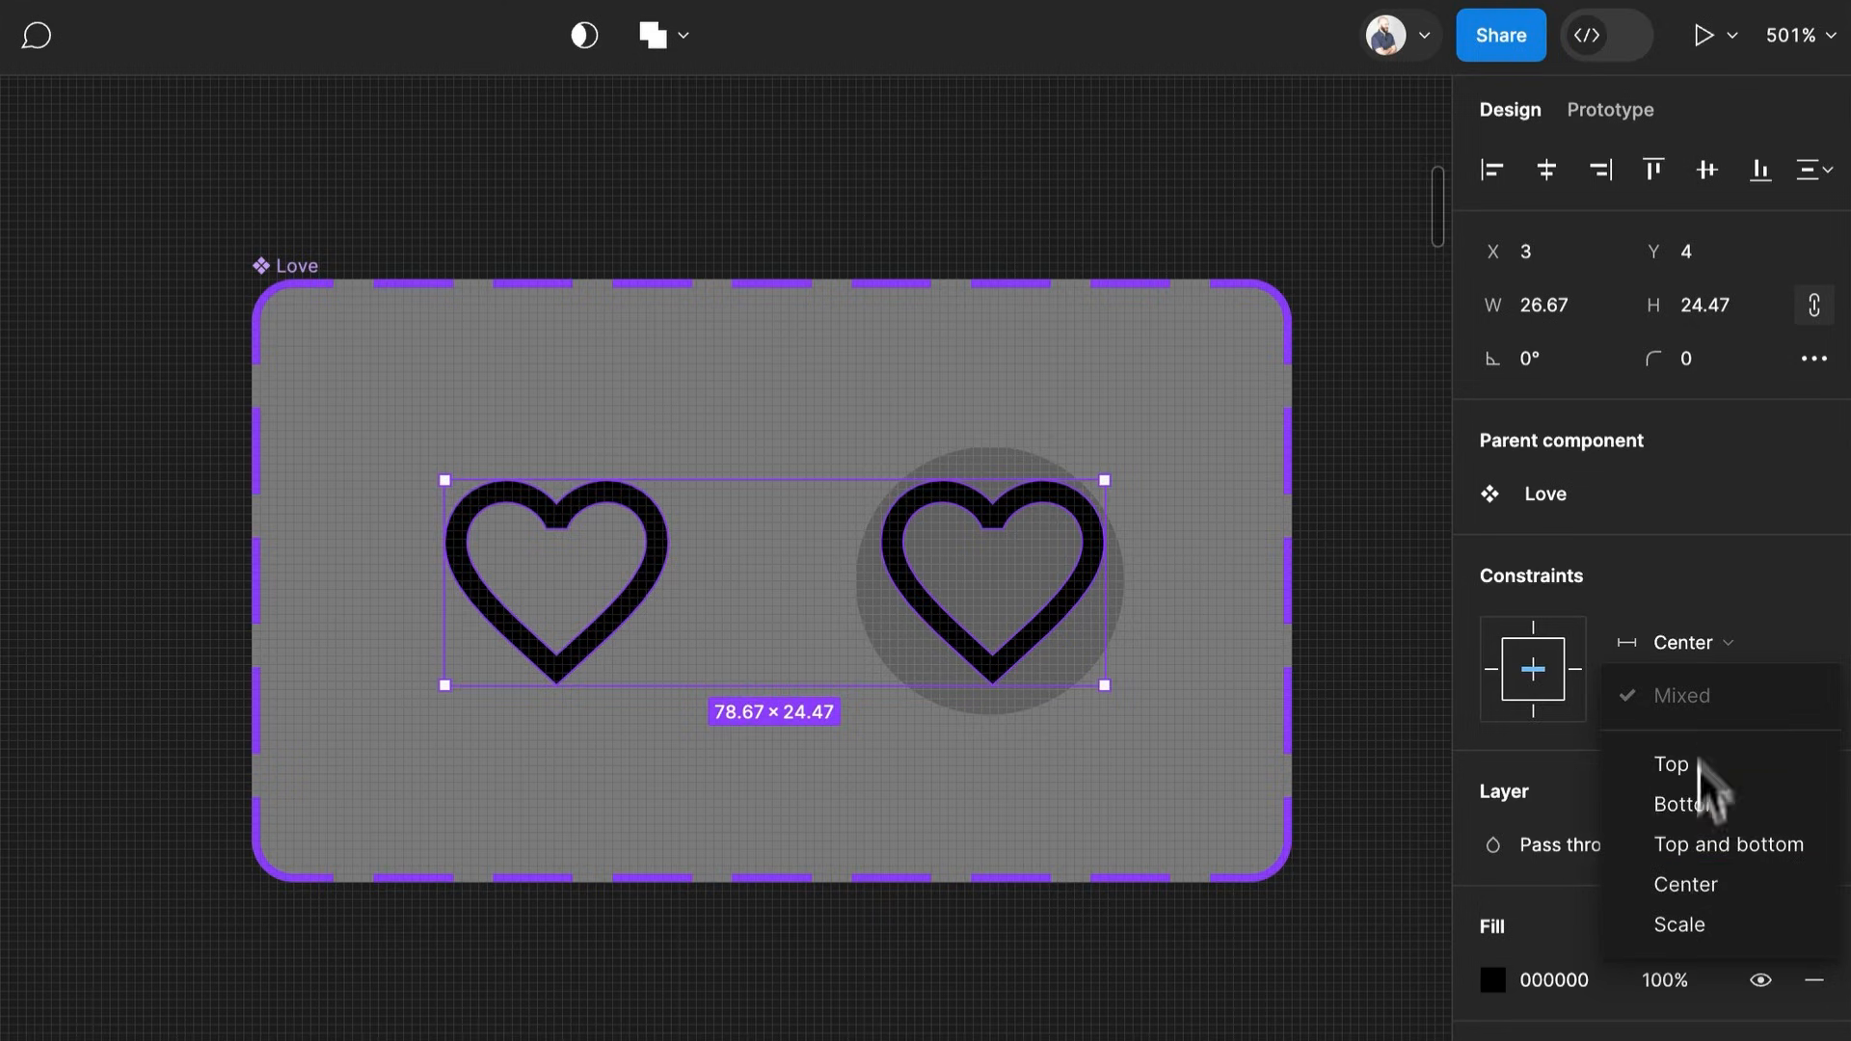
pyautogui.click(1699, 873)
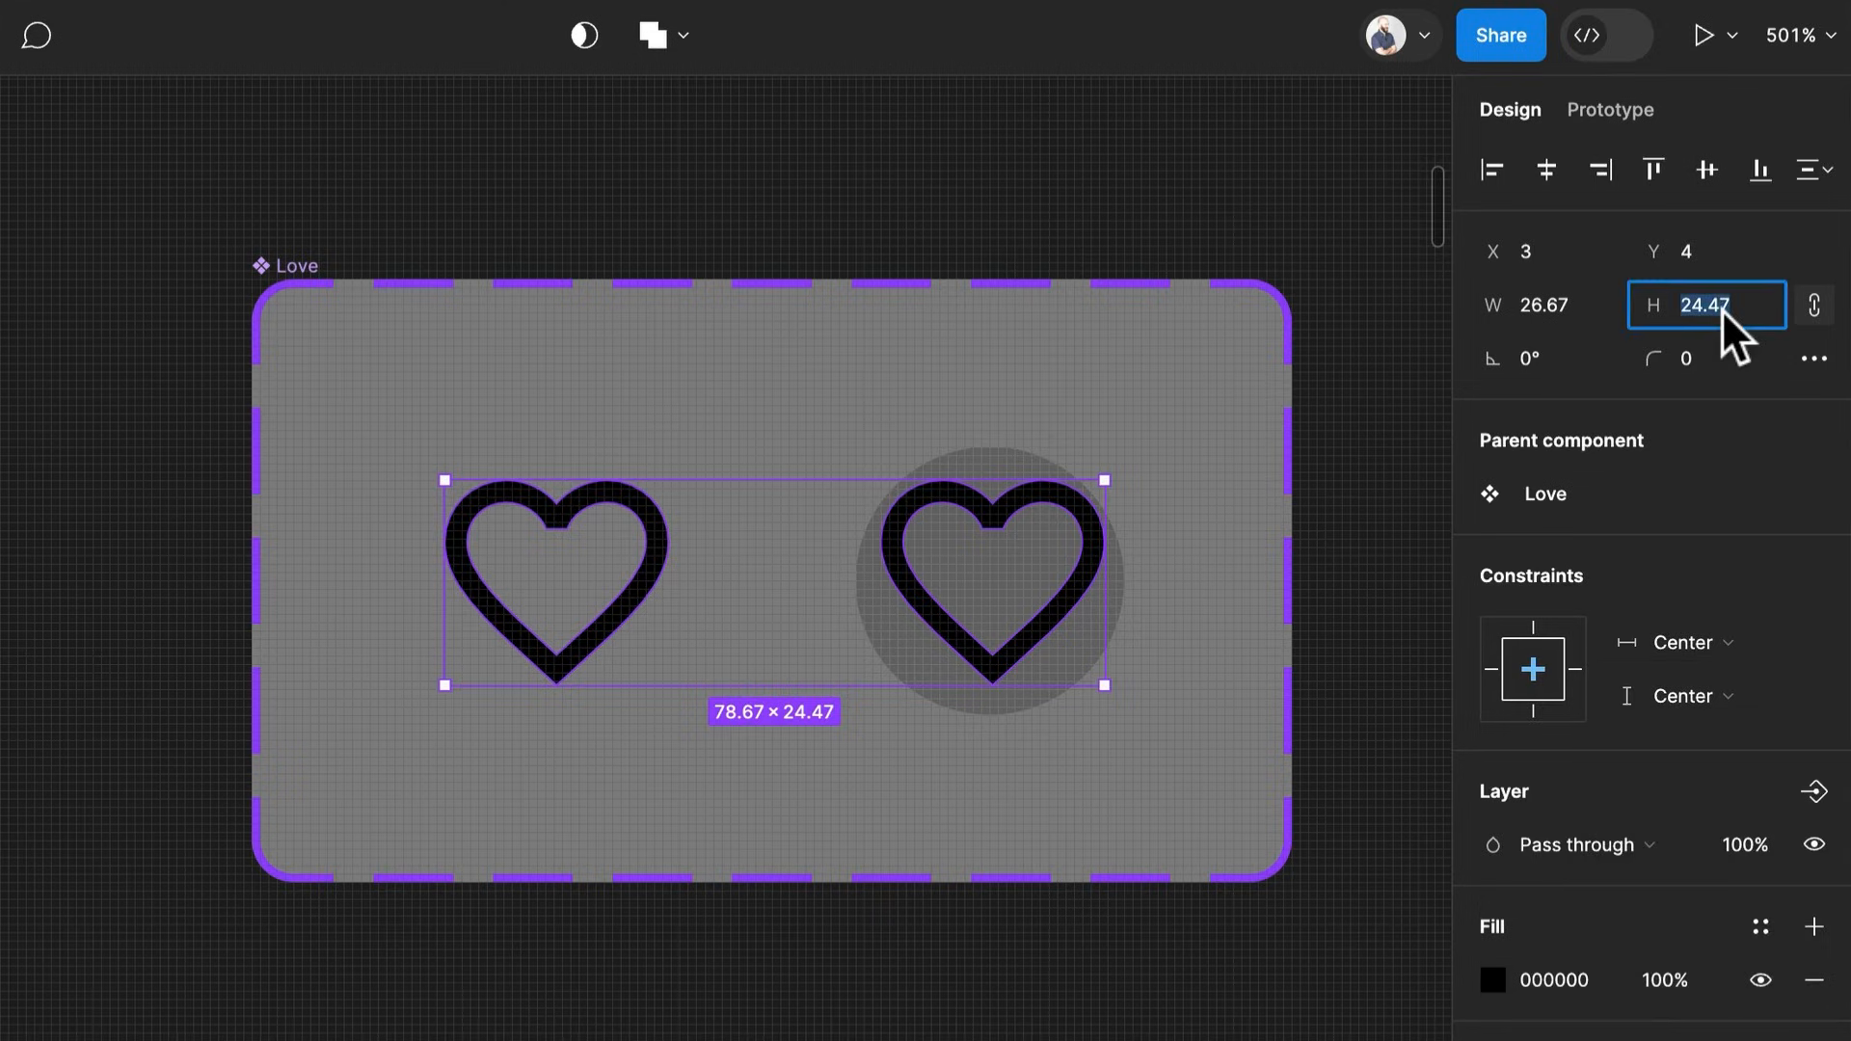
pyautogui.write('20')
pyautogui.press('Return')
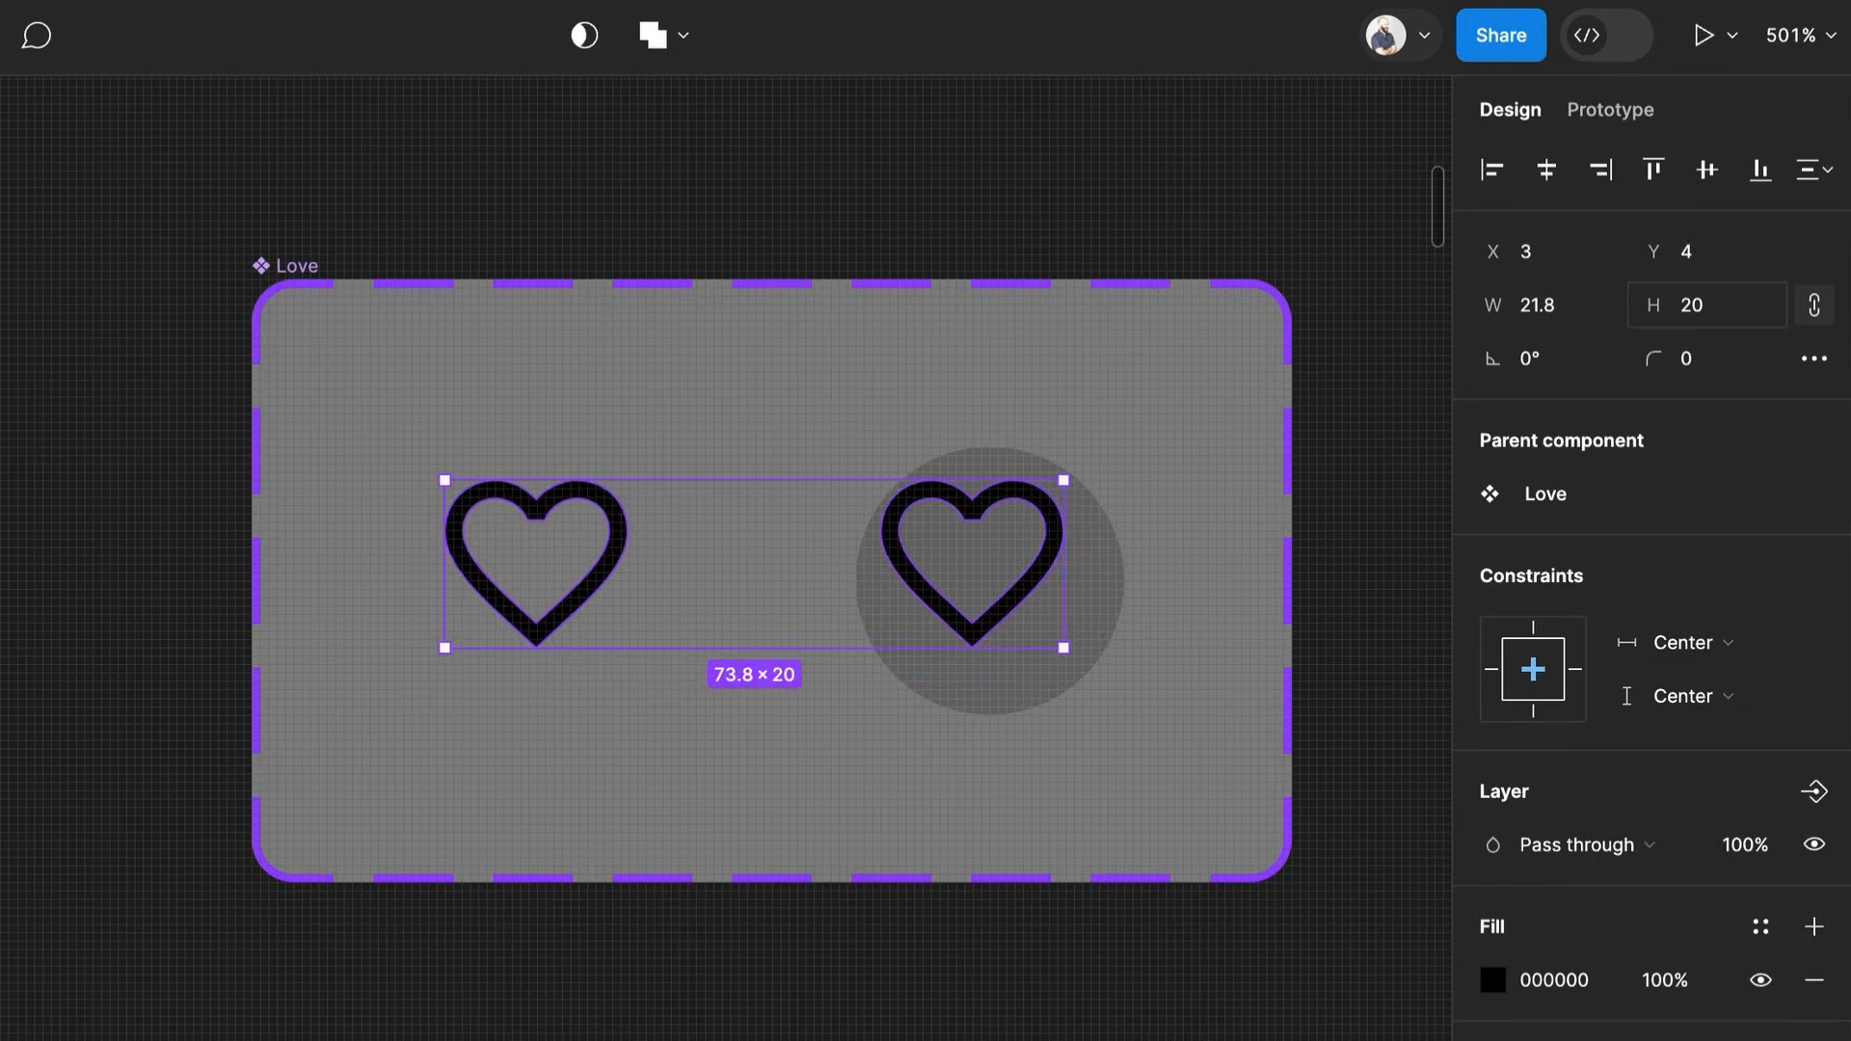
# Centre each outlined heart horizontally and vertically within its Pressed and Default variant
pyautogui.click(852, 744)
pyautogui.click(986, 585)
pyautogui.click(1108, 570)
pyautogui.click(1045, 606)
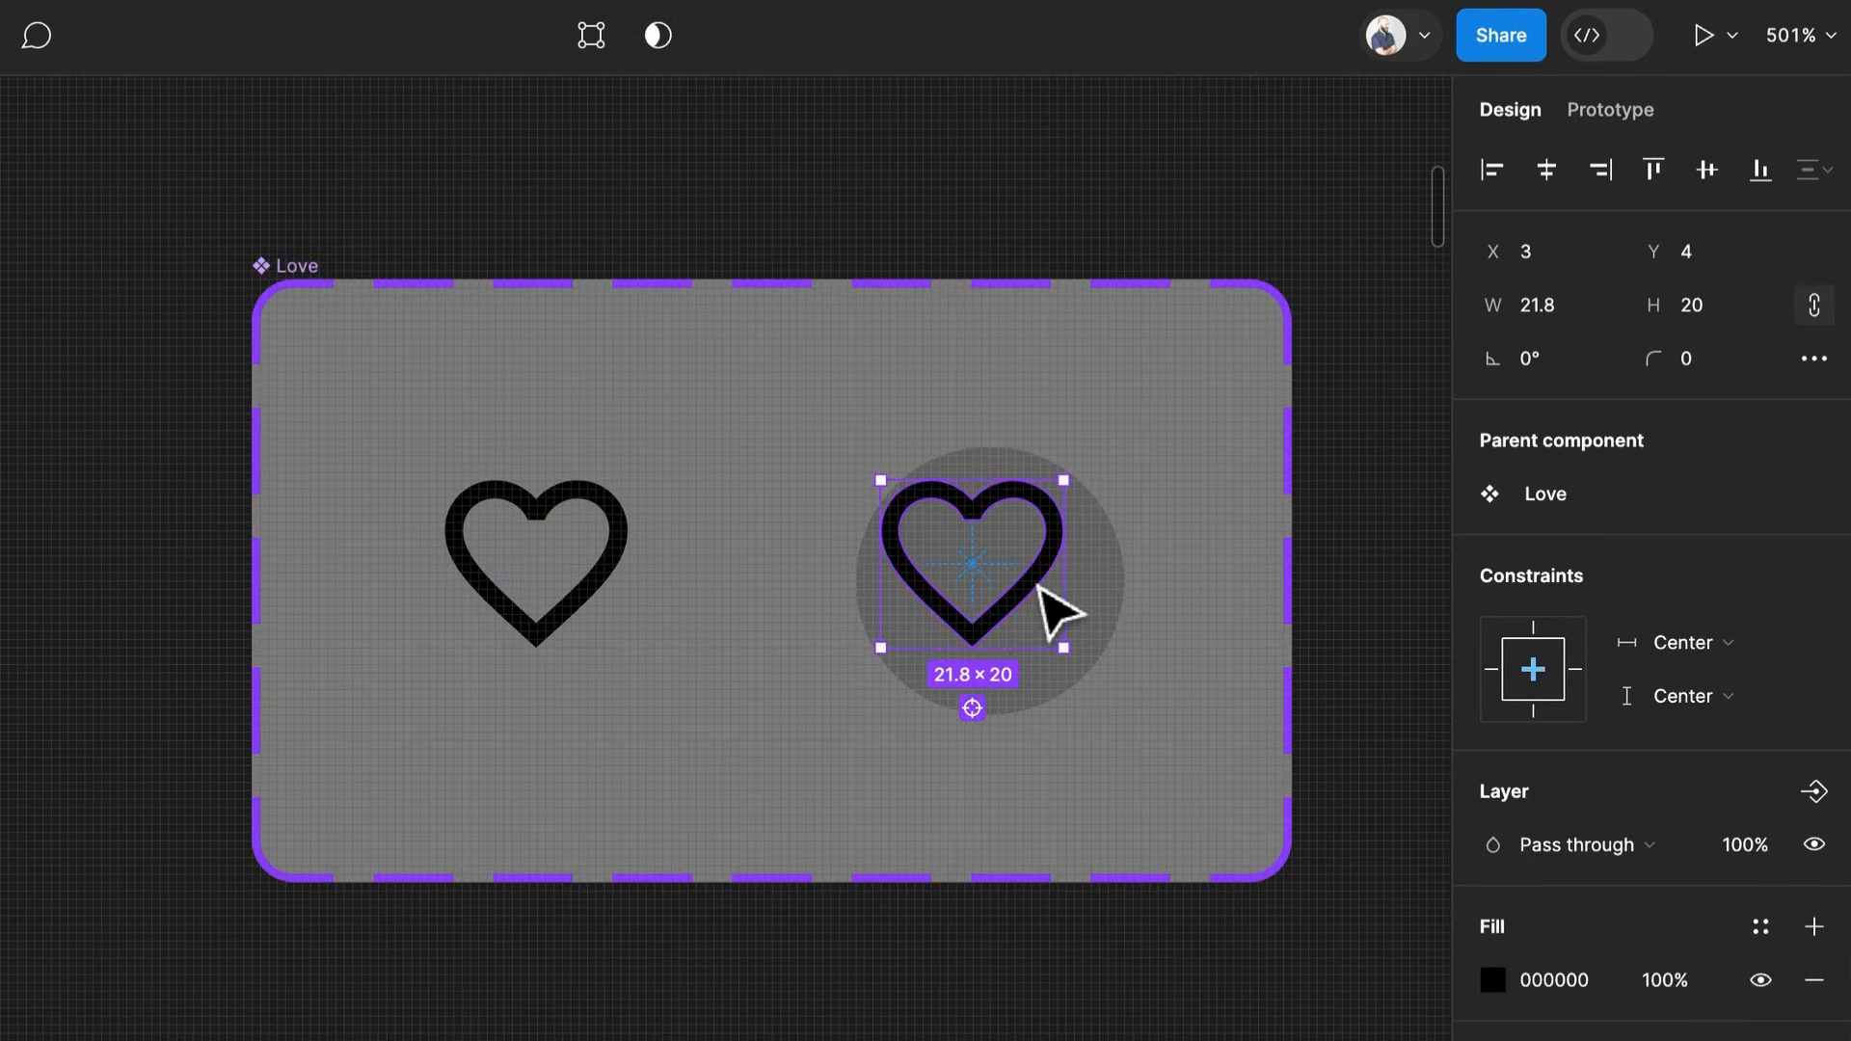
pyautogui.click(1547, 170)
pyautogui.click(1707, 169)
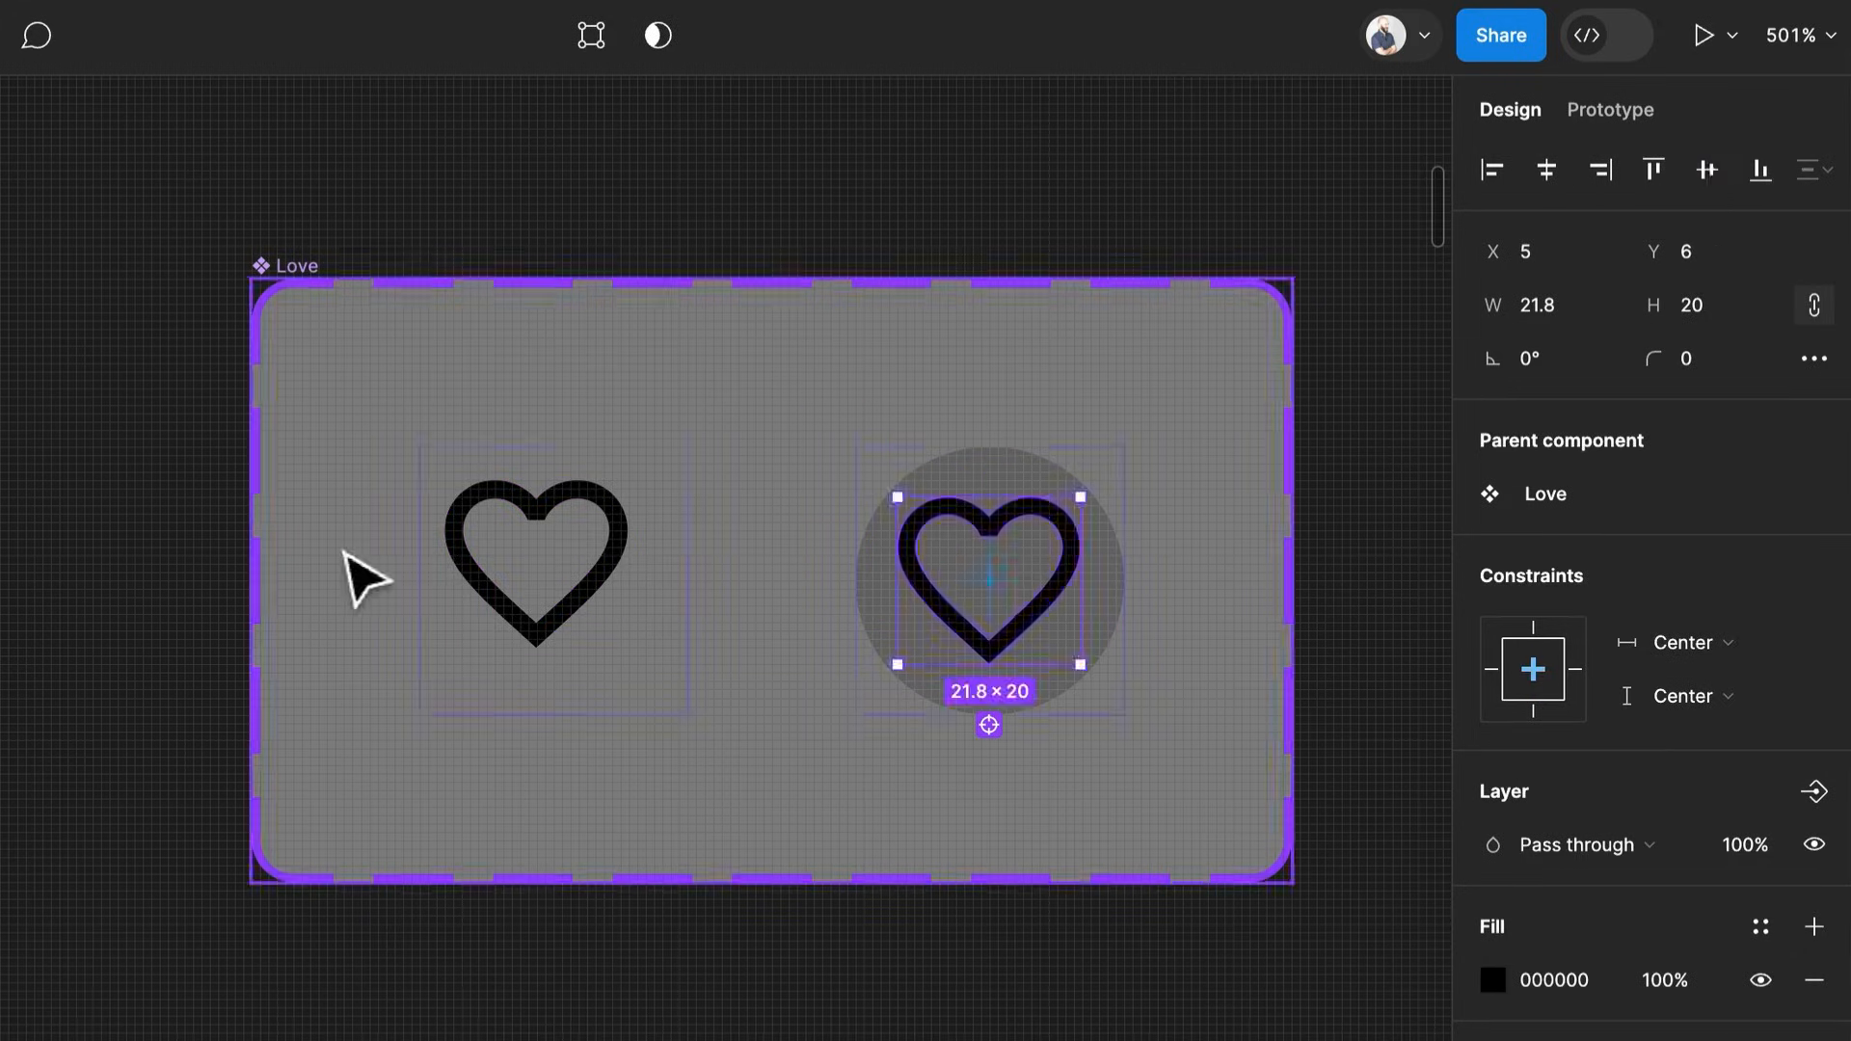
pyautogui.click(591, 611)
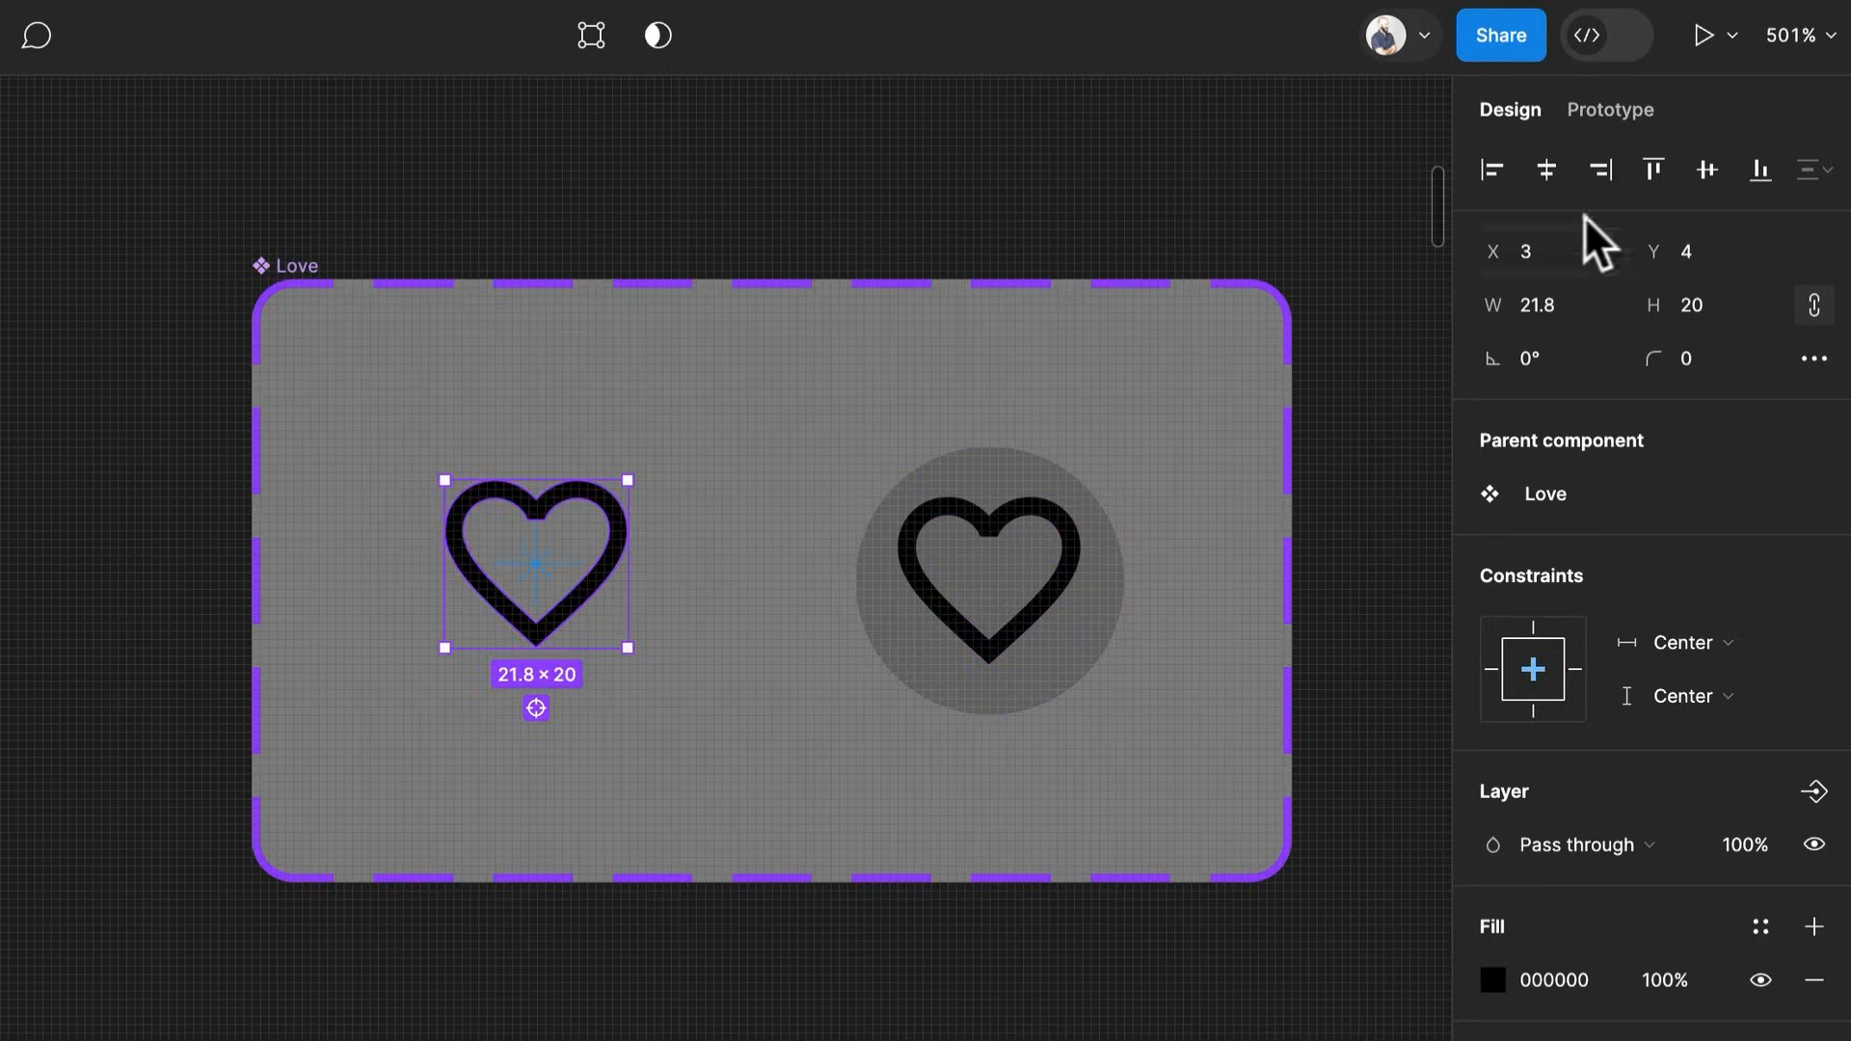
pyautogui.click(1546, 170)
pyautogui.click(1709, 171)
pyautogui.click(942, 975)
pyautogui.scroll(-5, 942, 975)
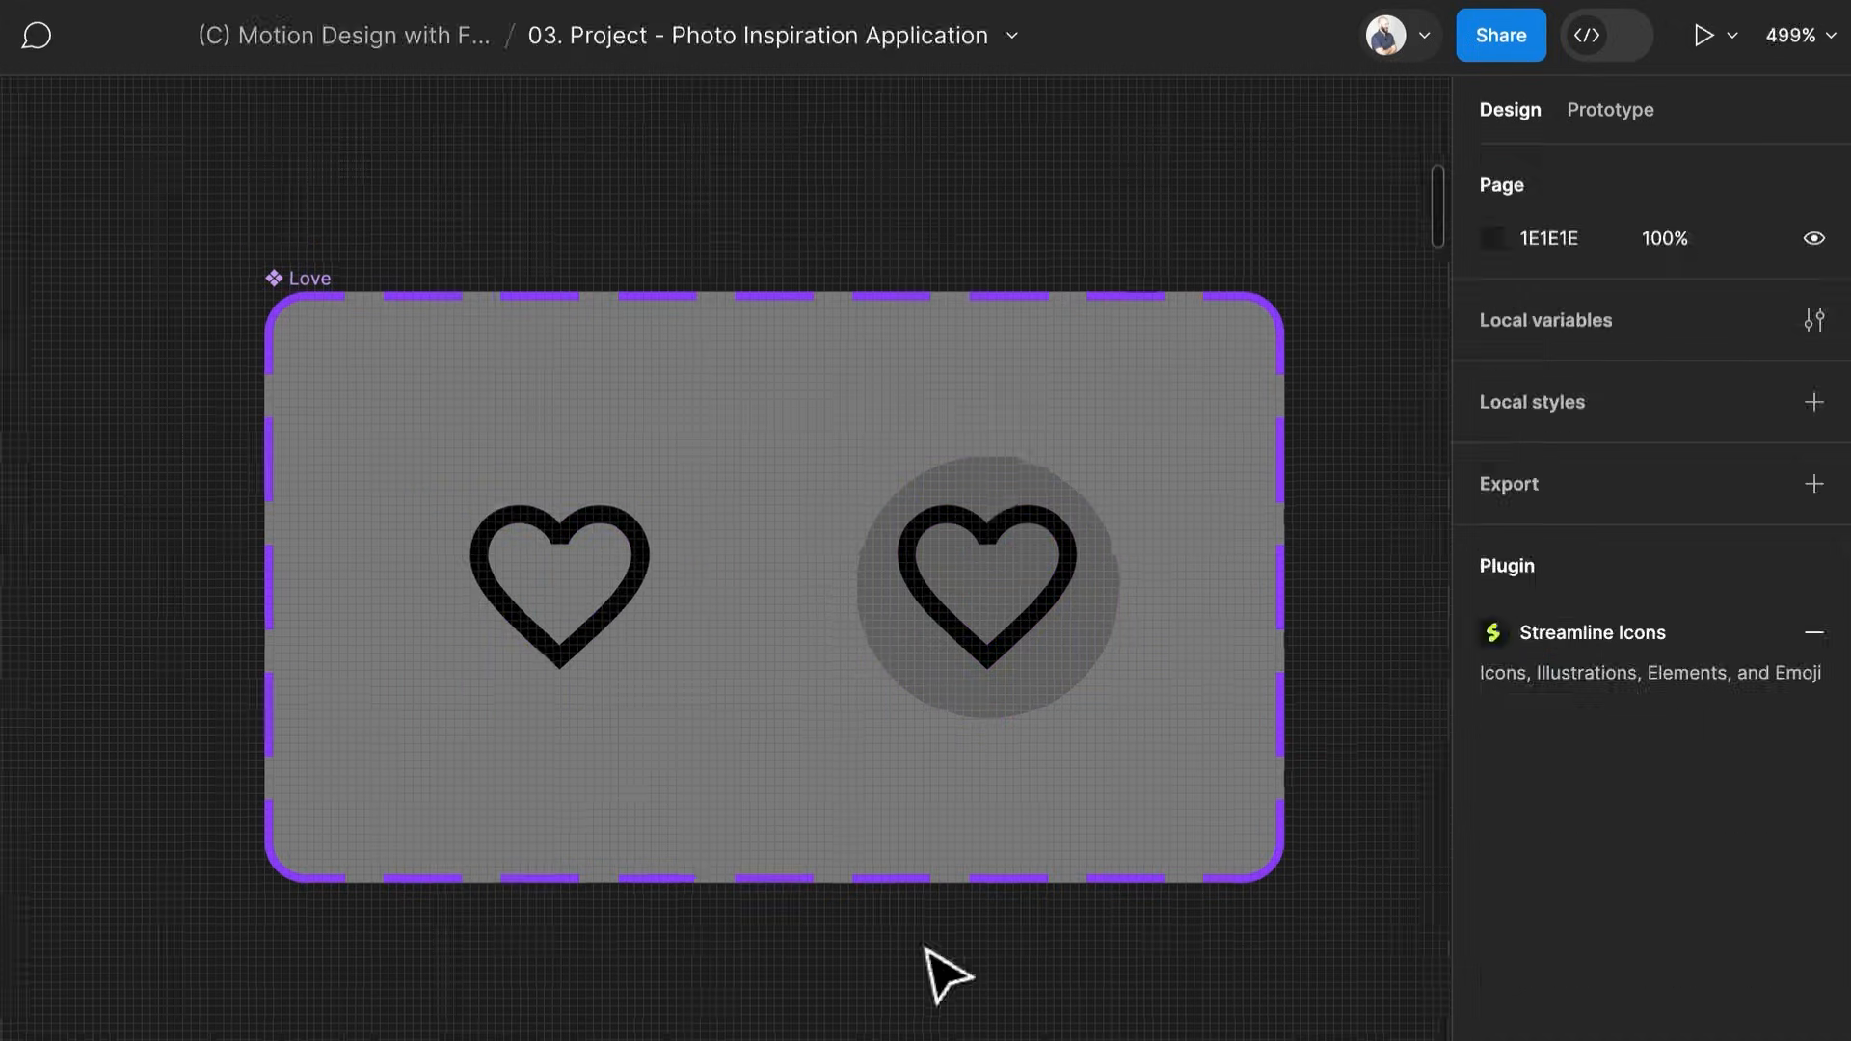
# Change the fill of both outlined hearts in the Love component set to white, FFFFFF
pyautogui.click(972, 779)
pyautogui.keyDown('shift'); pyautogui.click(711, 772); pyautogui.keyUp('shift')
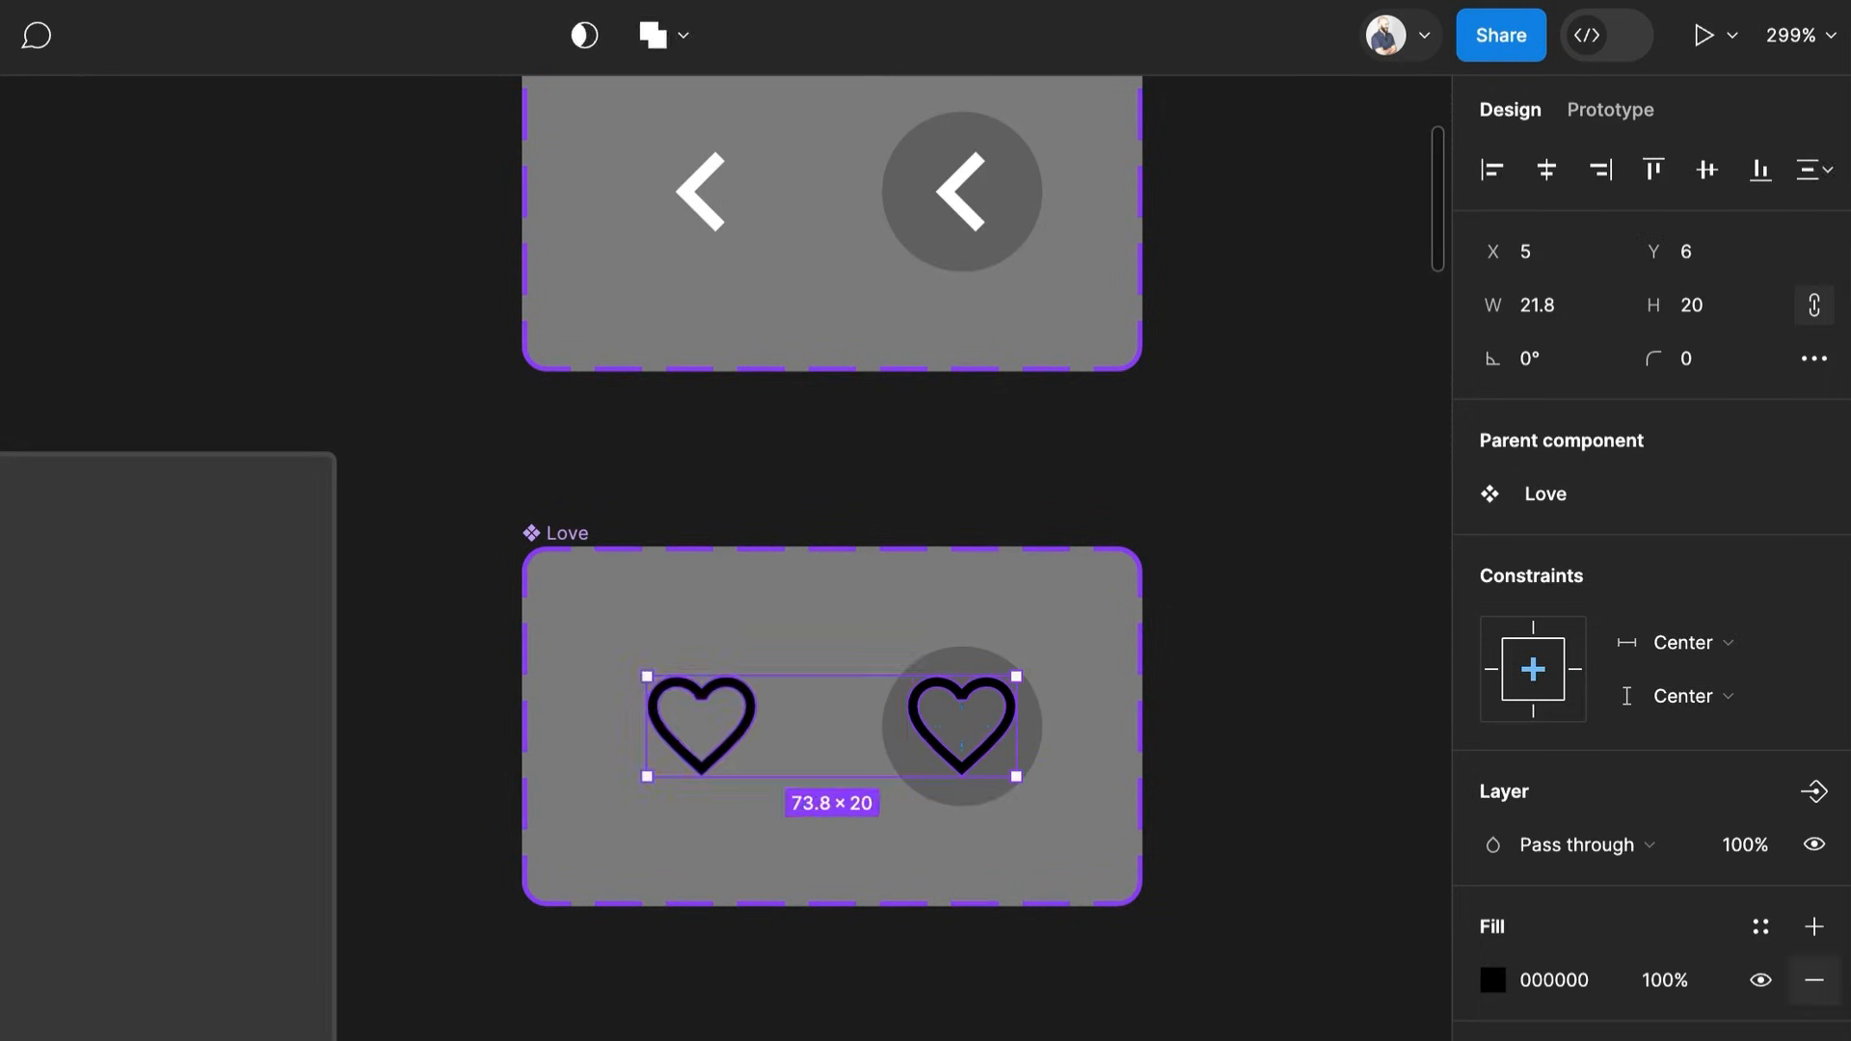
pyautogui.write('ff')
pyautogui.press('Return')
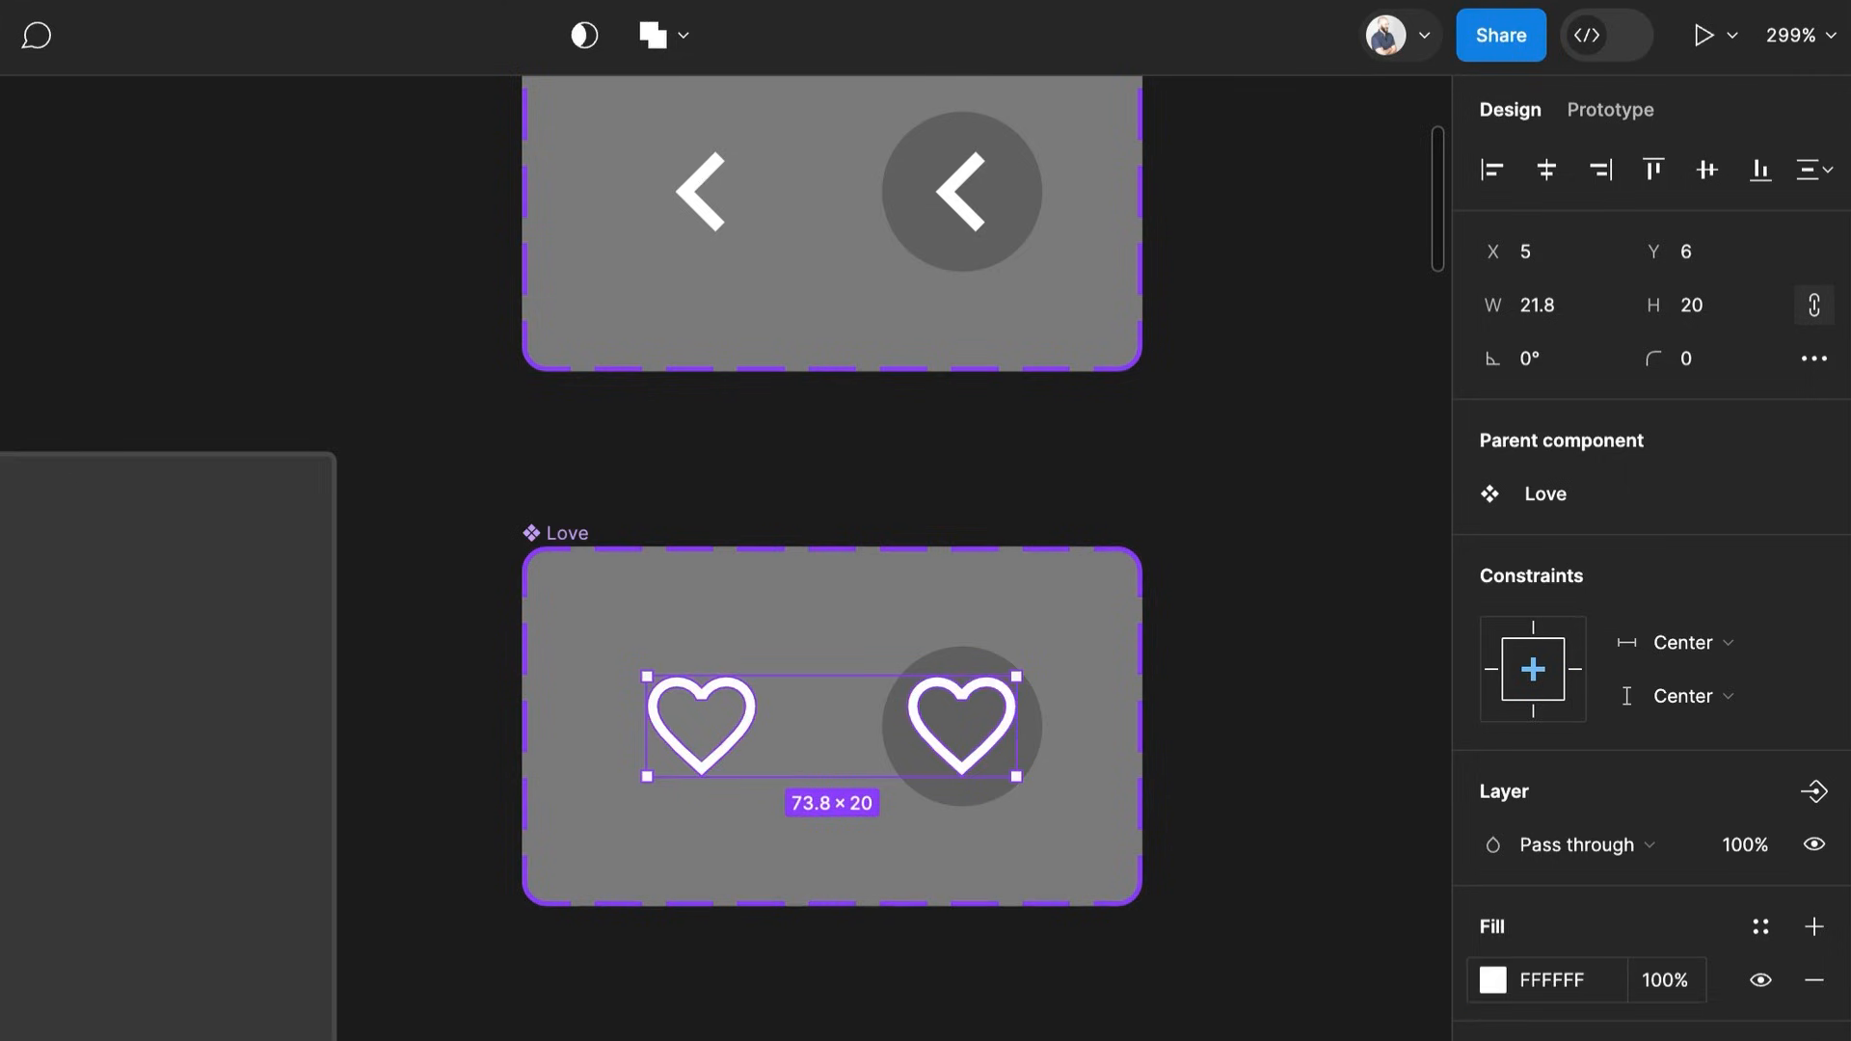
pyautogui.click(586, 995)
# Remove auto layout from the Love component set, extending it downward for a second row and moving it clear of the Left Chevron set
pyautogui.scroll(-3, 675, 999)
pyautogui.click(738, 960)
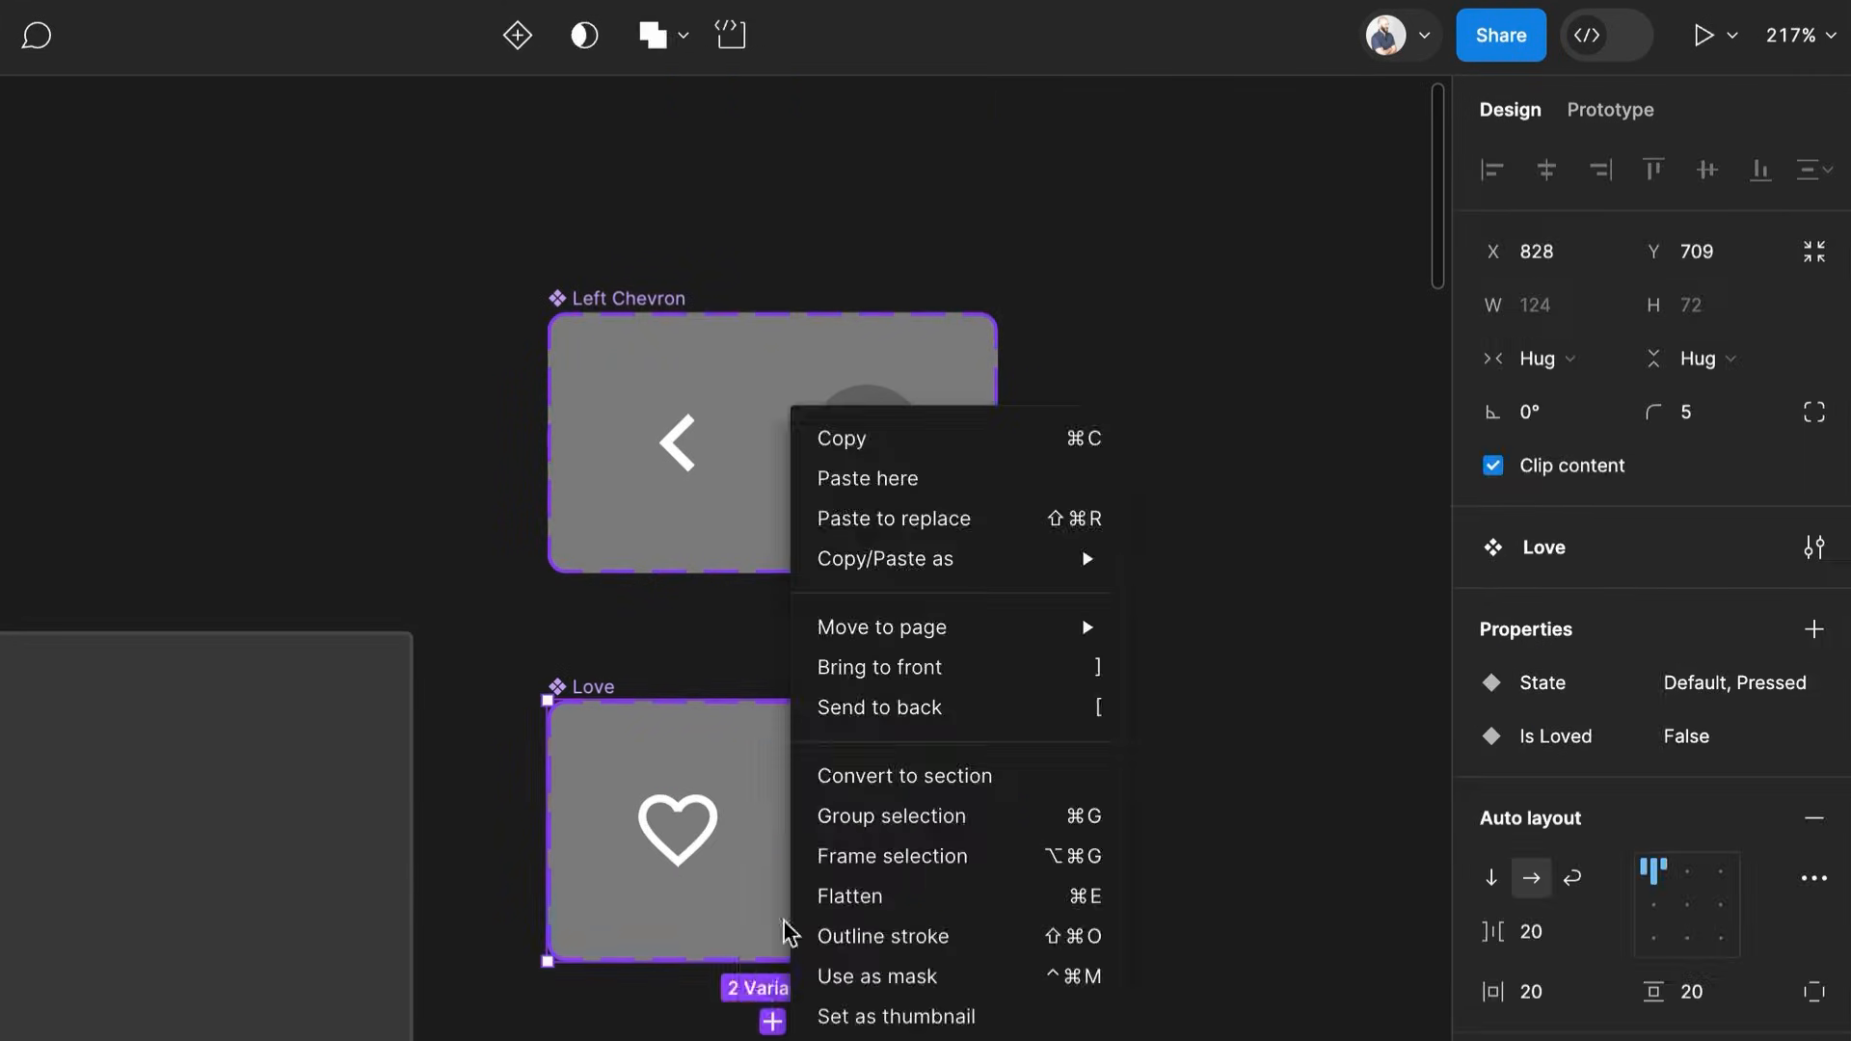
pyautogui.moveTo(737, 962); pyautogui.dragTo(736, 1040)
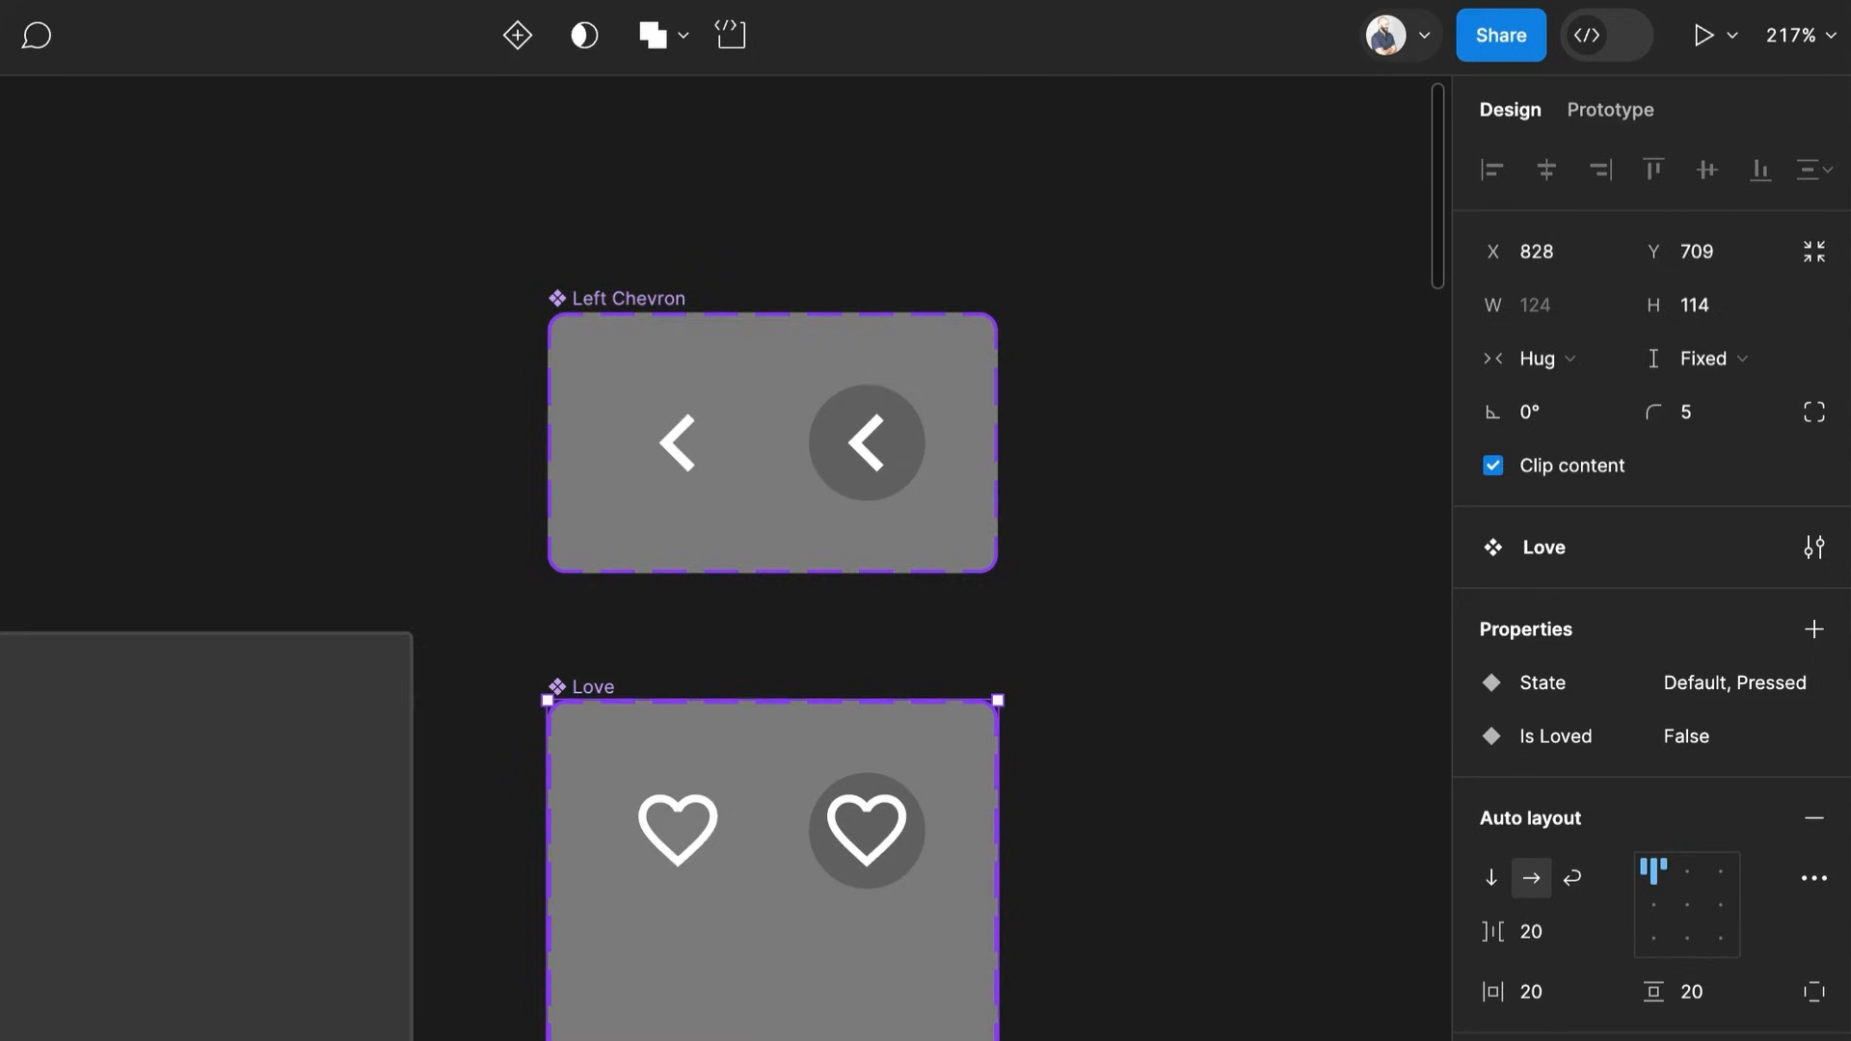
pyautogui.click(1814, 818)
pyautogui.moveTo(568, 686); pyautogui.dragTo(1083, 570)
pyautogui.hscroll(3, 1013, 627)
# Duplicate the Default and Pressed Love variants directly below the originals and set the copies' Is Loved value to True
pyautogui.click(964, 684)
pyautogui.keyDown('shift'); pyautogui.click(1149, 694); pyautogui.keyUp('shift')
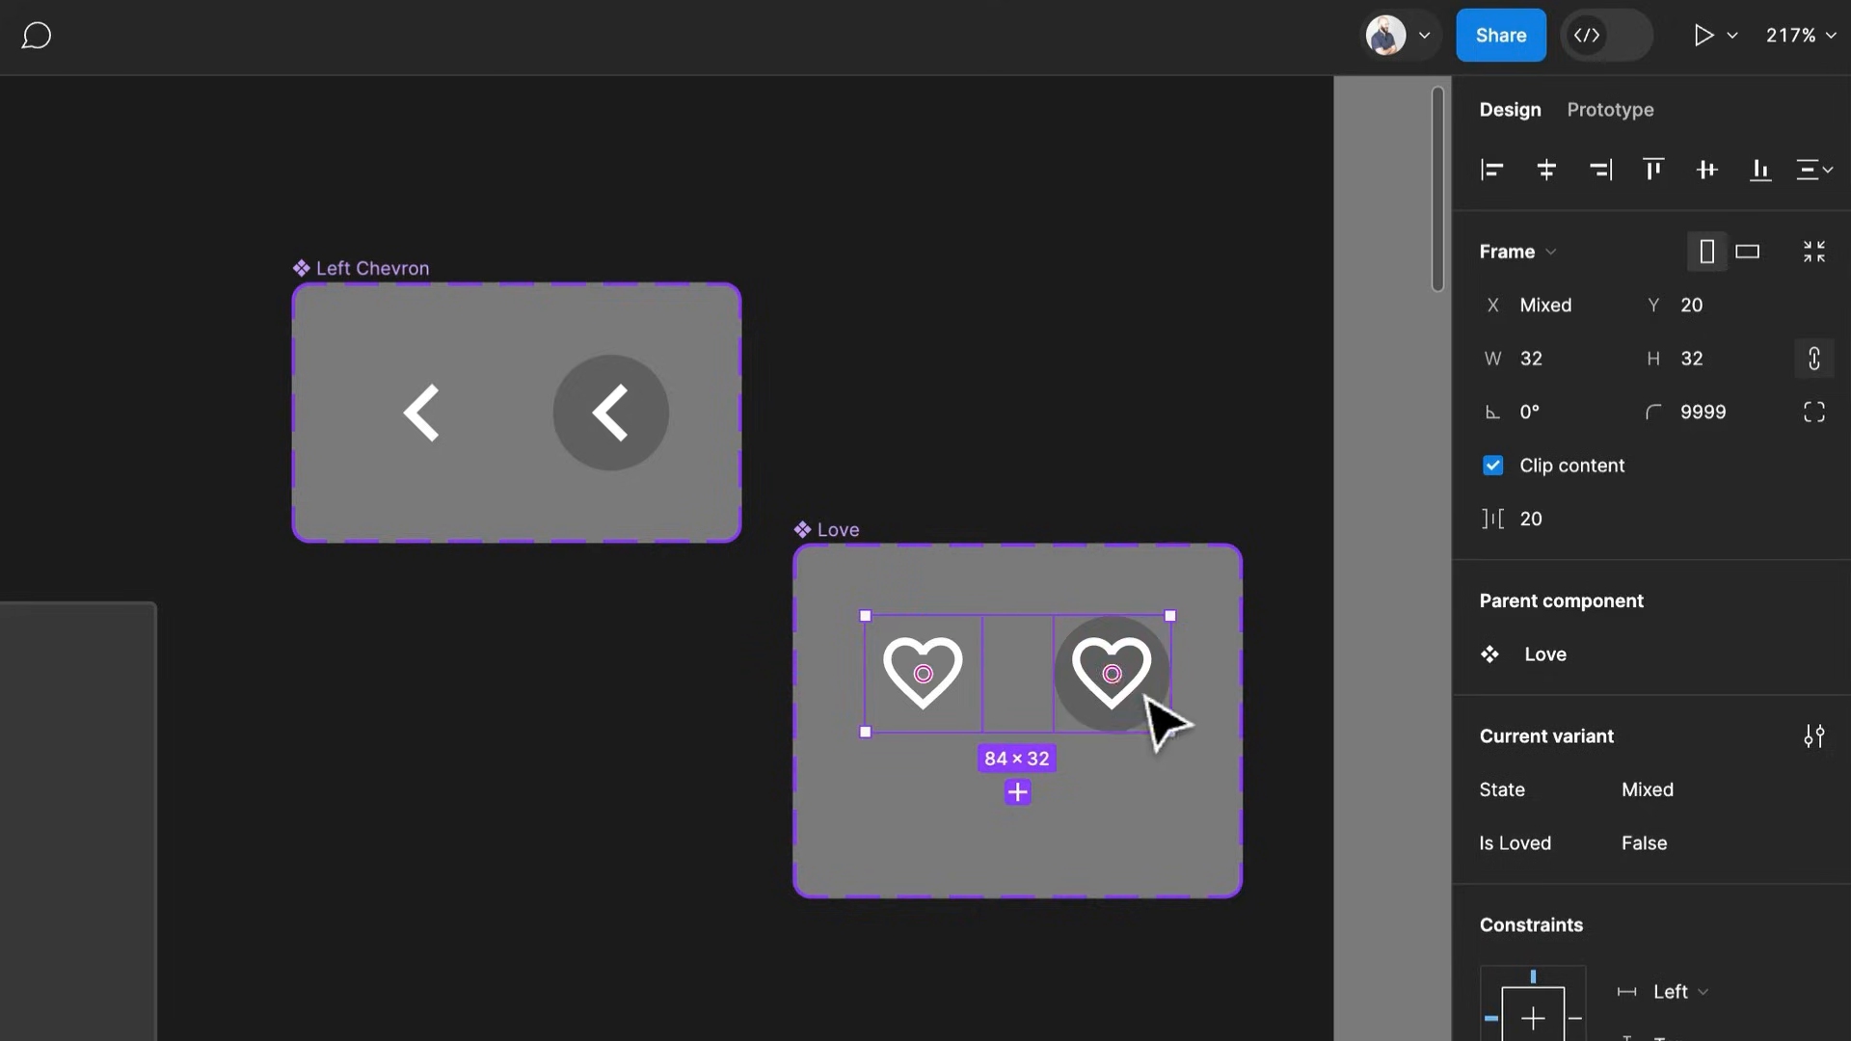
pyautogui.keyDown('alt'); pyautogui.moveTo(1118, 696); pyautogui.dragTo(1134, 826); pyautogui.keyUp('alt')
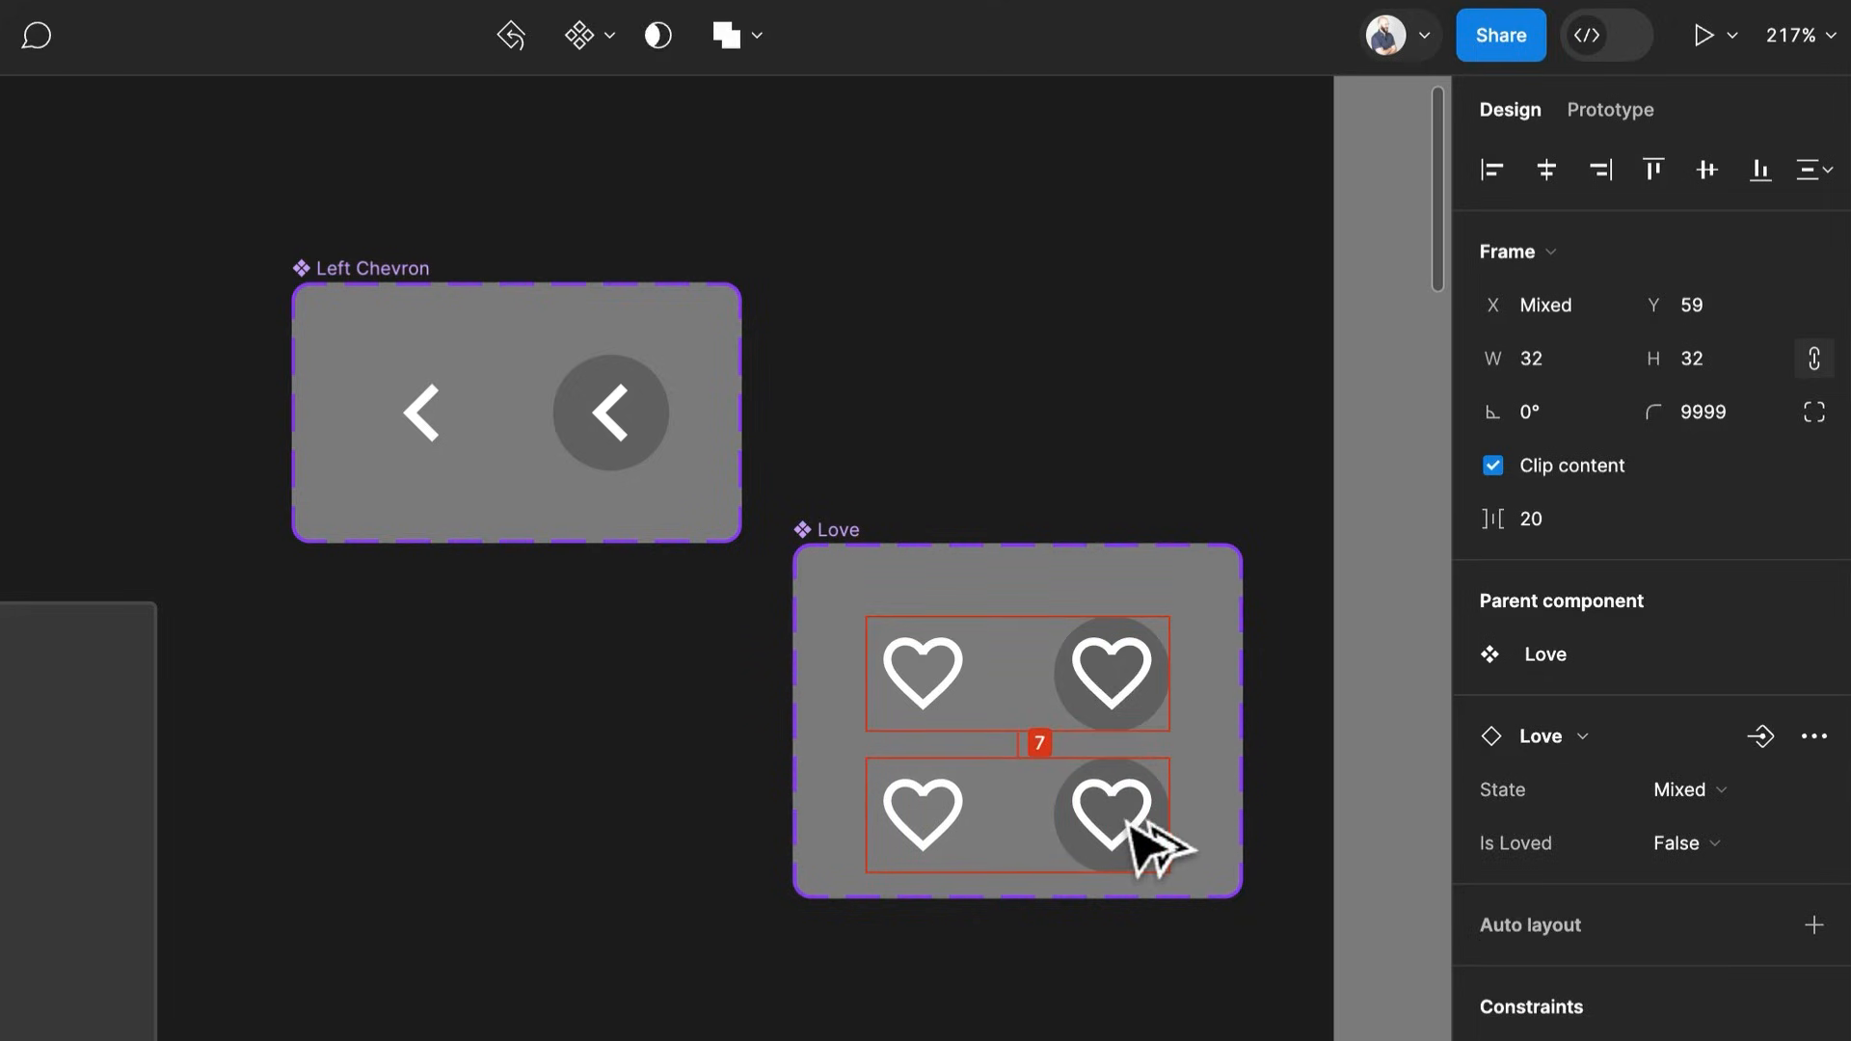
pyautogui.click(1697, 843)
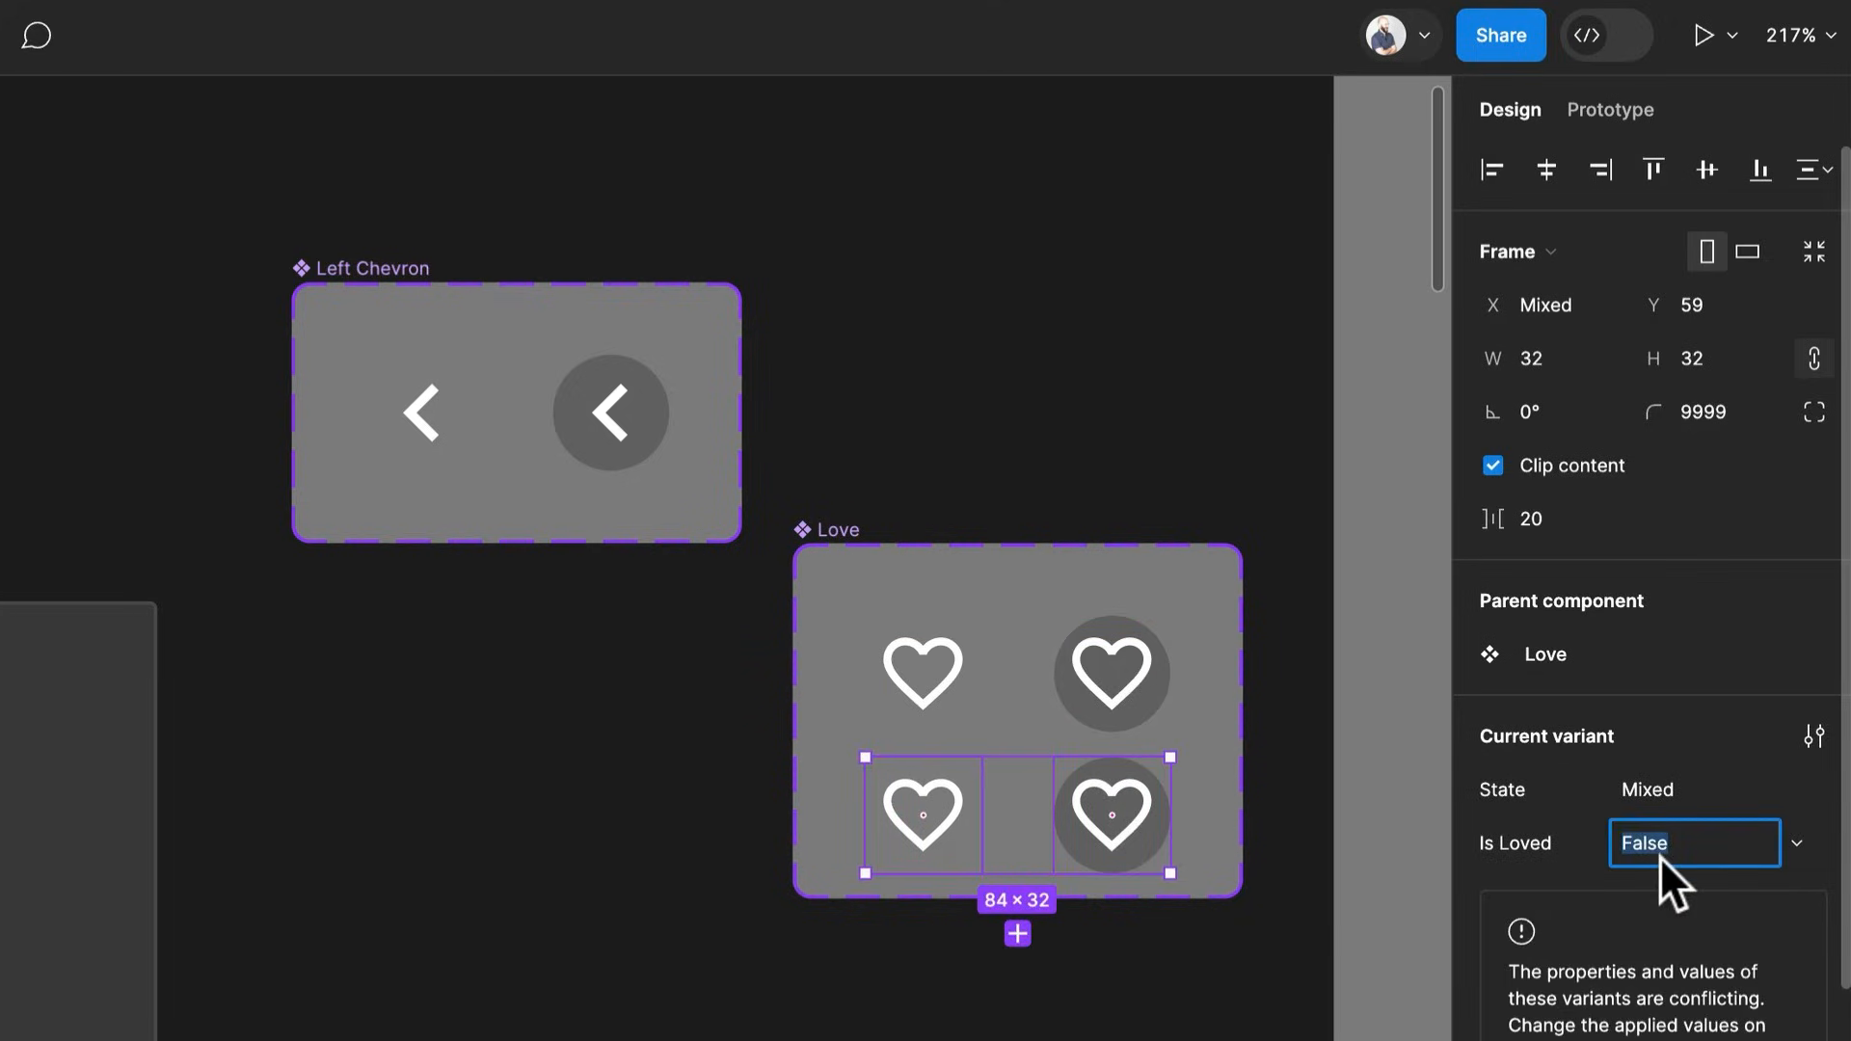
pyautogui.write('True')
pyautogui.press('Return')
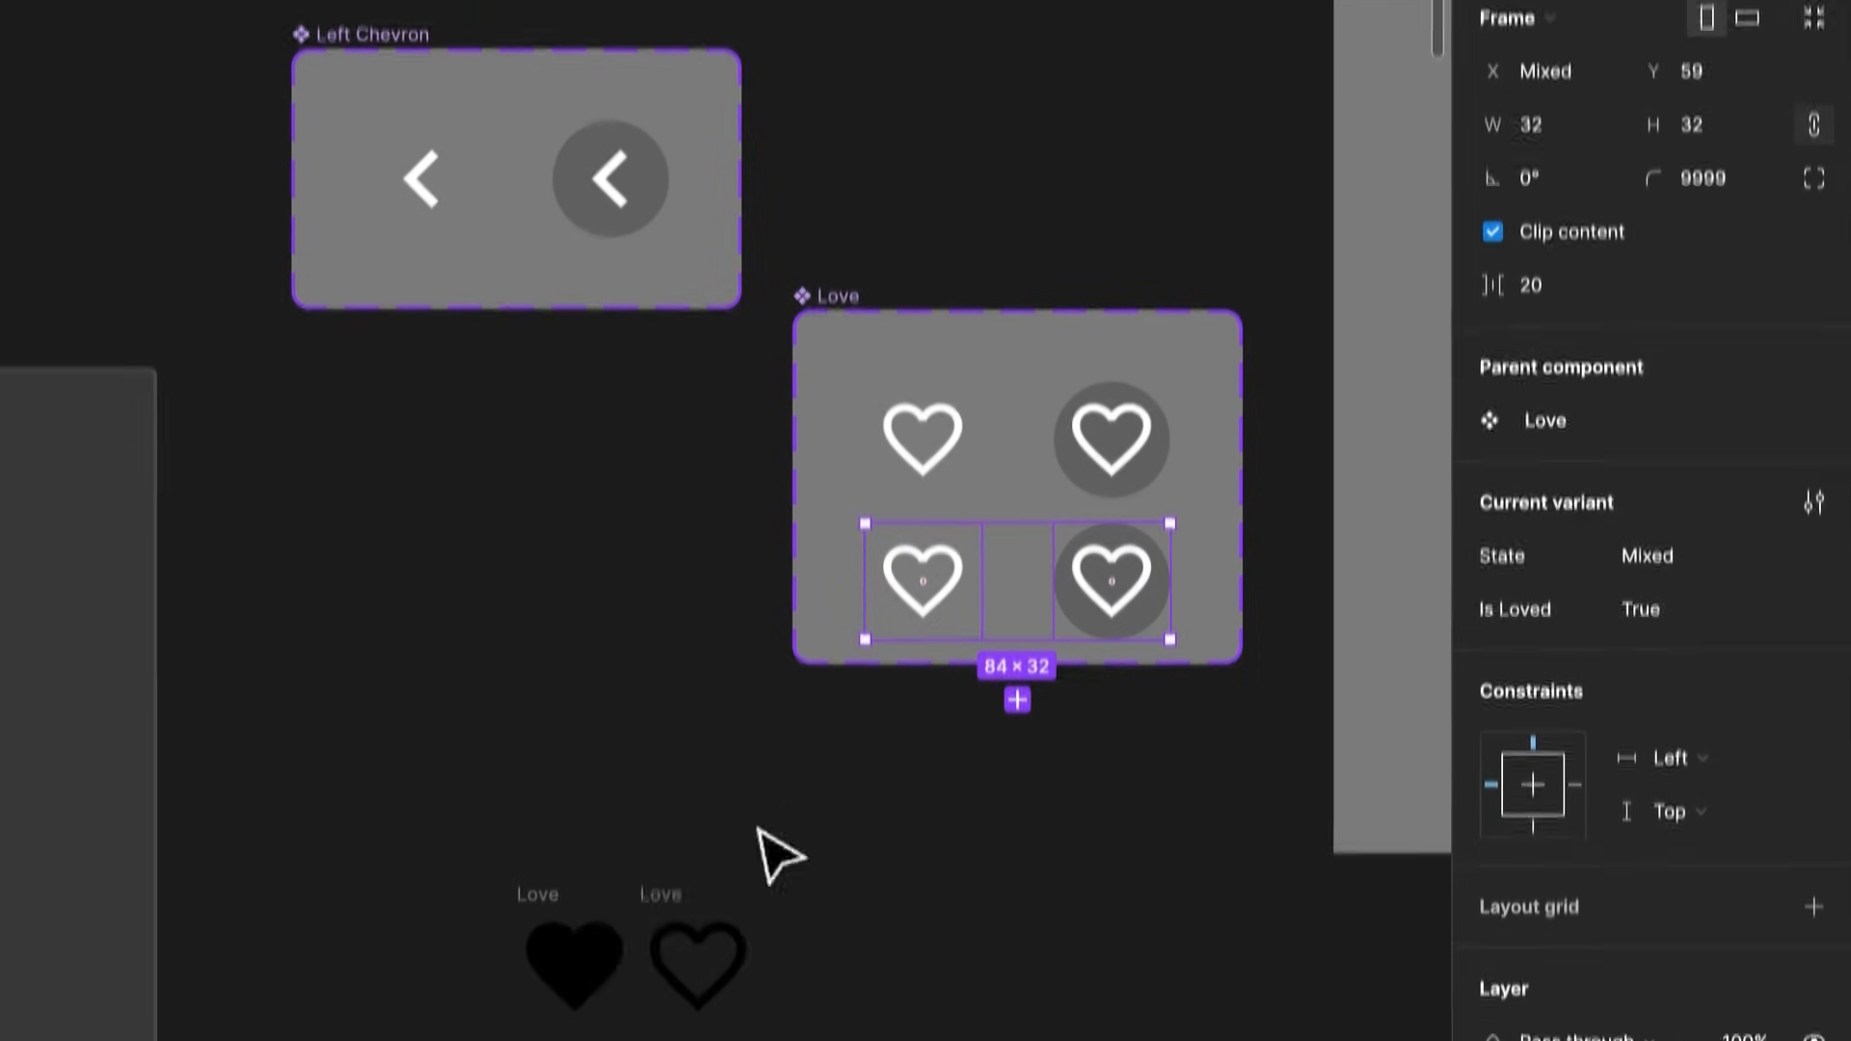
# Copy the filled heart vector into the Love set's Default, Is Loved=True variant
pyautogui.click(573, 916)
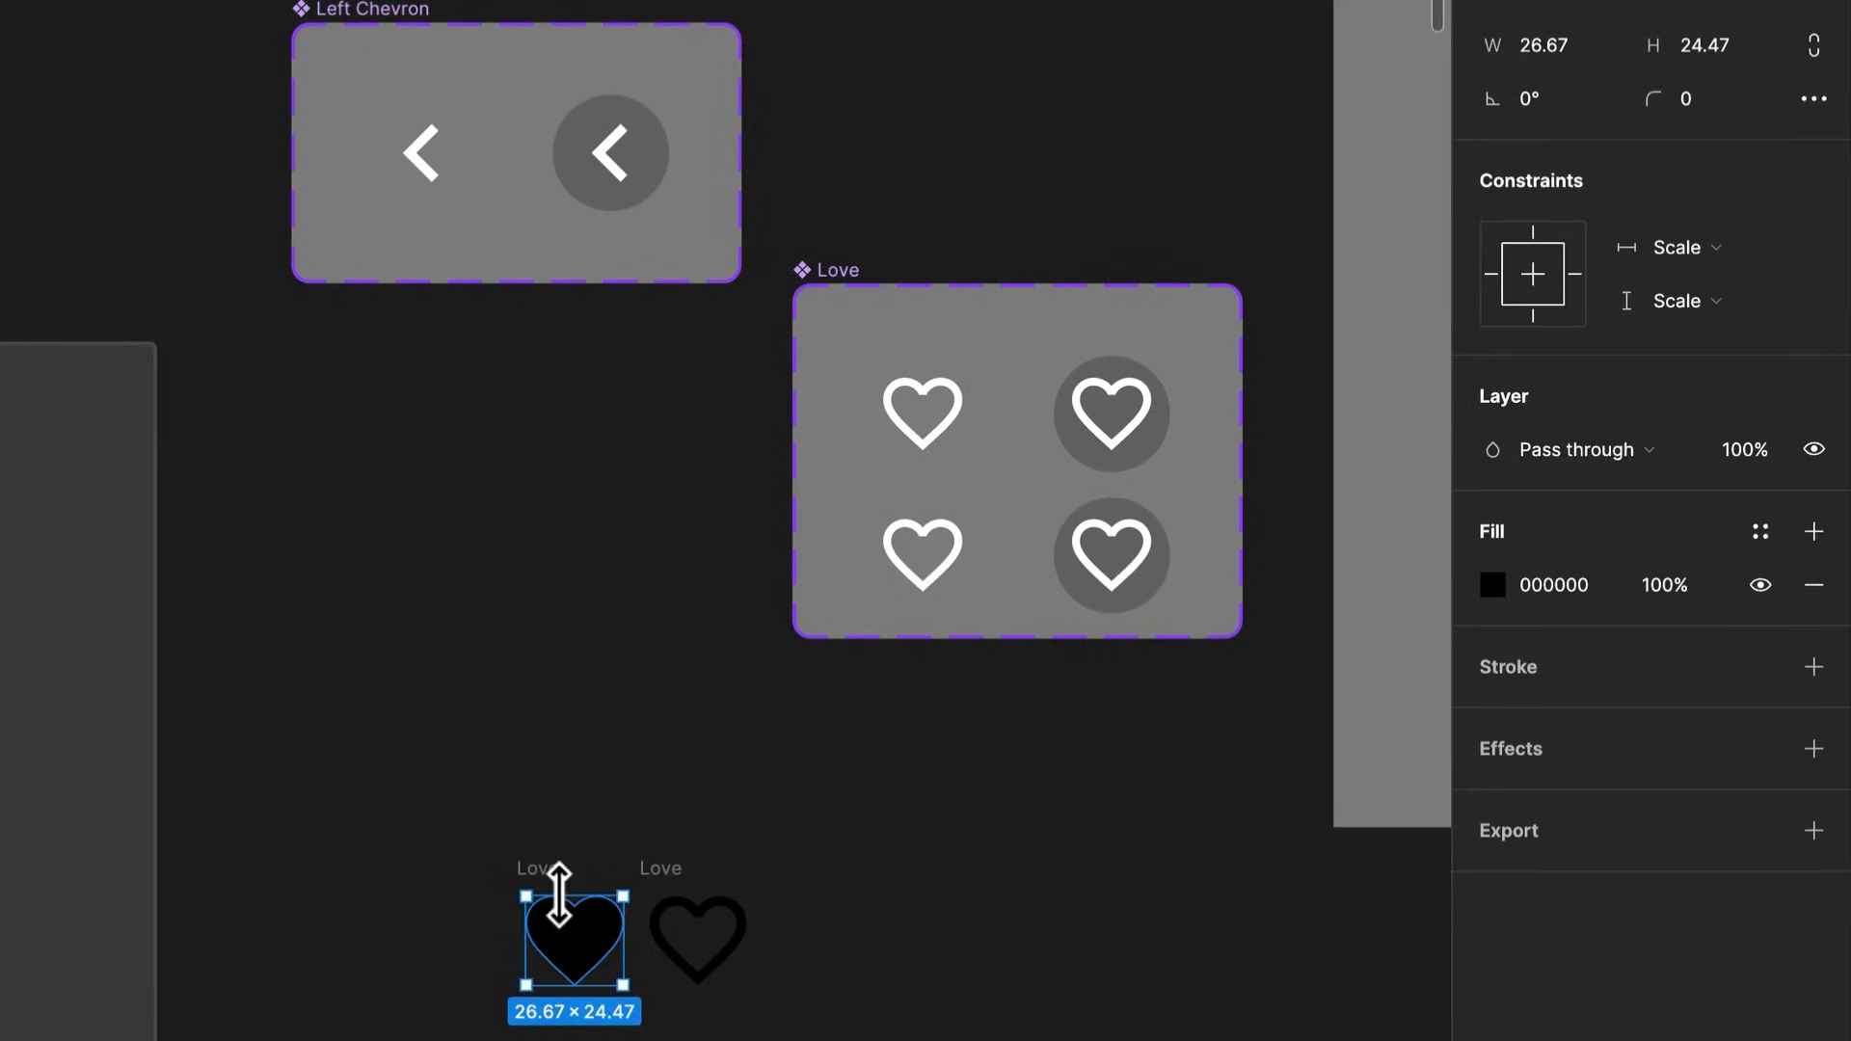
pyautogui.click(920, 559)
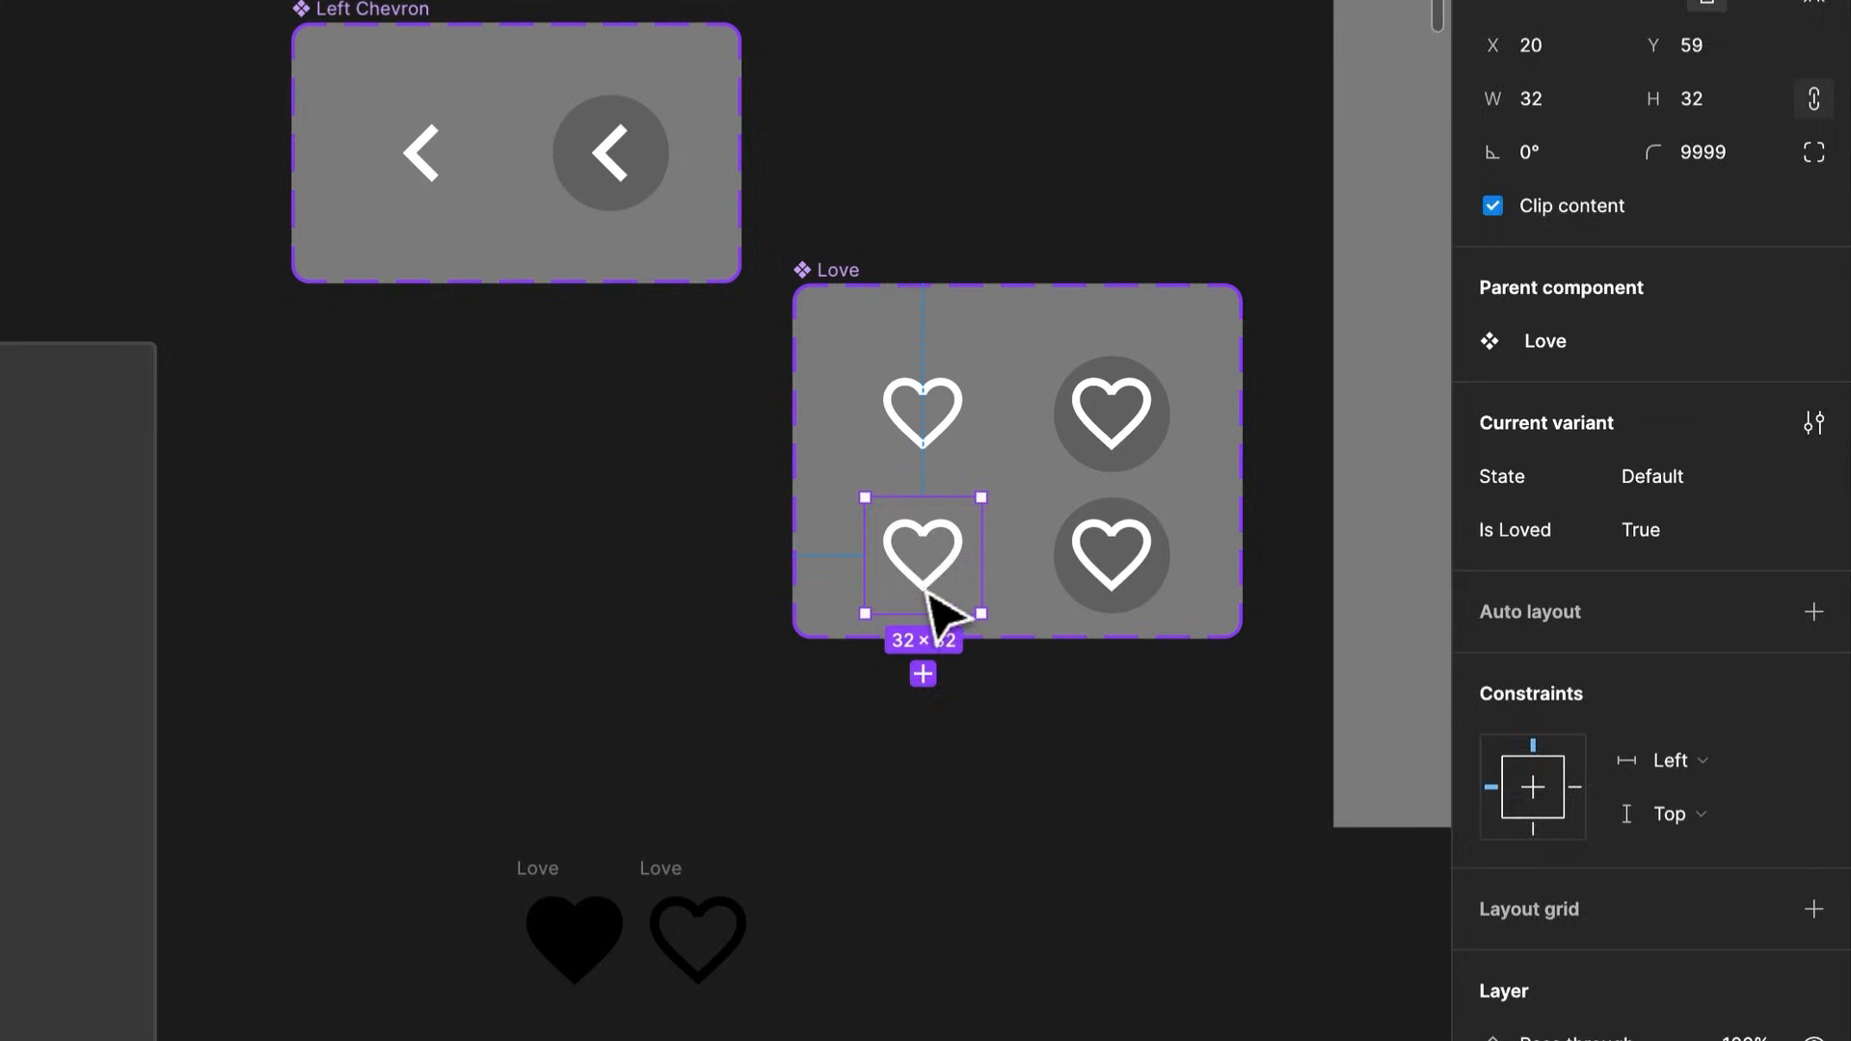
pyautogui.doubleClick(919, 564)
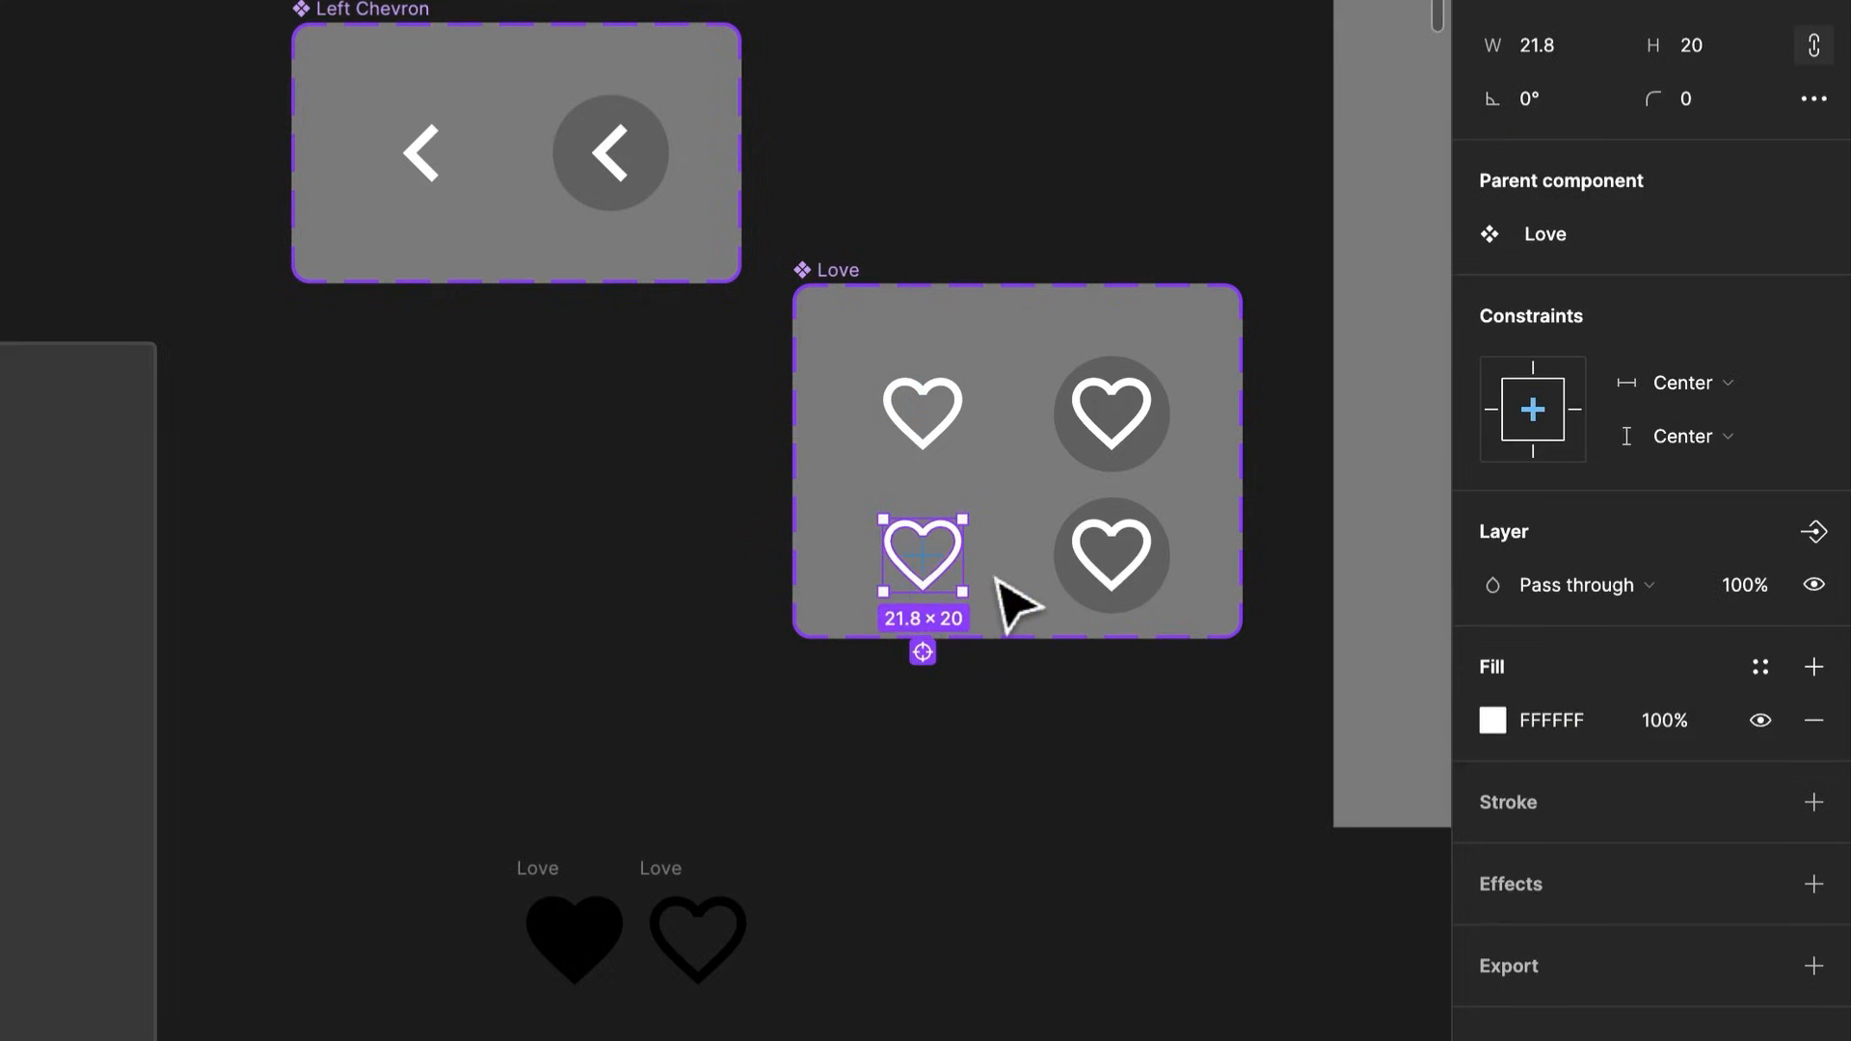
pyautogui.hotkey('ctrl', 'shift', 'r')
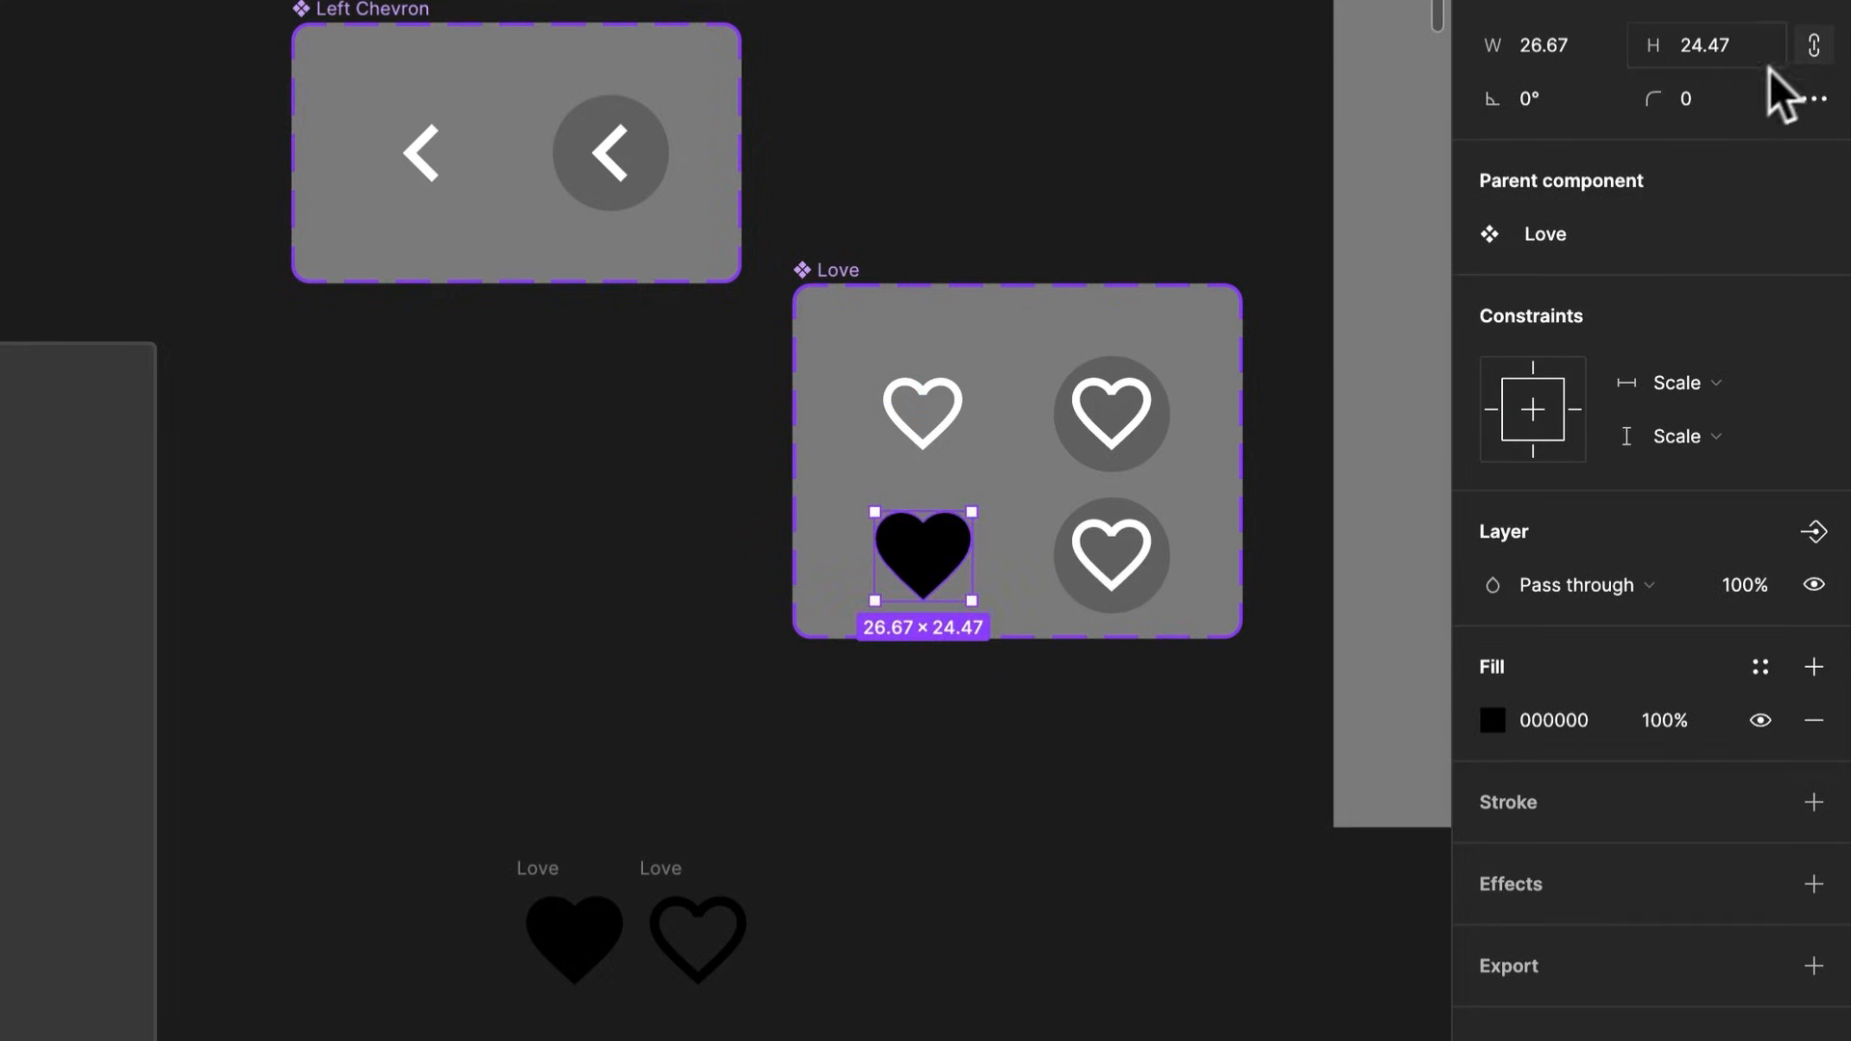
# Set the pasted filled heart's height to 20 and centre it in the variant in place of the outlined heart
pyautogui.click(1726, 48)
pyautogui.write('20')
pyautogui.press('Return')
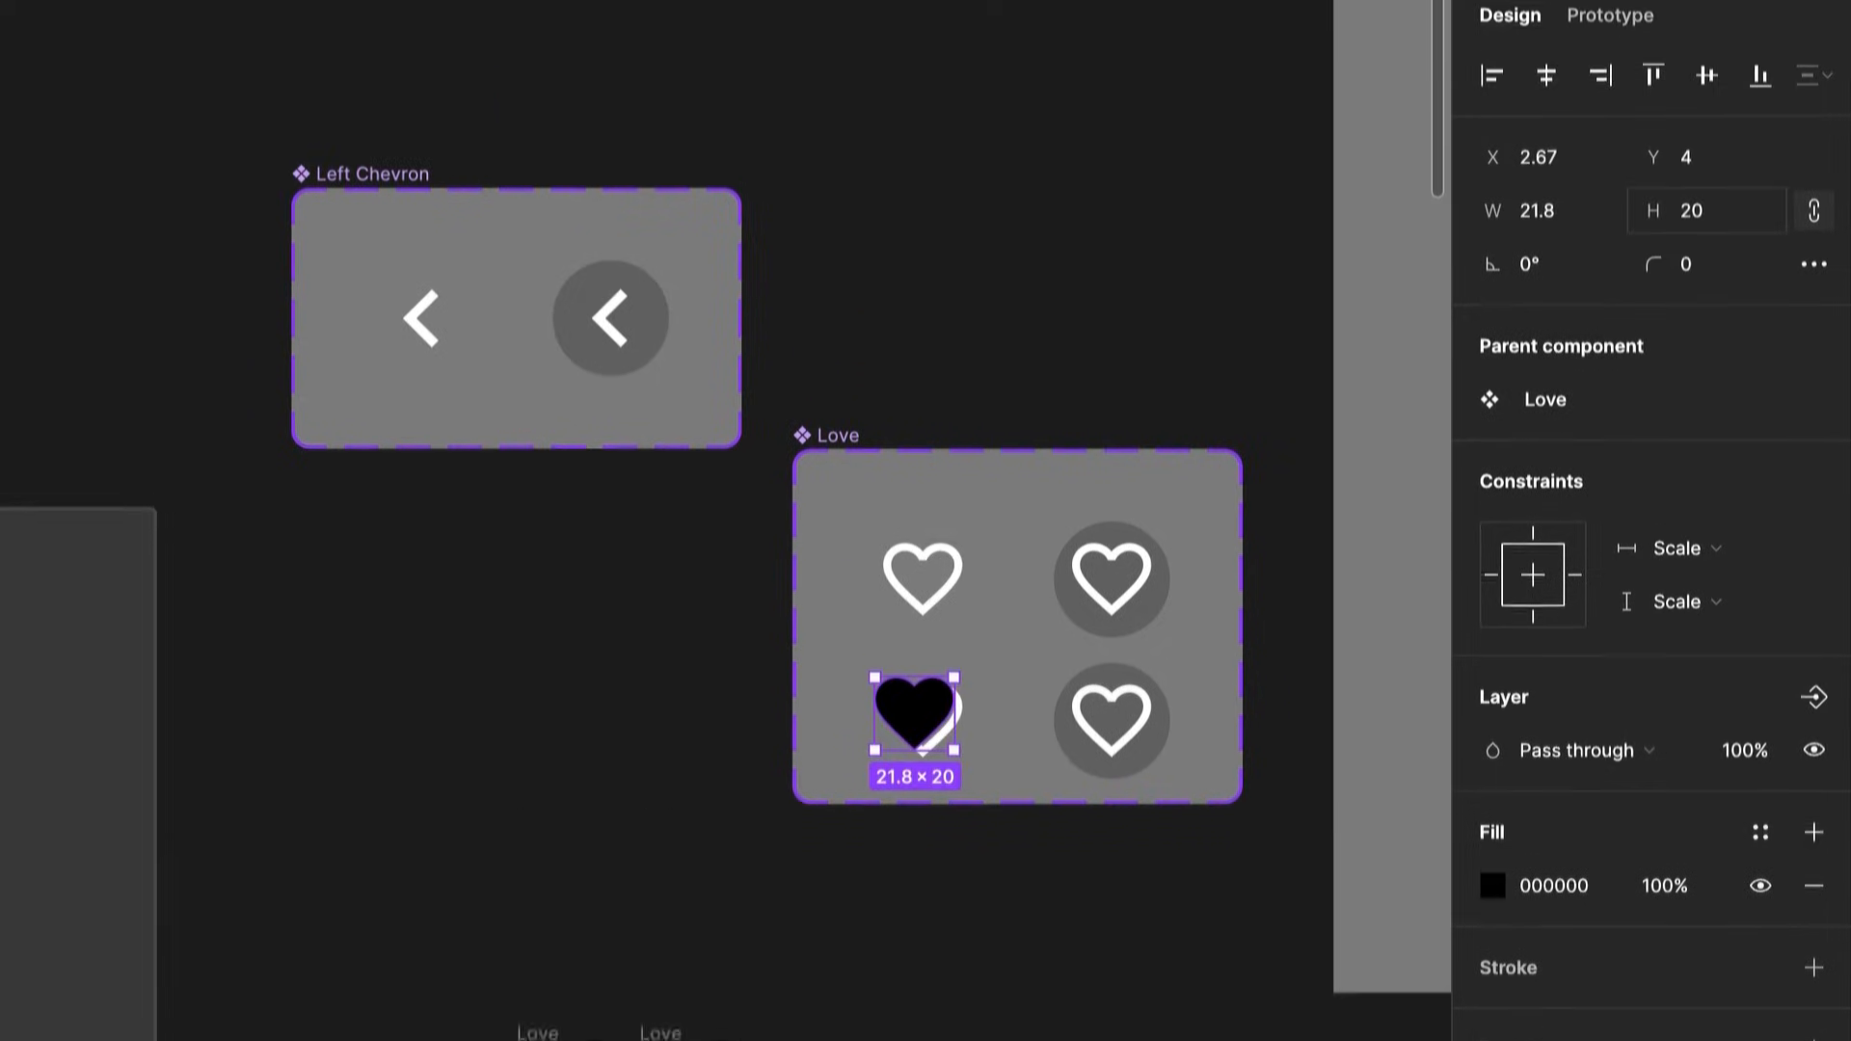
pyautogui.click(1704, 88)
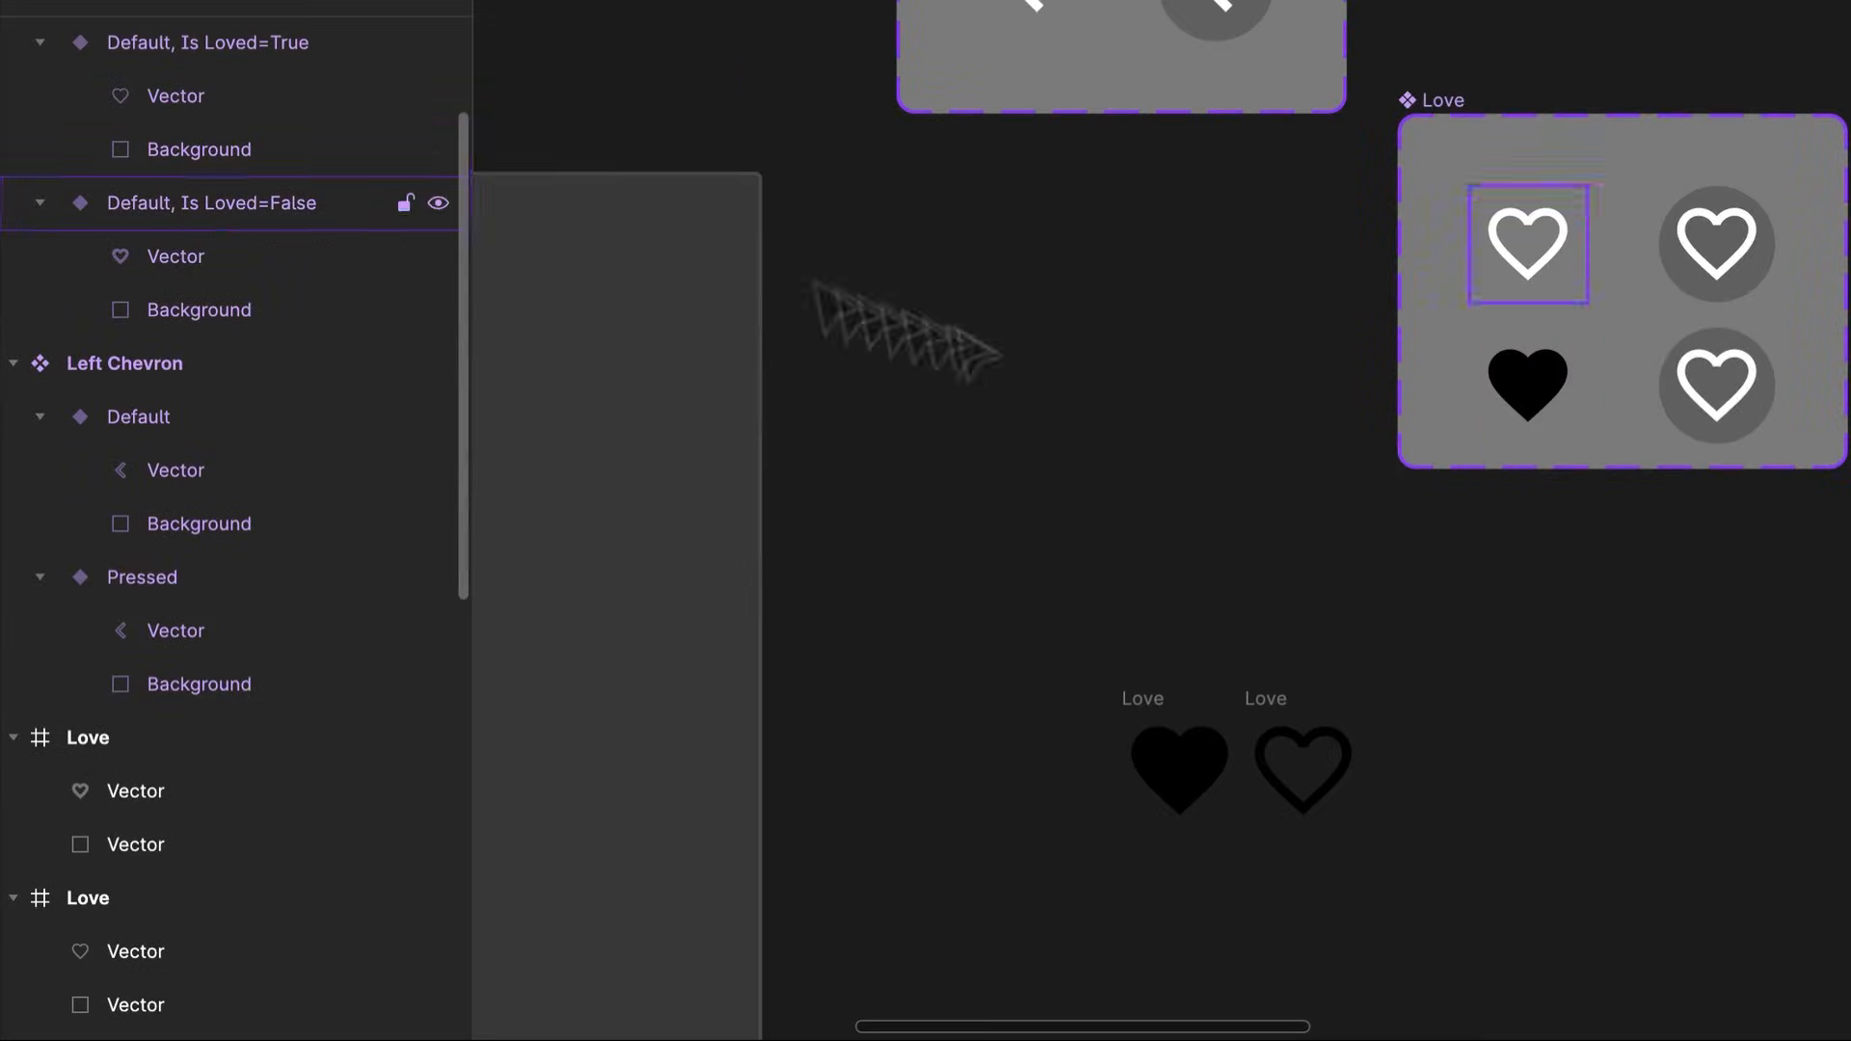
# Copy the resized filled heart into the Pressed, Is Loved=True variant and delete the outlined heart there
pyautogui.click(1528, 386)
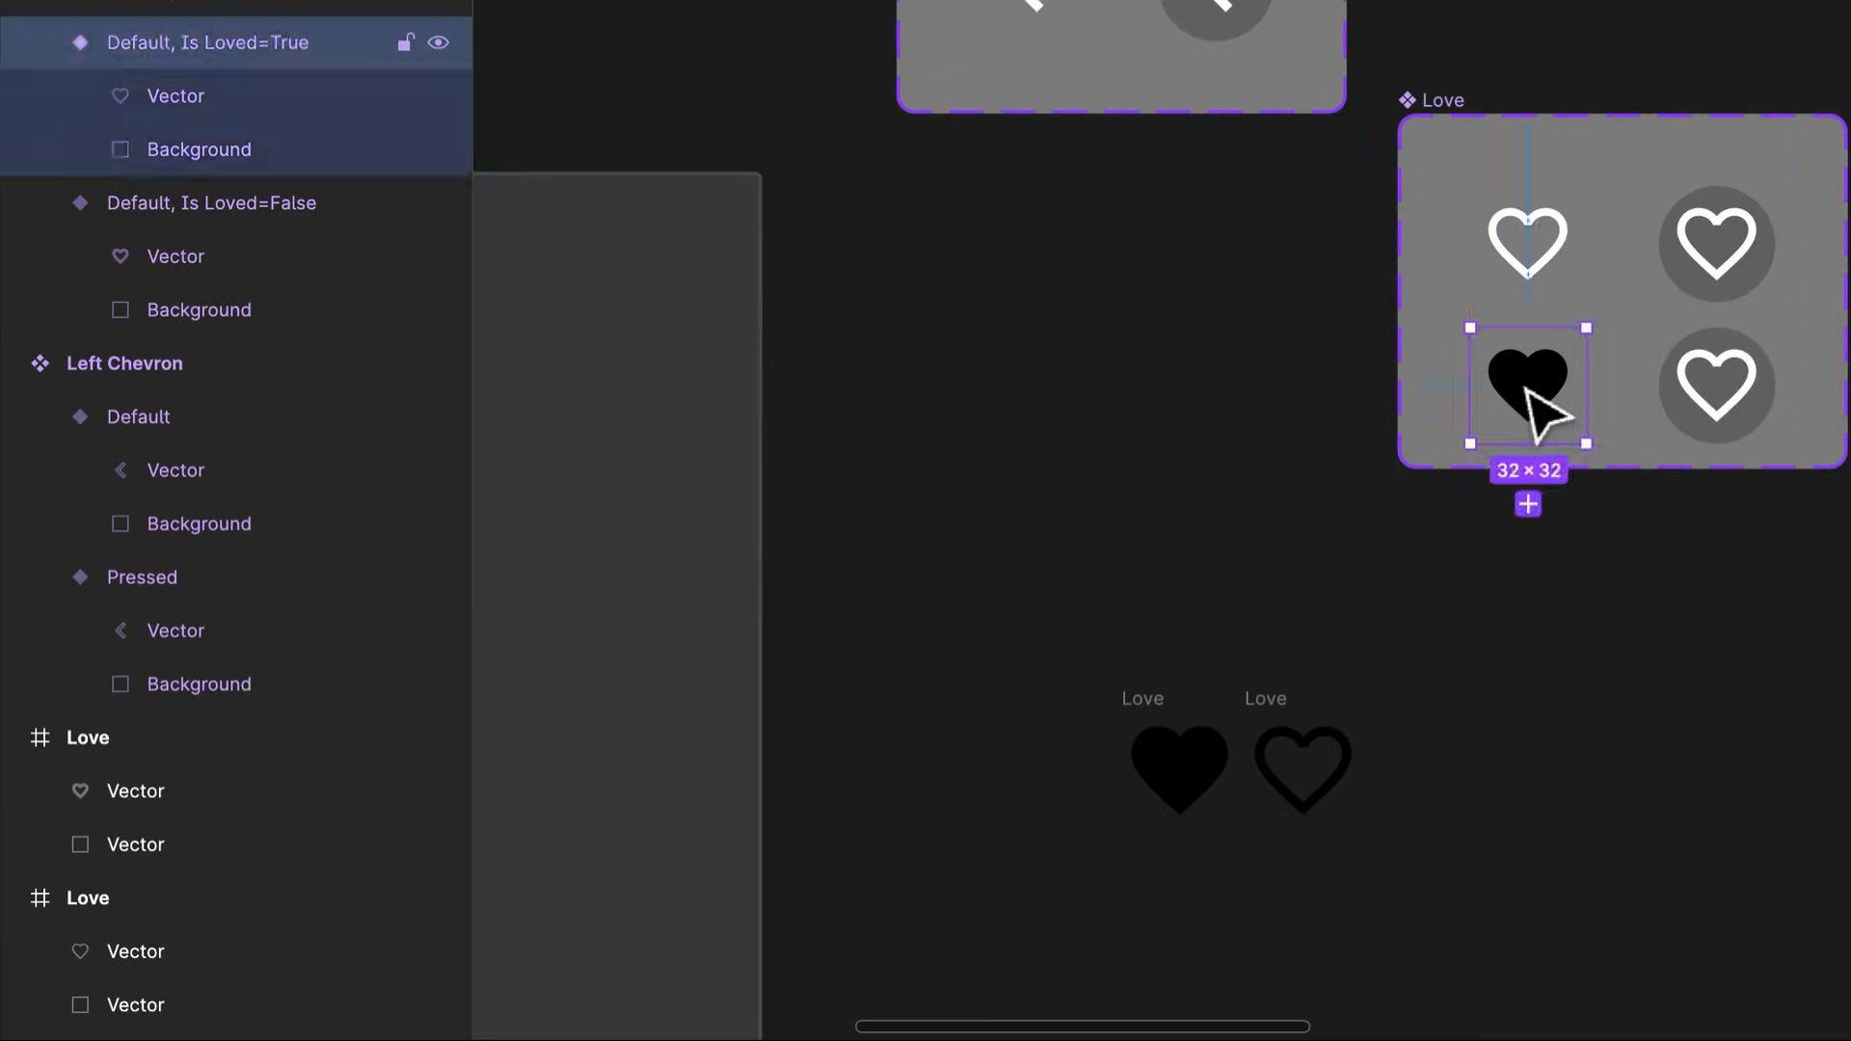
pyautogui.click(1765, 417)
pyautogui.click(1763, 413)
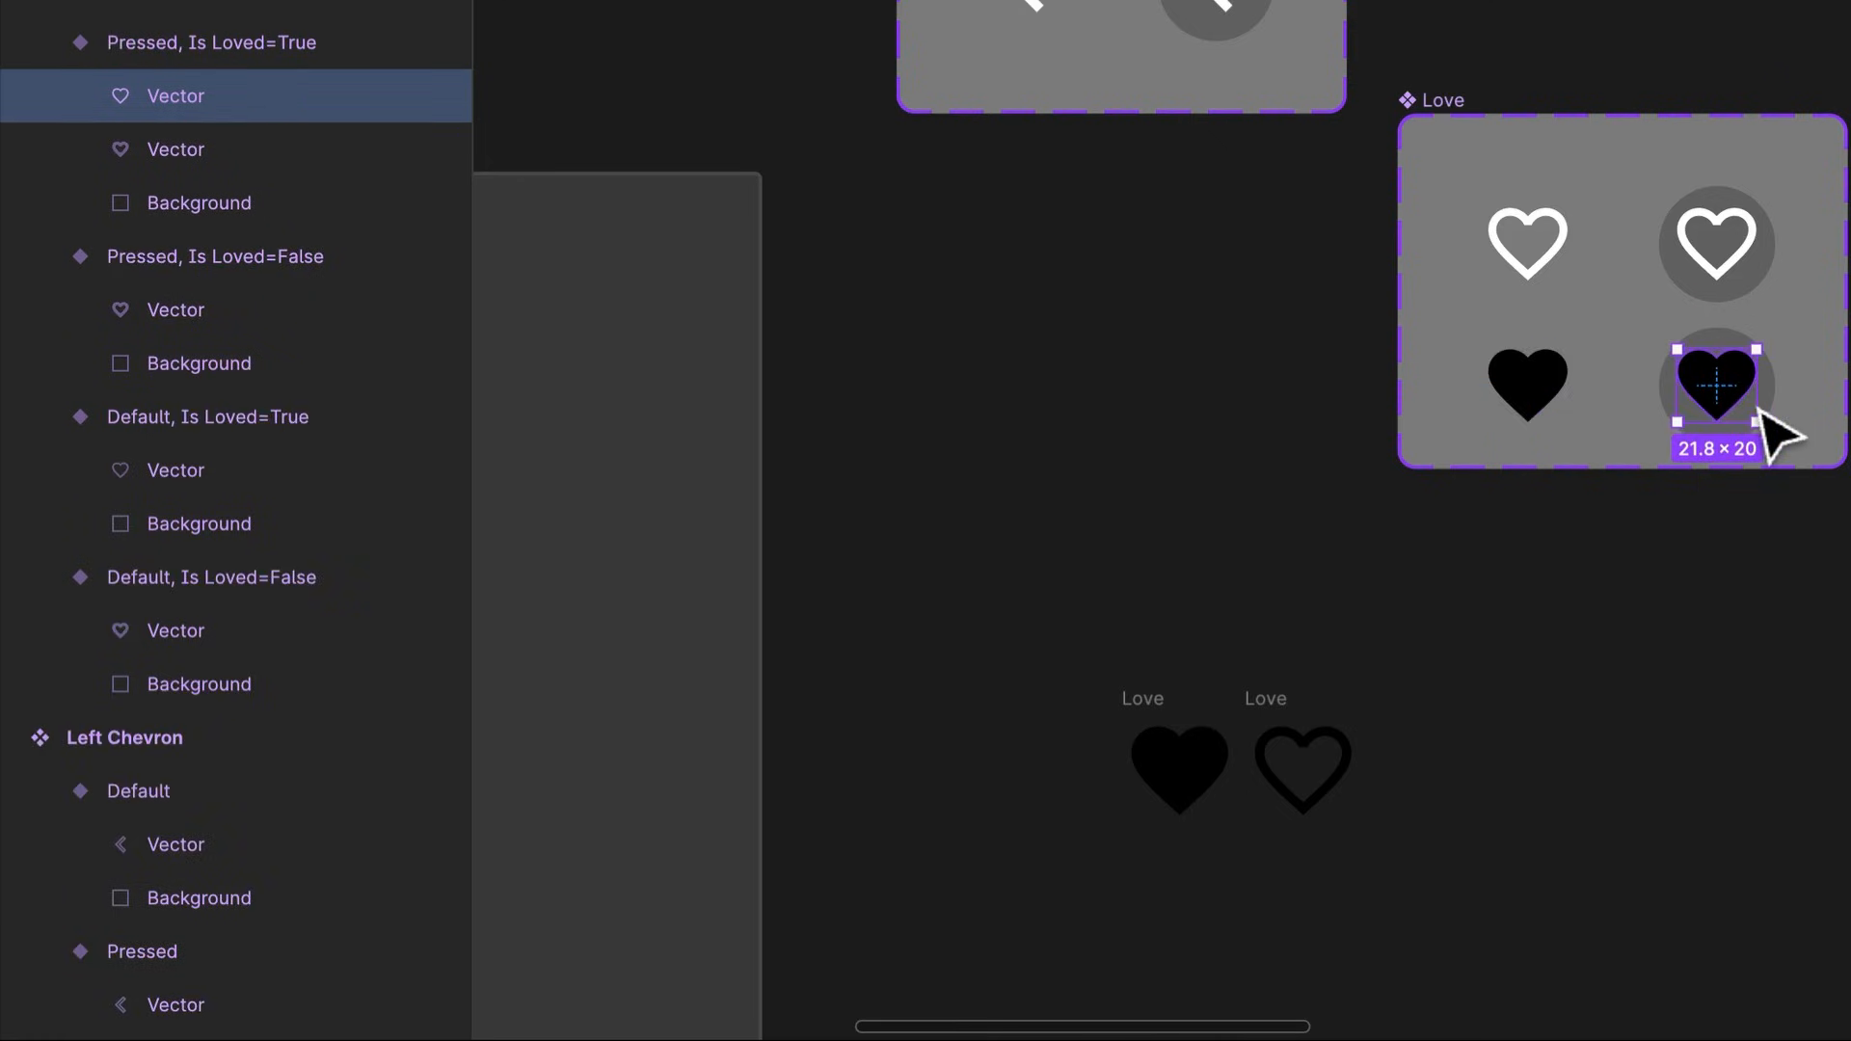
pyautogui.click(166, 137)
pyautogui.press('Delete')
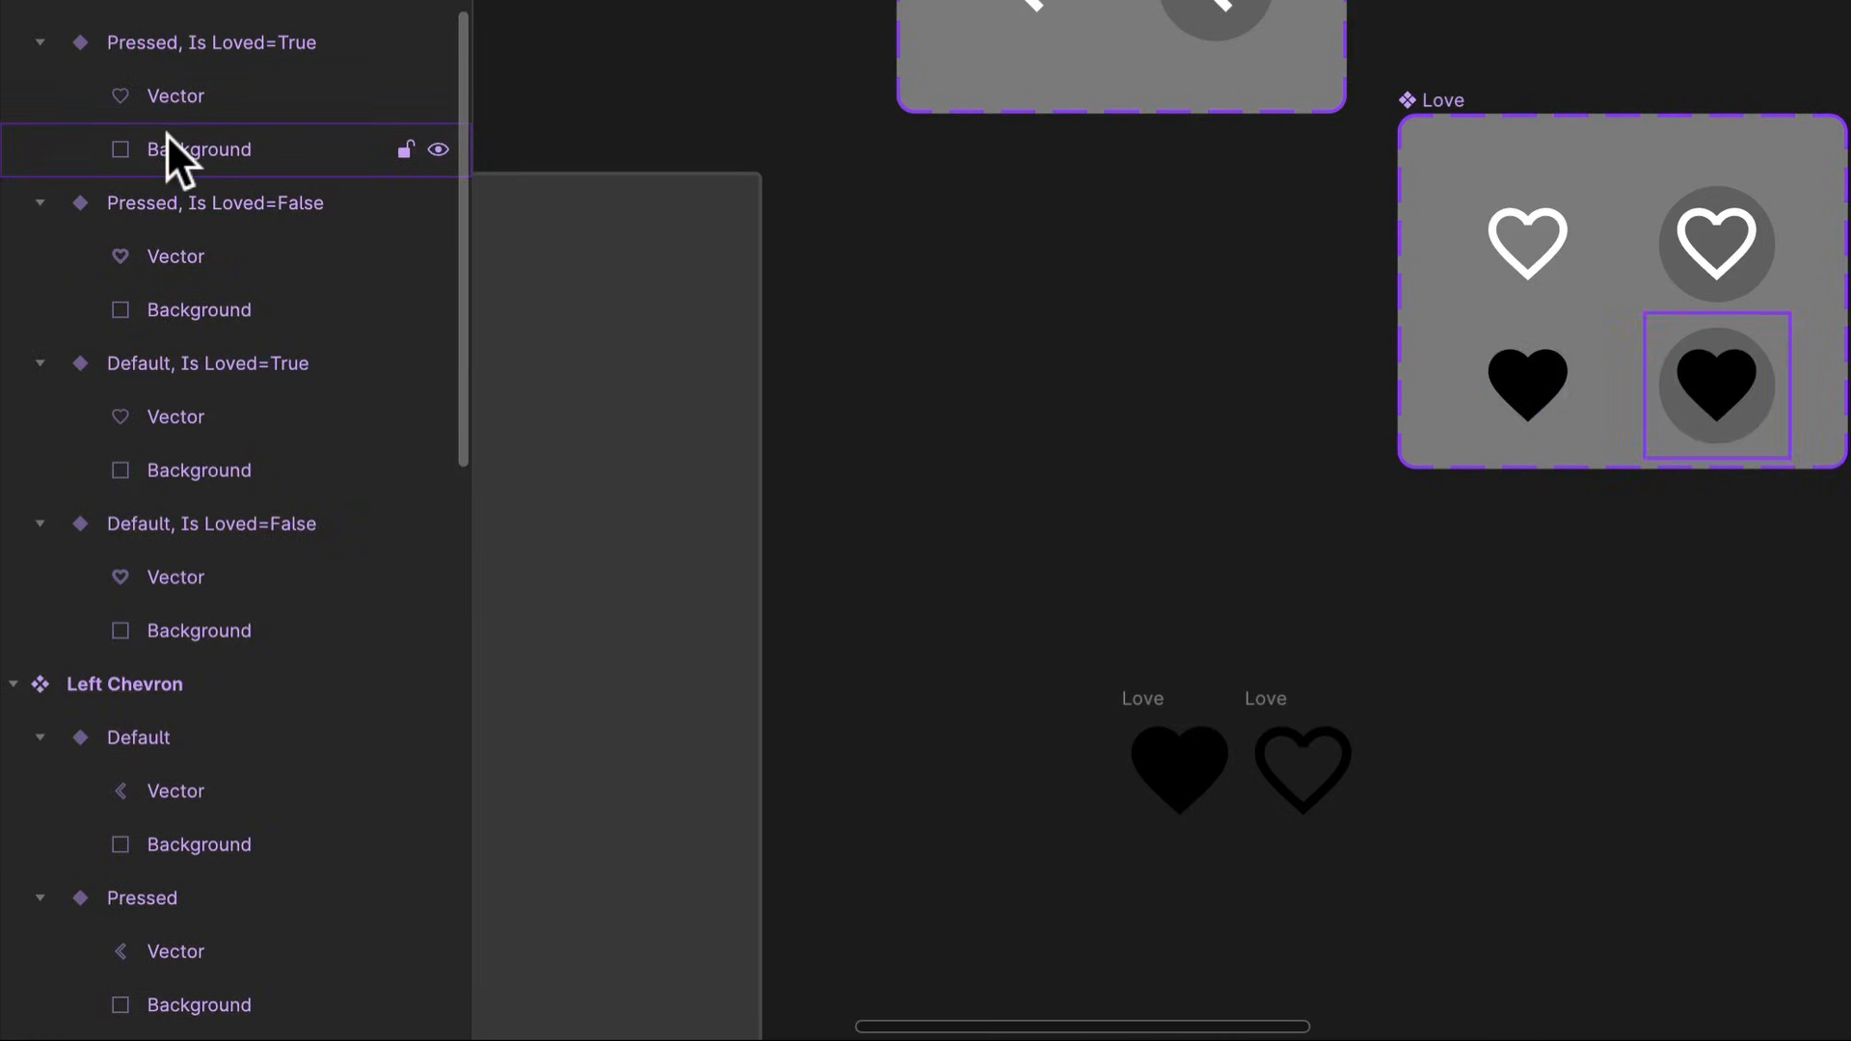
# Delete the two leftover Love icon frames below the set and recolour both filled hearts in the Love set red
pyautogui.moveTo(1654, 869); pyautogui.dragTo(976, 605)
pyautogui.press('Delete')
pyautogui.click(1542, 401)
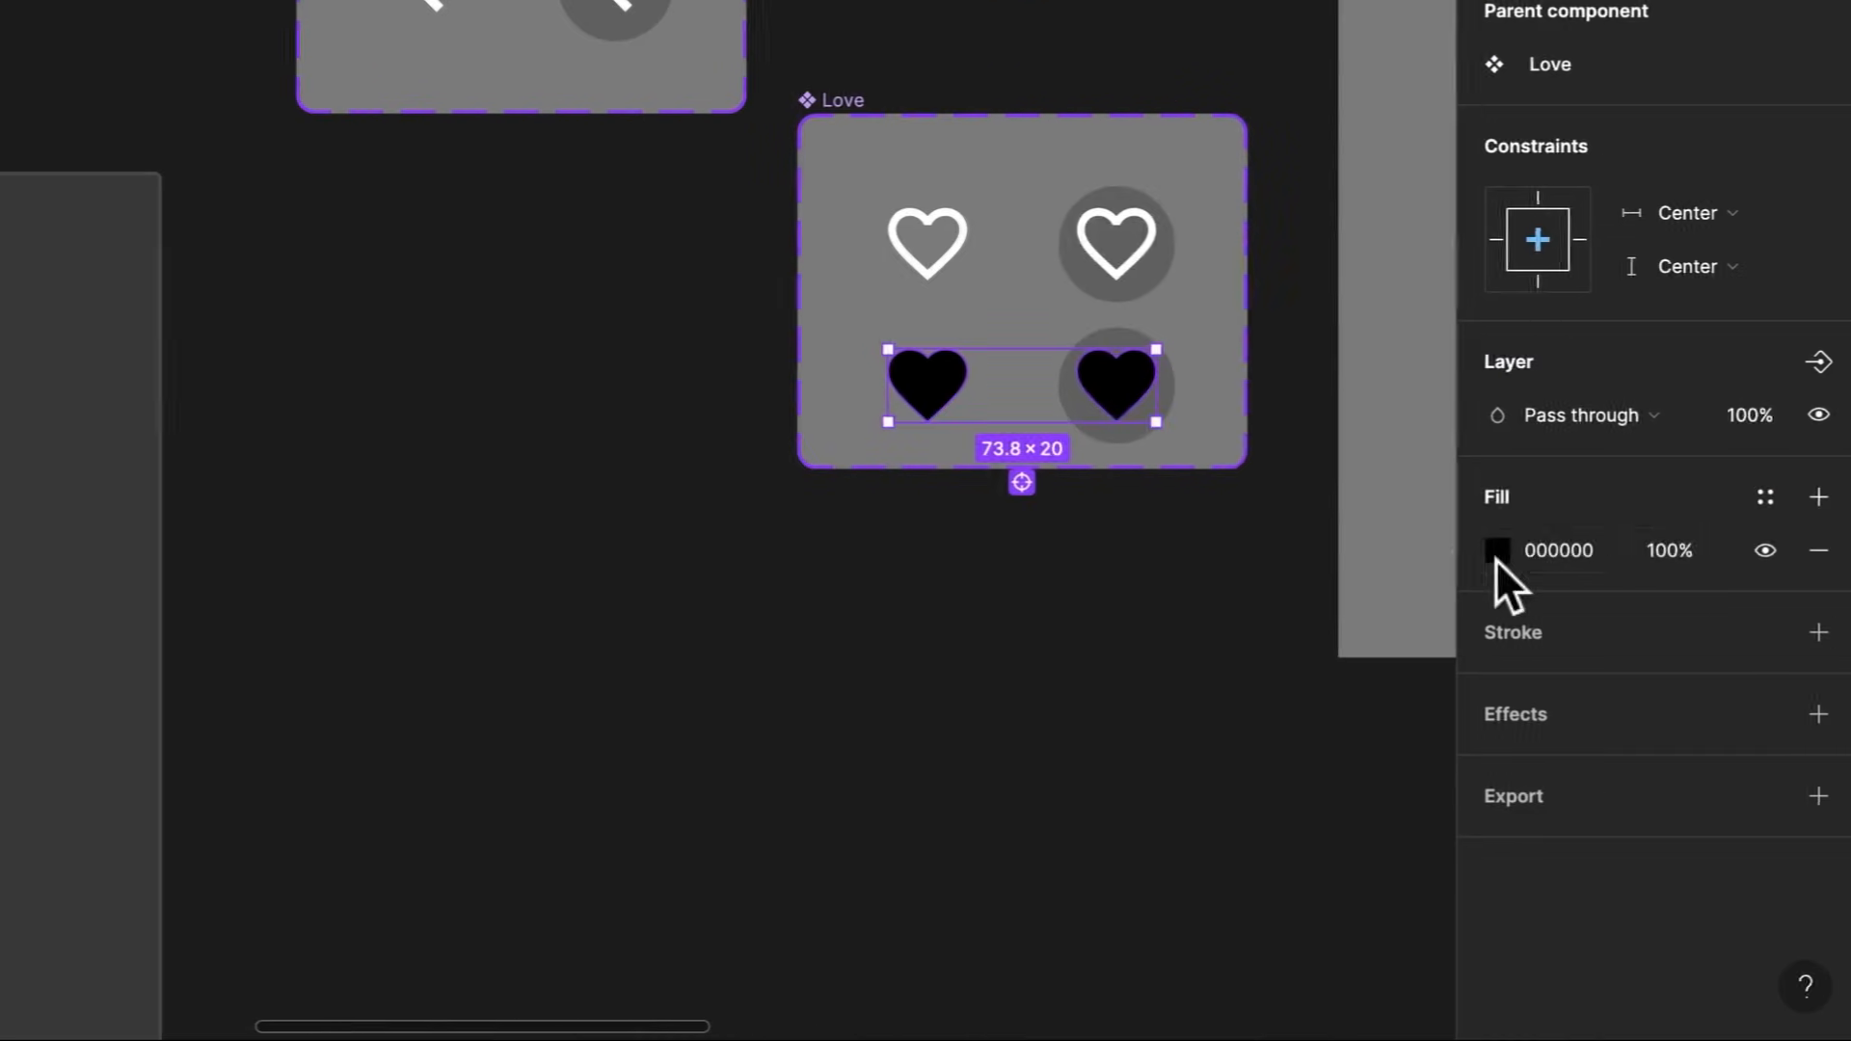
pyautogui.click(1493, 550)
pyautogui.click(1360, 251)
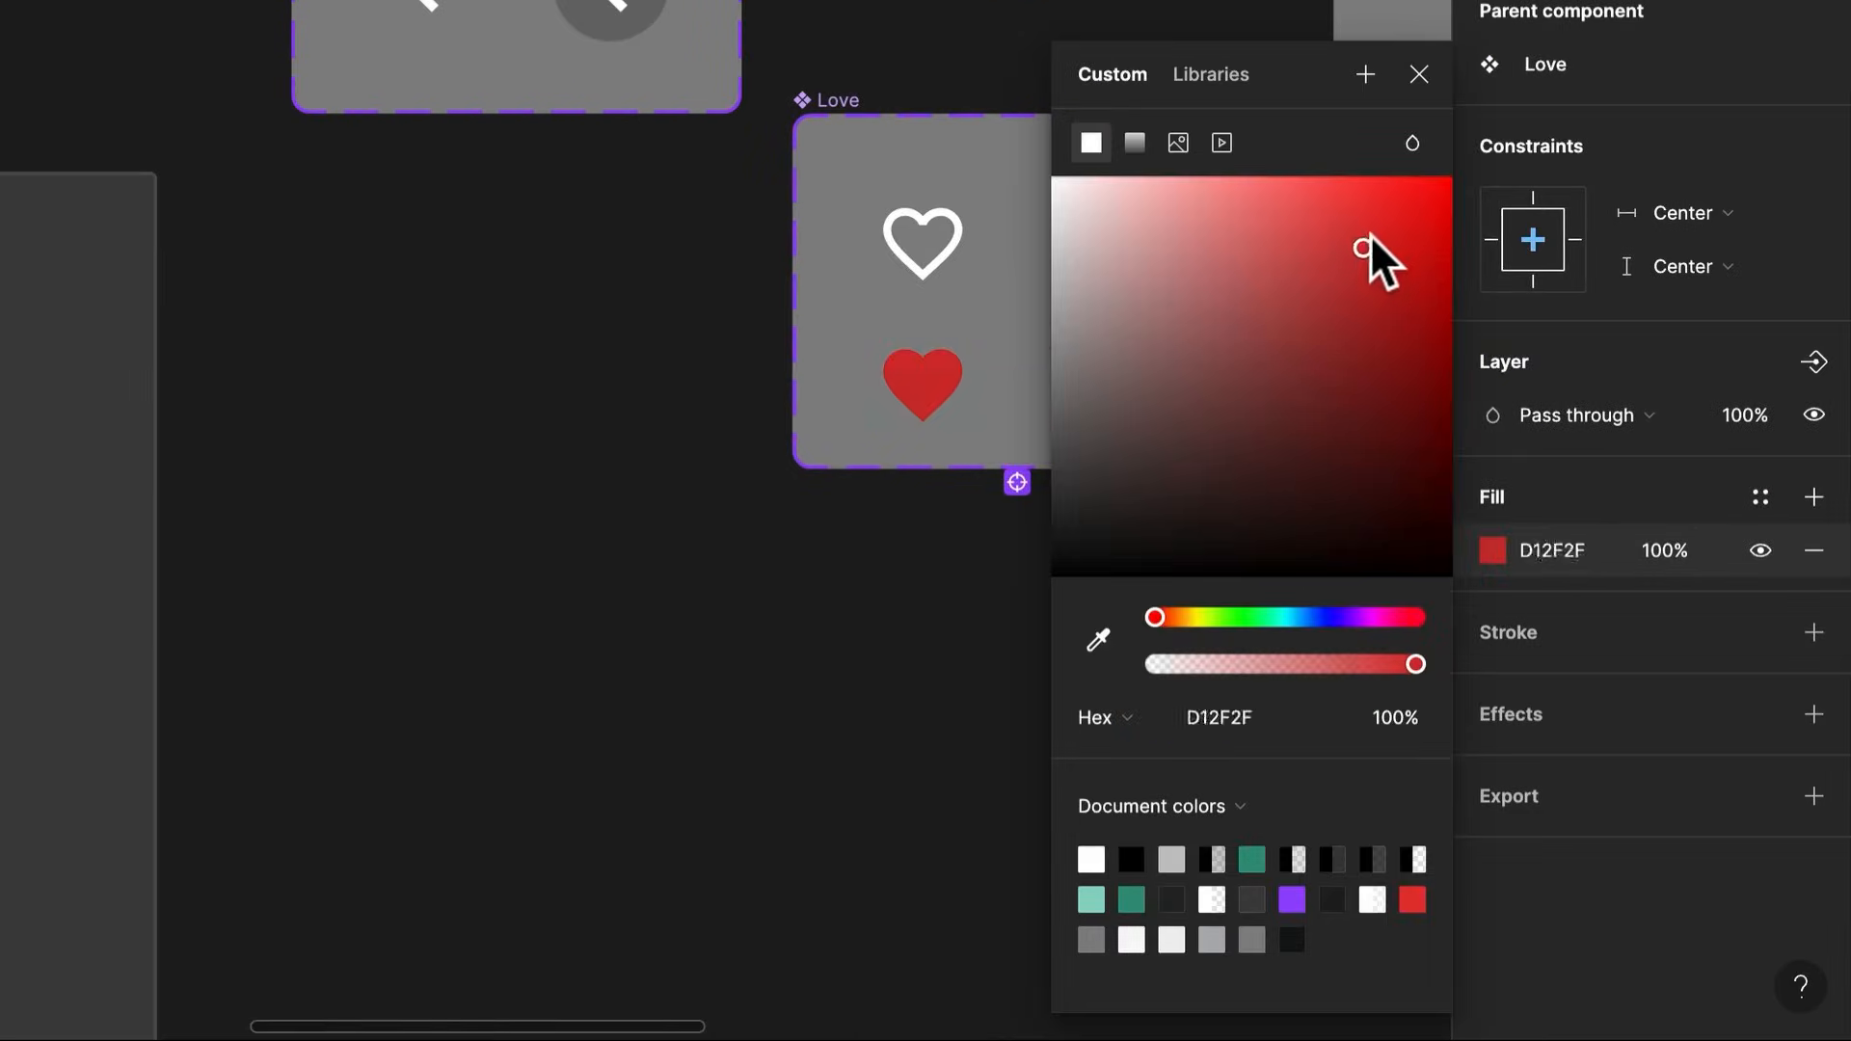
pyautogui.moveTo(1376, 228); pyautogui.dragTo(1336, 249)
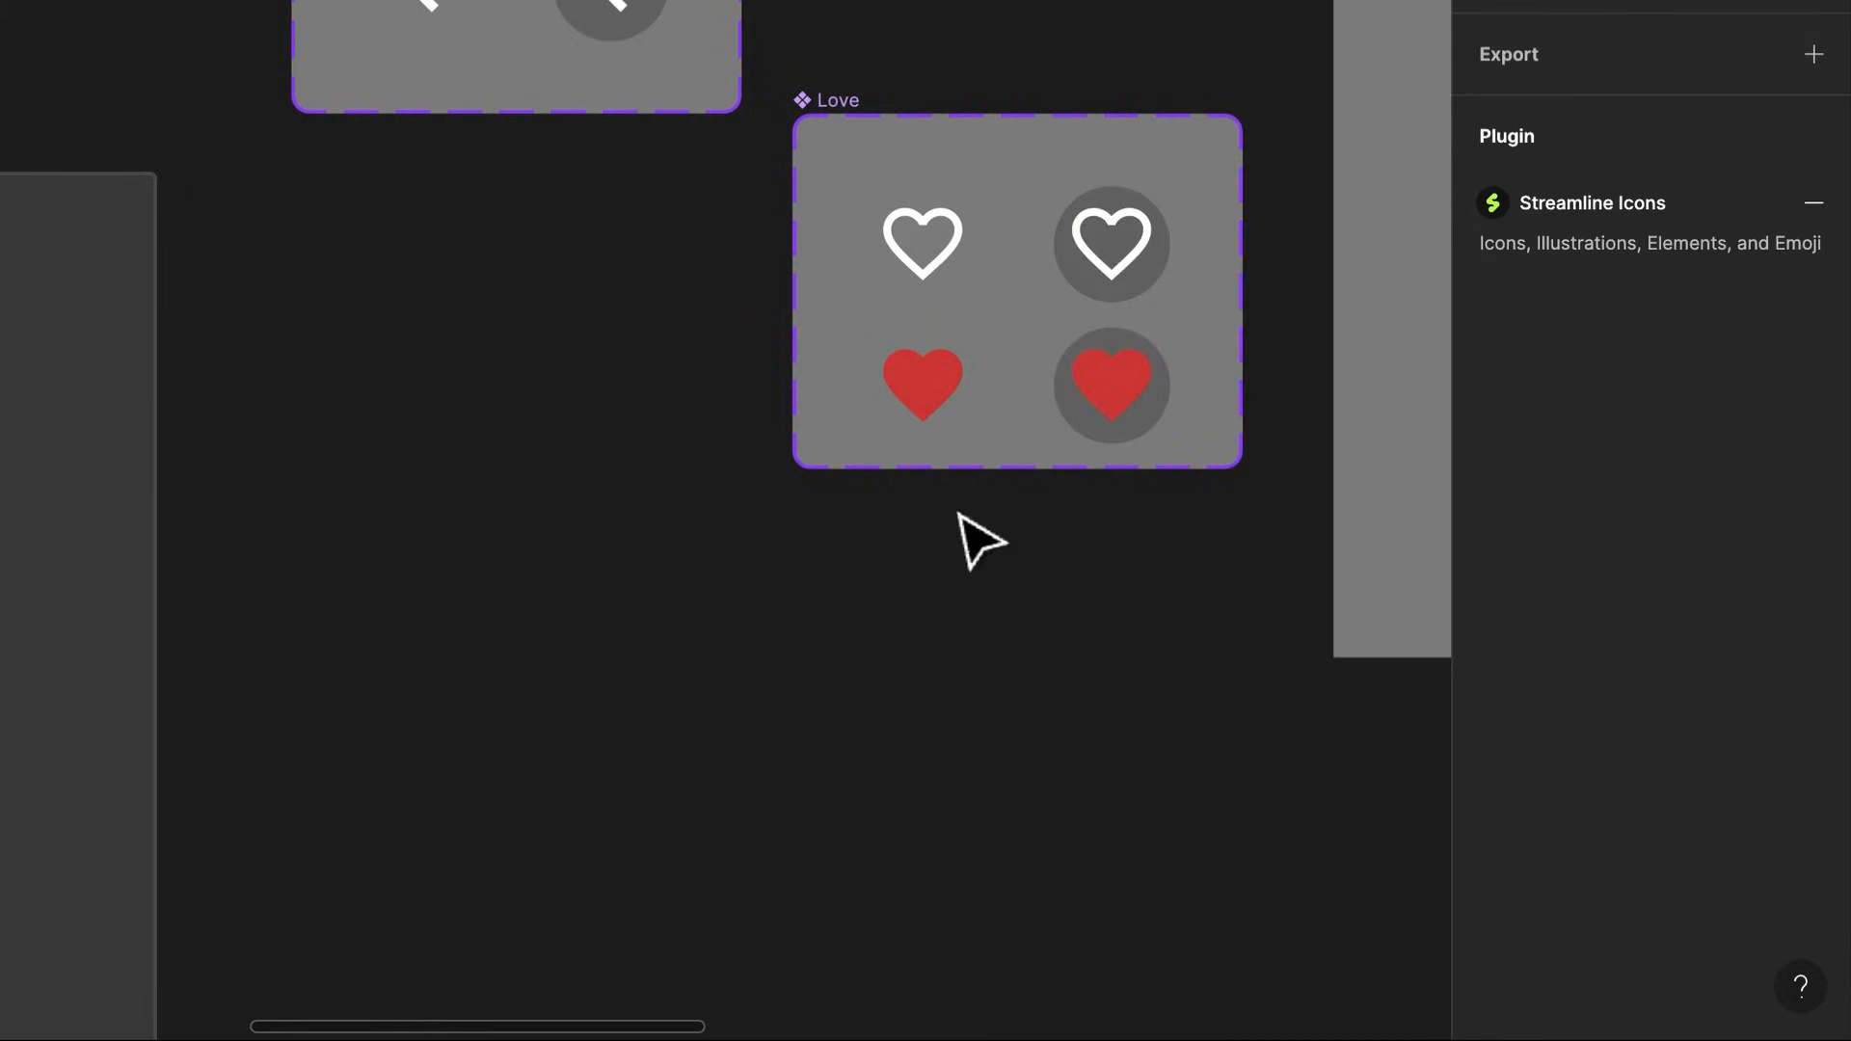
# Redirect the on-click interaction of the Default, Is Loved=False variant to the Pressed, Is Loved=True variant
pyautogui.hscroll(3, 1011, 543)
pyautogui.hotkey('shift', 'e')
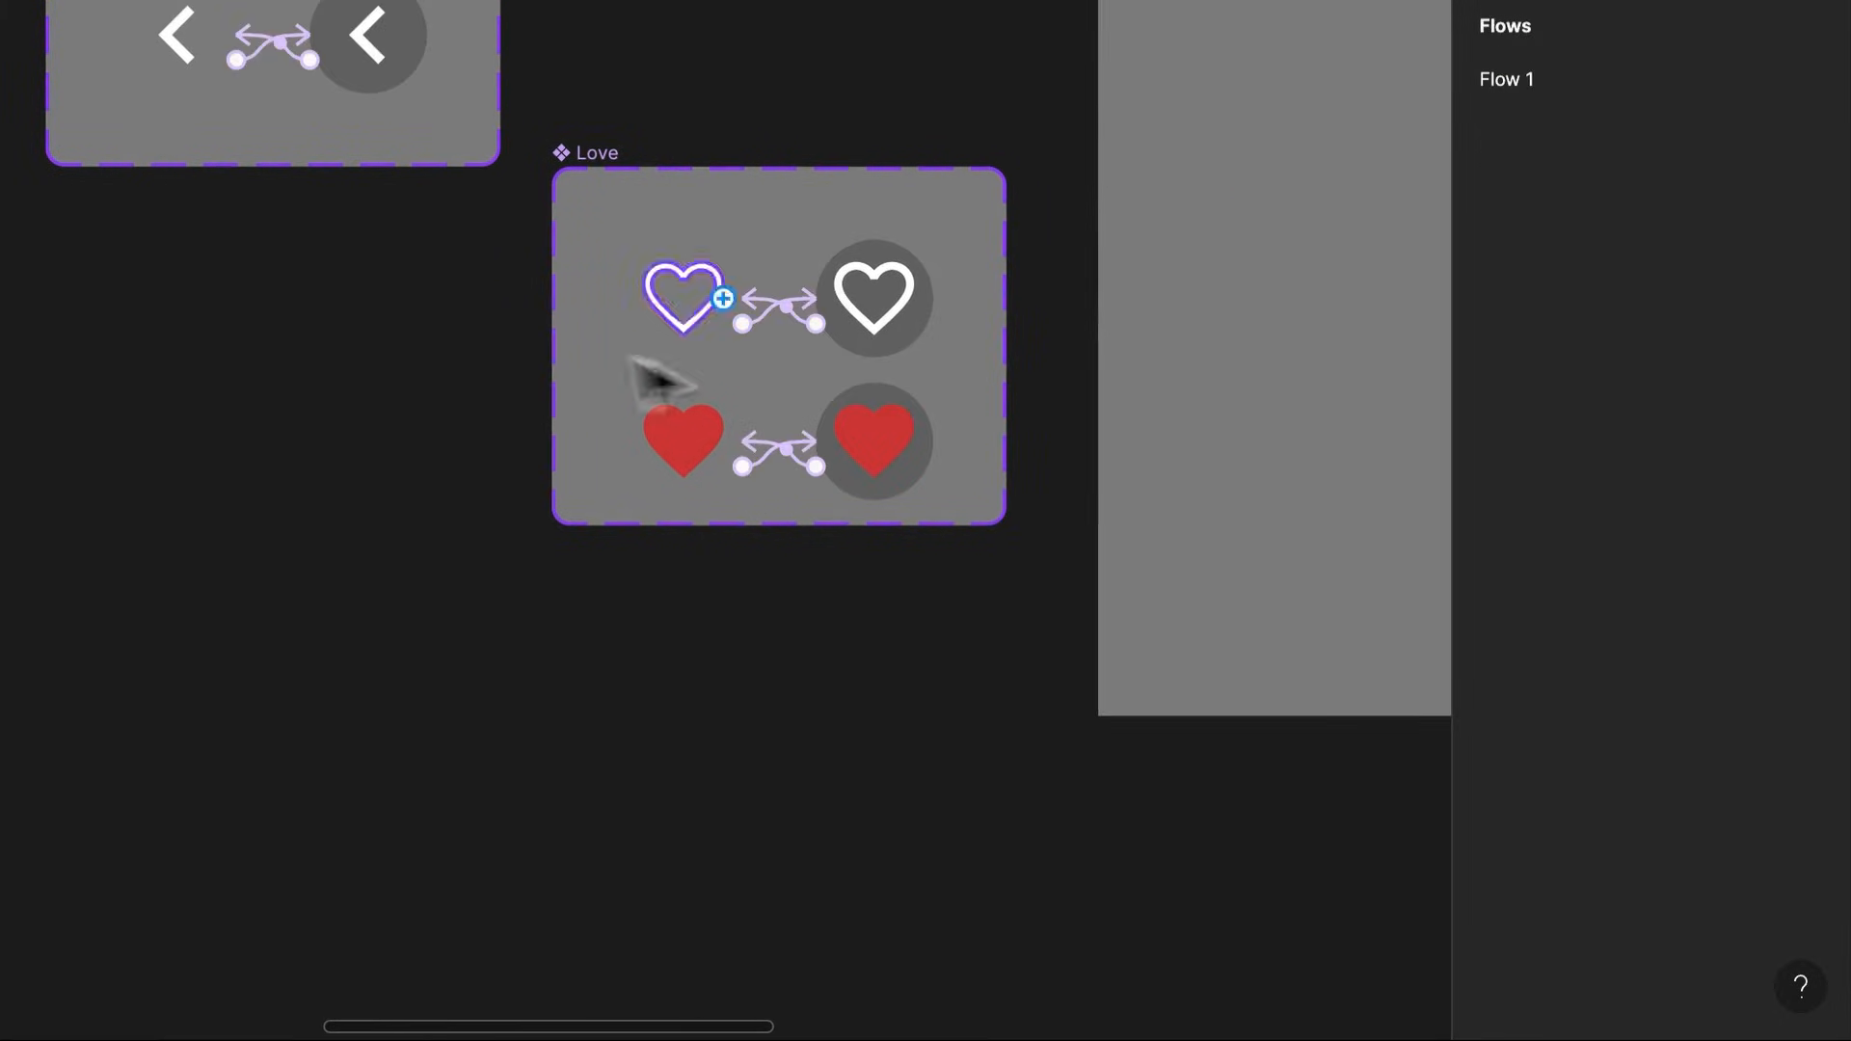
pyautogui.scroll(5, 827, 366)
pyautogui.scroll(3, 839, 390)
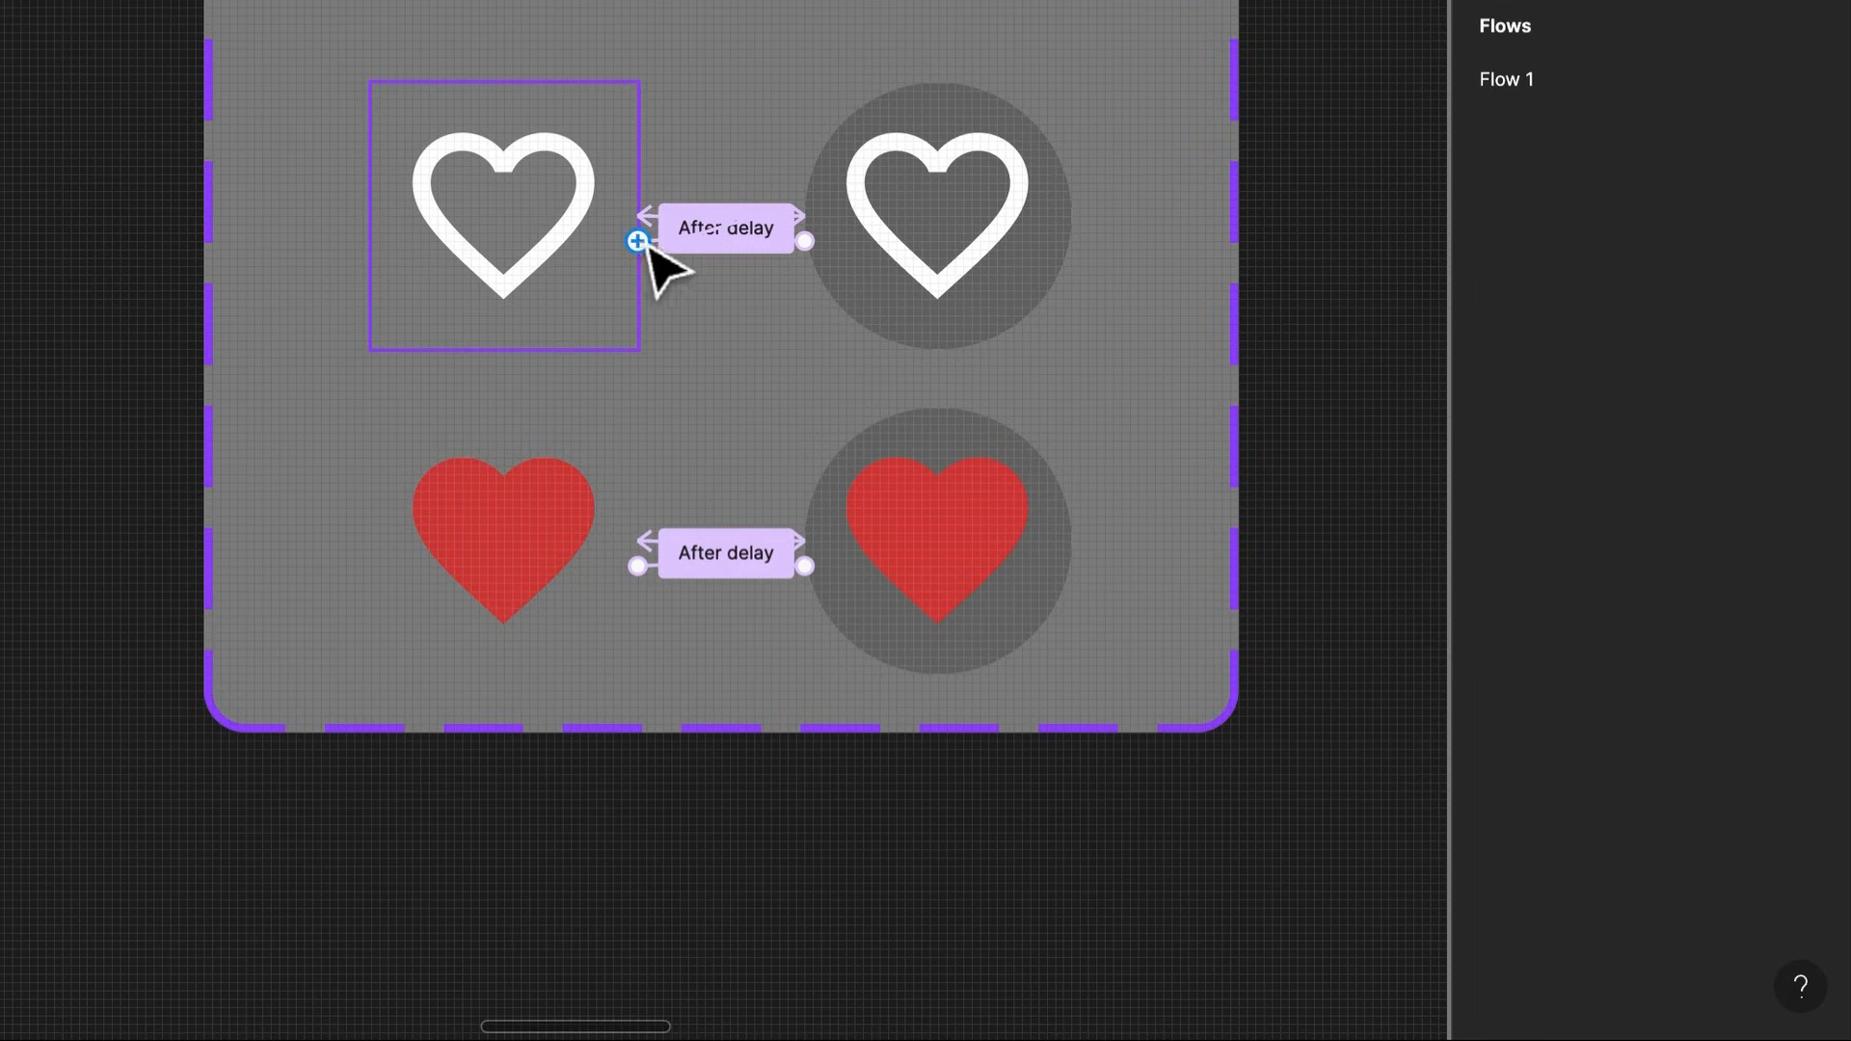
pyautogui.click(517, 248)
pyautogui.moveTo(817, 222); pyautogui.dragTo(1005, 548)
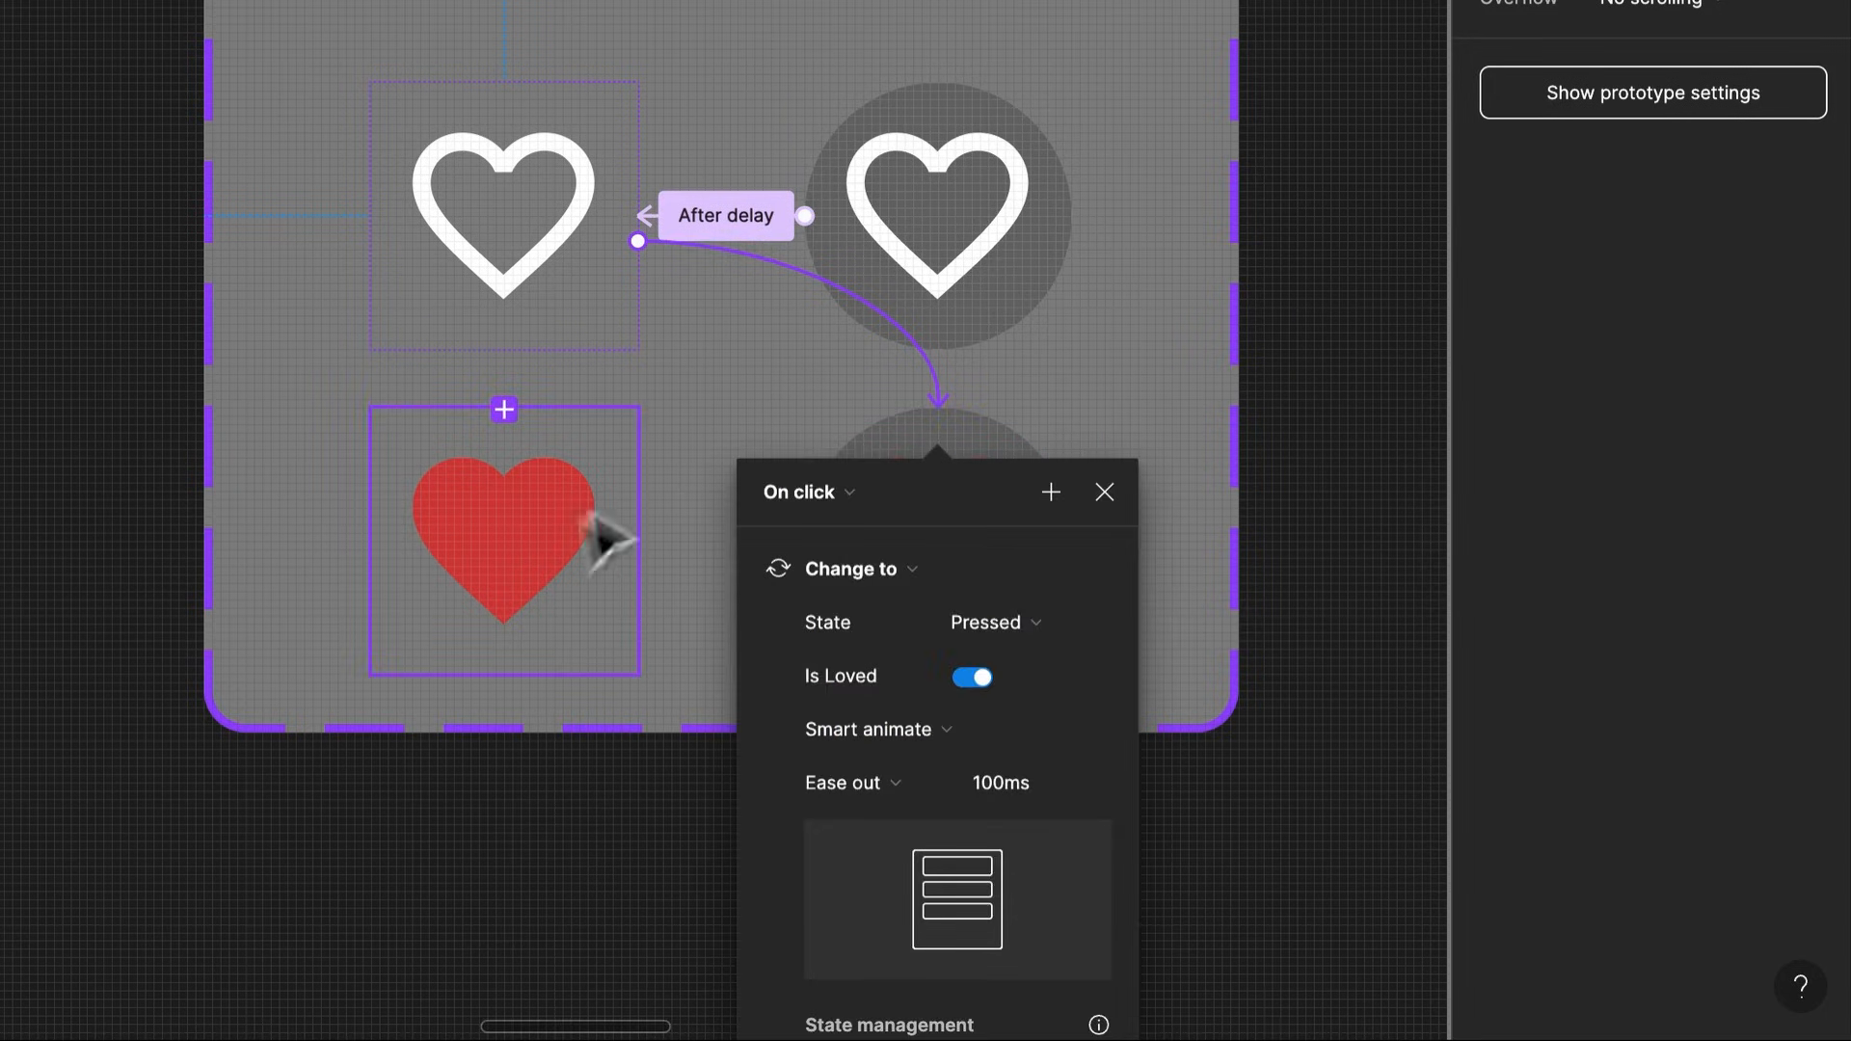
pyautogui.press('Escape')
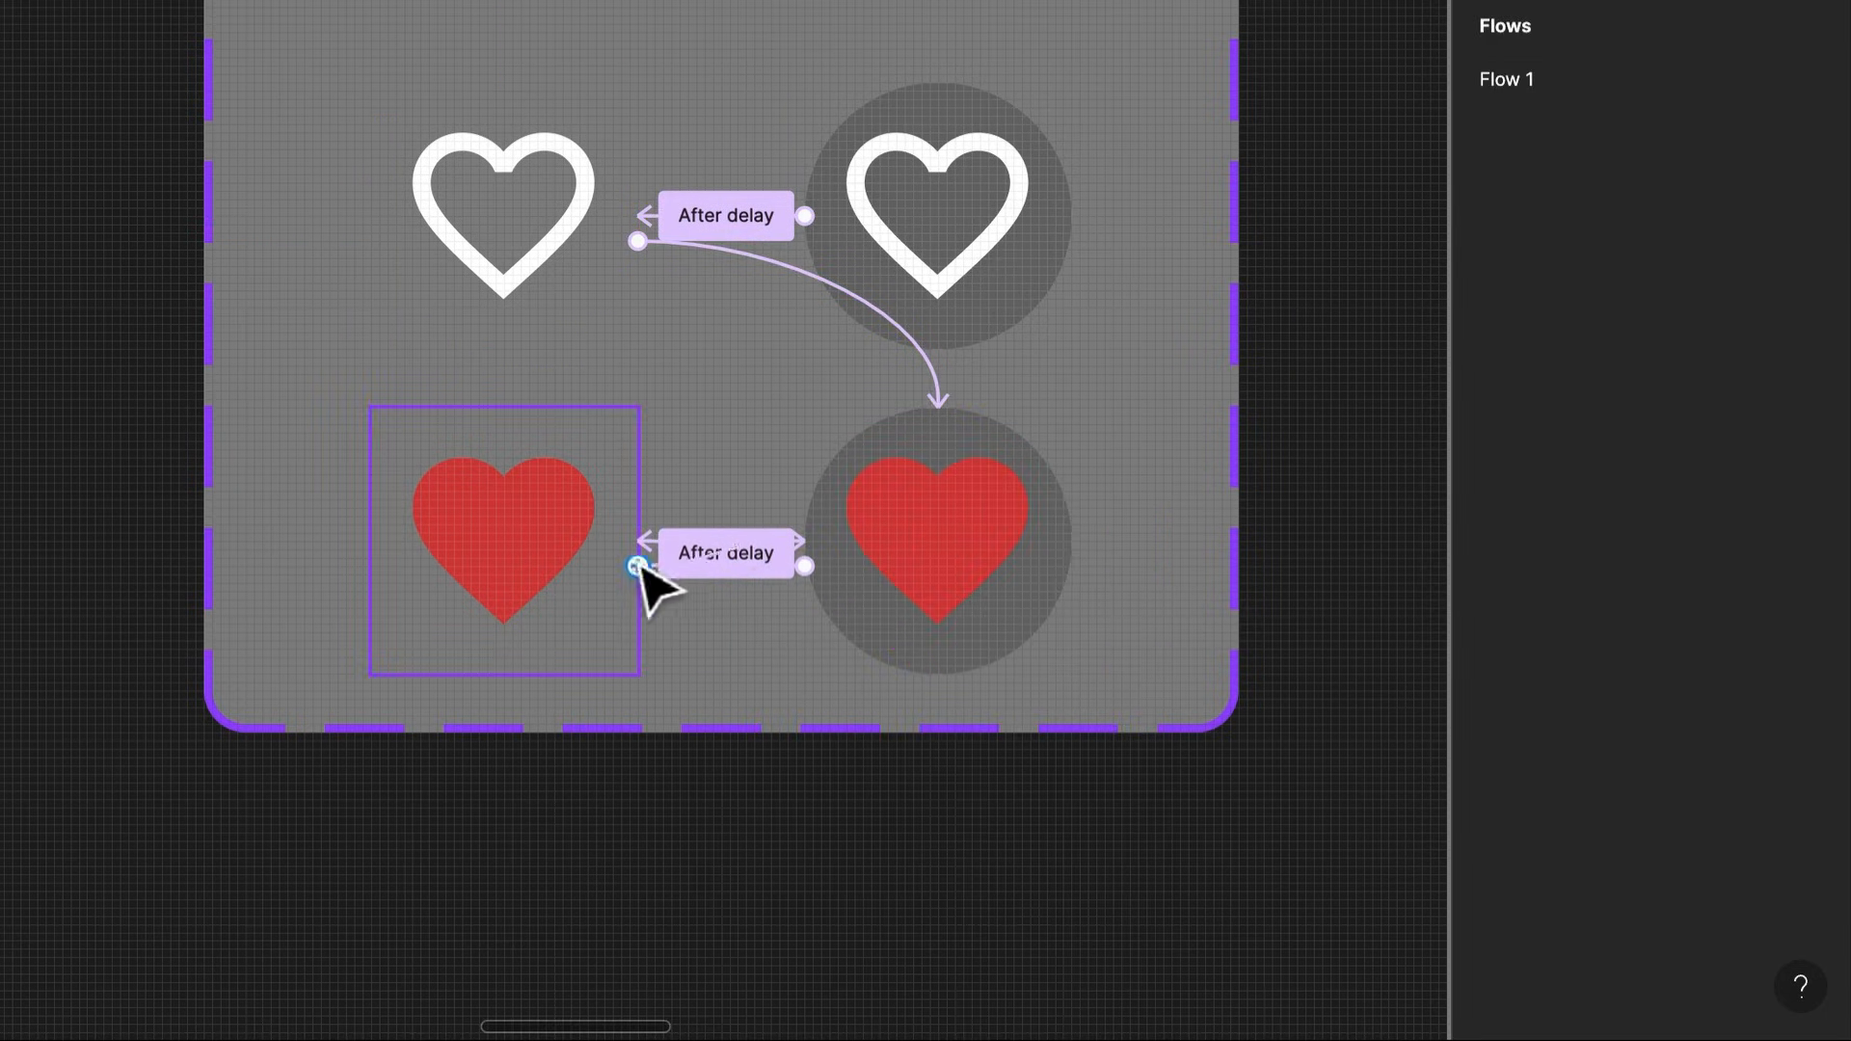
# Redirect the on-click interaction of the Default, Is Loved=True variant to the Pressed, Is Loved=False variant
pyautogui.click(578, 584)
pyautogui.moveTo(789, 538); pyautogui.dragTo(906, 232)
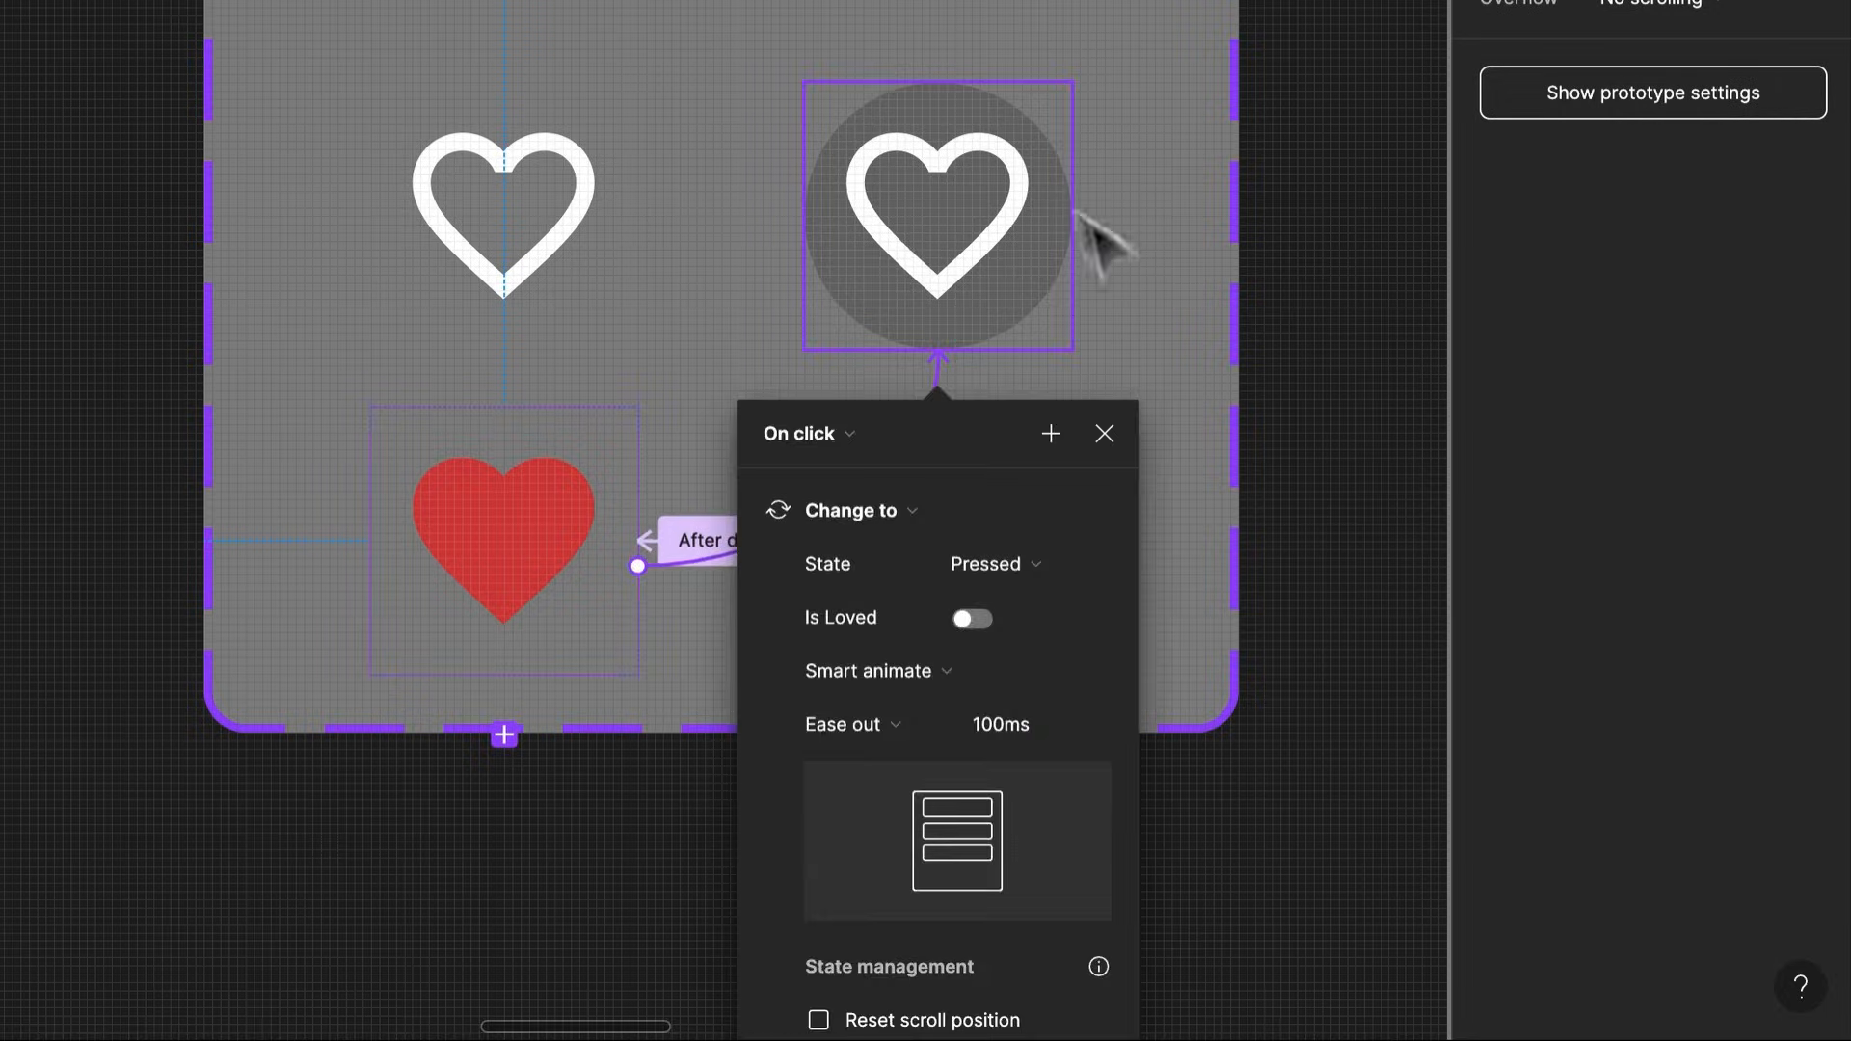
pyautogui.click(1341, 821)
# Place an instance of the Default, not-loved Love icon beside the chevron in Frame 1
pyautogui.scroll(-5, 1192, 713)
pyautogui.moveTo(1117, 708); pyautogui.dragTo(587, 657)
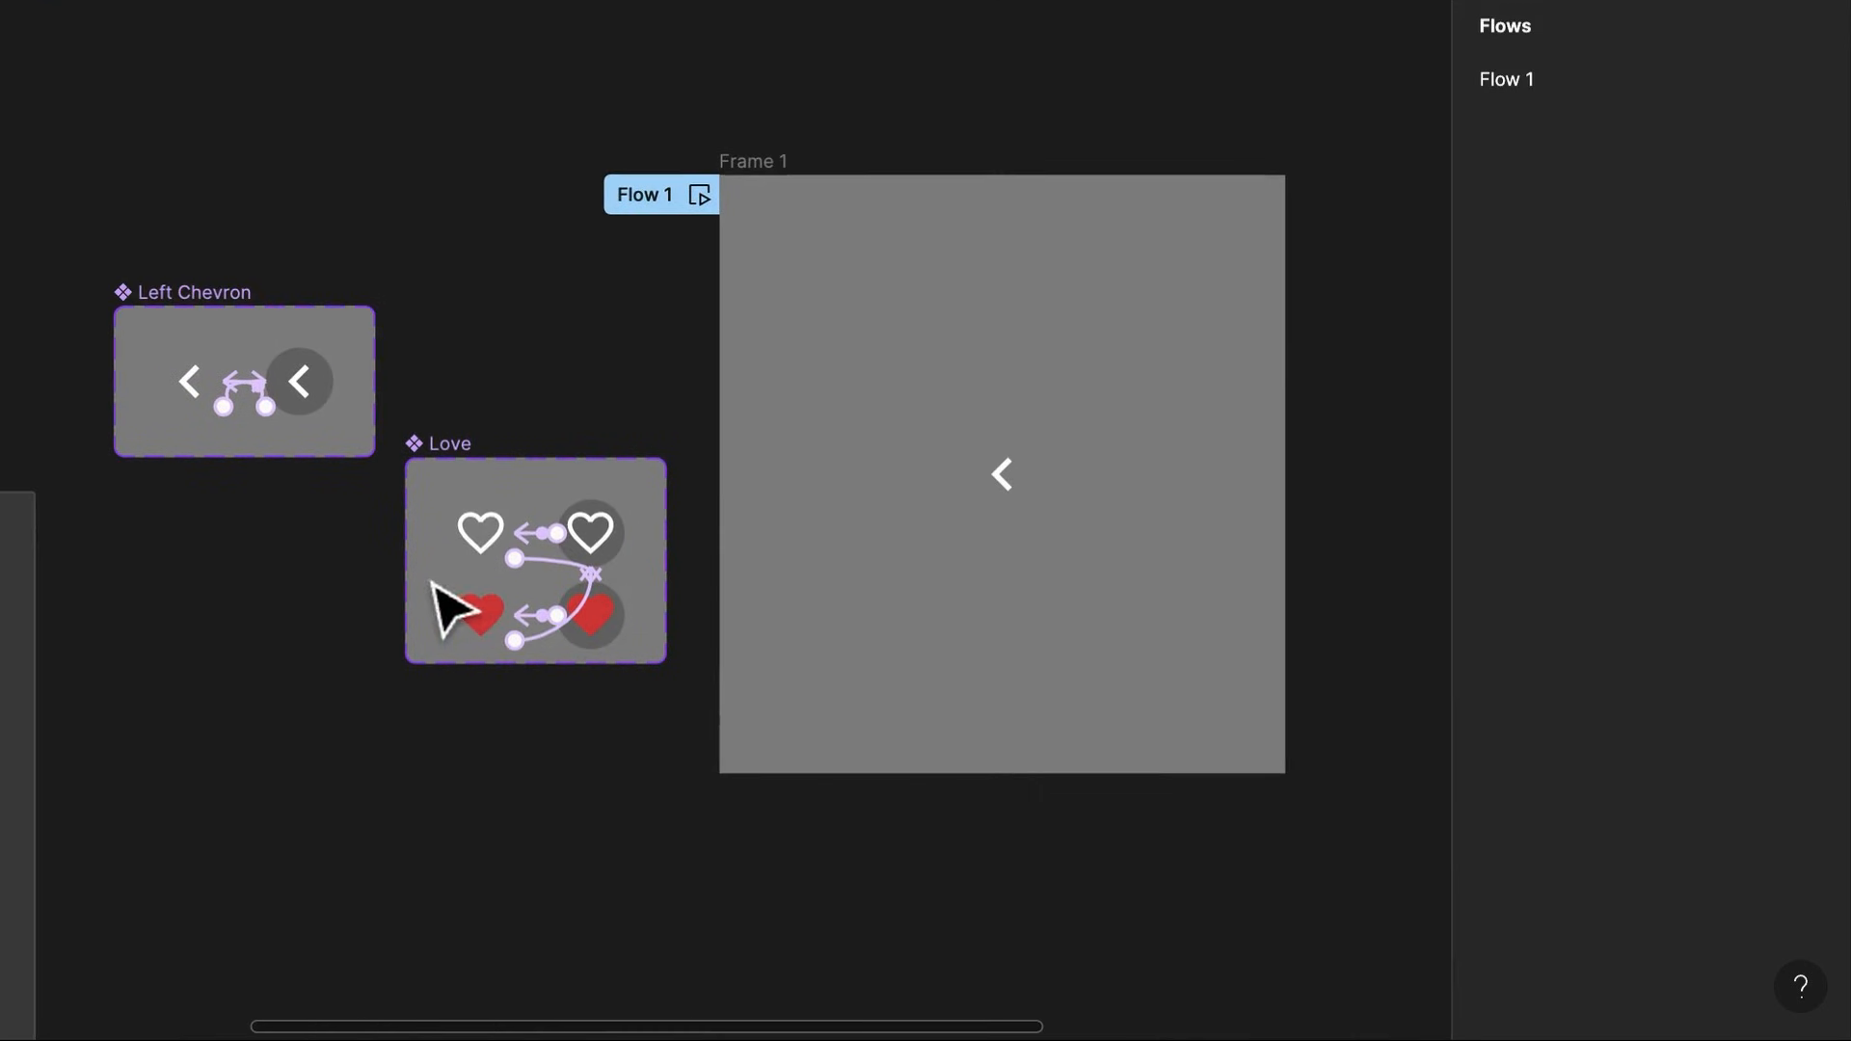
pyautogui.click(482, 532)
pyautogui.moveTo(483, 533); pyautogui.dragTo(1095, 476)
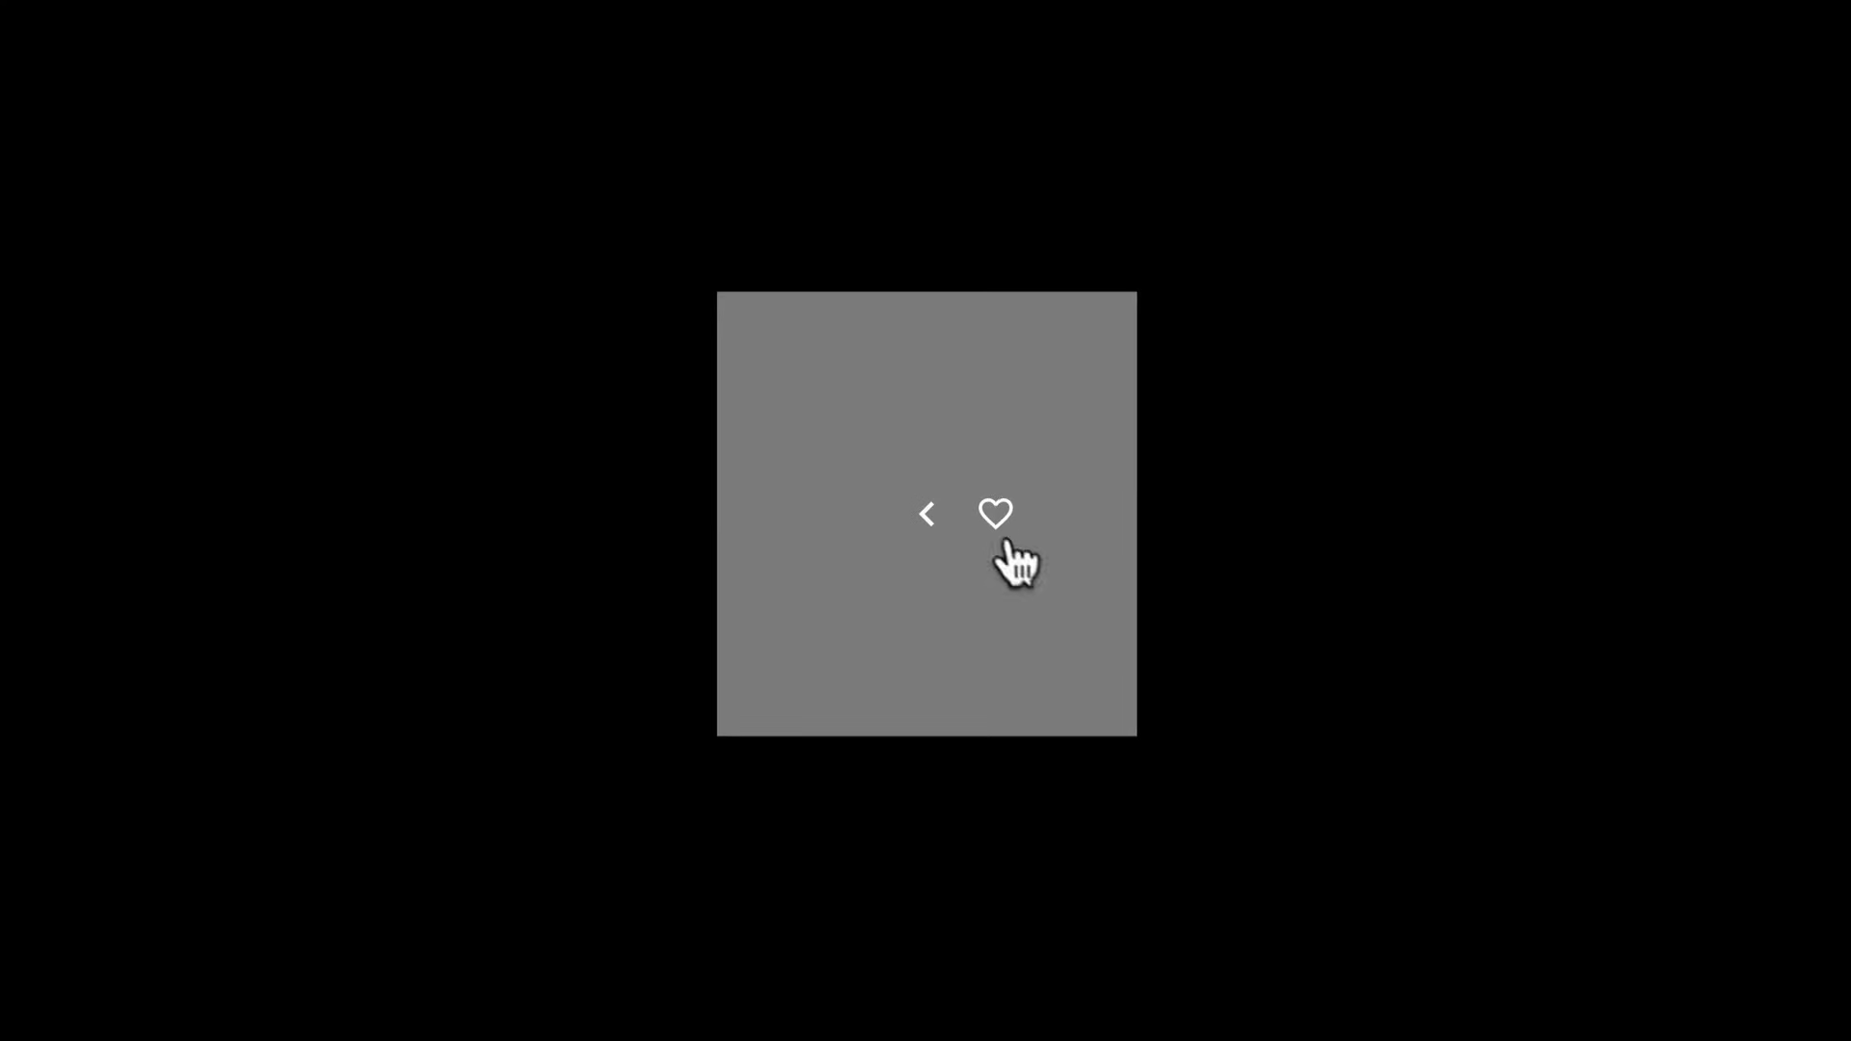
# Test the heart icon's loved and not-loved toggling in the Frame 1 prototype preview
pyautogui.click(1004, 525)
pyautogui.click(1004, 529)
pyautogui.click(997, 530)
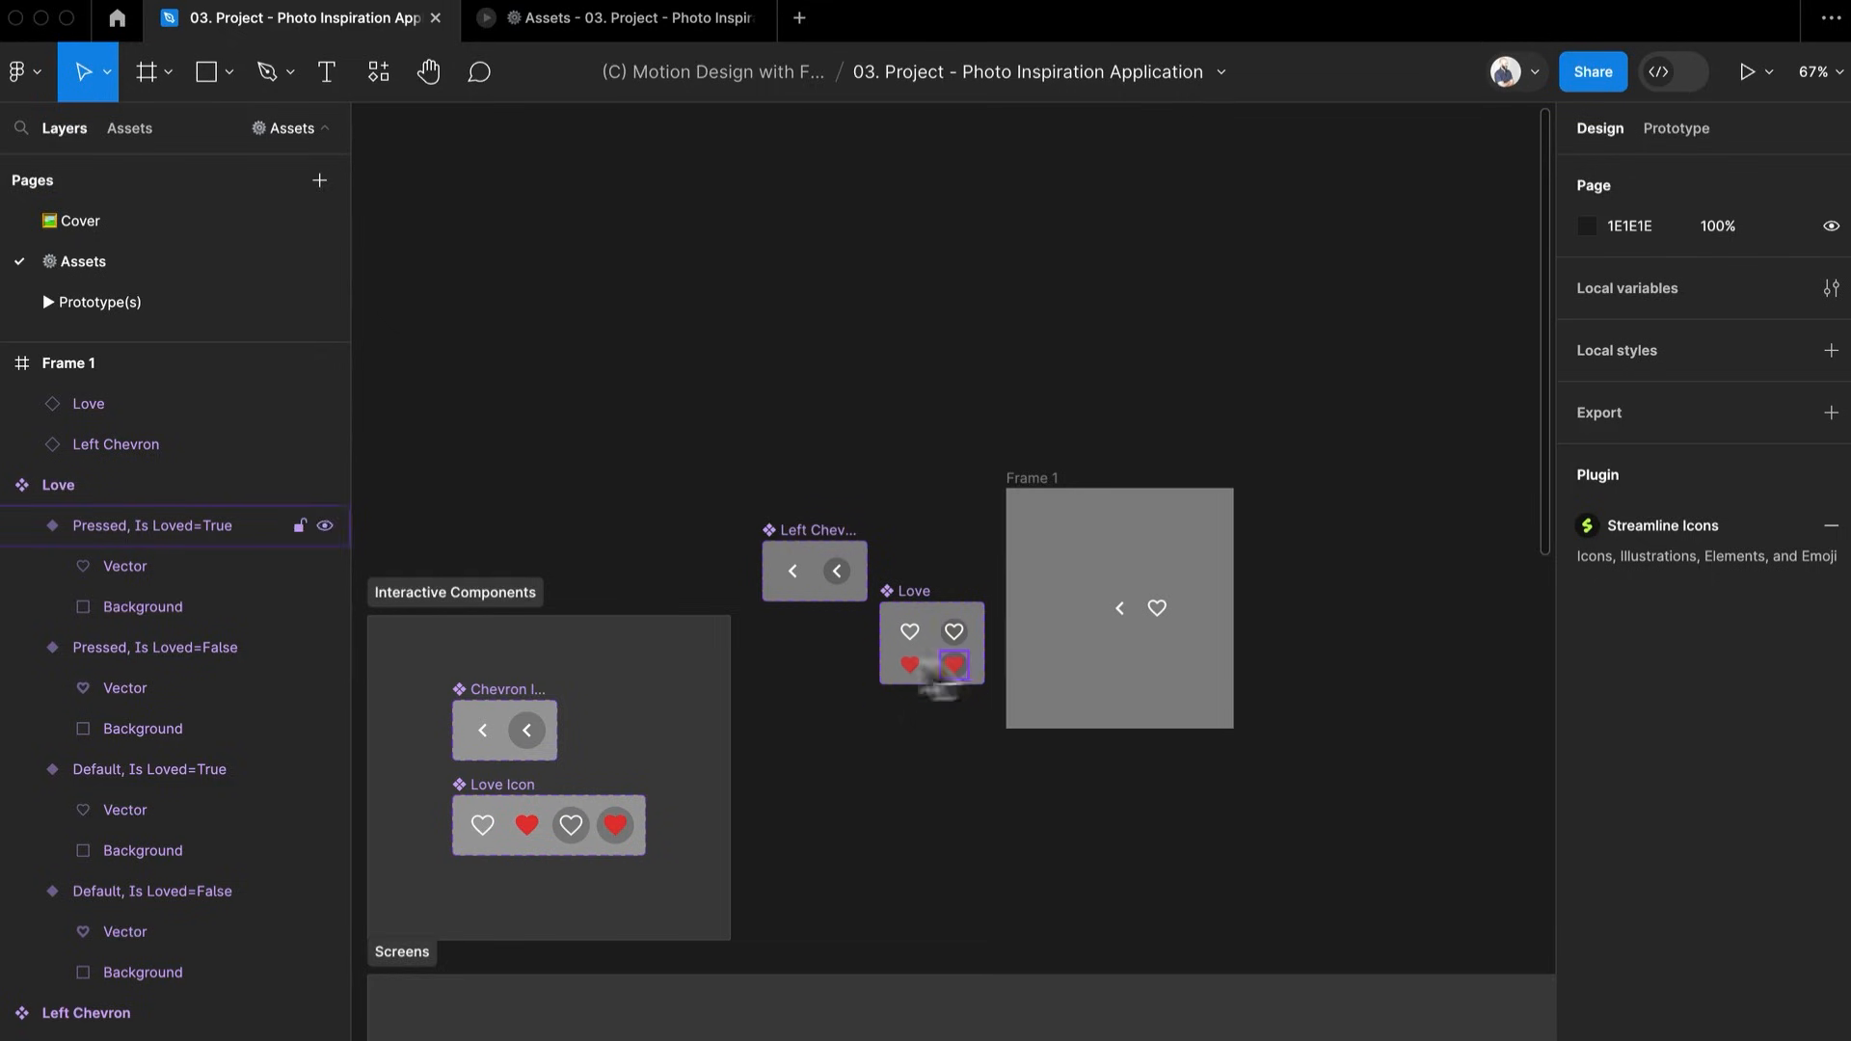
# Move the Left Chevron component set level with the top edge of the Love set
pyautogui.click(793, 557)
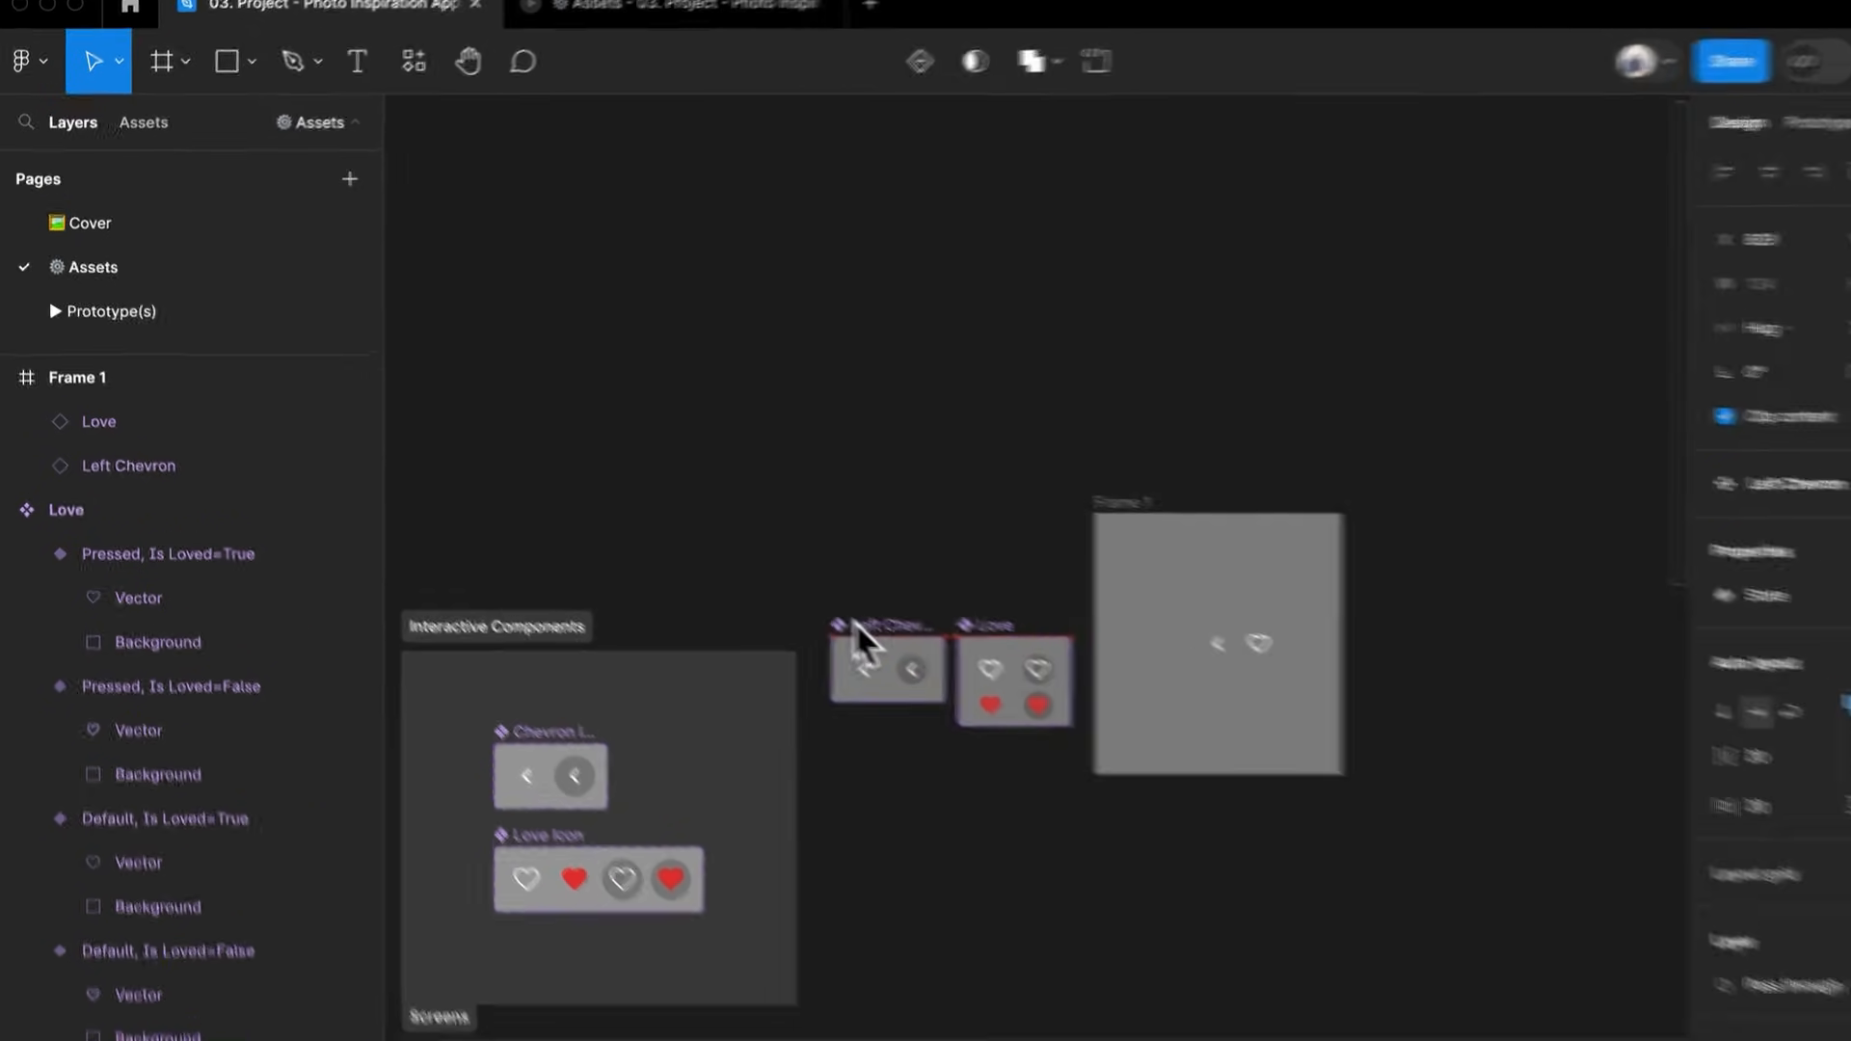
# Present the Prototype(s) page and try out the heart icon in the Simple Microinteractions flow
pyautogui.click(200, 303)
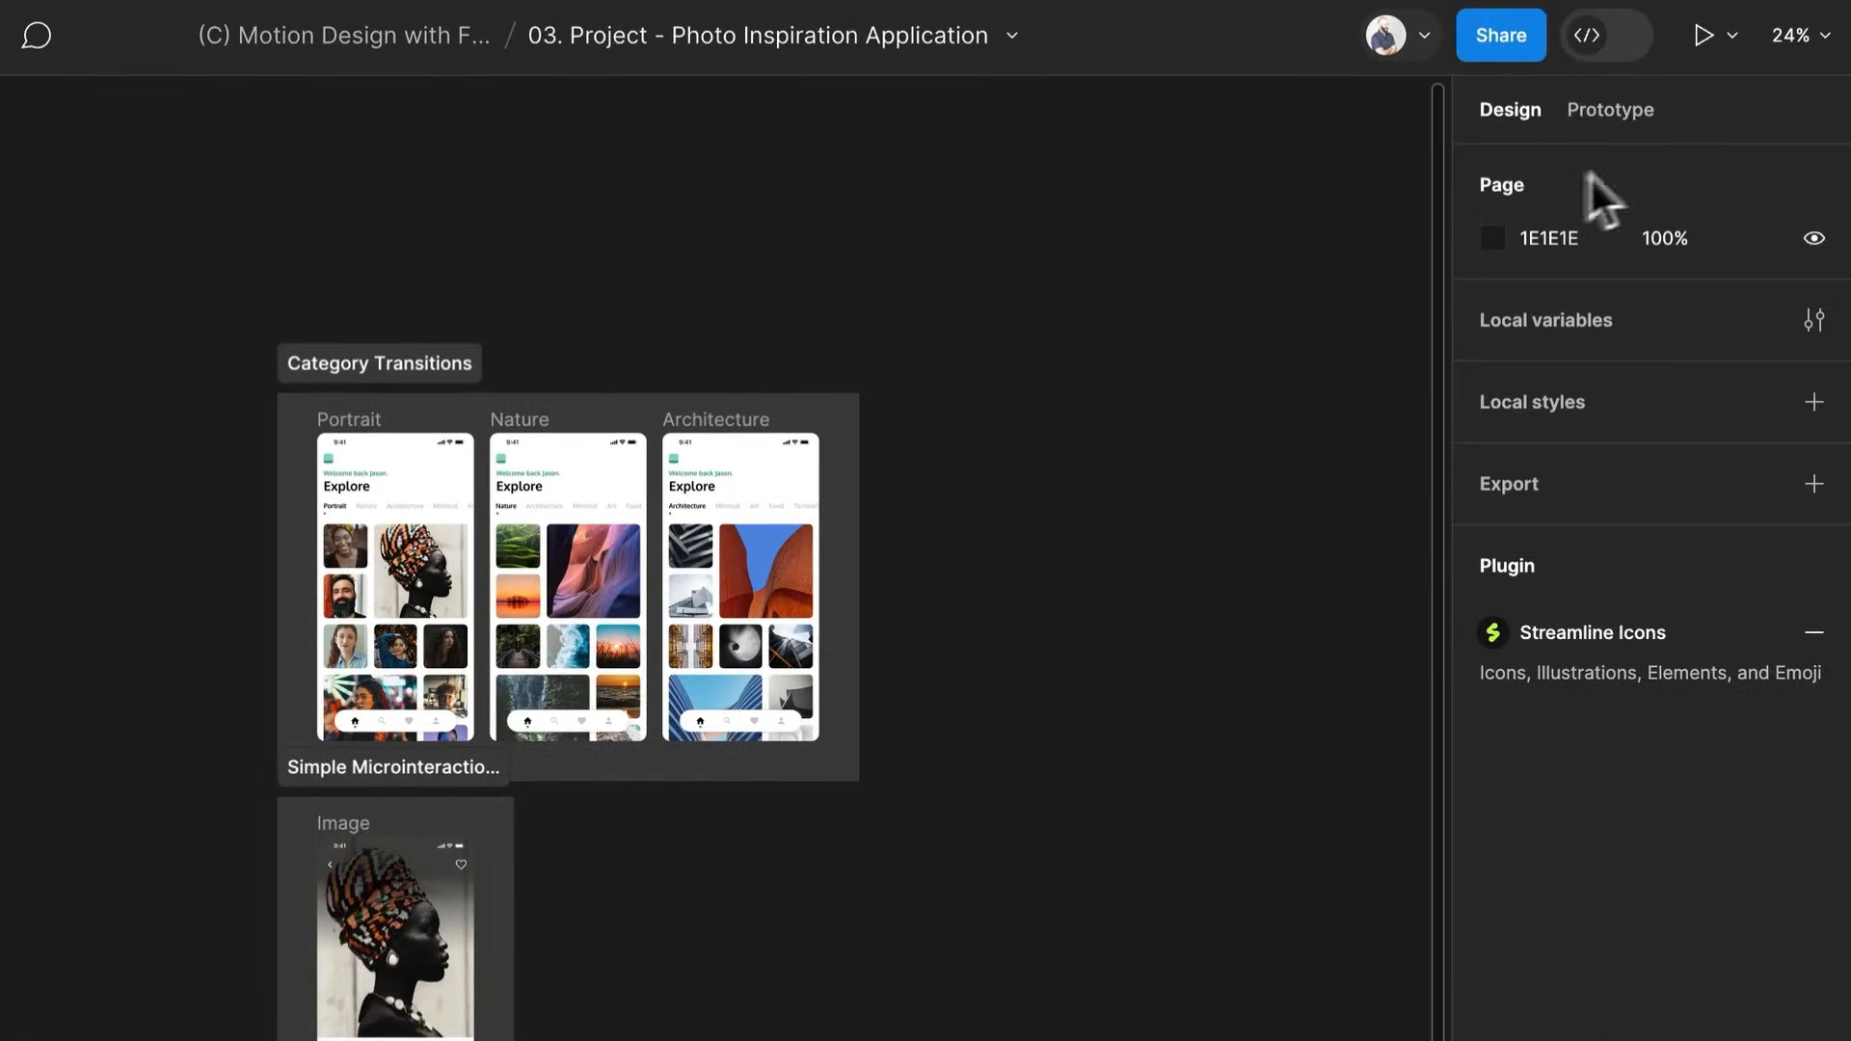
pyautogui.click(1640, 112)
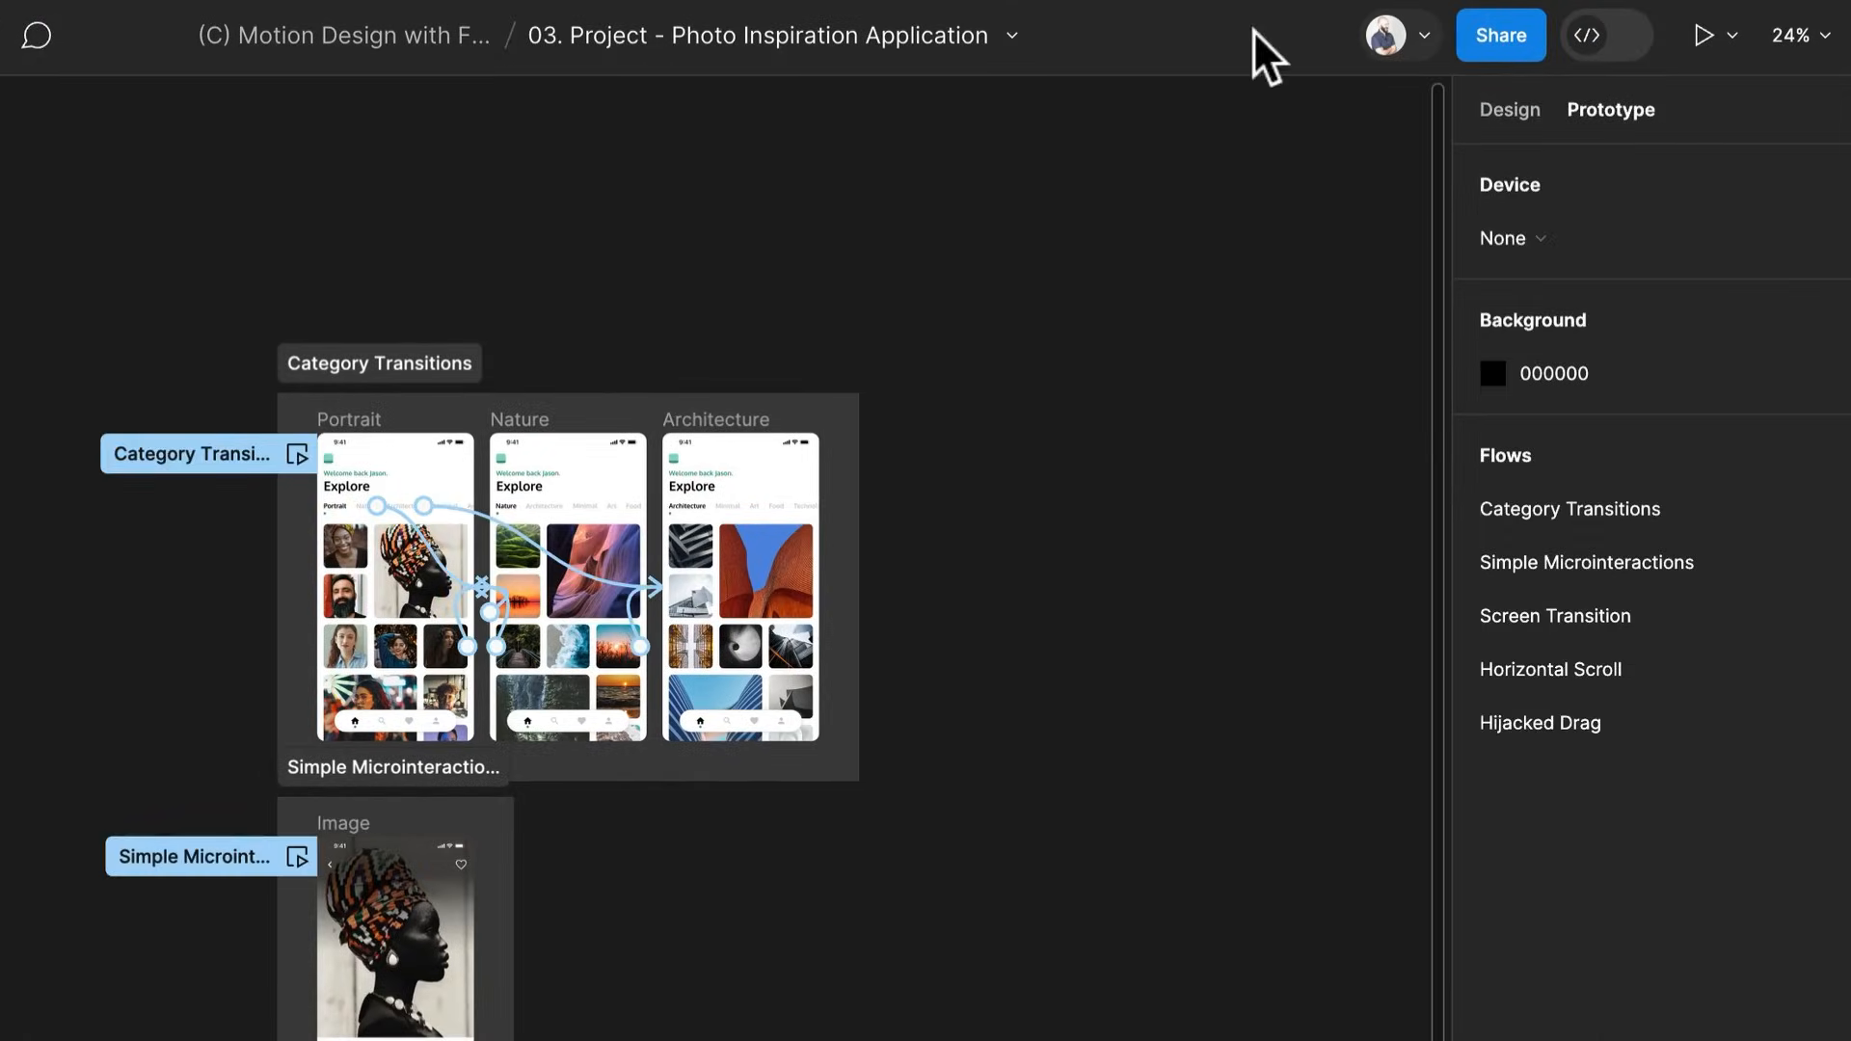
pyautogui.click(1692, 35)
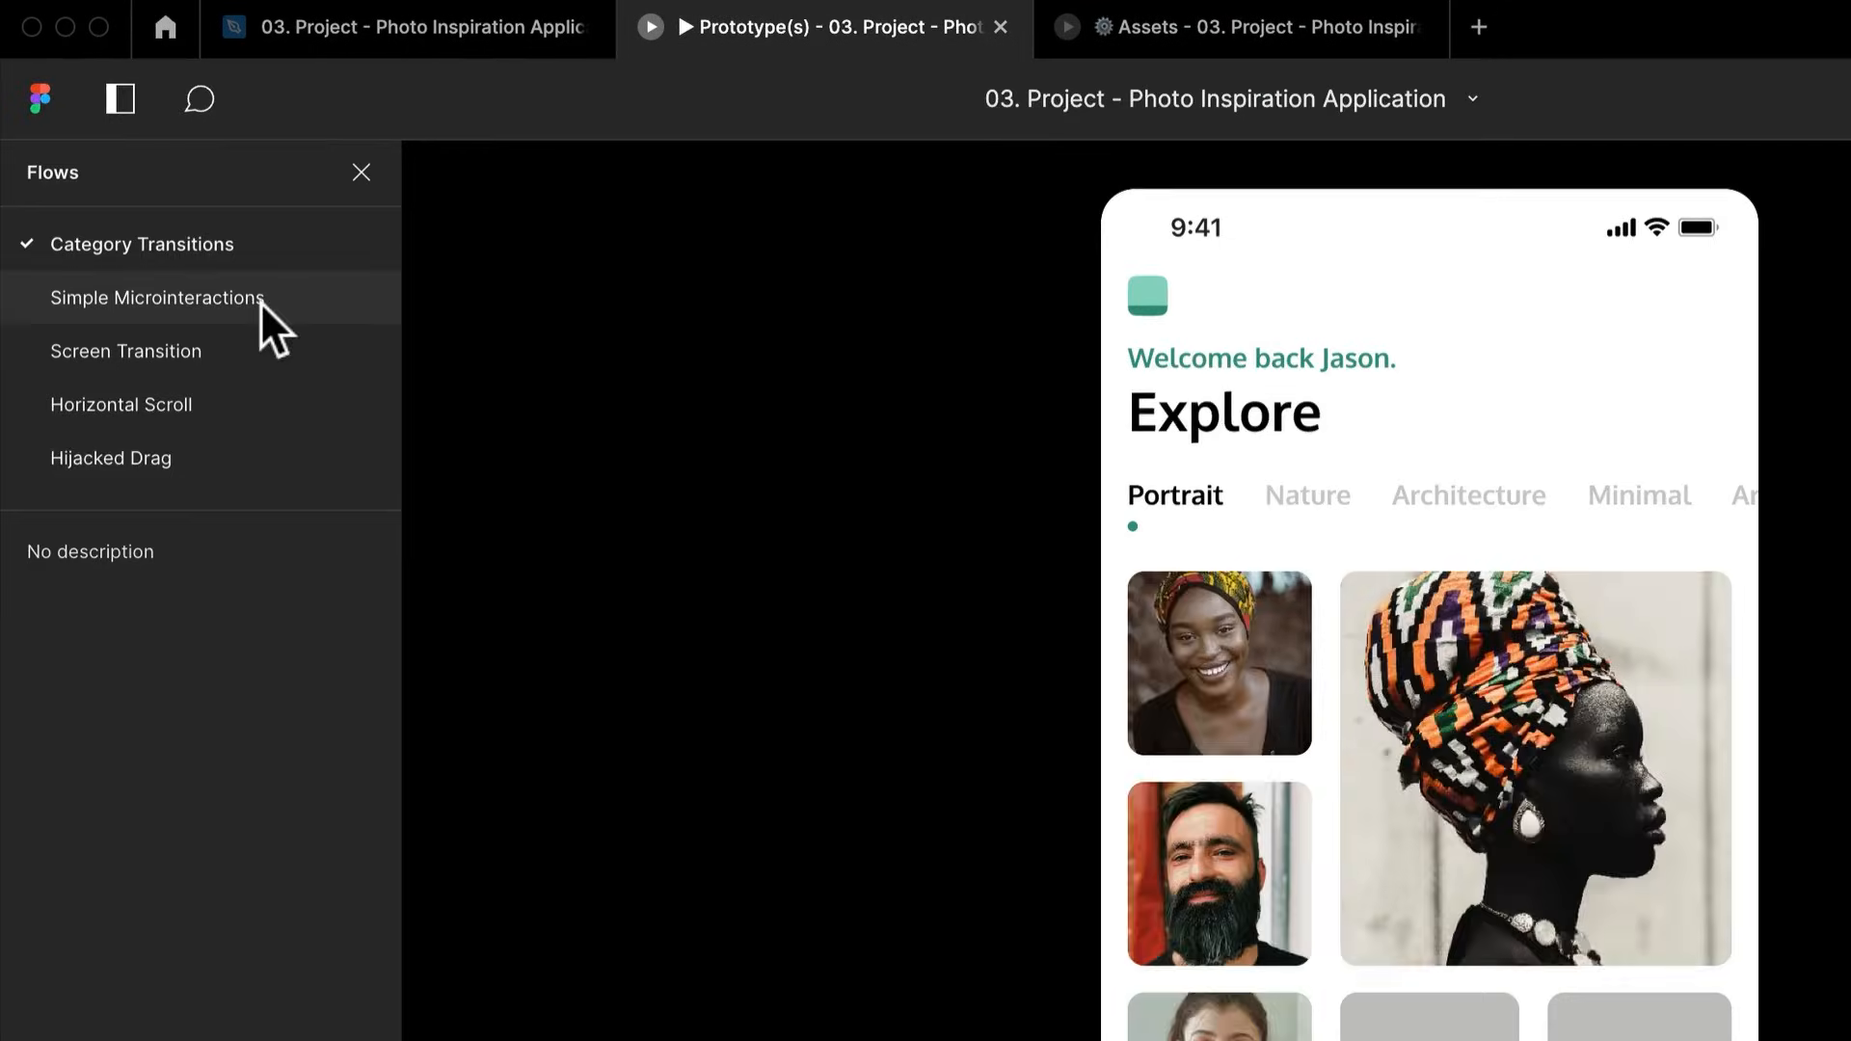
pyautogui.click(159, 298)
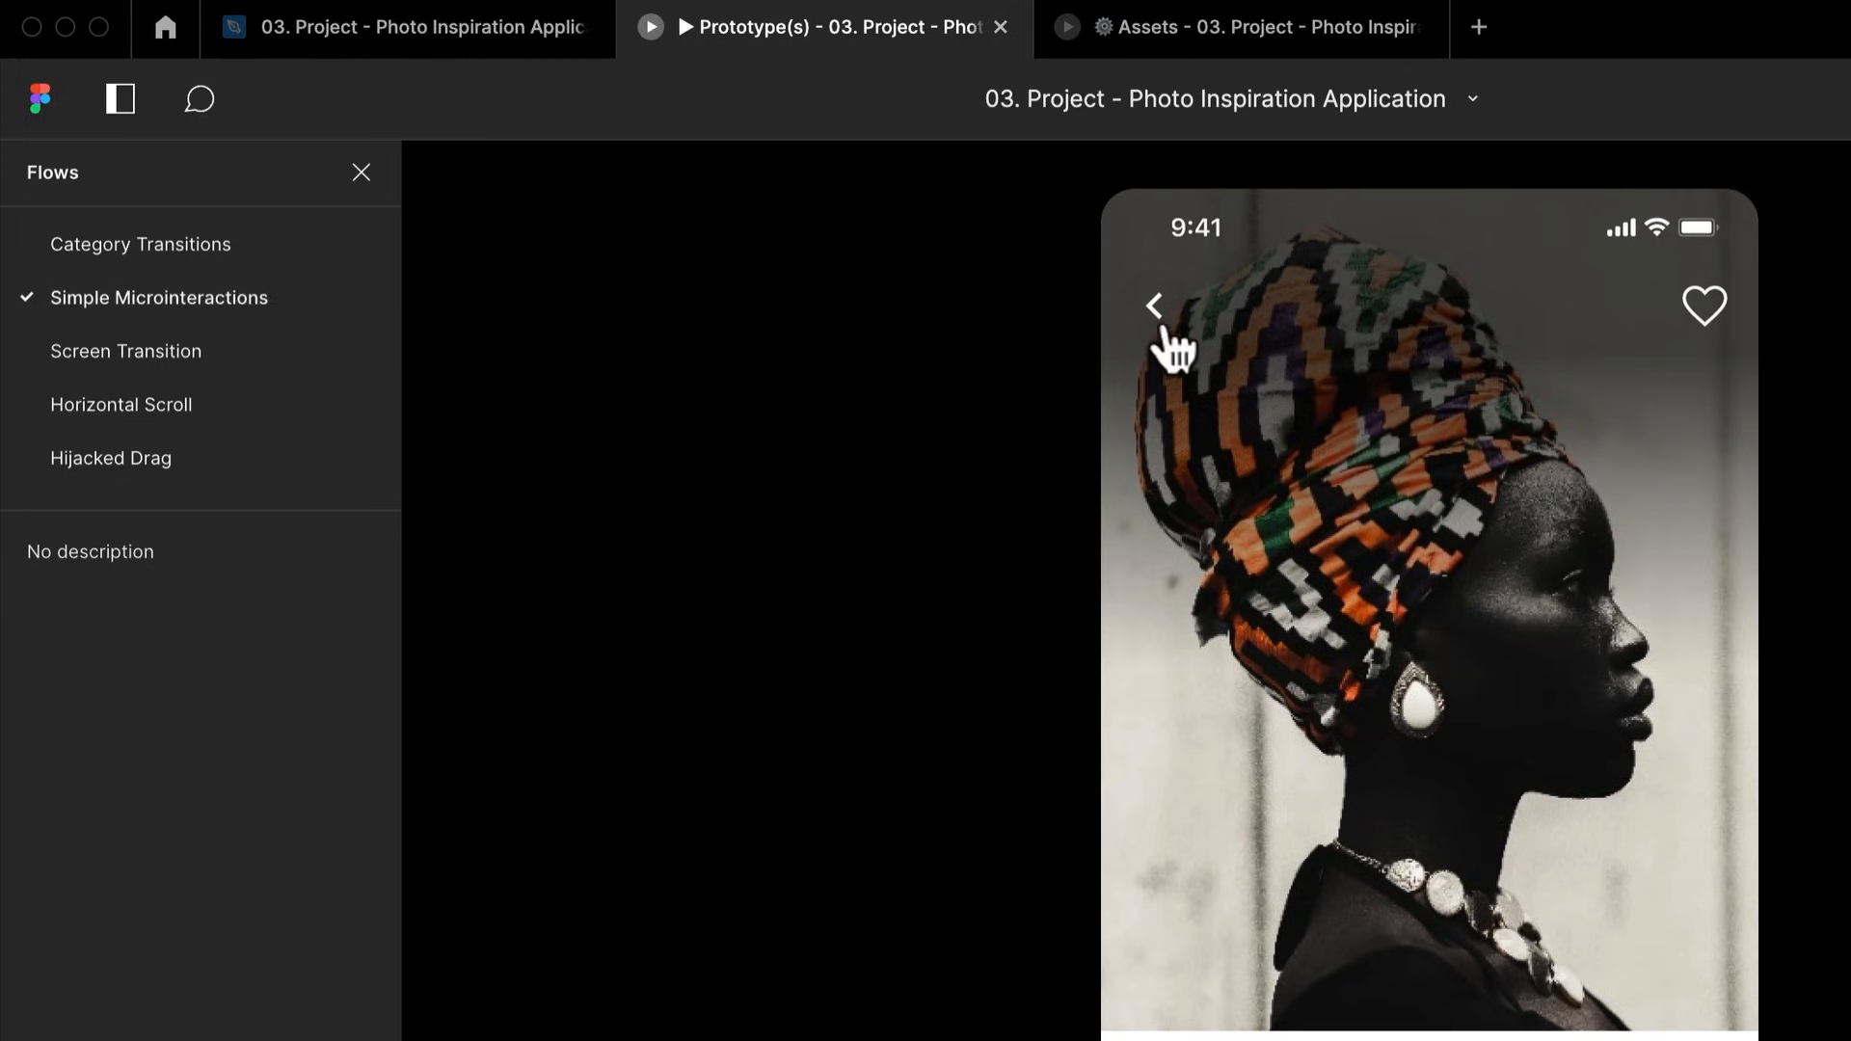
pyautogui.click(1712, 318)
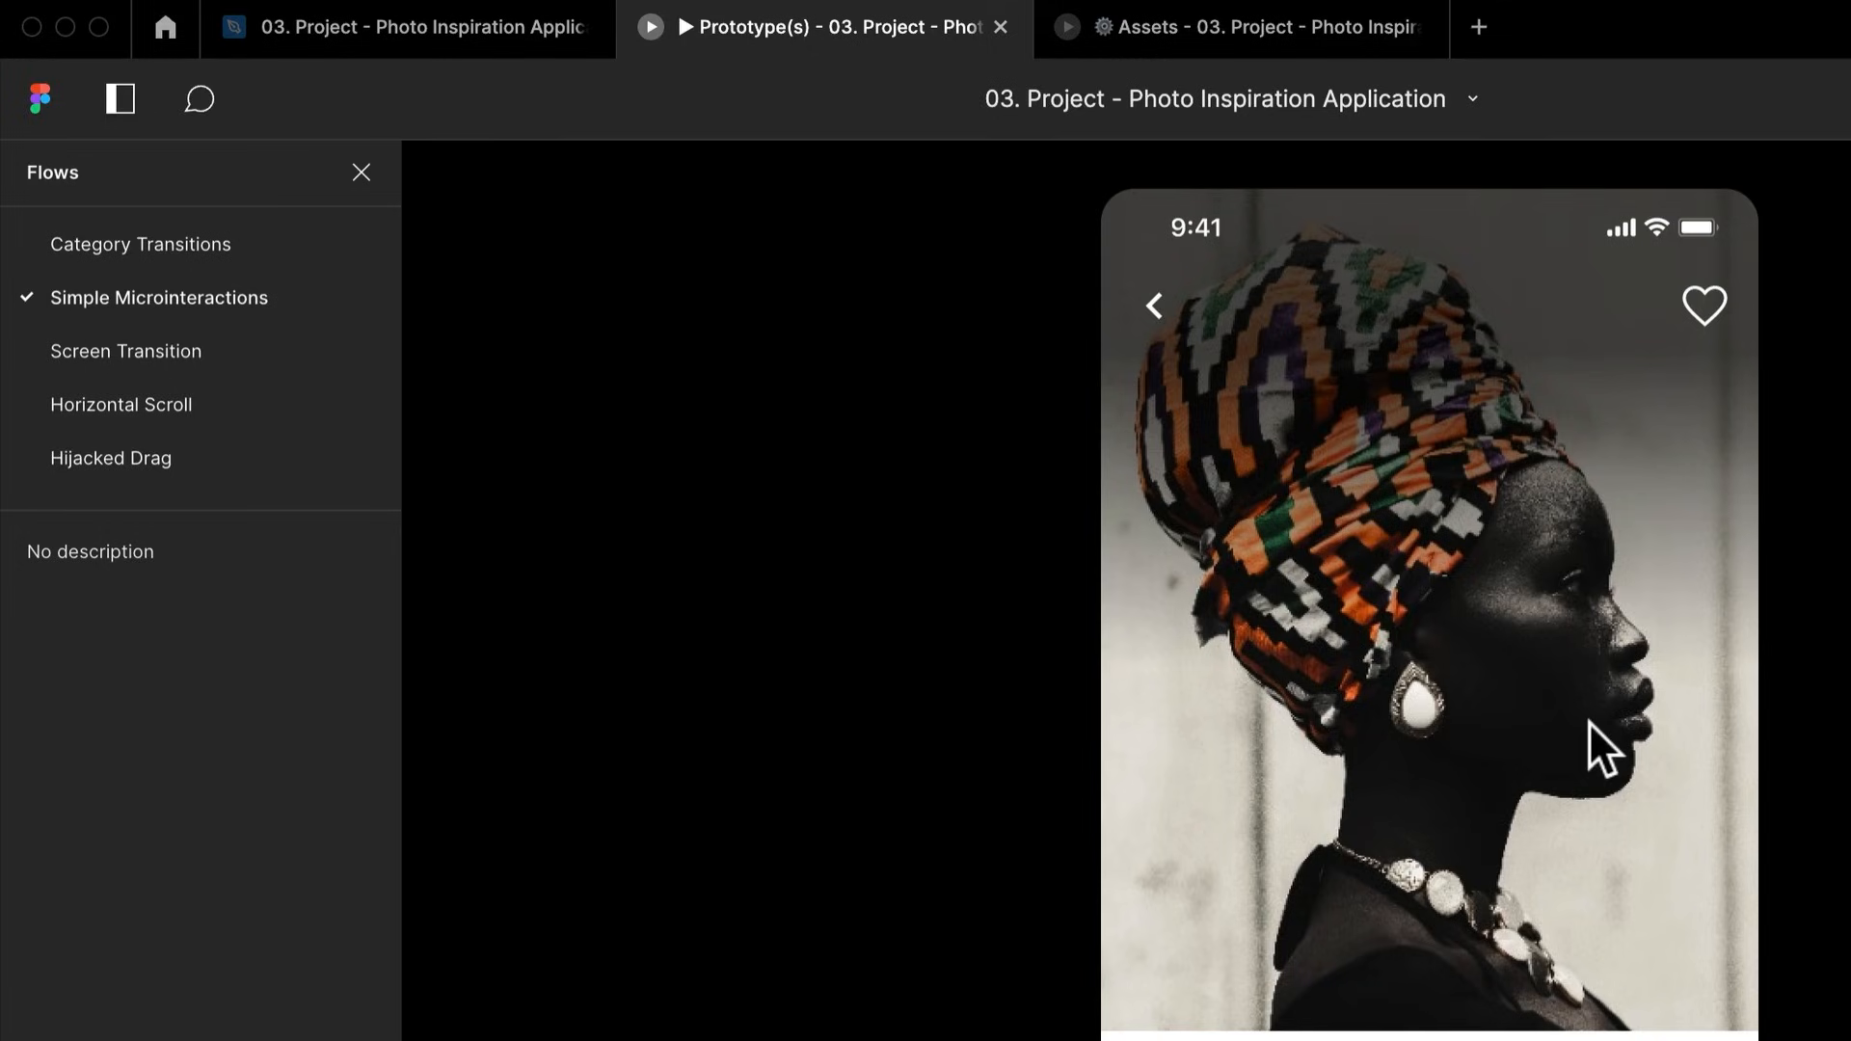
pyautogui.scroll(-1, 1560, 892)
pyautogui.click(1703, 301)
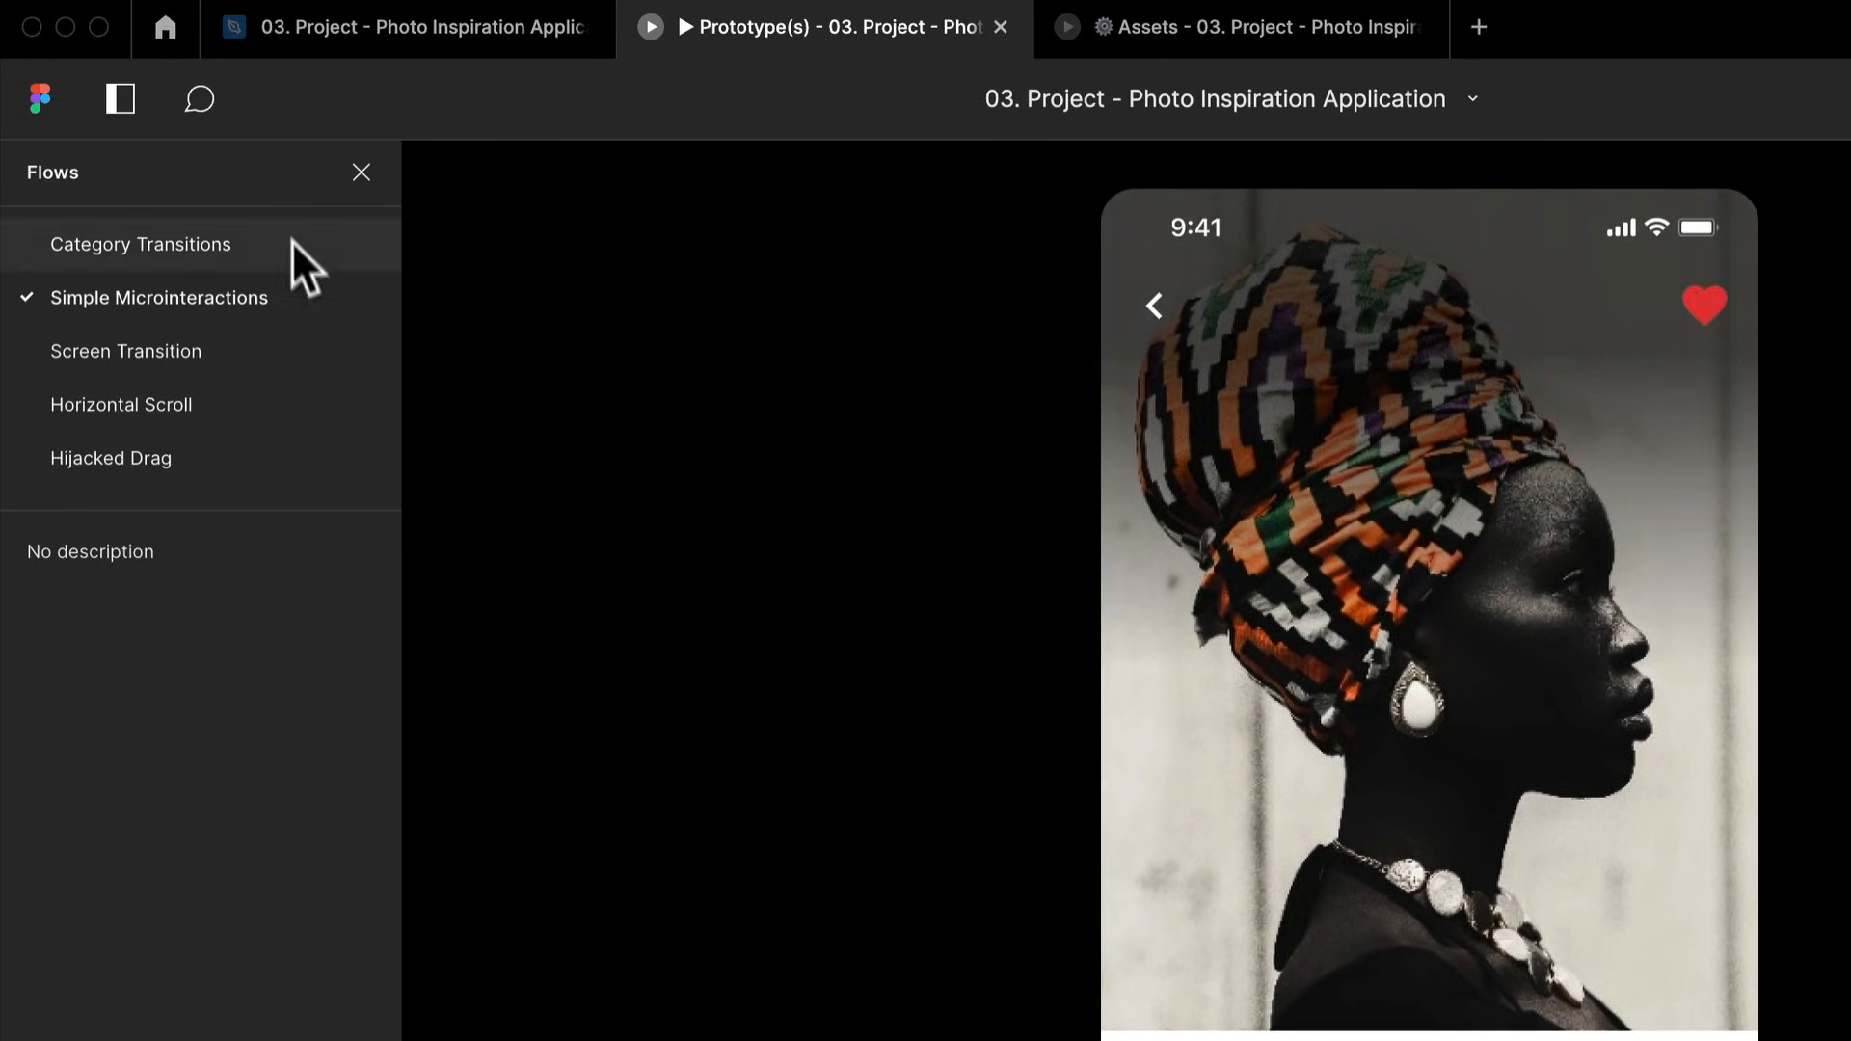
# Return to the Assets page in design mode and place the Image screen on the empty canvas beside Frame 1
pyautogui.moveTo(332, 33)
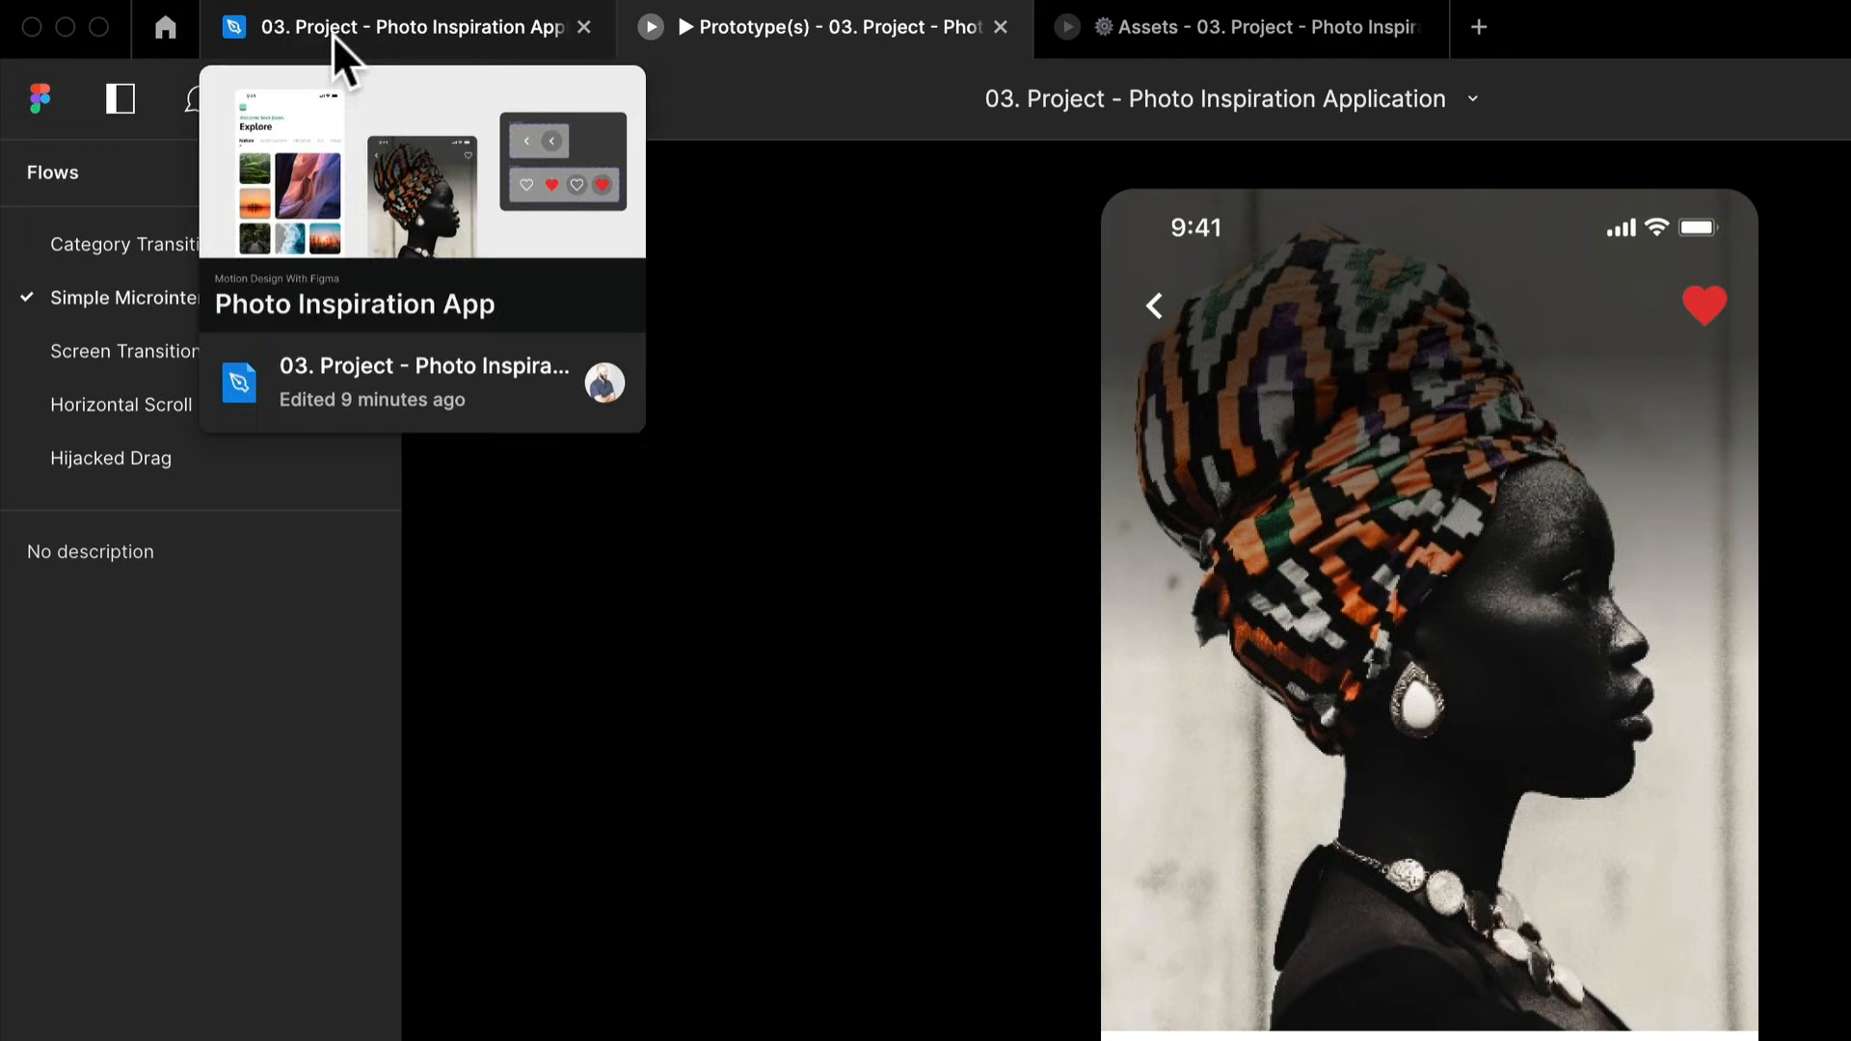
pyautogui.click(372, 33)
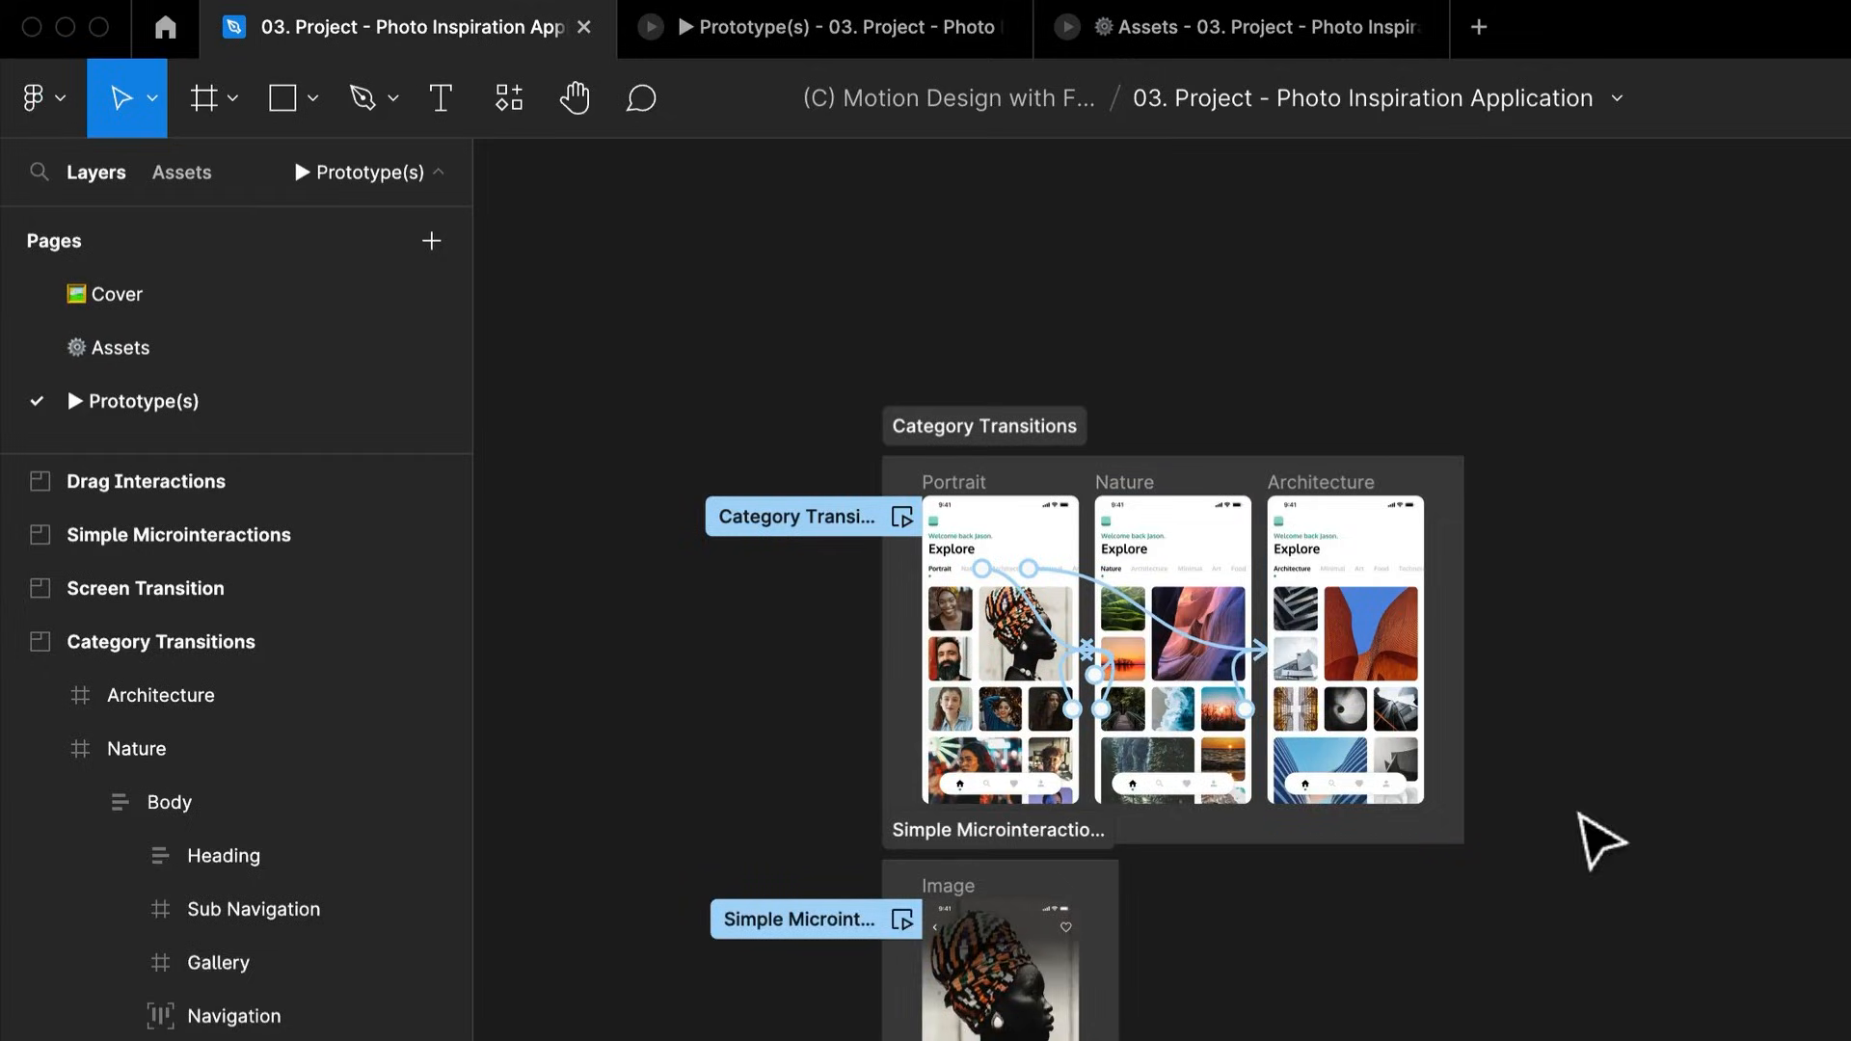
pyautogui.click(49, 349)
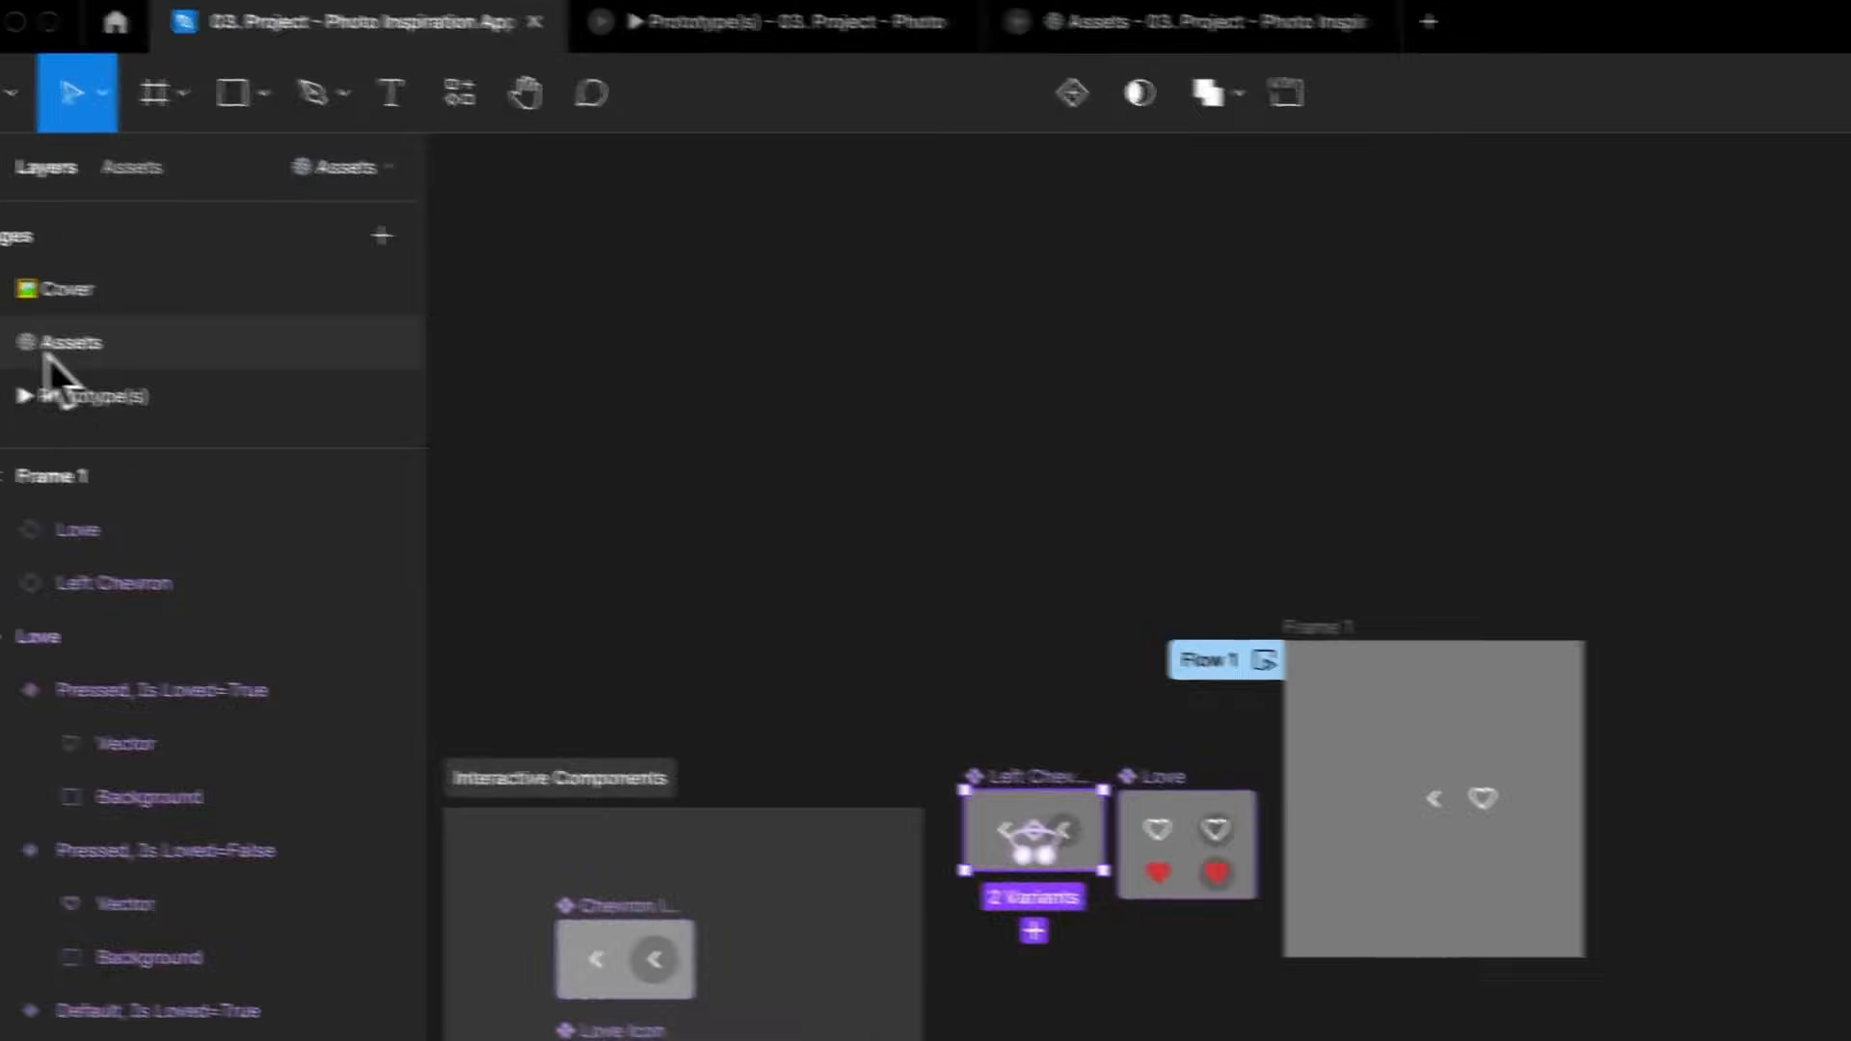
pyautogui.click(1547, 118)
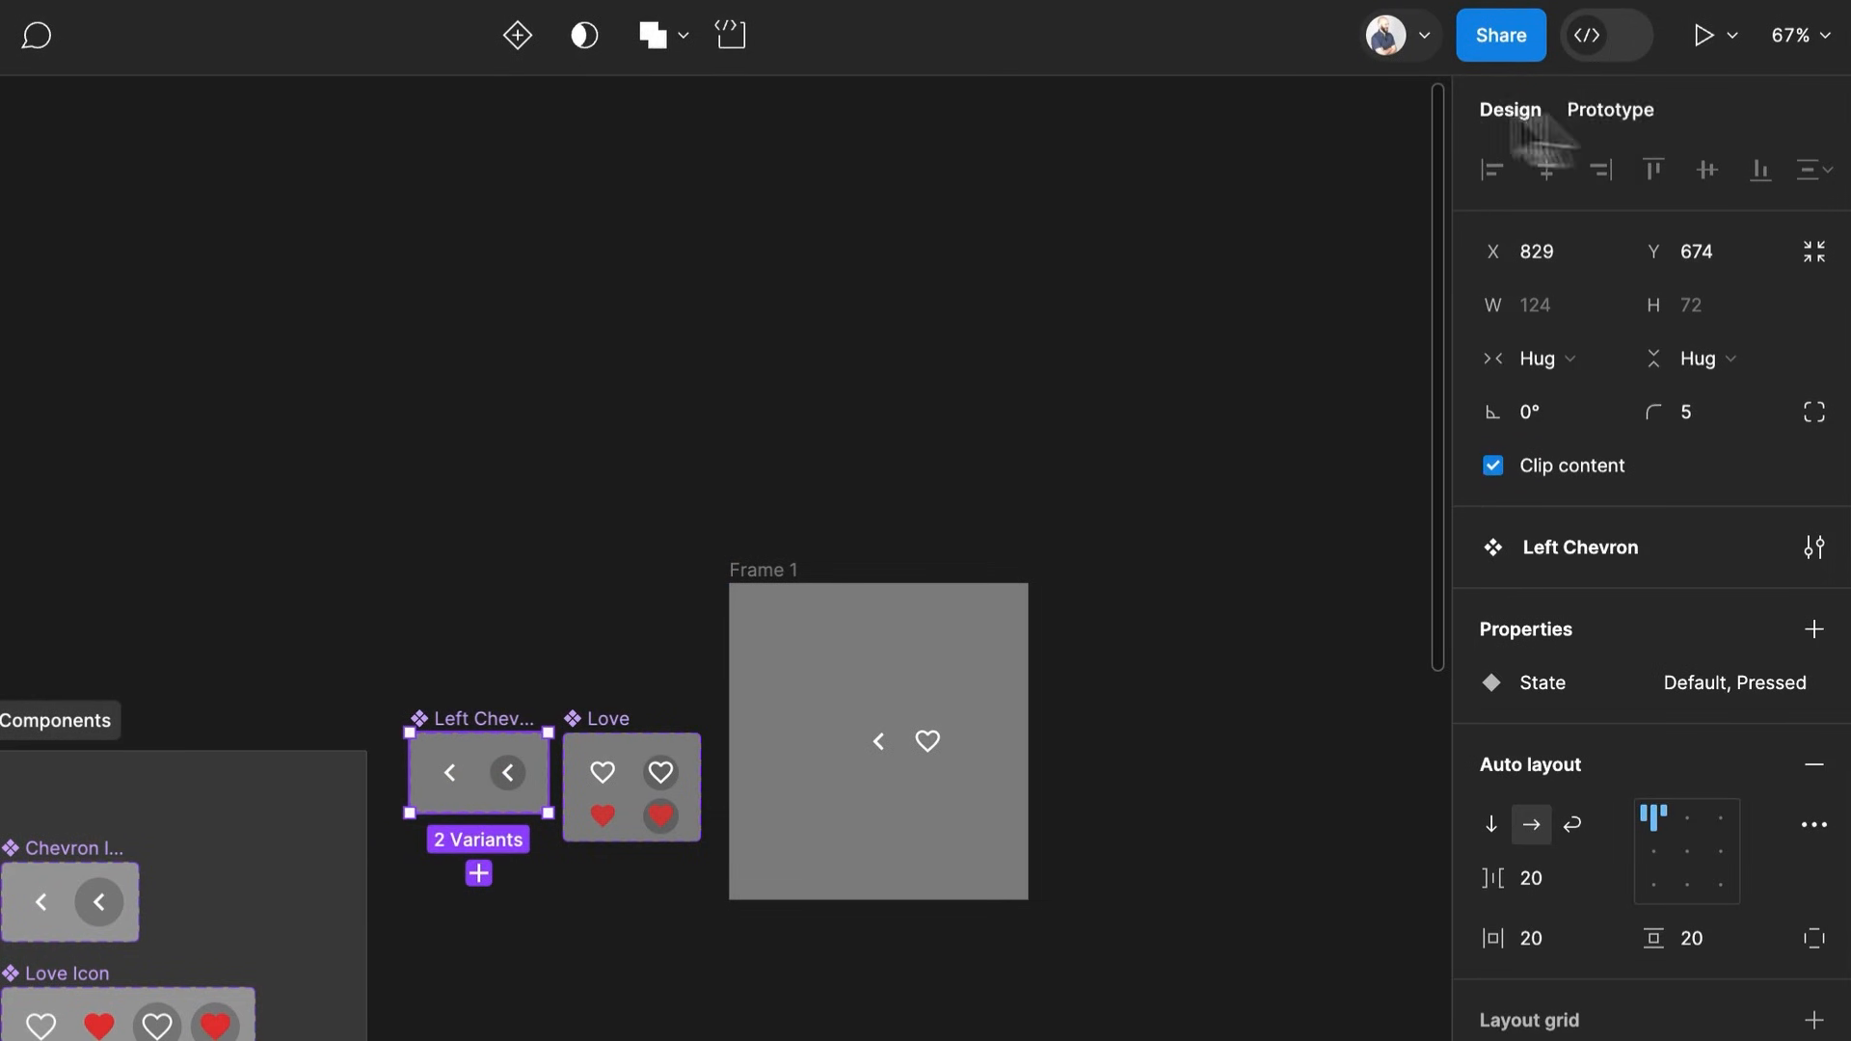
pyautogui.scroll(-15, 682, 570)
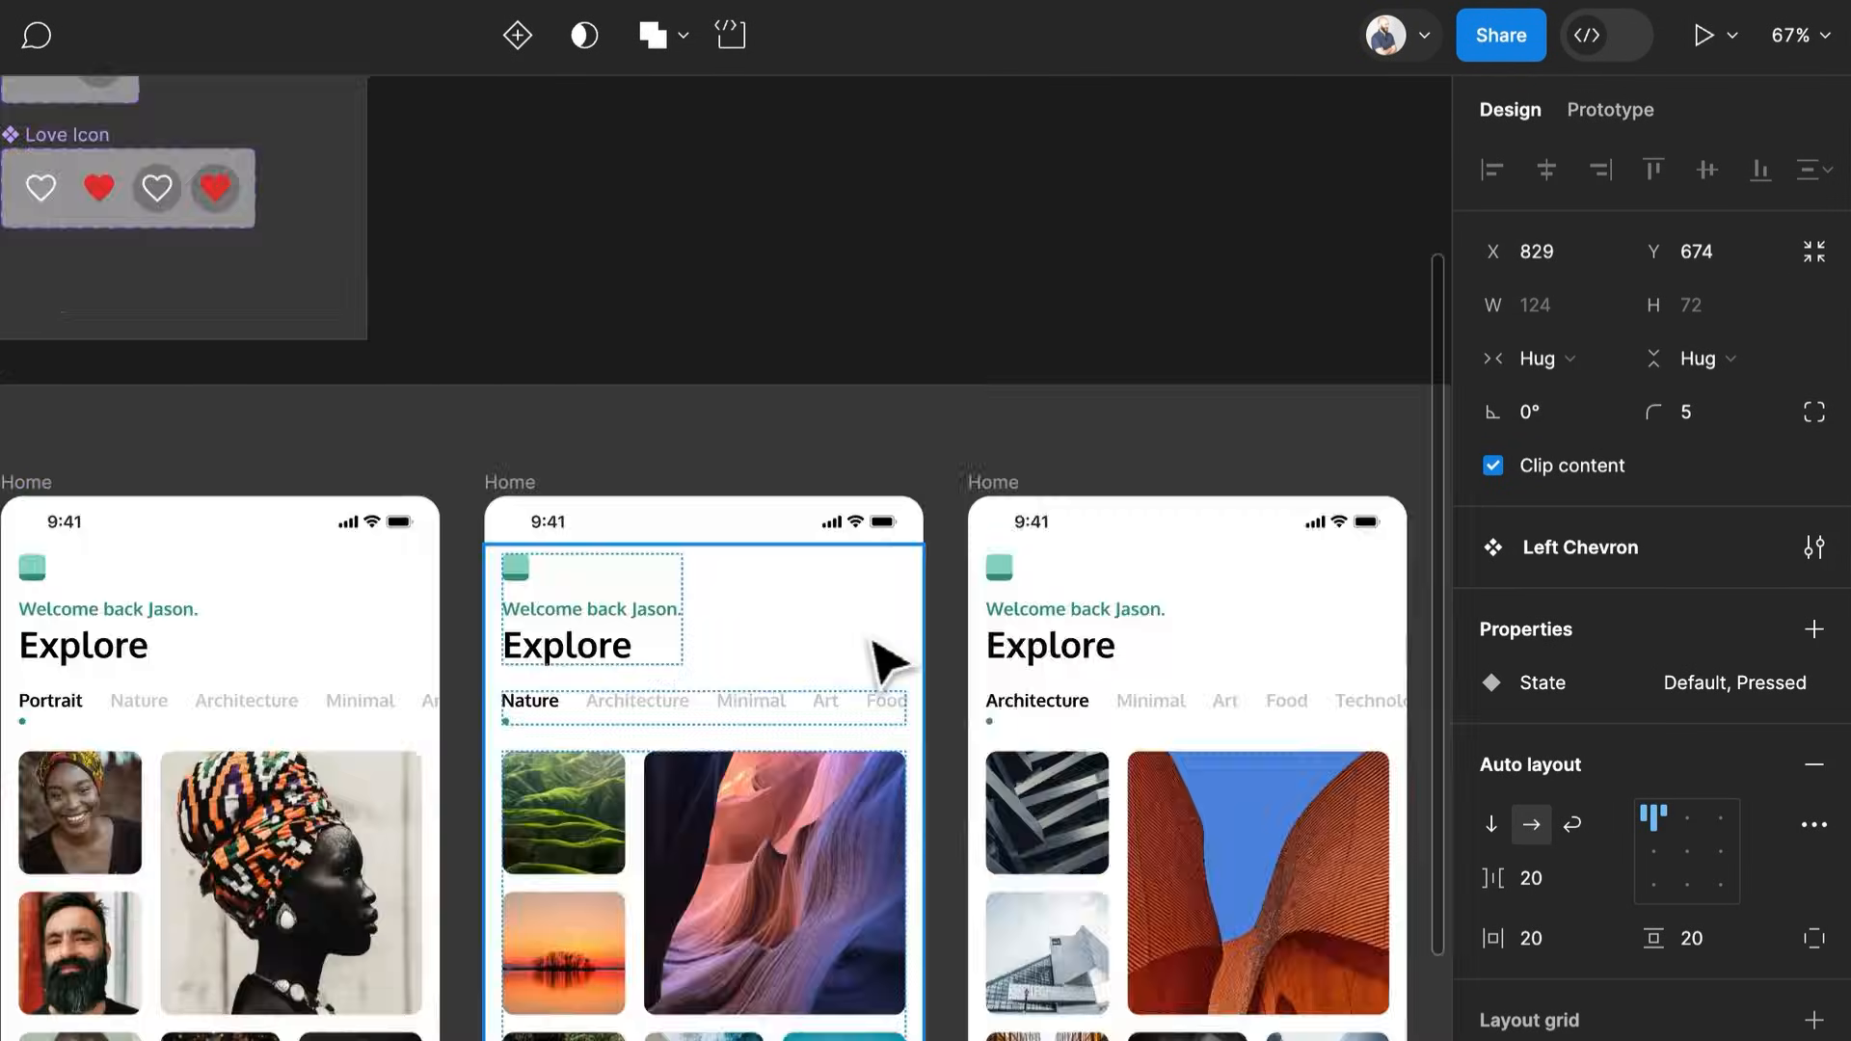
pyautogui.scroll(-4, 848, 656)
pyautogui.scroll(3, 682, 496)
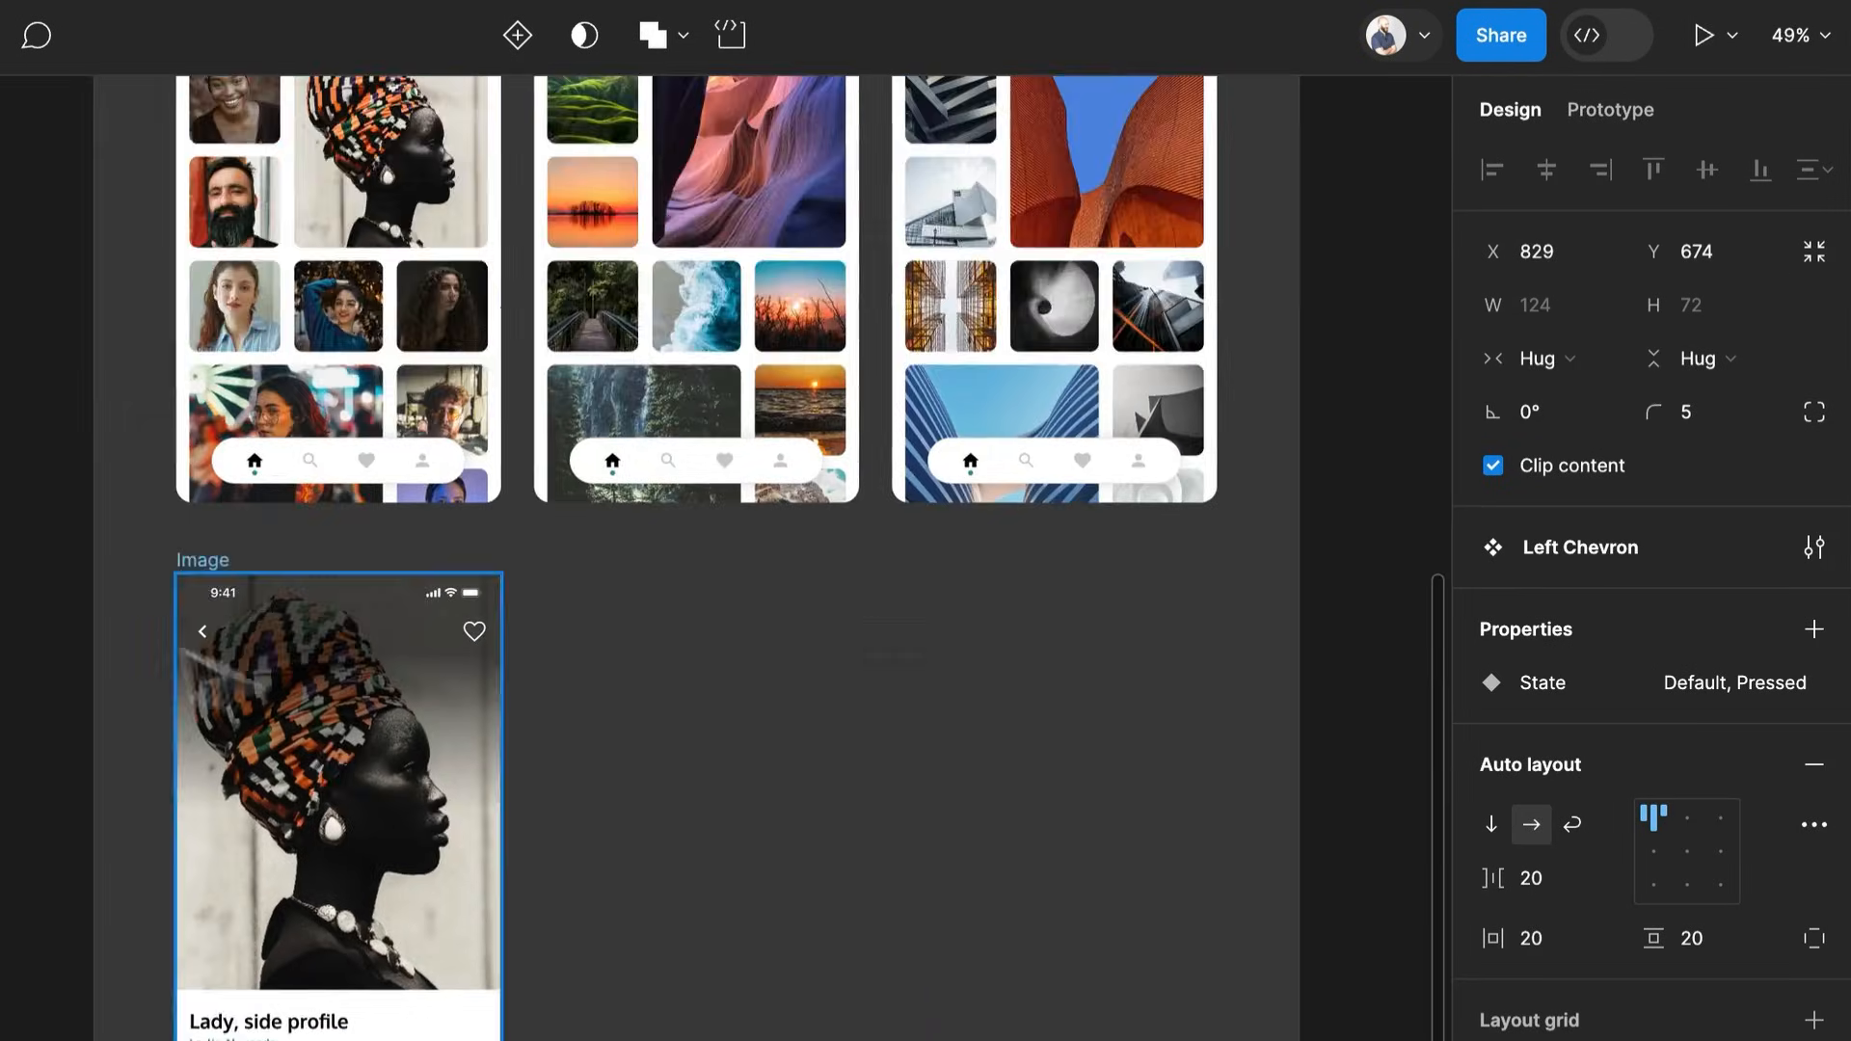
pyautogui.click(205, 568)
pyautogui.scroll(-5, 206, 569)
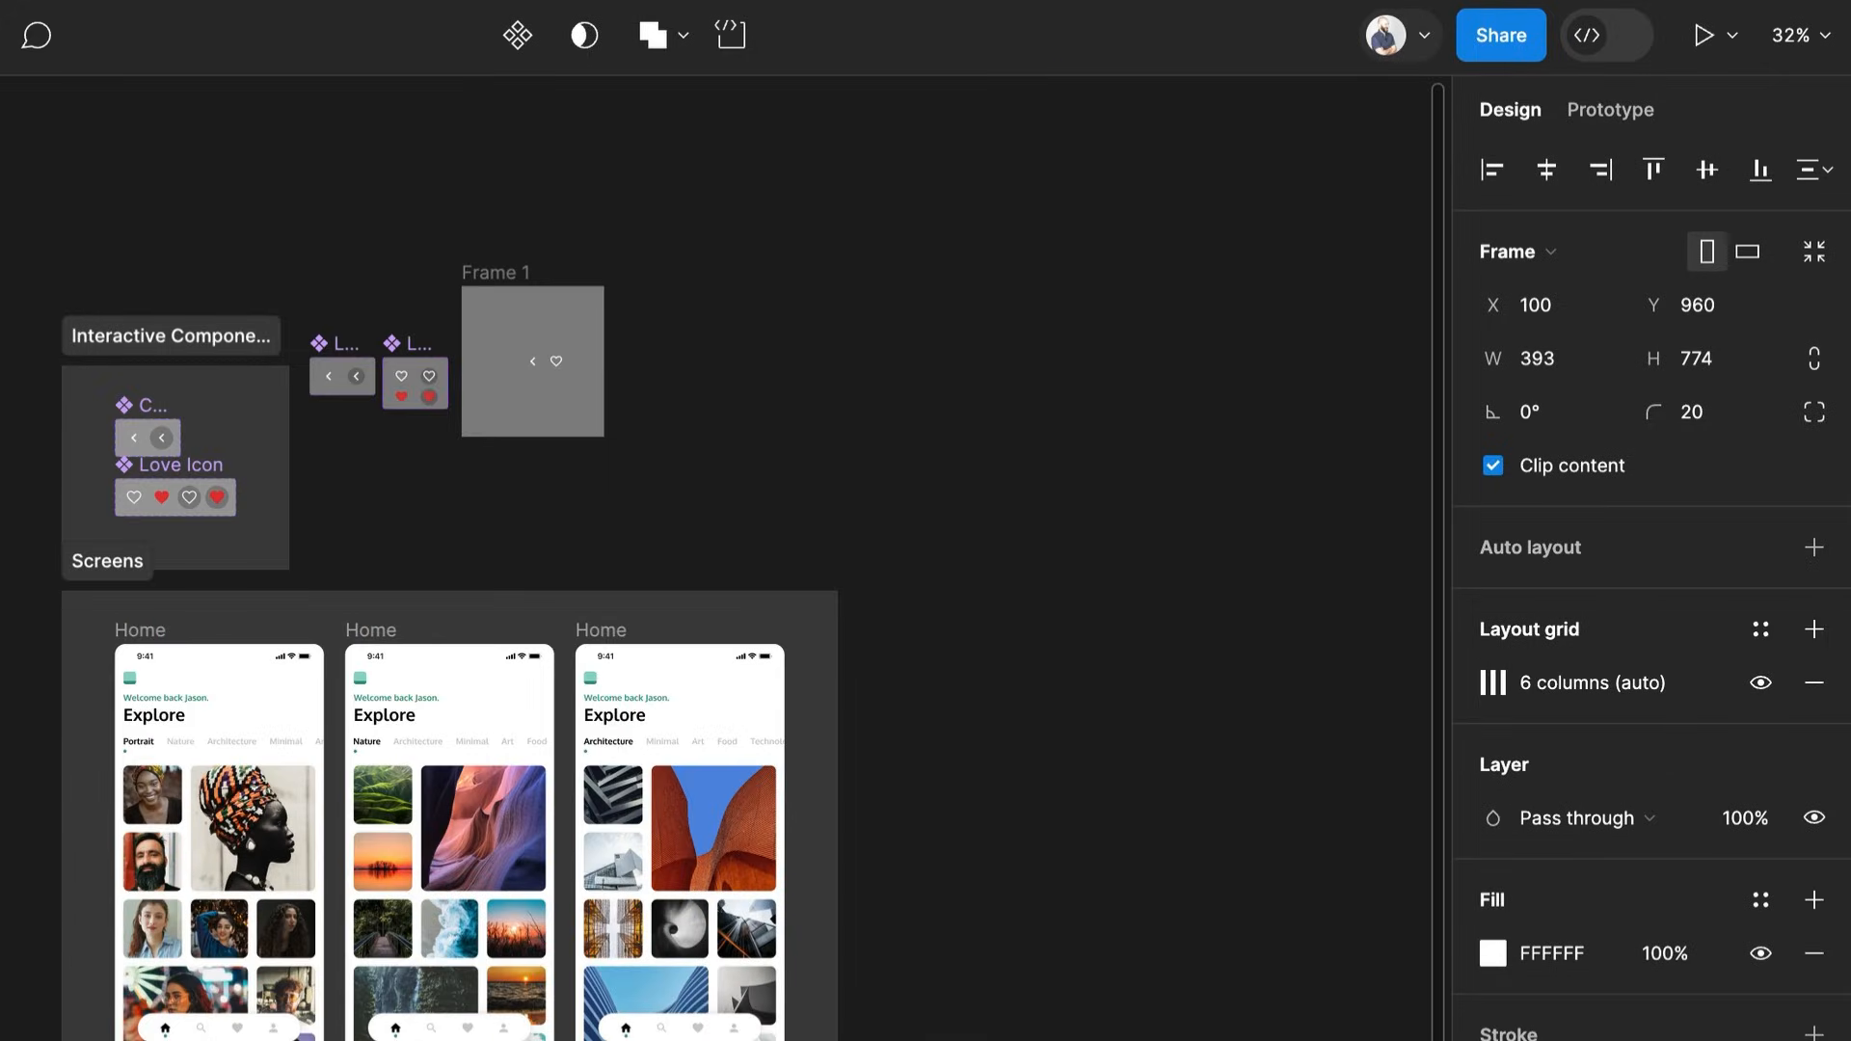
pyautogui.moveTo(964, 1022); pyautogui.dragTo(797, 342)
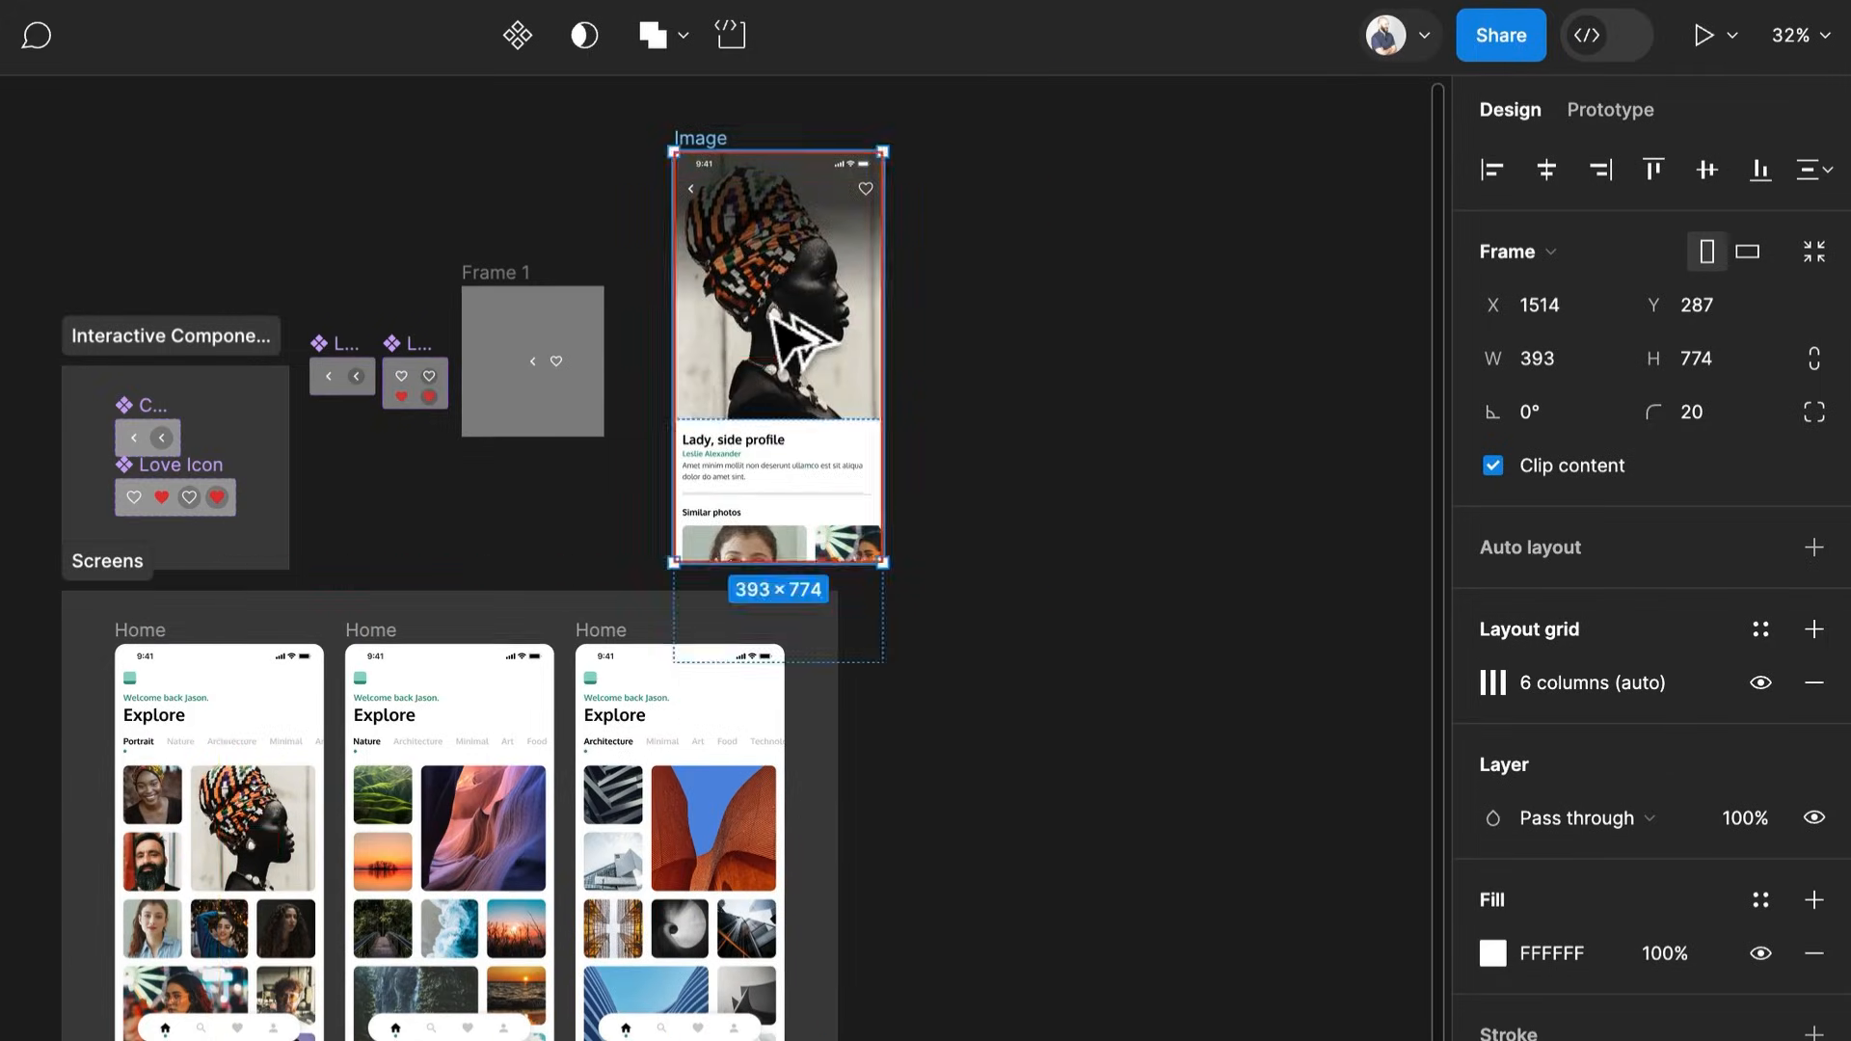
# Remove the existing row with the chevron and heart icons from the Image screen
pyautogui.scroll(5, 685, 179)
pyautogui.scroll(3, 681, 277)
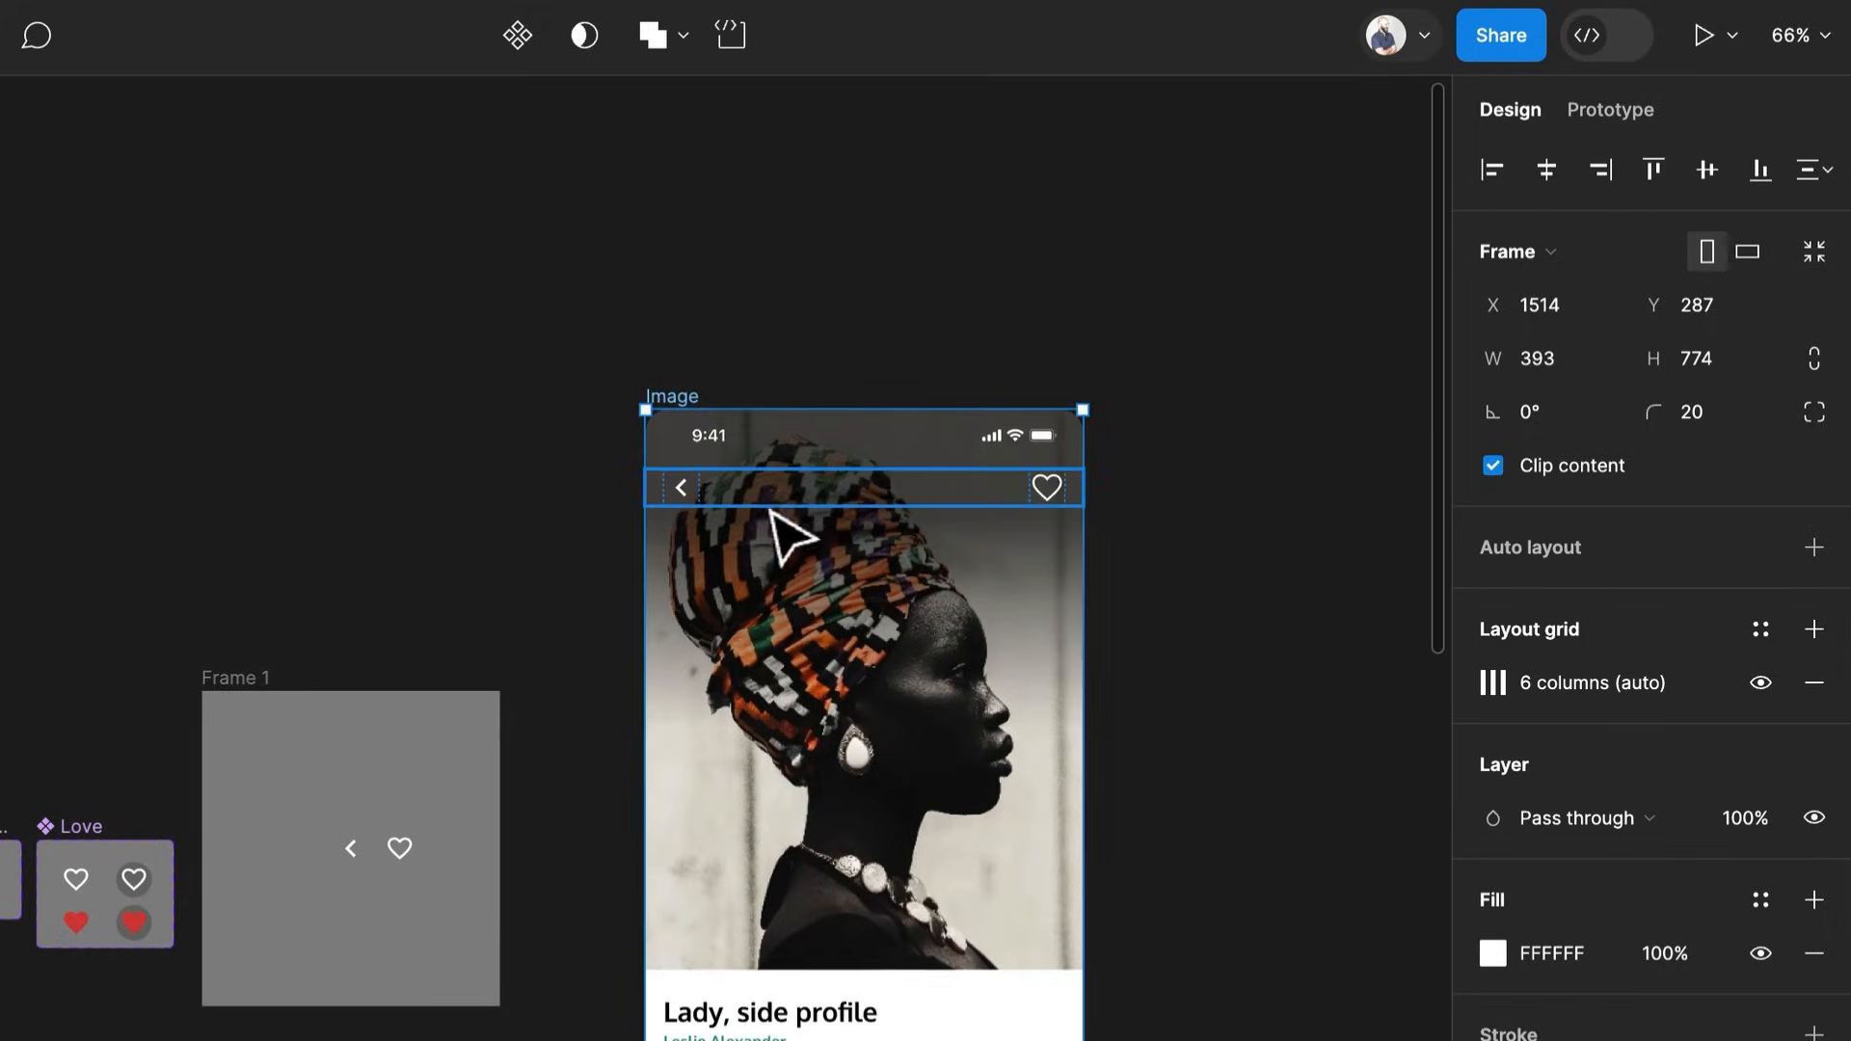
pyautogui.click(783, 493)
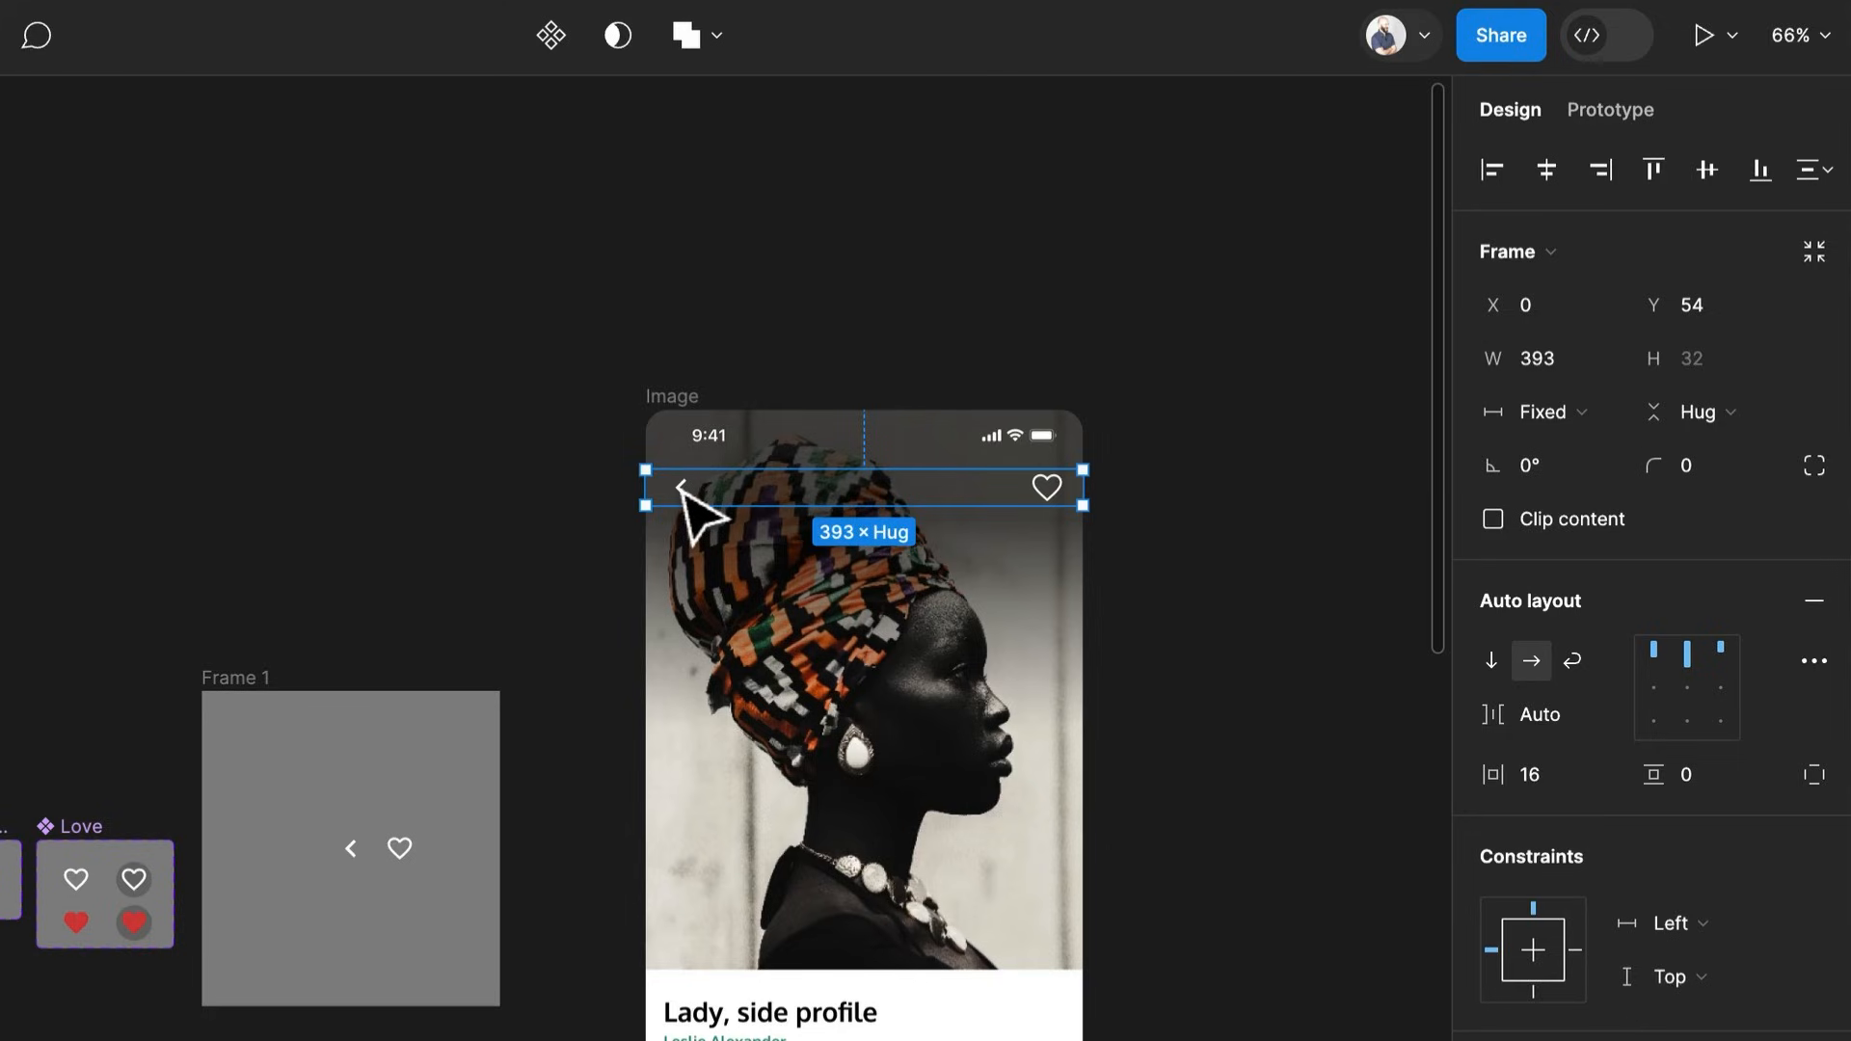
pyautogui.press('Escape')
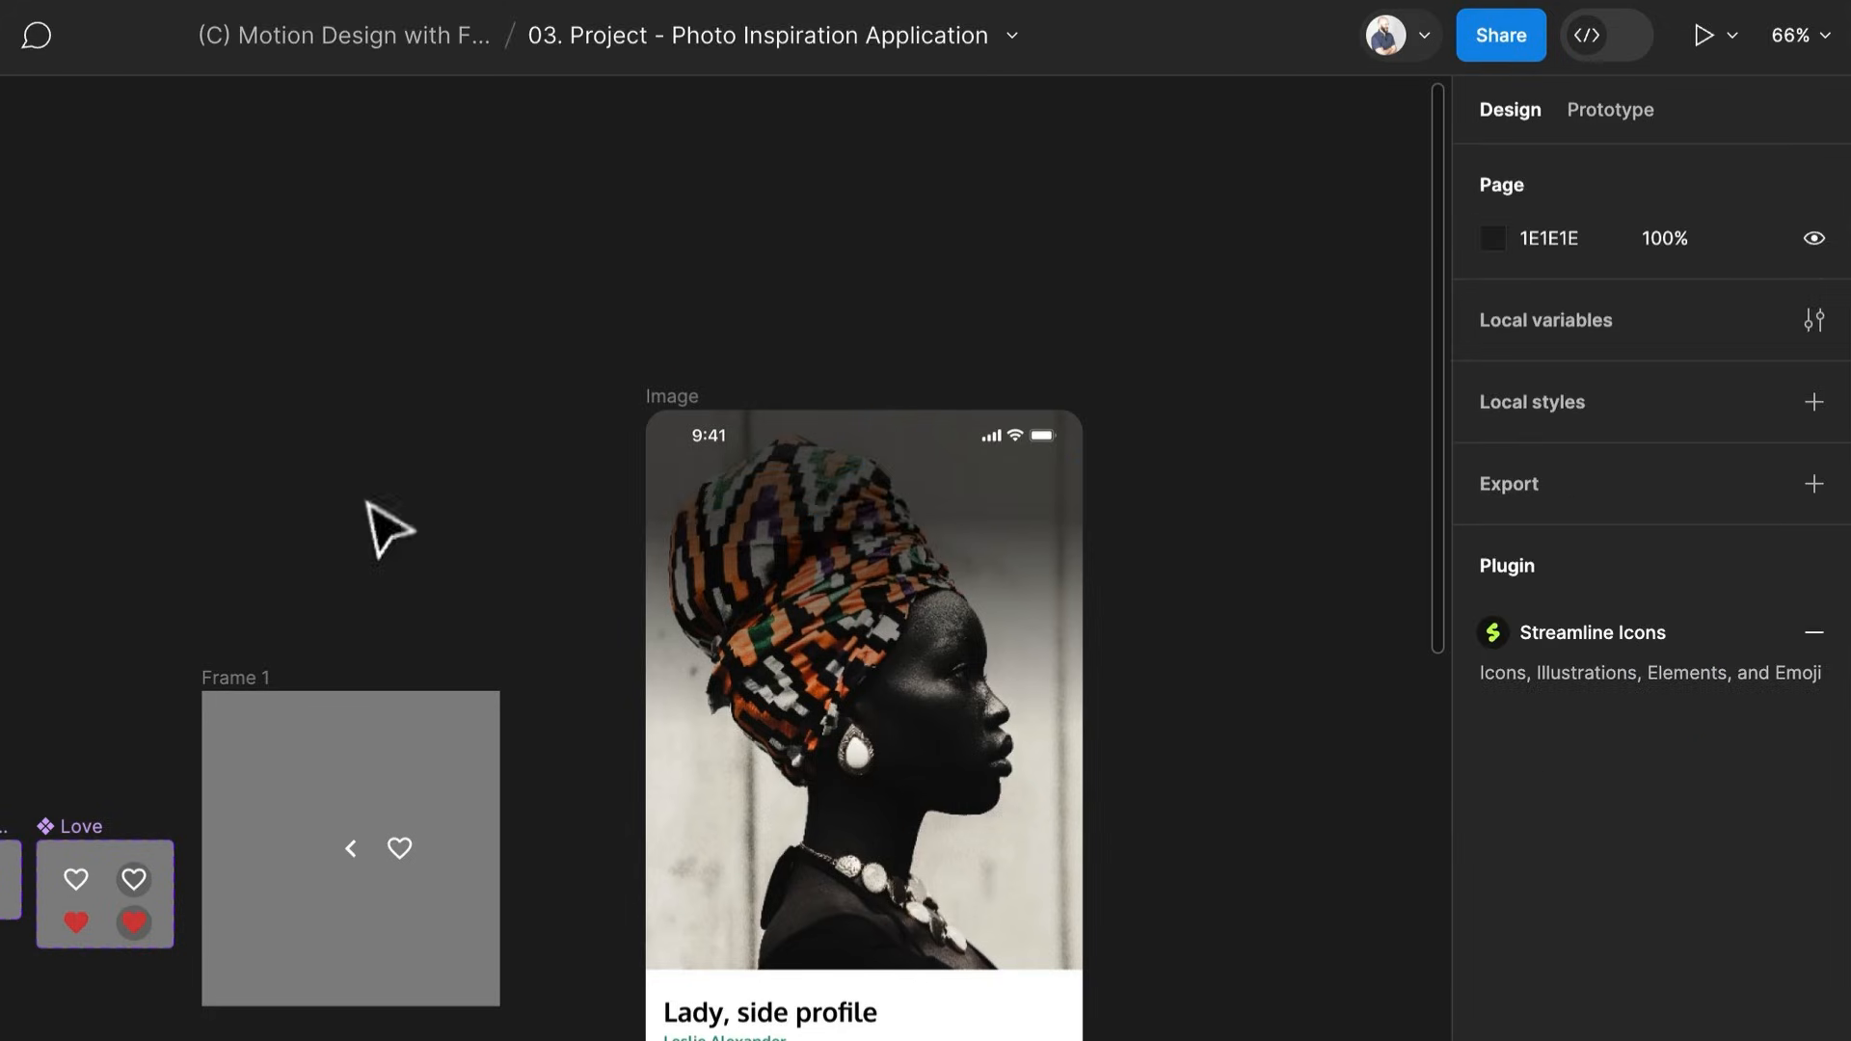
# Copy the Left Chevron and Love instances from Frame 1 onto the upper part of the Image screen
pyautogui.click(351, 848)
pyautogui.keyDown('shift'); pyautogui.click(400, 851); pyautogui.keyUp('shift')
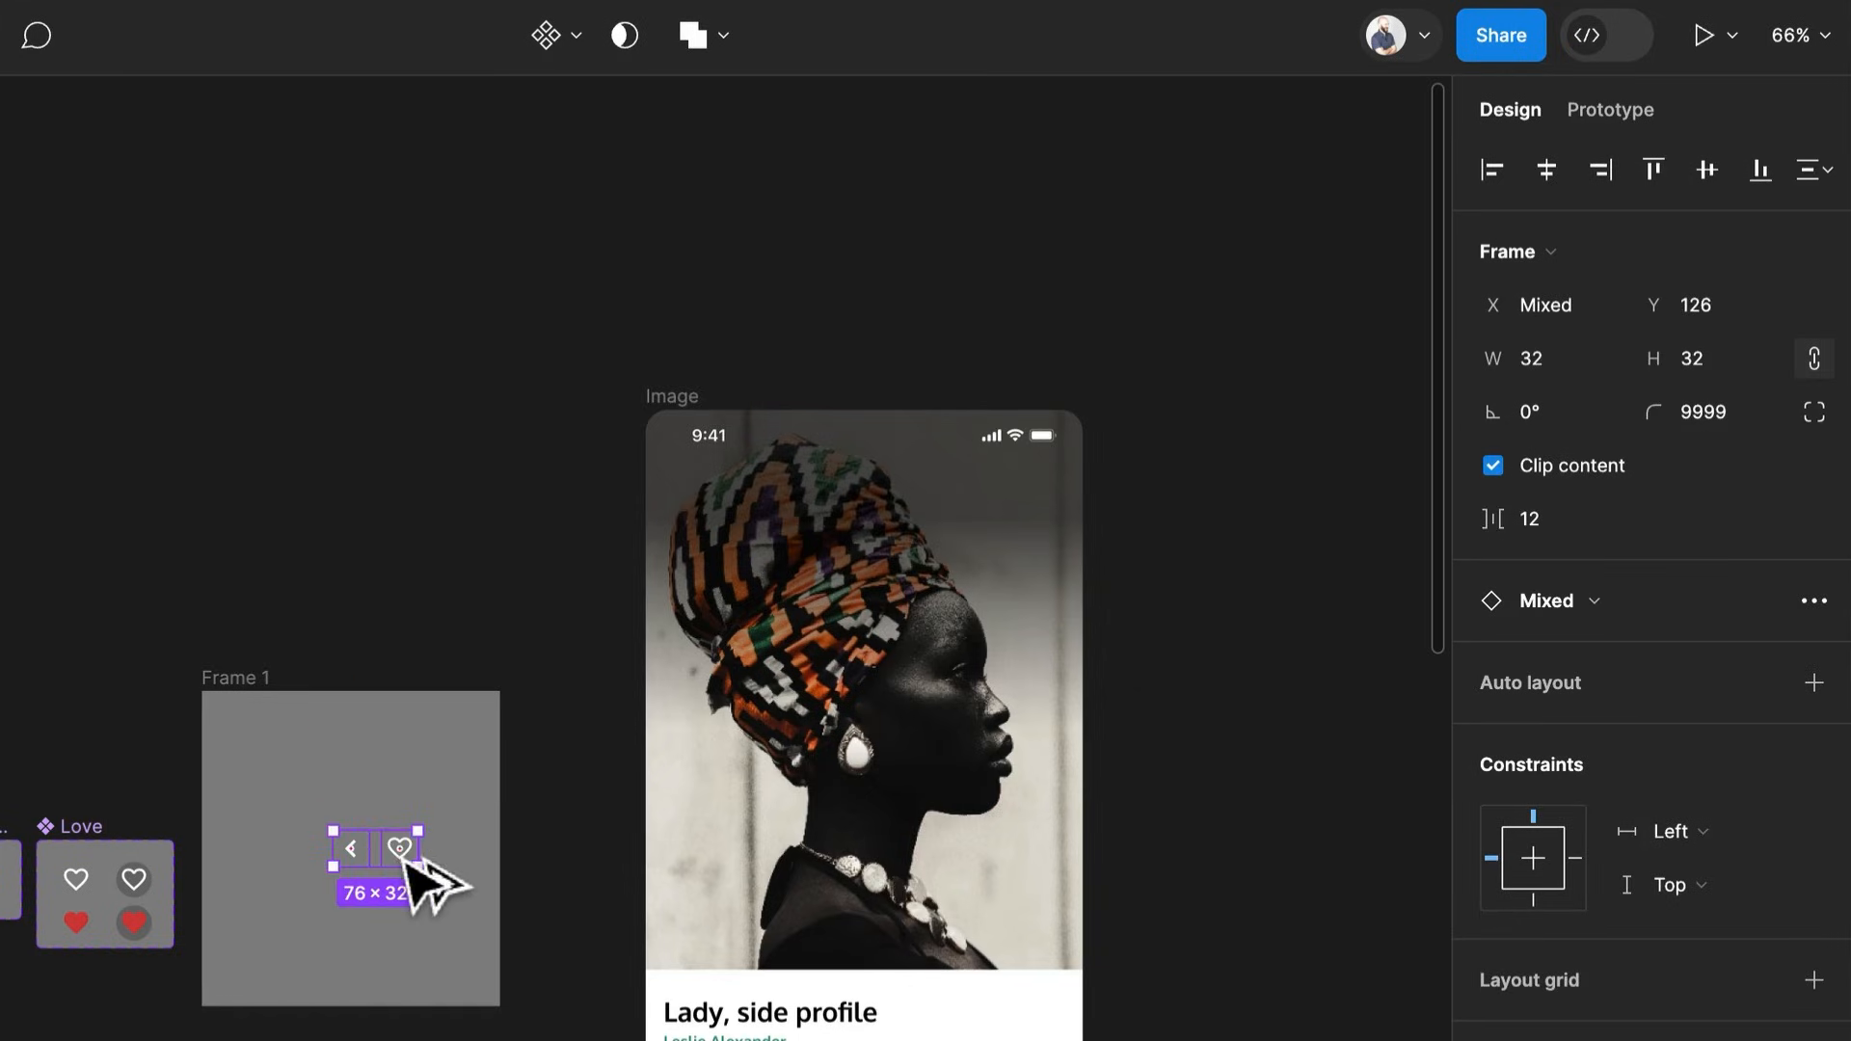
pyautogui.moveTo(422, 873); pyautogui.dragTo(881, 517)
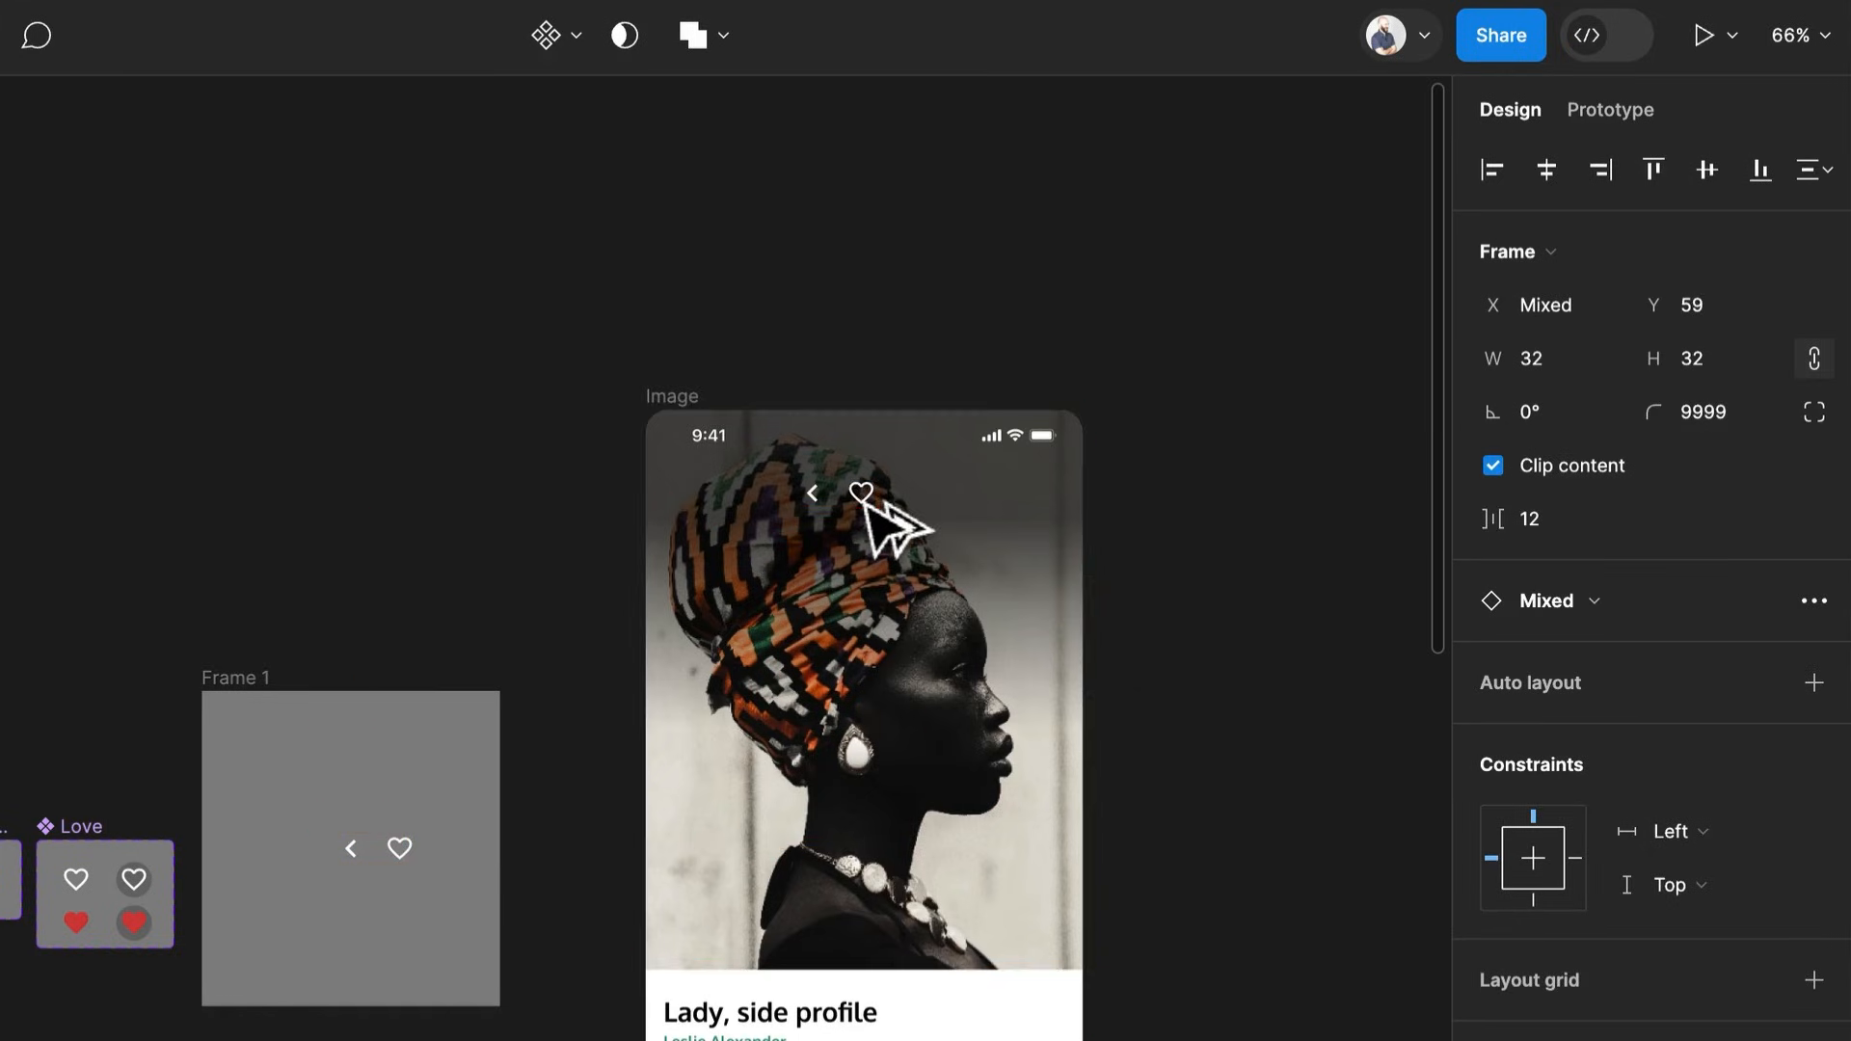
# Wrap the chevron and heart instances on the Image screen in an auto layout frame and rename it Header
pyautogui.scroll(2, 945, 530)
pyautogui.scroll(5, 929, 517)
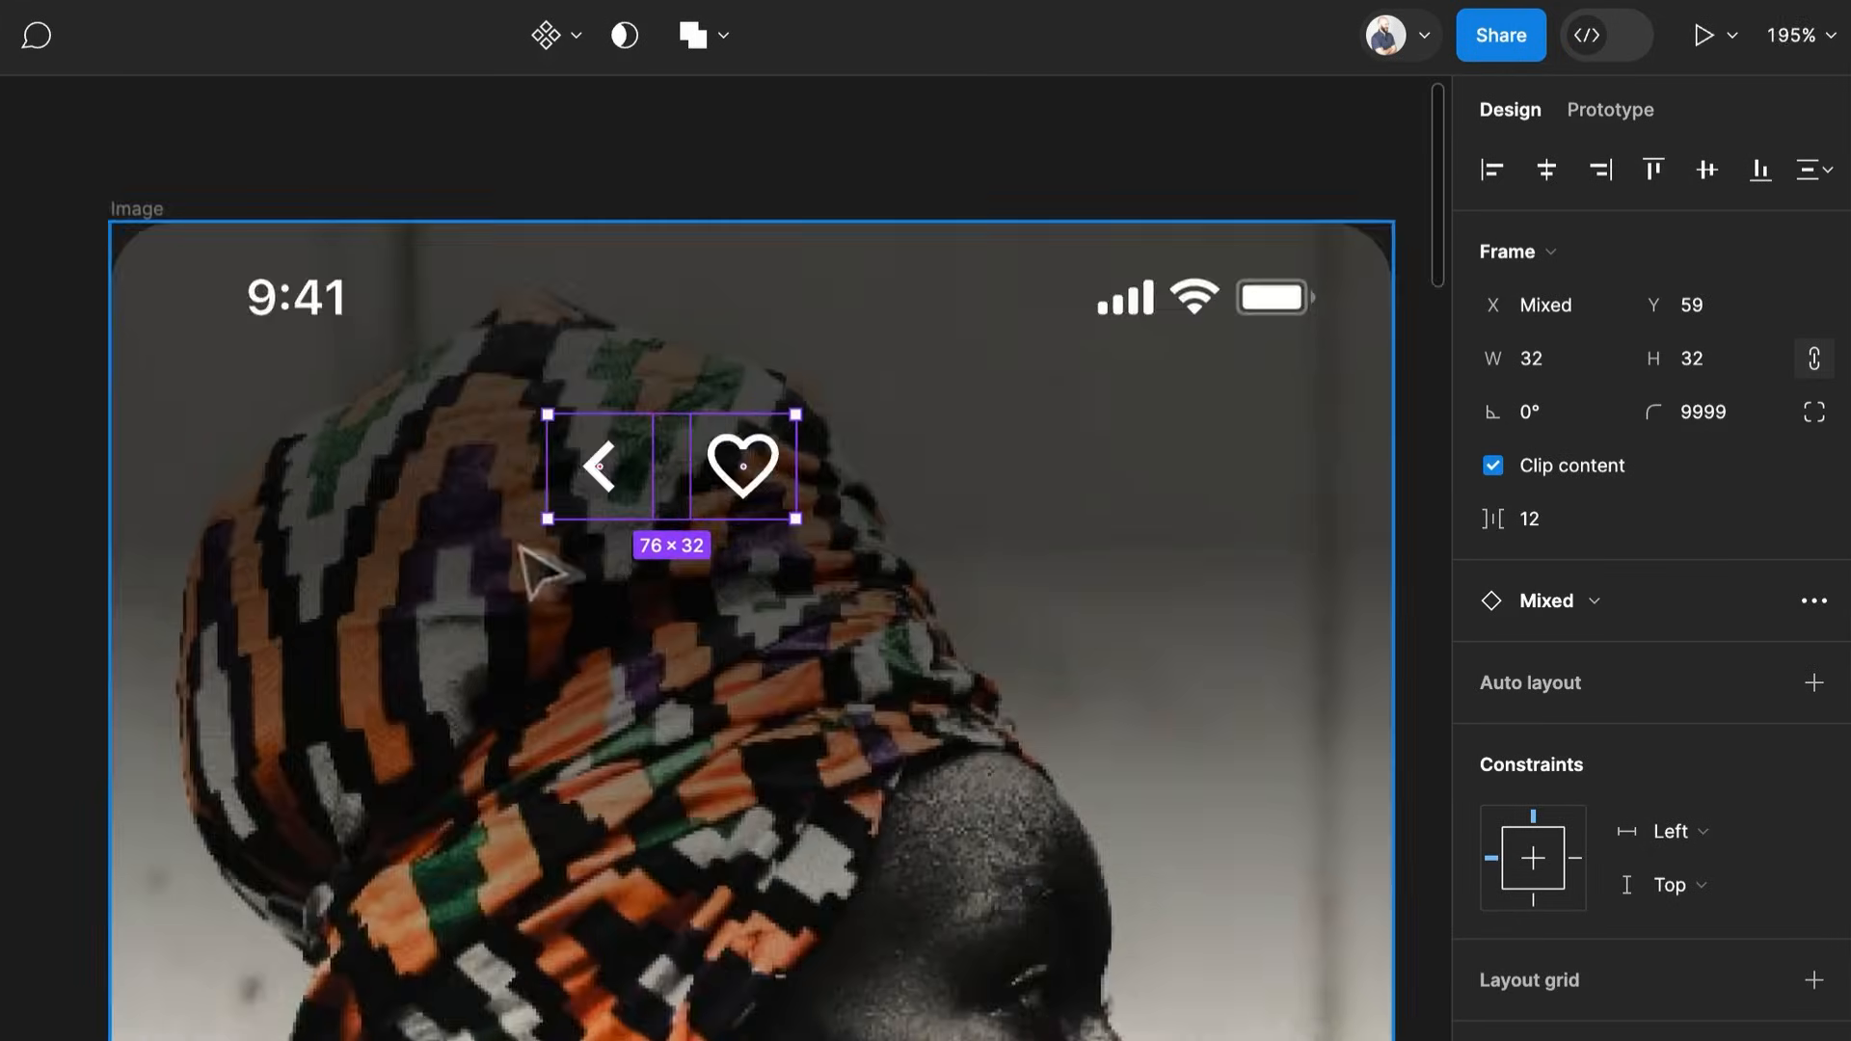
pyautogui.moveTo(524, 550); pyautogui.dragTo(711, 682)
pyautogui.hscroll(5, 806, 617)
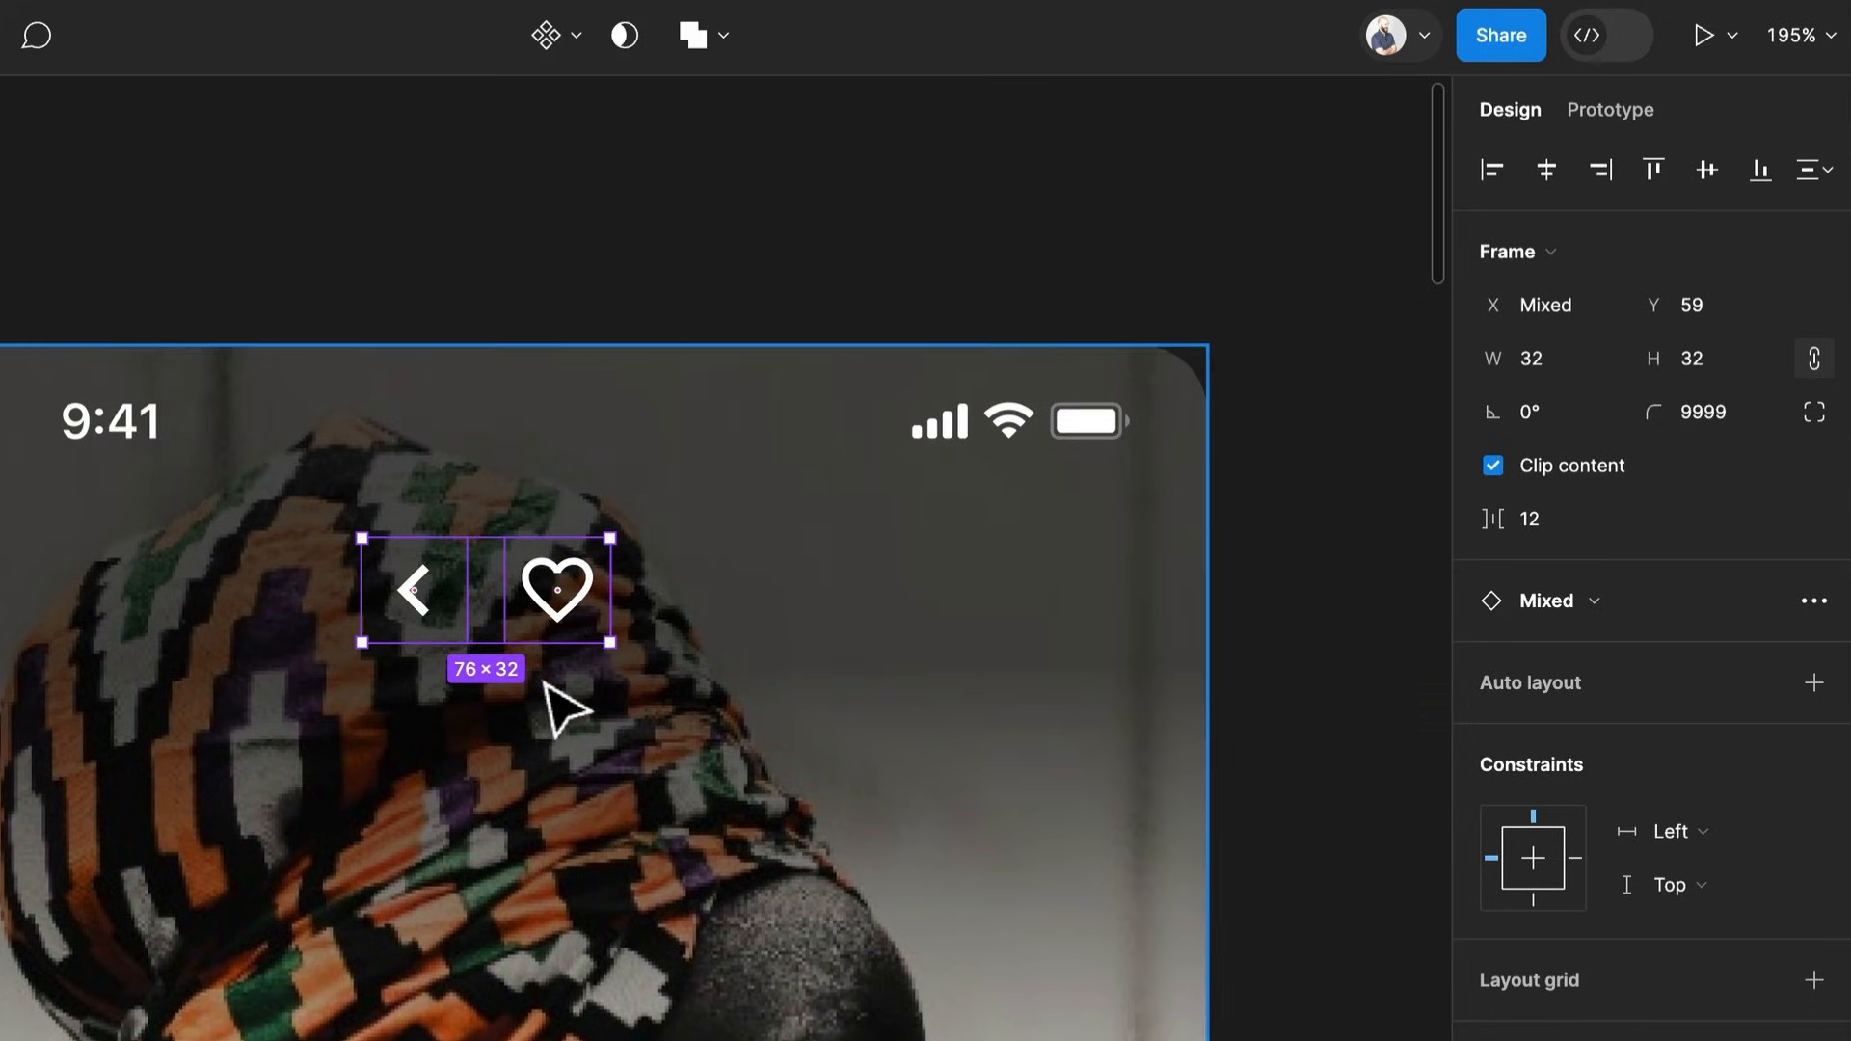
pyautogui.hotkey('shift', 'a')
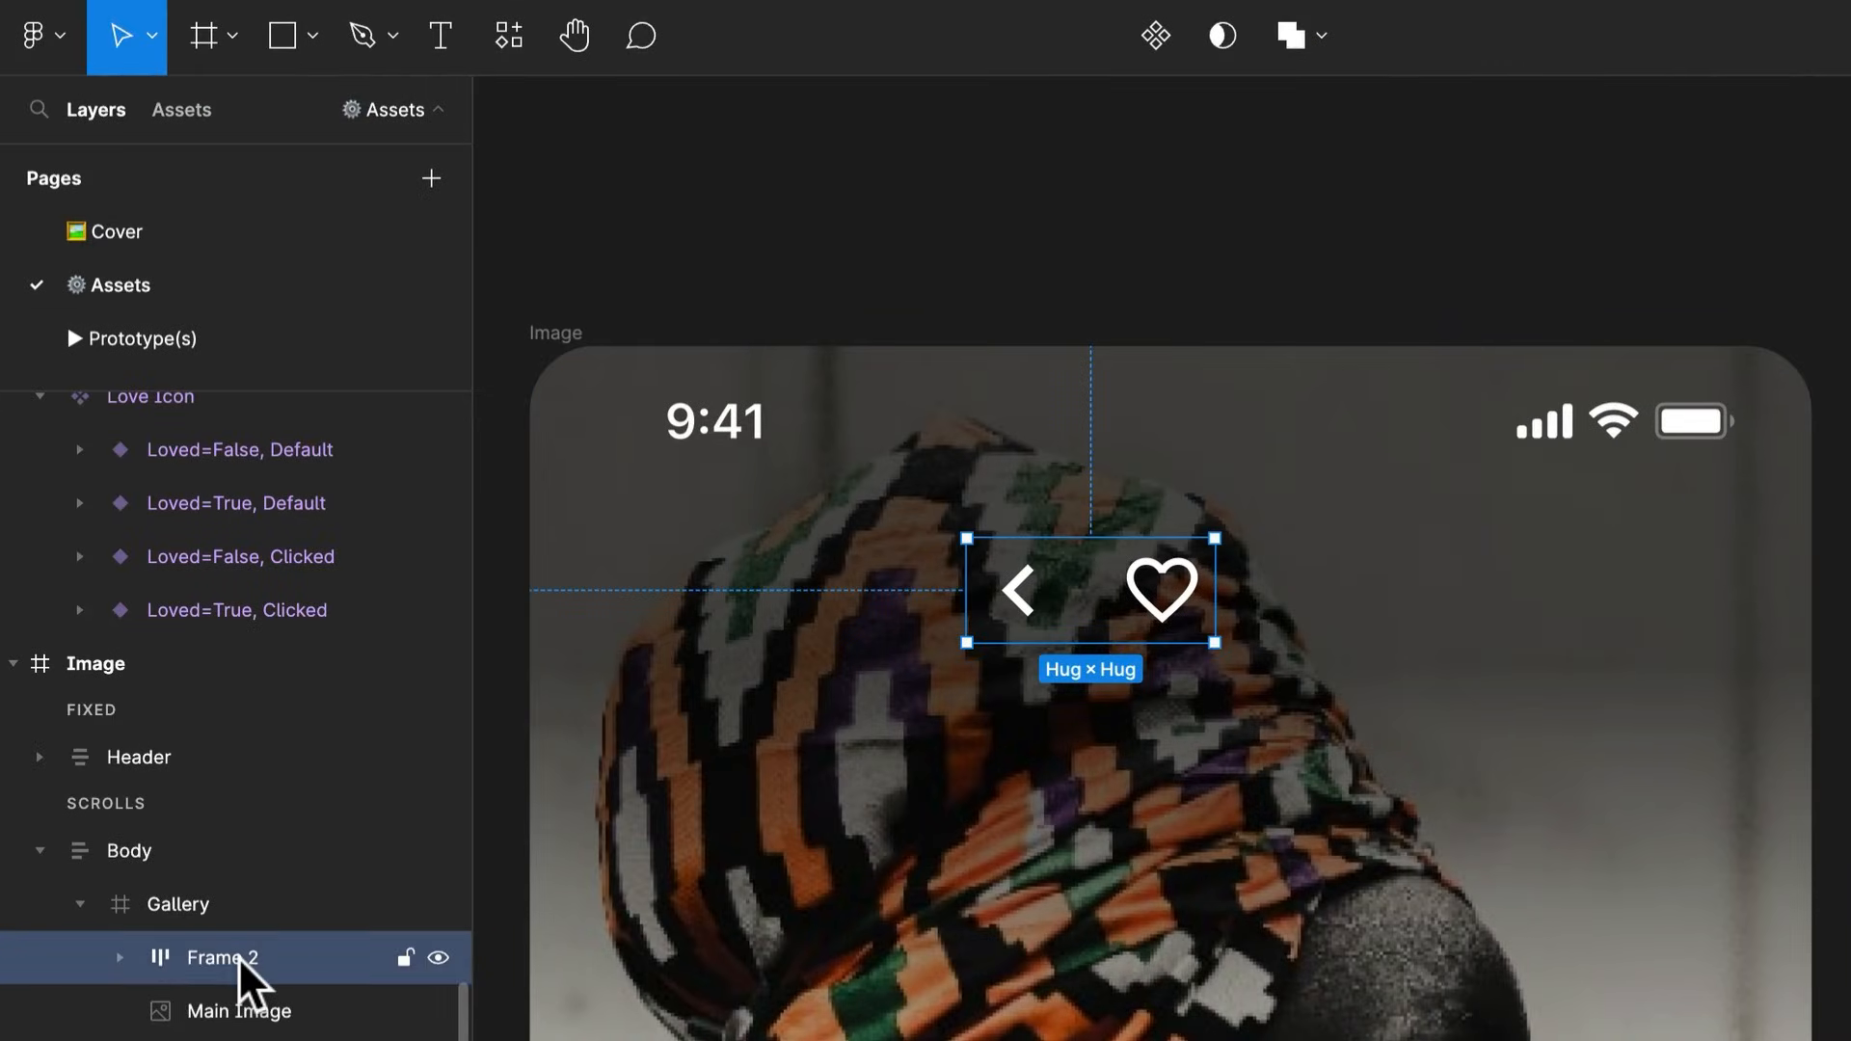
pyautogui.doubleClick(239, 957)
pyautogui.write('Header')
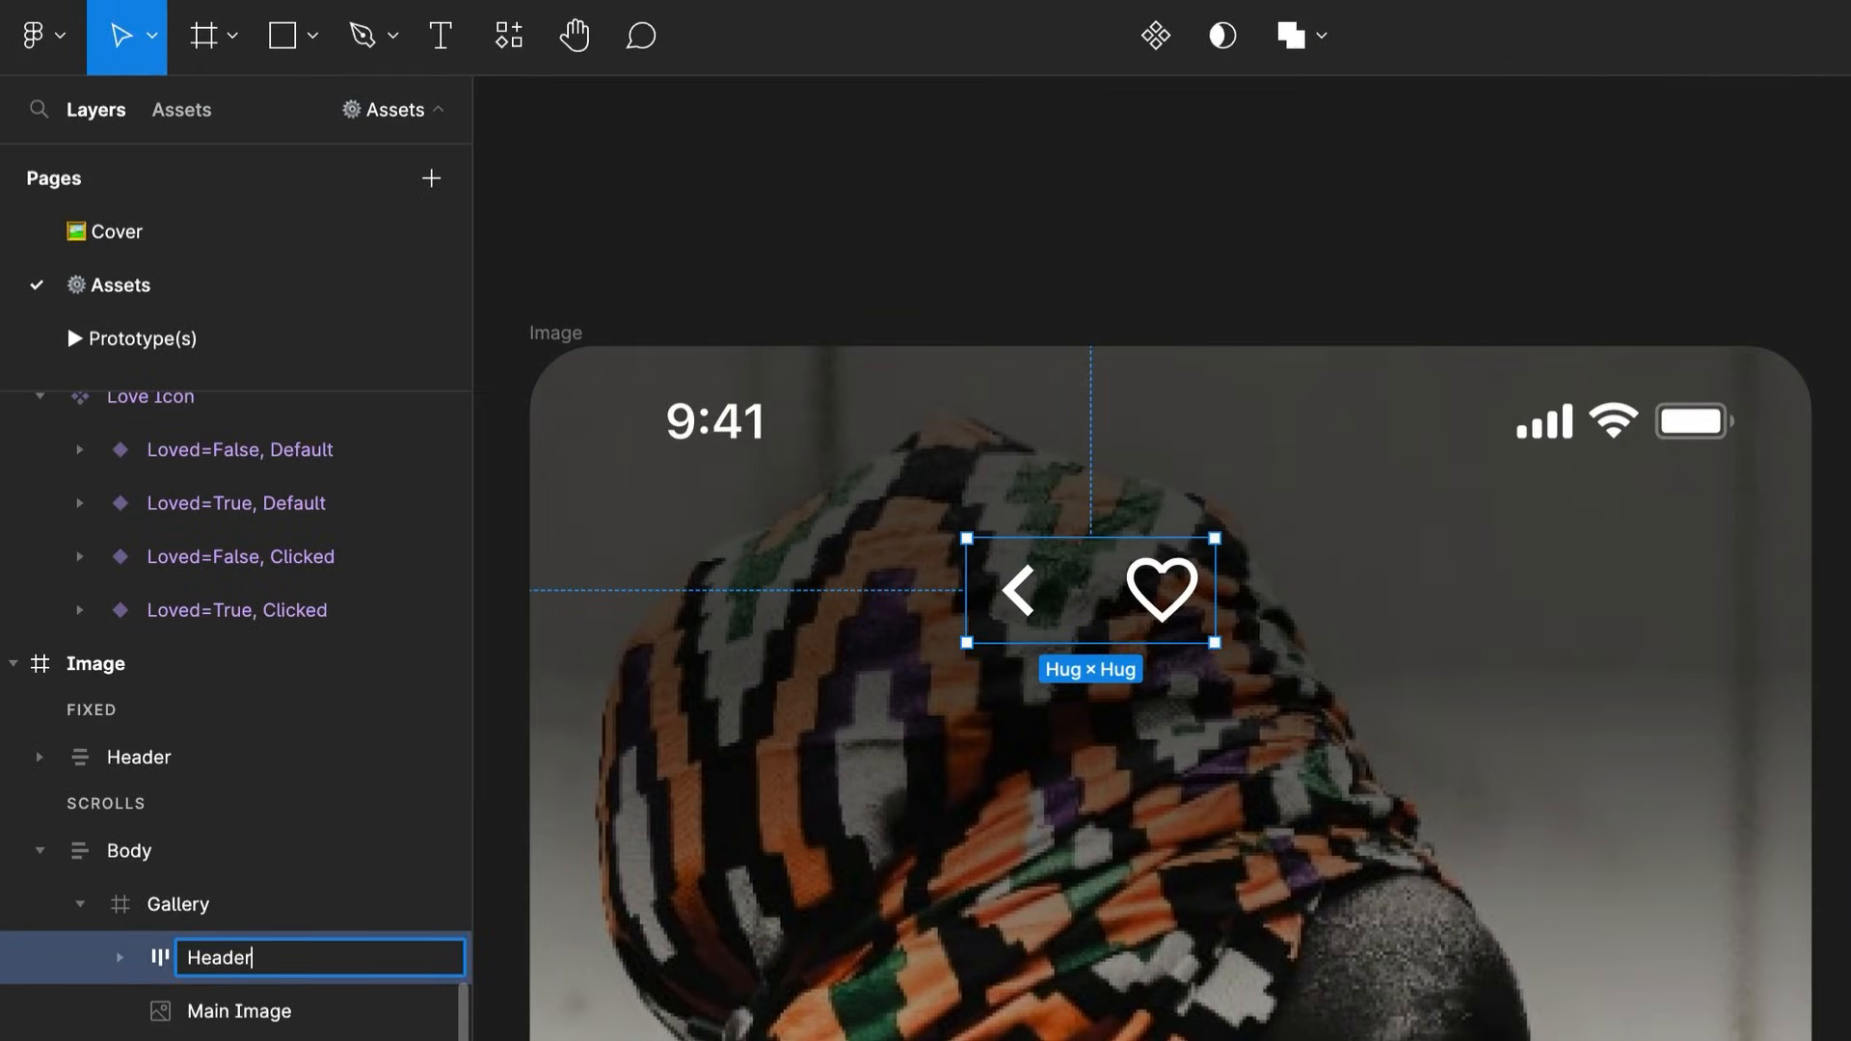
# Move the new icon frame out of Gallery into the Image screen's fixed layers and rename it Controls
pyautogui.press('Return')
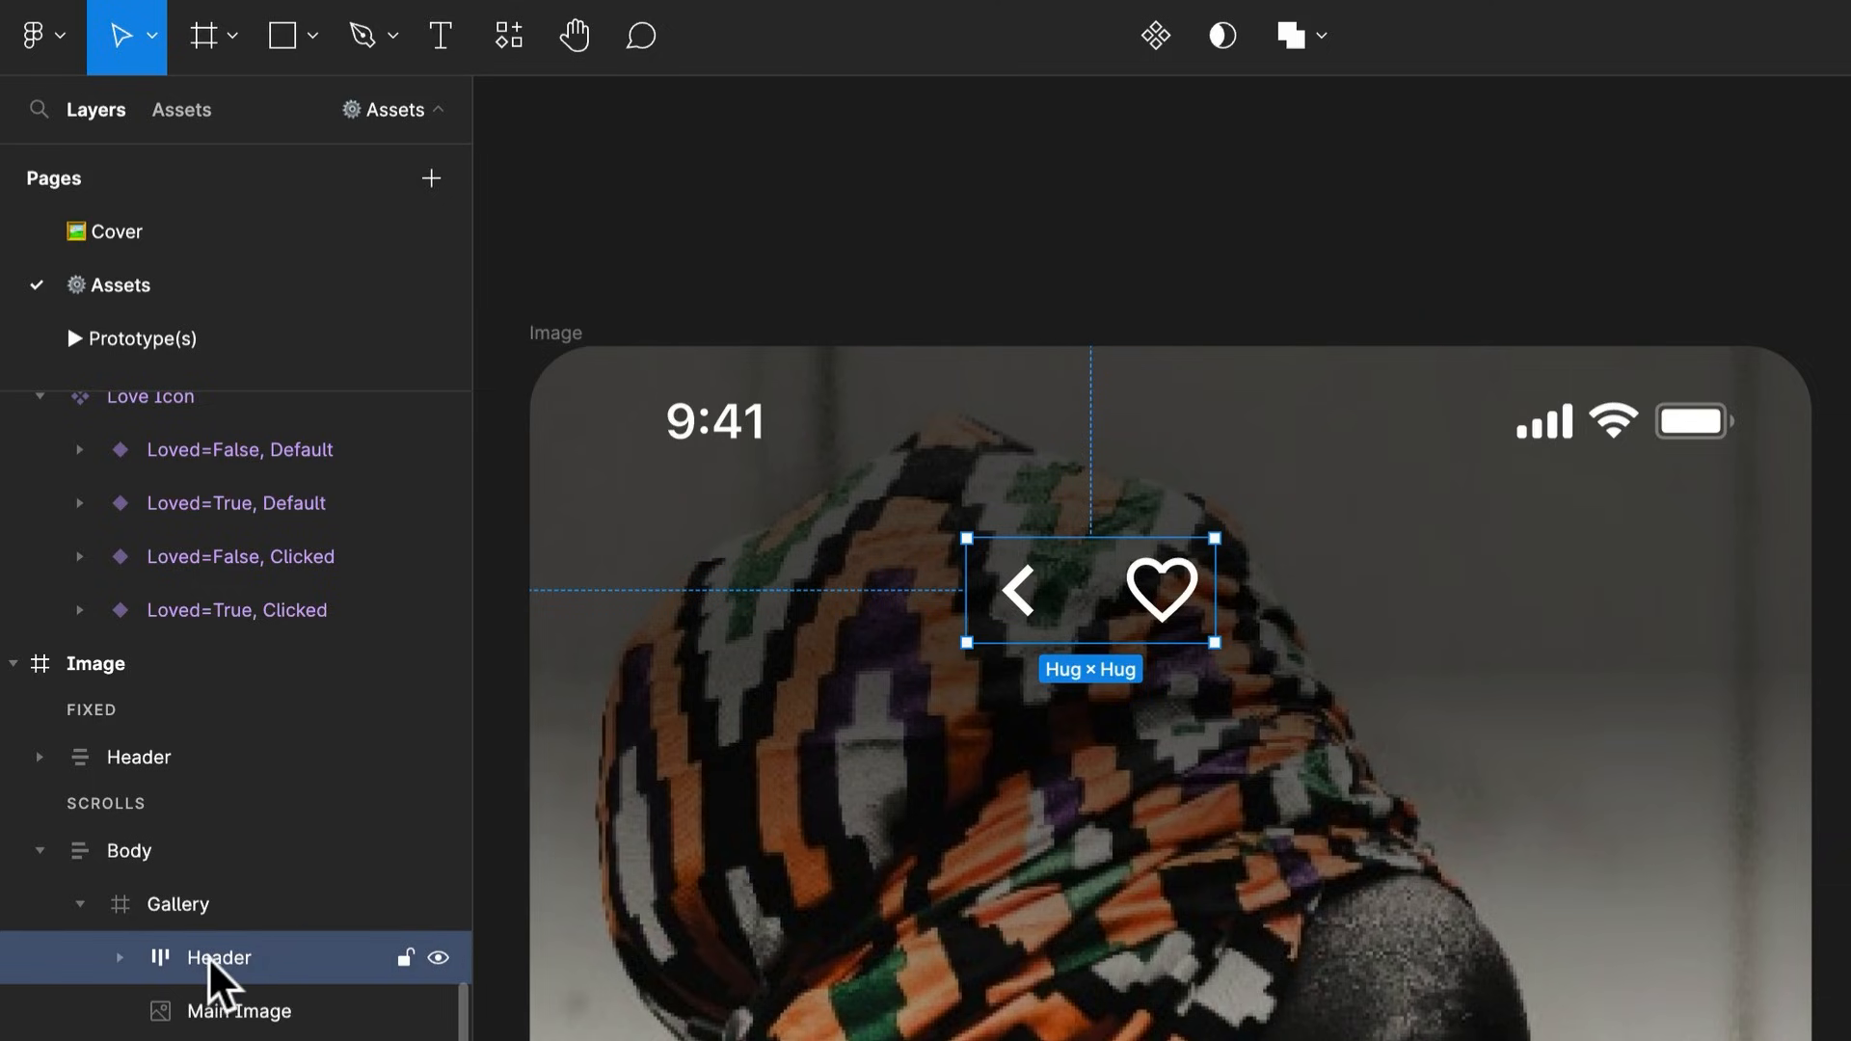
pyautogui.moveTo(210, 959); pyautogui.dragTo(235, 745)
pyautogui.doubleClick(138, 759)
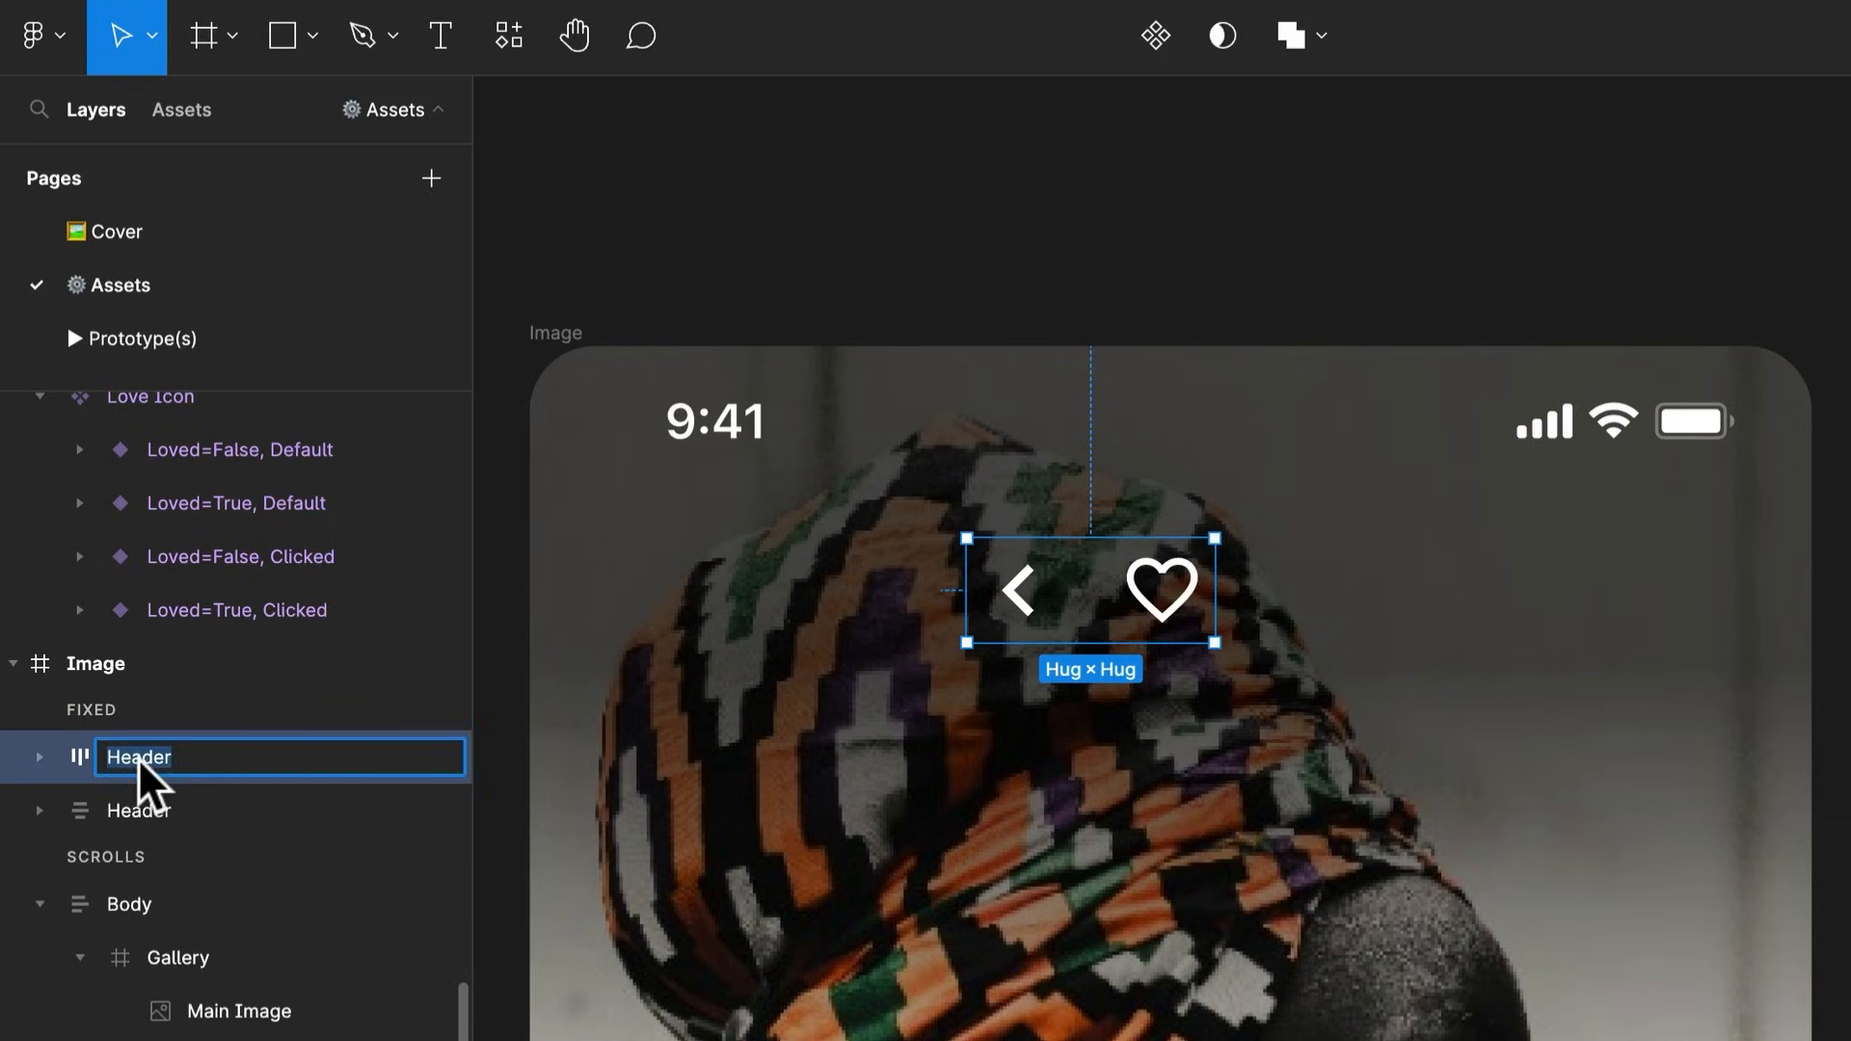
pyautogui.write('Controls')
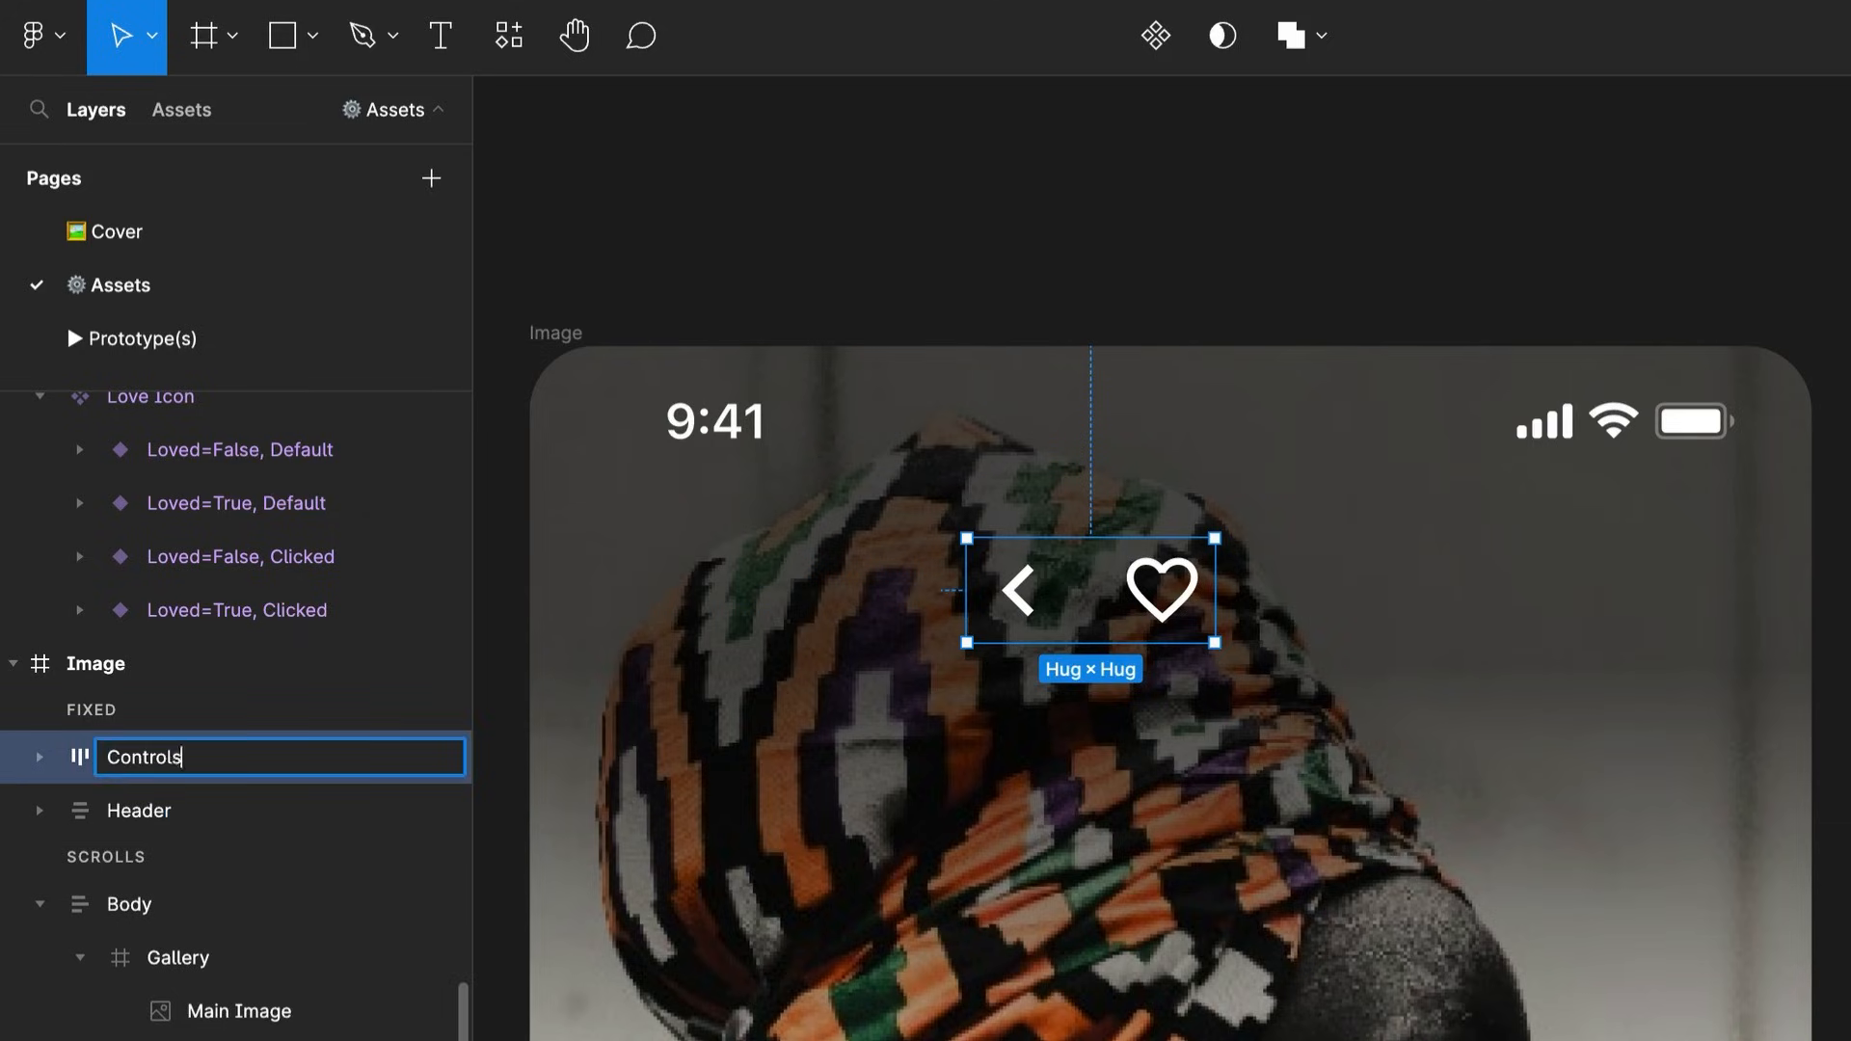
pyautogui.press('Return')
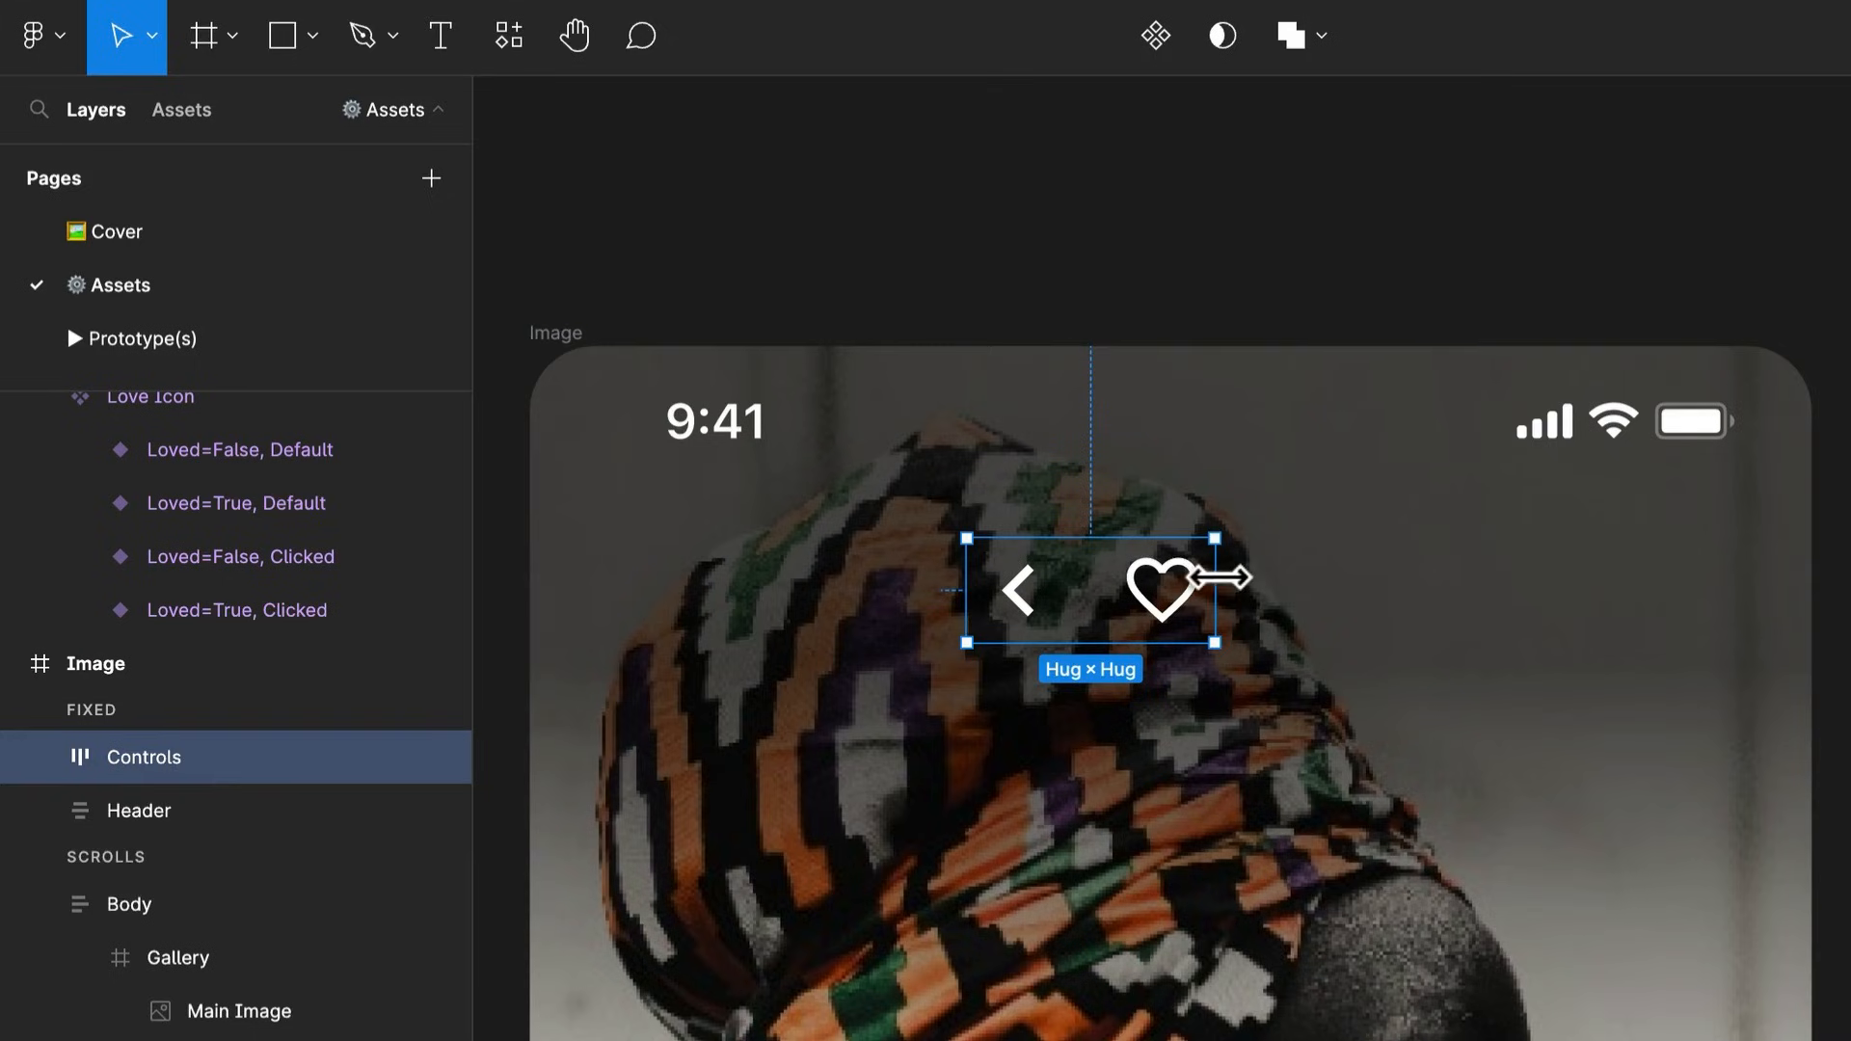
# Stretch the Controls frame across the full 393 width of the Image screen and set its horizontal padding to 24
pyautogui.moveTo(1223, 578); pyautogui.dragTo(1806, 558)
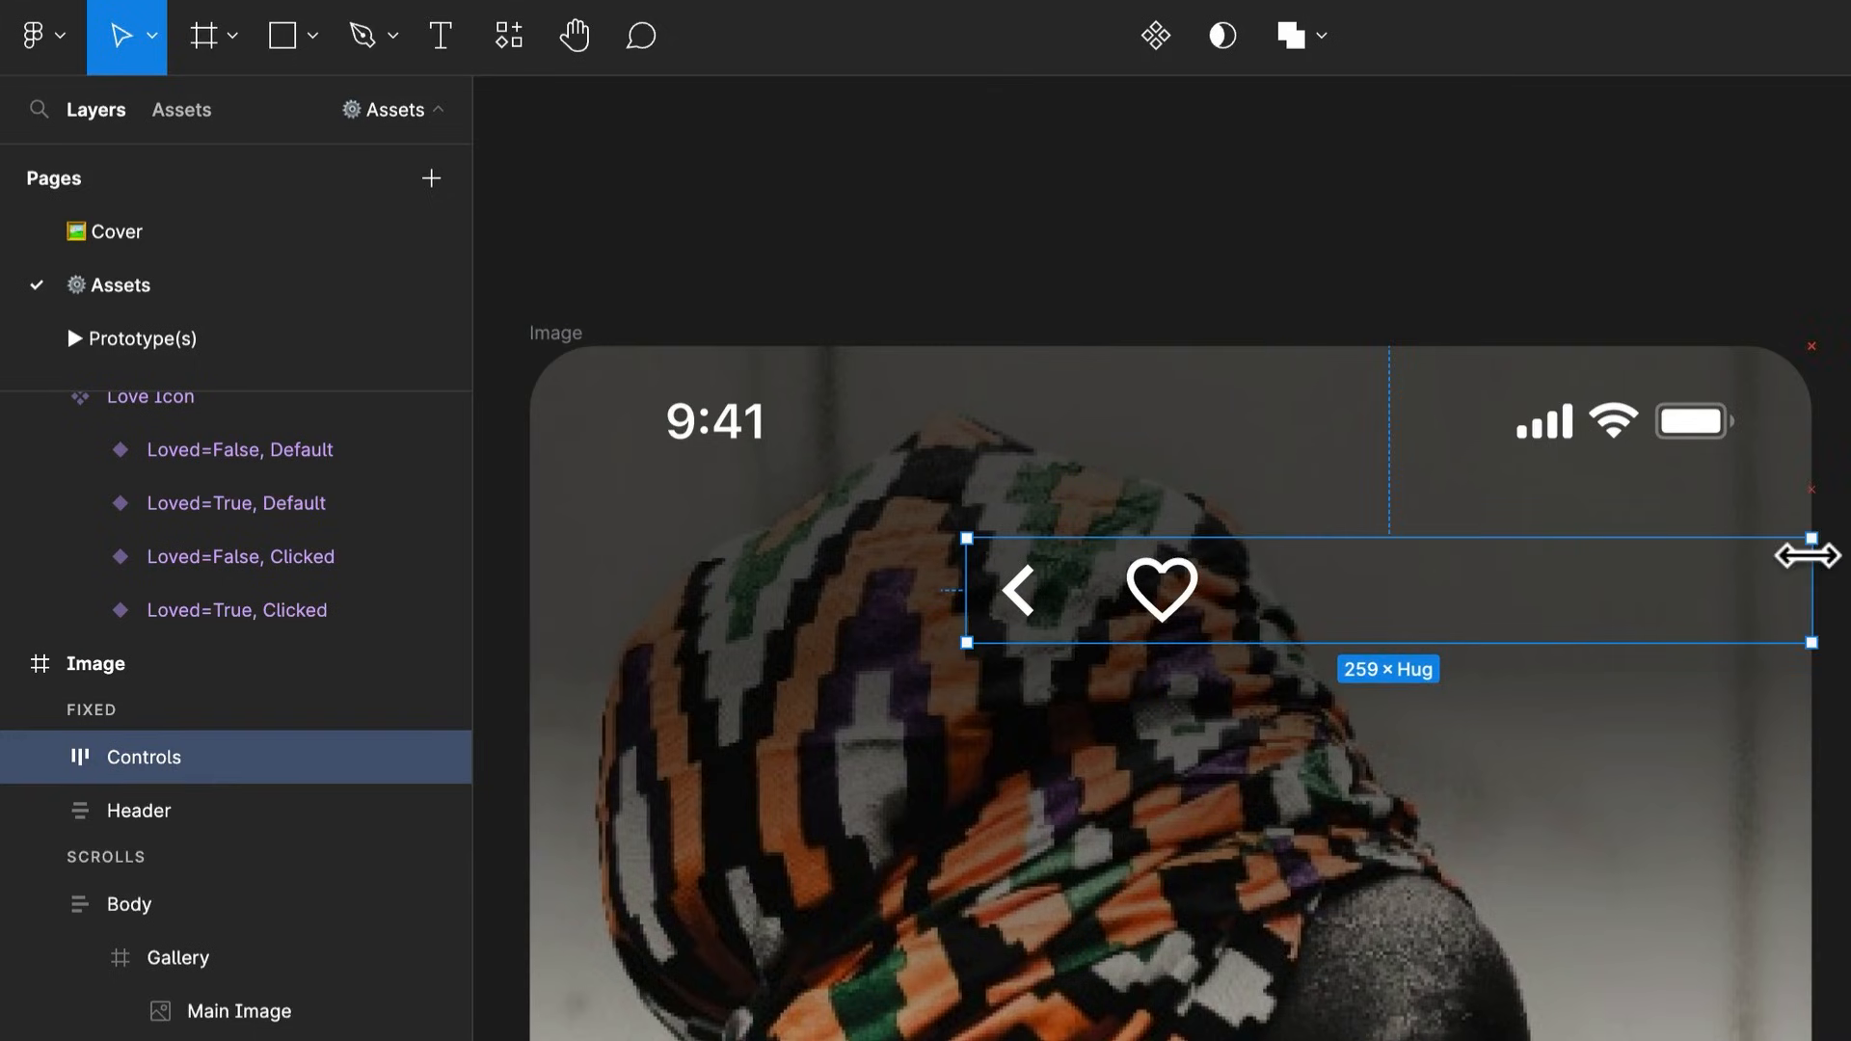
pyautogui.moveTo(965, 591); pyautogui.dragTo(527, 603)
pyautogui.click(1564, 839)
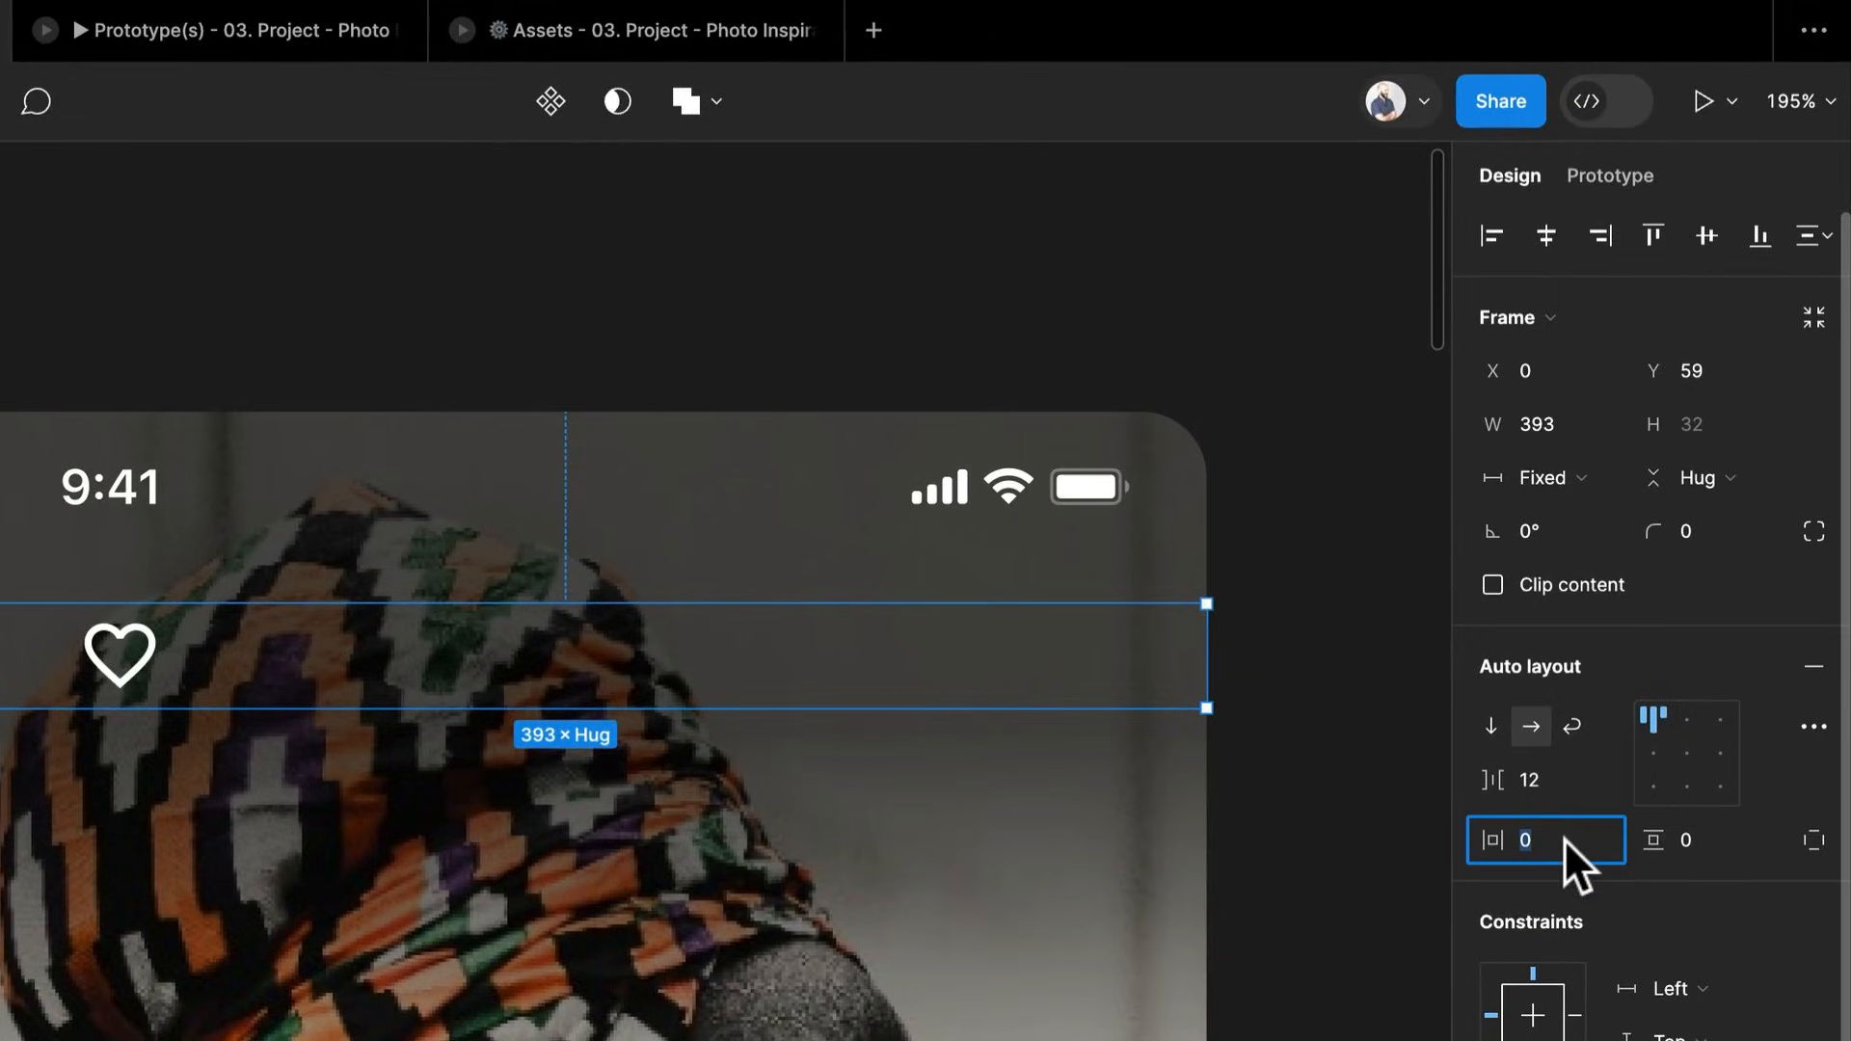
pyautogui.write('24')
# Leave the Controls frame's vertical padding at 0 and set the spacing between its icons to Auto
pyautogui.click(1711, 836)
pyautogui.write('24')
pyautogui.press('BackSpace')
pyautogui.press('BackSpace')
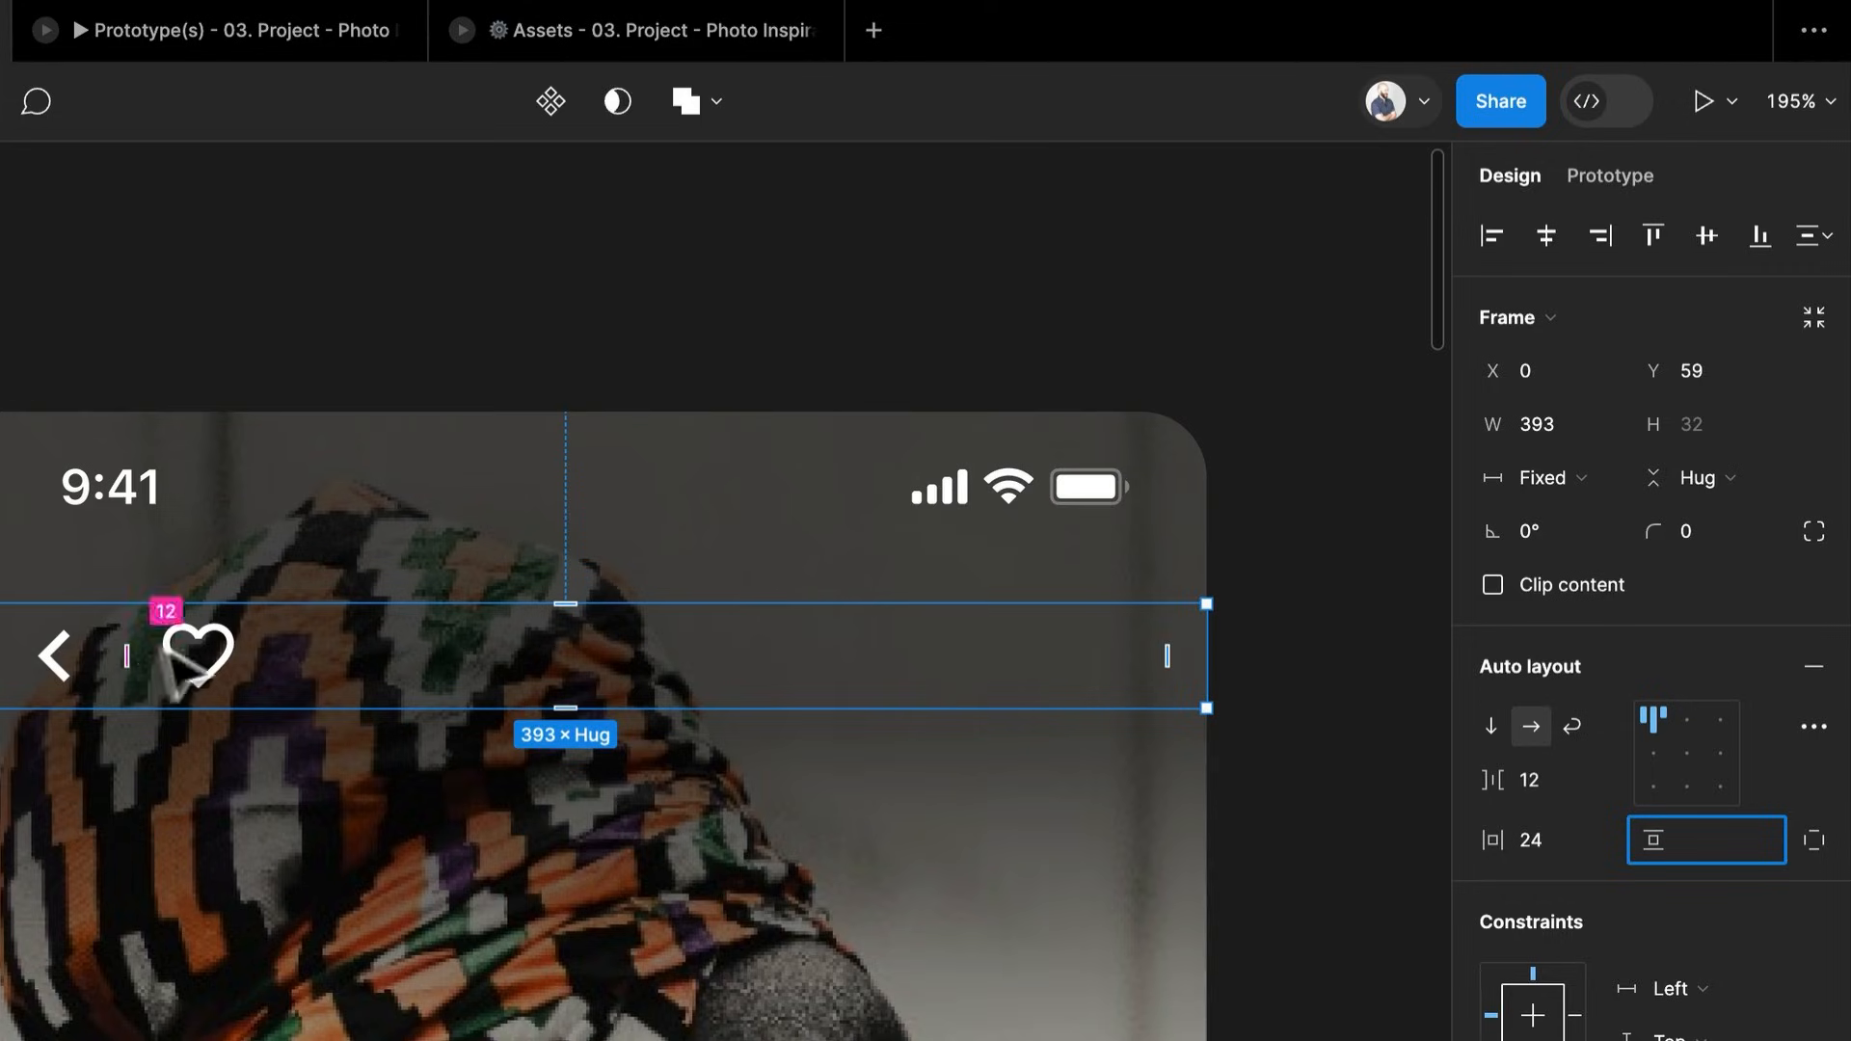
pyautogui.click(1604, 781)
pyautogui.click(1593, 815)
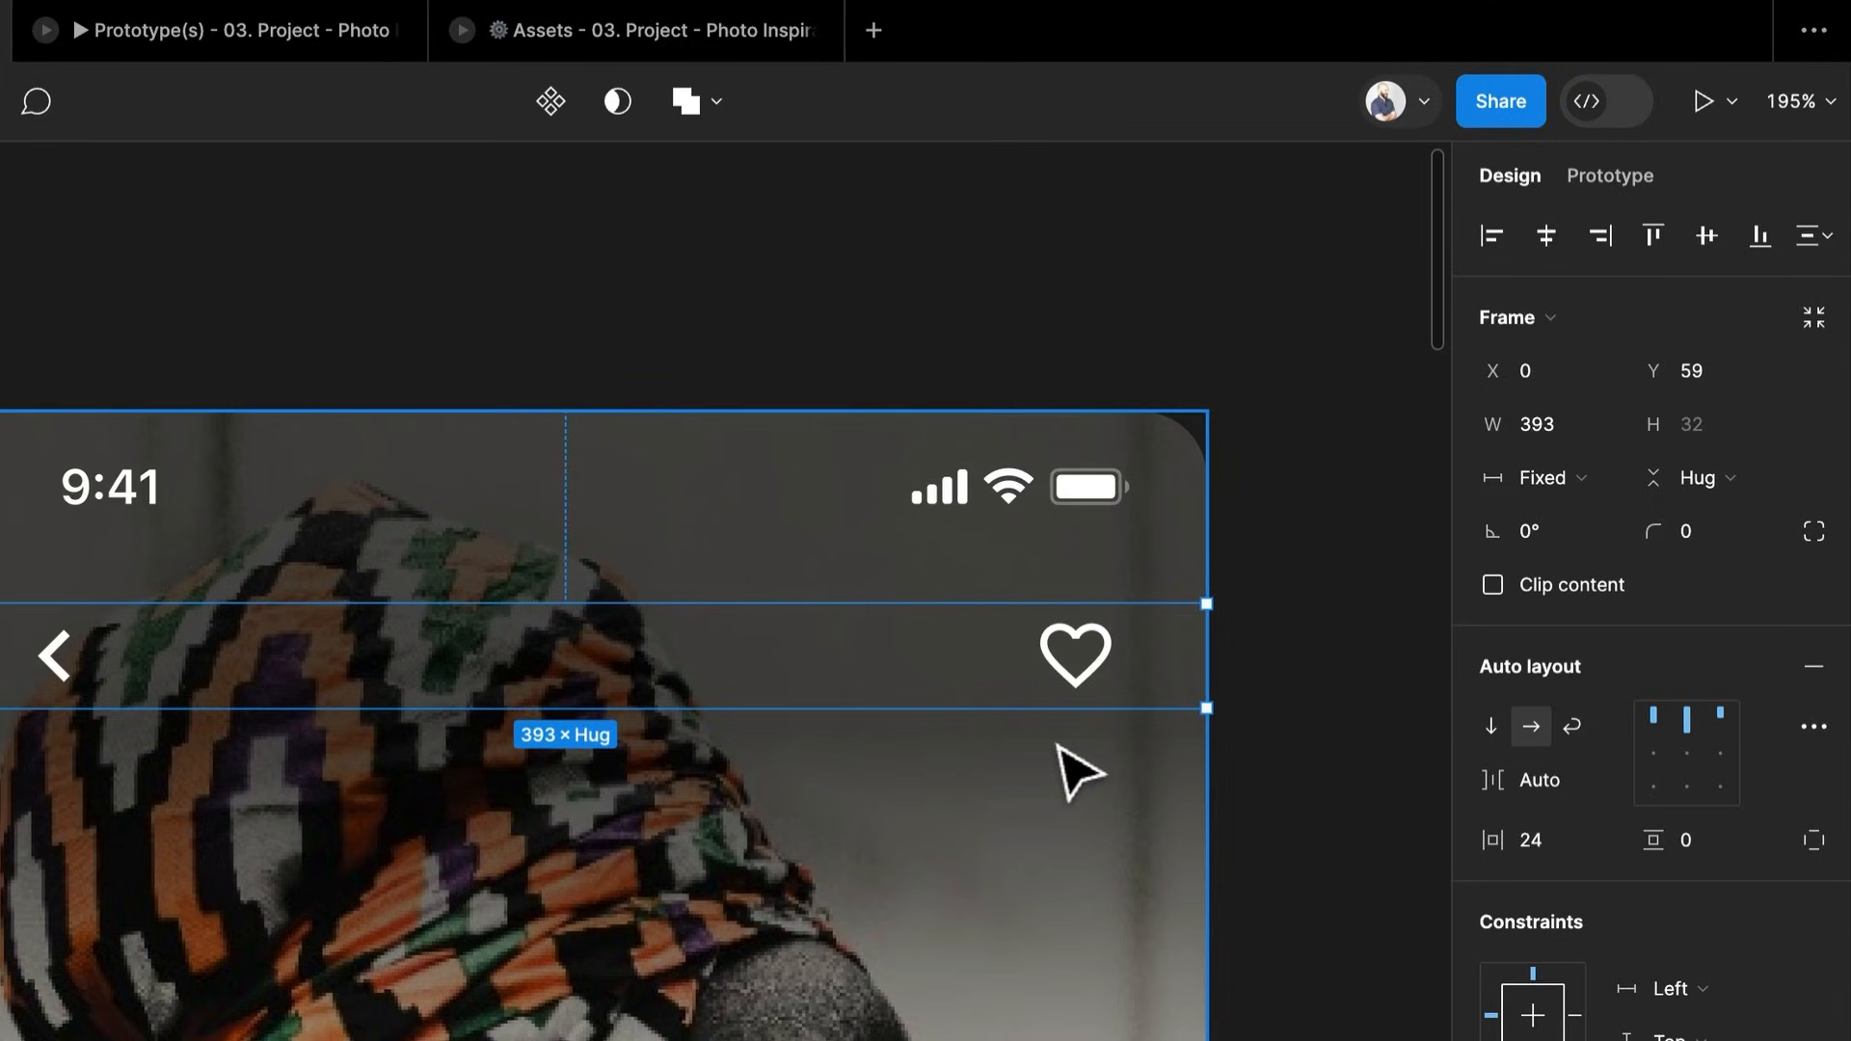
# Make the Image screen a flow starting point and present its prototype
pyautogui.scroll(-5, 1078, 771)
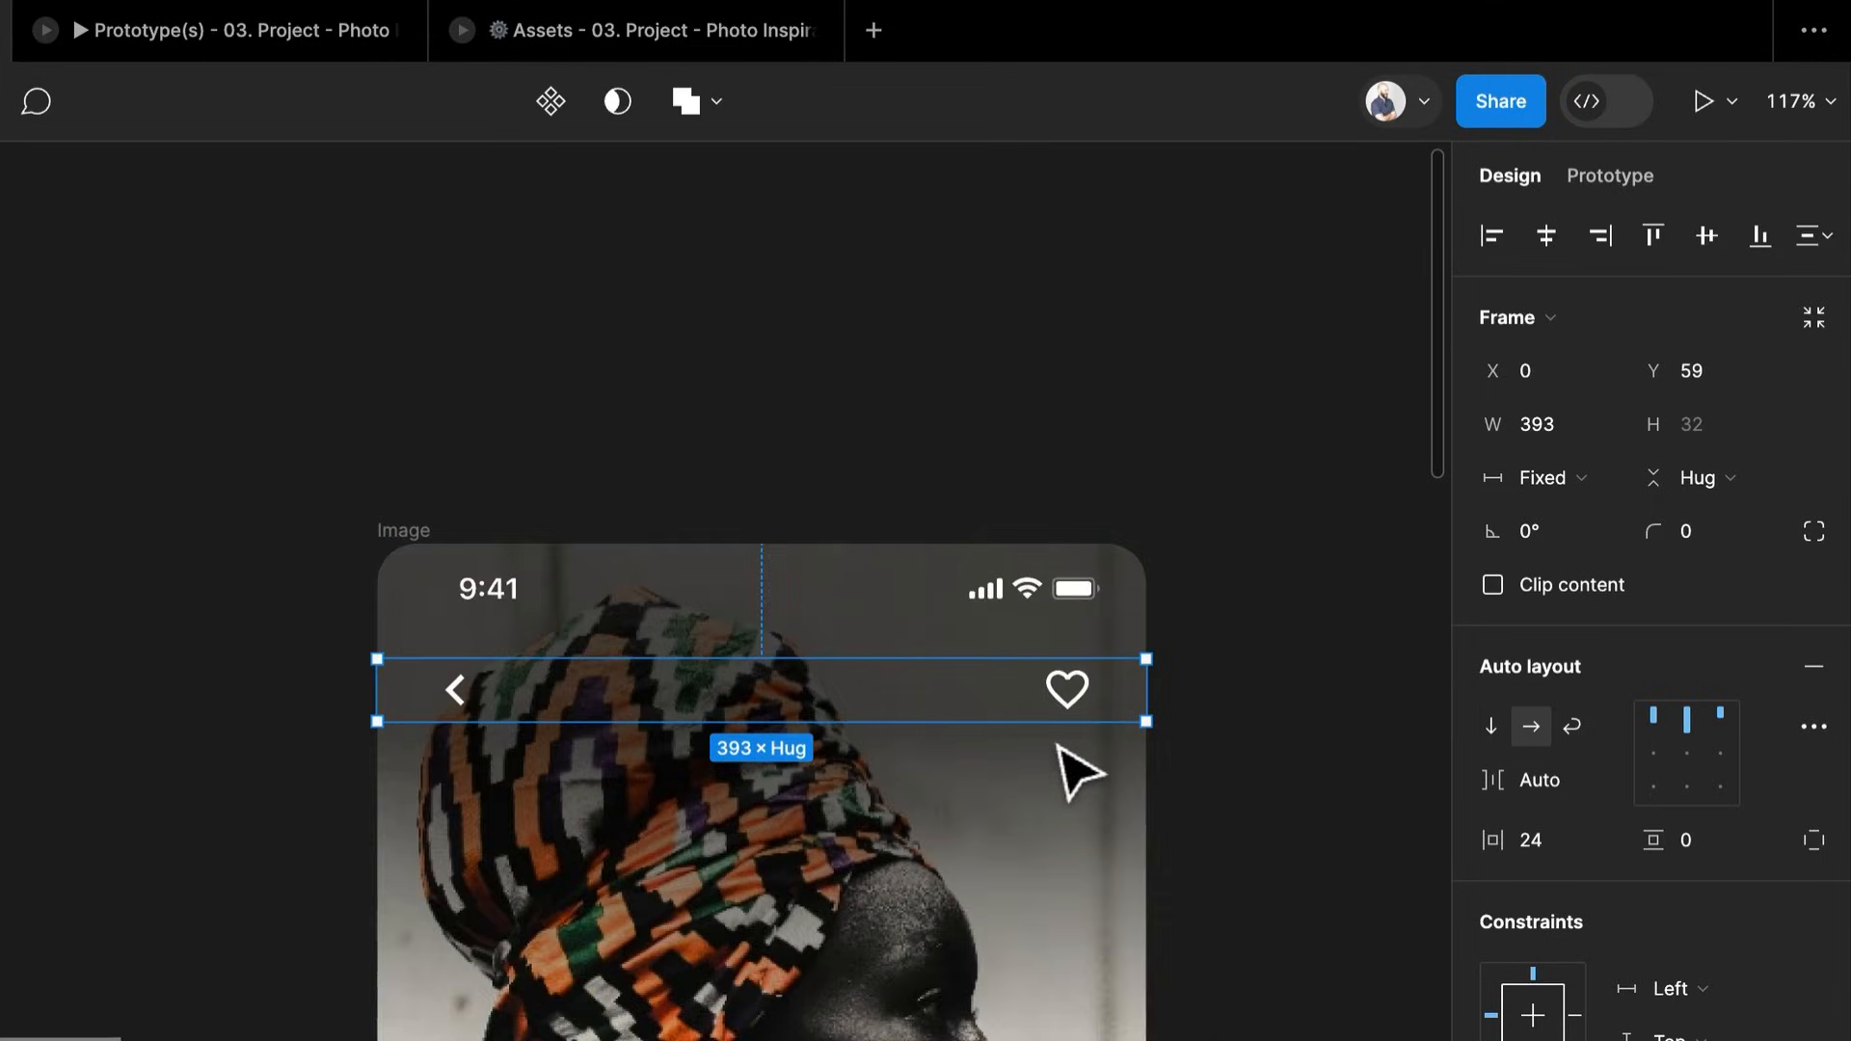
pyautogui.scroll(-2, 1333, 935)
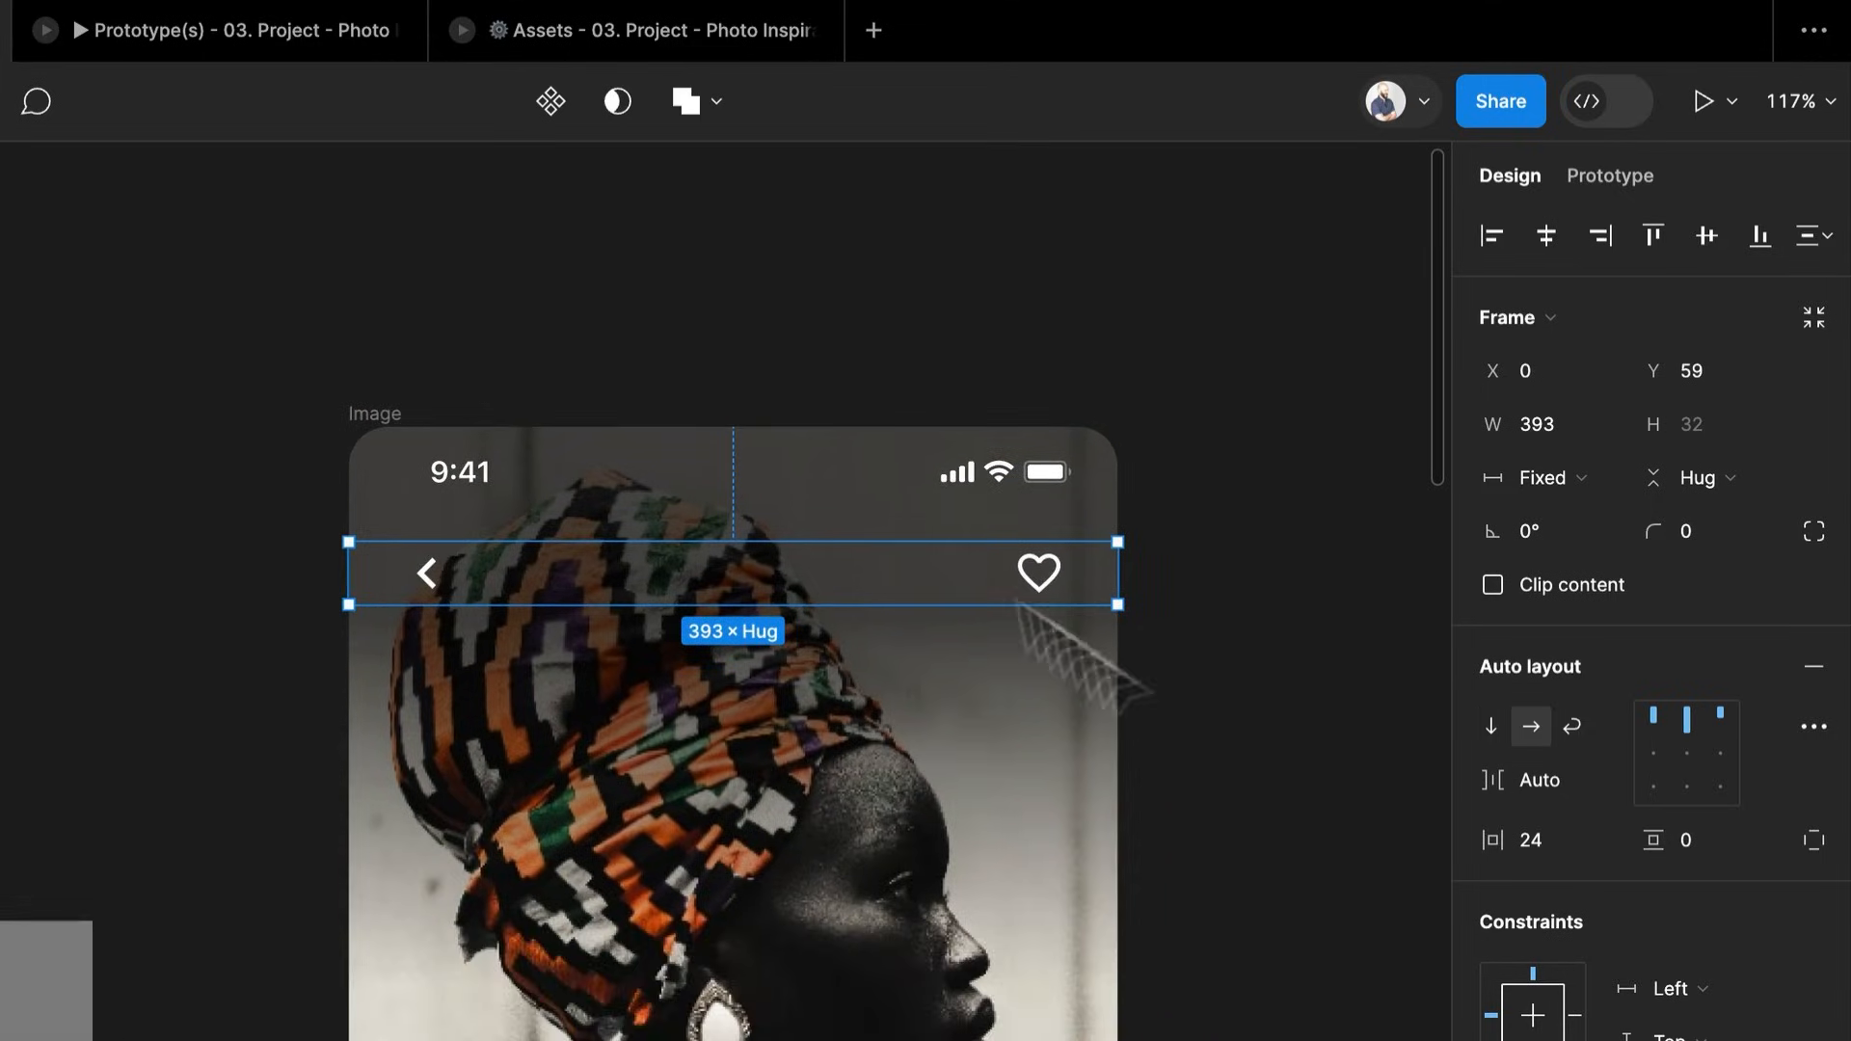
pyautogui.click(389, 412)
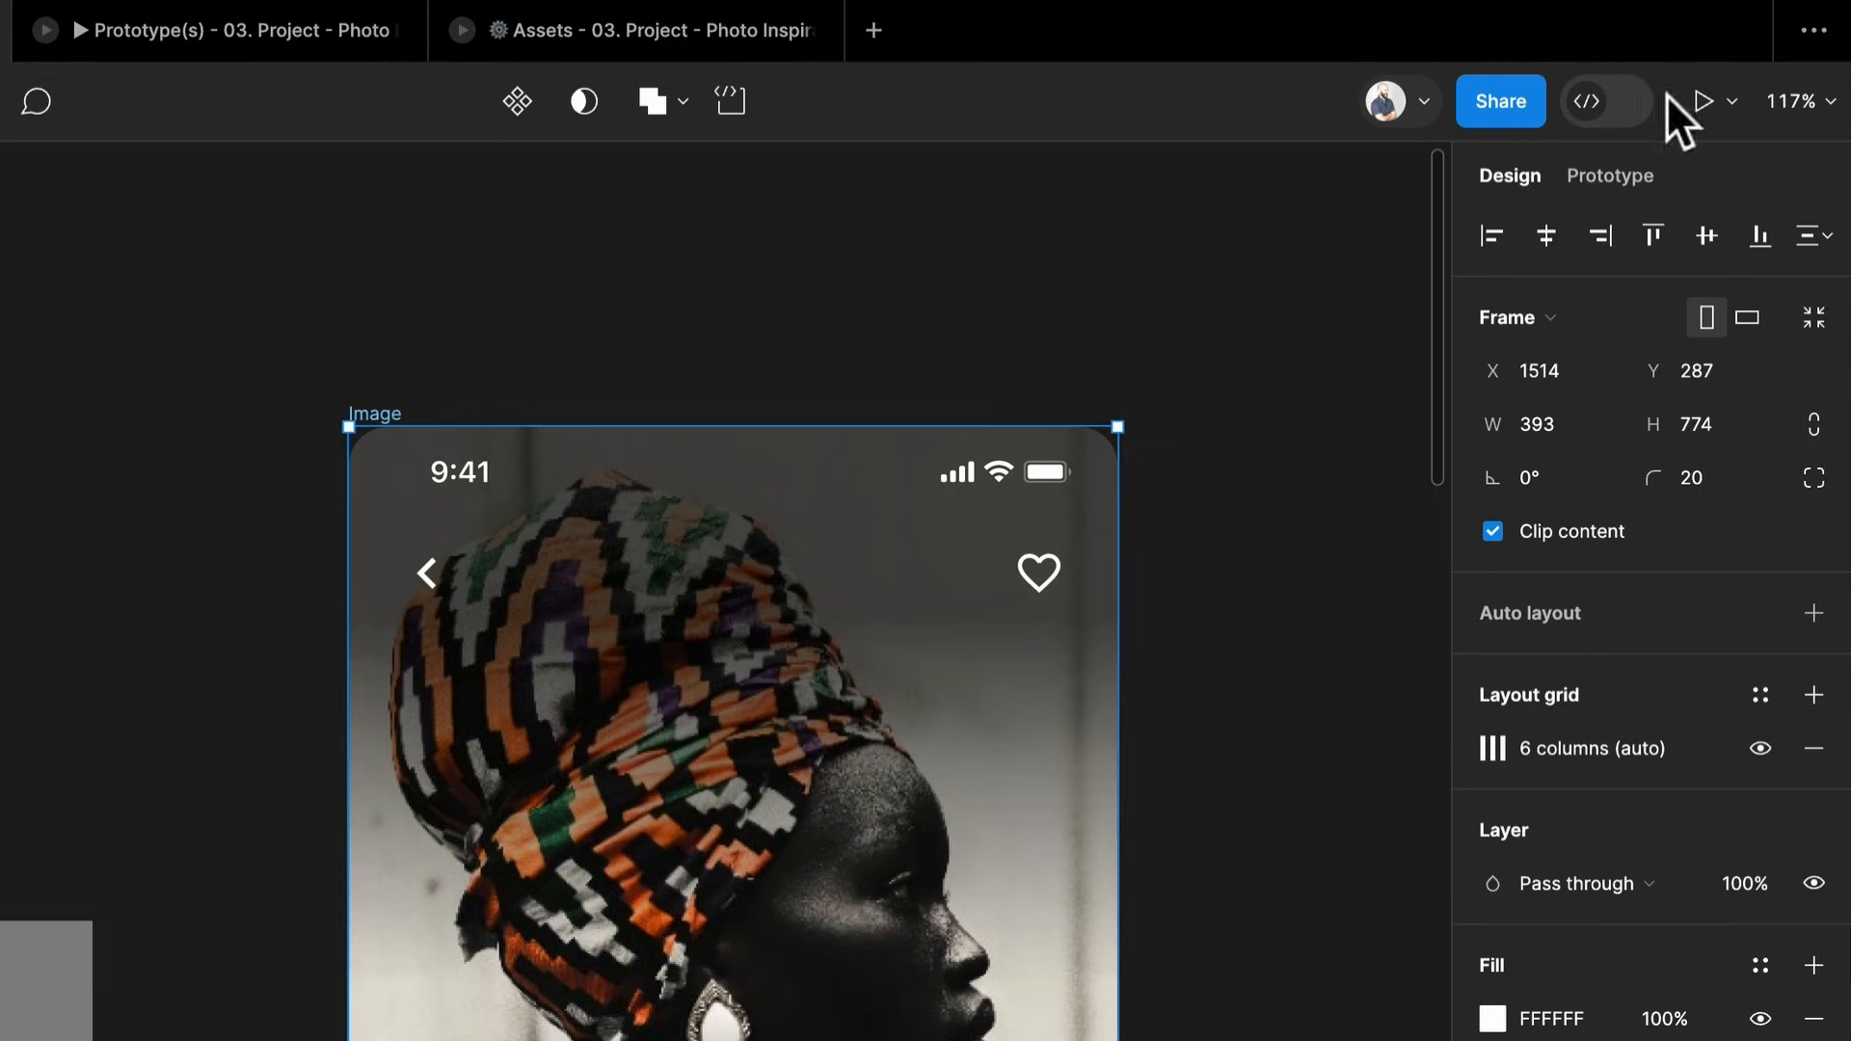
pyautogui.click(1610, 175)
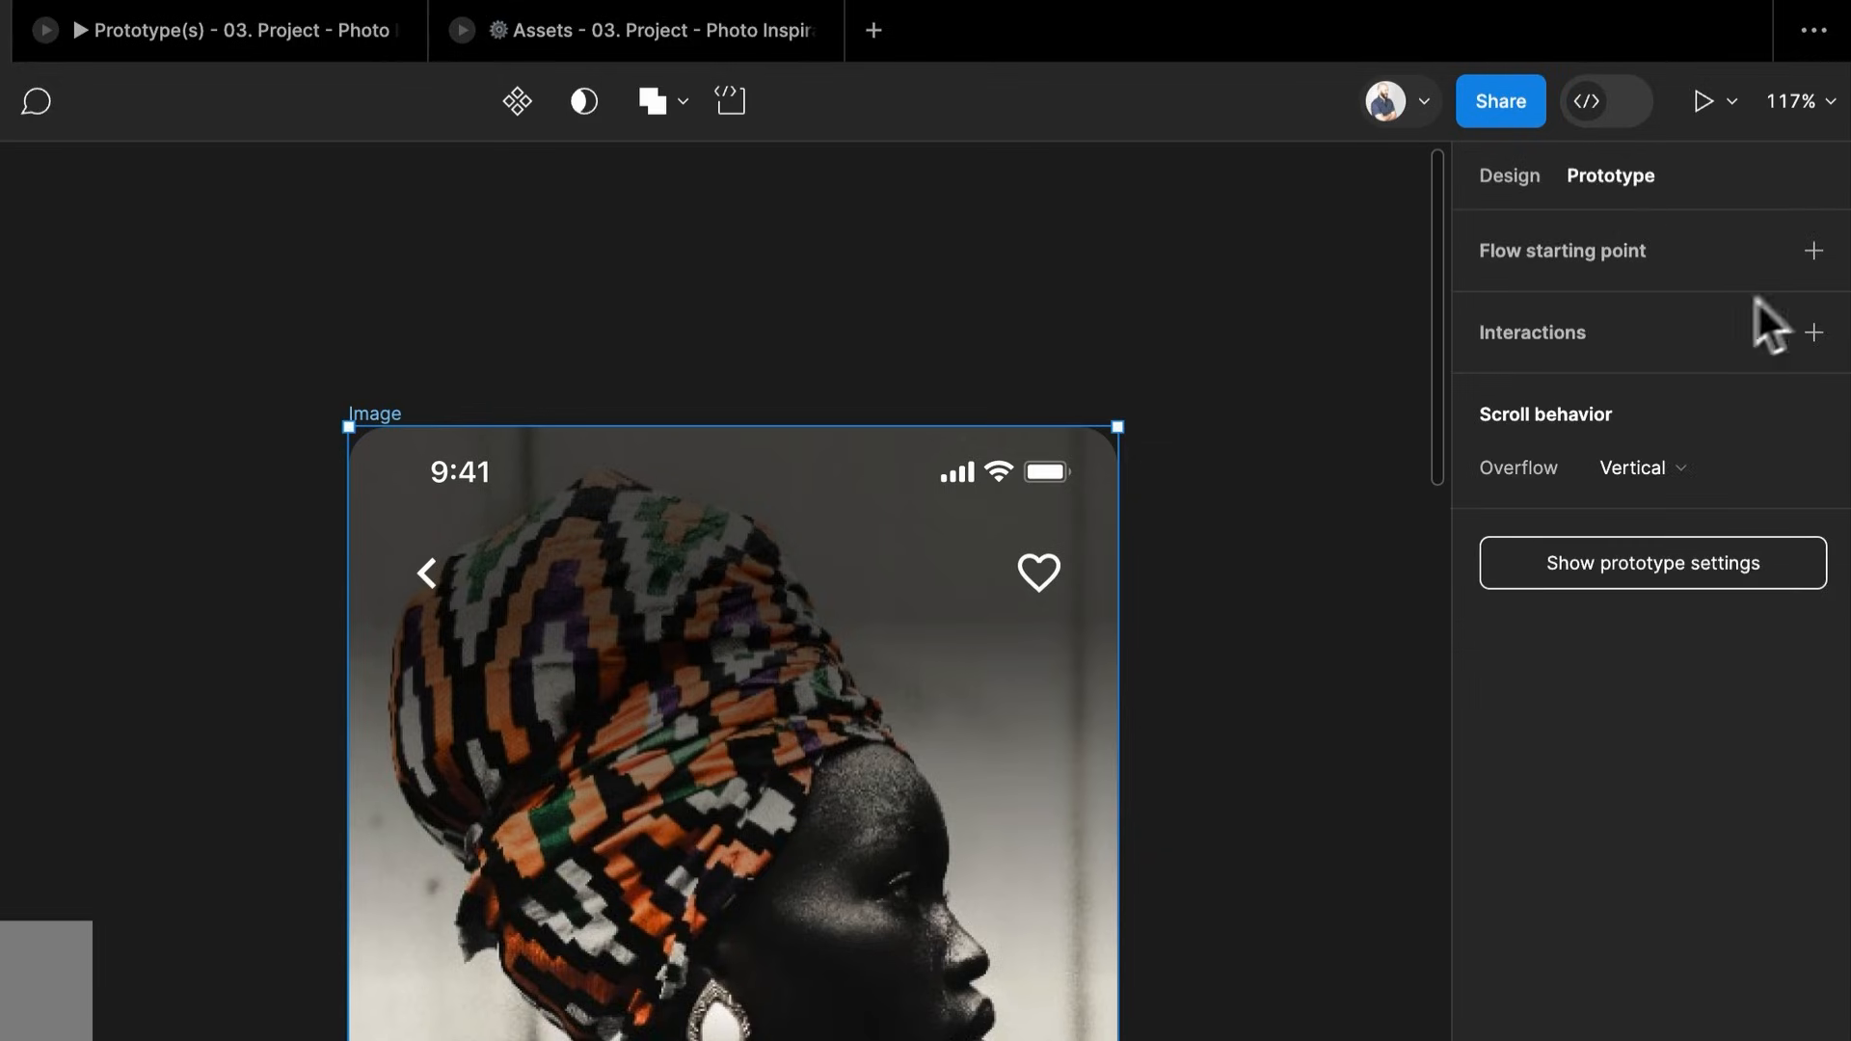
pyautogui.click(1814, 250)
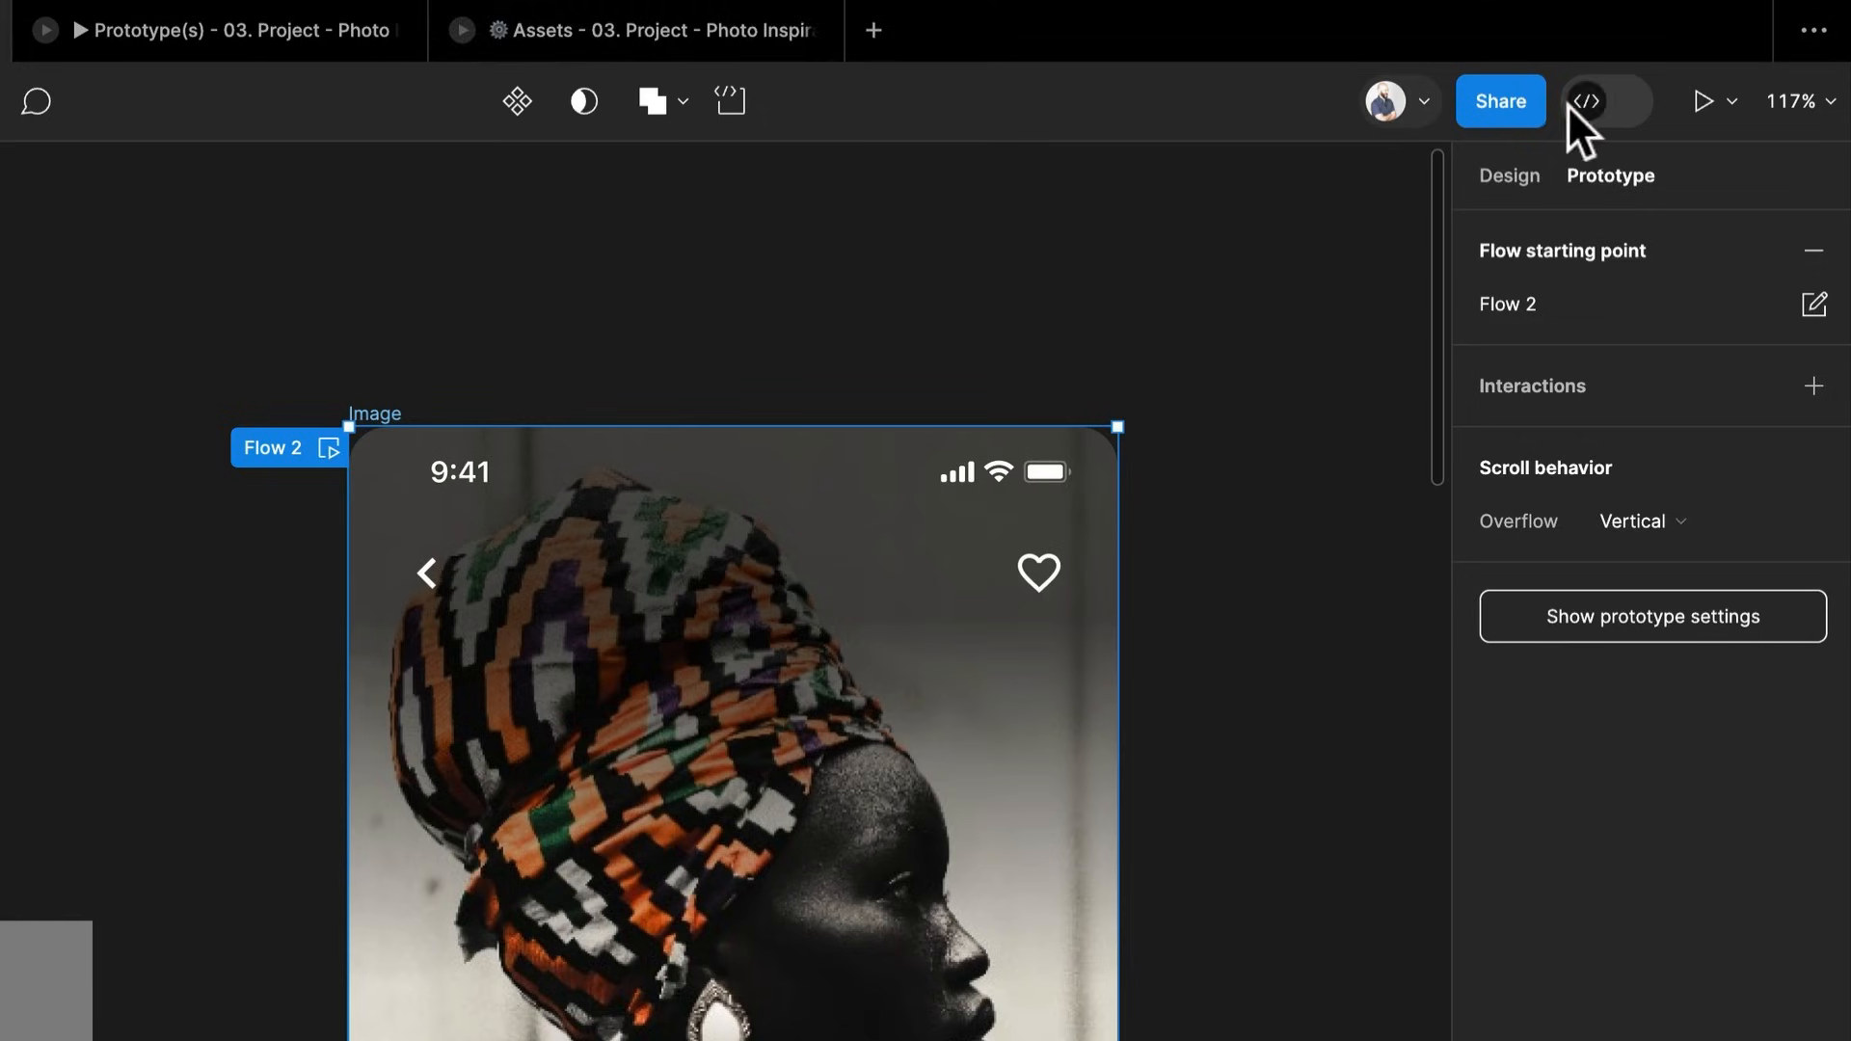
pyautogui.click(1703, 103)
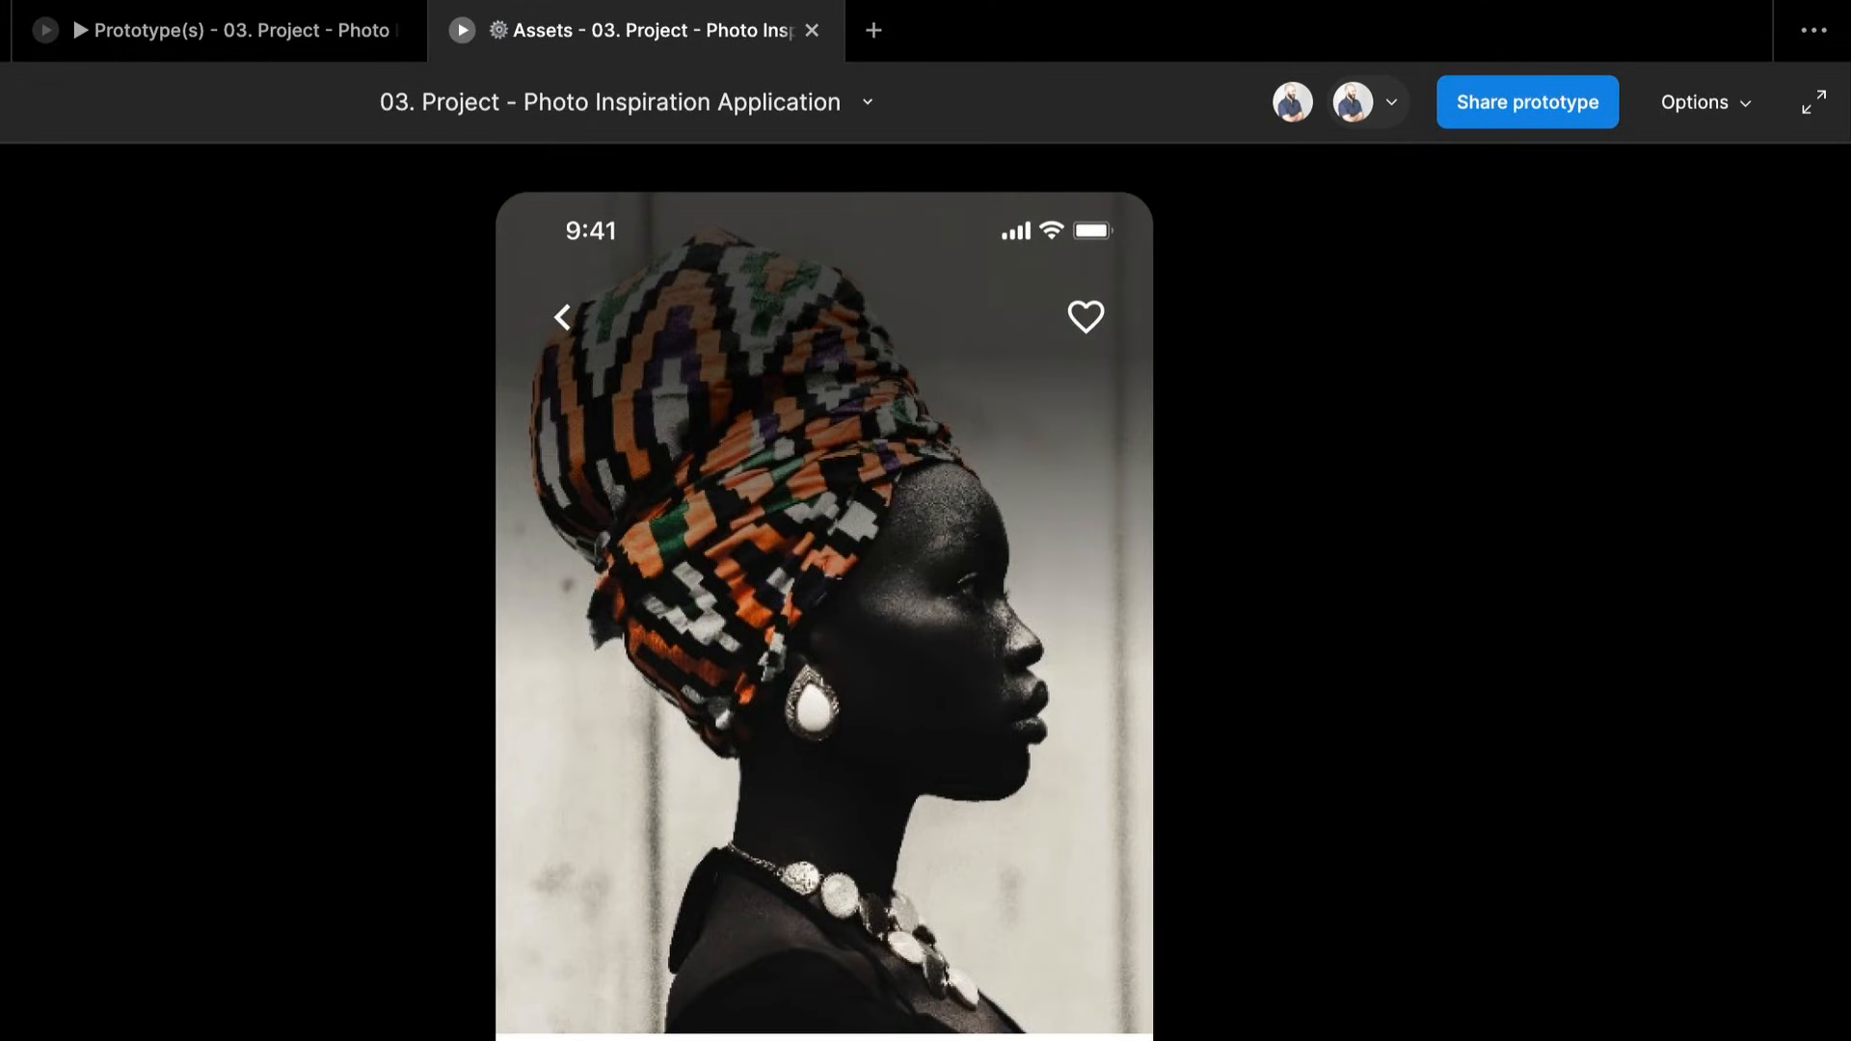
# Toggle the heart icon in the presented Image screen to test its loved and unloved states
pyautogui.click(1084, 333)
pyautogui.click(1085, 335)
pyautogui.click(1082, 337)
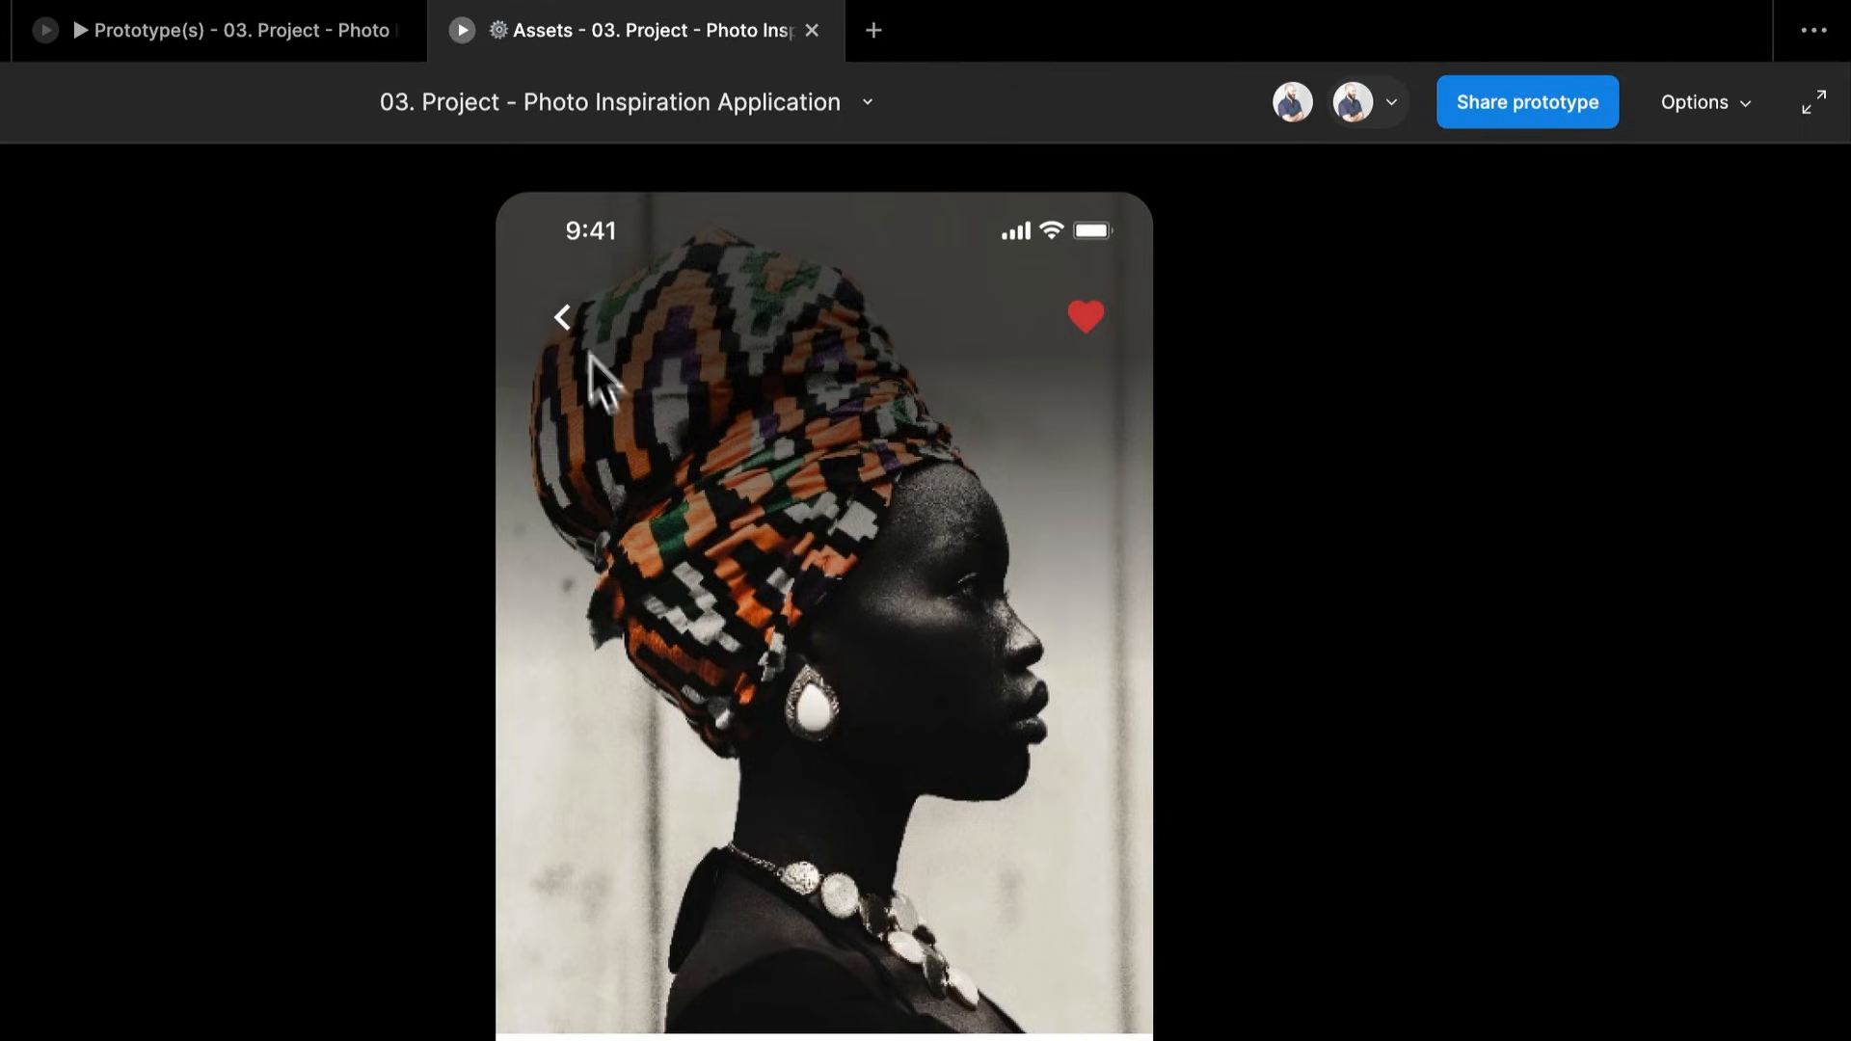
pyautogui.click(1086, 328)
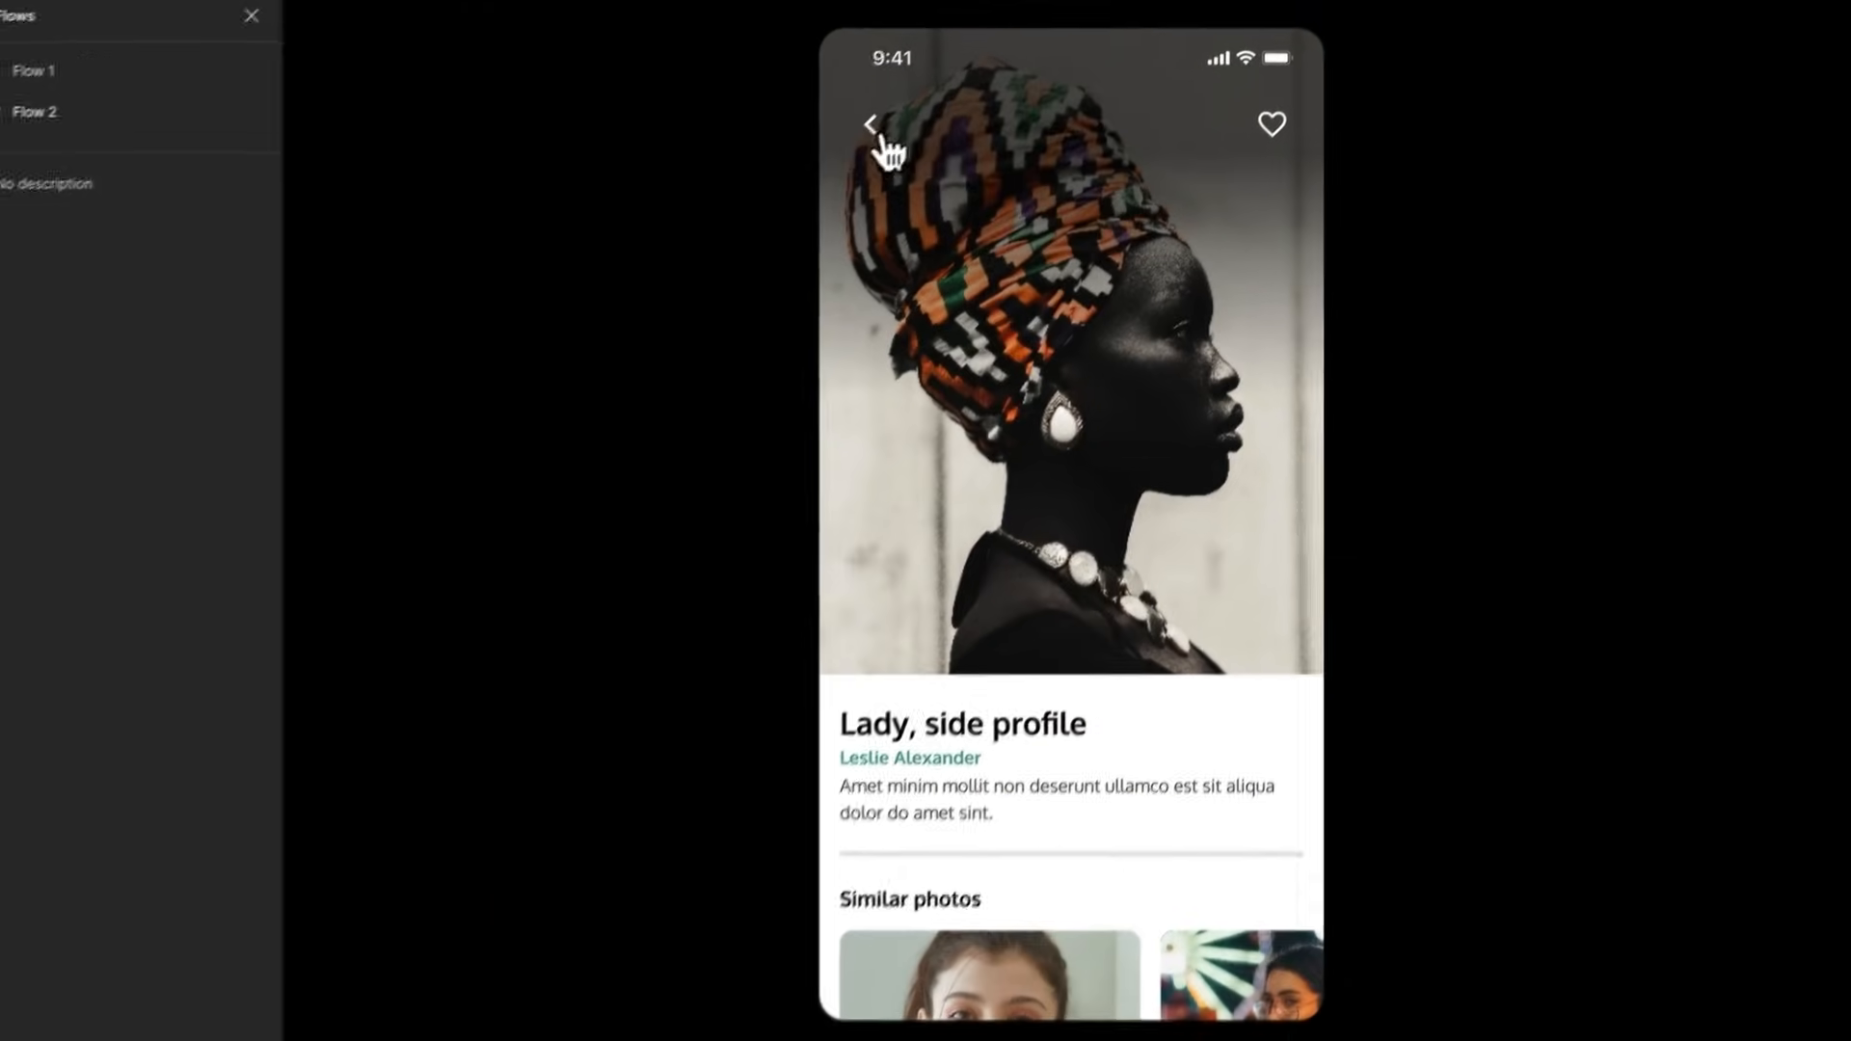
# Scroll the presented Image screen down and back up to check how the fixed header controls behave
pyautogui.scroll(-3, 1049, 314)
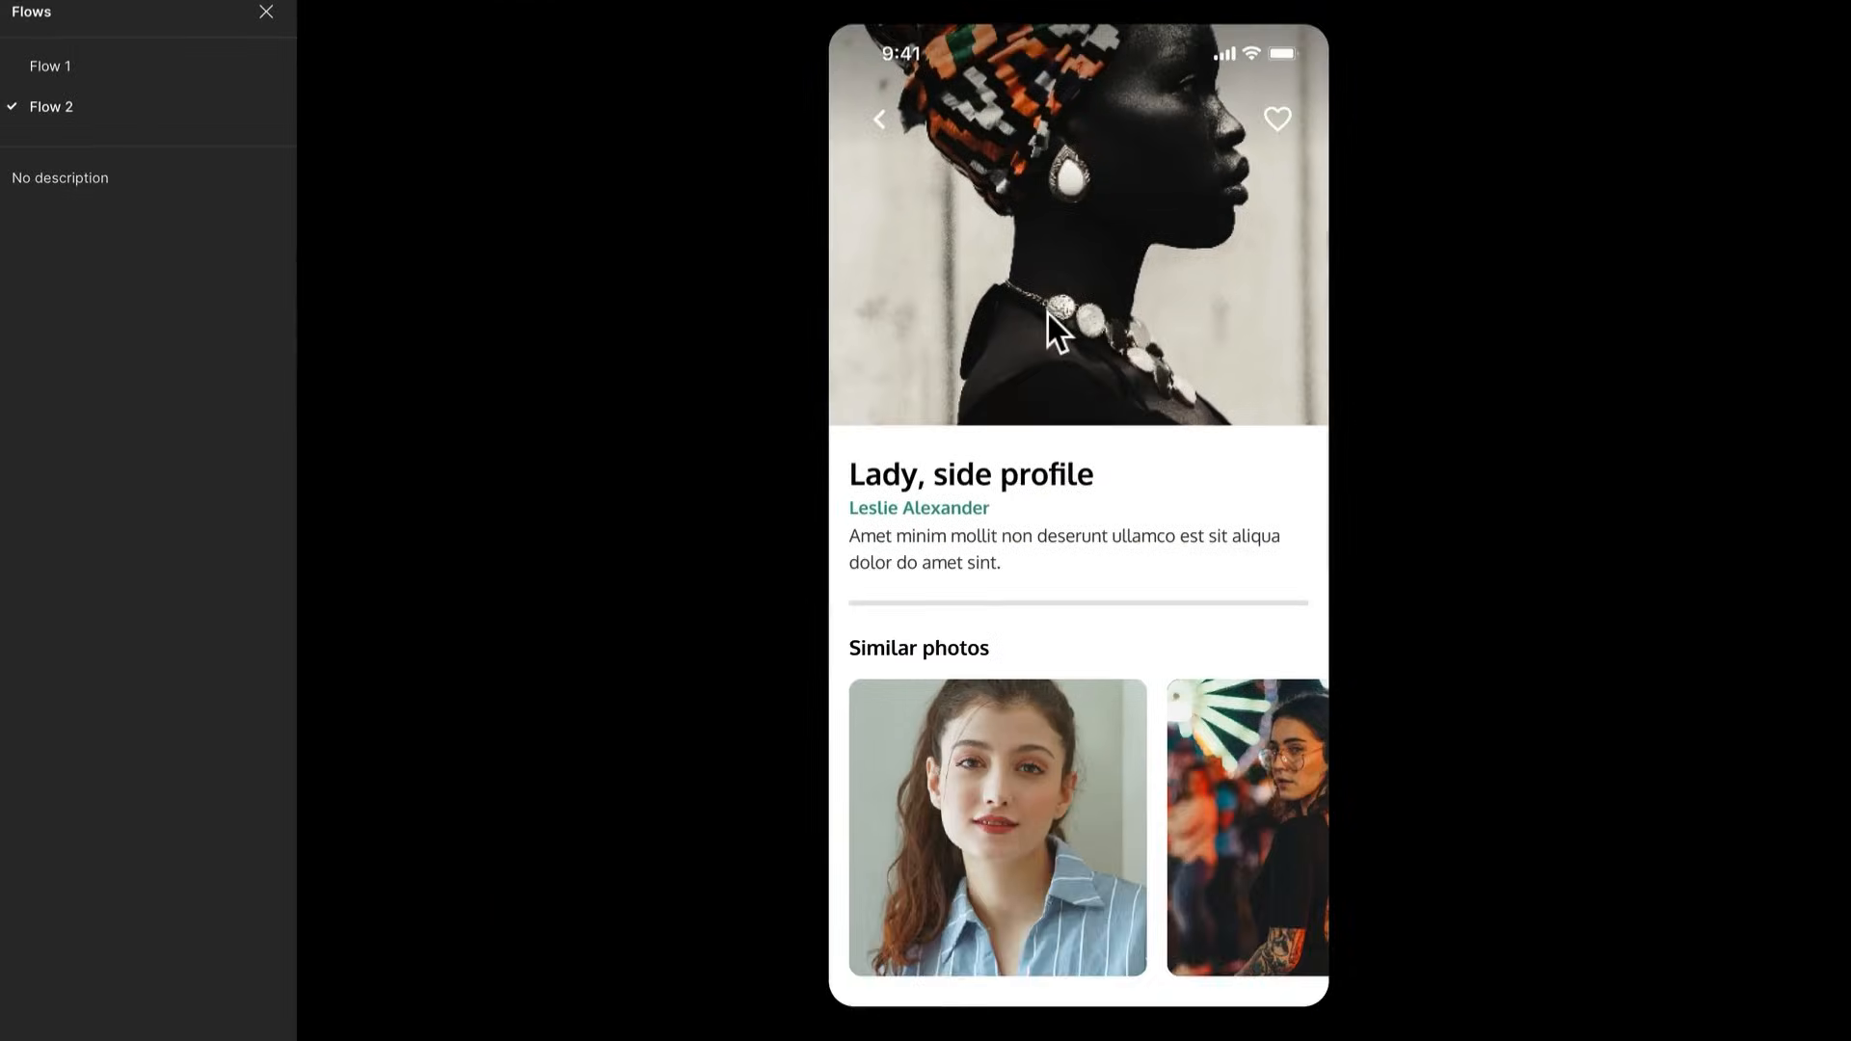
pyautogui.scroll(3, 1100, 443)
pyautogui.scroll(-3, 1102, 447)
pyautogui.scroll(3, 1229, 344)
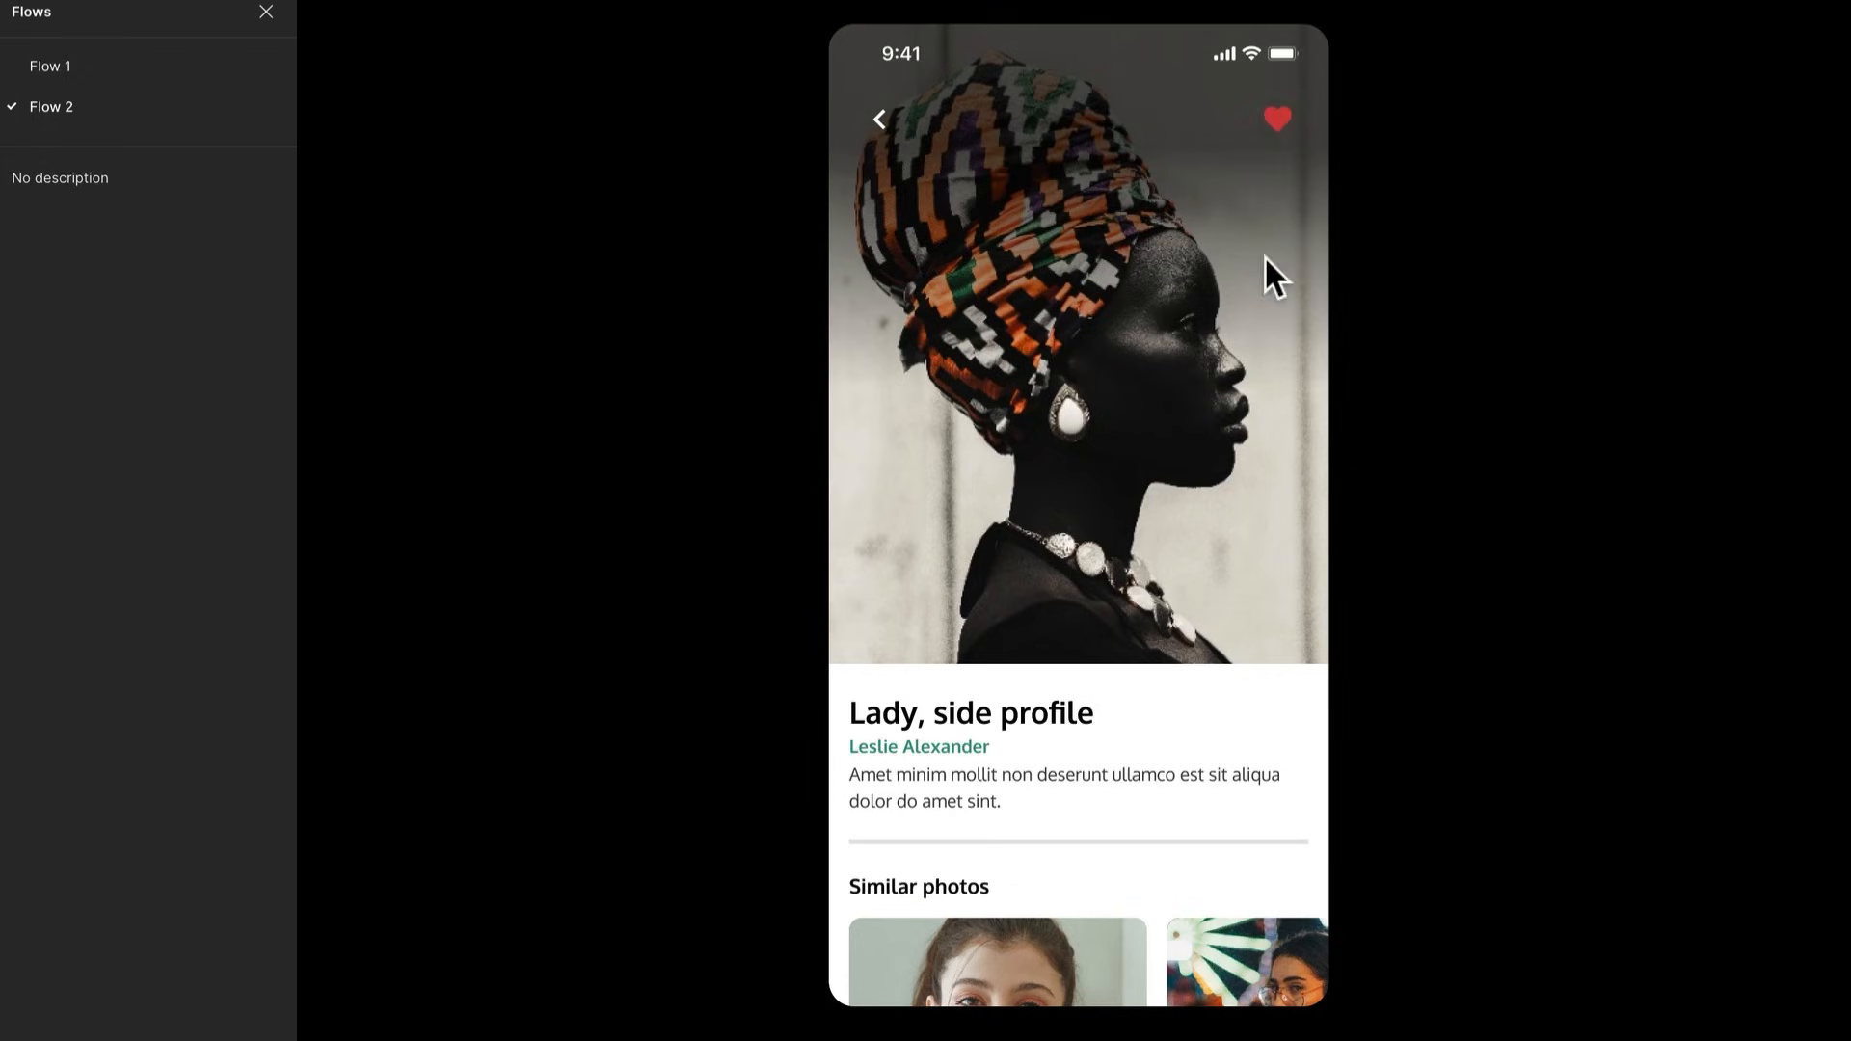
pyautogui.scroll(-3, 1264, 256)
pyautogui.scroll(3, 1265, 256)
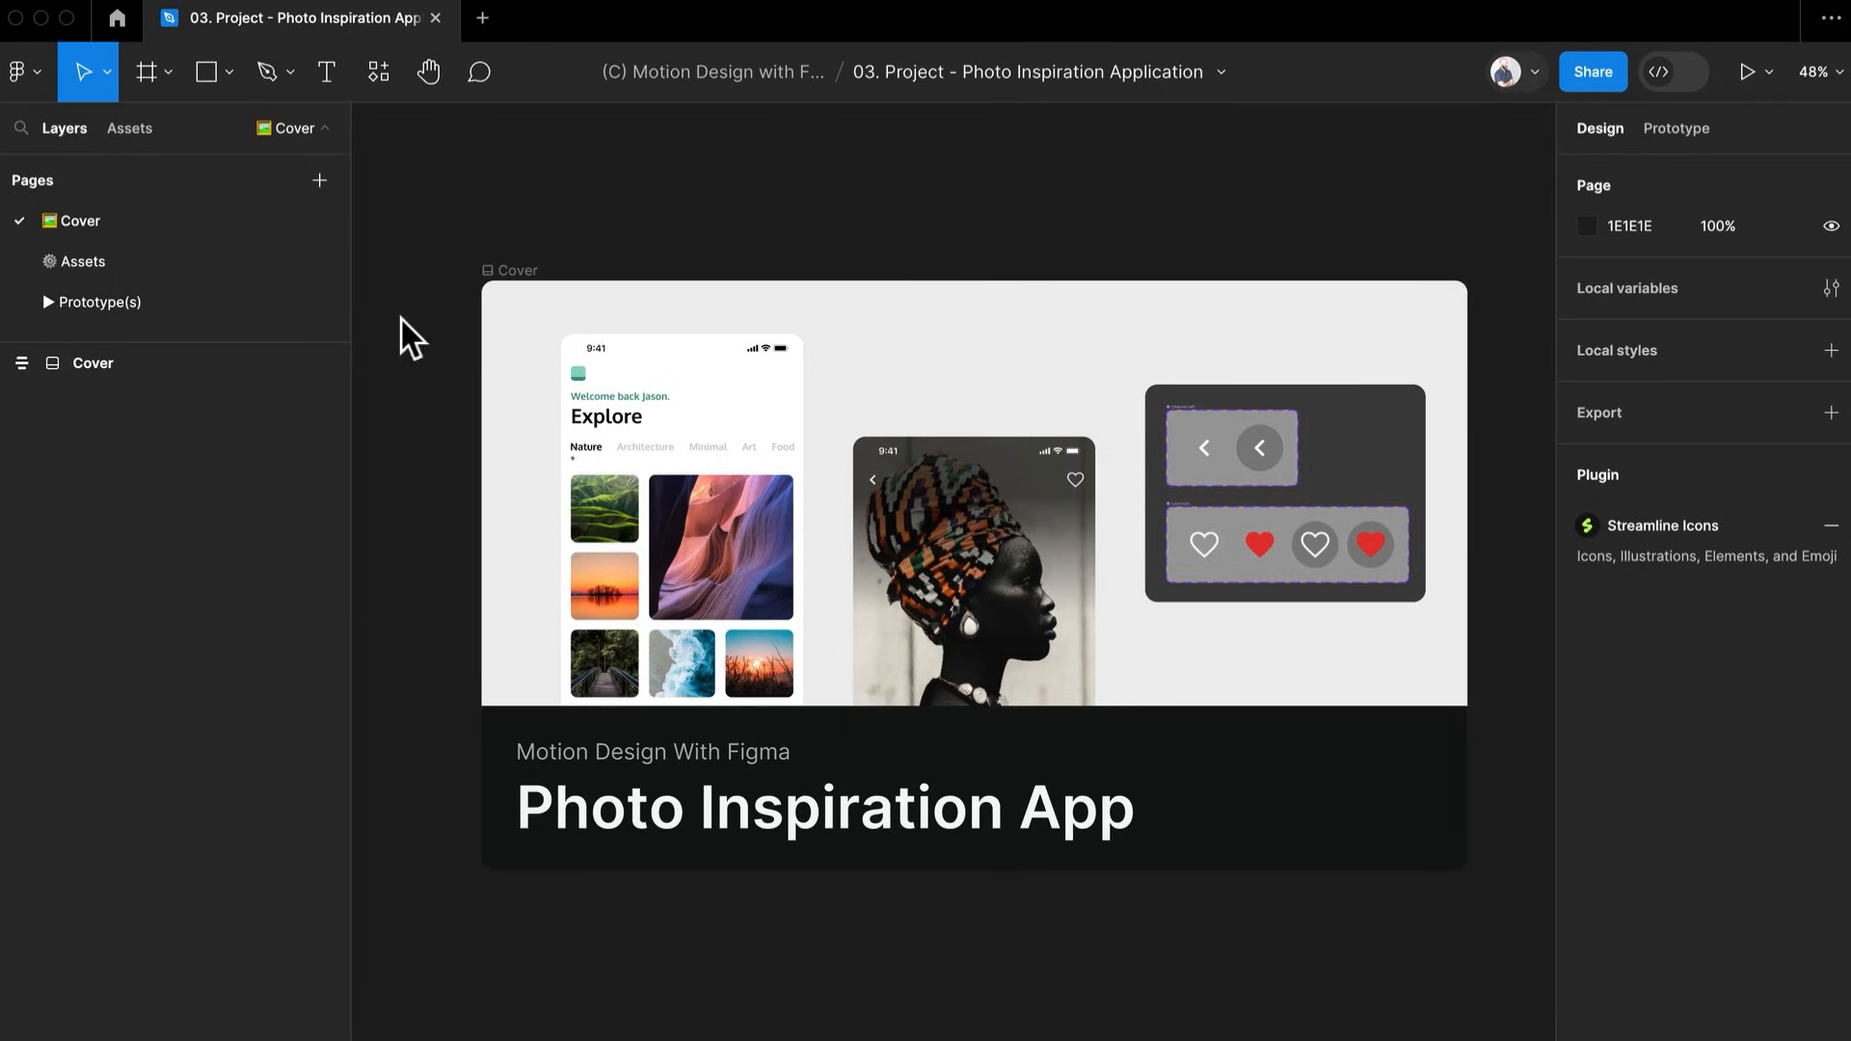
# Copy the Image screen together with the Portrait Home screen from the Assets page of the design file
pyautogui.click(154, 266)
pyautogui.scroll(-5, 901, 714)
pyautogui.scroll(8, 900, 714)
pyautogui.scroll(5, 574, 796)
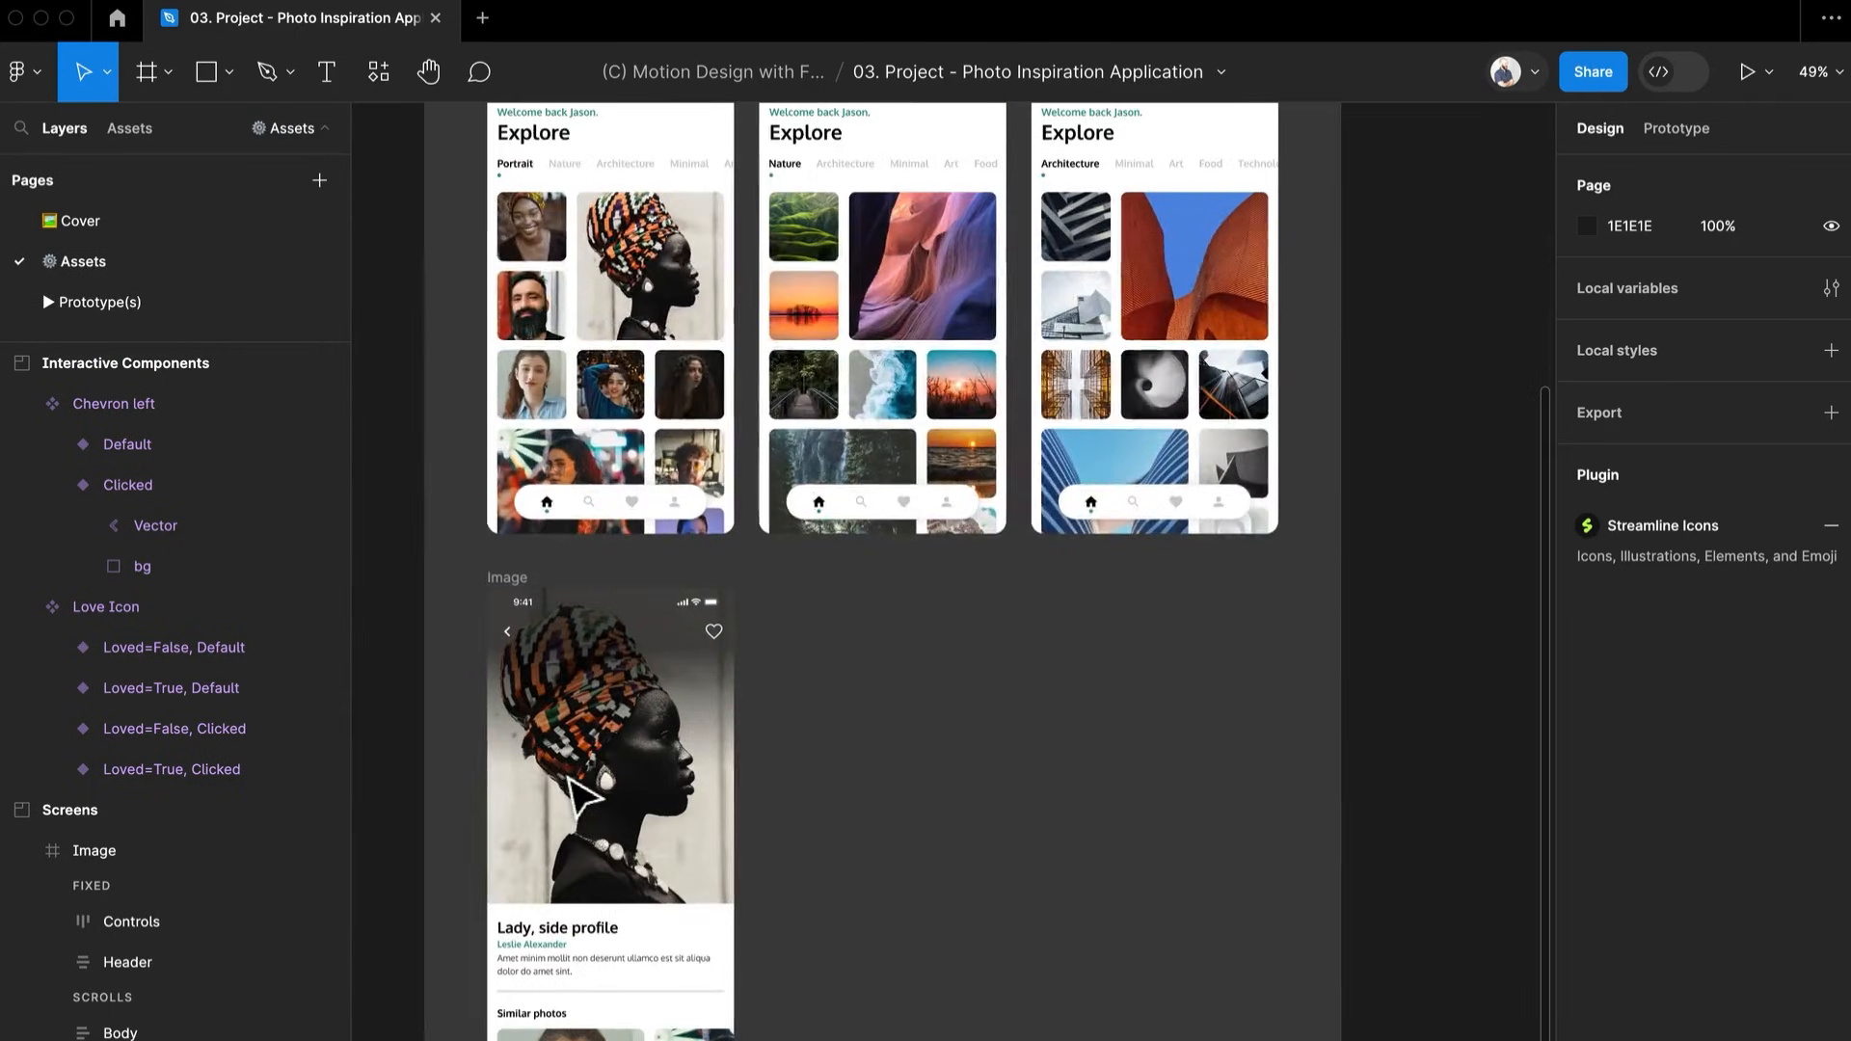
pyautogui.click(517, 580)
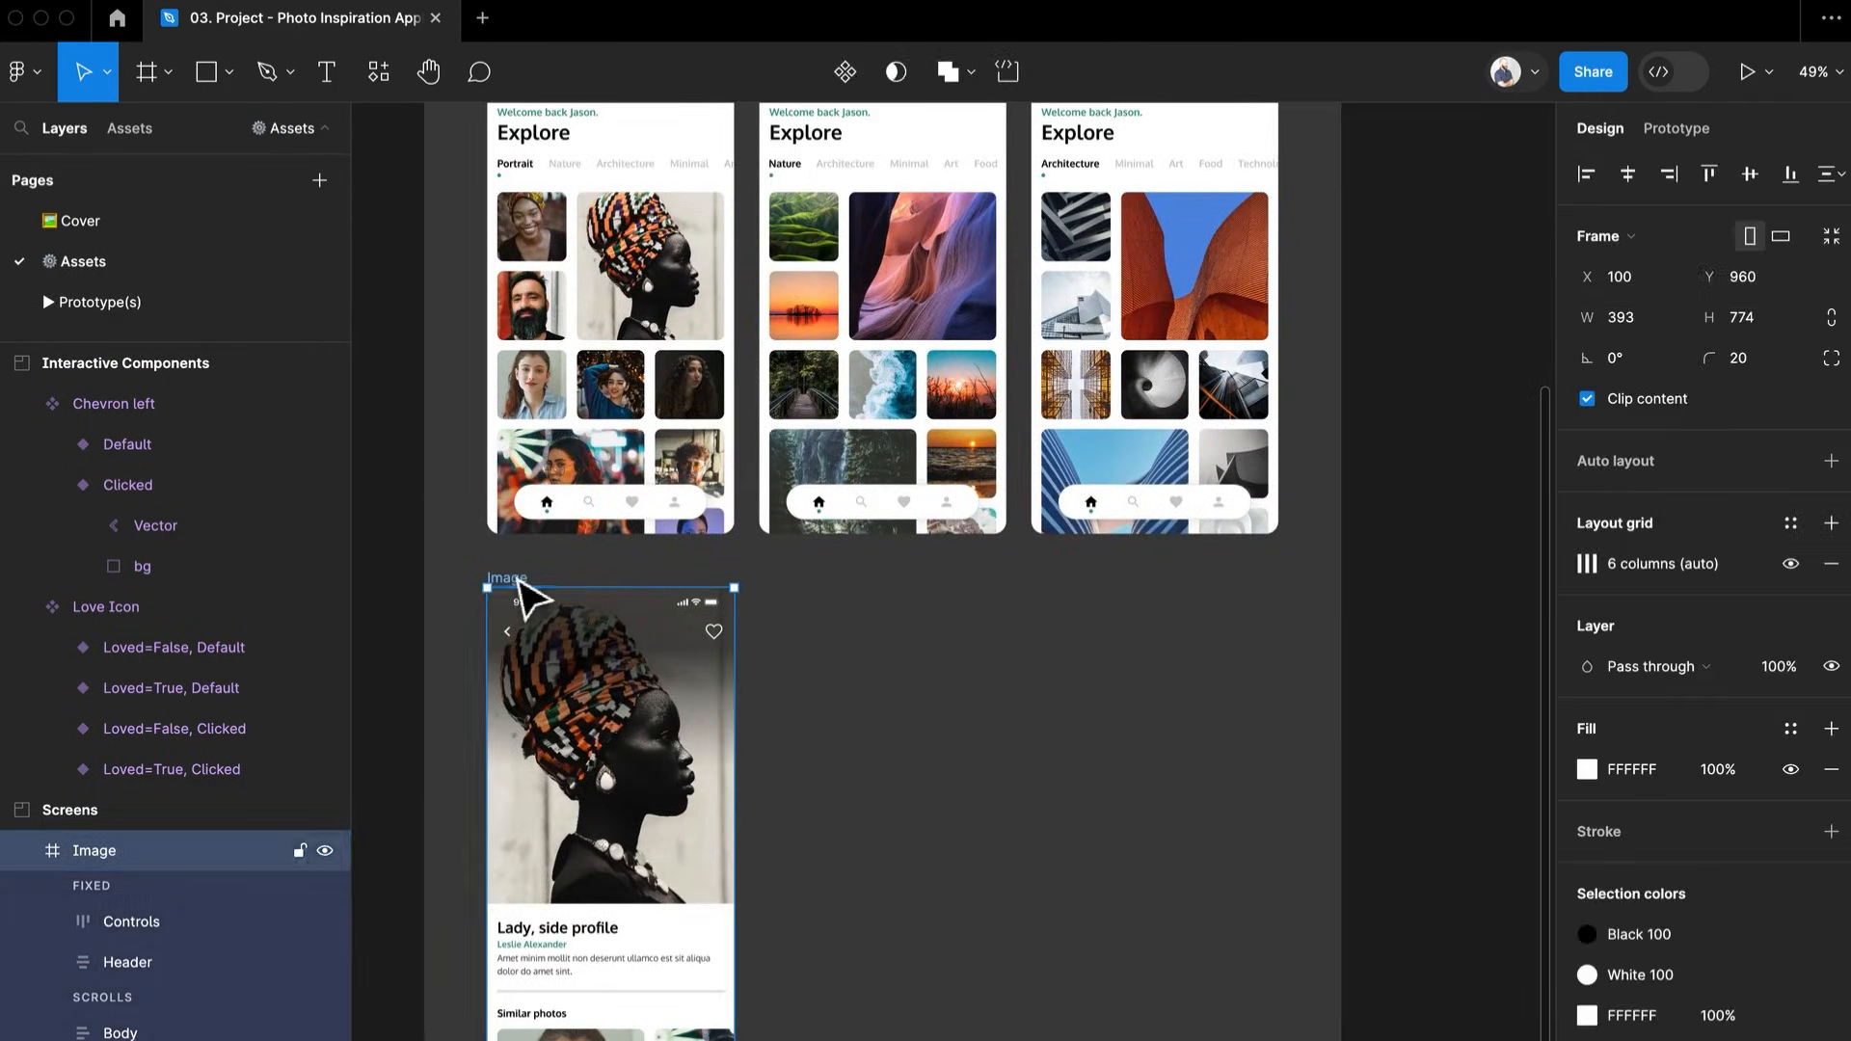
pyautogui.moveTo(800, 712); pyautogui.dragTo(925, 820)
pyautogui.scroll(5, 559, 270)
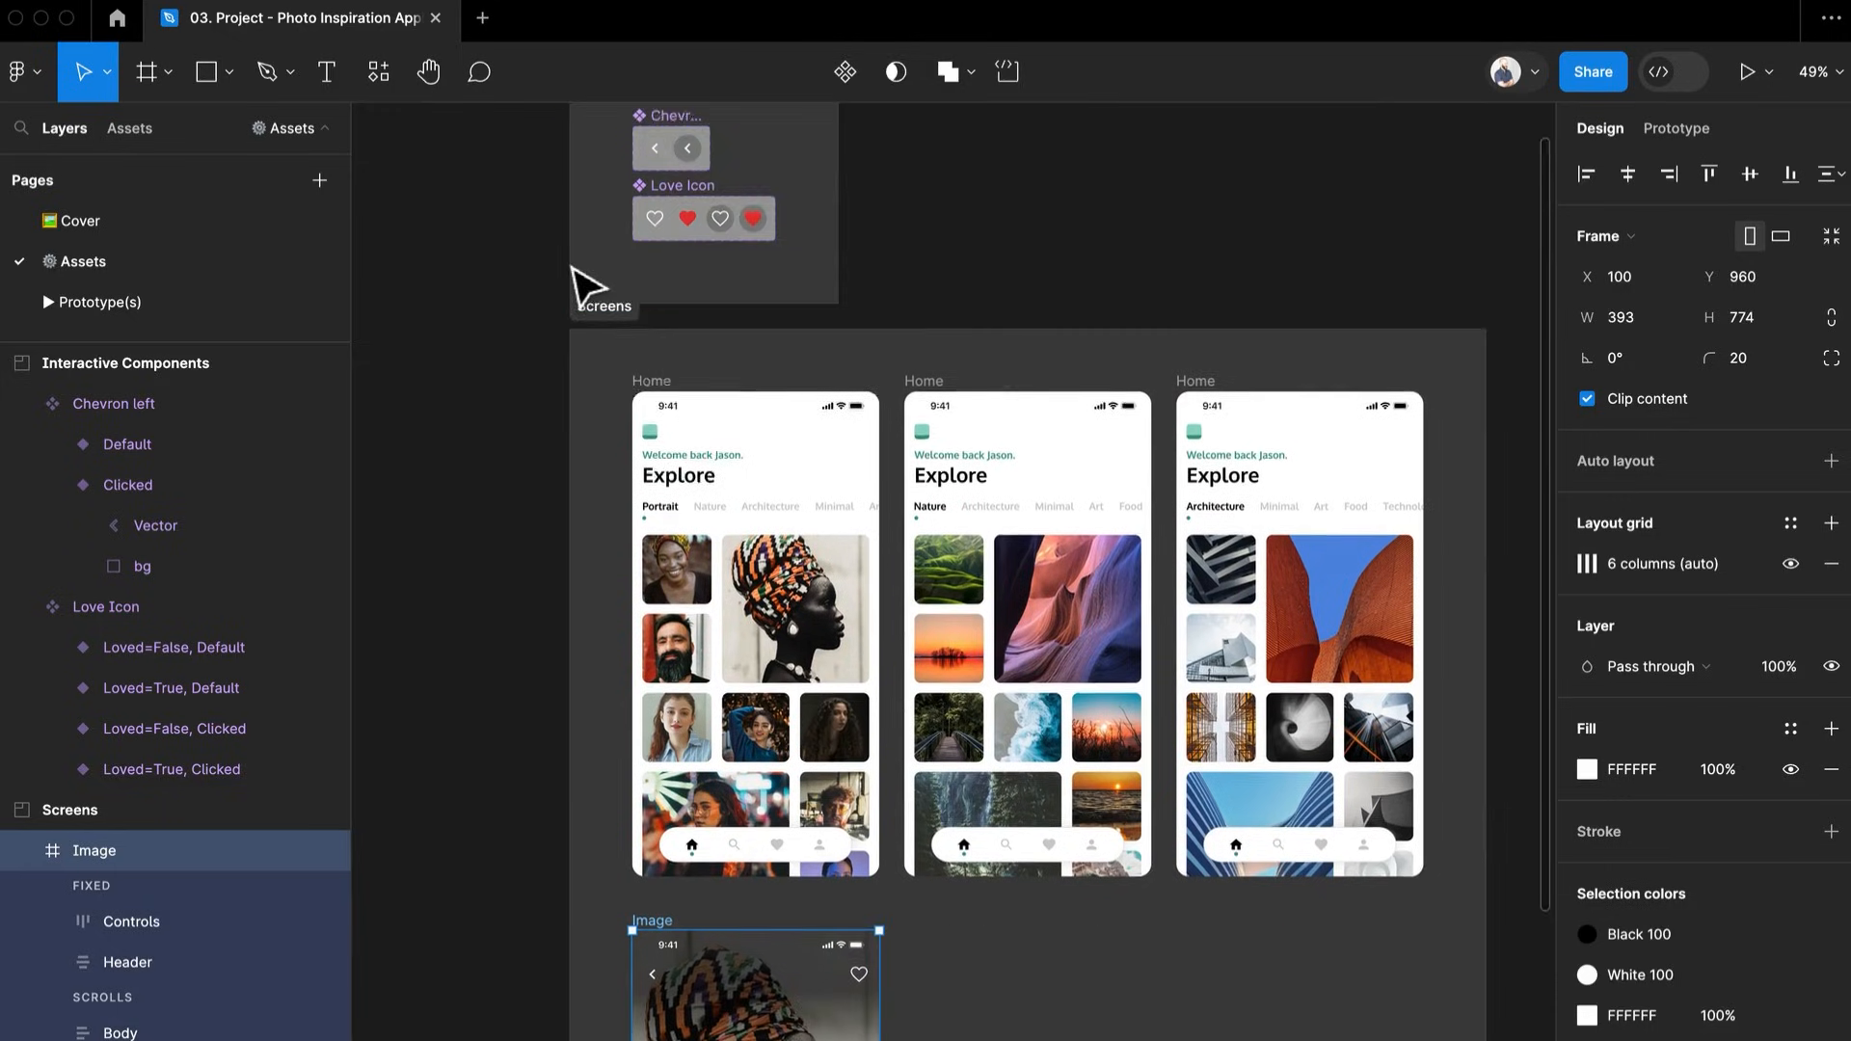
pyautogui.keyDown('shift'); pyautogui.click(654, 425); pyautogui.keyUp('shift')
pyautogui.scroll(-3, 578, 640)
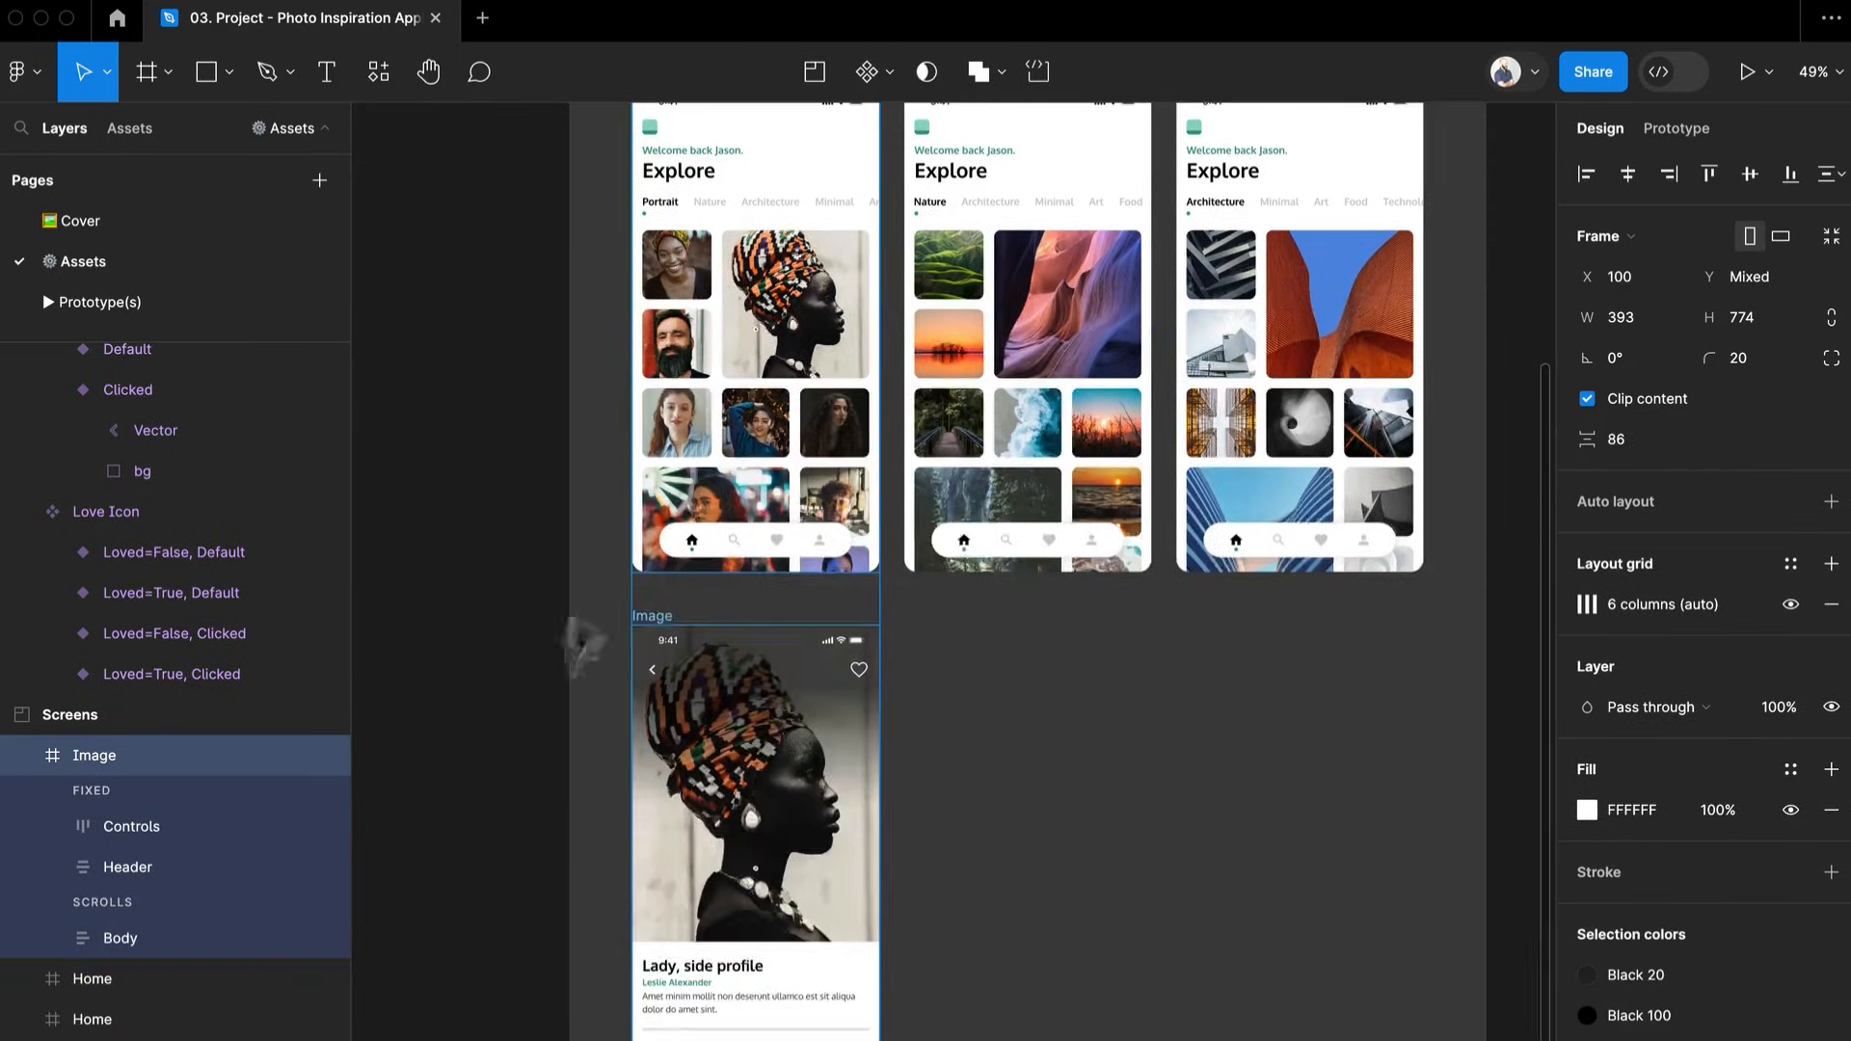
pyautogui.scroll(3, 674, 612)
pyautogui.scroll(-3, 680, 617)
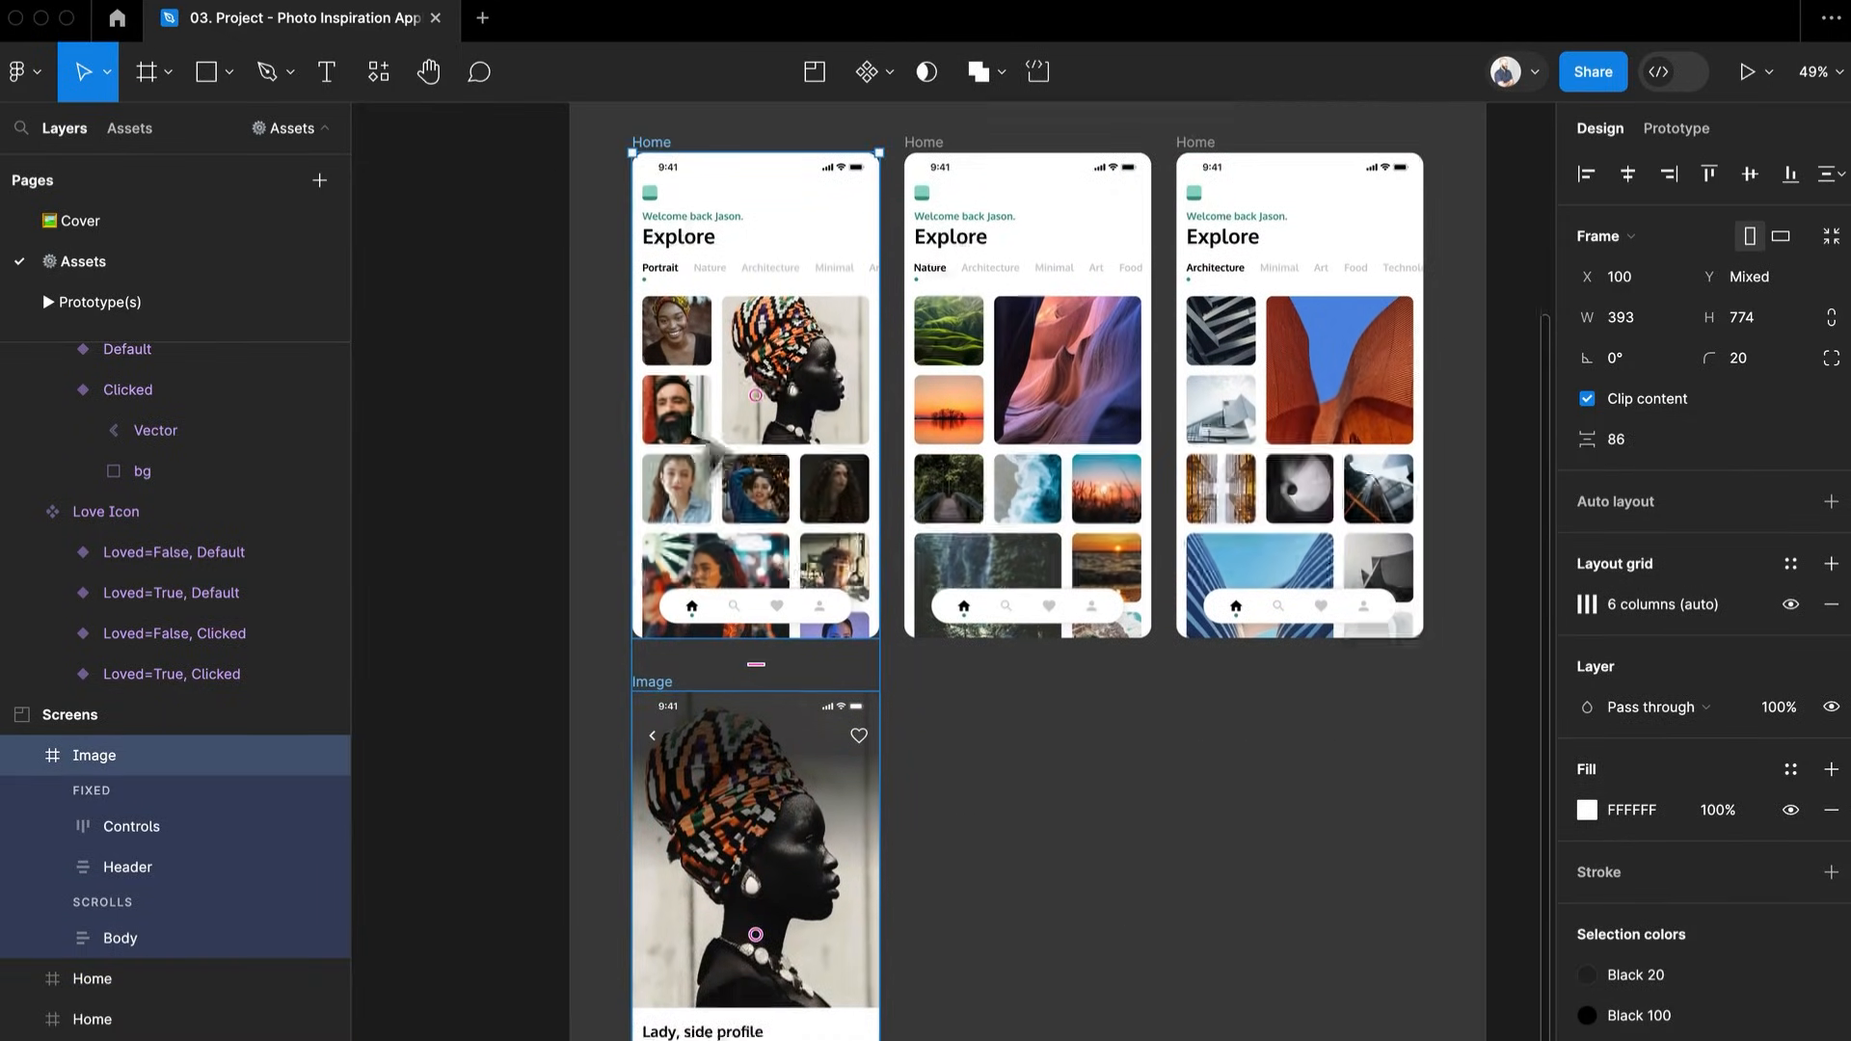
pyautogui.scroll(-2, 761, 485)
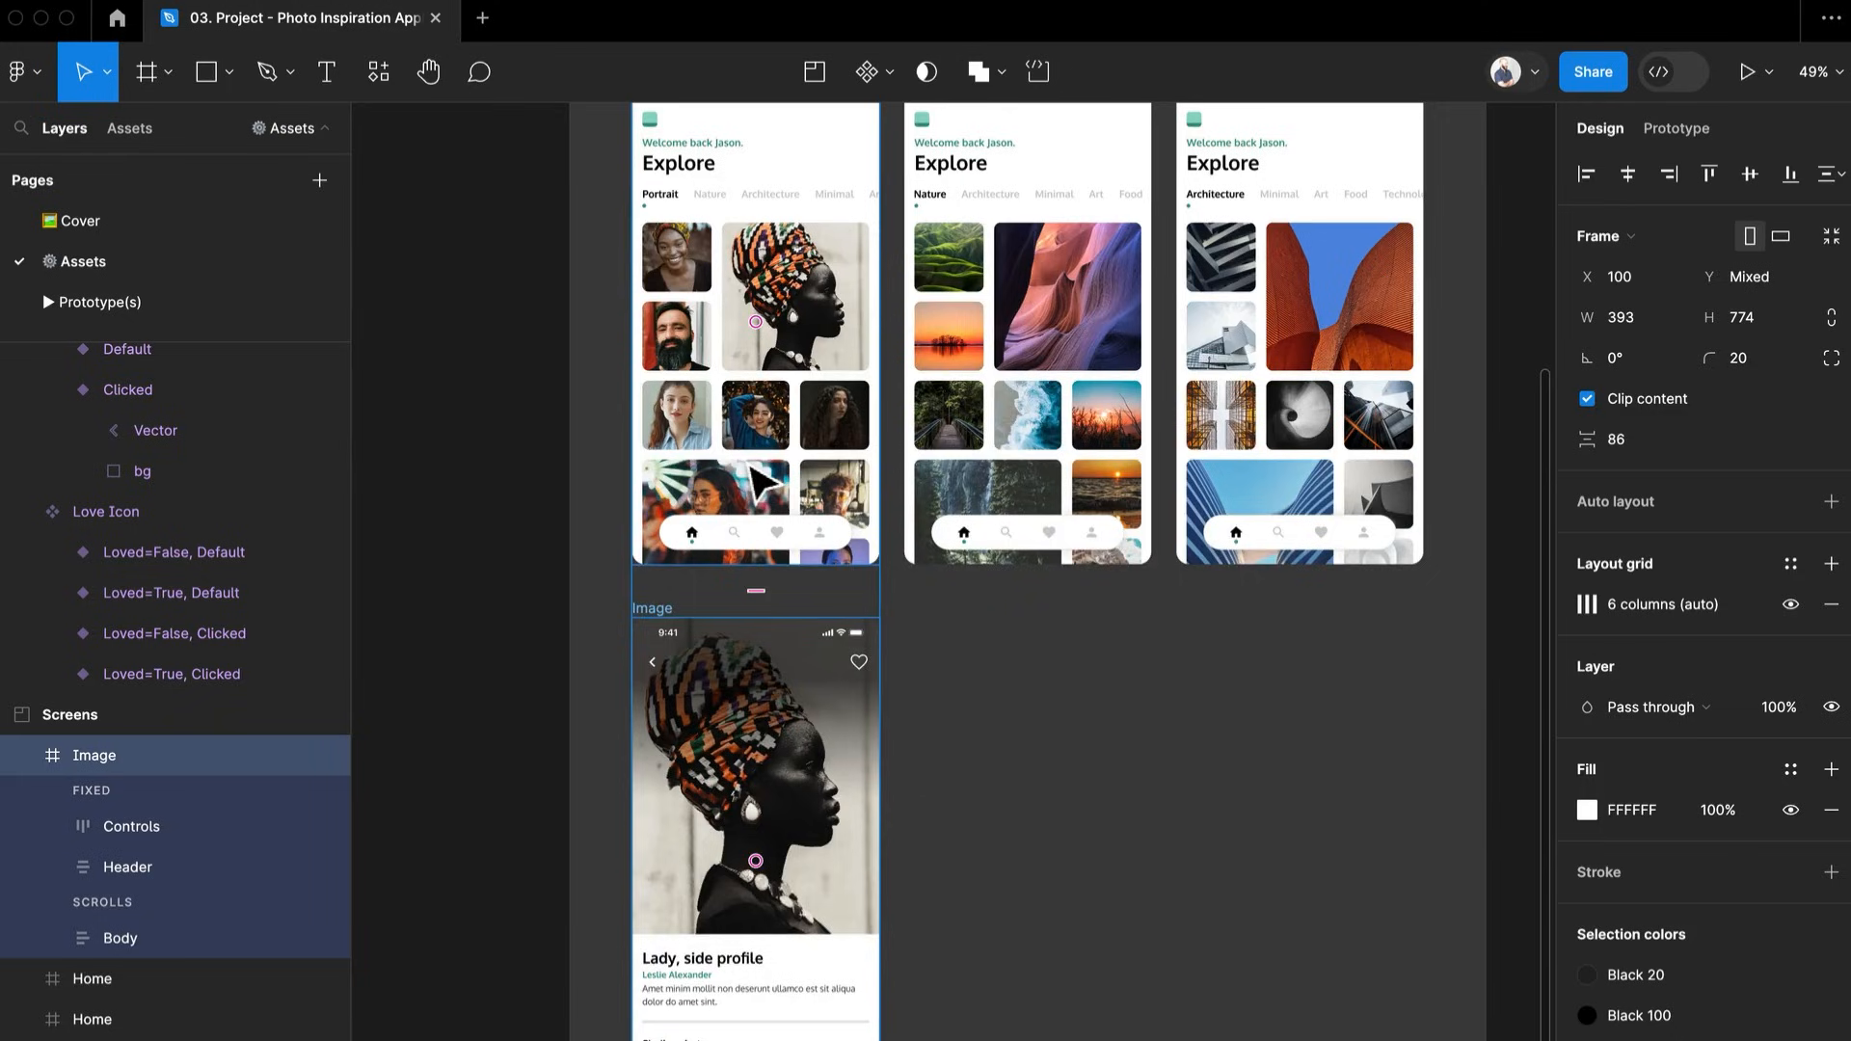
# Paste the Home and Image screens into the Prototype(s) page on the empty canvas beside the existing sections
pyautogui.click(145, 305)
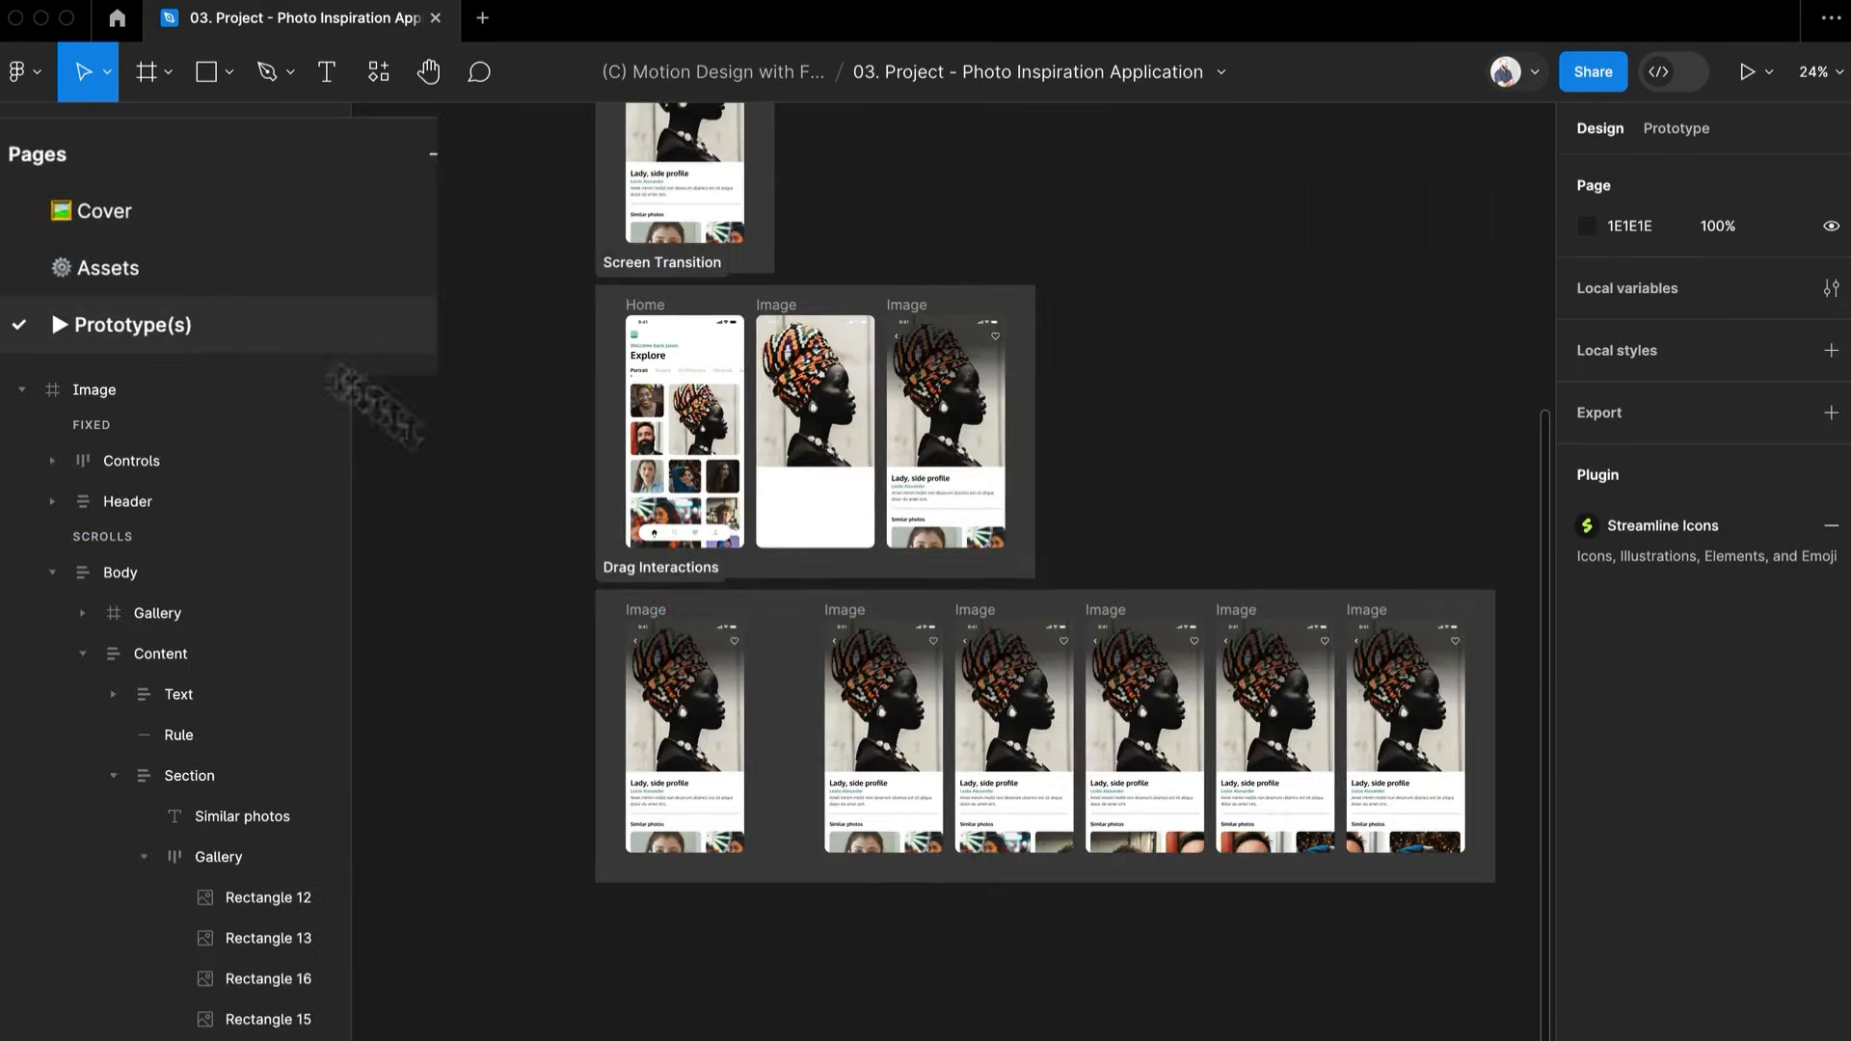
pyautogui.moveTo(1095, 910); pyautogui.dragTo(1045, 1029)
pyautogui.moveTo(1023, 376); pyautogui.dragTo(986, 603)
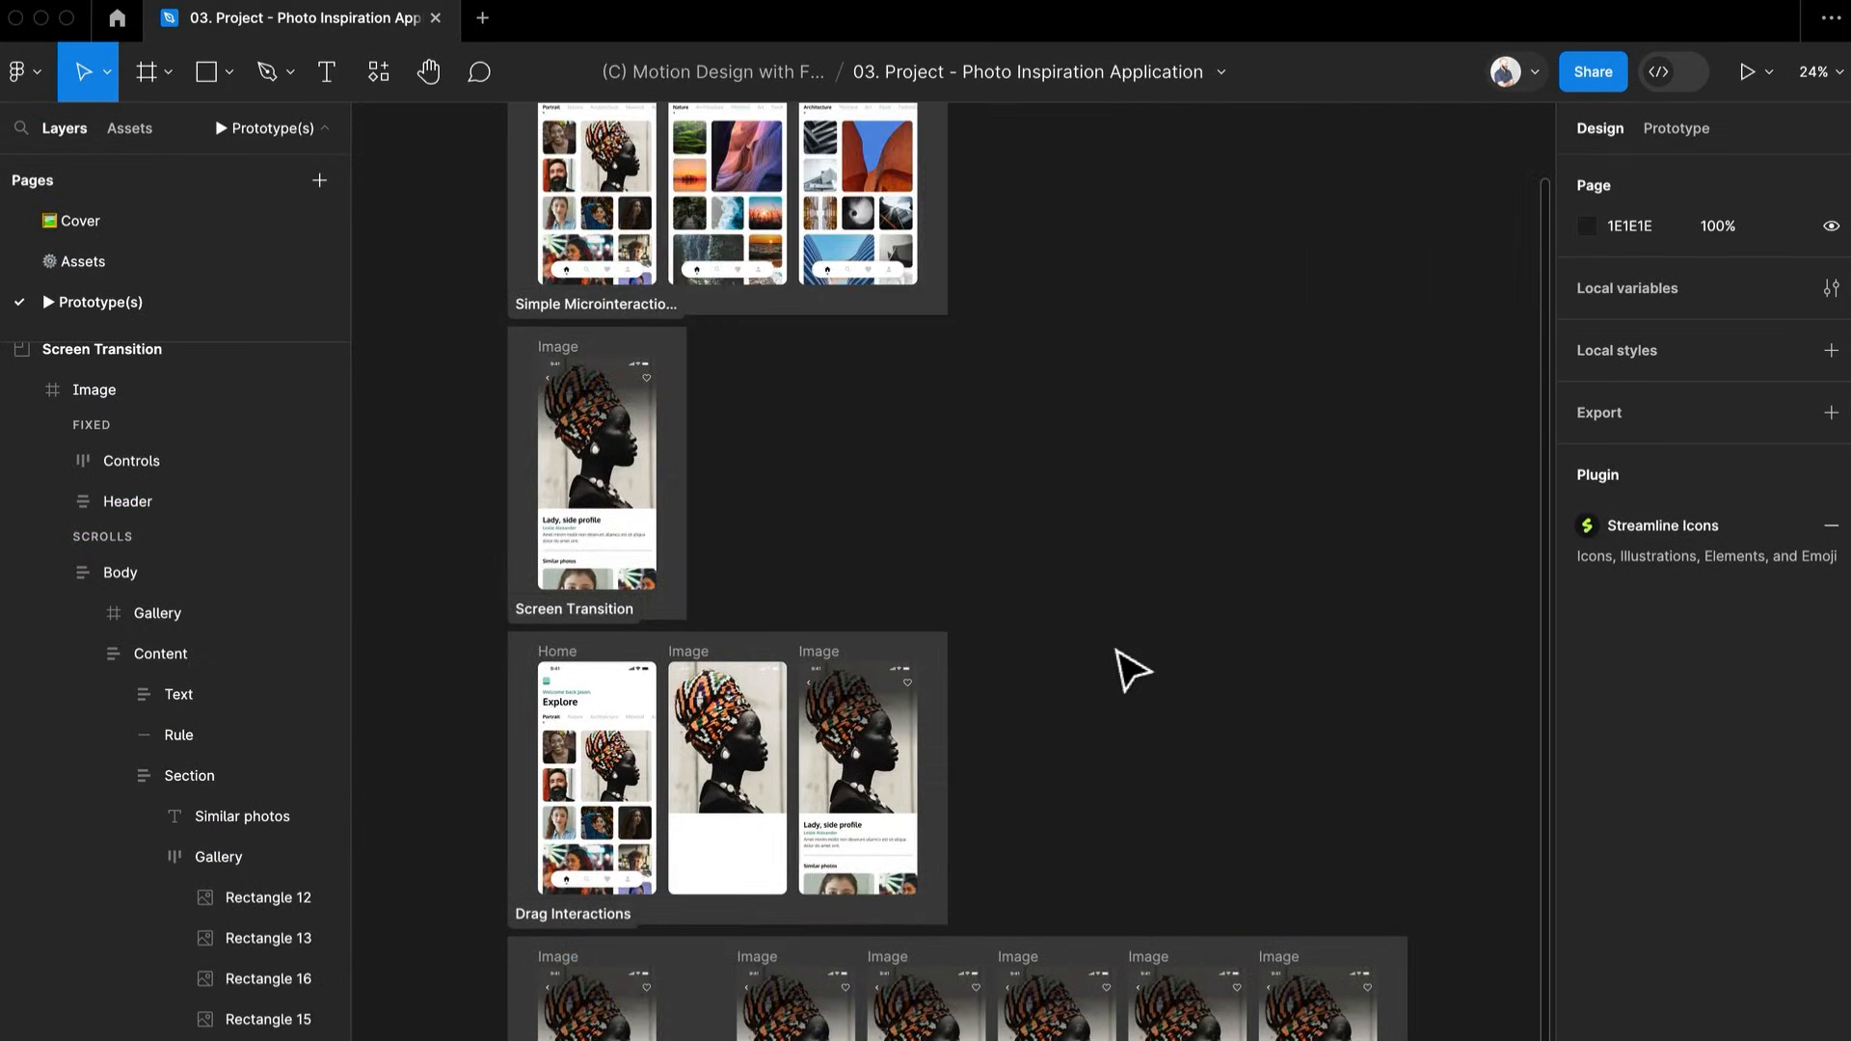
pyautogui.scroll(2, 1133, 672)
pyautogui.hotkey('ctrl', 'v')
pyautogui.moveTo(954, 725); pyautogui.dragTo(1209, 772)
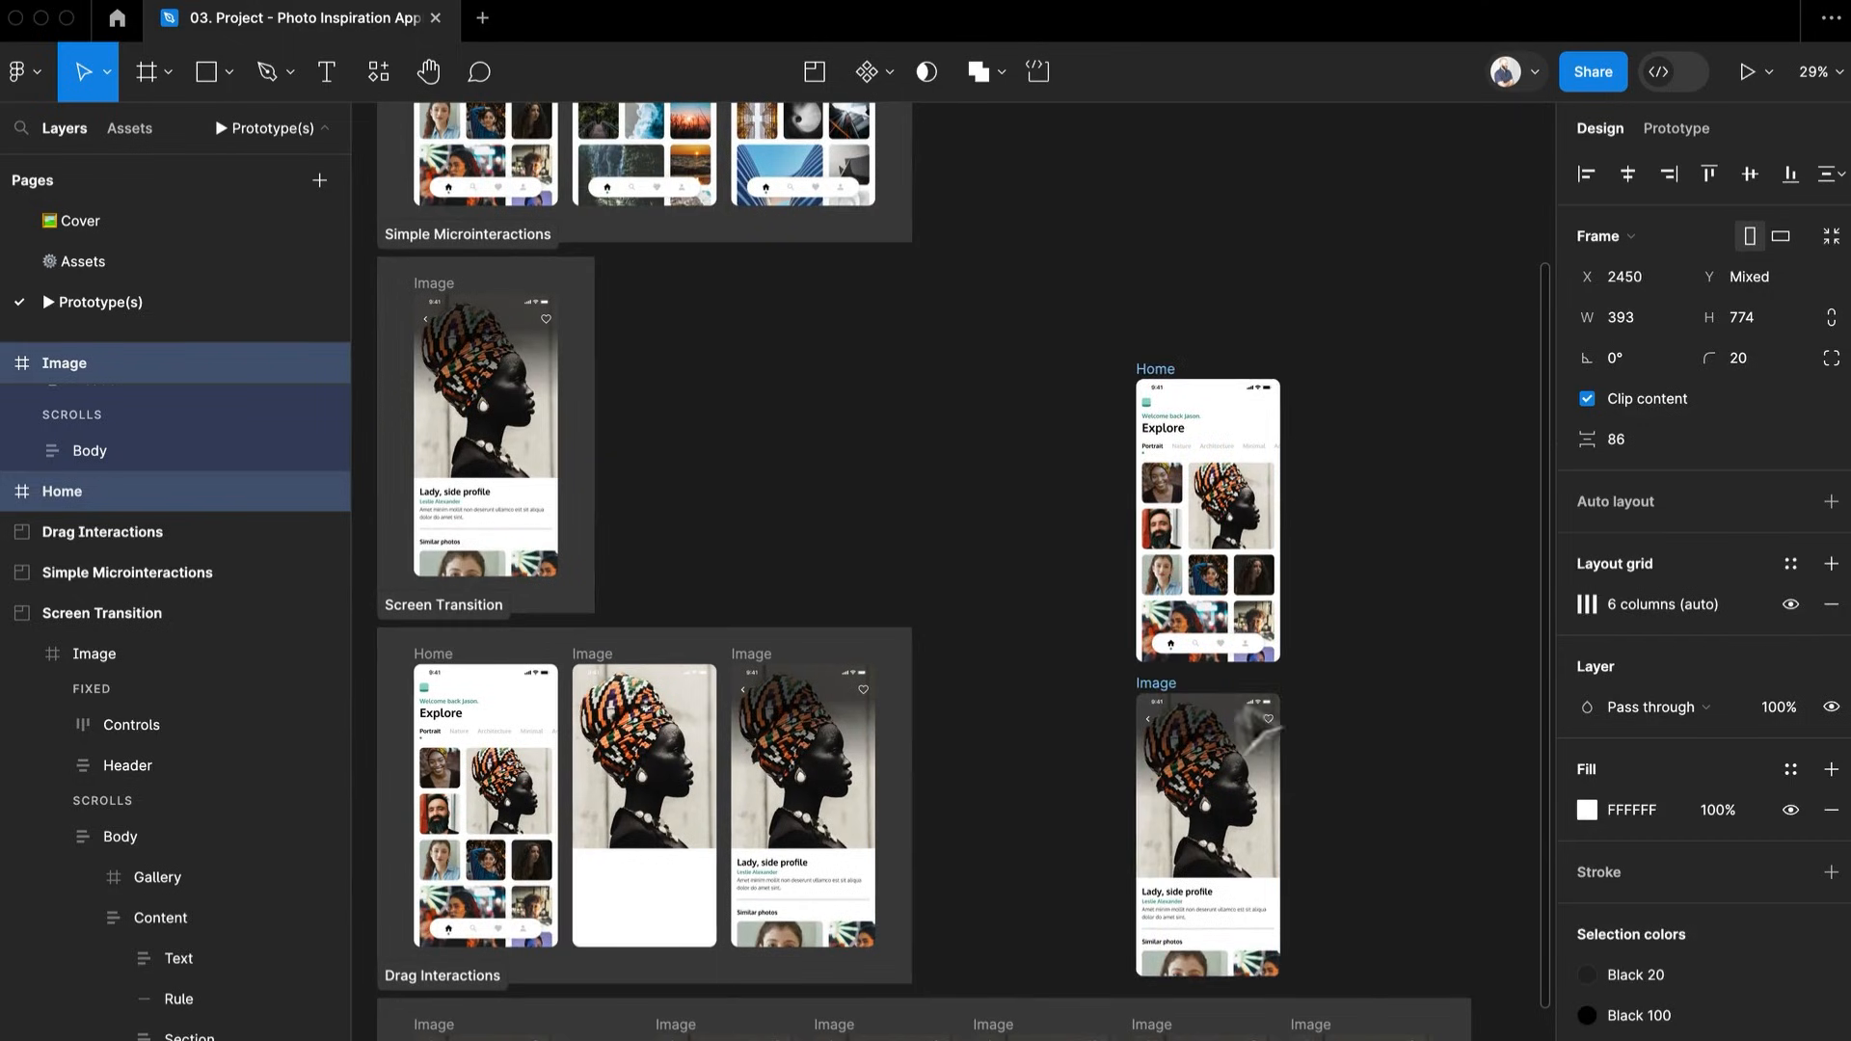
# Place the pasted Image screen beside the pasted Home screen with a 38 gap and move the pair down to Y 3089
pyautogui.click(1155, 677)
pyautogui.moveTo(1144, 682); pyautogui.dragTo(1302, 372)
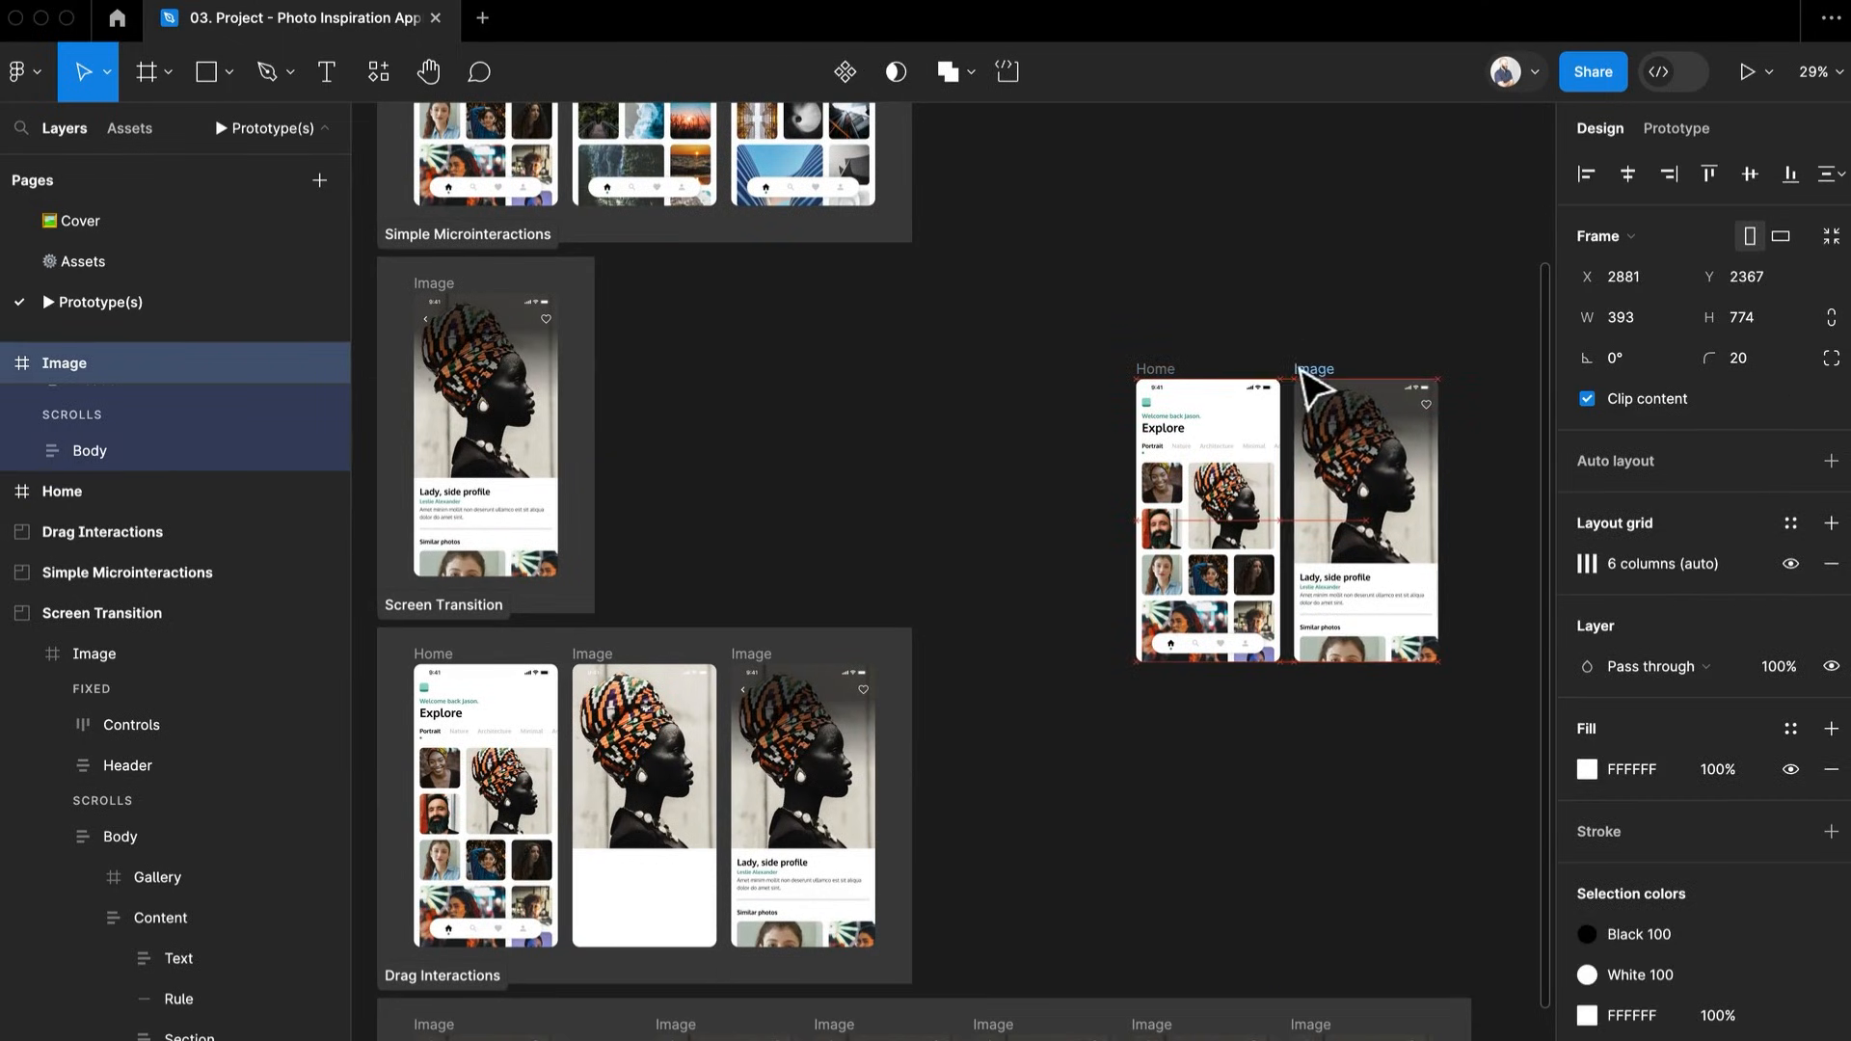
pyautogui.click(1145, 372)
pyautogui.keyDown('shift'); pyautogui.click(1319, 378); pyautogui.keyUp('shift')
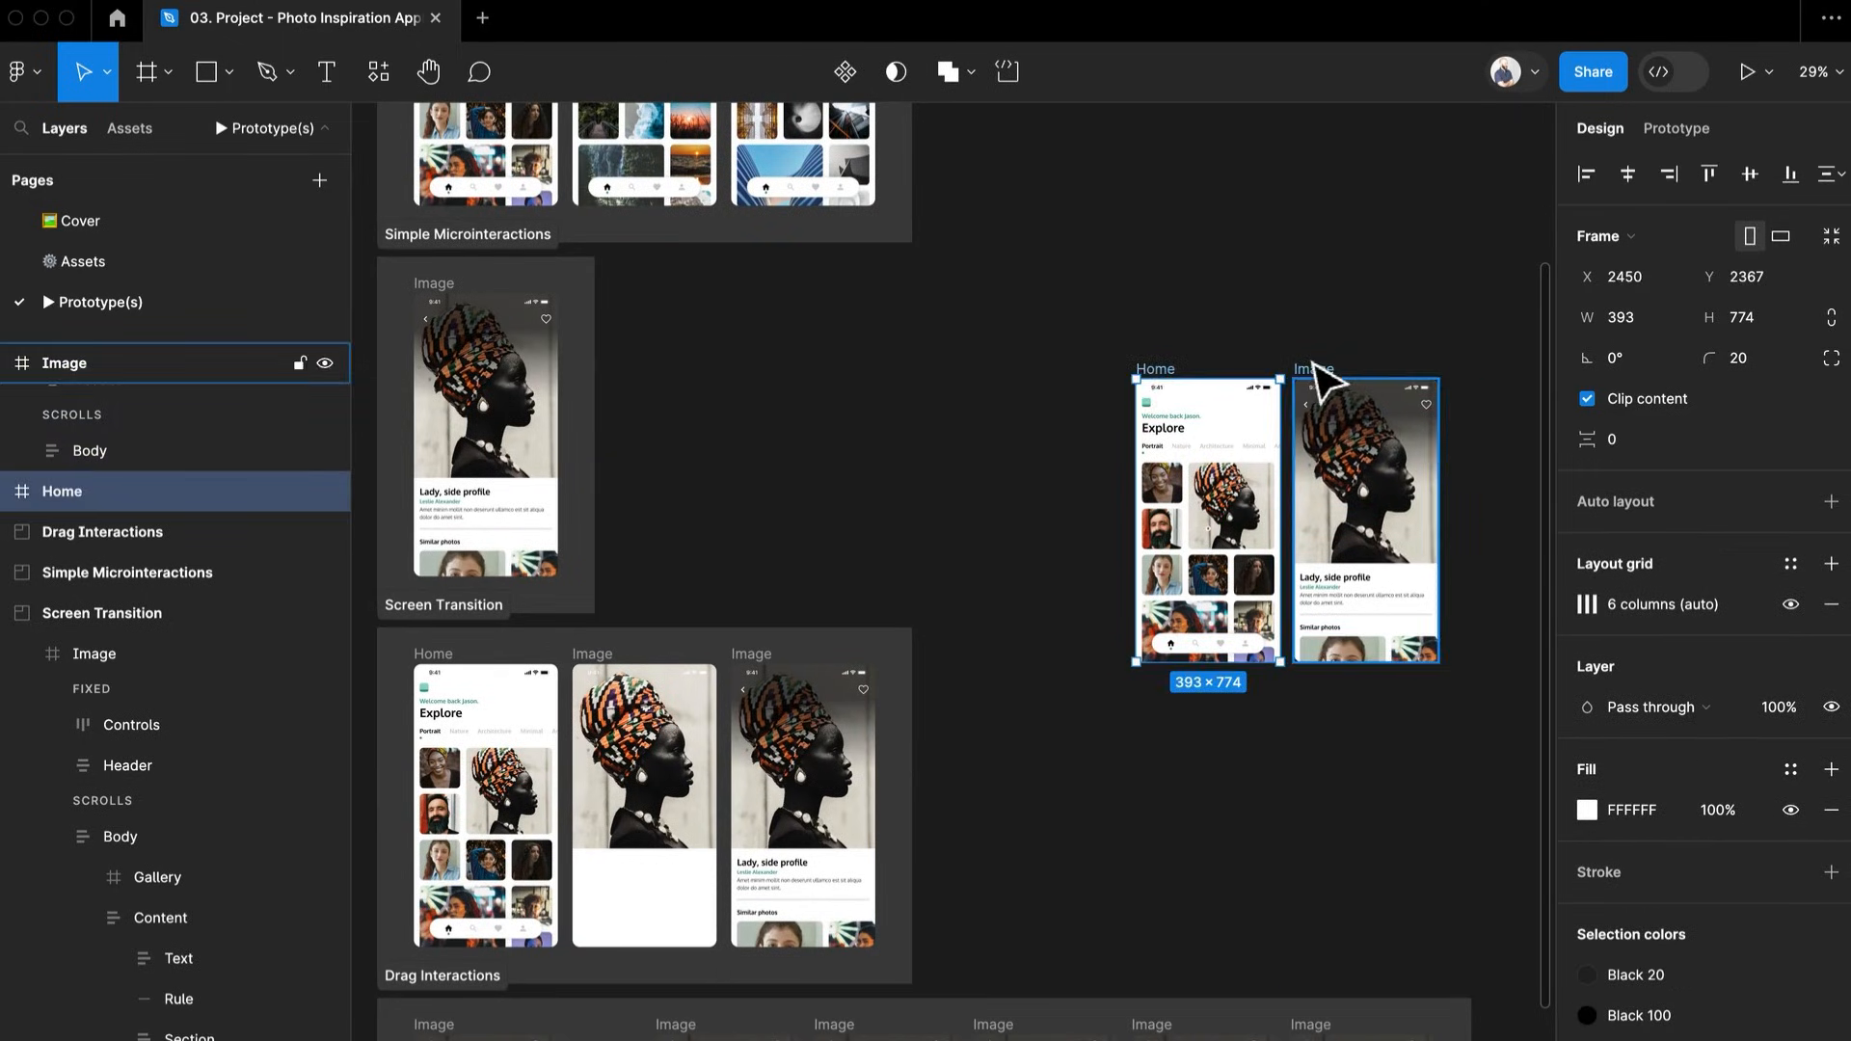
pyautogui.moveTo(1319, 378); pyautogui.dragTo(1203, 641)
# Clear the selection and present the prototype flows of the Prototype(s) page
pyautogui.scroll(6, 967, 620)
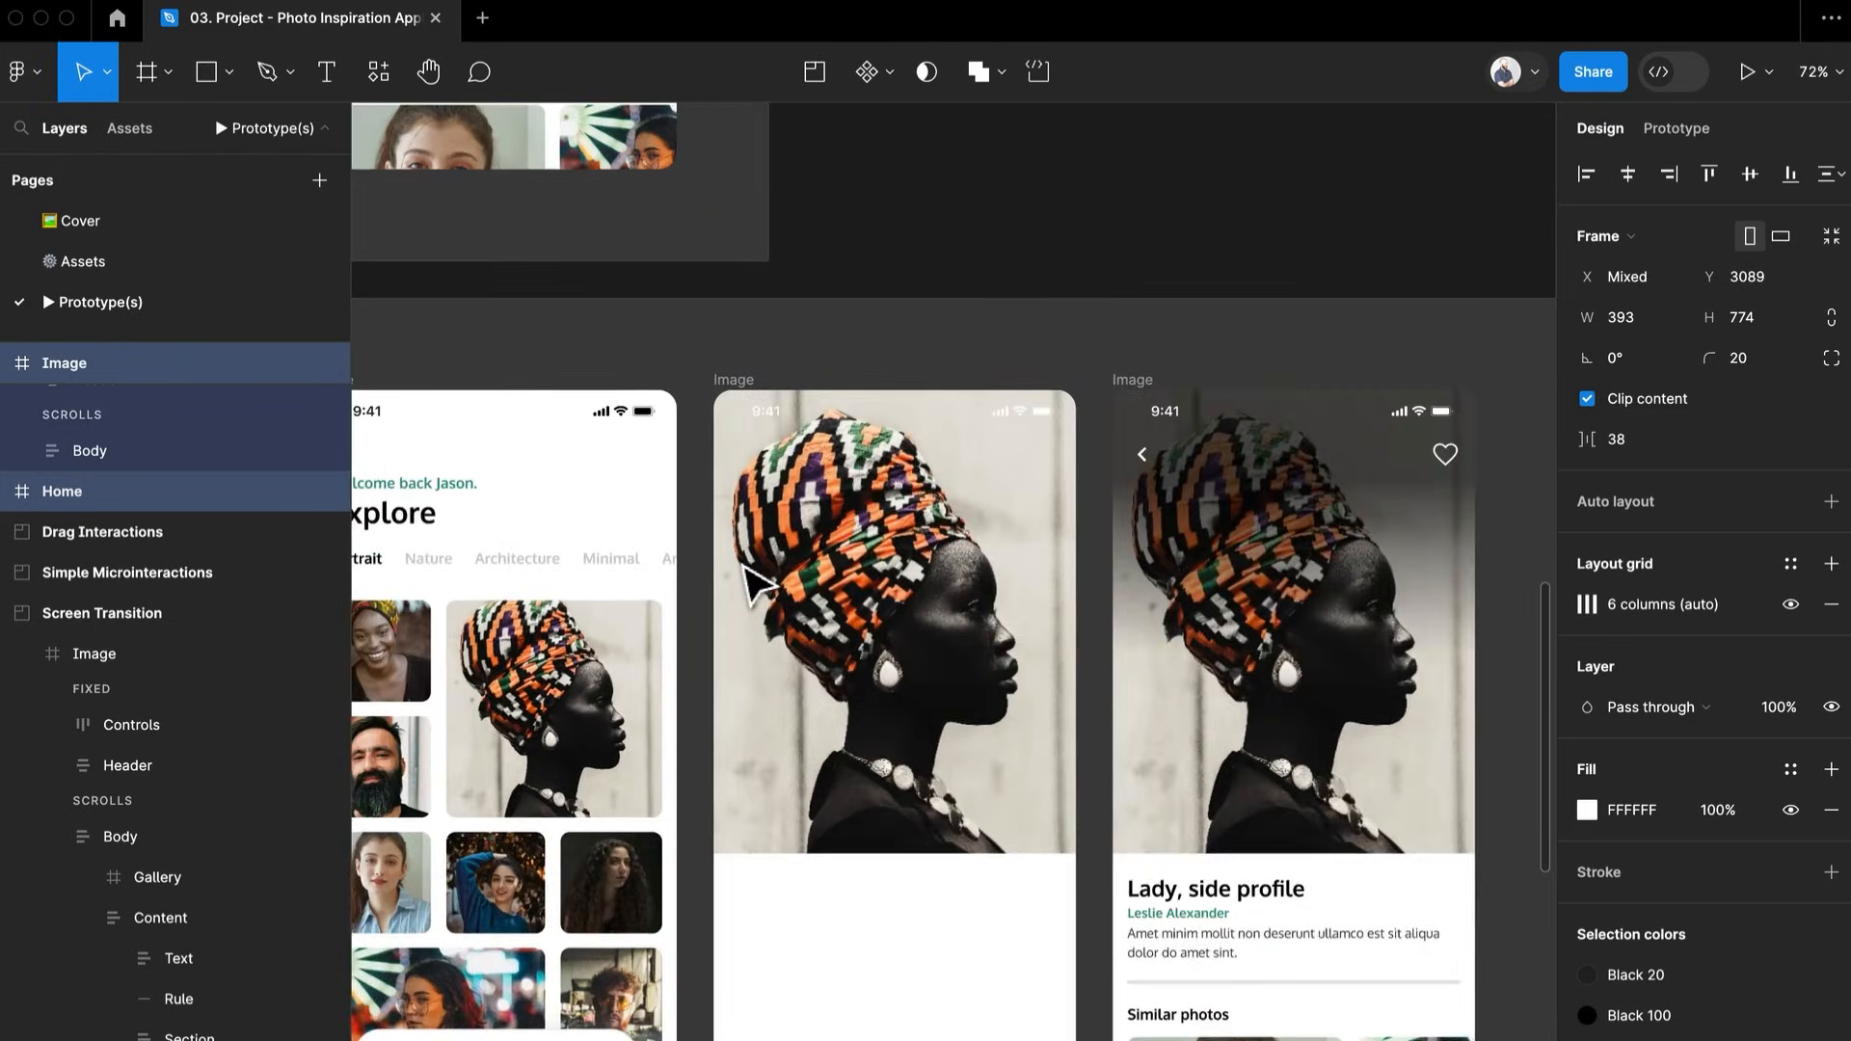
pyautogui.scroll(-1, 757, 584)
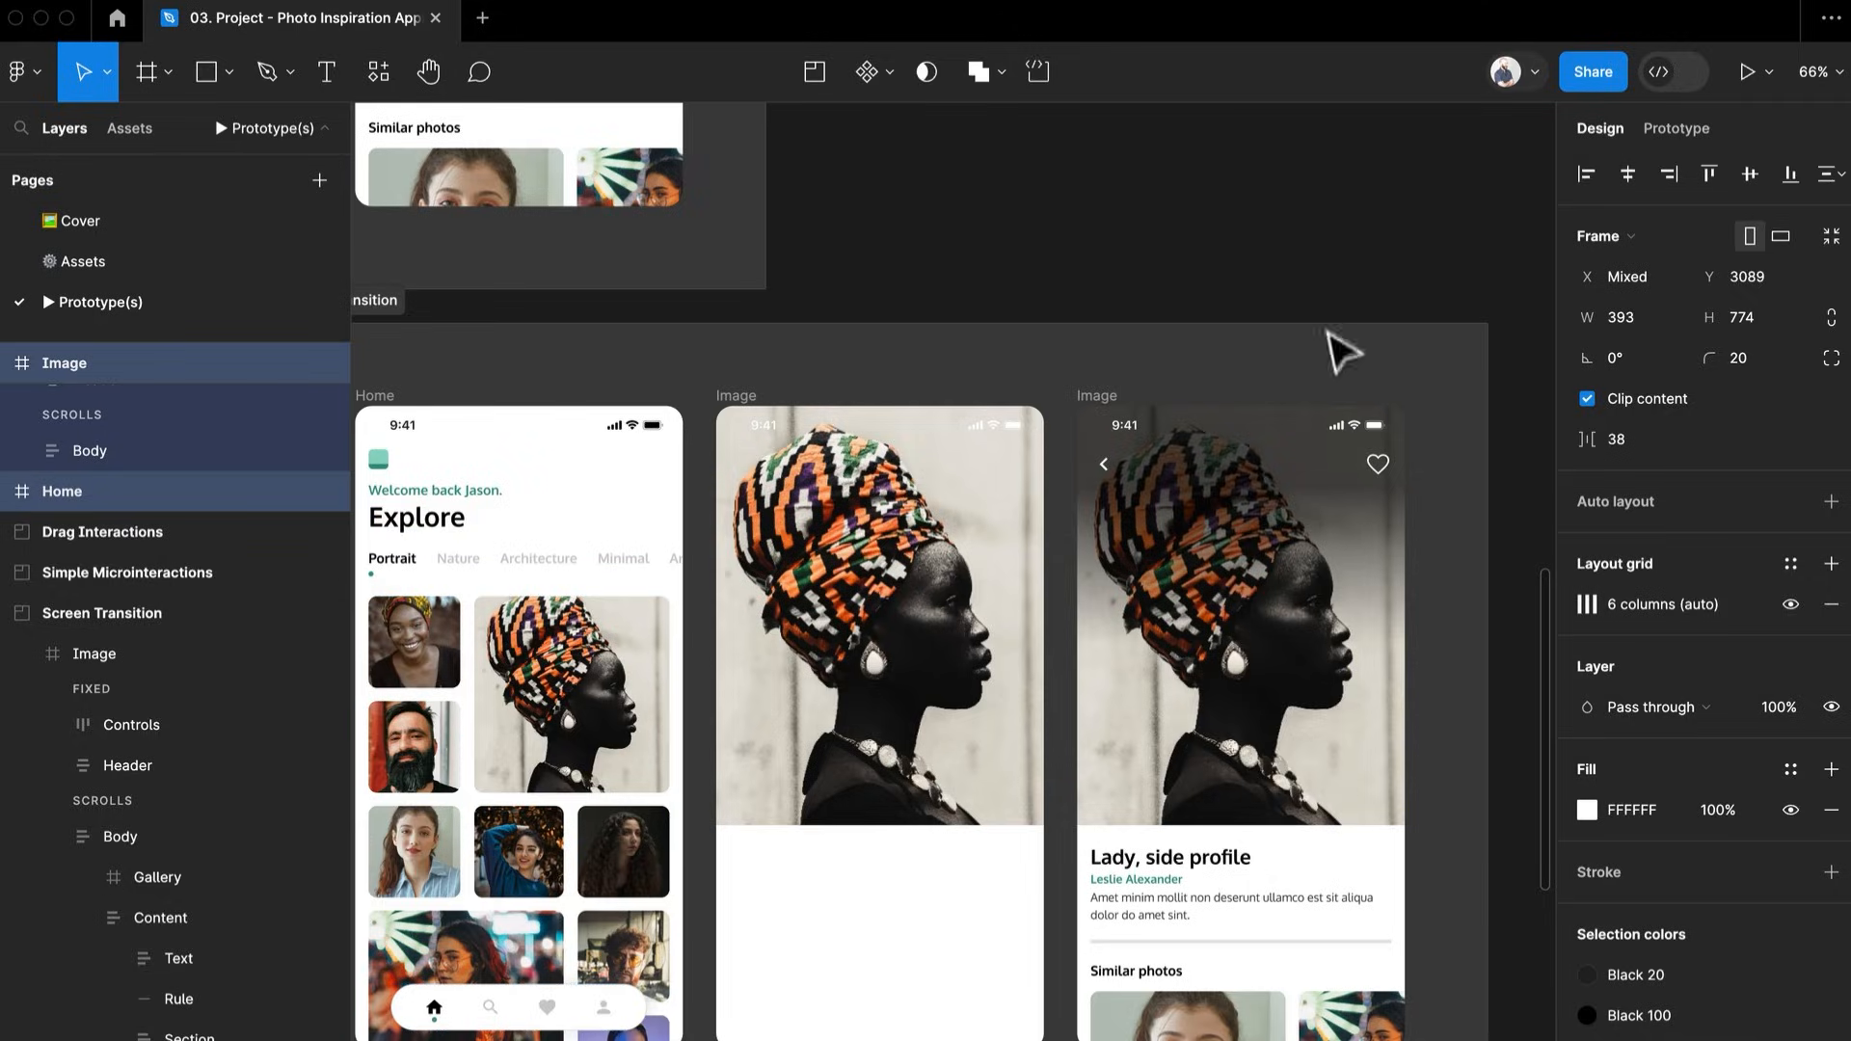
pyautogui.click(1334, 338)
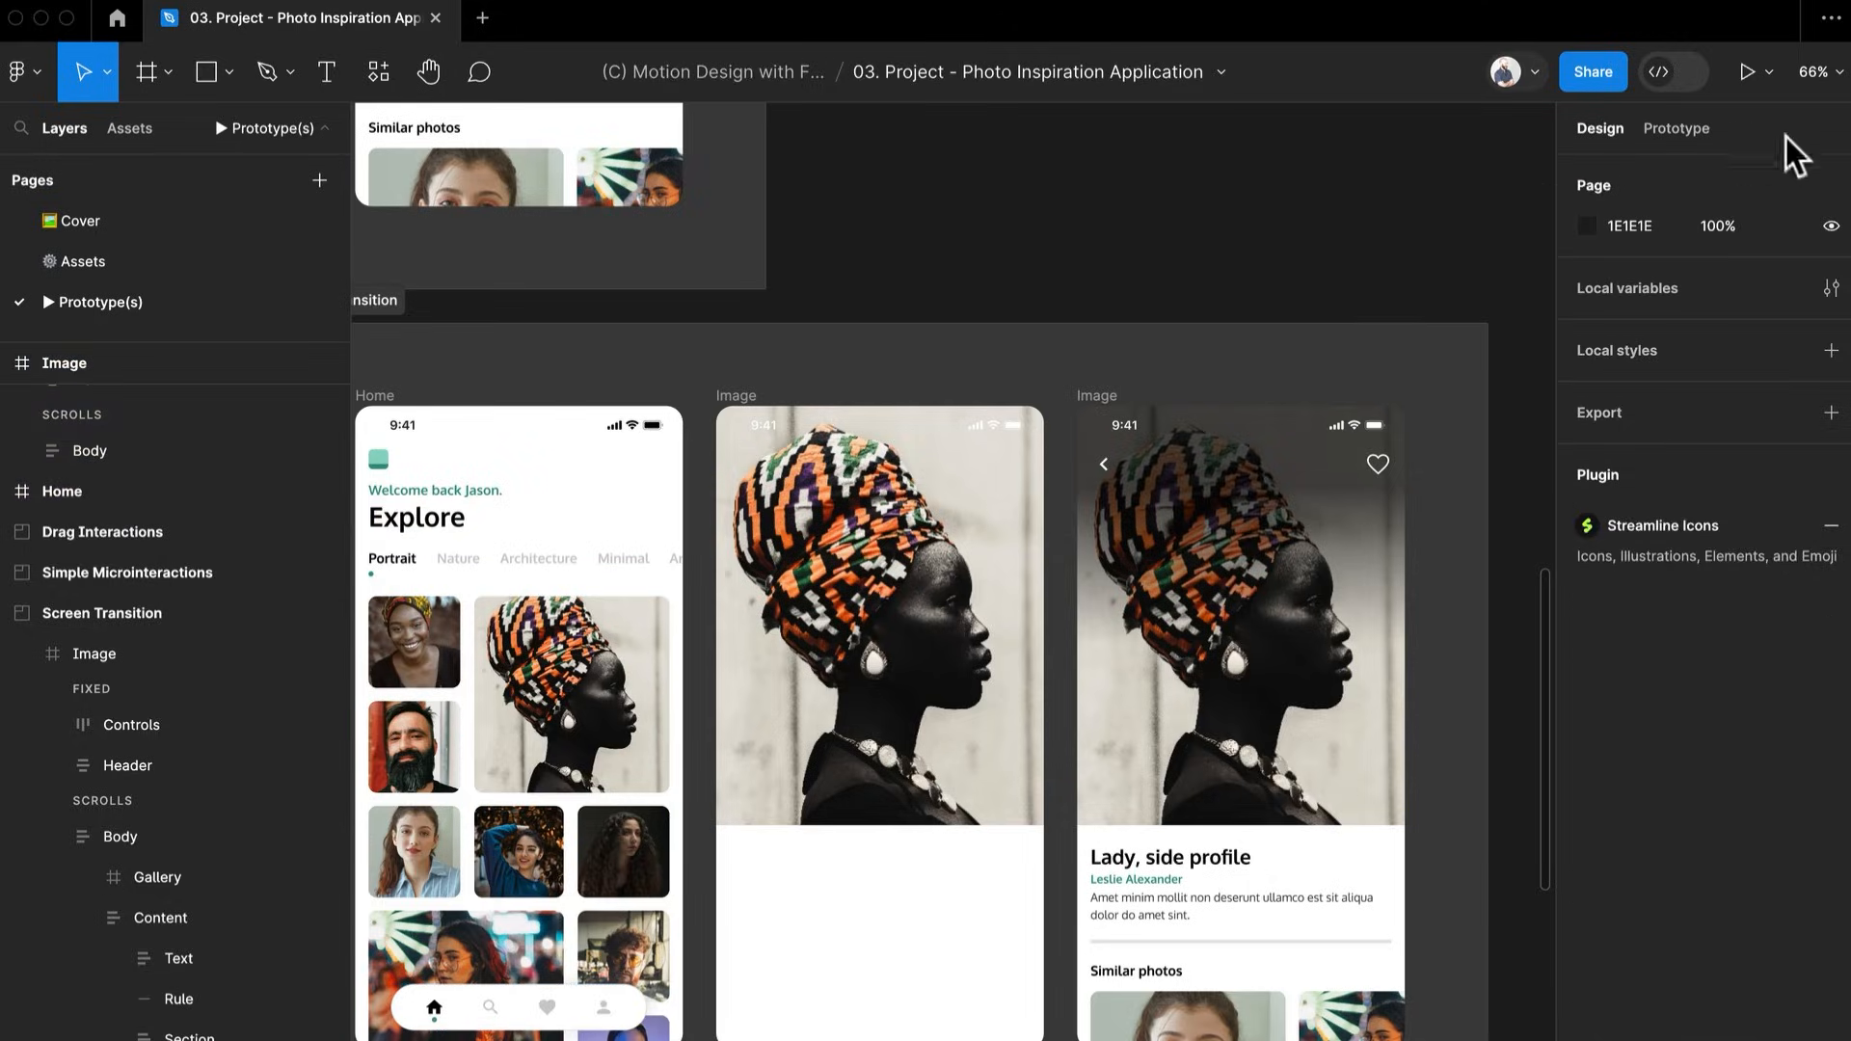
pyautogui.click(1768, 75)
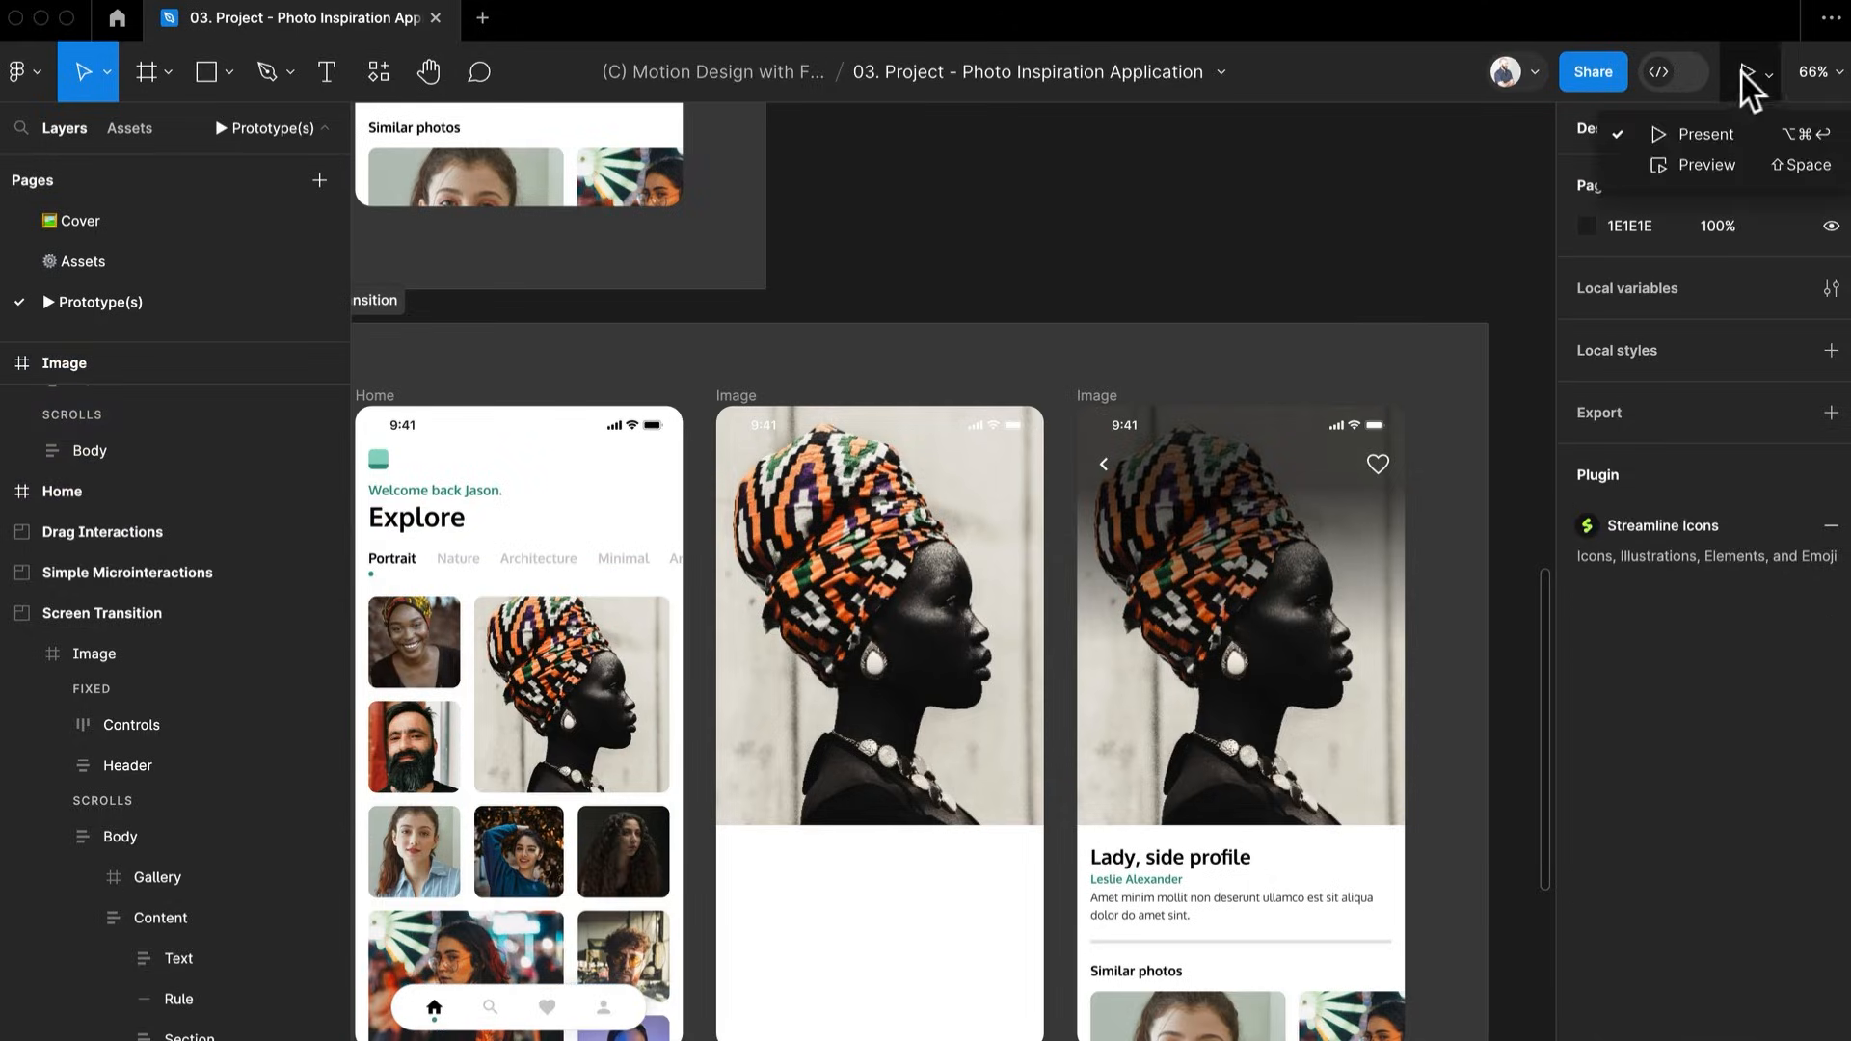
pyautogui.click(1741, 76)
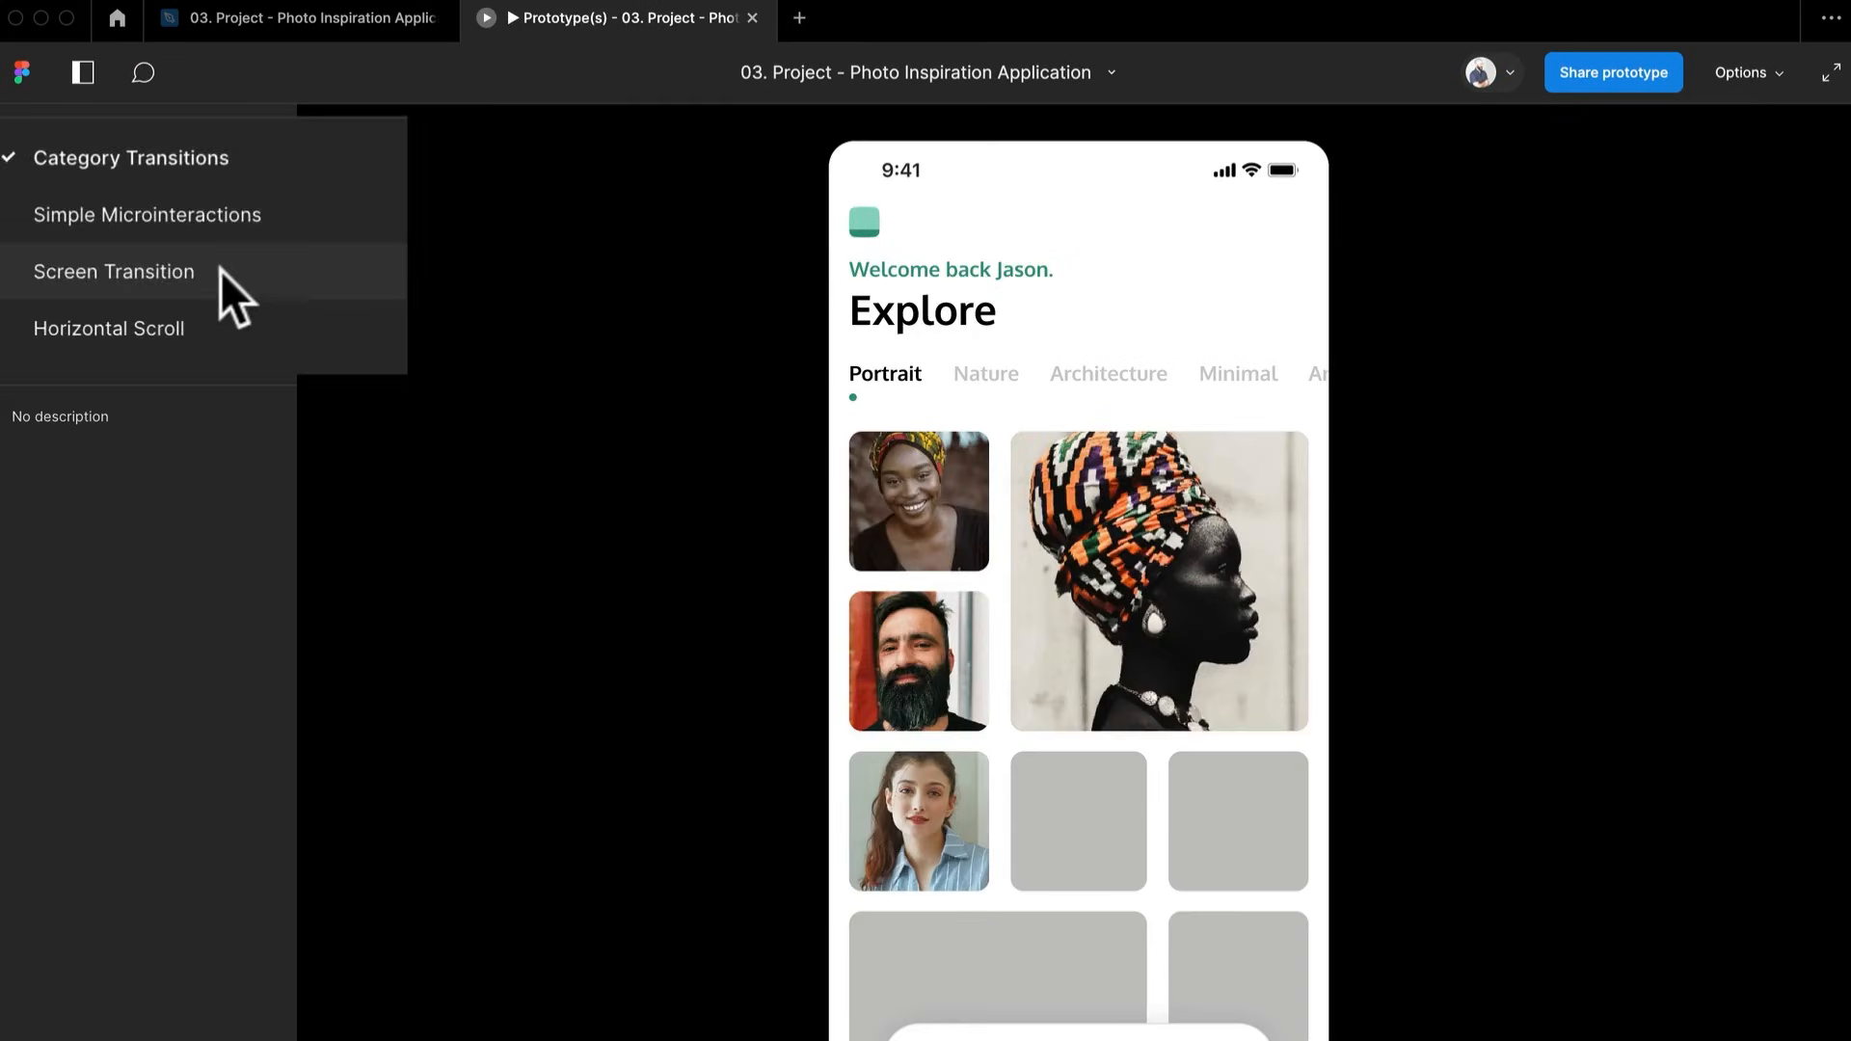
# Play the Screen Transition flow: open the large portrait photo, scroll the Image screen, return to Home and open the photo again
pyautogui.click(214, 273)
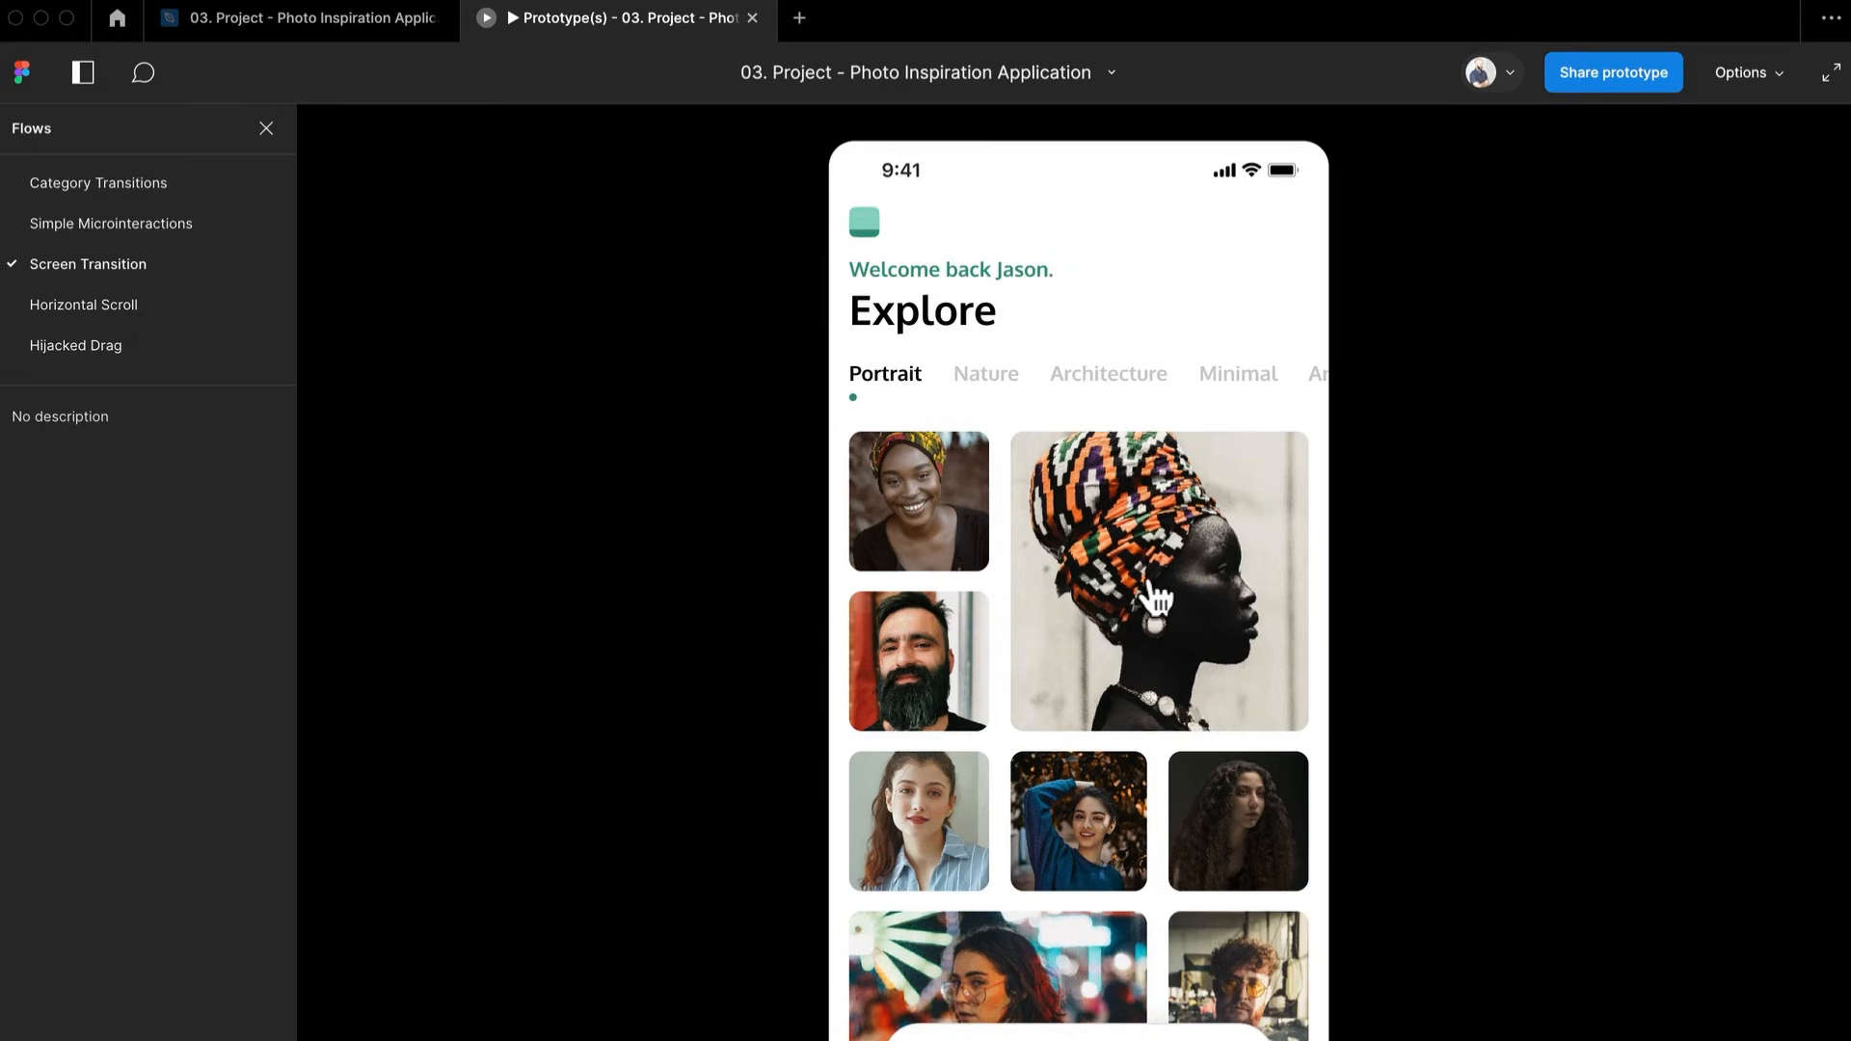
pyautogui.click(1217, 656)
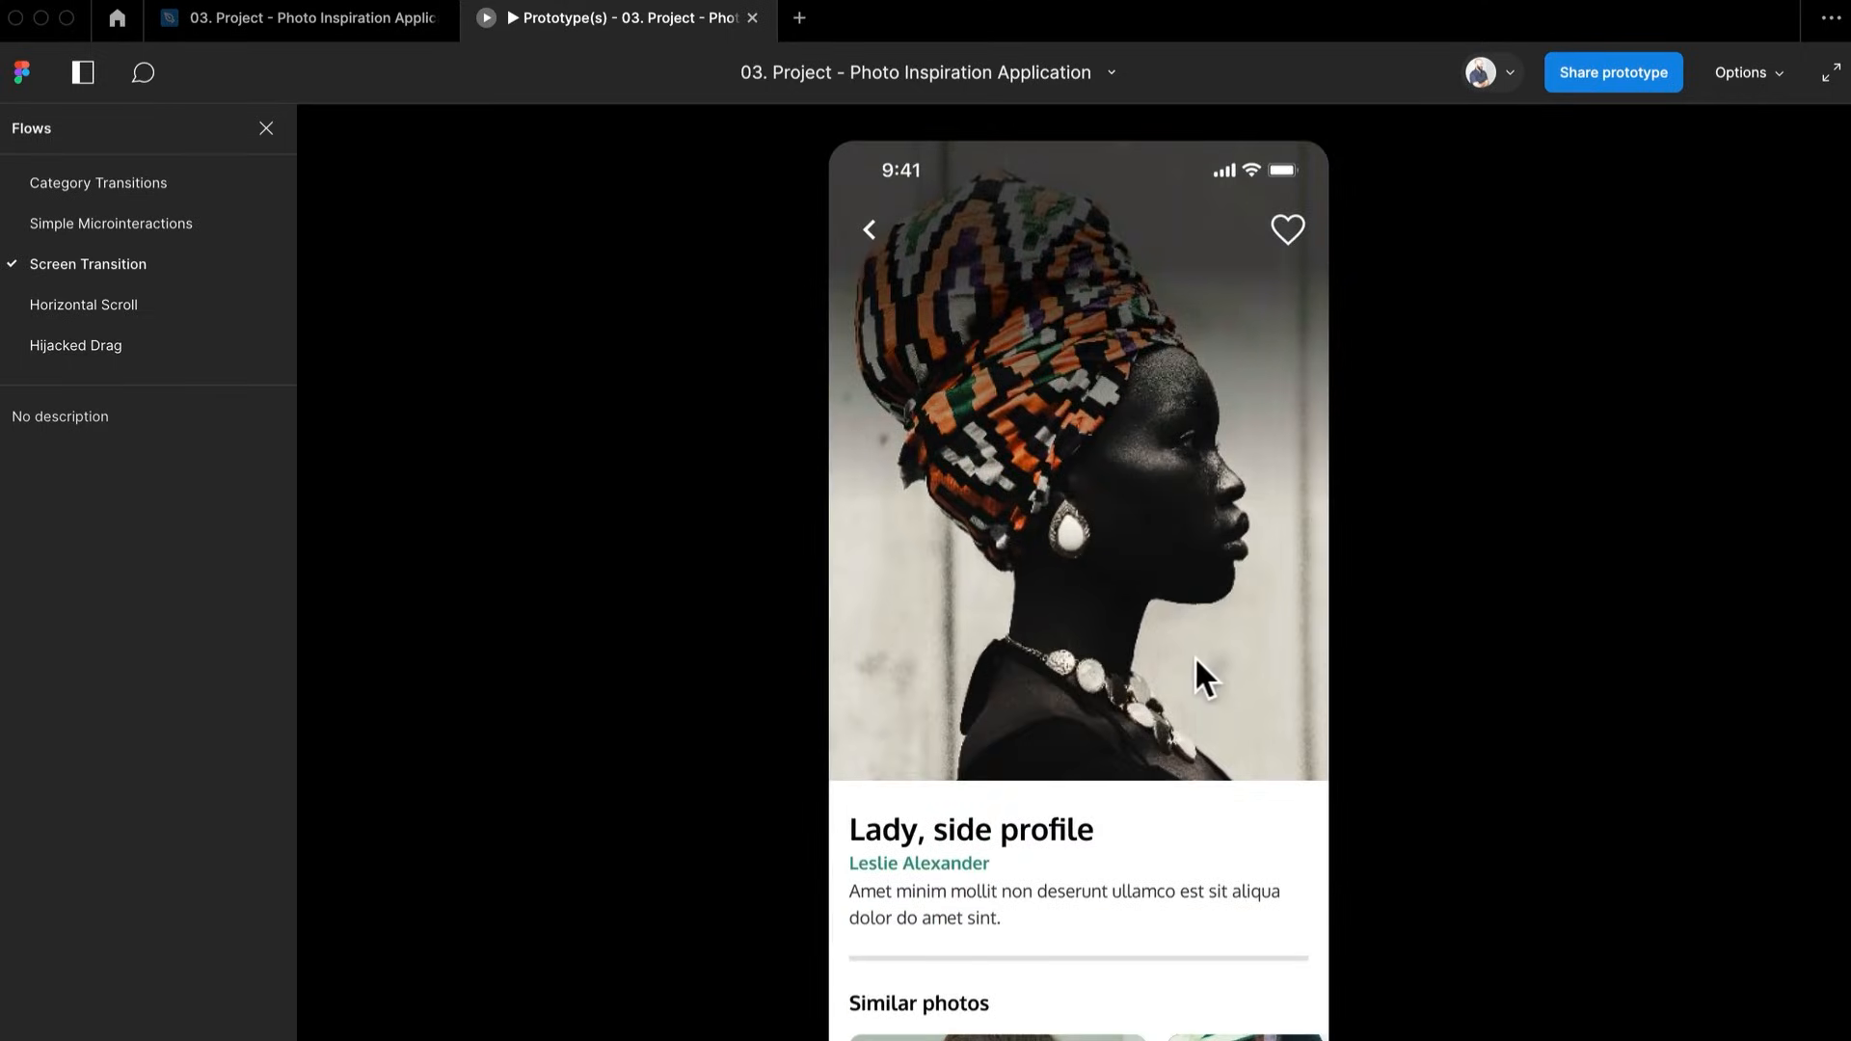
pyautogui.scroll(-4, 1188, 684)
pyautogui.scroll(4, 1185, 673)
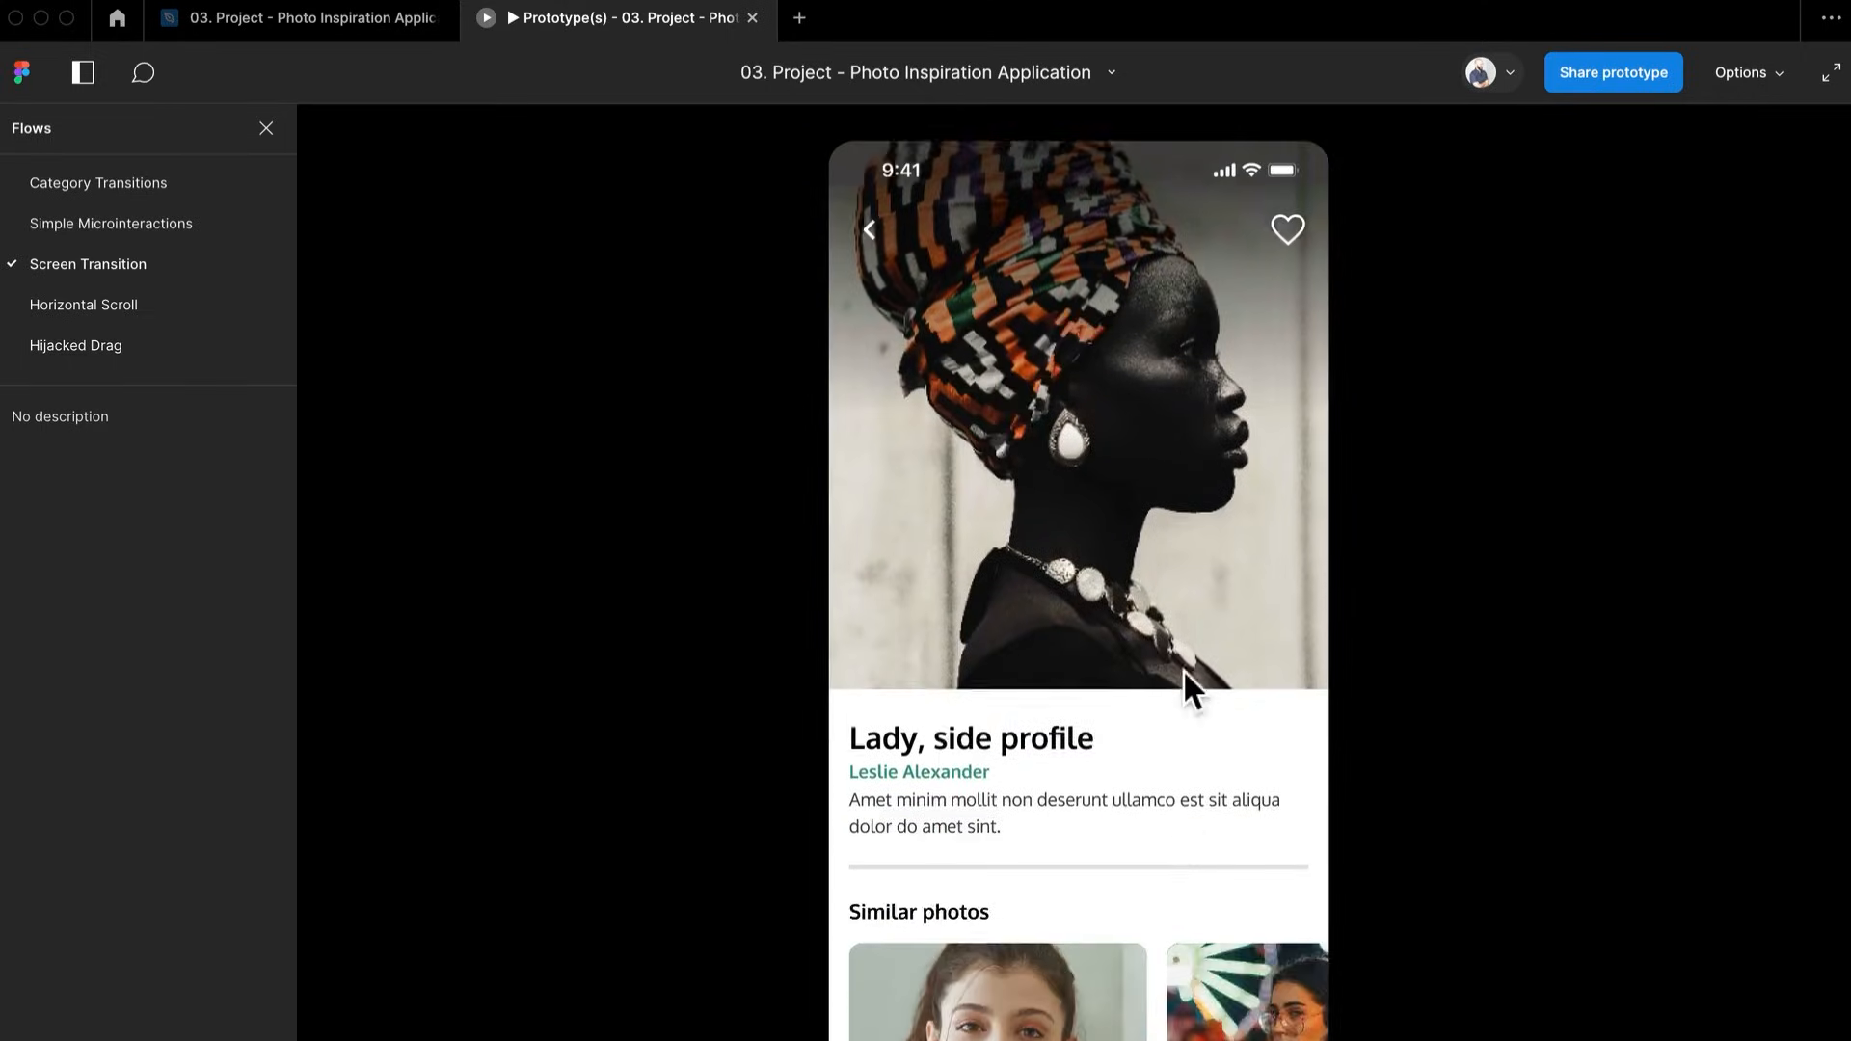
pyautogui.click(871, 231)
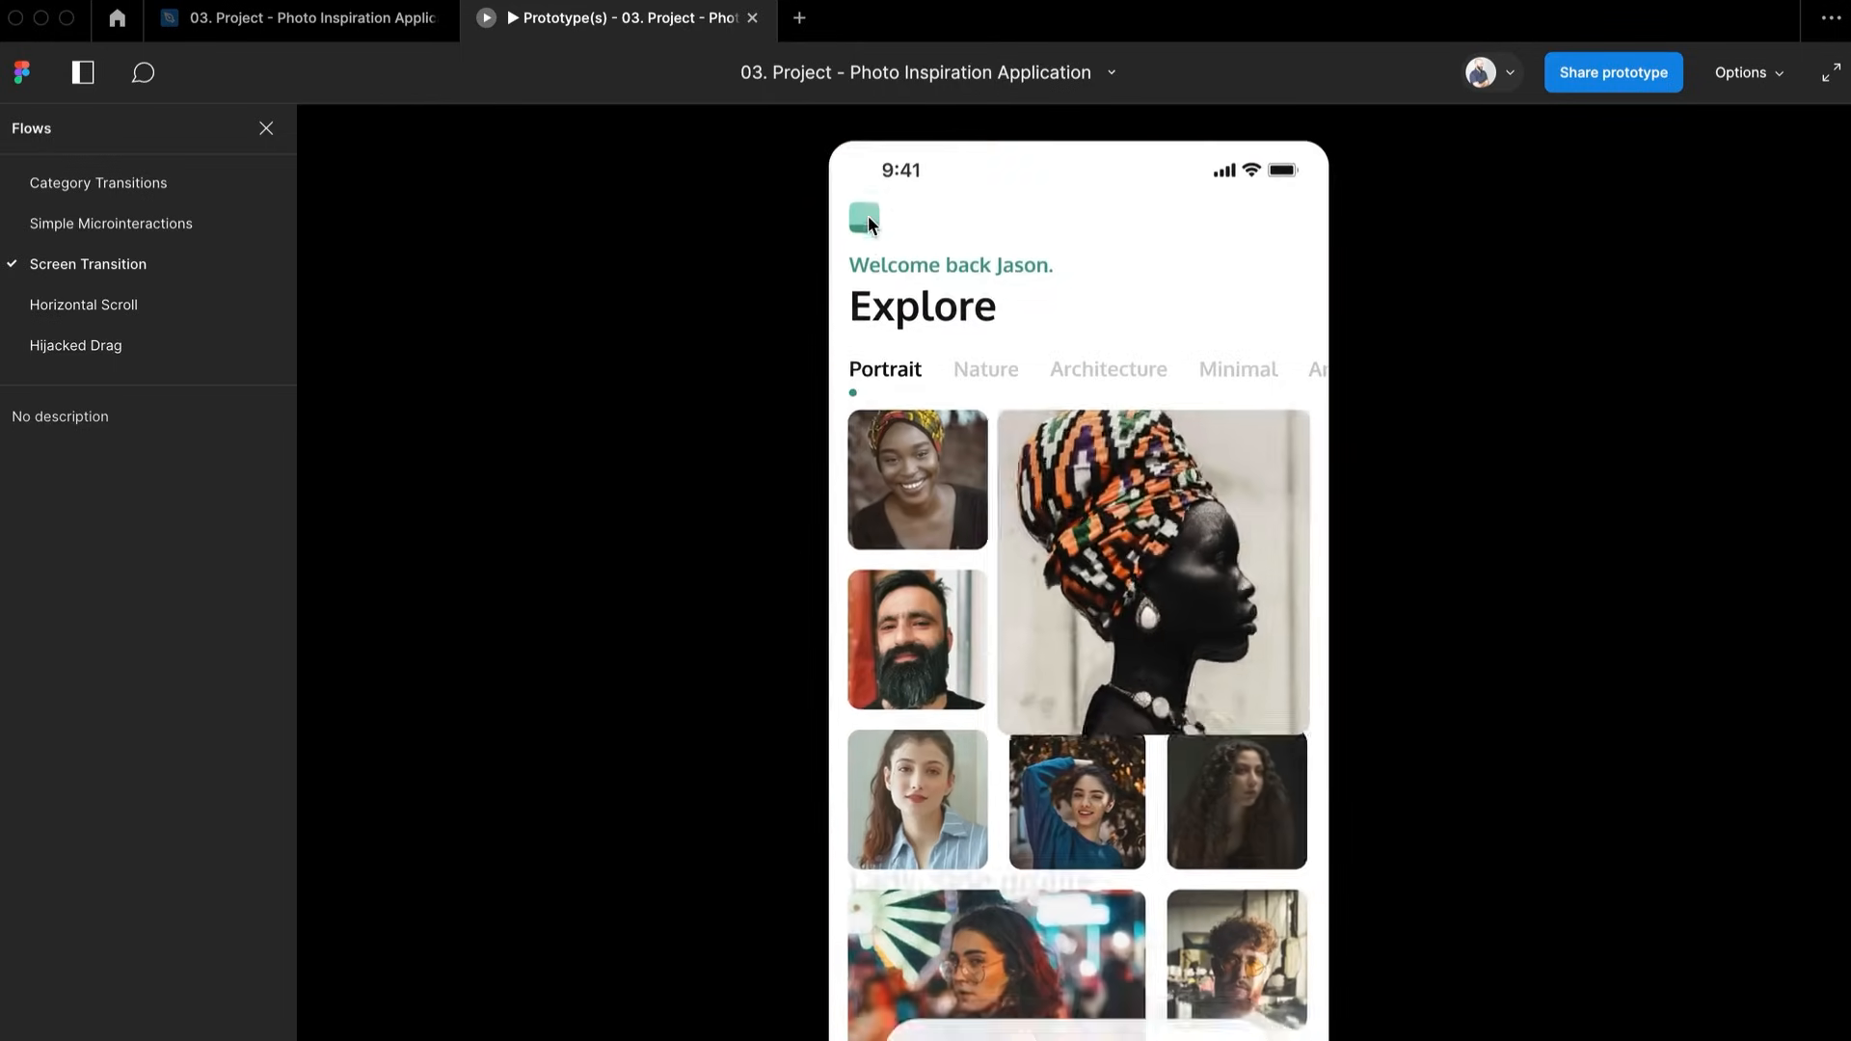
pyautogui.click(1285, 725)
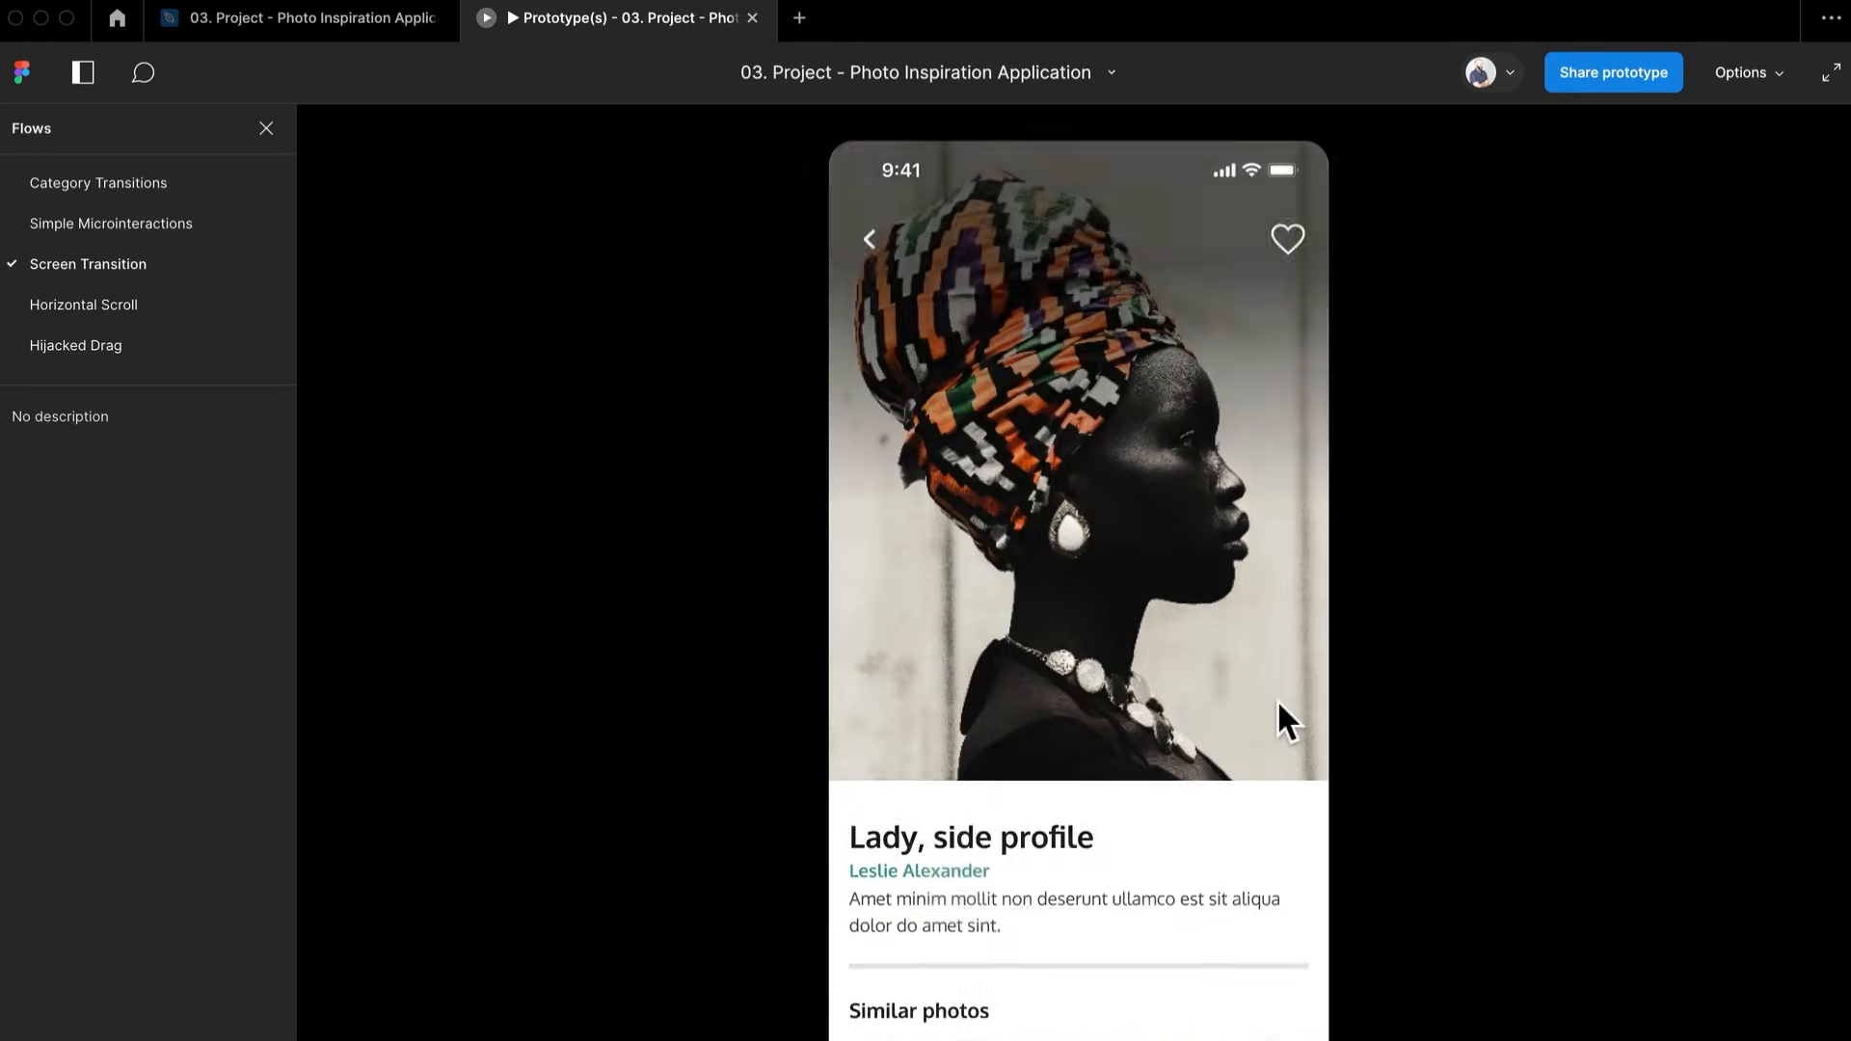
# Return to the design file and show all prototype connections between the three screens of the Screen Transition section
pyautogui.click(339, 32)
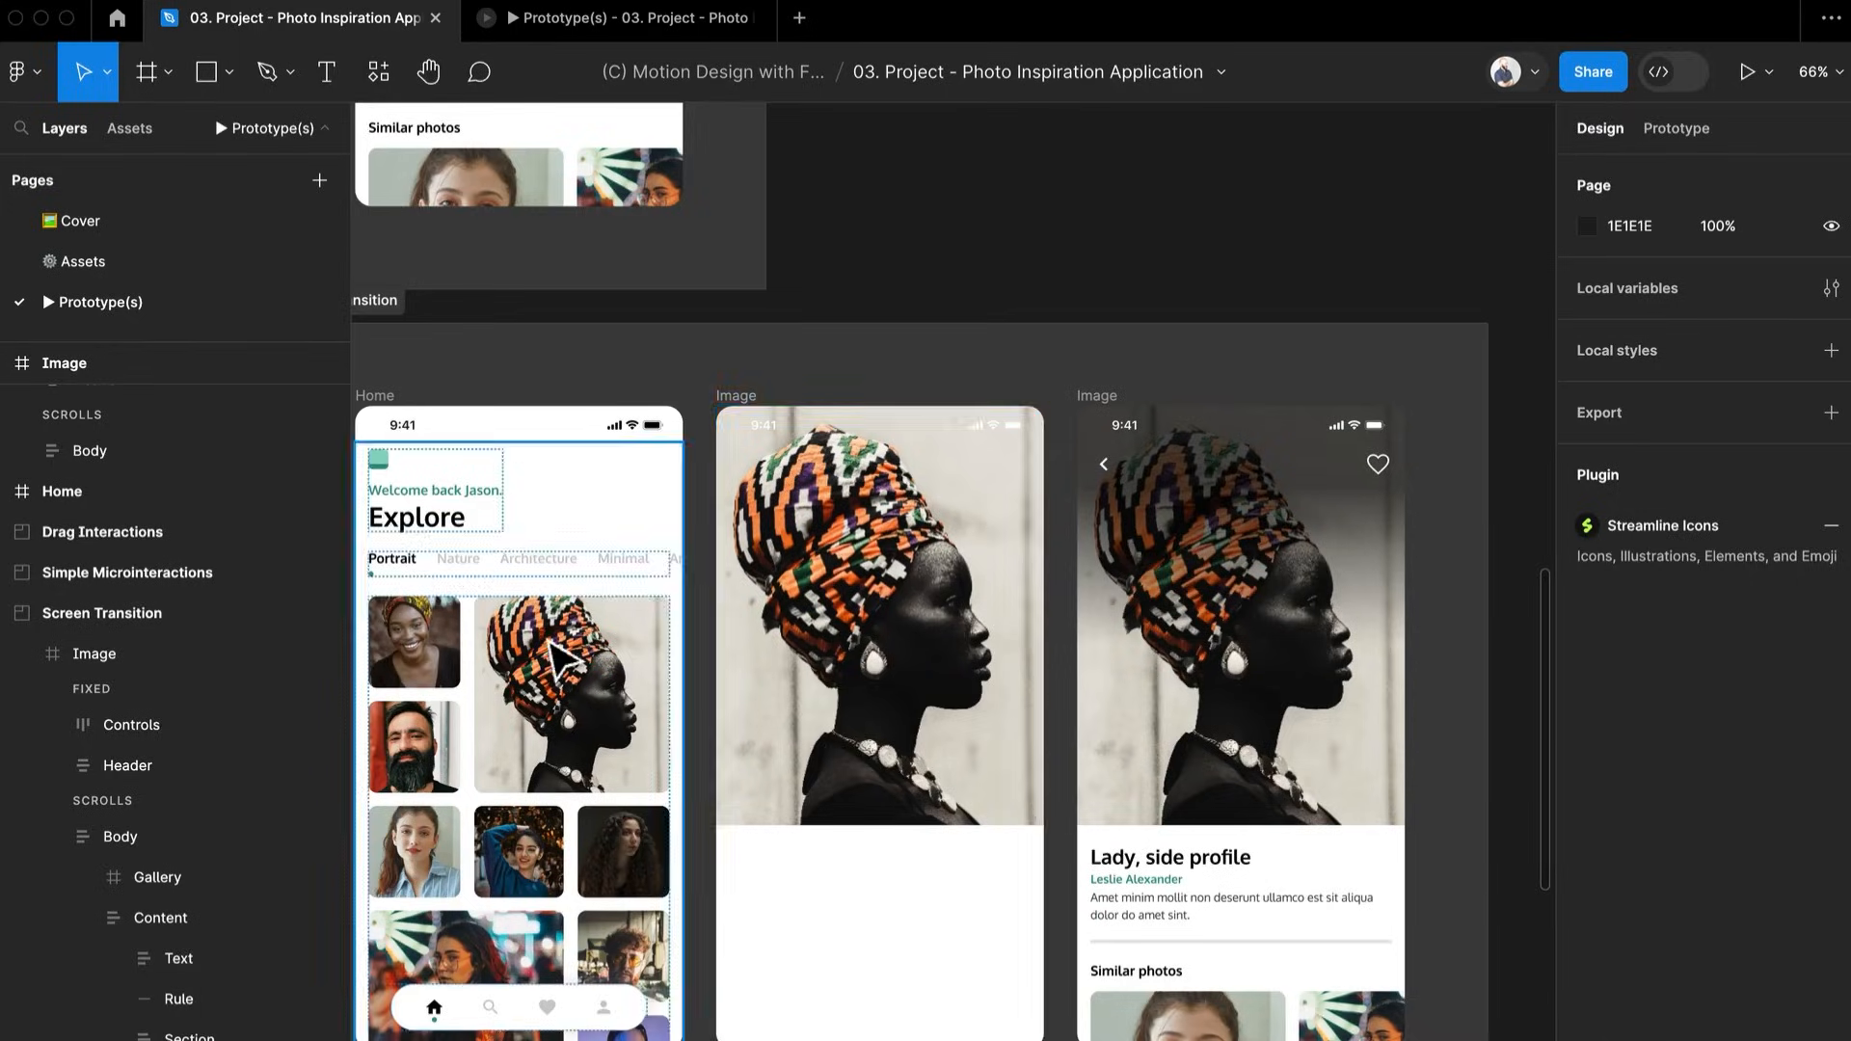
pyautogui.click(521, 733)
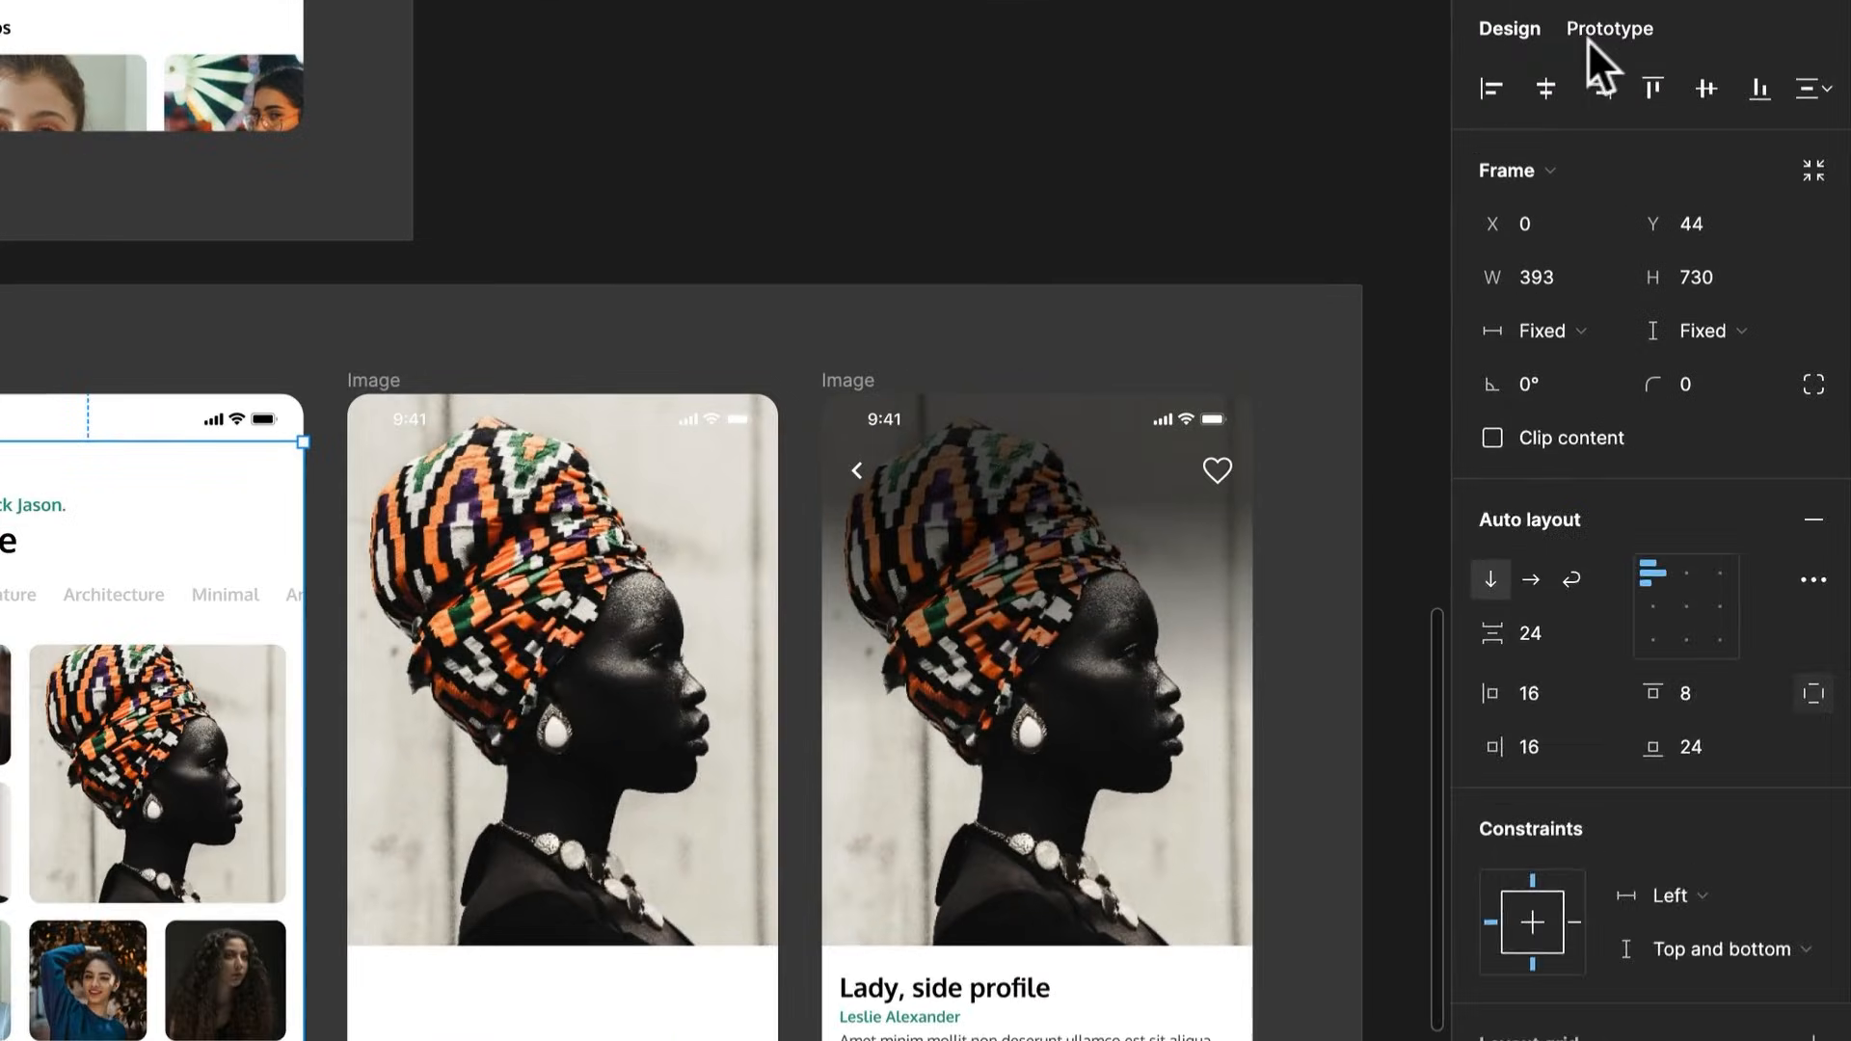
pyautogui.click(1659, 136)
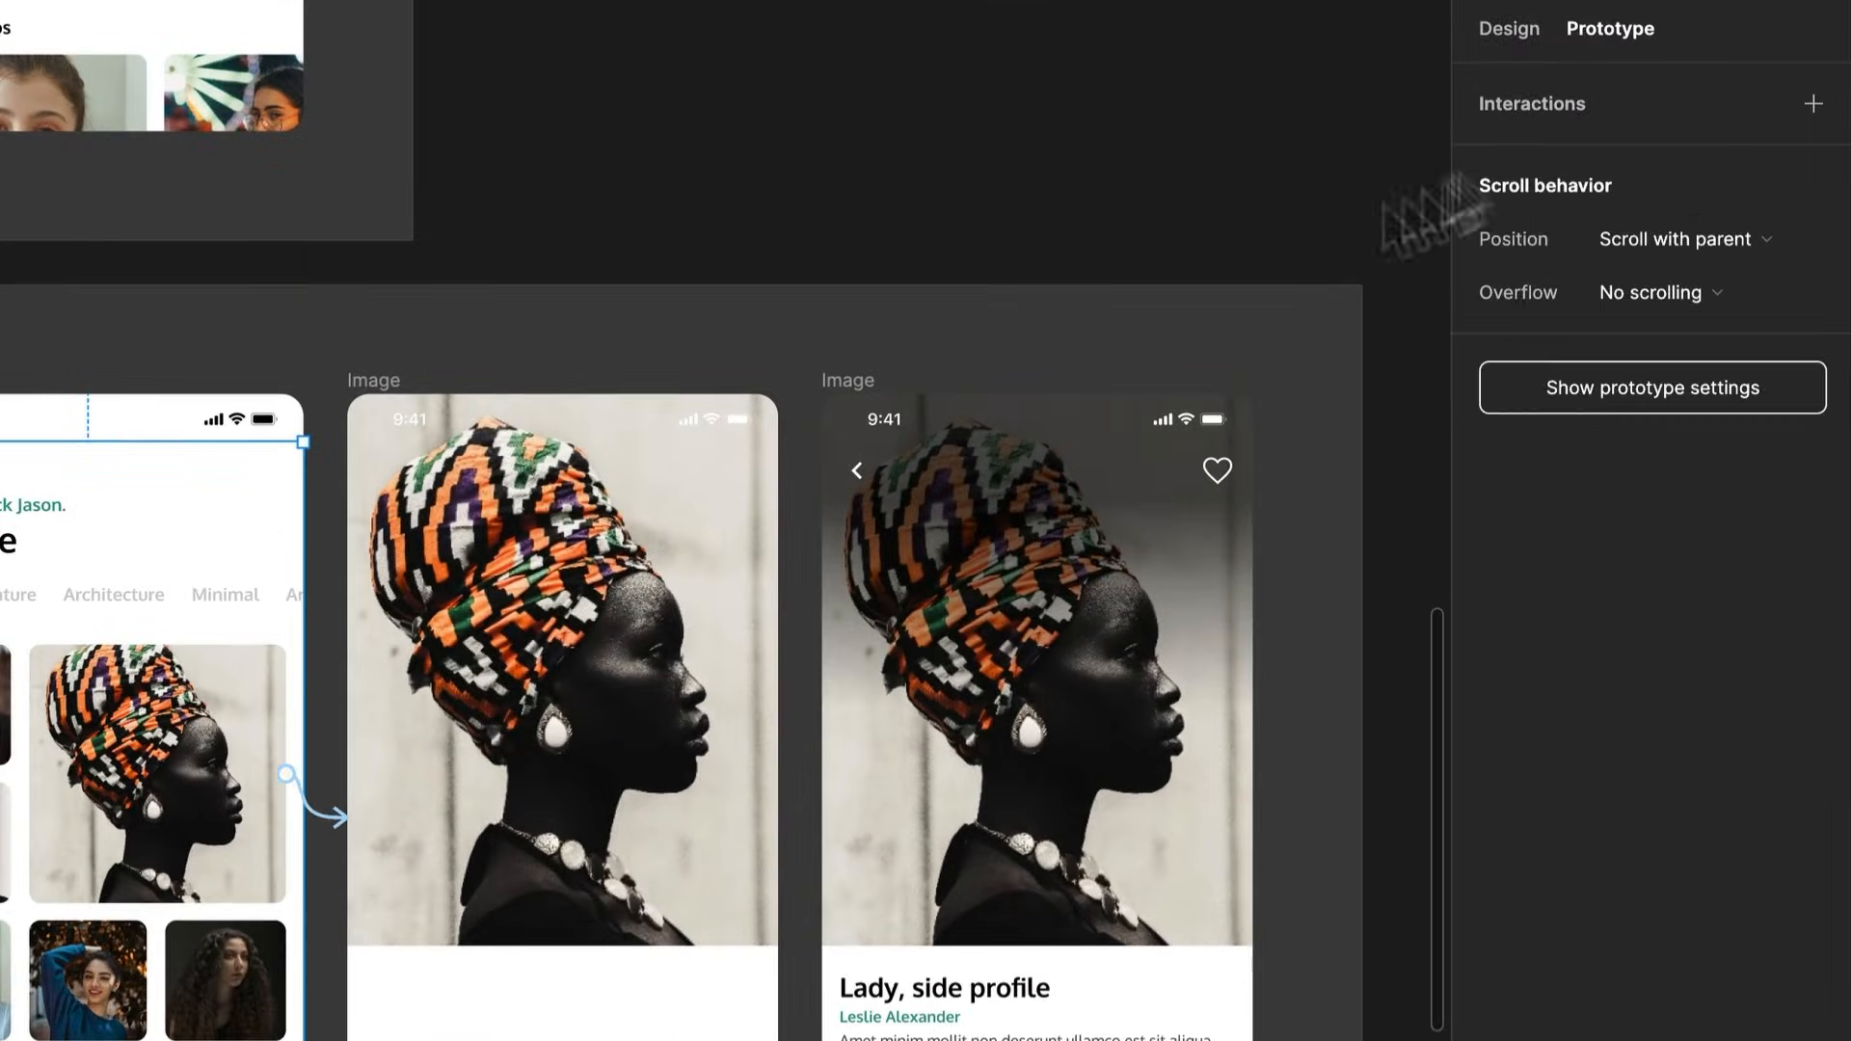
pyautogui.click(302, 373)
pyautogui.scroll(2, 256, 850)
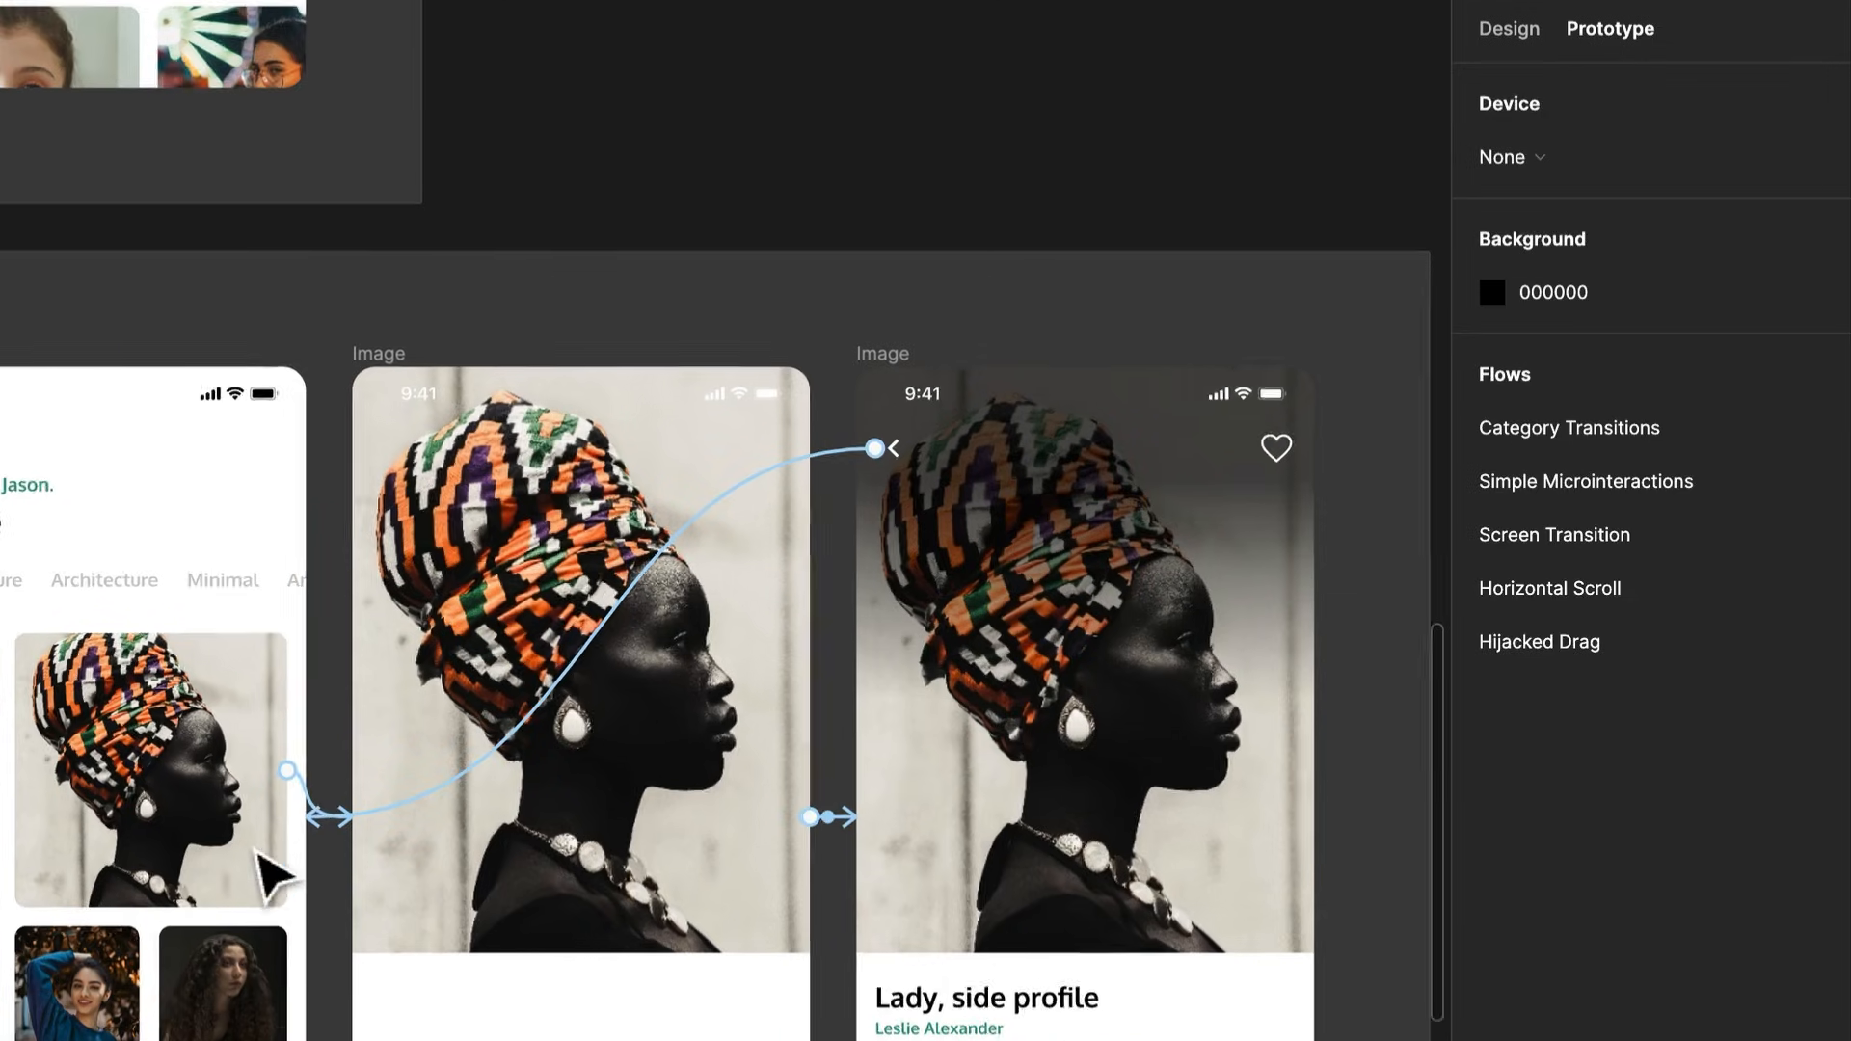
pyautogui.scroll(1, 273, 874)
pyautogui.moveTo(276, 877); pyautogui.dragTo(694, 826)
pyautogui.scroll(1, 689, 823)
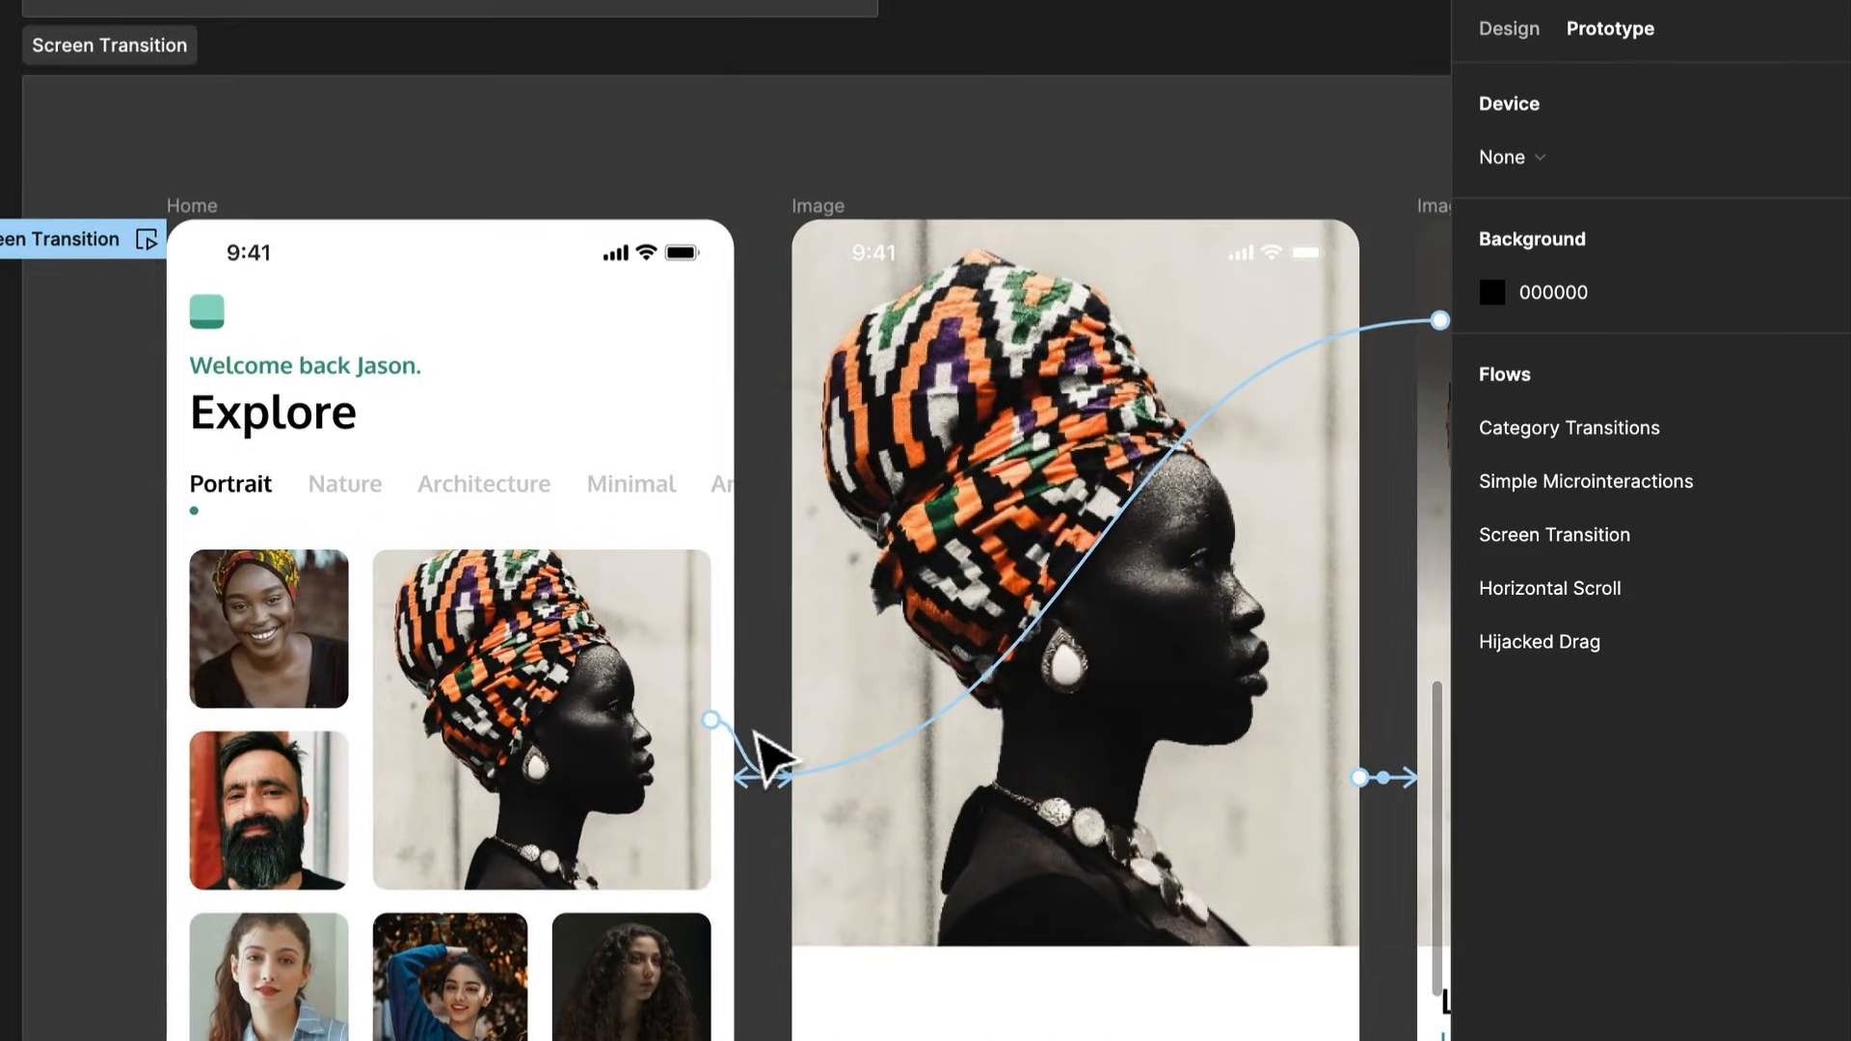
# Inspect the click interaction that leads from the Home screen's large portrait photo to the middle Image screen
pyautogui.click(757, 772)
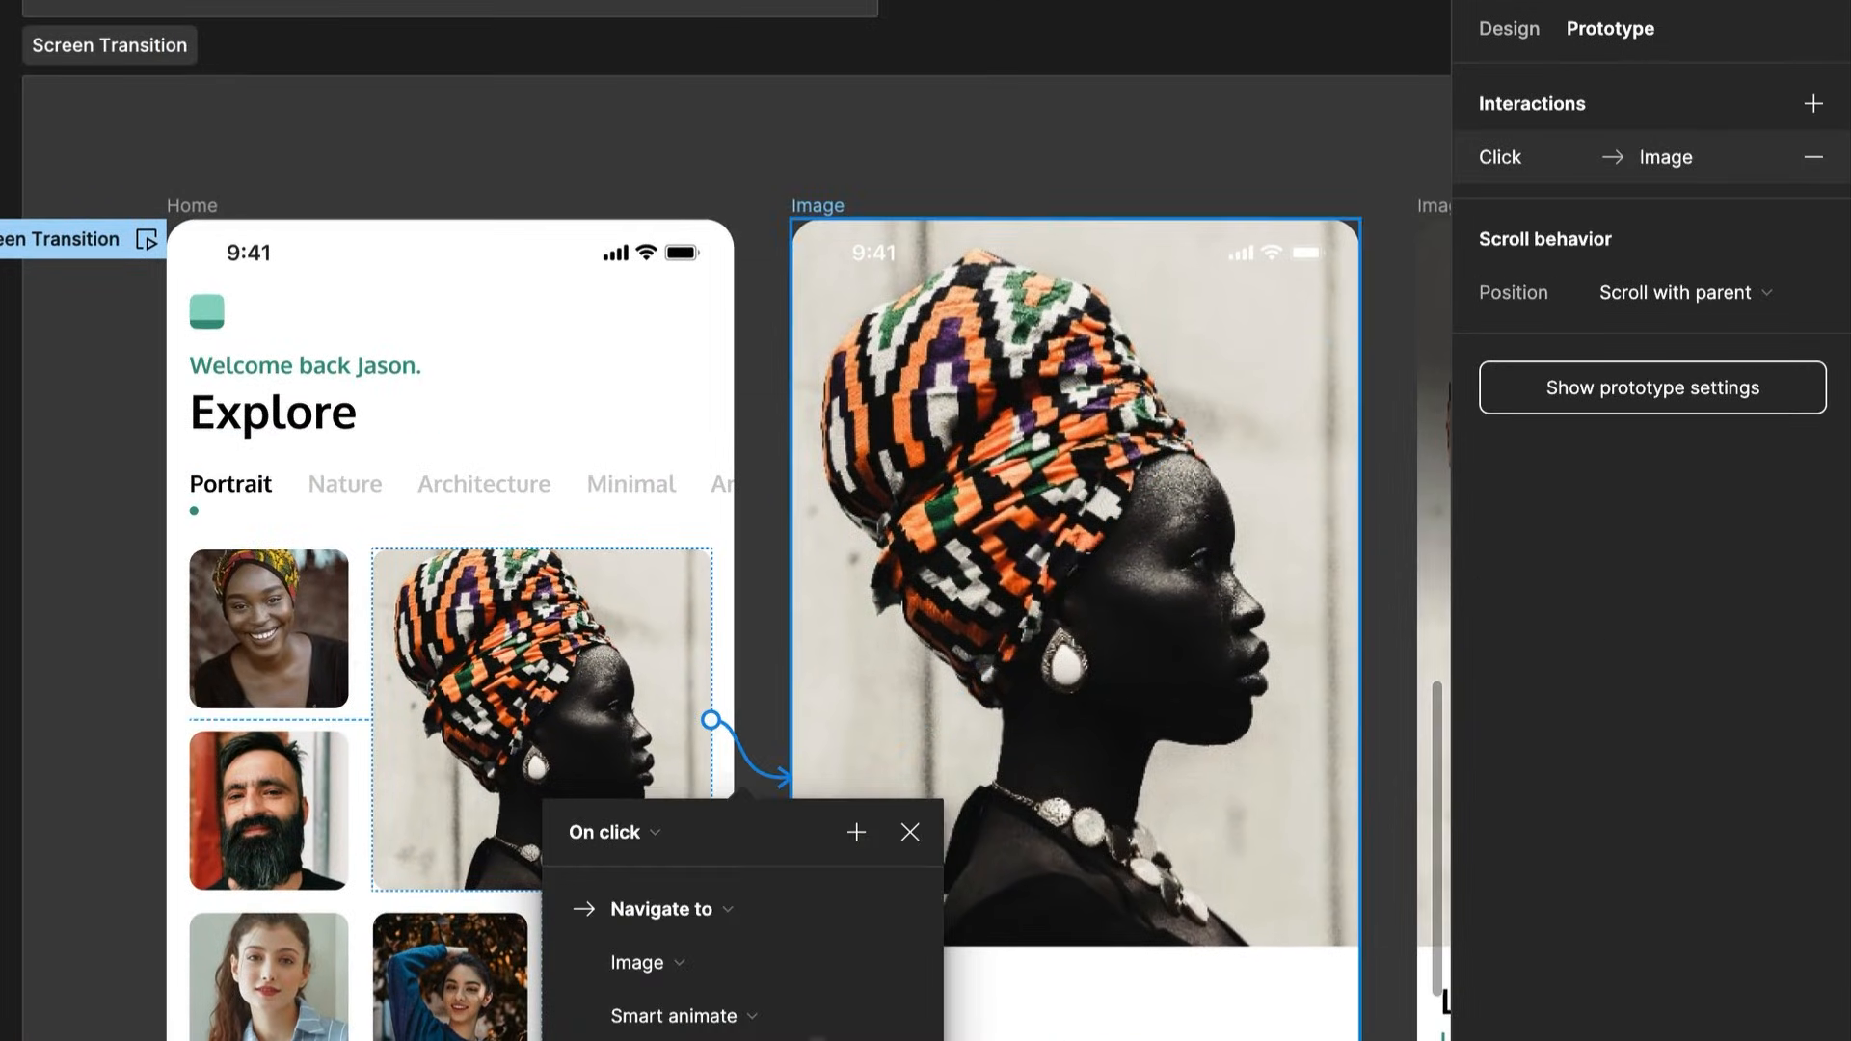
pyautogui.moveTo(1110, 736); pyautogui.dragTo(923, 675)
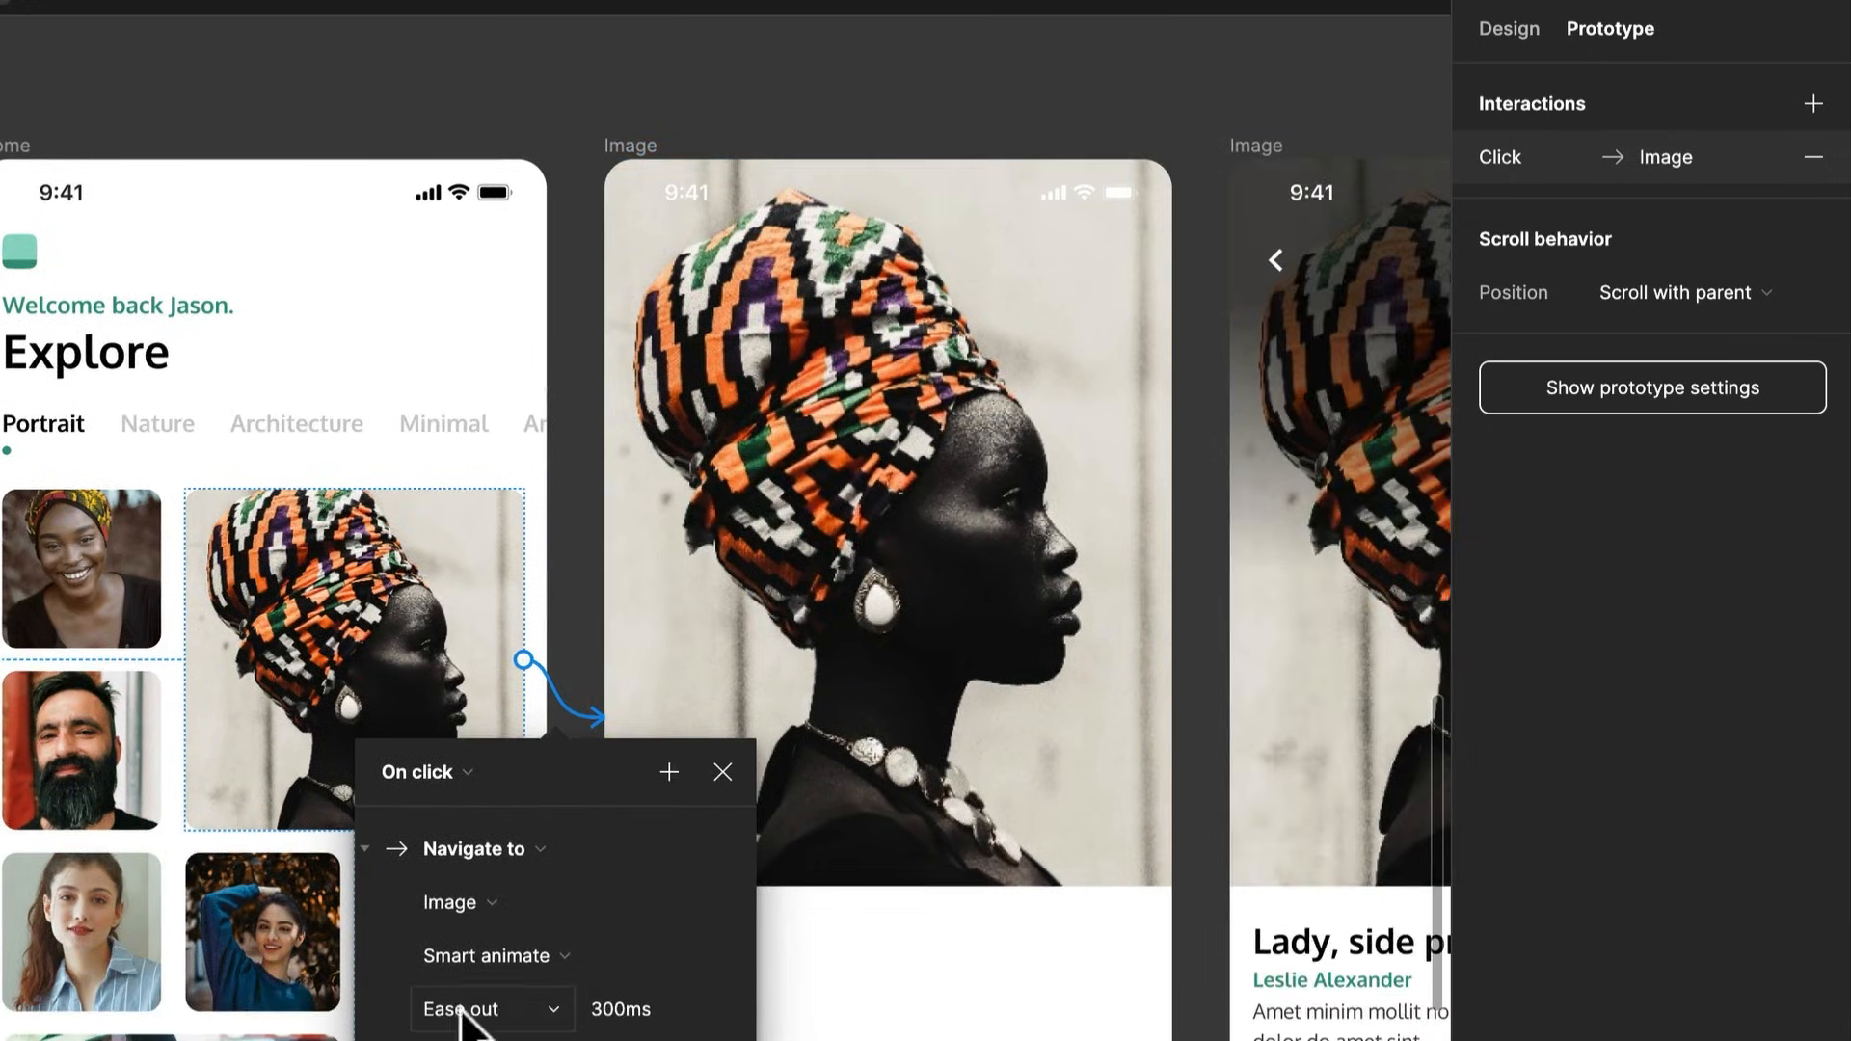
pyautogui.scroll(-1, 520, 942)
pyautogui.click(1070, 540)
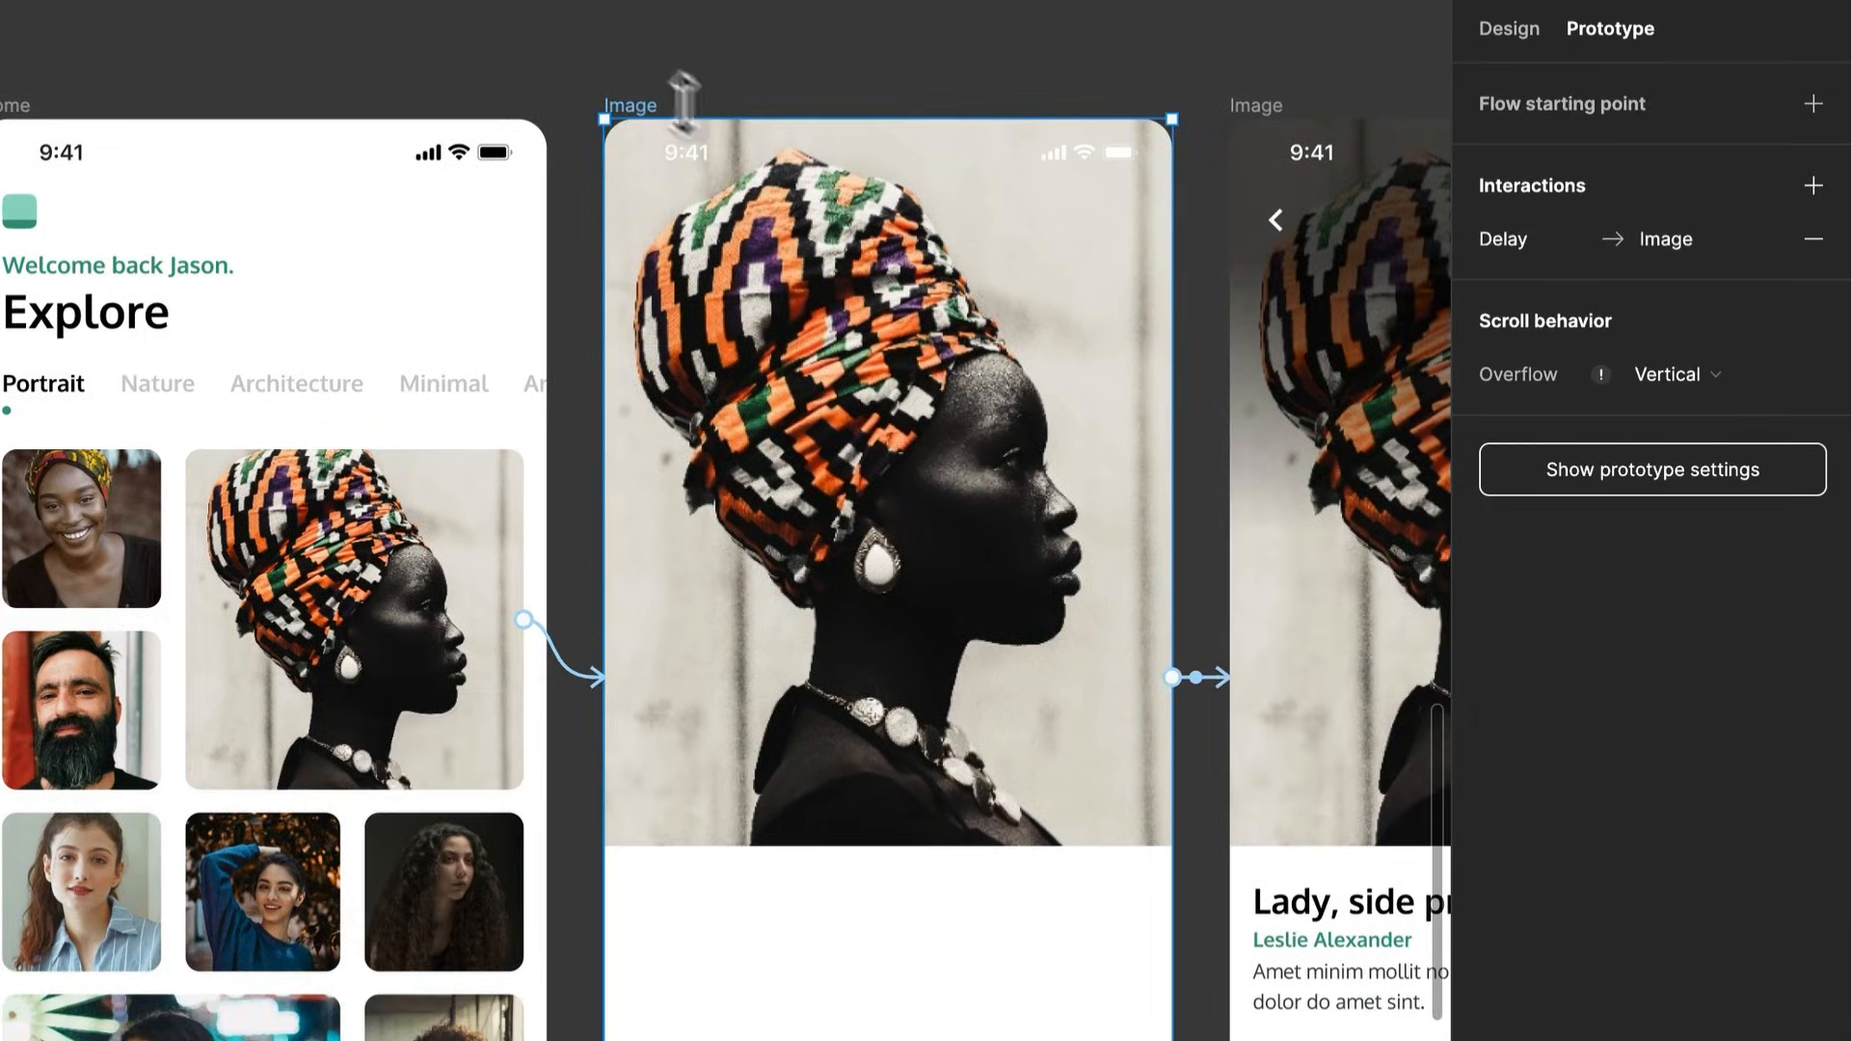
# Inspect the after-delay interaction between the two Image screens and the back arrow's click interaction to Home
pyautogui.click(1211, 687)
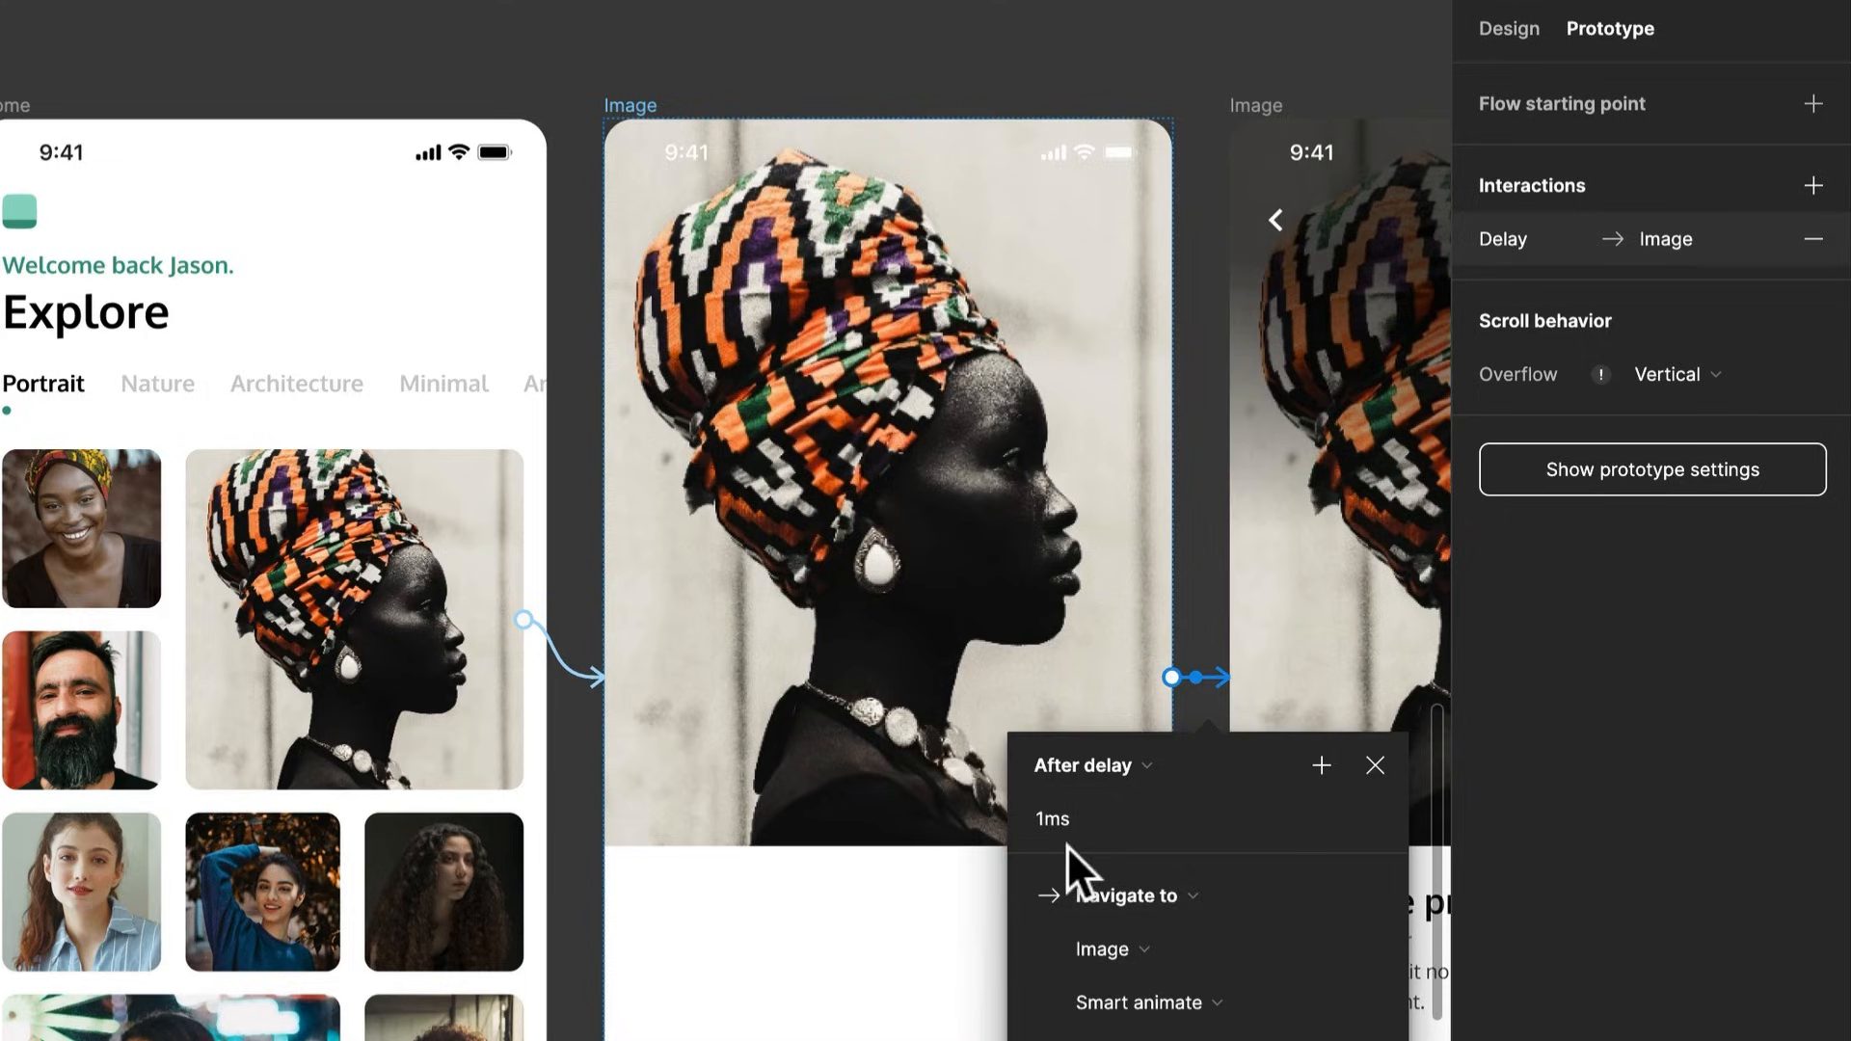
pyautogui.moveTo(1011, 500); pyautogui.dragTo(637, 729)
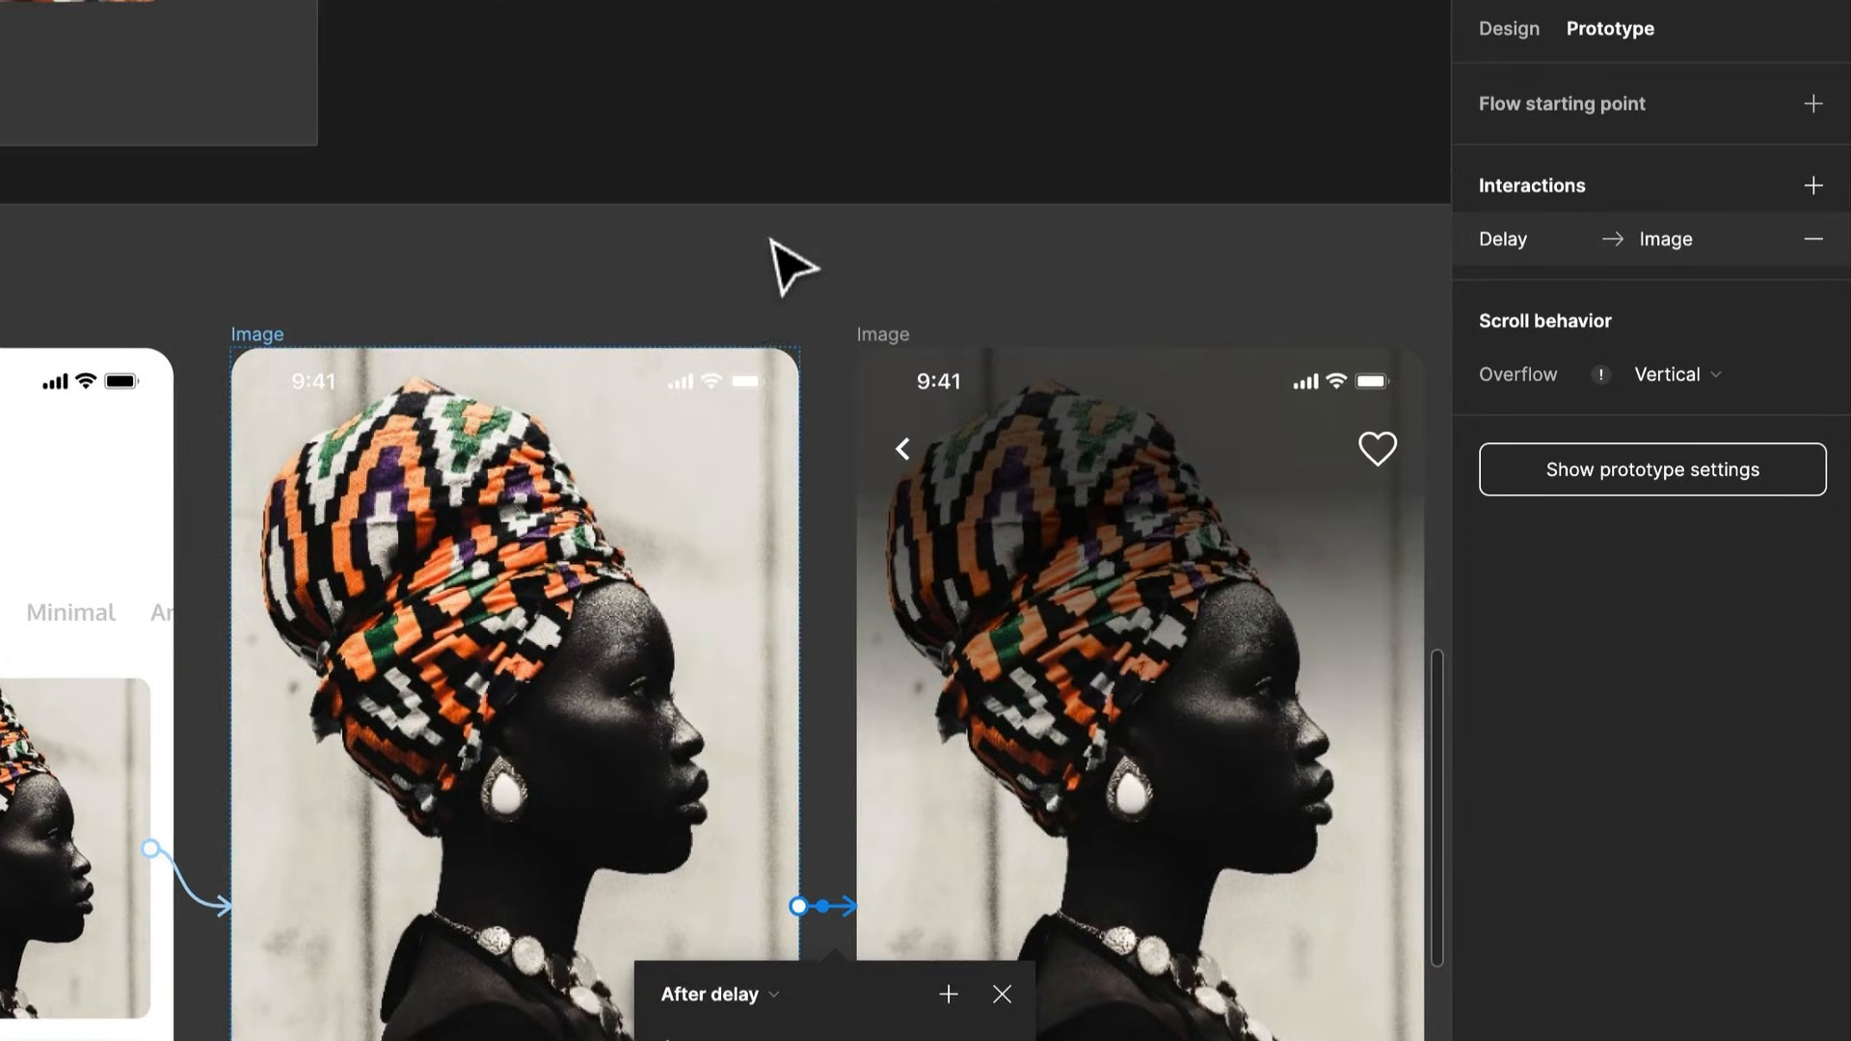
pyautogui.click(806, 309)
pyautogui.click(796, 467)
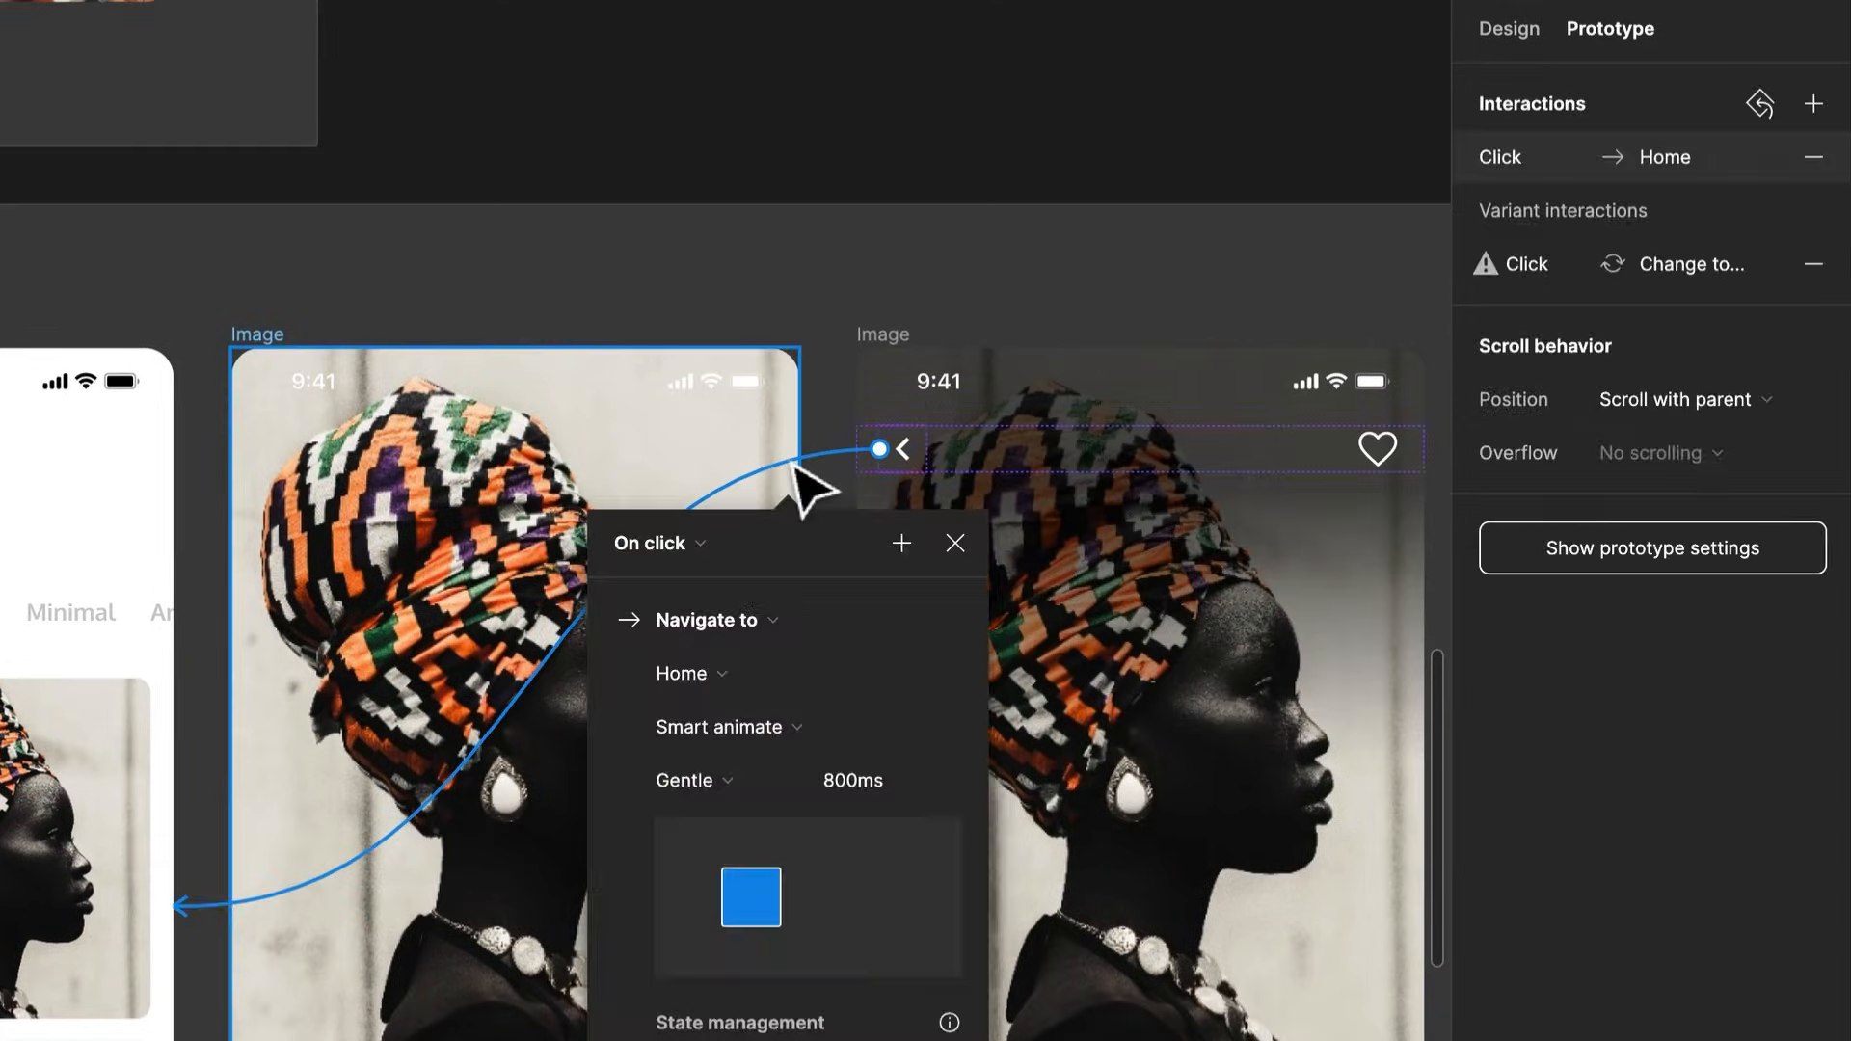
pyautogui.moveTo(439, 788); pyautogui.dragTo(1013, 765)
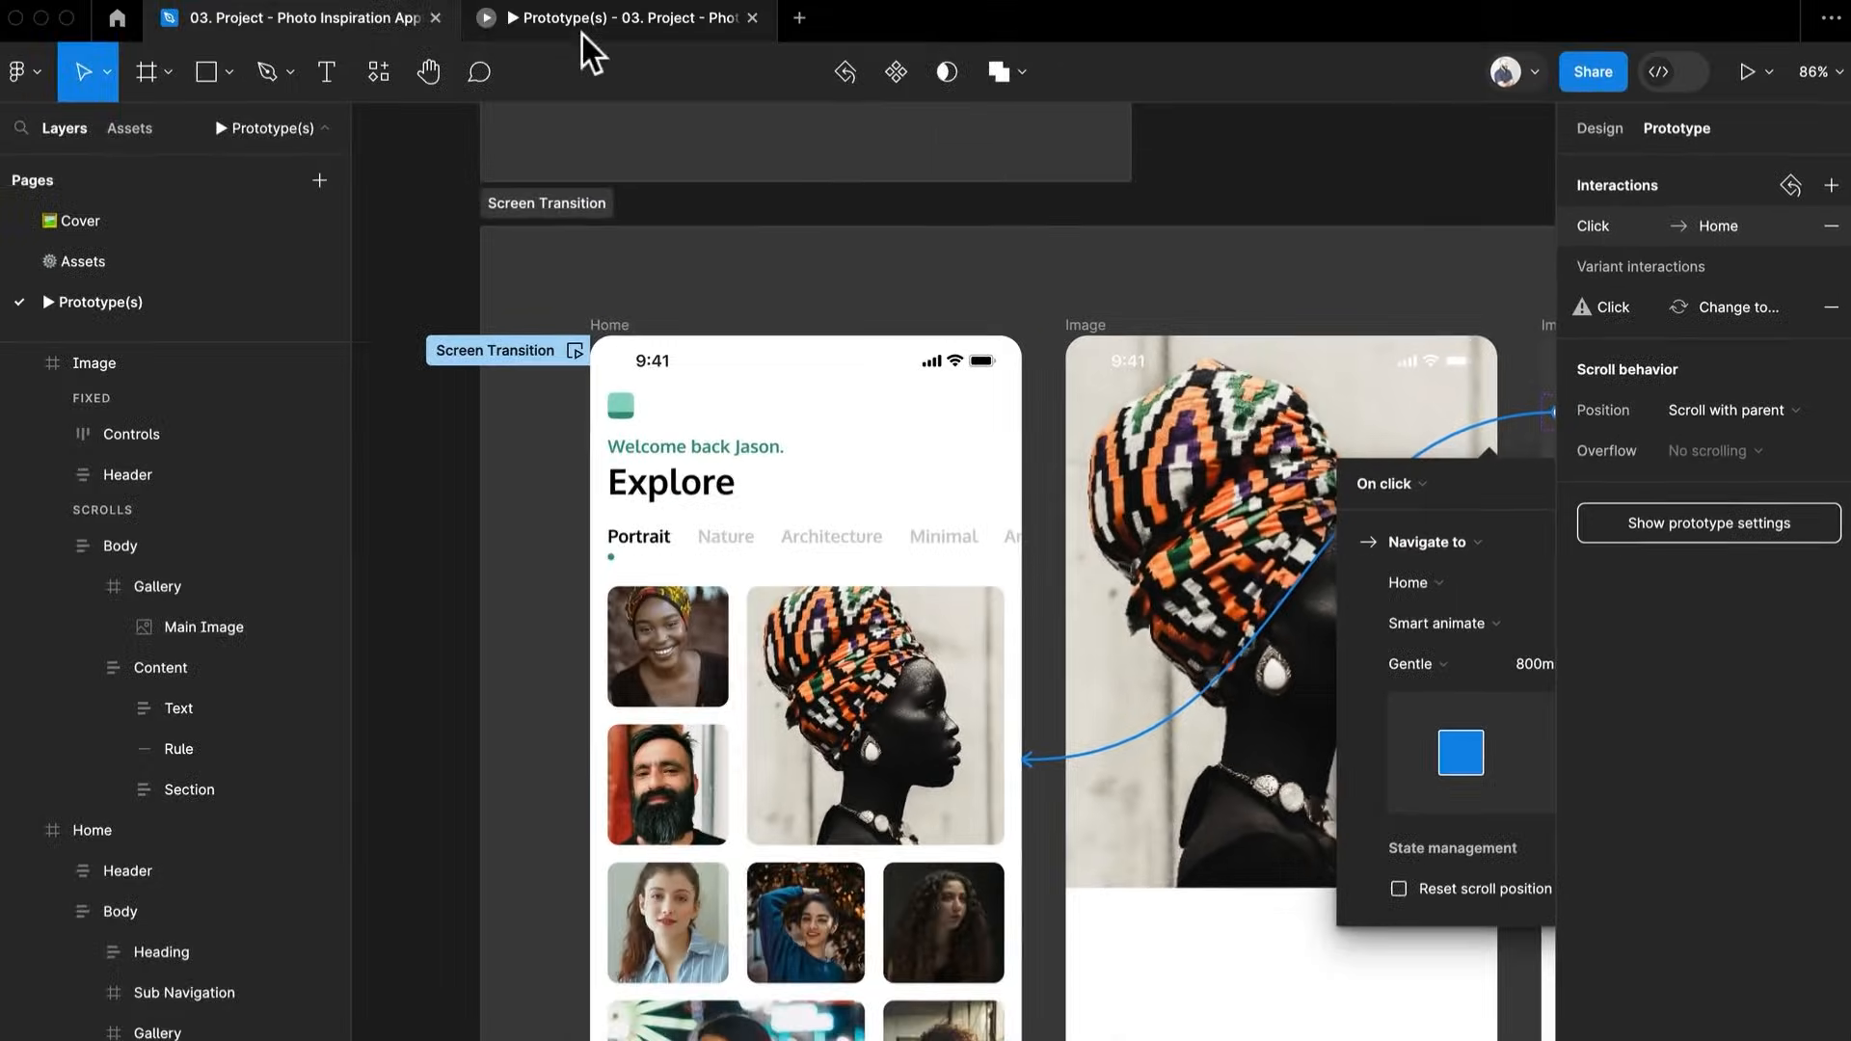
# Switch to the running prototype and replay going back to Home and reopening the large portrait photo
pyautogui.click(582, 31)
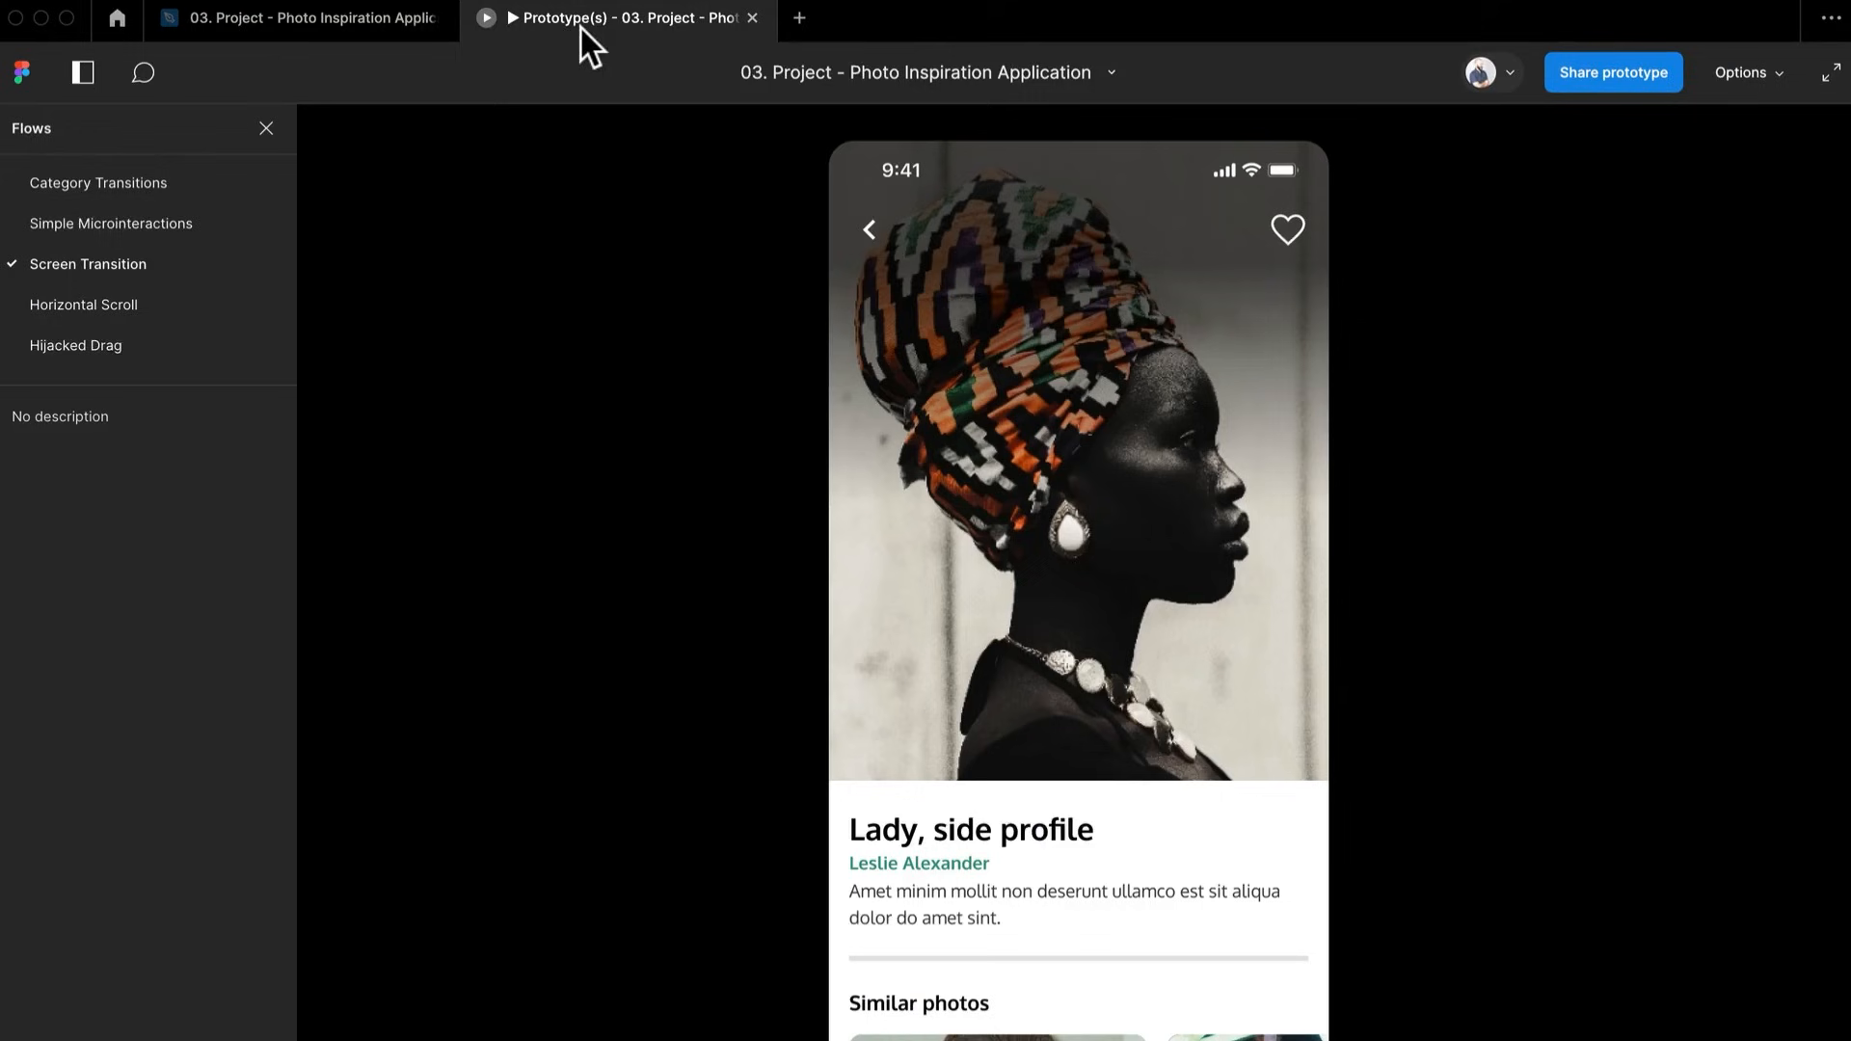
pyautogui.click(889, 232)
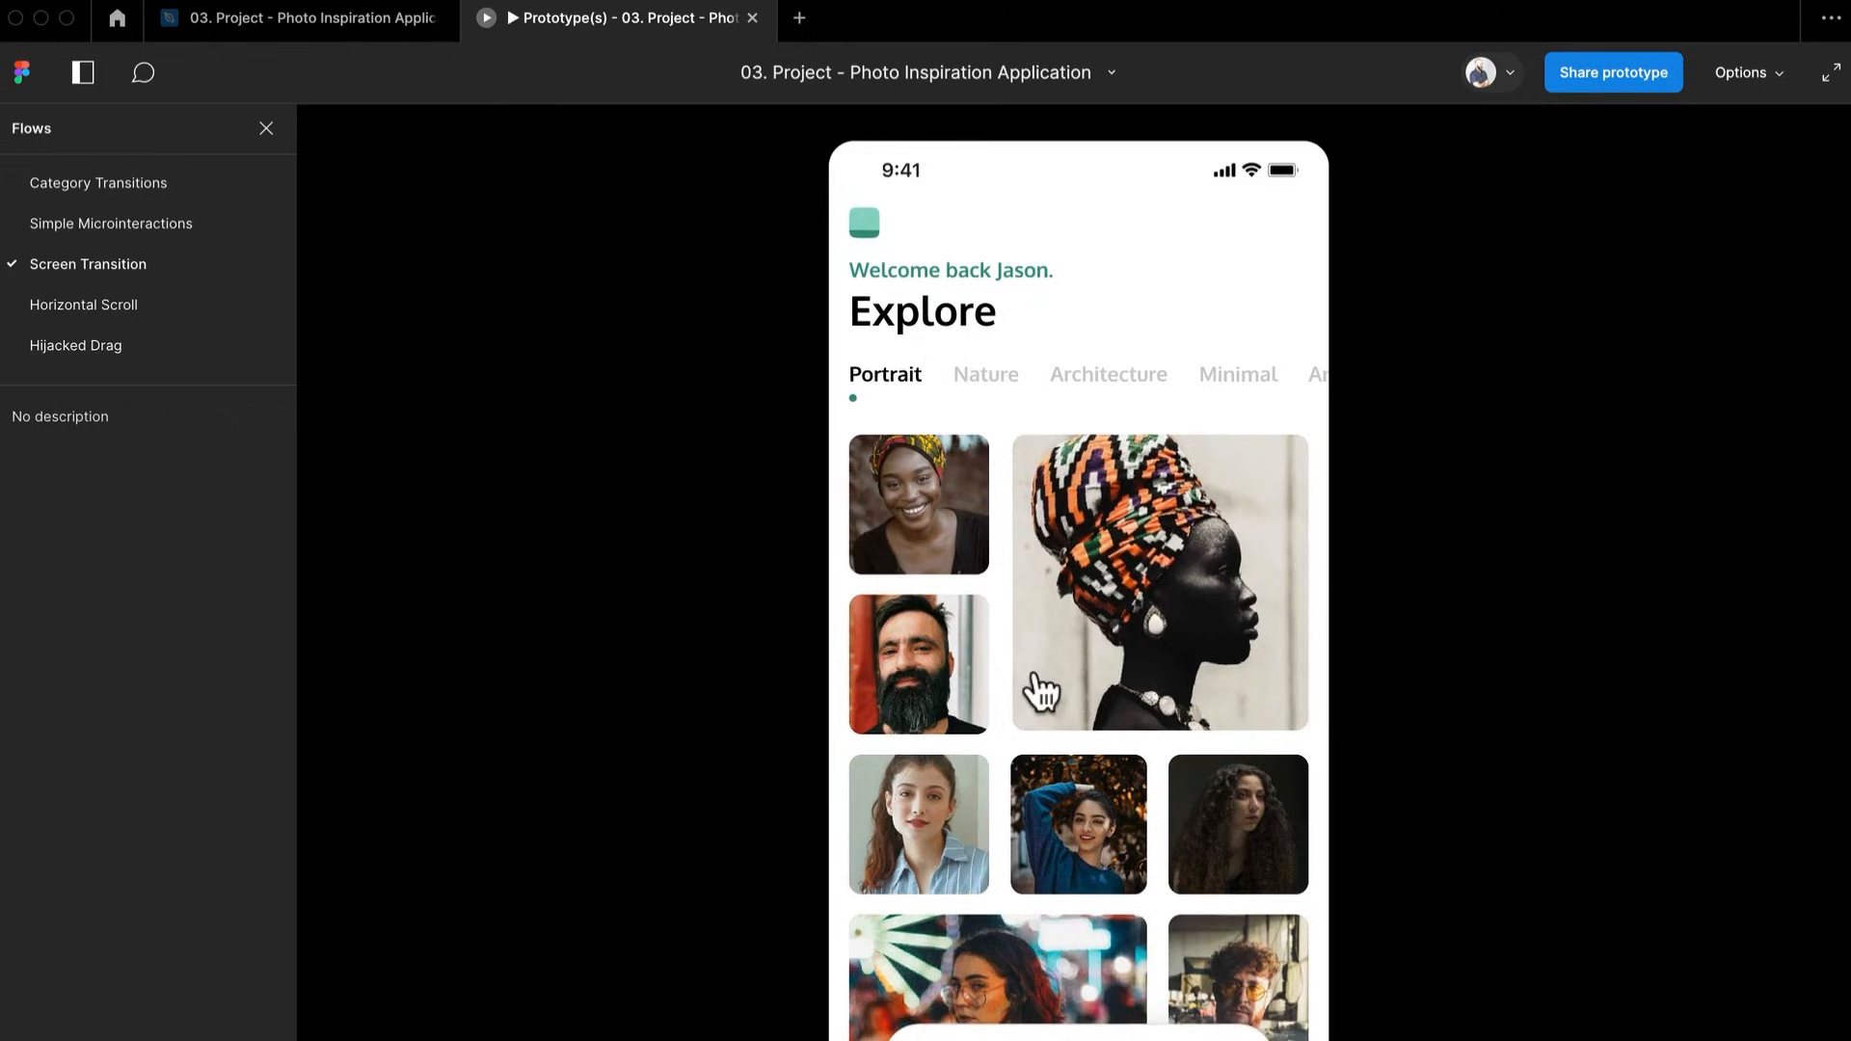
pyautogui.click(1051, 684)
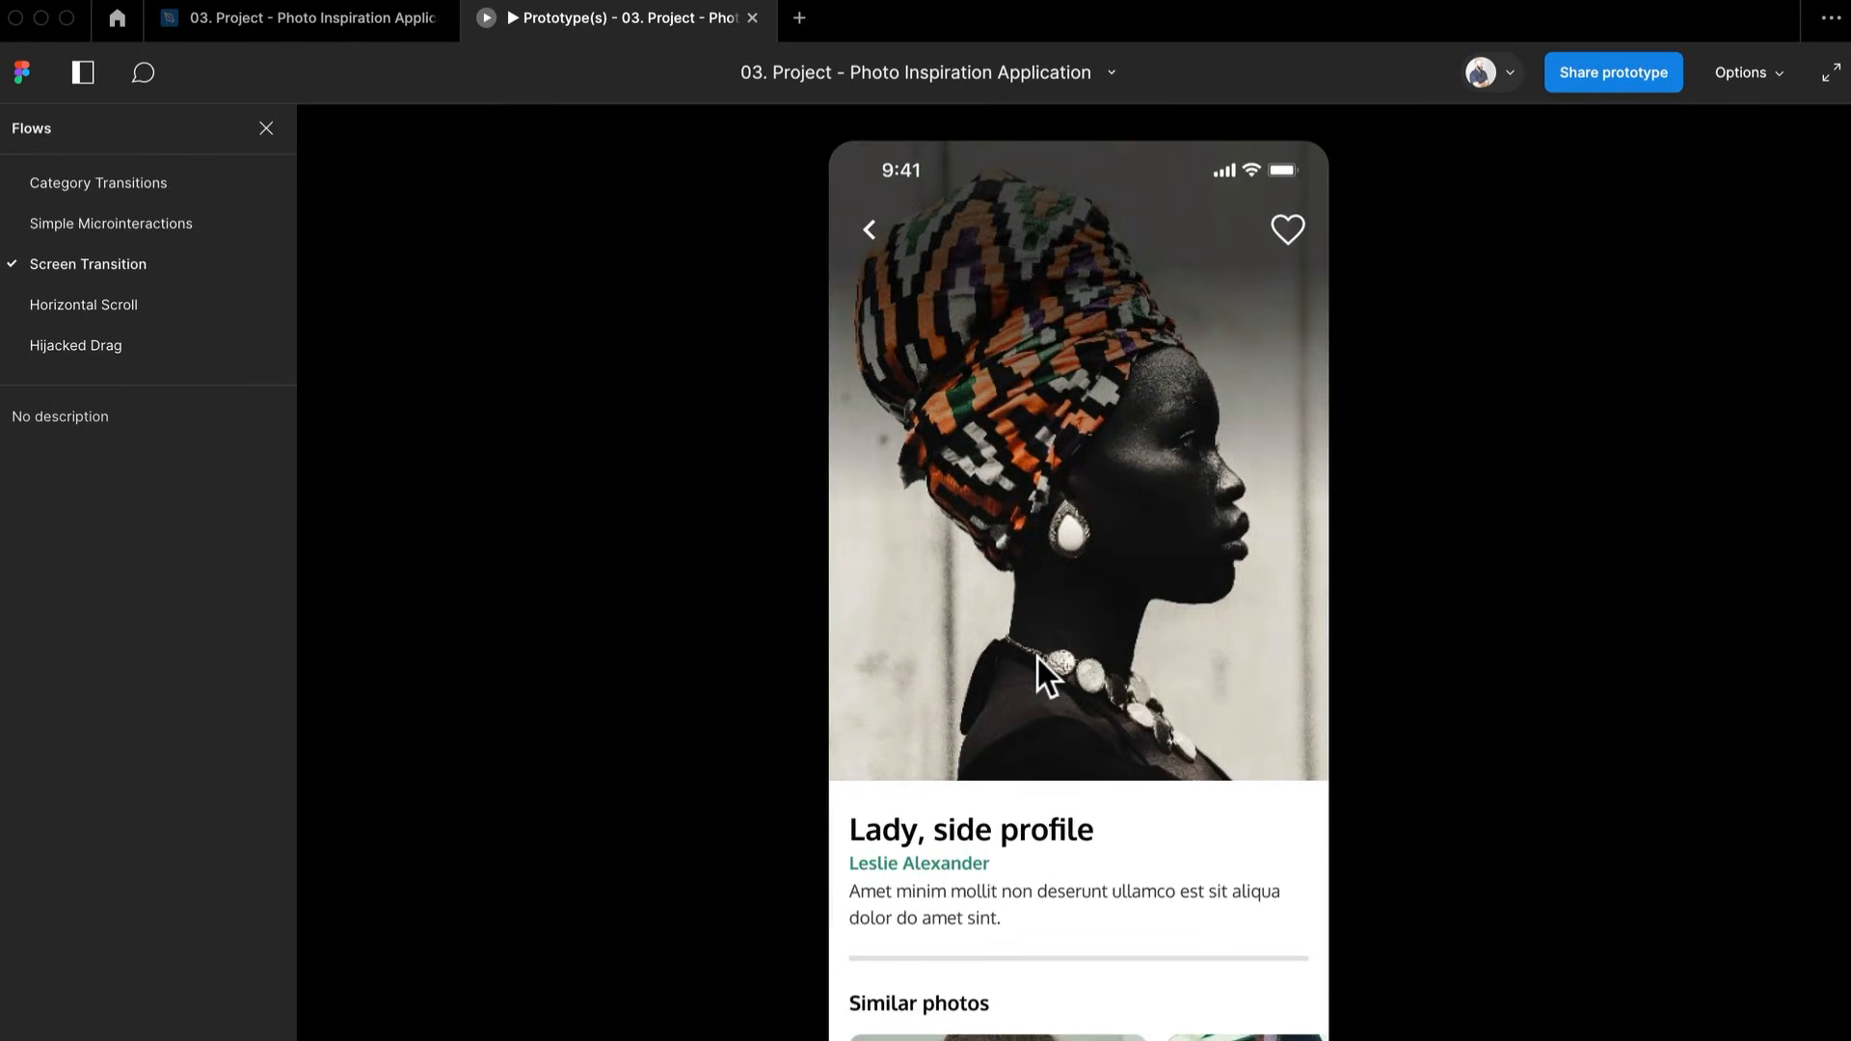
# Go back to the design file and select the large portrait photo in the Home screen's gallery to check its layer name
pyautogui.click(349, 23)
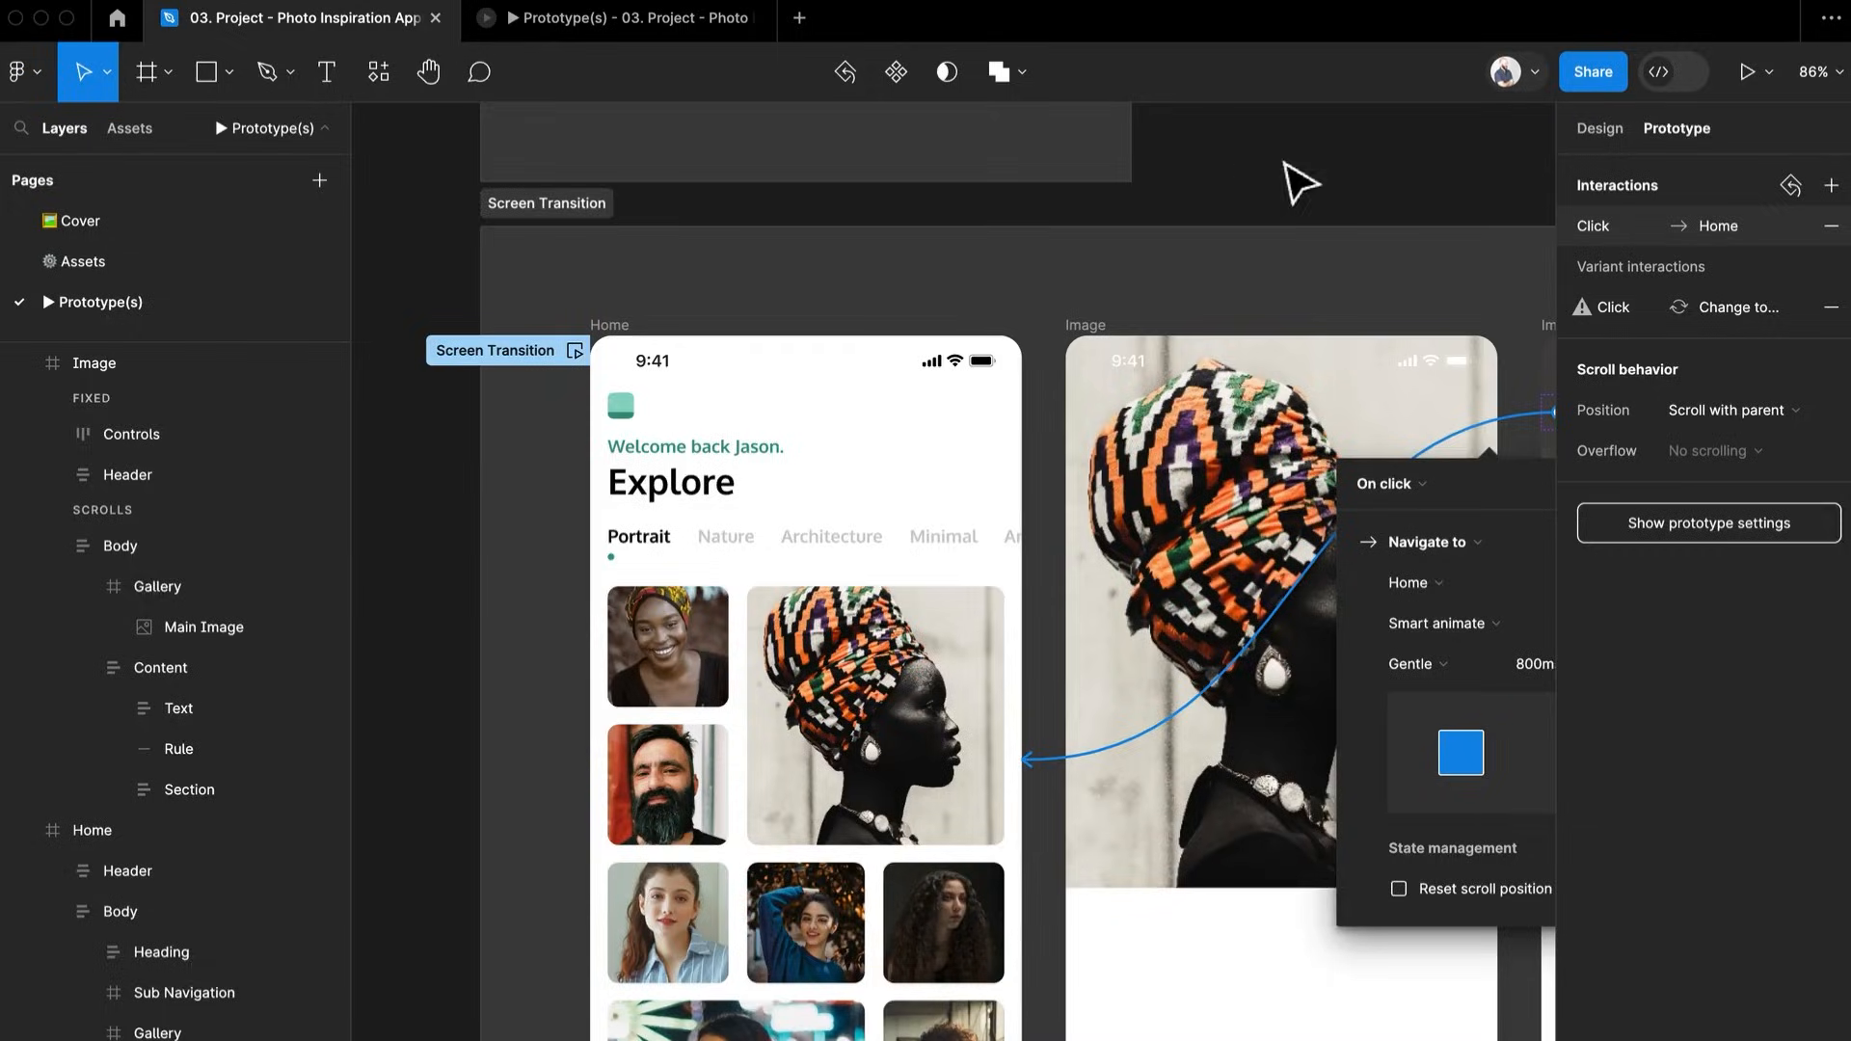
pyautogui.hscroll(3, 1195, 332)
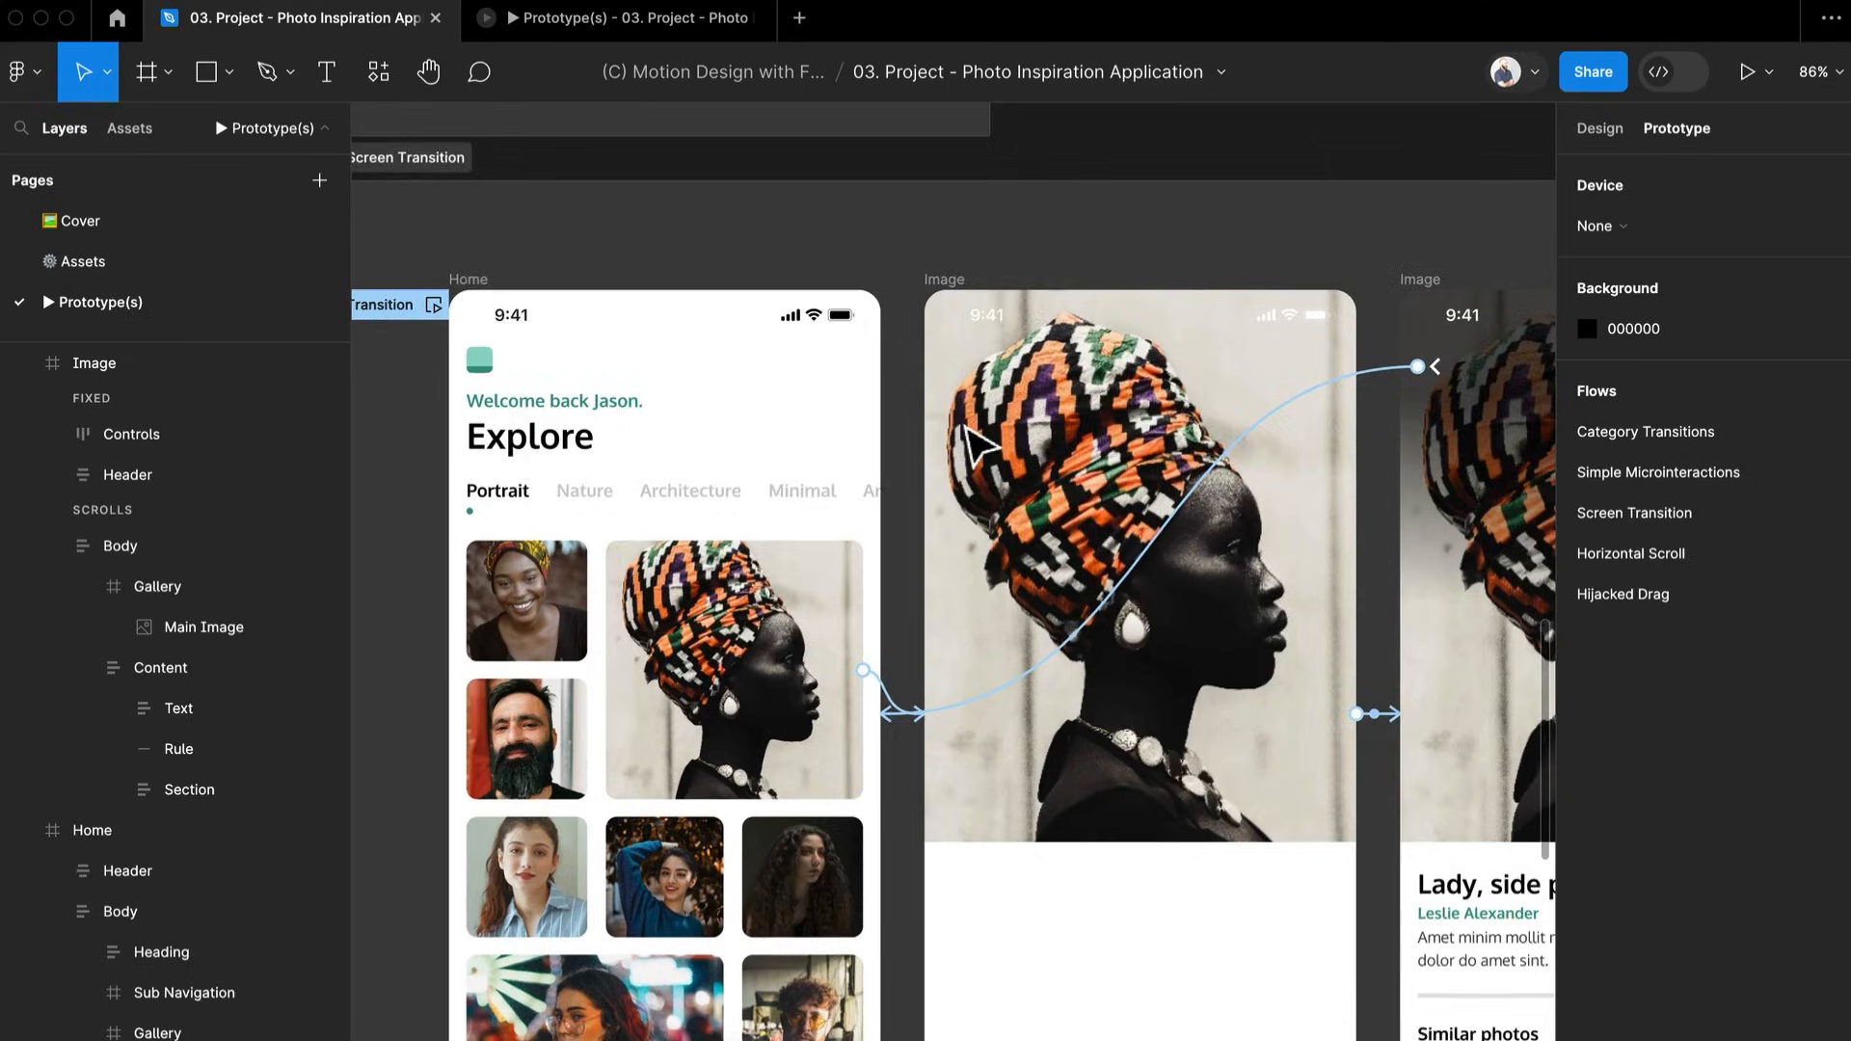
pyautogui.scroll(-4, 980, 443)
pyautogui.scroll(2, 978, 444)
pyautogui.hscroll(4, 969, 431)
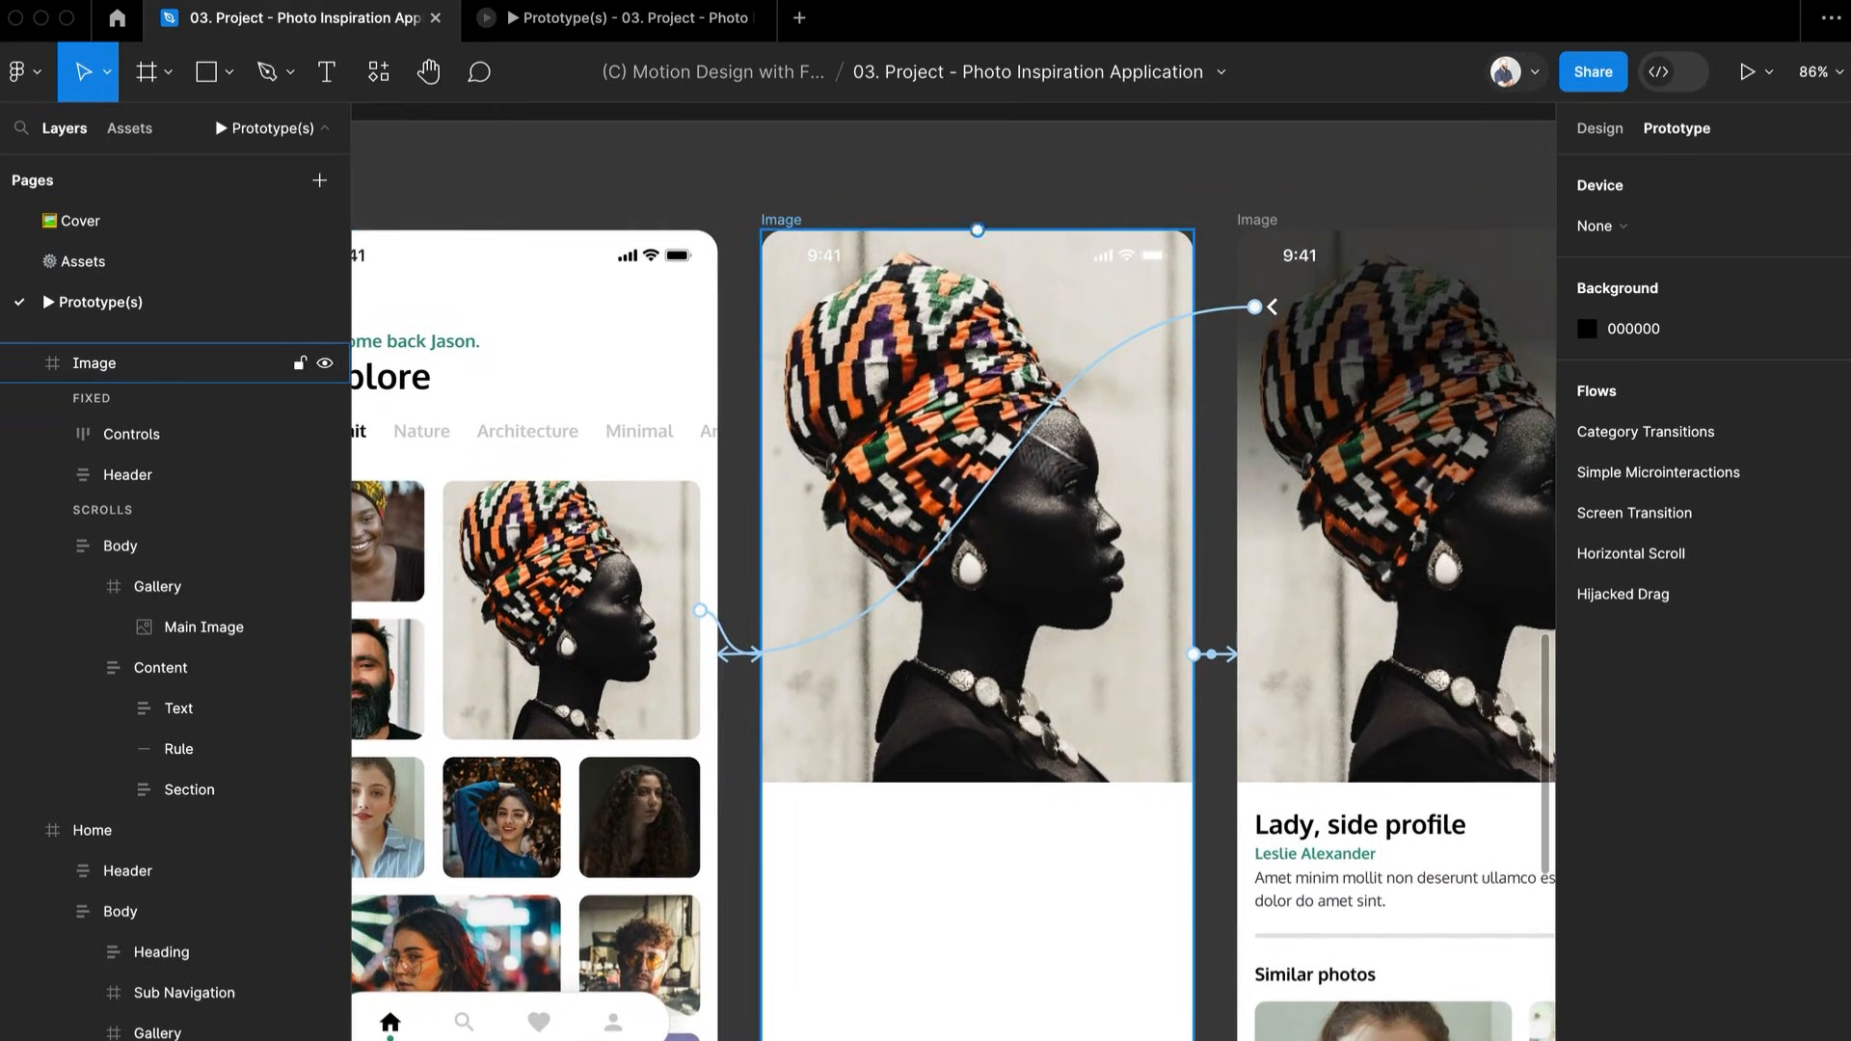
pyautogui.doubleClick(675, 629)
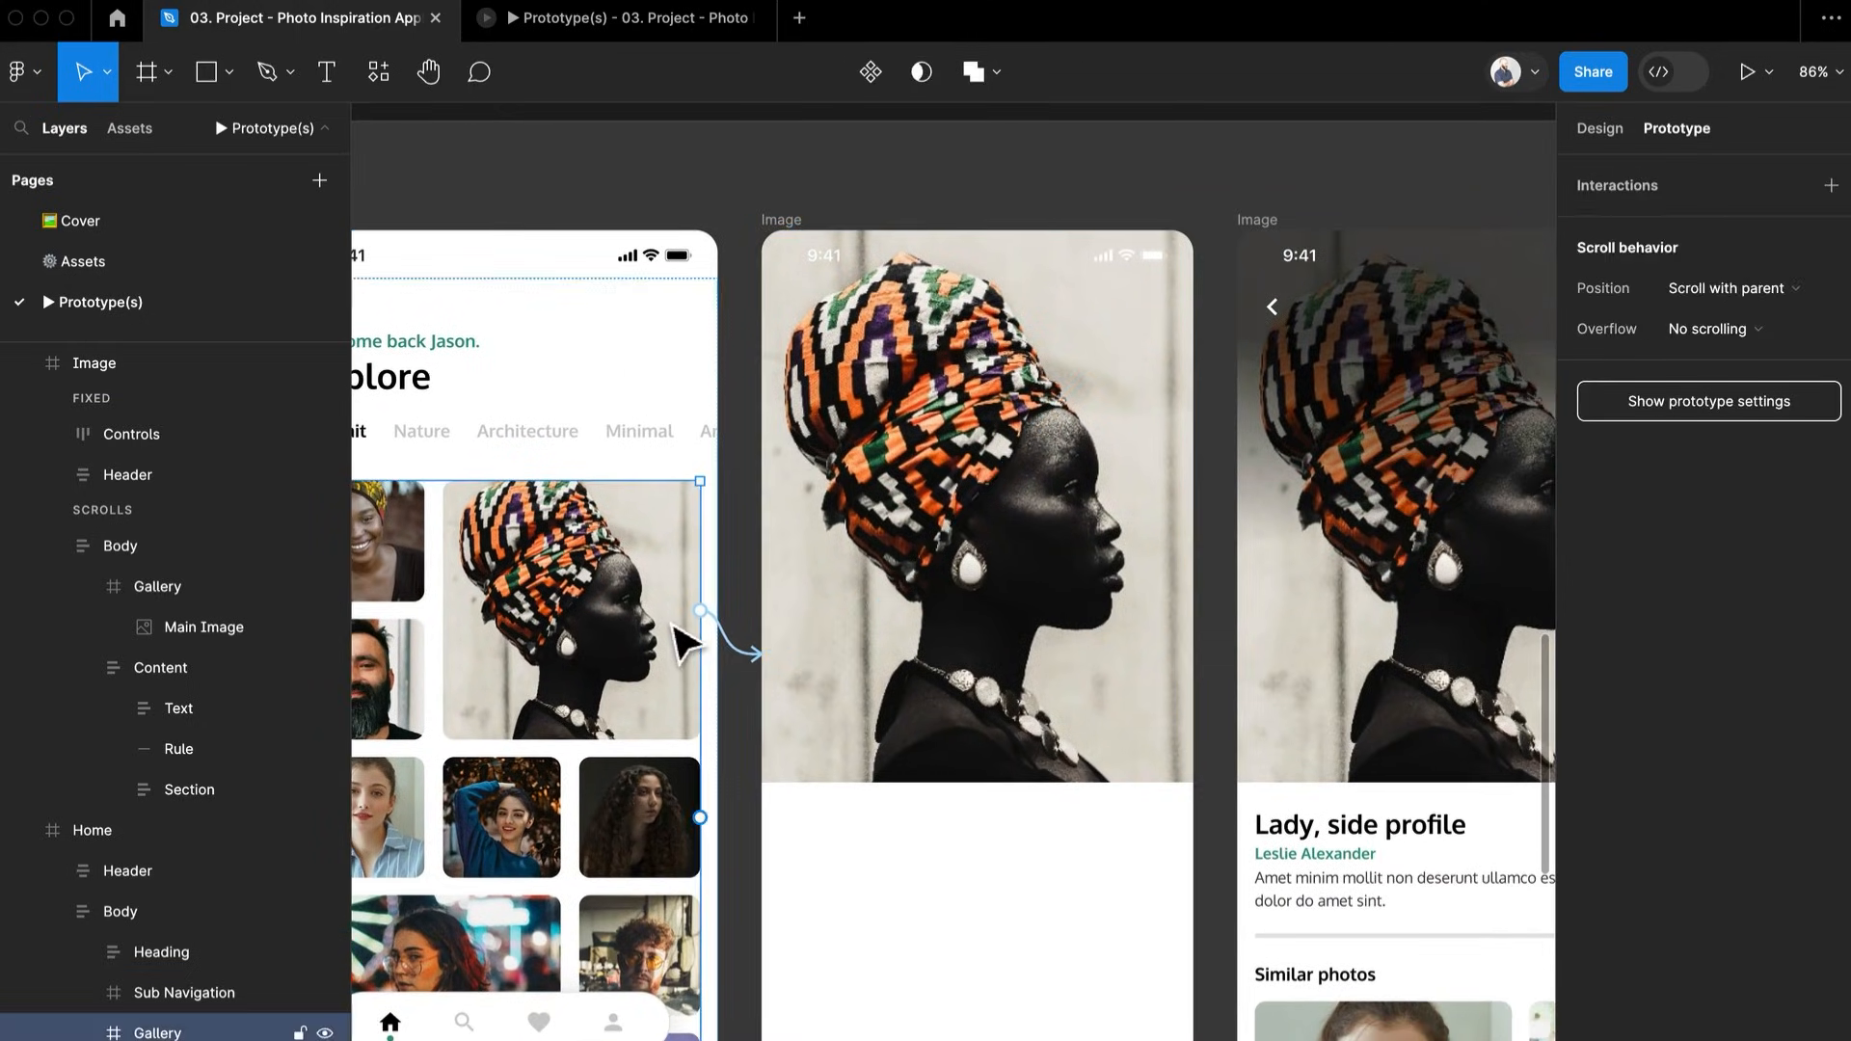
pyautogui.doubleClick(676, 628)
pyautogui.moveTo(646, 647); pyautogui.dragTo(758, 623)
pyautogui.scroll(-5, 254, 1003)
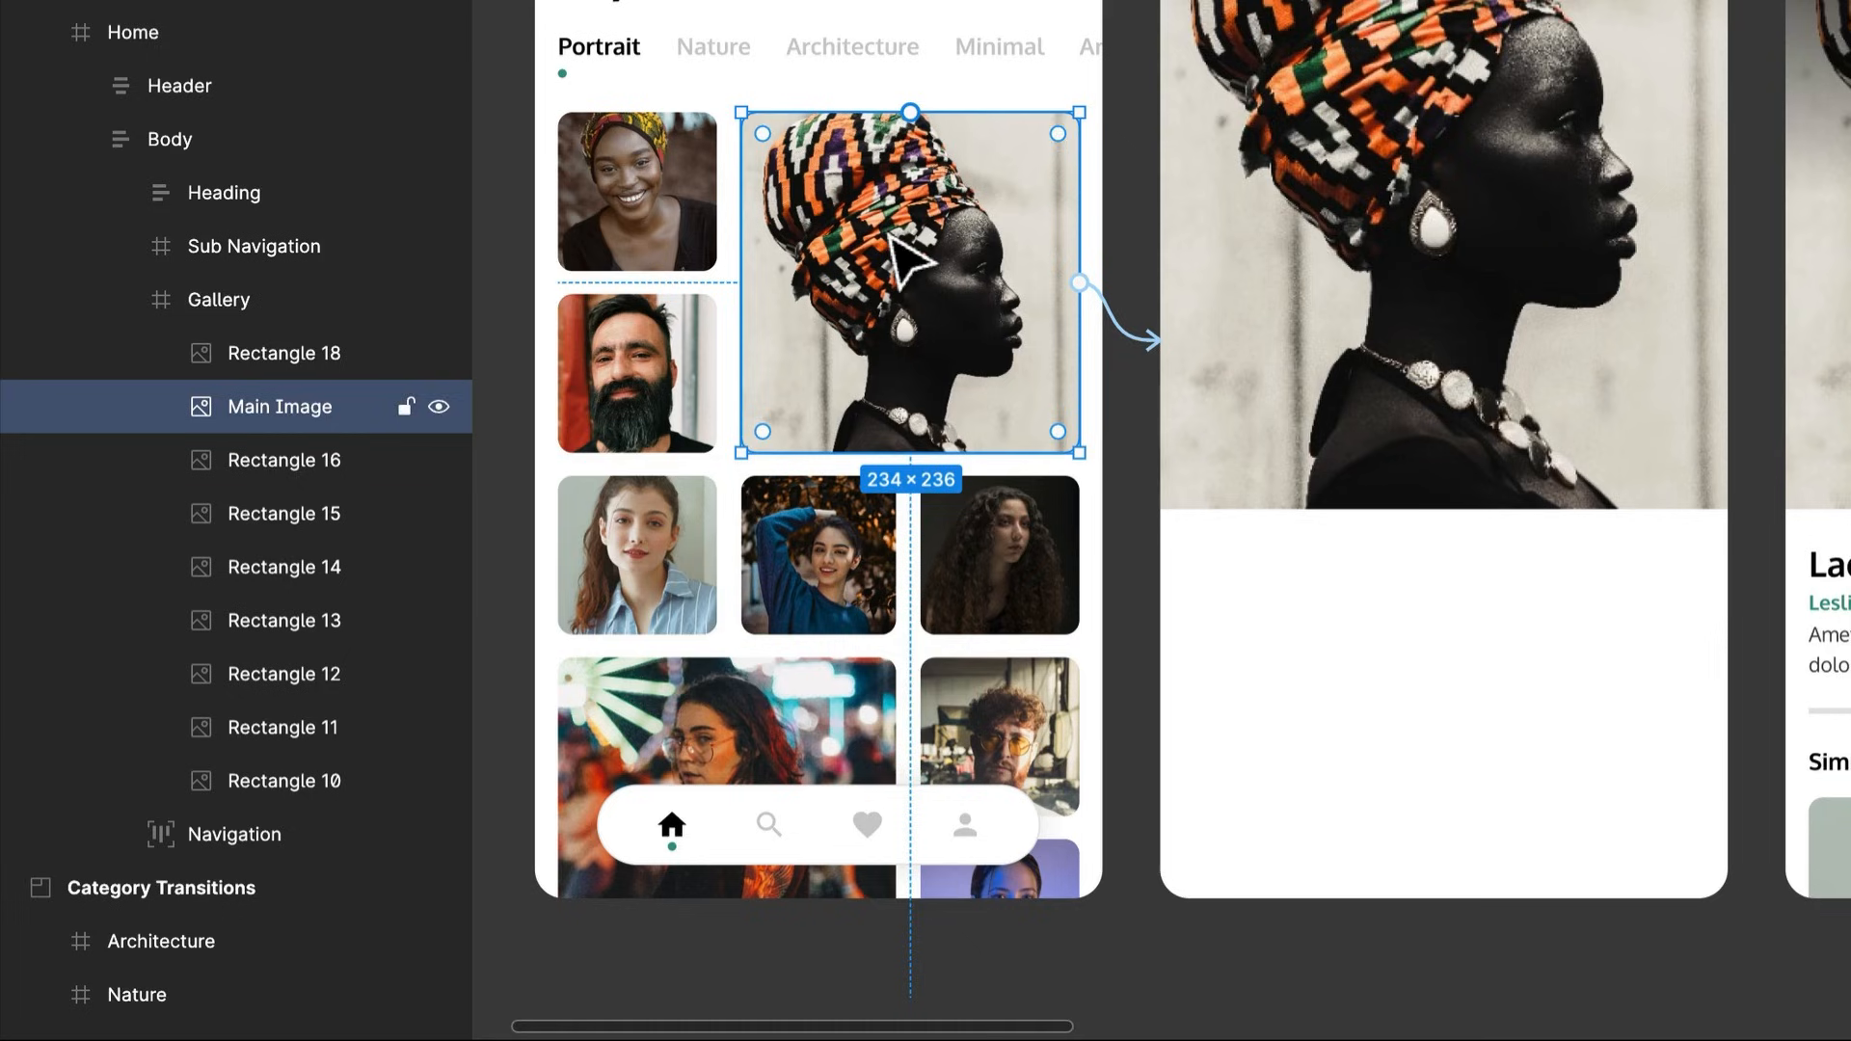
# Compare the Body and Gallery layer structure of both Image screens with the Home screen's Gallery layers
pyautogui.click(1289, 238)
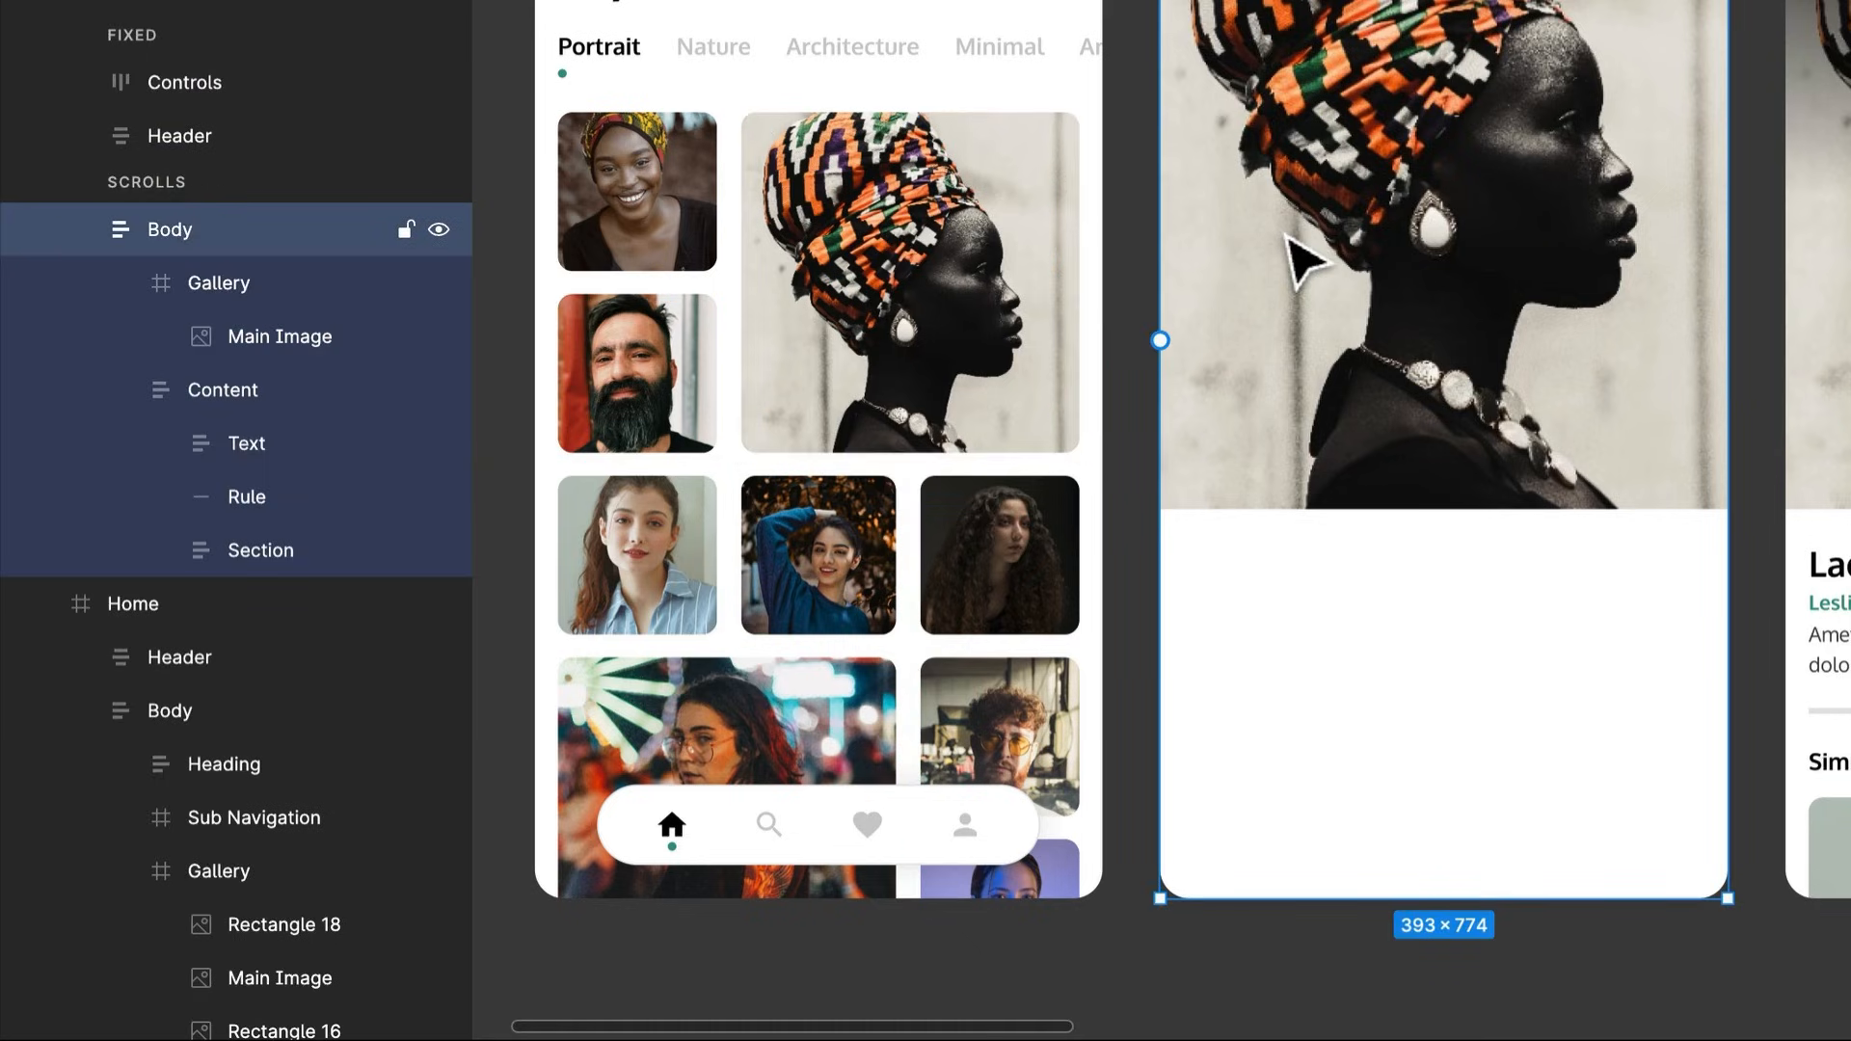
pyautogui.click(1288, 238)
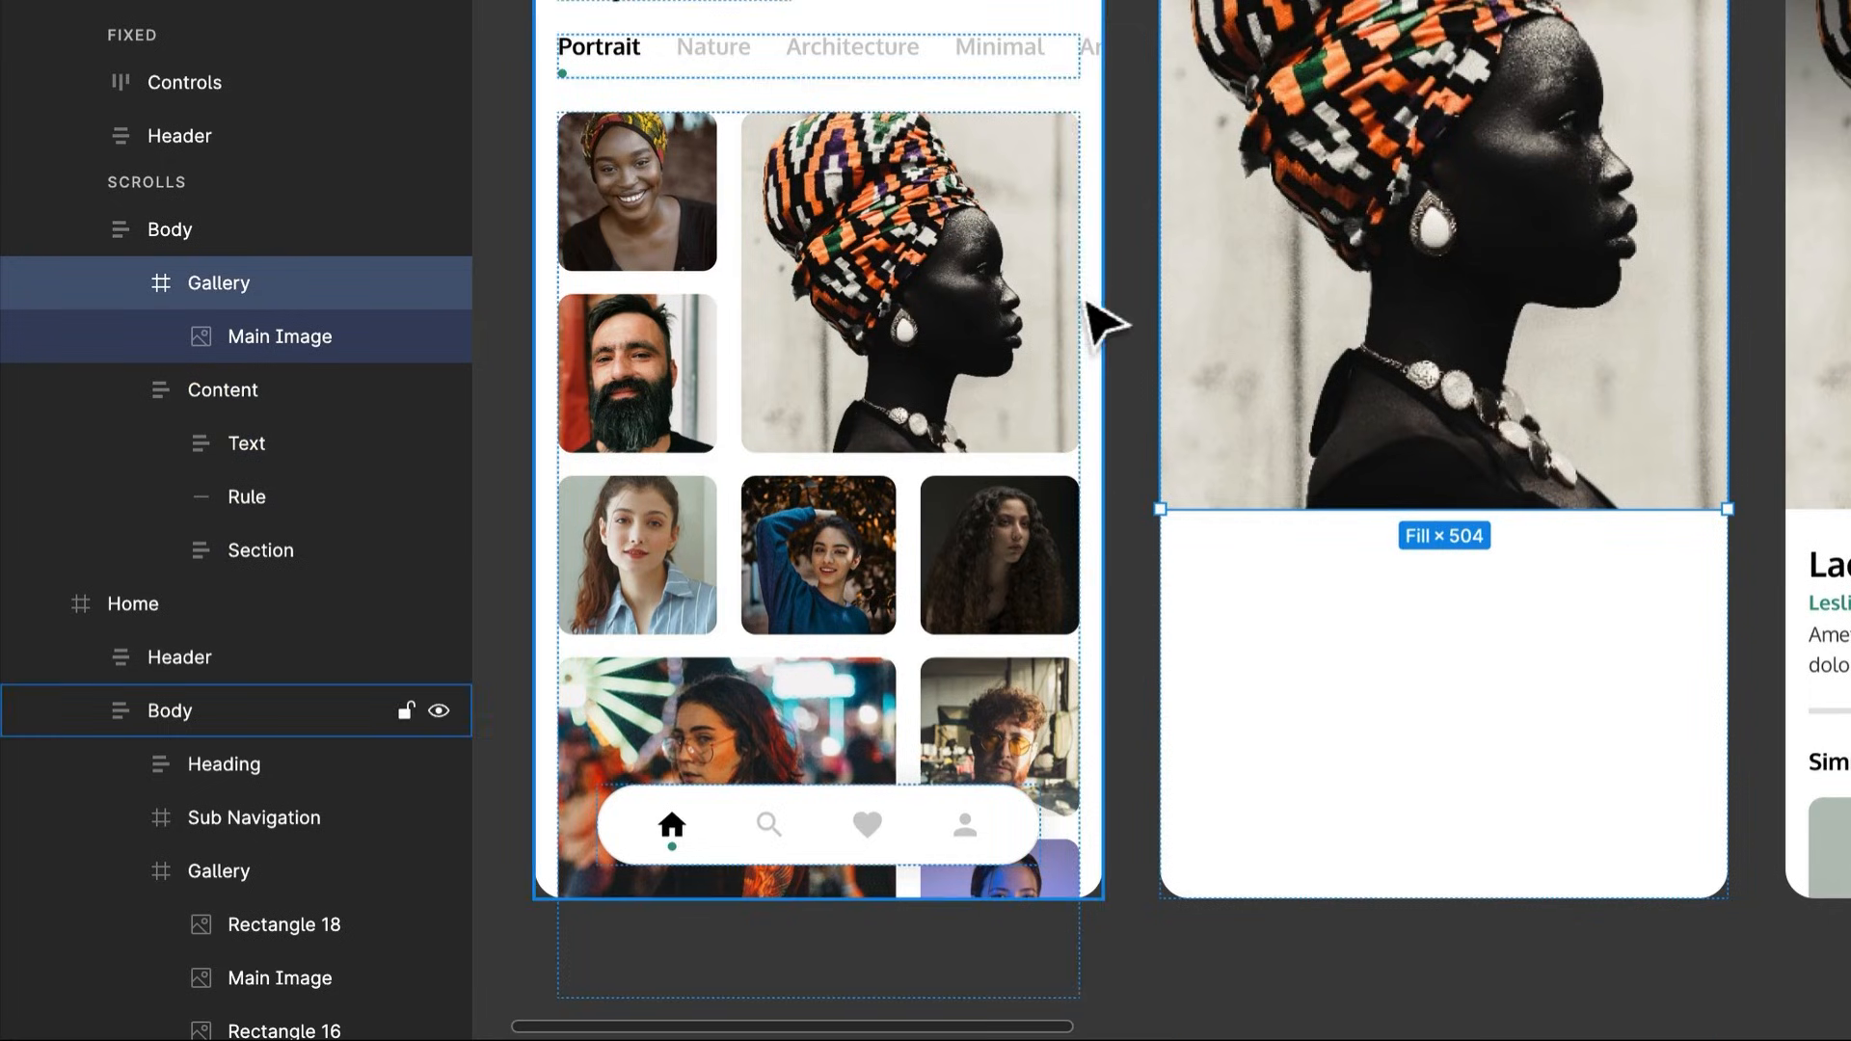
pyautogui.hscroll(5, 1094, 322)
pyautogui.click(1374, 279)
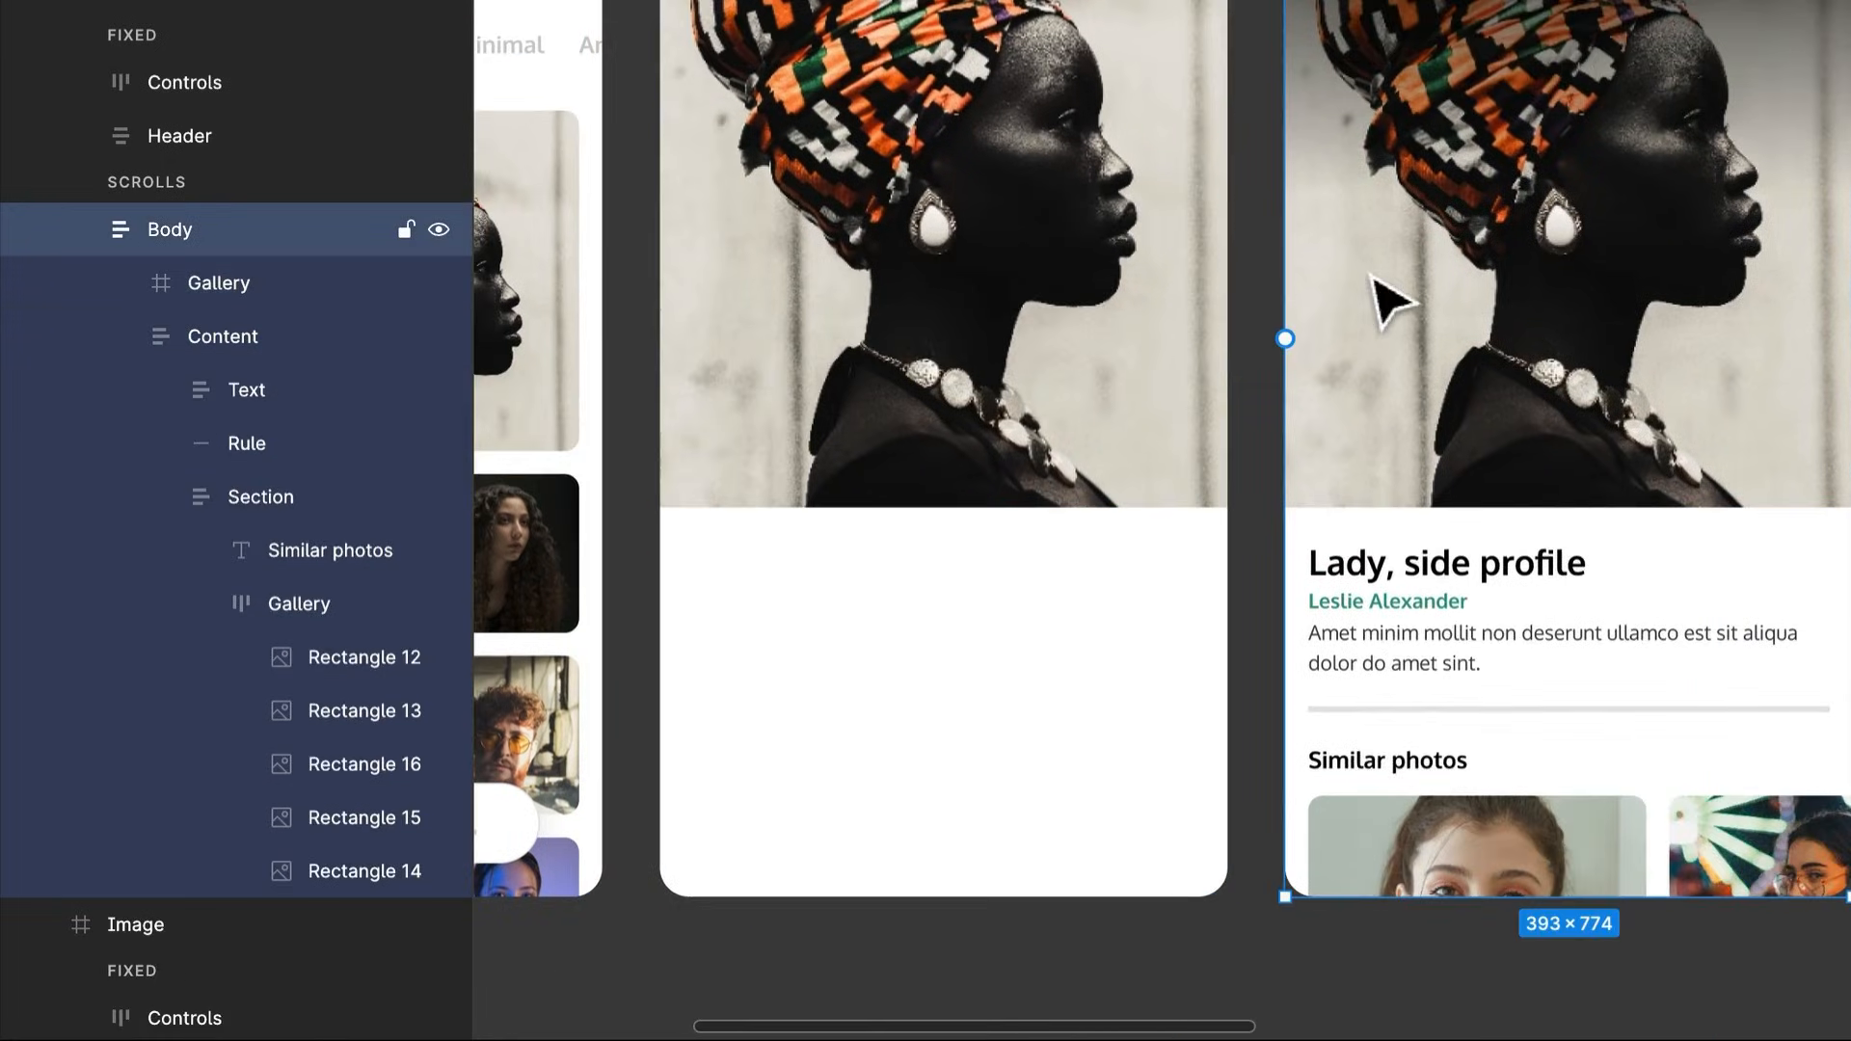
pyautogui.hscroll(-4, 1157, 343)
pyautogui.click(829, 357)
pyautogui.click(819, 334)
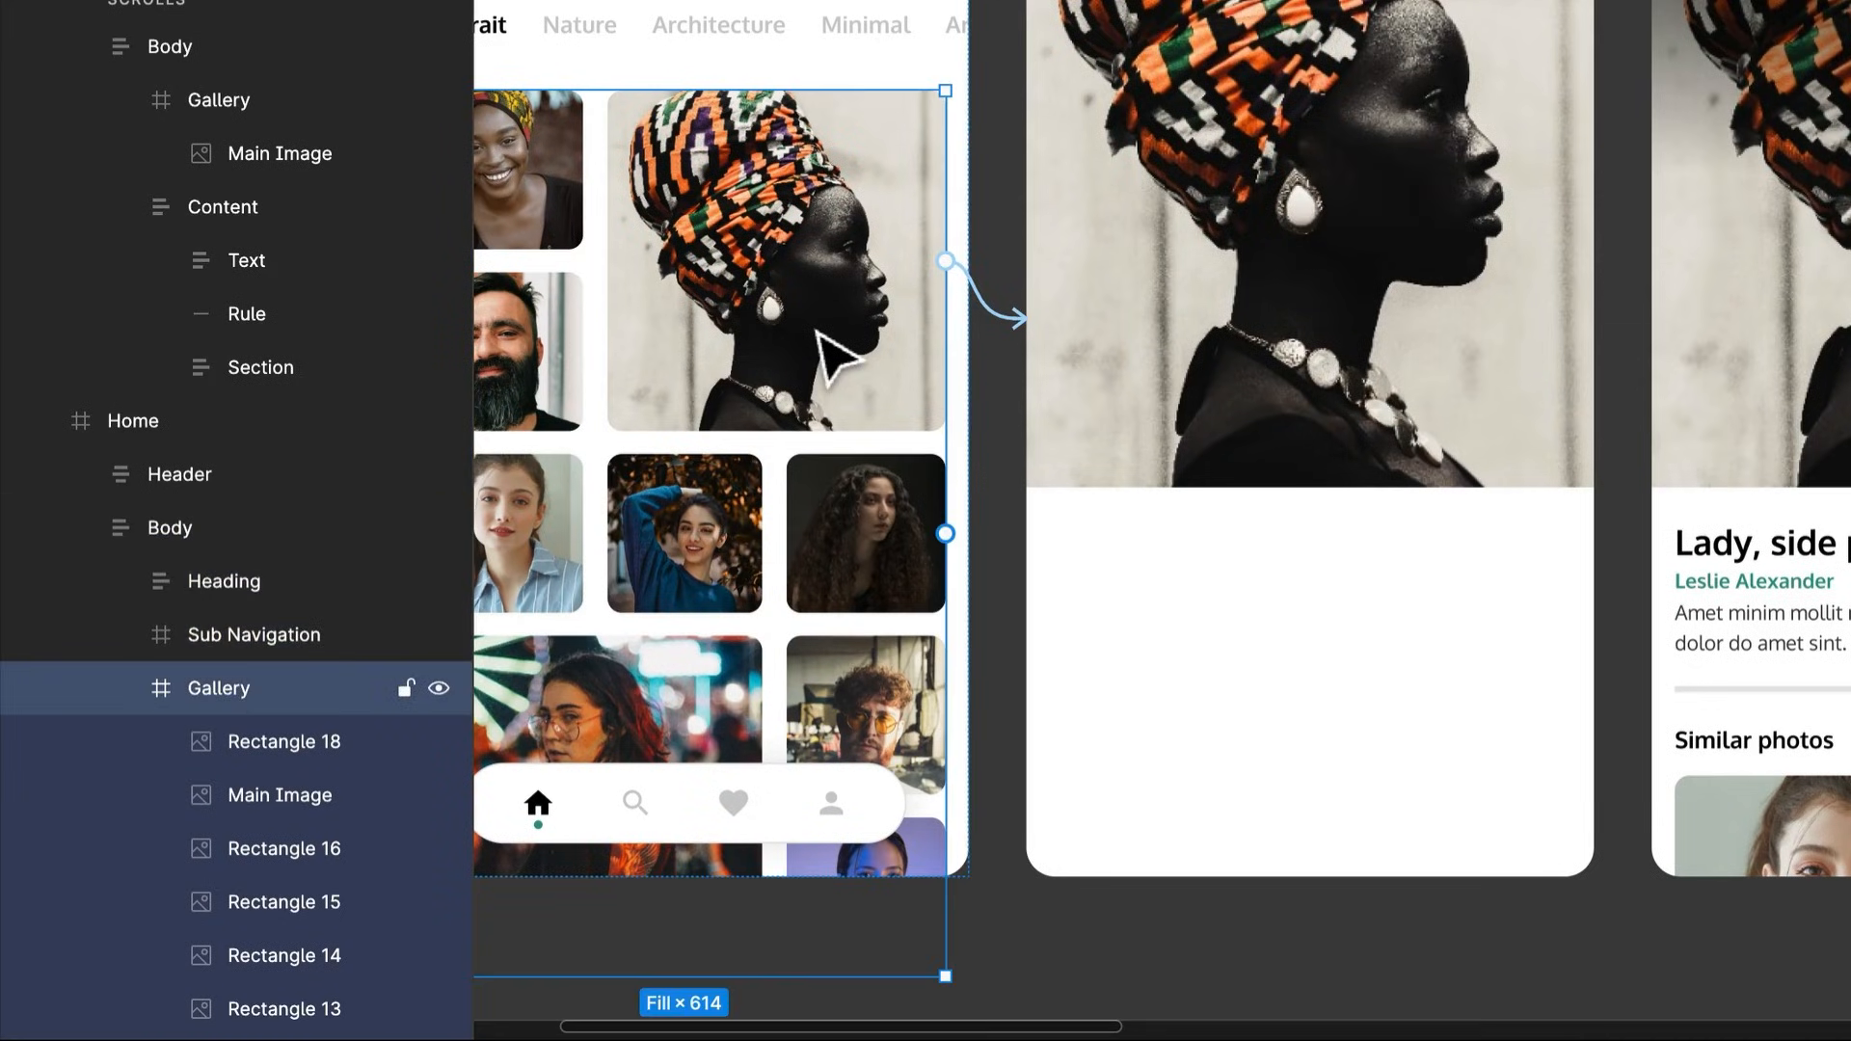
pyautogui.moveTo(816, 331); pyautogui.dragTo(1017, 353)
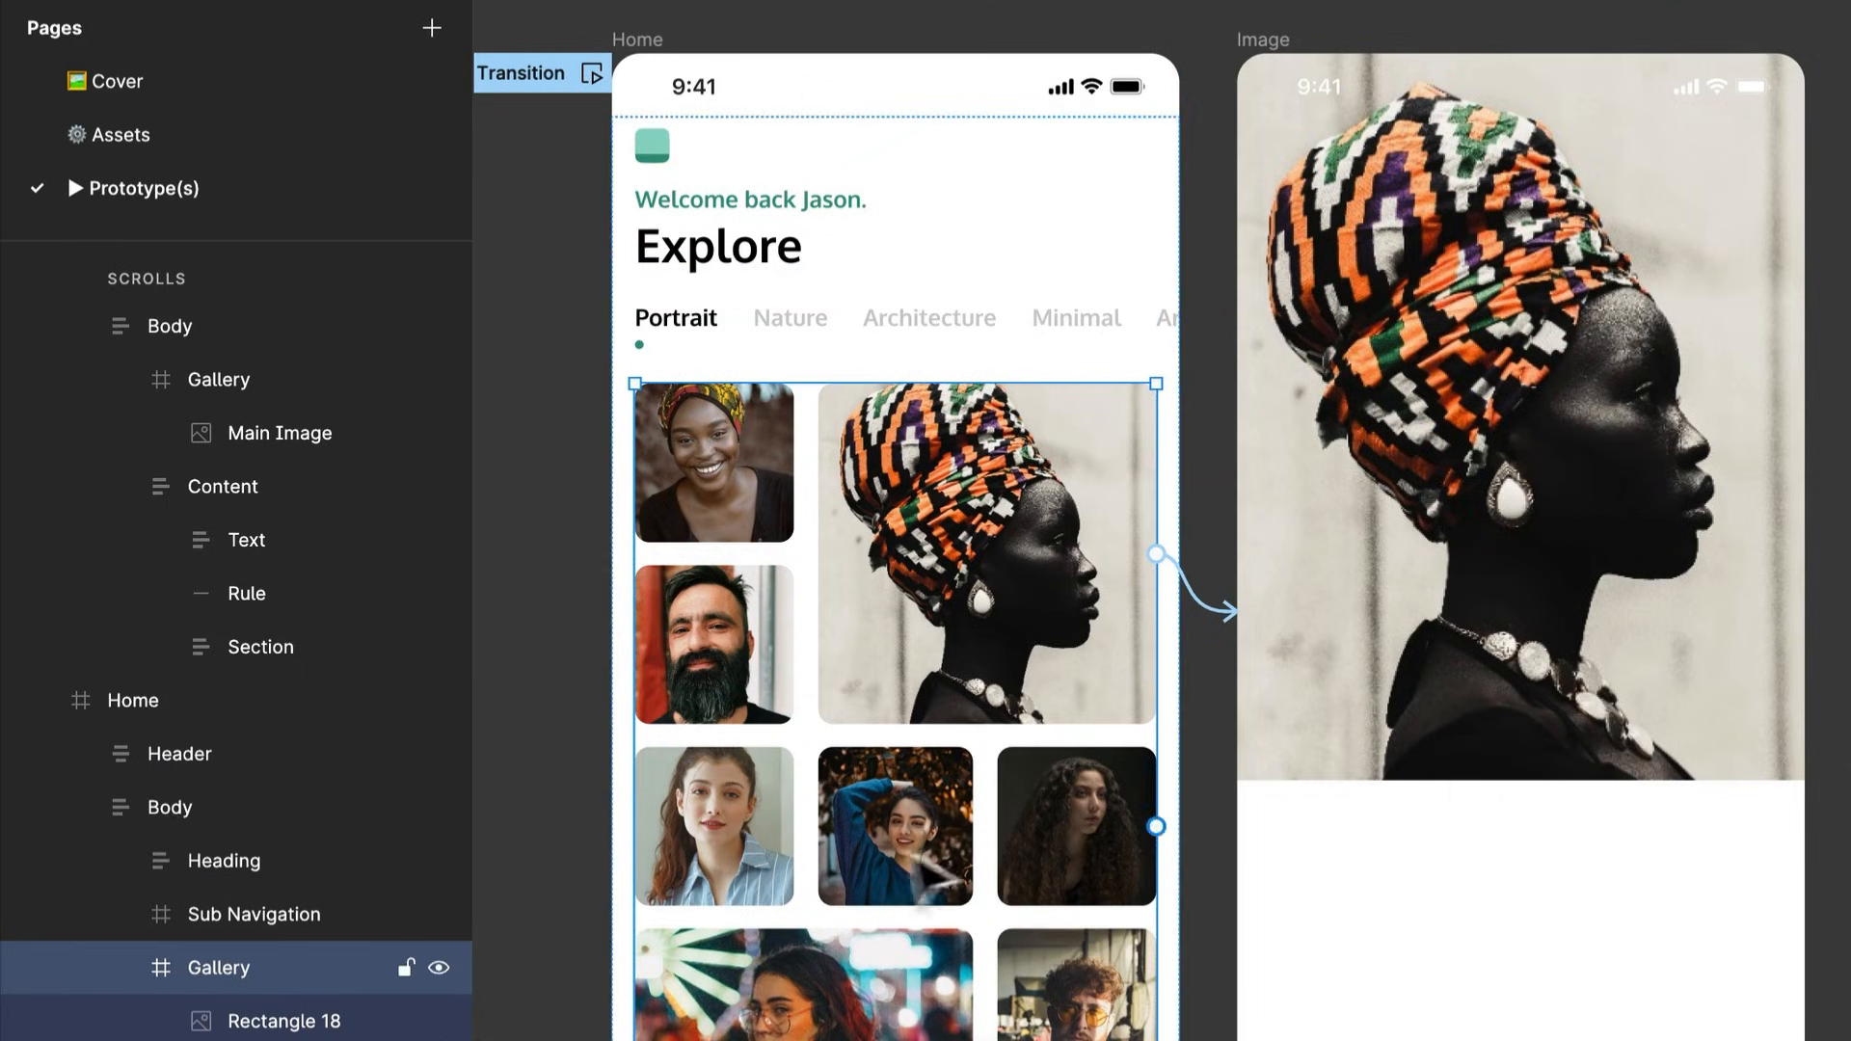
# Set the layer opacity of the Content frame in the middle Image screen to 100%
pyautogui.click(1282, 45)
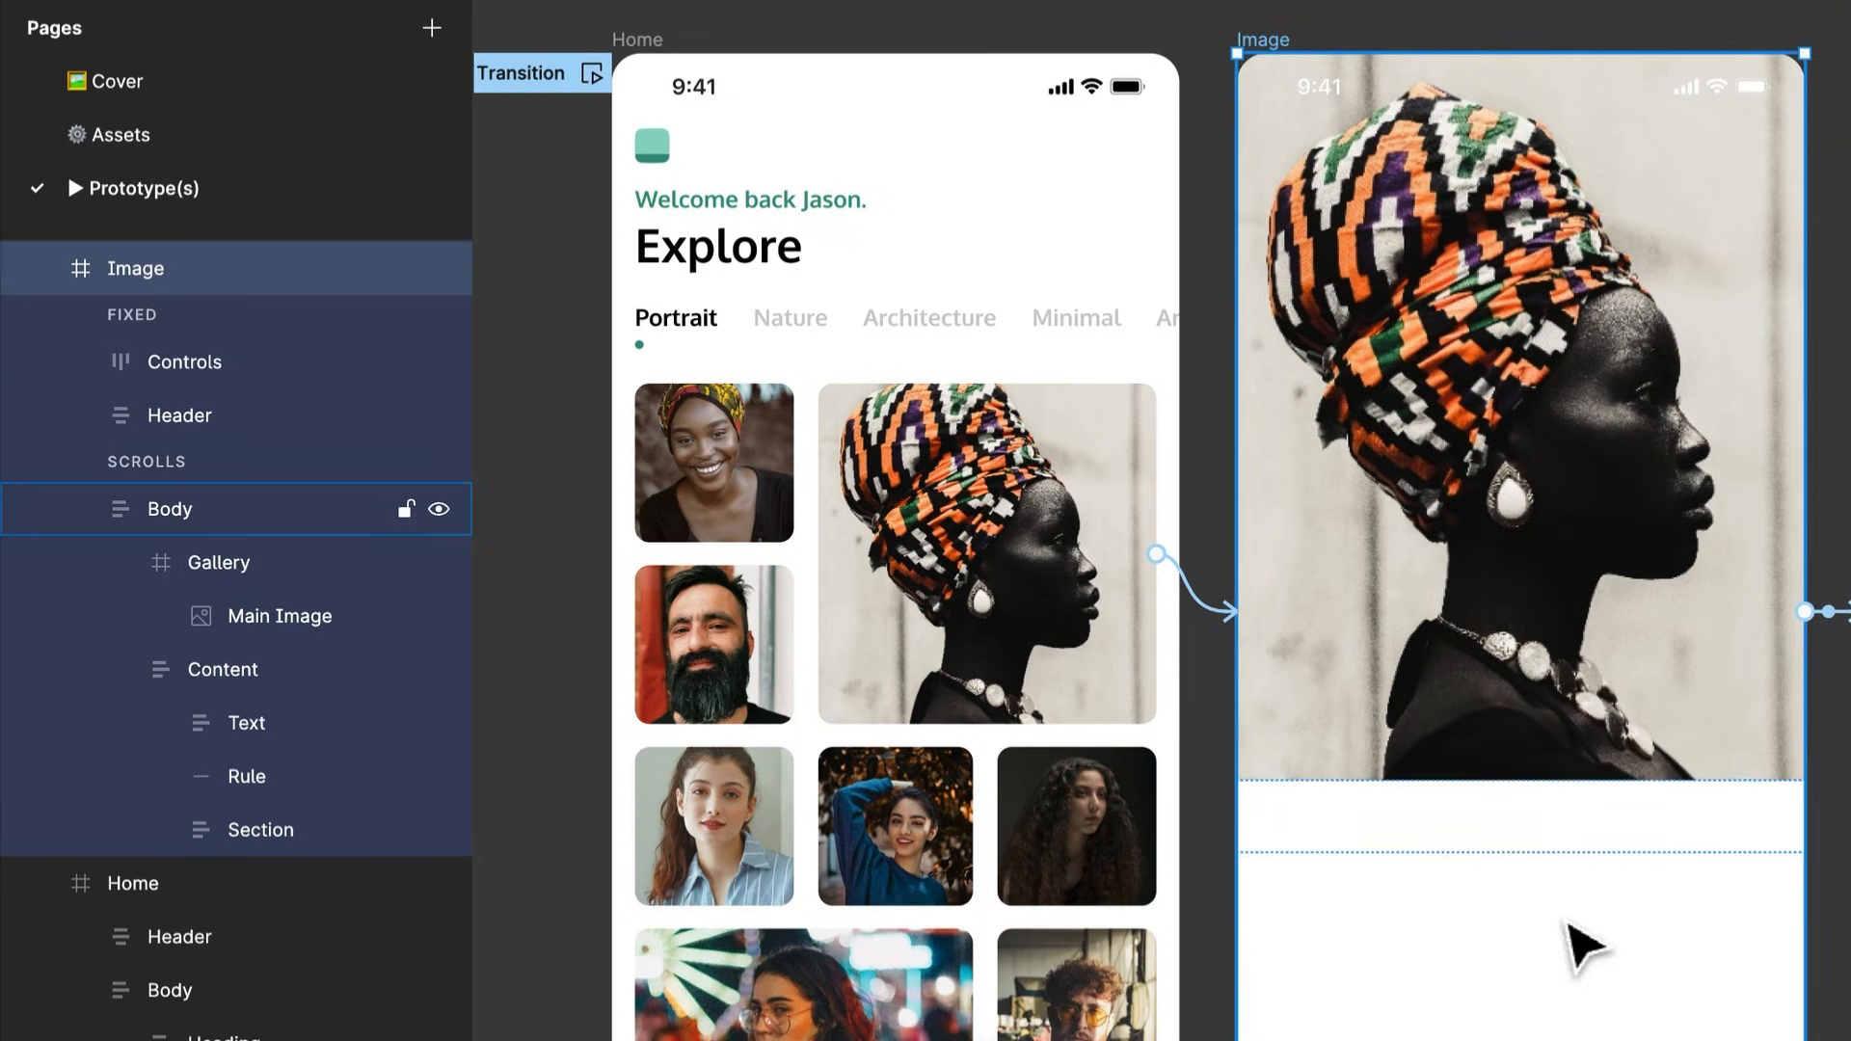
pyautogui.hscroll(5, 1571, 942)
pyautogui.scroll(-2, 1571, 942)
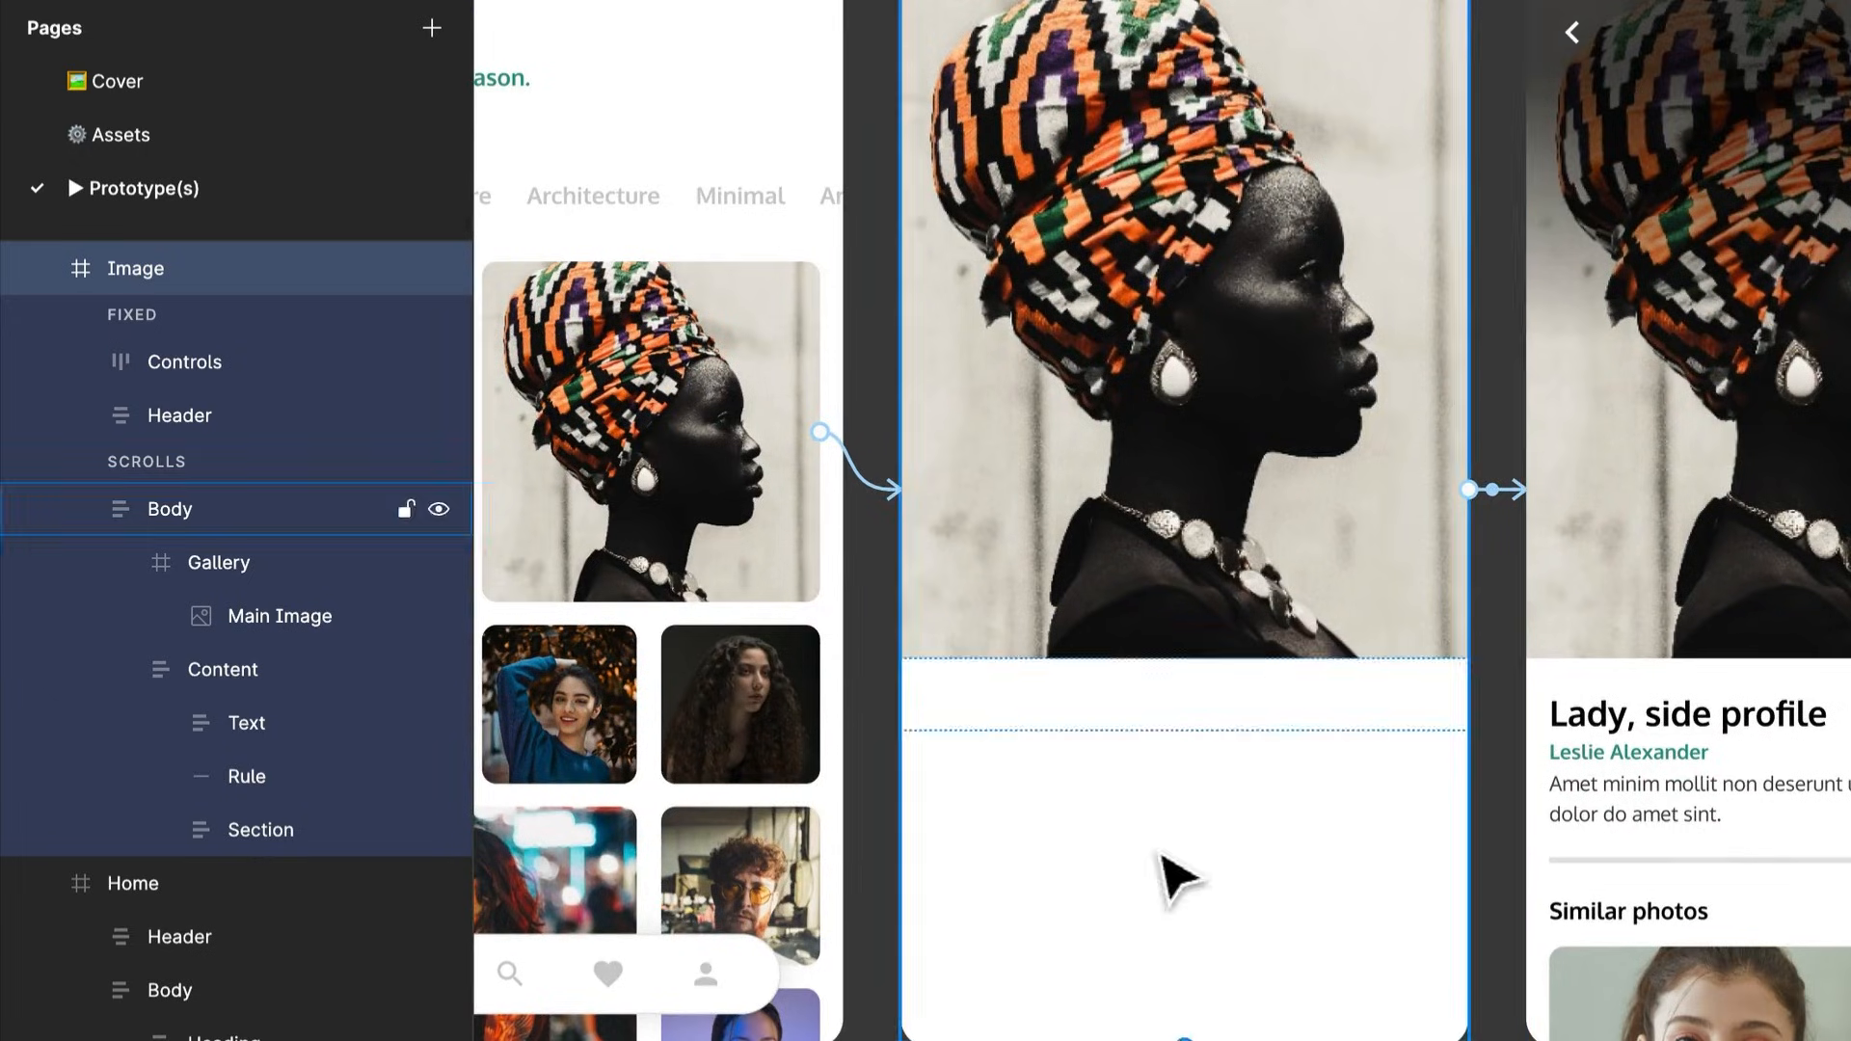
pyautogui.click(1173, 877)
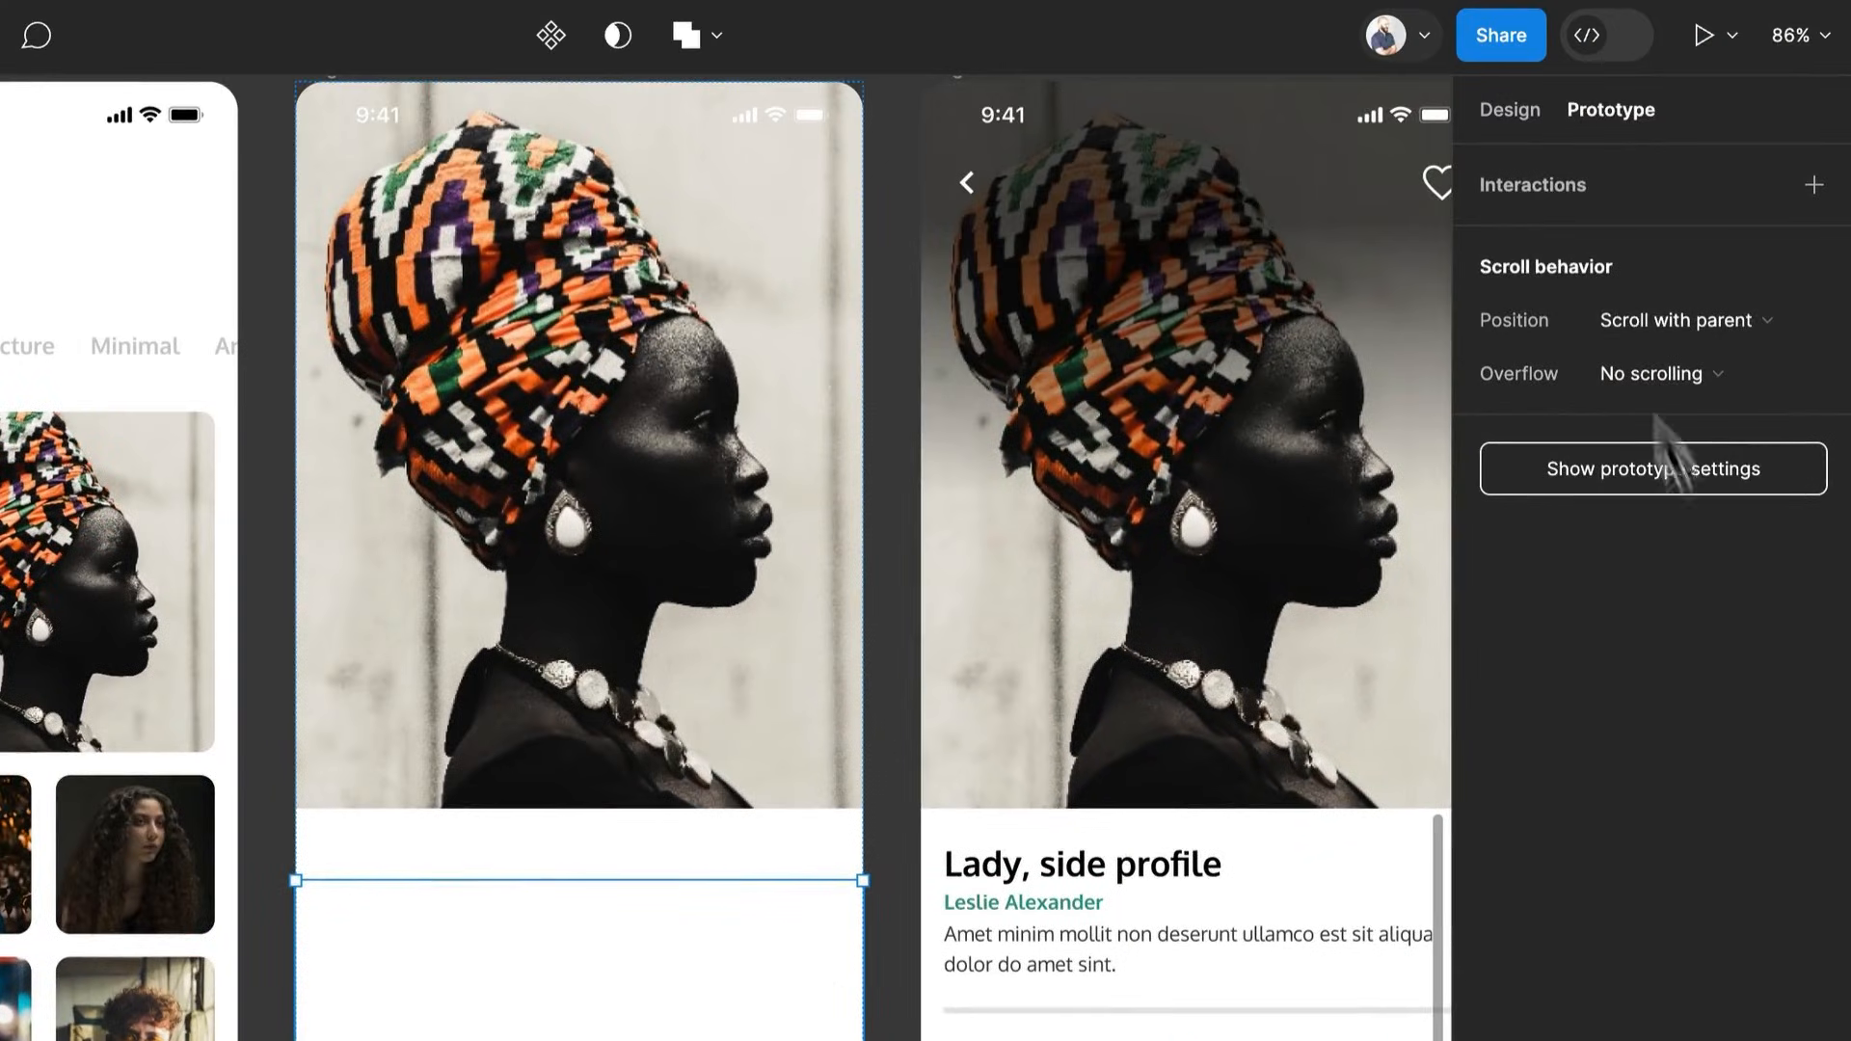
pyautogui.click(1509, 124)
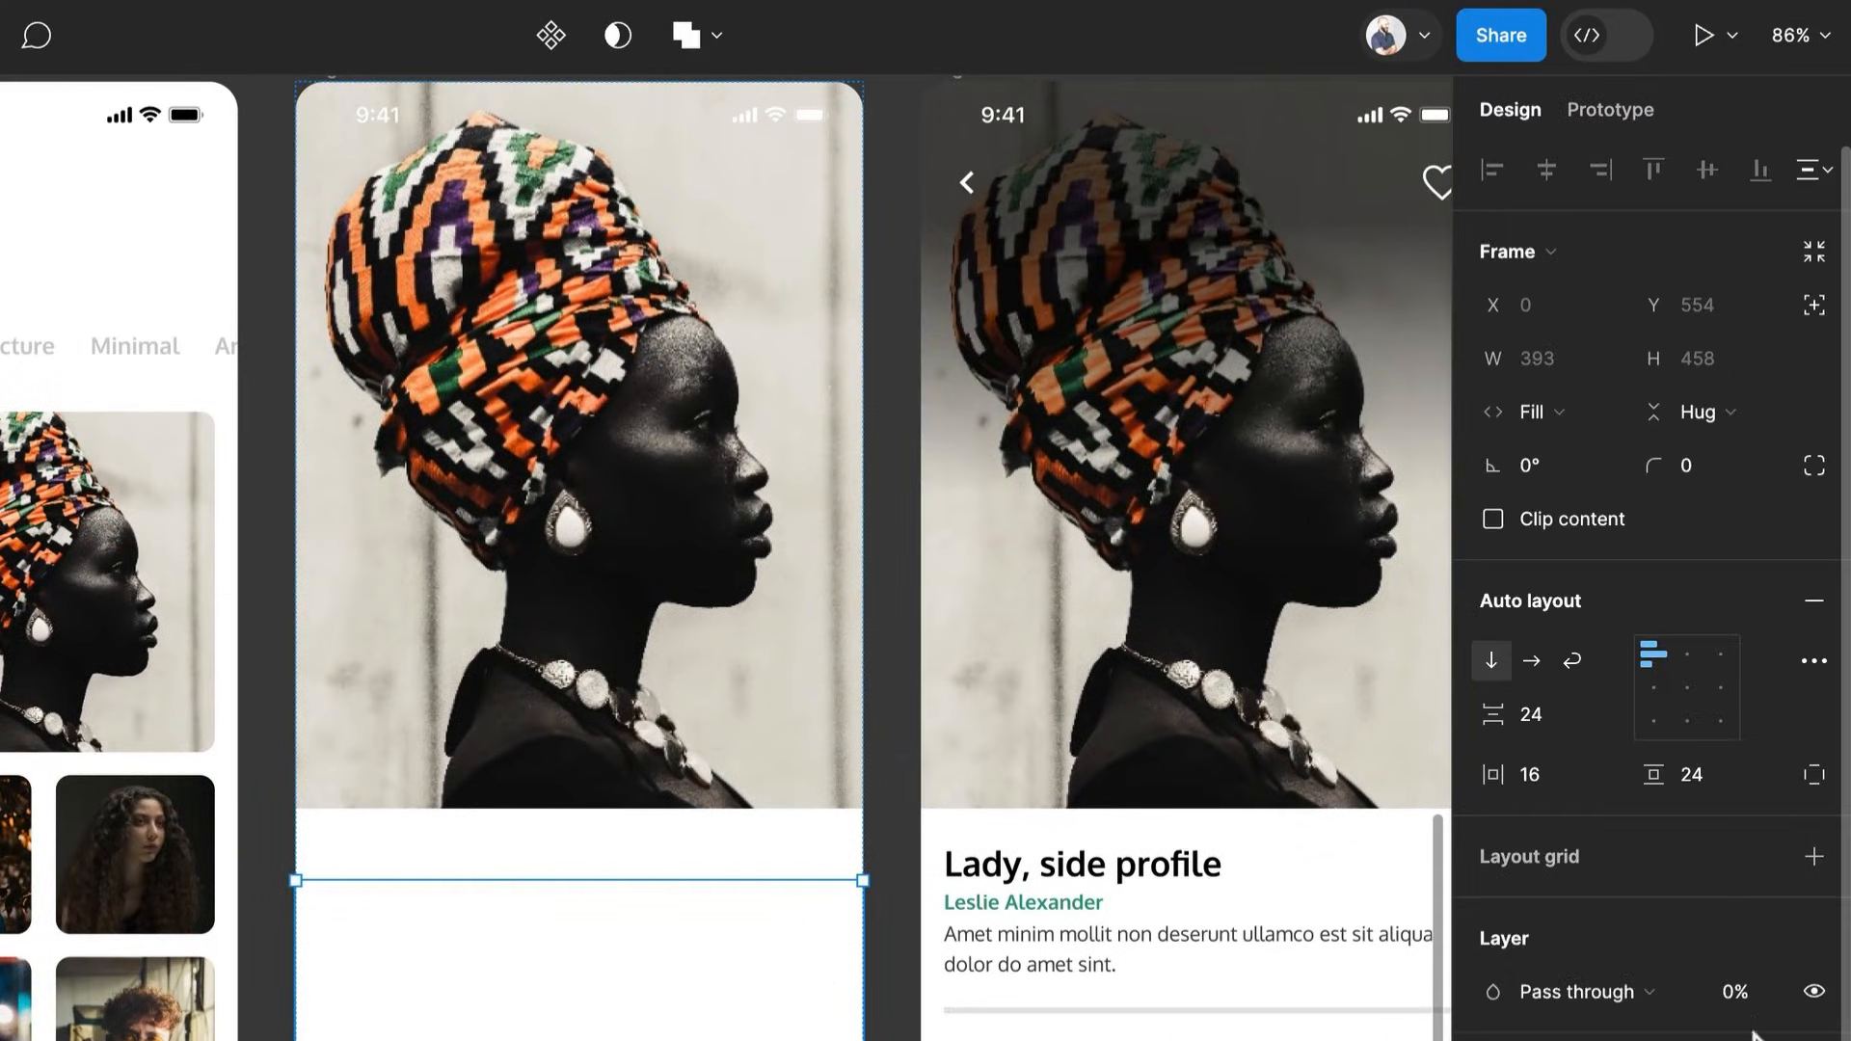
pyautogui.write('100')
pyautogui.press('Return')
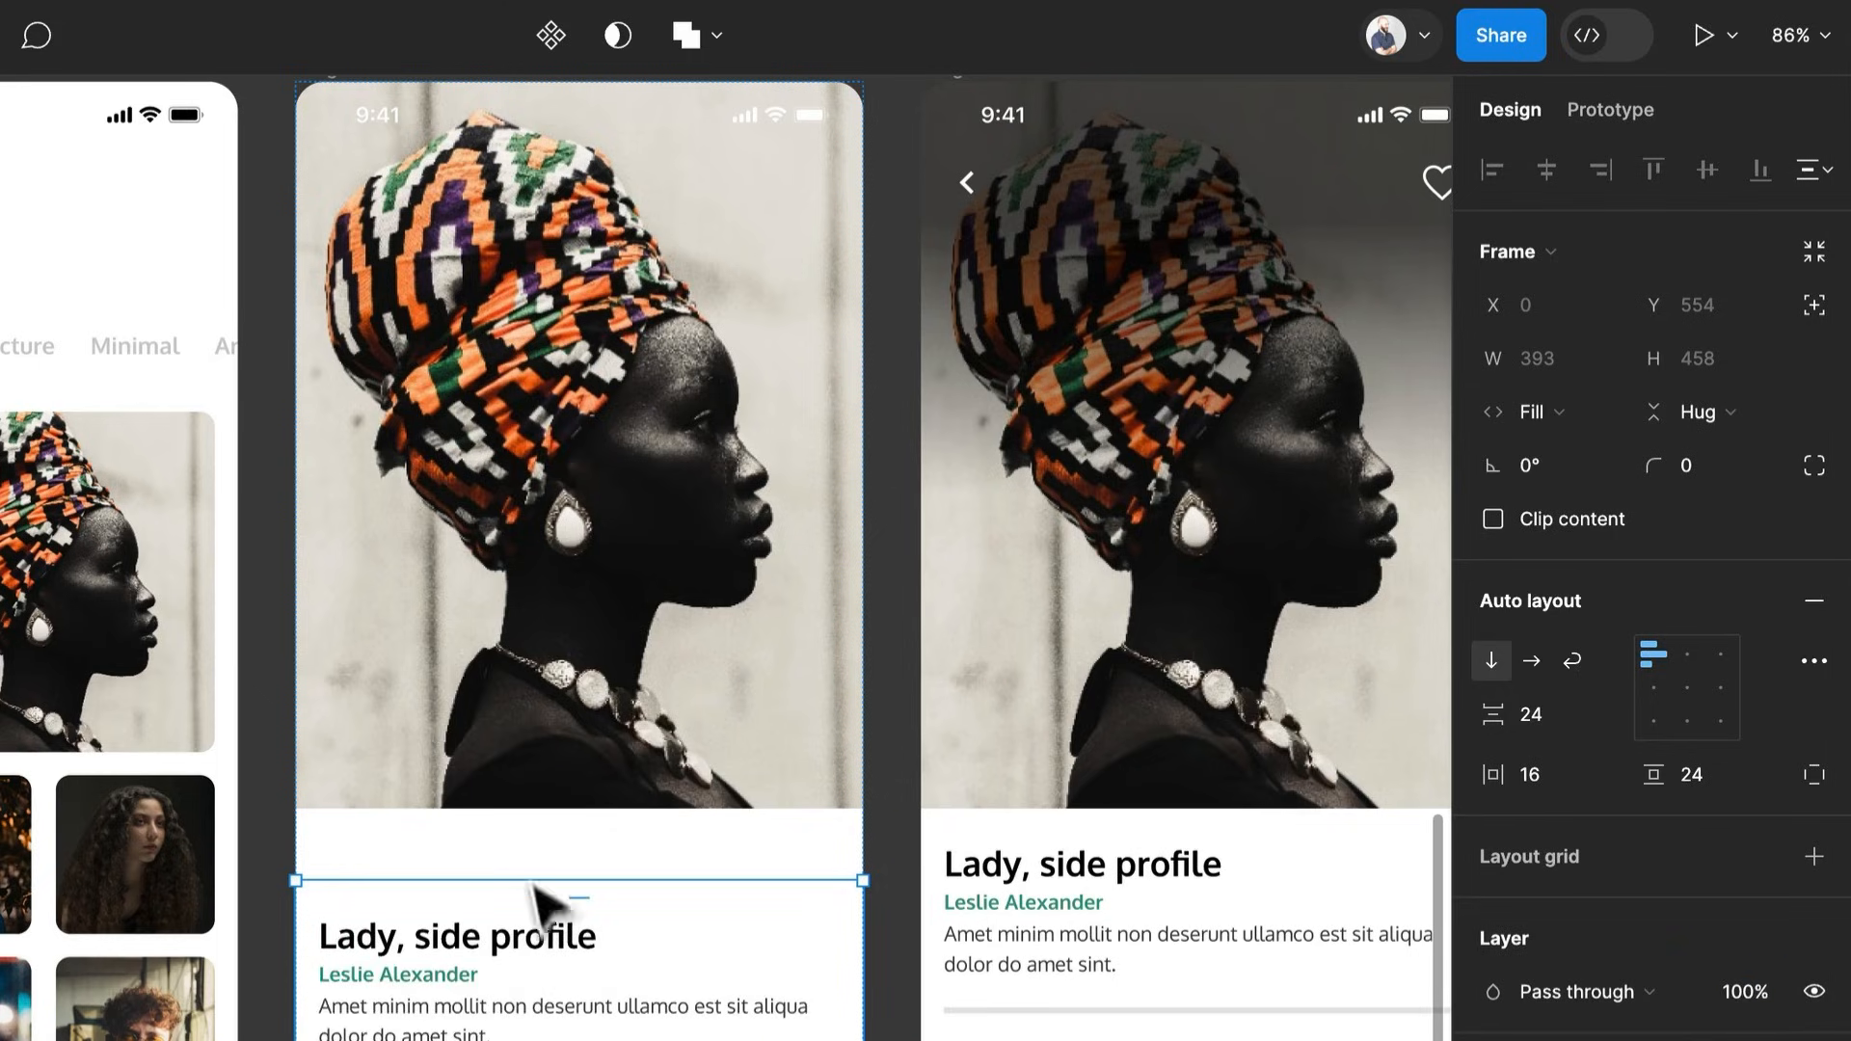
# Set the layer opacity of the Content frame in the middle Image screen to 0%
pyautogui.press('0')
pyautogui.press('0')
pyautogui.scroll(2, 617, 1012)
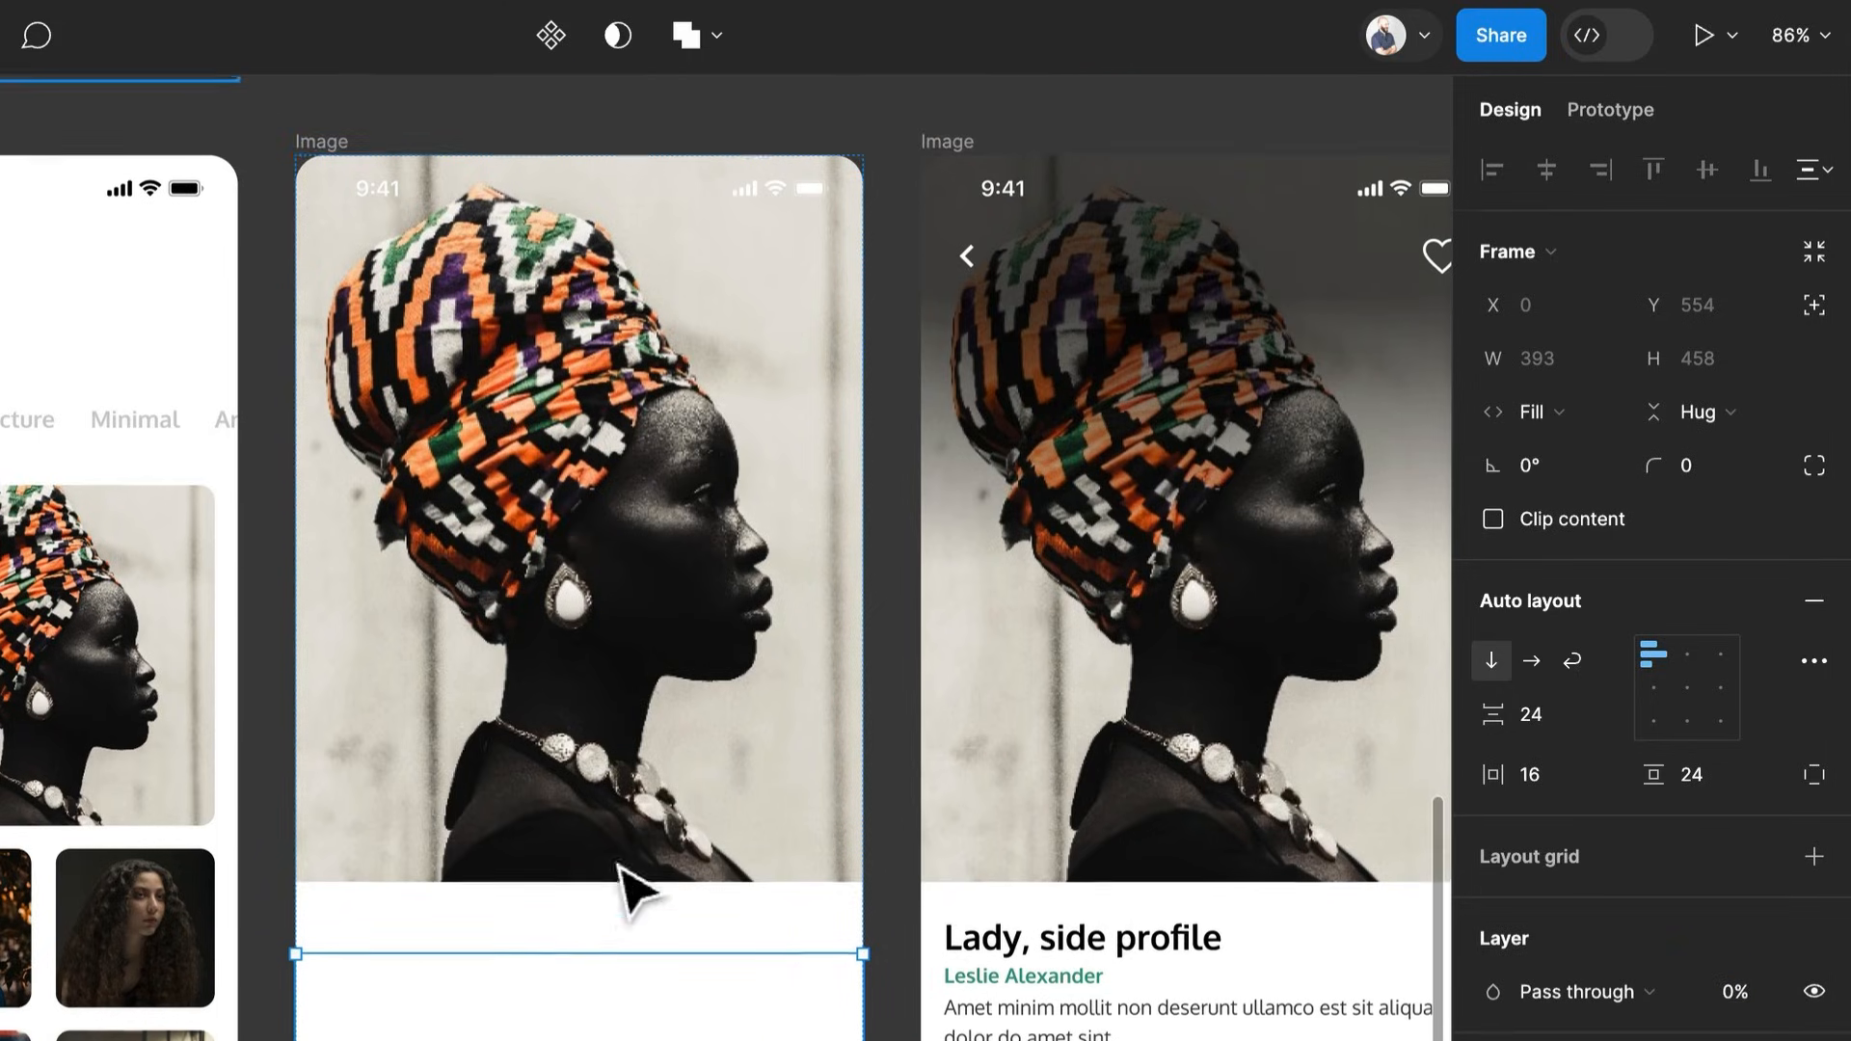
# Try a 100% layer opacity on the navigation controls of the finished prototype's middle Image screen
pyautogui.click(745, 343)
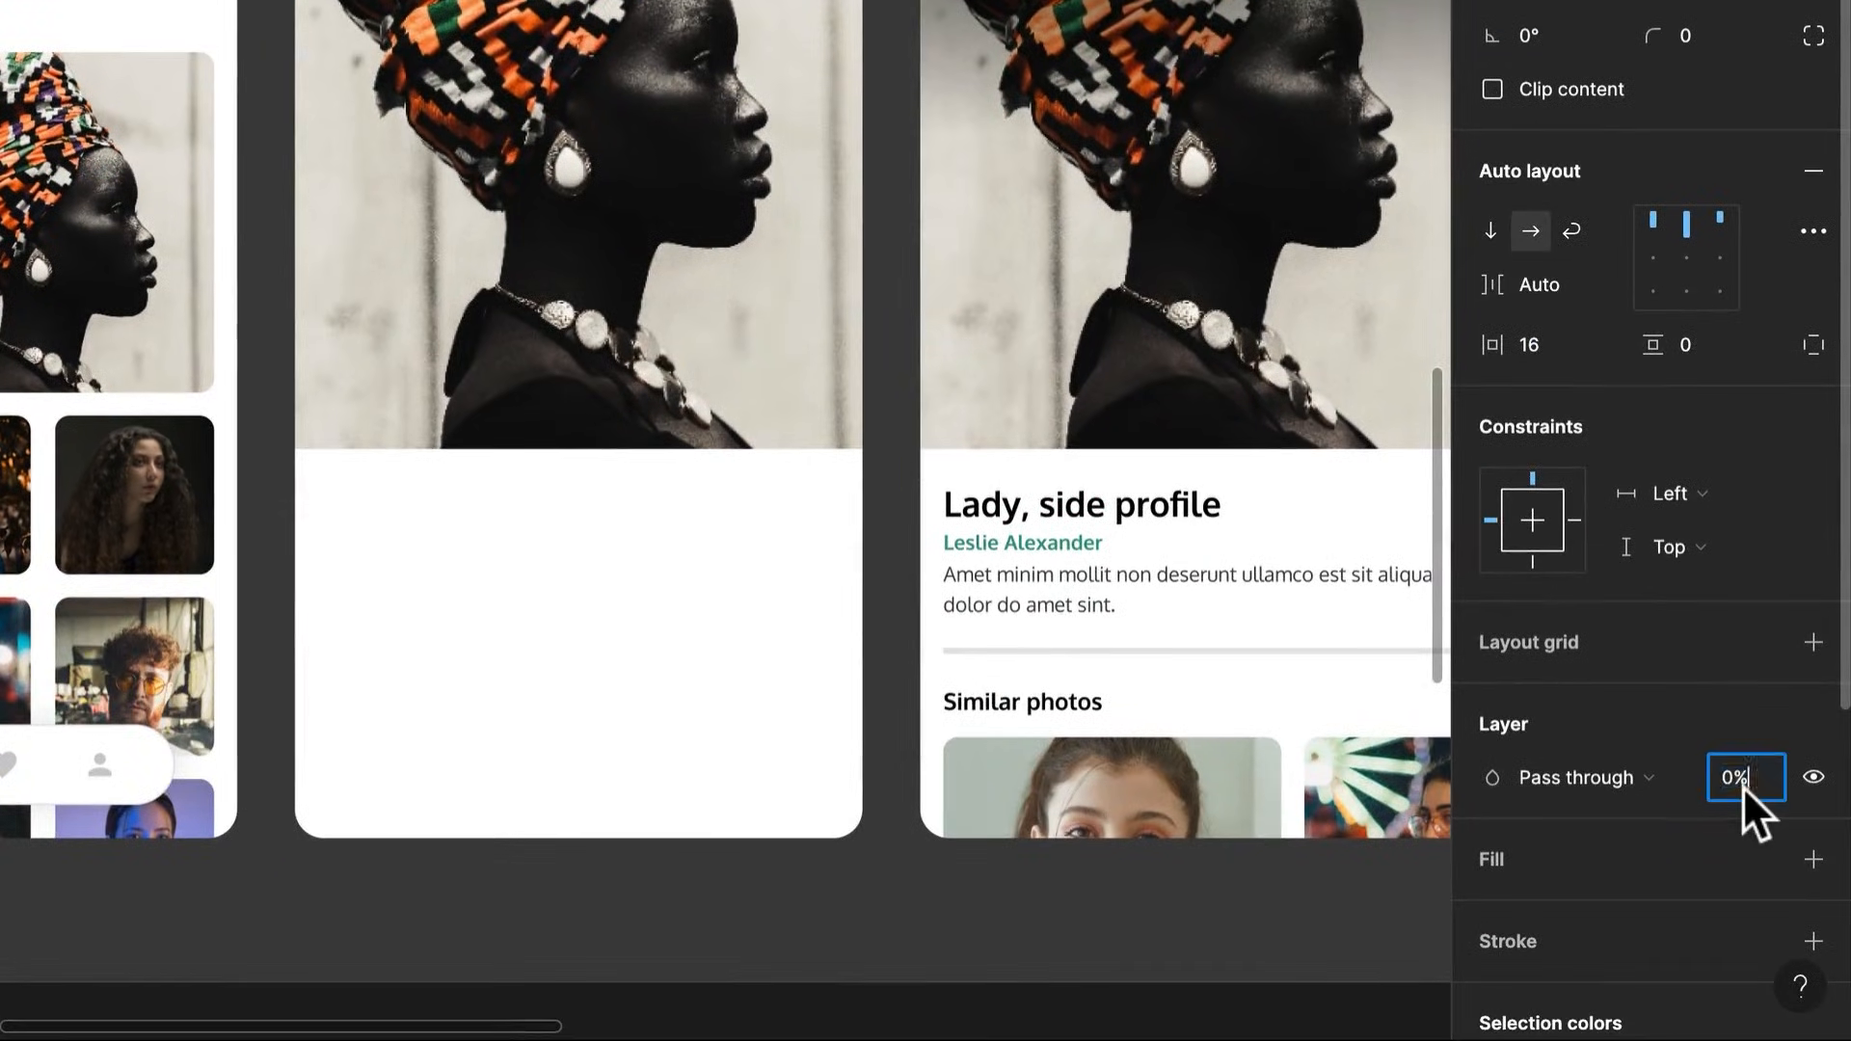
pyautogui.click(1743, 785)
pyautogui.write('100')
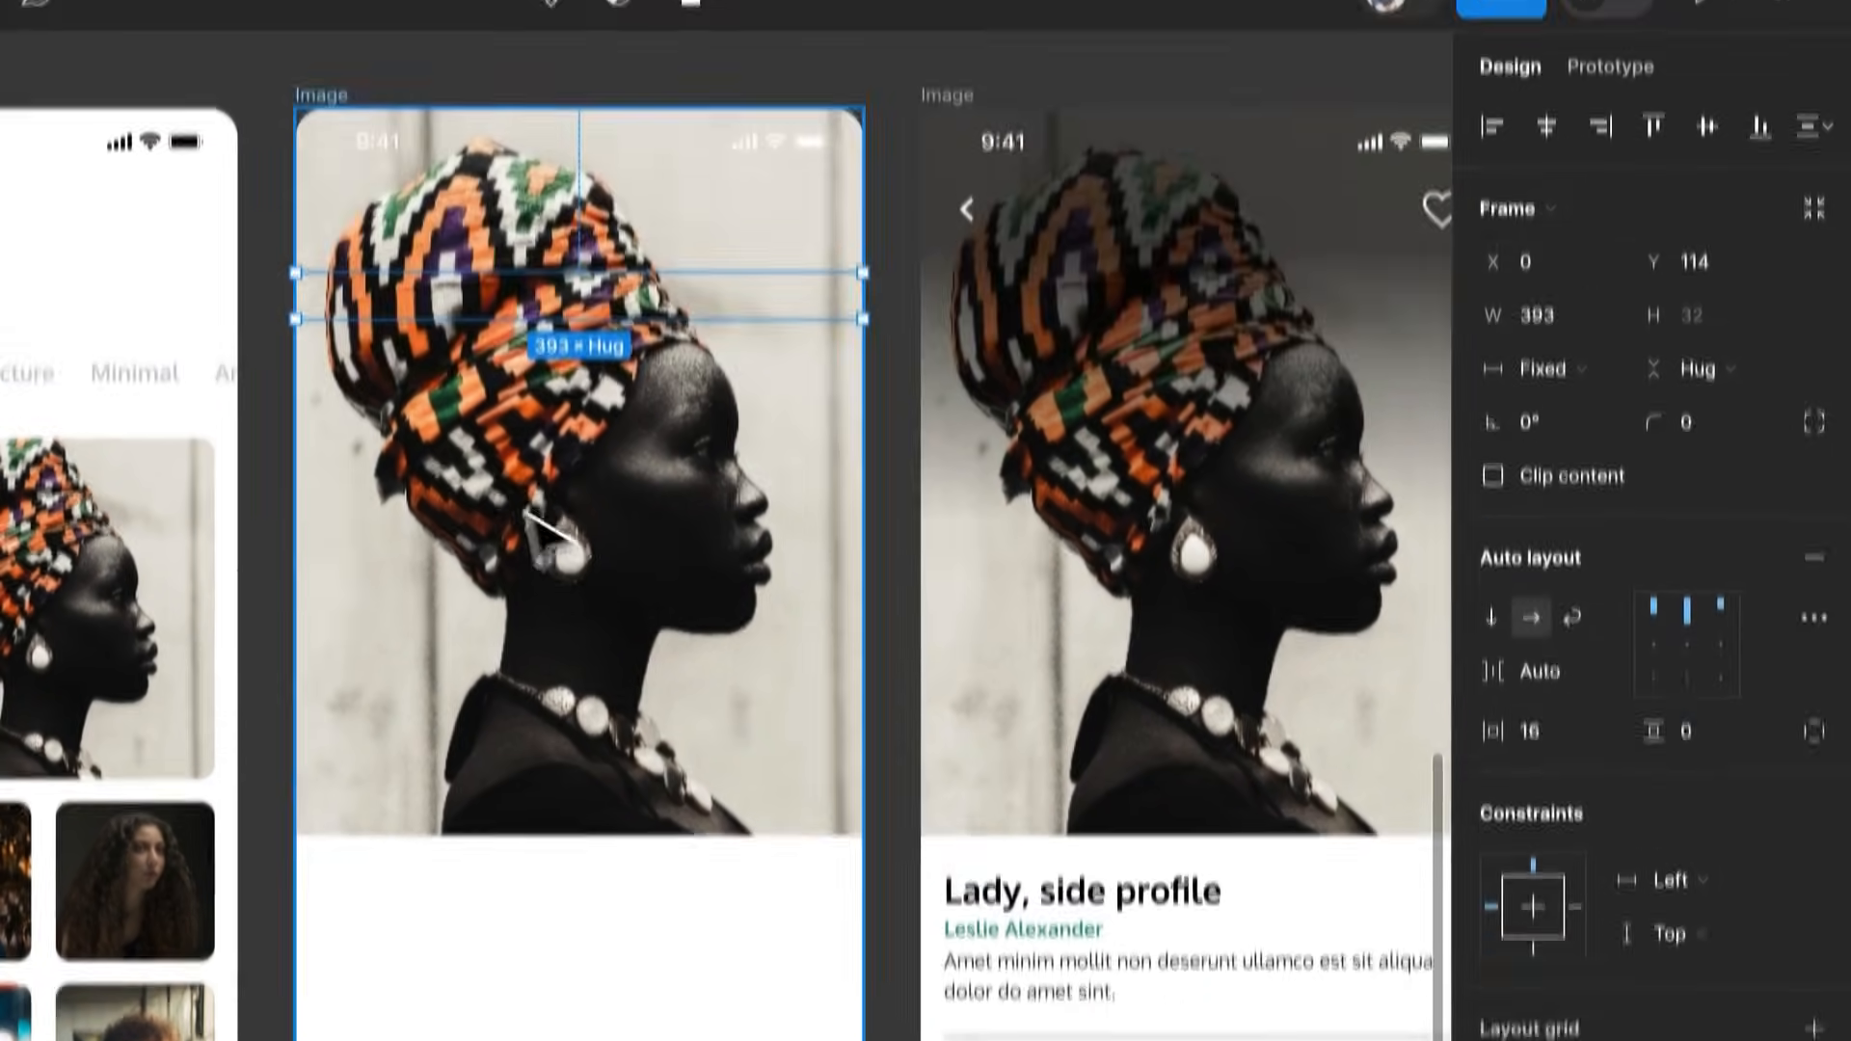
# Rename the separate Home and Image frames beside the finished prototype together as Transition
pyautogui.scroll(-5, 525, 109)
pyautogui.moveTo(957, 564); pyautogui.dragTo(322, 607)
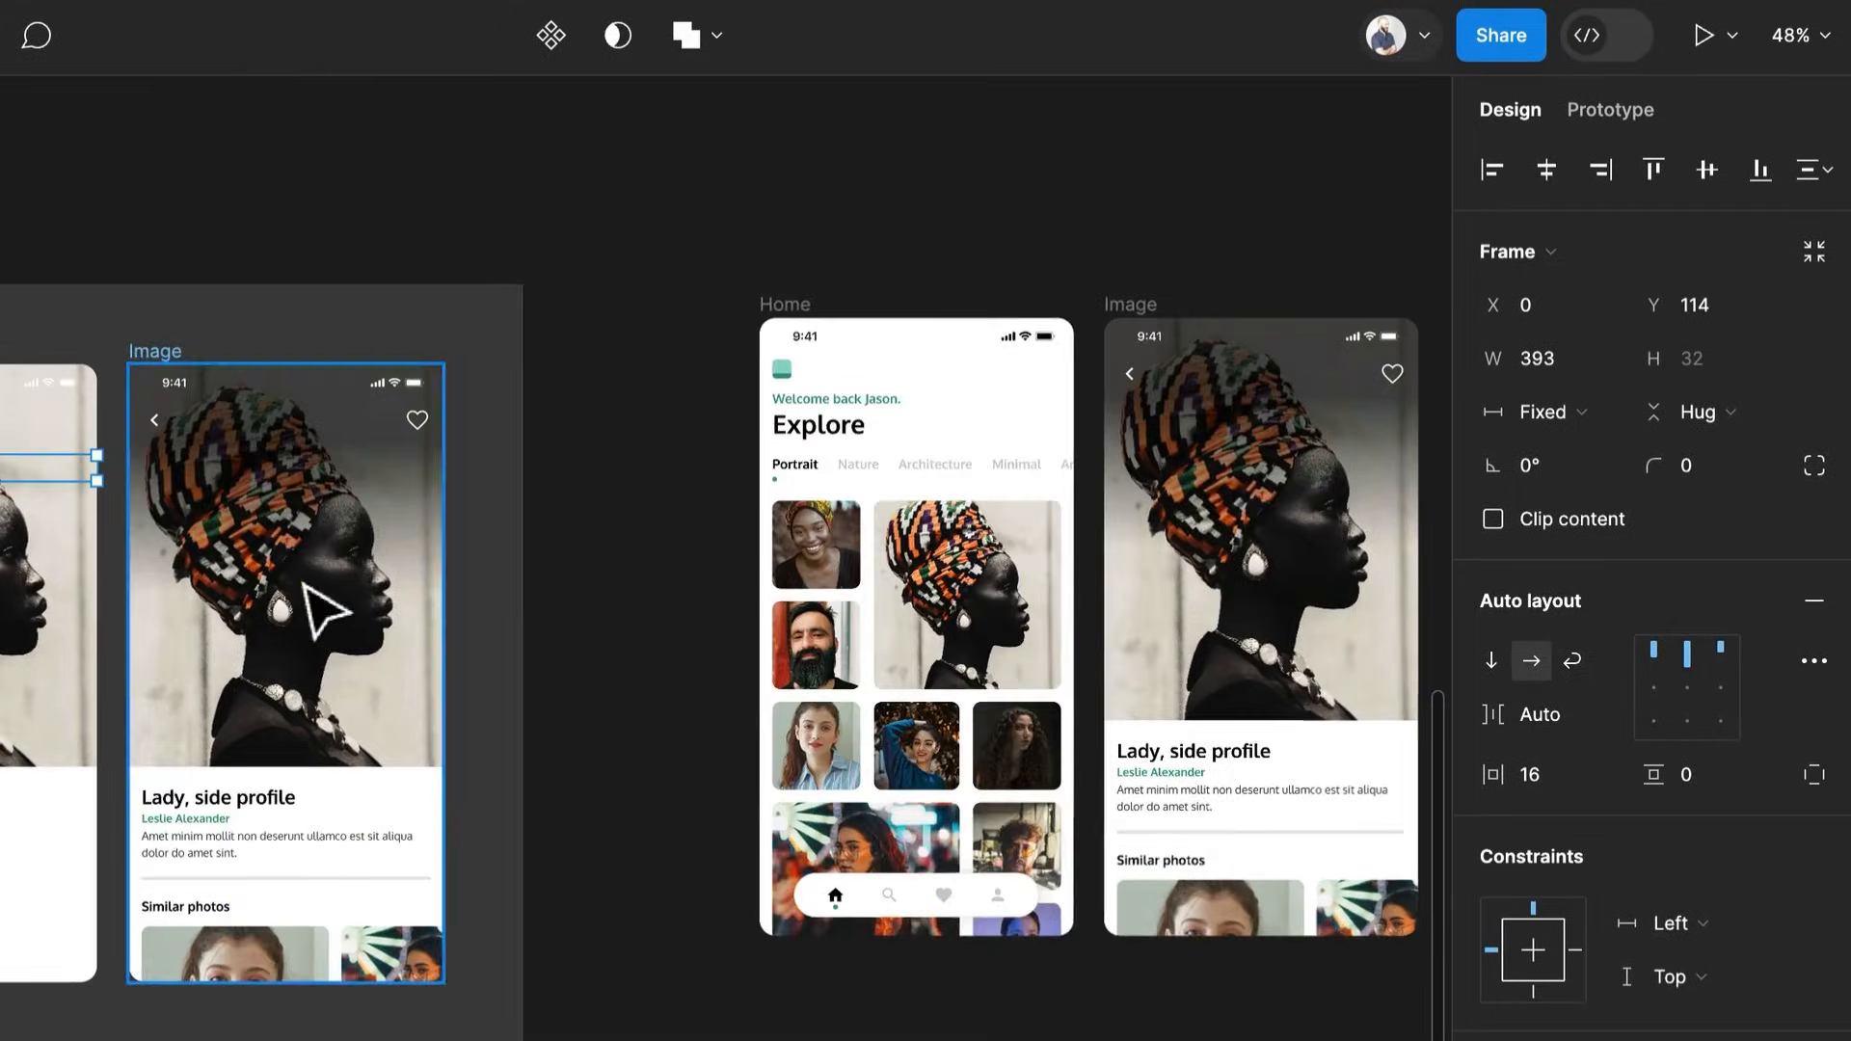
pyautogui.click(1264, 492)
pyautogui.doubleClick(1249, 469)
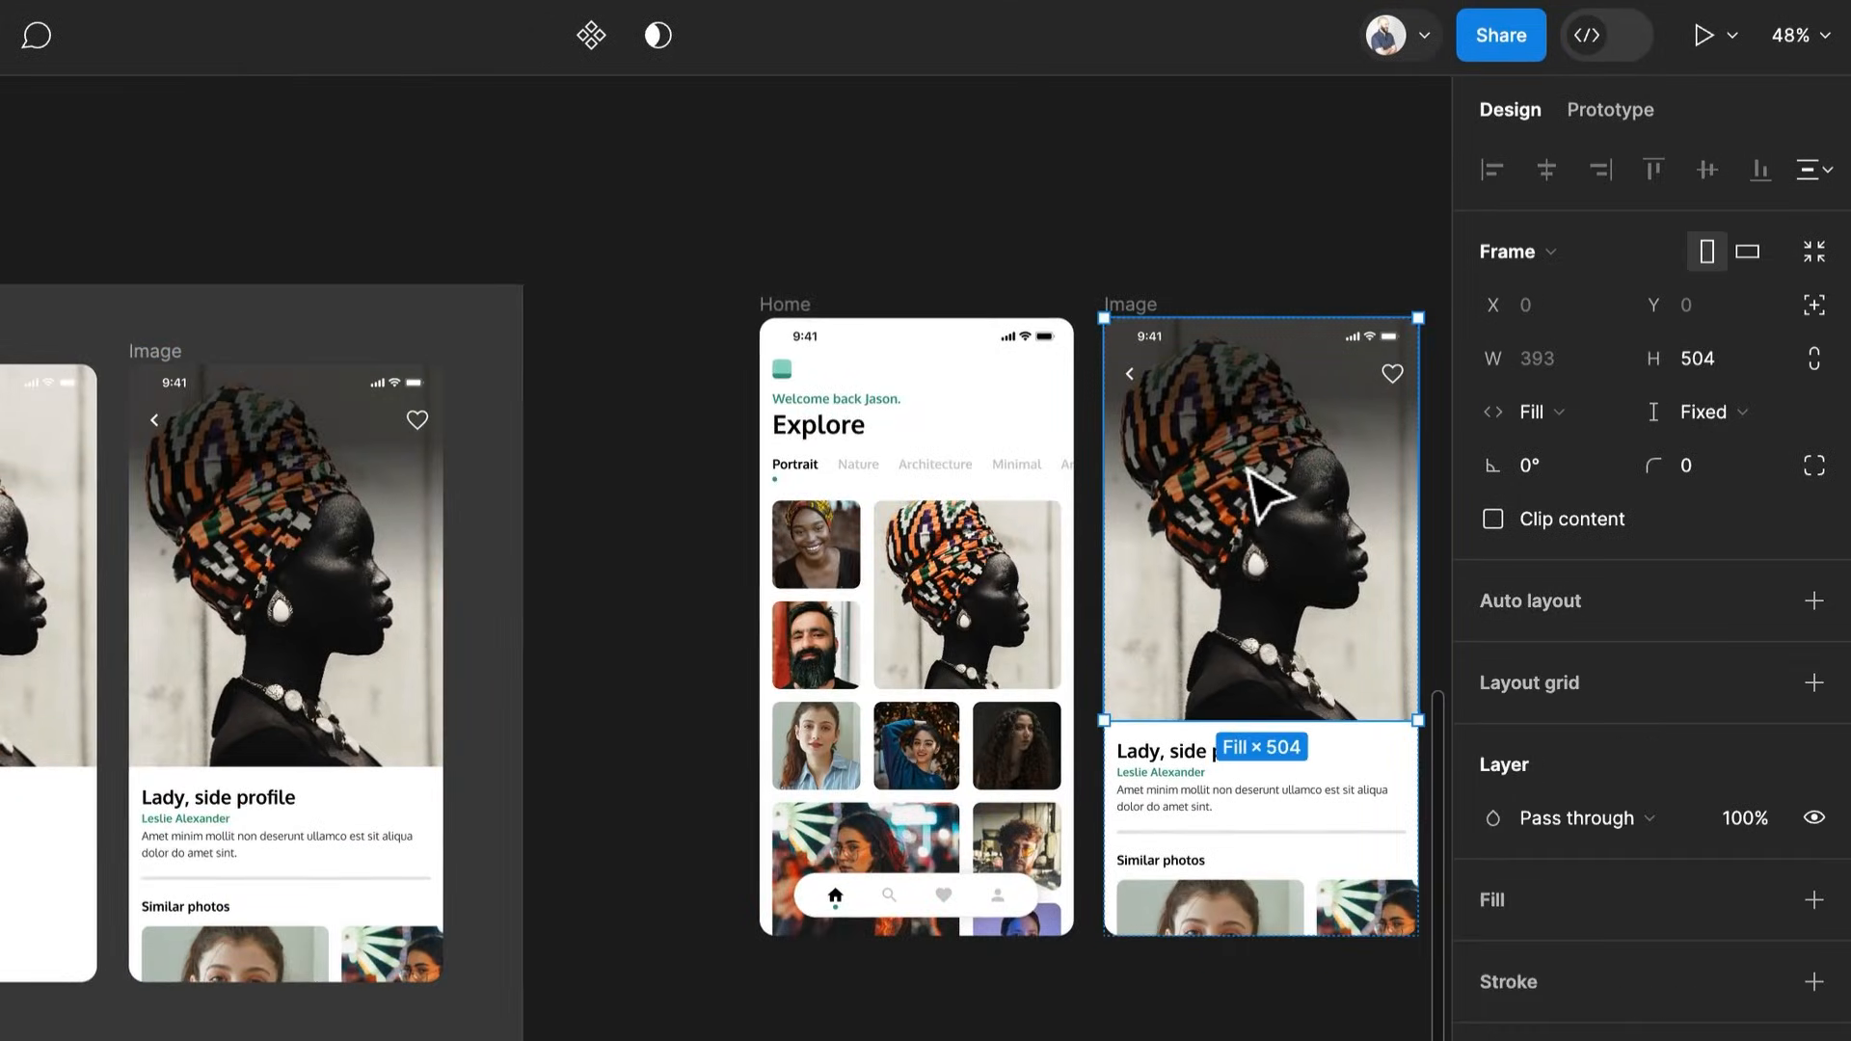
pyautogui.hscroll(5, 1090, 540)
pyautogui.click(721, 318)
pyautogui.scroll(5, 385, 347)
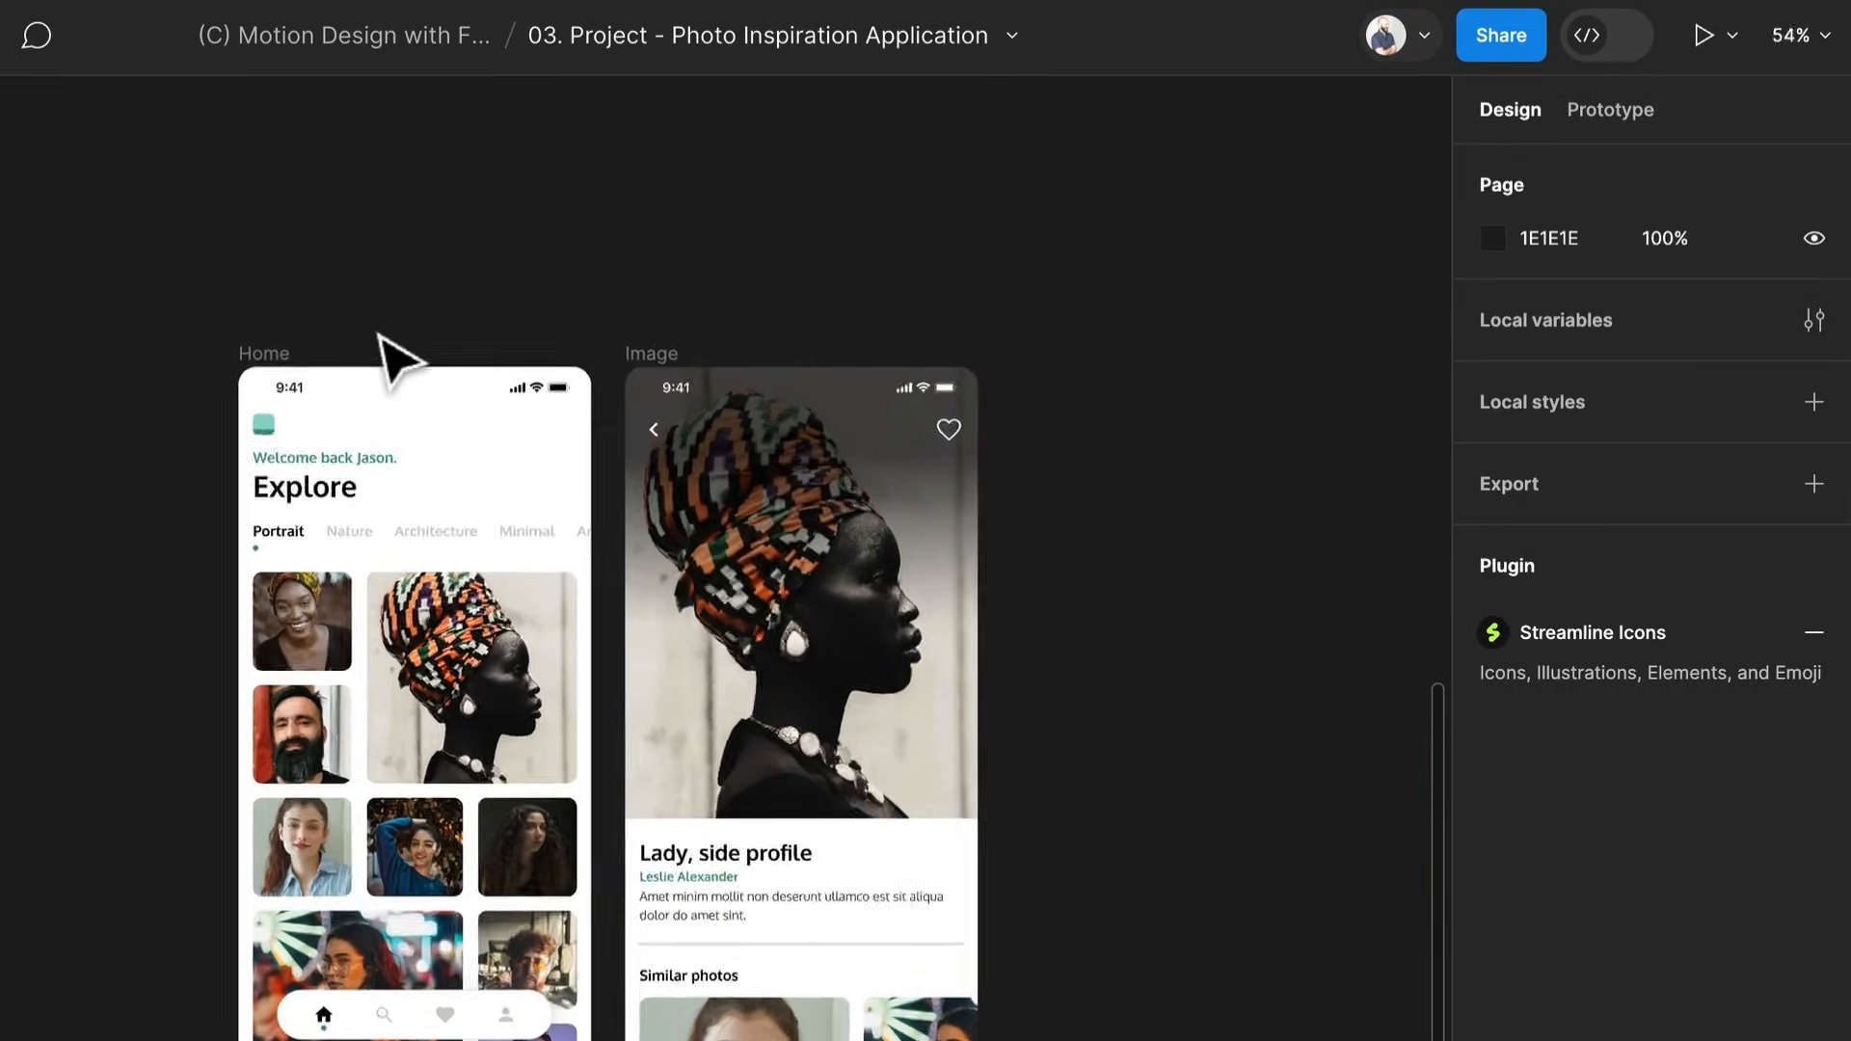
pyautogui.click(198, 368)
pyautogui.keyDown('shift'); pyautogui.click(758, 360); pyautogui.keyUp('shift')
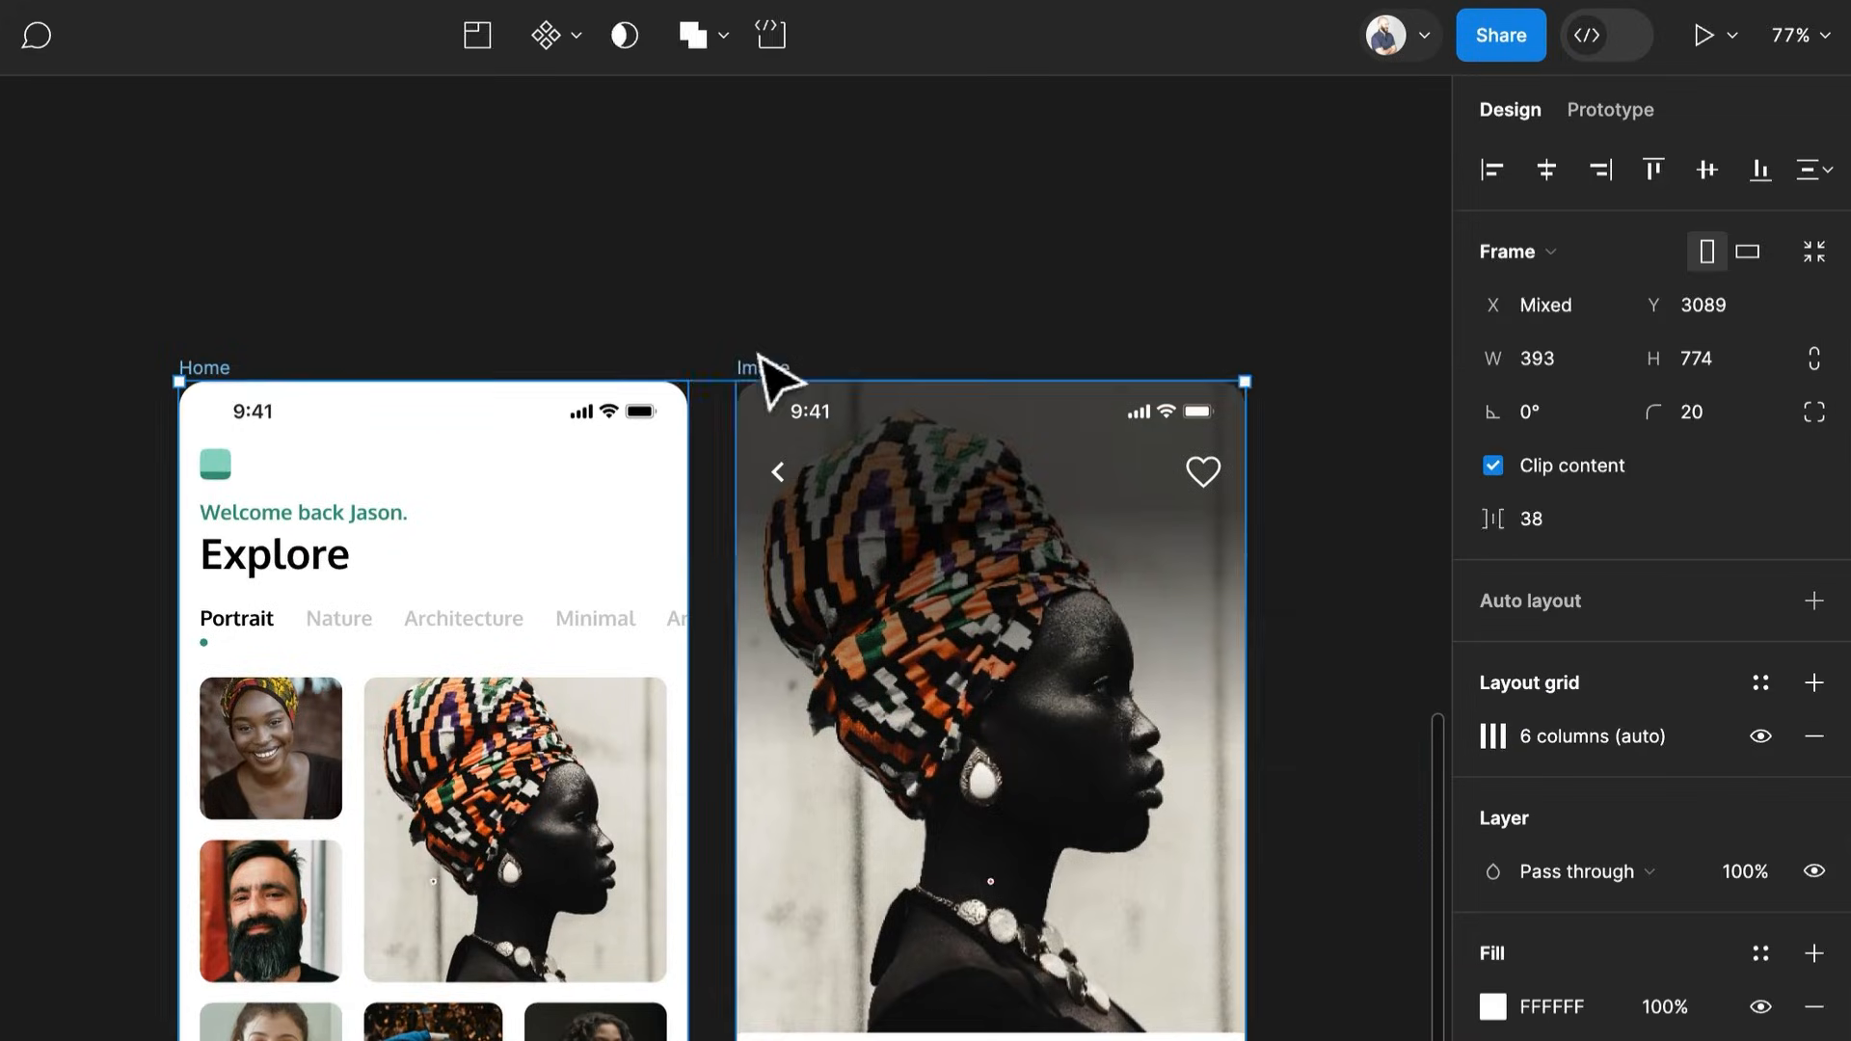
pyautogui.hotkey('ctrl', 'r')
pyautogui.write('Transiti')
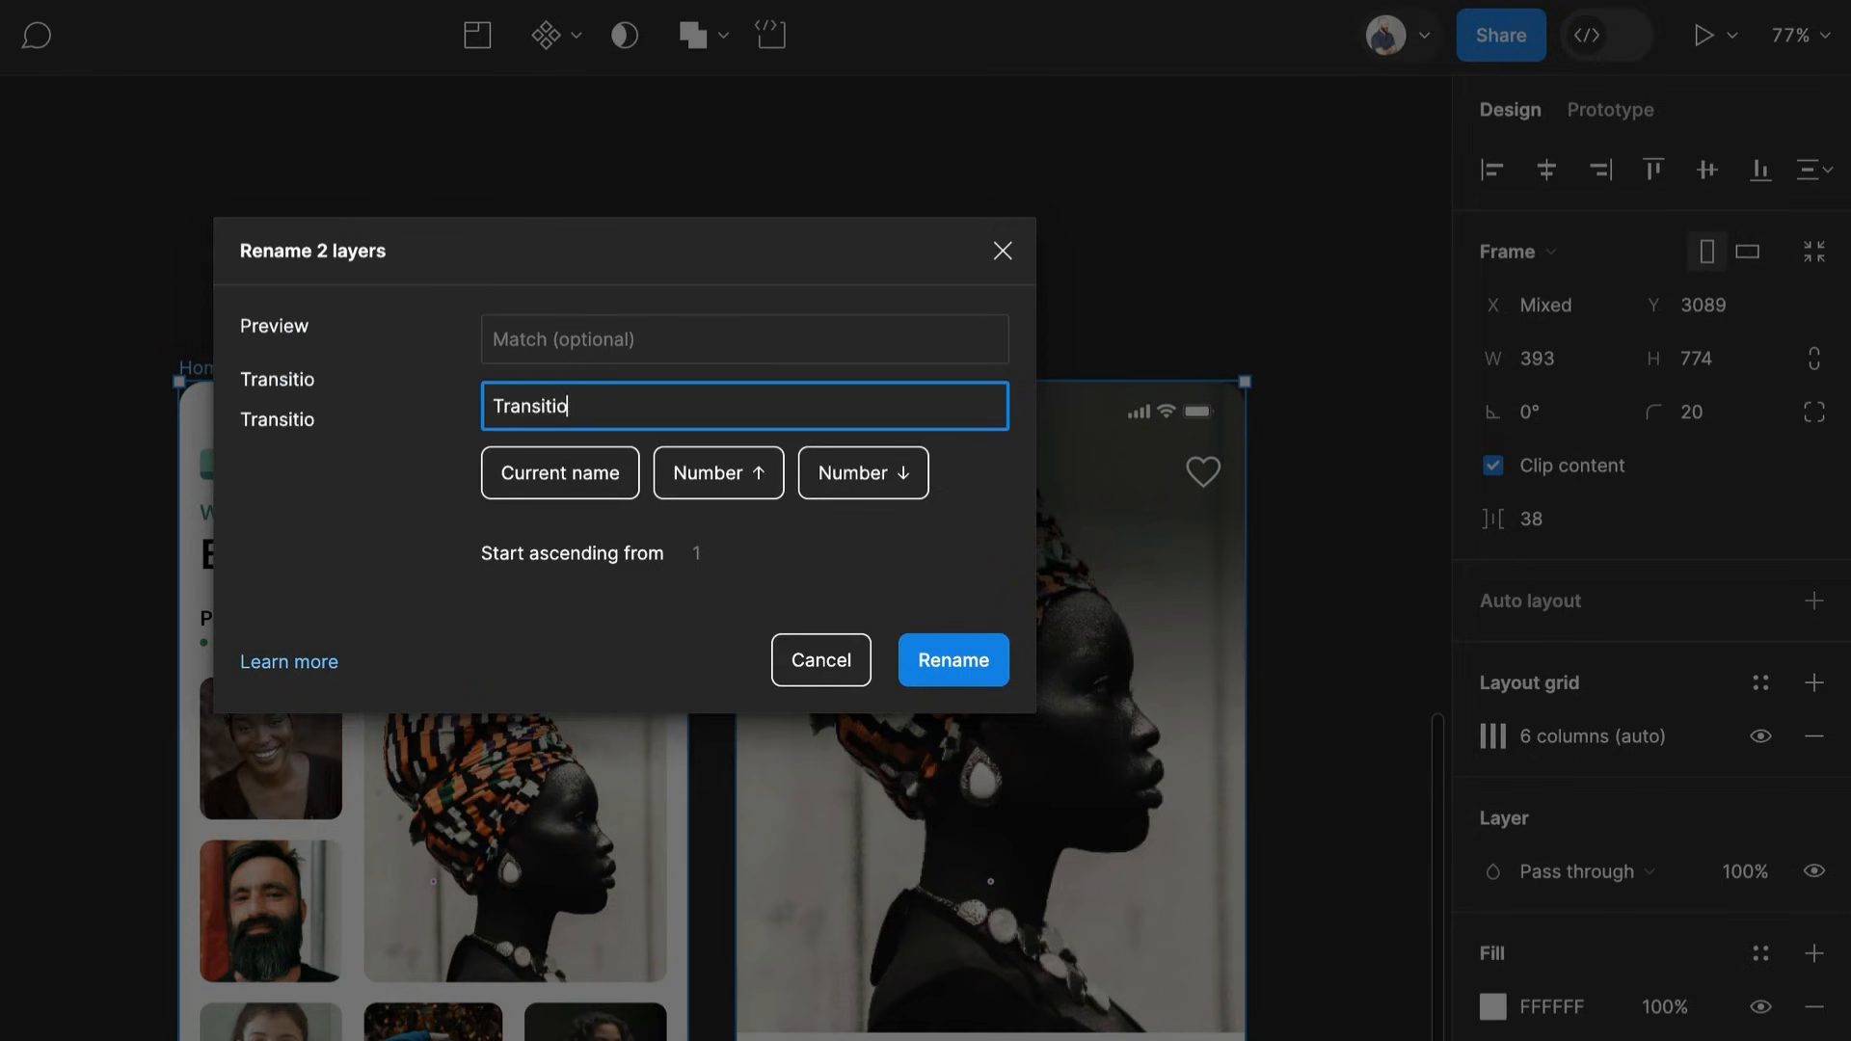
pyautogui.write('on')
pyautogui.press('Return')
# Duplicate the photo detail screen so that three Transition frames stand side by side
pyautogui.click(712, 378)
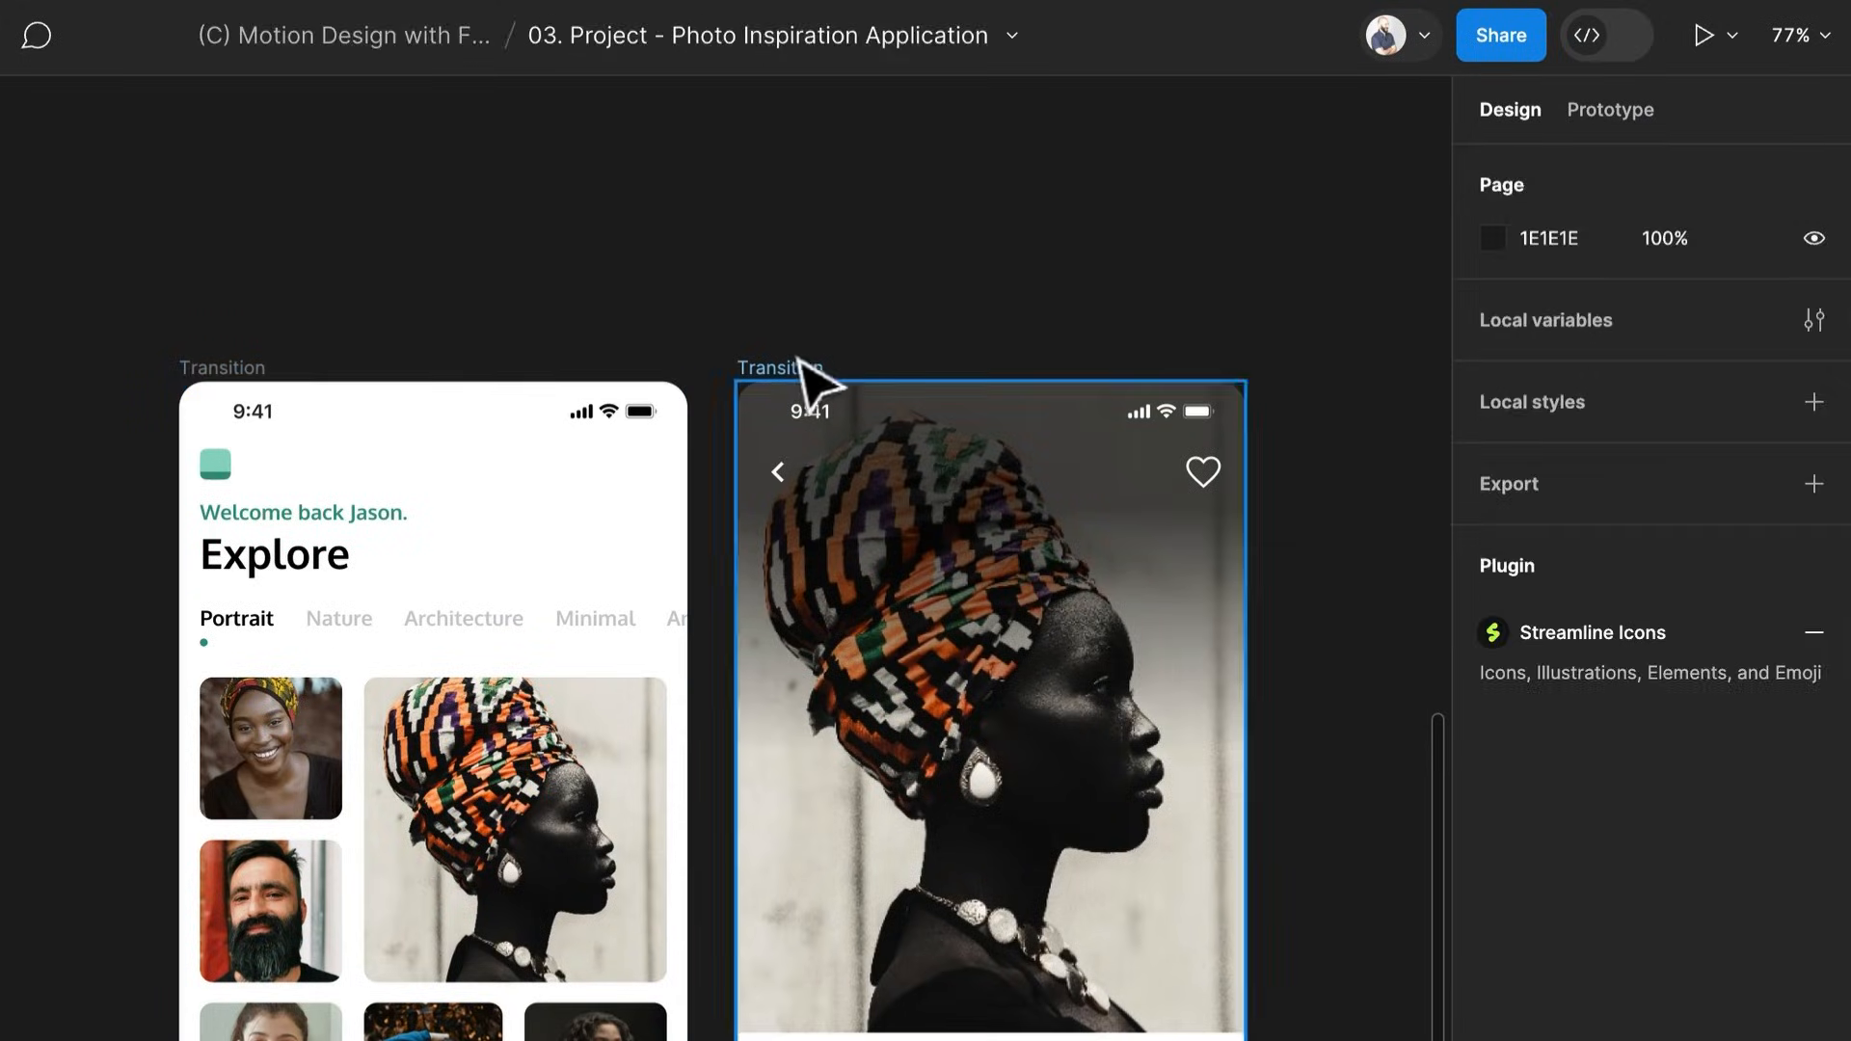
pyautogui.click(806, 371)
pyautogui.hotkey('ctrl', 'd')
pyautogui.hscroll(5, 1220, 424)
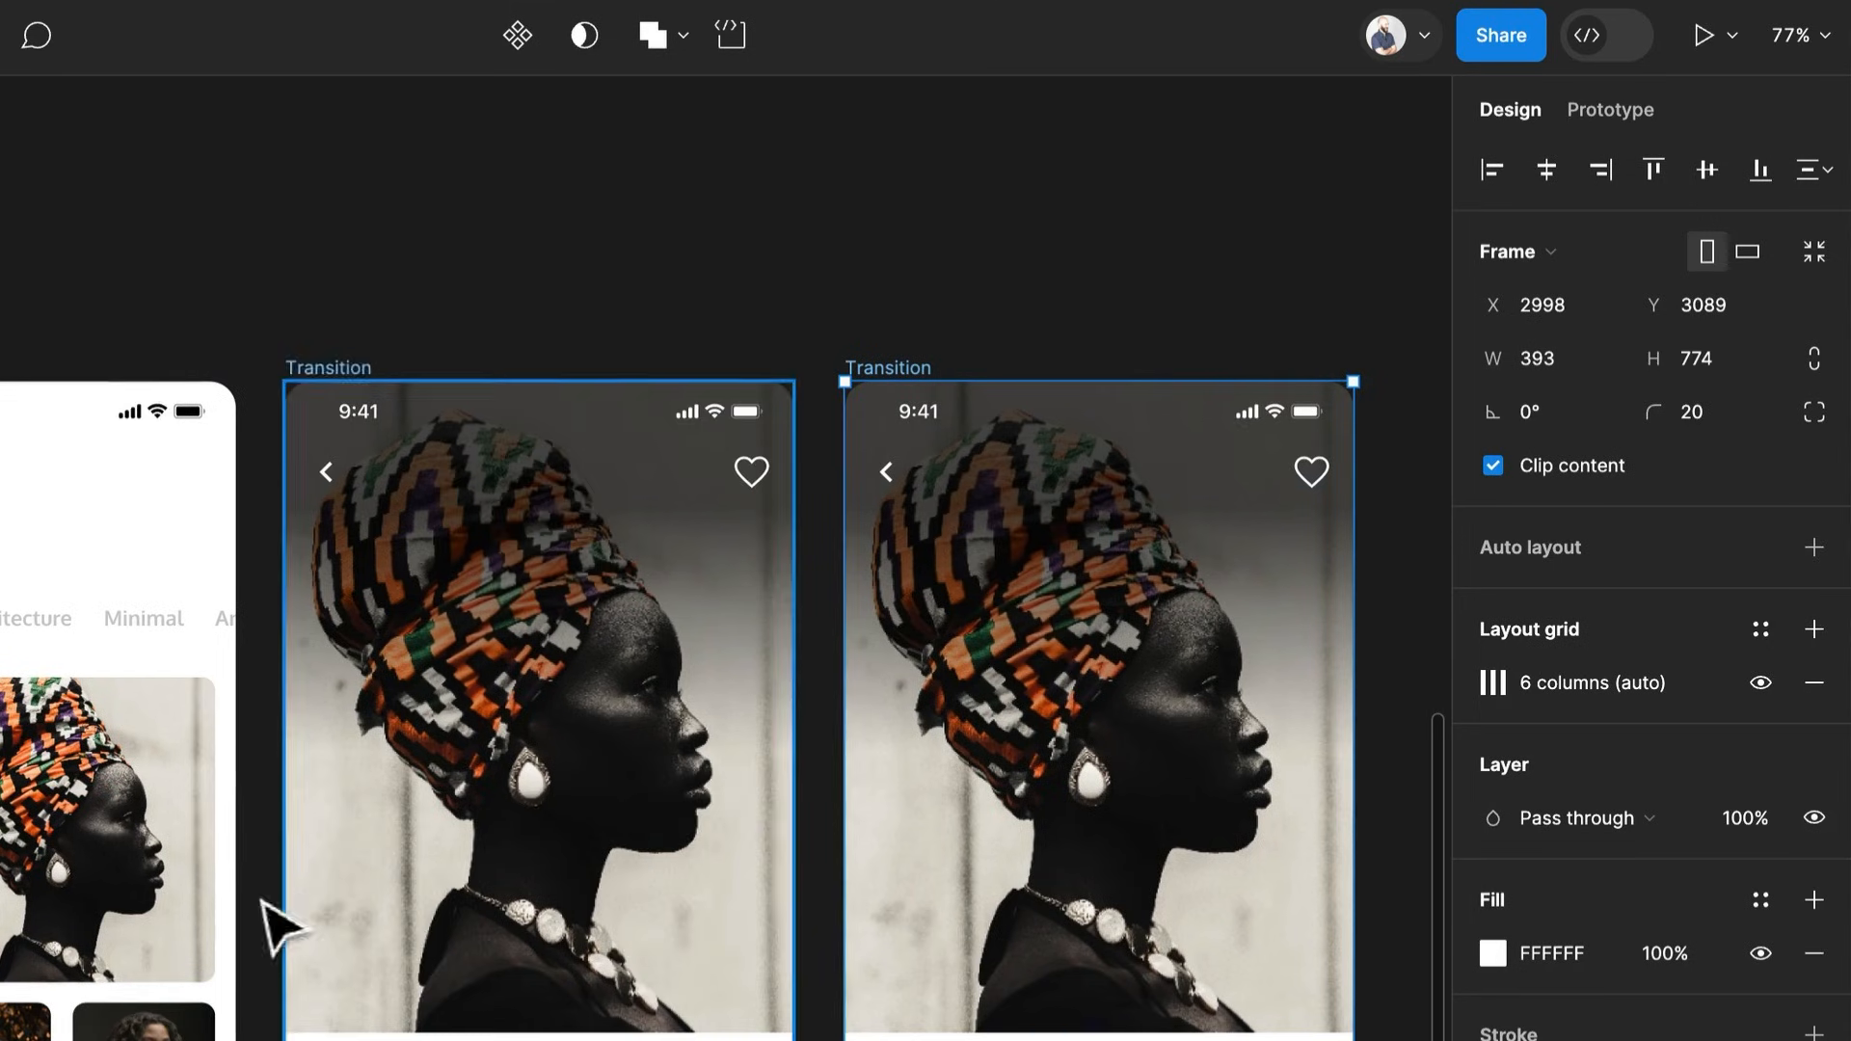
# Compare the large portrait photo layer in the Explore screen's gallery with the one in the middle Transition screen
pyautogui.hscroll(-3, 444, 839)
pyautogui.scroll(-1, 444, 839)
pyautogui.scroll(1, 627, 762)
pyautogui.click(301, 841)
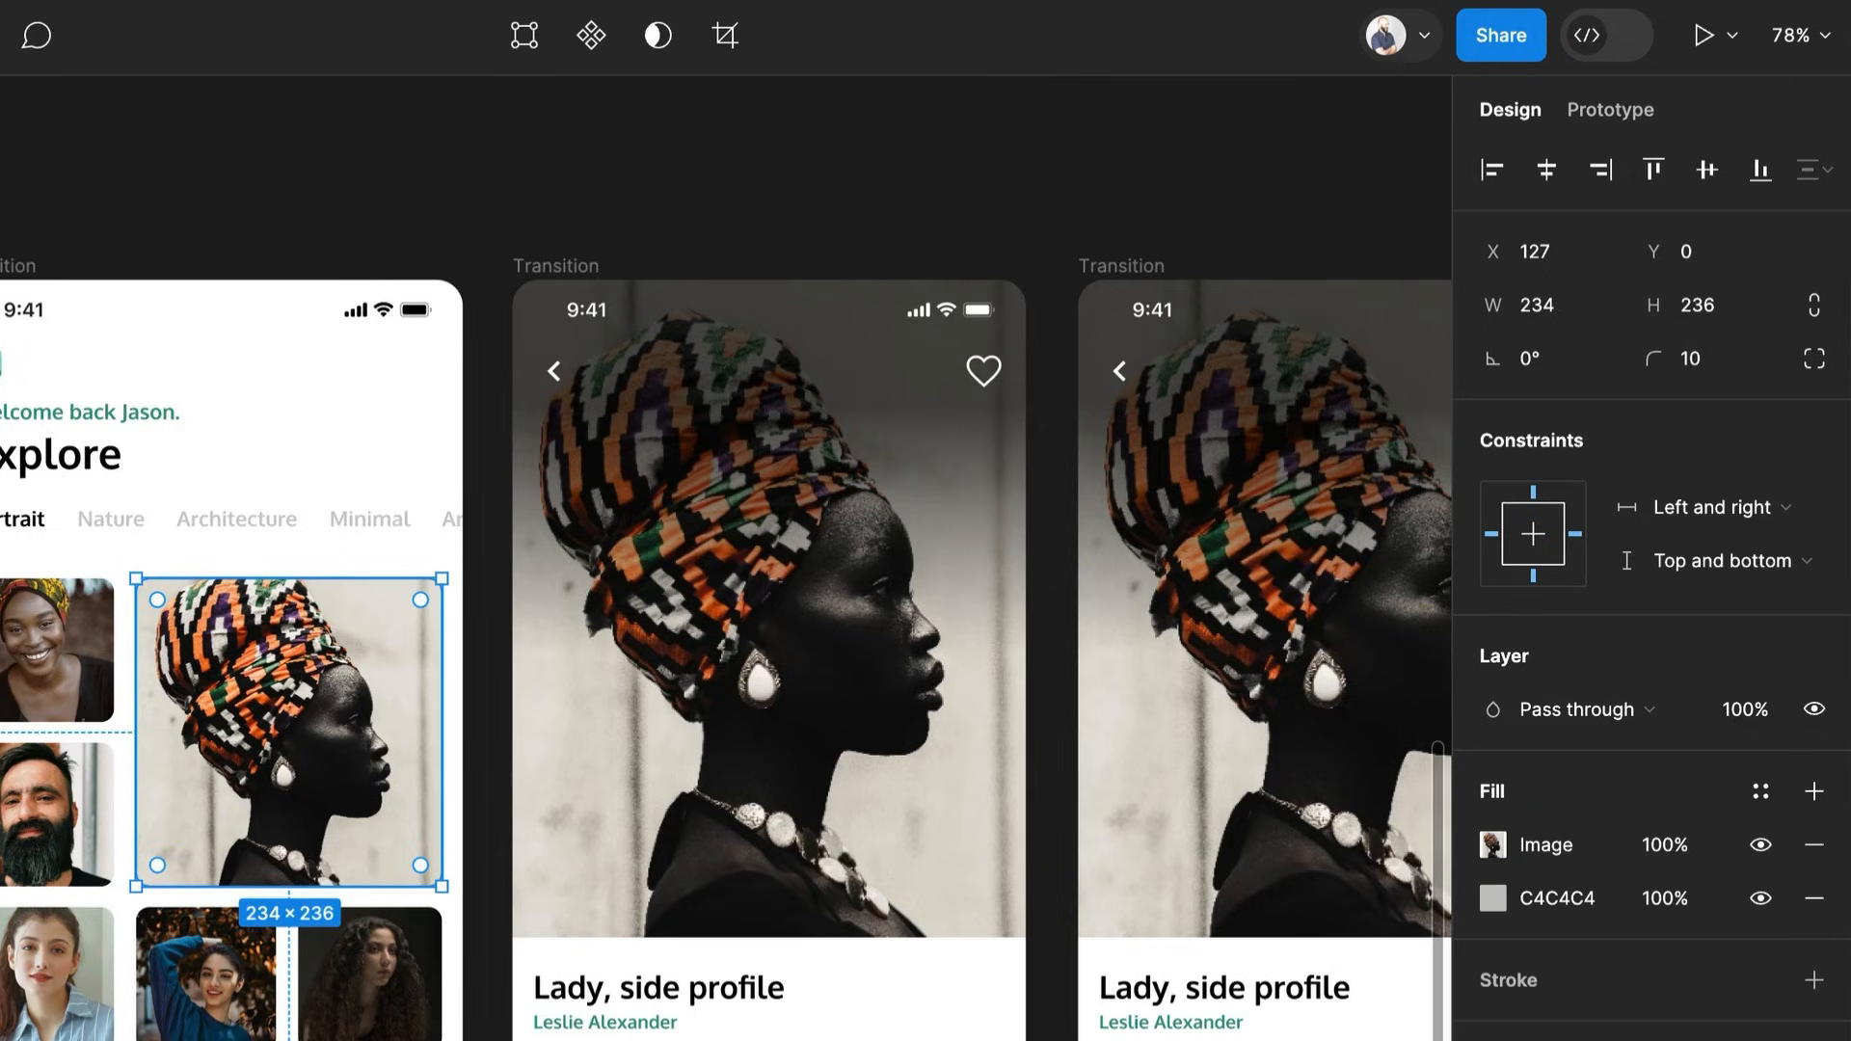
pyautogui.click(675, 675)
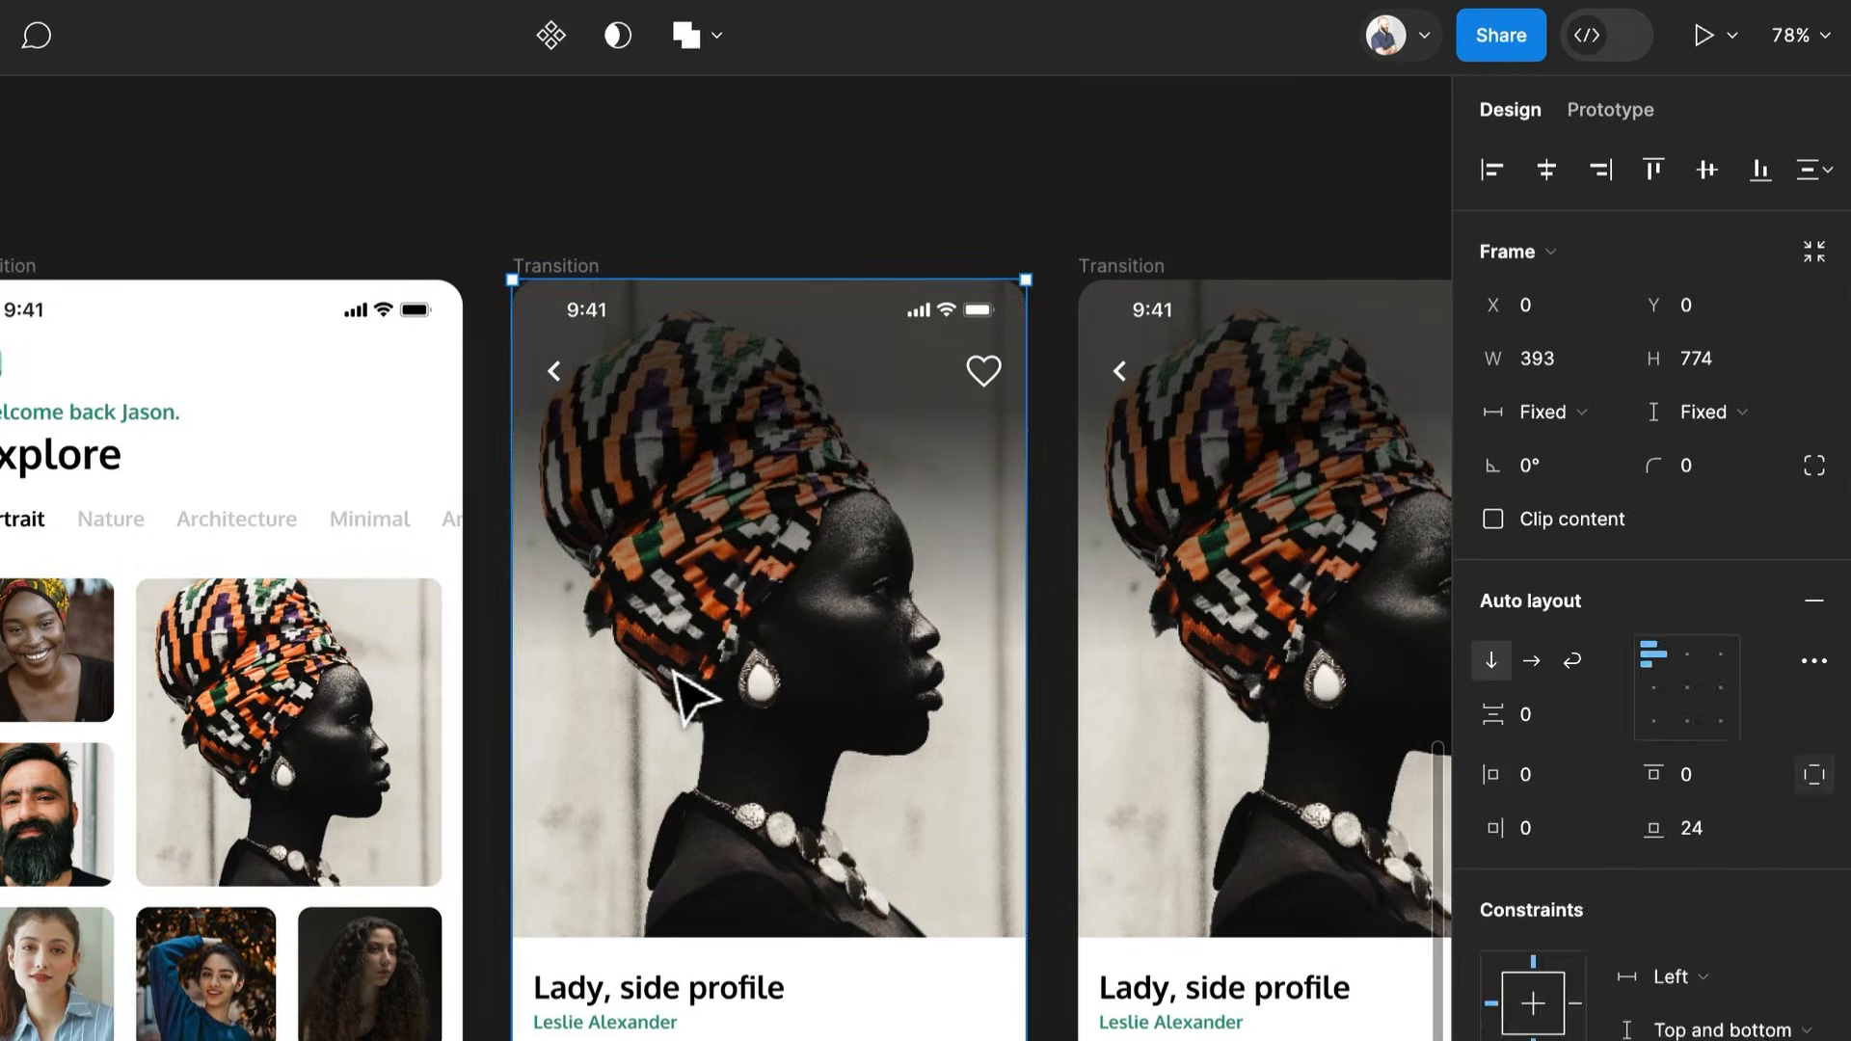
pyautogui.click(685, 696)
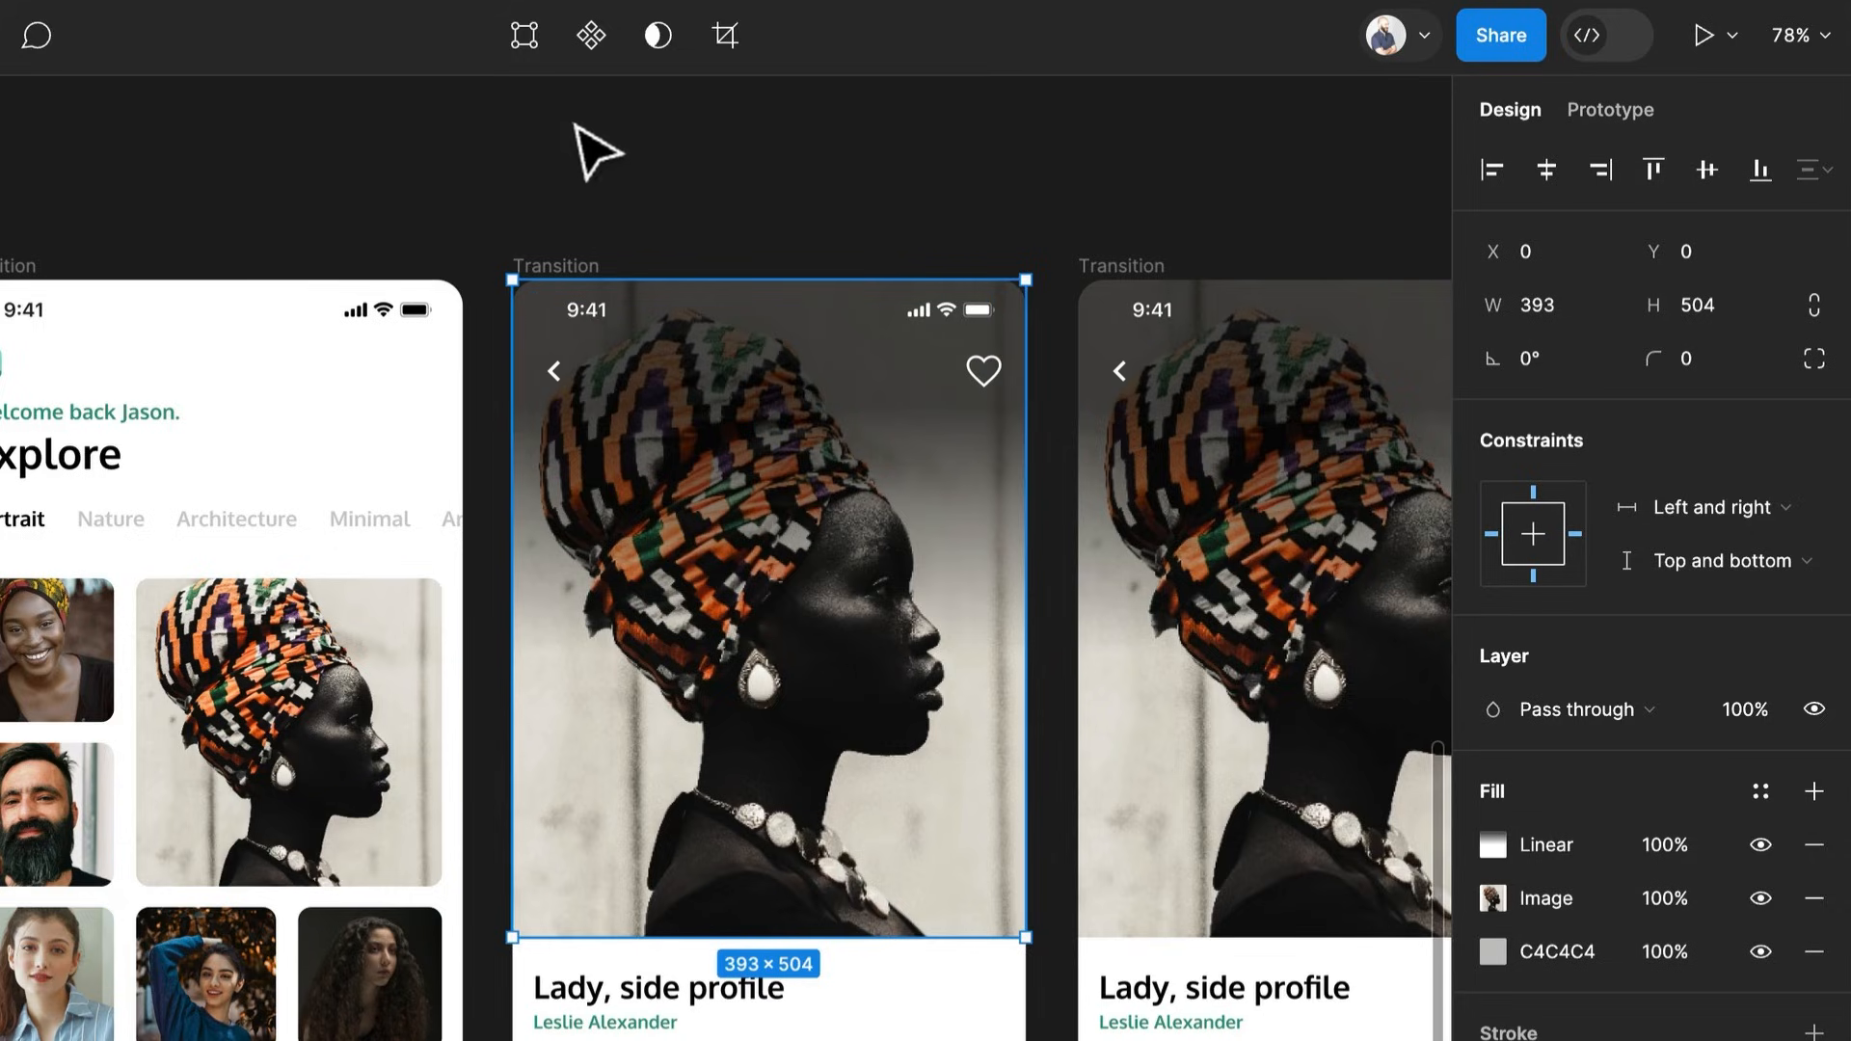
pyautogui.hotkey('shift', 'Return')
# Move the middle Transition screen's back and heart controls slightly down and set their layer opacity to 0%
pyautogui.click(869, 372)
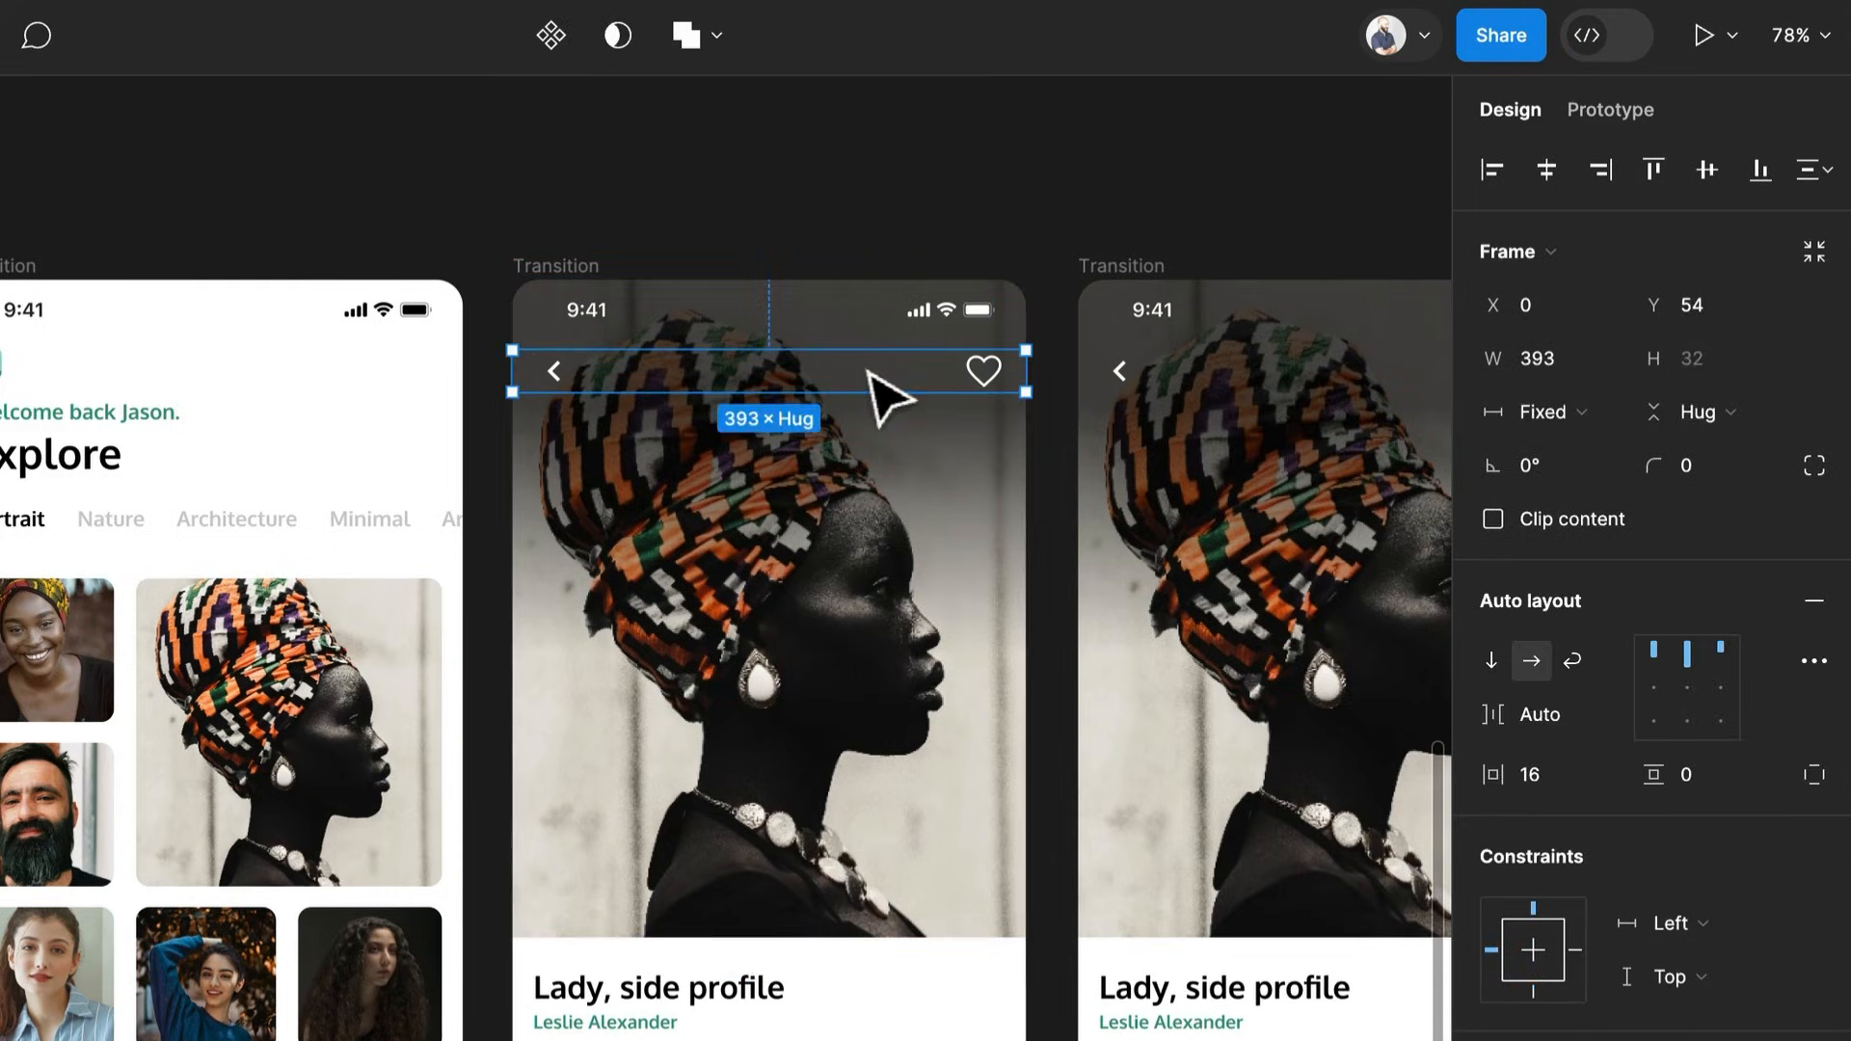
pyautogui.moveTo(976, 380); pyautogui.dragTo(977, 445)
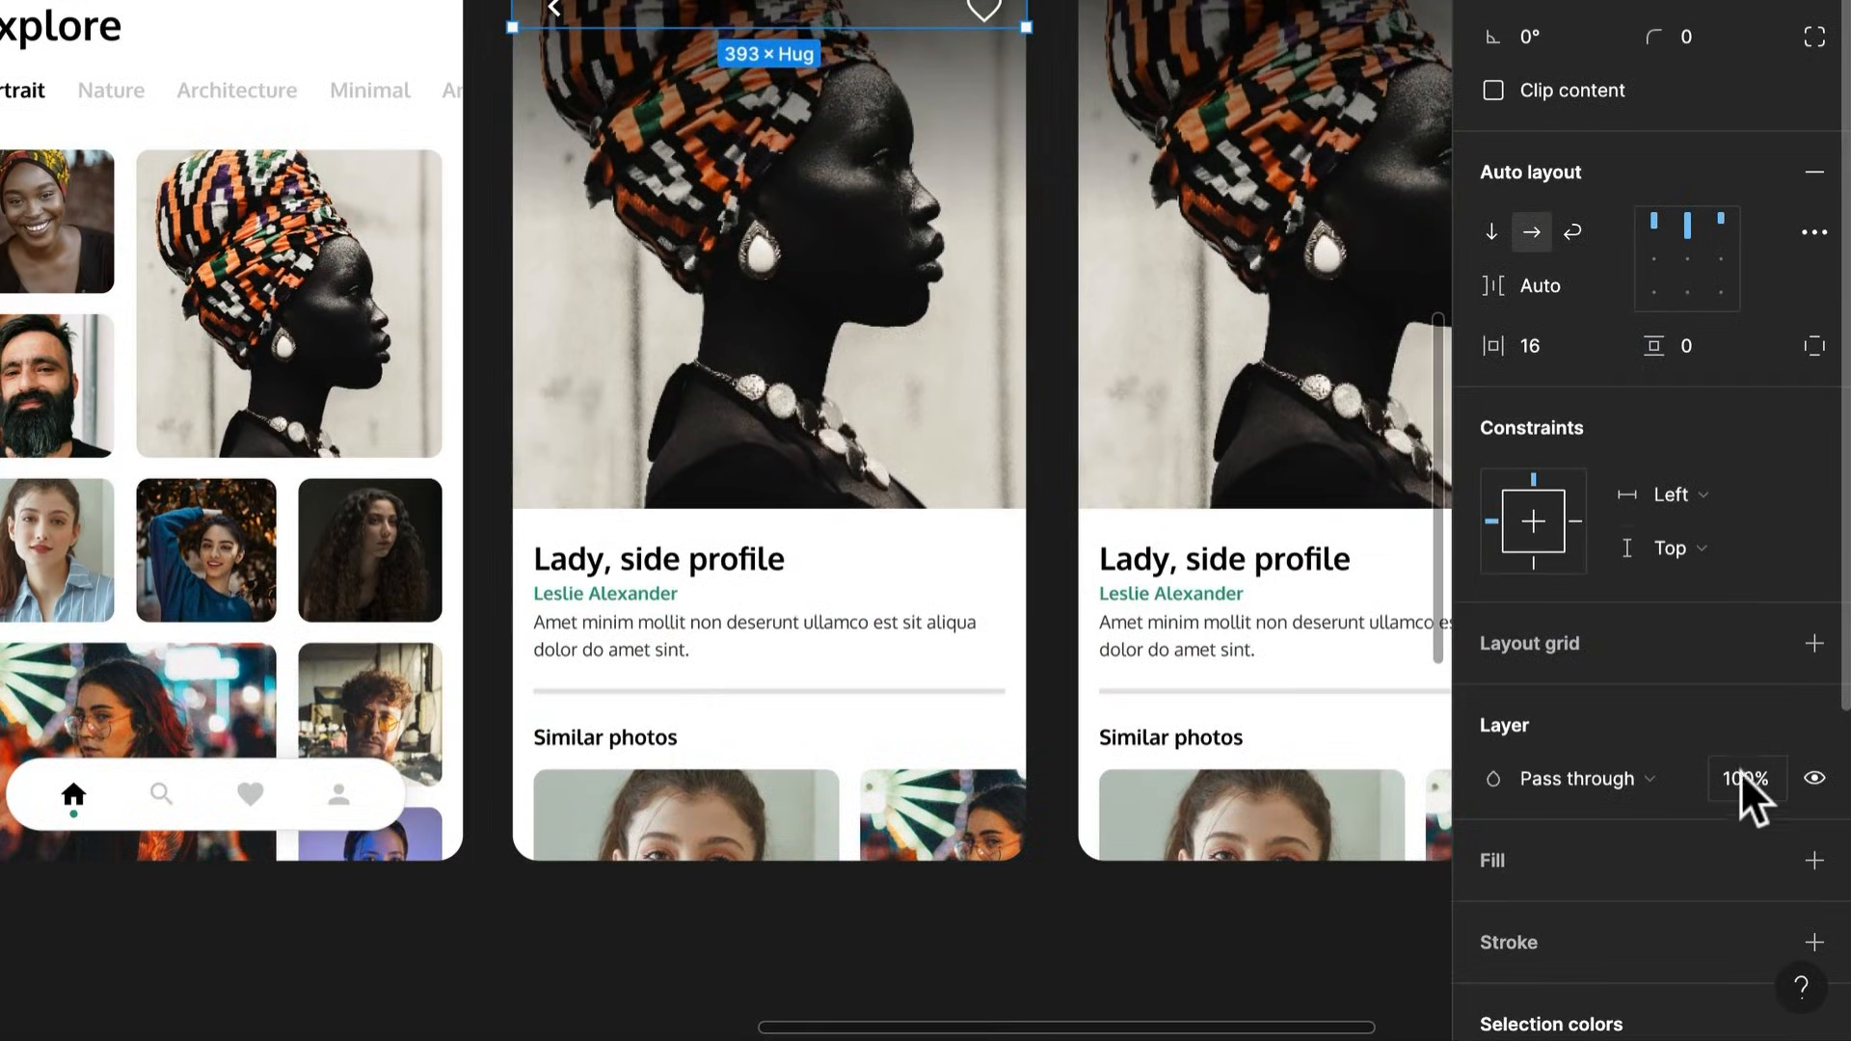
pyautogui.press('Return')
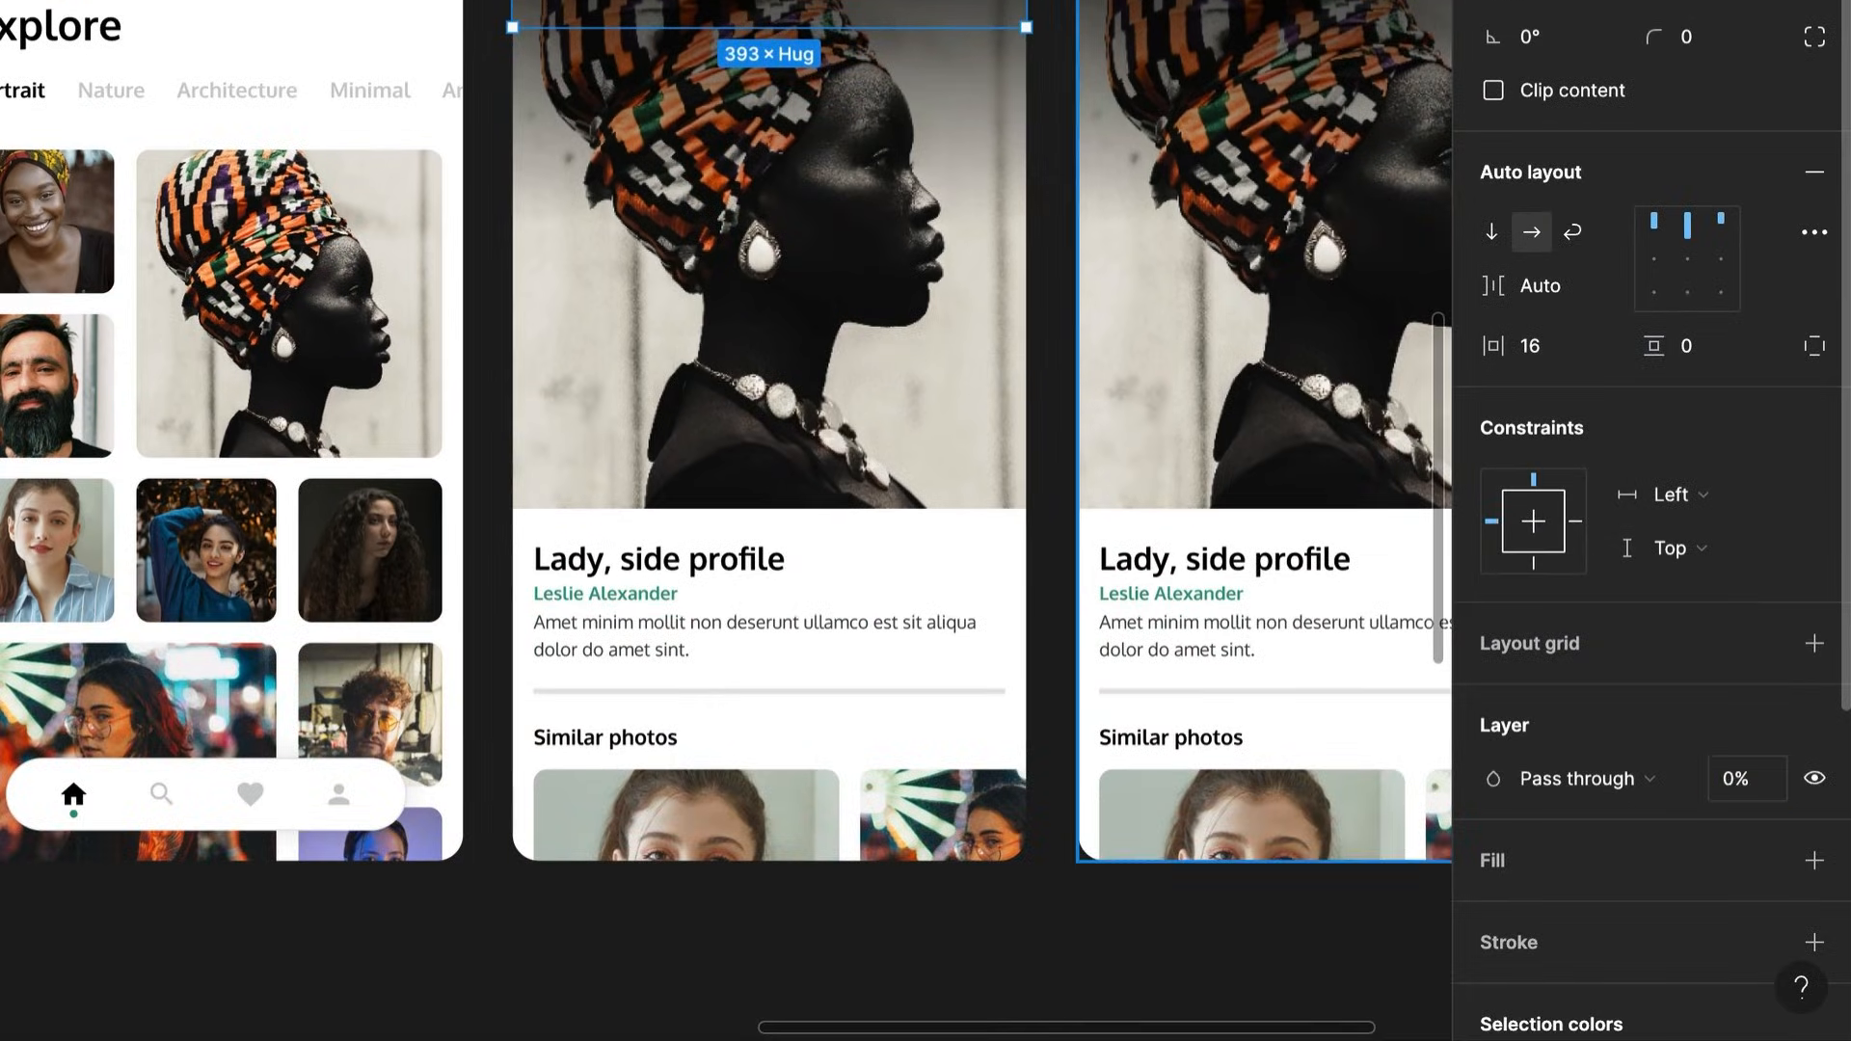
# Remove the auto layout from the Body frame of the middle Transition screen
pyautogui.click(761, 677)
pyautogui.hotkey('shift', 'a')
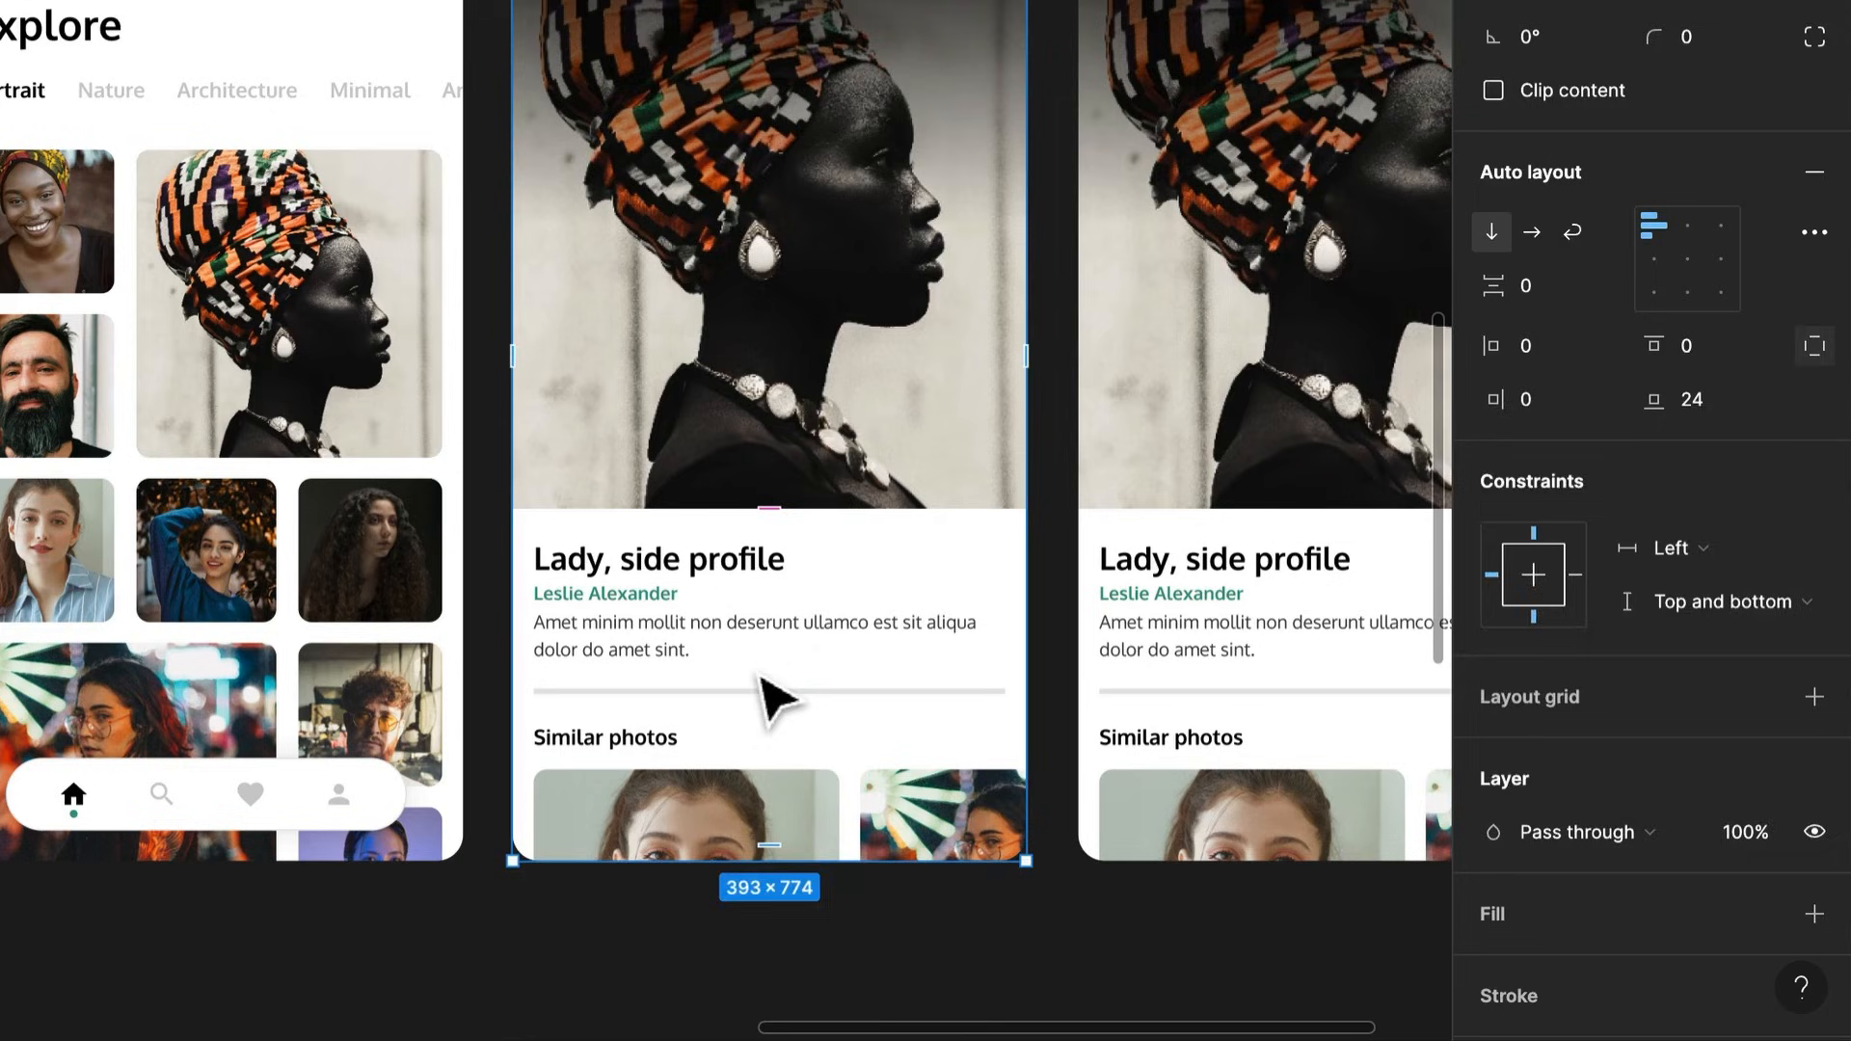
pyautogui.click(767, 686)
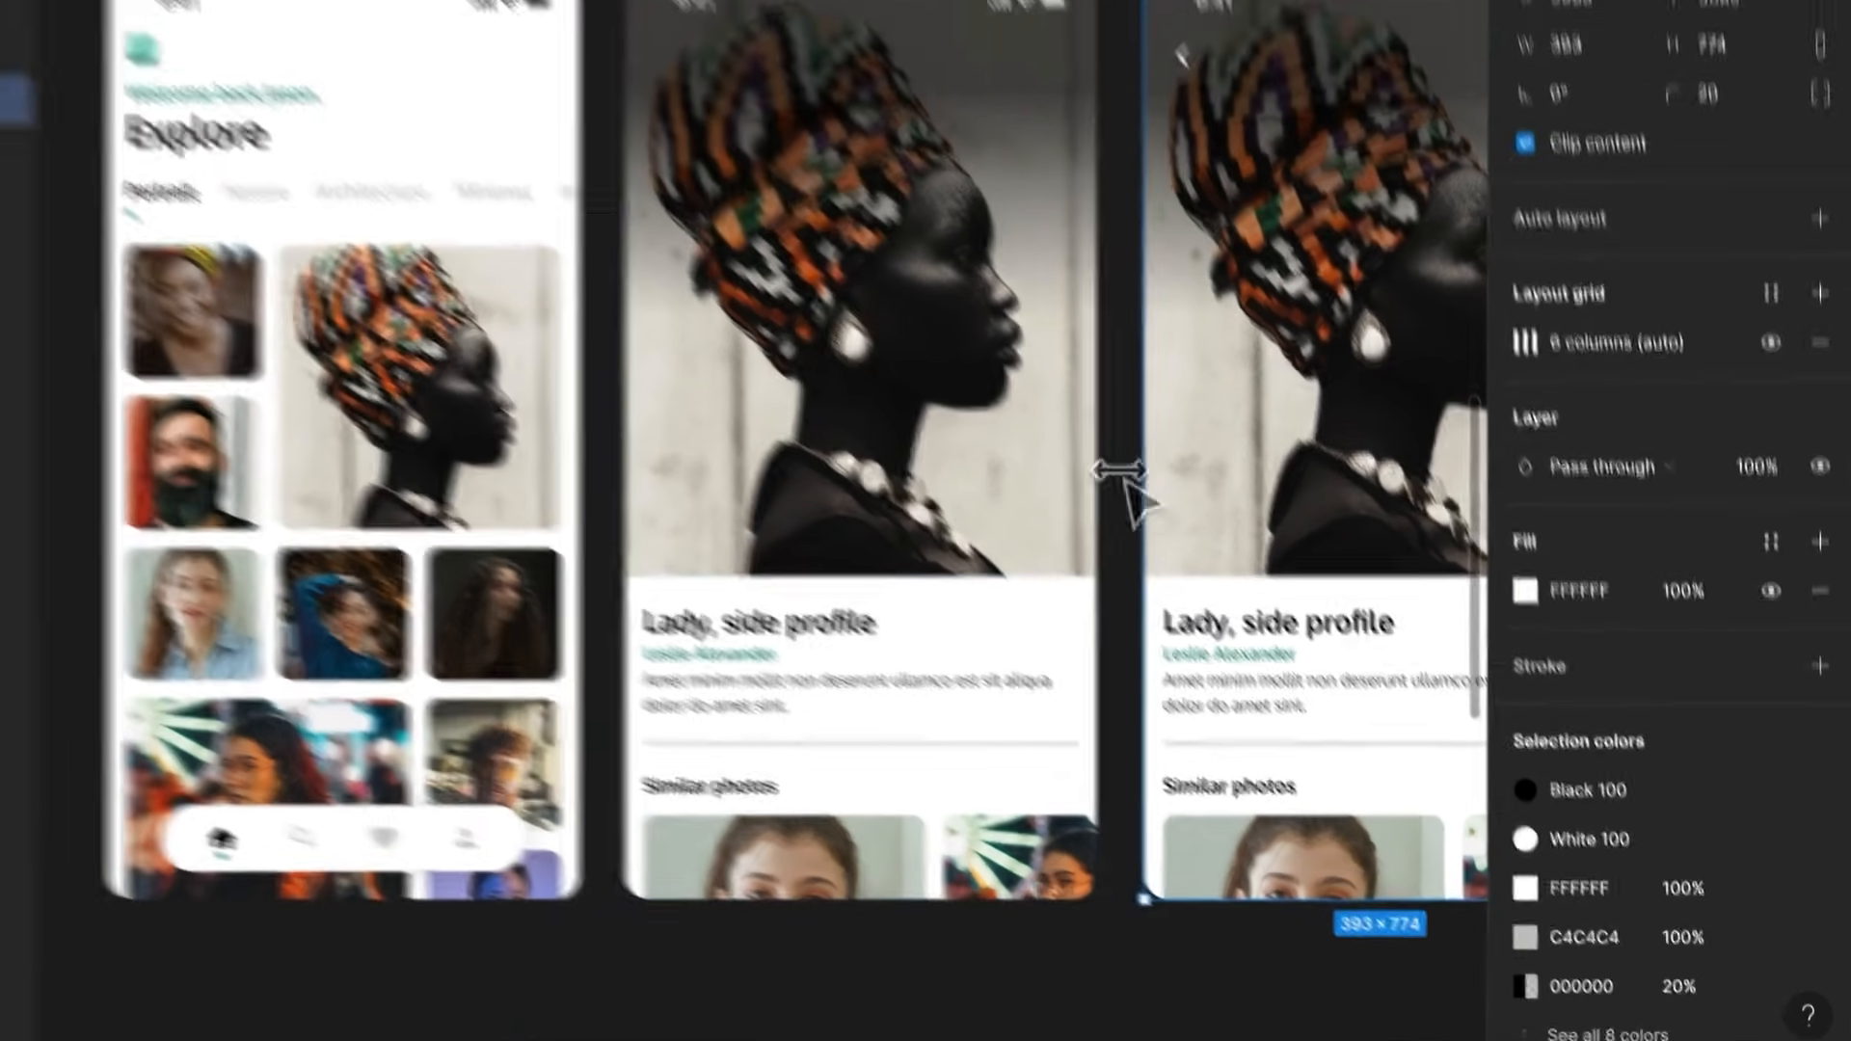
pyautogui.click(955, 362)
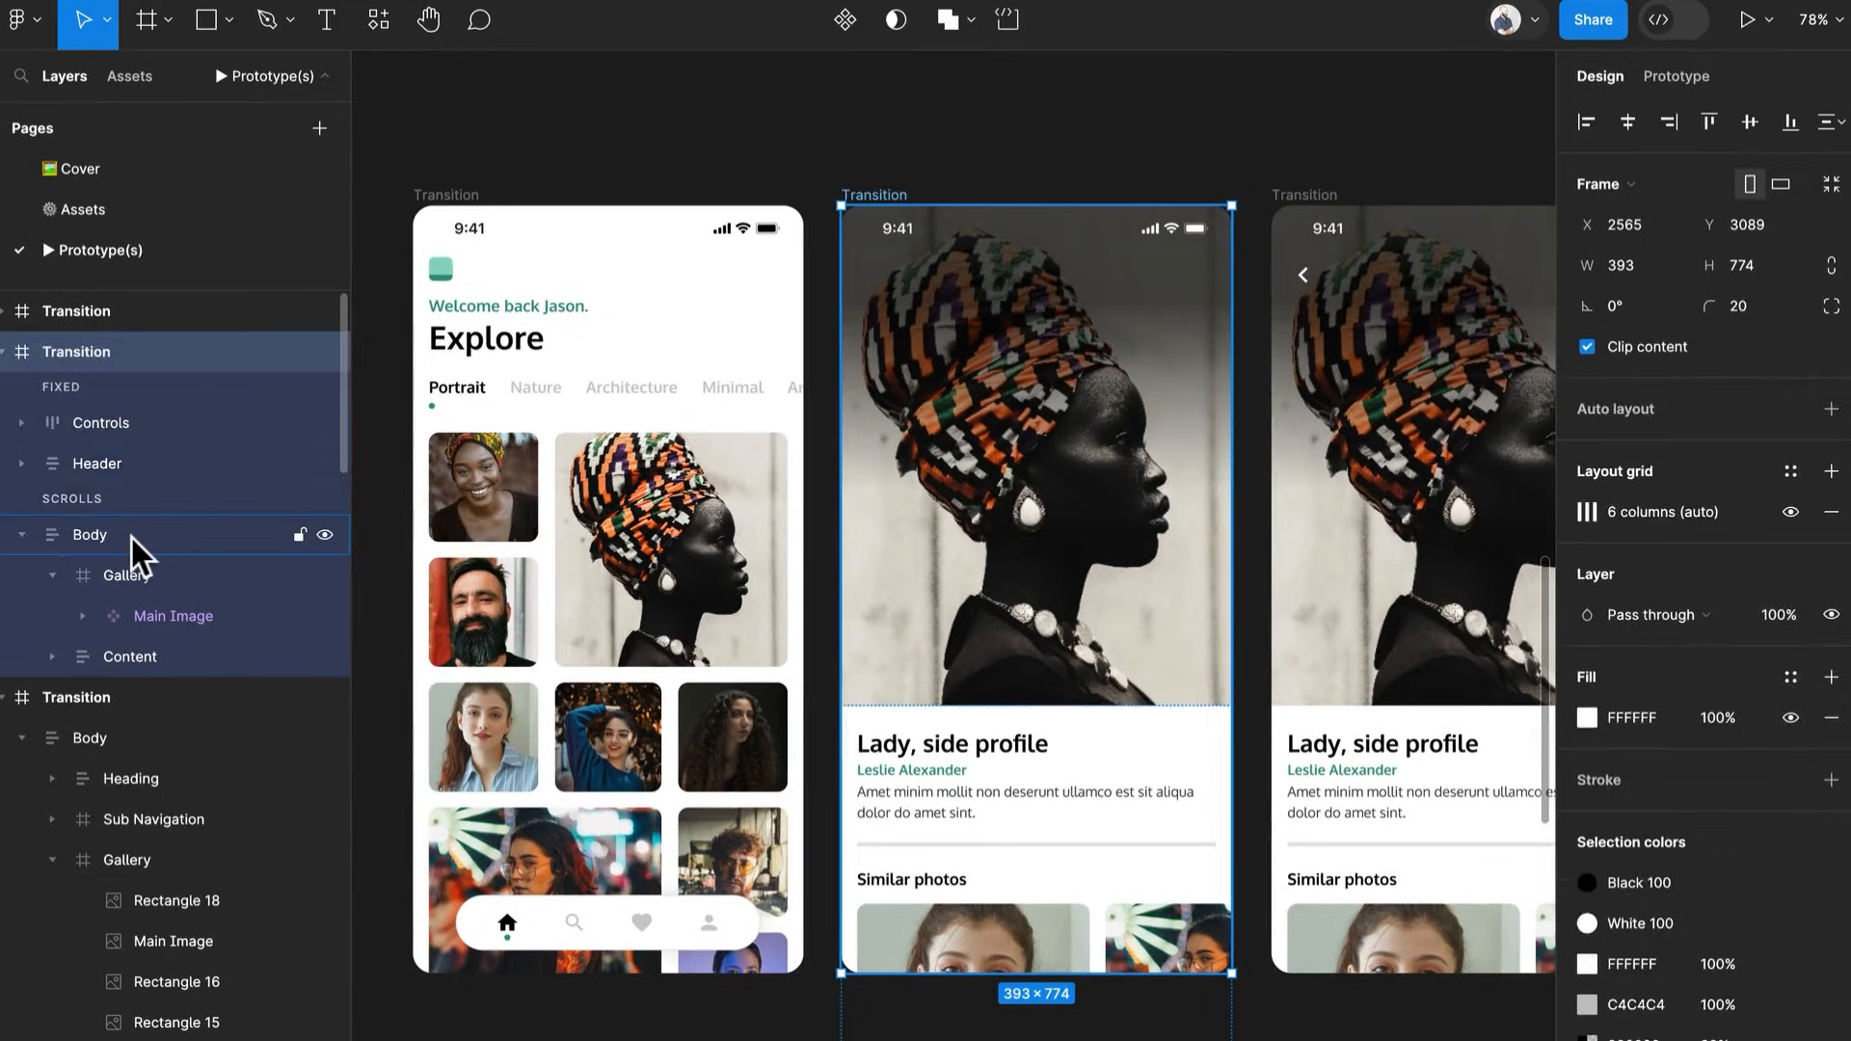
pyautogui.click(132, 538)
pyautogui.click(1831, 454)
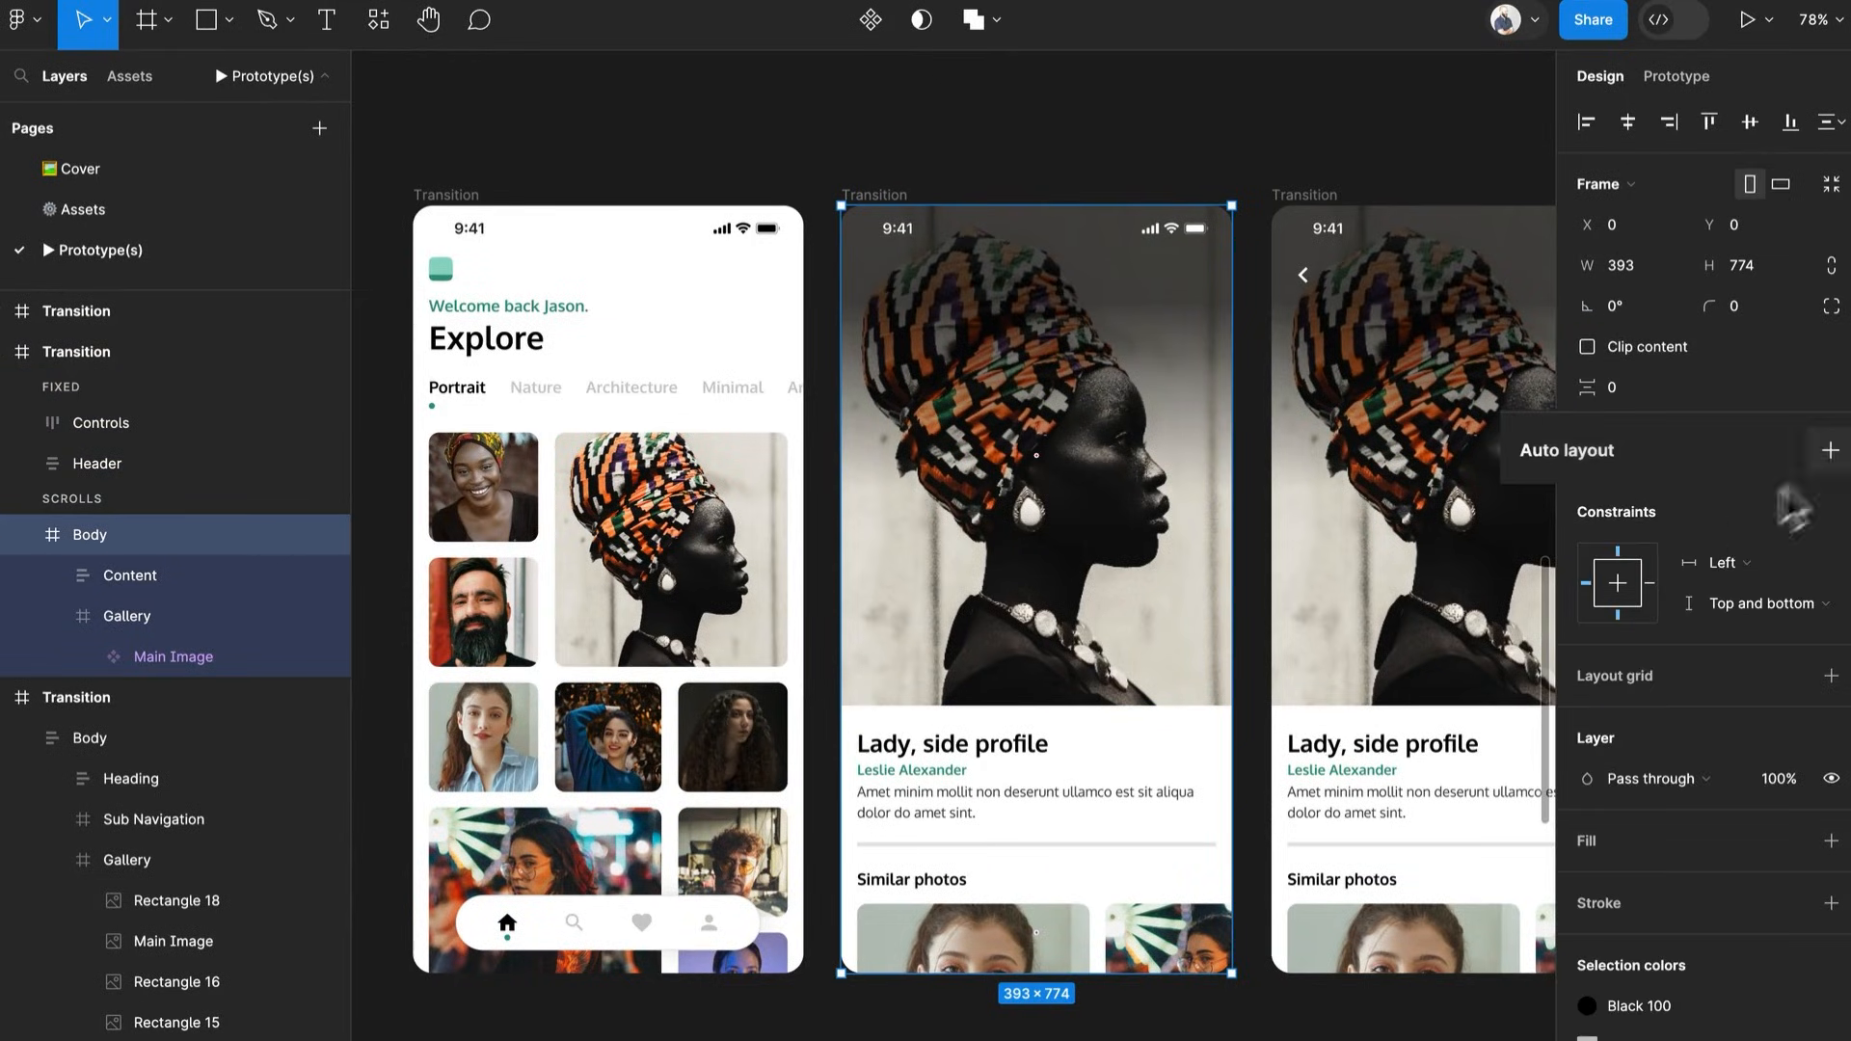
# Move the middle Transition screen's Content frame down to Y 585 and set its layer opacity to 0%
pyautogui.click(934, 733)
pyautogui.moveTo(1100, 802); pyautogui.dragTo(1100, 879)
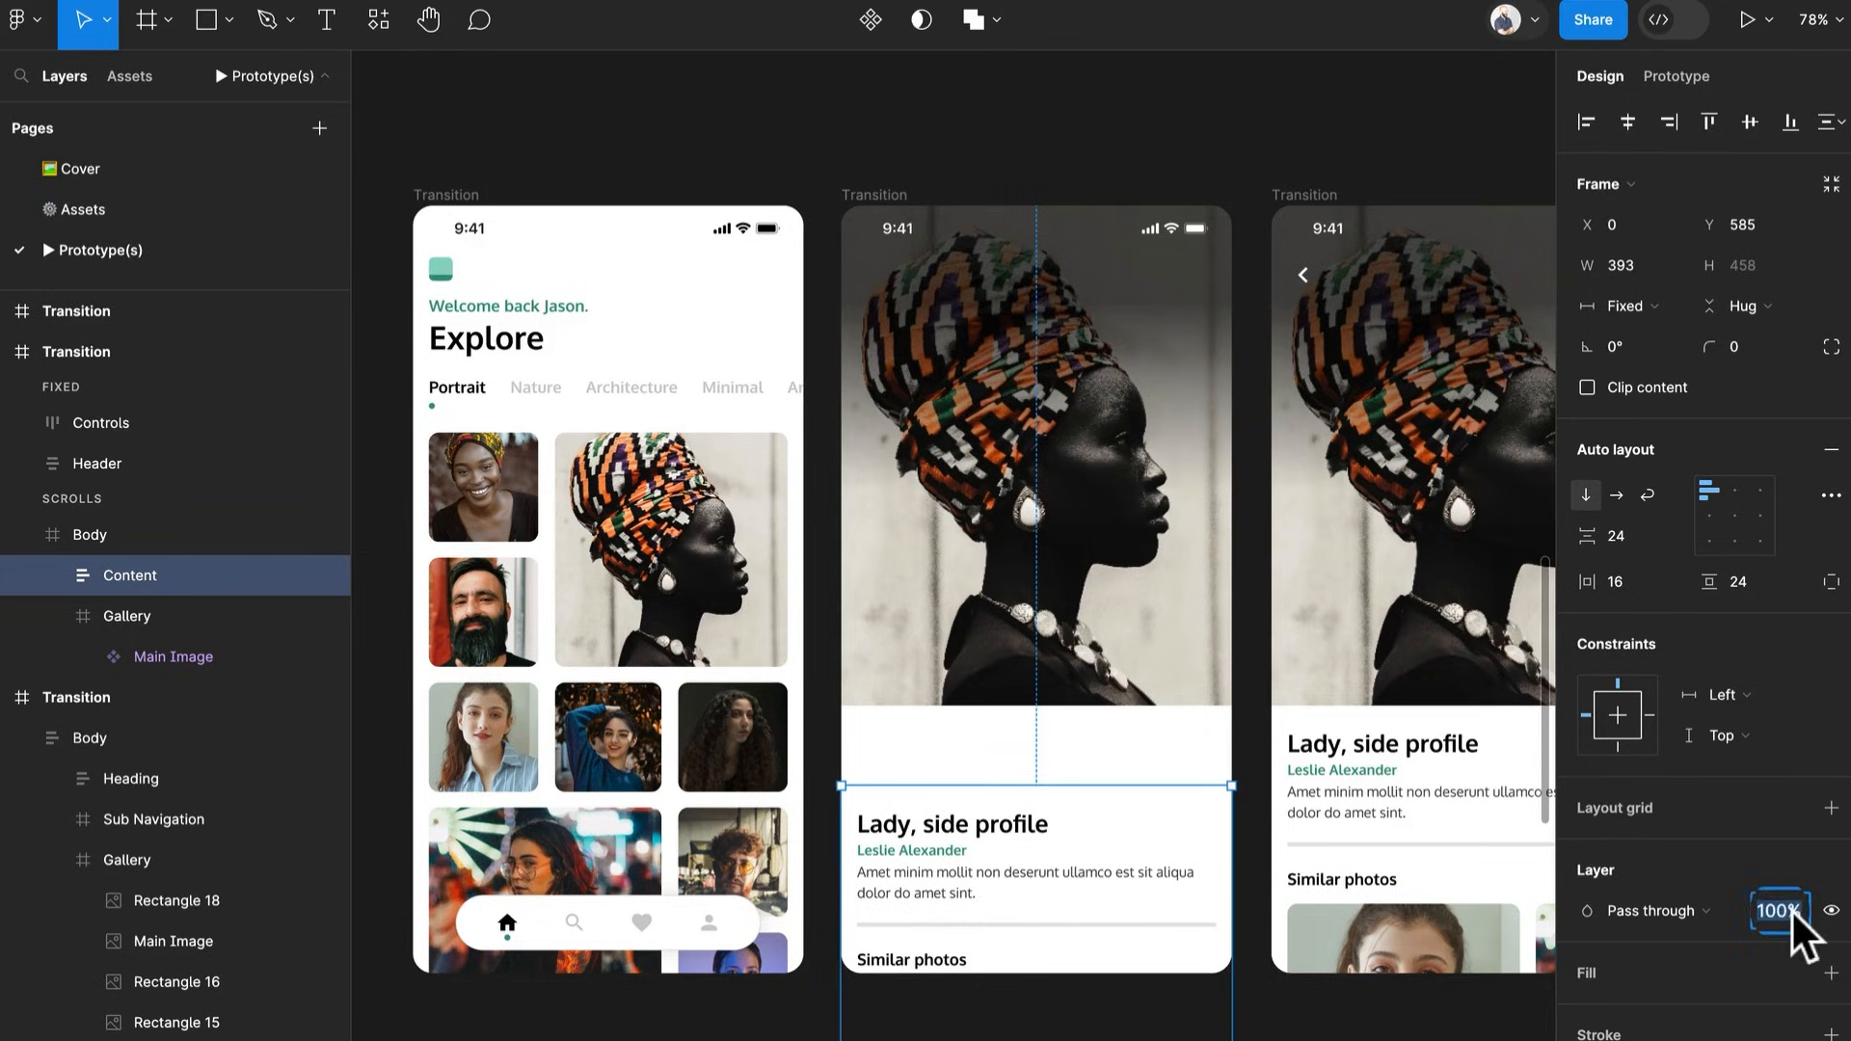
pyautogui.write('0')
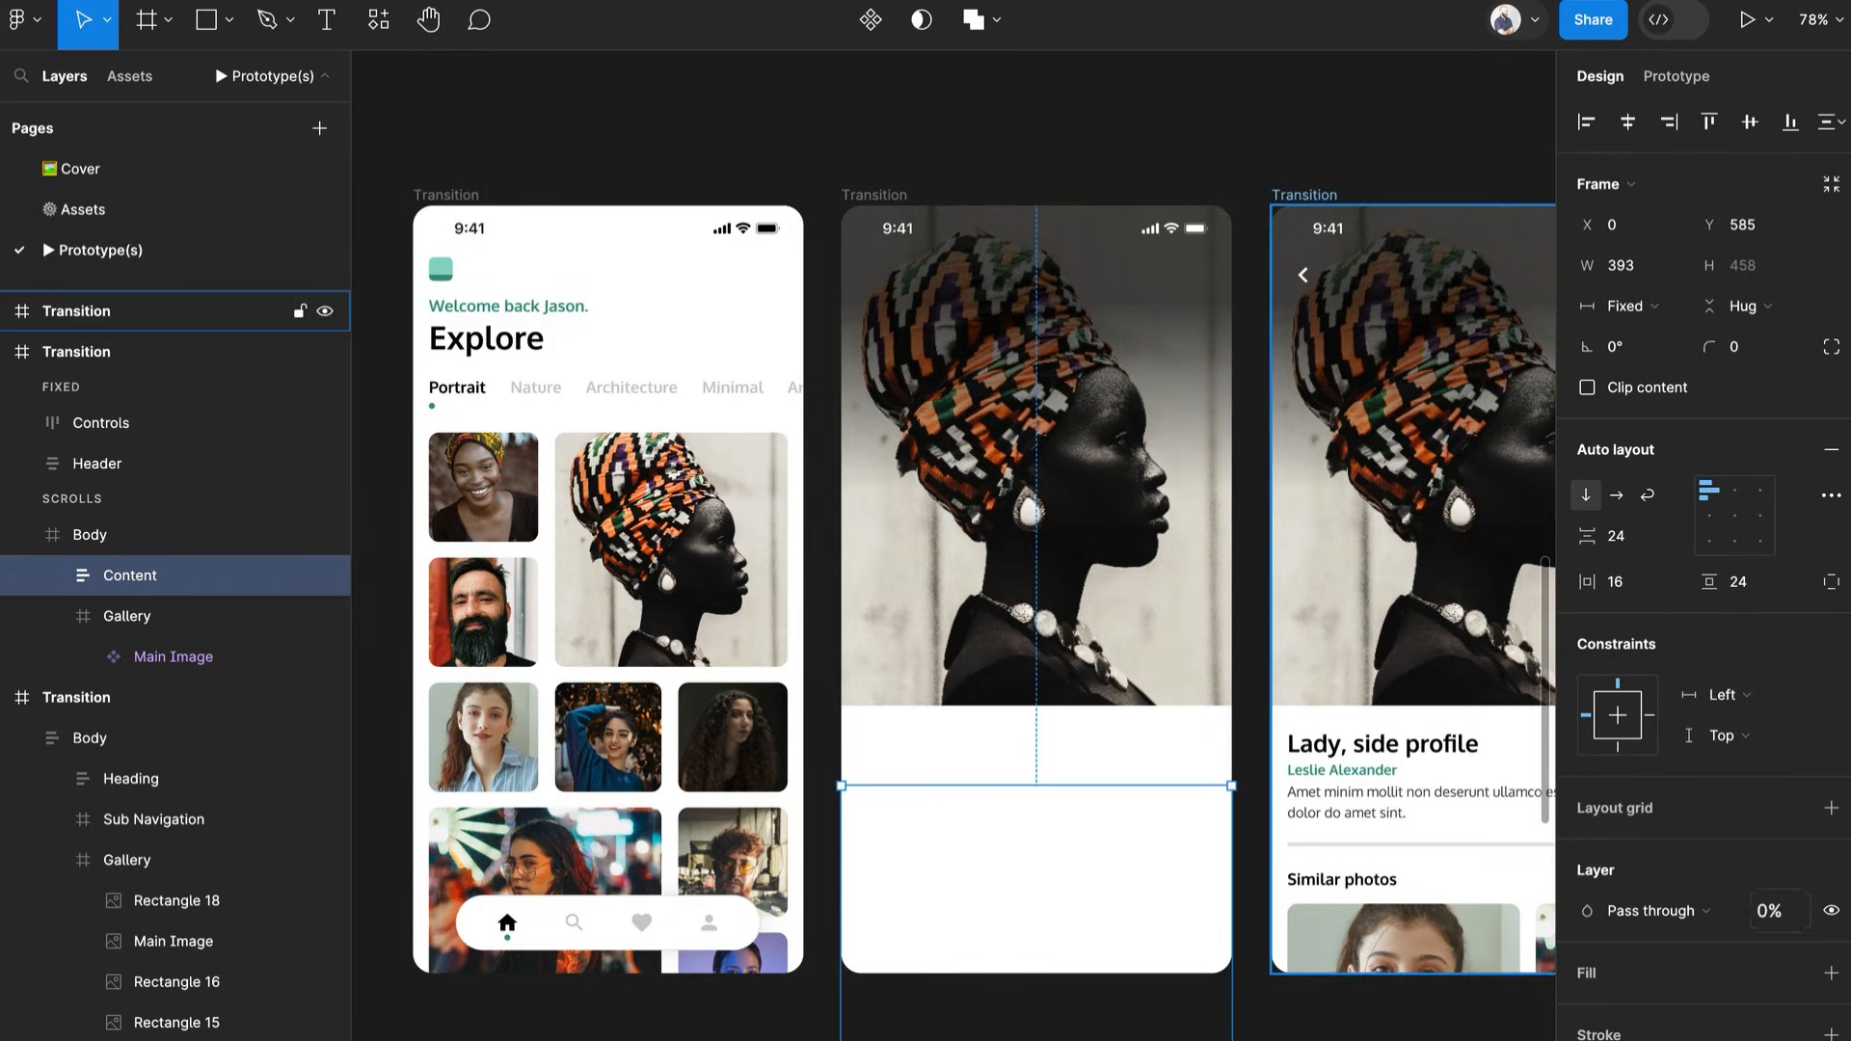
pyautogui.click(1397, 1015)
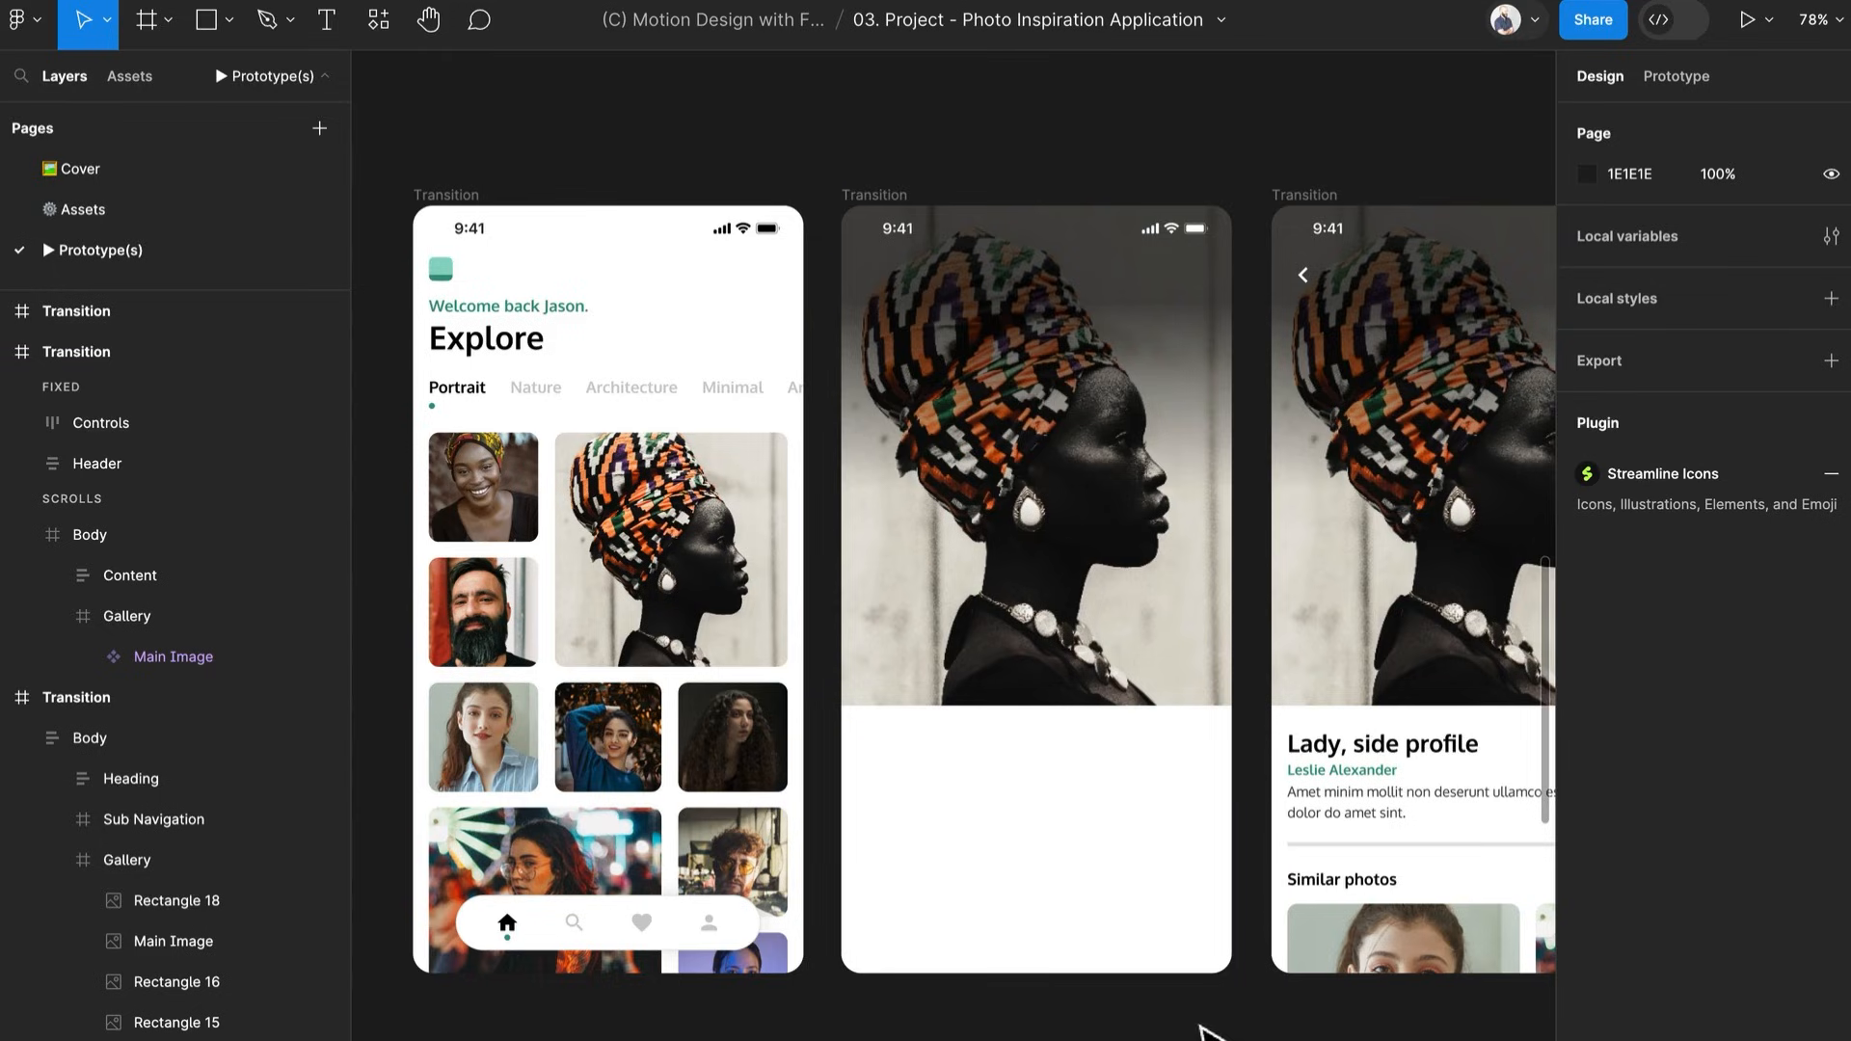
# Hide the Linear gradient fill on the Main Image layer inside the middle Transition screen's Gallery
pyautogui.moveTo(1157, 778); pyautogui.dragTo(1059, 767)
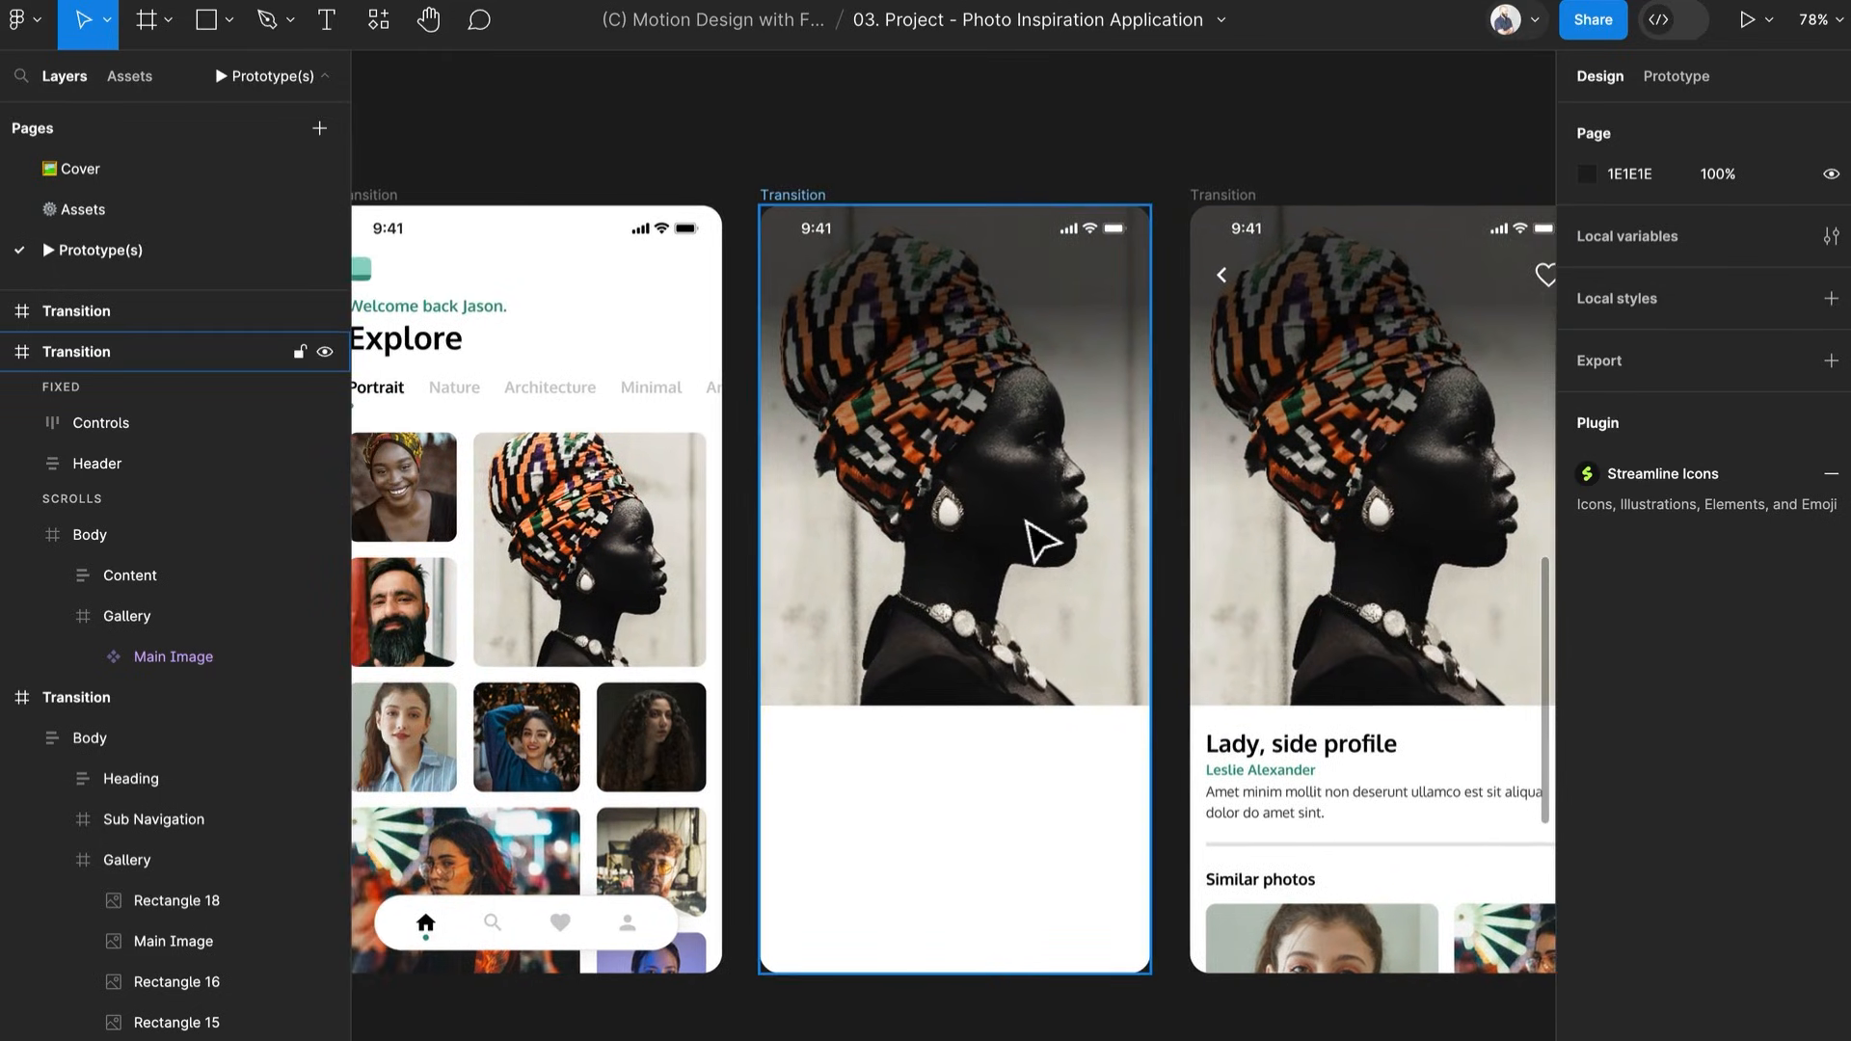
pyautogui.click(1038, 542)
pyautogui.doubleClick(1038, 542)
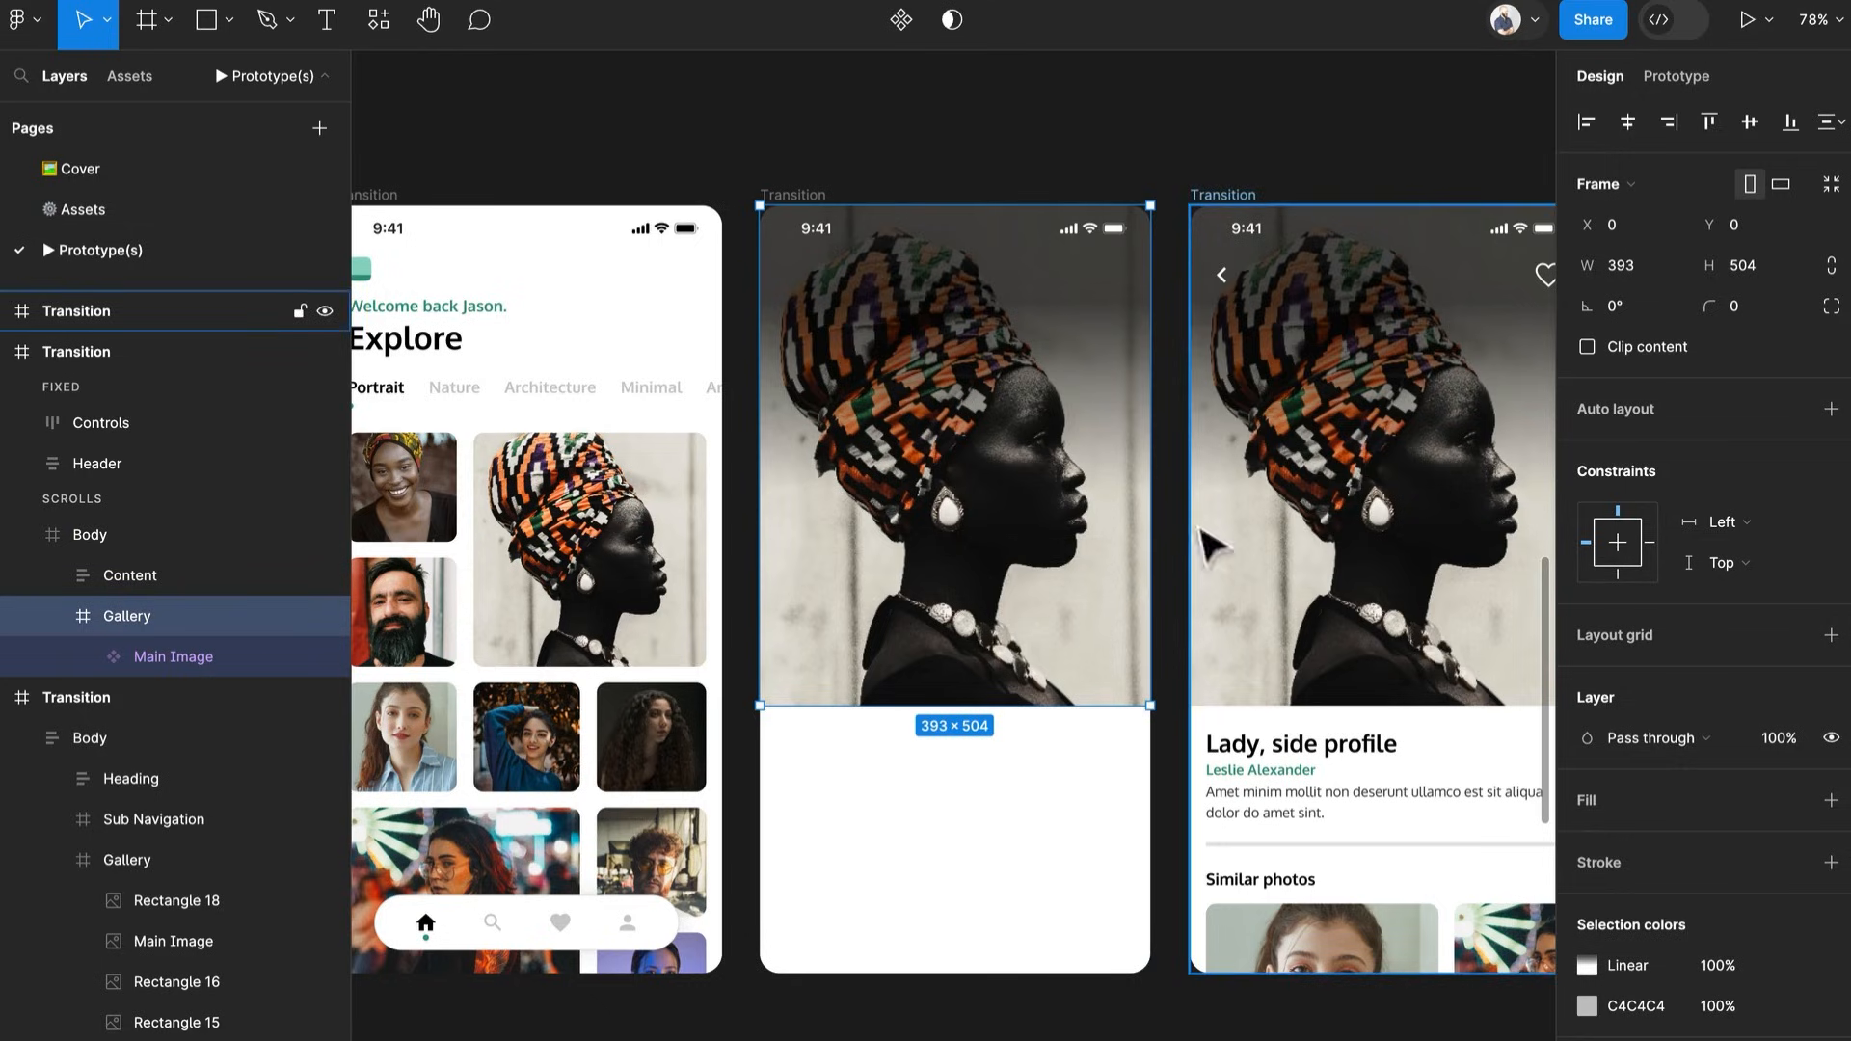
pyautogui.click(926, 540)
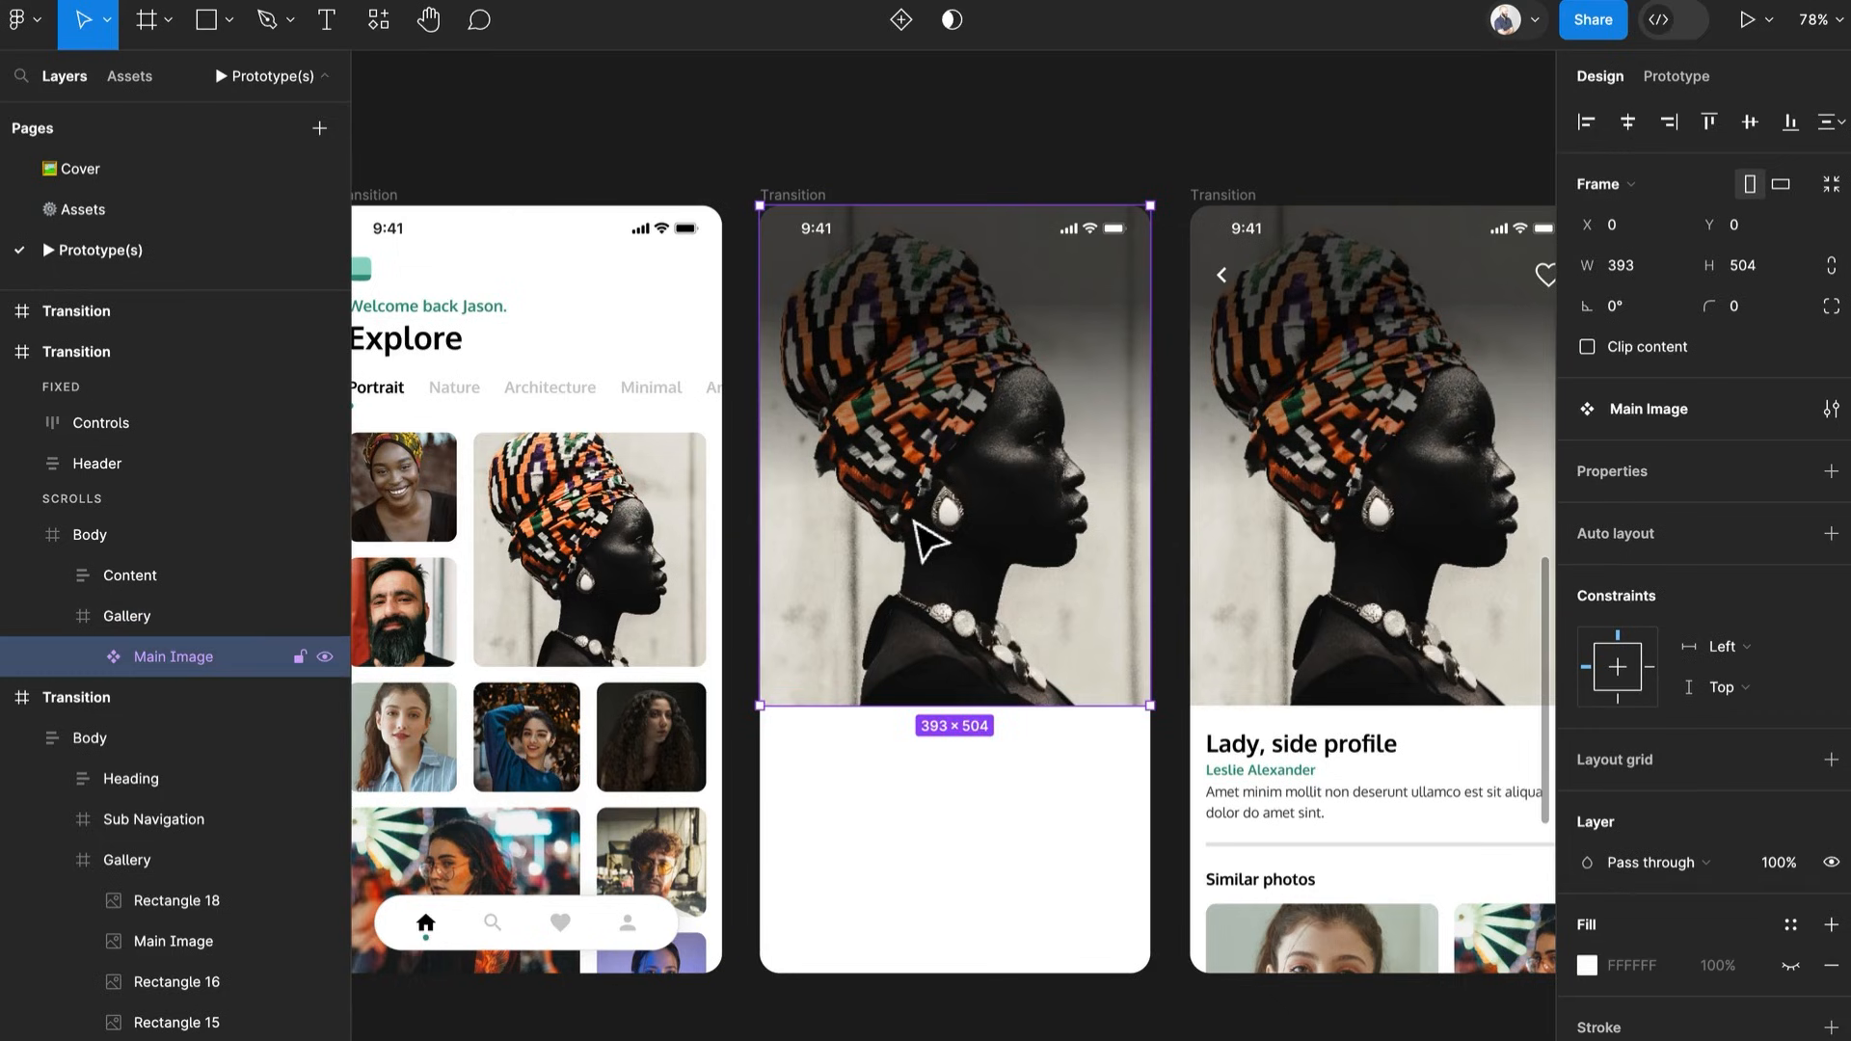
pyautogui.doubleClick(965, 602)
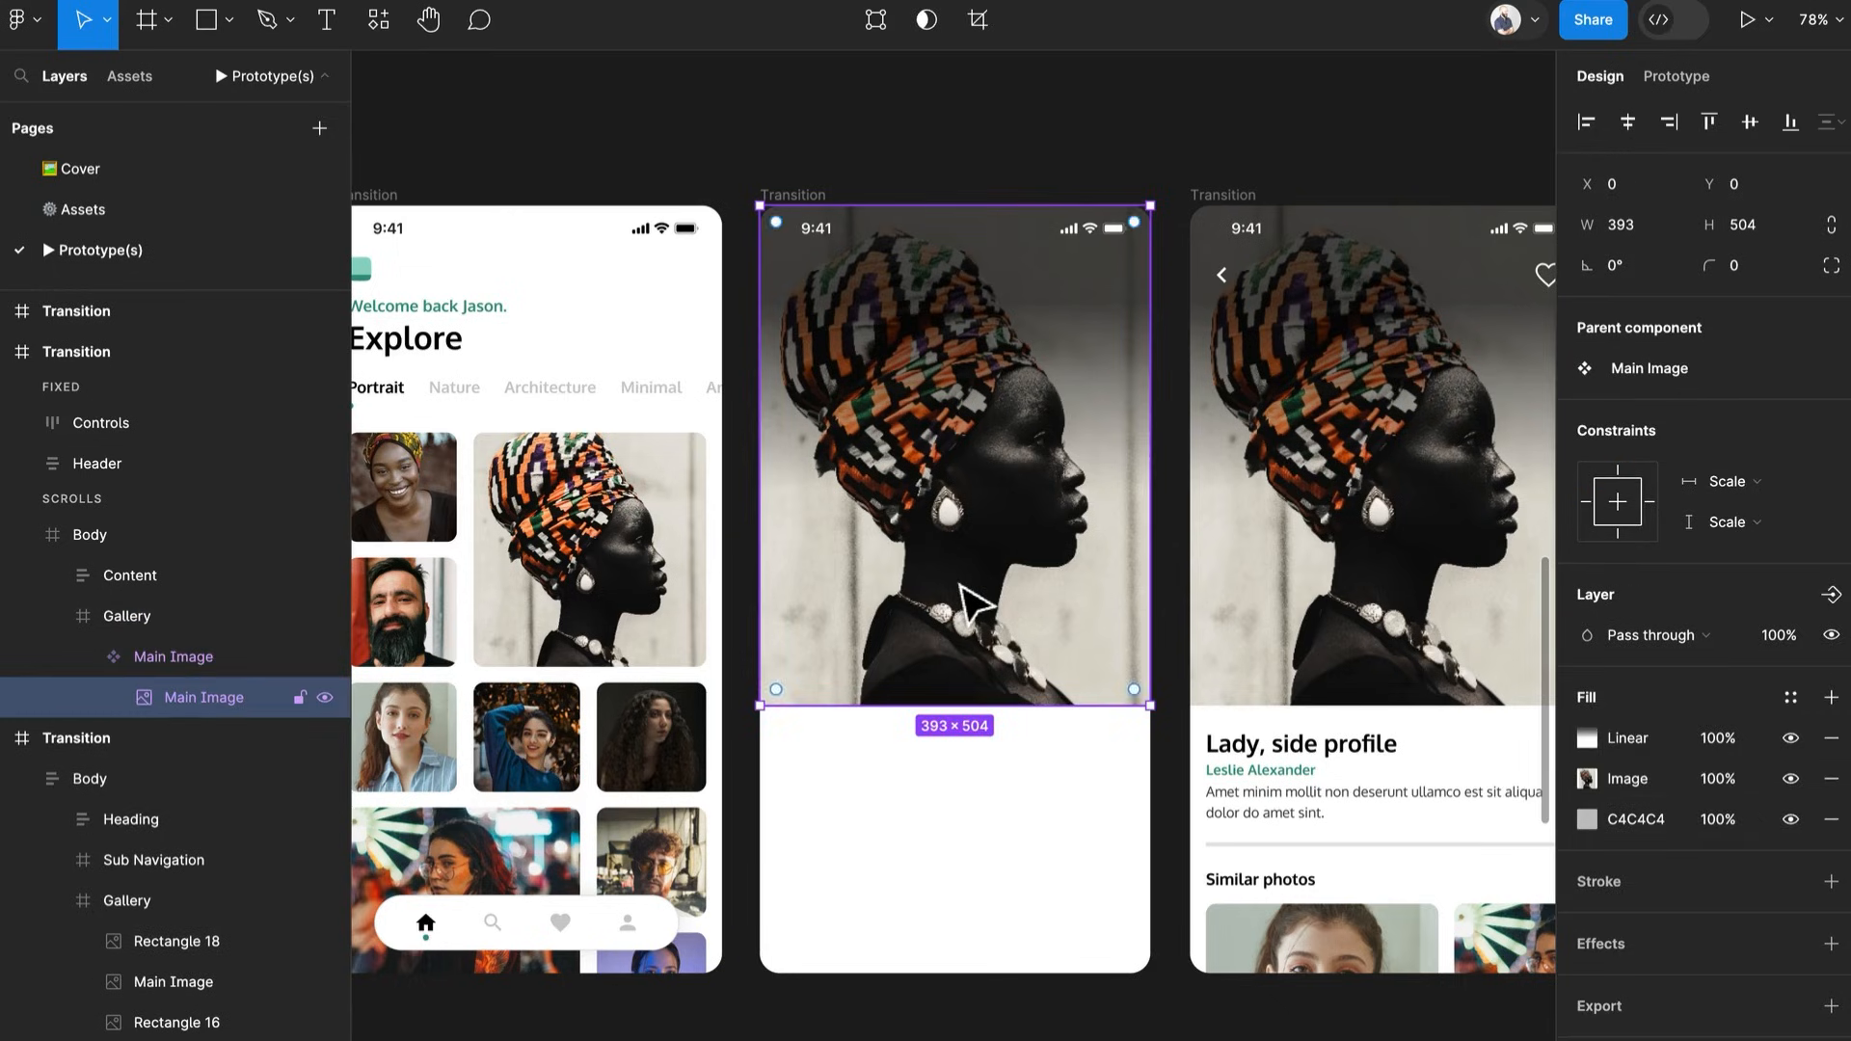
pyautogui.click(1791, 739)
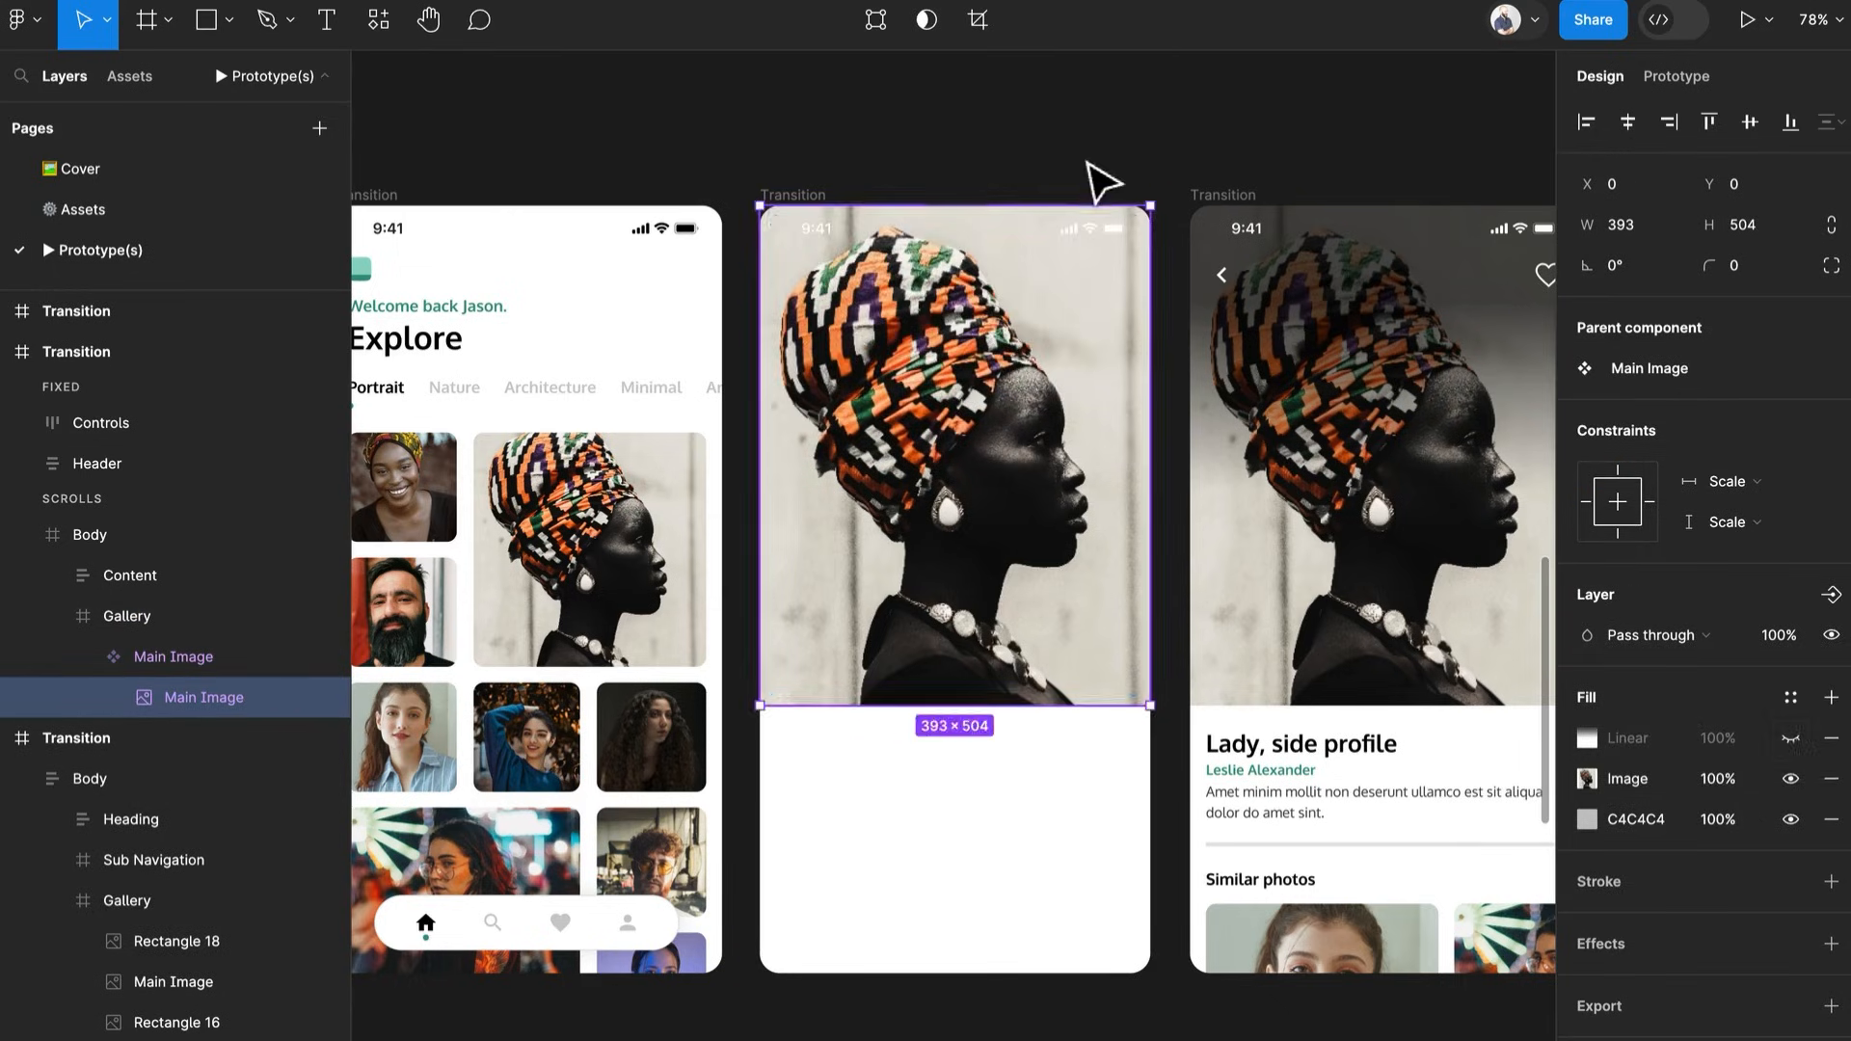
pyautogui.click(1100, 178)
# Link the Explore screen's large portrait photo on click to the middle Transition screen with Smart animate, Ease out, 300ms
pyautogui.scroll(-1, 1096, 236)
pyautogui.hscroll(-5, 1302, 310)
pyautogui.scroll(2, 1302, 309)
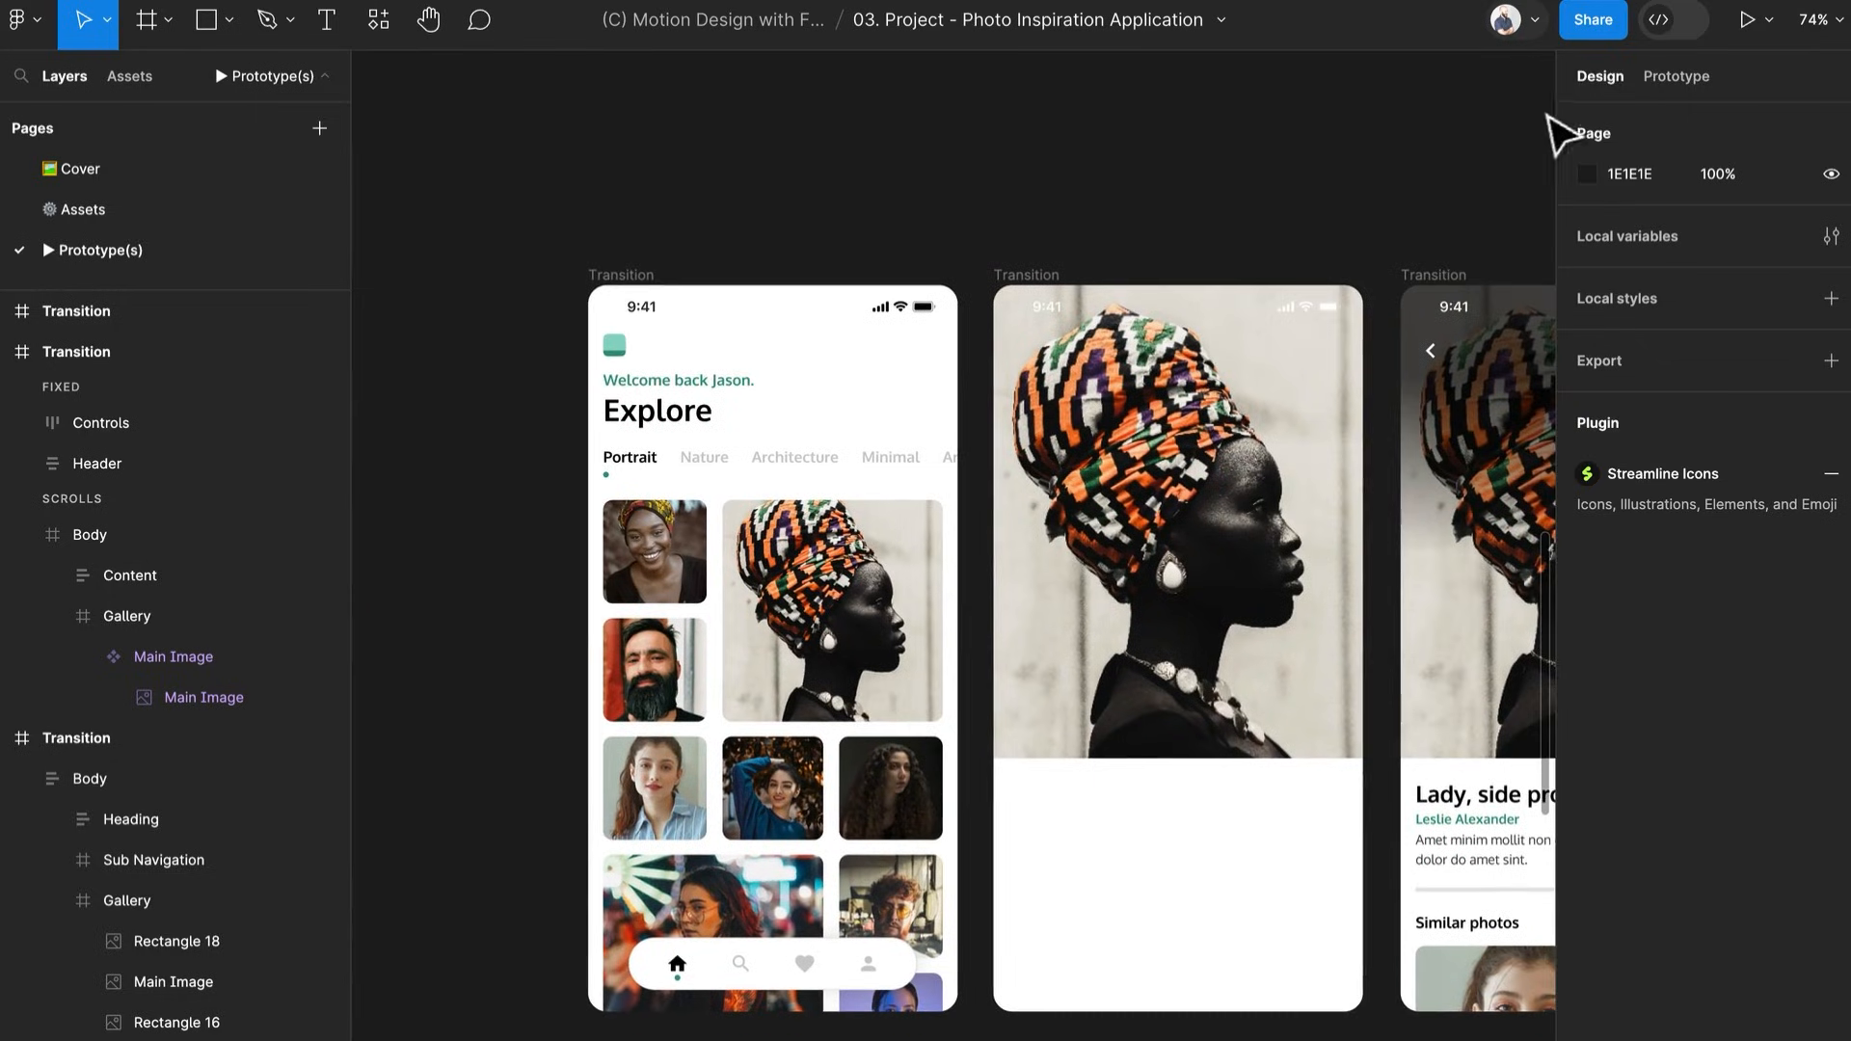
pyautogui.click(1663, 80)
pyautogui.hscroll(2, 1032, 531)
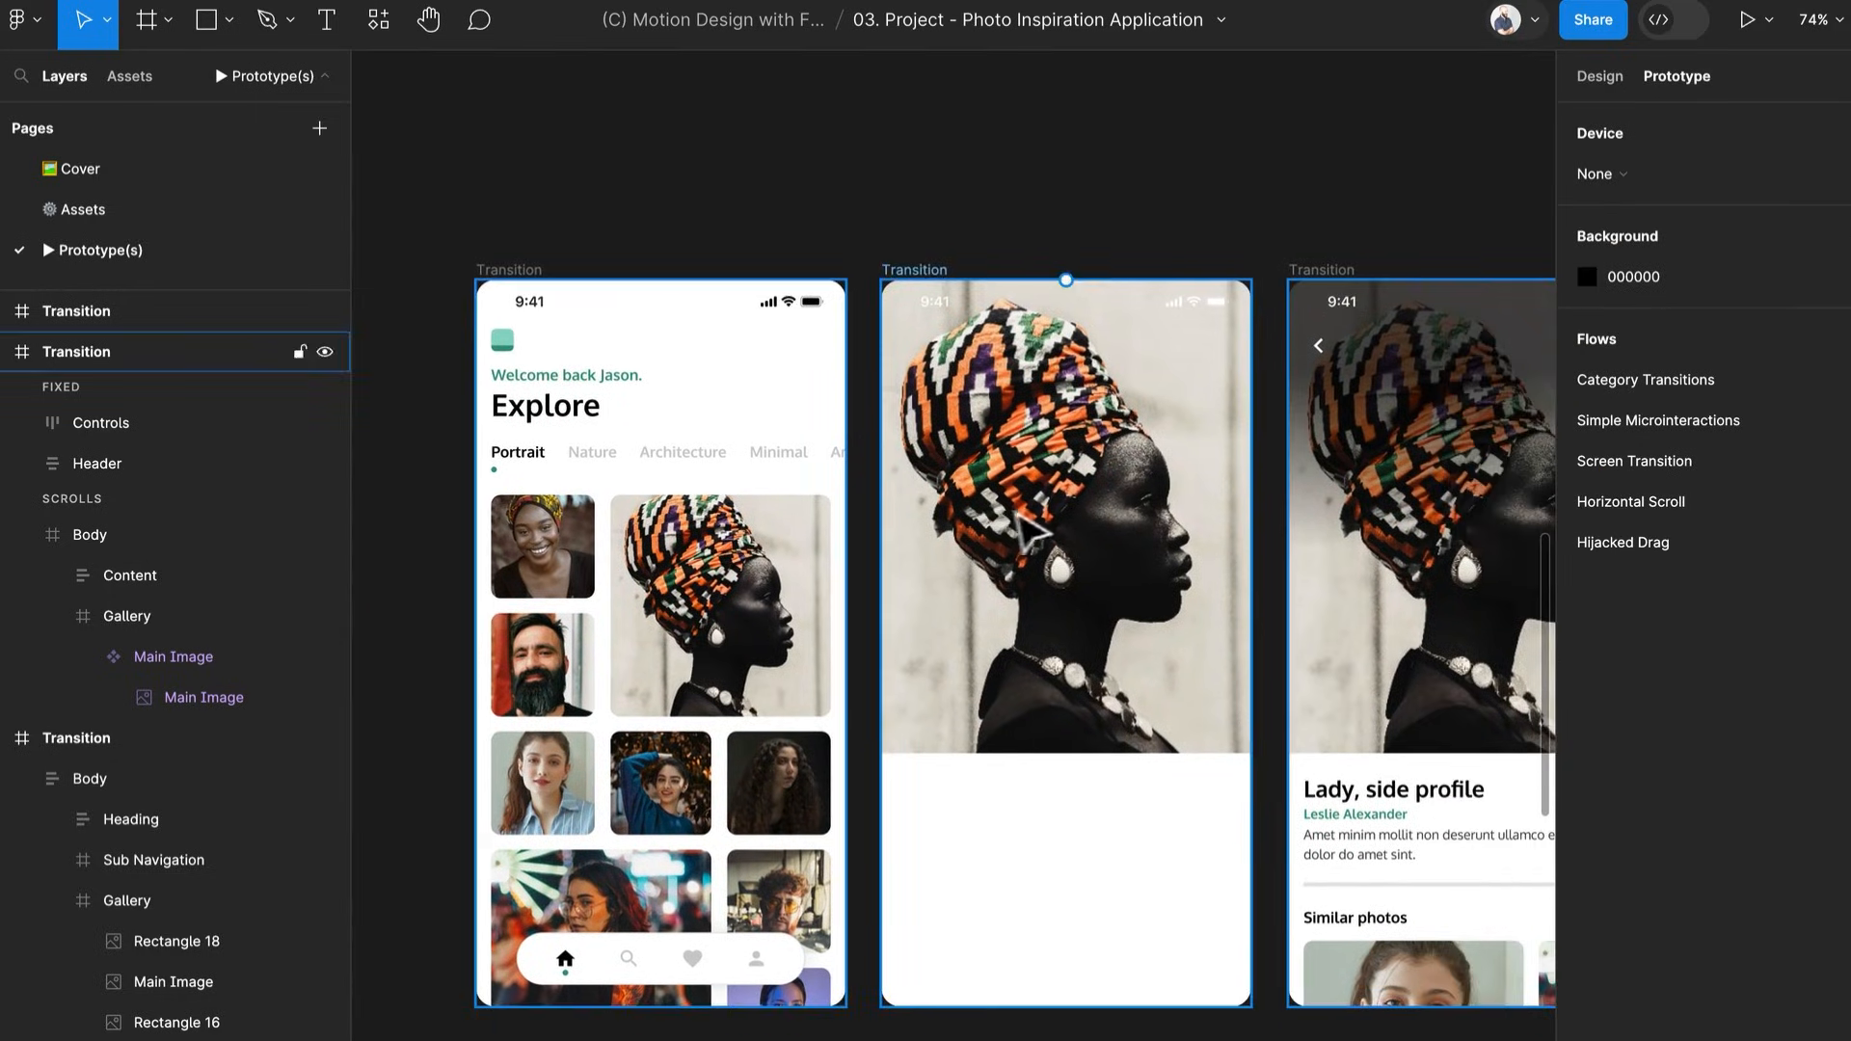
pyautogui.doubleClick(758, 665)
pyautogui.click(761, 663)
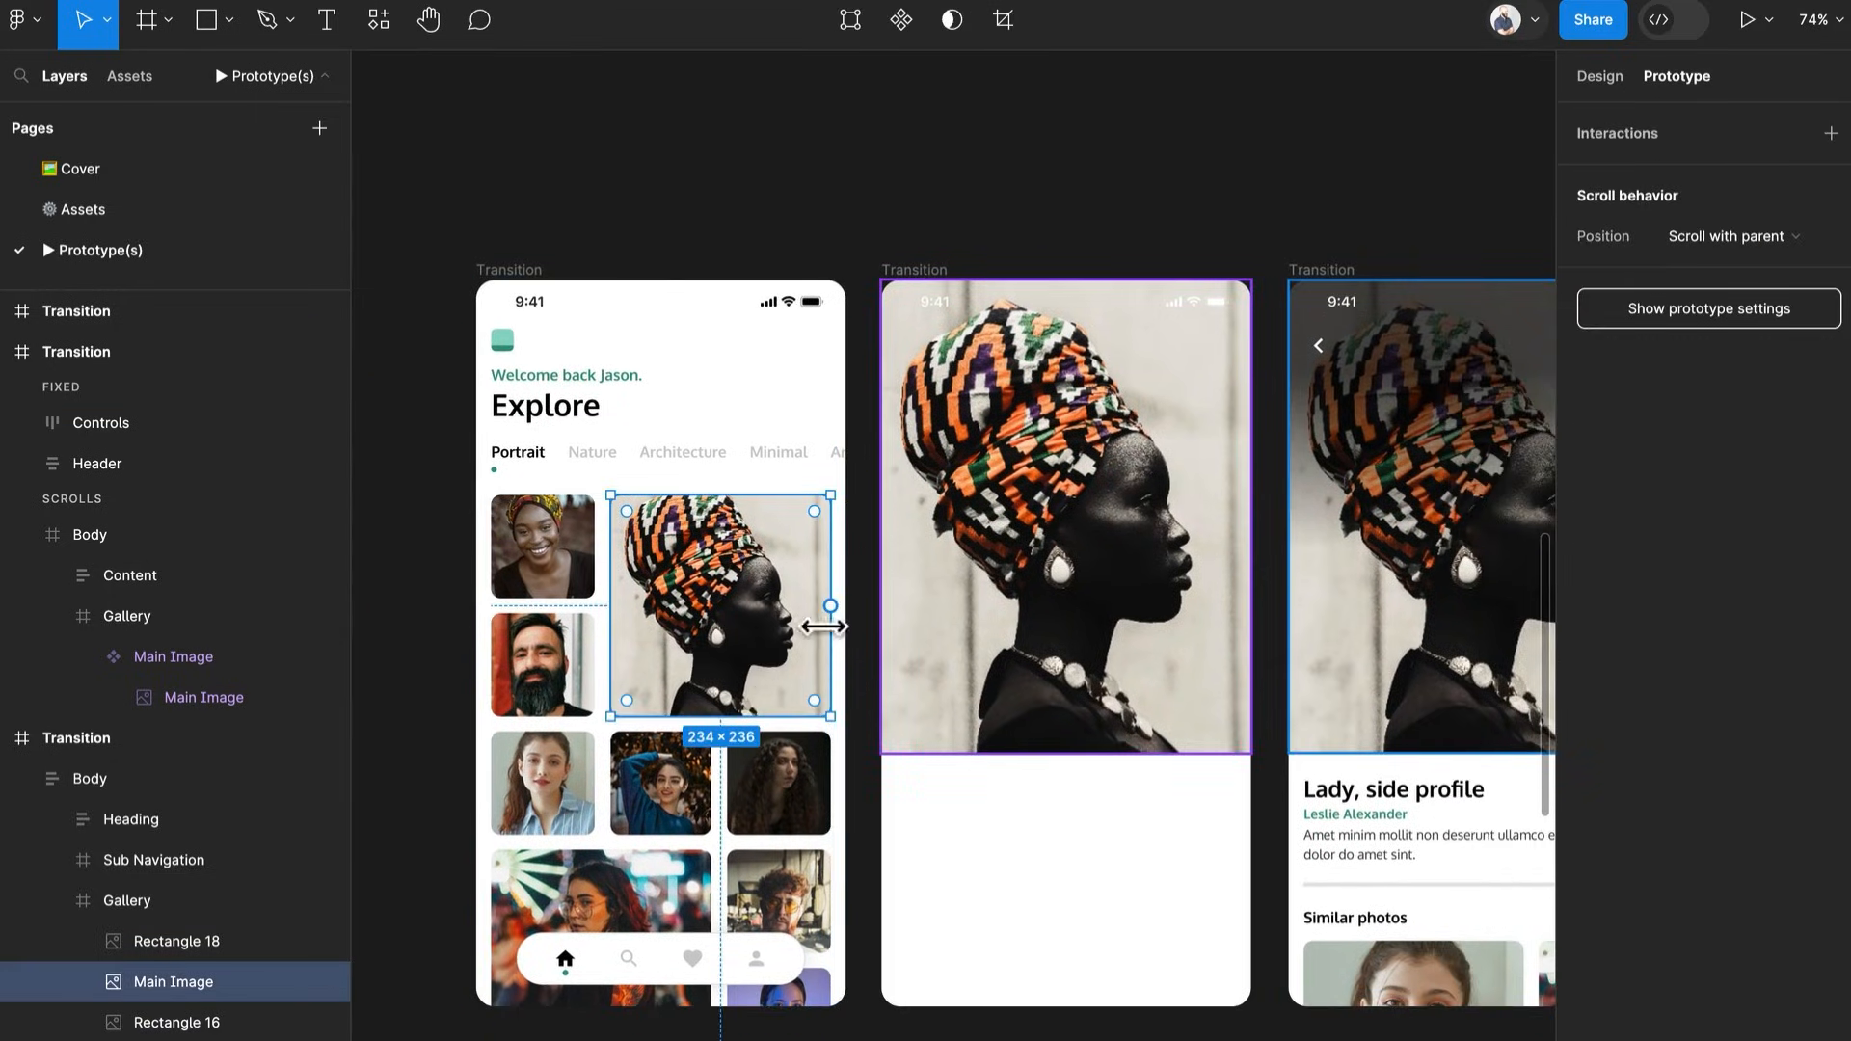
pyautogui.moveTo(832, 615); pyautogui.dragTo(983, 636)
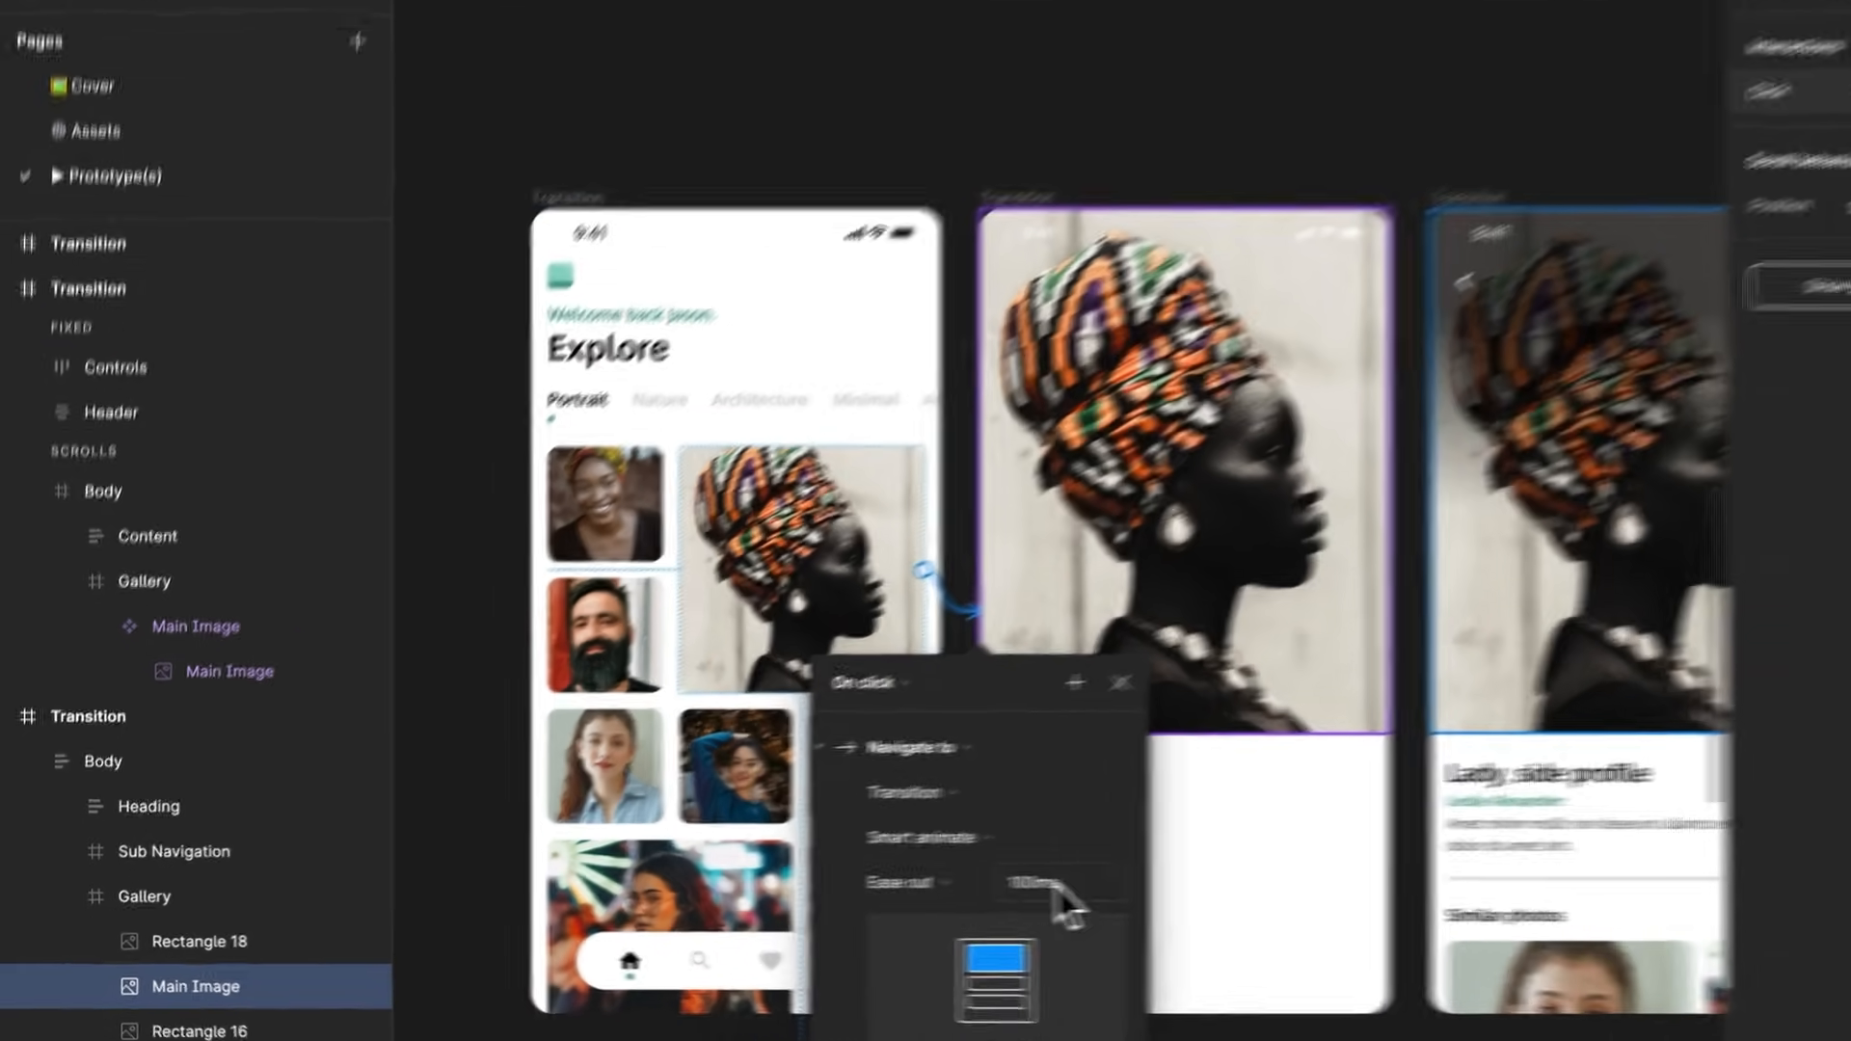
pyautogui.click(928, 888)
pyautogui.write('300')
pyautogui.press('Return')
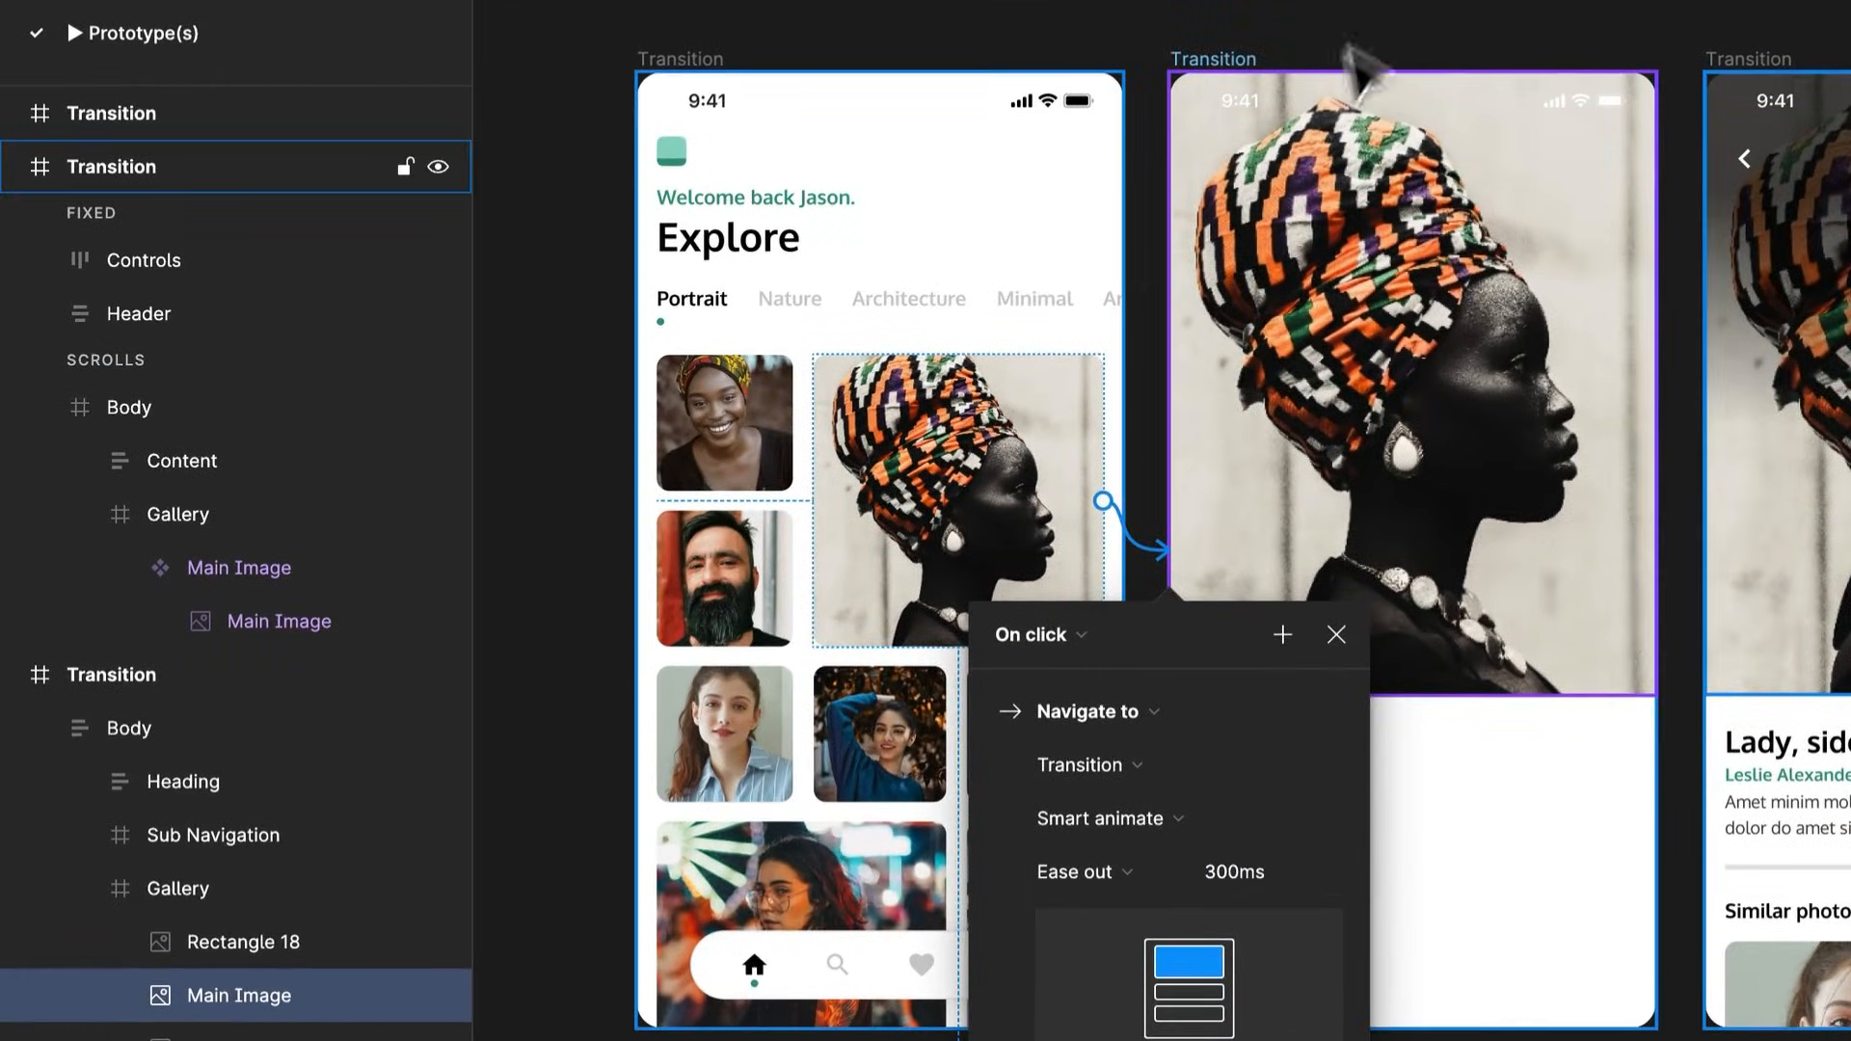
pyautogui.click(1367, 7)
# Link the middle Transition screen to the third Transition screen after a delay of 1 ms, with Smart animate, Ease out, 300ms
pyautogui.click(1227, 59)
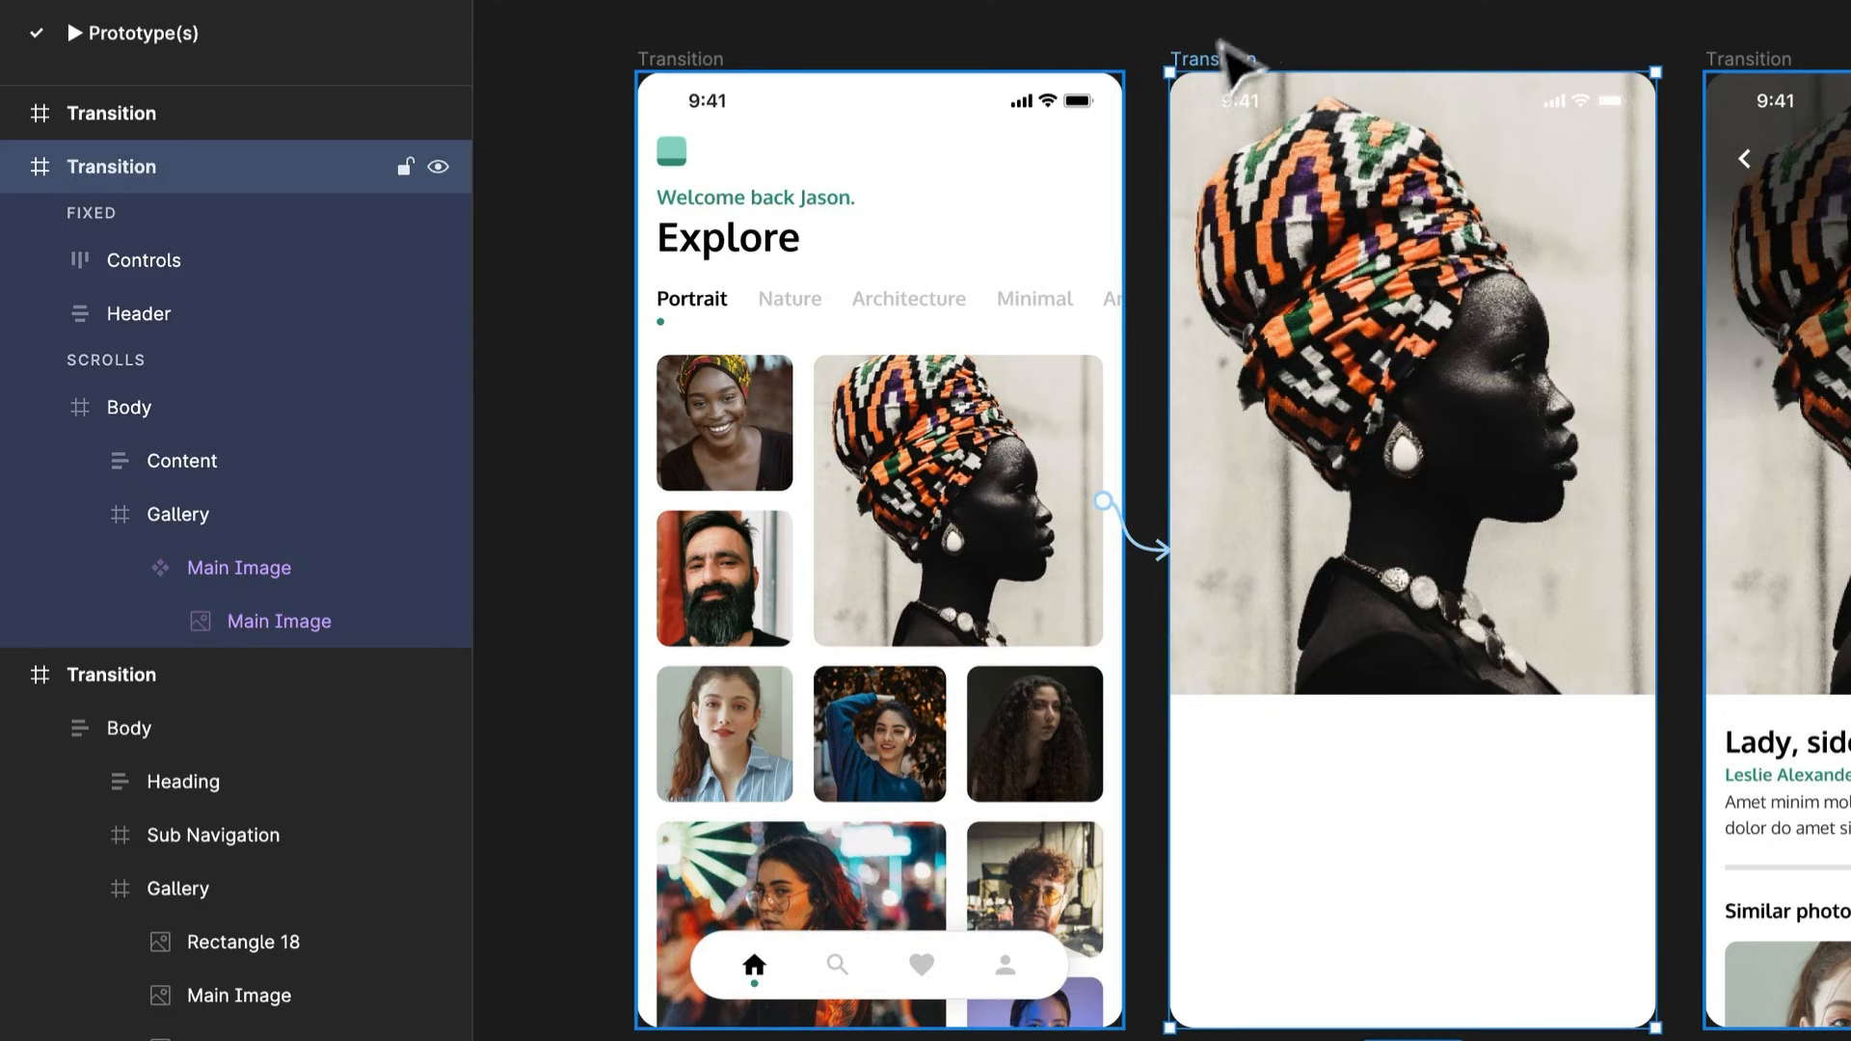
pyautogui.moveTo(1645, 562)
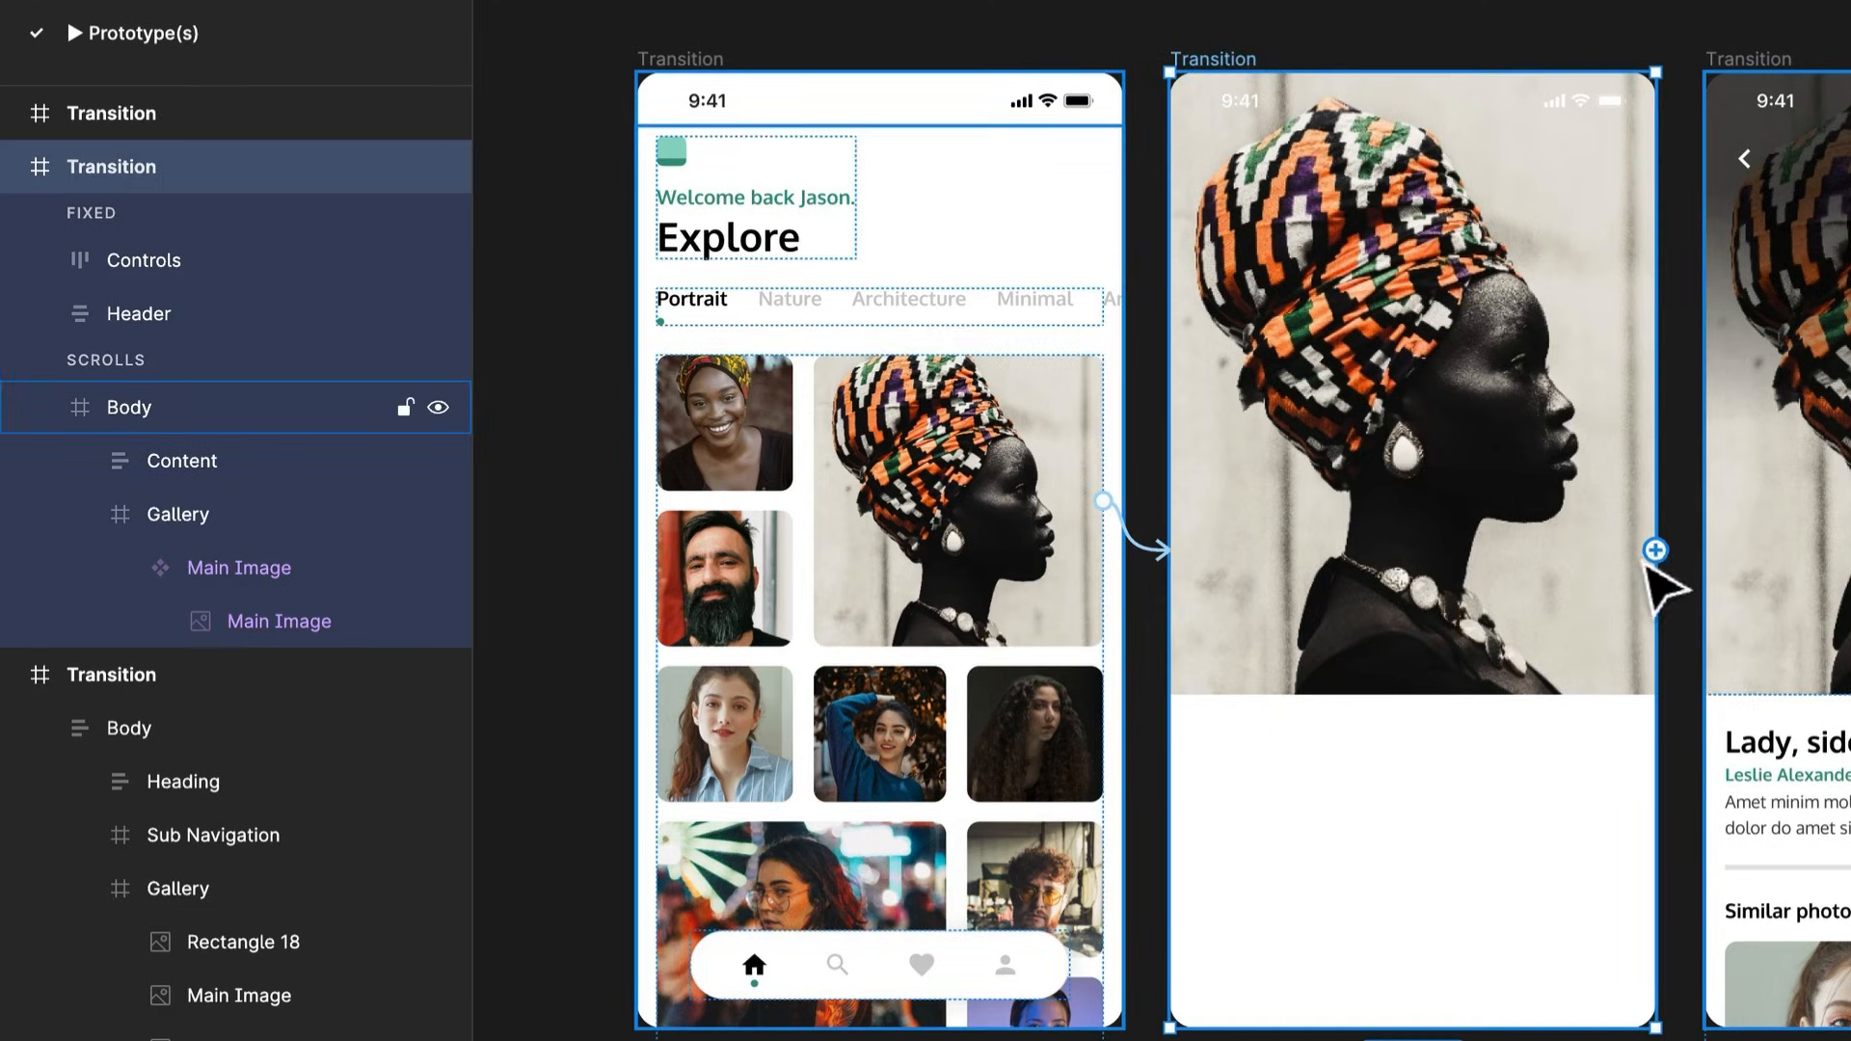
pyautogui.moveTo(1660, 567); pyautogui.dragTo(1789, 590)
pyautogui.click(1572, 633)
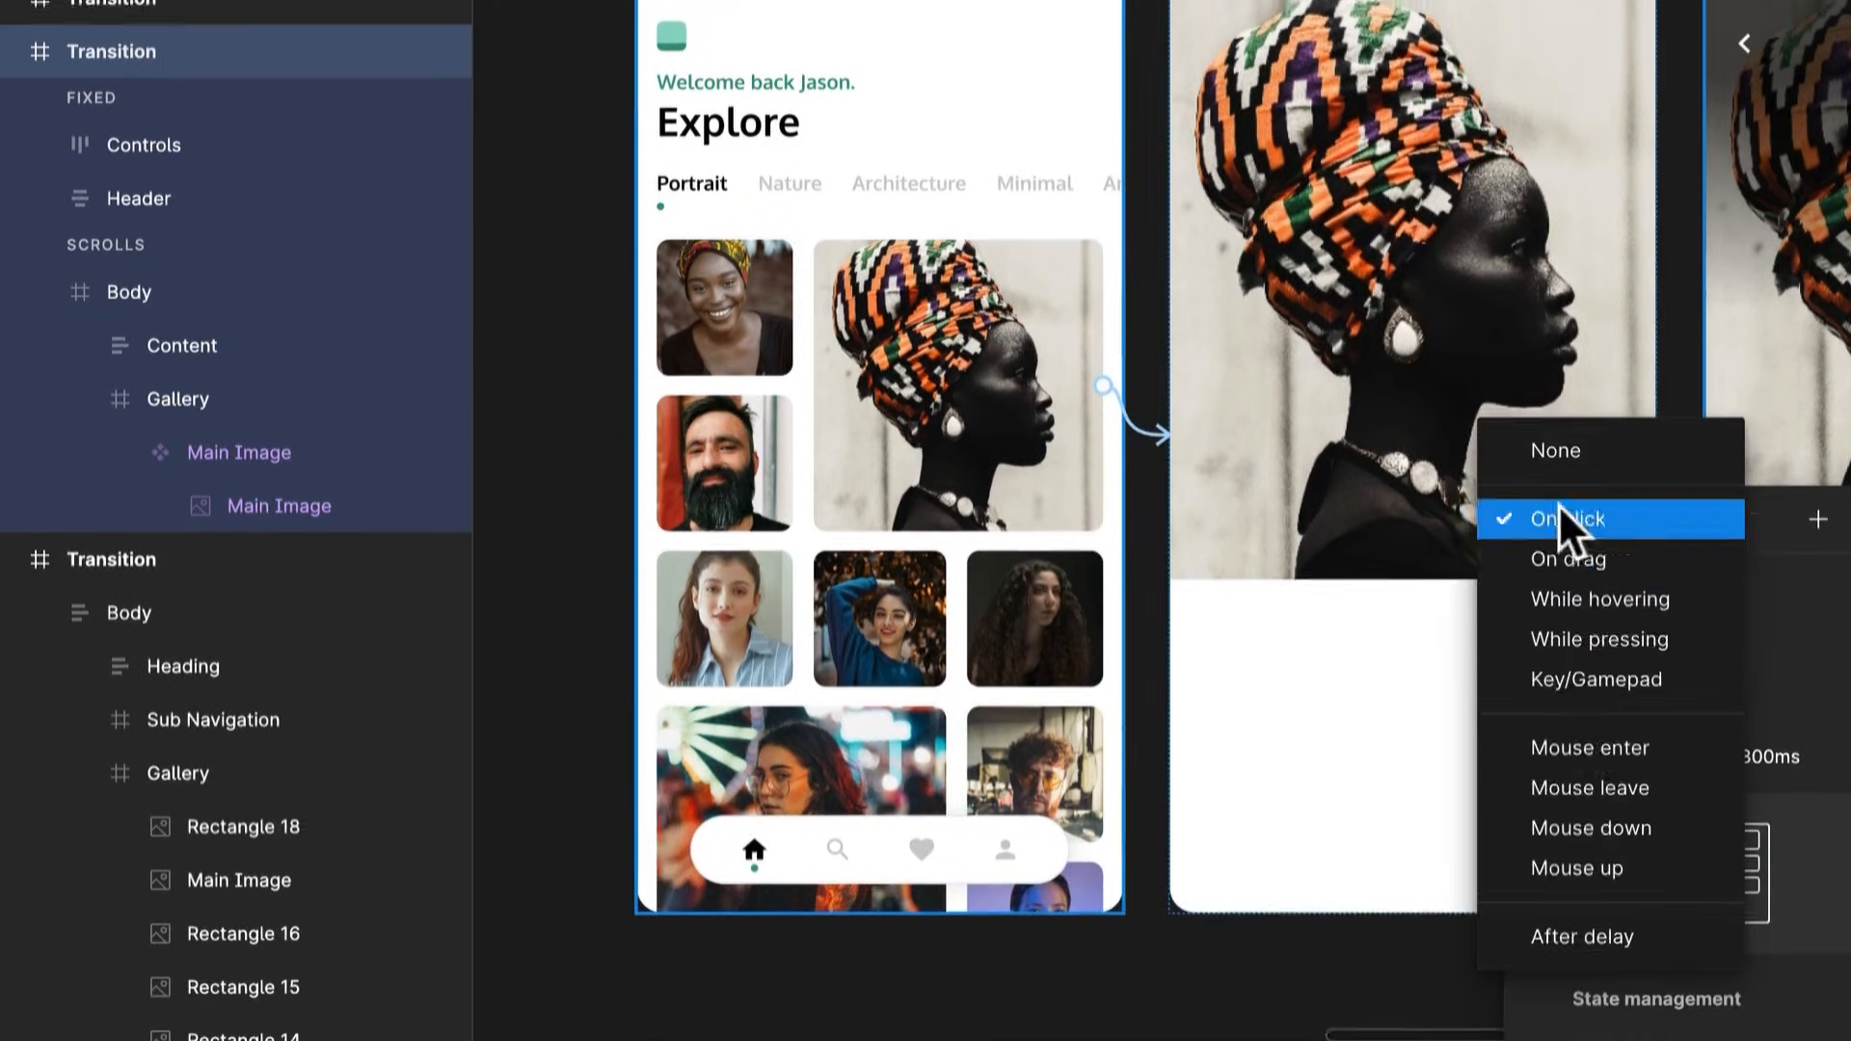
pyautogui.click(1609, 931)
pyautogui.click(1558, 578)
pyautogui.write('1')
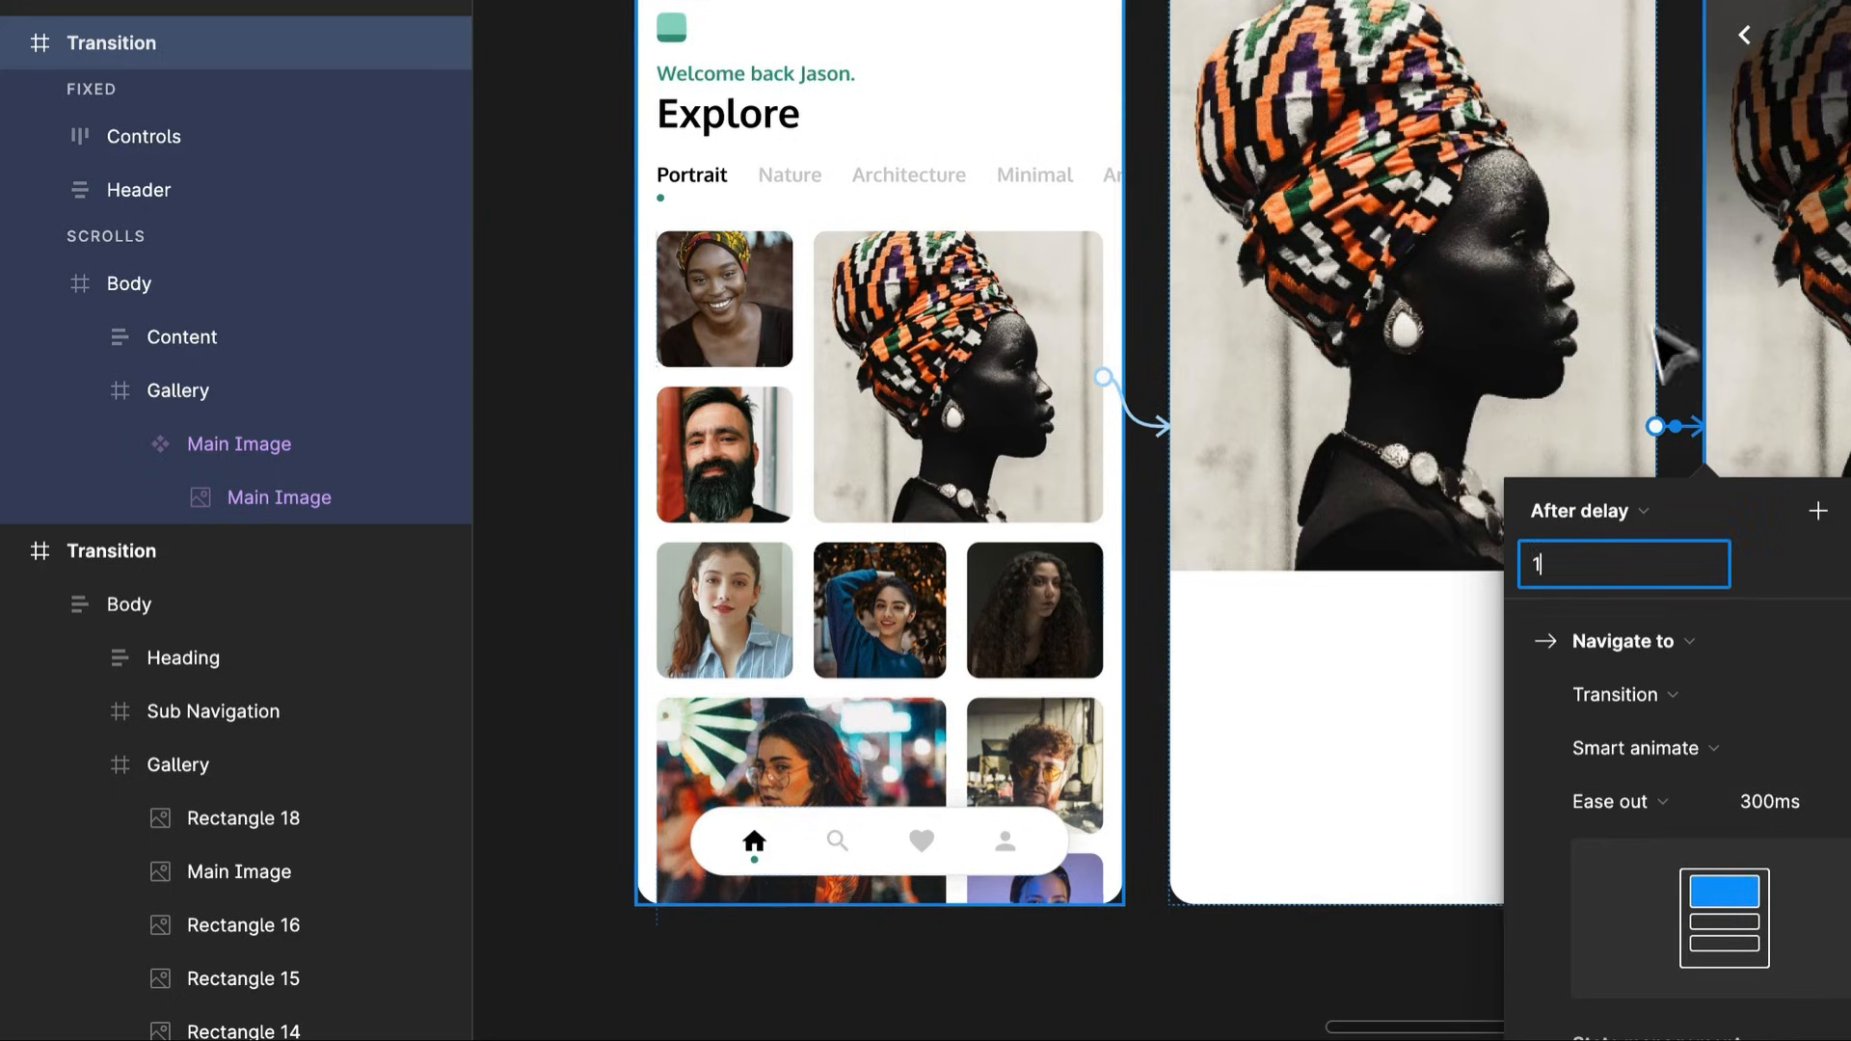
pyautogui.click(1674, 307)
# Link the third Transition screen's Chevron left icon on click to the Explore screen with Smart animate, Gentle, 800ms
pyautogui.moveTo(1675, 311); pyautogui.dragTo(1407, 248)
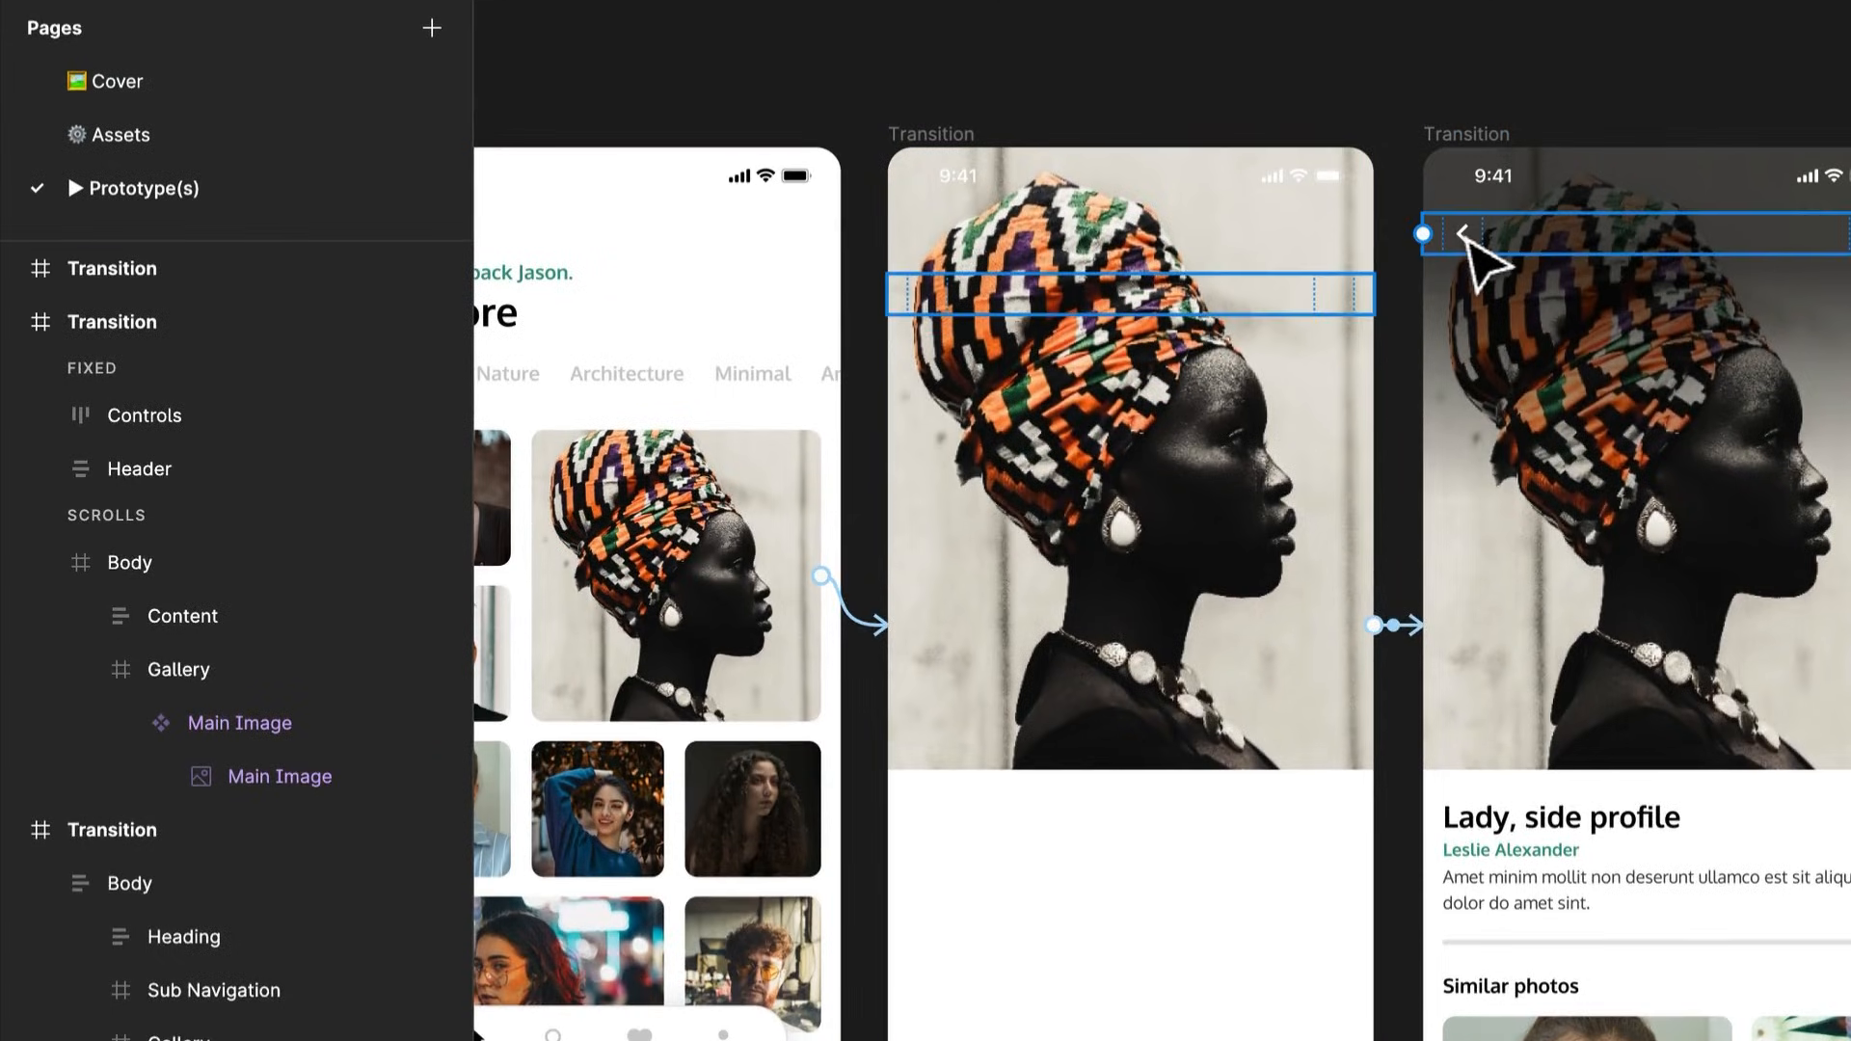
pyautogui.doubleClick(1463, 37)
pyautogui.moveTo(1485, 248); pyautogui.dragTo(751, 412)
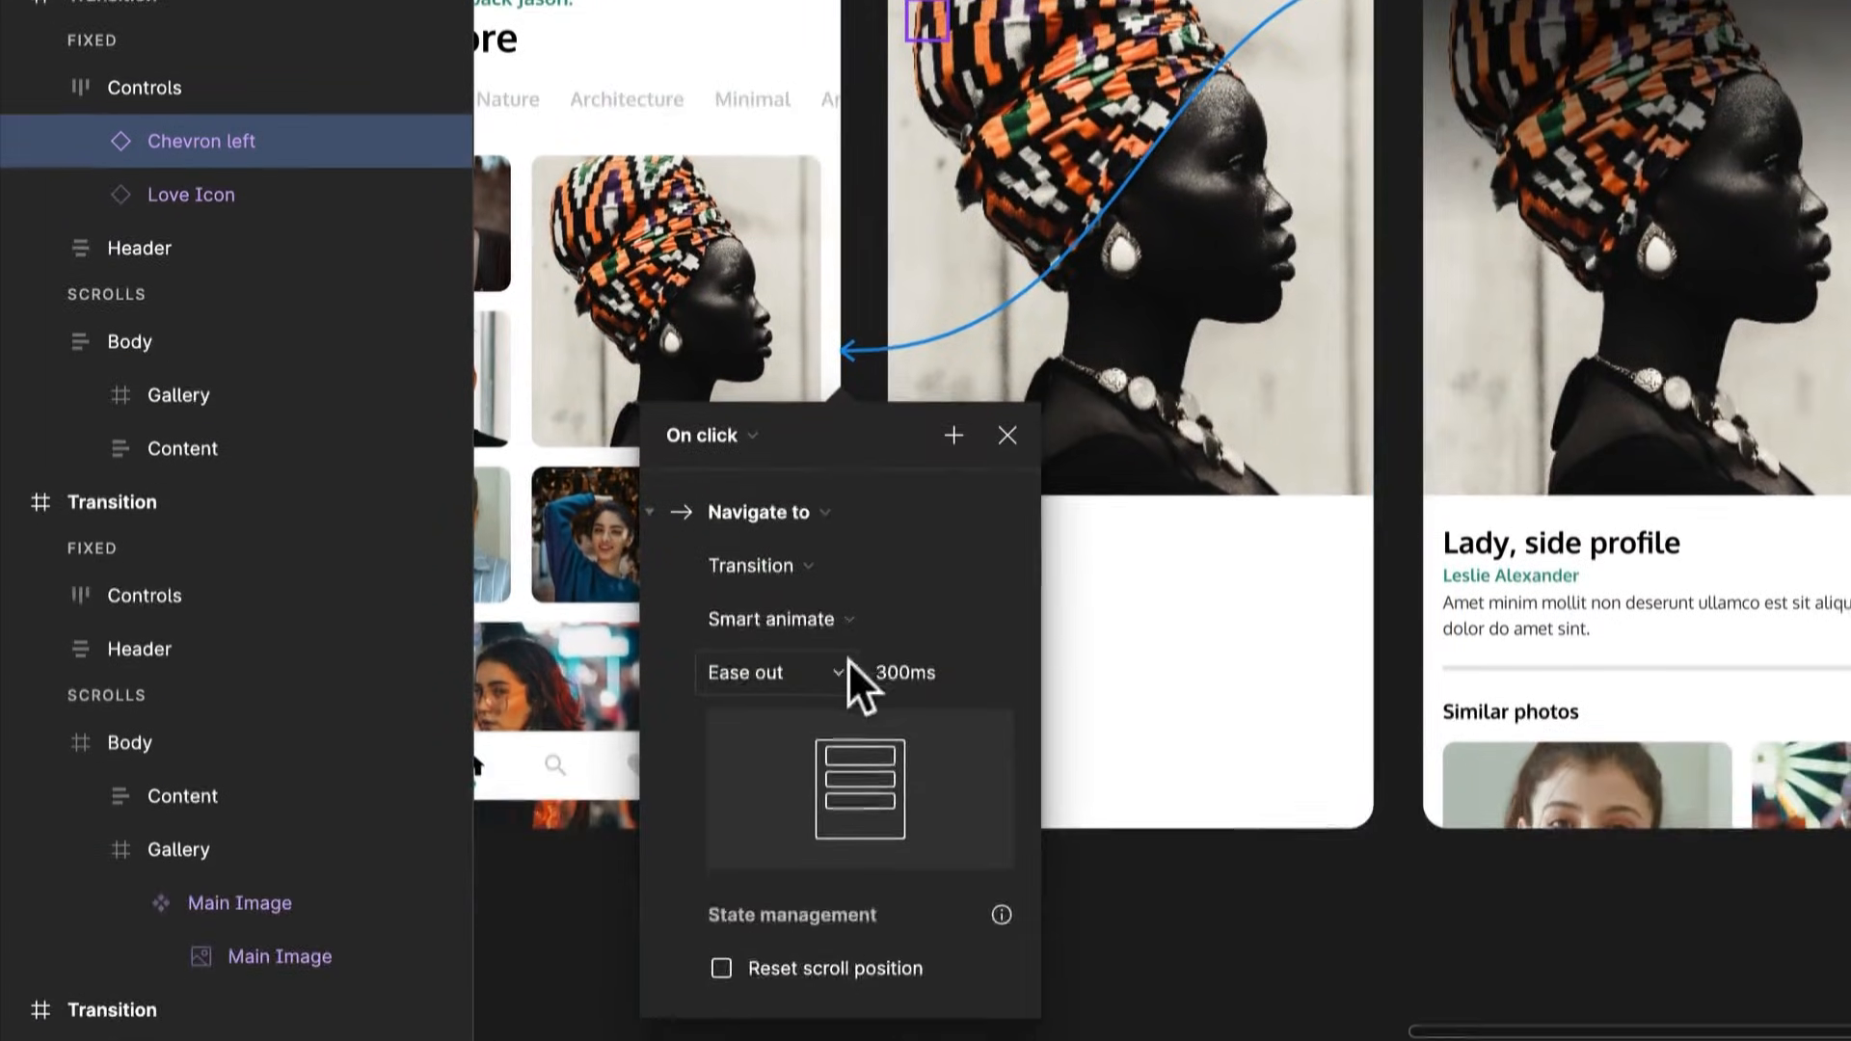
pyautogui.click(801, 904)
pyautogui.click(823, 938)
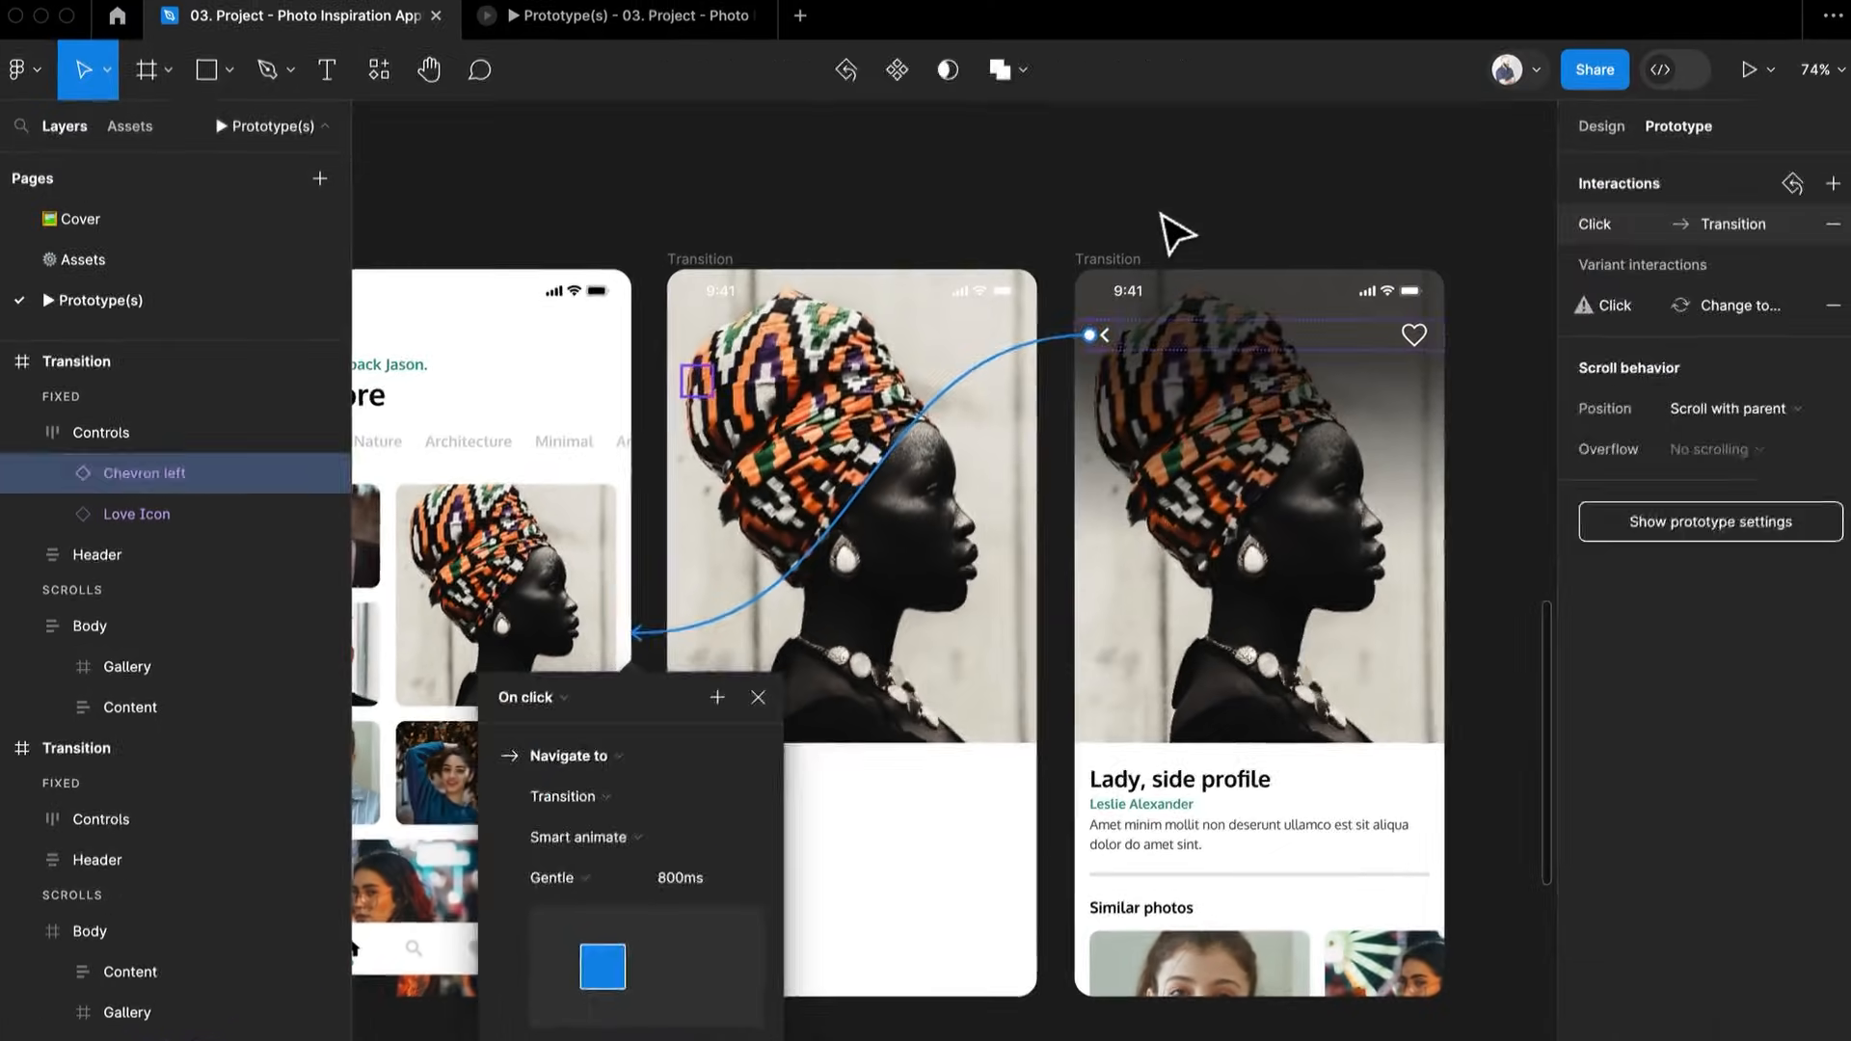
pyautogui.click(1174, 233)
# Add a flow starting point to the Explore Transition screen
pyautogui.hscroll(-5, 1205, 235)
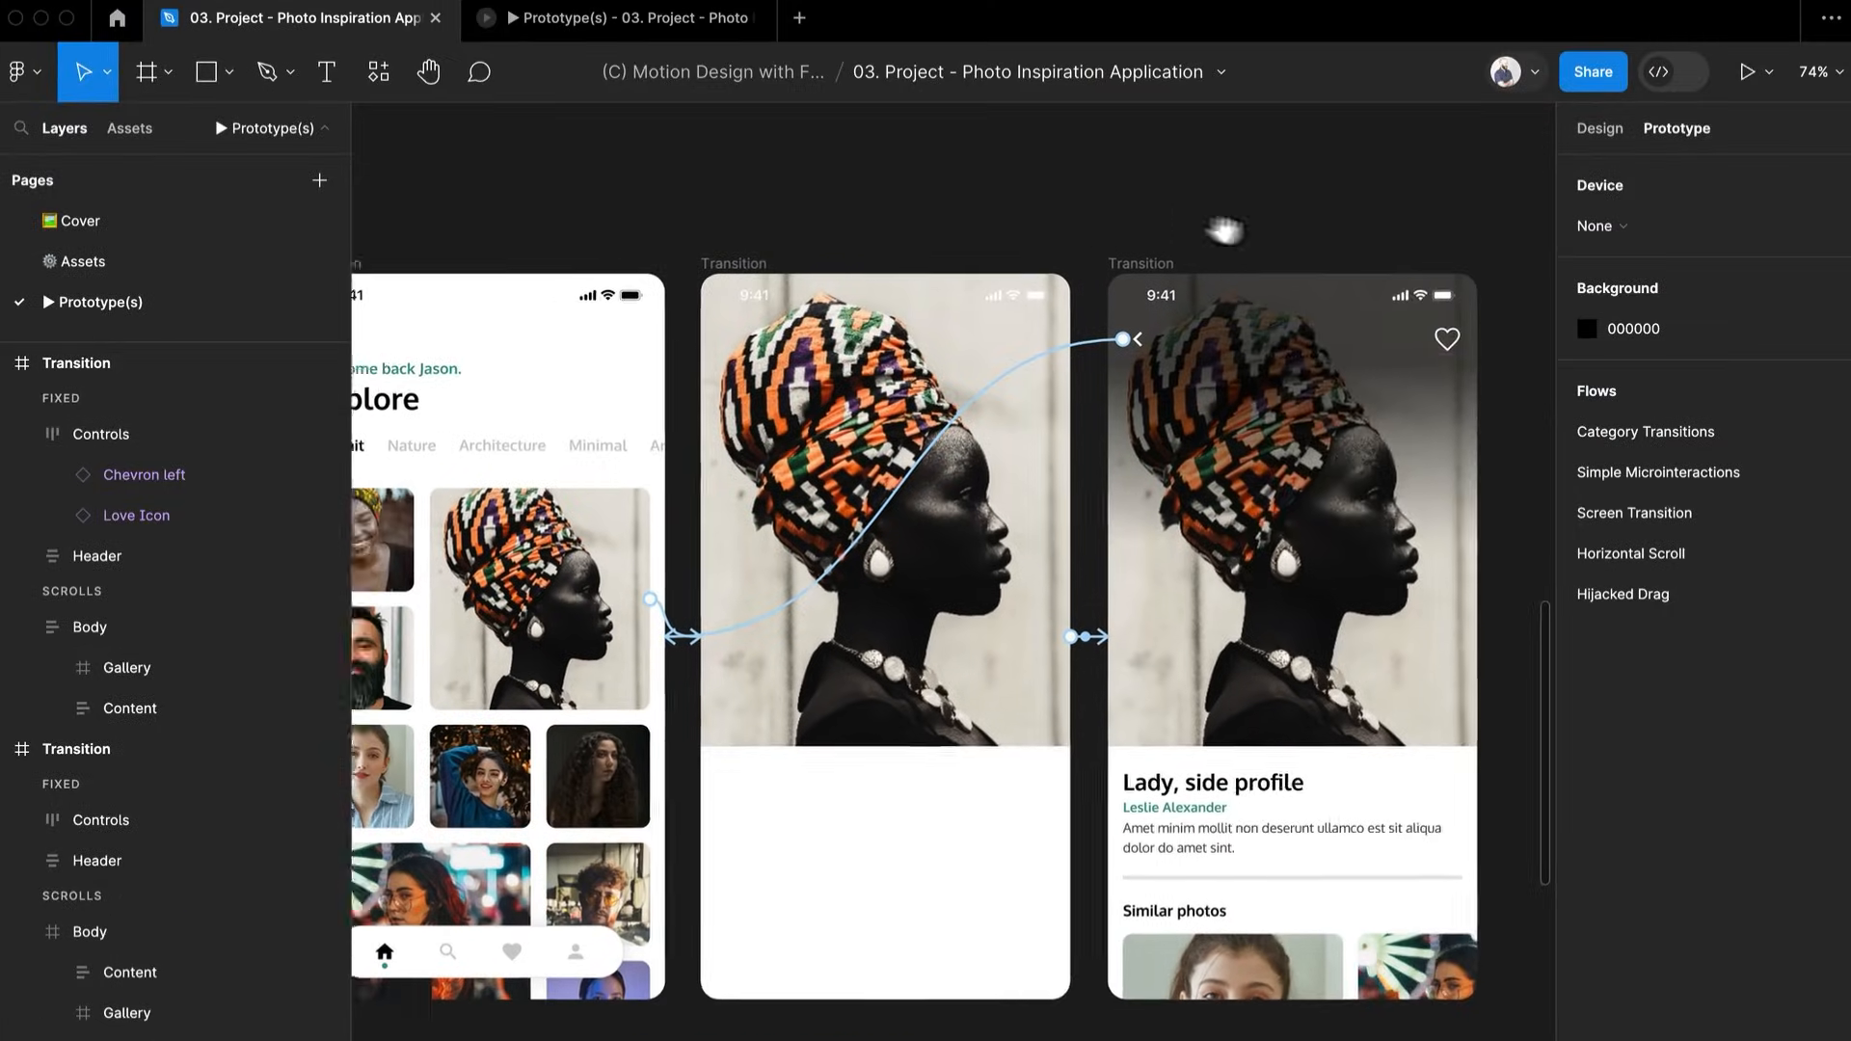
pyautogui.click(611, 291)
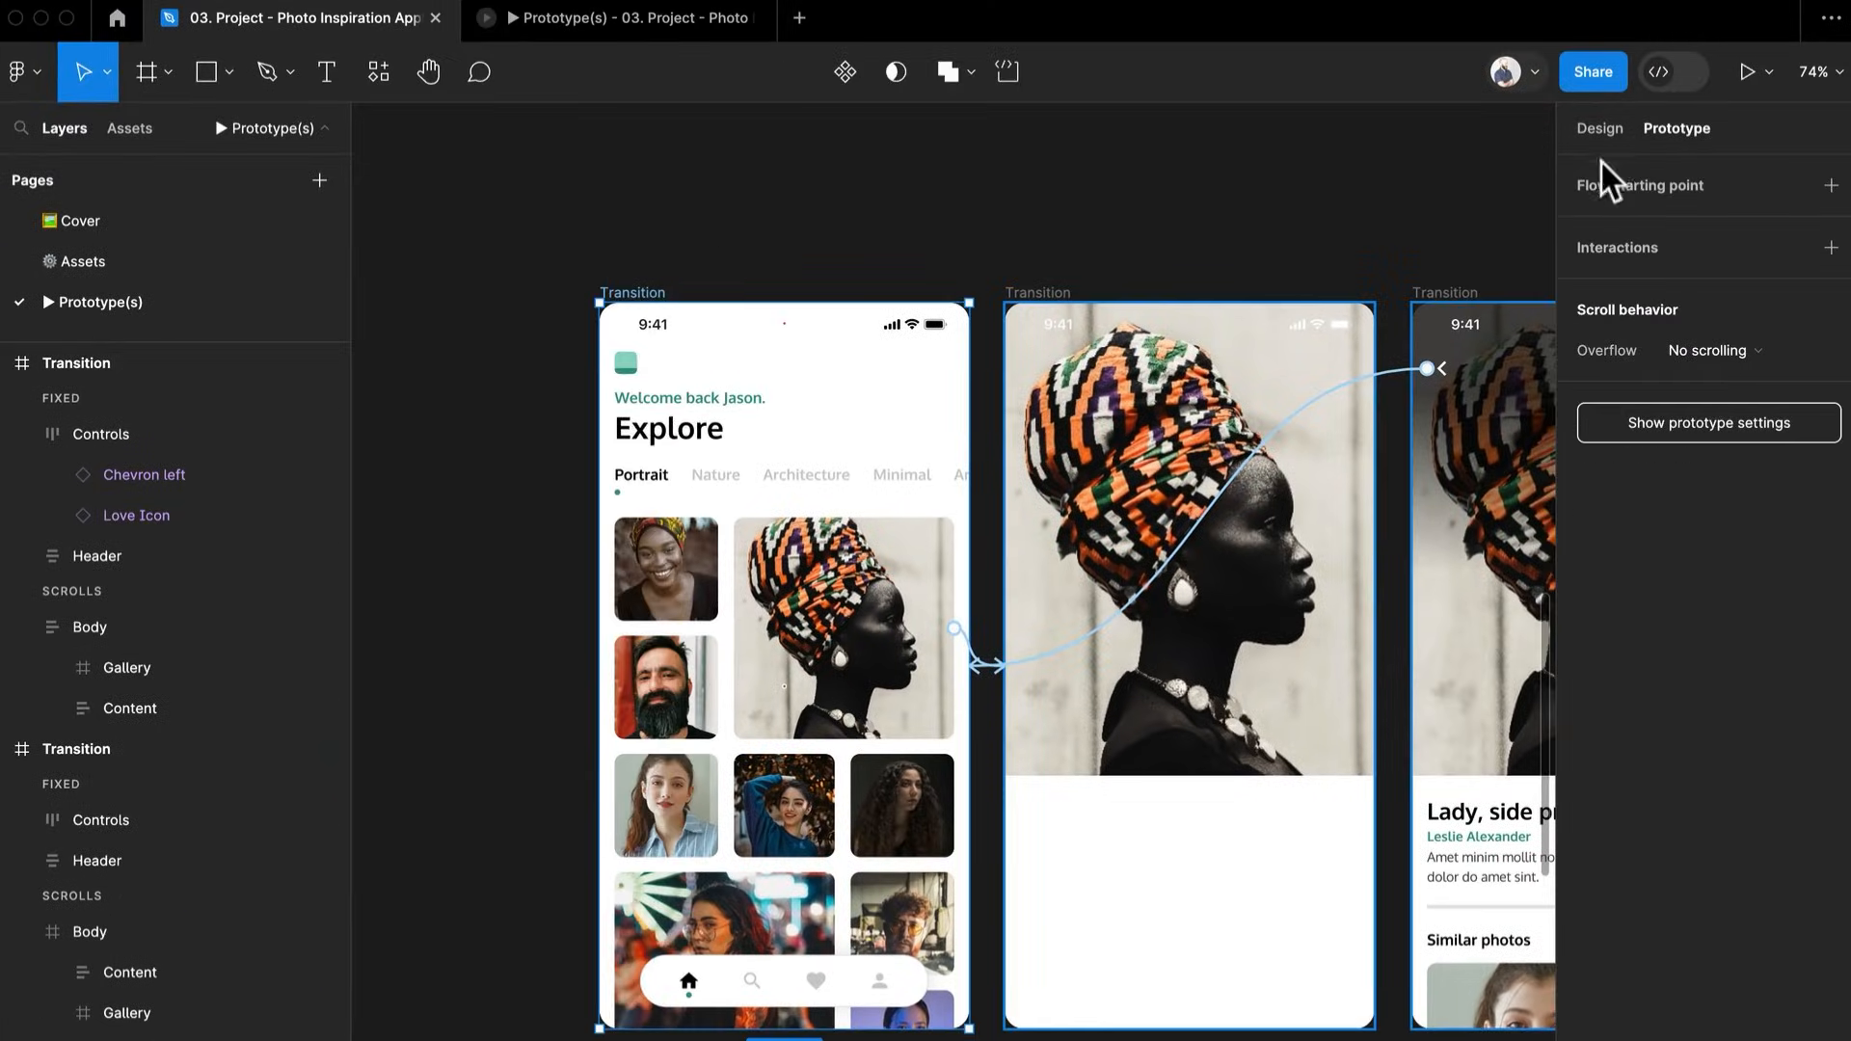
pyautogui.click(1829, 185)
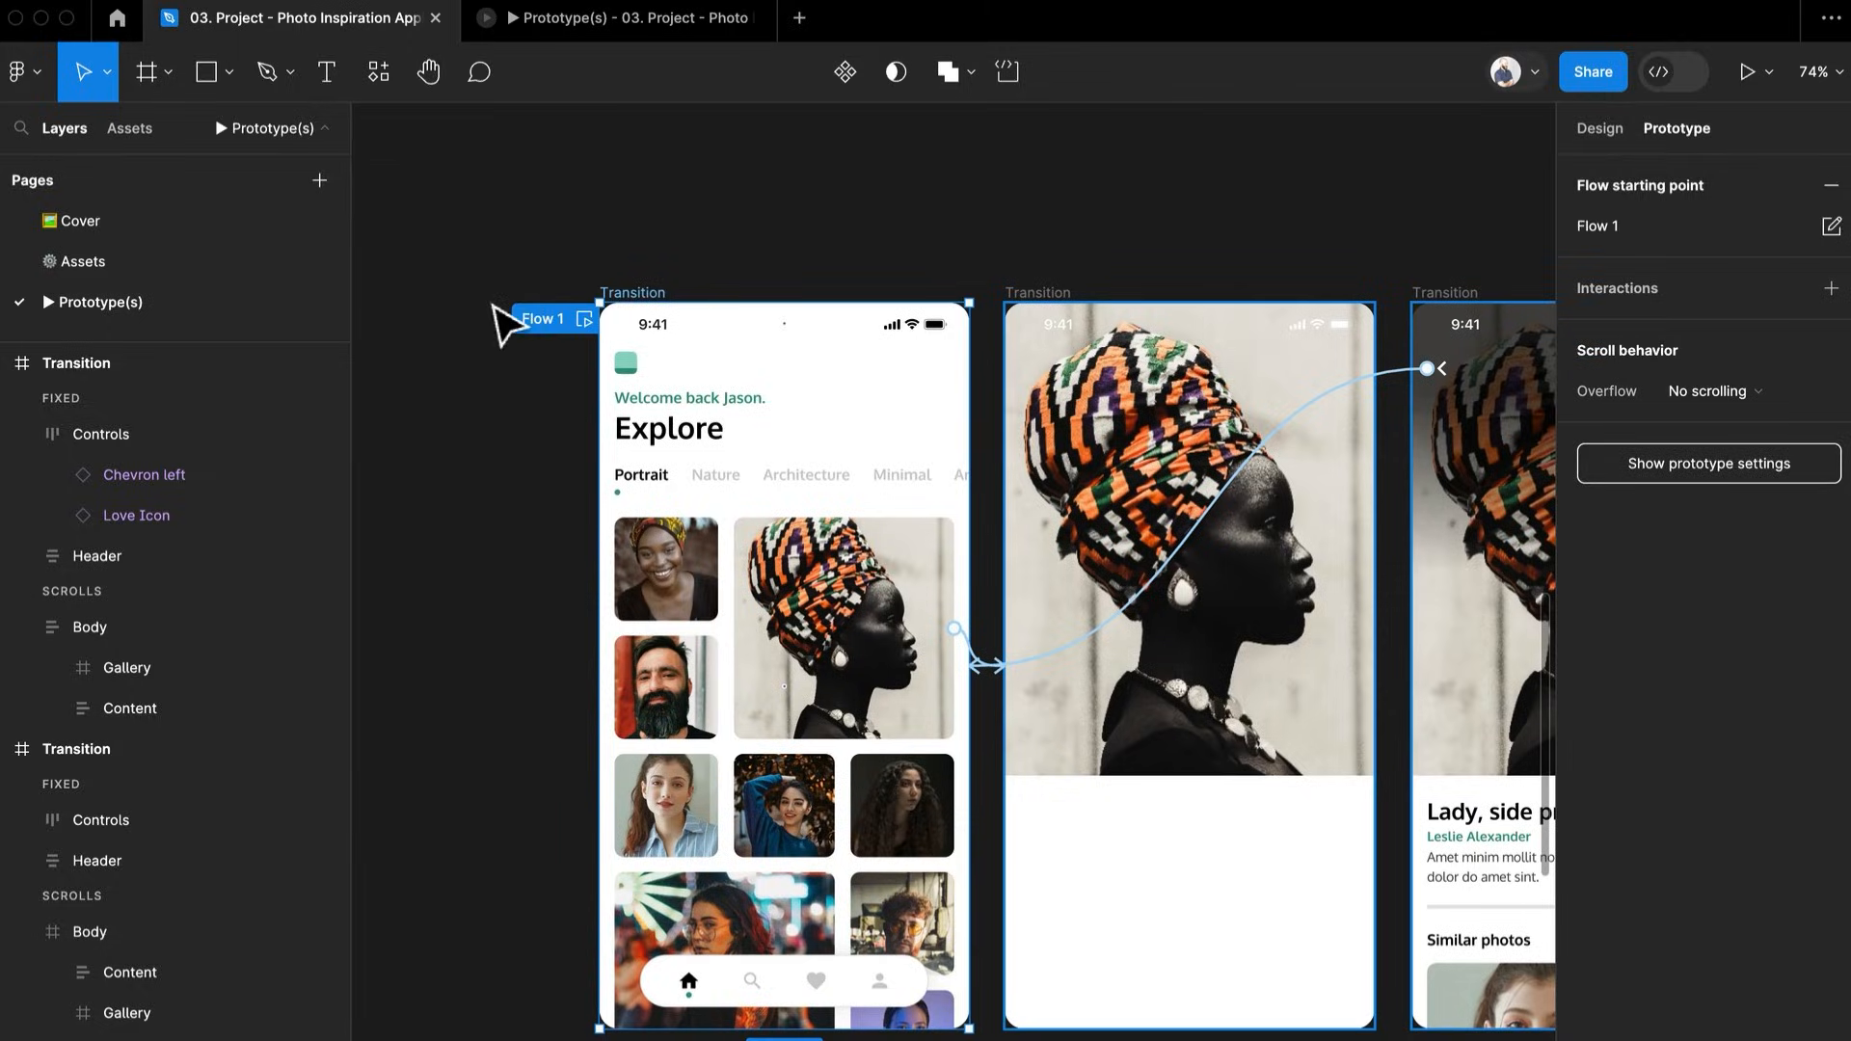
# Play Flow 1 in the prototype preview and test the large portrait photo's transition to the detail screen
pyautogui.click(628, 37)
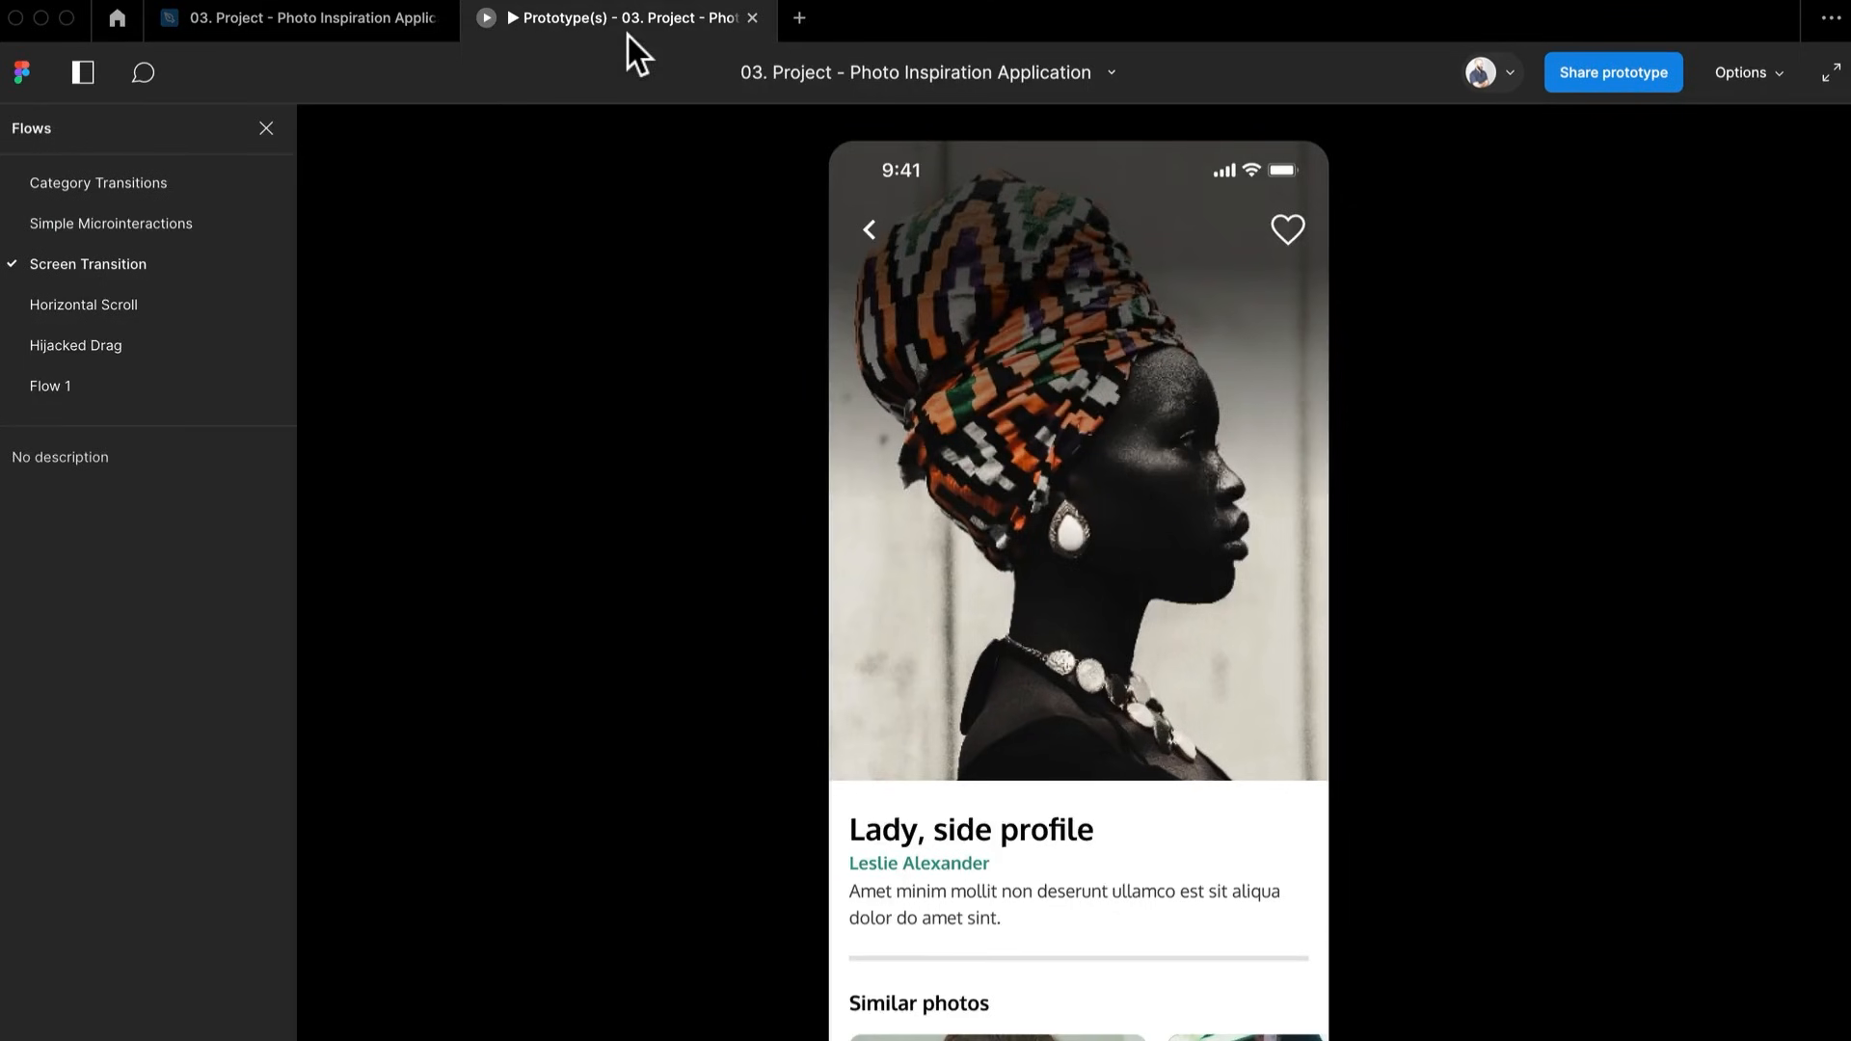
pyautogui.click(65, 385)
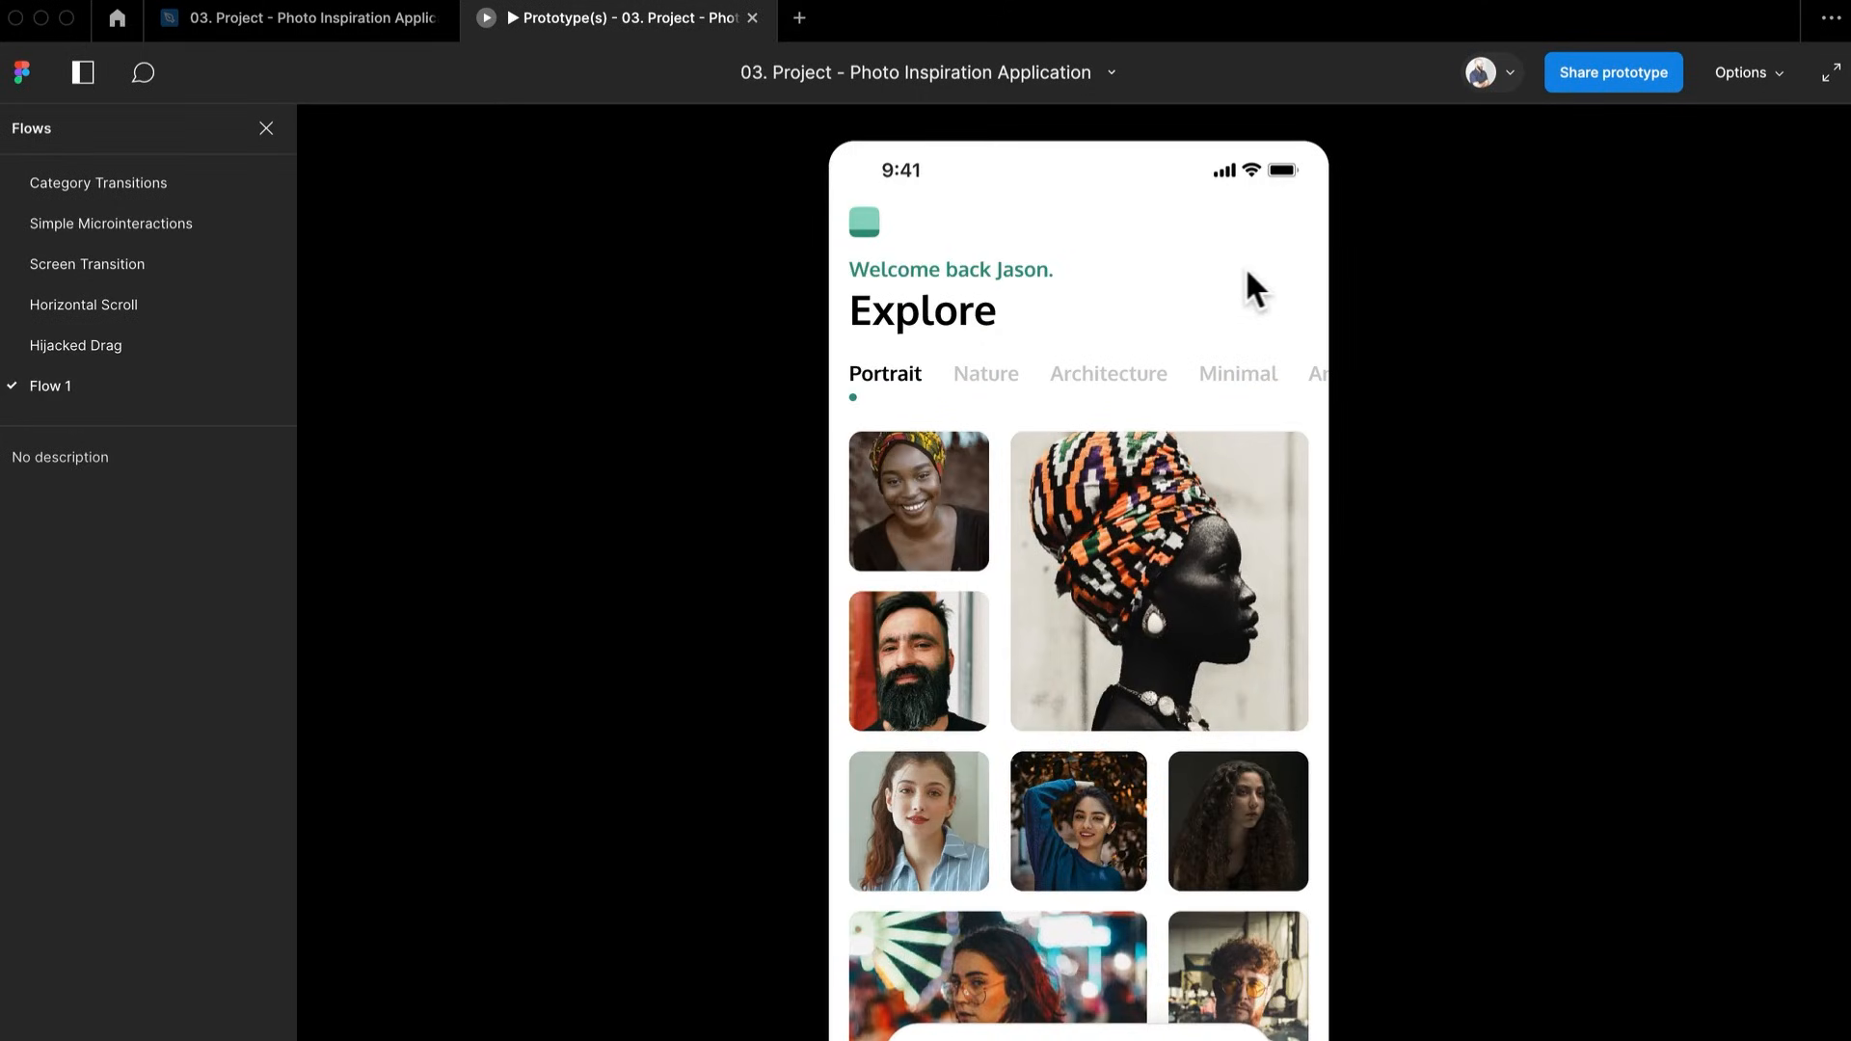
pyautogui.click(1157, 641)
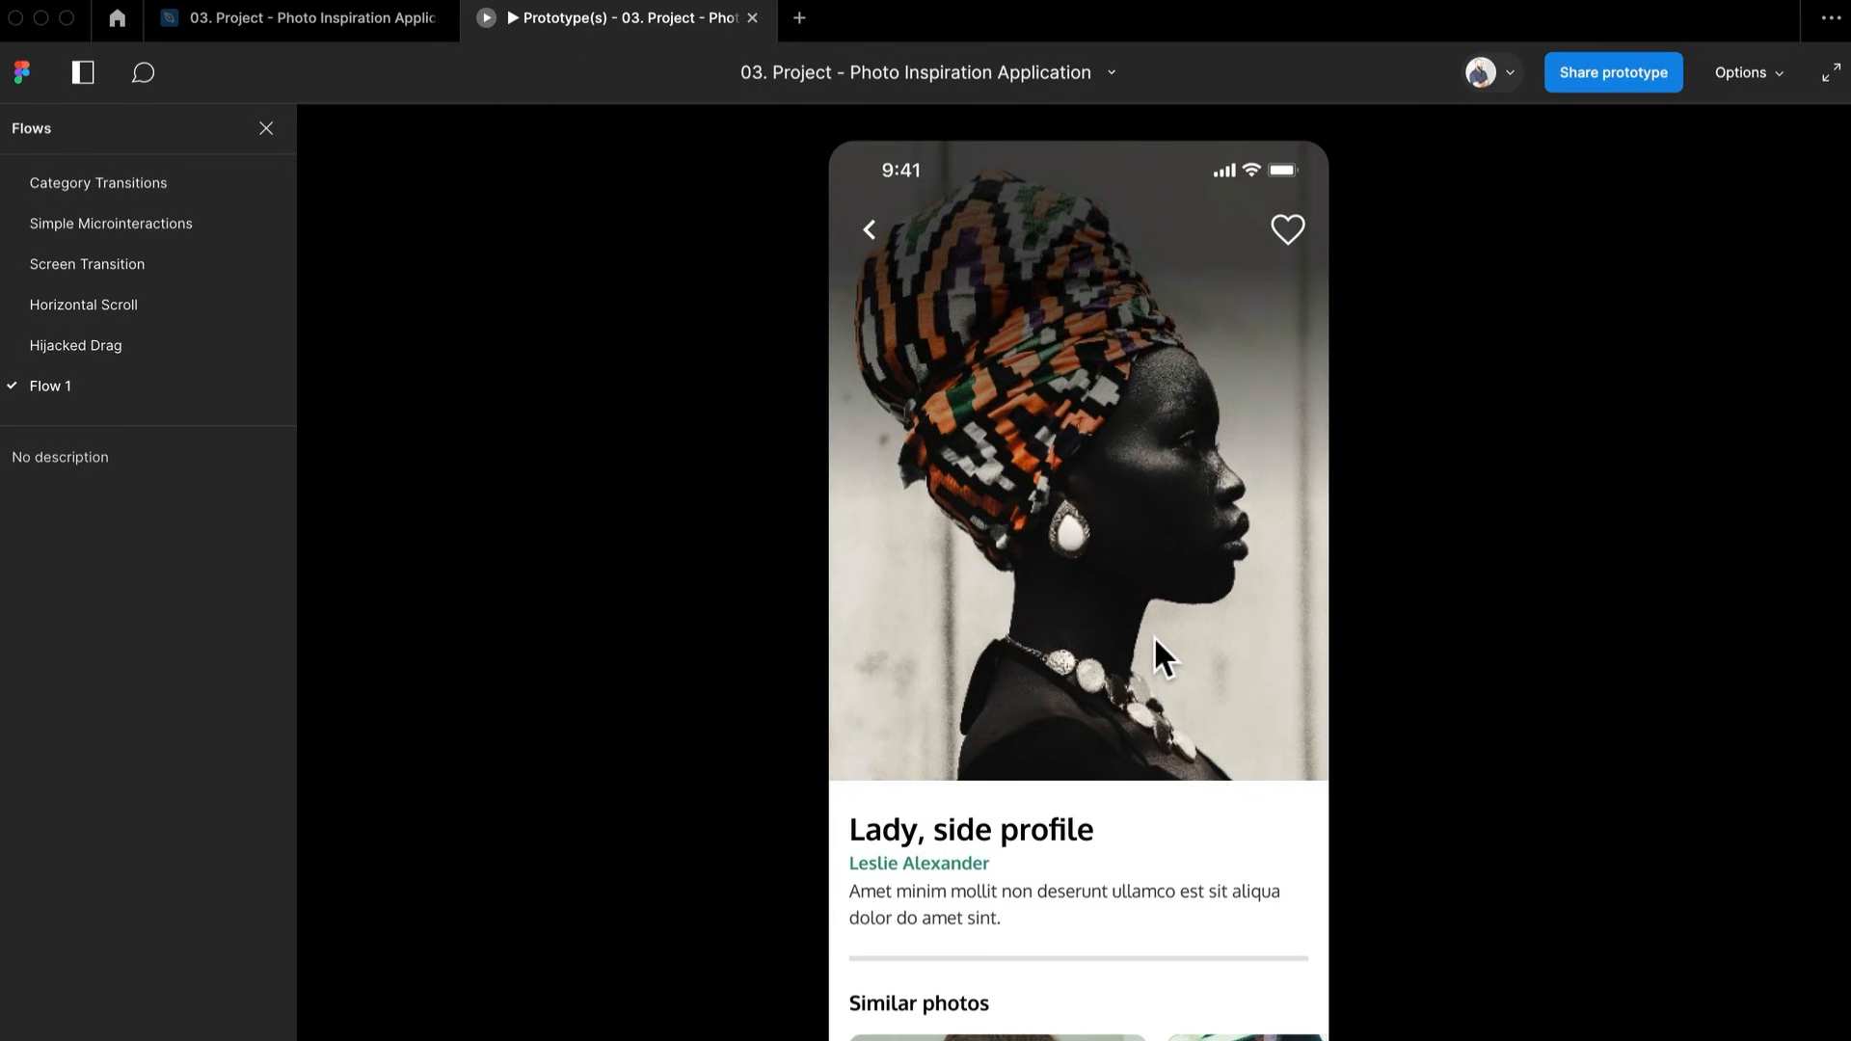
pyautogui.click(1155, 638)
pyautogui.click(1235, 666)
# Return to the design file and examine the interactions and middle Image screen of the original Screen Transition section
pyautogui.moveTo(346, 27)
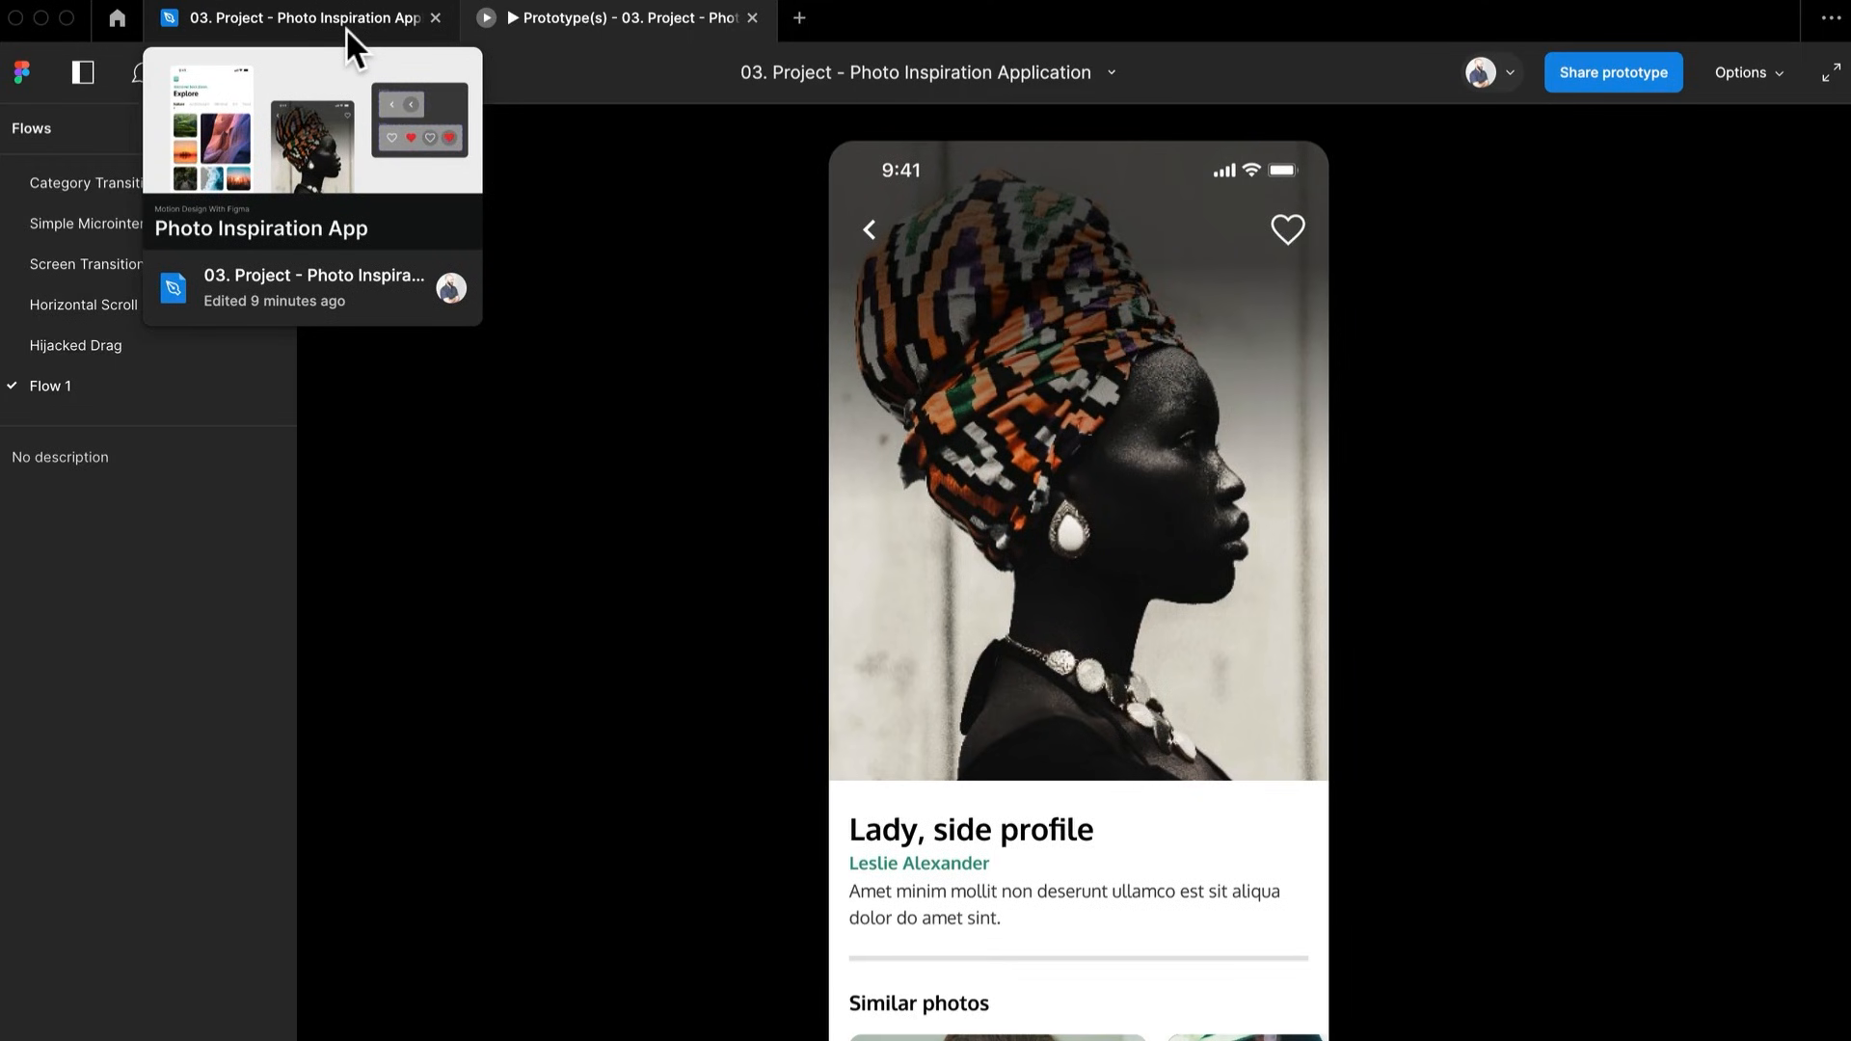
pyautogui.click(345, 27)
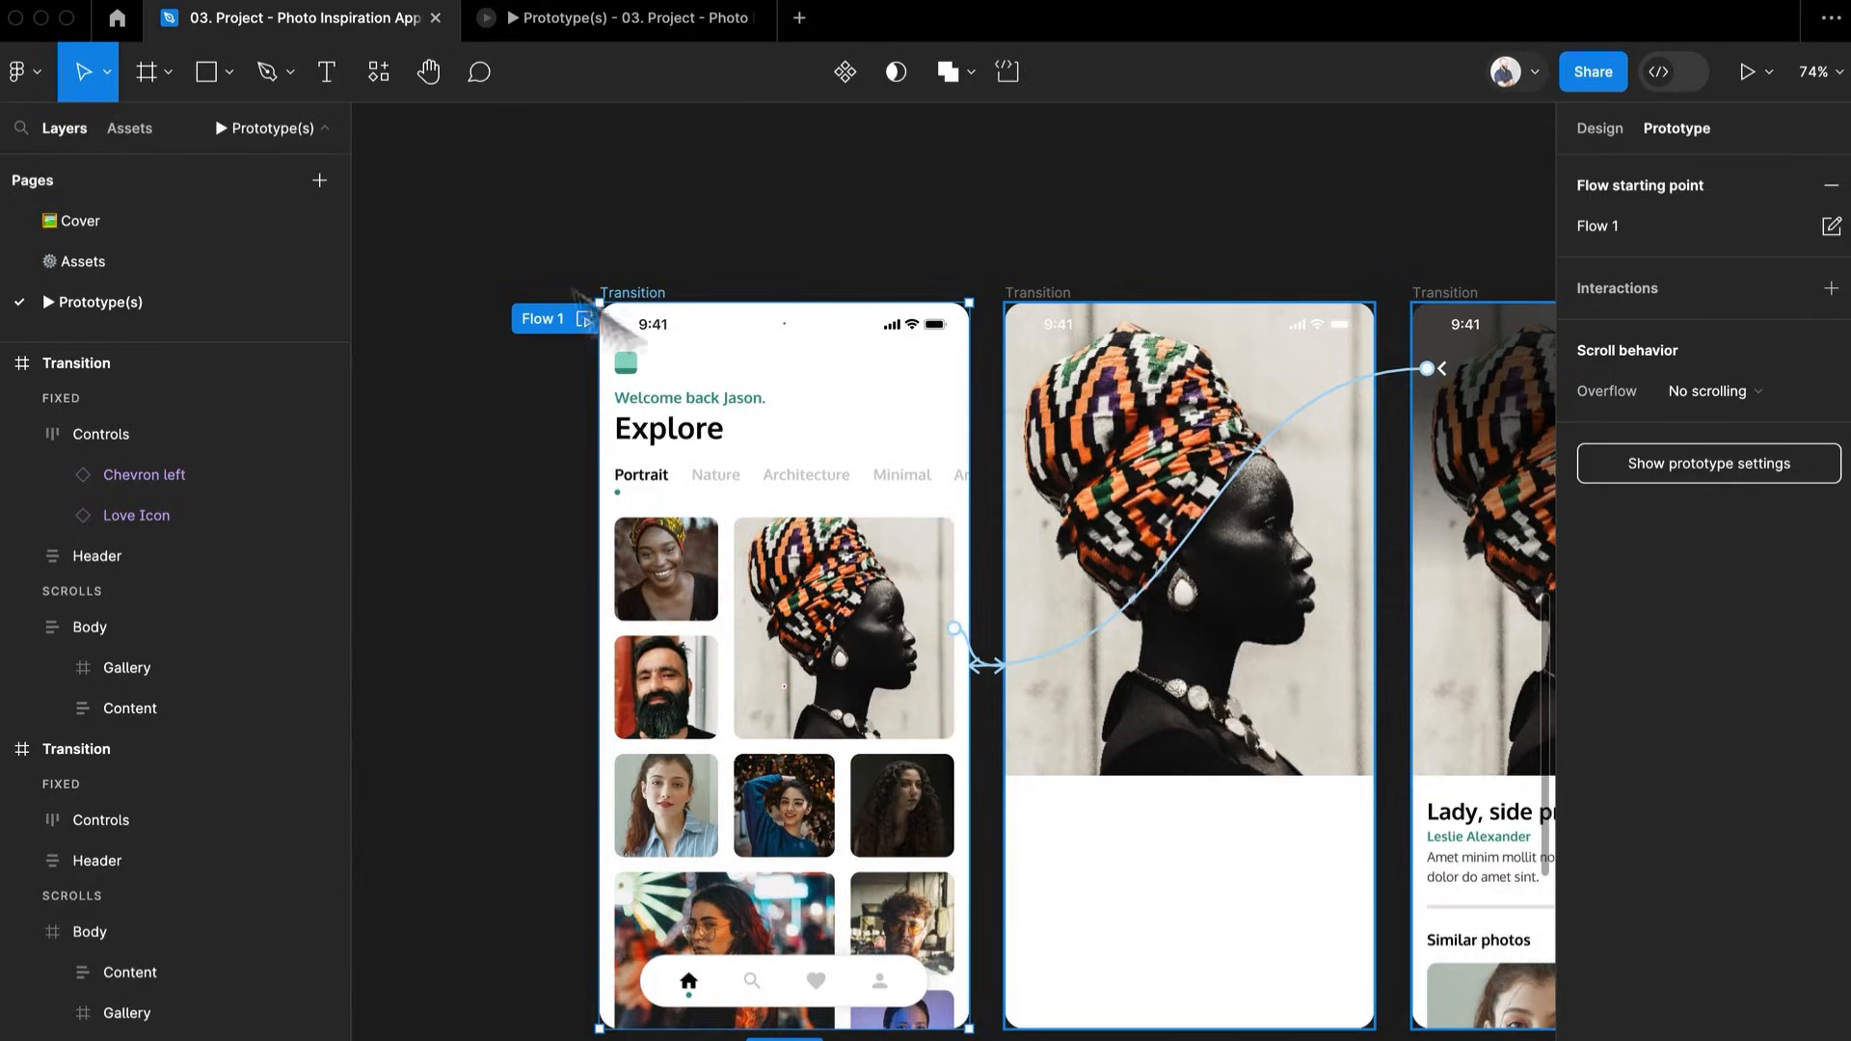
pyautogui.scroll(-3, 755, 385)
pyautogui.moveTo(599, 483); pyautogui.dragTo(1167, 489)
pyautogui.moveTo(754, 556); pyautogui.dragTo(1086, 524)
pyautogui.doubleClick(760, 555)
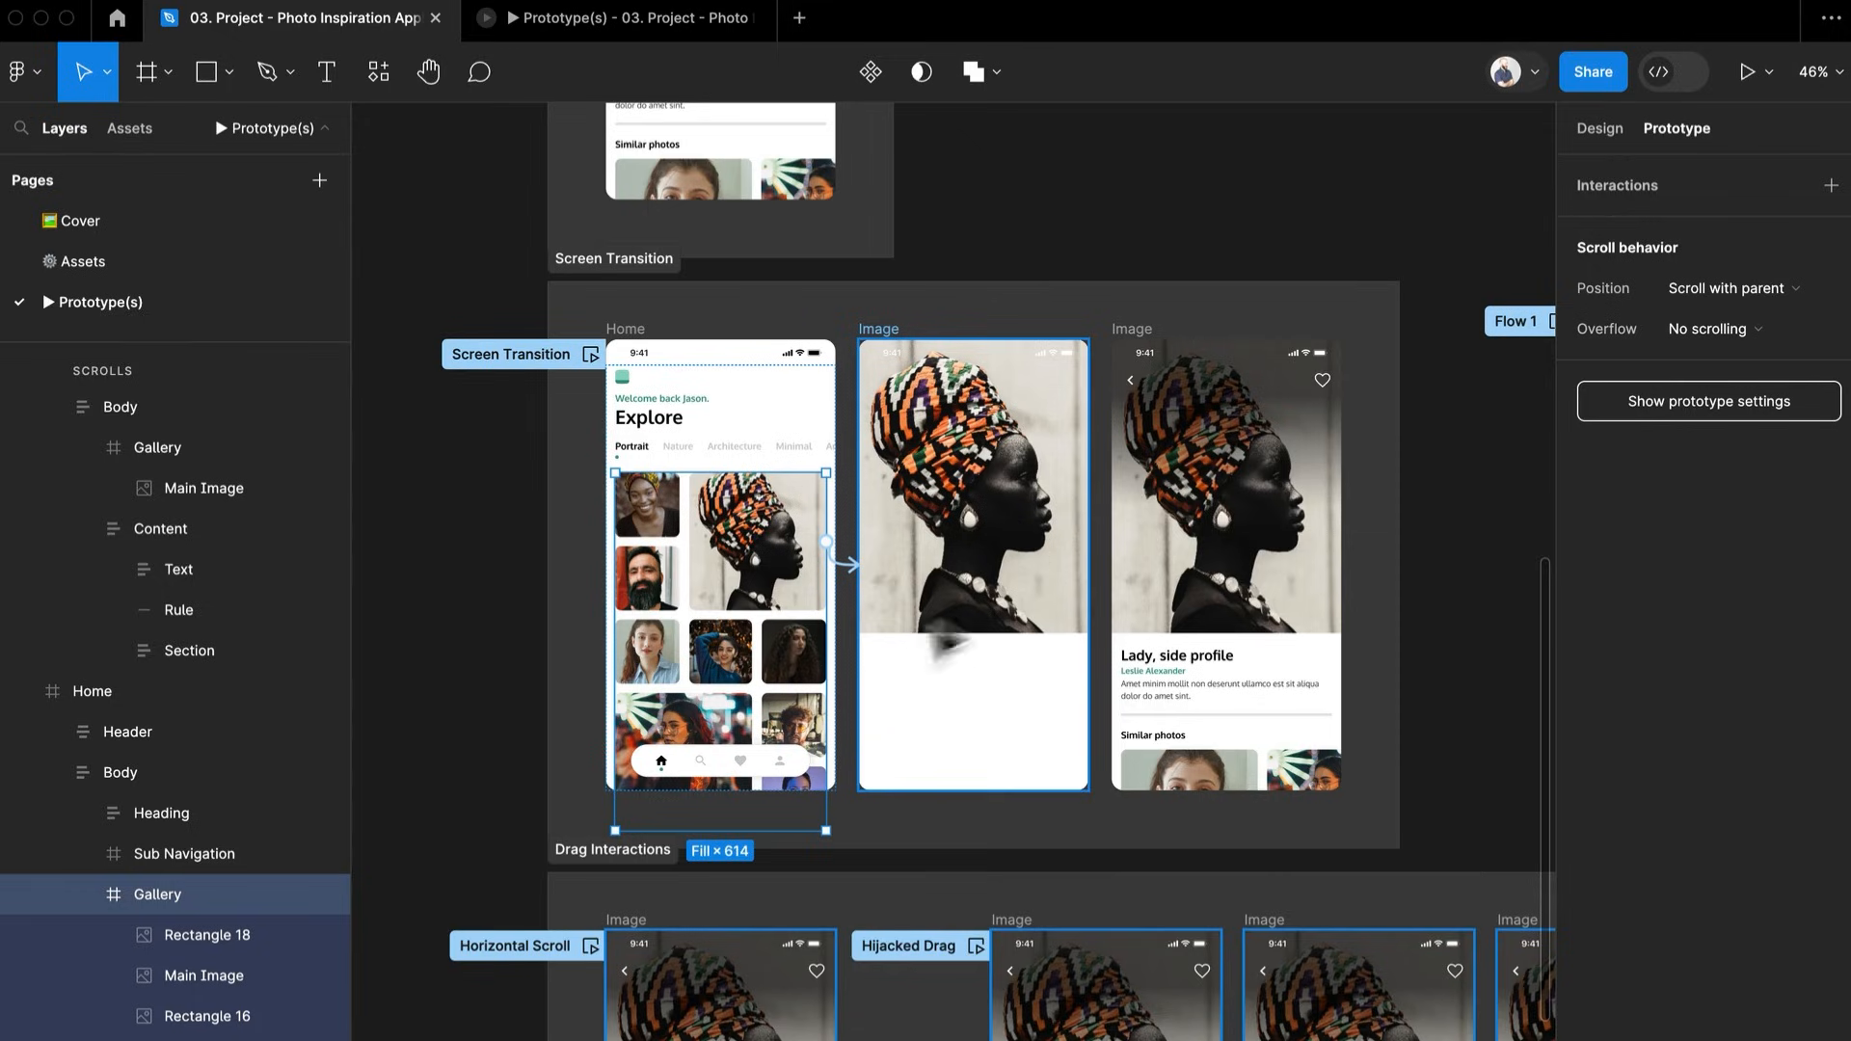
pyautogui.moveTo(878, 588); pyautogui.dragTo(866, 583)
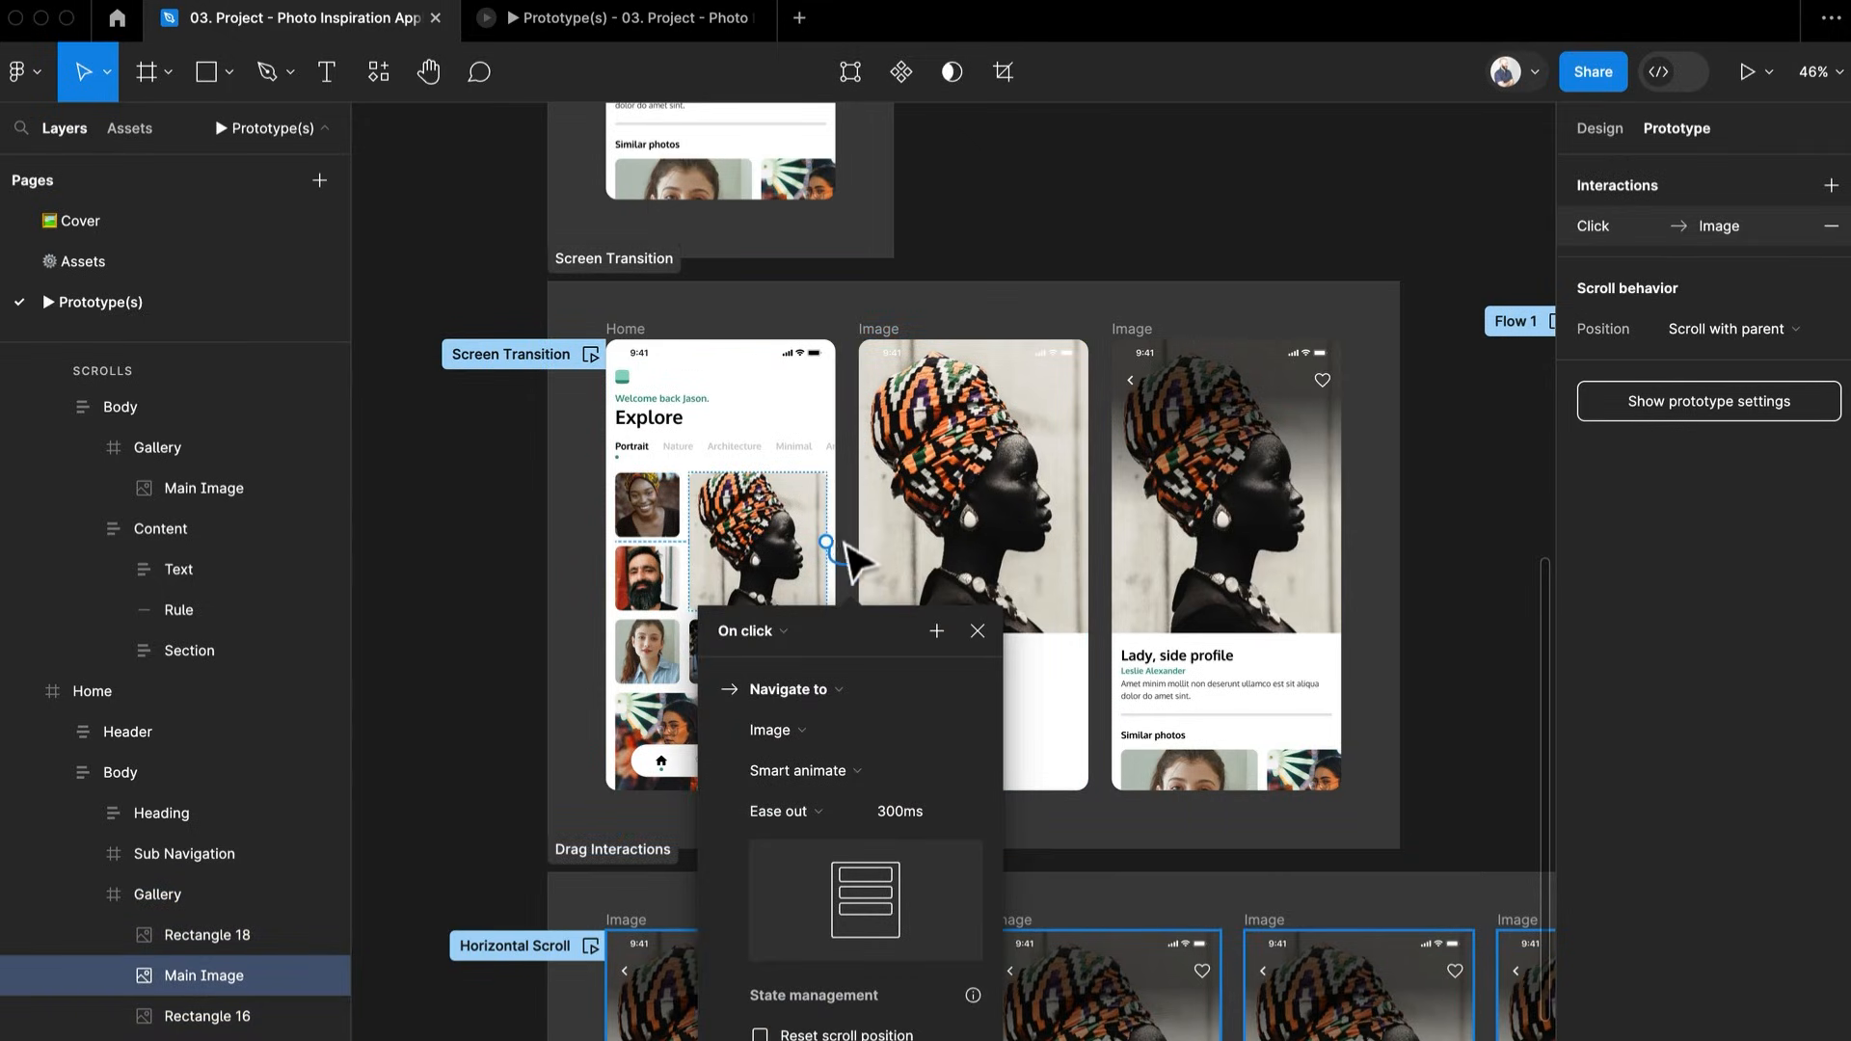
pyautogui.click(849, 535)
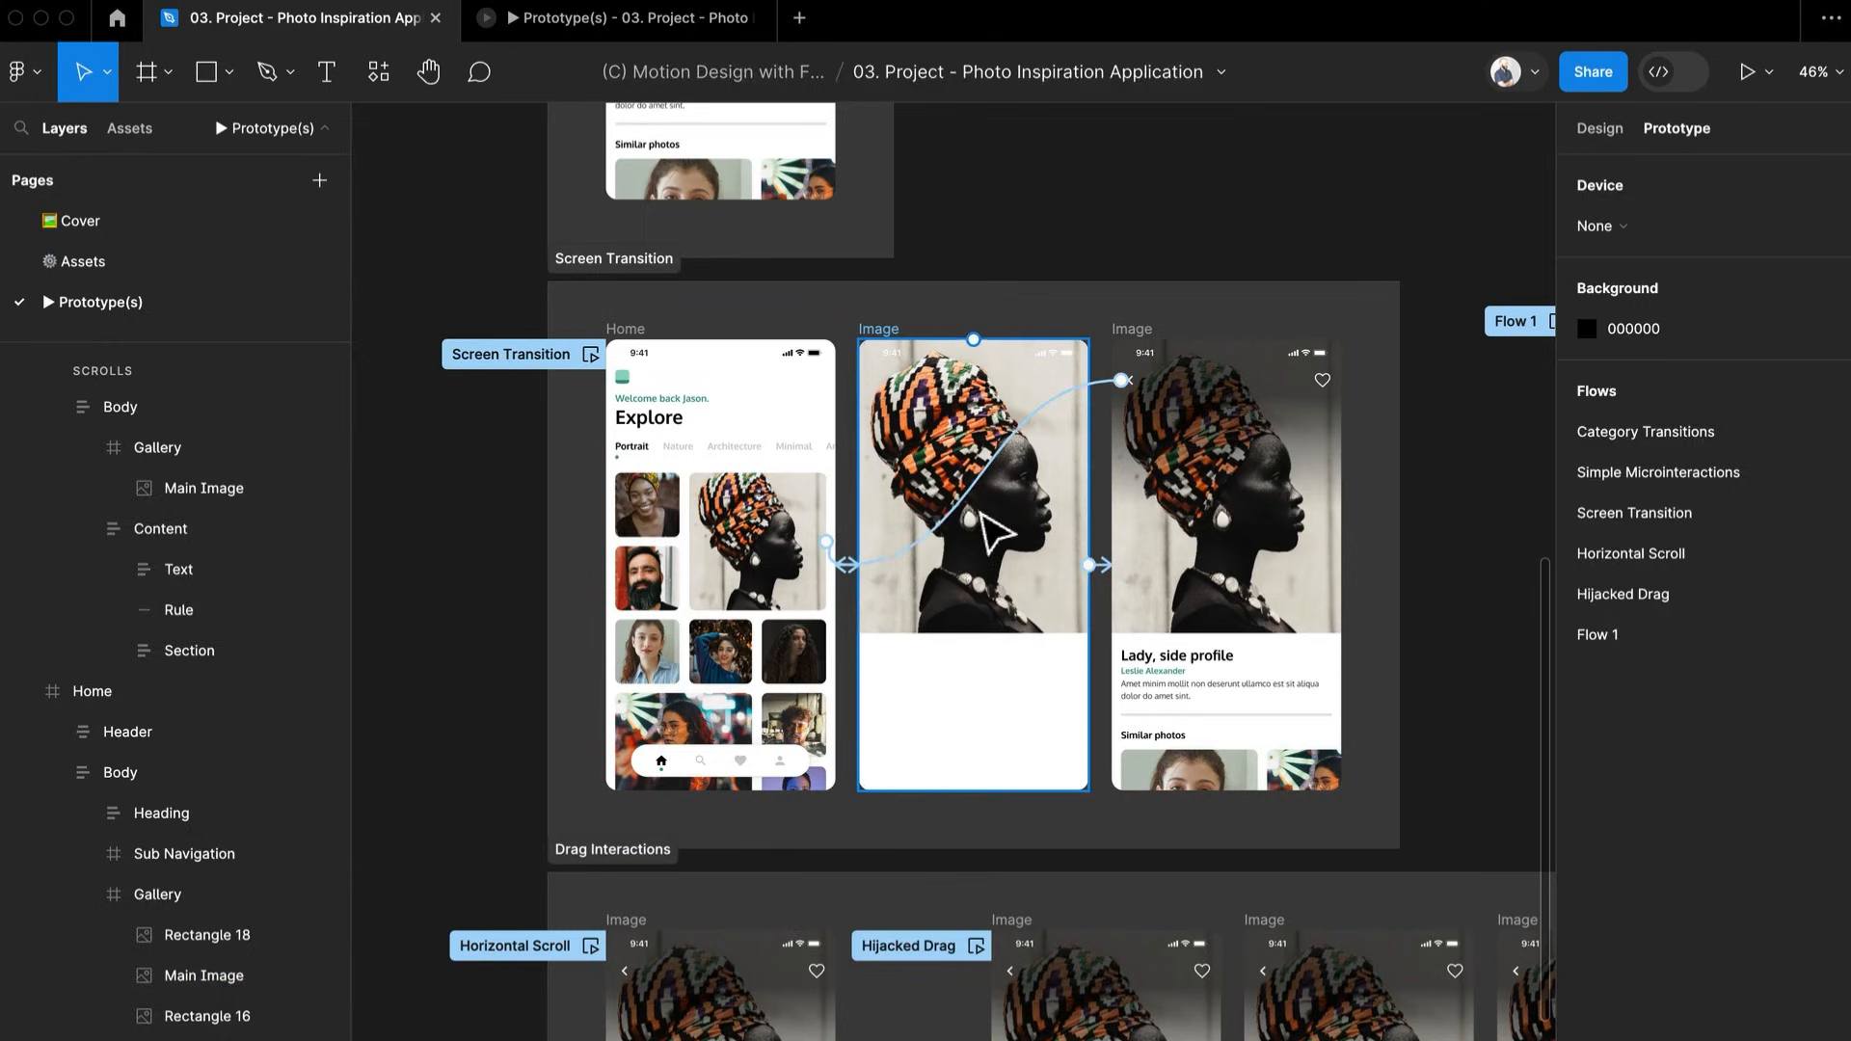
pyautogui.click(1010, 554)
pyautogui.click(1008, 564)
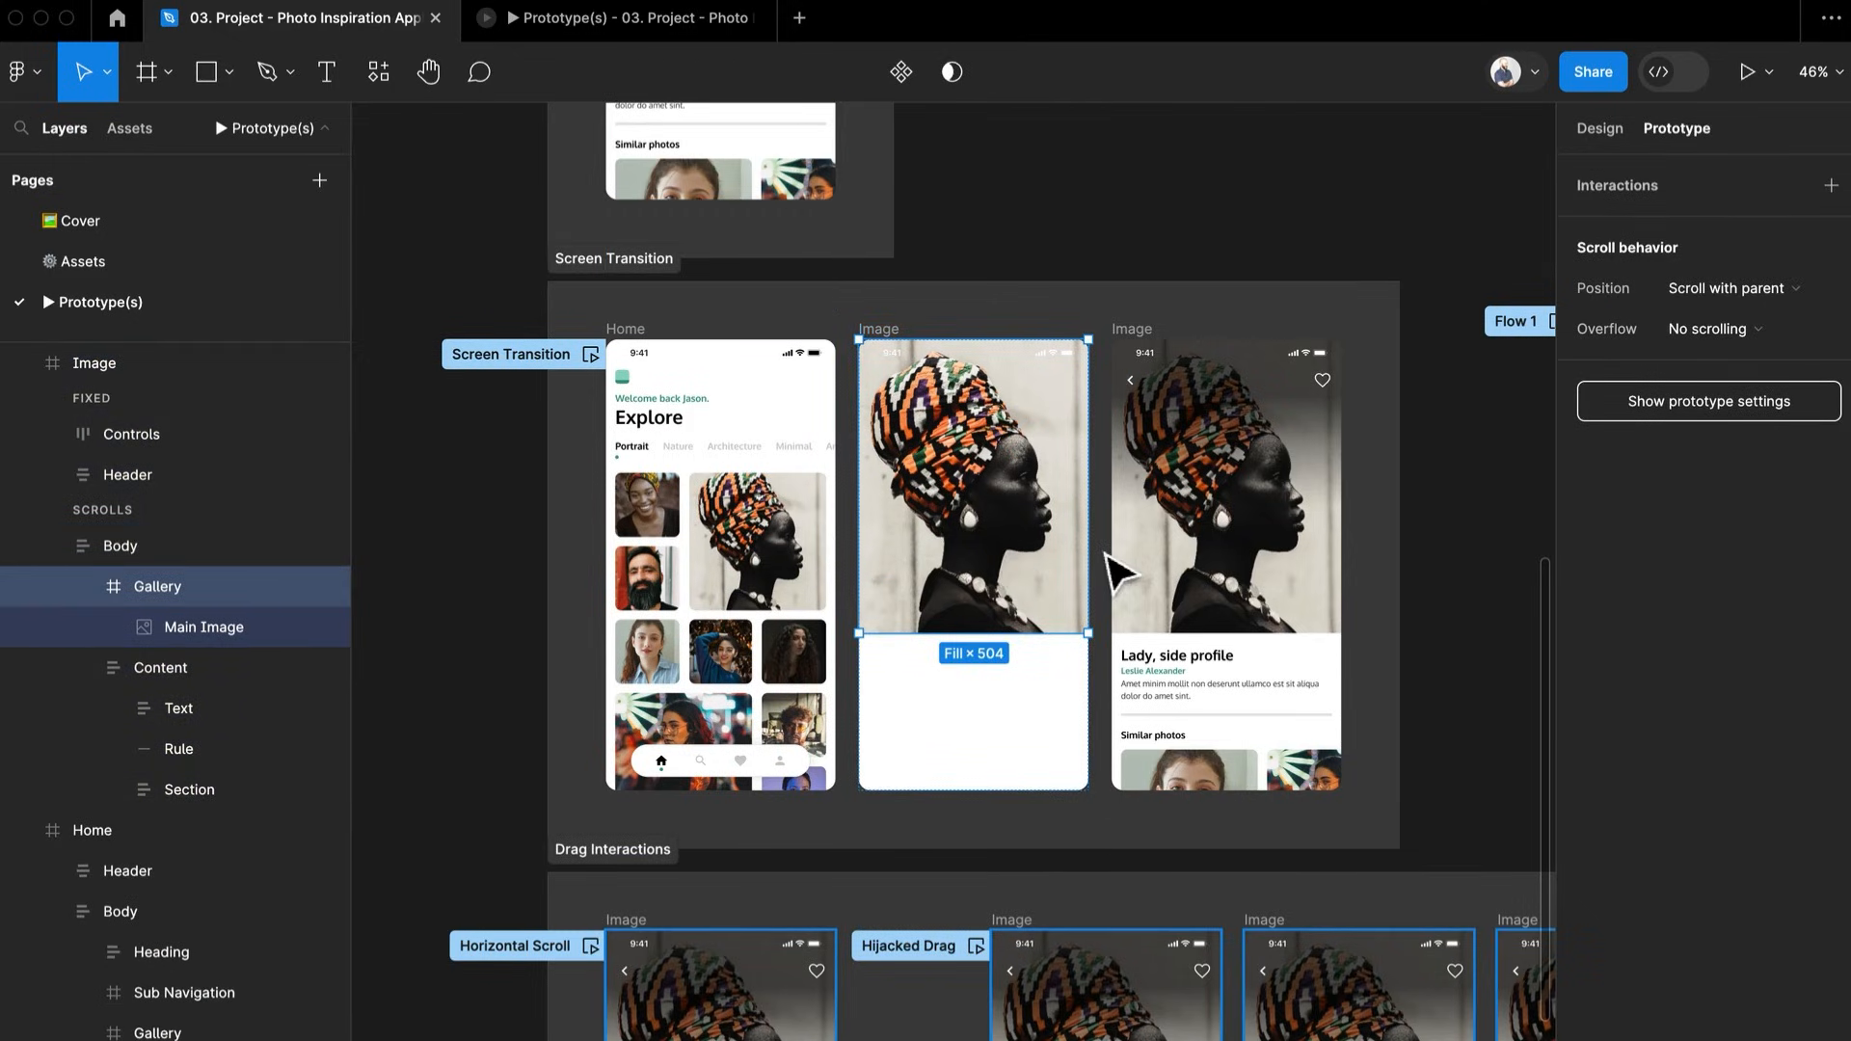
pyautogui.moveTo(1102, 556); pyautogui.dragTo(961, 577)
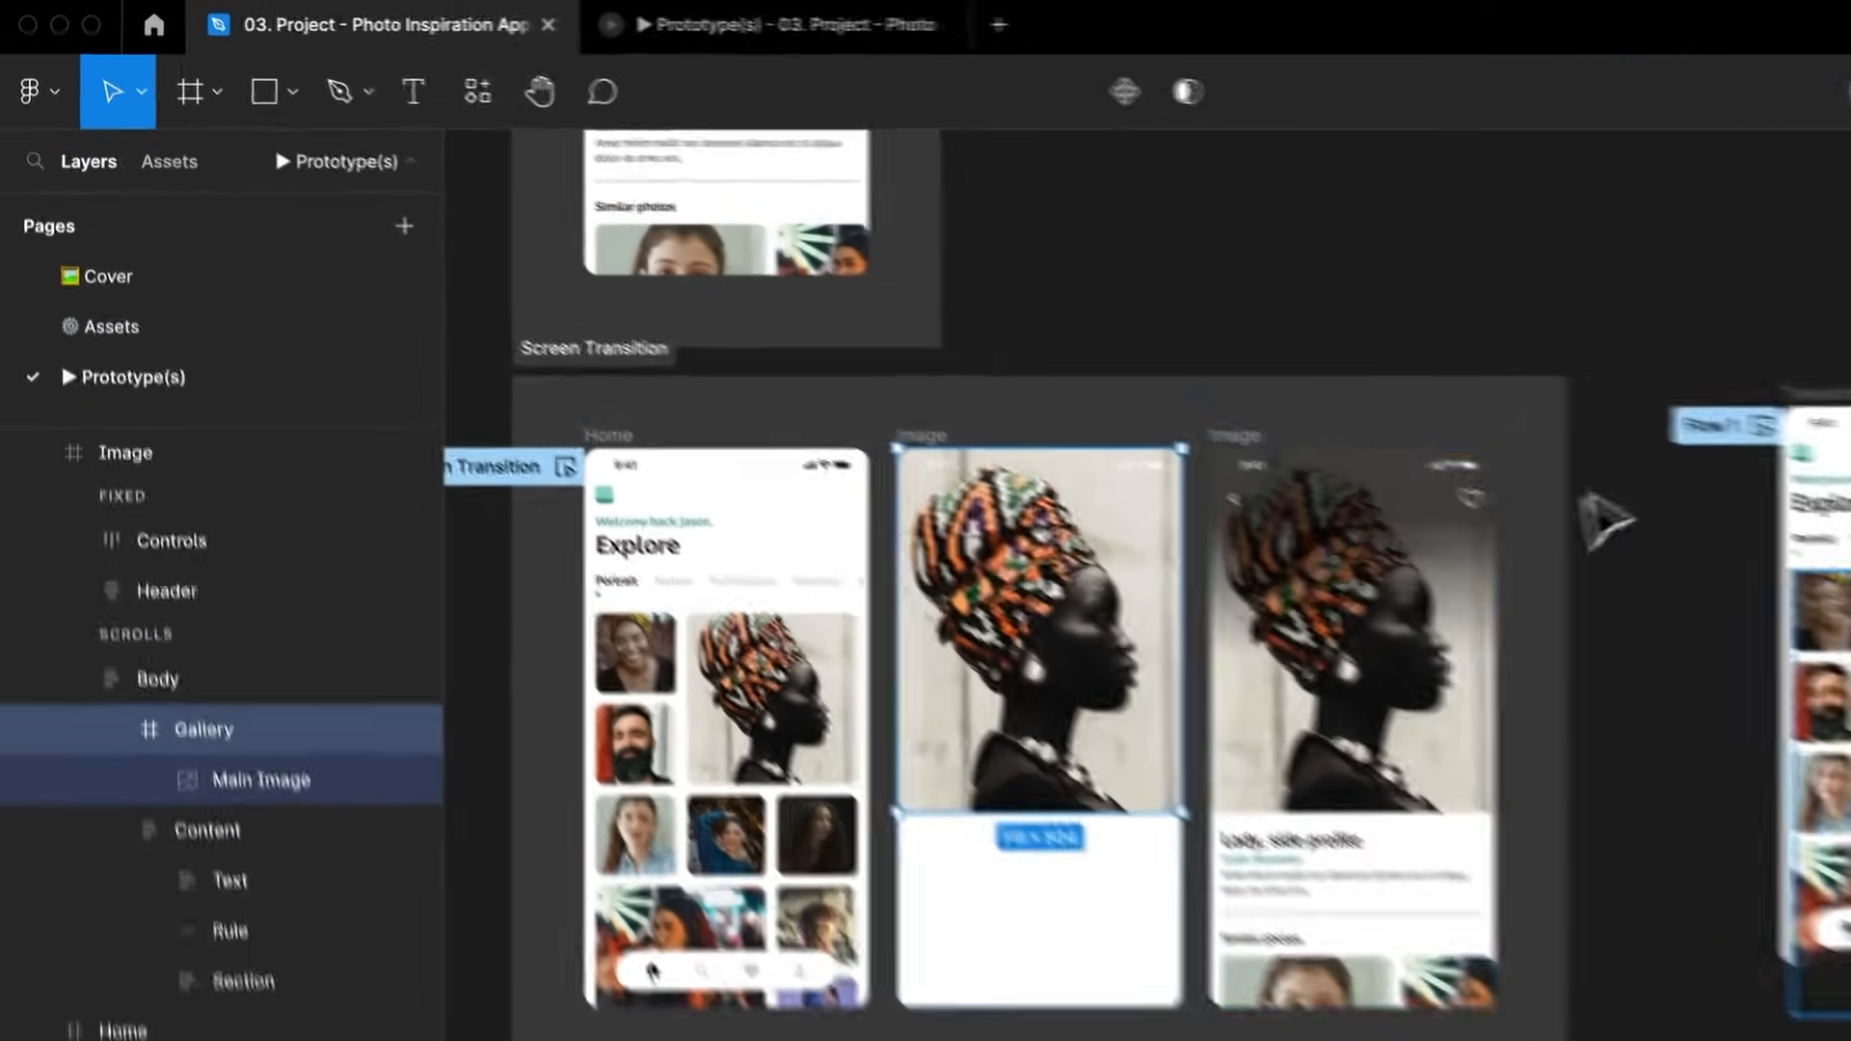
pyautogui.click(1355, 509)
pyautogui.moveTo(1355, 511); pyautogui.dragTo(1185, 553)
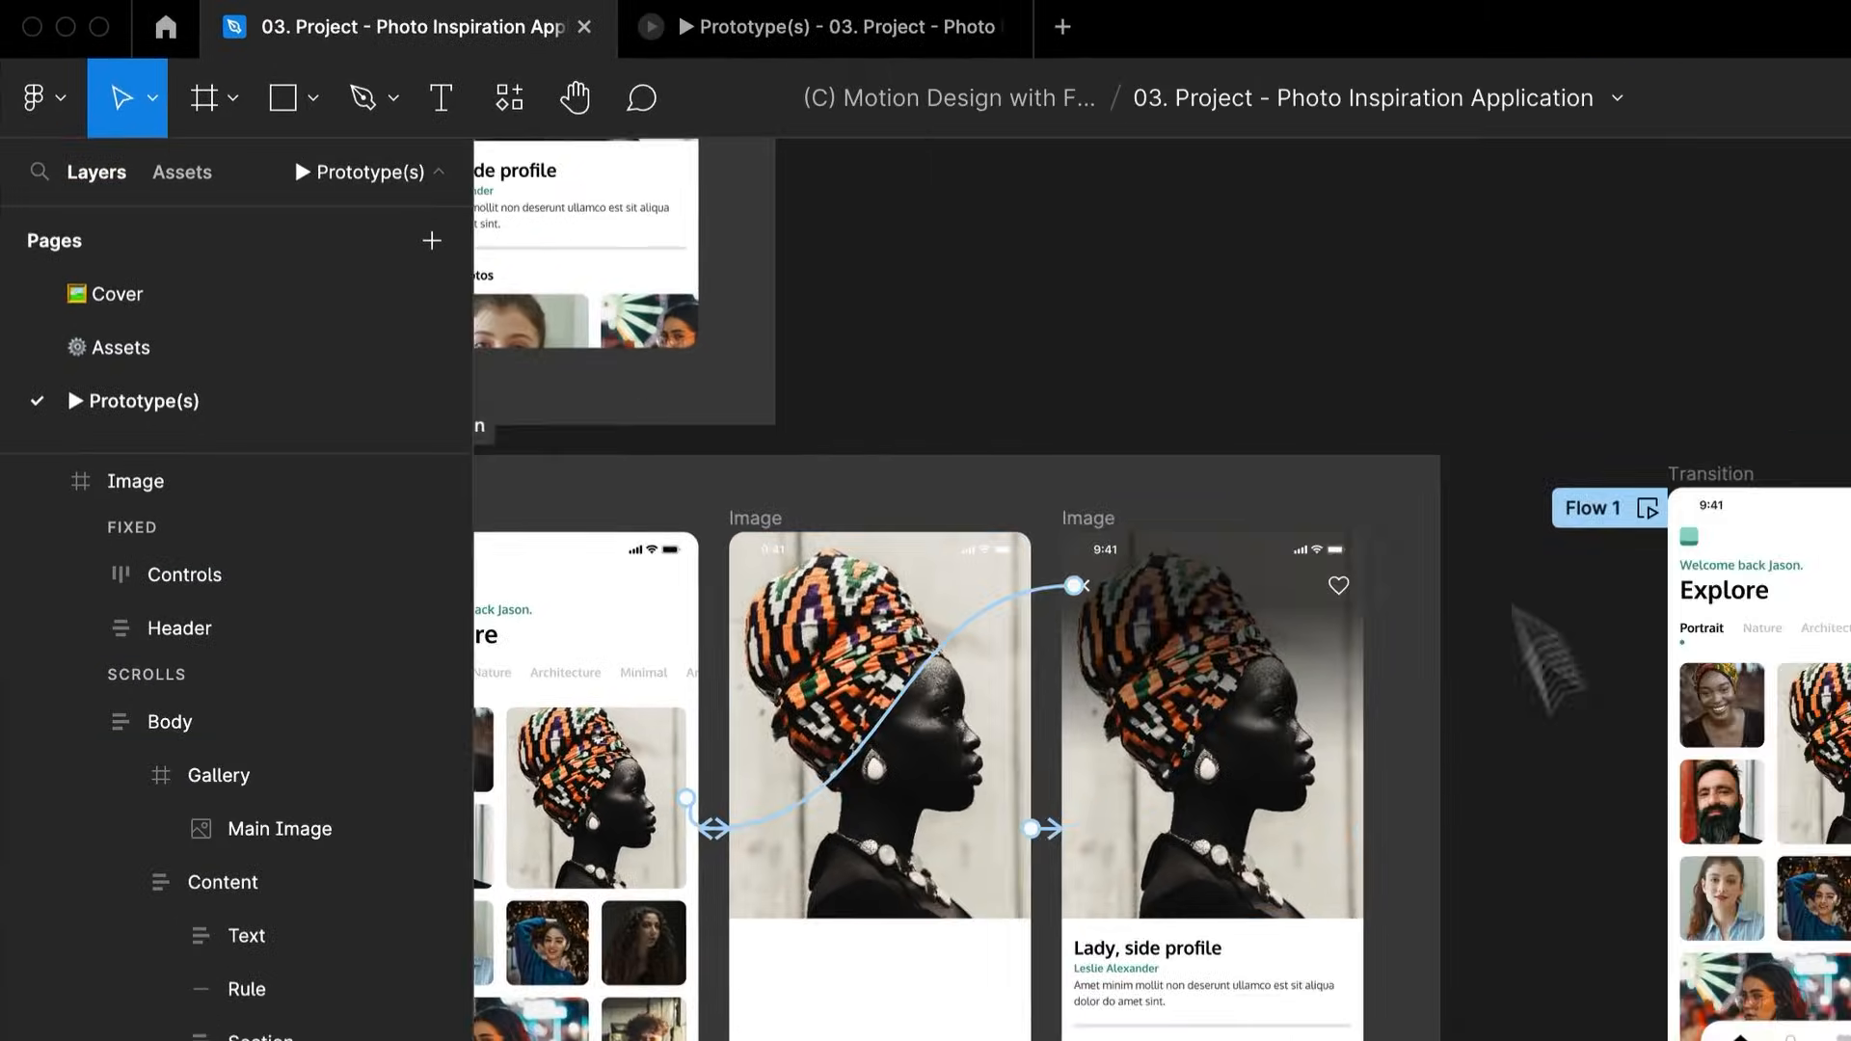
# Play the Screen Transition flow and Flow 1 in the prototype preview to compare their portrait photo transitions
pyautogui.click(675, 24)
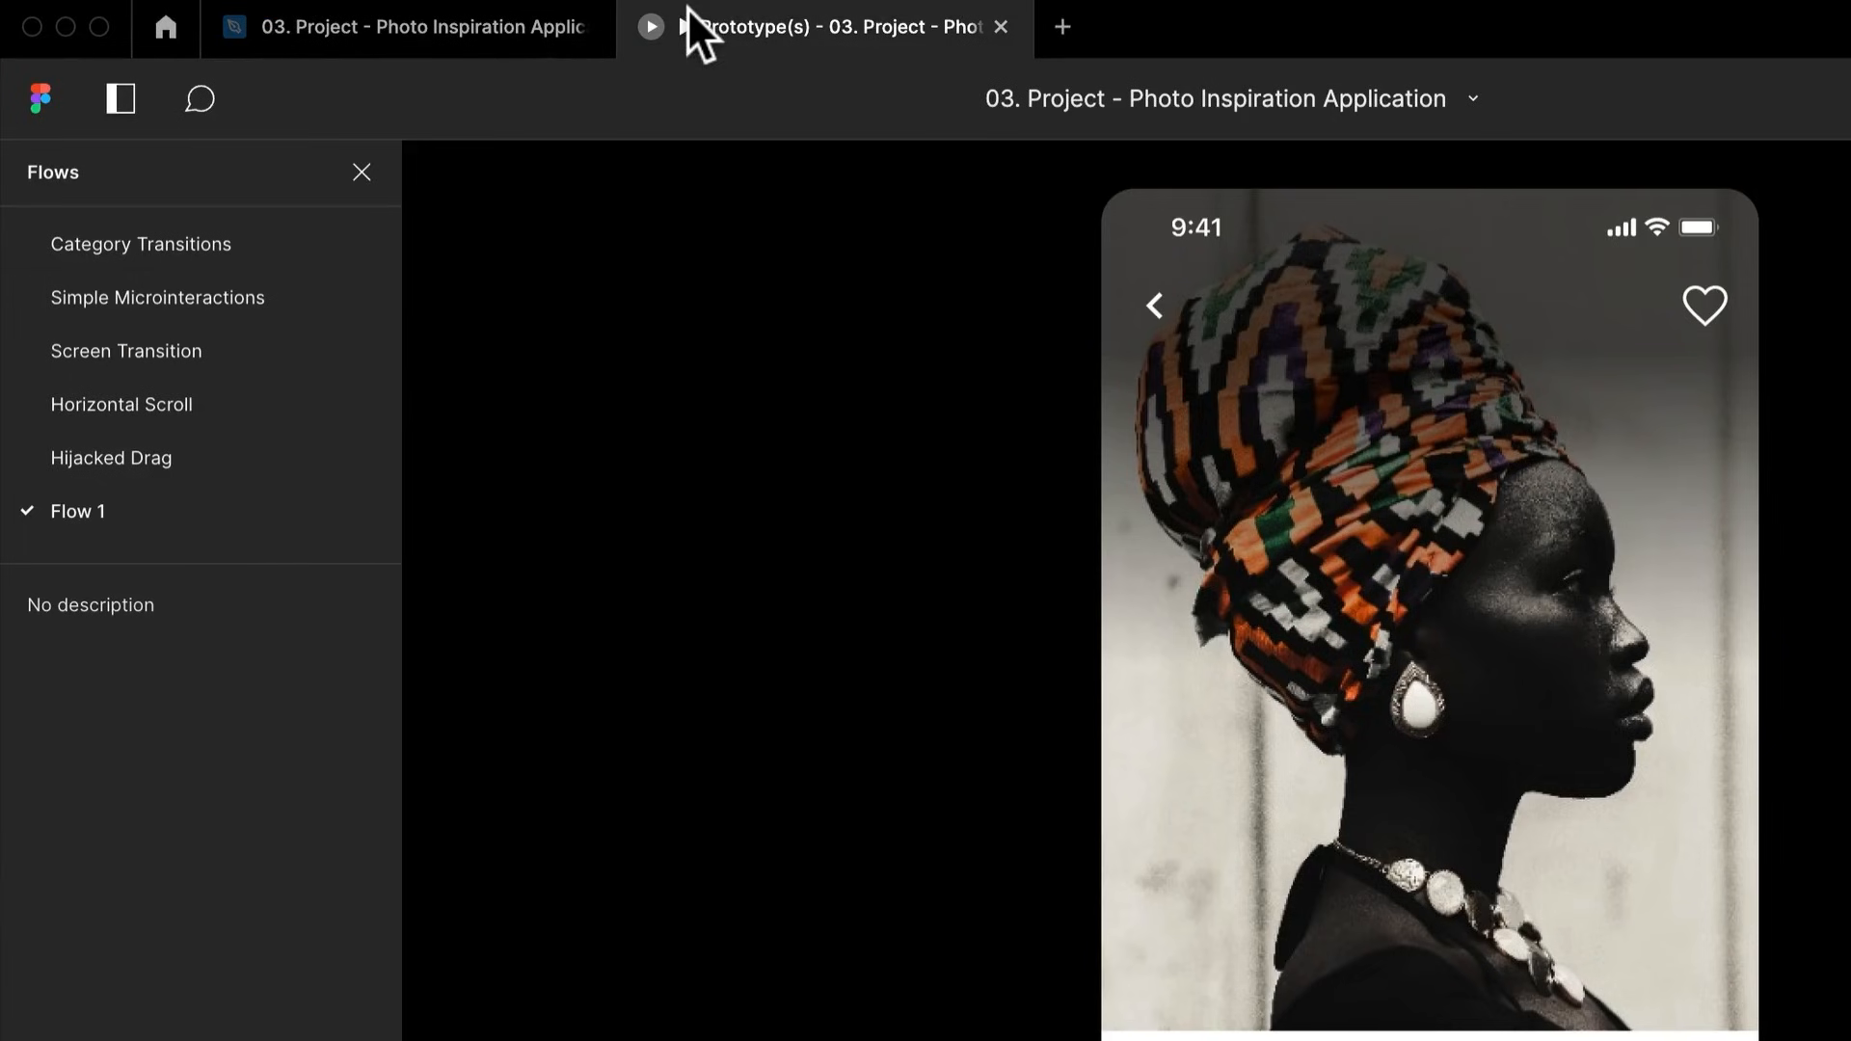
pyautogui.click(253, 332)
pyautogui.click(1427, 793)
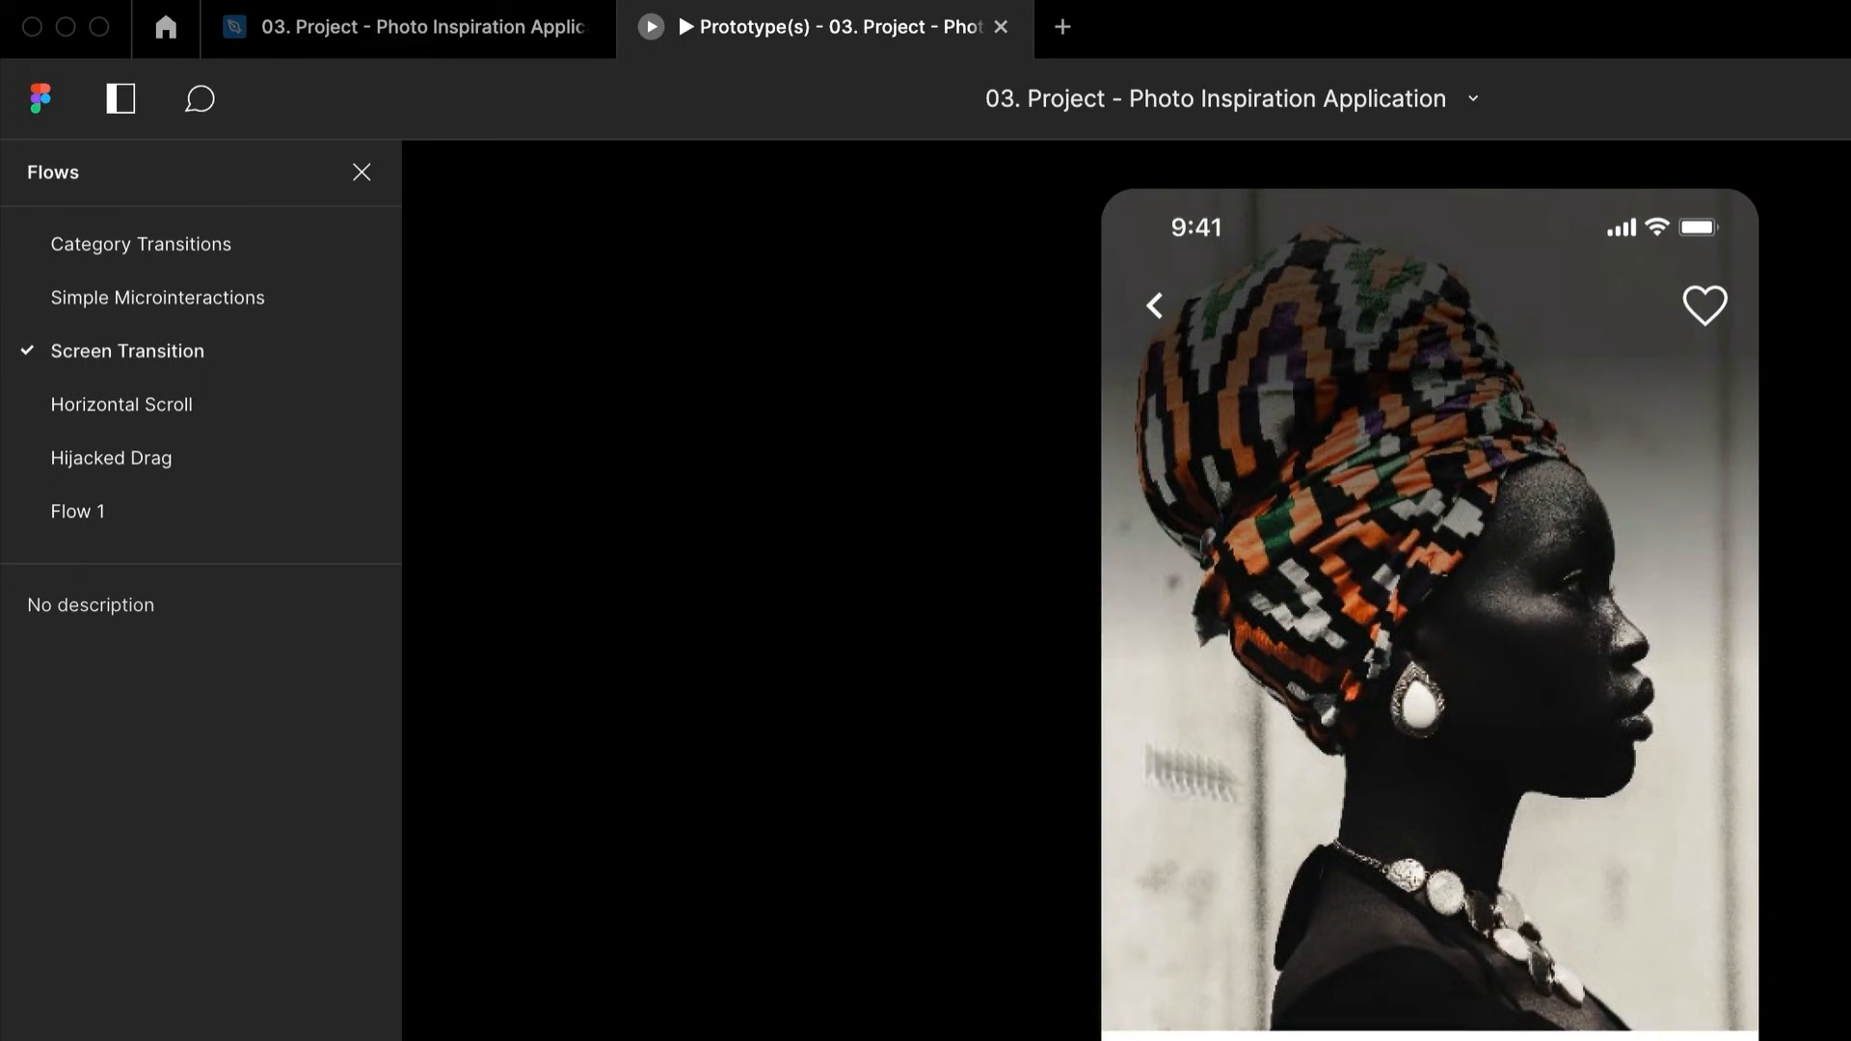
pyautogui.click(236, 511)
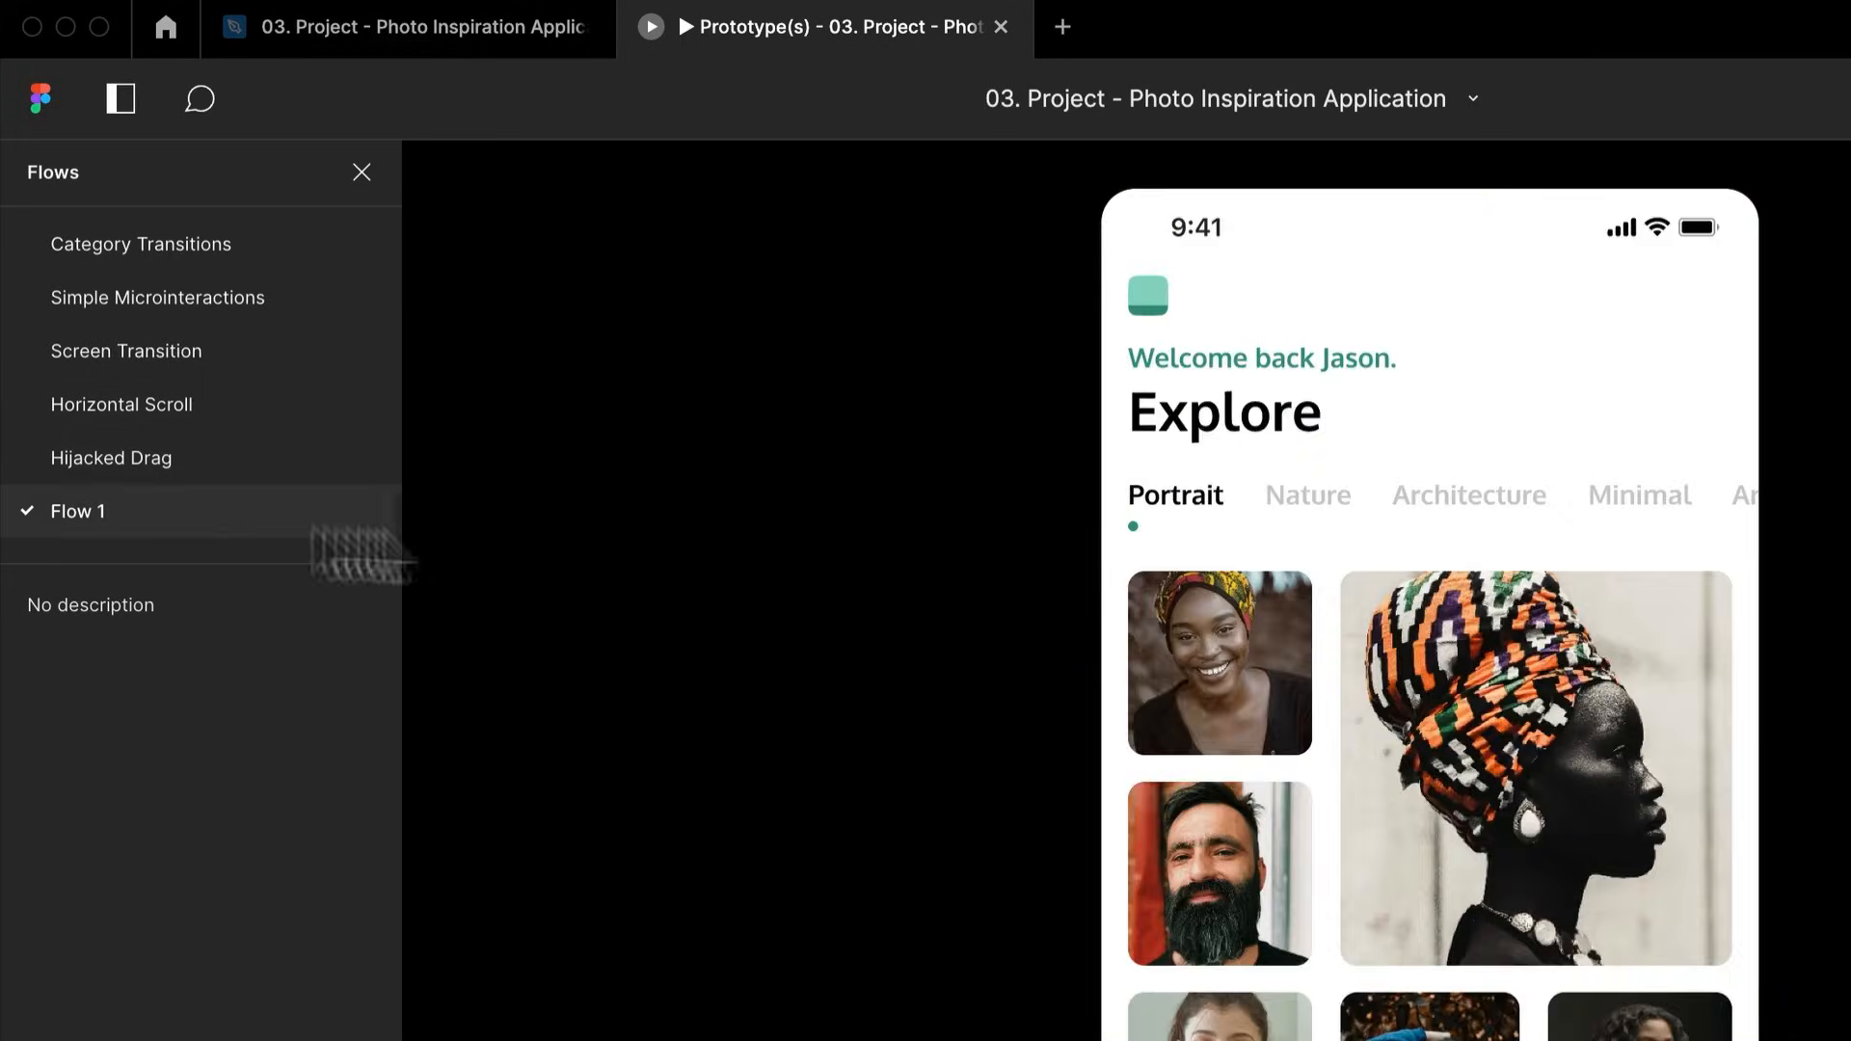
pyautogui.click(1540, 793)
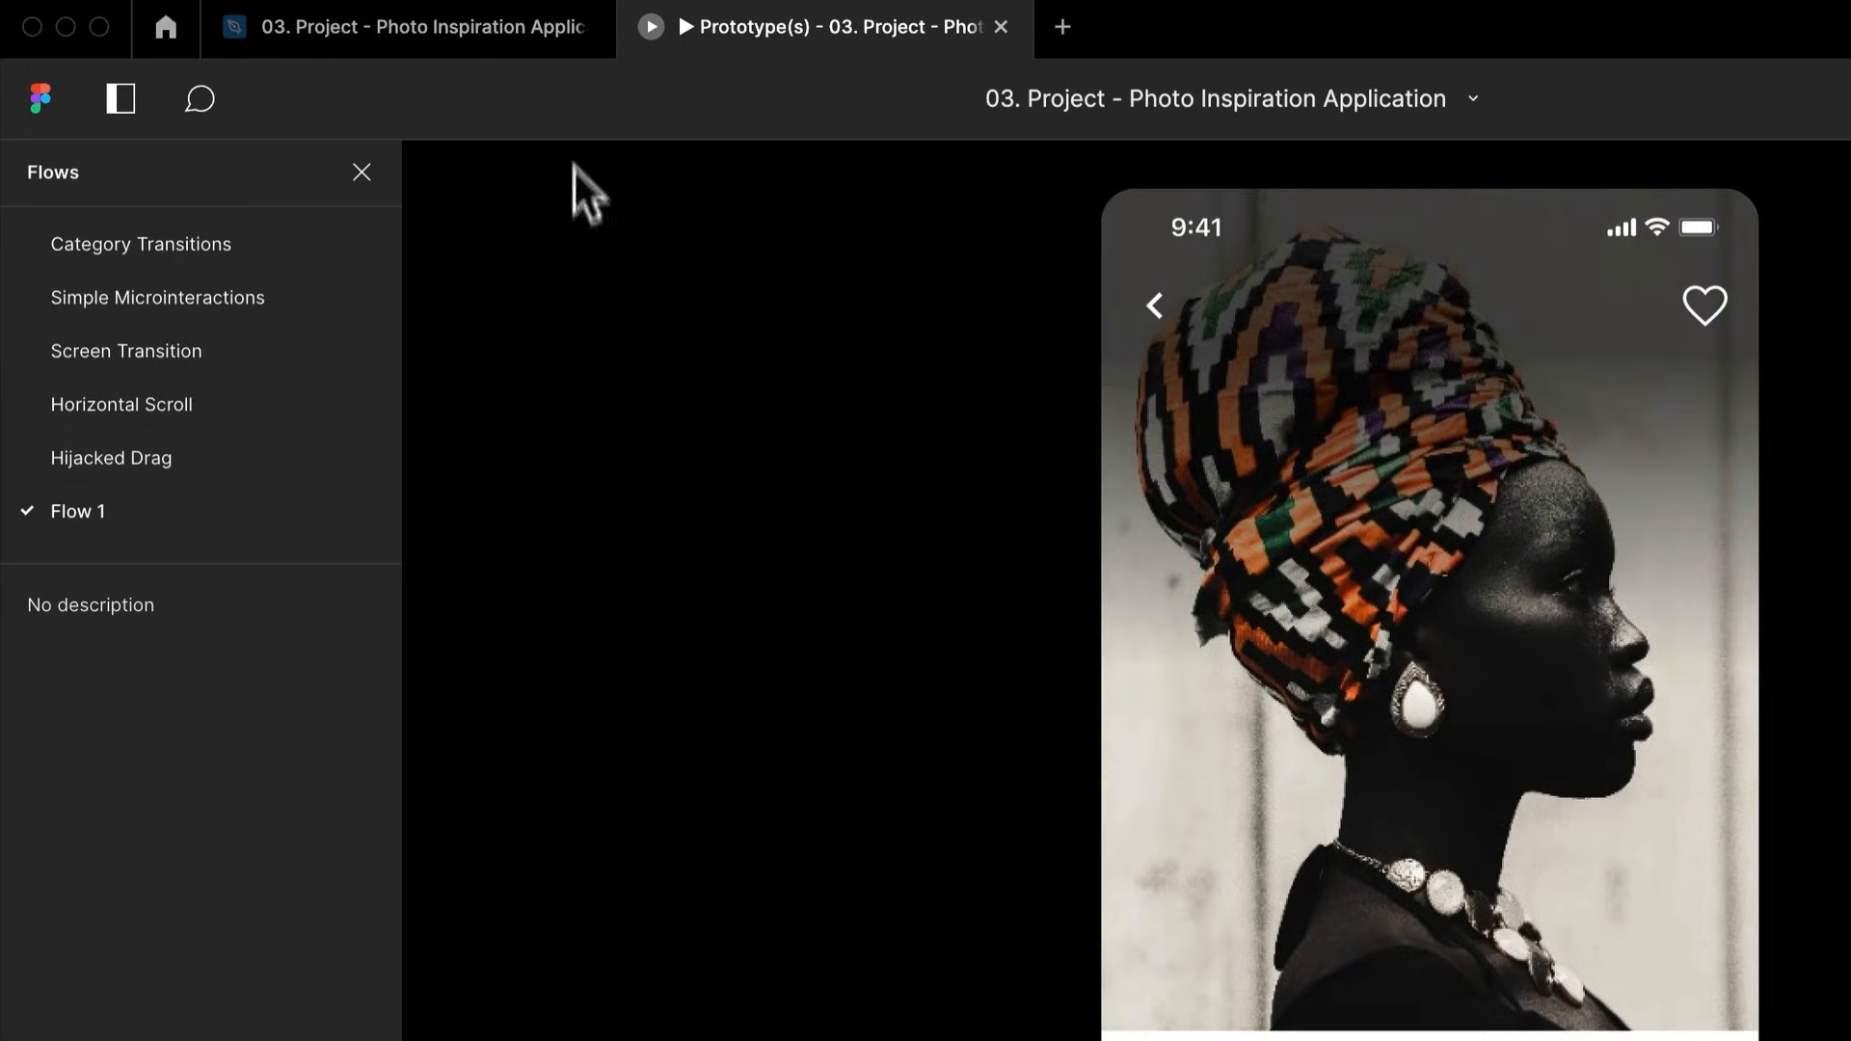
# Compare the Body layer structure of the middle Transition screen with the original middle Image screen in the design file
pyautogui.click(413, 29)
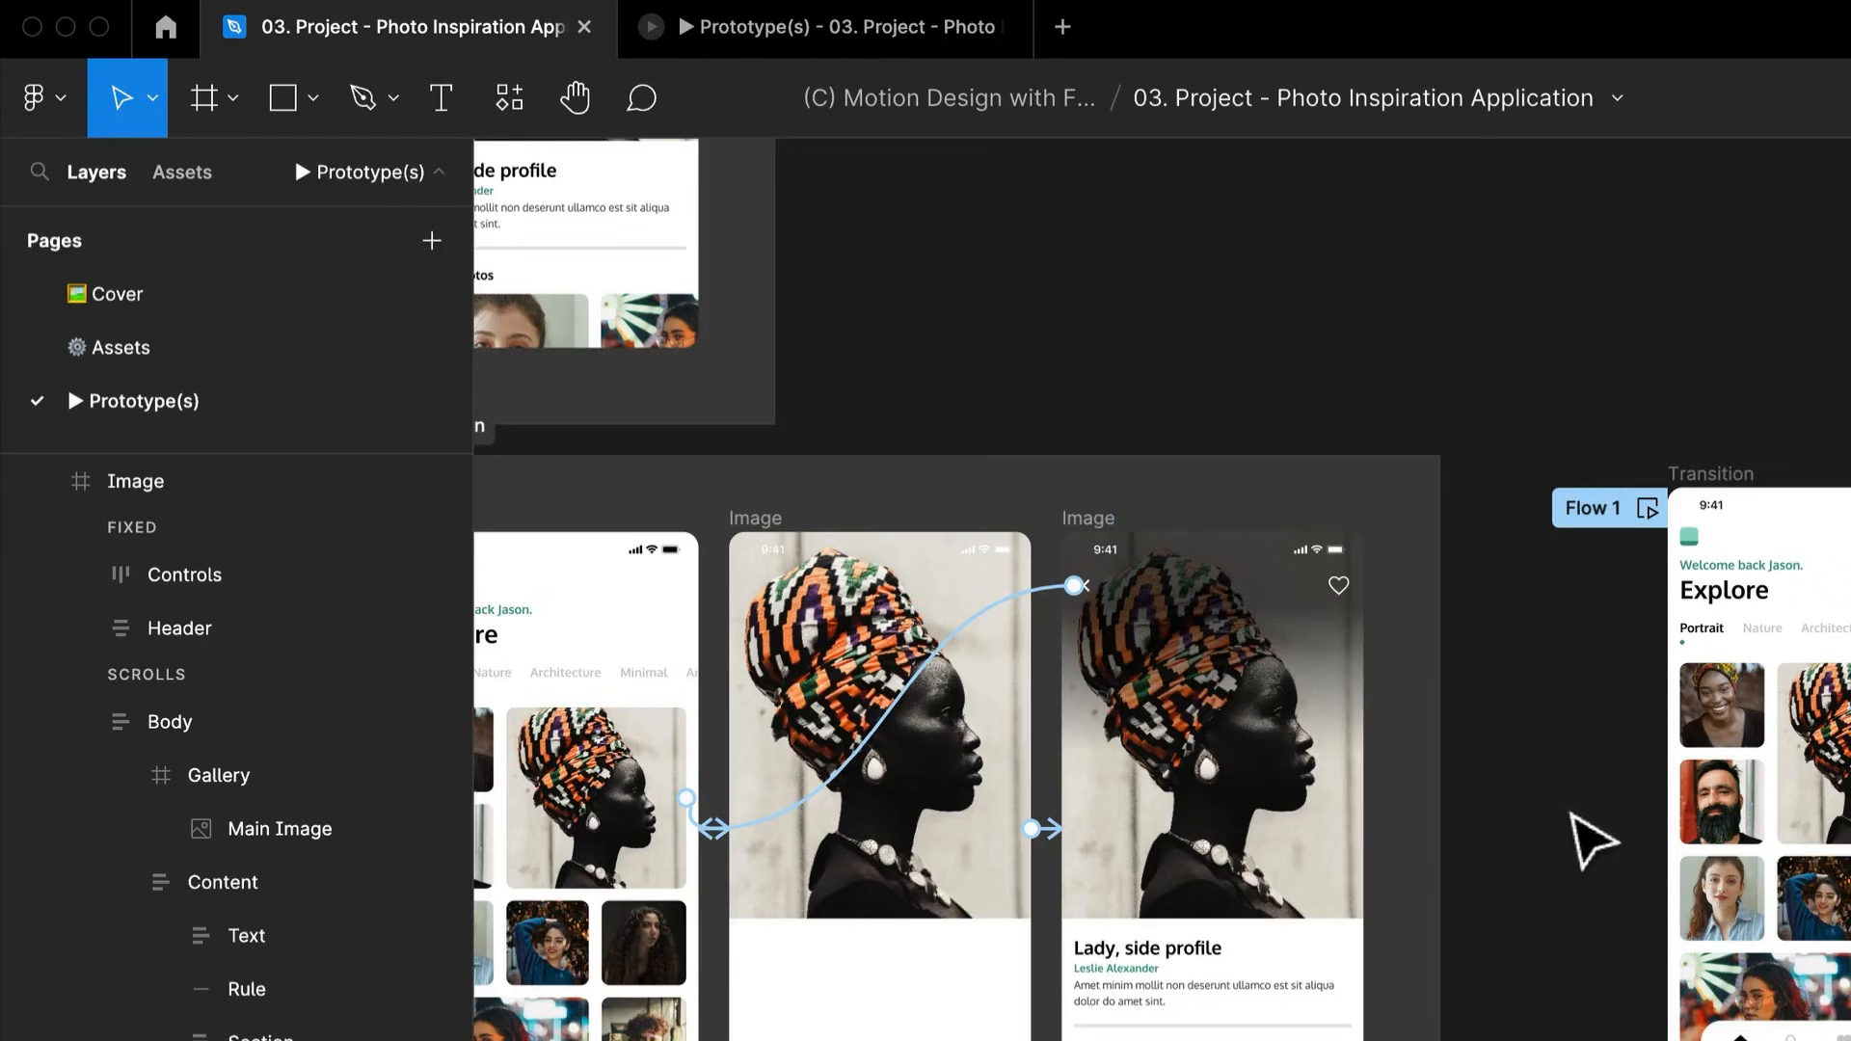
pyautogui.hscroll(6, 1593, 839)
pyautogui.hscroll(-5, 1584, 810)
pyautogui.hscroll(8, 1254, 801)
pyautogui.scroll(3, 1154, 696)
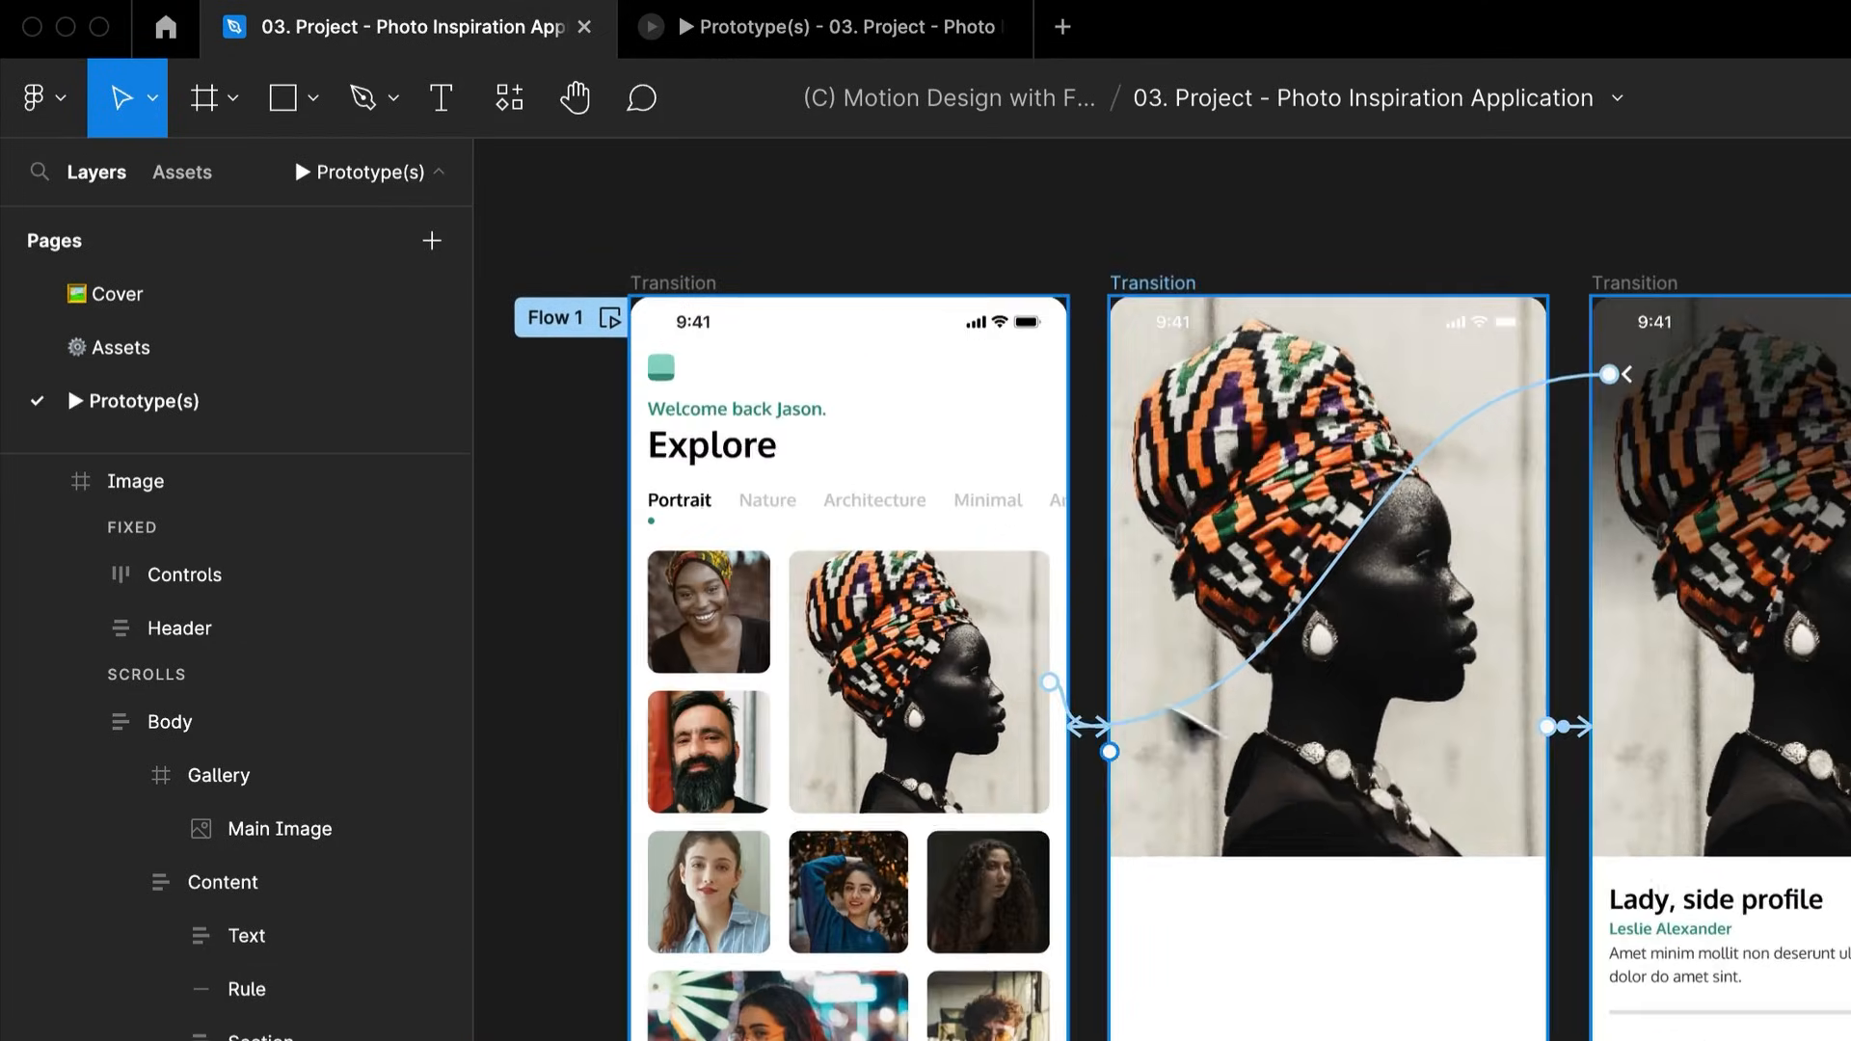
pyautogui.click(1395, 799)
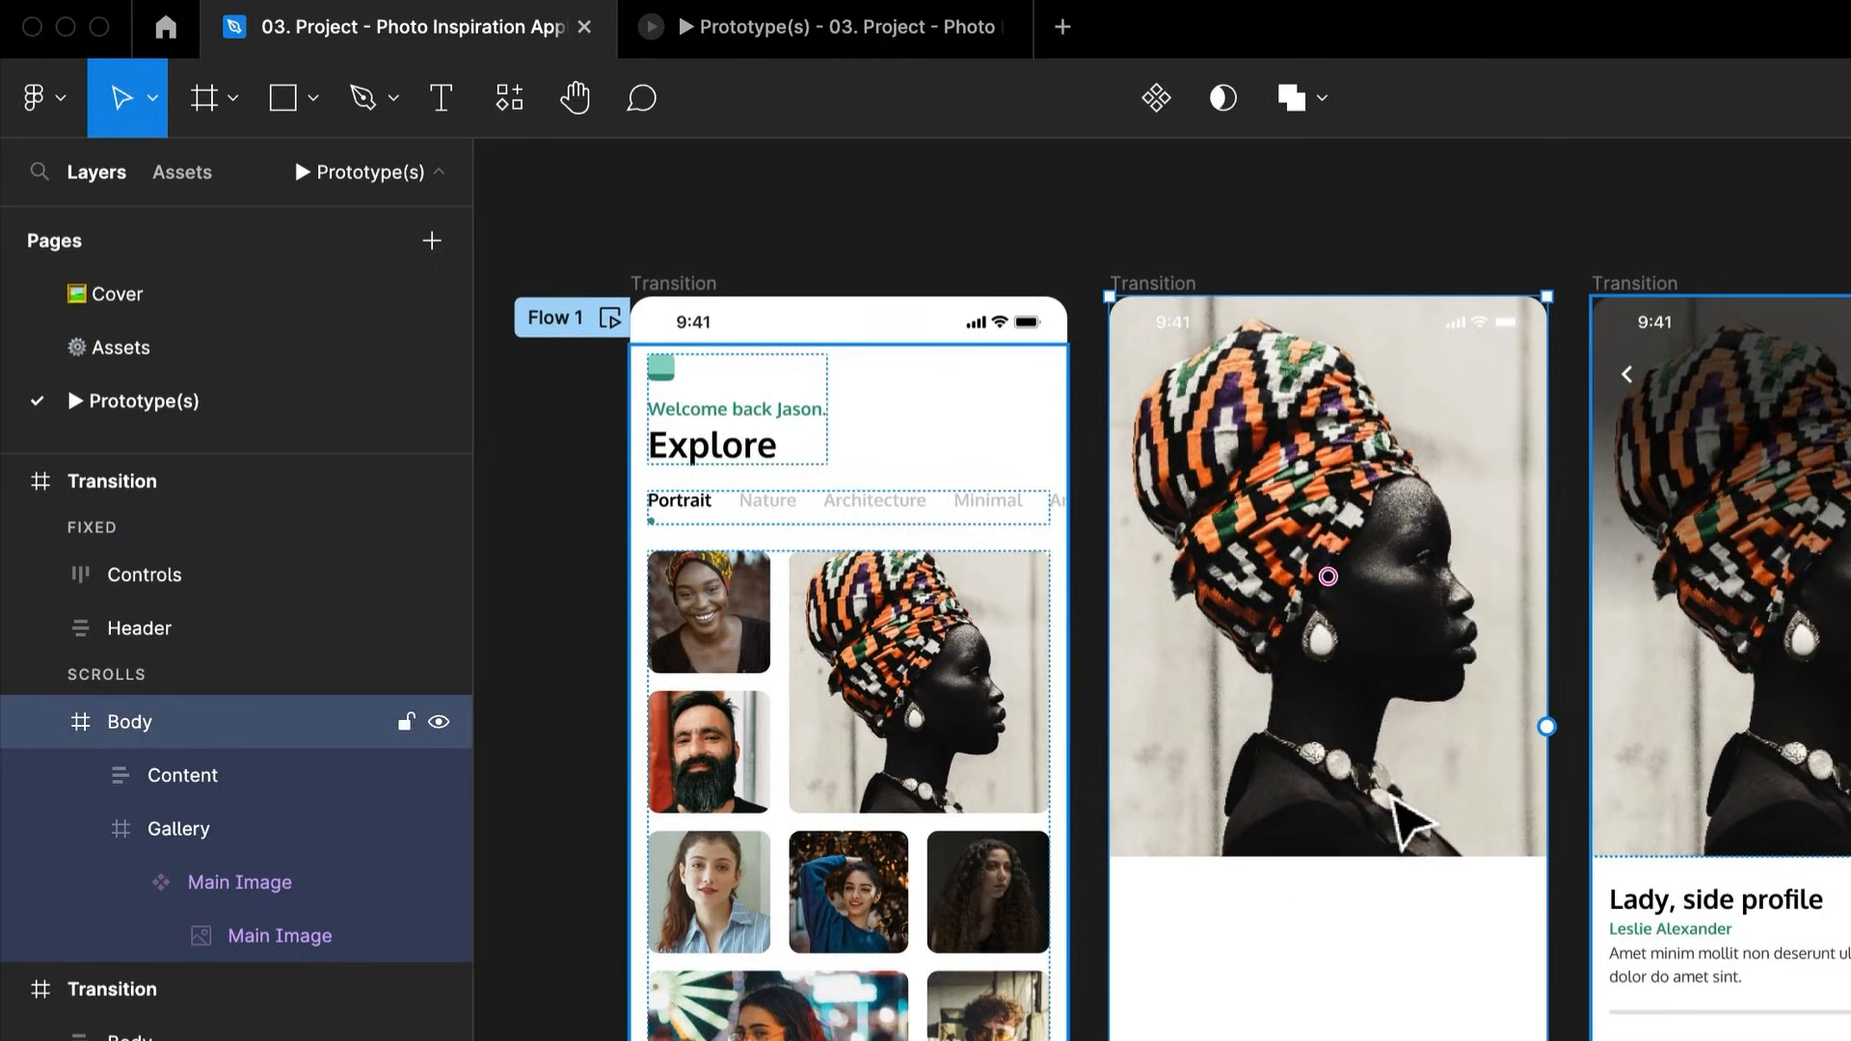
pyautogui.doubleClick(1408, 824)
pyautogui.moveTo(914, 777); pyautogui.dragTo(1240, 786)
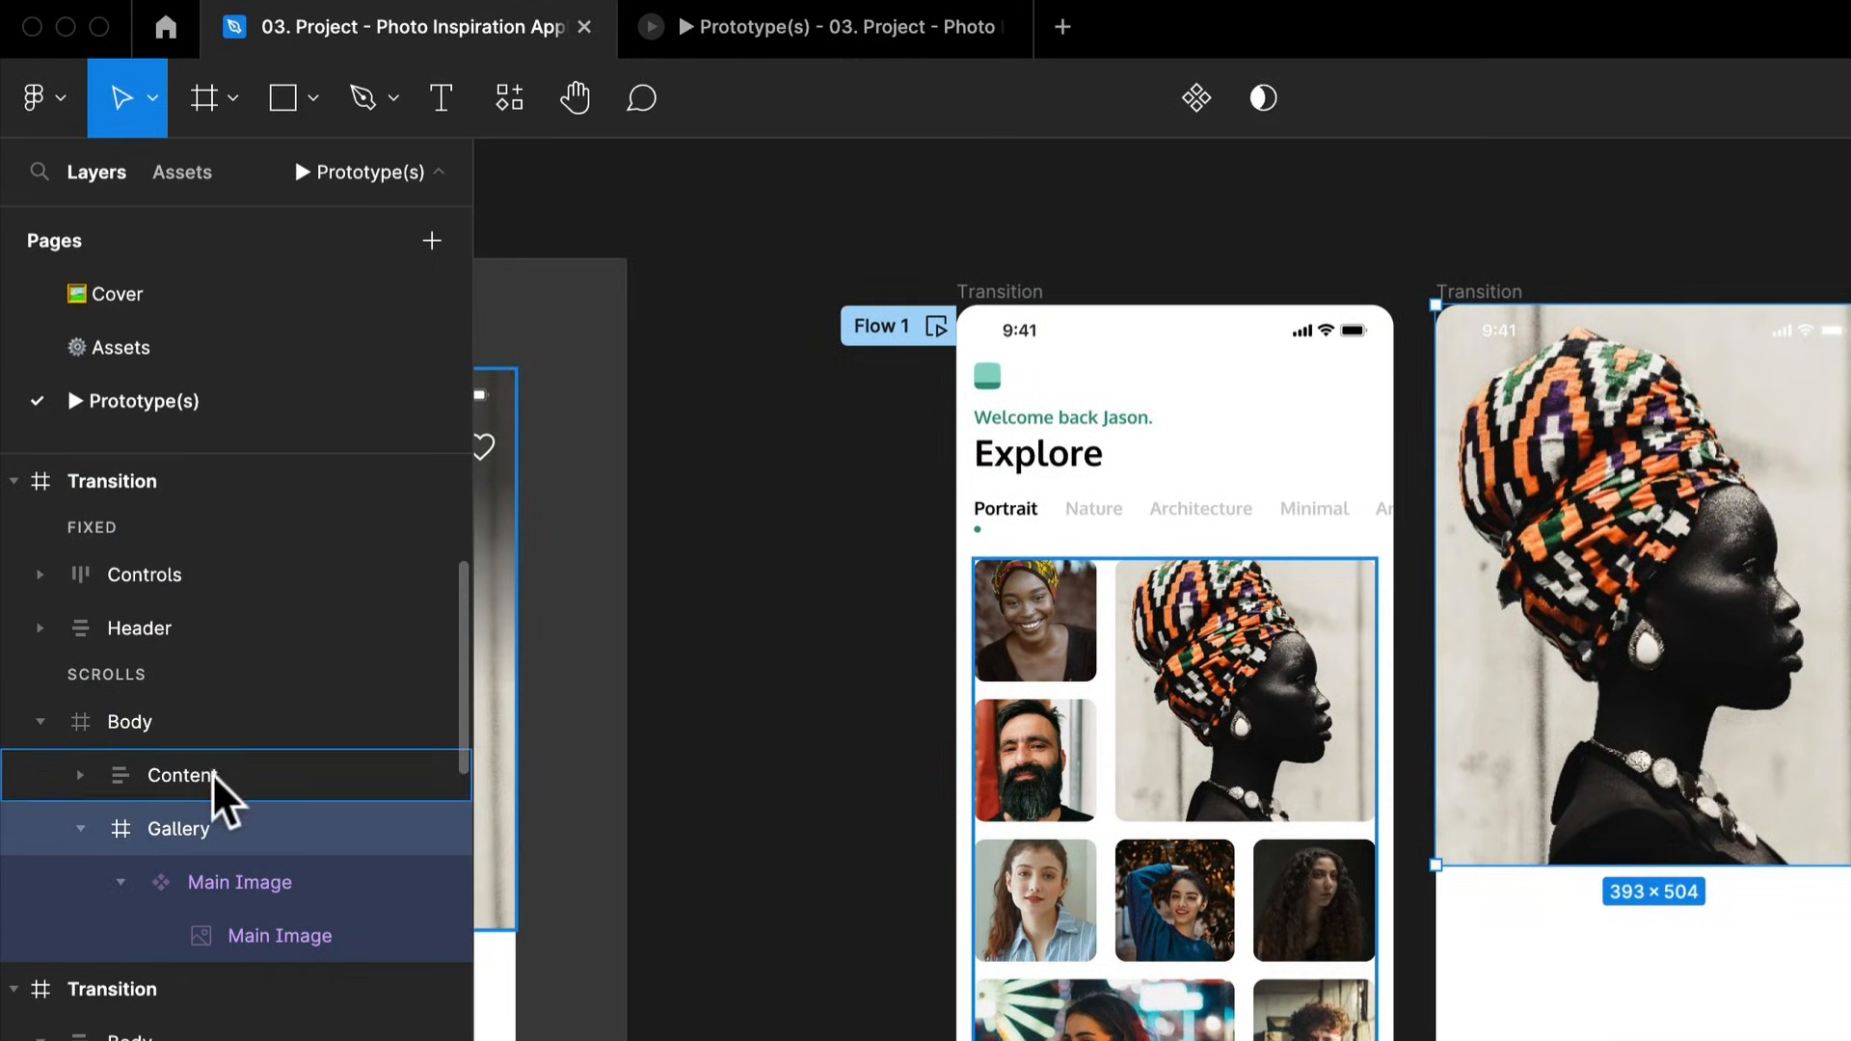
pyautogui.moveTo(230, 781); pyautogui.dragTo(215, 802)
pyautogui.moveTo(949, 743); pyautogui.dragTo(1850, 688)
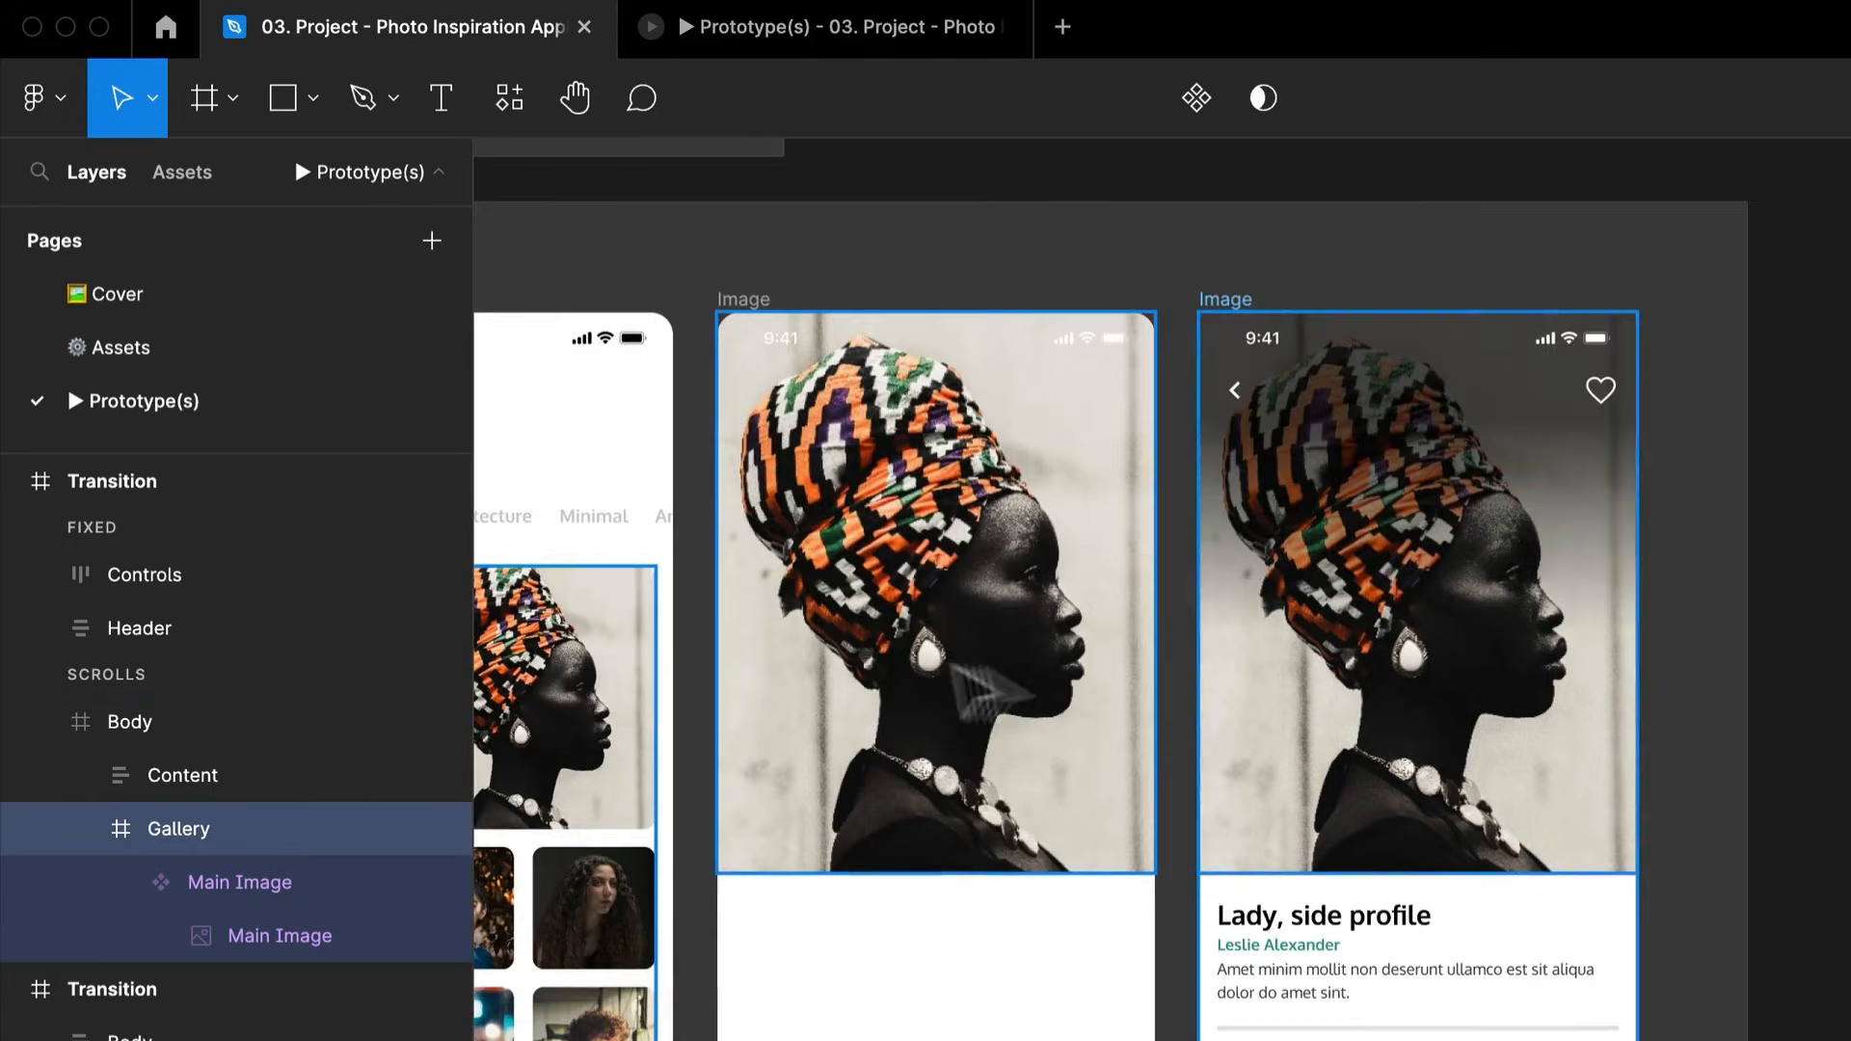
pyautogui.click(921, 685)
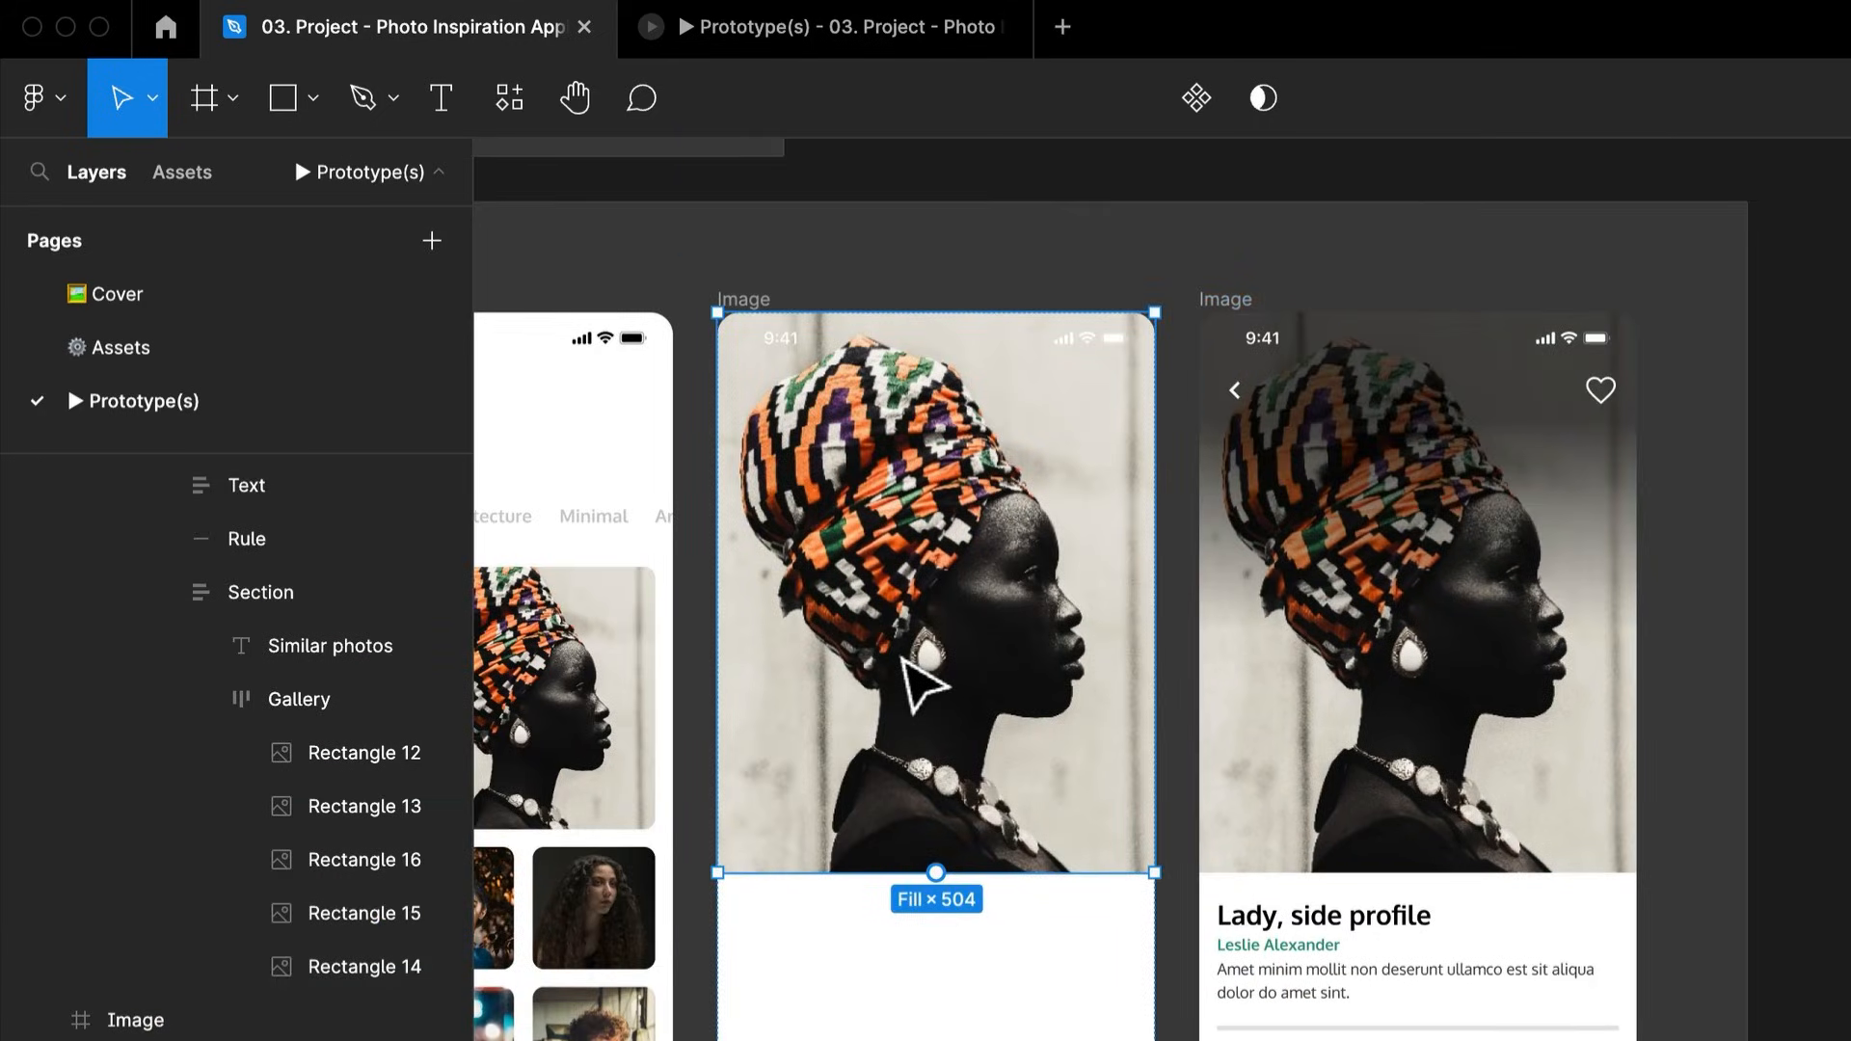
pyautogui.moveTo(1451, 694); pyautogui.dragTo(603, 703)
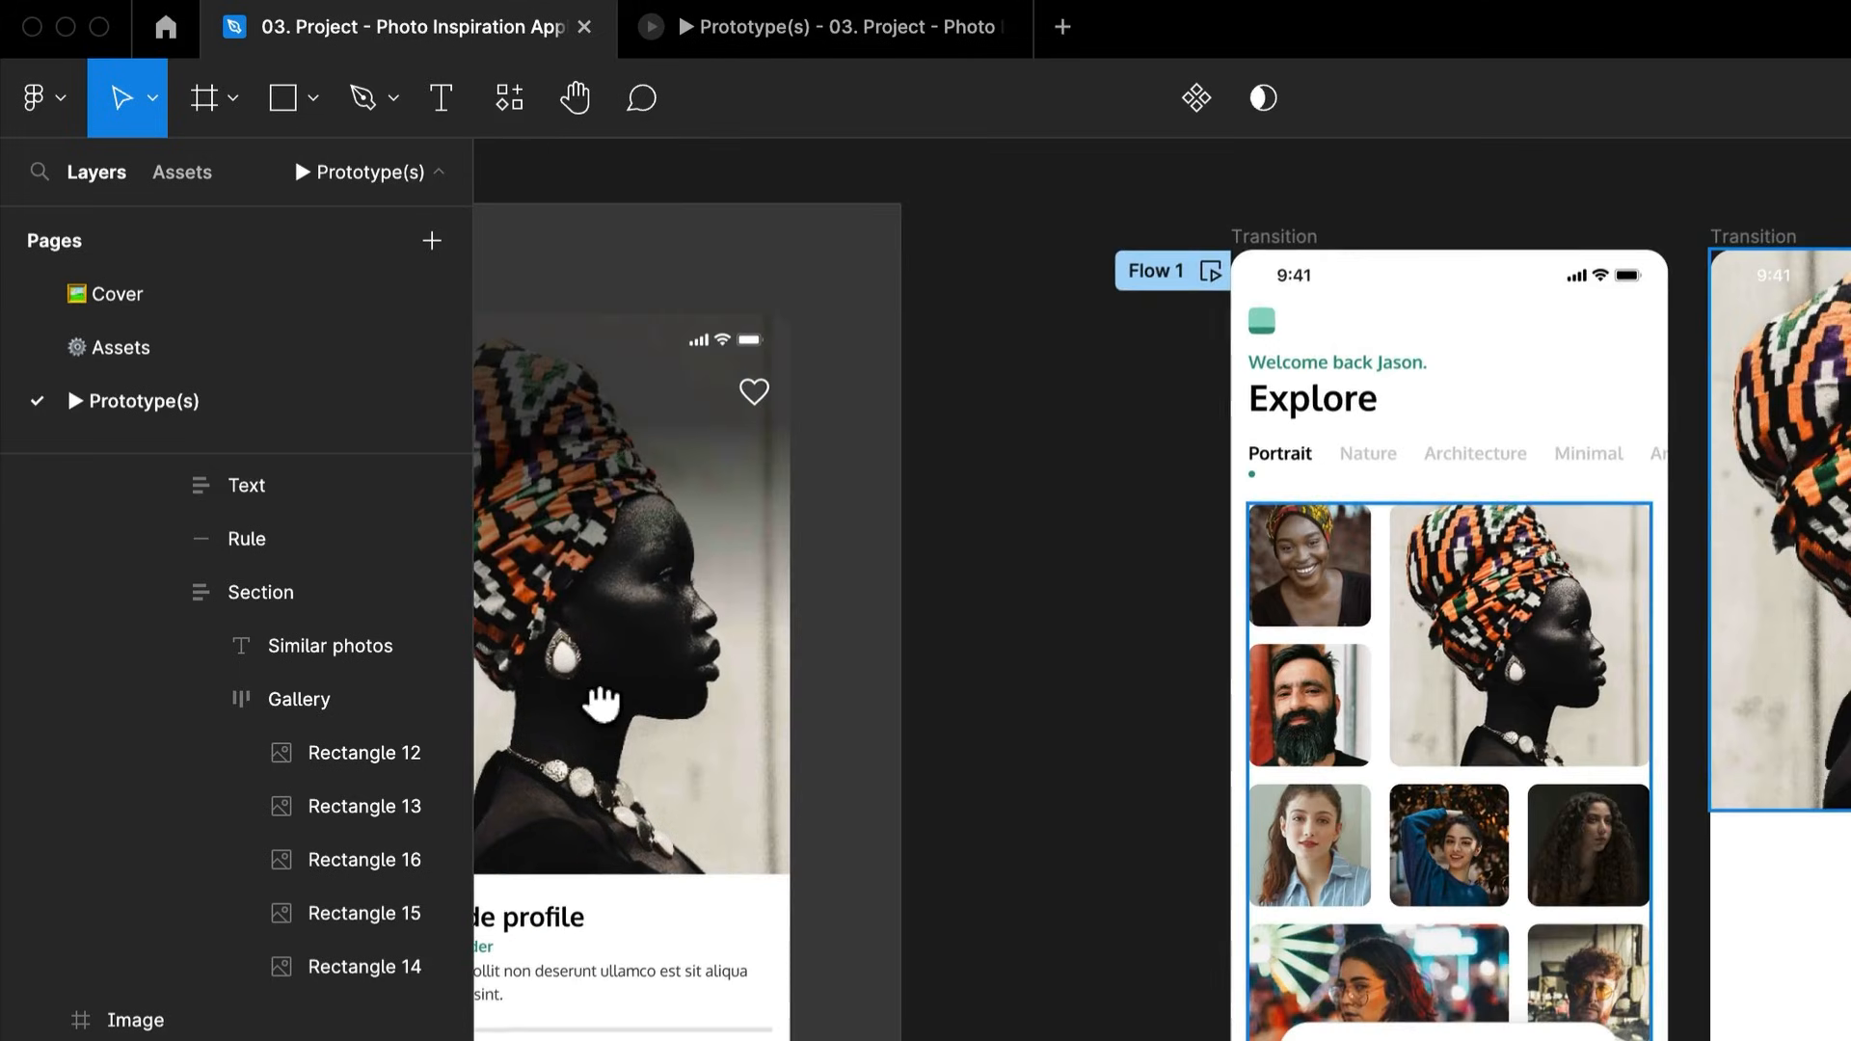
pyautogui.moveTo(1850, 665); pyautogui.dragTo(1115, 640)
# Move the Gallery layer above Content in the middle Transition screen's Body and check the third Transition screen's layer order
pyautogui.click(1209, 674)
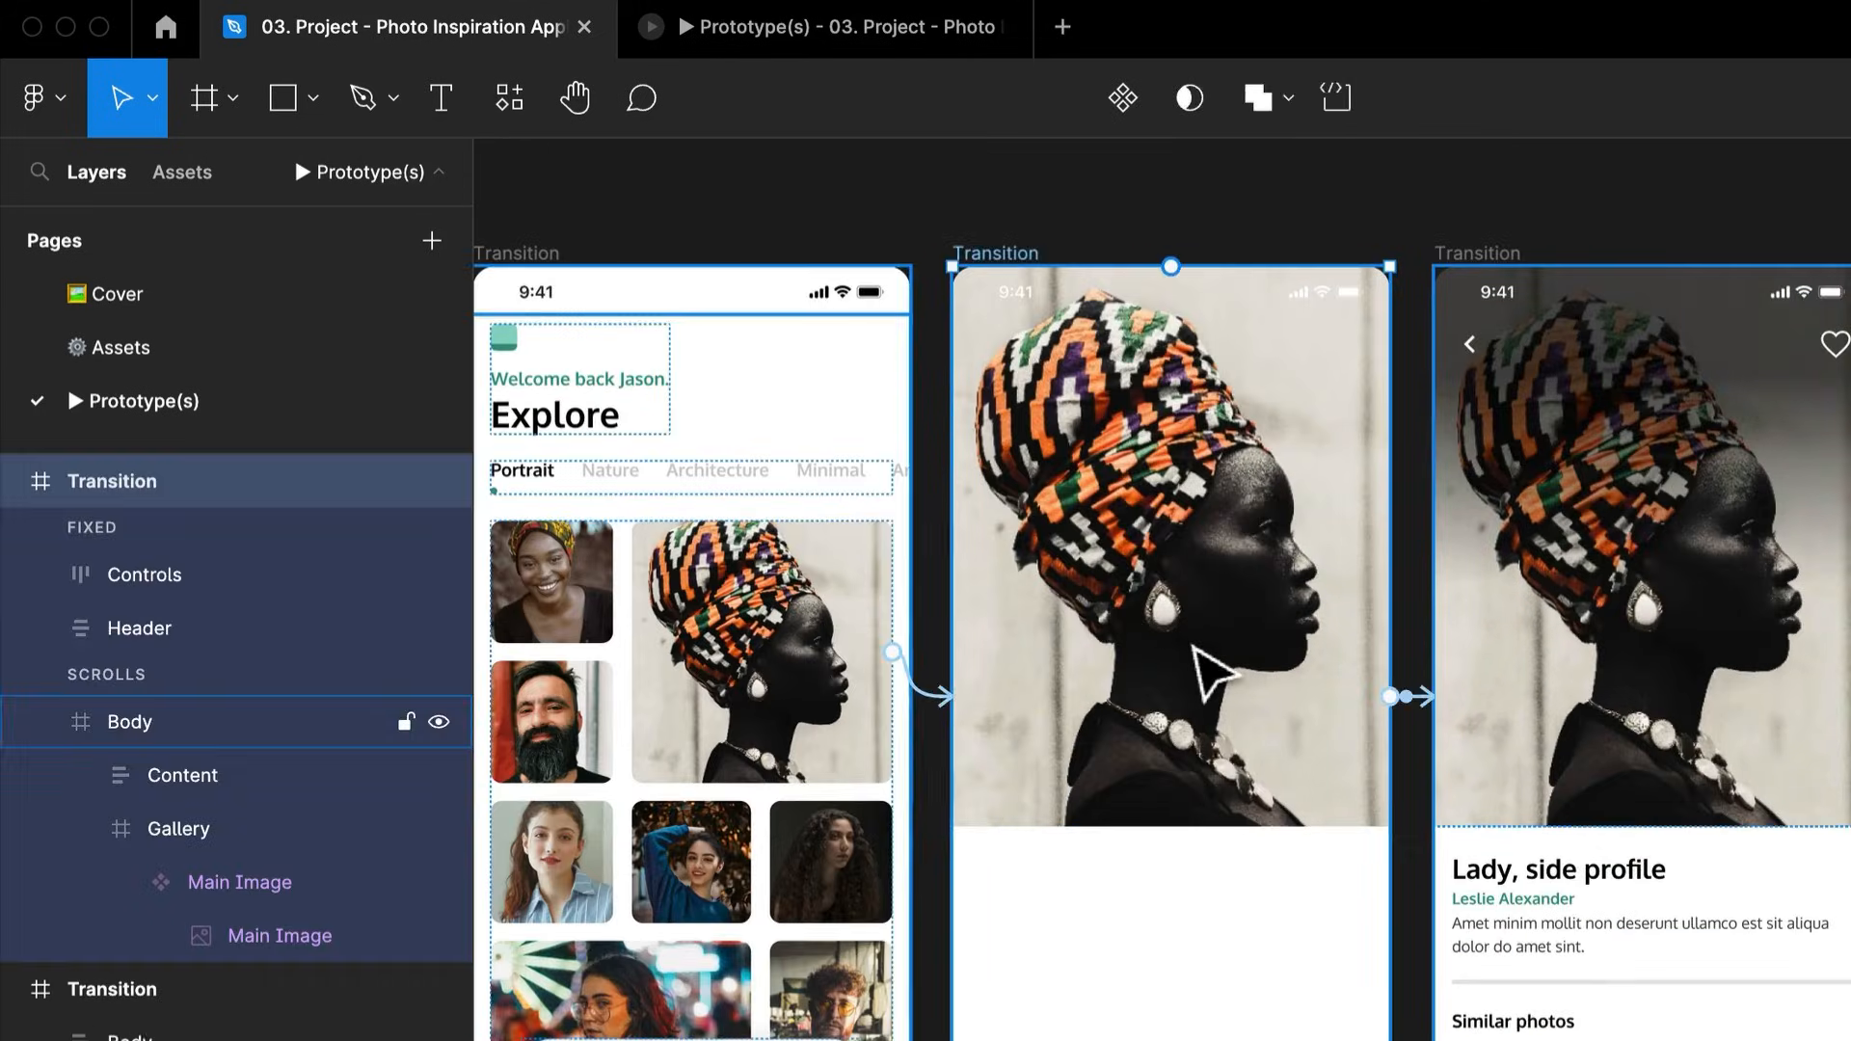
pyautogui.moveTo(210, 829); pyautogui.dragTo(235, 742)
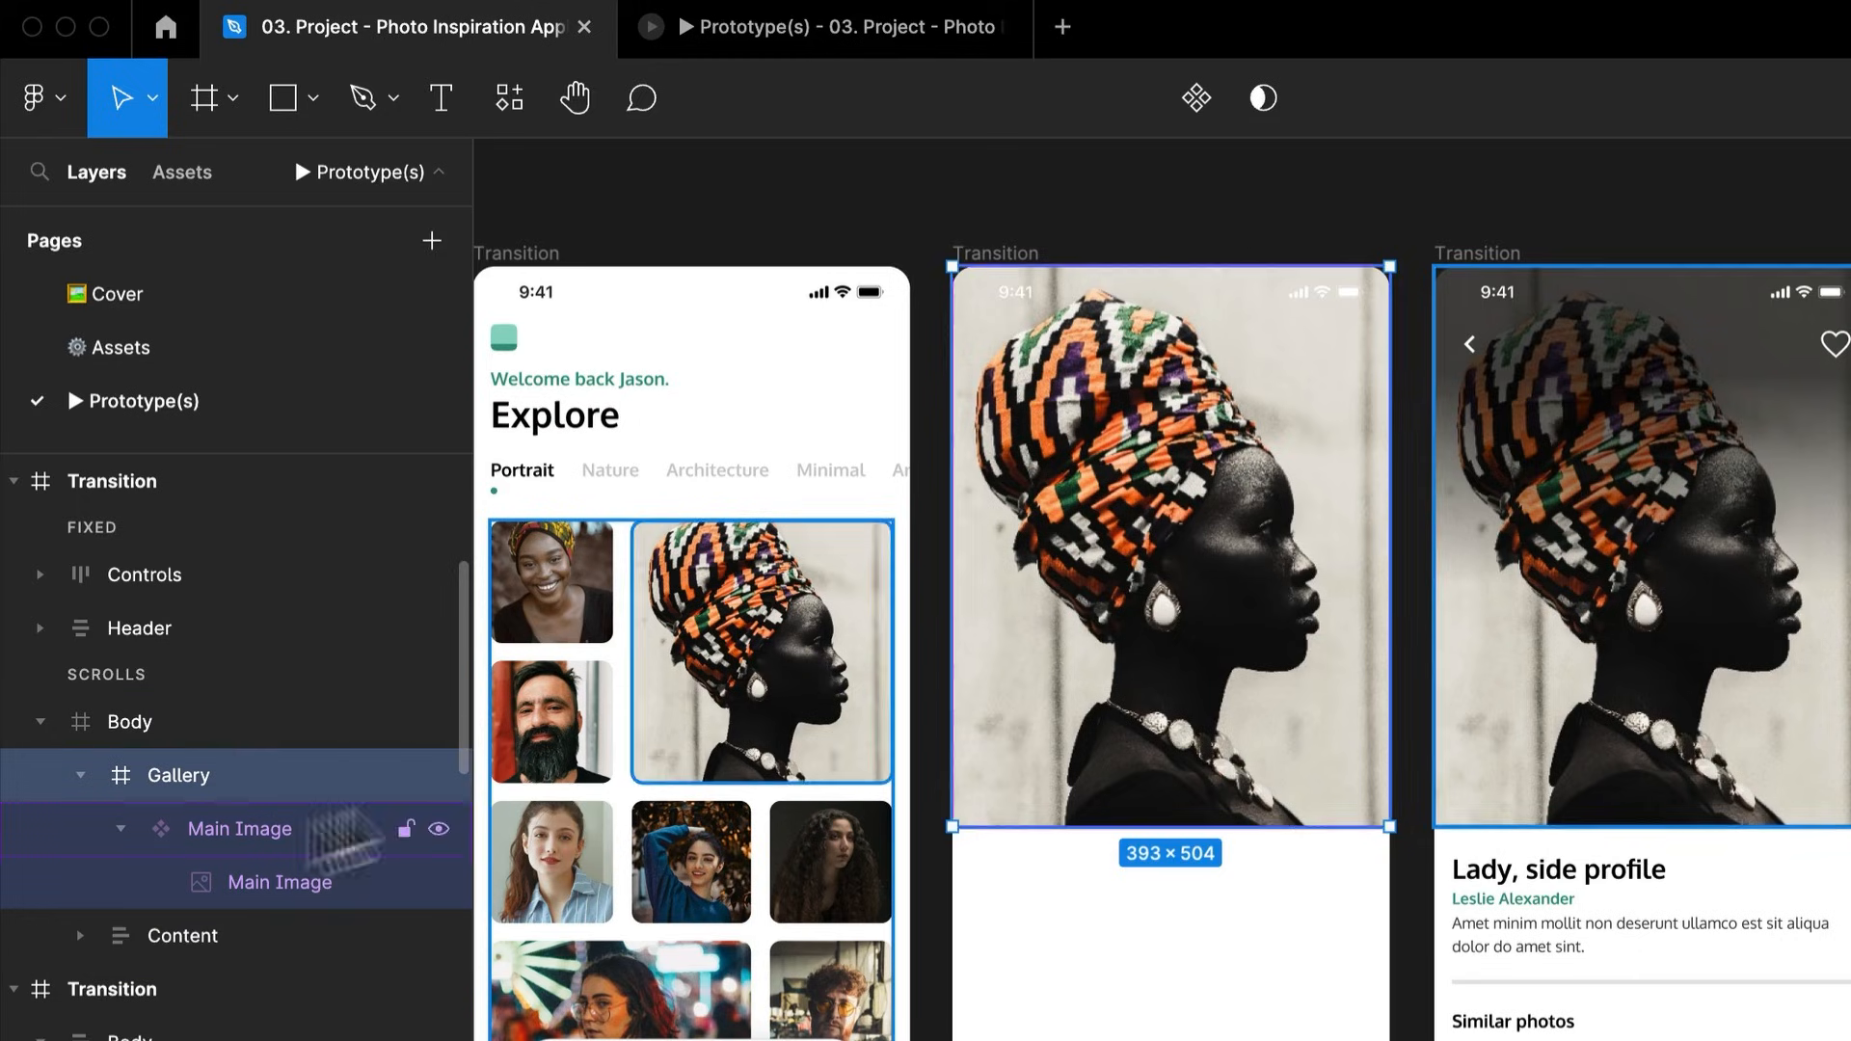
pyautogui.click(1595, 696)
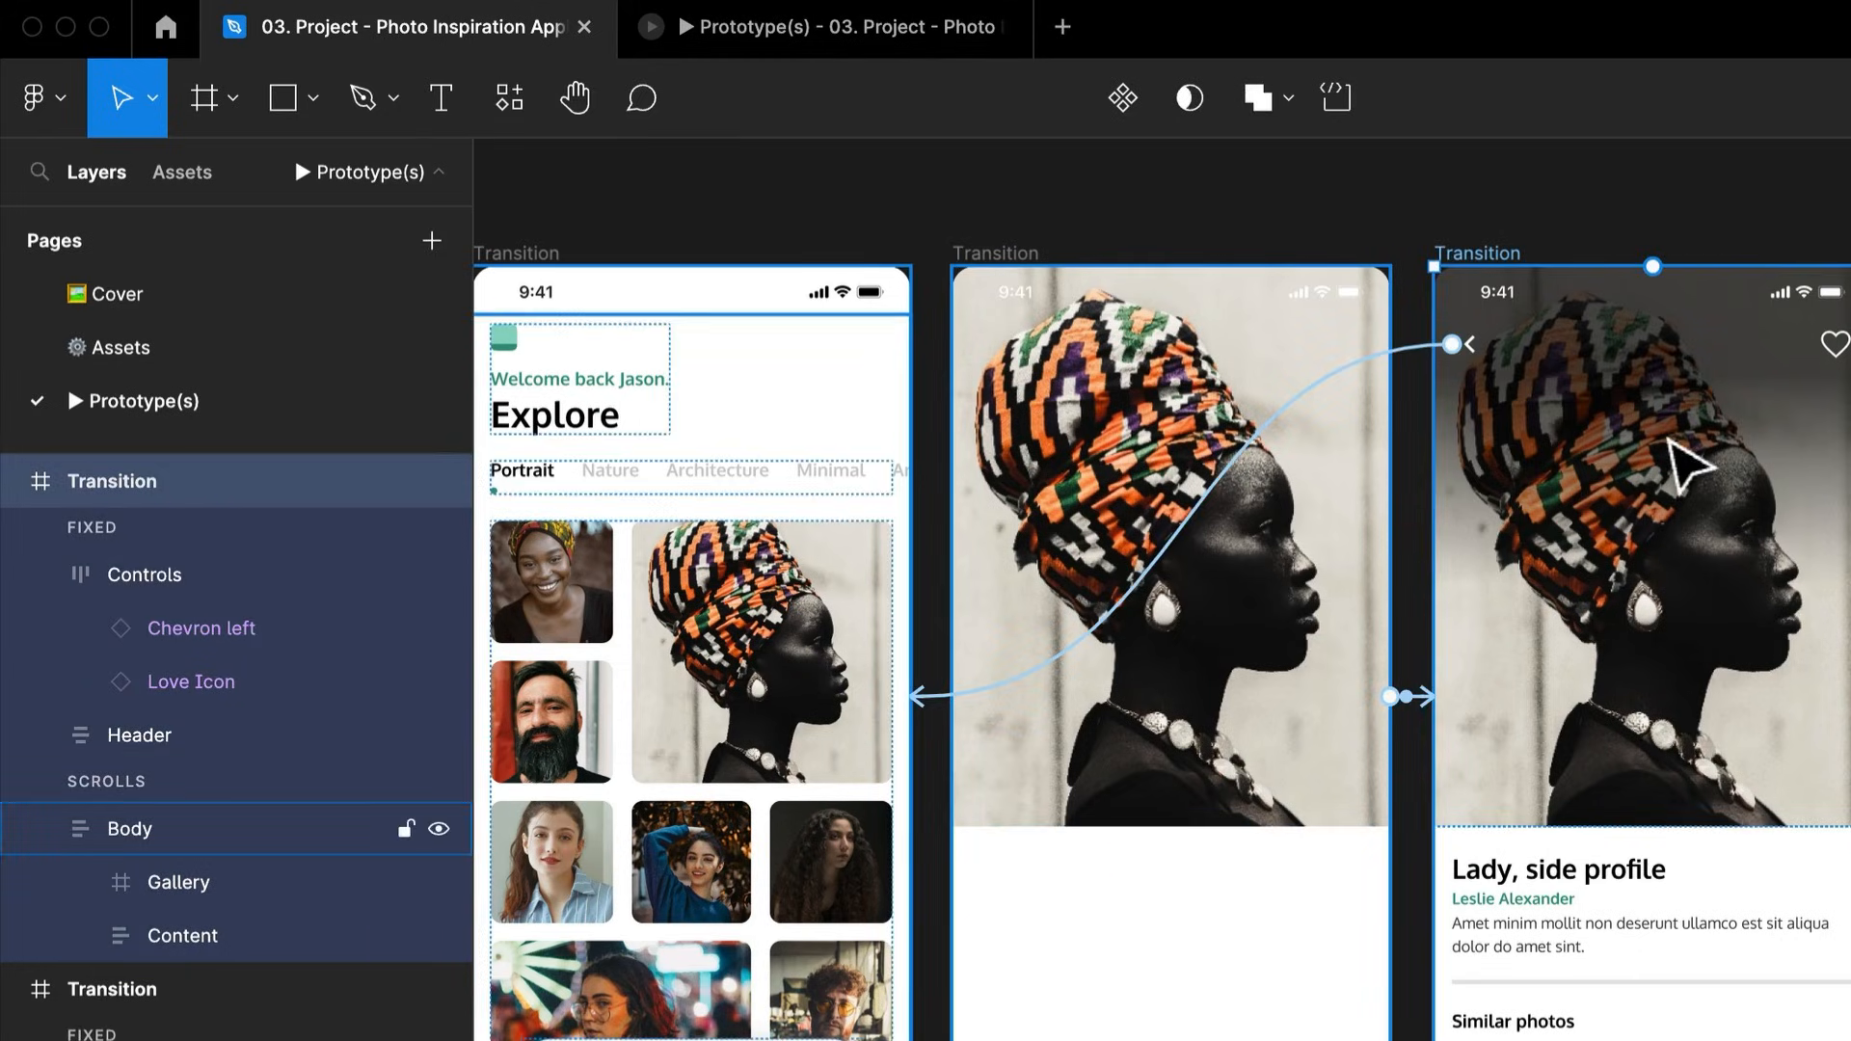
# Check the third Transition screen's Body layer and replay Flow 1's portrait photo transition repeatedly in the prototype preview
pyautogui.click(142, 829)
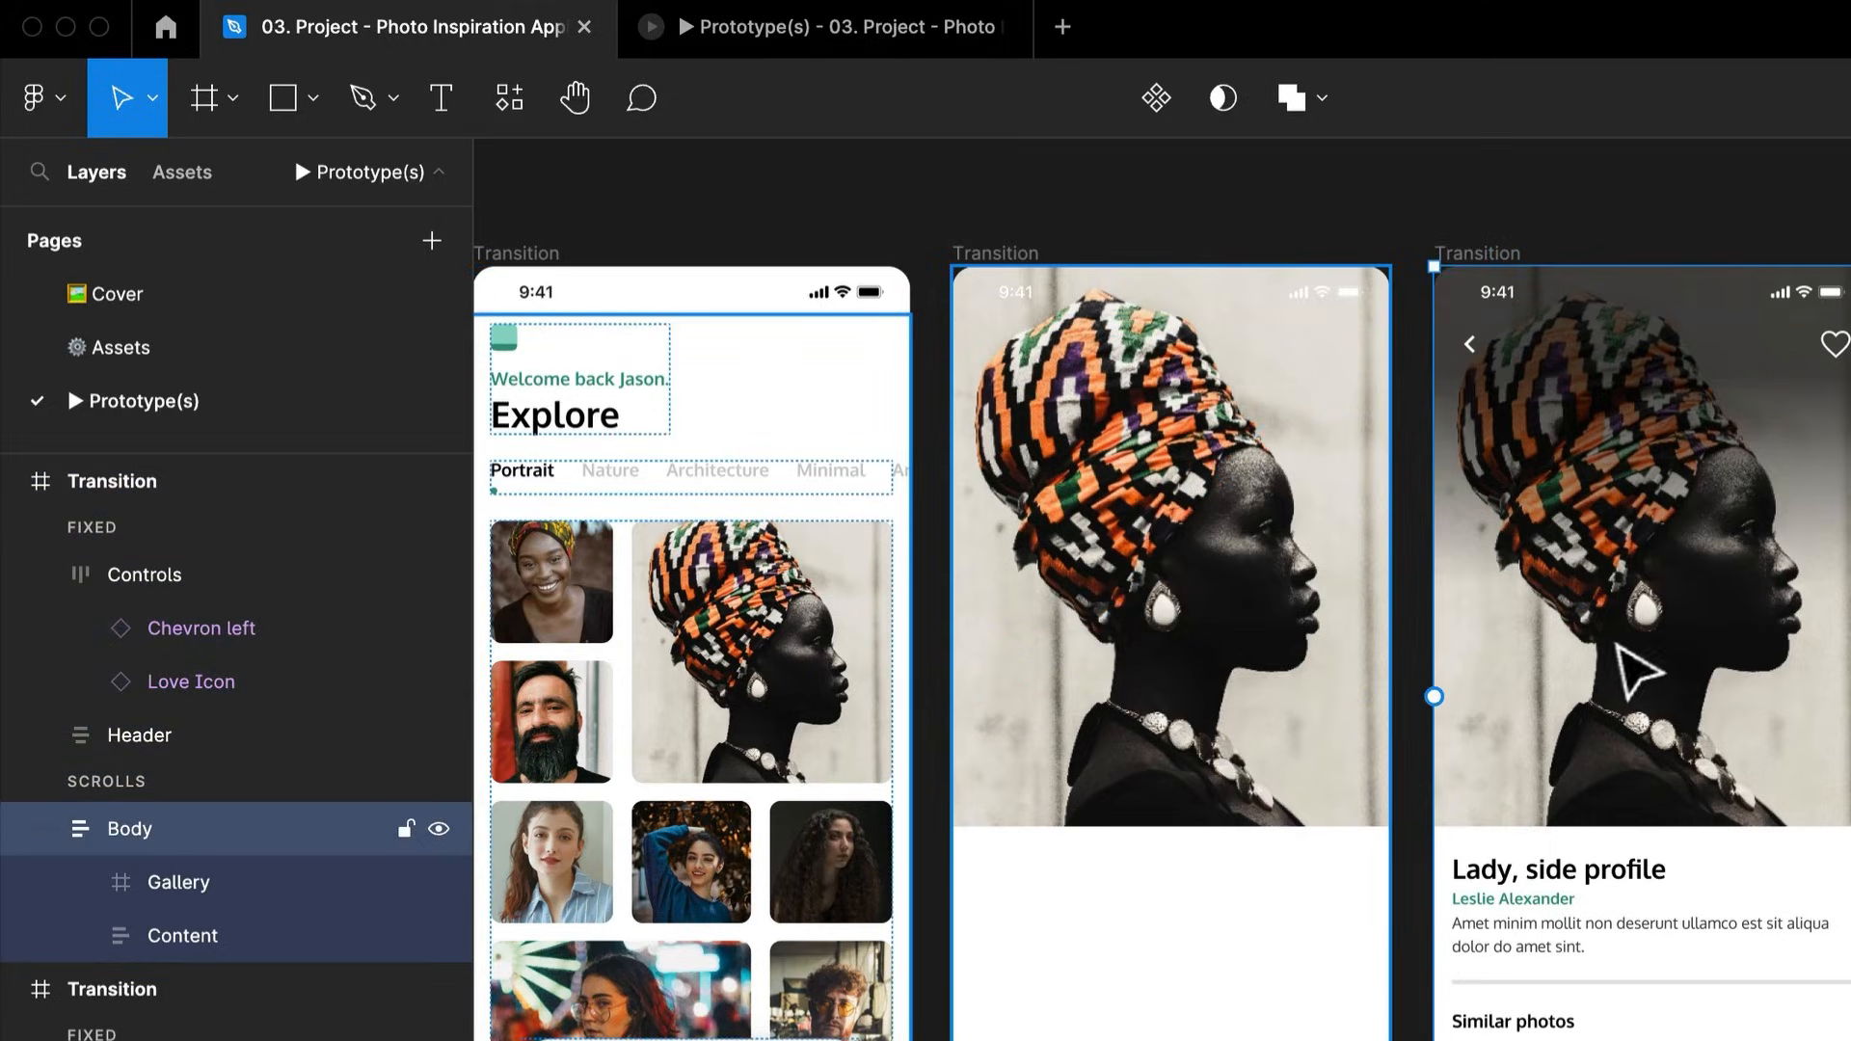
pyautogui.click(769, 23)
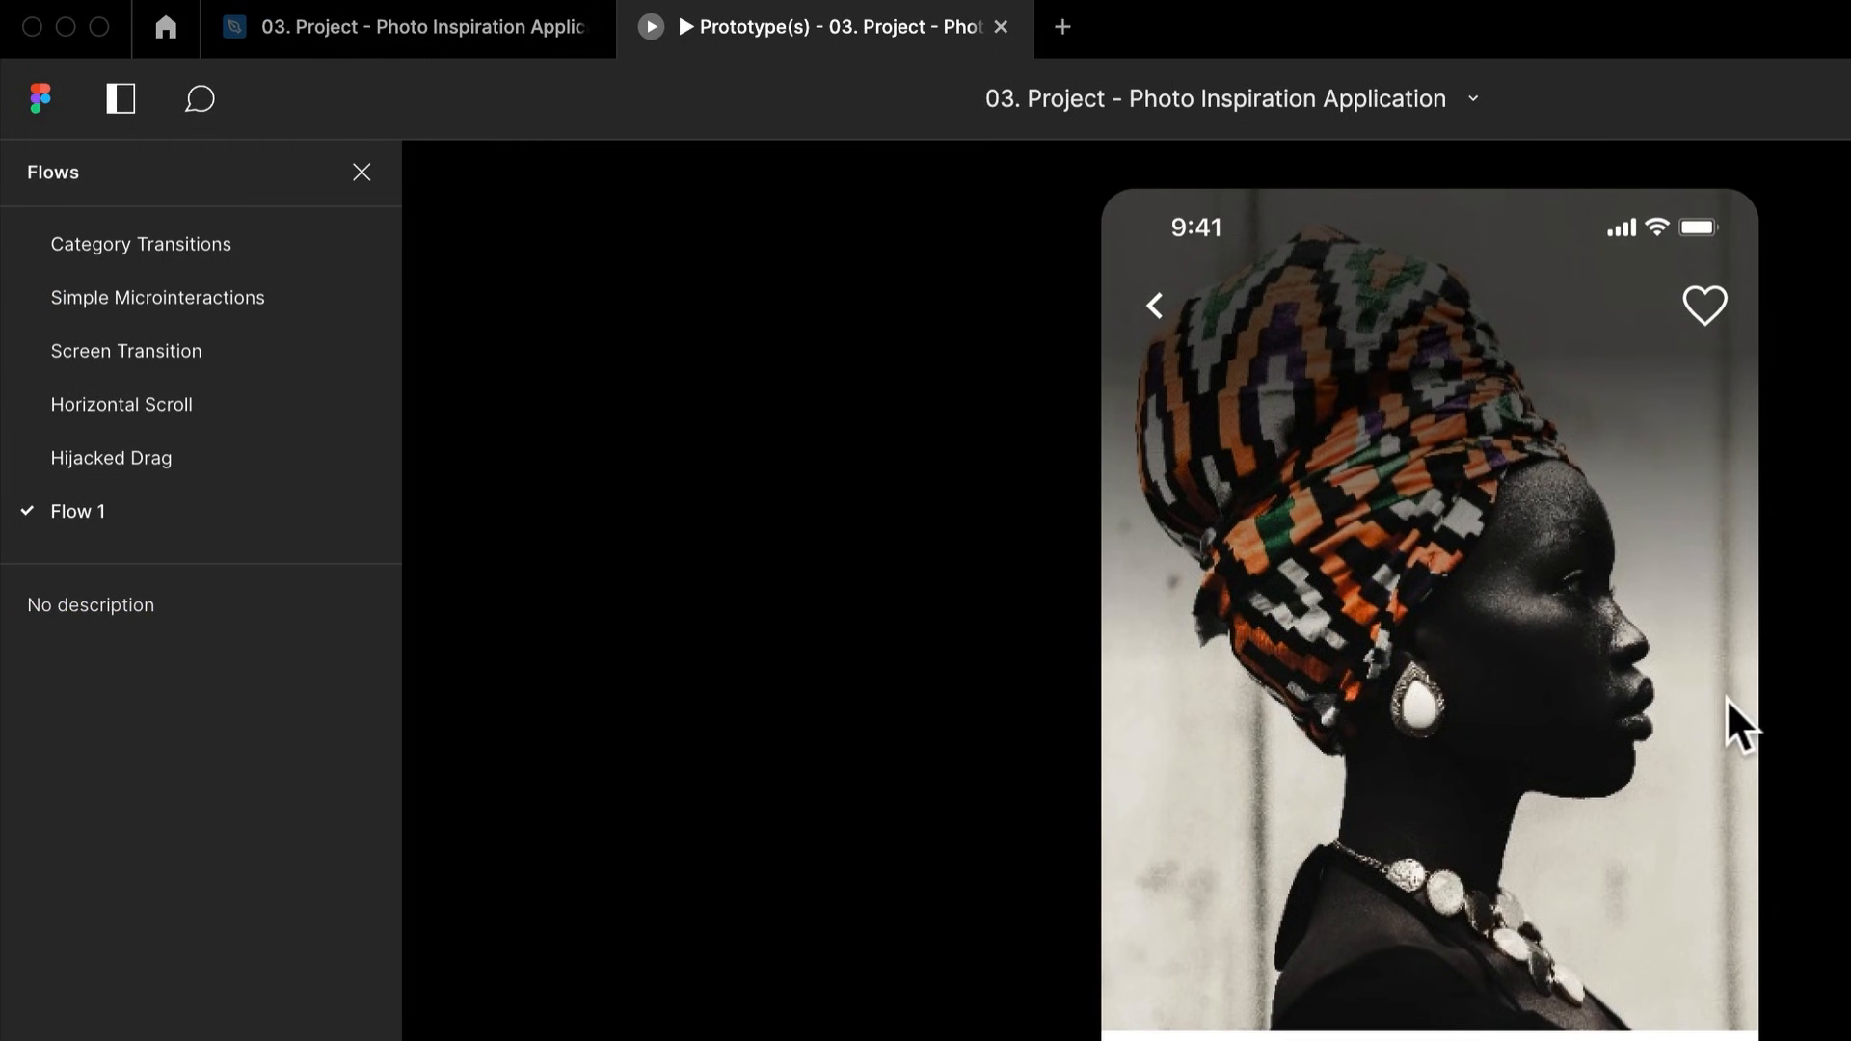
pyautogui.click(1726, 692)
pyautogui.click(1612, 796)
pyautogui.click(1612, 797)
pyautogui.click(1612, 796)
pyautogui.click(1612, 796)
pyautogui.click(1612, 797)
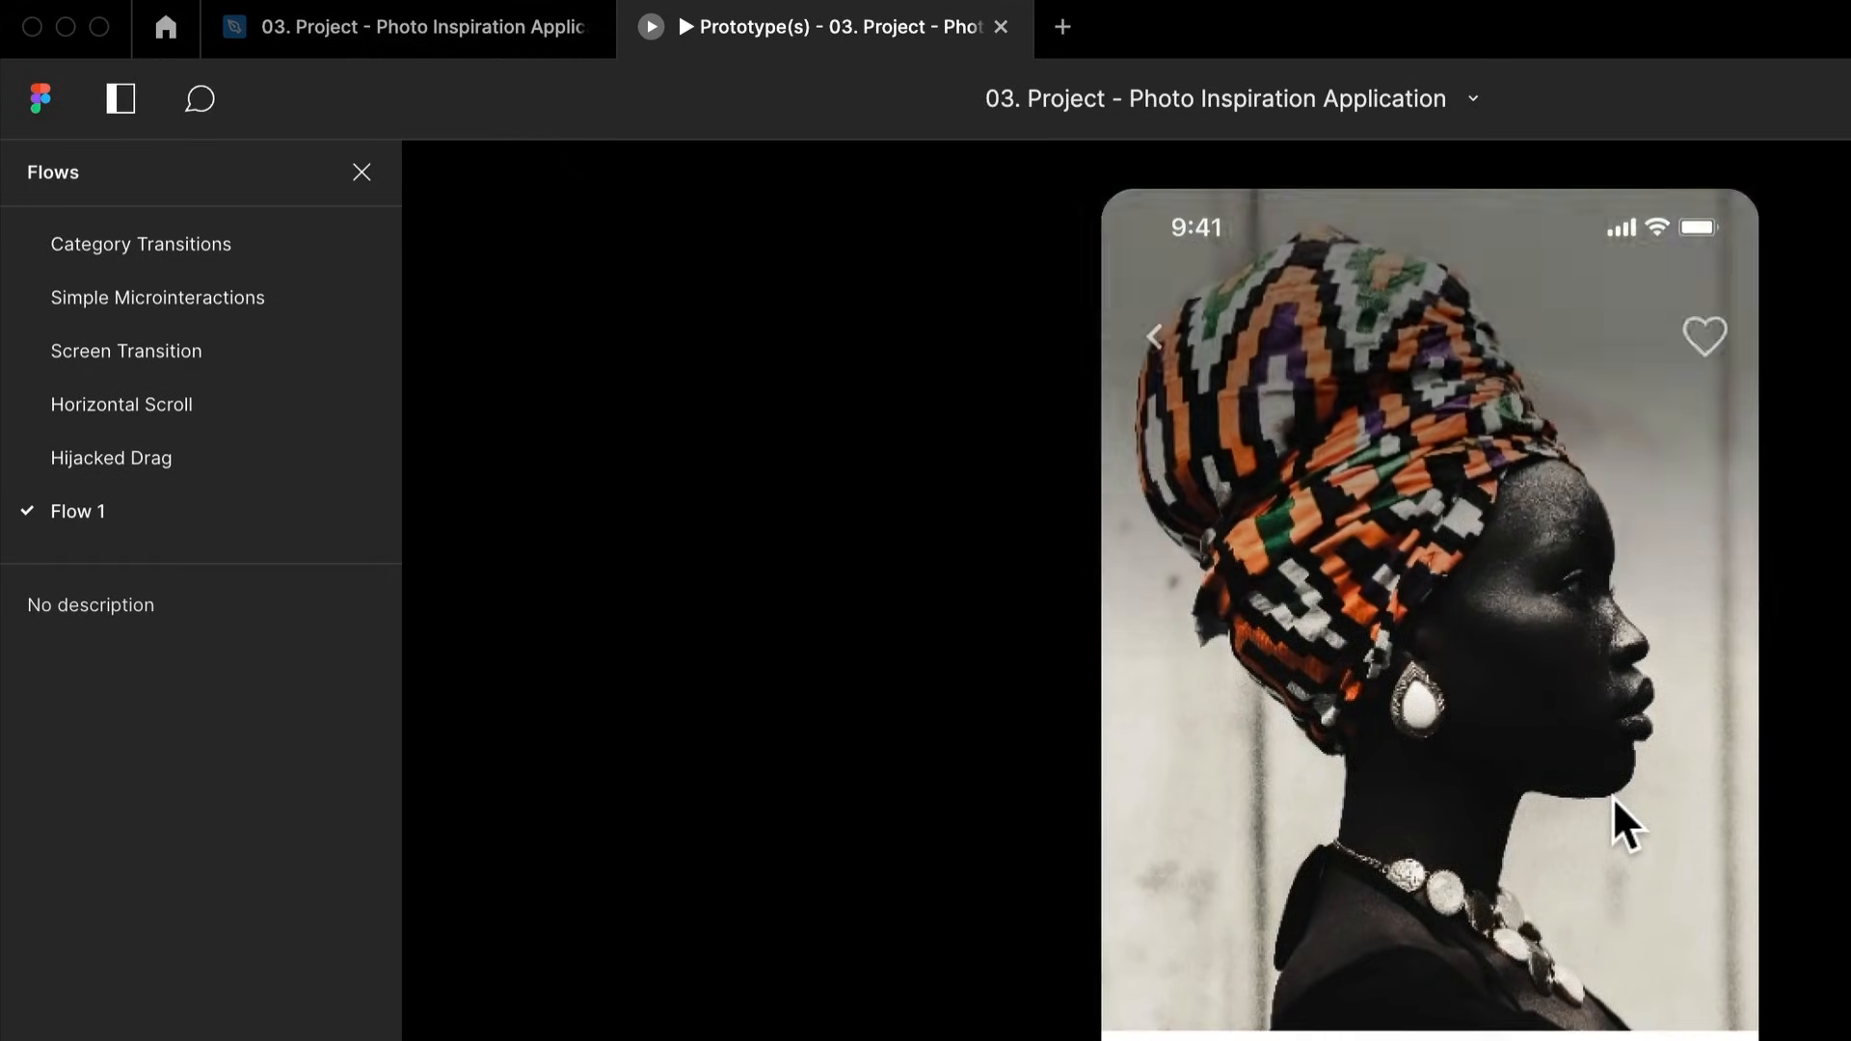
pyautogui.click(1612, 796)
pyautogui.click(1613, 796)
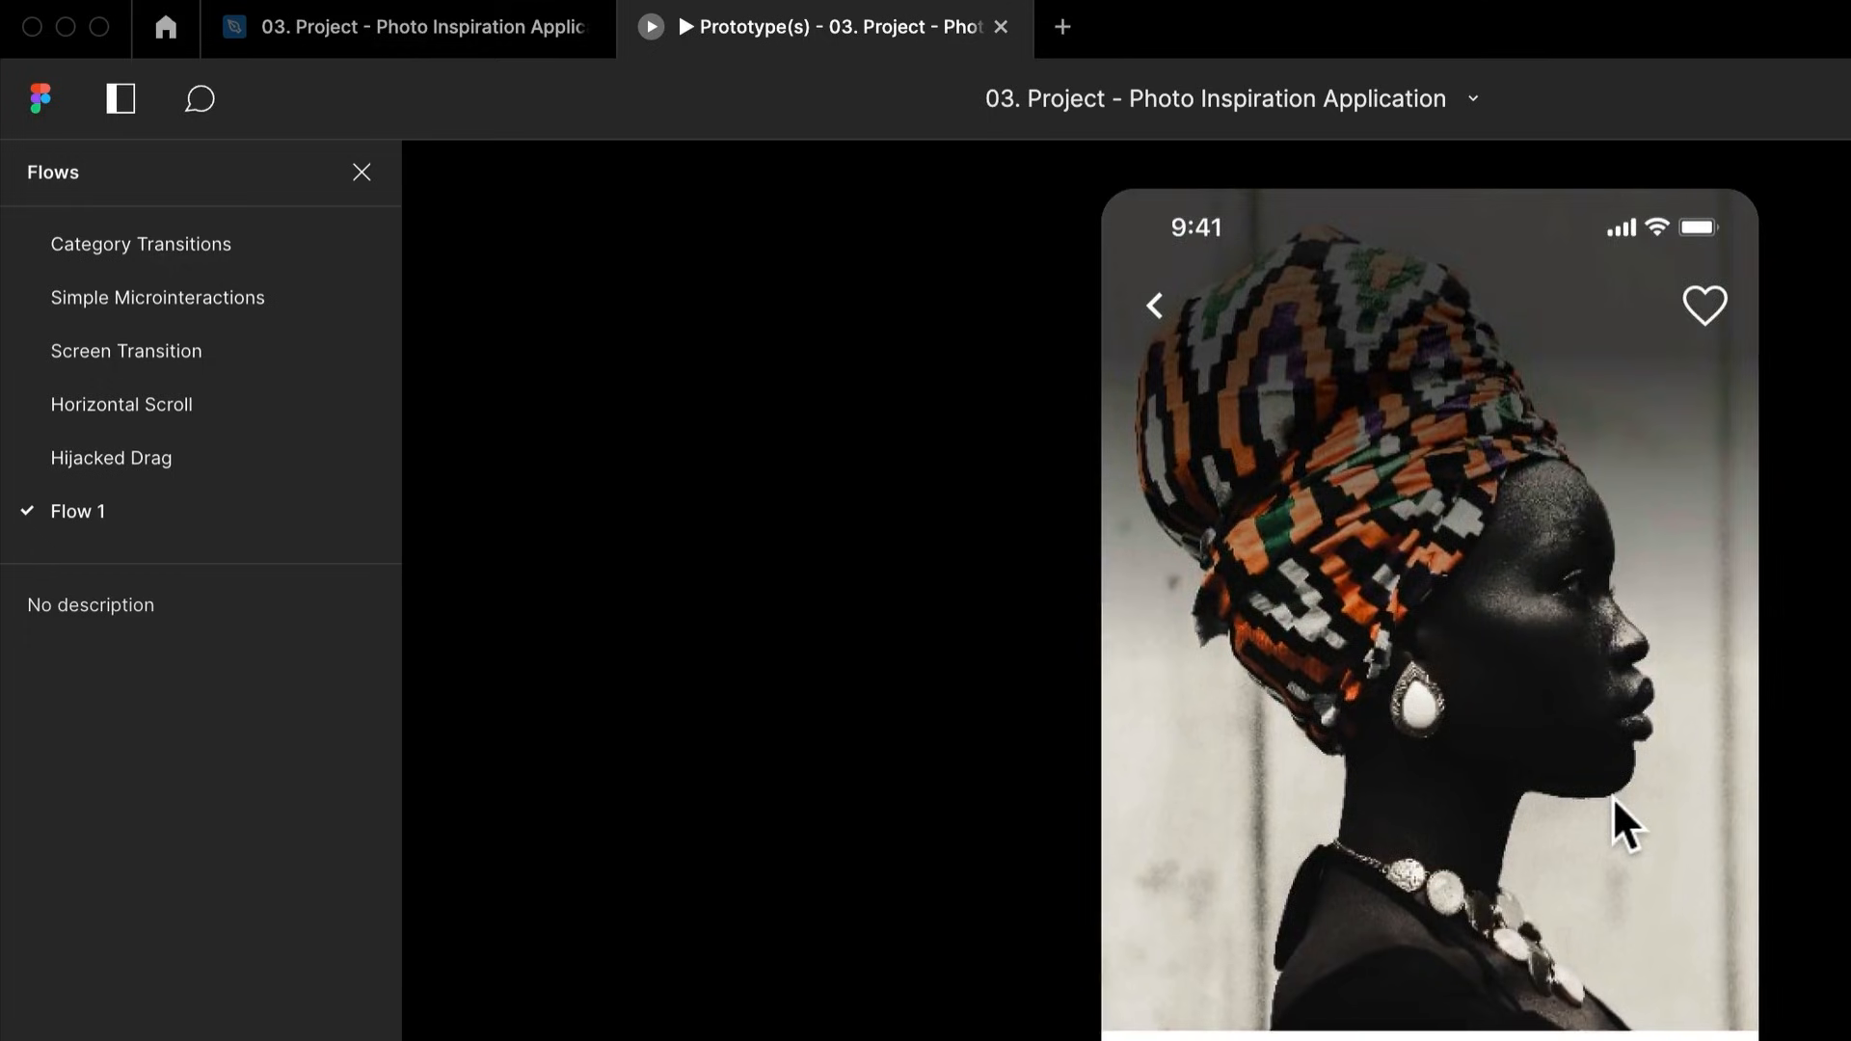
pyautogui.click(1612, 797)
pyautogui.click(1612, 796)
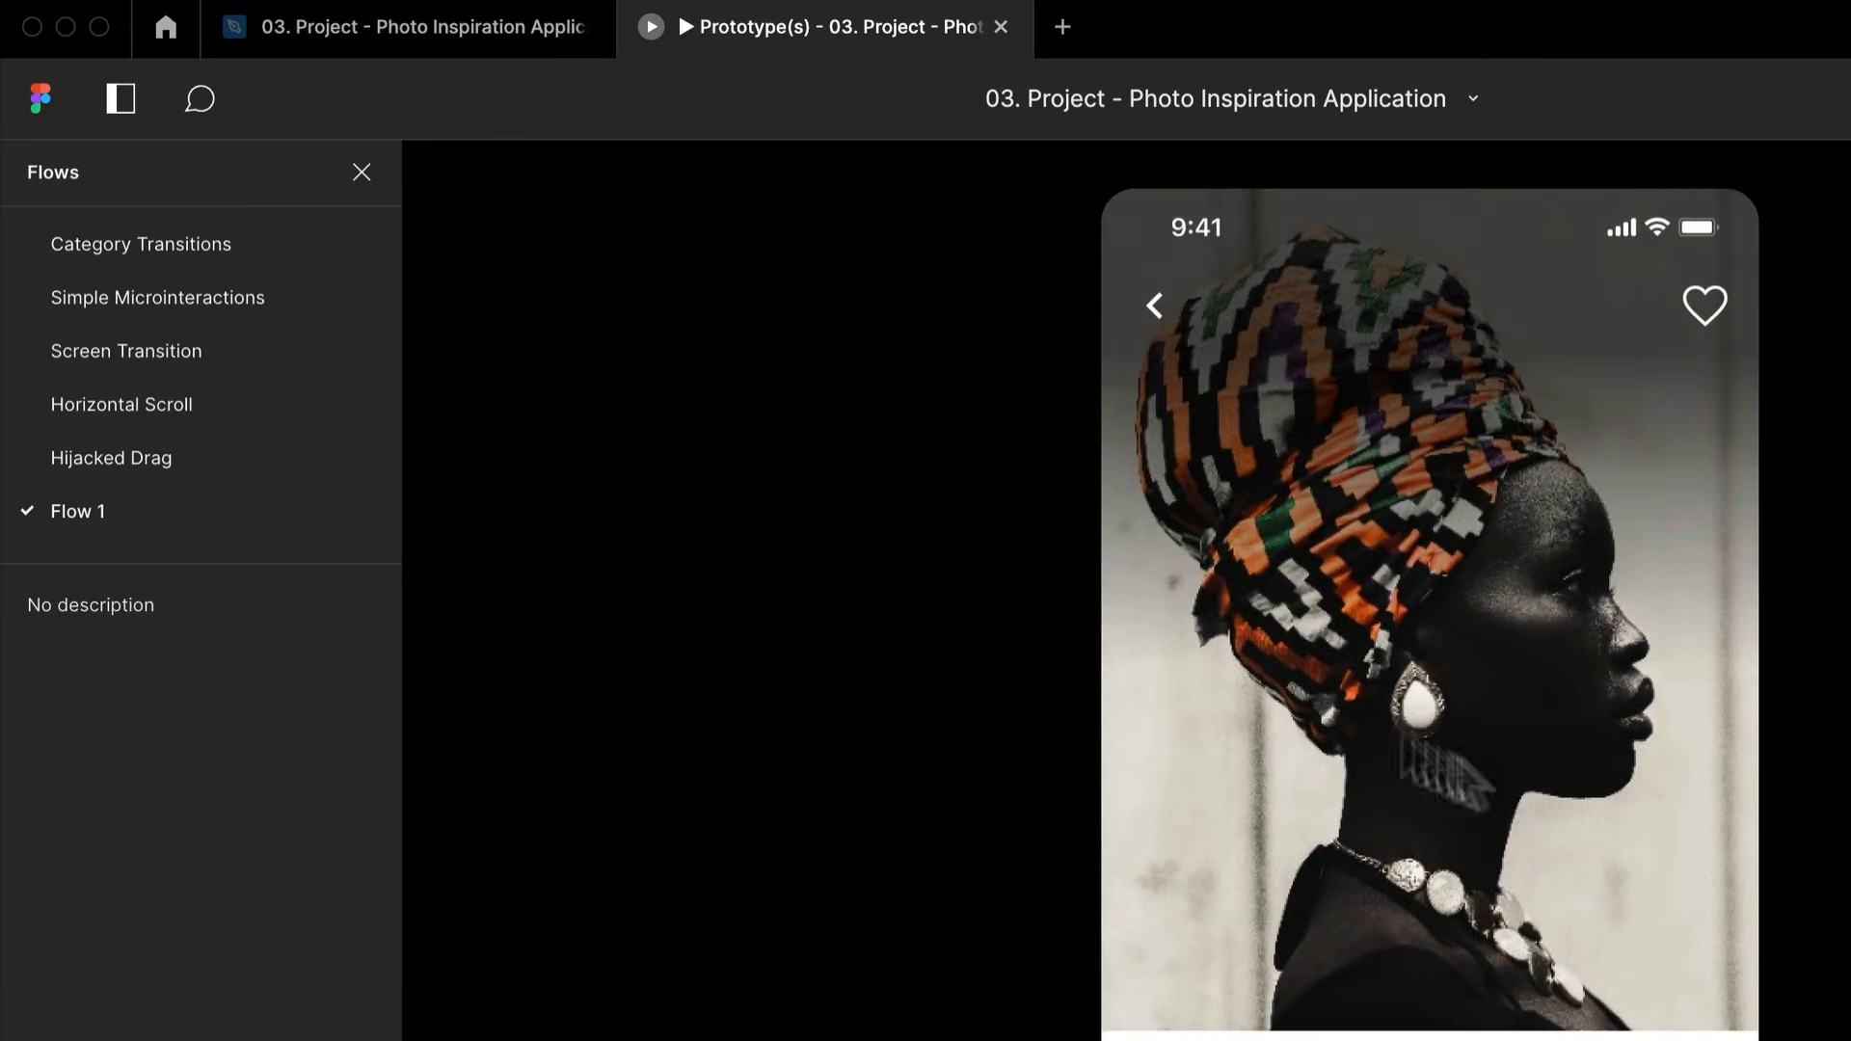
# Remove the hidden Linear gradient fill from the Main Image in the middle Transition screen of the design file
pyautogui.click(455, 44)
pyautogui.doubleClick(1280, 652)
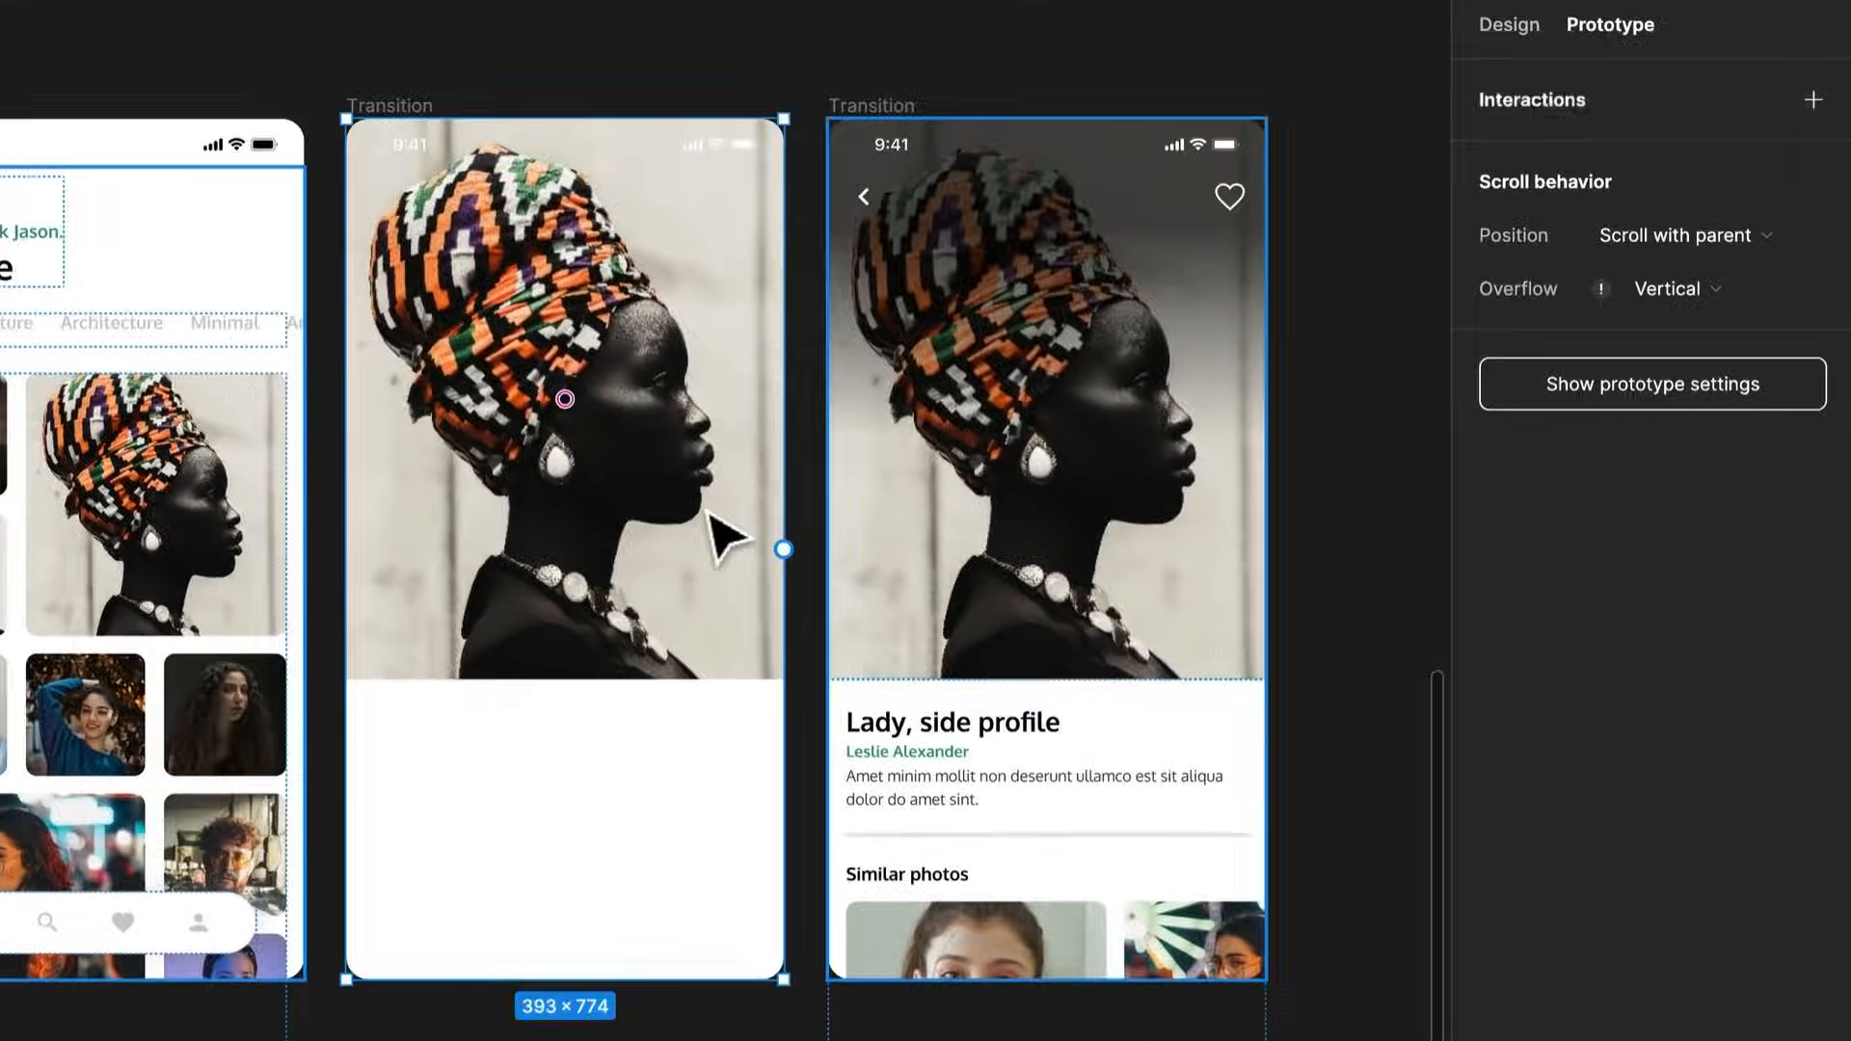
pyautogui.click(1507, 25)
pyautogui.doubleClick(649, 496)
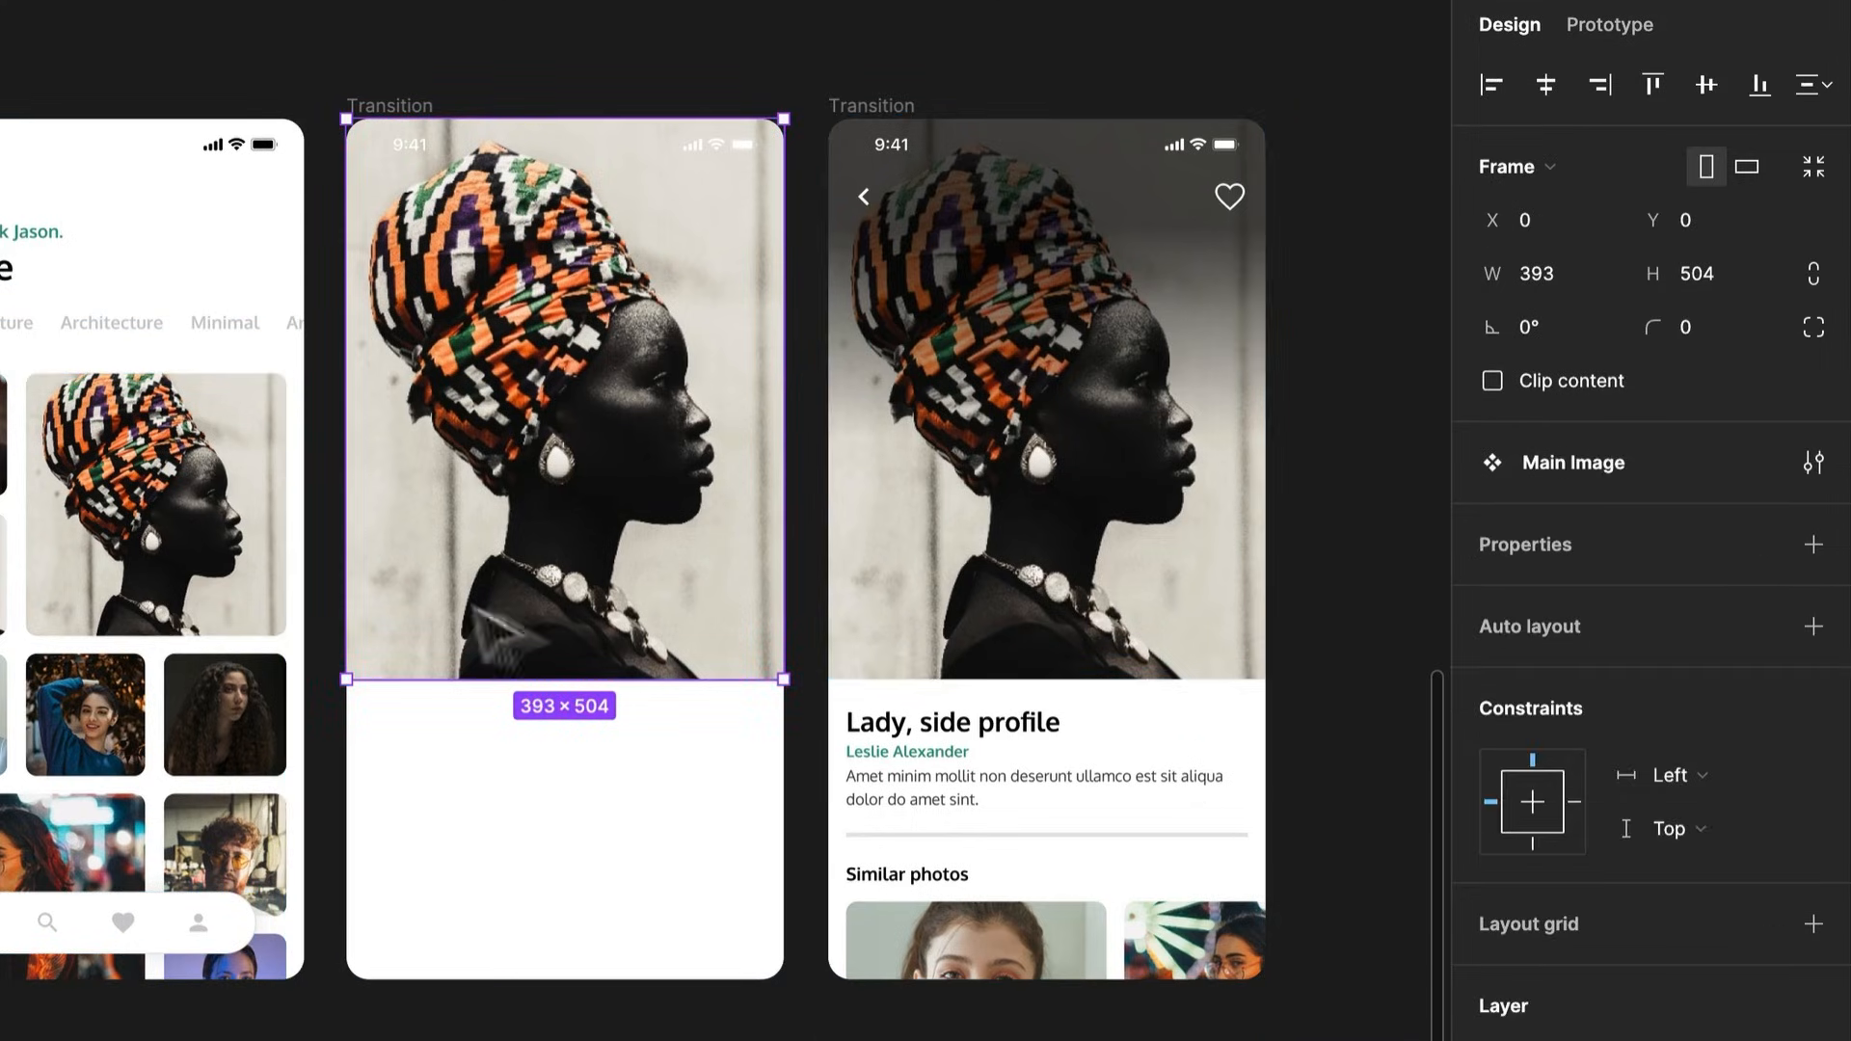
pyautogui.doubleClick(453, 561)
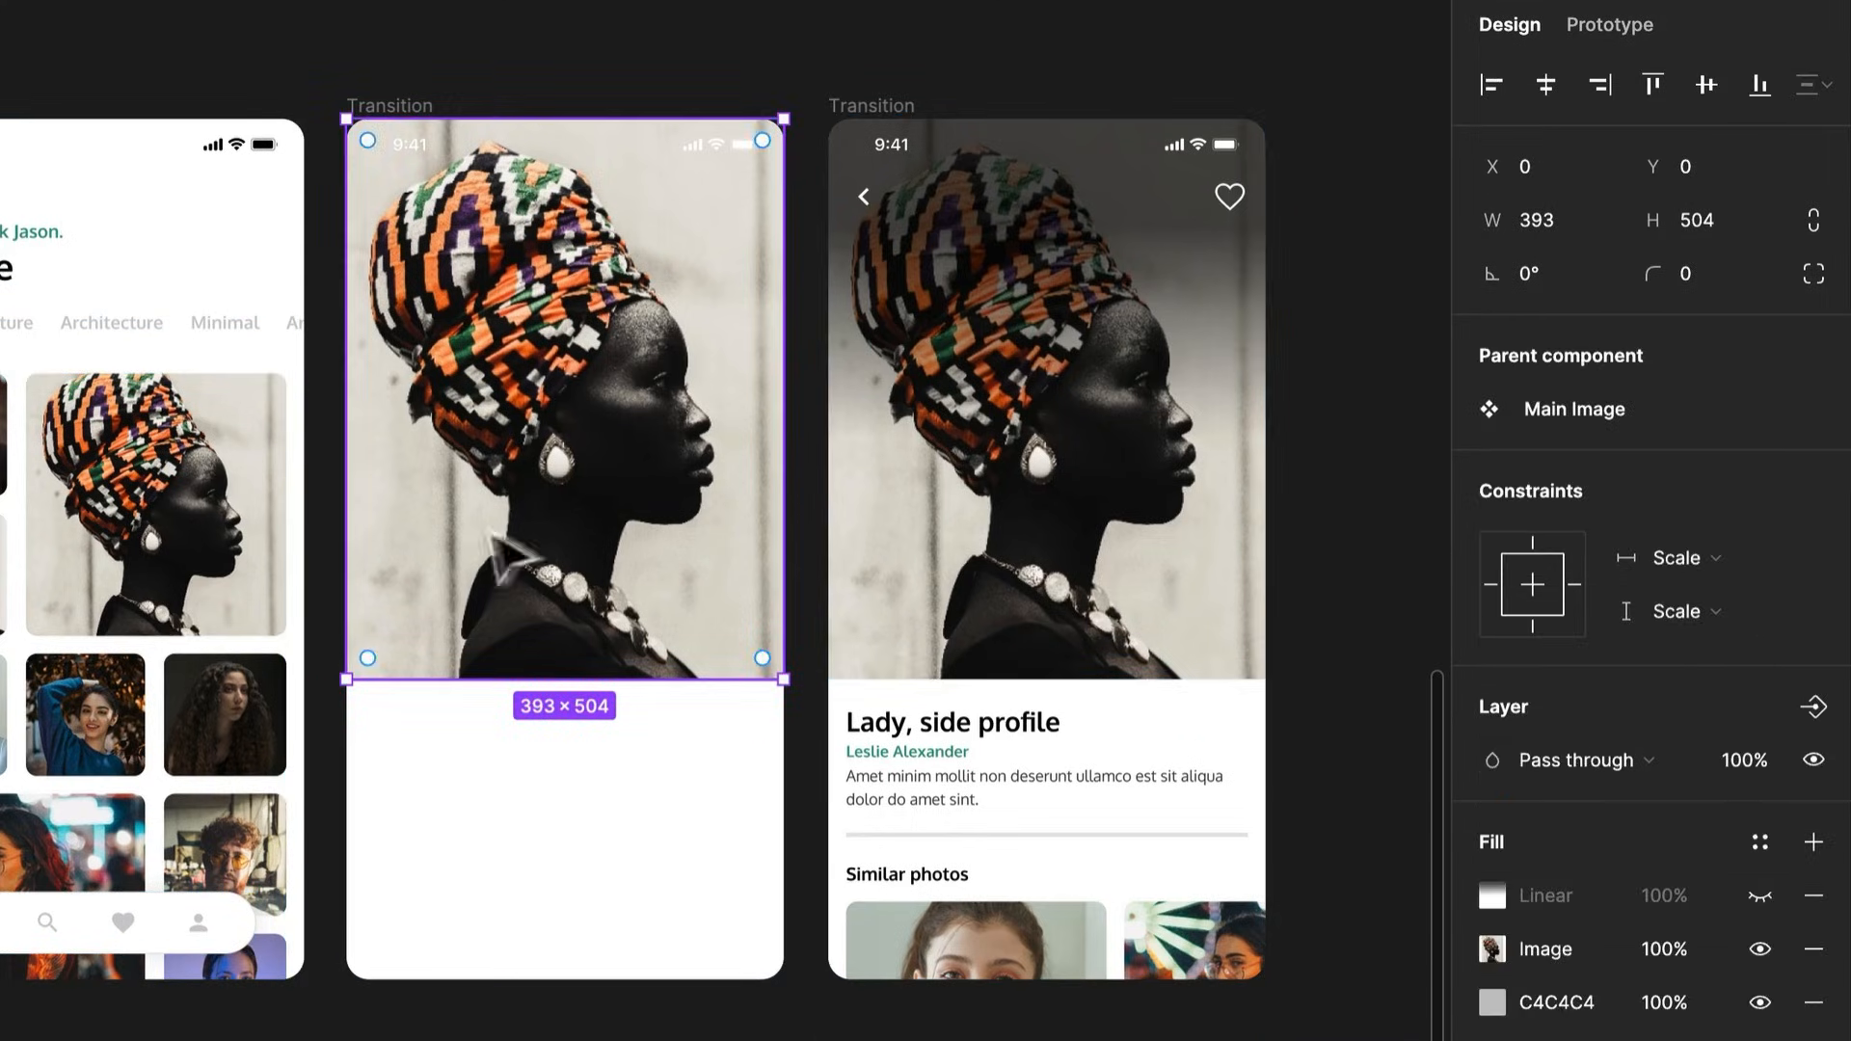
pyautogui.click(1812, 897)
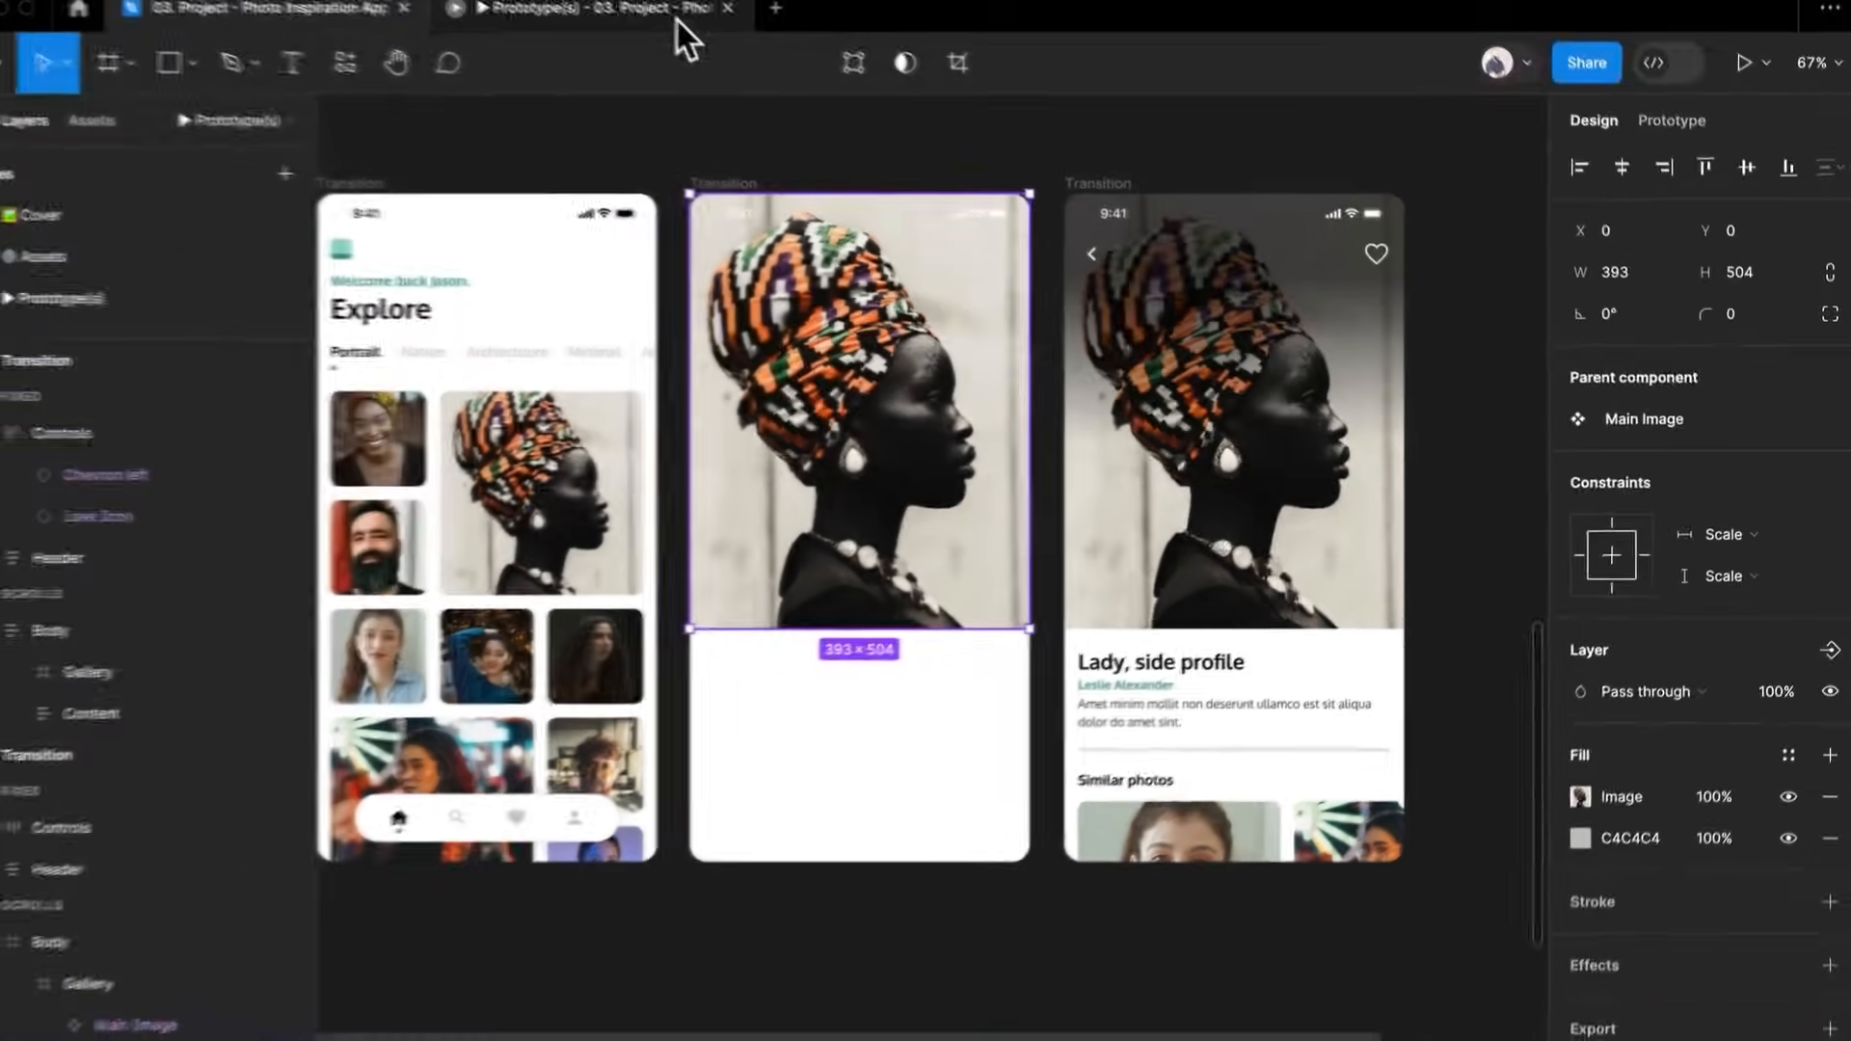
# Replay Flow 1 in the prototype preview, then inspect the Transition screens and the original Image screen in the design file
pyautogui.click(682, 18)
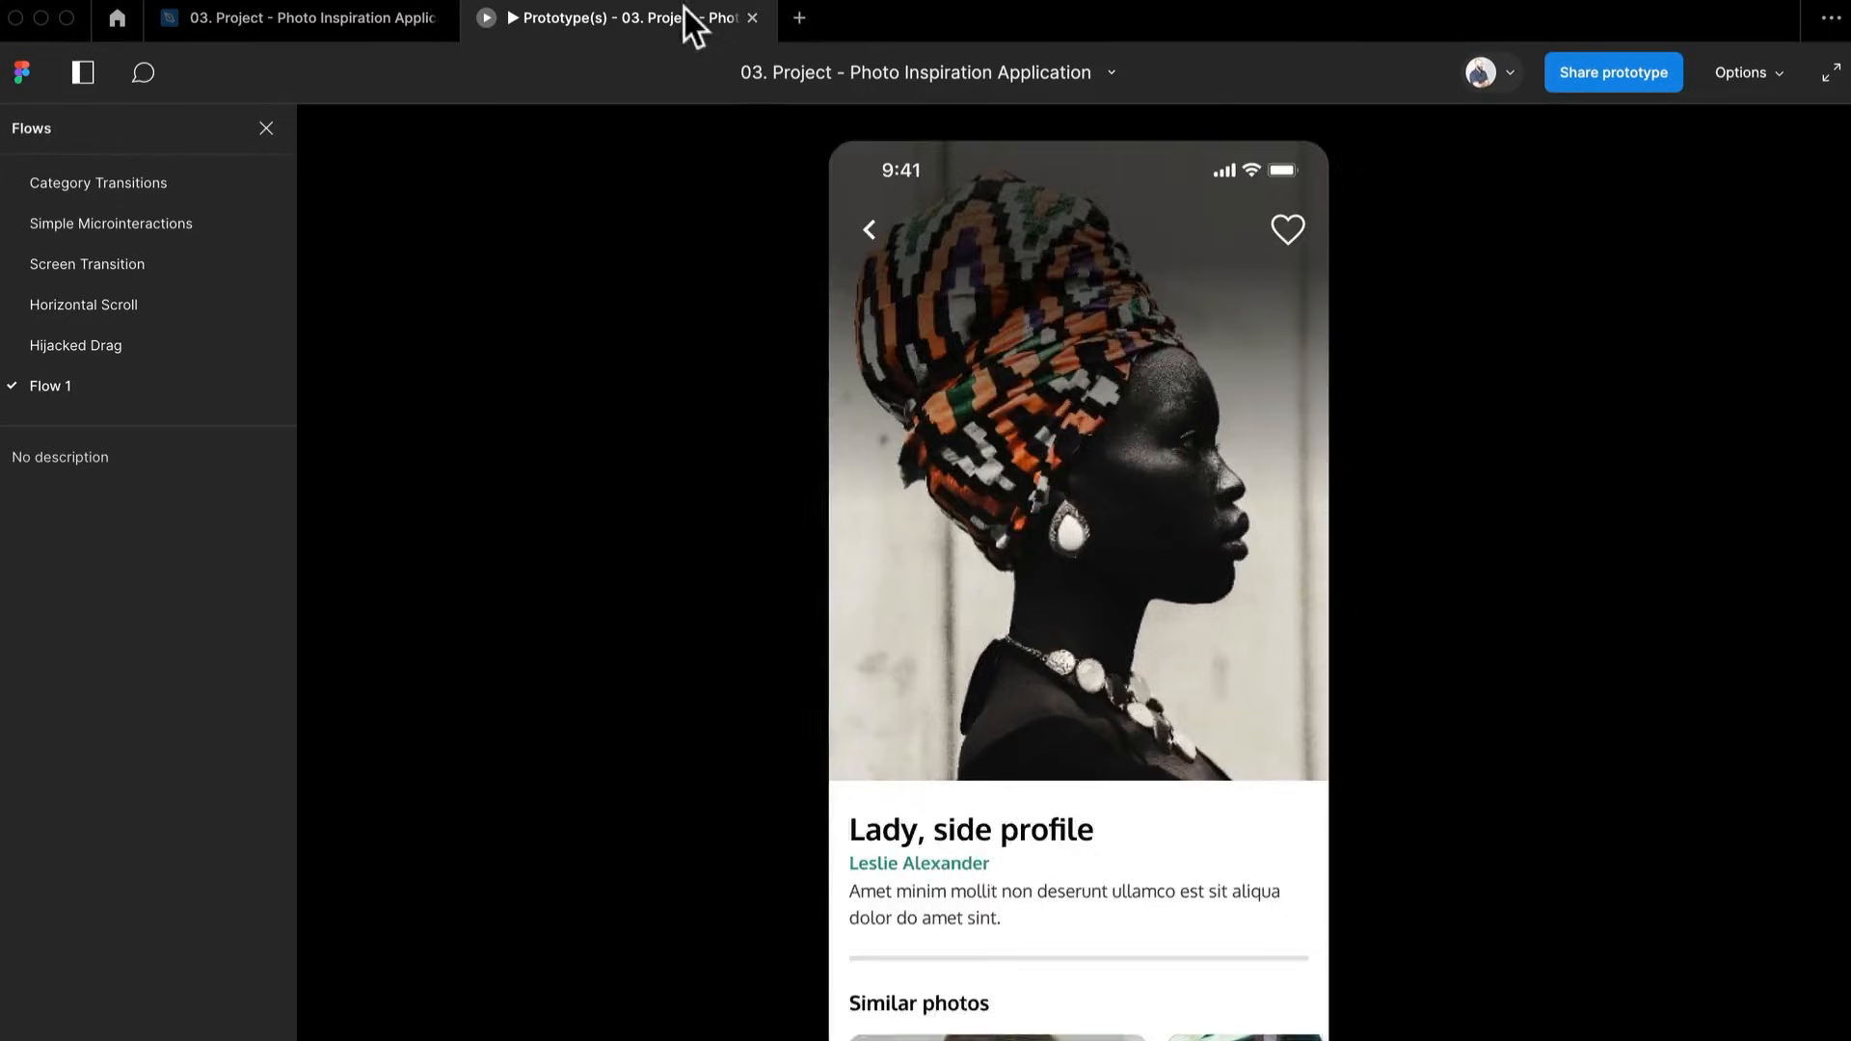
pyautogui.click(1180, 636)
pyautogui.click(361, 31)
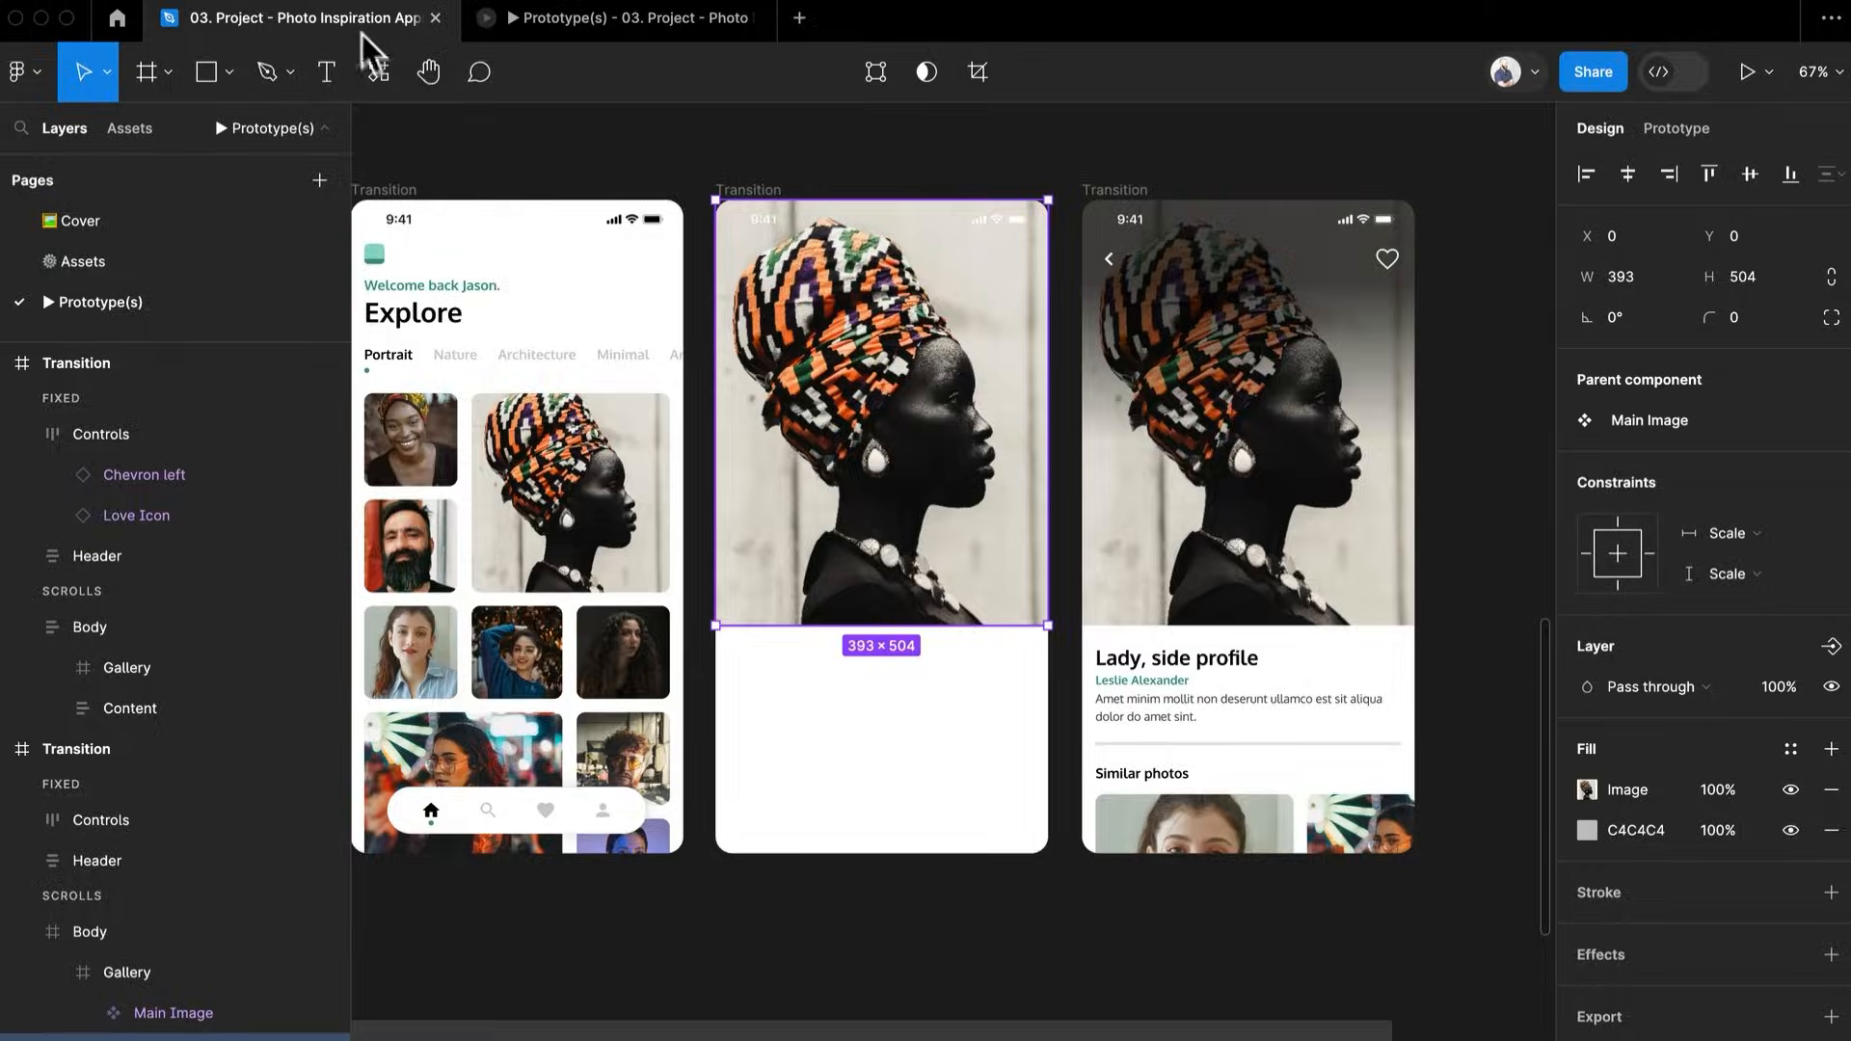
pyautogui.click(656, 919)
pyautogui.moveTo(655, 920); pyautogui.dragTo(756, 904)
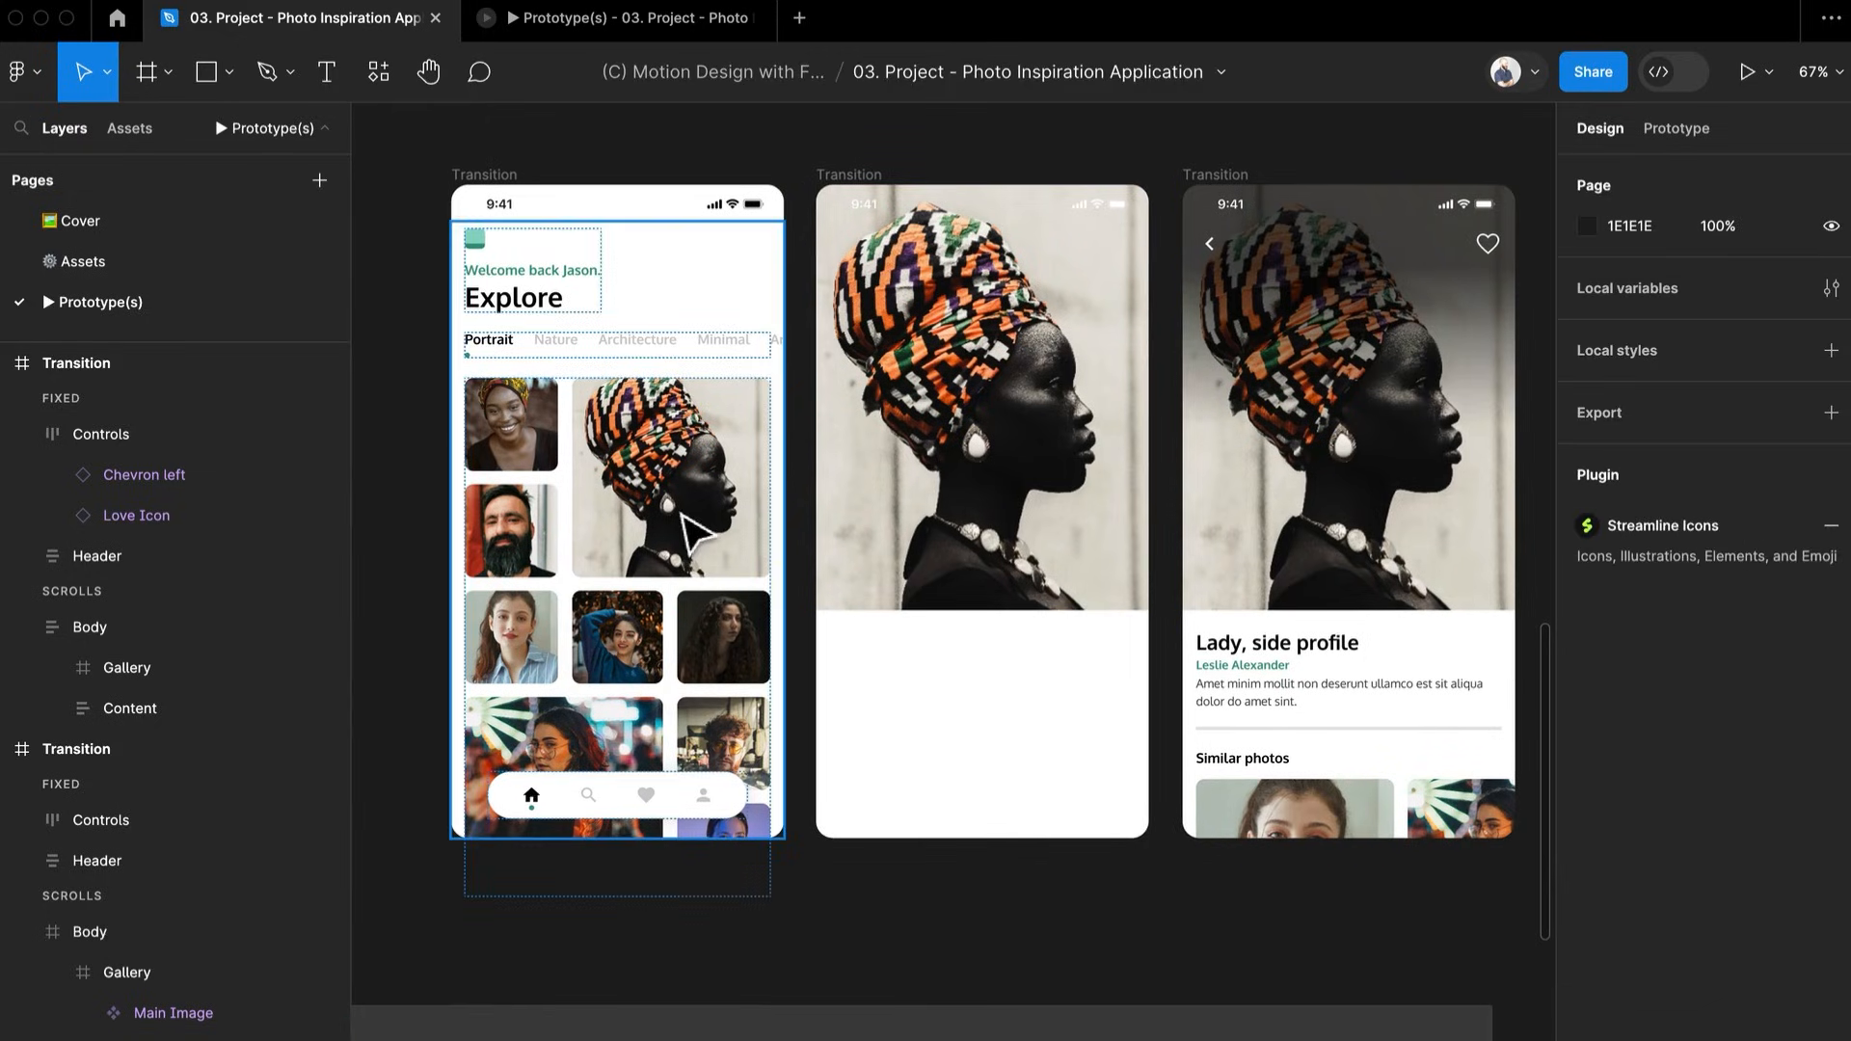
pyautogui.scroll(2, 767, 596)
pyautogui.click(680, 603)
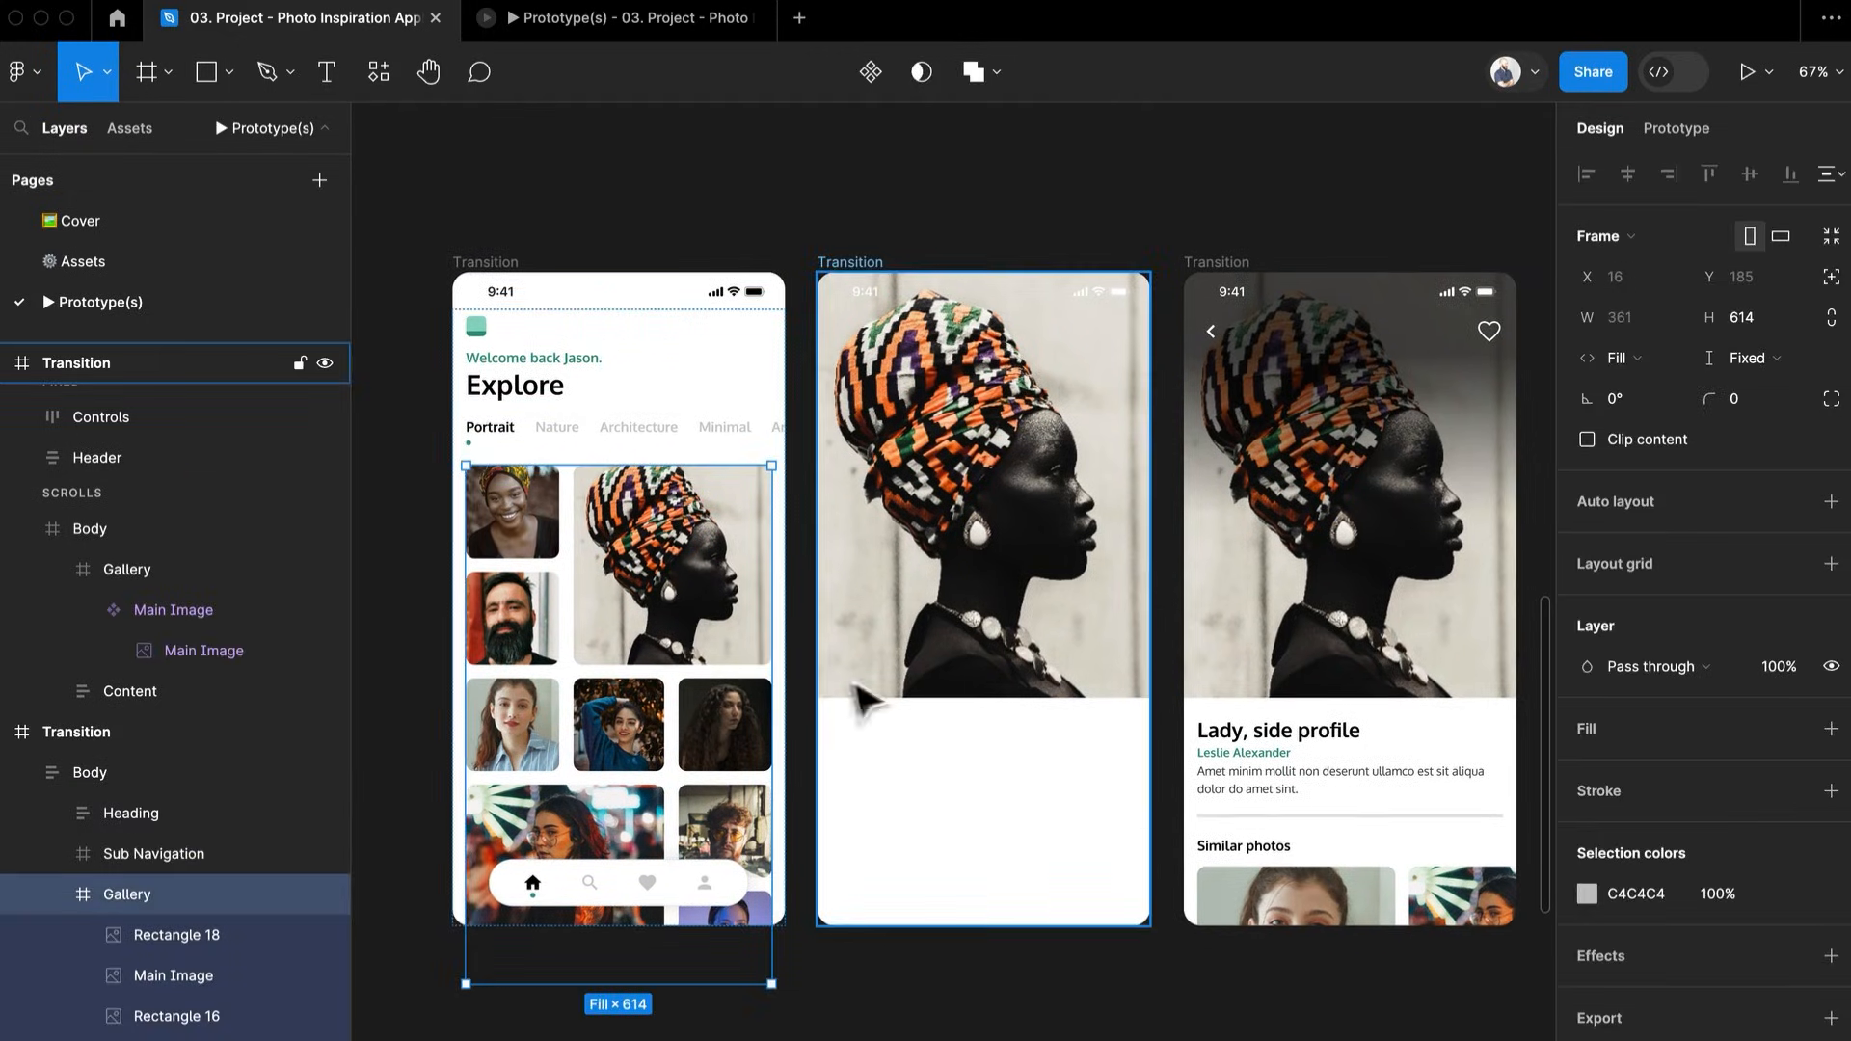
pyautogui.click(1356, 793)
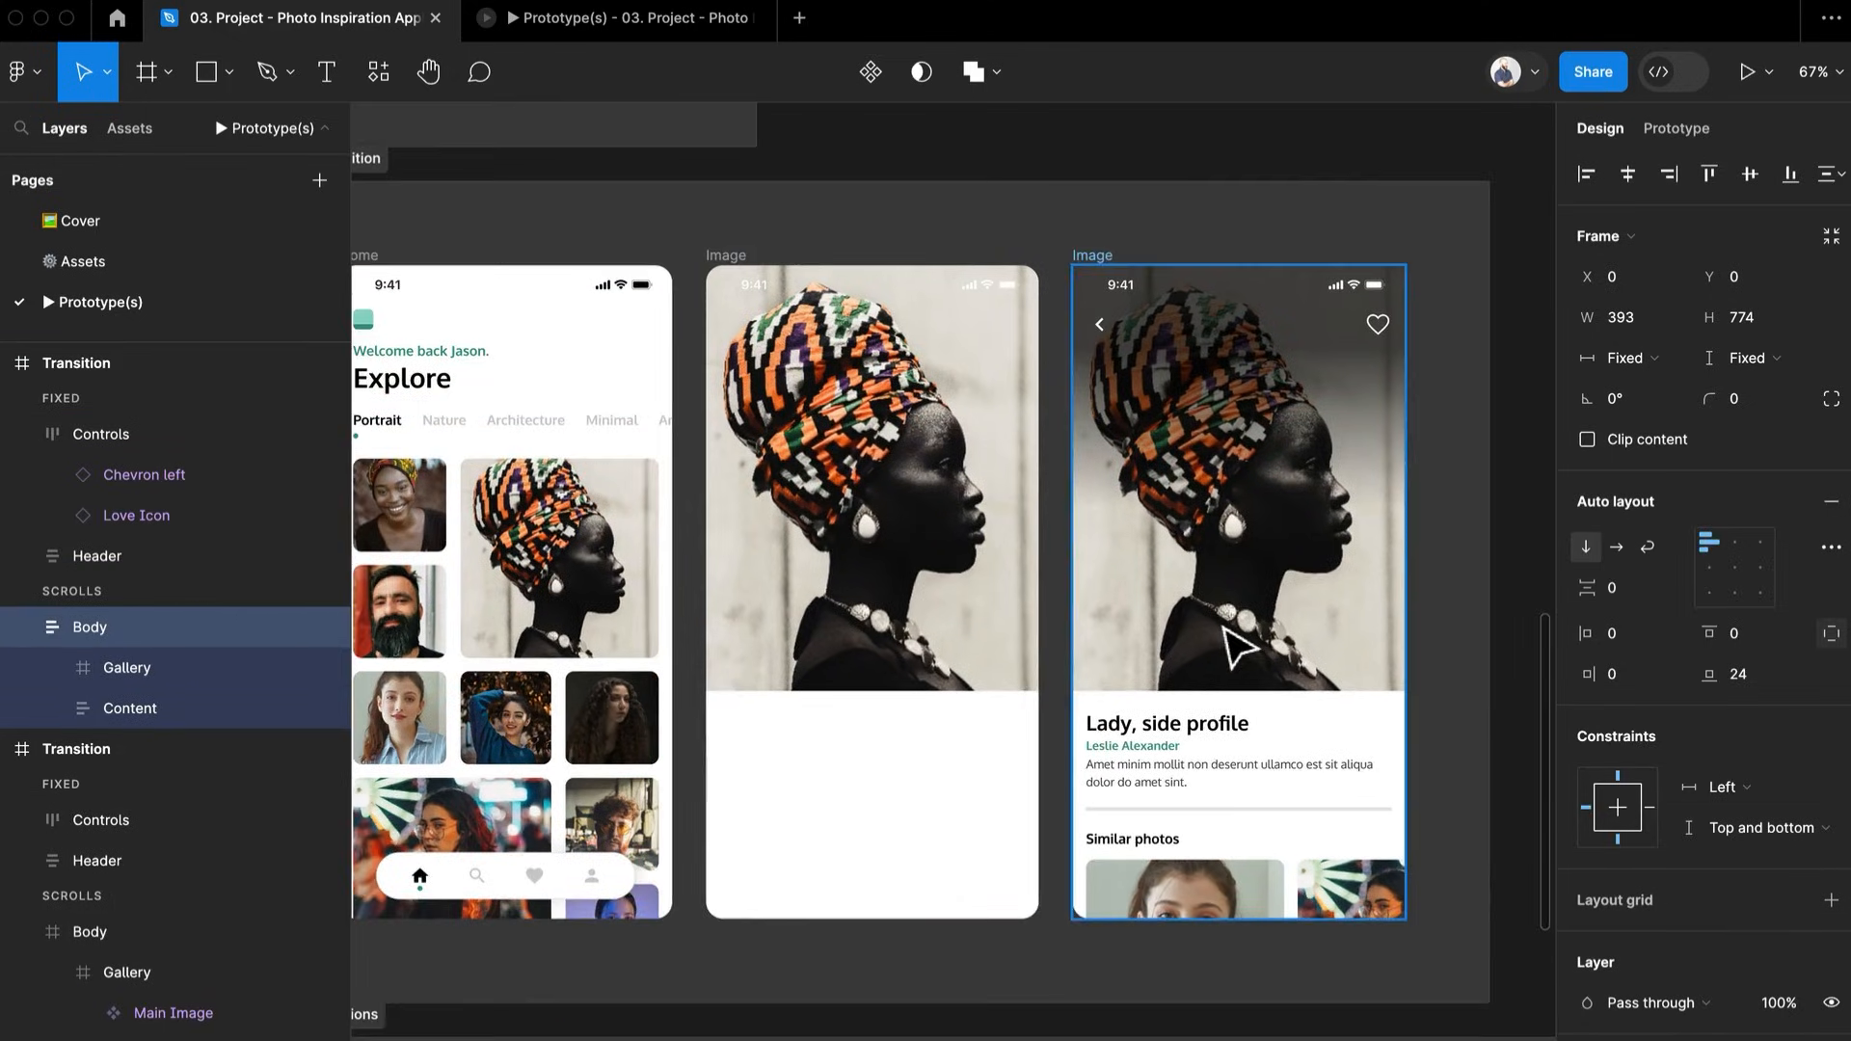
pyautogui.click(1233, 647)
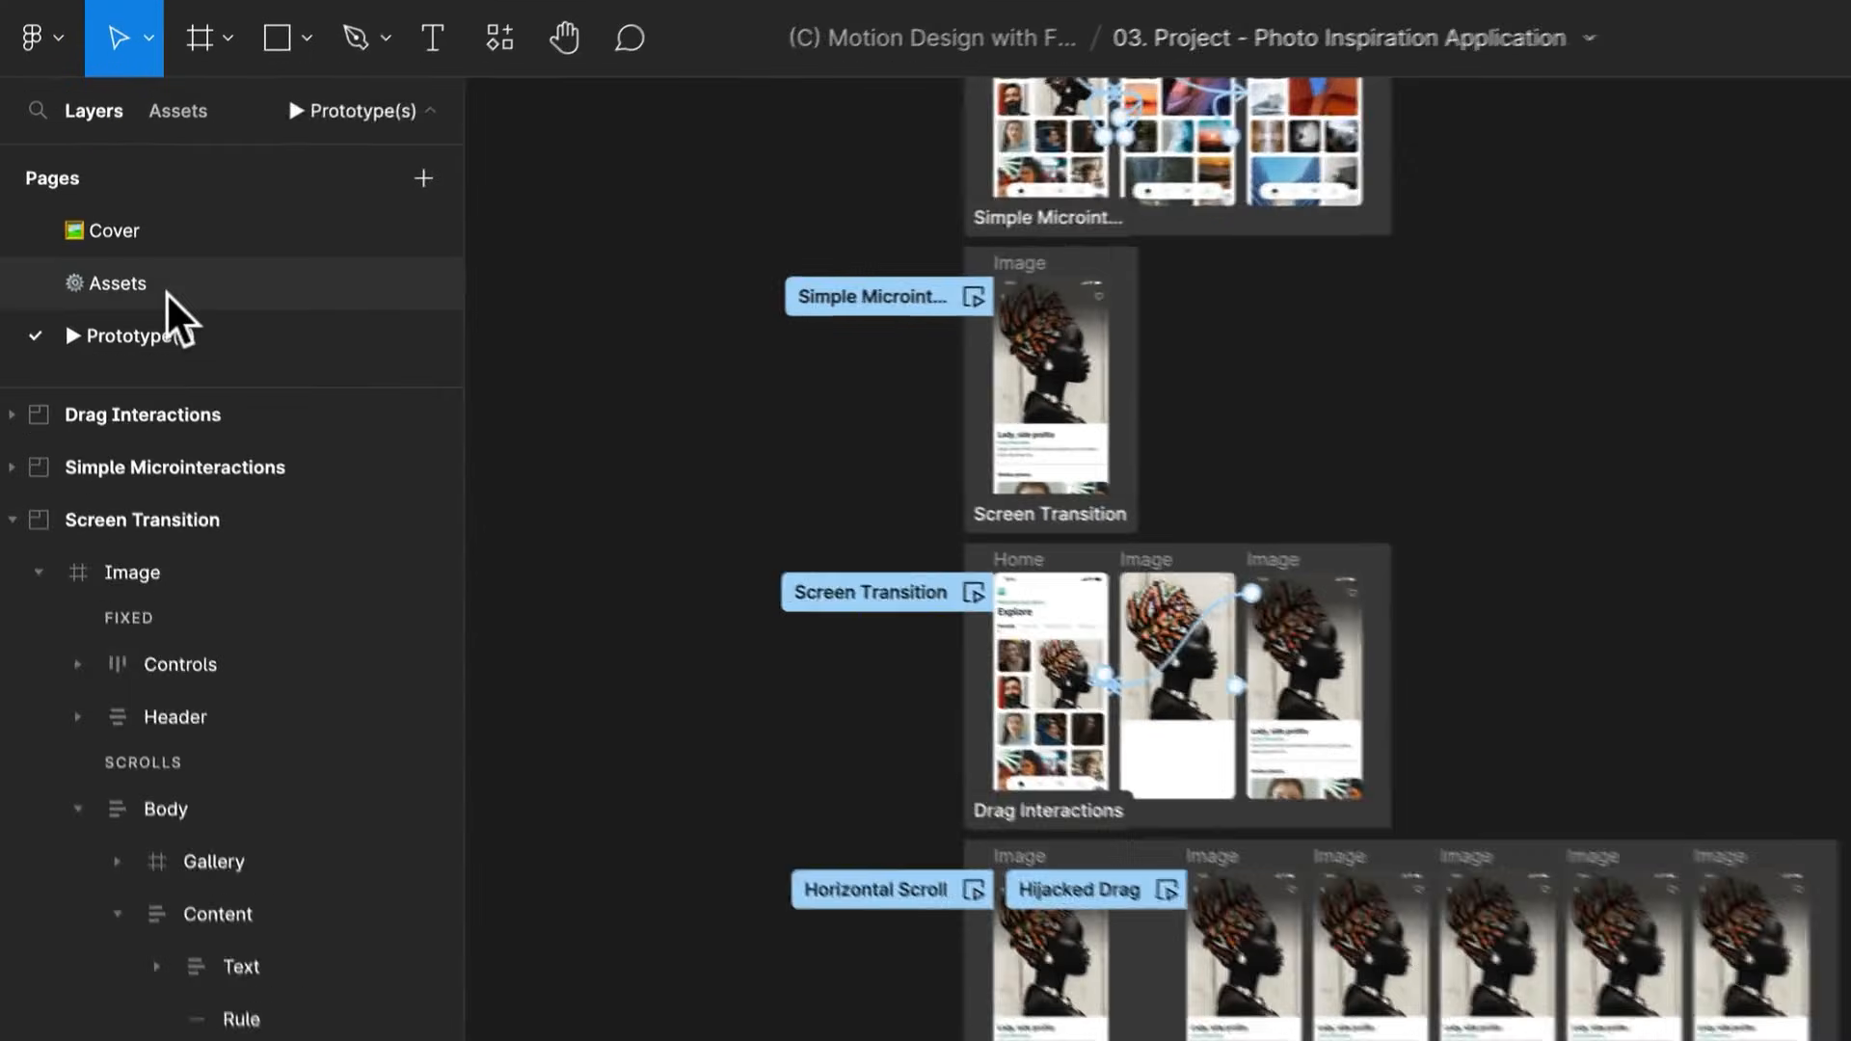
# Duplicate the Image screen on the Assets page and place the copy on the empty canvas below the Screens section
pyautogui.click(119, 267)
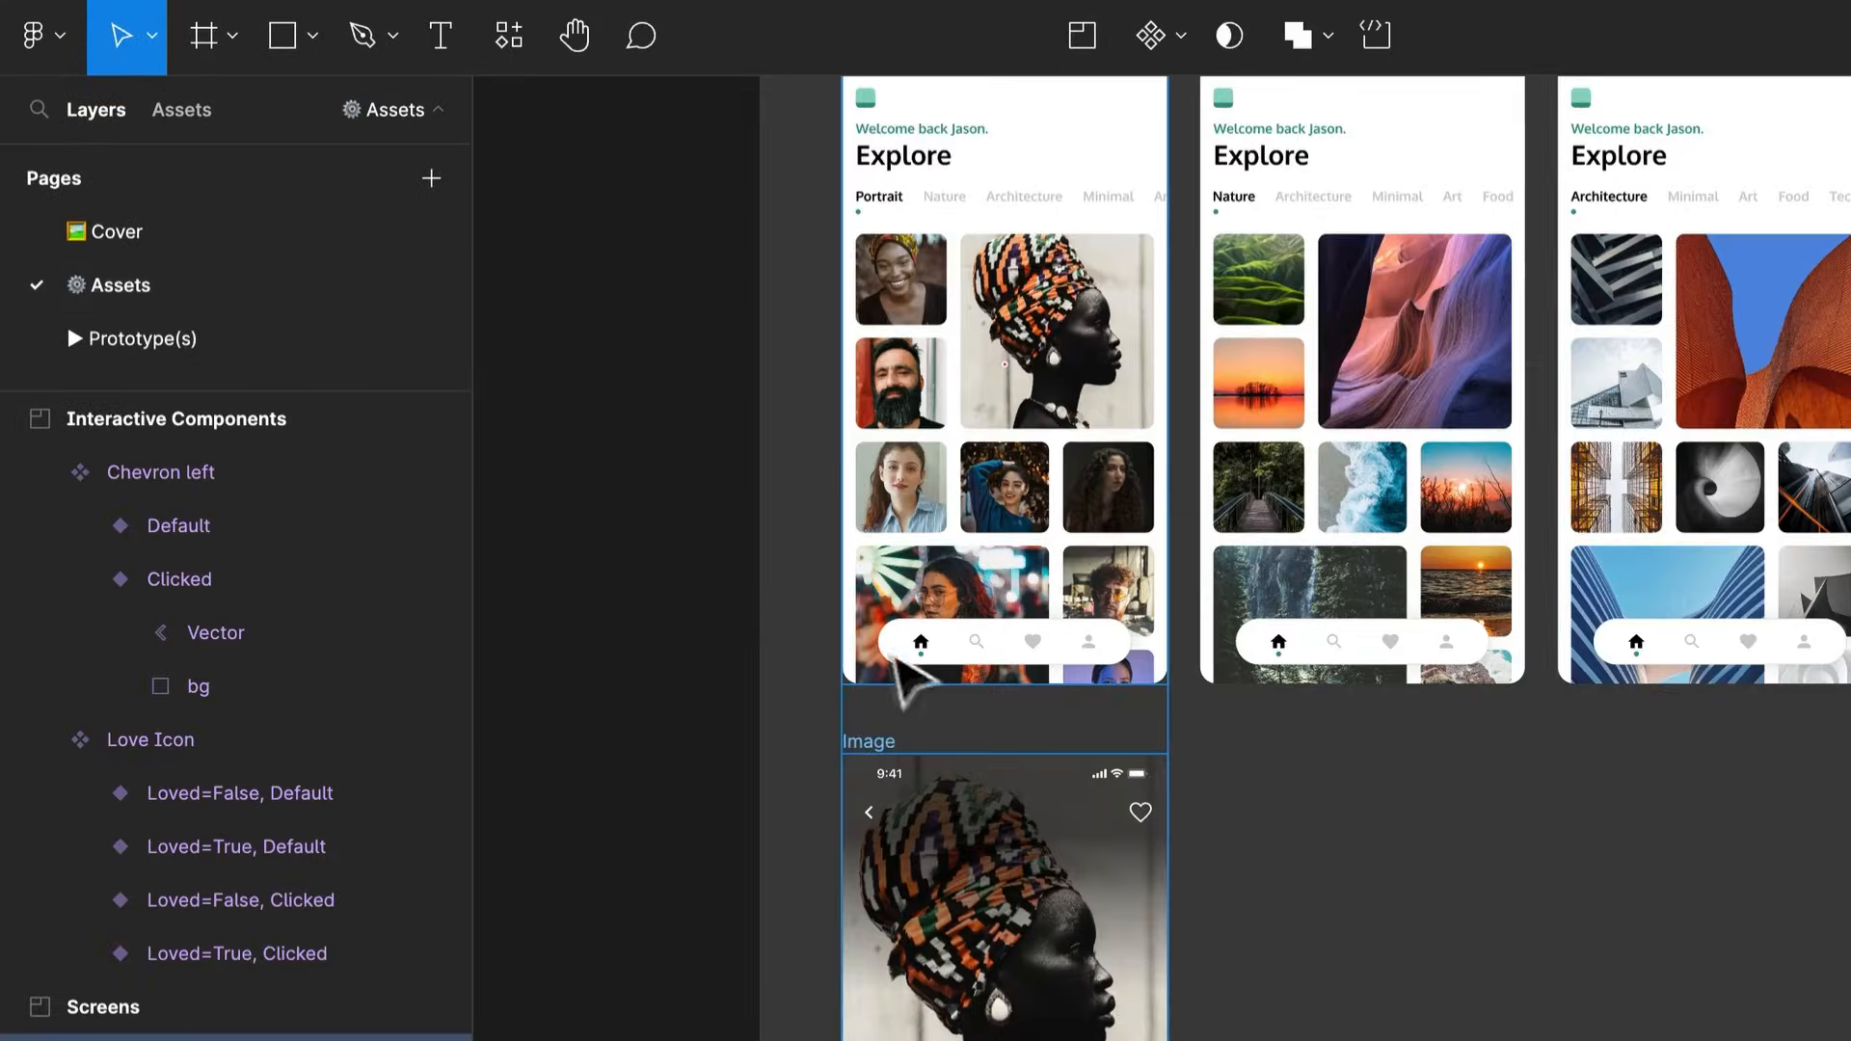
pyautogui.scroll(-3, 1002, 762)
pyautogui.click(1601, 685)
pyautogui.click(877, 434)
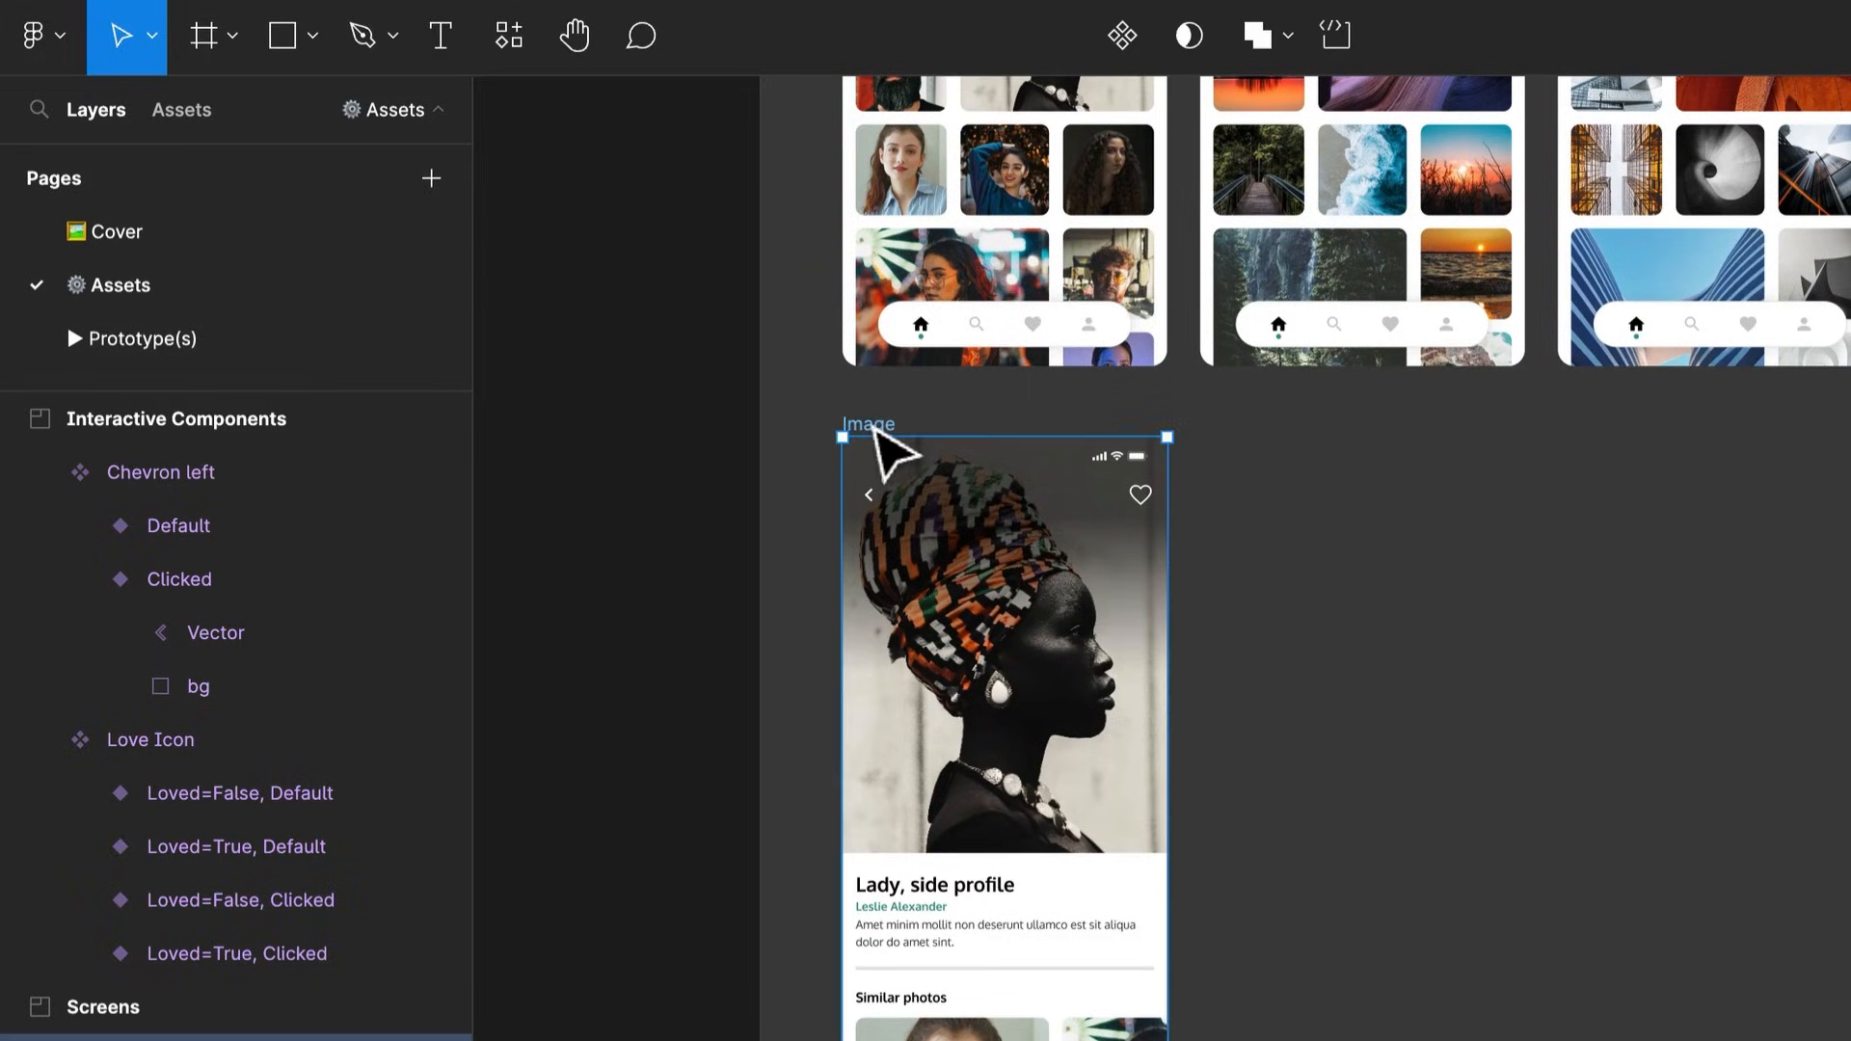
pyautogui.moveTo(887, 424); pyautogui.dragTo(921, 1040)
pyautogui.scroll(-5, 1089, 699)
pyautogui.click(1439, 858)
pyautogui.scroll(1, 1152, 1003)
pyautogui.moveTo(1152, 1003); pyautogui.dragTo(1341, 614)
pyautogui.scroll(3, 1219, 949)
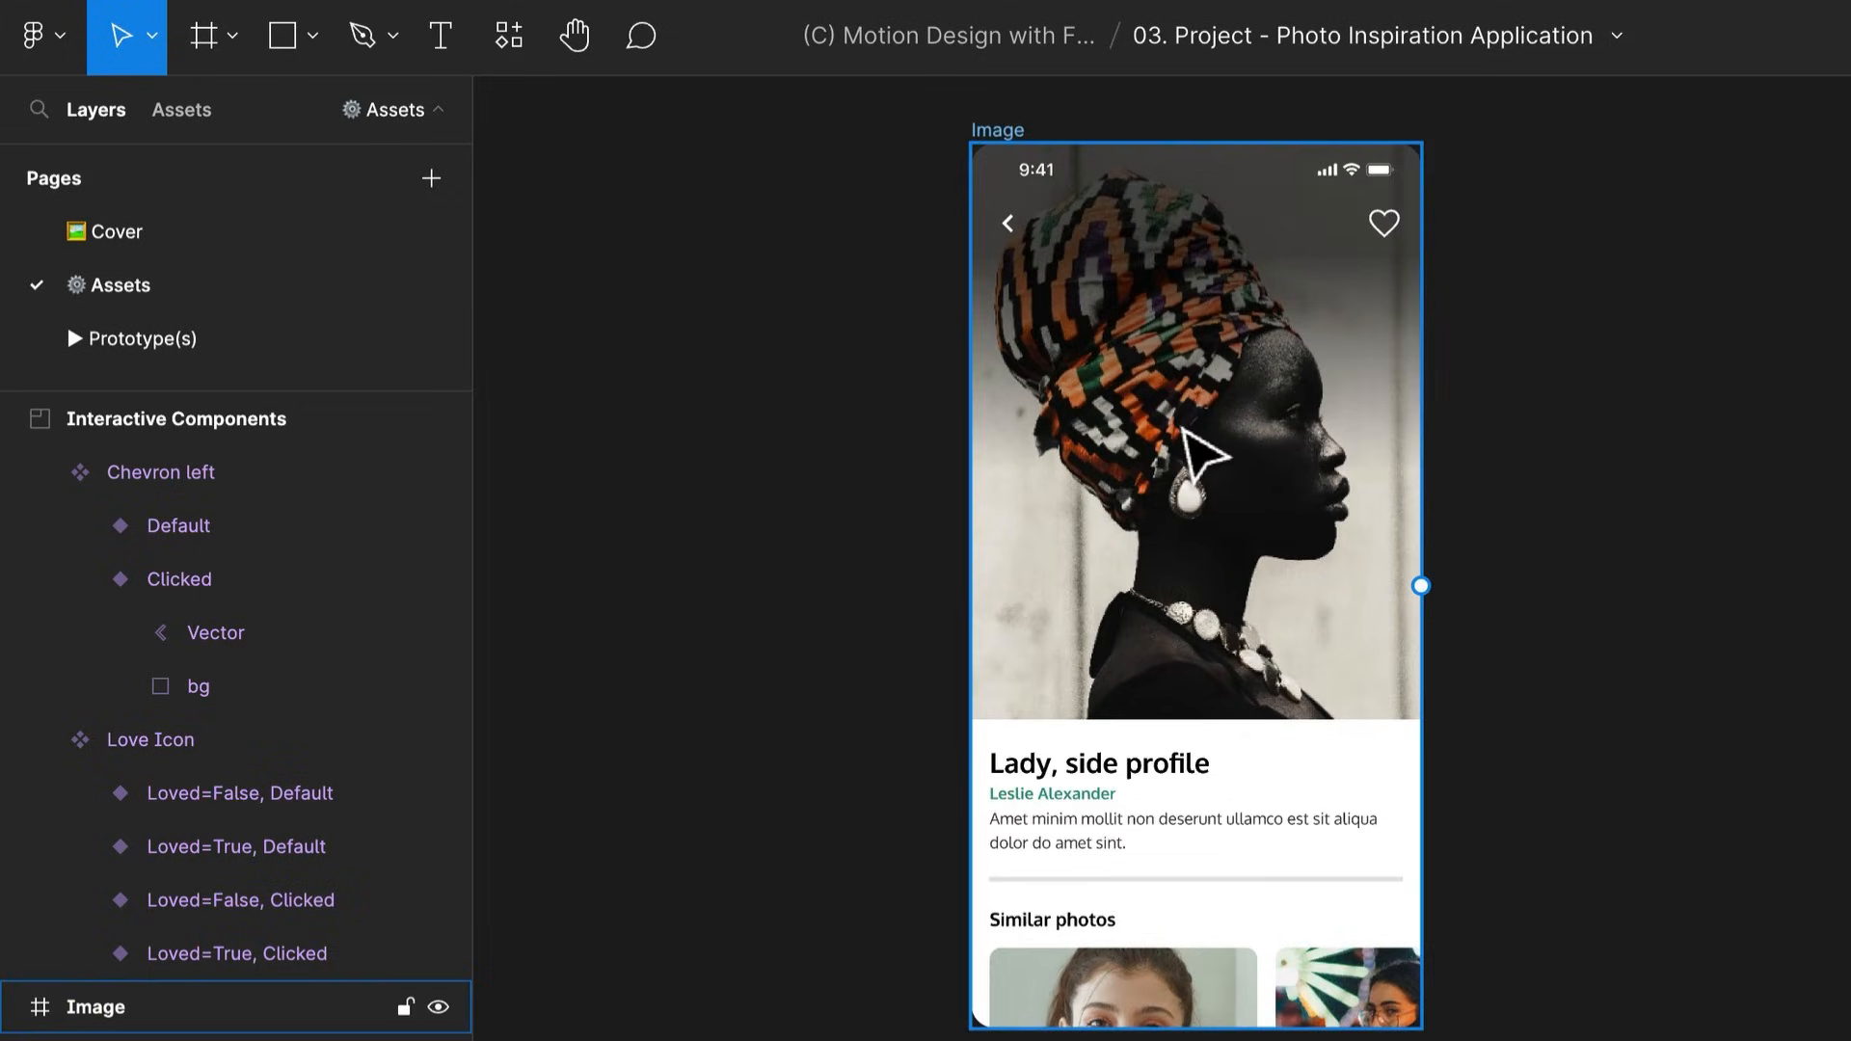
pyautogui.scroll(4, 1686, 413)
# Set the scroll overflow of the Similar photos Gallery in the copied Image screen to Horizontal
pyautogui.click(1021, 554)
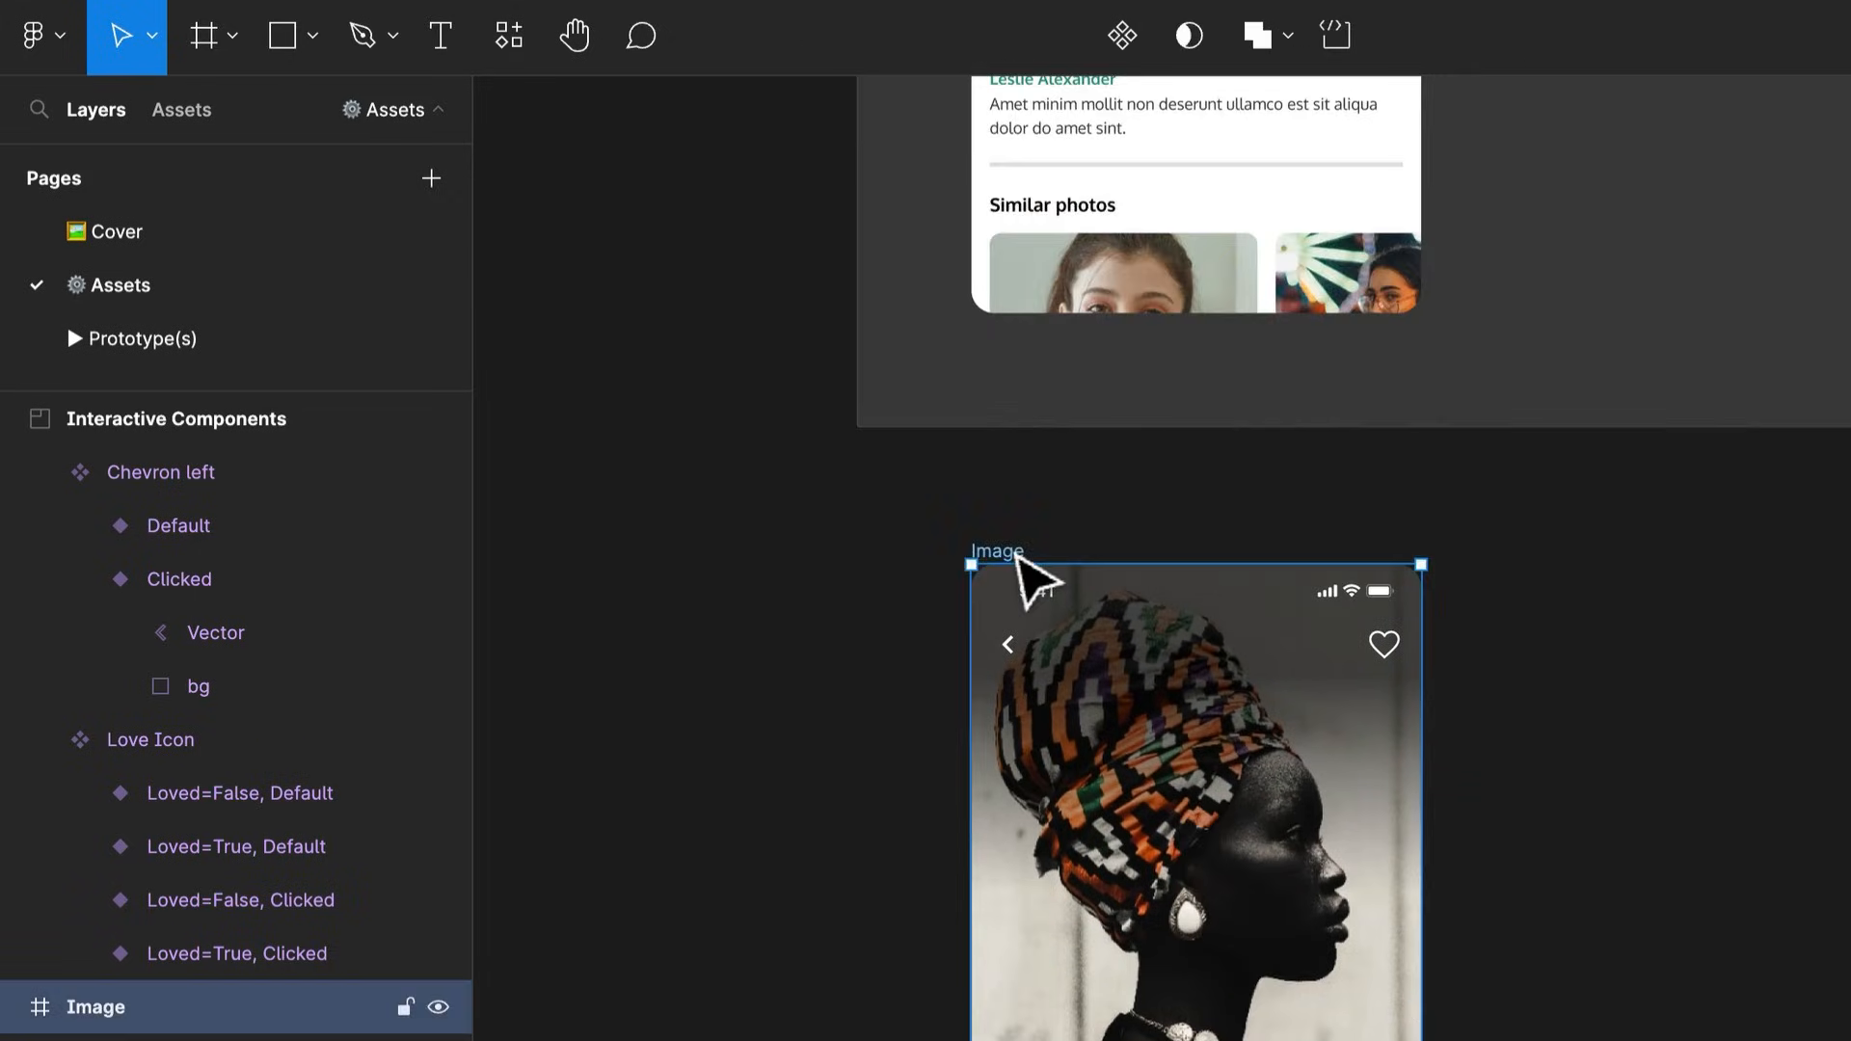
pyautogui.scroll(-6, 1022, 561)
pyautogui.scroll(3, 1031, 579)
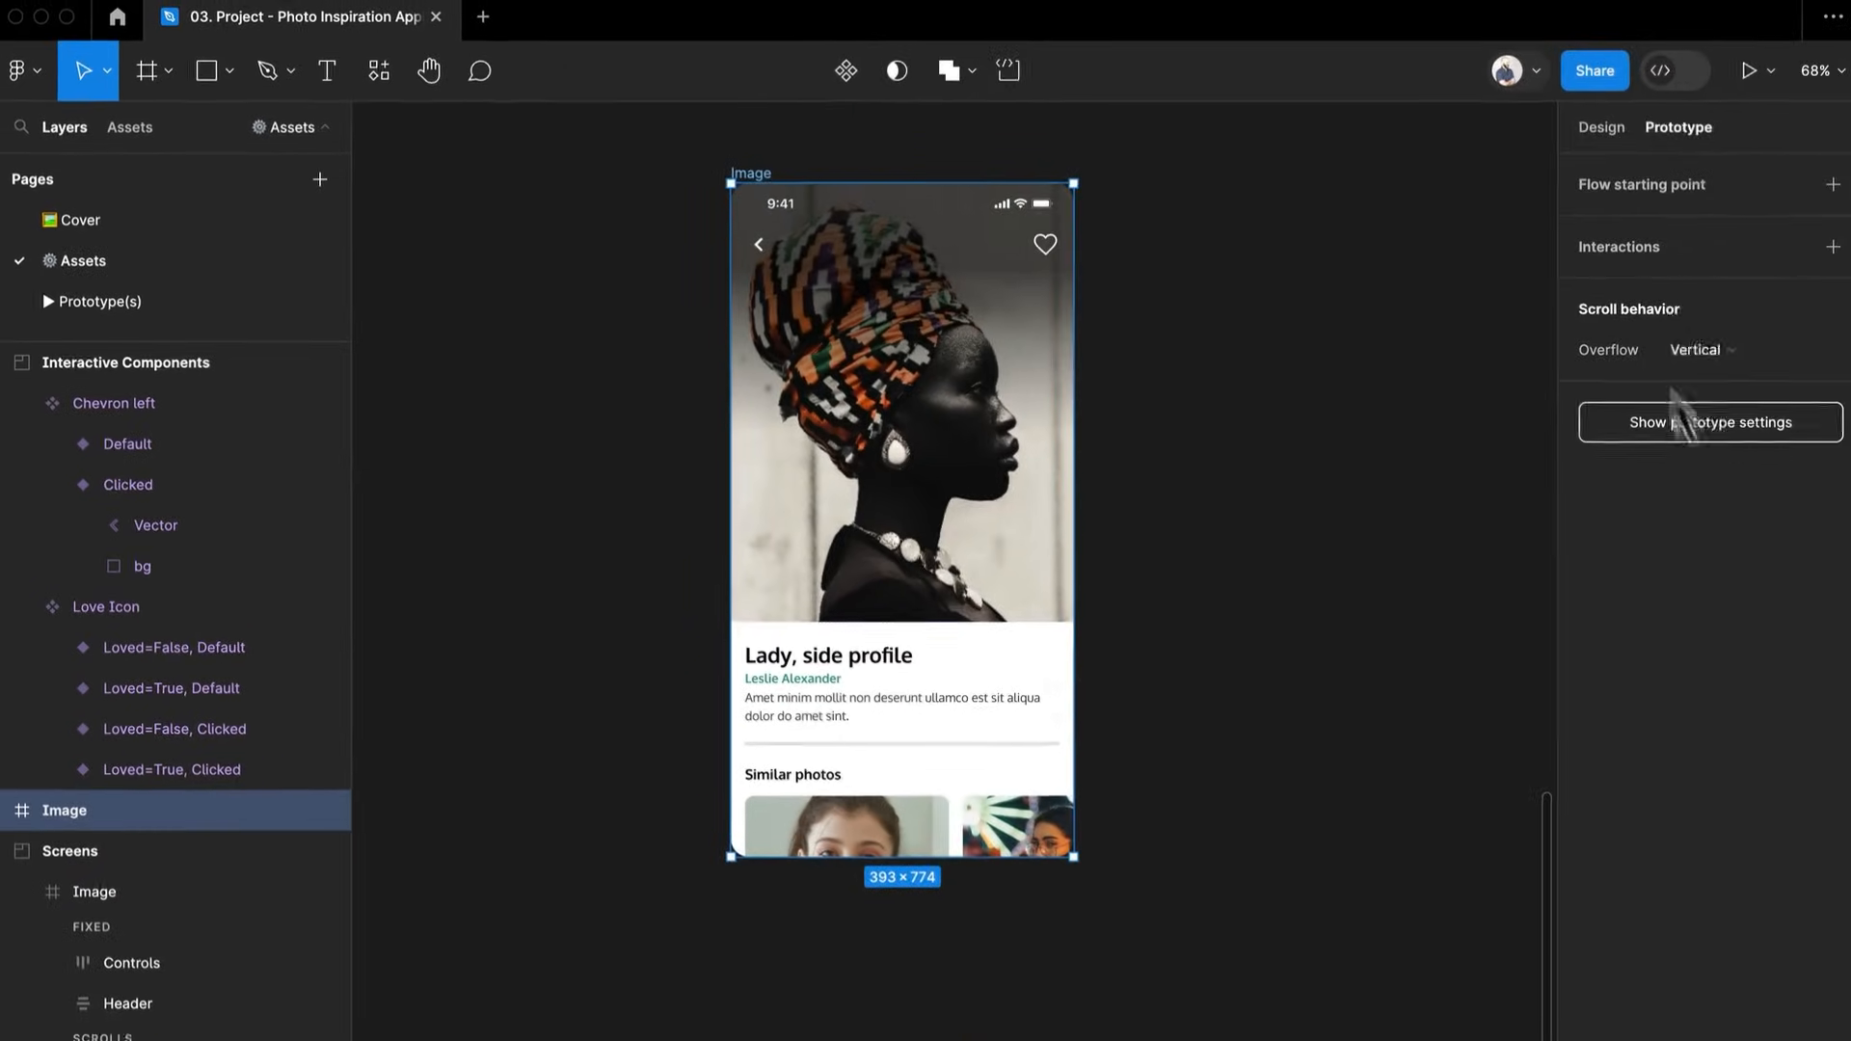
pyautogui.click(901, 859)
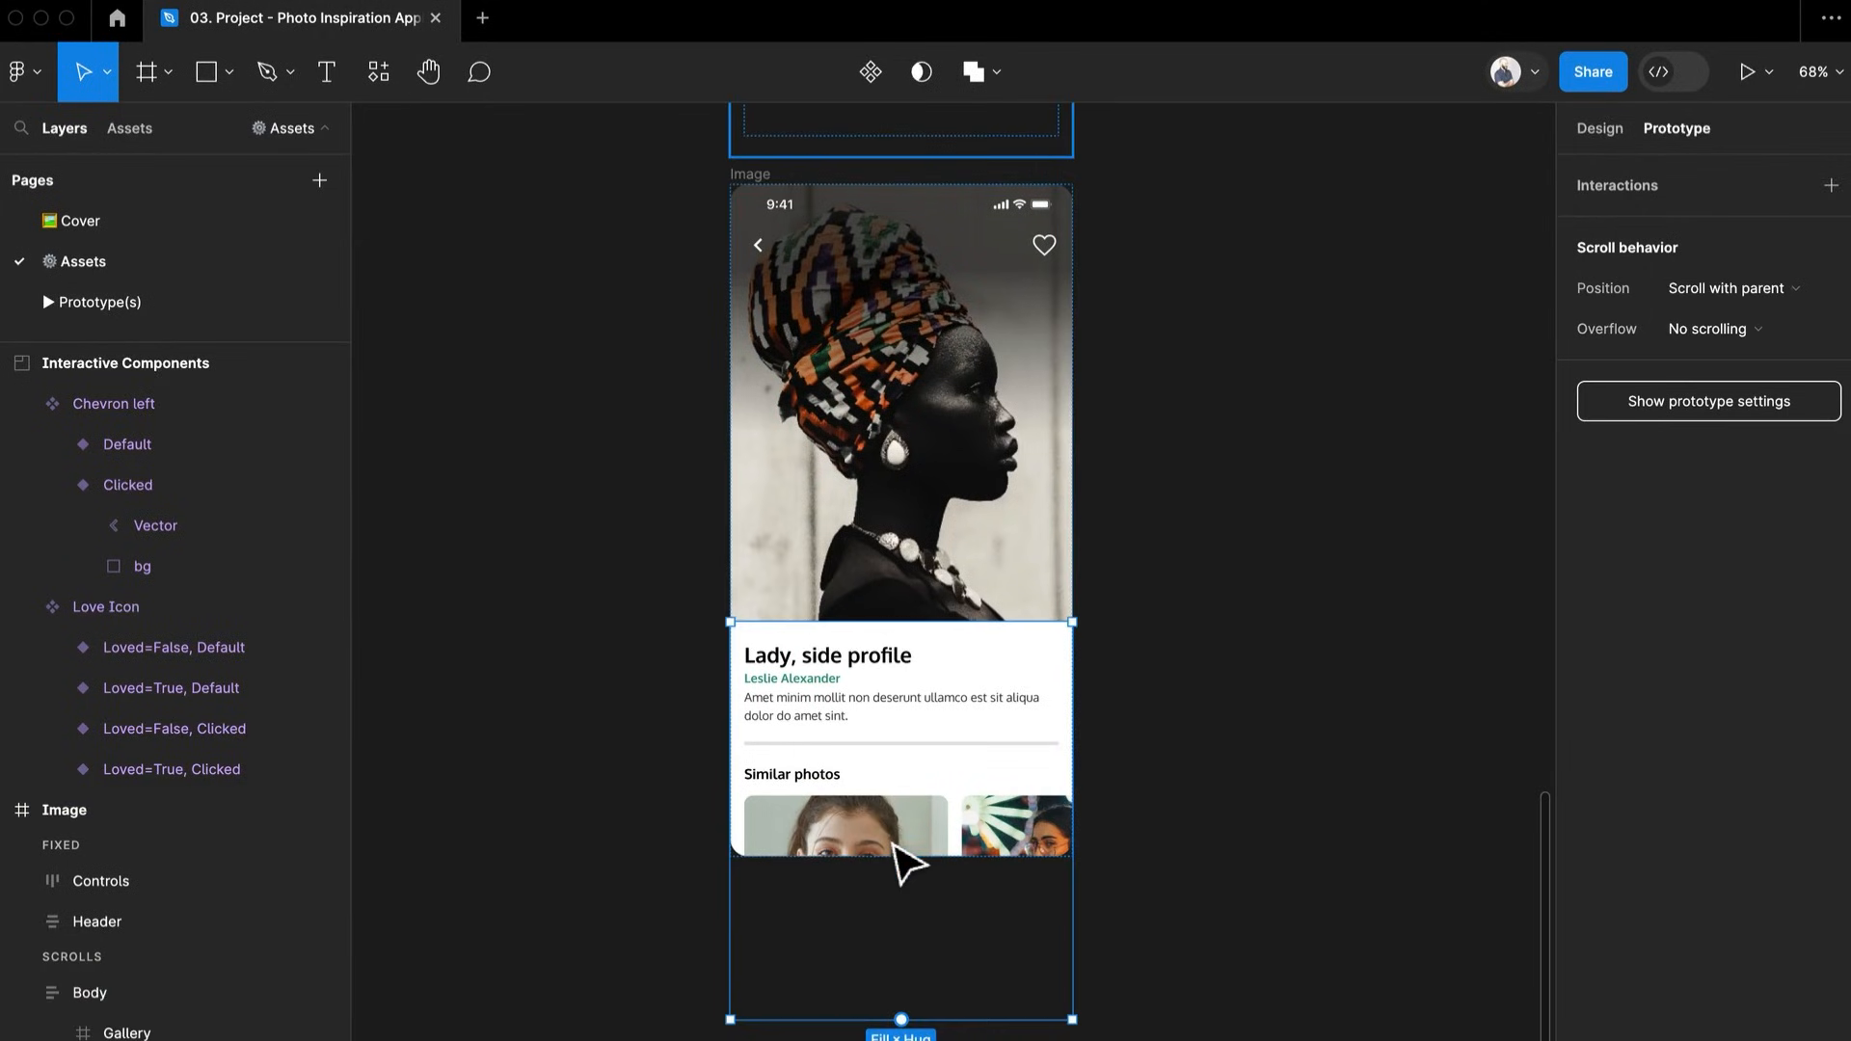
pyautogui.doubleClick(902, 862)
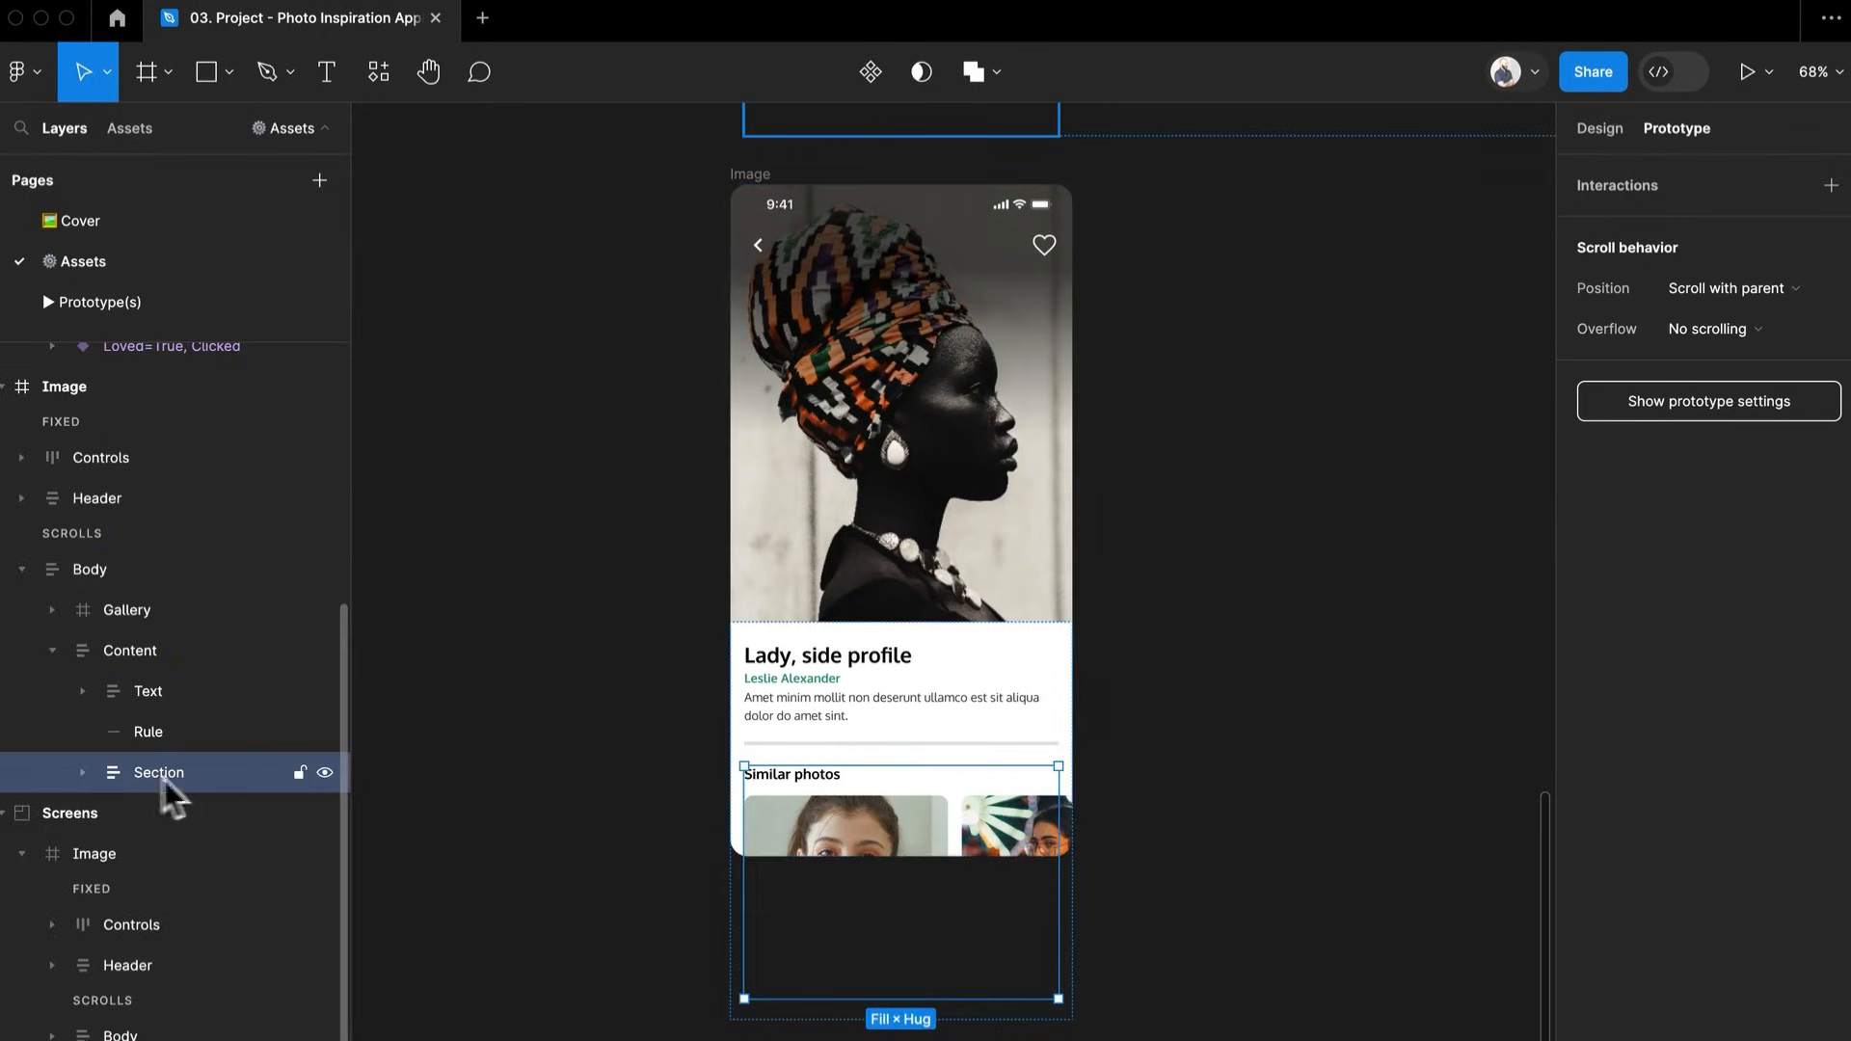
pyautogui.doubleClick(868, 827)
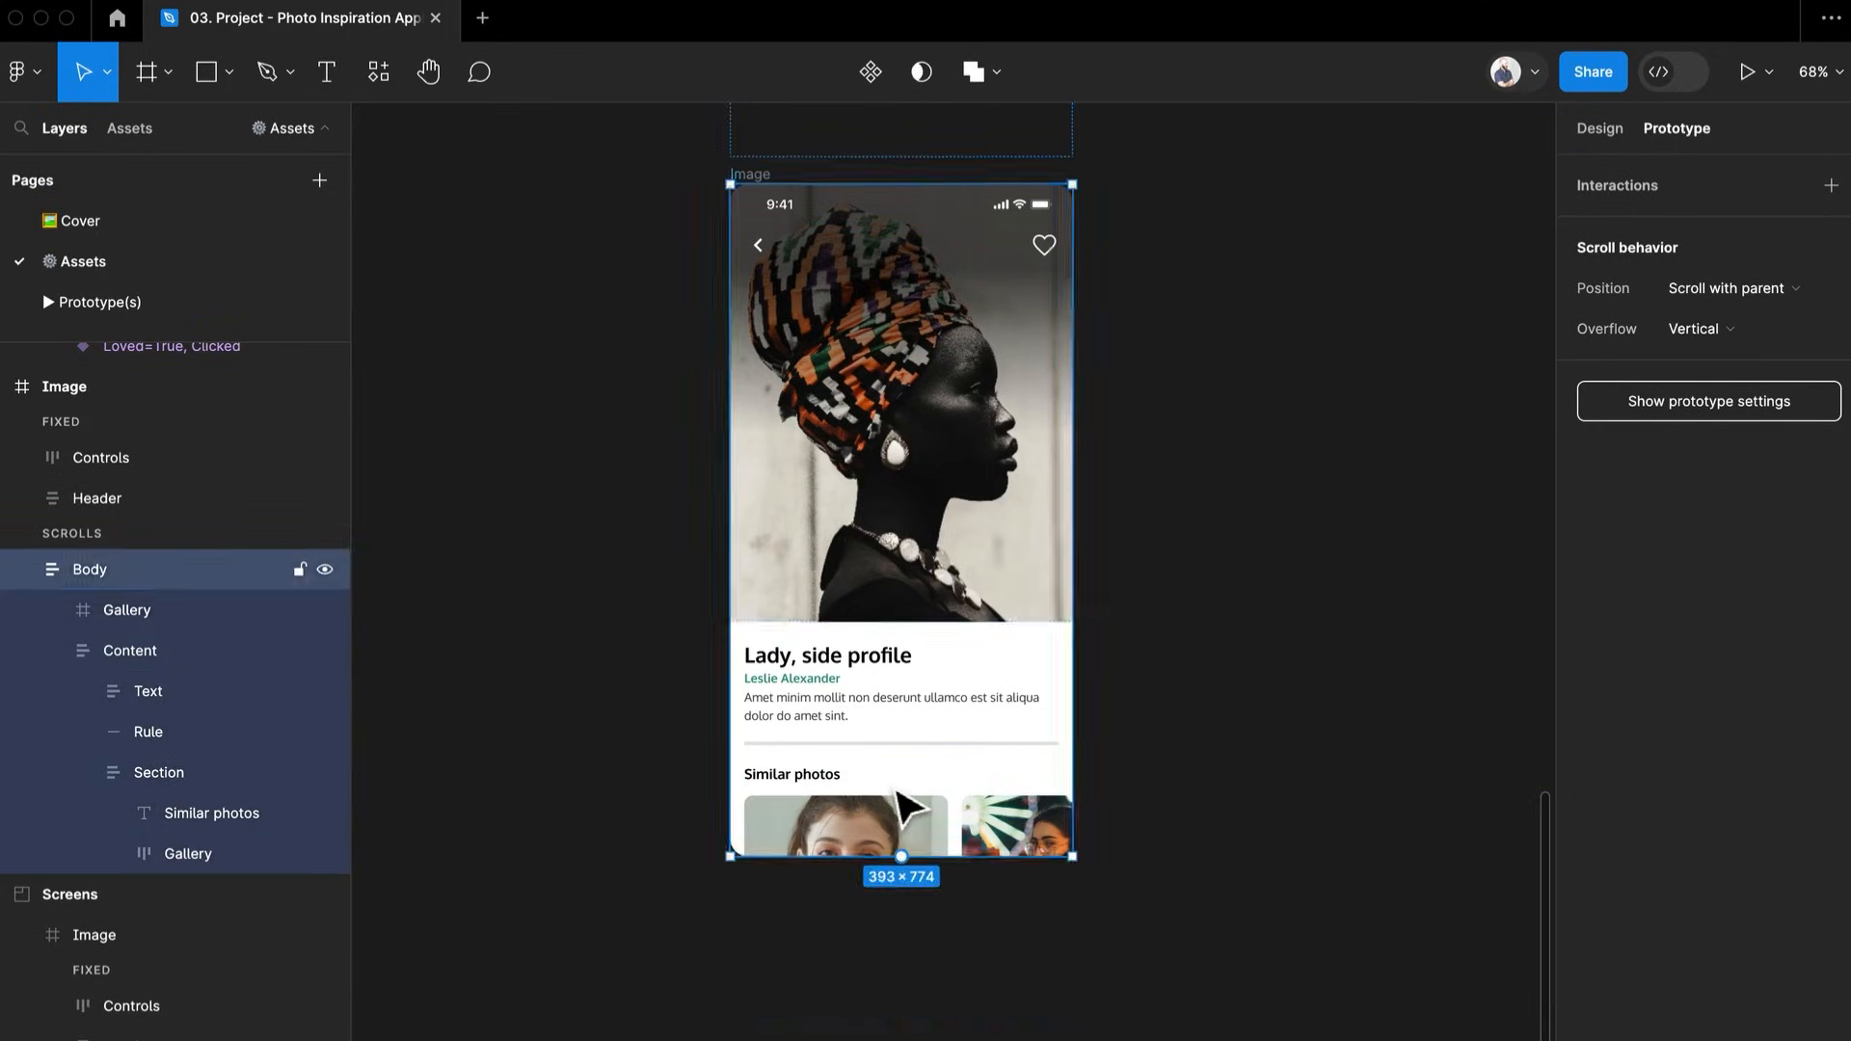
pyautogui.doubleClick(901, 810)
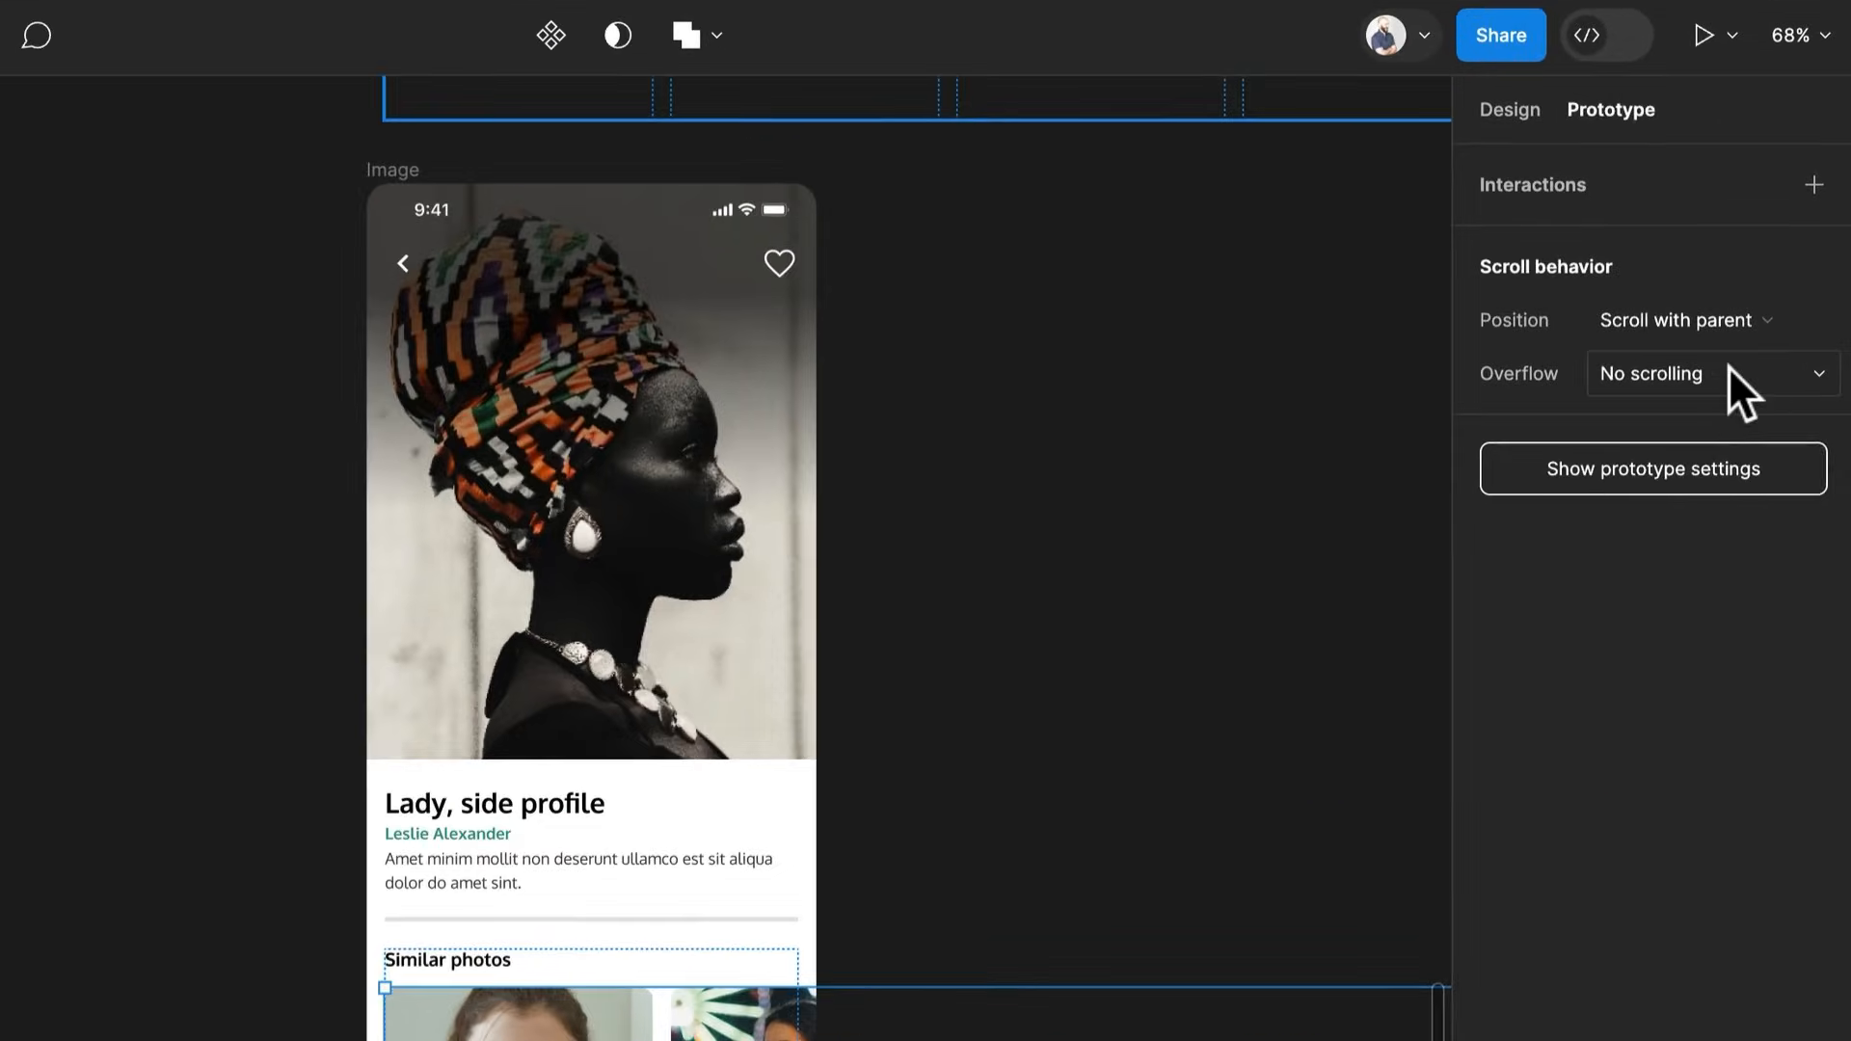
pyautogui.click(1761, 326)
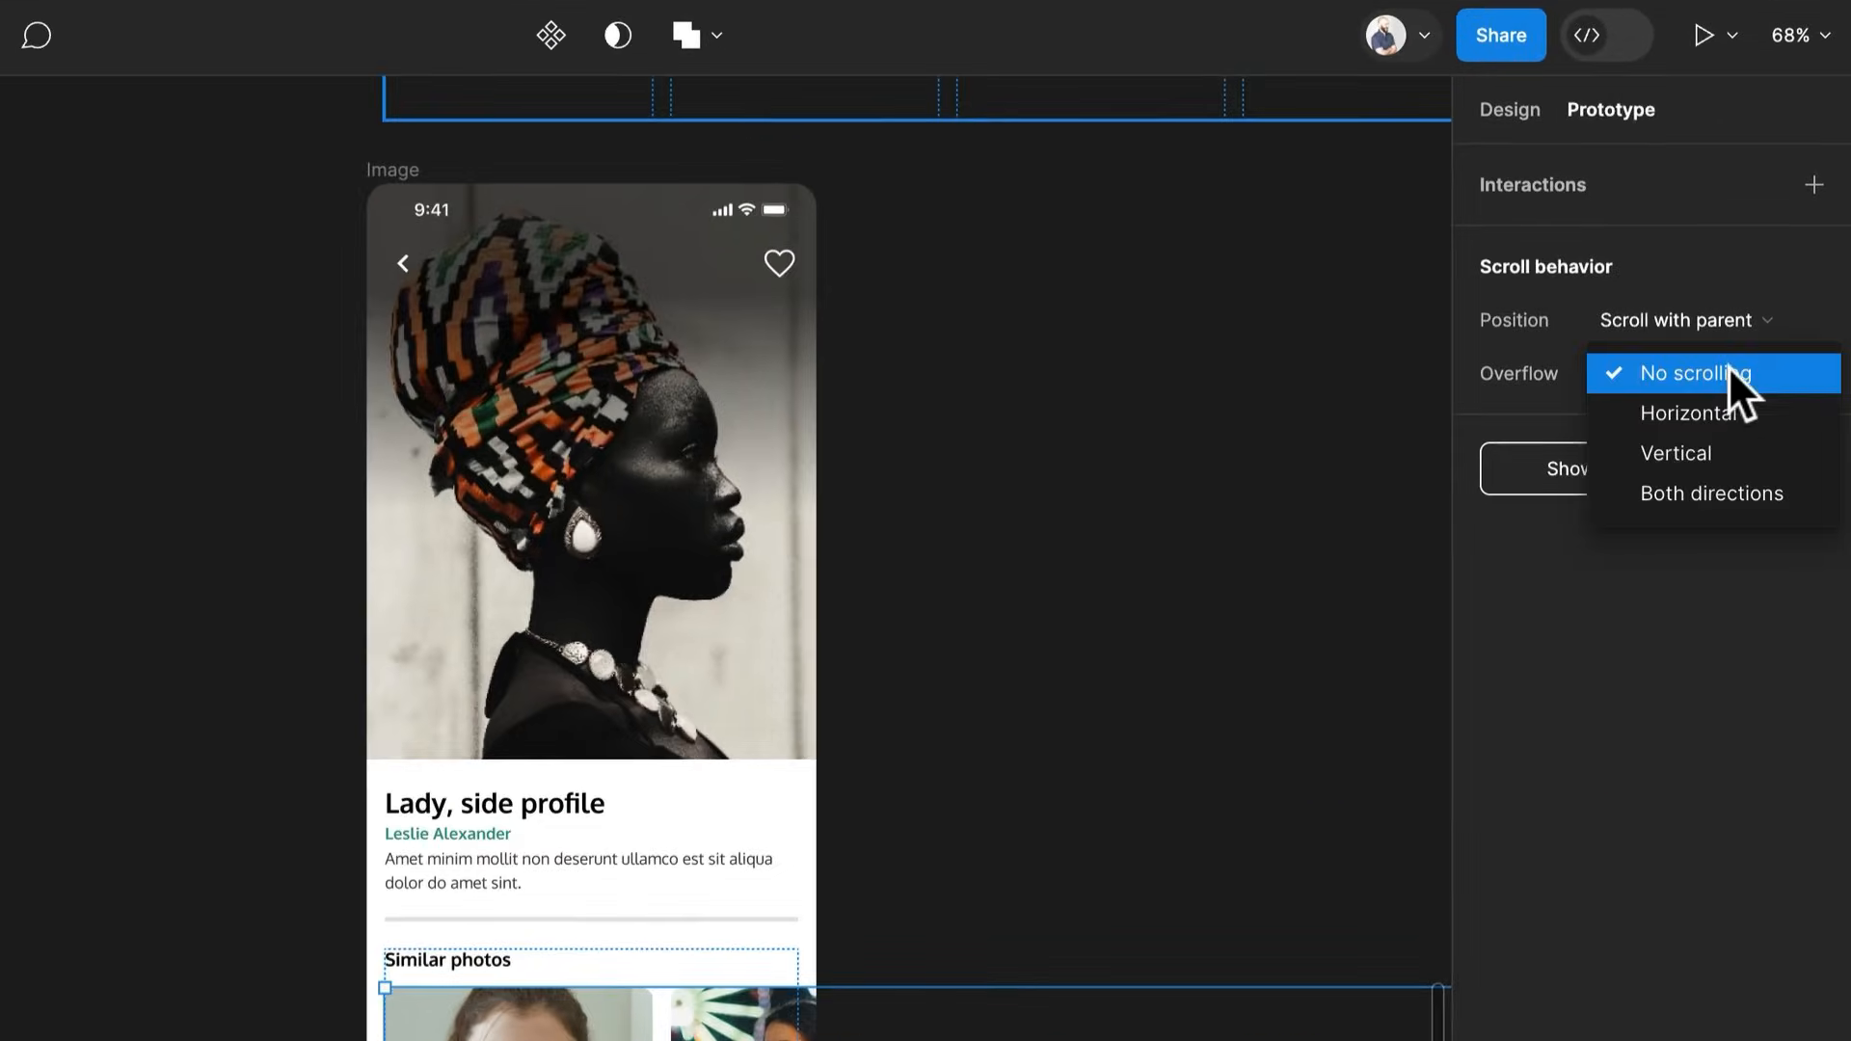
pyautogui.click(1729, 403)
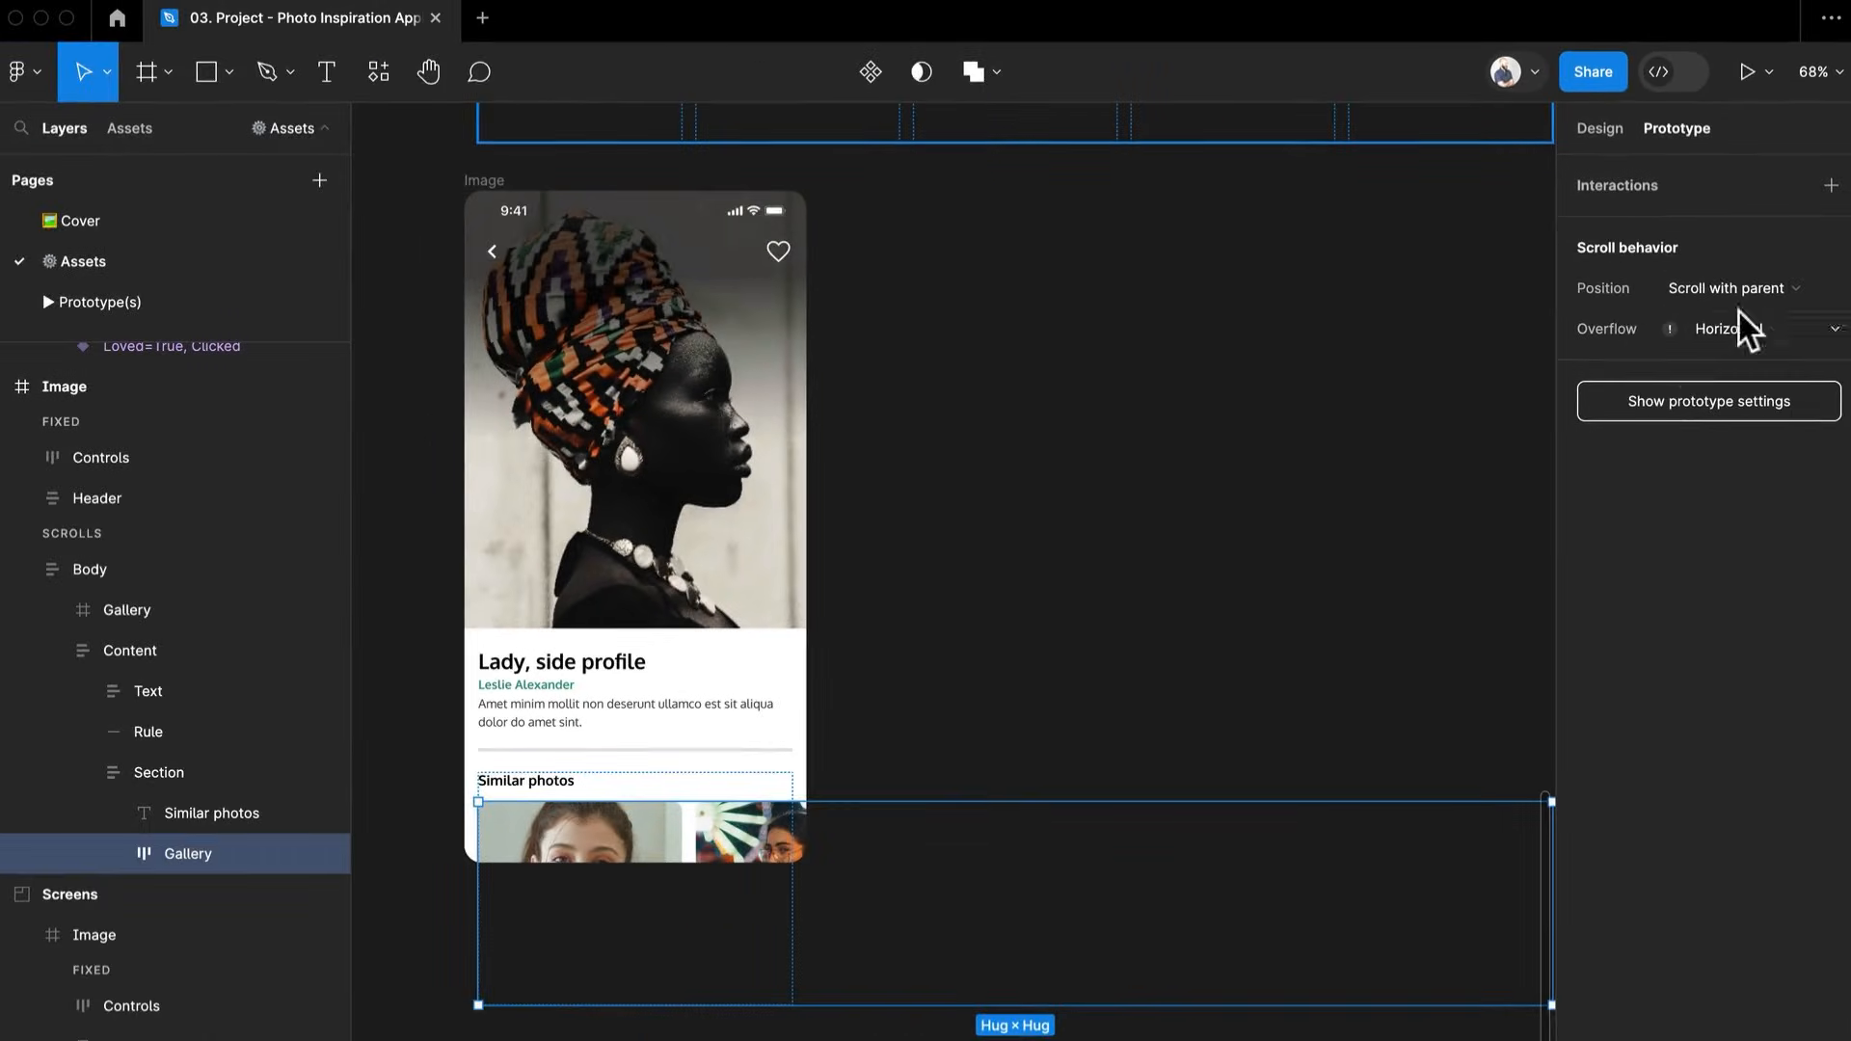
pyautogui.click(1745, 282)
pyautogui.click(1116, 742)
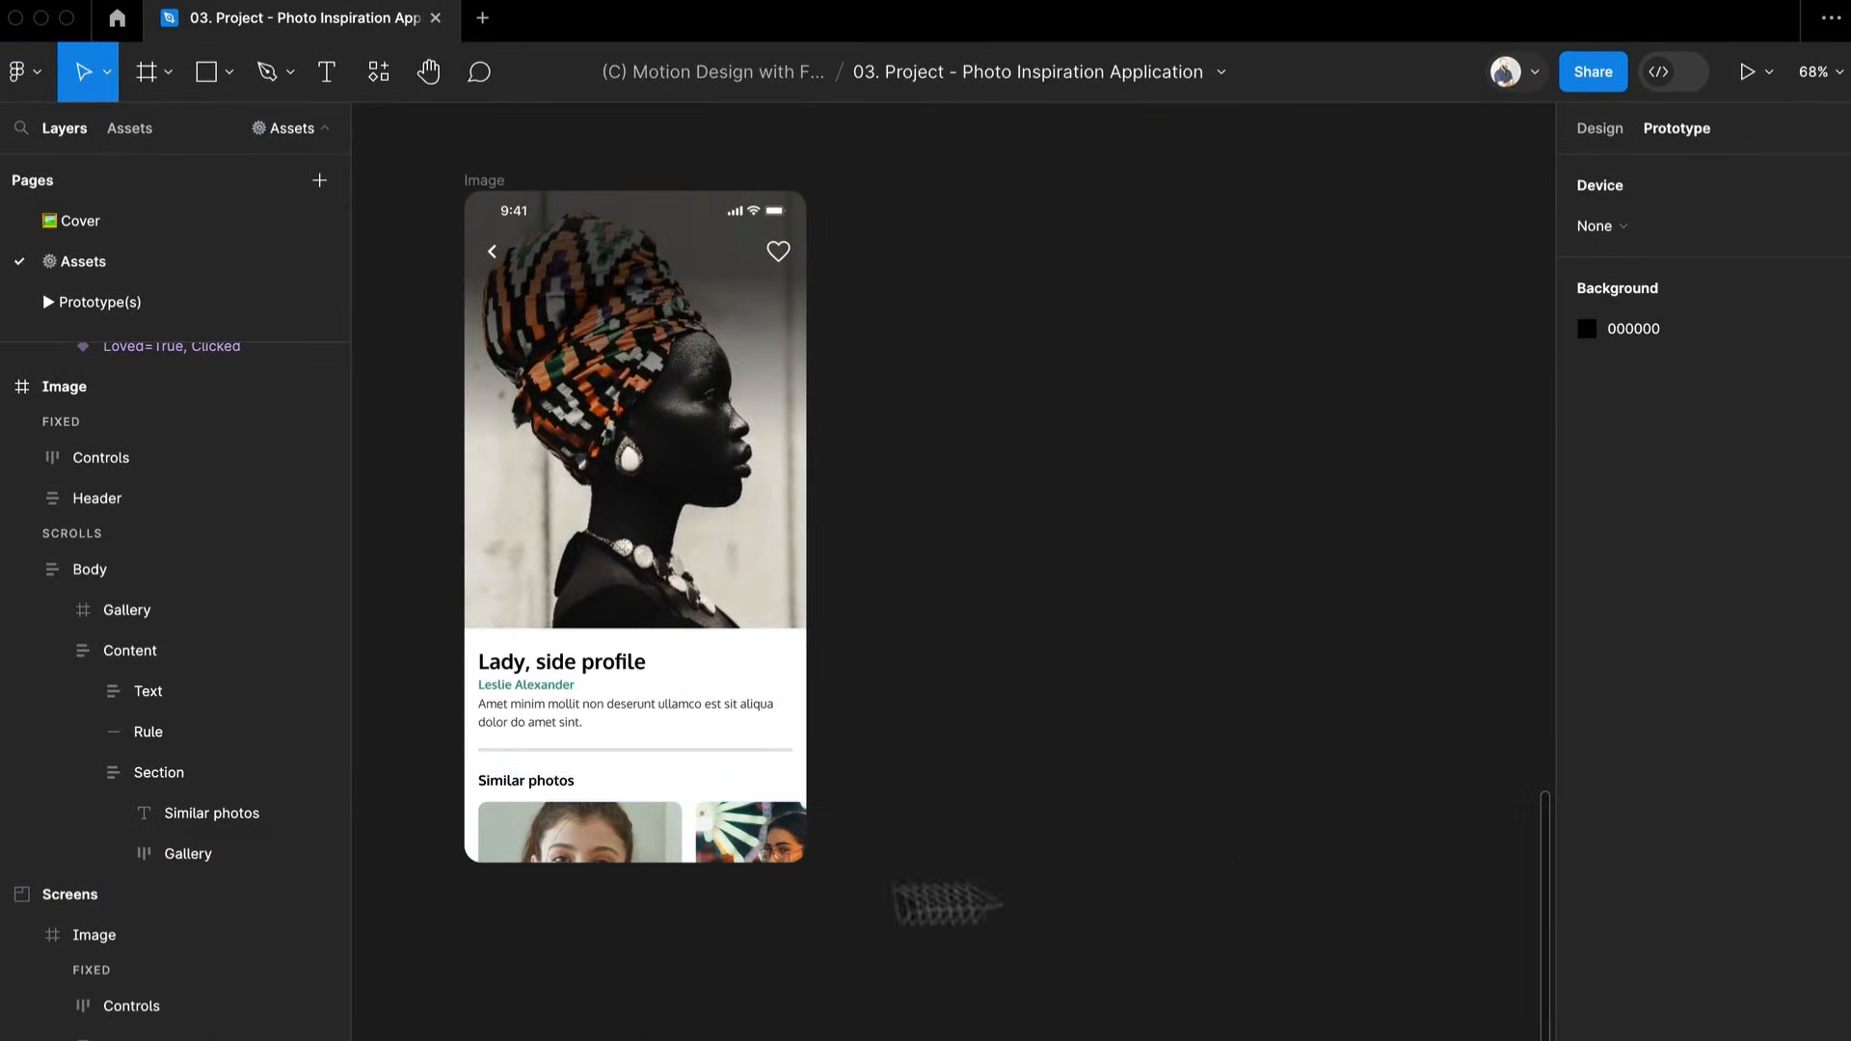
# Narrow the Similar photos Gallery frame to a width of 361 so it ends at the Section's edge
pyautogui.doubleClick(628, 857)
pyautogui.doubleClick(628, 857)
pyautogui.moveTo(1159, 855); pyautogui.dragTo(1029, 852)
pyautogui.moveTo(1423, 841); pyautogui.dragTo(704, 850)
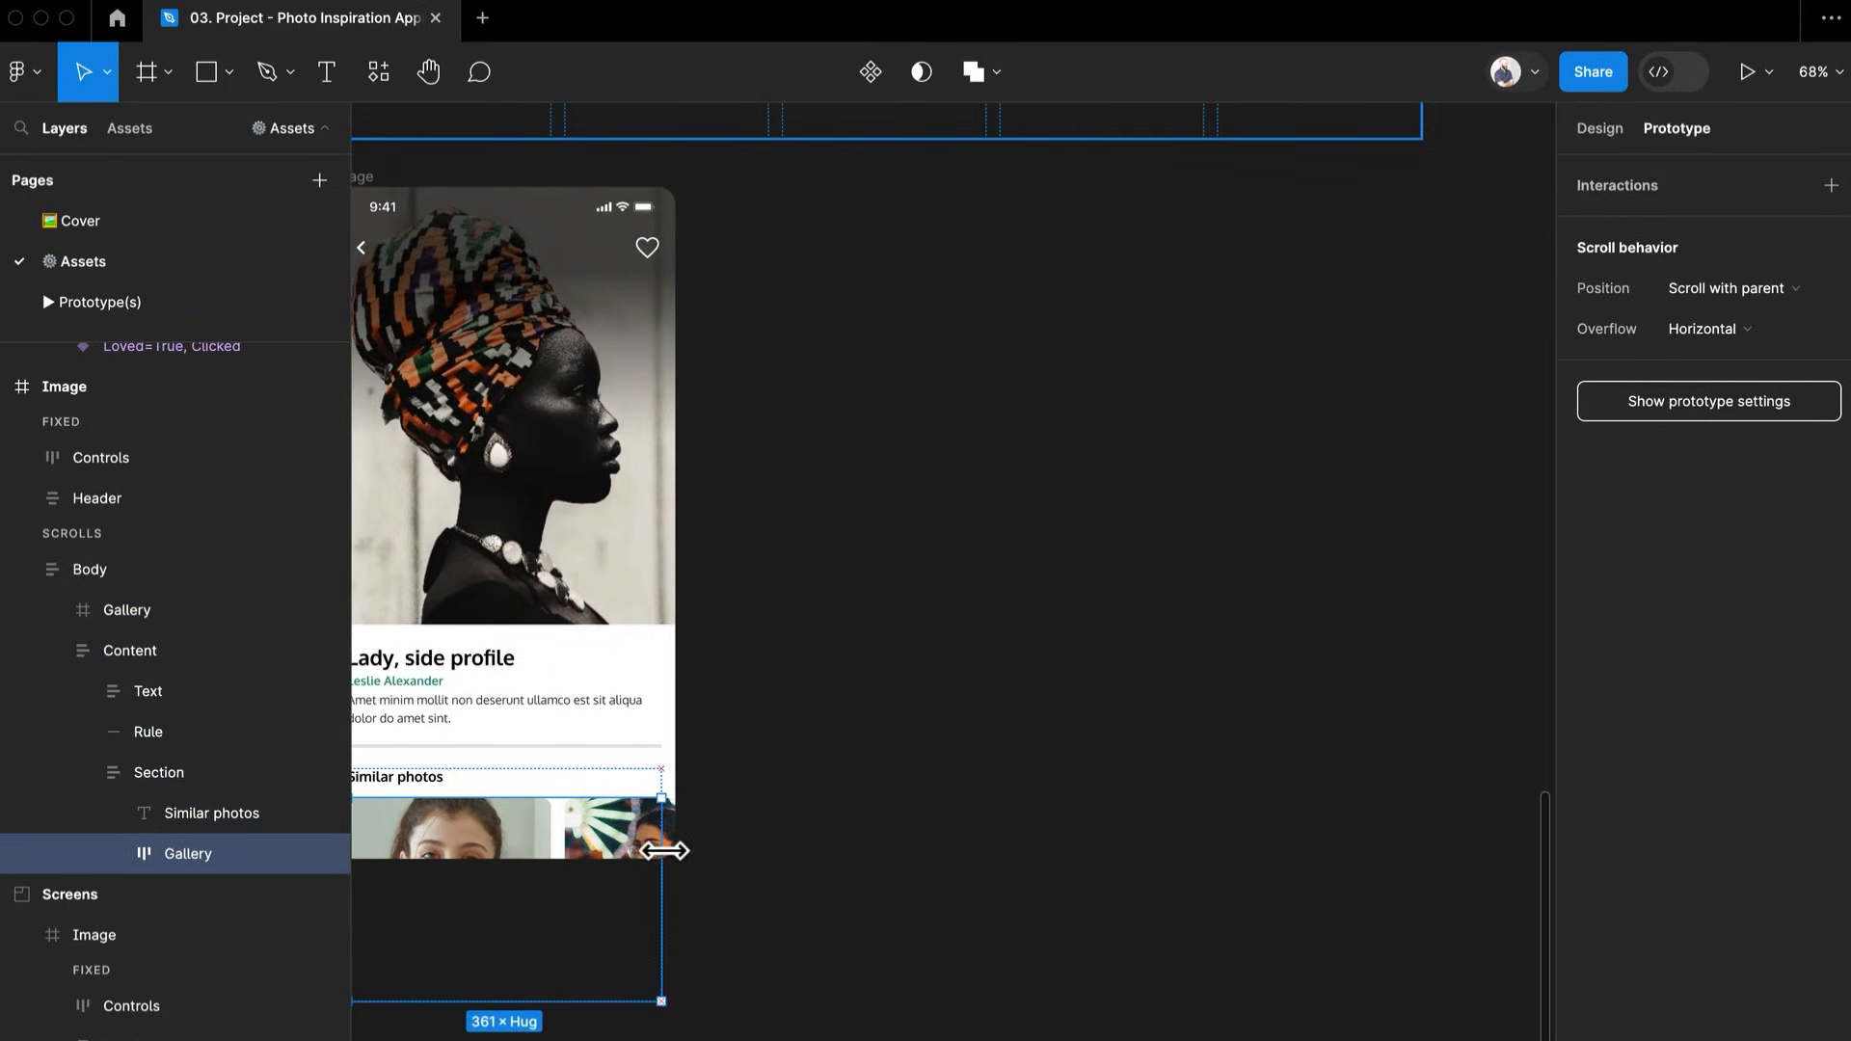
pyautogui.moveTo(839, 873); pyautogui.dragTo(1261, 820)
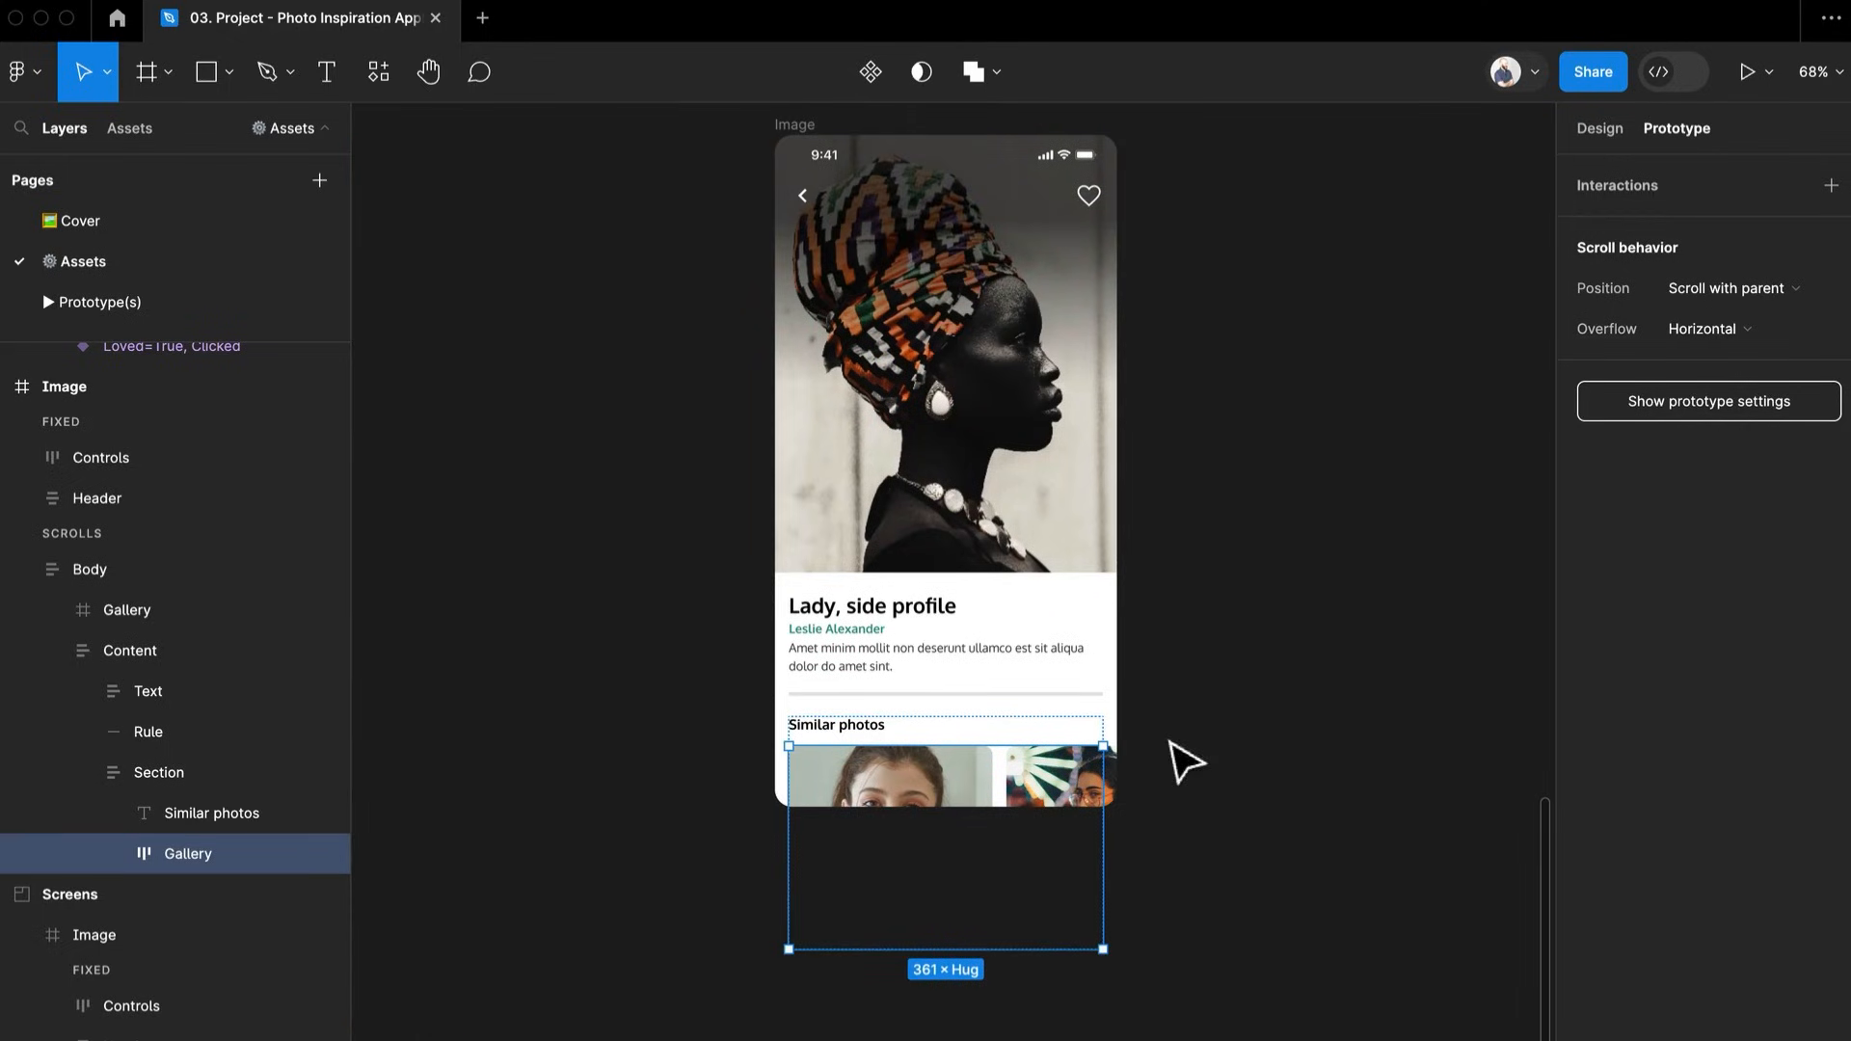
# Change the Similar photos Gallery's horizontal sizing to Fill container
pyautogui.scroll(5, 1025, 744)
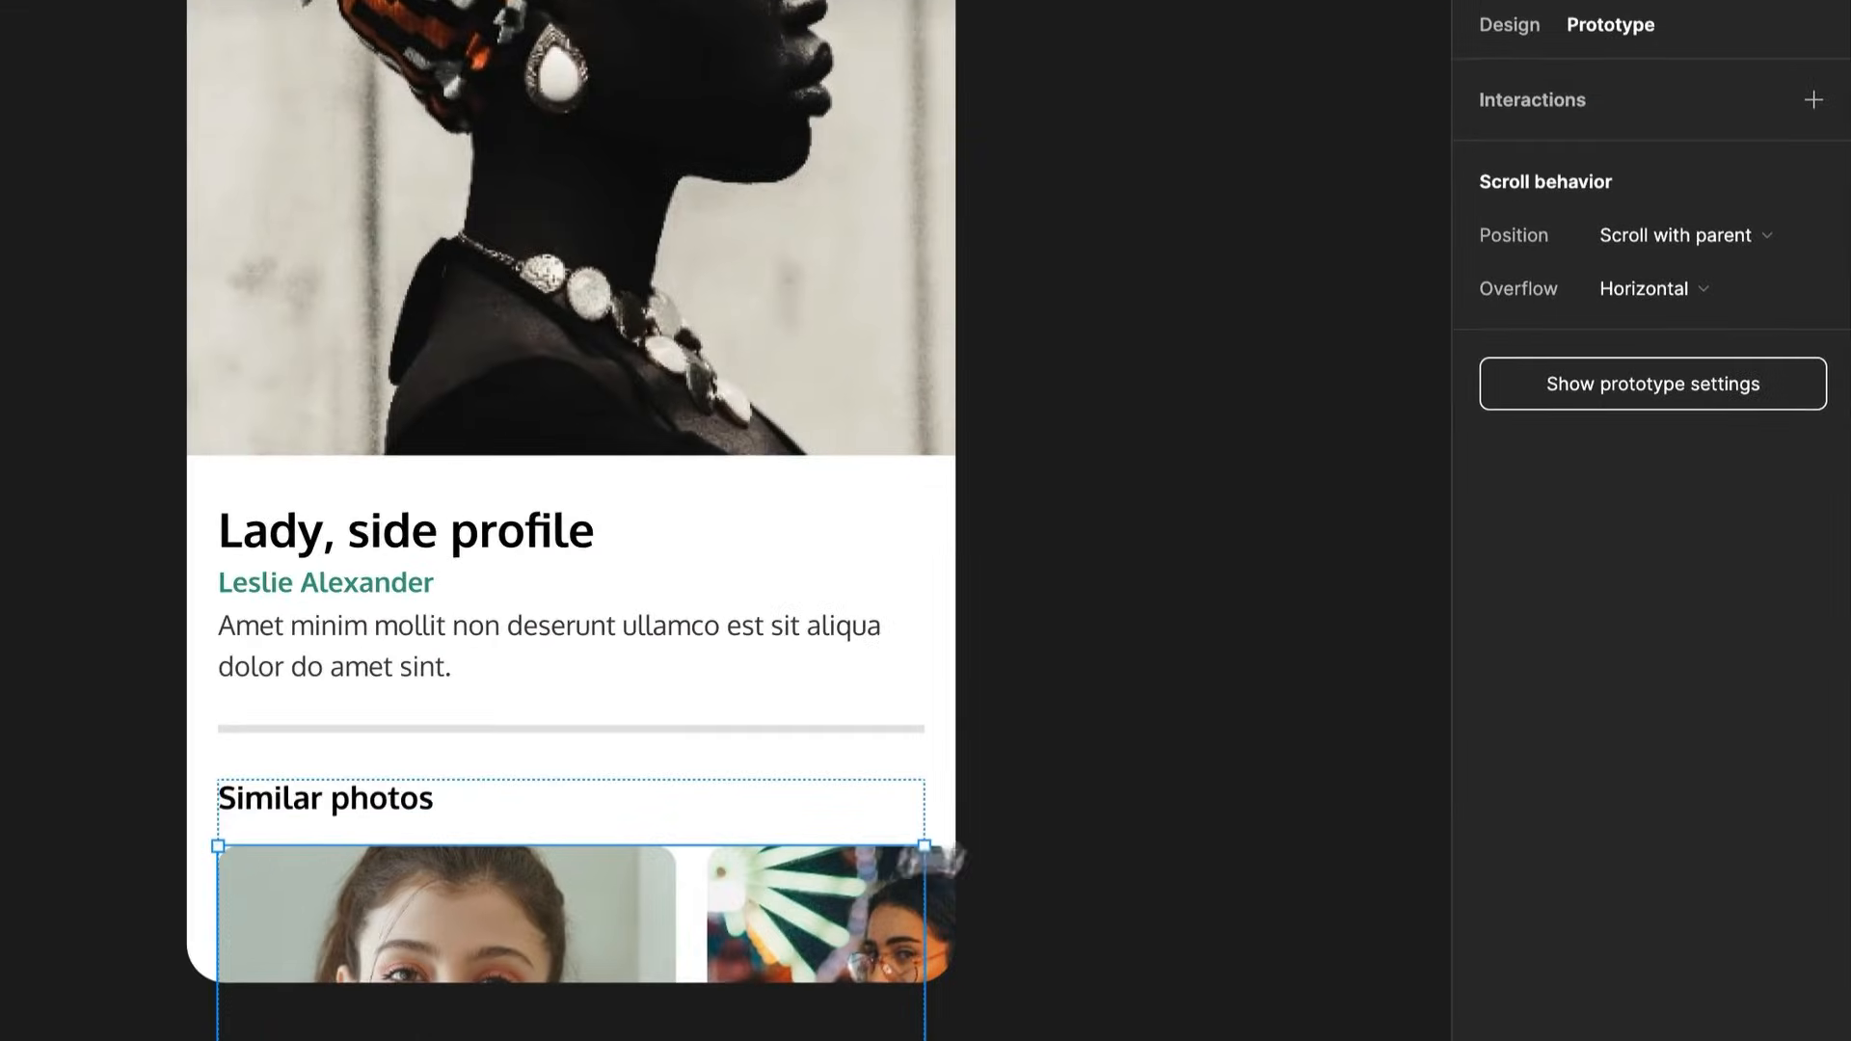
pyautogui.click(1486, 17)
pyautogui.click(1548, 322)
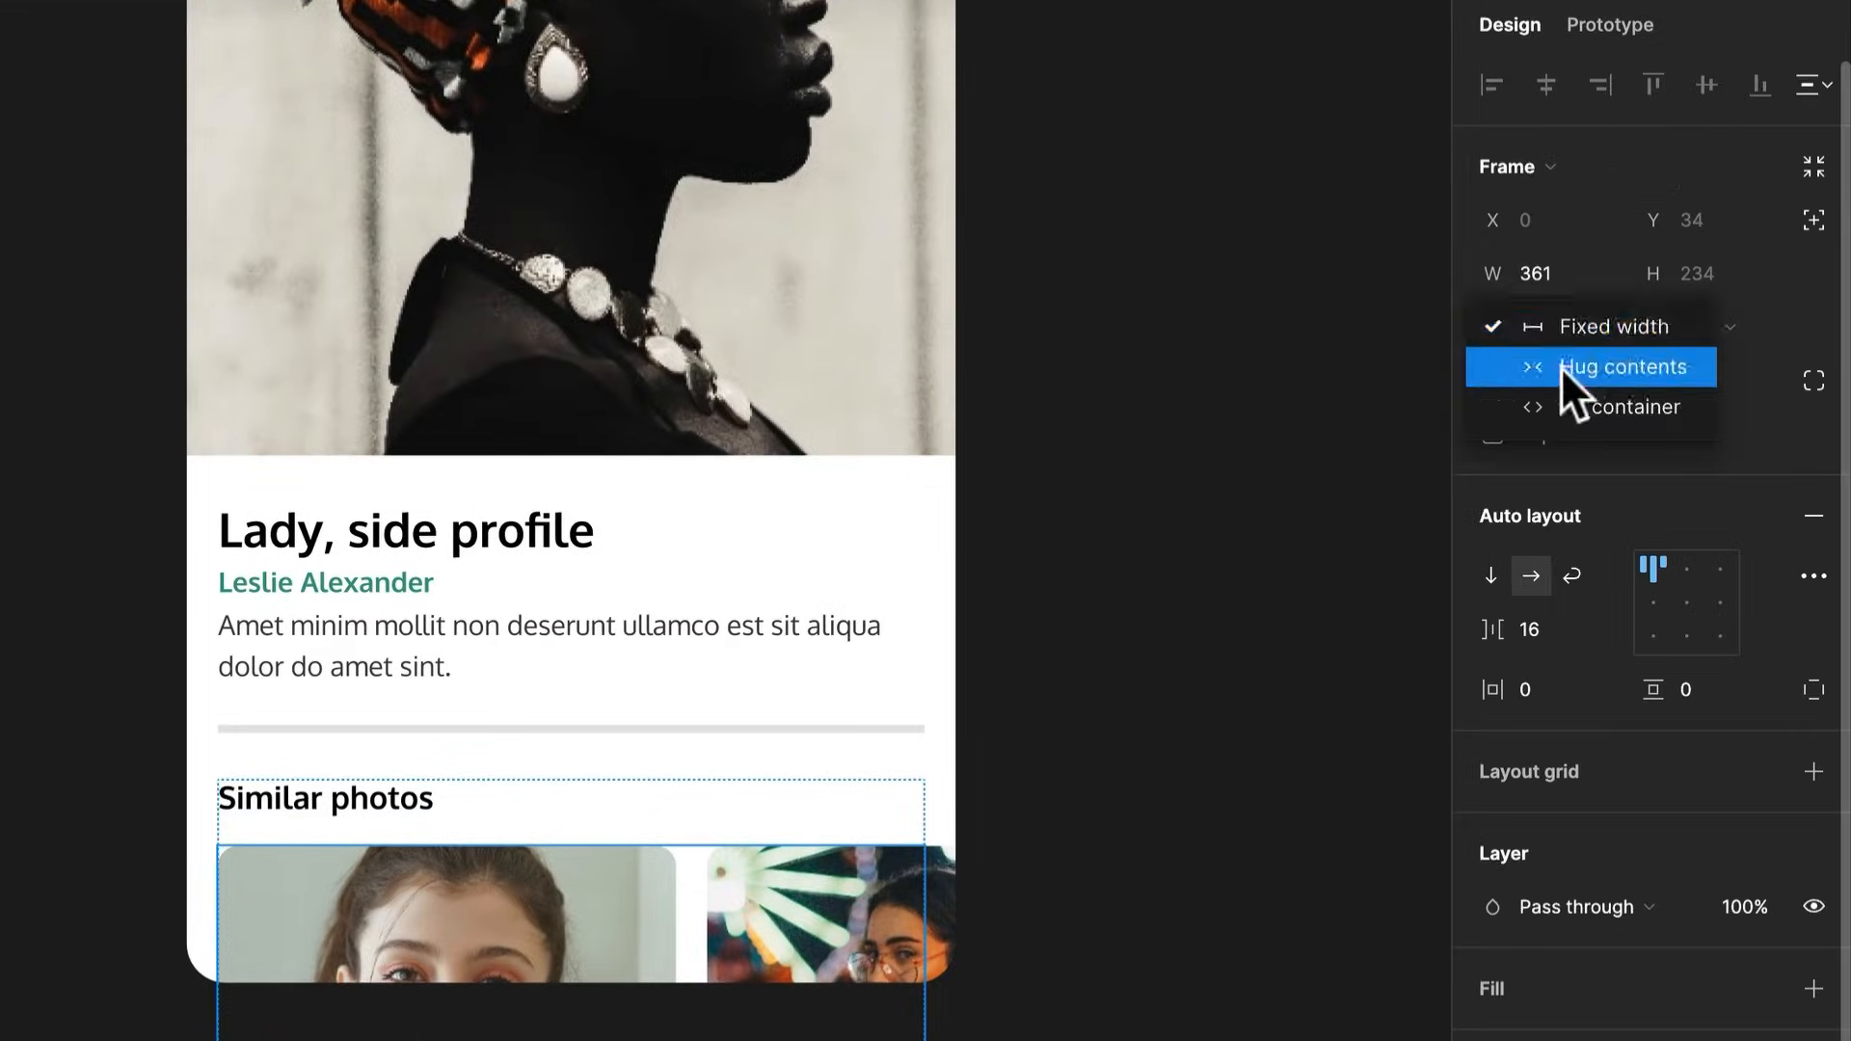
pyautogui.click(1571, 409)
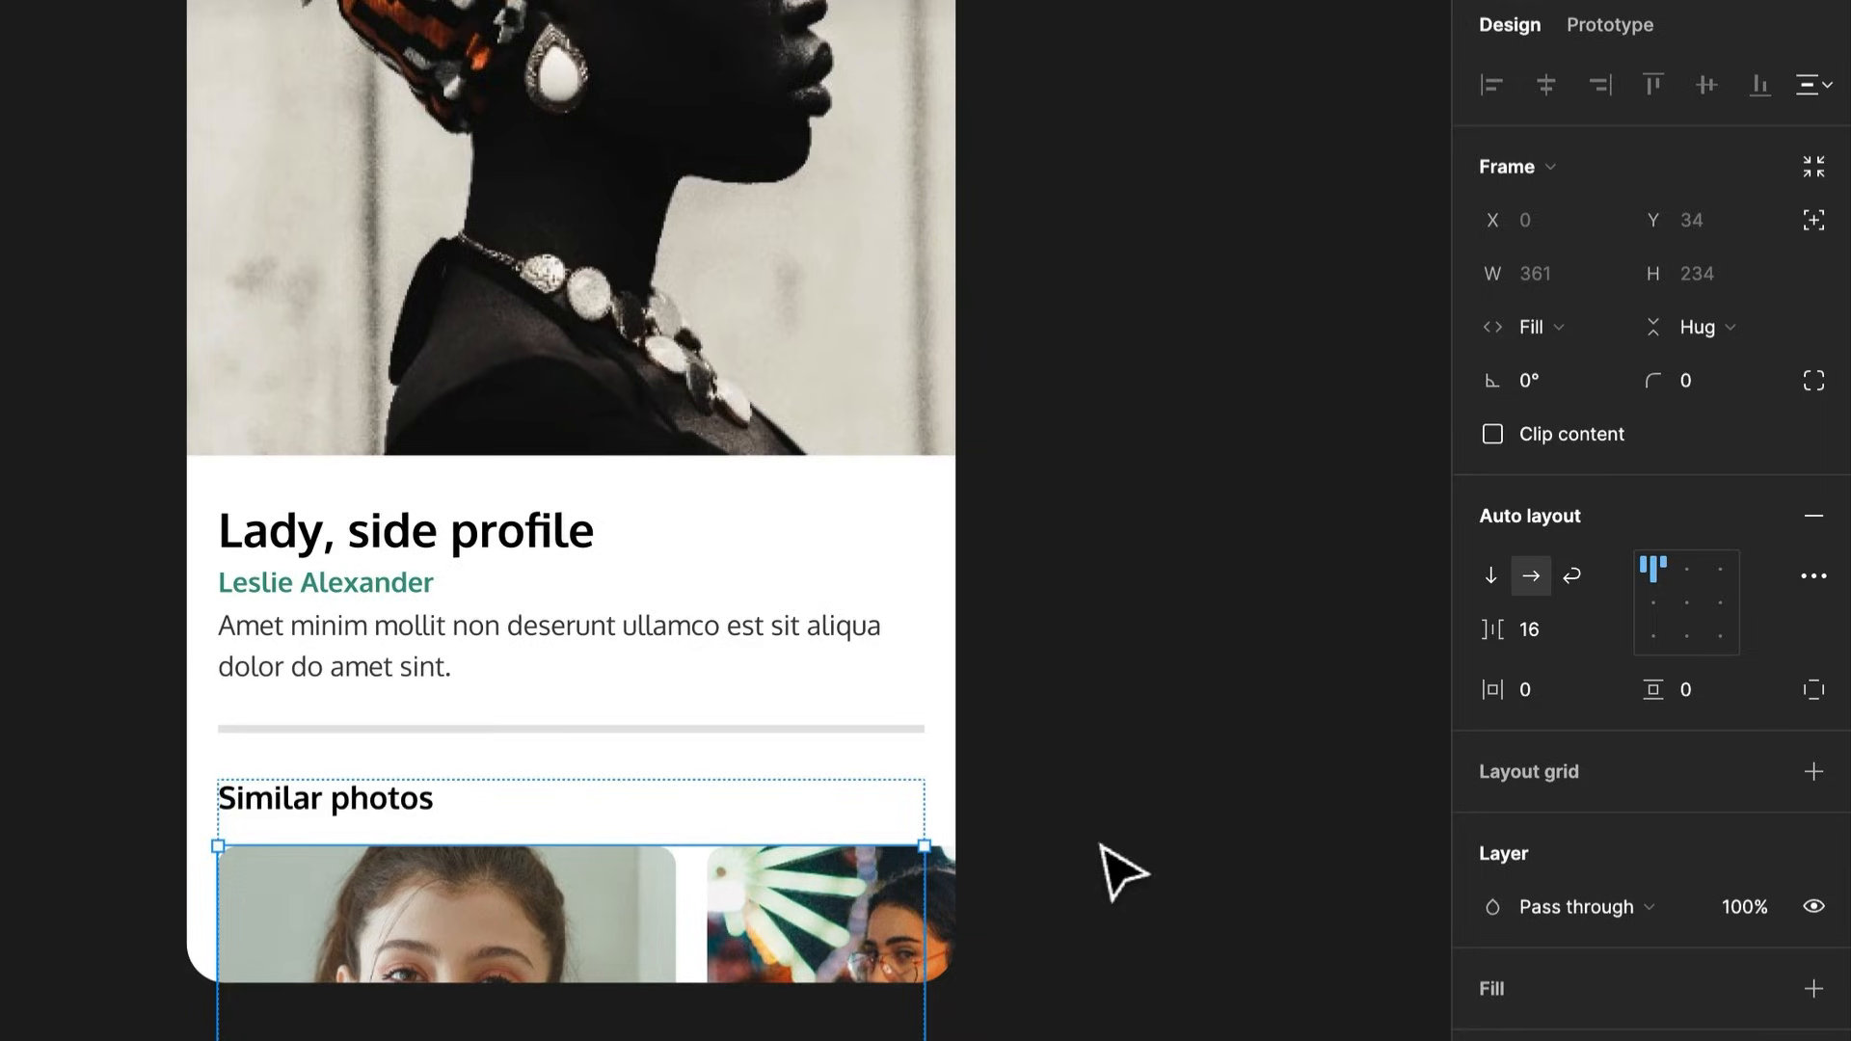
# Add a flow starting point to the copied Image screen below the Screens section
pyautogui.scroll(-5, 1101, 846)
pyautogui.scroll(1, 1102, 847)
pyautogui.click(1101, 847)
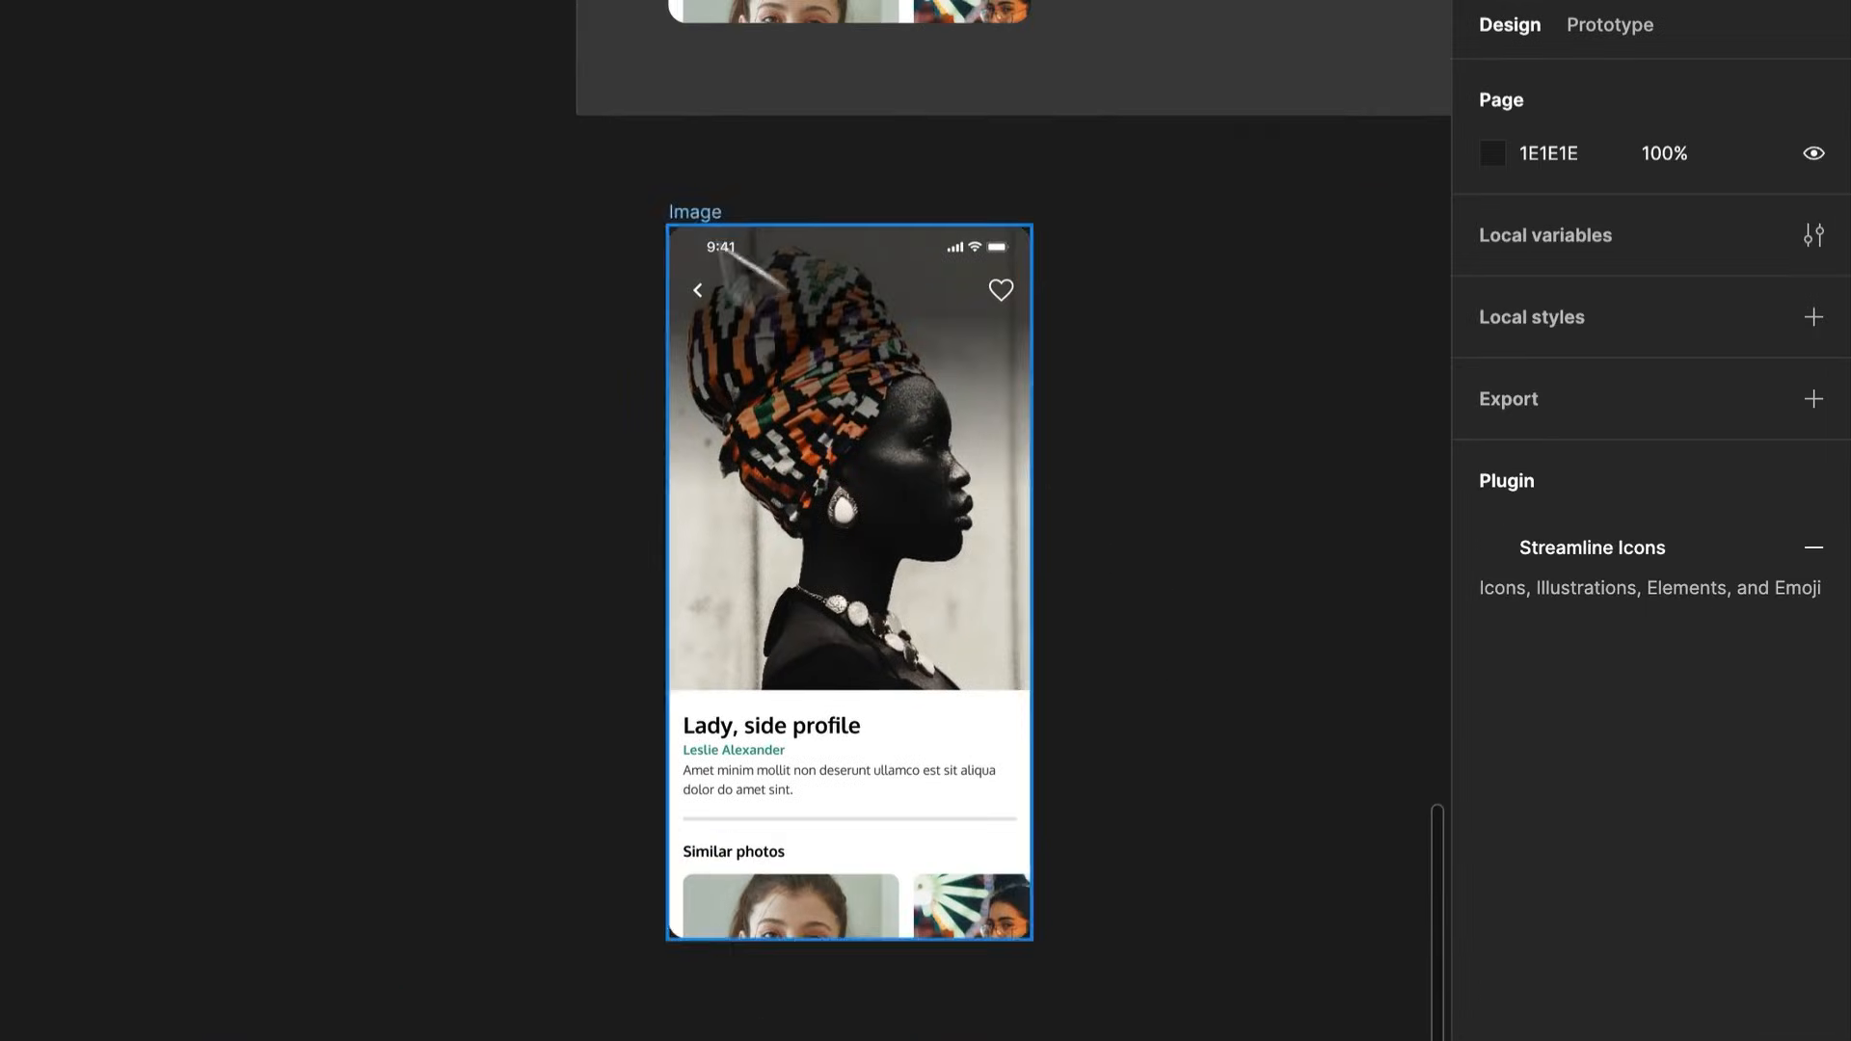
pyautogui.click(673, 198)
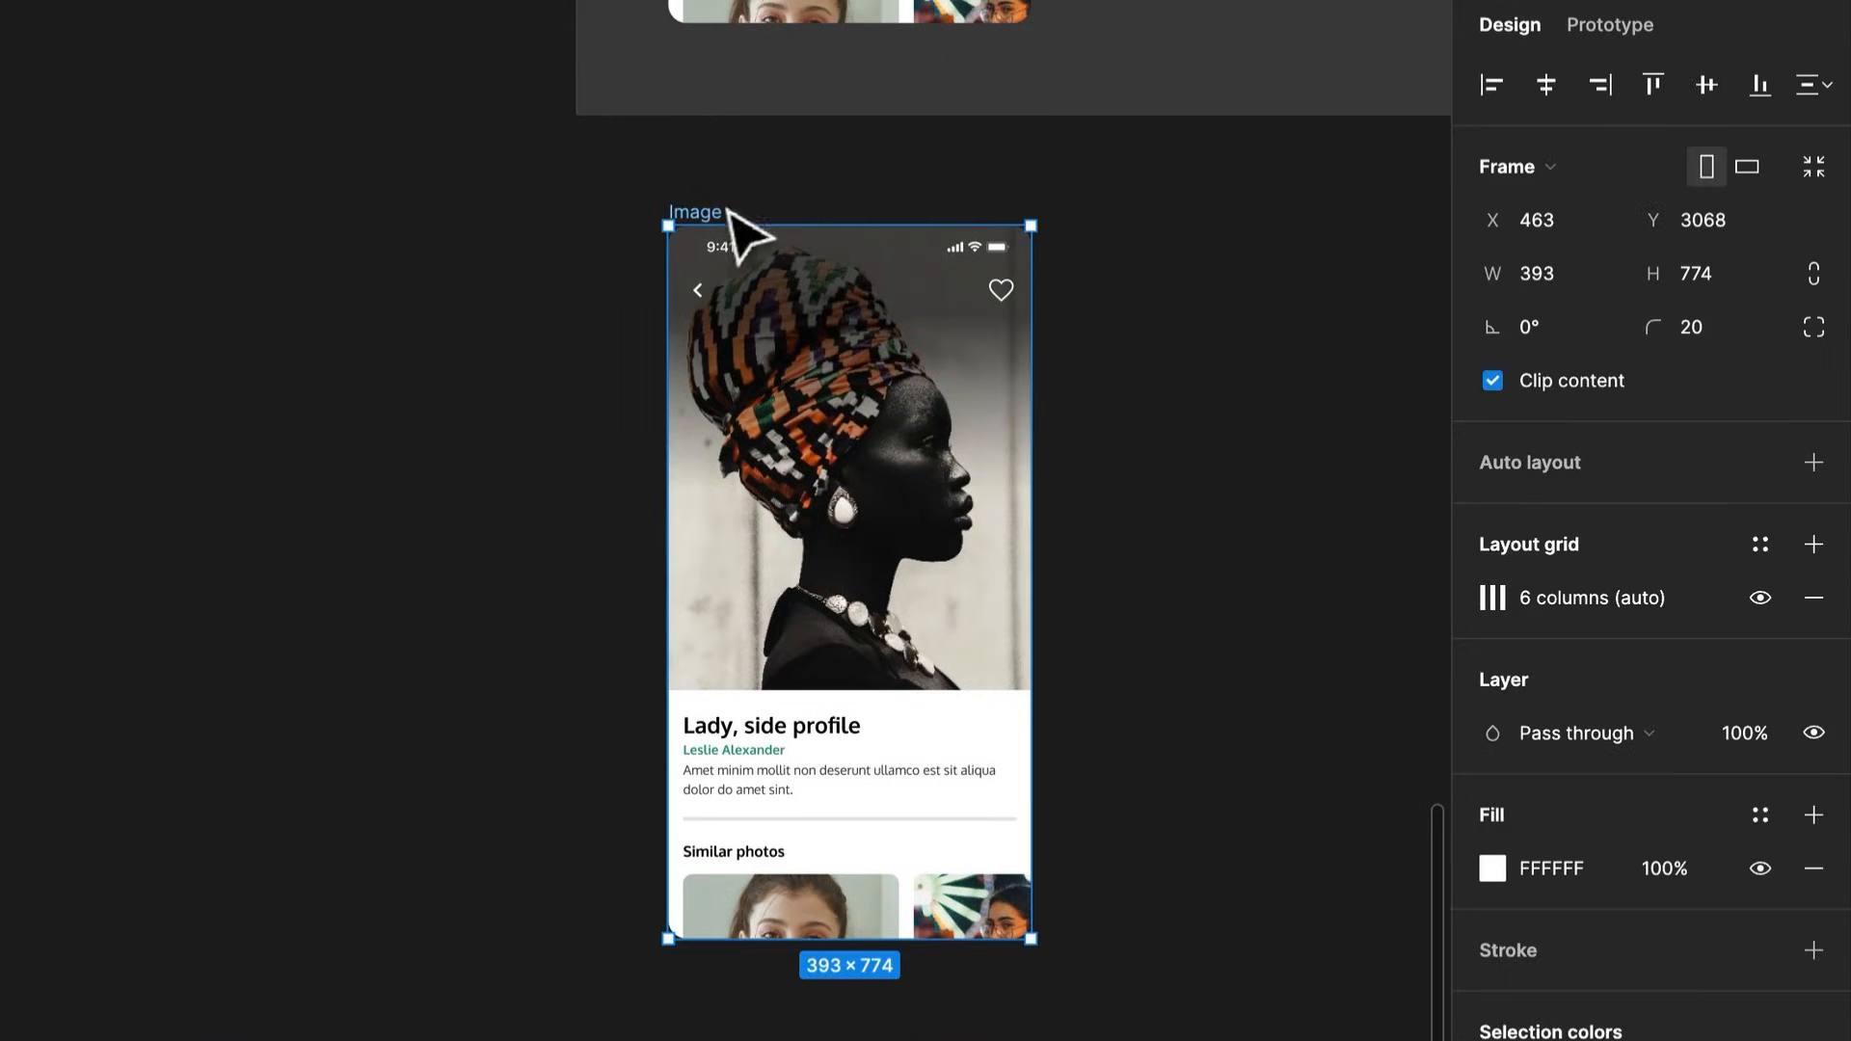
pyautogui.click(1626, 27)
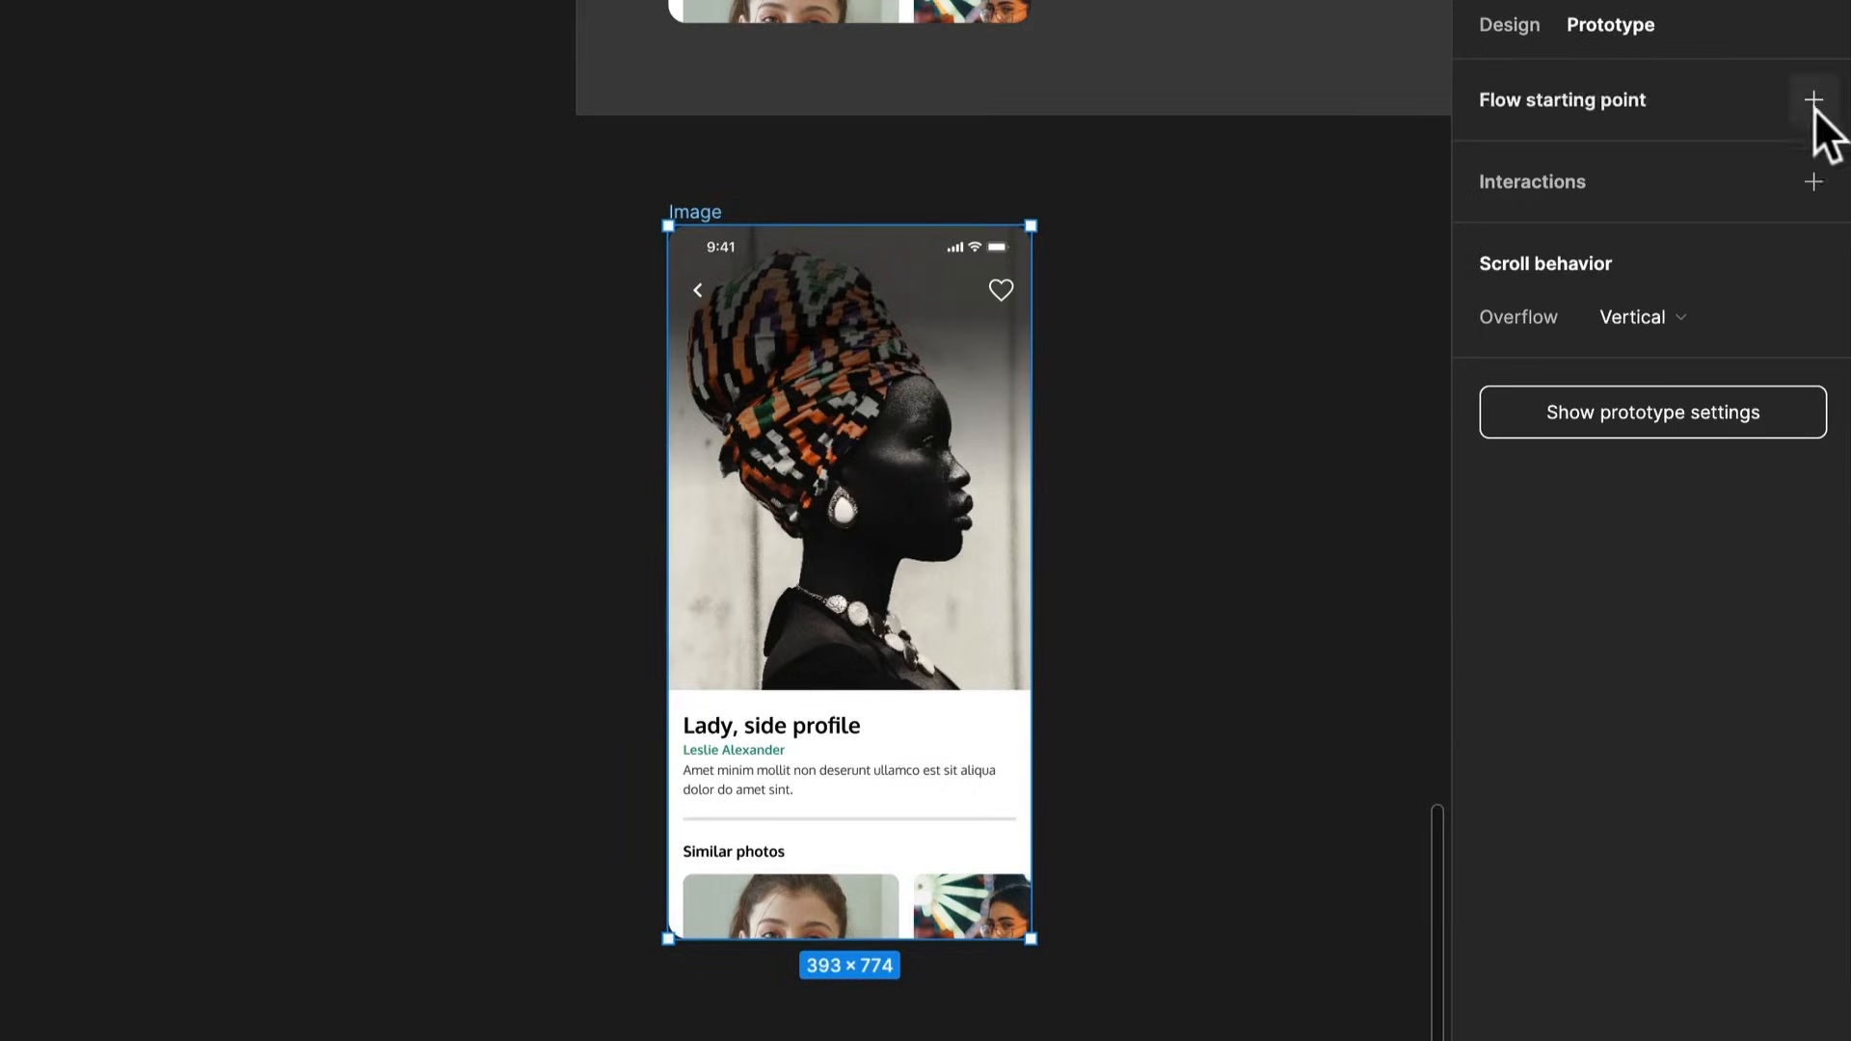
pyautogui.click(1813, 100)
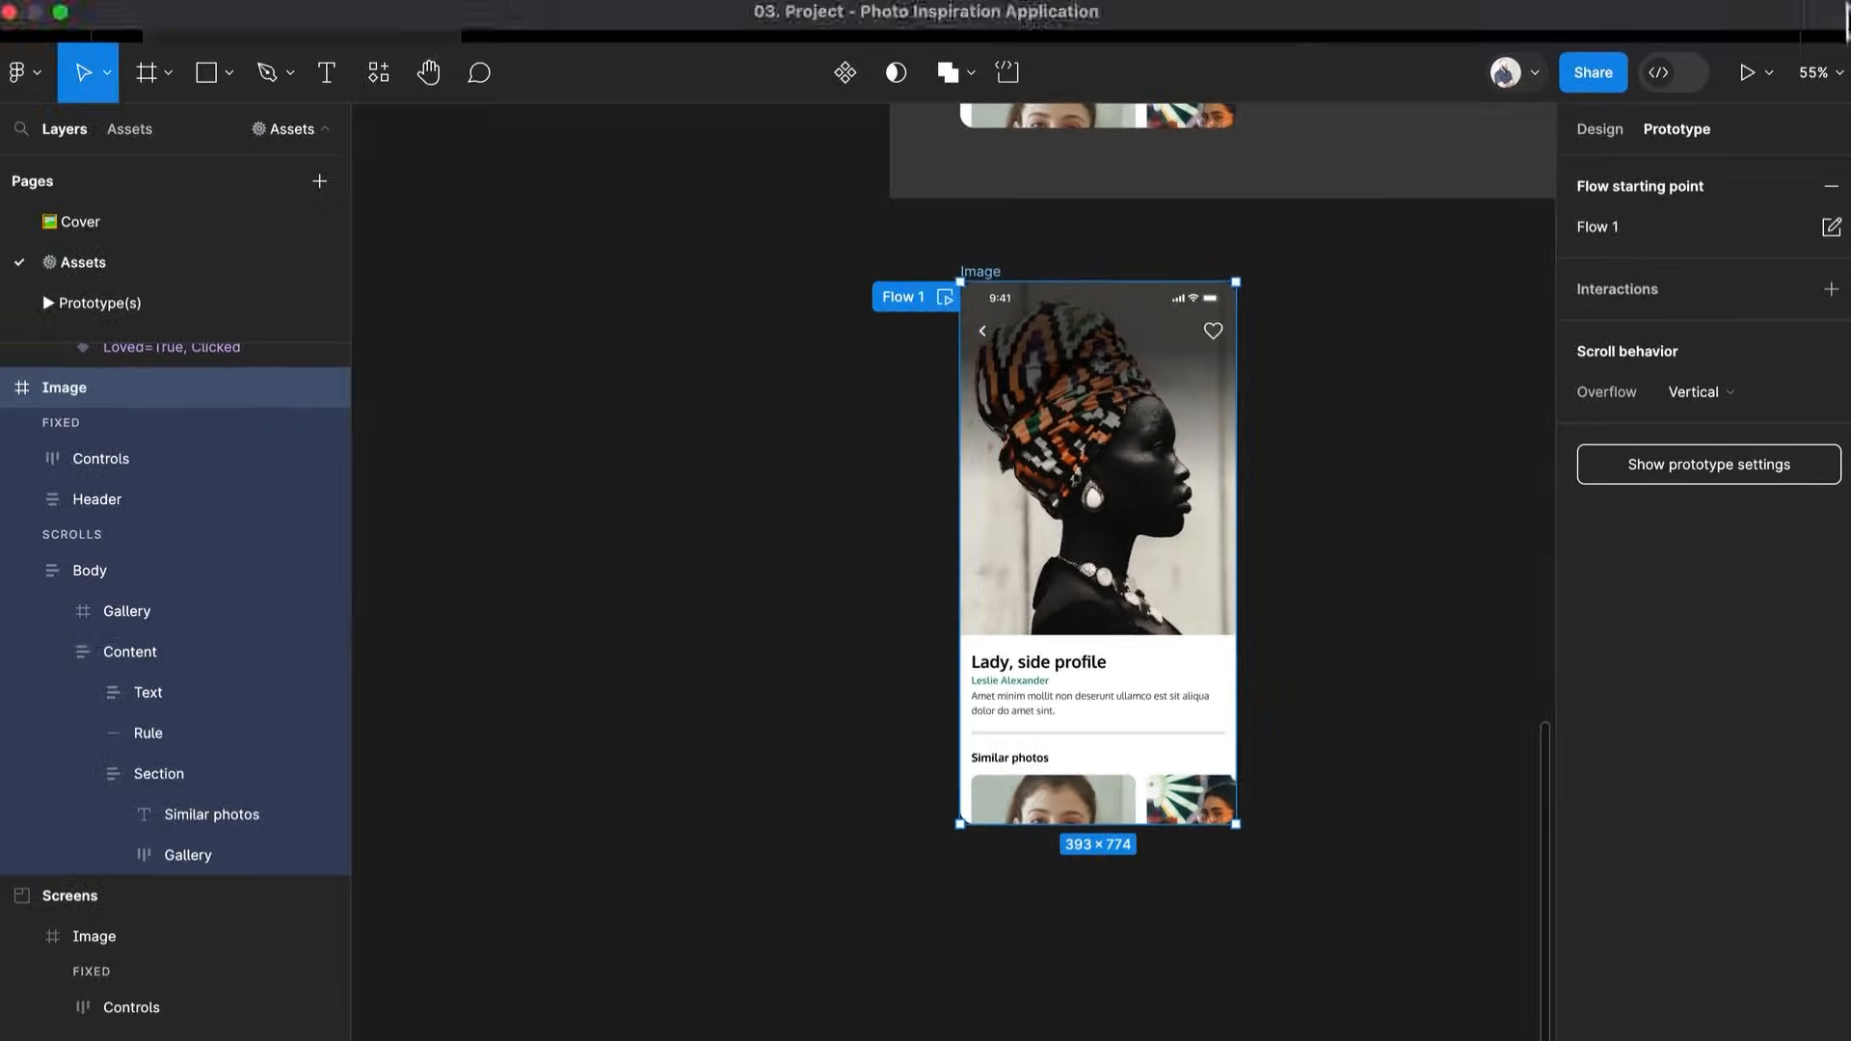
# Preview the prototype and swipe through the Similar photos gallery in both directions to test its horizontal scrolling
pyautogui.click(1749, 59)
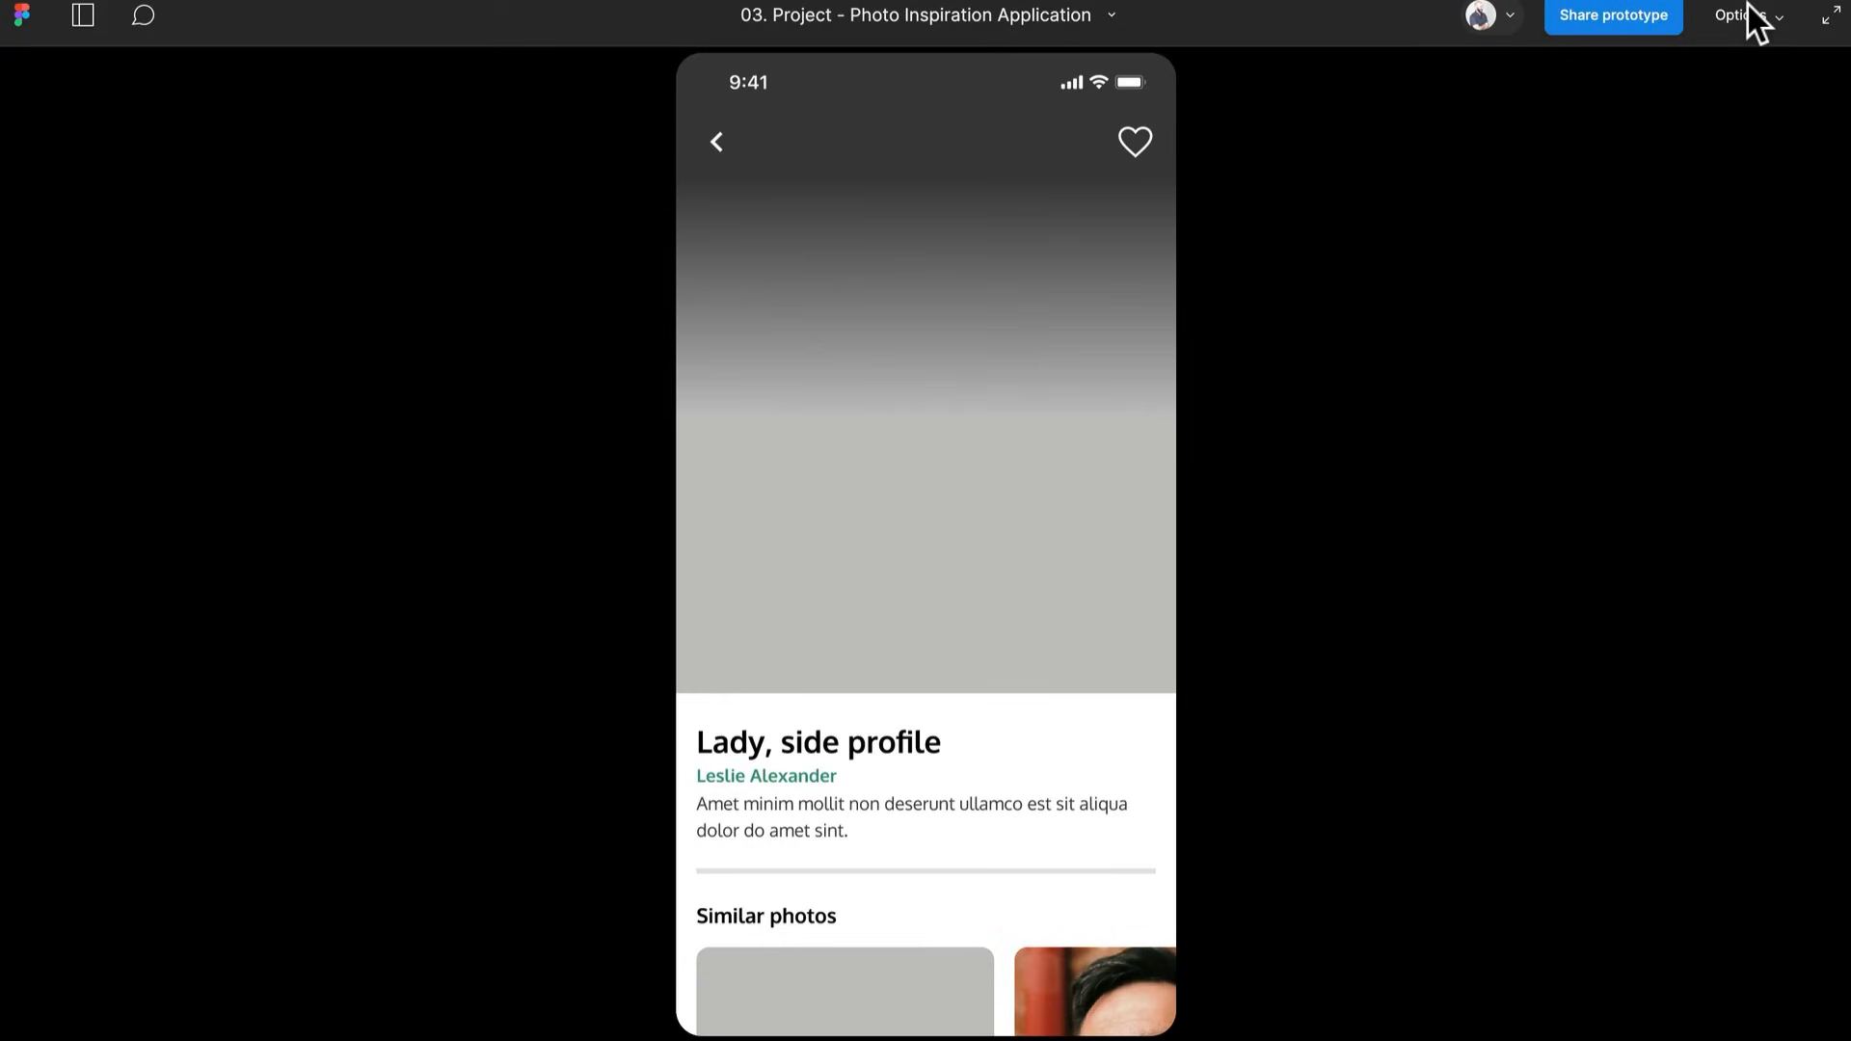
pyautogui.scroll(-3, 882, 483)
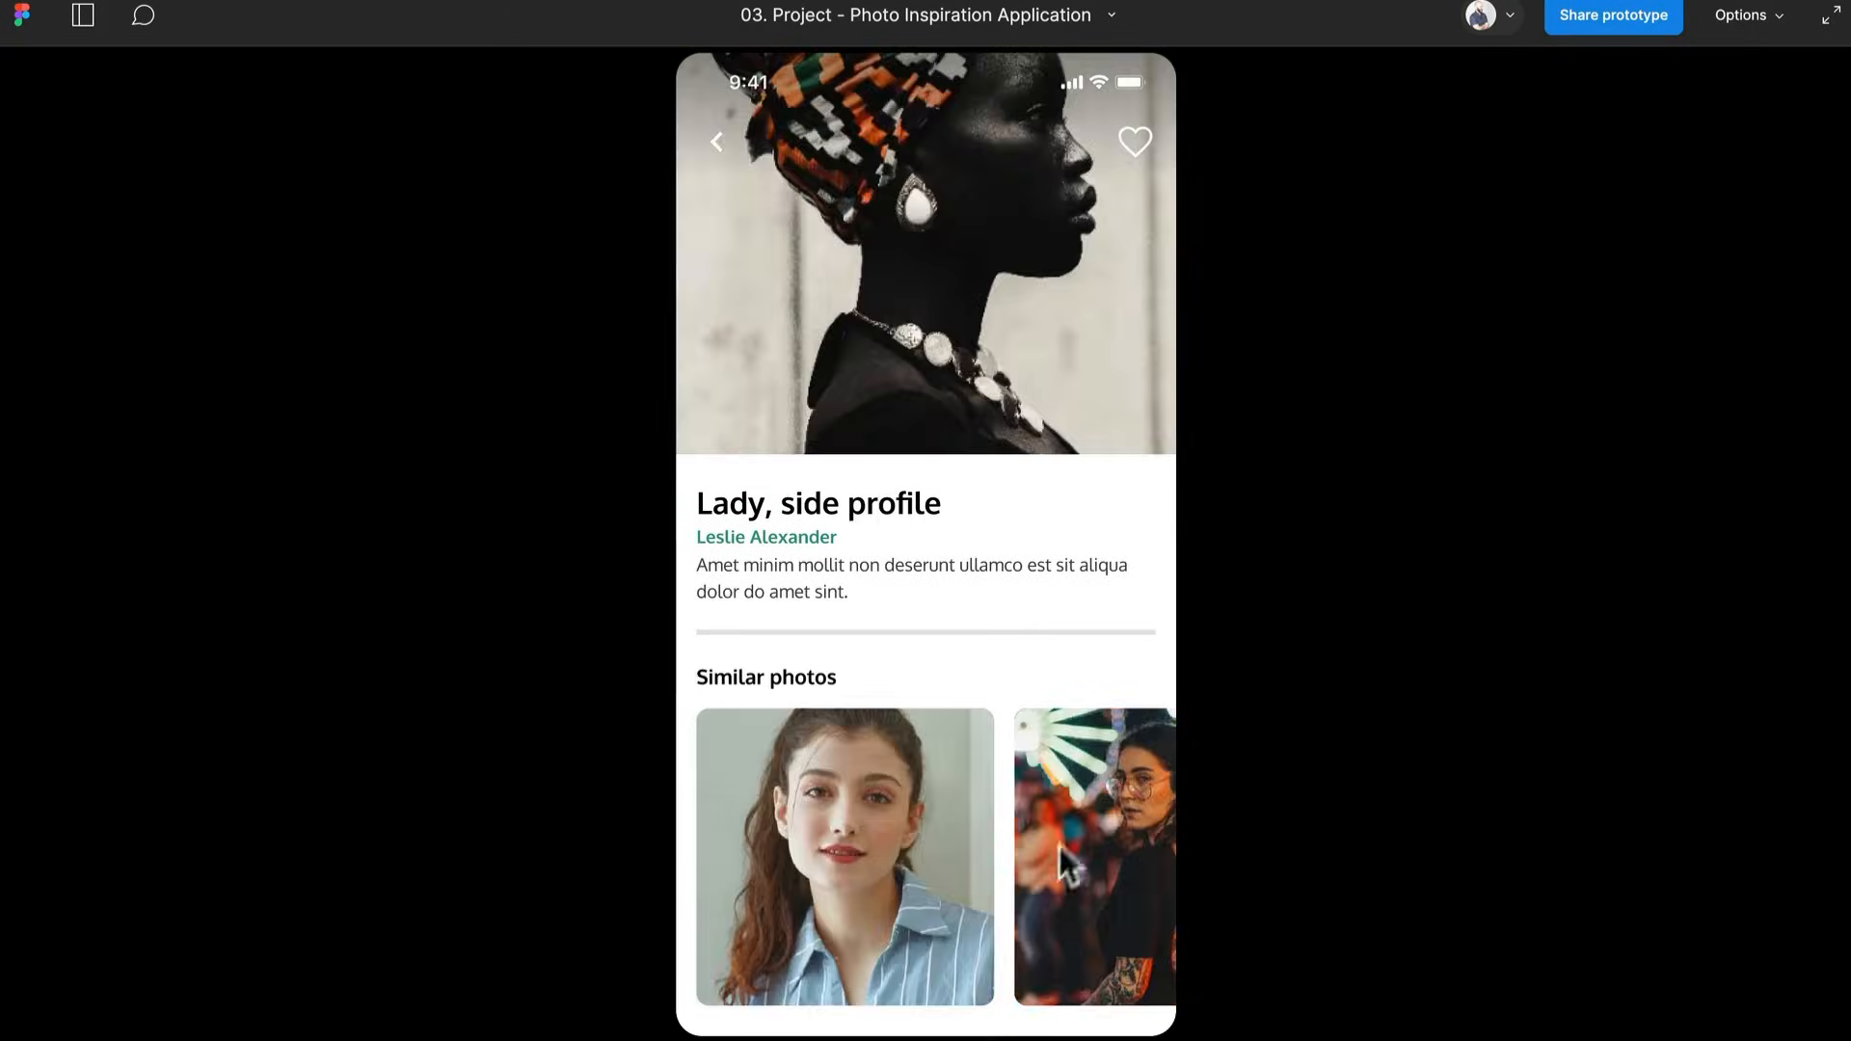
pyautogui.moveTo(1050, 849); pyautogui.dragTo(742, 837)
pyautogui.moveTo(1046, 854); pyautogui.dragTo(800, 848)
pyautogui.moveTo(974, 857); pyautogui.dragTo(1183, 846)
pyautogui.moveTo(848, 851); pyautogui.dragTo(1109, 860)
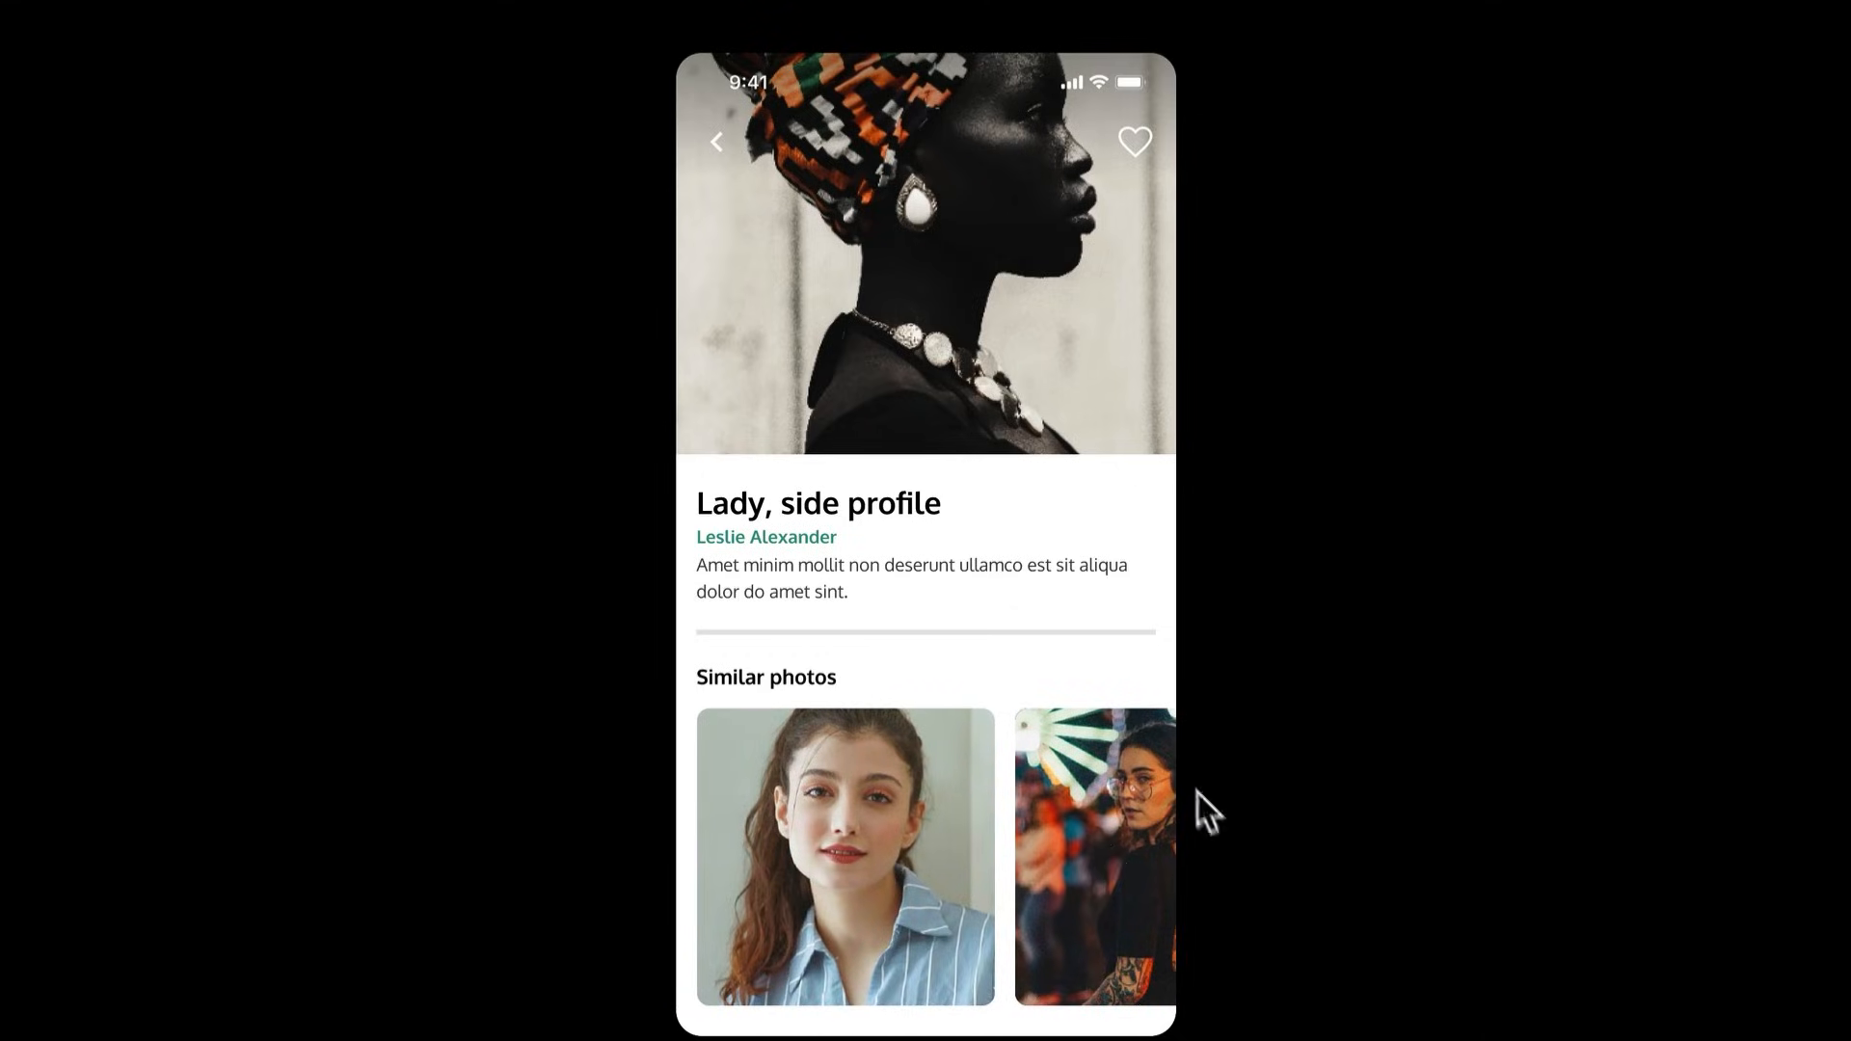
pyautogui.moveTo(1072, 870); pyautogui.dragTo(721, 859)
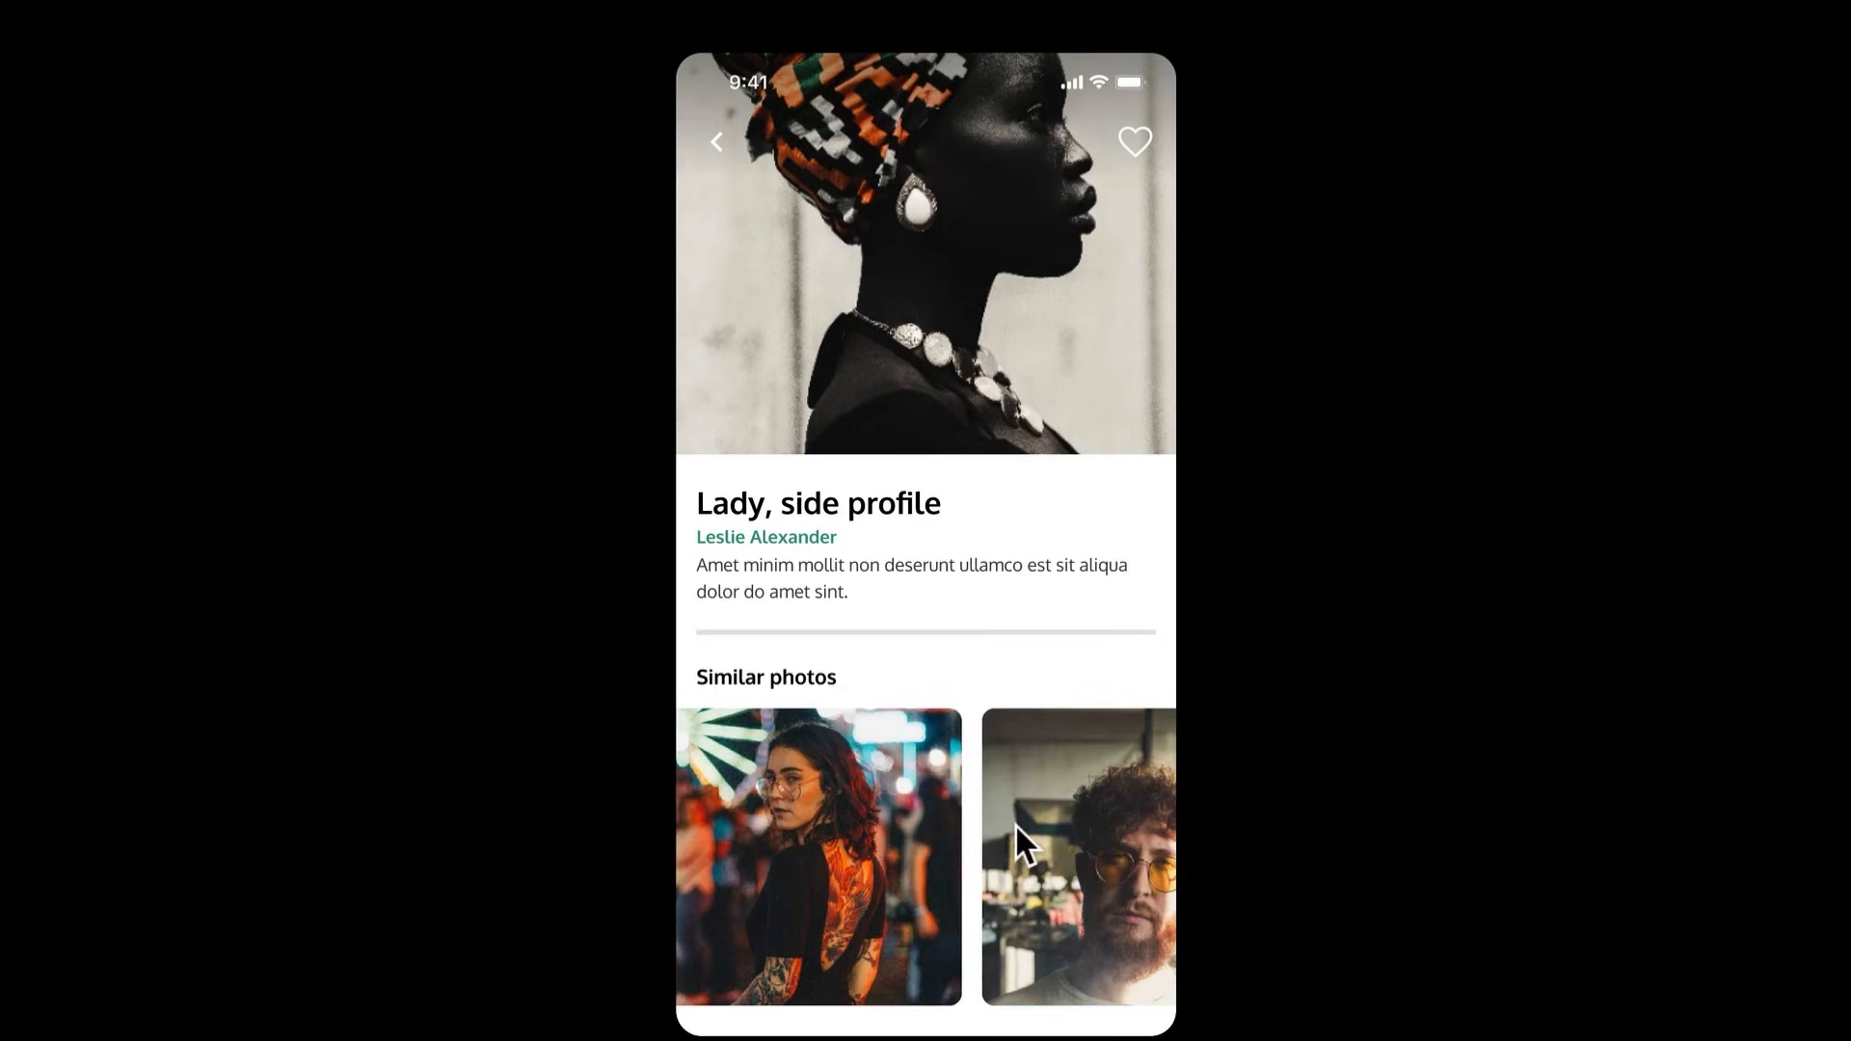
pyautogui.moveTo(1033, 868); pyautogui.dragTo(777, 859)
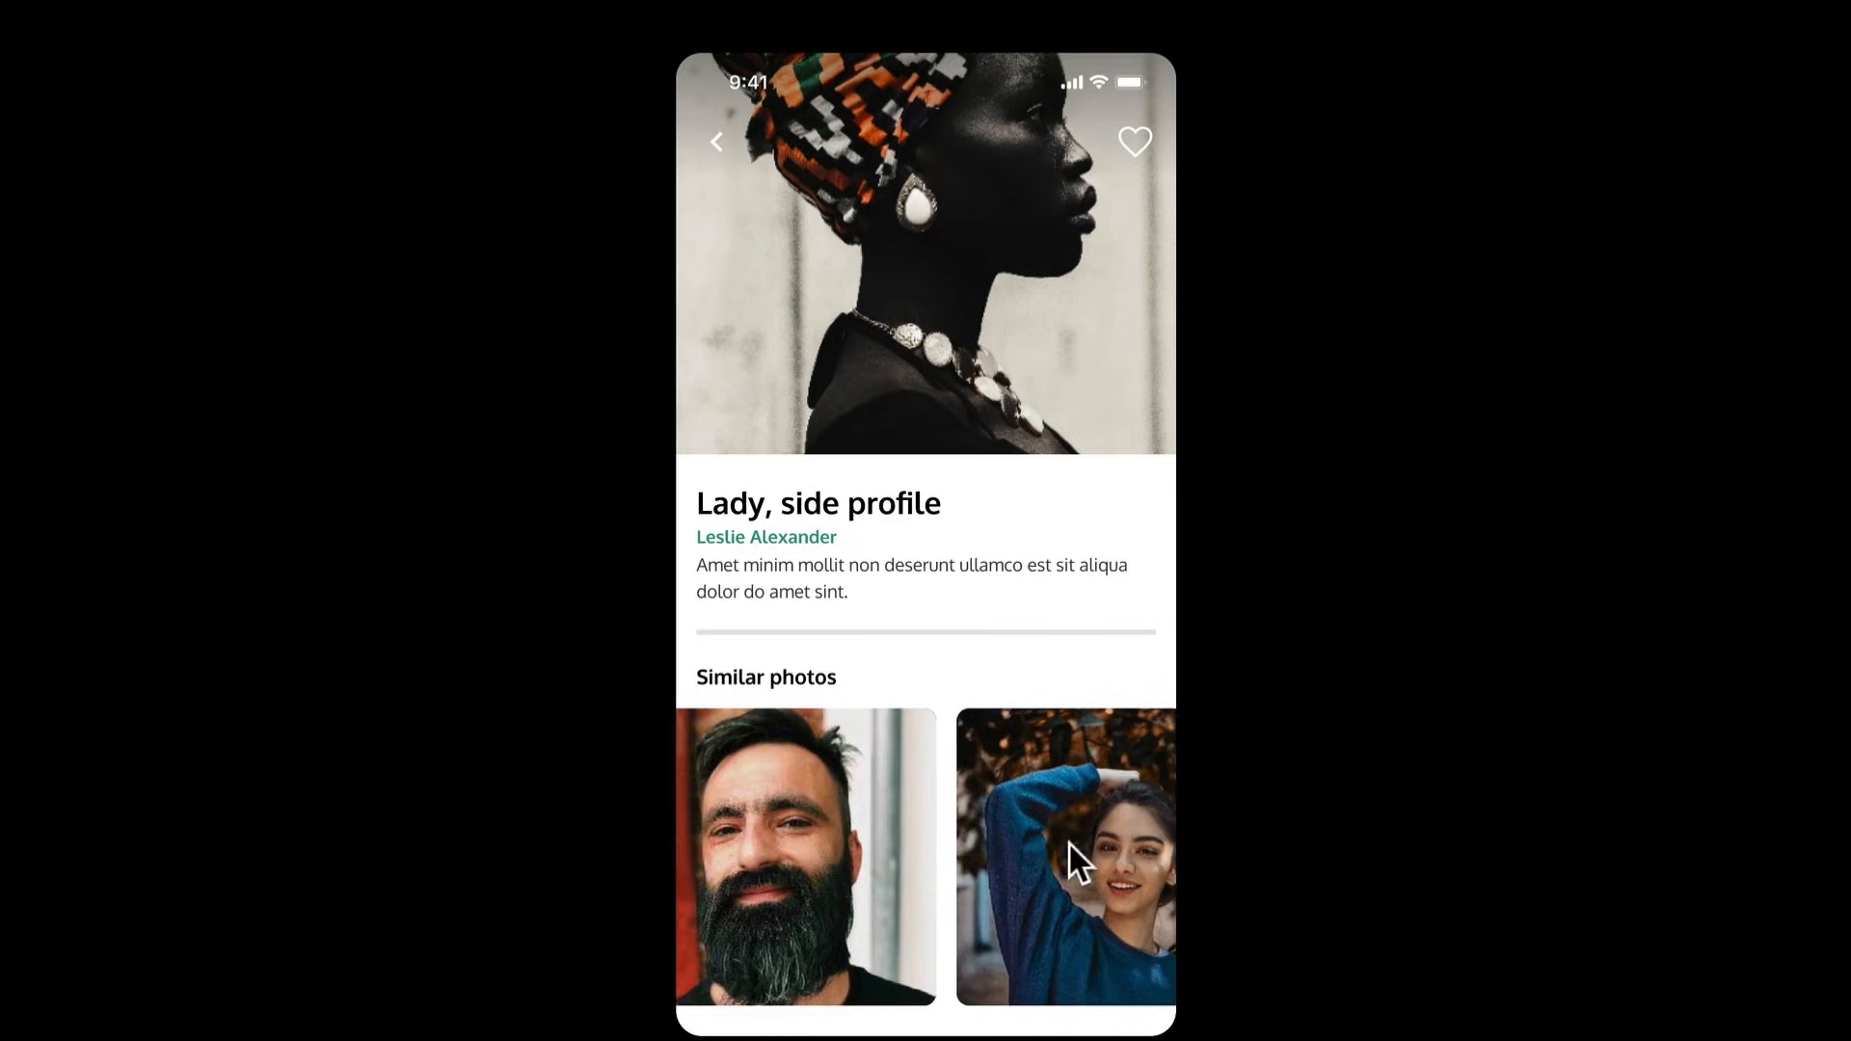
pyautogui.moveTo(1026, 875); pyautogui.dragTo(790, 868)
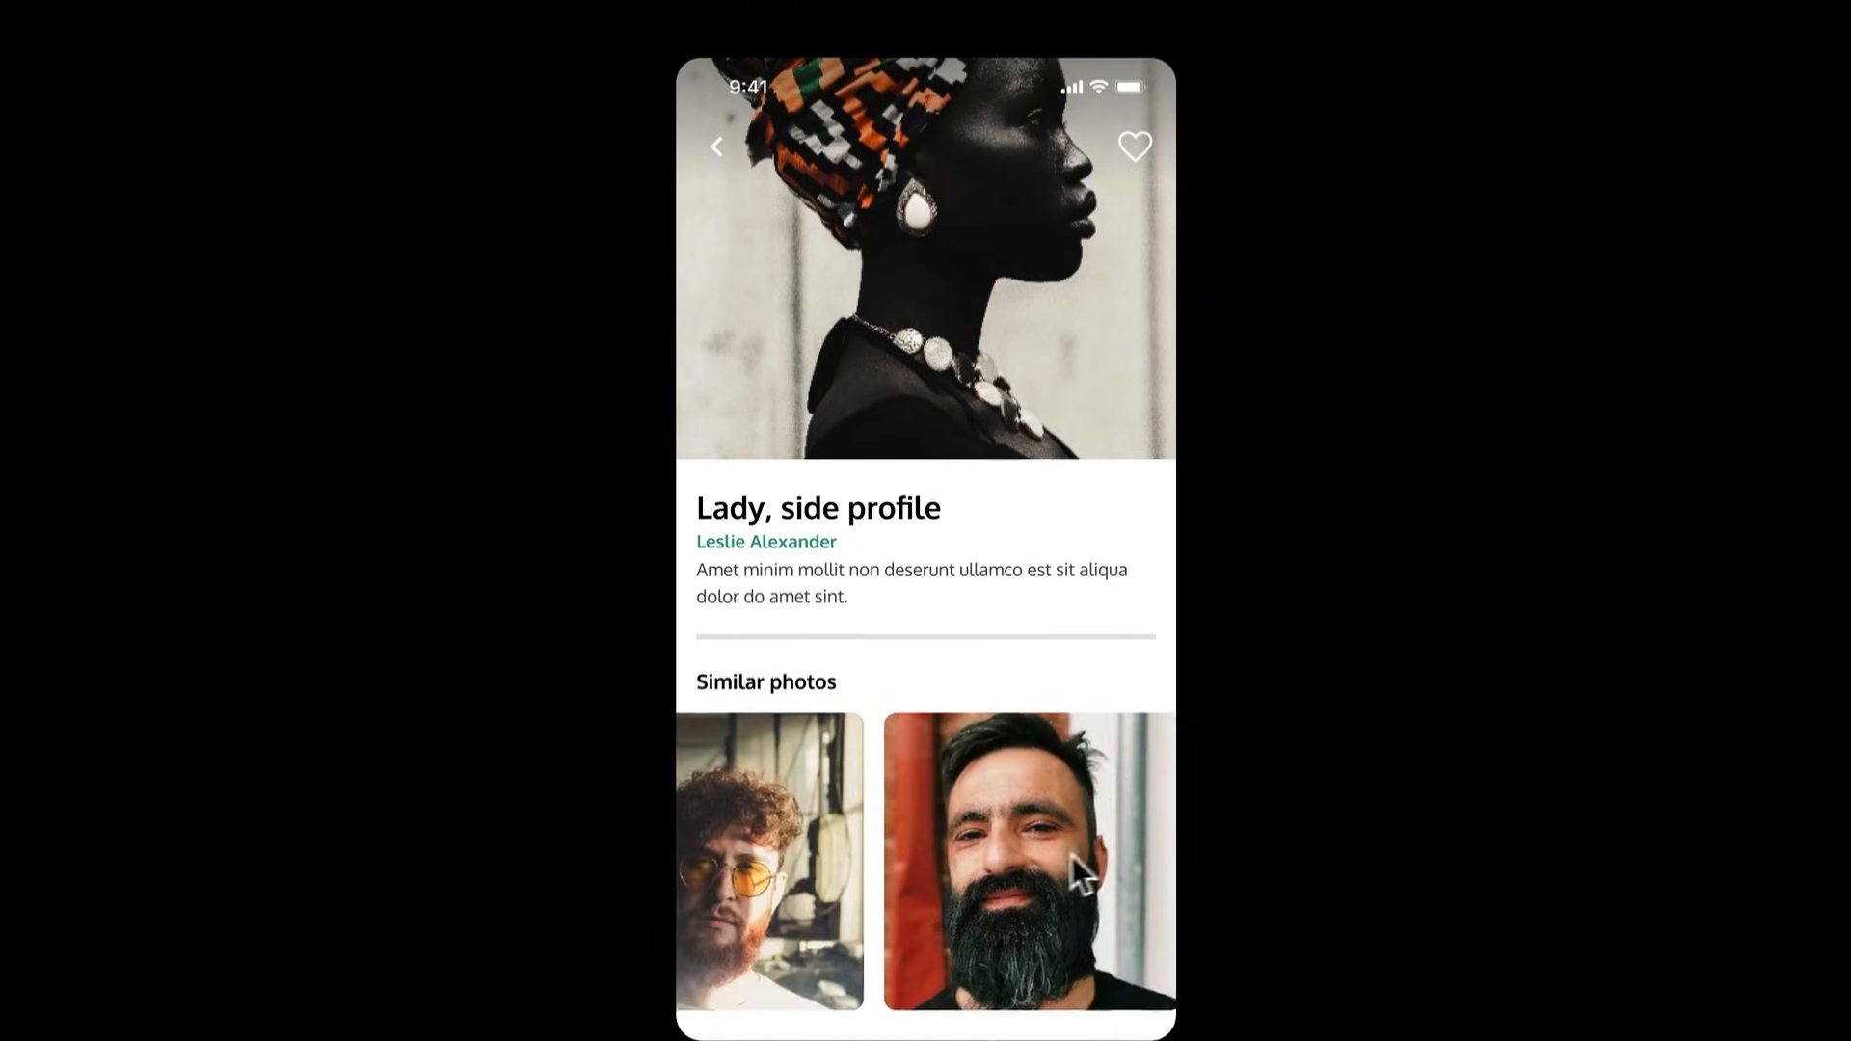
pyautogui.moveTo(1090, 868); pyautogui.dragTo(810, 858)
# Narrow the copied Image screen's Similar photos Gallery to a width of 210 and check it in the prototype preview
pyautogui.click(357, 29)
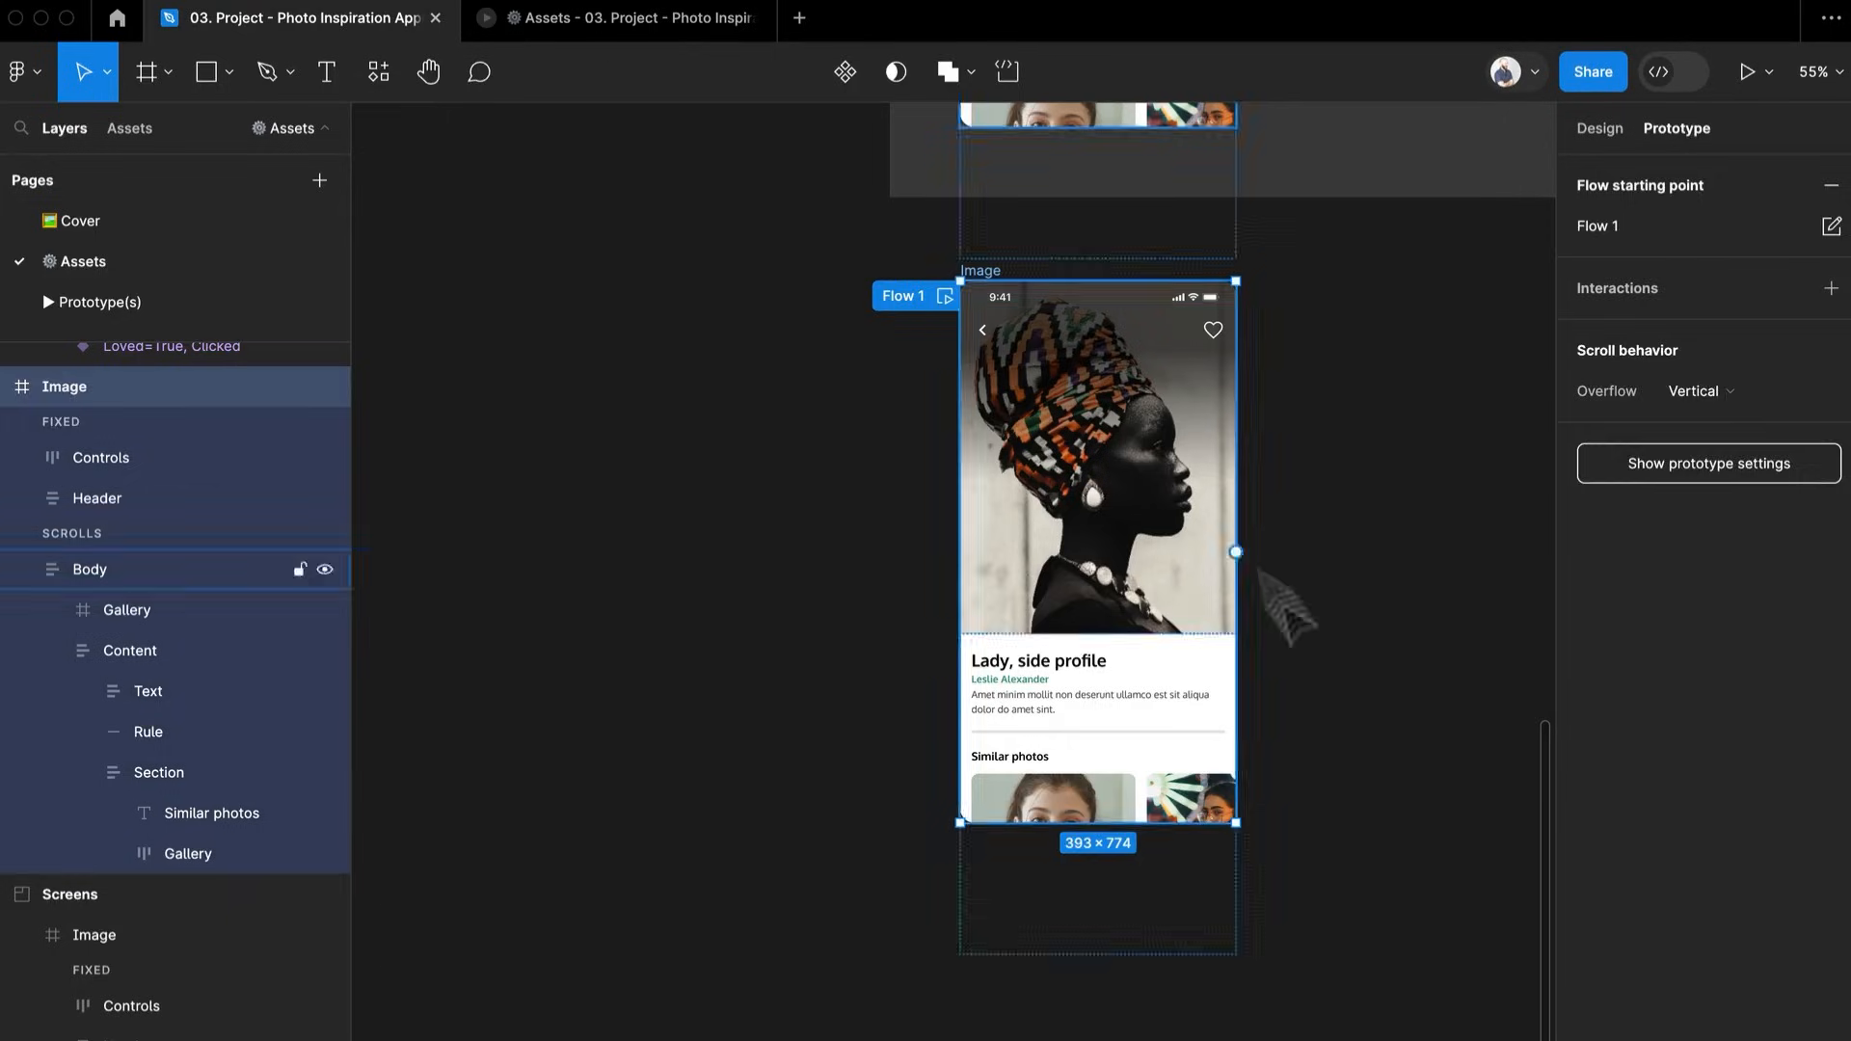
pyautogui.click(1107, 781)
pyautogui.doubleClick(1107, 781)
pyautogui.doubleClick(1106, 781)
pyautogui.doubleClick(1107, 781)
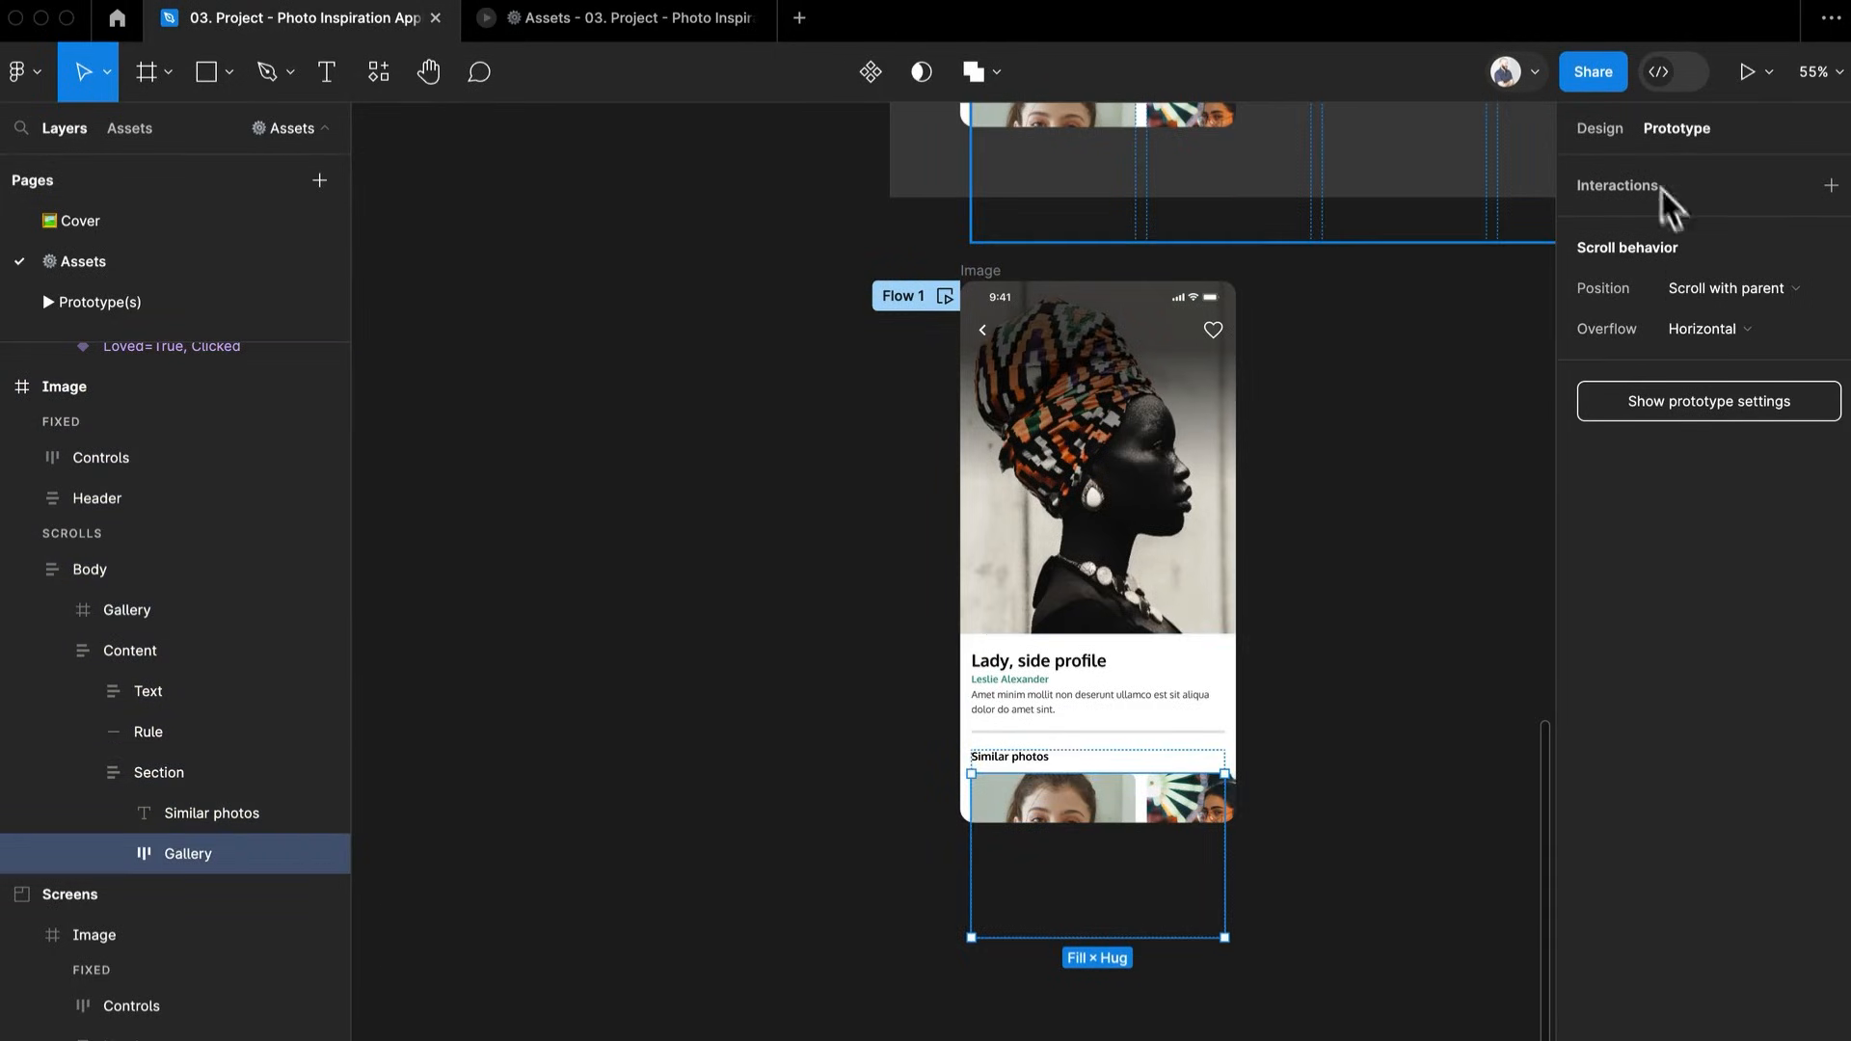
pyautogui.click(1600, 128)
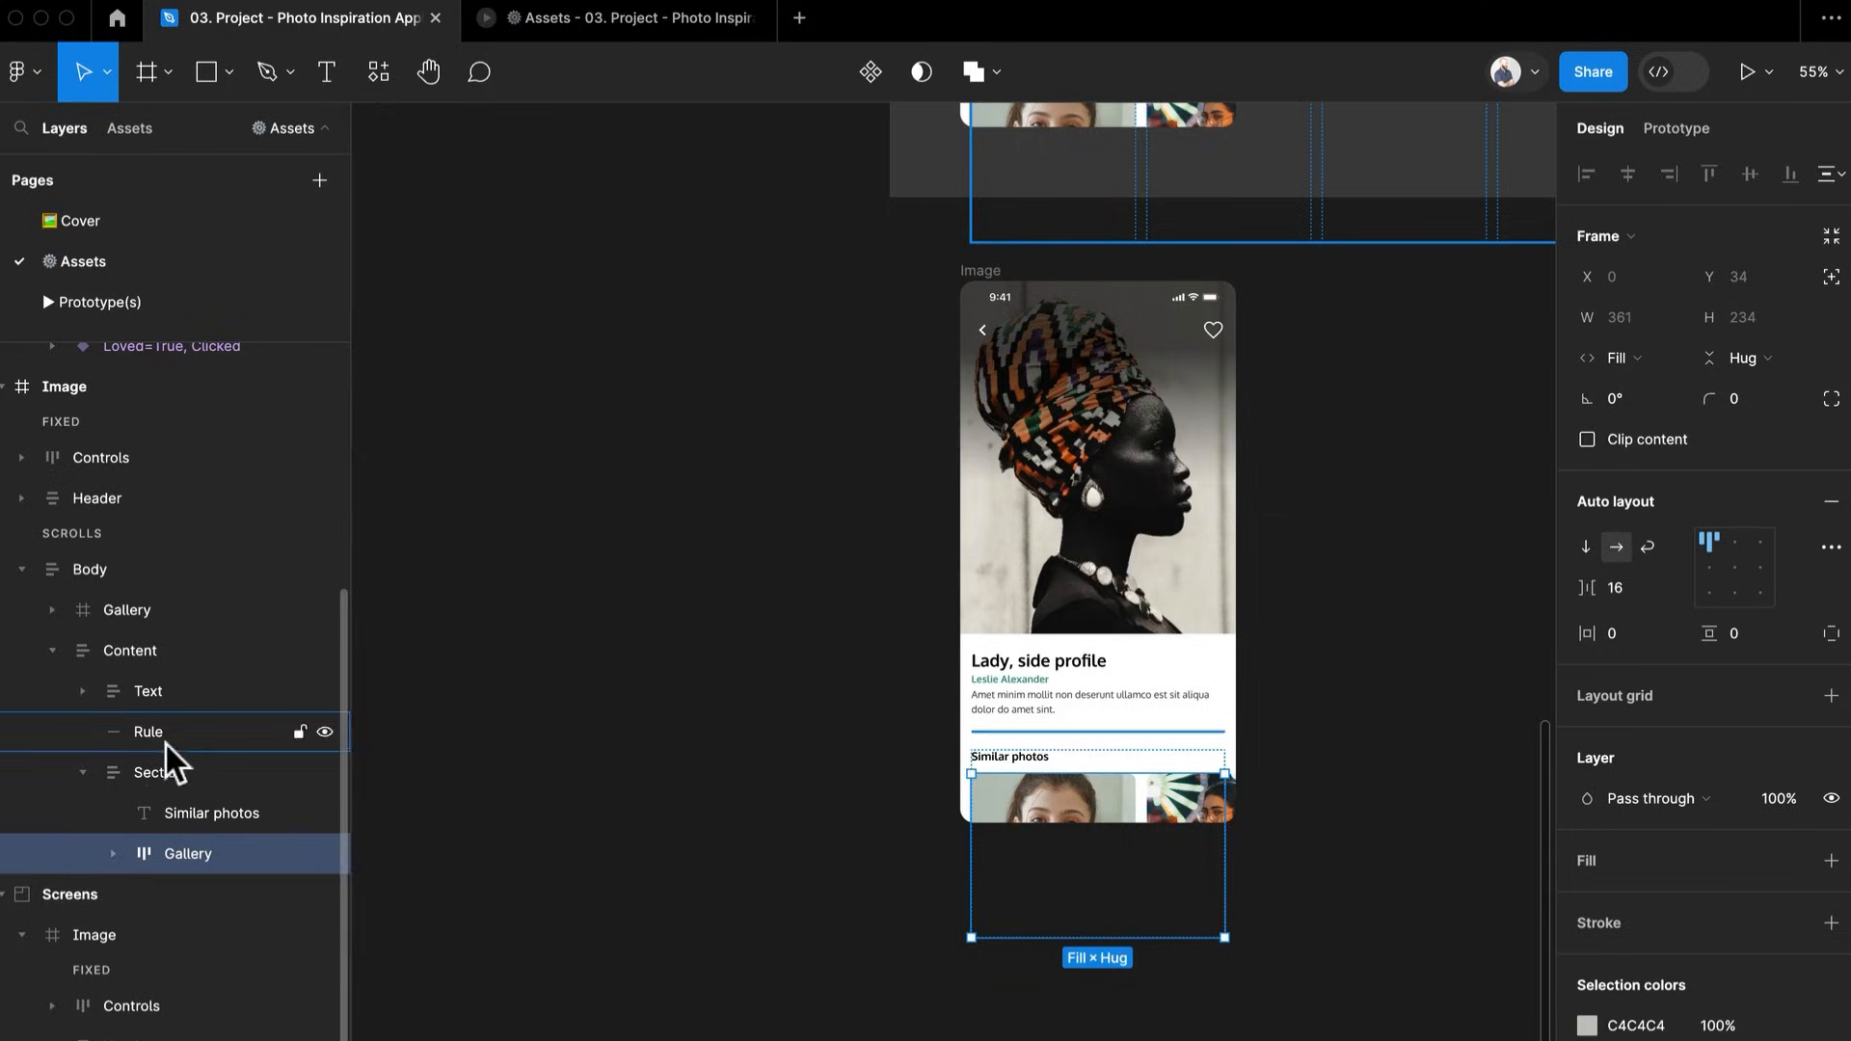
pyautogui.moveTo(1225, 789); pyautogui.dragTo(1154, 793)
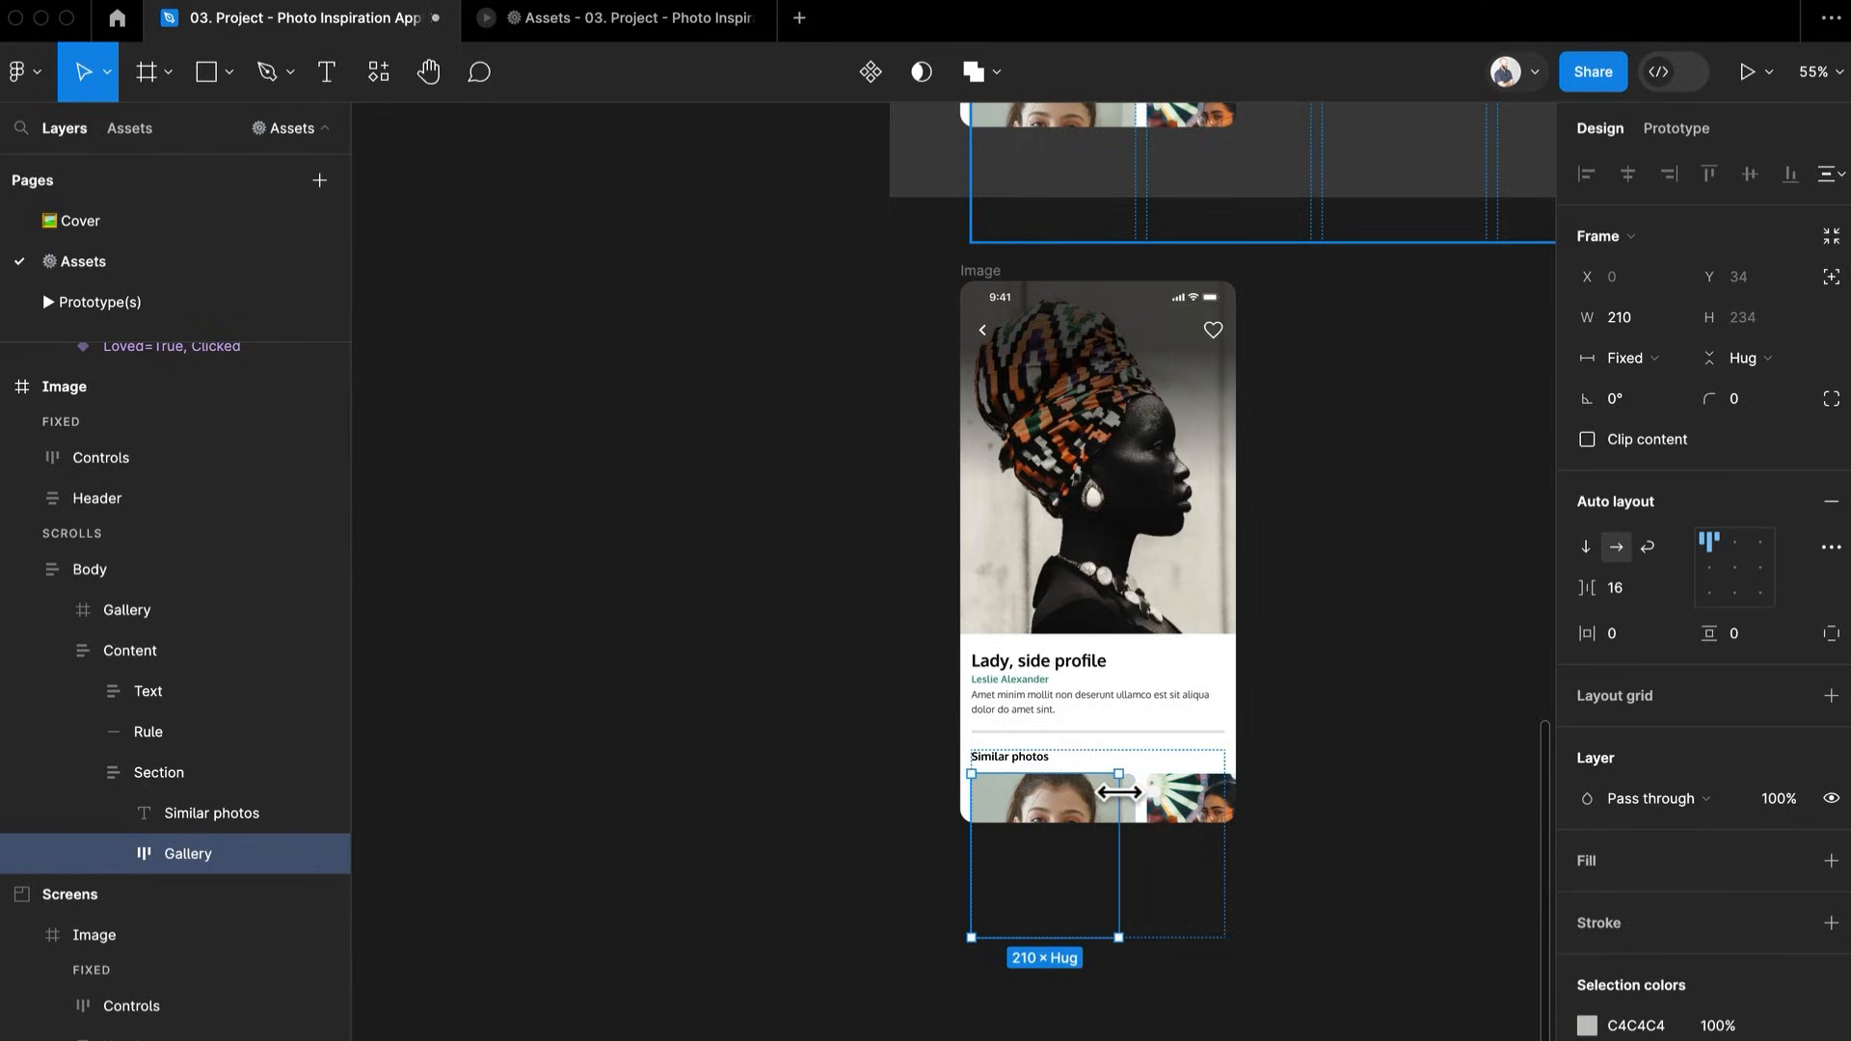
pyautogui.click(592, 21)
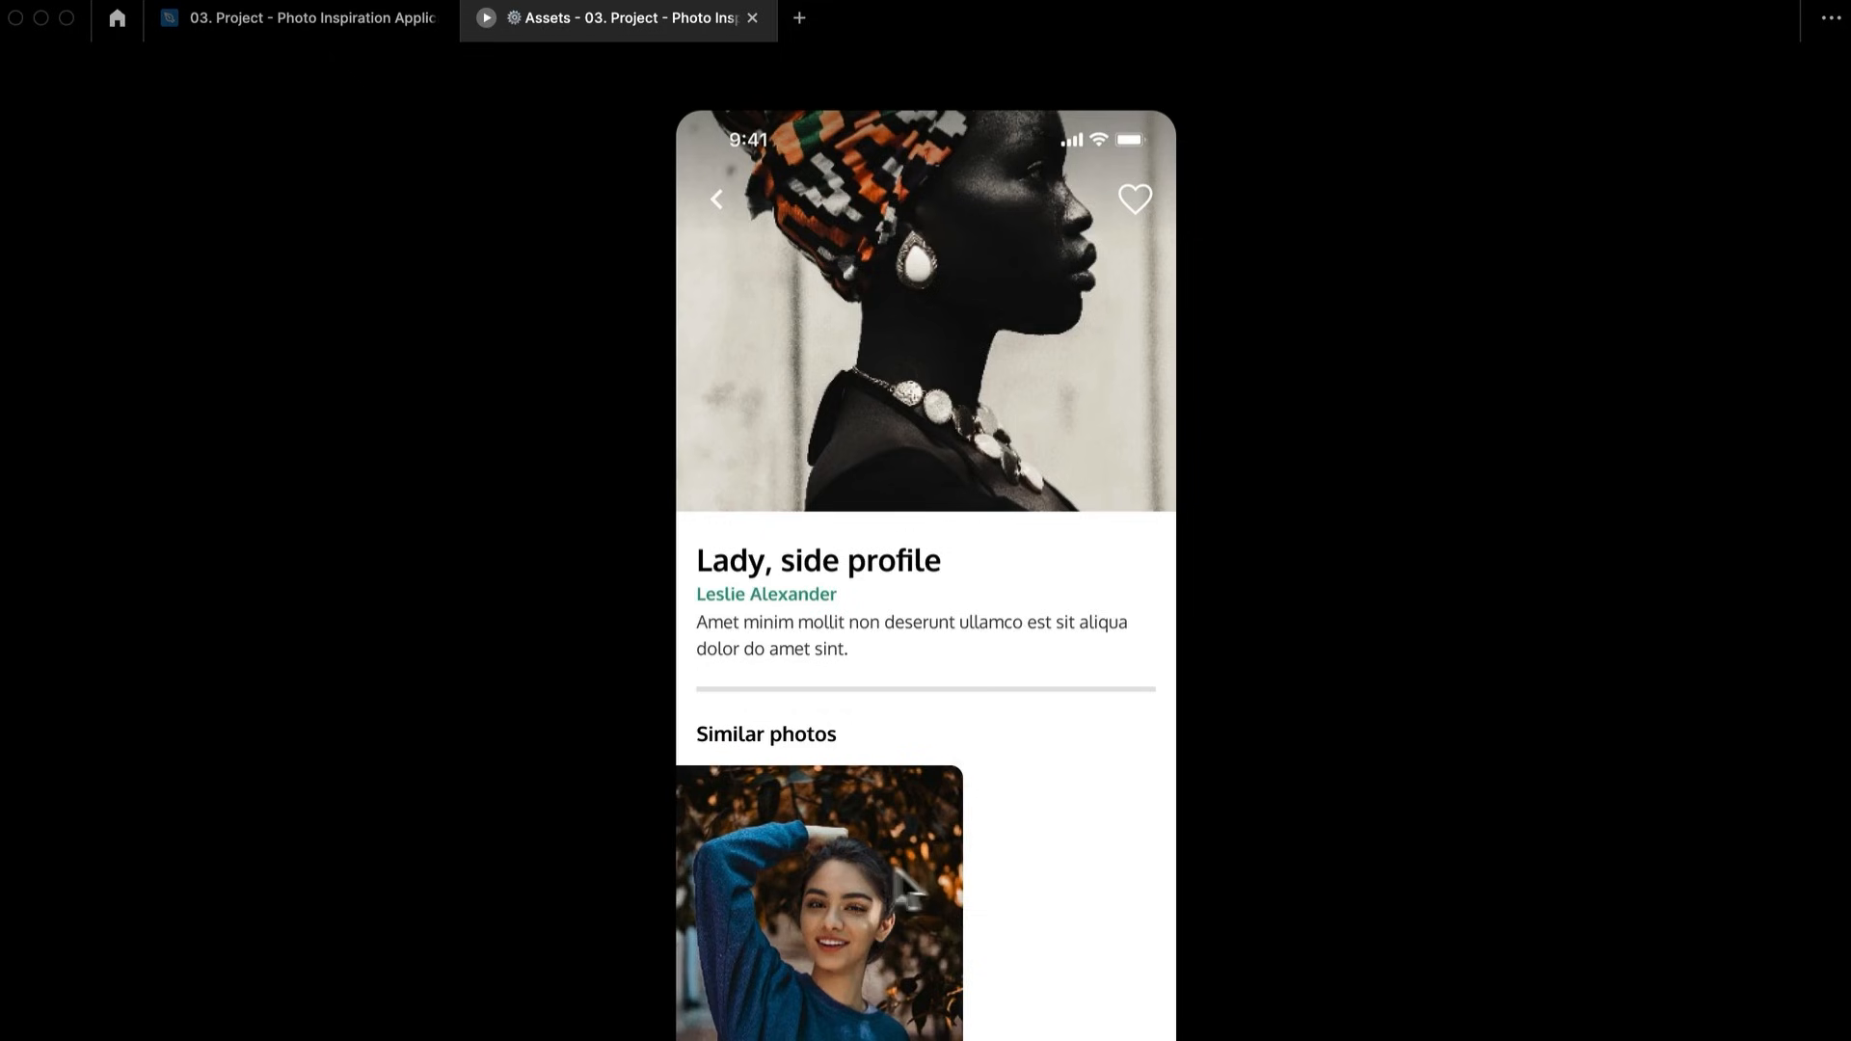
pyautogui.click(369, 18)
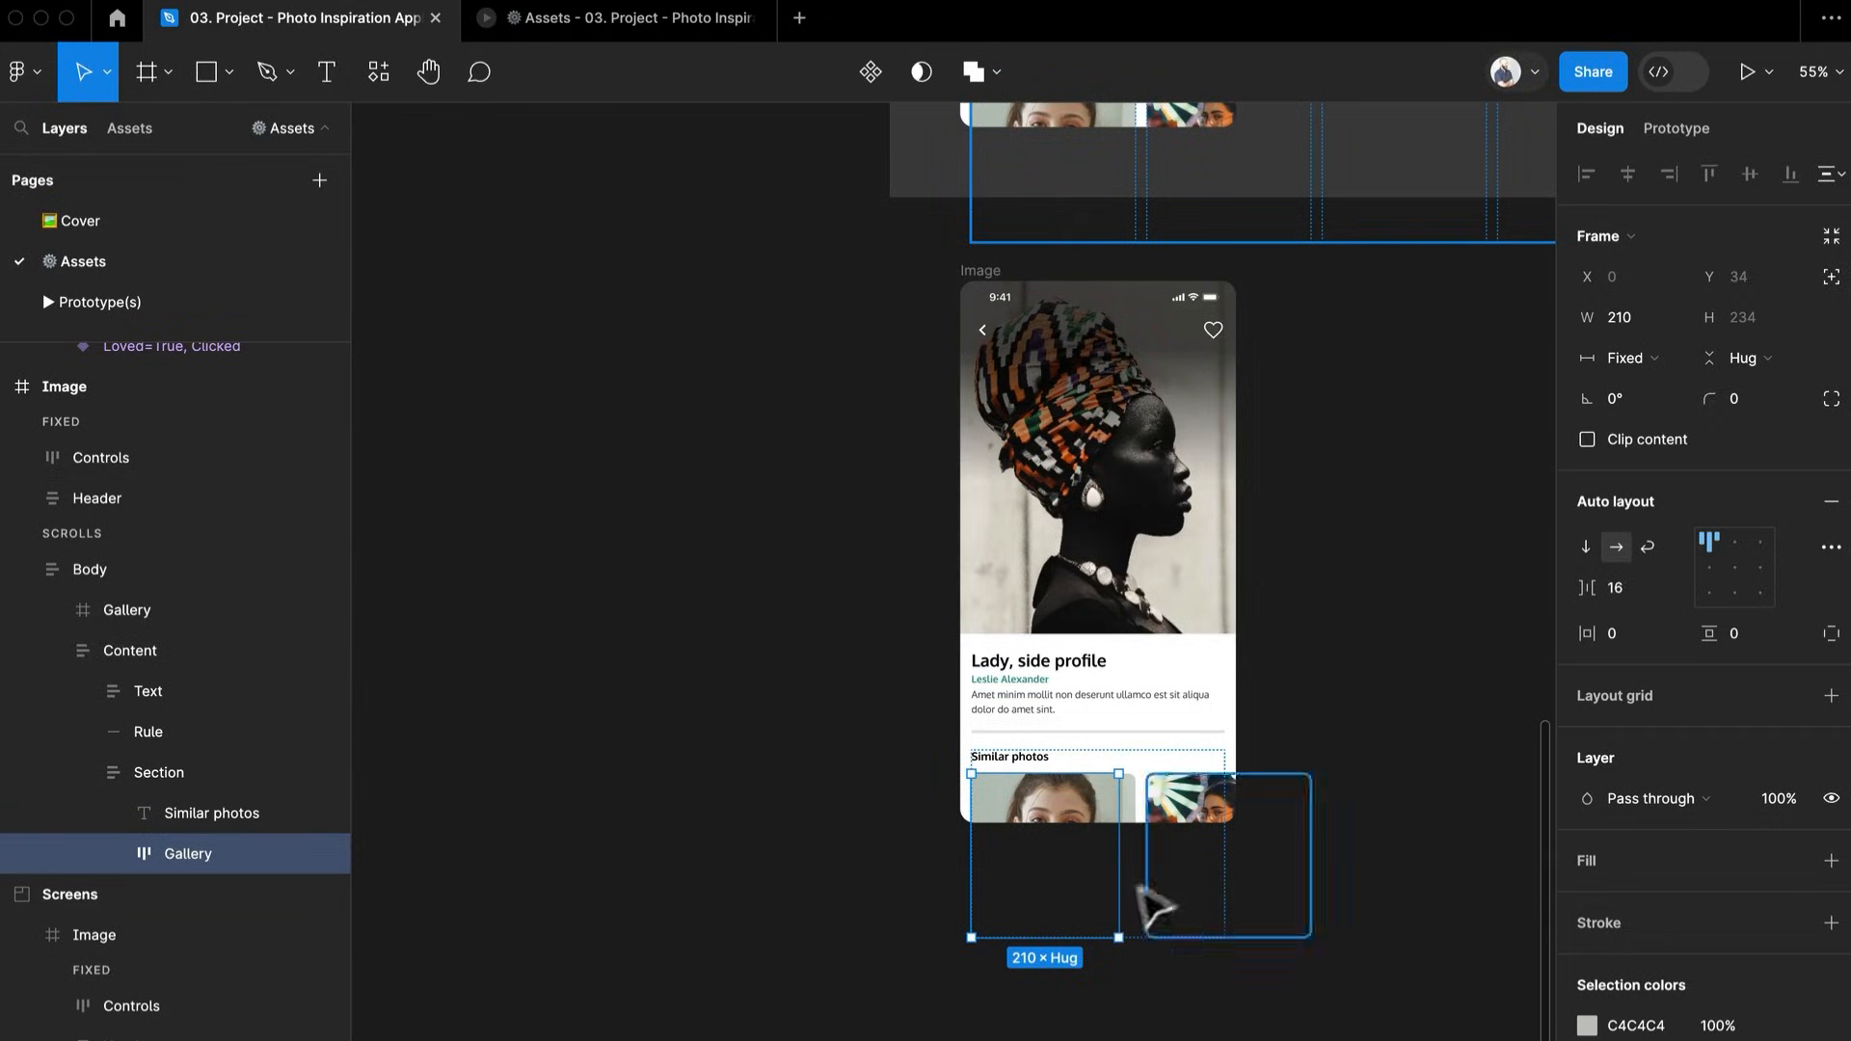
# Widen the Similar photos Gallery frame again and test its scrolling in the prototype preview
pyautogui.moveTo(1136, 806); pyautogui.dragTo(1221, 813)
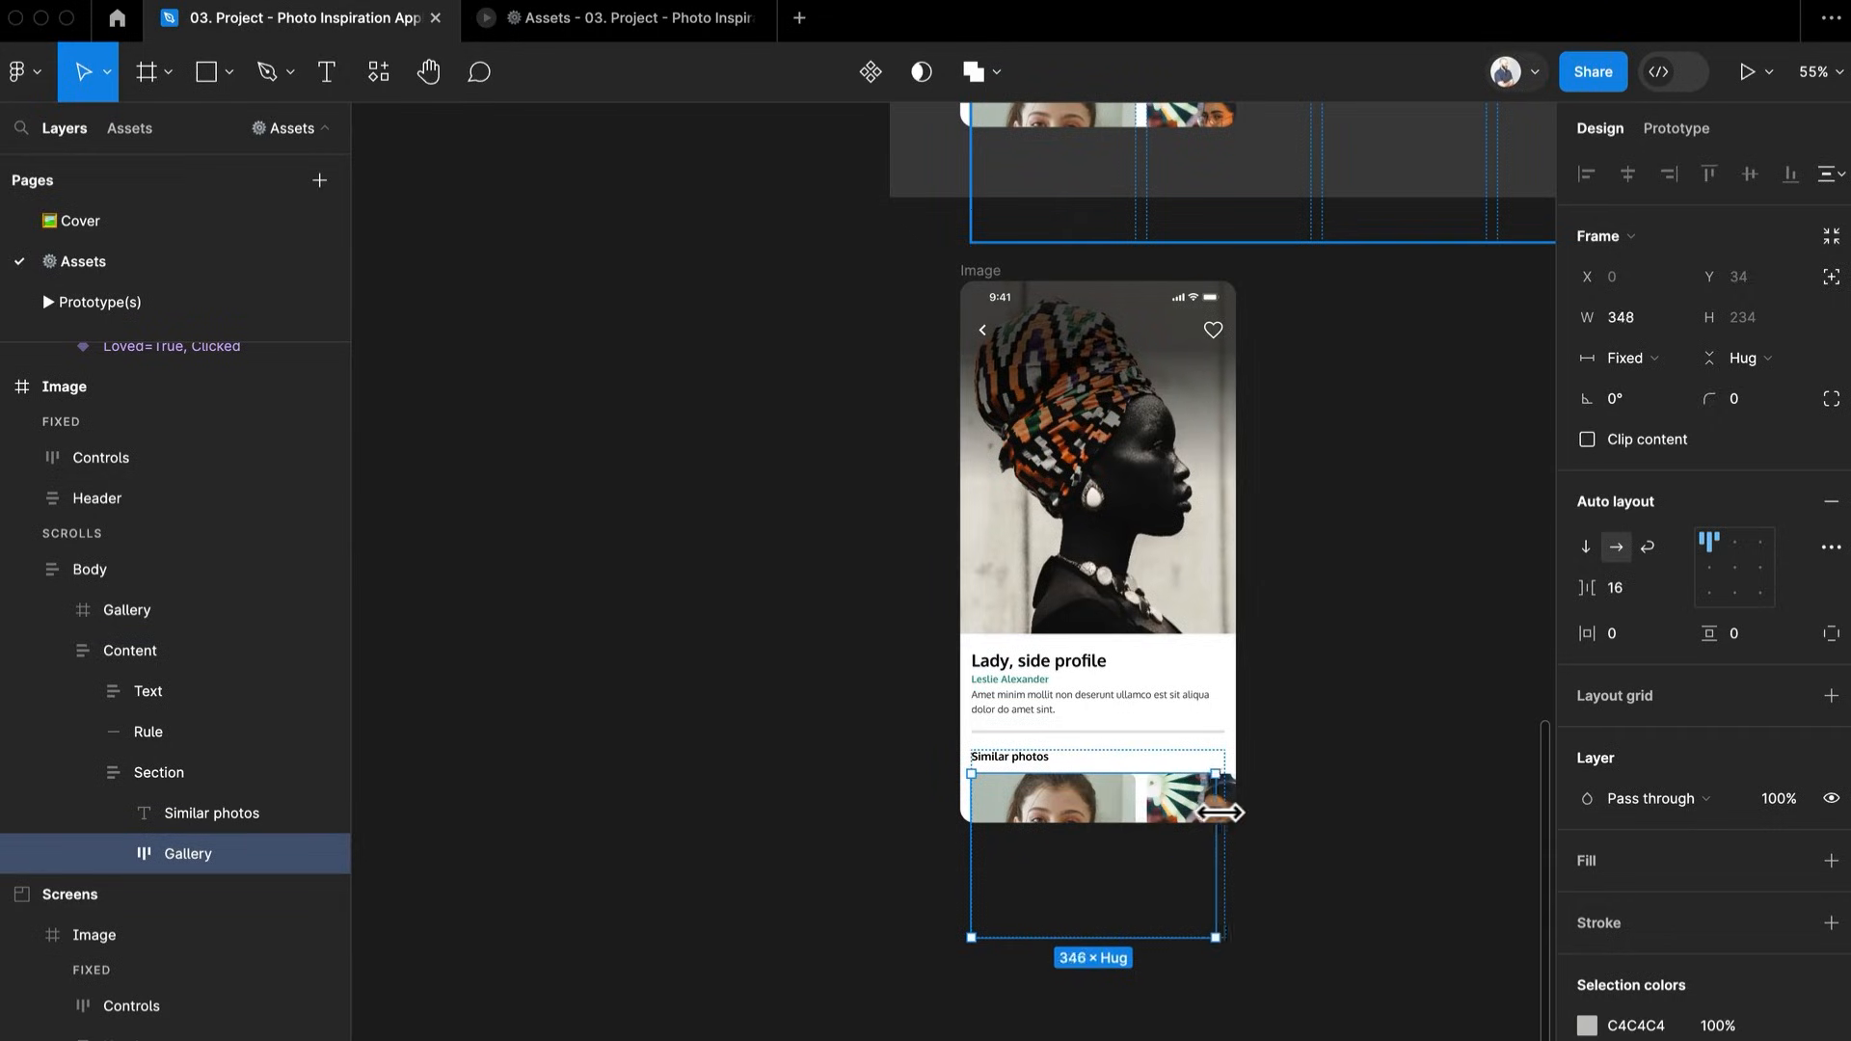
pyautogui.moveTo(1225, 839); pyautogui.dragTo(1407, 892)
pyautogui.click(579, 19)
pyautogui.moveTo(1169, 934); pyautogui.dragTo(945, 904)
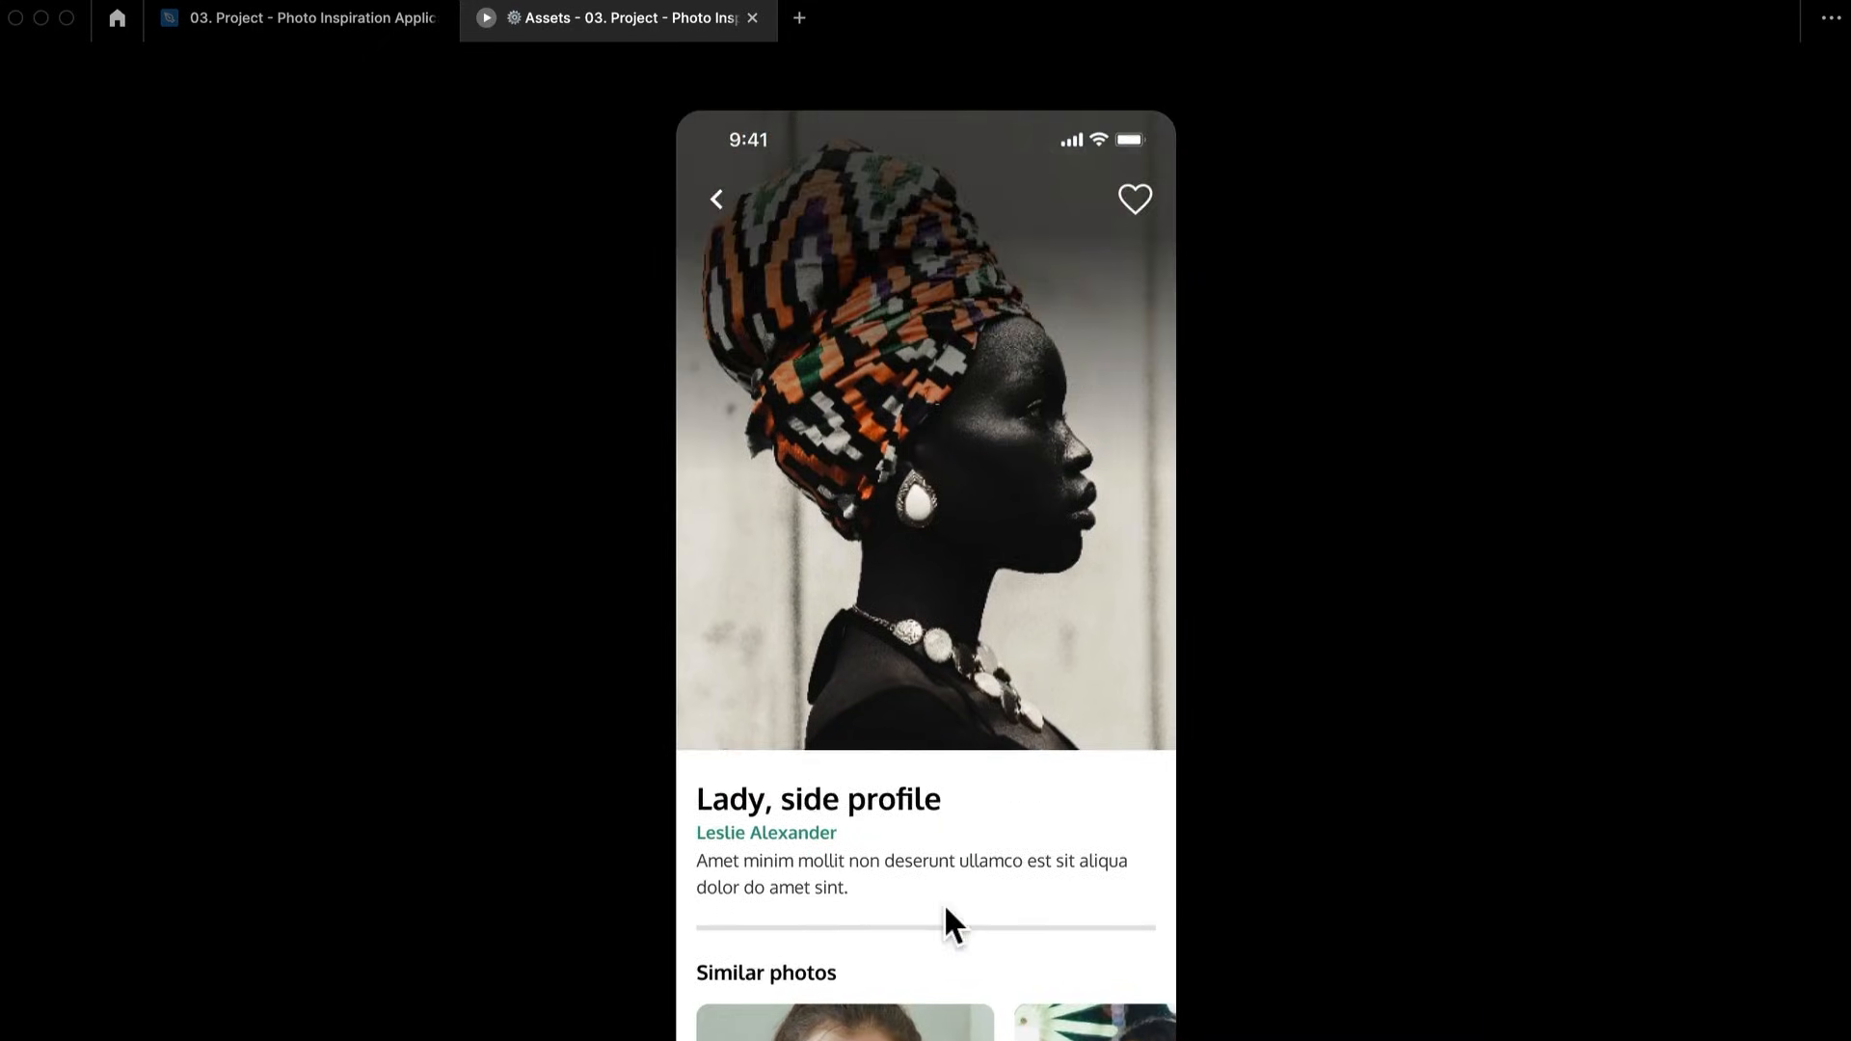
pyautogui.click(280, 17)
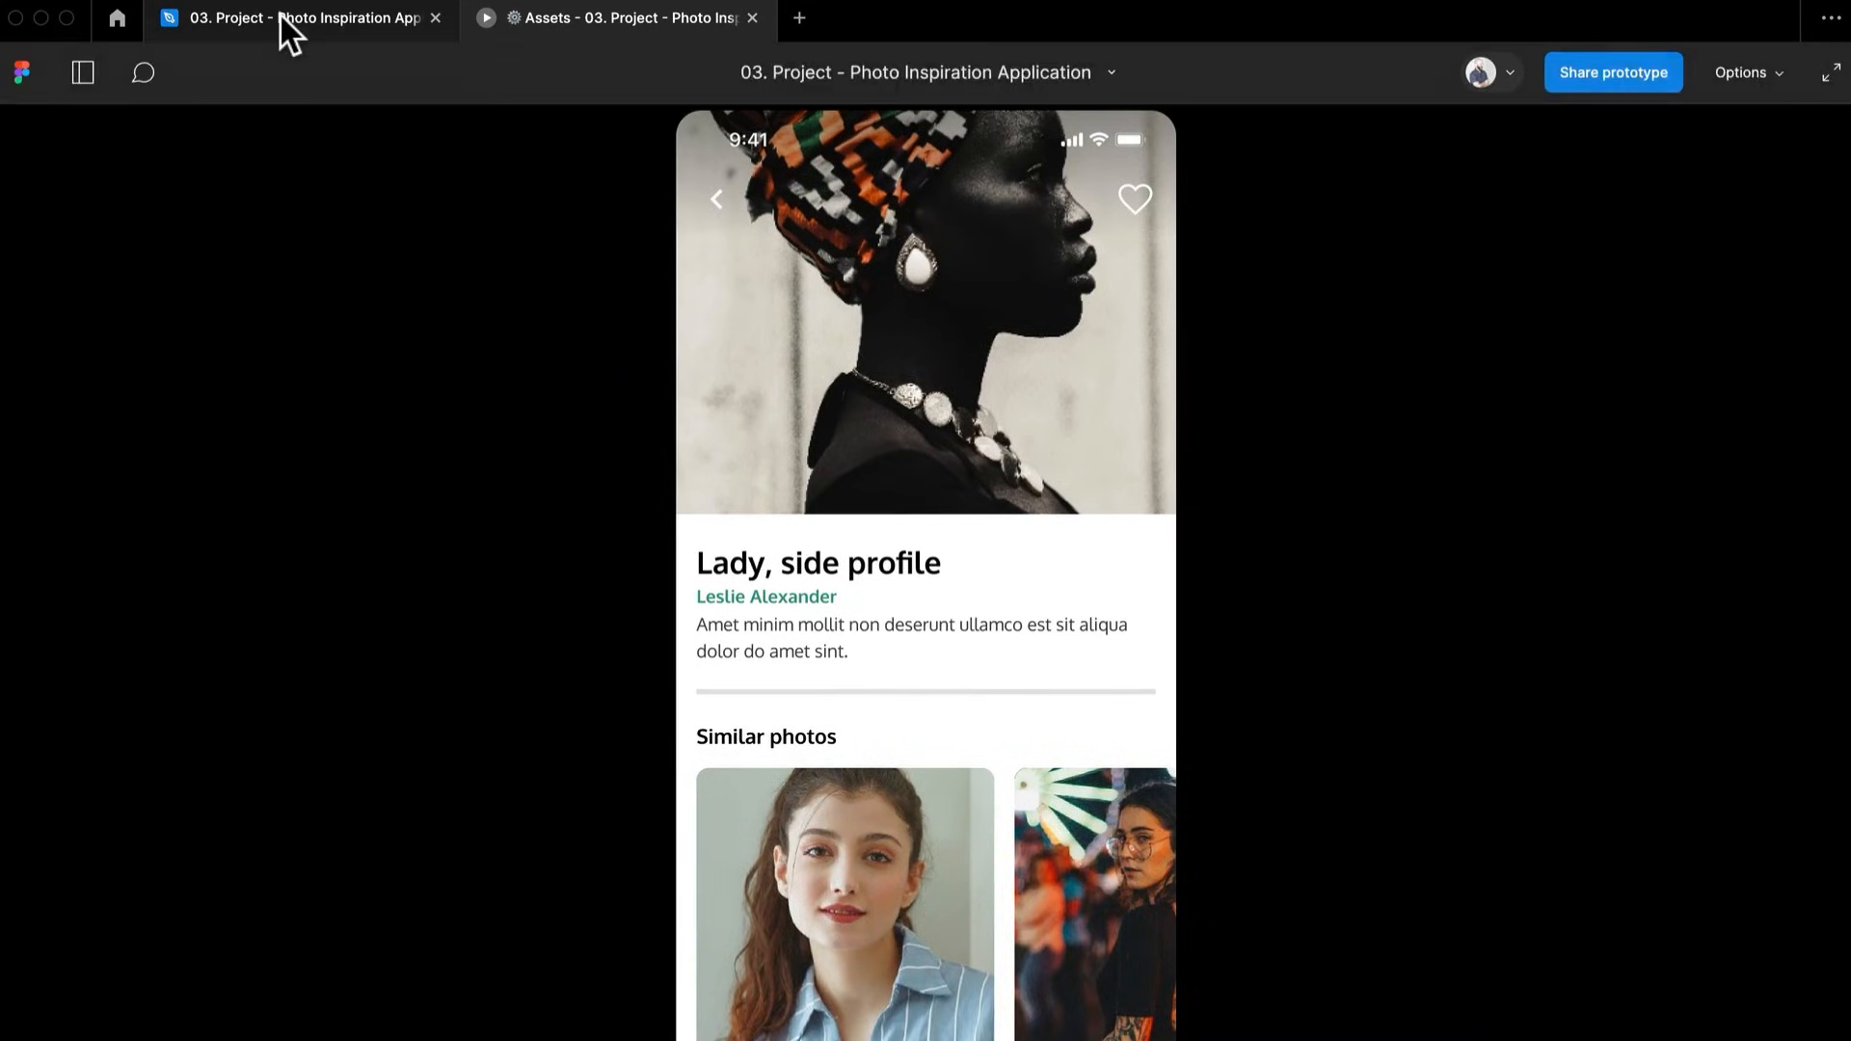
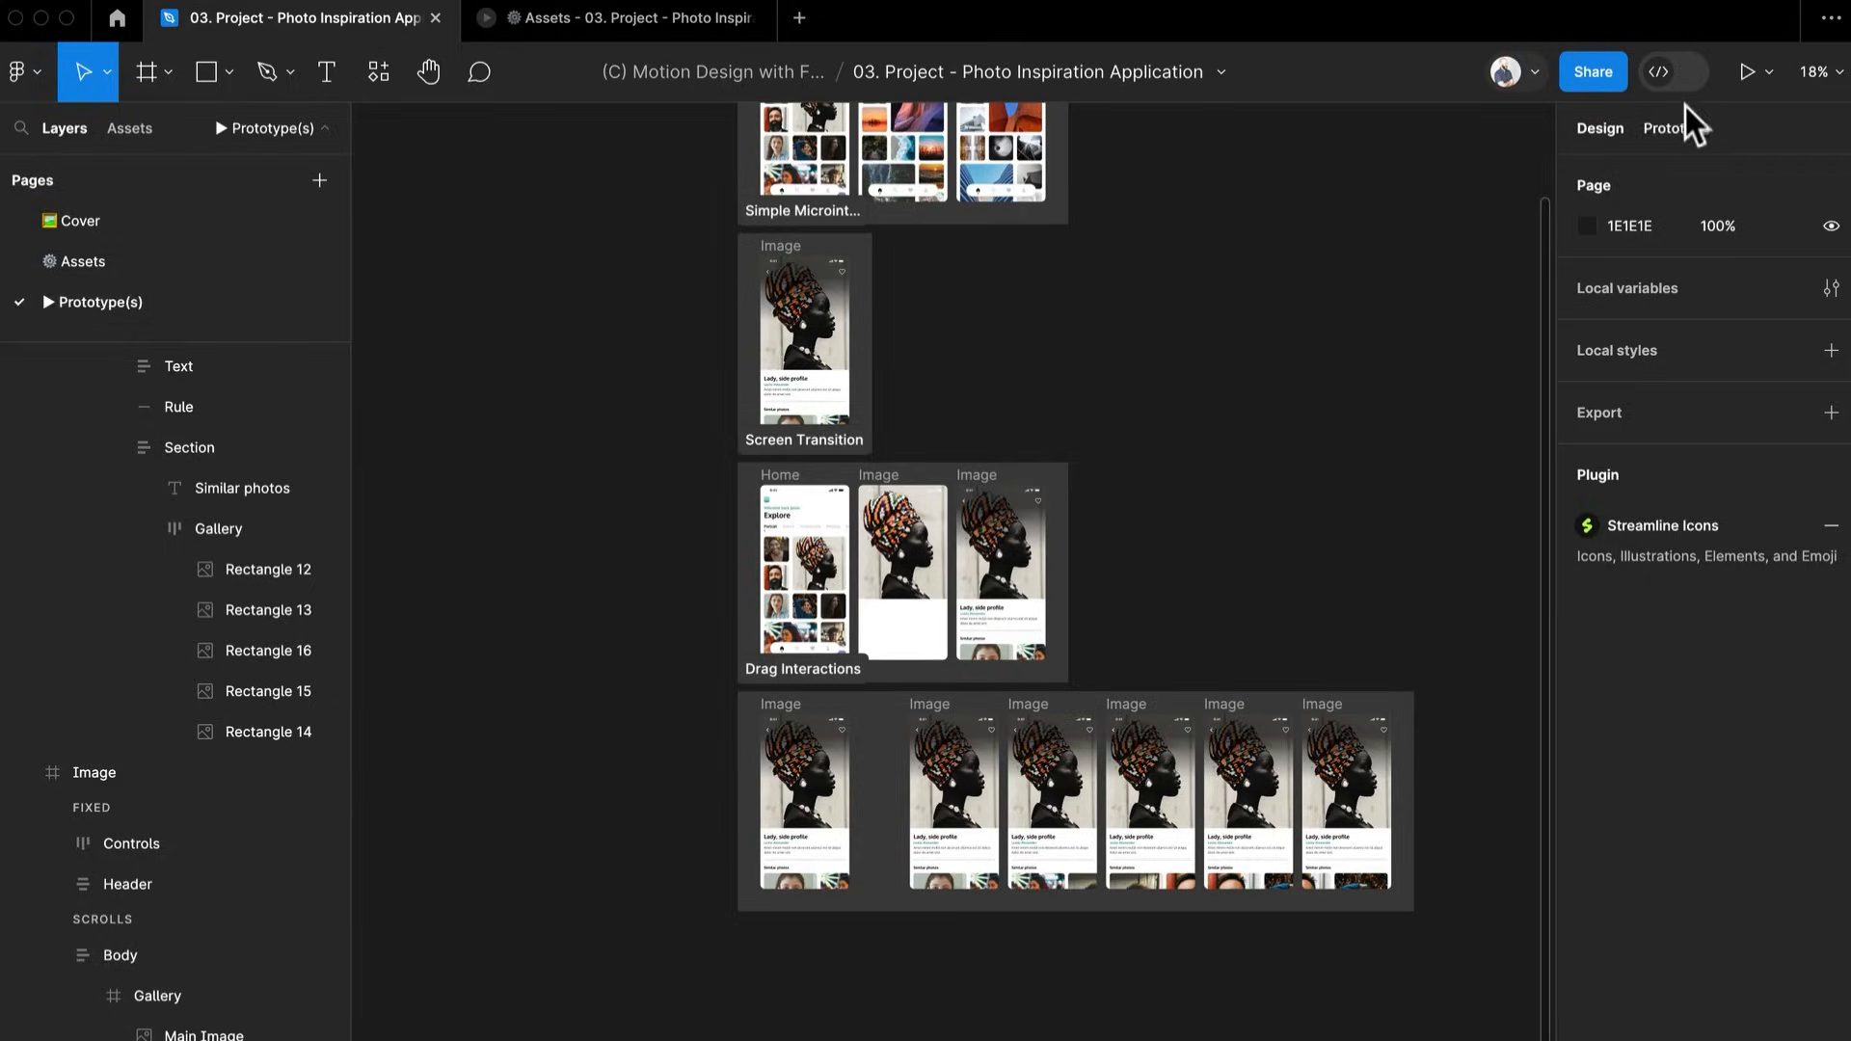
# Preview the Prototype(s) page in place of the old Assets preview and swipe the gallery in the Horizontal Scroll flow
pyautogui.click(1742, 73)
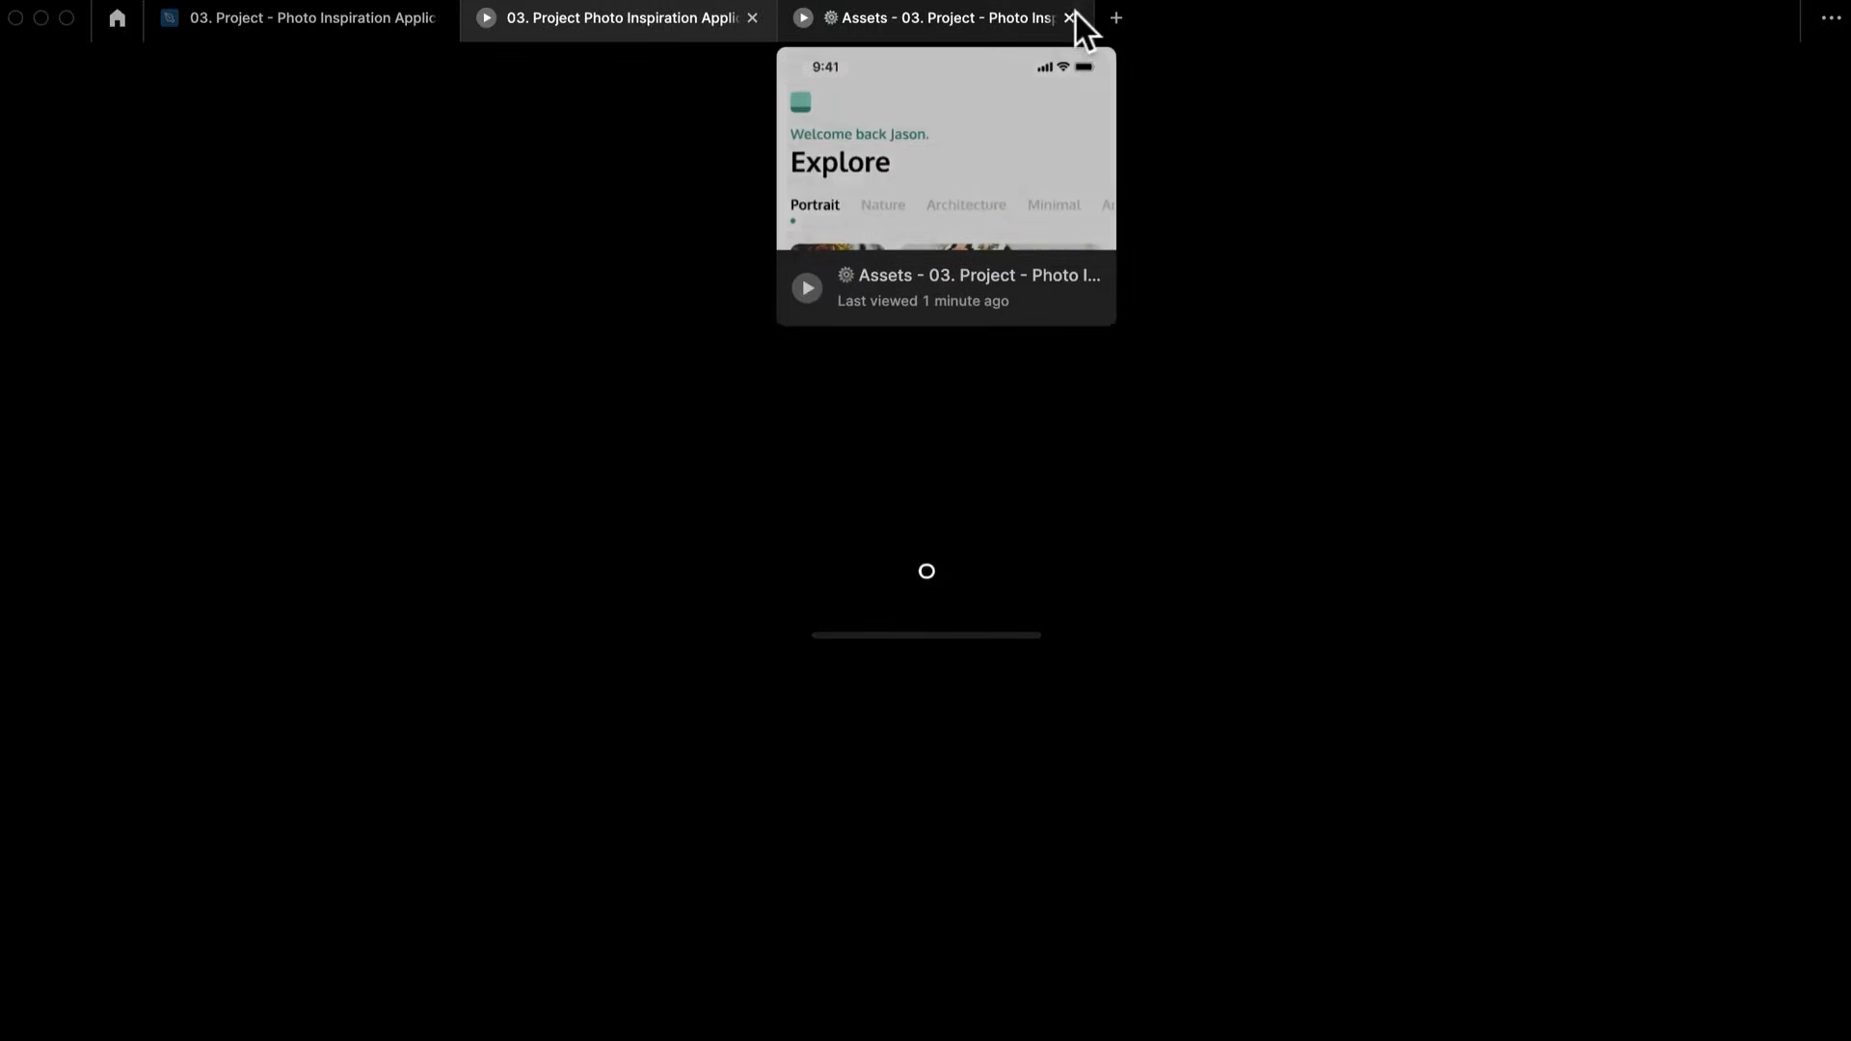
pyautogui.click(1076, 18)
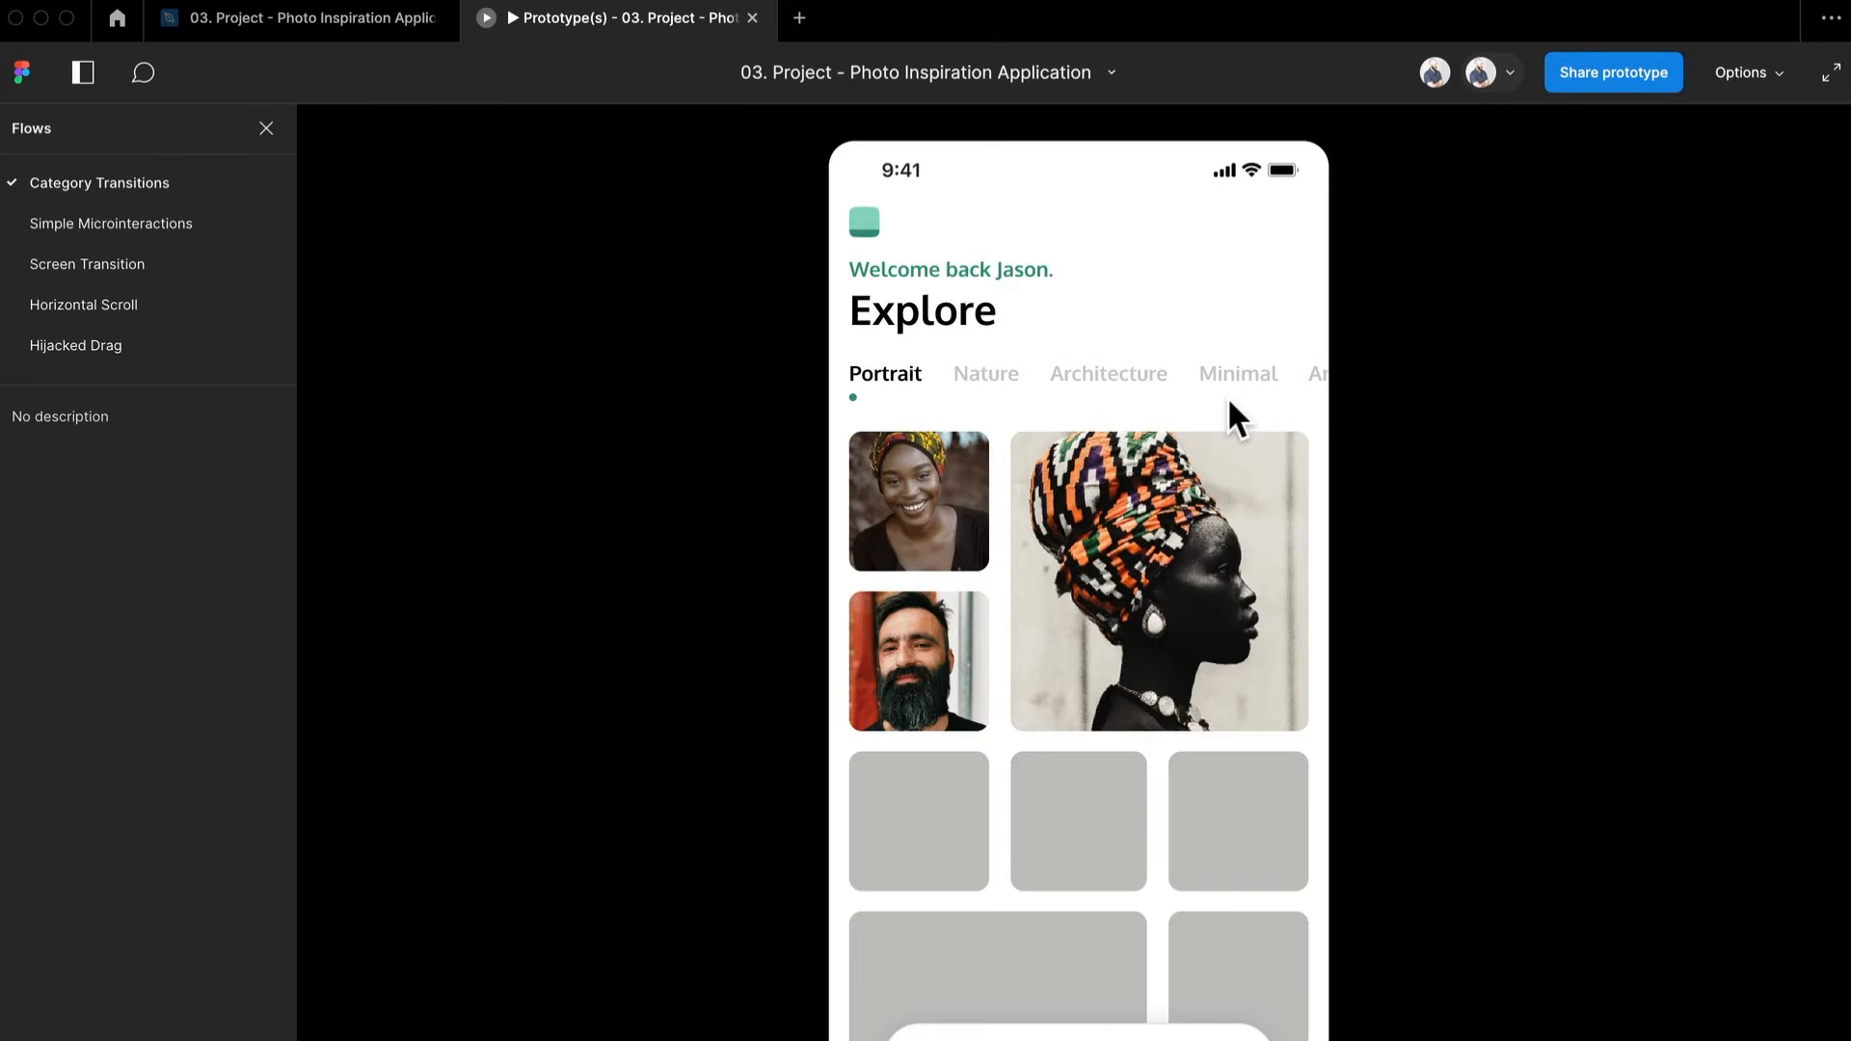
pyautogui.click(95, 306)
pyautogui.scroll(-3, 1095, 984)
pyautogui.moveTo(1173, 964); pyautogui.dragTo(998, 957)
pyautogui.moveTo(1167, 941); pyautogui.dragTo(1074, 953)
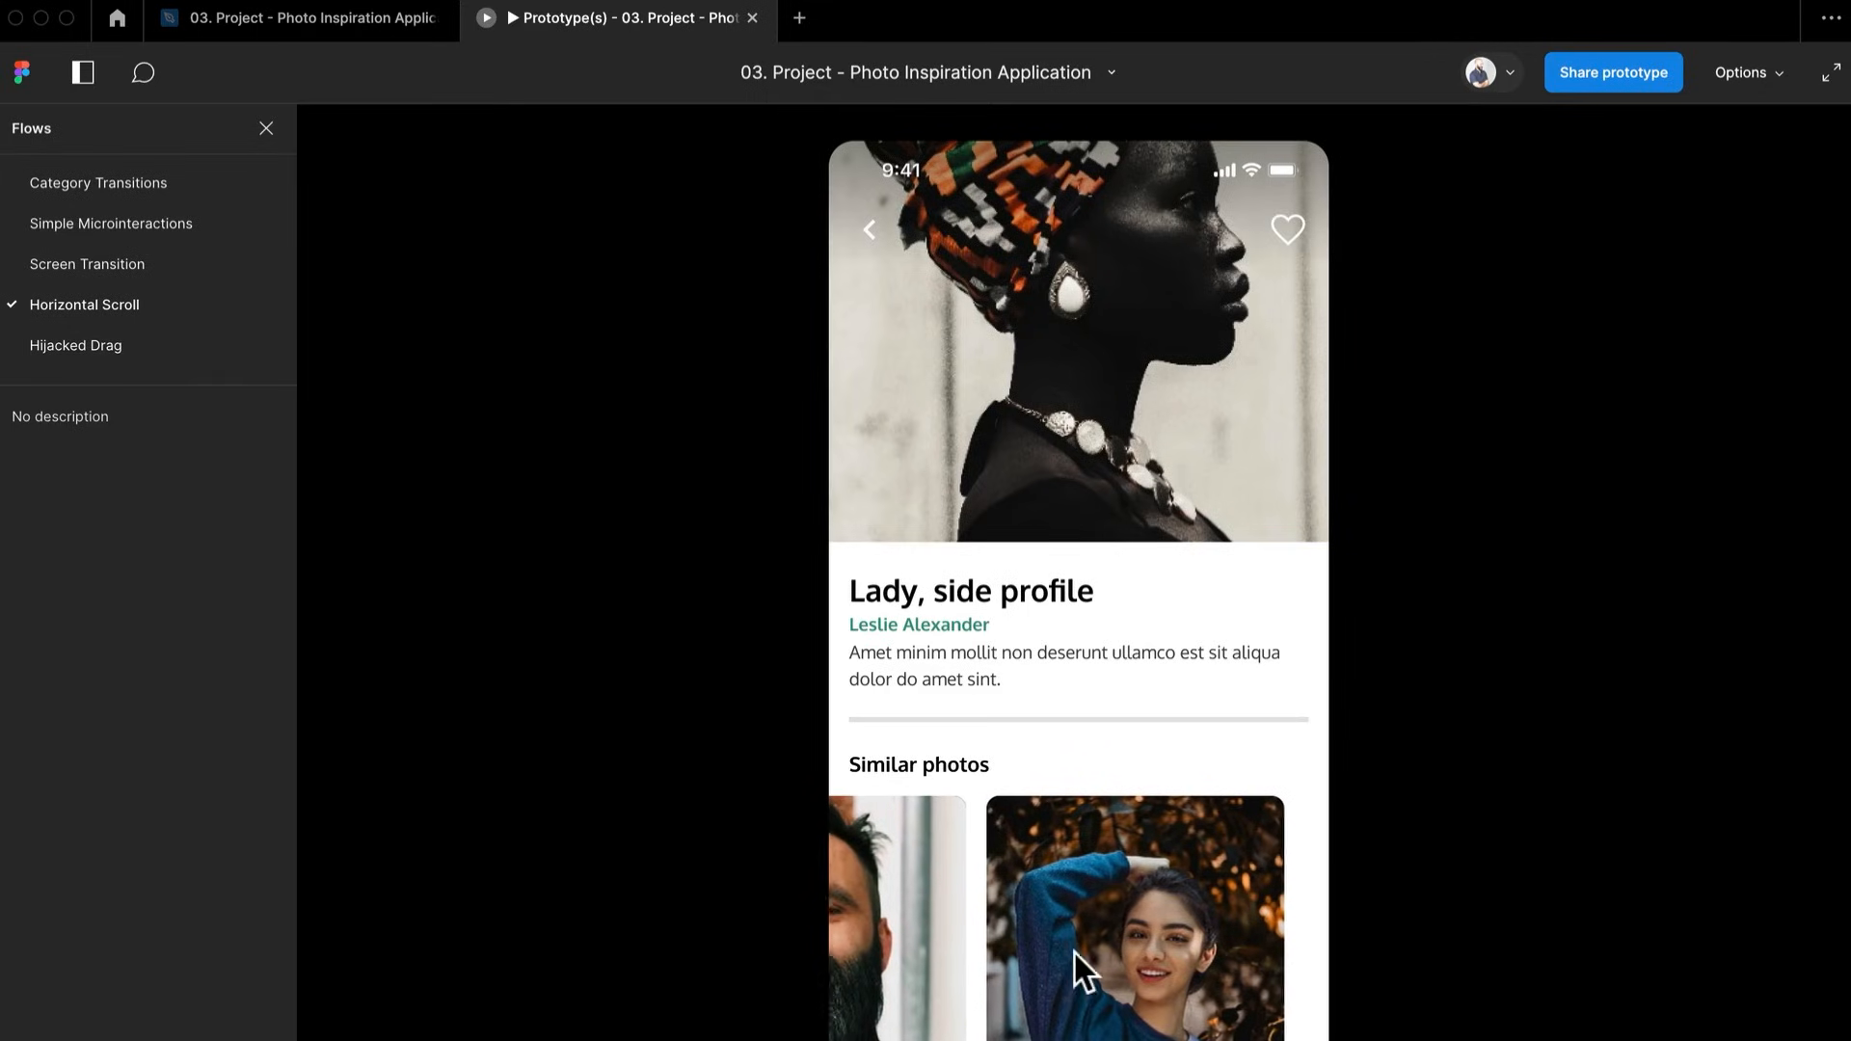
# Run the Hijacked Drag flow and swipe forward and back through its Similar photos to compare the snapping drag behaviour
pyautogui.click(113, 347)
pyautogui.scroll(-3, 945, 744)
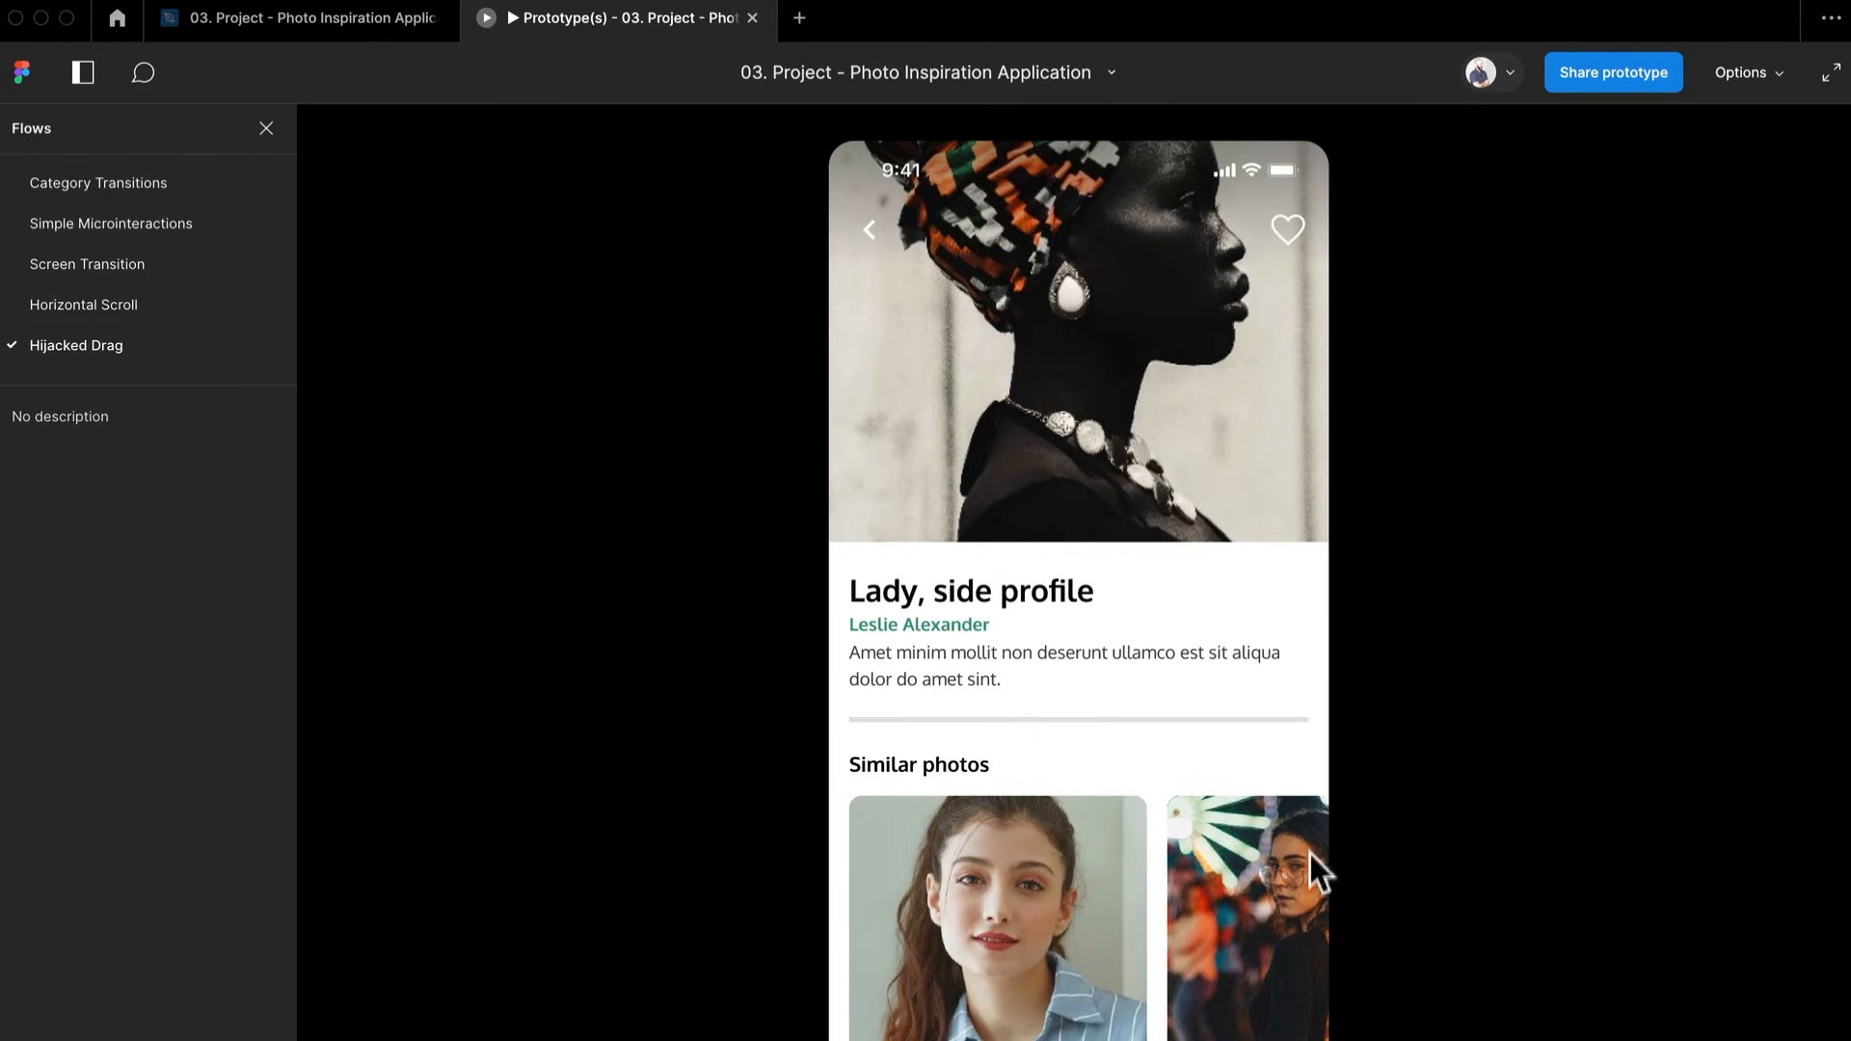
pyautogui.moveTo(1282, 968); pyautogui.dragTo(1005, 988)
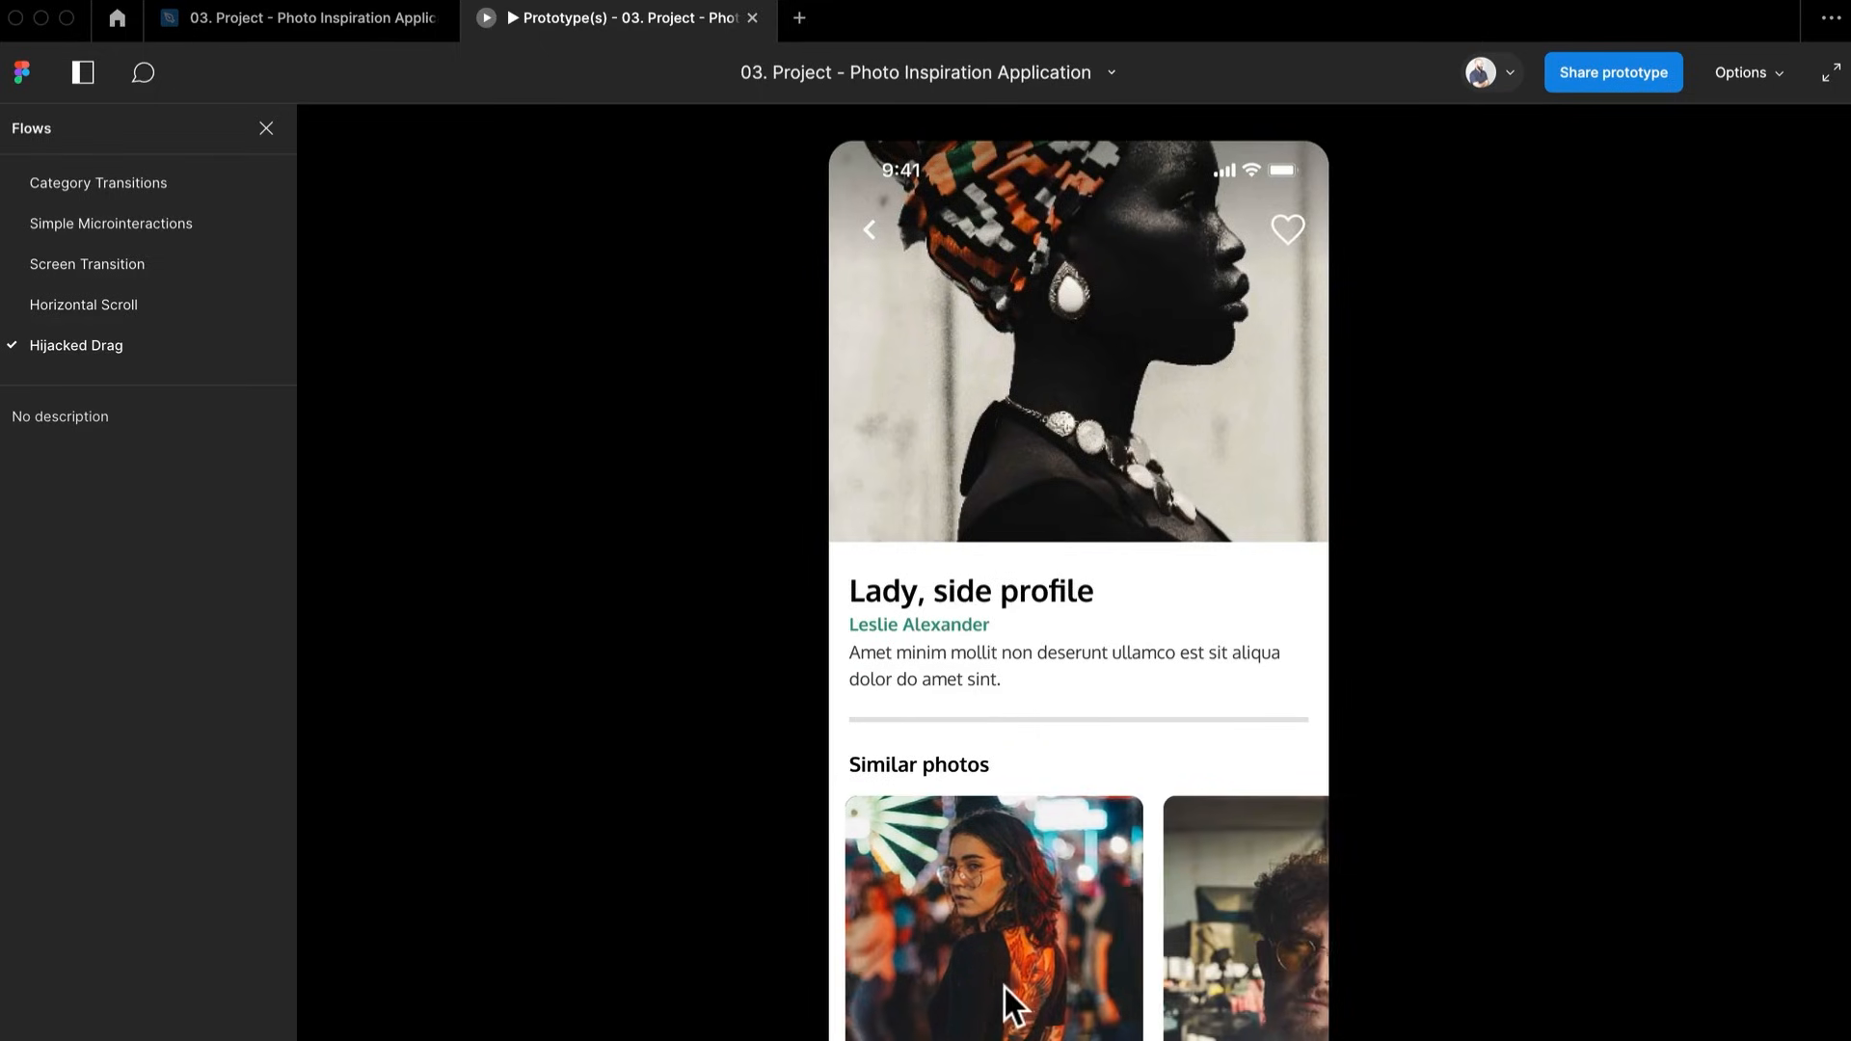
pyautogui.moveTo(1224, 964); pyautogui.dragTo(1016, 966)
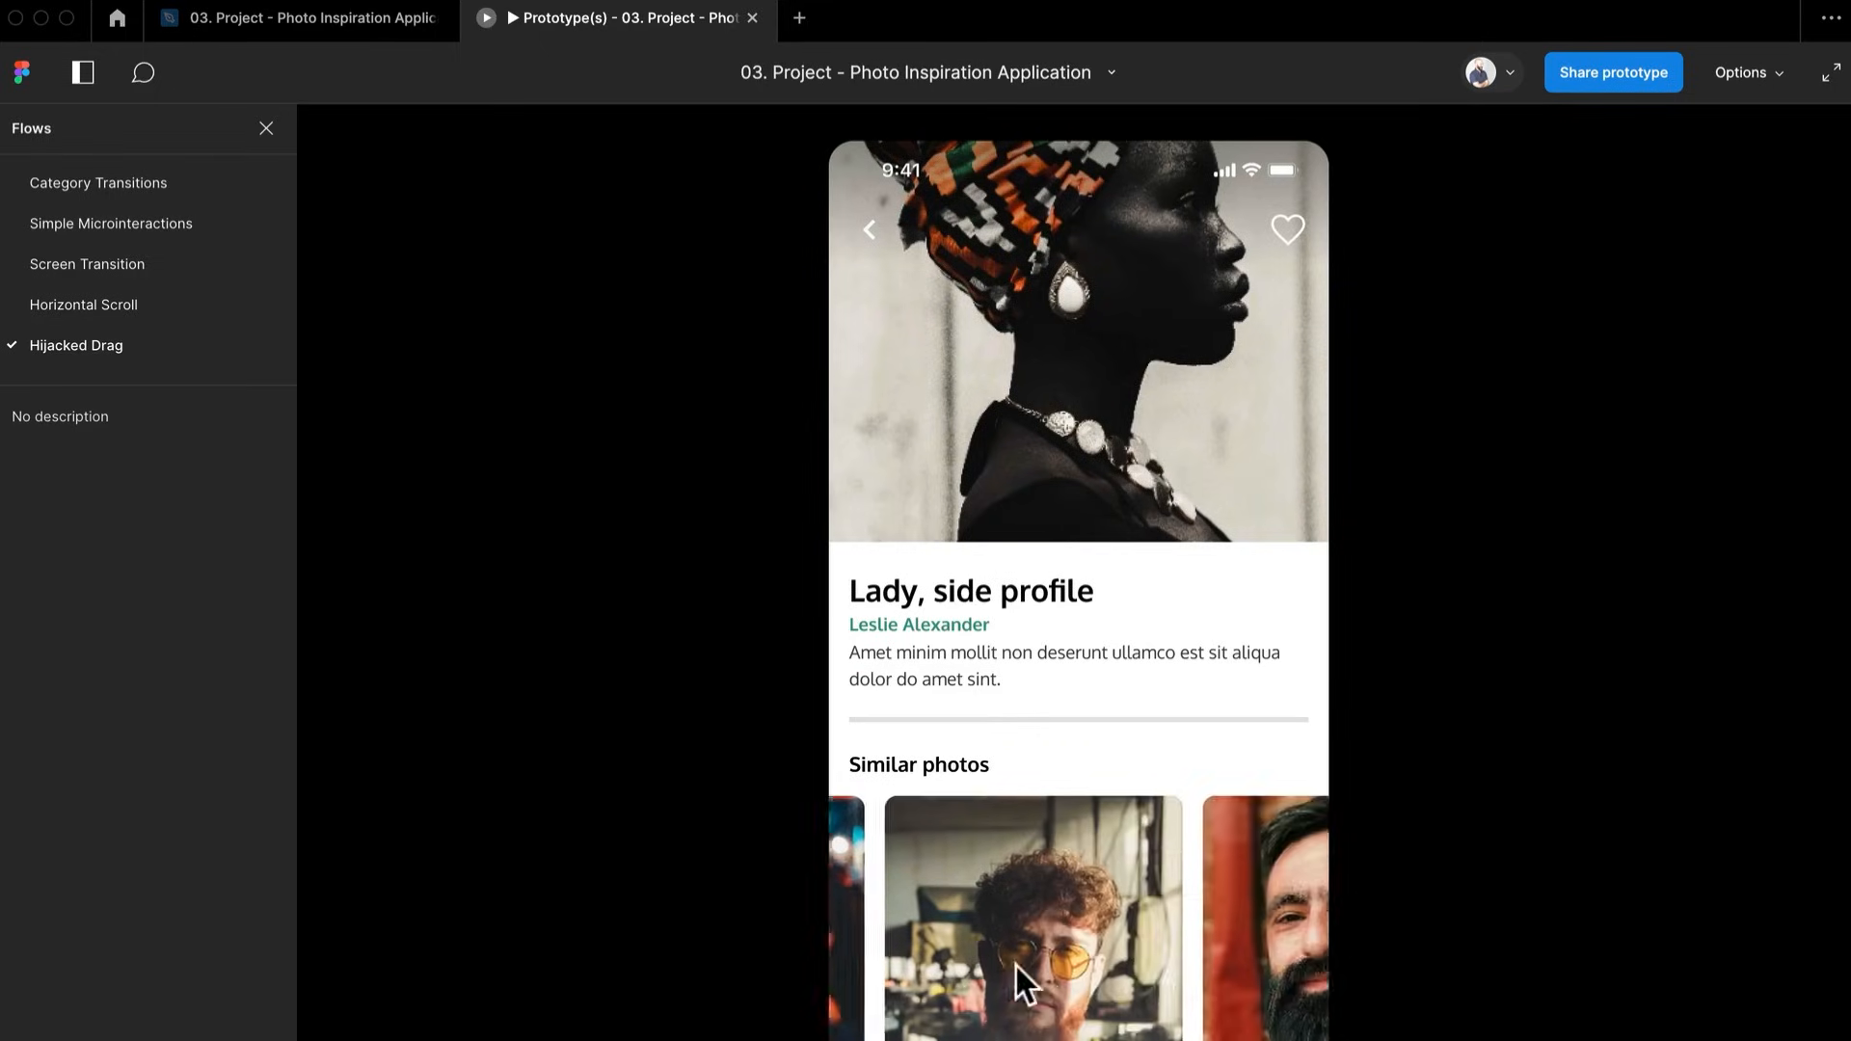
pyautogui.moveTo(1242, 970); pyautogui.dragTo(1090, 976)
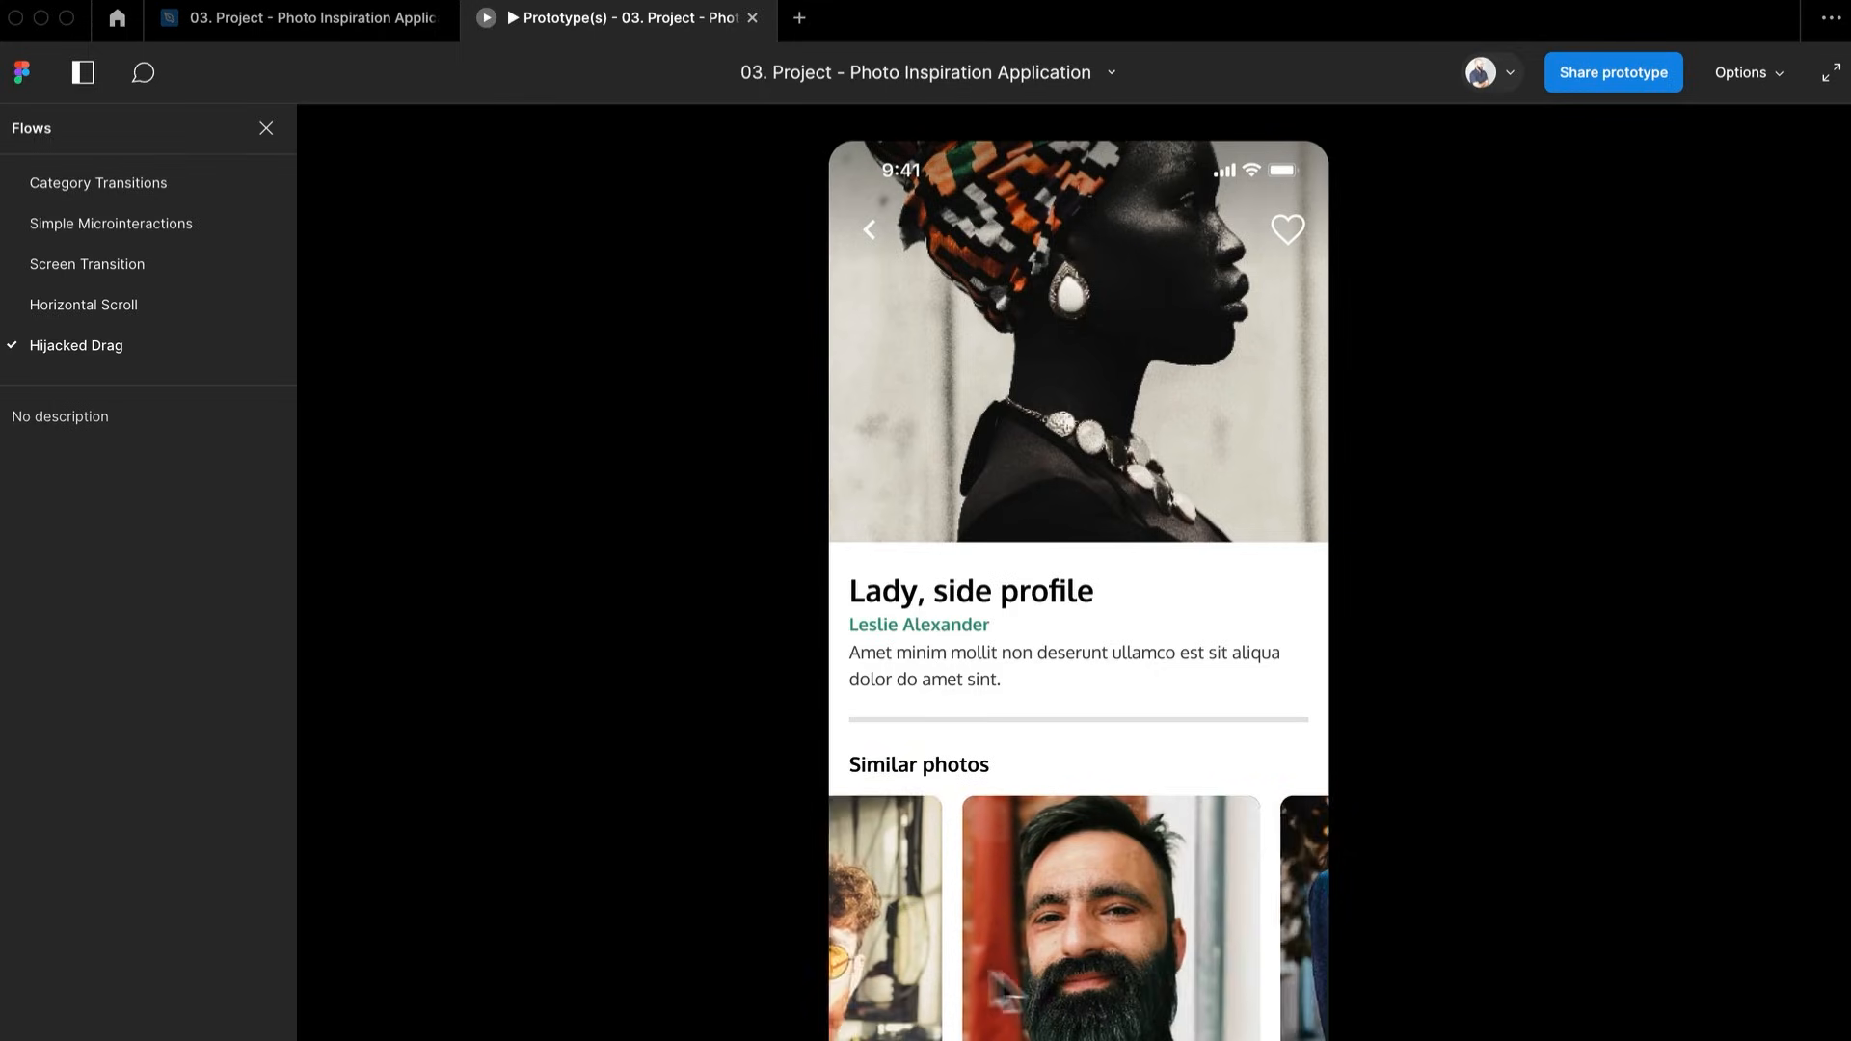
pyautogui.moveTo(1239, 976); pyautogui.dragTo(1098, 991)
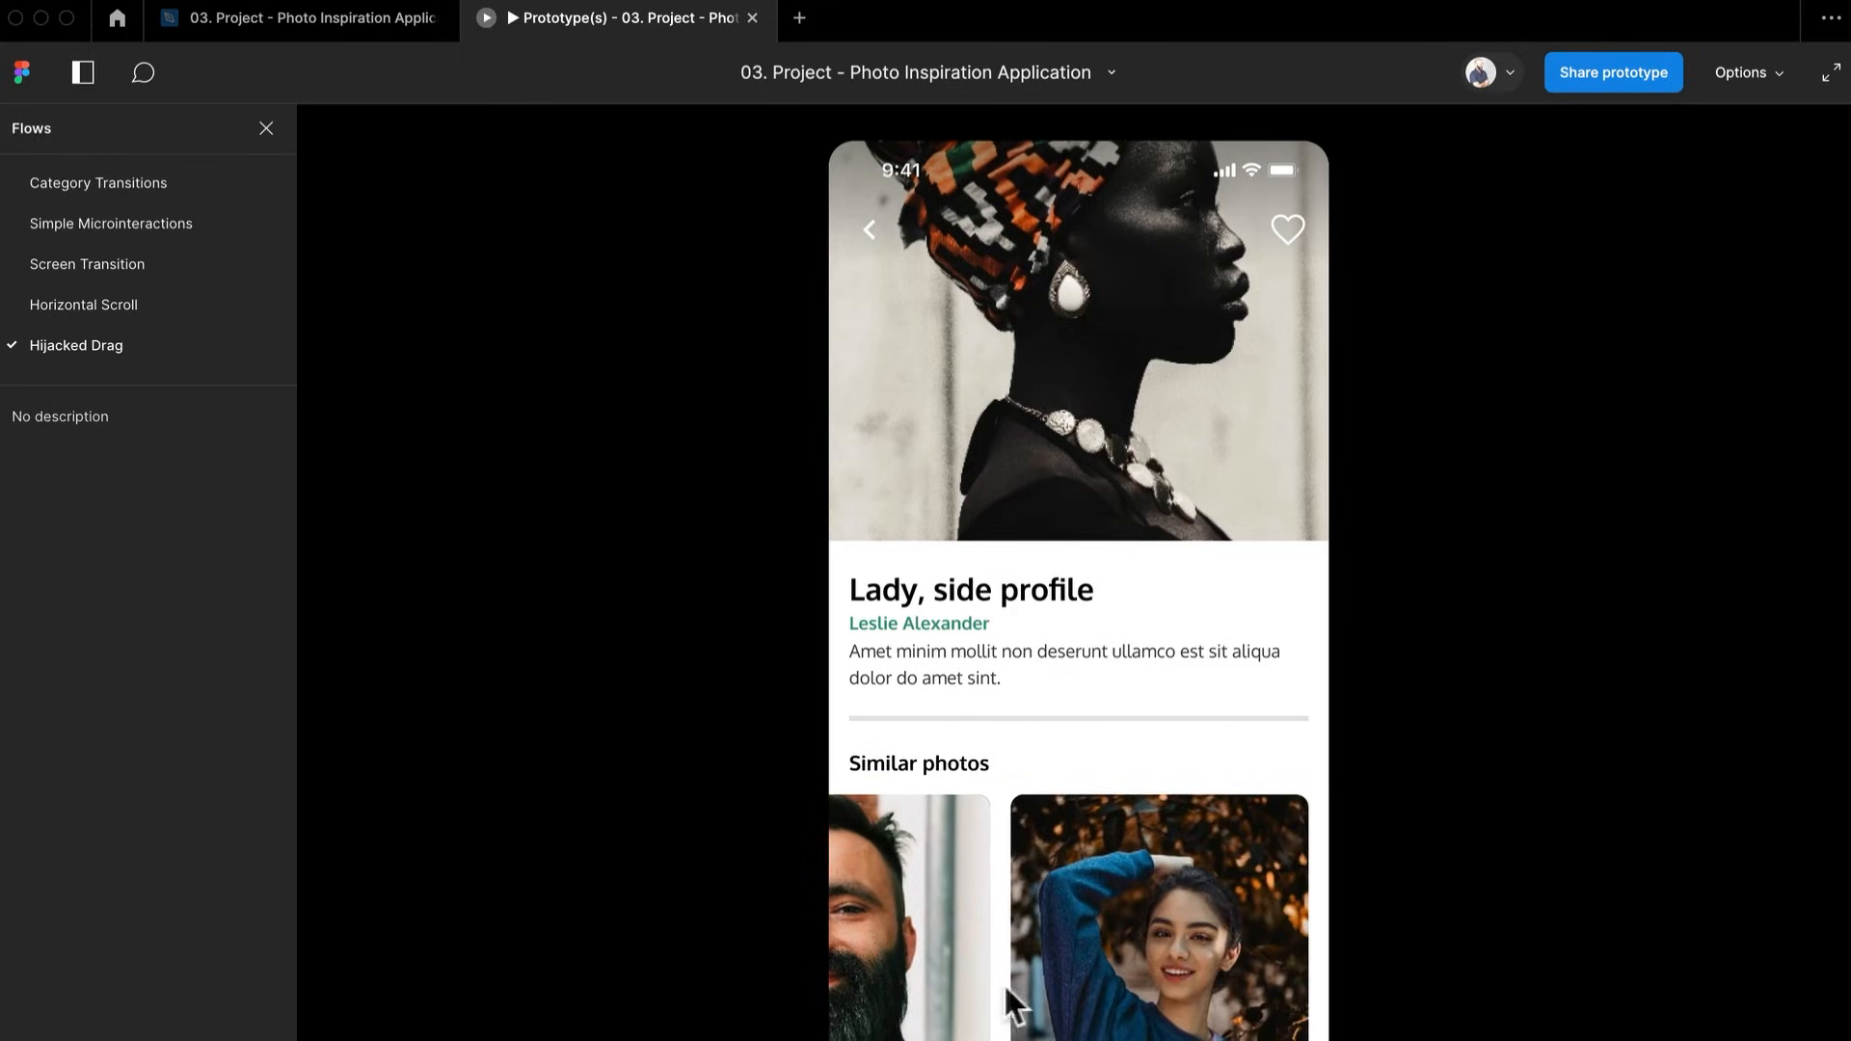
pyautogui.moveTo(916, 983); pyautogui.dragTo(1115, 1004)
pyautogui.moveTo(983, 977); pyautogui.dragTo(1184, 976)
pyautogui.moveTo(911, 970); pyautogui.dragTo(1157, 974)
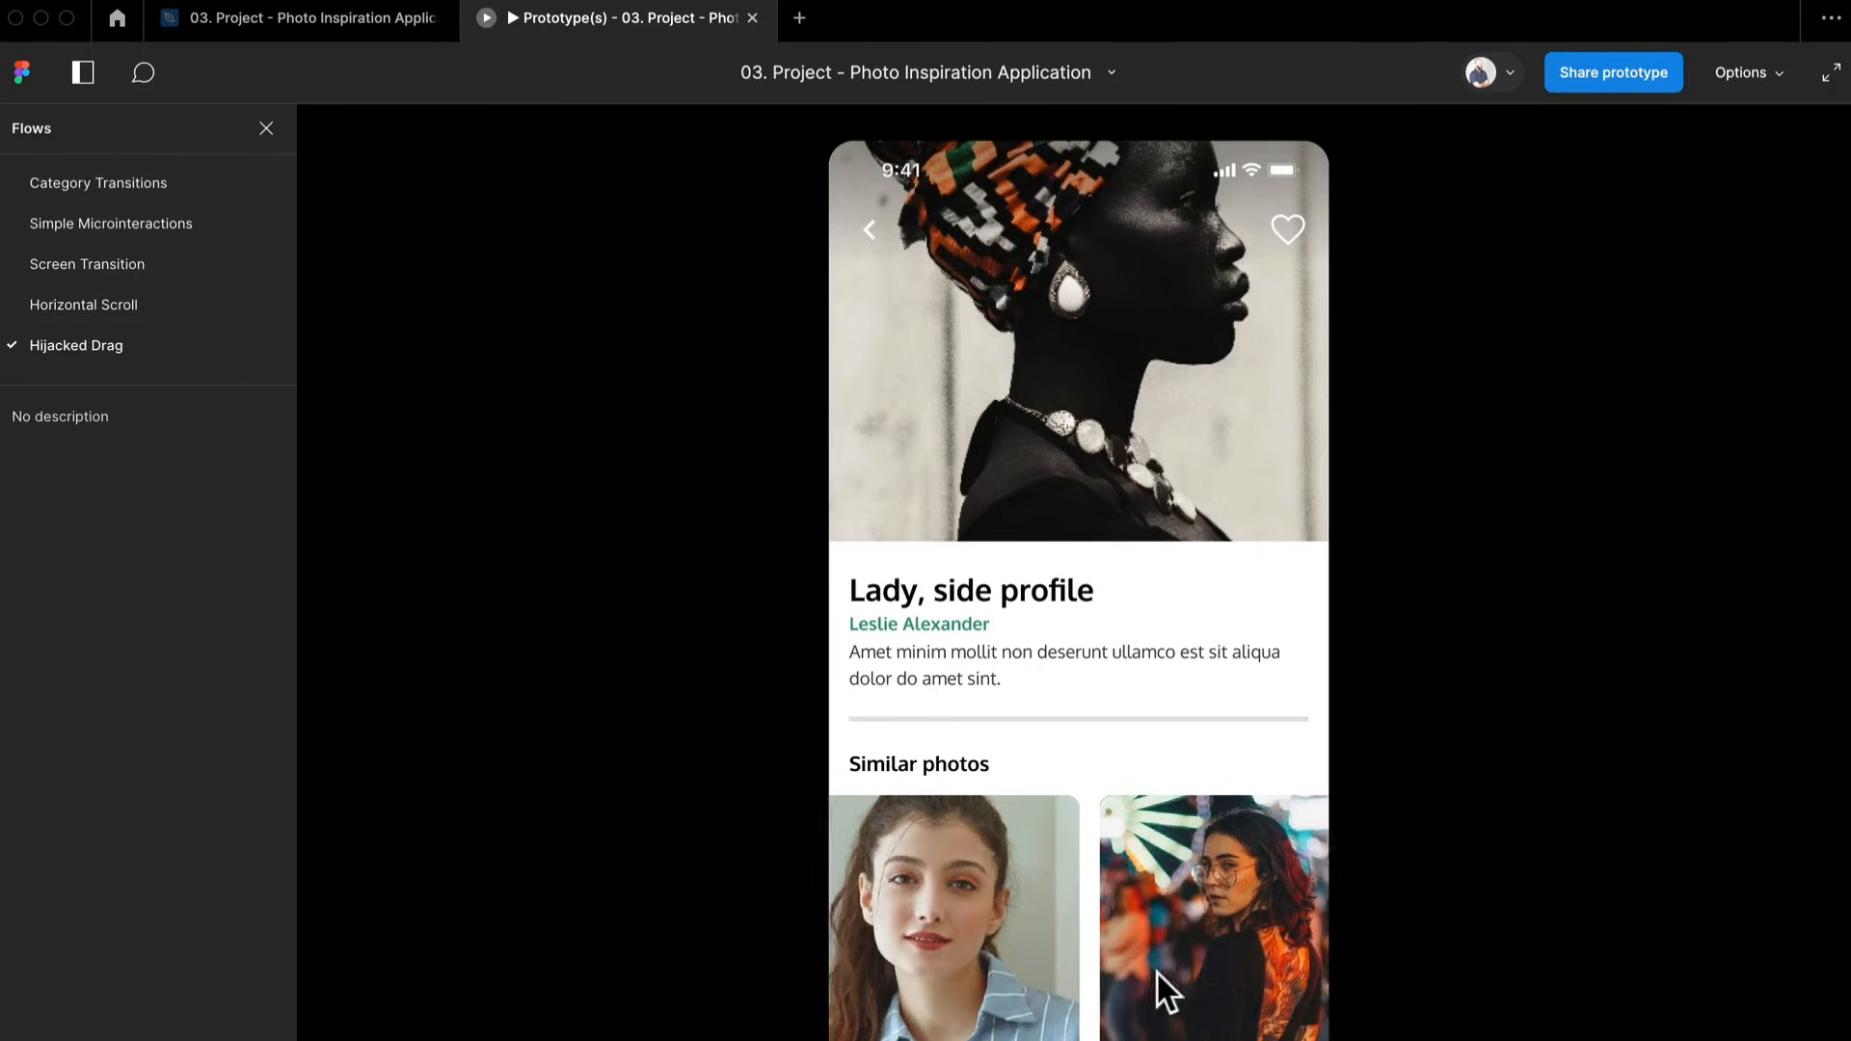
pyautogui.moveTo(1134, 960); pyautogui.dragTo(718, 949)
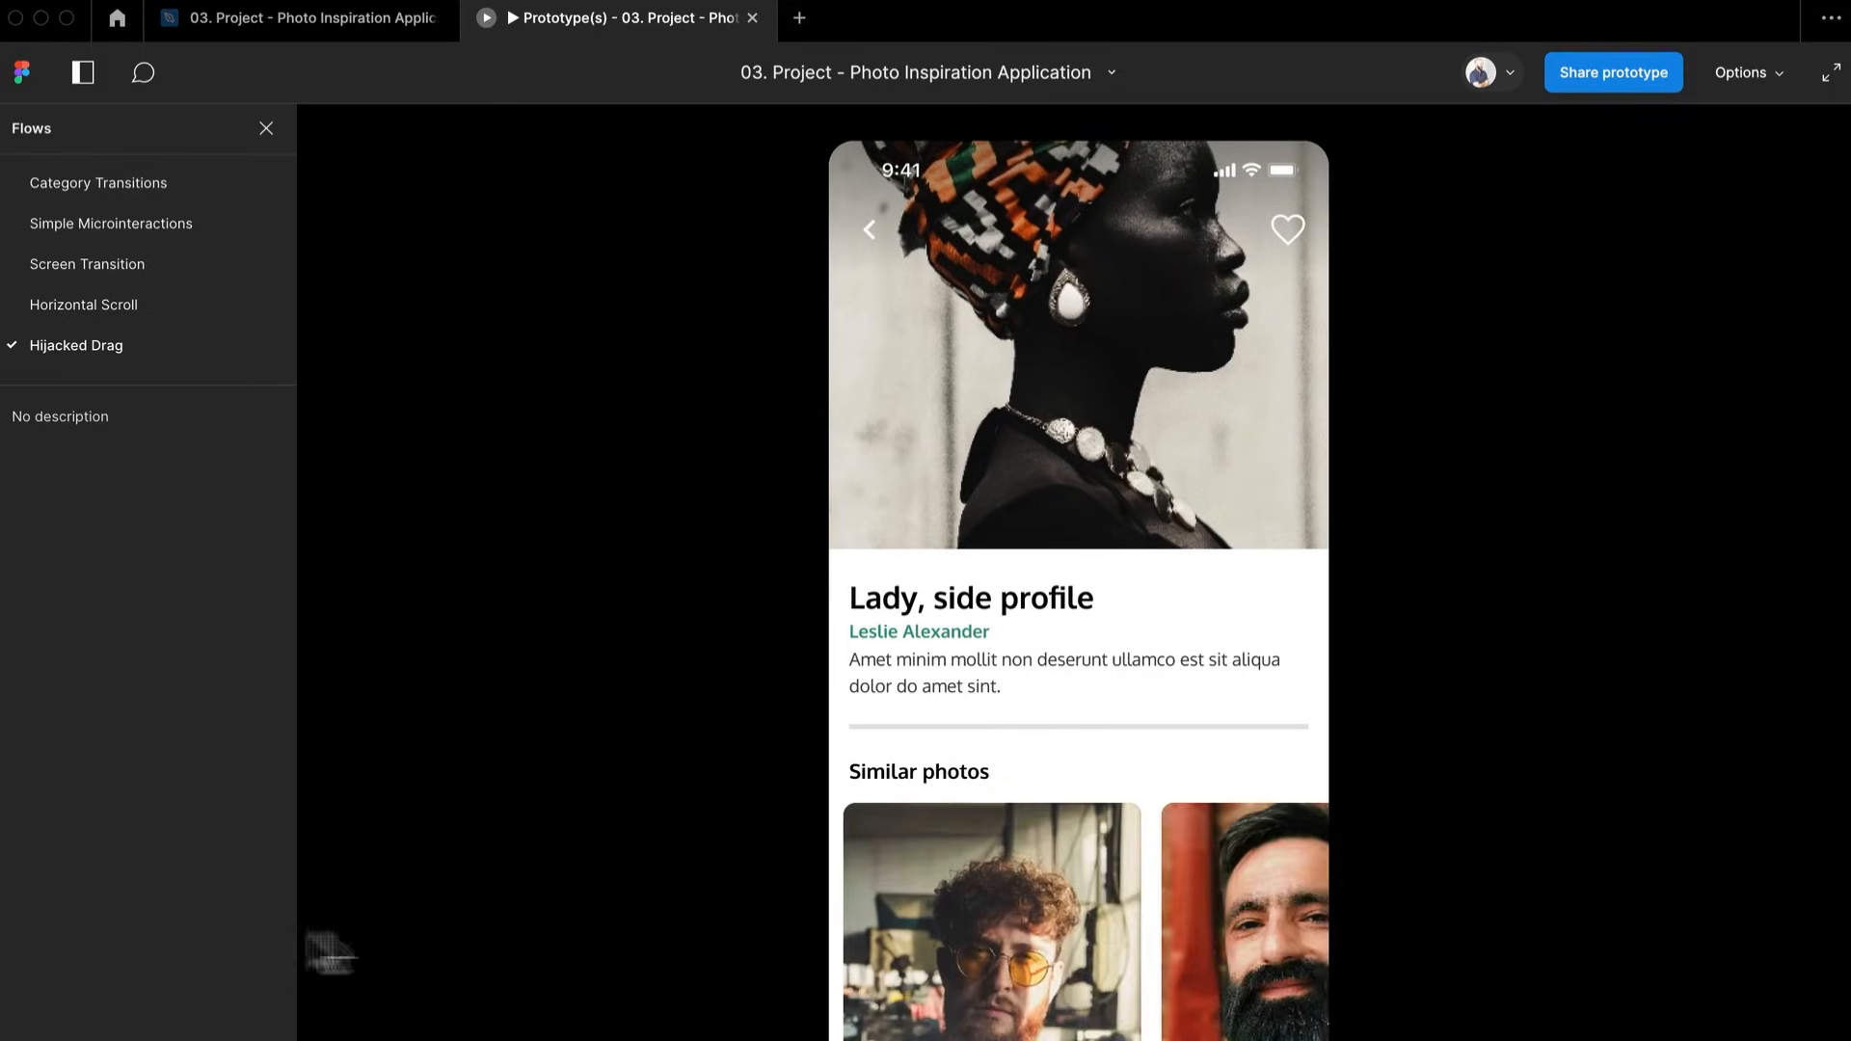
pyautogui.moveTo(1228, 967); pyautogui.dragTo(748, 955)
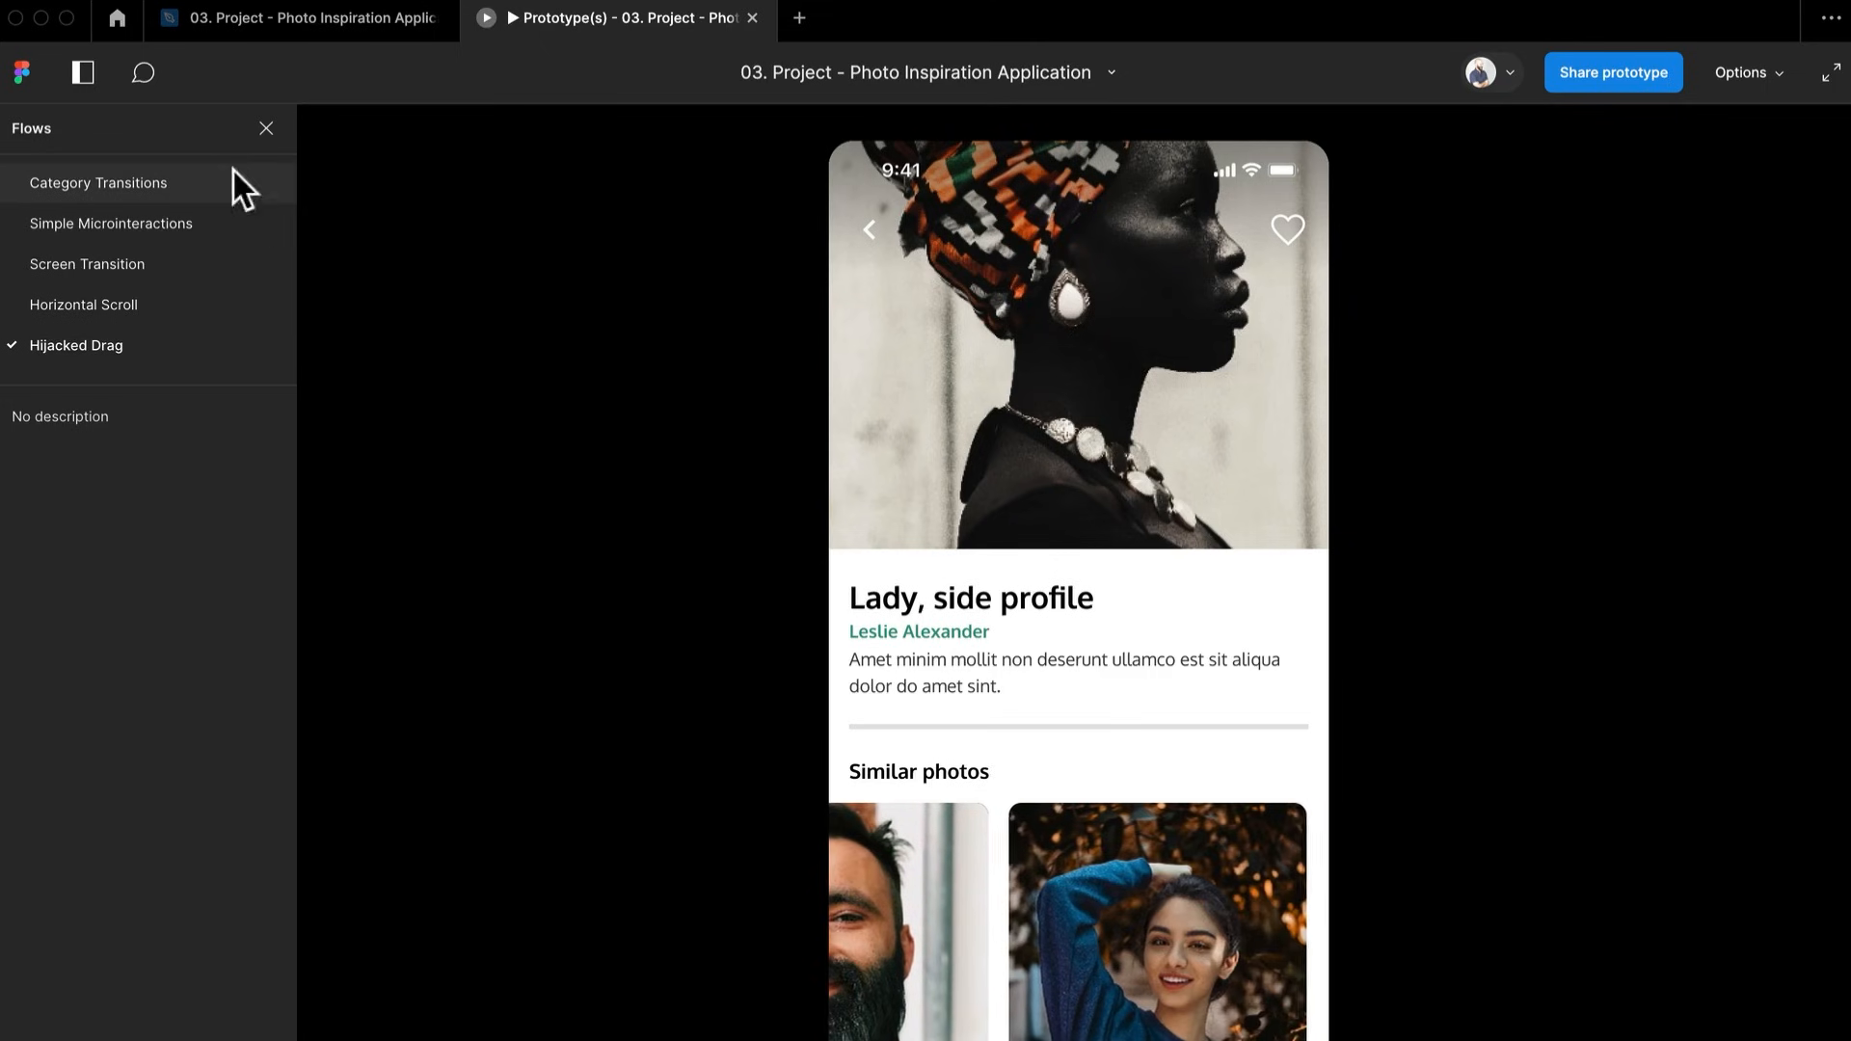
# Inspect the prototype connections of the Similar photos Gallery in the Hijacked Drag flow's first Image screen
pyautogui.click(310, 25)
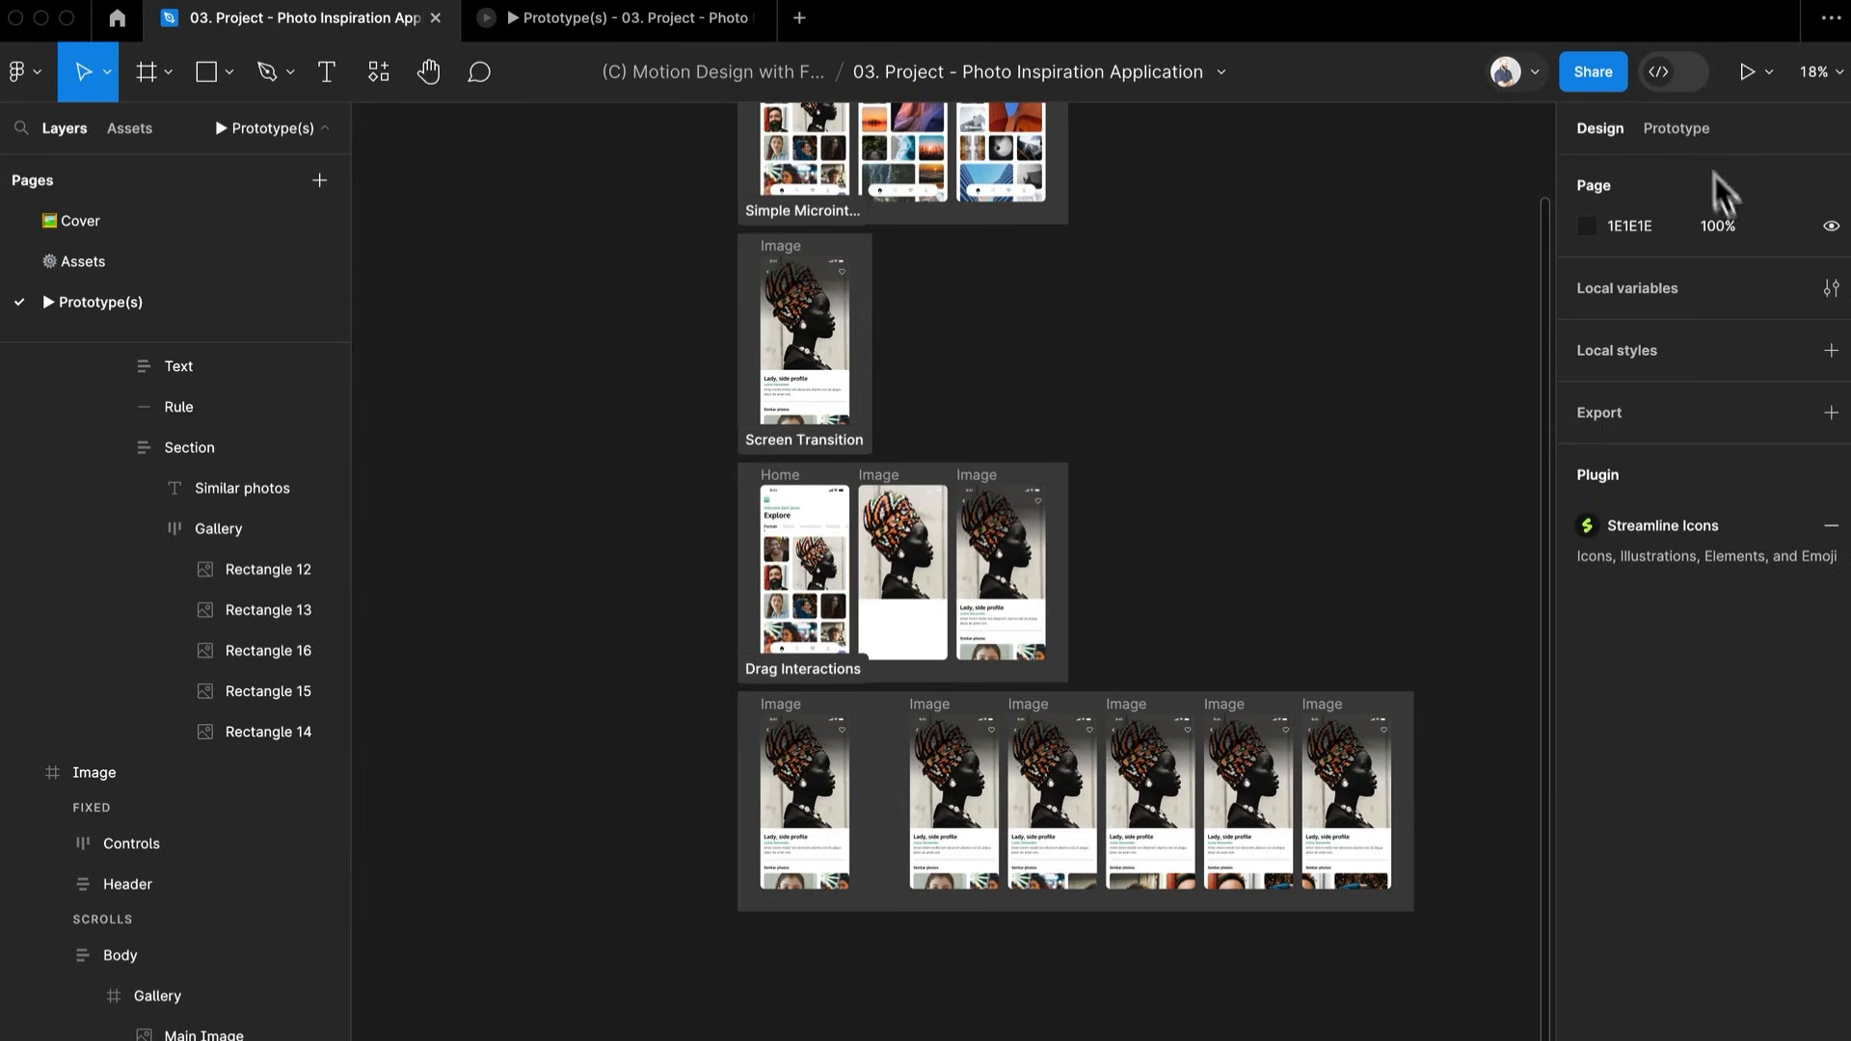
pyautogui.click(1677, 128)
pyautogui.scroll(5, 827, 911)
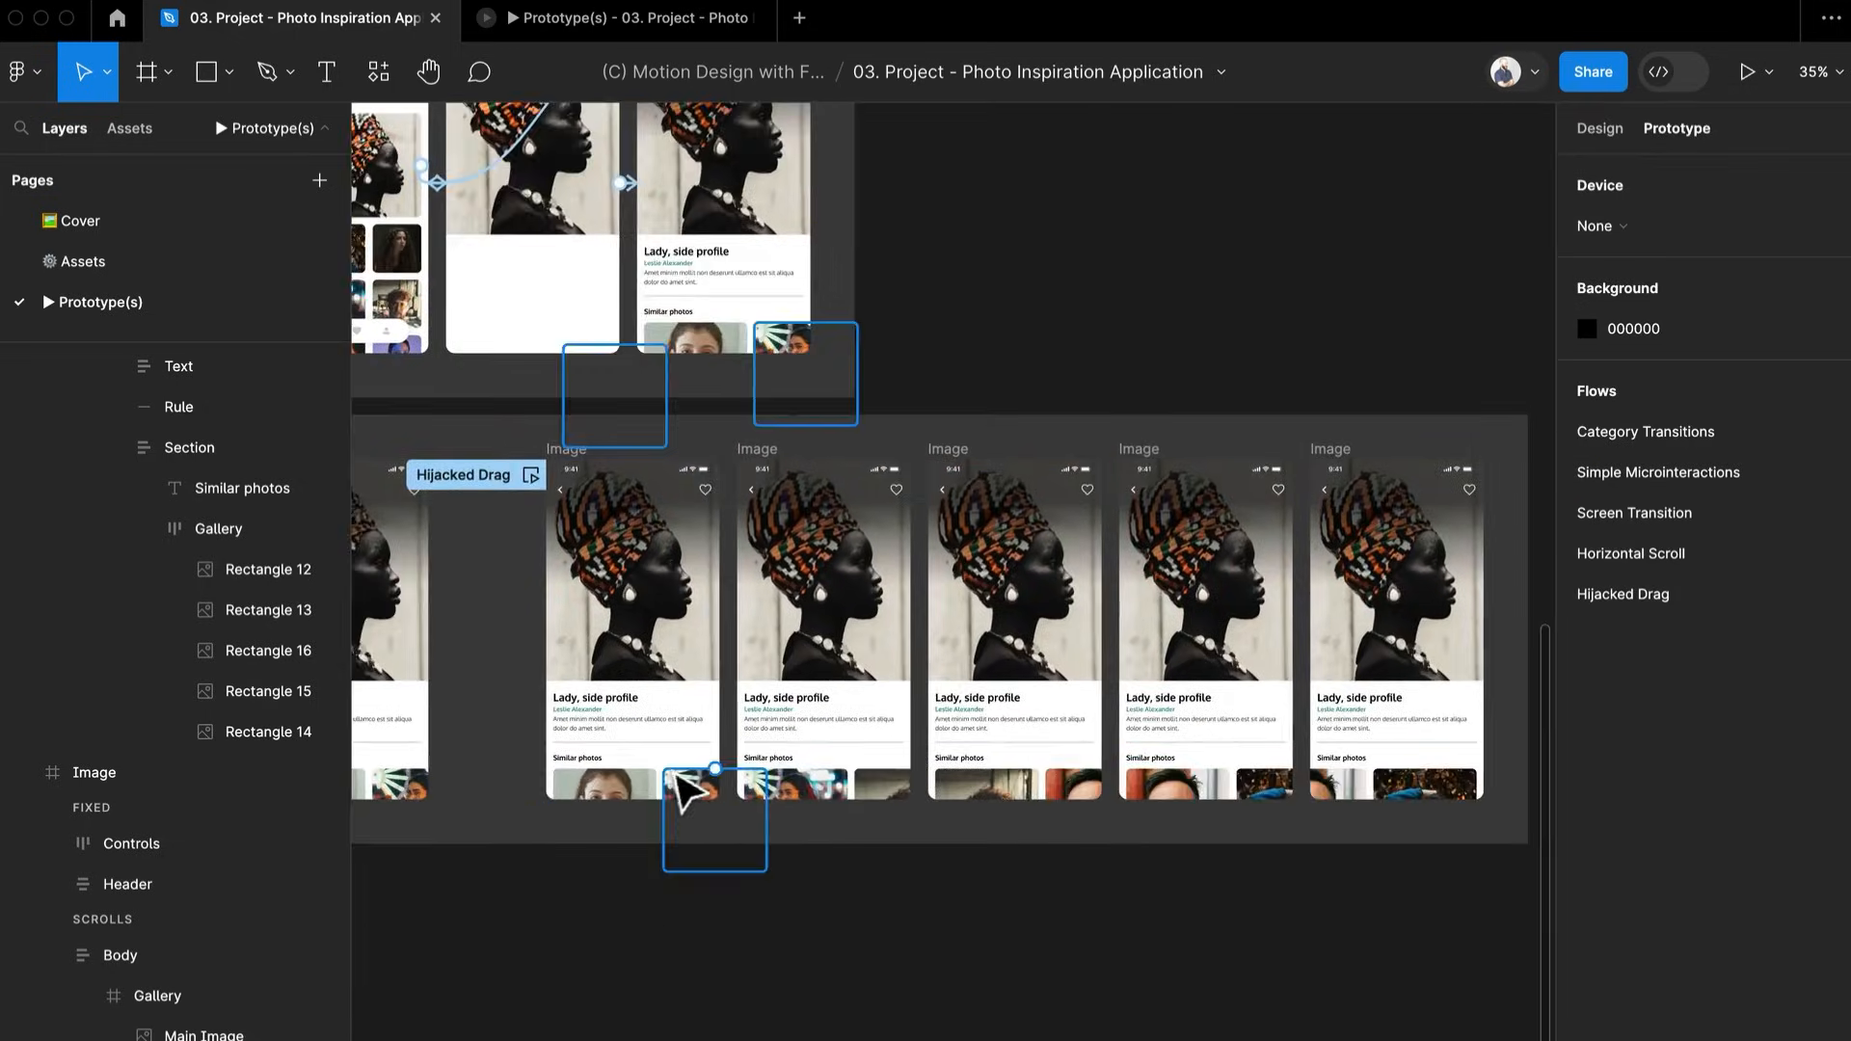
pyautogui.scroll(5, 673, 772)
pyautogui.doubleClick(669, 803)
pyautogui.doubleClick(668, 803)
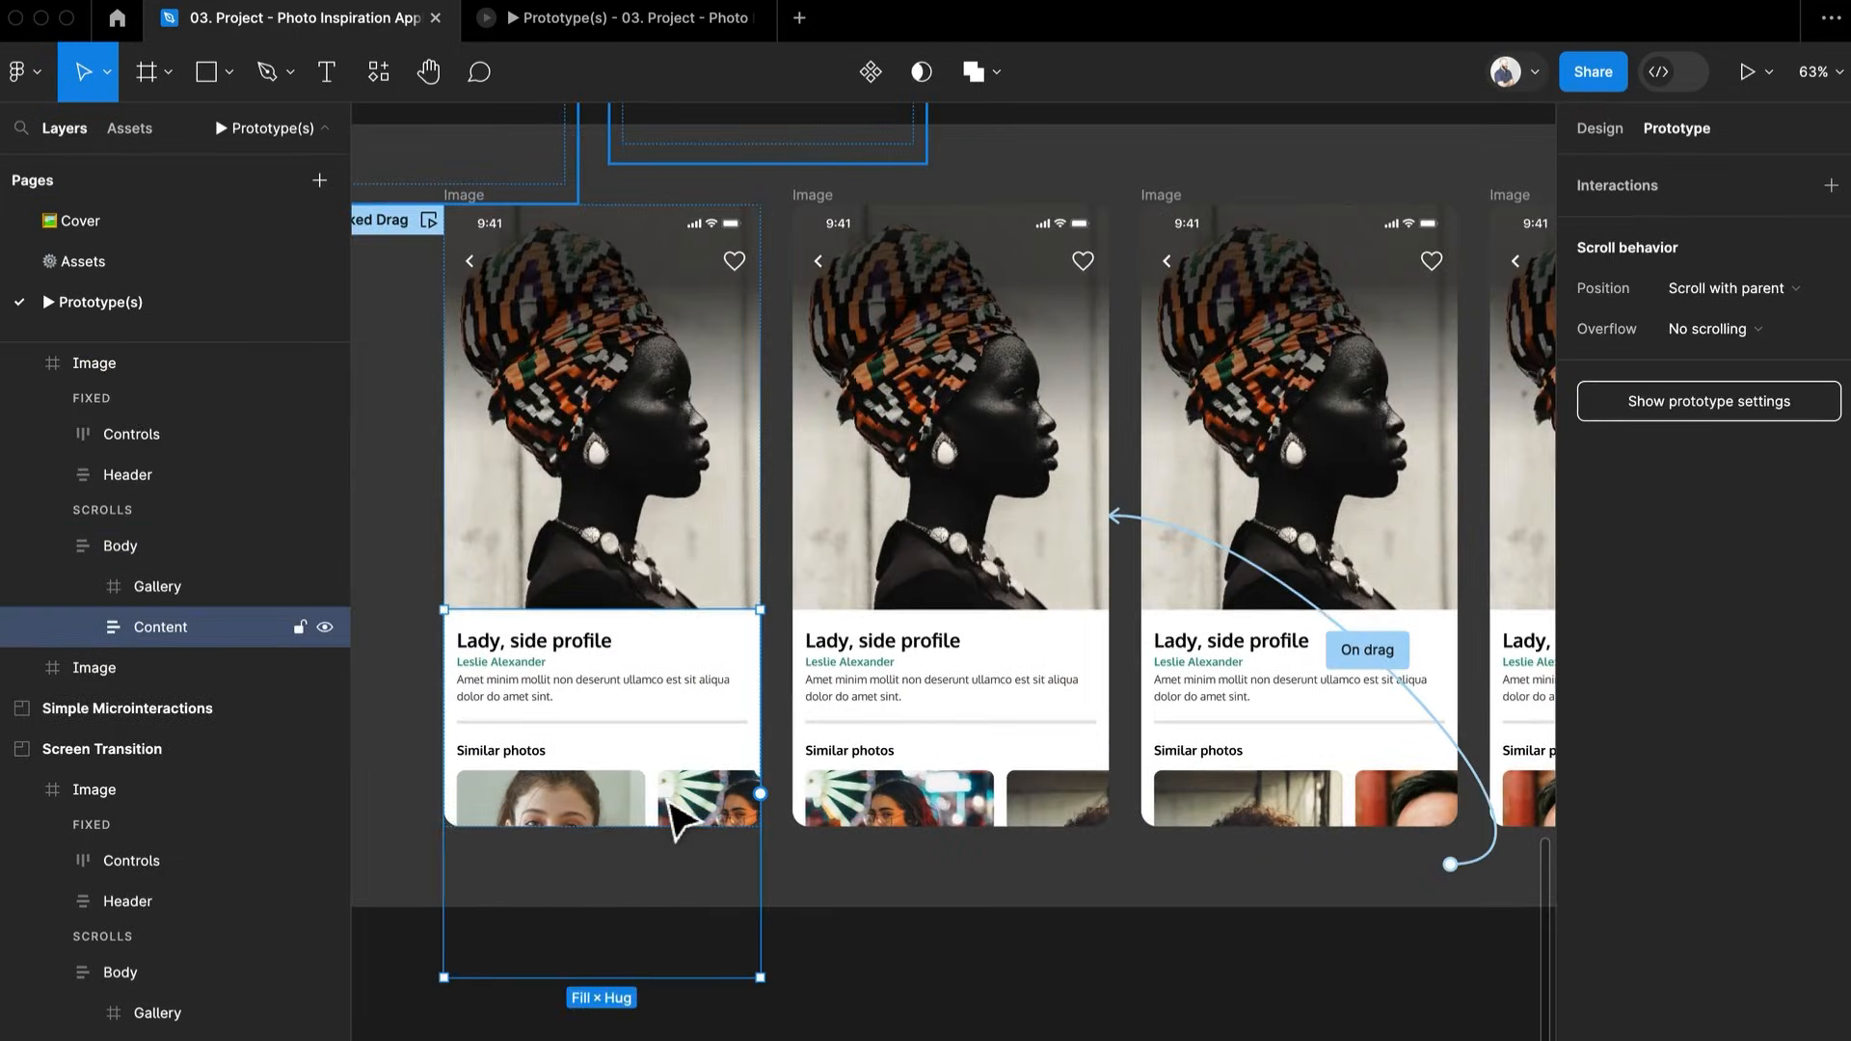
pyautogui.doubleClick(671, 806)
pyautogui.doubleClick(671, 806)
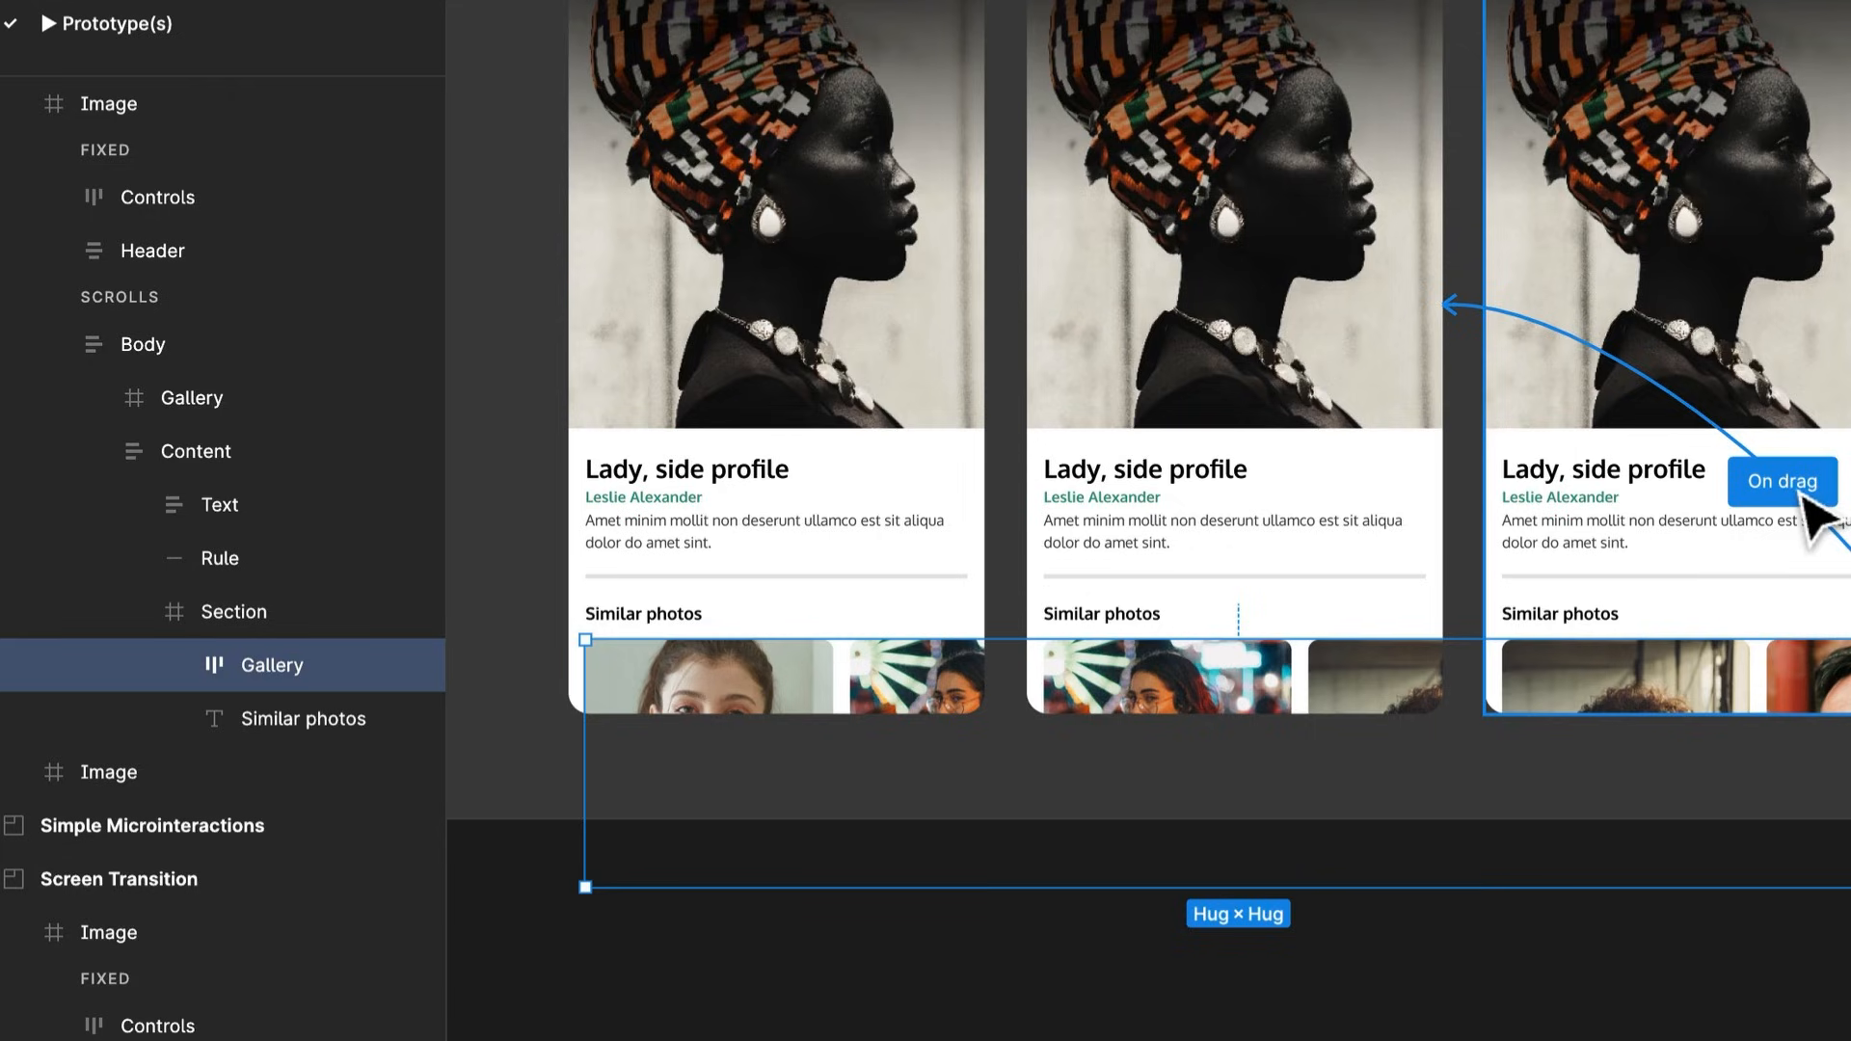
# Inspect the settings of the On drag interaction on the first Image screen's Similar photos Gallery
pyautogui.click(1747, 470)
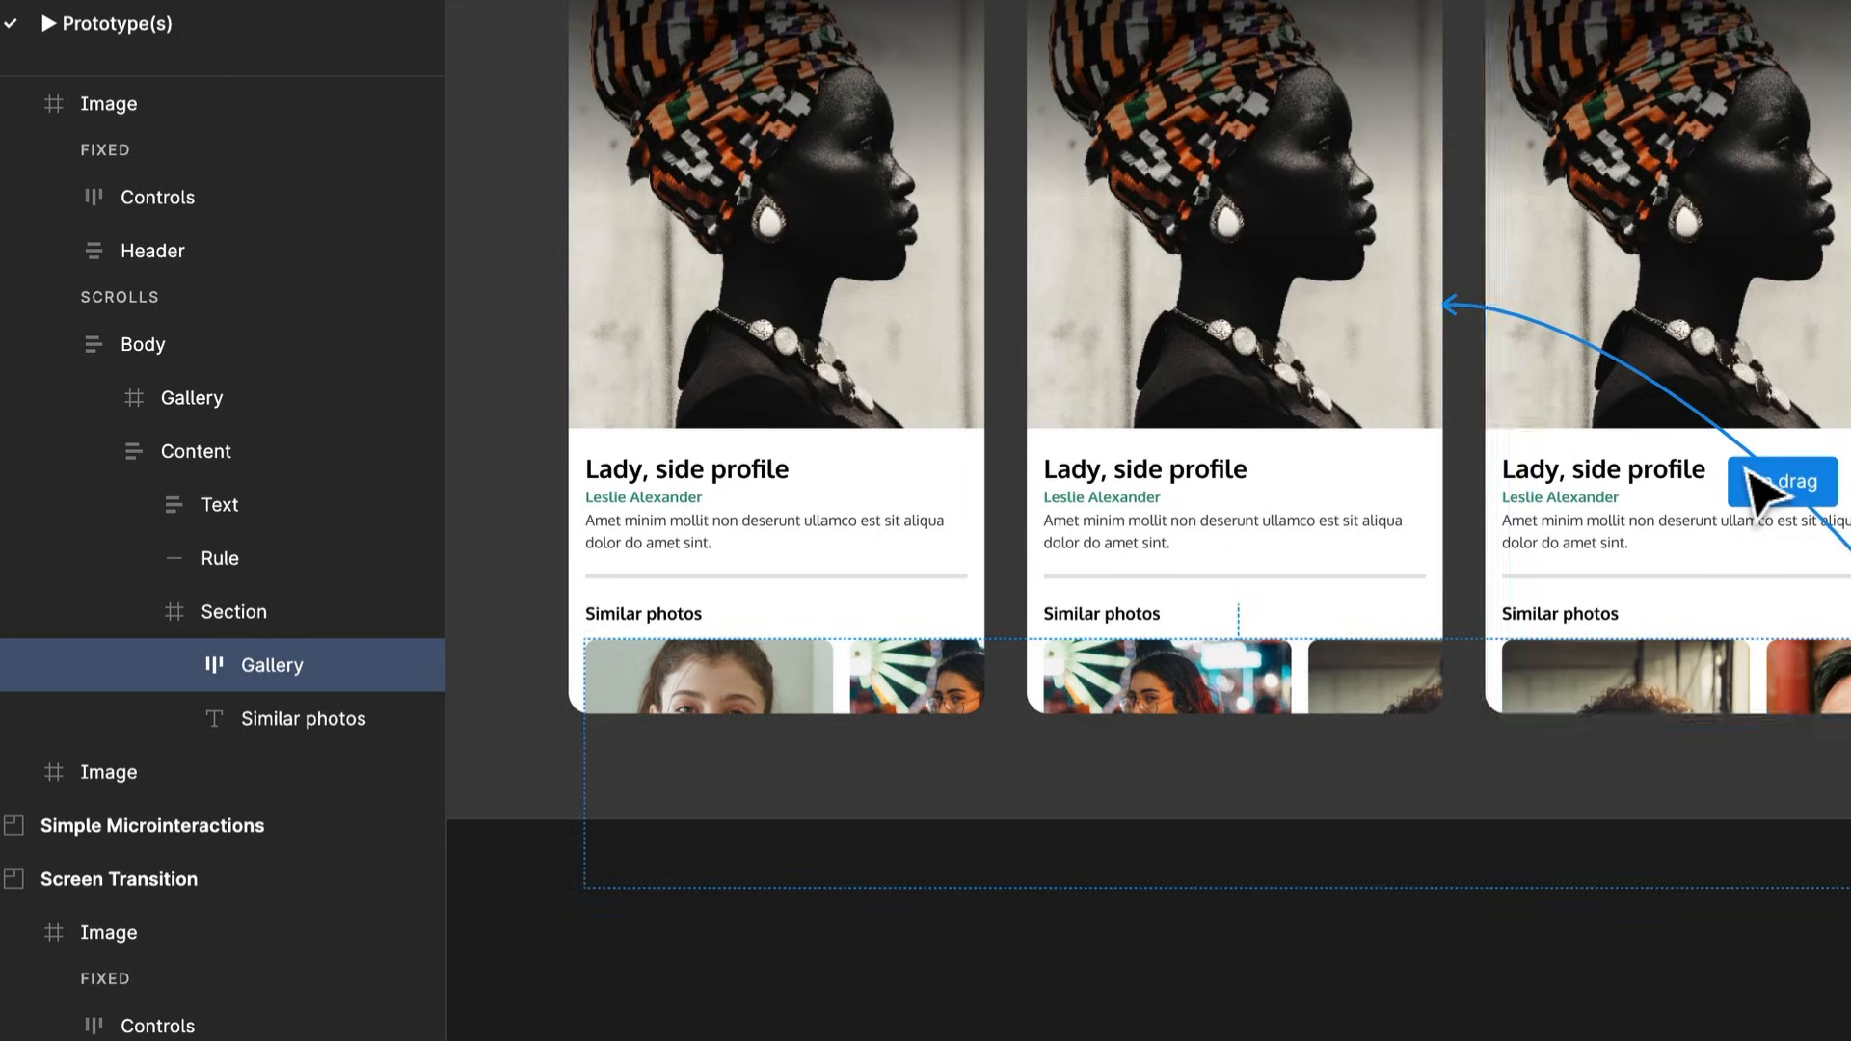
pyautogui.click(1748, 468)
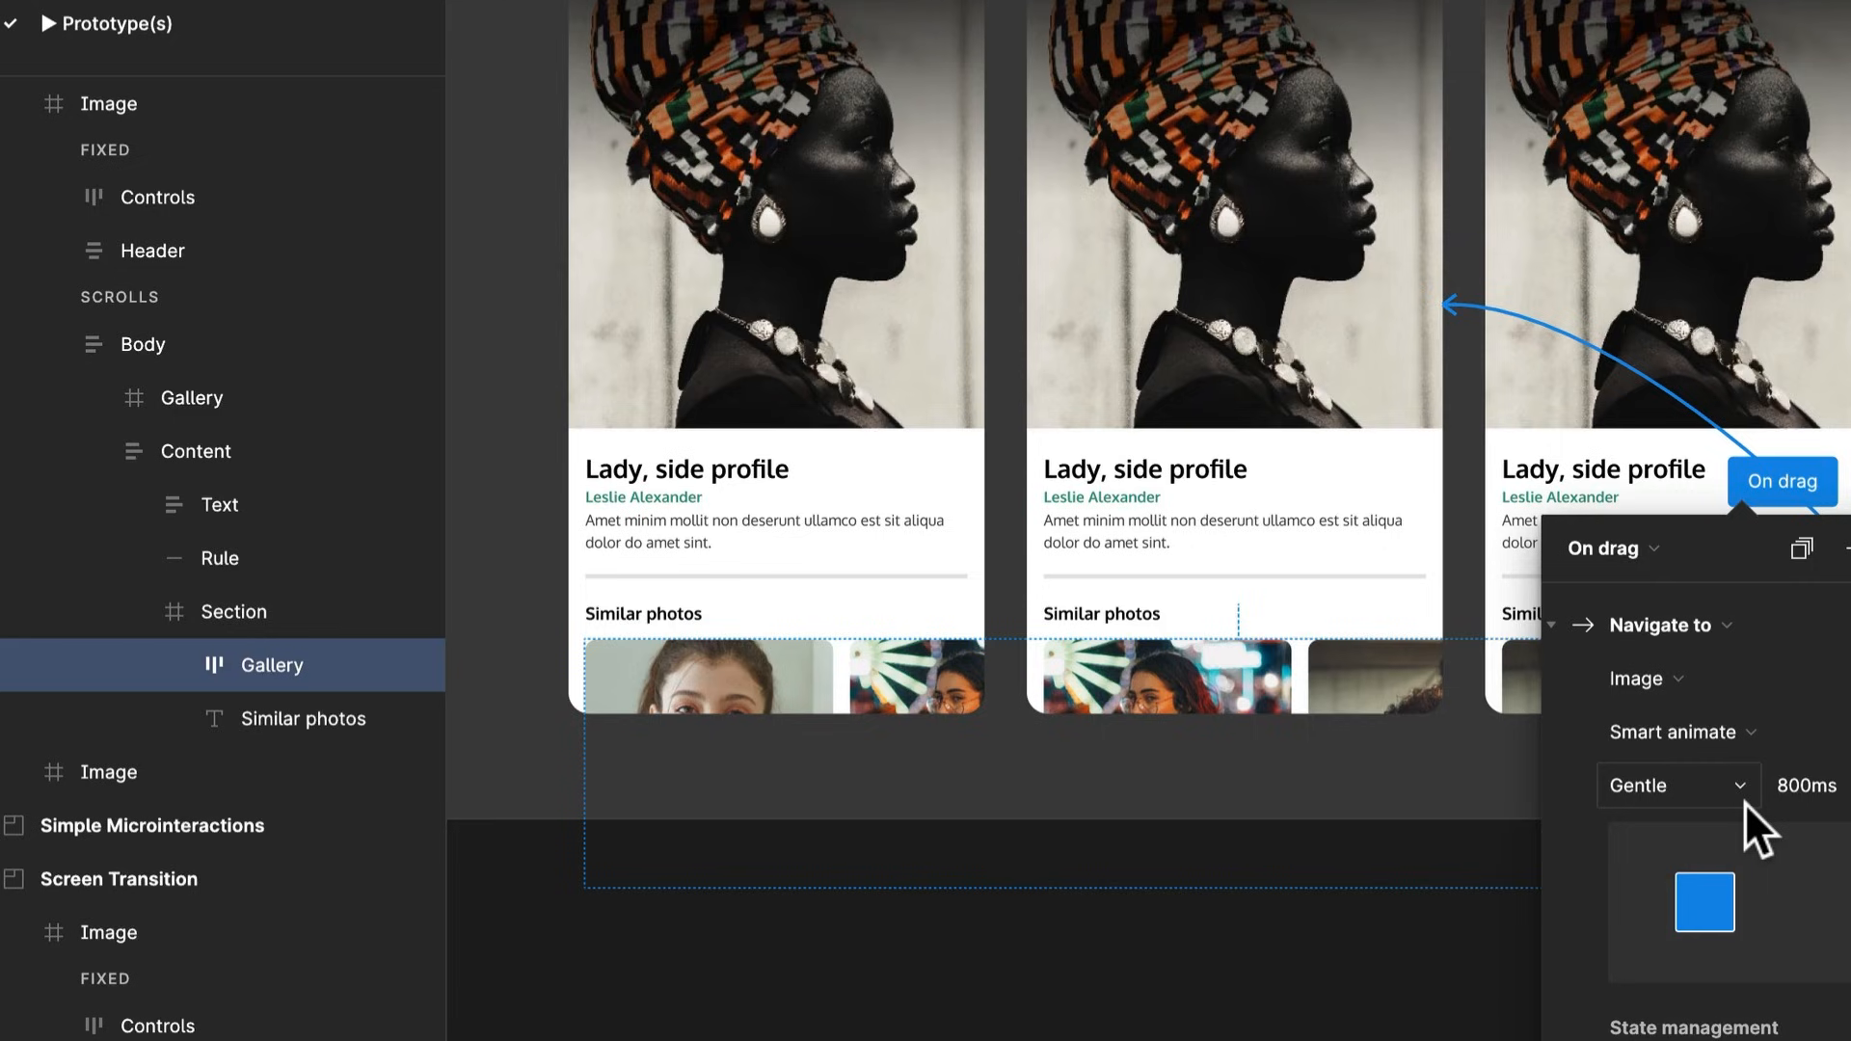
pyautogui.click(1136, 1032)
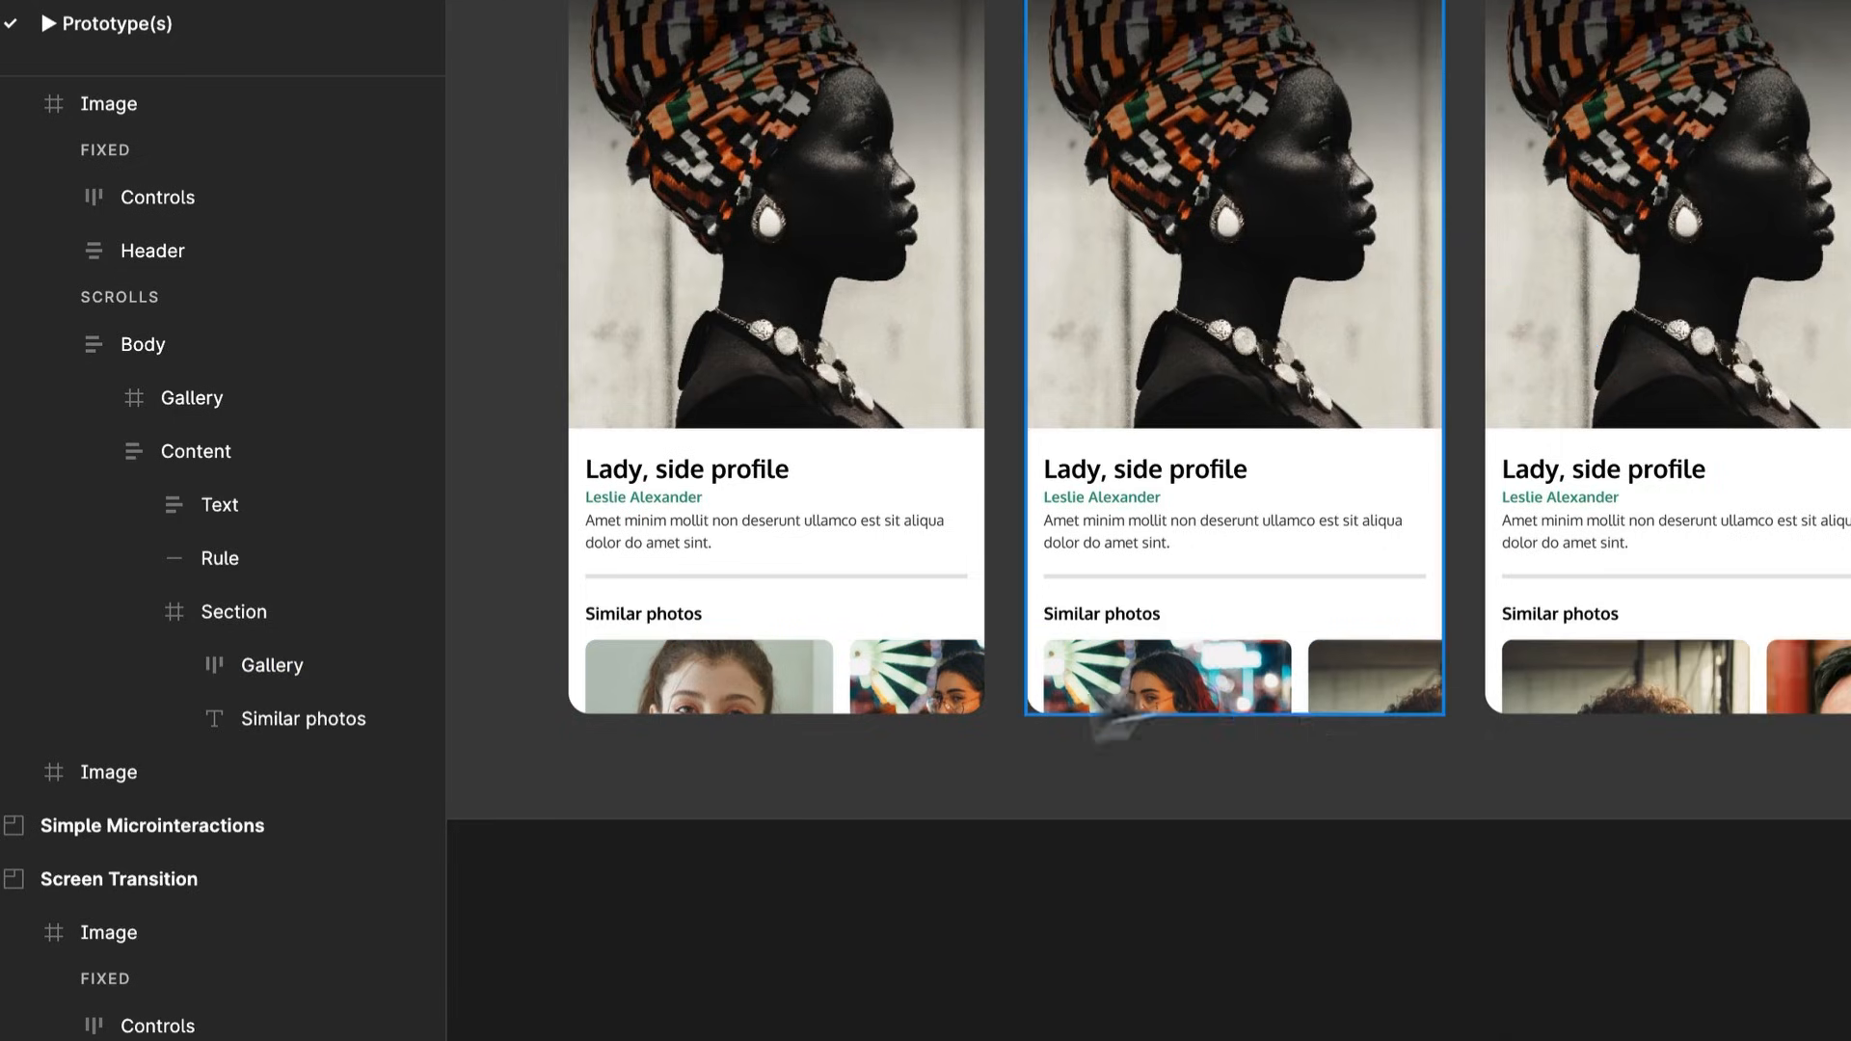
# Examine where the On drag connections of the second Image screen's Similar photos Gallery lead
pyautogui.click(1319, 705)
pyautogui.doubleClick(1310, 704)
pyautogui.doubleClick(1336, 685)
pyautogui.doubleClick(1336, 684)
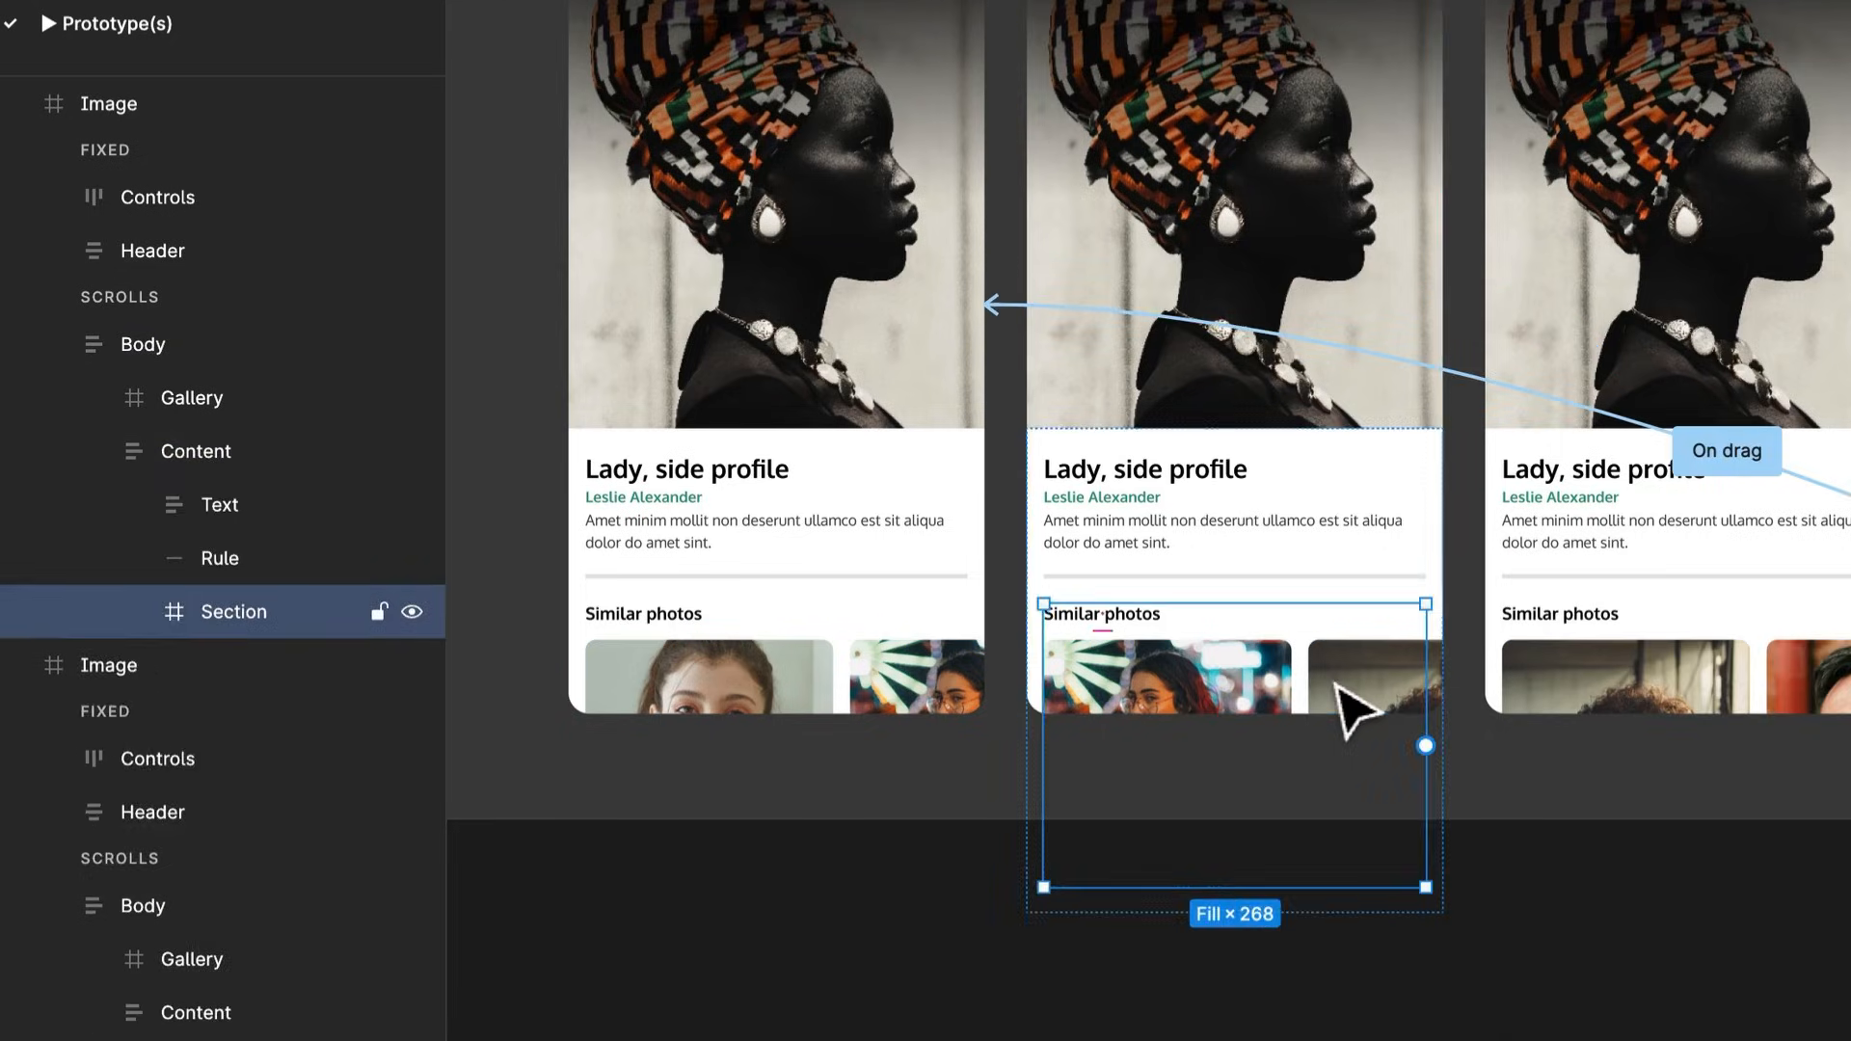
pyautogui.doubleClick(1336, 684)
pyautogui.hscroll(5, 888, 736)
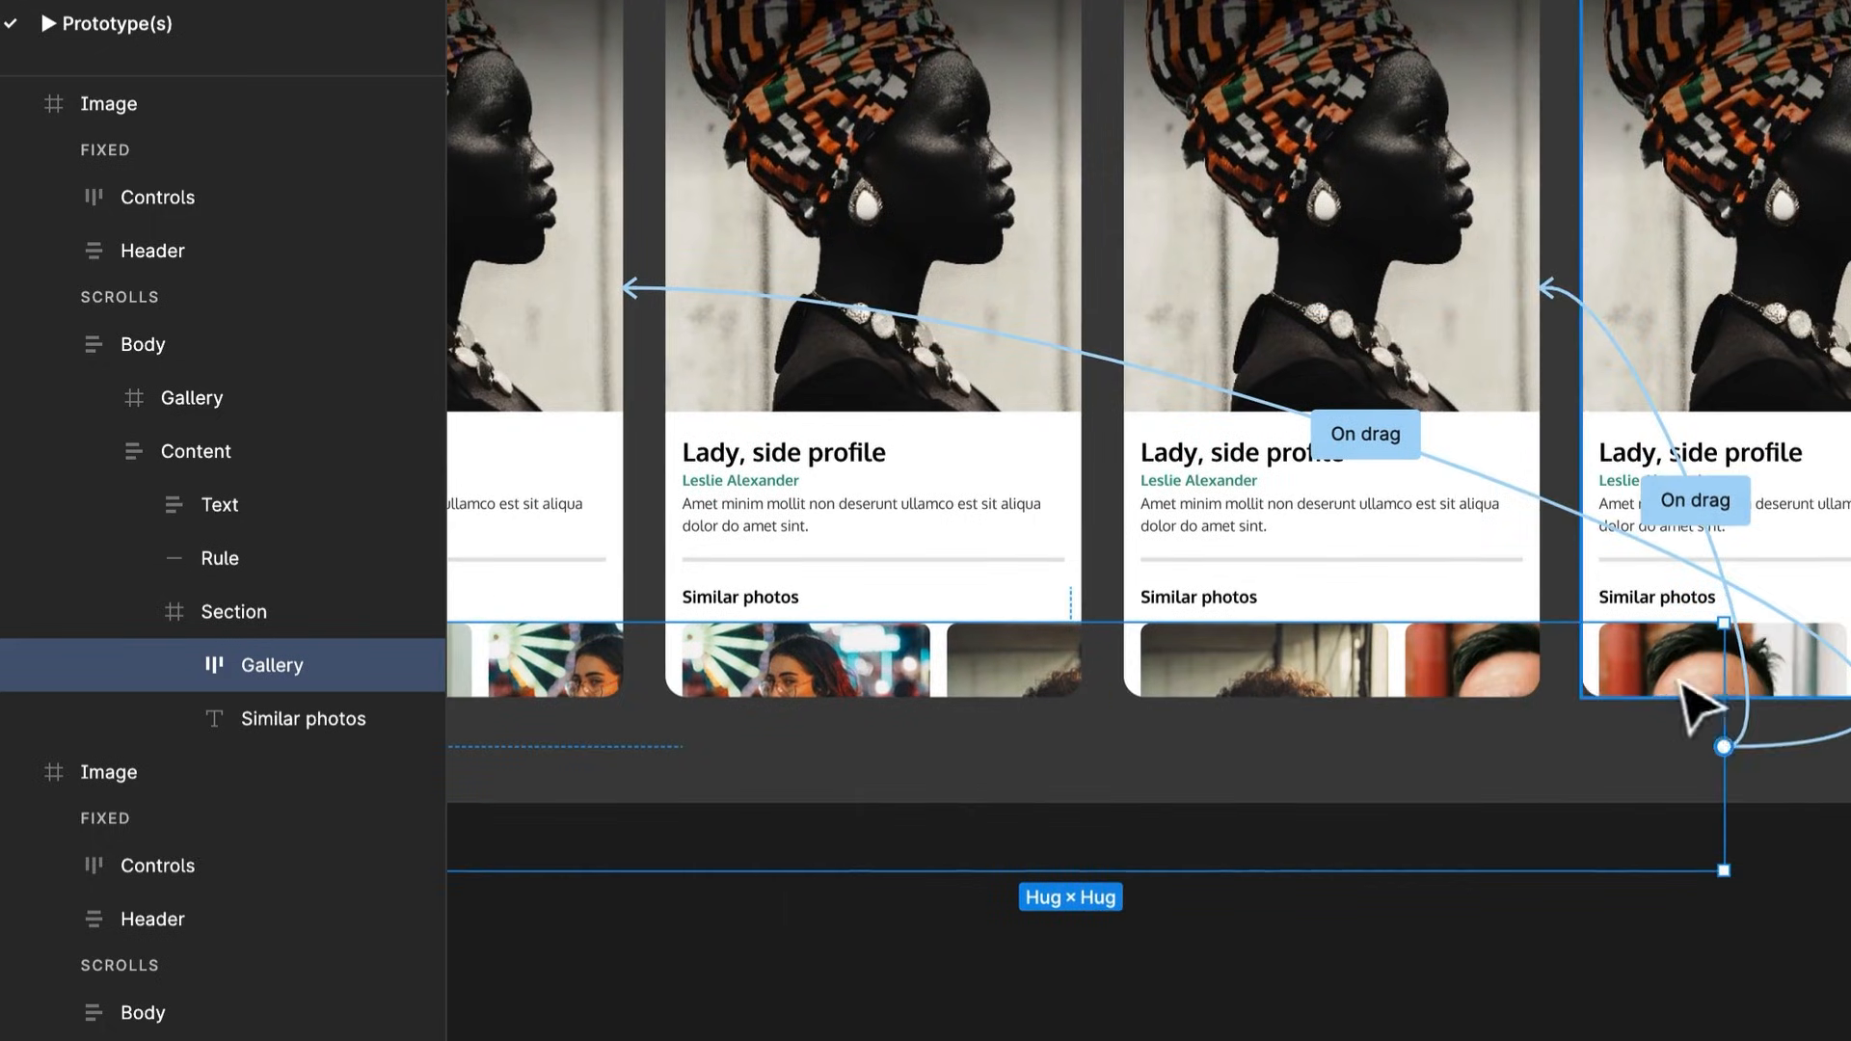
pyautogui.hscroll(-5, 810, 299)
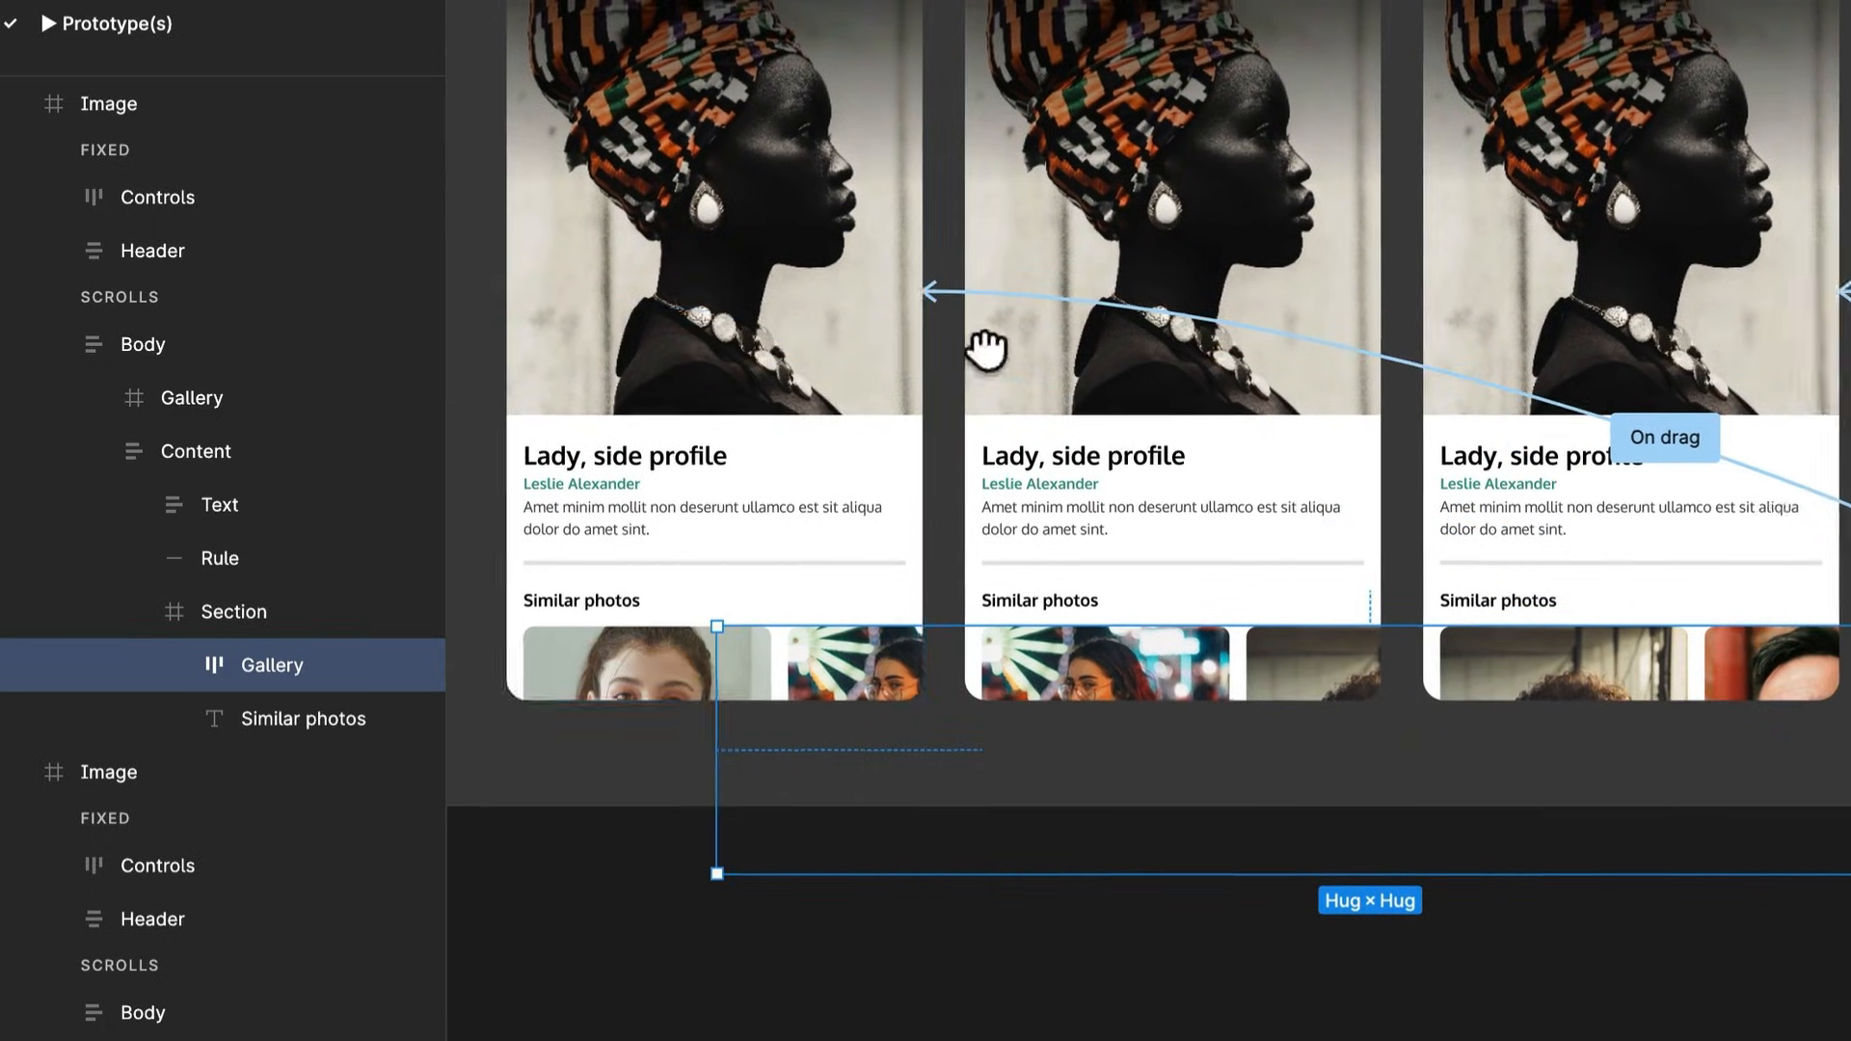
pyautogui.moveTo(1100, 451); pyautogui.dragTo(772, 475)
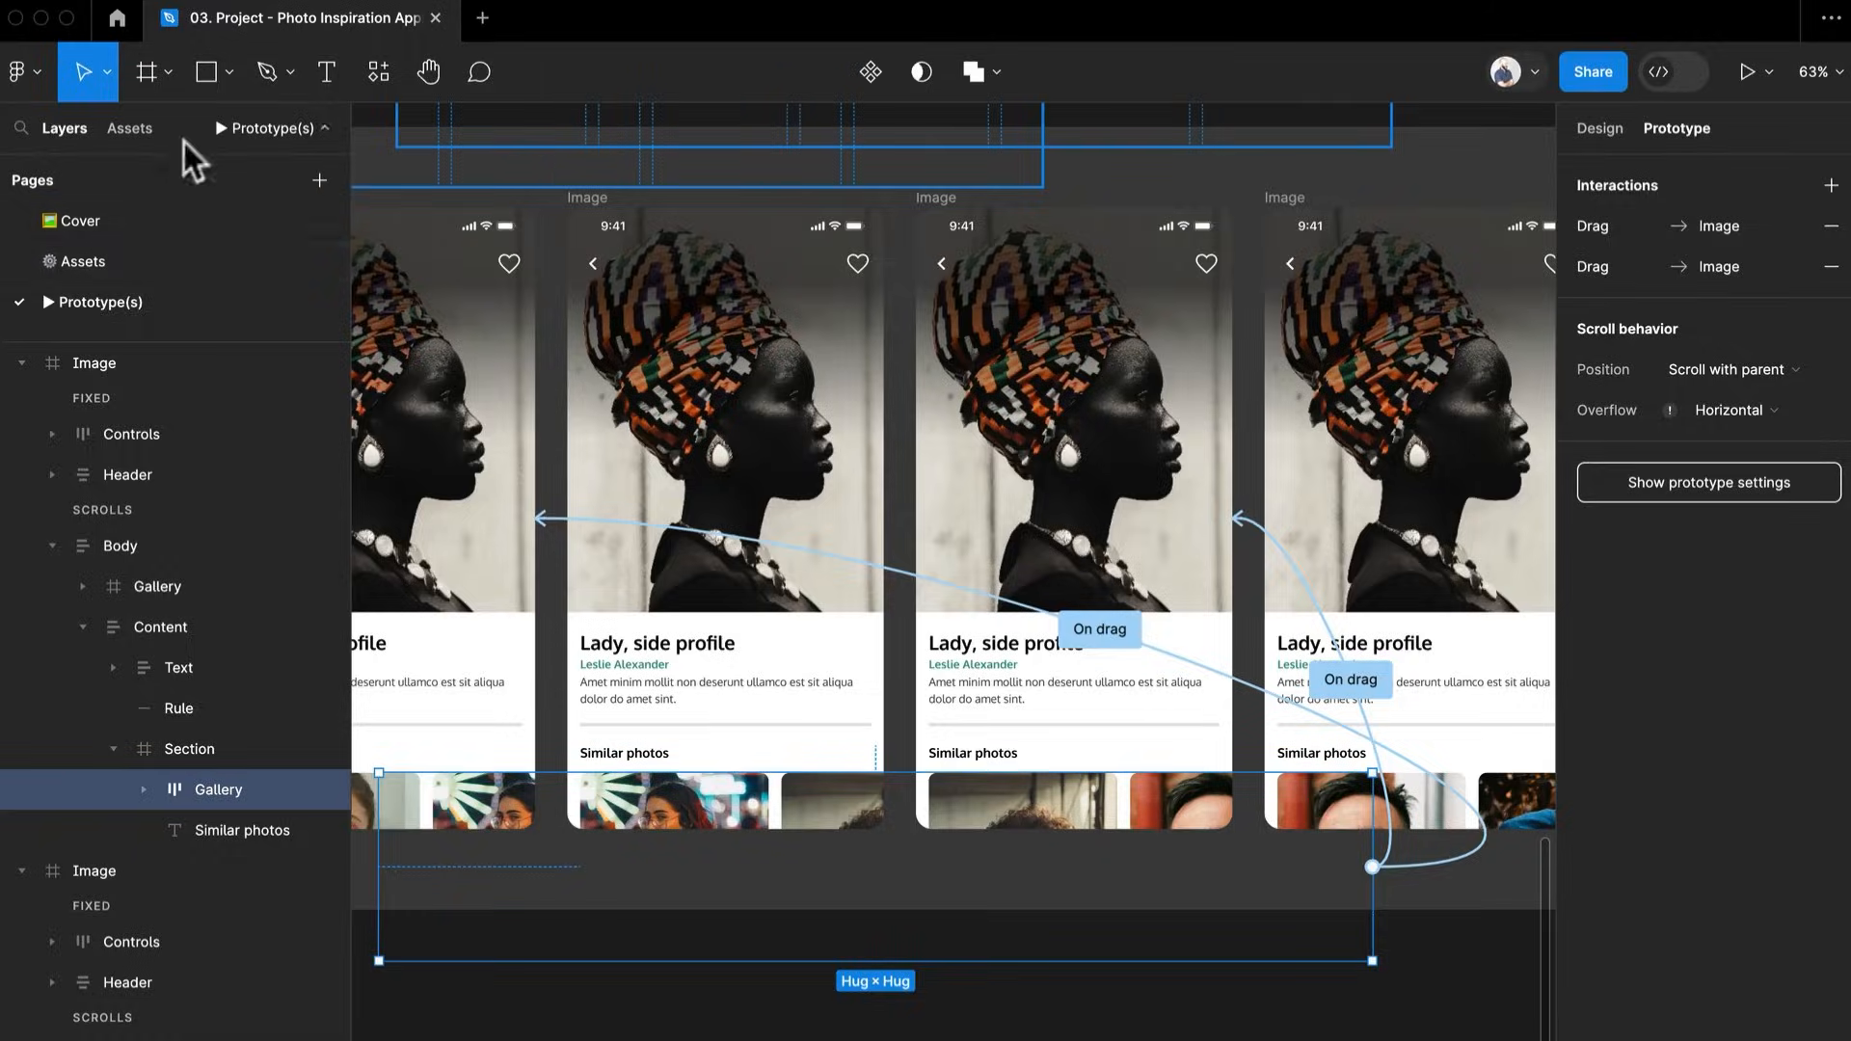
# On the Assets page, place a copy of the Flow 1 Image screen beside the original
pyautogui.click(120, 262)
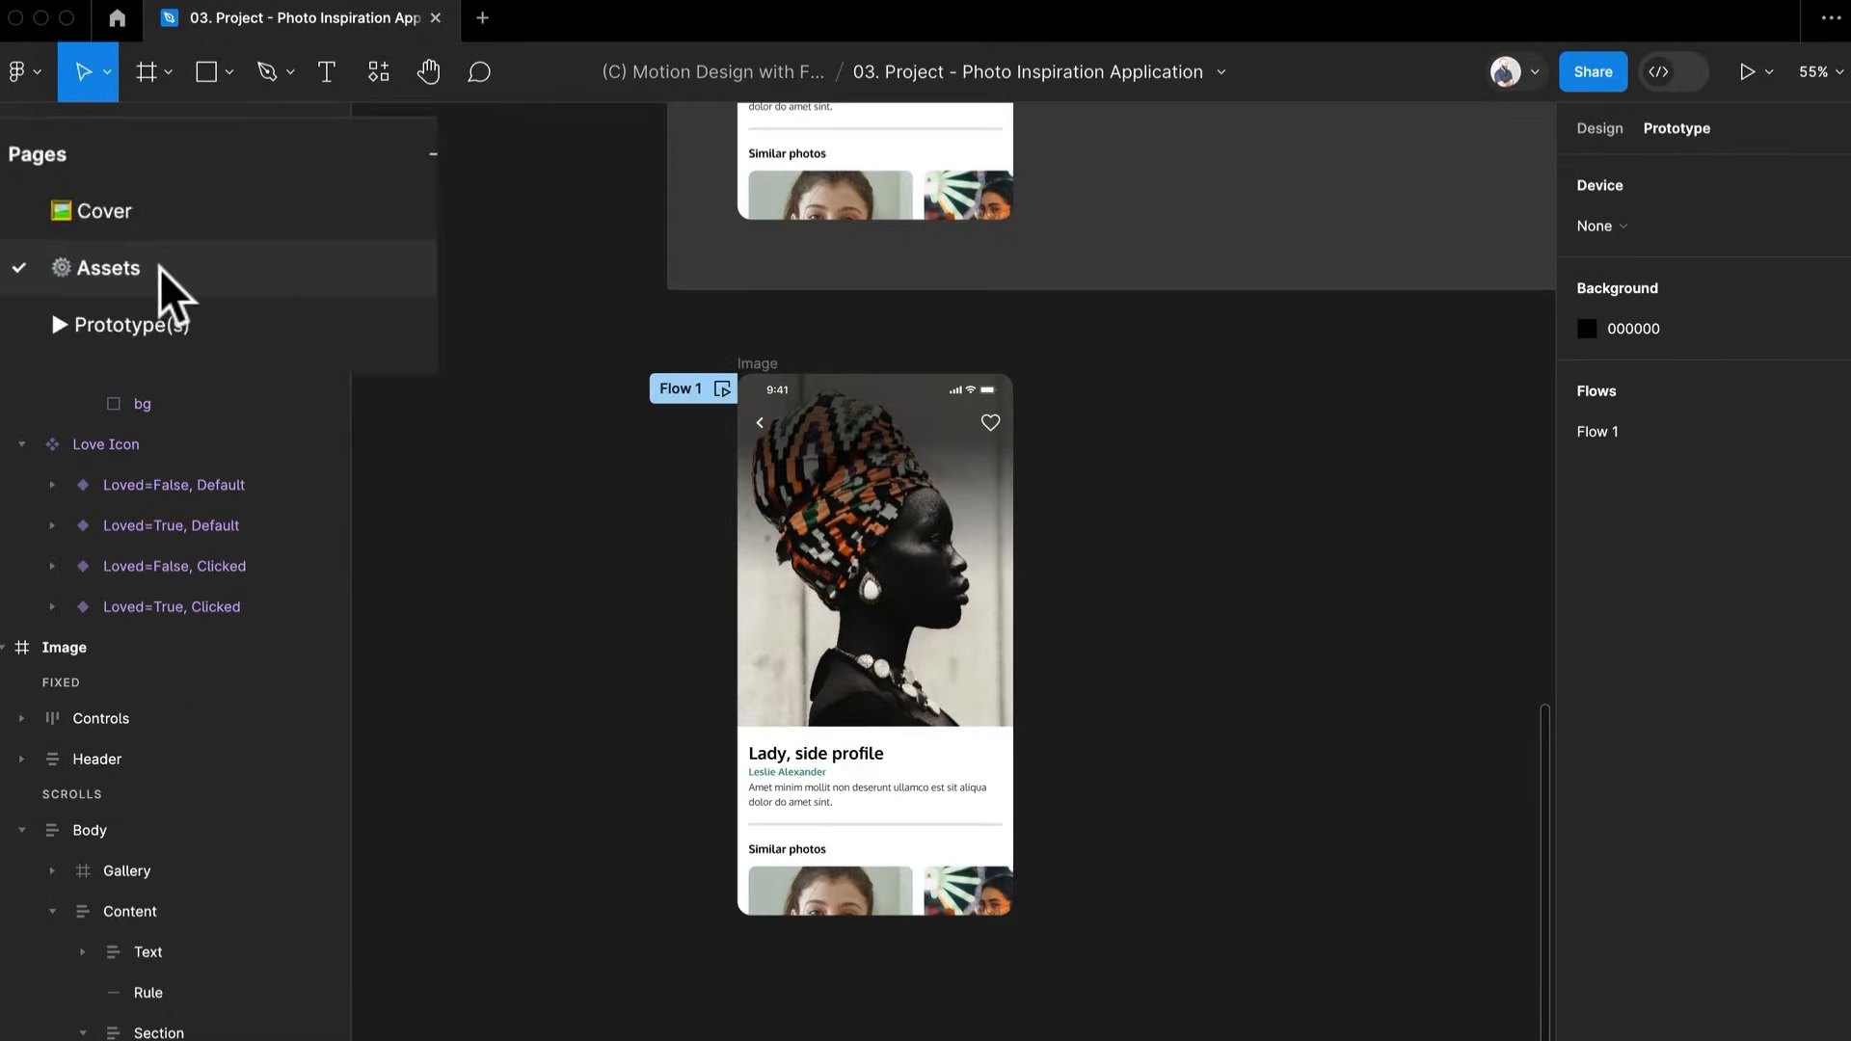
pyautogui.moveTo(1160, 593); pyautogui.dragTo(1032, 814)
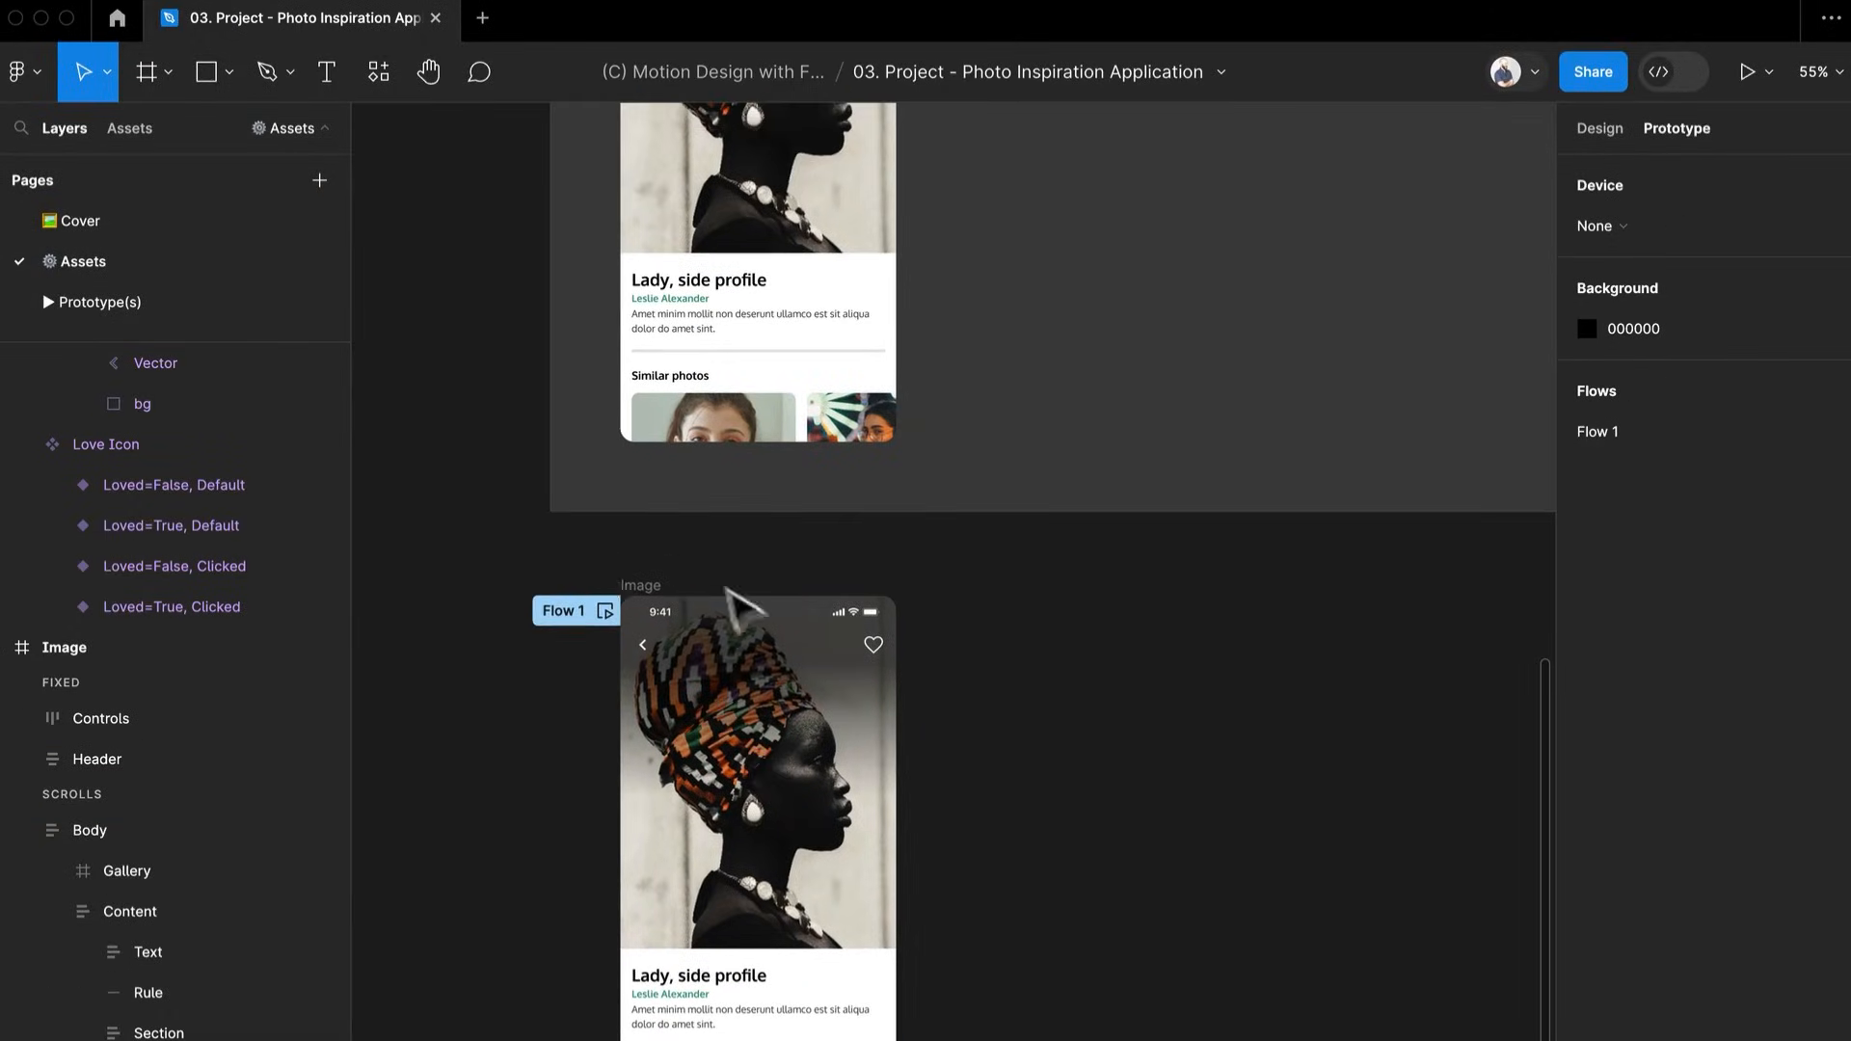
pyautogui.scroll(-2, 637, 588)
pyautogui.scroll(-2, 662, 468)
pyautogui.click(653, 475)
pyautogui.moveTo(654, 475); pyautogui.dragTo(1002, 1037)
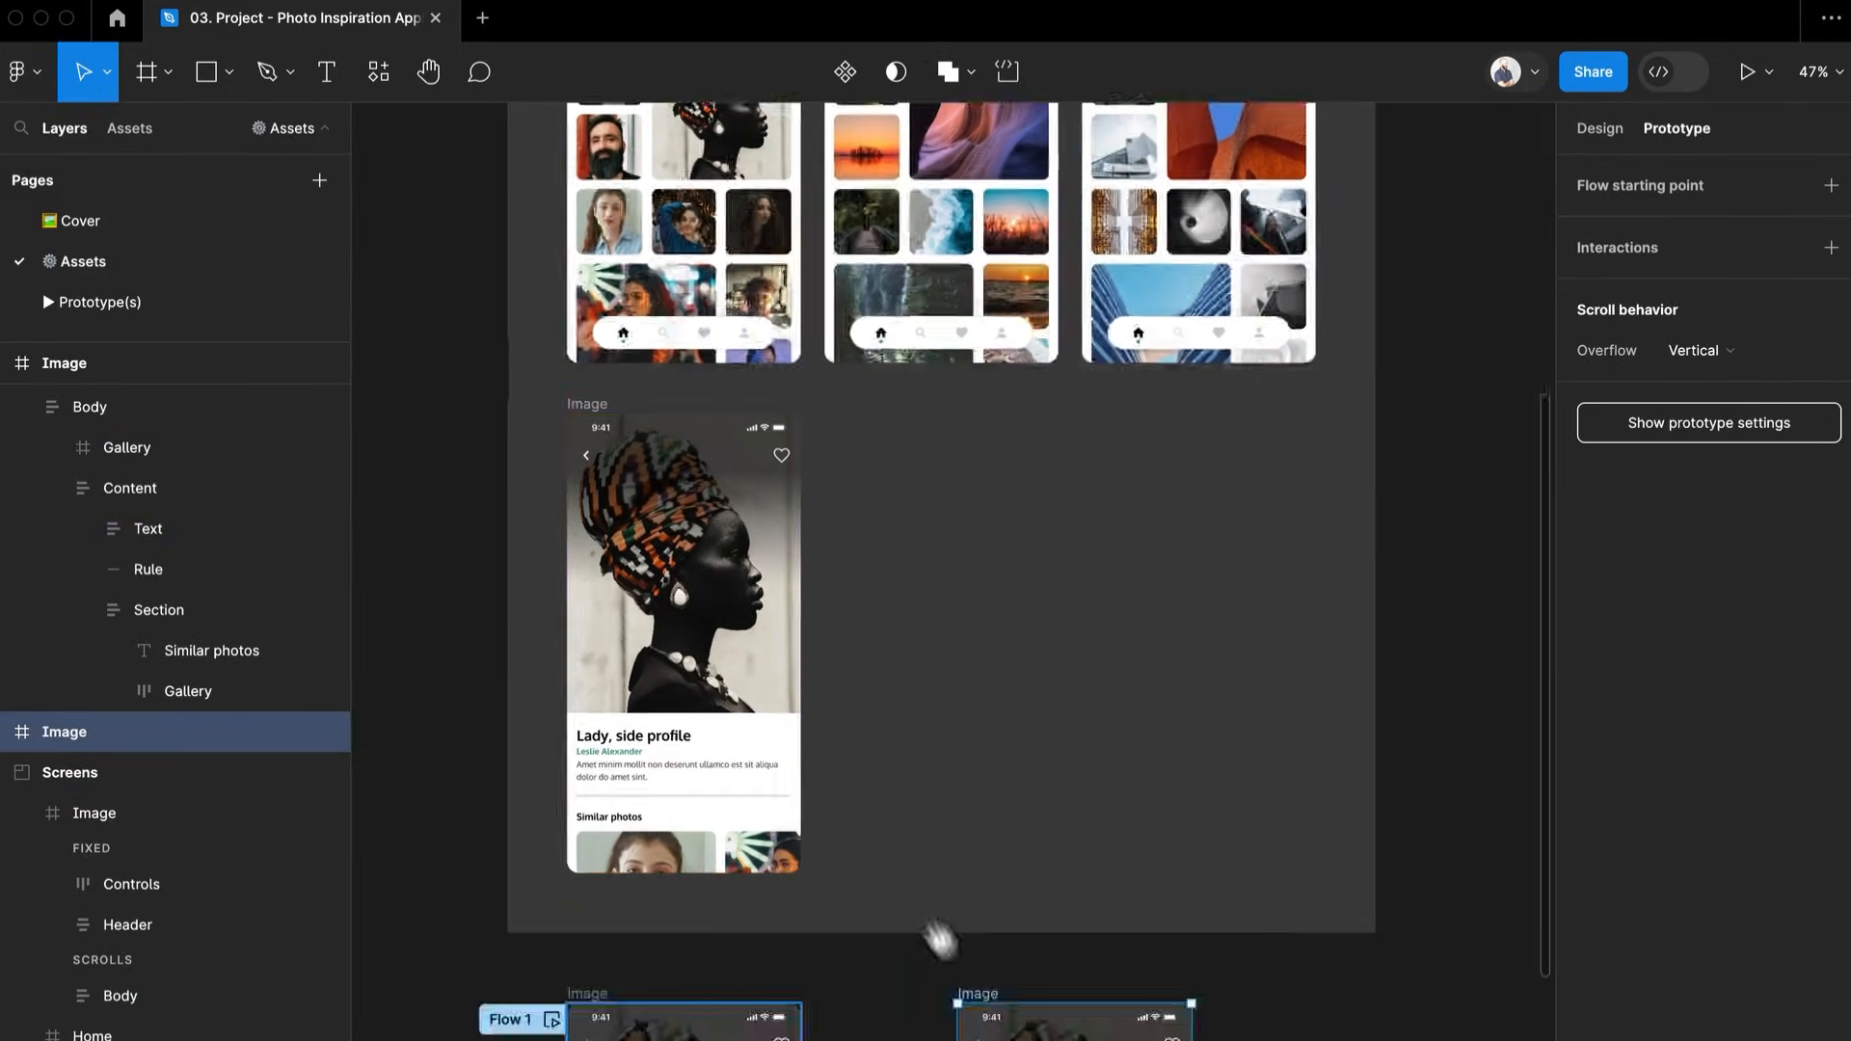
# Extend the copied Image screen downward to a height of 962 so it reveals the whole Similar photos gallery
pyautogui.scroll(-5, 943, 943)
pyautogui.scroll(1, 762, 444)
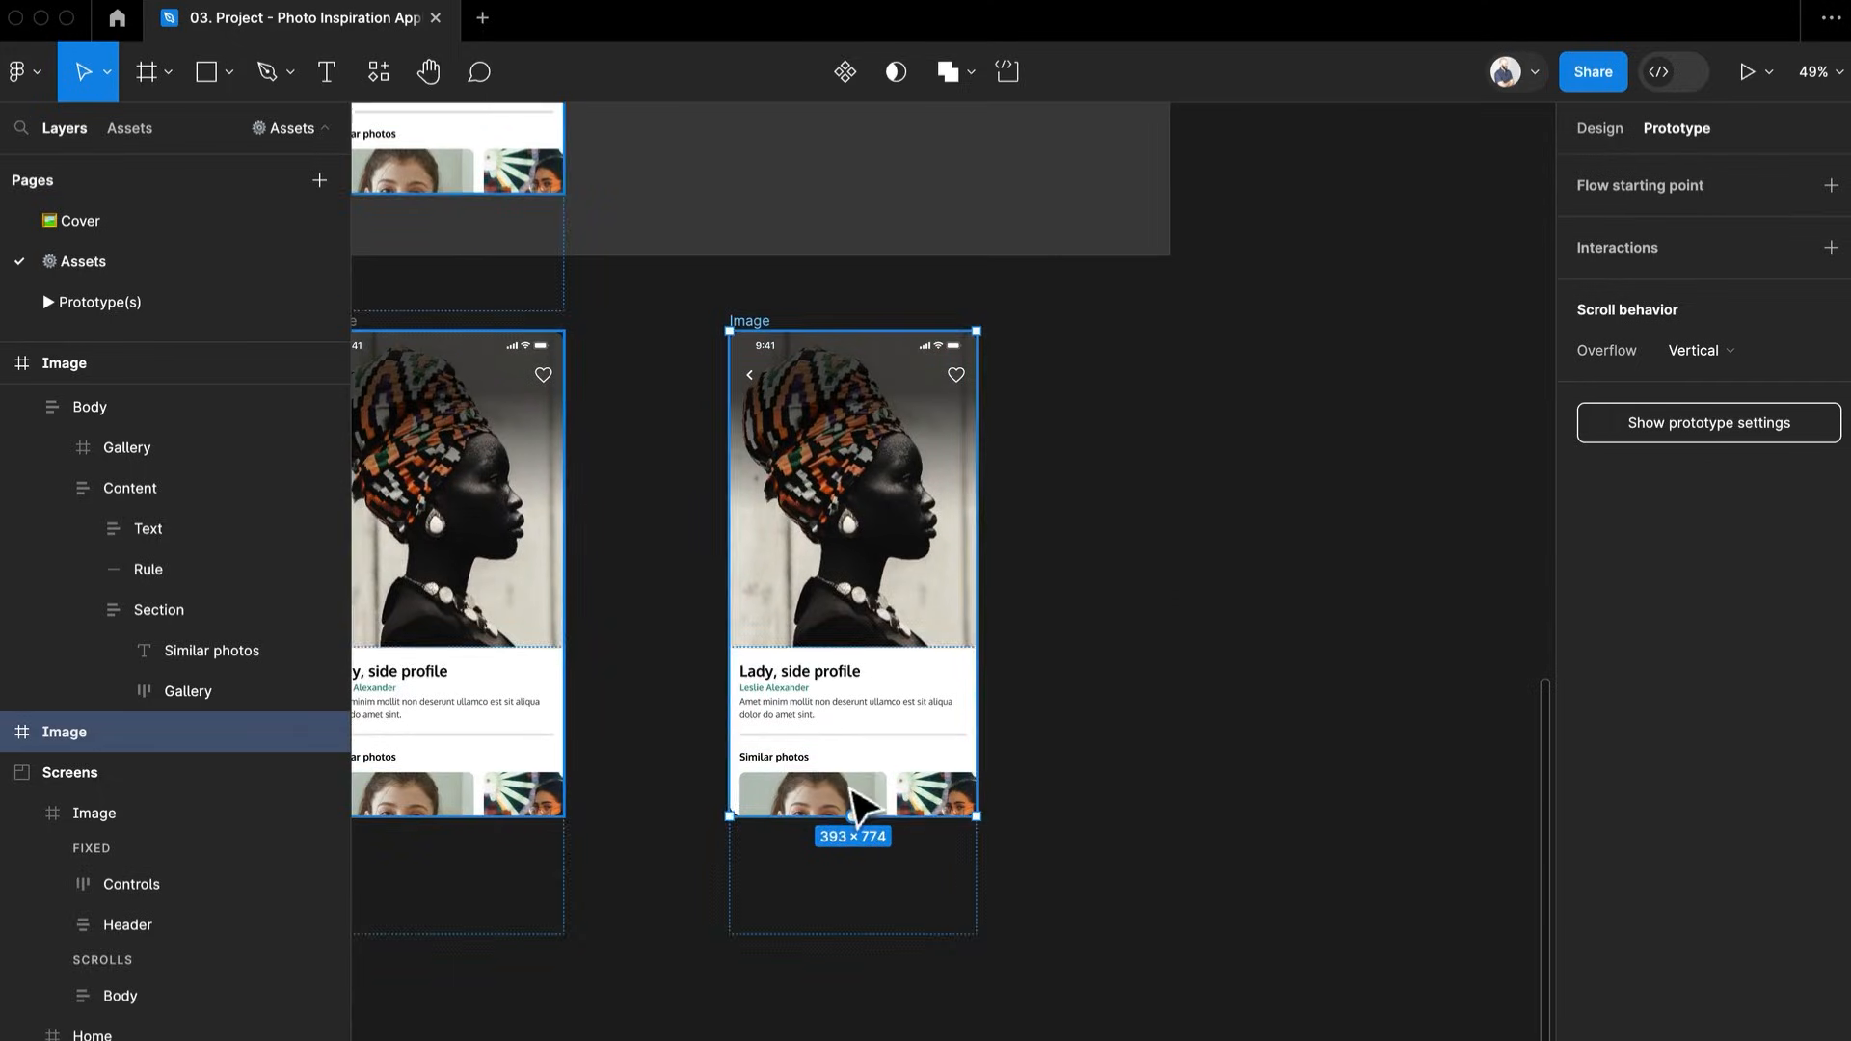
pyautogui.moveTo(937, 817); pyautogui.dragTo(940, 950)
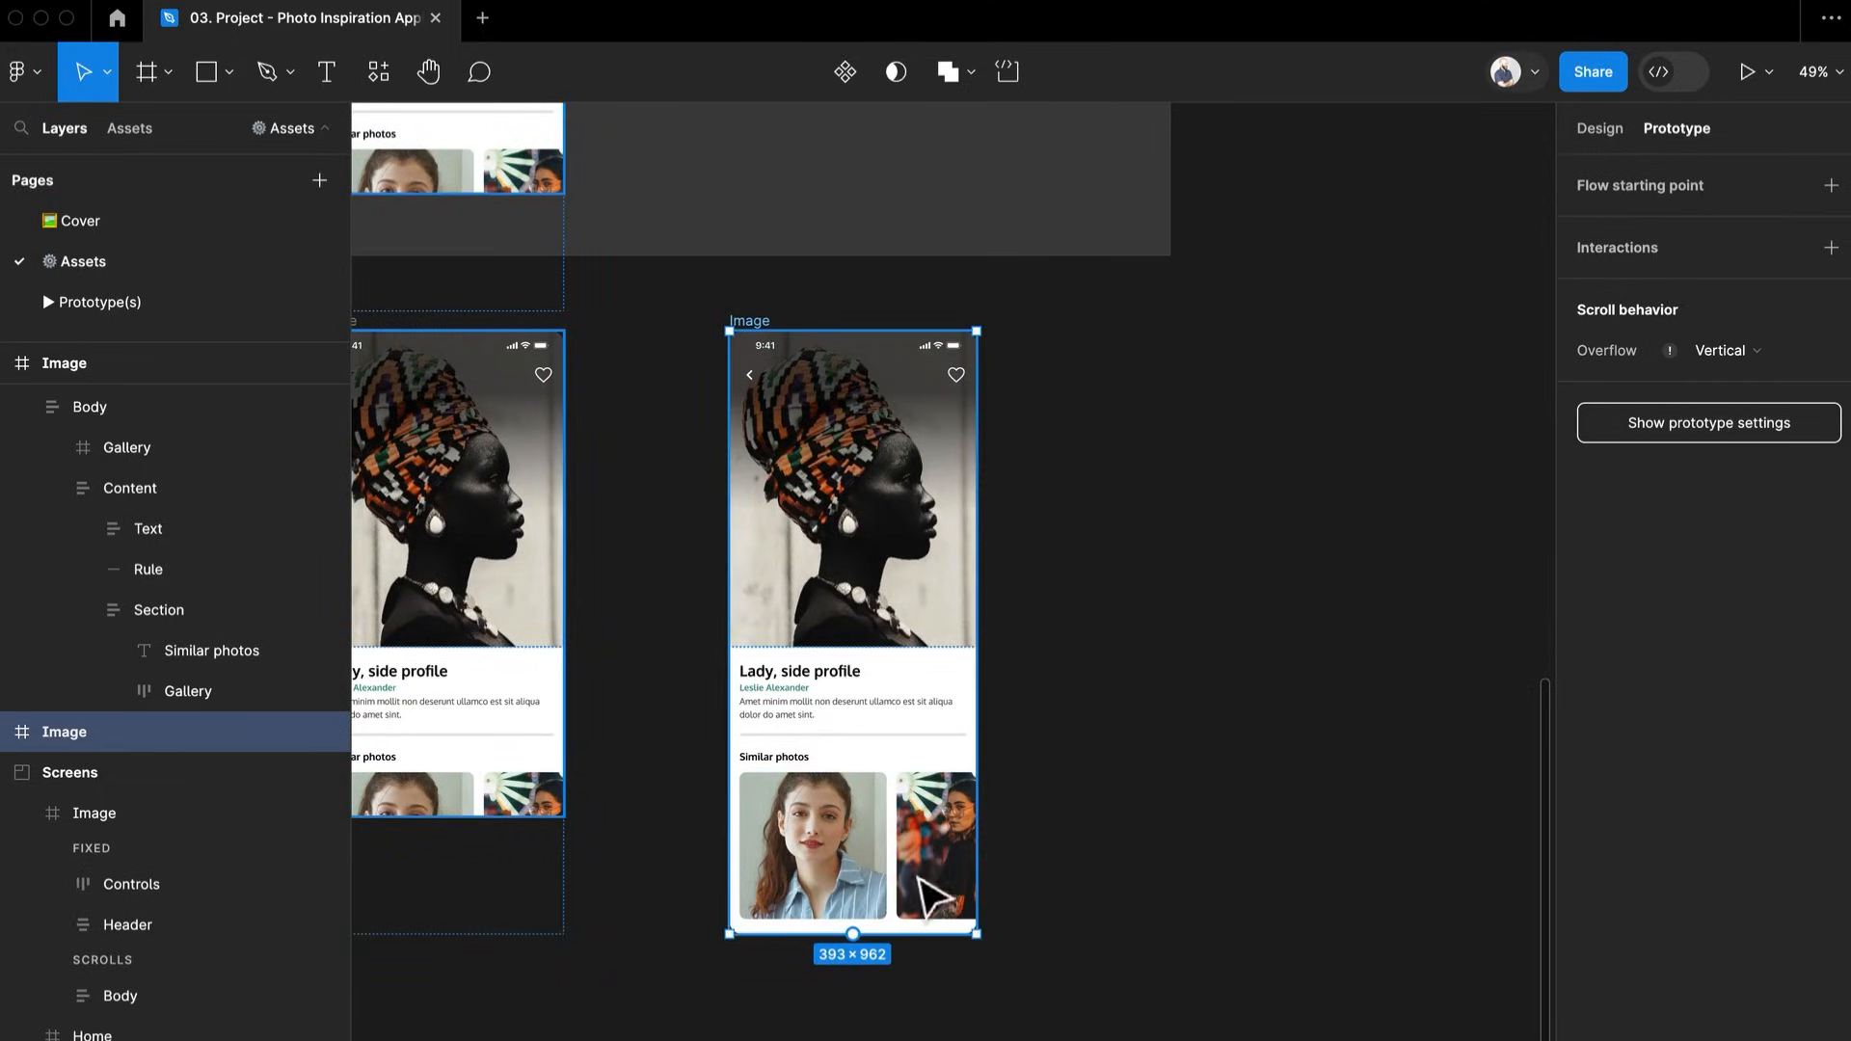
pyautogui.doubleClick(875, 873)
pyautogui.doubleClick(876, 873)
pyautogui.doubleClick(875, 873)
pyautogui.click(1143, 665)
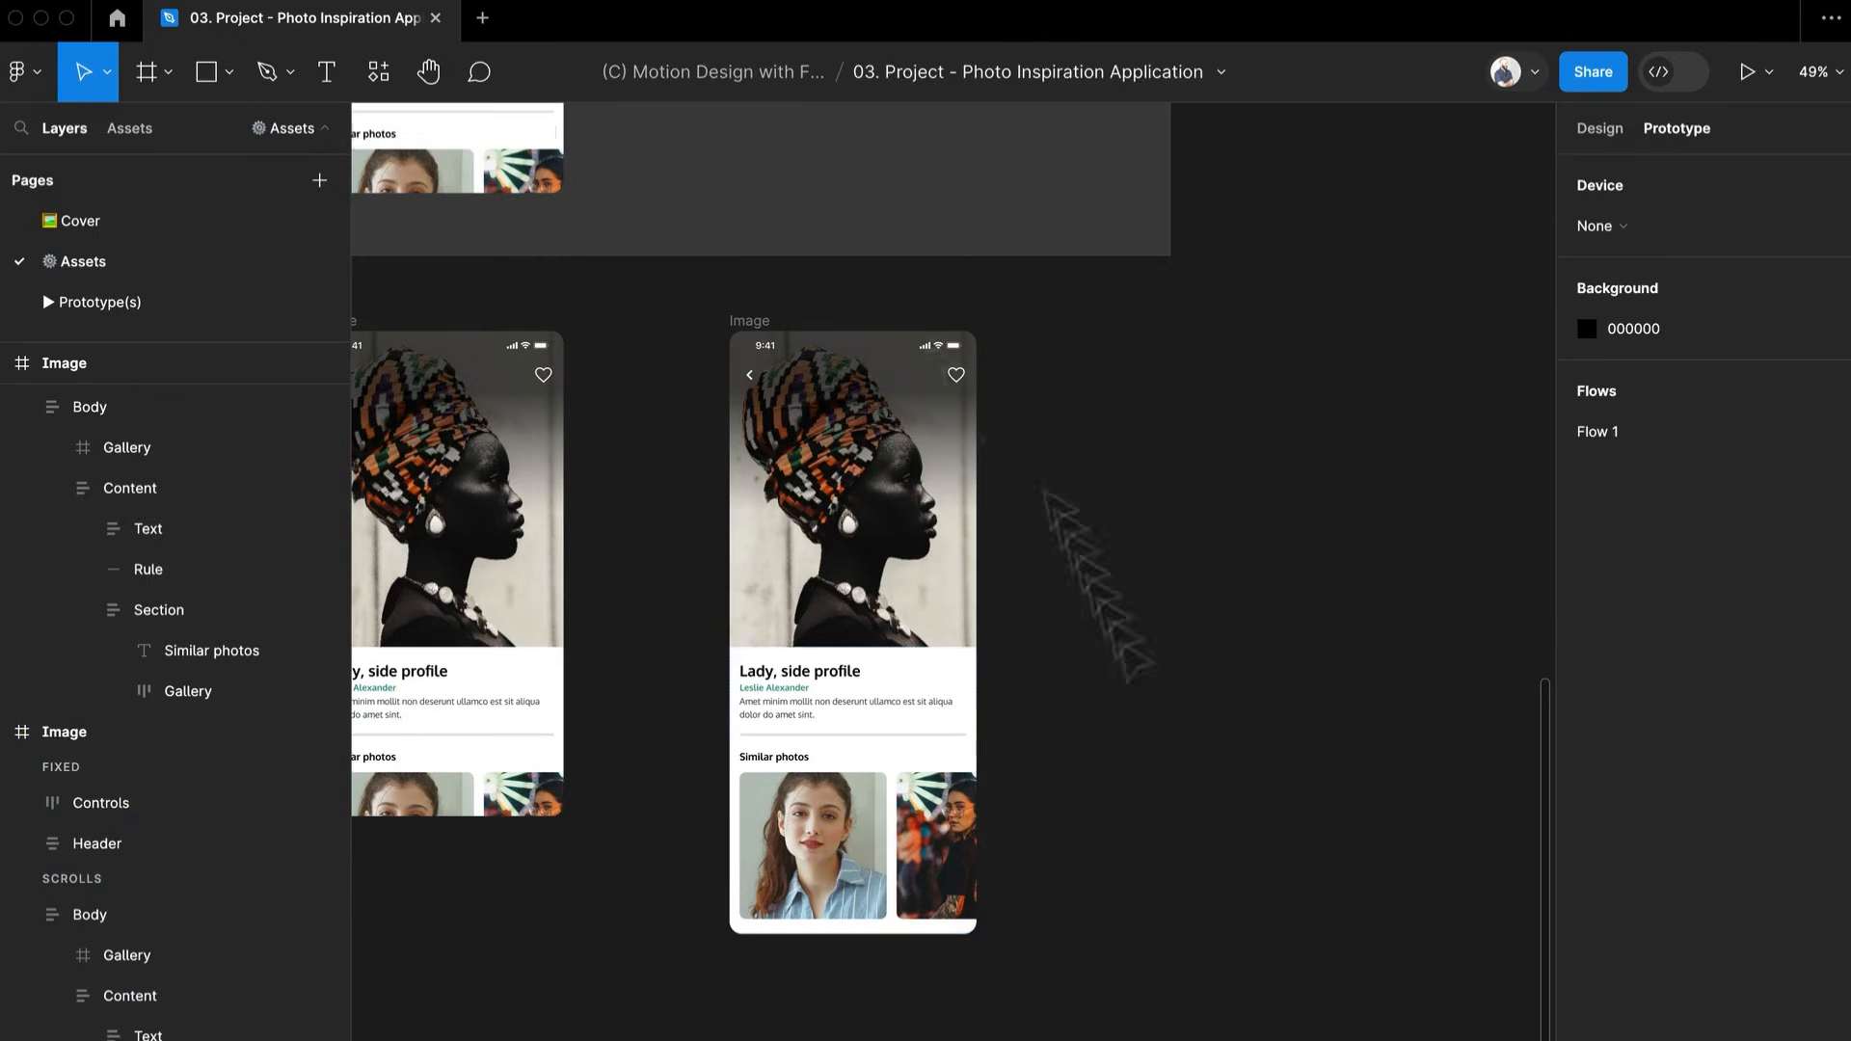
# Duplicate the extended Image screen so the copy sits next to it
pyautogui.click(742, 326)
pyautogui.hotkey('ctrl', 'd')
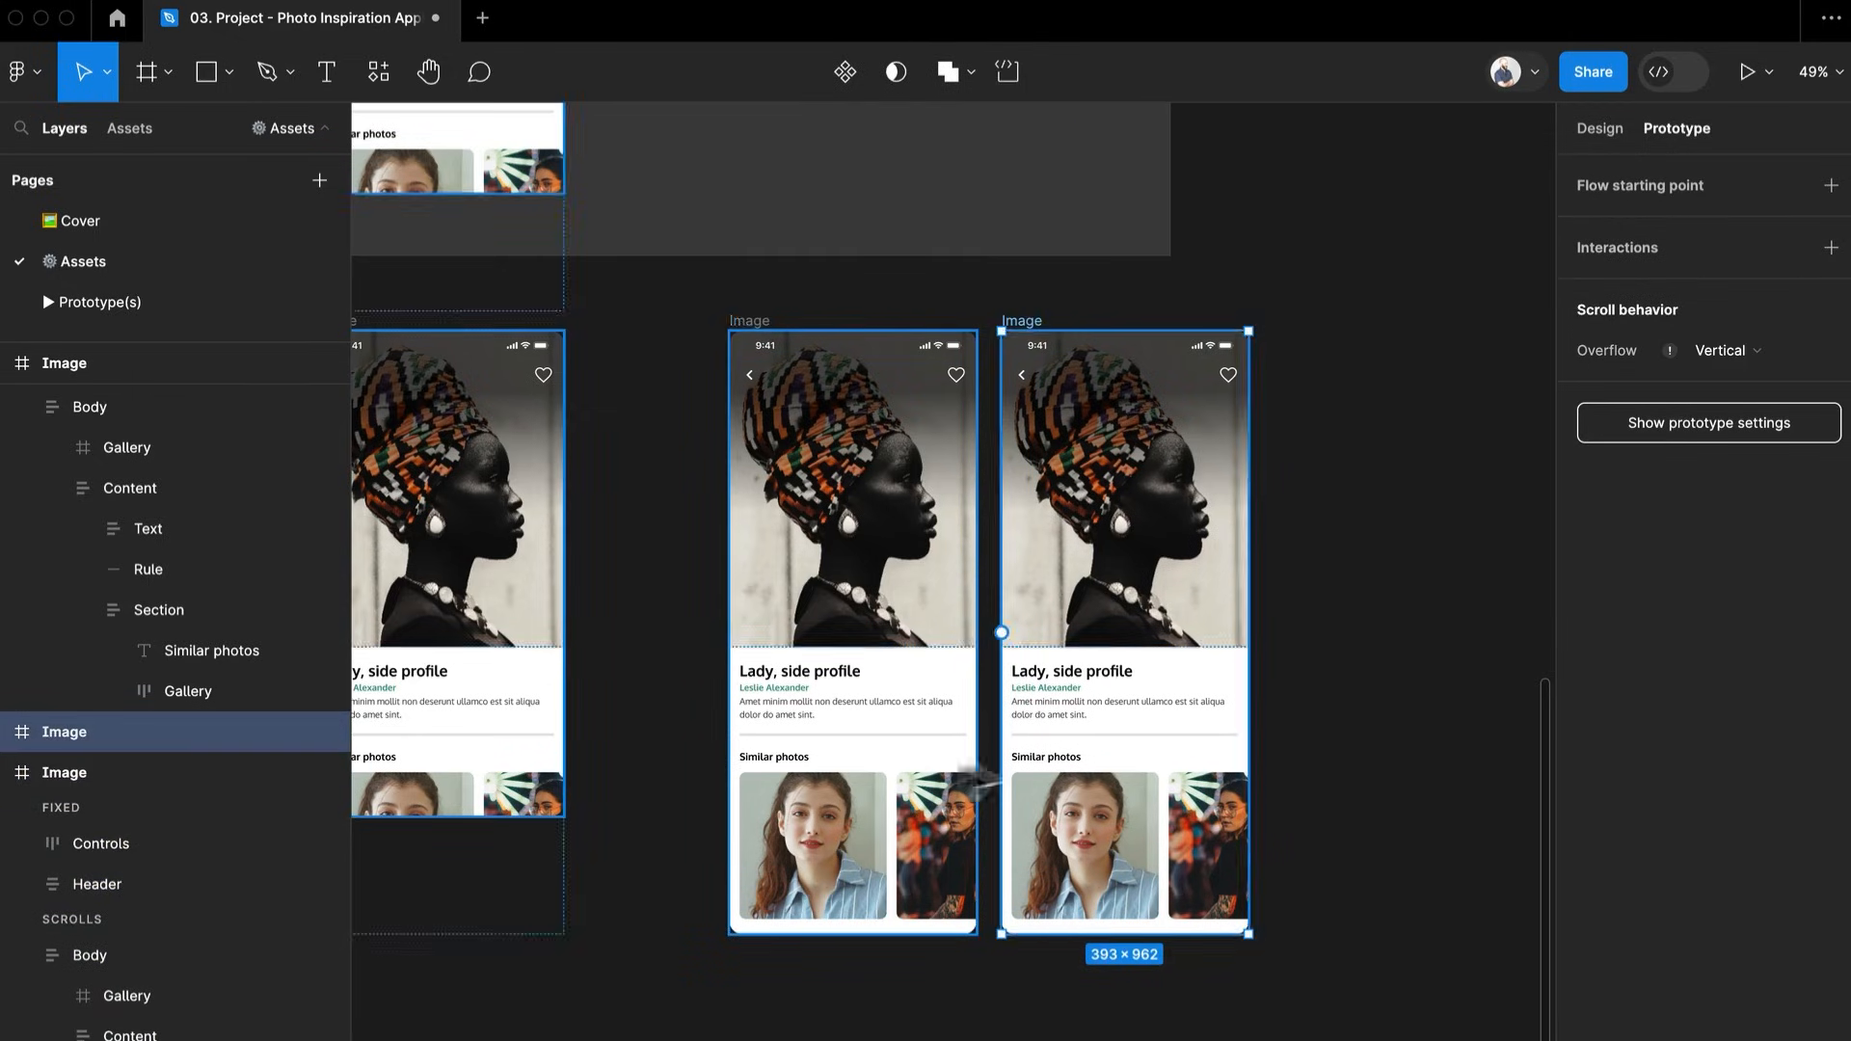
pyautogui.click(848, 872)
pyautogui.doubleClick(849, 873)
pyautogui.doubleClick(839, 874)
pyautogui.doubleClick(839, 874)
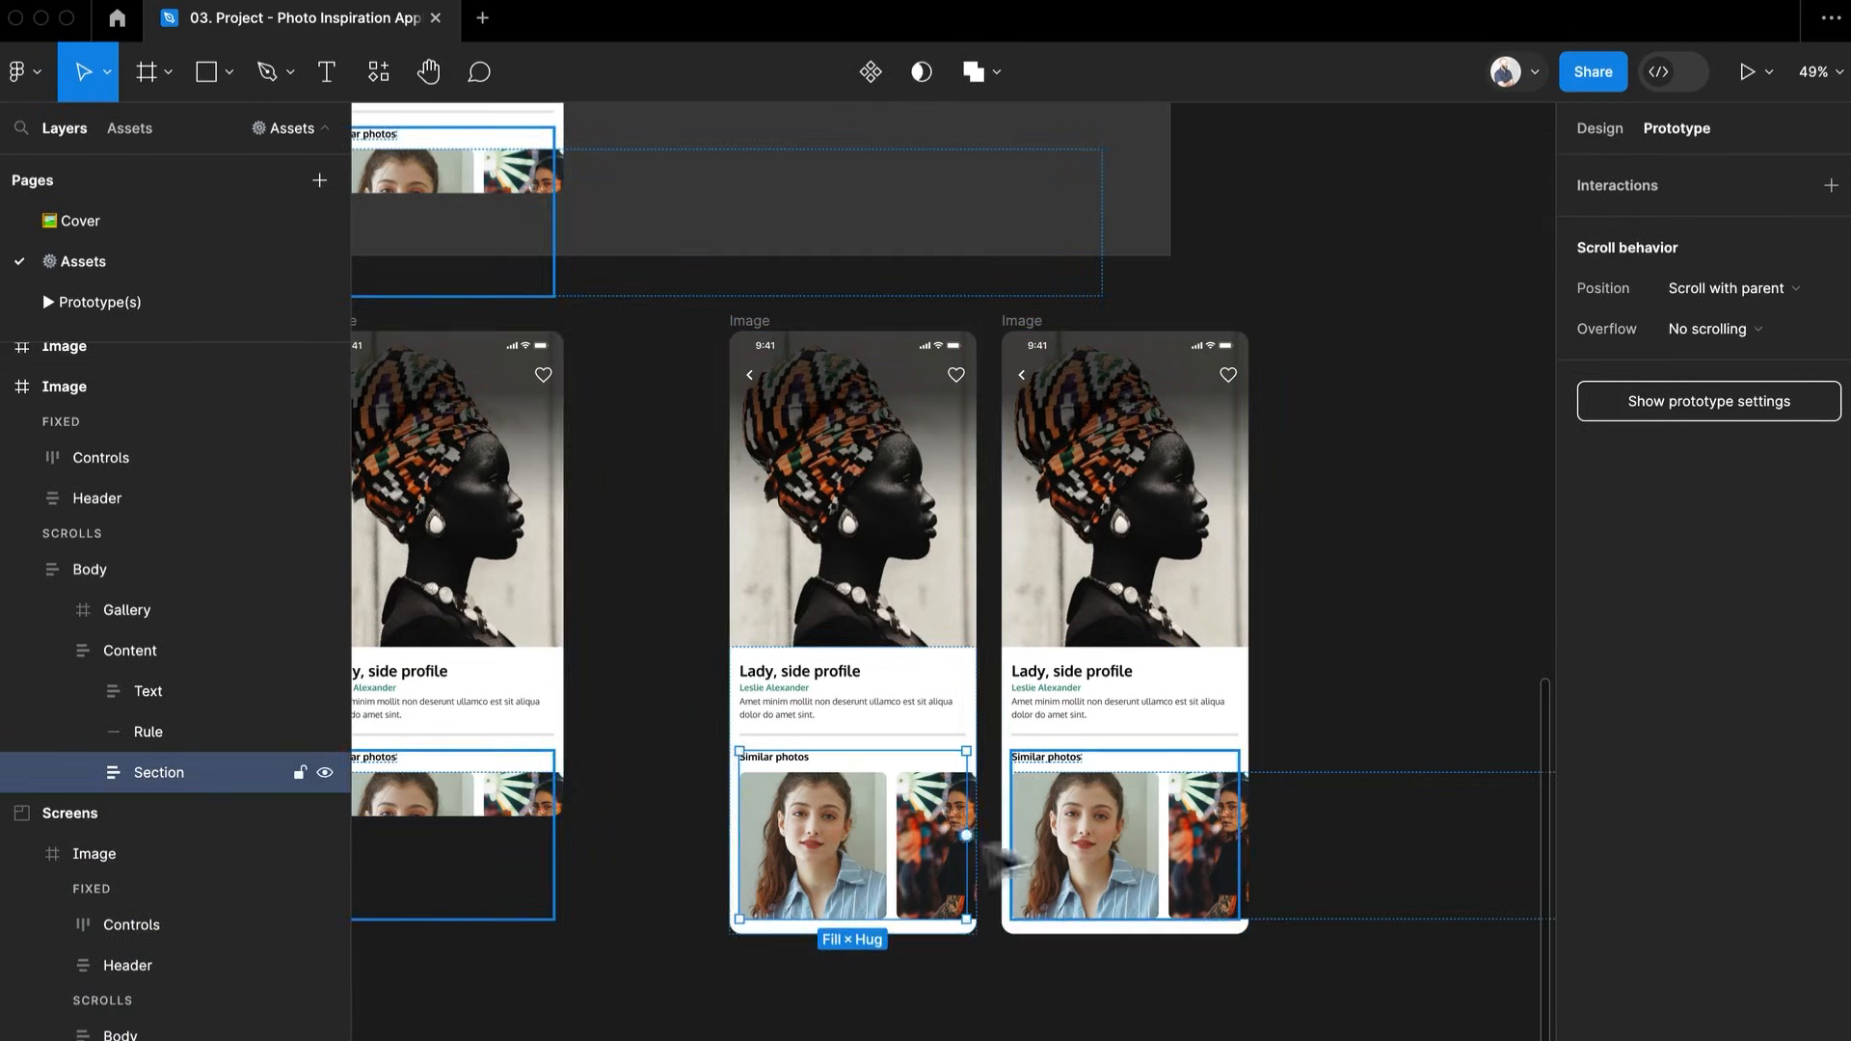
# Remove the auto layout from the Similar photos Section in the duplicated Image screen
pyautogui.click(1143, 795)
pyautogui.doubleClick(1143, 795)
pyautogui.doubleClick(1143, 796)
pyautogui.doubleClick(1142, 796)
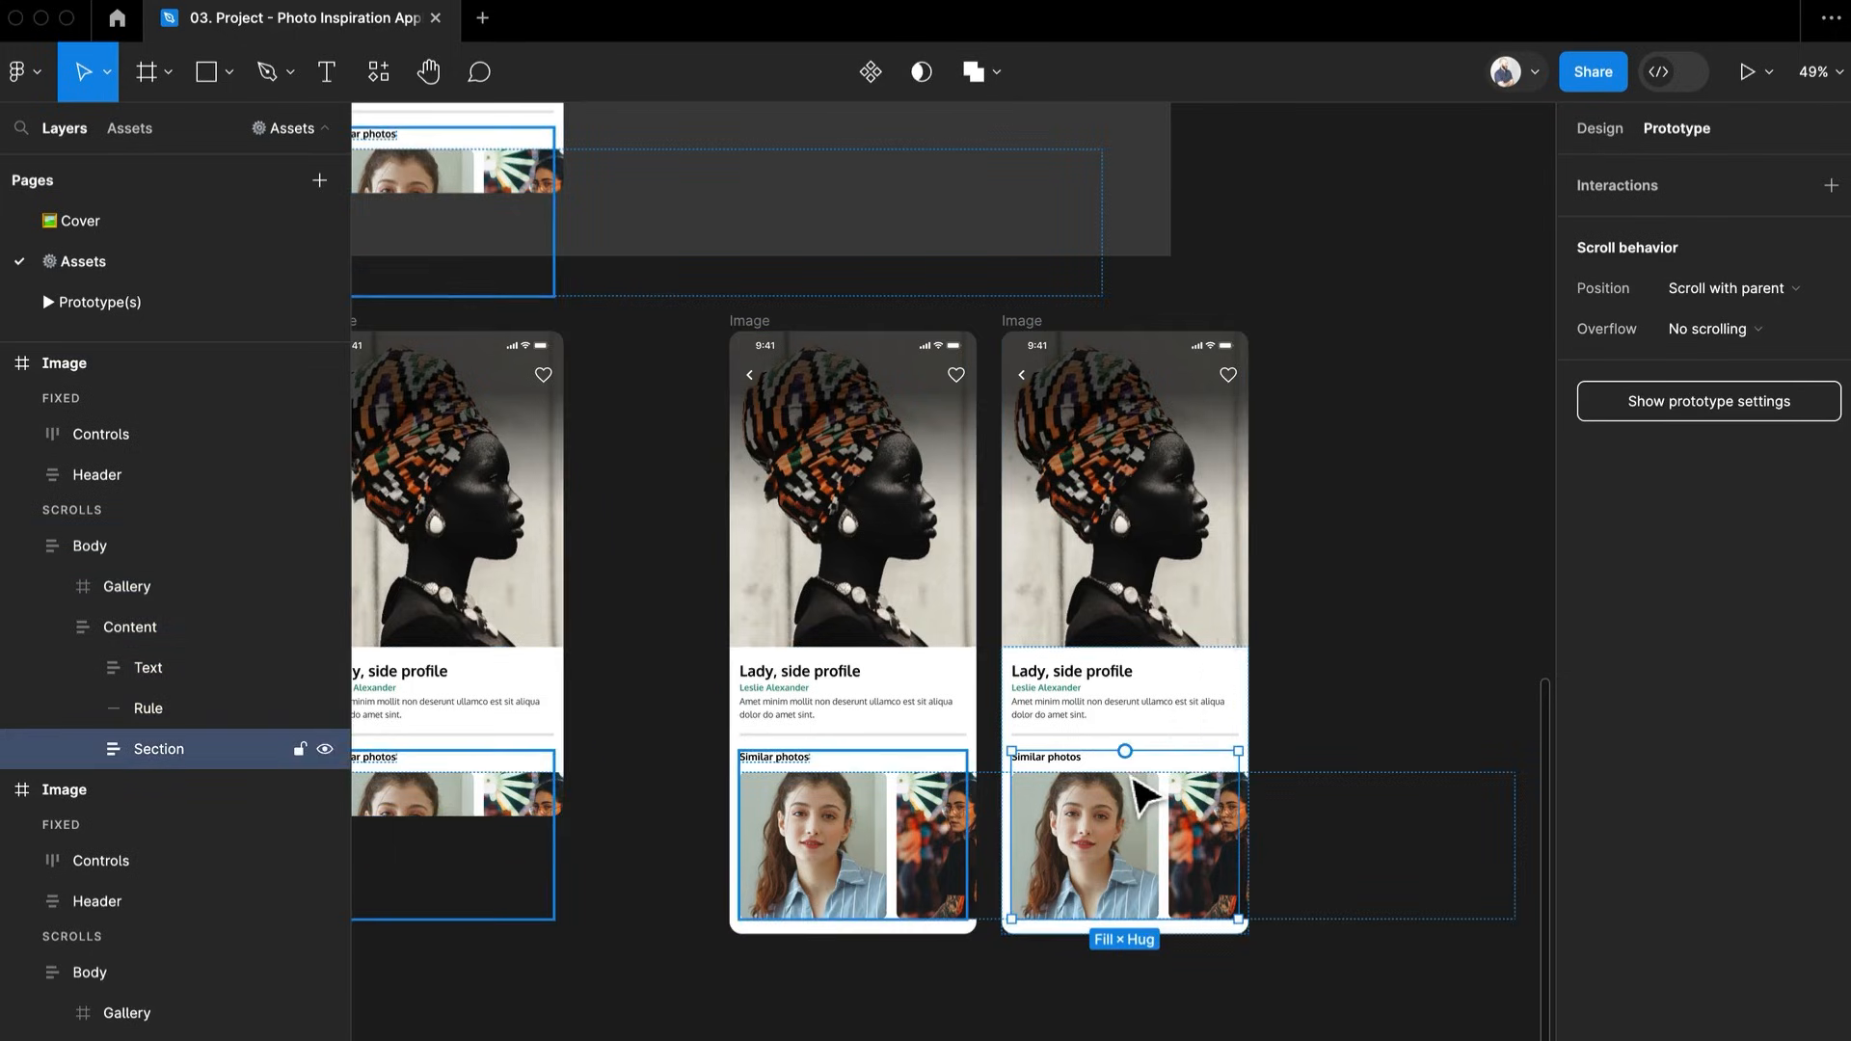
pyautogui.click(1533, 129)
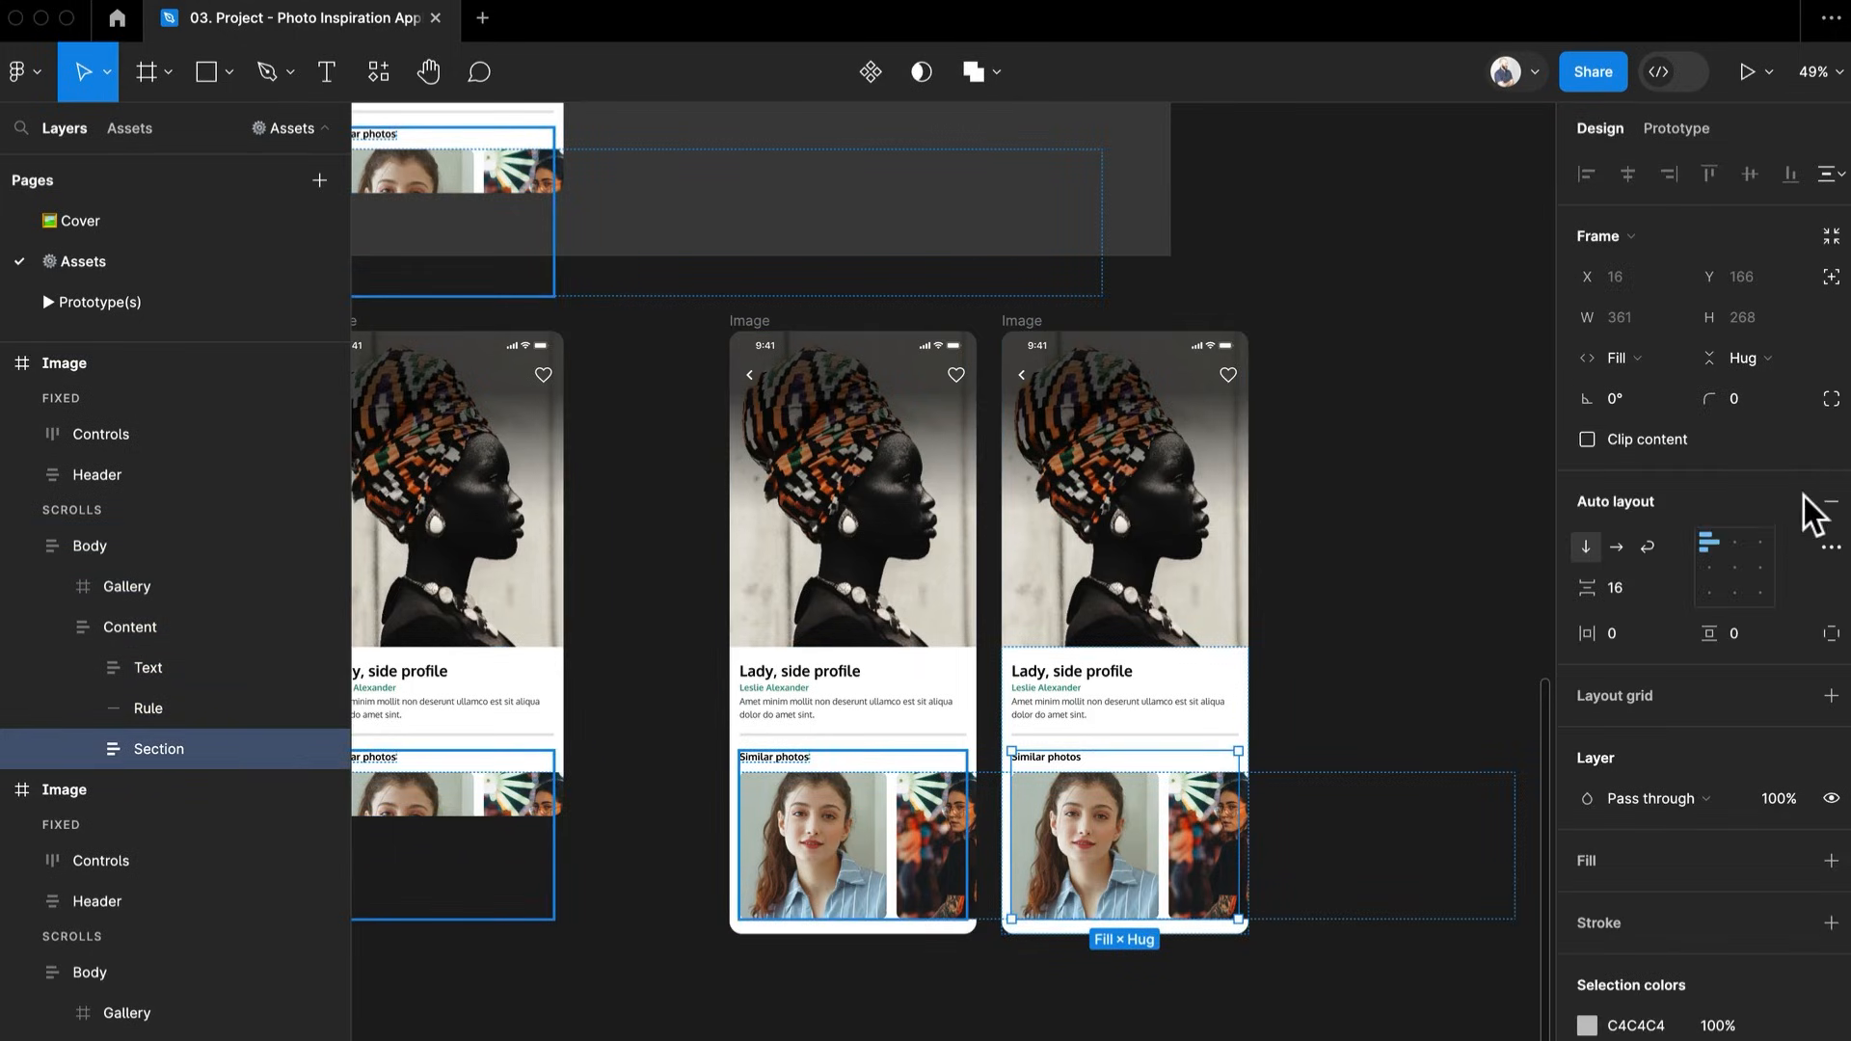
pyautogui.click(1829, 503)
# Shift the duplicate's Similar photos Gallery to X -250, aligning the second photo with the content's left edge
pyautogui.doubleClick(1175, 868)
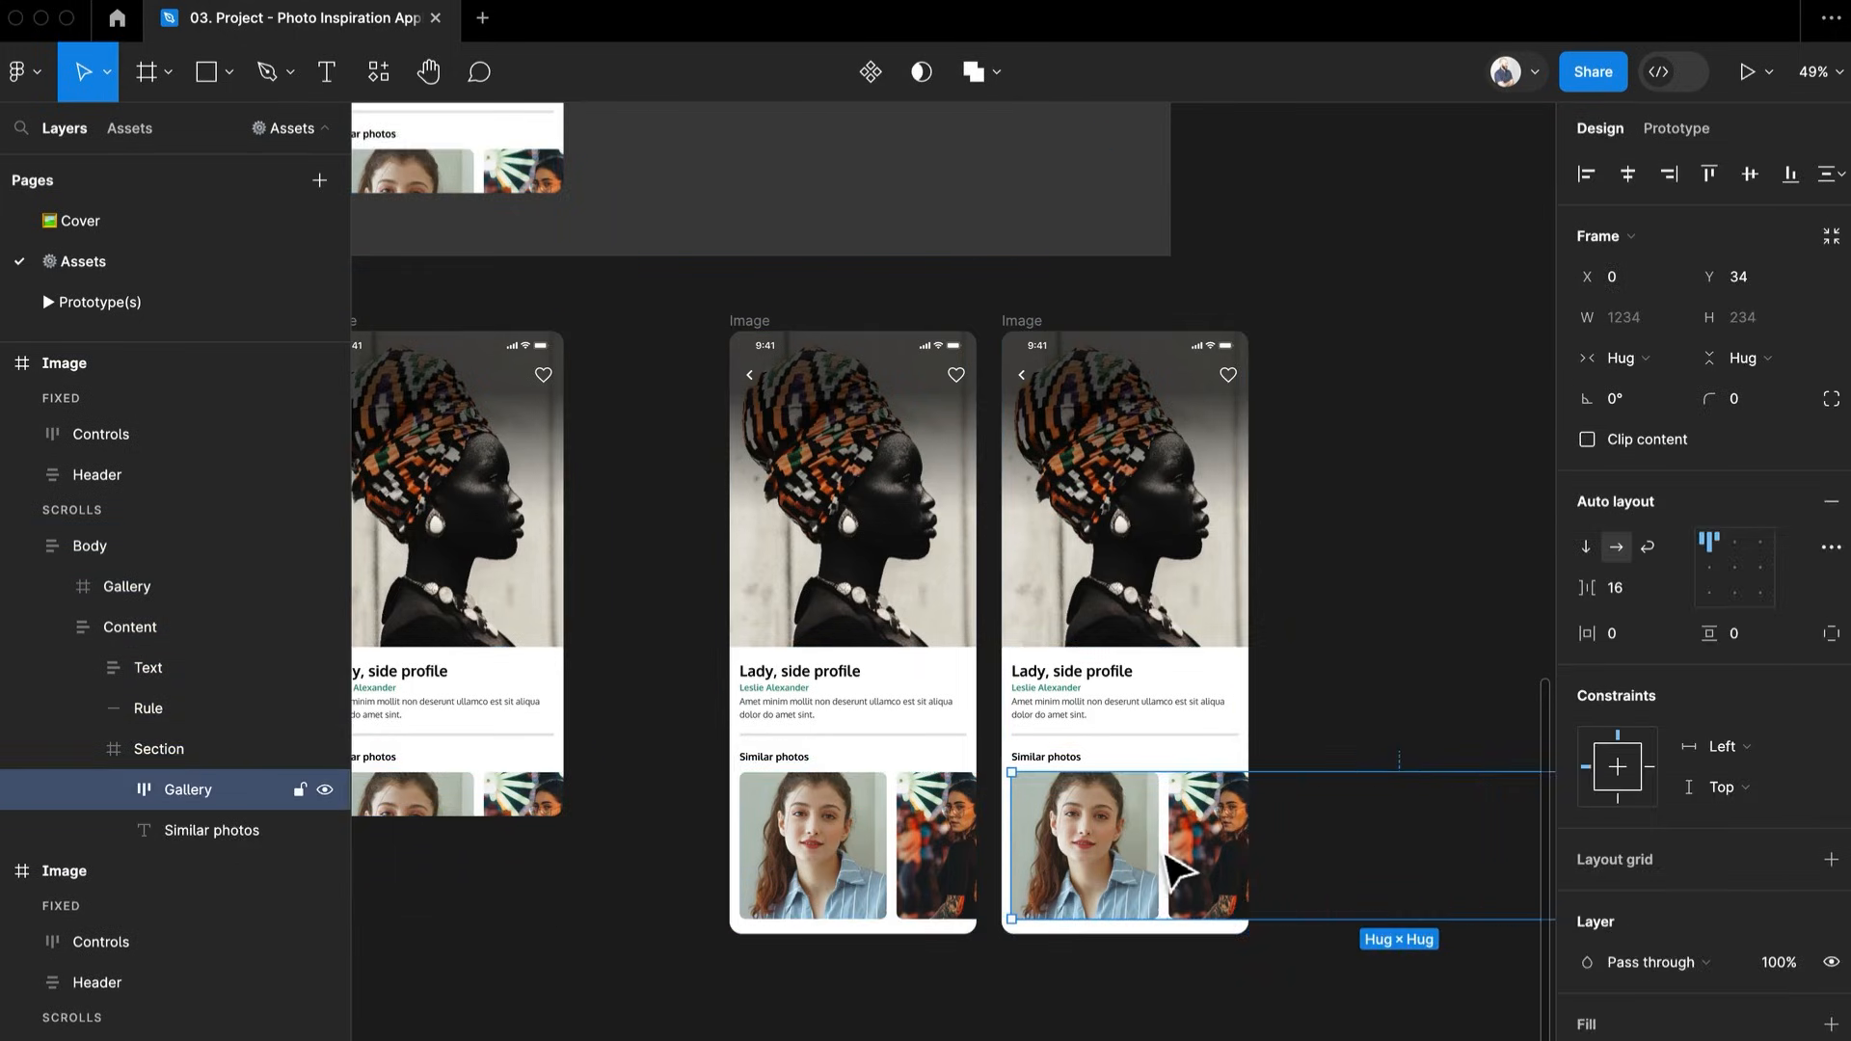
pyautogui.moveTo(1194, 852); pyautogui.dragTo(1043, 852)
pyautogui.scroll(5, 1054, 832)
pyautogui.moveTo(1146, 820); pyautogui.dragTo(1133, 818)
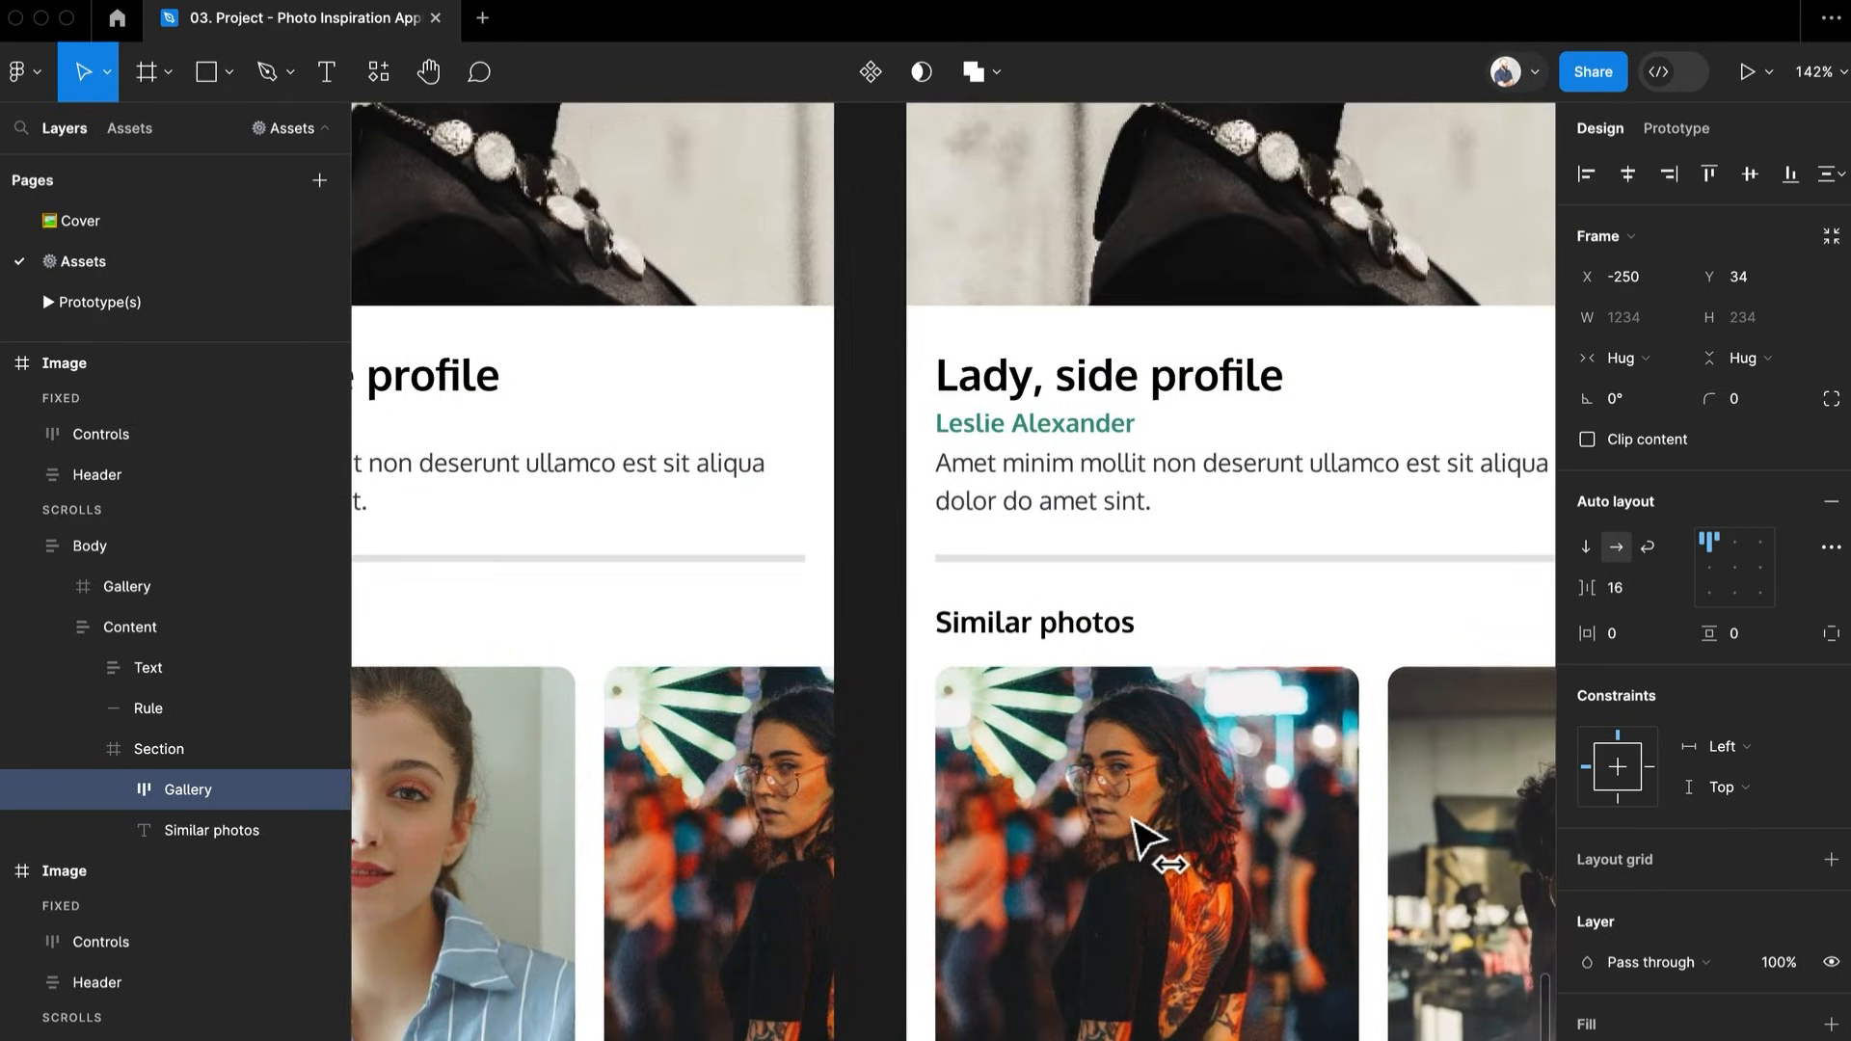
pyautogui.scroll(-5, 1080, 776)
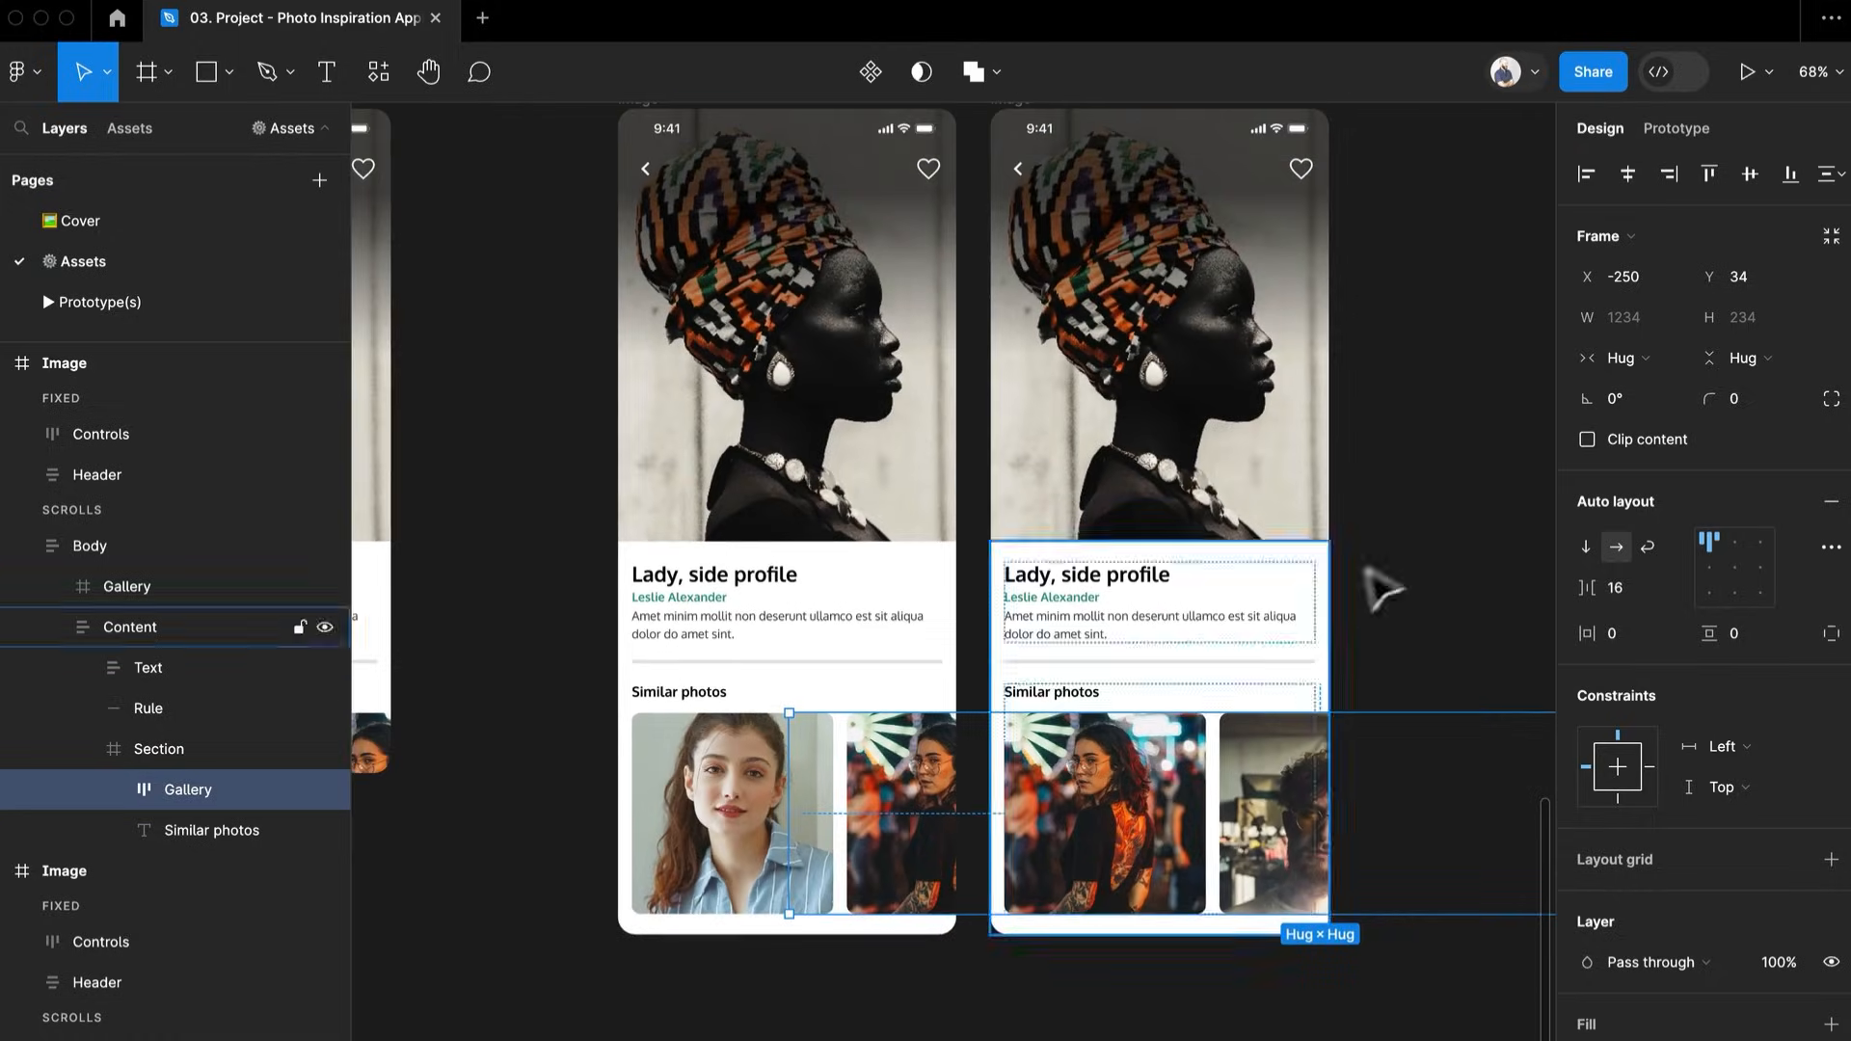
pyautogui.click(1425, 559)
# Duplicate the second extended Image screen and shift the copy's Gallery to X -500, aligning the third photo with the heading
pyautogui.scroll(-2, 1417, 558)
pyautogui.scroll(3, 1254, 540)
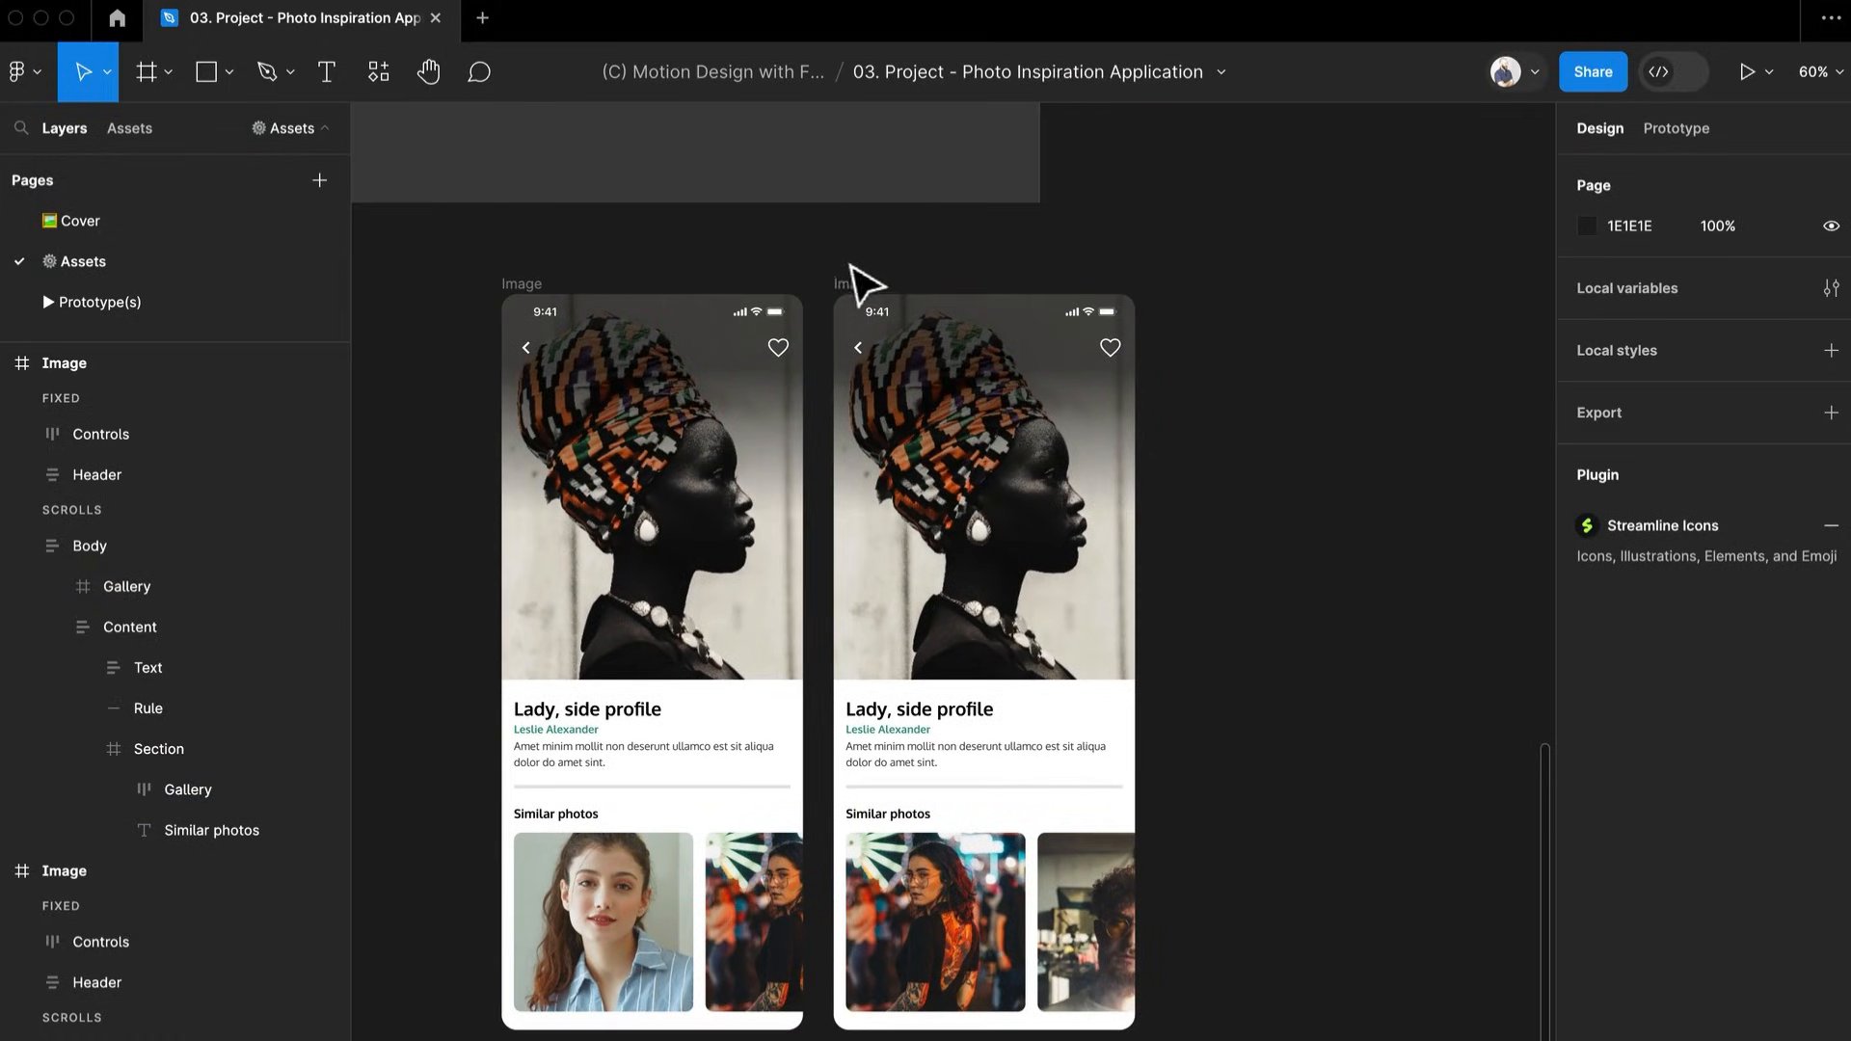
pyautogui.click(857, 281)
pyautogui.press('super+d')
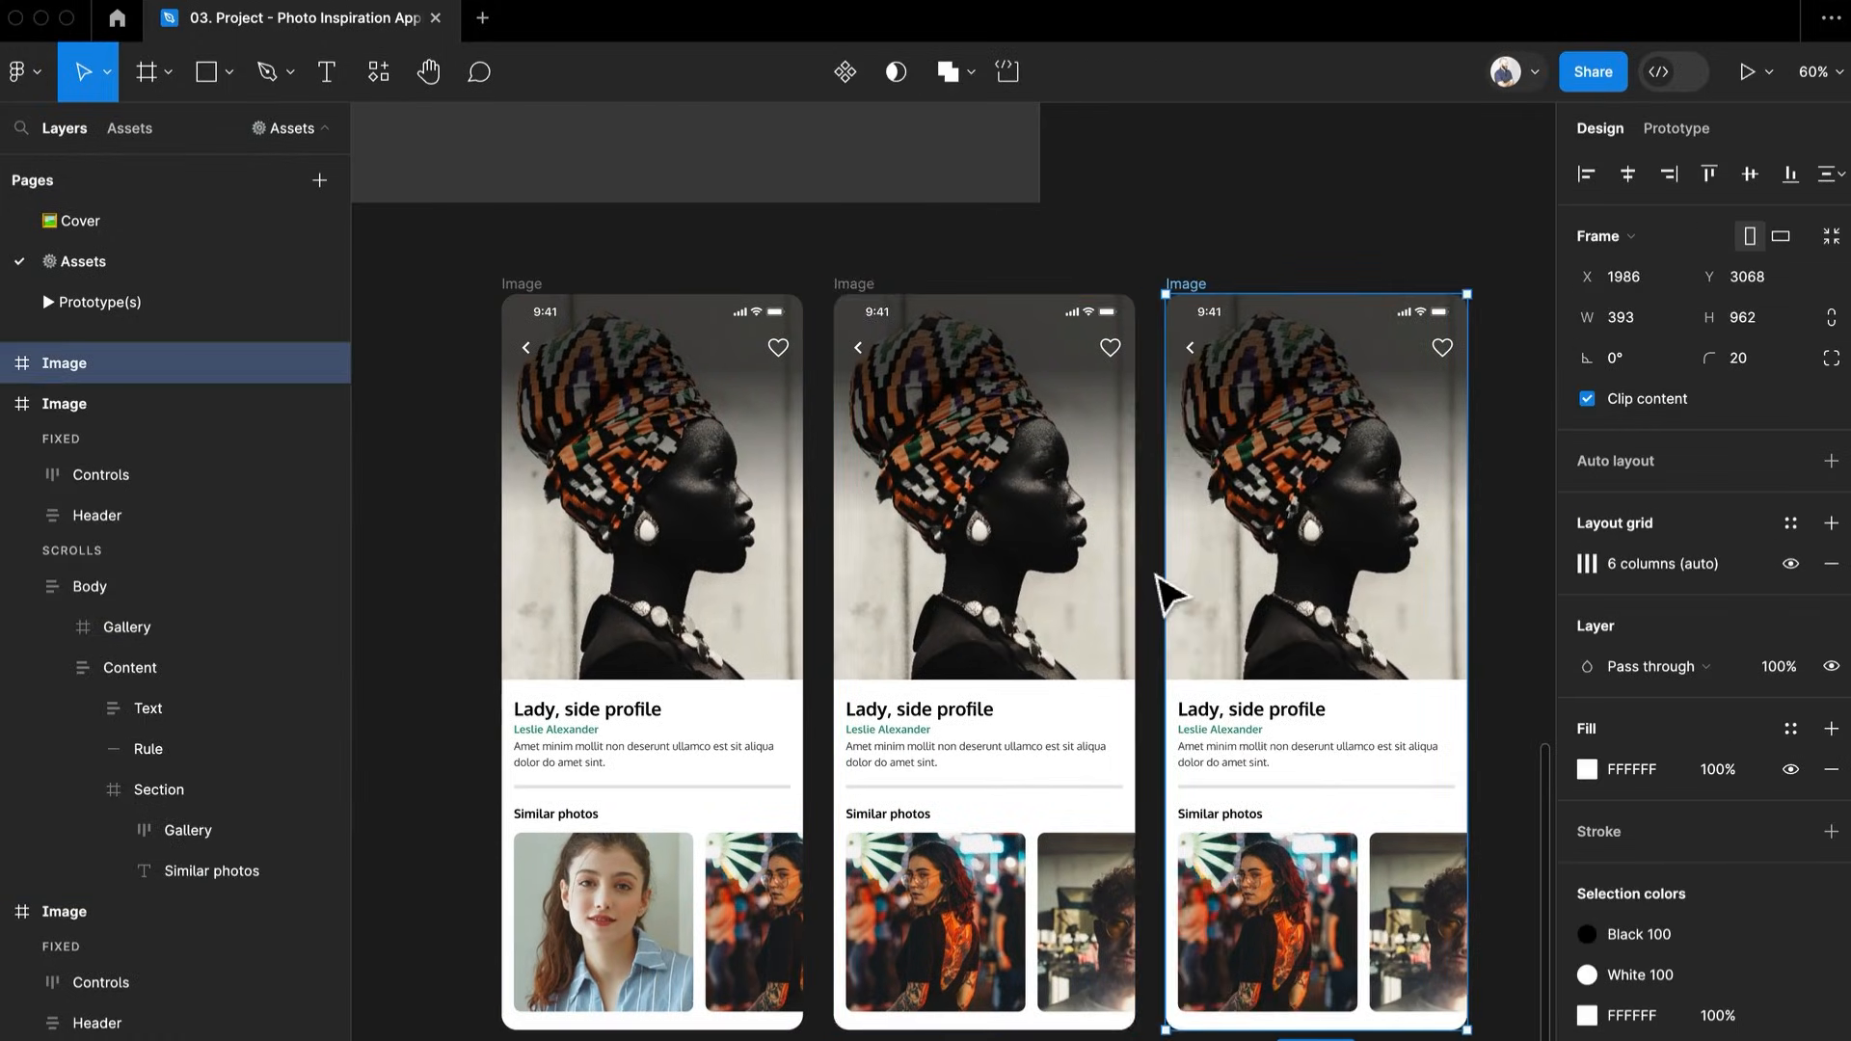
pyautogui.moveTo(1155, 576); pyautogui.dragTo(924, 417)
pyautogui.doubleClick(1138, 757)
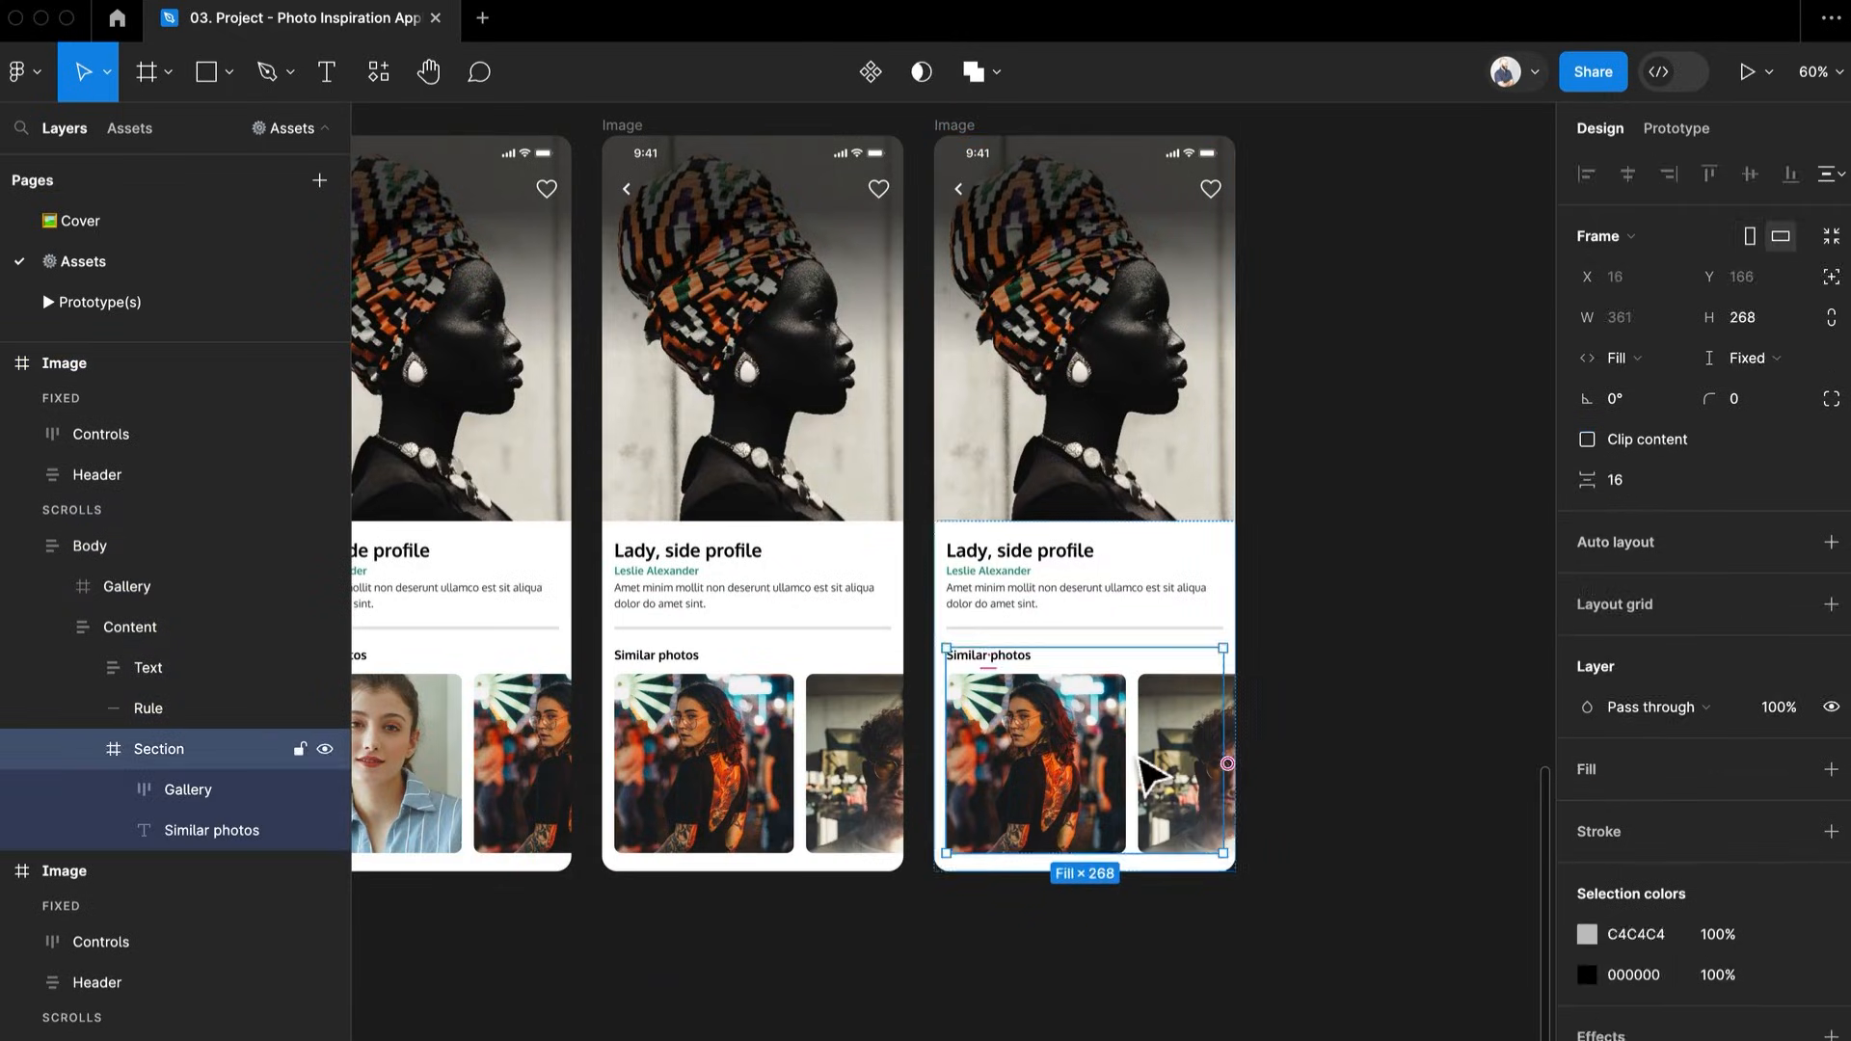
pyautogui.doubleClick(1141, 759)
pyautogui.moveTo(1160, 771); pyautogui.dragTo(994, 761)
pyautogui.scroll(10, 968, 713)
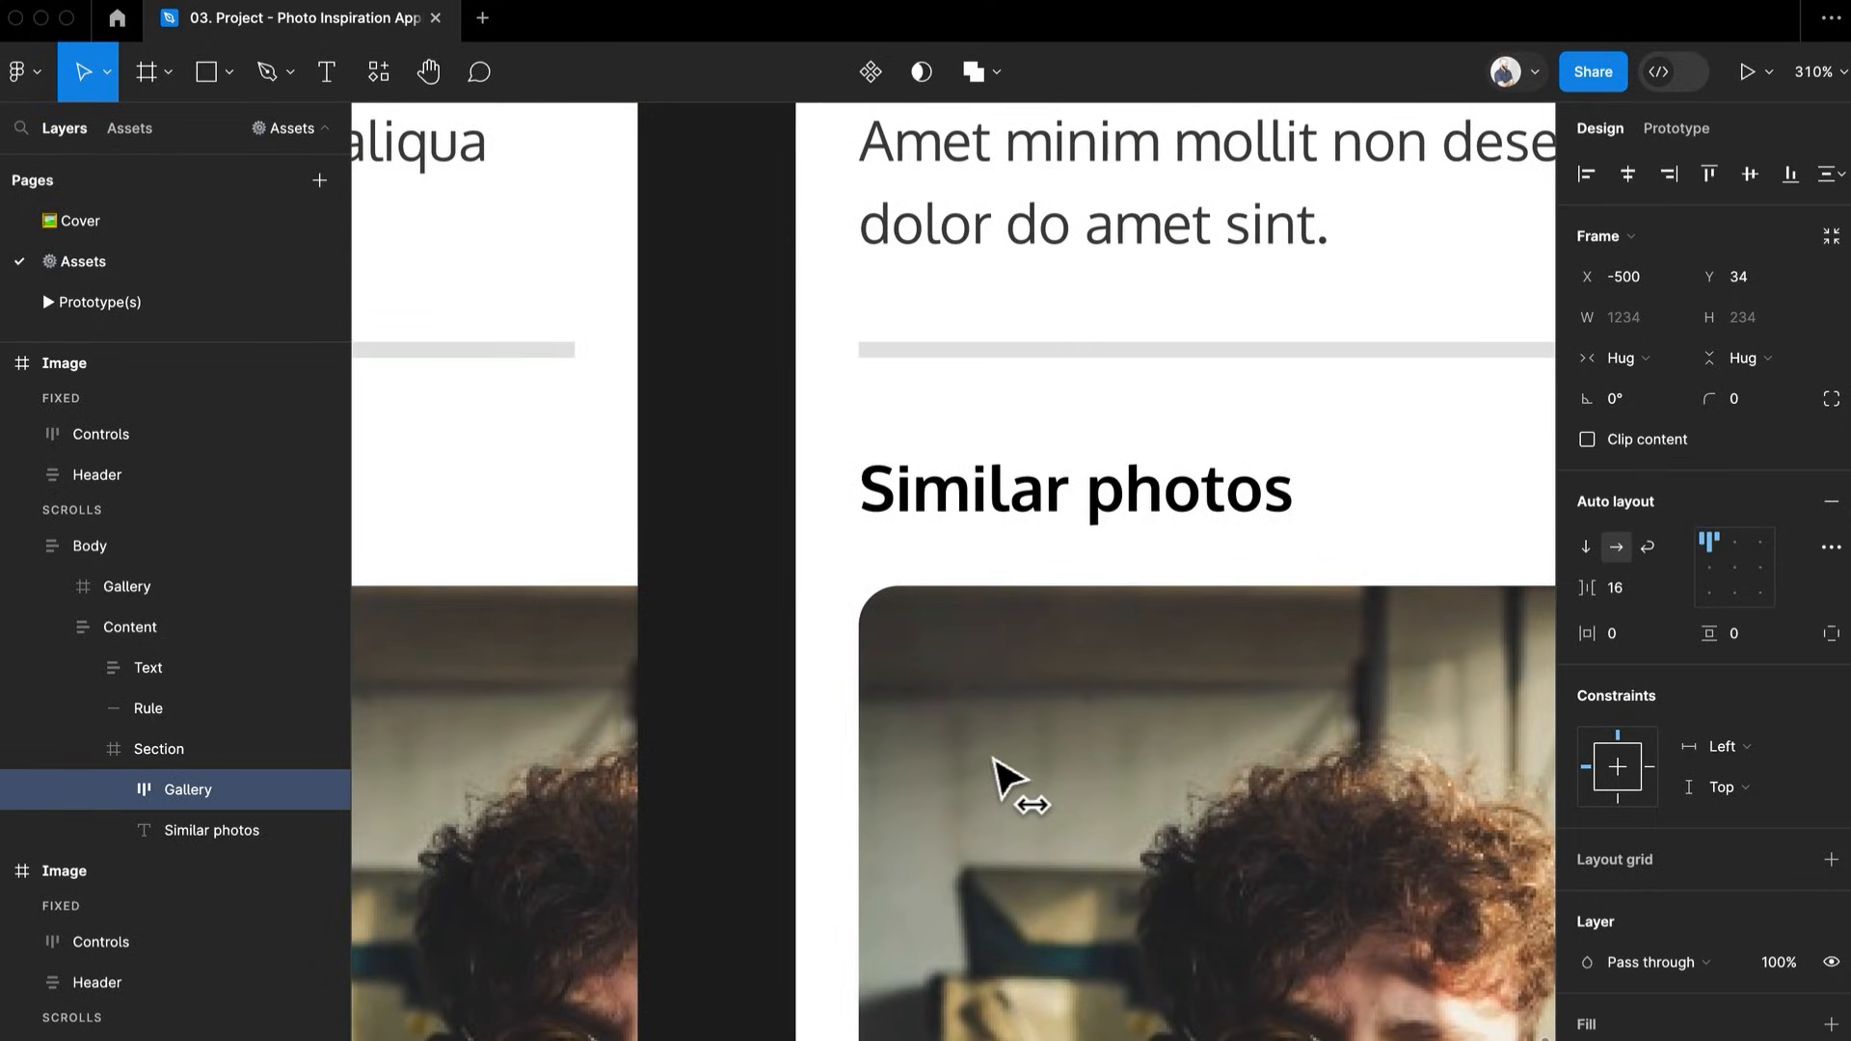
pyautogui.scroll(-8, 999, 767)
pyautogui.click(1067, 974)
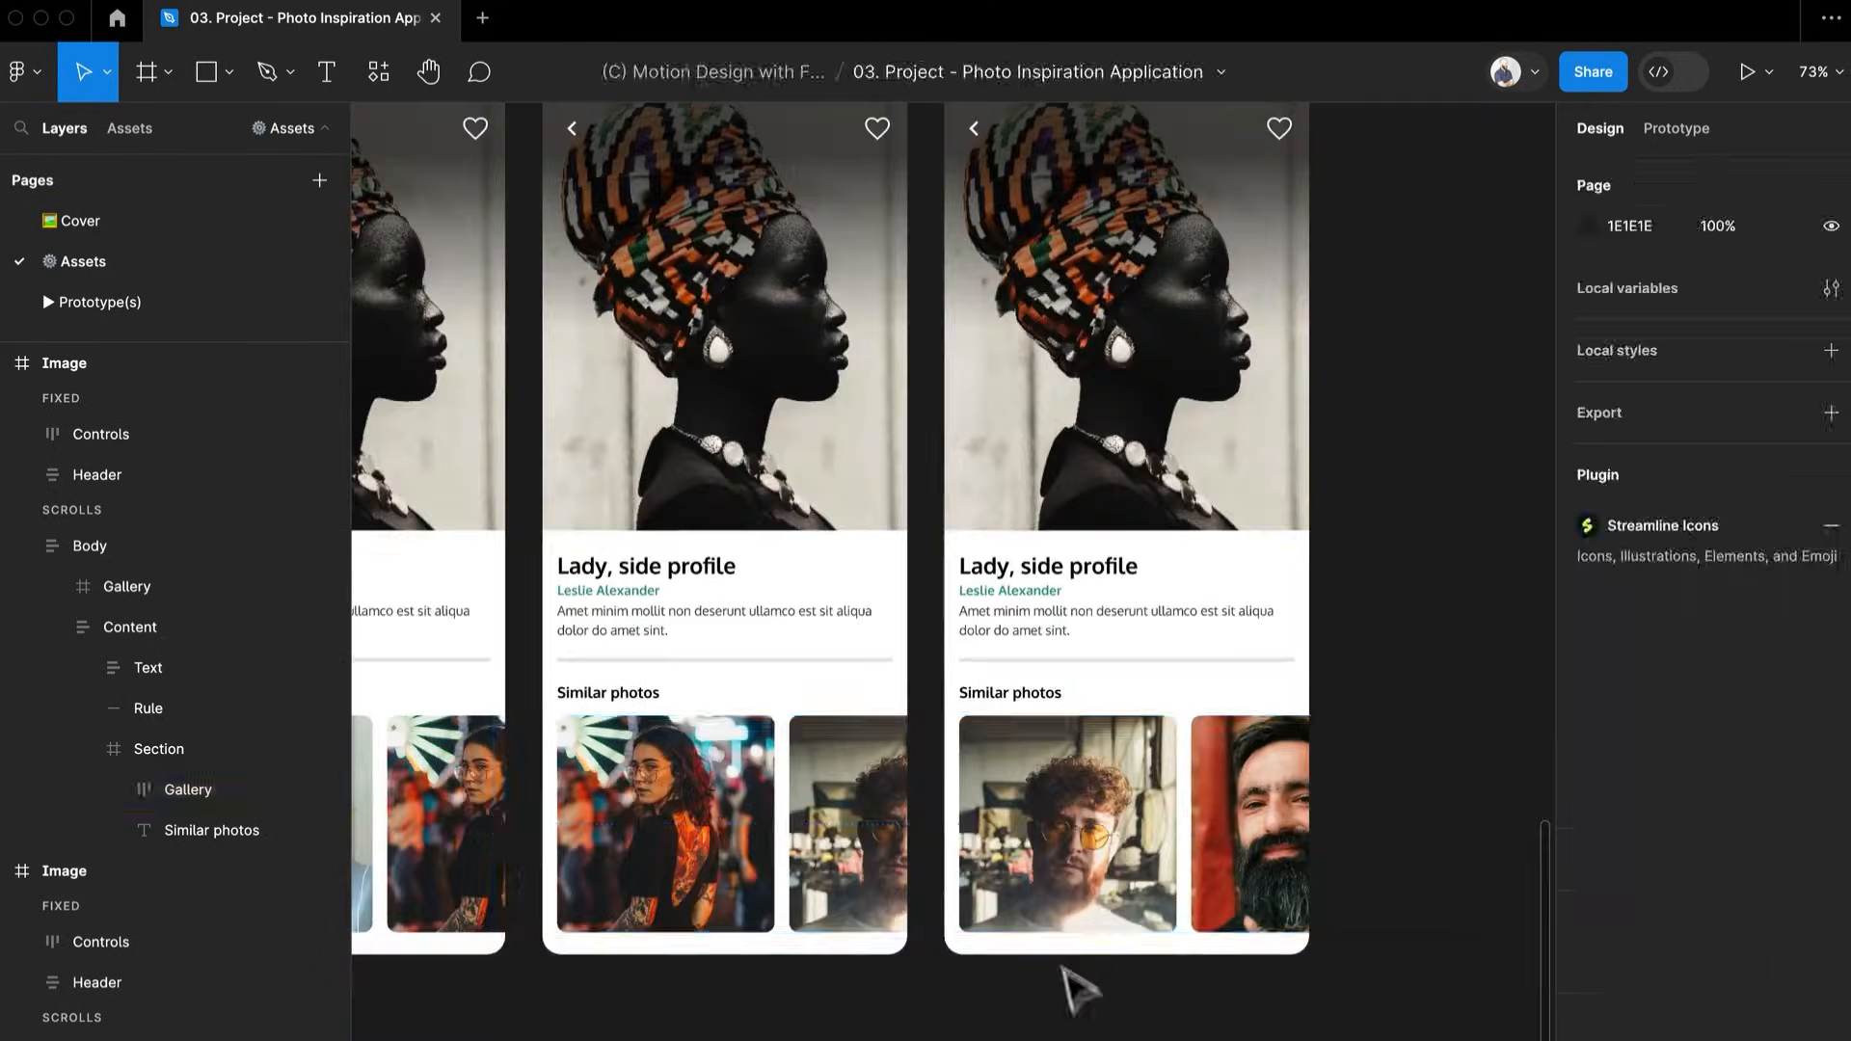
# Duplicate the third extended Image screen and shift the copy's Gallery to X -750, aligning the fourth photo with the heading
pyautogui.scroll(-6, 1066, 975)
pyautogui.click(1021, 449)
pyautogui.hotkey('ctrl', 'd')
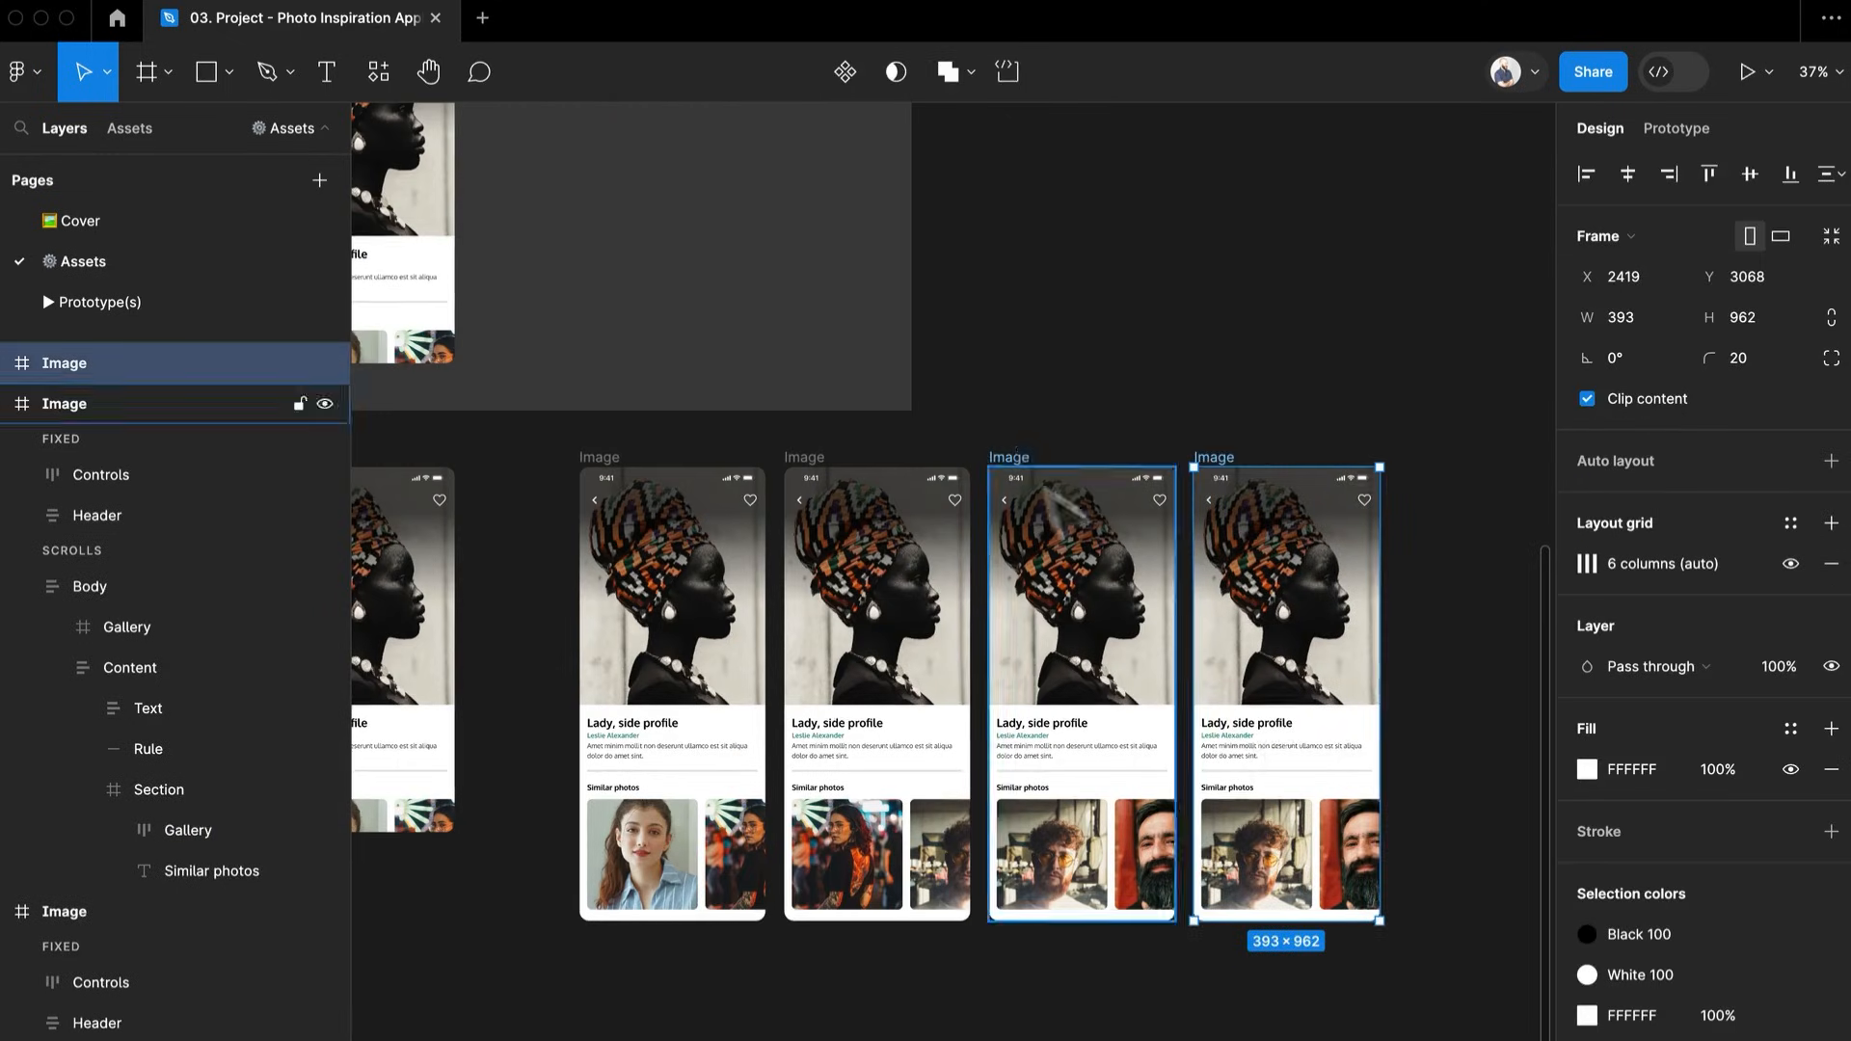
pyautogui.doubleClick(1334, 901)
pyautogui.doubleClick(1332, 900)
pyautogui.scroll(6, 1332, 901)
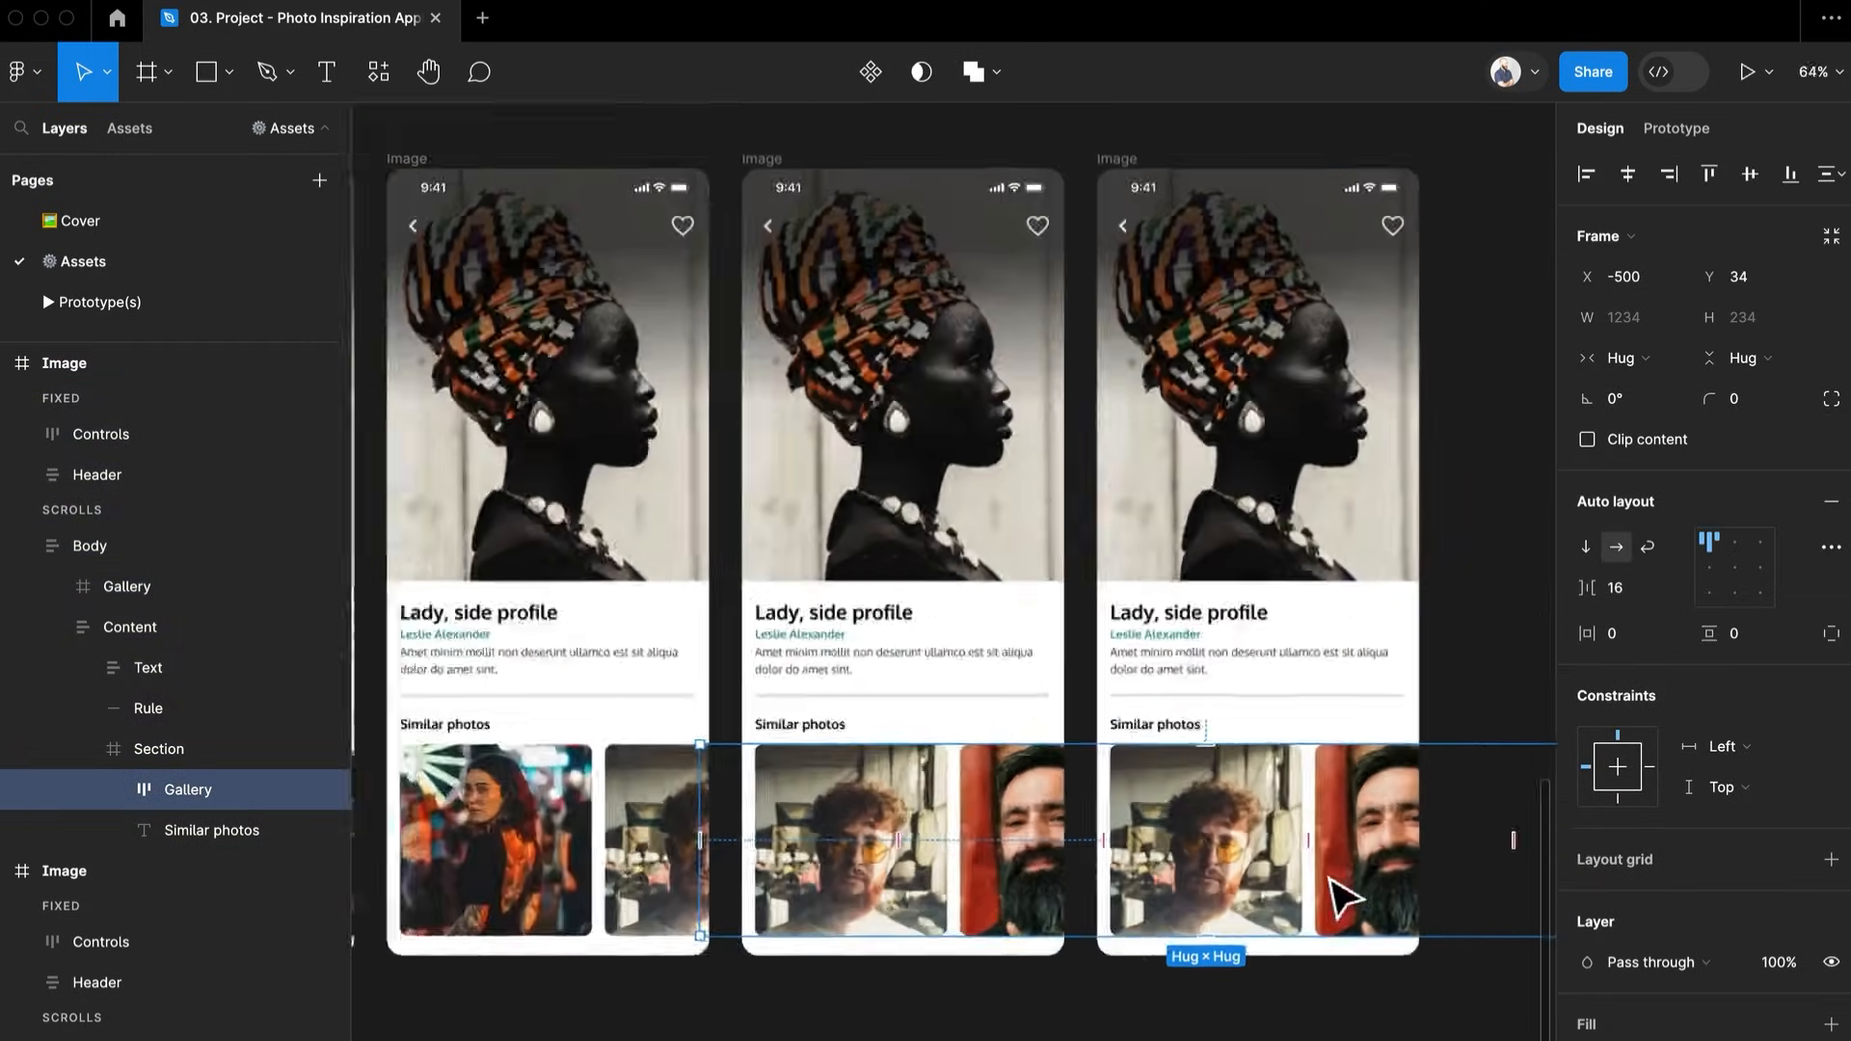
pyautogui.moveTo(1347, 892); pyautogui.dragTo(1099, 814)
pyautogui.scroll(10, 1012, 708)
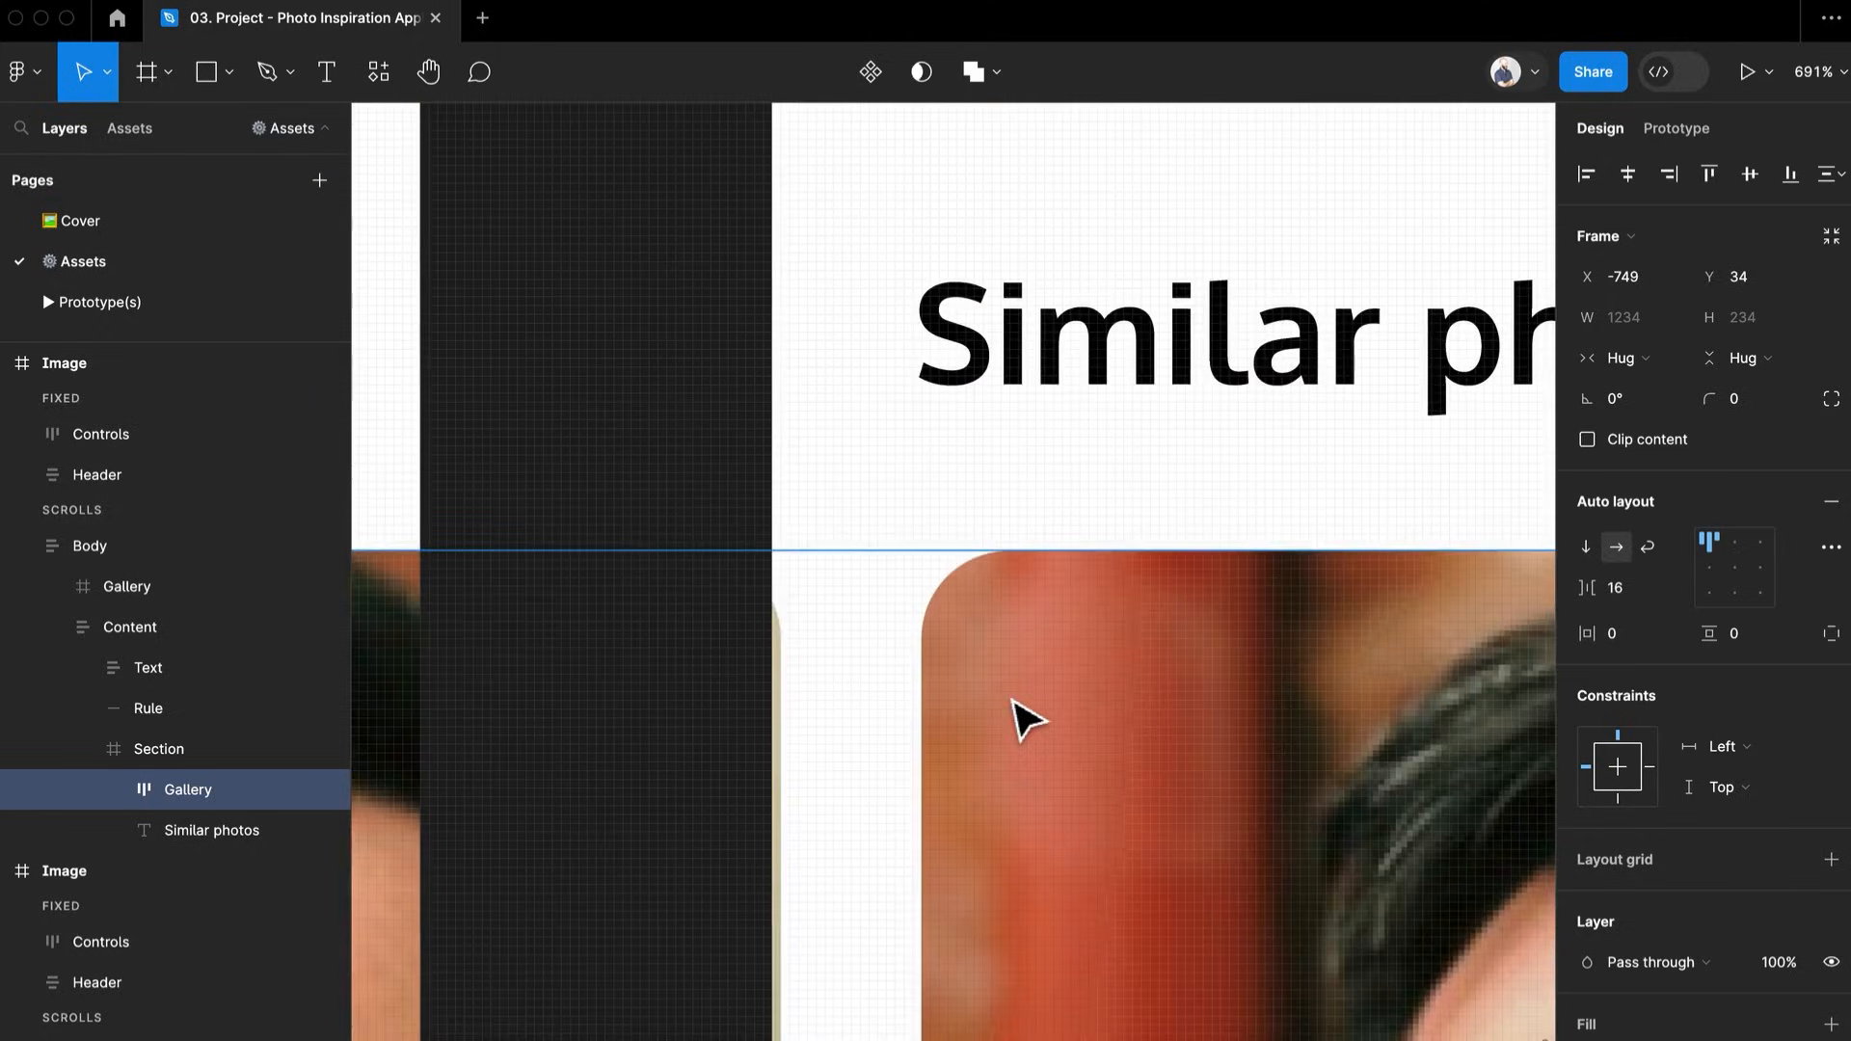
pyautogui.scroll(-15, 1025, 718)
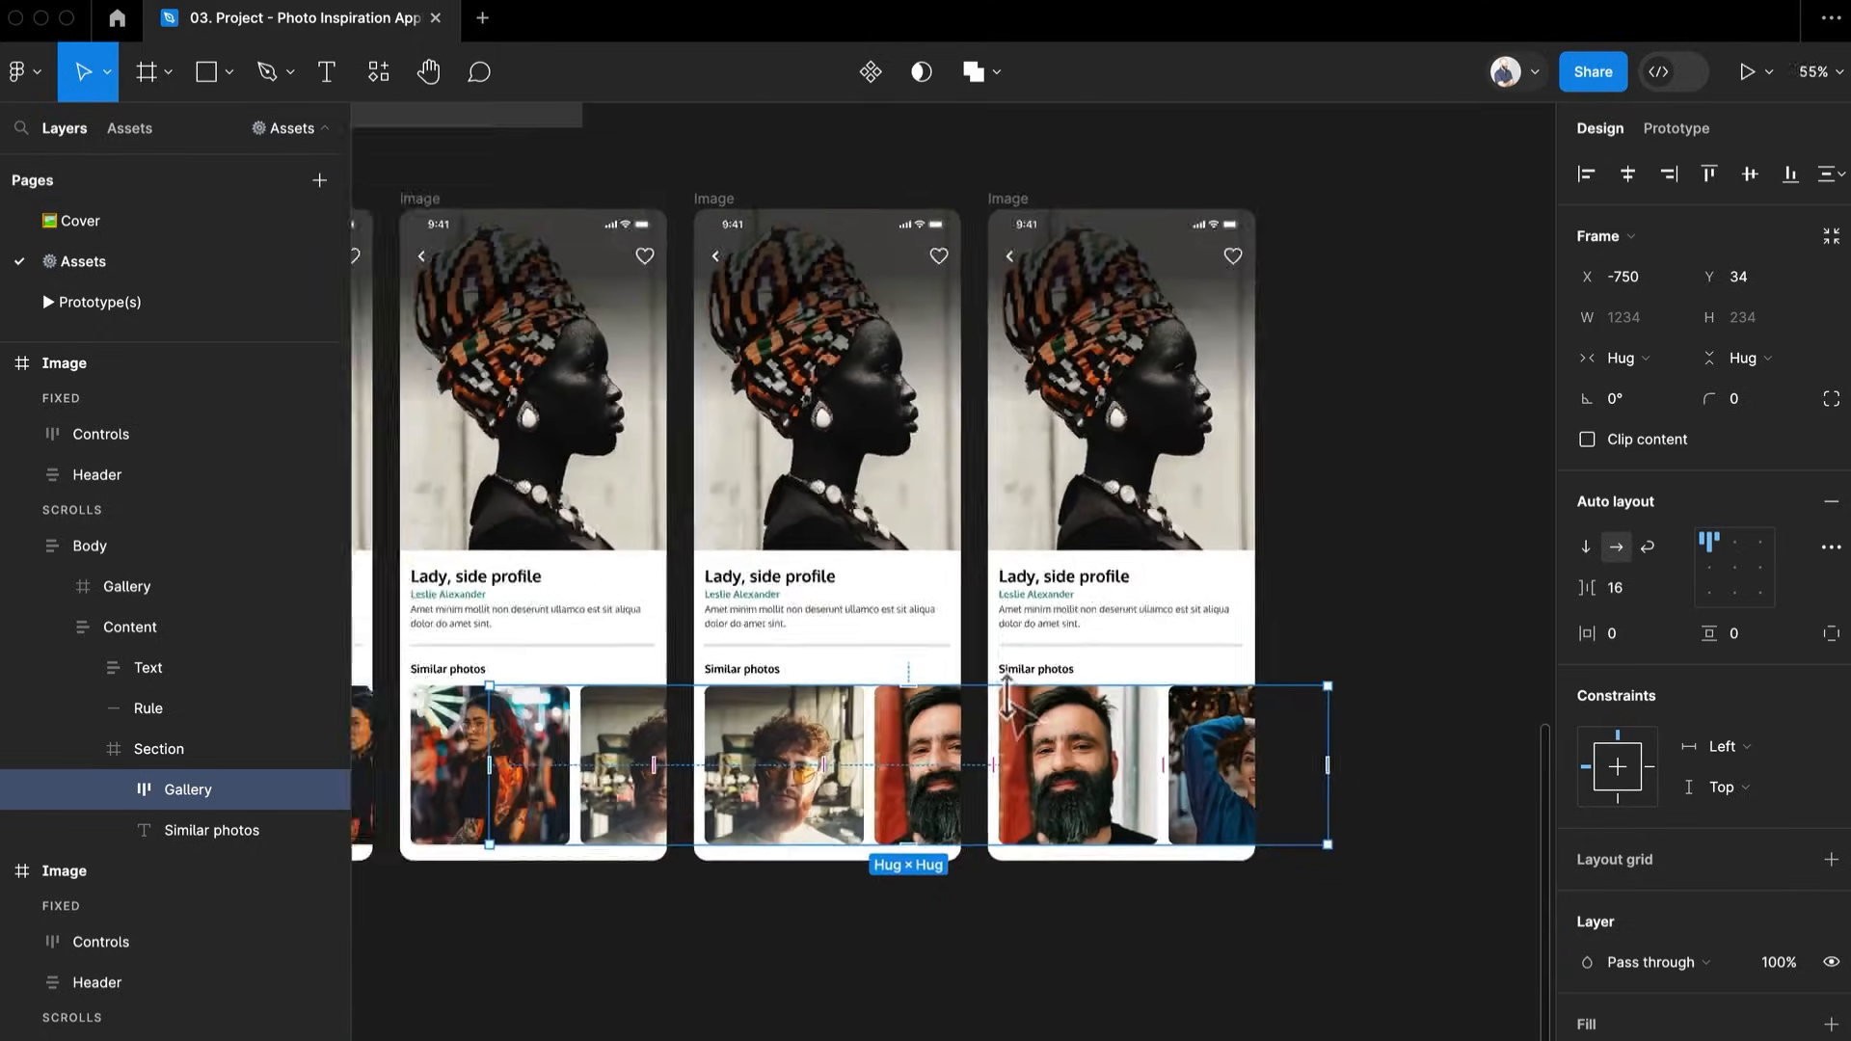
pyautogui.click(1322, 549)
# Duplicate the fourth extended Image screen and shift the copy's Gallery to X -871, aligning the last photo with the content's right edge
pyautogui.click(1026, 325)
pyautogui.hotkey('ctrl', 'd')
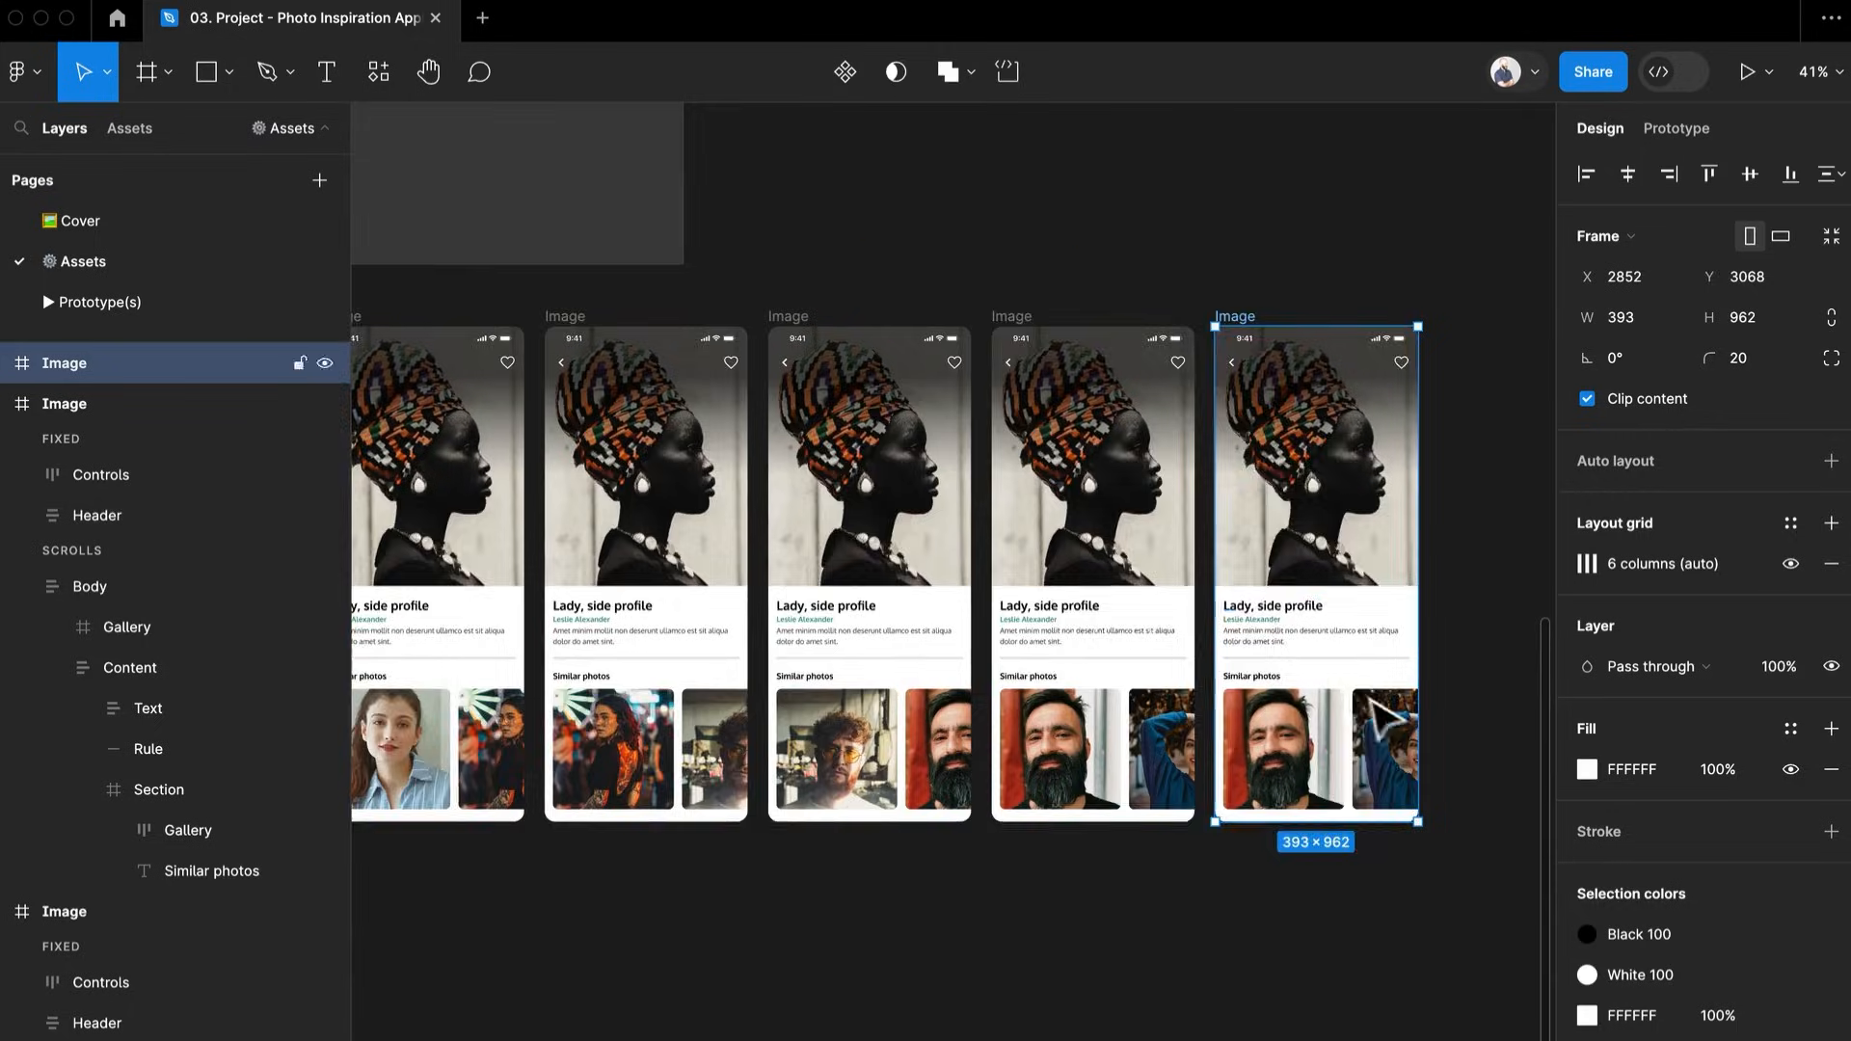
pyautogui.scroll(10, 1033, 665)
pyautogui.doubleClick(1040, 665)
pyautogui.doubleClick(1041, 665)
pyautogui.doubleClick(1040, 665)
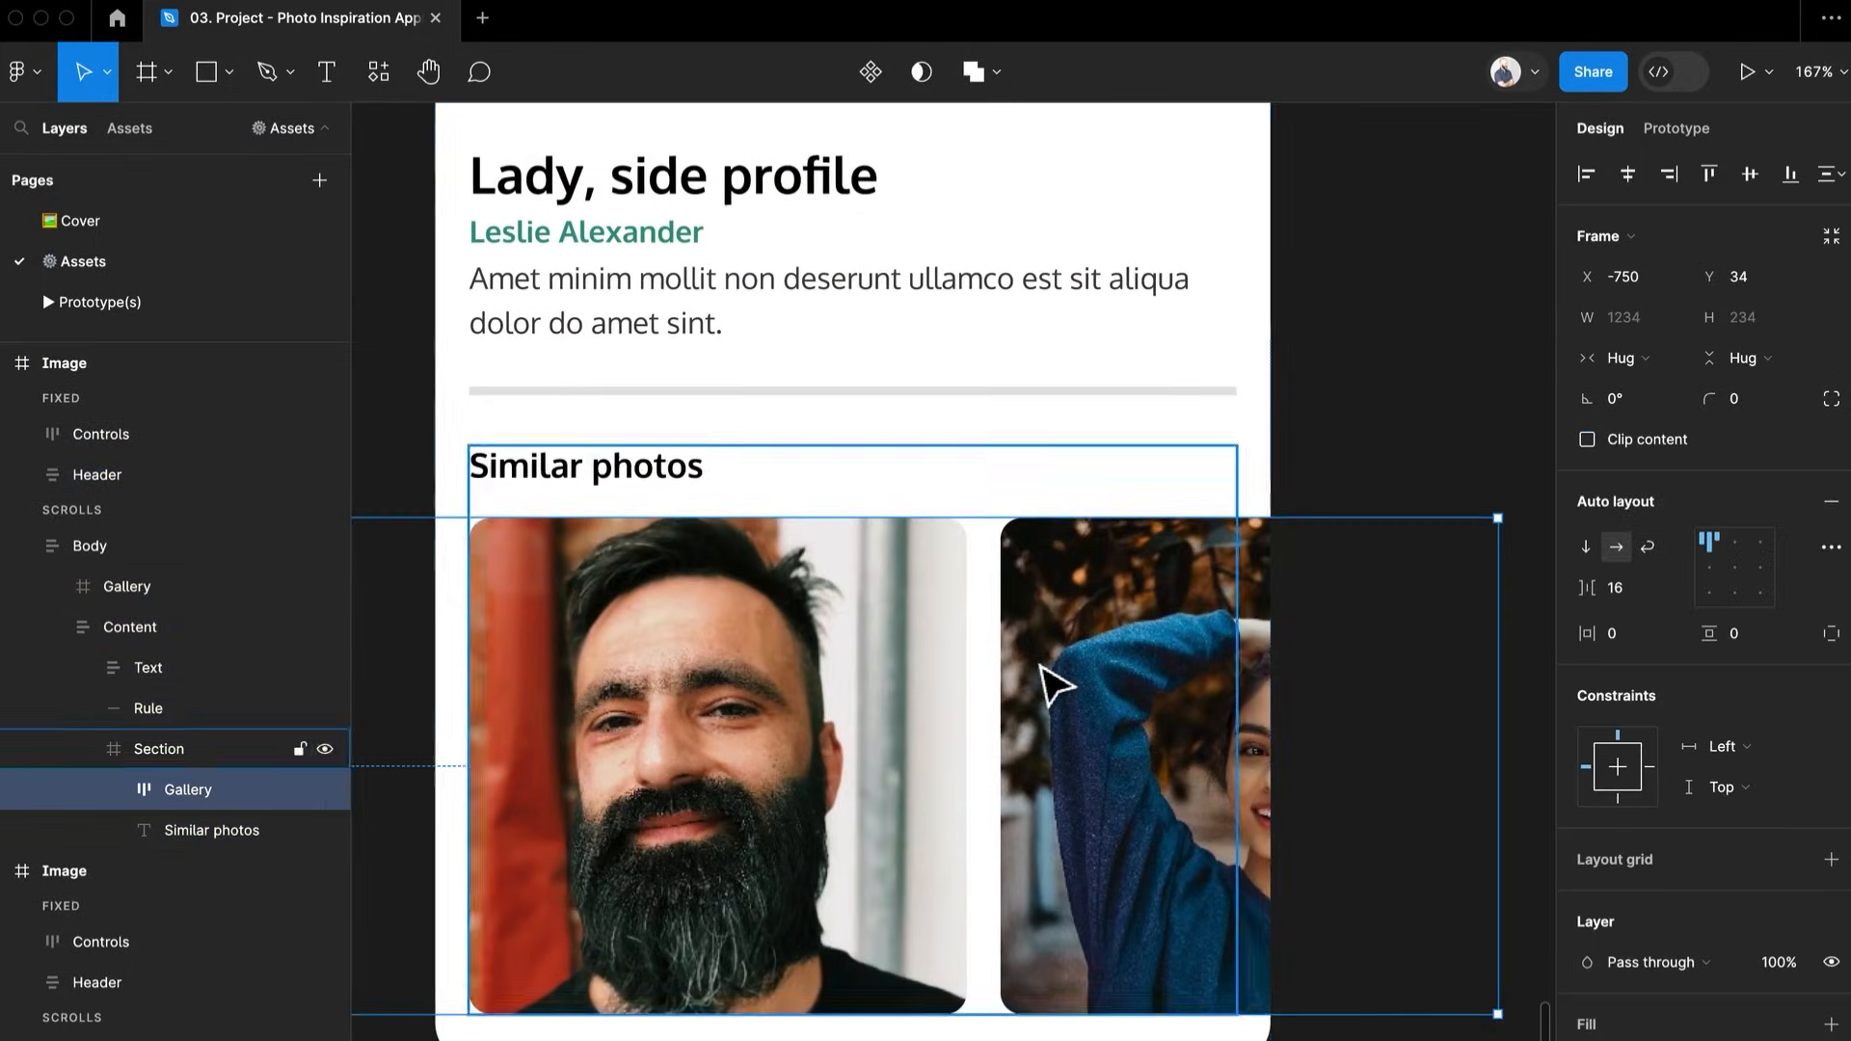
pyautogui.hotkey('shift', 'Left')
pyautogui.hotkey('shift', 'Left')
pyautogui.hotkey('shift', 'Left')
pyautogui.hotkey('shift', 'Left')
pyautogui.hotkey('shift', 'Left')
pyautogui.hotkey('shift', 'Left')
pyautogui.hotkey('shift', 'Left')
pyautogui.hotkey('shift', 'Left')
pyautogui.hotkey('shift', 'Left')
pyautogui.hotkey('shift', 'Left')
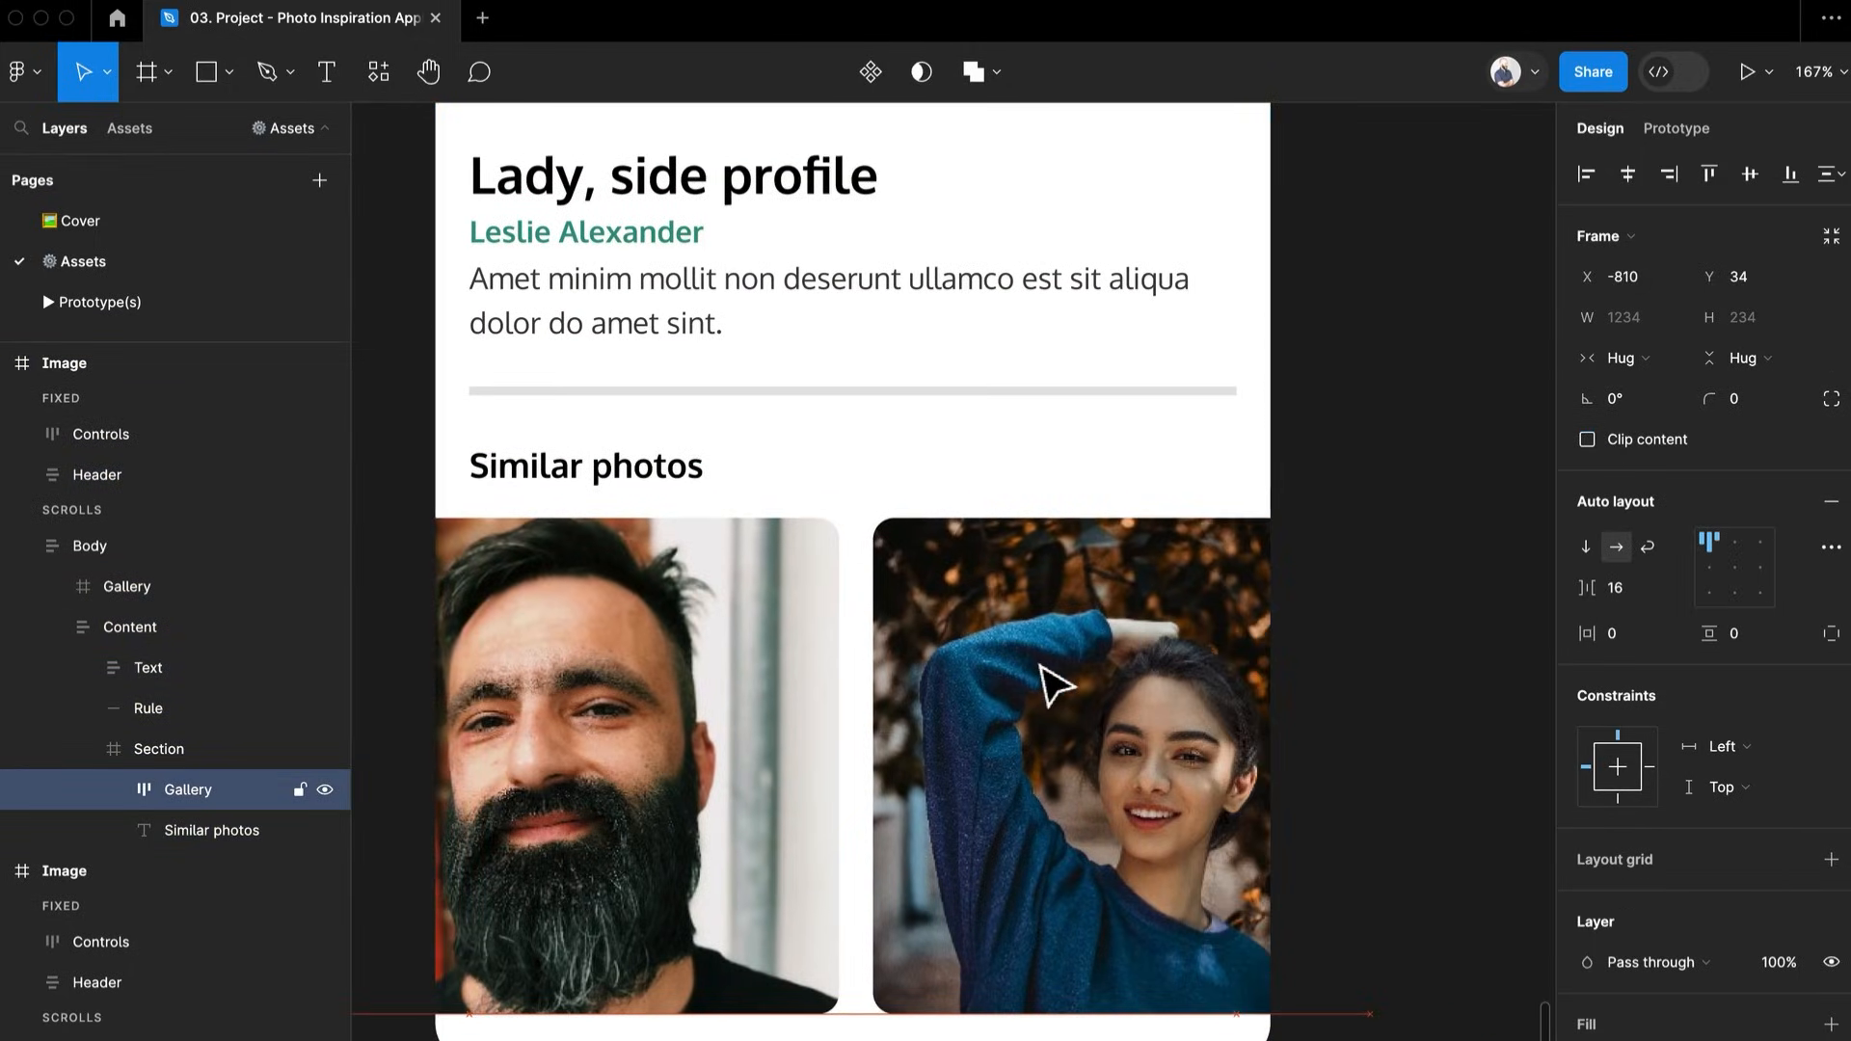
pyautogui.hotkey('shift', 'Left')
pyautogui.hotkey('shift', 'Left')
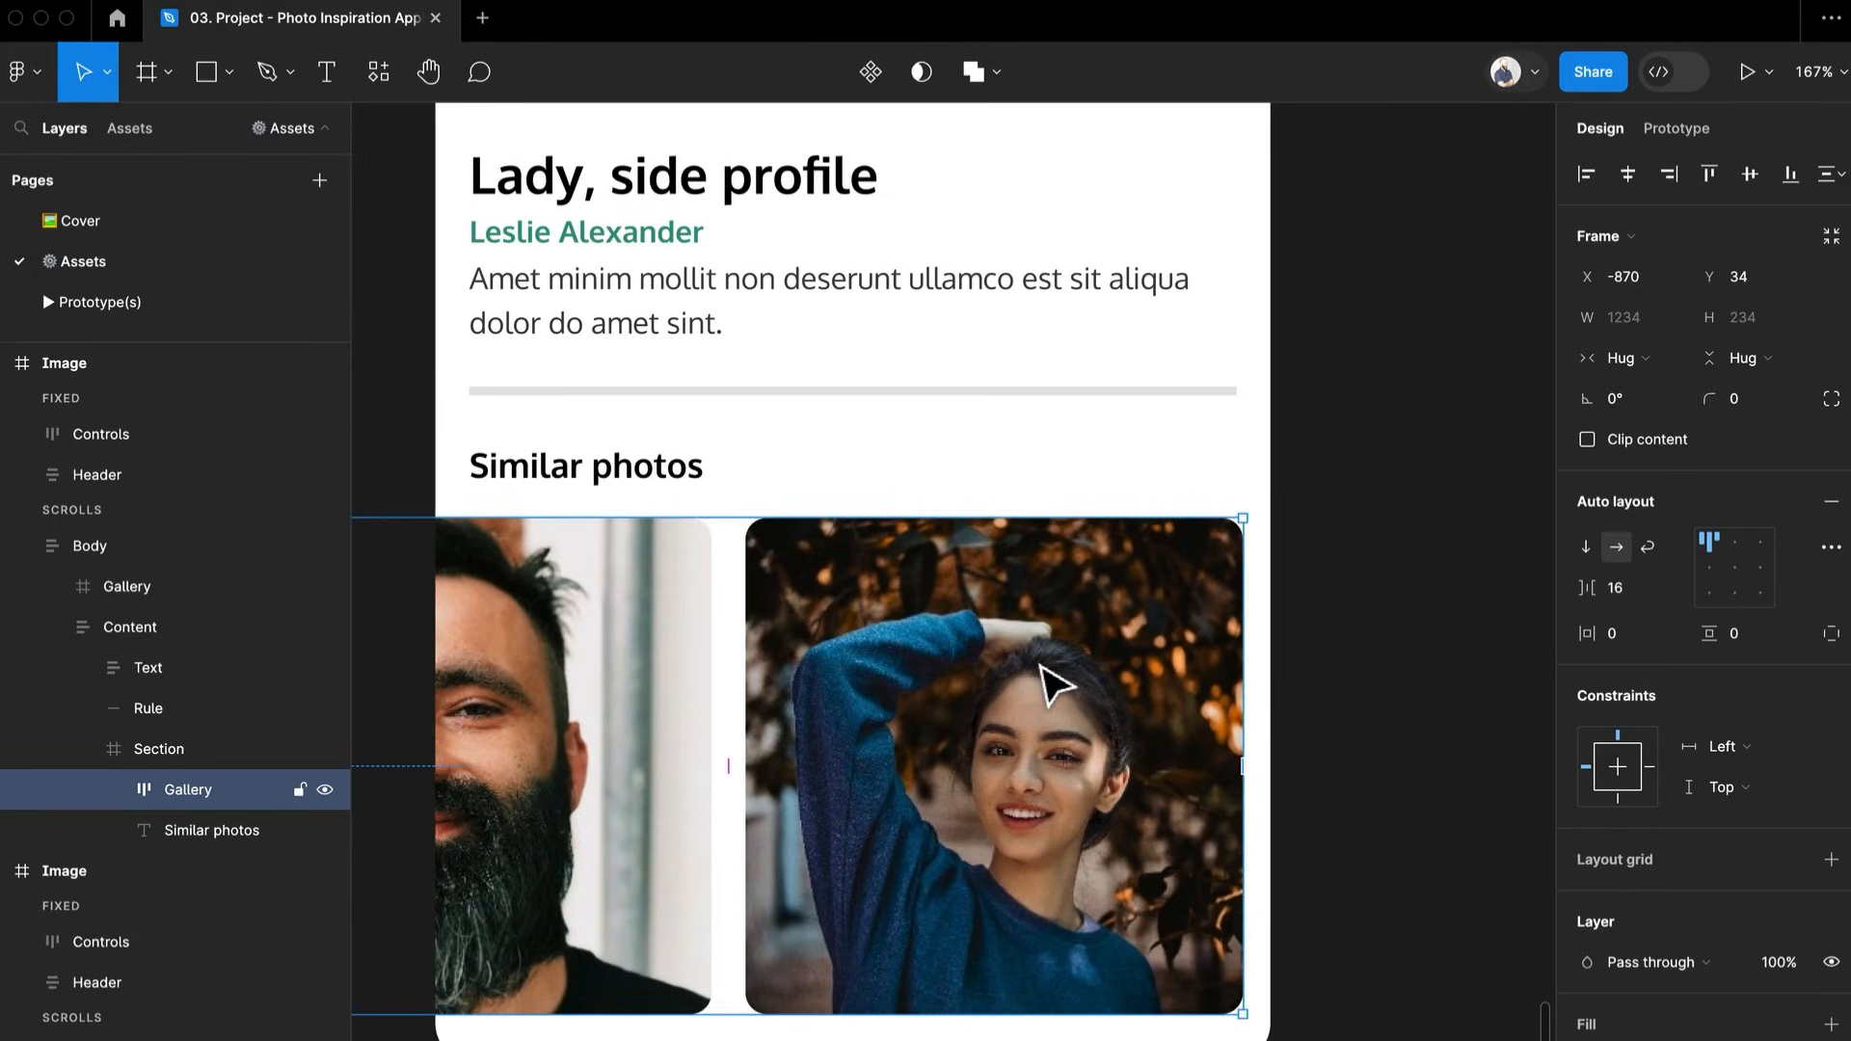
pyautogui.press('Left')
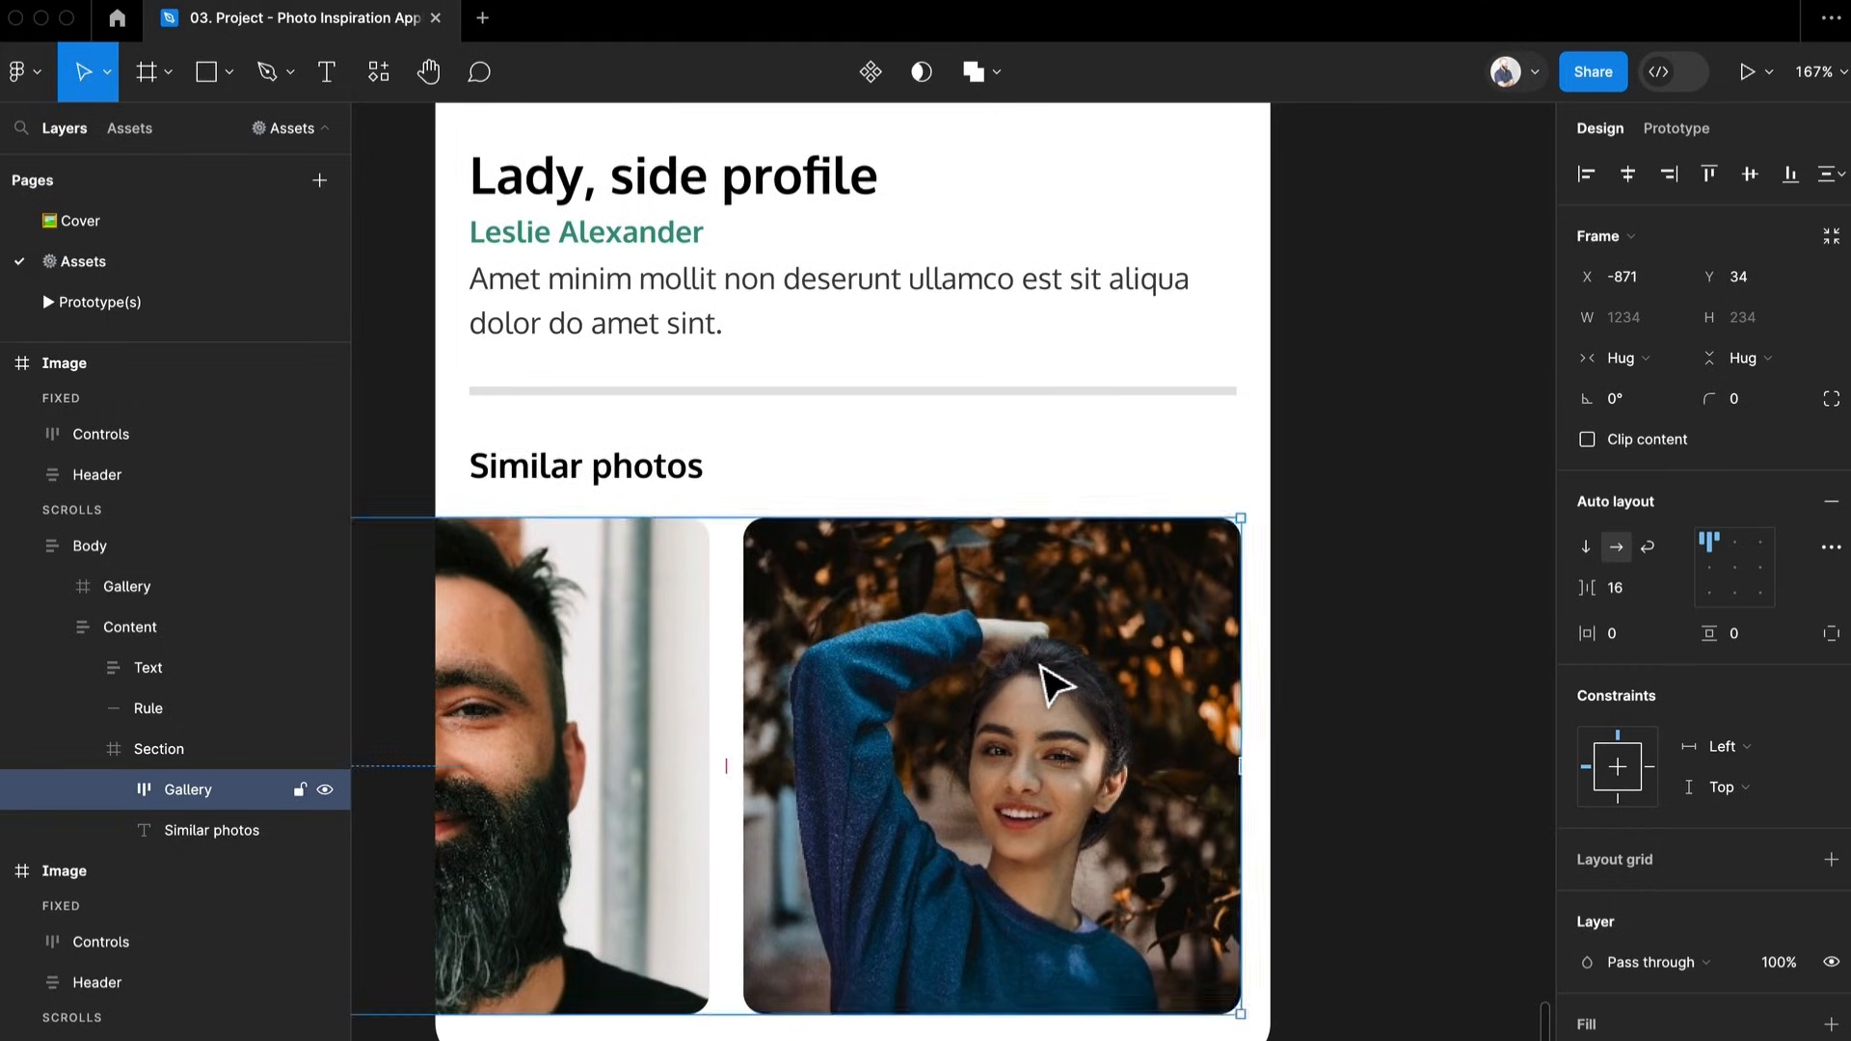
pyautogui.scroll(-5, 1056, 686)
pyautogui.hotkey('shift', 'Return')
pyautogui.scroll(-5, 1292, 667)
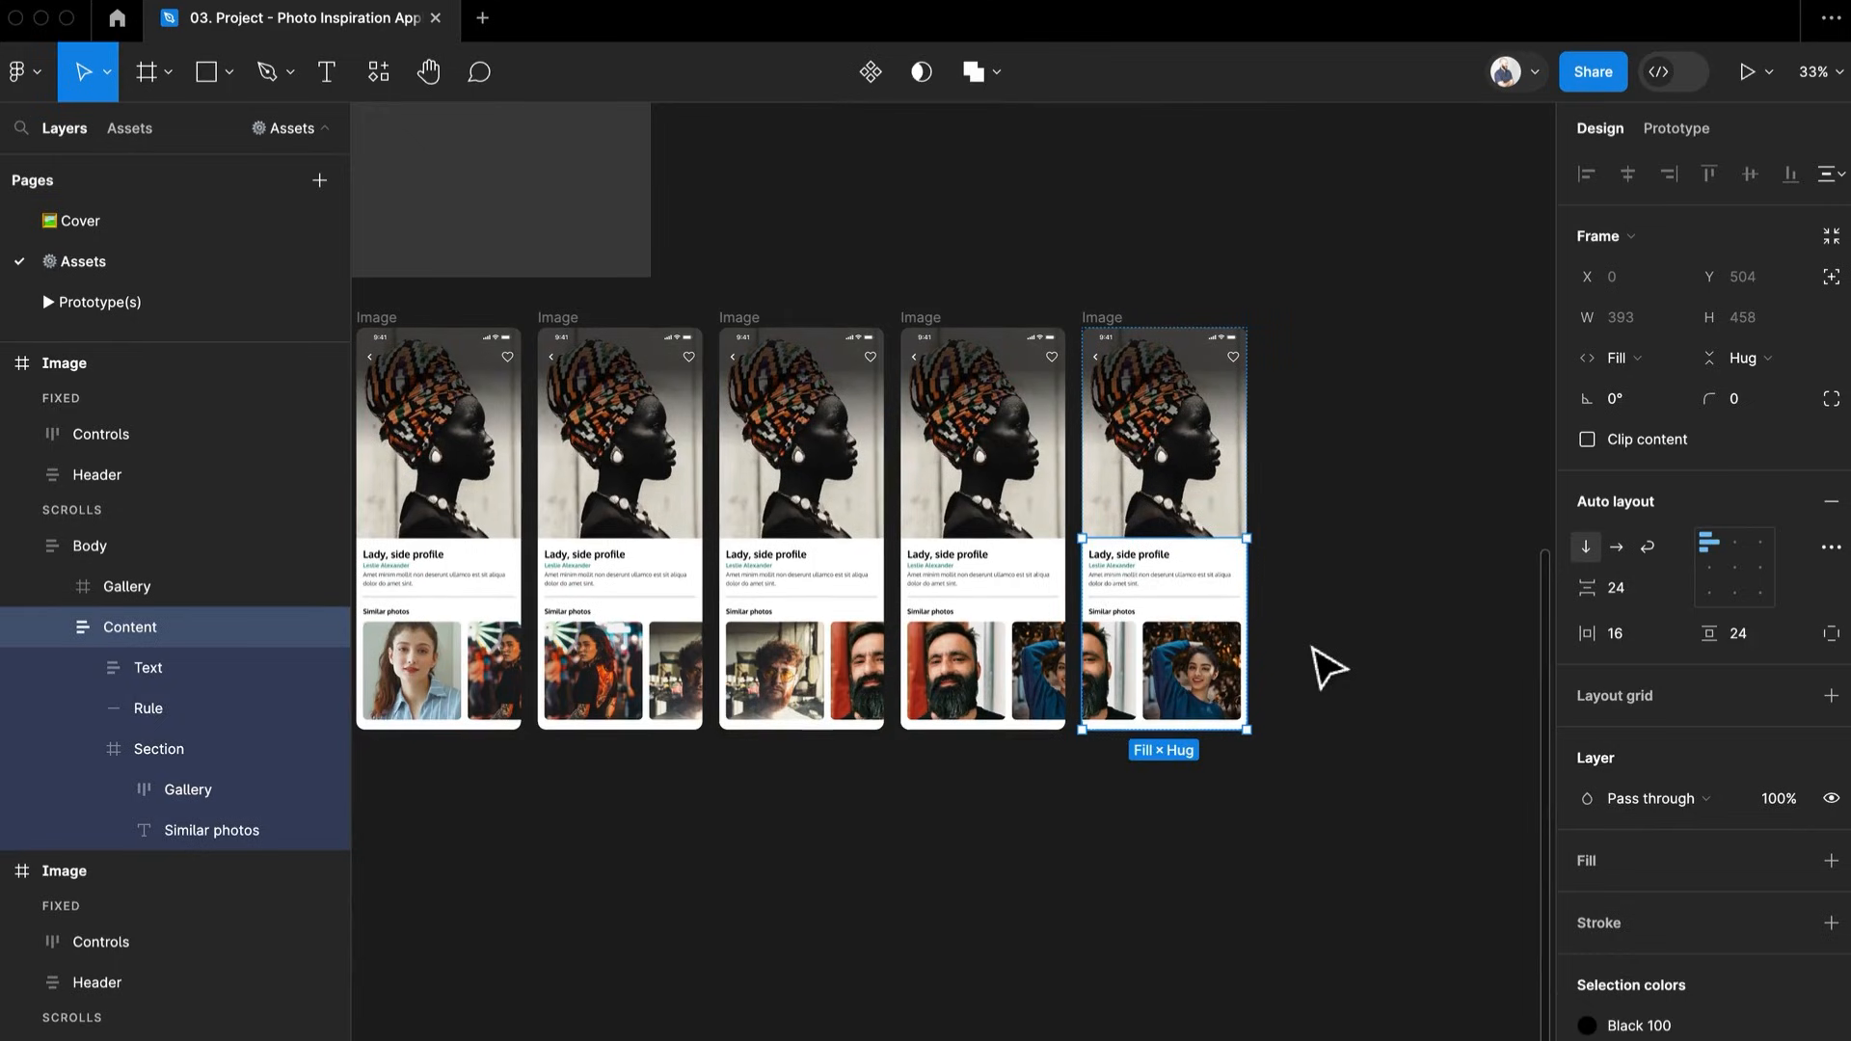
# Select the Similar photos Gallery in the first extended Image screen and switch from design to prototype editing
pyautogui.click(916, 813)
pyautogui.moveTo(916, 813); pyautogui.dragTo(1123, 822)
pyautogui.doubleClick(675, 694)
pyautogui.doubleClick(687, 713)
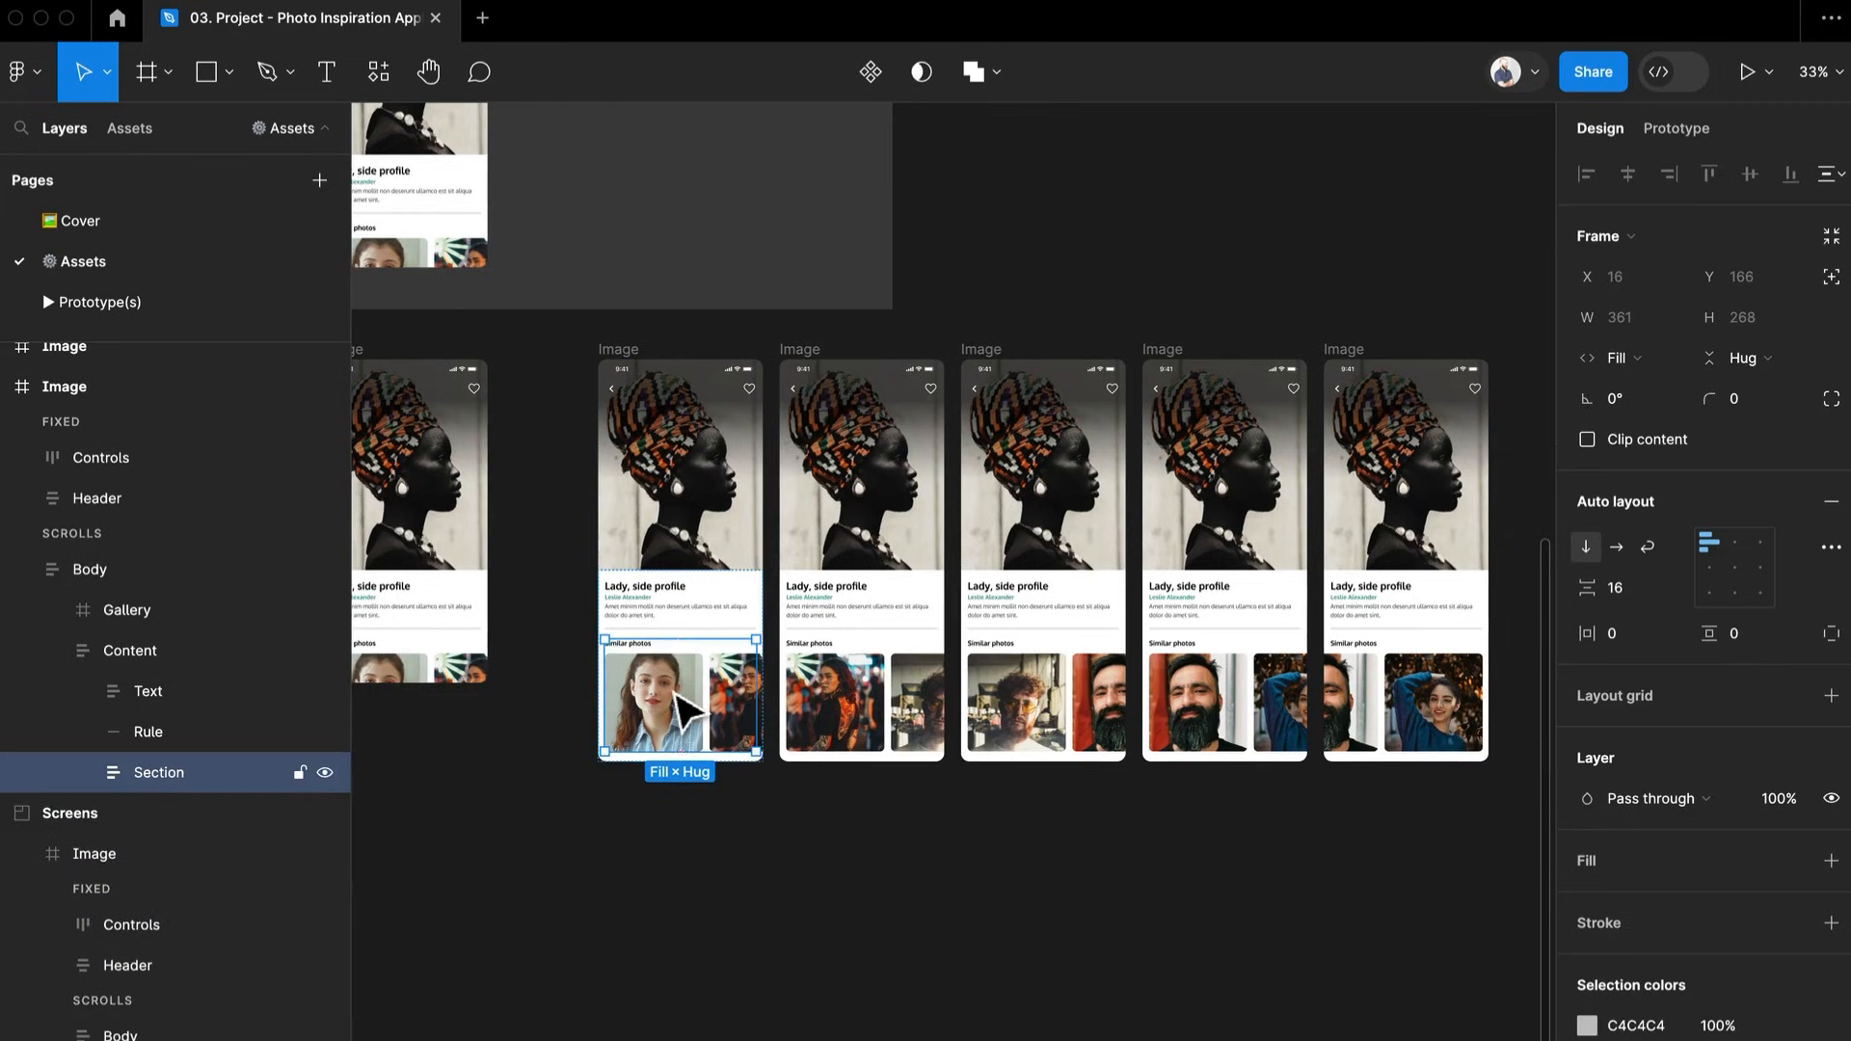
pyautogui.doubleClick(687, 713)
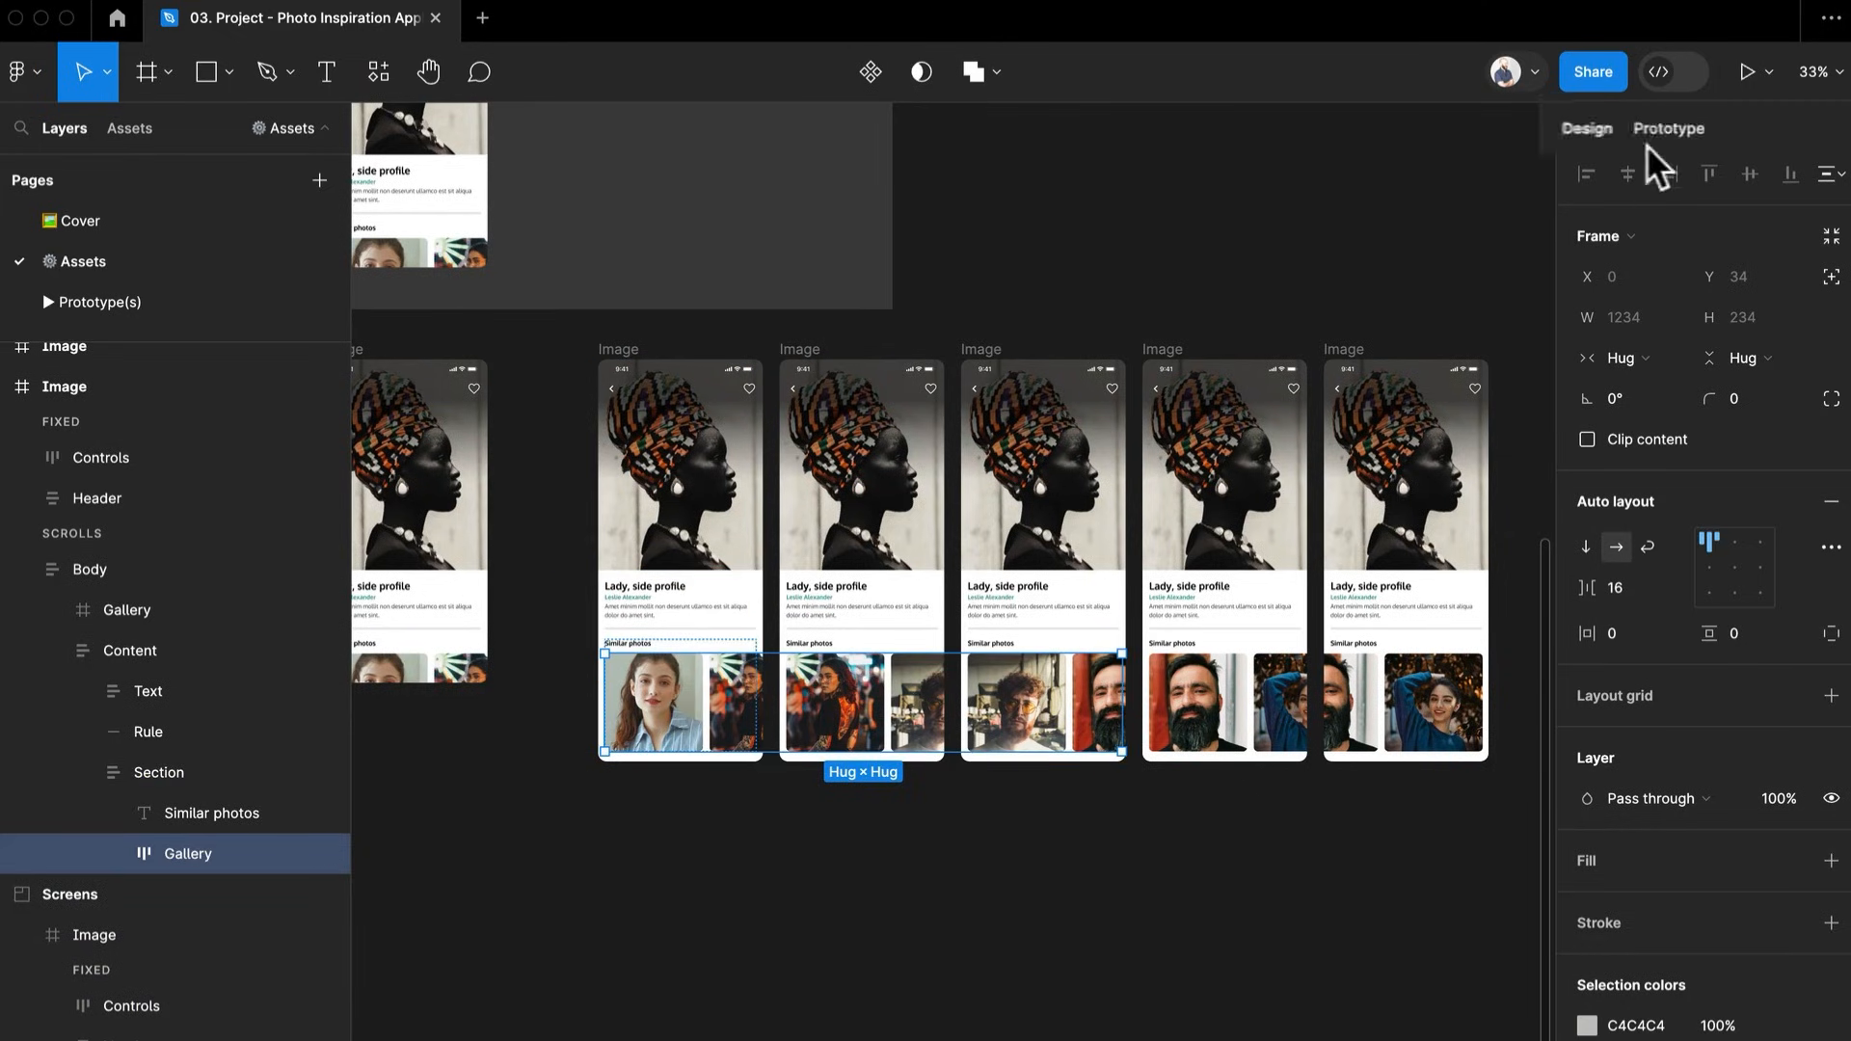
pyautogui.click(1668, 128)
pyautogui.scroll(5, 724, 746)
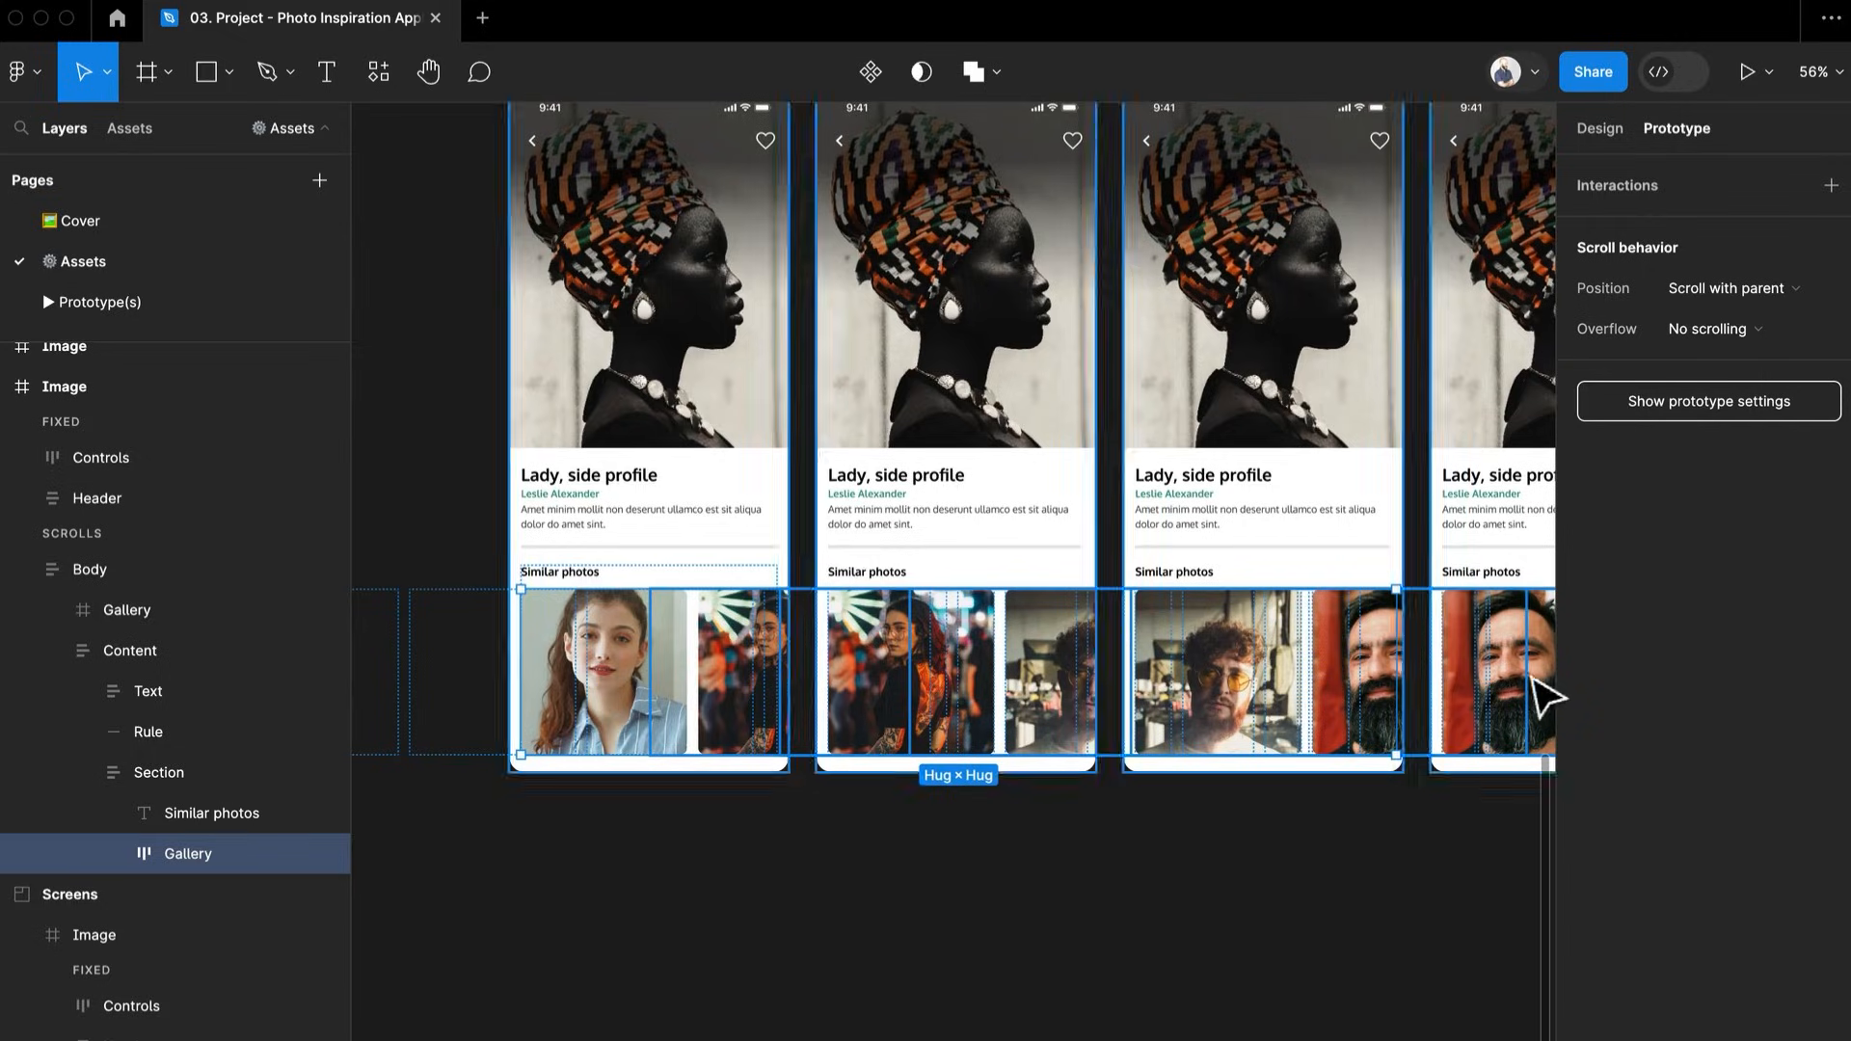
pyautogui.scroll(-5, 954, 785)
pyautogui.click(822, 882)
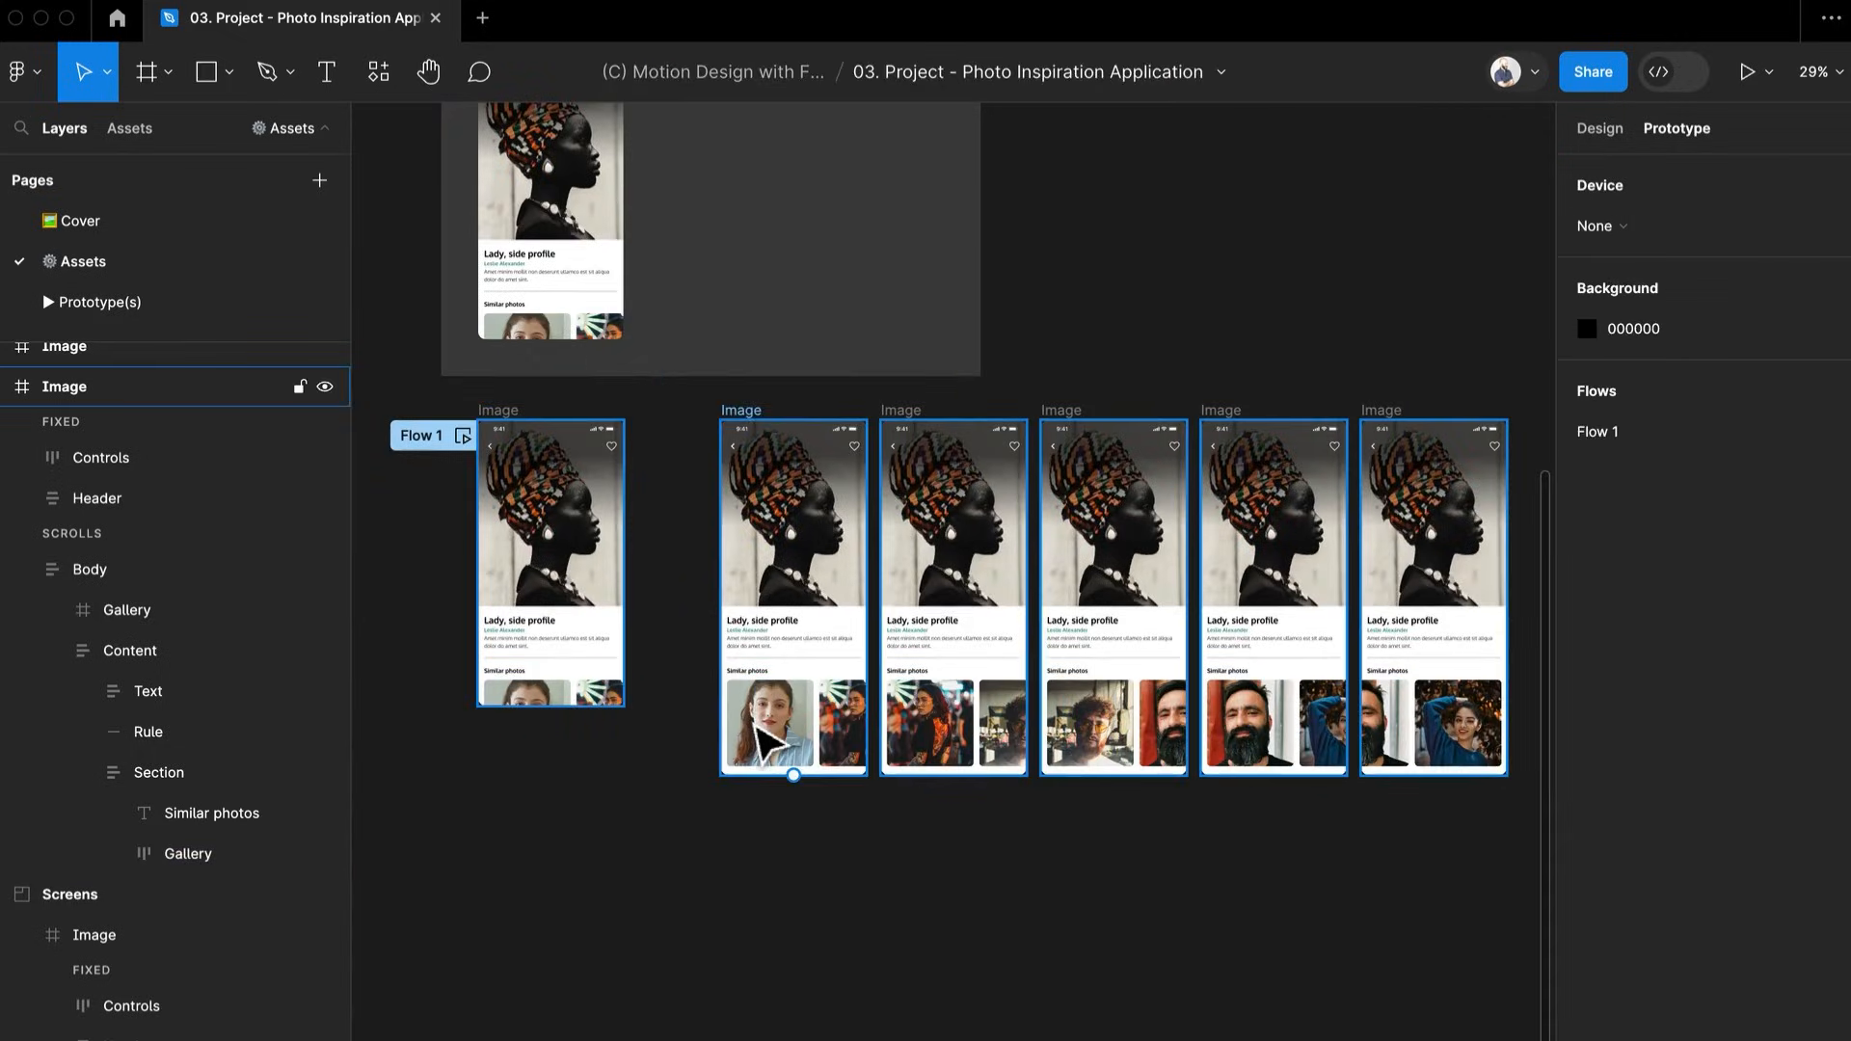
# Try to connect the Similar photos Gallery of the first extended Image screen to the second extended screen
pyautogui.click(758, 740)
pyautogui.doubleClick(760, 738)
pyautogui.doubleClick(760, 738)
pyautogui.doubleClick(759, 734)
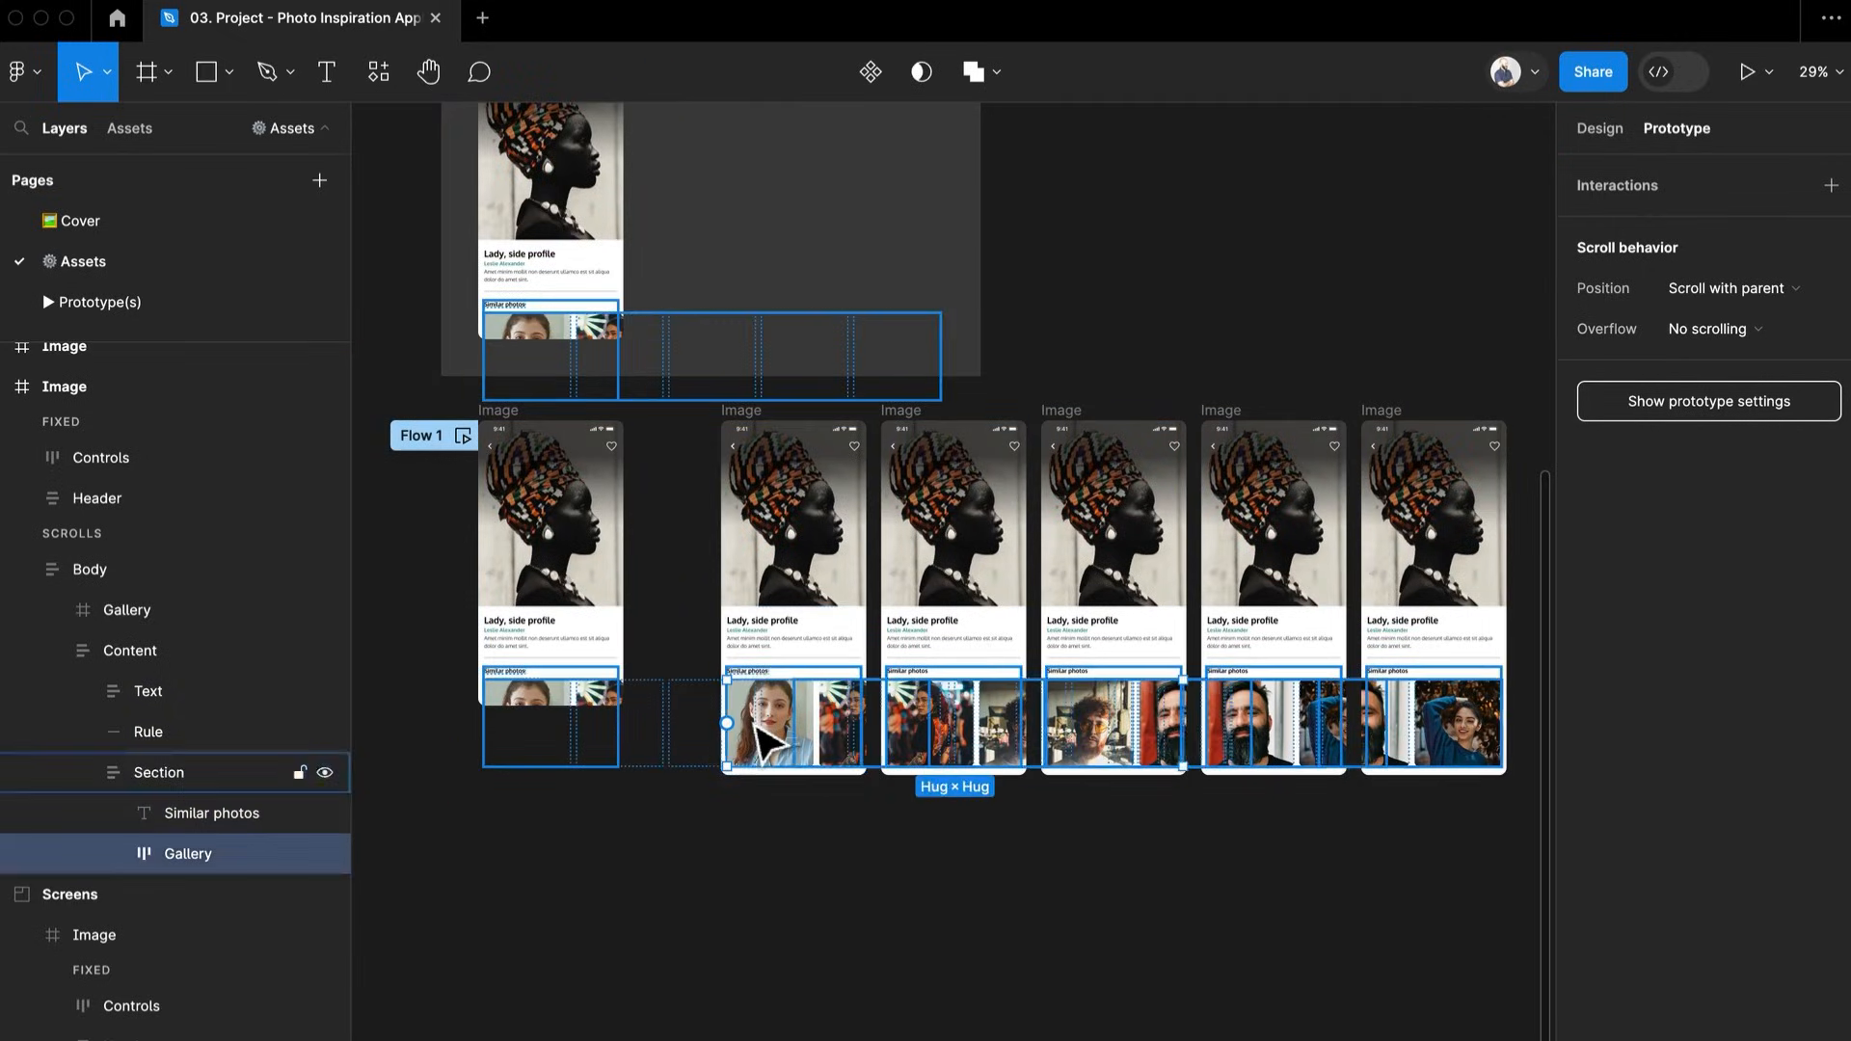
pyautogui.moveTo(728, 723); pyautogui.dragTo(1048, 648)
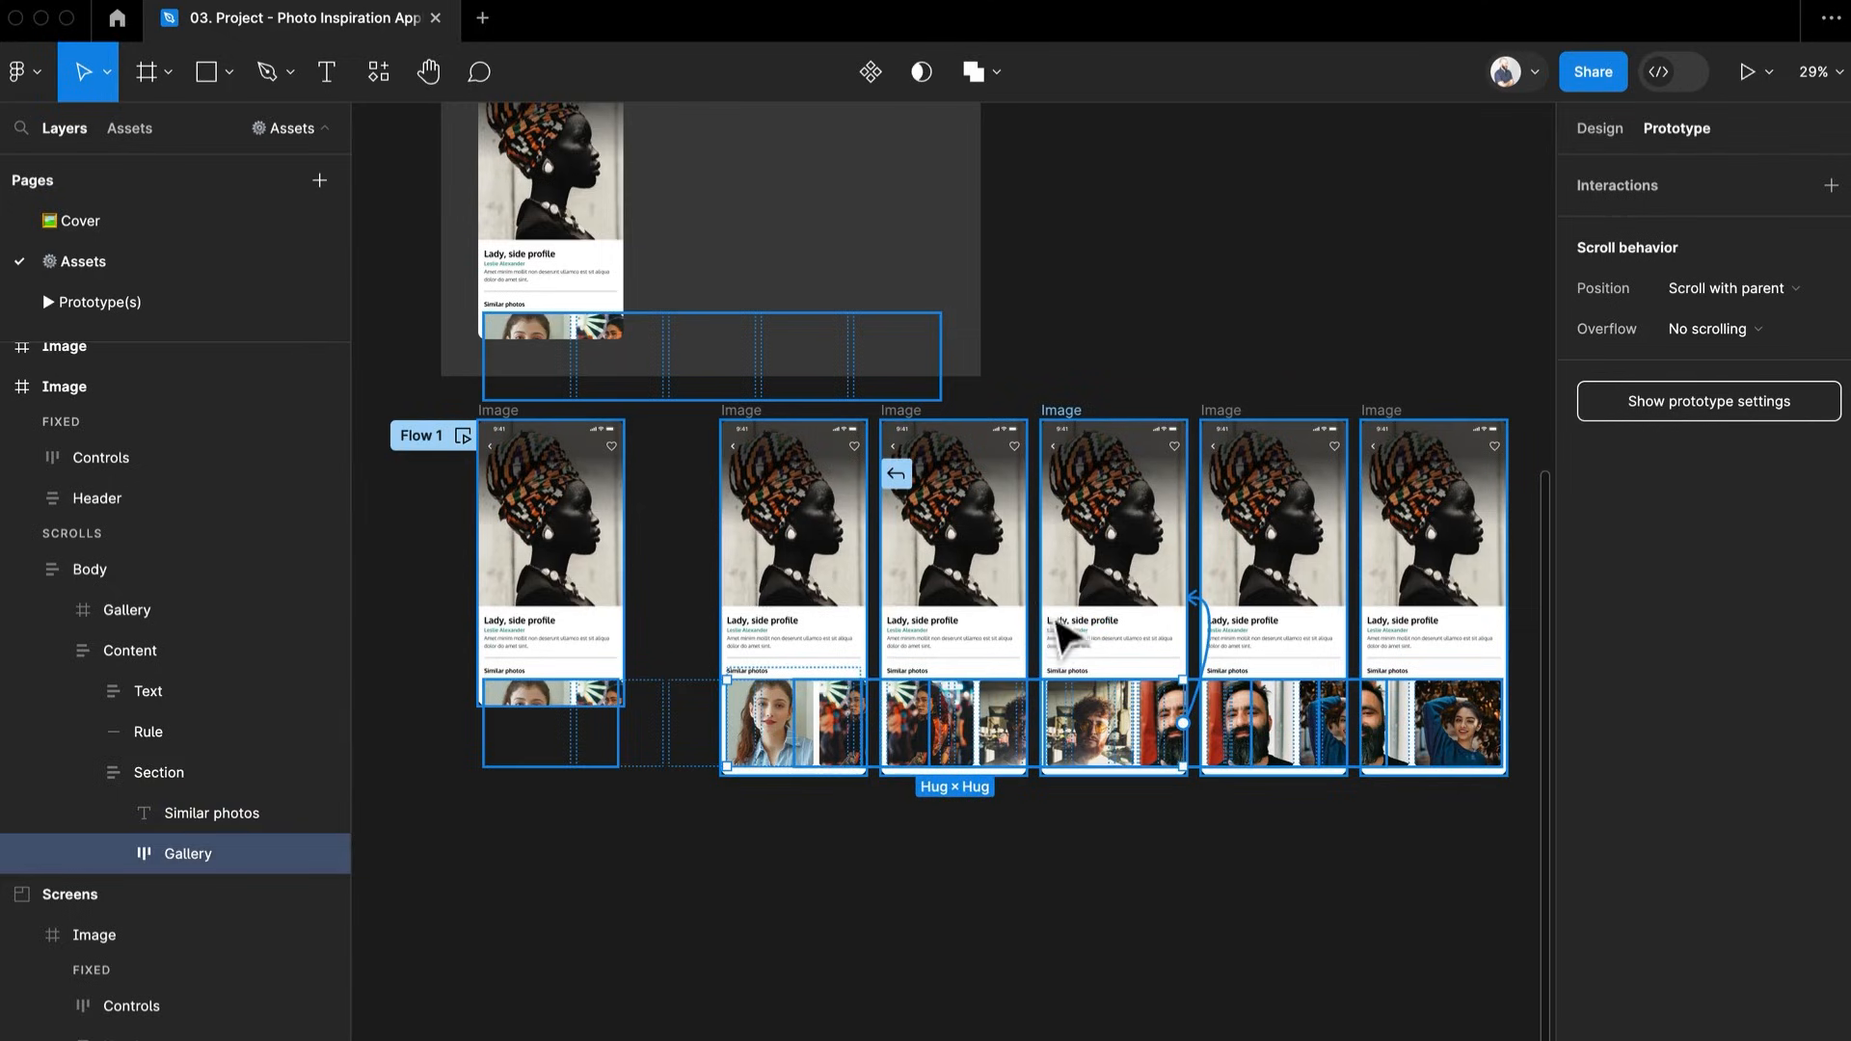
pyautogui.moveTo(1020, 553); pyautogui.dragTo(1020, 553)
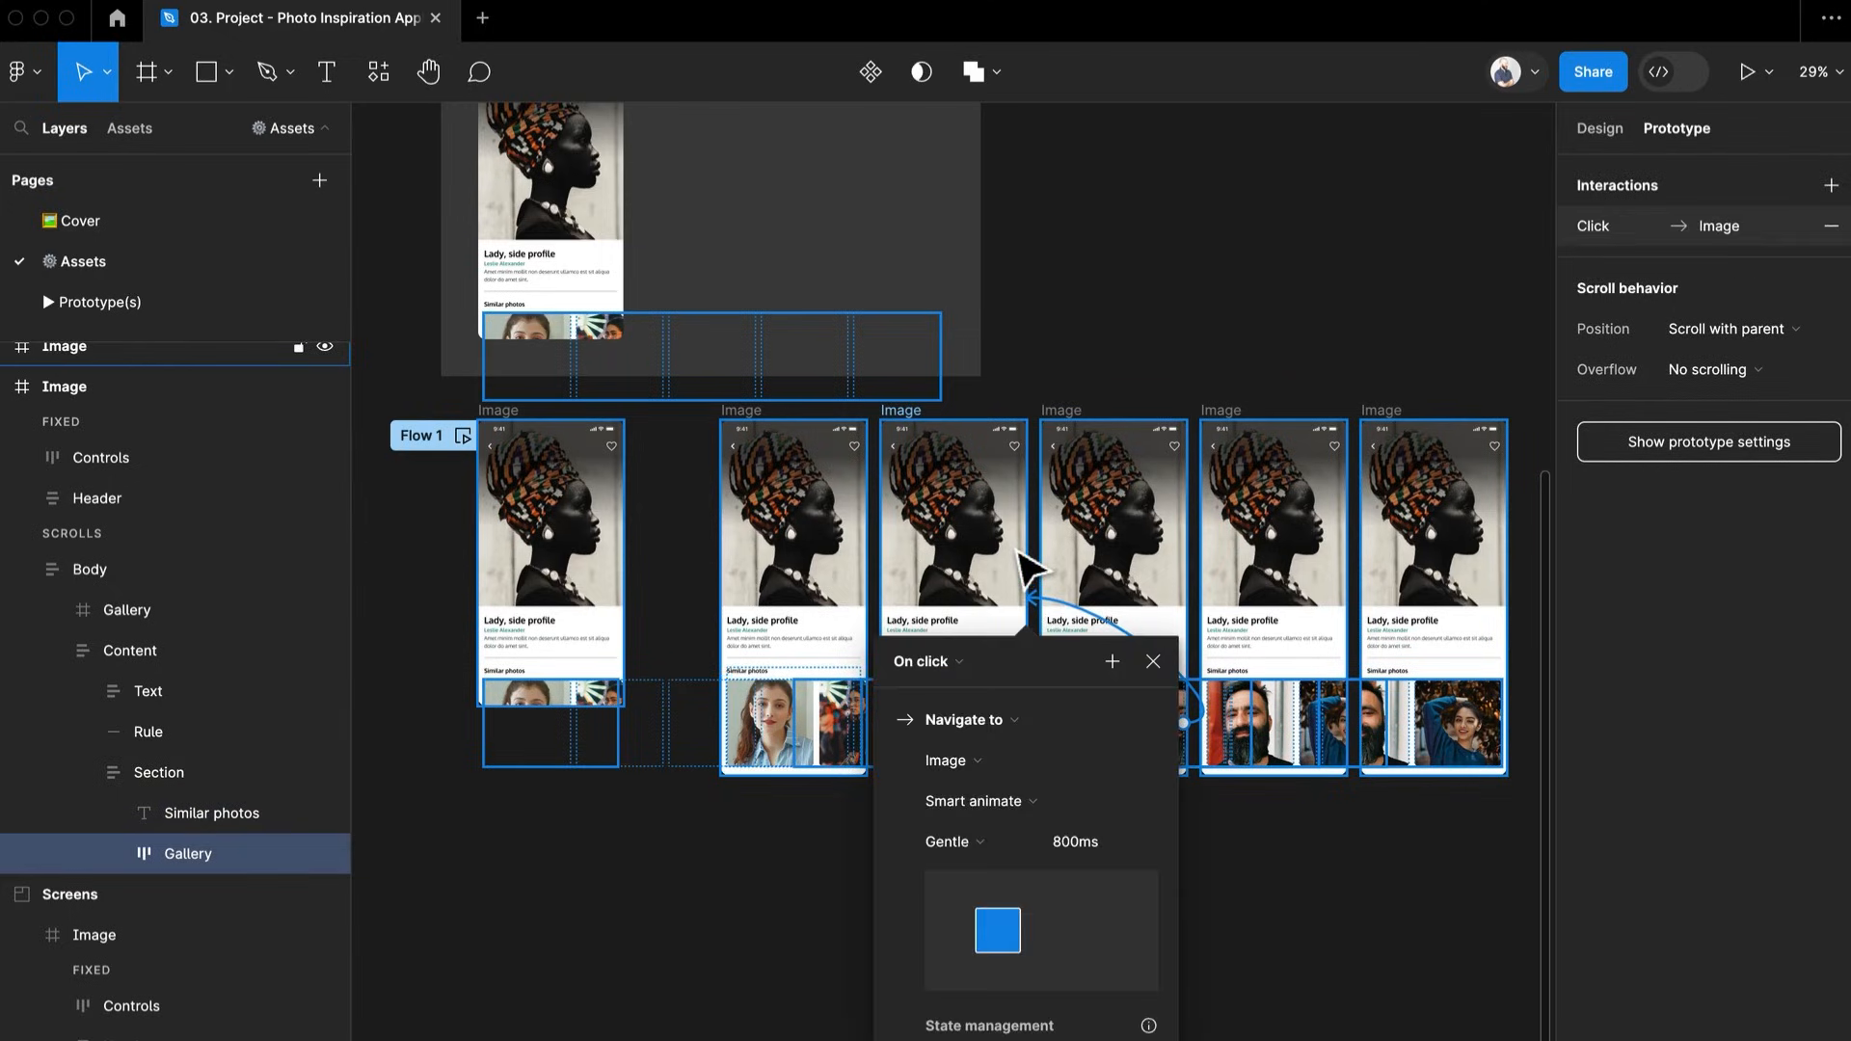
# Stack the other four extended Image screens in order in a single column beneath the first extended screen
pyautogui.moveTo(900, 410); pyautogui.dragTo(740, 784)
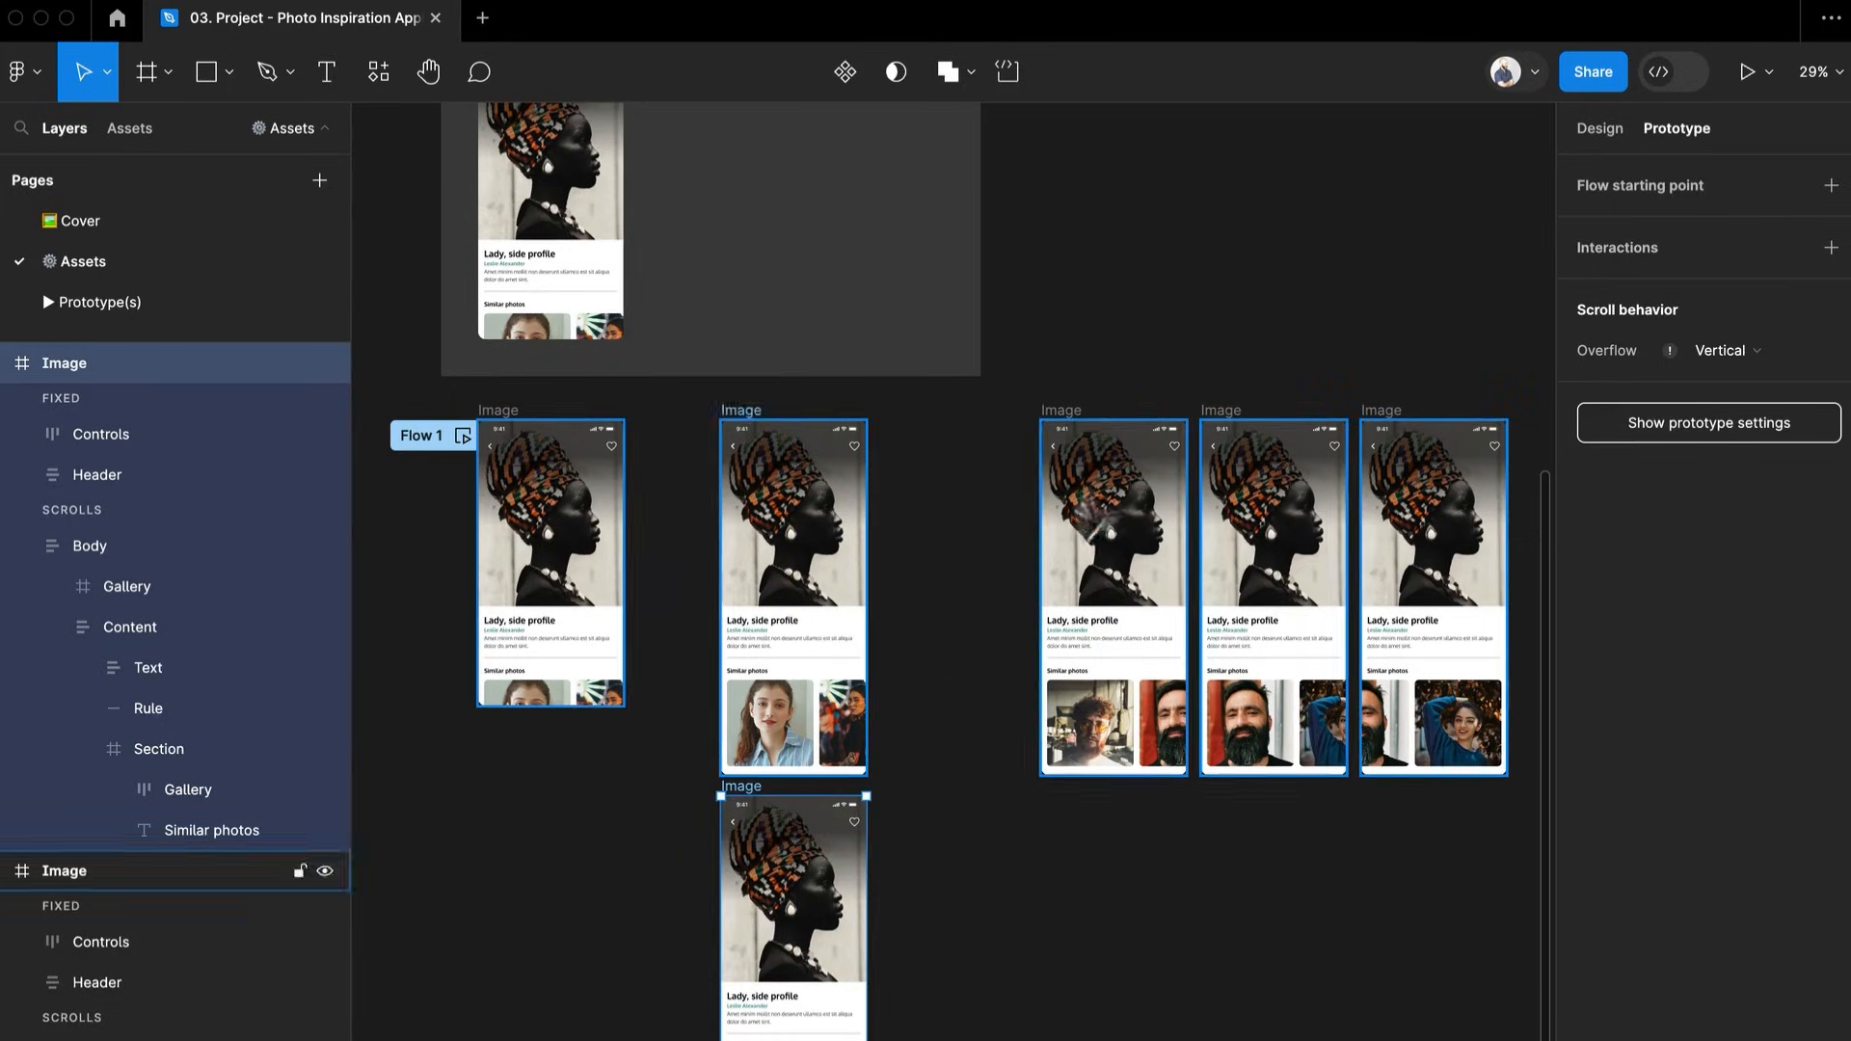
pyautogui.moveTo(761, 1038); pyautogui.dragTo(763, 953)
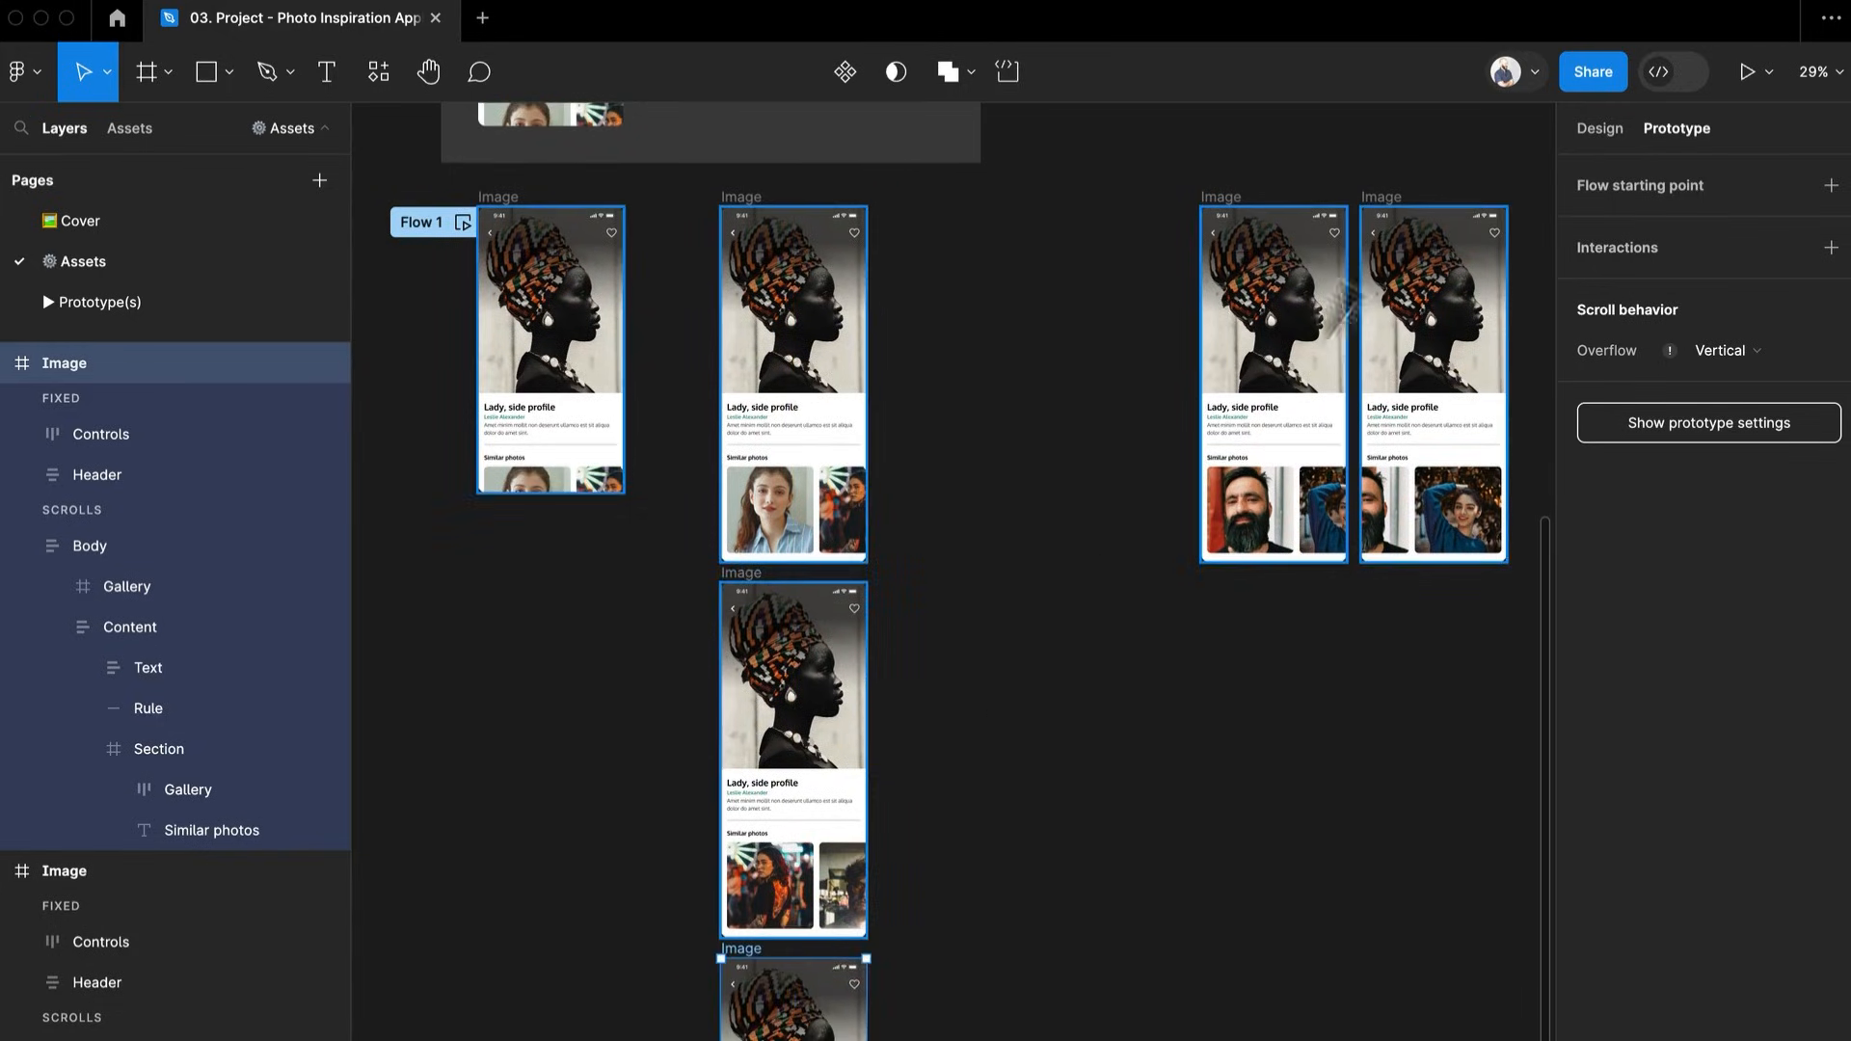
pyautogui.moveTo(1237, 196); pyautogui.dragTo(753, 562)
pyautogui.hotkey('shift', '1')
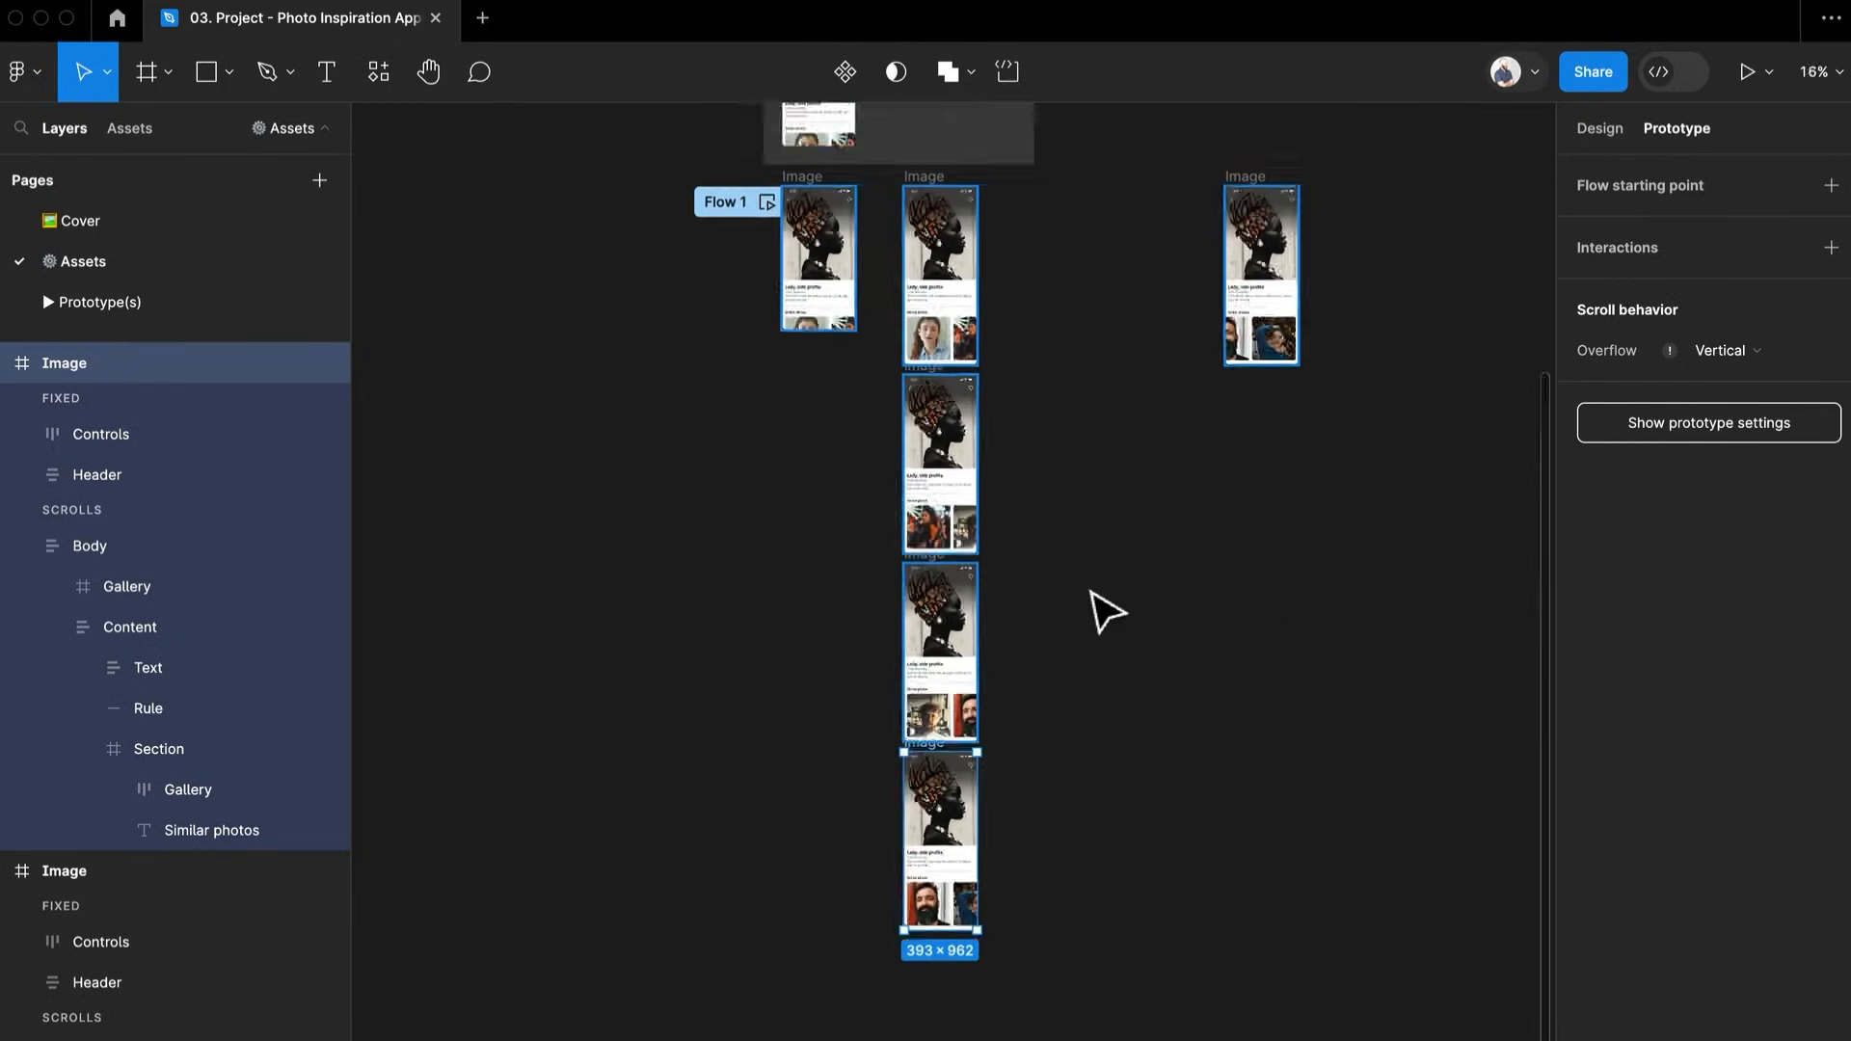
pyautogui.moveTo(1269, 115); pyautogui.dragTo(893, 990)
# Connect the first extended screen's Similar photos Gallery to the second extended screen with an On drag trigger
pyautogui.scroll(6, 1033, 454)
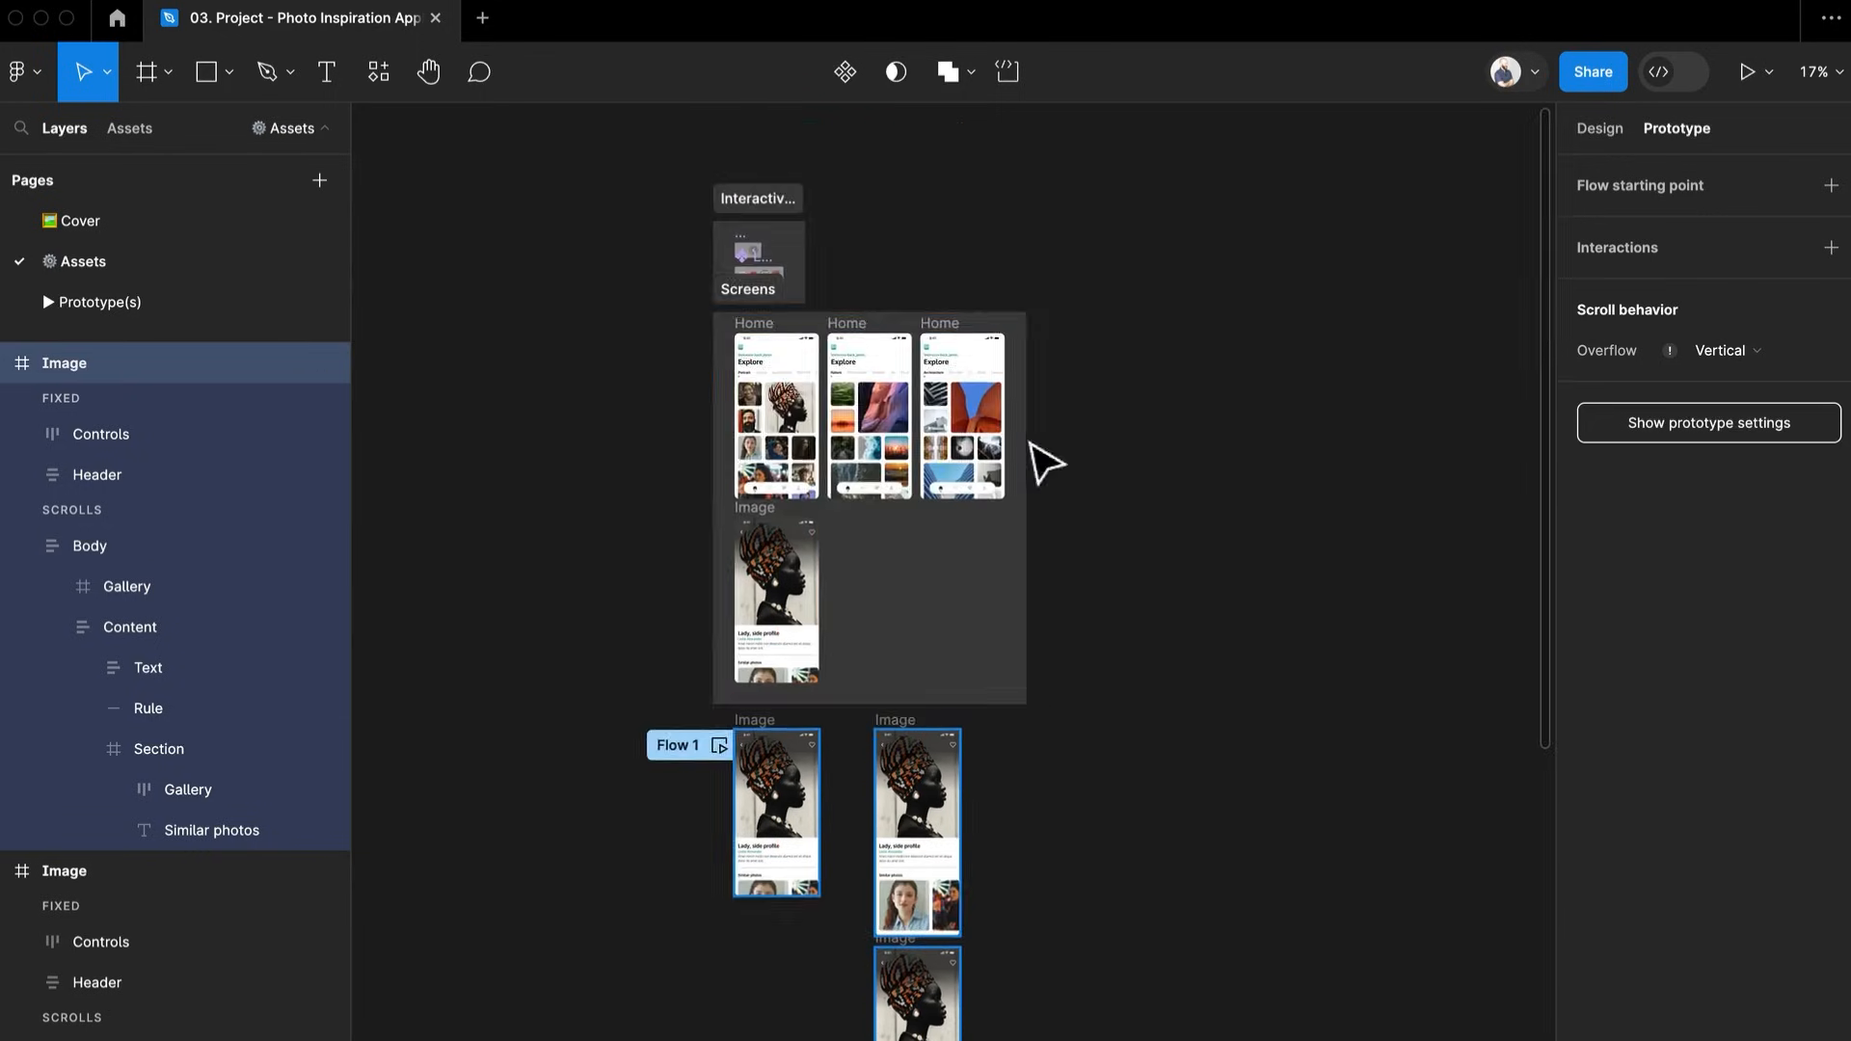
pyautogui.scroll(5, 896, 715)
pyautogui.scroll(-6, 1089, 868)
pyautogui.click(1007, 376)
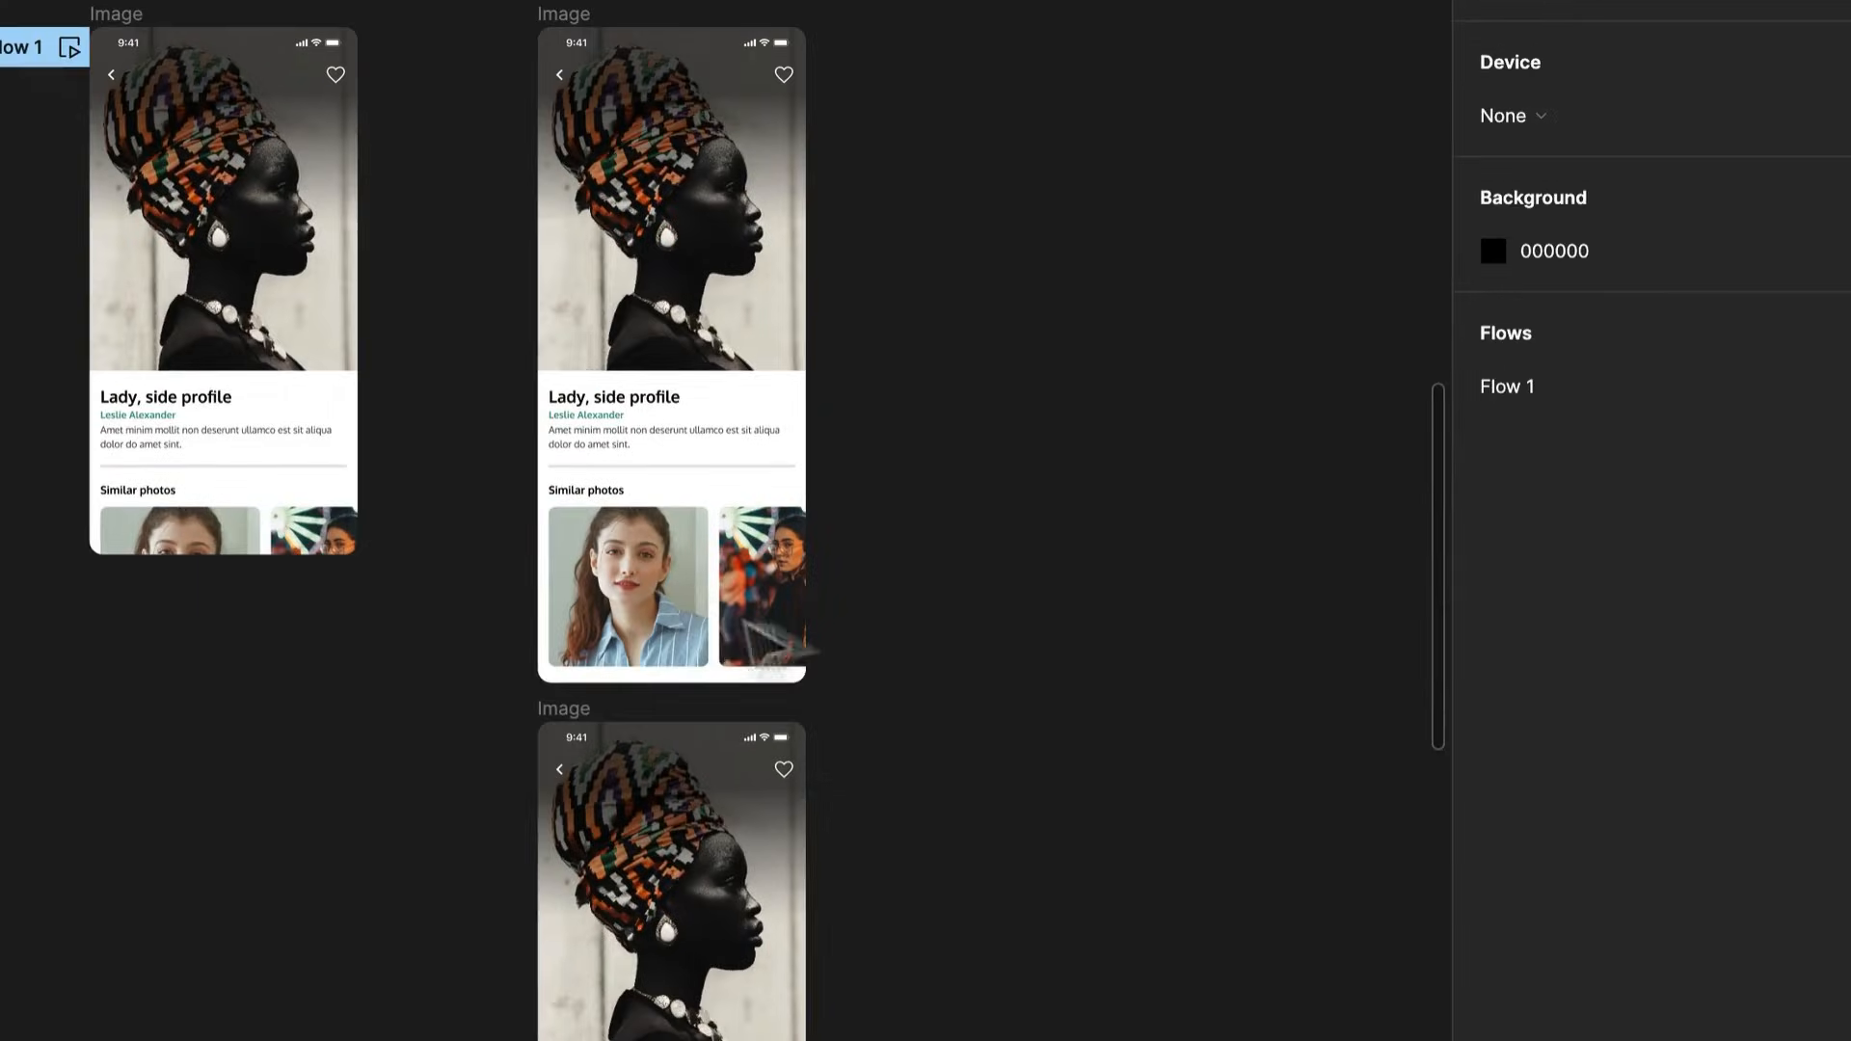
pyautogui.click(735, 628)
pyautogui.moveTo(896, 695); pyautogui.dragTo(901, 711)
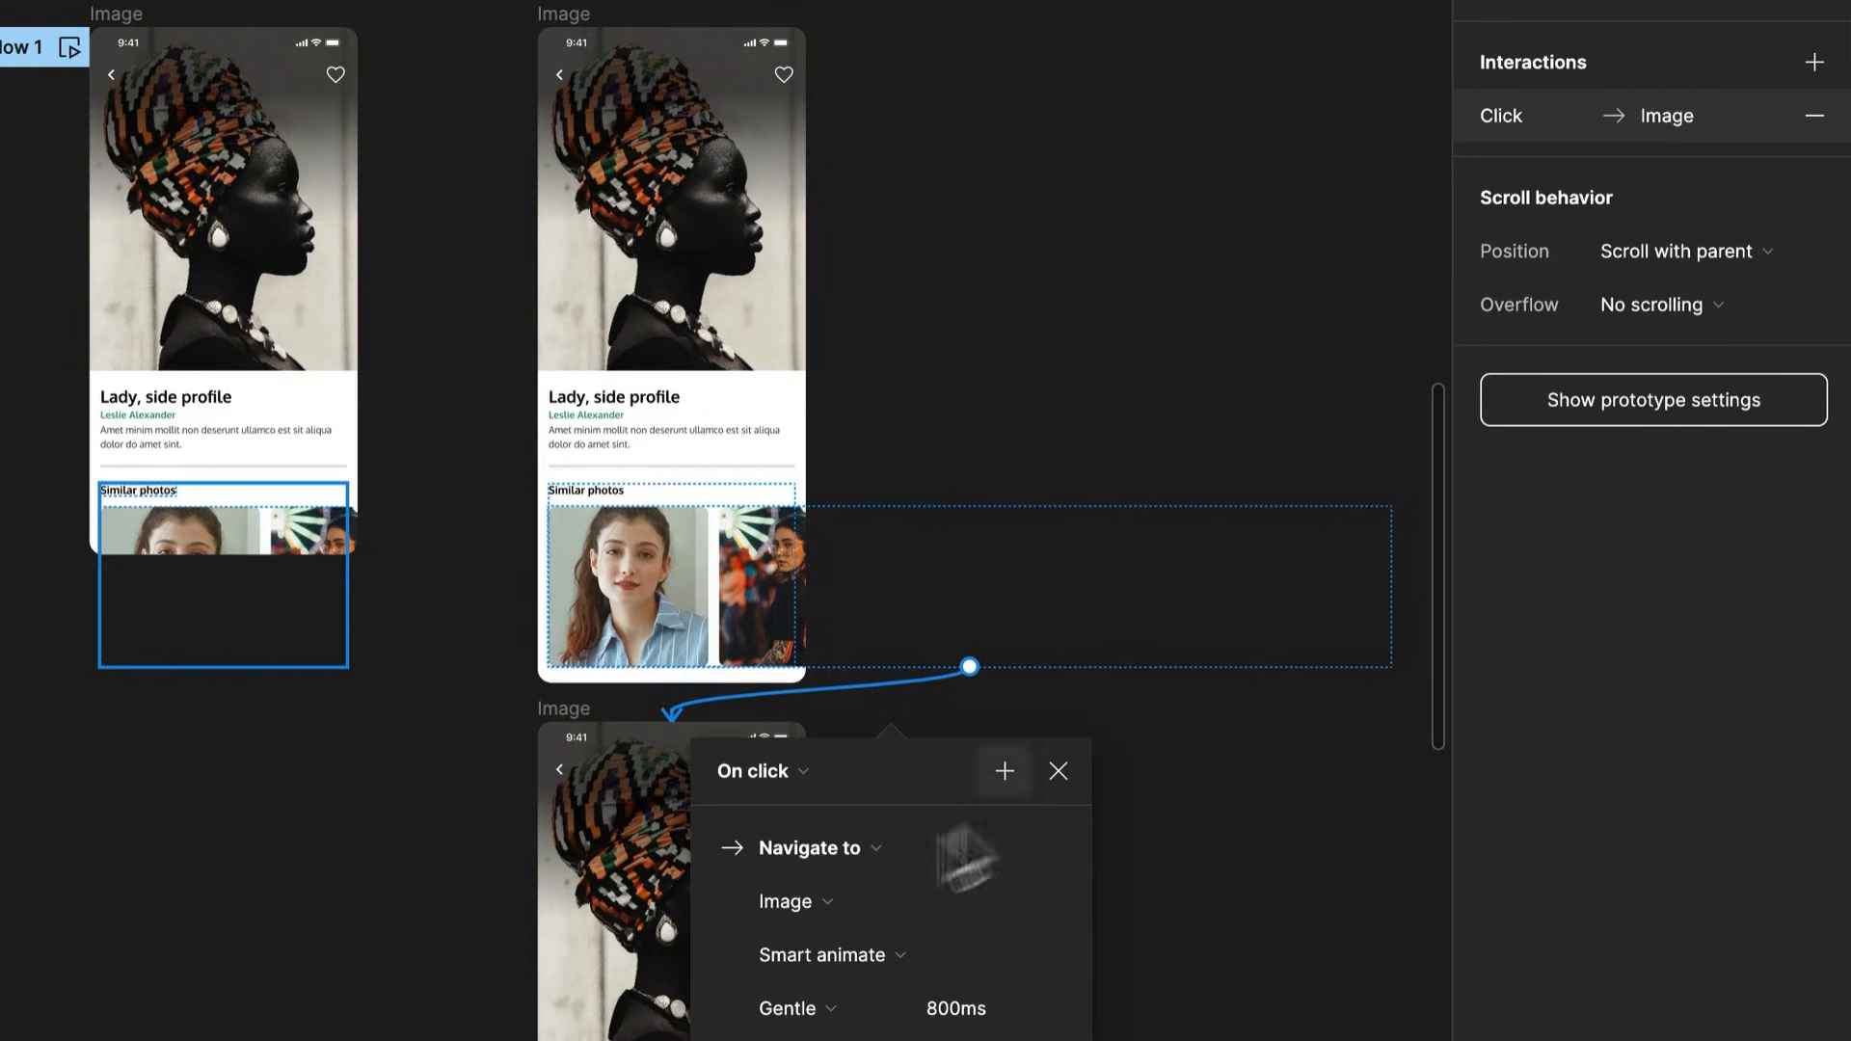
pyautogui.click(776, 768)
pyautogui.click(785, 813)
pyautogui.scroll(-7, 904, 1030)
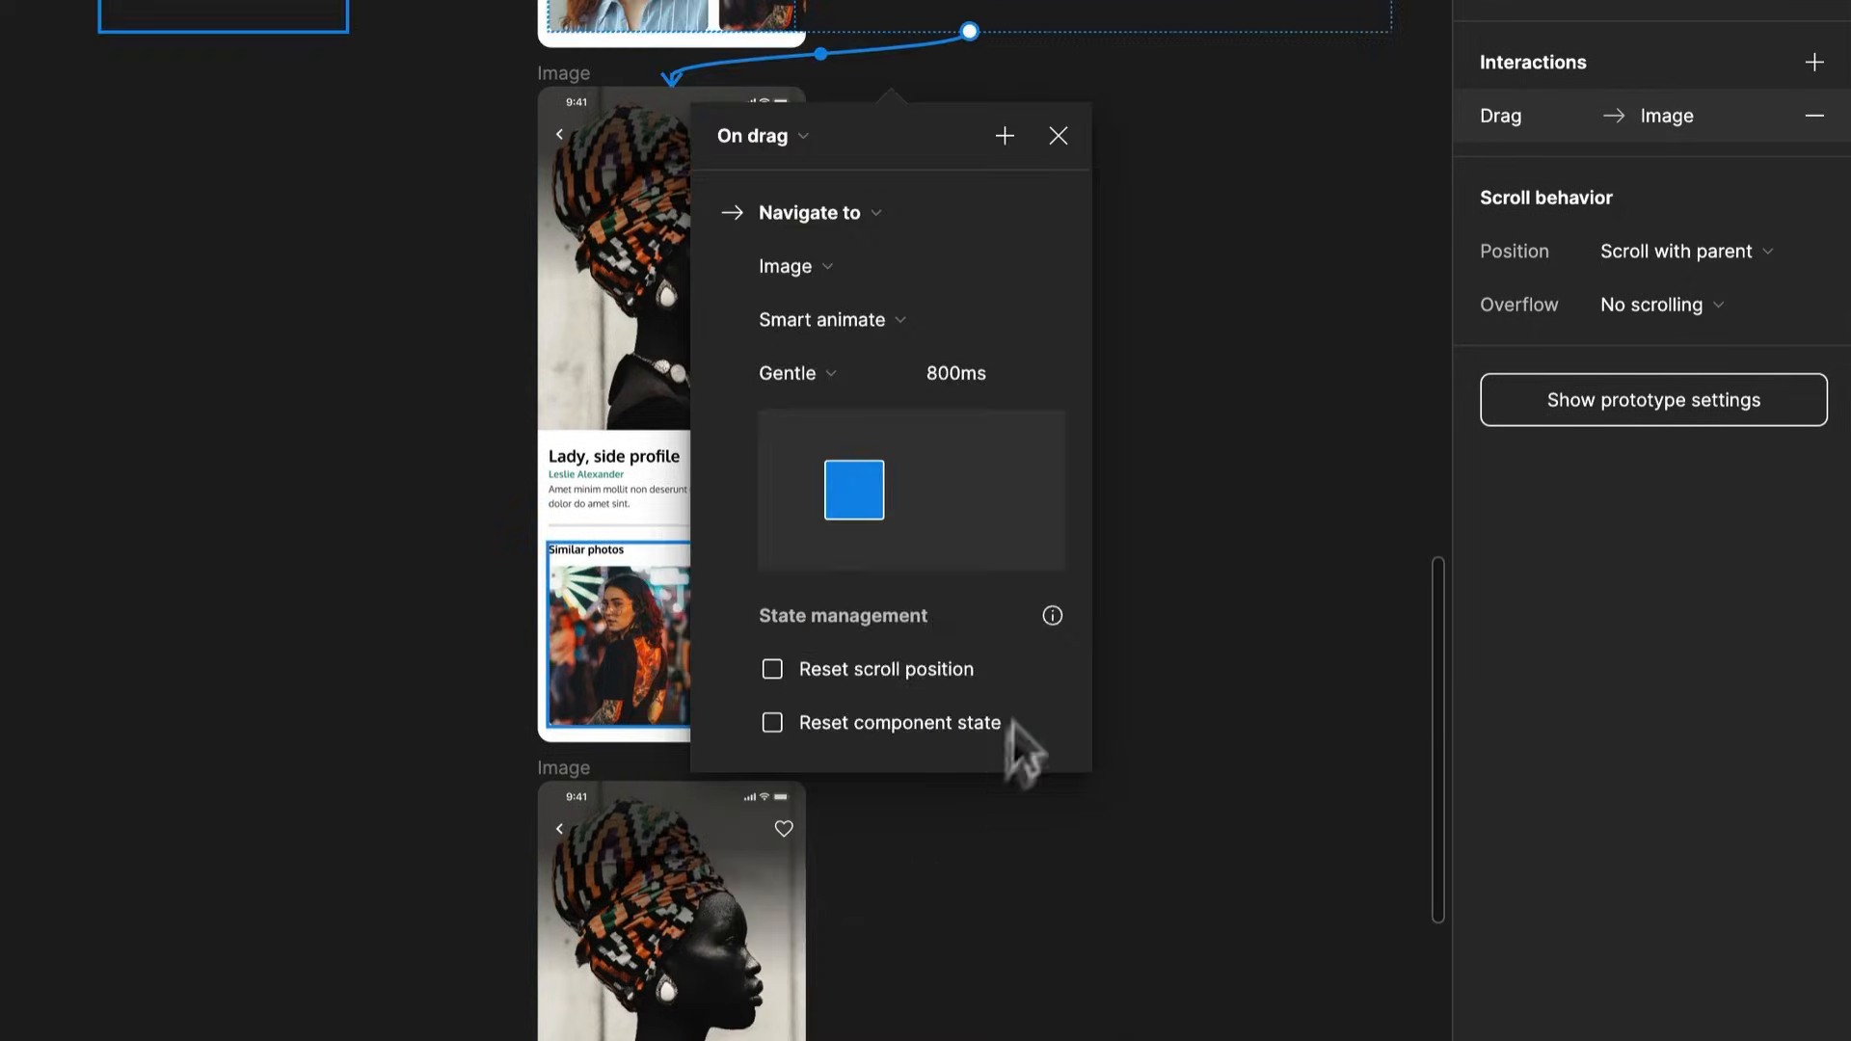
pyautogui.click(1220, 491)
# Connect the second extended screen's Gallery back to the first extended screen with an On drag trigger
pyautogui.click(760, 649)
pyautogui.doubleClick(761, 649)
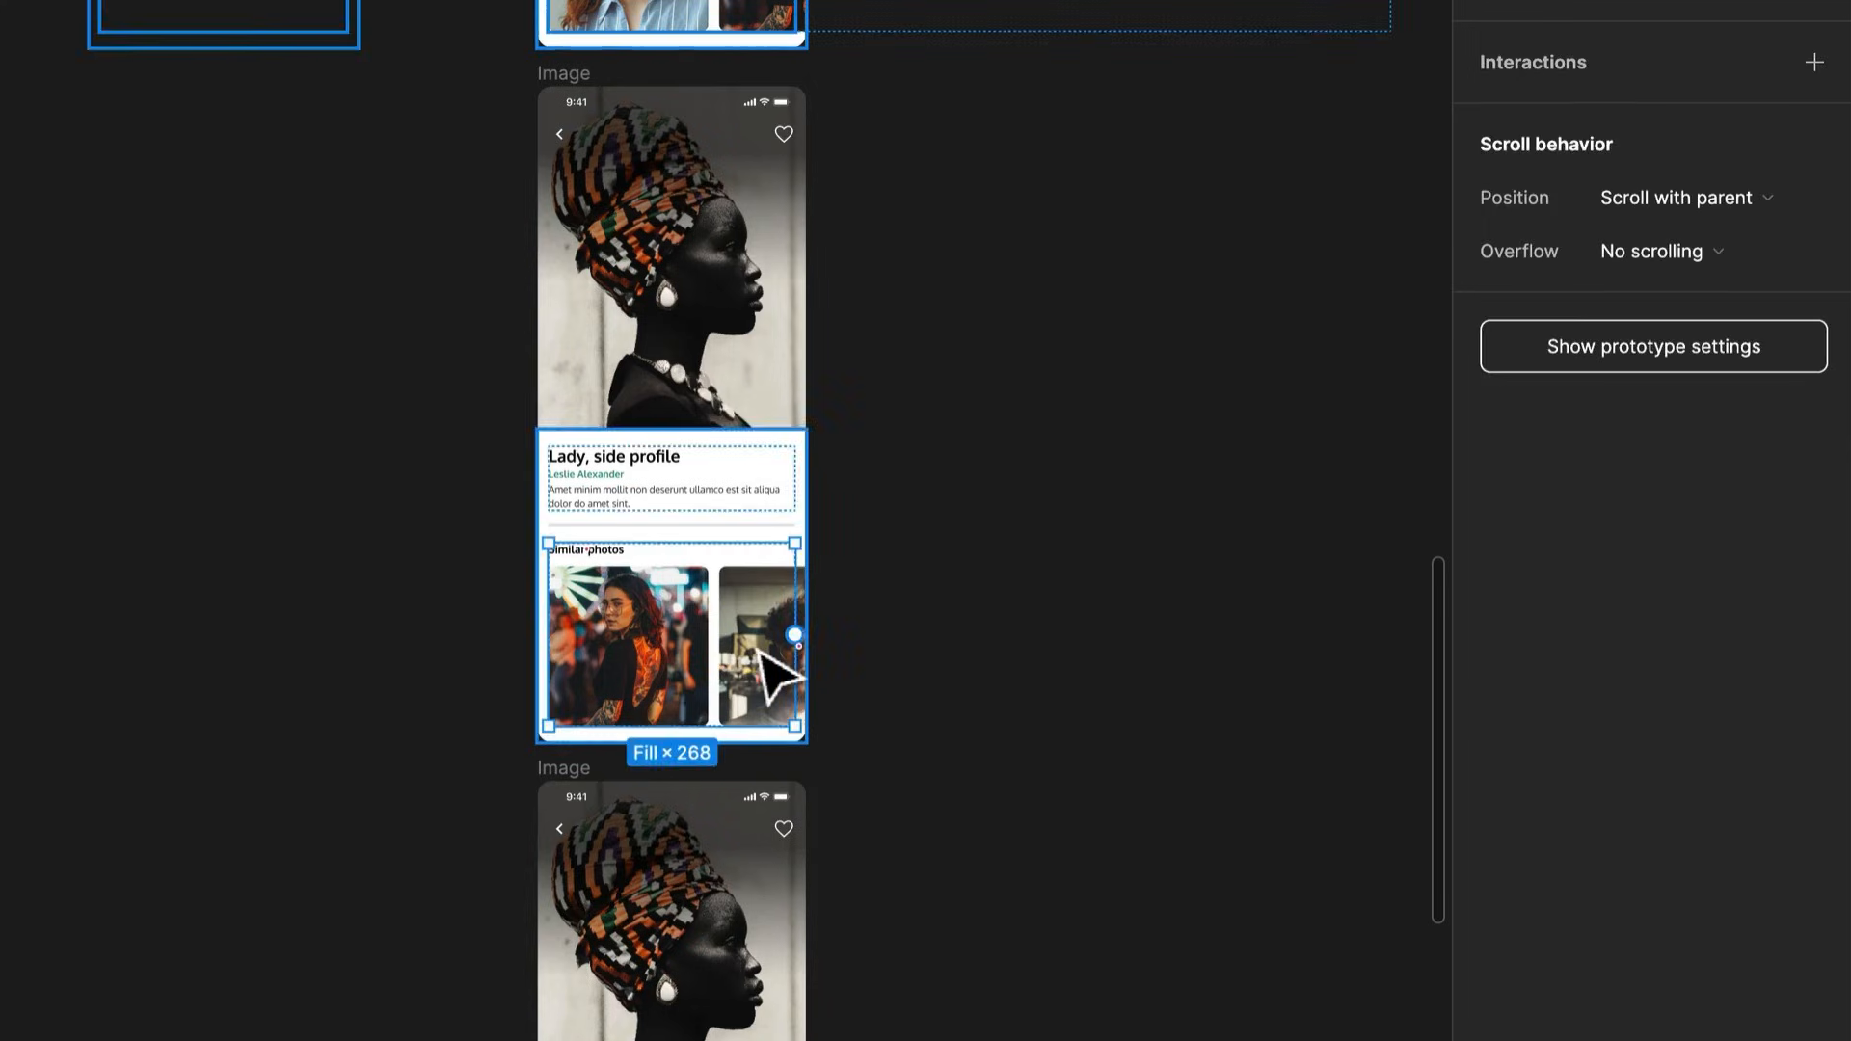
pyautogui.doubleClick(761, 649)
pyautogui.moveTo(1220, 646); pyautogui.dragTo(789, 53)
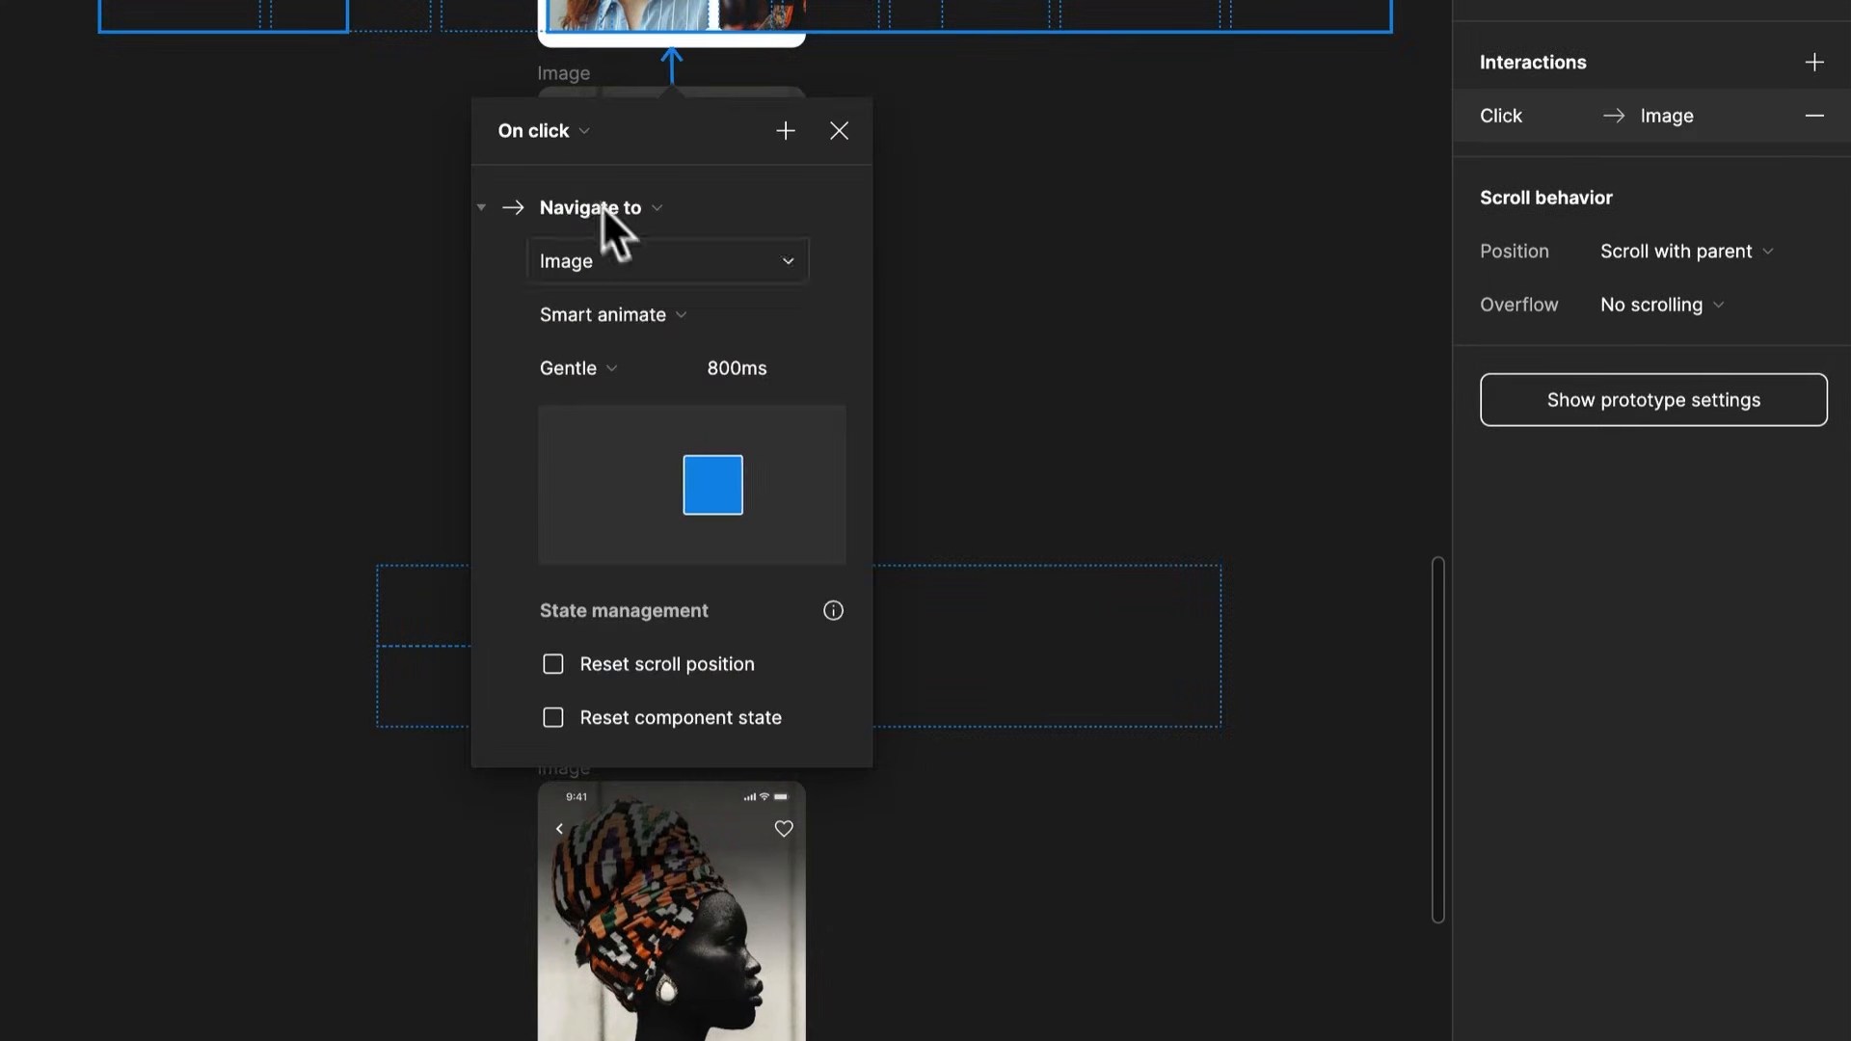
pyautogui.click(564, 133)
pyautogui.click(575, 174)
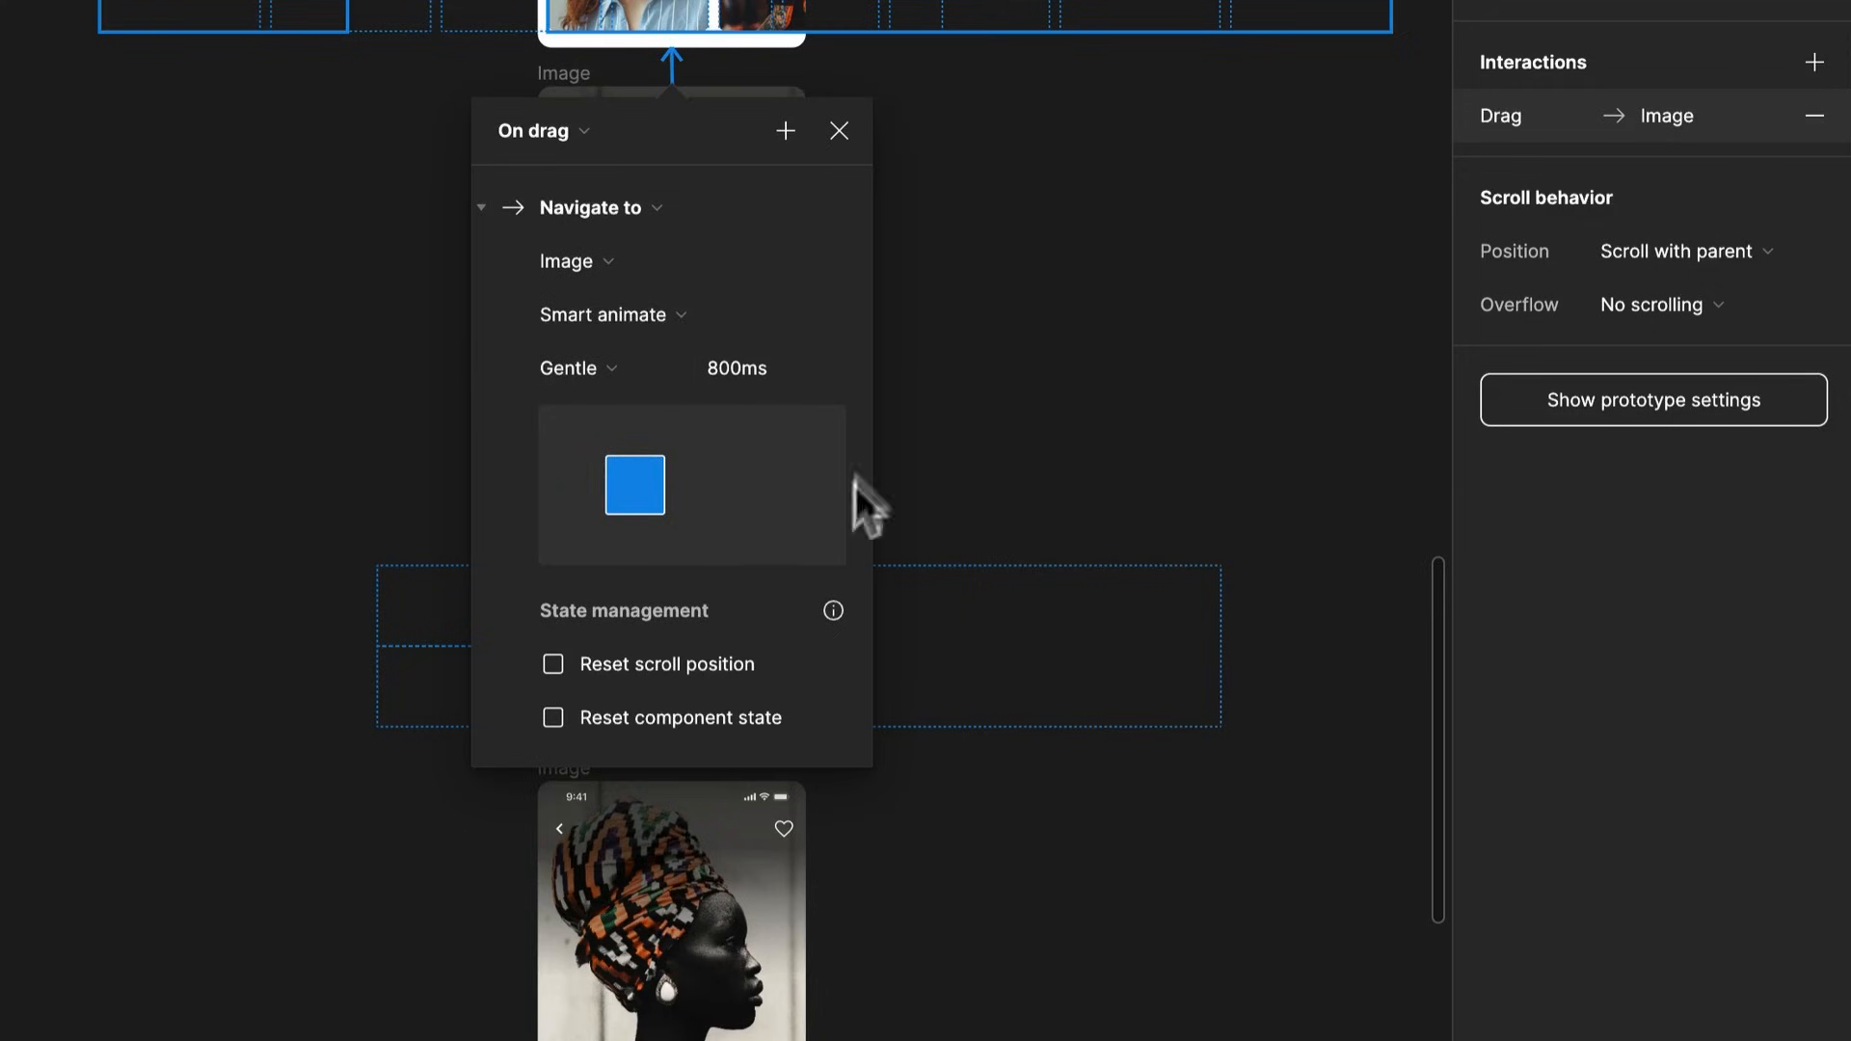
pyautogui.click(1055, 460)
# Connect the second extended screen's Gallery forward to the third extended screen with an On drag trigger
pyautogui.click(690, 694)
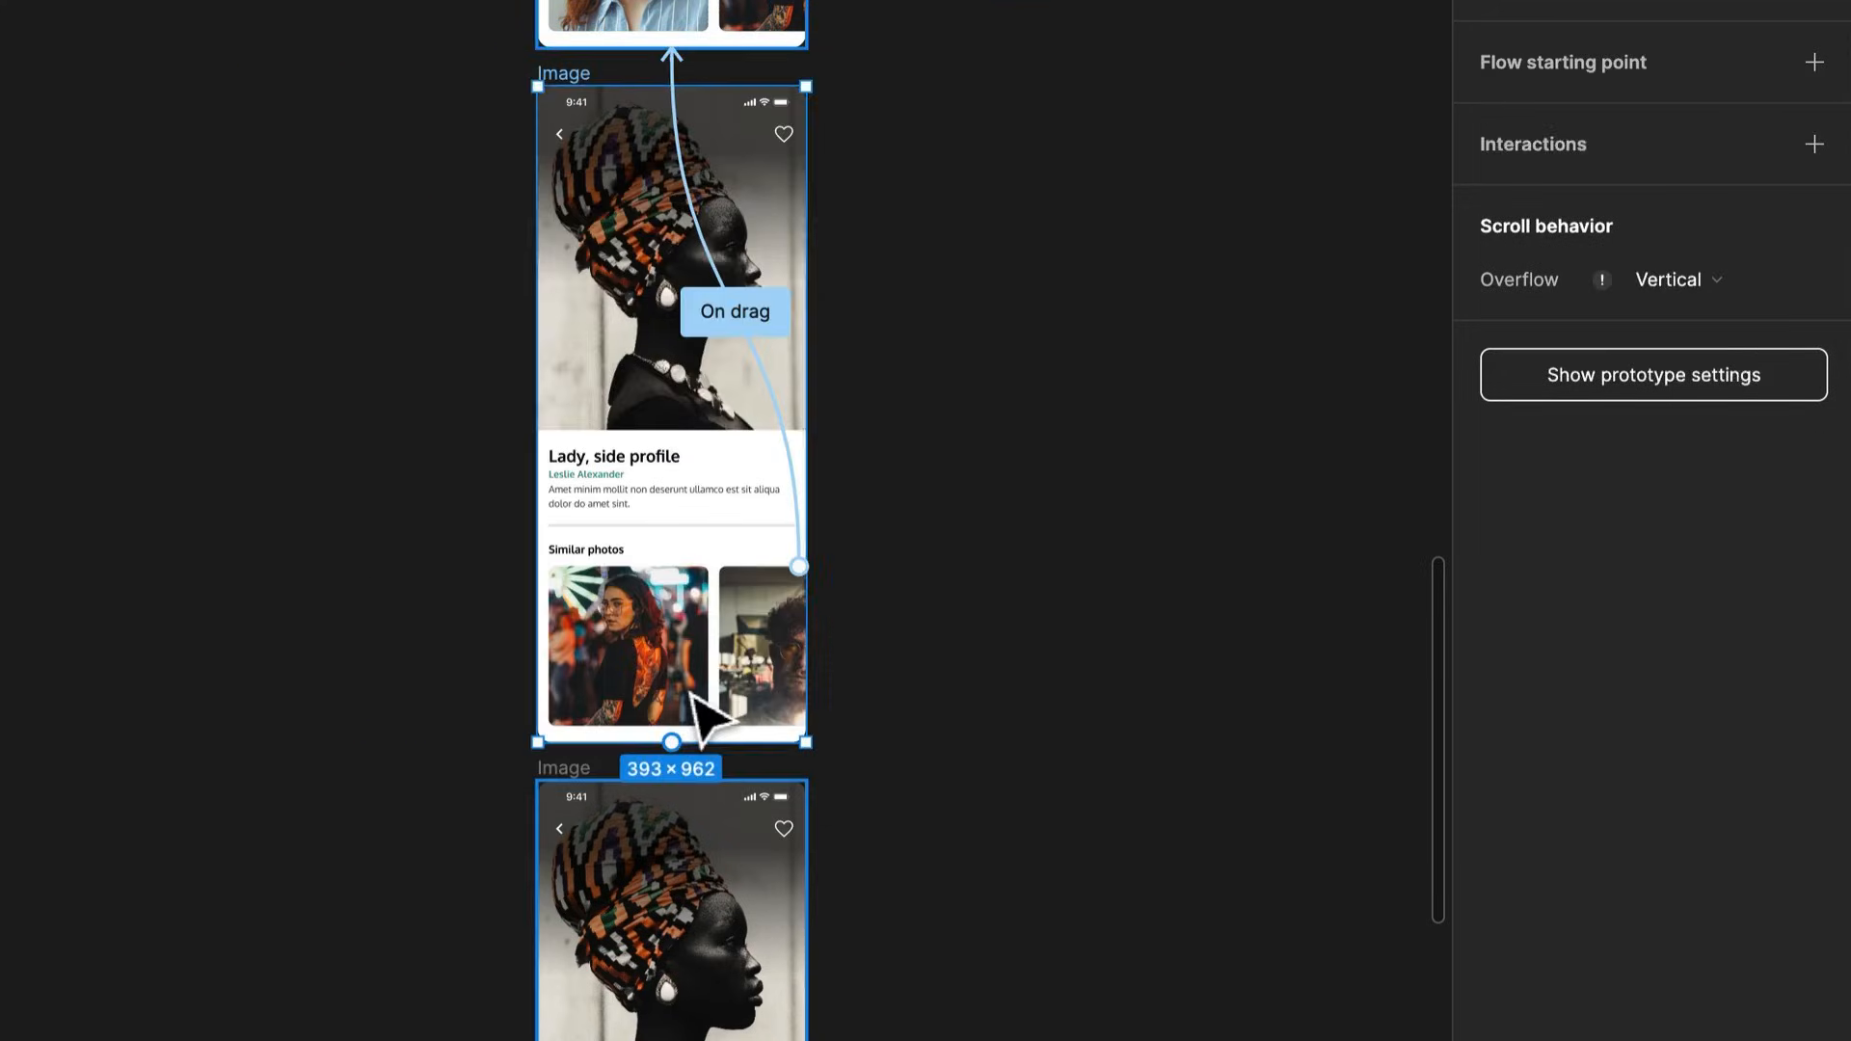
pyautogui.doubleClick(690, 693)
pyautogui.doubleClick(691, 692)
pyautogui.doubleClick(692, 692)
pyautogui.doubleClick(691, 692)
pyautogui.moveTo(799, 725); pyautogui.dragTo(737, 935)
pyautogui.click(524, 883)
pyautogui.click(529, 900)
pyautogui.click(1145, 996)
# Connect the third extended screen's Gallery back to the second extended screen with an On drag trigger
pyautogui.scroll(-5, 1109, 945)
pyautogui.scroll(-3, 703, 488)
pyautogui.click(736, 529)
pyautogui.doubleClick(751, 529)
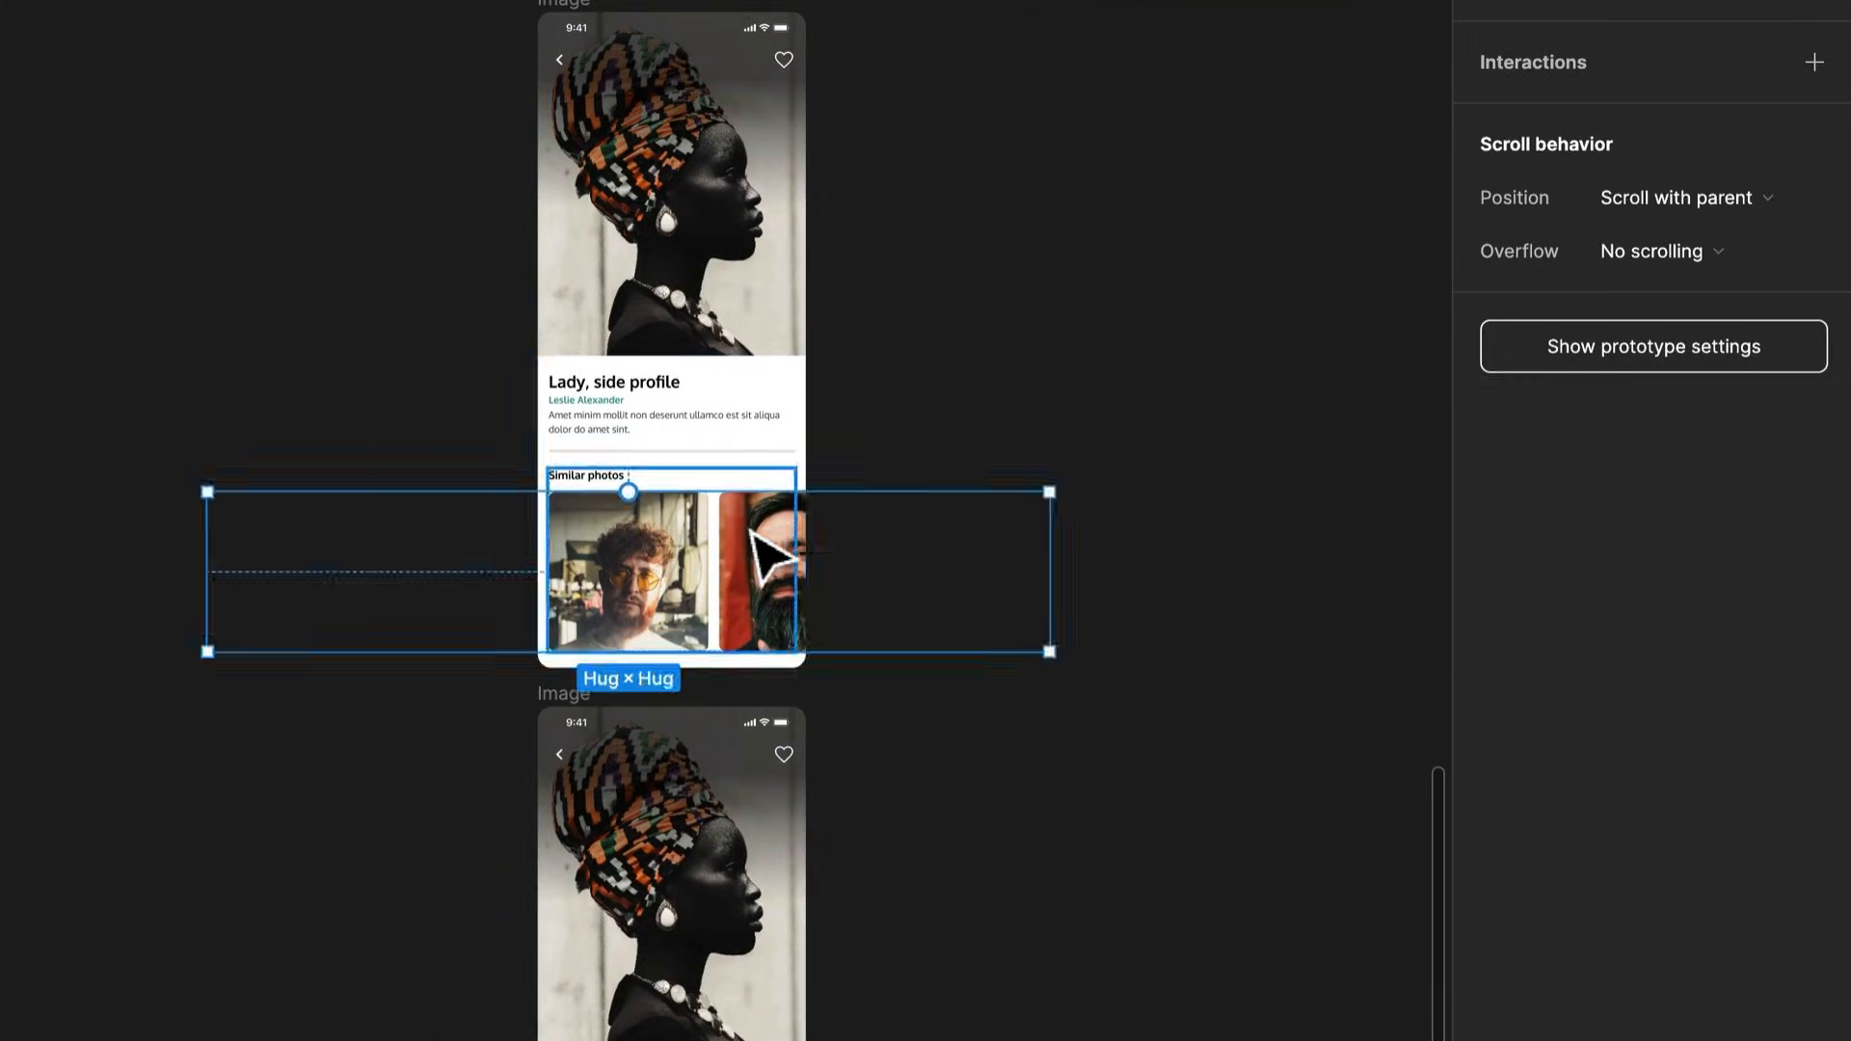
pyautogui.moveTo(627, 492); pyautogui.dragTo(666, 222)
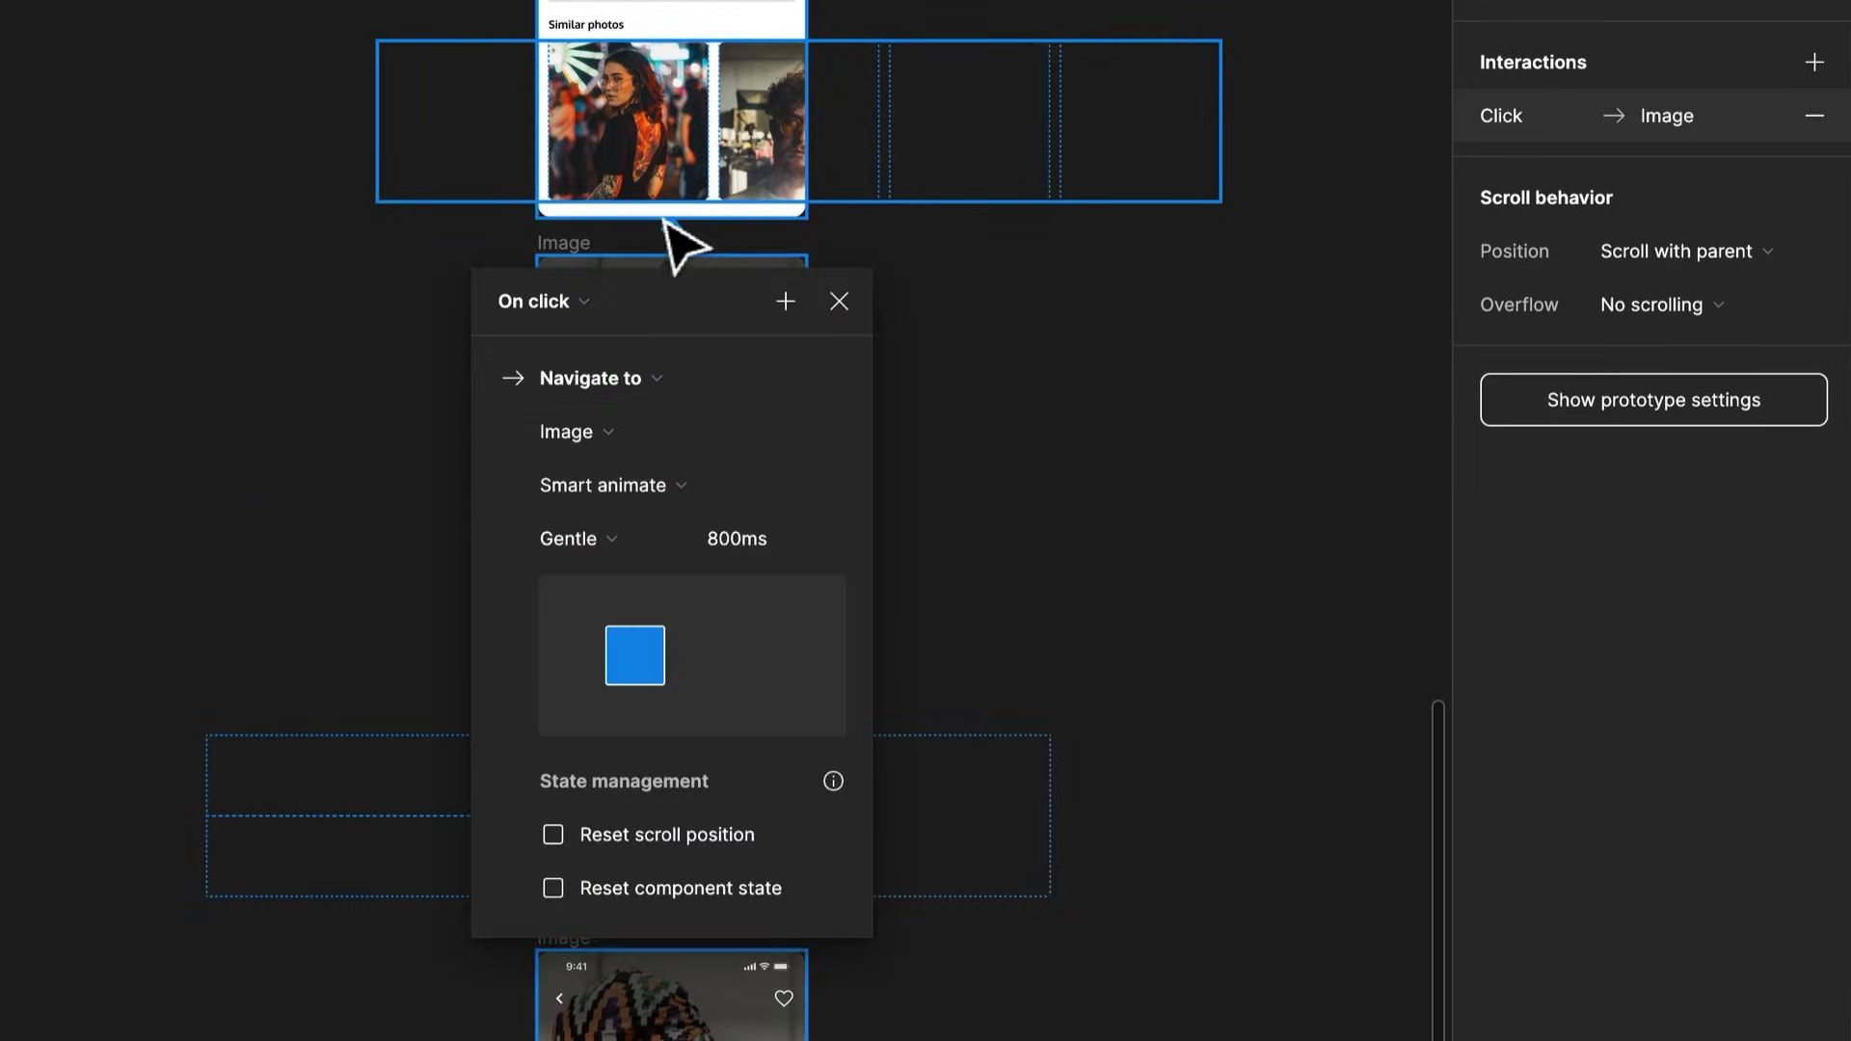
pyautogui.click(590, 313)
pyautogui.click(594, 340)
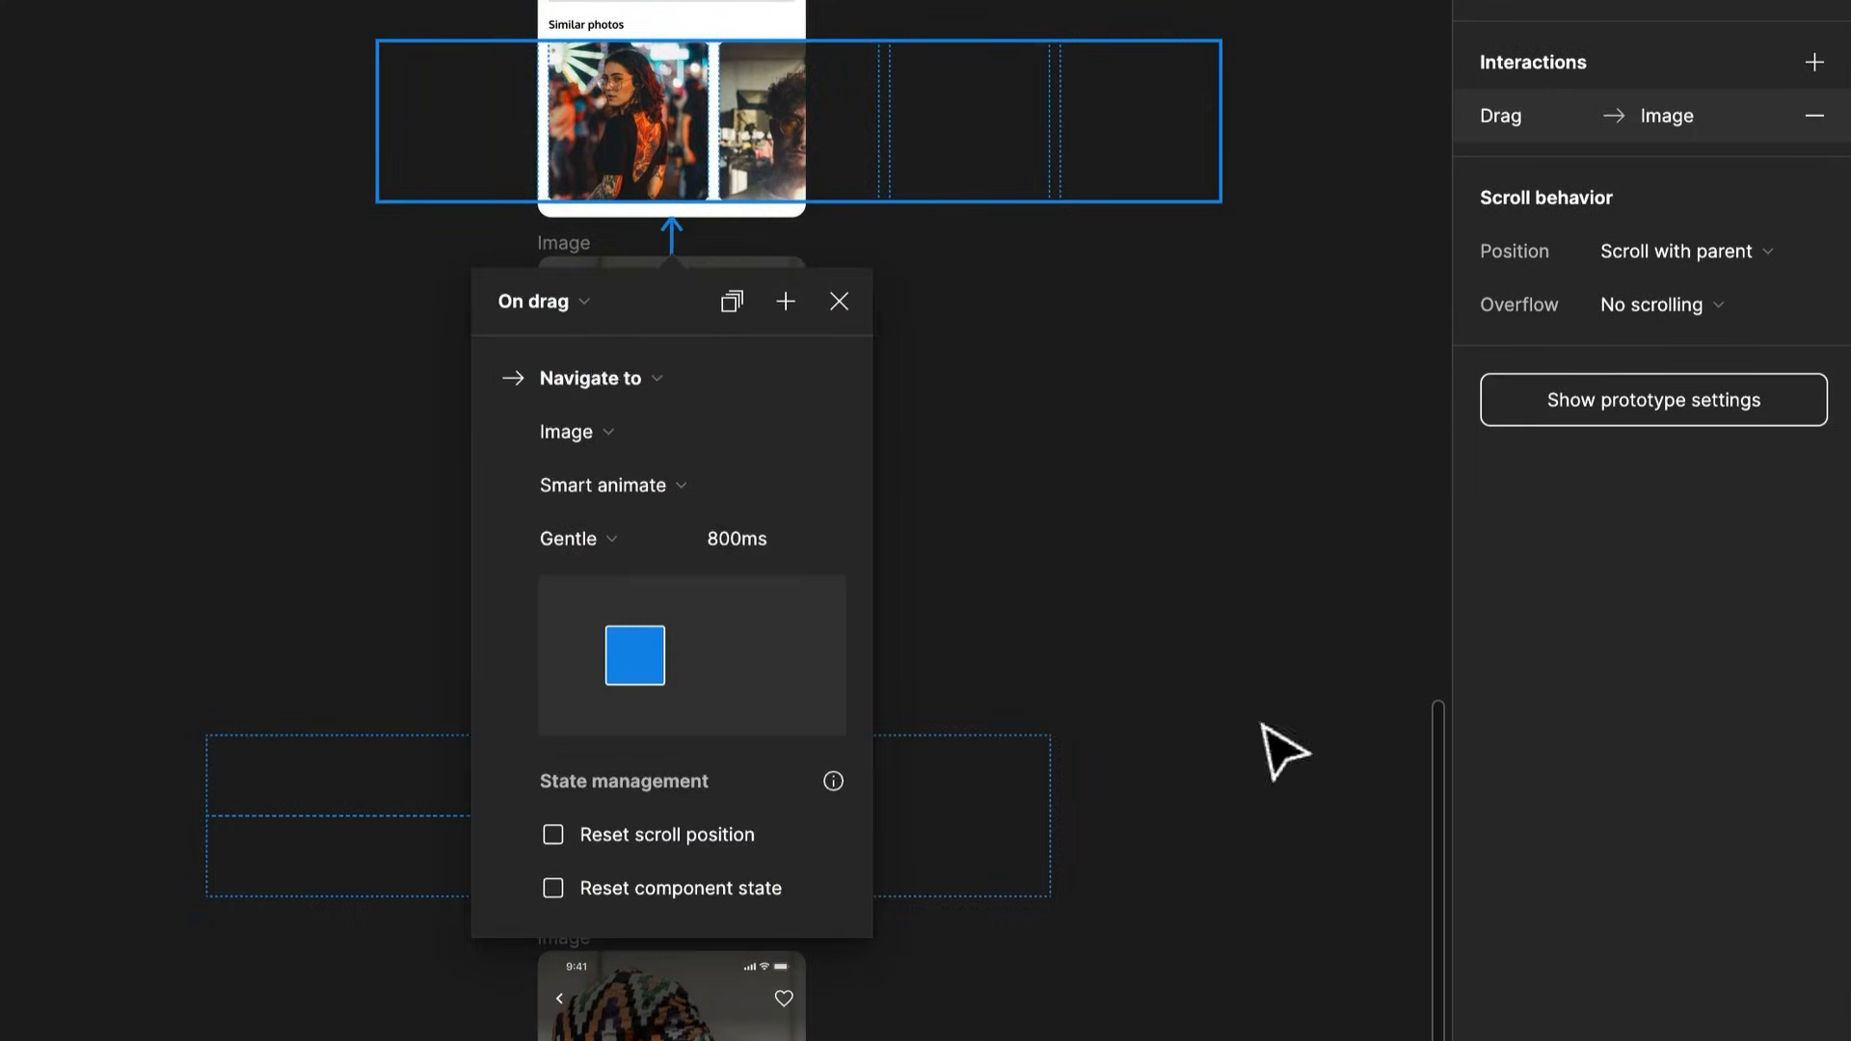
pyautogui.click(1265, 730)
# Connect the third extended screen's Gallery forward to the fourth extended screen, keeping Navigate to and using an On drag trigger
pyautogui.scroll(-5, 772, 752)
pyautogui.scroll(-2, 709, 282)
pyautogui.click(709, 282)
pyautogui.click(708, 282)
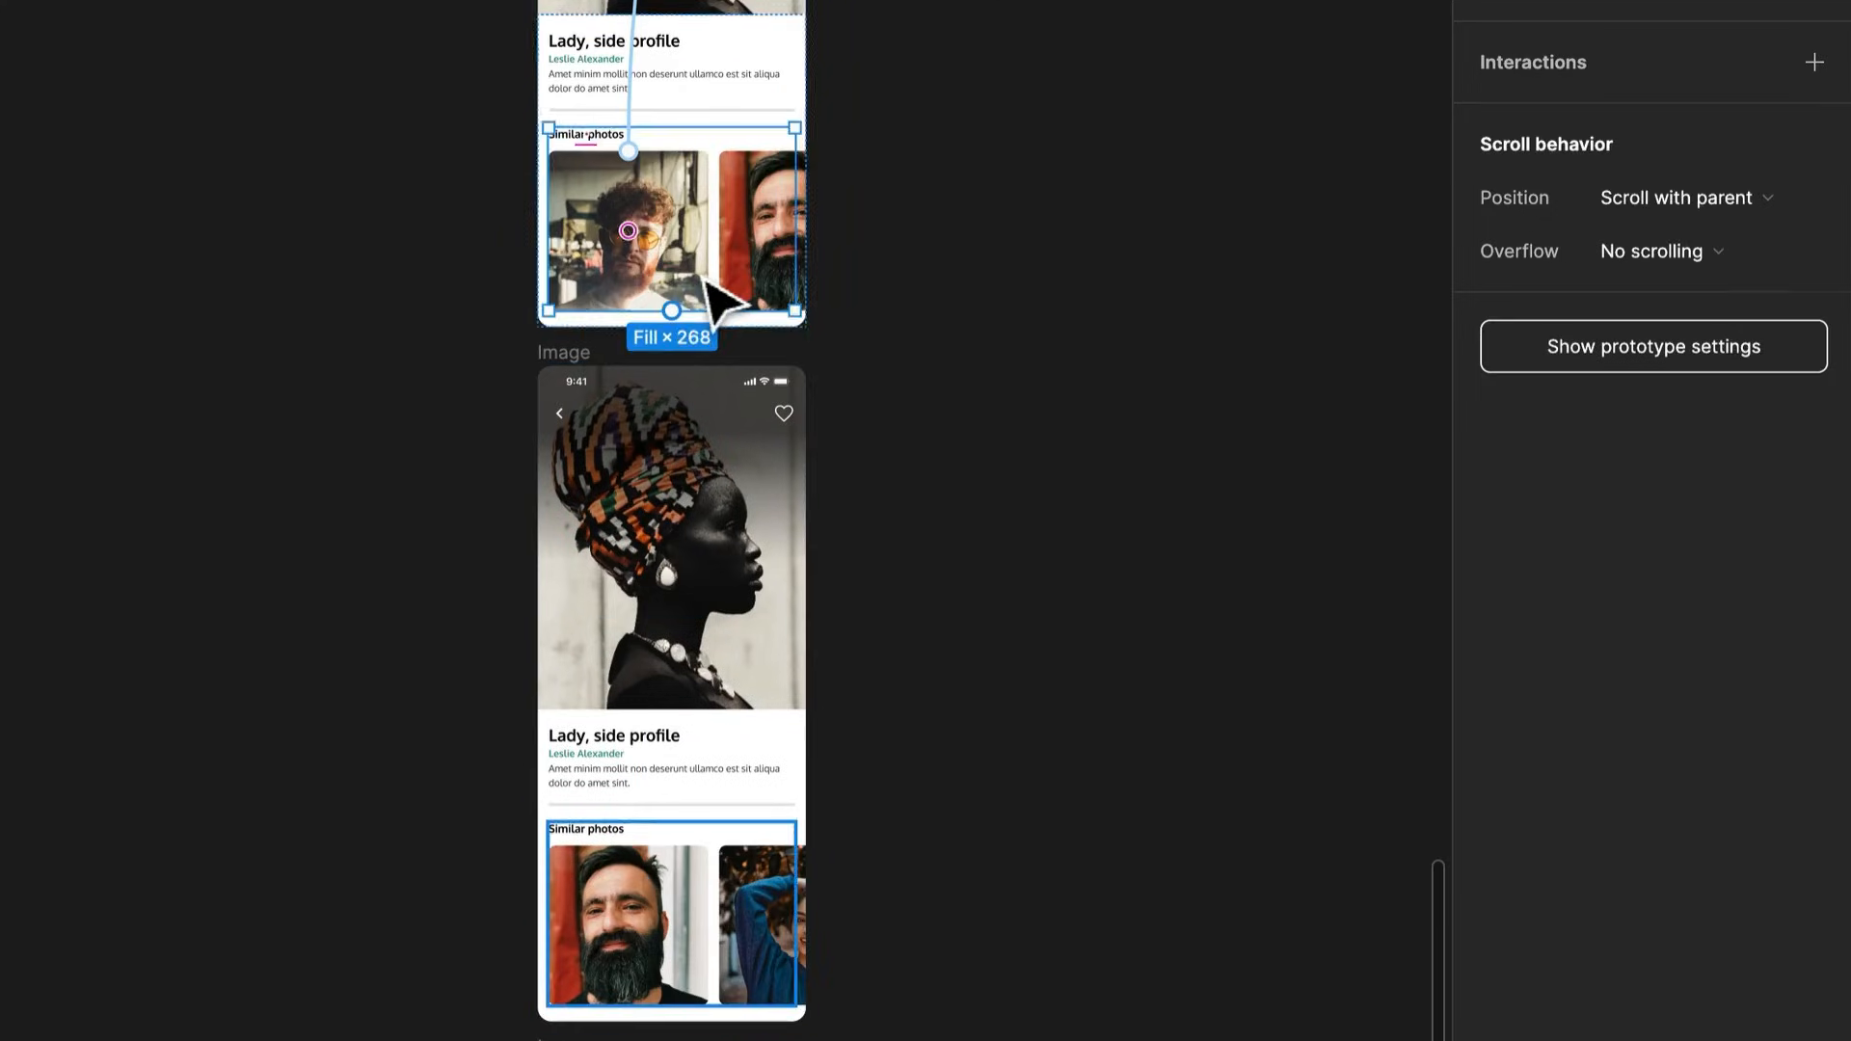
pyautogui.moveTo(627, 311); pyautogui.dragTo(633, 549)
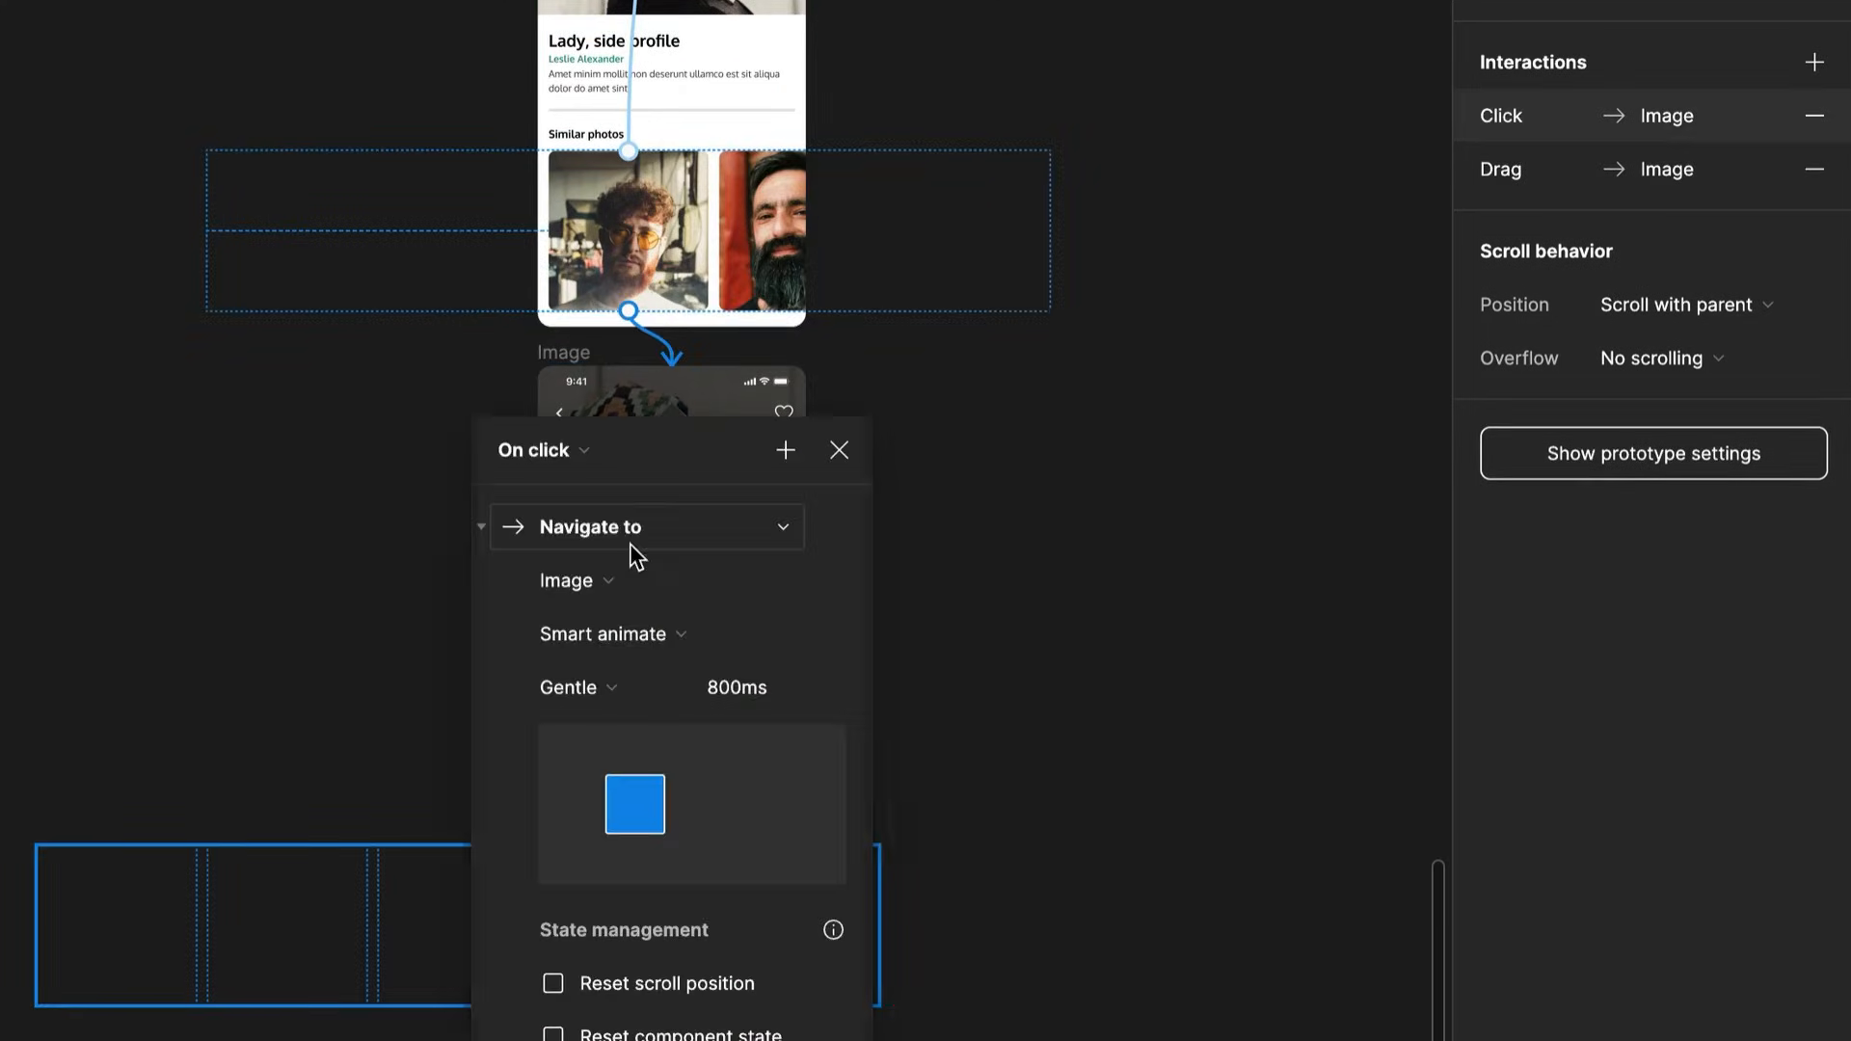
pyautogui.click(605, 525)
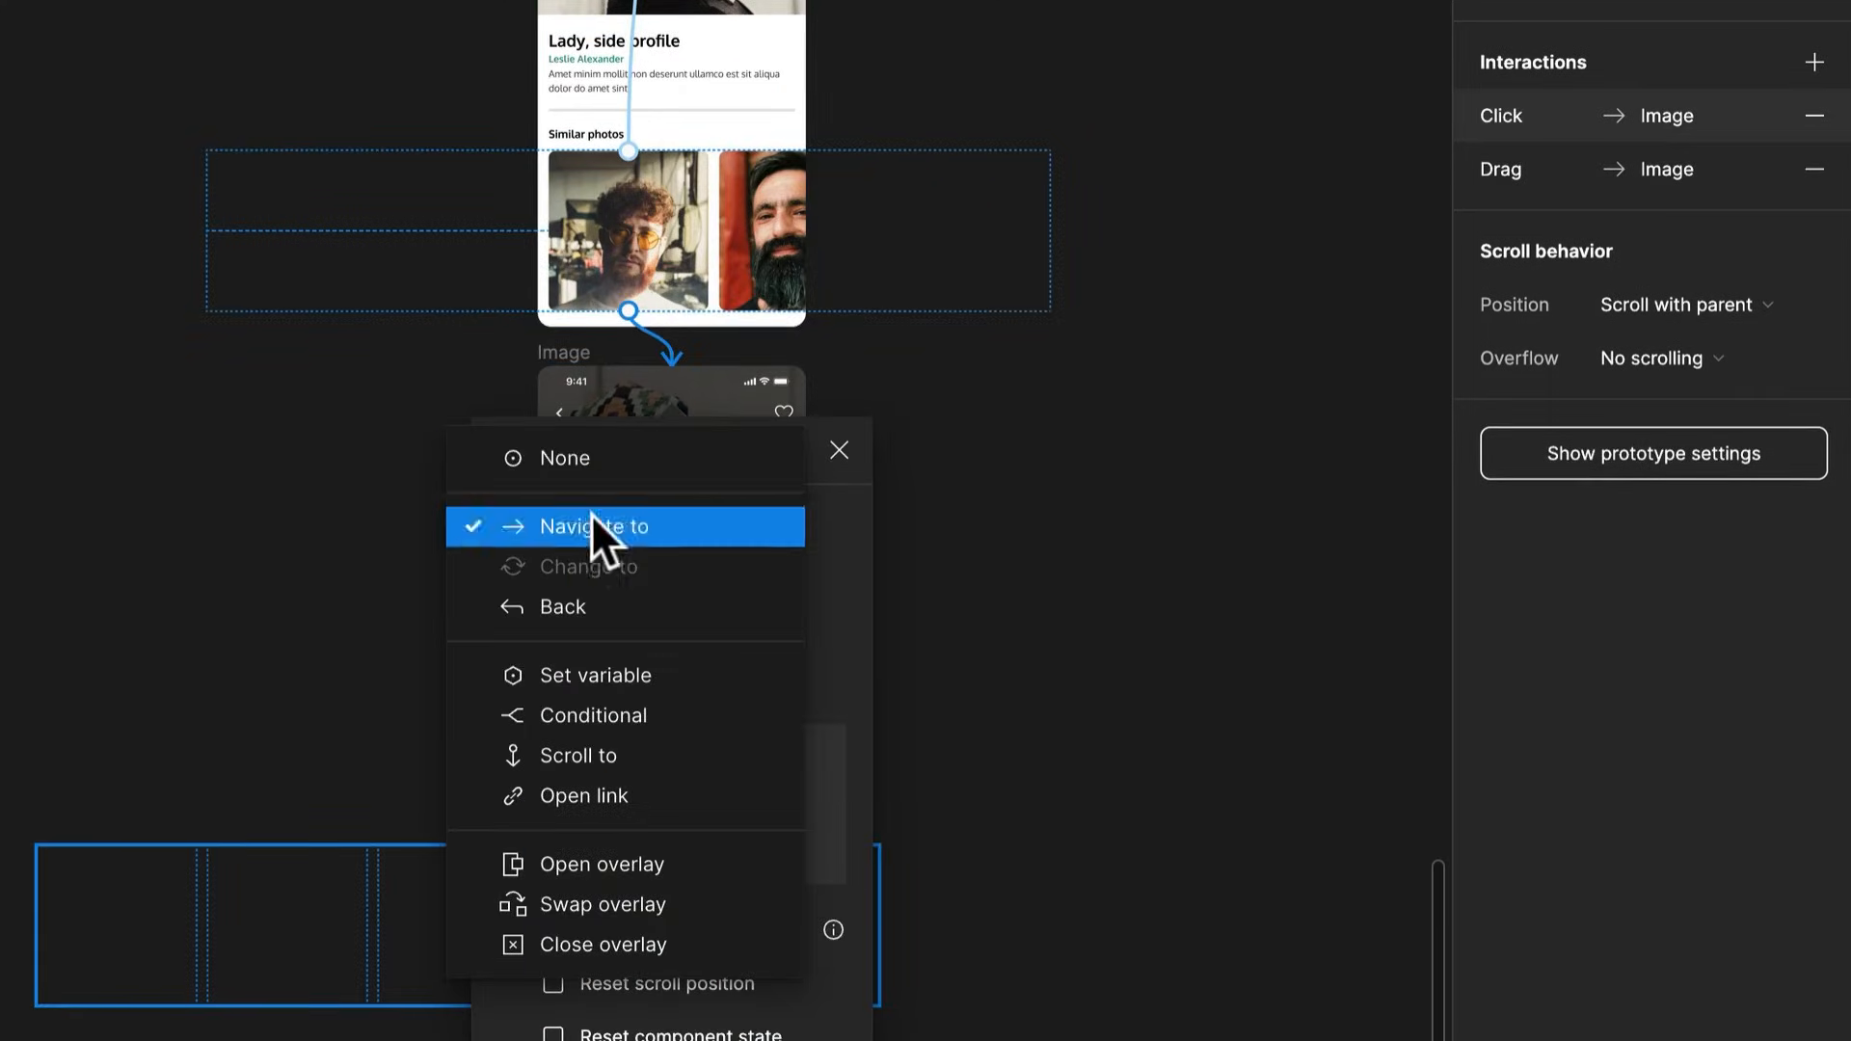
pyautogui.click(592, 520)
pyautogui.click(571, 449)
pyautogui.click(559, 490)
pyautogui.click(1109, 786)
# Connect the fourth extended screen's Gallery back to the third extended screen with an On drag trigger
pyautogui.scroll(-3, 868, 627)
pyautogui.scroll(-2, 810, 564)
pyautogui.click(690, 680)
pyautogui.click(680, 675)
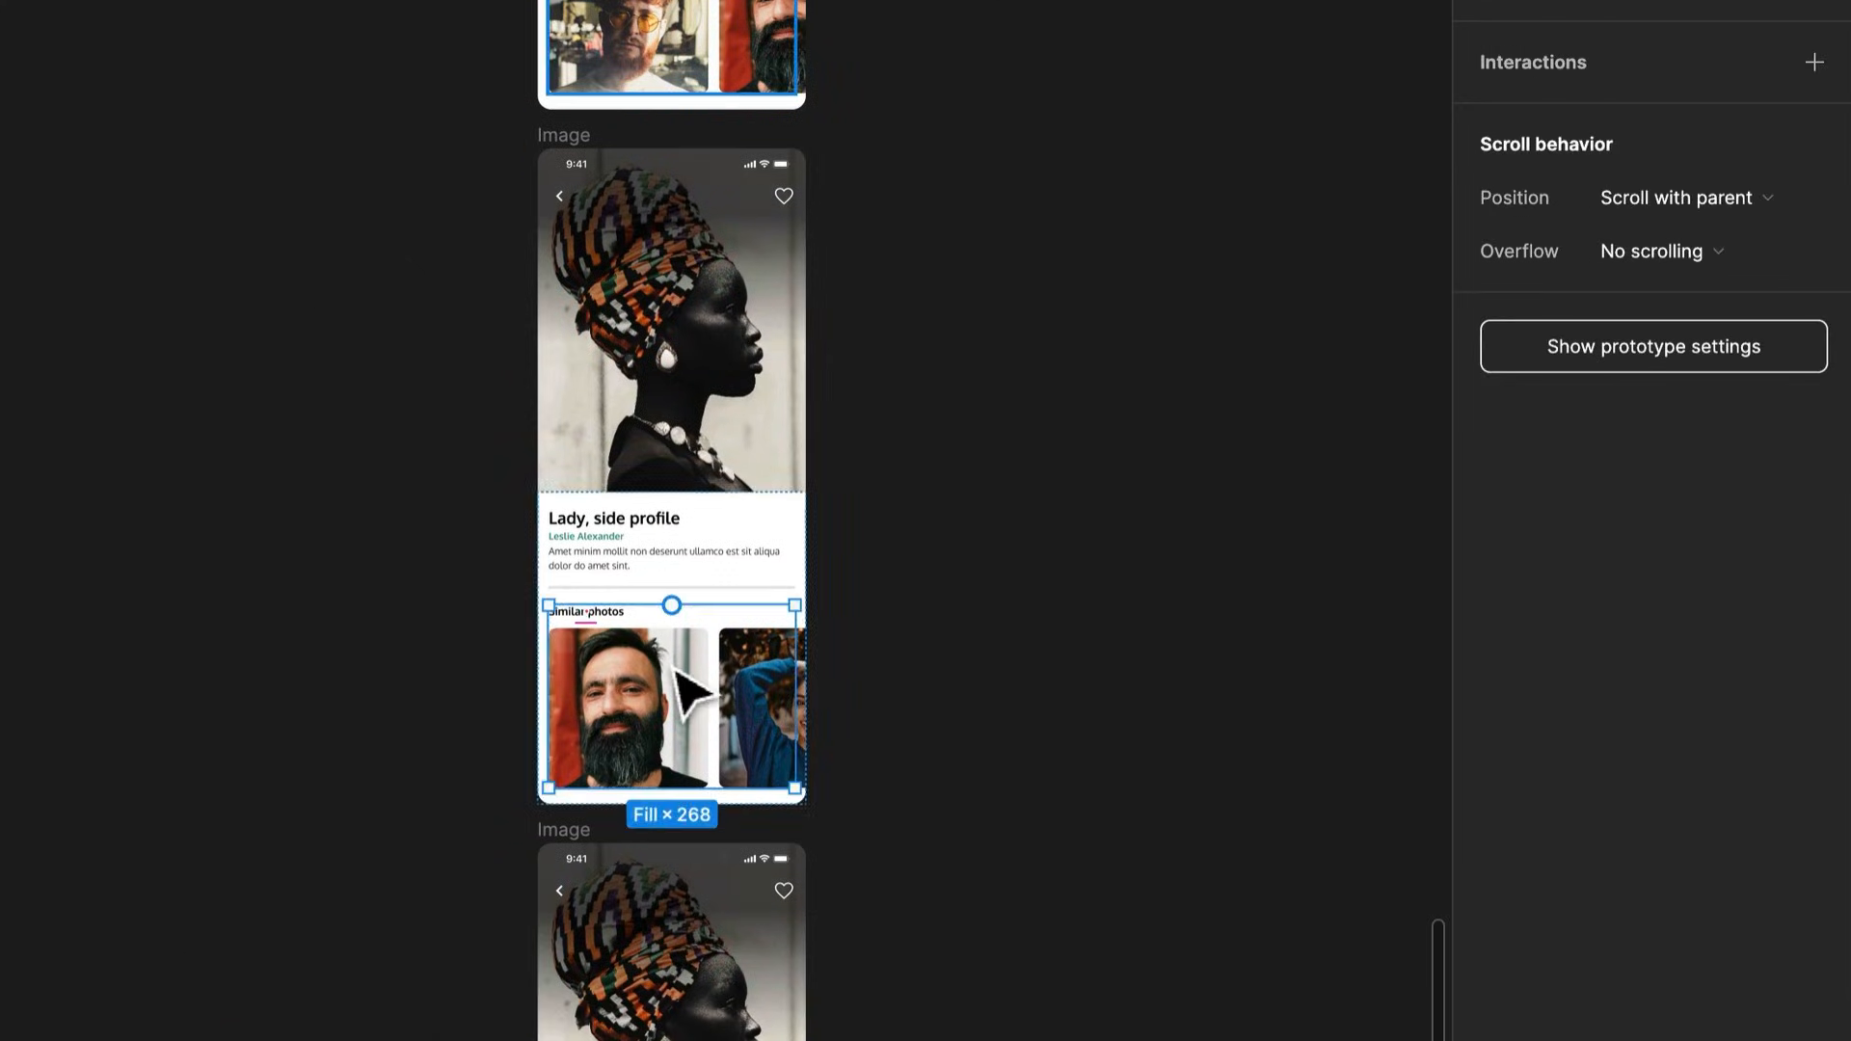
pyautogui.moveTo(457, 629); pyautogui.dragTo(827, 116)
pyautogui.click(569, 192)
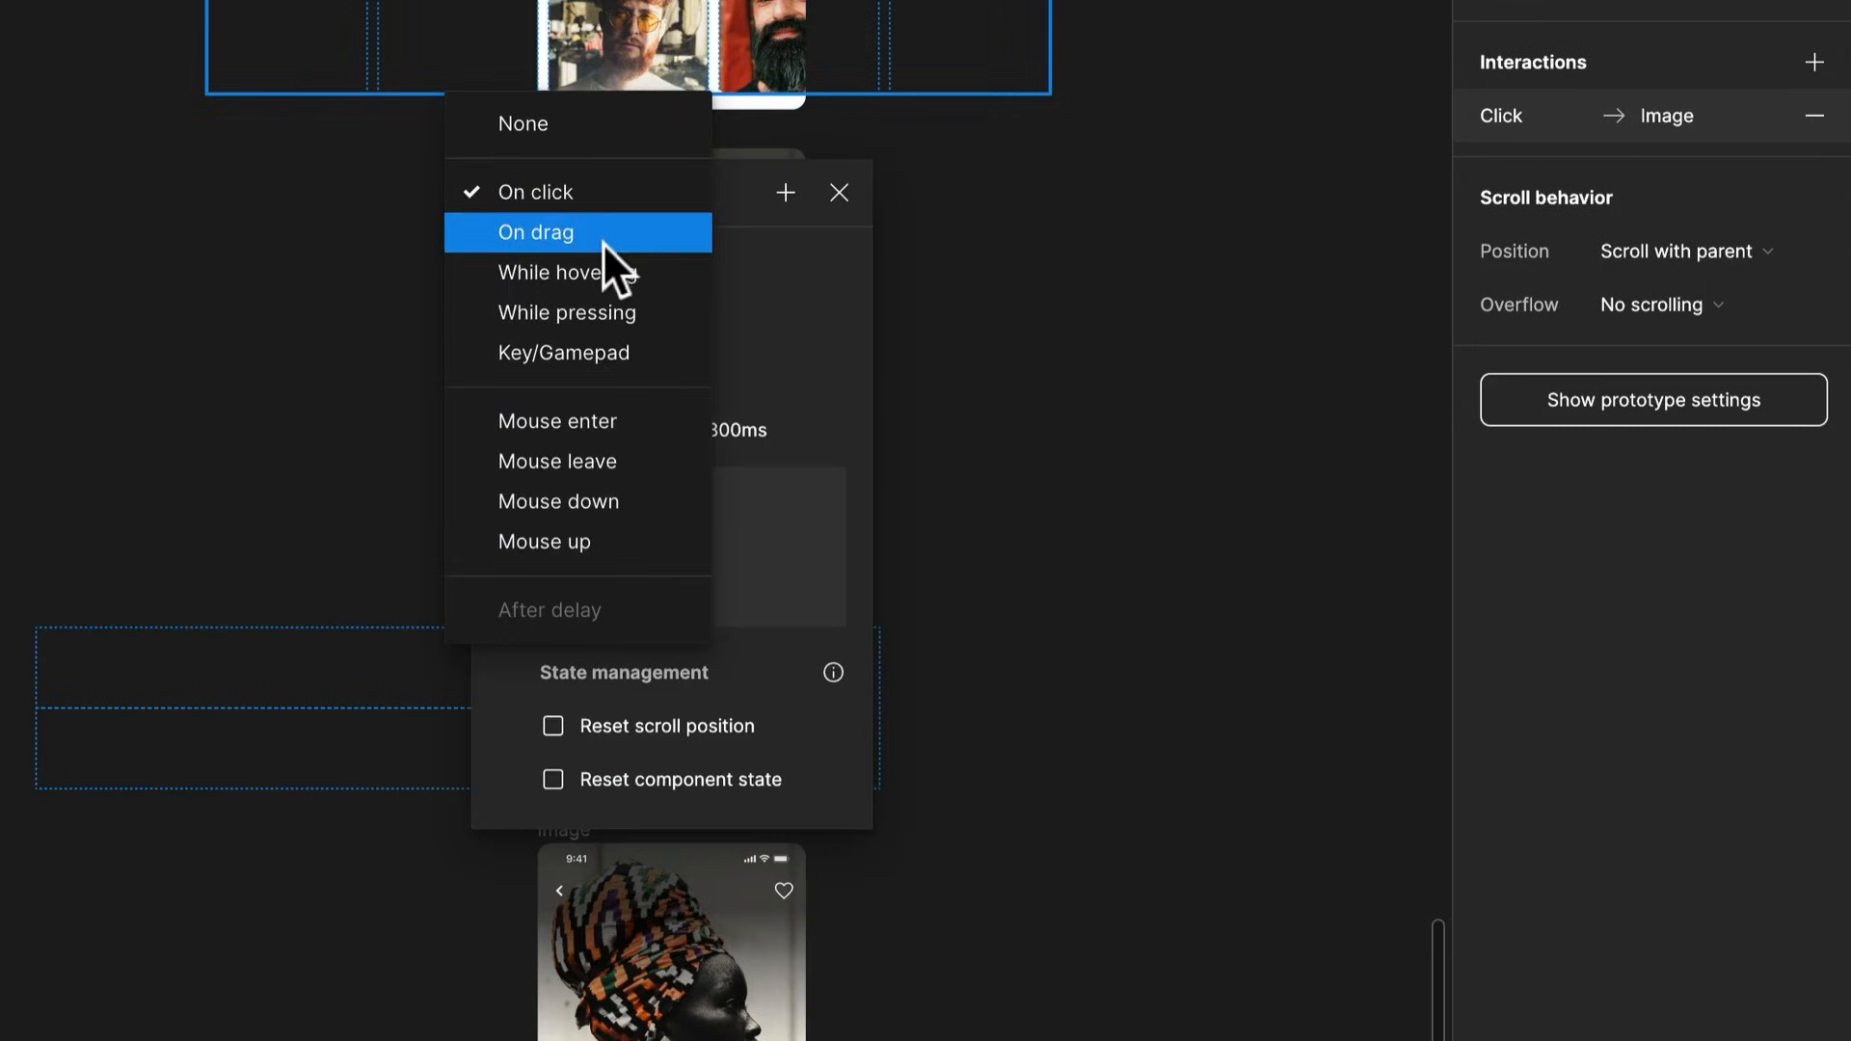
pyautogui.click(598, 239)
pyautogui.click(1115, 661)
# Connect the fourth extended screen's Gallery forward to the fifth extended screen with an On drag trigger
pyautogui.click(686, 716)
pyautogui.click(685, 714)
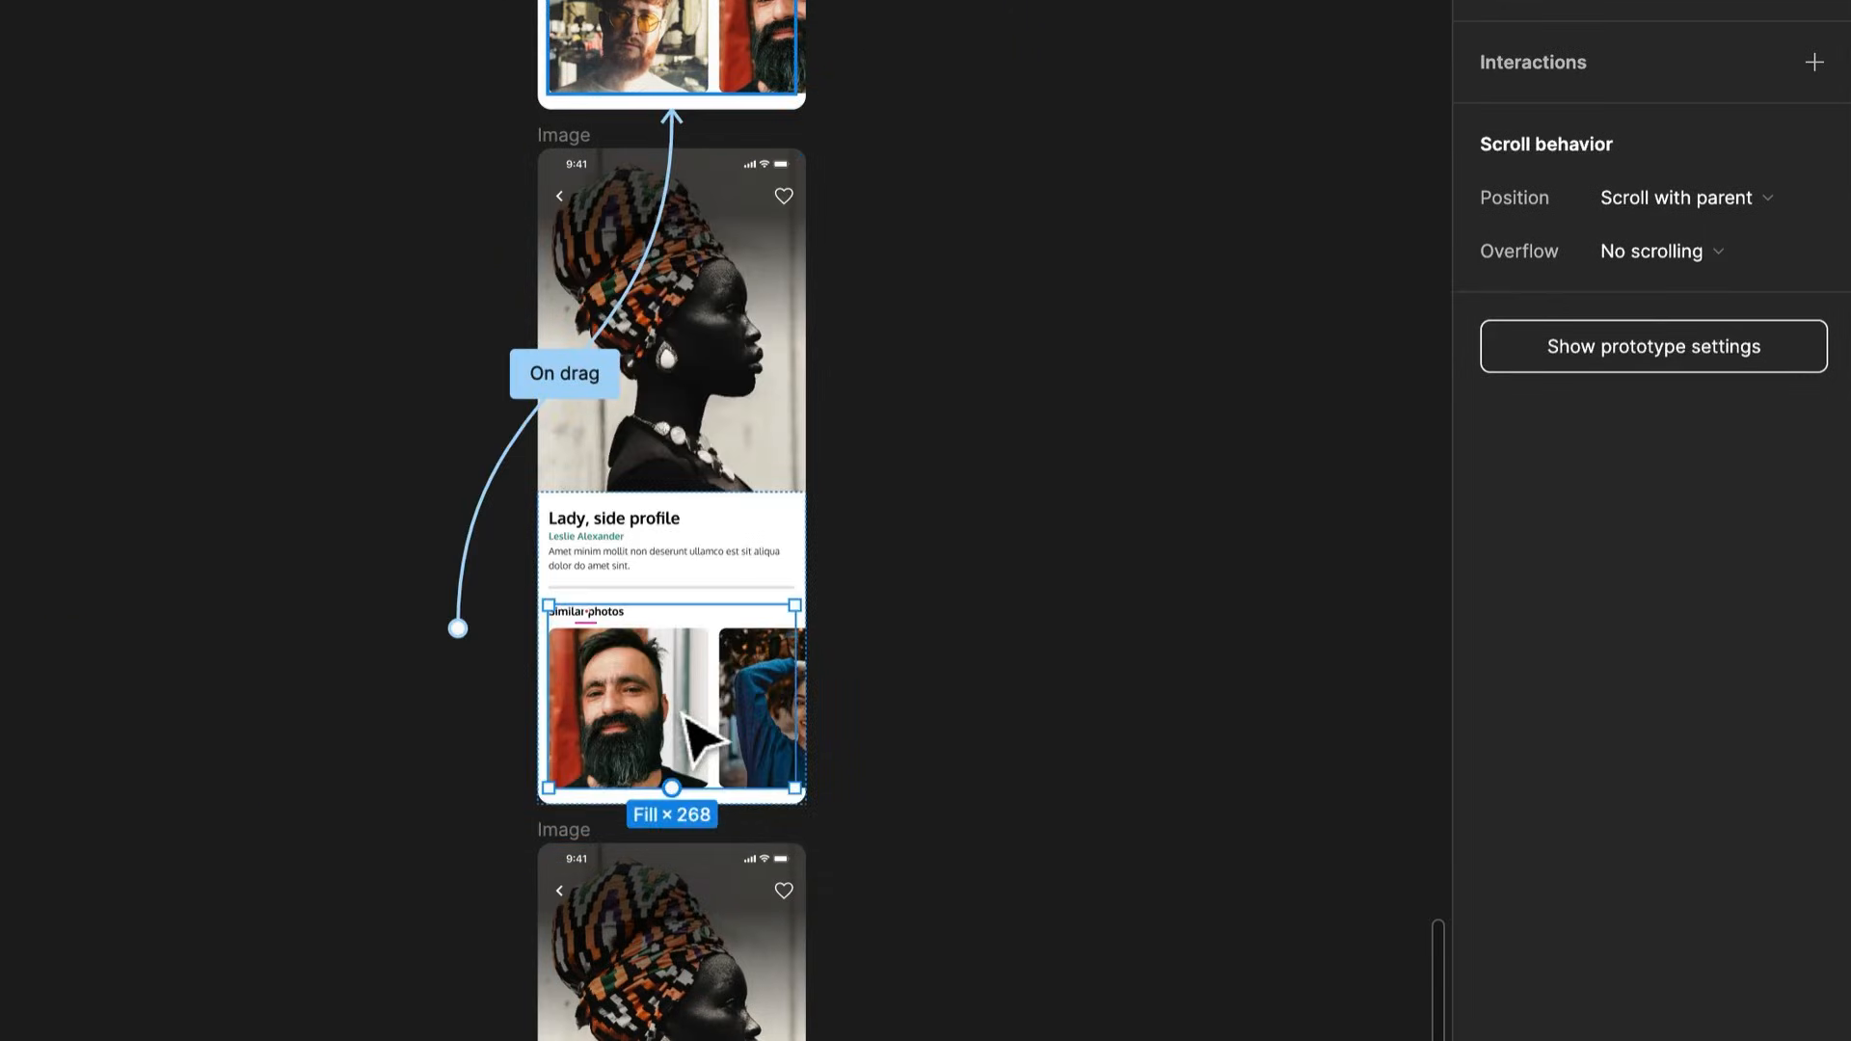
pyautogui.moveTo(878, 709); pyautogui.dragTo(748, 945)
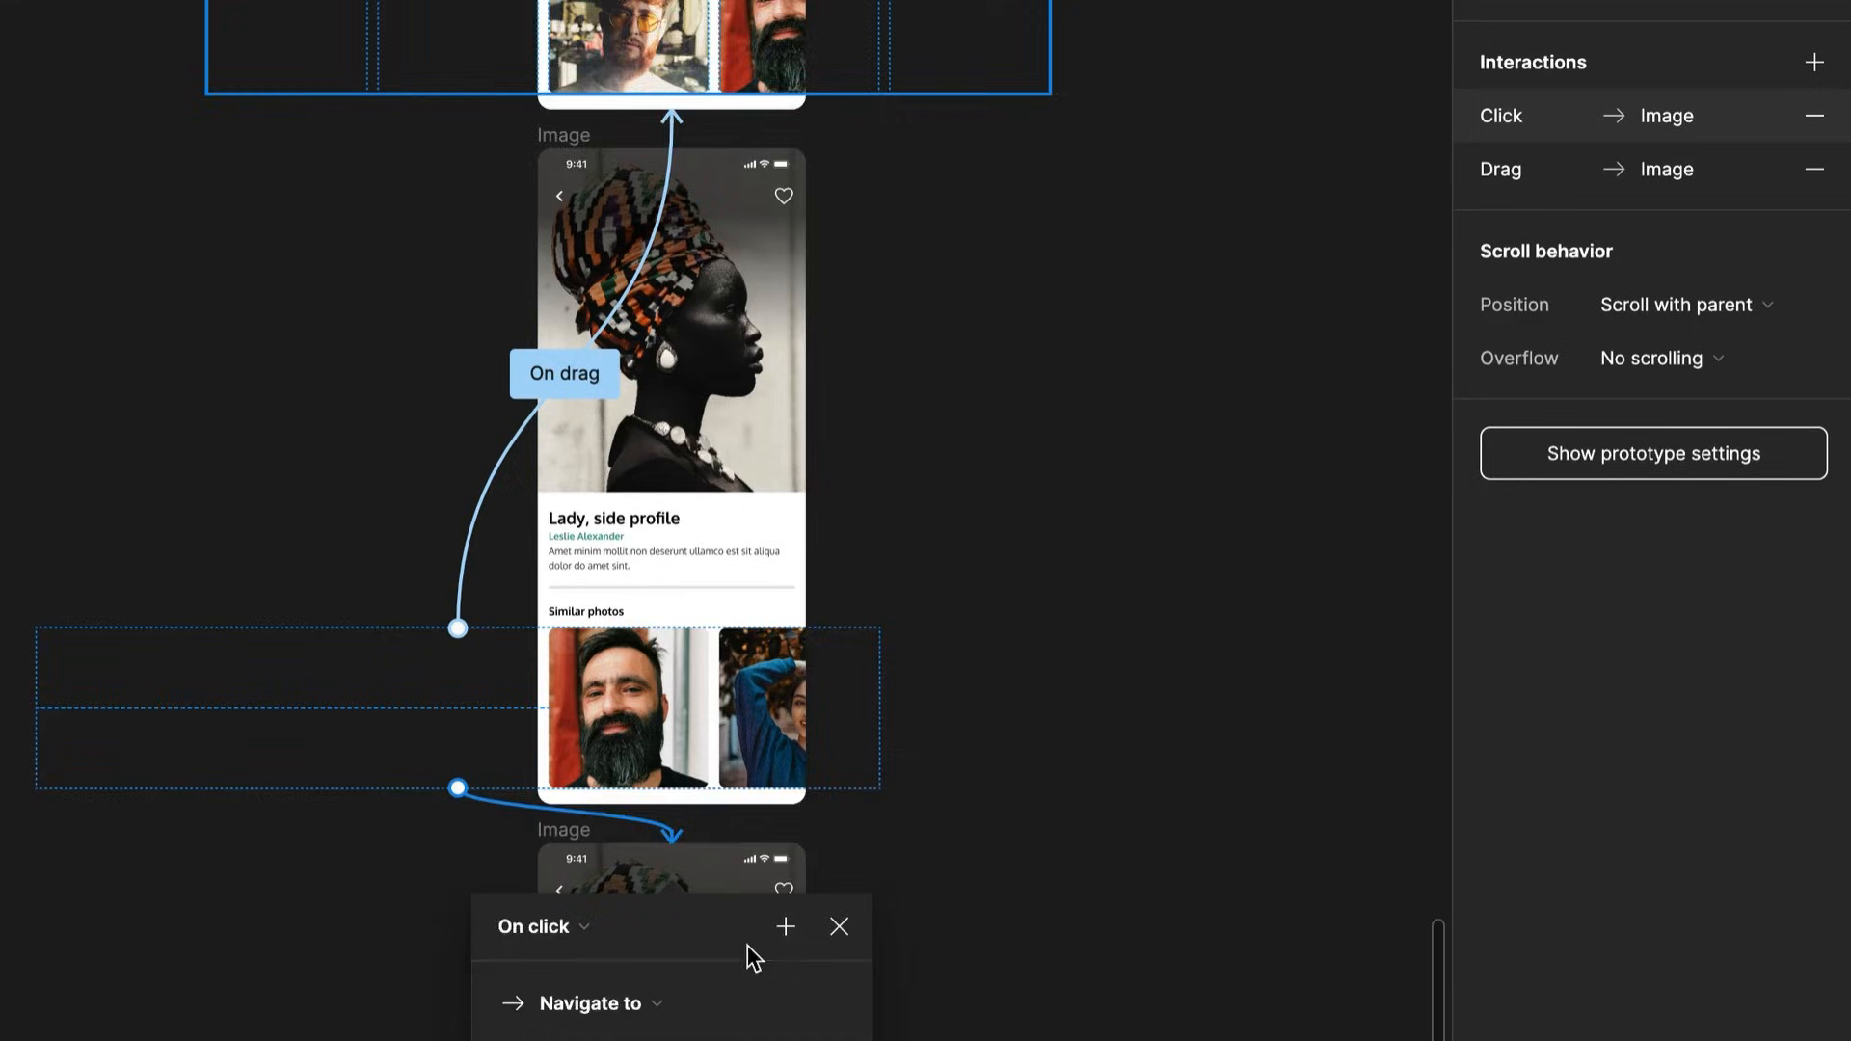
pyautogui.click(558, 718)
pyautogui.click(570, 758)
pyautogui.click(1116, 806)
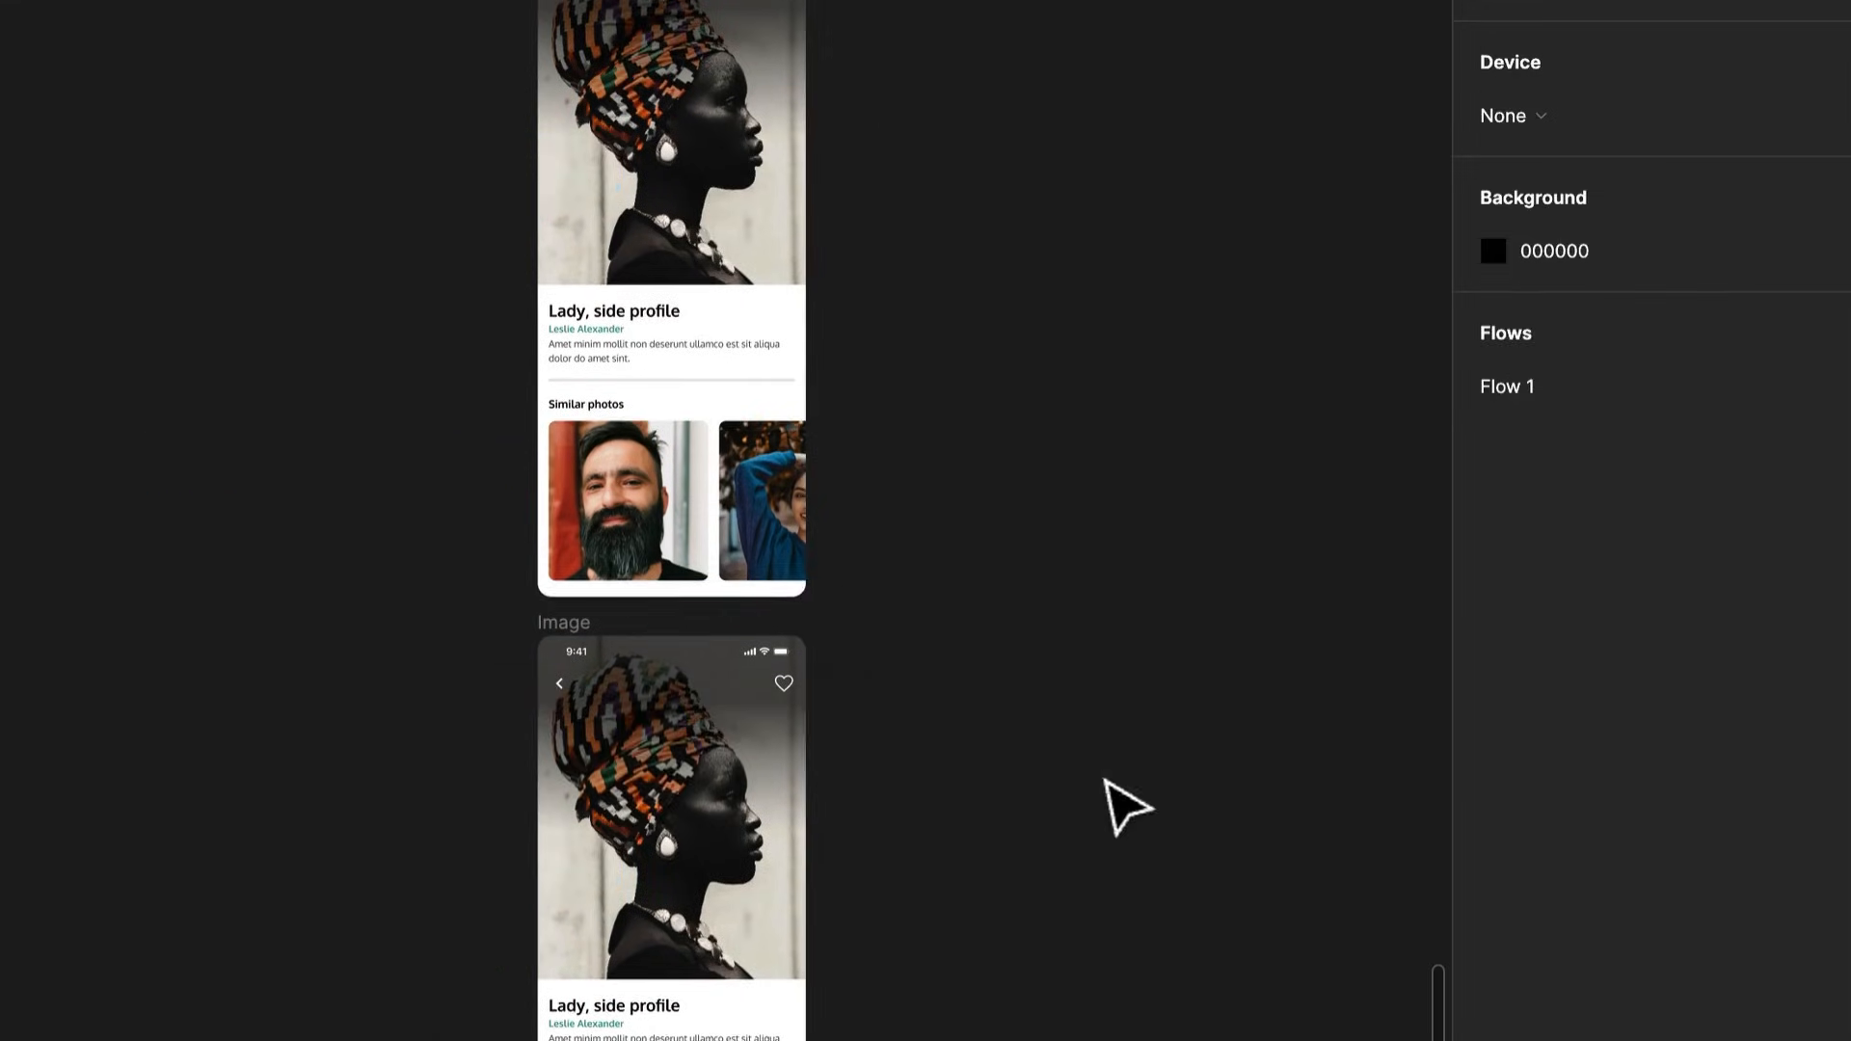
# Connect the fifth extended screen's Gallery back to the fourth extended screen with an On drag trigger
pyautogui.scroll(-3, 1115, 806)
pyautogui.click(666, 998)
pyautogui.click(653, 974)
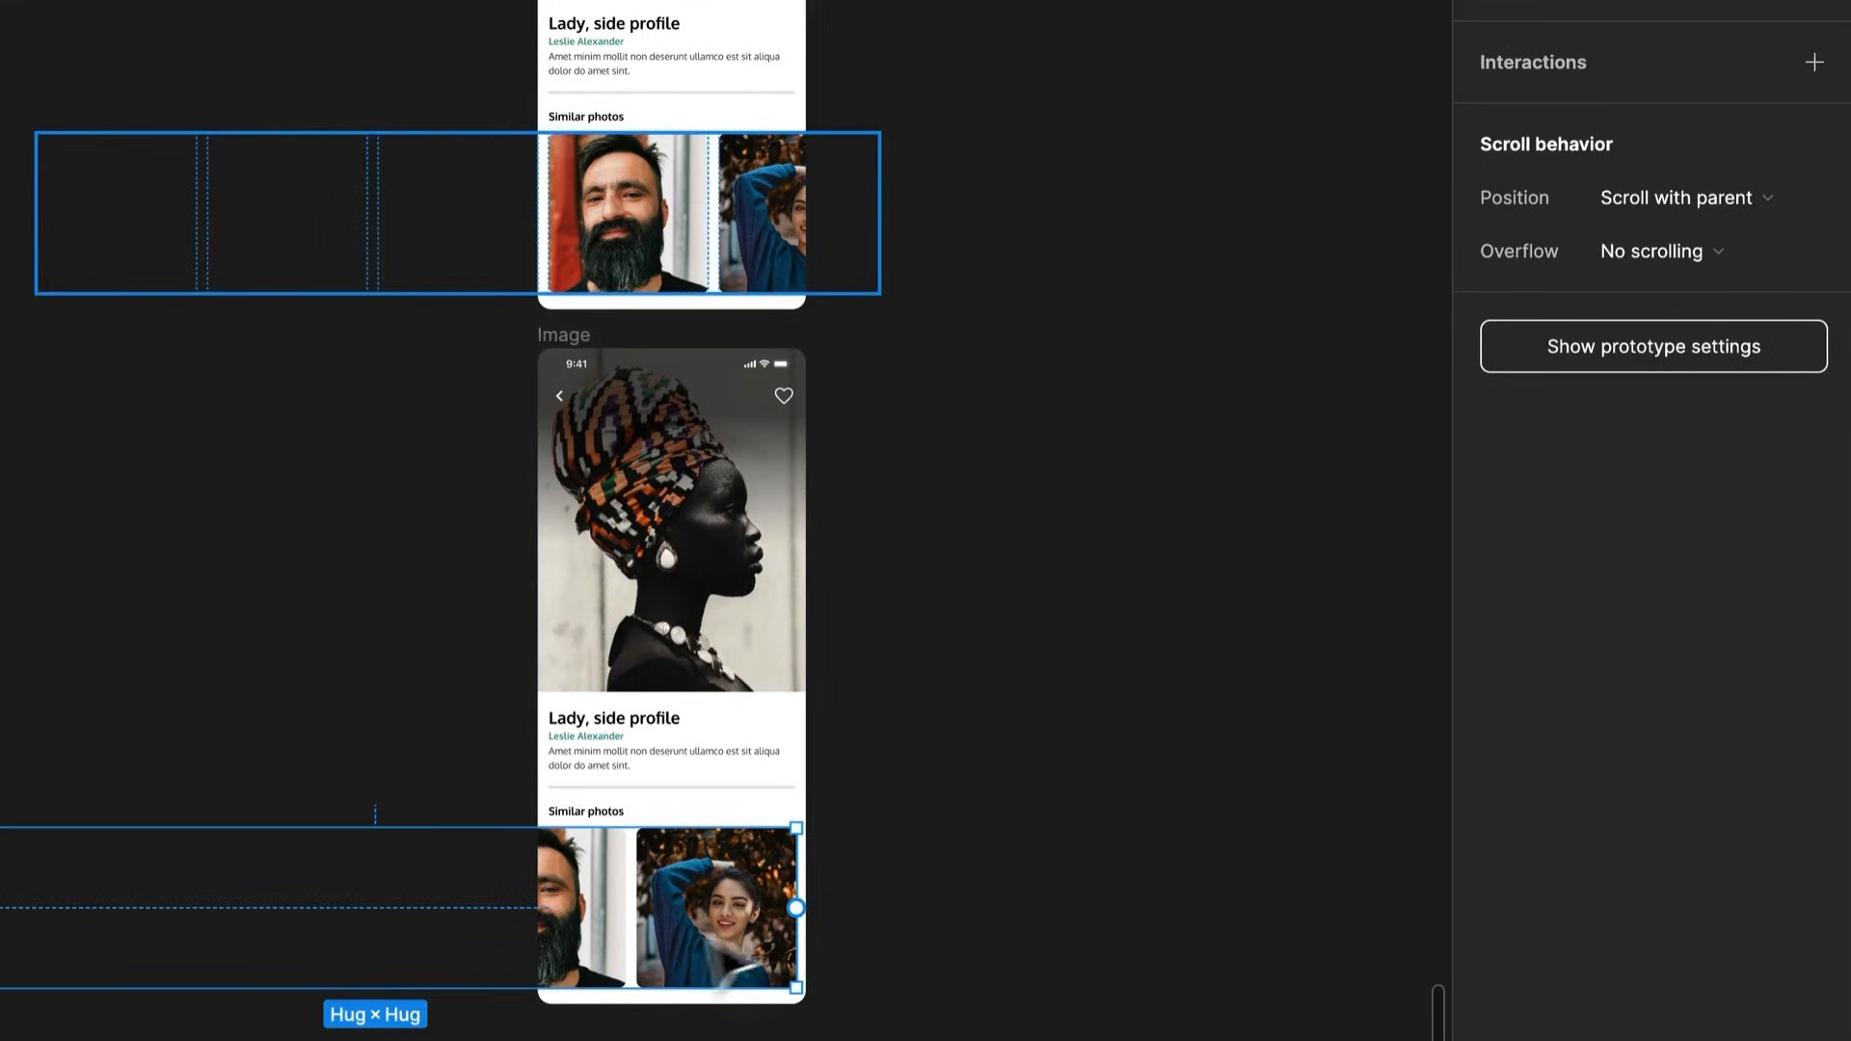
pyautogui.moveTo(796, 908); pyautogui.dragTo(650, 365)
pyautogui.click(600, 388)
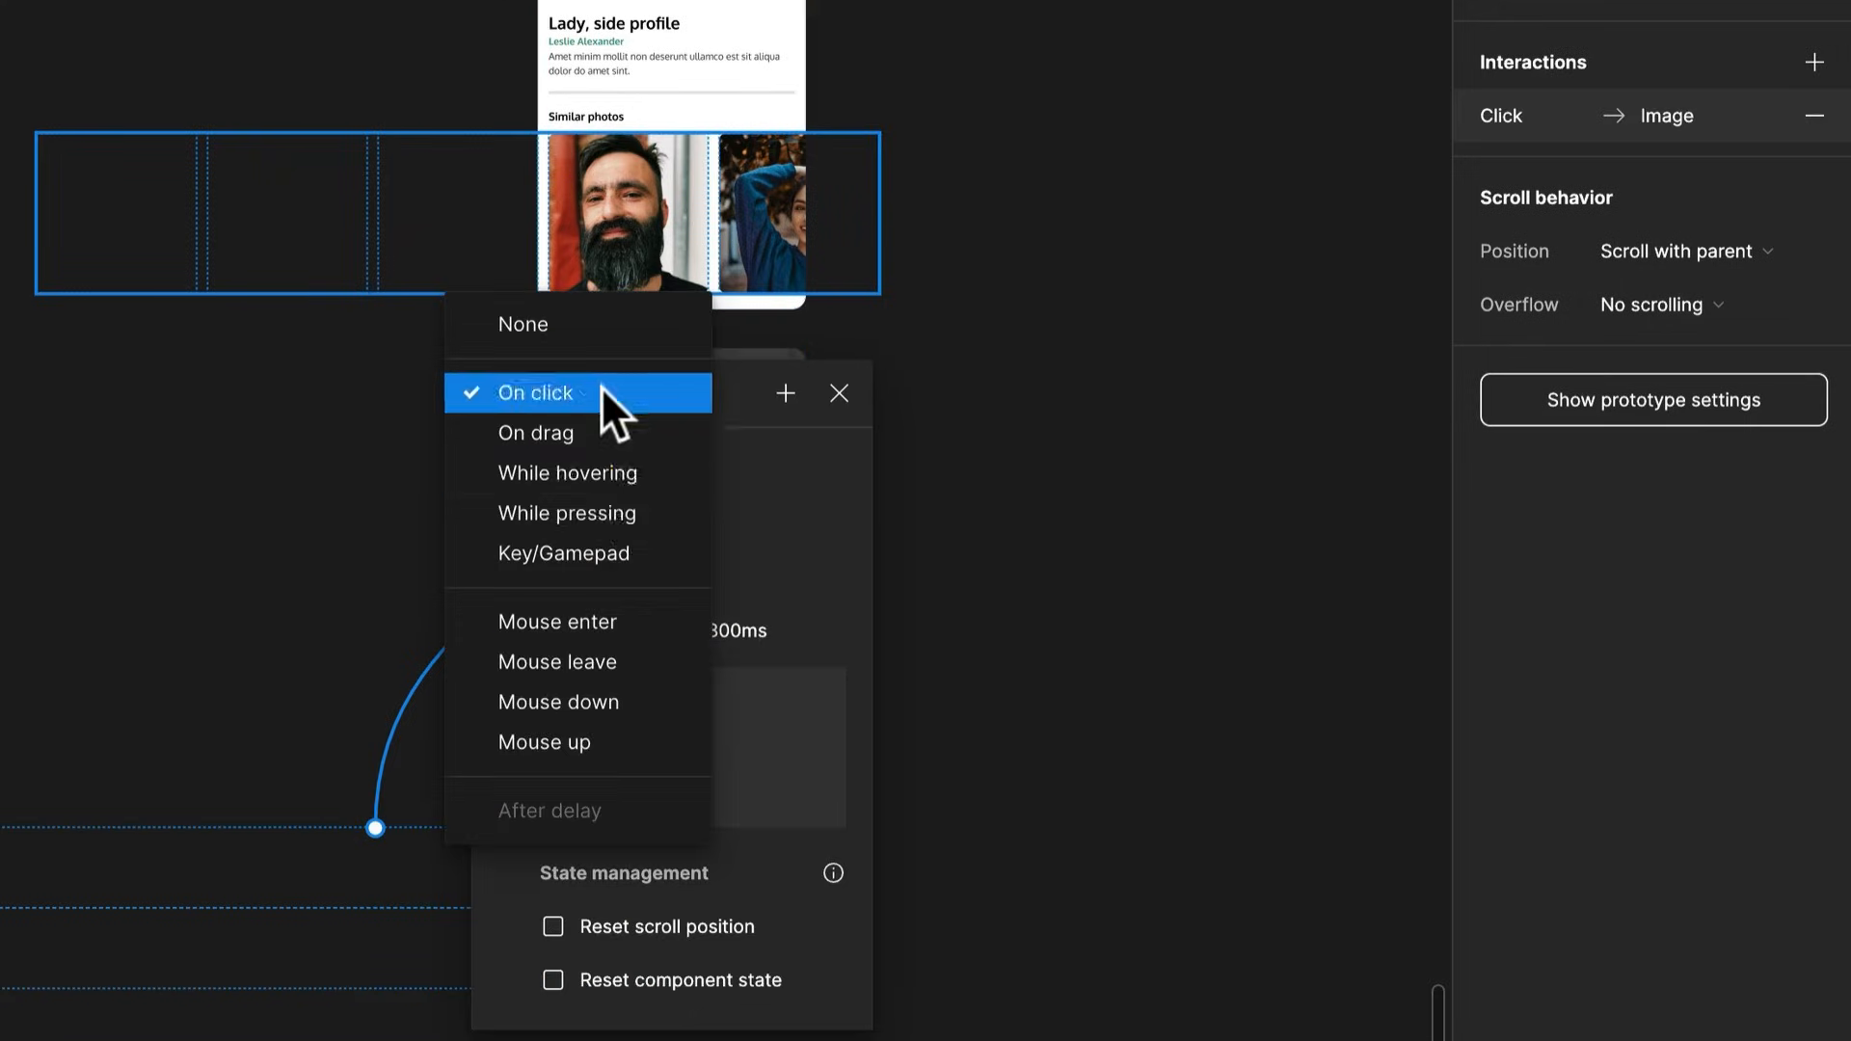
pyautogui.click(596, 437)
pyautogui.click(1012, 405)
# Add a flow starting point to the first extended Image screen at the head of the column
pyautogui.scroll(5, 1013, 405)
pyautogui.keyDown('ctrl'); pyautogui.scroll(-3, 1013, 405); pyautogui.keyUp('ctrl')
pyautogui.keyDown('ctrl'); pyautogui.scroll(5, 1012, 405); pyautogui.keyUp('ctrl')
pyautogui.scroll(-5, 933, 450)
pyautogui.scroll(12, 925, 563)
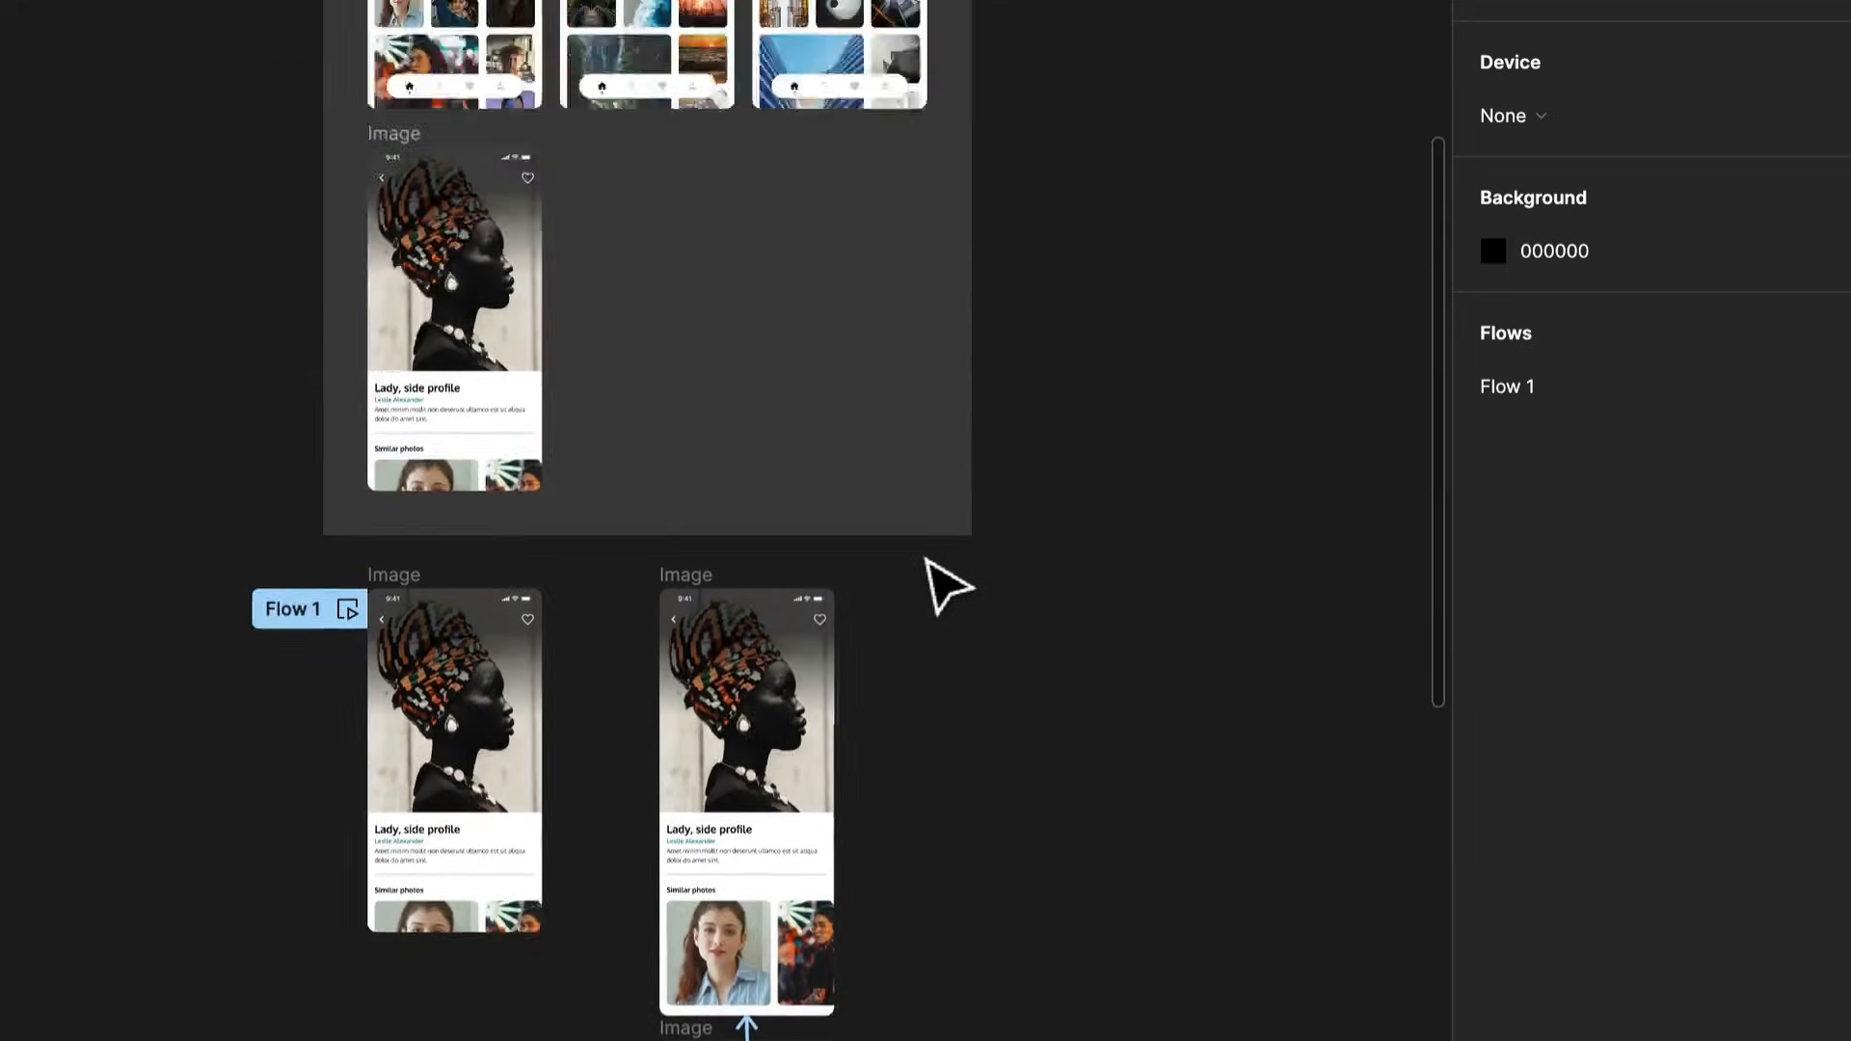
pyautogui.scroll(-3, 926, 563)
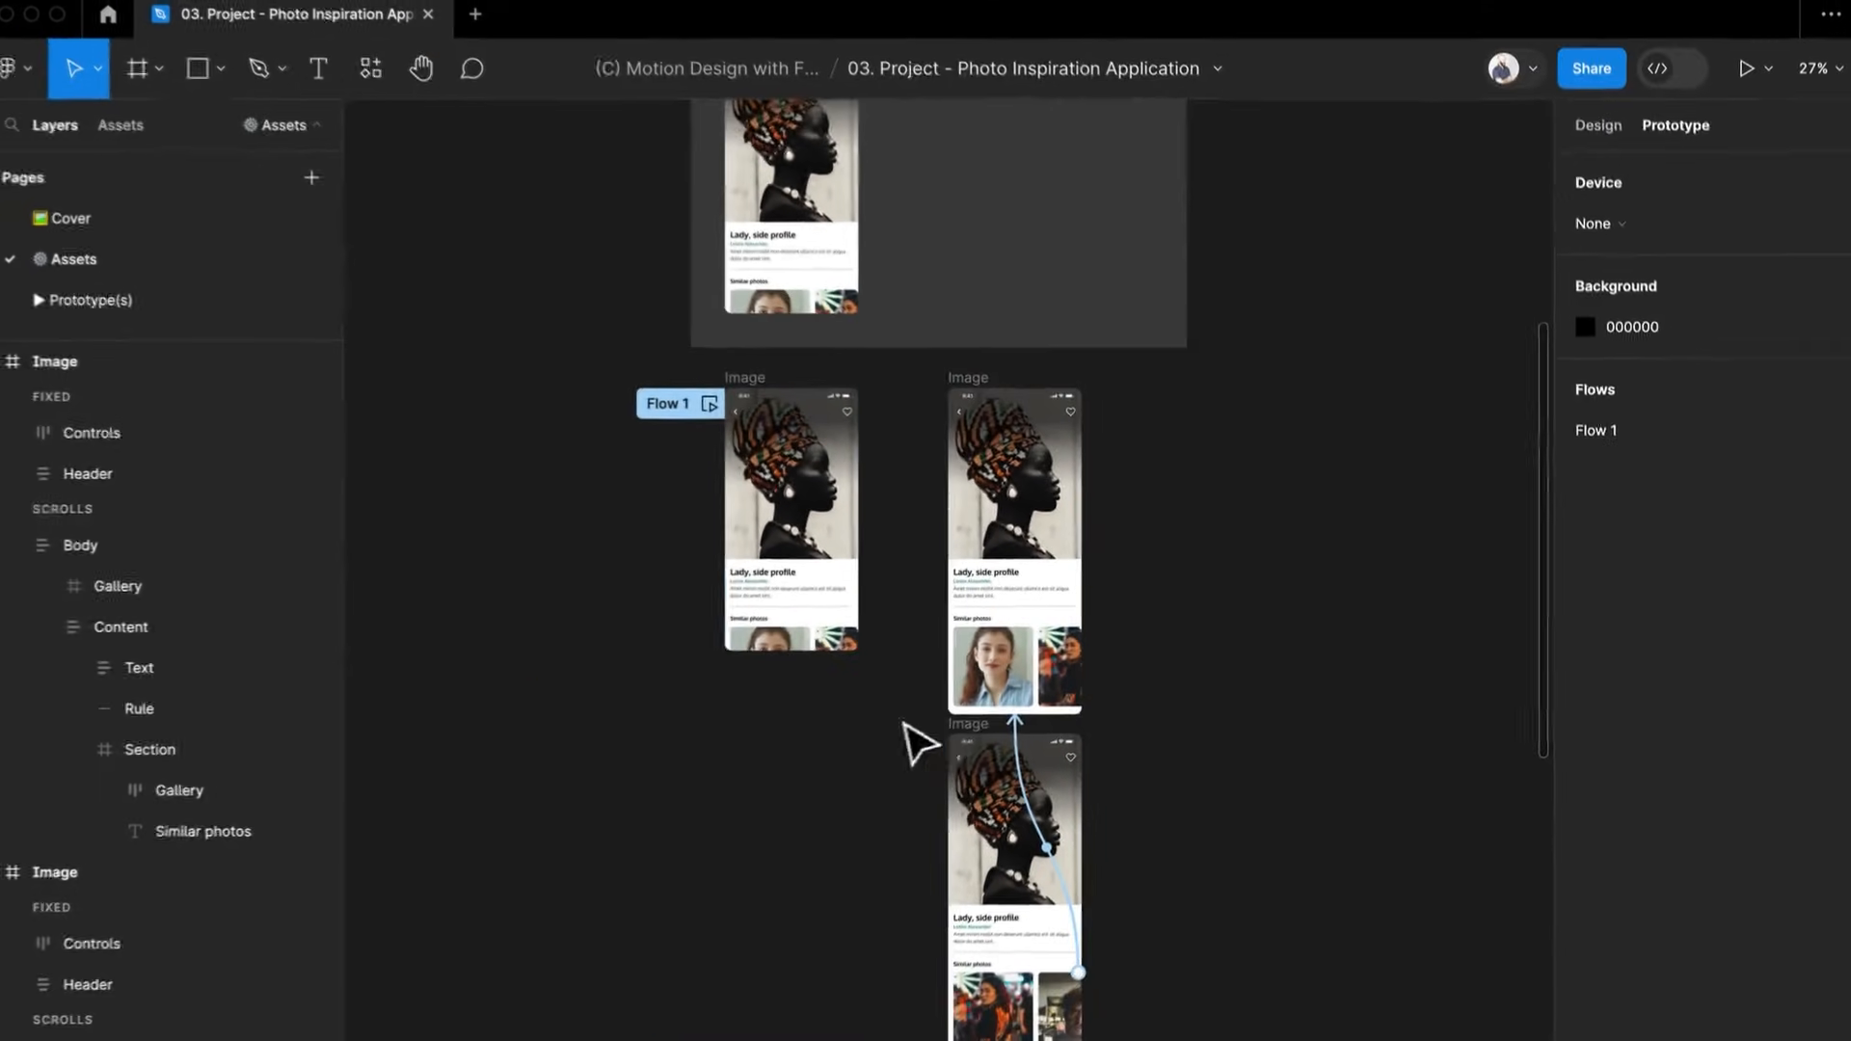
pyautogui.click(665, 768)
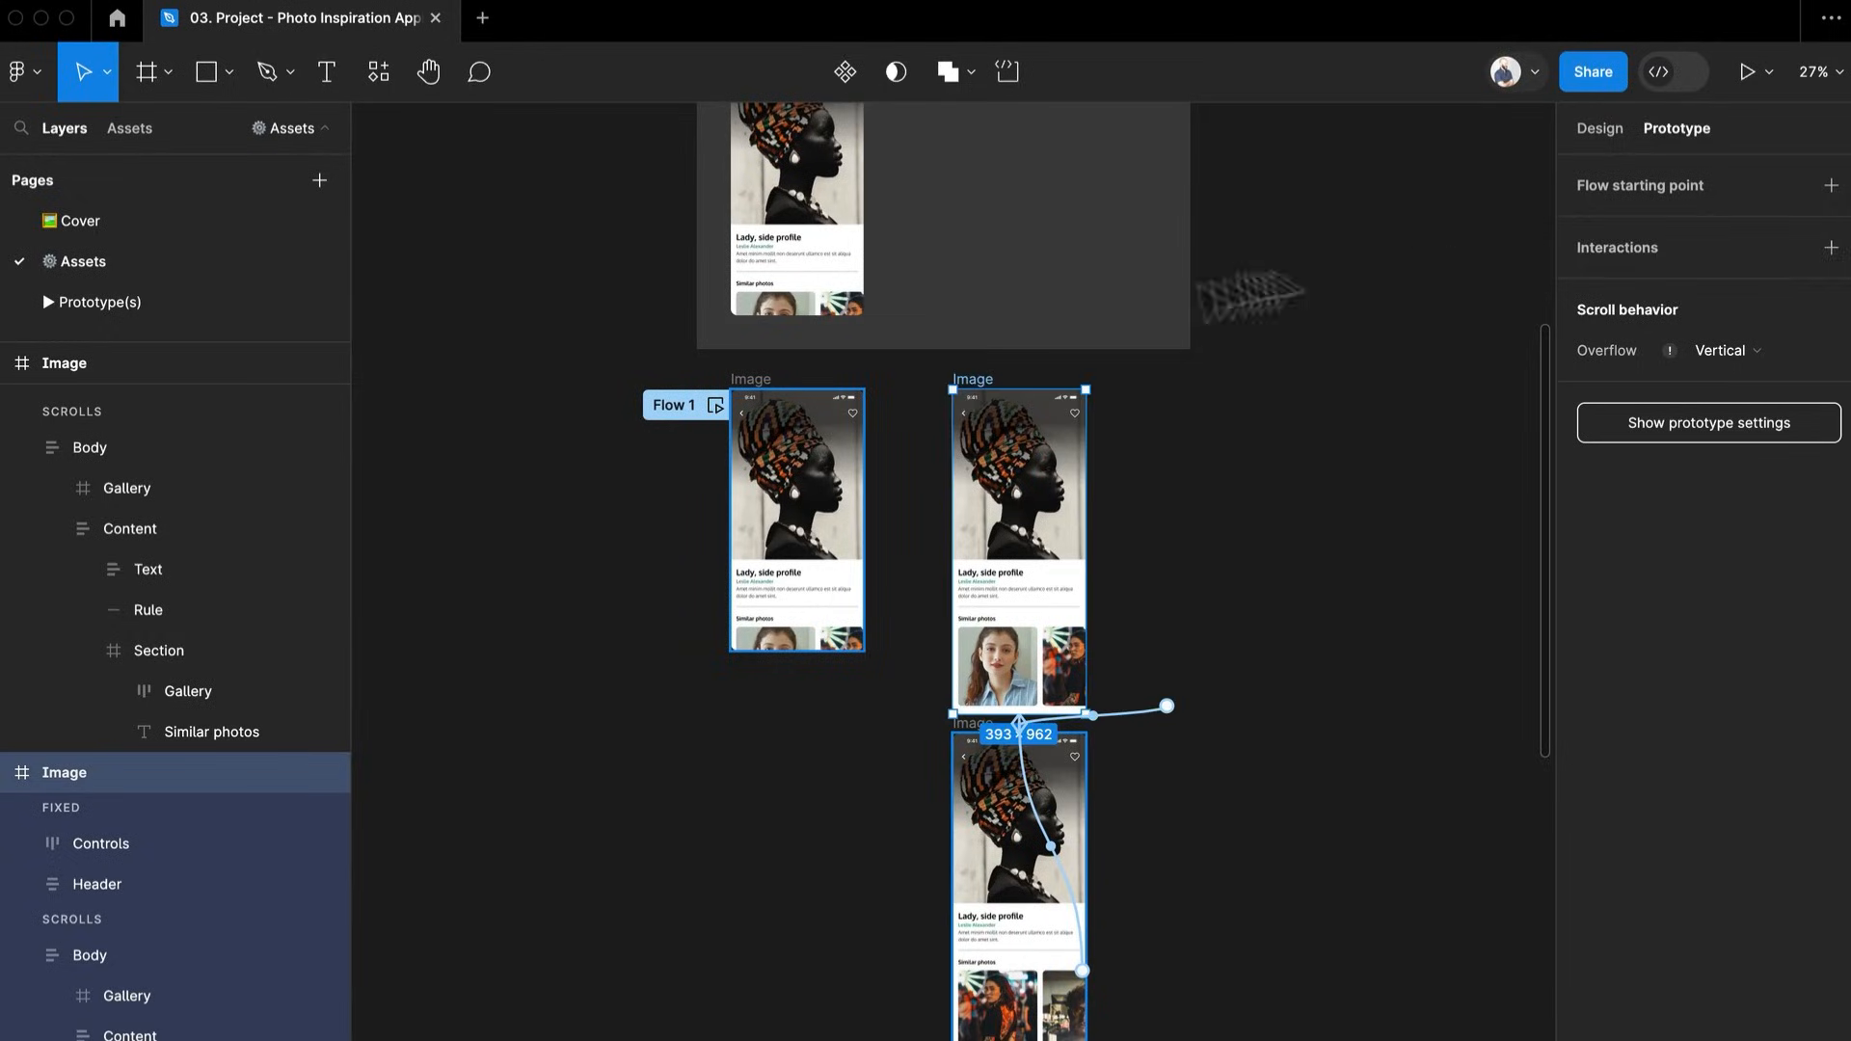
pyautogui.click(1829, 186)
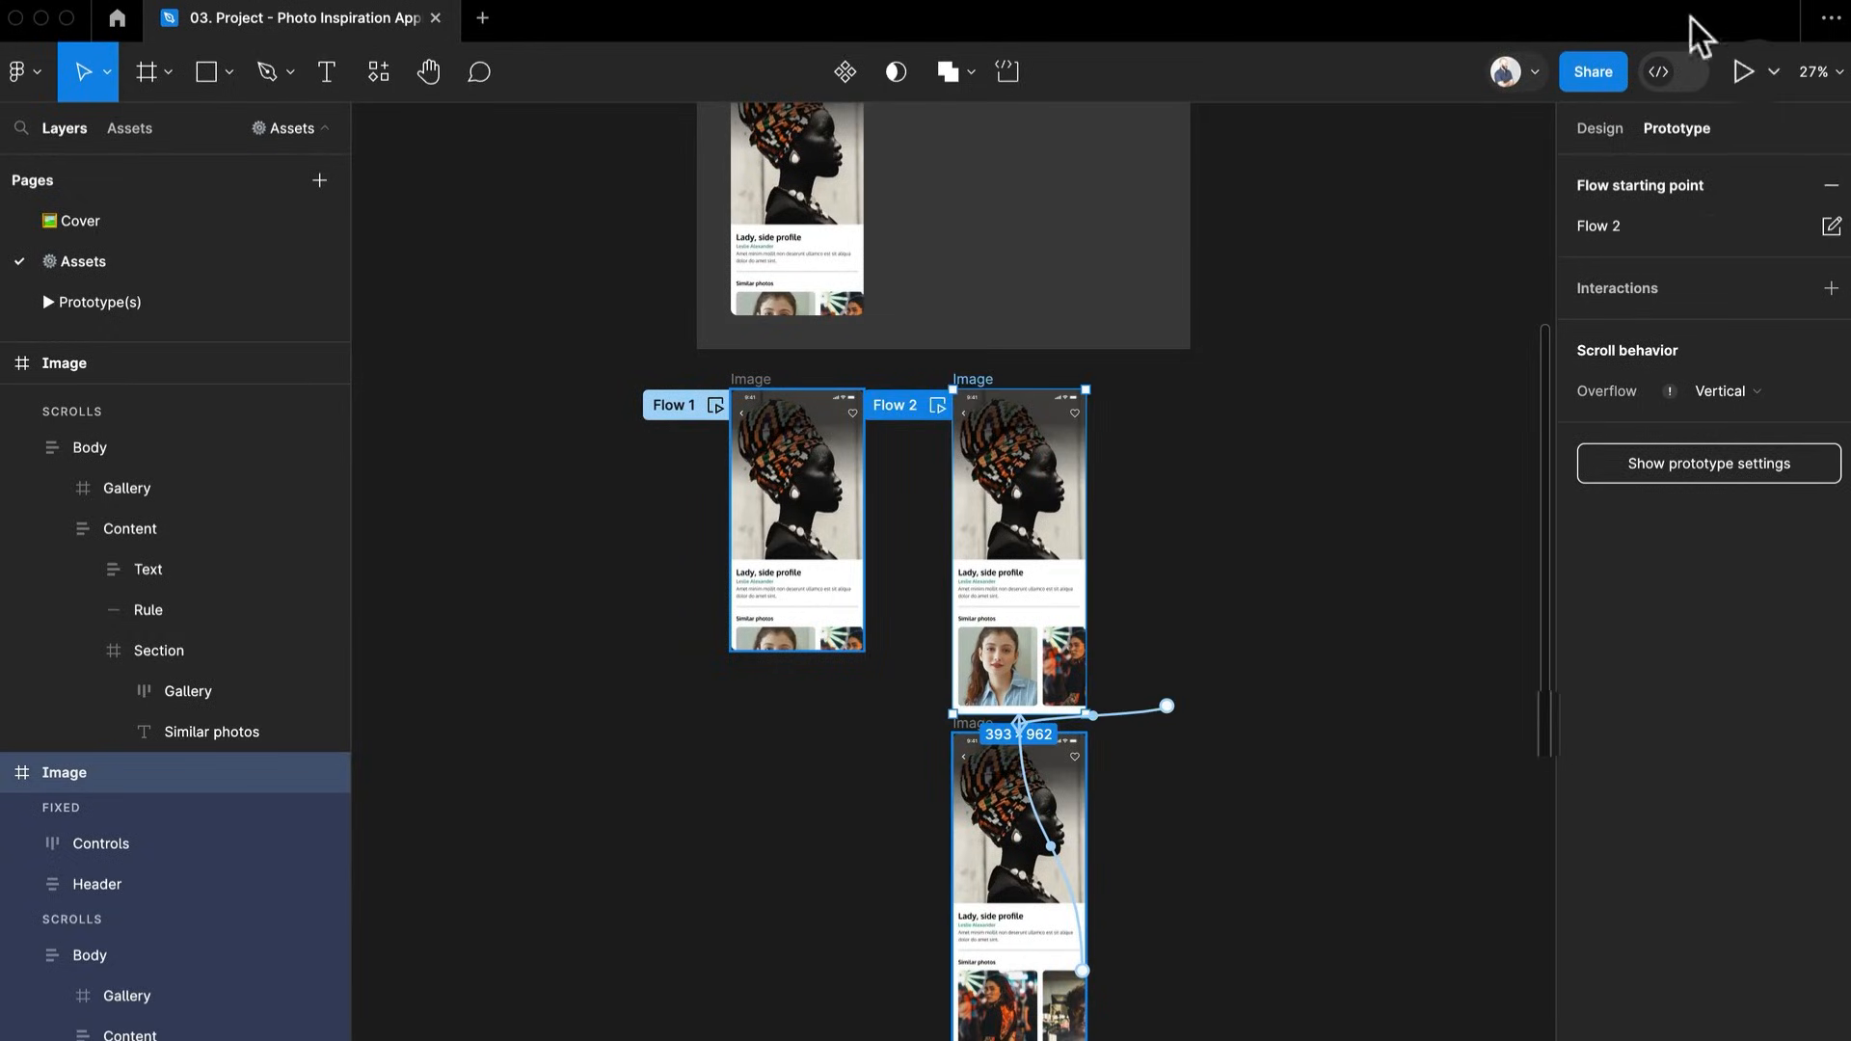
# Present the prototype, switch to Flow 1 and swipe its Similar photos gallery forward
pyautogui.click(1742, 71)
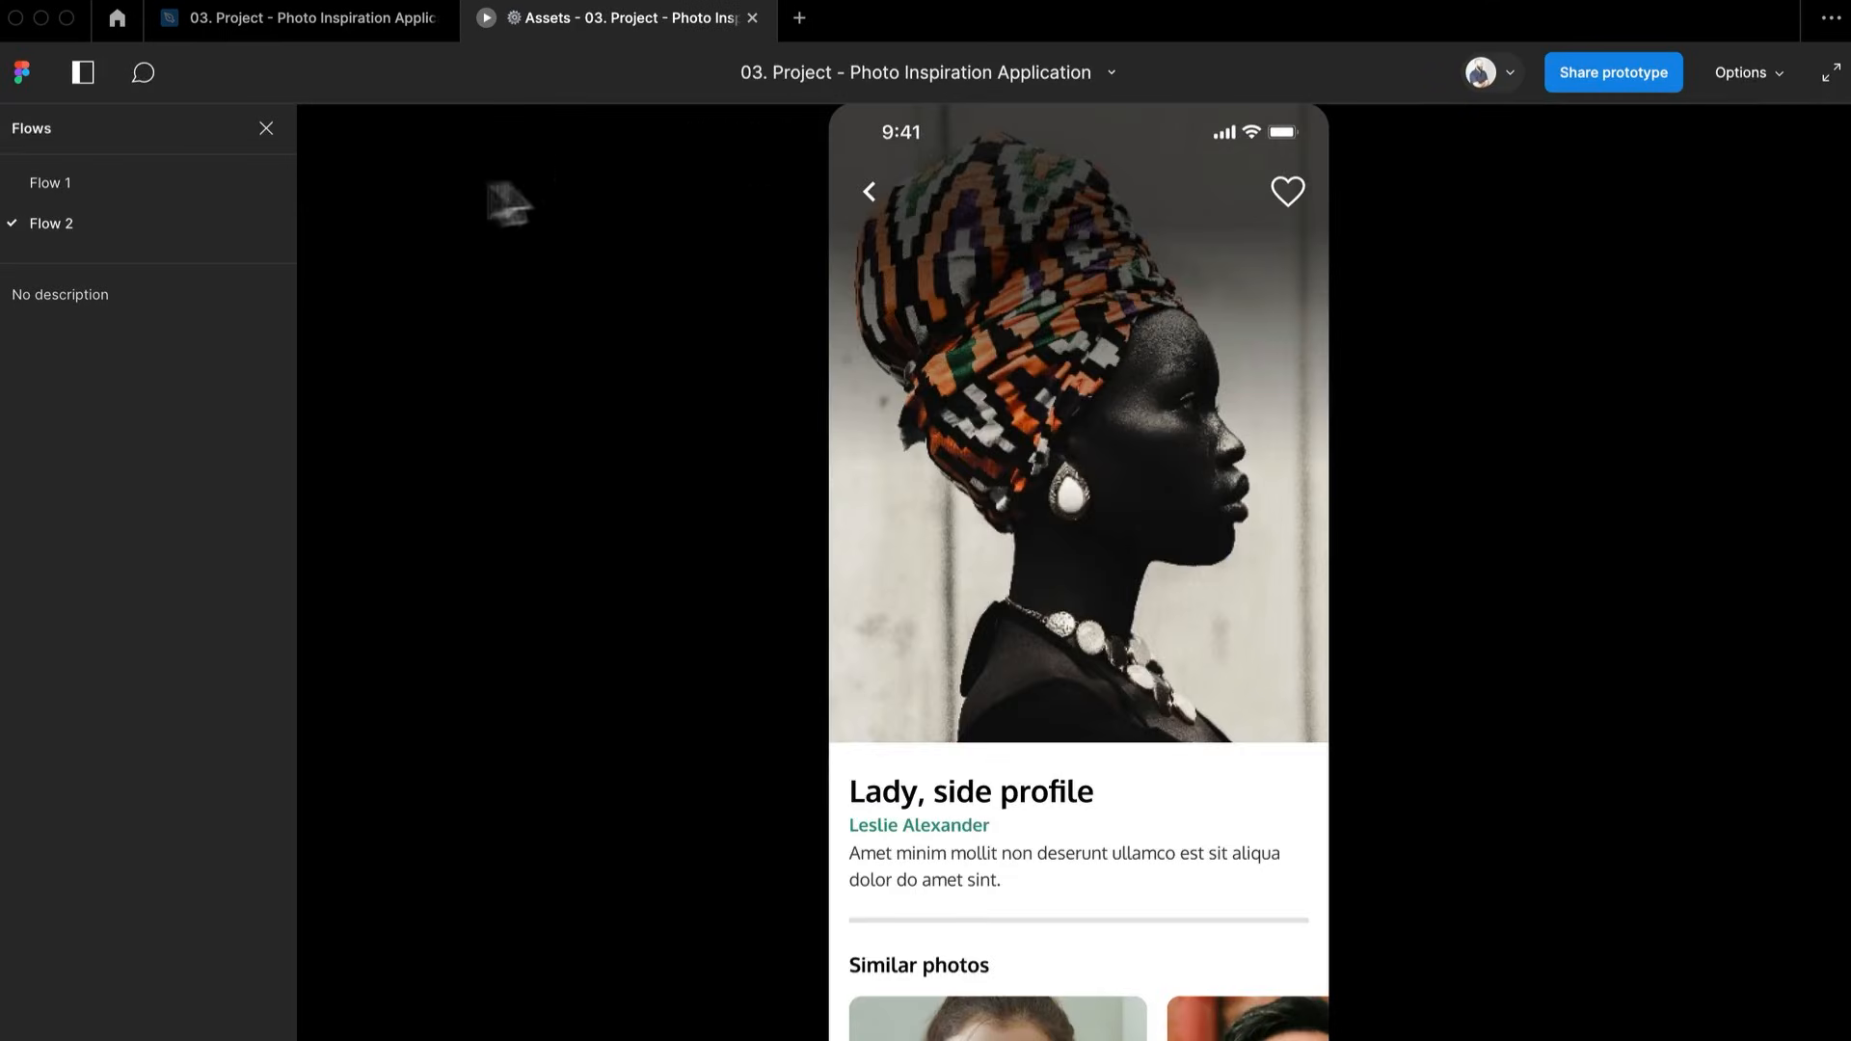
pyautogui.click(96, 181)
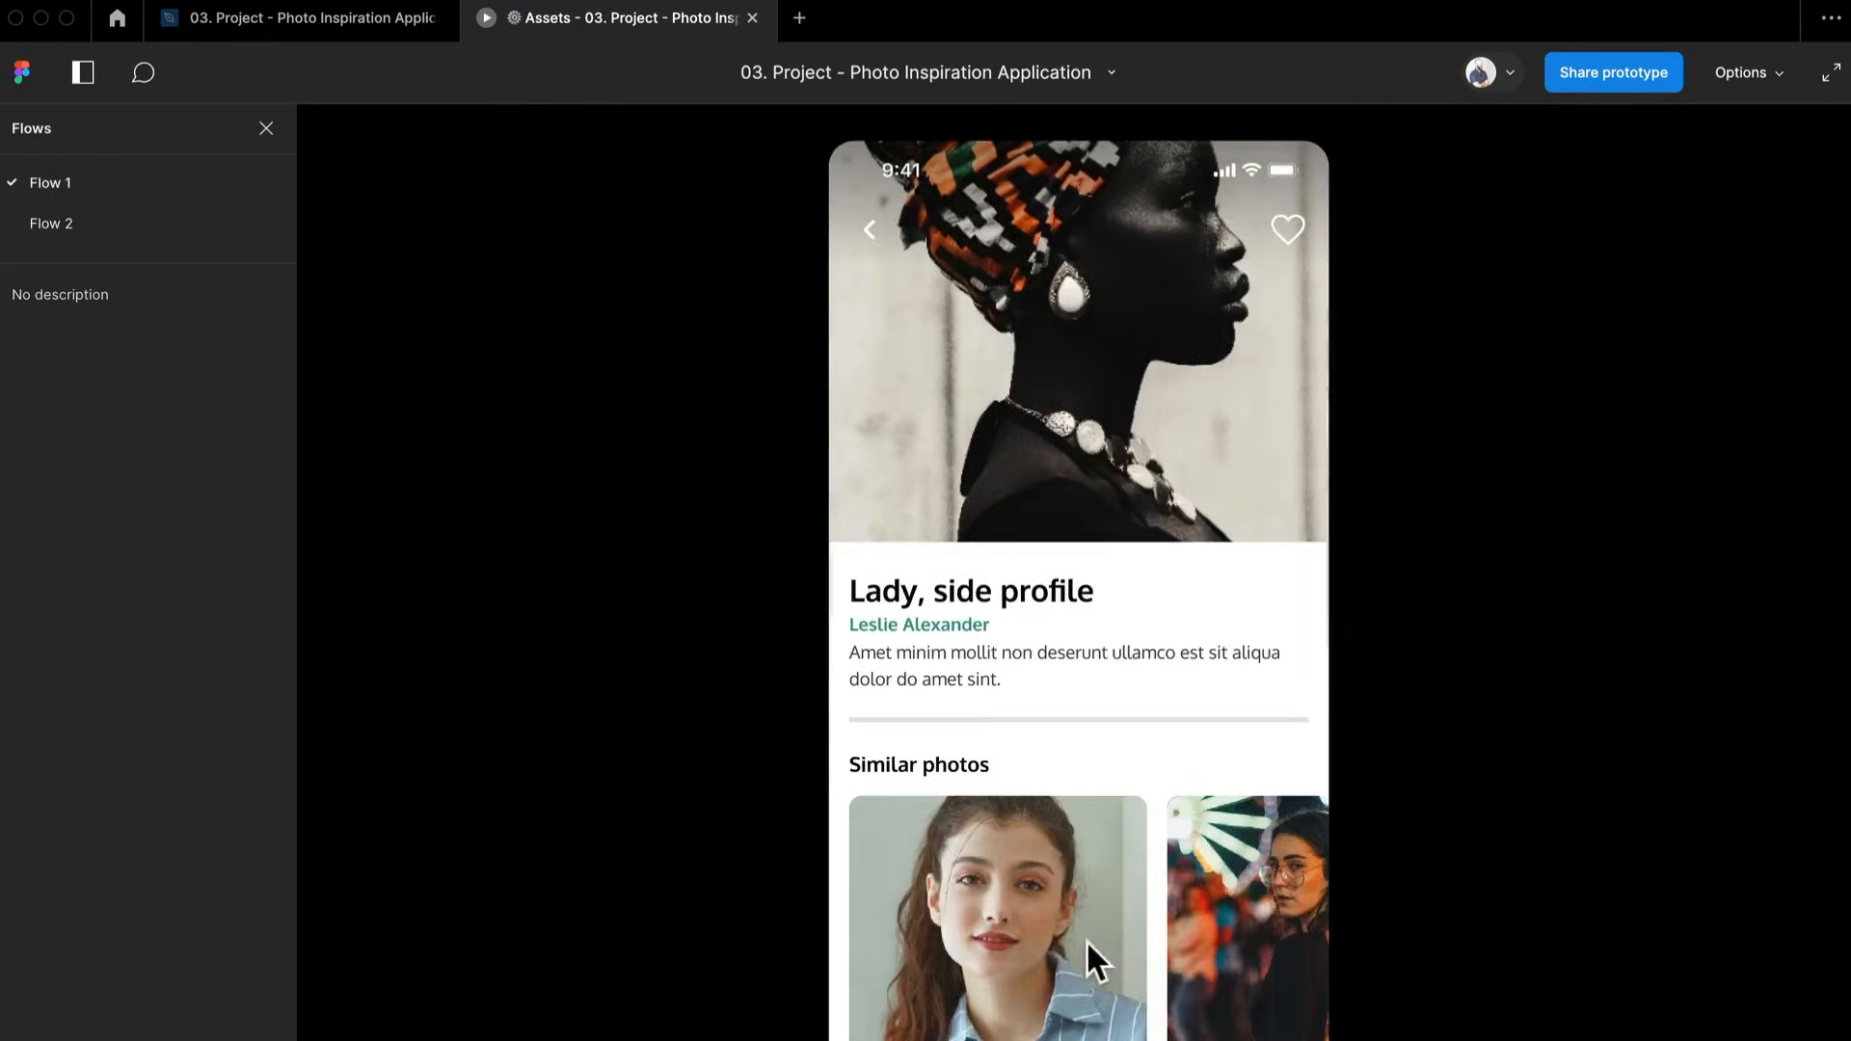
pyautogui.moveTo(1231, 974); pyautogui.dragTo(884, 951)
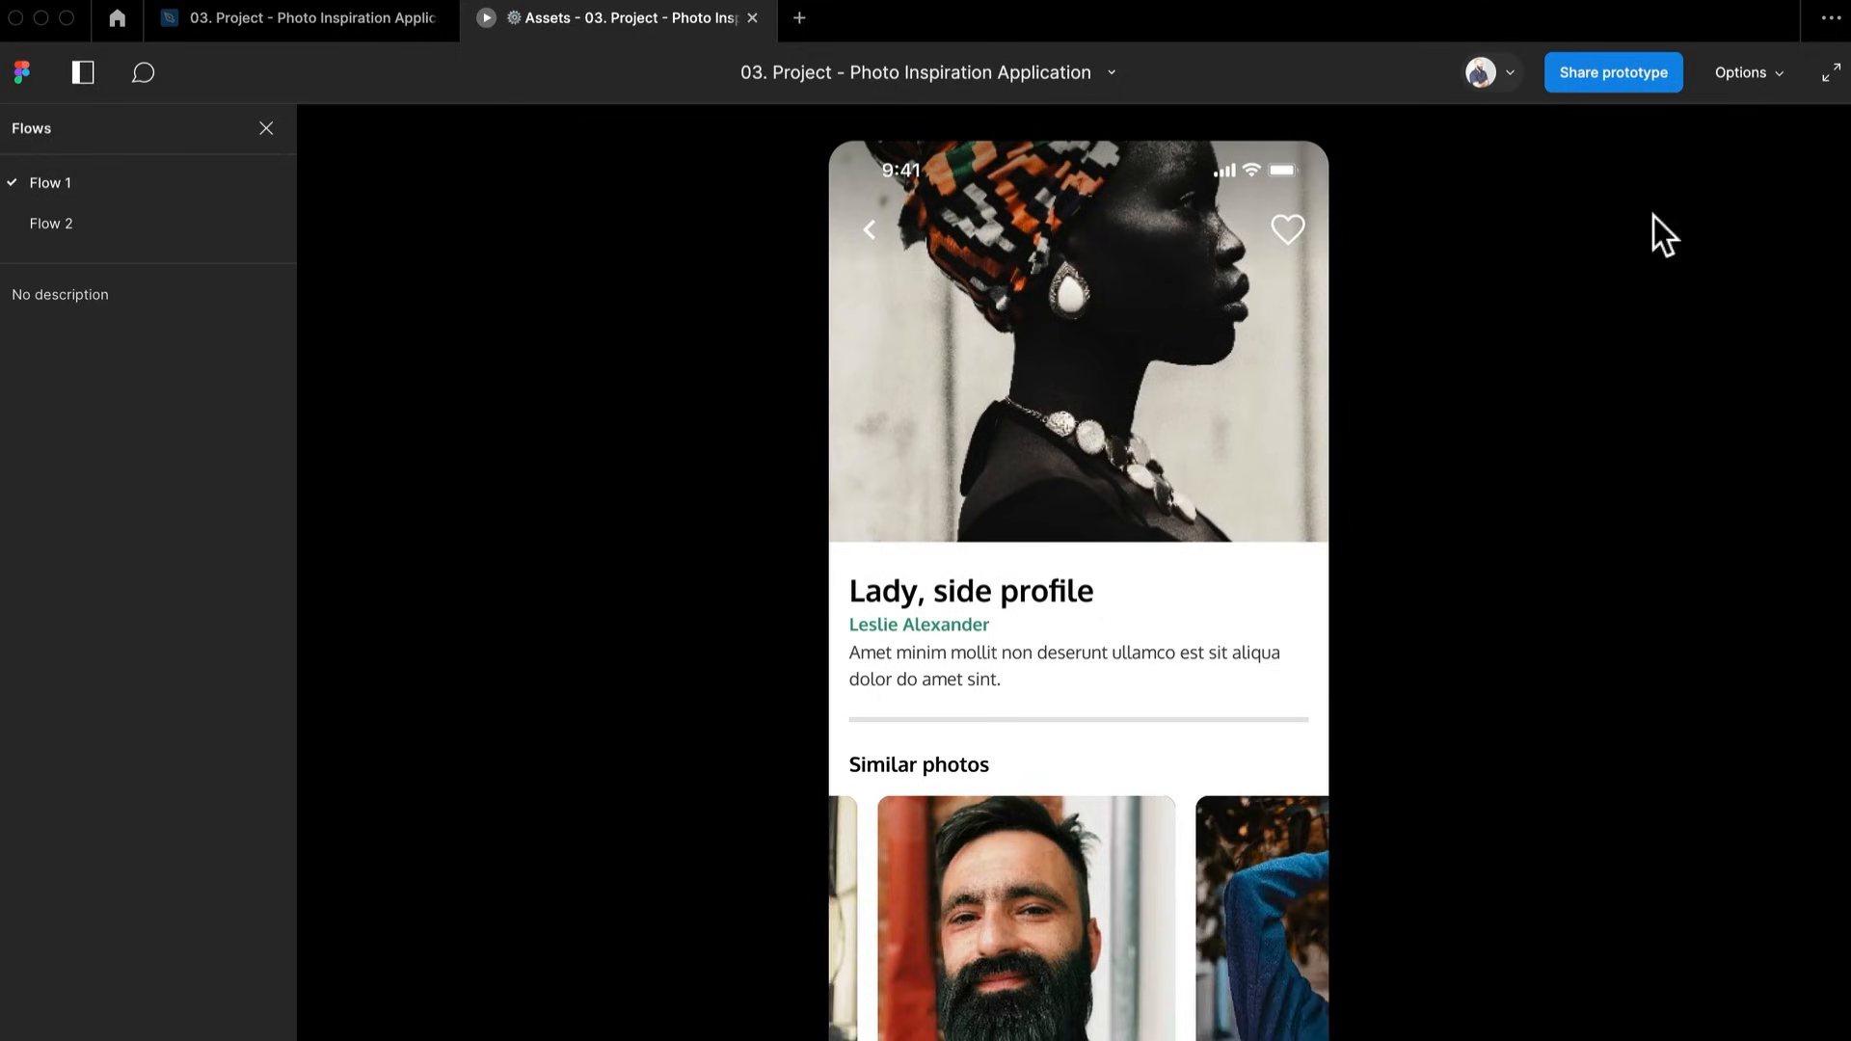
# Try the Fit width and Fill screen preview scalings, and set the prototype preview to Fit to screen
pyautogui.click(1726, 87)
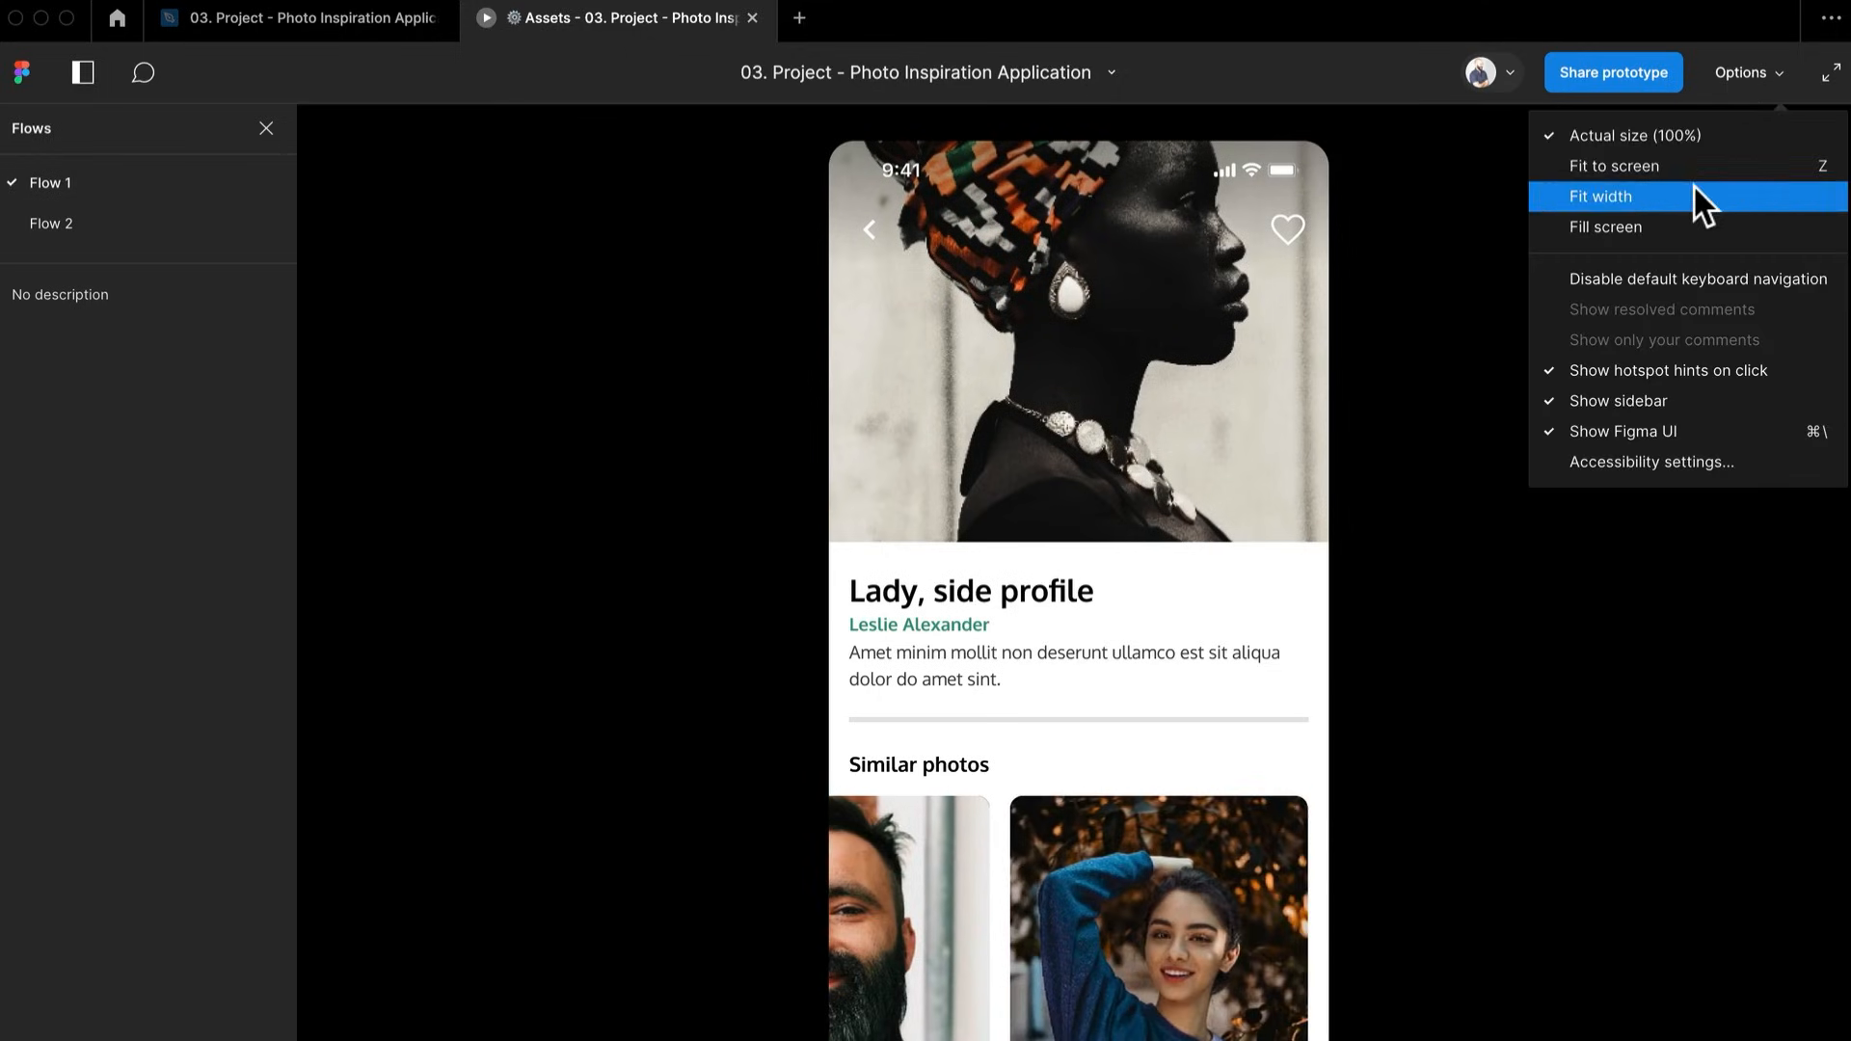
pyautogui.click(1693, 185)
pyautogui.click(1728, 73)
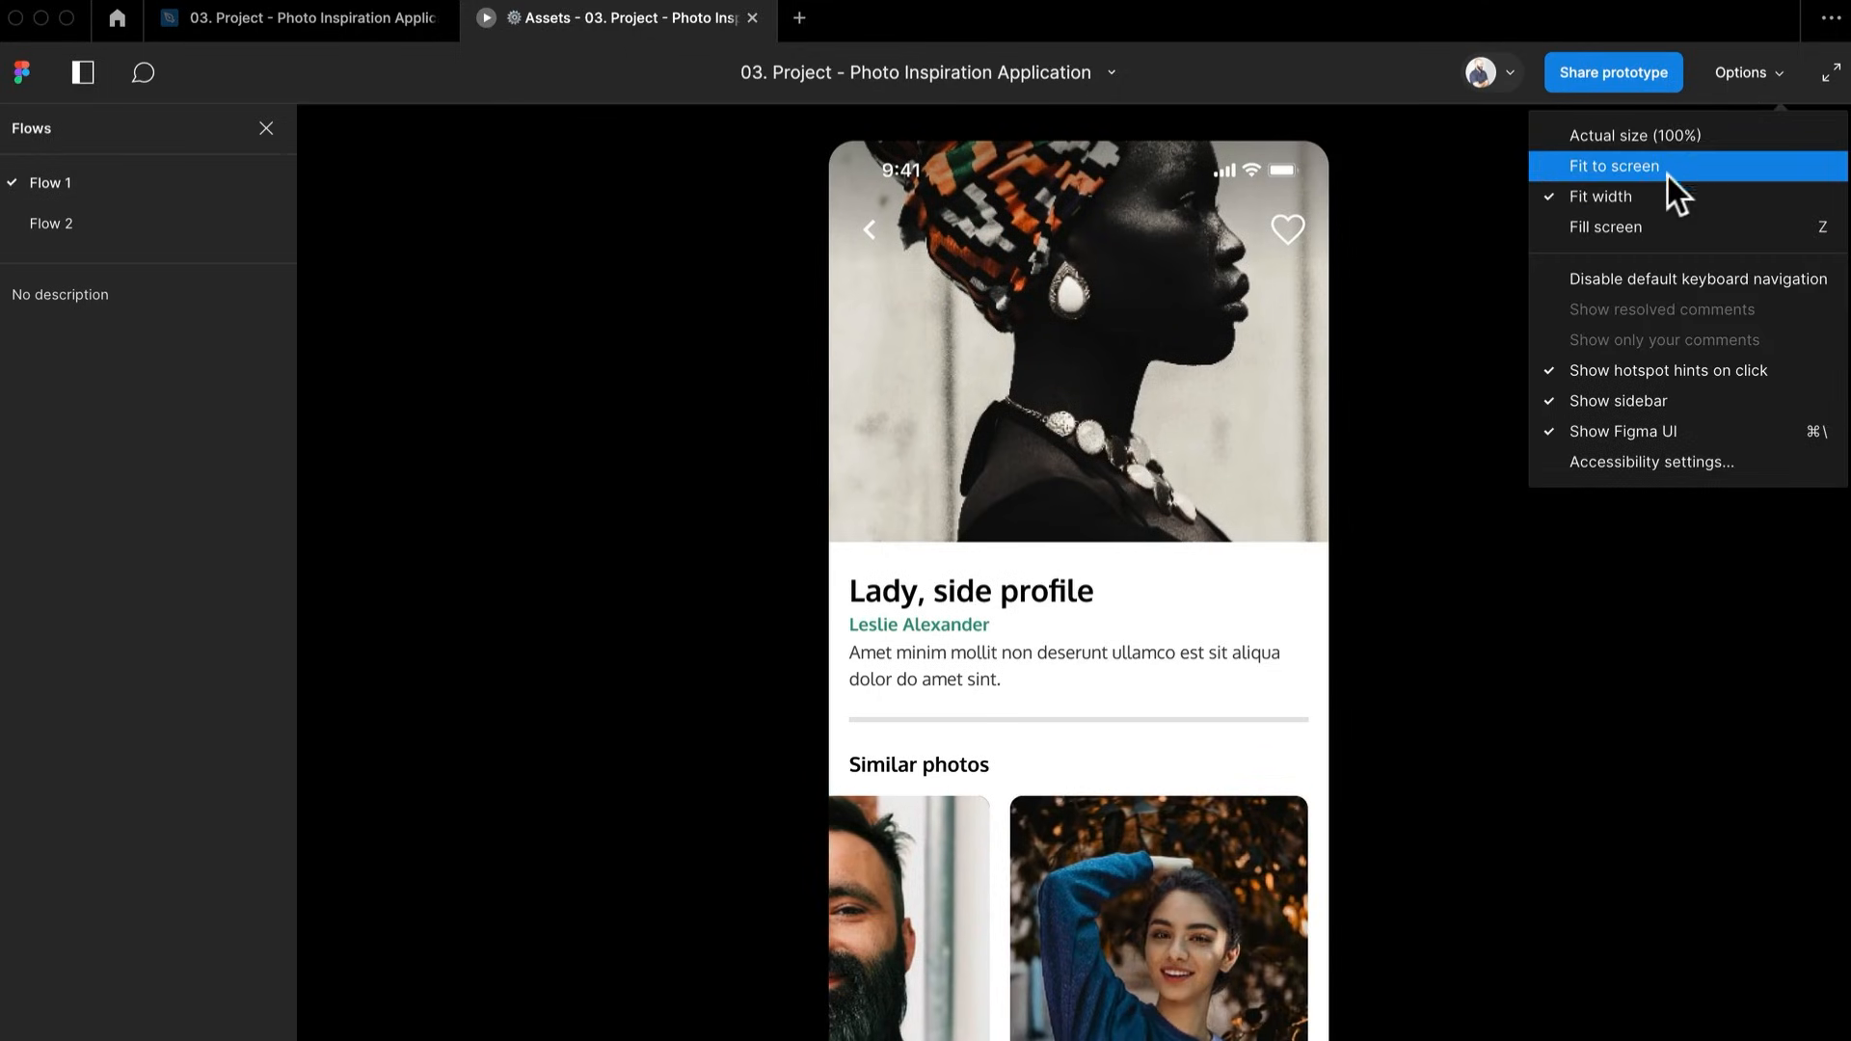
pyautogui.click(1629, 226)
pyautogui.click(1725, 79)
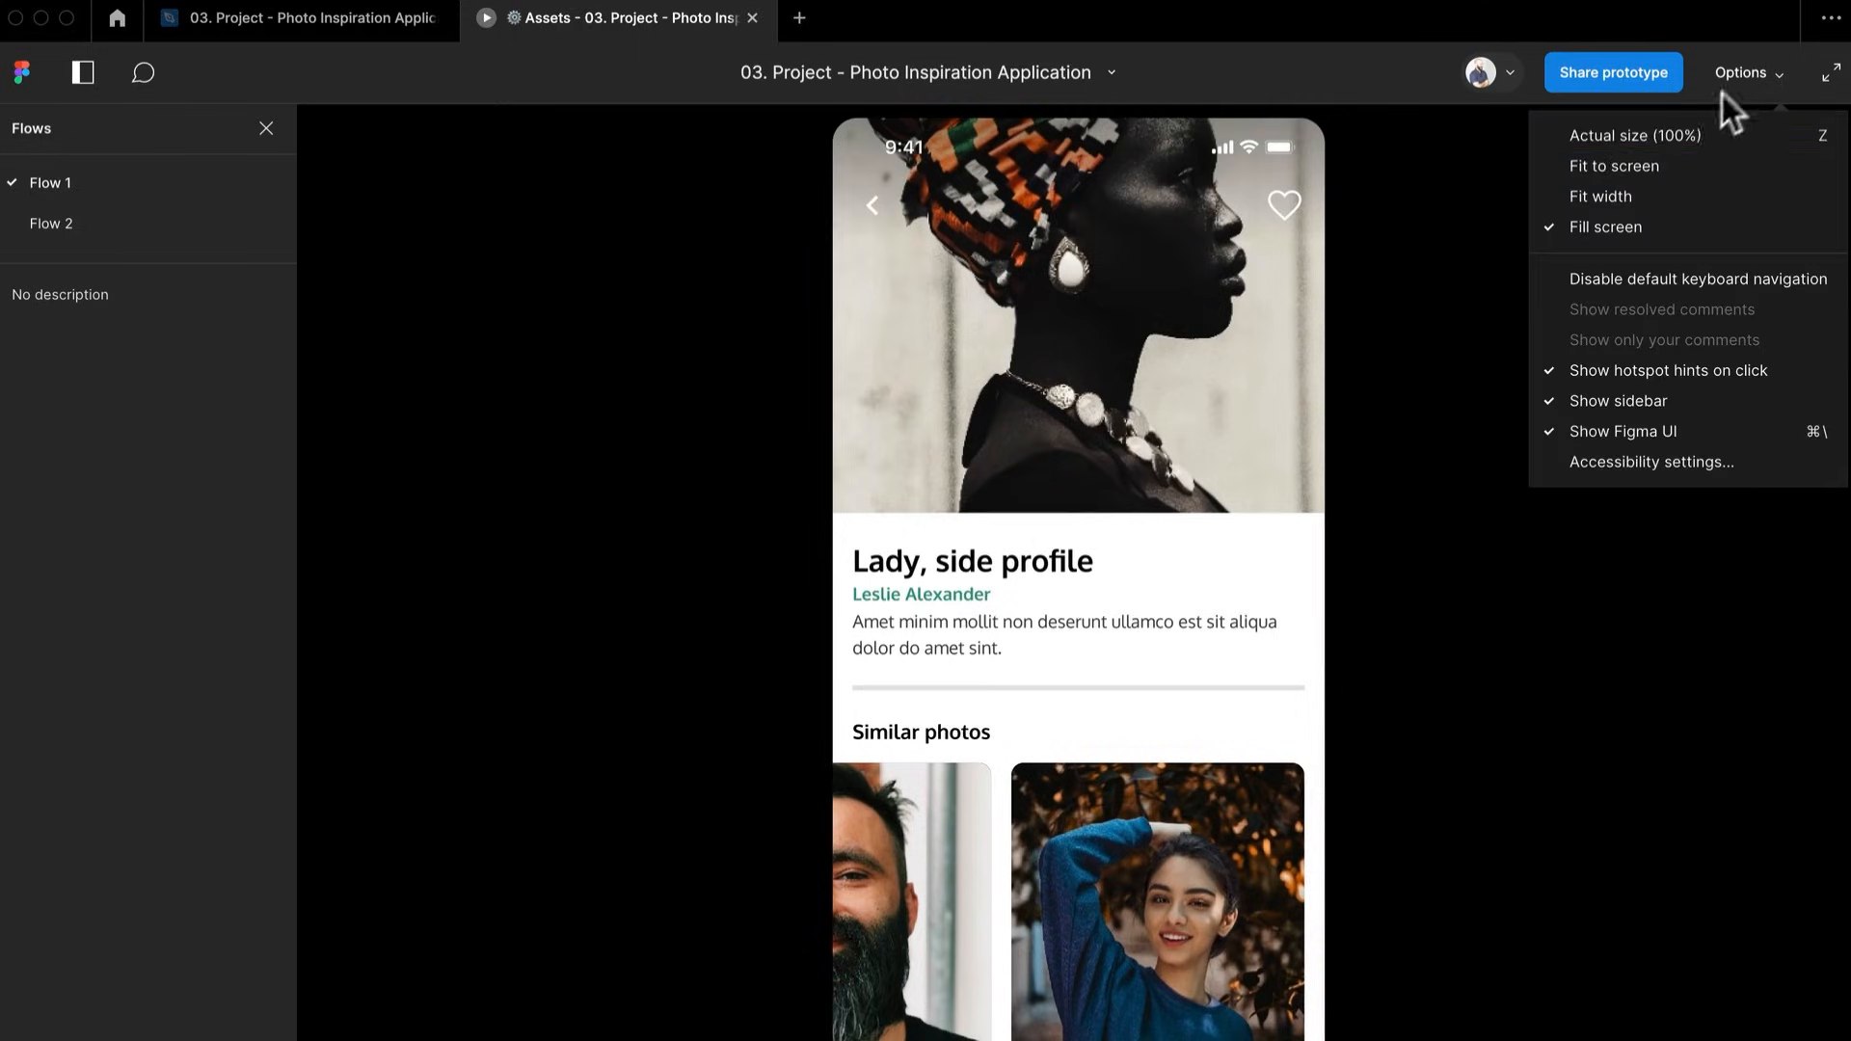
pyautogui.click(1641, 170)
# Test Flow 1's vertical page scrolling and scroll its Similar photos gallery back to the first photo
pyautogui.scroll(3, 1232, 535)
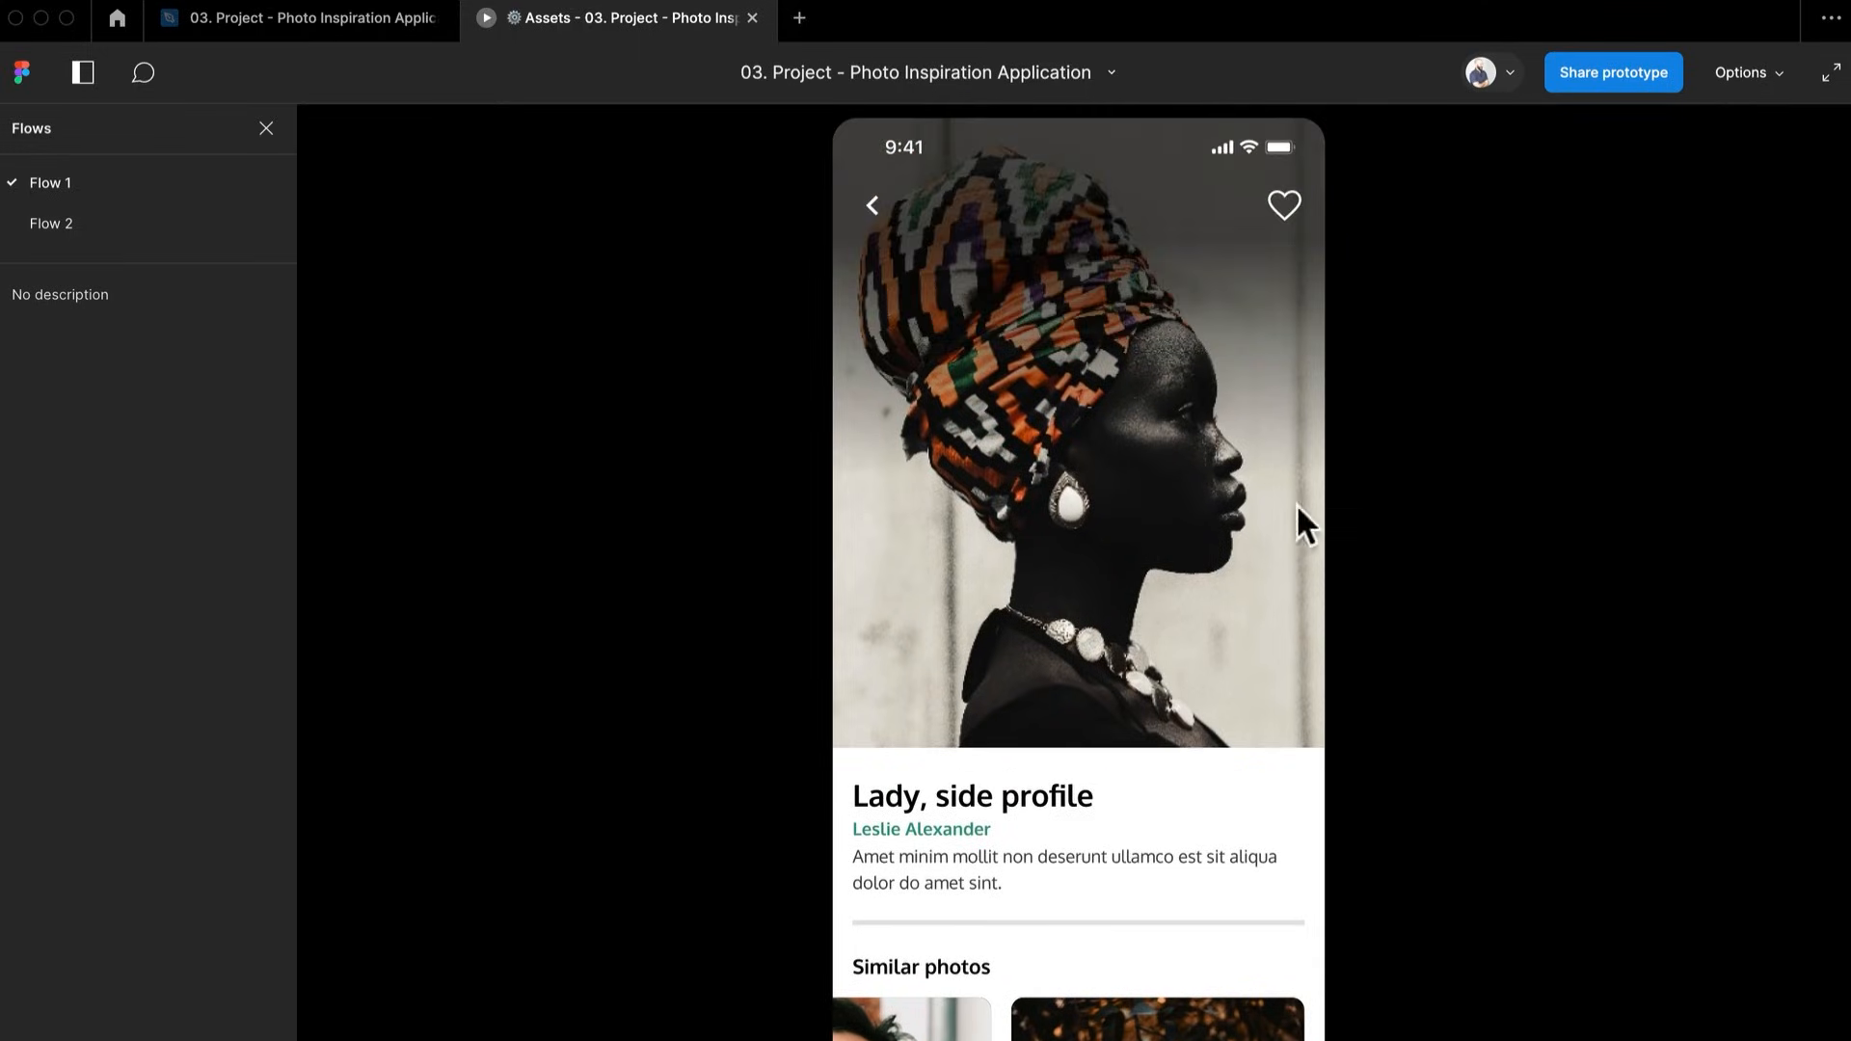
pyautogui.scroll(-3, 1096, 883)
pyautogui.hscroll(-3, 1217, 928)
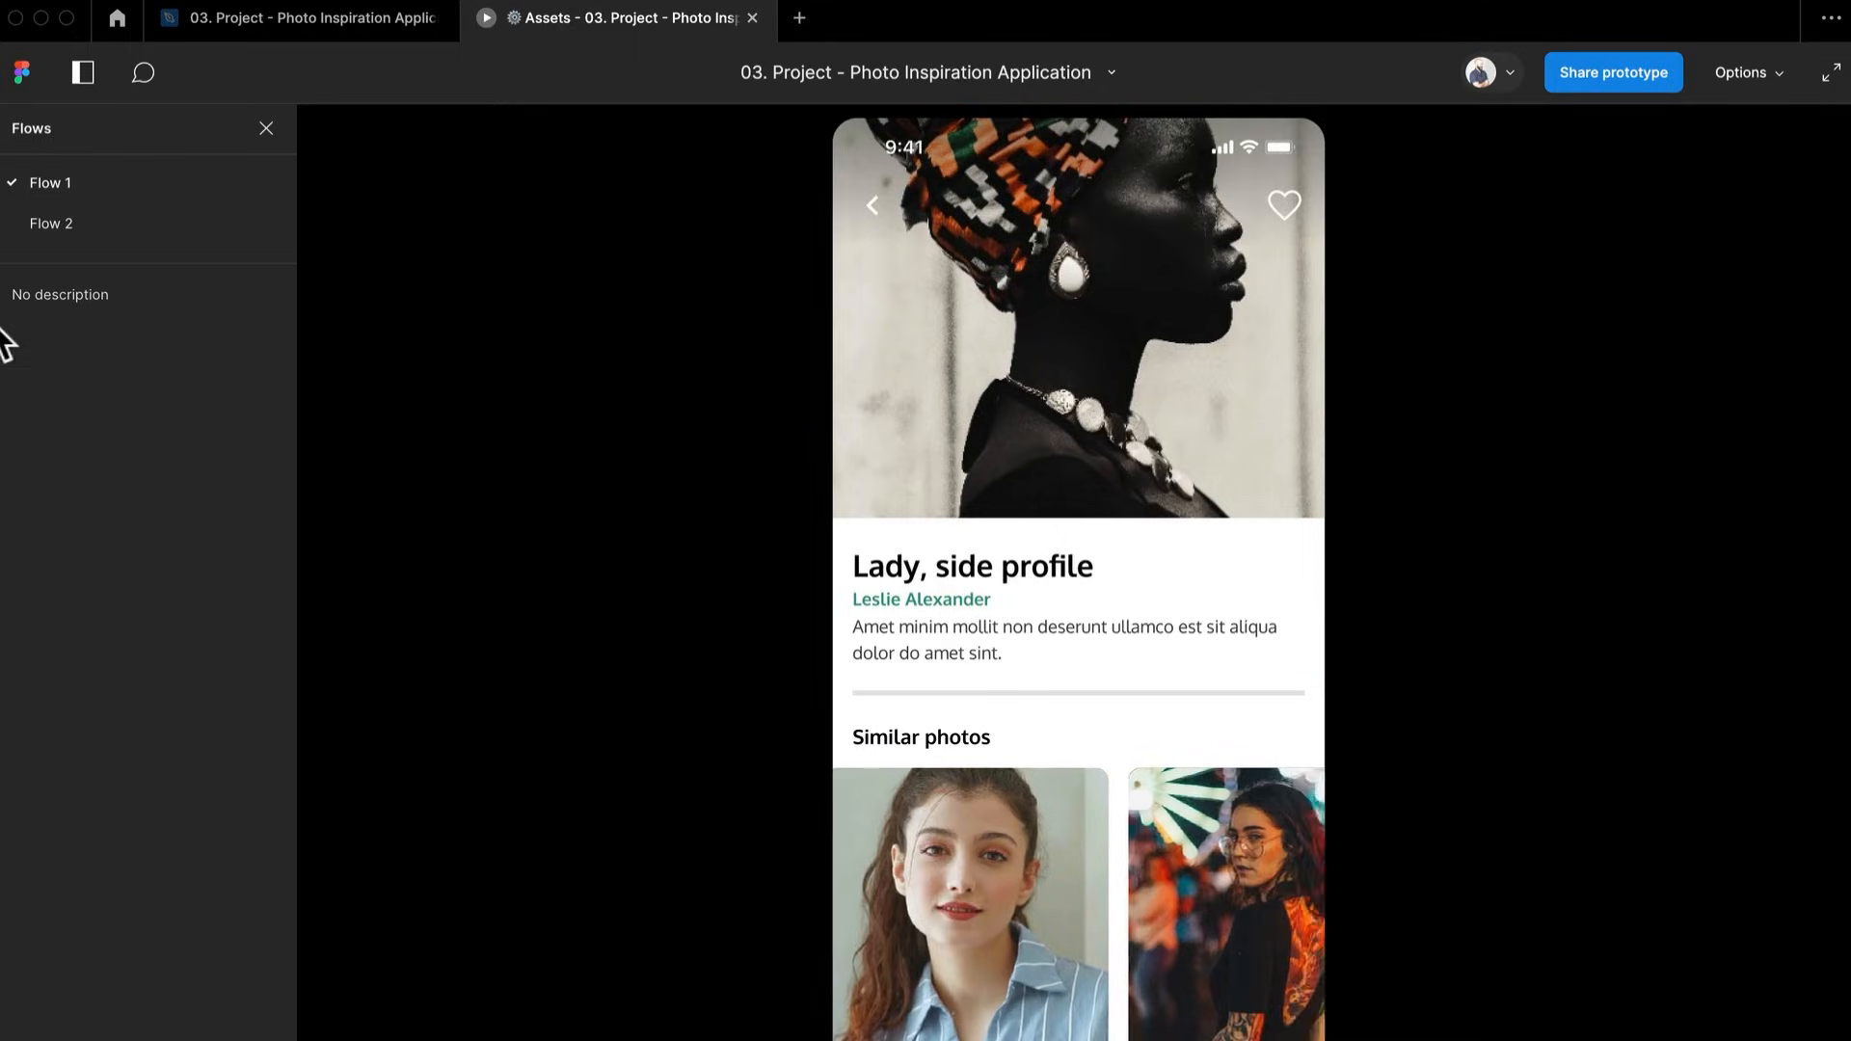
# Switch the preview to Flow 2 and test swiping its Similar photos gallery forward and back
pyautogui.click(98, 220)
pyautogui.moveTo(1208, 962); pyautogui.dragTo(964, 978)
pyautogui.moveTo(1152, 977)
pyautogui.mouseDown()
pyautogui.moveTo(935, 960)
pyautogui.moveTo(1144, 974)
pyautogui.mouseUp()
pyautogui.moveTo(949, 978); pyautogui.dragTo(1143, 982)
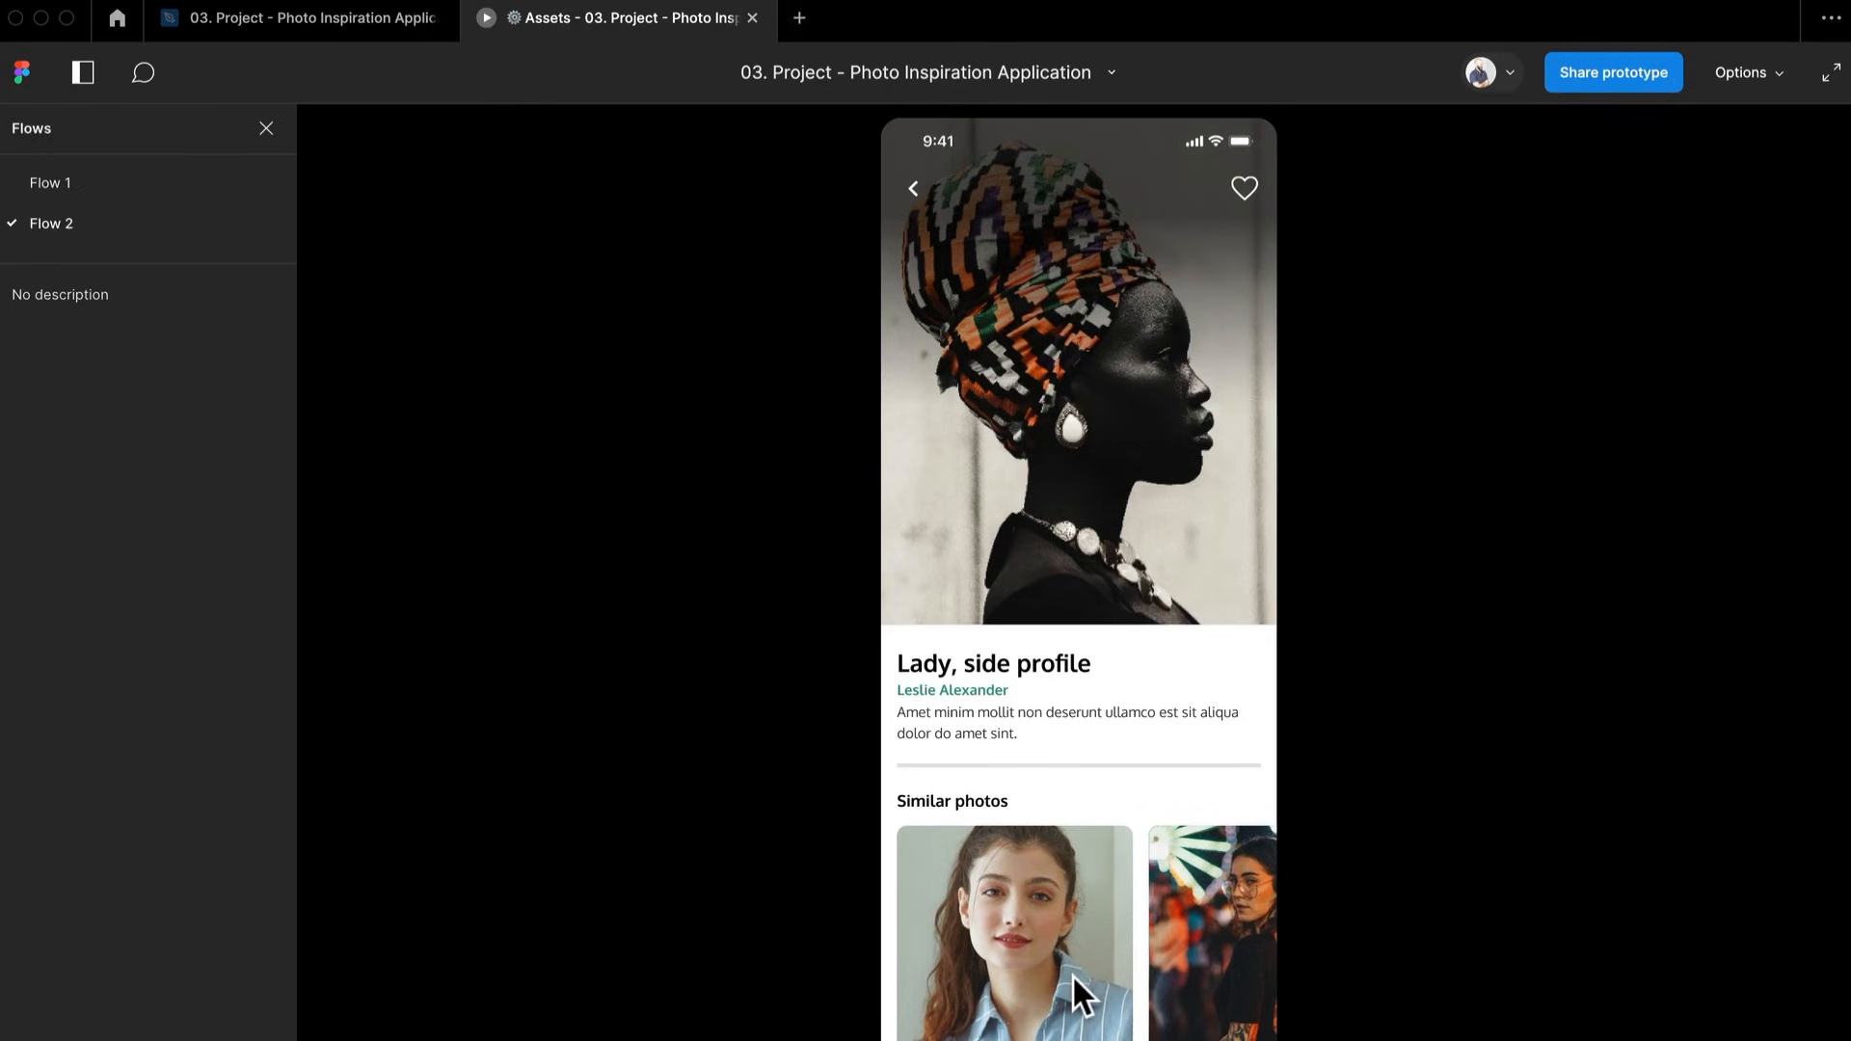